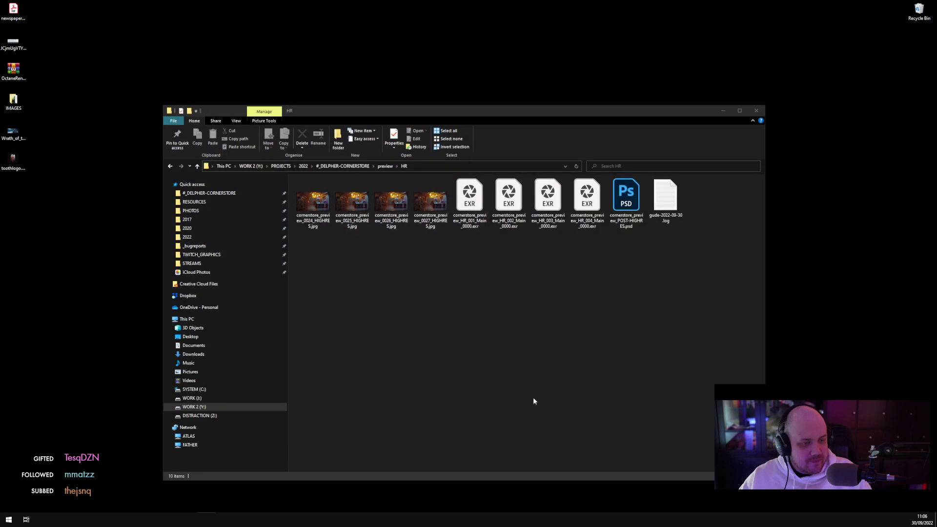
Open cornerstore_preview_0027_HIGHRES.jpg and inspect the door, lower shelves and washing machine at actual size
double_click(423, 214)
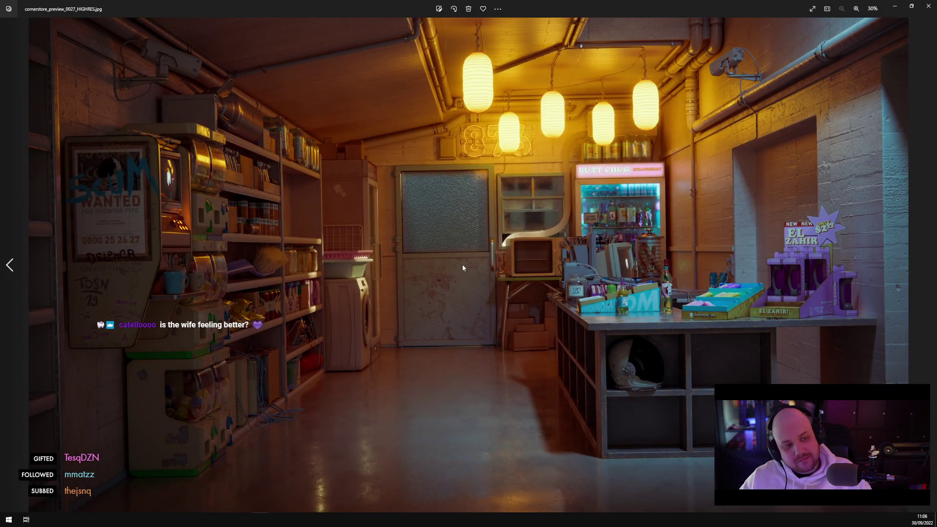
right_click(382, 264)
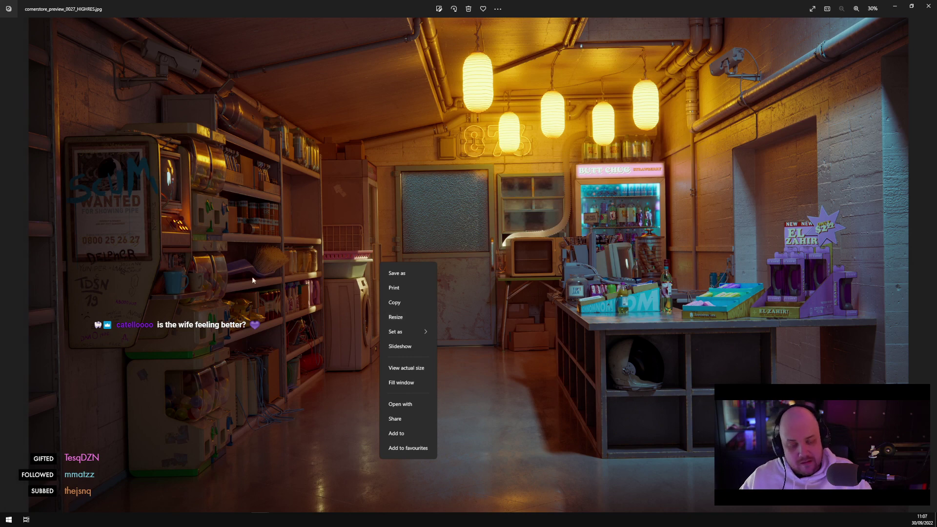
click(209, 253)
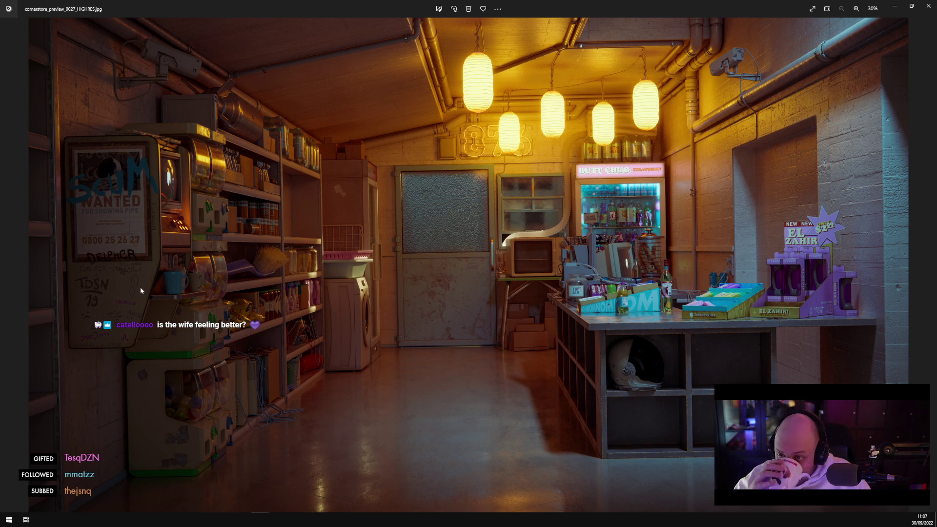
right_click(316, 289)
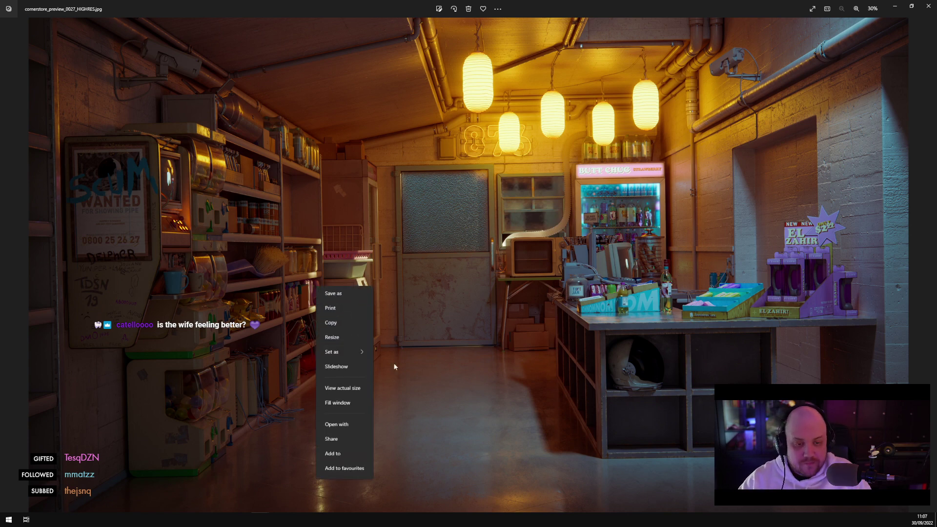
click(362, 392)
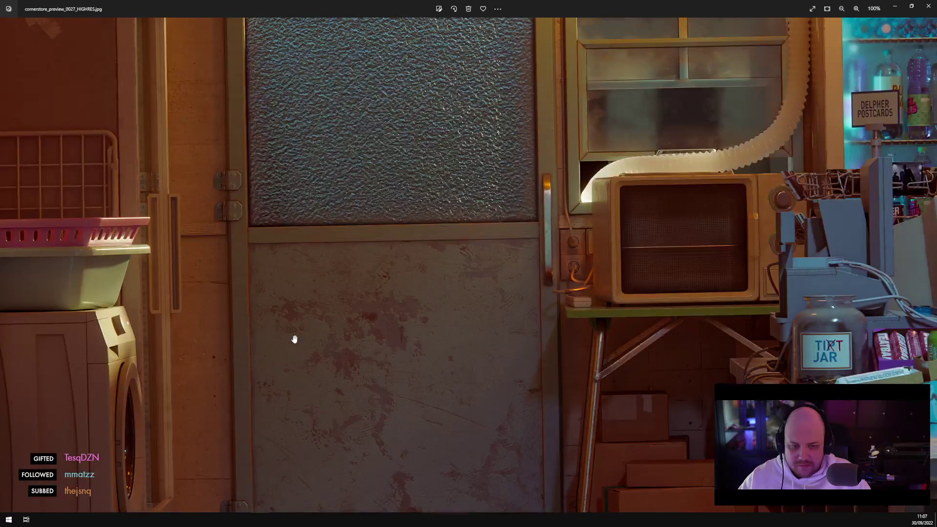
drag(293, 337, 624, 257)
drag(344, 402, 493, 253)
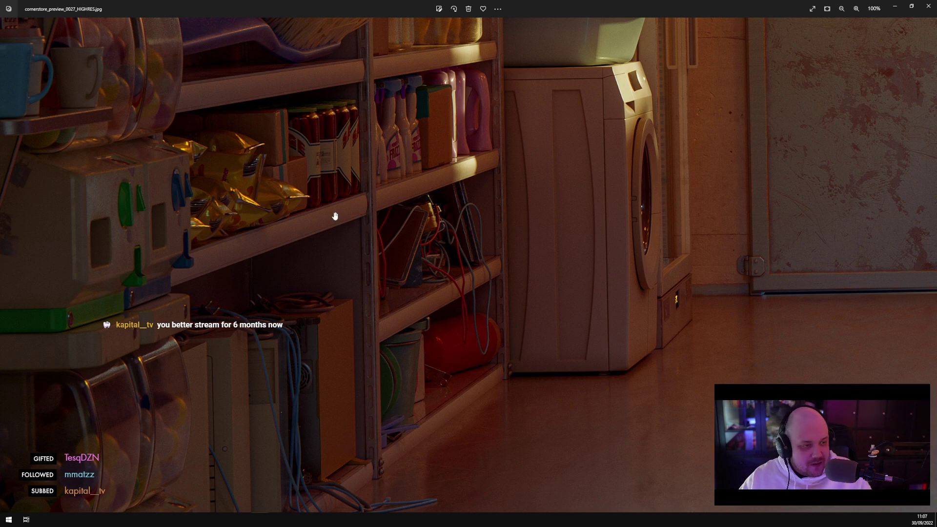
scroll(334, 217, down, 5)
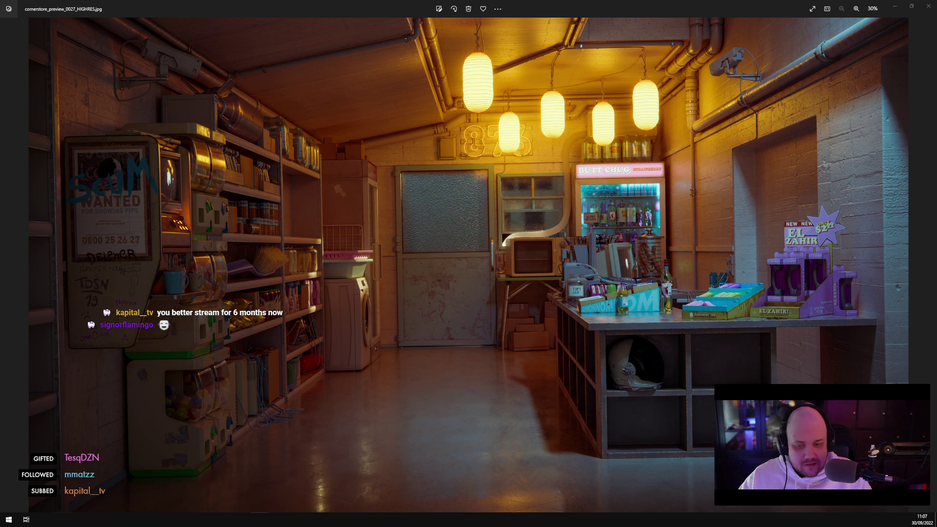
Switch to File Explorer and open the preview folder inside #_DELPHER-CORNERSTORE
key(alt+Tab)
click(355, 356)
click(336, 167)
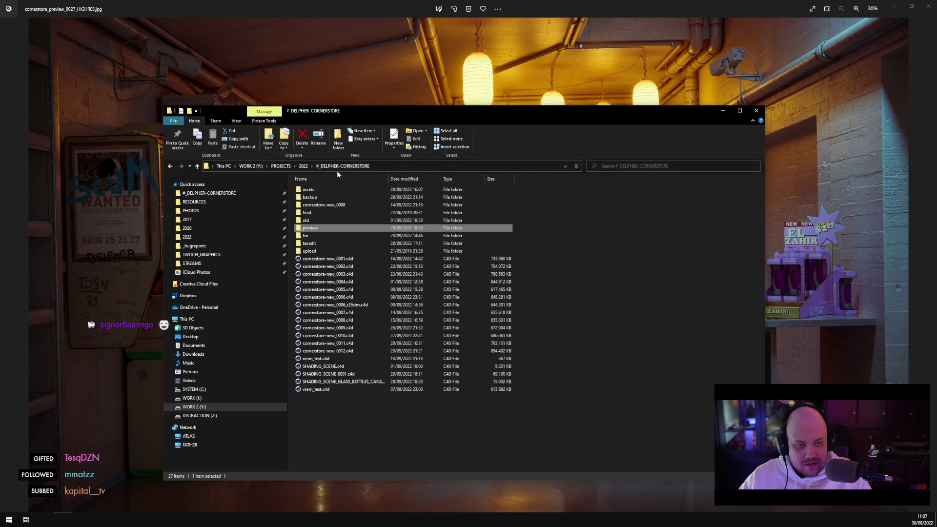
double_click(324, 228)
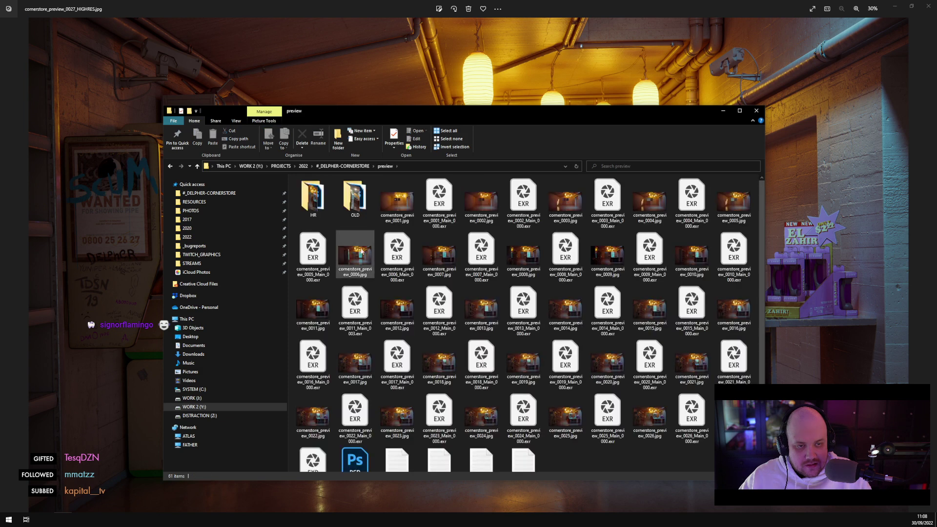
Show the preview folder's files in the Details layout and widen the Name column to fit the full file names
click(407, 204)
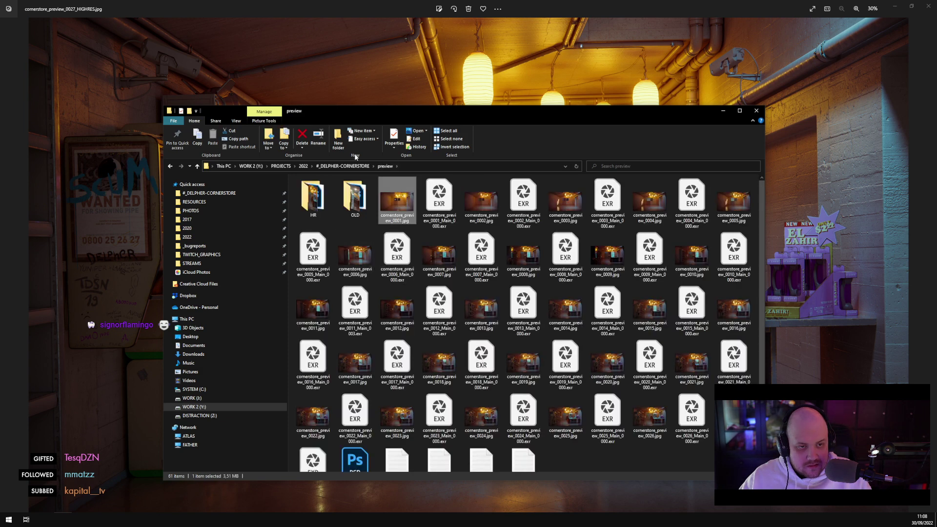
click(235, 120)
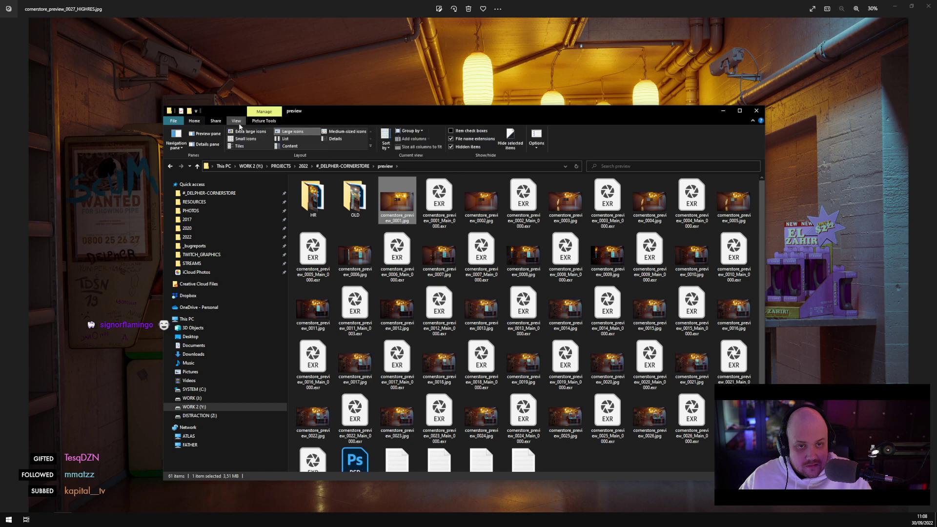
click(335, 140)
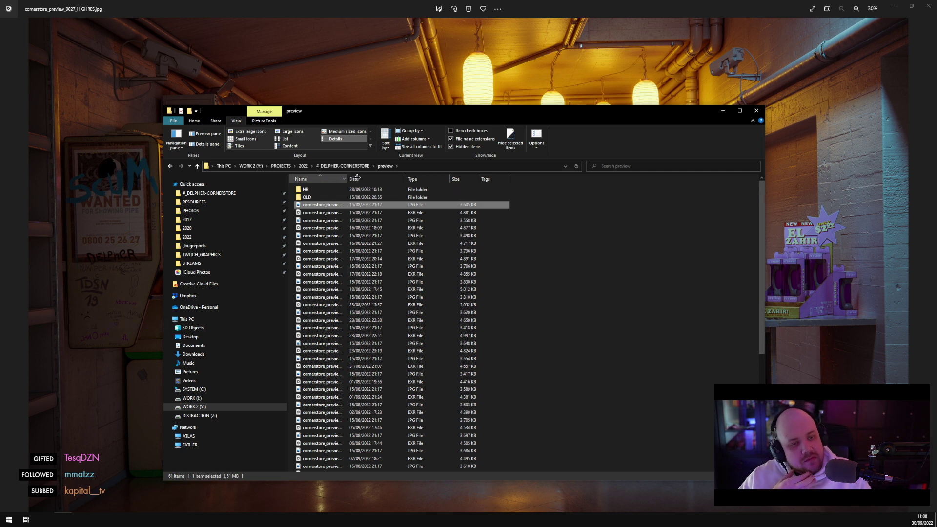
drag(348, 178, 403, 194)
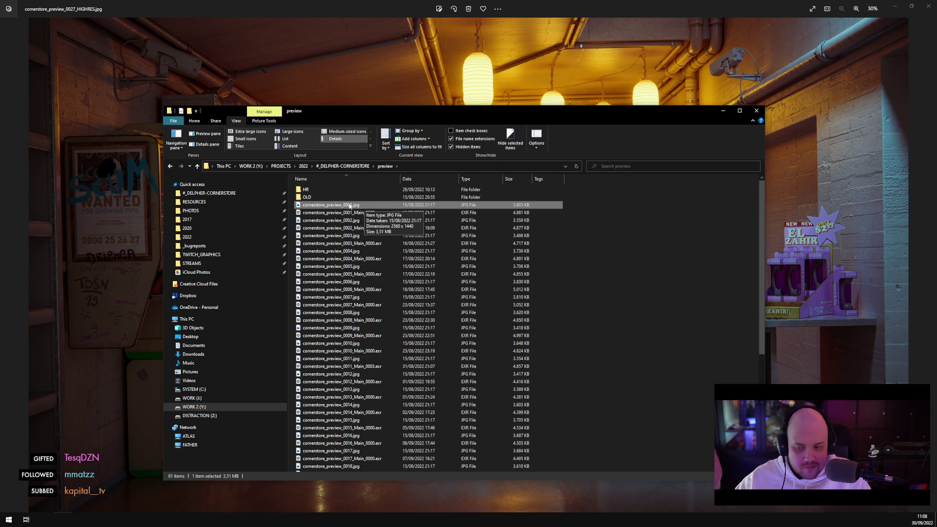
Return to the open render and examine the shop counter, drinks fridge, hanging lanterns and capsule machines at 60% zoom
click(101, 224)
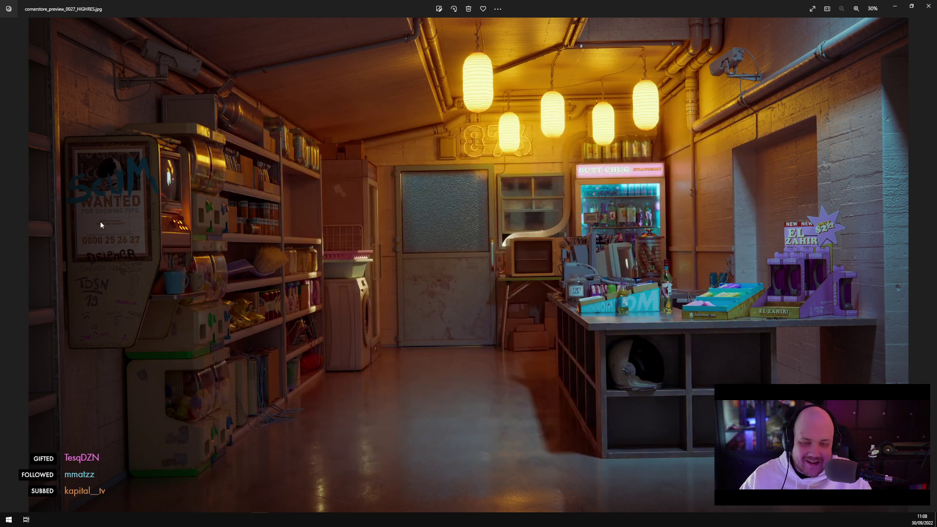
scroll(359, 264, up, 2)
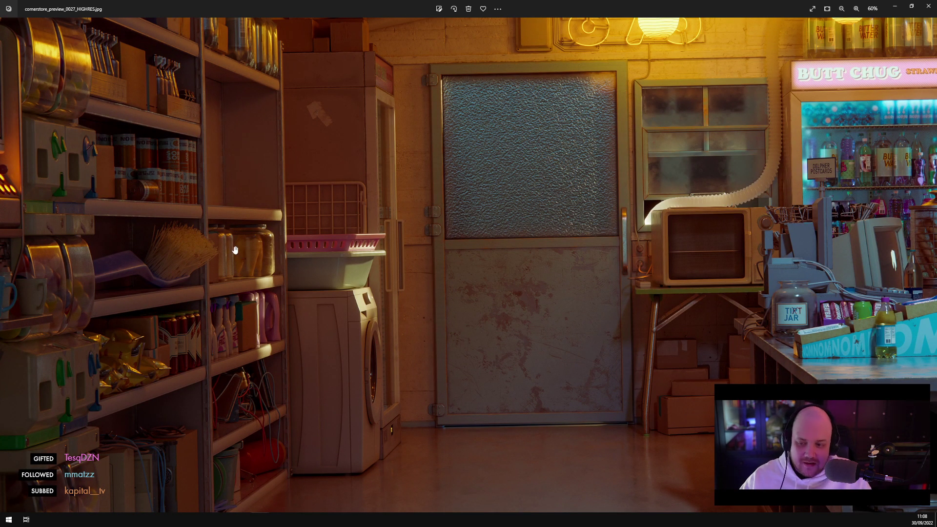
drag(715, 297, 318, 271)
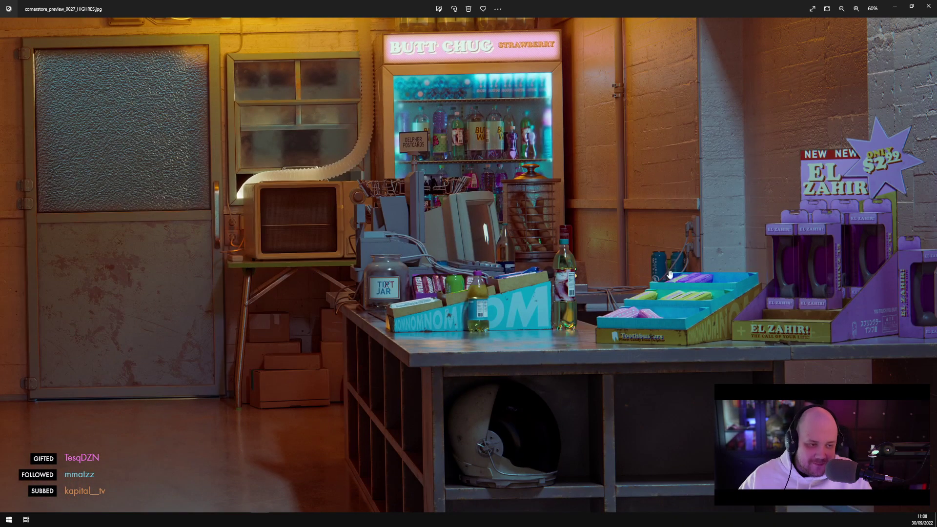
drag(659, 153, 504, 341)
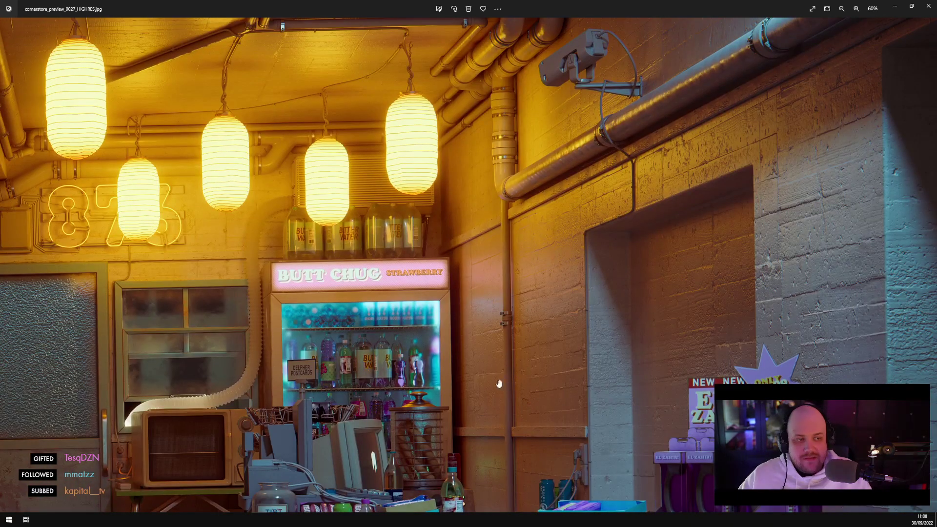
drag(424, 437, 449, 205)
drag(366, 361, 884, 236)
drag(268, 268, 554, 257)
drag(619, 314, 604, 312)
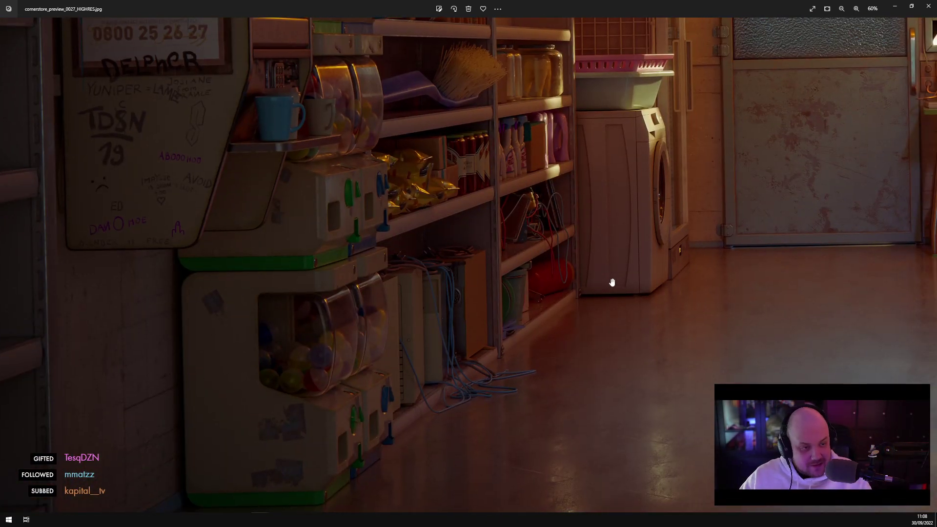
View the render at actual size and examine the capsule machines, floor cables and stocked shelves beside them
right_click(611, 282)
click(636, 379)
drag(634, 383, 512, 214)
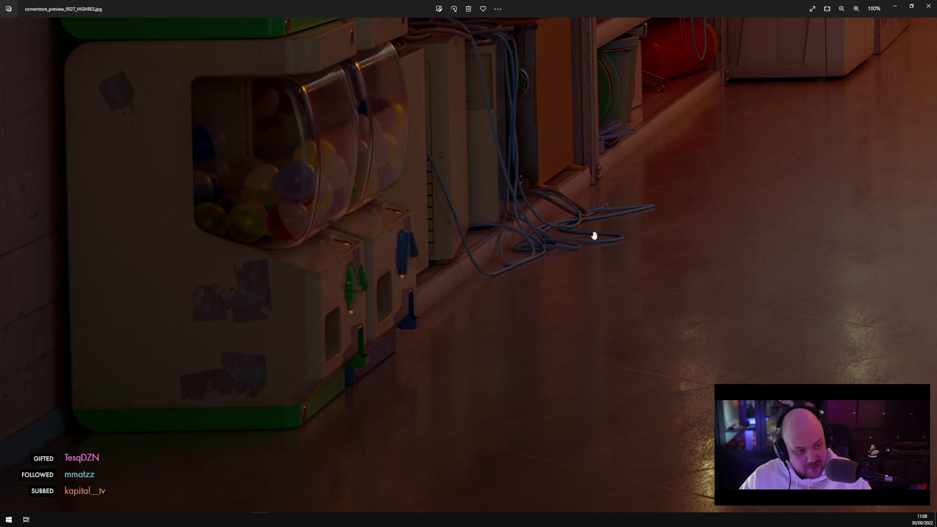
drag(468, 284, 399, 454)
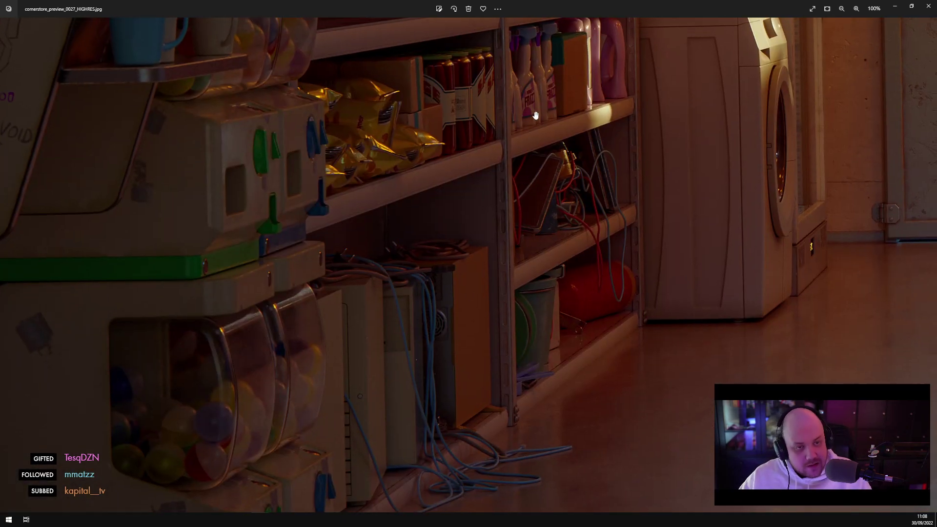
drag(484, 143, 514, 476)
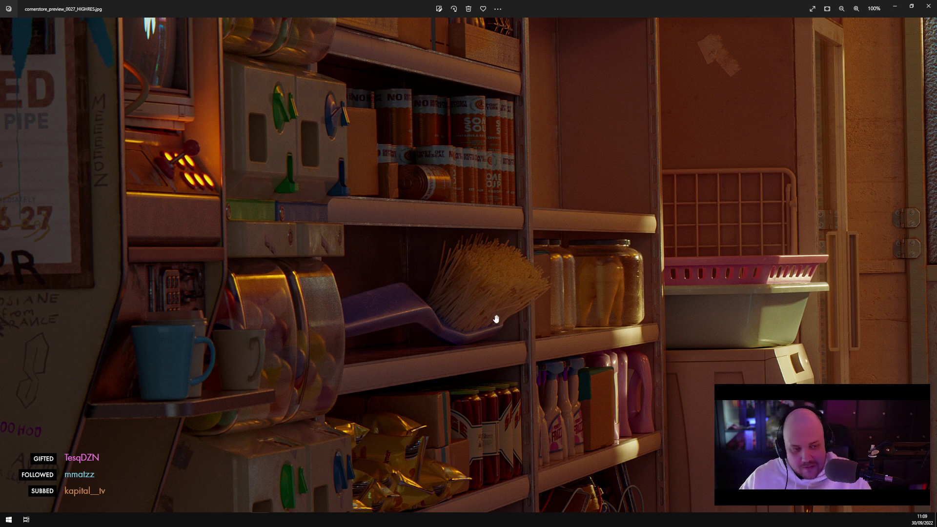
drag(630, 306, 523, 464)
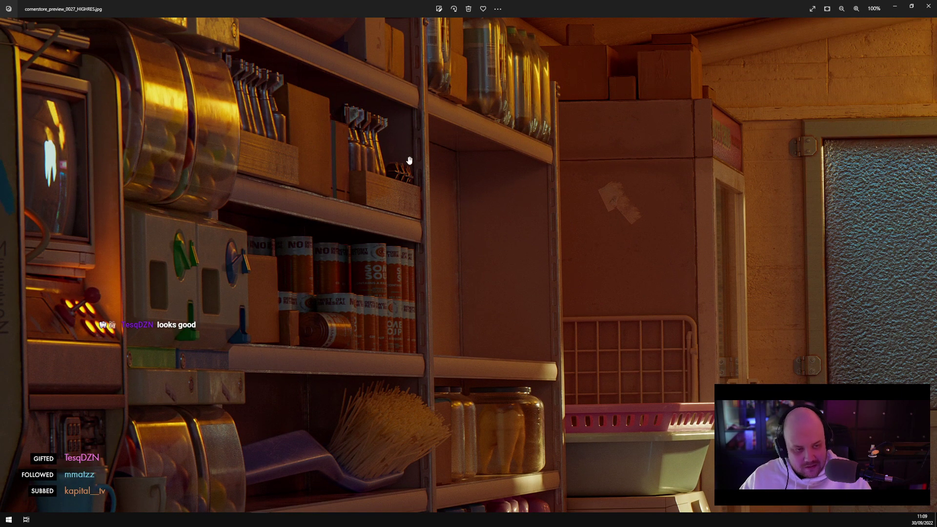
drag(401, 395, 499, 274)
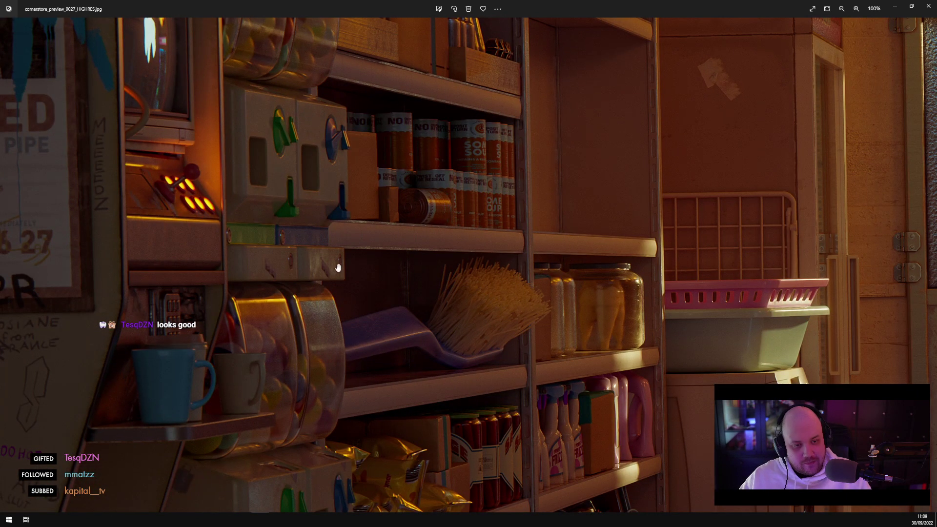
drag(349, 392, 401, 90)
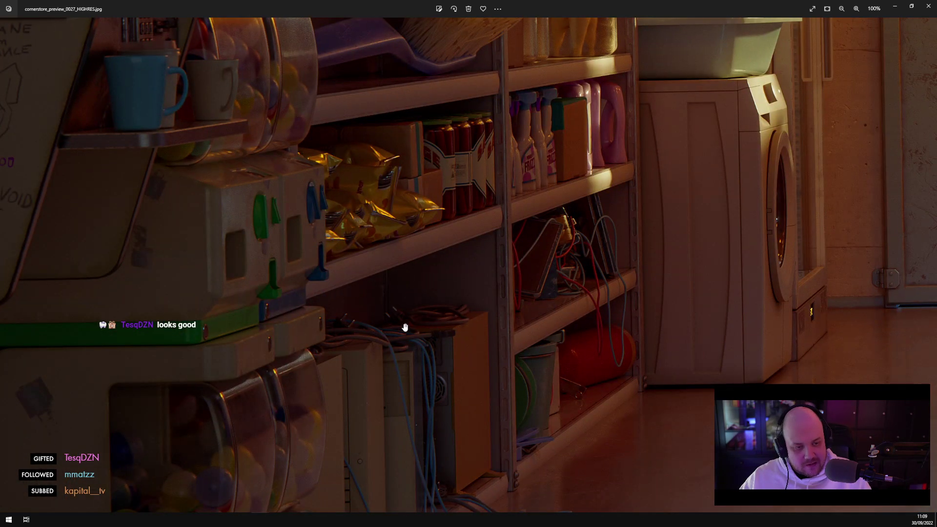
Examine the frosted-glass door, the window with its duct and the neon 875 sign at actual size
drag(522, 292, 173, 446)
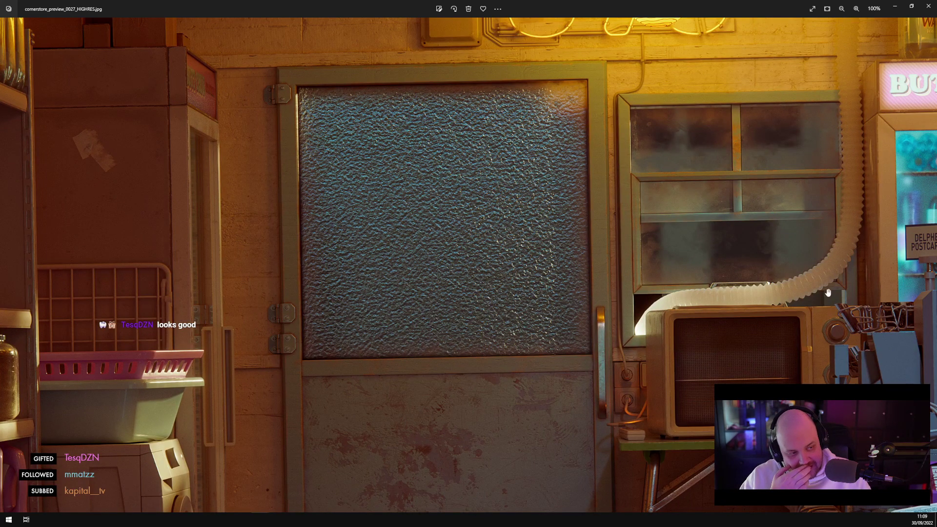
drag(652, 267, 488, 380)
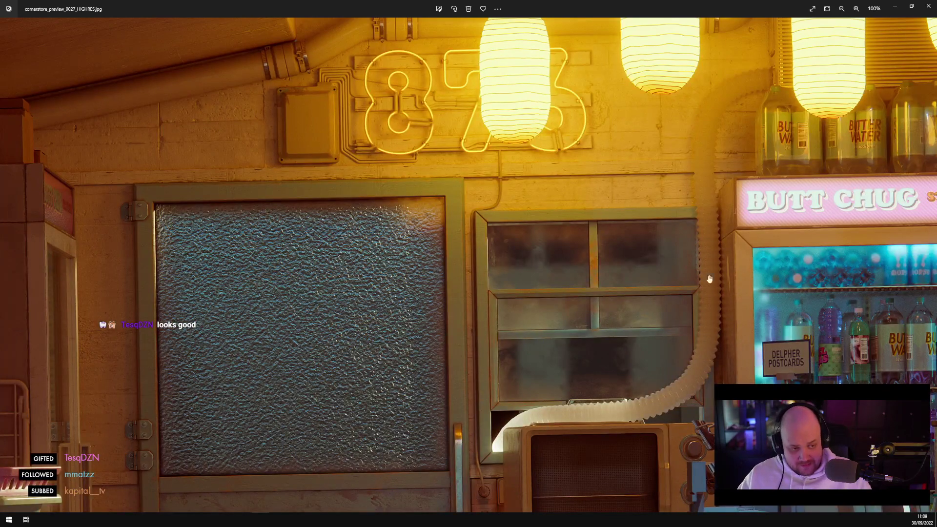
drag(342, 315, 695, 93)
drag(228, 312, 554, 143)
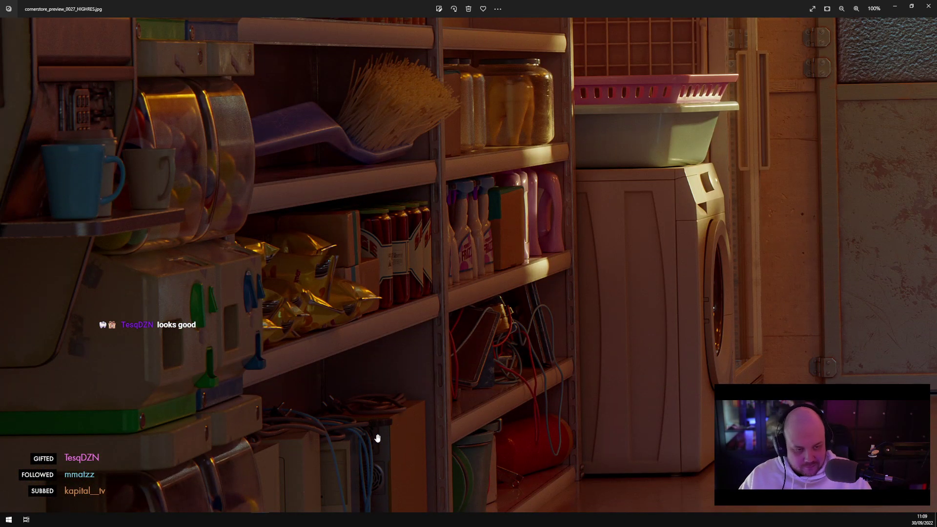
Examine the shelving from the cables and snack bags up to the metal tank and wrapped bottles on top
drag(383, 194, 439, 325)
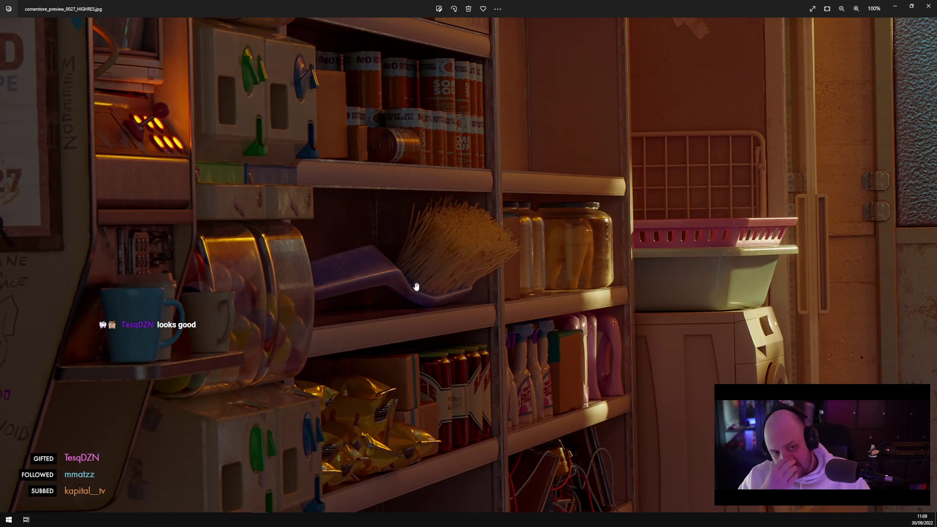
drag(539, 163, 499, 317)
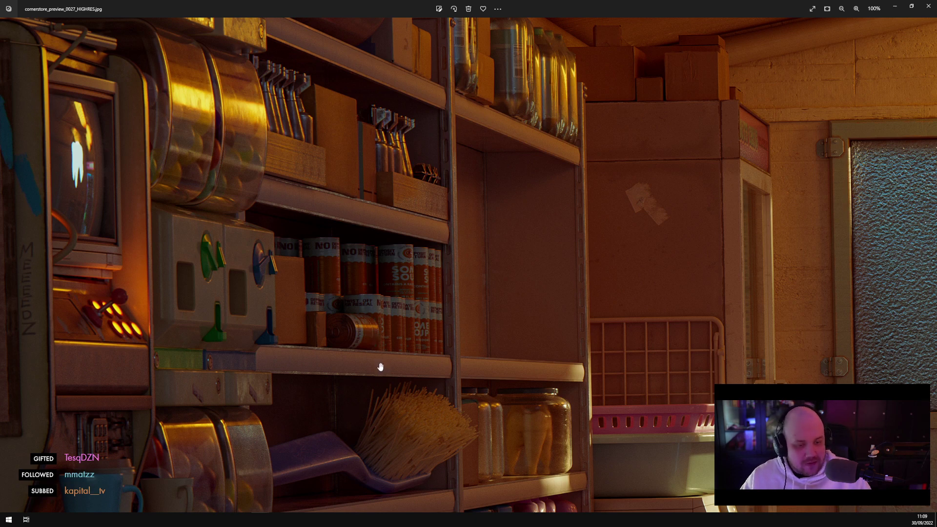
drag(381, 366, 424, 331)
drag(452, 386, 514, 284)
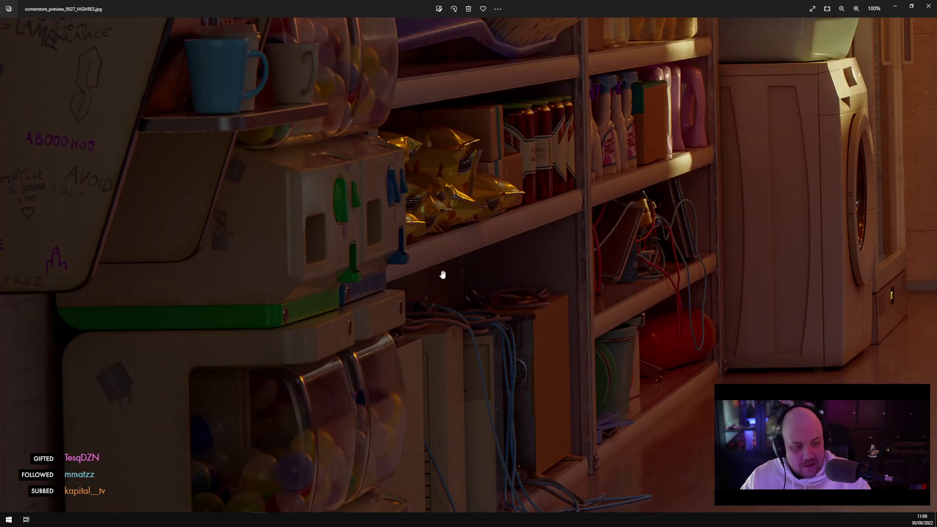
drag(551, 183, 484, 227)
drag(406, 158, 584, 476)
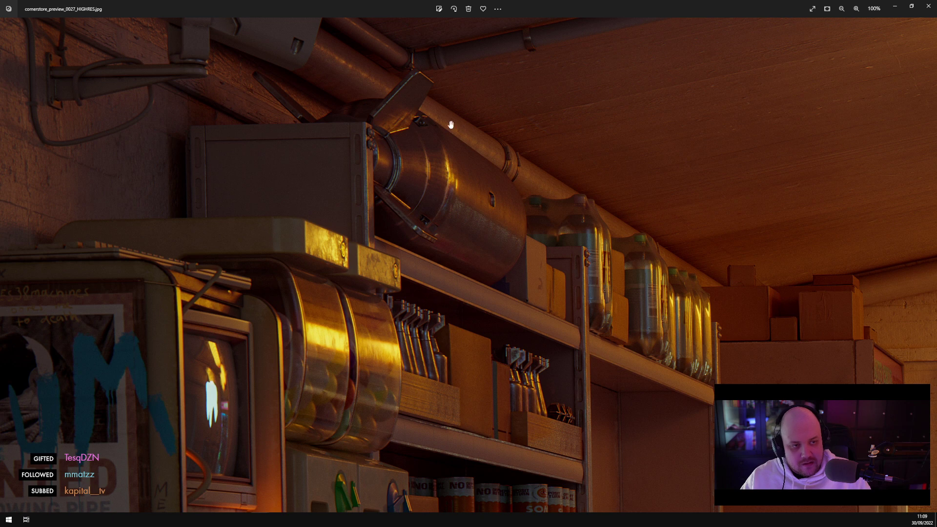
drag(542, 288, 340, 203)
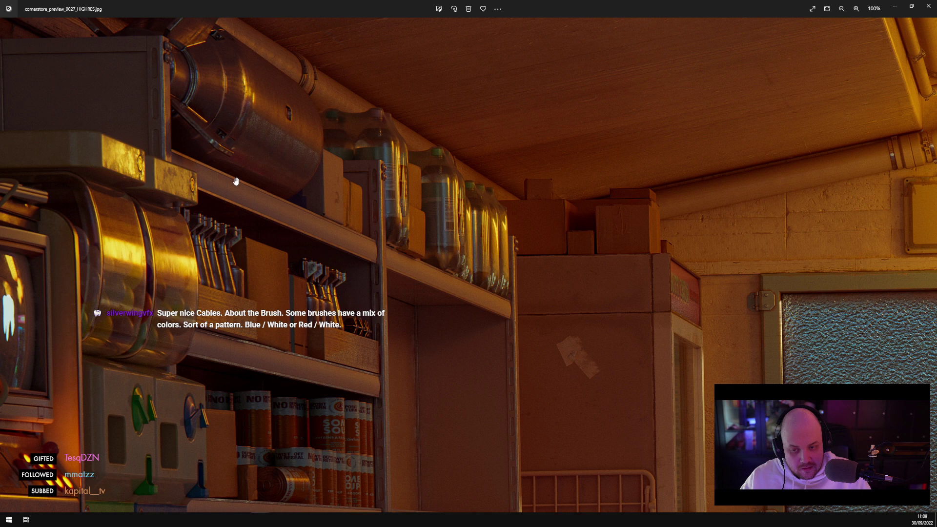
drag(209, 290, 319, 287)
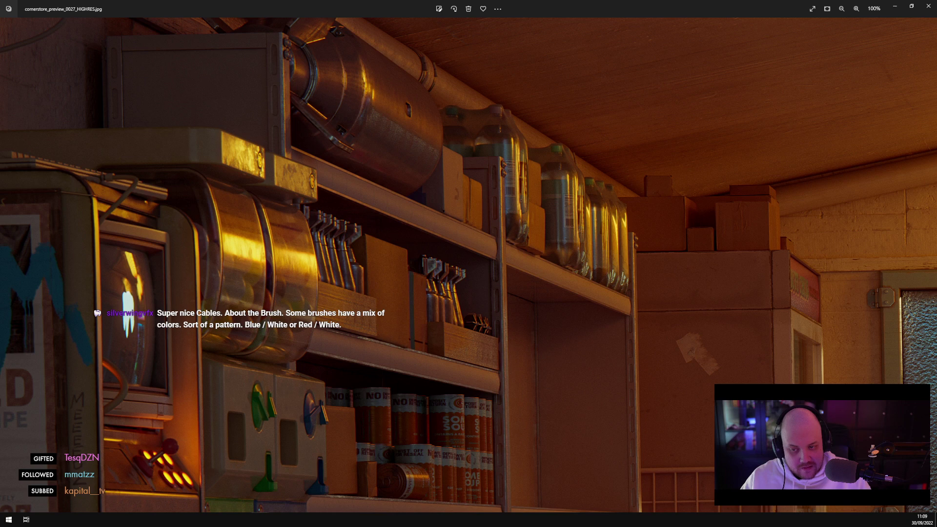
drag(427, 204, 437, 333)
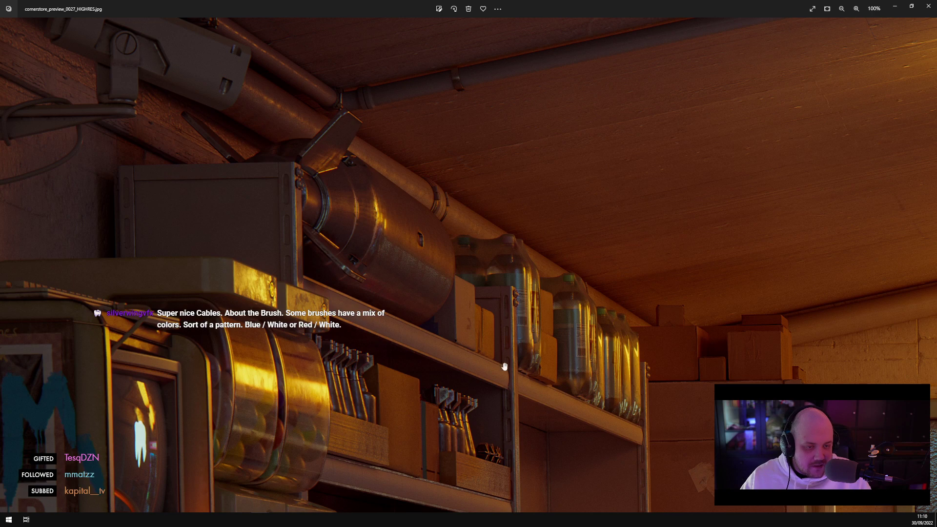
drag(455, 444, 464, 251)
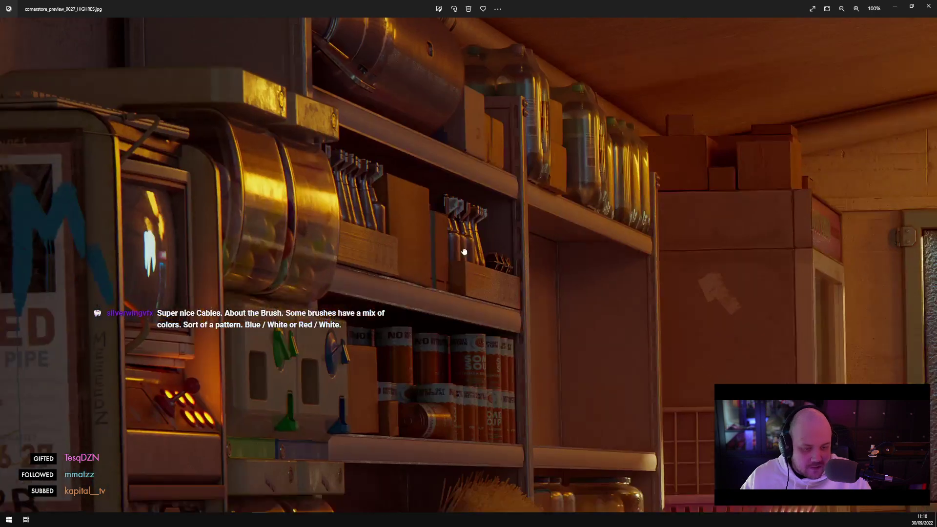
Examine the shelves' stacked cans, brush, jars and cleaning bottles at actual size, and put away the render and the preview folder
mouse_move(390, 379)
mouse_down()
mouse_move(376, 203)
mouse_move(337, 155)
mouse_up()
drag(334, 360, 336, 344)
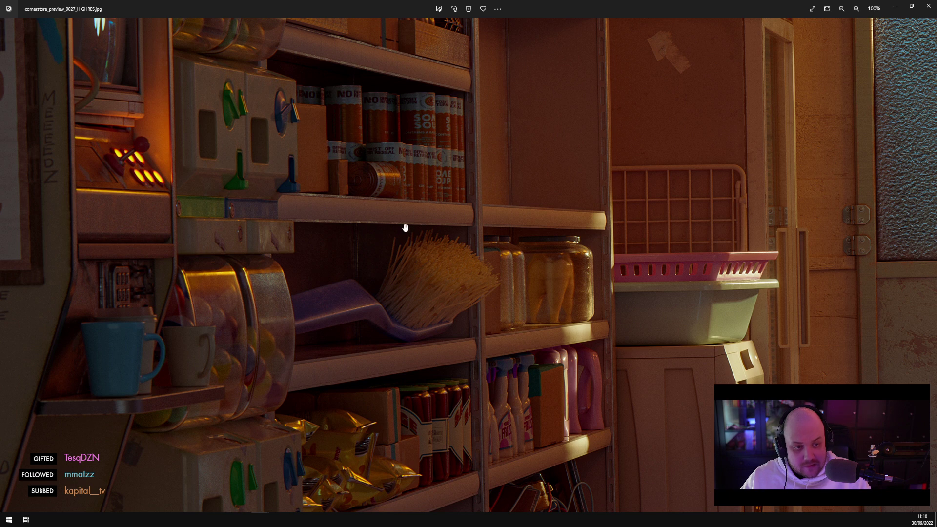
click(928, 6)
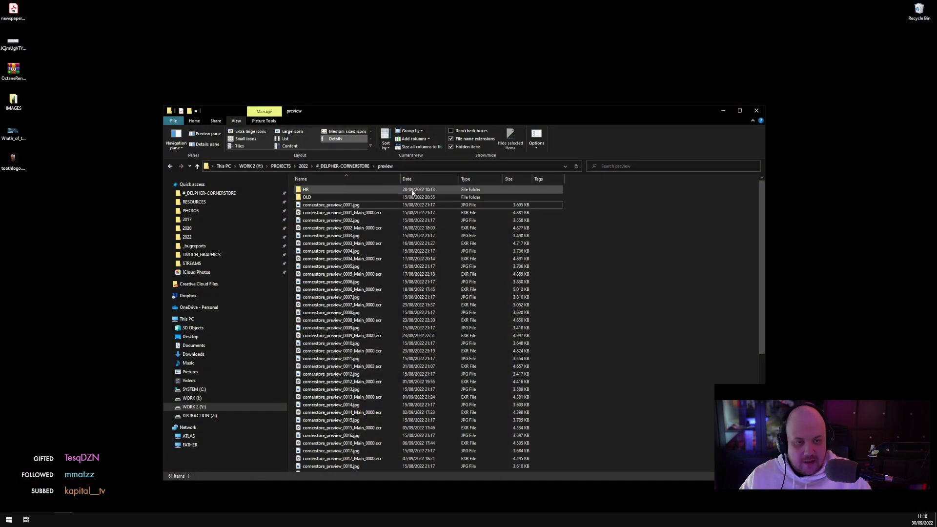
click(723, 110)
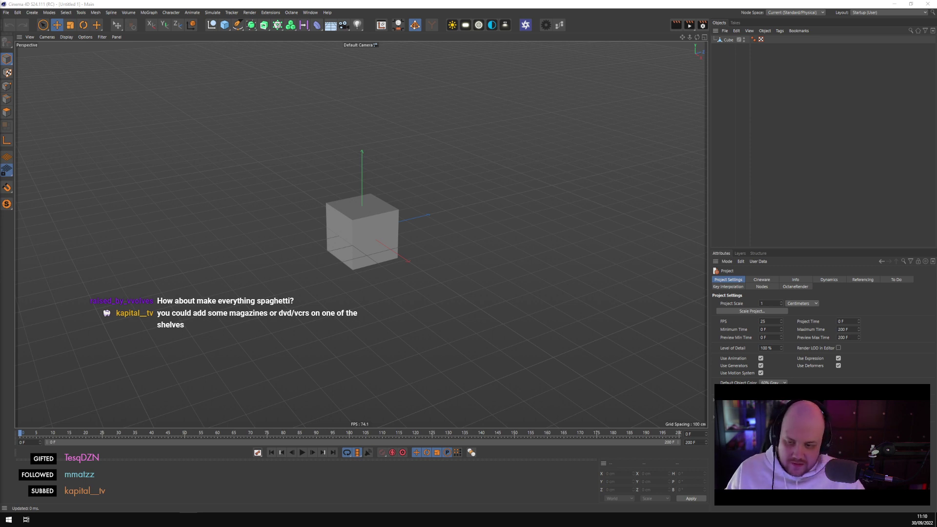
Return to the open render and examine it at 60% zoom from the shelves past the door to the fridge, counter and lanterns
key(alt+Tab)
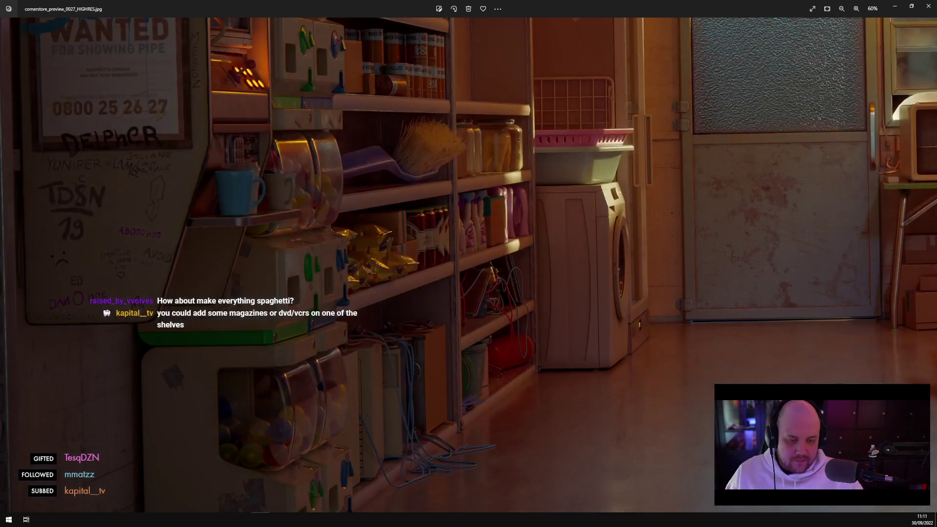
drag(633, 397, 521, 479)
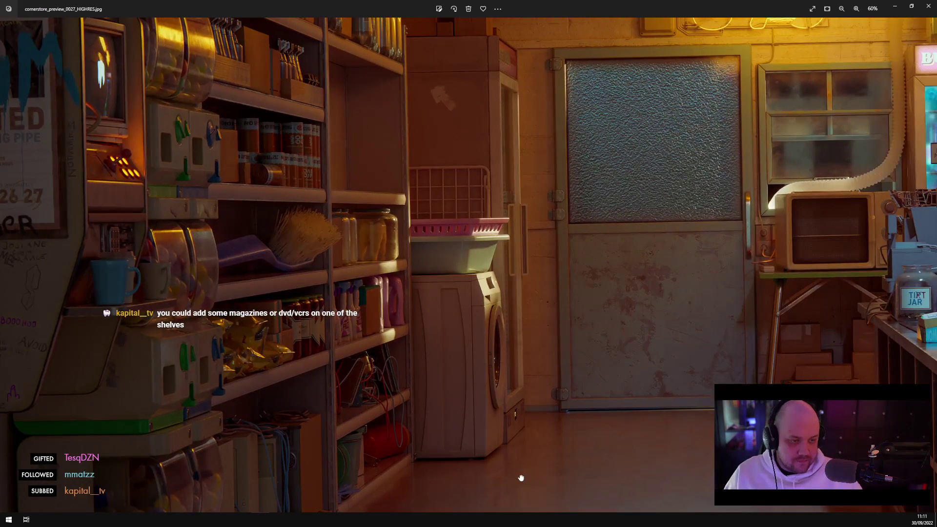
drag(696, 399, 558, 387)
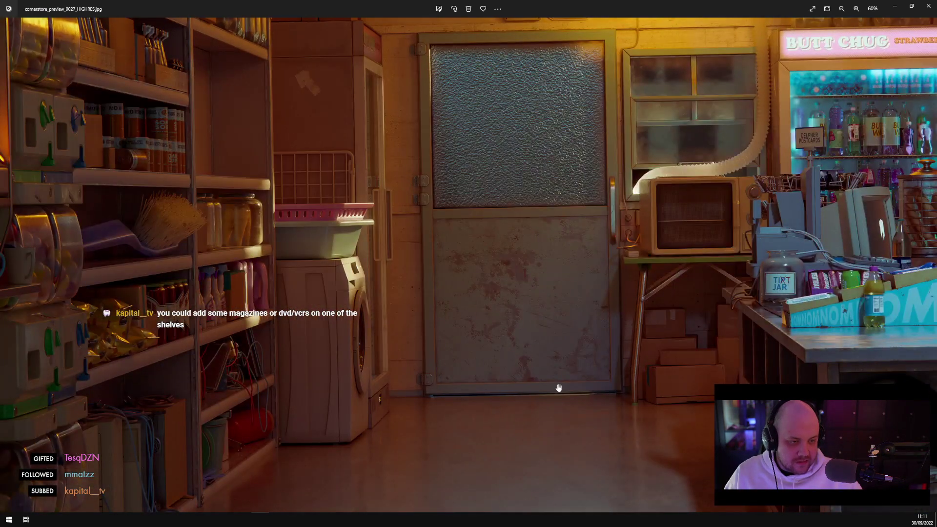
drag(244, 432, 375, 462)
drag(585, 366, 186, 418)
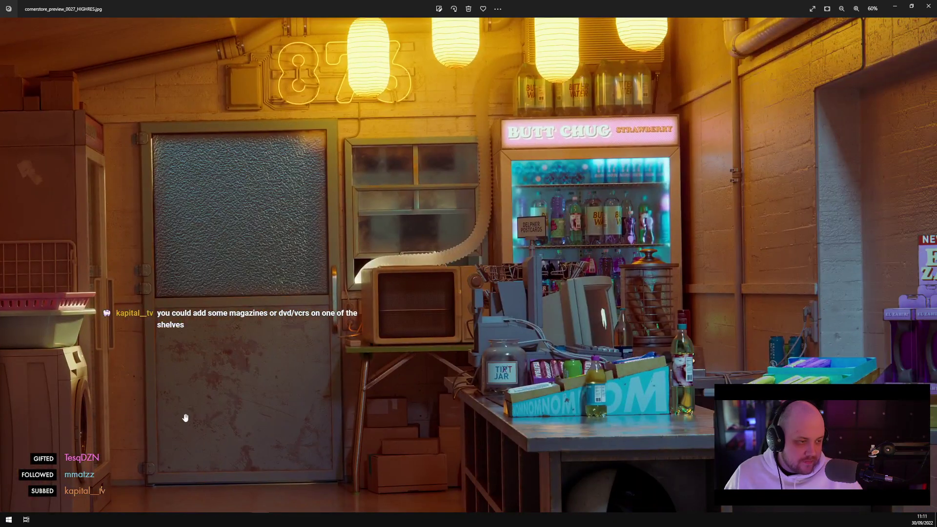
drag(445, 379, 160, 449)
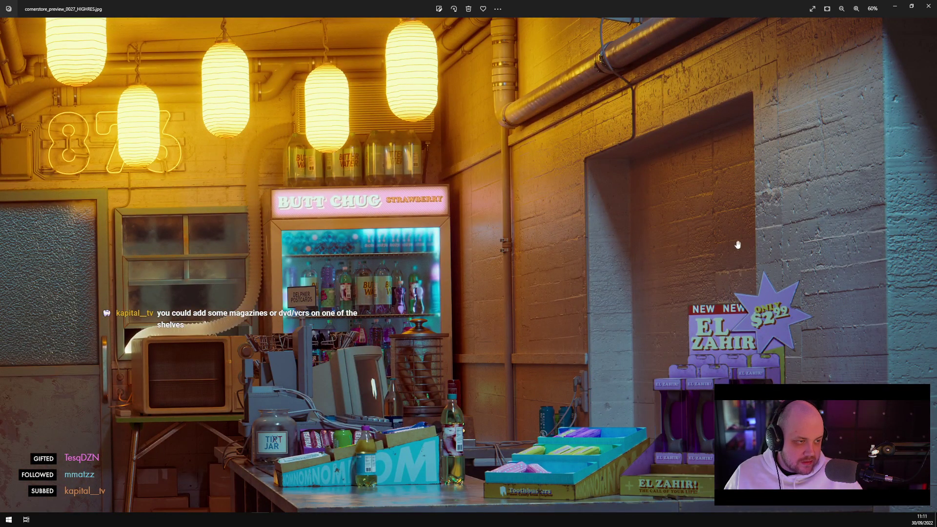
drag(485, 383, 866, 291)
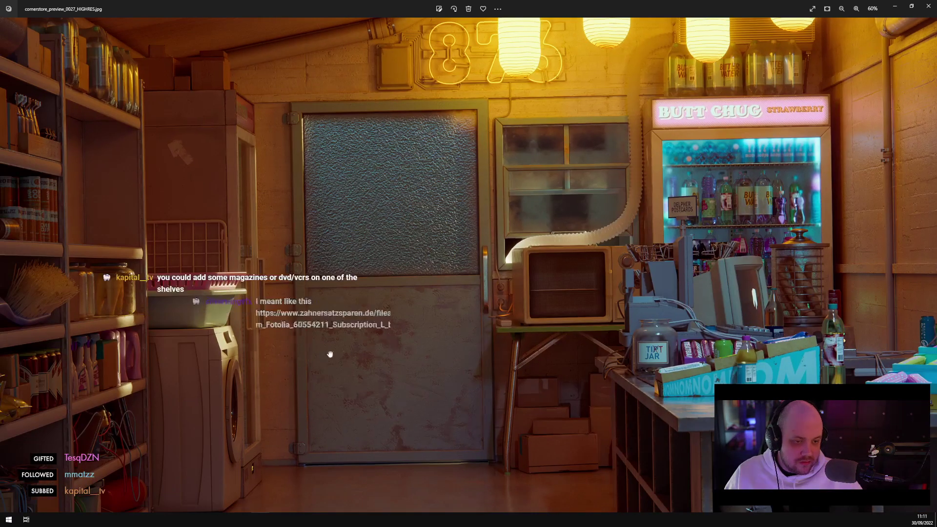
drag(331, 353, 360, 348)
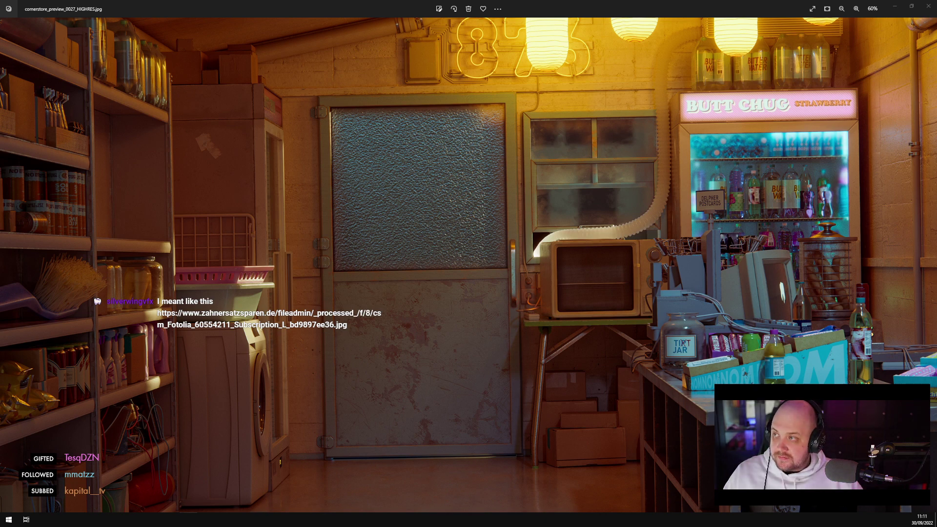
View the linked toothbrush reference photo in the browser, close it and return to the render's shelves
drag(0, 342, 363, 23)
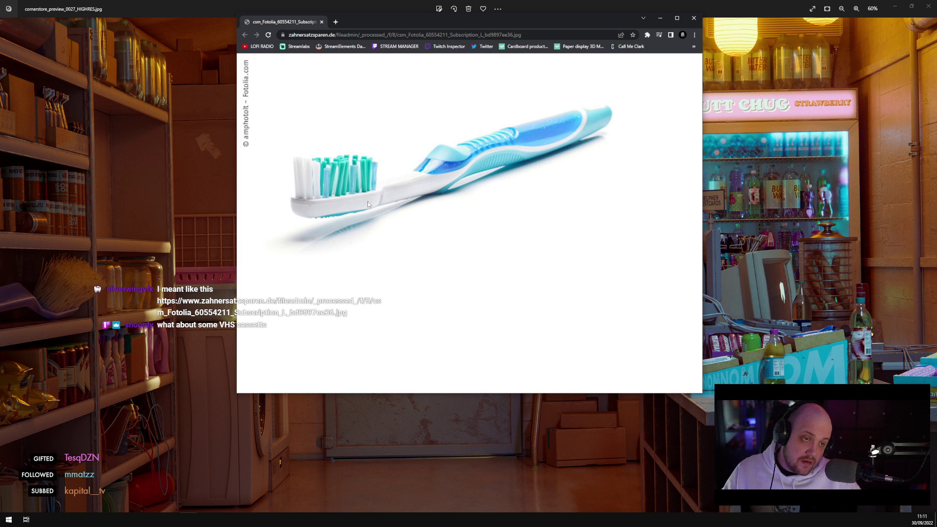
click(693, 17)
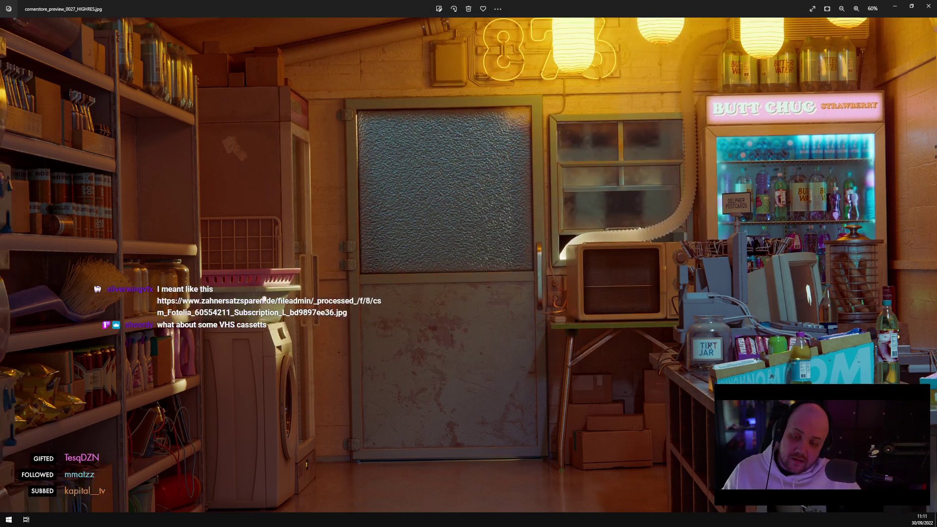
drag(264, 299, 473, 289)
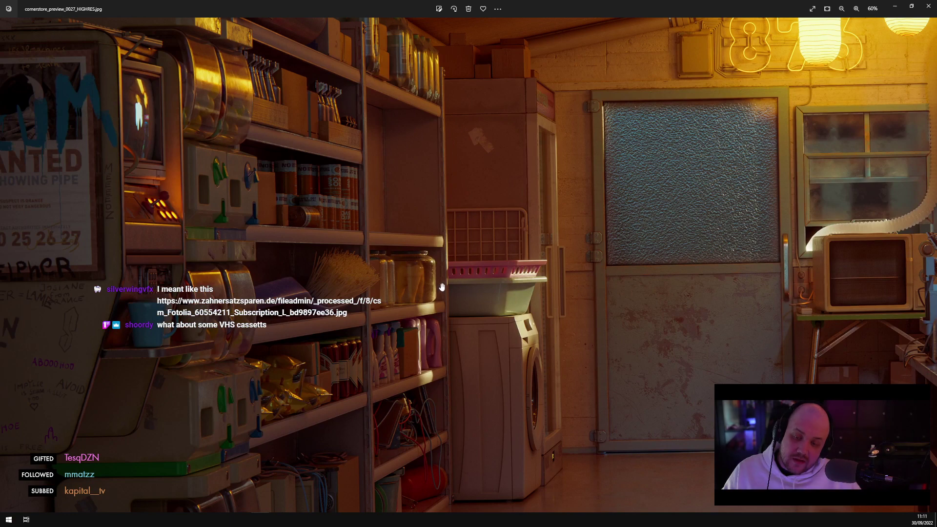
Compare the counter displays and drinks fridge with the stocked shelves and the toothbrush boxes in the render
drag(638, 371, 117, 386)
drag(676, 305, 515, 383)
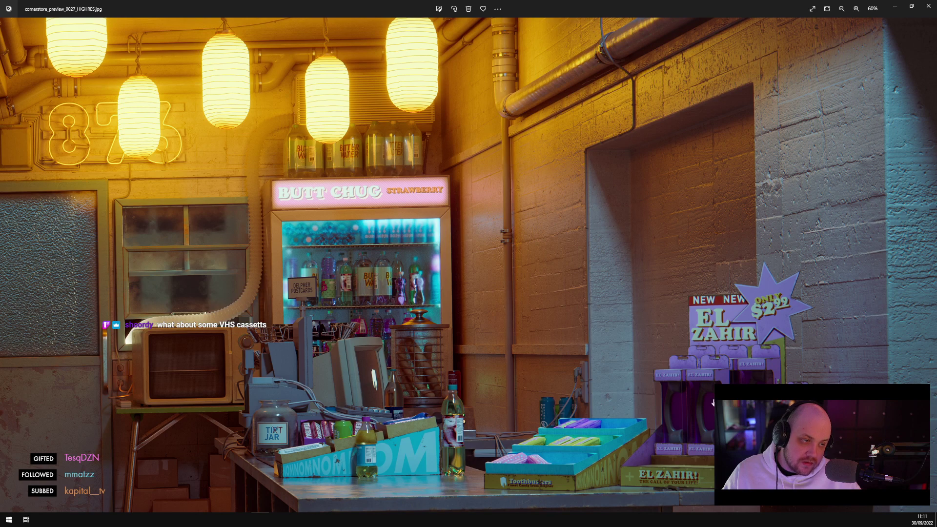
drag(365, 400, 649, 295)
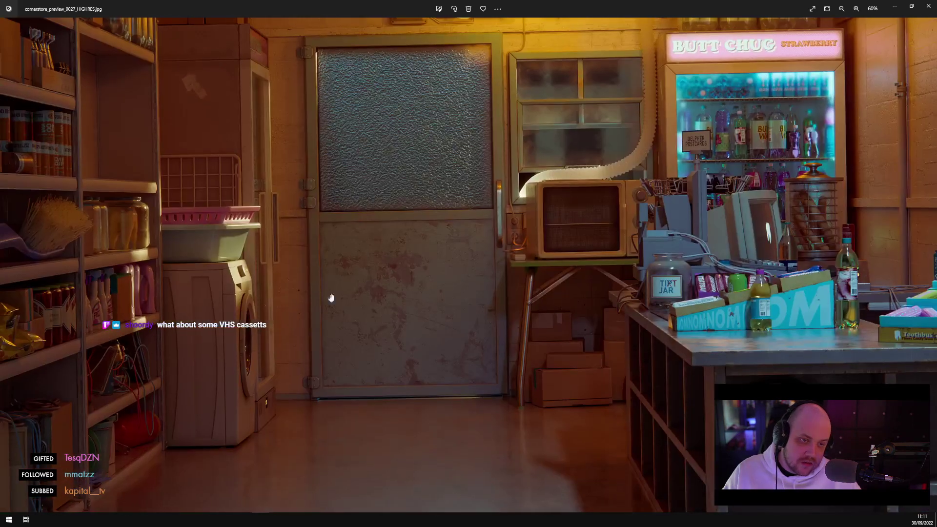
drag(328, 297, 421, 331)
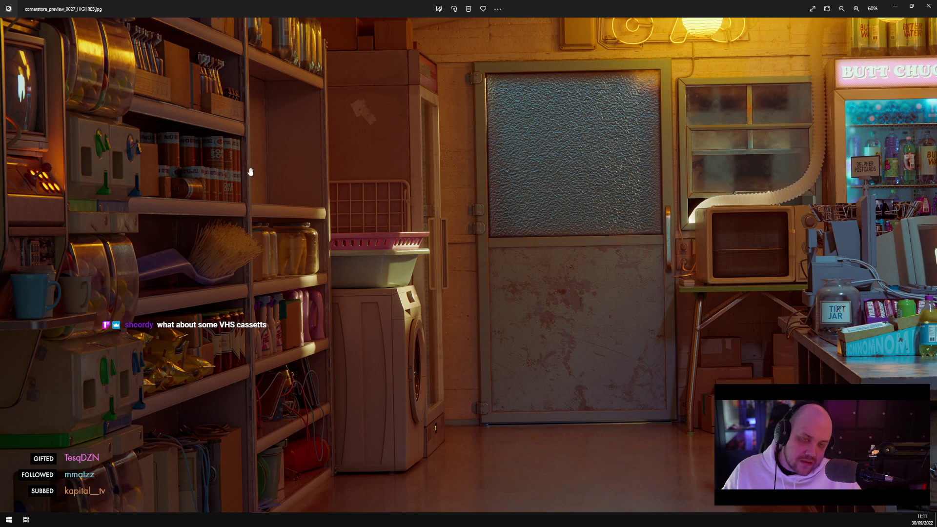
drag(312, 179, 335, 294)
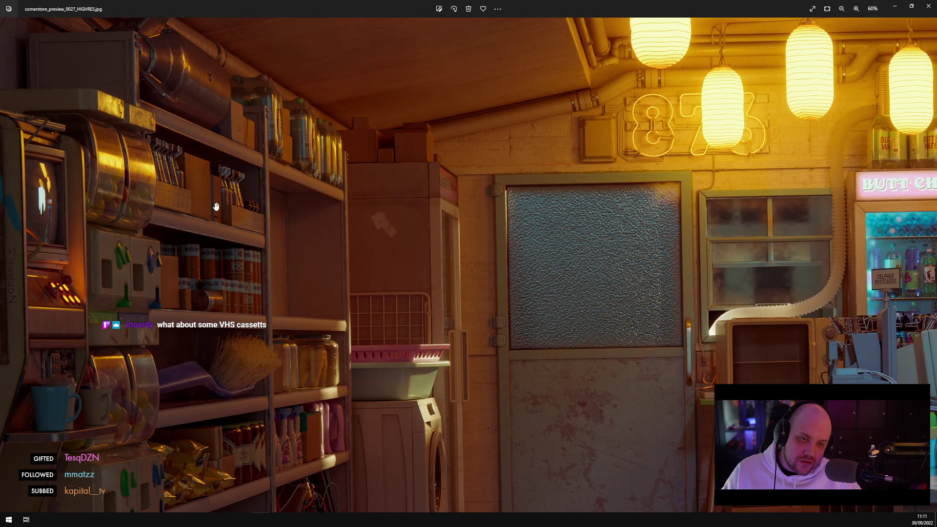
drag(216, 206, 257, 194)
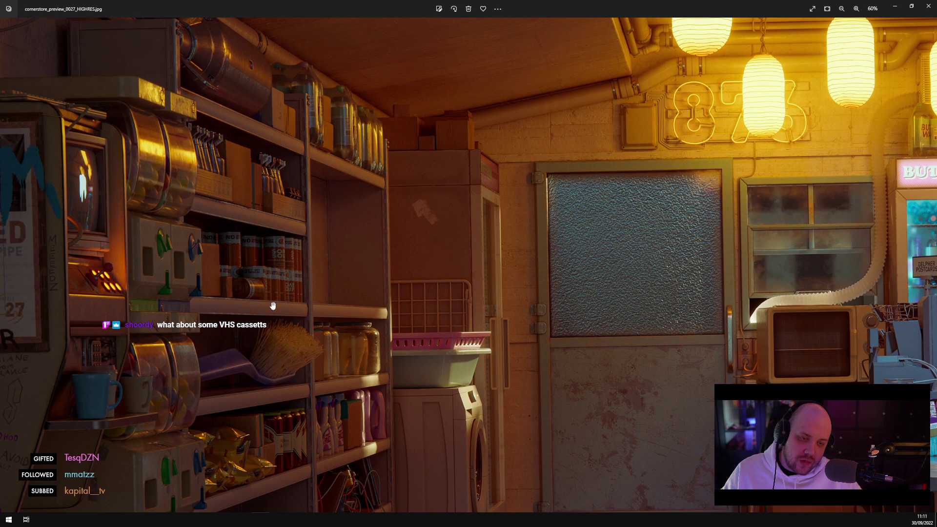
View the whole render at once and examine the empty shelf compartment up close at 60% zoom
scroll(272, 306, down, 3)
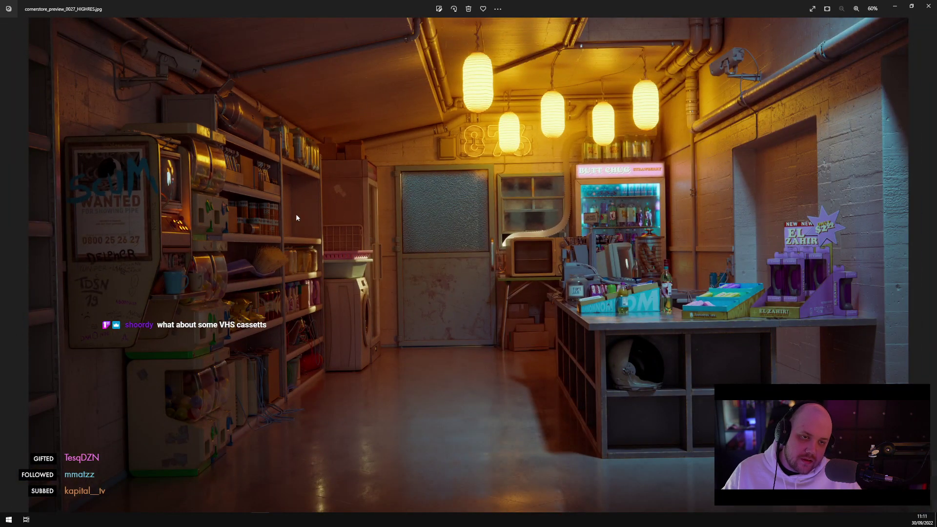
scroll(295, 213, up, 3)
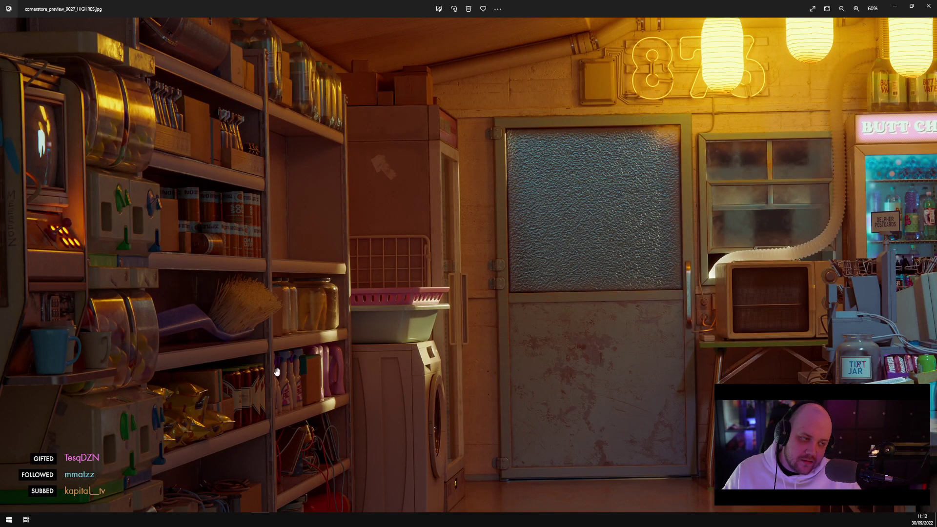
drag(277, 373, 324, 340)
drag(364, 231, 395, 336)
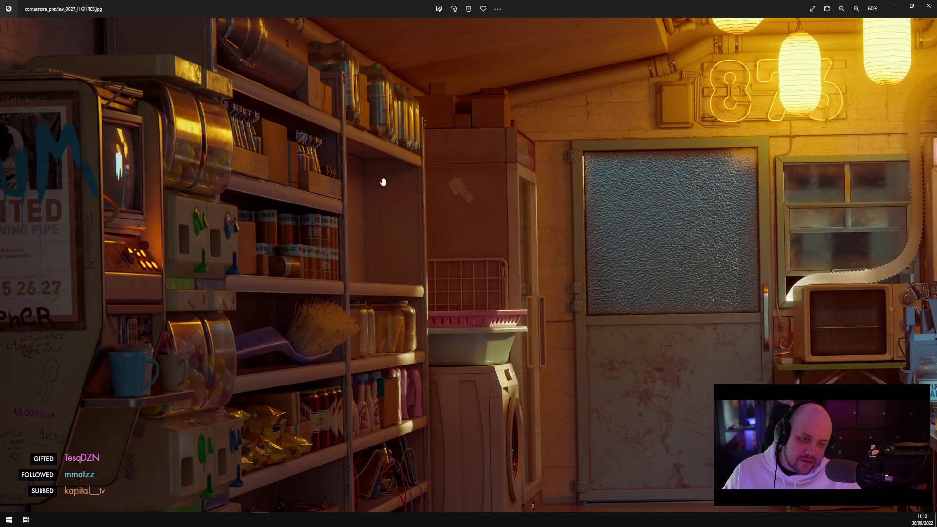
drag(490, 228, 473, 241)
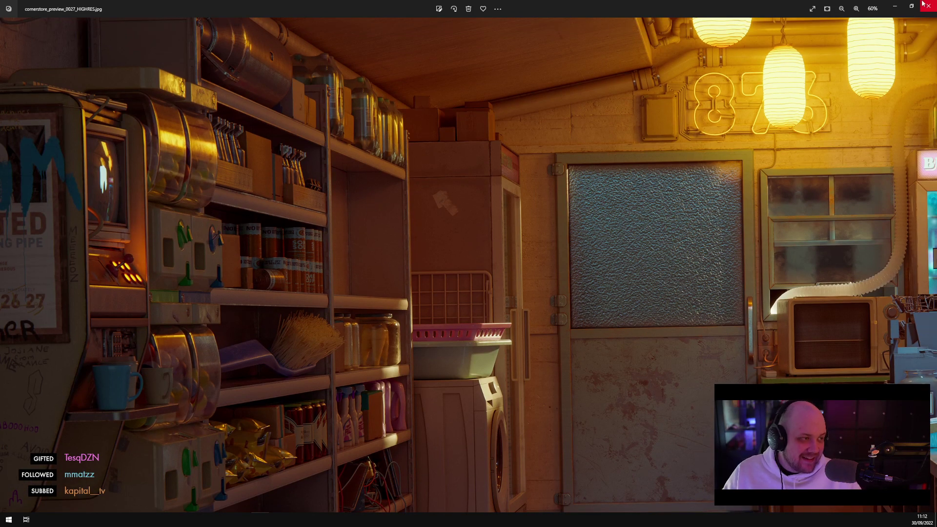
Switch to Cinema 4D and open the project cornerstore-new_0012.c4d from the #_DELPHER-CORNERSTORE folder
click(895, 6)
click(353, 218)
click(113, 111)
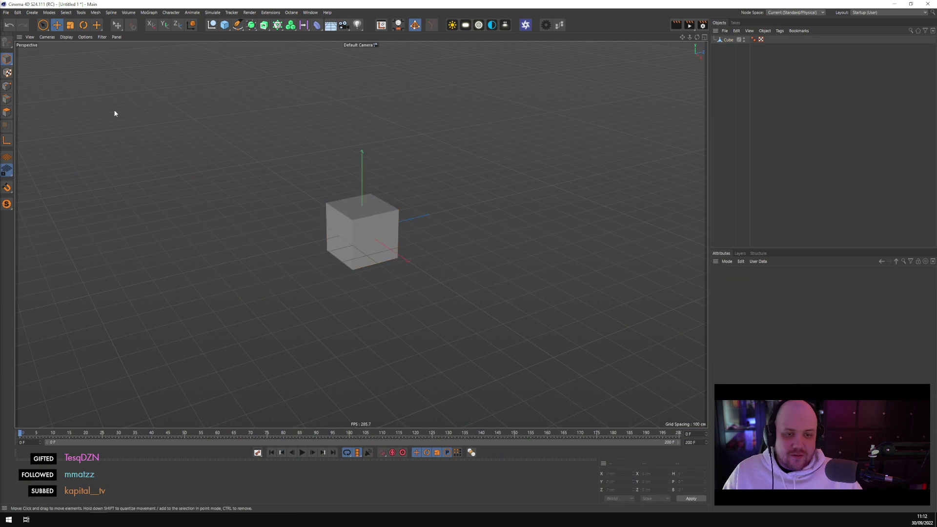
click(5, 13)
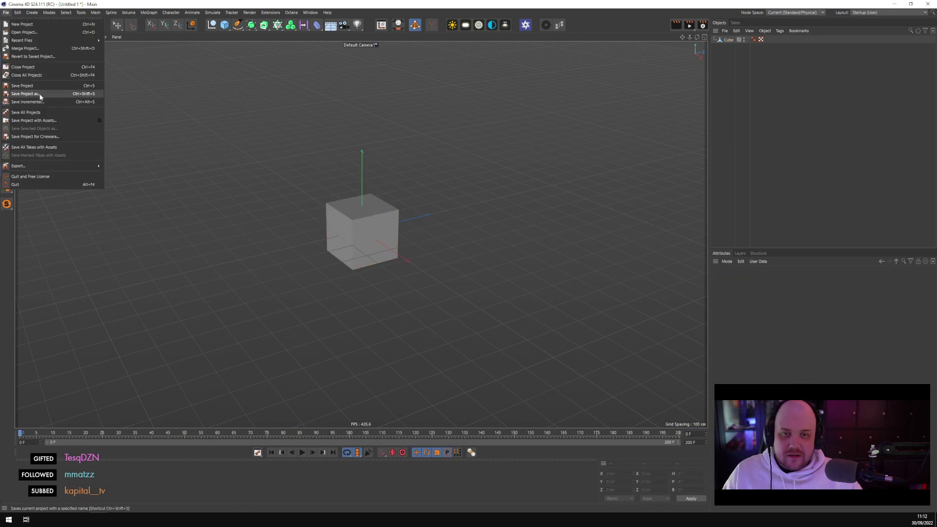
mouse_move(57, 40)
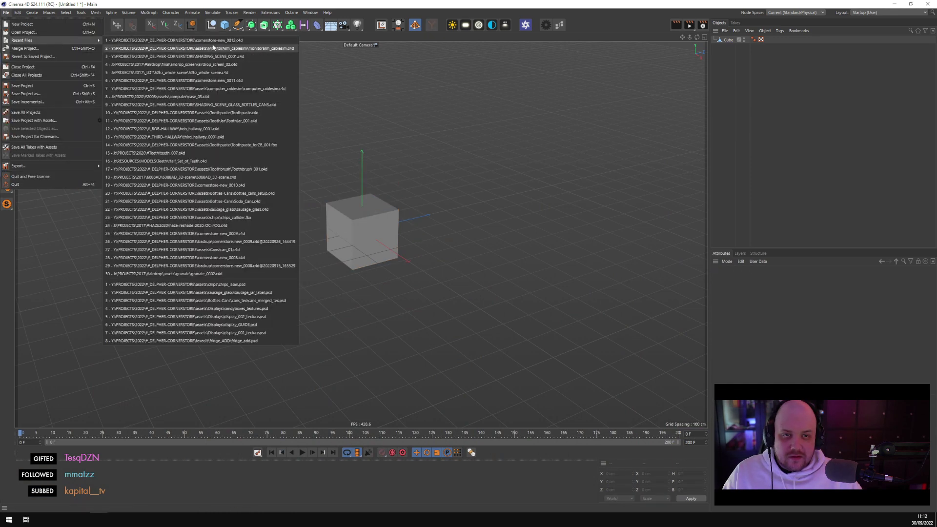
click(48, 33)
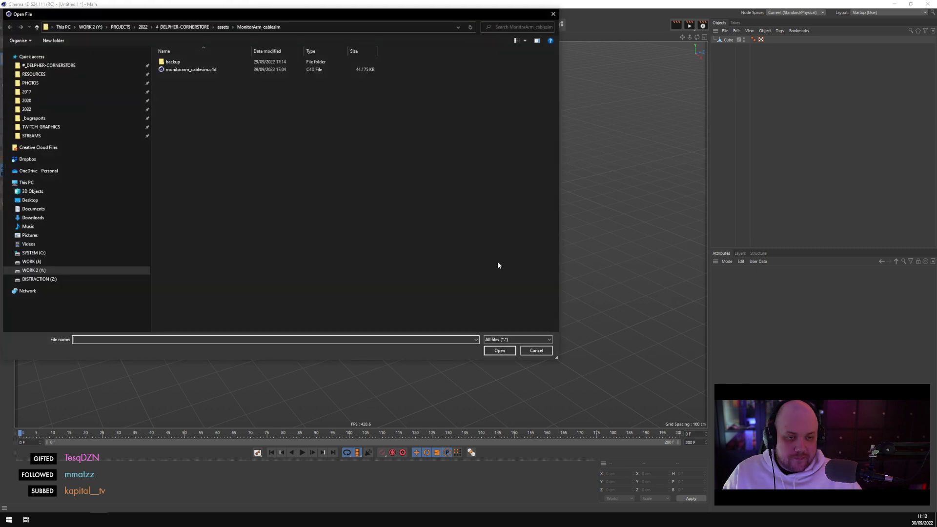
click(84, 65)
click(217, 224)
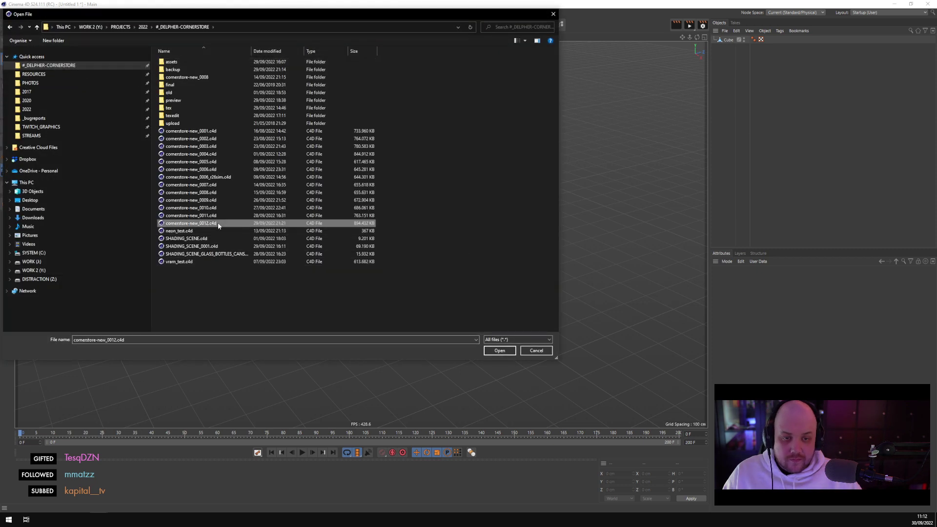
double_click(219, 227)
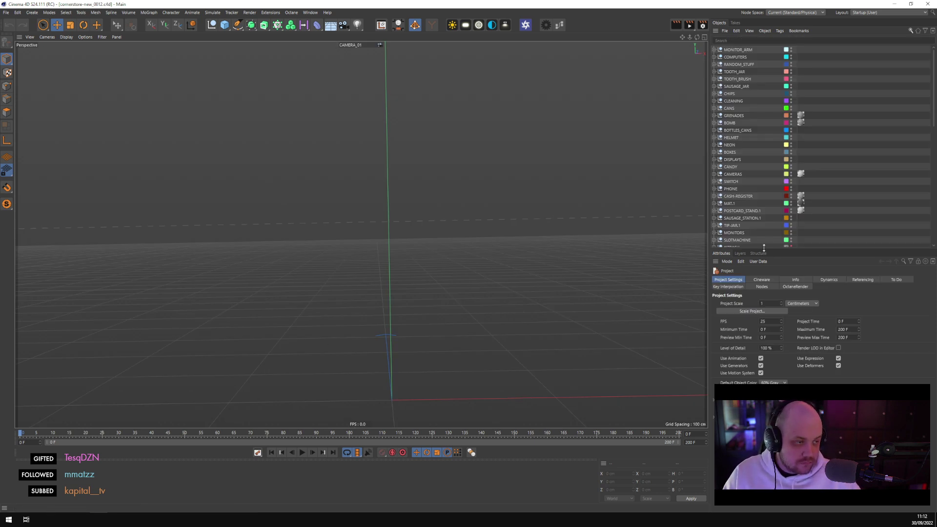
Make the scene's object list taller and switch the viewport from CAMERA_01 to the default camera
drag(763, 248, 768, 317)
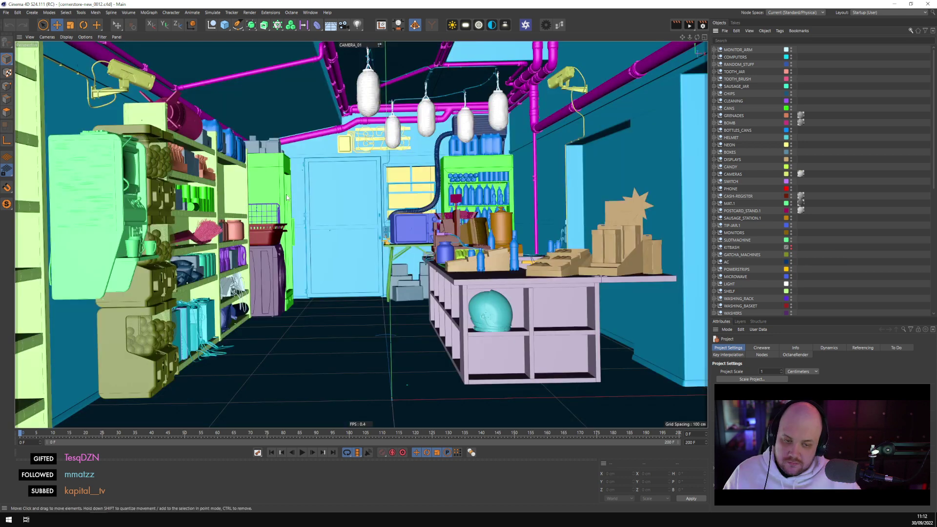
scroll(713, 210, down, 10)
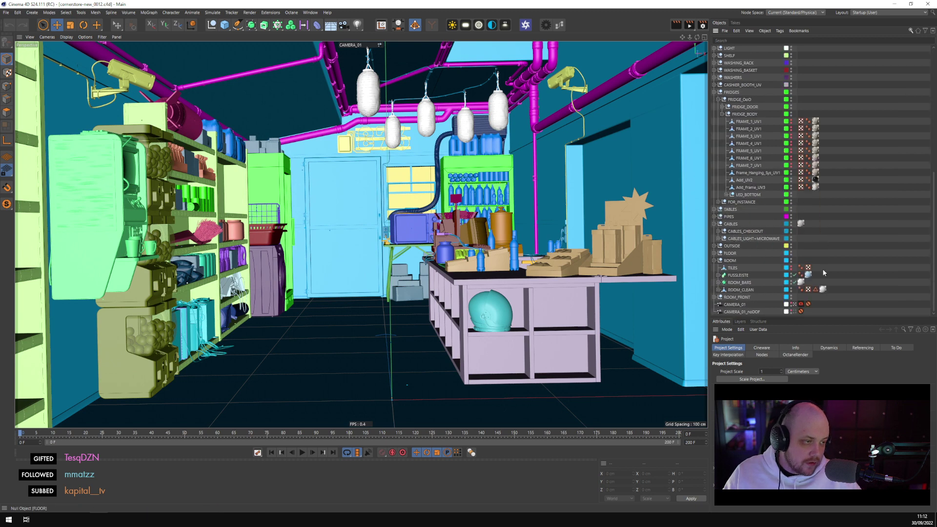
click(795, 305)
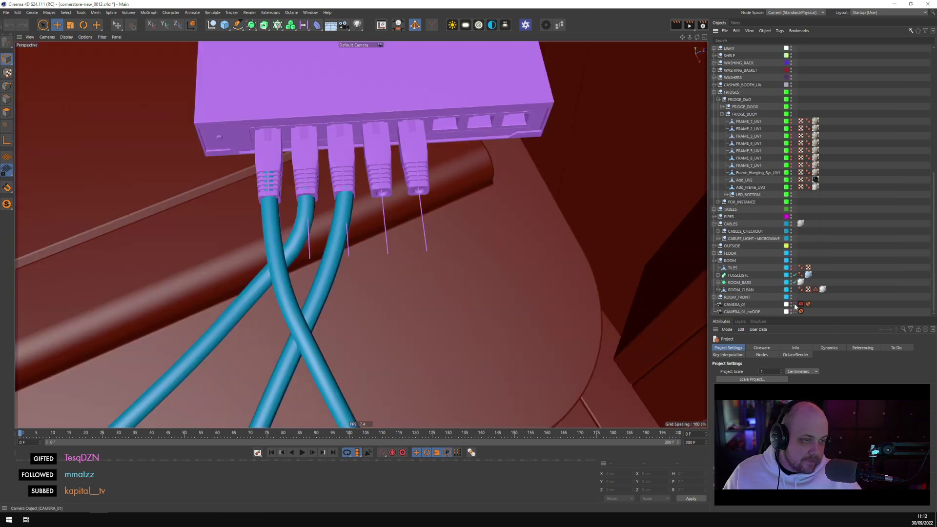
Select the computer at the end of the bottom shelf and examine the computers, their cables and the snack bags above
scroll(372, 257, down, 6)
alt+middle_drag(335, 207, 359, 234)
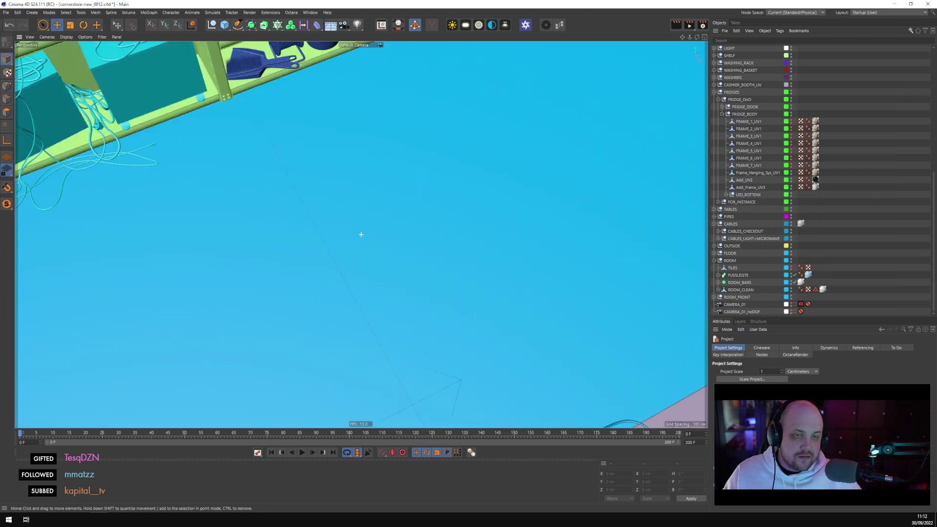
click(169, 84)
alt+middle_drag(166, 70, 276, 259)
alt+drag(283, 342, 425, 240)
alt+drag(338, 325, 525, 266)
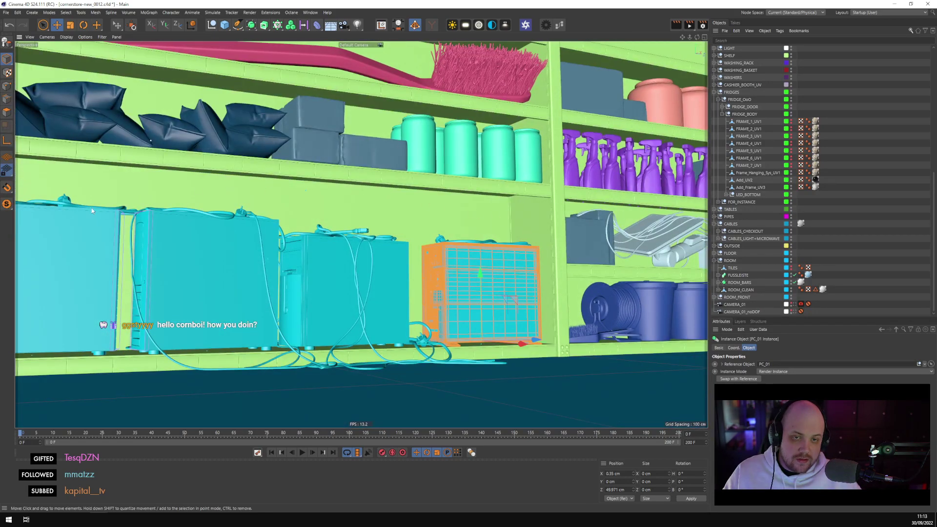
alt+middle_drag(92, 209, 353, 234)
alt+drag(353, 234, 324, 273)
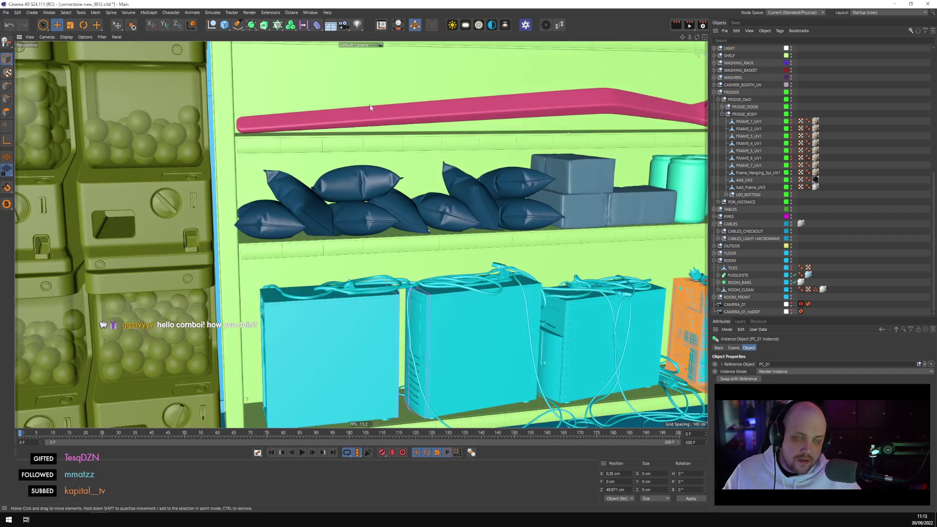
click(7, 12)
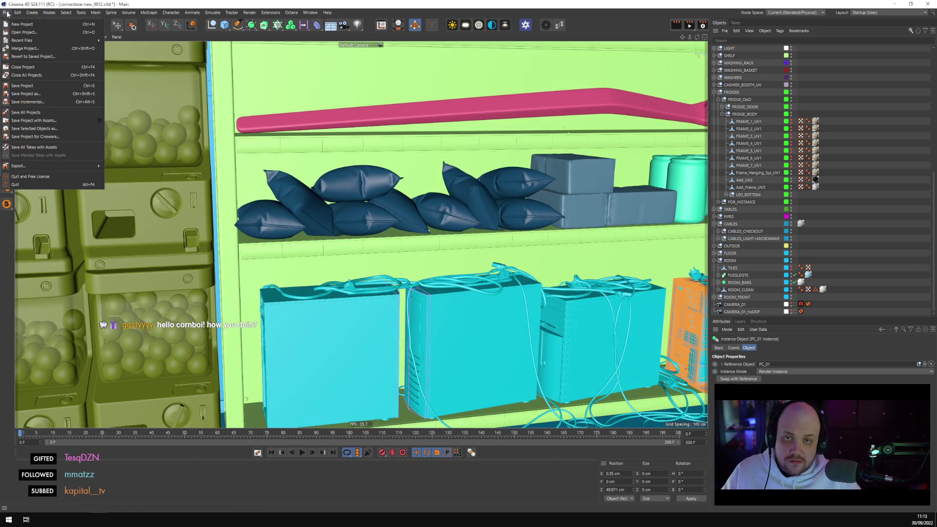
click(23, 32)
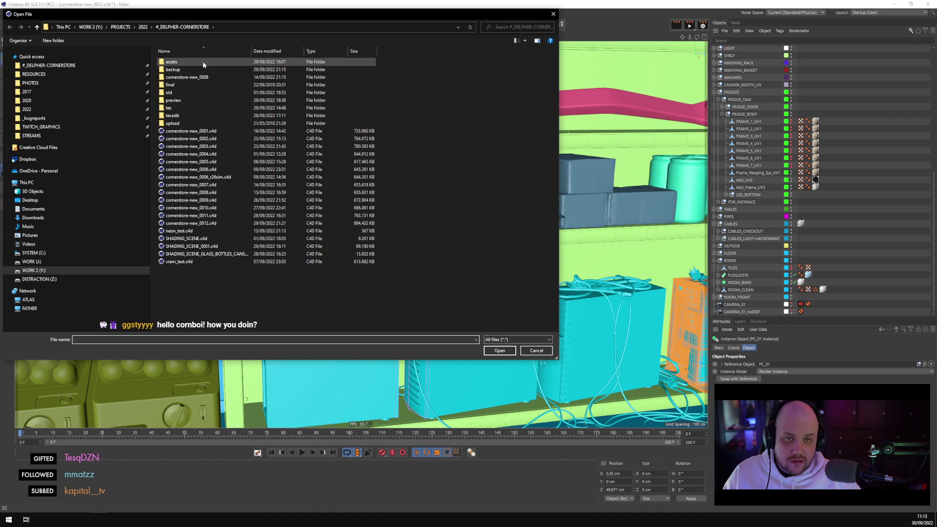
double_click(203, 62)
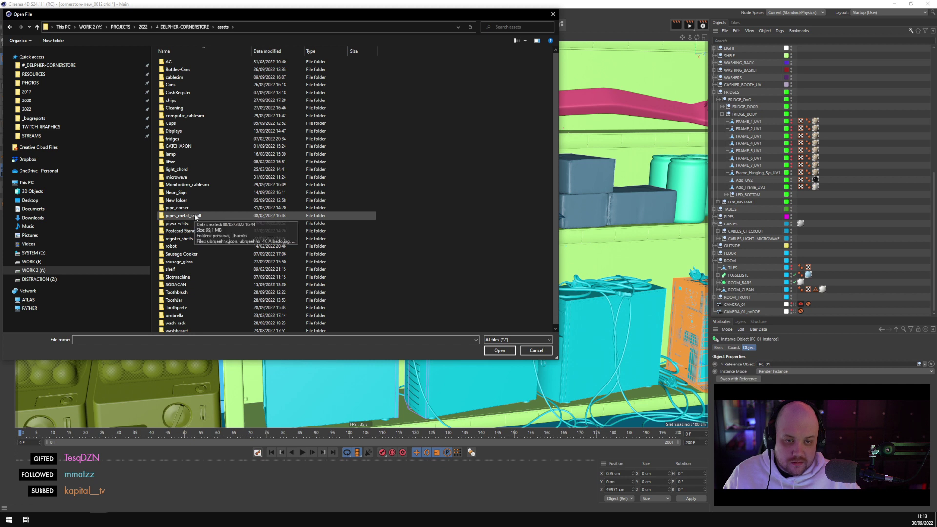
scroll(196, 217, down, 1)
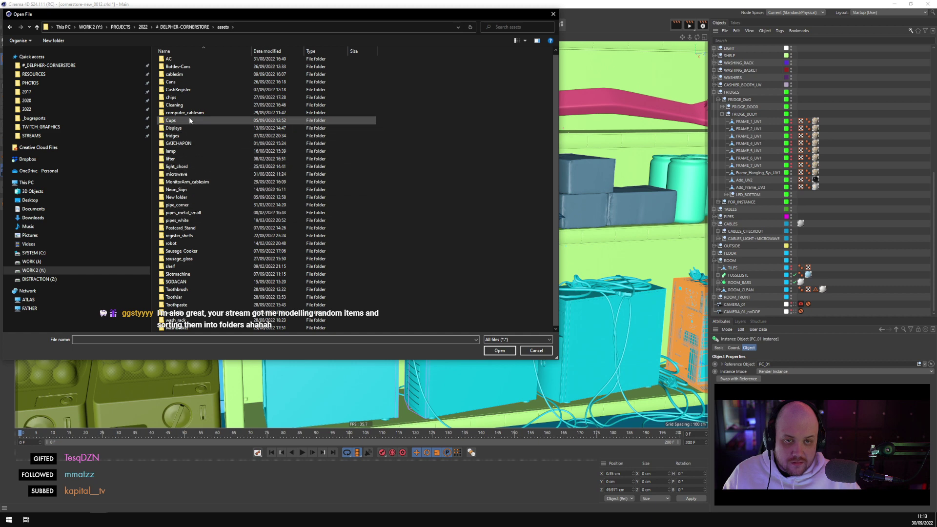
click(537, 350)
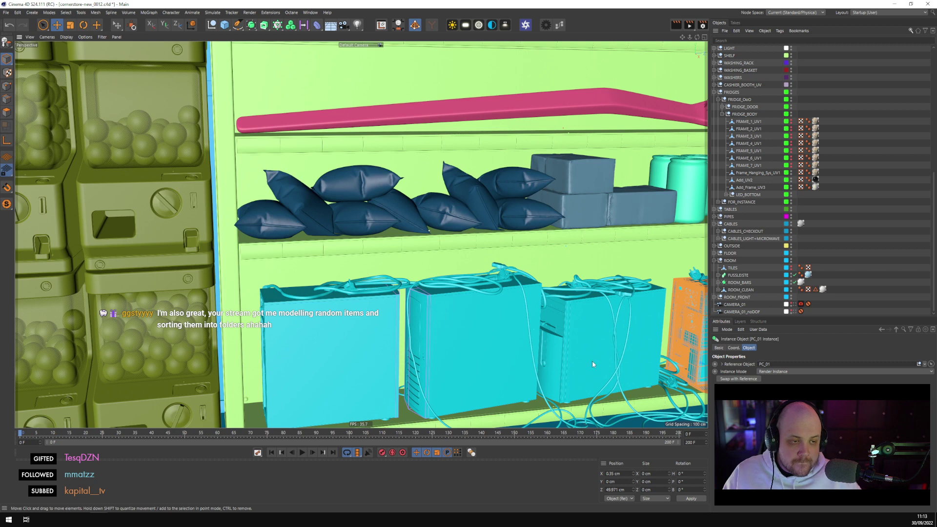
Open the shading scene SHADING_SCENE_0001.c4d from the #_DELPHER-CORNERSTORE project folder
alt+middle_drag(592, 361, 375, 311)
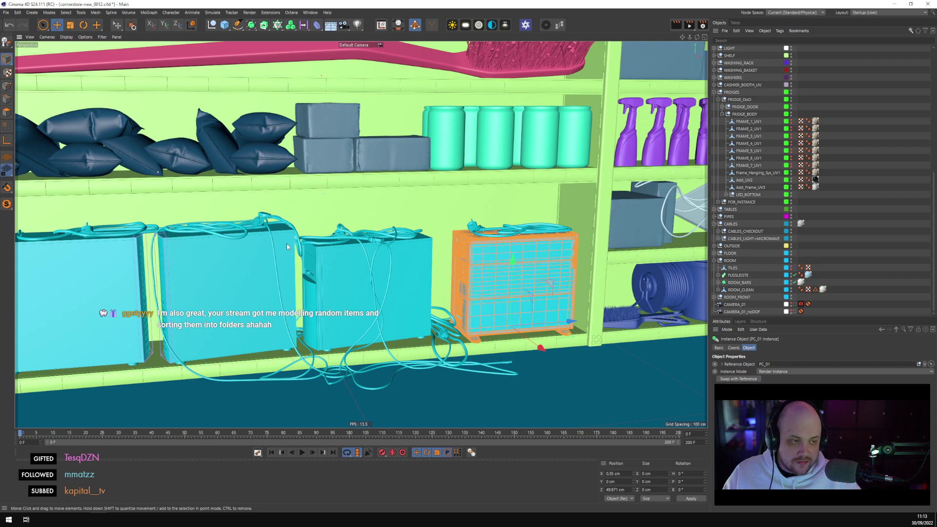
alt+drag(324, 224, 288, 202)
alt+middle_drag(495, 153, 362, 317)
alt+drag(362, 314, 384, 332)
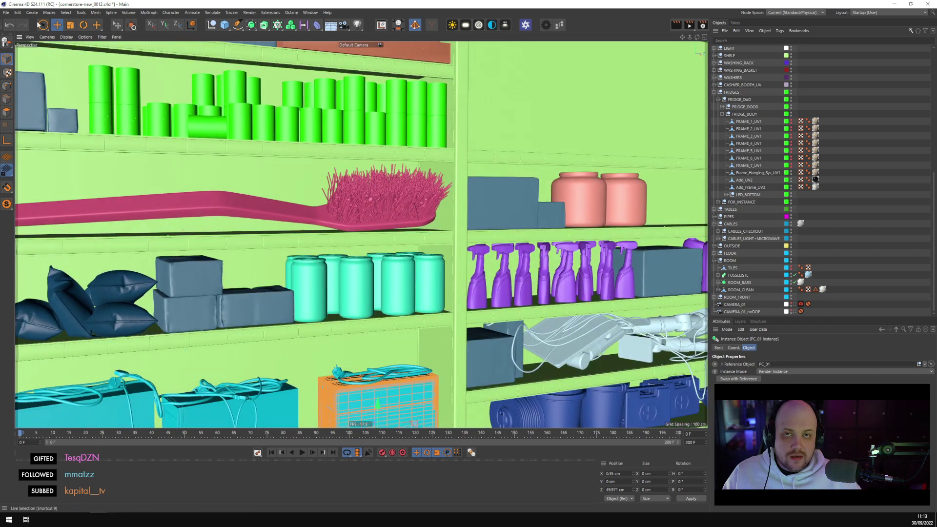
click(6, 12)
click(29, 32)
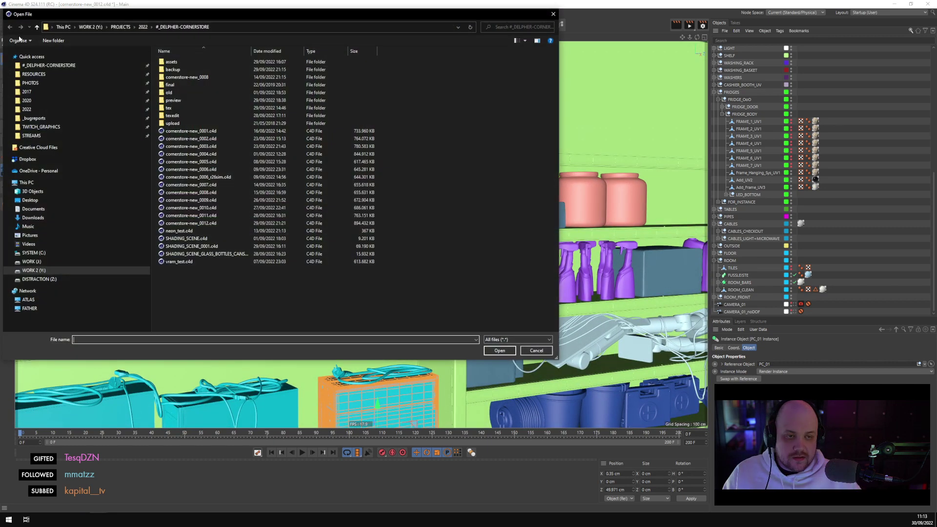
double_click(182, 63)
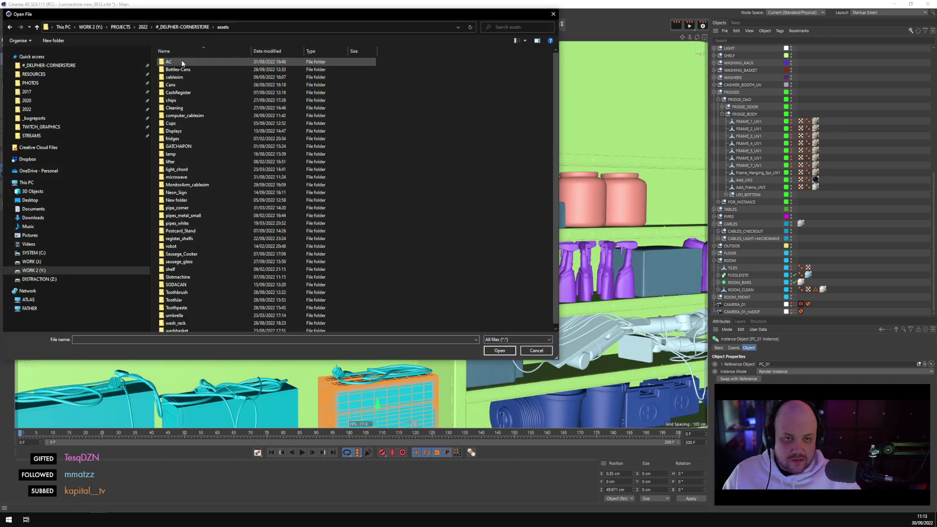
click(190, 292)
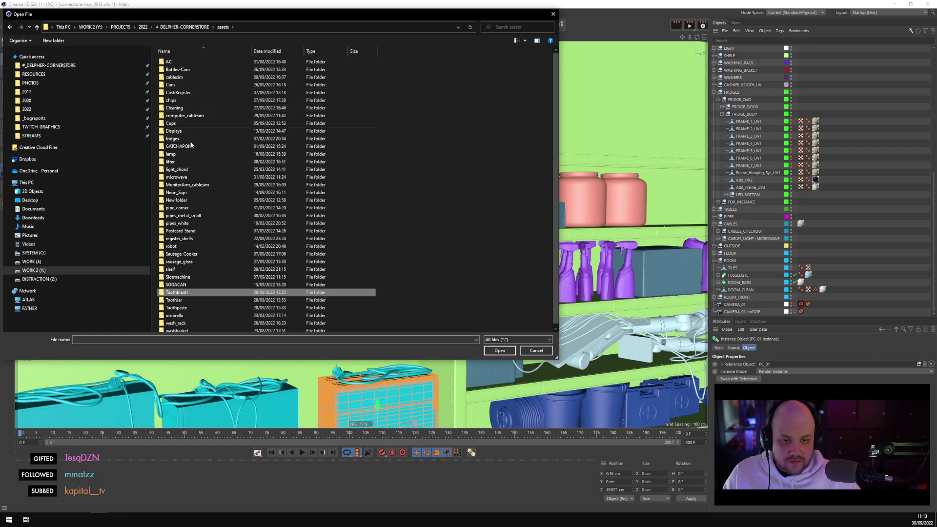
double_click(190, 291)
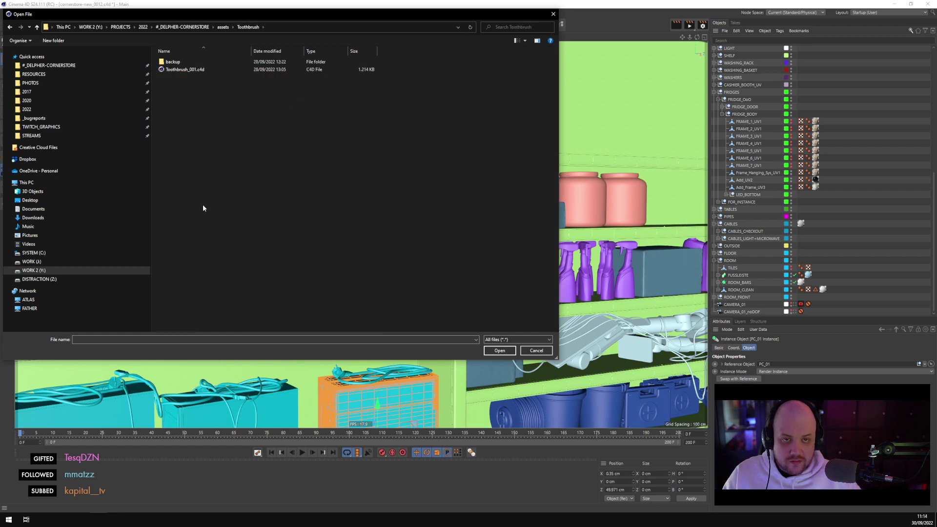
click(198, 27)
click(228, 247)
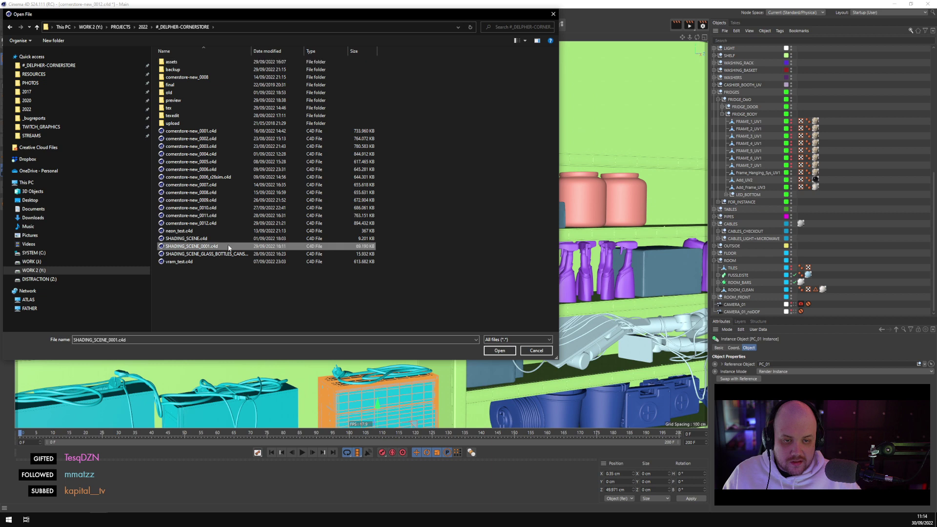
double_click(228, 247)
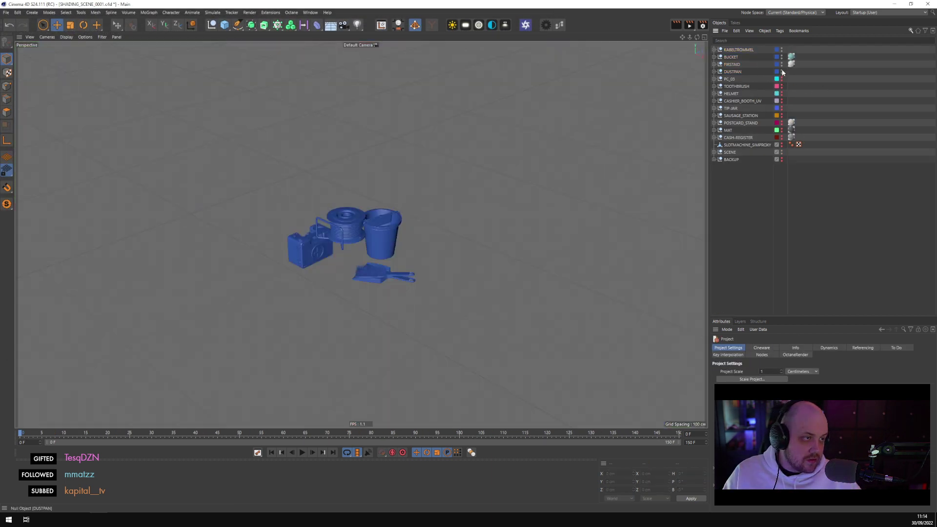
Hide the cable drum, bucket, first-aid kit and dustpan, and show the TOOTHBRUSH object with its bristle head framed up close
drag(782, 50, 781, 94)
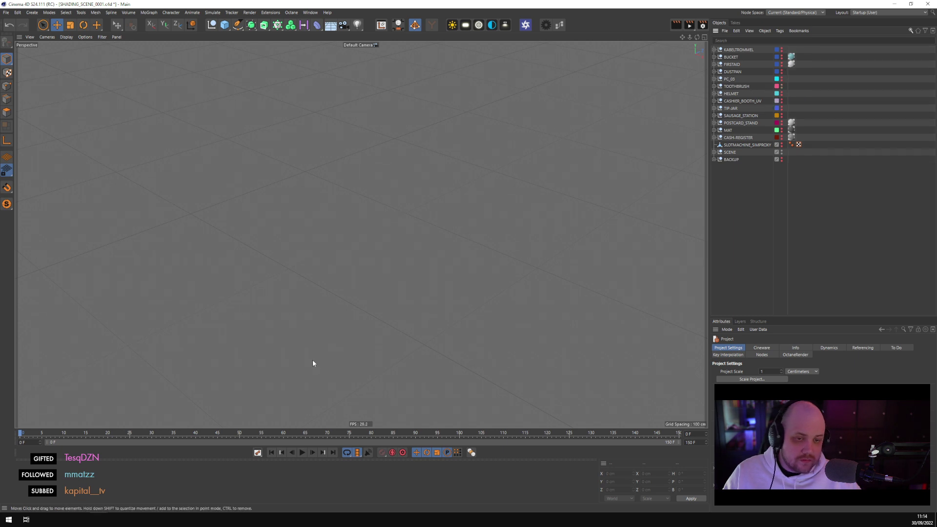
click(736, 86)
key(s)
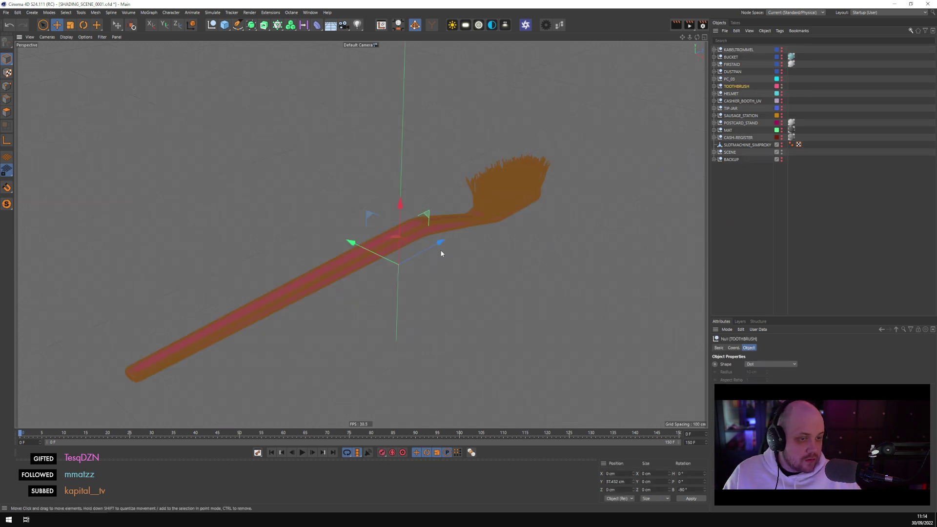
mouse_move(531, 258)
alt+mouse_down()
mouse_move(549, 232)
mouse_move(541, 240)
alt+mouse_up()
alt+middle_drag(541, 240, 487, 306)
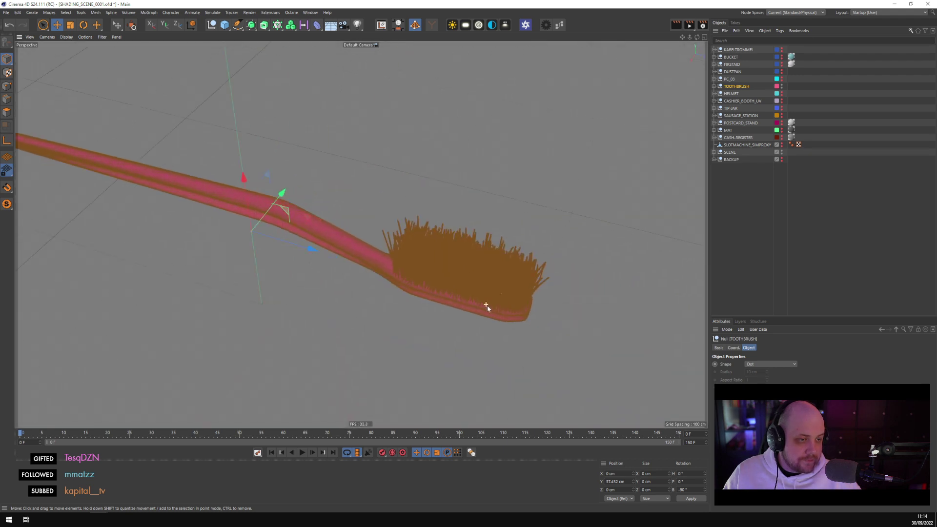
alt+right_drag(487, 306, 497, 268)
mouse_move(499, 270)
alt+mouse_down()
mouse_move(561, 259)
mouse_move(531, 249)
mouse_move(446, 412)
mouse_move(439, 324)
alt+mouse_up()
Bring up the materials and live viewer window and open the TOOTHBRUSH_BRISTLES material from the TOOTHBRUSH layer in the node editor
mouse_move(97, 519)
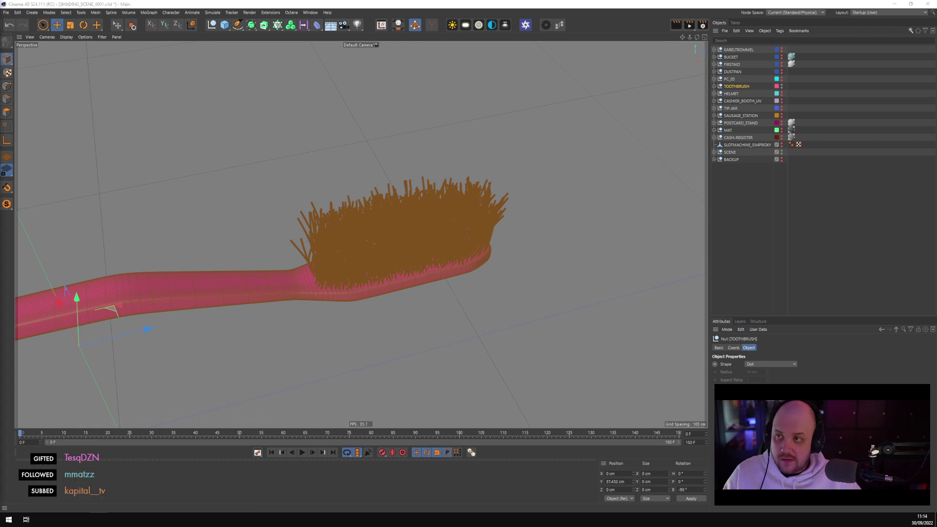
drag(0, 124, 104, 12)
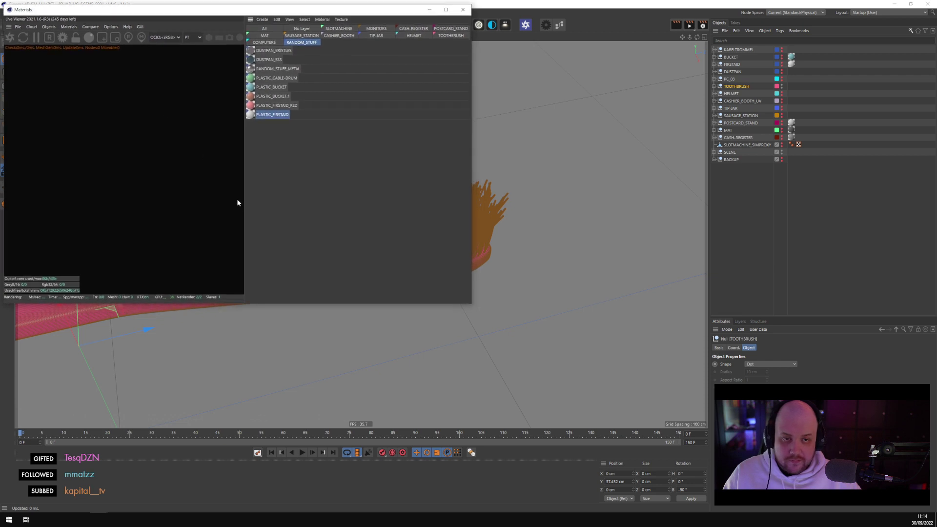
drag(245, 206, 359, 214)
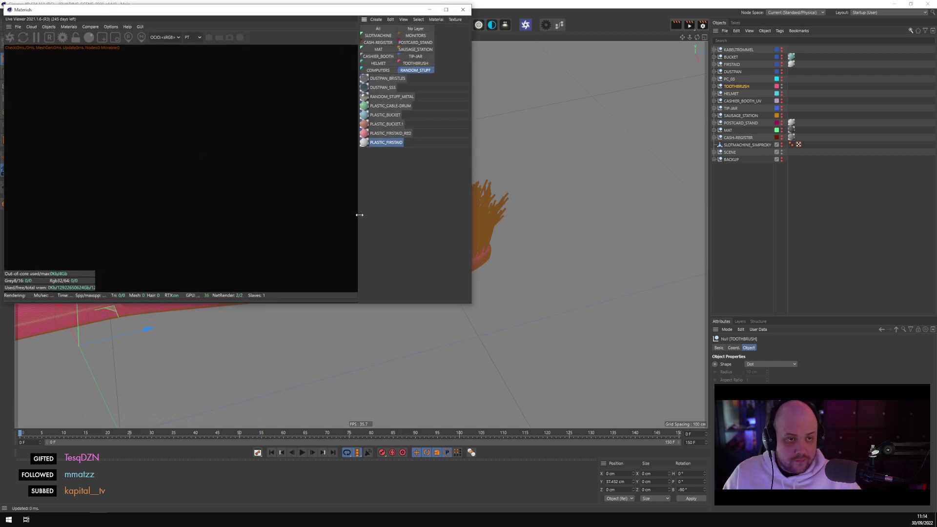
click(449, 191)
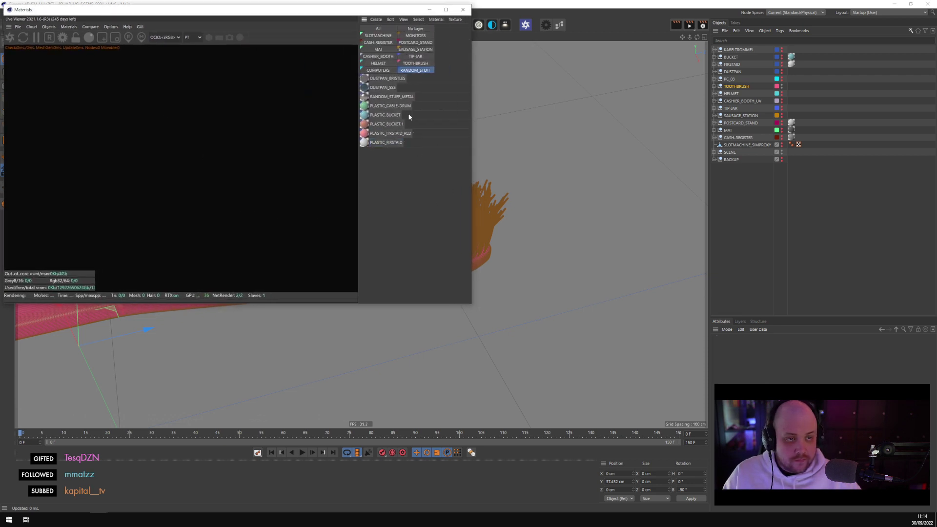
click(409, 64)
double_click(399, 88)
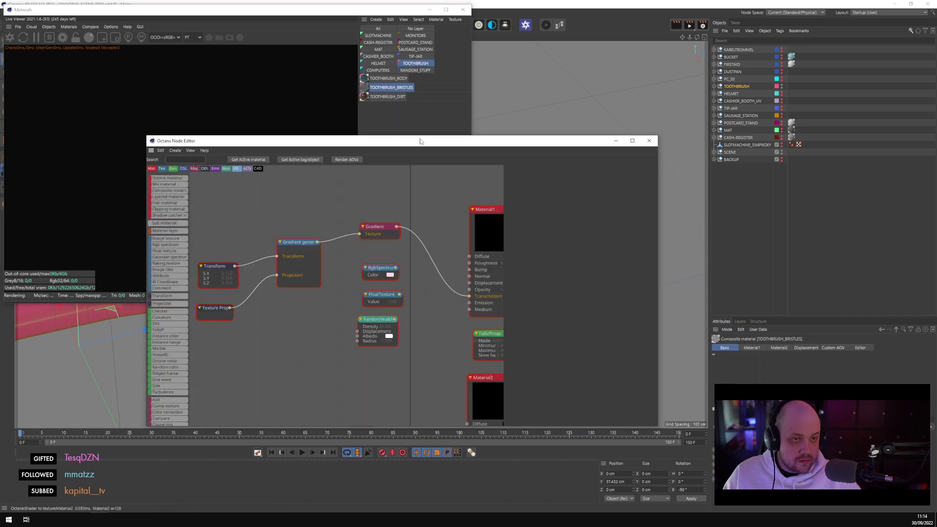
drag(423, 145, 659, 184)
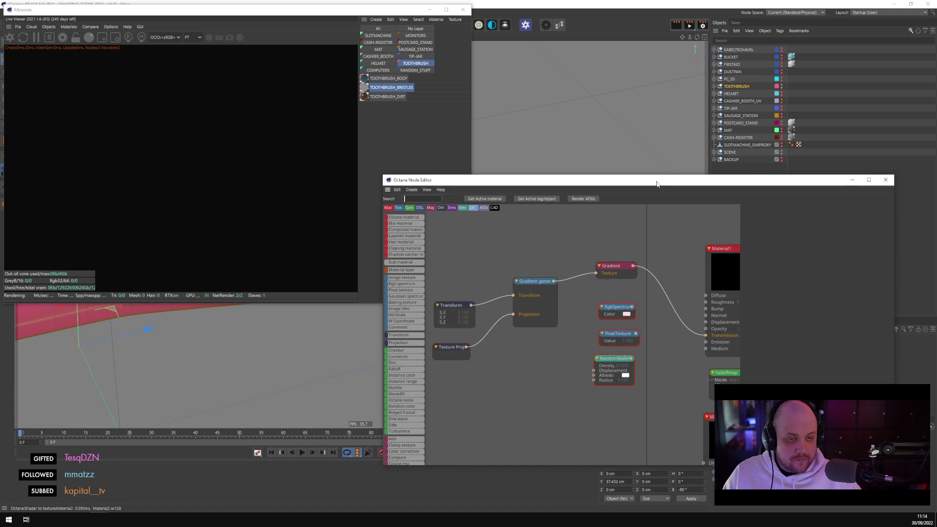
Start the Octane live render in an enlarged viewer and set a render region around the toothbrush's bristle head
click(10, 38)
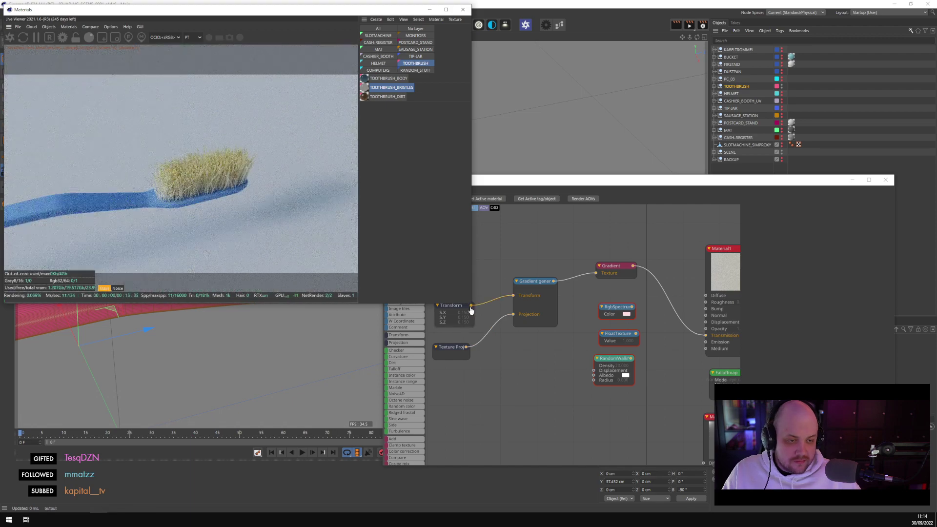
drag(471, 305, 584, 471)
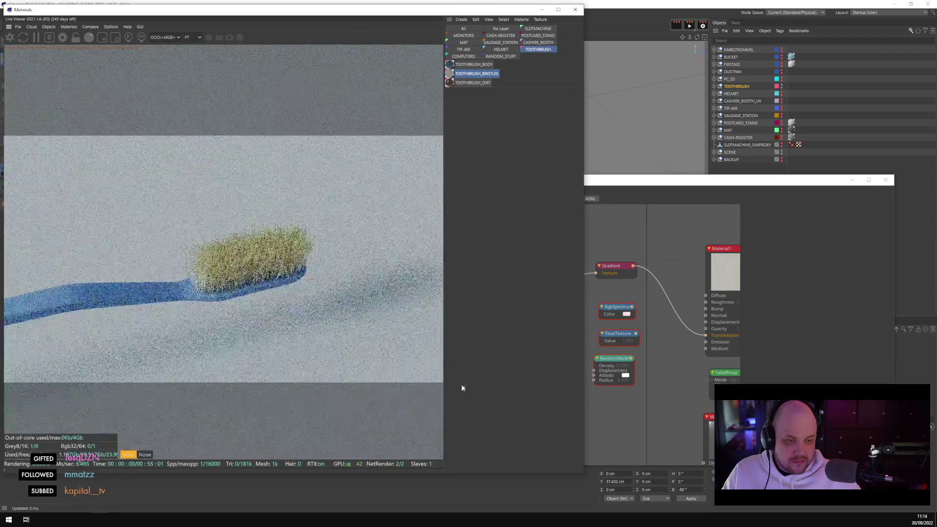
drag(443, 367, 506, 373)
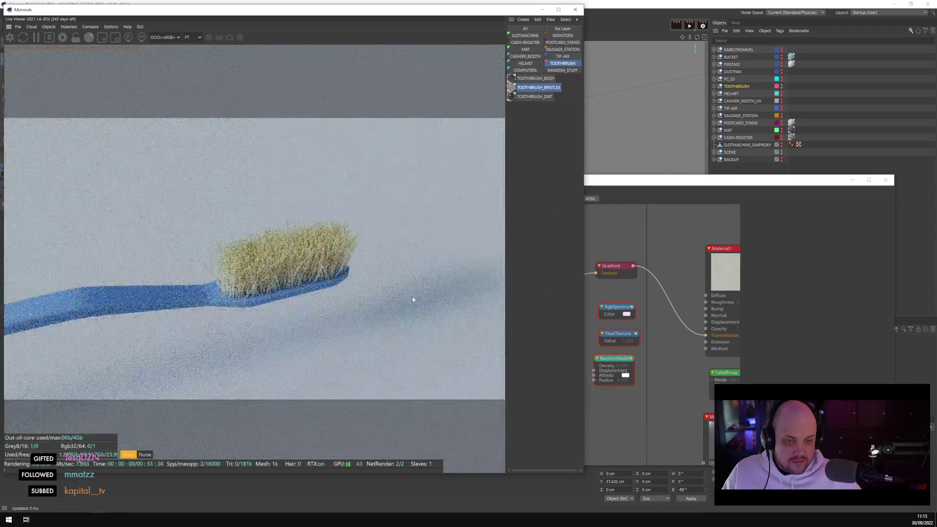
click(99, 38)
drag(178, 156, 424, 352)
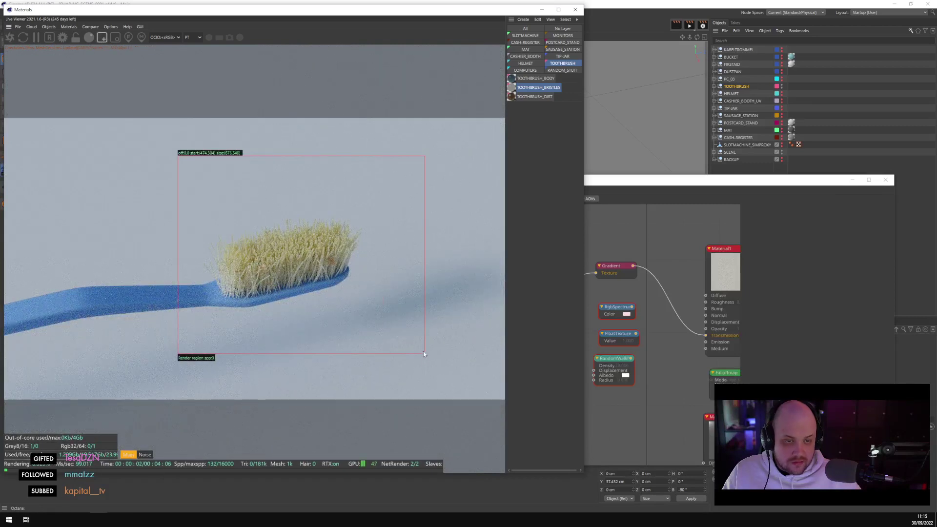
Recolour the end knot of the bristle material's Gradient node to light blue with a hue of 203°
click(629, 188)
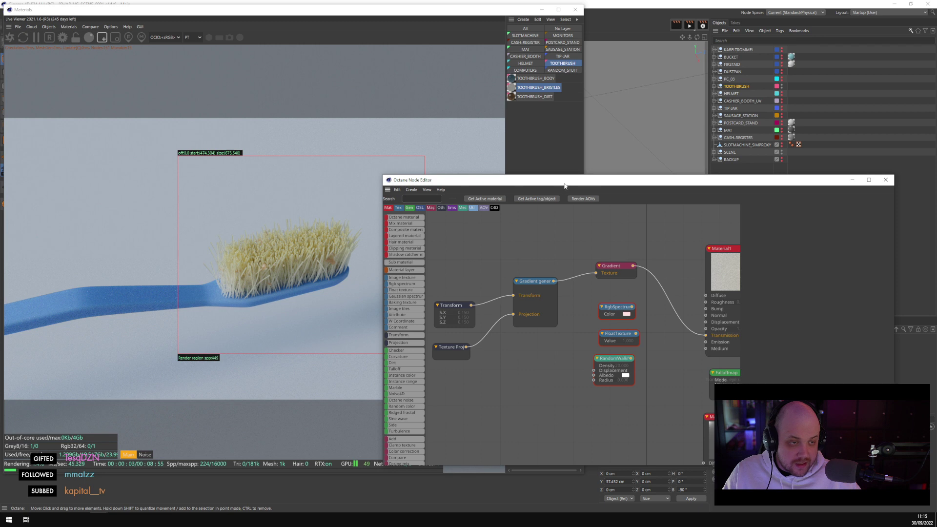
mouse_move(564, 185)
mouse_down()
mouse_move(619, 168)
mouse_move(579, 184)
mouse_move(550, 180)
mouse_up()
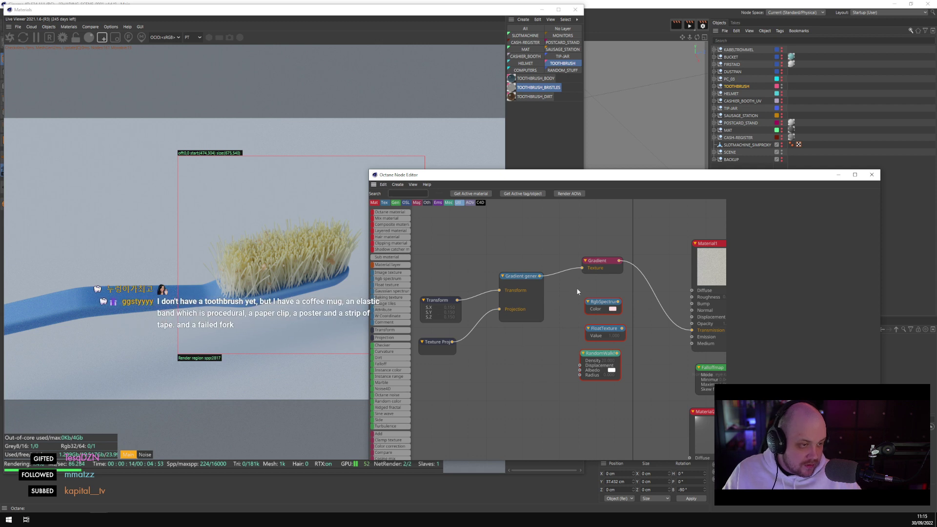
click(597, 261)
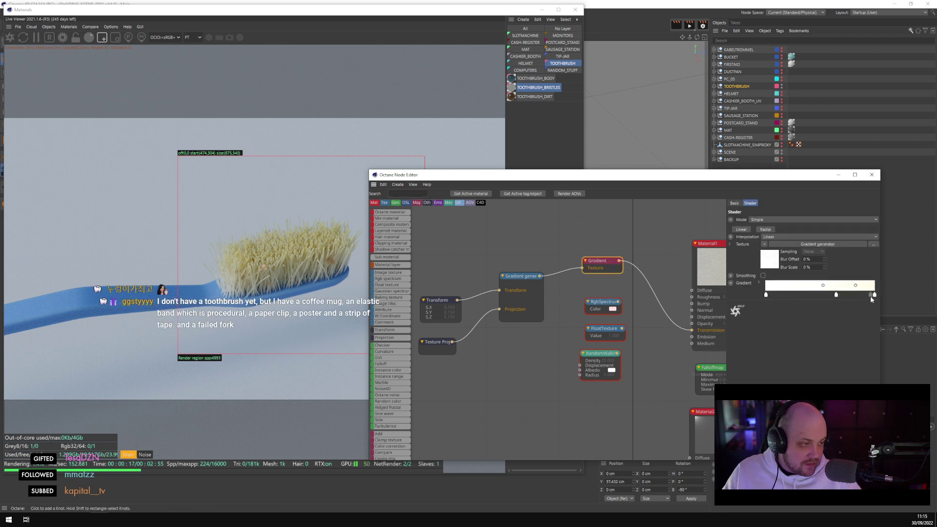
double_click(870, 294)
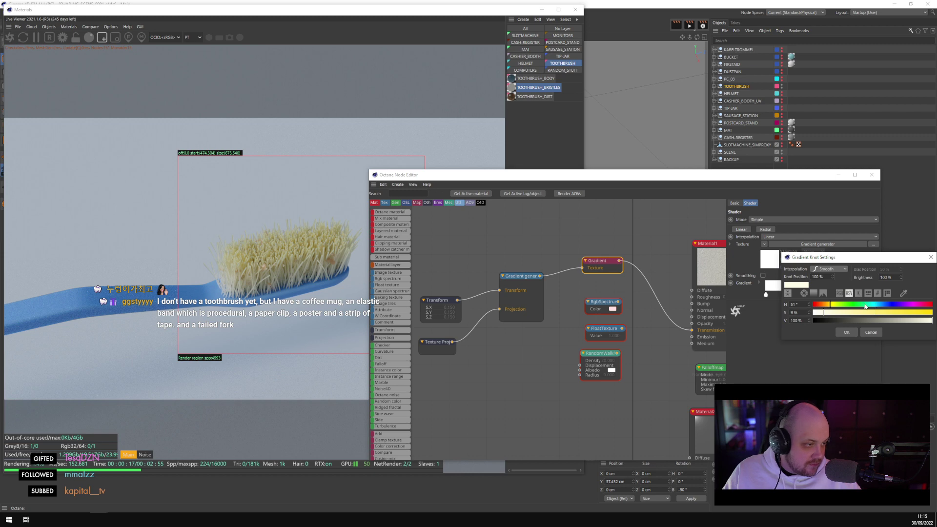
drag(866, 306, 881, 306)
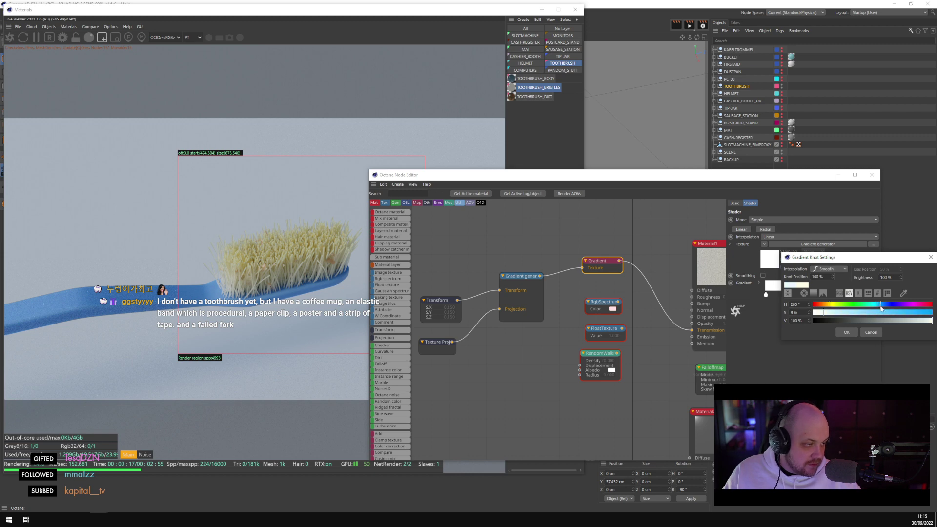
click(853, 332)
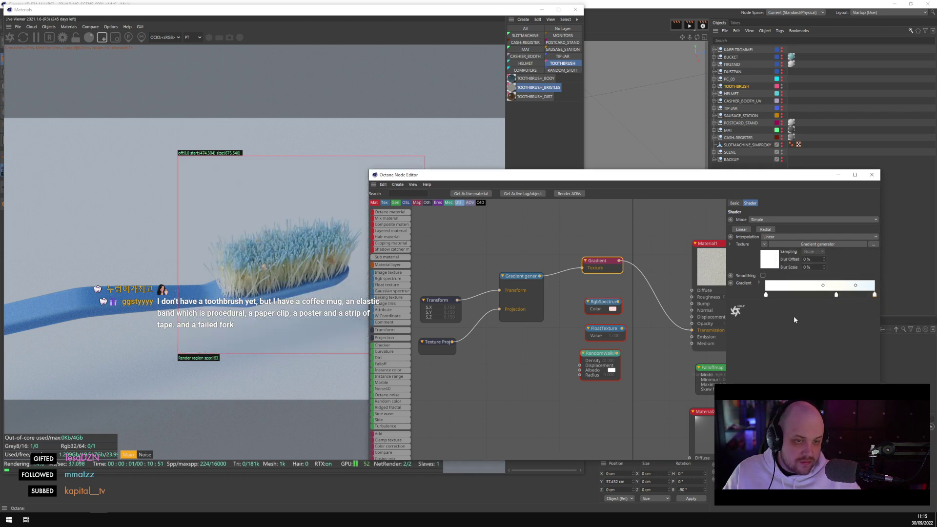
Remove the yellow tint from the middle knot of the bristle gradient by lowering its saturation to the minimum
double_click(836, 294)
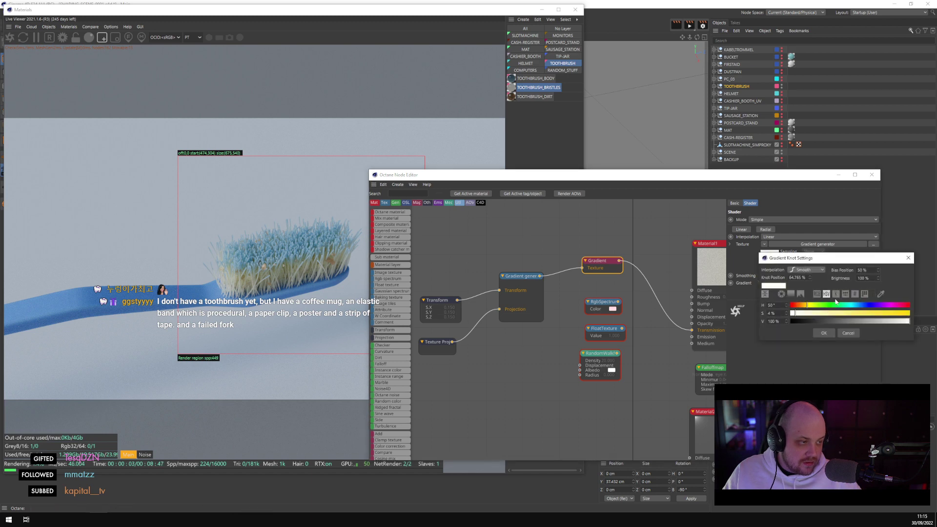
click(793, 314)
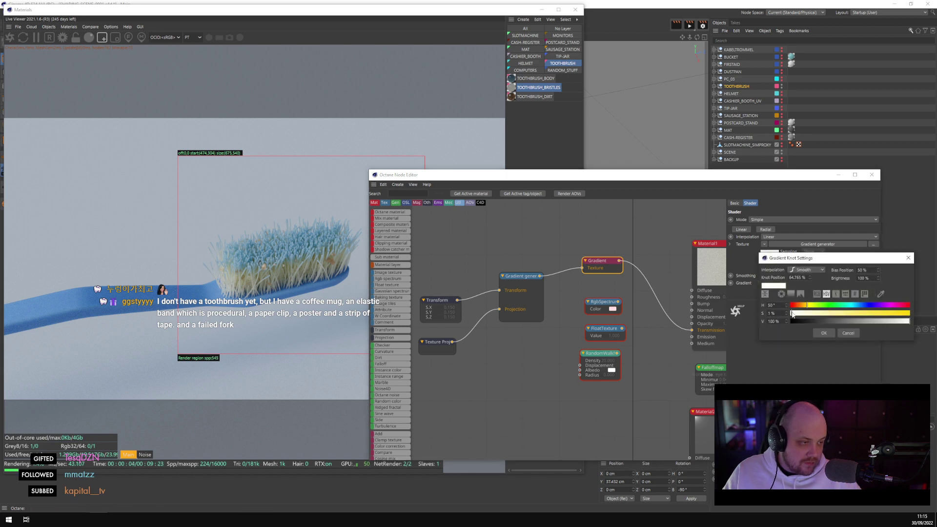
drag(793, 315, 786, 314)
click(821, 334)
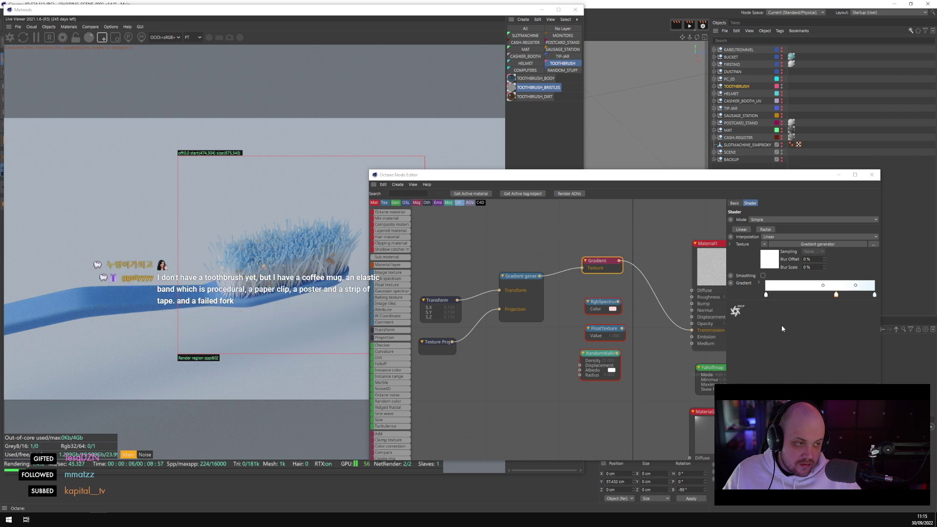
Move the bristle gradient's light blue end knot inward and add a pale pink knot at about 97%, hue 302°, saturation 9%
drag(873, 295, 914, 306)
click(871, 295)
double_click(871, 296)
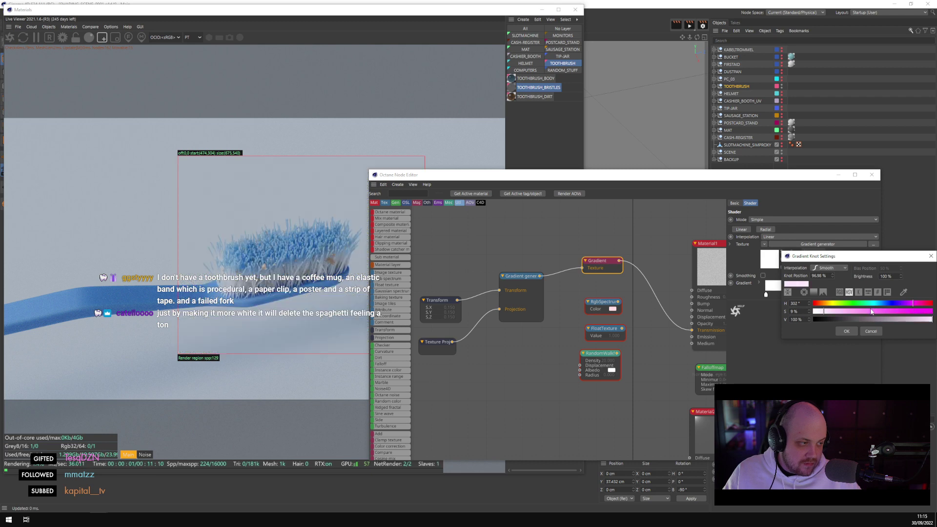
click(844, 330)
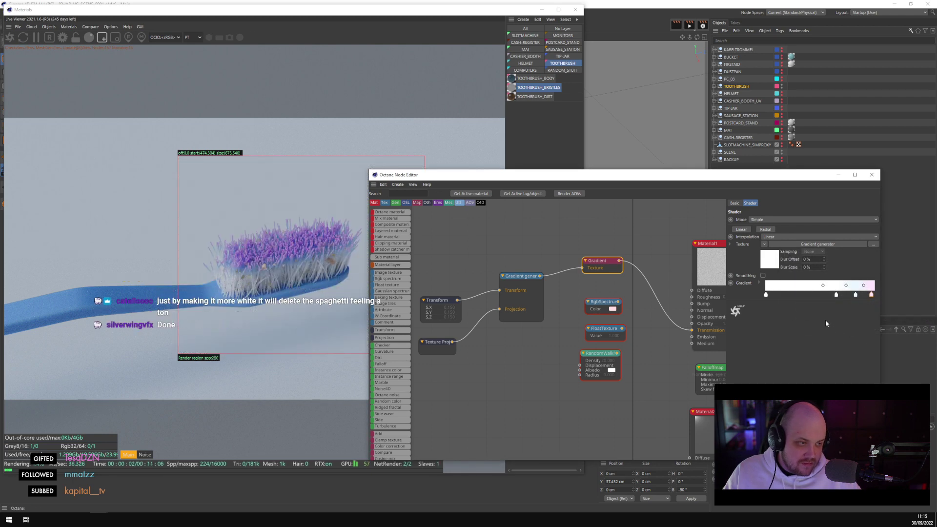
Move the white middle knot of the bristle gradient back to roughly a quarter of the ramp
drag(836, 294, 816, 295)
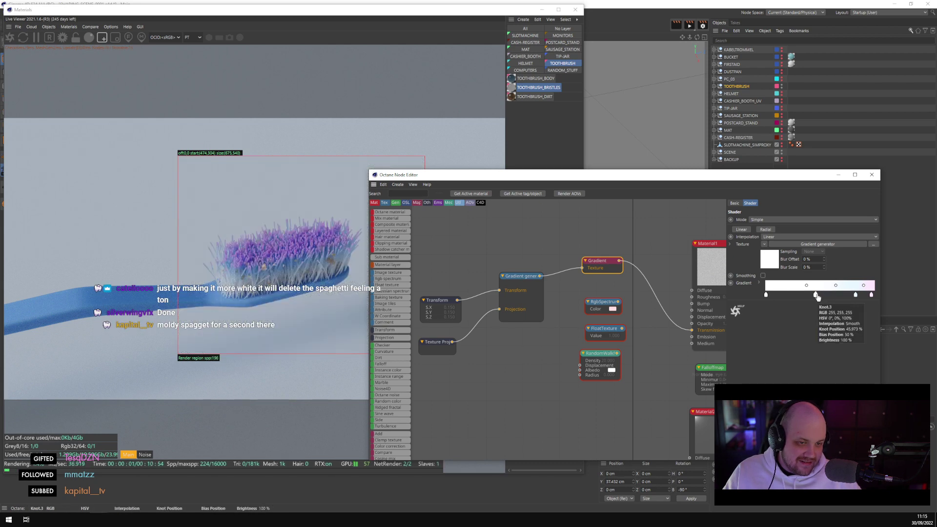
drag(817, 296, 801, 296)
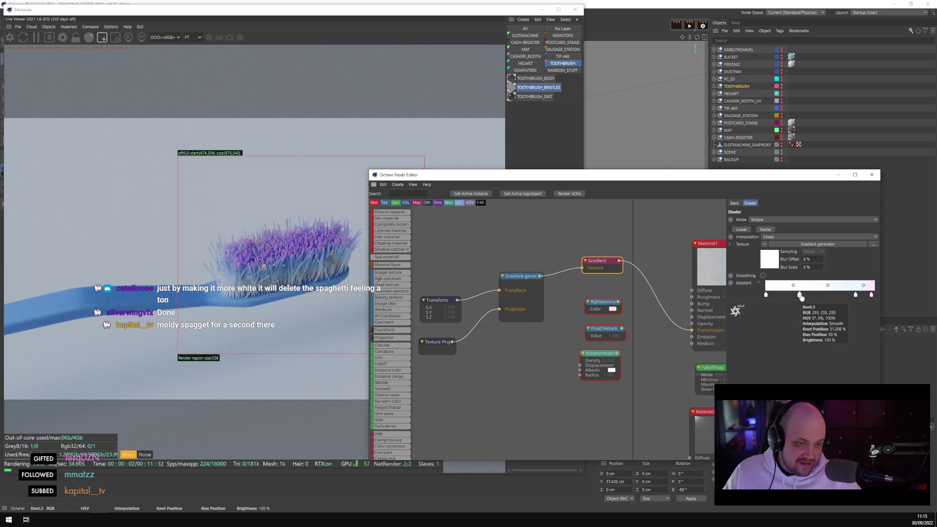
drag(801, 295, 792, 295)
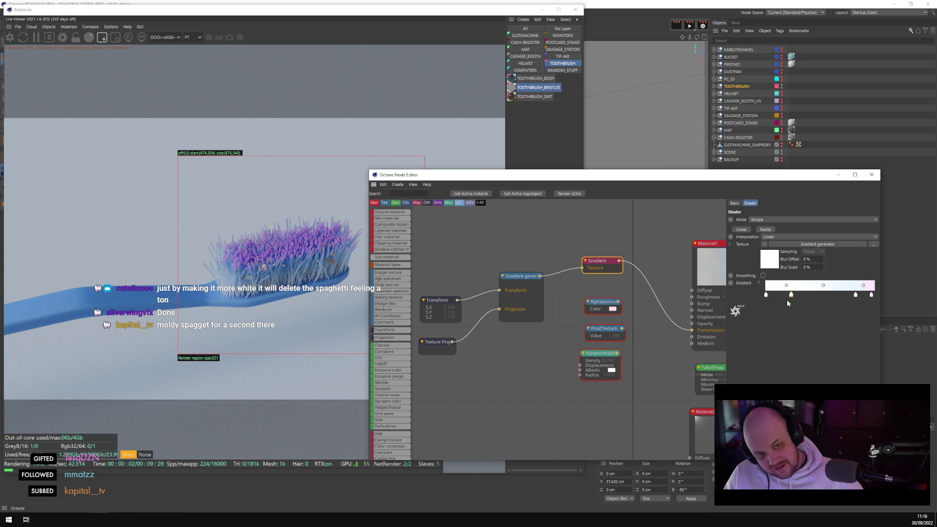
Recolour the pale pink end knot of the bristle gradient to light blue with a hue of 214°
double_click(871, 294)
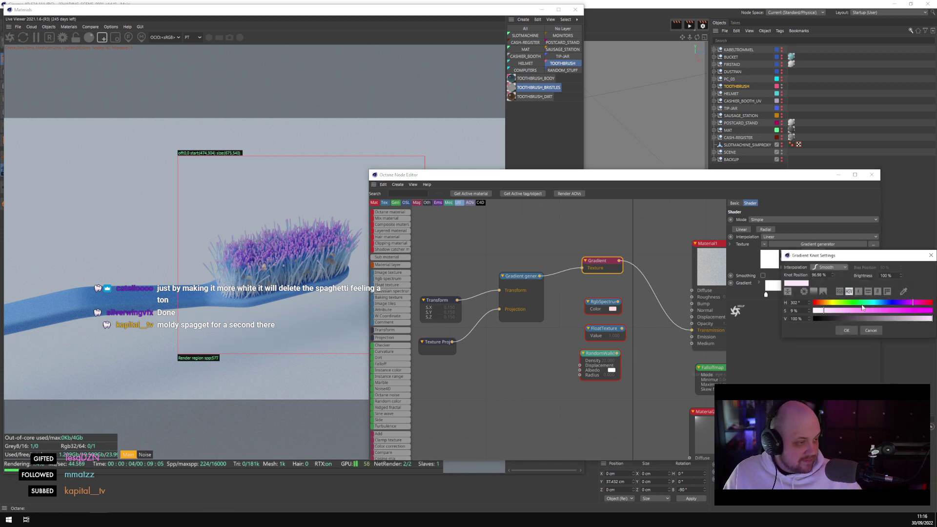
drag(887, 304, 883, 303)
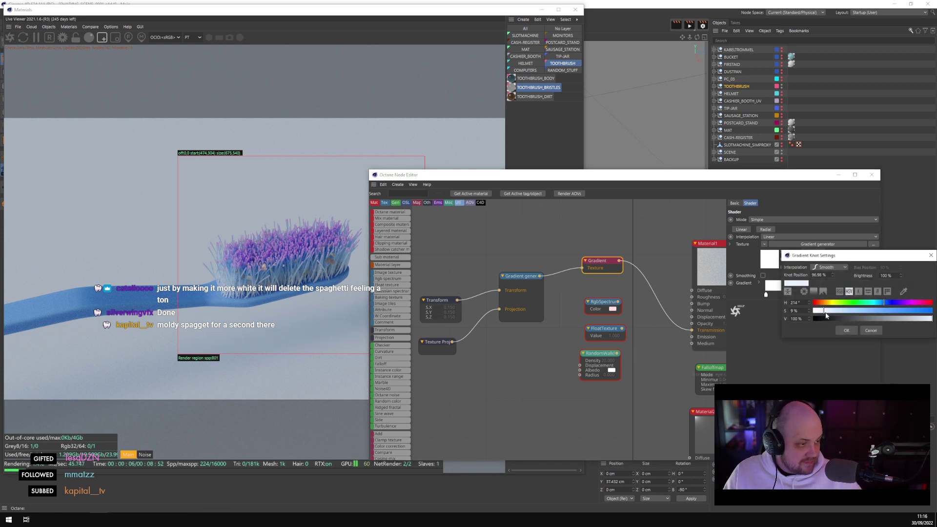
click(846, 331)
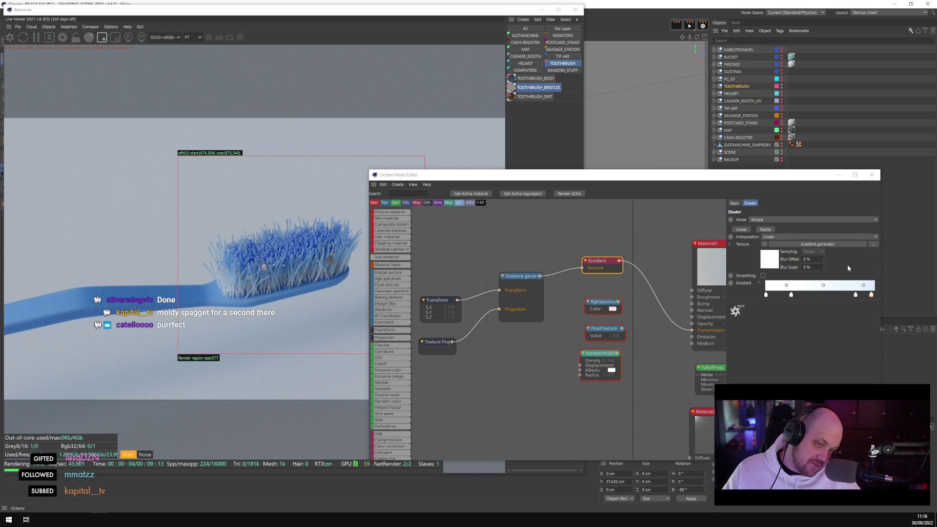
Close the node editor, inspect the recoloured bristles in the live render, and clear the object selection
click(871, 174)
scroll(314, 215, down, 5)
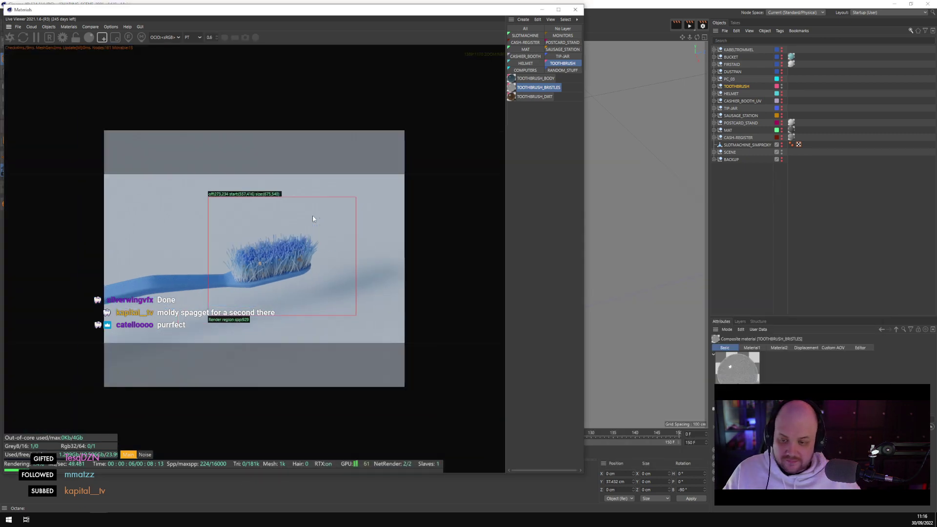
scroll(313, 209, up, 5)
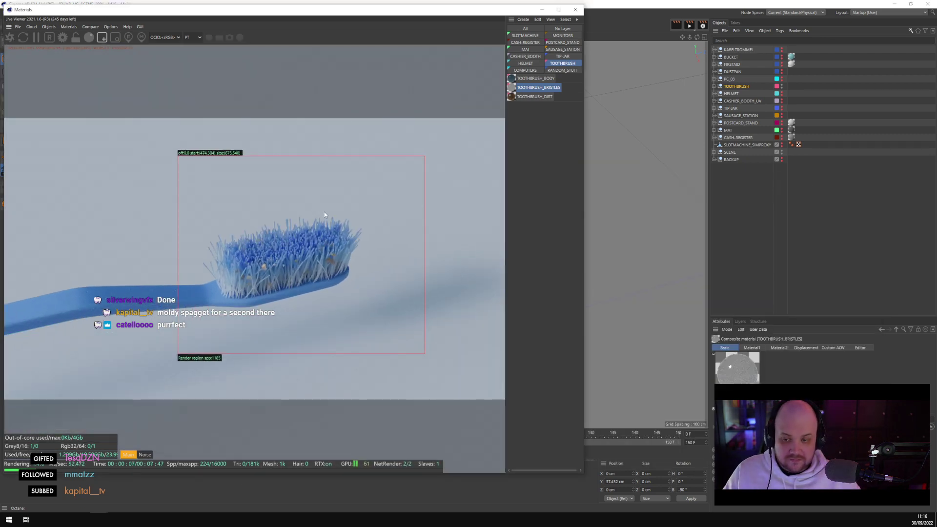
click(781, 194)
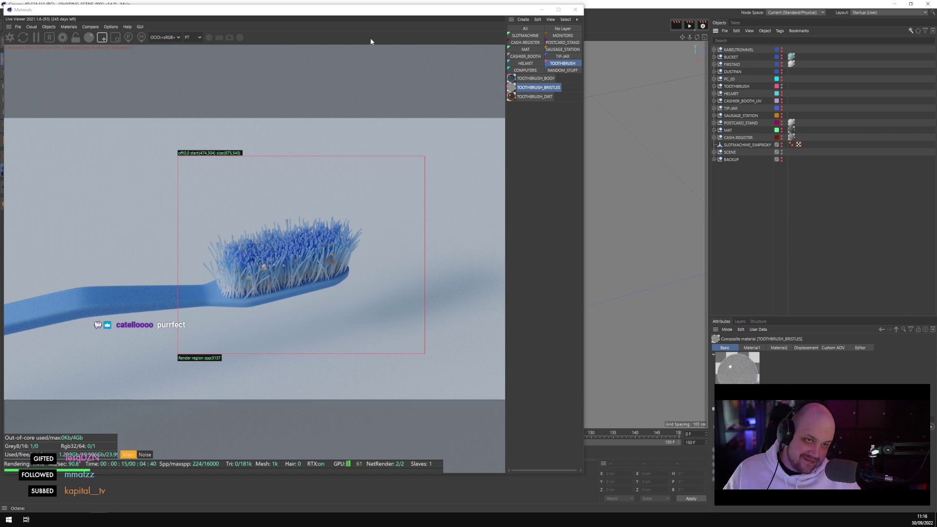
Move the live viewer aside and reframe the perspective view to check the toothbrush's bristles from a different angle and distance
drag(340, 10, 740, 57)
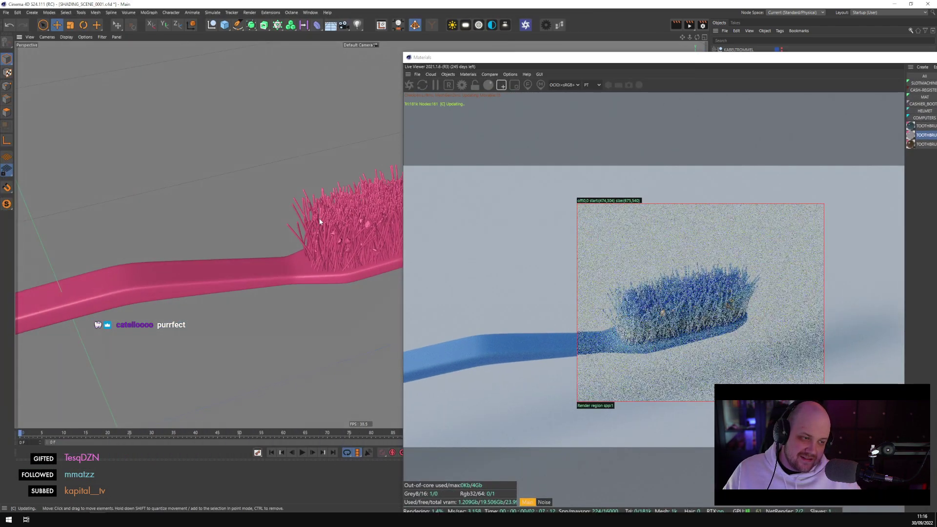
alt+drag(319, 222, 302, 251)
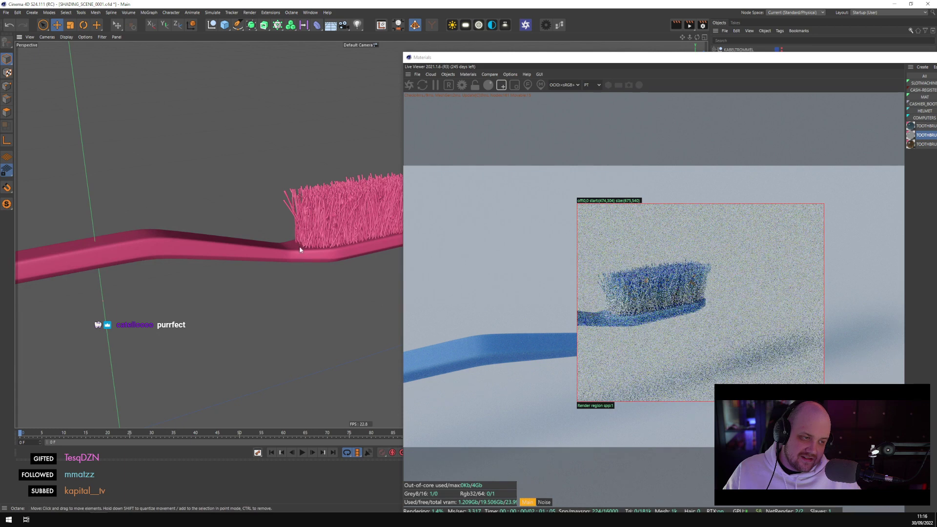
mouse_move(281, 222)
alt+mouse_down()
mouse_move(282, 211)
mouse_move(271, 218)
alt+mouse_up()
scroll(282, 210, down, 4)
alt+middle_drag(270, 219, 320, 282)
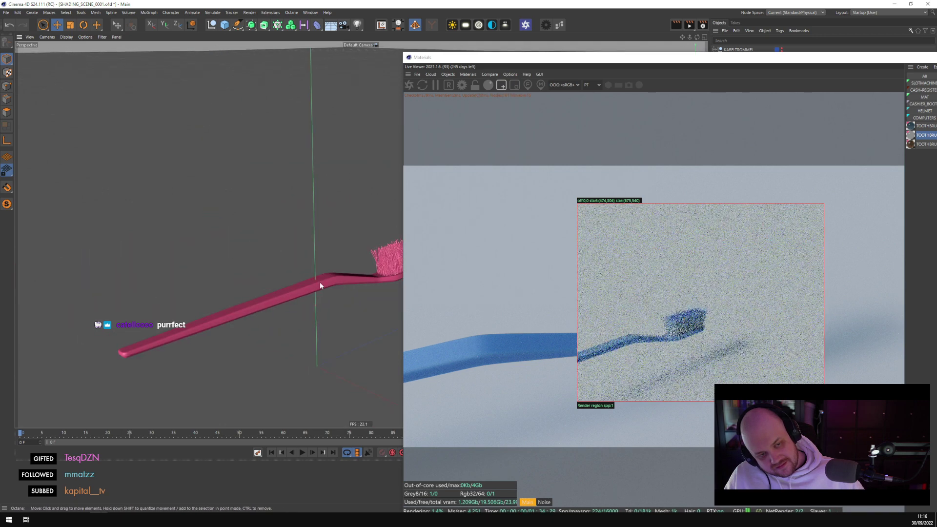
alt+drag(317, 242, 290, 295)
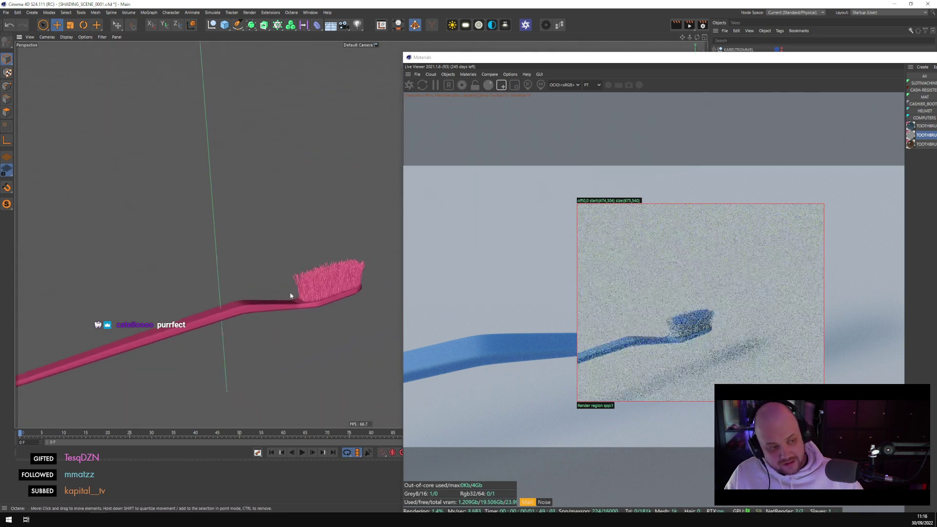
scroll(293, 293, up, 3)
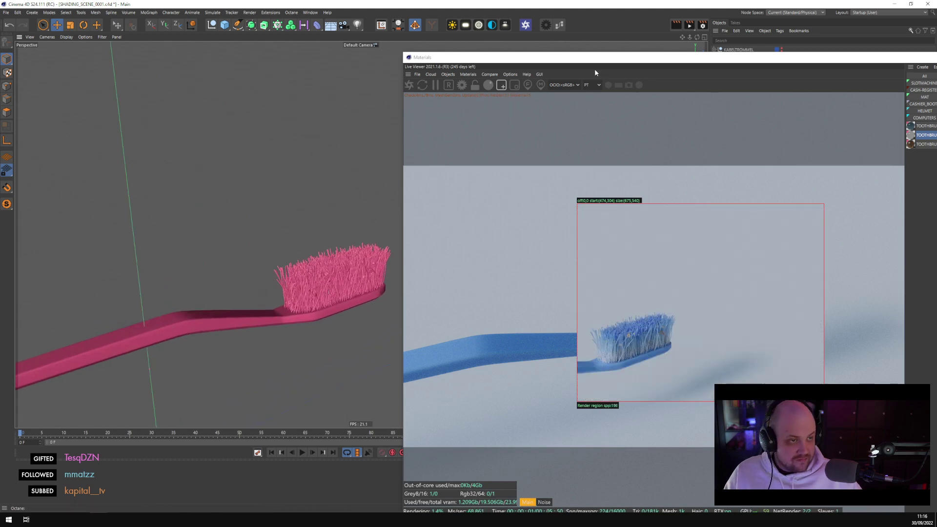
drag(592, 59, 344, 52)
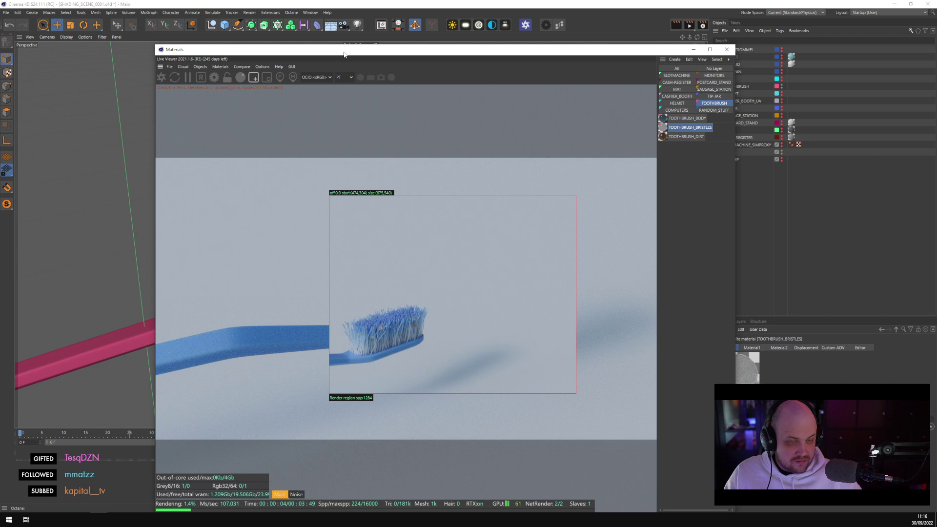
mouse_move(550, 57)
mouse_down()
mouse_move(412, 216)
mouse_move(541, 47)
mouse_up()
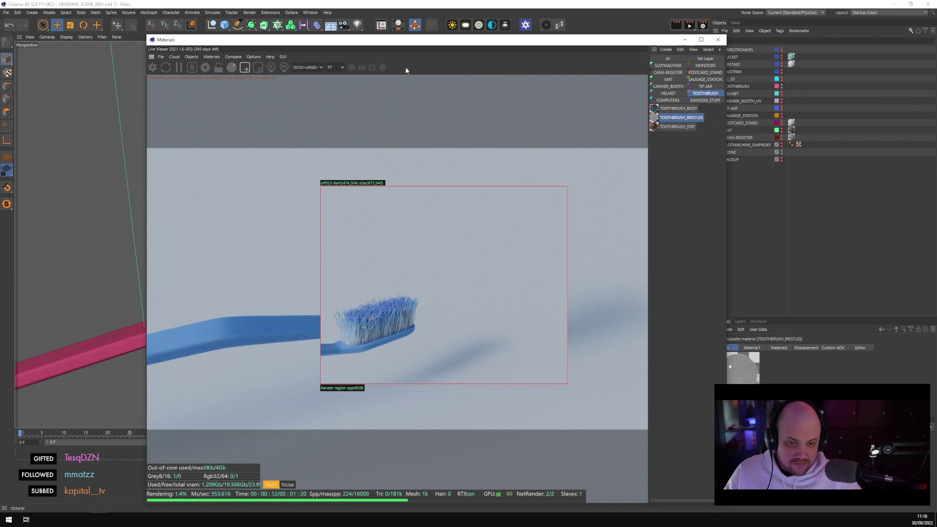
drag(376, 45, 489, 51)
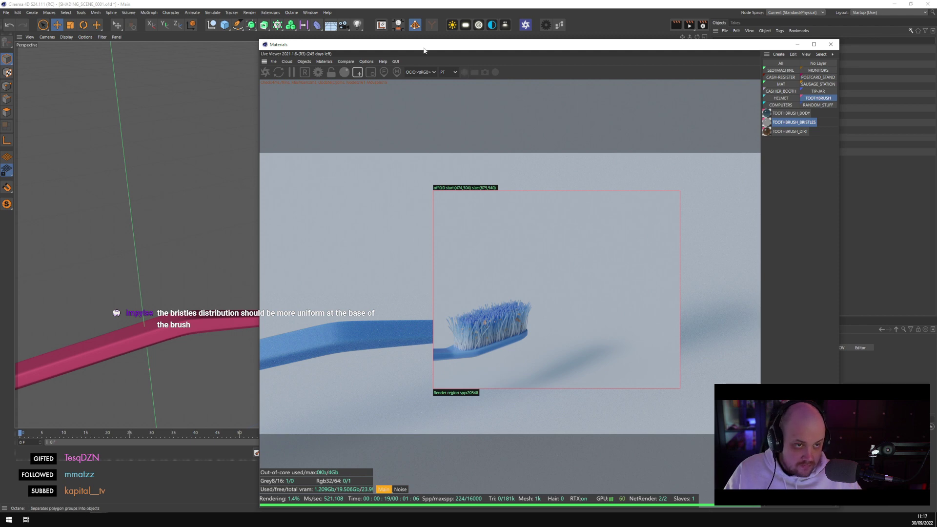
Disable the Push Apart and Random effectors in the toothbrush's BRISTLES group
drag(424, 51, 276, 51)
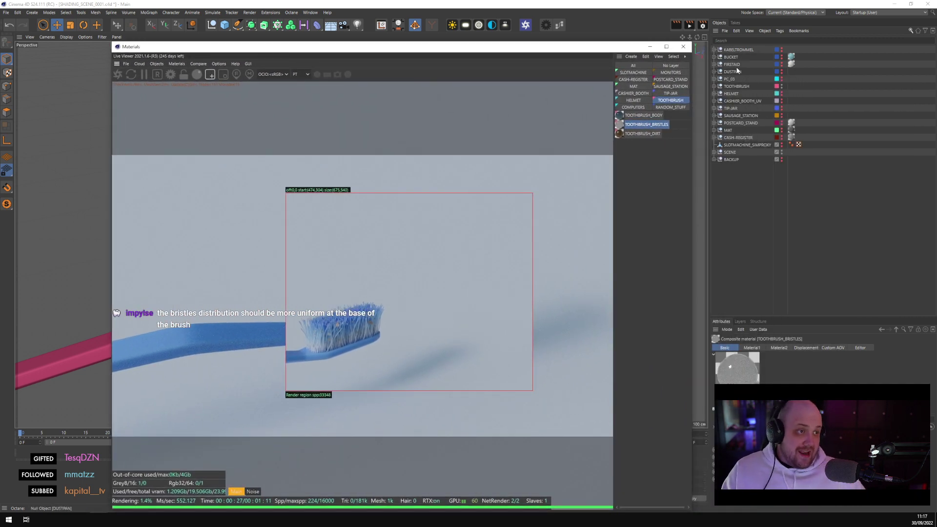
click(715, 87)
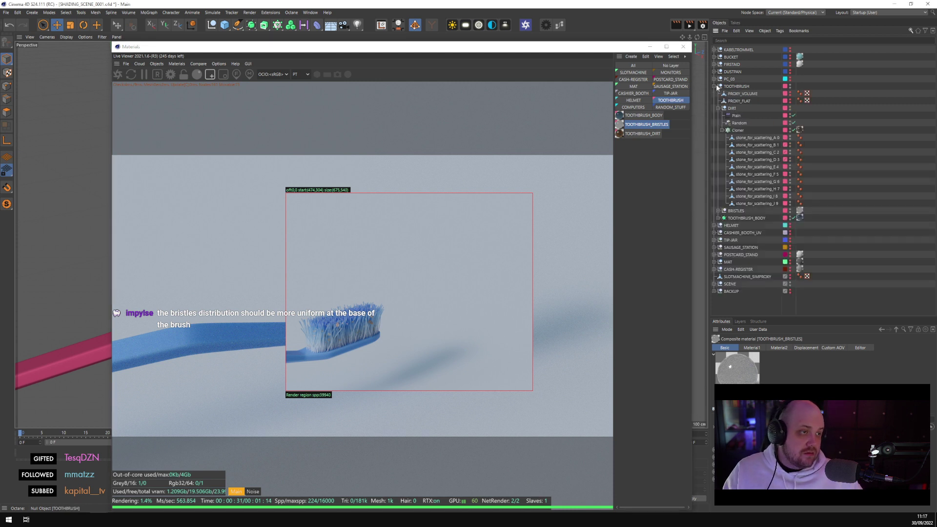
click(717, 211)
click(738, 233)
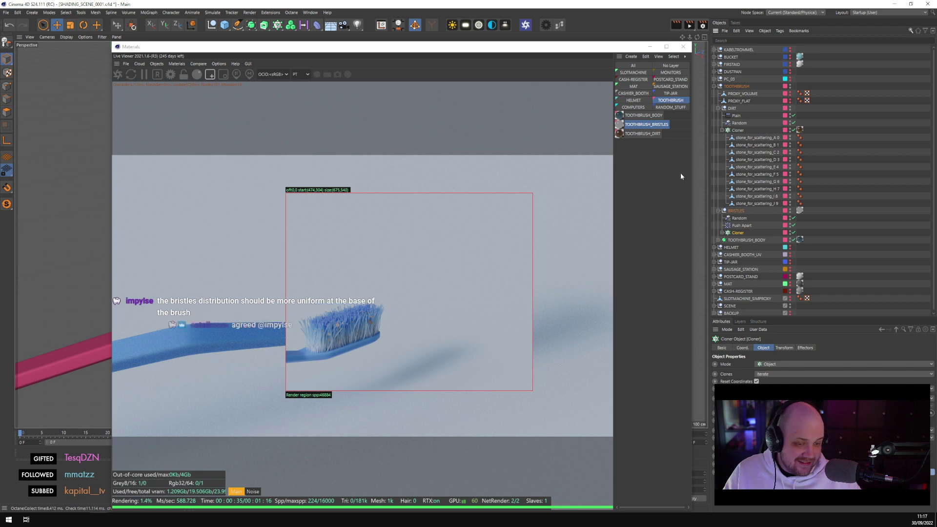
click(793, 225)
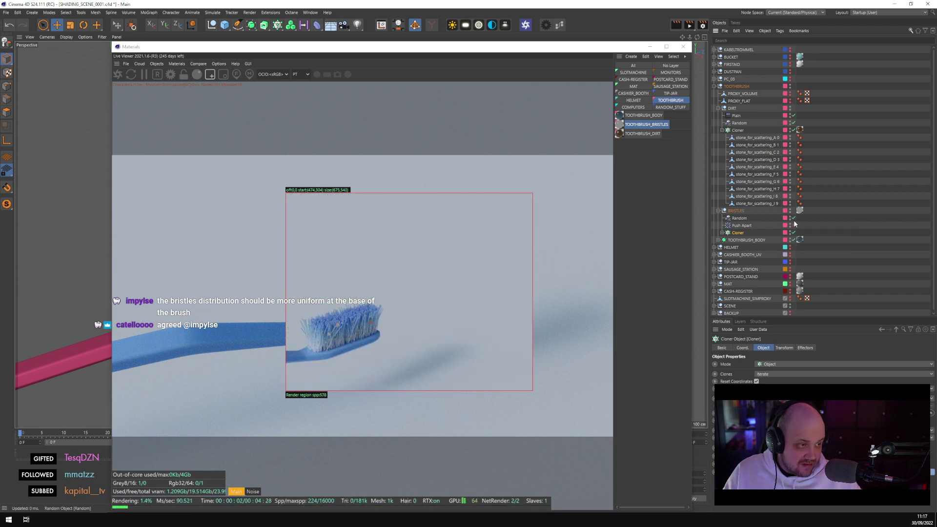
click(793, 219)
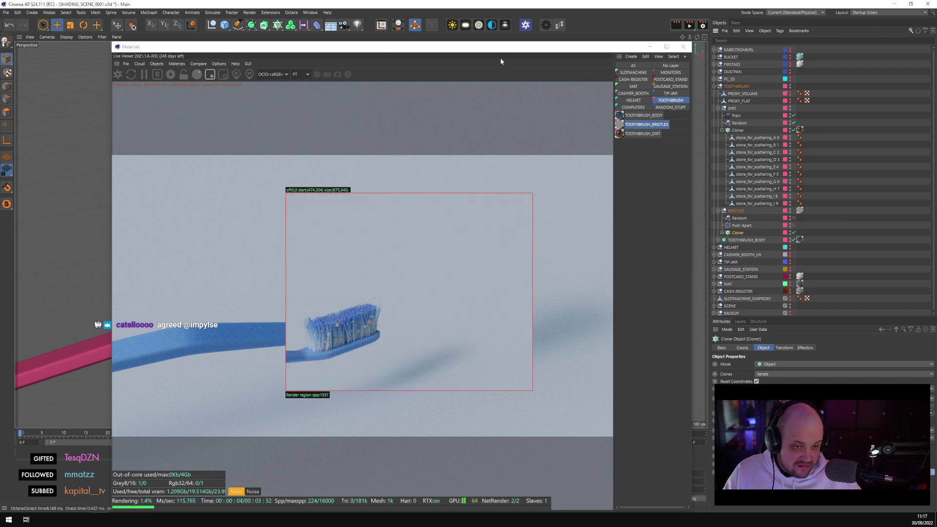
Clear the live viewer from the viewport and disable the three BRISTLE subdivision surfaces and the Cloner that distributes them
drag(443, 49, 719, 42)
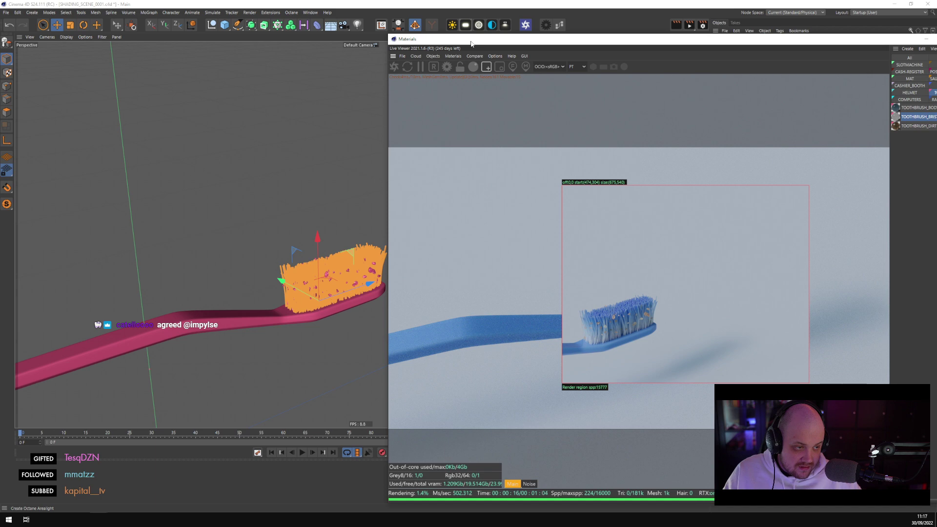
drag(472, 41, 274, 366)
click(722, 233)
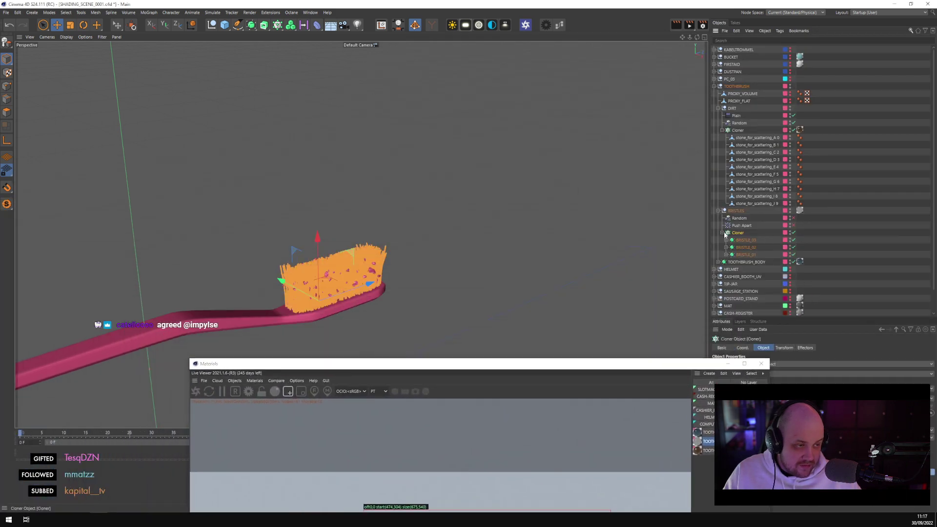
click(737, 254)
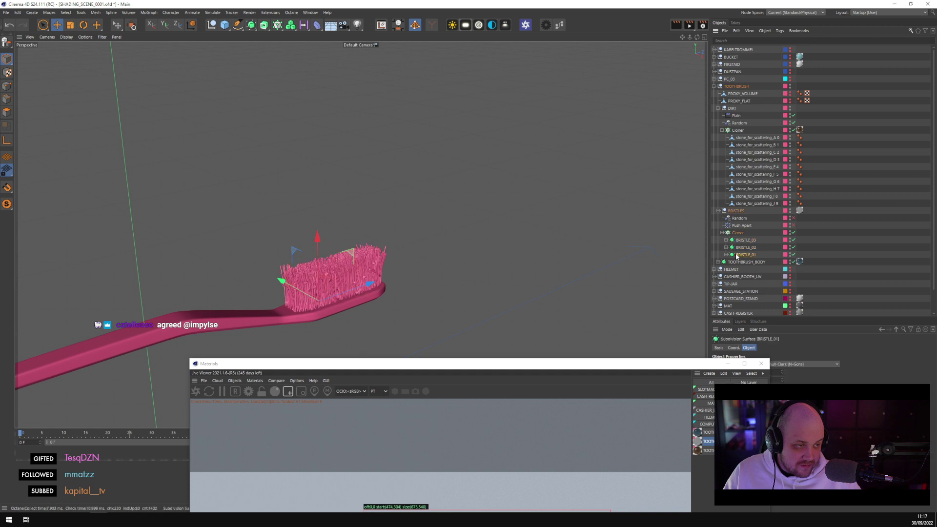
ctrl+click(793, 233)
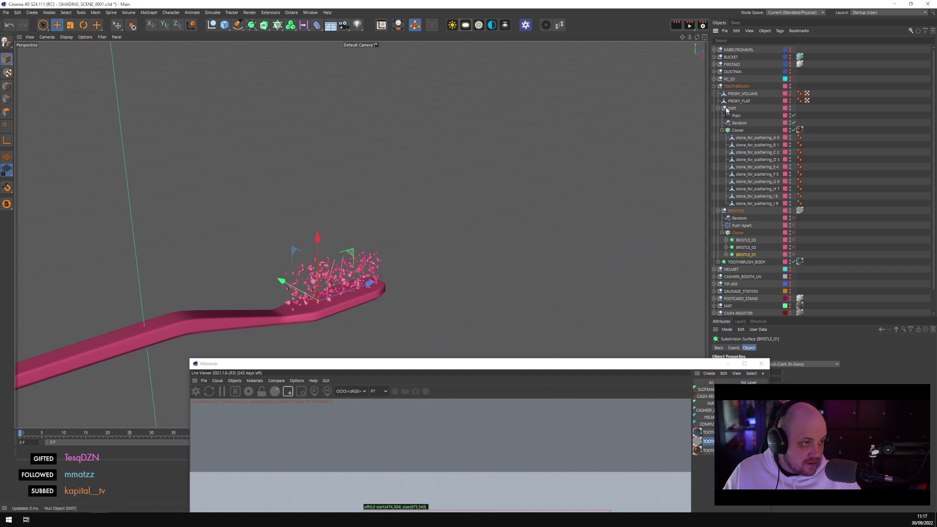
Hide the DIRT group's Cloner and show the three source bristles in a full-size Right view
click(722, 131)
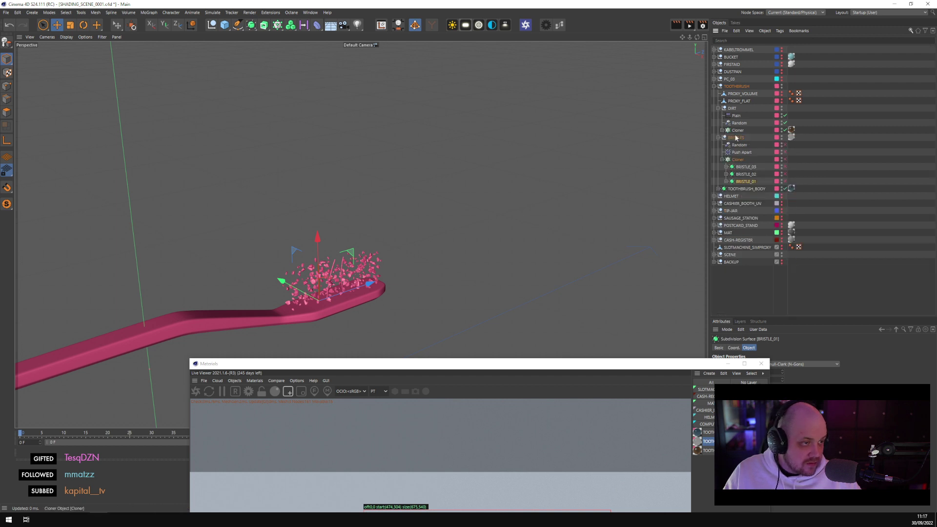
alt+double_click(781, 130)
alt+middle_drag(449, 266, 492, 210)
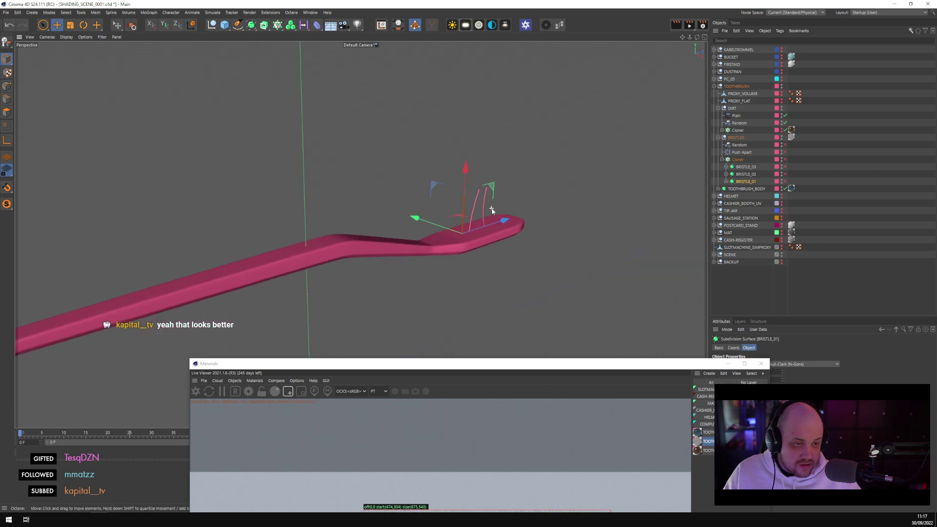
scroll(495, 209, up, 3)
alt+drag(496, 209, 513, 234)
scroll(472, 235, up, 5)
middle_click(509, 234)
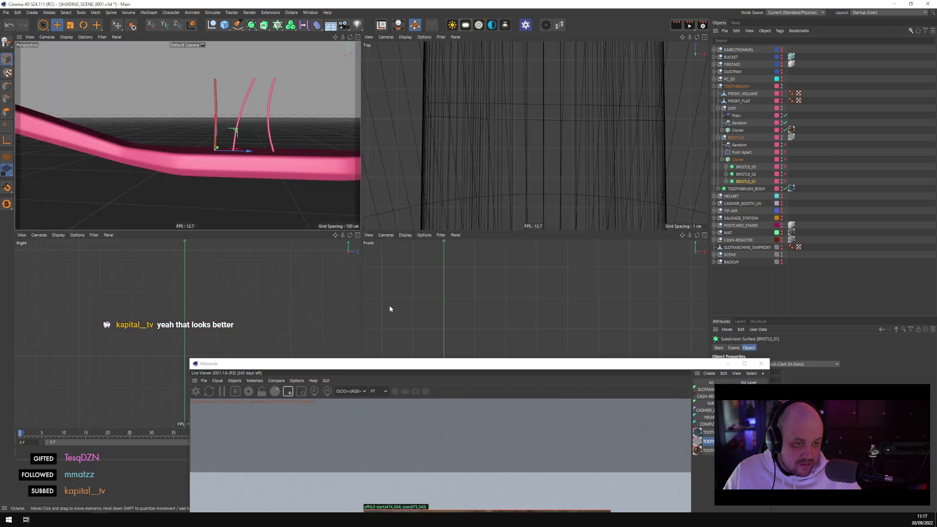
middle_click(390, 309)
key(F3)
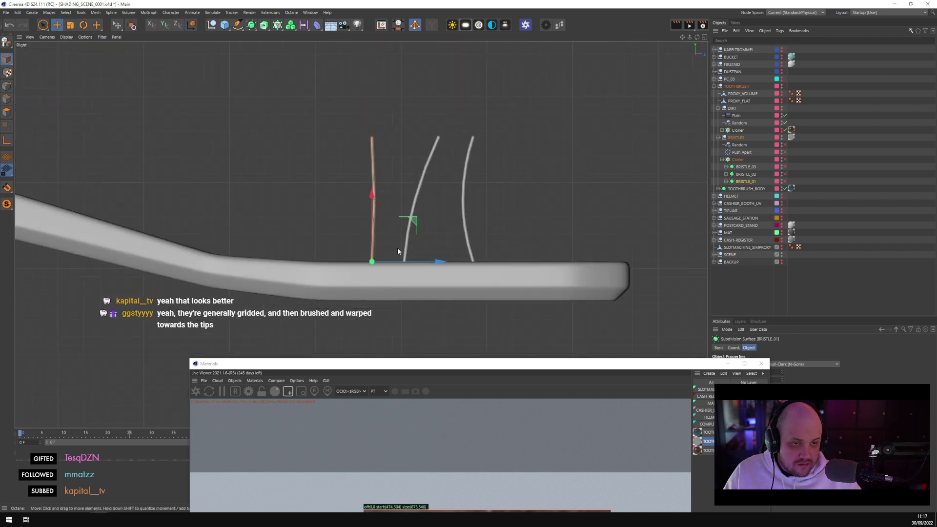
Expand the three BRISTLE hierarchies and set up BRISTLE_03's path spline for point editing with its sweep disabled
alt+middle_drag(398, 251, 382, 265)
click(726, 181)
click(726, 174)
click(727, 168)
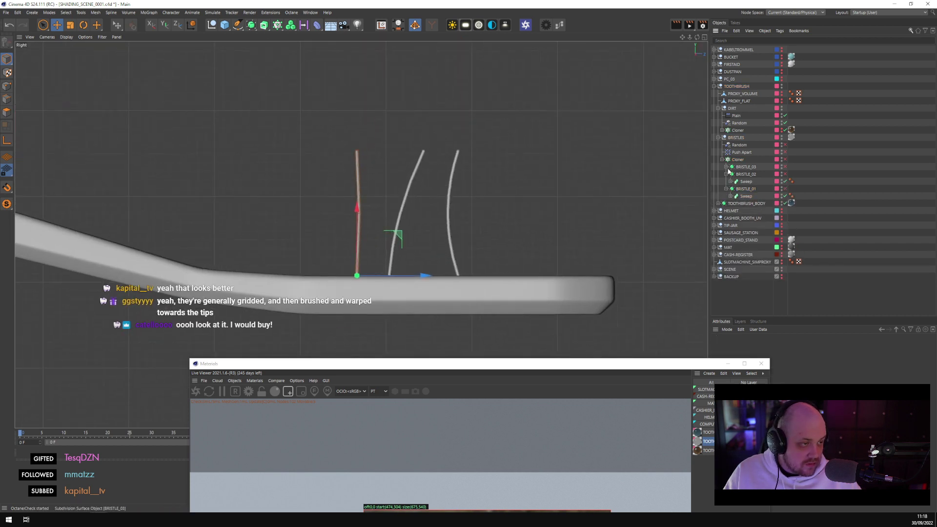
click(726, 167)
click(731, 175)
click(746, 189)
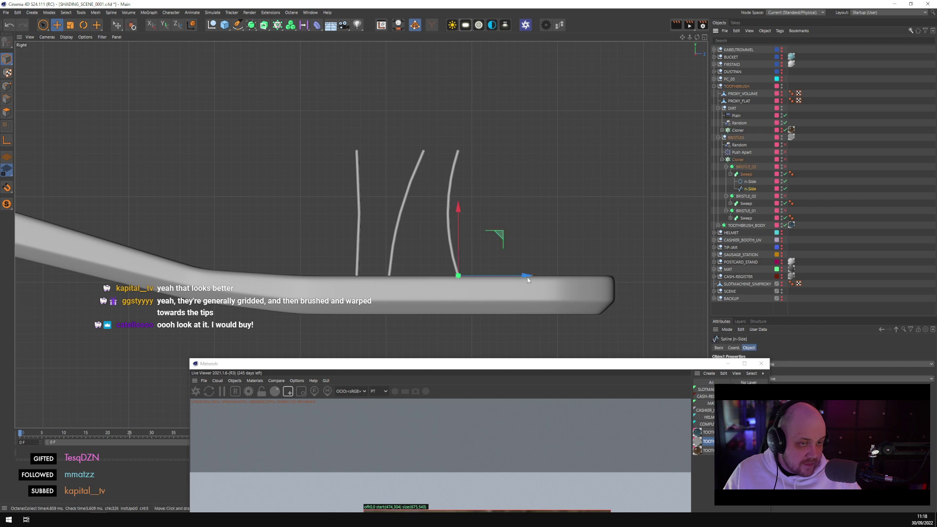
scroll(453, 234, up, 3)
scroll(464, 235, down, 2)
scroll(459, 227, up, 3)
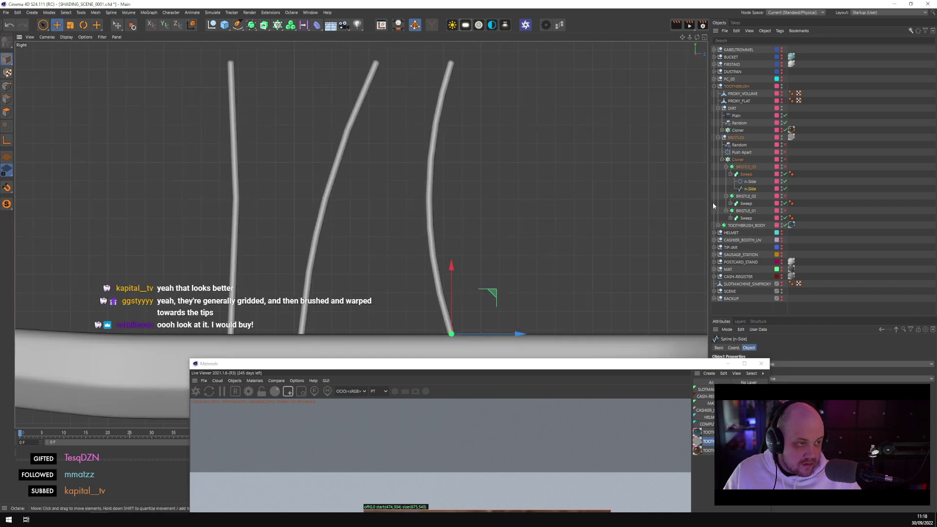
key(q)
click(7, 86)
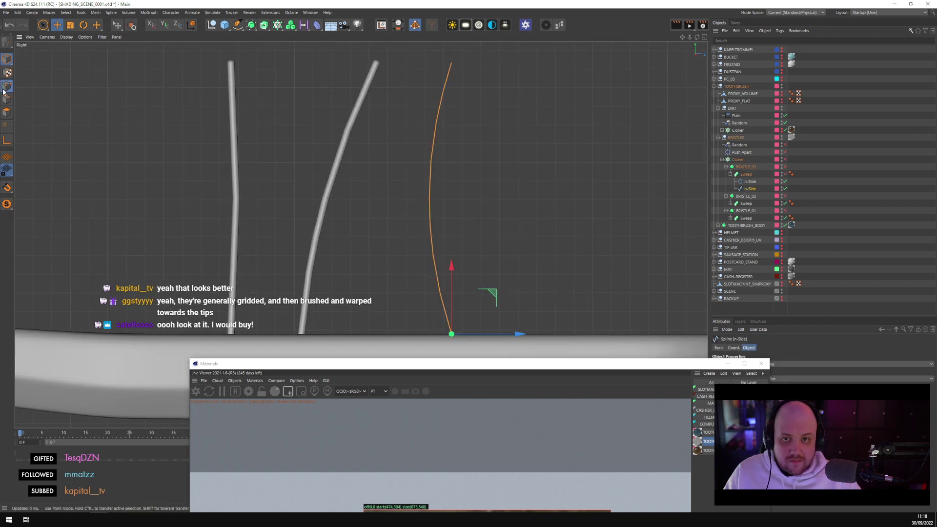
Align the middle point of BRISTLE_03's path spline with its base and move the tip outward, away from the other bristles
key(9)
drag(475, 199, 516, 199)
click(452, 64)
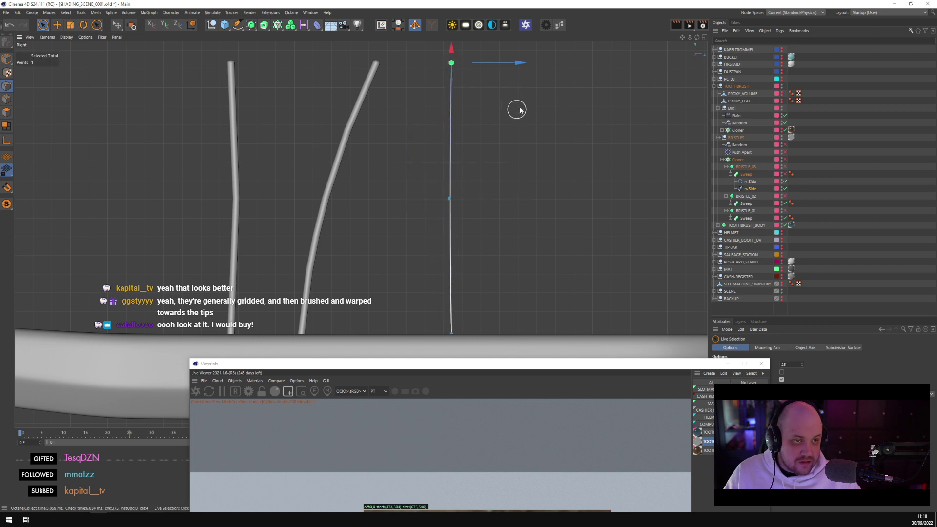
drag(520, 63, 587, 80)
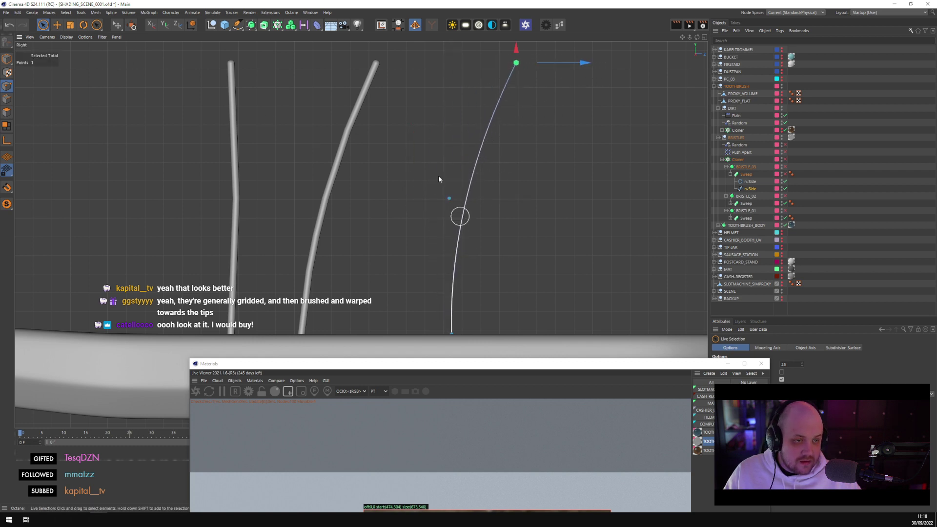
Add a lower point to BRISTLE_03's path spline and raise both inner points so that only its upper part bends
key(e)
ctrl+click(462, 220)
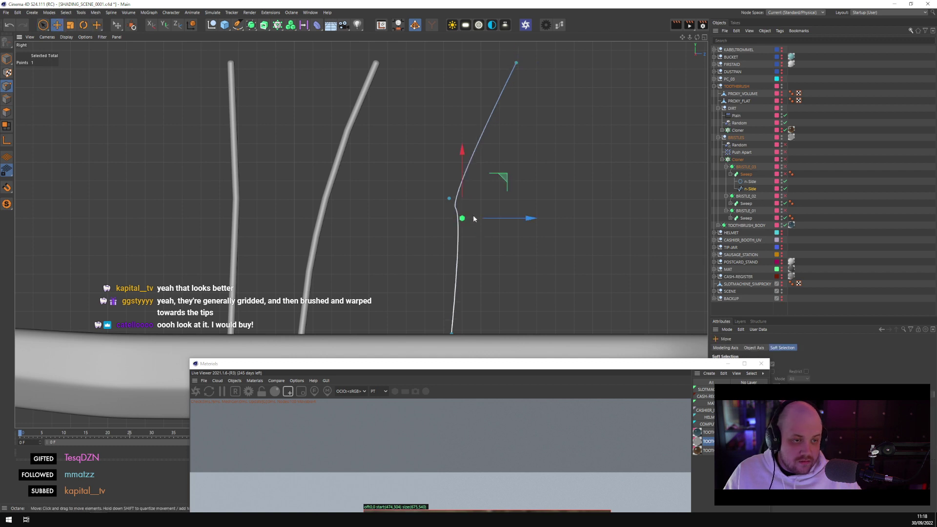
drag(533, 218, 521, 304)
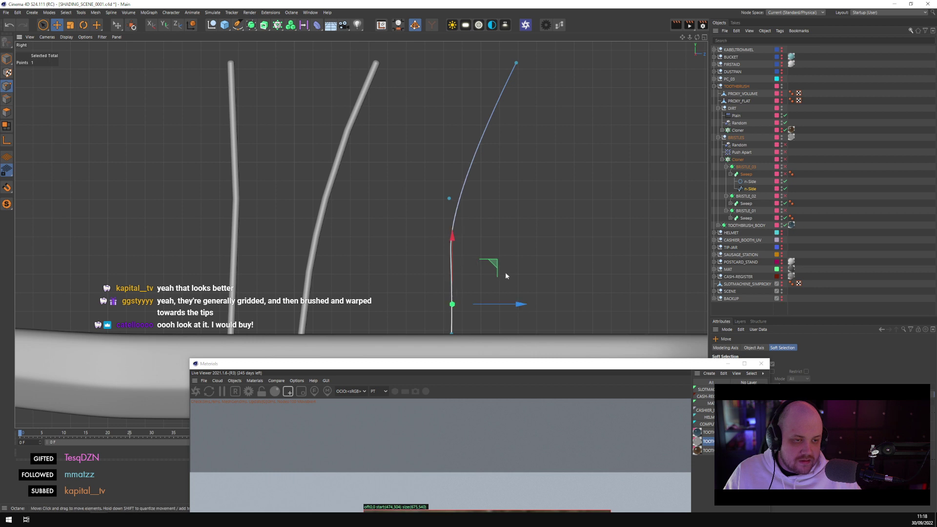
click(449, 199)
drag(449, 131, 448, 72)
click(451, 304)
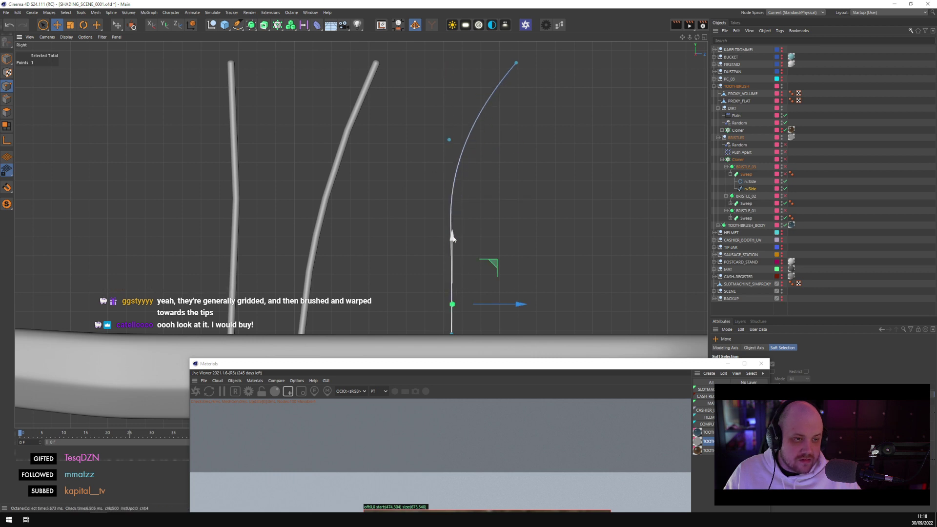
drag(452, 234, 452, 209)
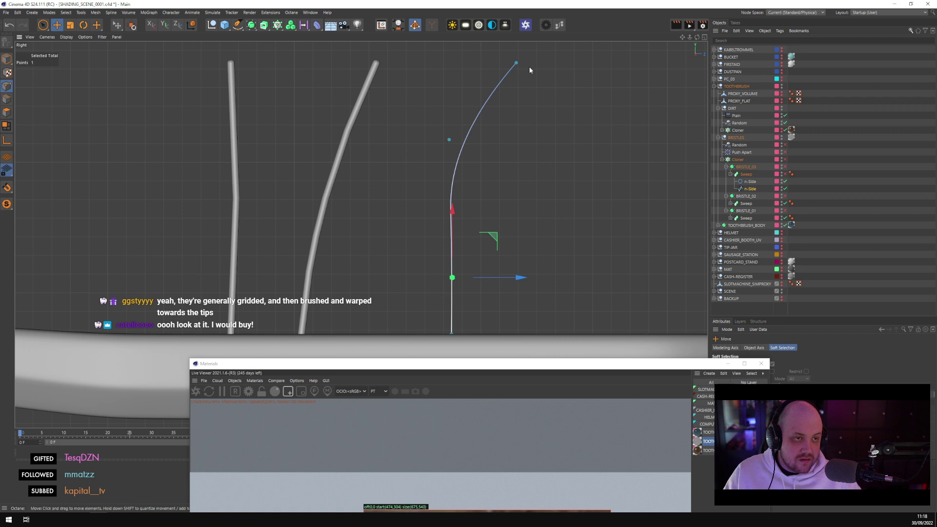
click(516, 62)
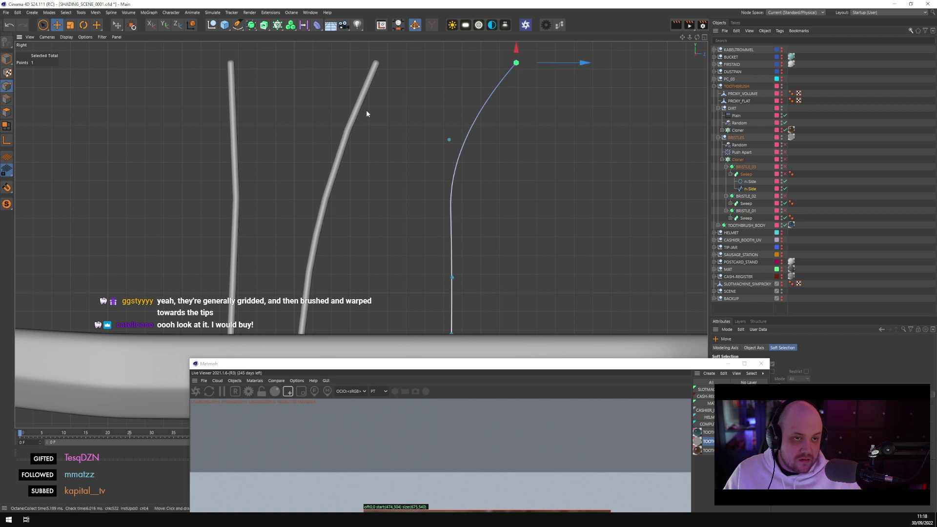
Disable BRISTLE_02's sweep and move its path spline's tip across to lean towards BRISTLE_01
click(749, 203)
click(730, 203)
click(748, 218)
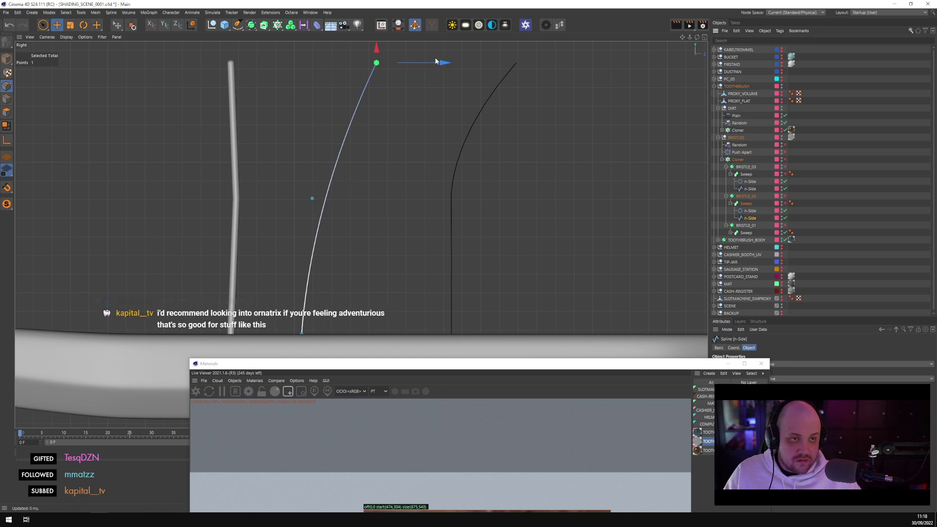
drag(376, 63, 288, 60)
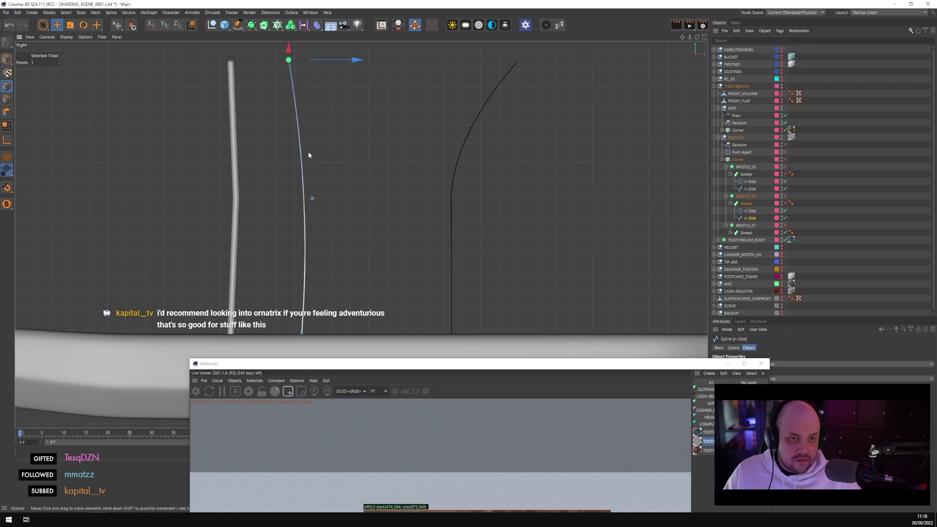
Add a lower point to BRISTLE_02's path spline and raise both inner points to keep its lower part nearly straight
ctrl+click(305, 241)
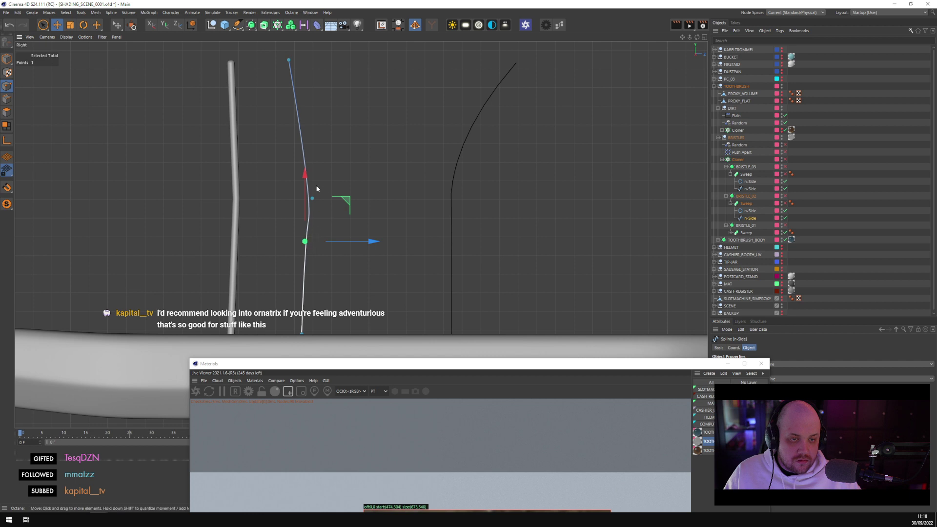
click(312, 198)
drag(314, 139, 302, 57)
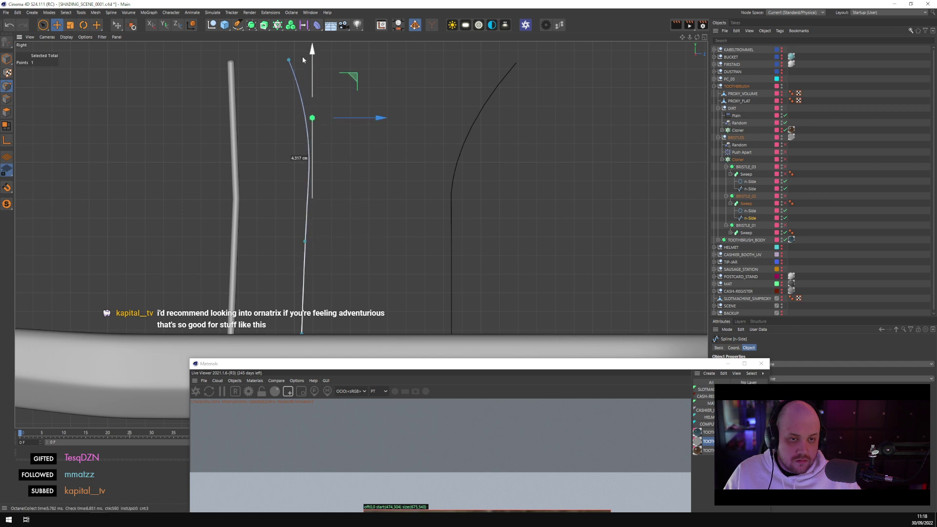
click(304, 241)
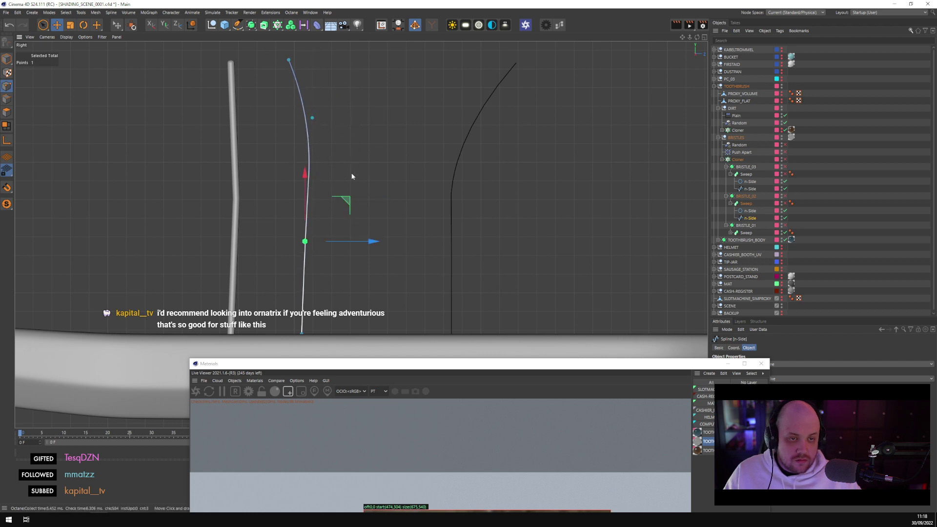
drag(352, 177, 354, 145)
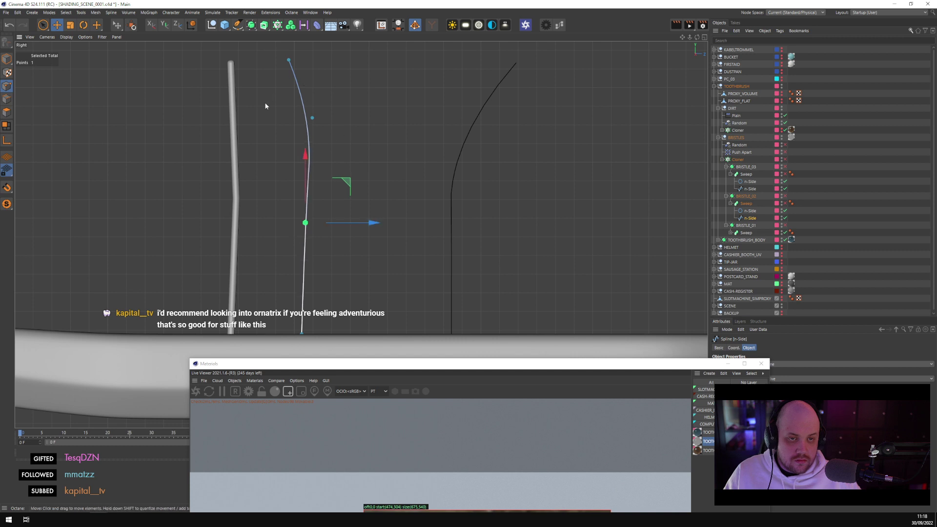
Re-enable the generators of BRISTLE_01, BRISTLE_02 and BRISTLE_03 so the reshaped bristles display smoothly
click(742, 225)
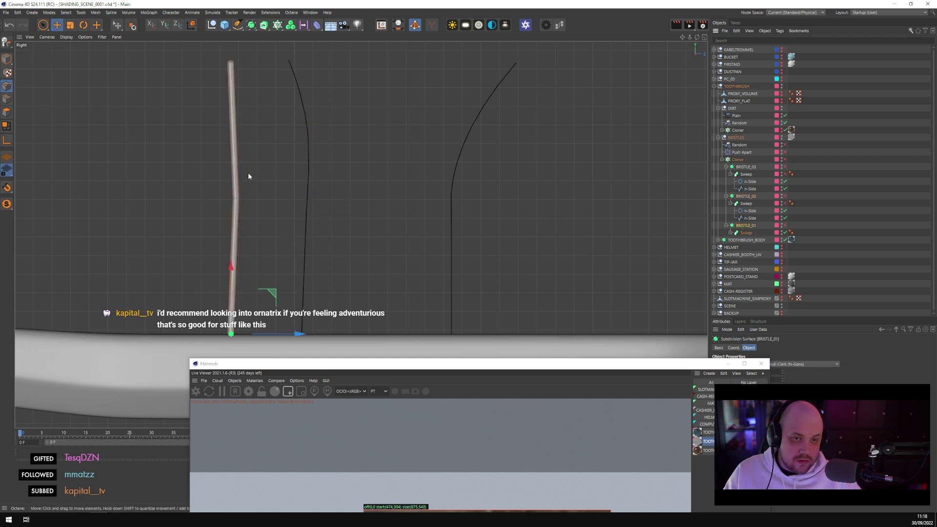
click(784, 226)
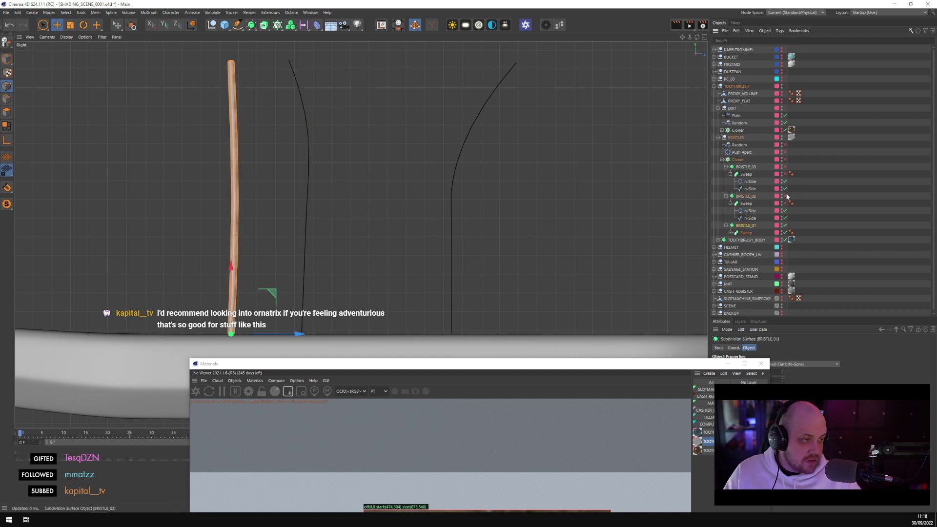
click(784, 196)
click(785, 167)
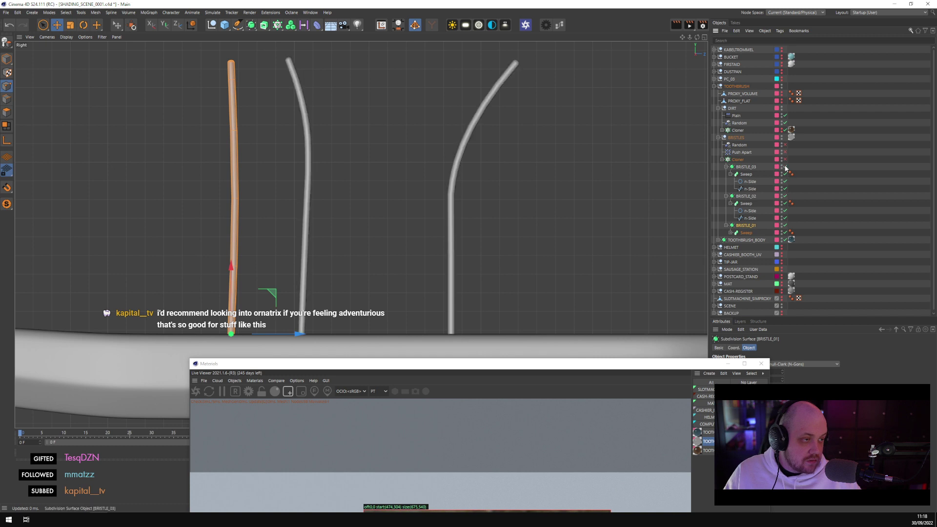
Re-enable the BRISTLES group's Cloner and show the full brush head in the perspective view
click(721, 160)
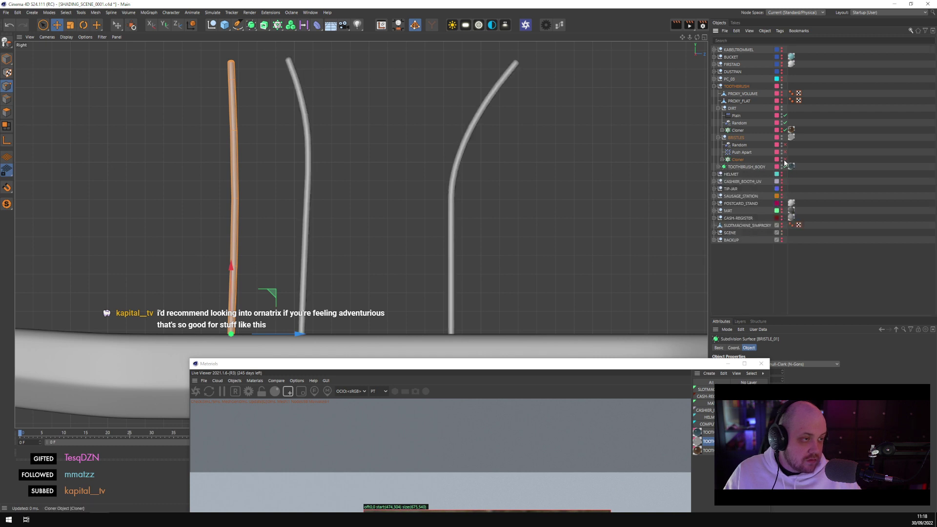
click(784, 159)
click(831, 158)
scroll(464, 159, down, 4)
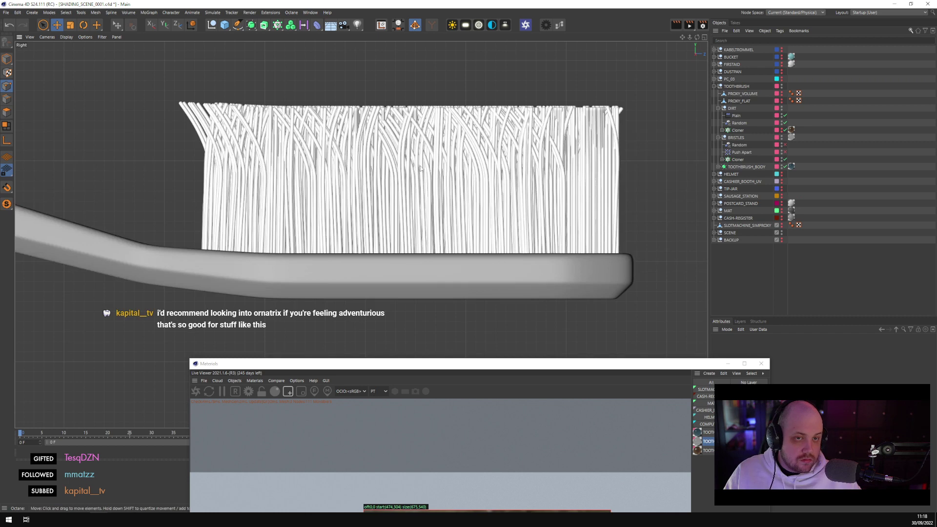
middle_click(251, 153)
middle_click(251, 152)
scroll(342, 192, down, 3)
mouse_move(462, 234)
alt+mouse_down()
mouse_move(439, 156)
mouse_move(421, 133)
mouse_move(431, 167)
mouse_move(442, 168)
alt+mouse_up()
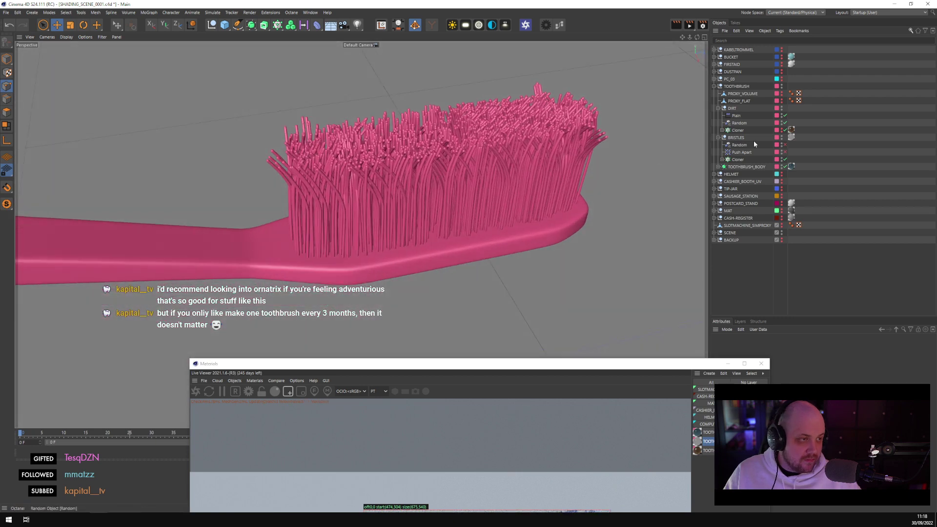
Uncover the attribute settings from behind the live viewer and enable the Random effector in the BRISTLES group
click(745, 123)
drag(675, 368, 513, 333)
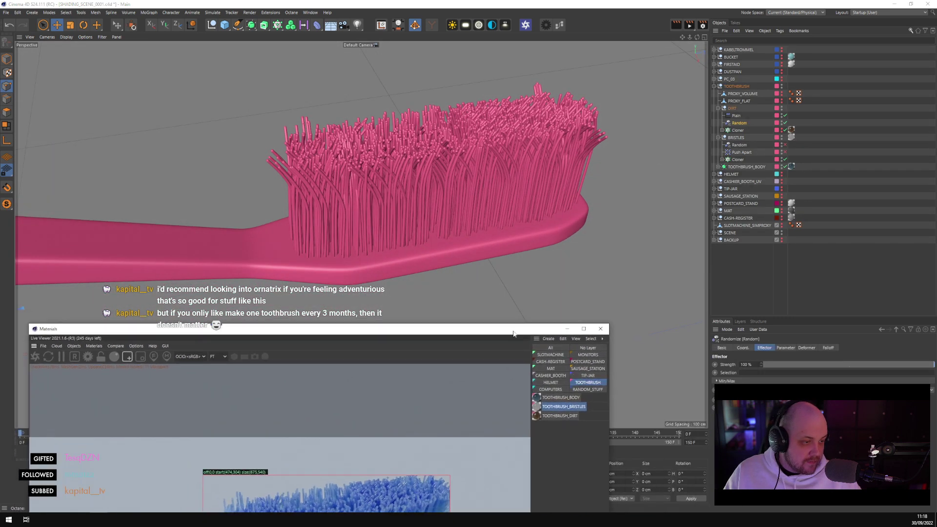
click(786, 347)
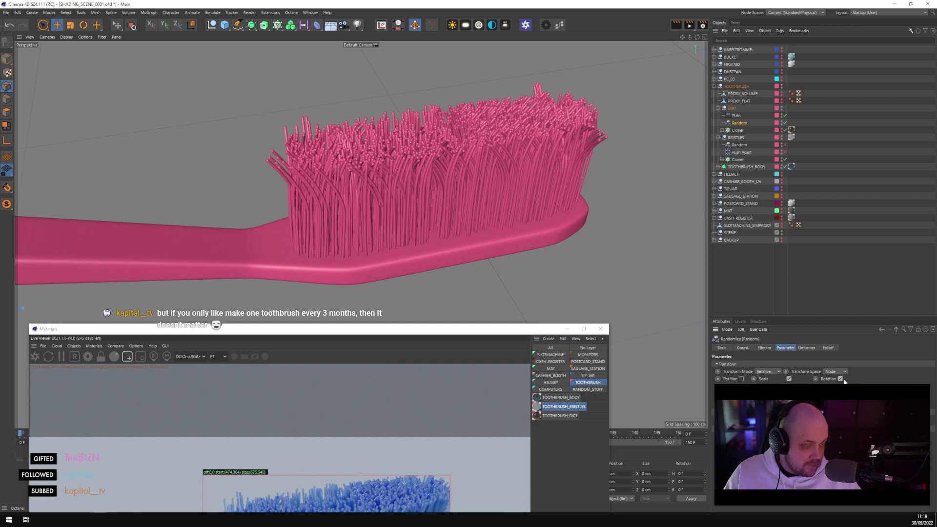
click(742, 145)
click(785, 145)
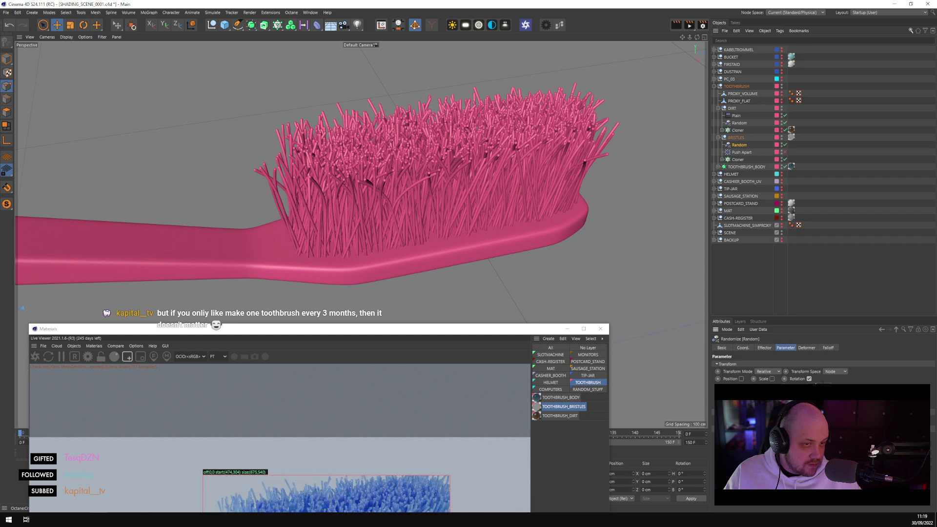
Reduce the BRISTLES Random effector's rotation and turn on its scale variation with an adjusted amount
drag(822, 383, 822, 385)
key(Return)
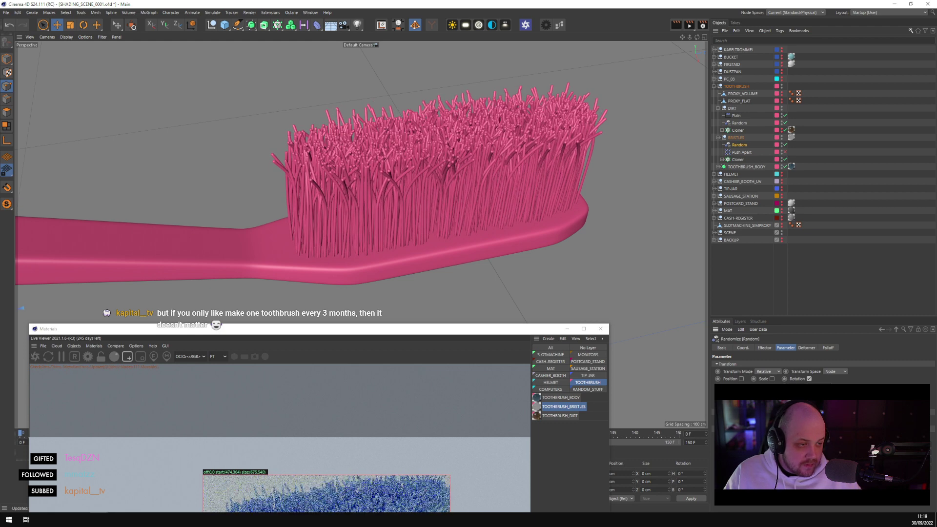
click(772, 380)
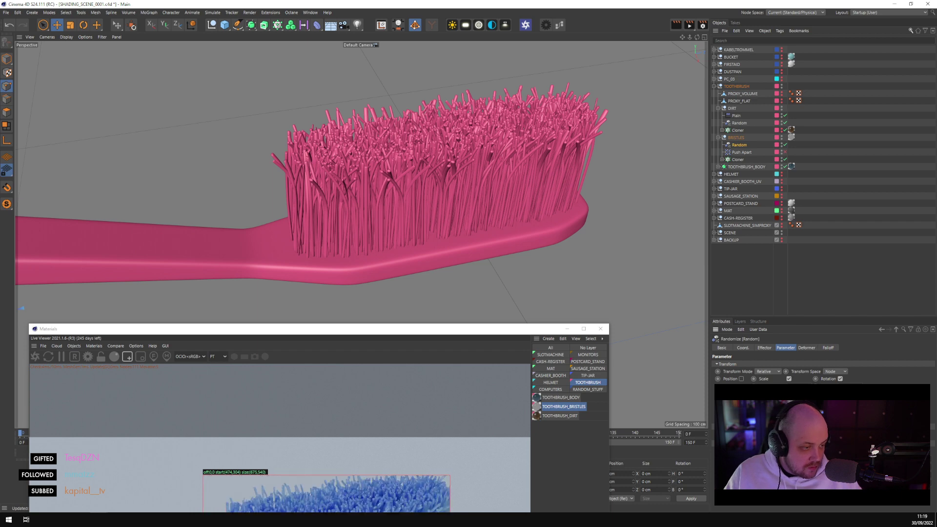
key(Return)
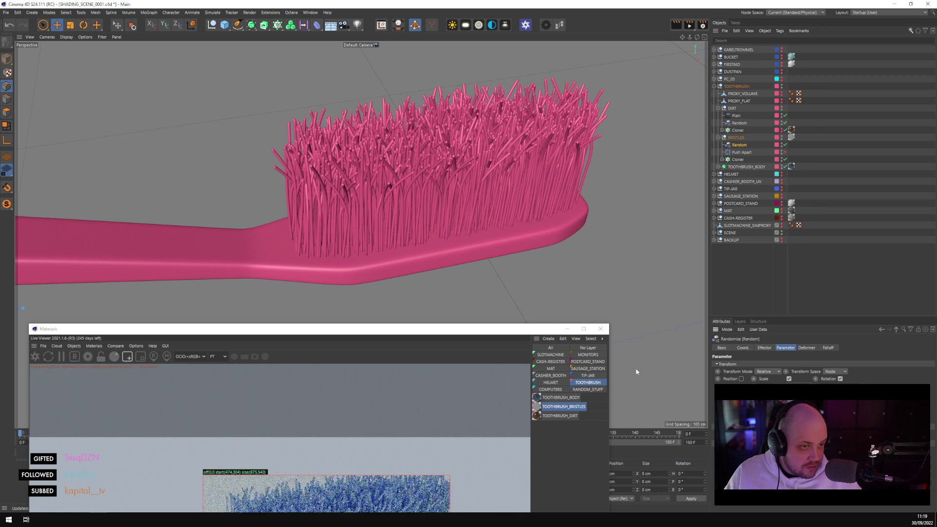
Bring the live viewer fully into view and turn off its render region to show the whole toothbrush
drag(422, 339, 560, 83)
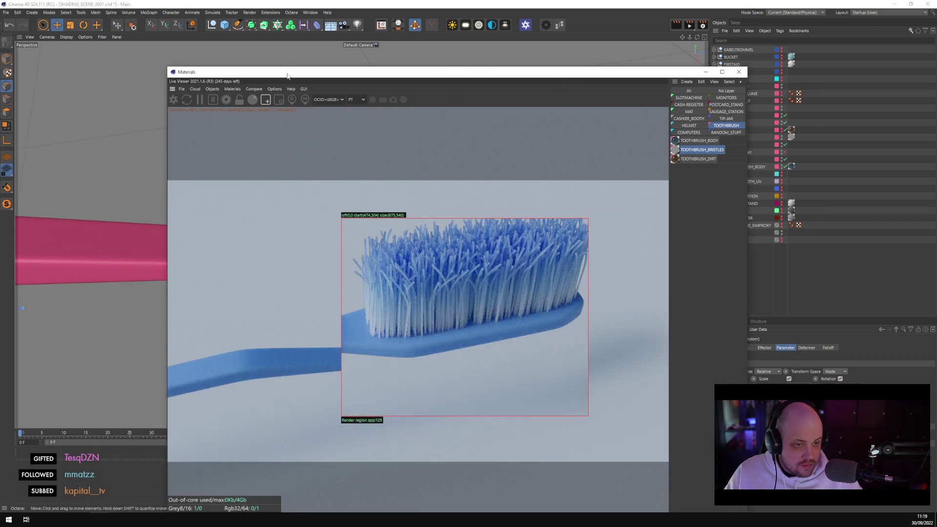
click(266, 100)
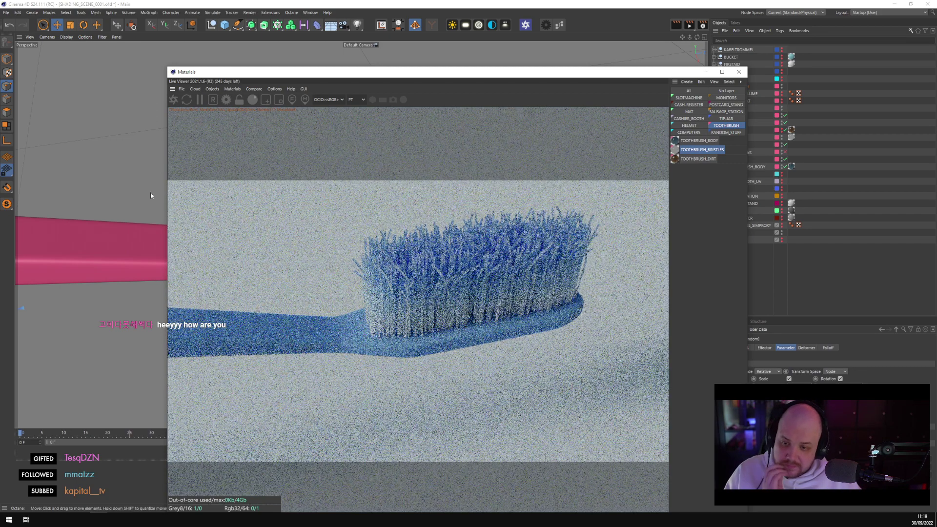
scroll(105, 219, down, 4)
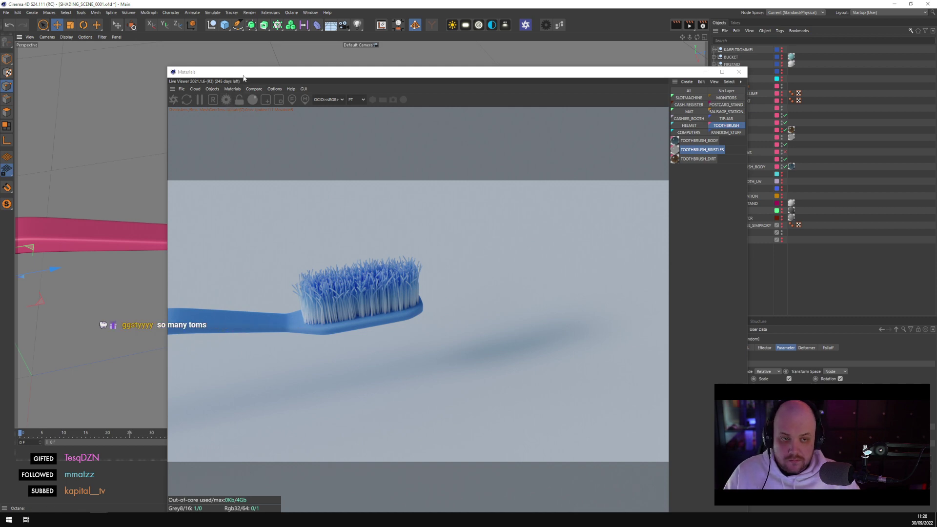
Orbit the perspective view to a low side angle and examine the toothbrush's bristles in the live viewer
drag(243, 78, 411, 81)
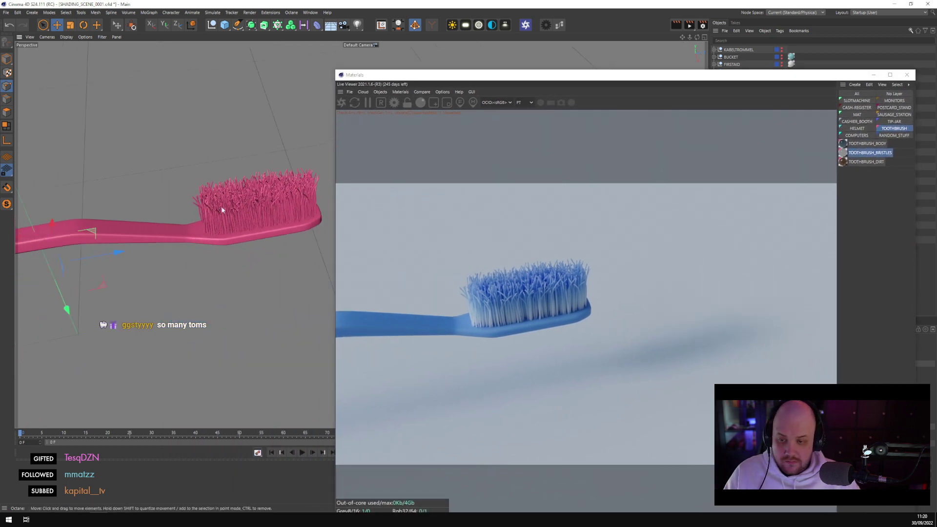
alt+drag(222, 209, 172, 337)
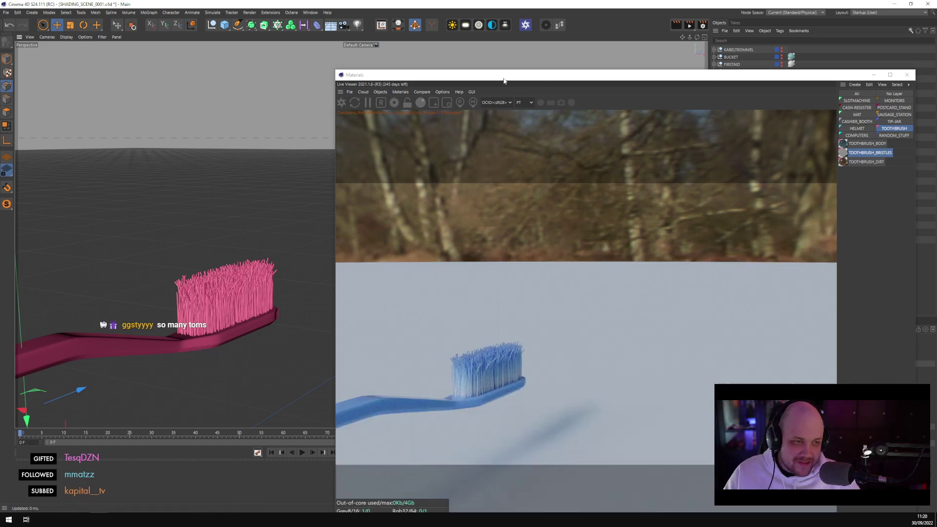
drag(504, 80, 429, 56)
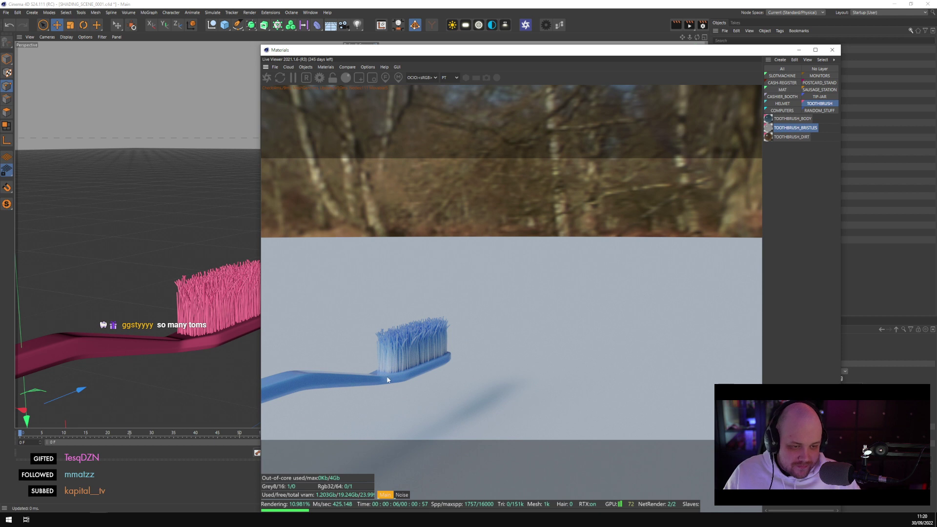
Fine-tune the BRISTLES Random effector's rotation and inspect the bristles up close in the live viewer
drag(453, 79, 326, 417)
drag(862, 386, 862, 380)
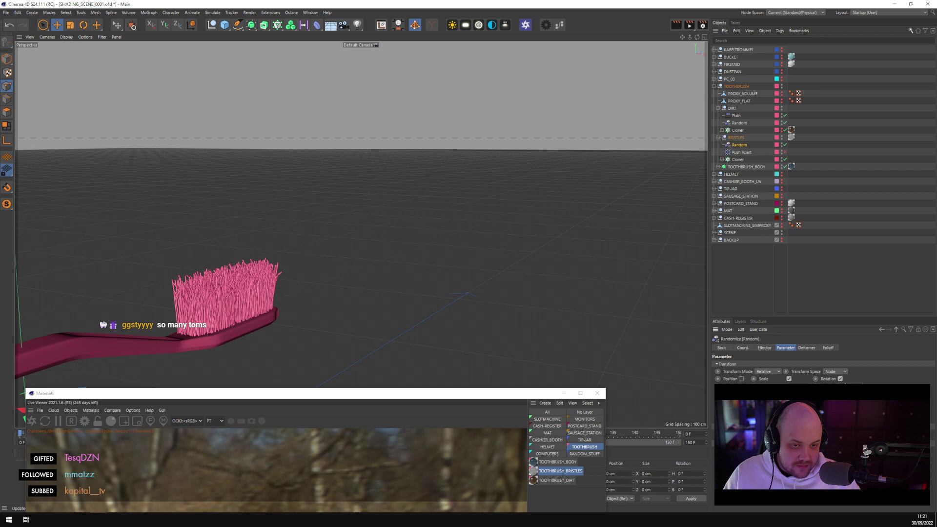
drag(324, 397, 587, 51)
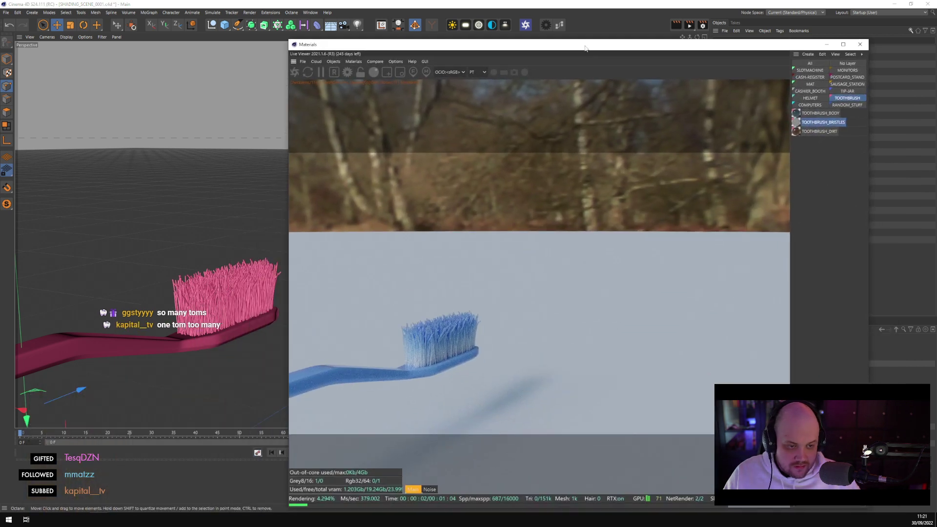
scroll(137, 269, down, 7)
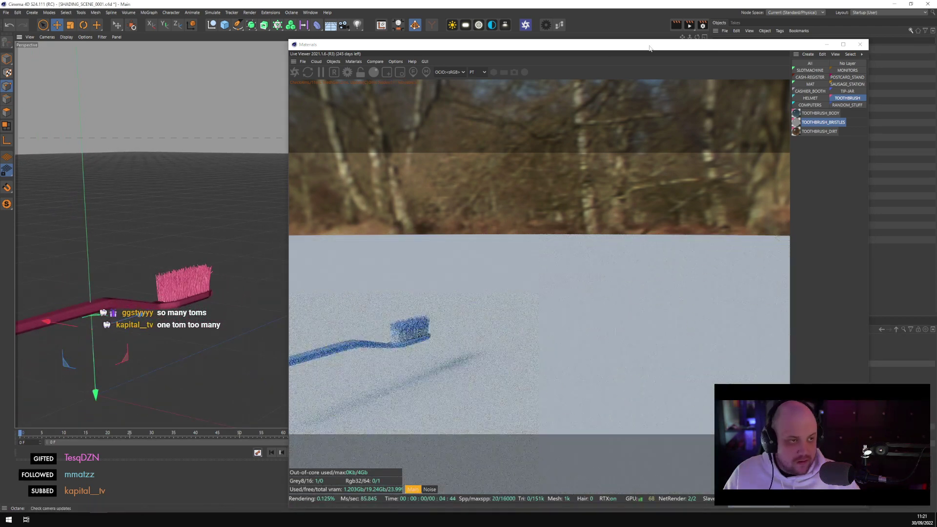
drag(649, 48, 449, 115)
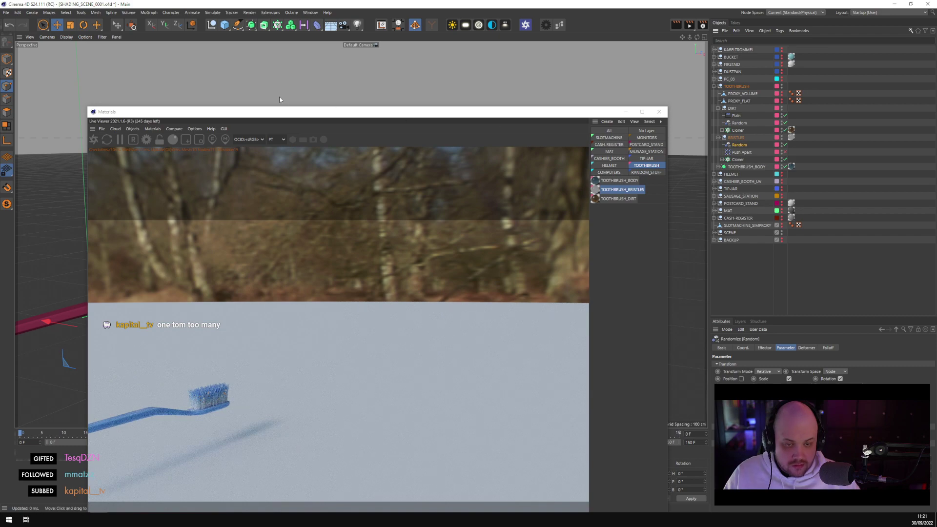
drag(283, 112, 544, 93)
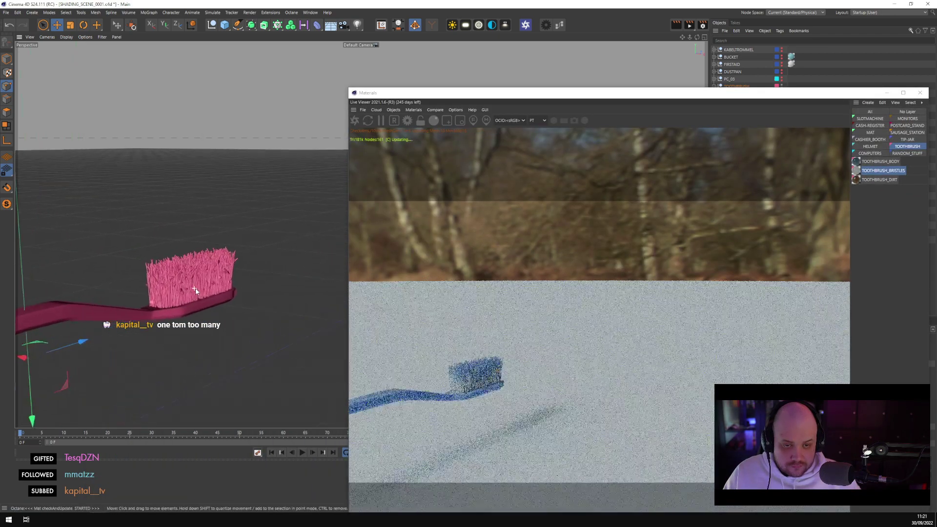
scroll(196, 288, up, 8)
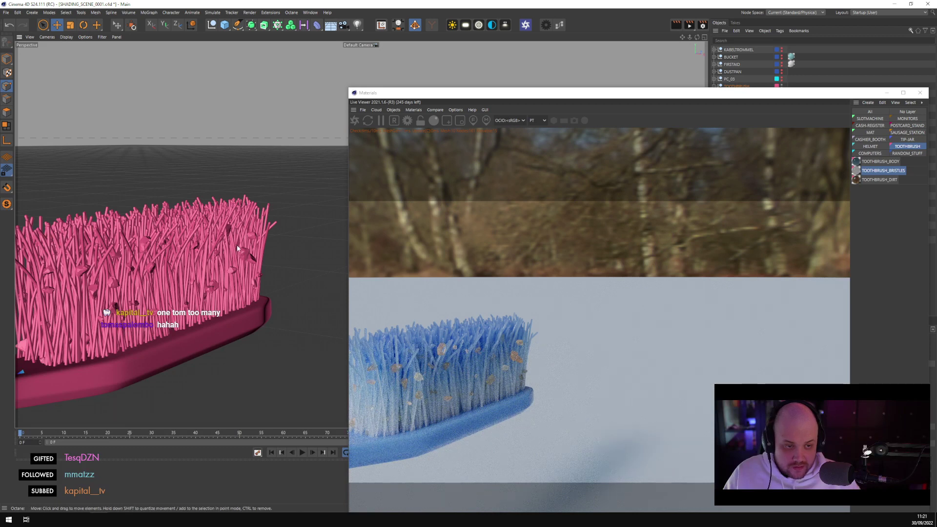
alt+middle_drag(226, 264, 294, 271)
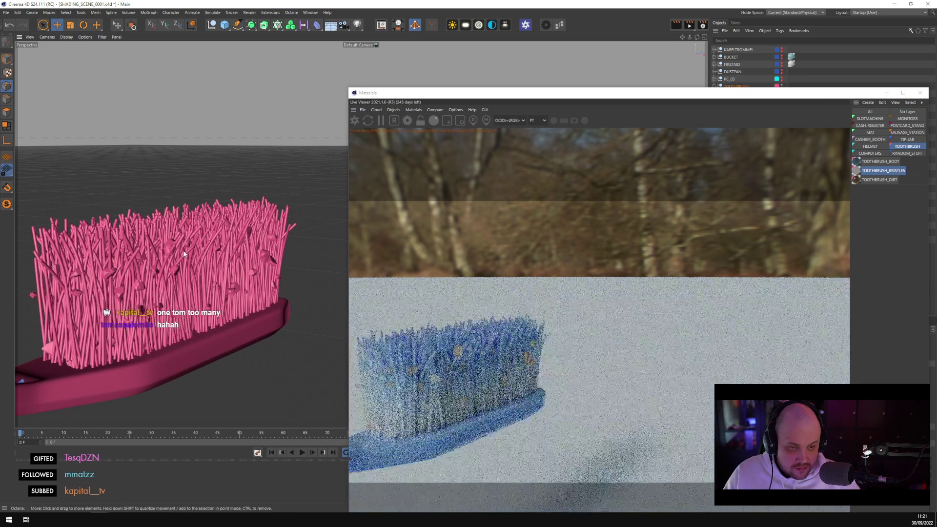
Rescale the toothbrush's PROXY_VOLUME mesh along two axes to adjust how far the dirt scatters around the bristles
click(6, 60)
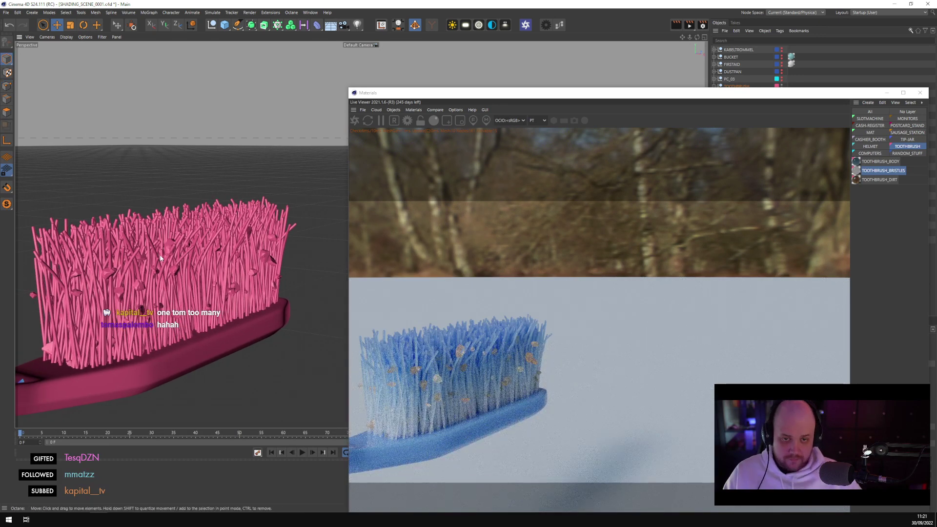
click(161, 258)
alt+drag(162, 267, 254, 282)
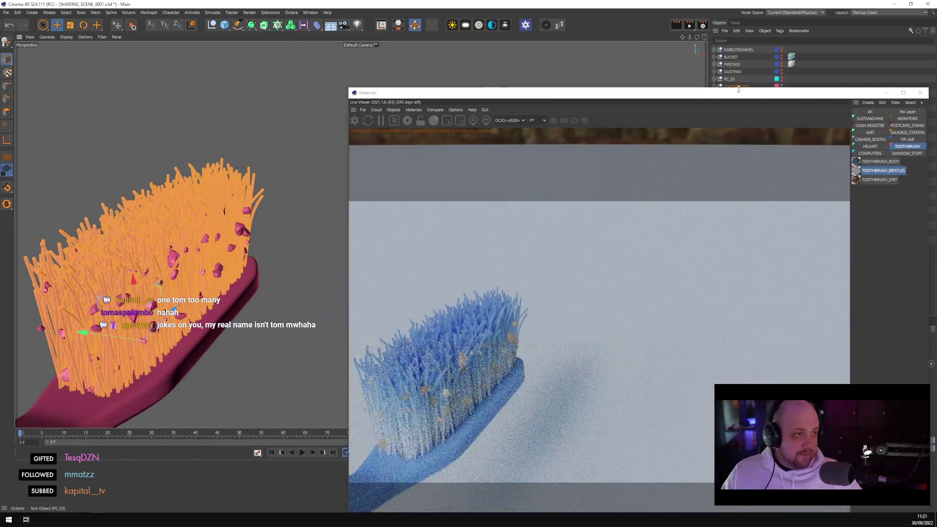
drag(738, 90, 659, 232)
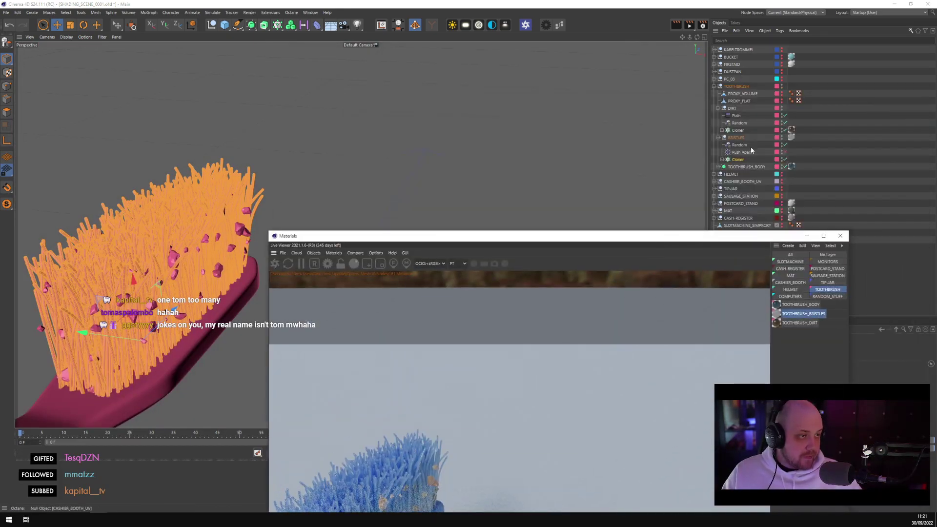
click(742, 93)
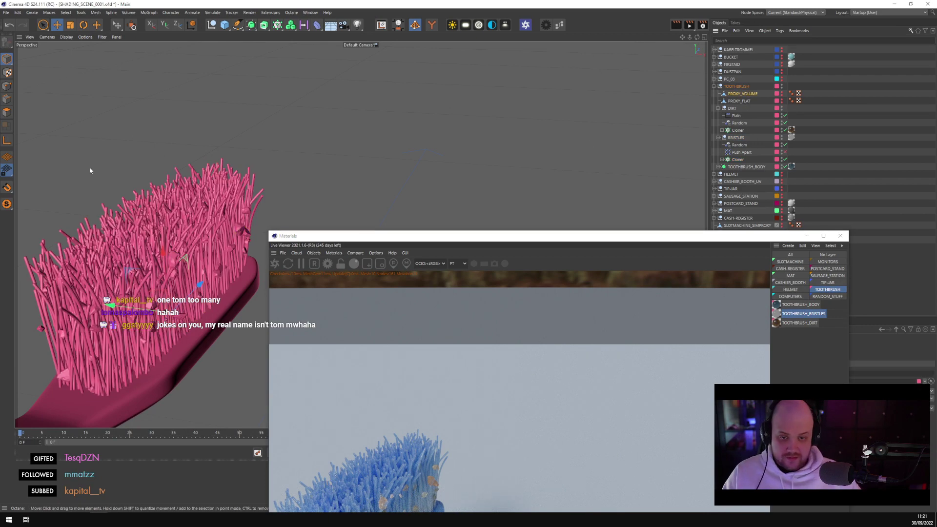
key(t)
drag(113, 305, 131, 312)
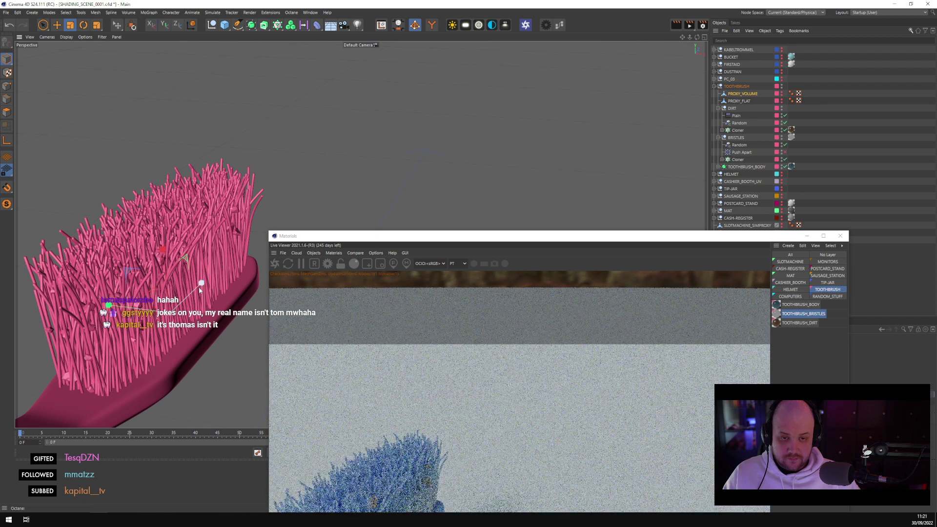
drag(200, 290, 201, 289)
Examine the whole toothbrush and its dirt in the live viewer from several angles and distances
drag(356, 238, 394, 79)
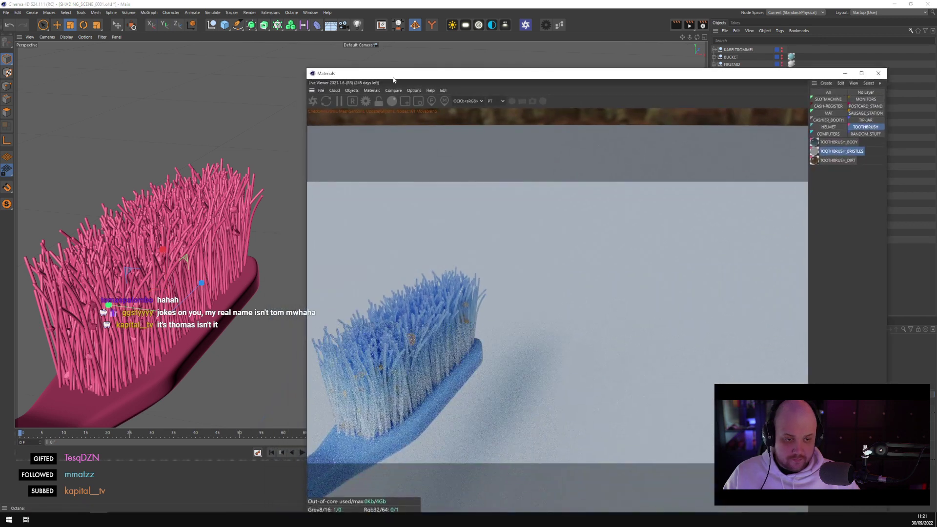
alt+drag(225, 253, 209, 224)
scroll(200, 236, down, 2)
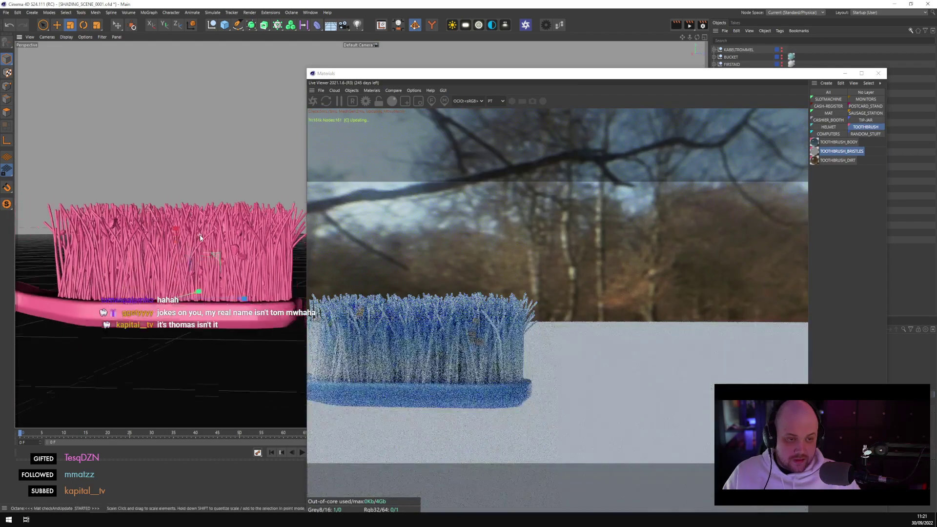
scroll(171, 252, down, 9)
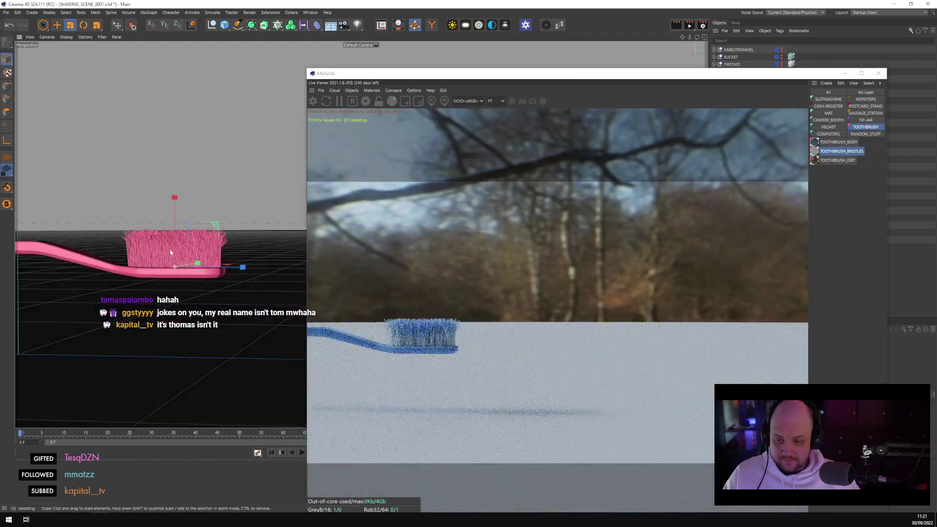
alt+drag(171, 252, 145, 245)
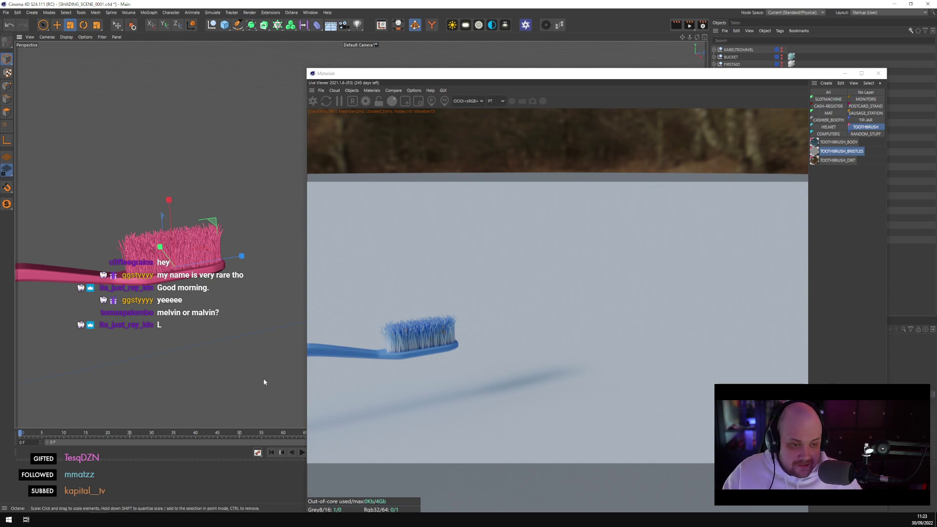
scroll(116, 281, down, 2)
alt+middle_drag(116, 281, 265, 346)
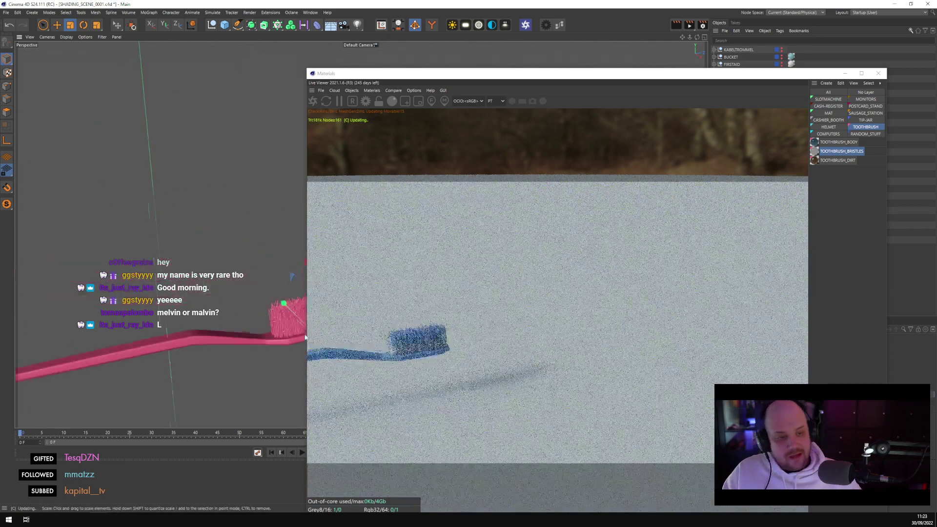
alt+drag(216, 343, 278, 361)
Collapse and copy the finished TOOTHBRUSH group, then switch to the cornerstore-new_0012.c4d scene
drag(757, 74, 705, 283)
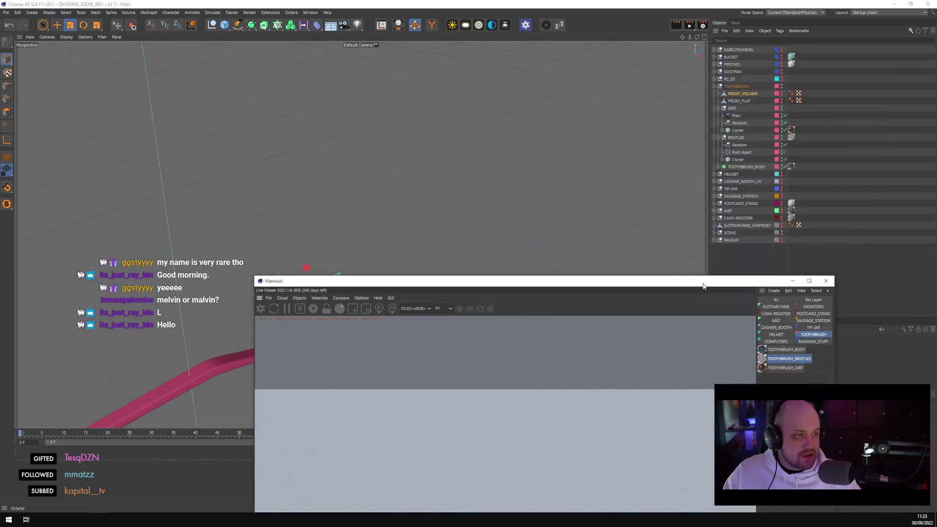
click(715, 87)
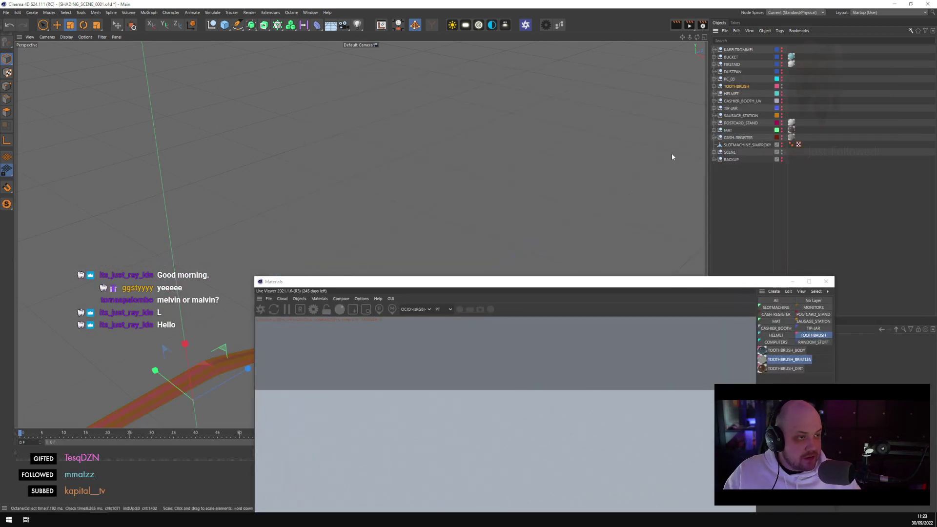
drag(402, 285, 479, 282)
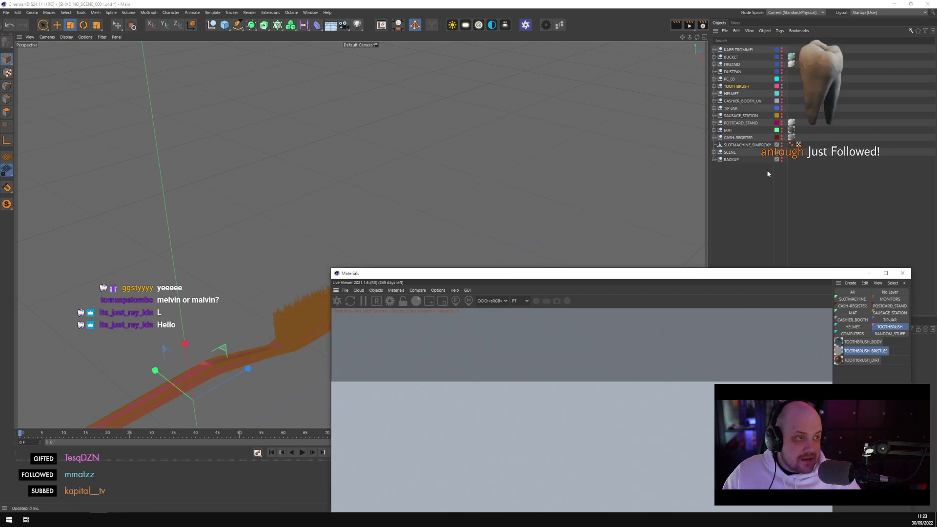
click(310, 12)
click(366, 248)
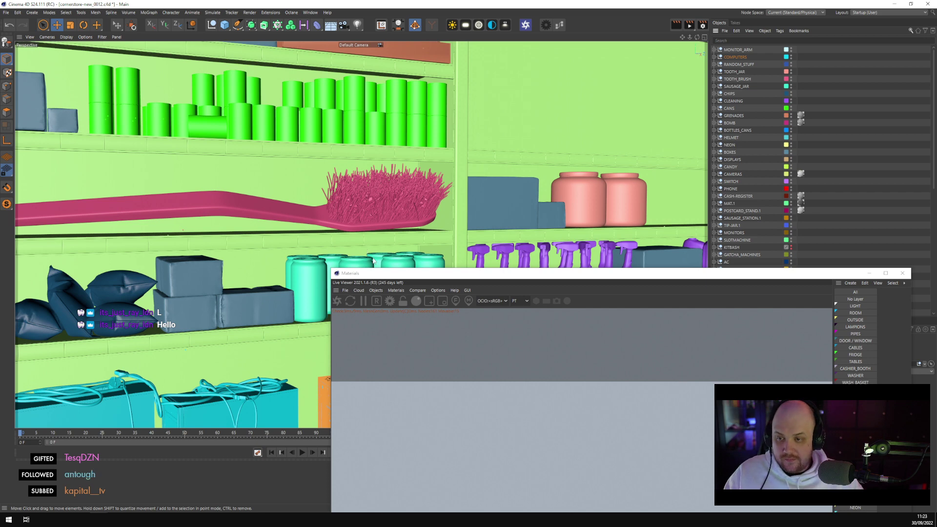
Minimize the live viewer and paste the new TOOTHBRUSH group beside the old TOOTH_BRUSH group in the store scene
click(869, 273)
click(286, 207)
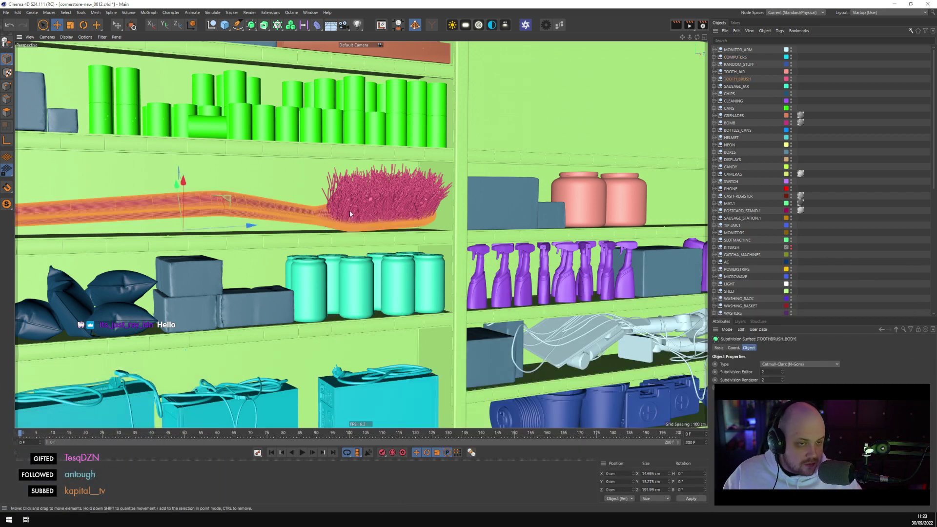
click(714, 79)
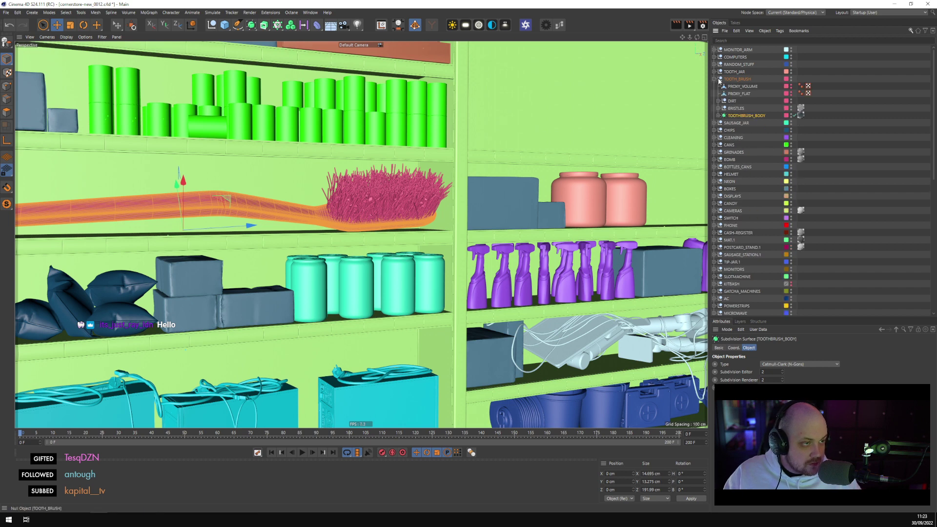
click(714, 79)
click(743, 82)
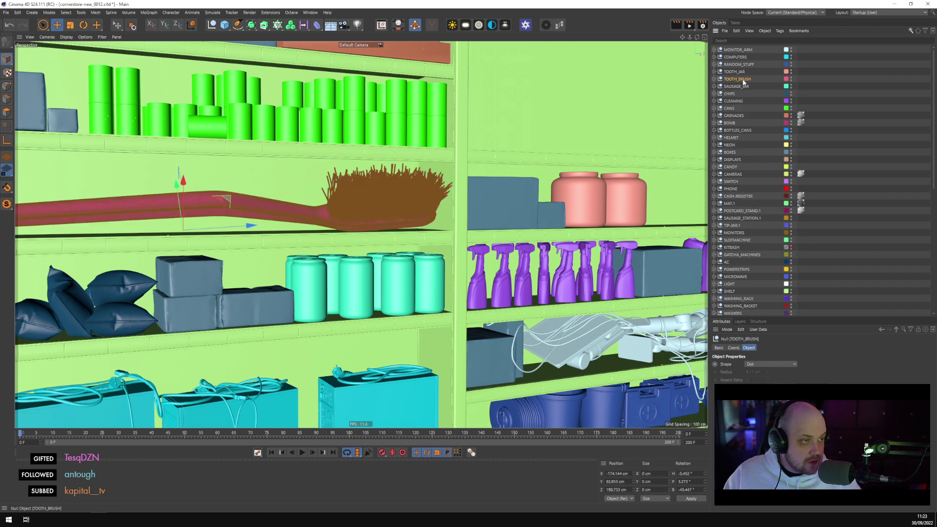
key(shift+g)
Copy the old TOOTH_BRUSH group's position and rotation coordinates onto the new TOOTHBRUSH group
click(746, 89)
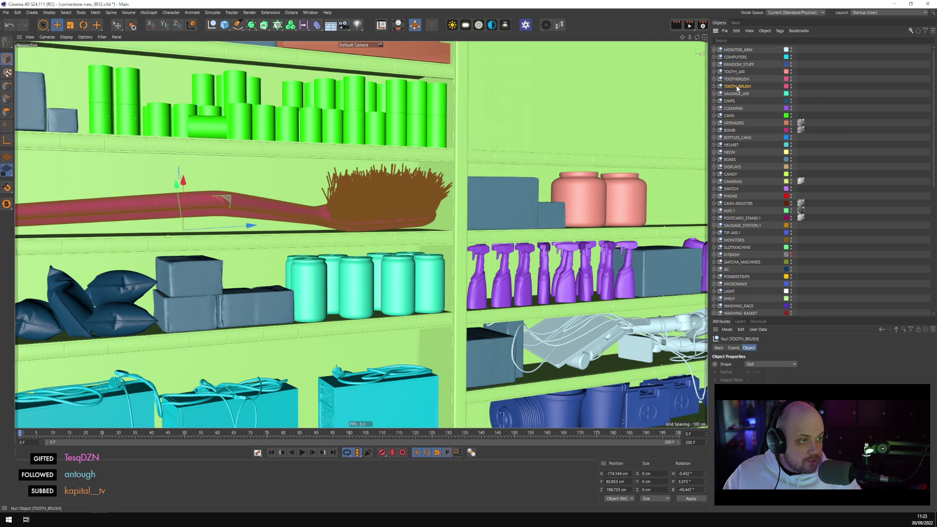
click(733, 347)
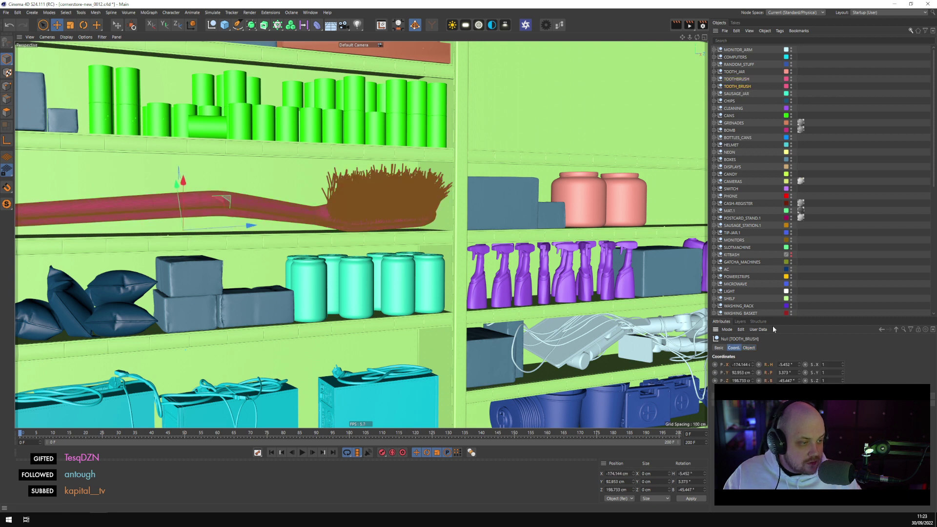
click(744, 78)
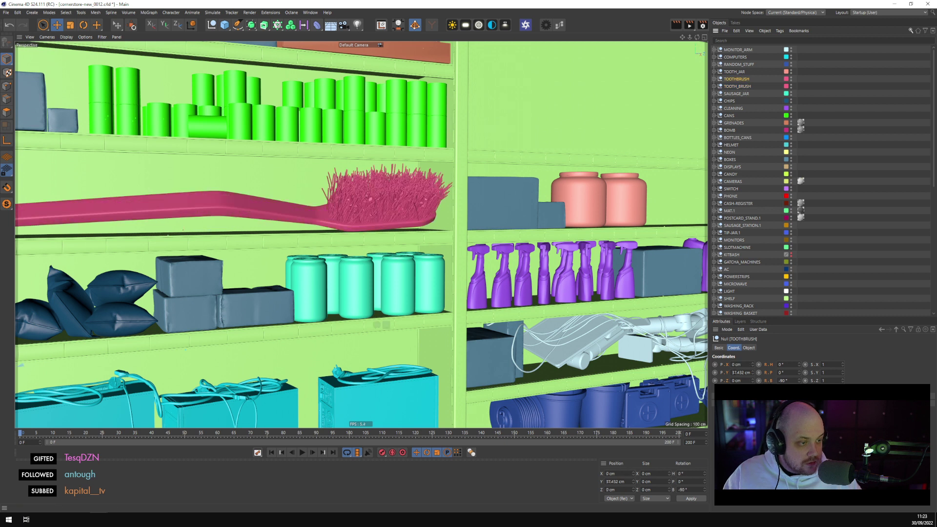
key(ctrl+v)
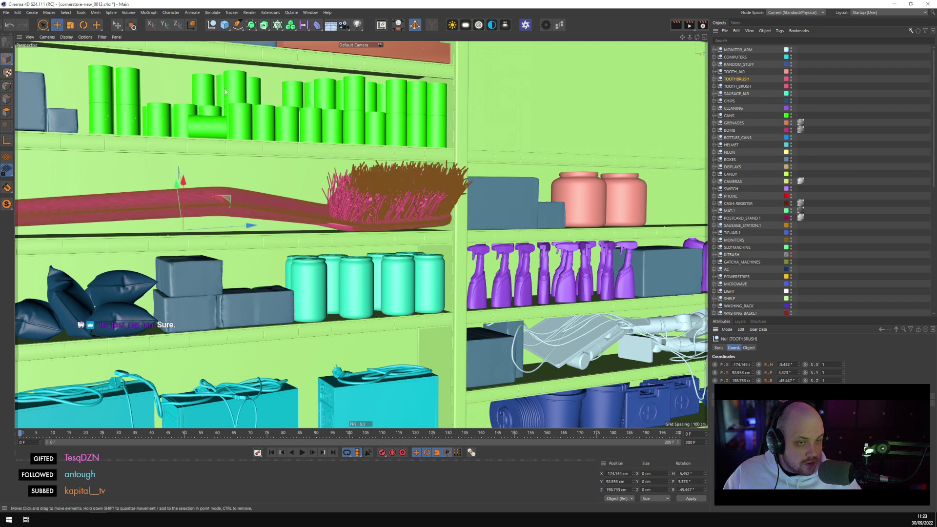
Scale the new TOOTHBRUSH group down slightly to match the old toothbrush on the shelf
click(70, 25)
drag(240, 142, 230, 144)
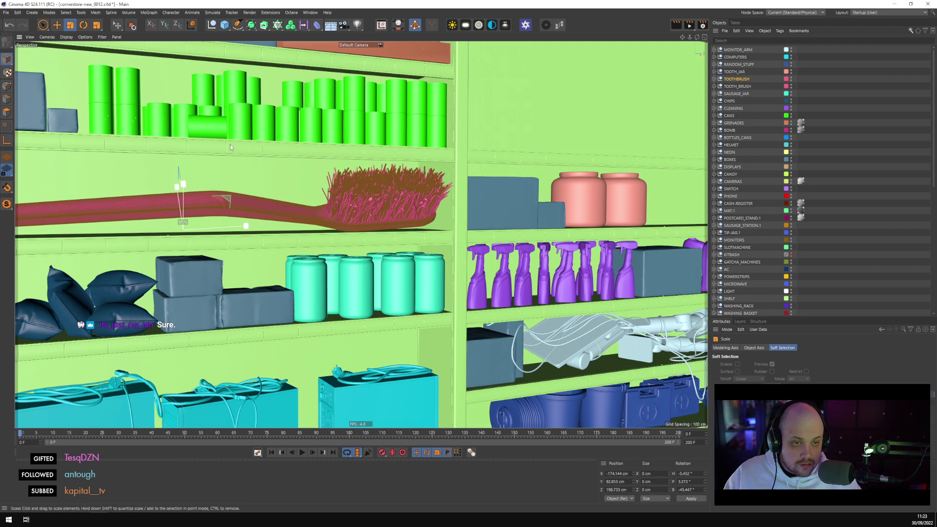
scroll(211, 203, up, 5)
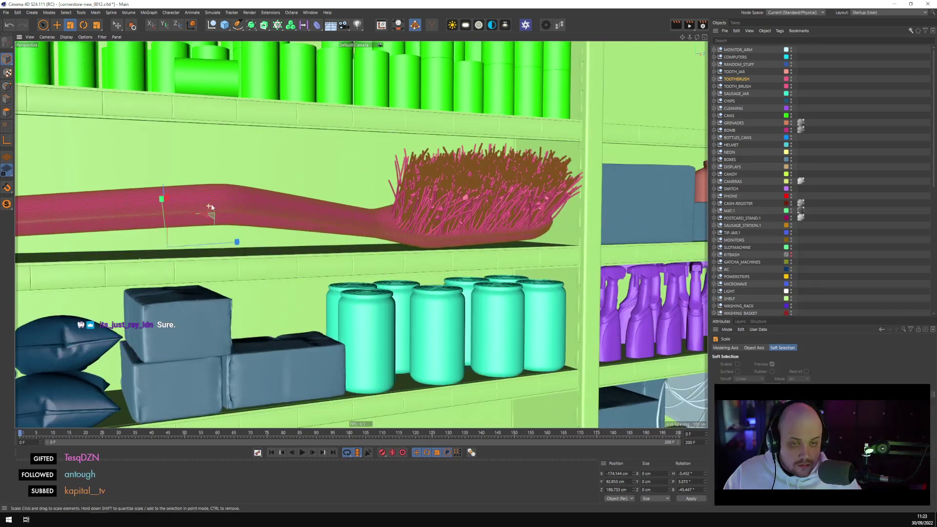
alt+drag(211, 204, 233, 172)
Delete the old TOOTH_BRUSH group from the store scene, leaving the new toothbrush in its place
alt+double_click(791, 79)
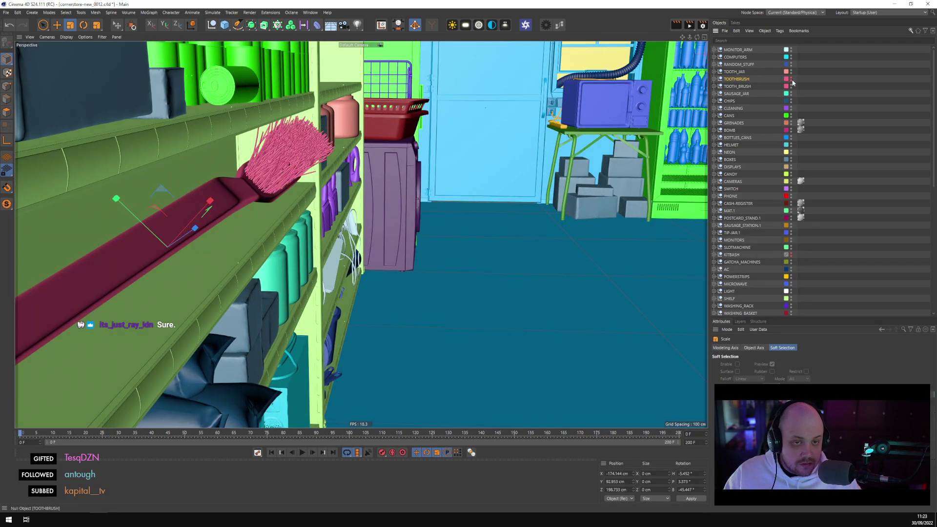
click(713, 87)
click(714, 86)
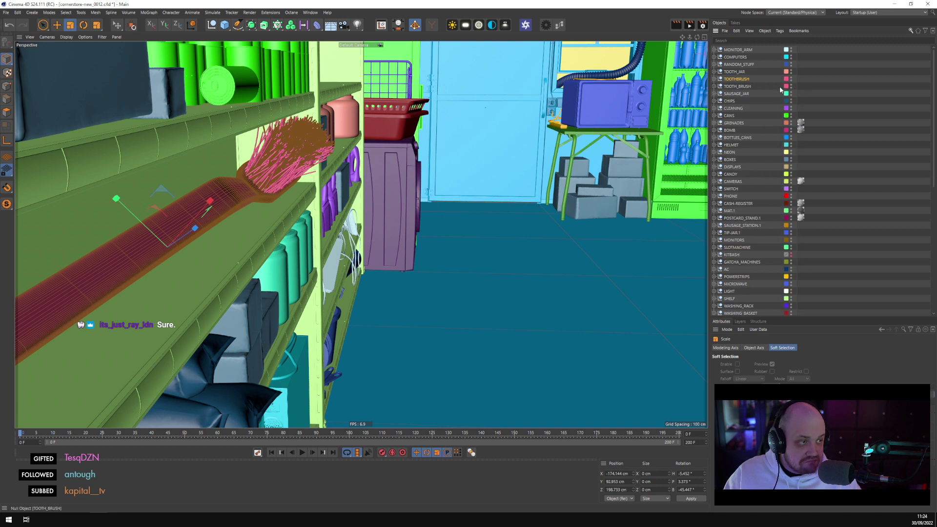
click(747, 87)
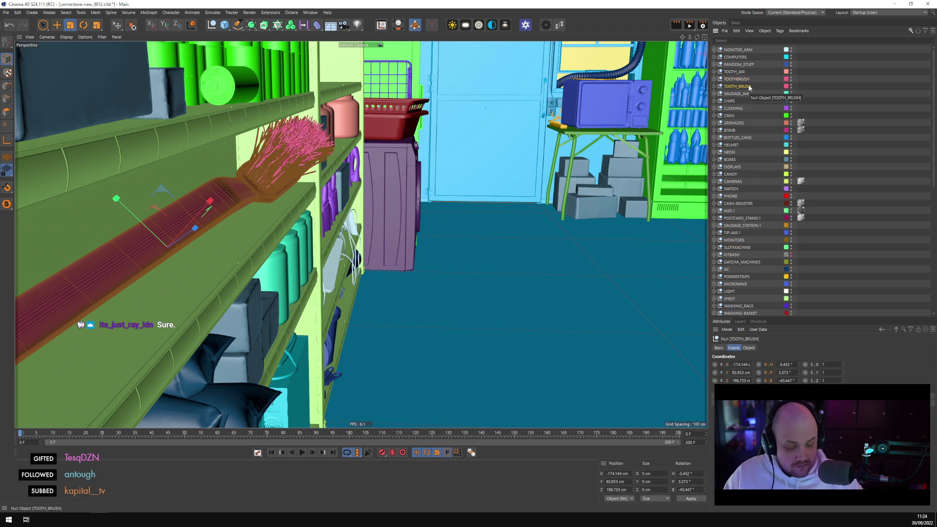
key(Delete)
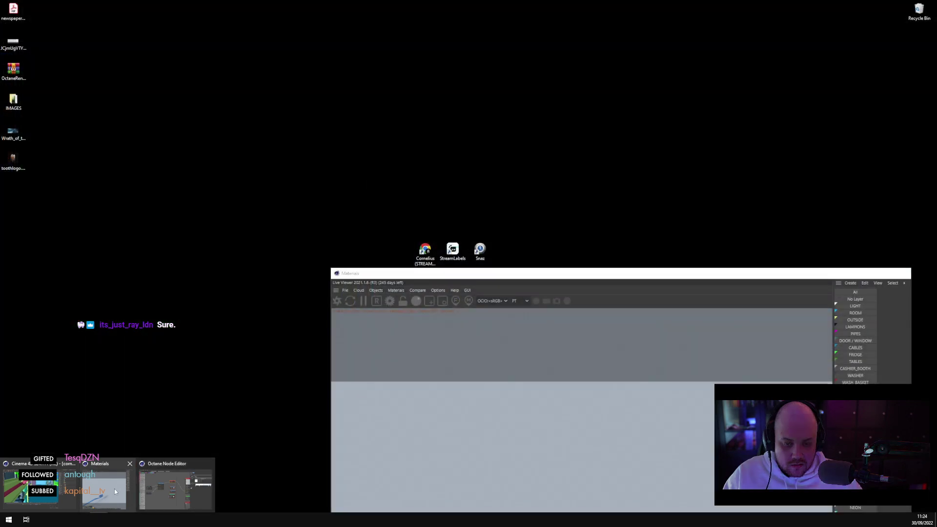
Restore the materials window, widen its material list, and remove the unused materials from the store scene
click(114, 488)
drag(424, 283, 201, 30)
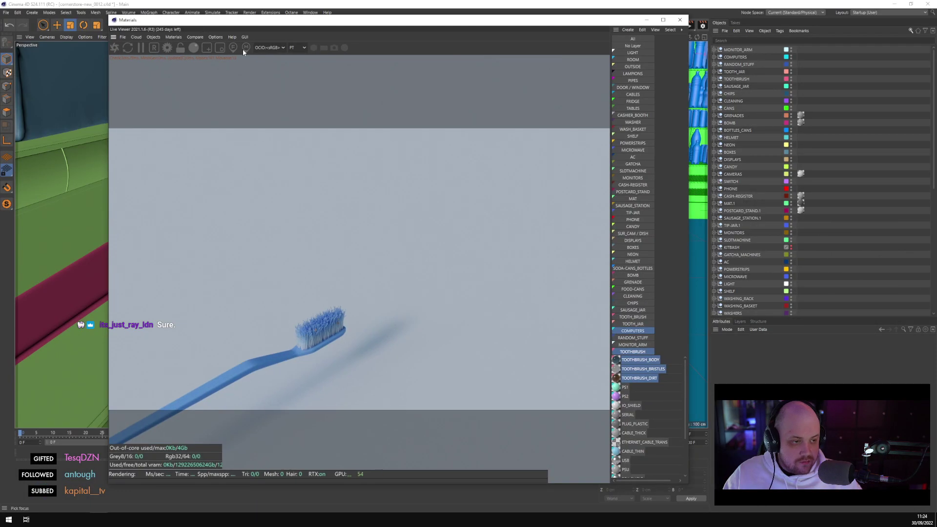
drag(609, 165, 422, 48)
click(173, 37)
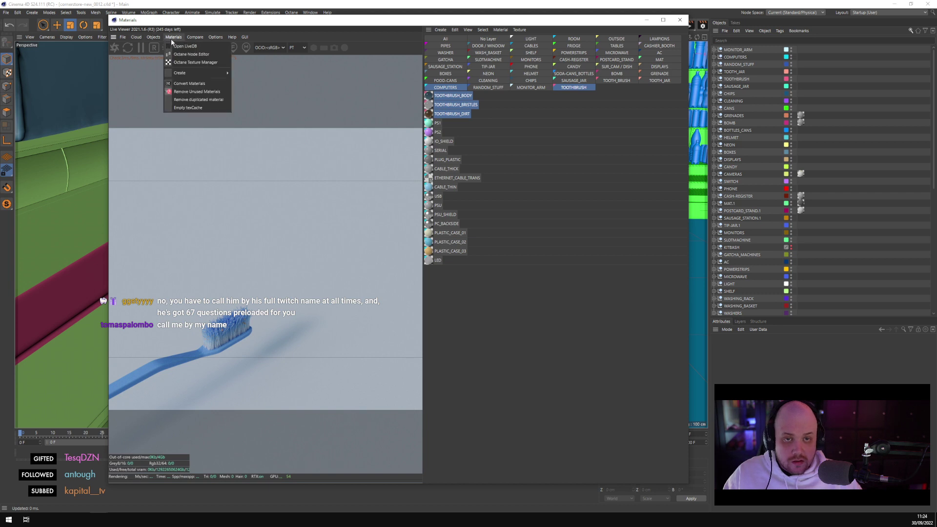
click(200, 92)
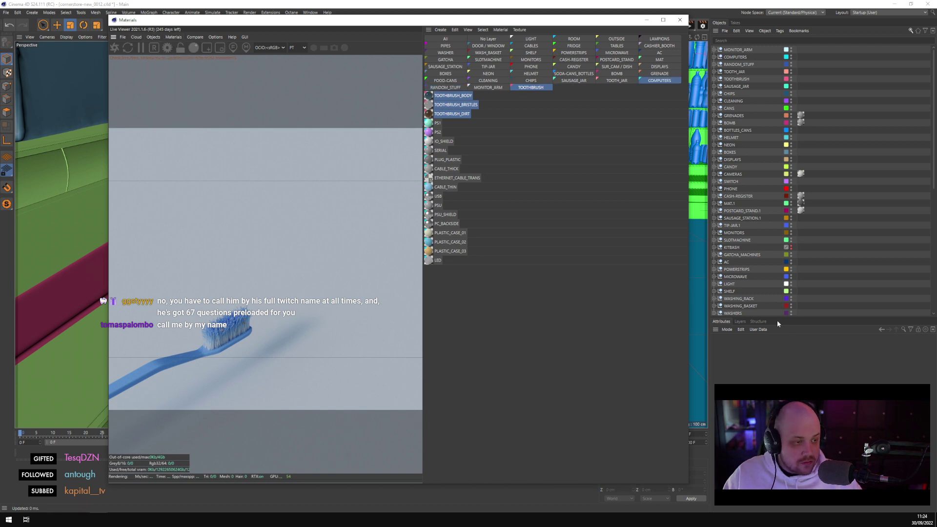
Move the TOOTHBRUSH layer up between SAUSAGE_JAR and TOOTH_JAR, rename it TOOTH_BRUSH, and show only its materials
click(740, 322)
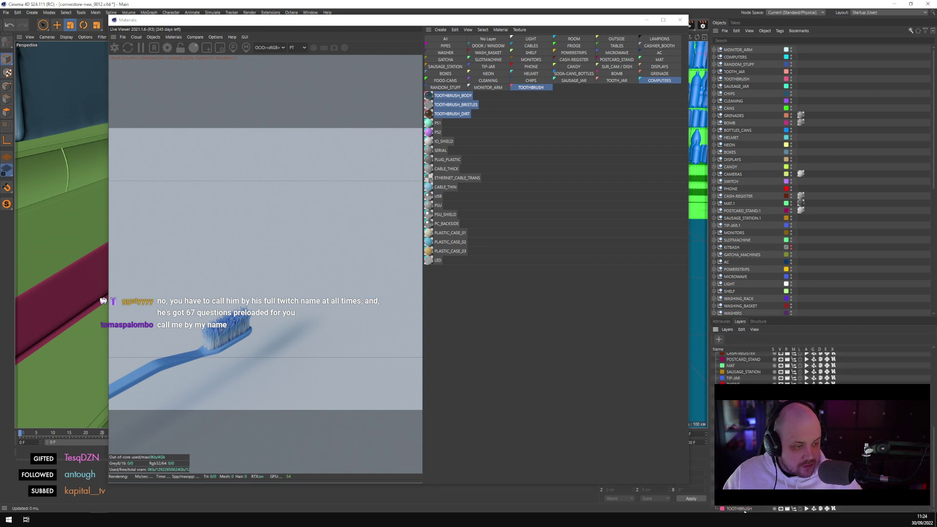
drag(739, 509, 739, 480)
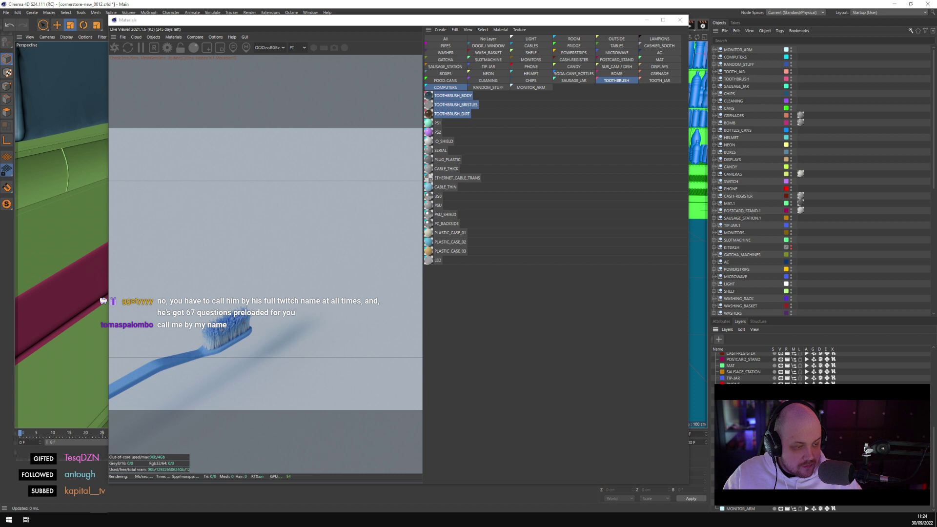
key(Delete)
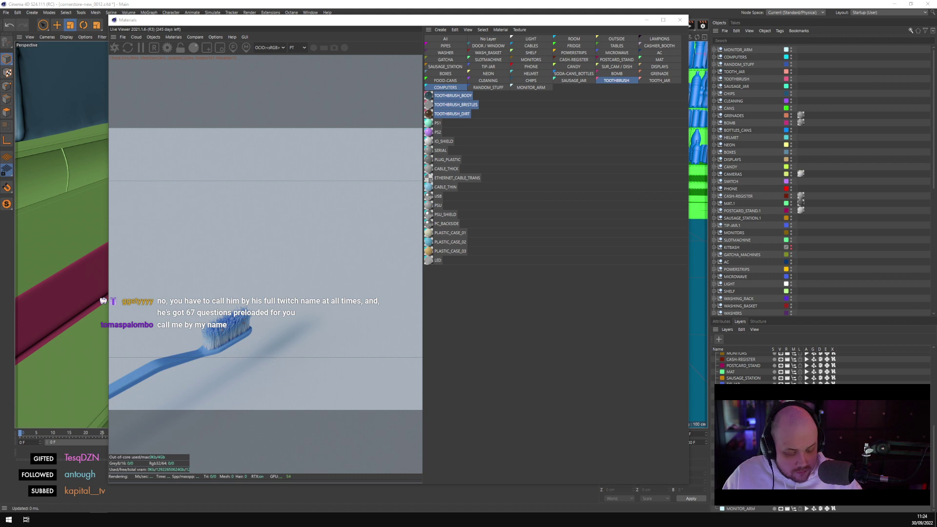
text(_)
key(Return)
click(554, 261)
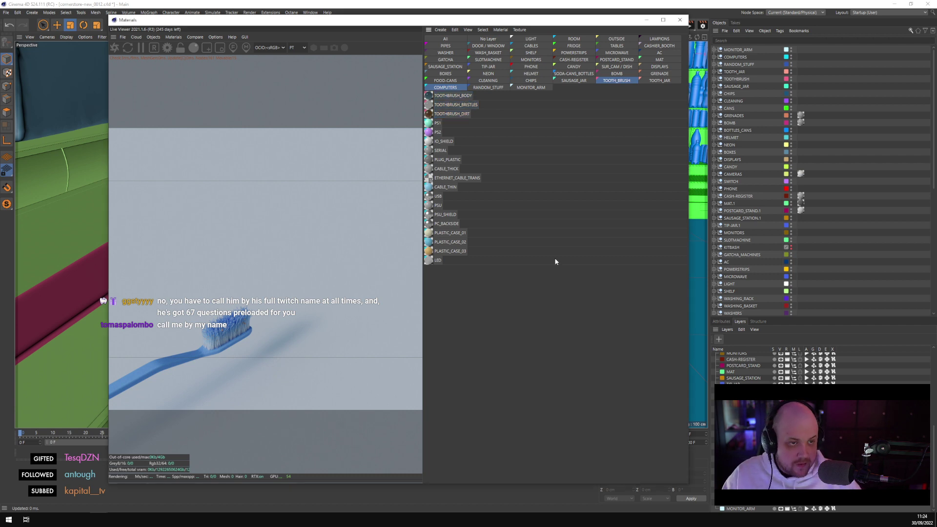
click(627, 81)
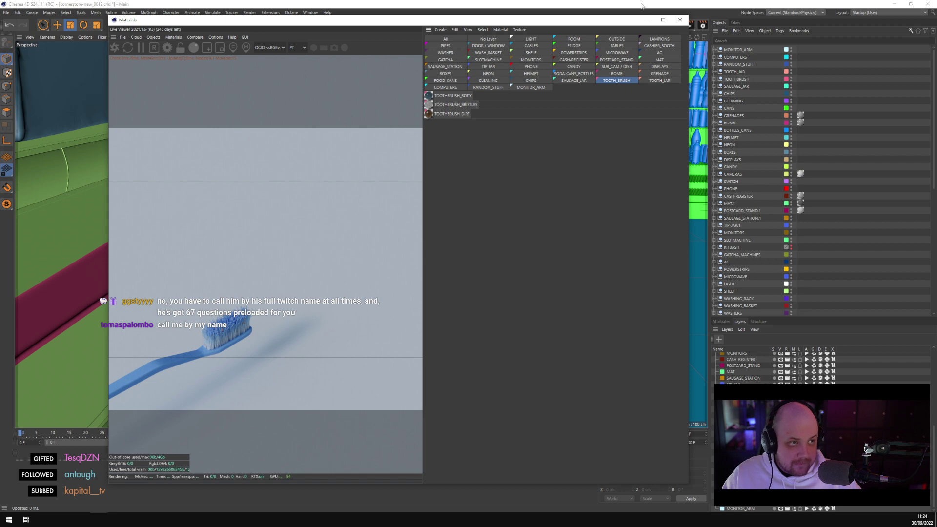
Minimize the materials window, look over the toothbrush and the computers on the lower shelf, and save the store scene
click(646, 20)
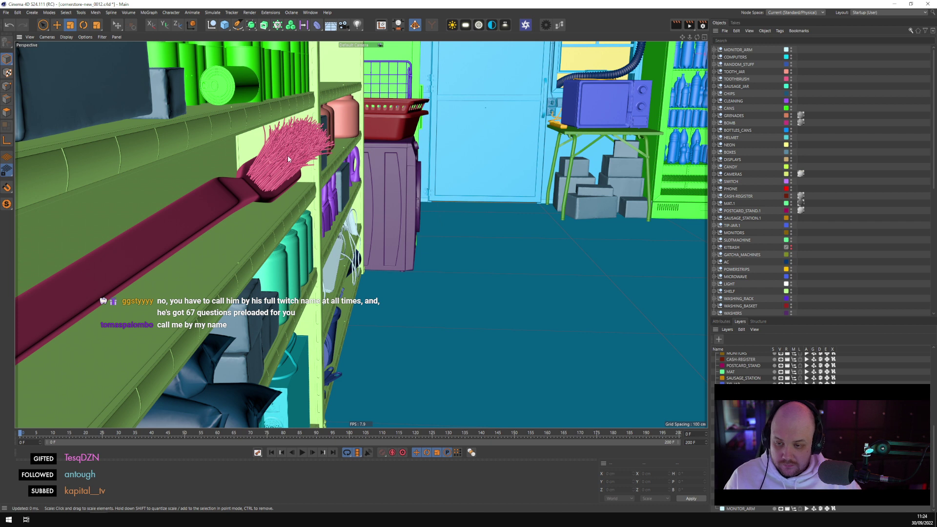
click(287, 157)
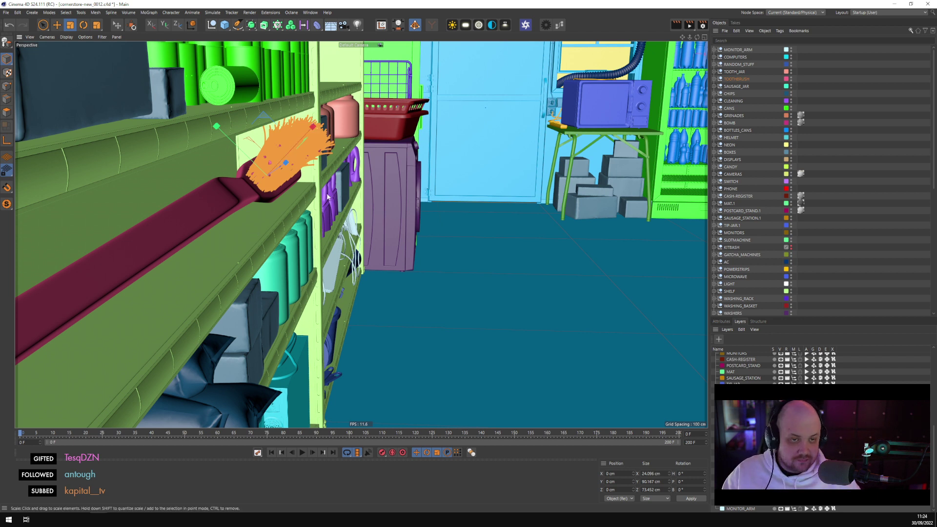
alt+drag(349, 202, 415, 195)
alt+middle_drag(382, 225, 420, 161)
alt+drag(390, 183, 374, 199)
scroll(373, 203, up, 2)
scroll(365, 212, down, 3)
scroll(365, 212, up, 1)
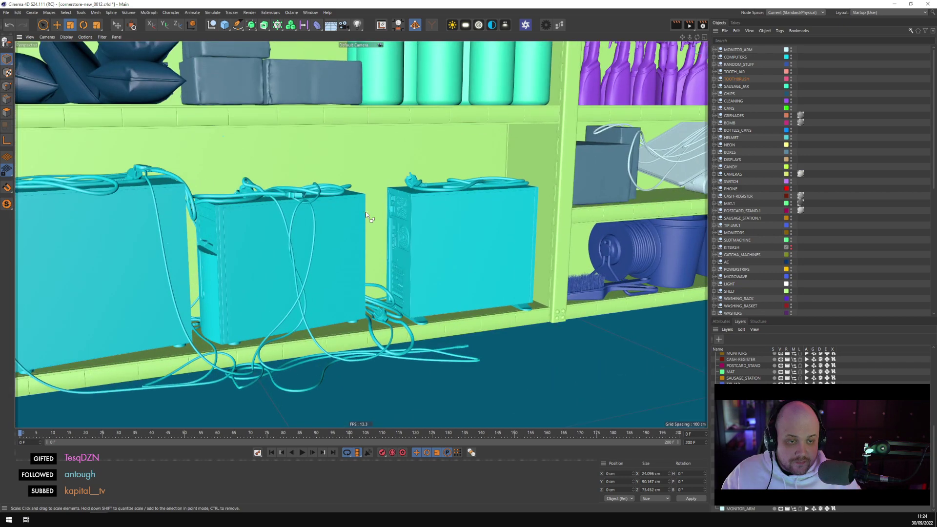
key(ctrl+s)
alt+middle_drag(253, 288, 412, 320)
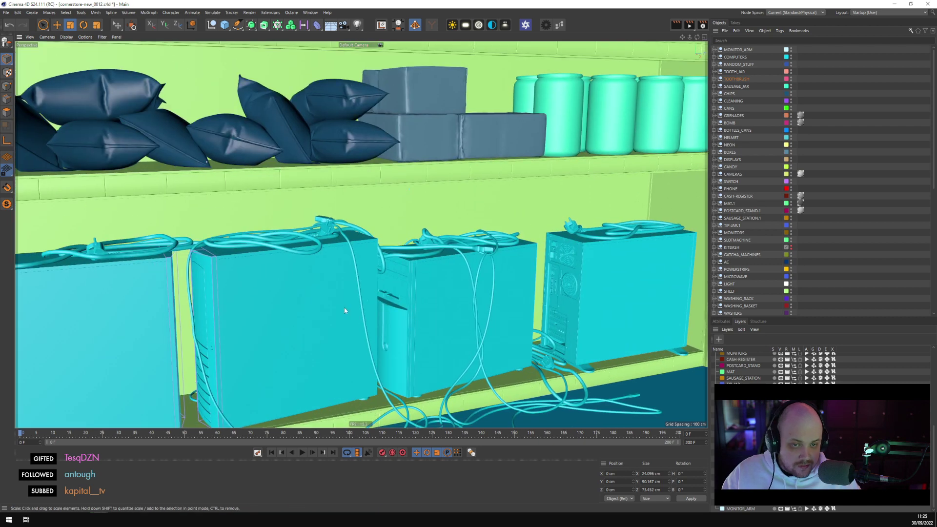
key(ctrl+s)
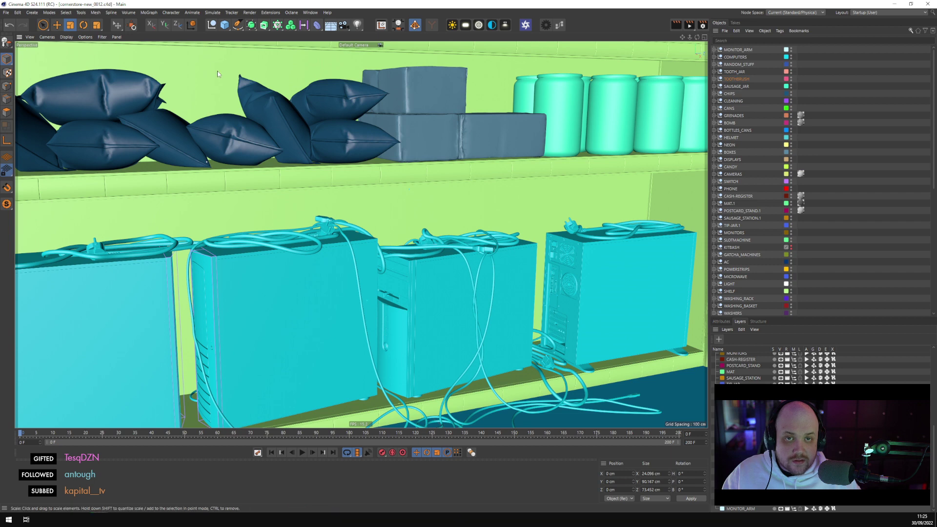
Close the store scene and SHADING_SCENE_0001, and quit this Cinema 4D session
key(ctrl+s)
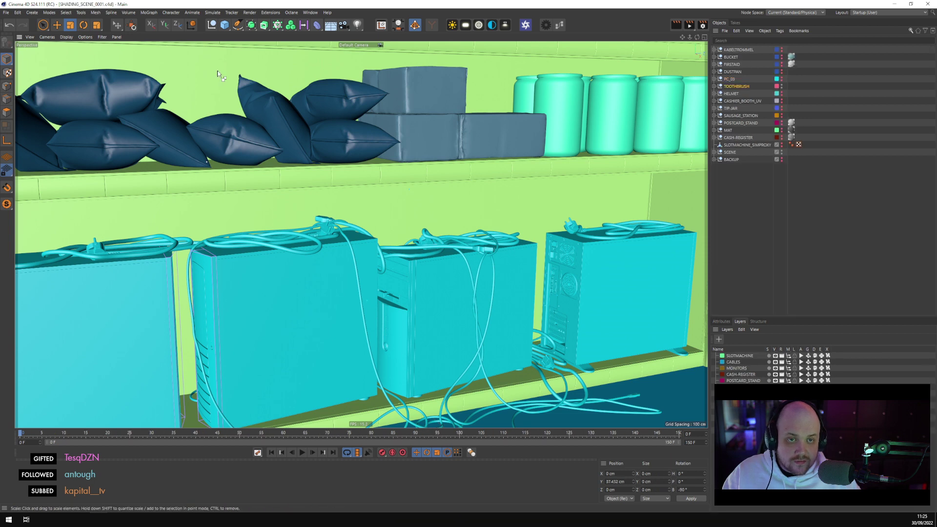
key(ctrl+F4)
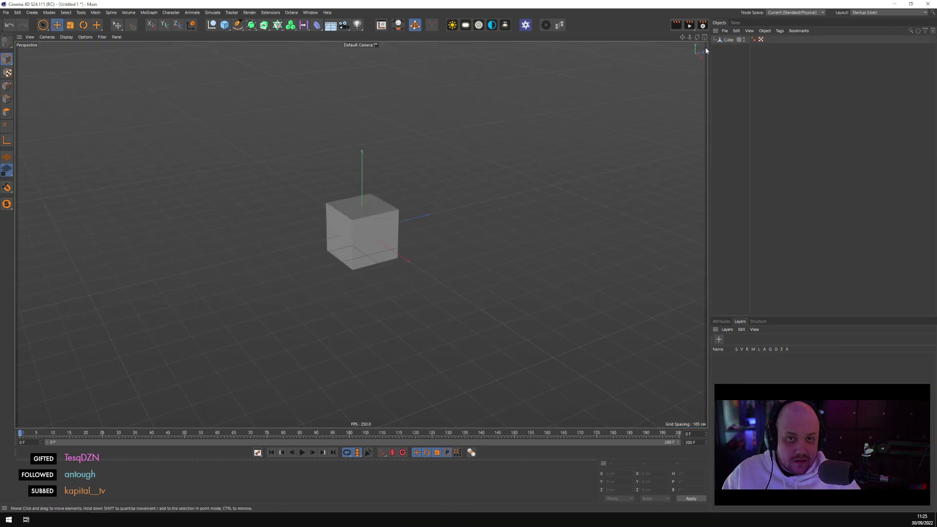
click(927, 4)
click(481, 287)
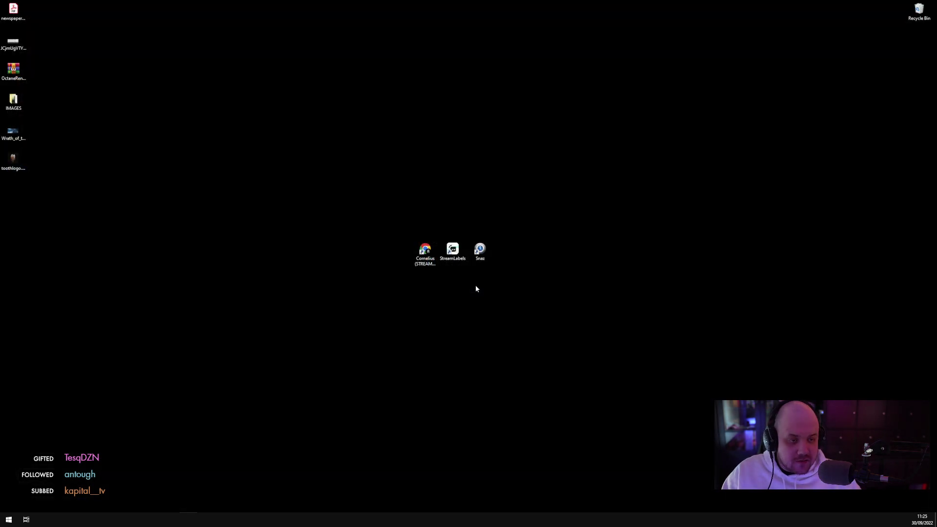
Launch Maxon Cinema 4D 26, minimize the Octane settings window, and switch to the Standard layout
click(7, 518)
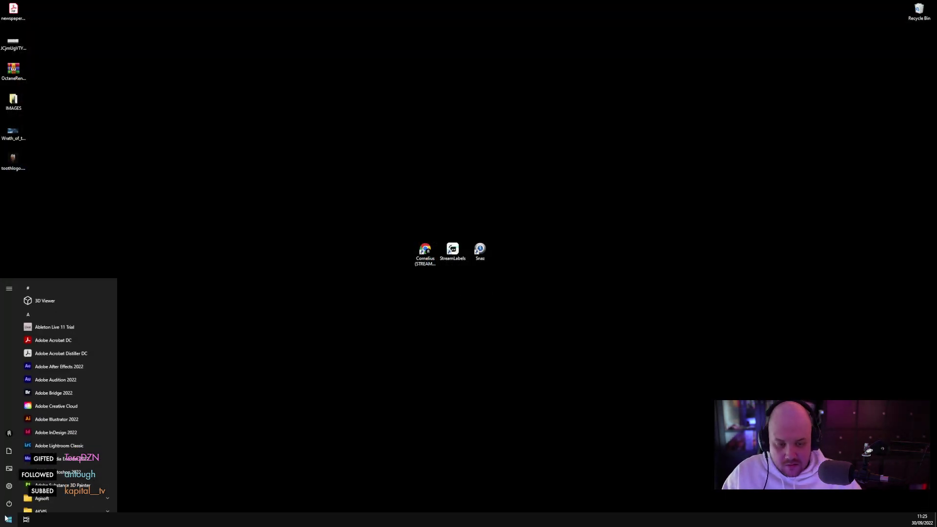
text(cinema)
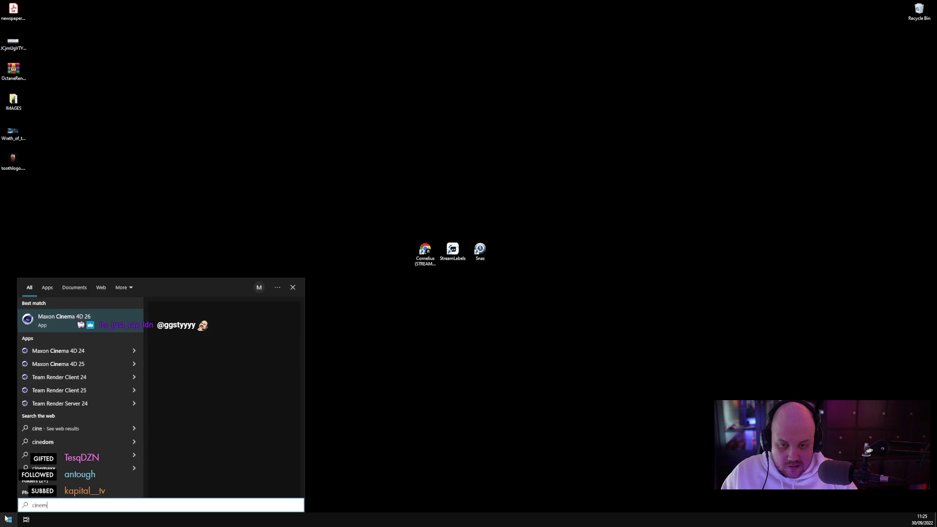
click(92, 321)
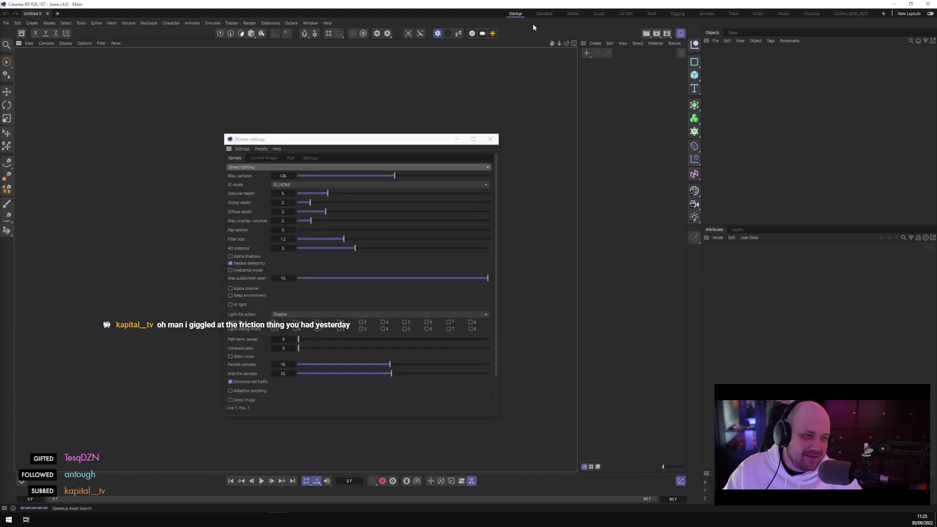
click(457, 140)
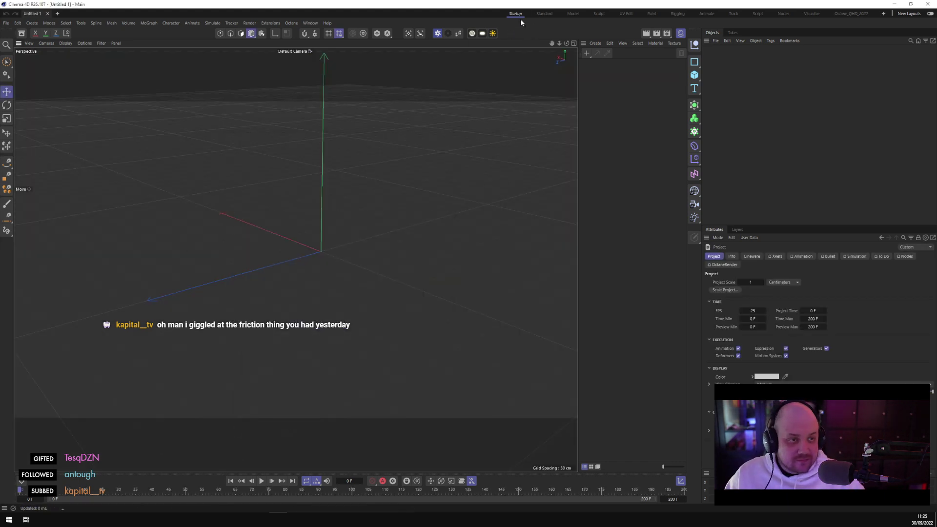
click(544, 14)
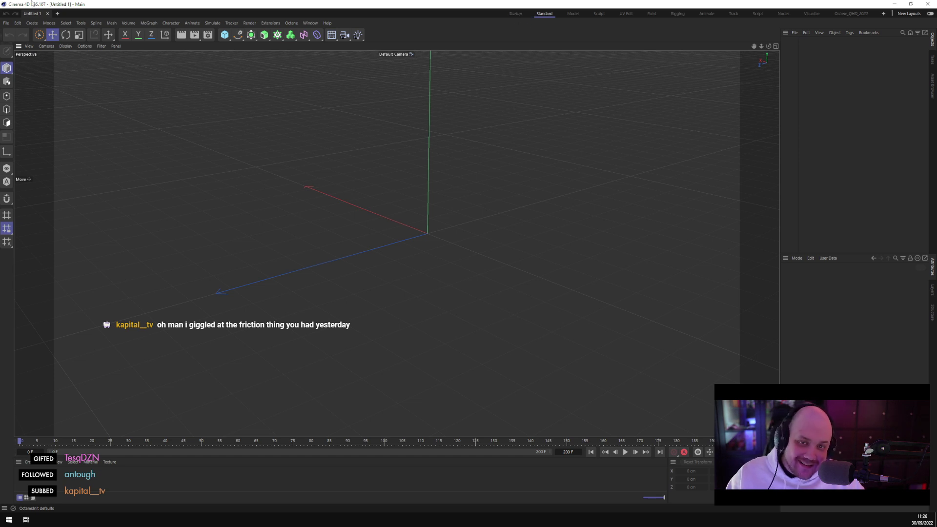
Start opening a project from the #_DELPHER-CORNERSTORE assets folder
click(6, 23)
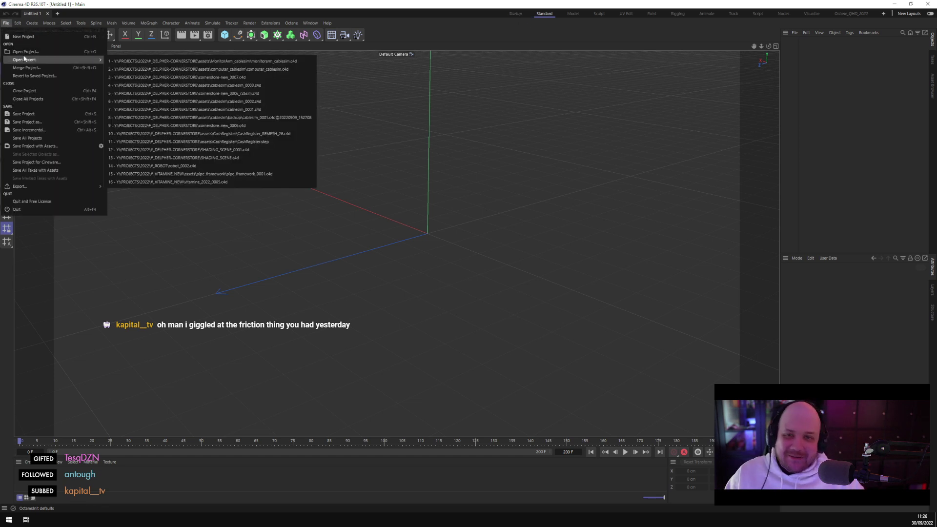
key(Escape)
key(ctrl+o)
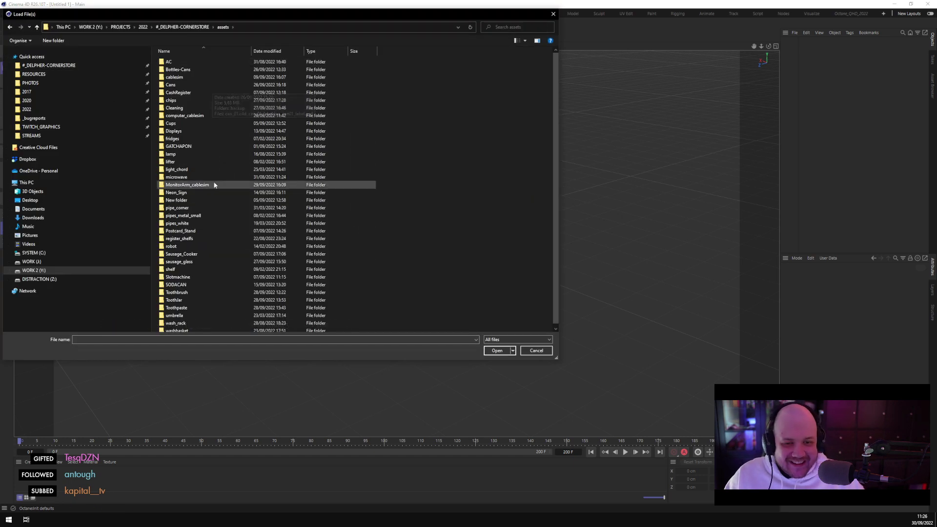
drag(177, 14, 335, 62)
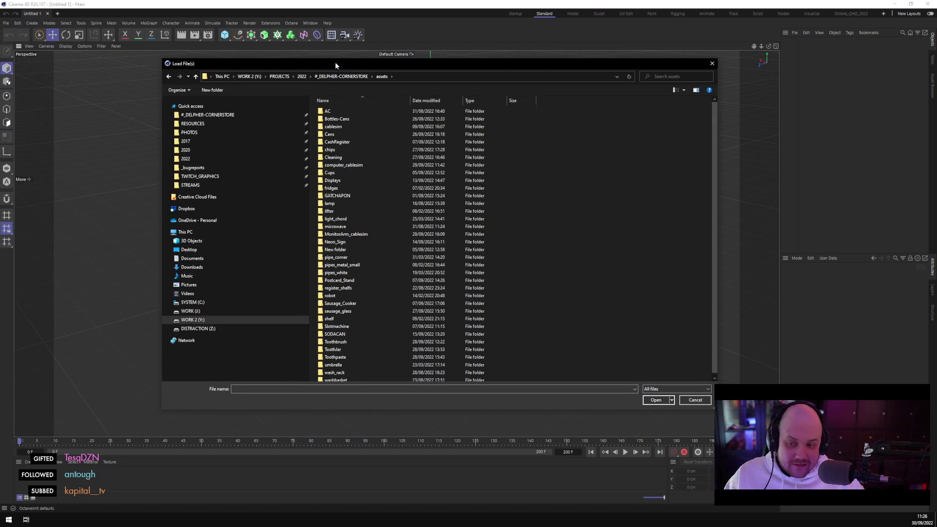
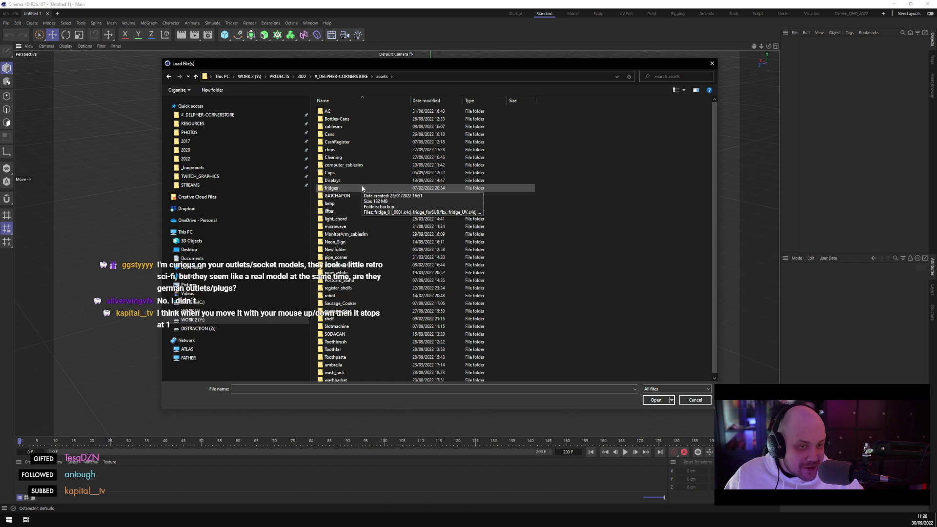
Open the computer_cablesim.c4d project from the computer_cablesim folder
key(c)
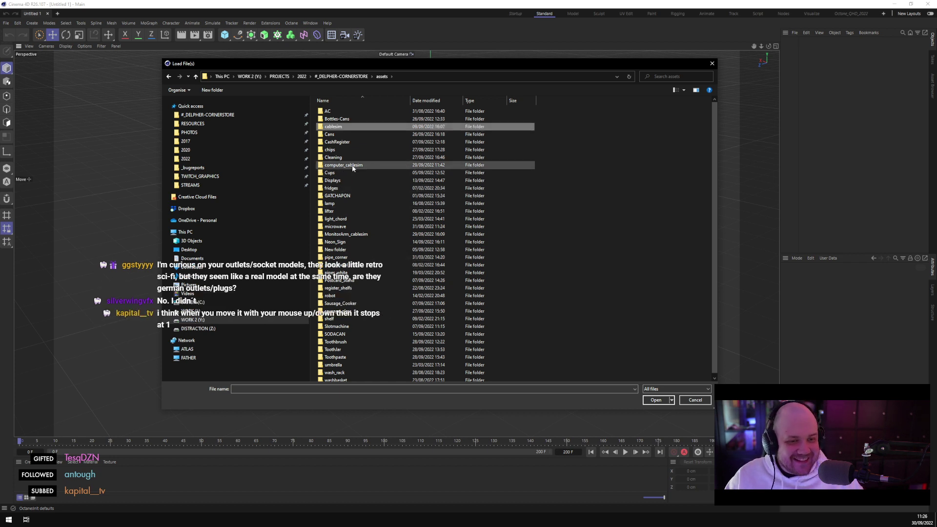
double_click(353, 166)
double_click(367, 119)
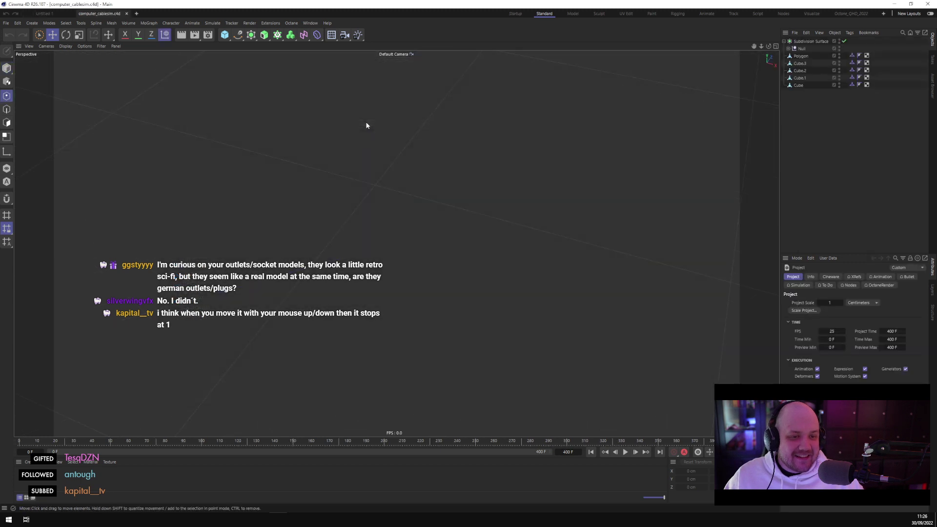
Look through the cable sweeps in the object hierarchy and disable the Subdivision Surface that contains them
scroll(421, 292, down, 4)
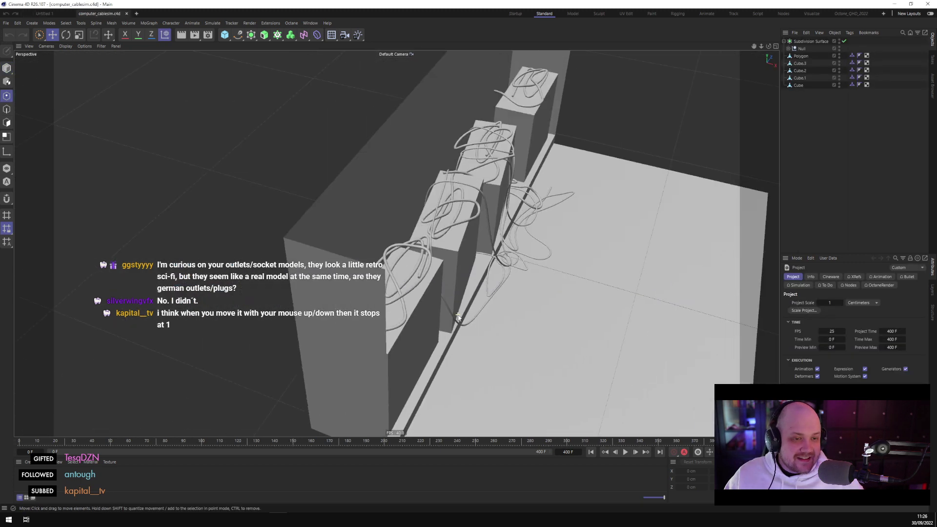
click(462, 216)
alt+drag(549, 225, 501, 201)
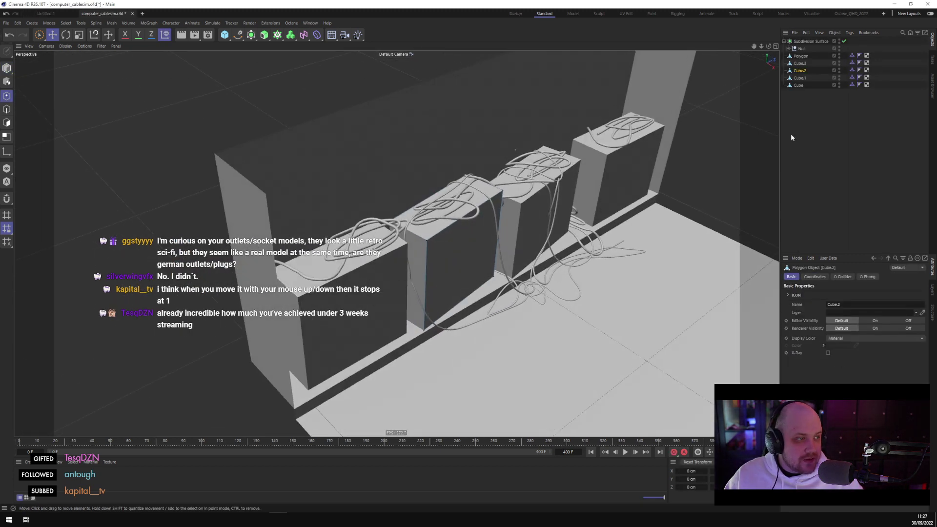
click(791, 48)
click(787, 48)
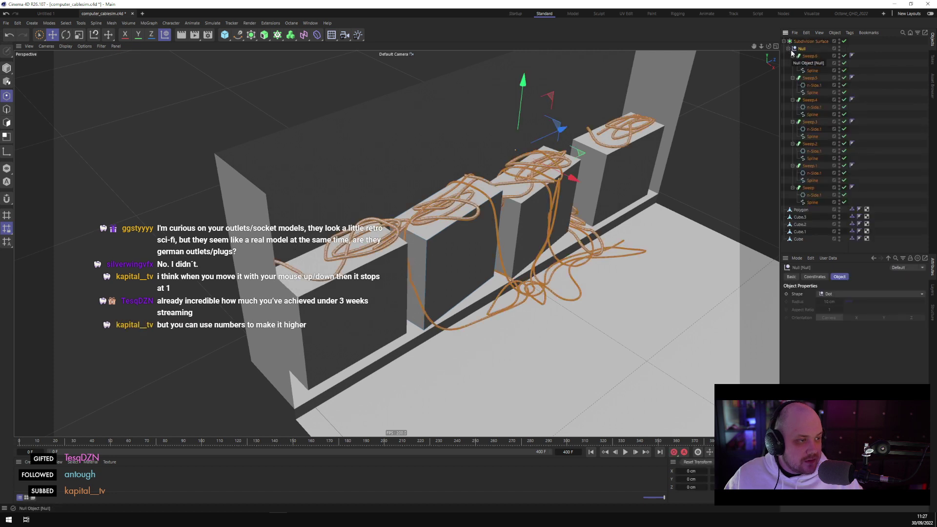
click(784, 41)
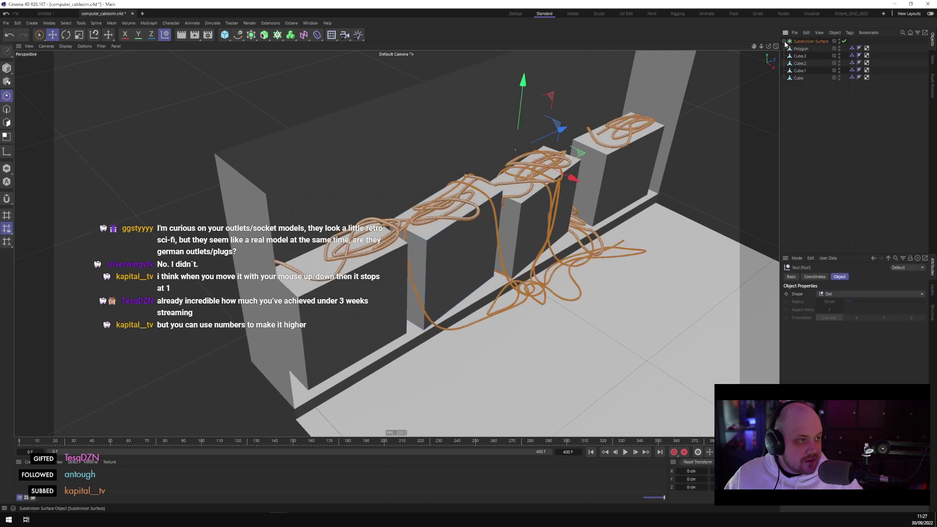
click(844, 41)
Copy the null with the cable sweeps out above the Subdivision Surface and merge the copy with Connect Objects + Delete
click(784, 42)
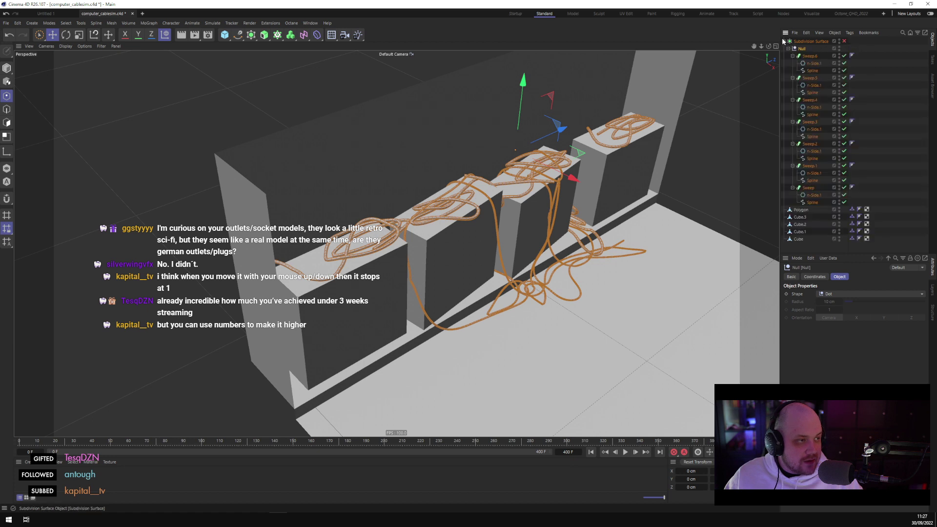
click(788, 49)
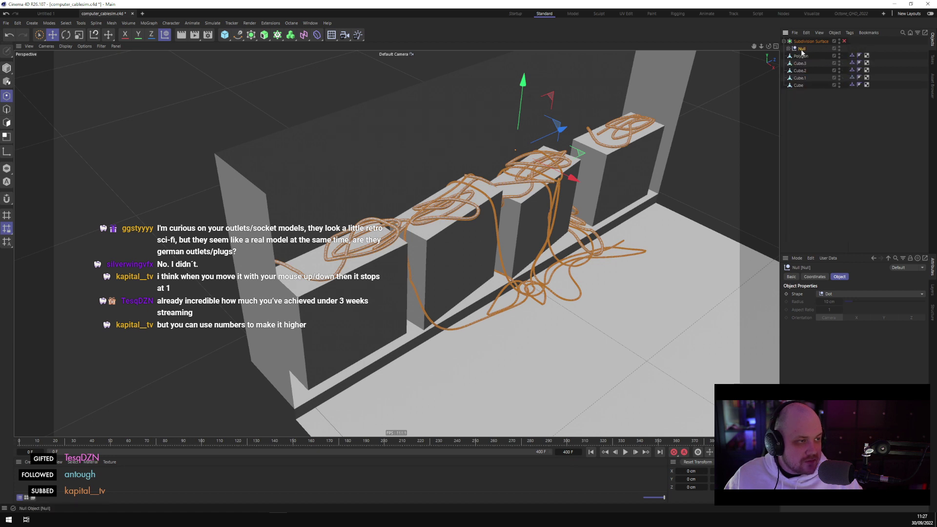
click(787, 48)
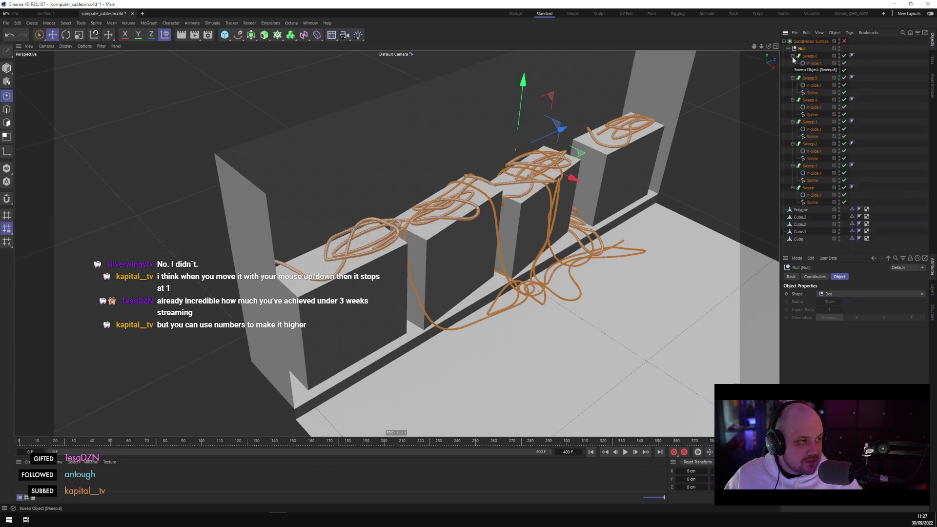
click(792, 56)
click(792, 63)
click(793, 71)
click(788, 48)
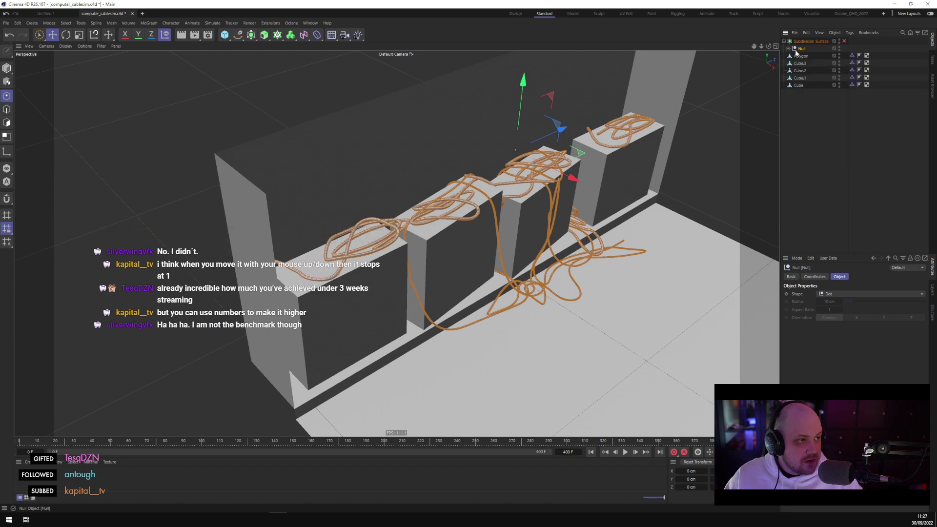
ctrl+drag(801, 50, 808, 39)
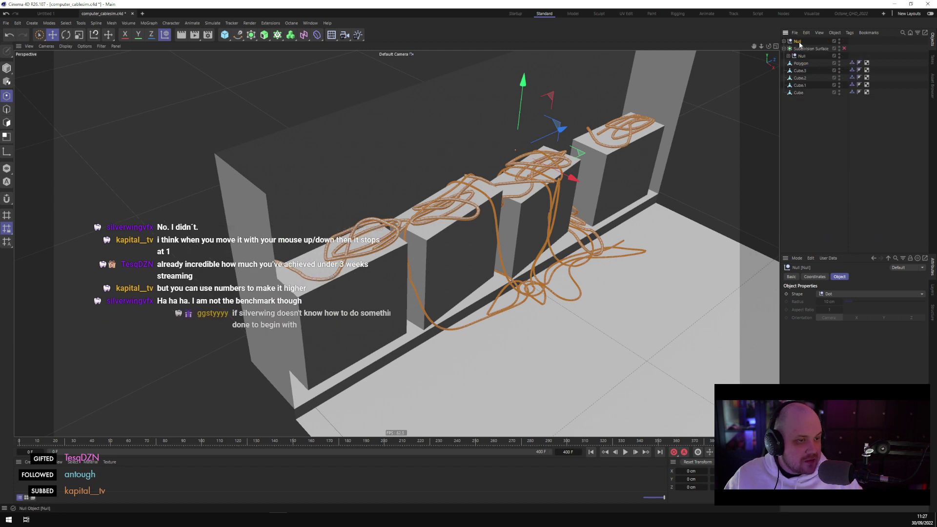
right_click(799, 43)
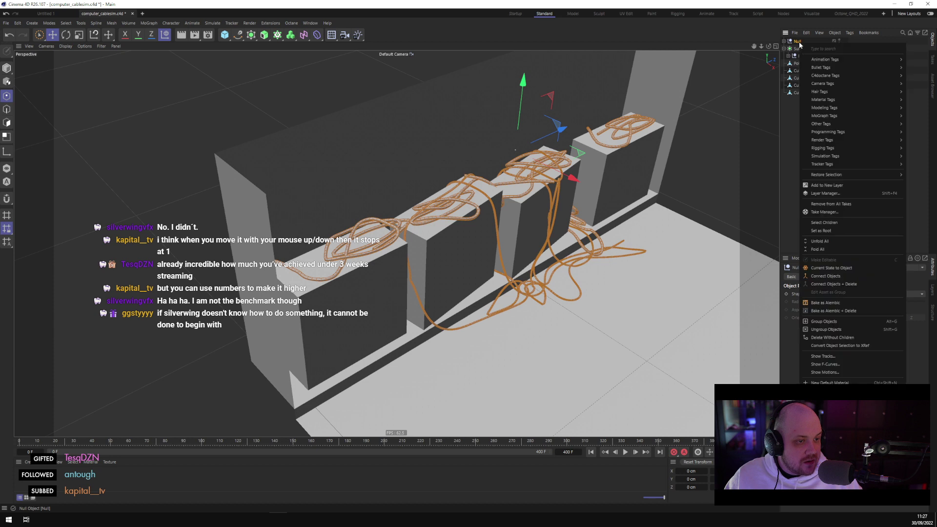
click(864, 286)
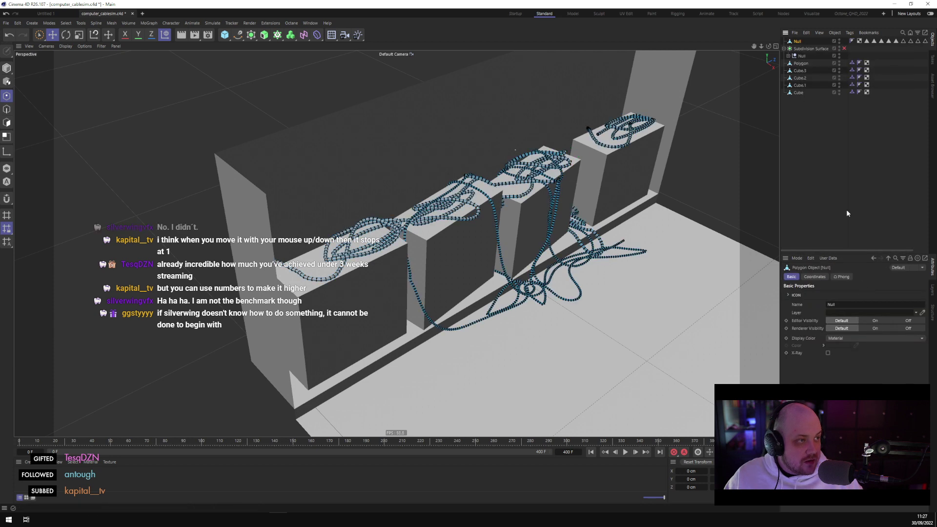
Delete all polygon and edge selection tags from the merged cable object
click(869, 43)
shift+click(926, 43)
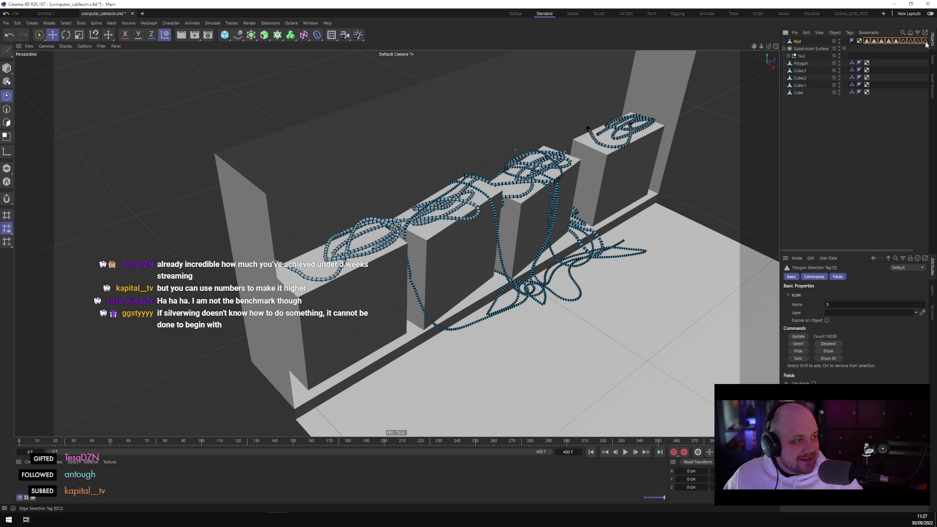
key(Delete)
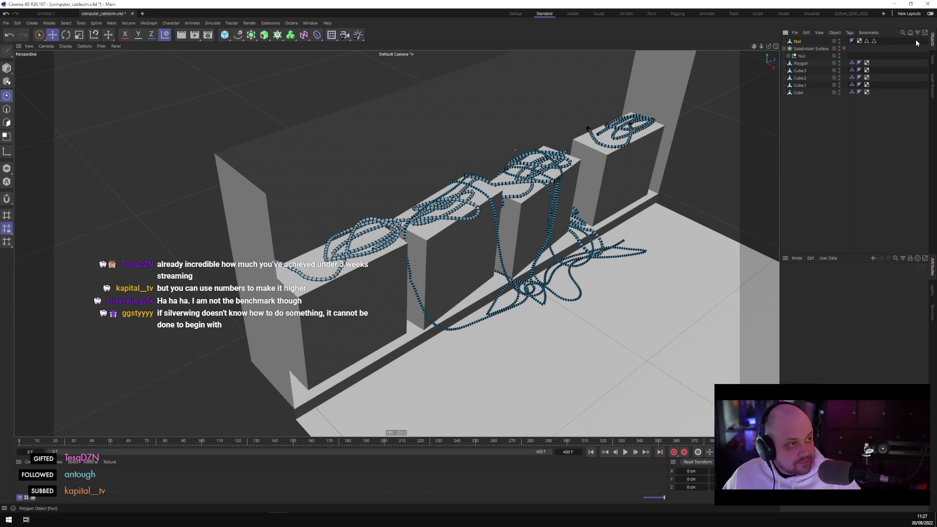
click(875, 41)
shift+click(867, 41)
key(Delete)
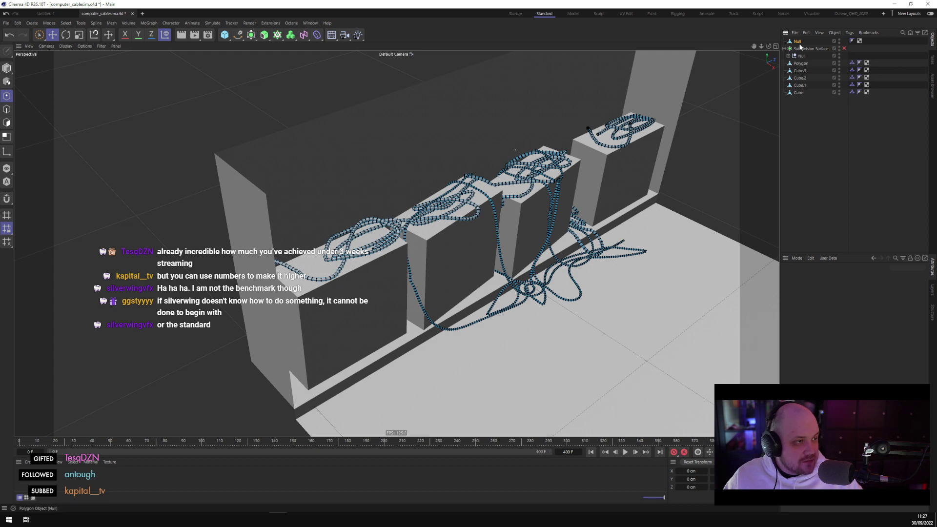
Place the merged cable object below the Subdivision Surface and copy the Polygon object's Collider tag onto it
drag(799, 43, 798, 56)
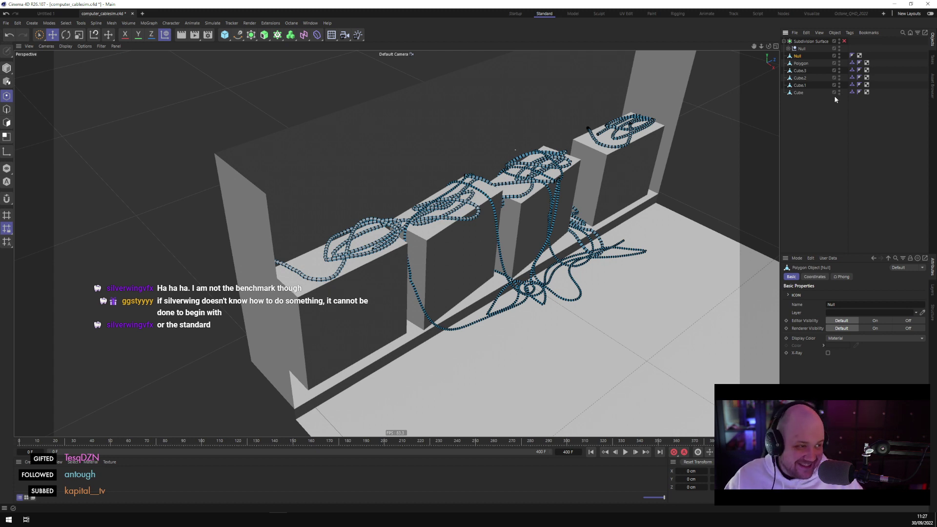
click(852, 63)
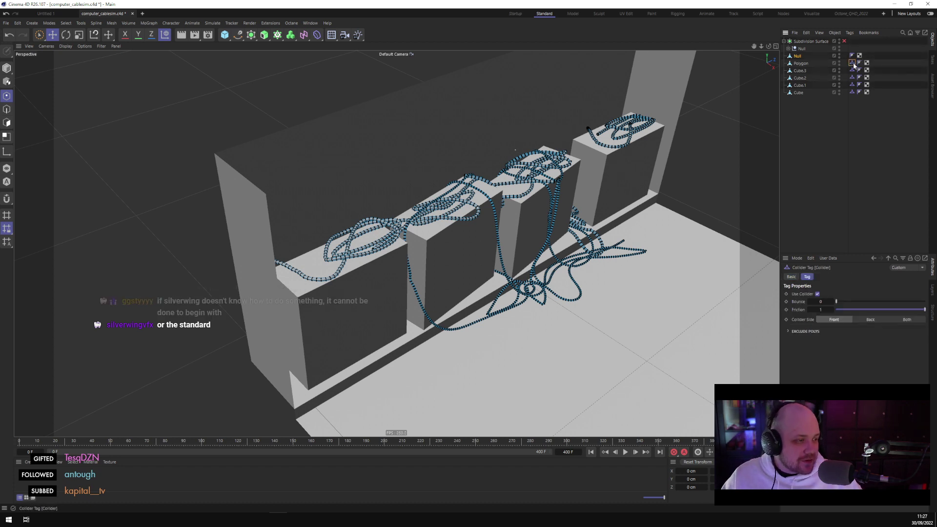
ctrl+drag(852, 64, 851, 55)
click(853, 160)
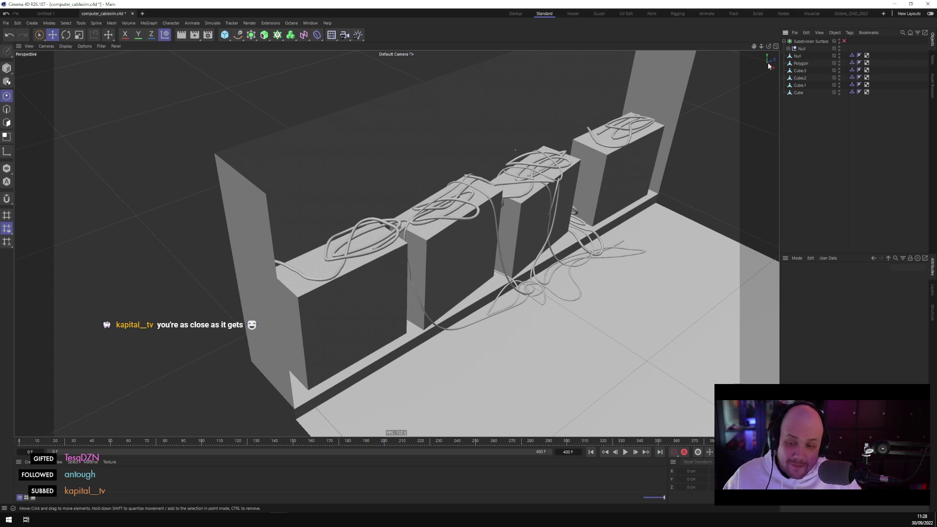
Examine the cables and the four computer blocks from the front and from above
scroll(497, 162, down, 3)
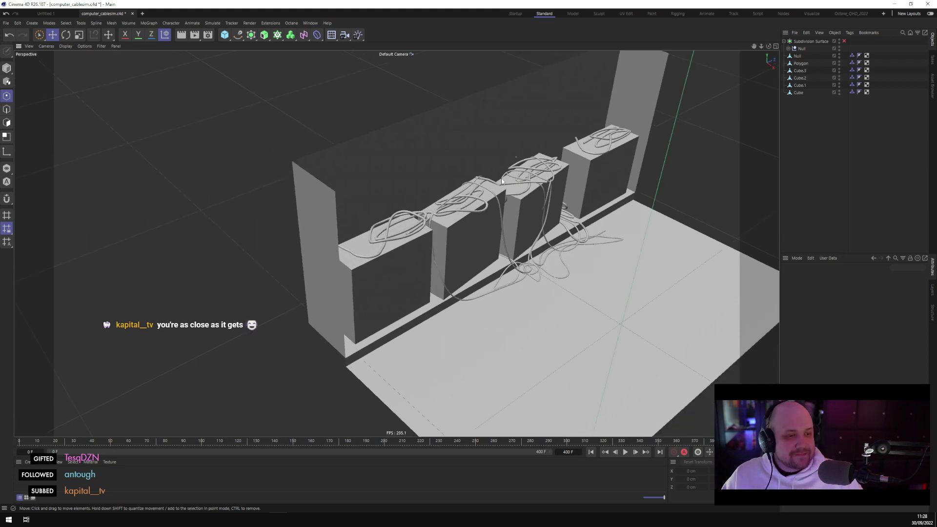
alt+drag(313, 146, 533, 302)
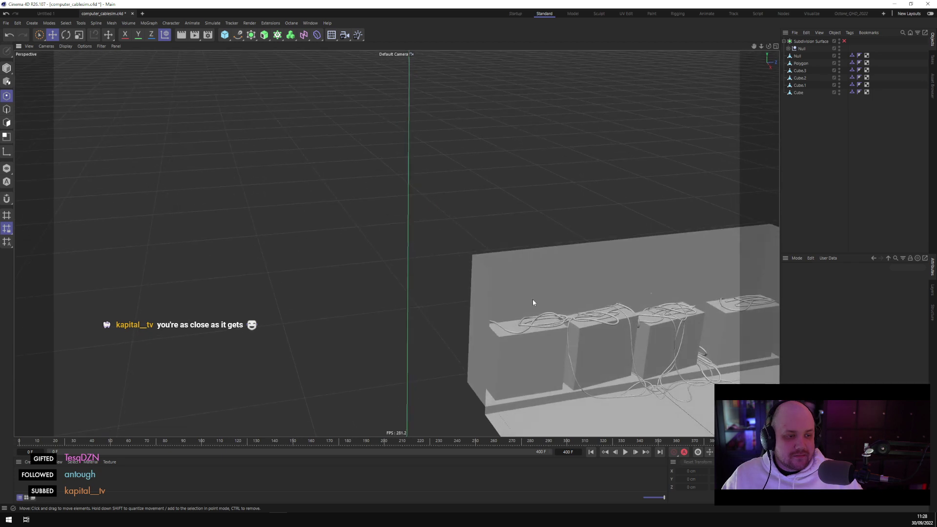
click(524, 345)
alt+middle_drag(554, 359, 315, 251)
alt+drag(315, 251, 355, 279)
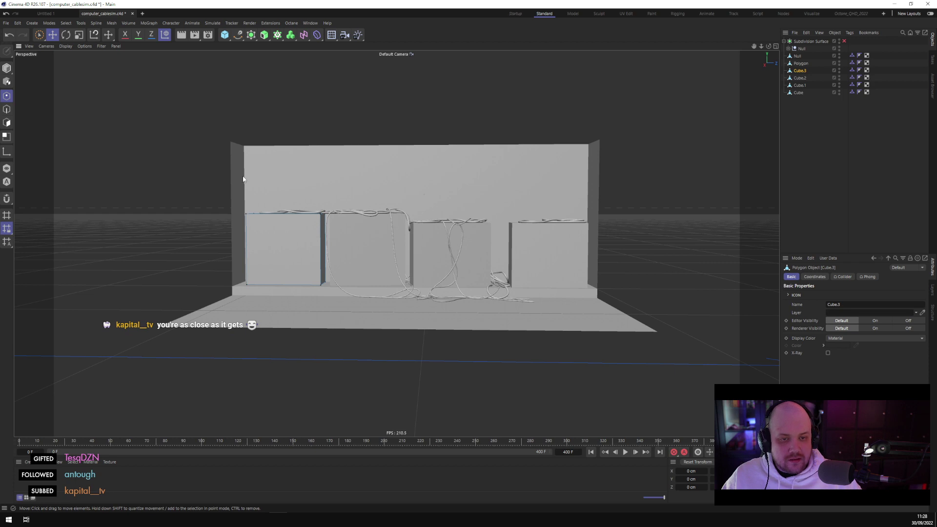
alt+drag(286, 247, 290, 163)
alt+drag(396, 243, 405, 227)
alt+middle_drag(405, 227, 401, 263)
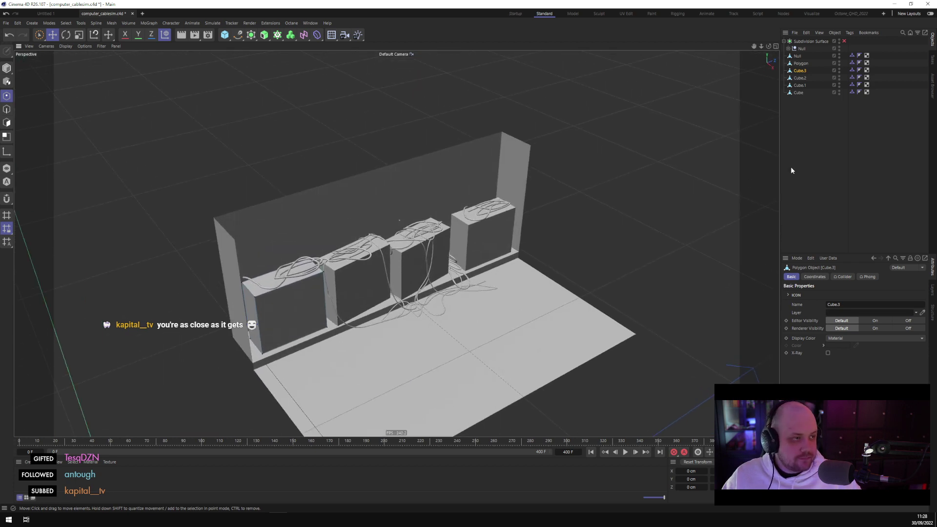
click(791, 168)
With the Bezier Spline Pen in the top view, start a cable path running along the computer row and back
click(241, 39)
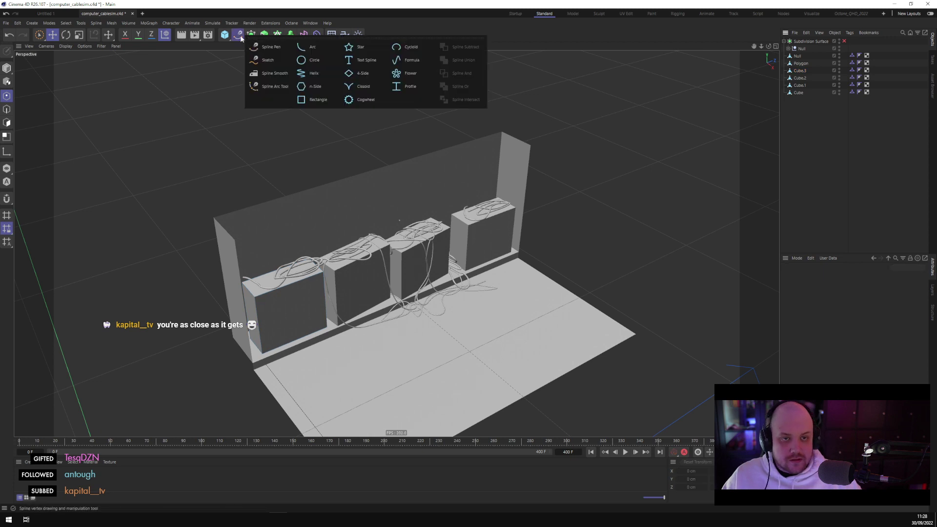
click(269, 46)
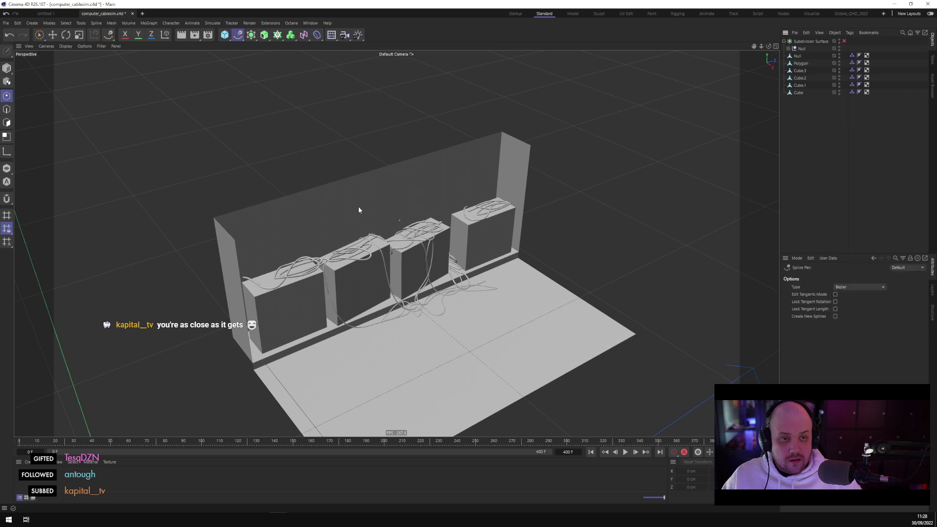
middle_click(359, 207)
middle_click(589, 170)
alt+middle_drag(559, 327, 555, 146)
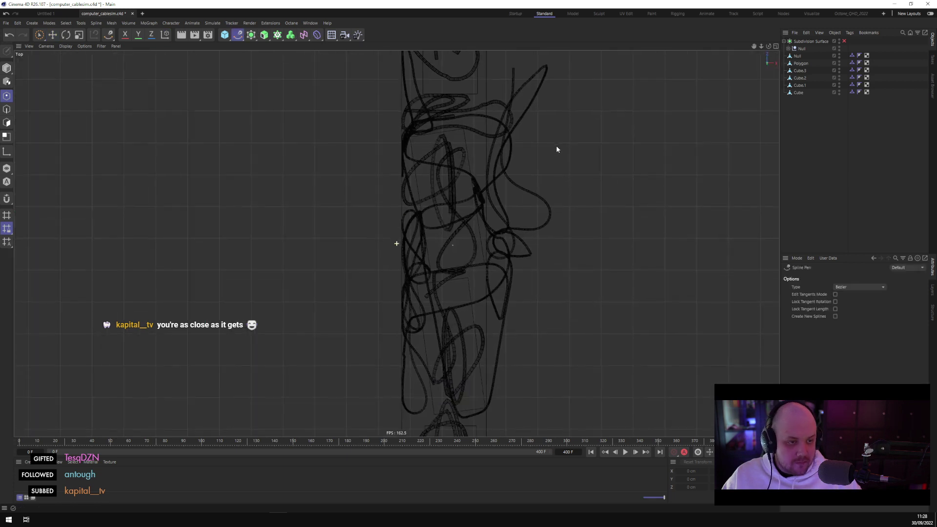
scroll(450, 295, down, 5)
middle_drag(457, 386, 464, 326)
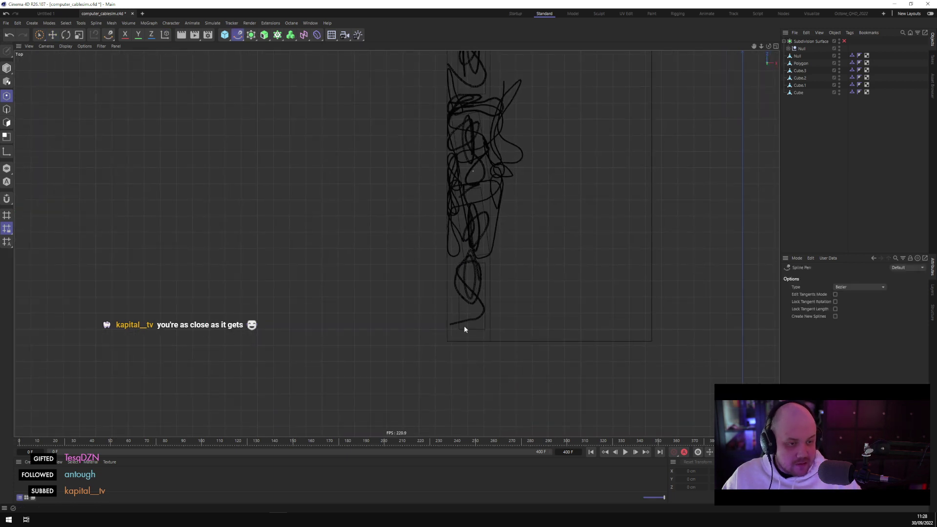
click(459, 332)
middle_drag(454, 156, 461, 250)
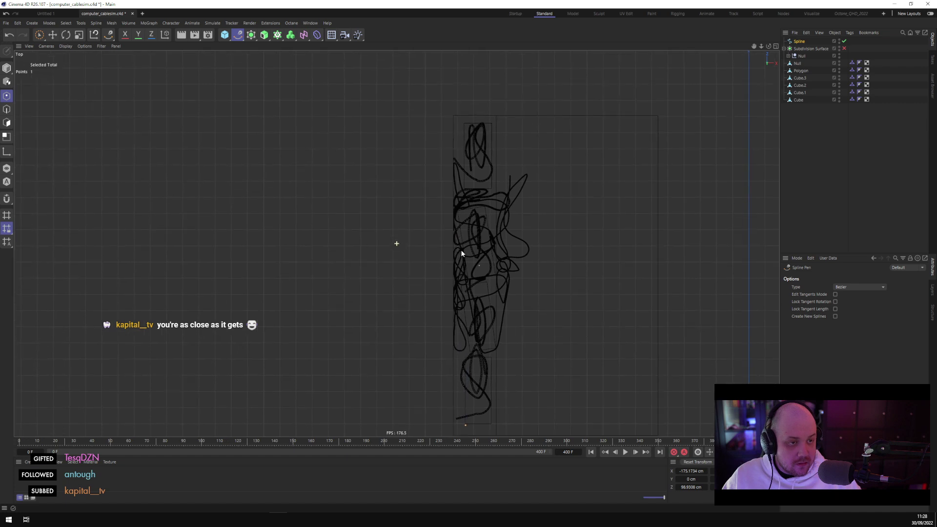
click(460, 138)
click(476, 135)
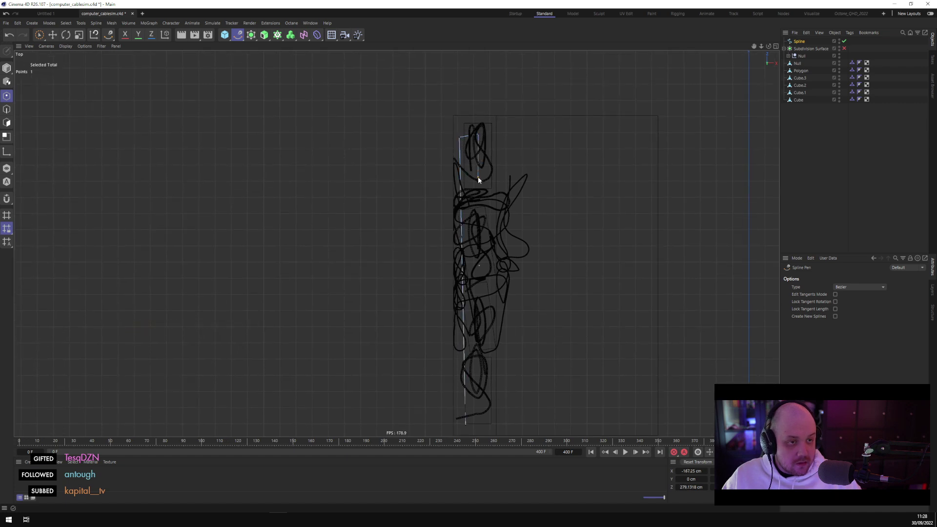
click(478, 177)
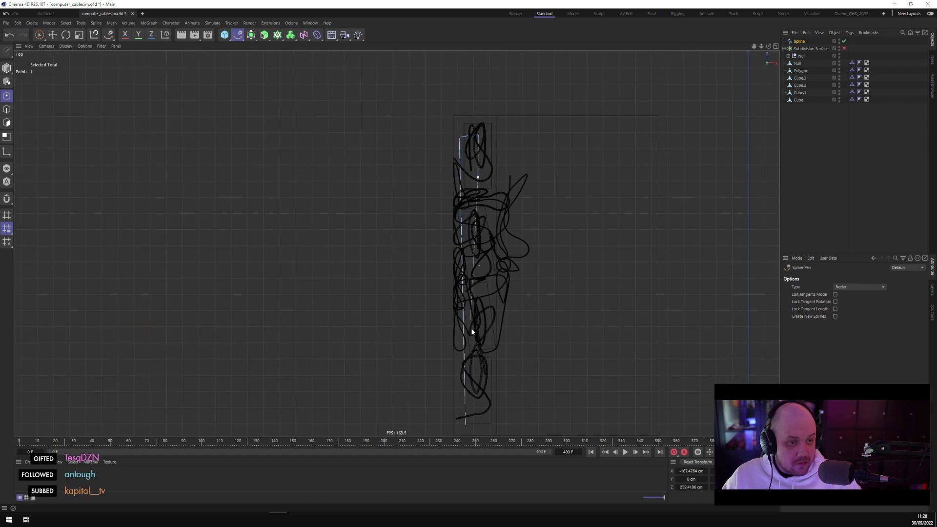
Extend the cable spline with further points zigzagging up the computer row and end it near the middle
click(487, 410)
click(492, 384)
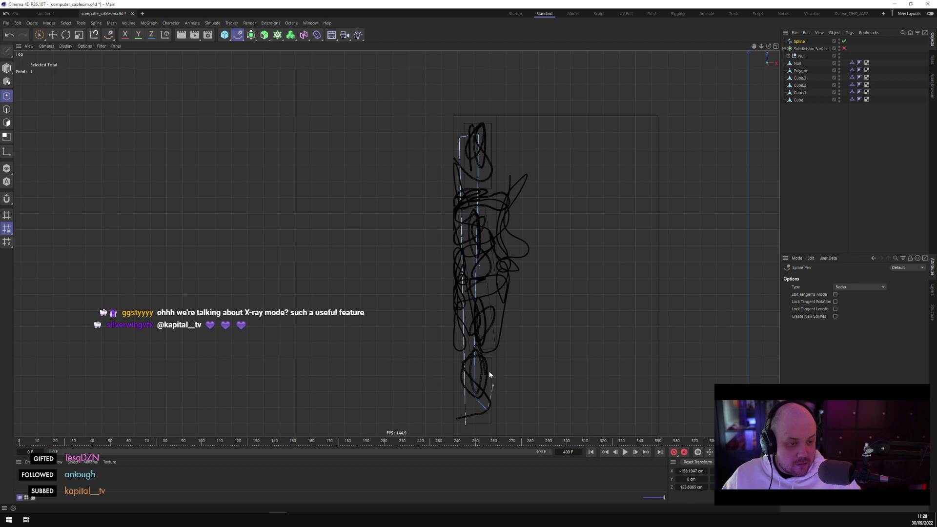
click(459, 287)
click(490, 212)
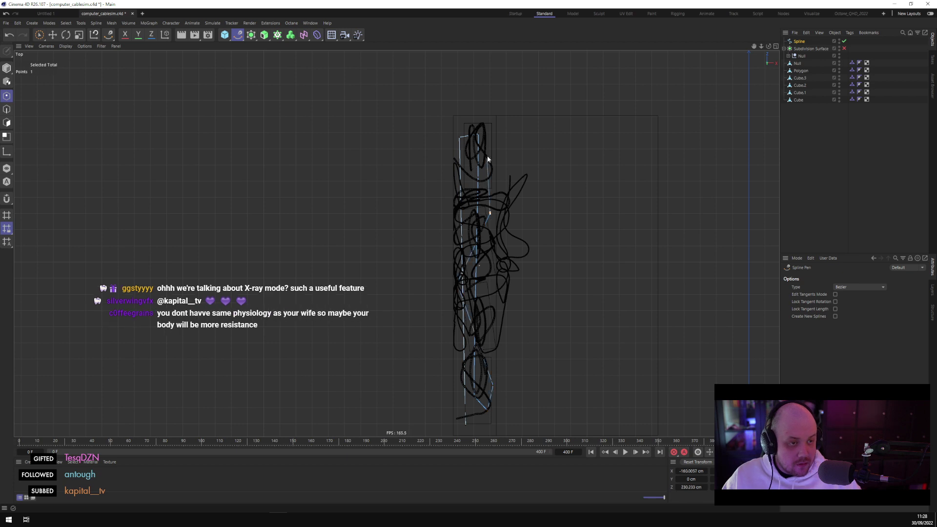
click(487, 156)
click(455, 155)
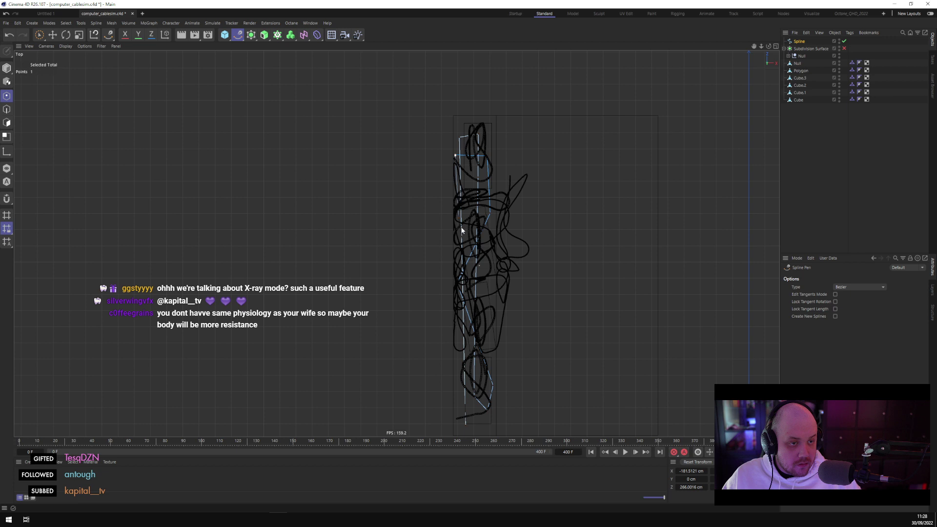
click(487, 250)
key(Escape)
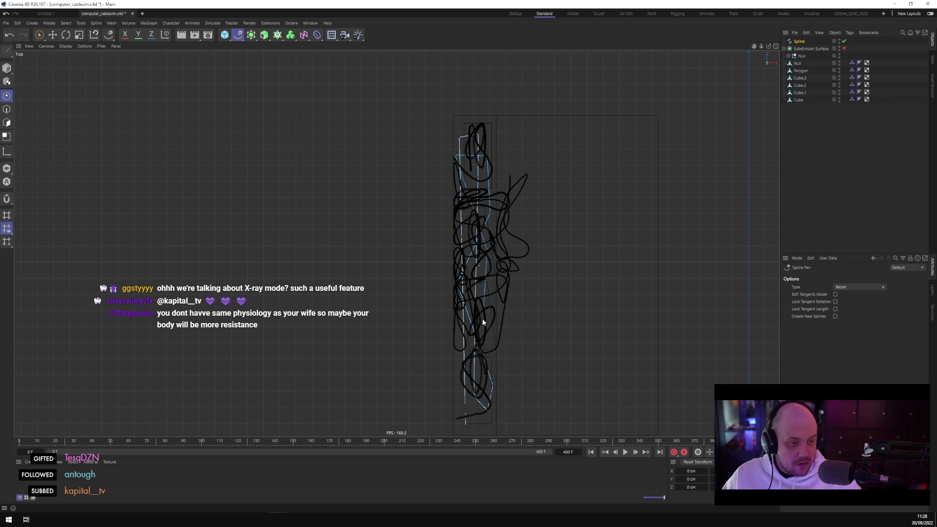
Switch to the perspective view with the Move tool active, and open the Axis Center command for the cable spline
middle_click(482, 318)
middle_click(279, 141)
alt+drag(278, 139, 371, 203)
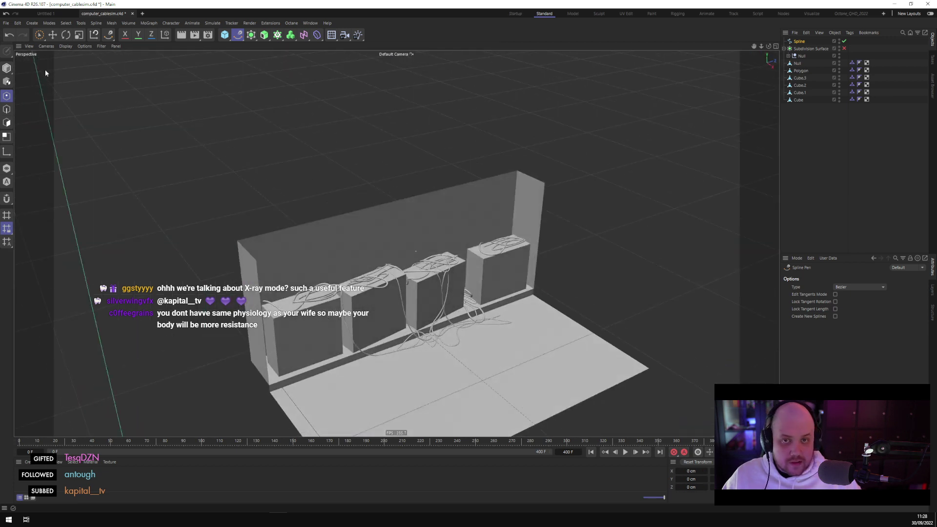
click(53, 35)
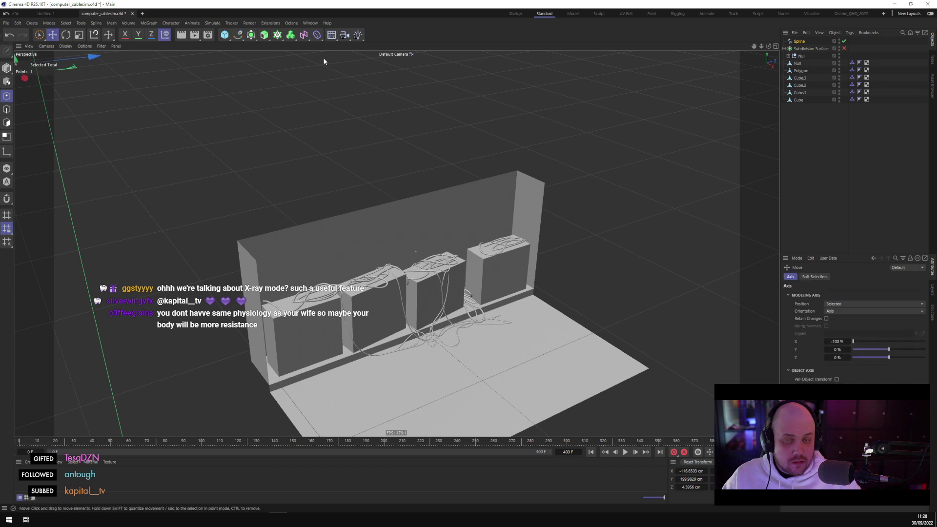
key(shift+c)
text(axi)
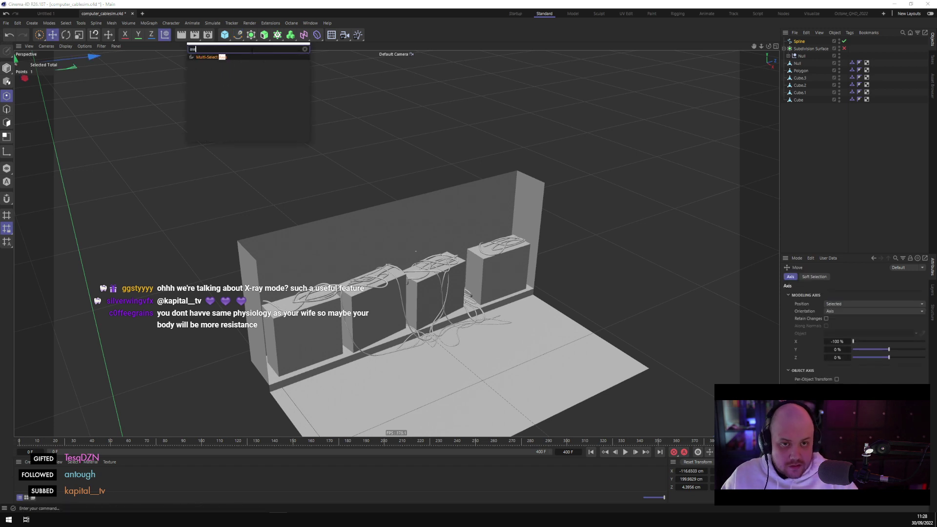
text(eis)
key(BackSpace)
key(BackSpace)
key(BackSpace)
text(is center)
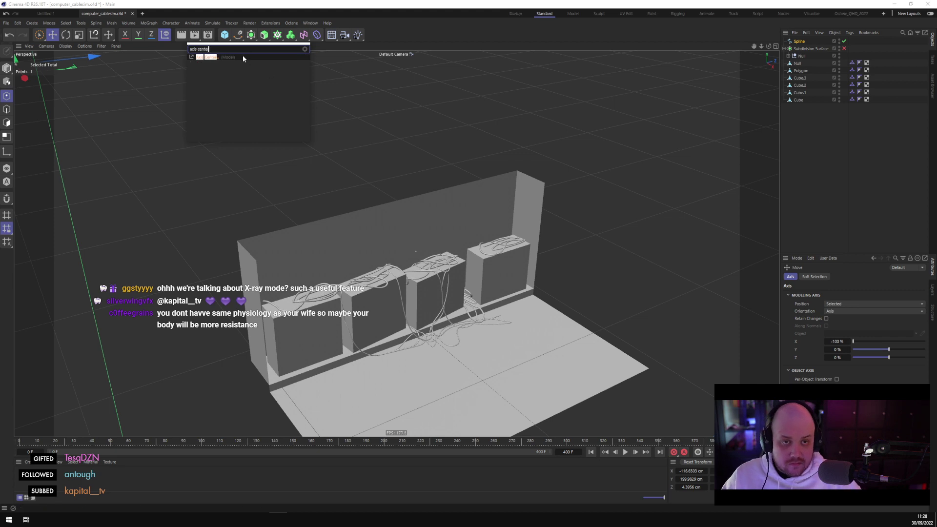
click(242, 55)
Execute Axis Center on the spline with the axis set to All Points, in point mode and again in model mode
click(230, 111)
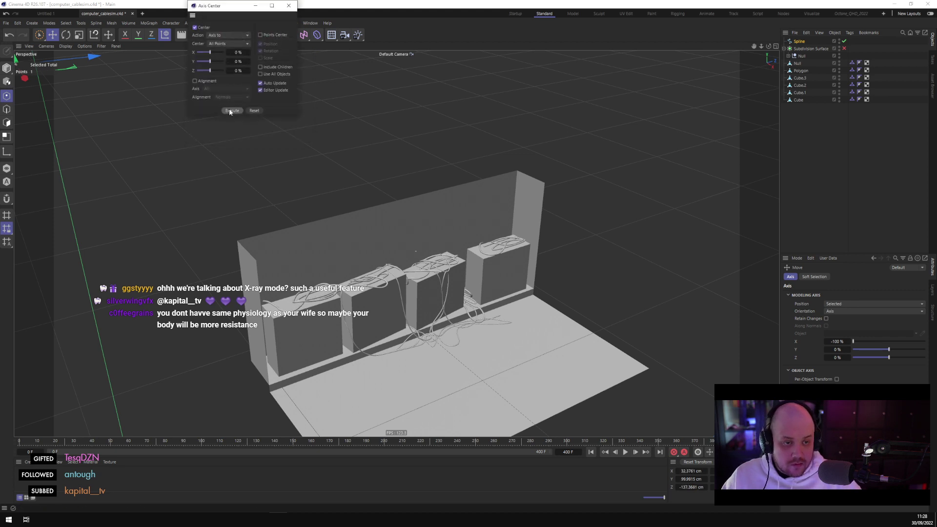
click(7, 69)
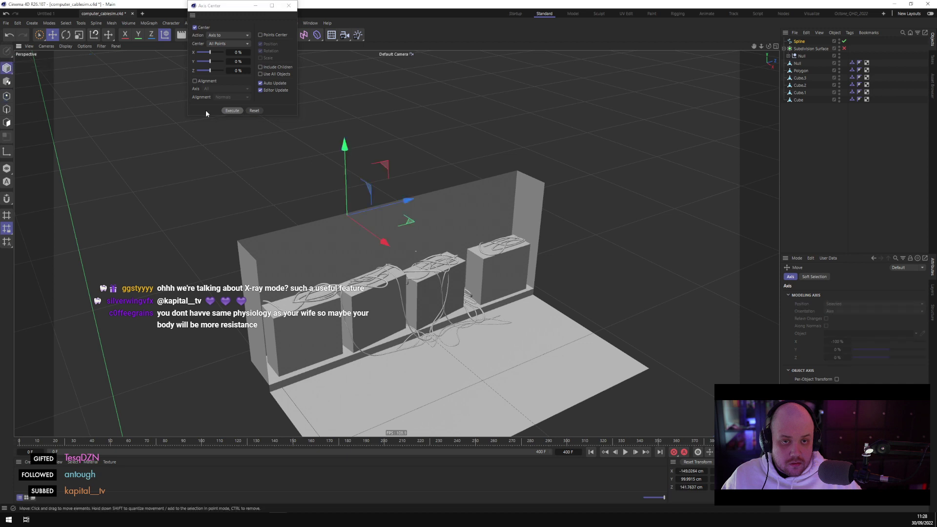
click(236, 111)
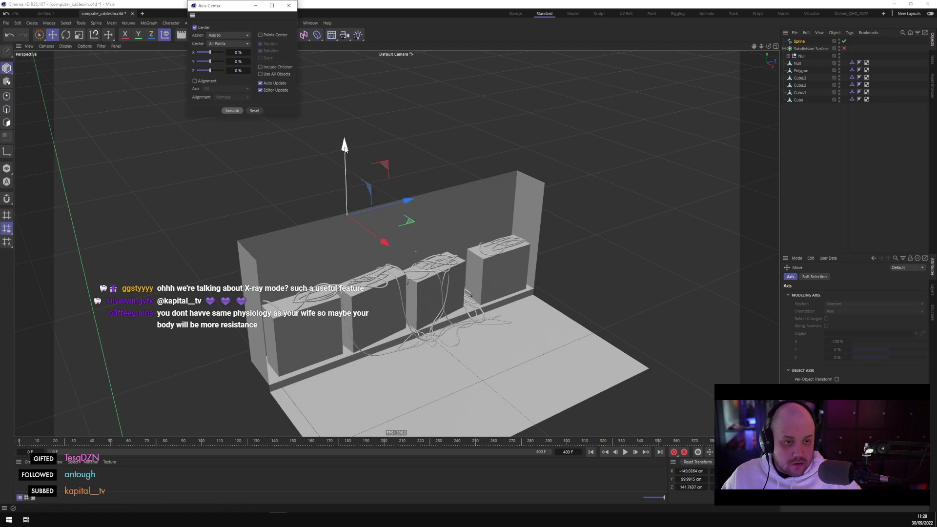
Raise the cable spline above the computer blocks to a Y position of about 152 cm
drag(345, 145, 343, 47)
drag(221, 7, 610, 135)
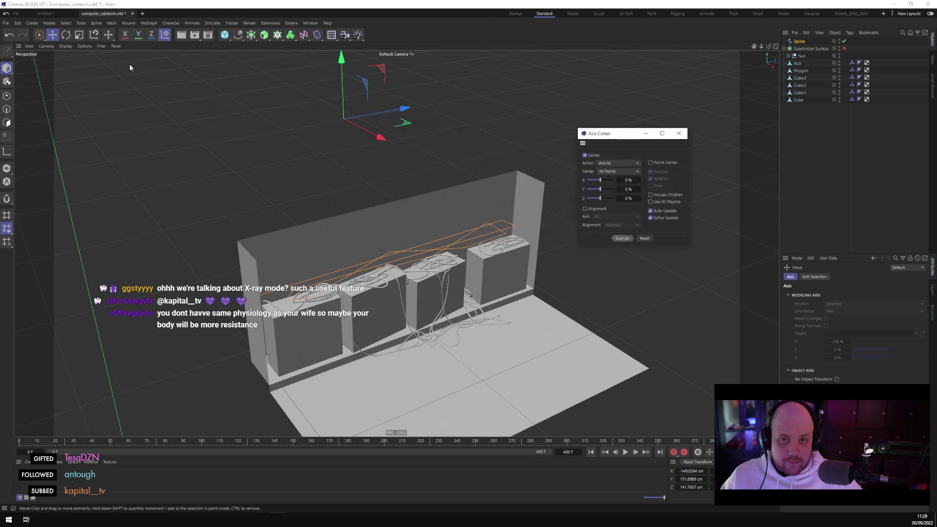
scroll(153, 163, down, 2)
alt+drag(296, 224, 264, 177)
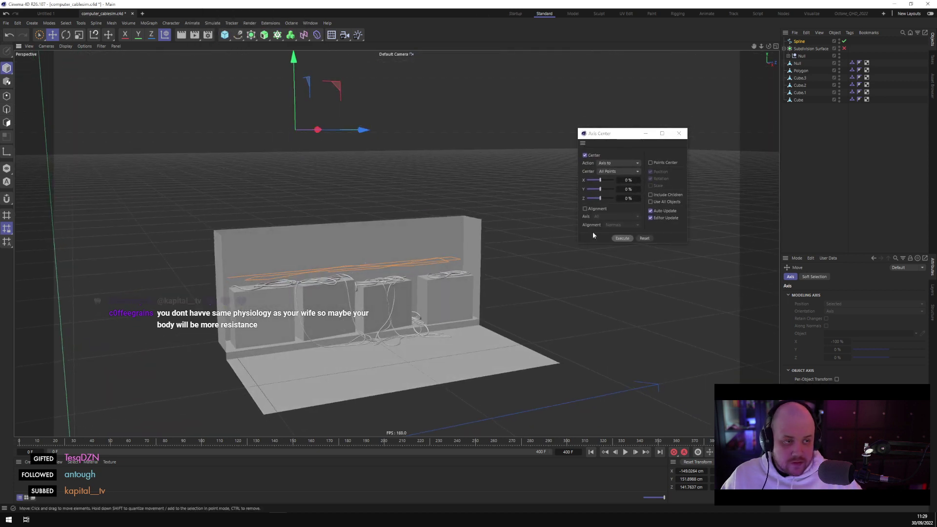
Try recentering the raised spline's axis with Points Center enabled, and turn the option off again
click(618, 241)
click(618, 241)
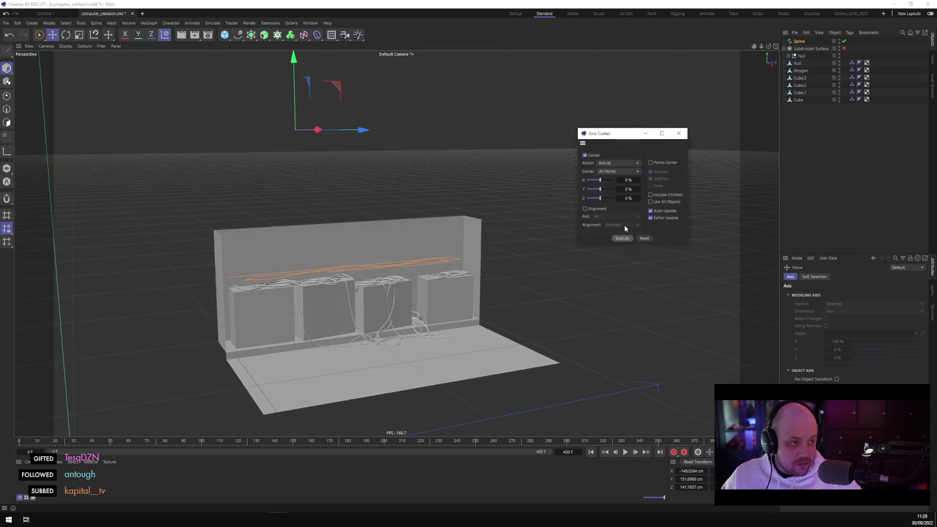
click(650, 164)
click(650, 163)
click(622, 238)
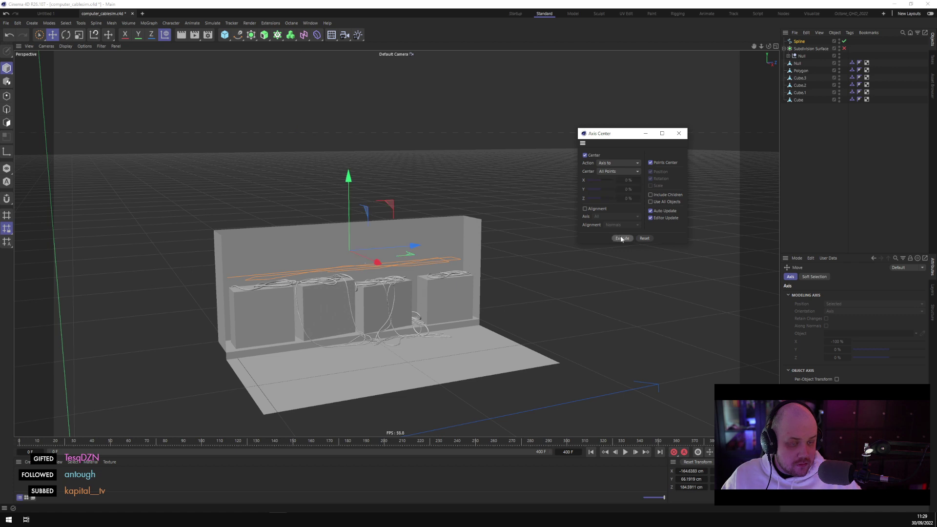
mouse_move(480, 207)
alt+mouse_down()
mouse_move(464, 220)
mouse_move(485, 194)
alt+mouse_up()
click(664, 164)
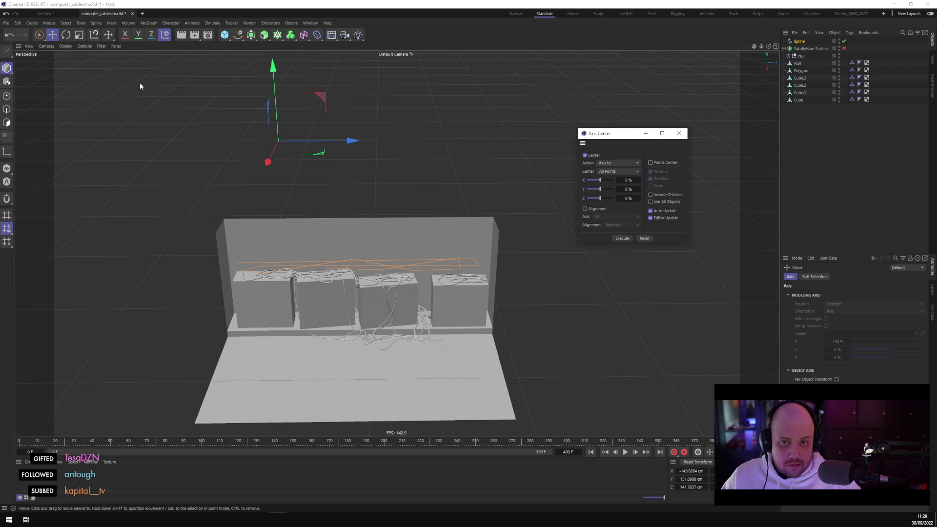
Try executing Axis Center to All Points on the raised spline once more, and clear the selection
alt+drag(411, 172, 428, 194)
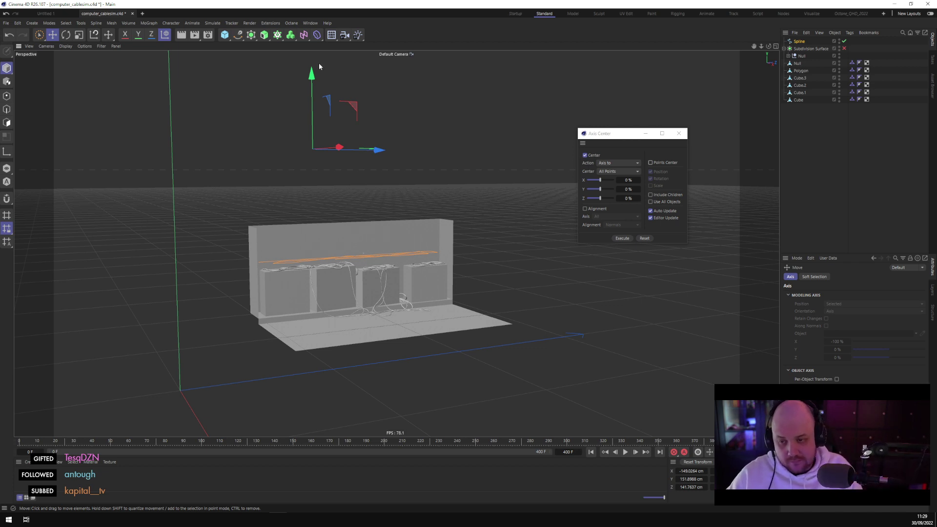
alt+drag(393, 231, 457, 115)
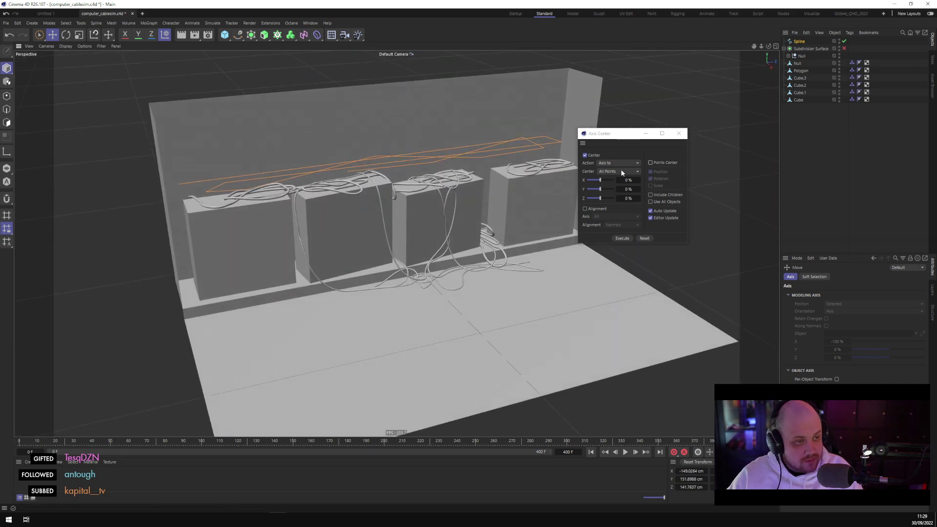
click(622, 239)
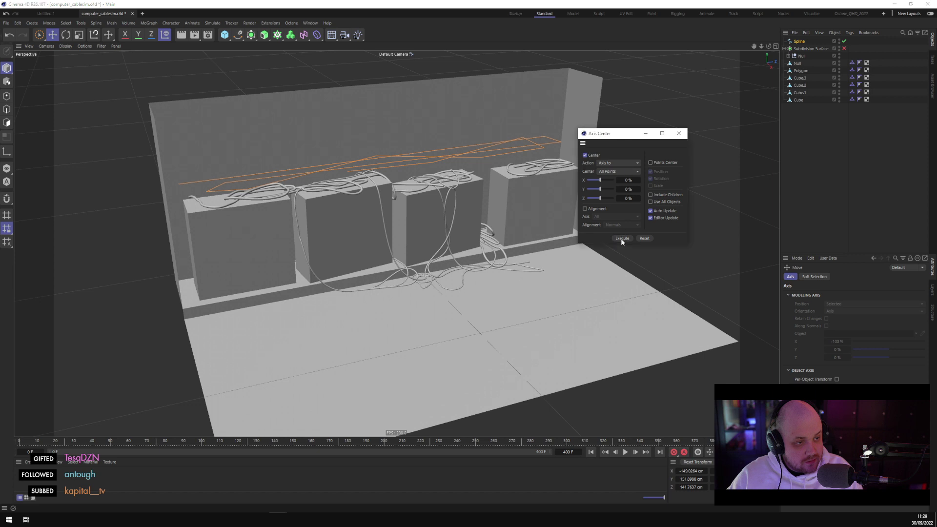
click(92, 61)
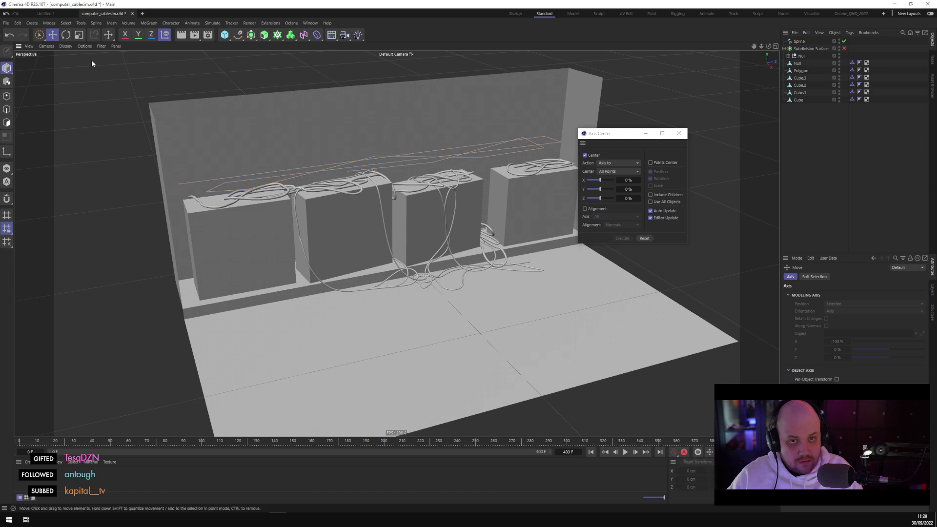
Reselect the spline, toggle the coordinate system between world and object, and execute Axis Center again
click(808, 43)
scroll(446, 157, down, 5)
alt+drag(435, 234, 355, 211)
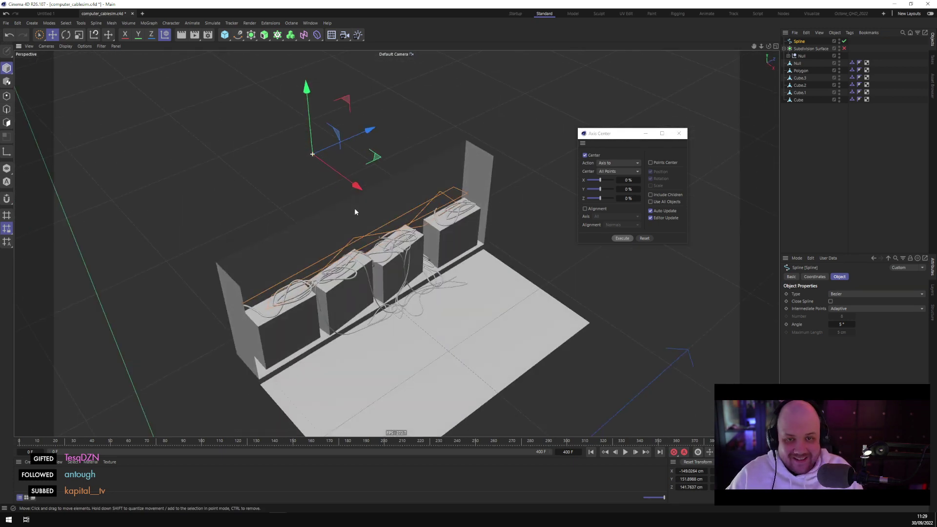
click(165, 35)
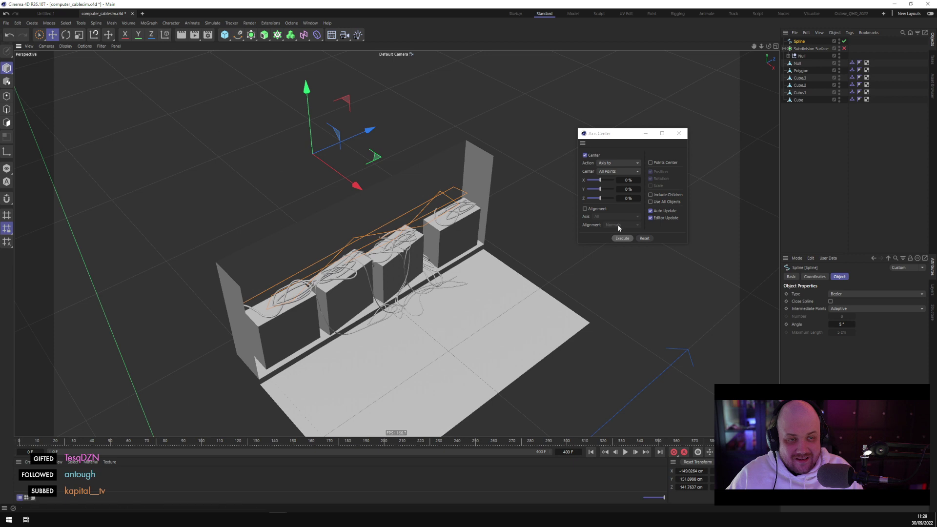
click(628, 239)
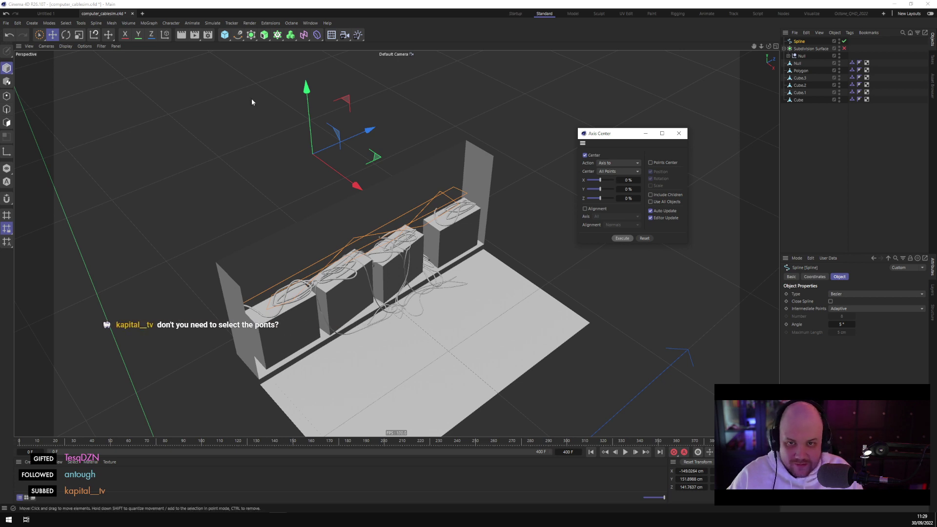
Add a 200 cm test cube, make it editable and enable axis modification for it
click(225, 35)
scroll(307, 207, down, 3)
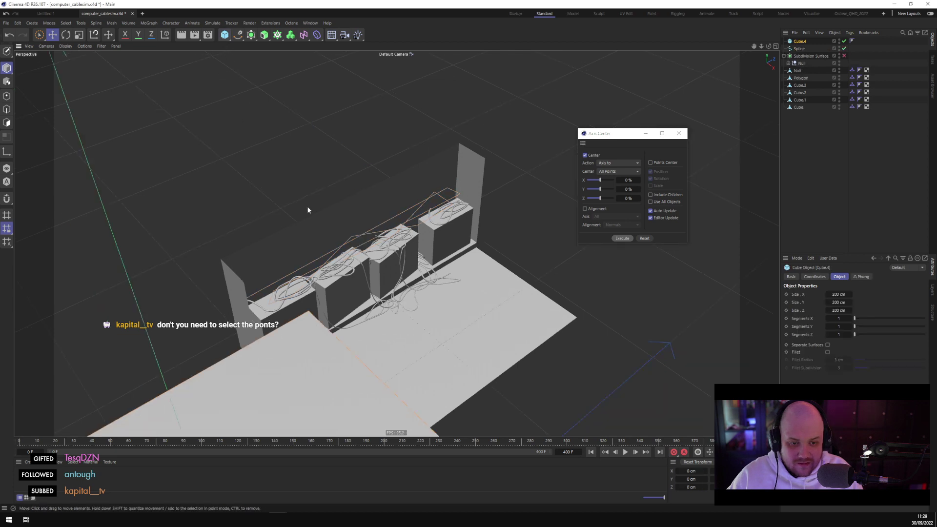
scroll(307, 289, down, 5)
key(c)
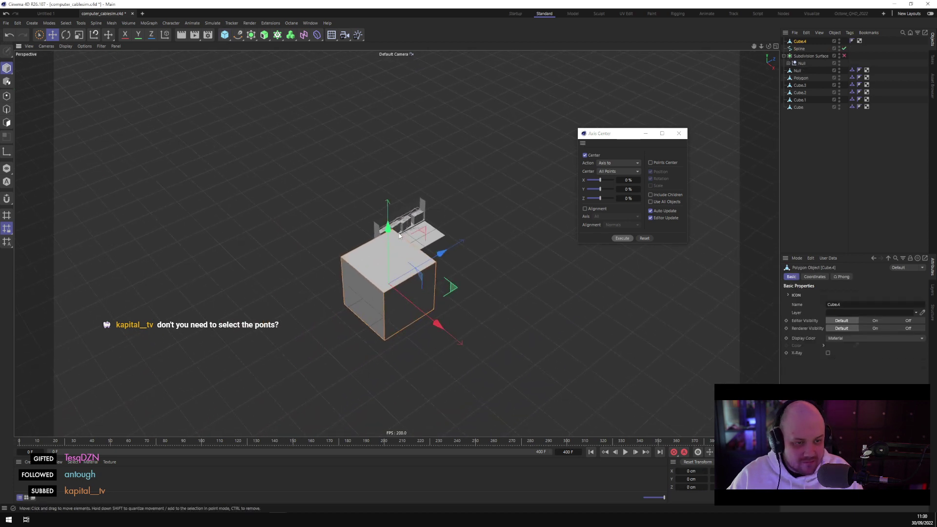
click(7, 152)
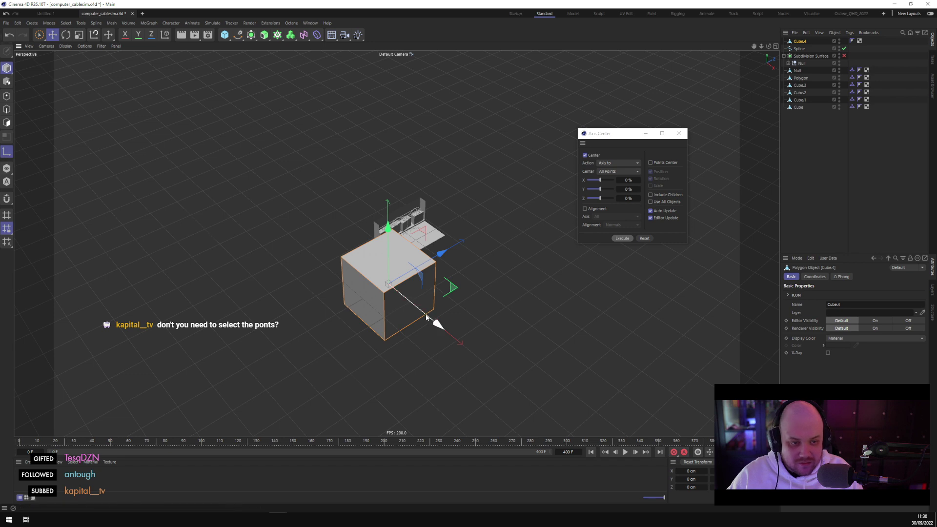
Try moving the test cube along its X axis in axis mode several times, undoing the moves
drag(435, 322, 315, 262)
key(ctrl+z)
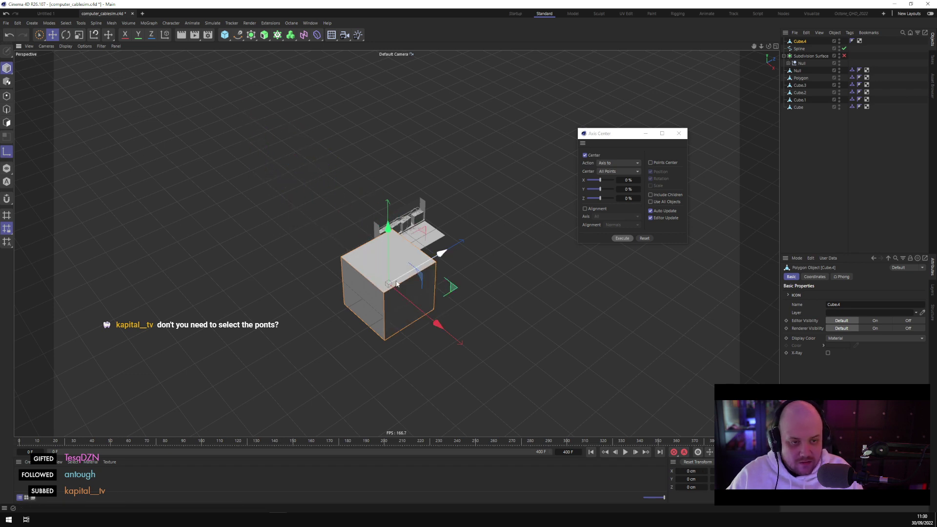
drag(440, 324, 569, 386)
key(ctrl+z)
drag(438, 323, 511, 388)
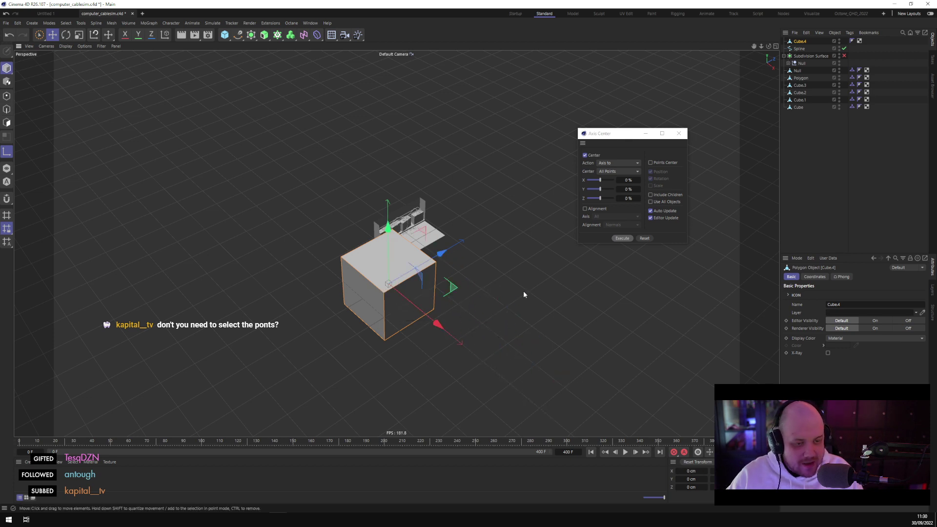
Try the Workplane and Planar Workplane modes with the test cube selected, and restore Locked Workplane
alt+drag(523, 290, 473, 270)
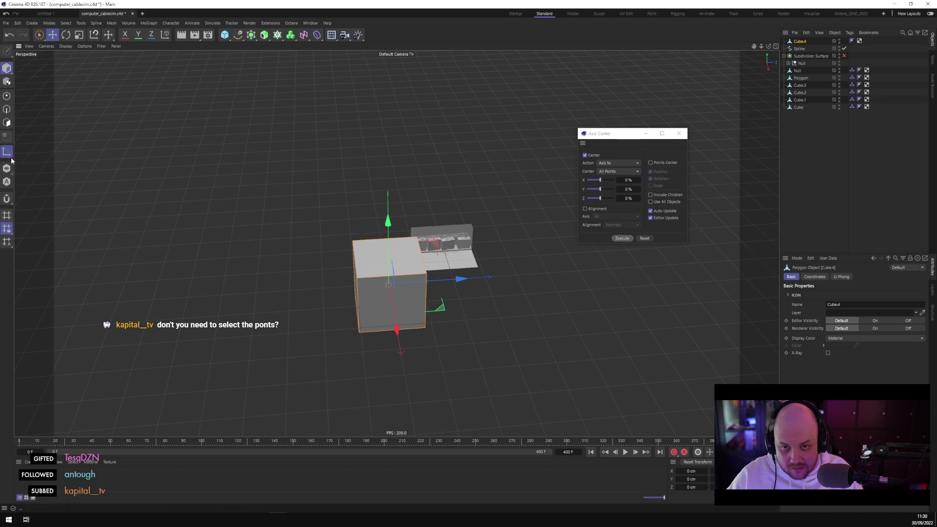
click(9, 227)
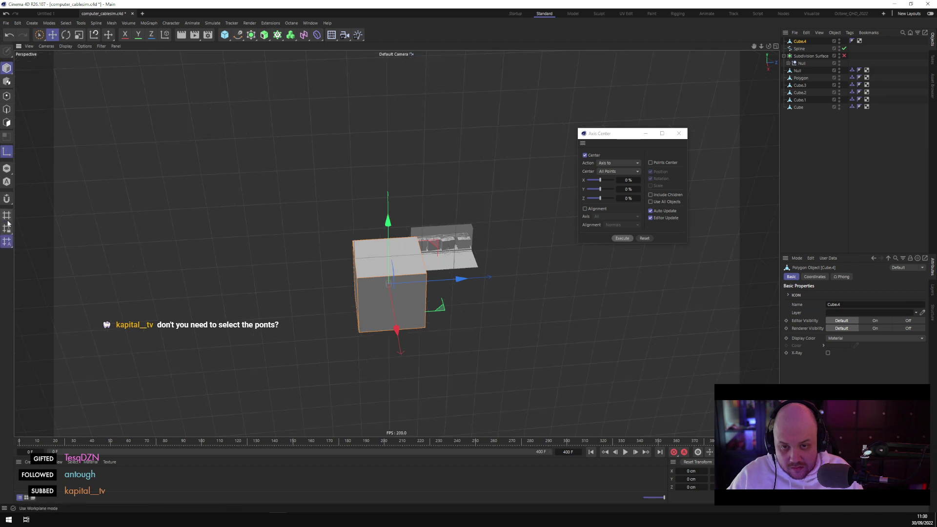
click(7, 228)
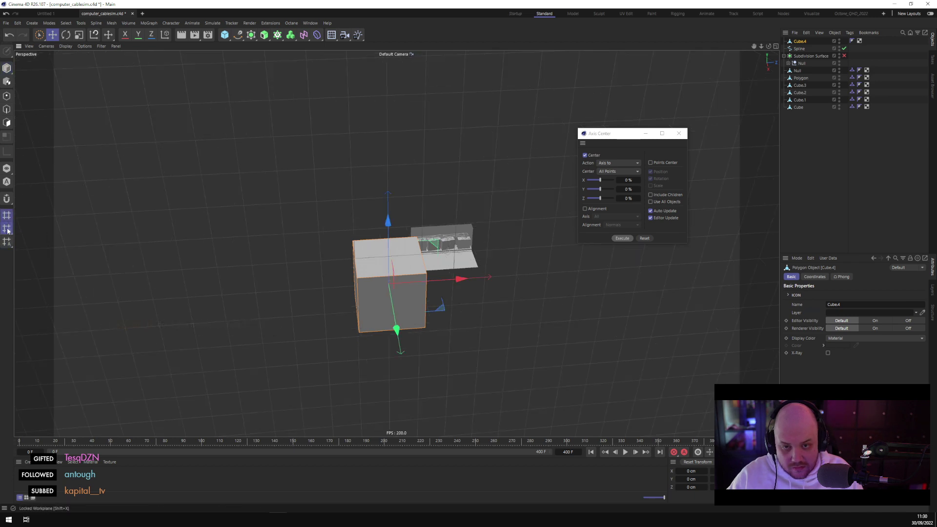
click(6, 215)
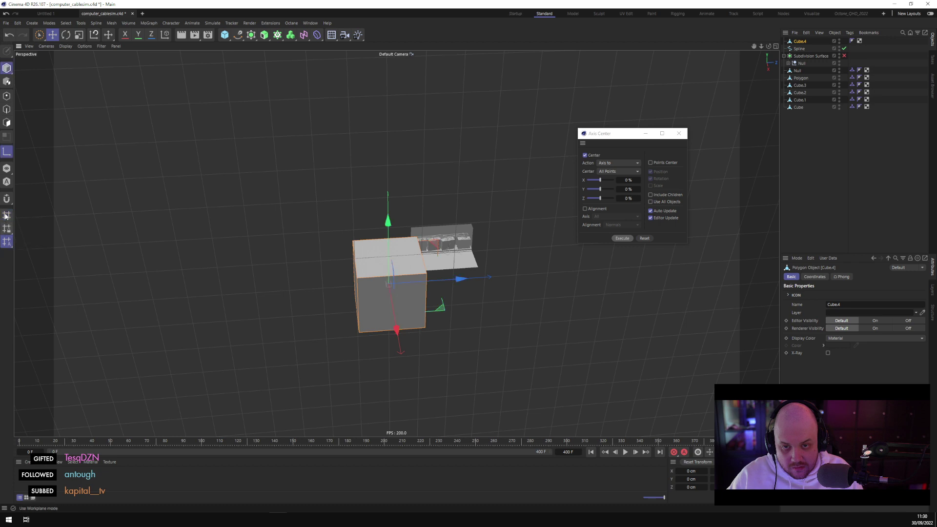
click(7, 242)
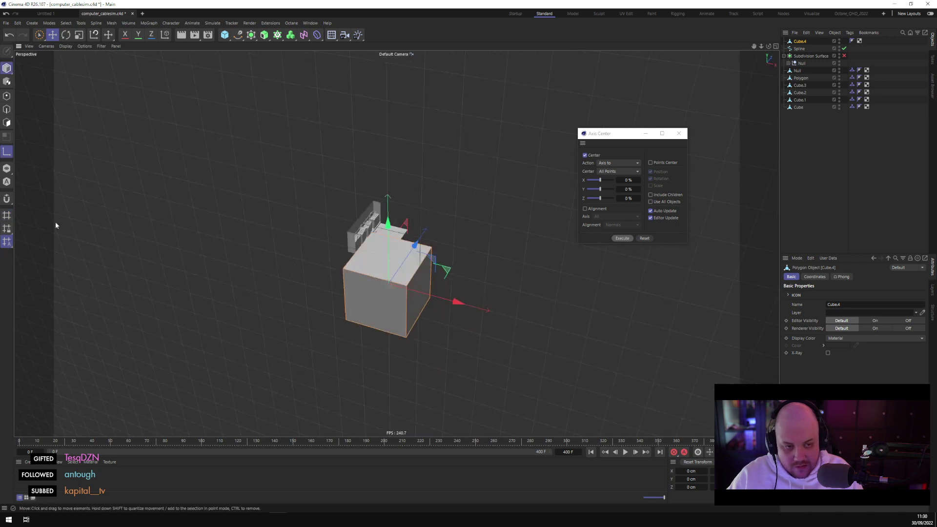
alt+drag(55, 223, 198, 177)
click(7, 229)
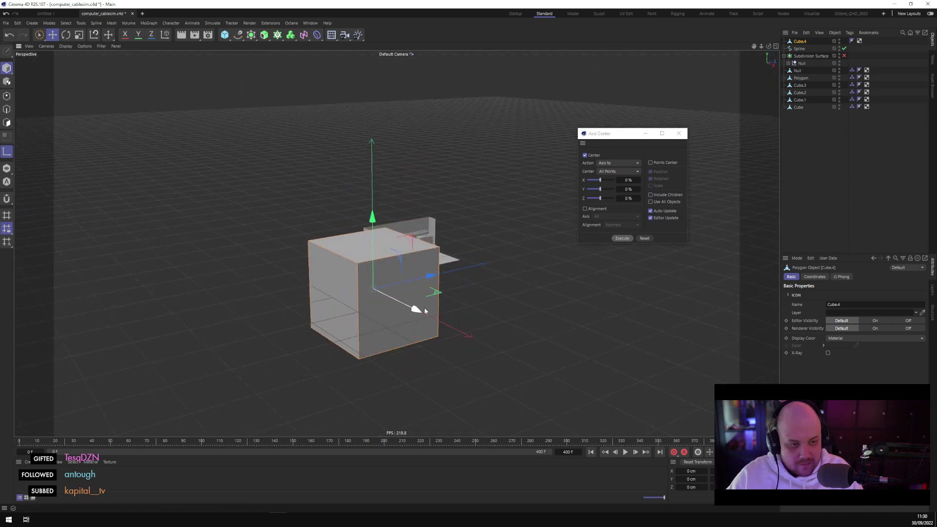
Try moving the test cube's axis about 444 cm along X, cancel the move, and reselect the cube
drag(421, 308, 589, 374)
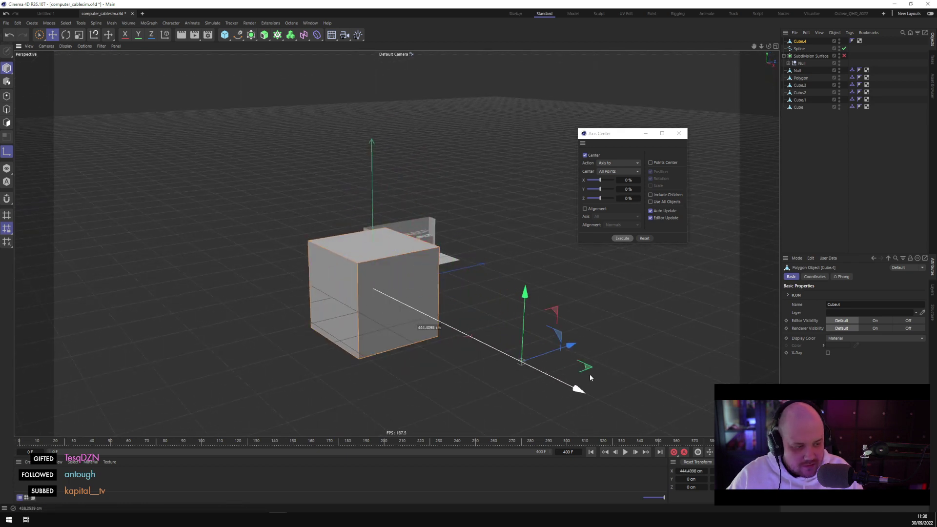
key(Escape)
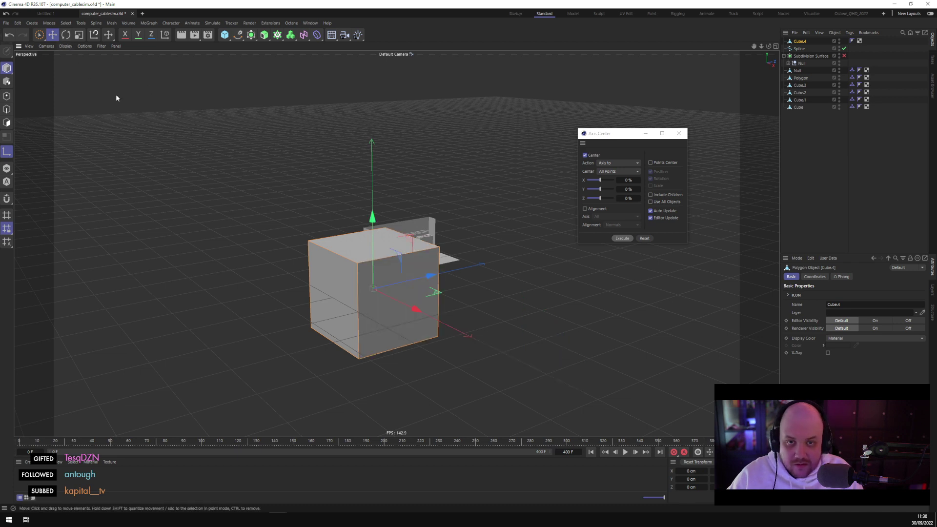
alt+drag(371, 229, 470, 201)
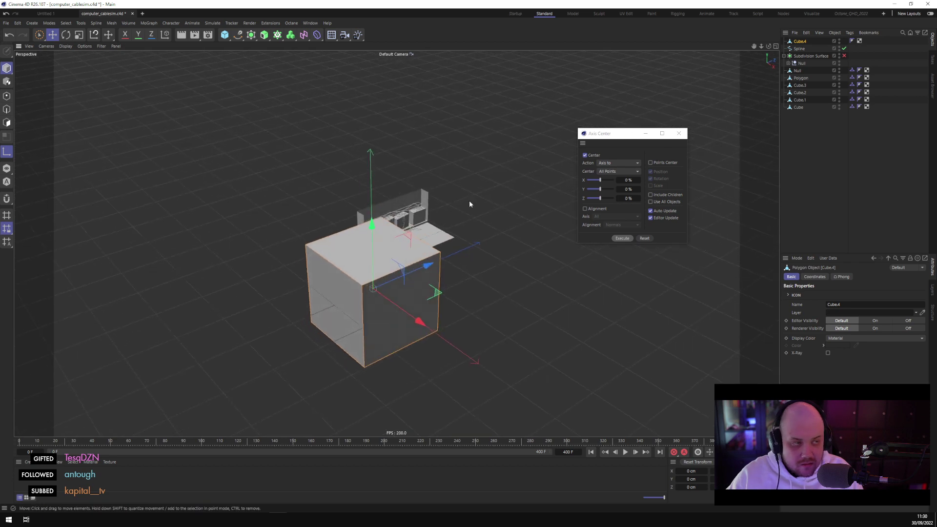
click(901, 63)
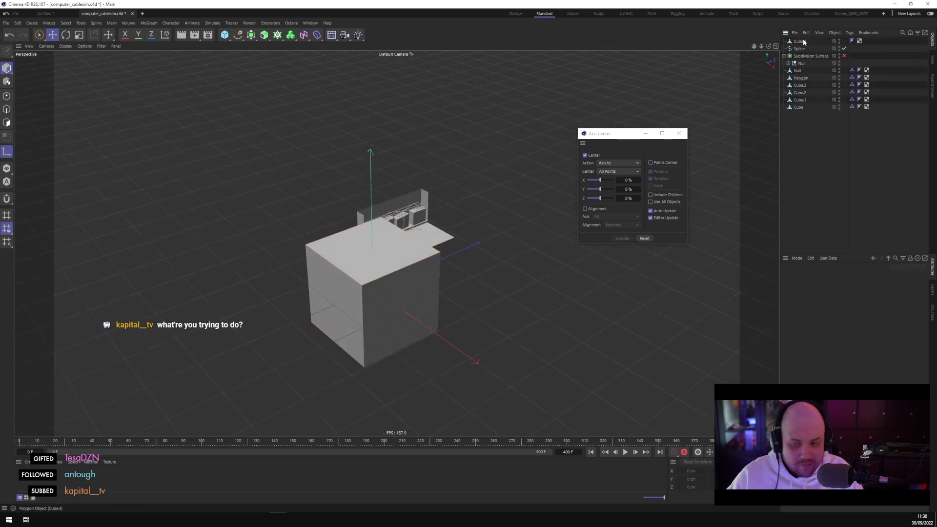
click(804, 41)
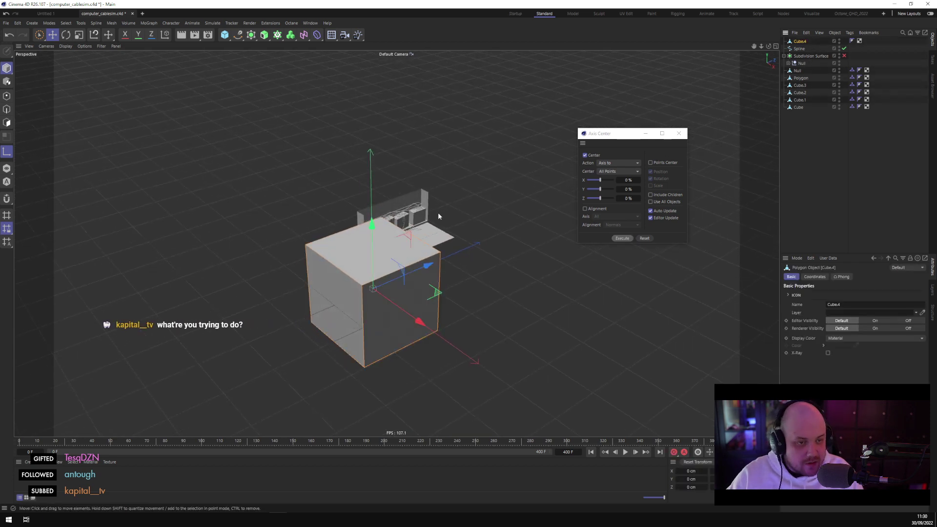
Move the test cube away from the origin to about Y 210 cm, and switch axis modification on for it
scroll(437, 216, up, 5)
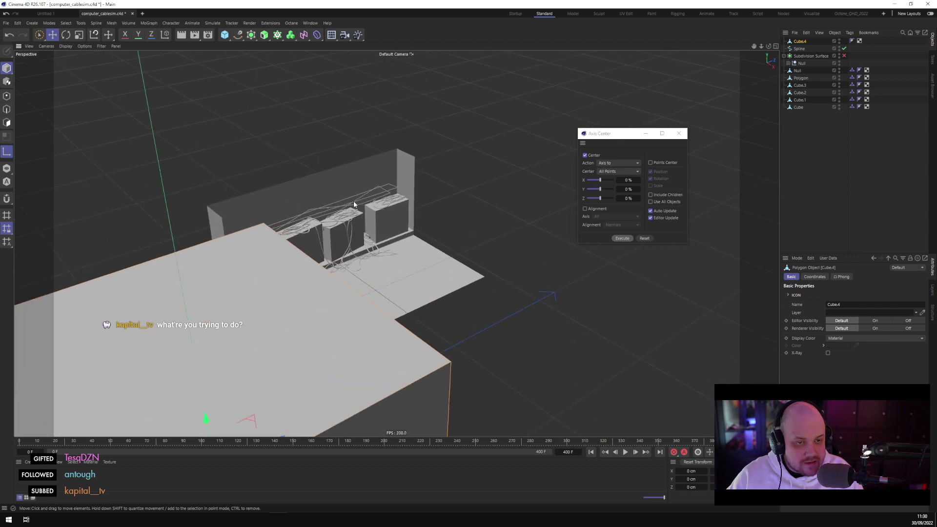
scroll(420, 274, down, 5)
alt+middle_drag(420, 274, 395, 243)
alt+drag(395, 243, 115, 180)
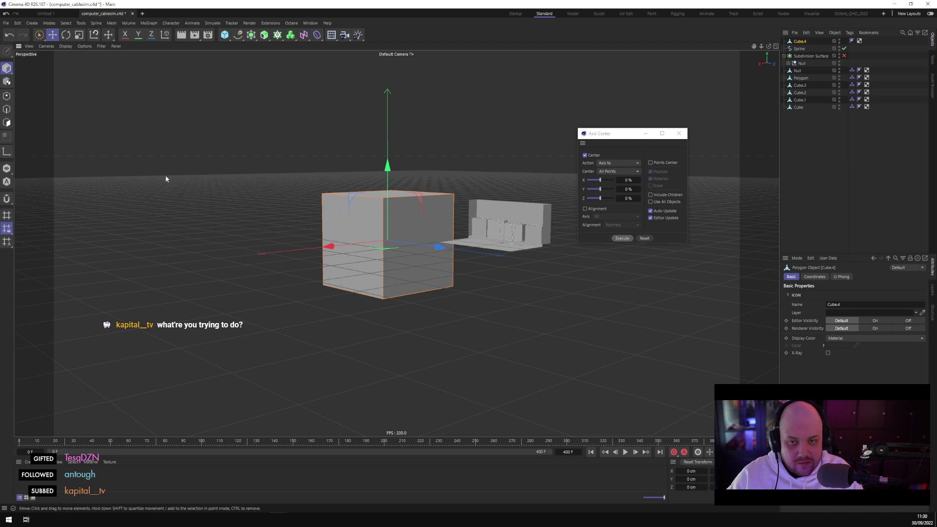
drag(330, 247, 289, 236)
drag(360, 184, 328, 83)
click(5, 152)
alt+drag(201, 210, 132, 274)
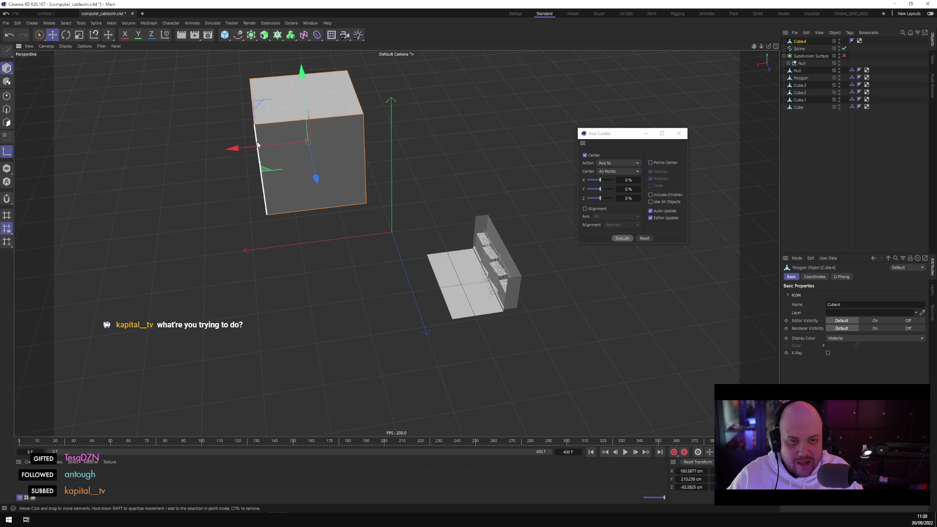
Try moving the test cube's axis along X in axis mode and undo the move
drag(231, 148, 64, 152)
key(ctrl+z)
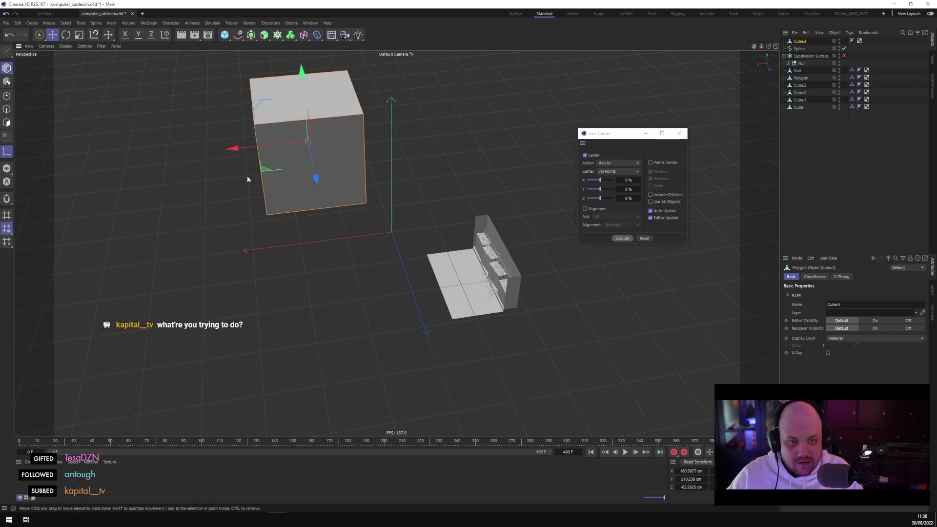
click(266, 195)
Try moving the test cube along its Z axis and reset its transform to the origin
alt+drag(310, 215, 312, 186)
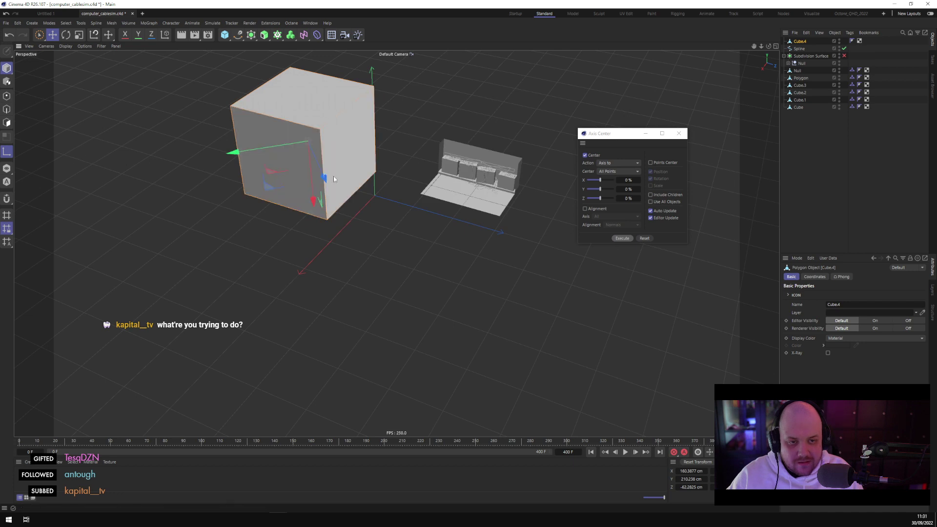
click(335, 142)
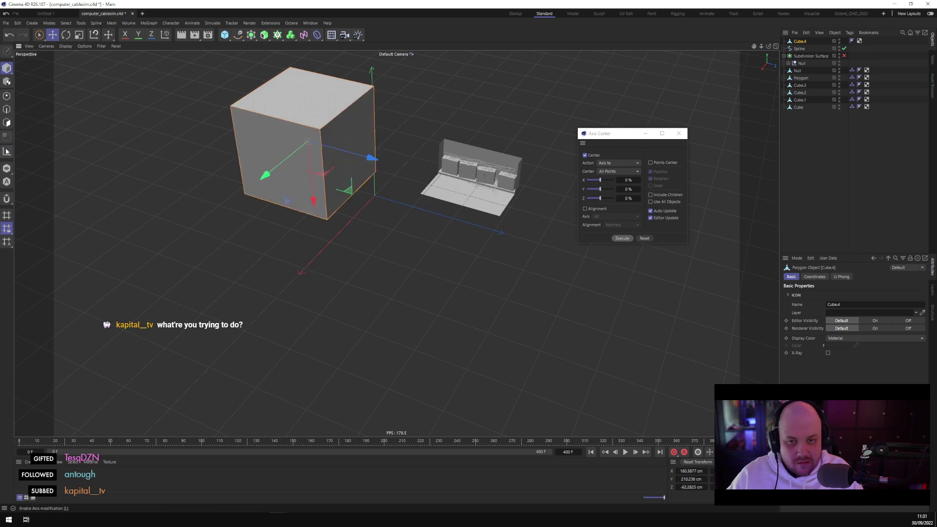
mouse_move(372, 159)
mouse_down()
mouse_move(407, 178)
mouse_move(368, 153)
mouse_move(358, 156)
mouse_up()
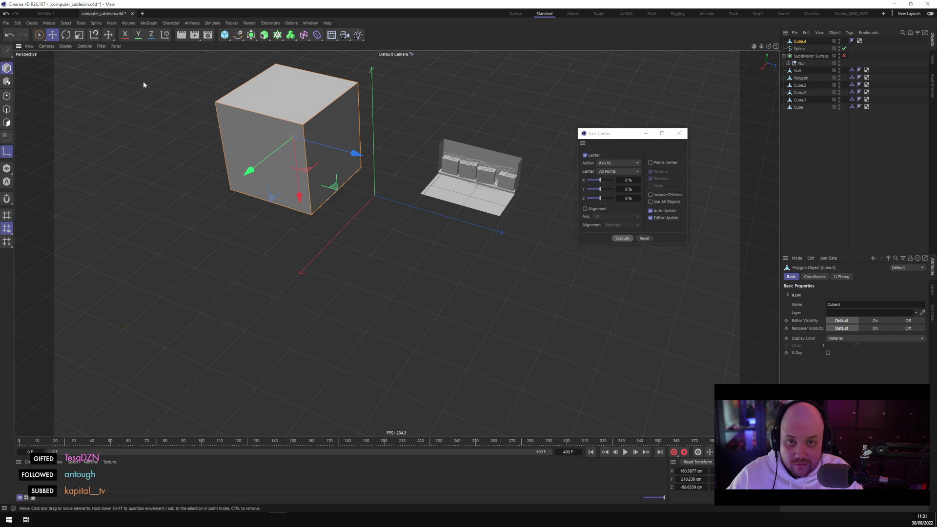
click(95, 34)
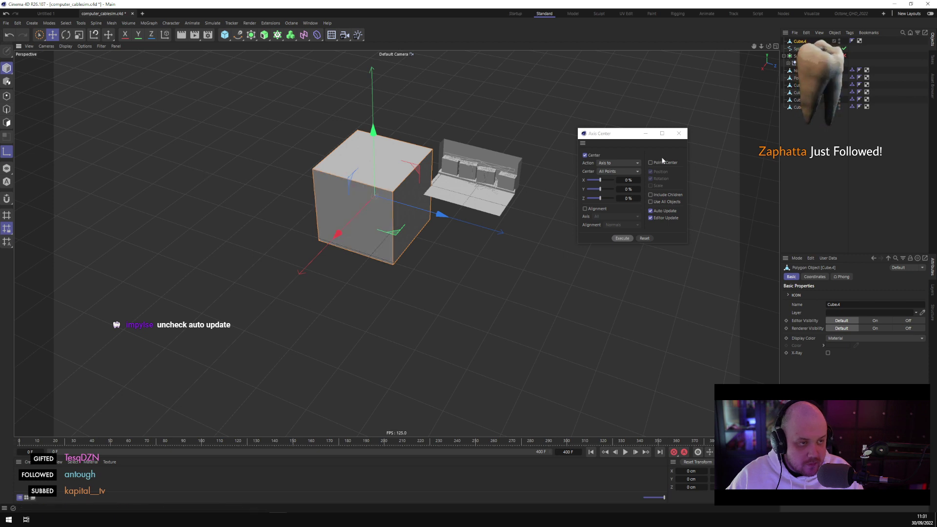
Try moving the test cube's axis about 538 cm along Z with Axis Center closed, and again with it open
click(678, 133)
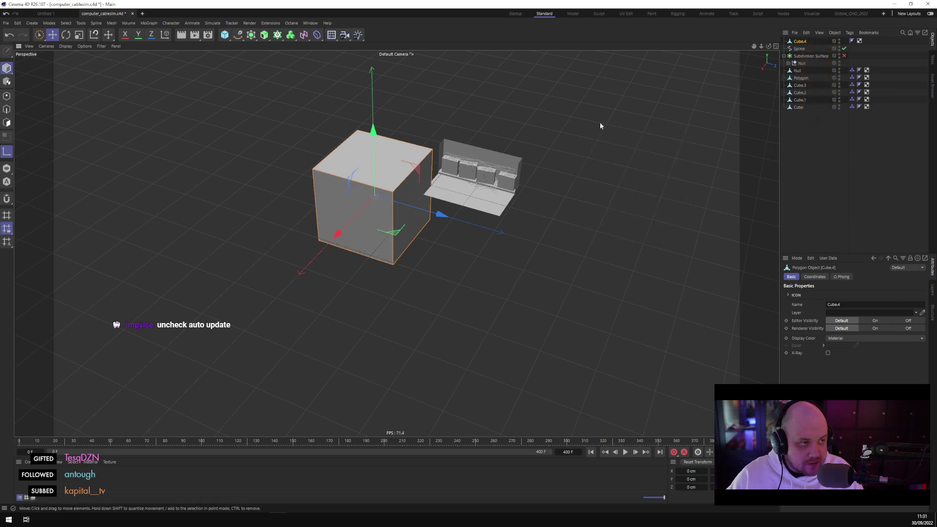
drag(439, 213, 668, 294)
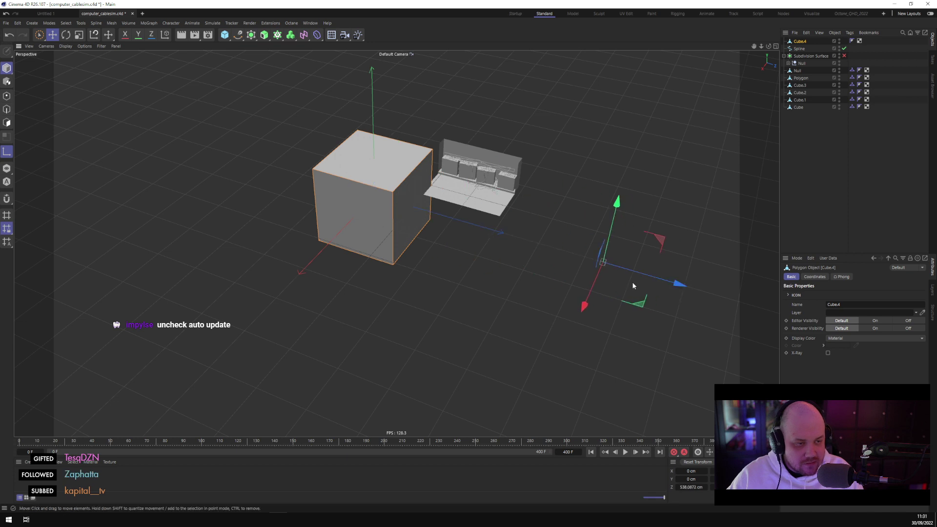
key(shift+c)
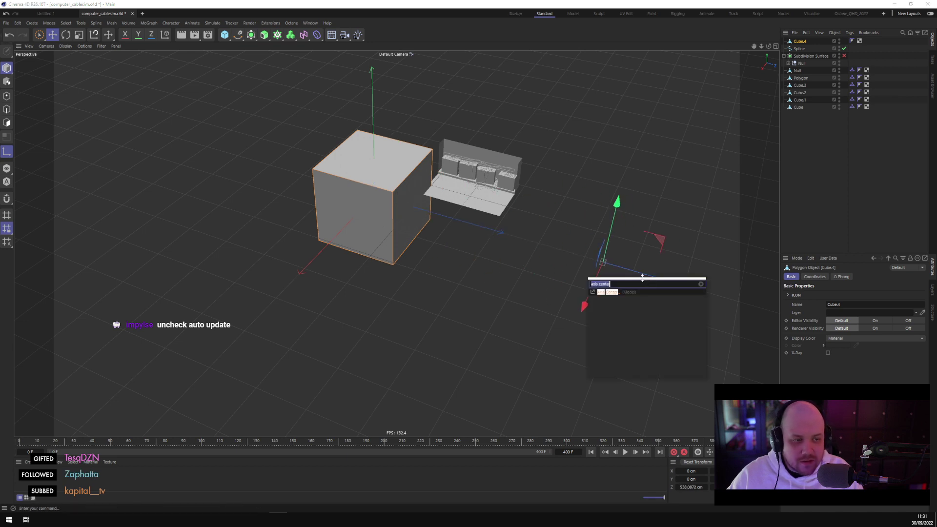
click(610, 292)
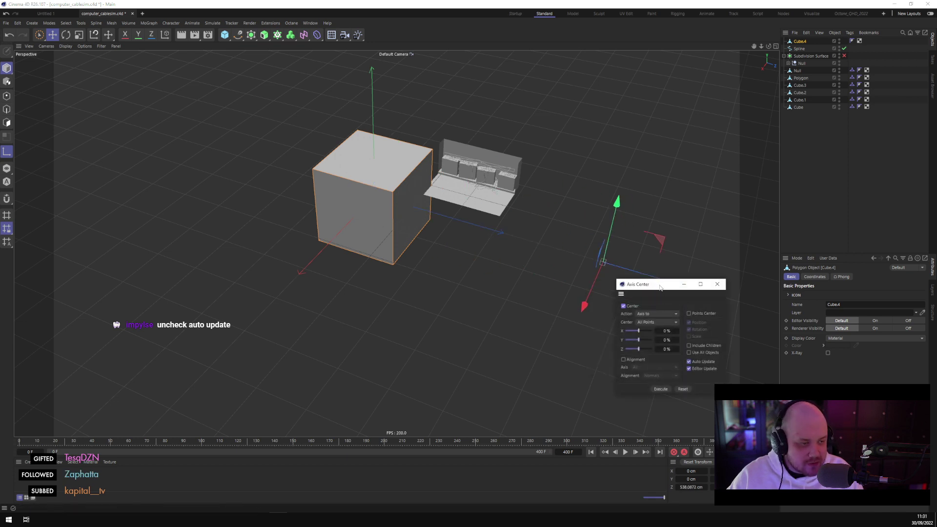
drag(659, 287, 276, 270)
drag(680, 285, 761, 303)
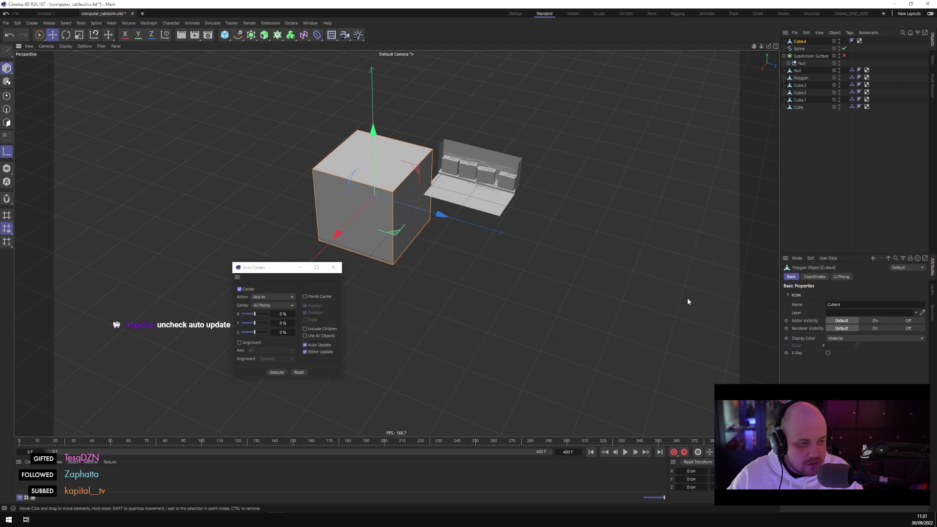
drag(442, 214, 608, 255)
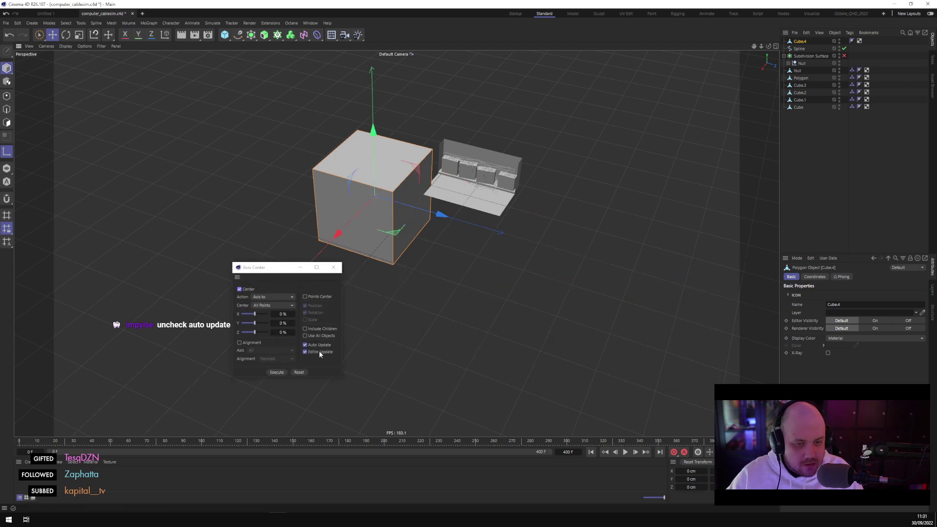
Disable Auto Update in Axis Center, move the test cube's axis about 248 cm along Z, and close the dialog
click(305, 345)
drag(441, 214, 531, 263)
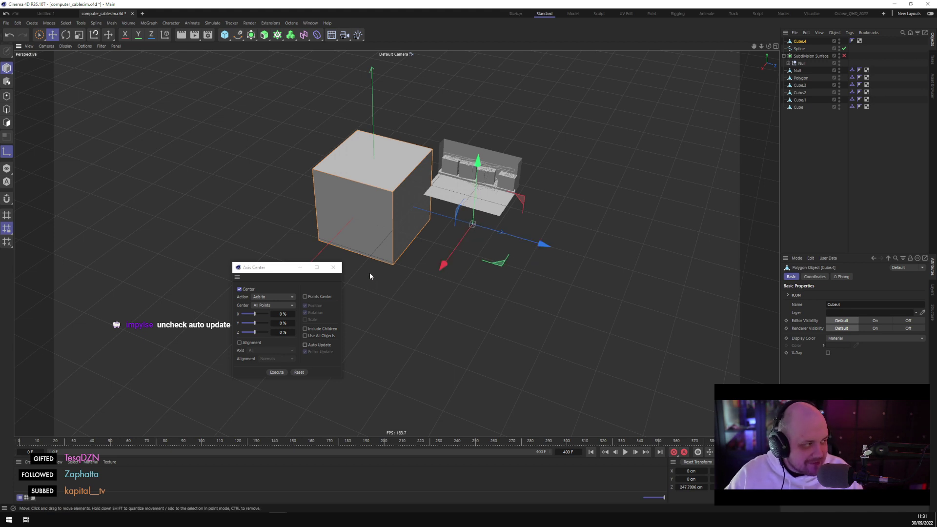
click(334, 266)
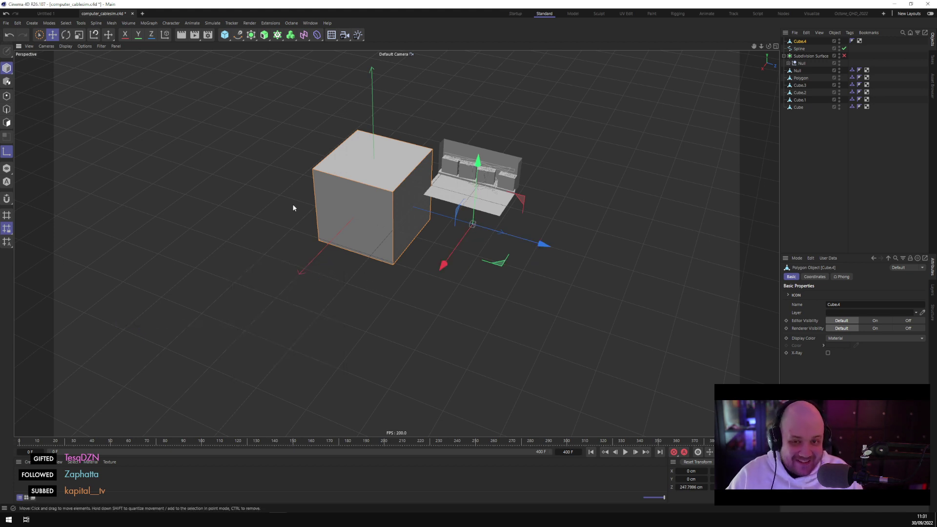
Select the cable spline, open Axis Center for it and enable Auto Update
click(798, 48)
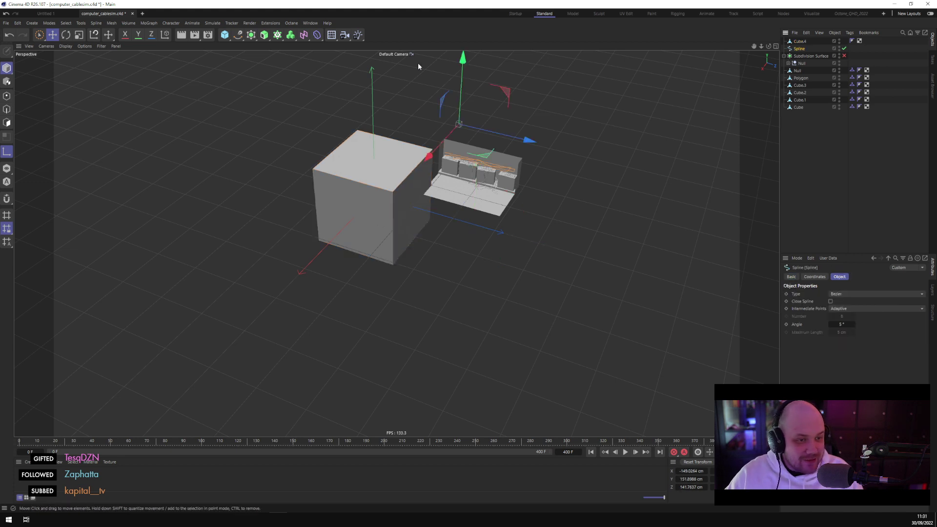
key(shift+c)
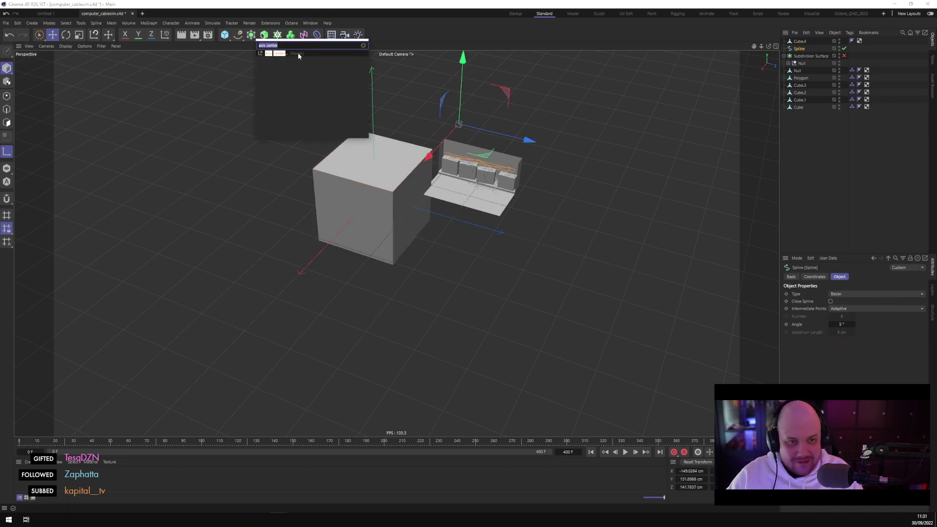
click(298, 54)
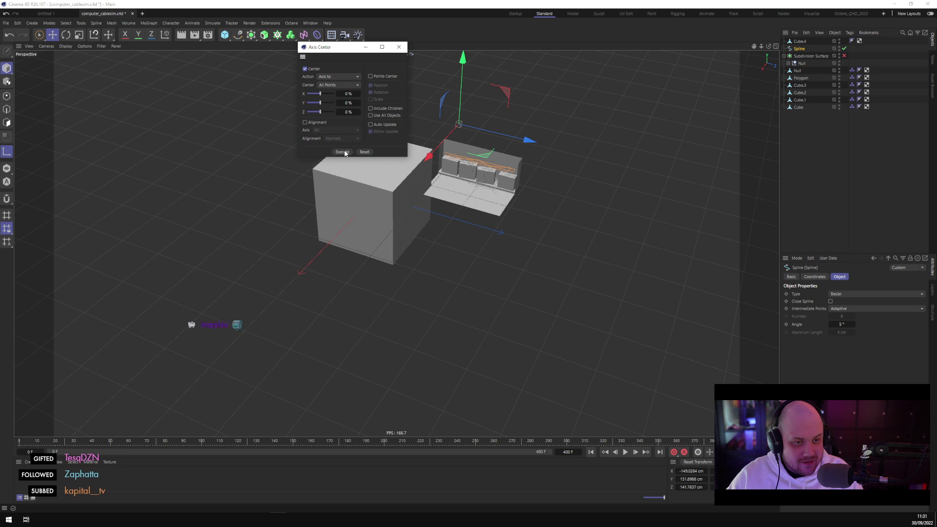
click(371, 125)
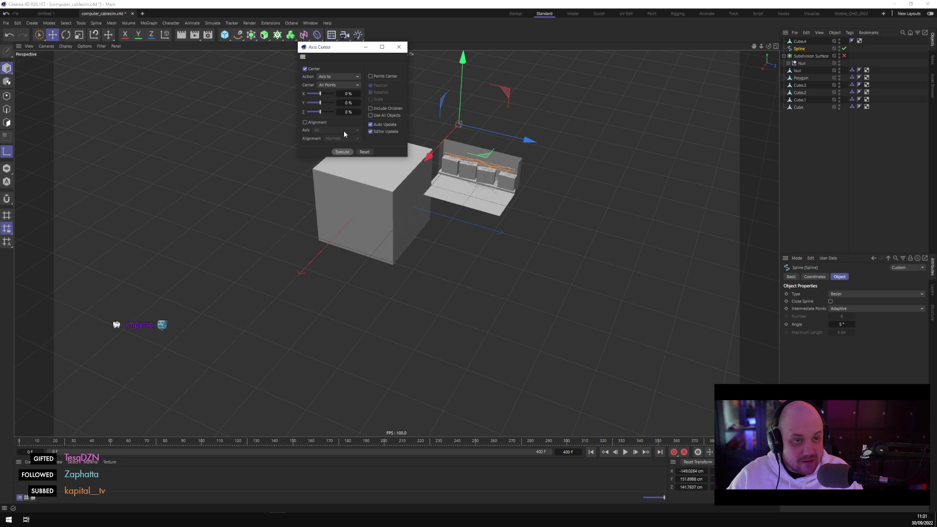
alt+middle_drag(464, 167, 490, 243)
scroll(490, 243, up, 10)
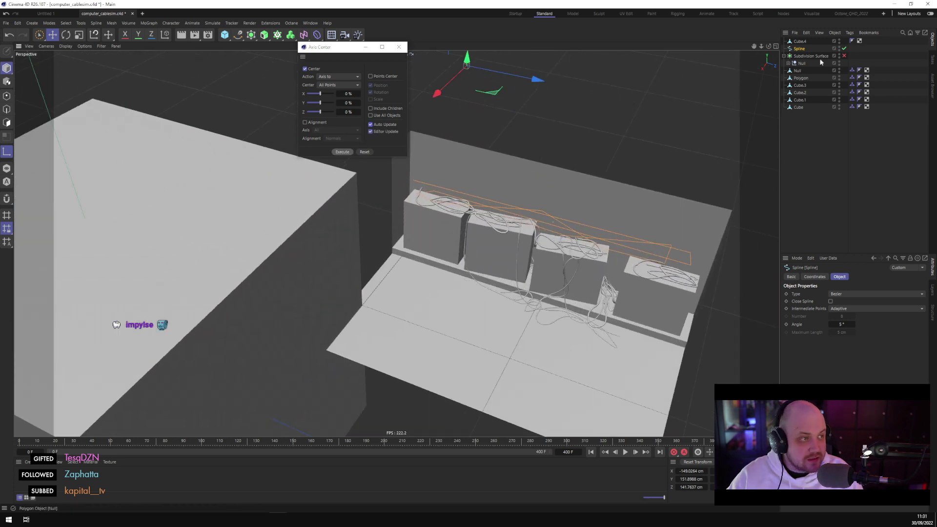
Delete the test cube, Cube.4, and frame the remaining scene
click(798, 42)
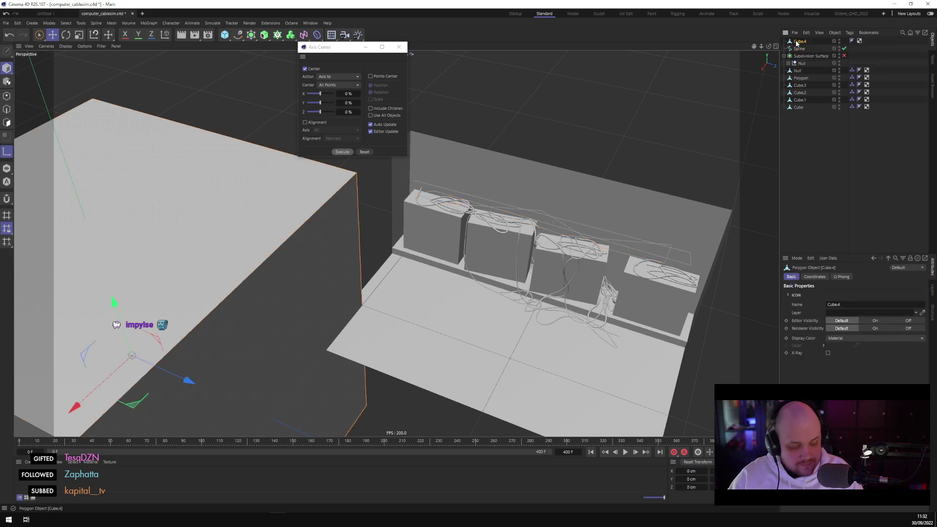
key(Delete)
key(h)
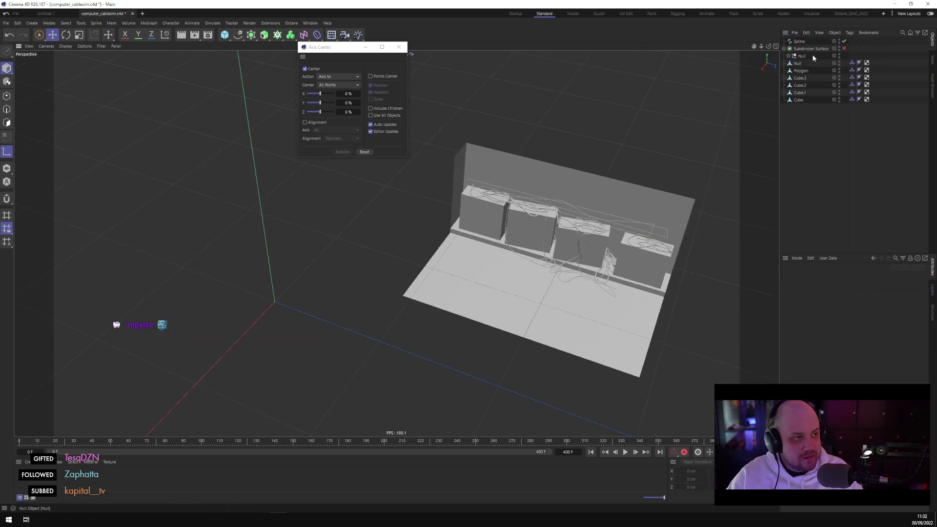
Select the cable spline and examine its axis position above the computers from several angles
click(798, 42)
alt+drag(566, 186, 586, 144)
alt+middle_drag(586, 143, 459, 222)
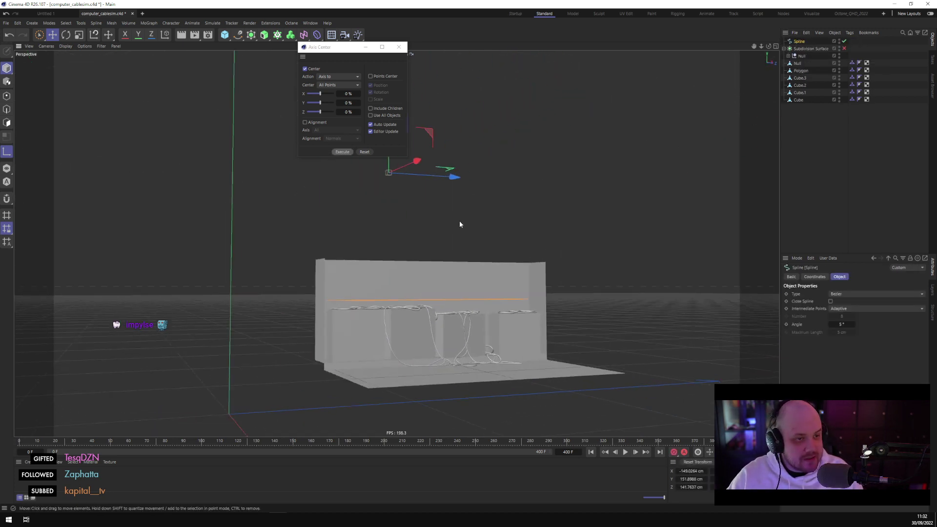
alt+drag(458, 225, 443, 200)
drag(333, 49, 623, 59)
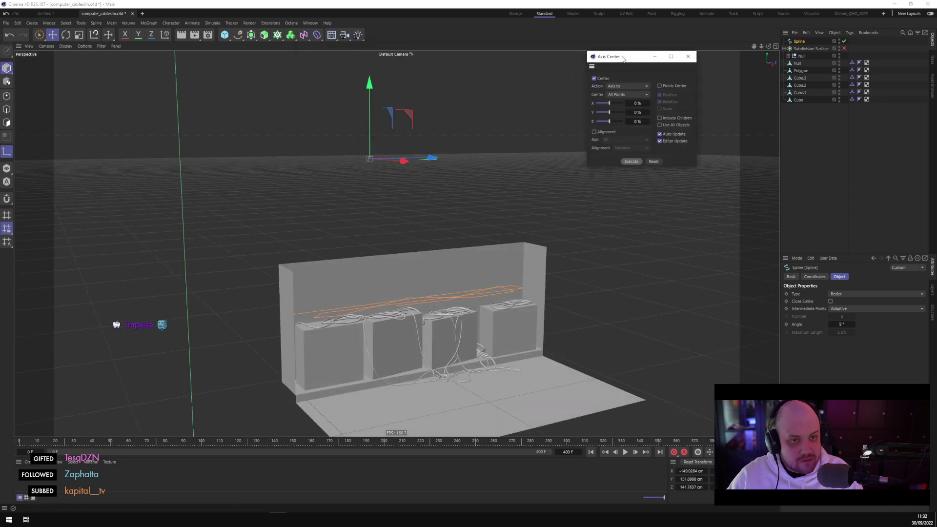
alt+drag(422, 243, 360, 99)
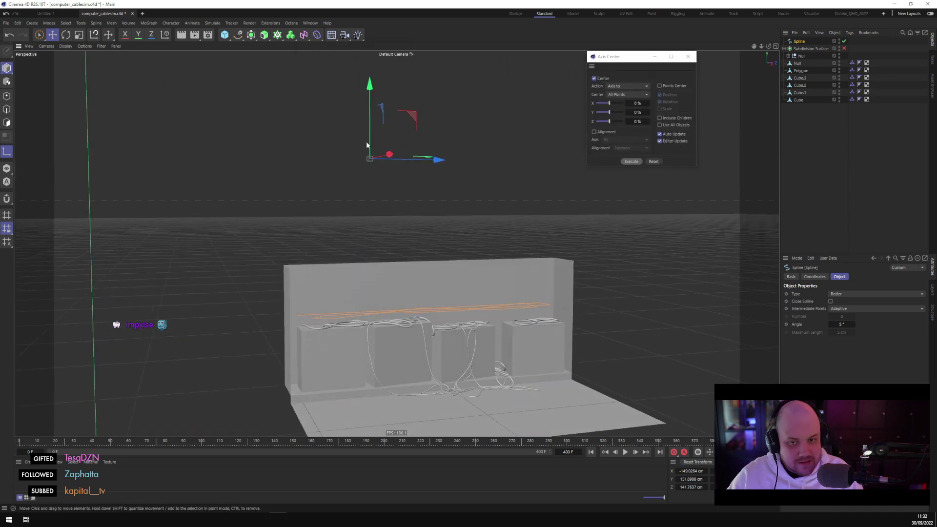
alt+drag(479, 315, 467, 357)
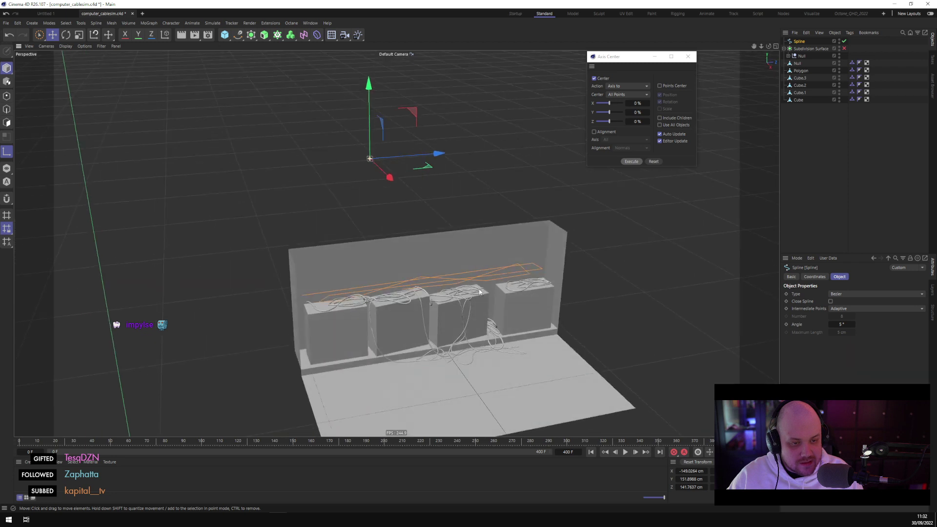
Select all points of the cable spline in point mode and execute Axis Center on them
key(ctrl+a)
click(842, 118)
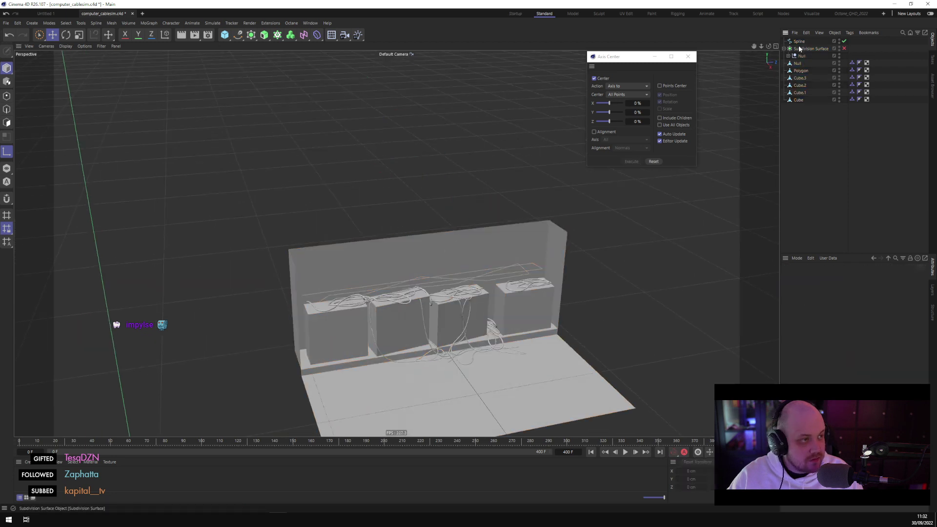
click(799, 42)
key(ctrl+a)
click(799, 41)
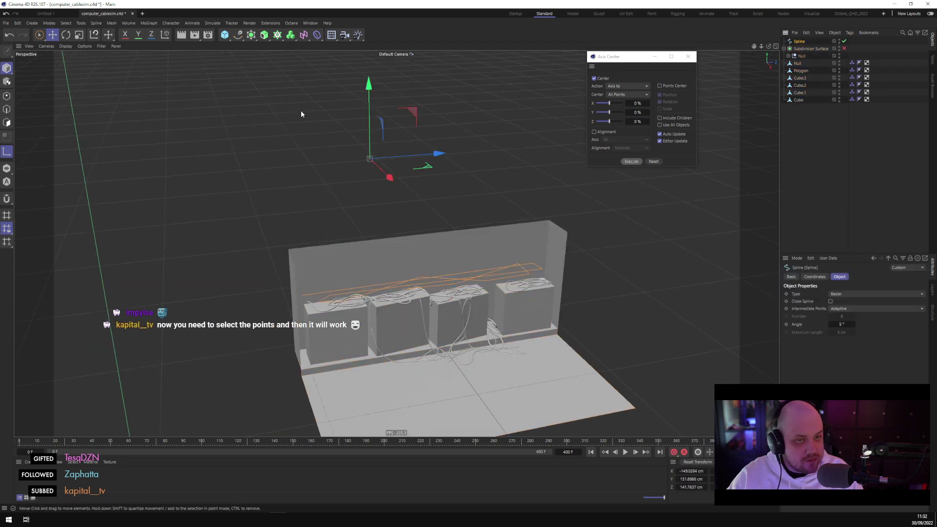
click(7, 96)
key(ctrl+a)
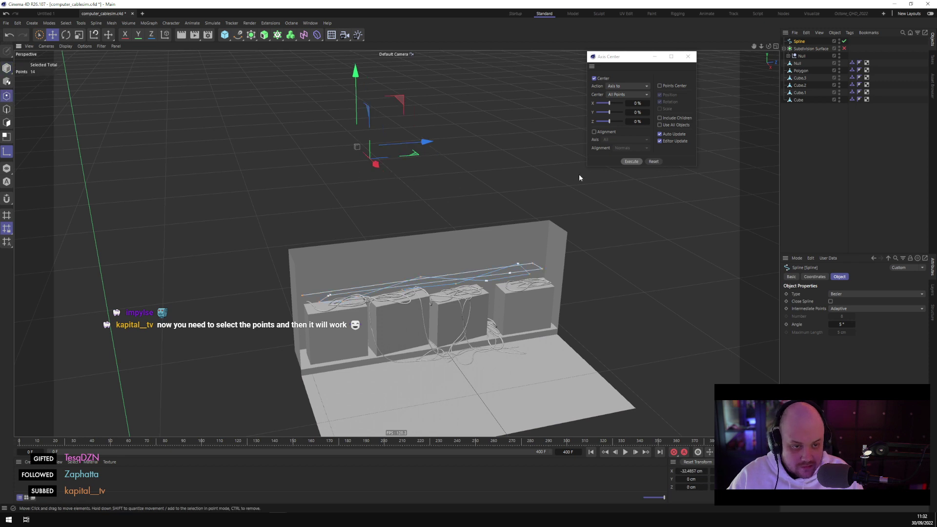
click(627, 163)
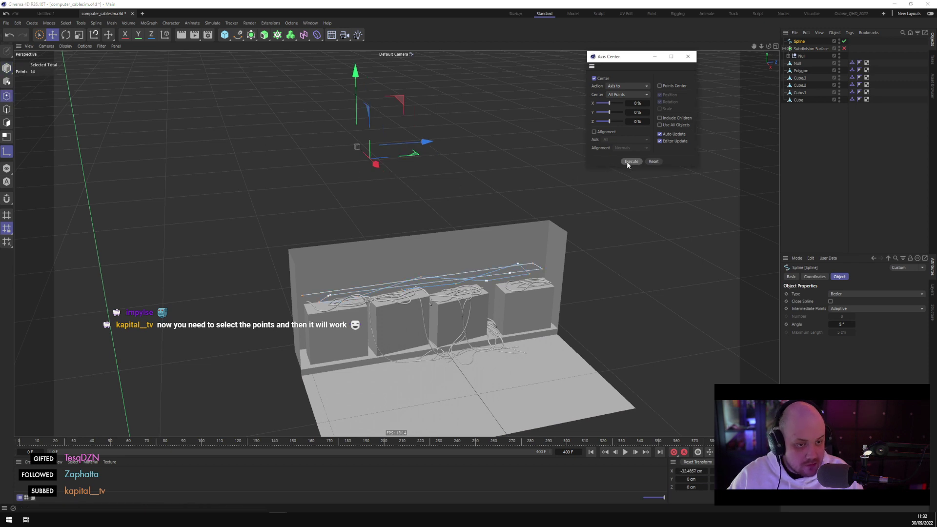
Apply Hard Interpolation to all selected points of the cable spline
right_click(467, 171)
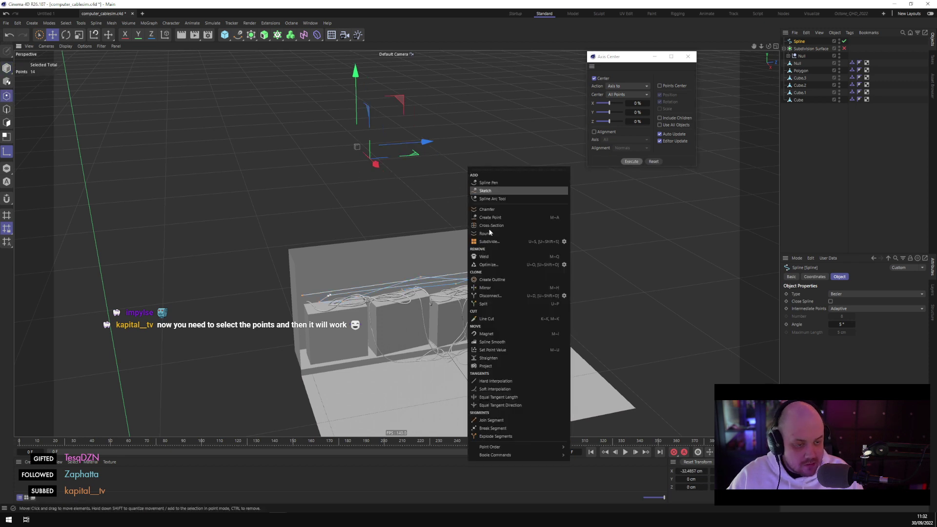
click(509, 383)
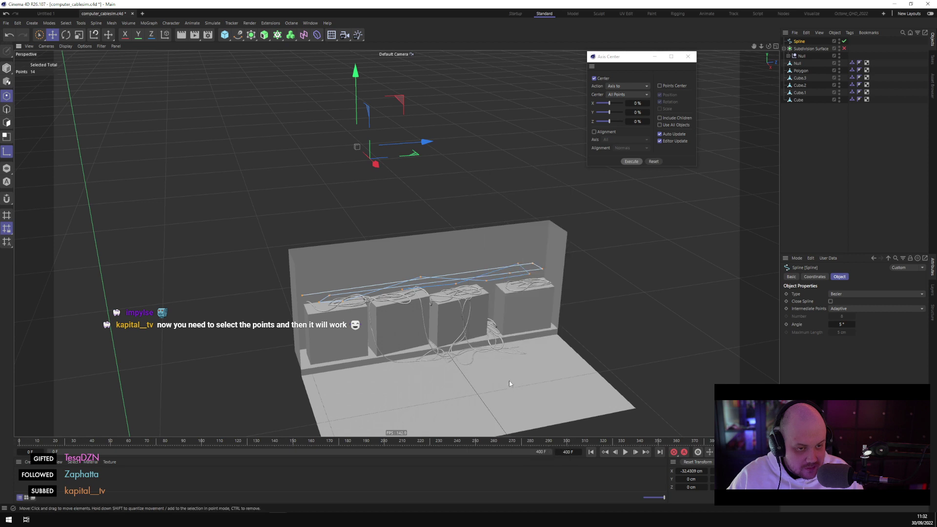
Return to Model mode, enable Points Center in Axis Center, and execute it to center the cable spline's axis
click(6, 69)
click(678, 86)
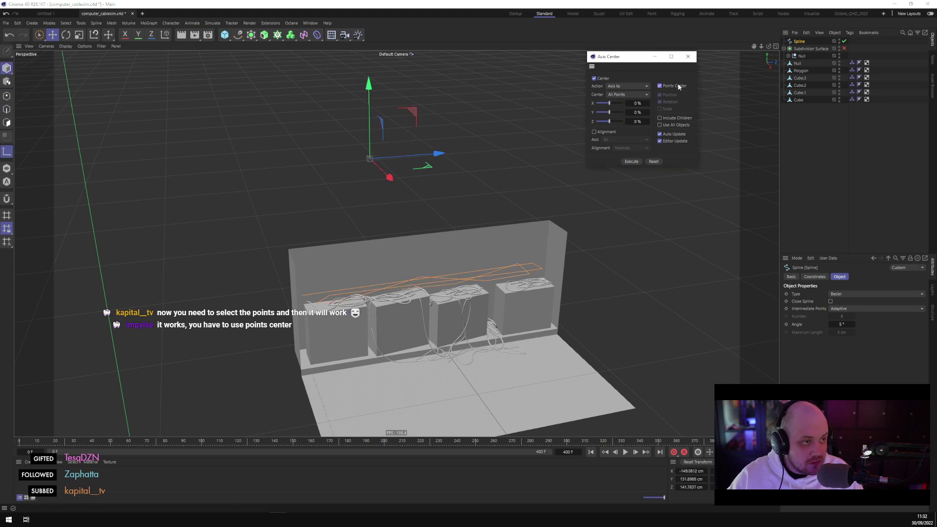
click(631, 162)
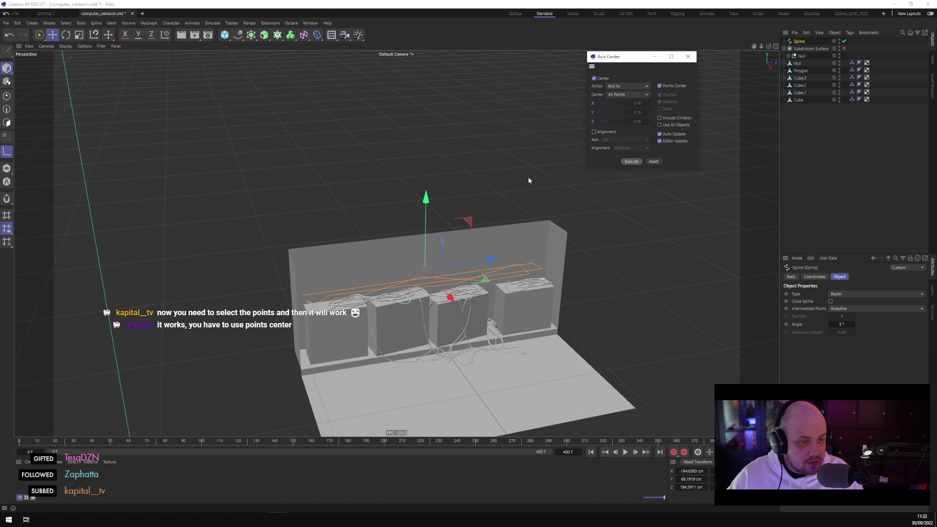
Execute Axis Center on the cable spline before and after raising it above the computers to about Y 166 cm
alt+drag(528, 181, 498, 201)
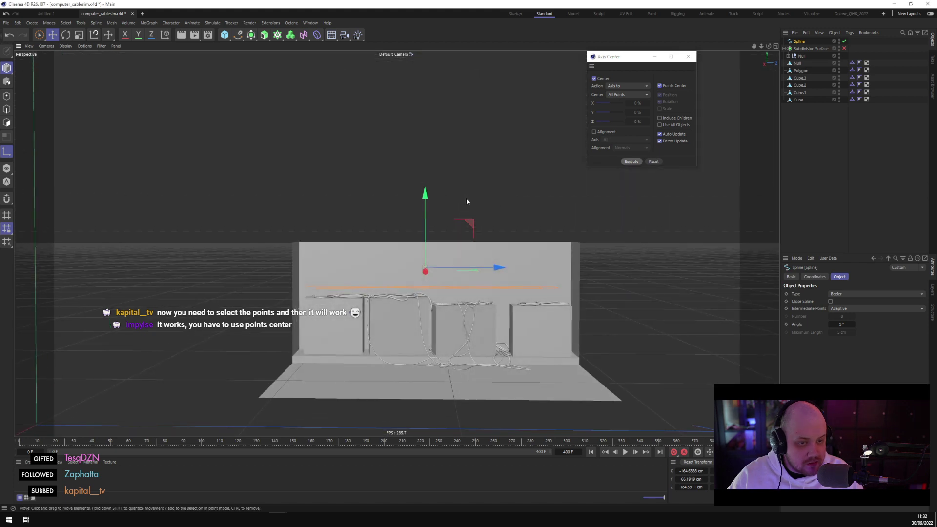
click(628, 162)
alt+drag(471, 198, 441, 44)
alt+drag(431, 274, 431, 263)
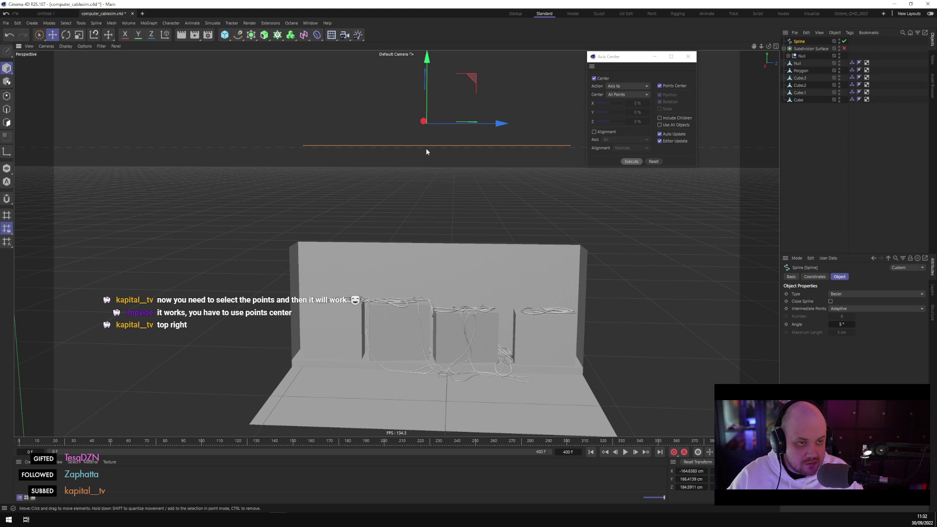
alt+drag(482, 149, 443, 297)
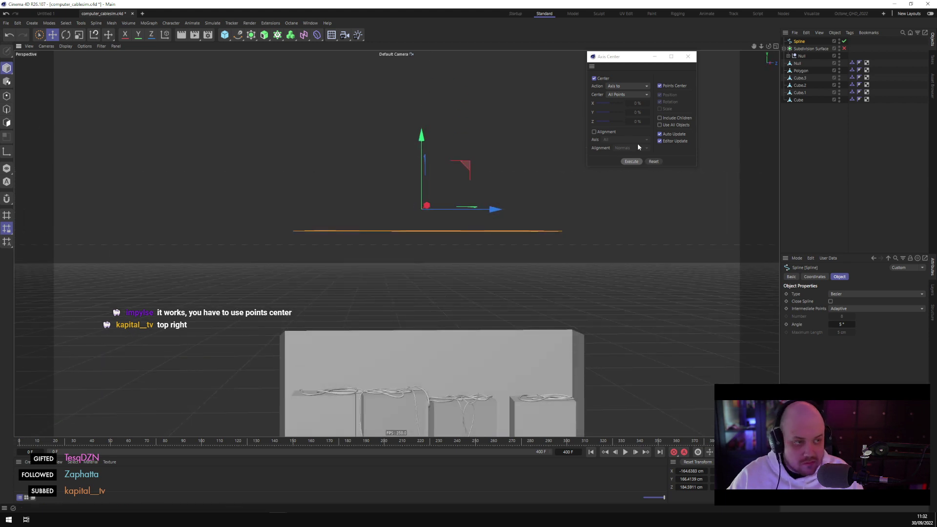
click(624, 162)
alt+drag(550, 214, 541, 230)
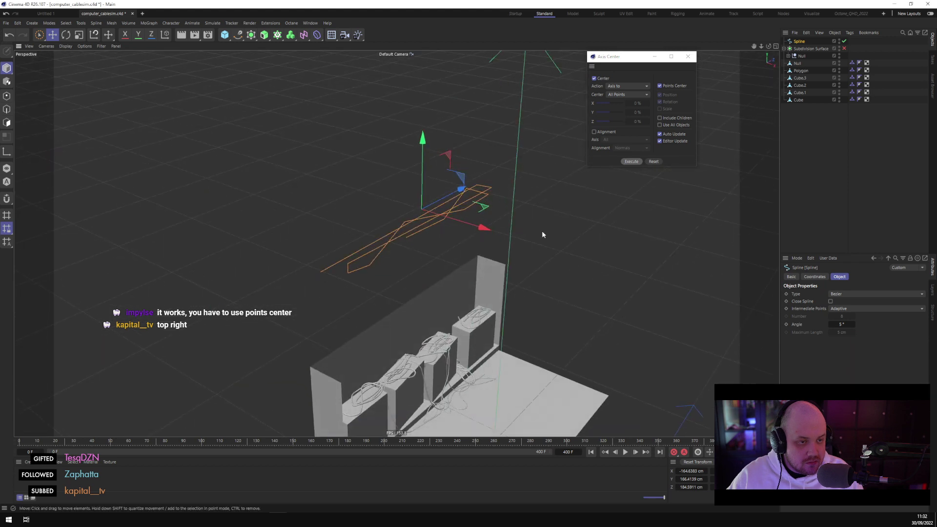
click(541, 231)
click(427, 225)
scroll(428, 227, up, 2)
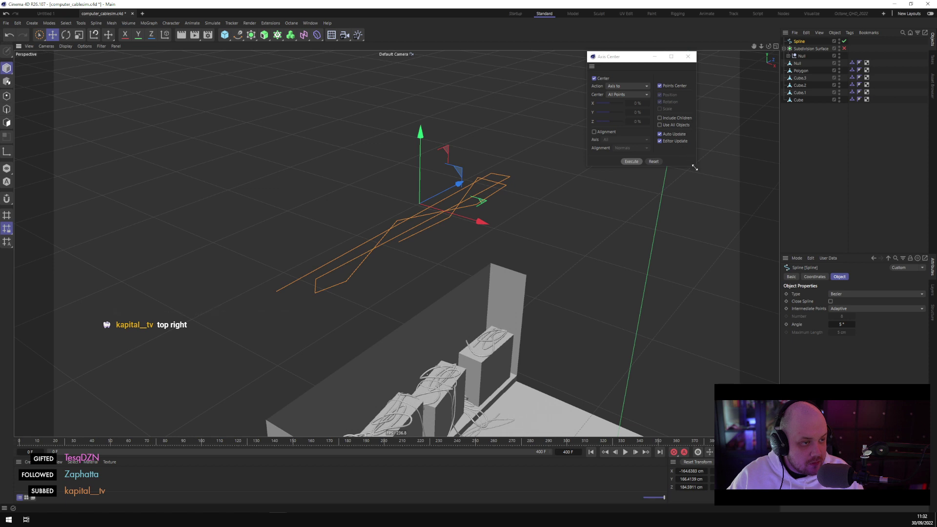
drag(693, 167, 758, 276)
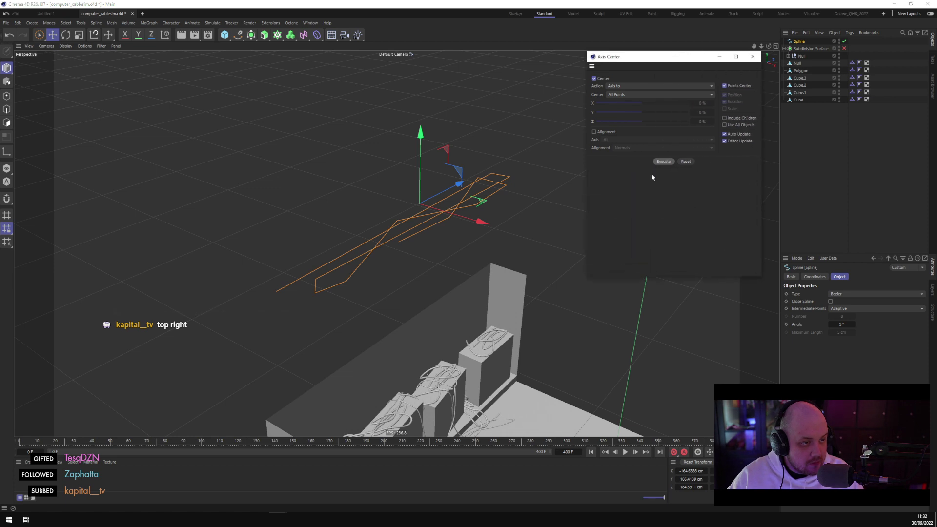
click(594, 132)
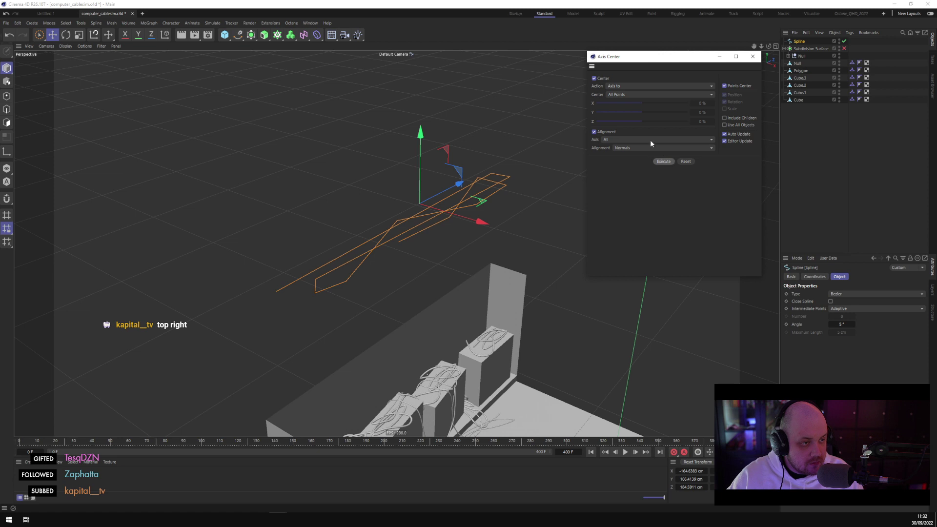
click(646, 147)
click(642, 157)
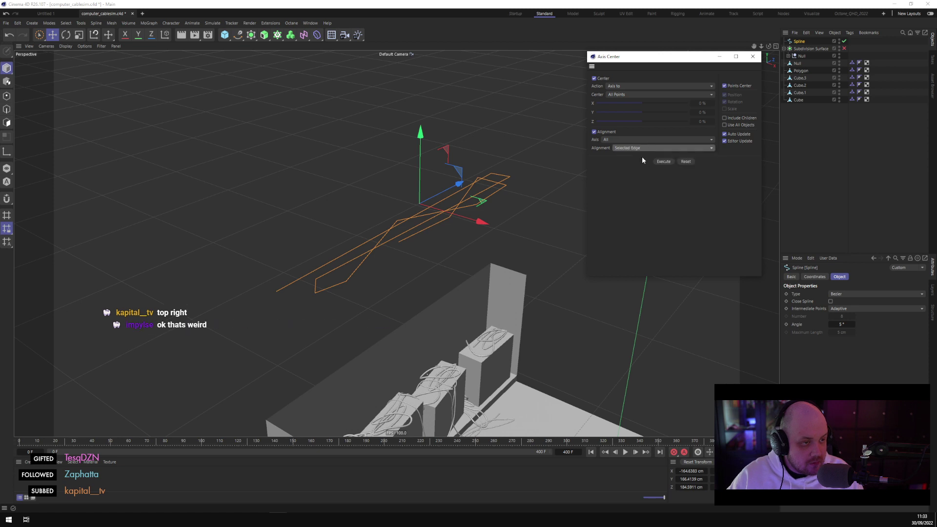
click(638, 148)
click(631, 147)
click(632, 148)
click(626, 141)
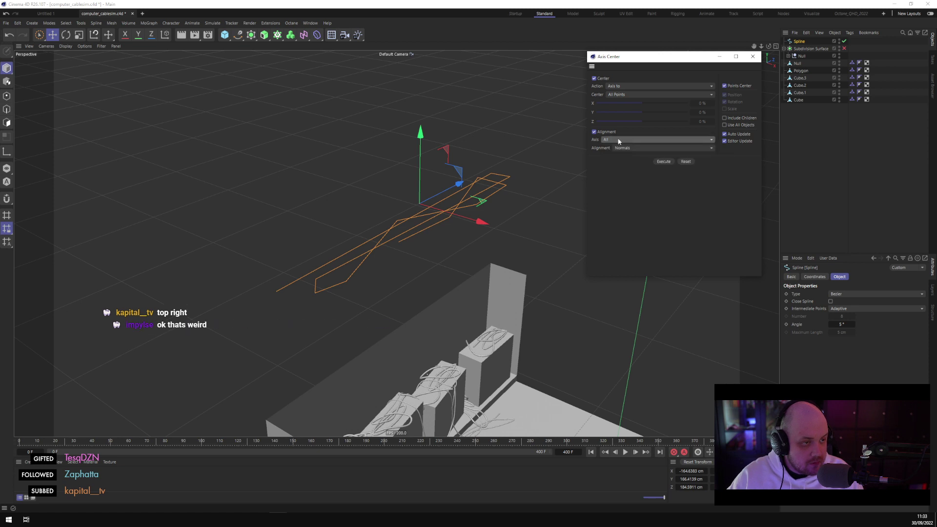
click(595, 131)
click(633, 95)
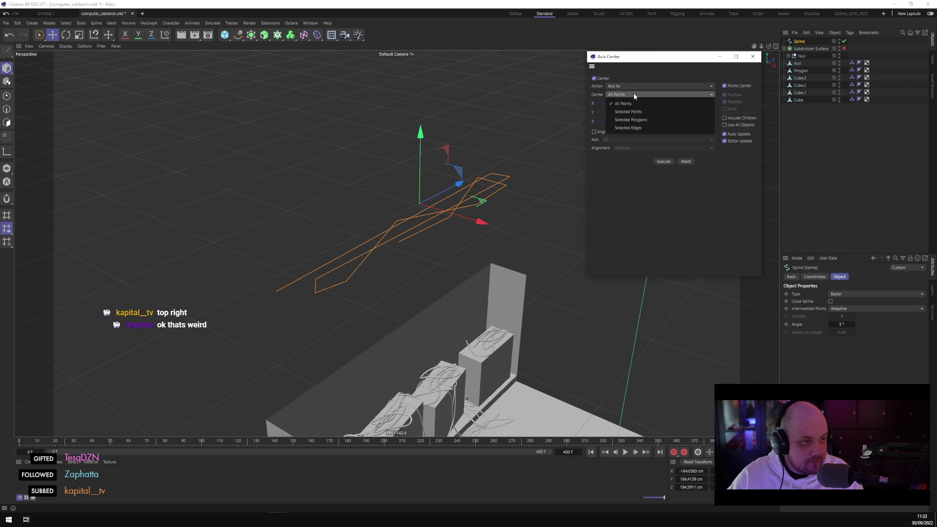
click(636, 102)
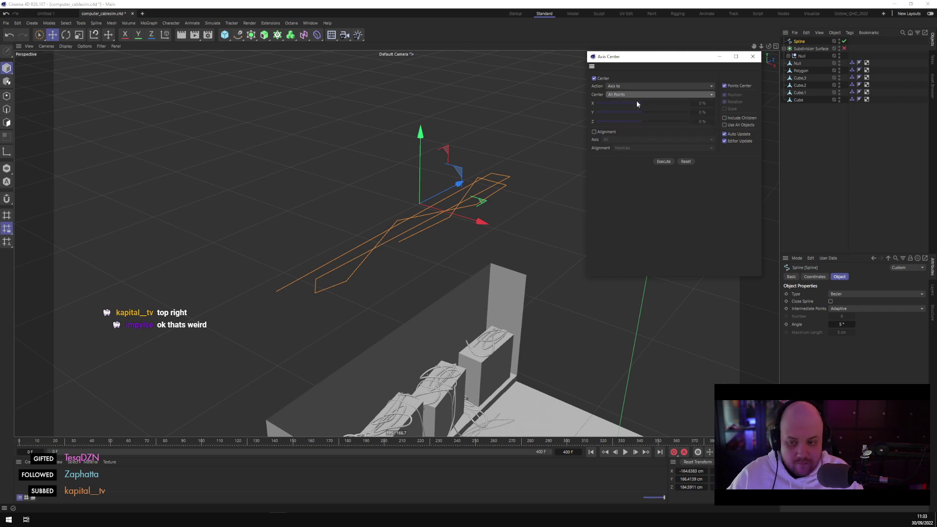
In point mode, select the stray point floating away from the cable spline and delete it
alt+drag(525, 207, 502, 178)
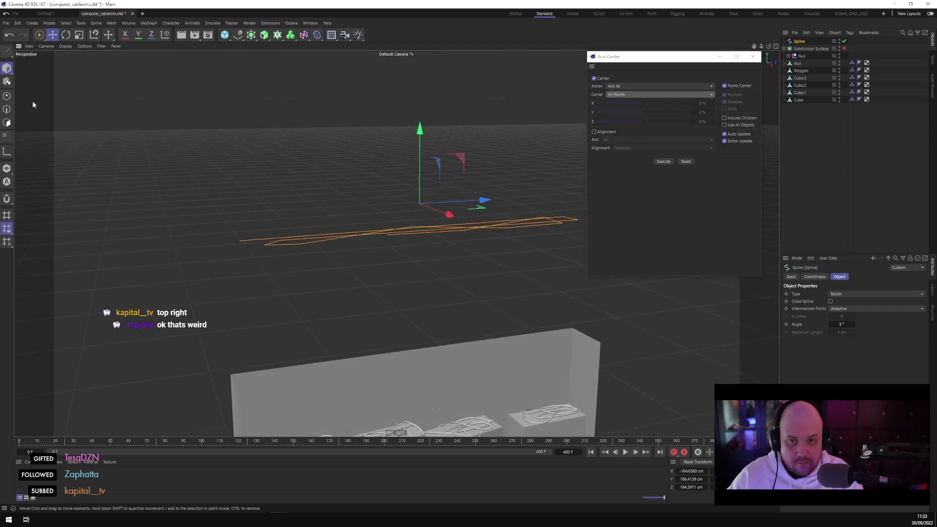
click(7, 96)
alt+drag(249, 174, 376, 159)
scroll(408, 211, down, 10)
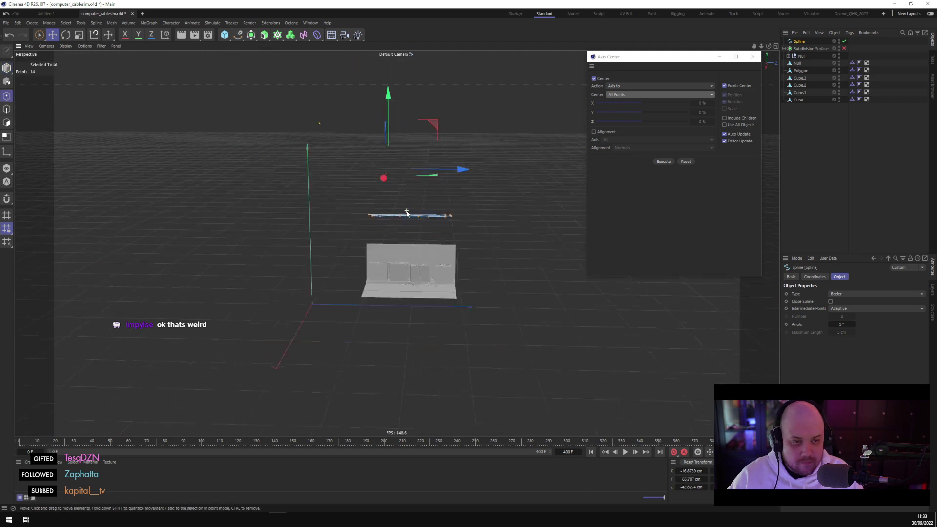
scroll(408, 215, up, 2)
click(360, 164)
click(358, 163)
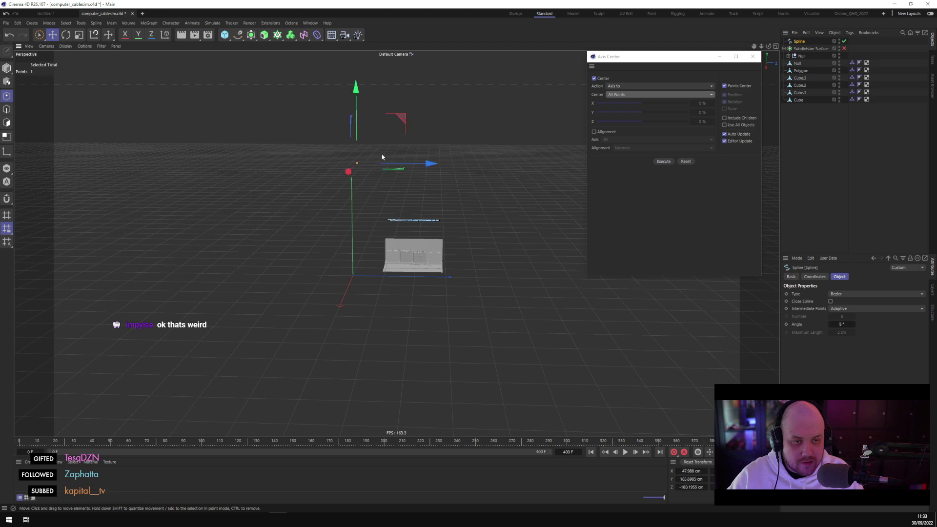
click(428, 137)
scroll(416, 169, up, 6)
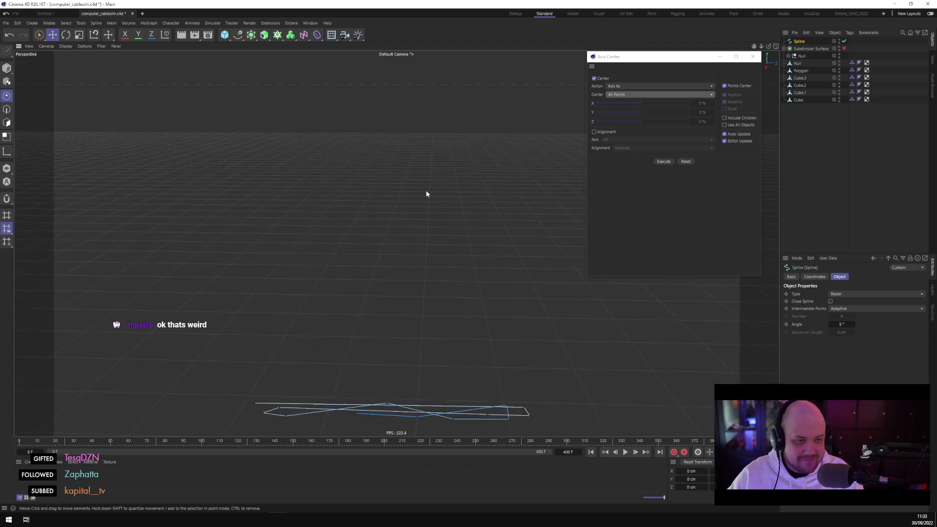
Return to Model mode, execute Axis Center on the cleaned cable spline, and close the Axis Center dialog
click(7, 69)
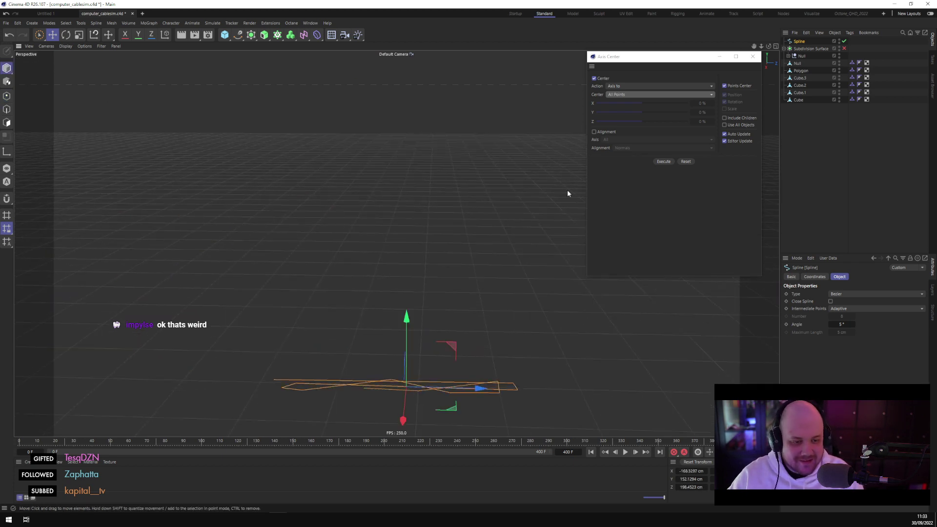
click(665, 161)
alt+middle_drag(407, 244, 390, 164)
alt+drag(390, 164, 354, 177)
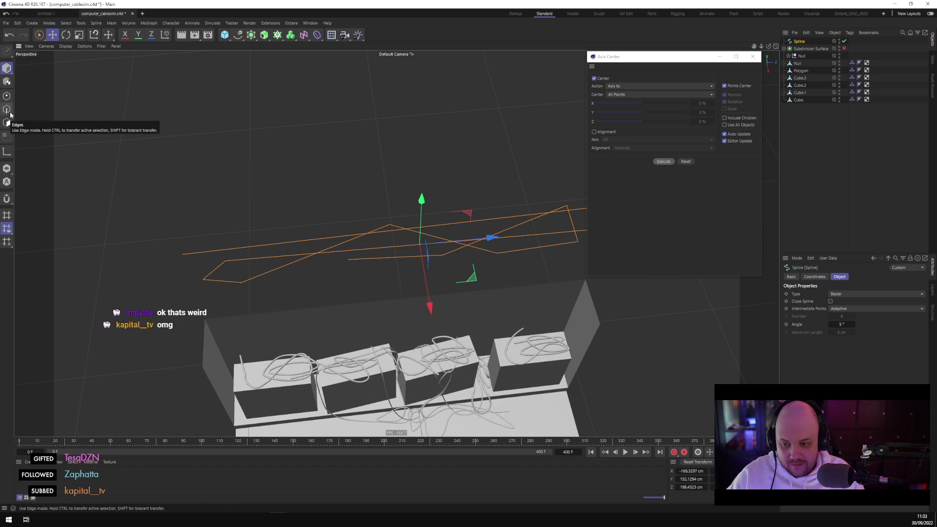
click(752, 56)
In point mode, raise the last three points at the inner free end of the cable spline to lift that section
alt+drag(437, 240, 446, 209)
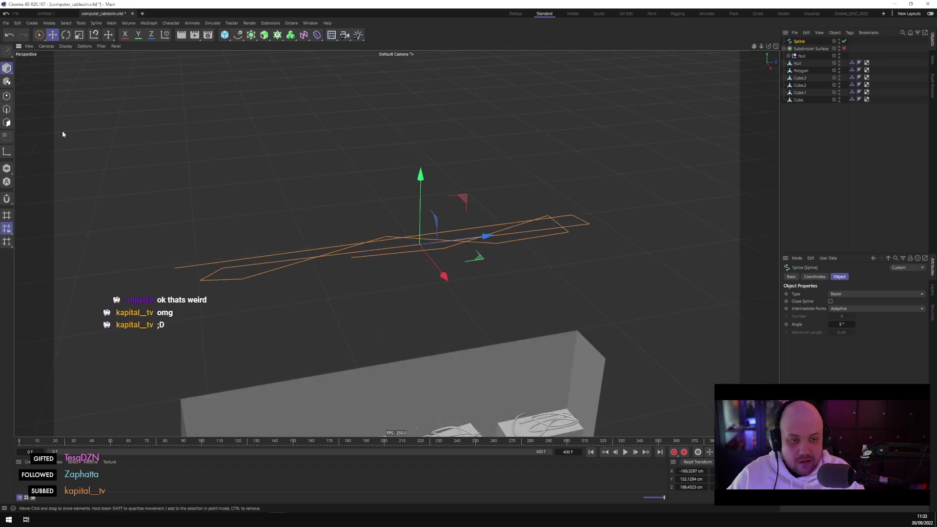
click(7, 97)
click(352, 257)
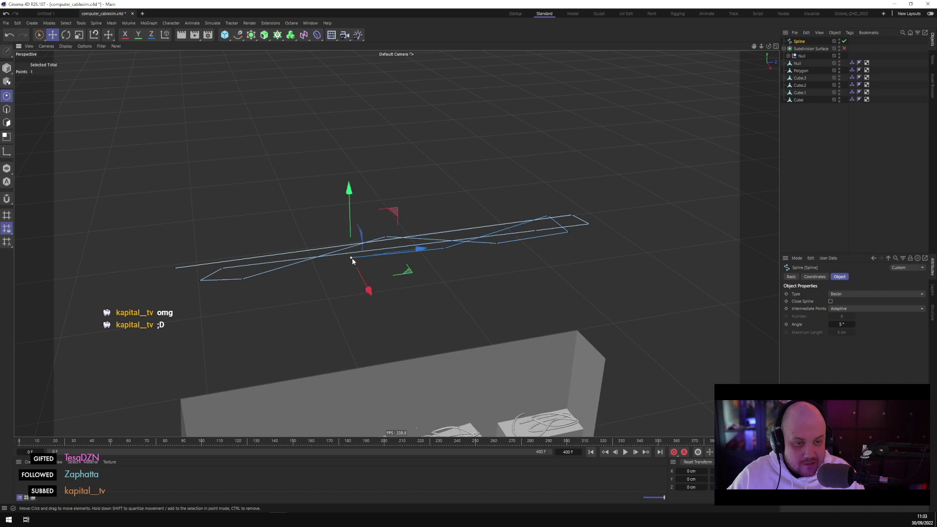
shift+click(443, 249)
drag(391, 186, 392, 132)
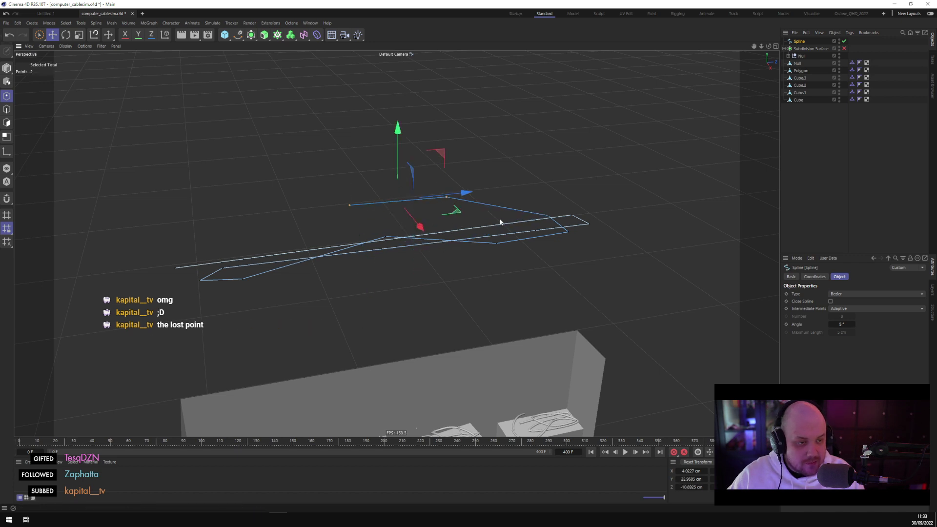
click(547, 216)
drag(554, 148, 558, 108)
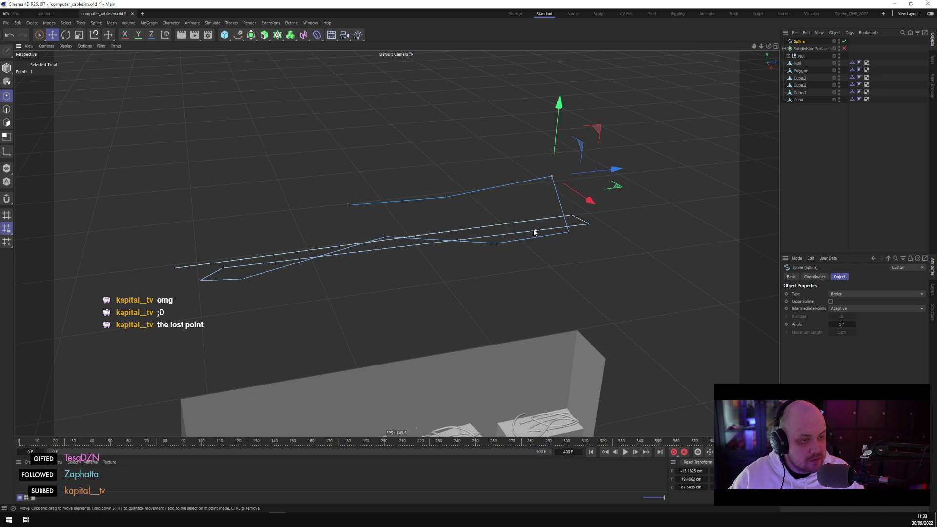
Raise three more points along the cable spline to local heights of about 14, 16 and 10 cm
click(535, 231)
drag(543, 161, 586, 244)
alt+drag(586, 245, 584, 272)
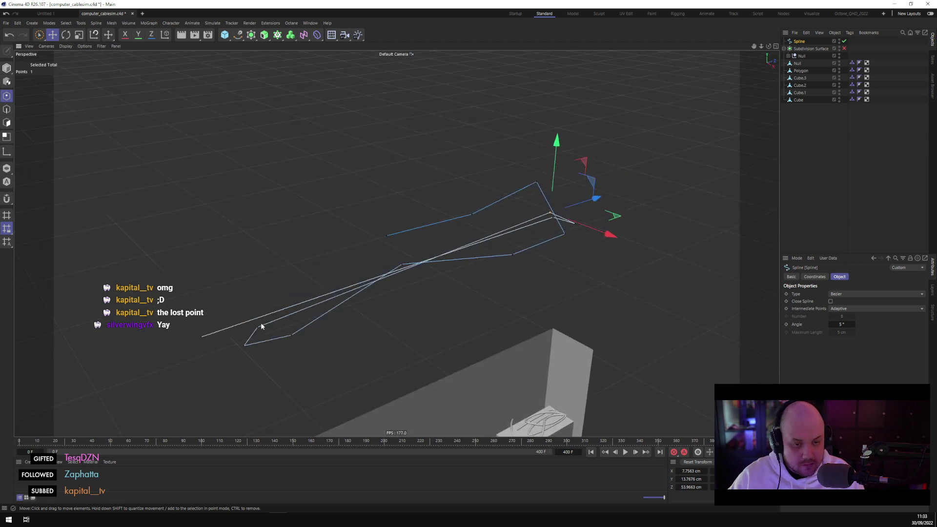
drag(260, 326, 260, 230)
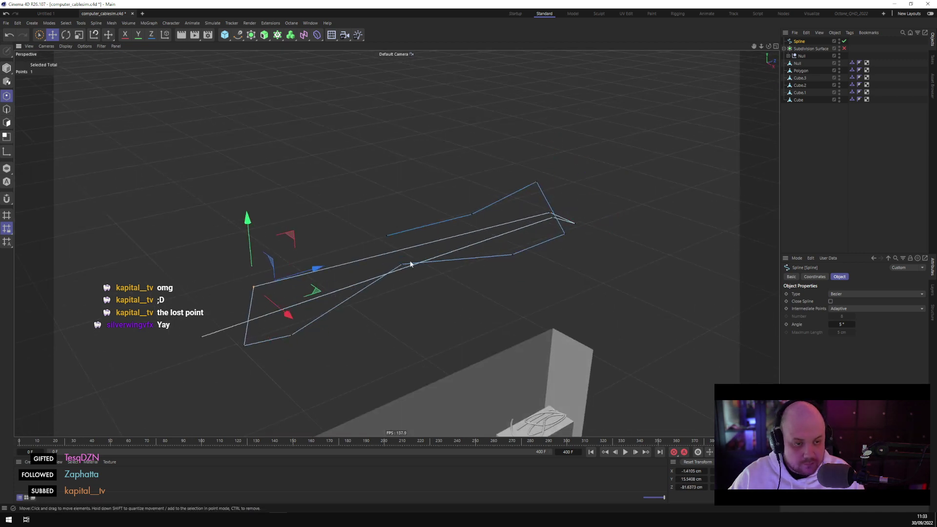
alt+drag(402, 268, 460, 289)
drag(411, 202, 402, 174)
mouse_move(519, 239)
alt+mouse_down()
mouse_move(488, 203)
mouse_move(489, 184)
mouse_move(519, 231)
alt+mouse_up()
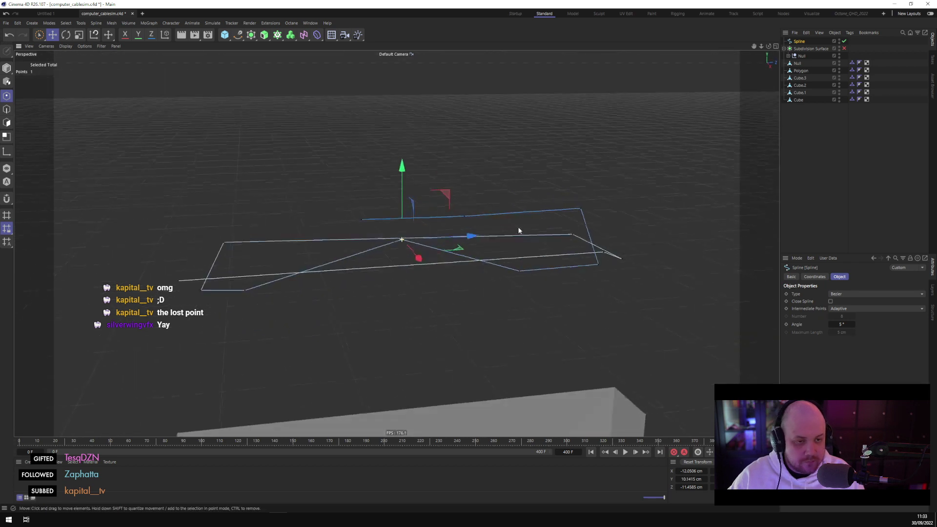
In Model mode, lower the whole cable spline to about Y 52 cm, just above the computers
key(Return)
alt+drag(395, 136, 393, 109)
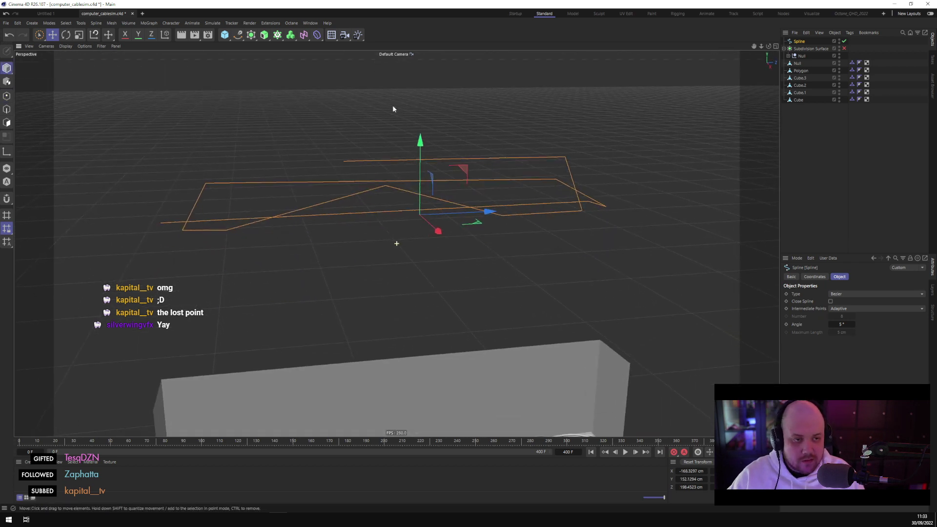
drag(429, 142, 432, 372)
scroll(479, 309, down, 2)
alt+middle_drag(479, 310, 495, 178)
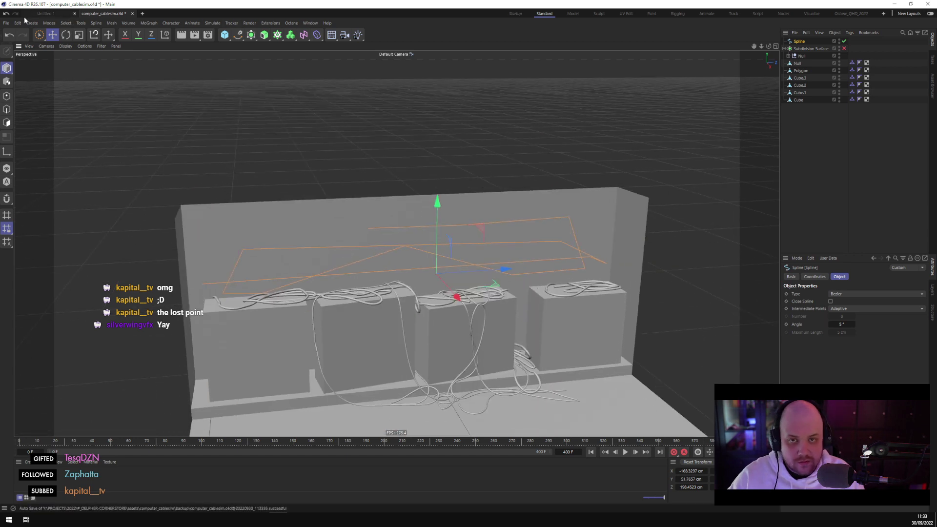
Open the scene file cornerstore-new_0012.c4d from the #_DELPHER-CORNERSTORE project folder
click(6, 23)
click(22, 55)
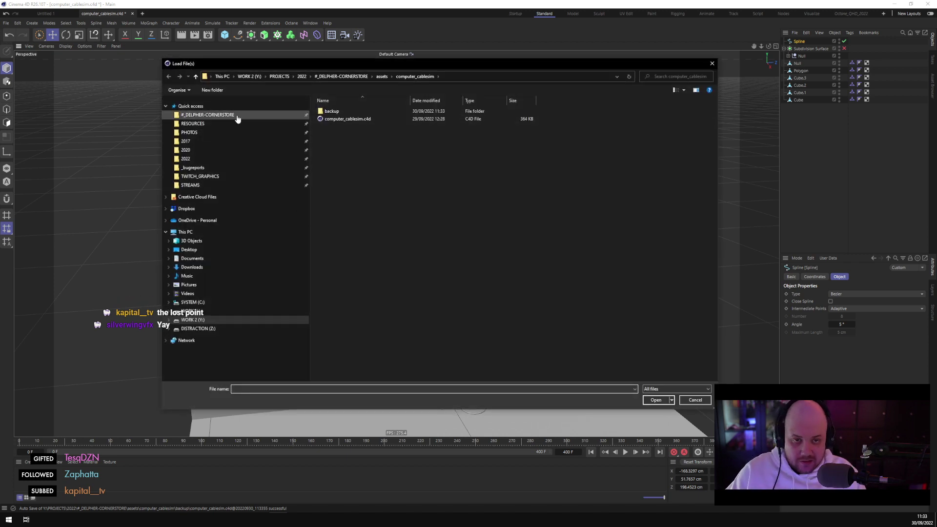
click(237, 116)
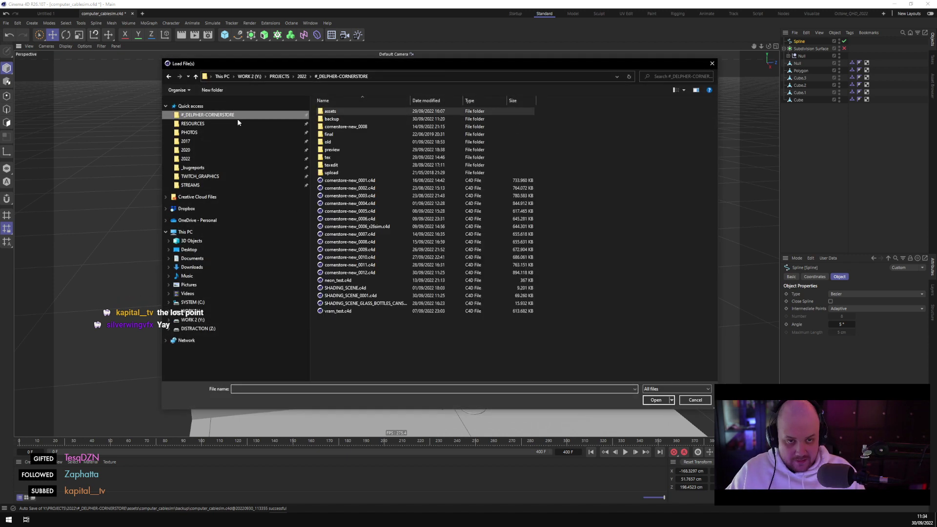
double_click(372, 272)
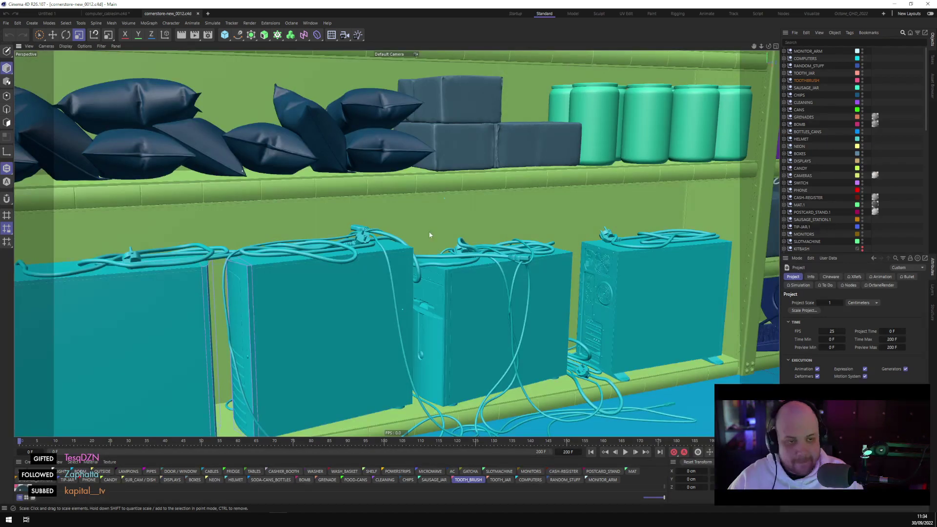
Locate the AC hose above the microwave and examine the radius of its Sweep's n-Side.1 profile
scroll(430, 236, down, 5)
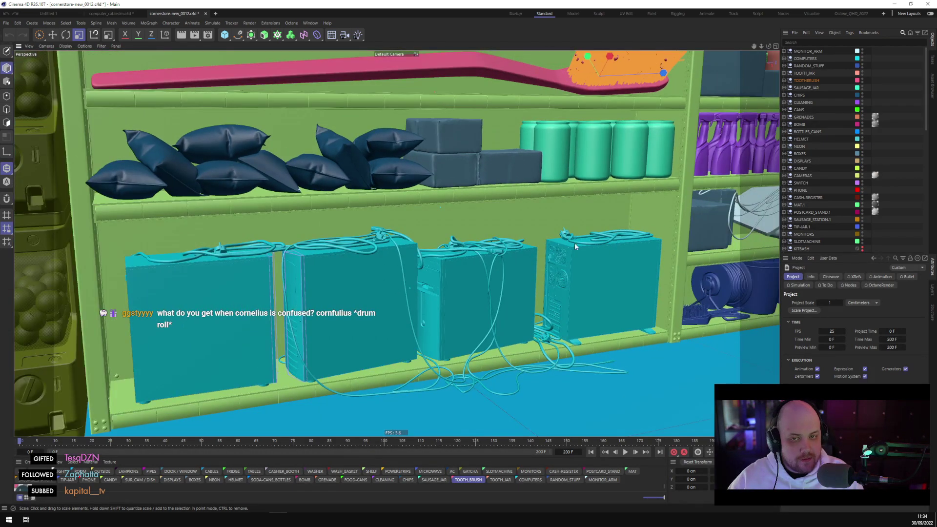
alt+drag(266, 259, 396, 243)
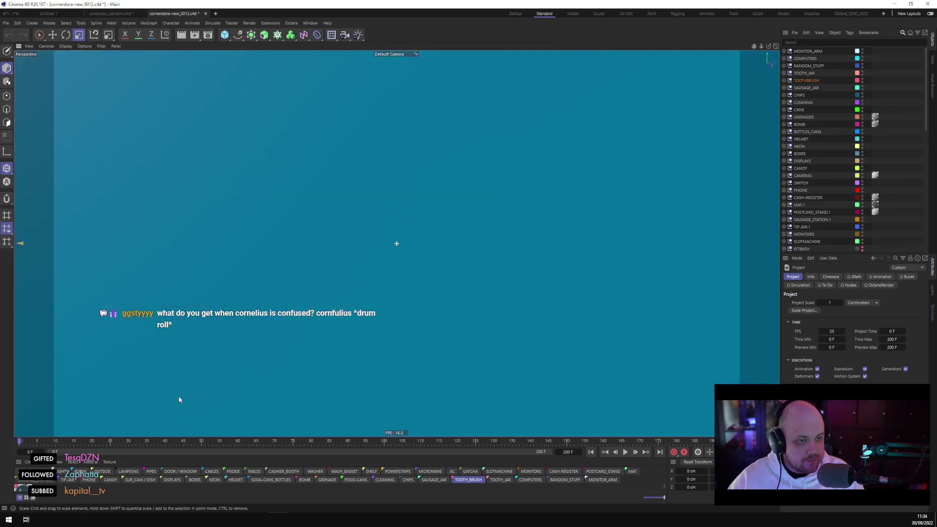
scroll(274, 352, down, 5)
click(361, 305)
alt+drag(361, 305, 456, 271)
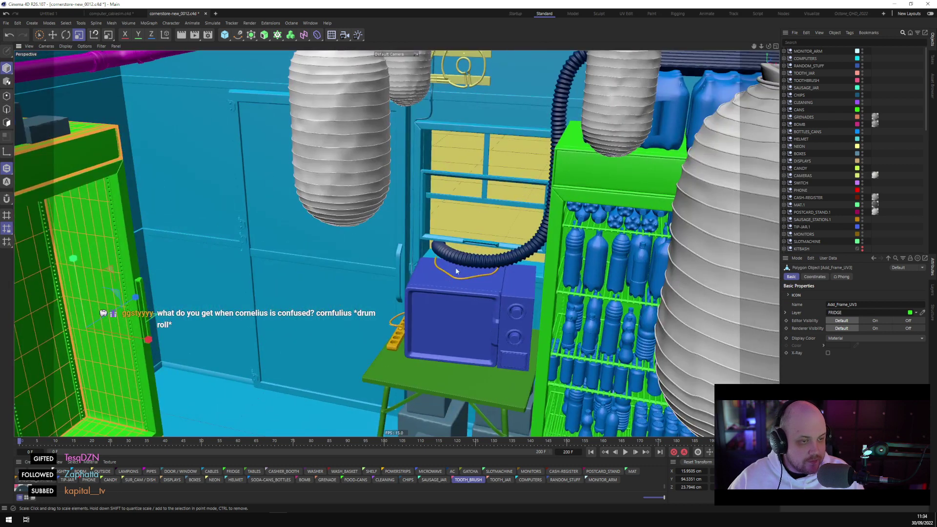
click(491, 261)
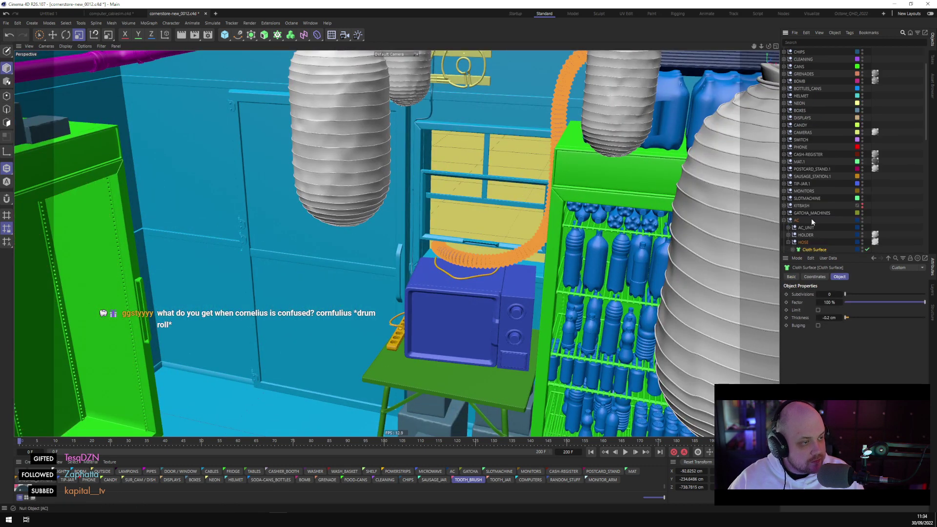
scroll(811, 218, down, 4)
click(792, 176)
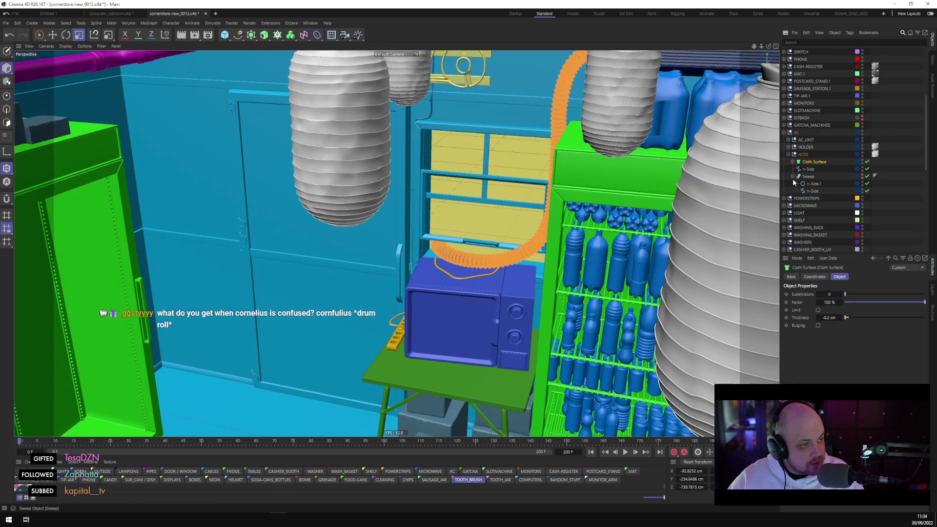
click(813, 183)
click(840, 294)
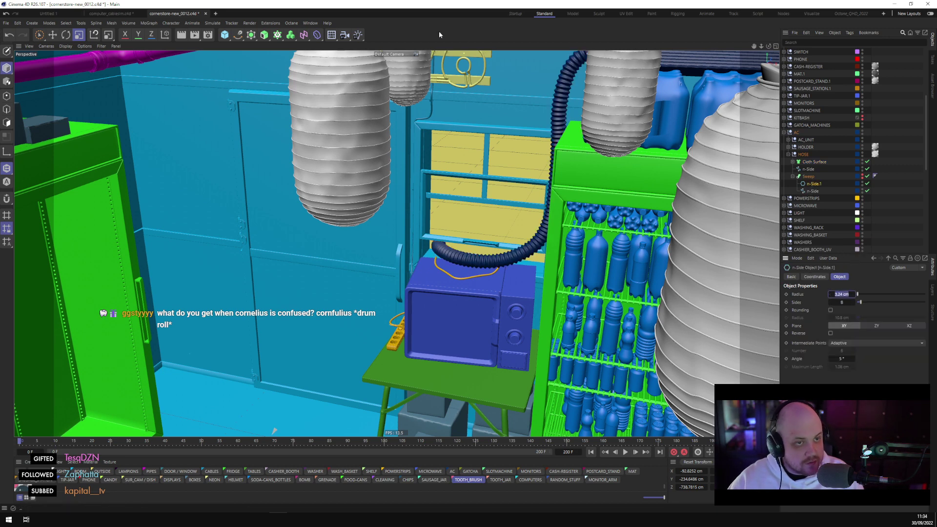
Close cornerstore-new_0012.c4d without saving its changes, and add a Rope simulation tag to the cable spline in computer_cablesim.c4d
click(205, 13)
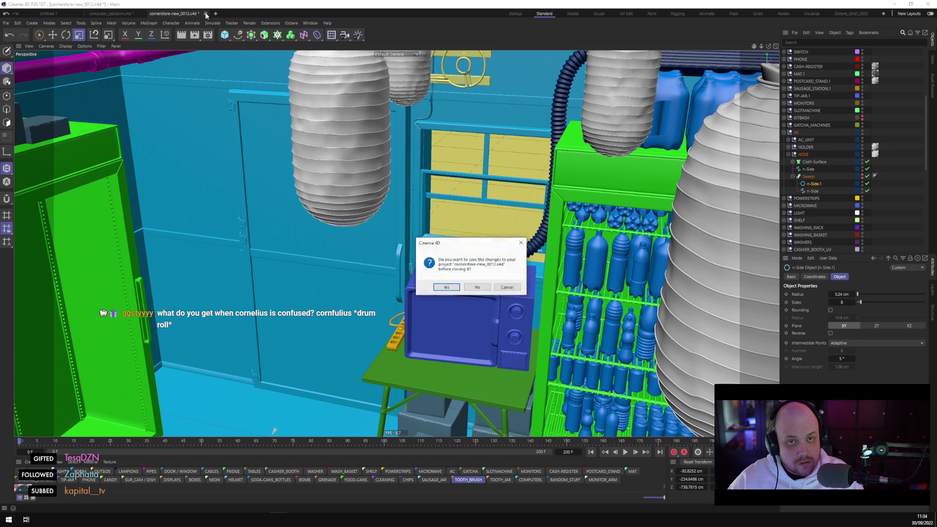
click(477, 288)
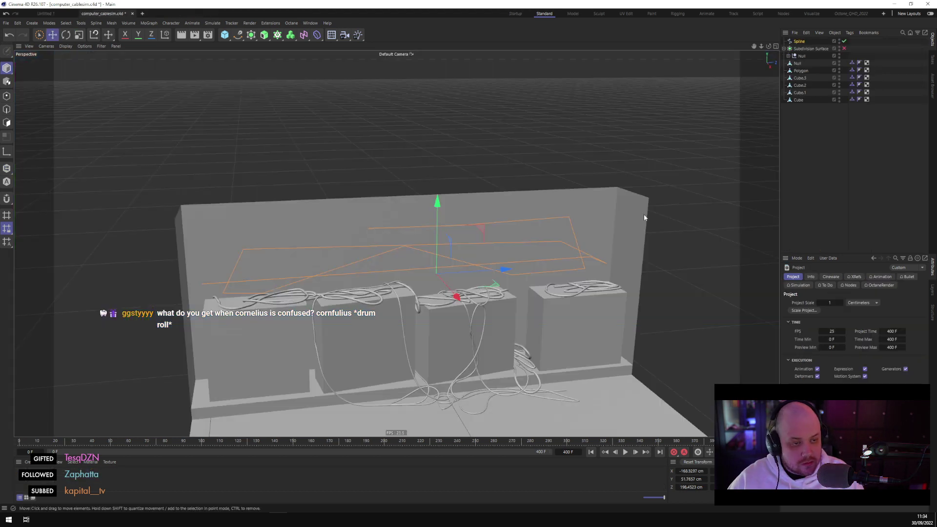
click(801, 42)
right_click(802, 42)
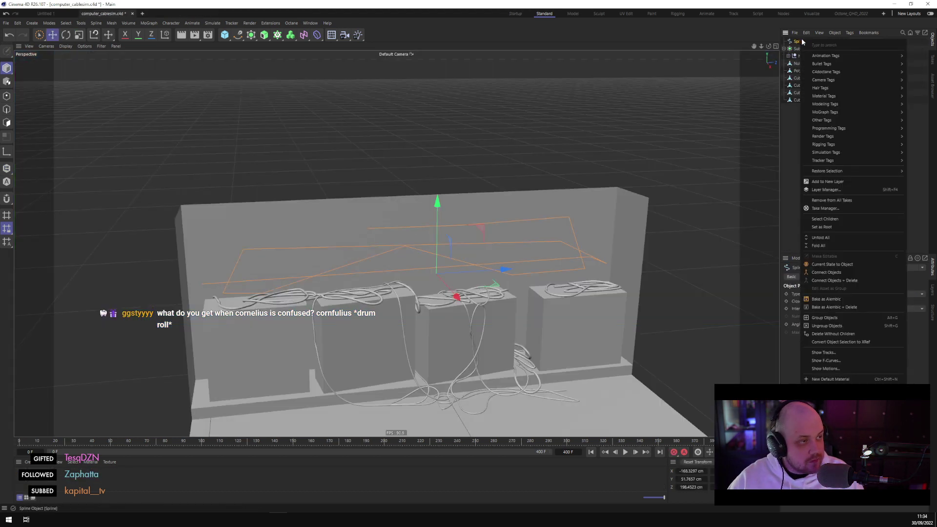
mouse_move(832, 156)
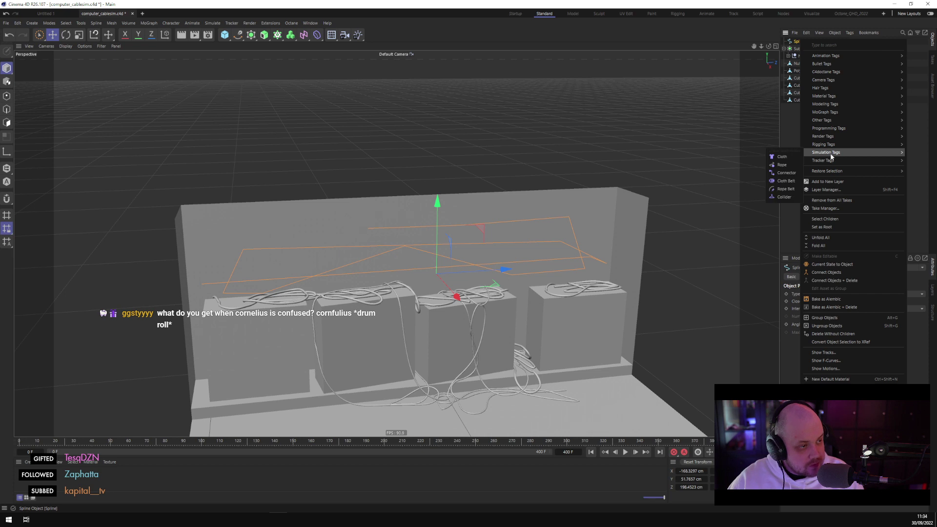
click(784, 165)
Set the Rope tag's radius to 3.24 cm and its bendiness to 0.0001
drag(837, 333, 915, 275)
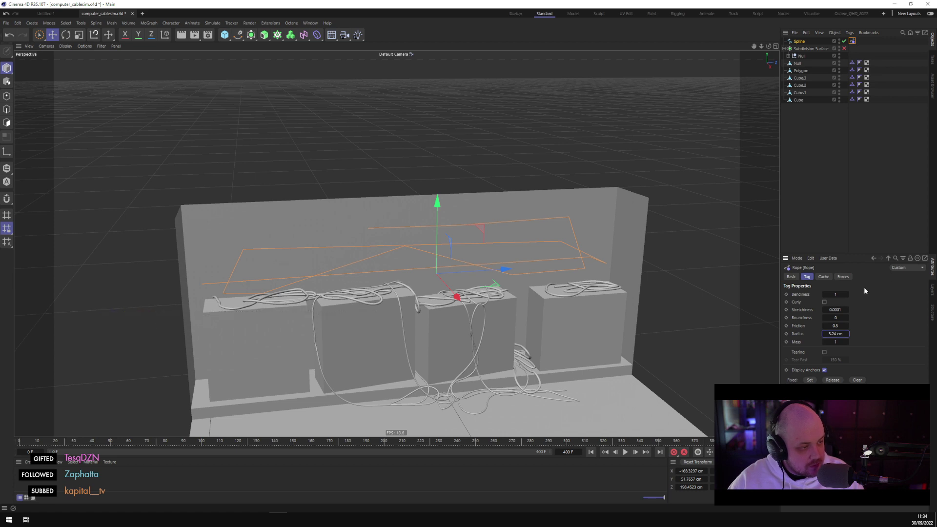
double_click(839, 293)
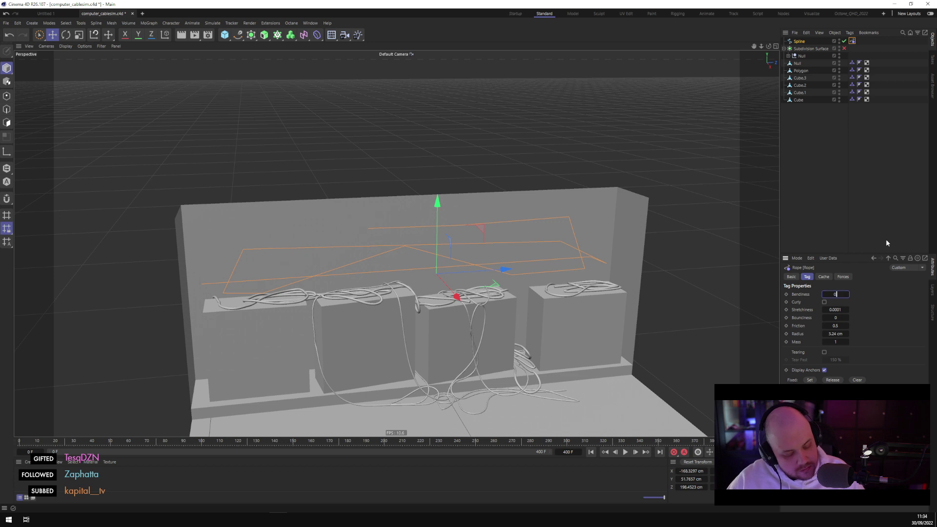
text(0.0011)
key(Return)
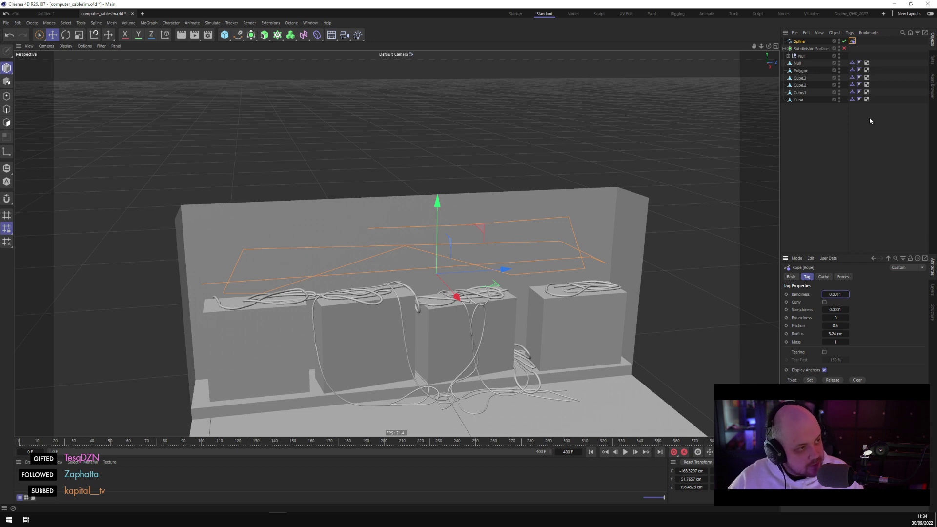
click(833, 294)
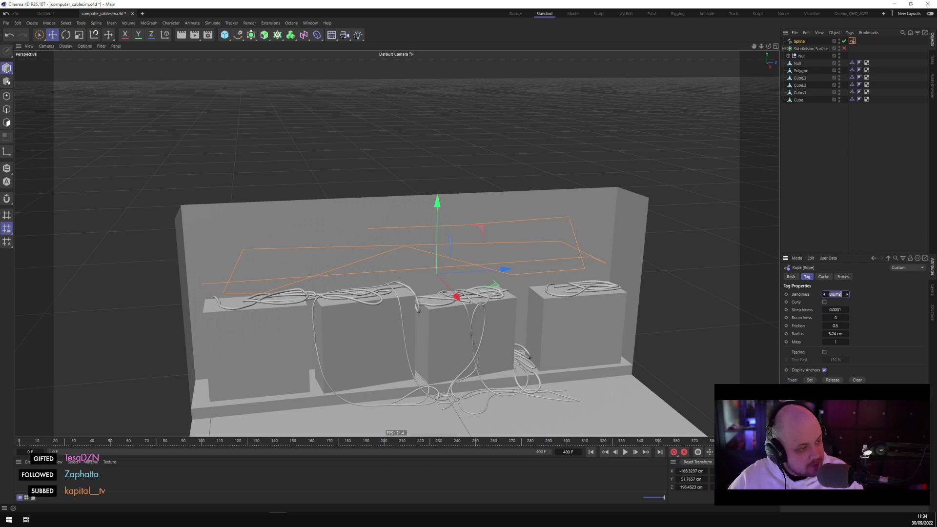
key(Delete)
text(0)
key(Return)
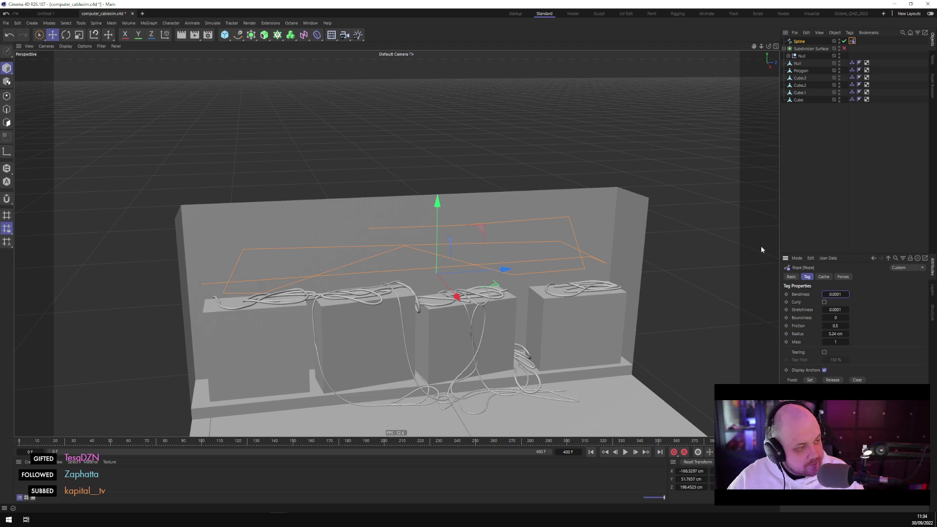
Check the project's simulation settings and set the Rope tag's friction to 80
alt+middle_drag(508, 341, 516, 245)
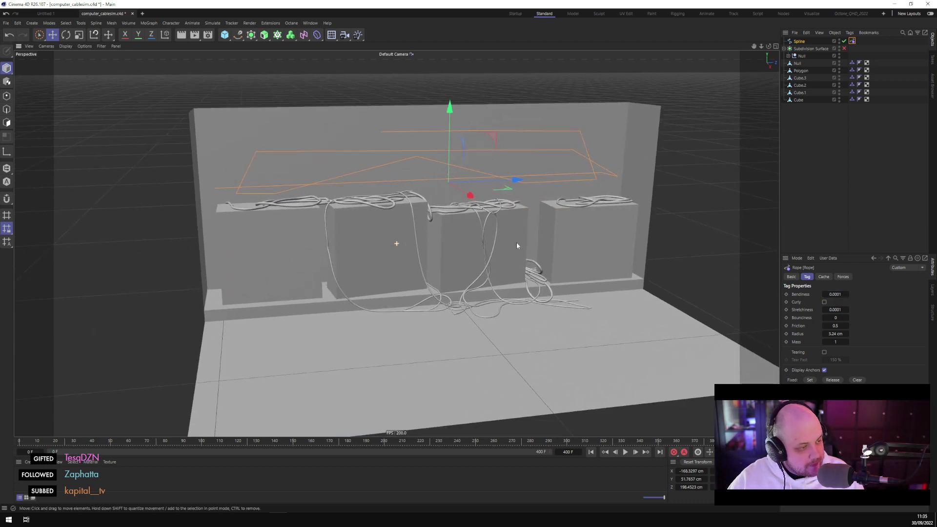
click(812, 158)
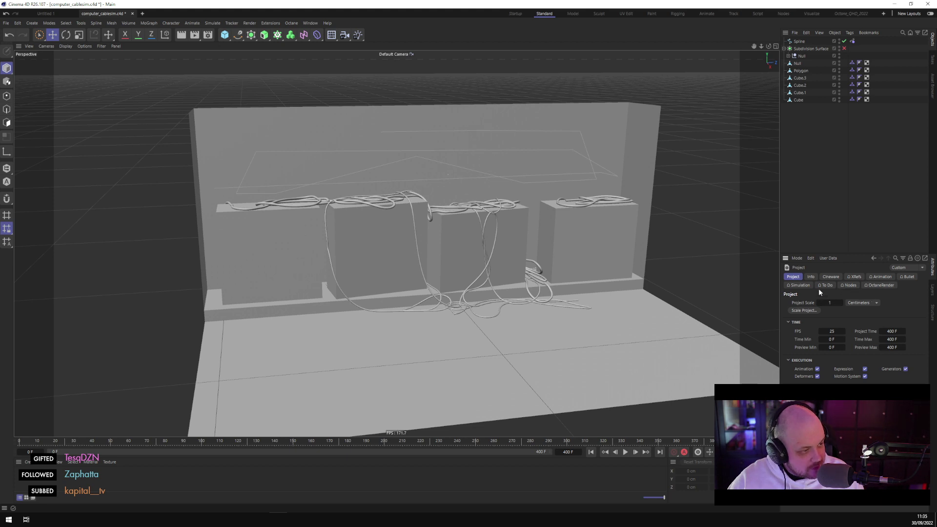
click(800, 285)
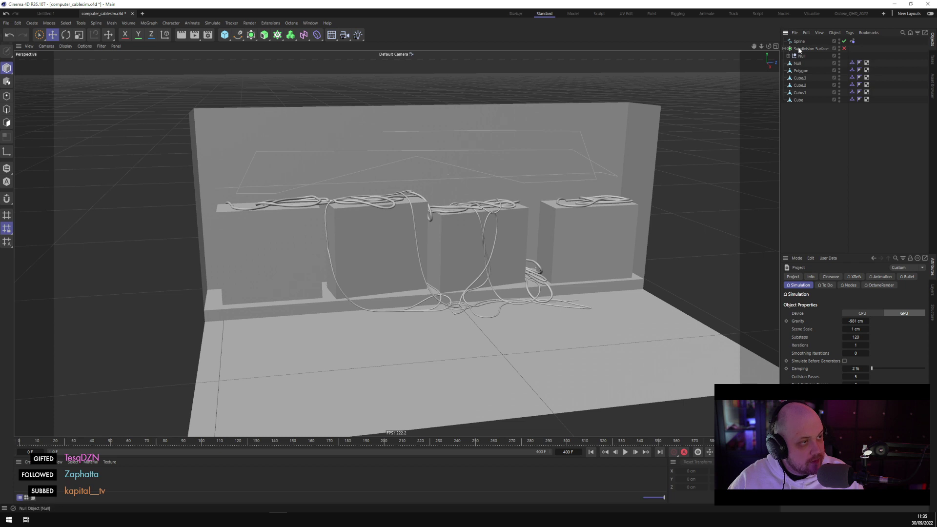
click(853, 41)
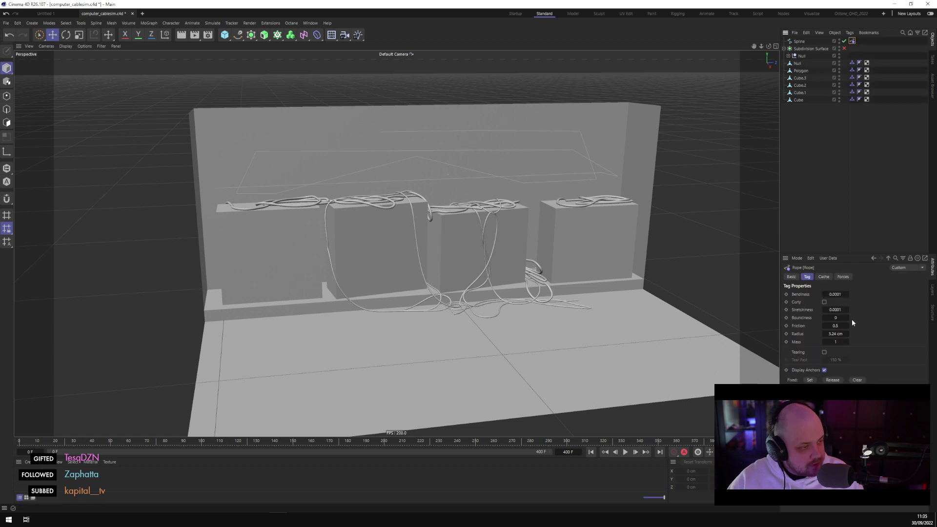
double_click(836, 326)
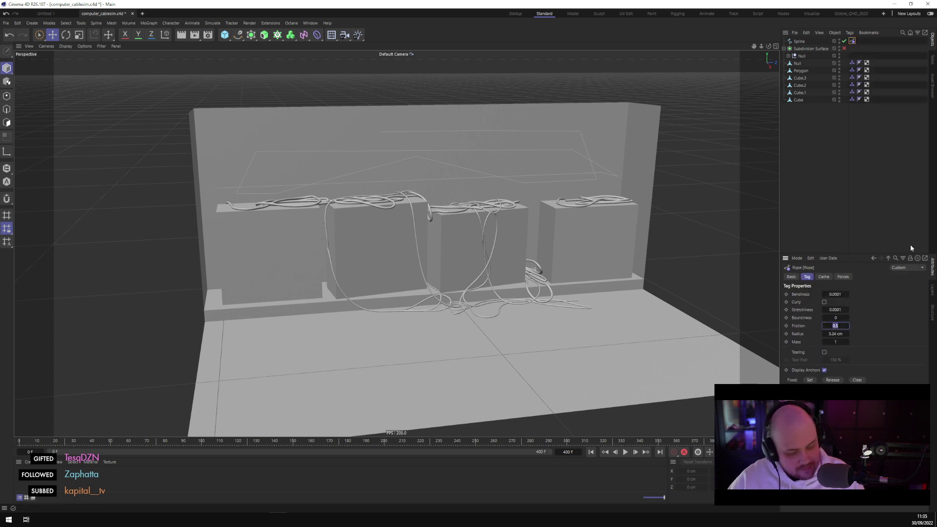
text(80)
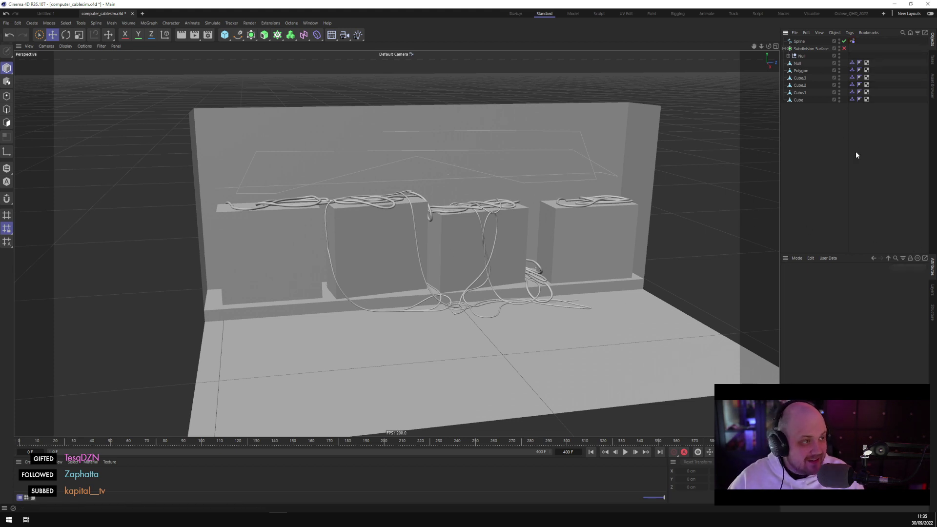
Go through the spline, the collider objects and the cable sweeps in the Null to check which object is which
click(799, 41)
alt+drag(668, 137, 617, 127)
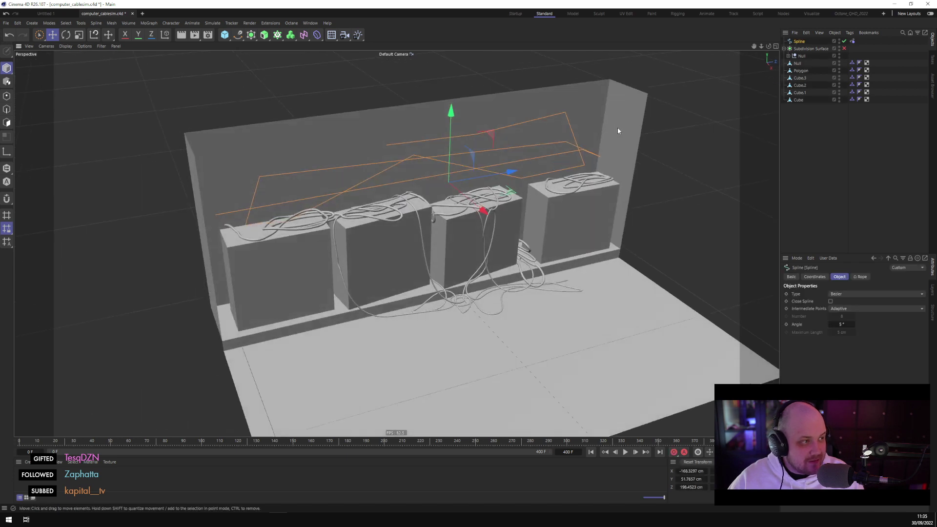
click(800, 71)
click(799, 77)
click(799, 85)
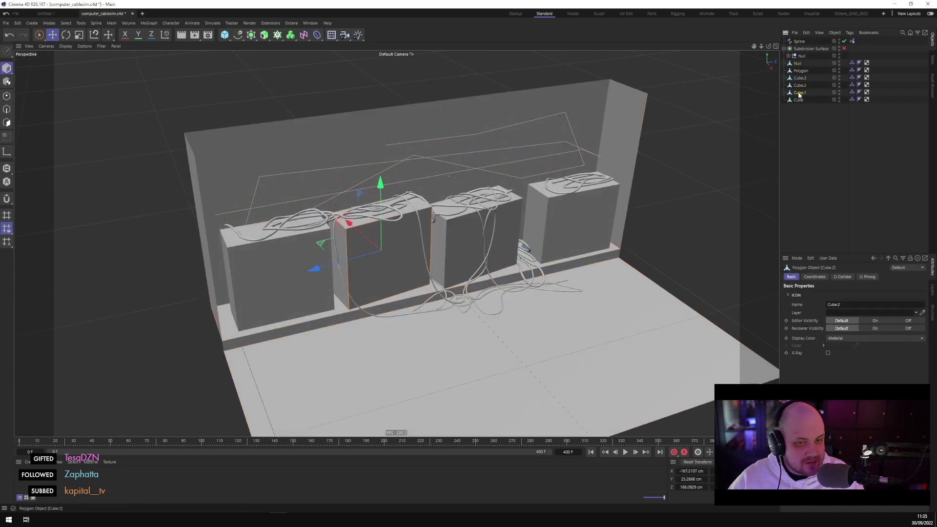
click(799, 92)
click(799, 100)
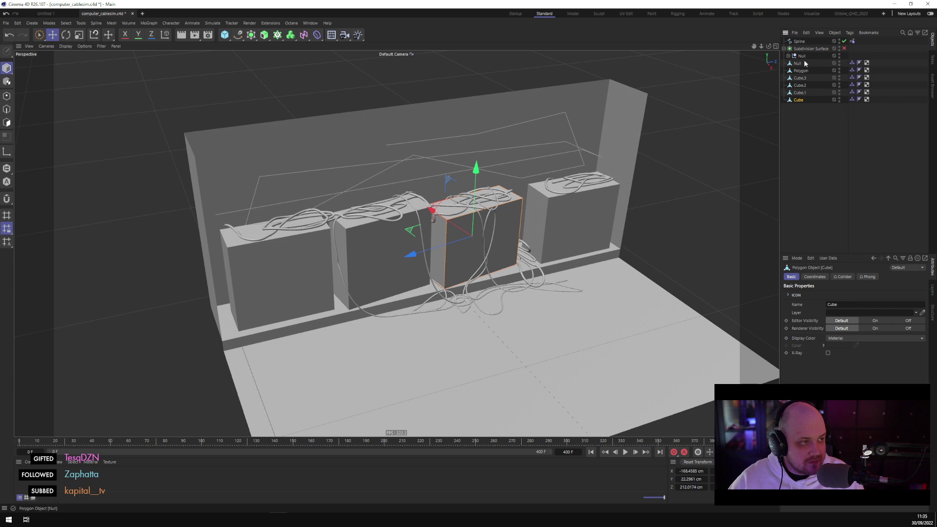
click(788, 56)
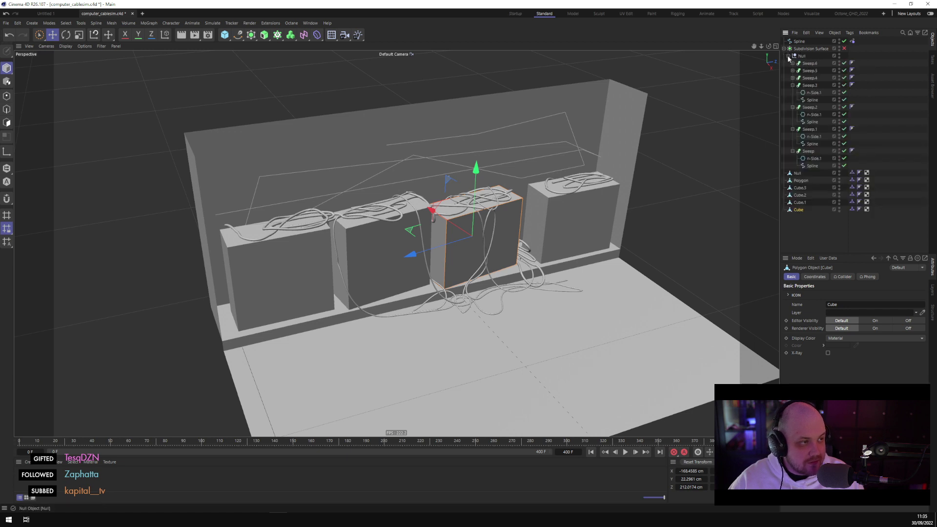
click(787, 56)
Collapse and hide the Subdivision Surface group holding the existing cable sweeps, and save the project
click(784, 49)
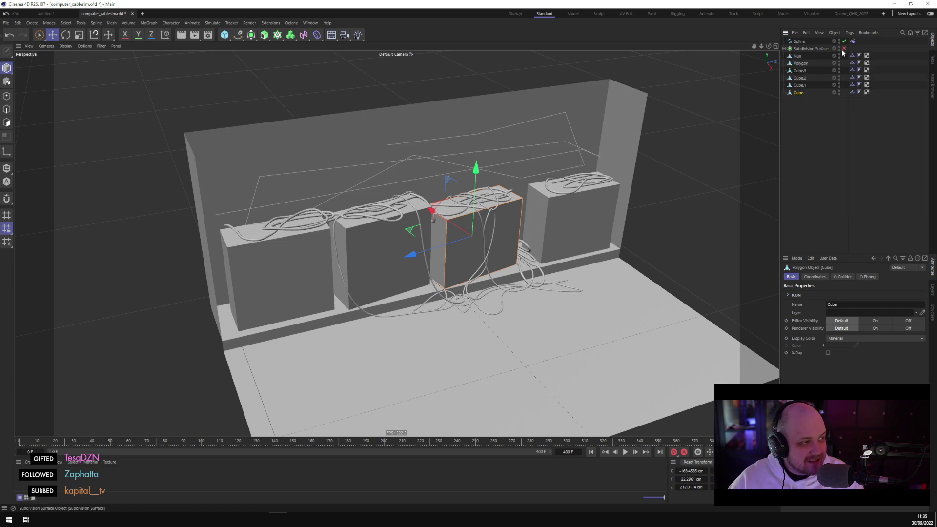
click(844, 97)
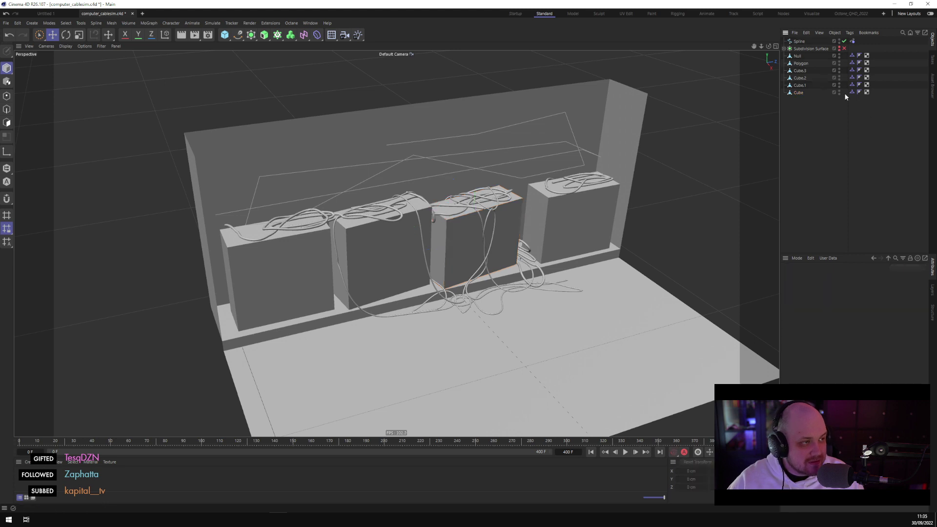
click(798, 42)
key(ctrl+s)
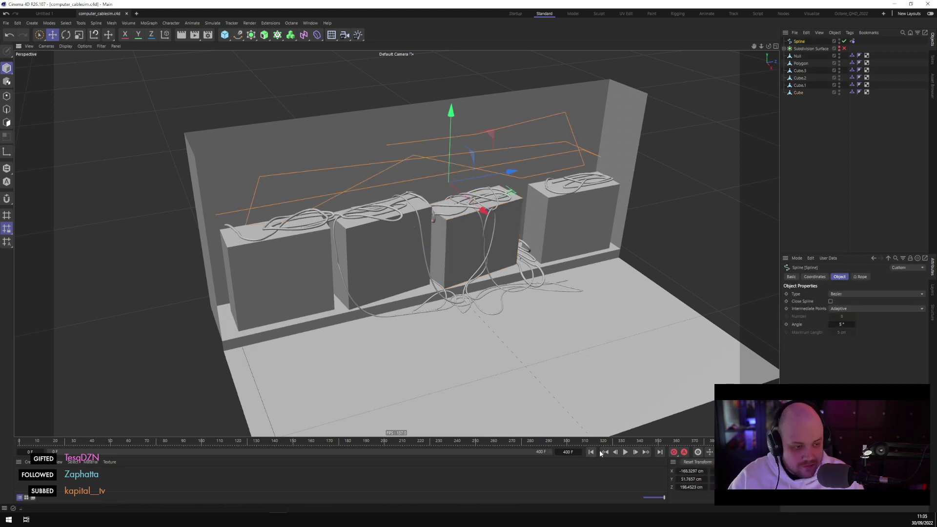
Play the rope simulation to test the spline, stop it and return to the first frame
click(626, 452)
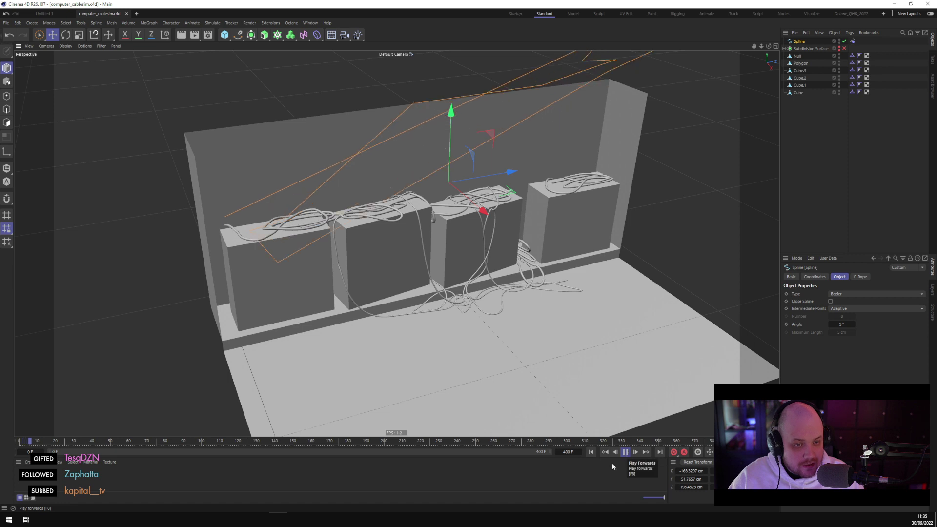
click(625, 452)
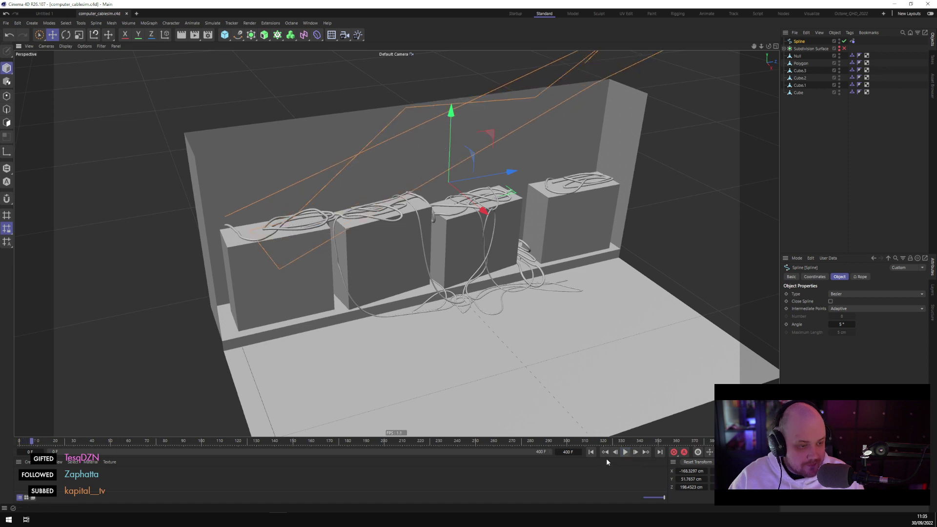
click(847, 141)
Change the cable spline's type to B-Spline and its intermediate points to Uniform
click(799, 42)
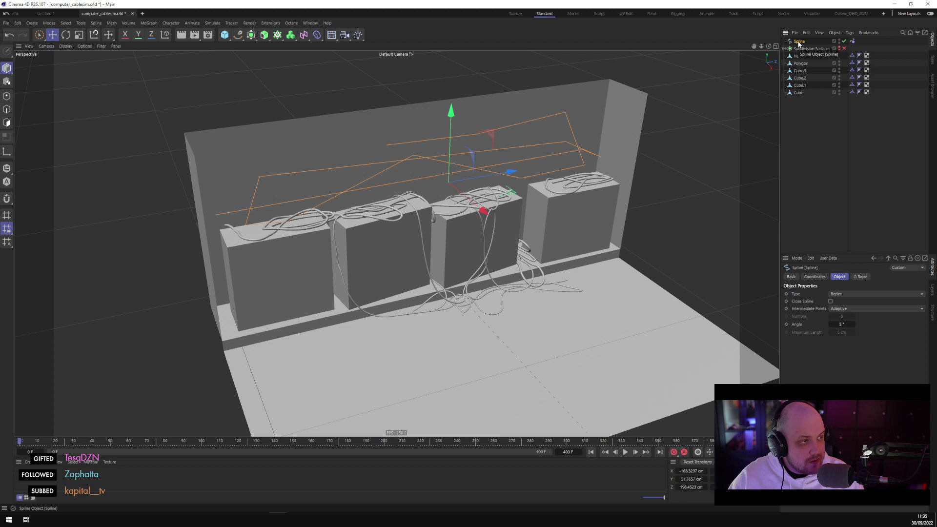
click(849, 293)
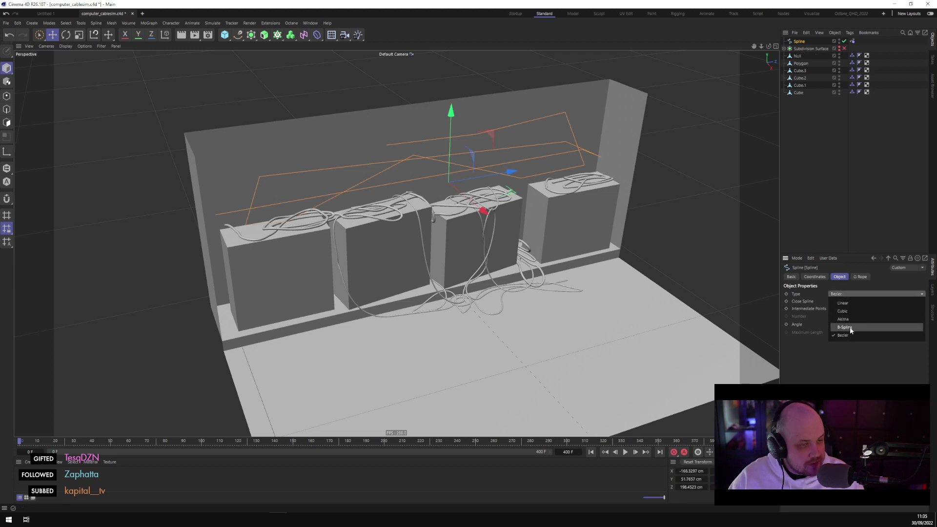
click(850, 328)
click(850, 309)
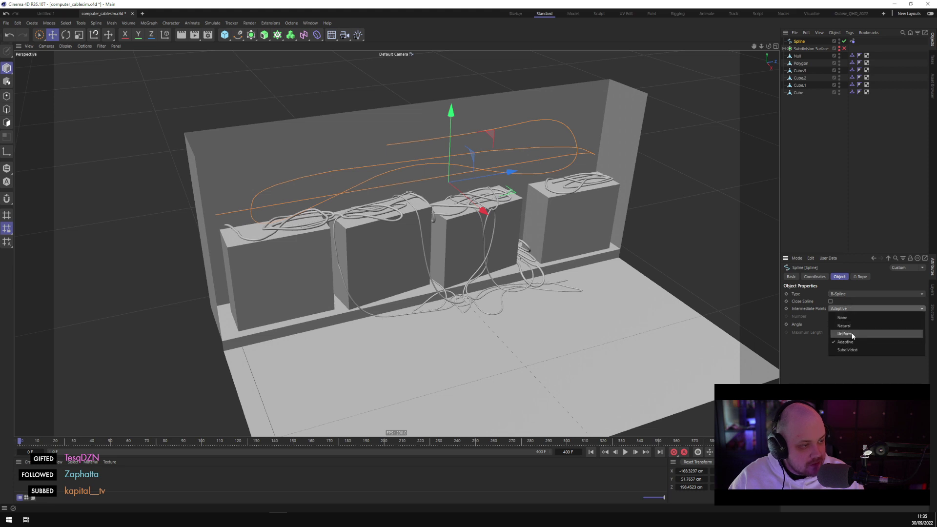
click(851, 334)
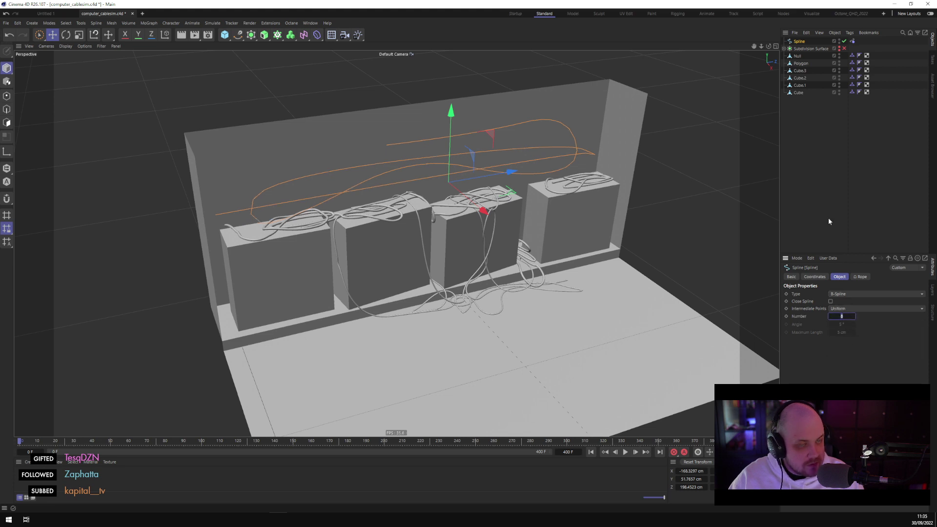
Create a Sweep around the cable spline and place a new n-Side profile above the spline inside it
click(267, 38)
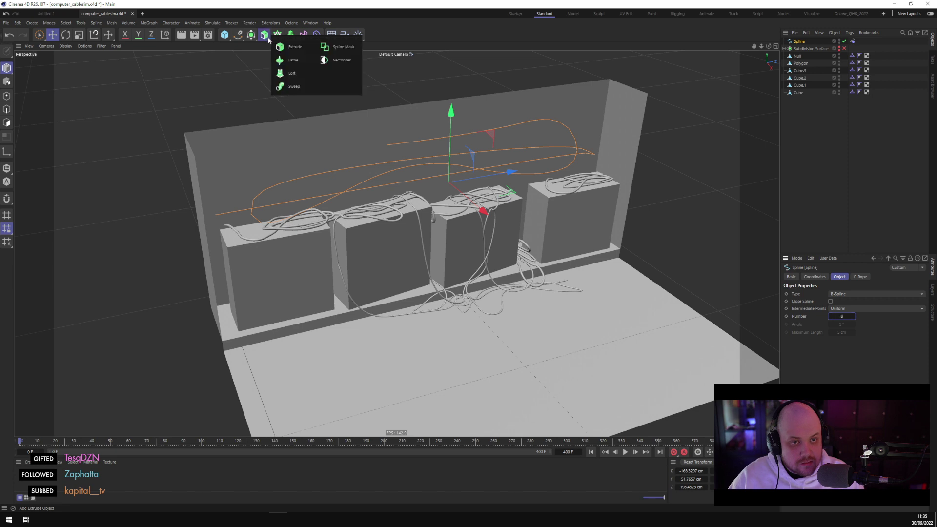
click(293, 73)
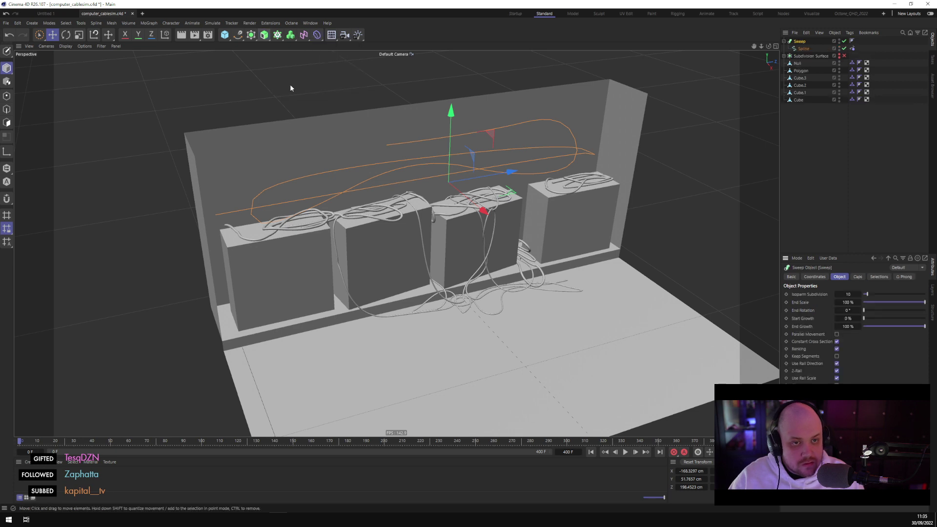
click(243, 34)
click(316, 86)
drag(799, 42, 807, 57)
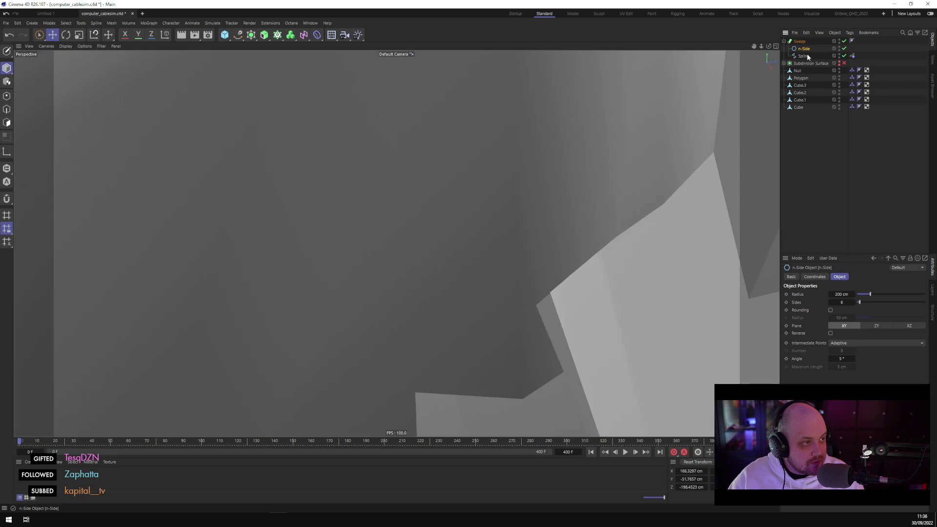
Give the n-Side profile 8 sides and the Rope tag's radius of 3.24 cm, and save the project
click(852, 56)
double_click(836, 333)
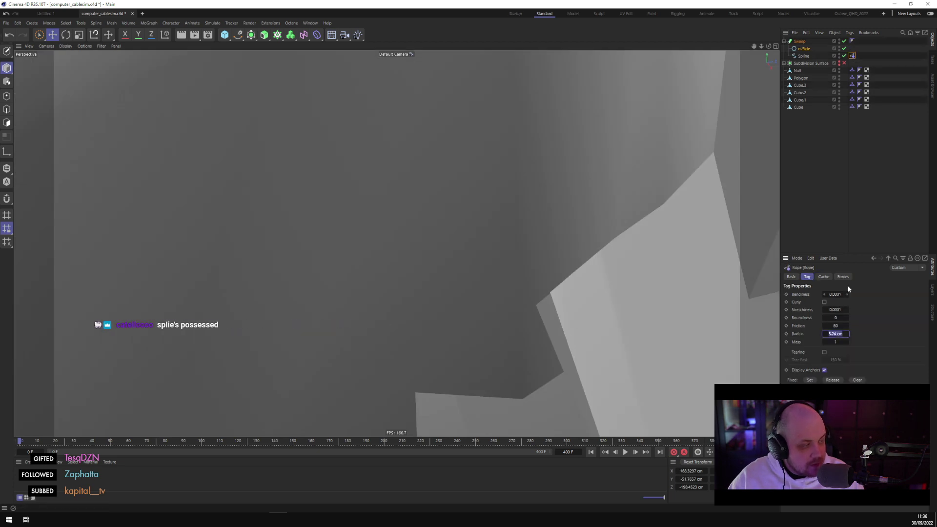
click(805, 49)
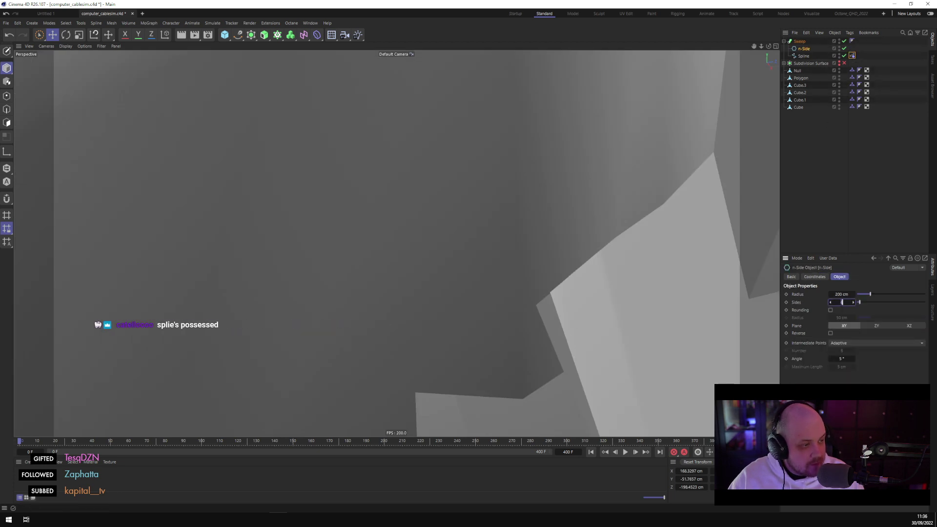
scroll(842, 302, up, 2)
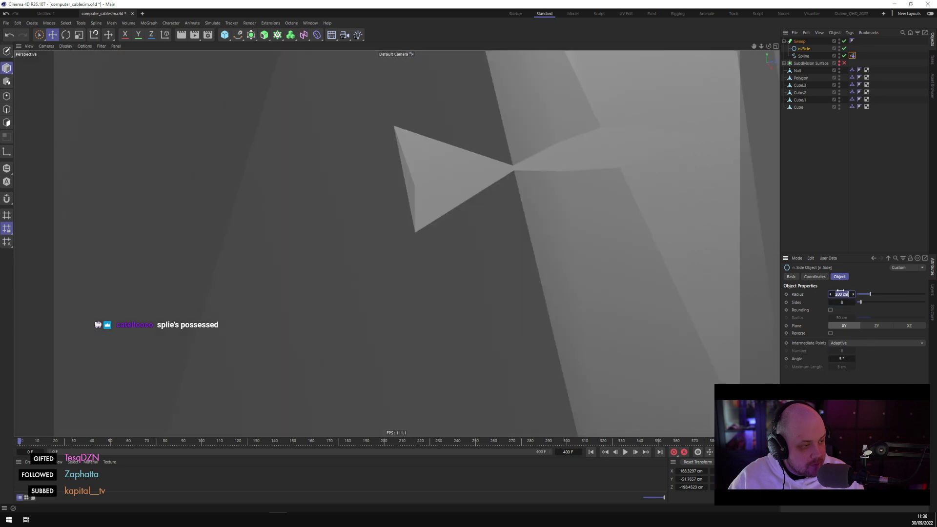
key(Return)
alt+drag(493, 264, 459, 231)
scroll(459, 234, down, 5)
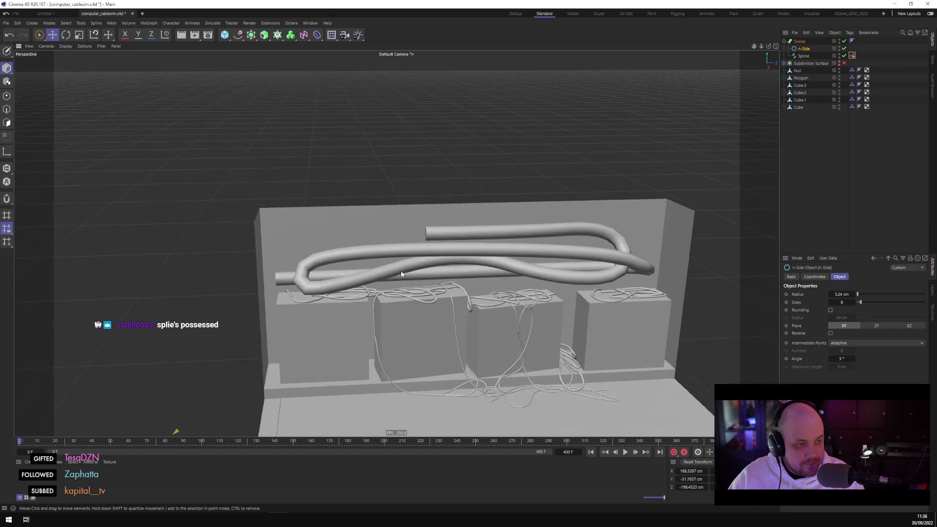
scroll(404, 277, down, 1)
alt+middle_drag(431, 308, 352, 252)
key(ctrl+s)
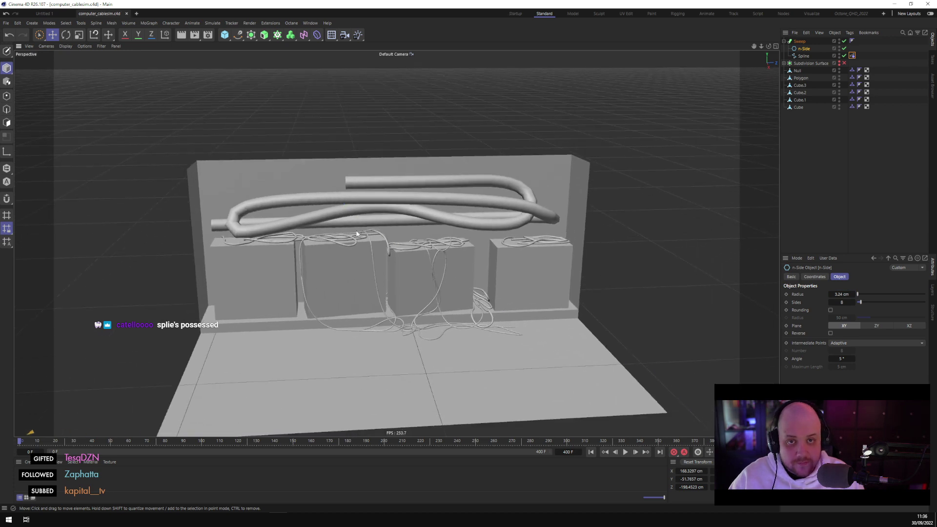
Set the number of intermediate points on the hose's B-Spline to 15
alt+drag(352, 253, 186, 243)
alt+middle_drag(320, 283, 476, 349)
scroll(420, 311, up, 3)
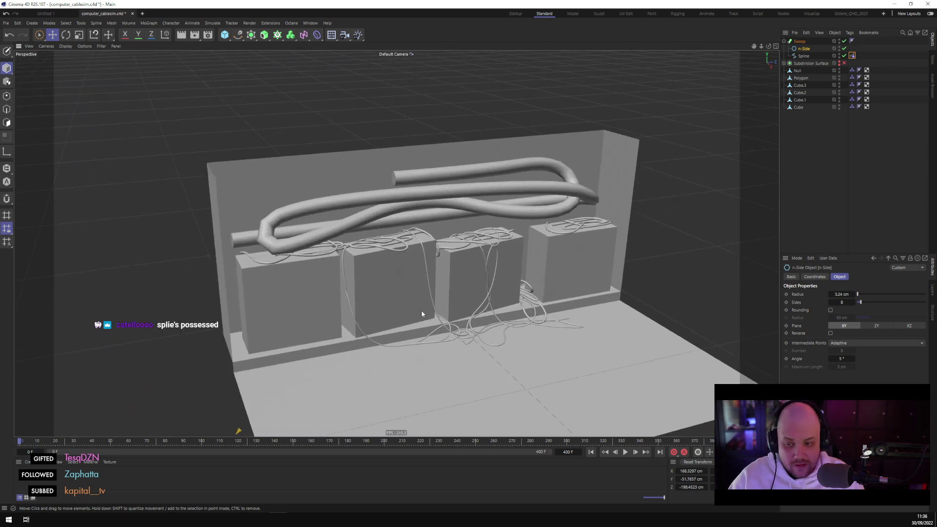
click(799, 42)
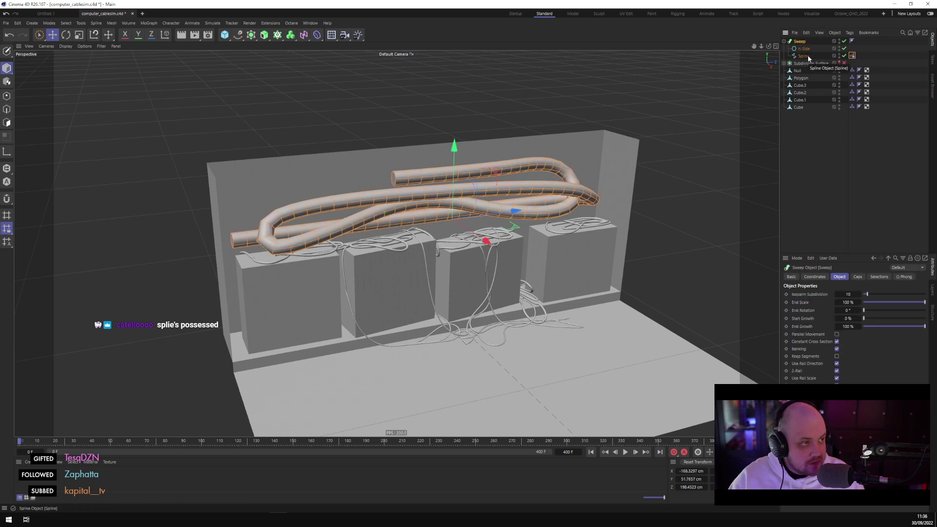
click(804, 56)
text(1)
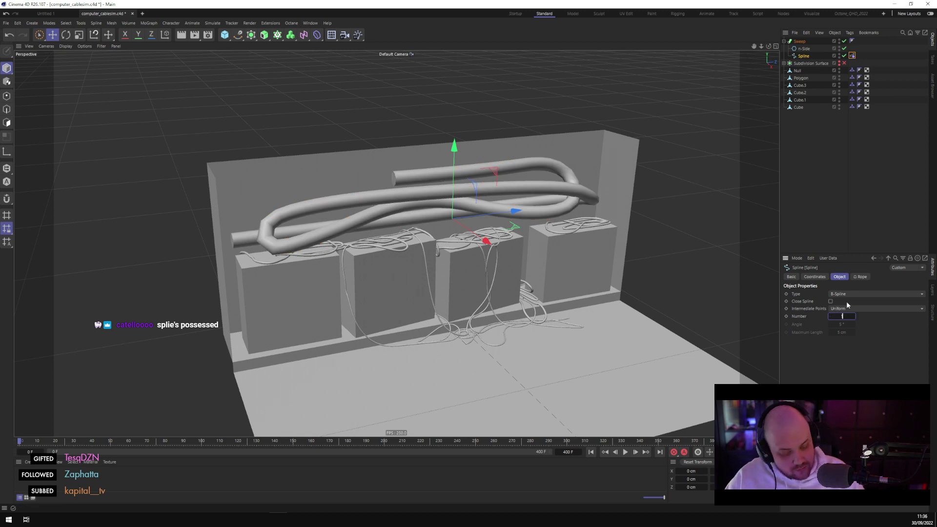
text(5)
key(Return)
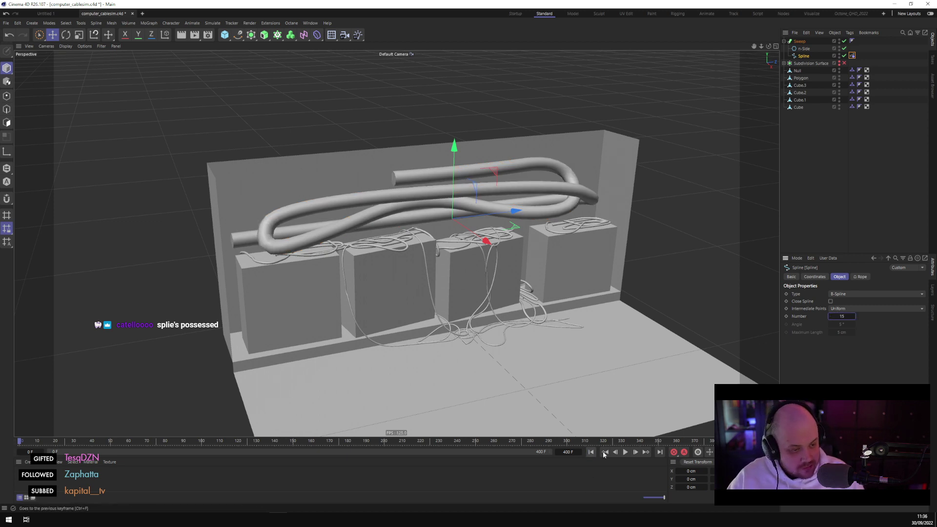
Play the rope simulation until the thick hose has dropped onto the computers, stop it and examine its drape from several sides
click(625, 451)
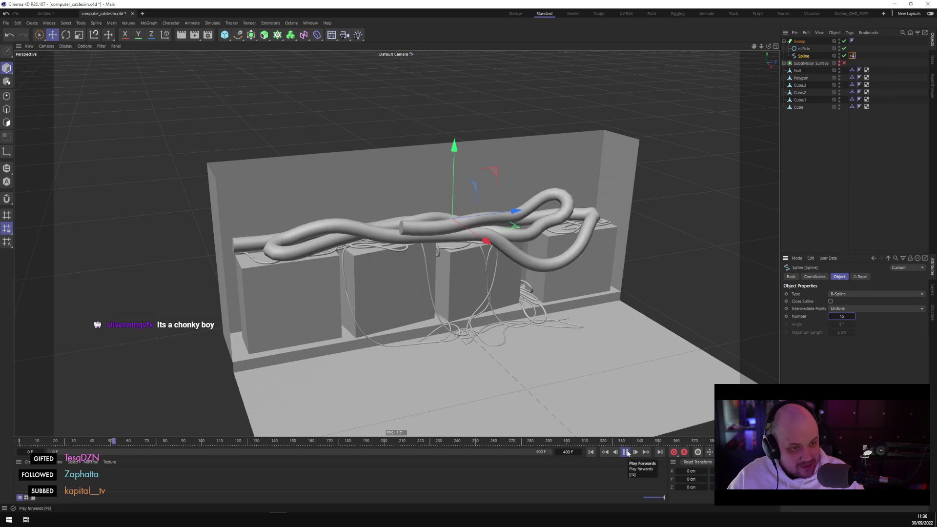
click(626, 452)
alt+drag(523, 279, 514, 301)
scroll(524, 294, down, 4)
alt+middle_drag(514, 301, 453, 337)
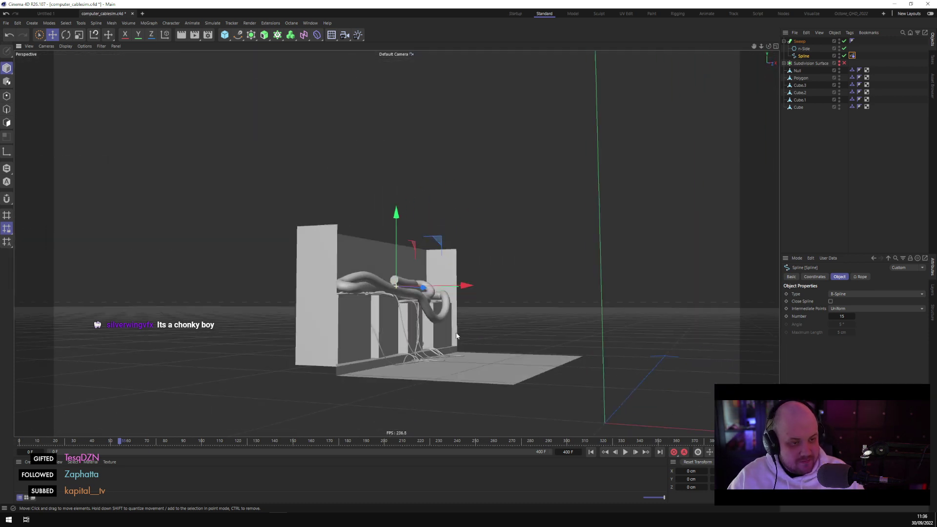
alt+drag(454, 338, 456, 326)
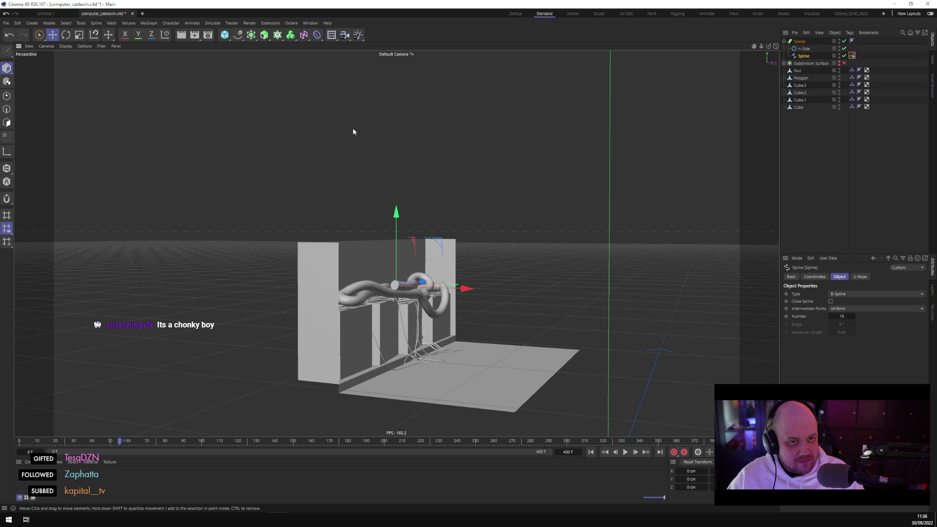
alt+drag(318, 253, 327, 310)
scroll(327, 308, down, 5)
scroll(327, 323, up, 4)
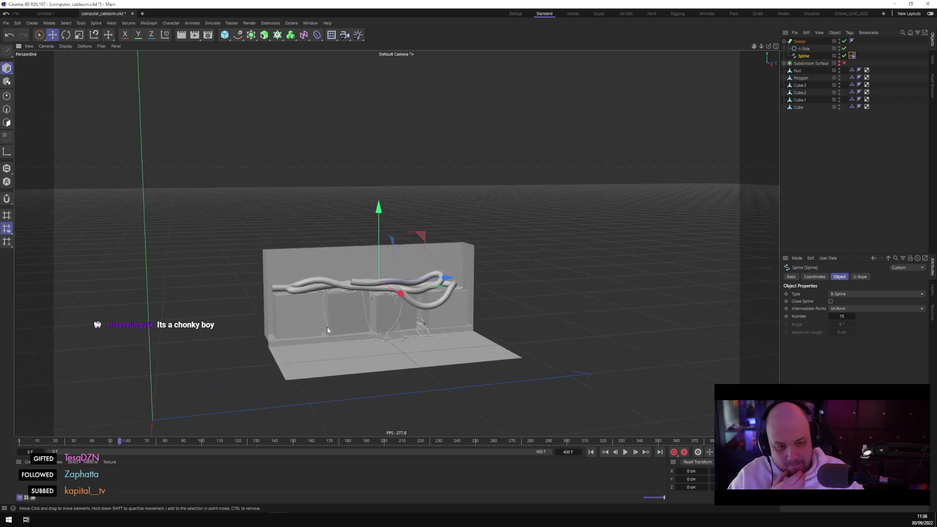
alt+drag(498, 350, 385, 346)
scroll(383, 349, up, 4)
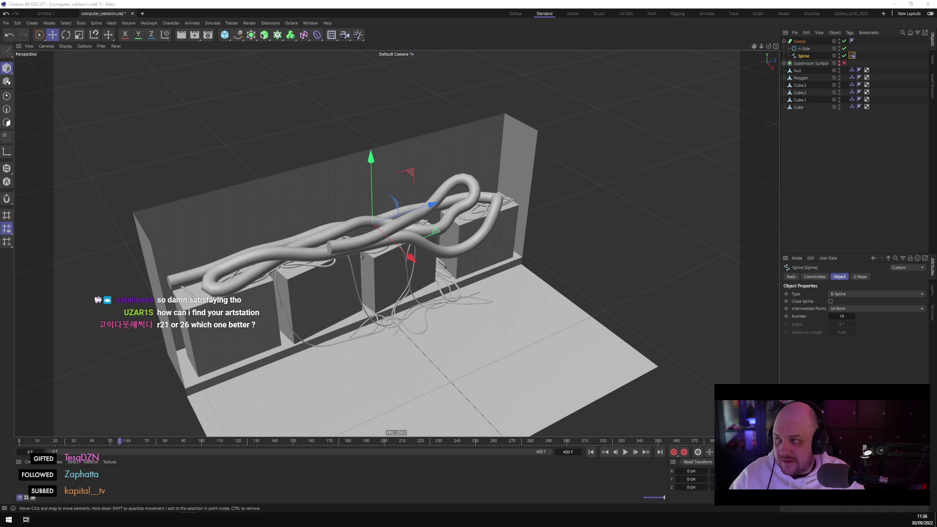
Switch to the Chrome browser and search Google for "zomax artstation"
drag(0, 122, 343, 1)
text(zo)
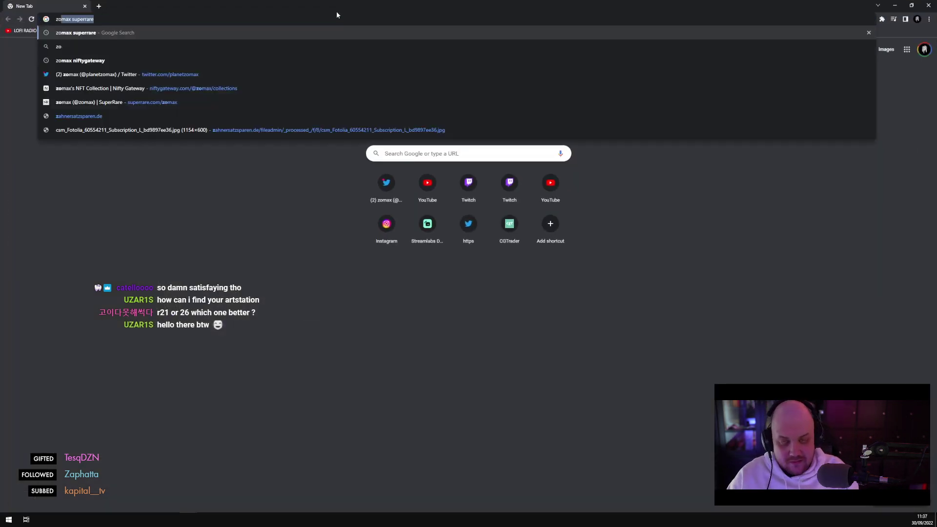
text(max artsta)
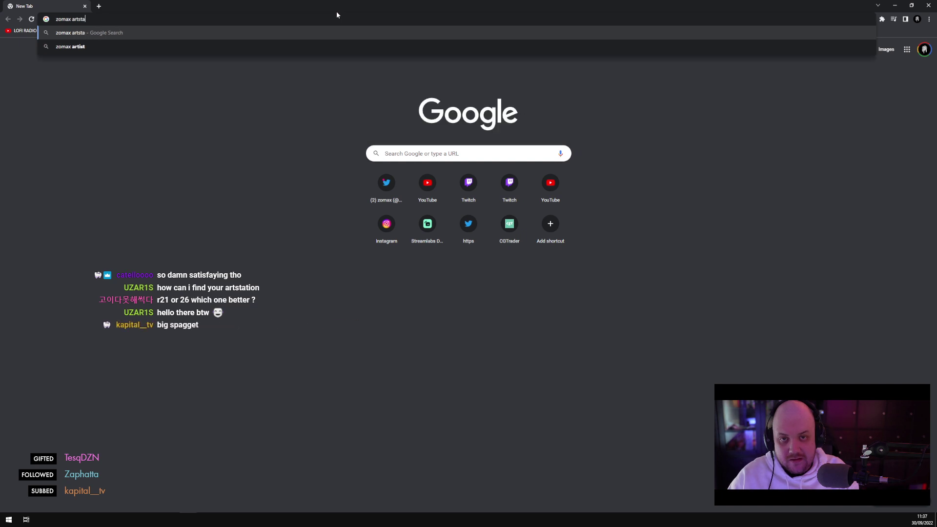
text(tion)
key(Return)
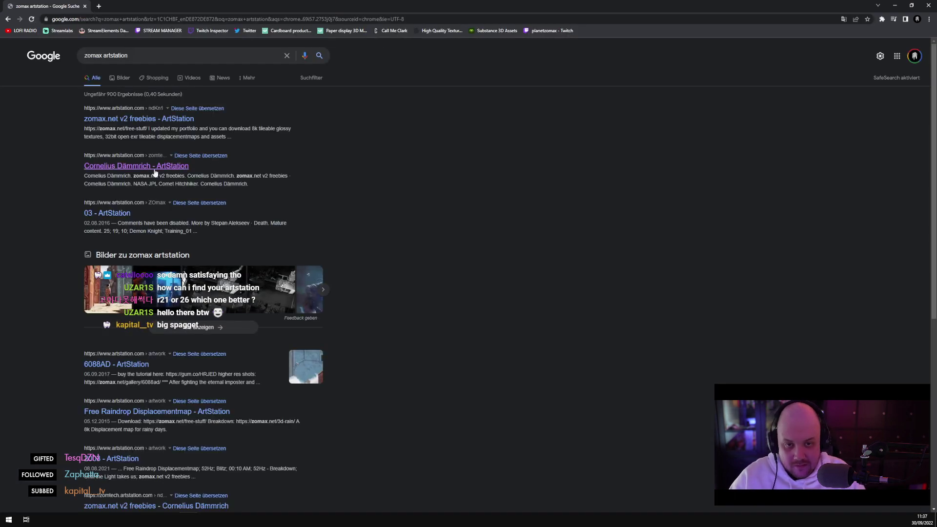
Open the artist's ArtStation profile from the search results, look over the portfolio and close the page
click(154, 166)
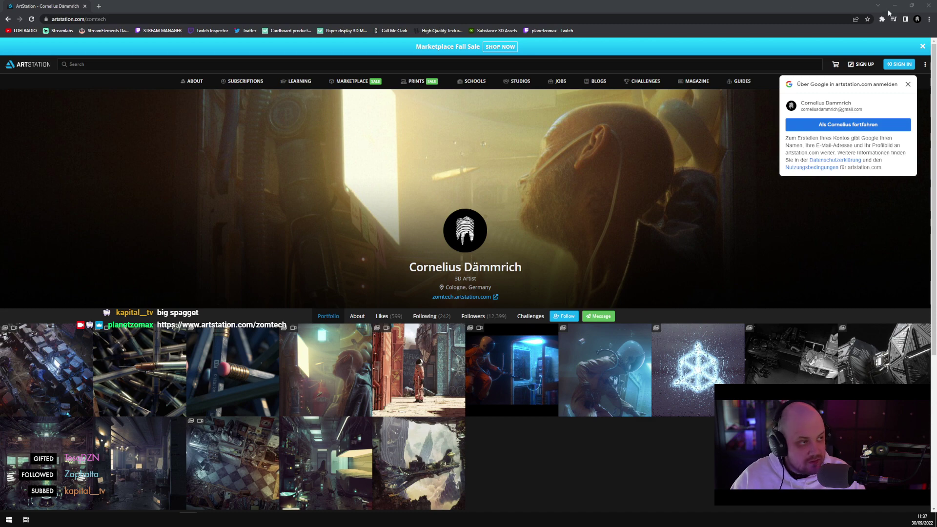
scroll(44, 313, down, 2)
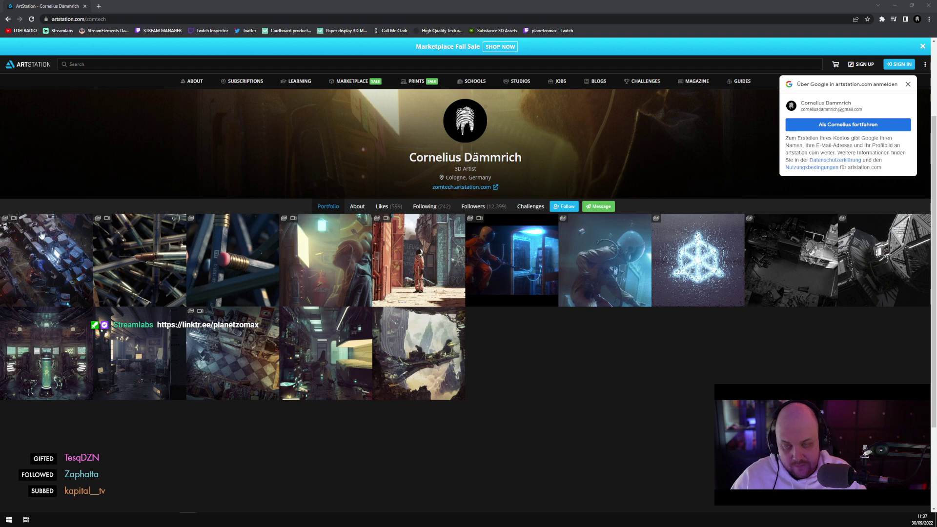
click(85, 7)
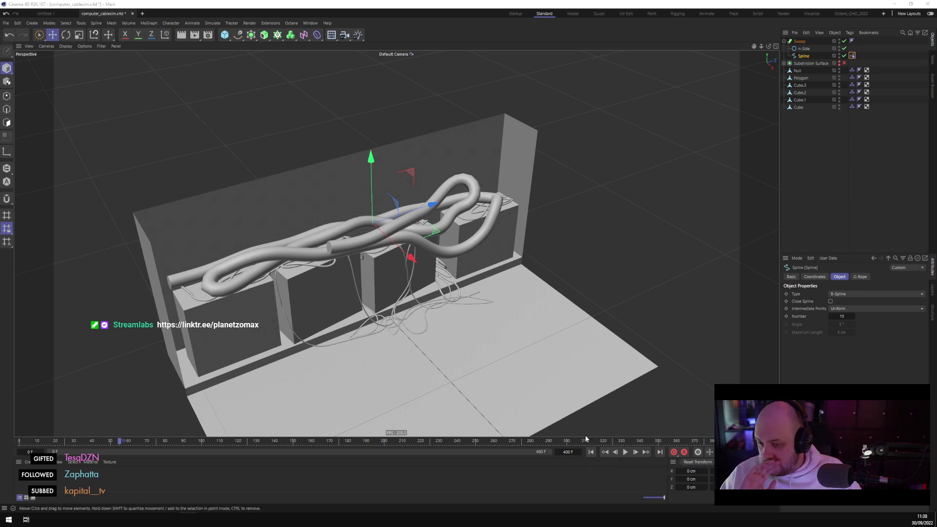
Return to the first frame and examine the thin cables lying over the computers beneath the hose up close
alt+drag(497, 235, 712, 132)
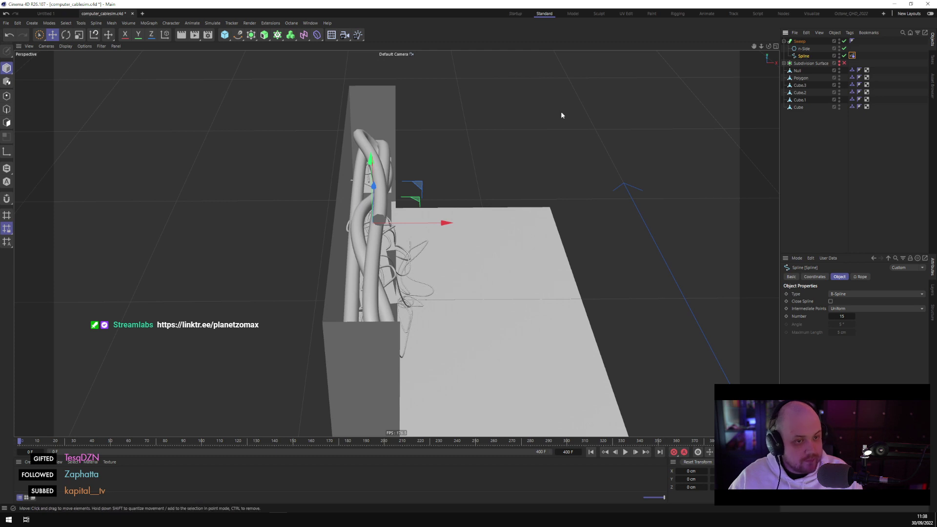
alt+drag(435, 217, 296, 160)
scroll(296, 254, up, 5)
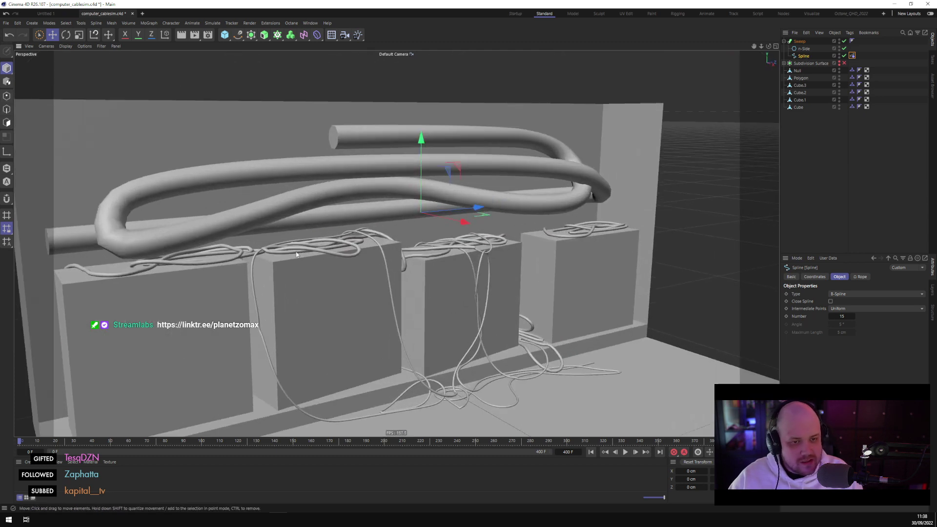
scroll(296, 254, up, 3)
click(296, 229)
alt+drag(295, 229, 379, 244)
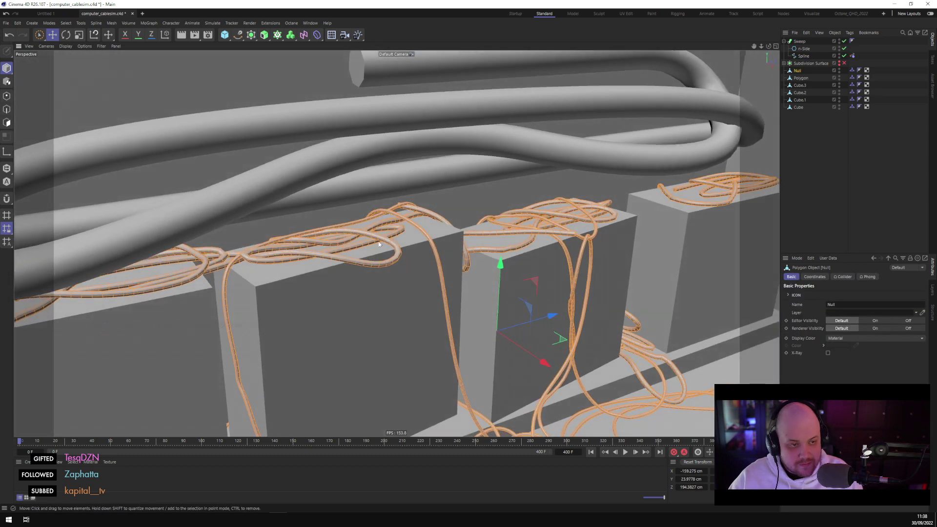
scroll(448, 256, up, 5)
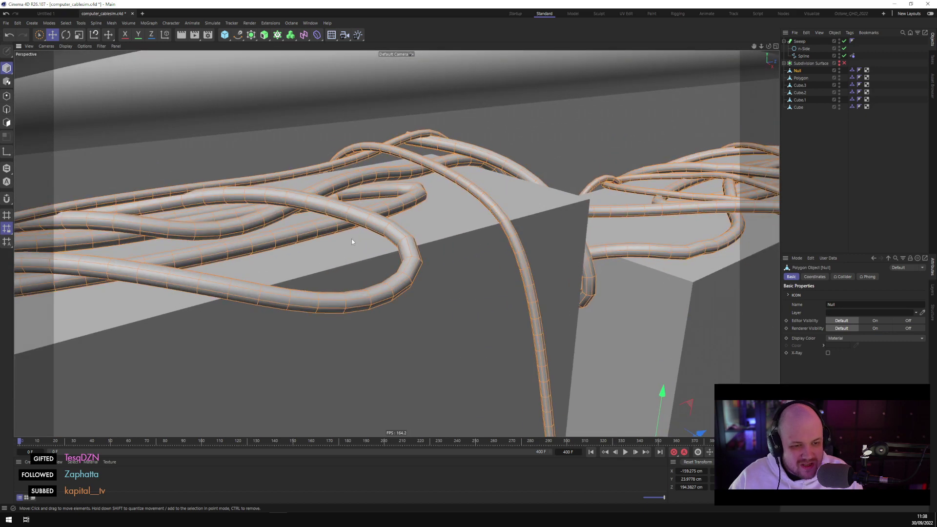
scroll(350, 240, down, 6)
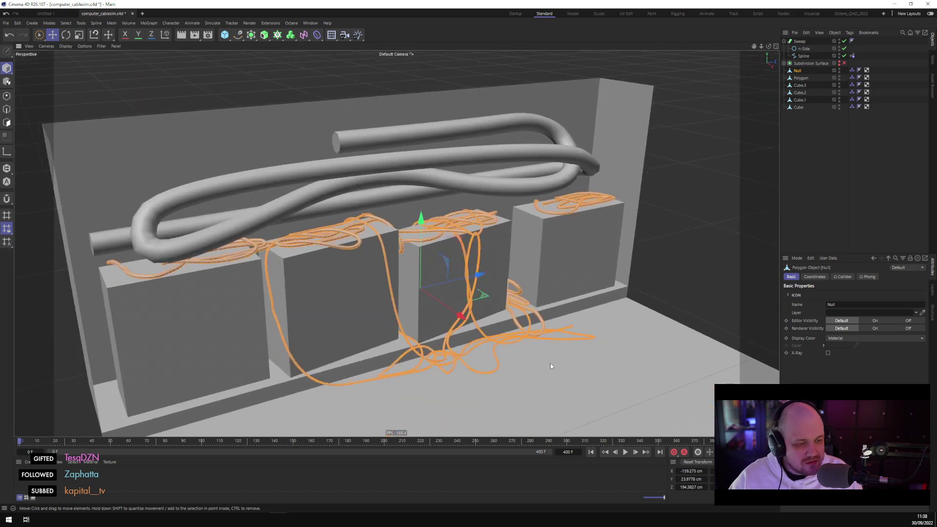
alt+drag(550, 366, 651, 407)
Switch the hose's spline to point editing and select the point at its free upper end
click(804, 56)
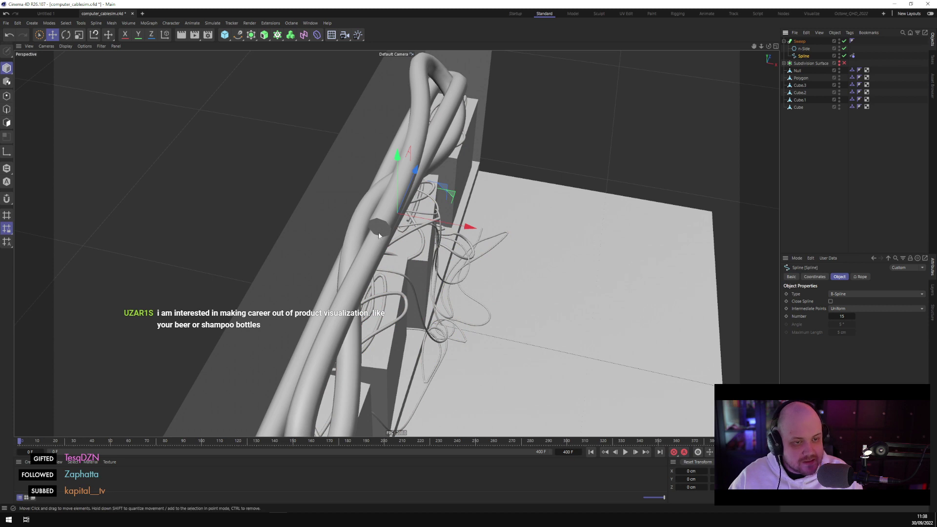
click(7, 96)
click(346, 206)
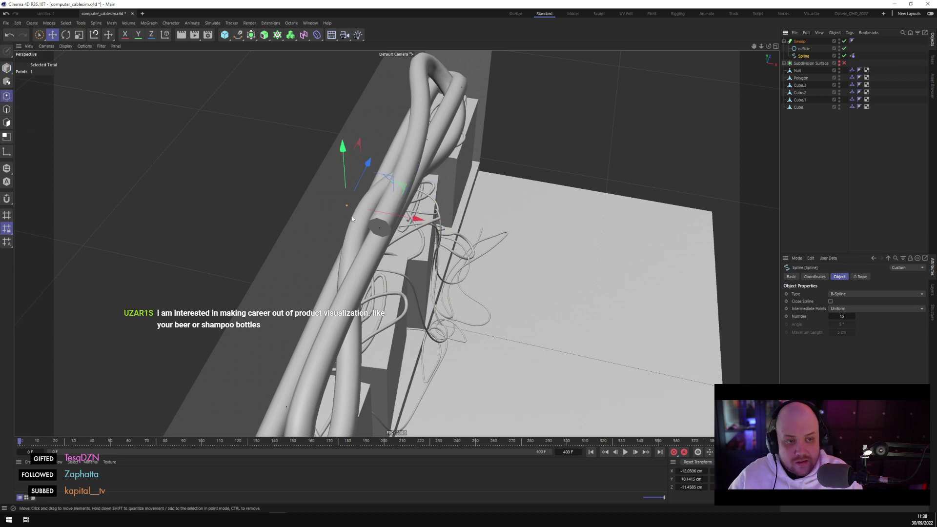
click(381, 228)
alt+drag(435, 288, 403, 231)
drag(415, 183, 489, 161)
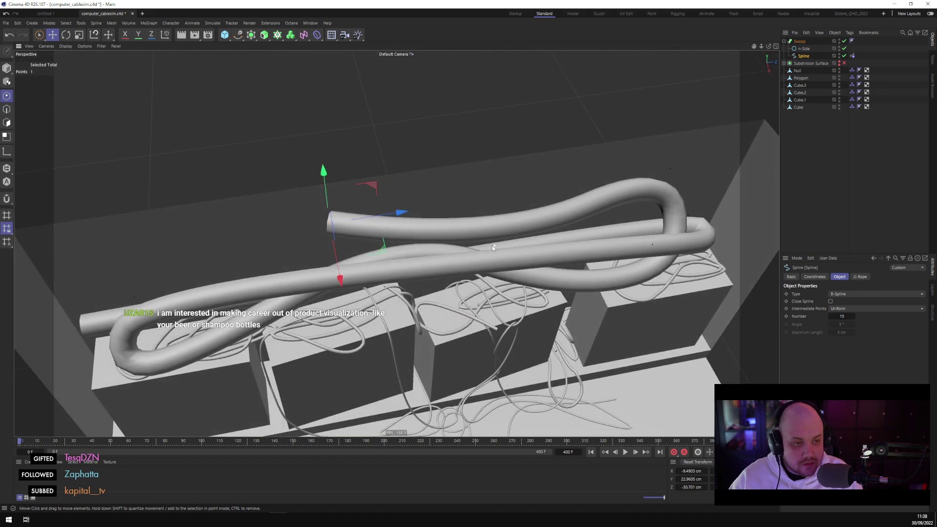
Try to extend the hose by pulling its free end point along the Z axis, and undo it
click(493, 246)
mouse_move(493, 246)
alt+mouse_down()
mouse_move(578, 273)
mouse_move(505, 258)
alt+mouse_up()
alt+right_drag(506, 258, 581, 400)
alt+drag(600, 415, 538, 342)
alt+right_drag(414, 271, 430, 251)
click(415, 252)
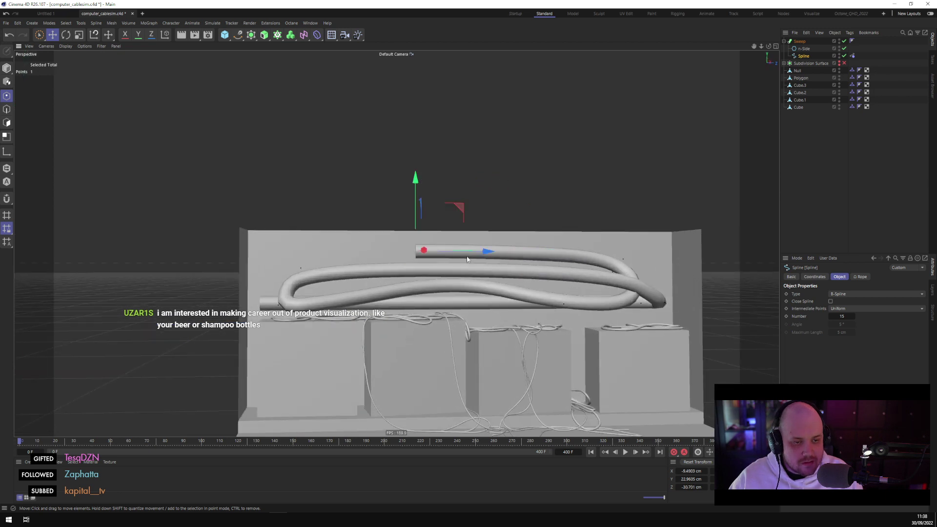
drag(467, 259, 405, 251)
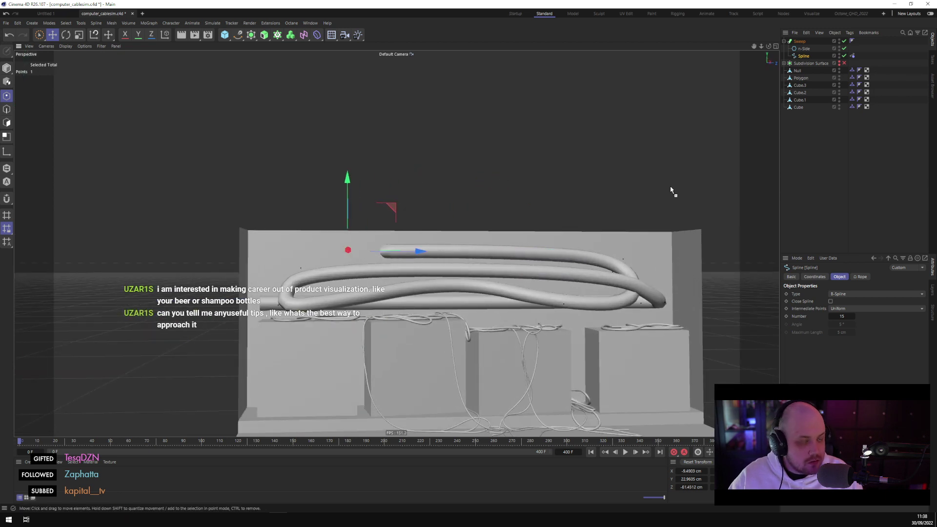
key(ctrl+z)
Select all points of the hose's spline and reverse their point order
alt+drag(551, 218, 443, 211)
key(ctrl+a)
right_click(481, 183)
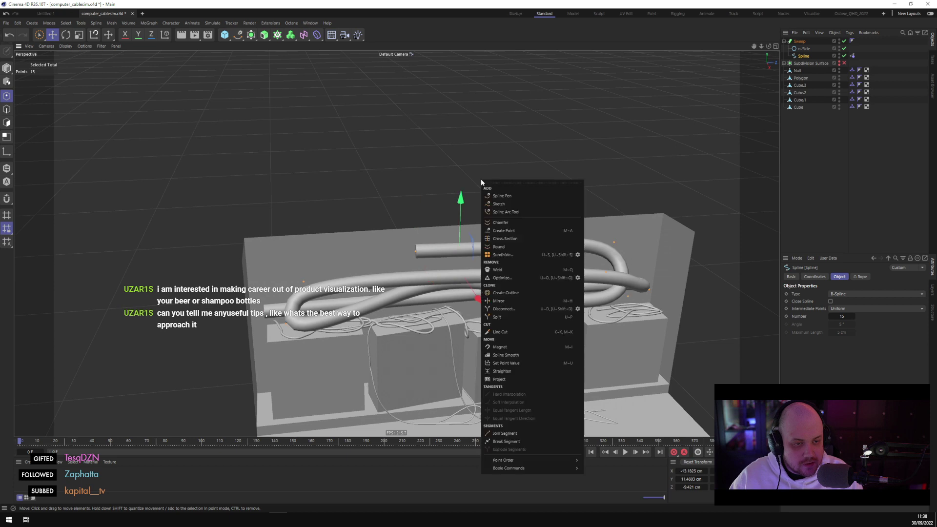
mouse_move(532, 460)
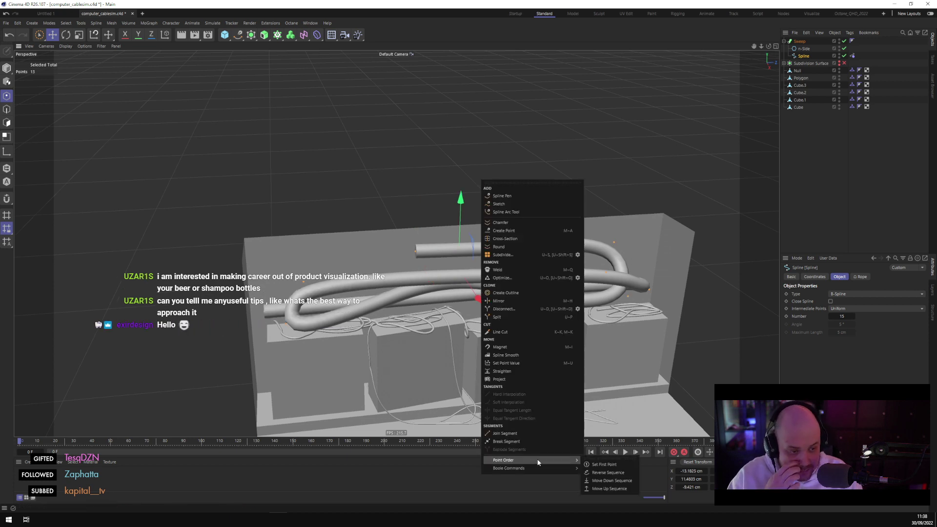
click(619, 473)
Extend the hose's free end to the wall's left end and back past its right end, finishing near X 14, Y 48, Z 67 cm
click(416, 250)
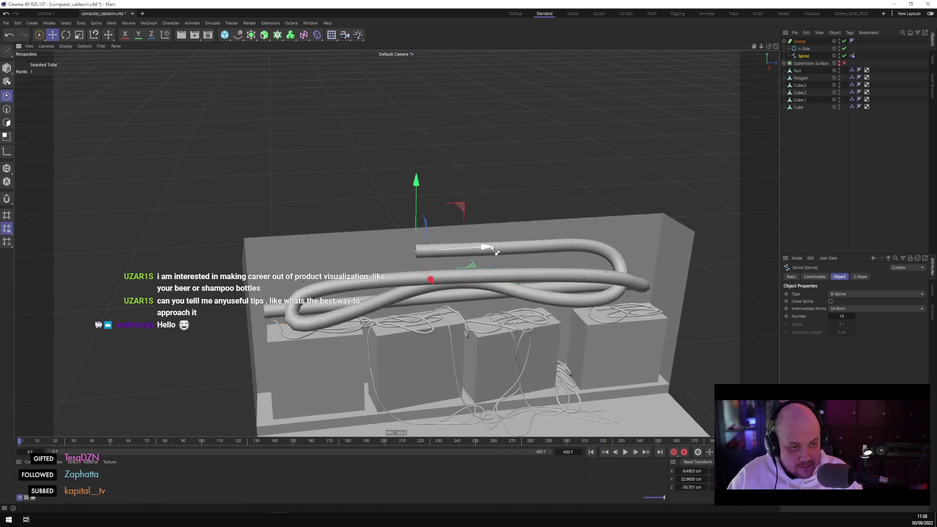
drag(491, 249, 341, 266)
drag(333, 307, 342, 320)
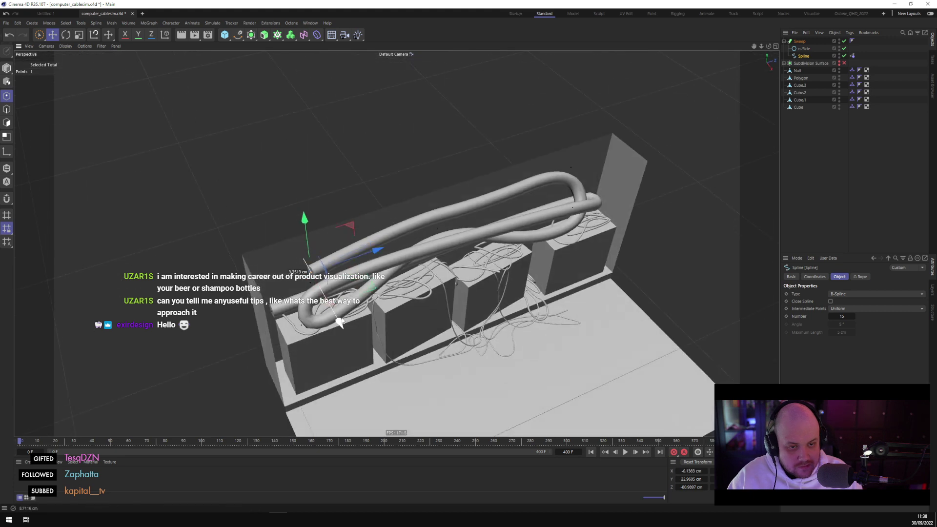
drag(305, 222, 304, 199)
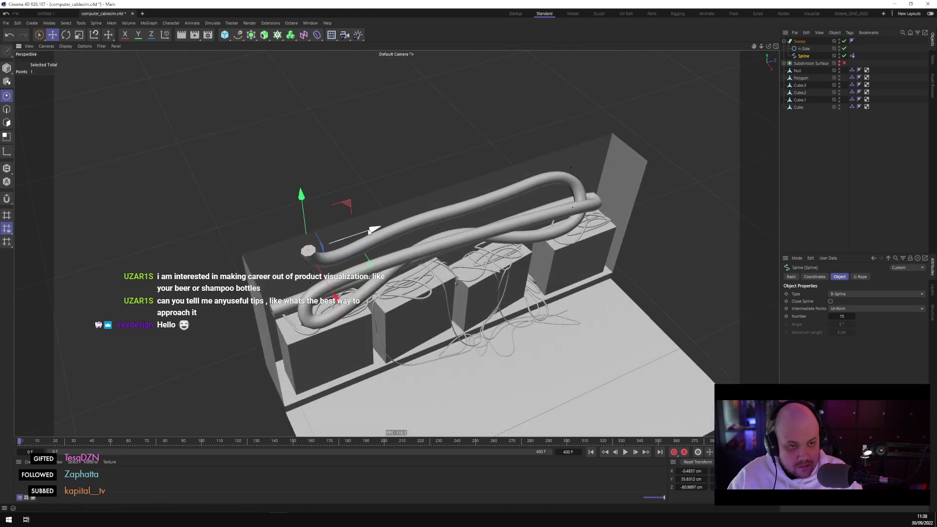
drag(369, 232, 634, 203)
drag(644, 145, 675, 133)
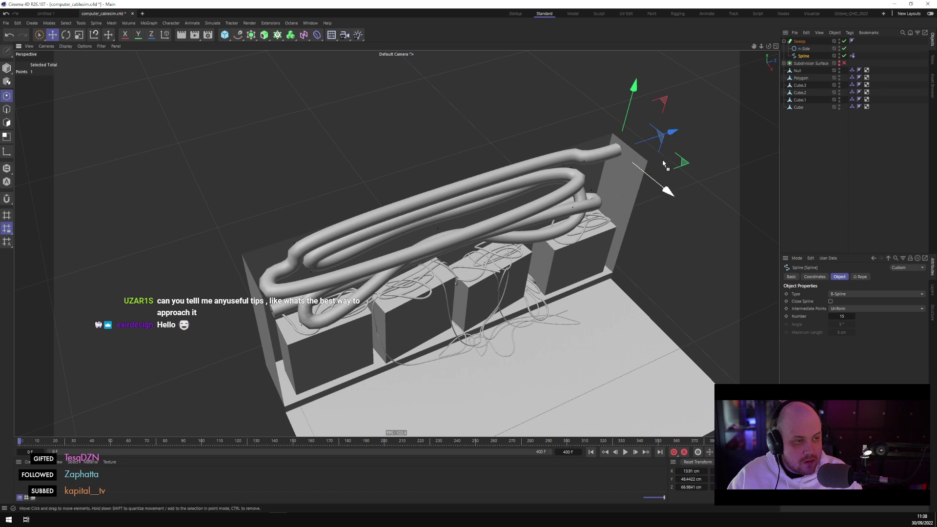
Extend the hose in a downward loop at the right end and lead it back behind, ending near X -4, Y 41, Z 24 cm
drag(637, 90, 648, 182)
drag(637, 243, 605, 183)
alt+drag(589, 237, 564, 243)
drag(633, 208, 560, 226)
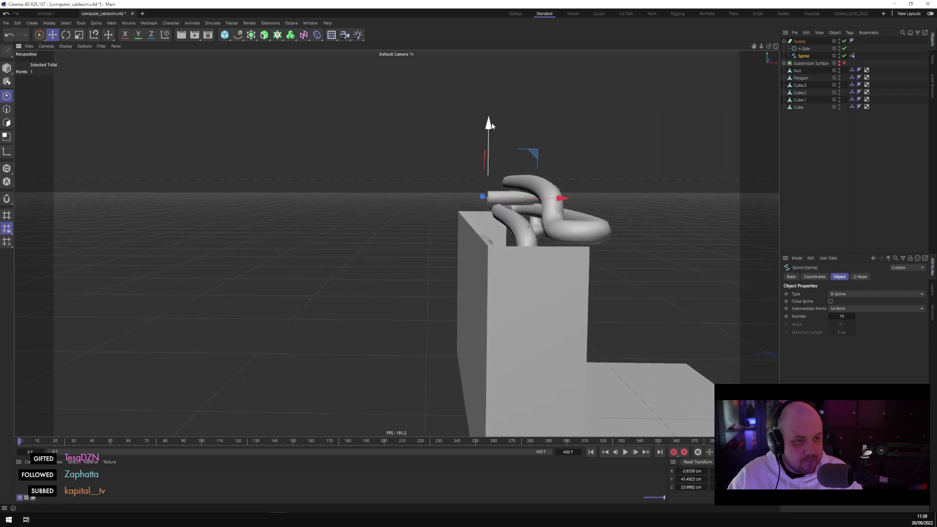
Raise the hose's end point to about Y 43 cm and extend it along the back wall to about Z -54 cm
drag(489, 125, 488, 121)
alt+drag(579, 128, 549, 100)
drag(529, 152, 410, 260)
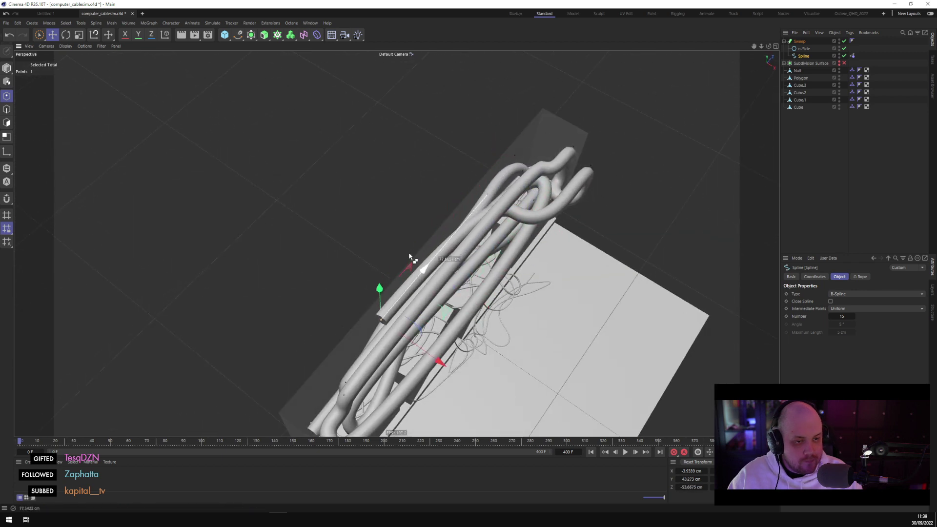
click(413, 161)
alt+drag(414, 161, 439, 164)
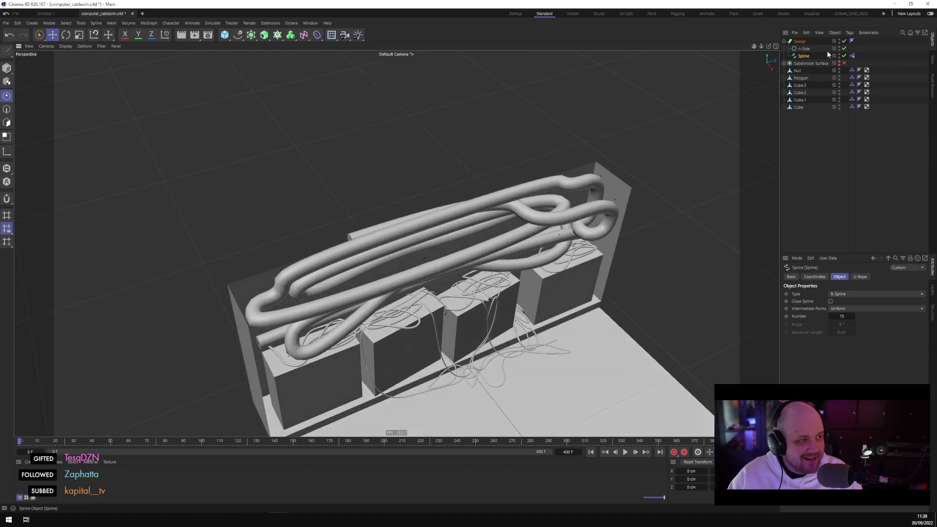
Select all points of the hose's spline and scale them down along X to flatten the hose bundle toward the back wall
click(799, 41)
alt+drag(563, 129, 502, 210)
click(806, 56)
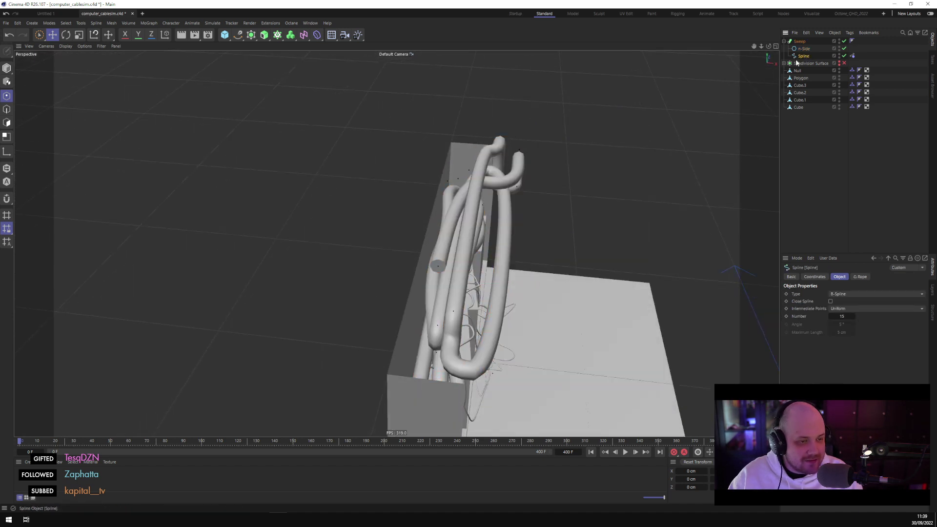
alt+drag(564, 249, 562, 205)
key(ctrl+a)
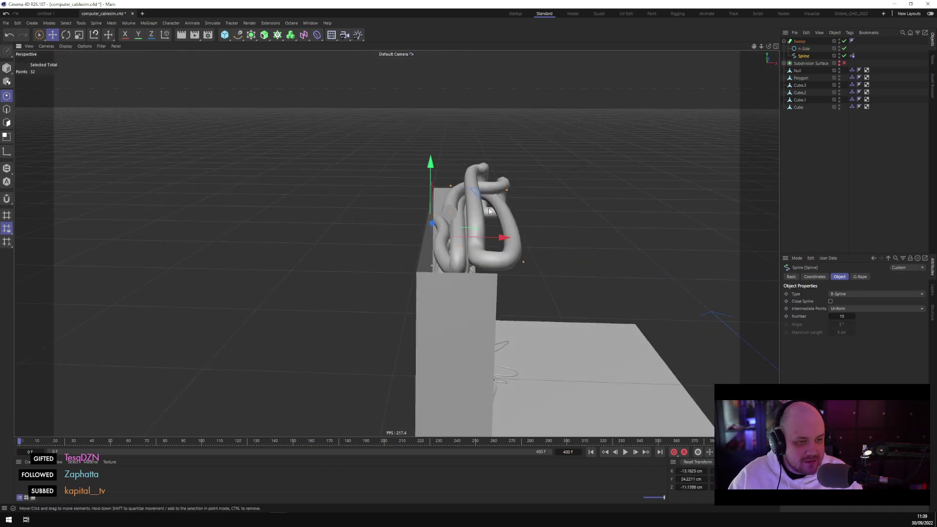
click(79, 35)
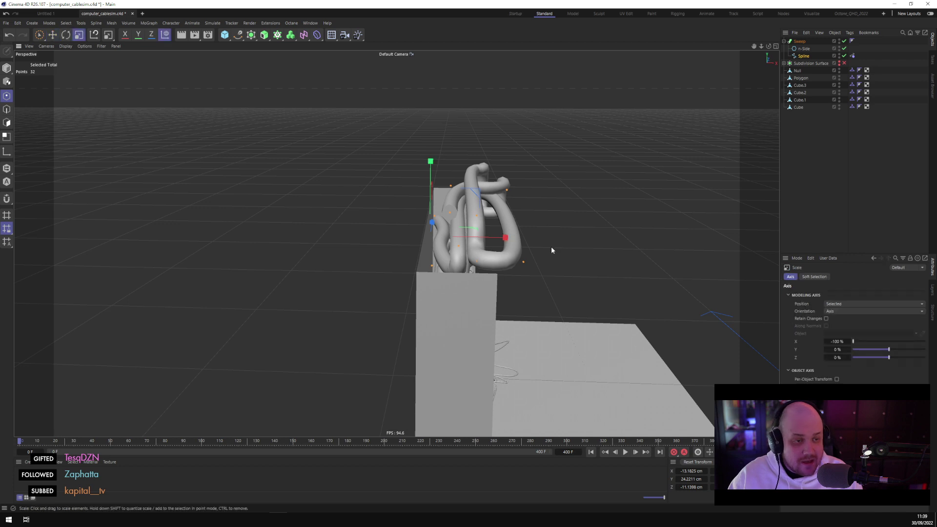
drag(505, 238, 469, 237)
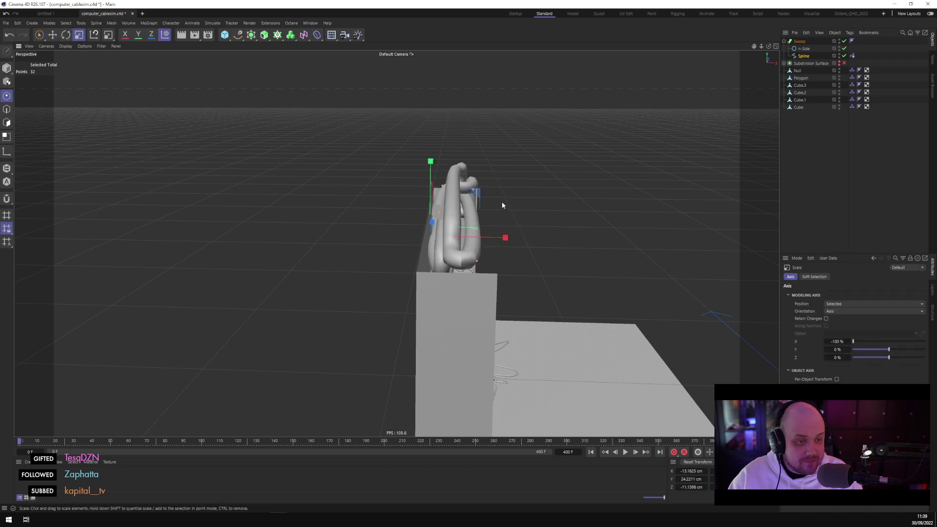
alt+drag(502, 201, 562, 192)
click(563, 195)
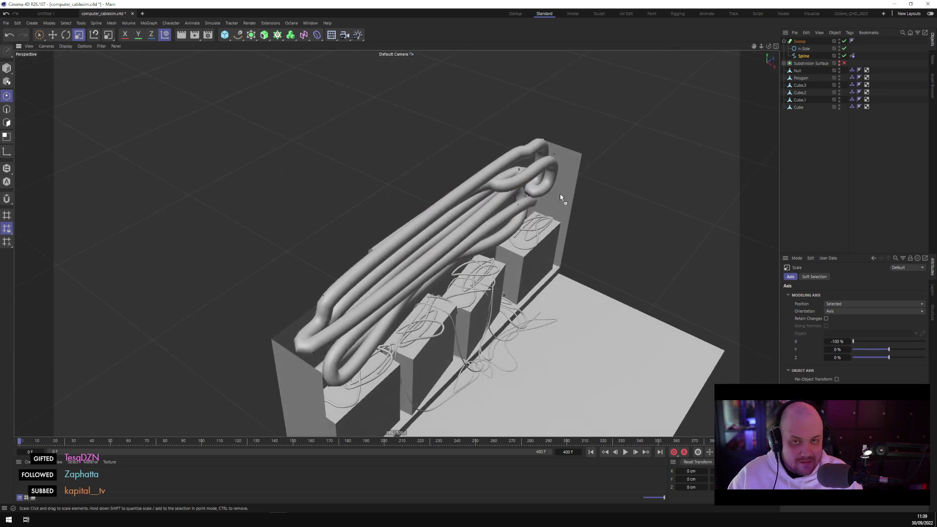
Save the scene, play the hose simulation to check how it drapes over the computers, and return to the first frame
key(ctrl+s)
click(625, 452)
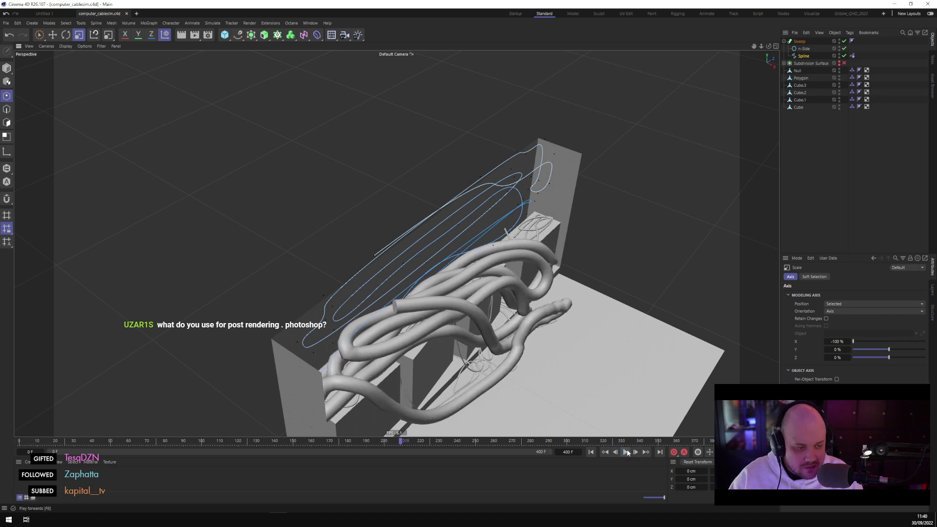
click(626, 452)
alt+drag(635, 356, 595, 300)
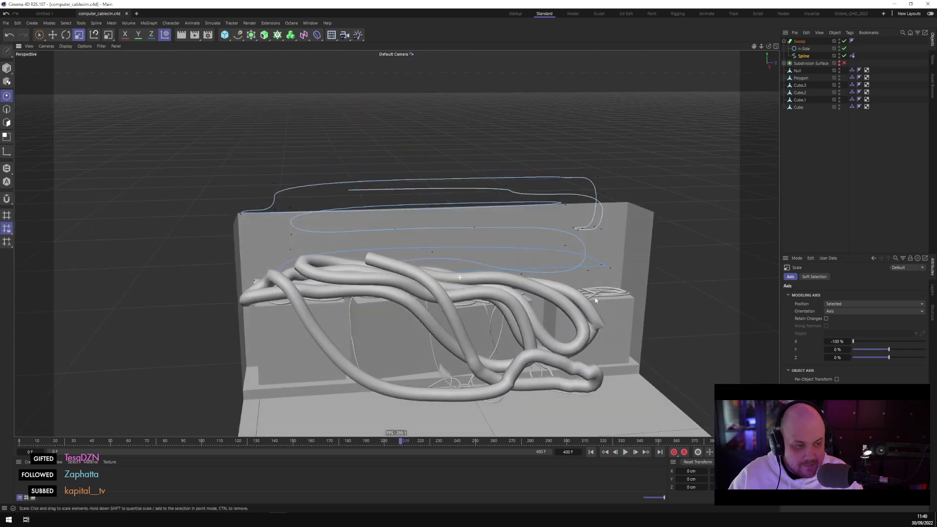
click(590, 452)
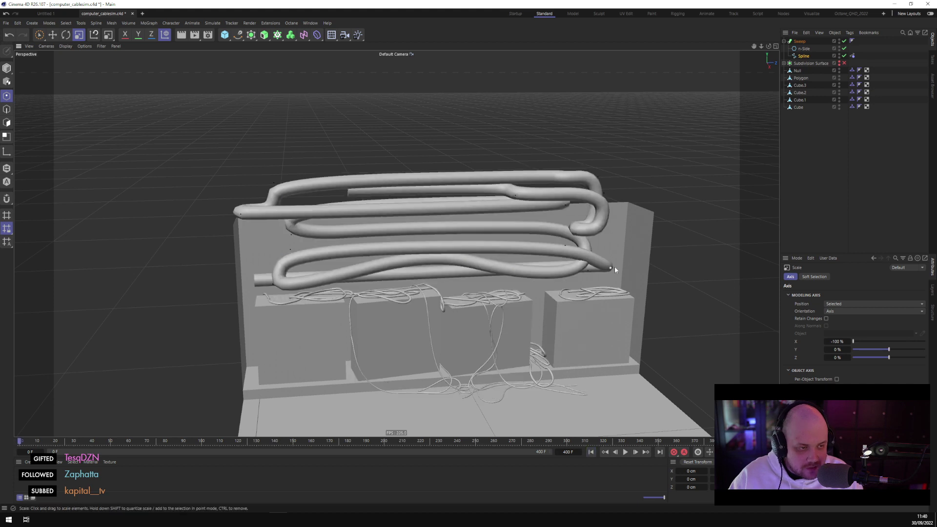
Shorten the hose by deleting its end points along the back wall up to the turn at the wall's right end
alt+drag(497, 129, 353, 157)
click(509, 221)
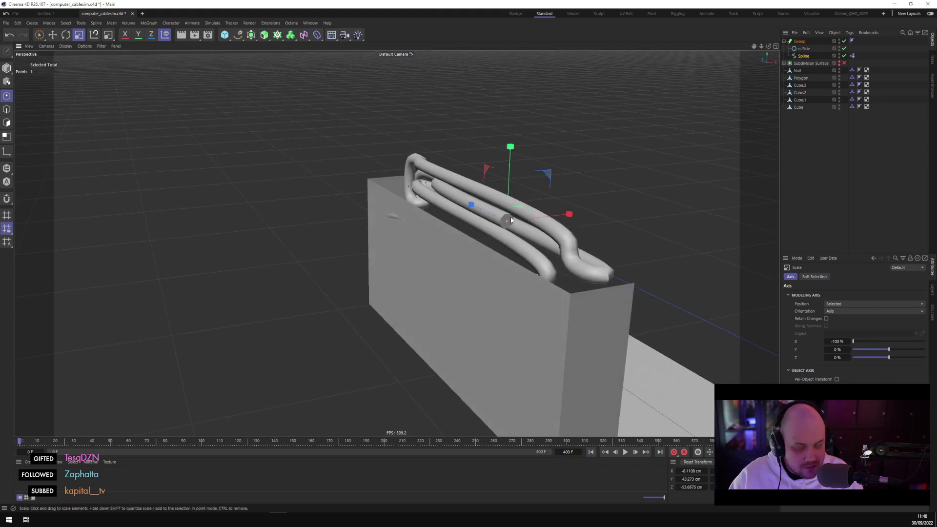
click(428, 184)
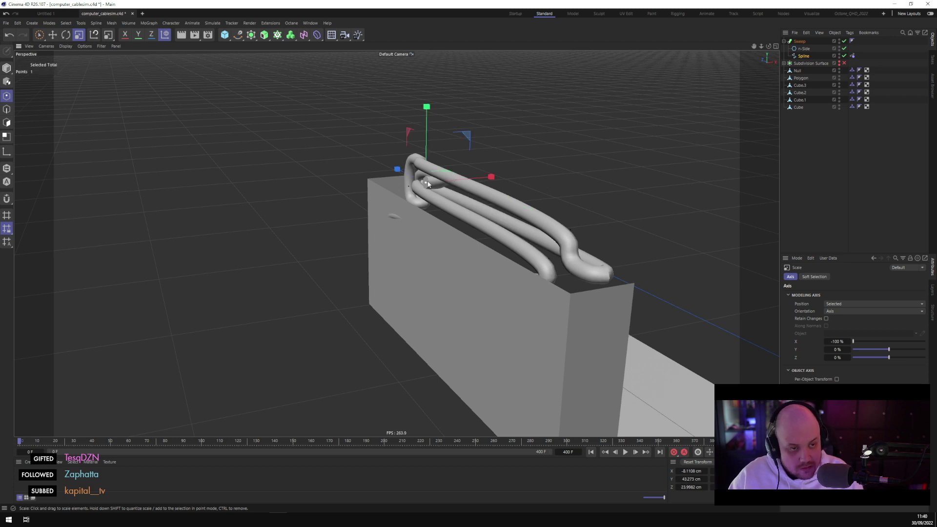
click(420, 180)
click(453, 184)
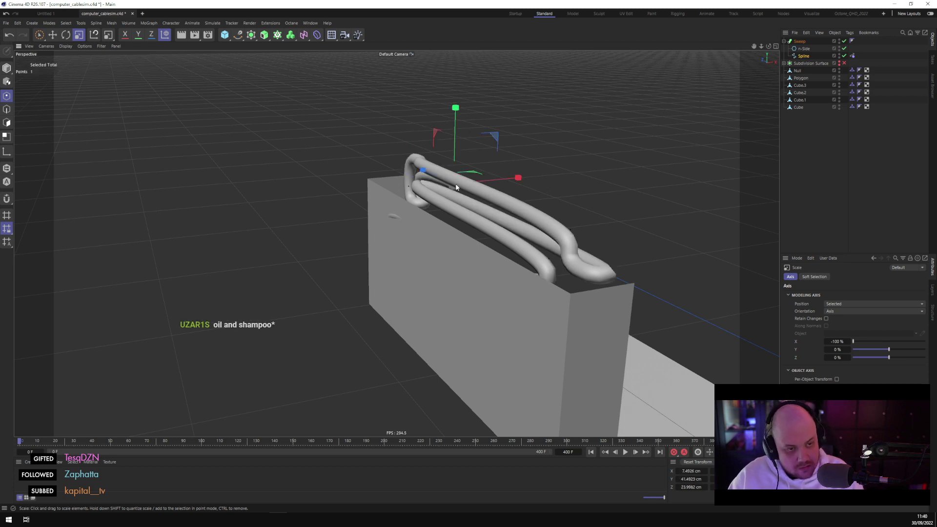
alt+drag(455, 194, 534, 198)
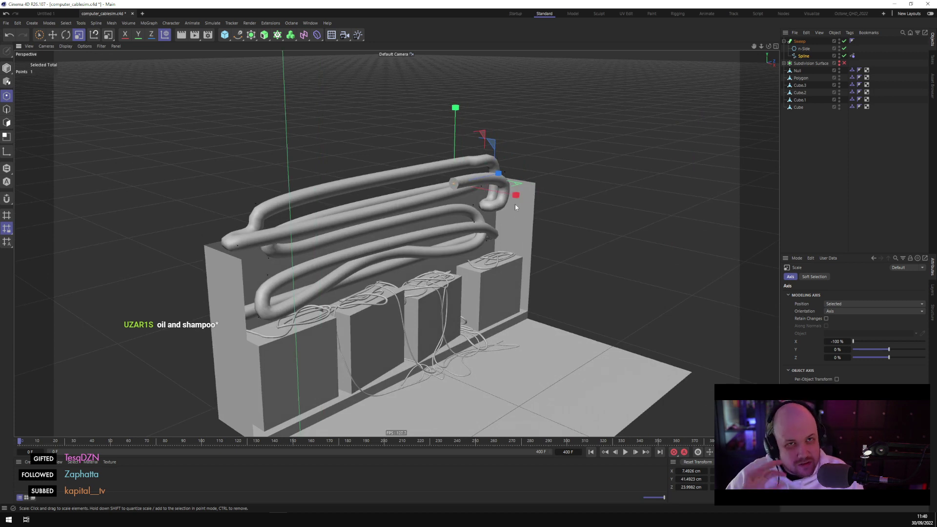
mouse_move(516, 196)
mouse_down()
mouse_move(501, 235)
mouse_move(497, 221)
mouse_up()
key(ctrl+z)
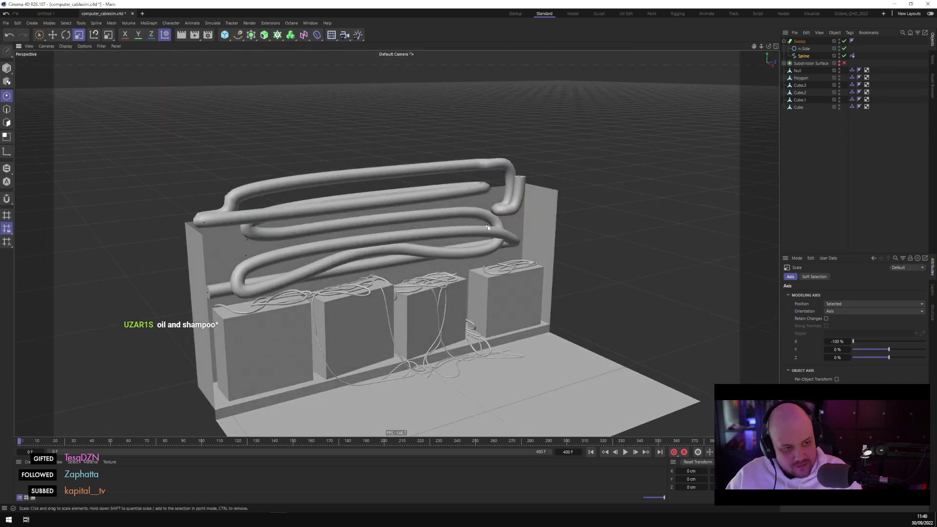
Delete the upturned end points of the hose's lower loop at the wall's right end
click(520, 178)
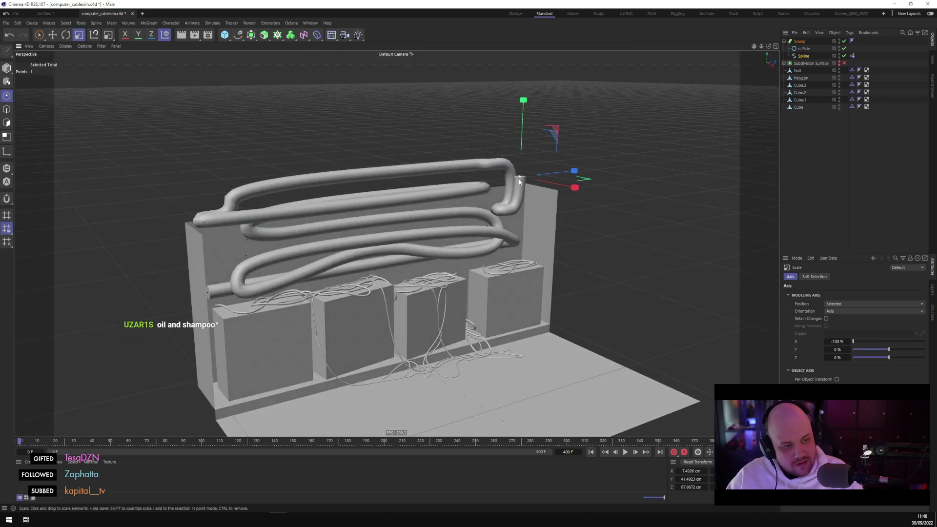
key(Delete)
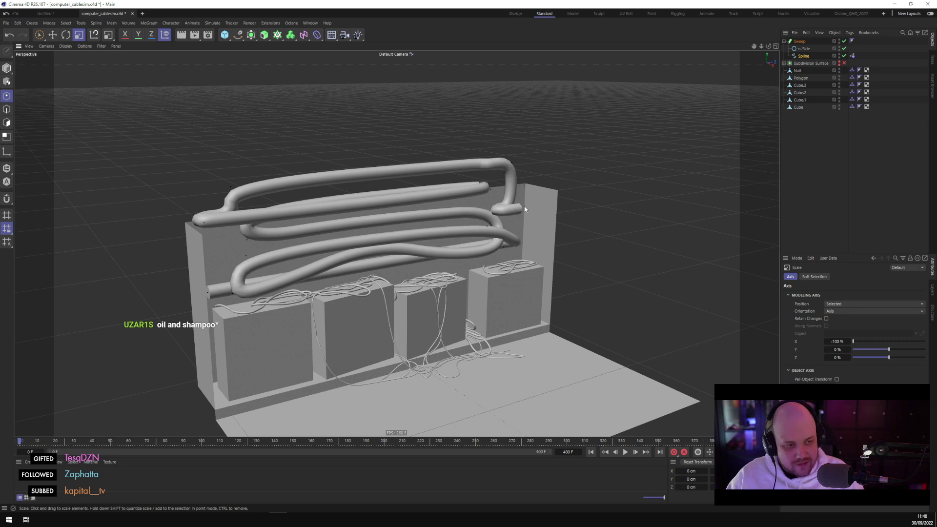
key(ctrl+z)
key(ctrl+z)
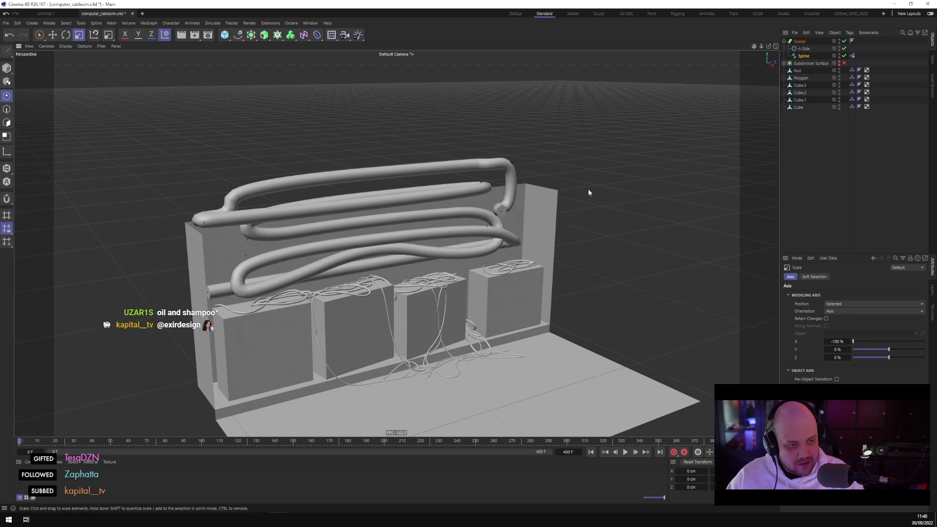
key(ctrl+y)
key(ctrl+z)
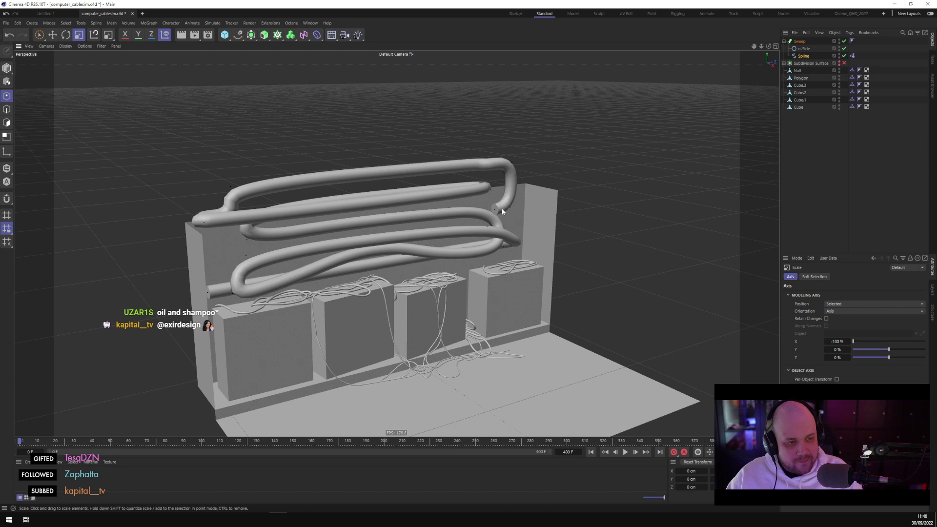
Delete the remaining inward-curving end points so the hose finishes in a straight downward piece at the wall's right end
click(495, 209)
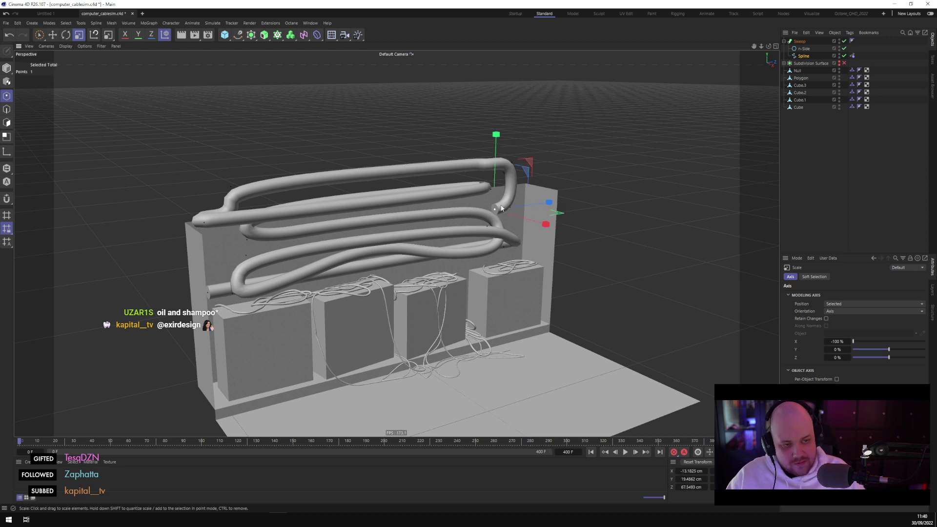
scroll(481, 192, up, 3)
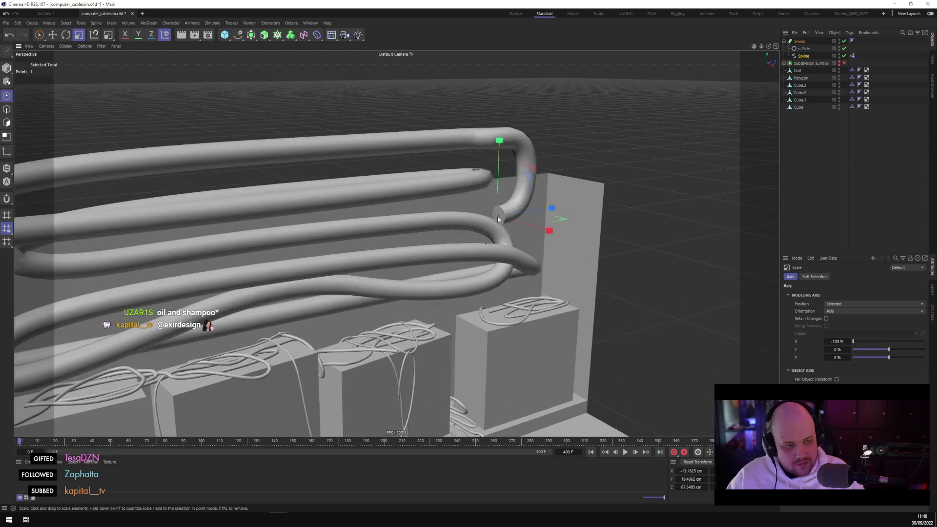
click(611, 179)
click(498, 215)
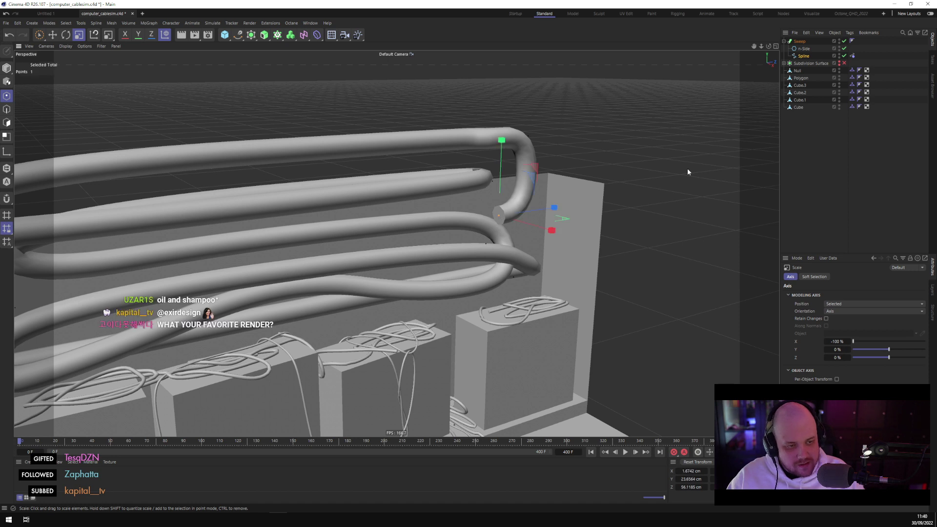
key(Delete)
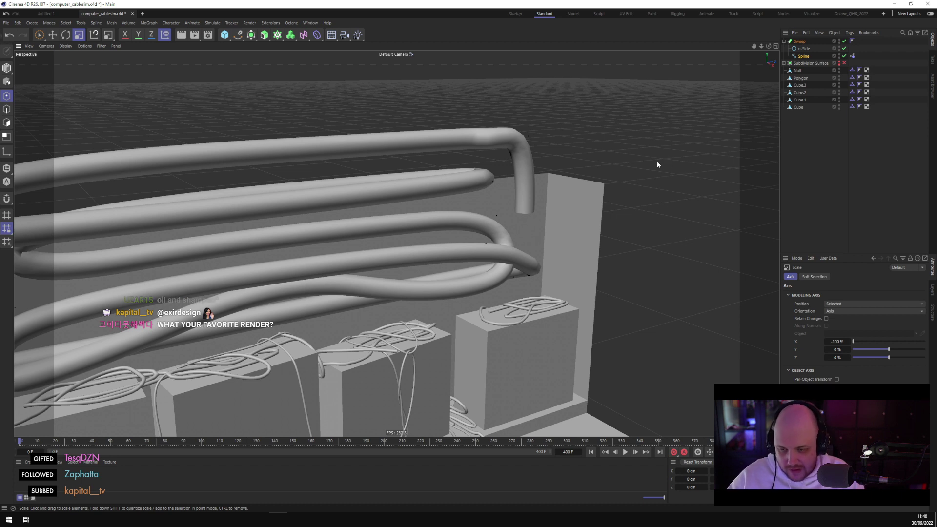
scroll(483, 260, down, 8)
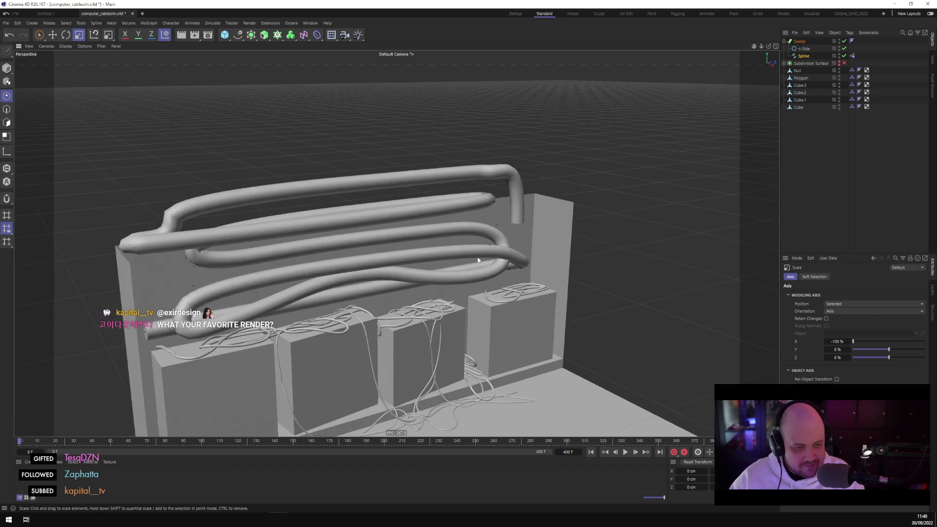
mouse_move(412, 284)
alt+mouse_down()
mouse_move(496, 263)
mouse_move(478, 240)
alt+mouse_up()
scroll(328, 344, up, 5)
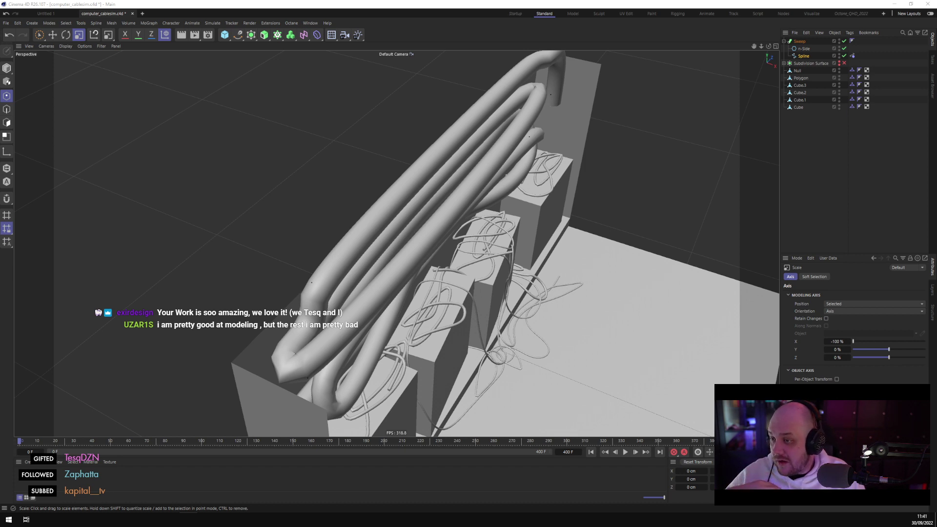
Switch to the browser, look through the renders and clay views of the EDISON 333 project on ArtStation, and return to Cinema 4D
drag(185, 524, 319, 3)
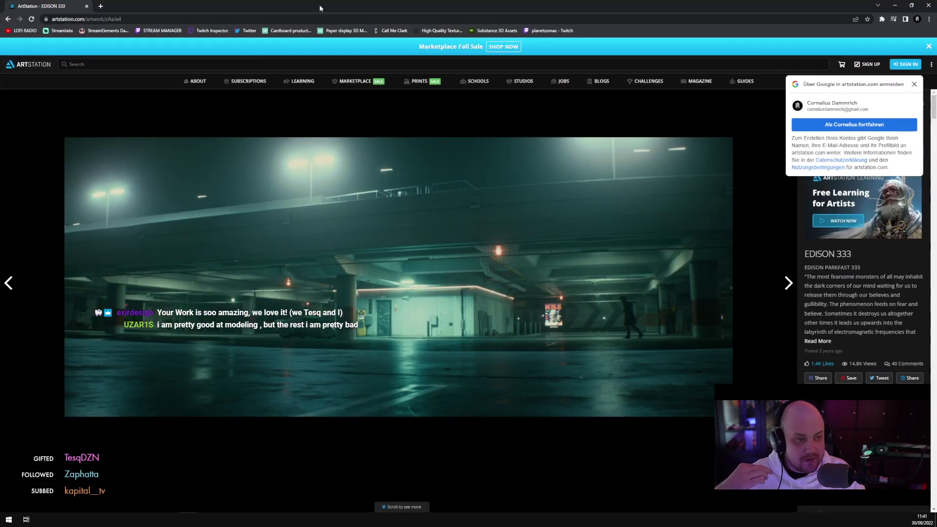
scroll(262, 371, down, 8)
scroll(262, 371, down, 15)
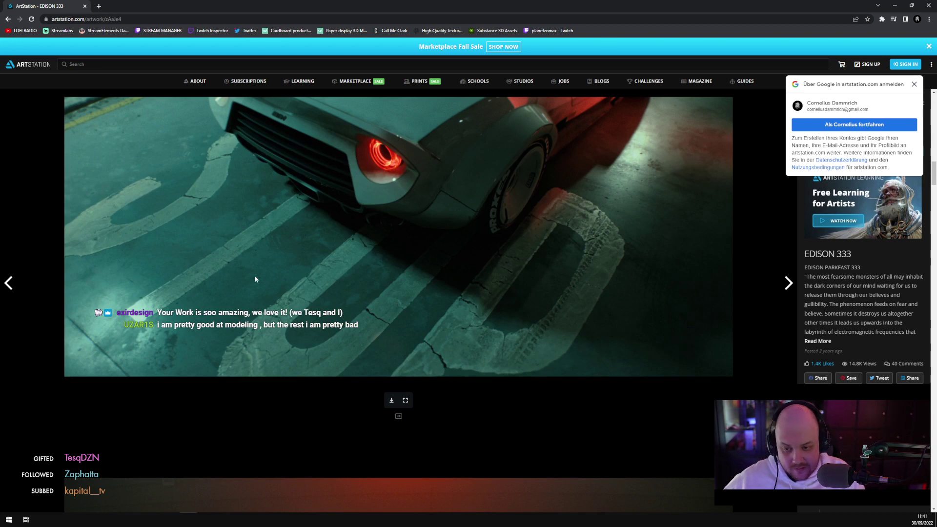
scroll(255, 279, down, 3)
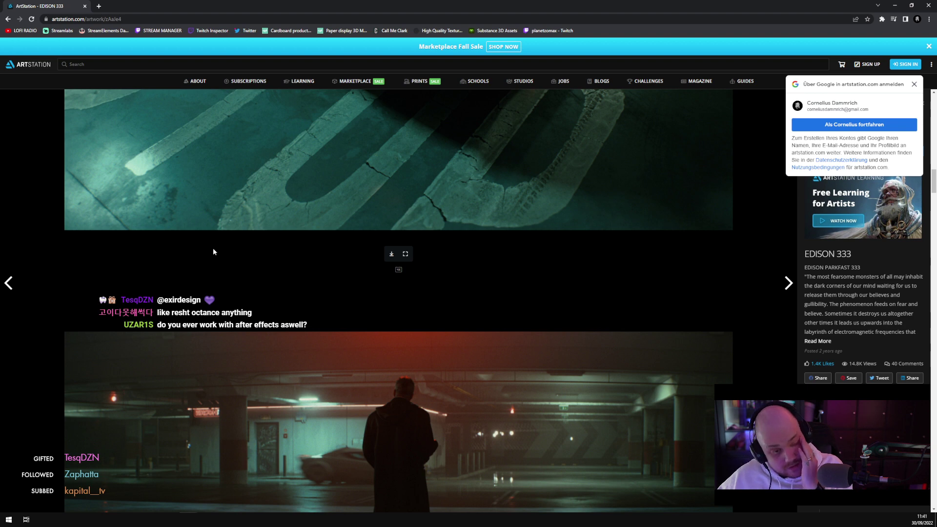
scroll(210, 244, down, 12)
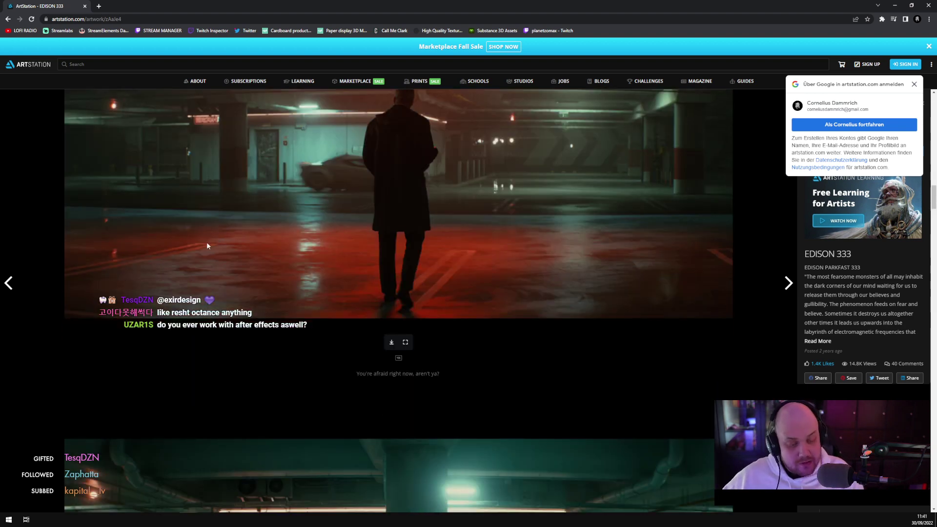
scroll(200, 230, down, 14)
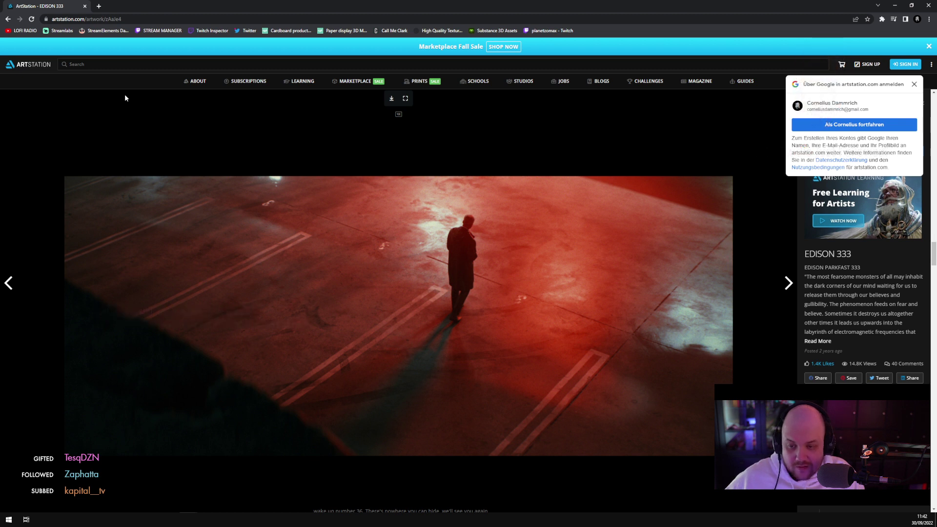
scroll(393, 147, down, 10)
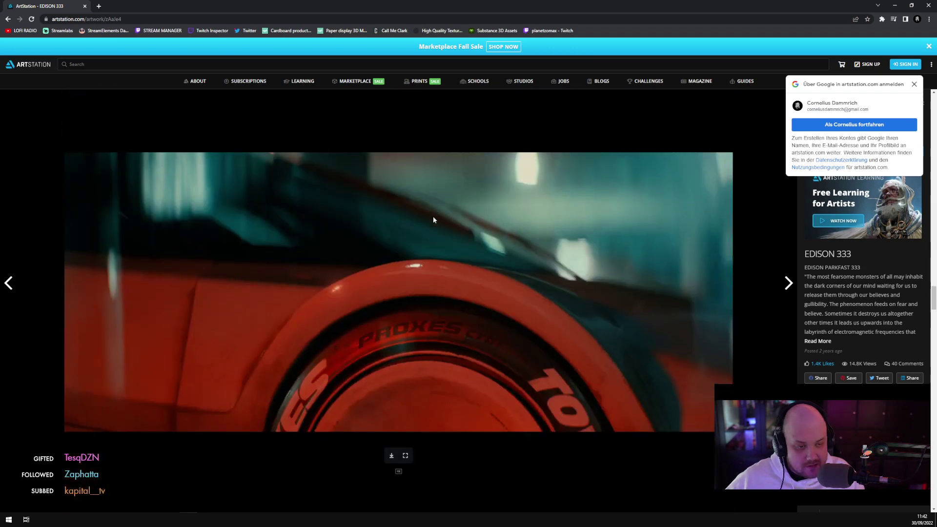
scroll(432, 225, down, 15)
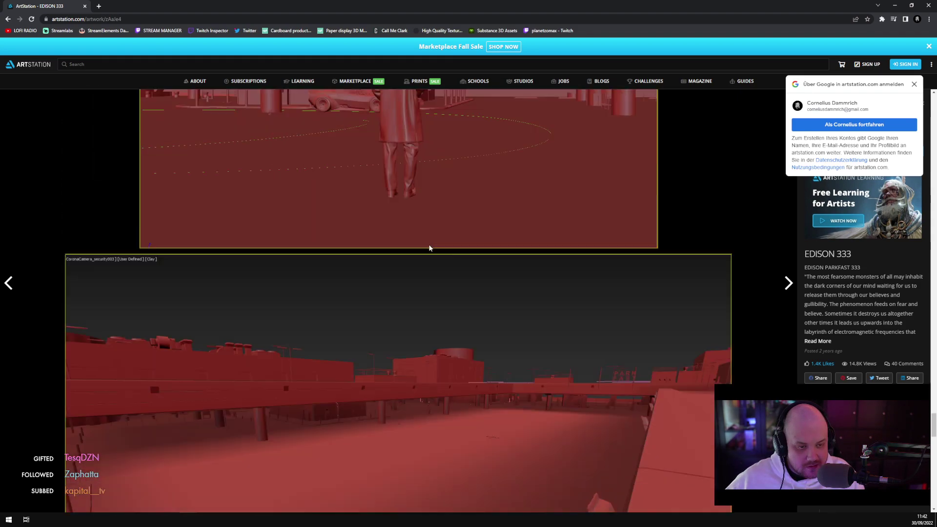
scroll(429, 248, down, 12)
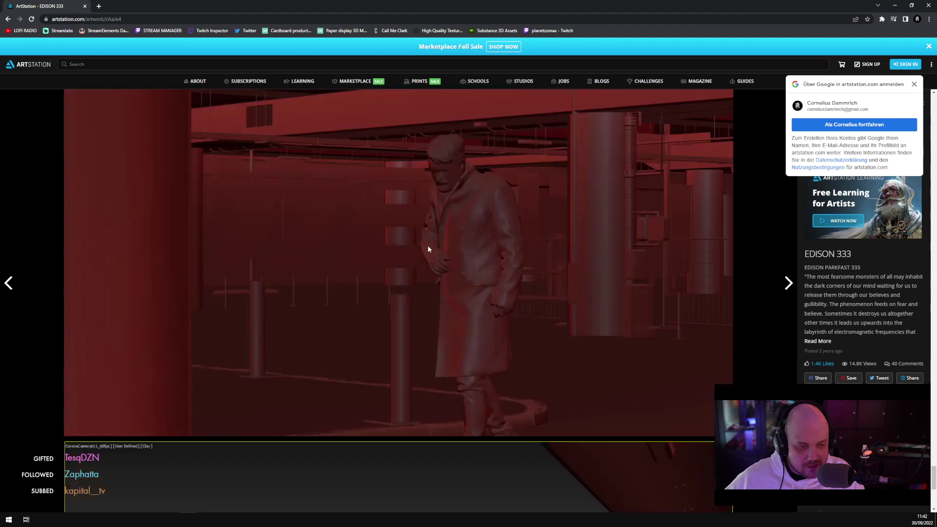
scroll(427, 246, down, 10)
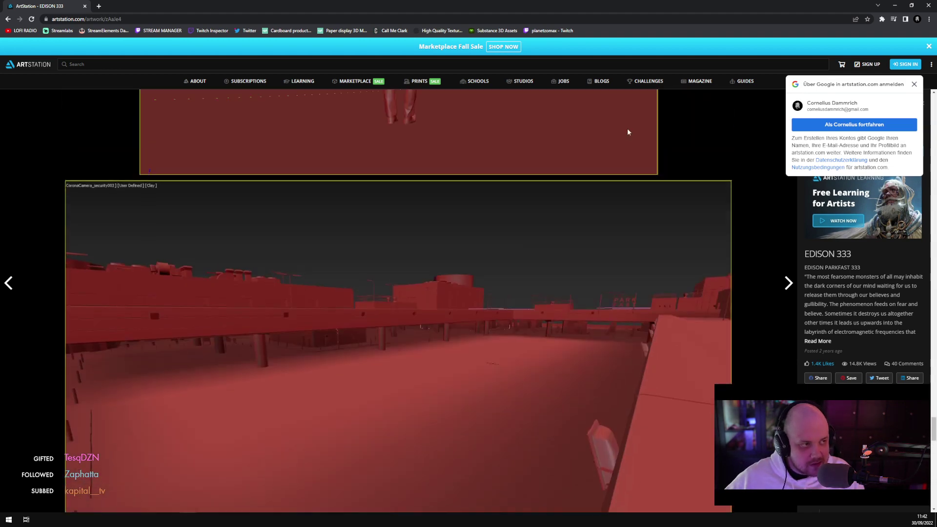
scroll(628, 132, up, 3)
click(894, 6)
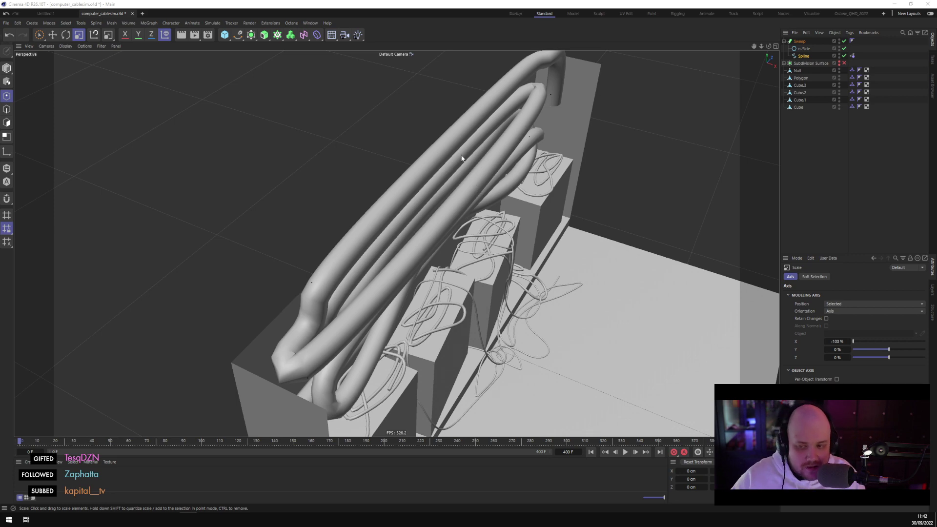
Play the simulation of the shortened hose from the first frame and stop it once the hose lies on the computers
alt+drag(488, 155, 439, 182)
click(625, 453)
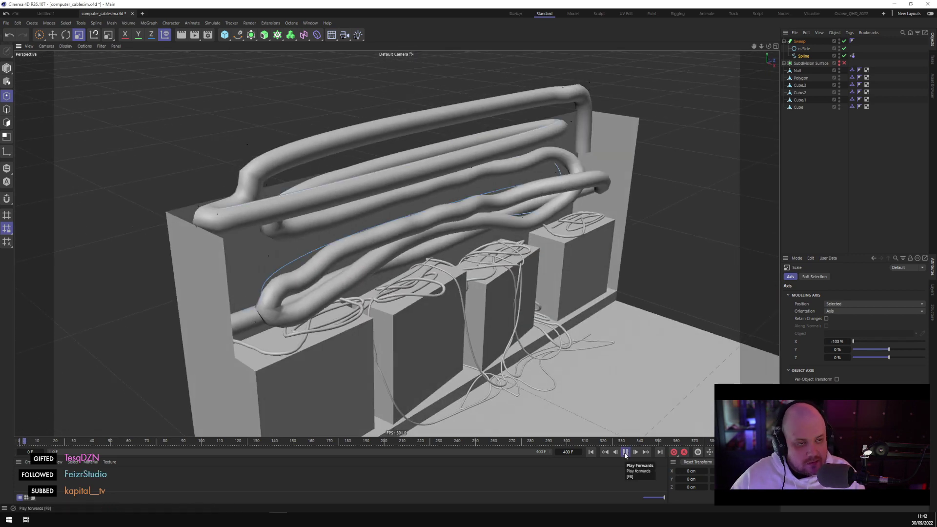
click(625, 454)
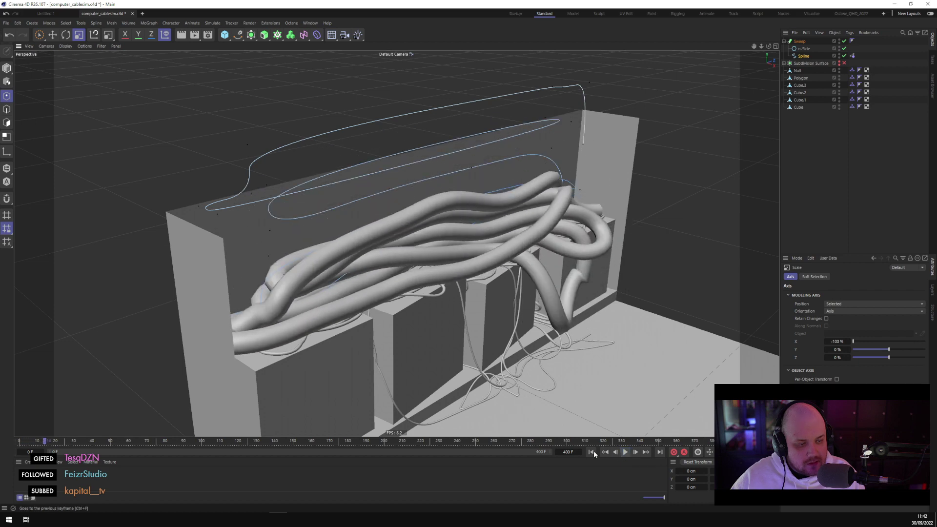
Rewind to the first frame and delete a point from the hose's lower loop at the wall's right end
click(591, 453)
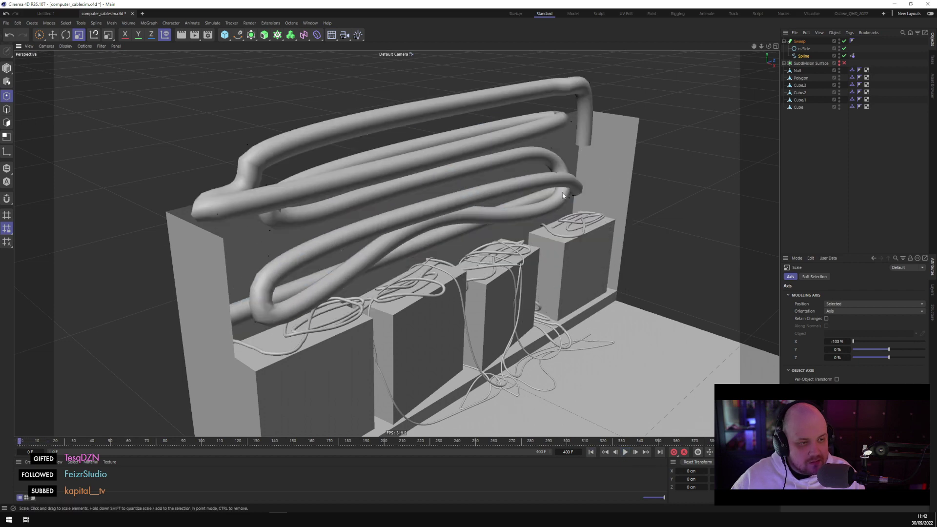
click(563, 196)
scroll(566, 198, up, 5)
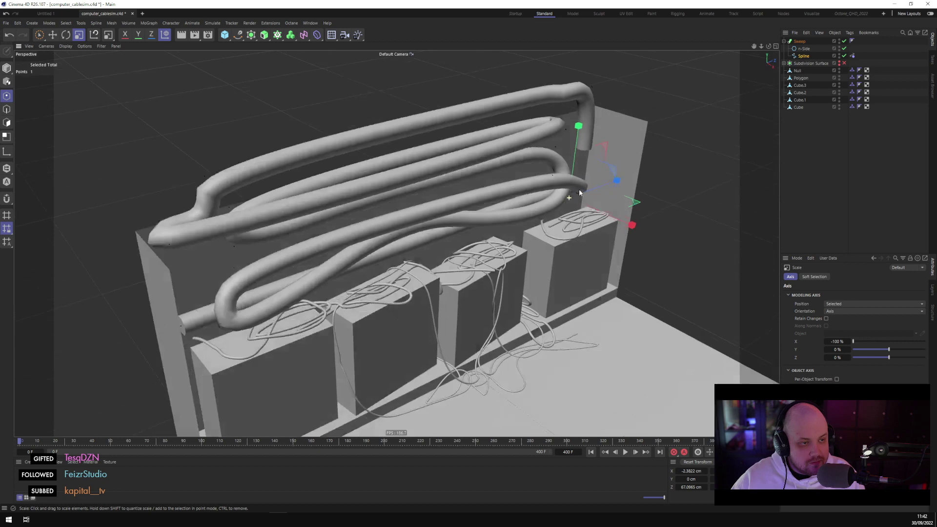
alt+drag(579, 193, 607, 213)
key(Delete)
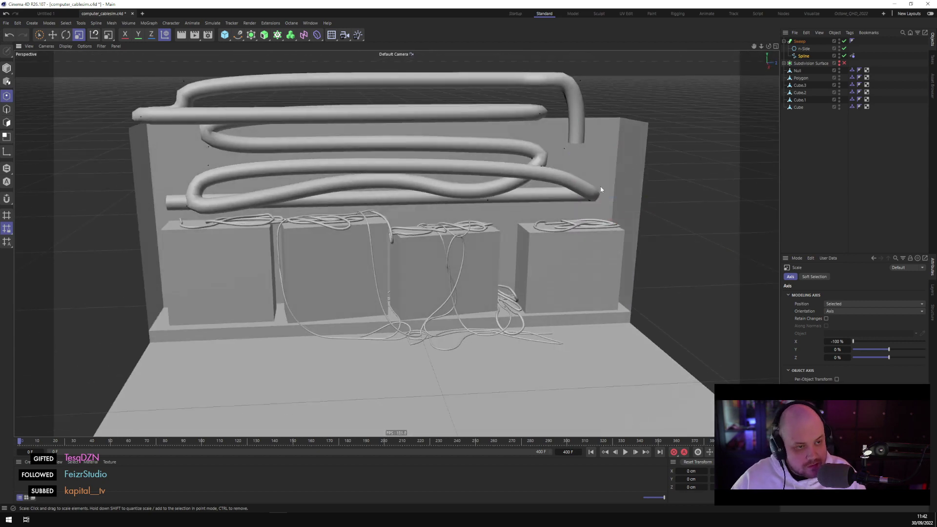
Reposition a point of the hose's lower loop near the wall's right end, shifting it forward and raising it about 3 cm
click(563, 148)
alt+drag(575, 174, 464, 198)
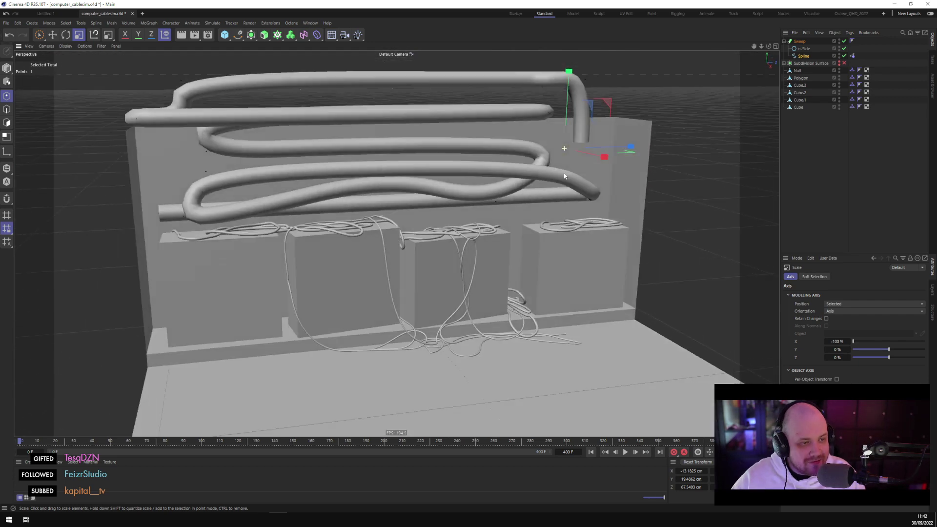
key(e)
drag(627, 147, 419, 191)
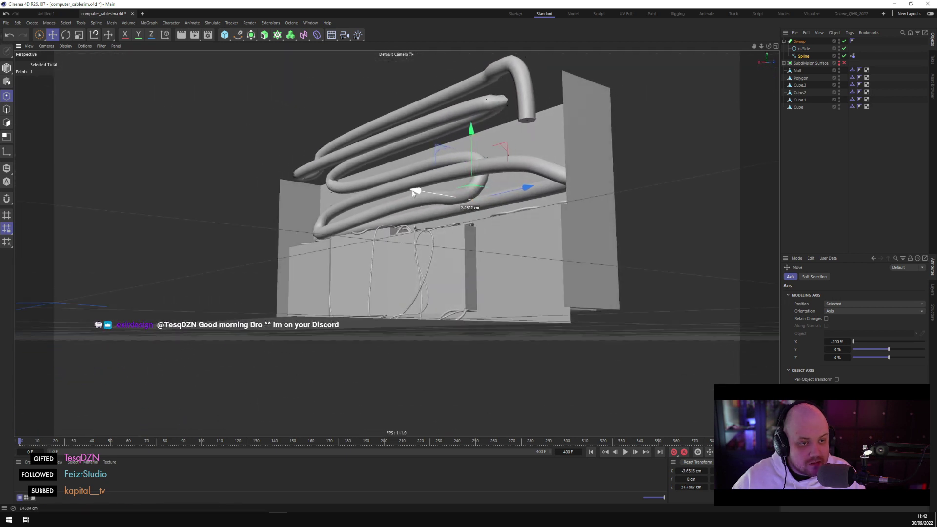
drag(473, 129, 544, 168)
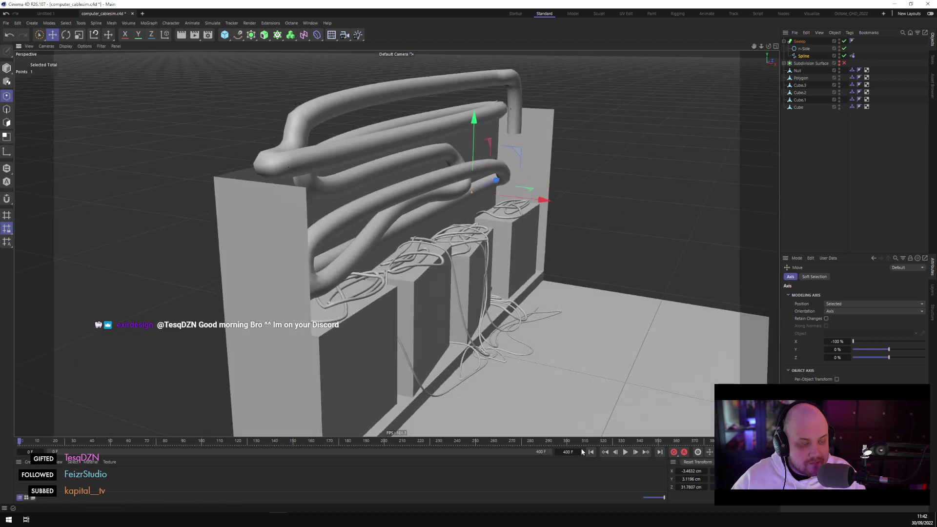
Play the simulation of the adjusted hose, stop it once the coils drape over the computers, and inspect the result
click(624, 453)
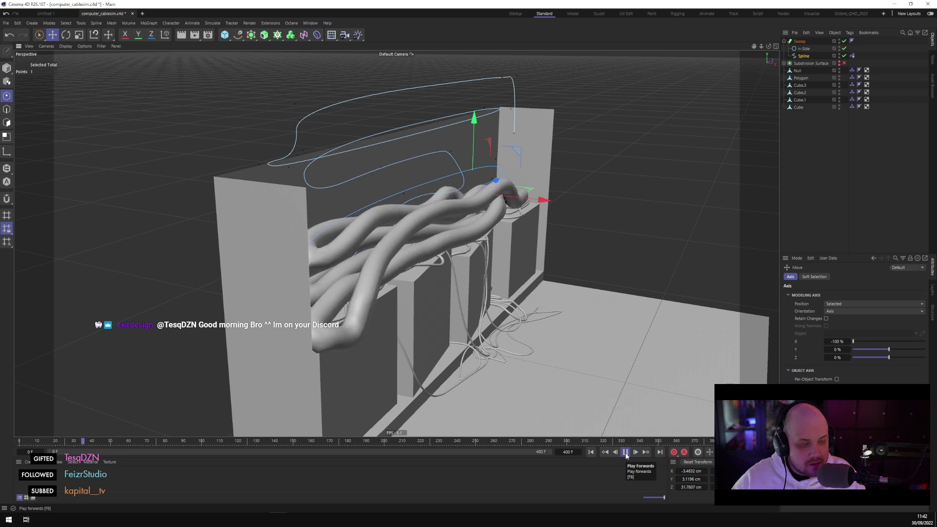
click(626, 454)
scroll(527, 250, down, 5)
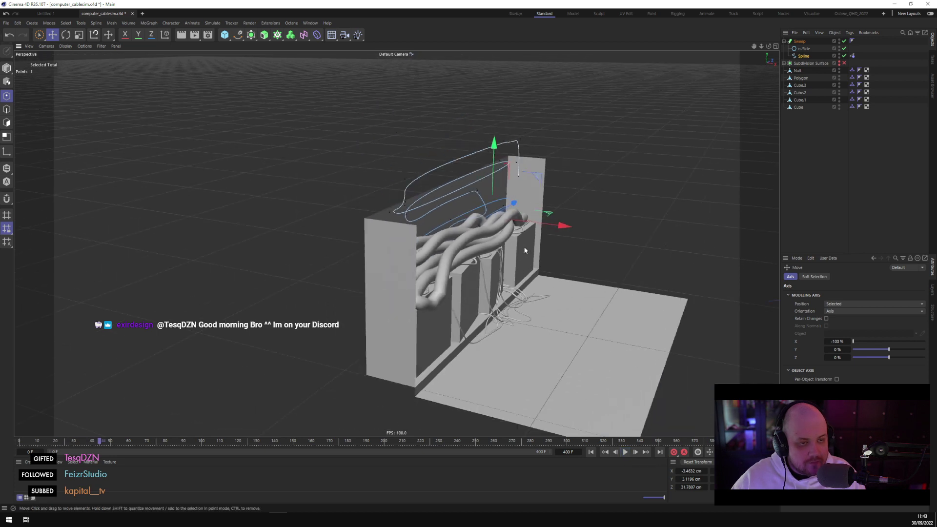
mouse_move(525, 249)
alt+mouse_down()
mouse_move(577, 271)
mouse_move(606, 241)
mouse_move(508, 247)
mouse_move(577, 253)
mouse_move(484, 280)
mouse_move(480, 297)
mouse_move(479, 276)
mouse_move(466, 274)
mouse_move(583, 251)
mouse_move(583, 227)
mouse_move(557, 270)
mouse_move(468, 291)
mouse_move(522, 259)
alt+mouse_up()
scroll(479, 276, up, 3)
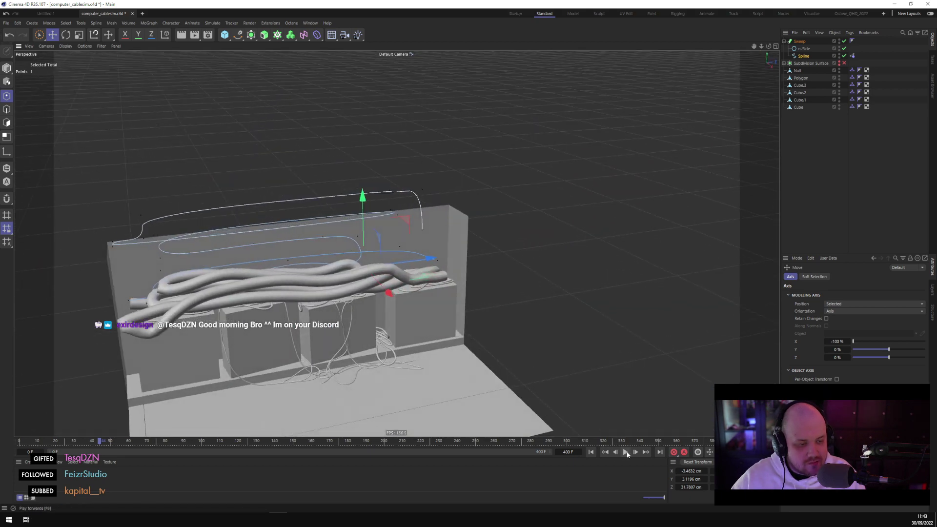
Rewind to the first frame and delete the hose's downward end piece and its topmost run above the wall
click(590, 452)
alt+drag(404, 341, 412, 307)
click(427, 234)
click(422, 234)
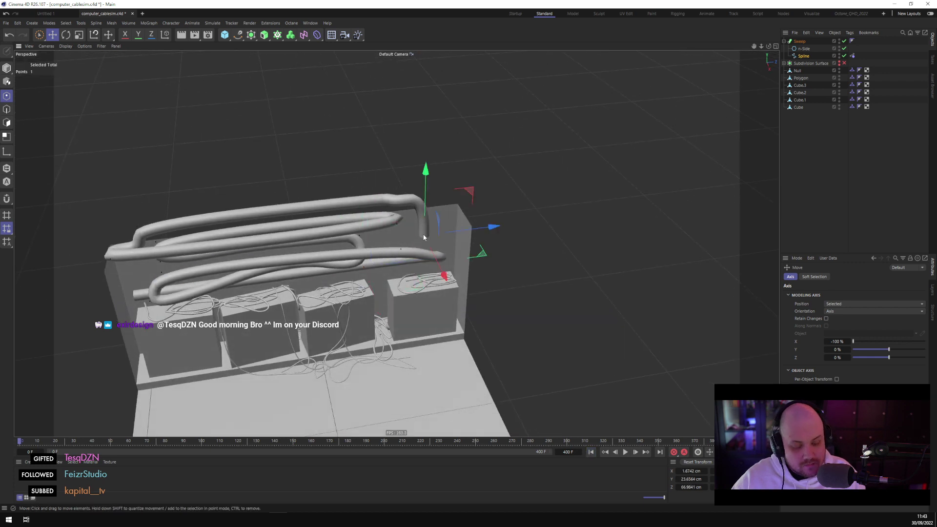
key(Delete)
click(423, 197)
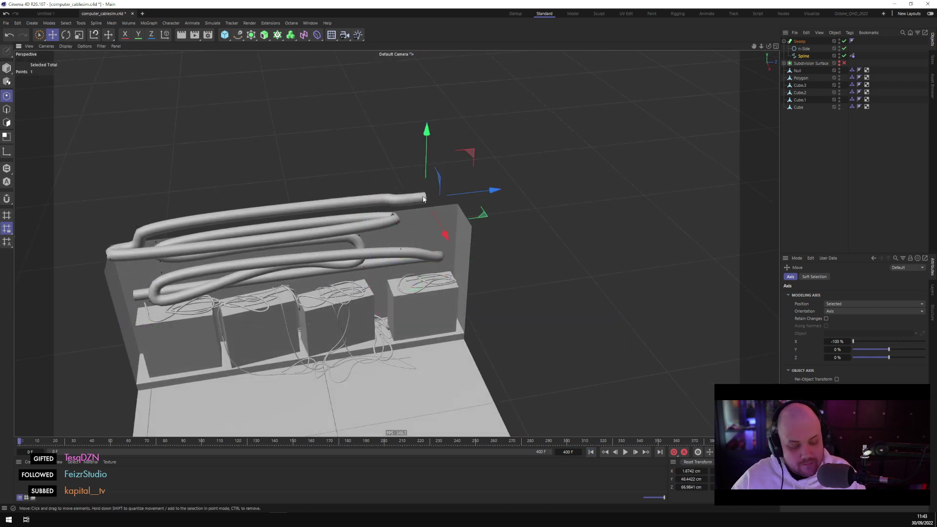
key(Delete)
click(388, 198)
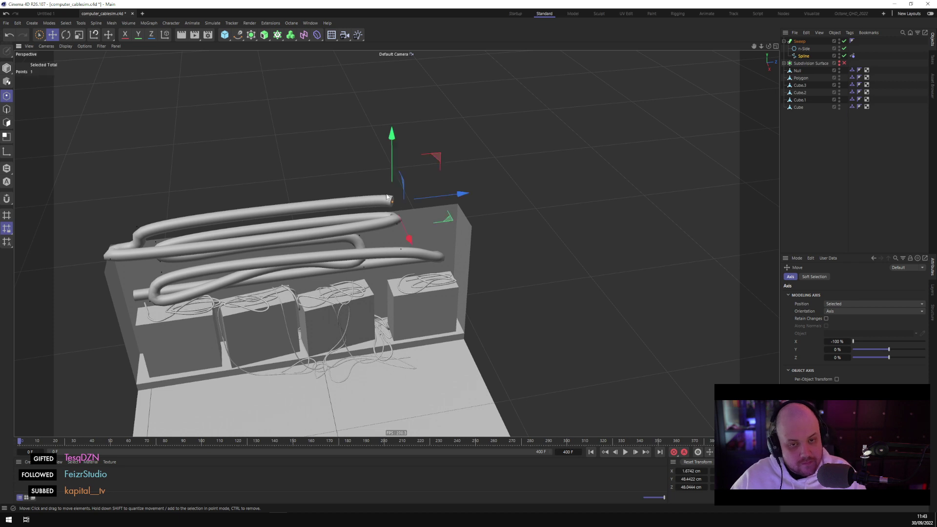
key(Delete)
click(389, 201)
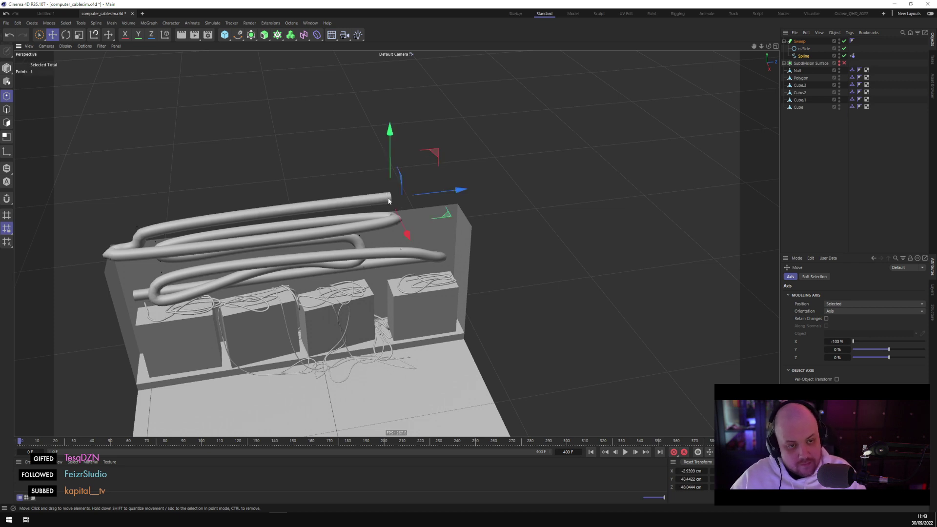
key(Delete)
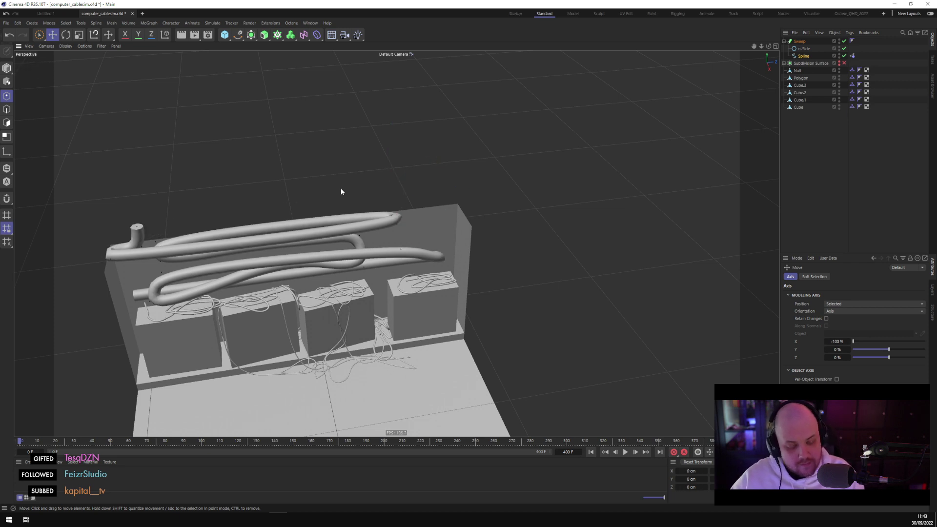
Delete the leftover end points at the wall's left end so the hose ends at the upper right of the wall
click(138, 229)
key(Delete)
click(142, 246)
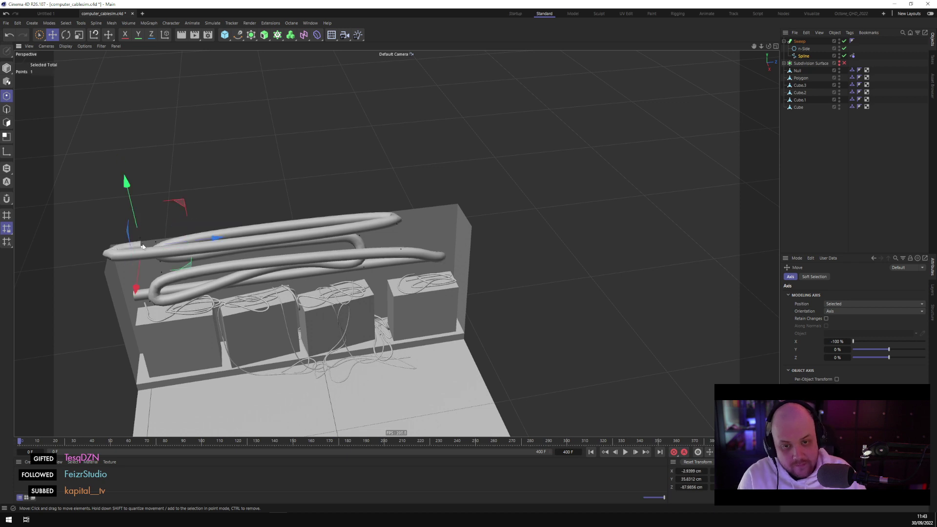
key(Delete)
click(114, 257)
key(Delete)
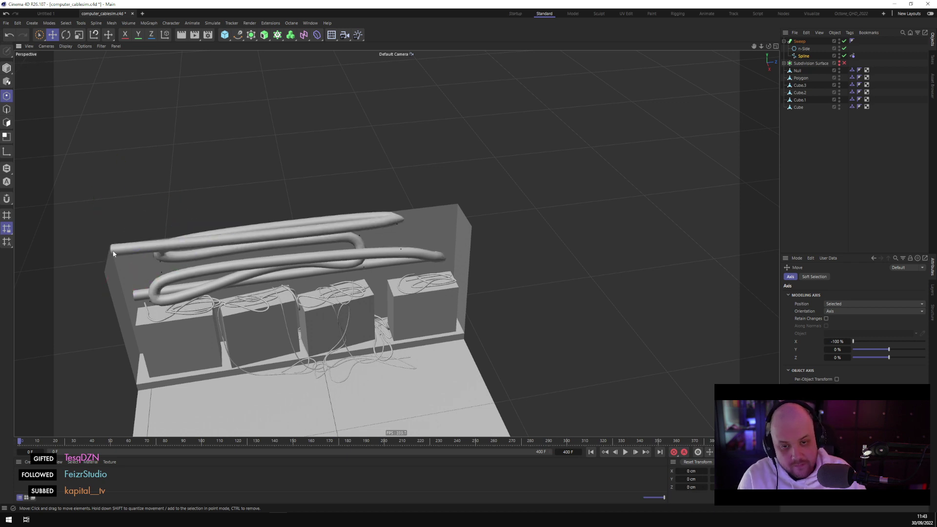
click(112, 254)
key(Delete)
Move the hose's last two points outward along Z to about 82.6 cm and play the simulation until the hose lies on the computers
click(397, 217)
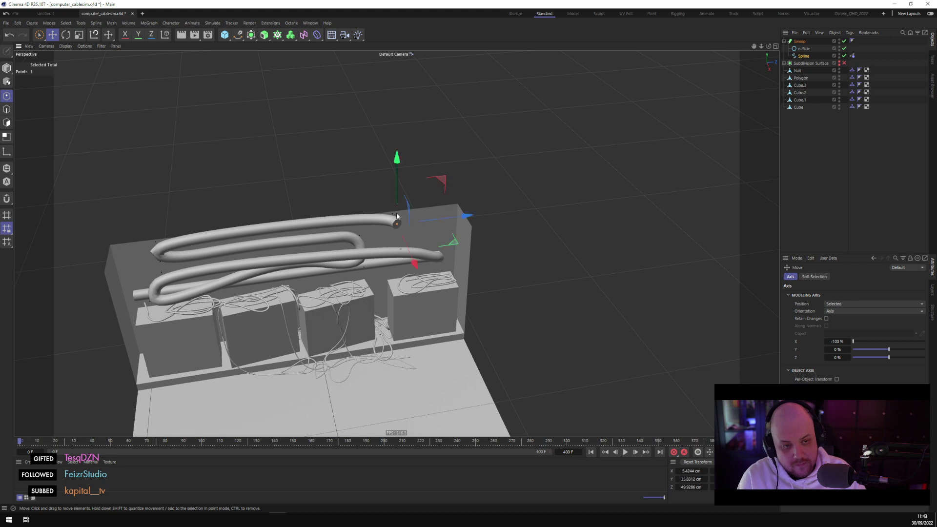
shift+click(393, 216)
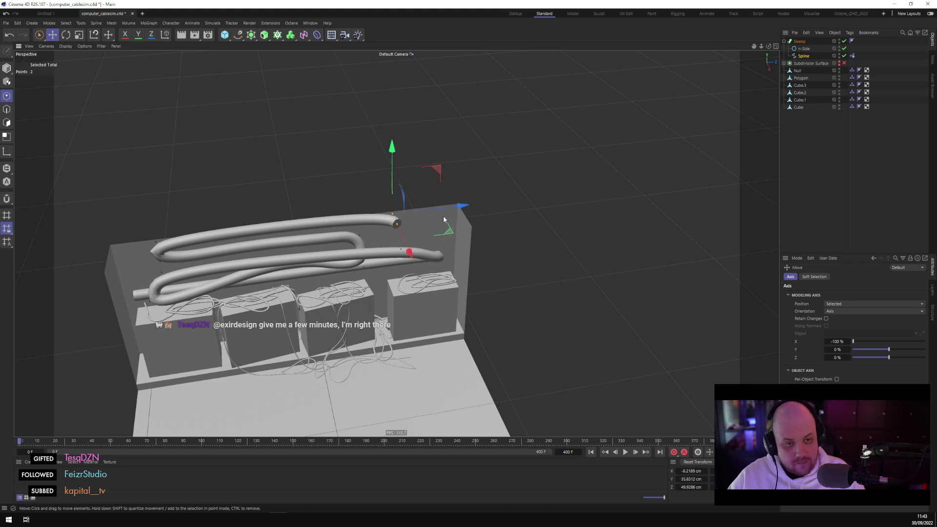
drag(467, 206, 439, 273)
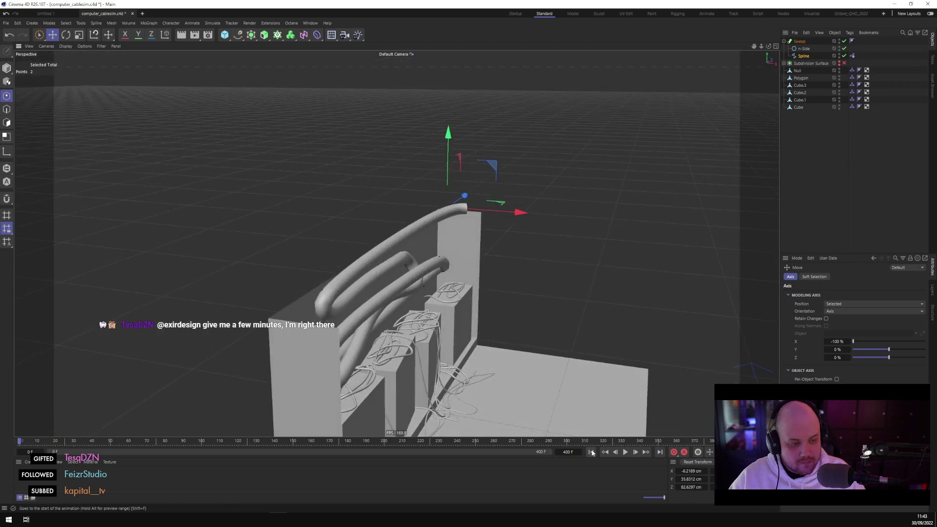
click(625, 452)
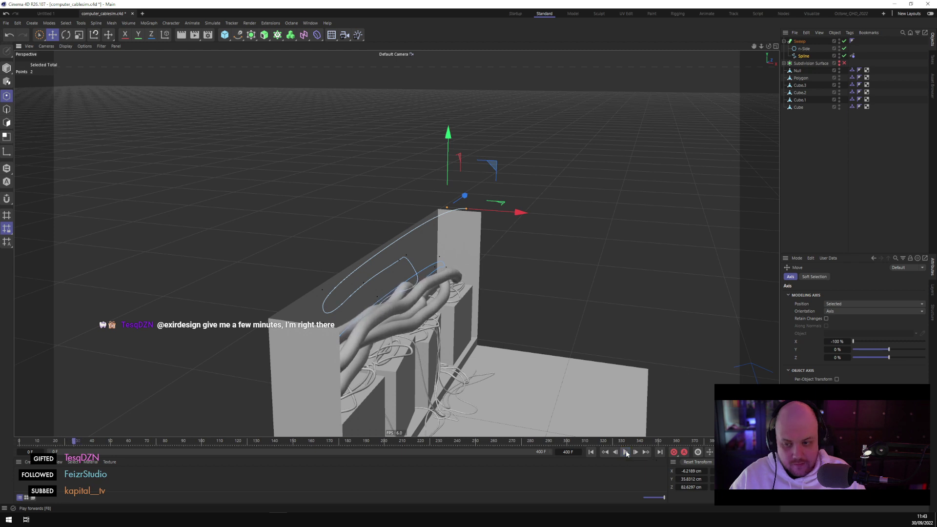
click(625, 452)
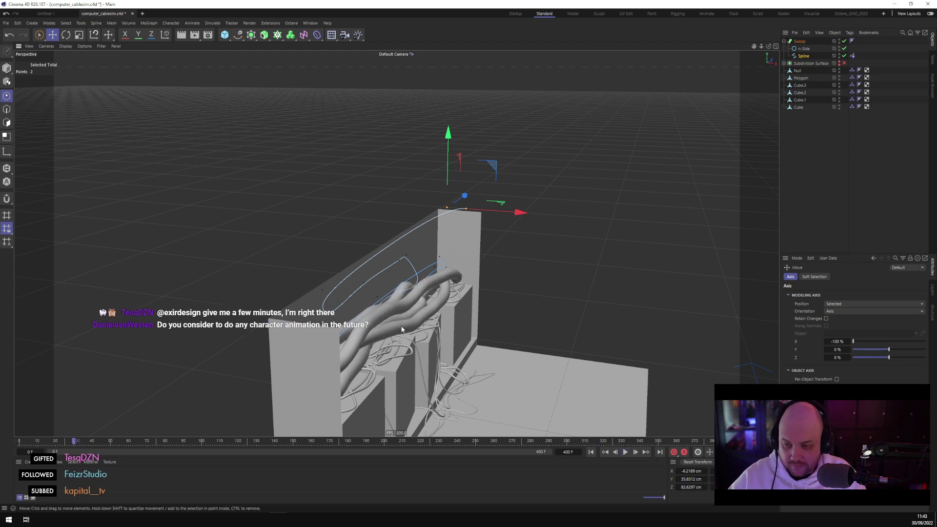
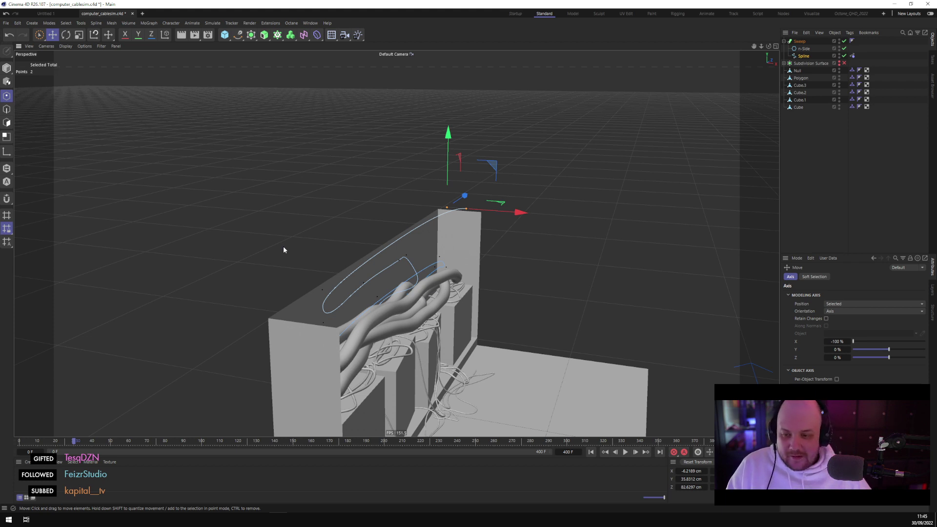
Examine the simulated hose on the computers from several sides and pick a single spline point in the coil's middle run
alt+drag(340, 256, 351, 254)
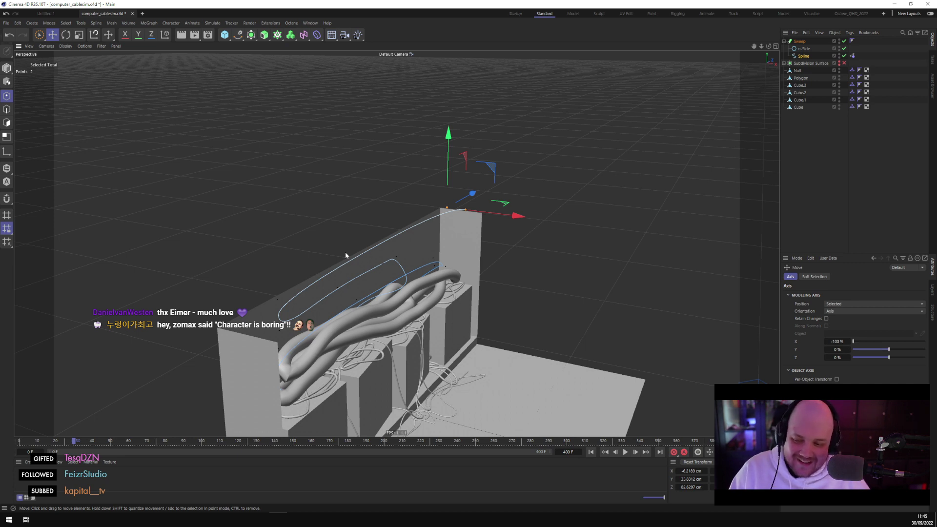
alt+drag(373, 270, 388, 228)
scroll(362, 255, up, 4)
scroll(362, 256, up, 2)
ctrl+click(365, 258)
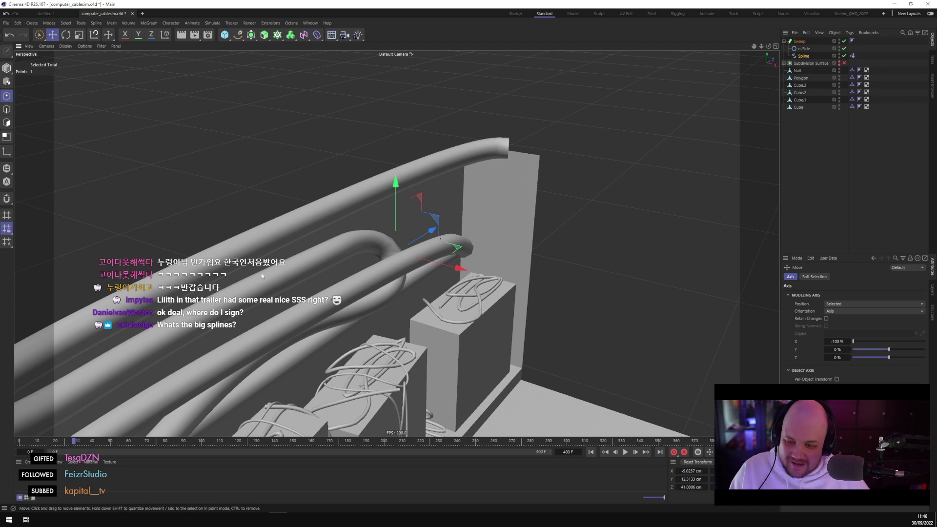
scroll(225, 285, down, 6)
alt+drag(225, 284, 258, 322)
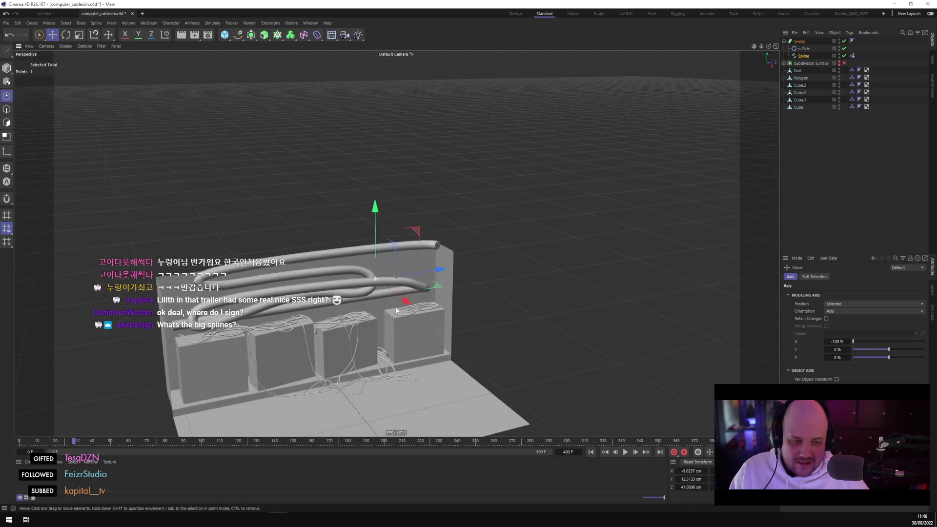
Run the simulation until the hose settles on the computers, inspect how it lies, and rewind to the first frame
scroll(258, 321, up, 6)
click(608, 454)
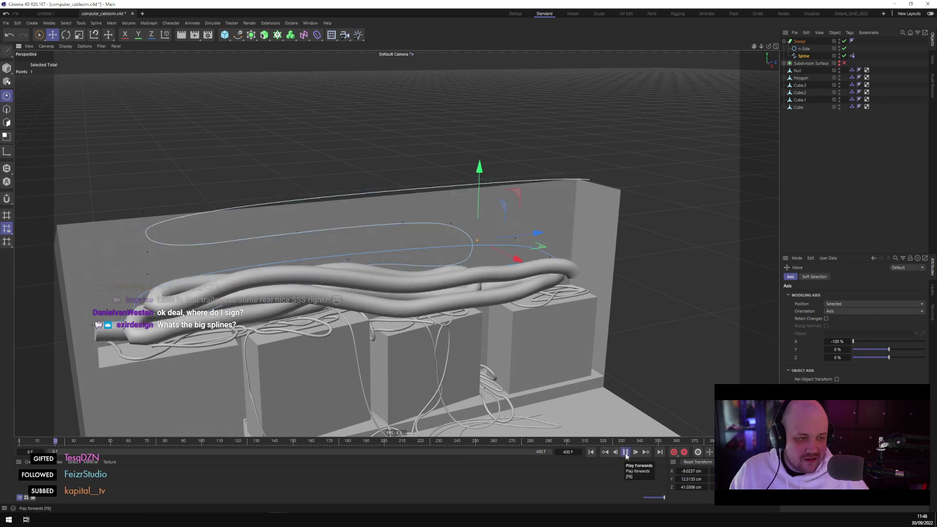
click(625, 452)
alt+drag(429, 297, 421, 221)
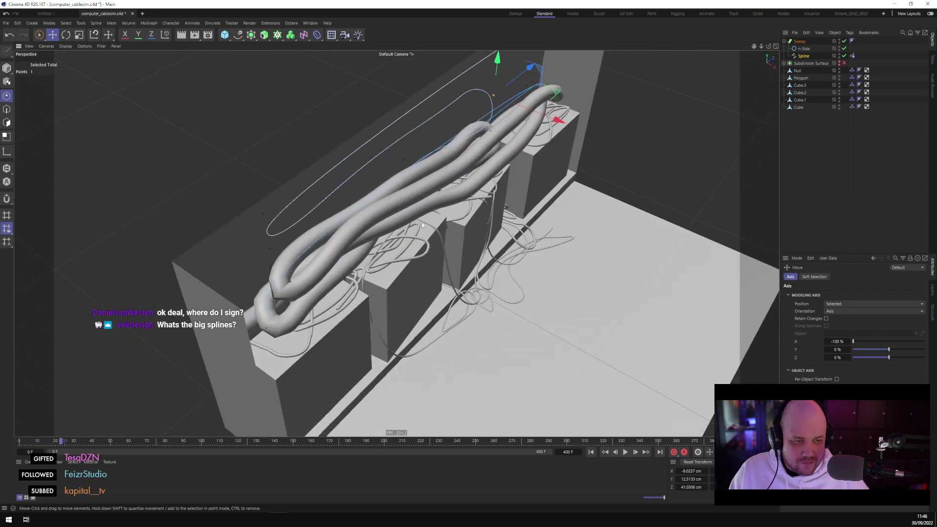
alt+drag(567, 306, 550, 320)
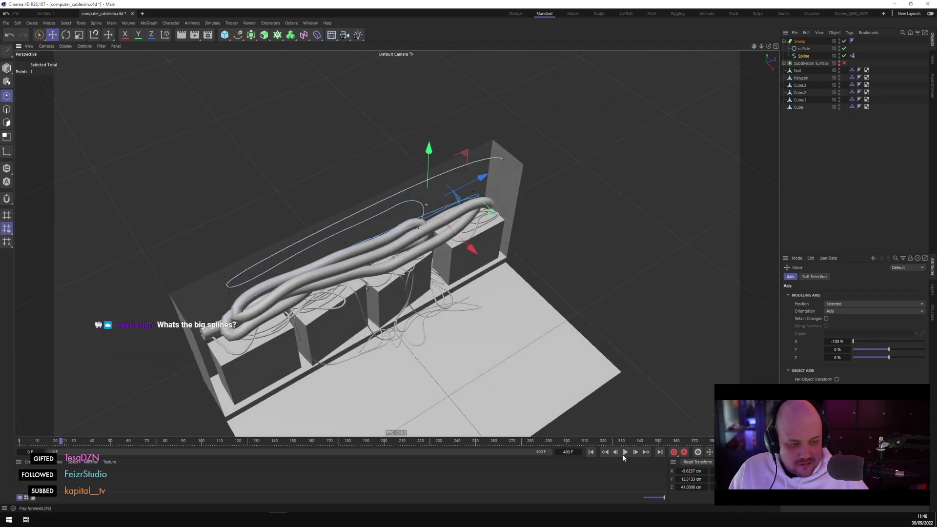
click(592, 452)
Raise a point of the hose's second run from the top and pull it outward to about X 28.6 cm, Y 40.3 cm
alt+drag(309, 327, 334, 346)
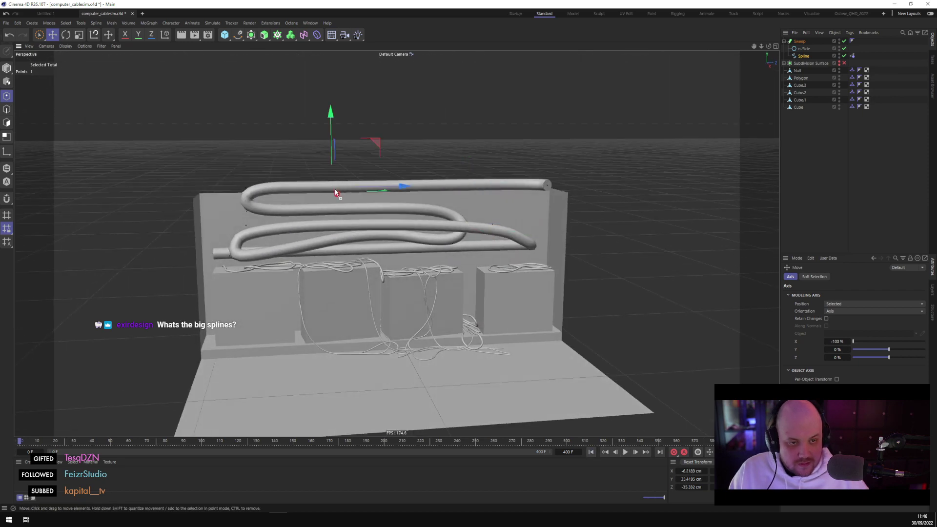
alt+drag(330, 191, 357, 210)
click(320, 204)
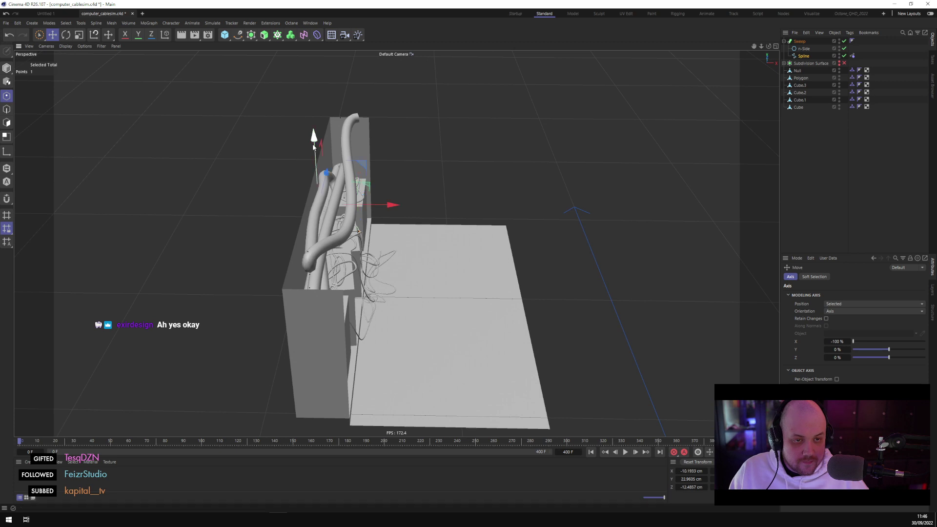
drag(316, 155, 313, 123)
drag(393, 180, 448, 198)
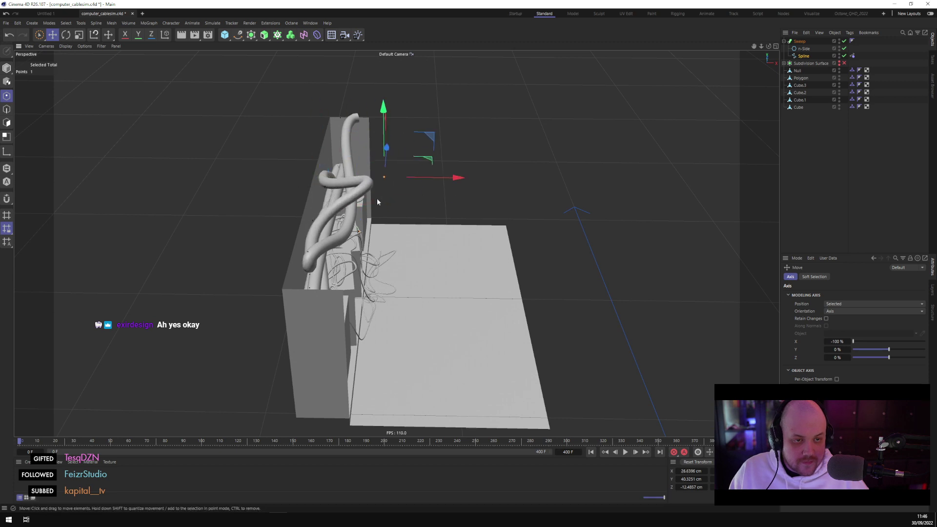
Pull the neighbouring hose point outward to about X 23.9 cm and raise it to about Y 36.8 cm to widen the loop
alt+drag(361, 202, 303, 162)
click(334, 195)
drag(398, 188, 361, 193)
drag(377, 128, 375, 116)
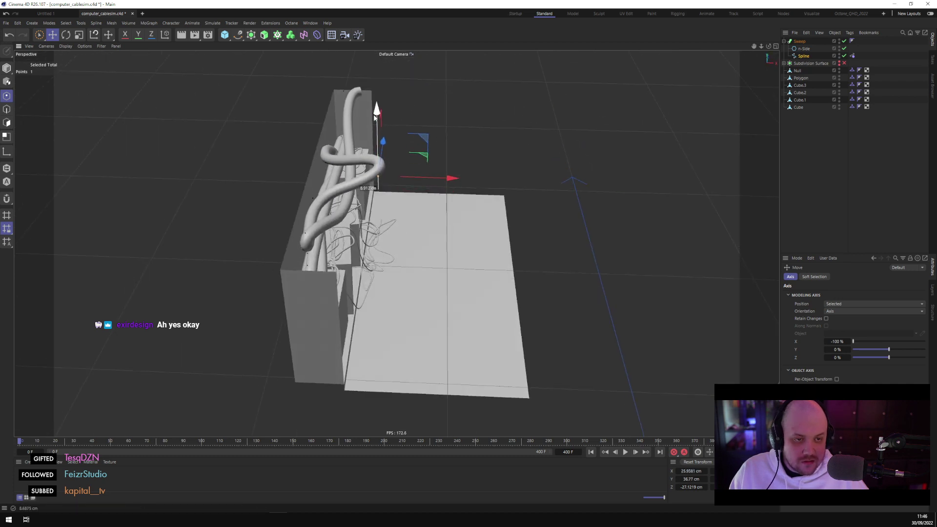
scroll(362, 128, up, 6)
alt+drag(355, 158, 447, 245)
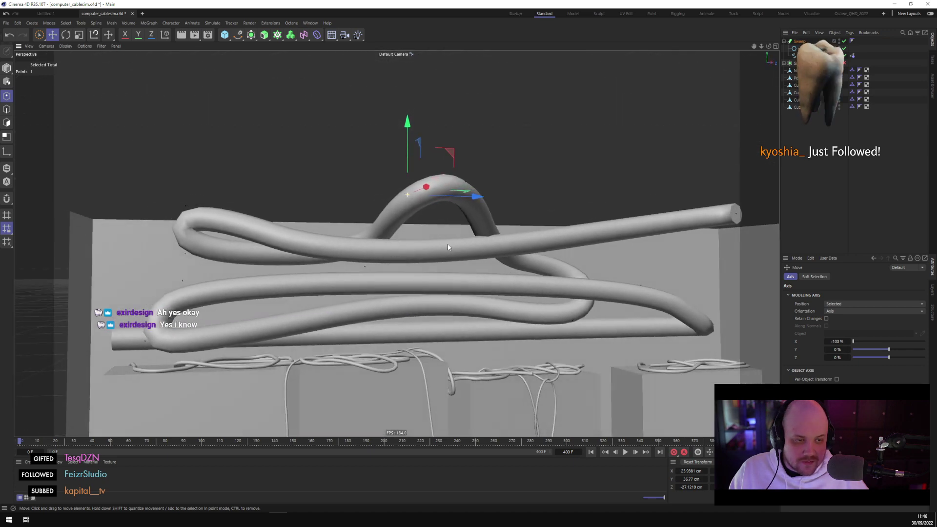
click(489, 235)
key(9)
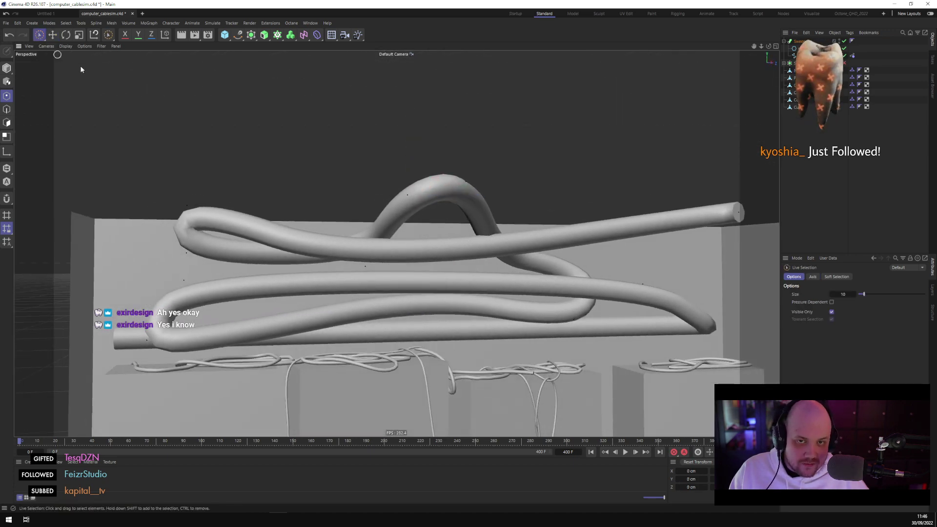
middle_drag(490, 242, 502, 247)
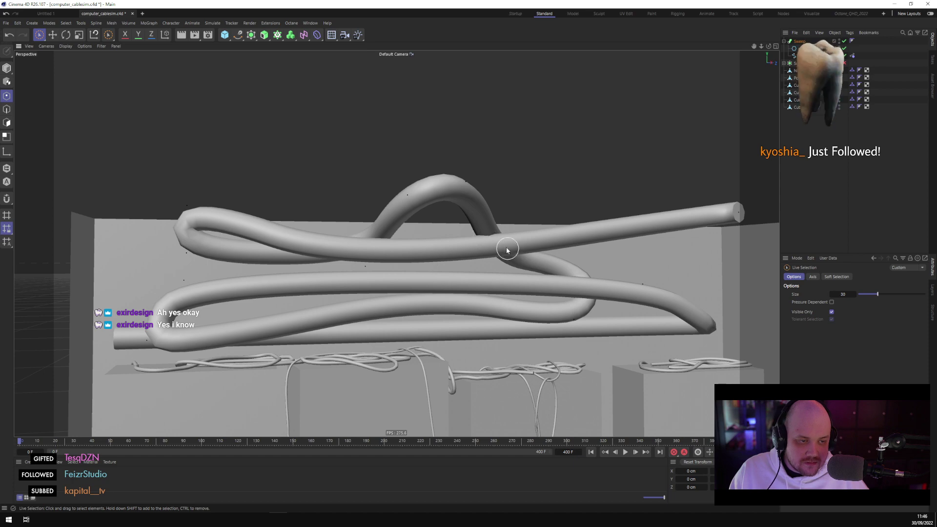
key(e)
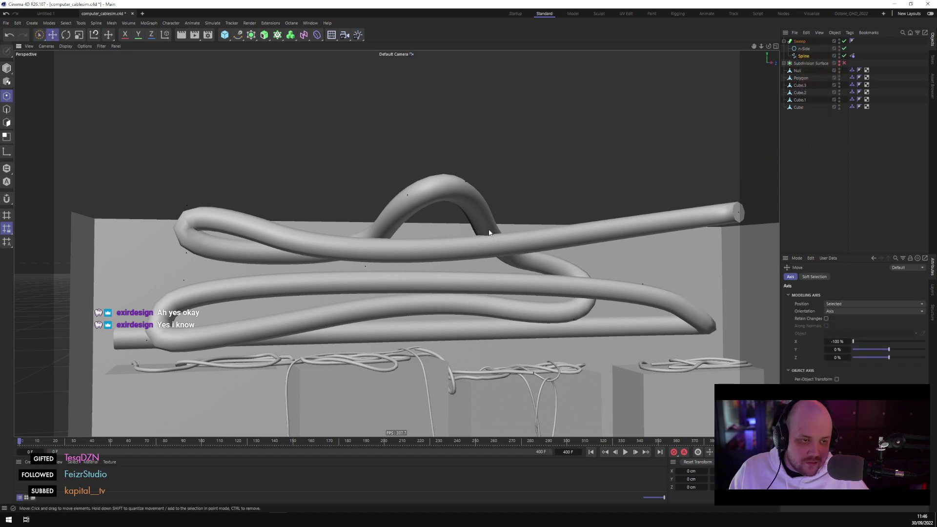
Shift the raised loop's outermost point horizontally in the XZ plane to reshape the loop
click(457, 179)
alt+drag(464, 183, 485, 118)
alt+drag(308, 128, 332, 140)
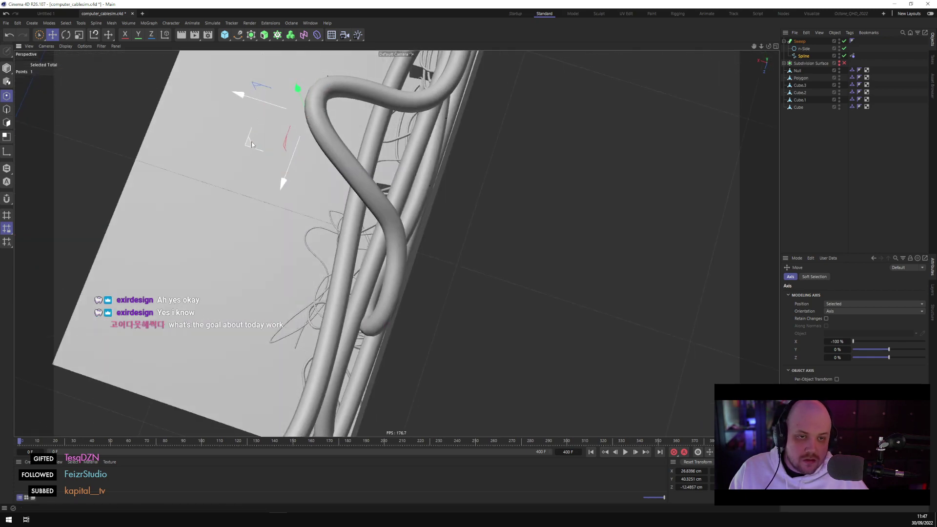
drag(324, 87, 249, 127)
Adjust the height of the hose point at the foot of the raised loop, close to the wall
click(225, 186)
click(225, 190)
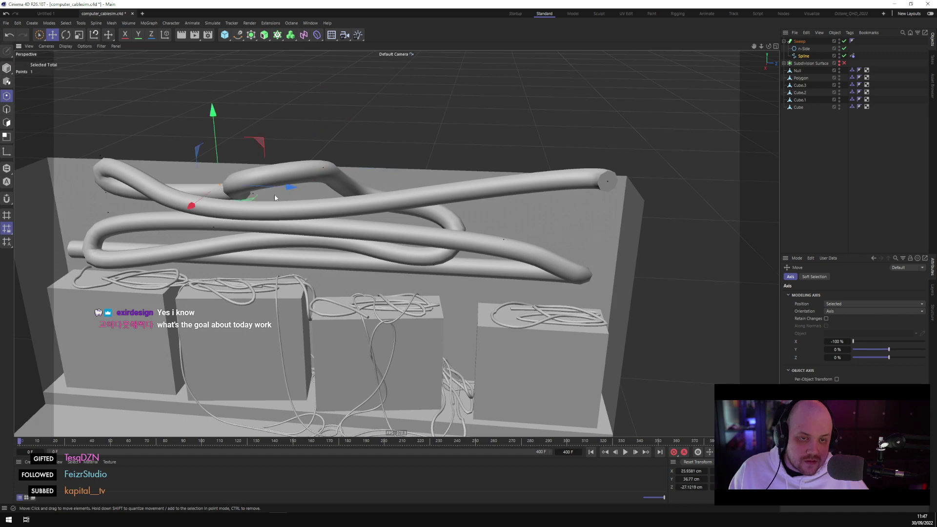
alt+drag(225, 189, 268, 86)
click(205, 265)
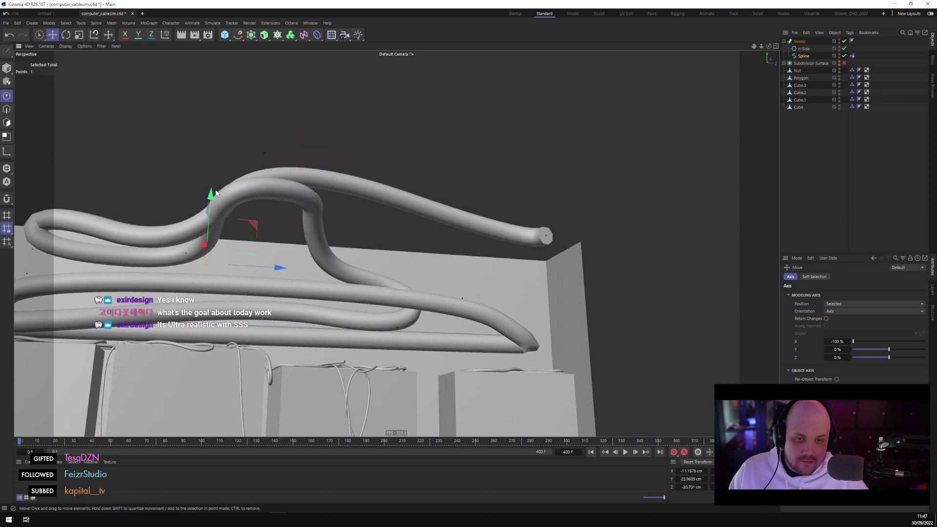
mouse_move(209, 201)
mouse_down()
mouse_move(214, 226)
mouse_move(218, 208)
mouse_up()
Move the loop's front point to about X 20.5 cm, Y 49.9 cm and Z -39.1 cm so the loop rises higher
alt+drag(206, 163, 316, 276)
click(279, 242)
drag(283, 174, 285, 129)
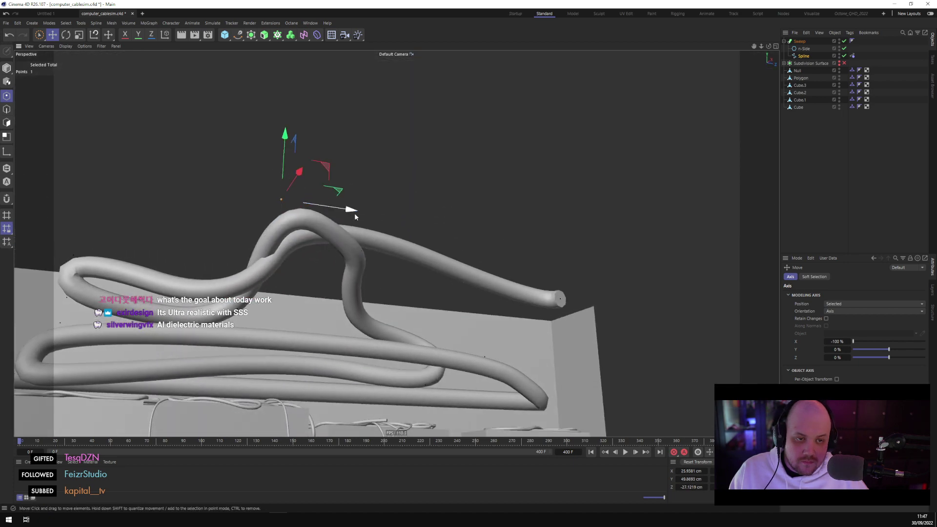
drag(352, 211, 398, 254)
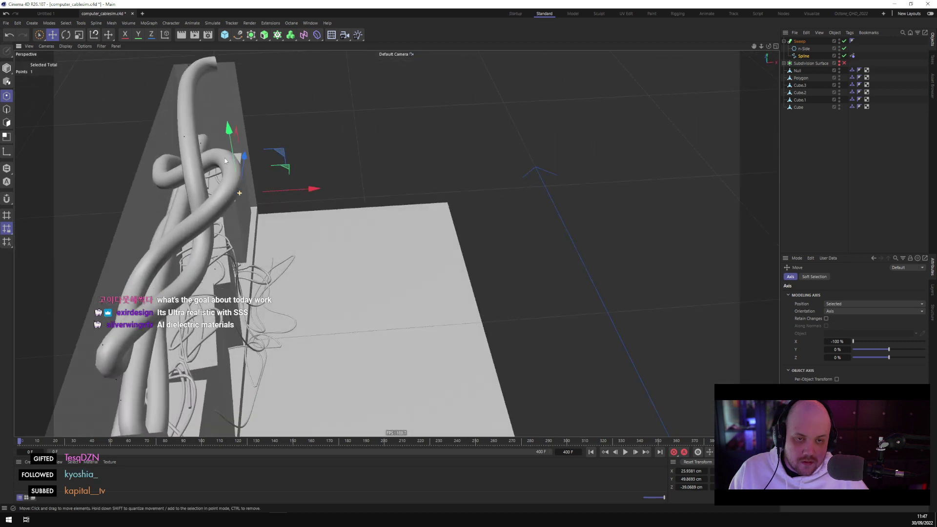
drag(313, 193, 287, 195)
alt+middle_drag(290, 235, 420, 261)
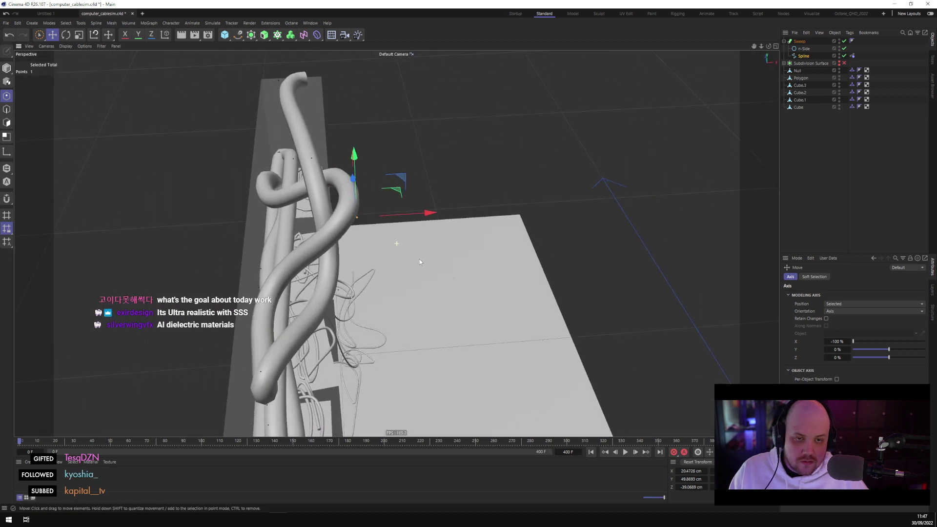
Pull two points of the hose's top run toward the wall, placing the lower one at about X 5.6 cm and Y 12.1 cm
click(312, 157)
drag(384, 164, 326, 157)
click(335, 242)
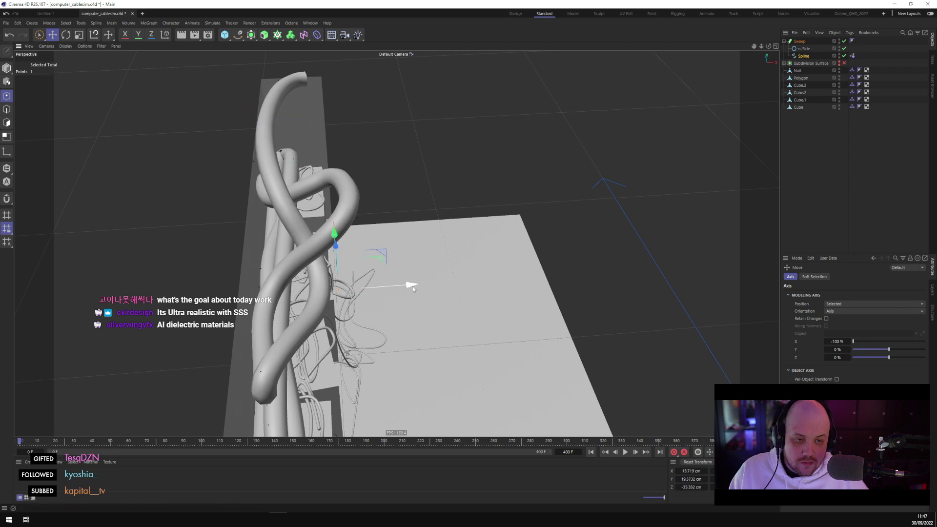
drag(407, 282, 320, 247)
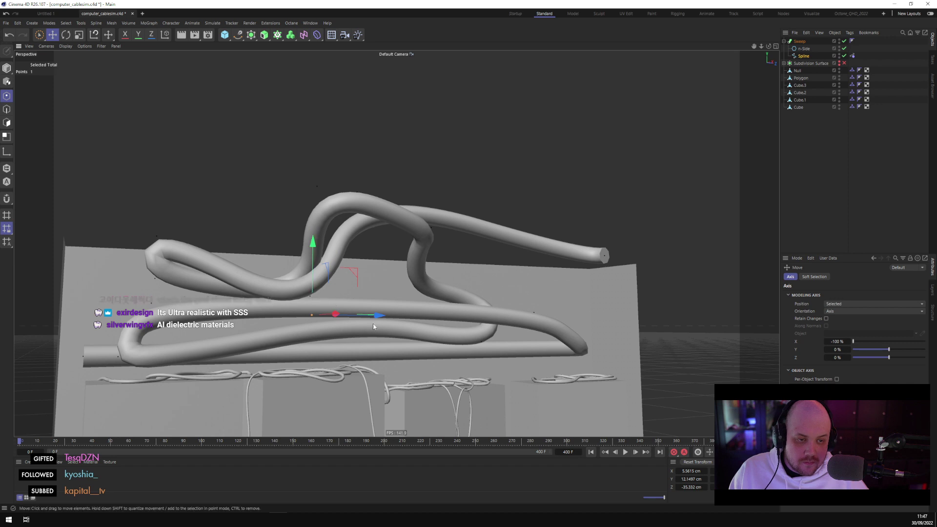
drag(381, 319, 405, 321)
drag(337, 244, 305, 192)
click(370, 241)
alt+drag(371, 188, 490, 281)
shift+click(382, 185)
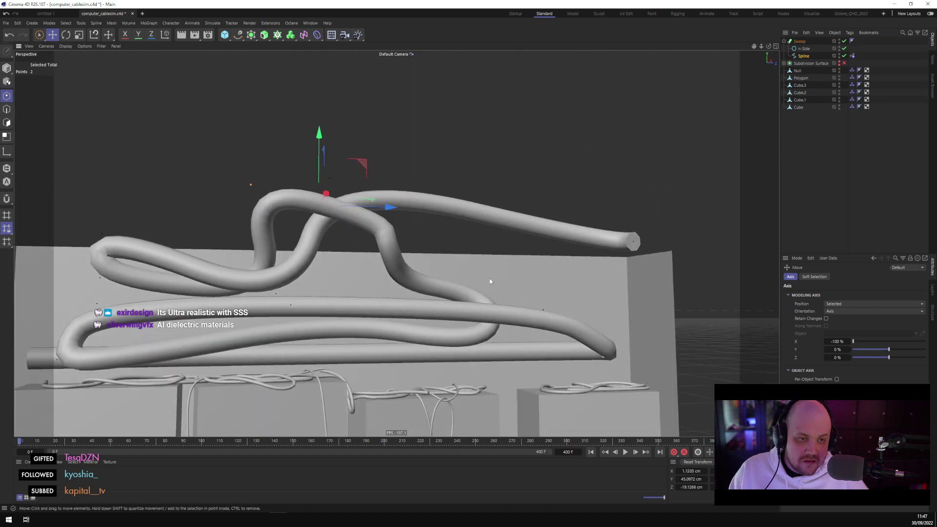
click(391, 239)
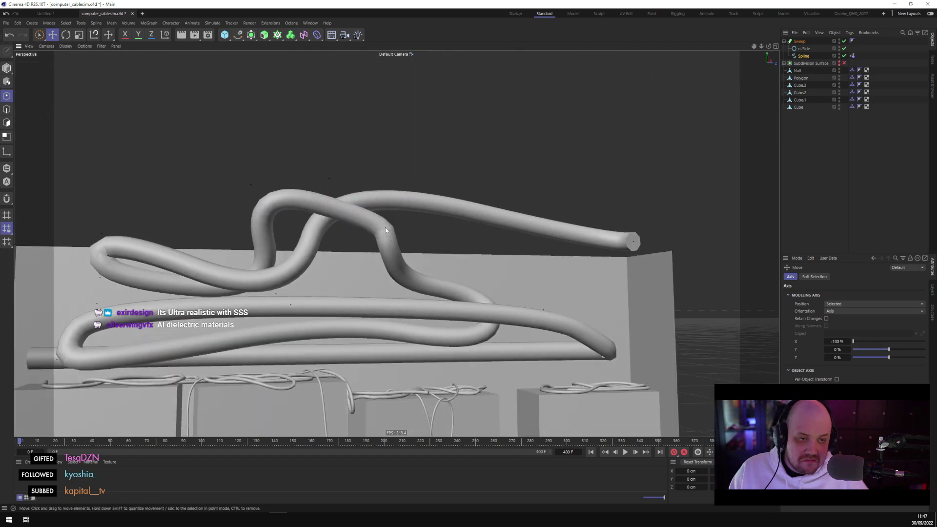
Pick the point at the loop's lower bend with Live Selection and move it along Z to about -12.4 cm
click(39, 35)
click(376, 234)
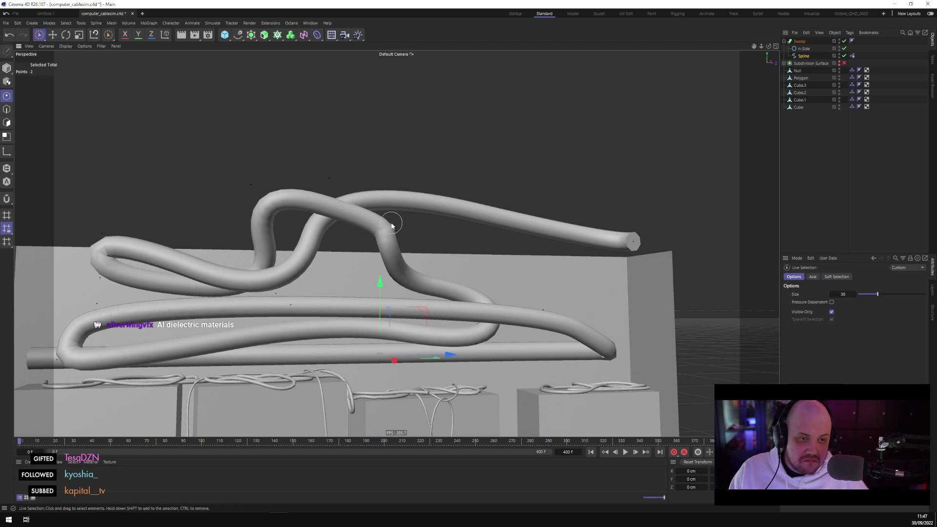
alt+drag(410, 258, 443, 229)
drag(384, 162, 399, 201)
click(403, 226)
click(383, 224)
click(395, 226)
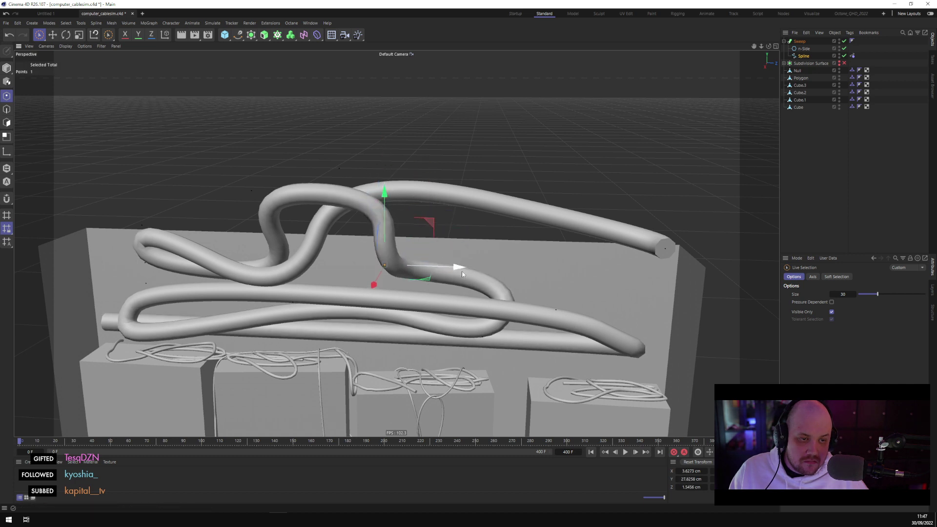
drag(458, 268, 495, 166)
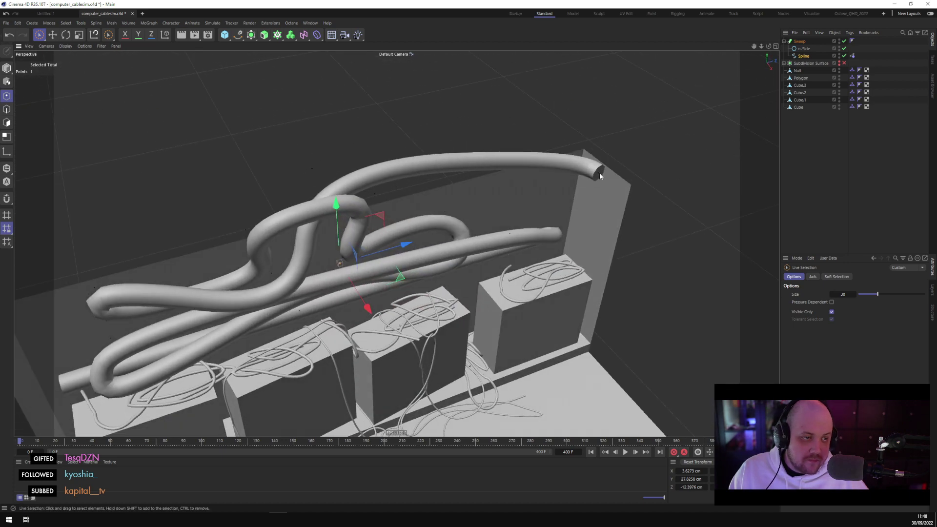
Pull the hose's last two points back toward the wall's middle and bring the point lying in the wall to about X -10.4 cm
click(600, 172)
drag(654, 157, 464, 217)
click(579, 157)
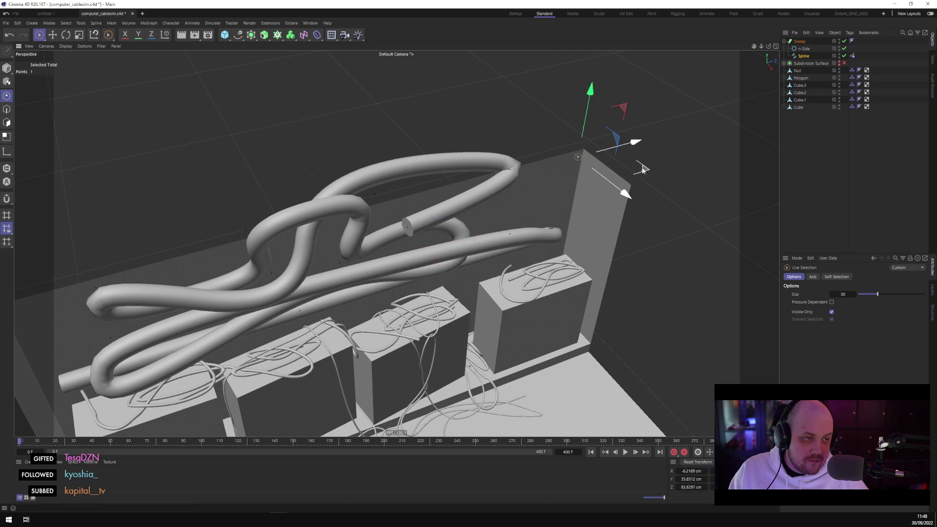
drag(642, 169, 342, 229)
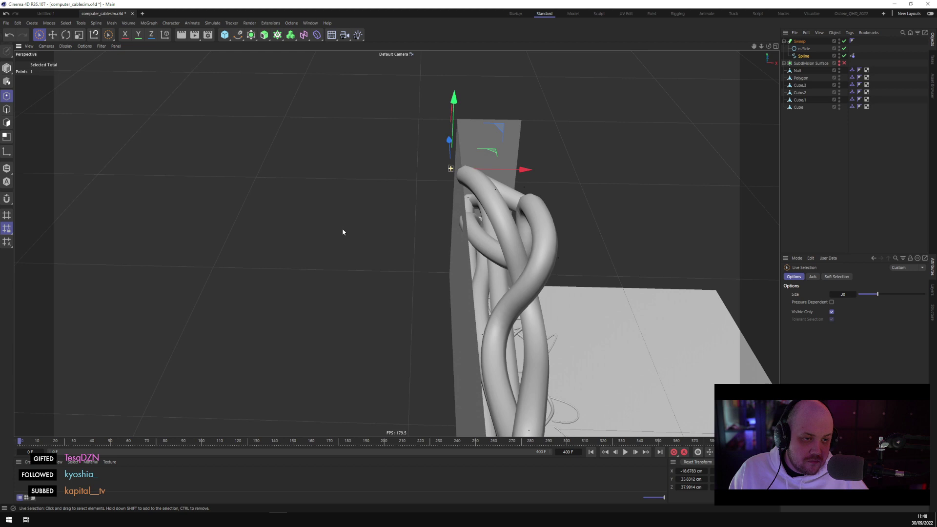
click(460, 222)
drag(538, 220, 542, 188)
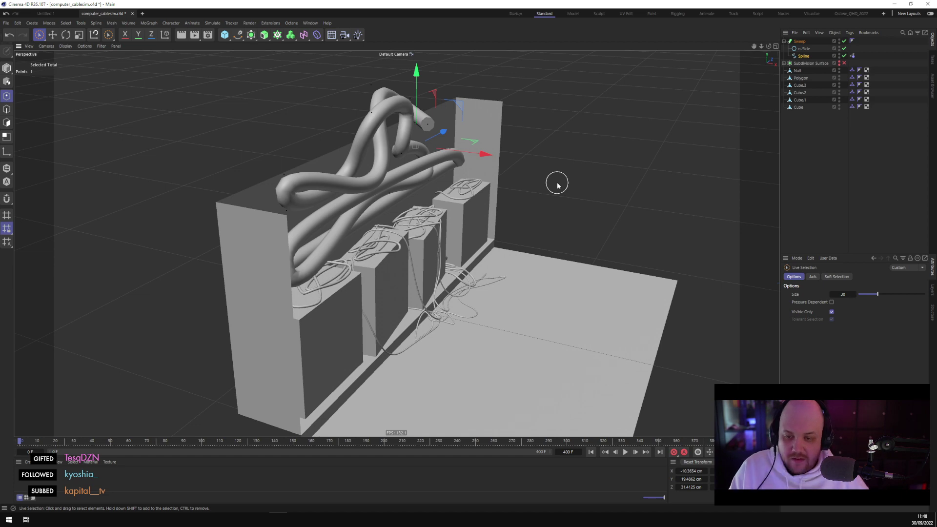
Switch to the reference render cornerstore_preview_0027_HIGHRES.jpg in the image viewer and examine the shelf and its surrounding props
click(260, 519)
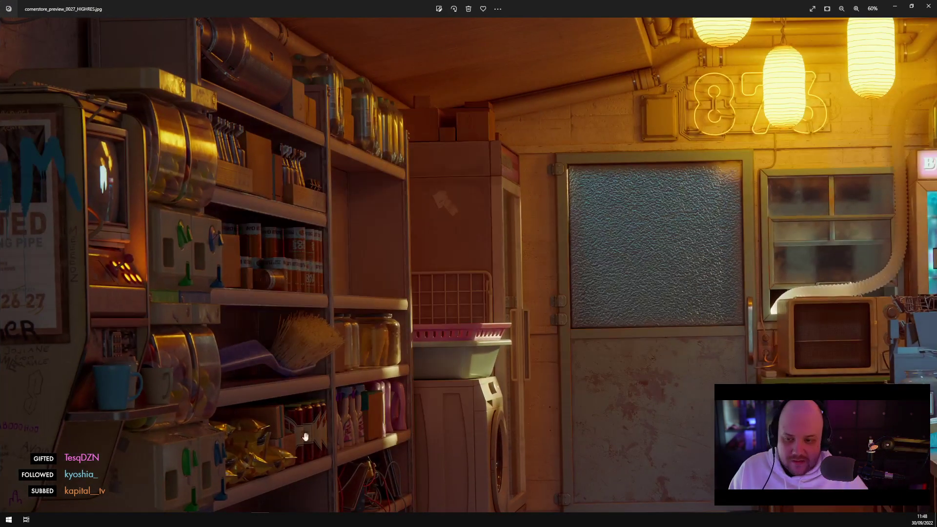
drag(425, 370, 472, 285)
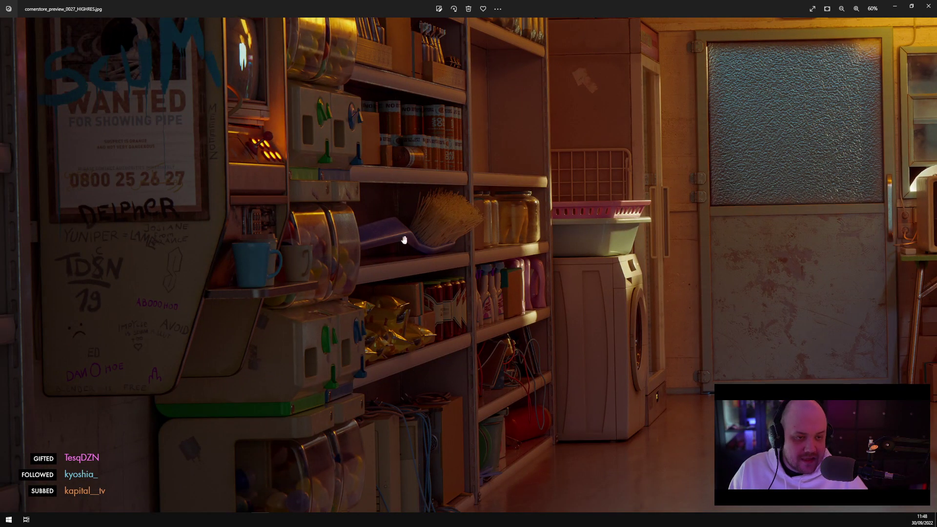
drag(404, 239, 403, 303)
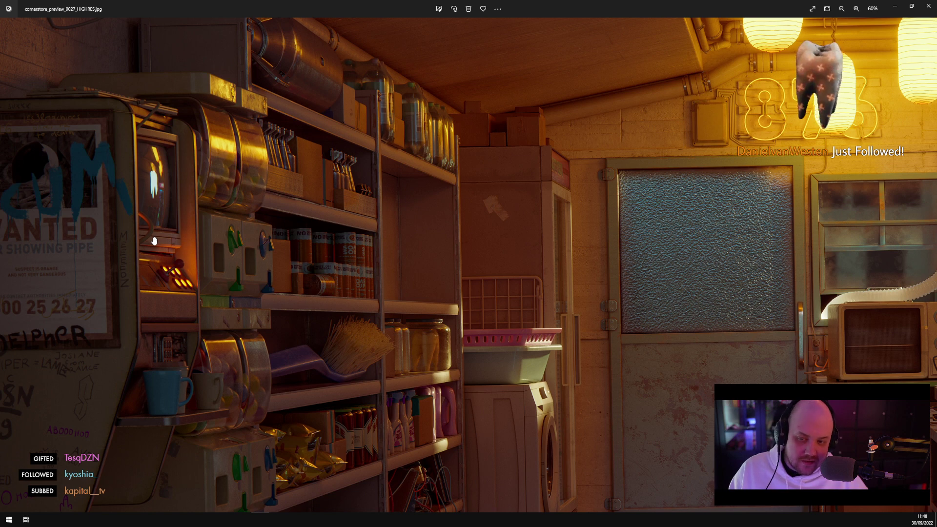
Return to Cinema 4D, play the simulation of the reshaped hose, and rewind to the first frame
click(894, 6)
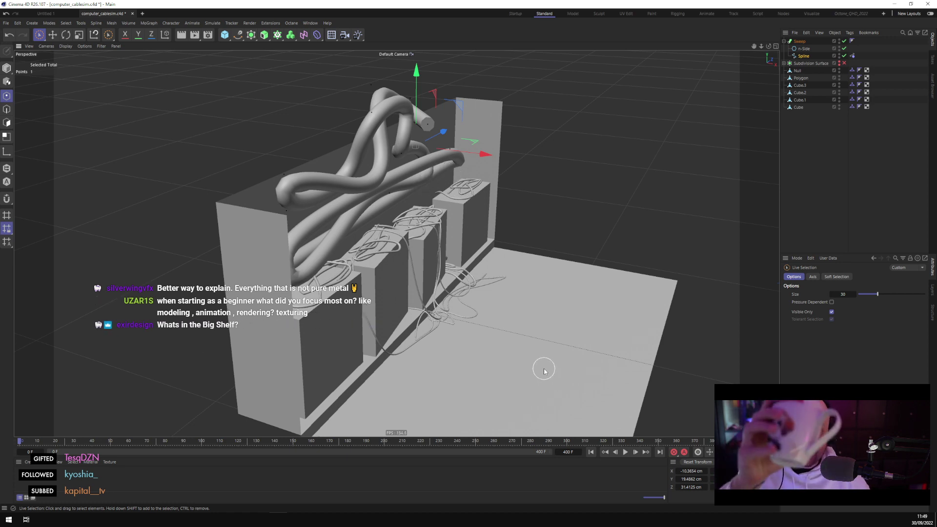
click(624, 452)
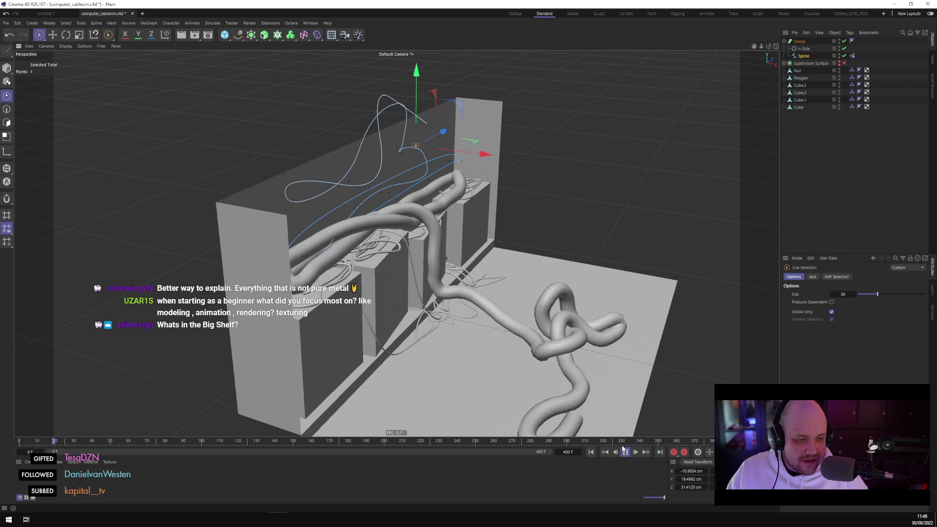
click(625, 452)
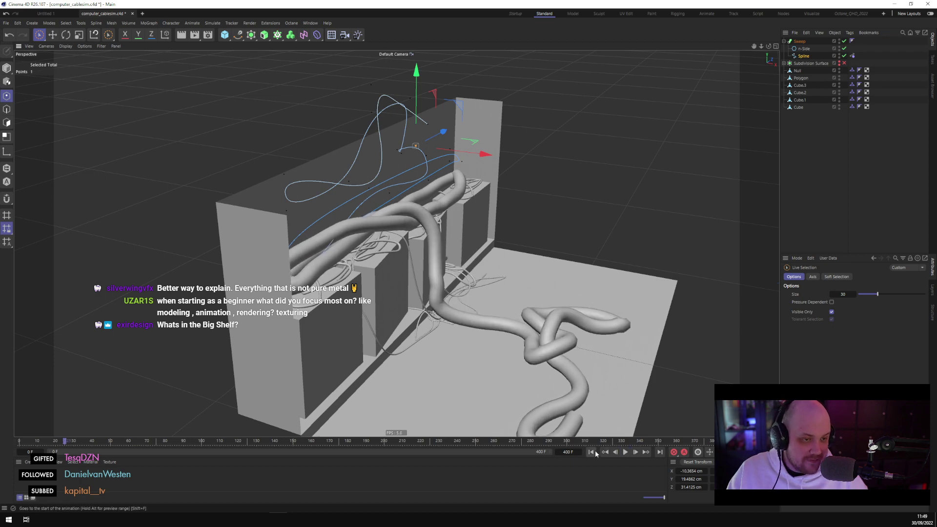
click(591, 453)
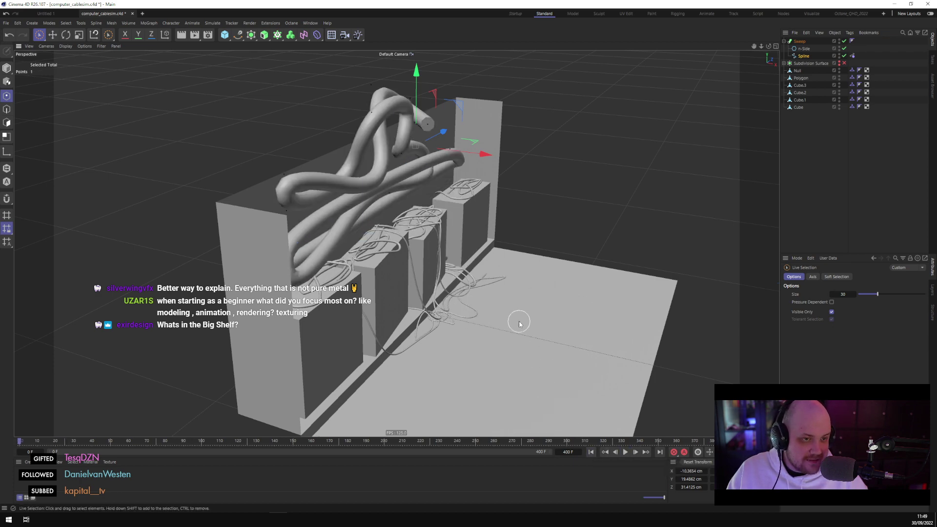
Pull the hose's end point out from the wall to about X 5.4 cm and Z 9.7 cm, then preview the simulation
alt+drag(520, 323, 538, 195)
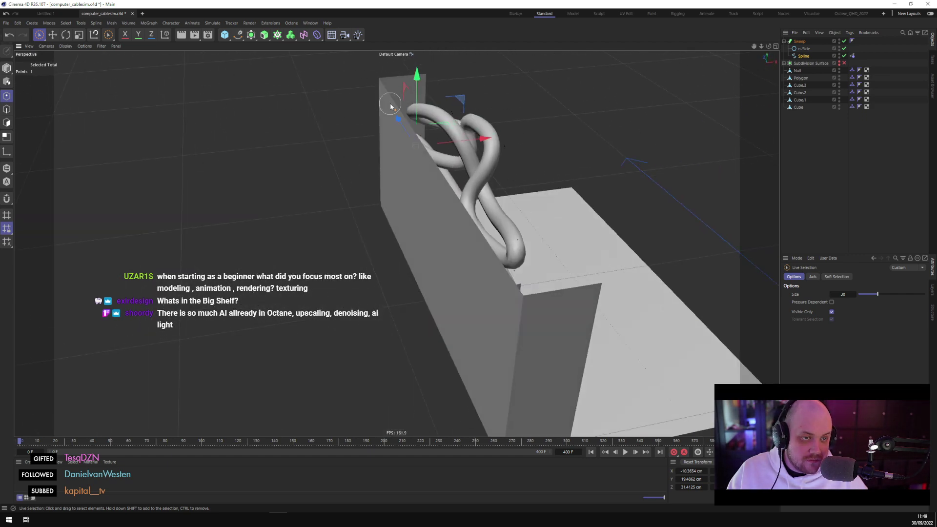
alt+drag(391, 106, 553, 175)
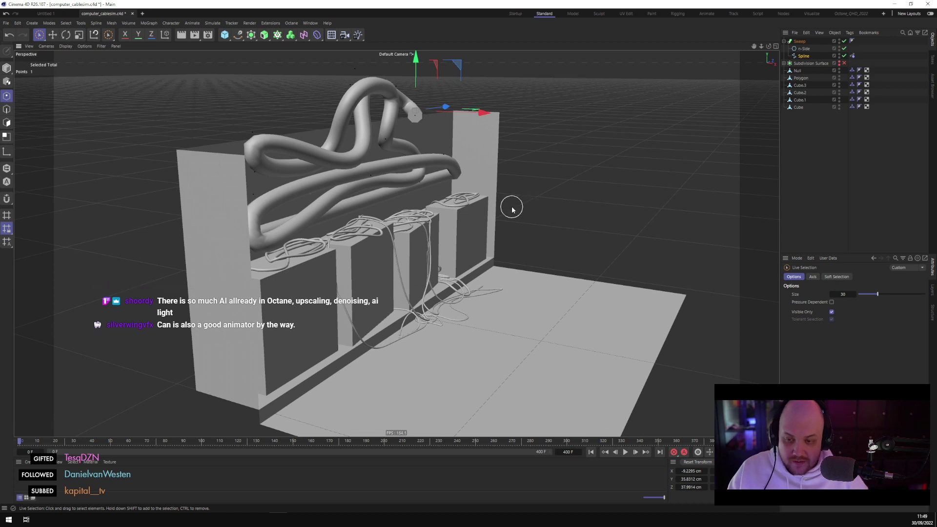
alt+drag(510, 217, 587, 169)
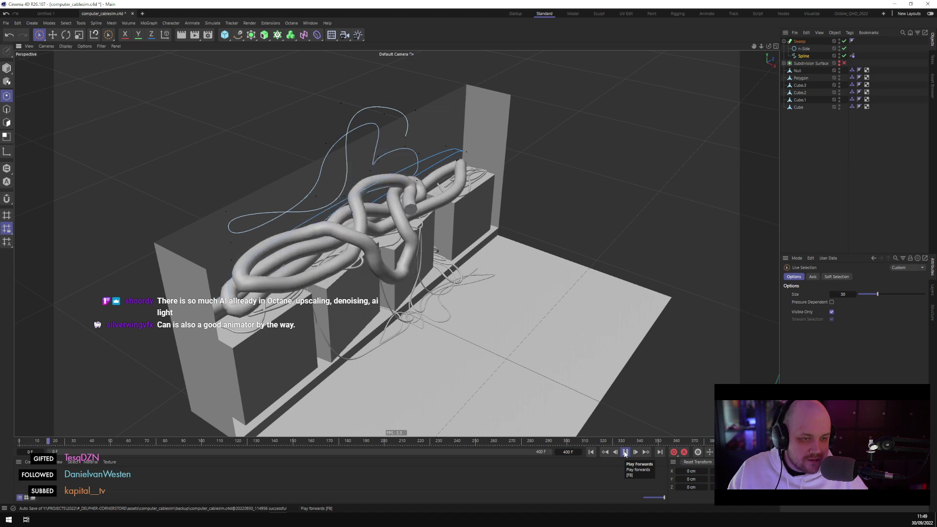
click(625, 452)
click(591, 452)
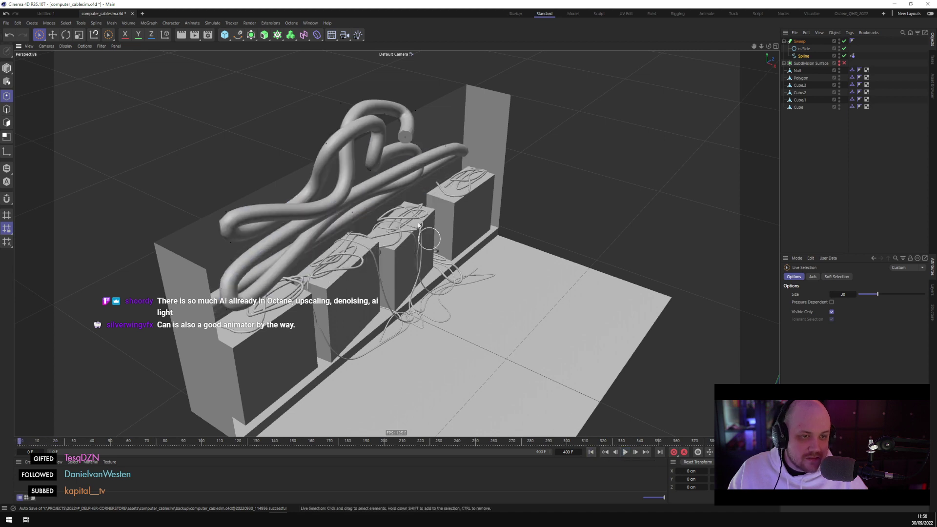
Pick the raised point just before the hose's end and move it toward the wall to about X -4.9 cm
click(382, 122)
alt+drag(382, 122, 367, 165)
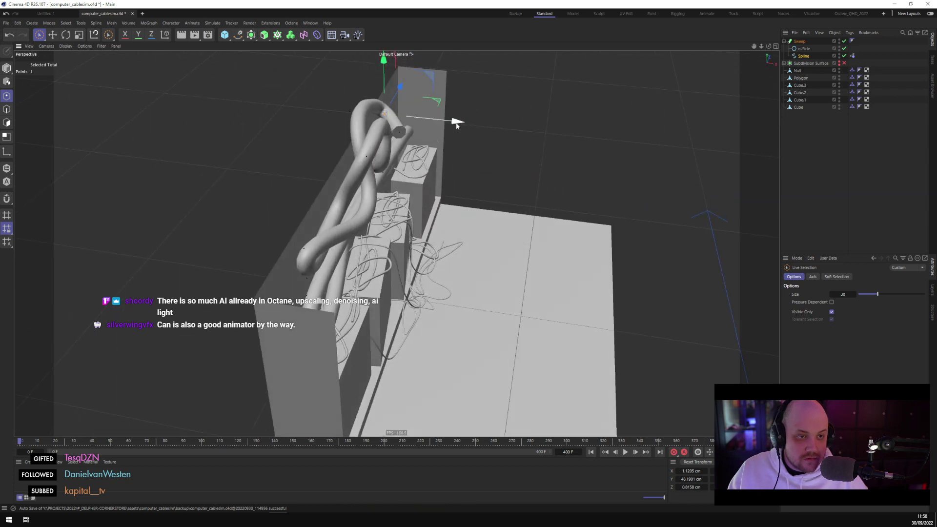
drag(456, 126, 541, 180)
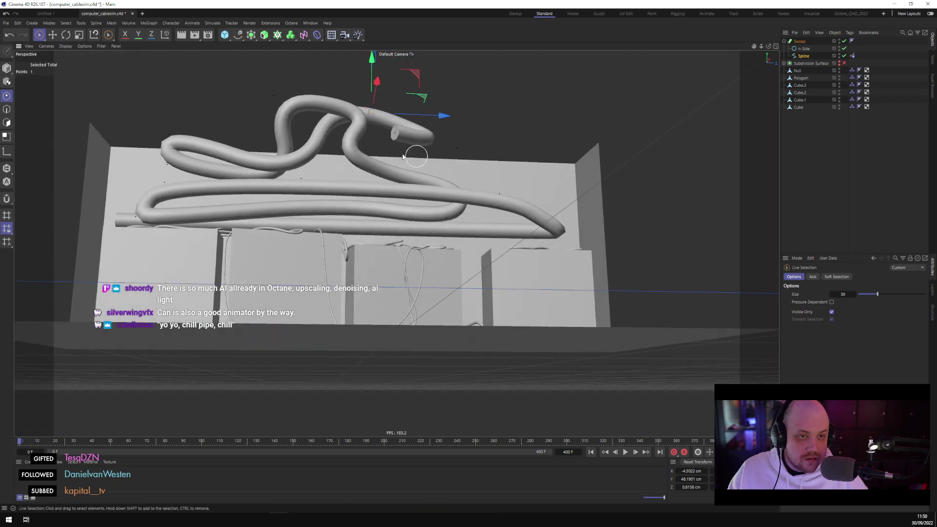
Lower the point at the hose's middle bend to about Y 23.9 cm and shift it along X toward the wall
click(341, 155)
mouse_move(341, 87)
mouse_down()
mouse_move(341, 105)
mouse_move(340, 96)
mouse_up()
drag(413, 164, 507, 129)
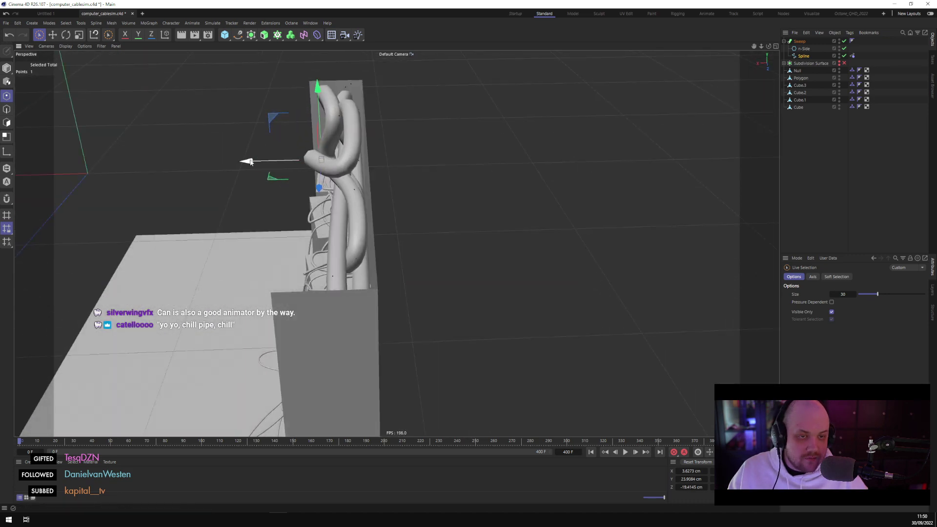
drag(249, 161, 290, 143)
Move the raised point before the hose's end to about X 2.2, Z 6.1 cm and the loop's top point to about X 4.5, Y 49.9 cm
click(393, 109)
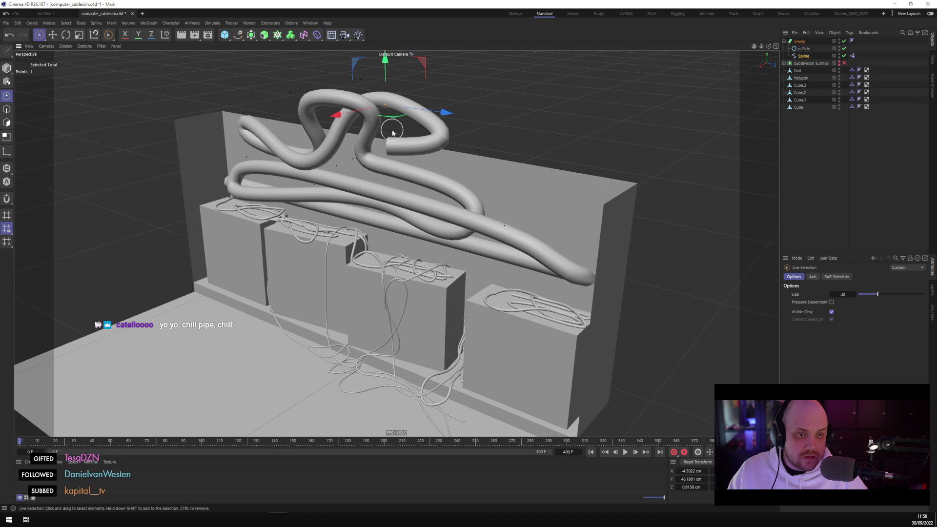
drag(393, 115, 461, 264)
click(363, 200)
alt+drag(363, 200, 377, 211)
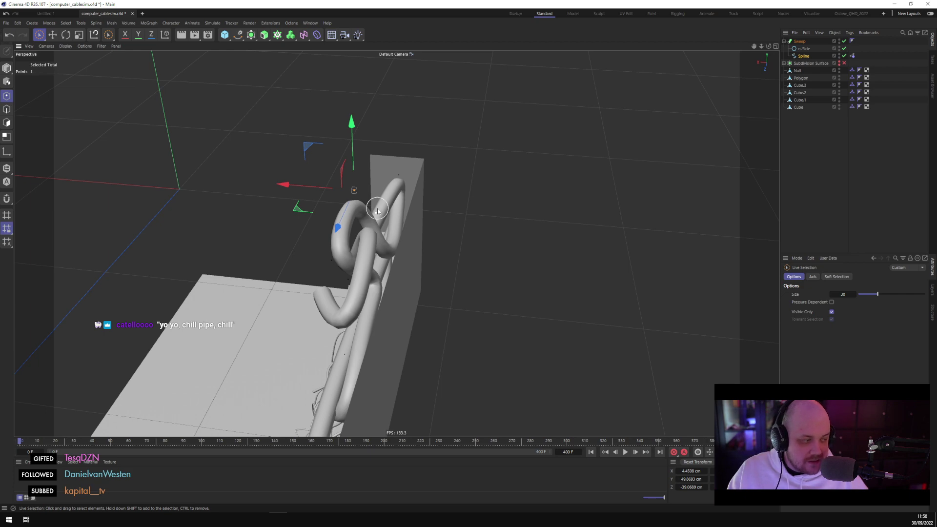
Simulate the rearranged hose falling onto the computers and rewind to the first frame
alt+drag(409, 235, 229, 264)
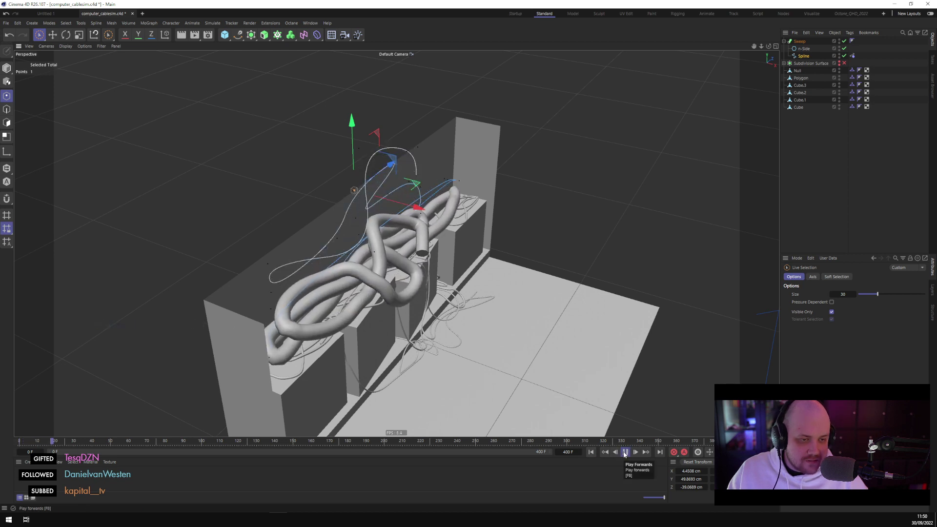
click(625, 453)
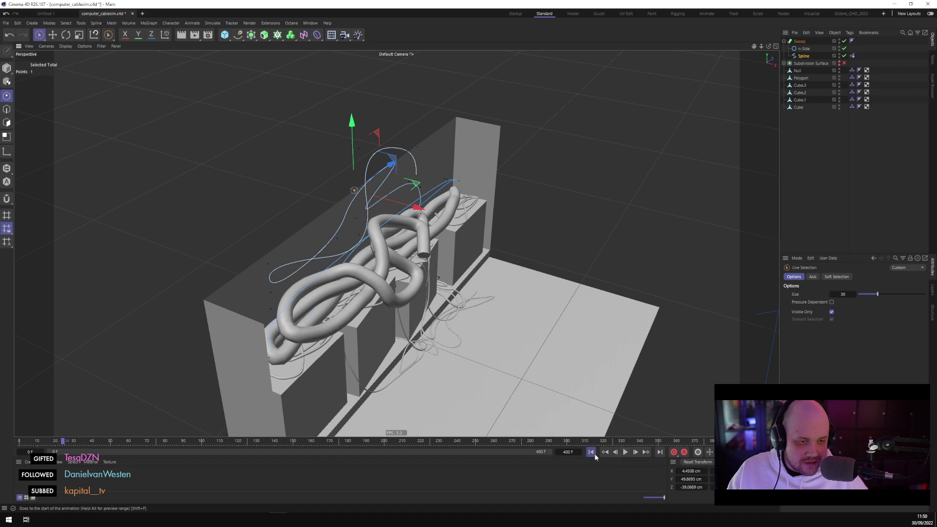
click(591, 453)
Switch to the Move tool and raise the point at the crossing of the hose's upper loops to about Y 57.9 cm
alt+drag(423, 178, 400, 175)
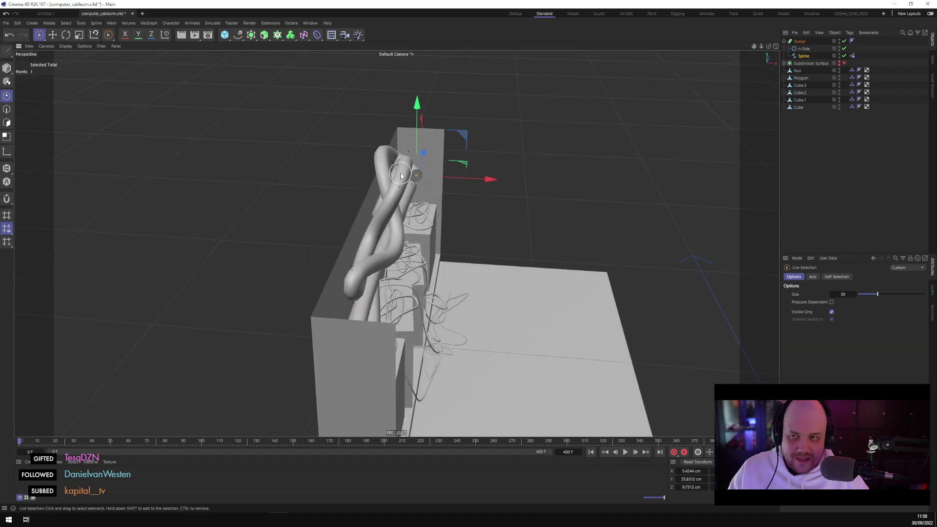
click(55, 35)
alt+middle_drag(420, 171, 400, 203)
scroll(390, 203, up, 3)
alt+drag(434, 207, 449, 232)
ctrl+click(316, 128)
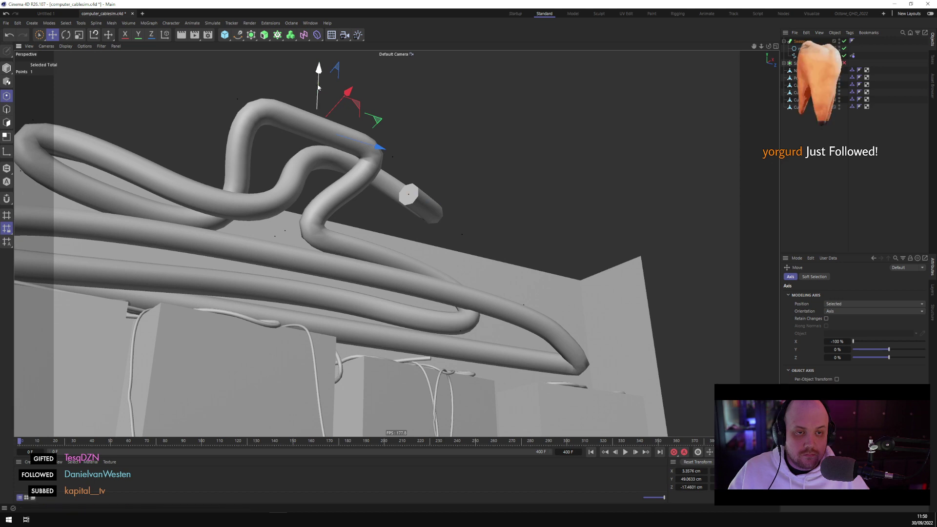
drag(318, 88, 318, 62)
Bring the raised loop point behind the wall and down to about X -18.8 cm and Y 32.3 cm, then preview the simulation
alt+drag(270, 91, 361, 181)
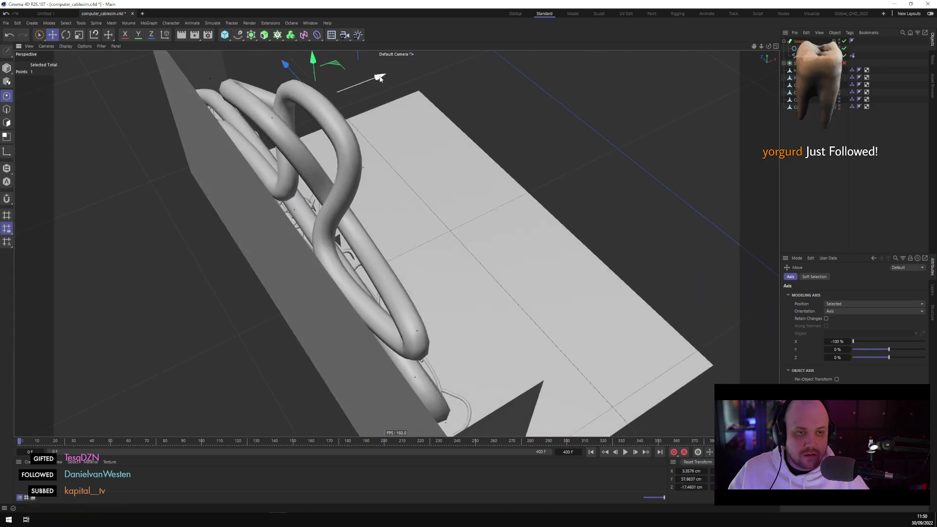
drag(379, 78, 343, 172)
alt+drag(352, 248, 321, 263)
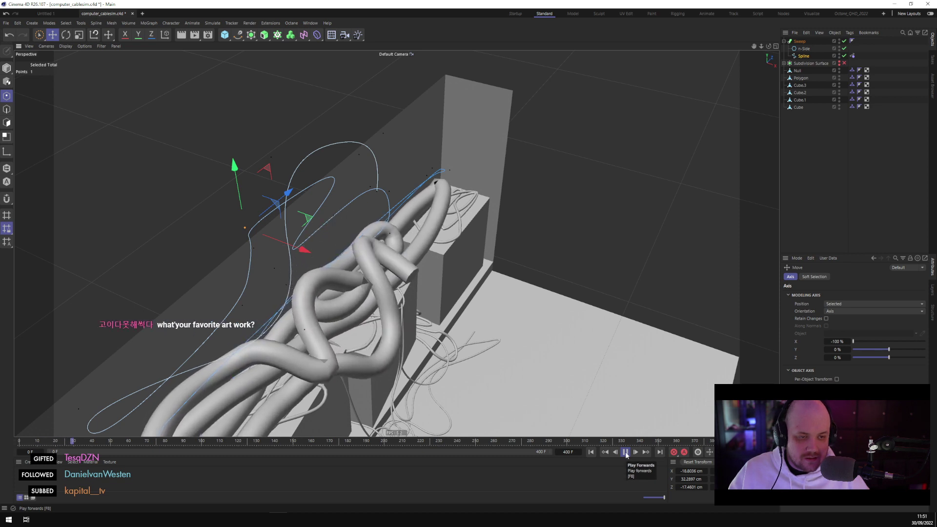
click(626, 452)
click(591, 452)
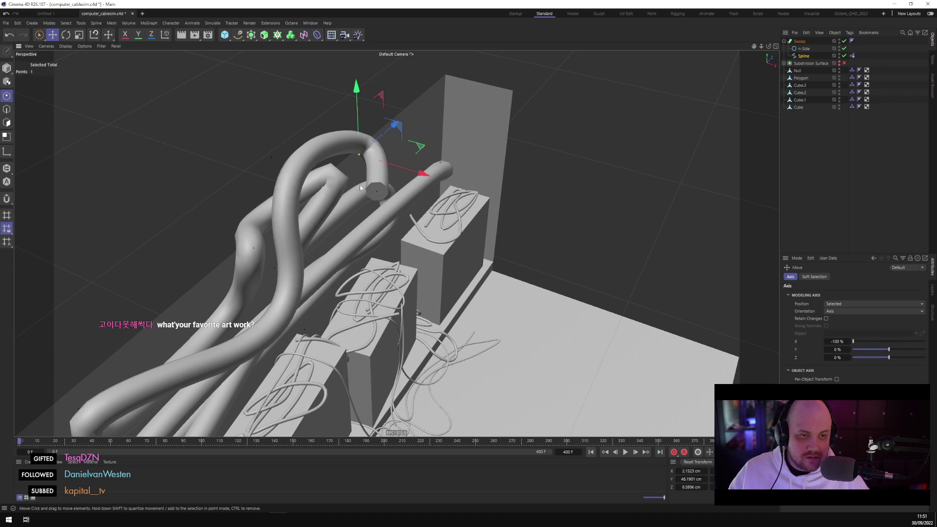
Preview the hose simulation from the front and pull the loop point behind the wall forward to about X -11.5 cm
alt+drag(360, 188, 408, 230)
click(400, 207)
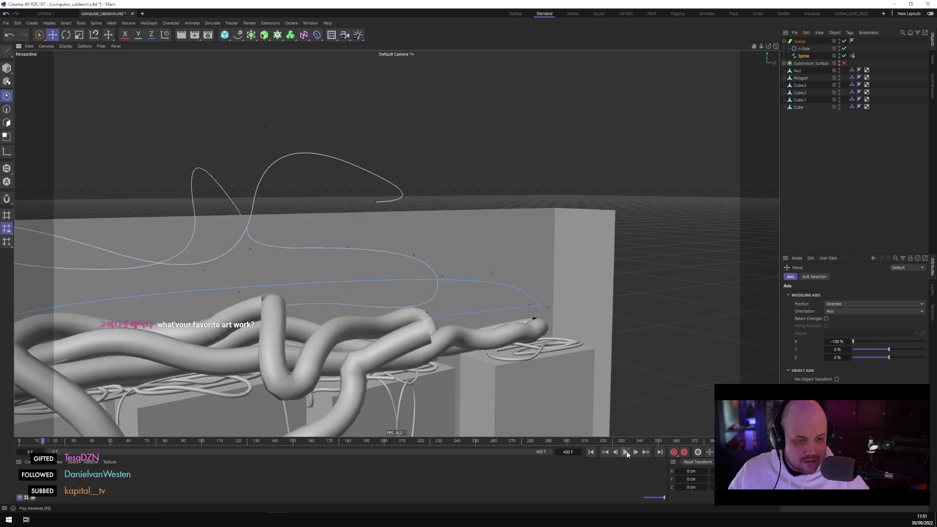
click(592, 452)
alt+drag(493, 336, 279, 273)
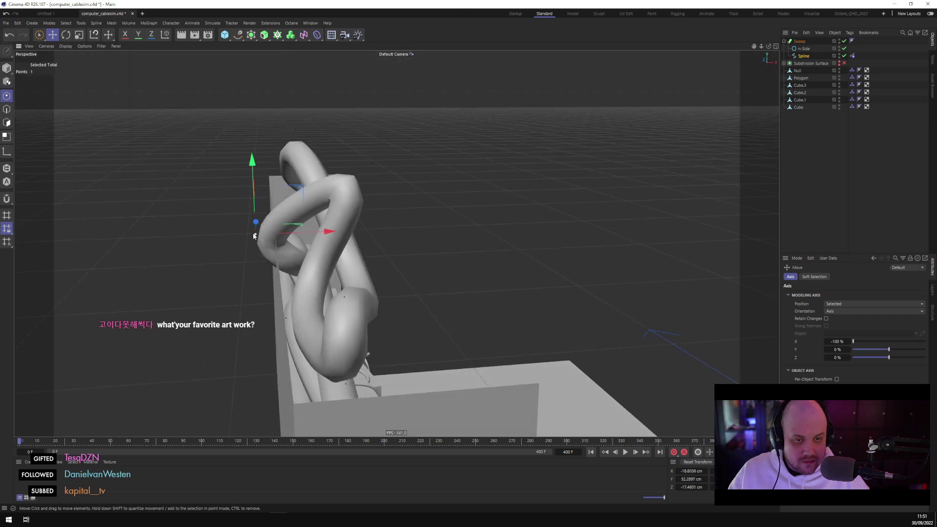
alt+drag(324, 230, 501, 245)
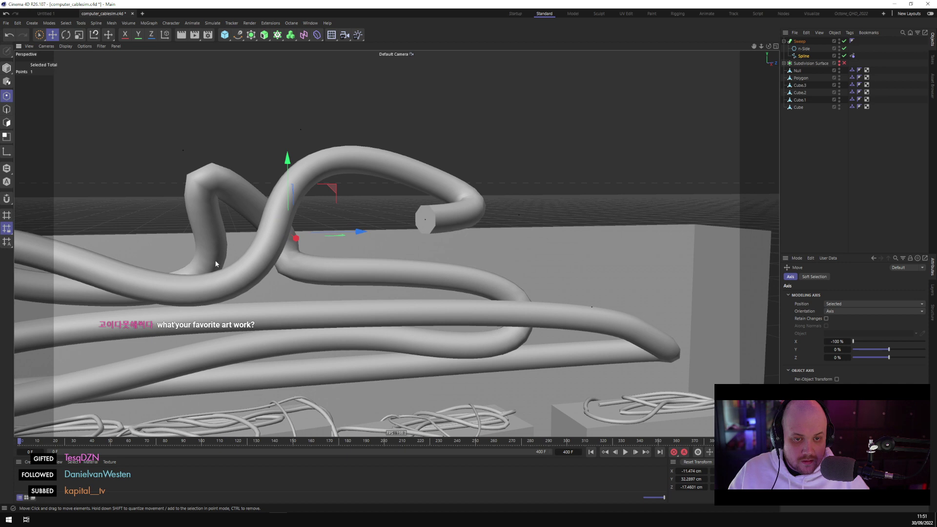
Delete the rear loop's top point and its neighbouring lower point from the hose spline
click(181, 149)
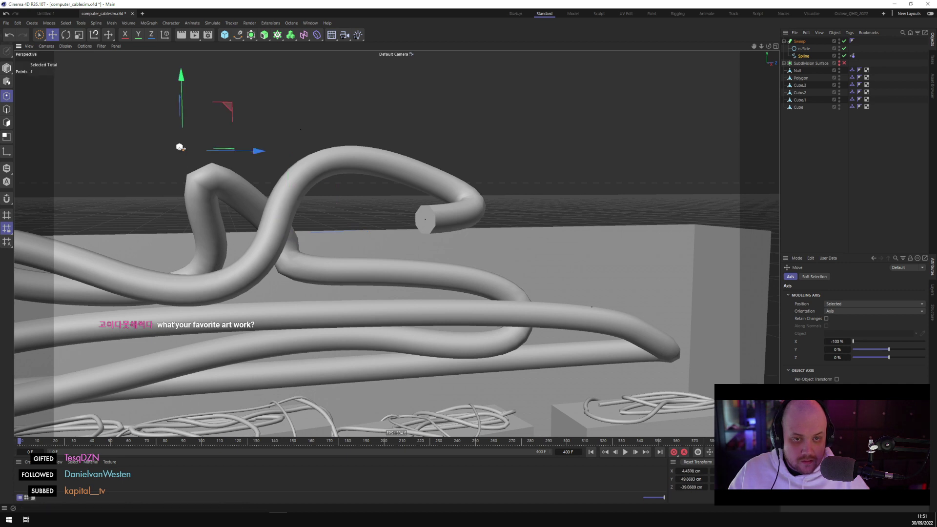
key(Delete)
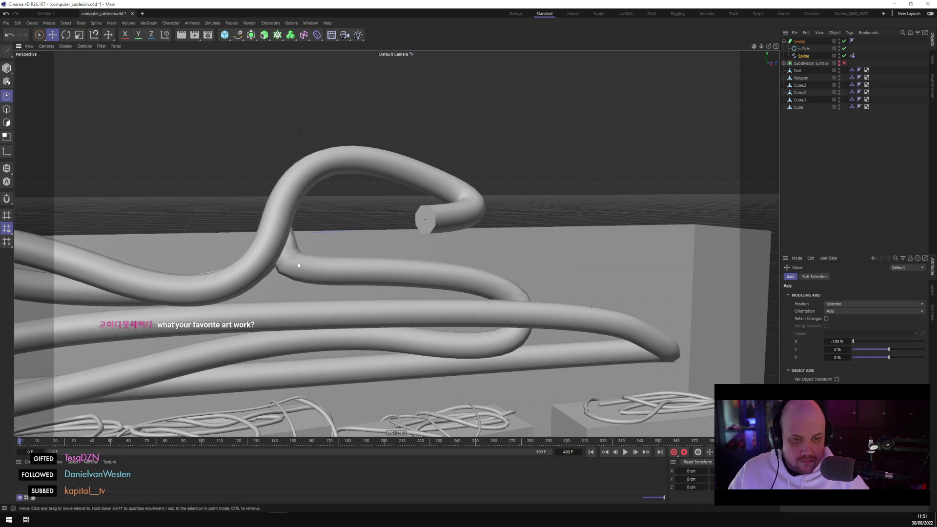
click(425, 220)
alt+drag(425, 219, 290, 276)
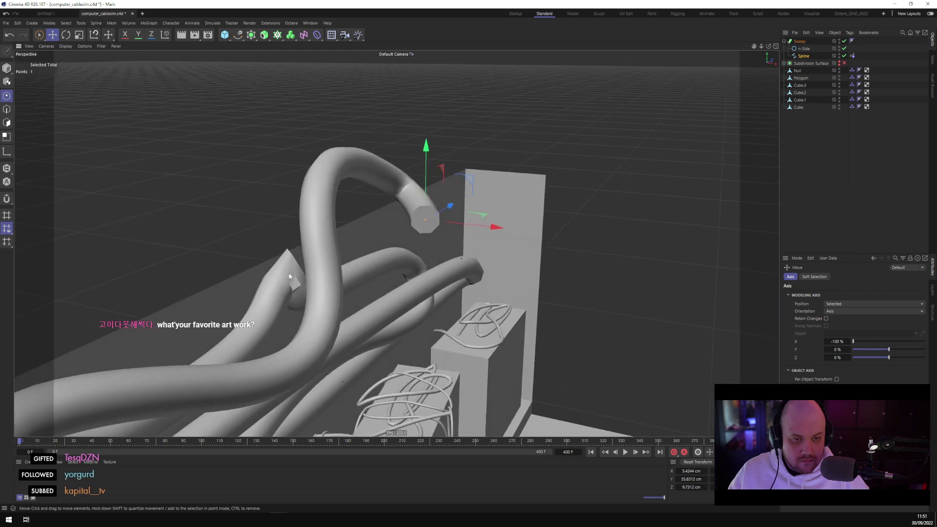
click(39, 35)
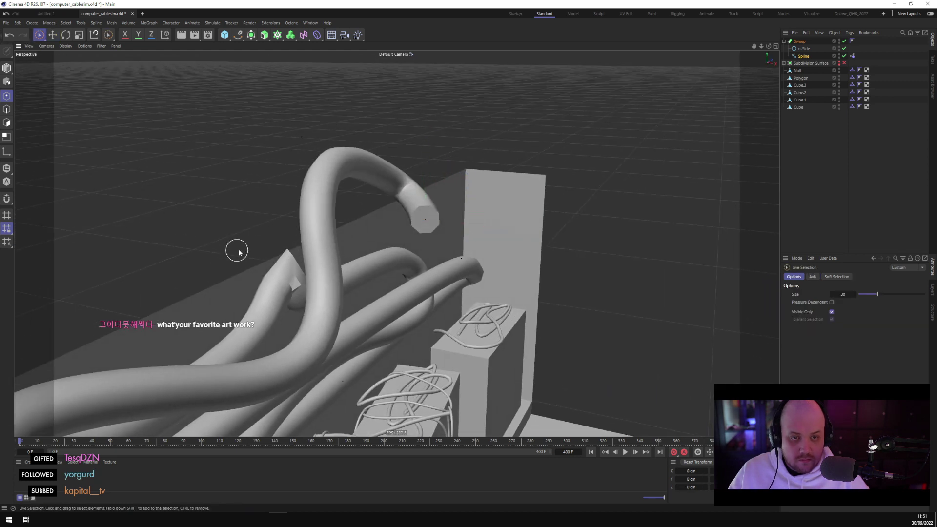
key(Delete)
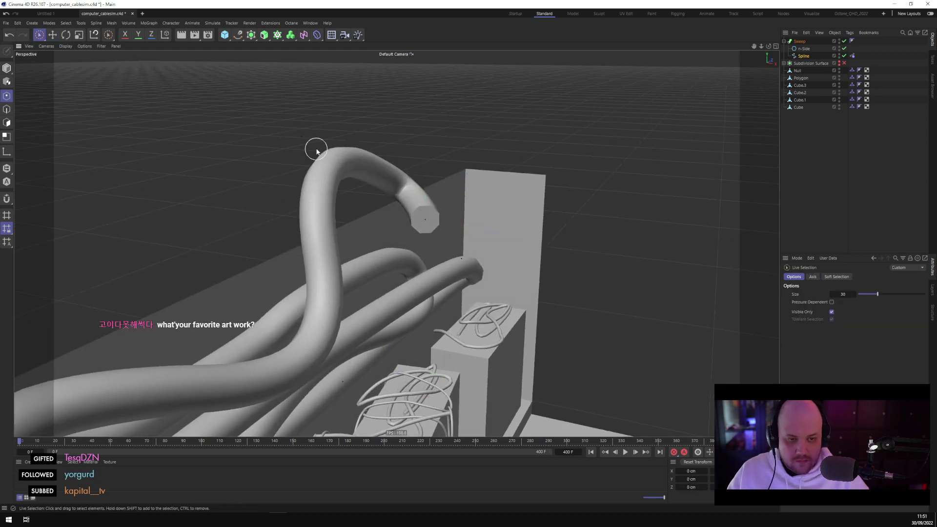
Simulate the simplified hose until it drapes over the computers, pause it, and inspect the result from the front
scroll(420, 307, down, 3)
alt+drag(424, 313, 527, 405)
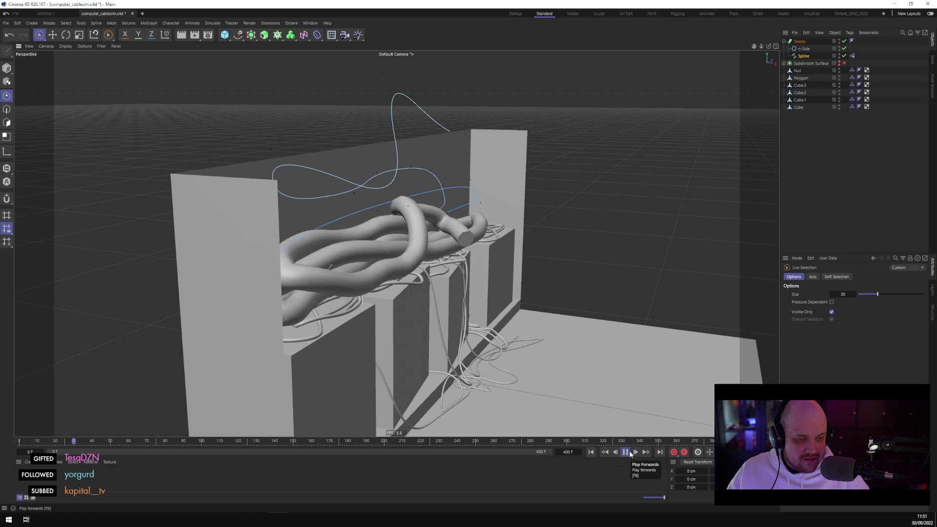
click(629, 454)
alt+drag(586, 318, 391, 295)
alt+drag(328, 241, 394, 233)
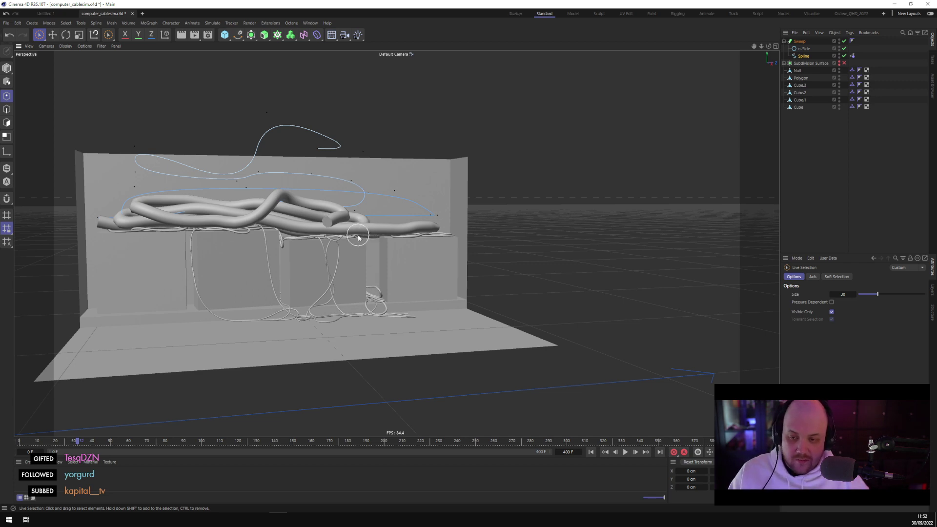
Switch to File Explorer and open the upload folder of the #_PAK-ASH-DROP project under 2022
key(alt+Tab)
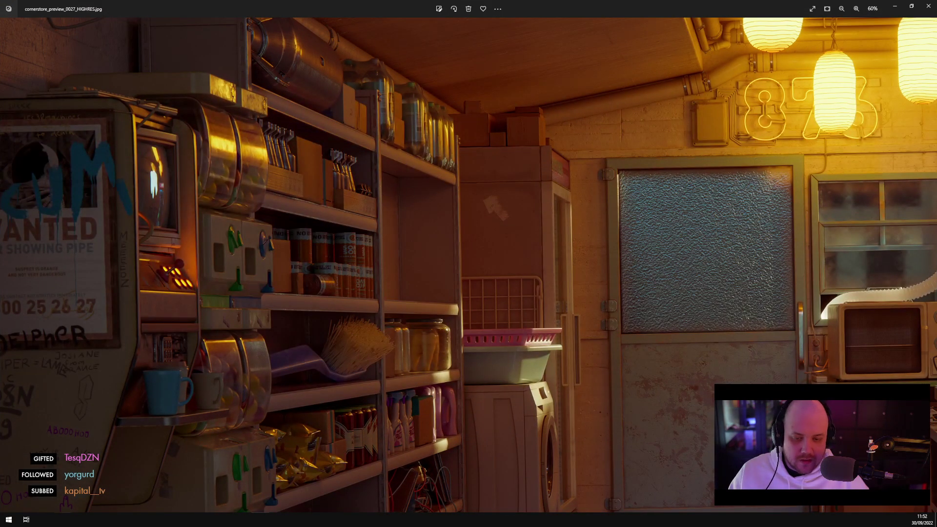
key(alt+Tab)
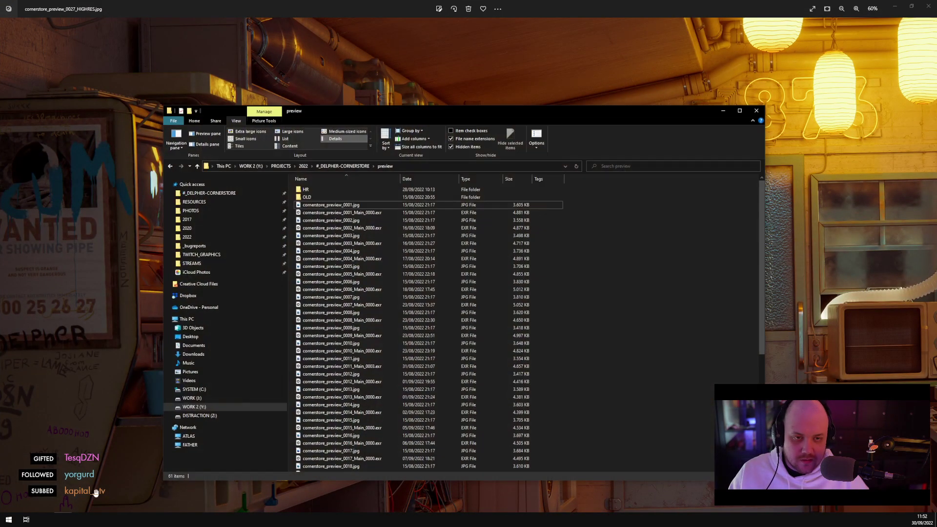
click(215, 195)
click(303, 166)
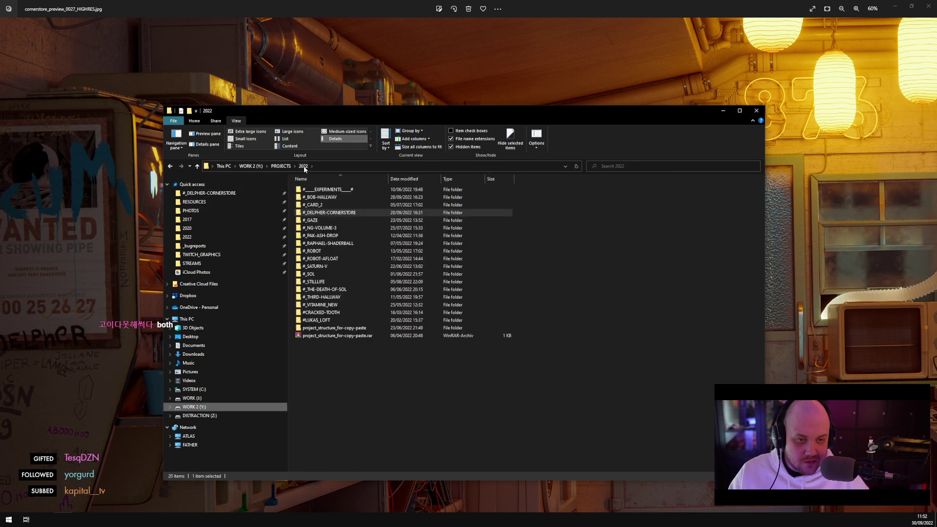
double_click(332, 236)
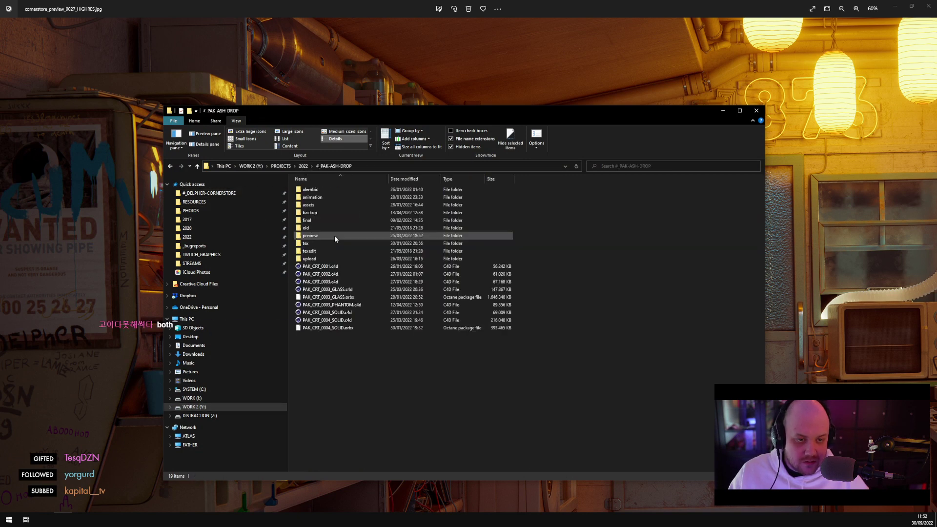
double_click(319, 259)
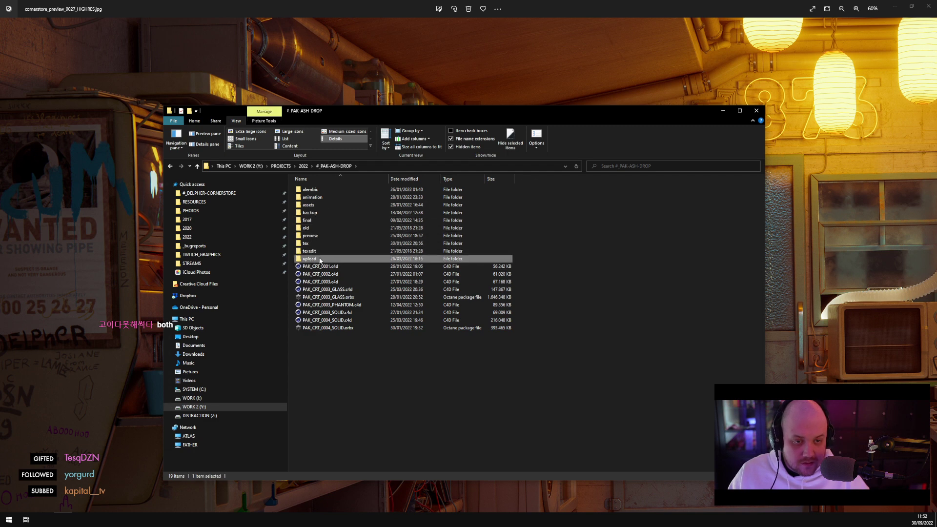
Open the final folder of the #_PAK-ASH-DROP project and watch the pak_ash_solid_0001.mp4 and pak_ash_clear_0001.mp4 videos
click(331, 166)
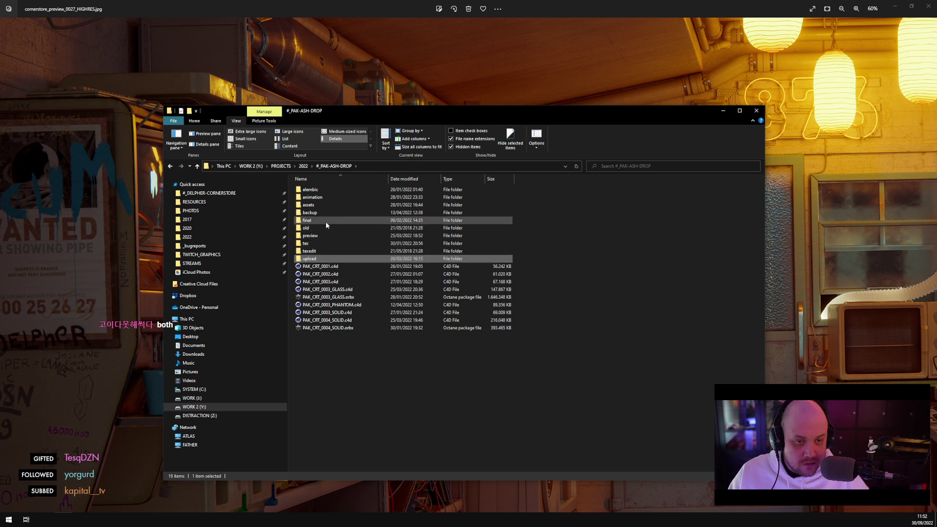
double_click(326, 221)
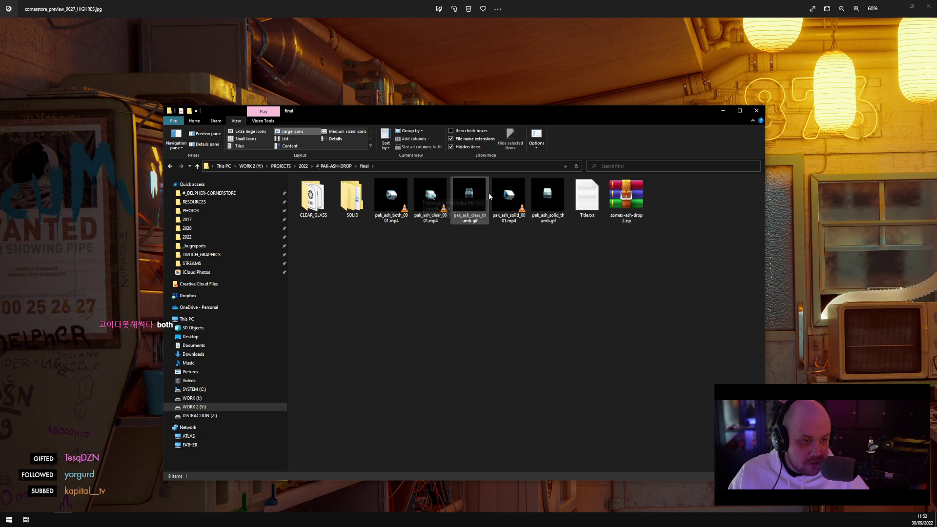
click(505, 195)
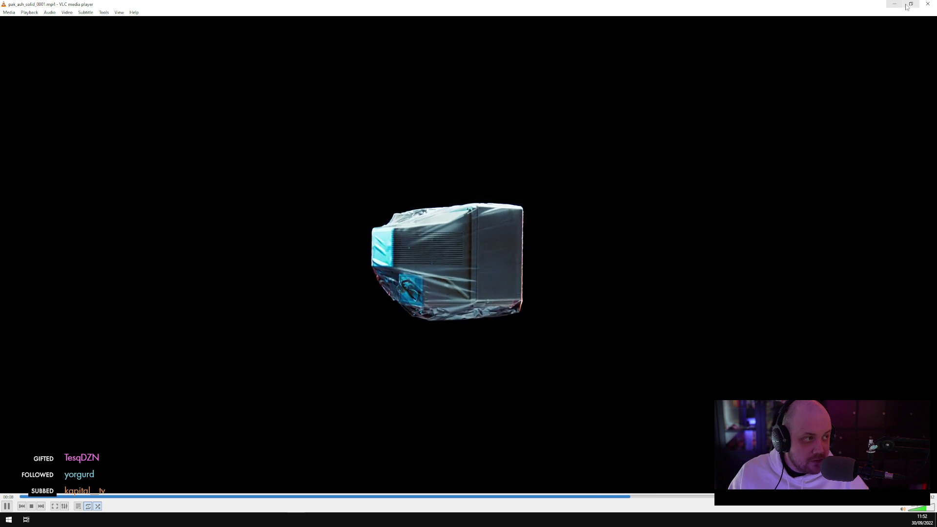
click(928, 4)
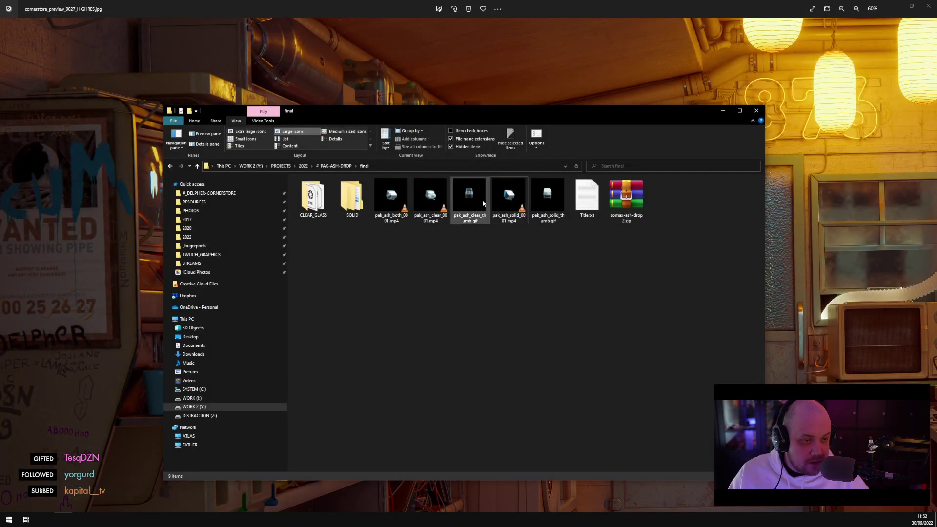
double_click(433, 195)
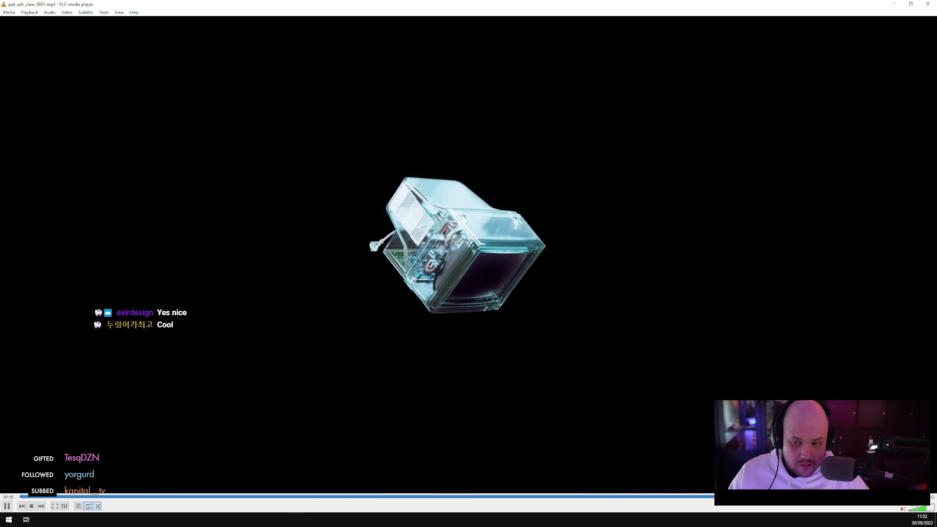
click(926, 6)
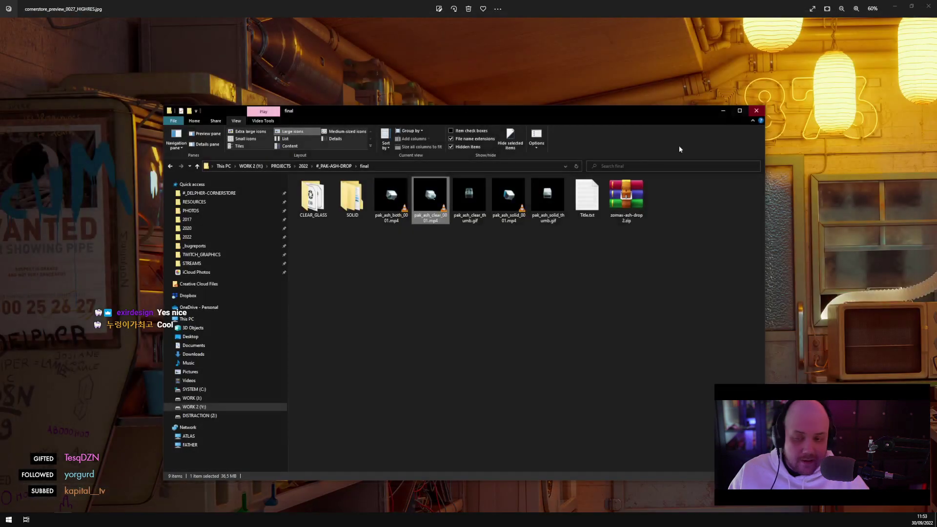
click(444, 293)
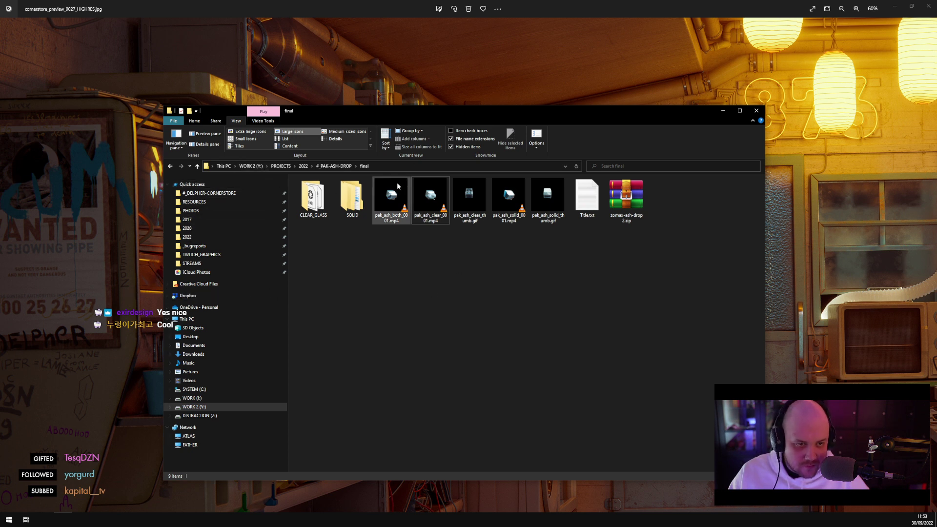
Browse from the 2022 projects to the 2003 folder inside collected_print_backup on the WORK (J:) drive
click(222, 237)
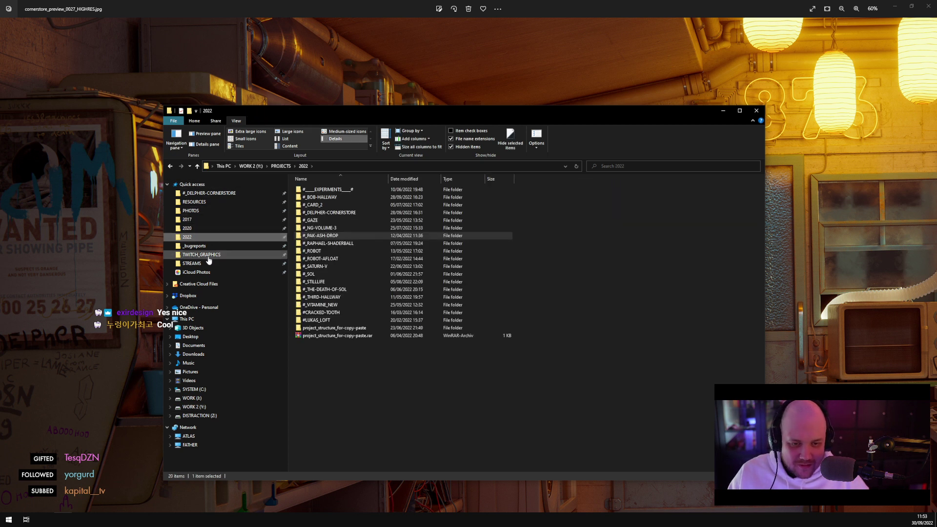
click(281, 166)
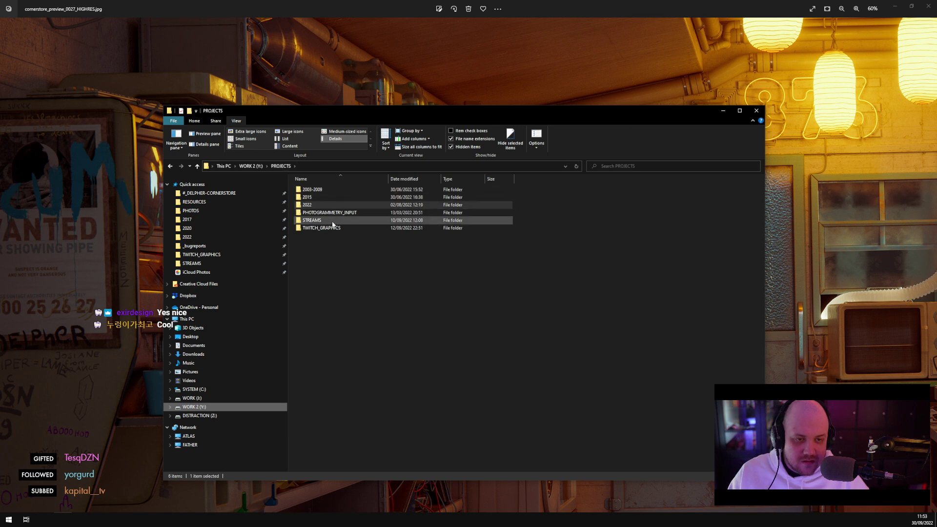
click(210, 227)
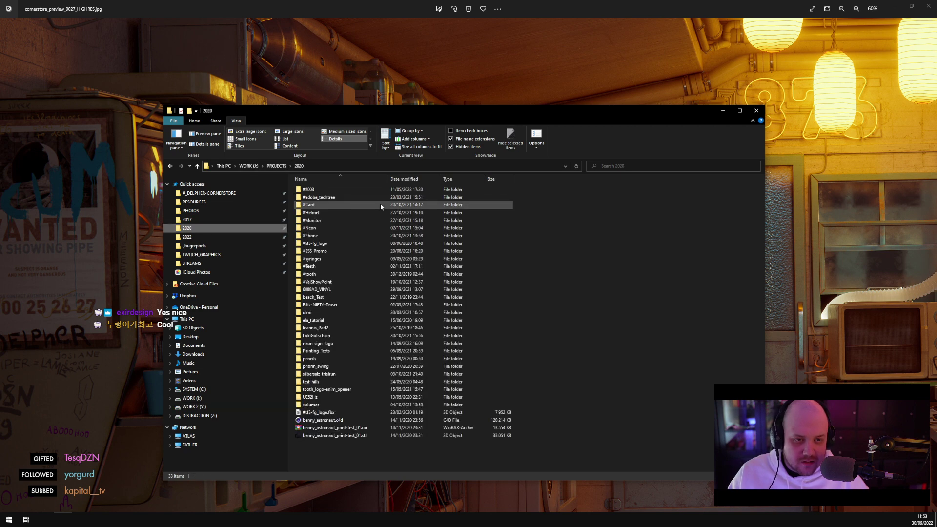
double_click(353, 188)
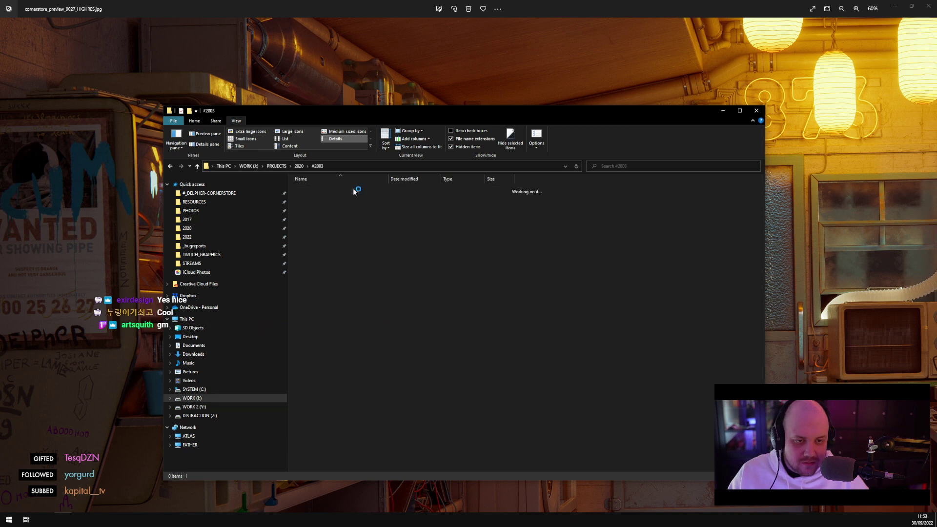
click(270, 167)
click(200, 227)
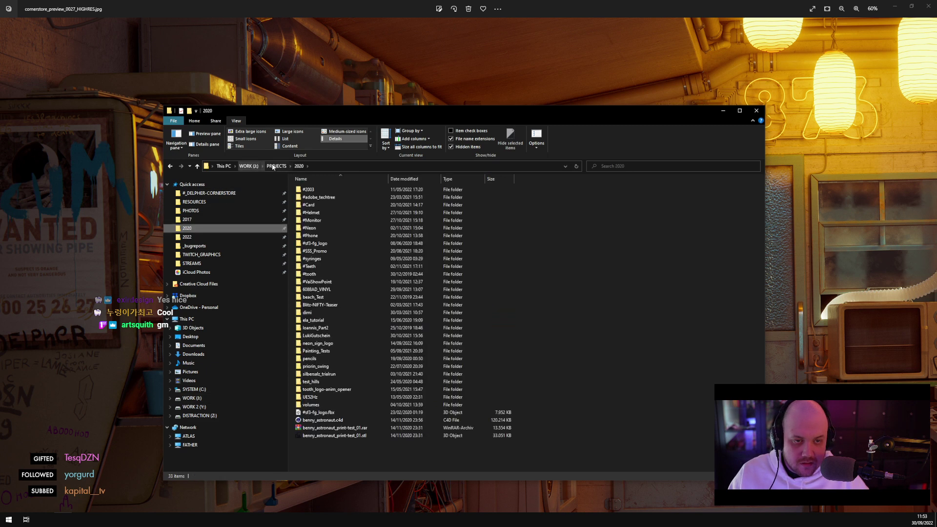
click(272, 167)
double_click(347, 221)
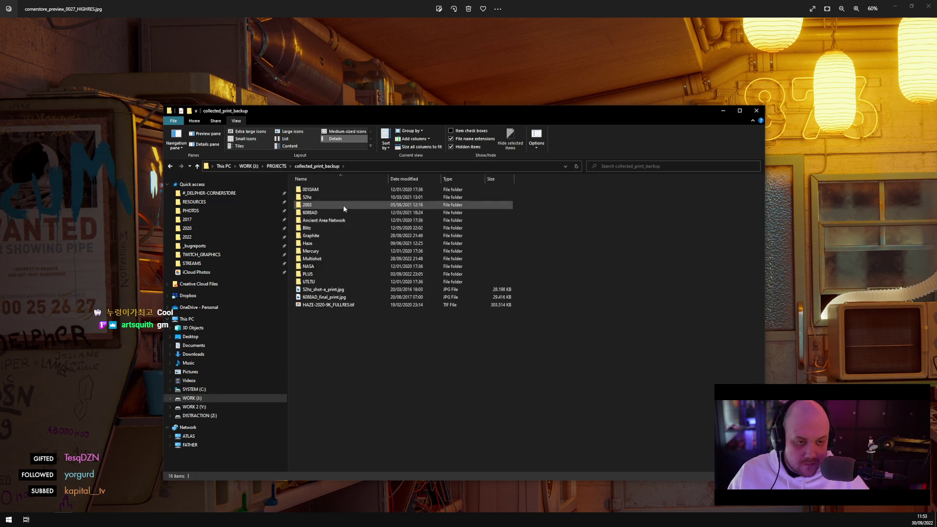
double_click(318, 206)
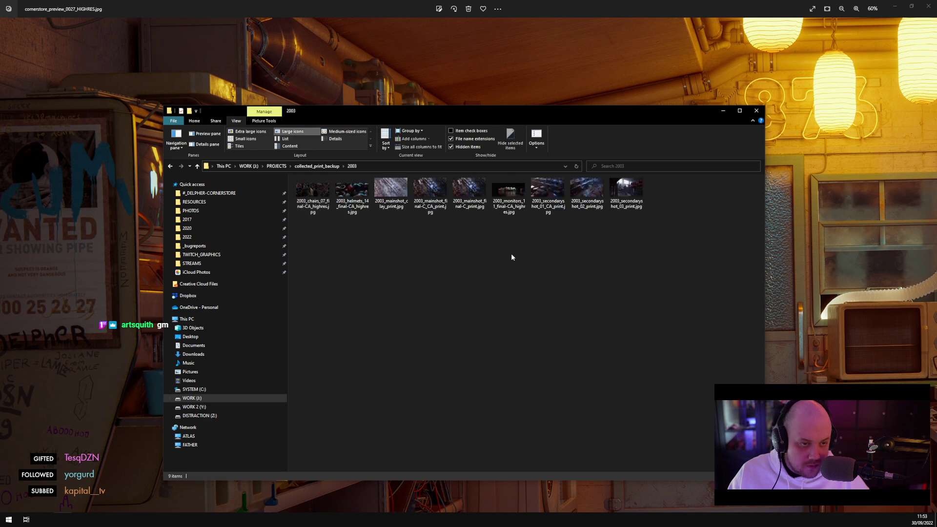
Open 2003_mainshot_final-C_print.jpg and examine the taped computers, cables, chairs and desk props across the artwork at full size
double_click(477, 204)
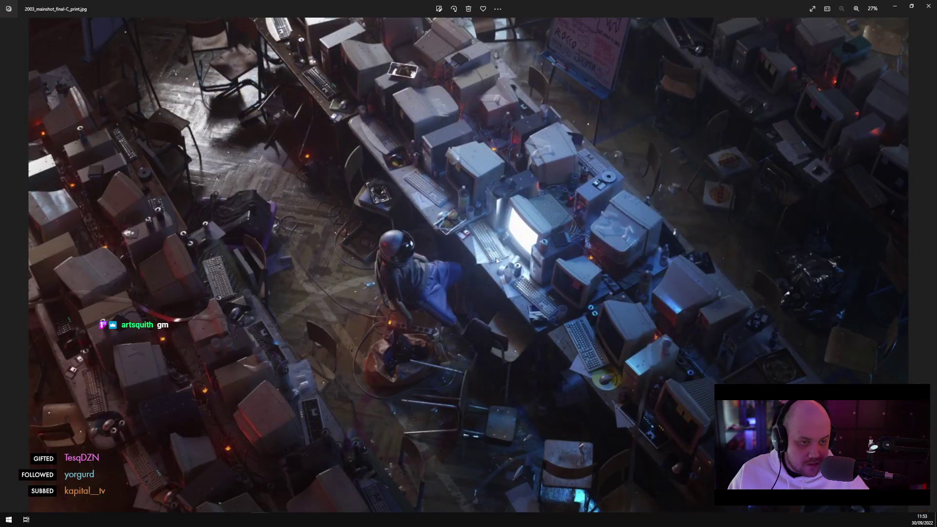
right_click(599, 319)
click(627, 228)
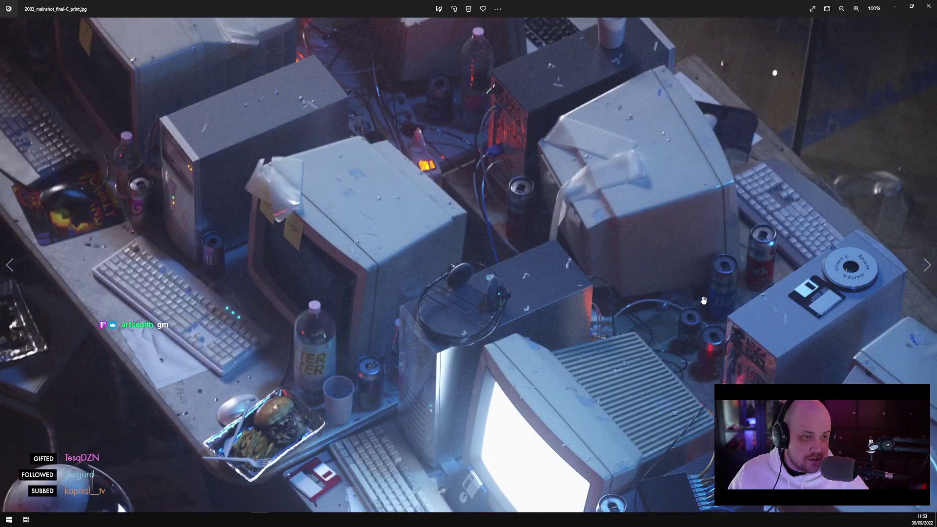
drag(704, 300, 458, 318)
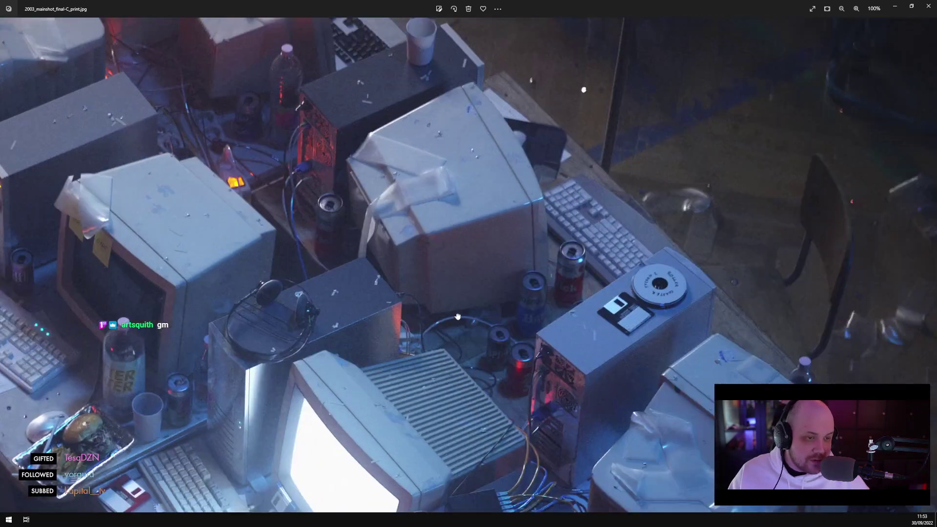
drag(673, 391, 406, 88)
drag(691, 384, 584, 113)
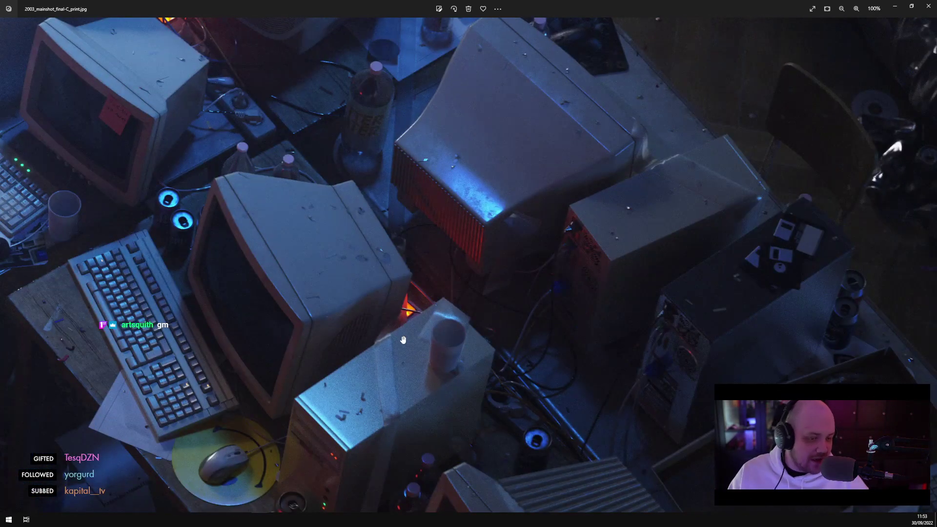
drag(407, 334, 510, 167)
drag(344, 308, 603, 151)
drag(296, 283, 673, 165)
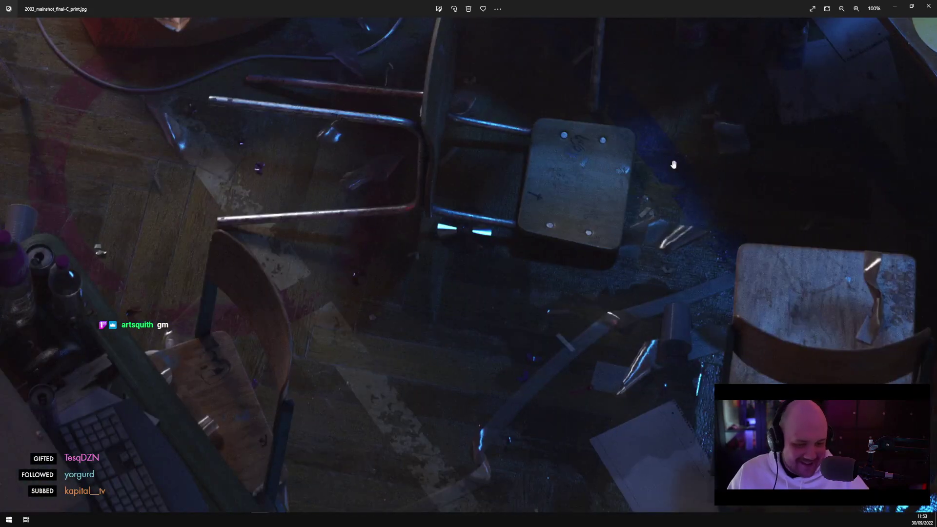
drag(355, 242, 669, 239)
drag(298, 281, 795, 379)
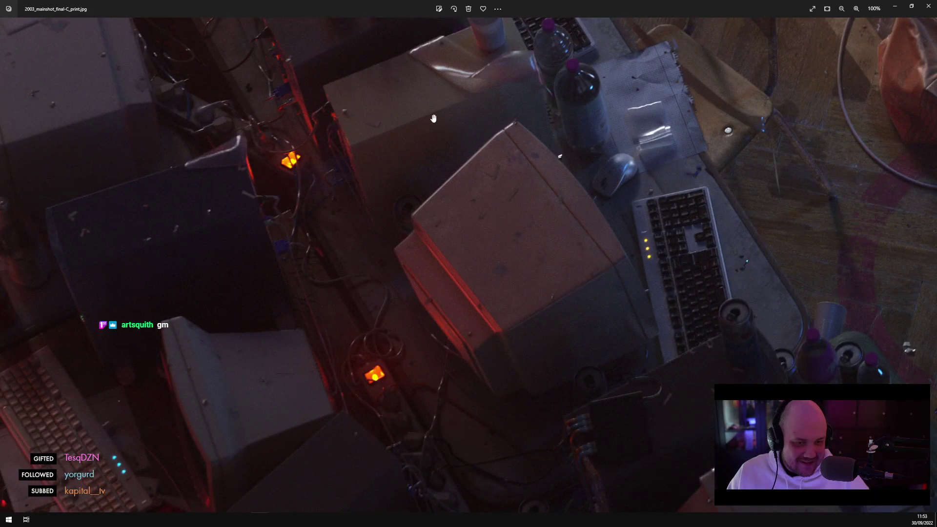
drag(433, 118, 692, 306)
drag(476, 157, 516, 446)
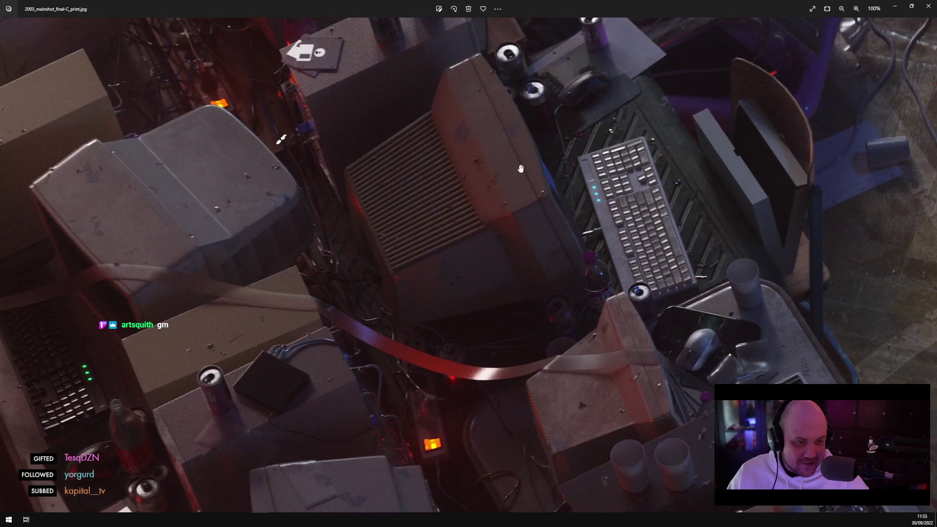
drag(519, 169, 586, 450)
drag(575, 295, 65, 509)
drag(838, 157, 528, 243)
drag(529, 396, 232, 187)
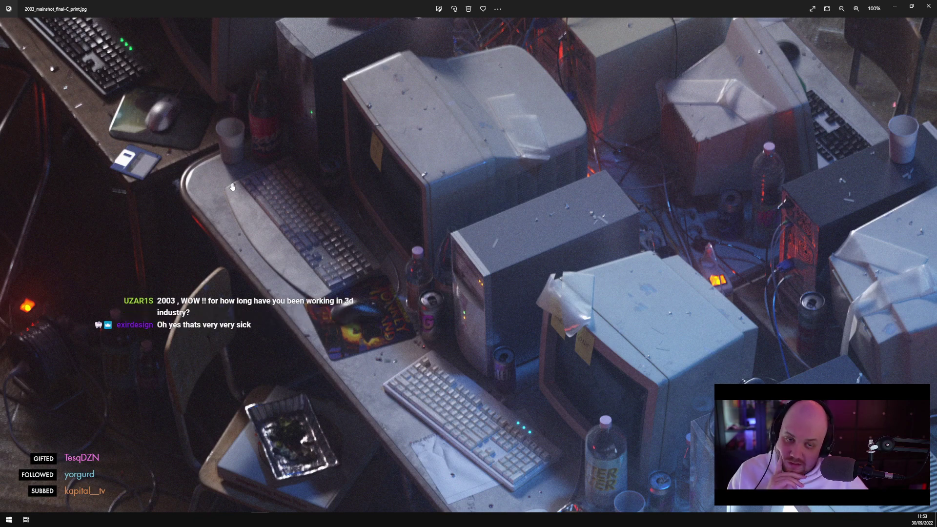
double_click(403, 232)
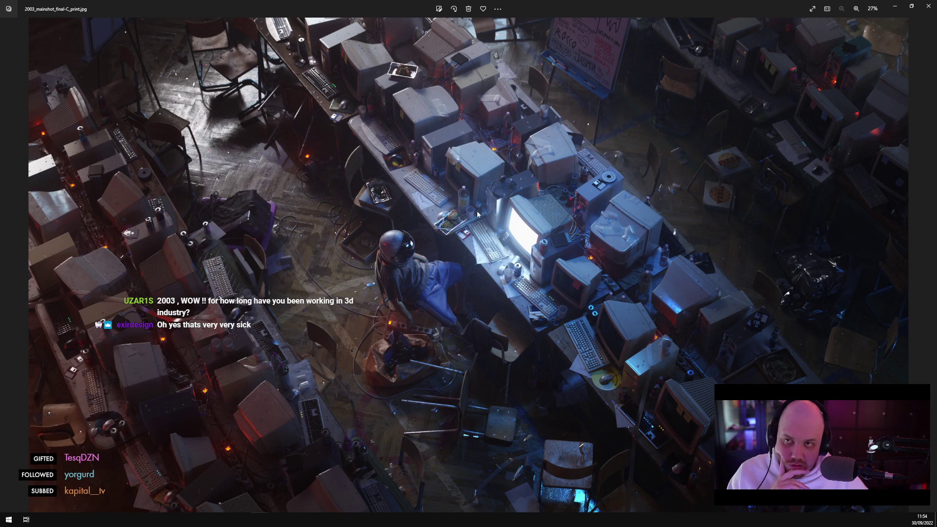
Close the 2003 artwork, minimize the file browser and store preview, and switch back to Cinema 4D
click(929, 6)
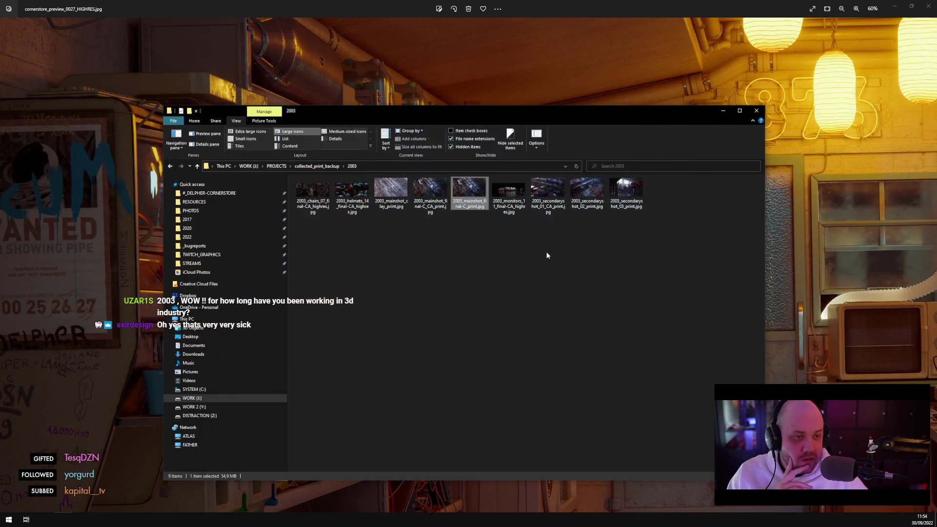
click(721, 111)
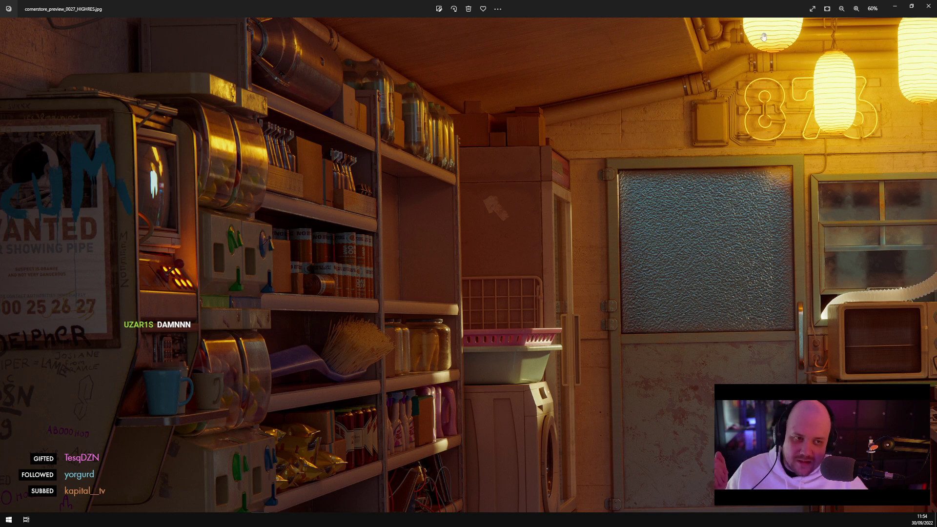
click(895, 6)
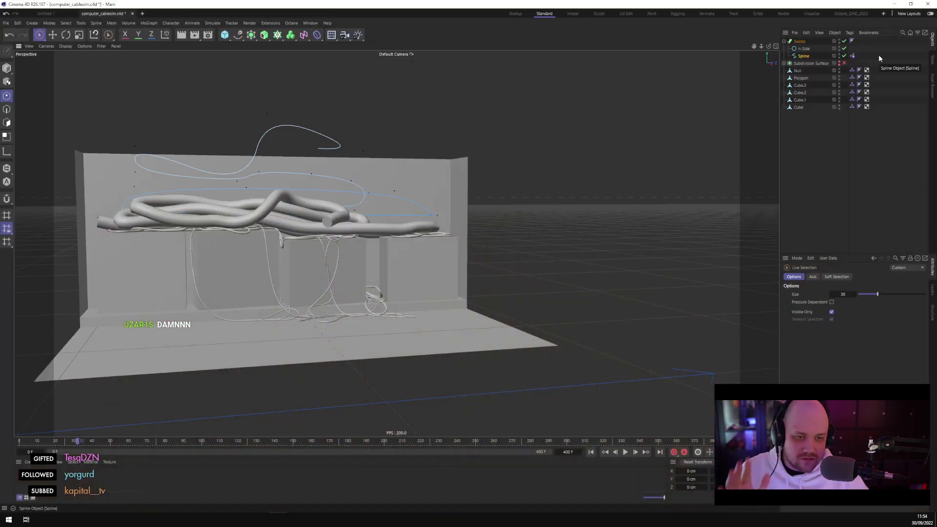
Rewind the hose simulation, then slide the upper end's two points to about Z 71 cm and the arch's top point to about Z 39.7 cm
alt+drag(430, 156, 326, 222)
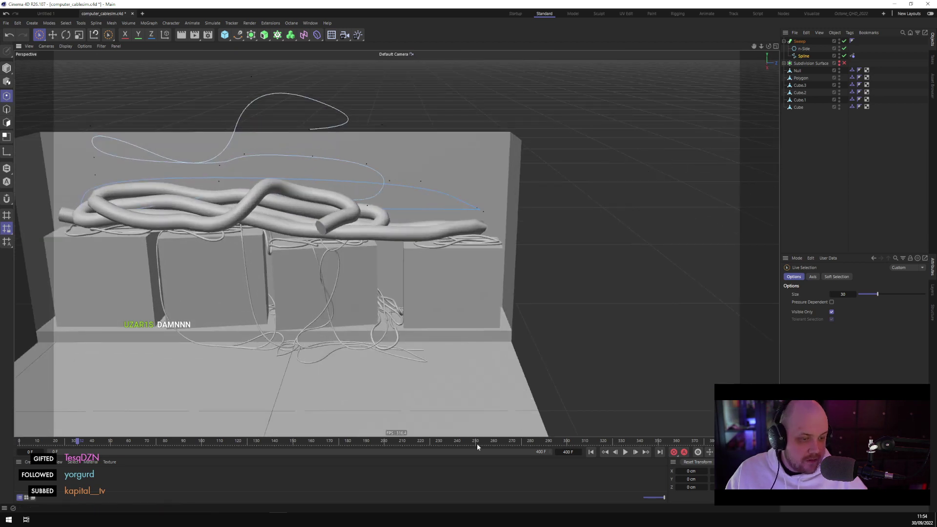
click(590, 452)
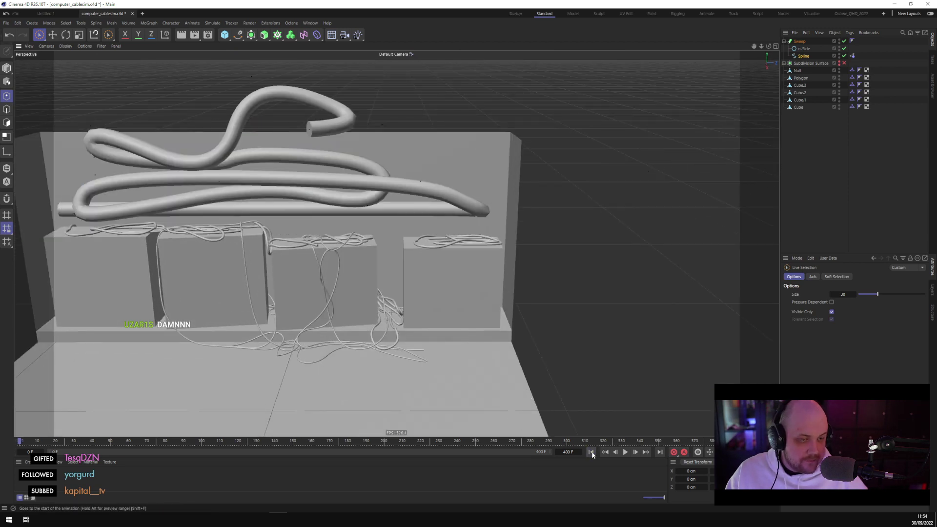
click(310, 129)
alt+drag(384, 126, 537, 138)
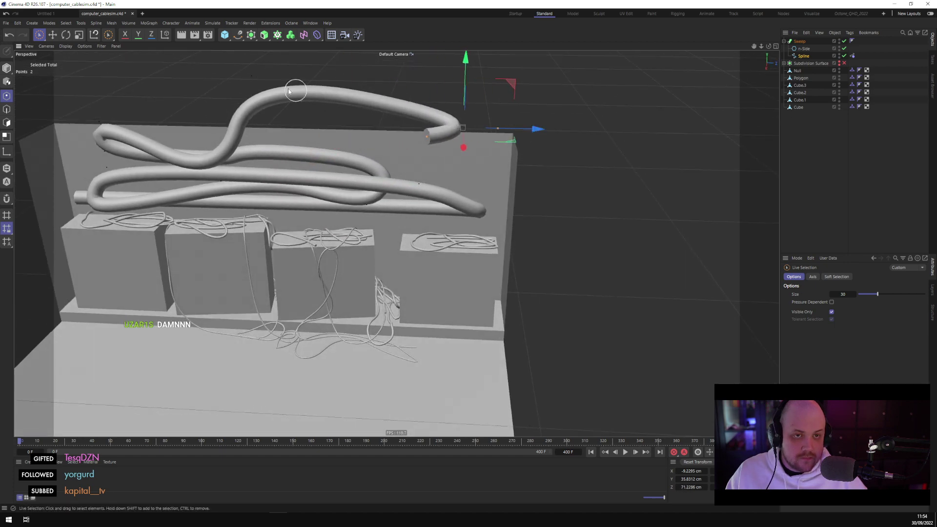
click(251, 78)
drag(317, 77, 457, 105)
Simulate the adjusted hose until it drapes over the computers, pause it, inspect it from several sides, and clear the object selection
alt+drag(379, 171, 464, 215)
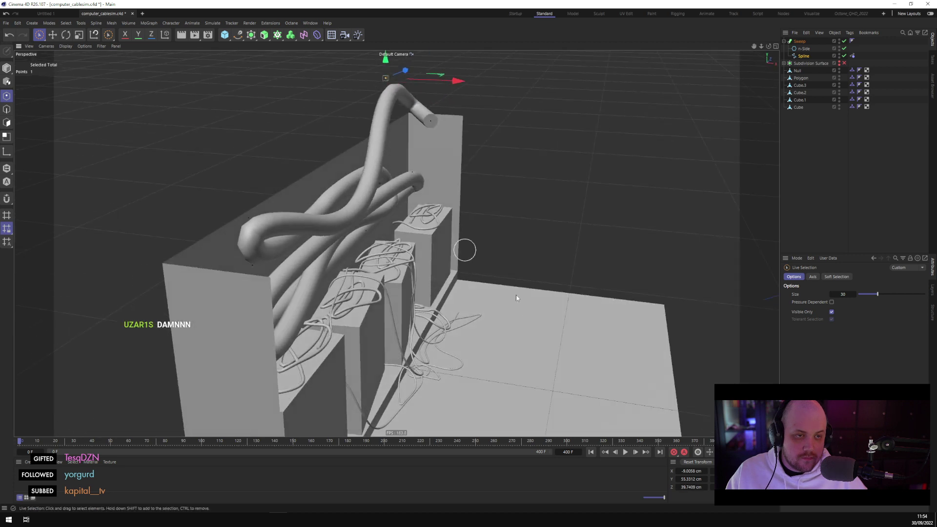
click(625, 453)
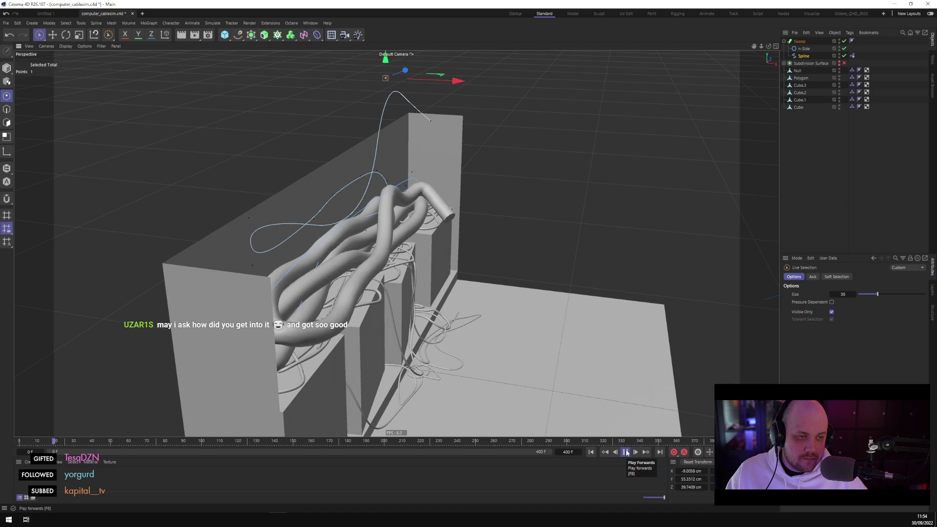
click(626, 452)
alt+drag(586, 253, 289, 287)
scroll(362, 273, down, 2)
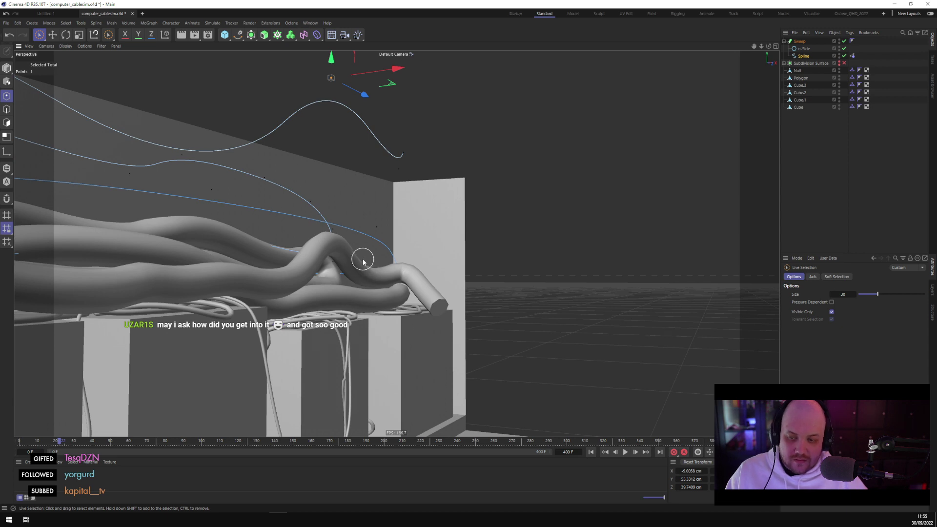
alt+drag(363, 261, 496, 262)
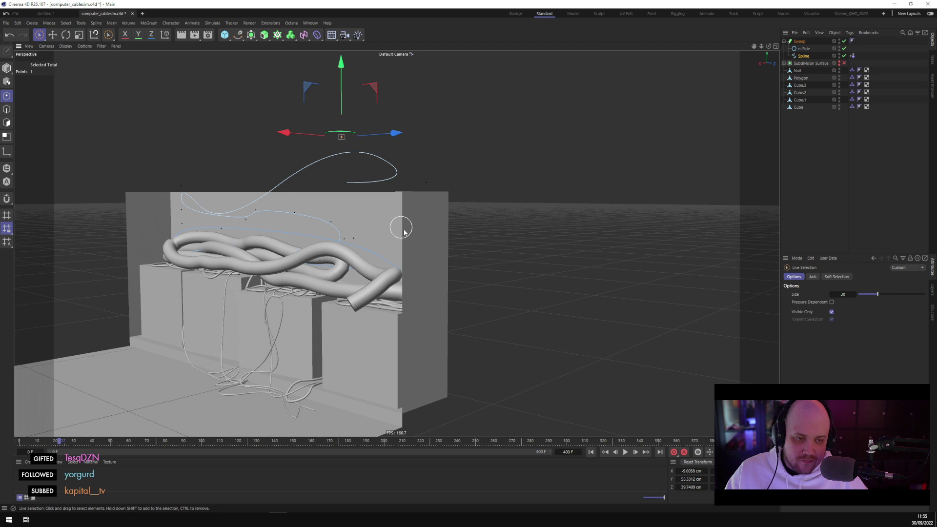
alt+drag(404, 232, 490, 272)
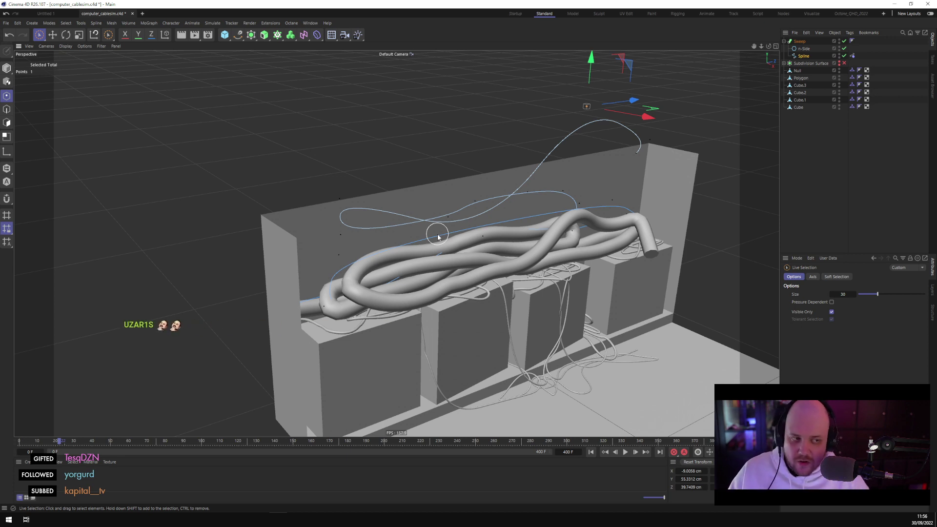
click(836, 175)
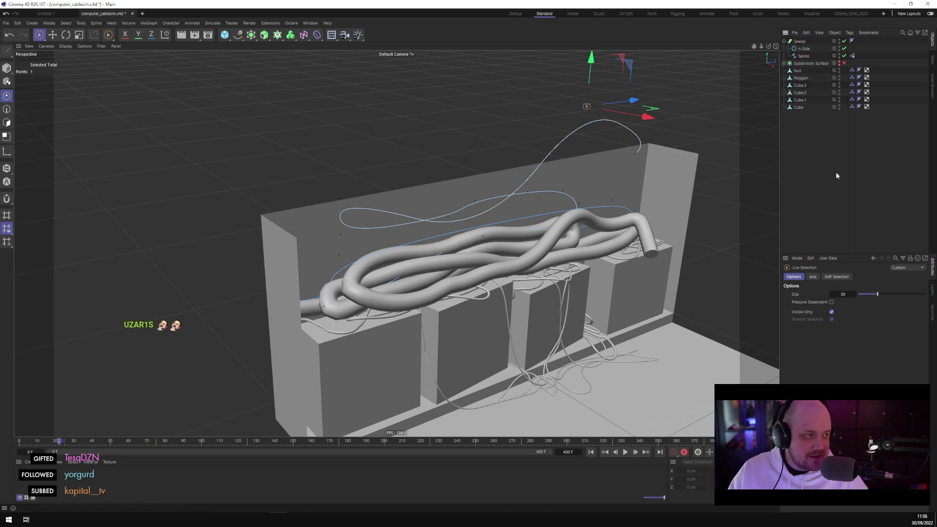
Examine how the thick hose drapes across the row of computers, both from a distance and close up
alt+drag(610, 332, 527, 307)
scroll(569, 353, down, 5)
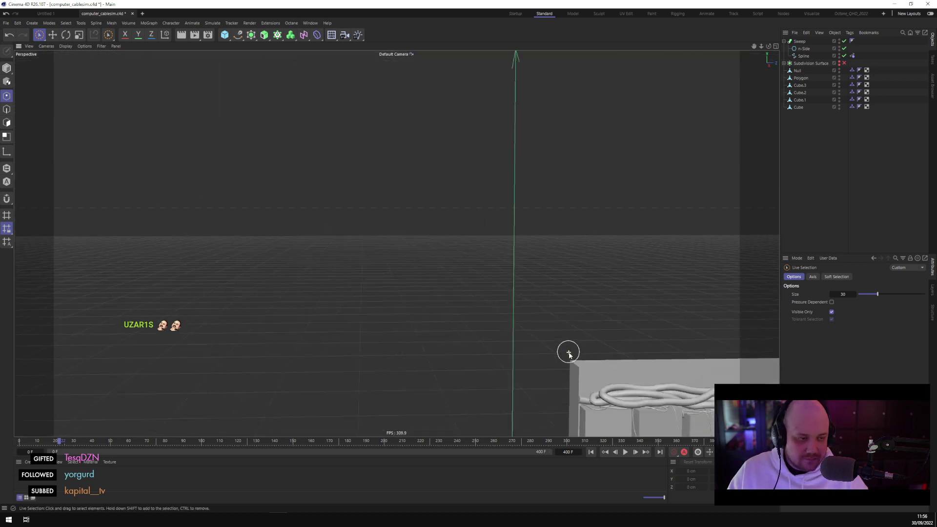
scroll(569, 353, down, 5)
alt+middle_drag(568, 353, 405, 313)
alt+drag(405, 315, 304, 242)
scroll(411, 308, up, 5)
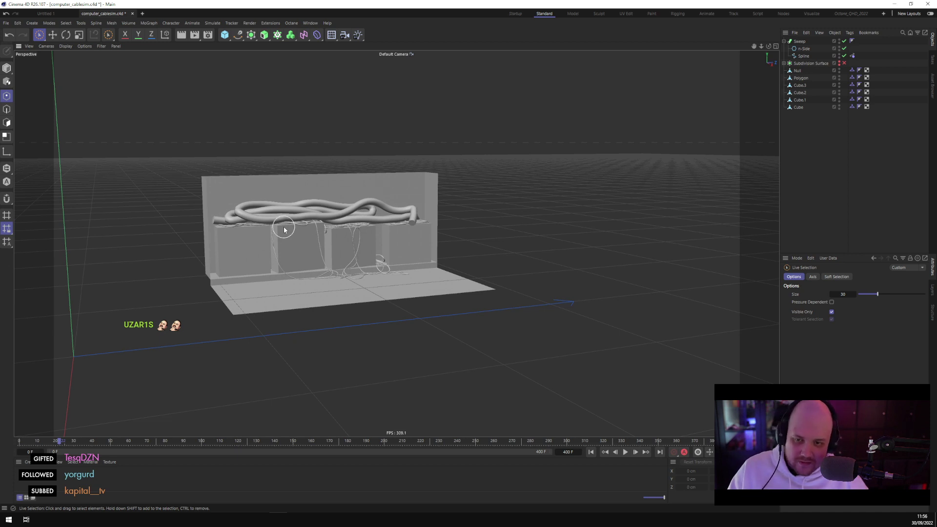
scroll(324, 236, up, 4)
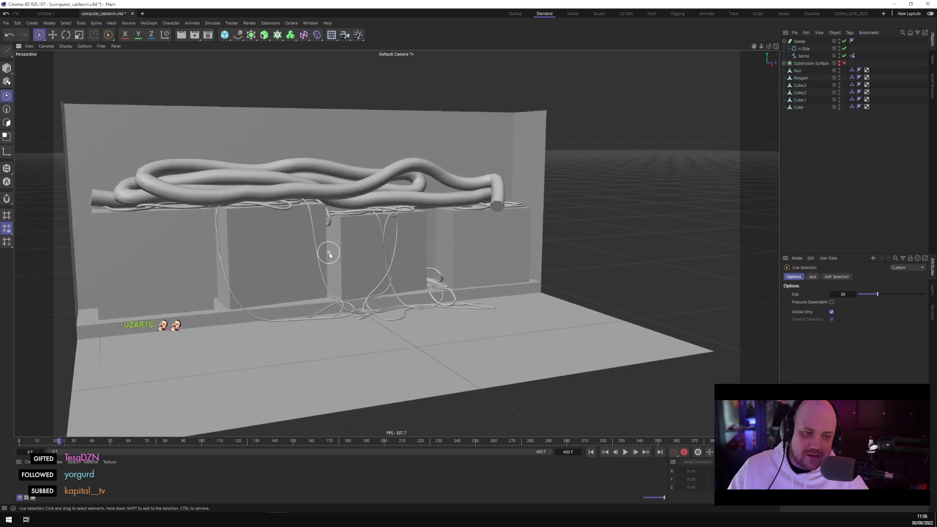
Select the hose spline and its free upper end point, and examine the drape around that end from several sides
click(804, 57)
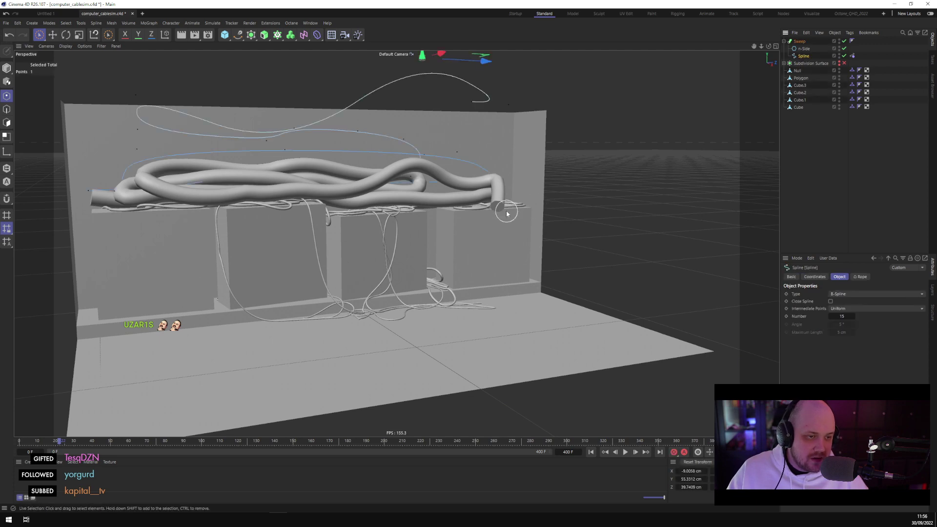
alt+drag(469, 103, 429, 151)
alt+middle_drag(416, 209, 393, 337)
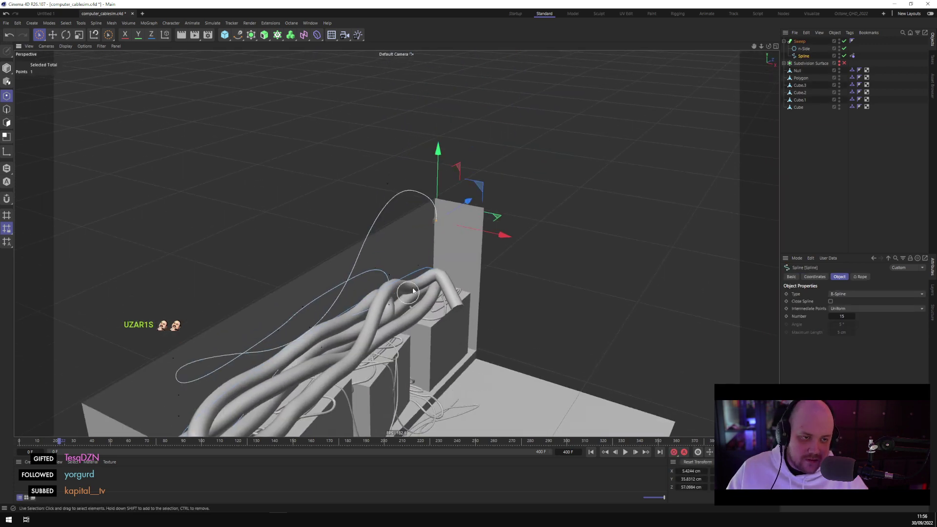
alt+drag(425, 391, 509, 314)
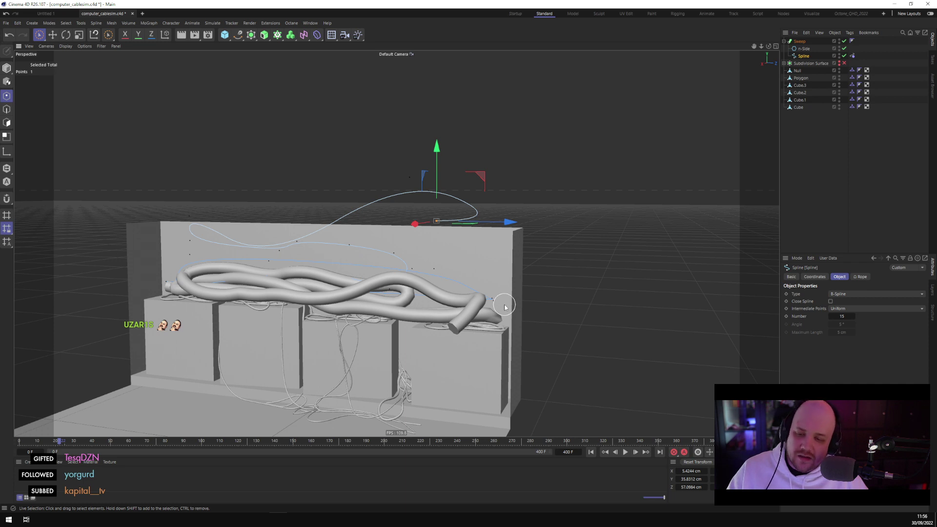
alt+drag(502, 303, 421, 247)
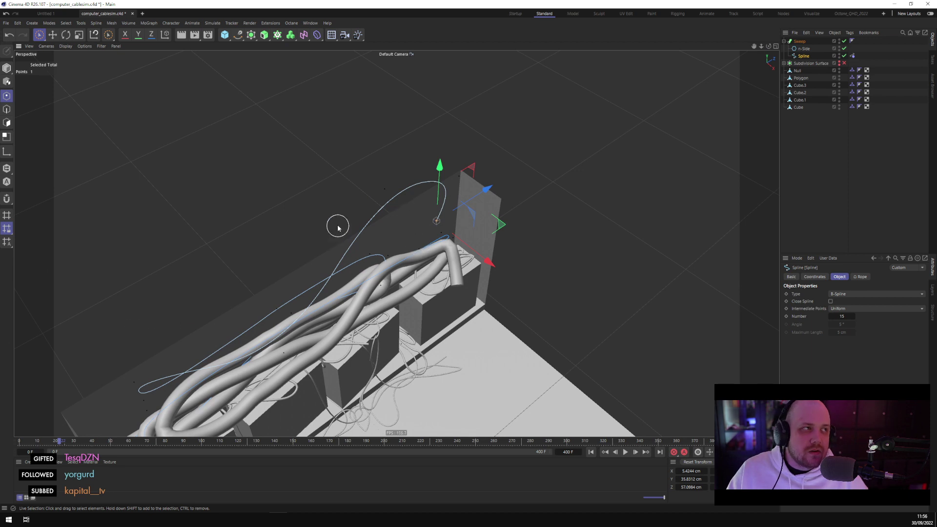
alt+drag(554, 98, 537, 137)
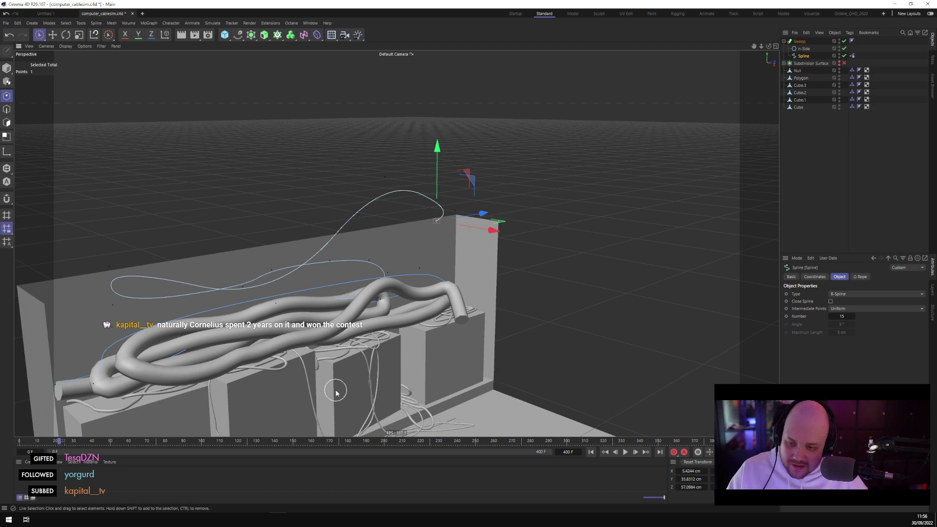
alt+drag(420, 307, 405, 295)
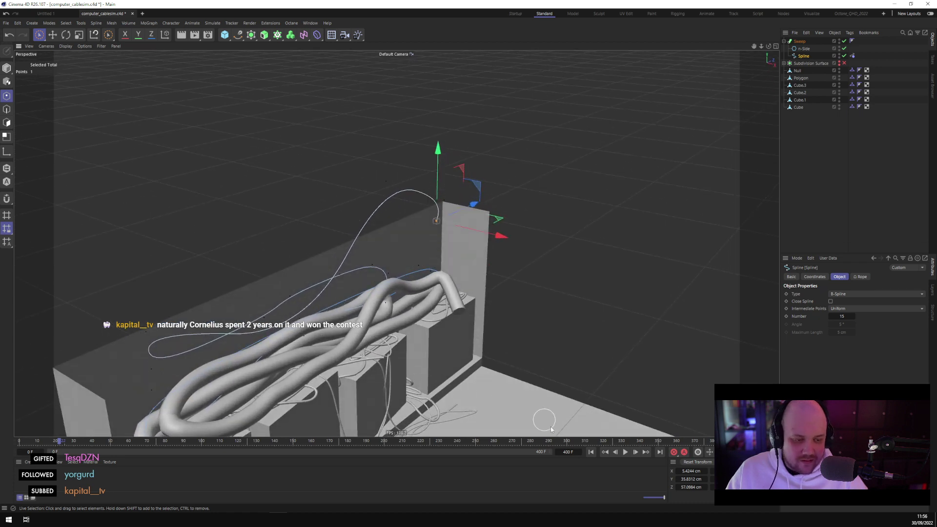
Switch to the file browser and open the very_old_shit folder inside PROJECTS
key(alt+Tab)
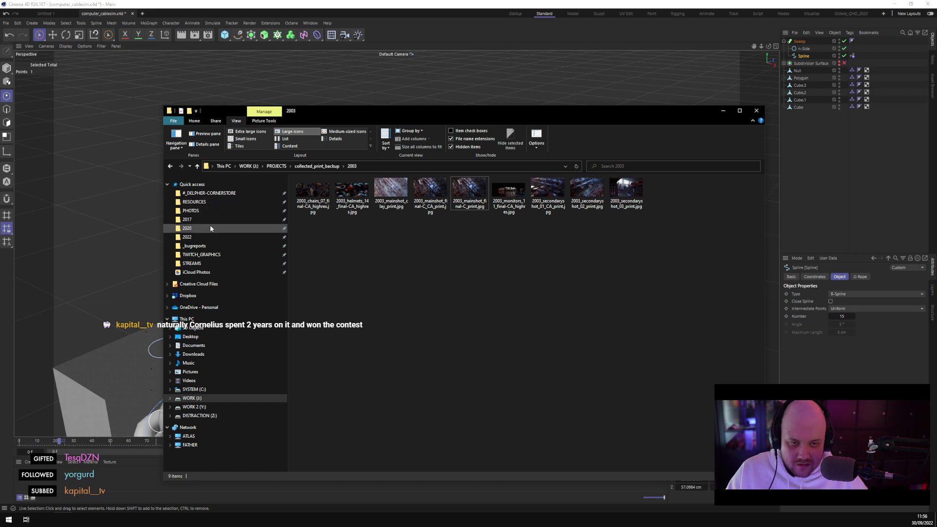
click(276, 166)
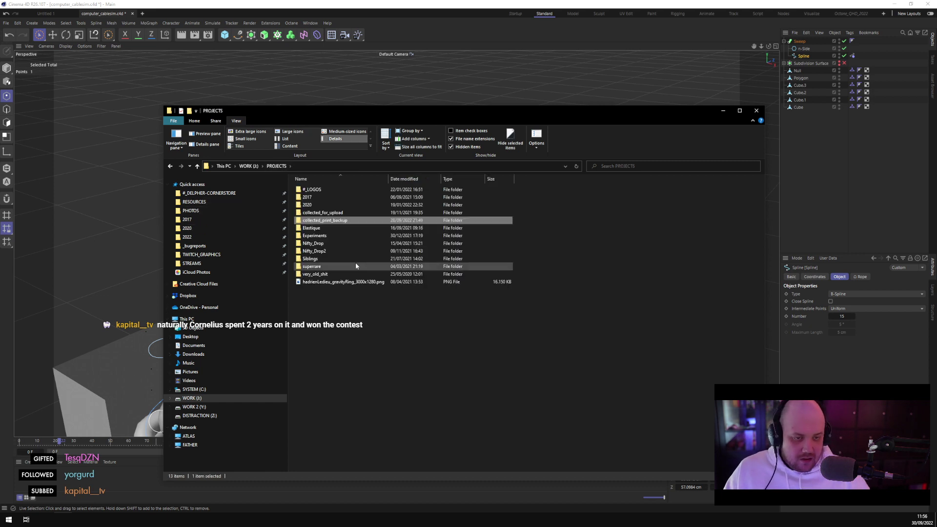
double_click(345, 275)
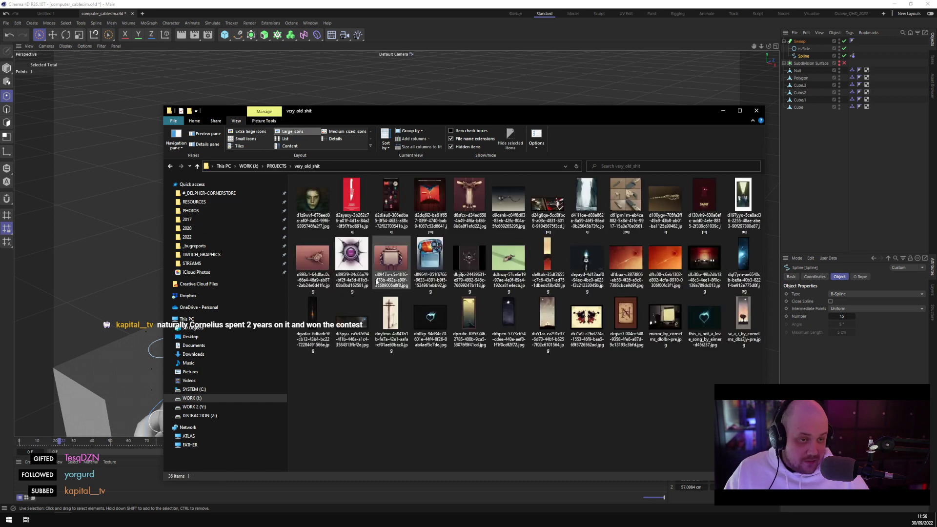
Open the red room artwork with the glowing monitors and central television, examine it, and close it
click(711, 257)
double_click(710, 257)
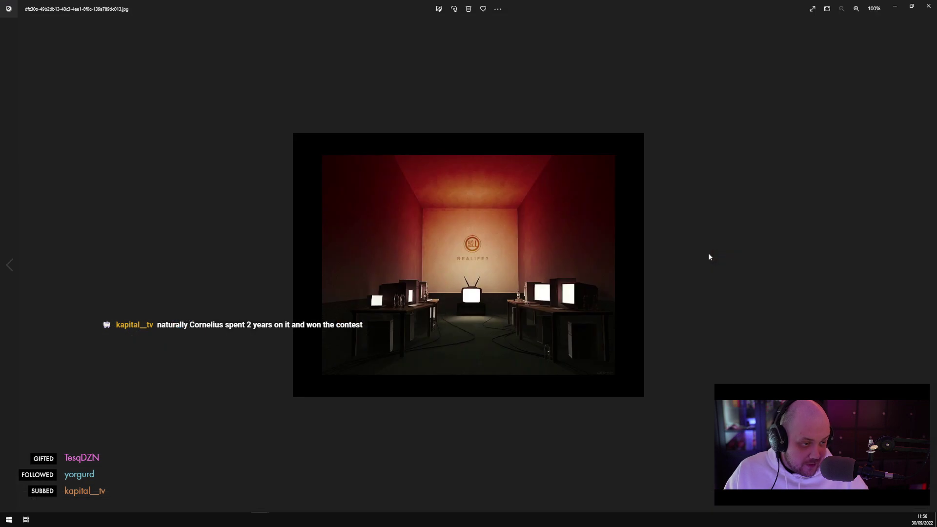
double_click(457, 301)
double_click(456, 300)
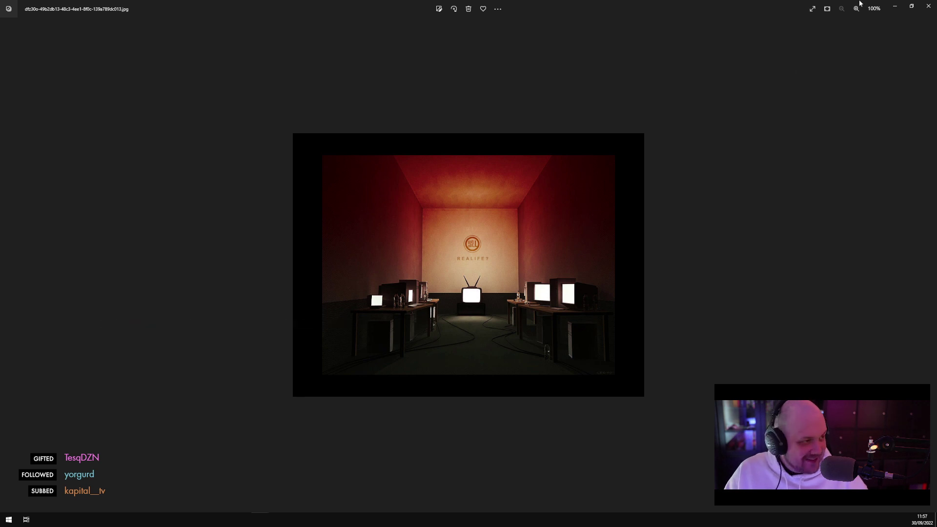
click(929, 6)
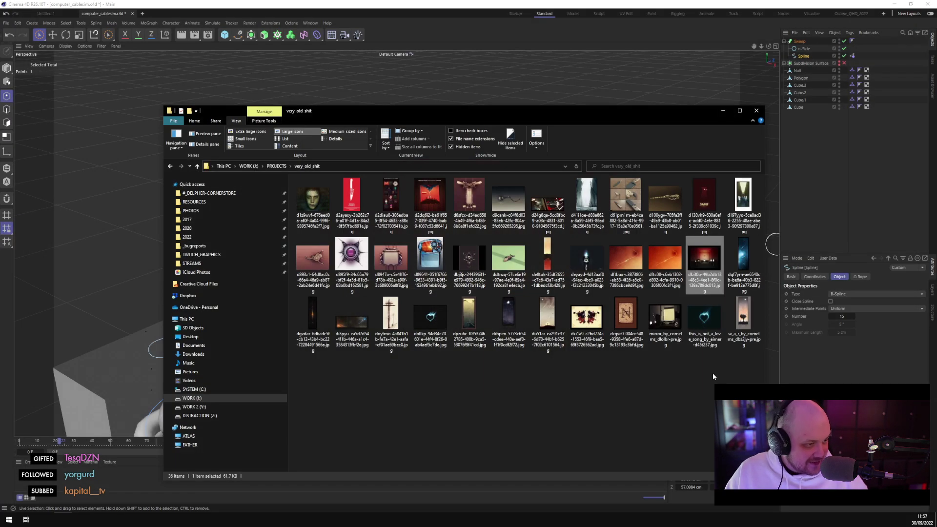
Open the Mirror bedroom artwork, examine its tall window, shelves and wall mirrors enlarged, and close it
double_click(652, 318)
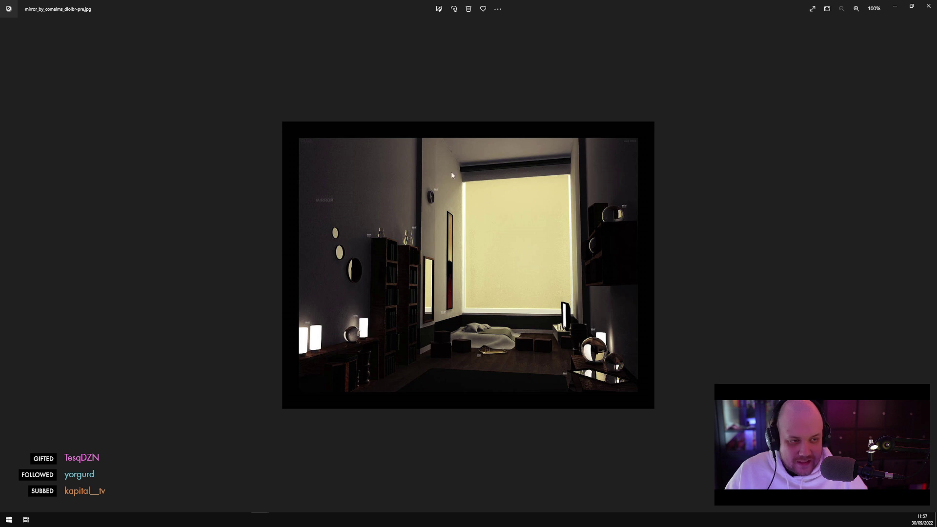
scroll(448, 177, up, 5)
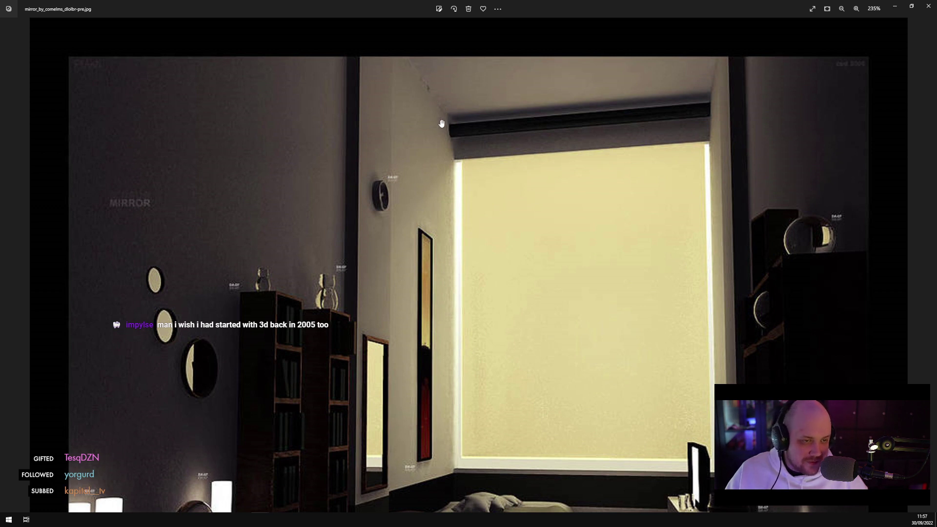
scroll(463, 314, down, 5)
scroll(464, 315, down, 1)
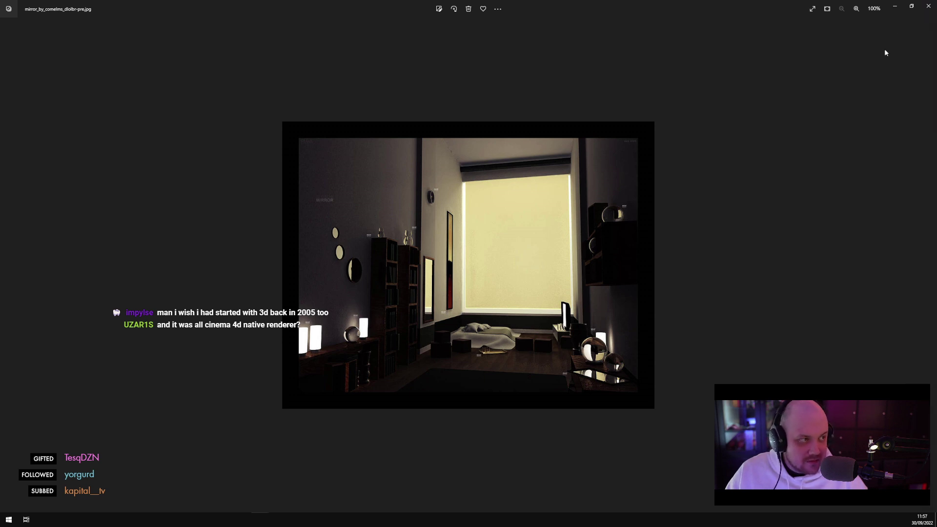
click(927, 6)
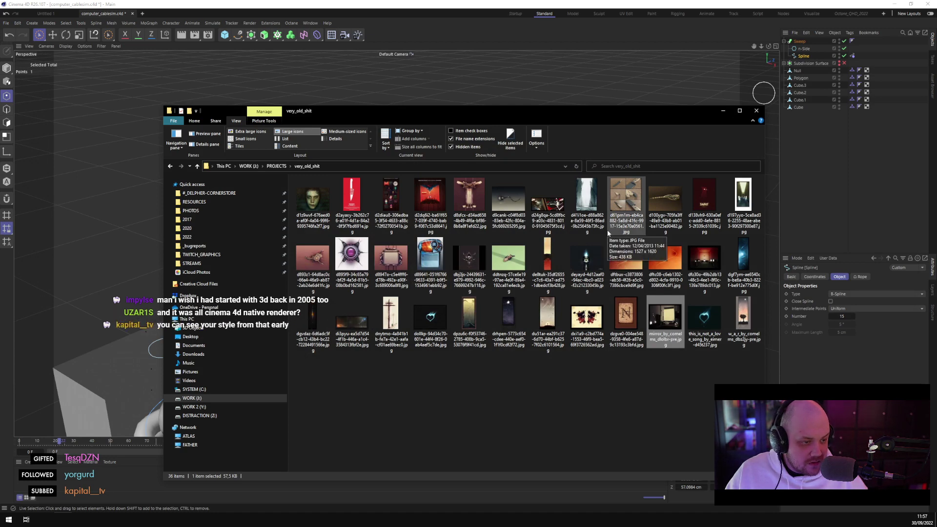
Open the green artwork of the severed mechanical hand, examine its tubes and joints enlarged, and close it
double_click(520, 266)
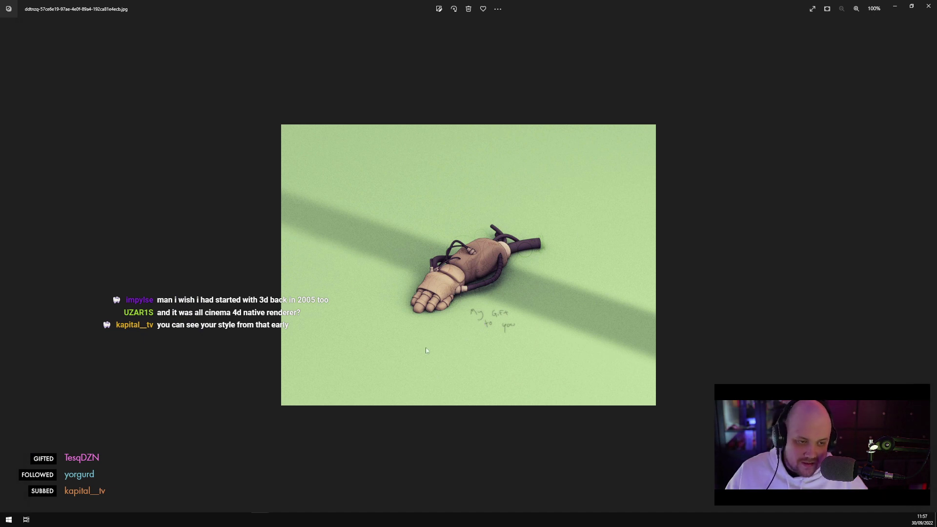
scroll(461, 292, up, 3)
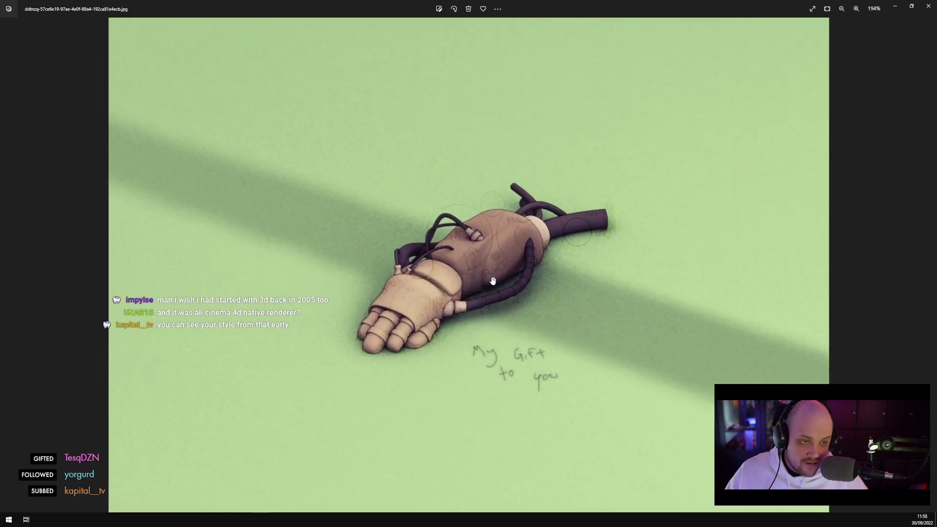
scroll(492, 340, down, 3)
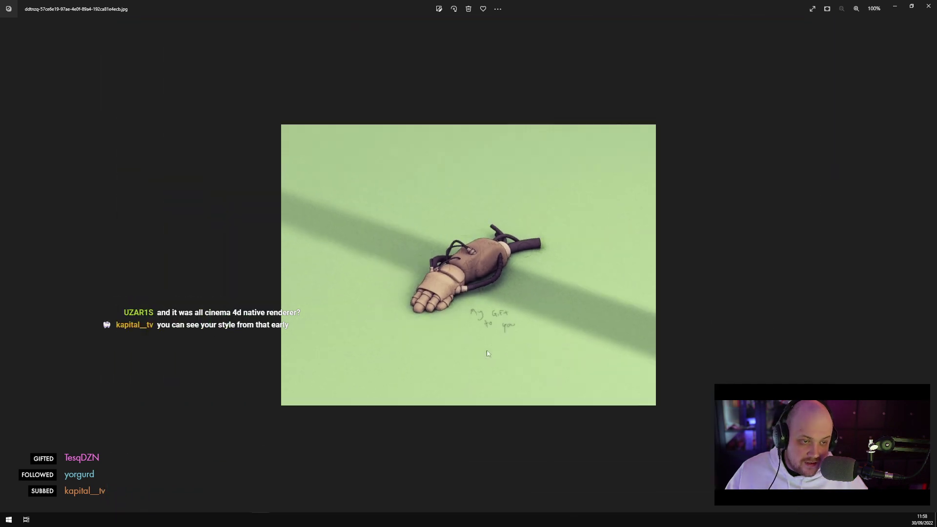
click(928, 6)
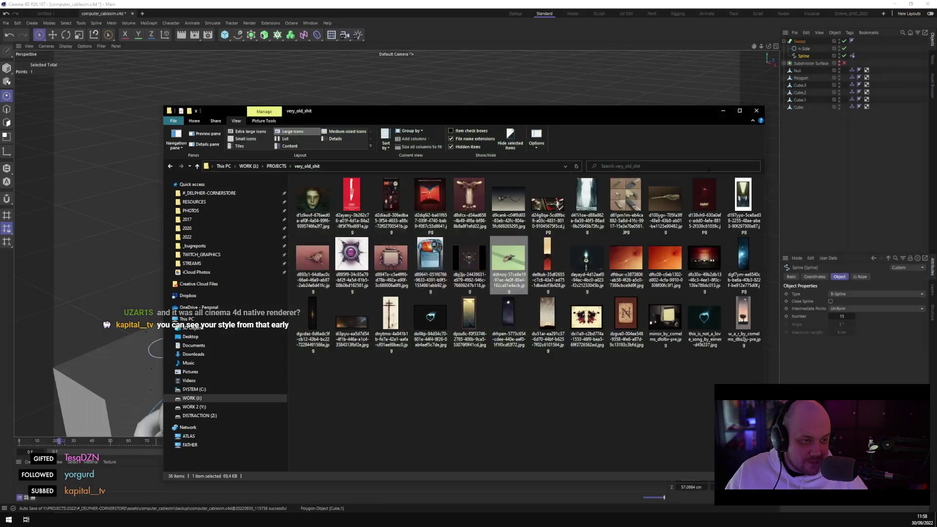
Open the tall flooded-corridor artwork, examine the door and floating white cylinders enlarged, and close it
click(549, 382)
double_click(743, 198)
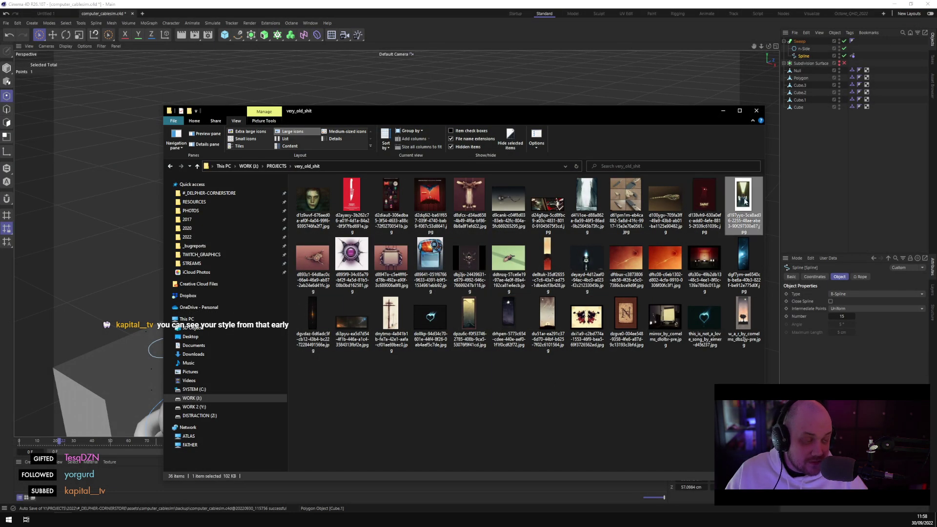
scroll(470, 359, up, 8)
drag(483, 339, 479, 450)
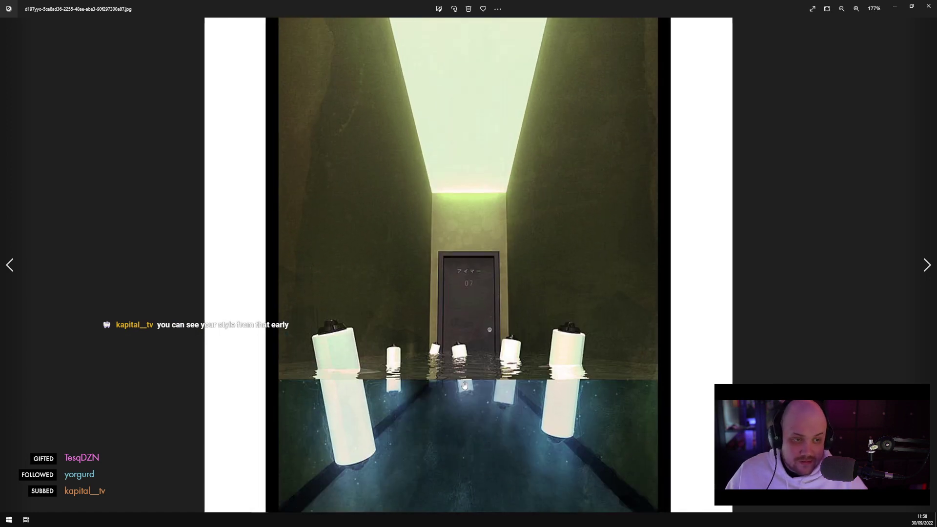
scroll(468, 378, down, 8)
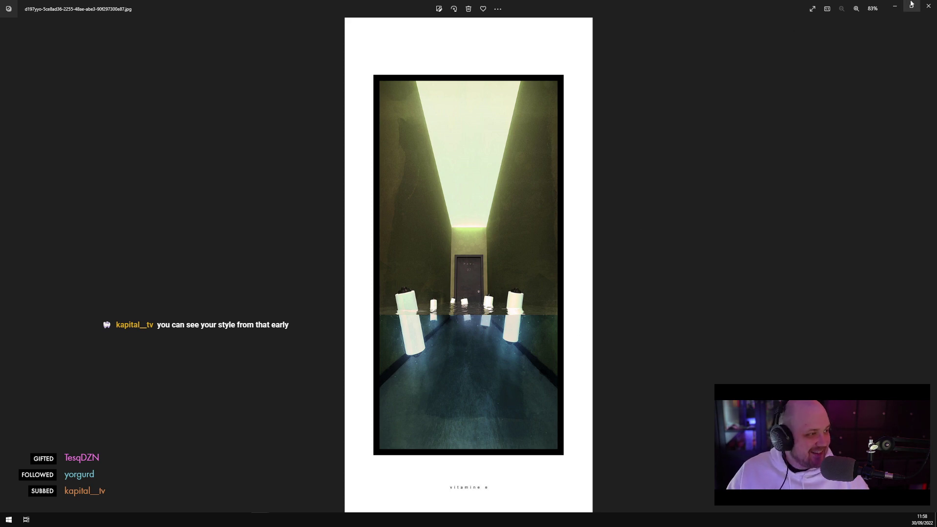
click(928, 6)
Return to Cinema 4D, rewind the hose simulation to the start, and examine the hose's upper end with the Move tool active
click(722, 110)
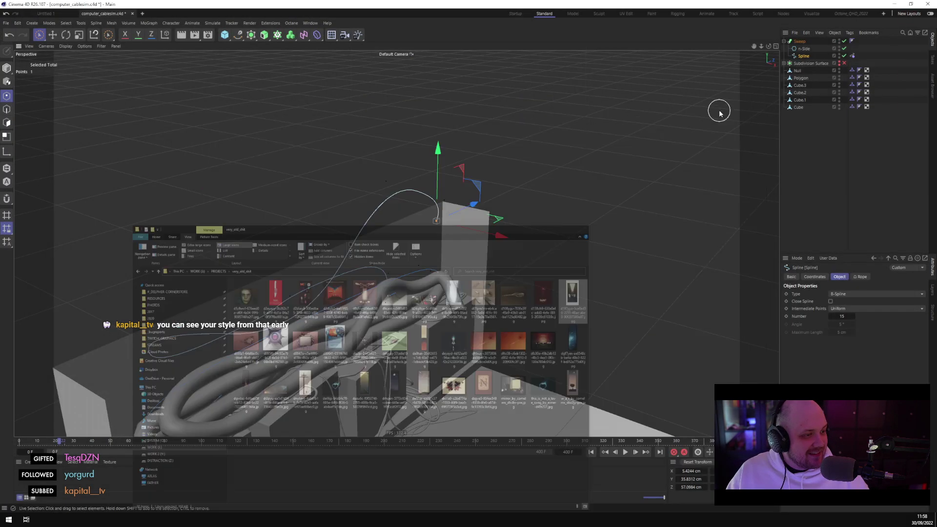
alt+drag(495, 257, 468, 298)
scroll(478, 259, up, 3)
click(589, 450)
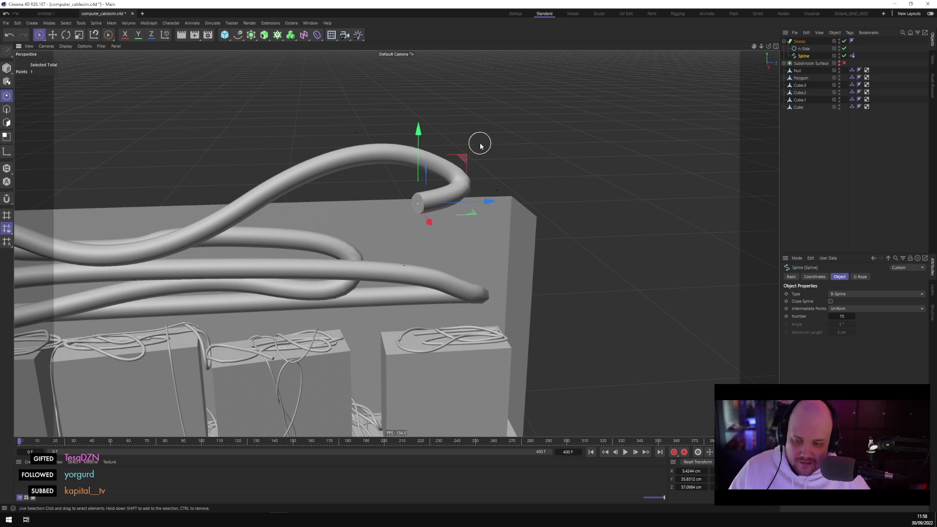
alt+drag(479, 144, 515, 151)
click(52, 35)
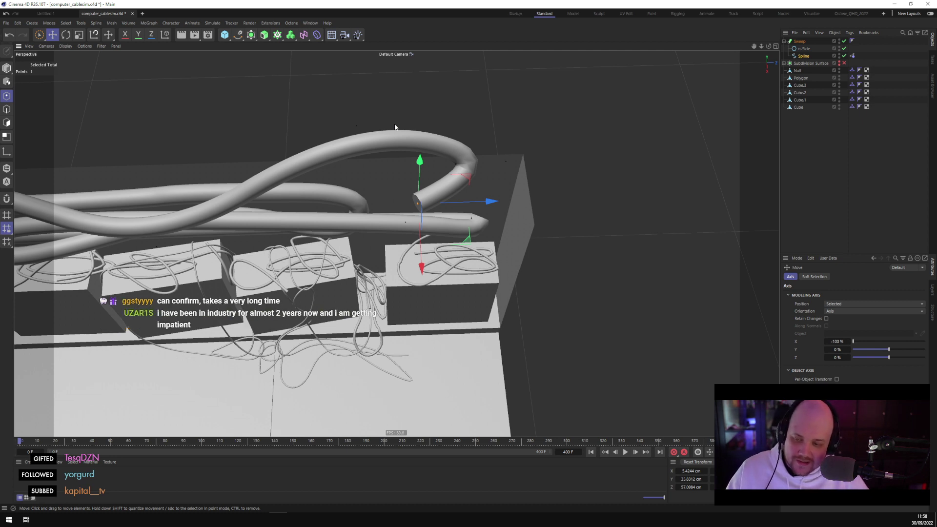
alt+drag(429, 274, 423, 183)
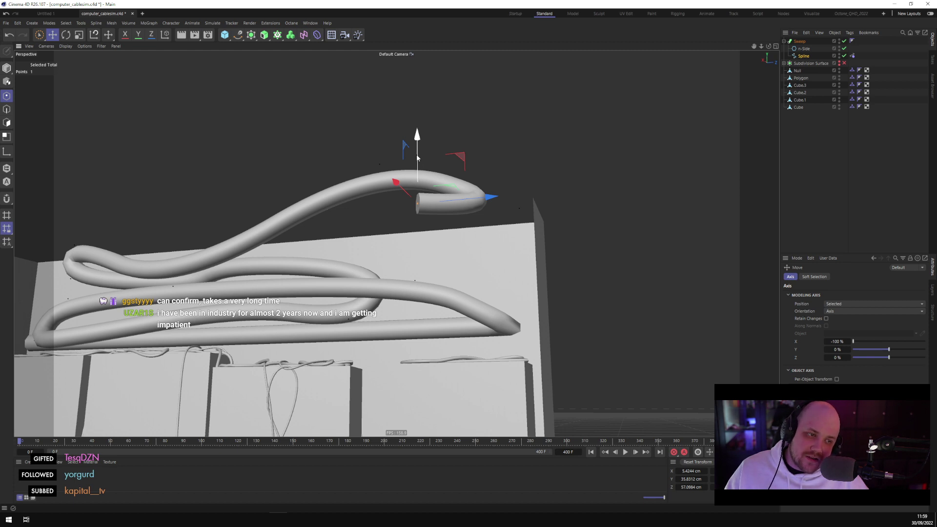
alt+drag(417, 158, 474, 178)
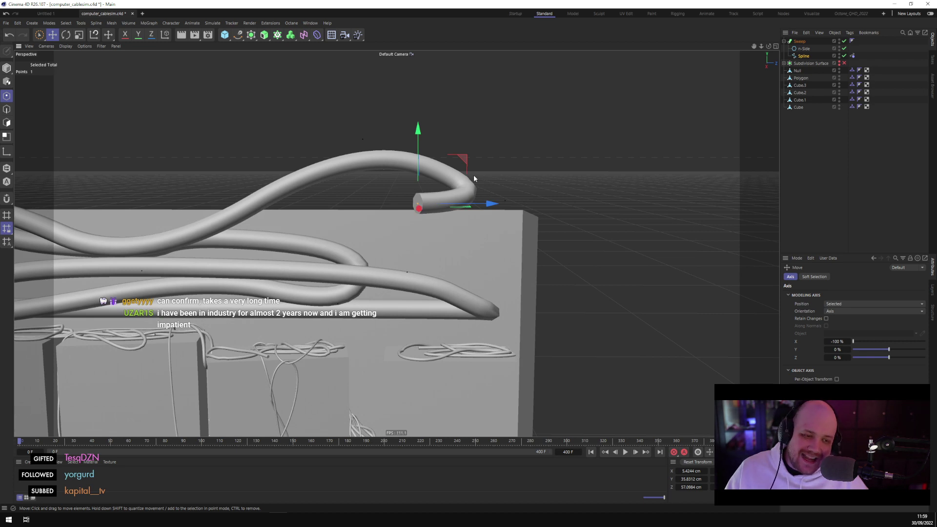
Simulate the hose until it drapes over the computers, pause at about frame 34, and examine the result from several sides
click(625, 452)
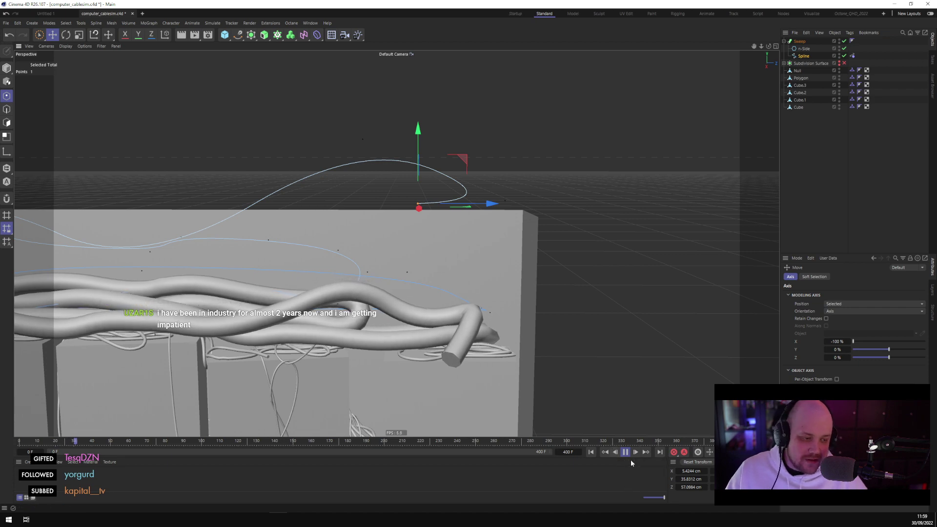
click(625, 452)
scroll(488, 317, down, 3)
alt+drag(536, 334, 526, 356)
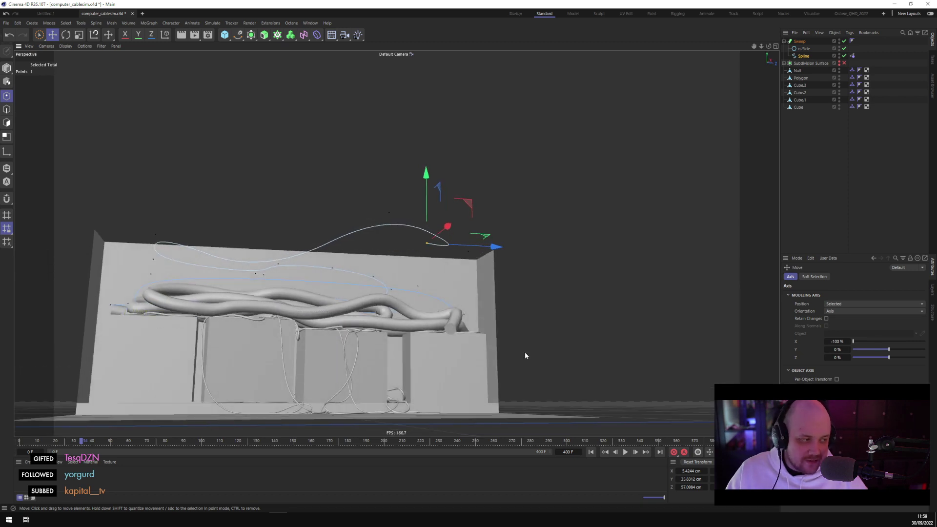
scroll(441, 347, up, 4)
alt+drag(441, 347, 492, 273)
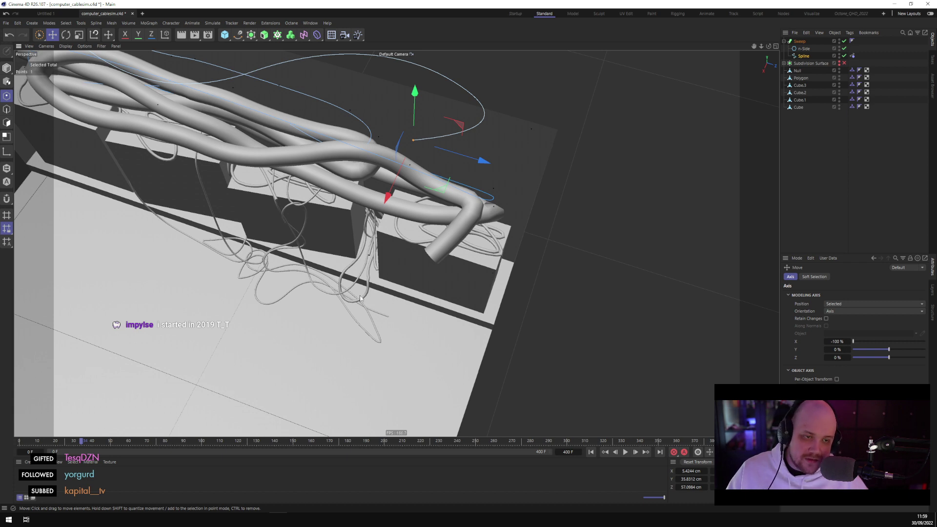
scroll(488, 279, down, 5)
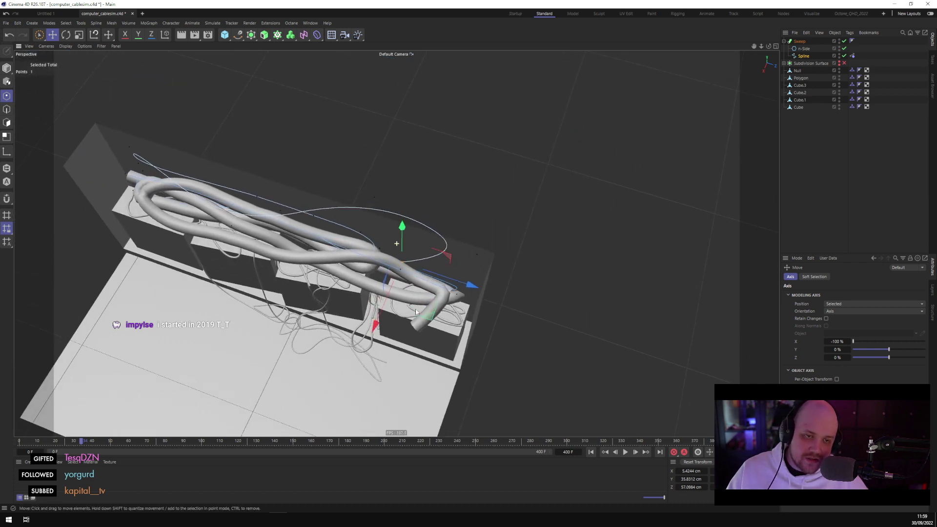
alt+drag(416, 311, 404, 334)
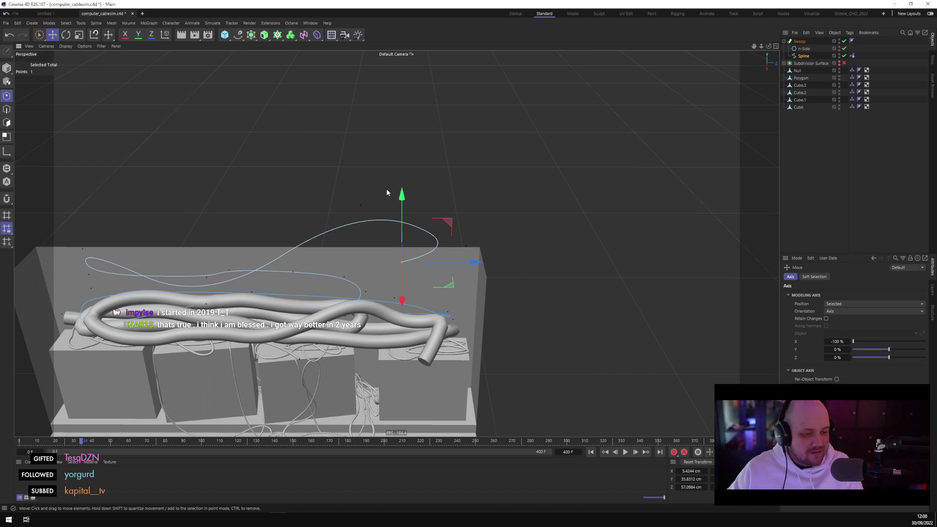
Rewind the hose simulation to the start, rerun it over the computers, and pause at about frame 22
click(591, 452)
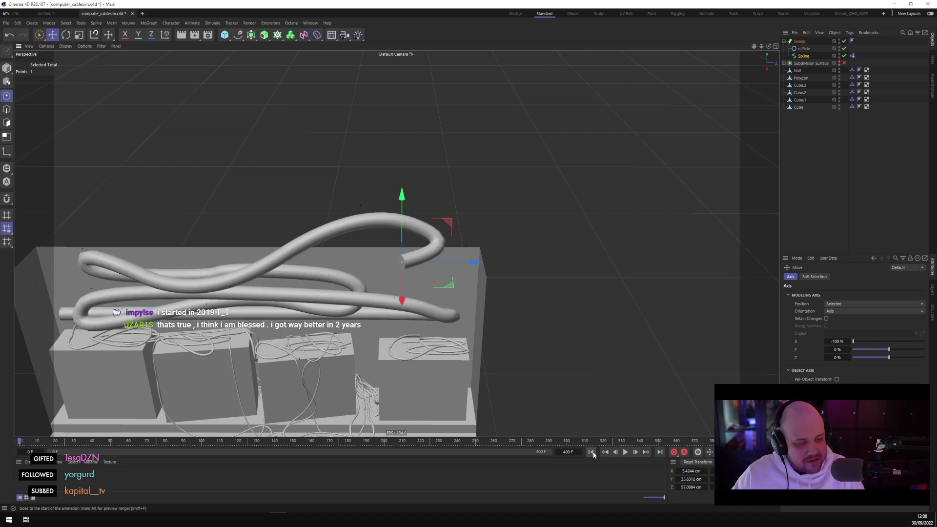
alt+middle_drag(492, 316, 616, 299)
alt+drag(585, 317, 505, 354)
click(332, 293)
alt+drag(332, 293, 340, 199)
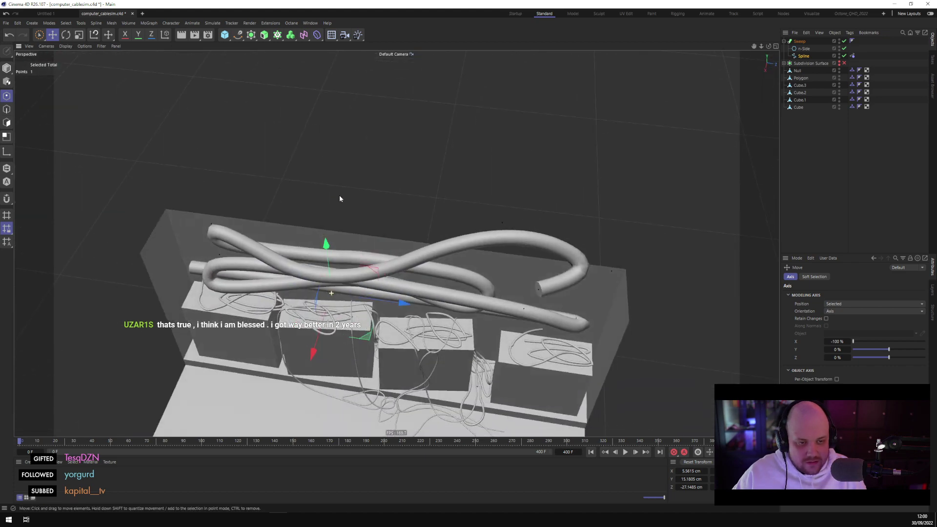
click(625, 452)
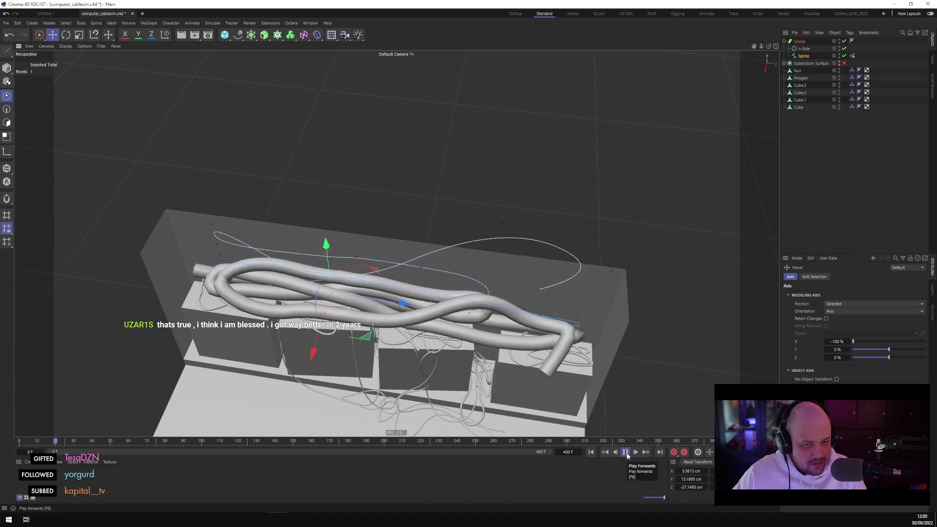
click(627, 454)
Examine the draped hose from the side, then check the shelves in cornerstore_preview_0027_HIGHRES.jpg enlarged and return to Cinema 4D
alt+drag(386, 373, 495, 306)
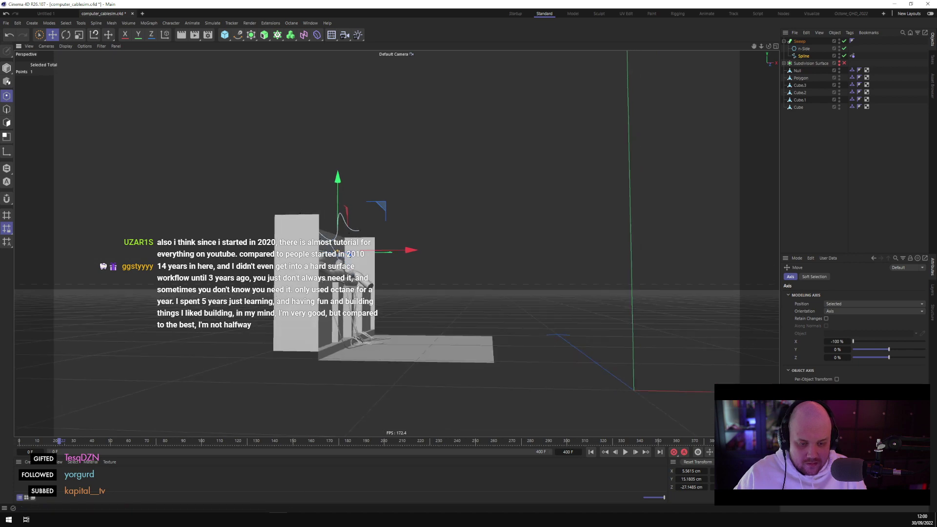
click(264, 520)
drag(403, 369, 430, 174)
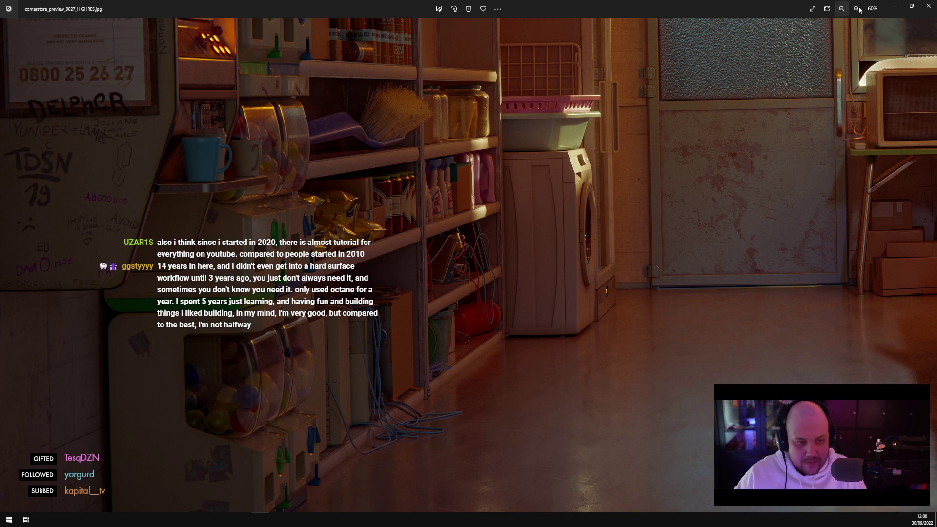
click(896, 6)
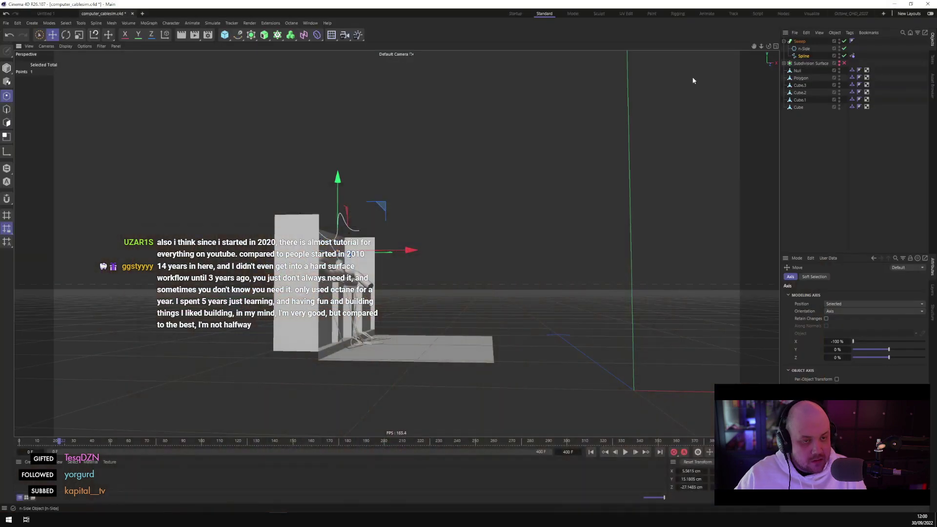
Deselect the spline point, examine the draped hose from the side, front and above, and switch to Model mode
alt+drag(469, 190, 503, 202)
scroll(305, 273, up, 4)
alt+drag(305, 275, 436, 276)
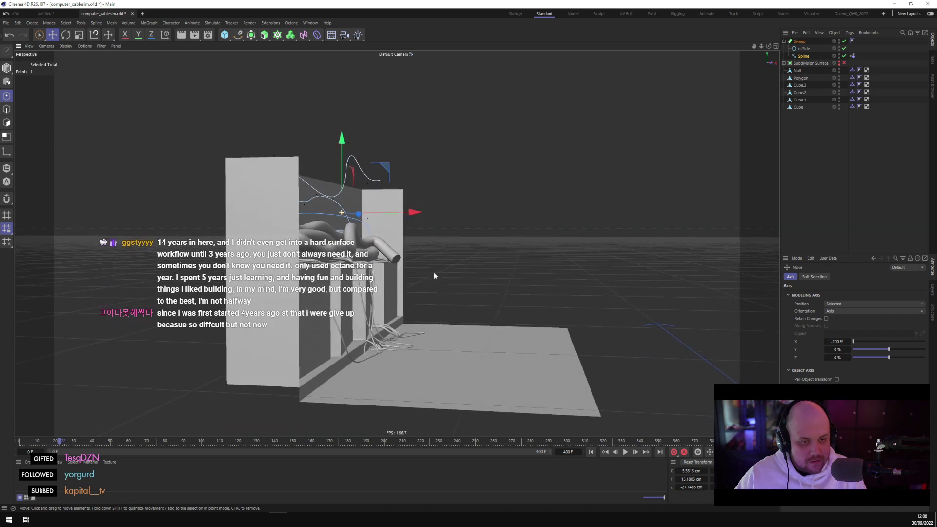
click(490, 224)
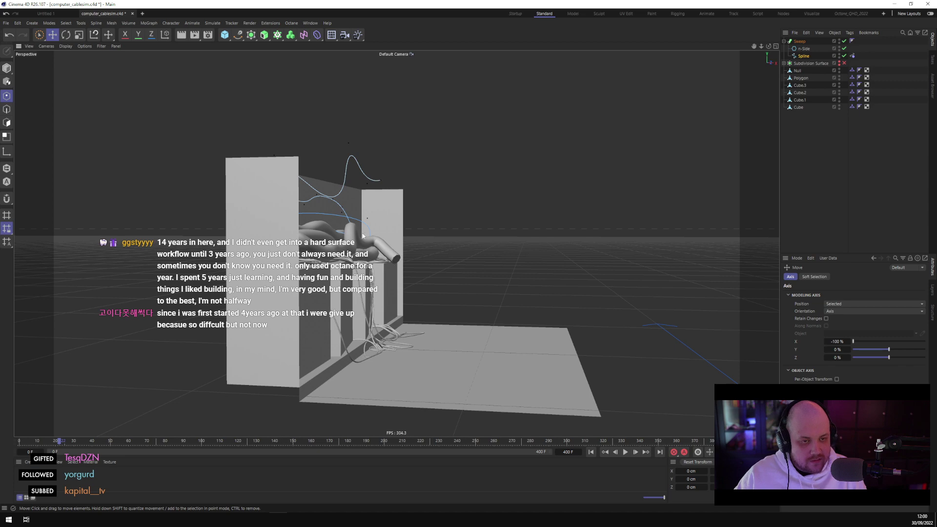
alt+drag(340, 229, 155, 224)
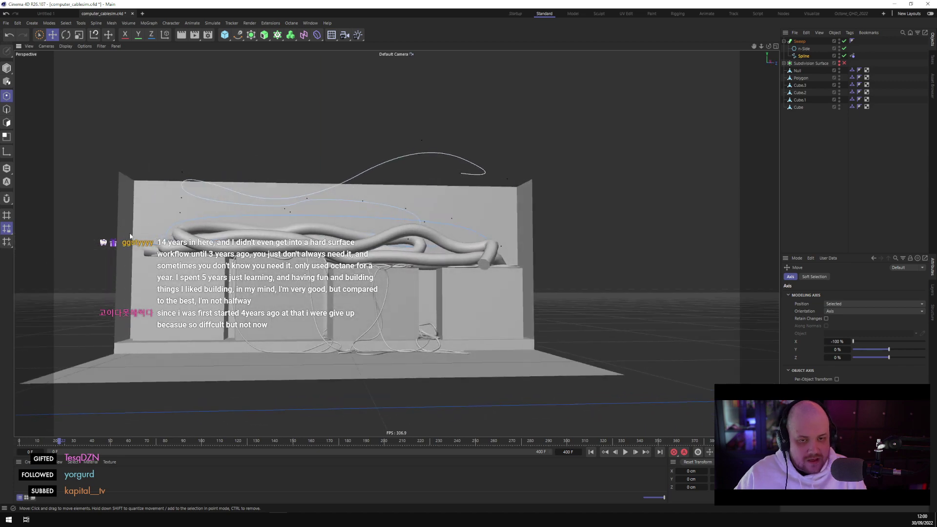
alt+drag(236, 244, 228, 234)
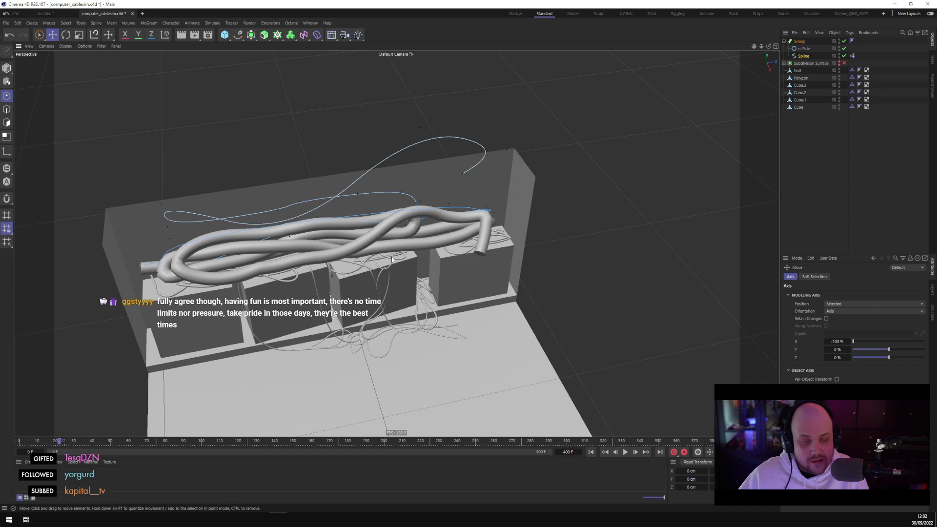
alt+drag(476, 166, 497, 220)
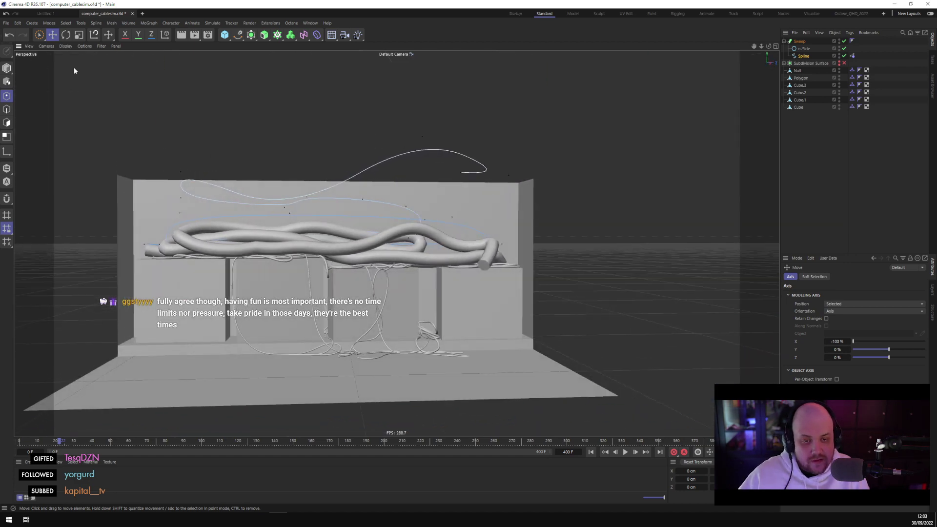
click(7, 68)
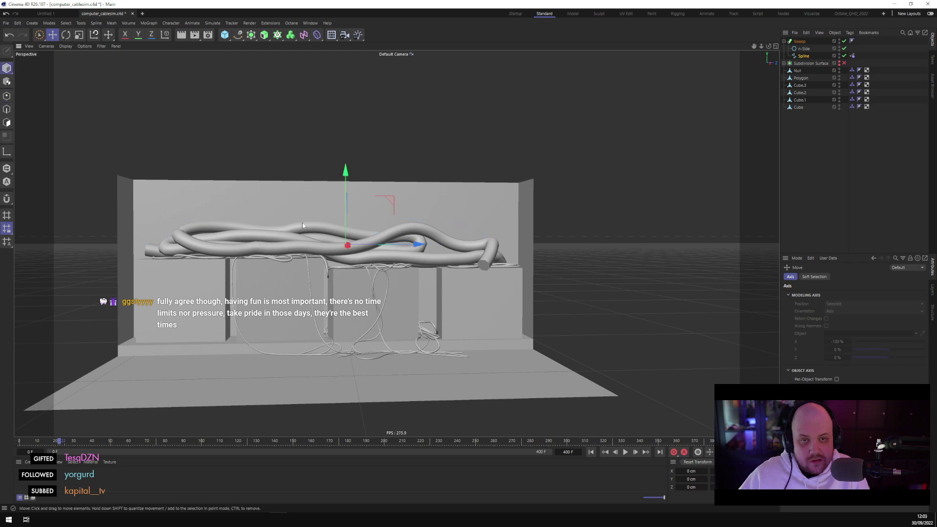
alt+drag(303, 226, 320, 237)
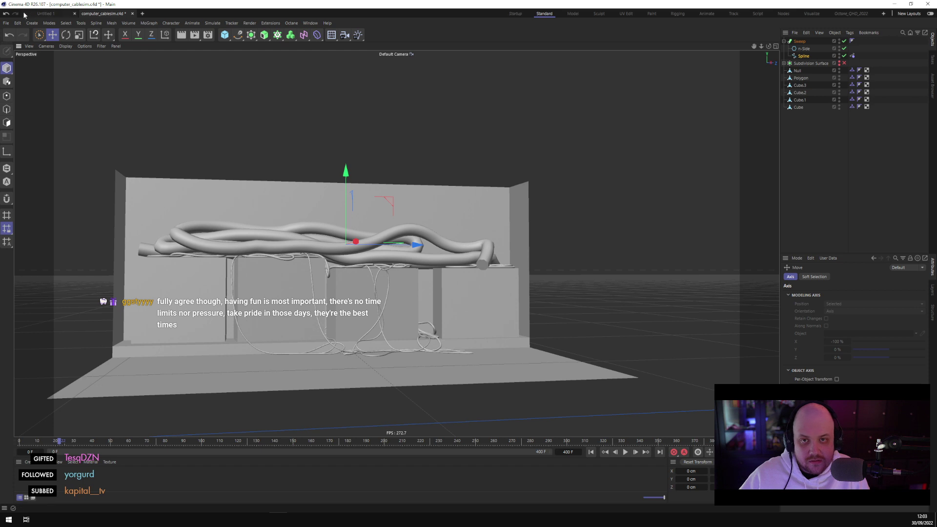
Open the recent project cornerstore-new_0012.c4d and bring the whole computer shelf into view
click(5, 23)
mouse_move(48, 60)
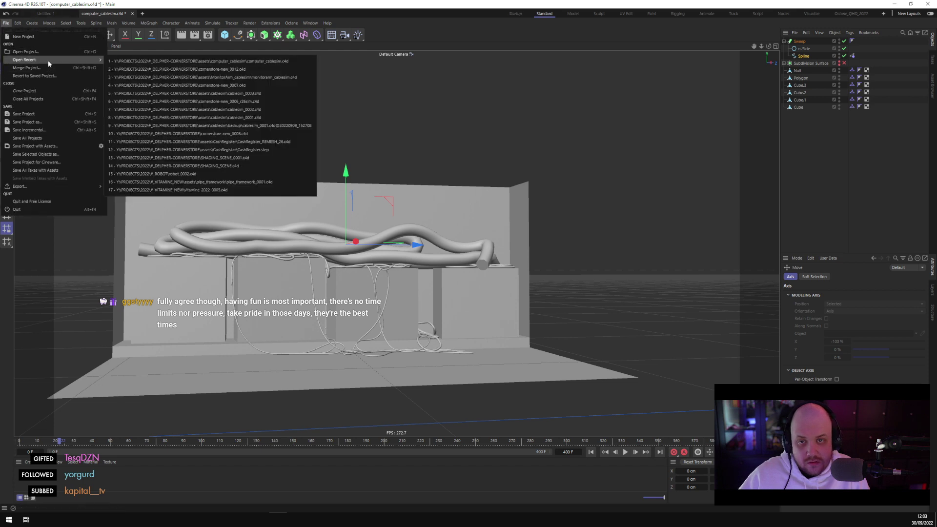
click(216, 70)
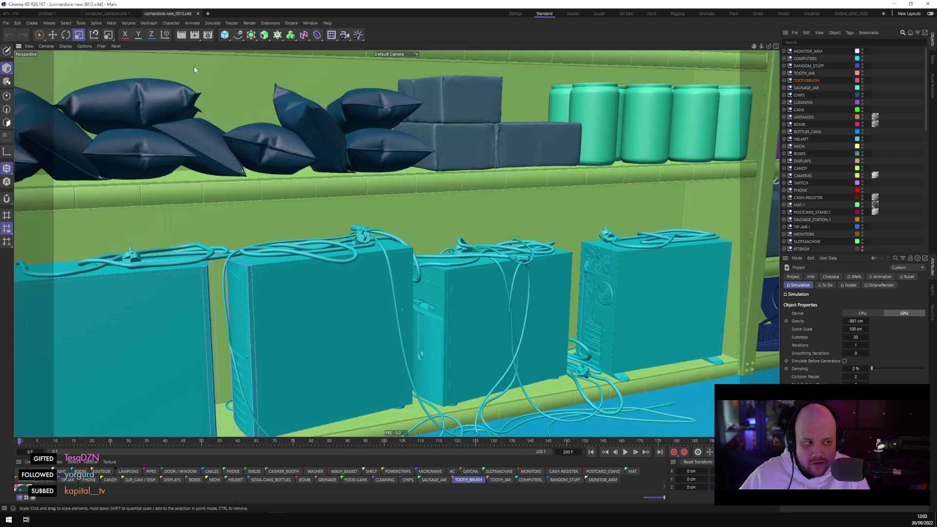
scroll(307, 214, down, 5)
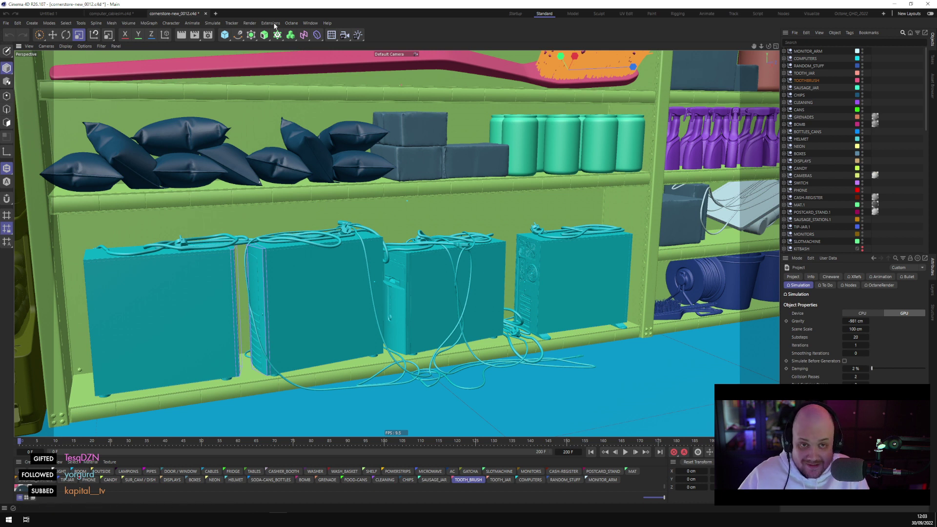
click(212, 23)
mouse_move(231, 124)
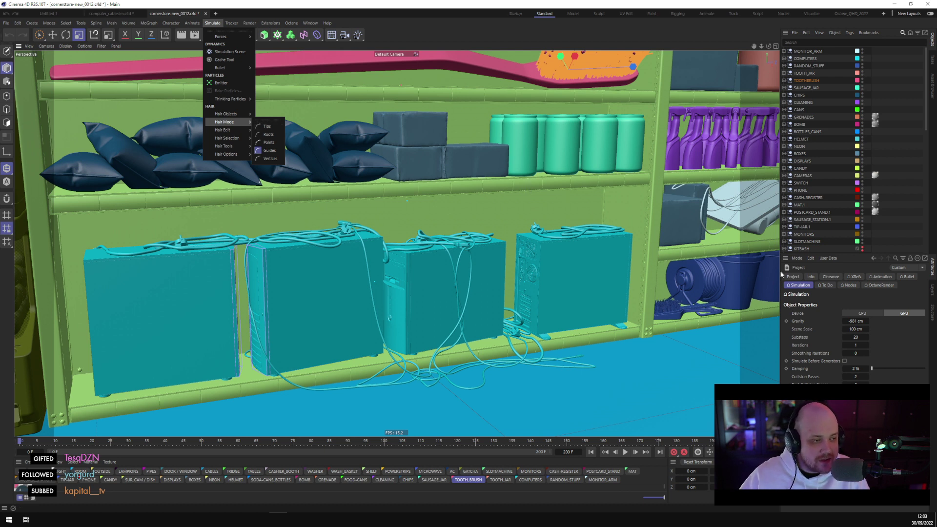
click(310, 23)
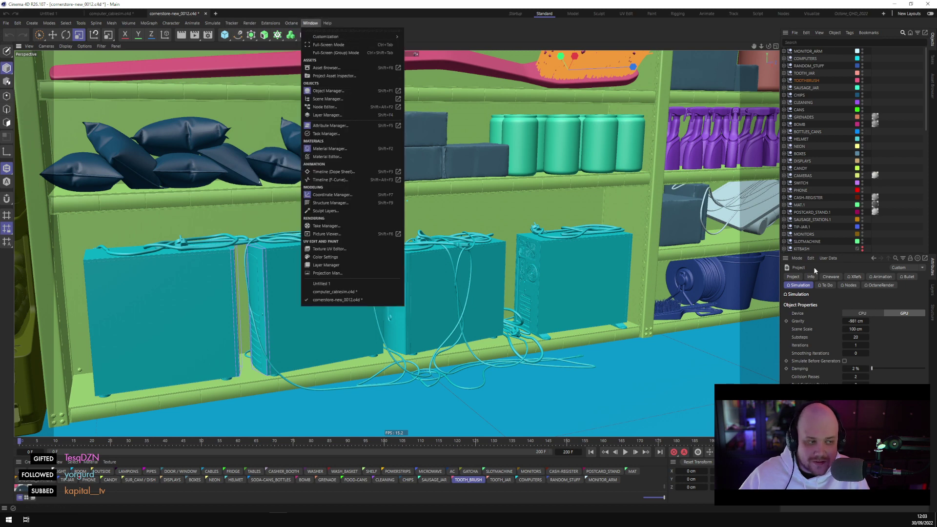
click(902, 230)
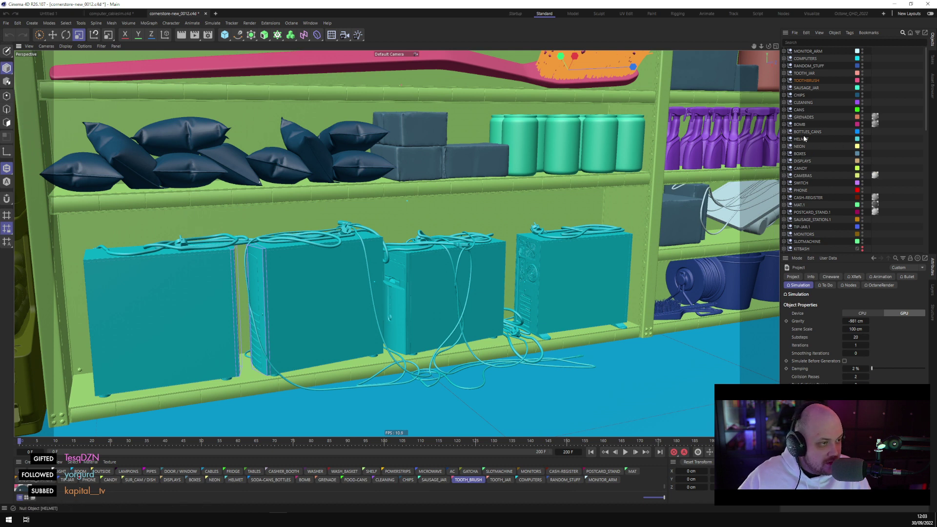
Expand the COMPUTERS group, select its CABLES null, and frame the cables from the front
click(784, 58)
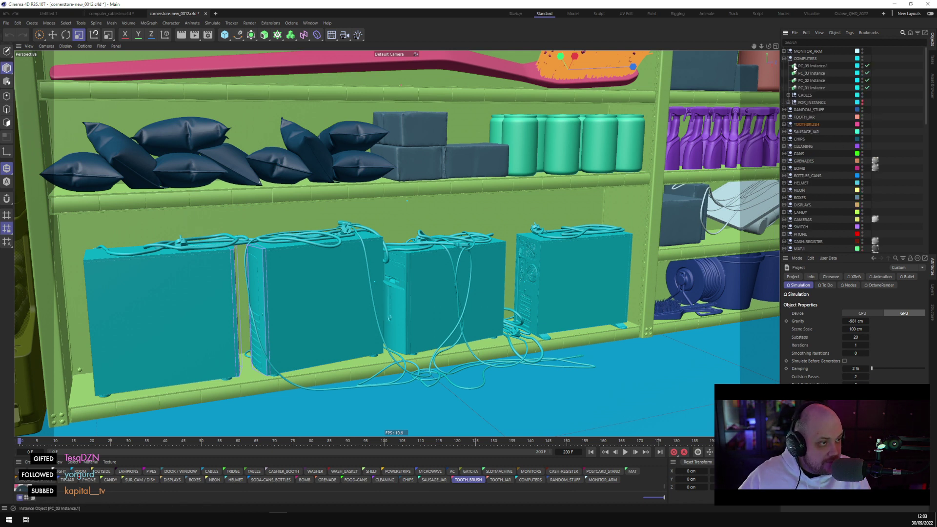
click(804, 94)
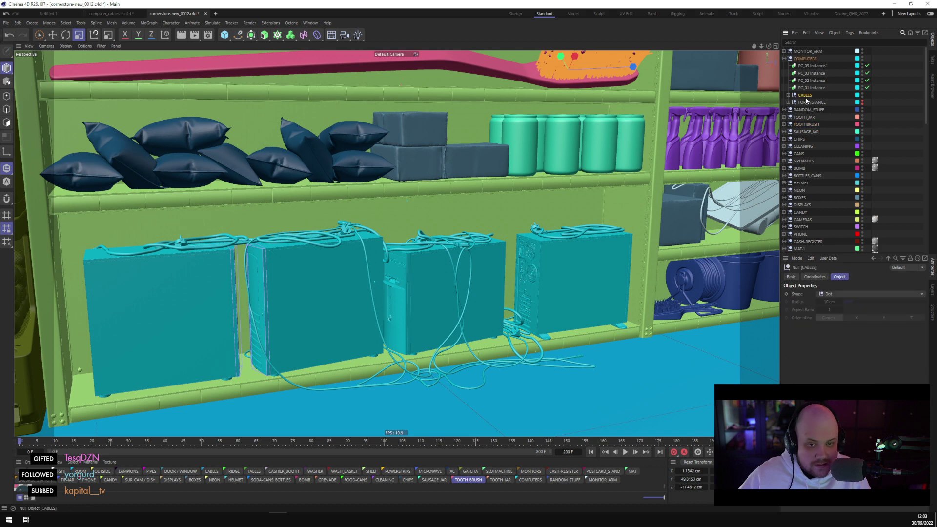
key(o)
alt+drag(221, 237, 218, 242)
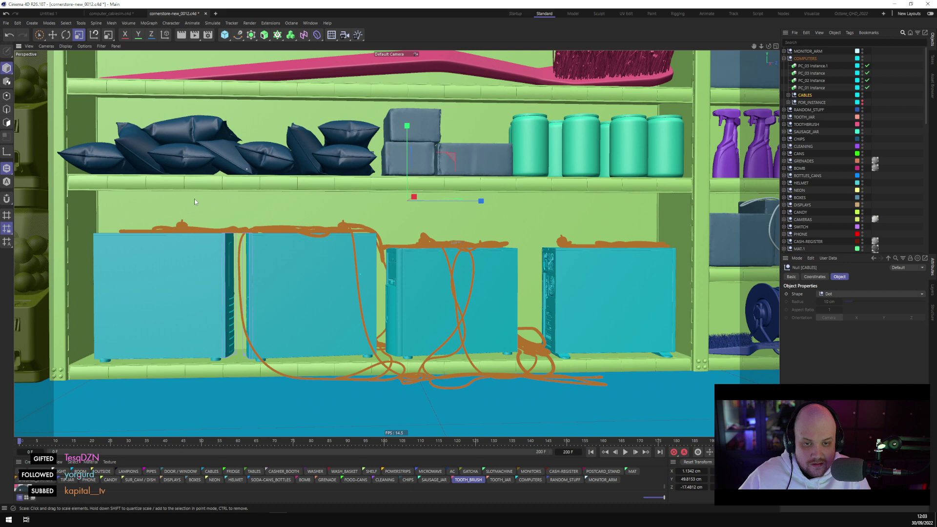
scroll(187, 198, up, 1)
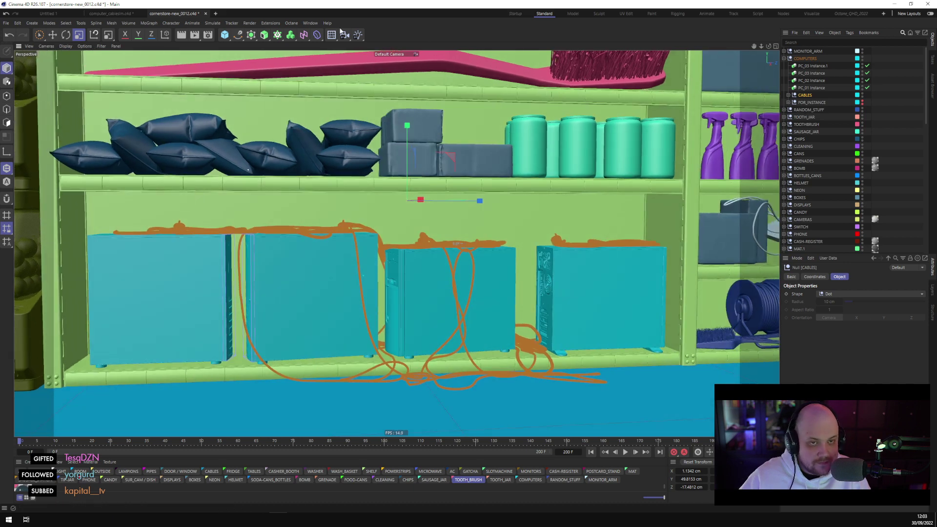
Copy the Polygon shelf collider from computer_cablesim.c4d into cornerstore-new_0012.c4d
click(310, 23)
click(103, 15)
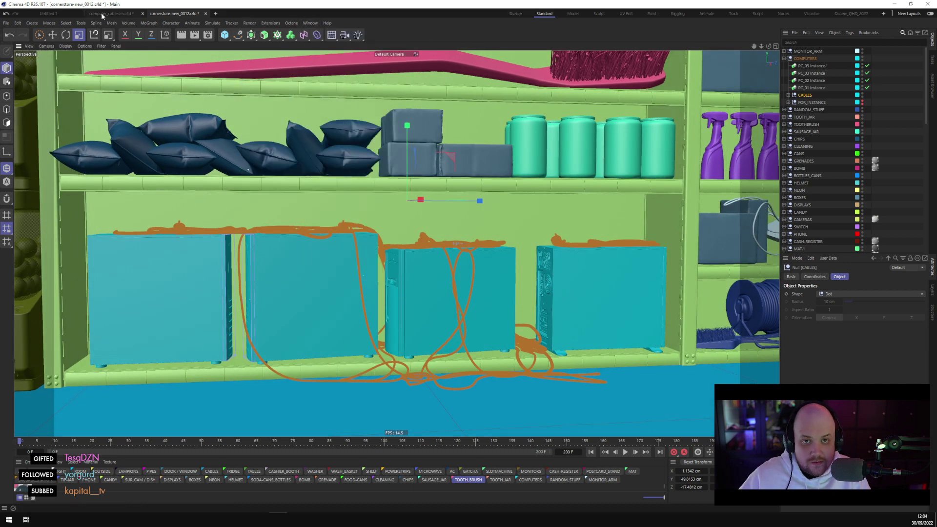
click(104, 14)
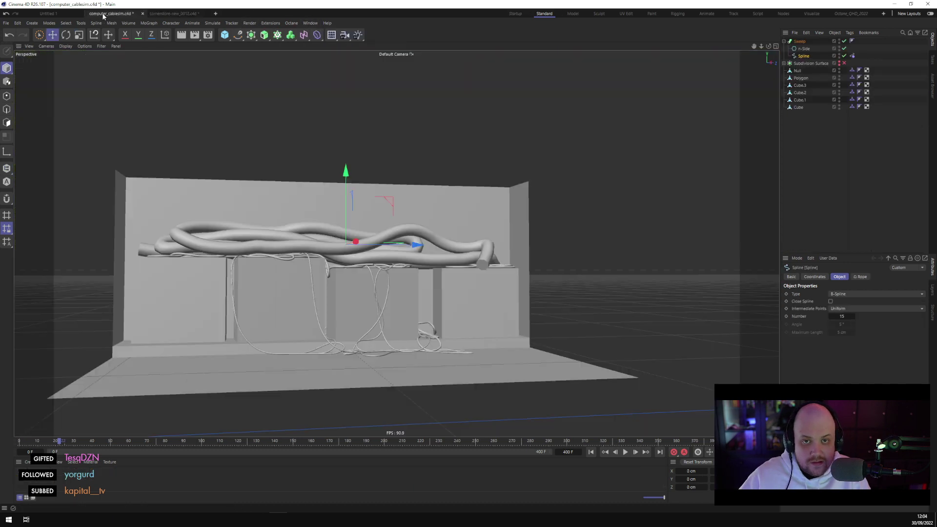
click(796, 78)
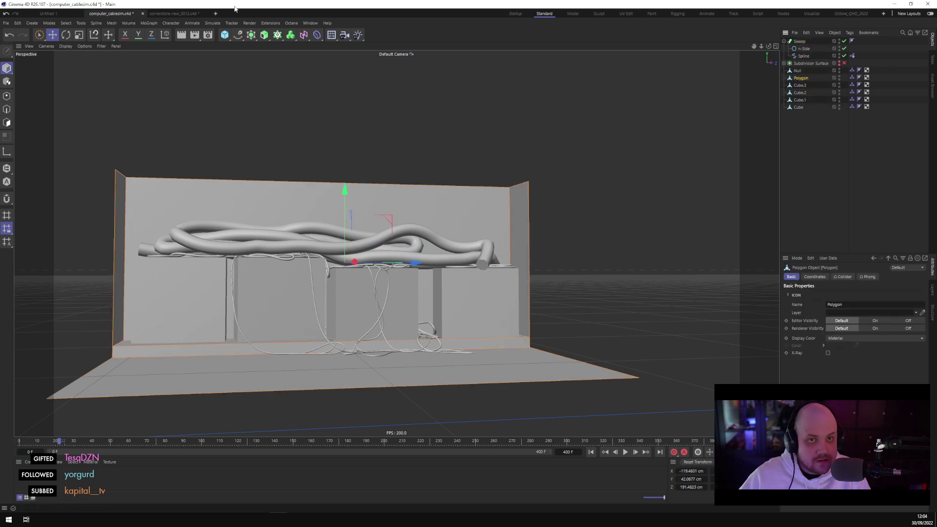
click(174, 13)
key(ctrl+v)
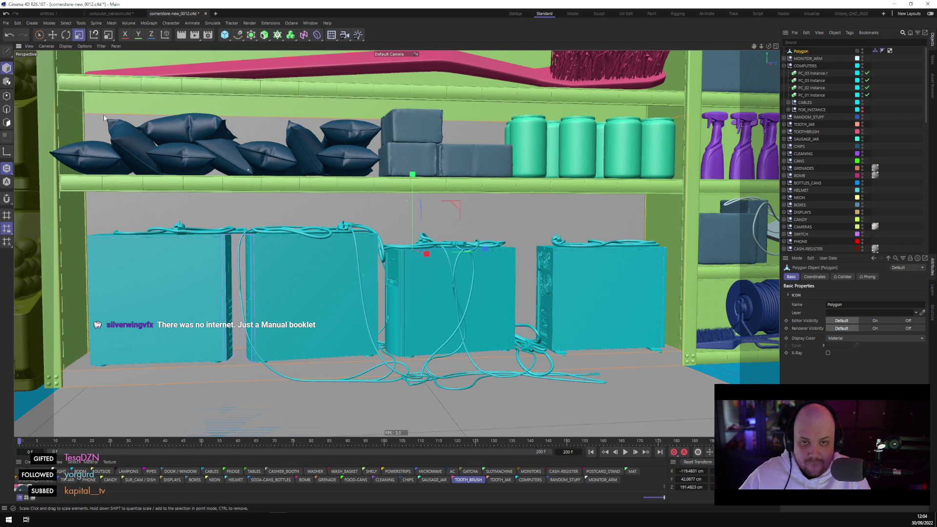
In Edge mode, lower the Polygon's three upper edges to just beneath the shelf above the computers, at Y about 15.6 cm
click(9, 111)
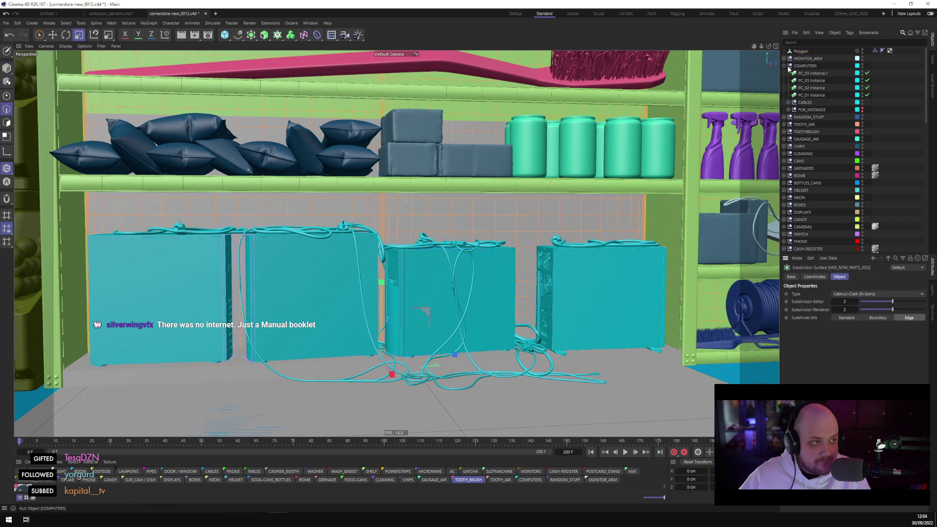
click(800, 51)
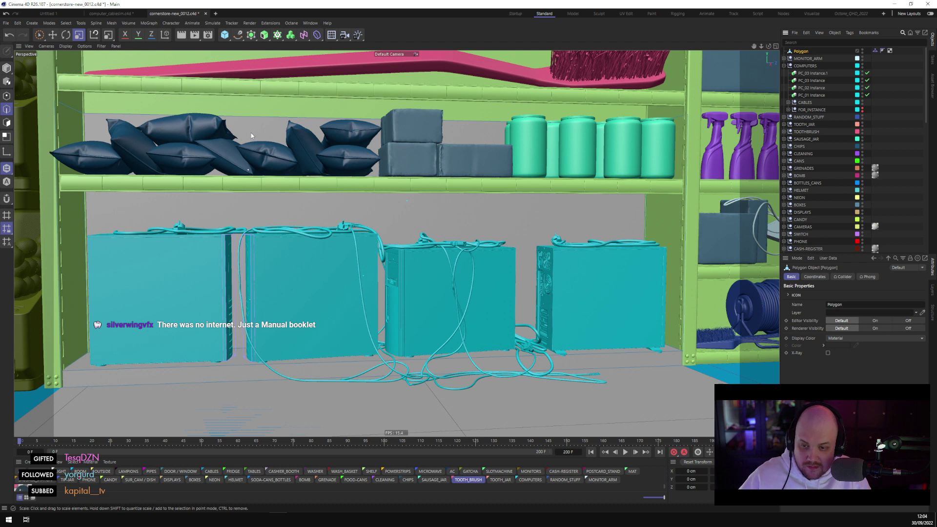
click(257, 118)
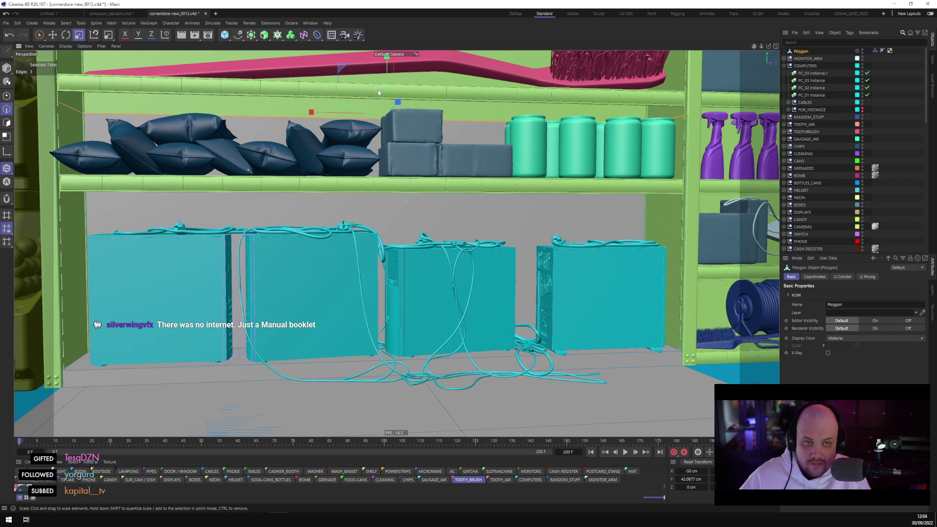
click(53, 36)
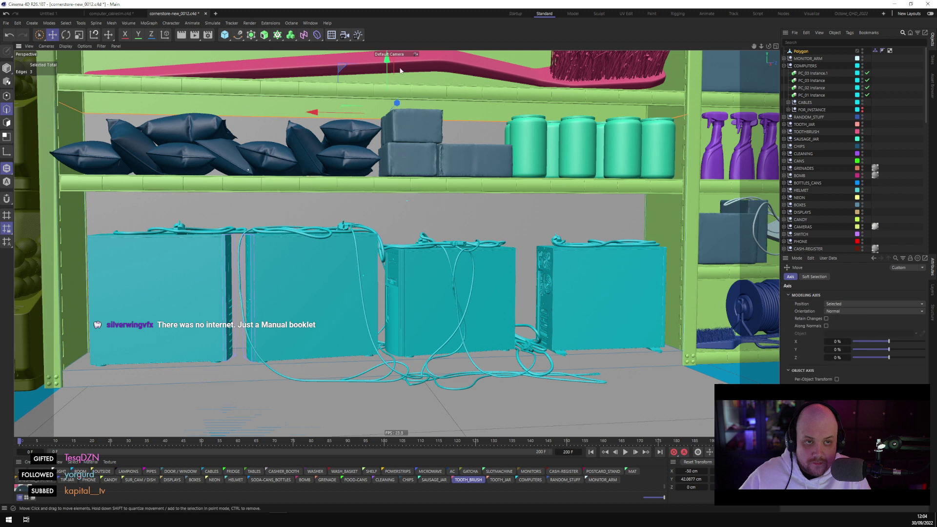
drag(388, 72, 402, 144)
mouse_move(413, 179)
alt+mouse_down()
mouse_move(461, 179)
mouse_move(400, 176)
alt+mouse_up()
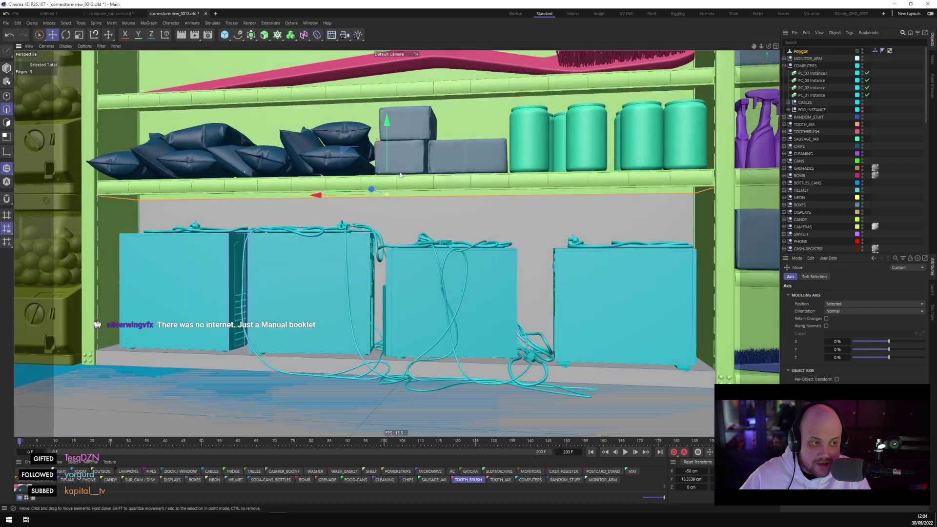
Raise the Polygon collider's three upper edges against the underside of the shelf above the computers, at Y about 19.7 cm
click(7, 68)
click(795, 51)
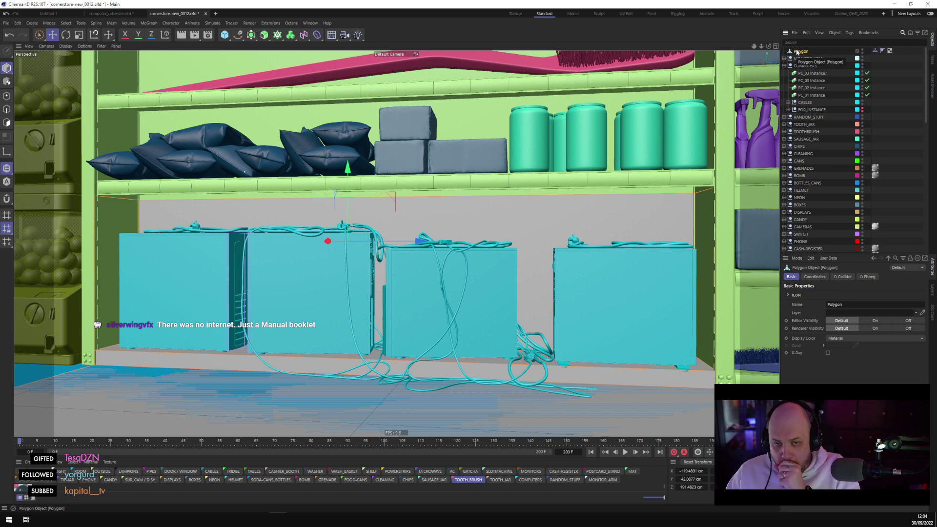
alt+drag(496, 127, 495, 166)
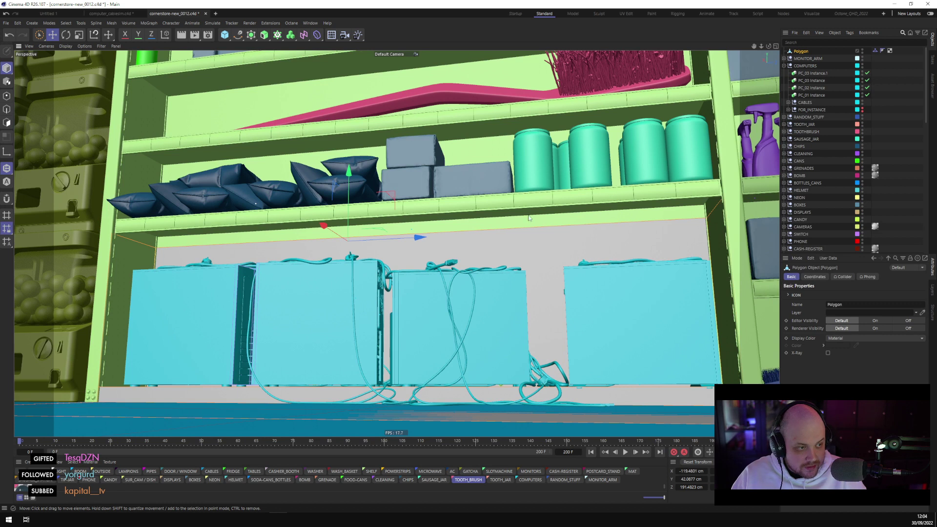
click(7, 111)
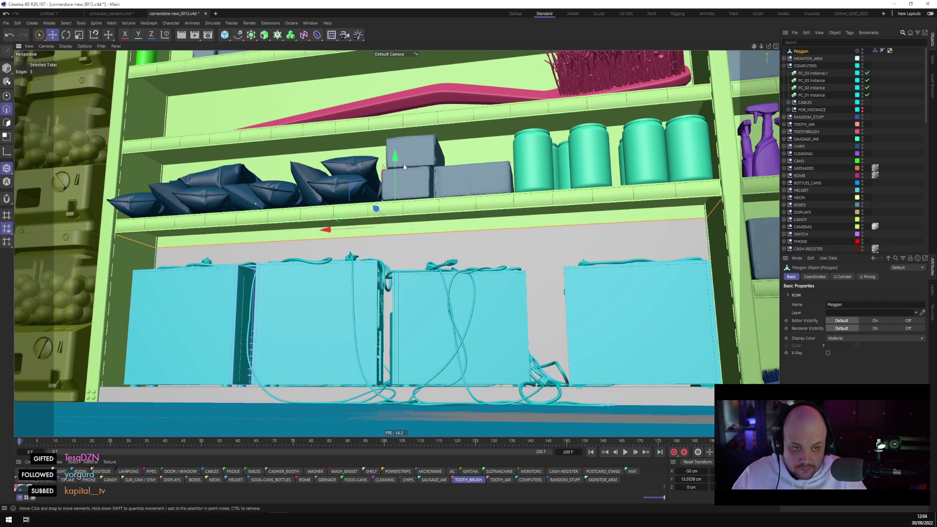
drag(393, 156, 389, 145)
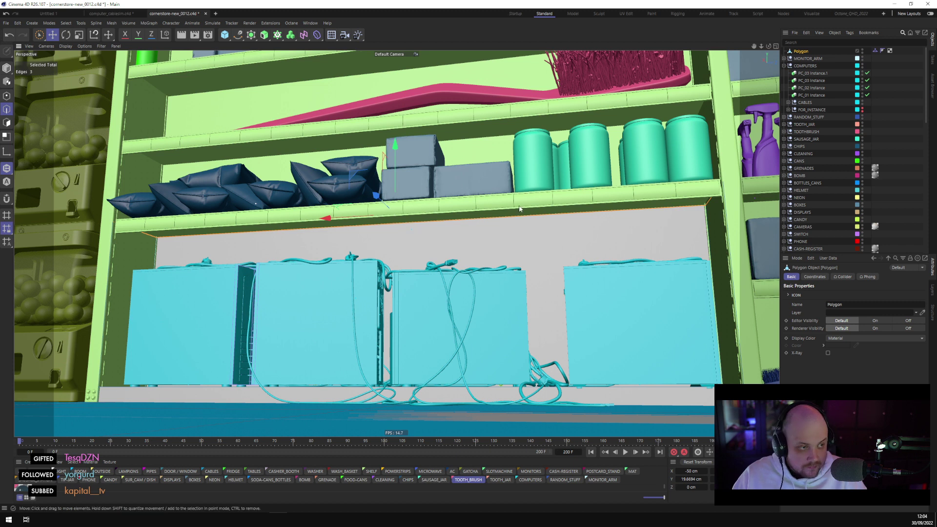
click(7, 68)
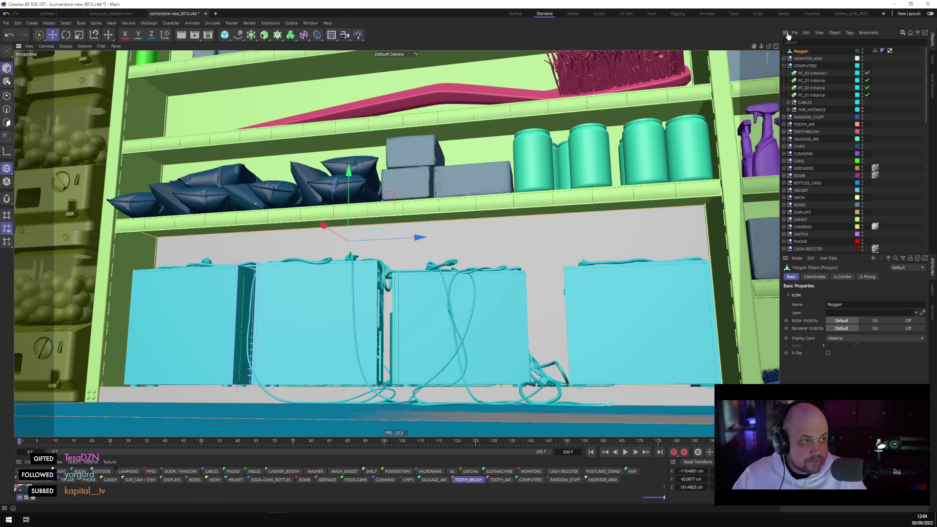
Copy the adjusted Polygon collider into computer_cablesim.c4d and delete the old Polygon there
click(818, 52)
click(803, 52)
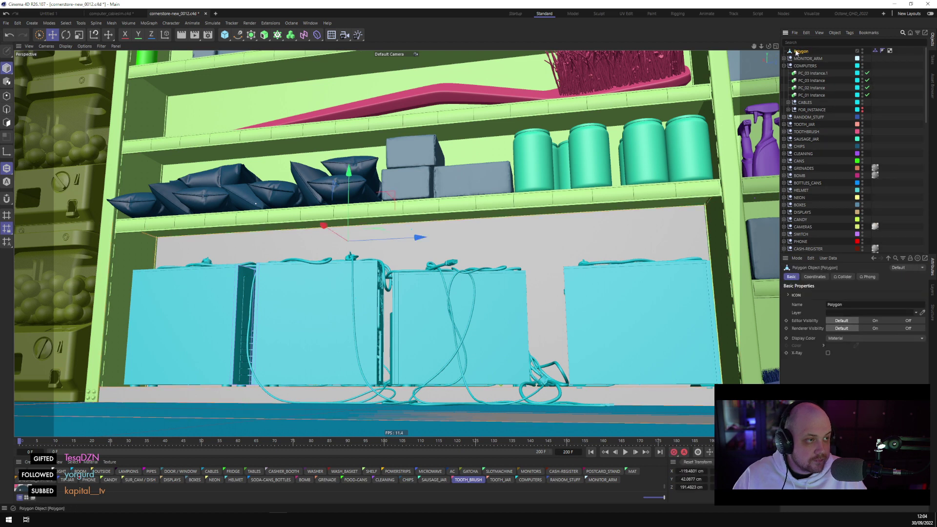
click(111, 13)
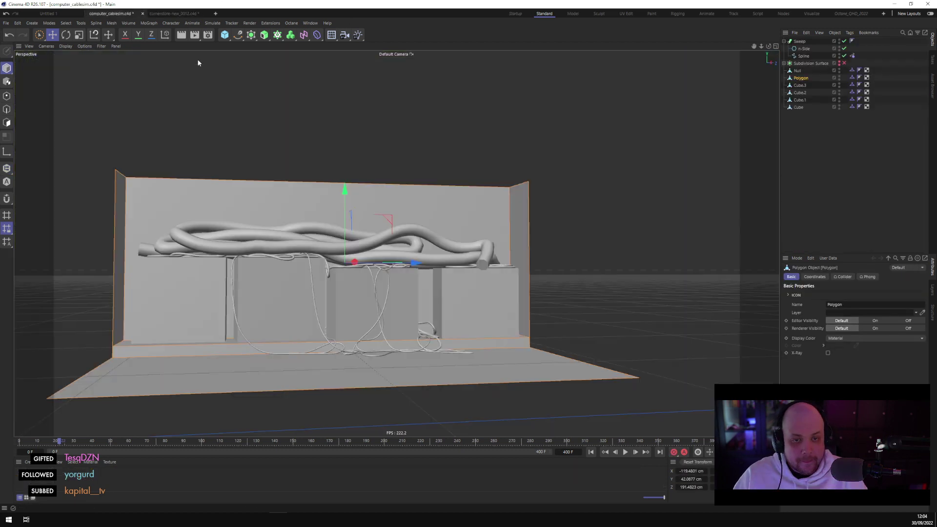
key(ctrl+c)
key(ctrl+v)
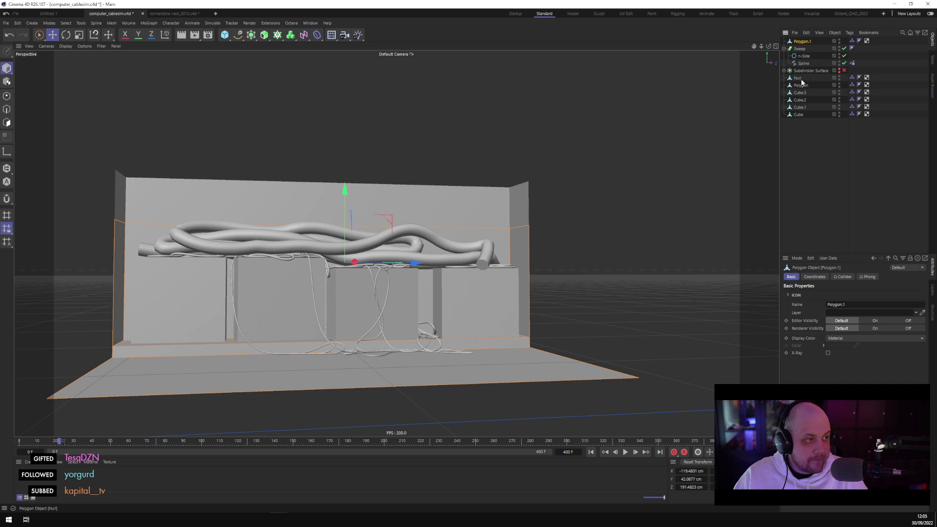
click(801, 86)
key(Delete)
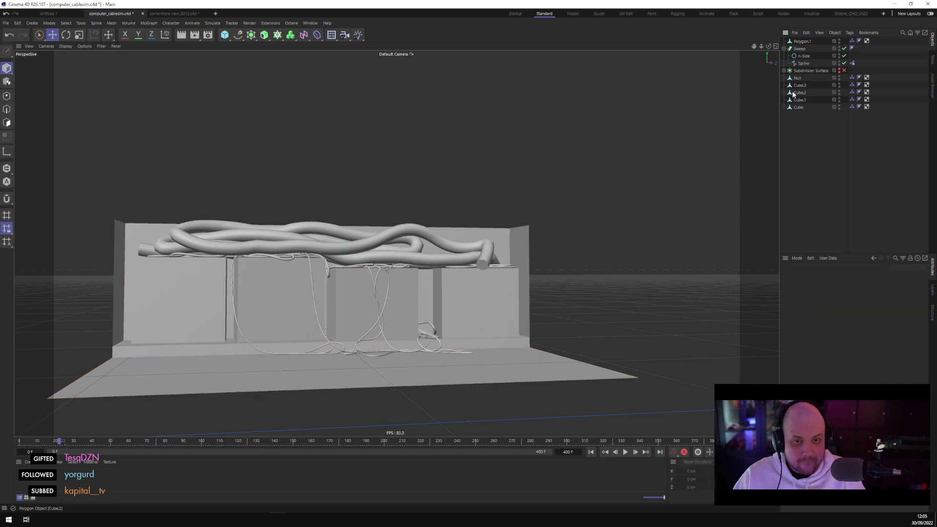
Select the Spline under the hose's Sweep and return the simulation to the first frame
click(256, 251)
alt+drag(255, 251, 225, 218)
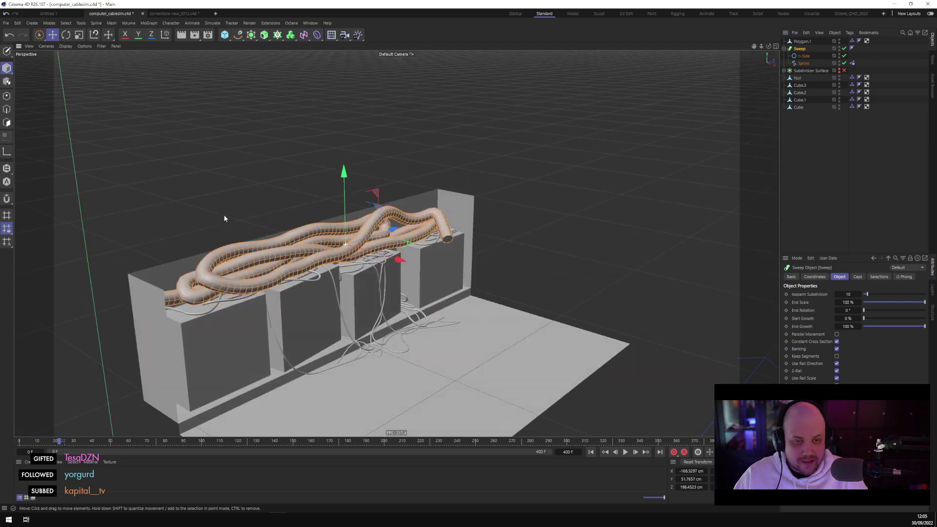
click(805, 64)
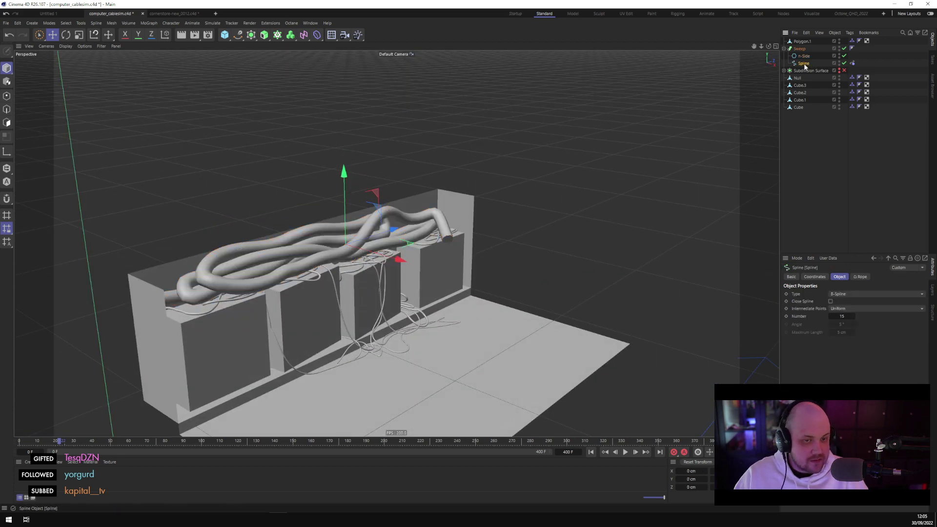
click(584, 447)
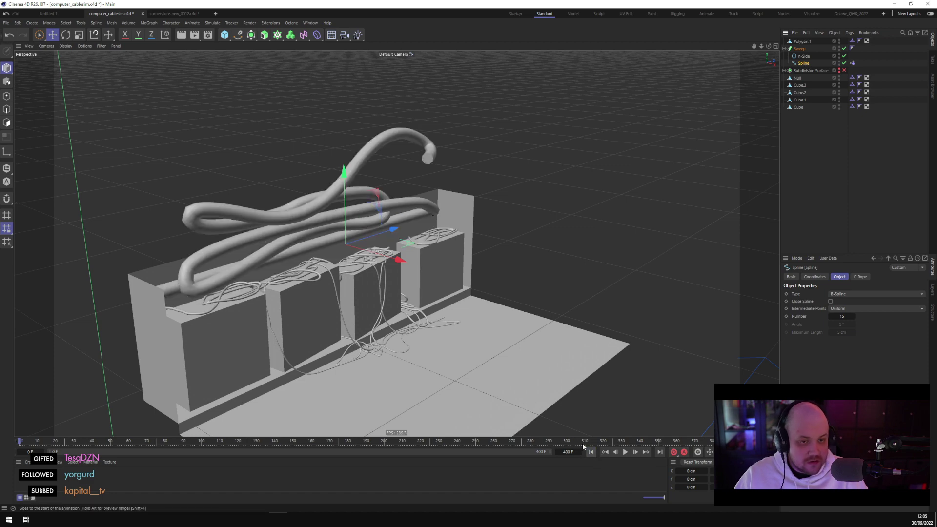
alt+drag(359, 297, 400, 303)
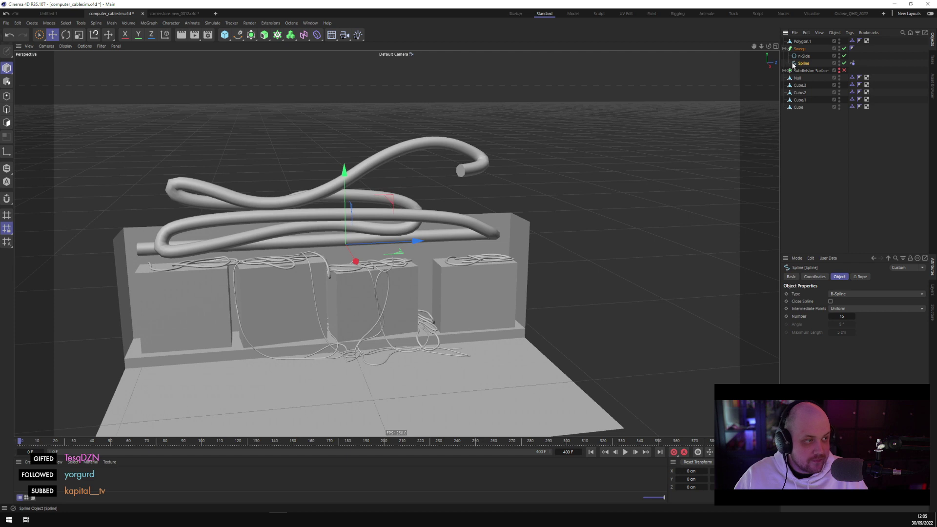
In Points mode, delete the three spline points that form the lower hose loop's end above the first computer
click(7, 95)
click(39, 34)
alt+middle_drag(296, 269, 431, 259)
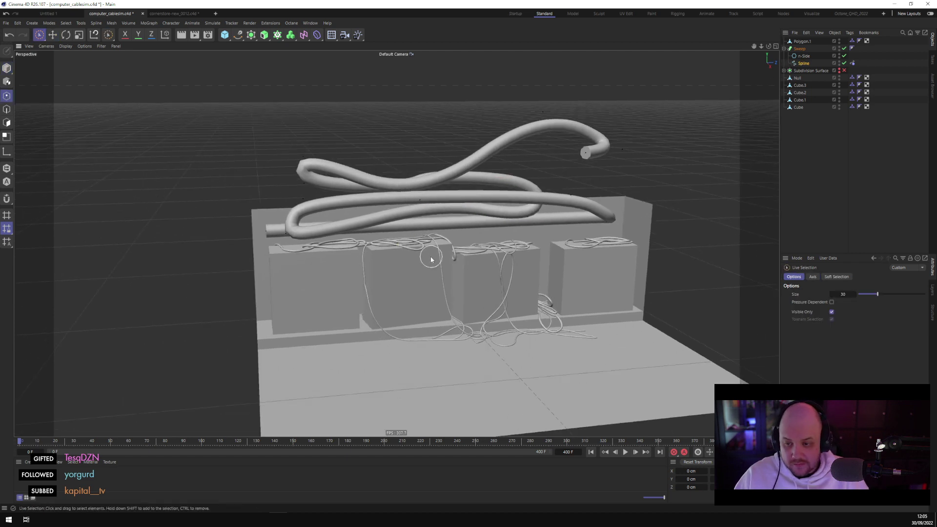
scroll(431, 259, up, 6)
click(251, 240)
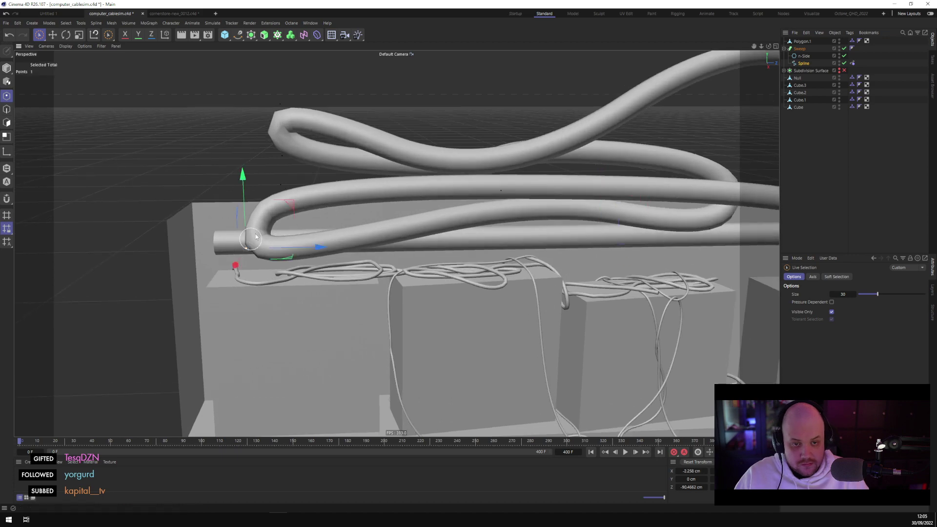
alt+drag(256, 238, 253, 179)
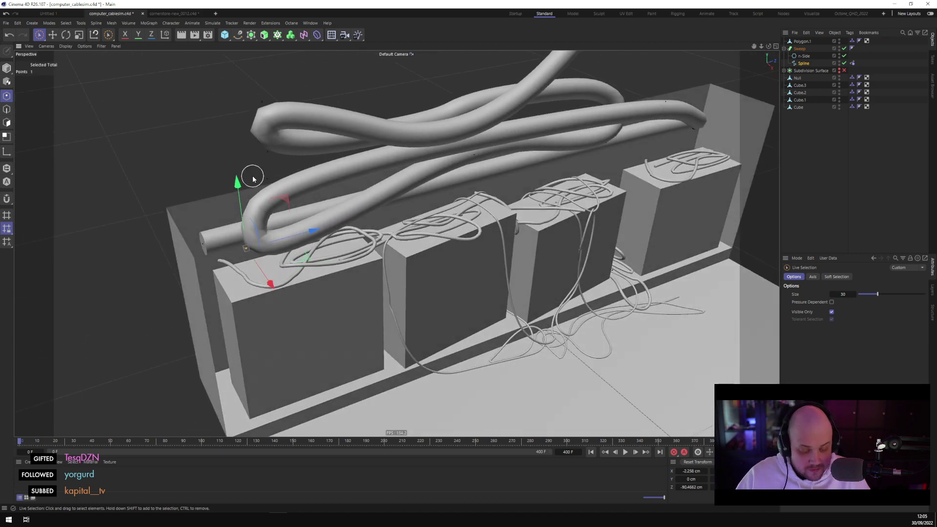
key(Delete)
click(262, 178)
shift+click(304, 242)
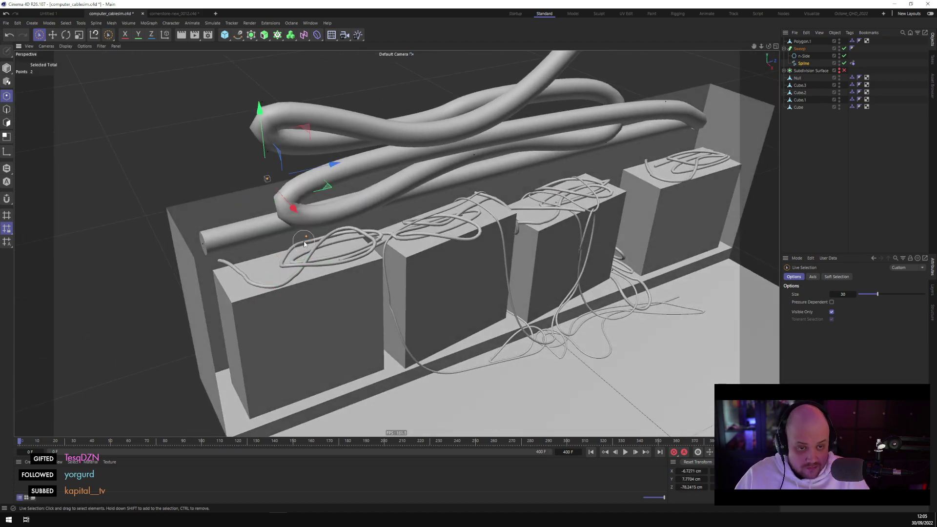
key(Delete)
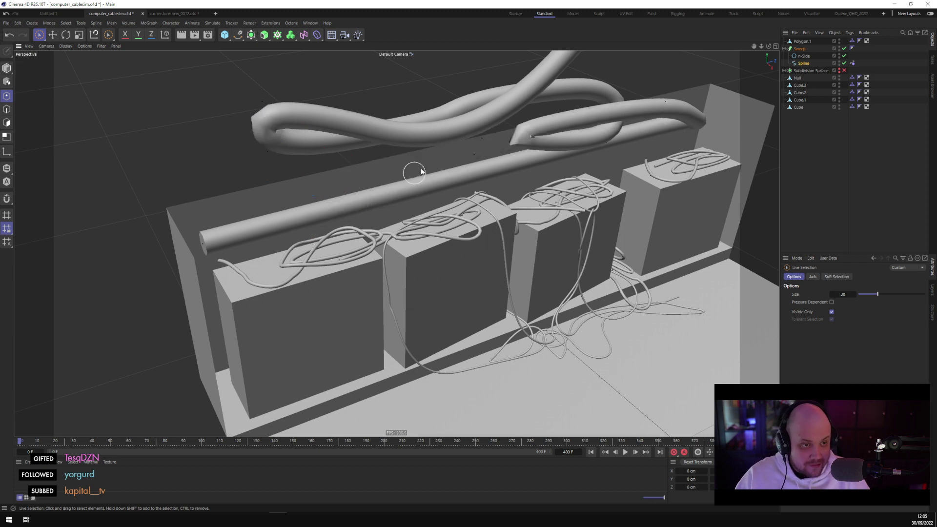
Try to reshape the shortened lower hose loop by moving its end points, and undo these moves
key(e)
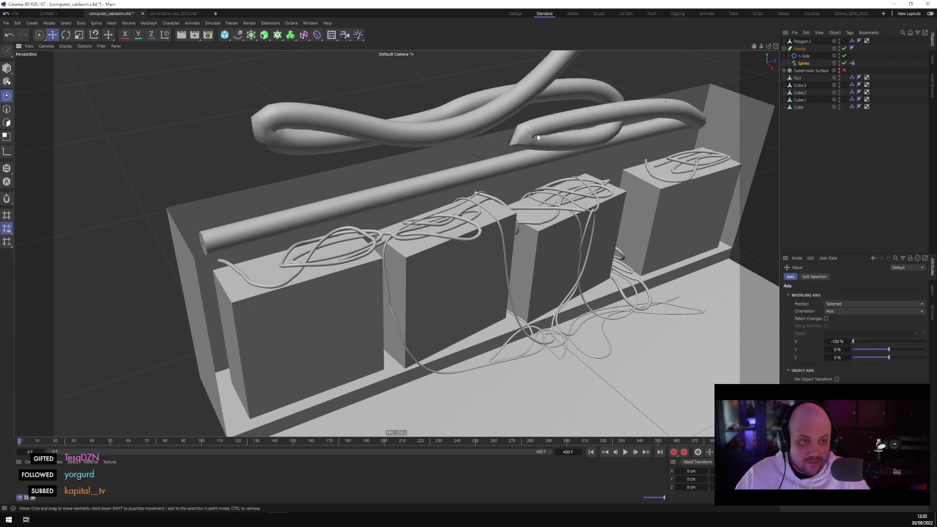
ctrl+click(560, 141)
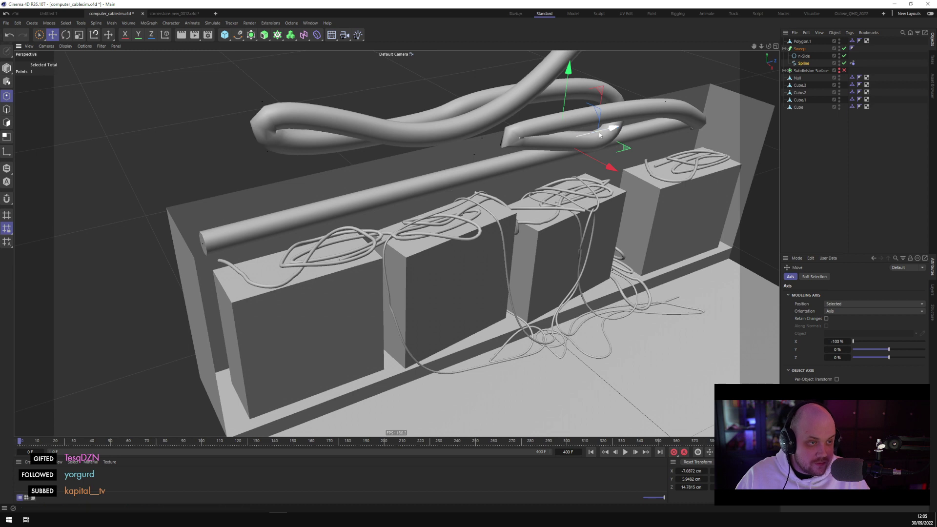
drag(599, 135, 483, 155)
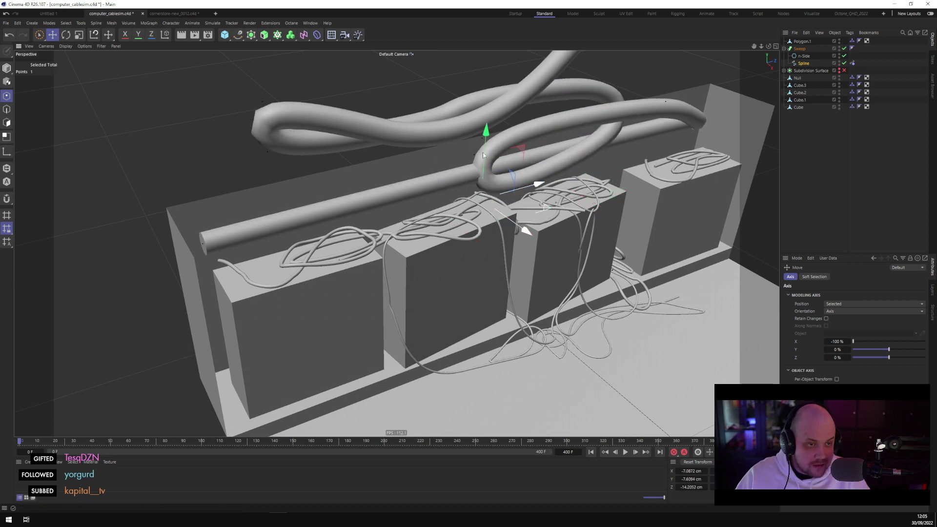
shift+click(474, 154)
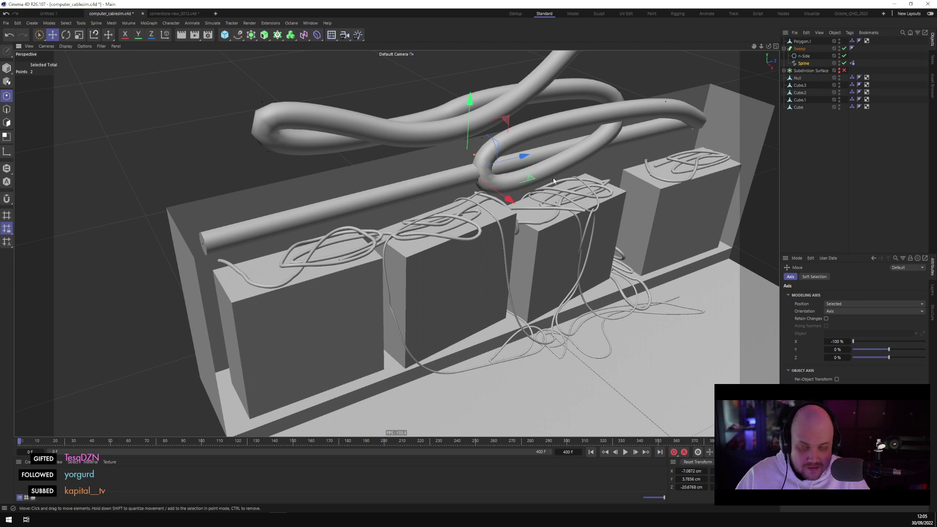
alt+drag(553, 181, 648, 178)
drag(535, 176, 555, 177)
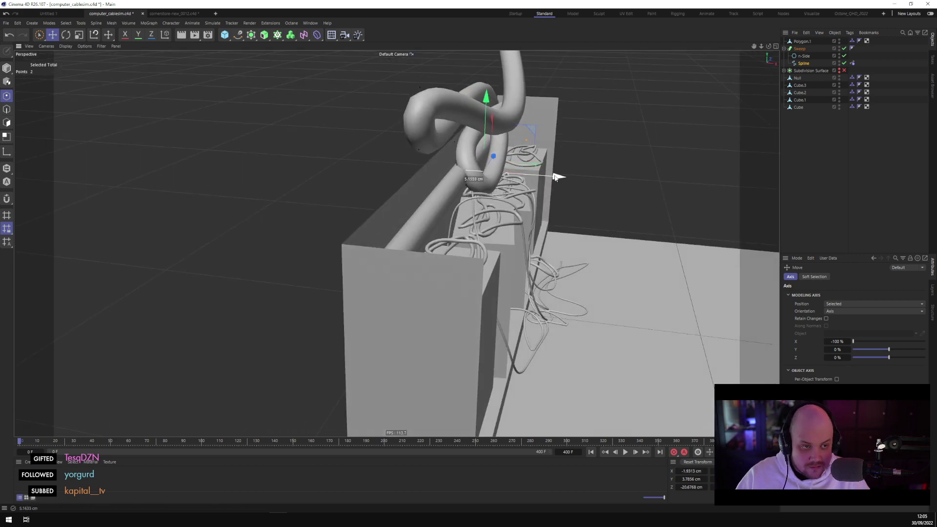
alt+drag(703, 177, 617, 177)
key(ctrl+z)
key(ctrl+z)
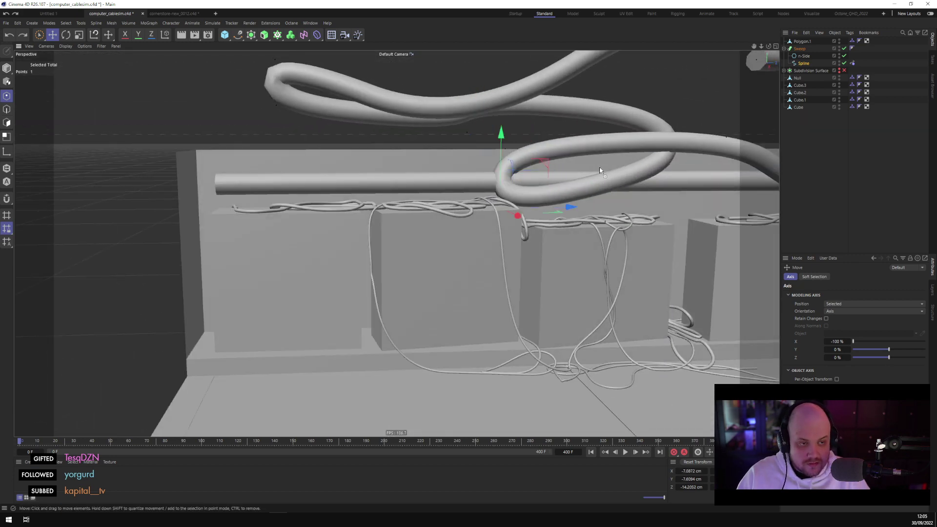
key(ctrl+z)
key(ctrl+z)
key(ctrl+z)
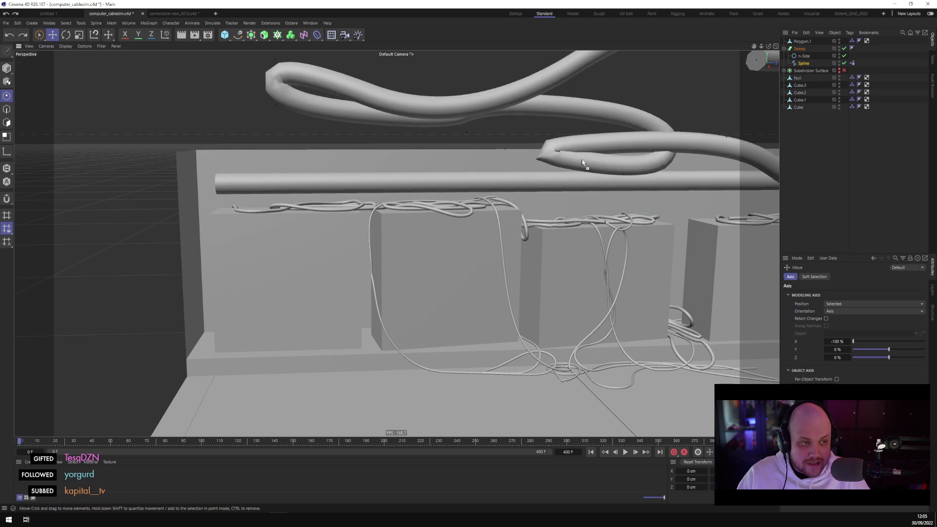
Reshape the lower hose loop above the second computer and raise the point on its upper strand to Y about 17.2 cm
key(ctrl+shift+z)
drag(360, 156, 420, 196)
click(418, 185)
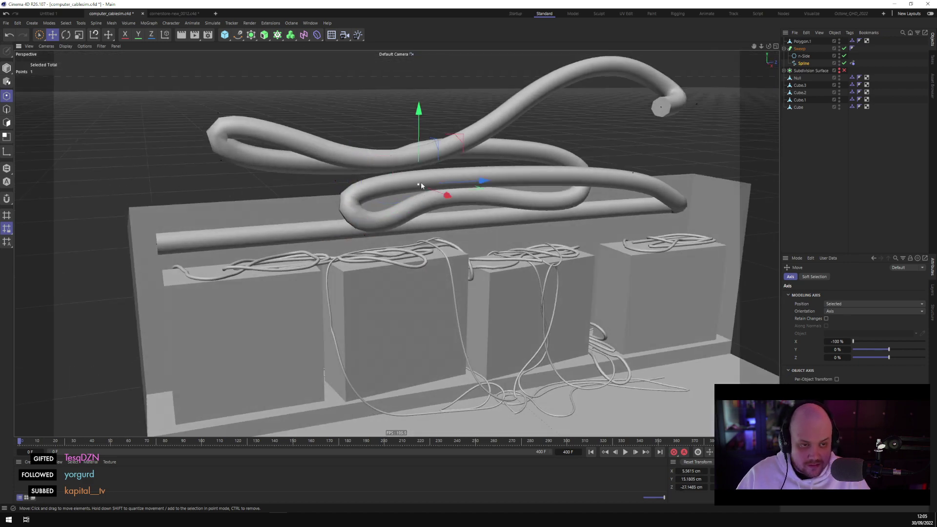
ctrl+click(516, 179)
alt+drag(516, 180, 560, 244)
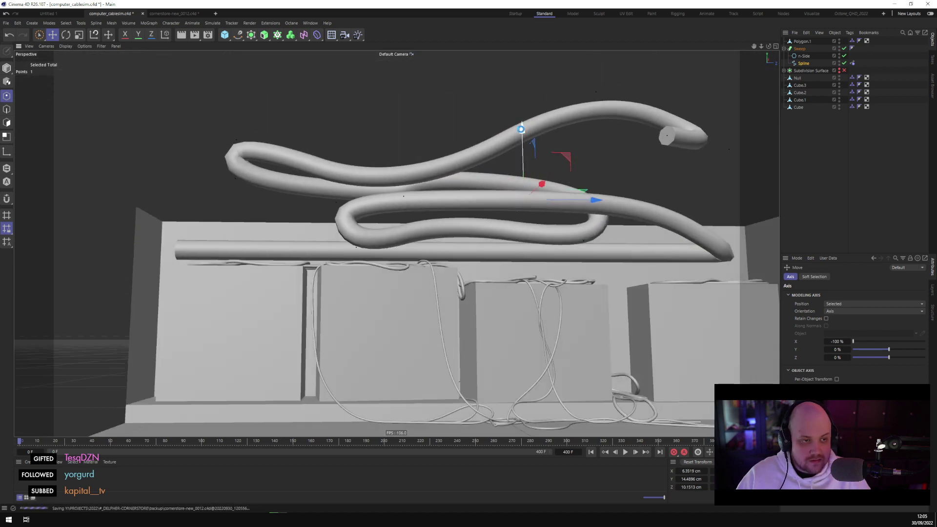
mouse_move(521, 128)
mouse_down()
mouse_move(523, 192)
mouse_move(518, 107)
mouse_move(518, 119)
mouse_up()
alt+drag(530, 71, 452, 222)
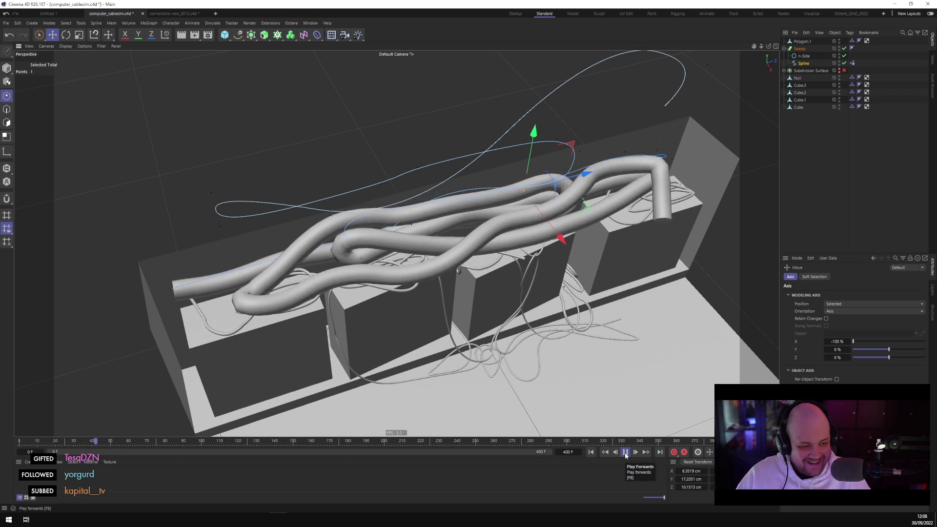
Run the hose simulation, examine how it drapes over the computers, and return to the first frame
click(625, 453)
alt+drag(571, 341, 572, 259)
alt+drag(605, 319, 556, 254)
click(591, 452)
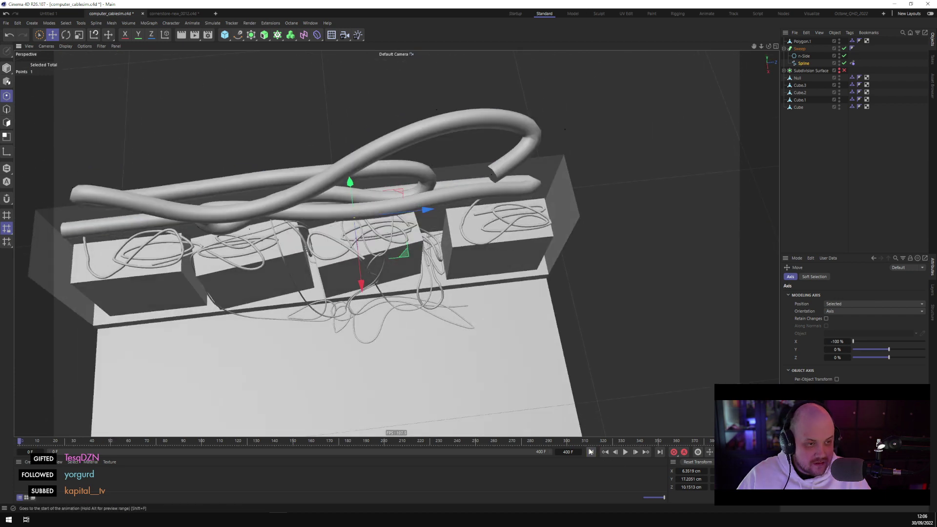
Pull the hose's last bend inward and move its free end to about X 3.6 cm, Z 70.4 cm
click(565, 130)
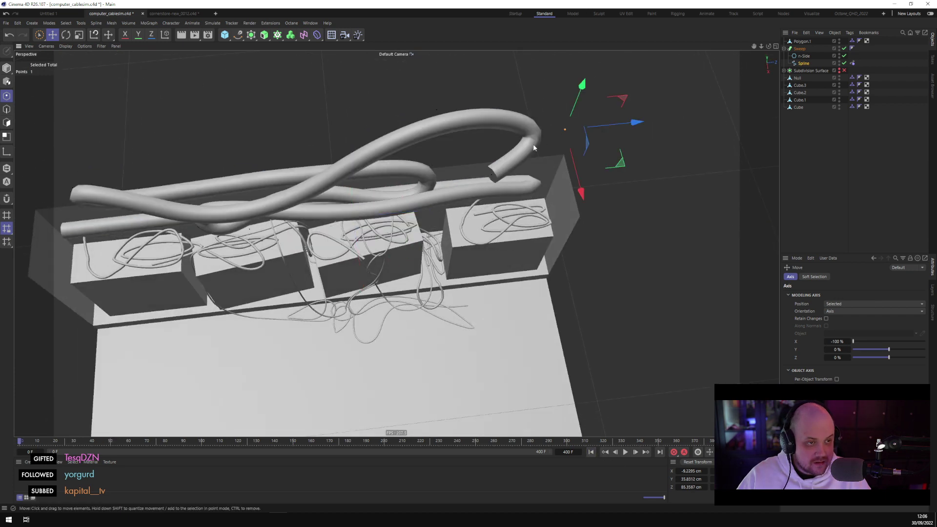
drag(609, 171, 482, 175)
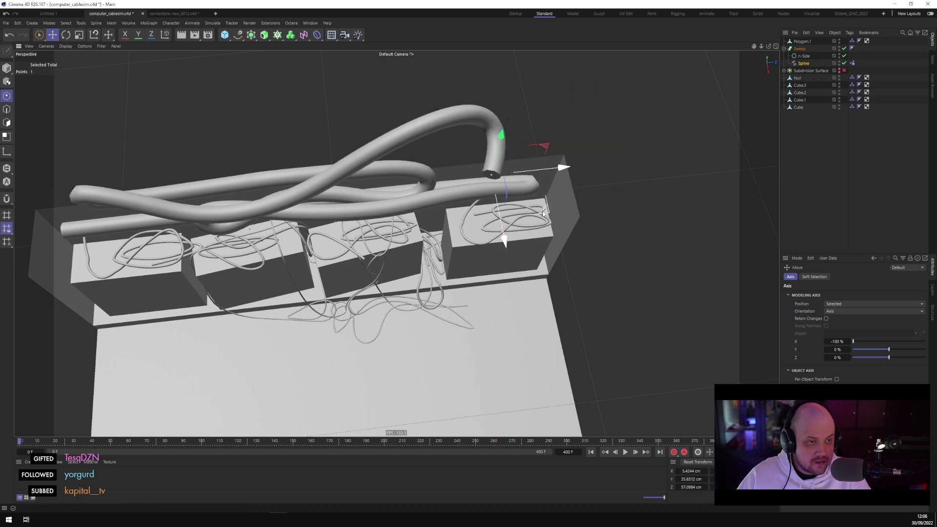
drag(561, 153, 585, 201)
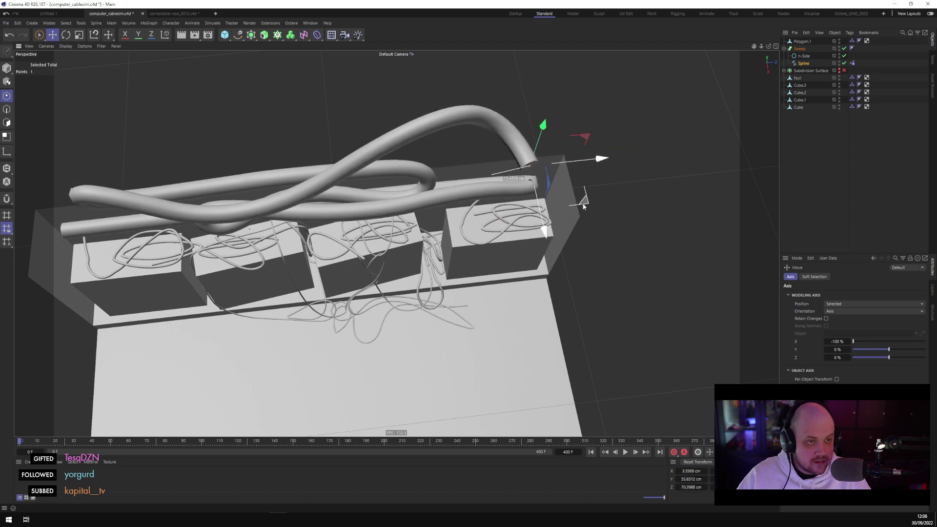
Rerun the simulation with the repositioned hose end, check the drape from the side, and return to the first frame
click(626, 452)
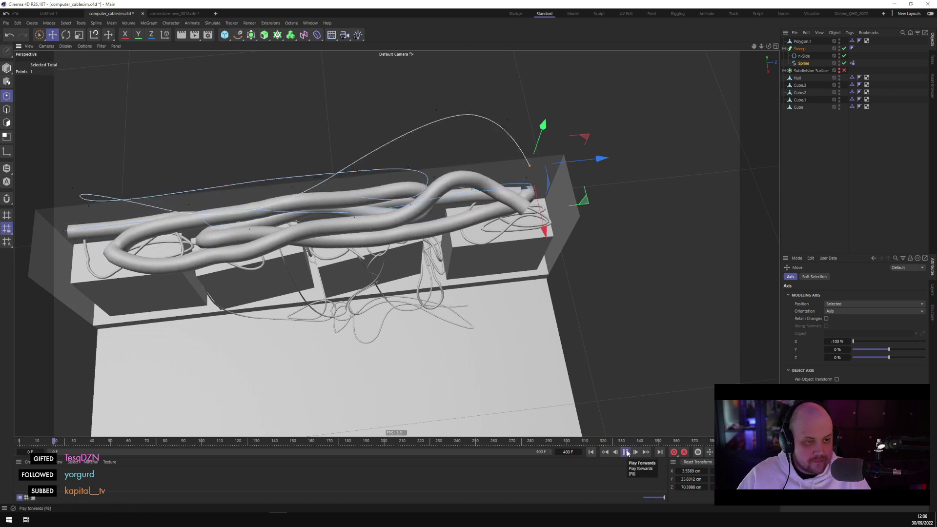
click(628, 453)
alt+drag(602, 237, 478, 273)
scroll(559, 293, down, 4)
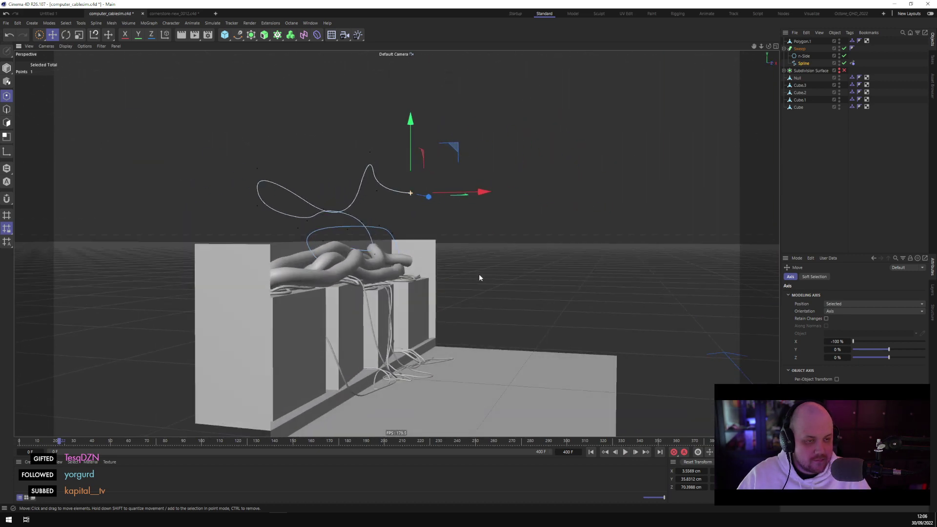
click(591, 452)
alt+drag(469, 319, 562, 218)
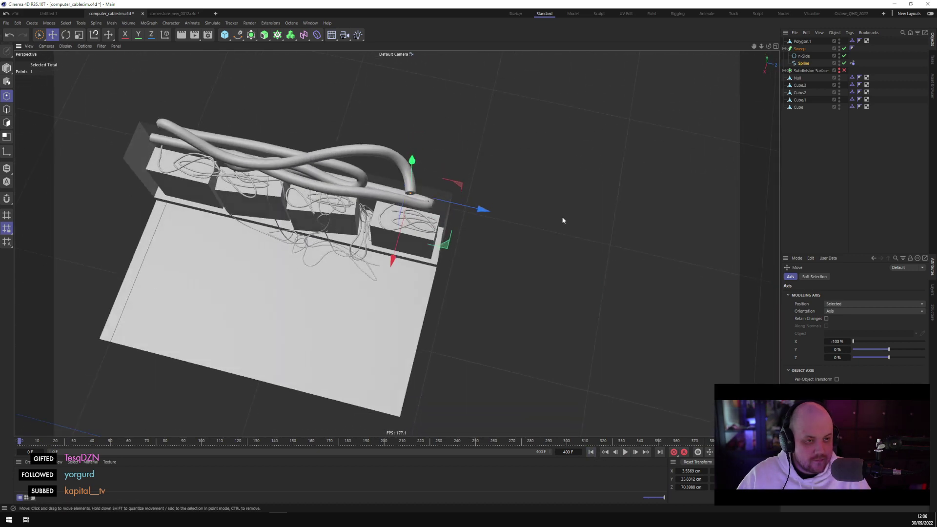
Move the hose's free end to about X -14.6 cm, Z 66 cm, reposition the bend just before it, and test the drape
drag(448, 247, 417, 245)
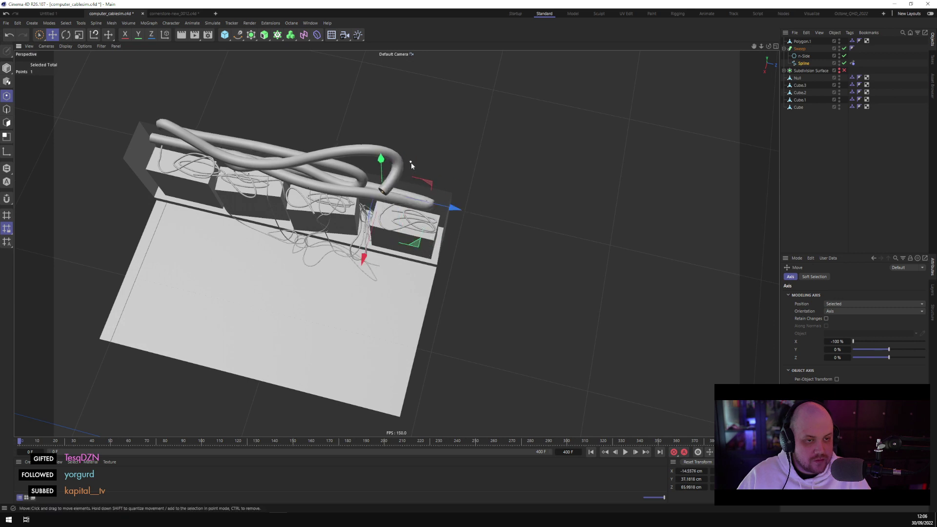
drag(411, 162, 445, 204)
ctrl+click(387, 158)
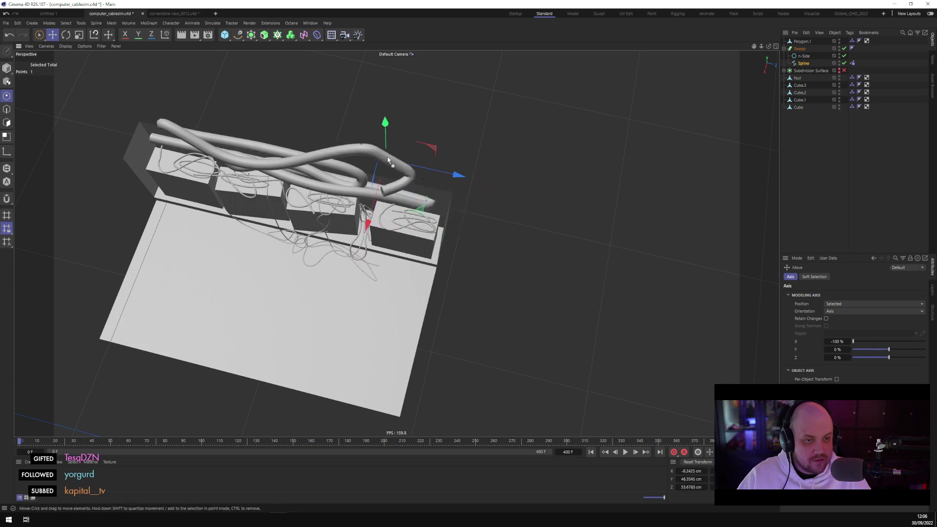
drag(420, 152, 440, 136)
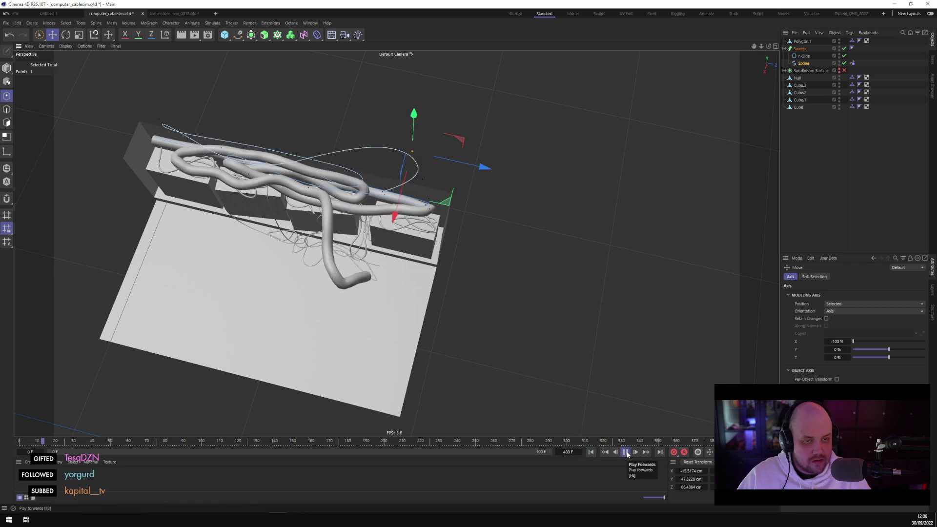
click(626, 453)
click(591, 452)
Shift the last three spline points at the hose's free end forward together to about X -7.2 cm
alt+drag(529, 219, 410, 190)
shift+click(374, 149)
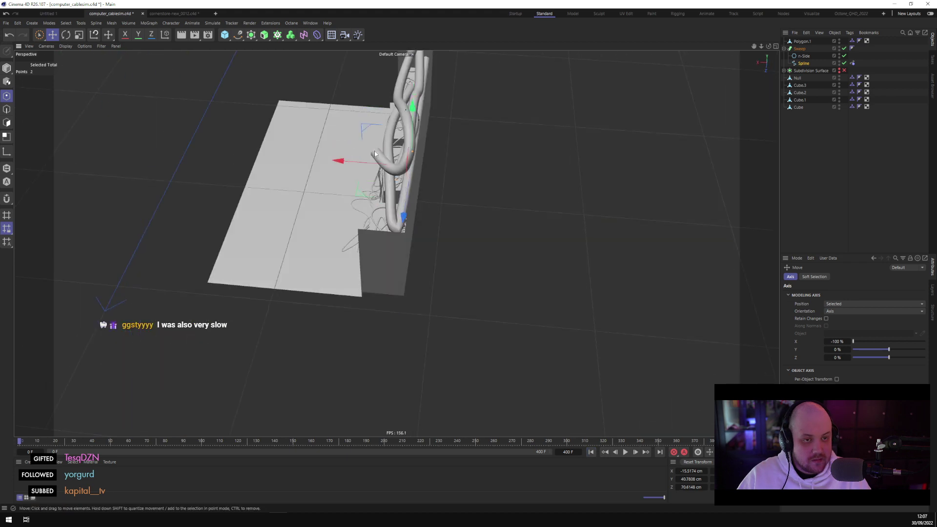
drag(347, 155, 469, 255)
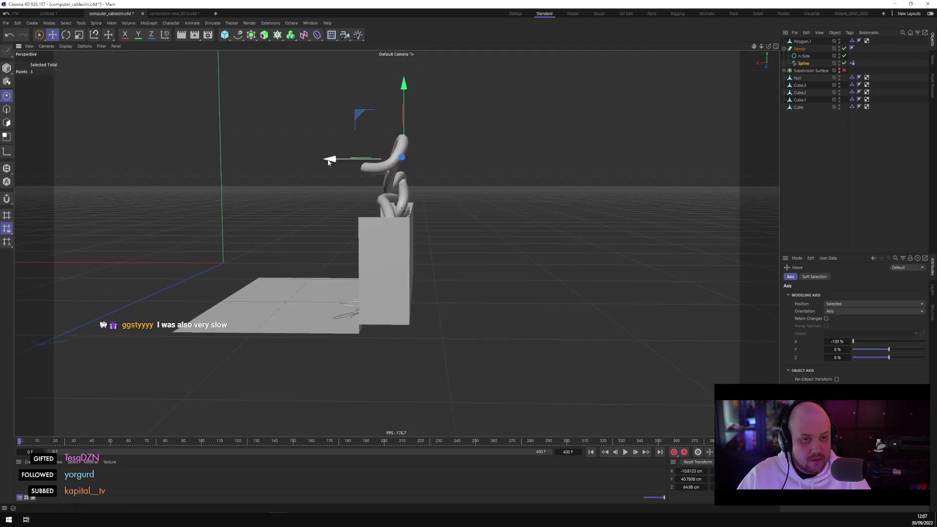
drag(335, 159, 254, 189)
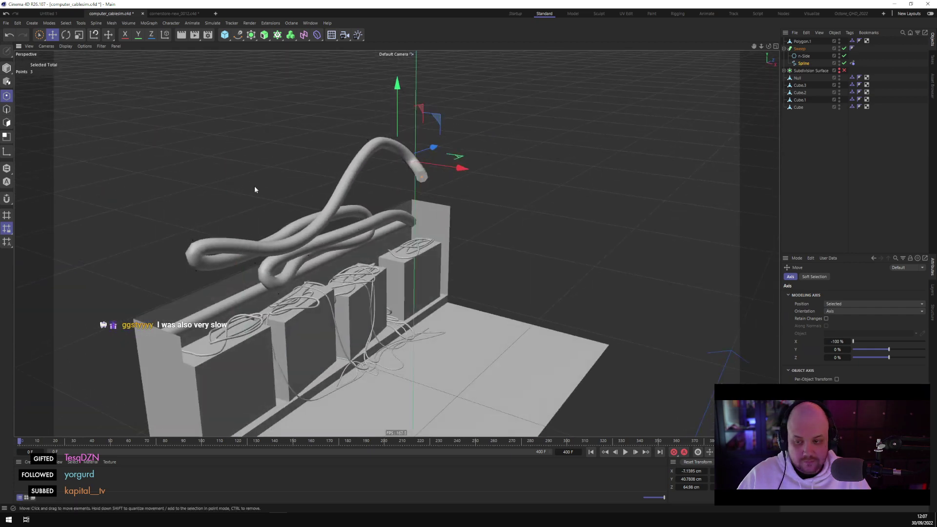
Simulate the hose with its shifted end section, examine the drape from the side, and return to the first frame
alt+middle_drag(302, 195, 376, 173)
click(439, 232)
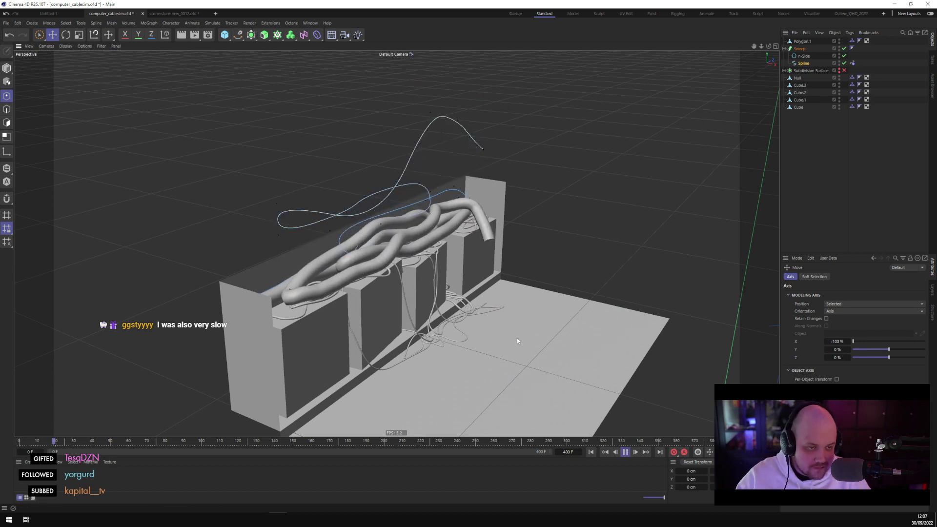
click(625, 452)
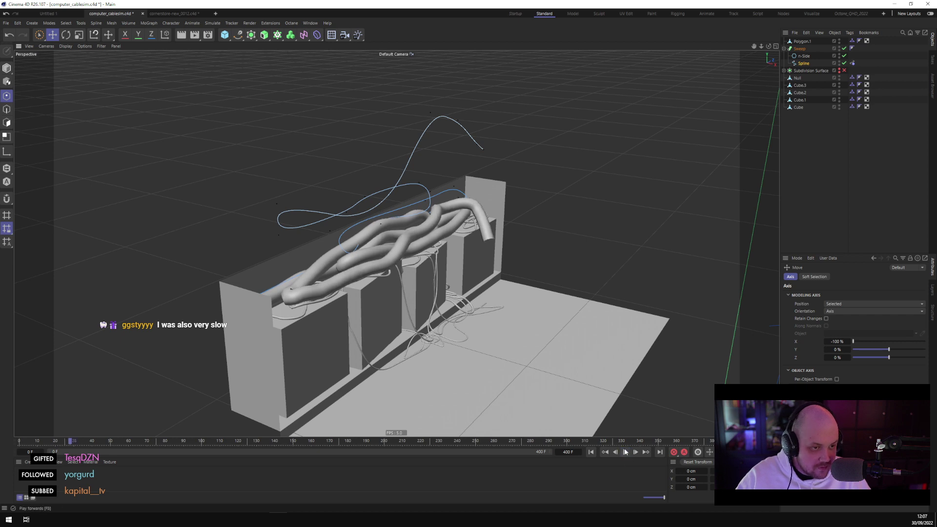
alt+drag(545, 312, 405, 271)
scroll(273, 259, up, 3)
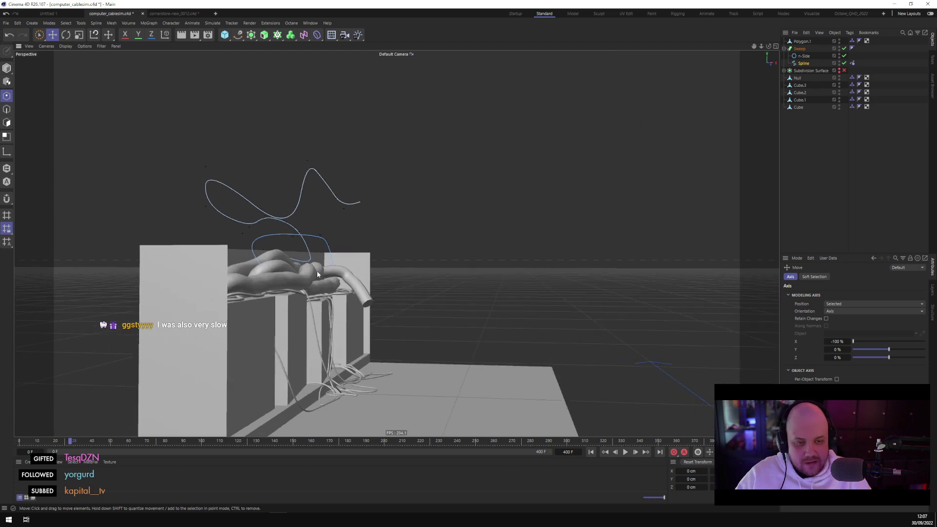
alt+drag(317, 270, 300, 303)
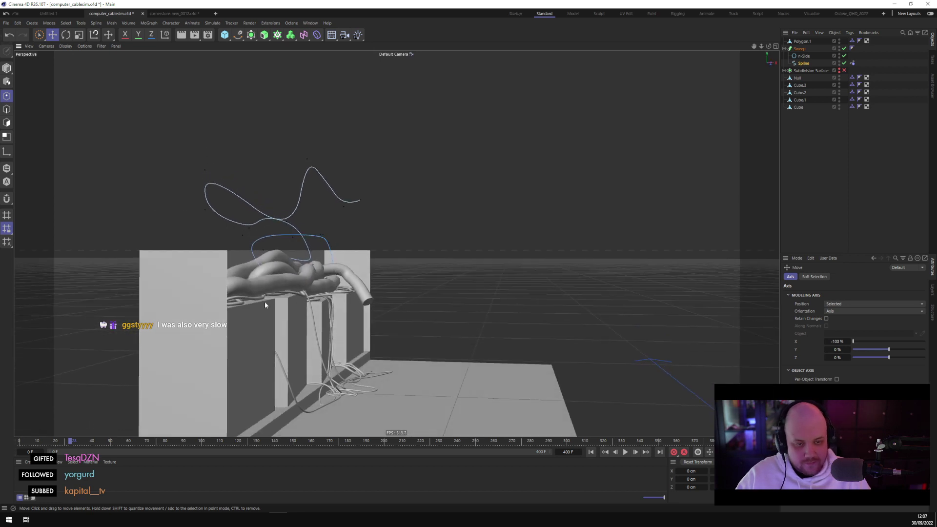
click(590, 452)
Lower the outer bend of the hose's upper loop to Y about 10.8 cm, rerun the simulation and rewind to the first frame
alt+drag(442, 288, 246, 276)
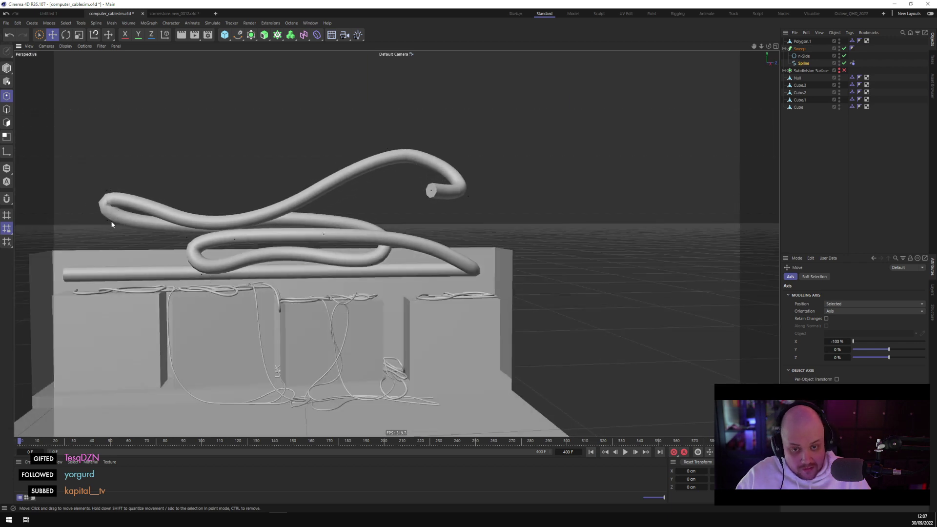
drag(112, 224, 128, 274)
click(629, 455)
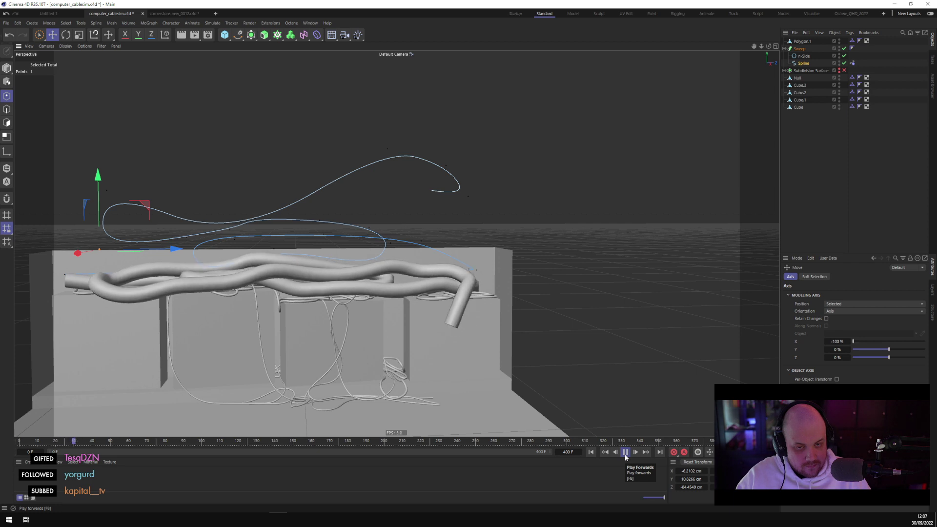
click(625, 456)
alt+drag(493, 386, 548, 327)
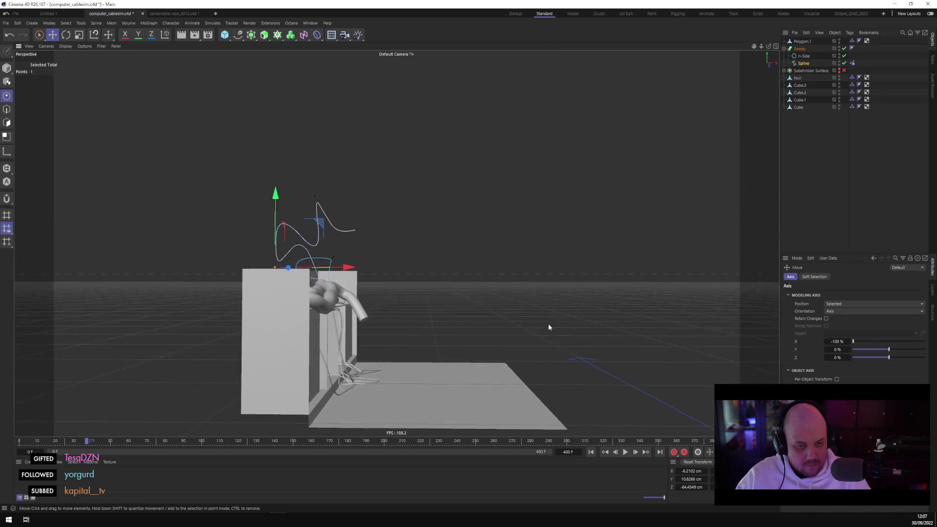
click(589, 452)
Replay the hose simulation, inspect the settled drape over the computers from the side and front, and return to the first frame
alt+drag(459, 336, 432, 210)
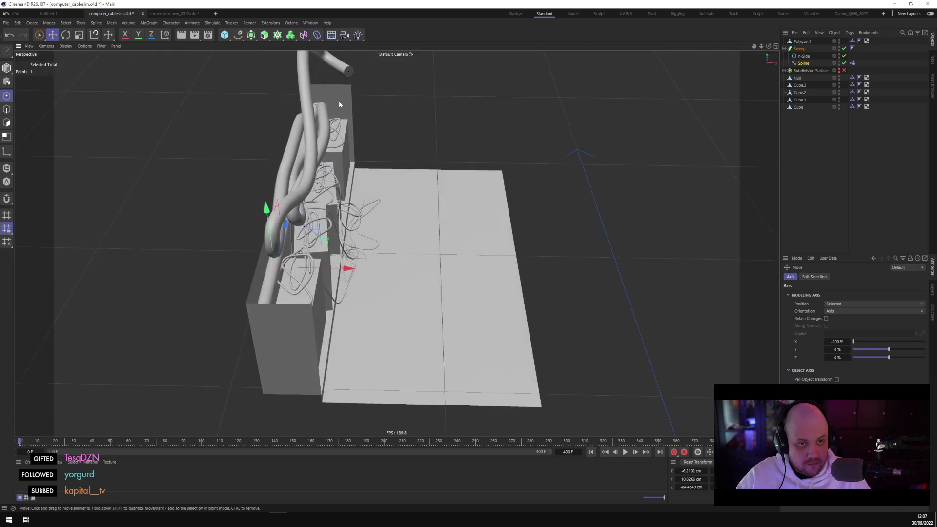
alt+drag(350, 75, 379, 225)
shift+click(382, 229)
drag(451, 250, 456, 277)
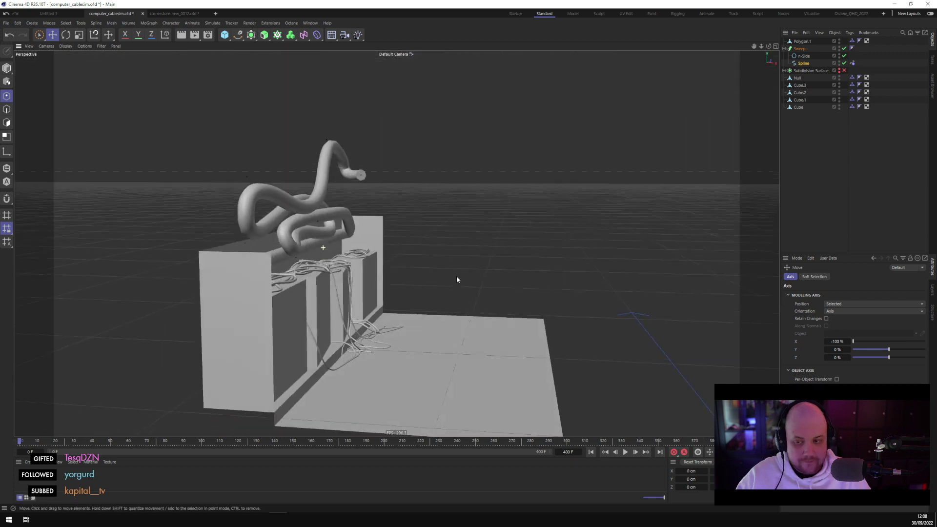
click(625, 452)
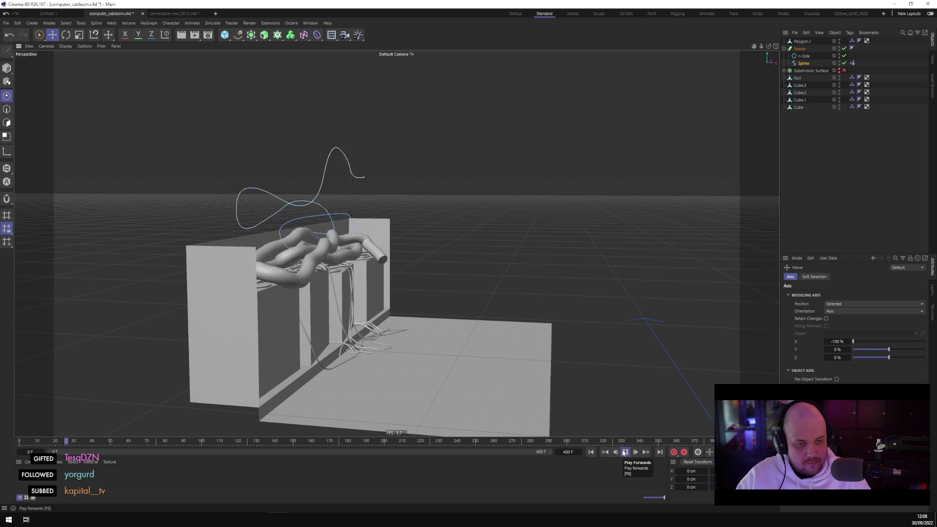
alt+drag(555, 322, 622, 415)
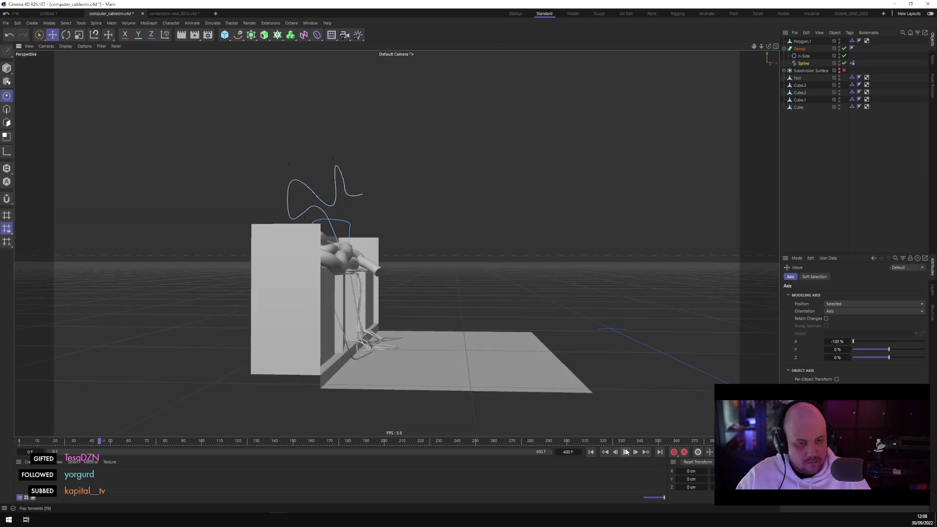
scroll(505, 316, down, 3)
alt+drag(485, 288, 493, 288)
scroll(398, 302, up, 3)
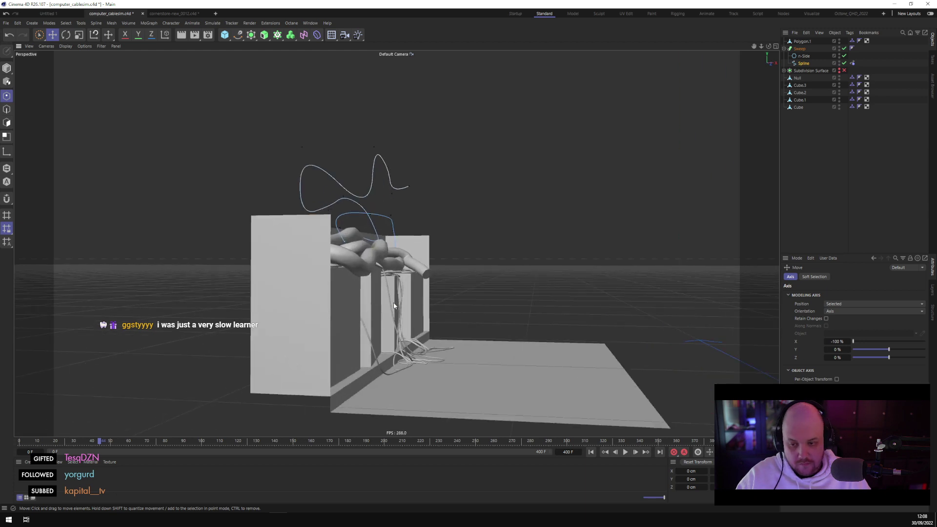
alt+drag(396, 304, 544, 282)
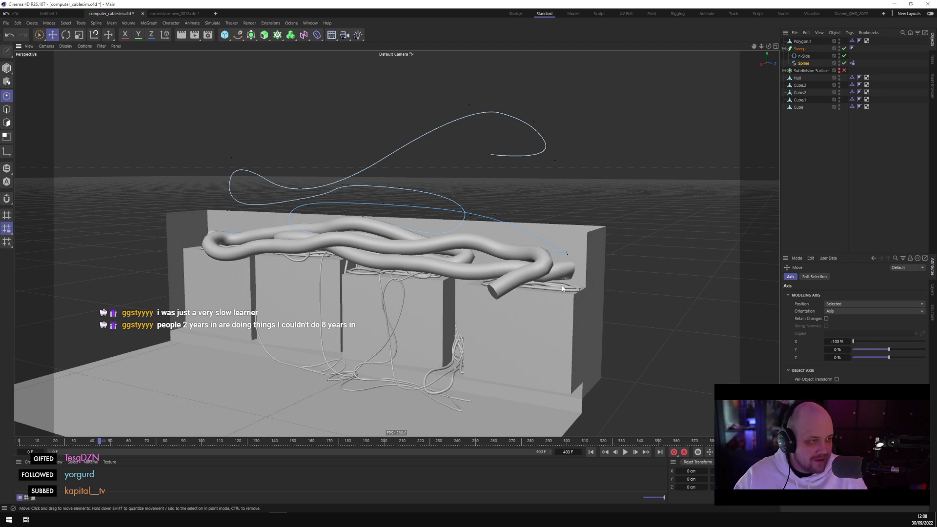
click(591, 452)
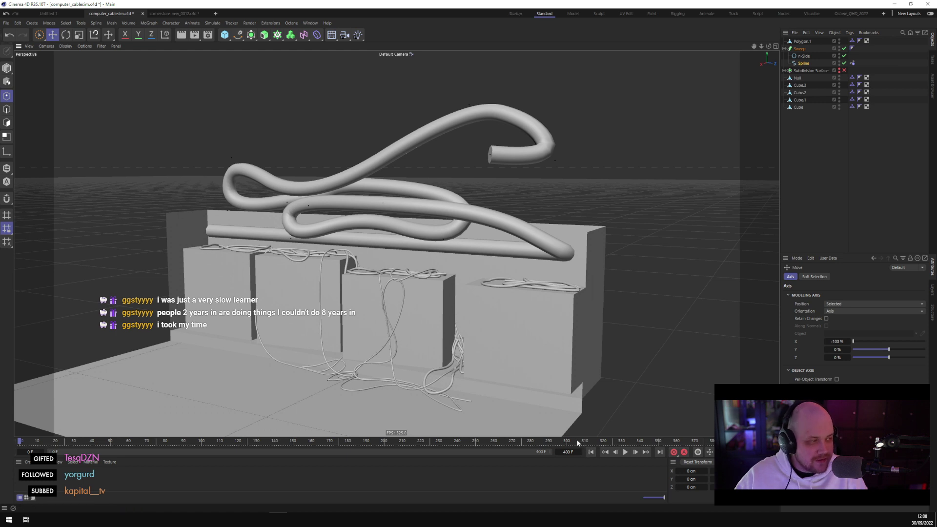
scroll(550, 342, down, 3)
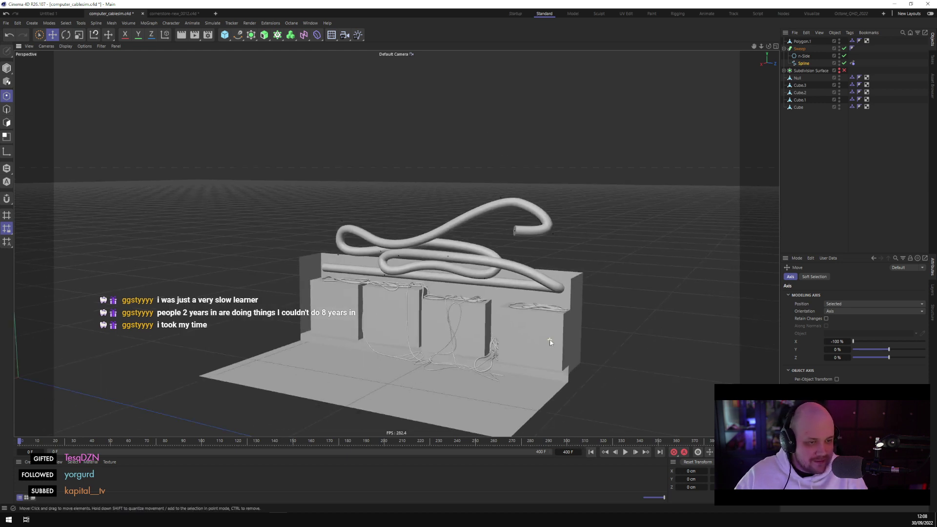
alt+drag(602, 335, 522, 311)
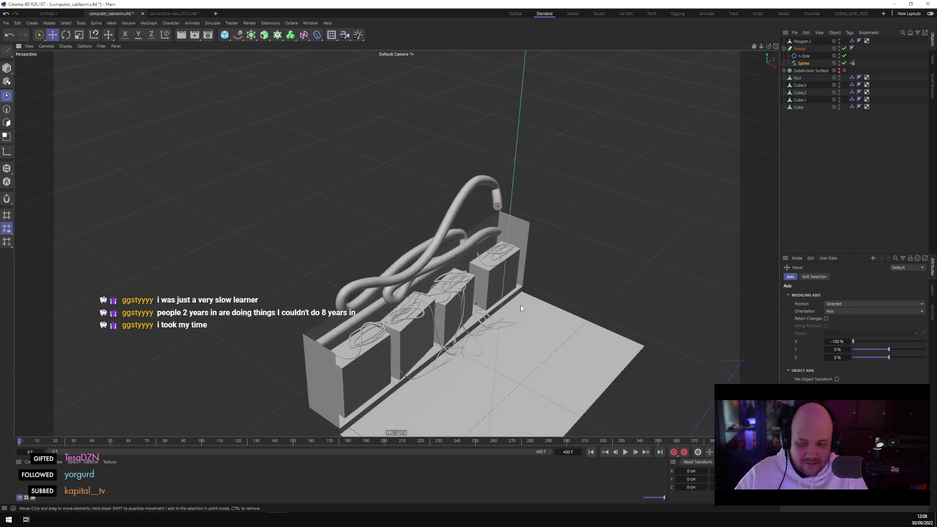
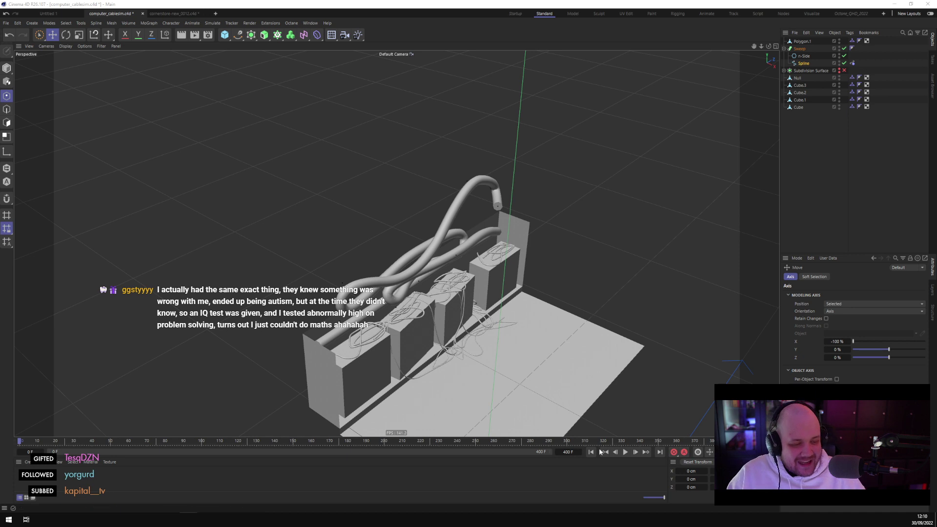
Play the hose simulation until it settles over the computers, then return to the first frame
click(625, 453)
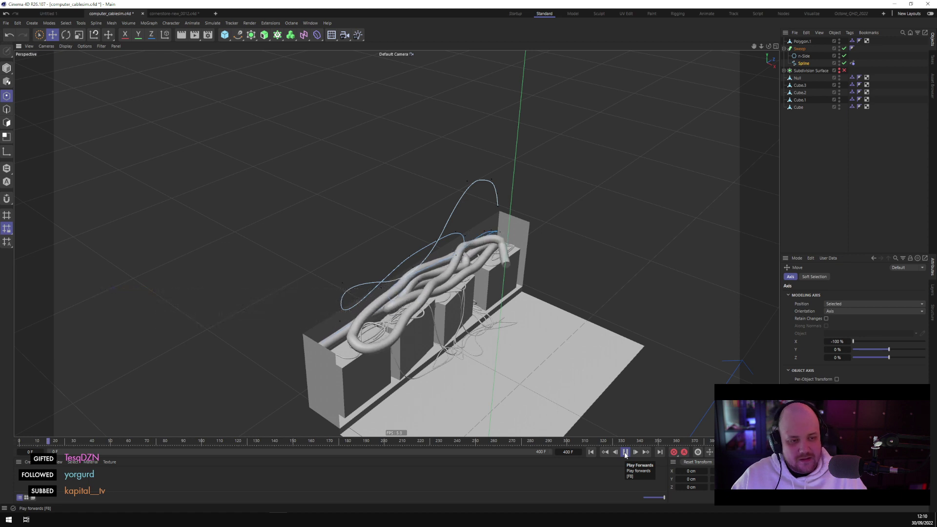
click(625, 452)
click(591, 452)
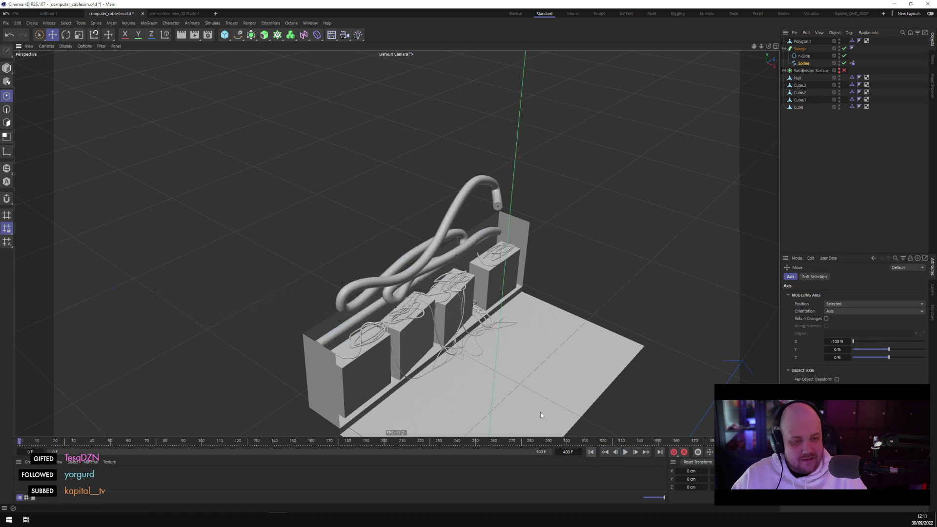
Try to shift the top point of the upper loop's outer bend inward to Z about -52.4 cm, and undo the move
click(800, 64)
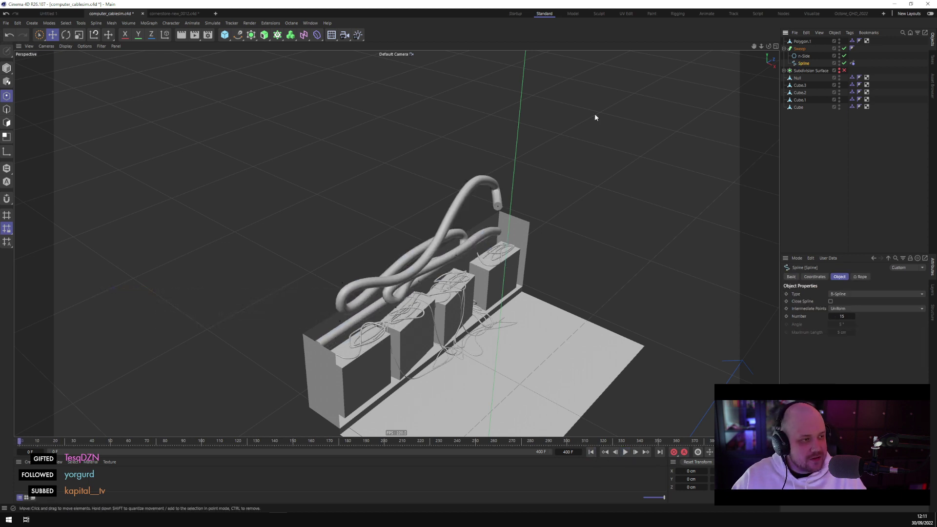
click(342, 283)
alt+drag(362, 280, 469, 257)
drag(396, 211, 324, 359)
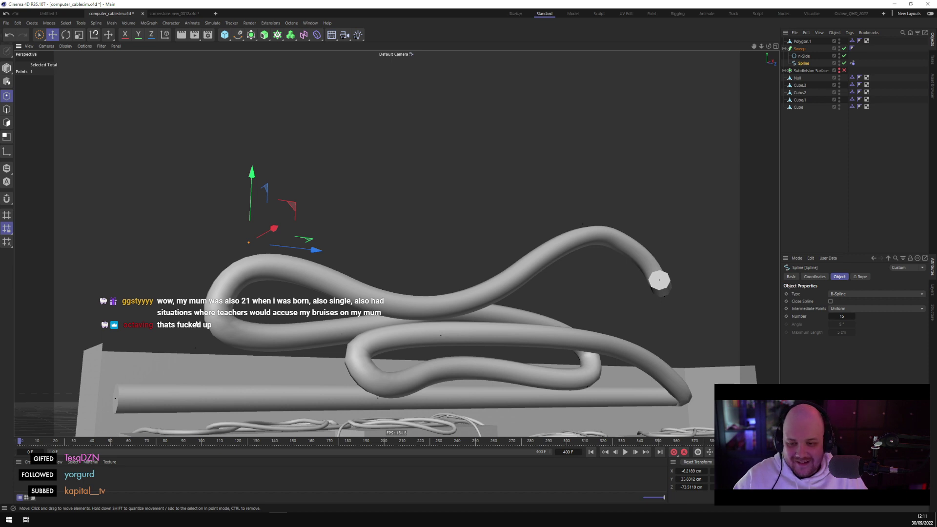
scroll(262, 327, down, 5)
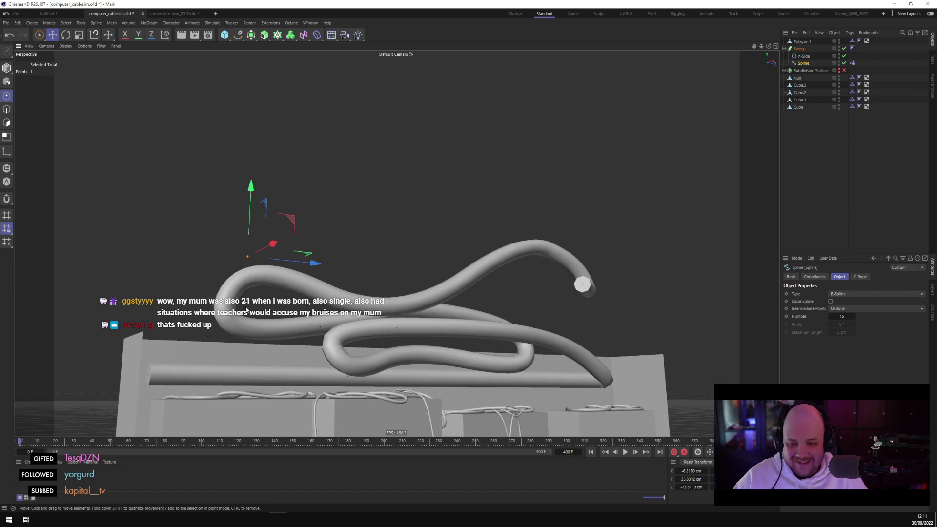
alt+drag(261, 327, 248, 371)
alt+drag(250, 273, 289, 327)
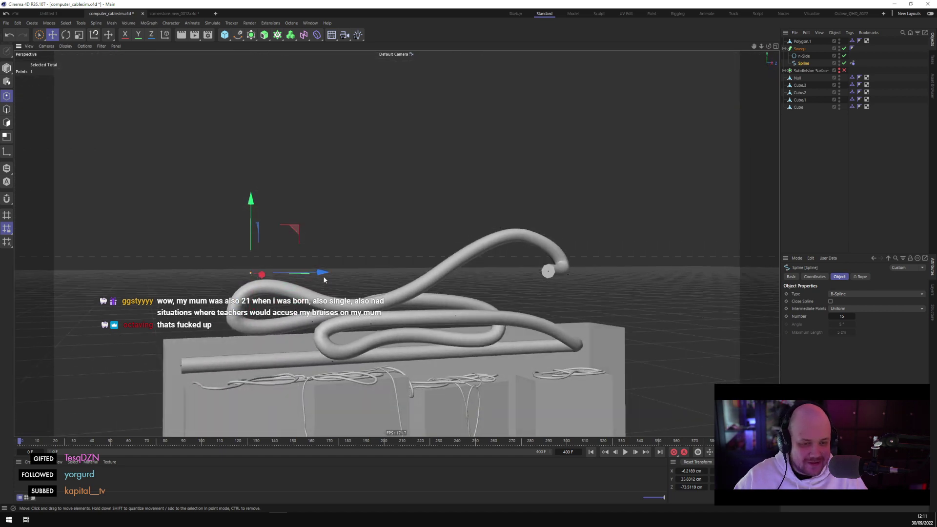
drag(323, 272, 381, 266)
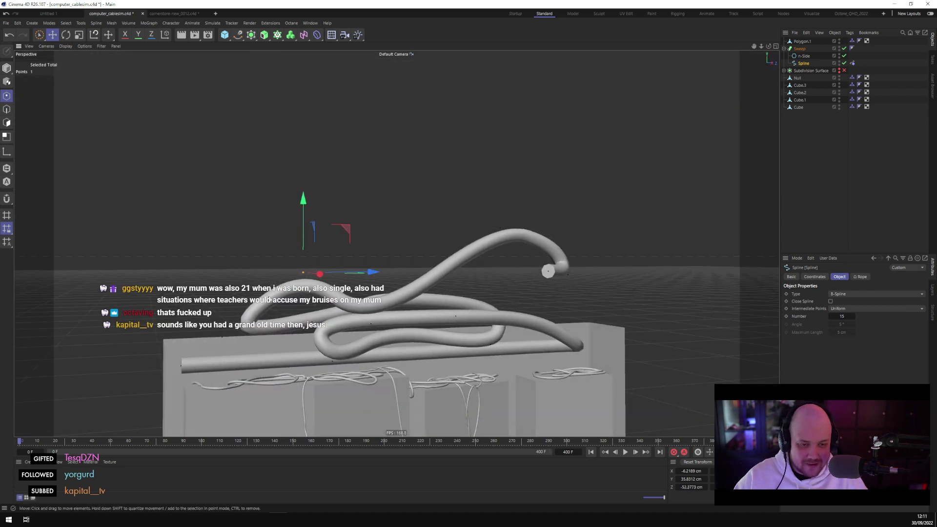
key(ctrl+z)
Reposition the rear point between the hose's two loops to about X -11.2 cm, Y 22.9 cm and Z -30.7 cm
alt+drag(275, 294, 435, 343)
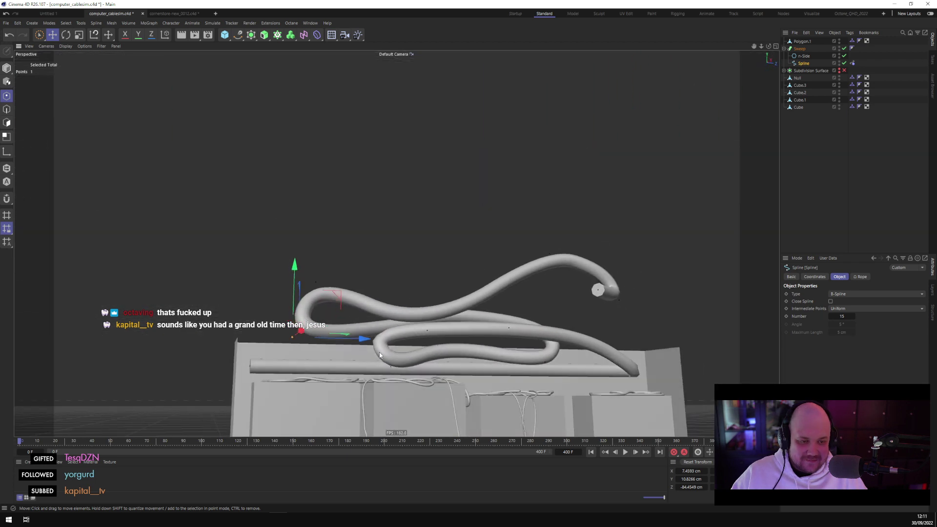
scroll(386, 353, up, 5)
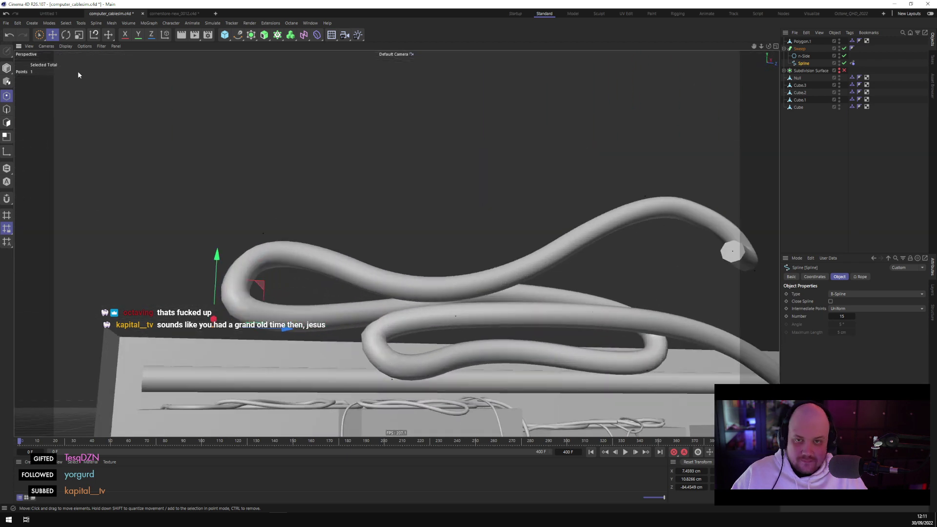
click(40, 36)
click(360, 345)
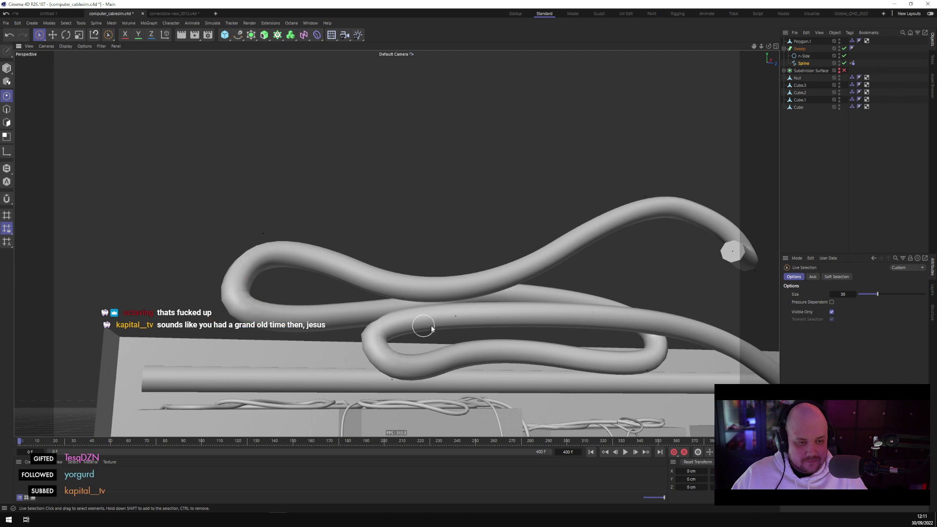
click(455, 316)
alt+drag(455, 316, 375, 336)
click(376, 337)
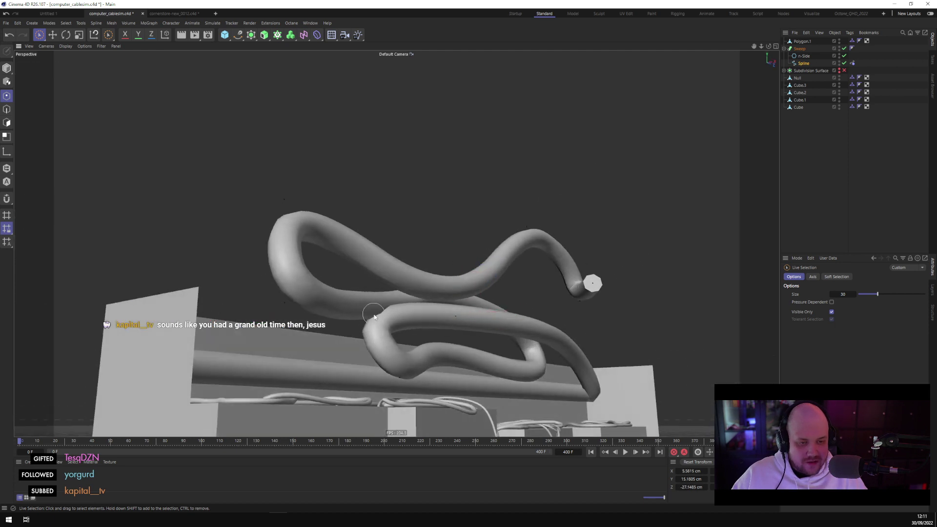
middle_drag(367, 340, 374, 338)
click(379, 310)
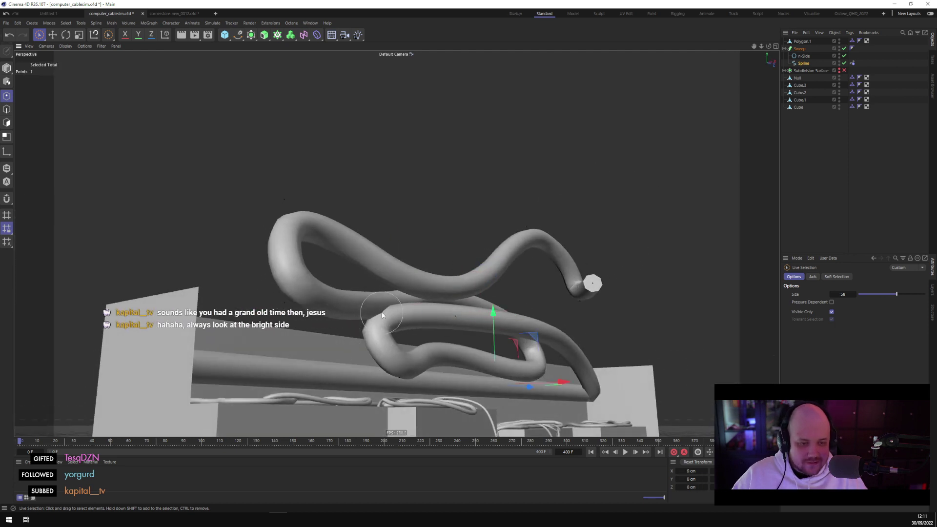
mouse_move(396, 236)
mouse_down()
mouse_move(396, 257)
mouse_move(395, 158)
mouse_move(356, 201)
mouse_move(361, 221)
mouse_up()
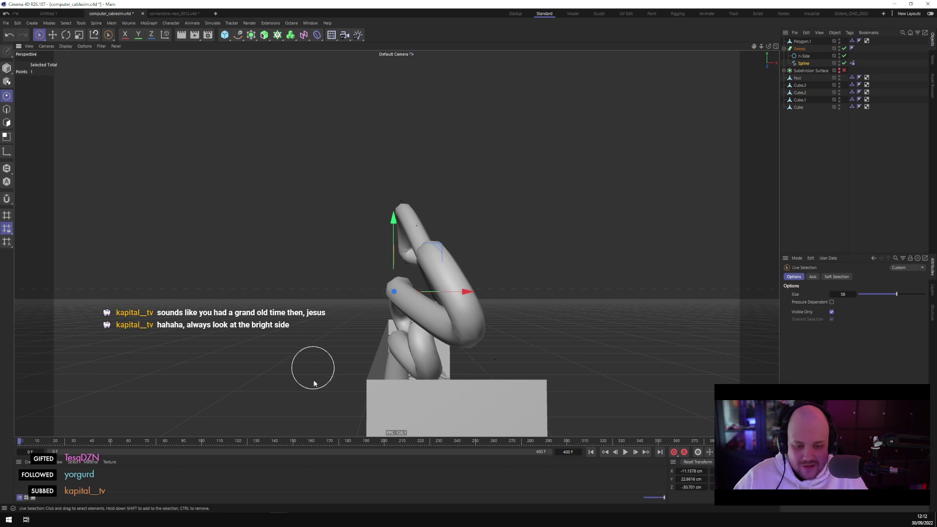
alt+drag(314, 370, 313, 380)
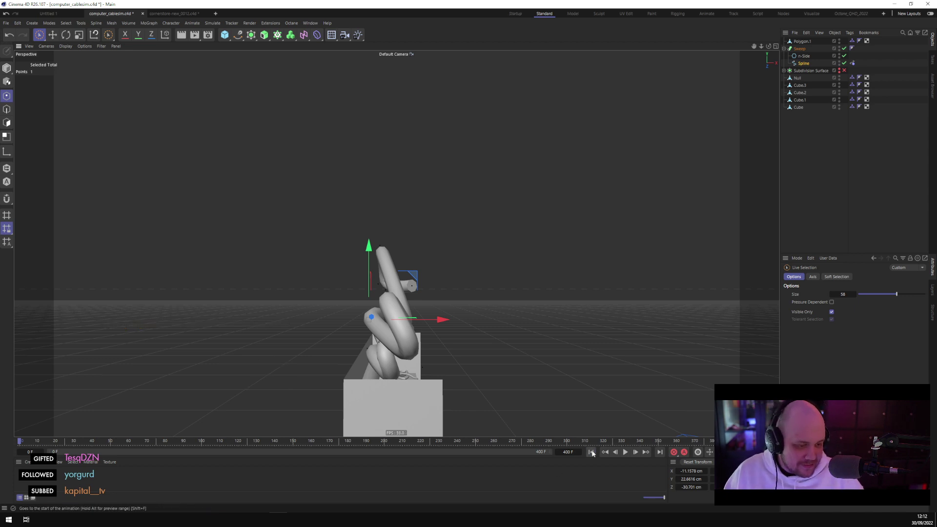
Simulate the hose with the repositioned rear point, examine the drape from above, and rewind to the first frame
alt+drag(417, 381, 408, 355)
alt+middle_drag(320, 396, 384, 331)
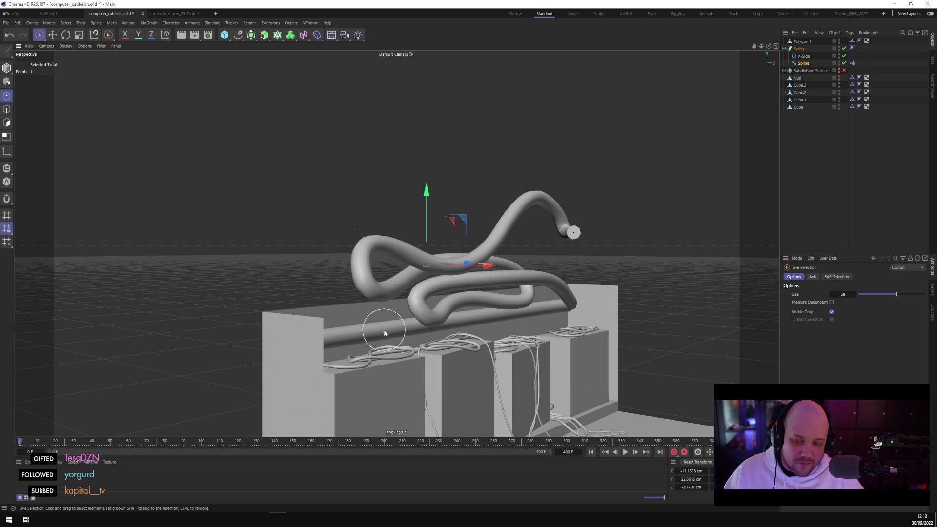
click(625, 453)
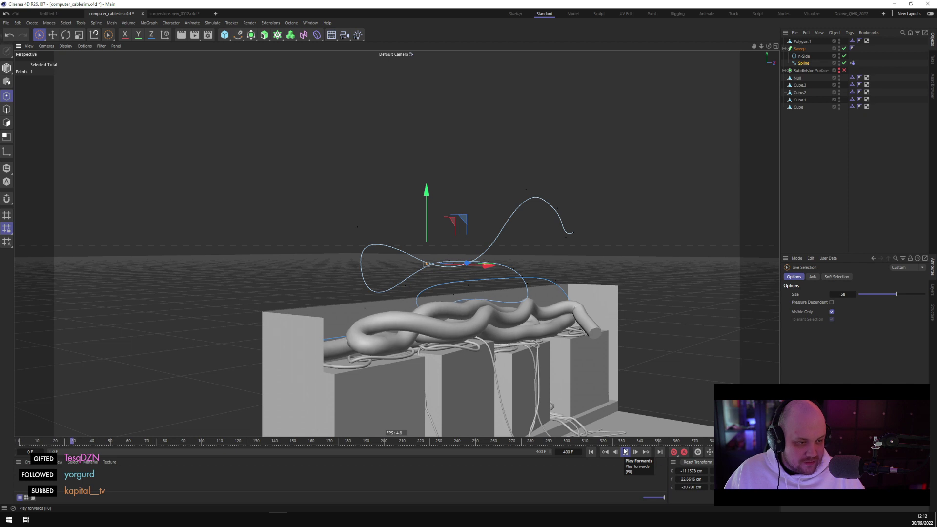
alt+drag(577, 363, 603, 345)
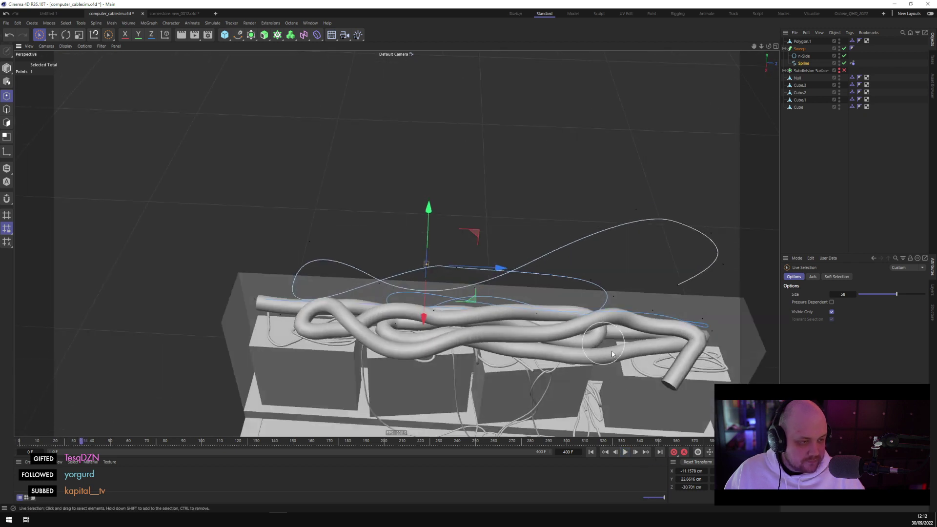
alt+middle_drag(604, 345, 392, 240)
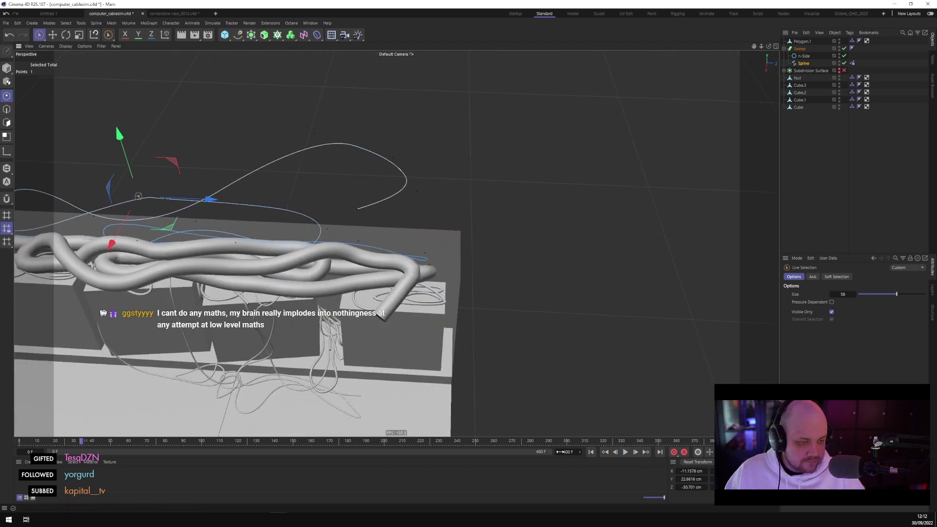
click(588, 452)
Move the point at the hose's free end outward and forward to about X 14 cm and Z 71.5 cm
click(350, 218)
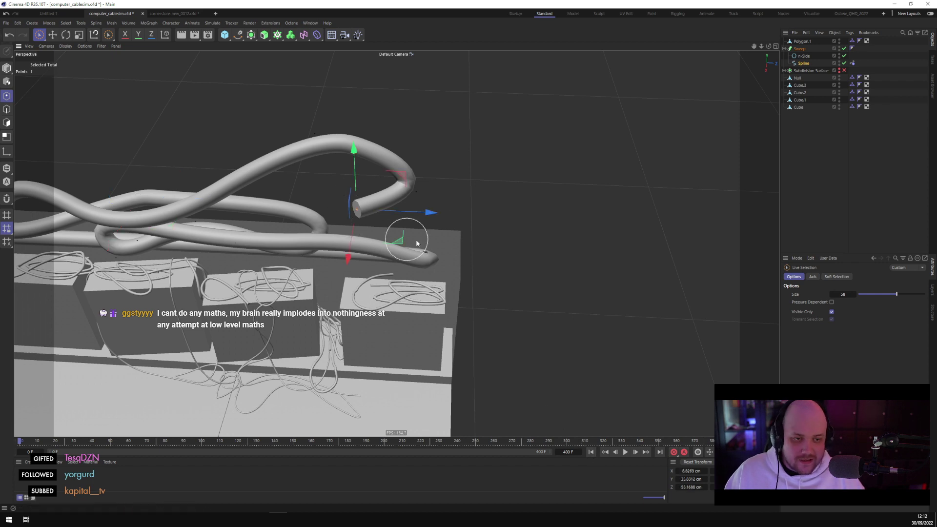
drag(429, 209, 544, 252)
drag(329, 221, 313, 217)
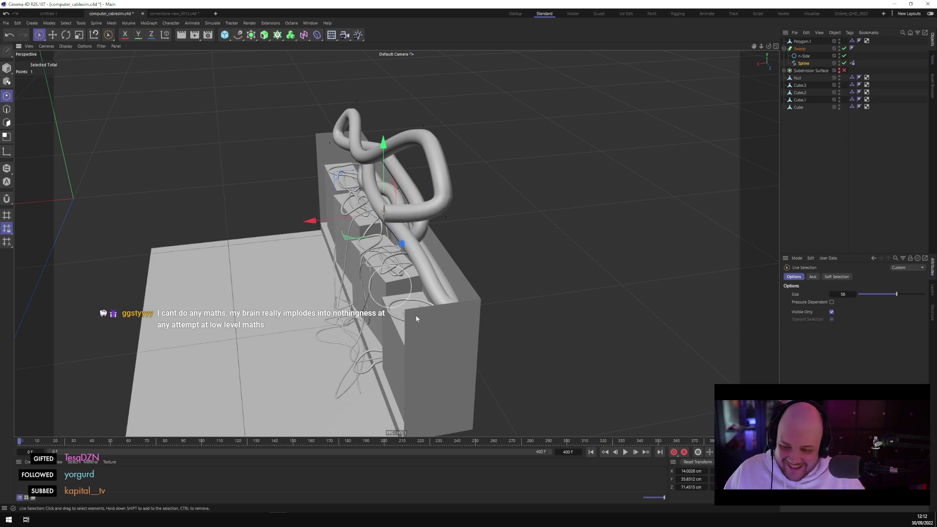
Simulate the hose with its extended free end, inspect the drape from the side and front, and rewind
click(625, 452)
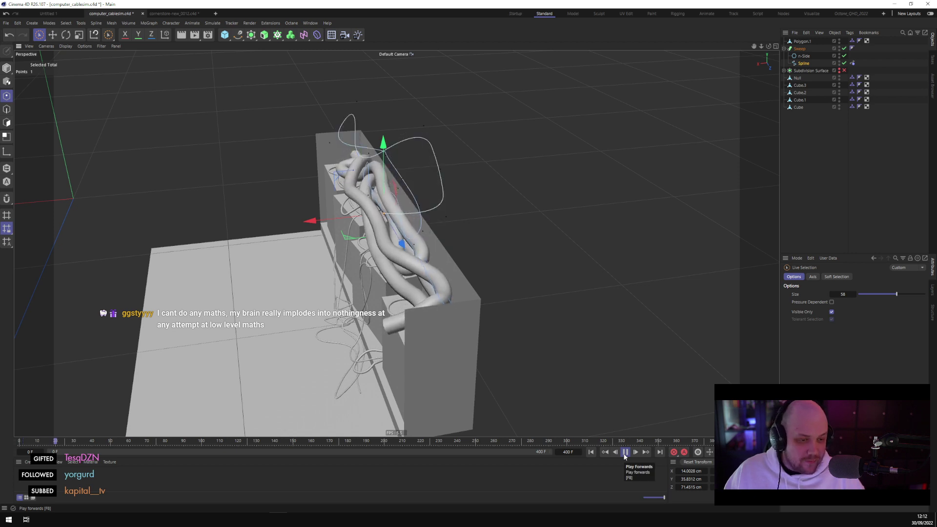
click(625, 452)
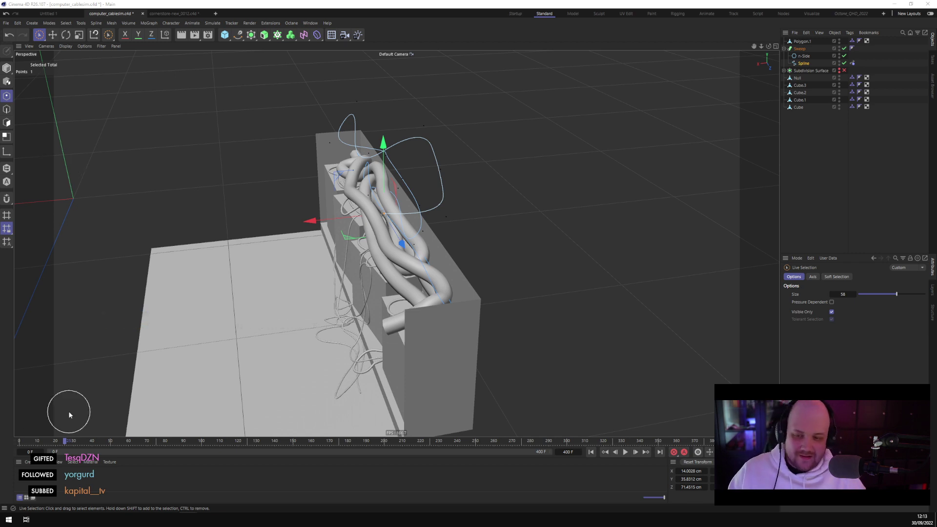
alt+drag(437, 279, 408, 329)
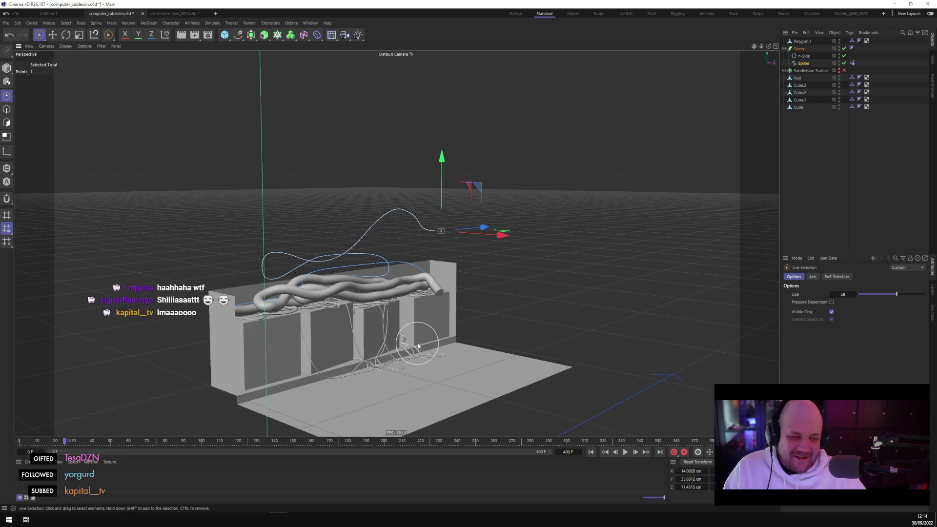
alt+drag(473, 346, 486, 332)
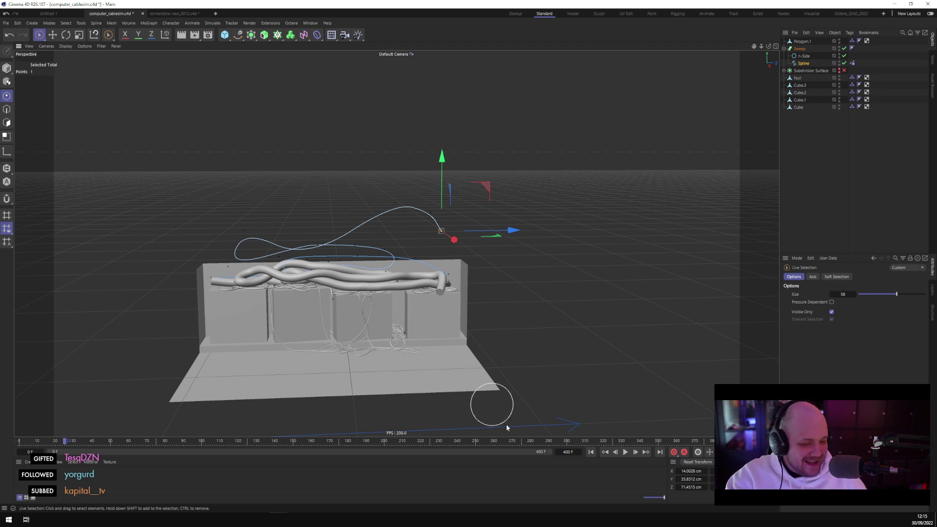
click(591, 453)
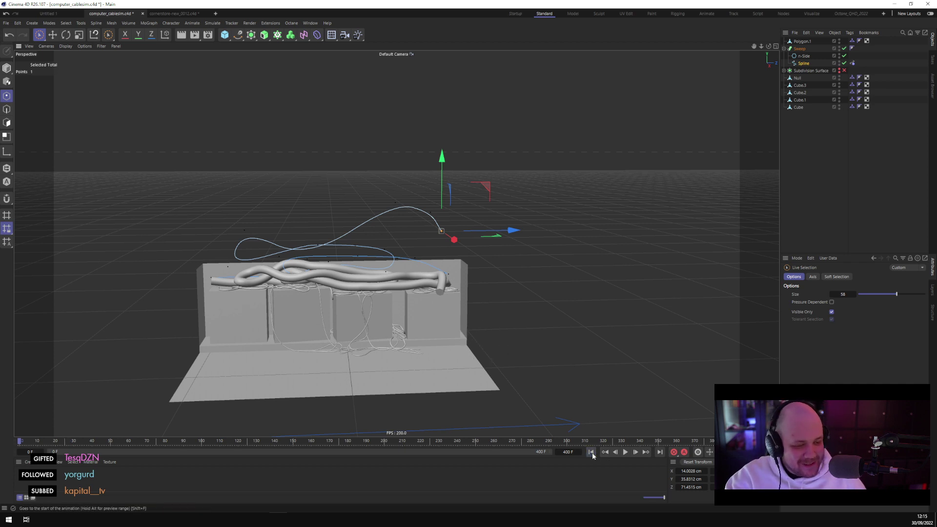
Rerun the simulation from the front, examine the hose's overlaps and loops up close from several angles, and return to the first frame
click(626, 452)
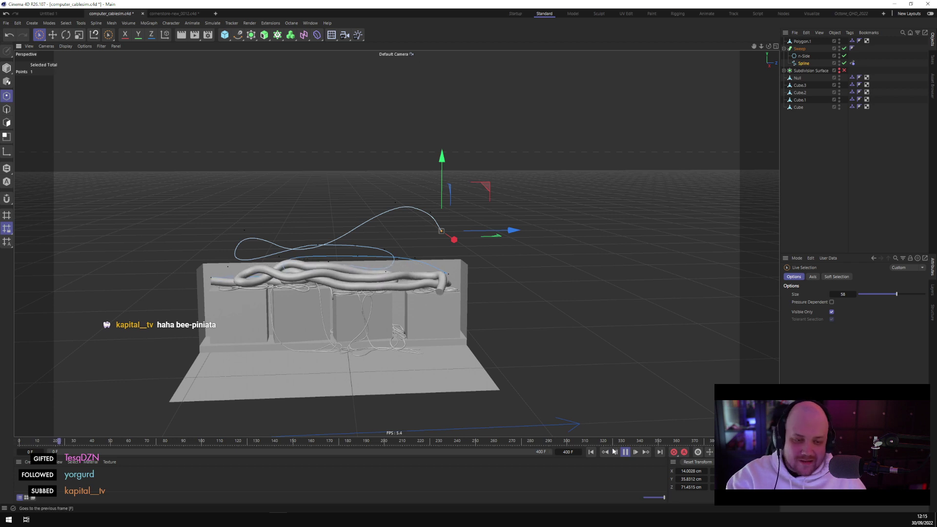
click(625, 453)
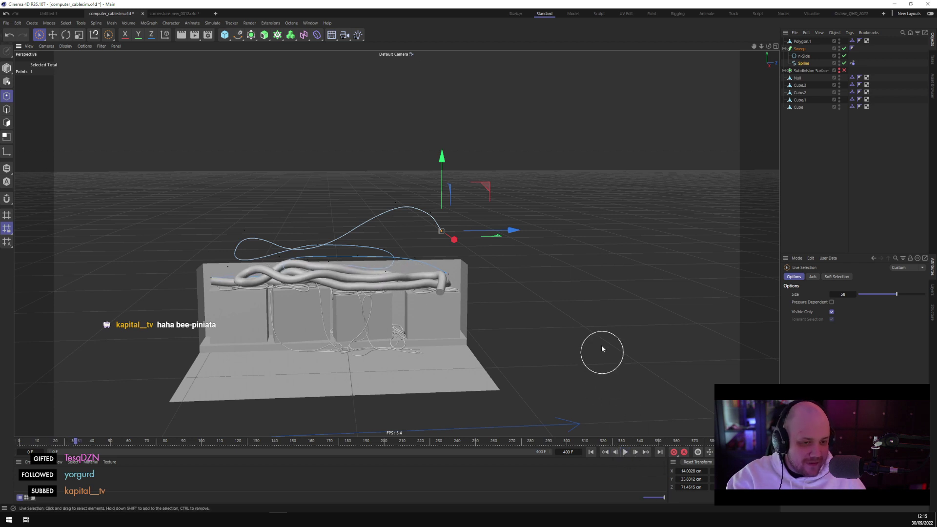
mouse_move(601, 345)
alt+mouse_down()
mouse_move(511, 261)
mouse_move(458, 294)
mouse_move(467, 220)
mouse_move(456, 217)
mouse_move(464, 227)
mouse_move(520, 225)
mouse_move(509, 251)
mouse_move(523, 297)
mouse_move(443, 356)
alt+mouse_up()
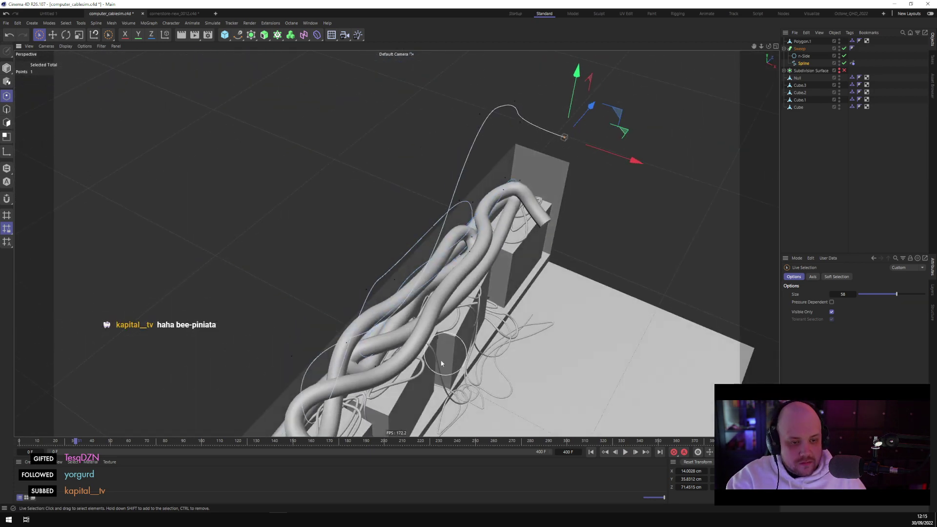
alt+middle_drag(443, 356, 415, 315)
scroll(387, 310, up, 5)
alt+drag(353, 230, 332, 283)
mouse_move(332, 281)
alt+middle_down()
mouse_move(321, 276)
mouse_move(329, 370)
alt+middle_up()
alt+drag(329, 371, 415, 324)
scroll(374, 328, up, 4)
scroll(375, 329, down, 6)
scroll(378, 328, up, 3)
scroll(378, 328, down, 2)
scroll(378, 328, up, 2)
scroll(410, 330, down, 5)
click(591, 452)
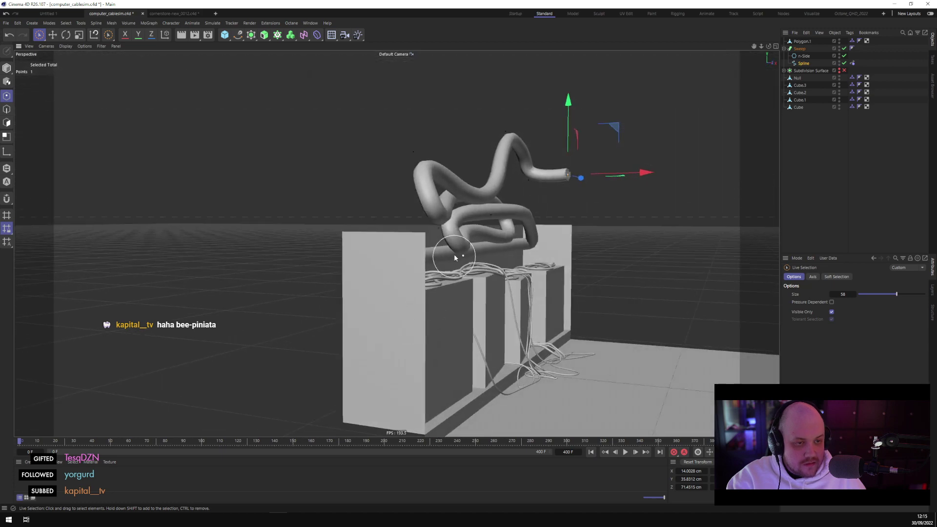
Pull the point at the lower loop's outer bend forward to X about 4.3 cm
click(483, 257)
alt+drag(484, 258, 514, 289)
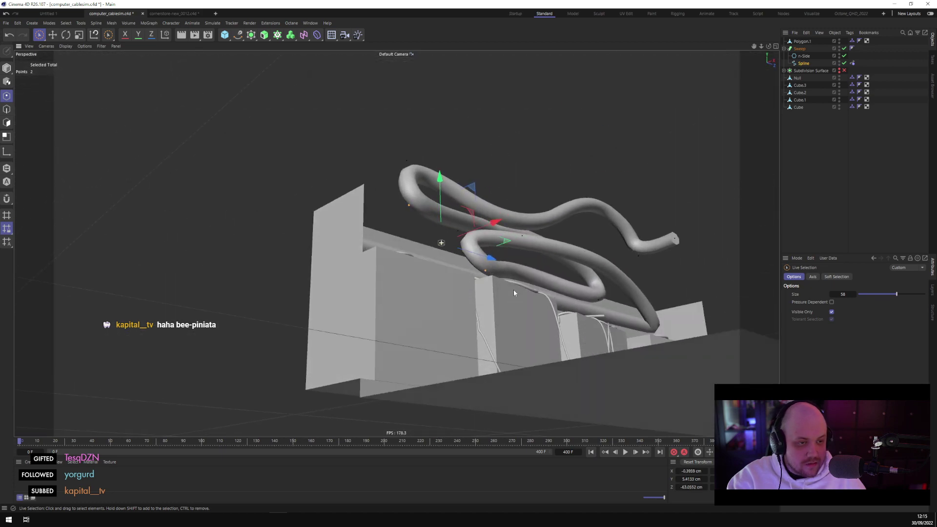
scroll(487, 258, up, 5)
alt+drag(519, 248, 457, 185)
scroll(318, 176, up, 3)
click(315, 170)
alt+drag(540, 194, 506, 166)
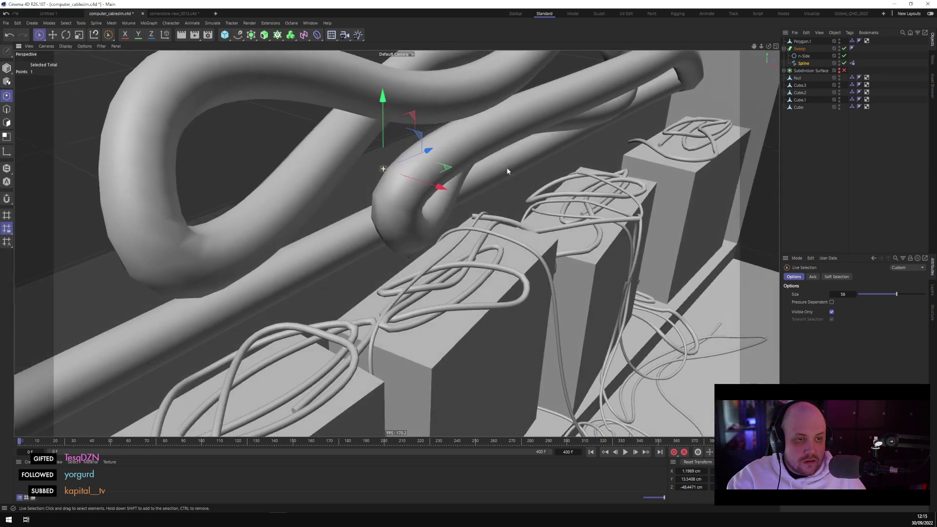
drag(439, 188, 496, 277)
scroll(496, 277, down, 3)
alt+drag(505, 344, 396, 187)
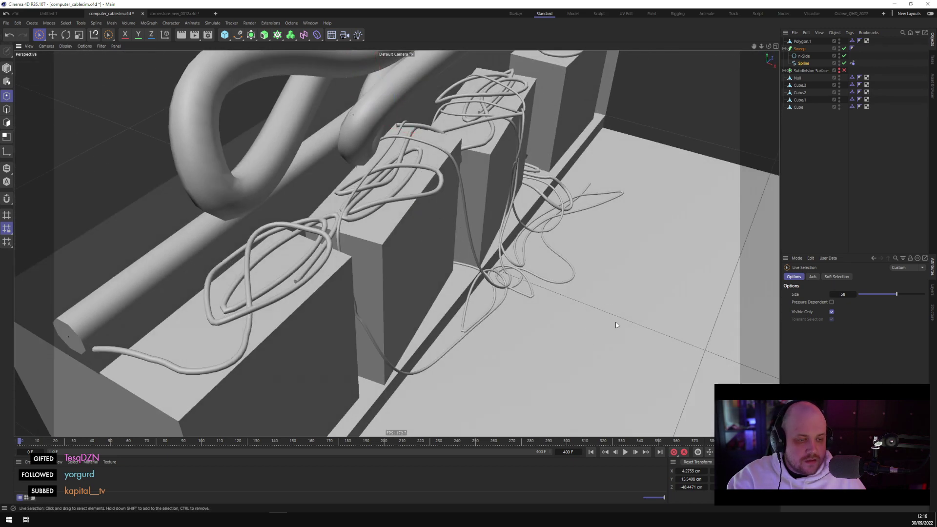
Simulate the hose with the adjusted lower loop, check the drape along the shelf from the end, and rewind to the first frame
click(625, 452)
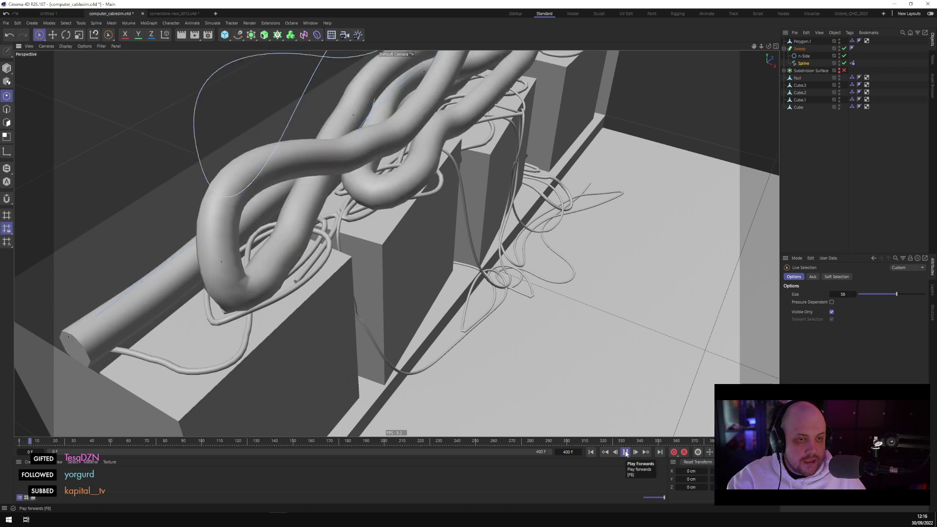
click(625, 452)
alt+drag(497, 234, 396, 146)
alt+middle_drag(396, 147, 396, 243)
alt+drag(396, 242, 444, 328)
click(605, 452)
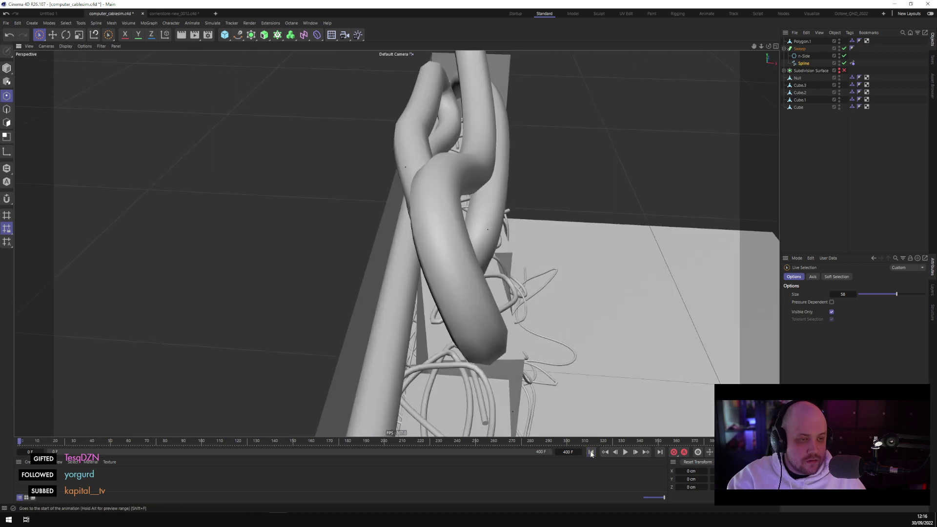
alt+drag(475, 282, 445, 298)
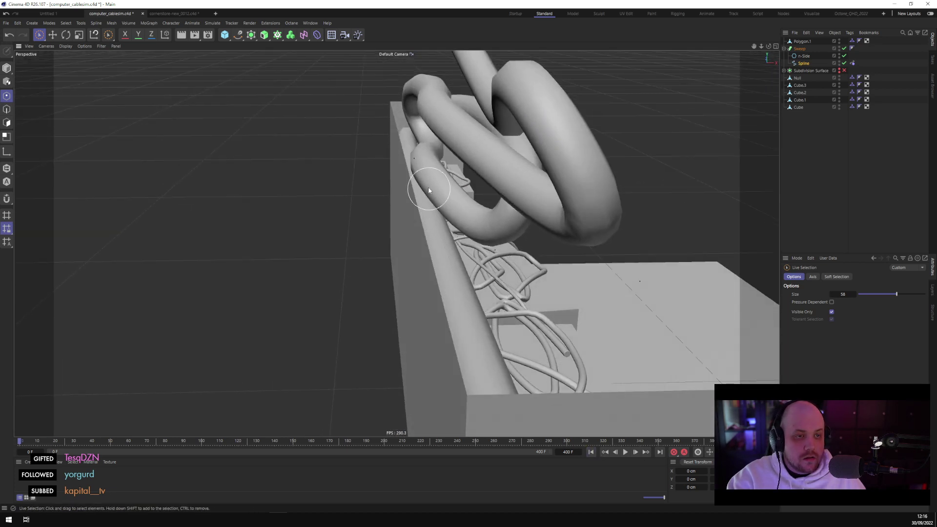
Pull the two hose points near the shelf's back wall forward to X about -3.8 cm, then simulate the drape and rewind
click(418, 156)
drag(483, 155, 517, 154)
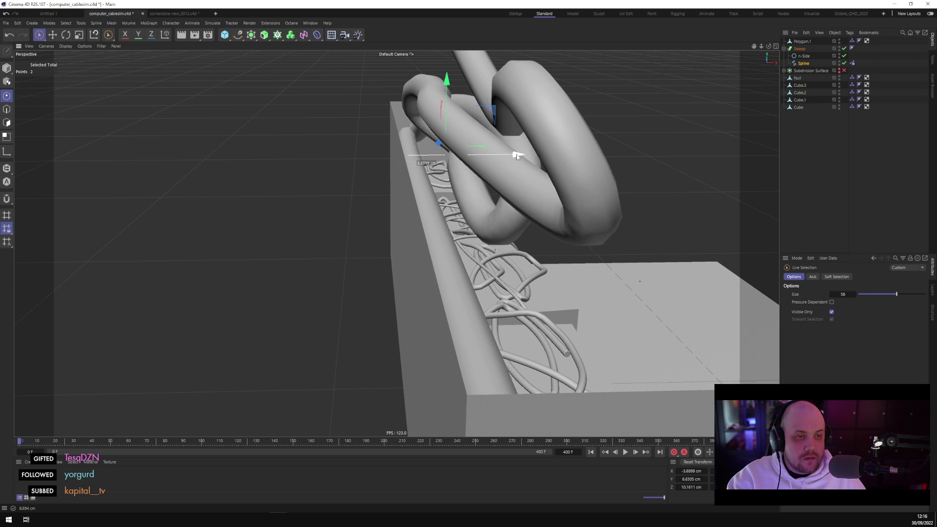
click(625, 452)
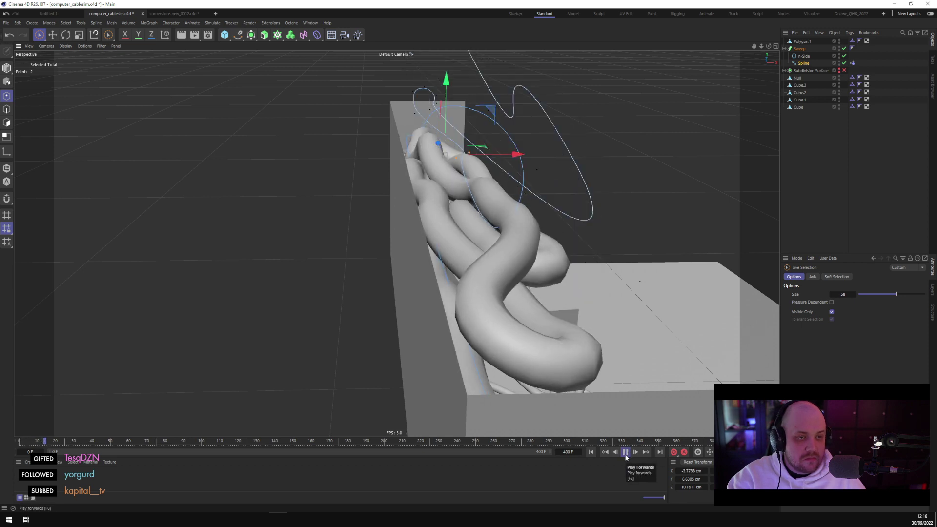
click(625, 454)
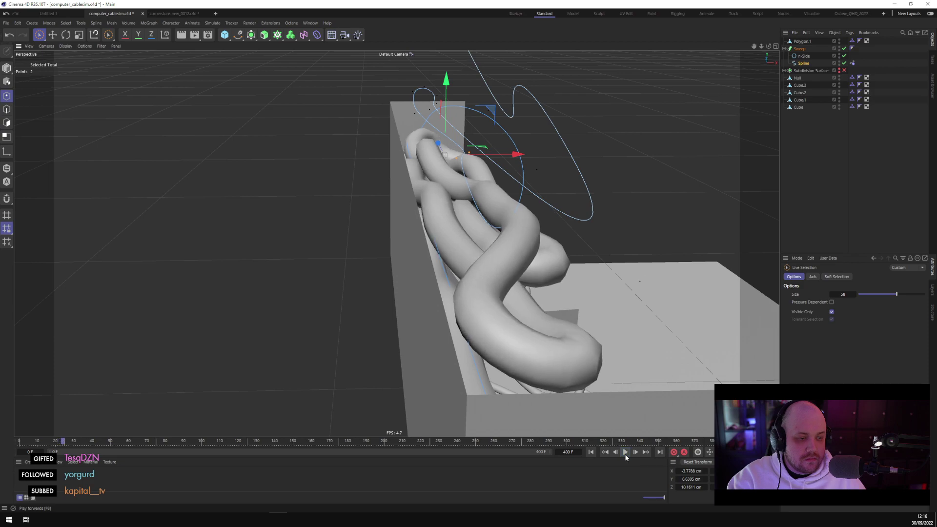
alt+drag(578, 349, 496, 328)
click(527, 380)
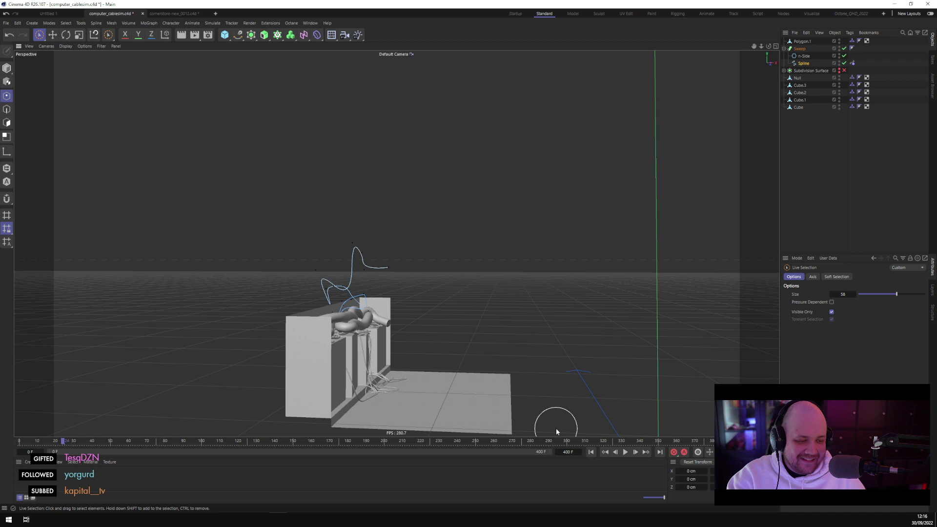
click(589, 452)
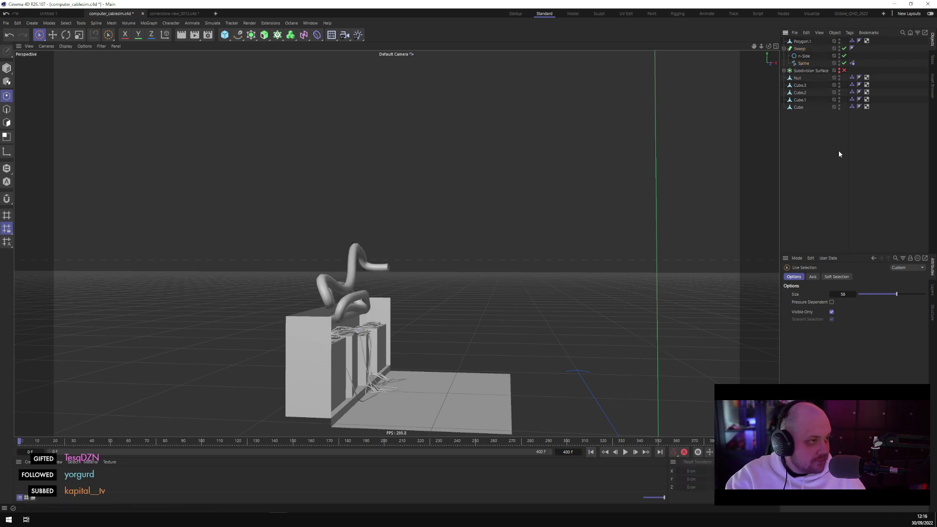
Cache the whole scene's simulation from the hose spline's Rope tag and show the settled hose at a late frame
click(852, 63)
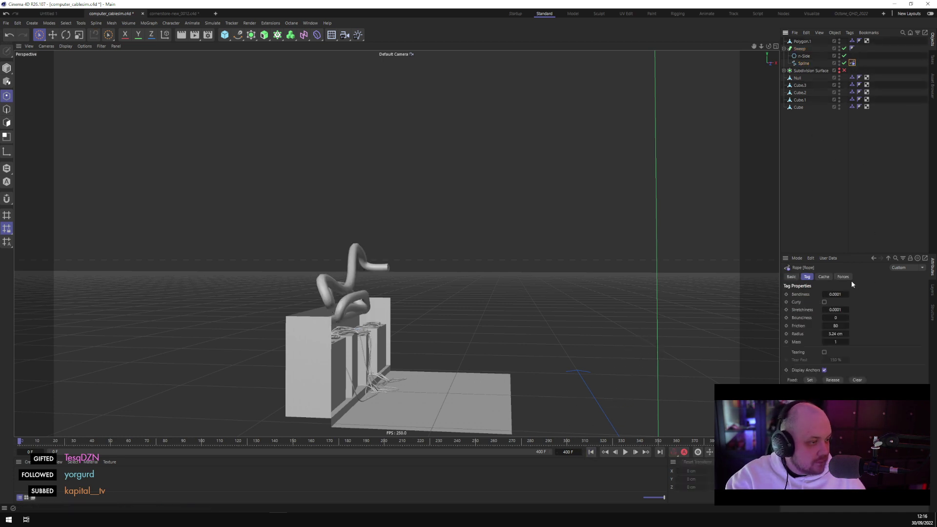
click(824, 277)
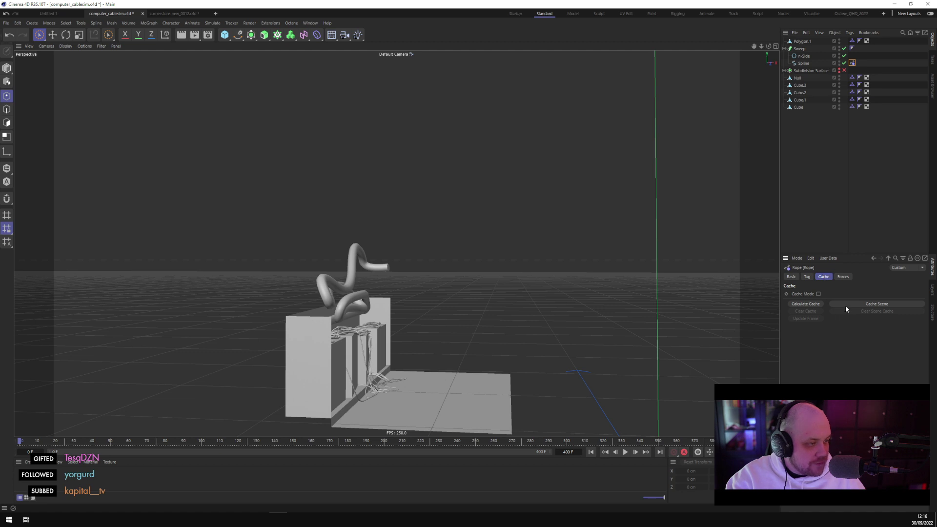
click(846, 305)
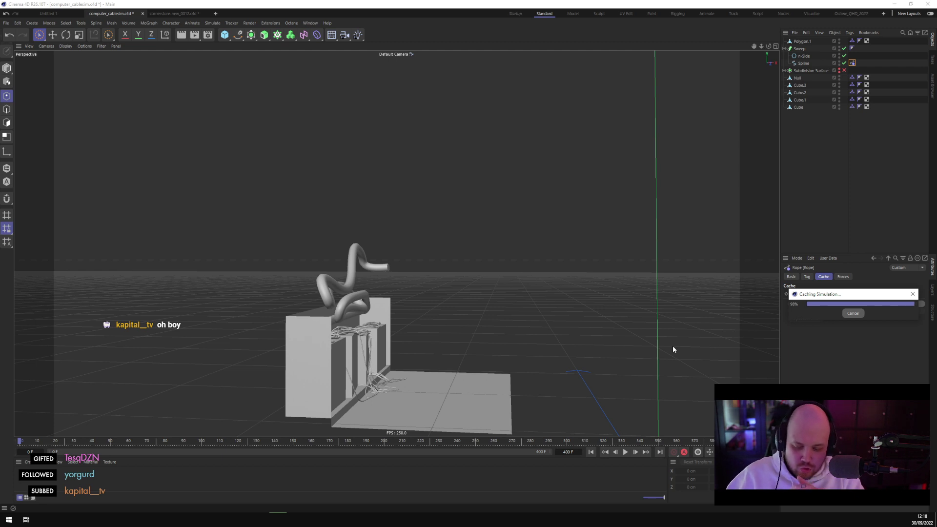
click(673, 347)
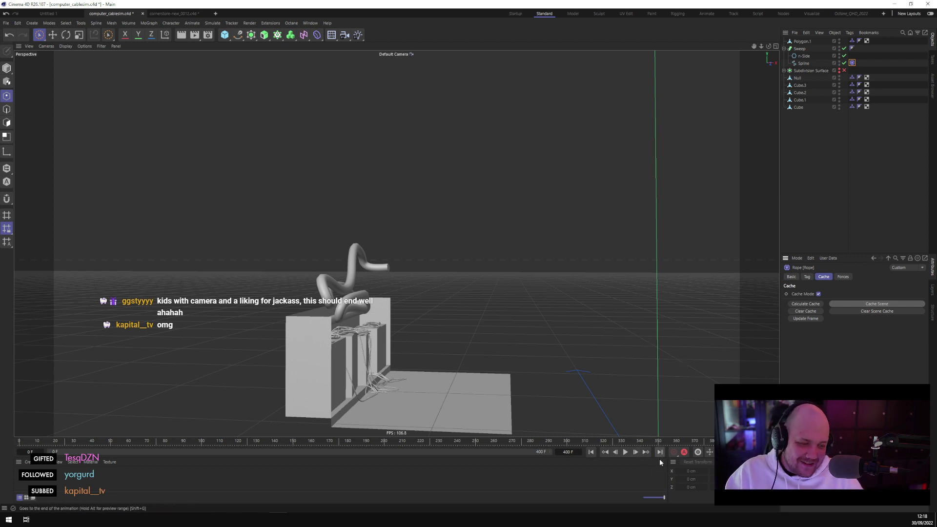
click(655, 444)
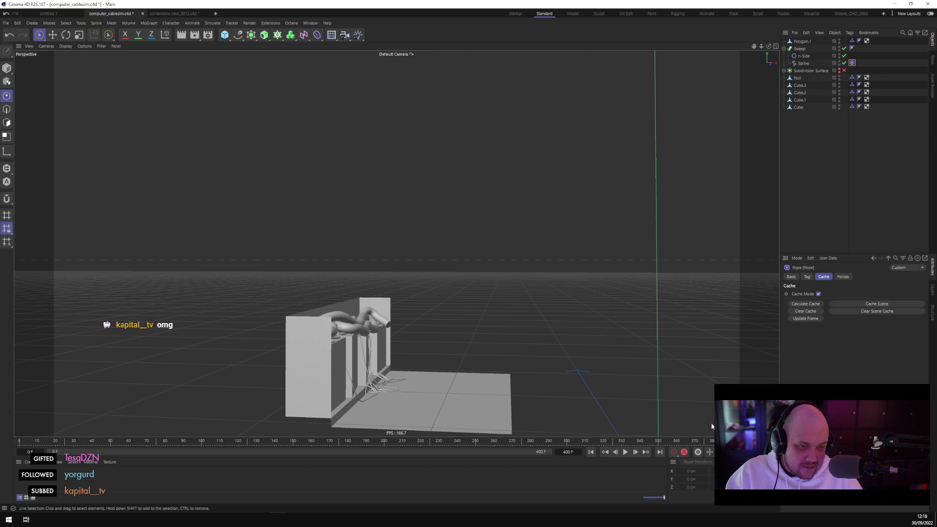
alt+drag(711, 426, 518, 348)
alt+middle_drag(618, 390, 621, 317)
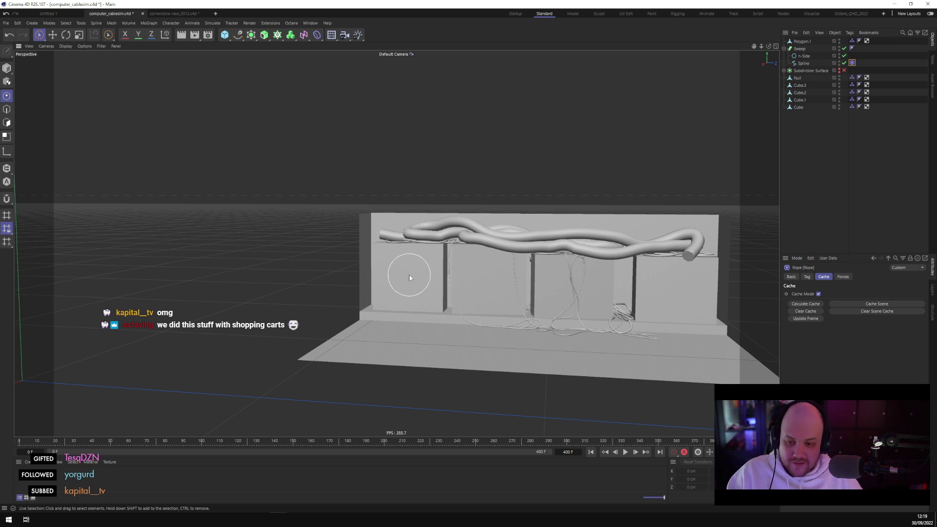
Convert the hose spline's current simulated state to an object and duplicate the sweep containing both splines
click(802, 63)
click(6, 68)
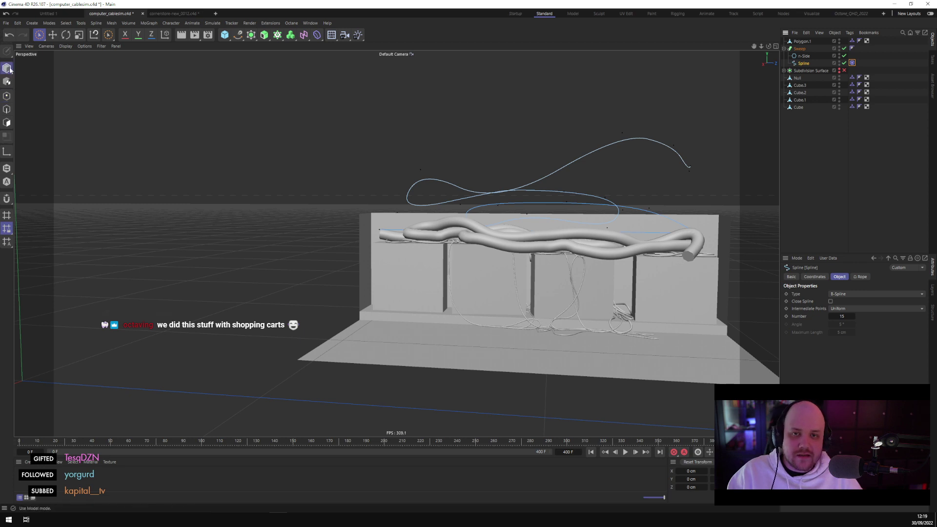
click(52, 35)
alt+drag(571, 197, 426, 336)
scroll(430, 306, up, 8)
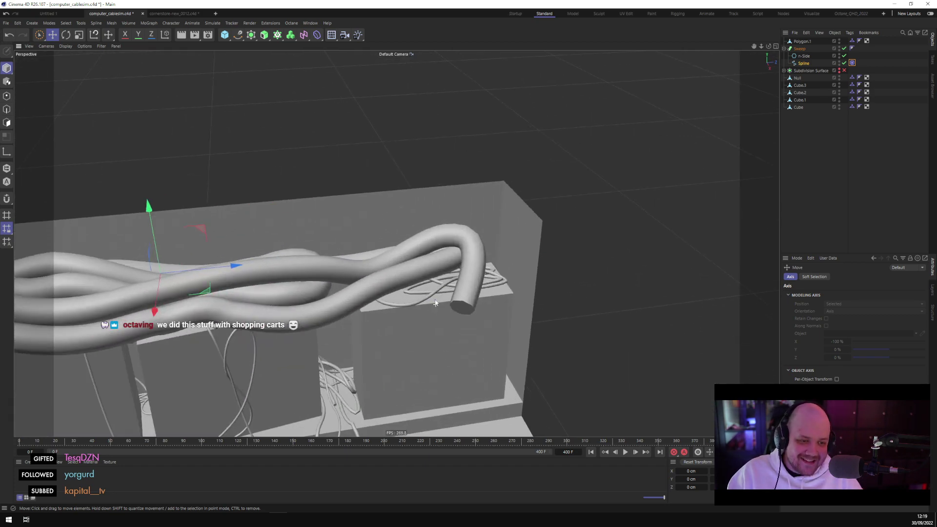
alt+drag(435, 303, 244, 261)
alt+drag(243, 251, 460, 281)
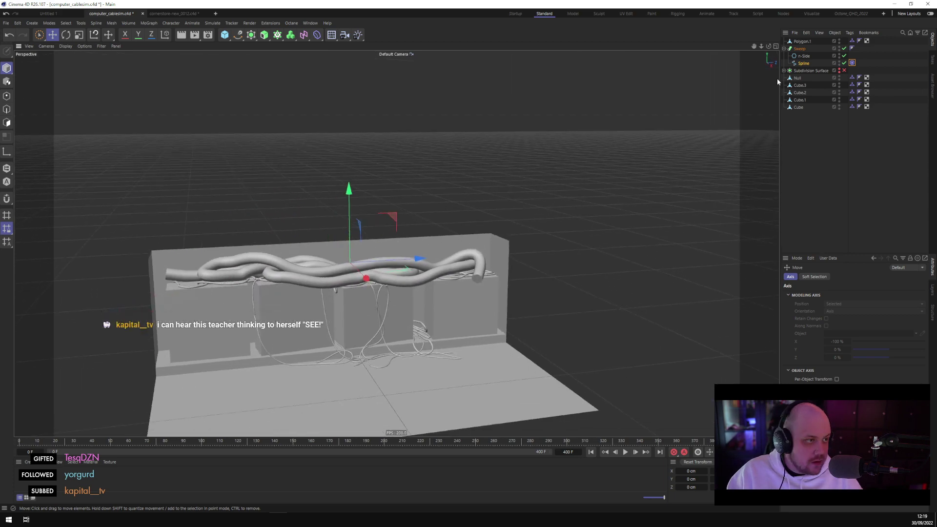
right_click(798, 64)
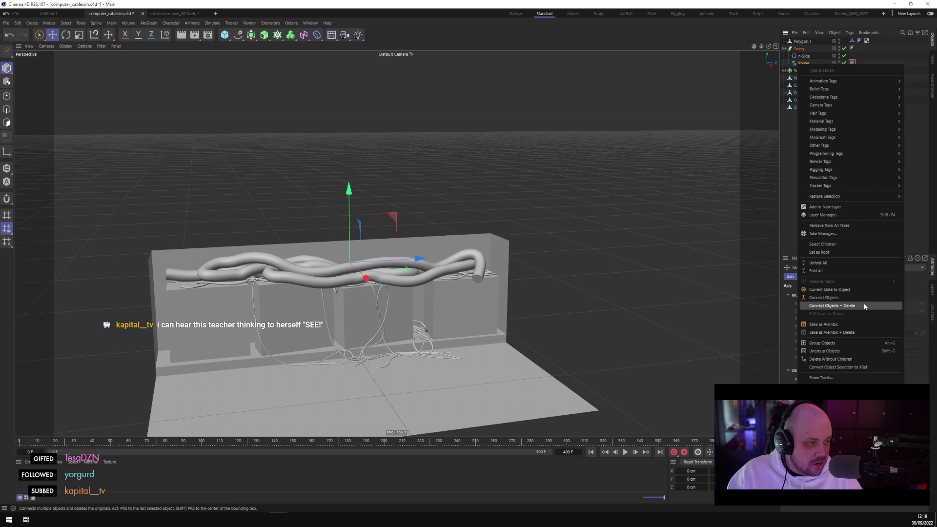
click(862, 290)
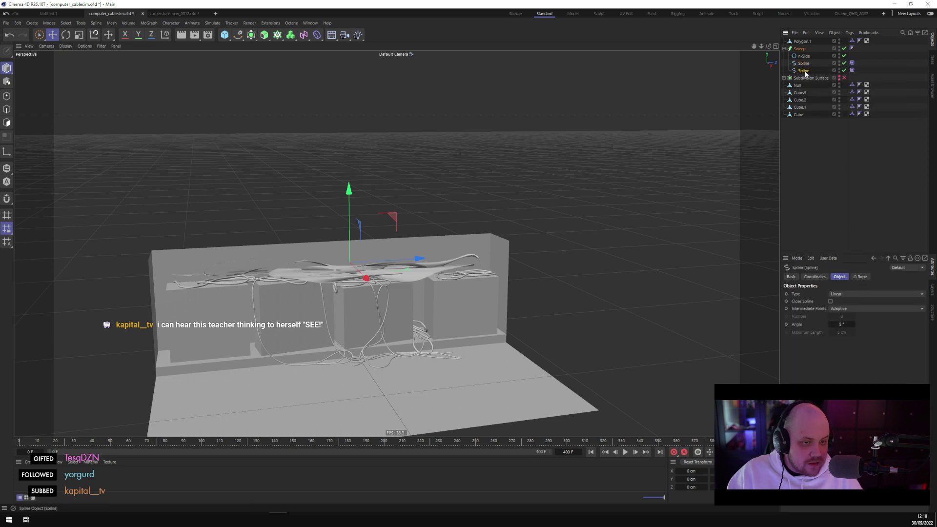
ctrl+drag(801, 49, 804, 45)
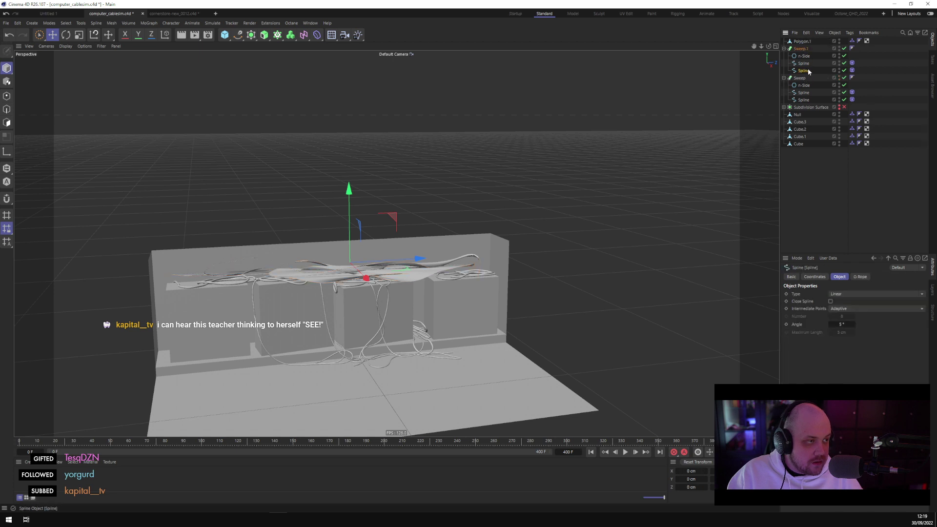
Try deleting the baked linear spline from the duplicated sweep, check the remaining spline's points, and undo the deletion
key(Delete)
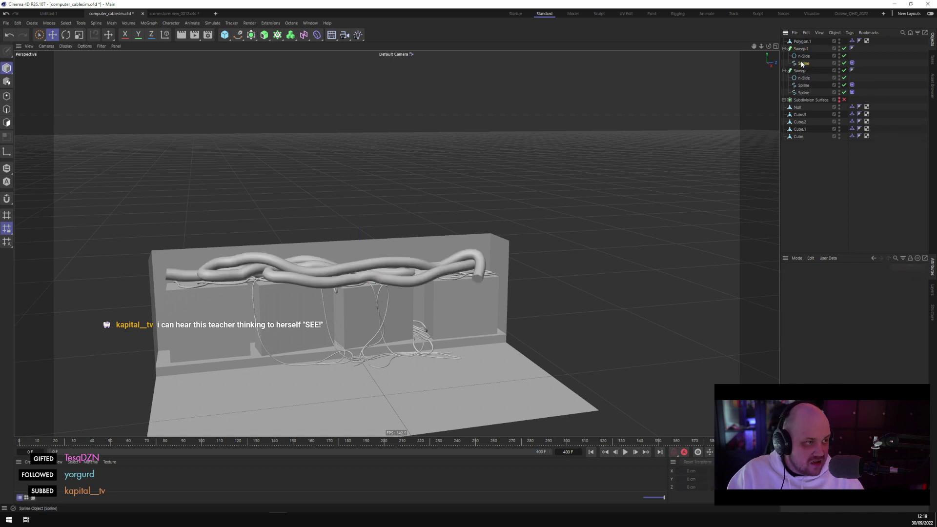
click(802, 64)
click(6, 97)
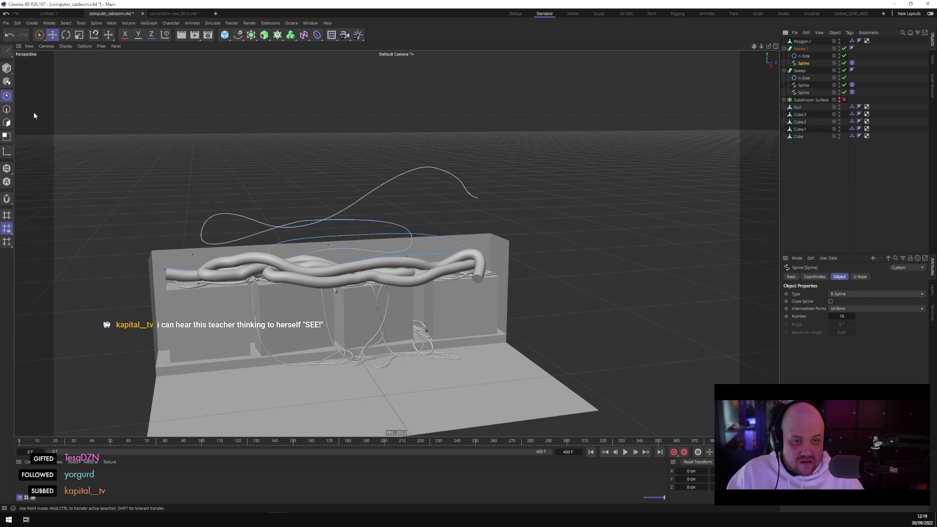
key(ctrl+z)
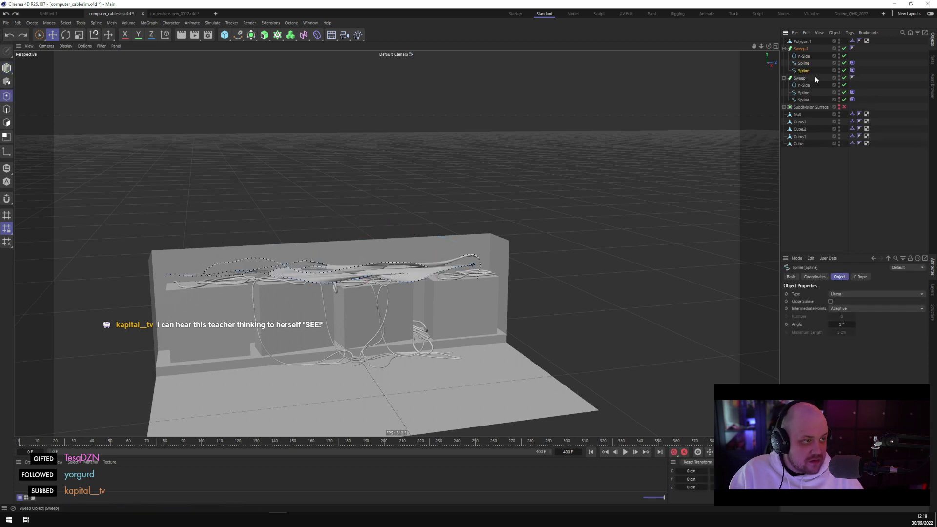
Delete the simulated B-Spline from Sweep.1, keeping the baked linear spline, and delete the original Sweep
key(Delete)
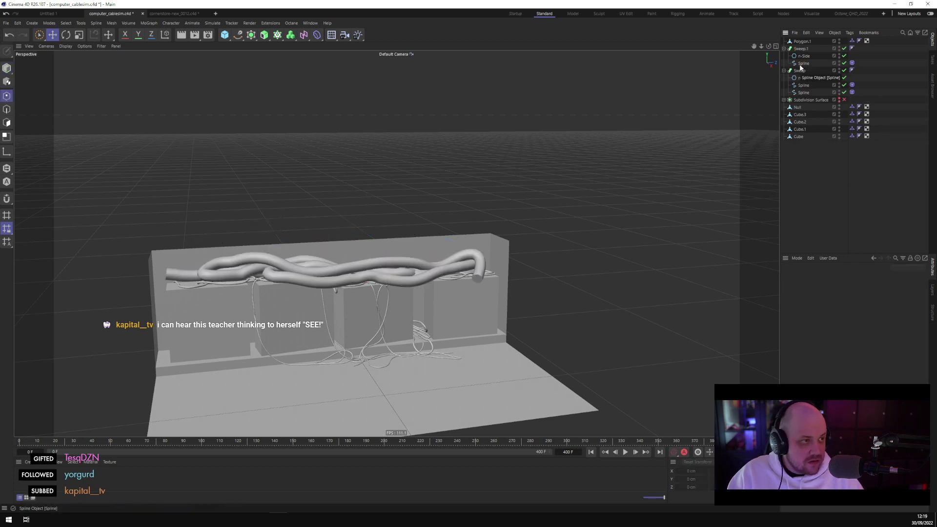
click(800, 65)
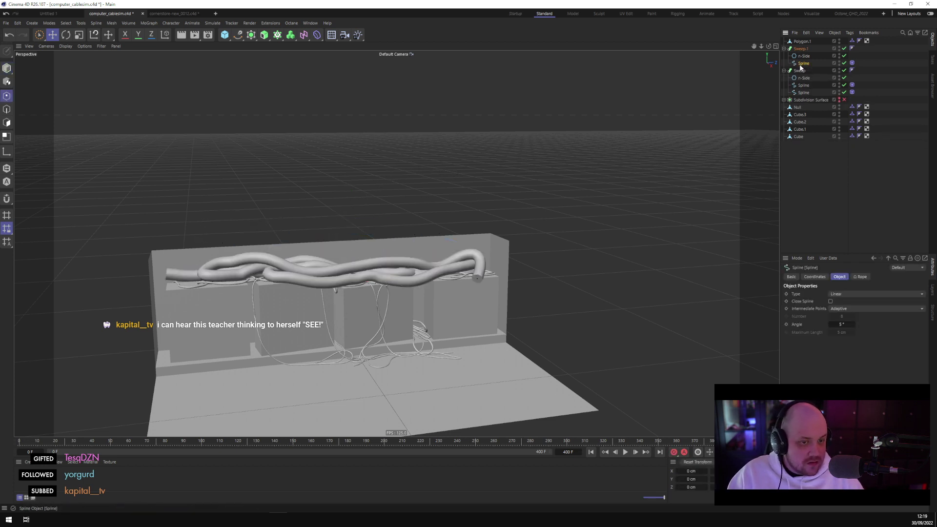
click(845, 49)
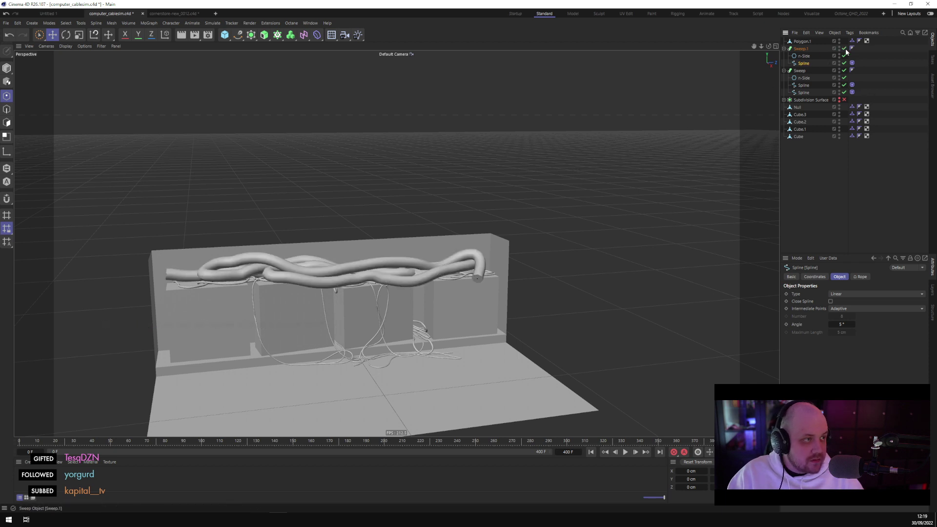
click(797, 69)
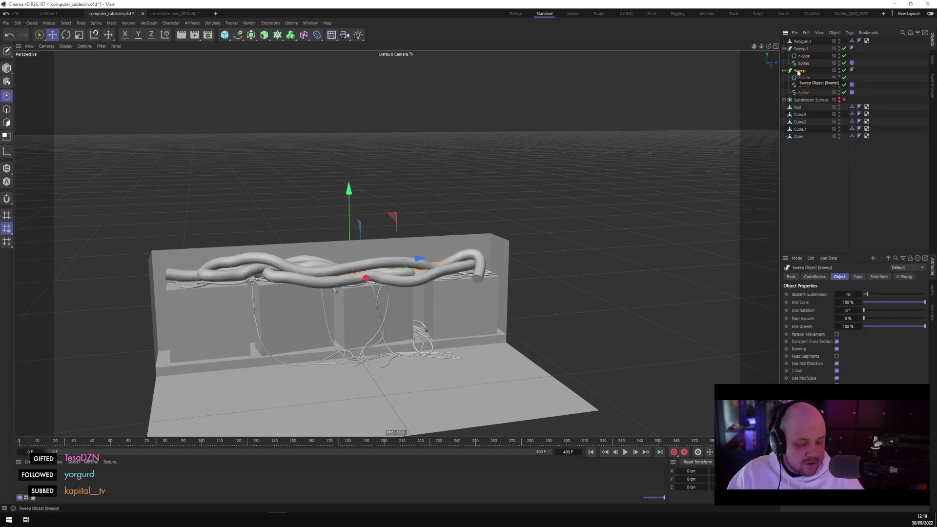
key(Delete)
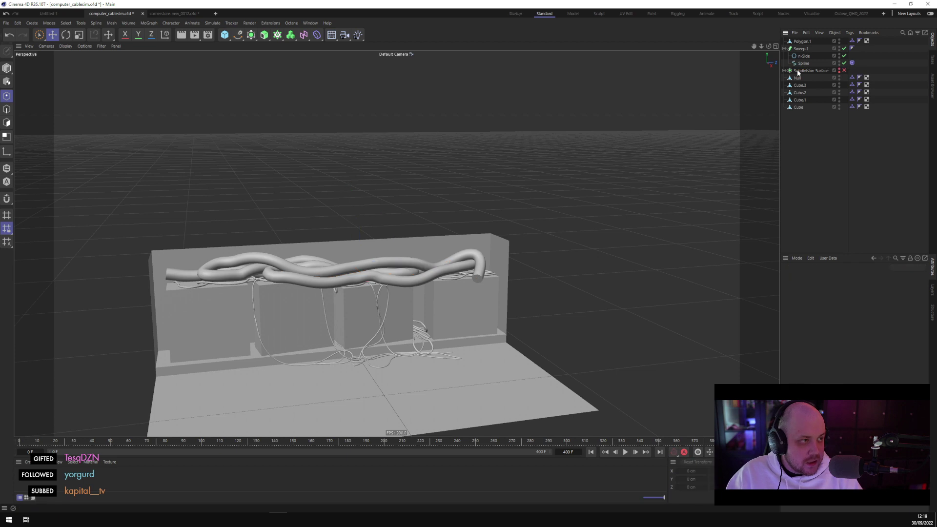
Remove the Rope tag from the baked hose spline and select the collapsed Sweep.1
click(852, 63)
key(Delete)
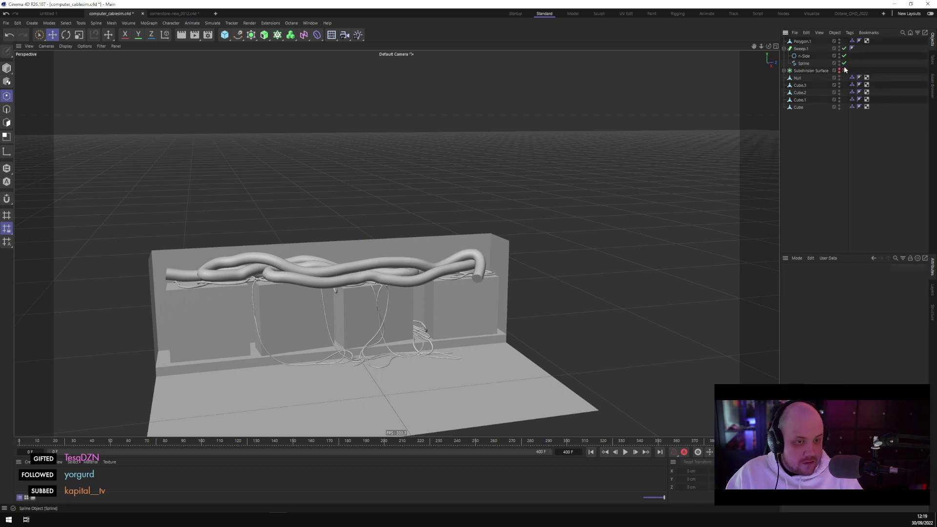
click(784, 49)
click(800, 49)
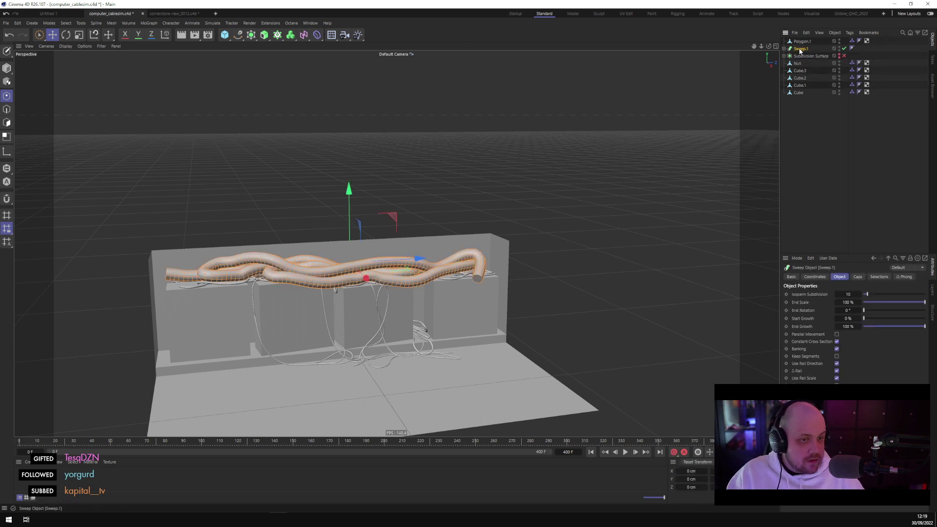
Switch to cornerstore-new_0012.c4d, collapse its COMPUTERS group, and close that project without saving
click(309, 23)
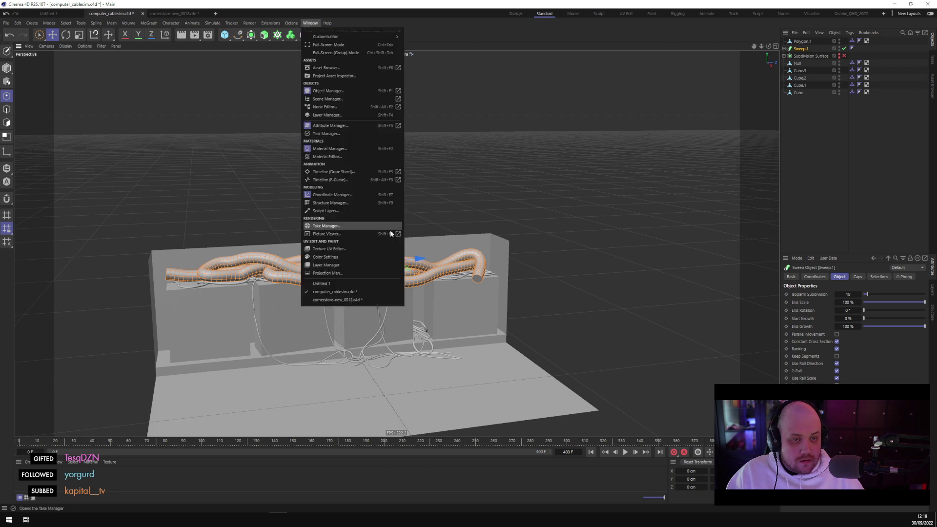
click(374, 299)
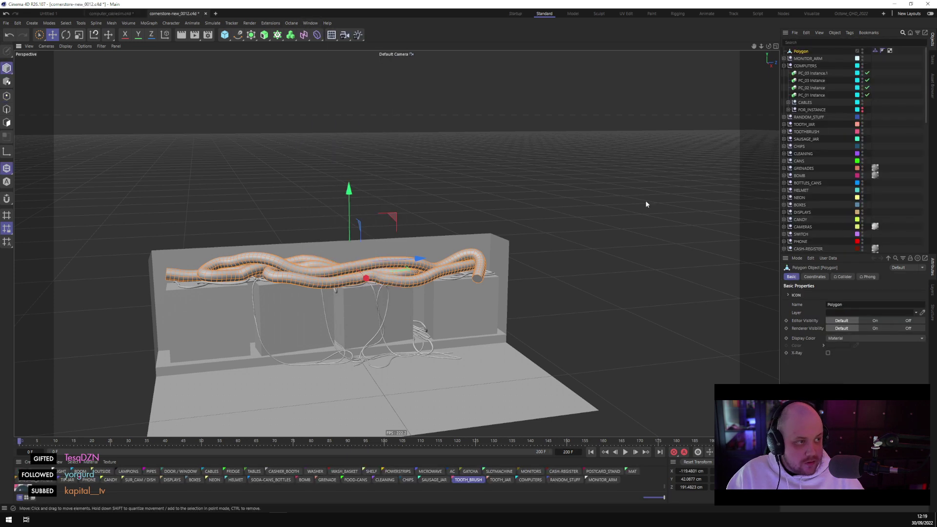
click(784, 65)
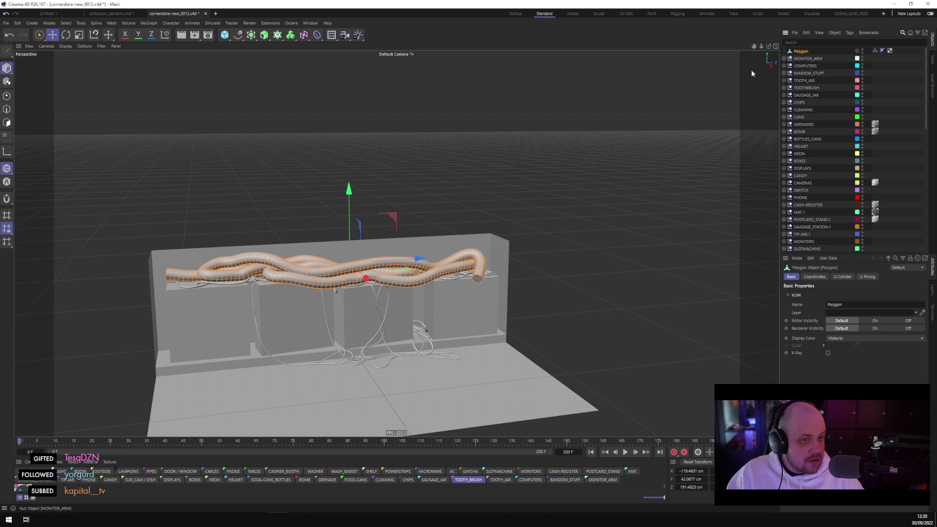
click(206, 14)
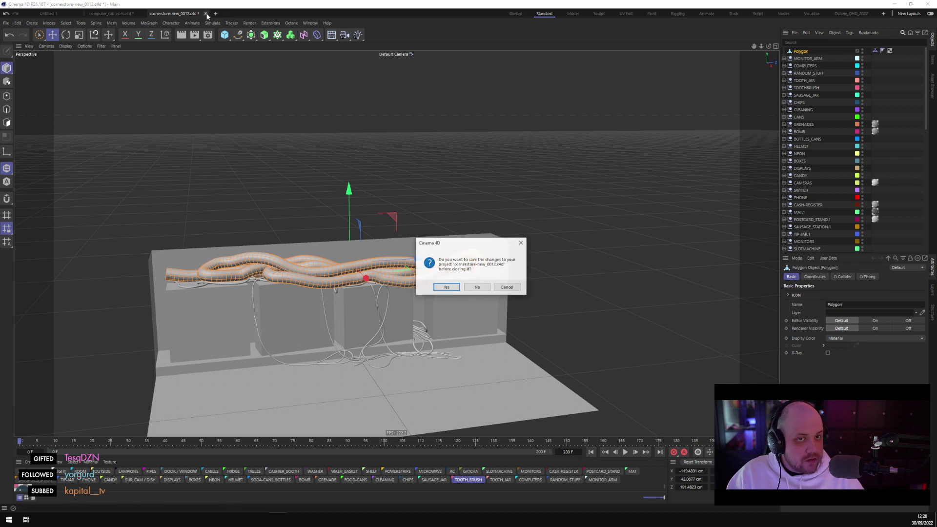
click(473, 287)
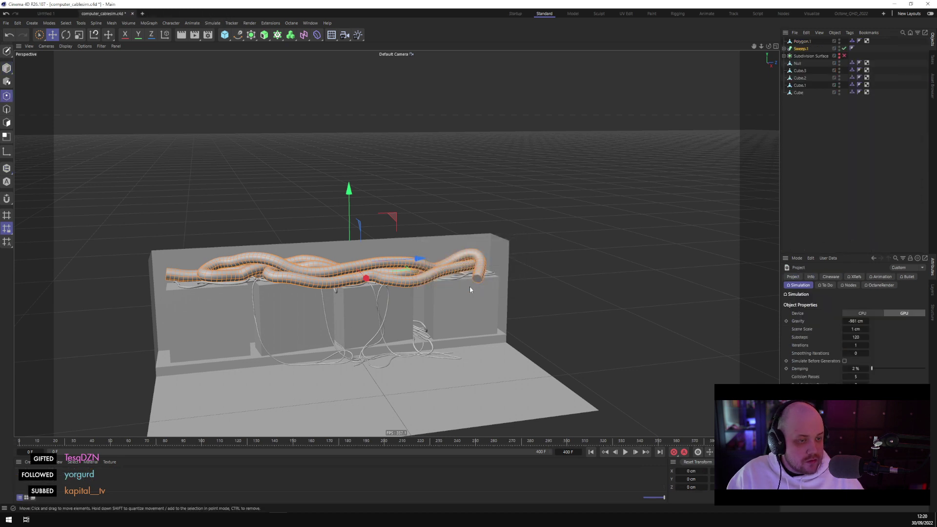
Save and close computer_cablesim.c4d with nothing selected, and quit the program
click(835, 146)
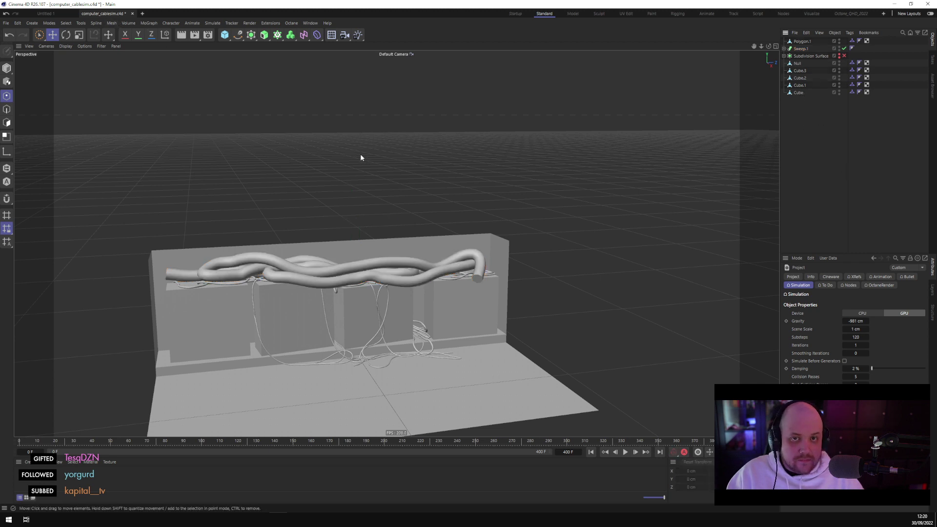
key(ctrl+s)
key(ctrl+F4)
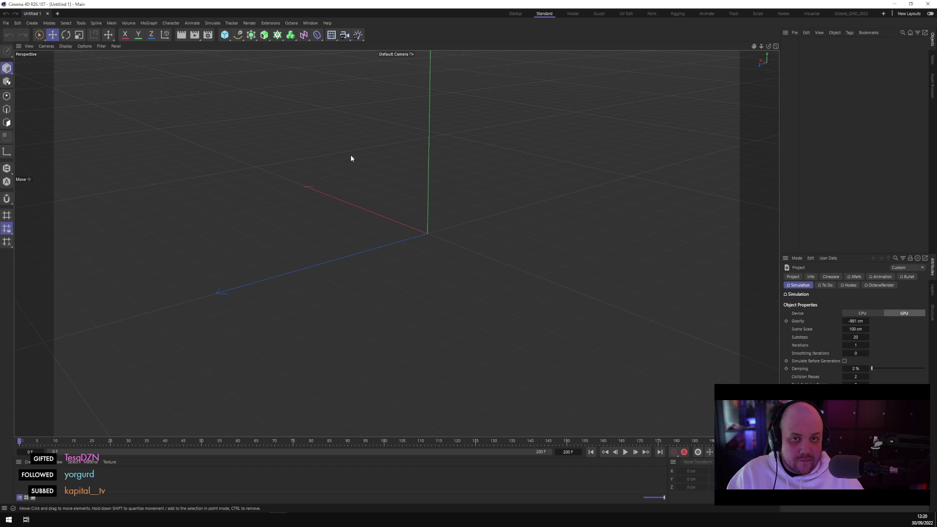
click(928, 4)
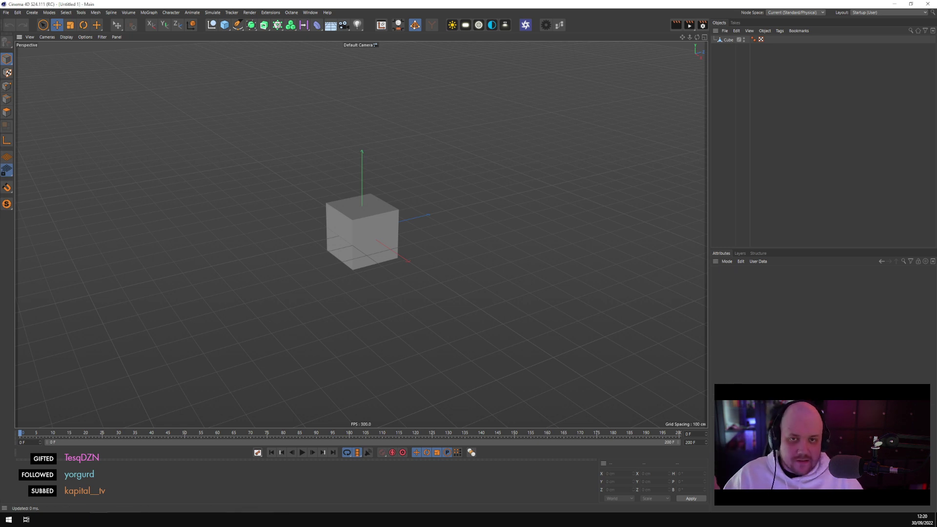
Reopen the recent project cornerstore-new_0012.c4d
click(6, 12)
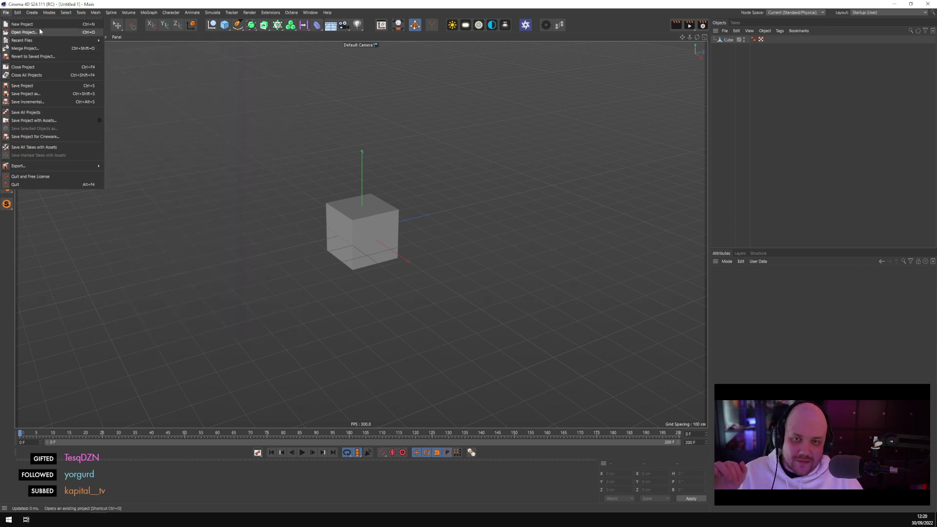
mouse_move(36, 40)
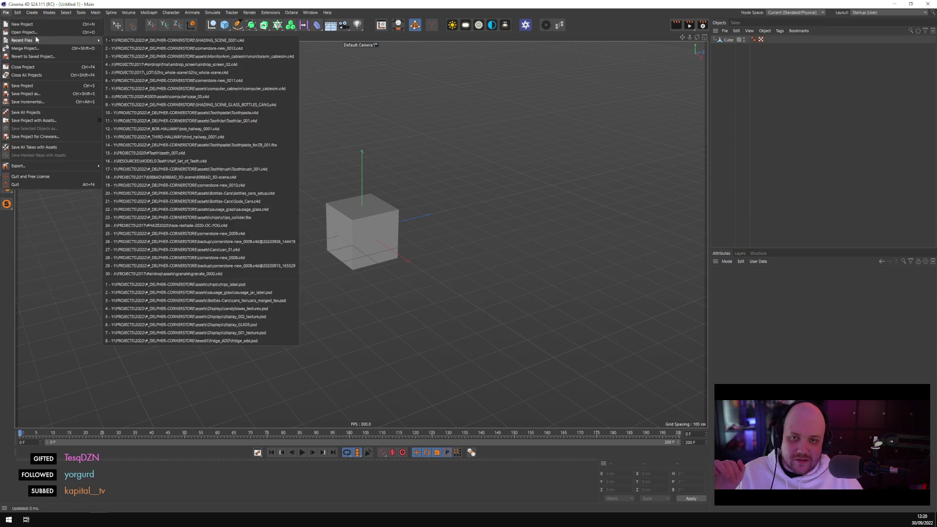
click(238, 49)
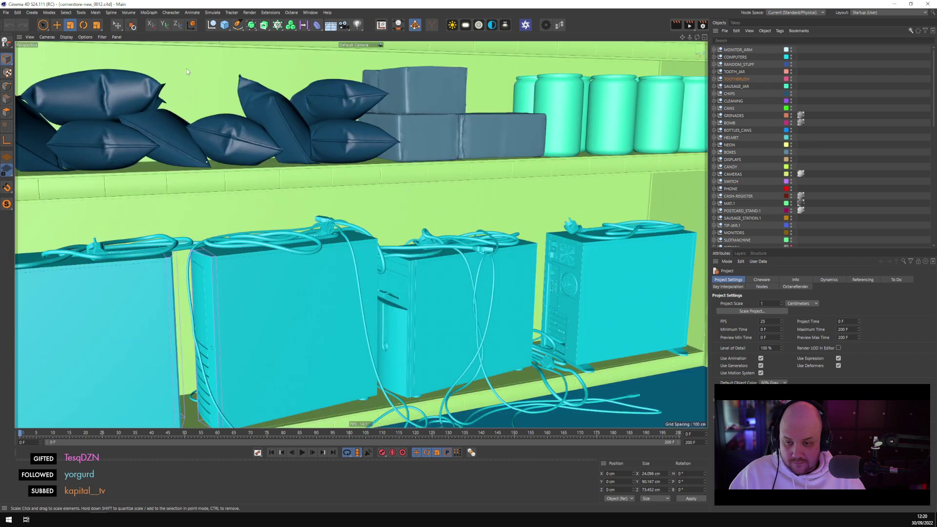
Open the cable simulation project from the computer_cablesim folder inside the cornerstore assets
click(6, 12)
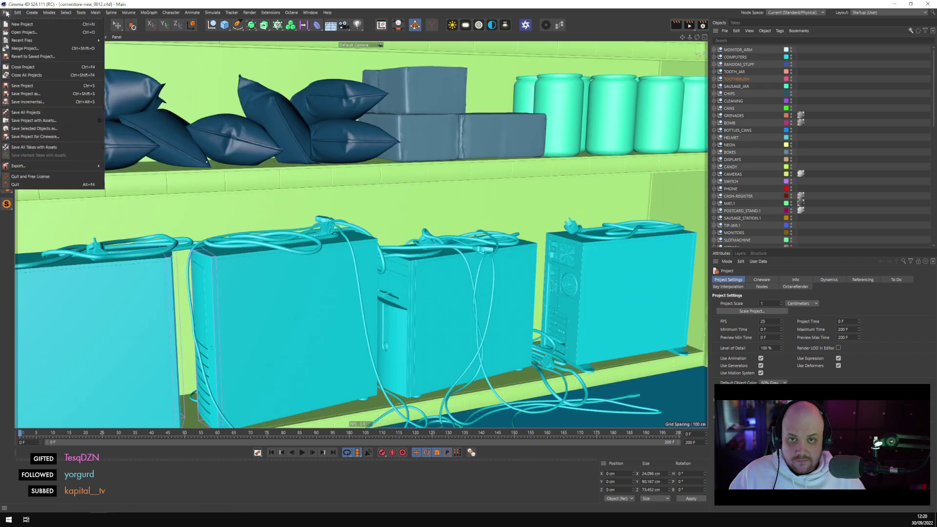
click(35, 26)
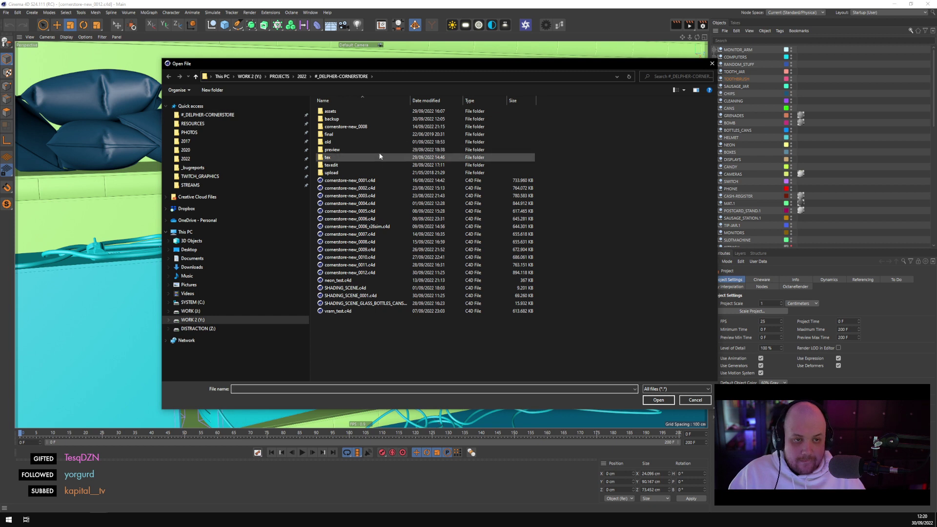
double_click(349, 110)
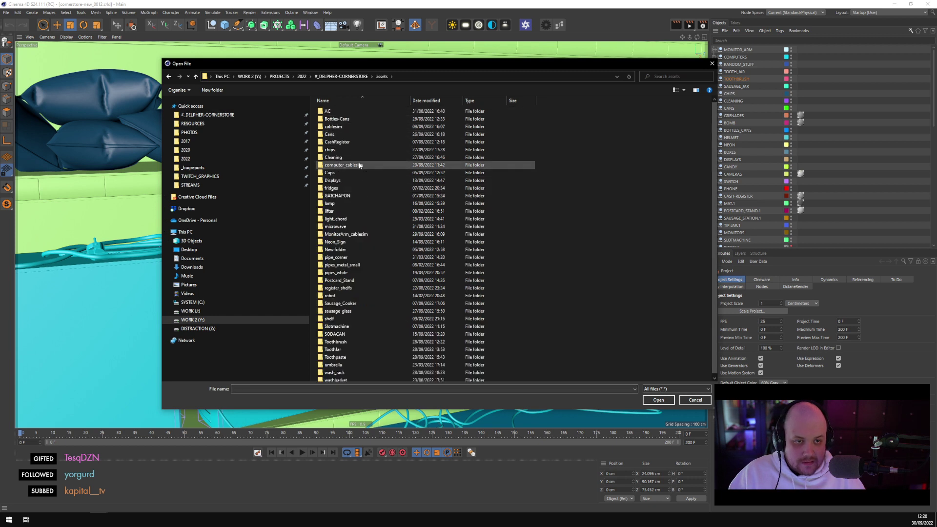
double_click(359, 165)
double_click(356, 119)
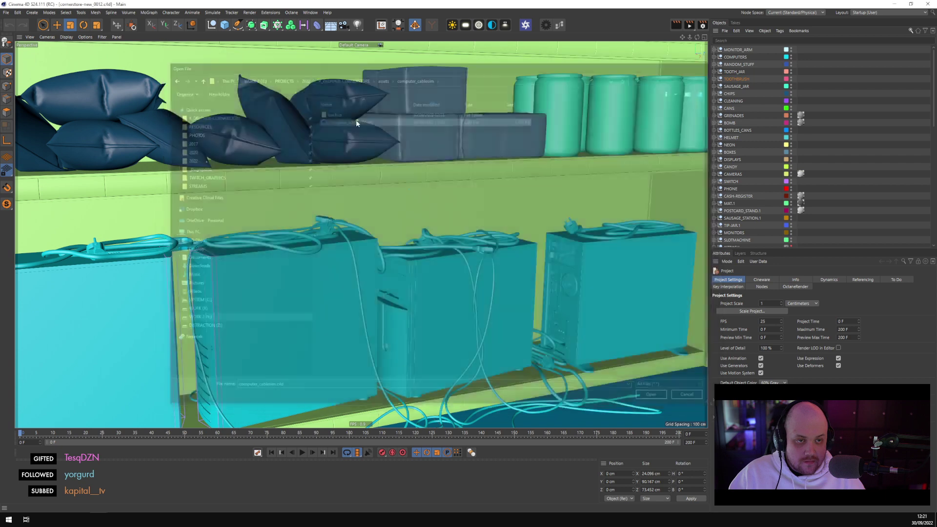
Copy the baked Sweep.1 hose from computer_cablesim.c4d and paste it into cornerstore-new_0012.c4d
click(730, 47)
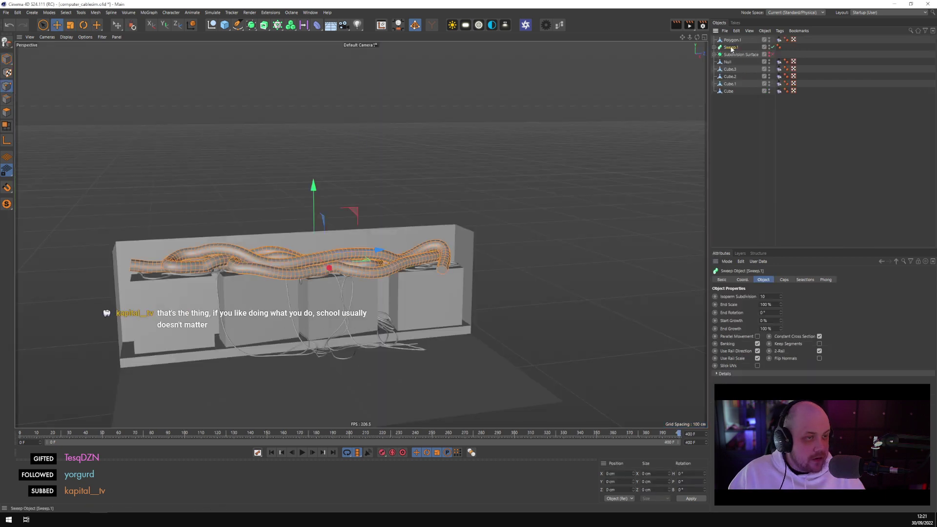
click(311, 12)
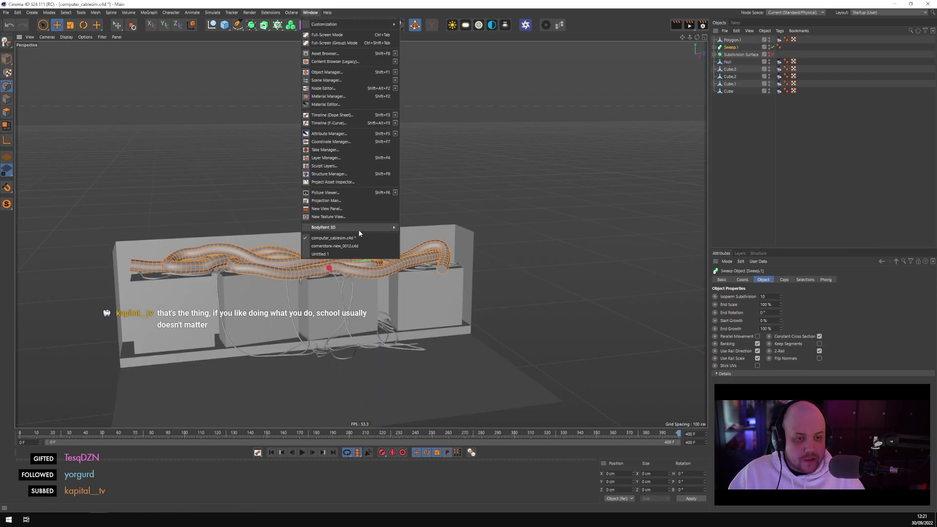
click(356, 246)
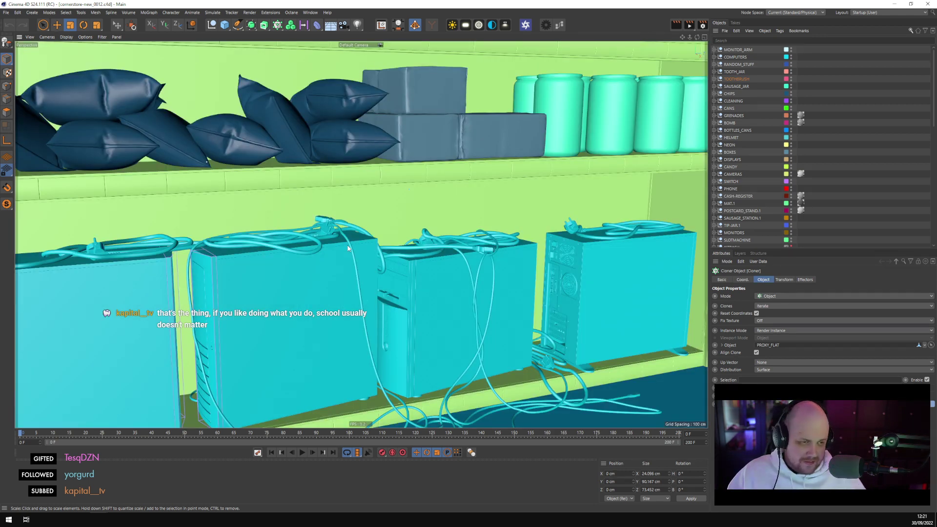
click(829, 84)
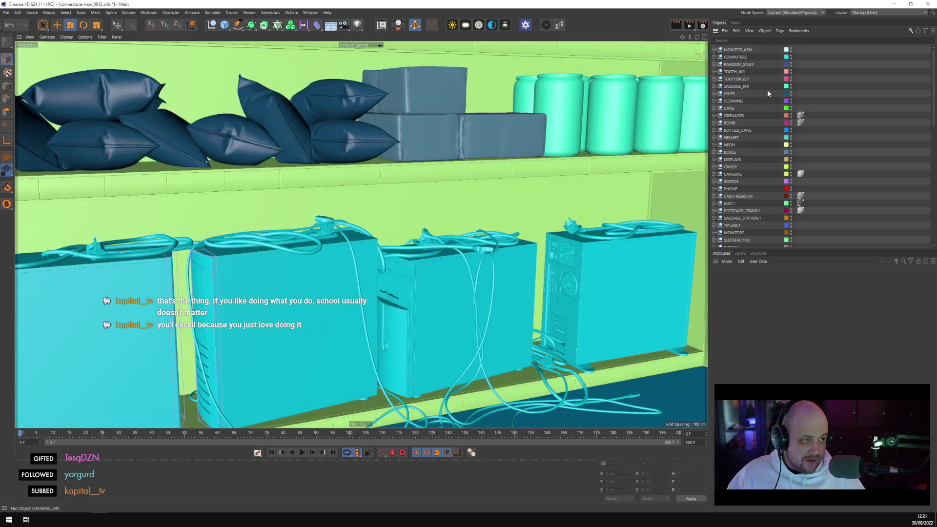
click(744, 52)
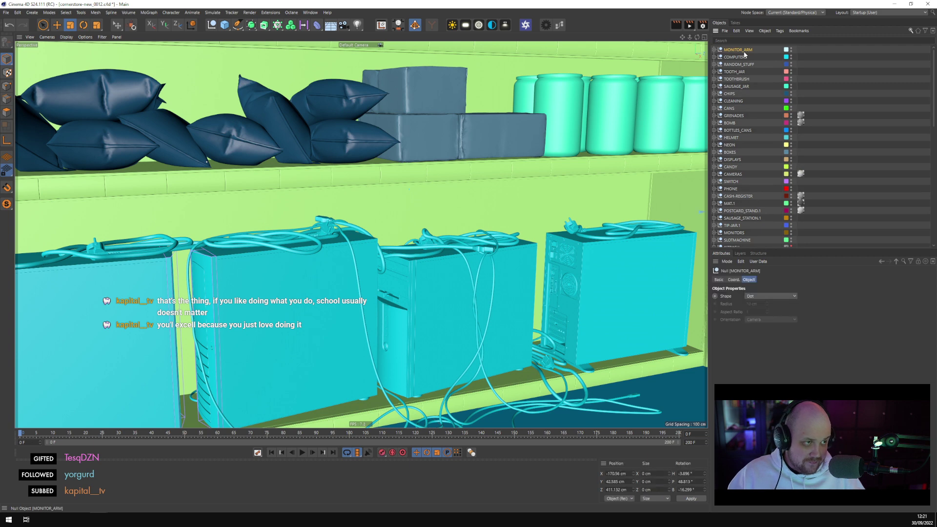
key(ctrl+v)
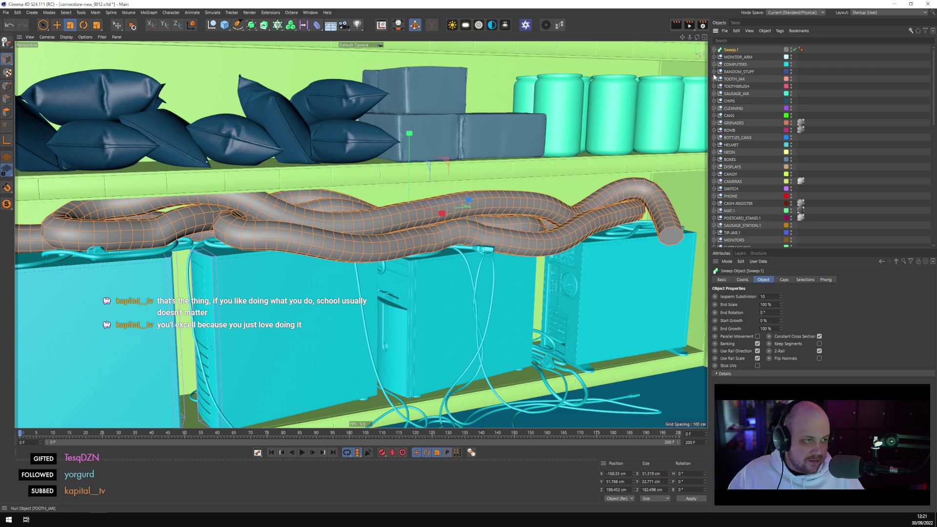
Expand the COMPUTERS group and move the pasted Sweep.1 into it as its first child
click(738, 72)
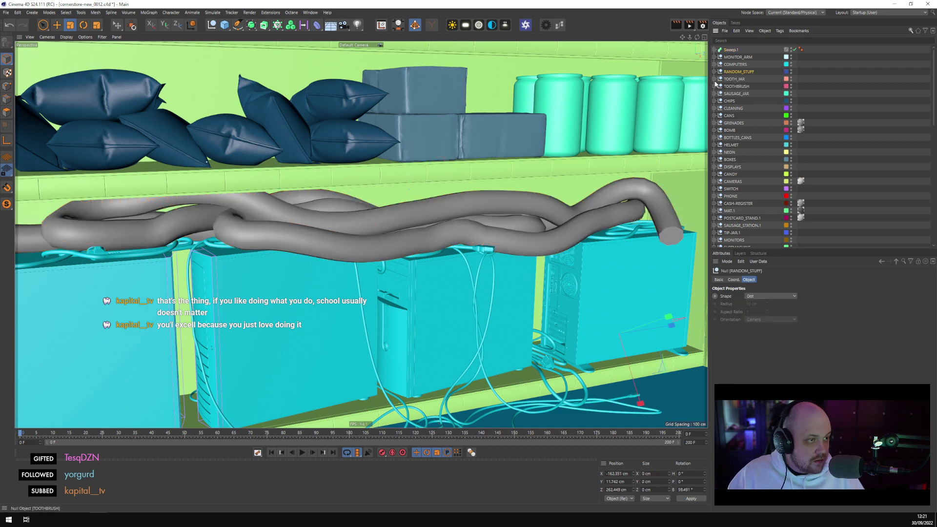
click(713, 65)
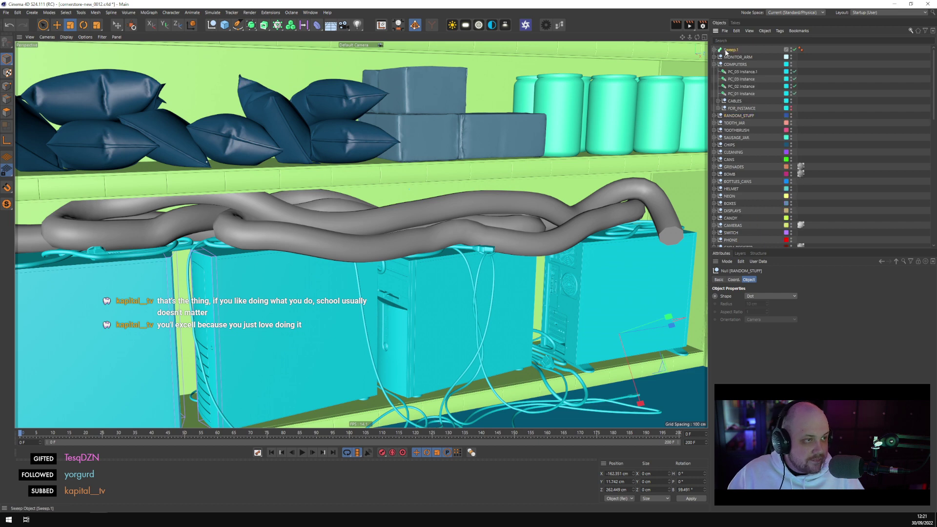
drag(730, 49, 749, 72)
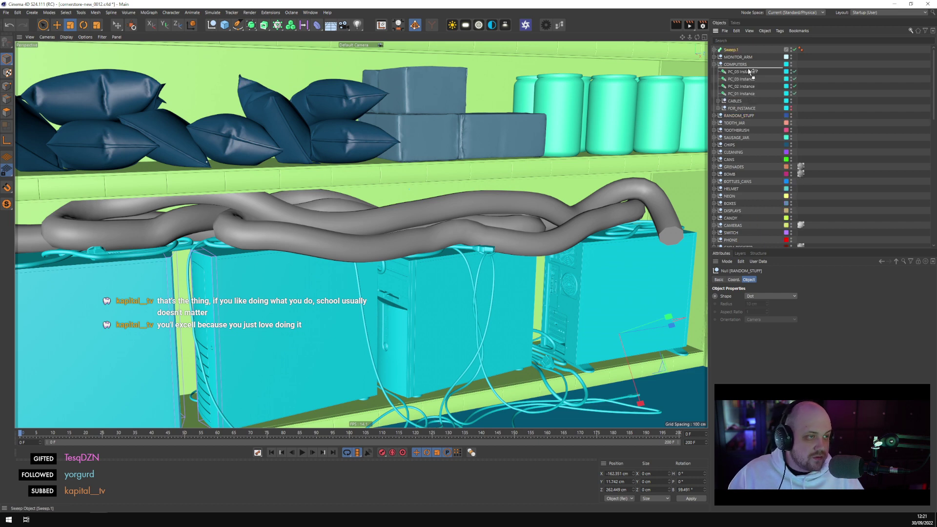
Examine the hose on the computer shelf from several angles and through CAMERA_01, returning to the default camera
scroll(552, 121, down, 5)
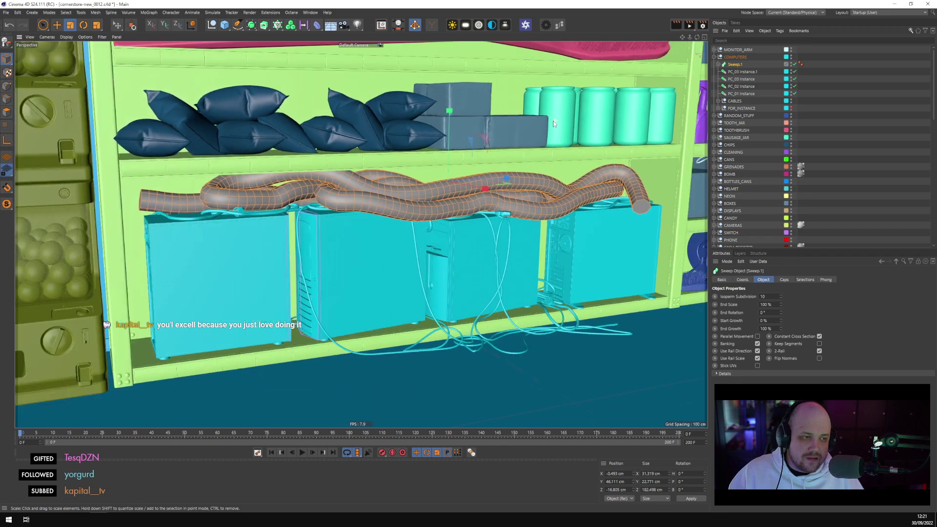
alt+drag(562, 143, 567, 184)
alt+middle_drag(567, 185, 434, 196)
click(833, 203)
scroll(833, 202, down, 15)
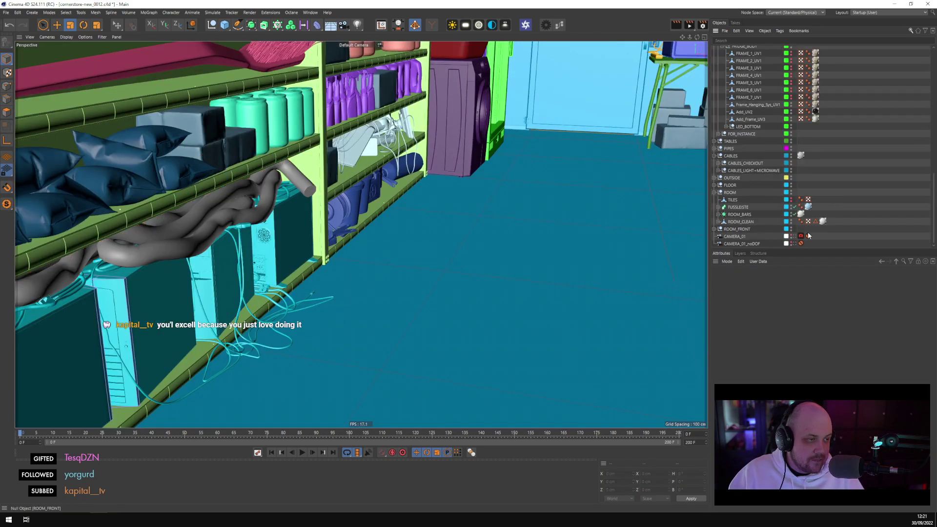
click(796, 237)
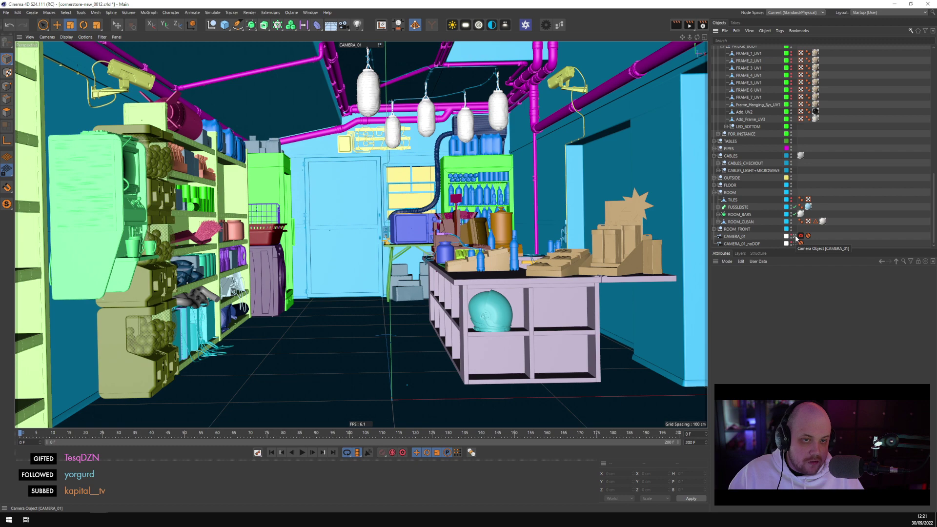
click(796, 236)
scroll(263, 207, up, 5)
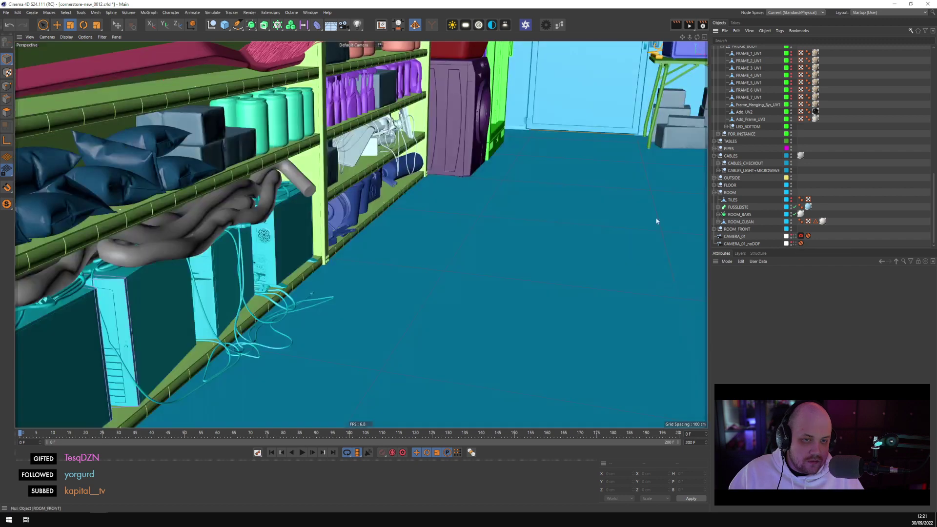
Locate the ribbed AC hose above the microwave and inspect its Cloth Surface hierarchy, including the Cloner's Cylinder and the Spline Wrap
click(262, 207)
alt+middle_drag(535, 247, 381, 423)
key(e)
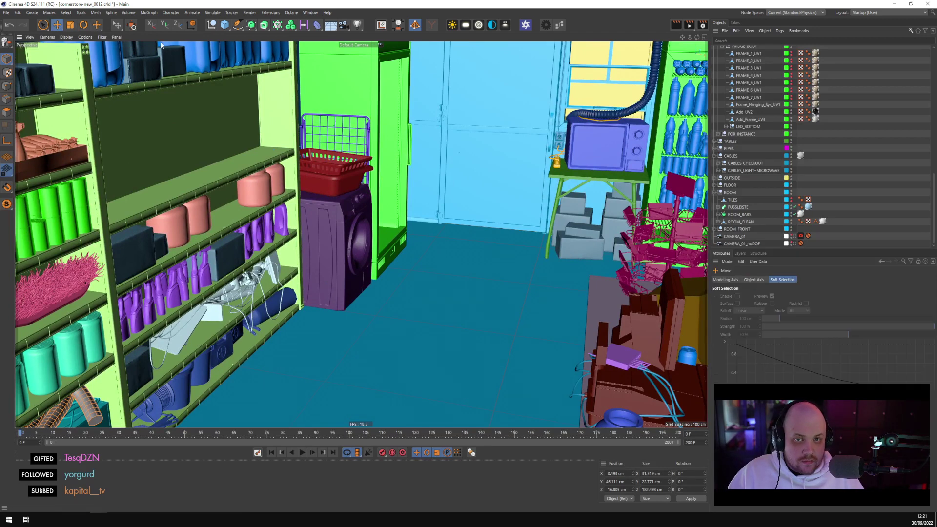
click(630, 112)
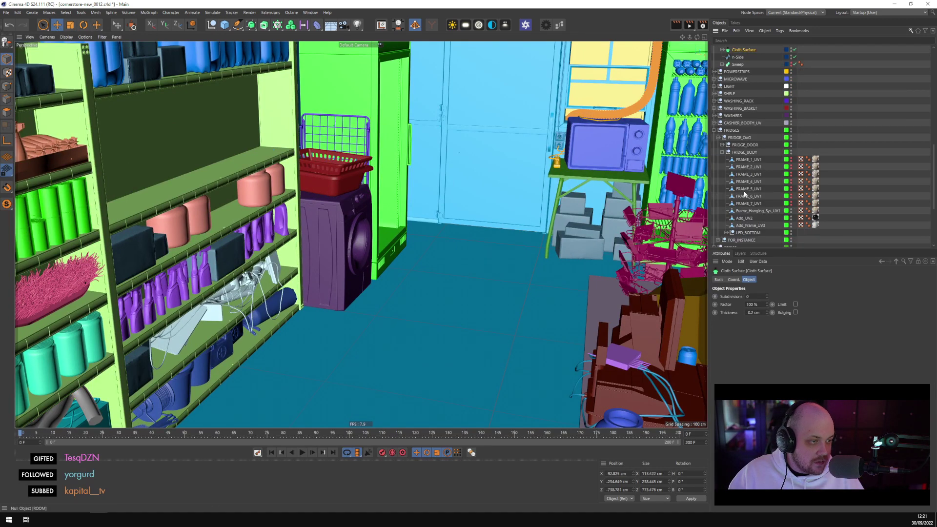
scroll(740, 54, up, 4)
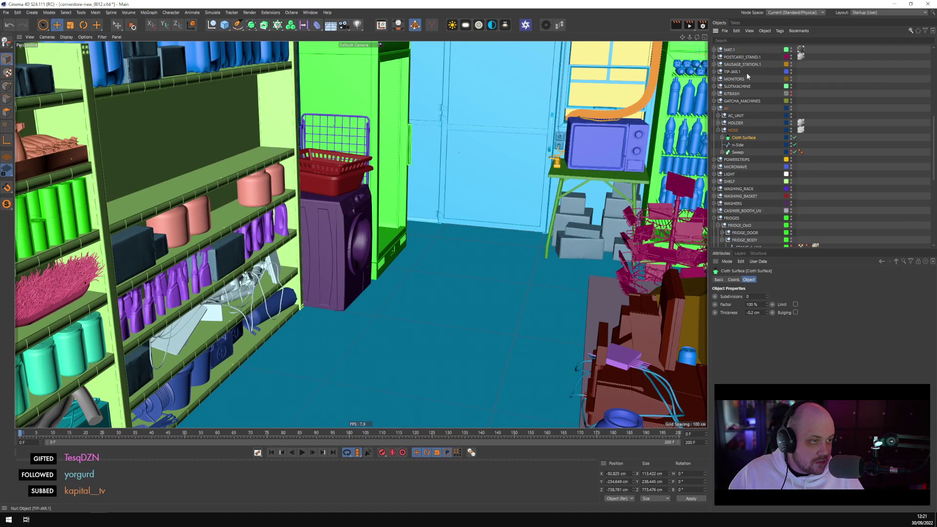
click(722, 138)
click(726, 145)
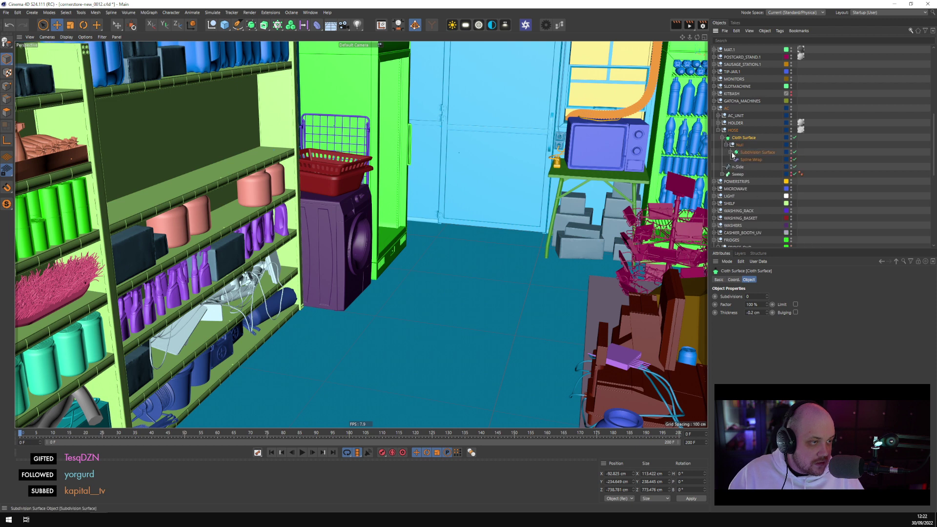
click(731, 153)
click(734, 159)
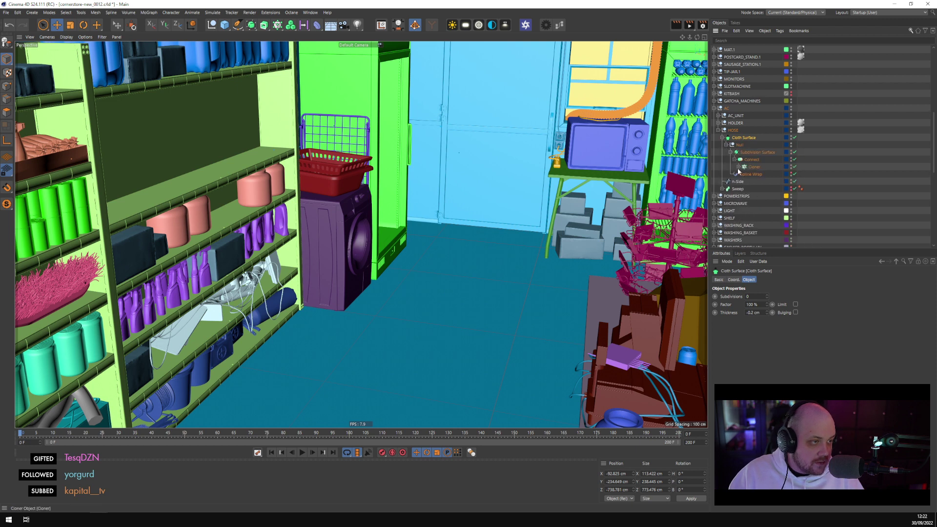
click(738, 167)
click(750, 182)
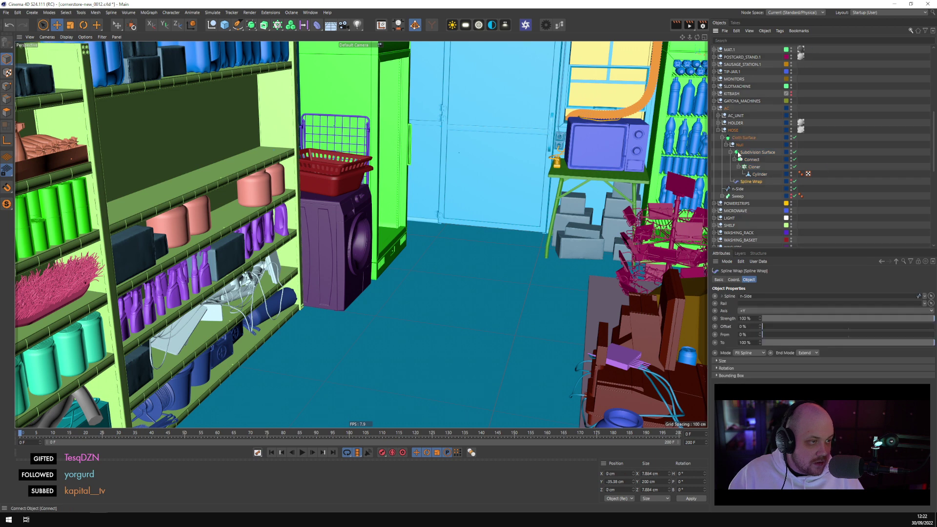
Collapse the AC hose's Subdivision Surface and copy the Cloth Surface together with its child objects
click(722, 137)
click(722, 138)
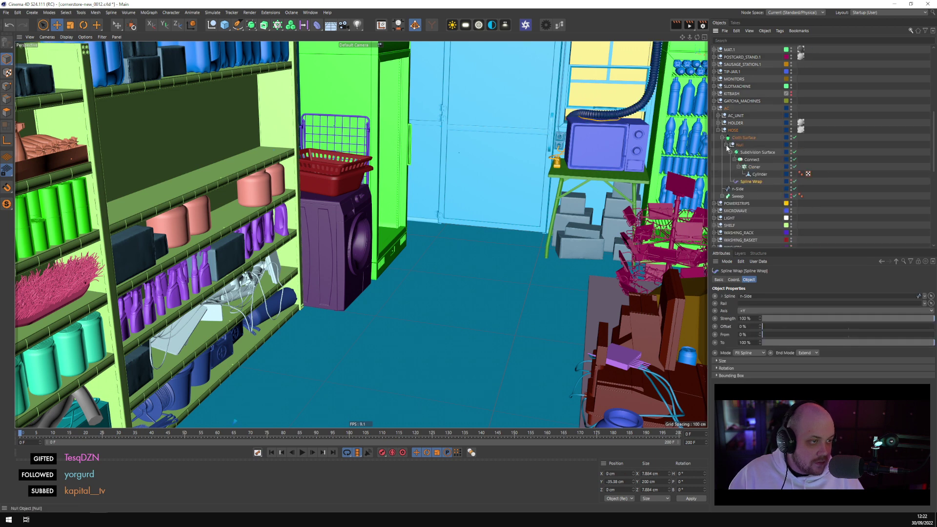
click(726, 146)
click(726, 146)
click(734, 153)
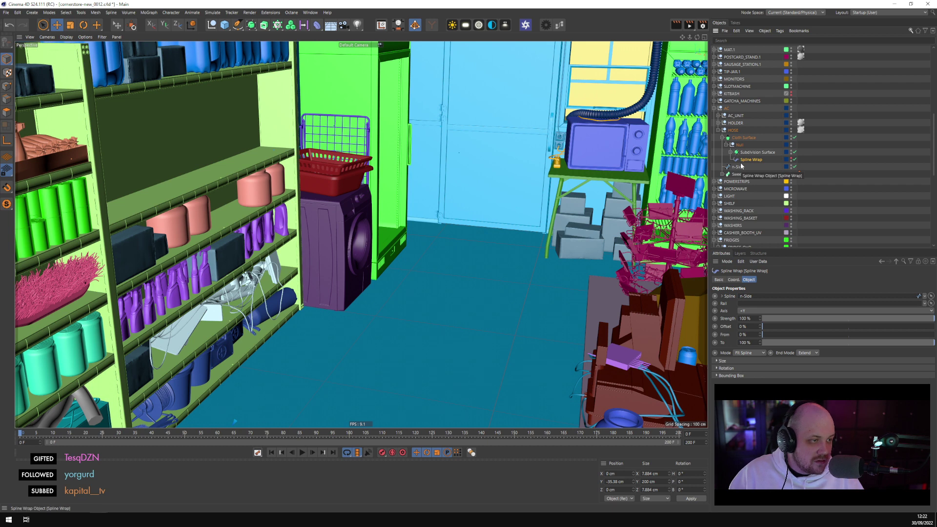
shift+click(745, 138)
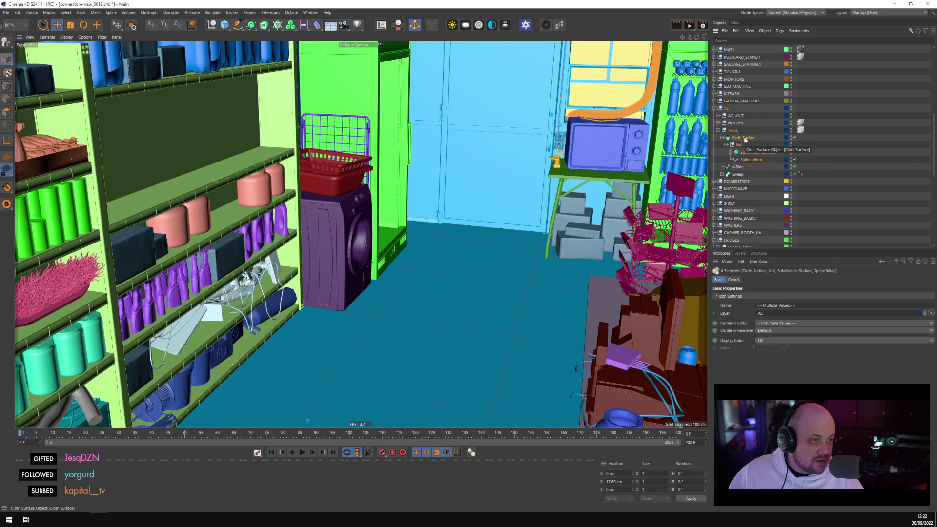
Paste the Cloth Surface rig into the COMPUTERS group, group it under a new null, and move Sweep.1 into that null
scroll(742, 130, down, 5)
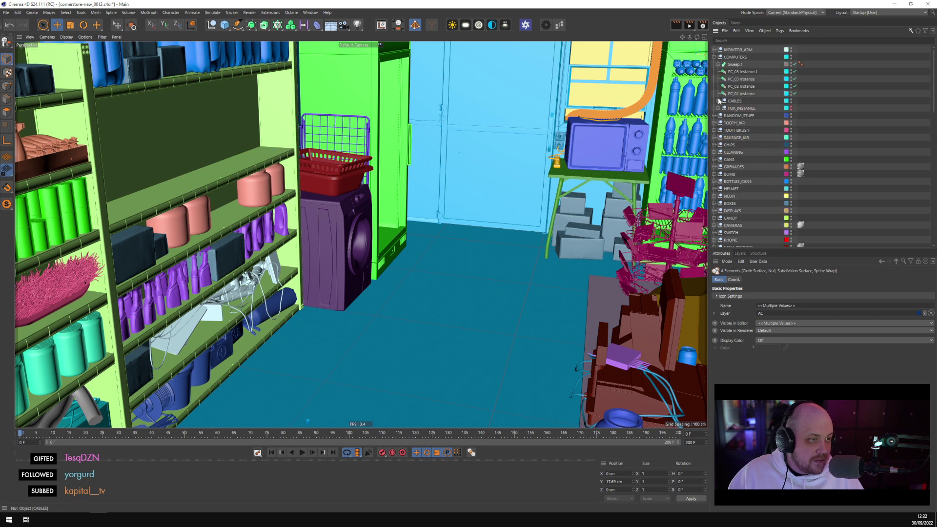
click(738, 65)
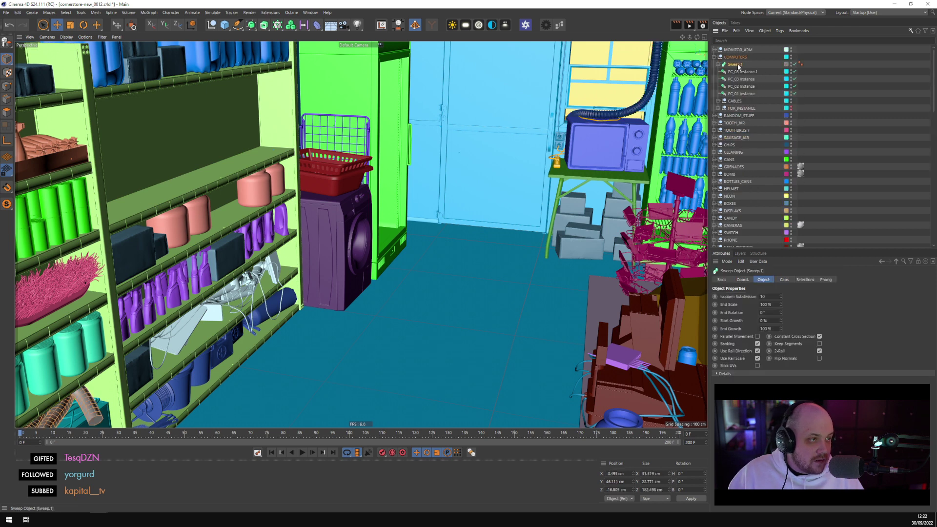
key(ctrl+v)
key(alt+g)
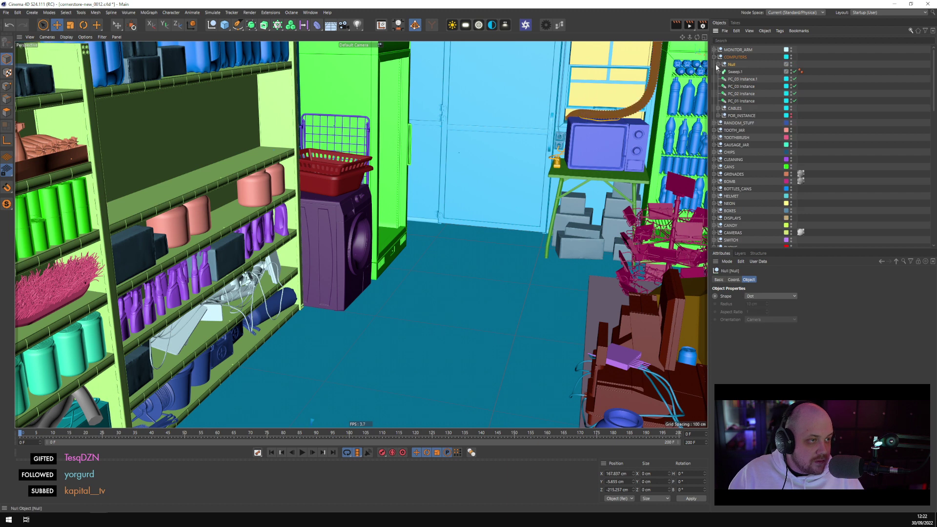
drag(735, 97, 727, 70)
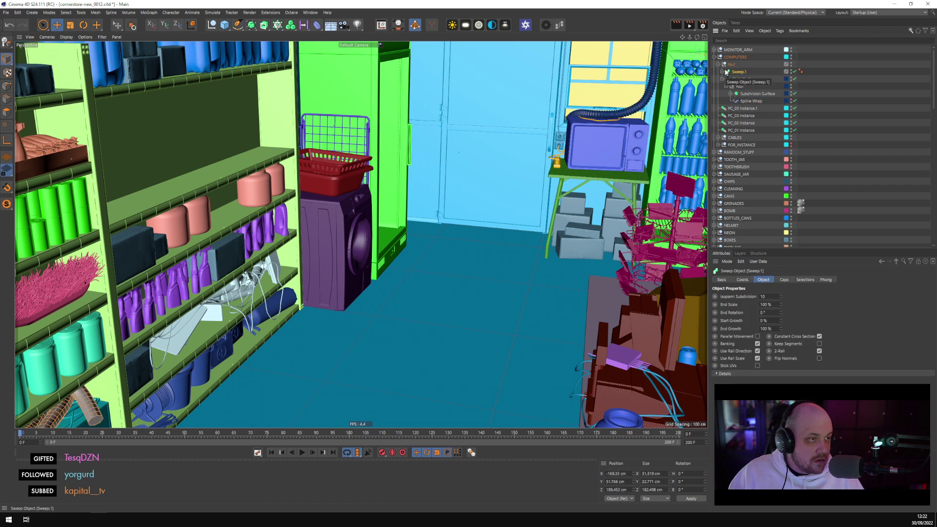
Rename the new null inside the COMPUTERS group as HOSE
click(730, 65)
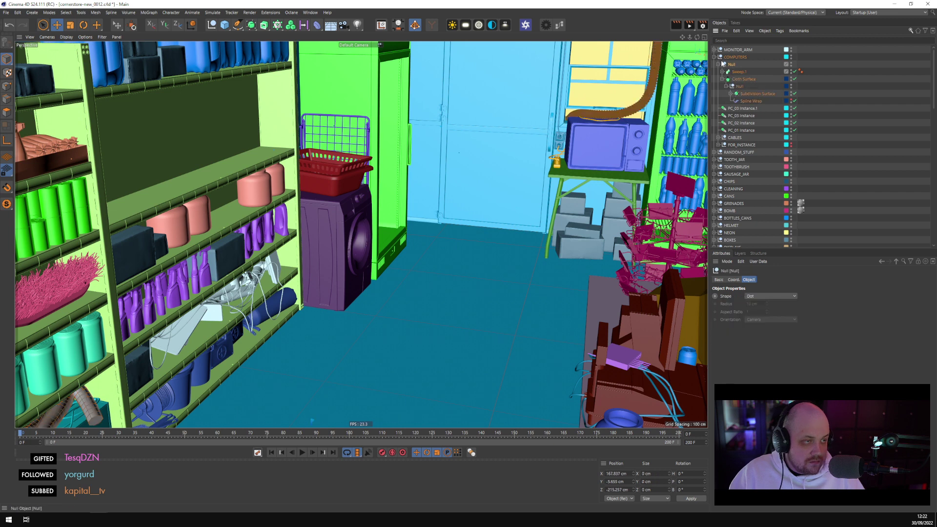
double_click(731, 65)
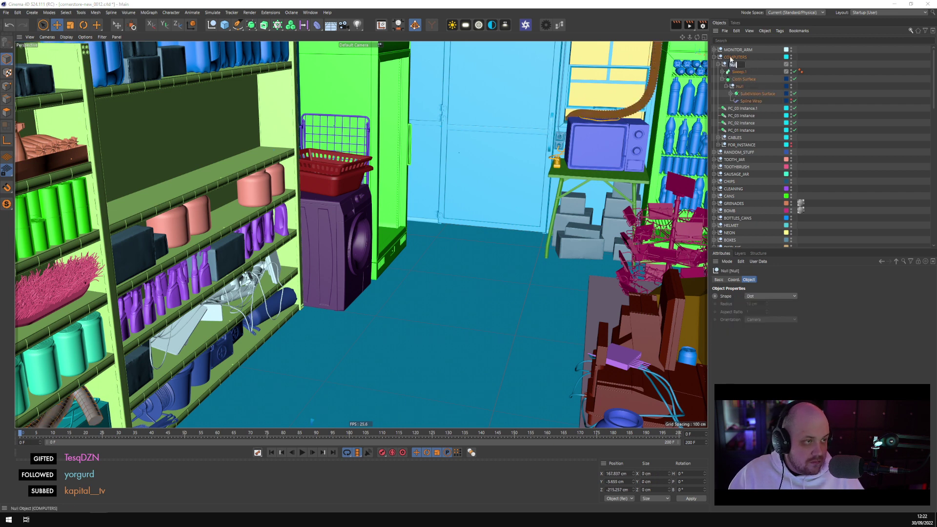
text(HOSE)
key(Return)
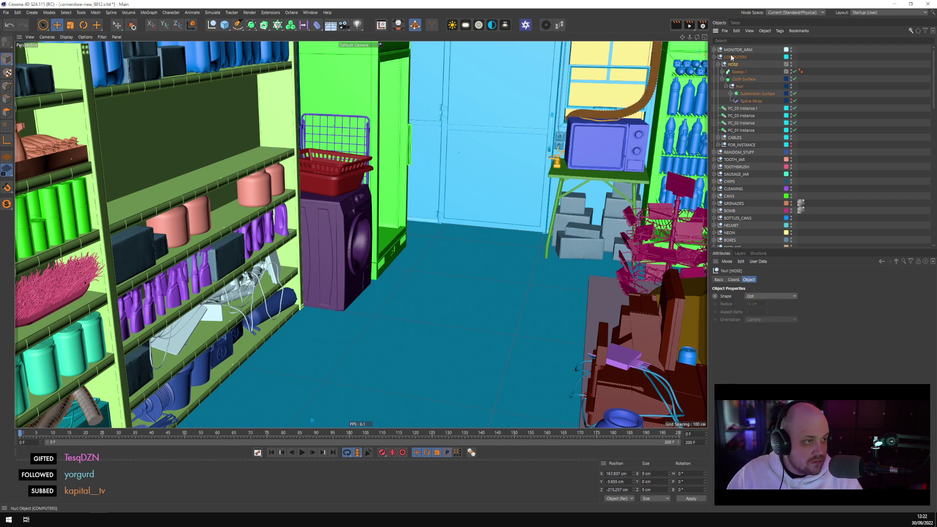
Disable Sweep.1 and assign its Spline child as the path spline of the pasted Spline Wrap
click(751, 102)
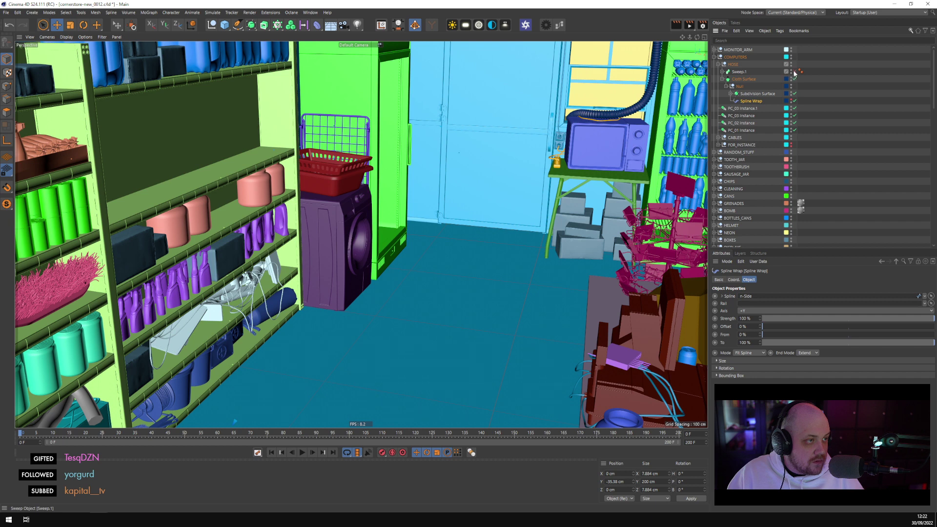
click(722, 71)
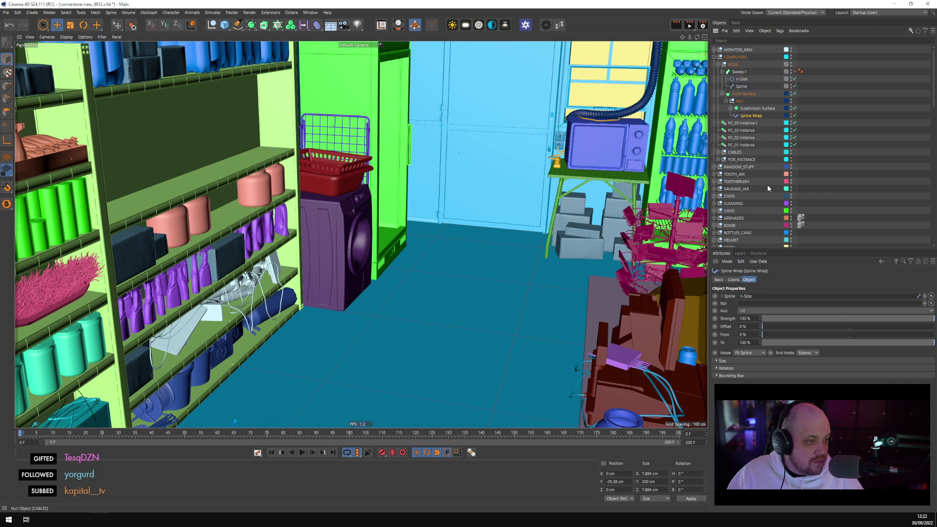
drag(741, 86, 747, 296)
scroll(361, 234, up, 5)
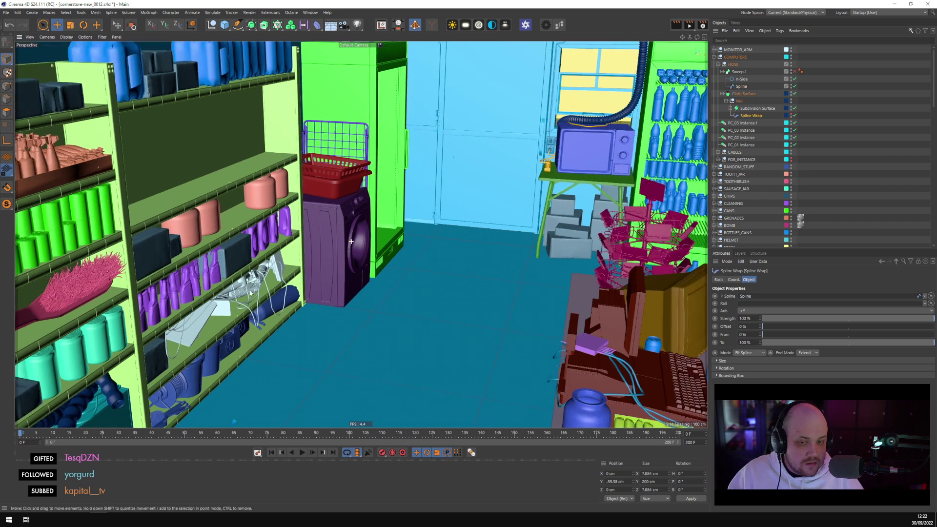
scroll(361, 234, up, 3)
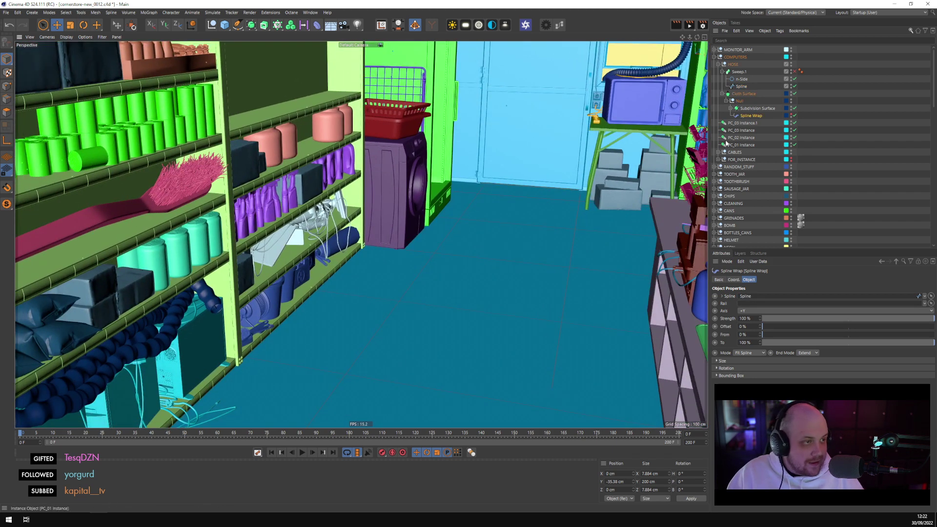
Set the clone count of the hose rig's Cloner to 450 and clear the selection
click(730, 109)
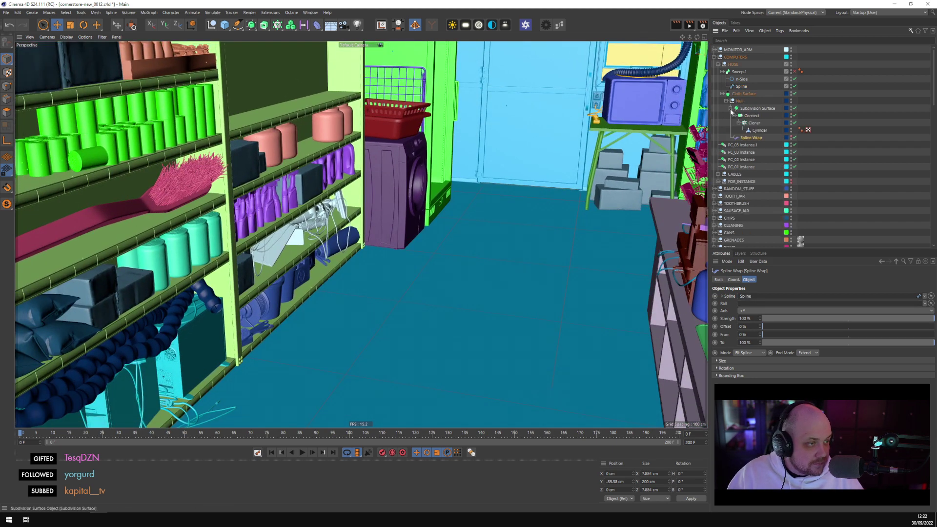
click(754, 123)
scroll(384, 225, up, 3)
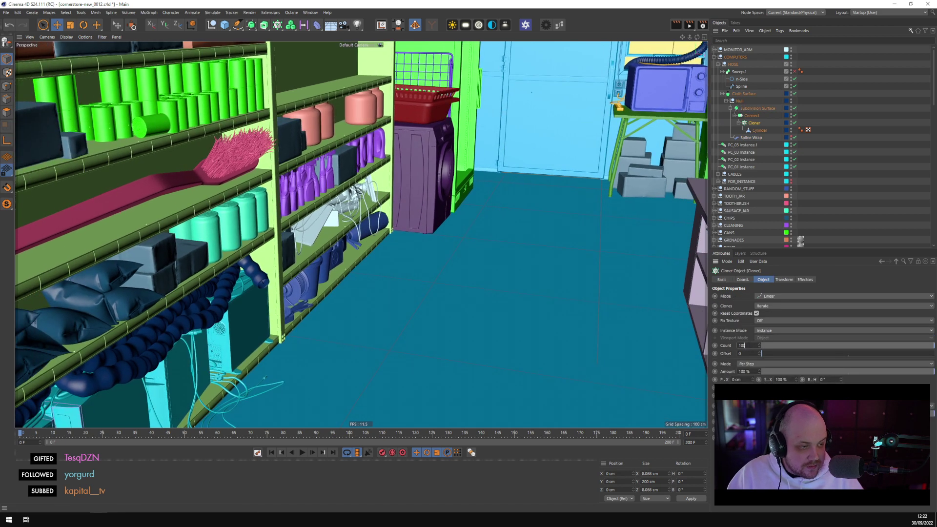
key(Return)
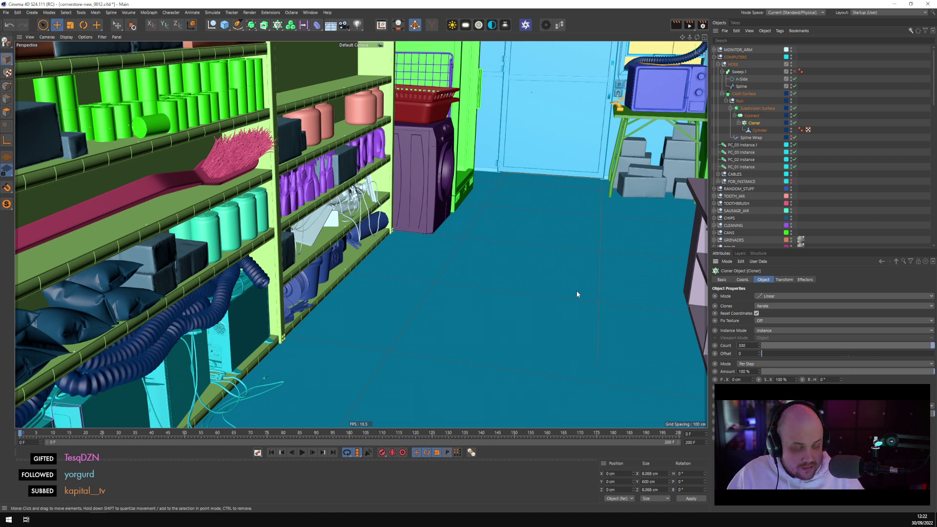
drag(746, 345, 628, 331)
text(450)
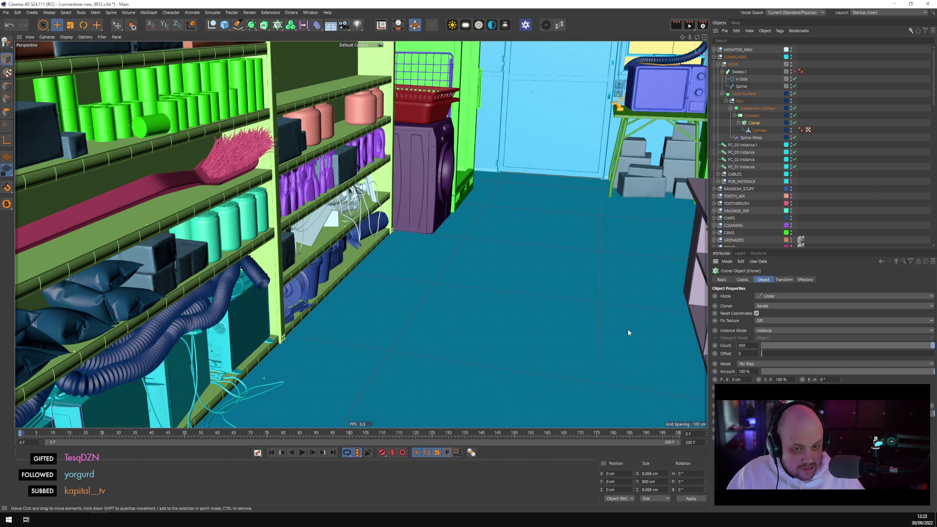
click(861, 147)
Examine the ribbed hose on the computer shelf from several angles, including its open end and the Spline inside it
alt+right_drag(370, 214, 318, 237)
alt+middle_drag(317, 237, 355, 203)
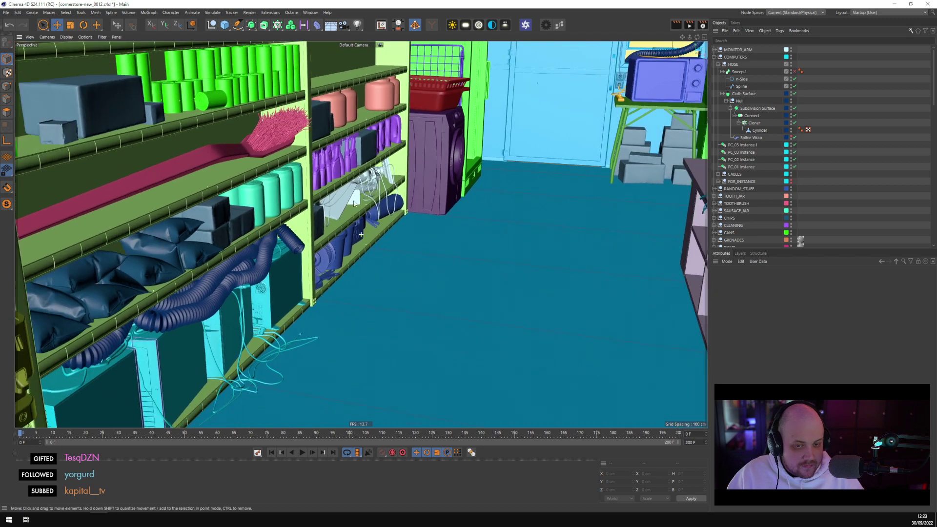
click(211, 283)
alt+drag(210, 280, 600, 298)
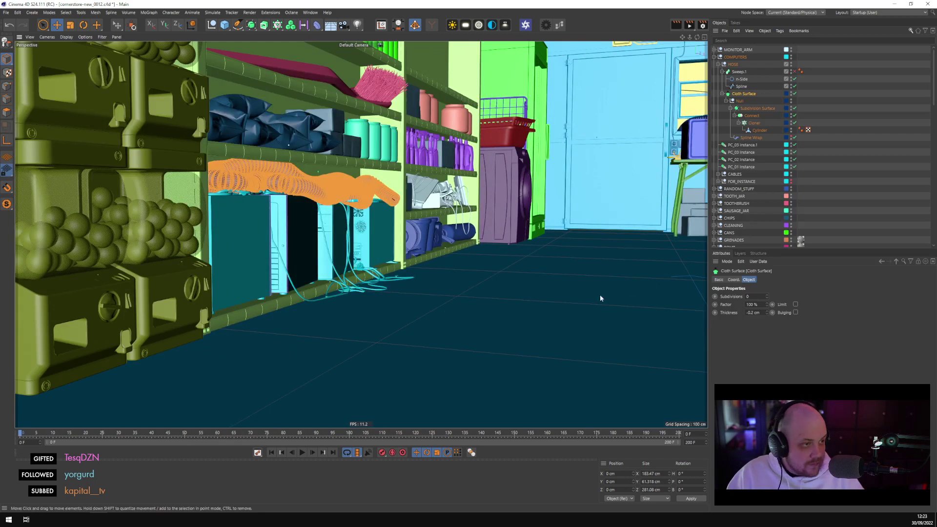
click(741, 86)
alt+drag(337, 207, 348, 248)
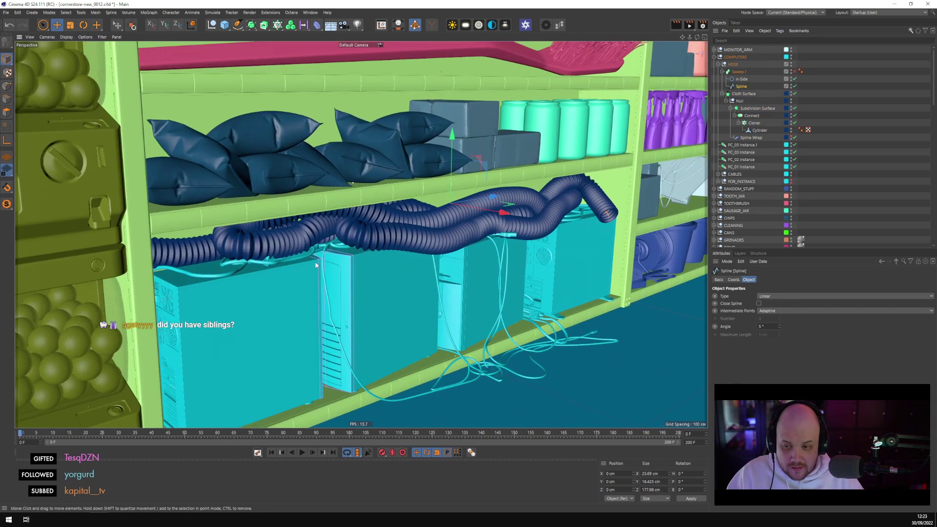
mouse_move(411, 257)
alt+mouse_down()
mouse_move(422, 271)
mouse_move(416, 275)
mouse_move(417, 252)
alt+mouse_up()
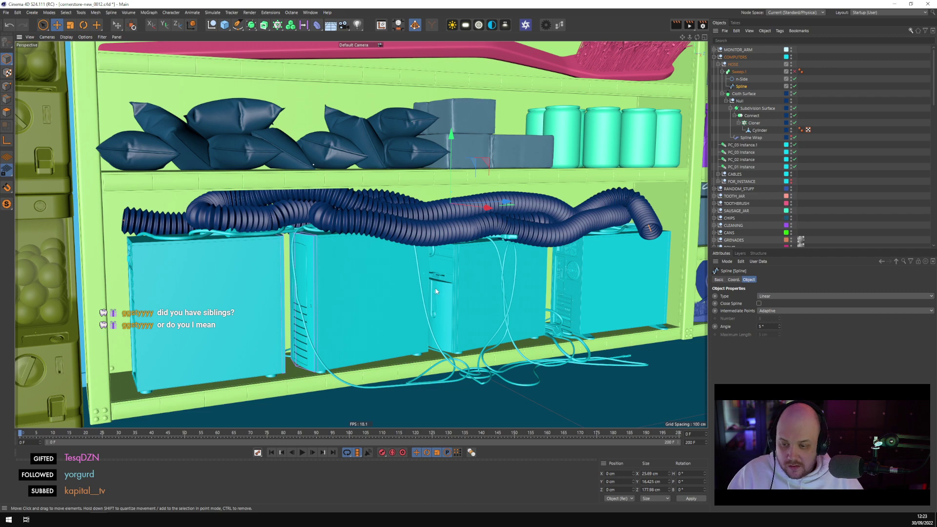
alt+drag(390, 336, 367, 313)
scroll(438, 318, down, 3)
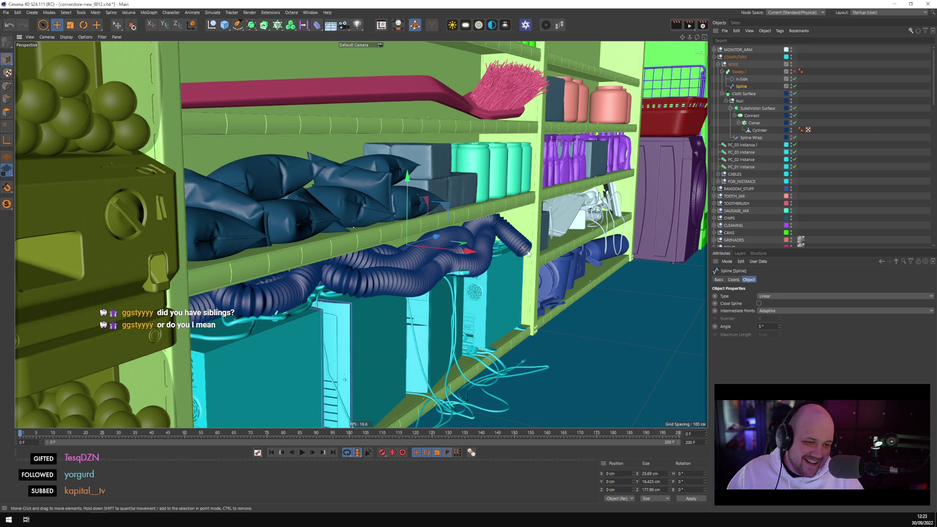
alt+drag(472, 272, 544, 270)
alt+right_drag(543, 269, 628, 286)
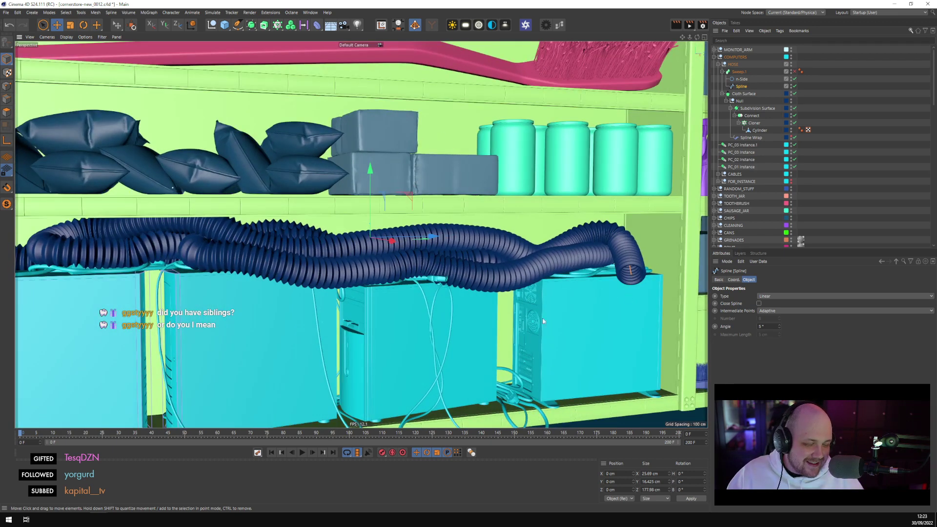
alt+middle_drag(542, 320, 422, 309)
scroll(466, 301, up, 8)
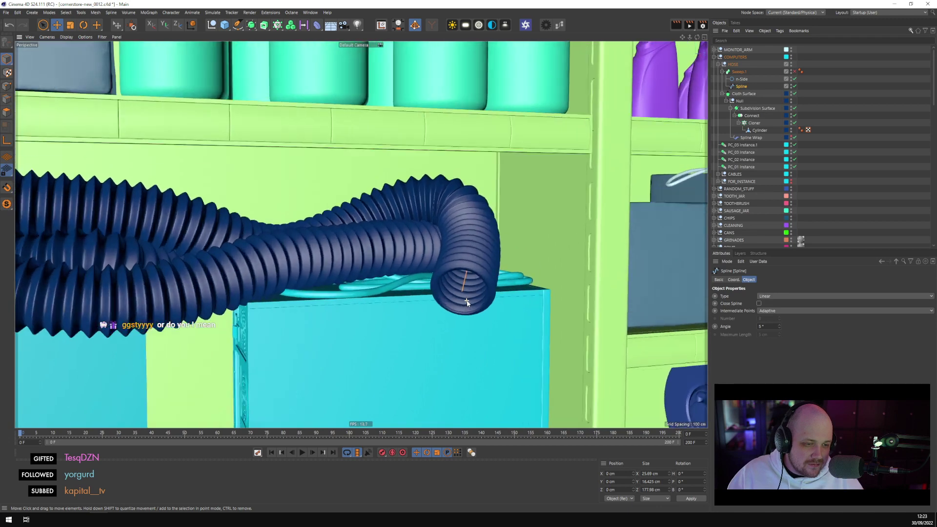
scroll(467, 303, up, 6)
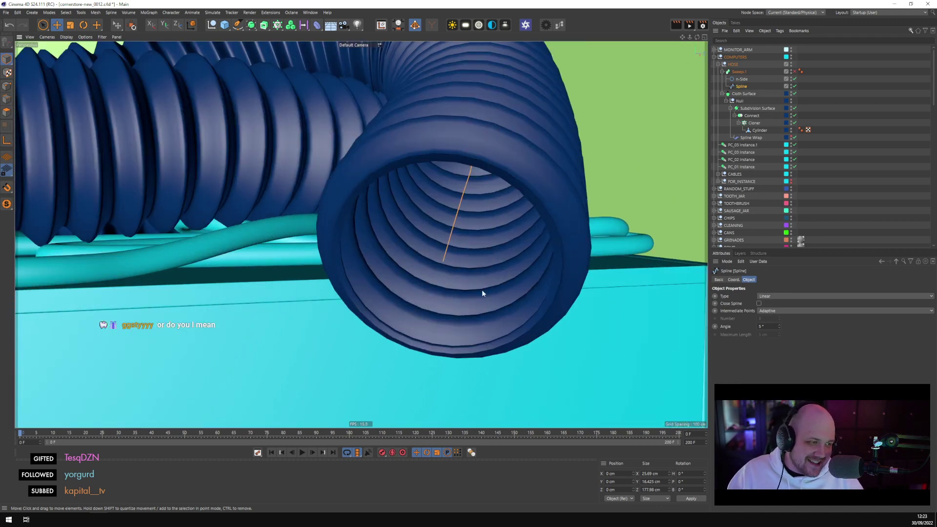
Inspect the settings of Sweep.1, the Subdivision Surface, the Cloth Surface and the Spline Wrap against the hose's open end
click(735, 73)
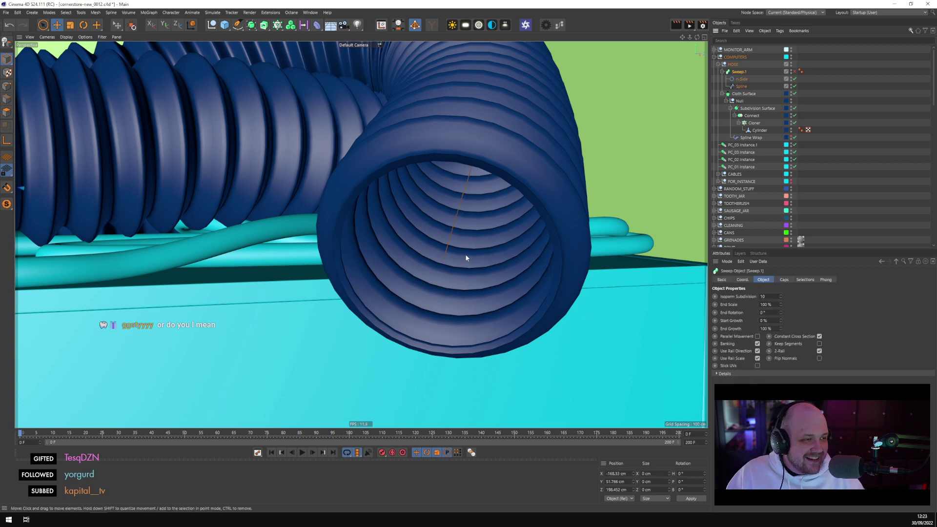
scroll(466, 257, down, 4)
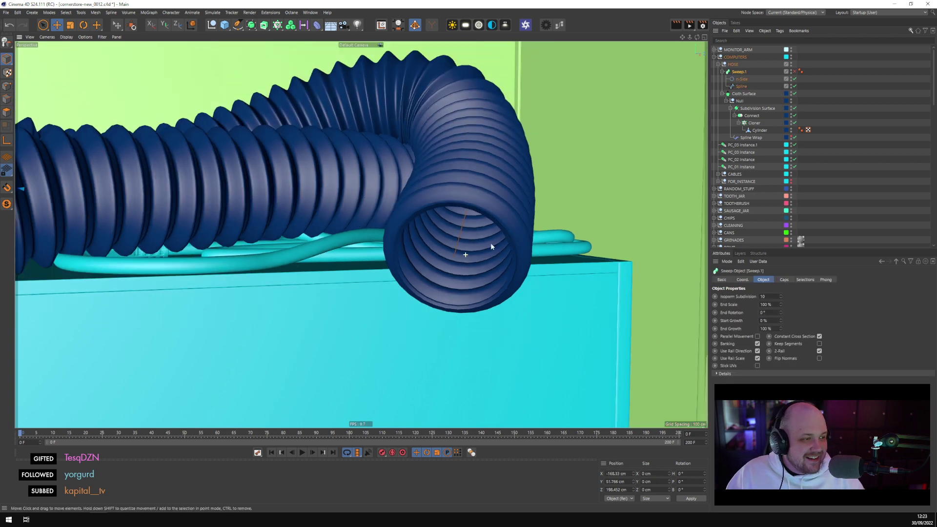
click(751, 108)
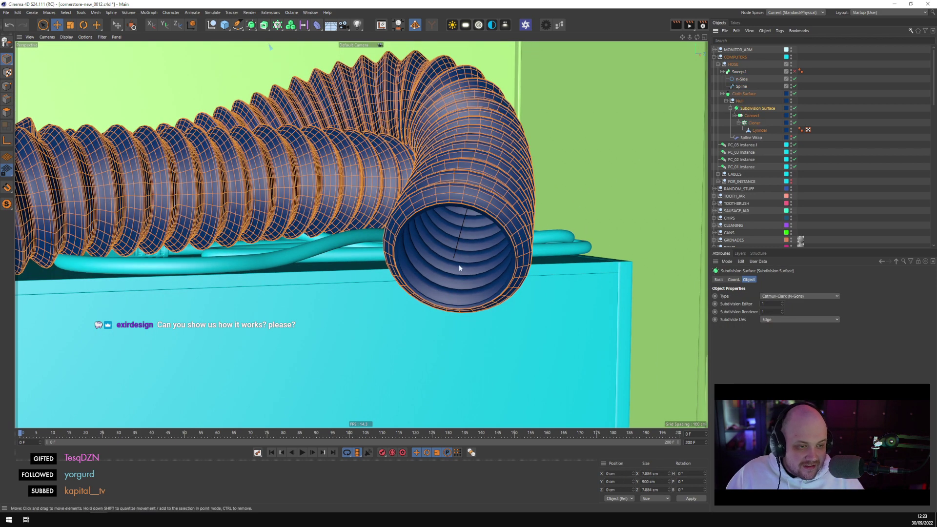
scroll(458, 268, up, 5)
scroll(457, 271, down, 4)
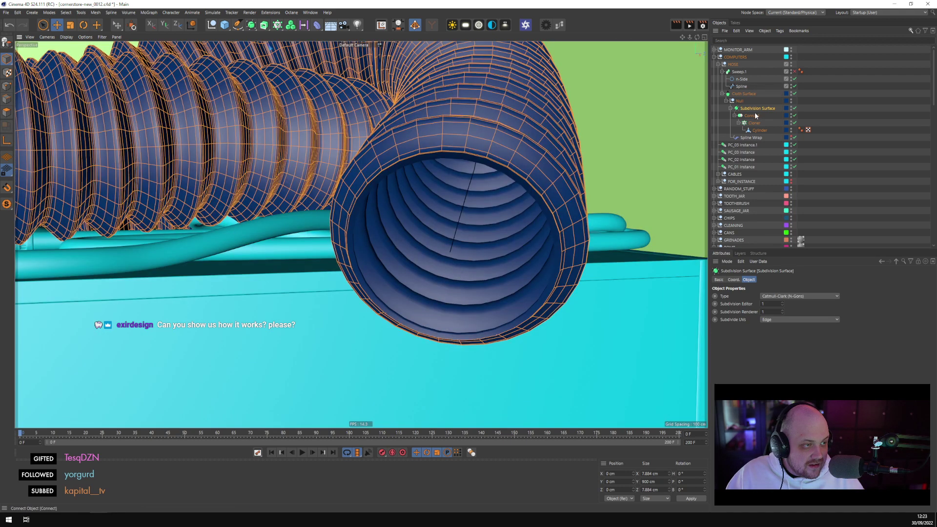
click(742, 94)
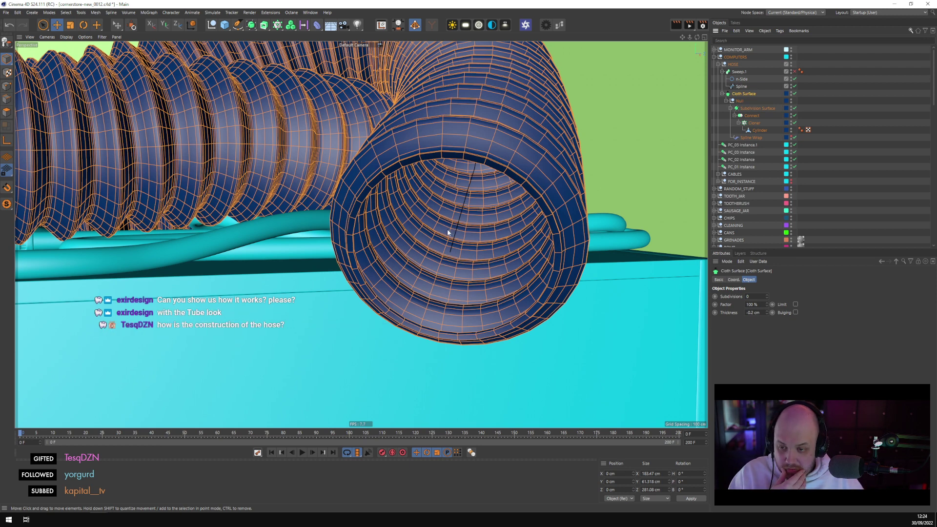
click(749, 138)
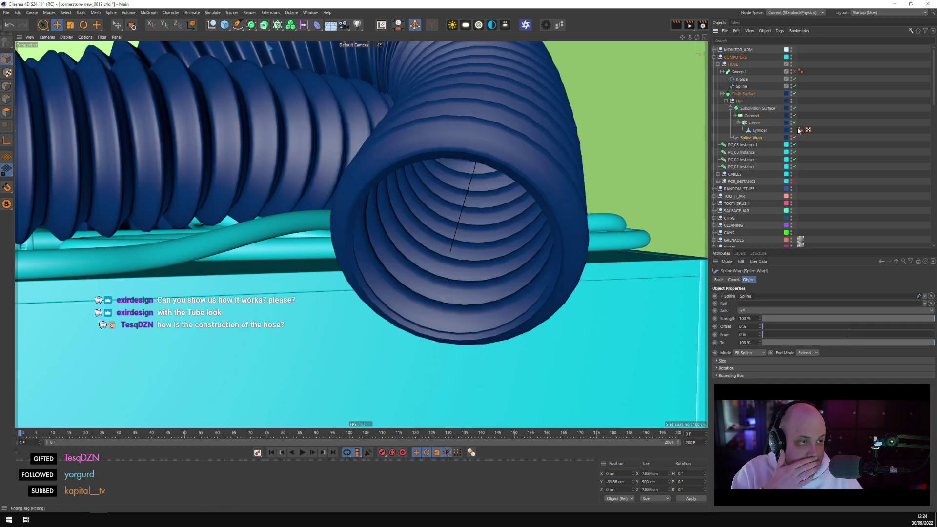
Disable the hose rig's Cloth Surface, Subdivision Surface, Connect, Cloner and Spline Wrap one after another
click(726, 101)
click(723, 93)
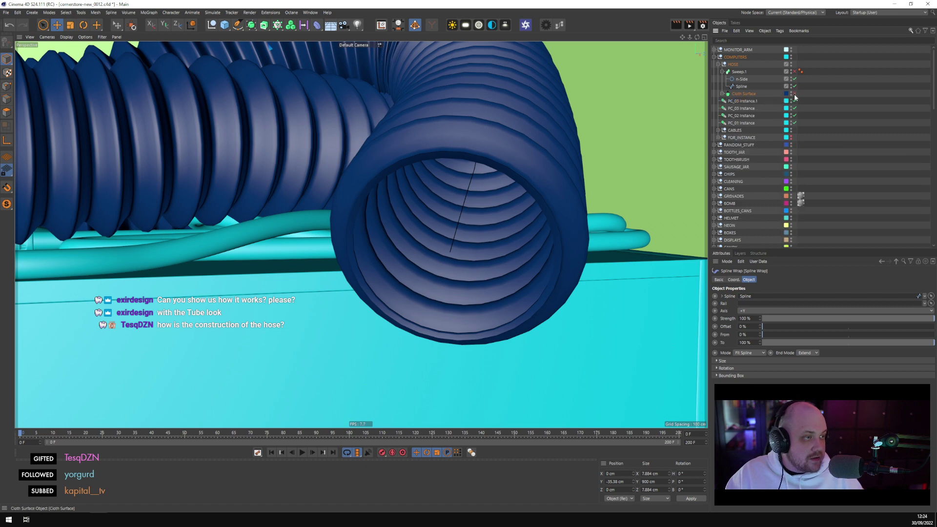
click(744, 94)
click(722, 94)
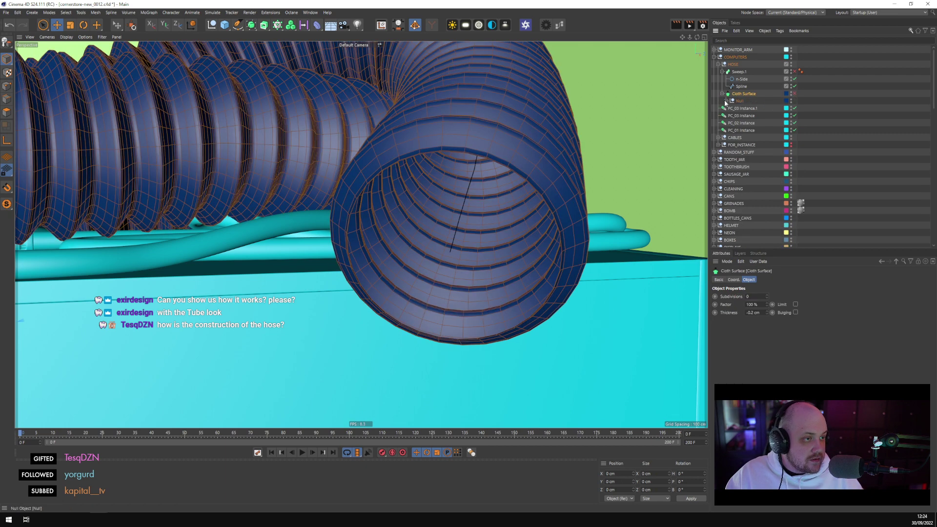
click(726, 101)
click(756, 108)
click(794, 107)
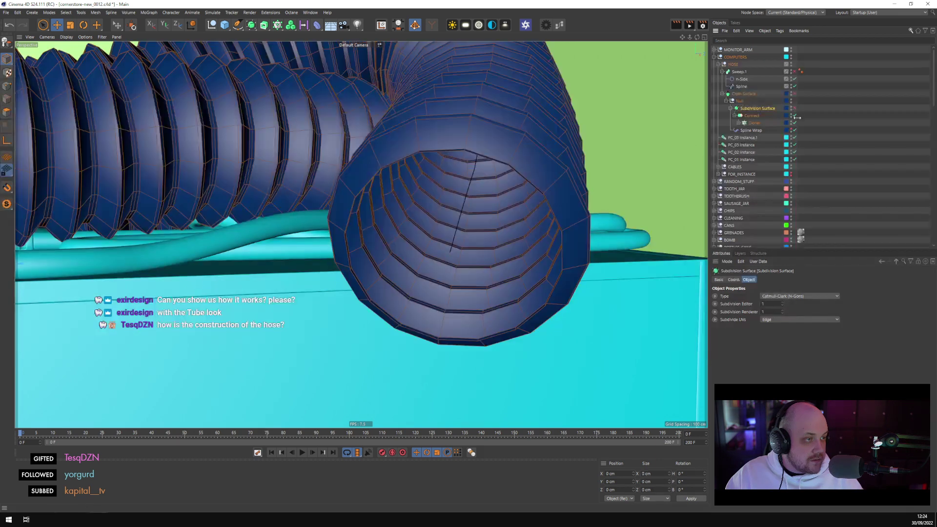
click(795, 116)
click(795, 123)
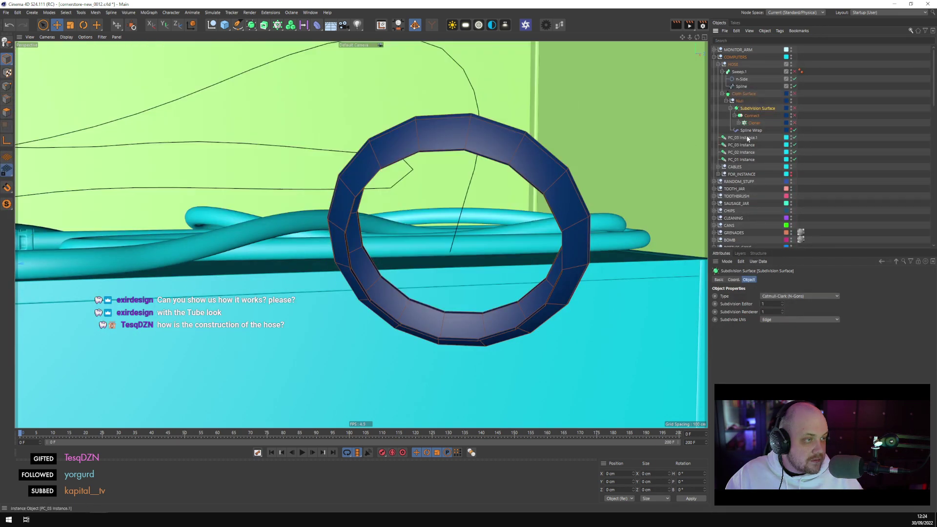
click(751, 131)
scroll(455, 265, down, 5)
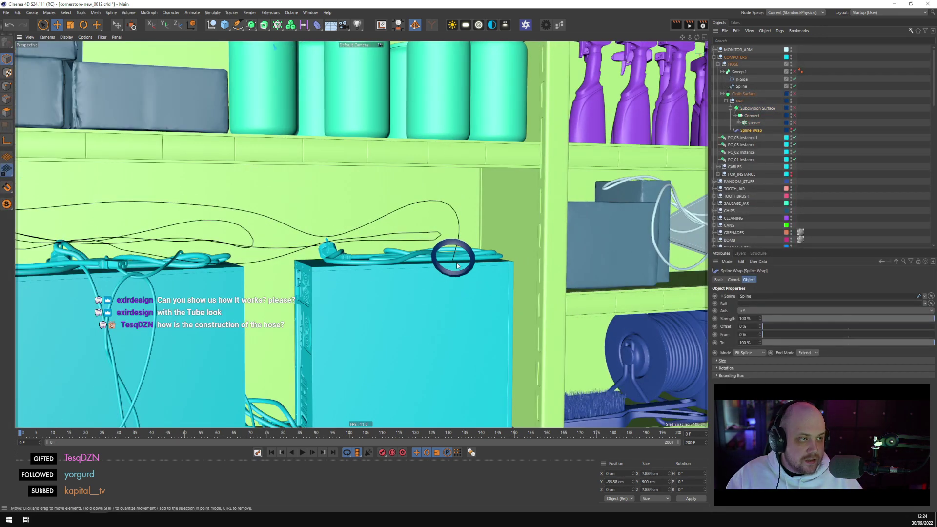
click(794, 130)
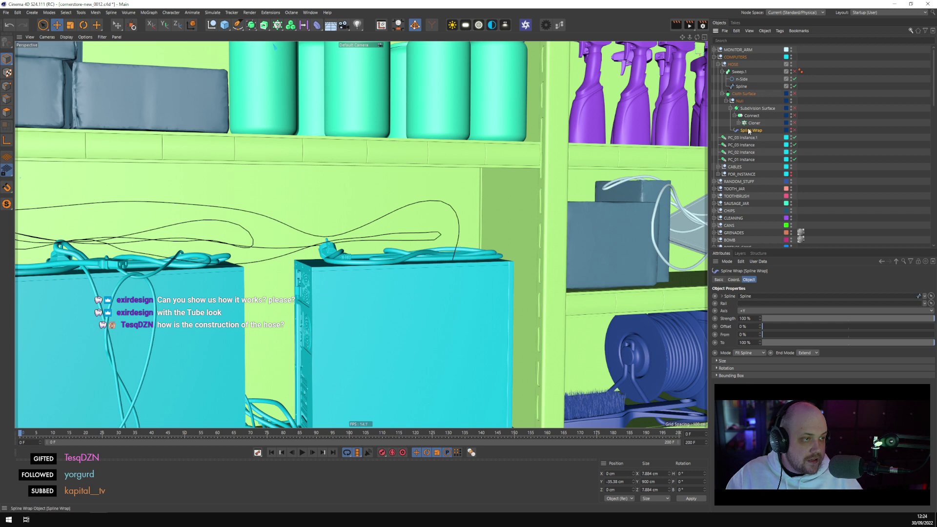
Re-enable only the Cloner in the hose rig and keep it selected
click(756, 123)
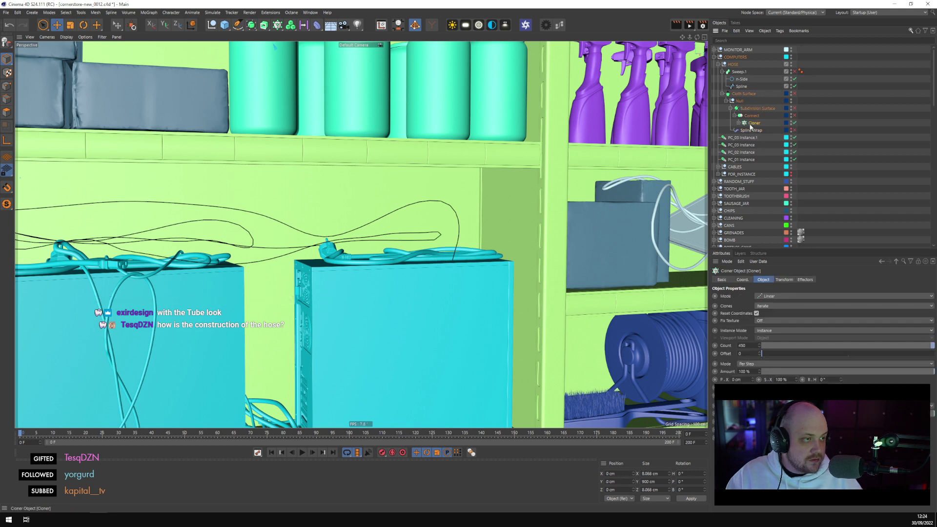
key(ctrl+shift+a)
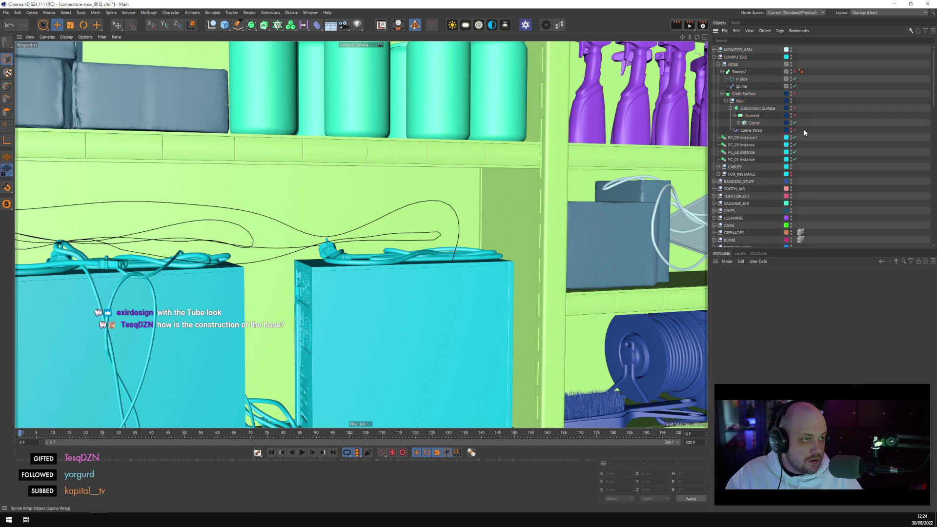
click(794, 123)
click(753, 123)
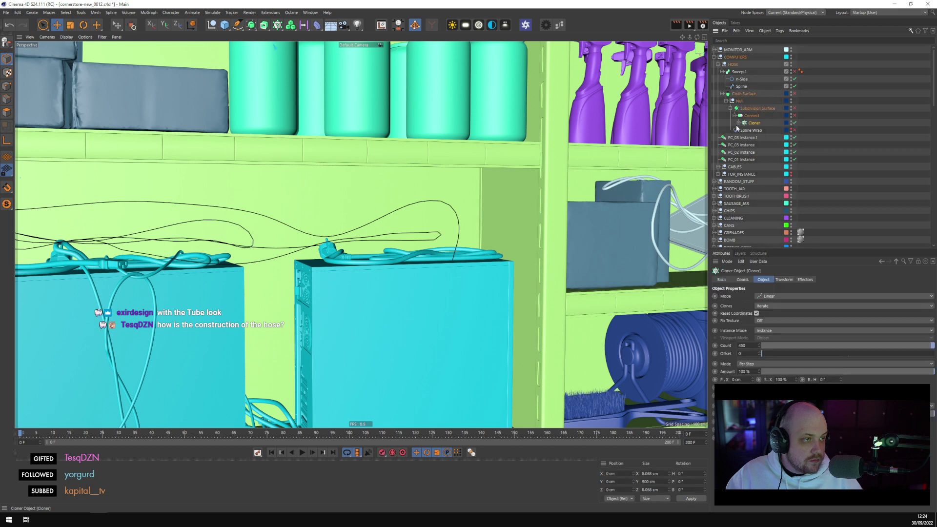
scroll(468, 239, down, 5)
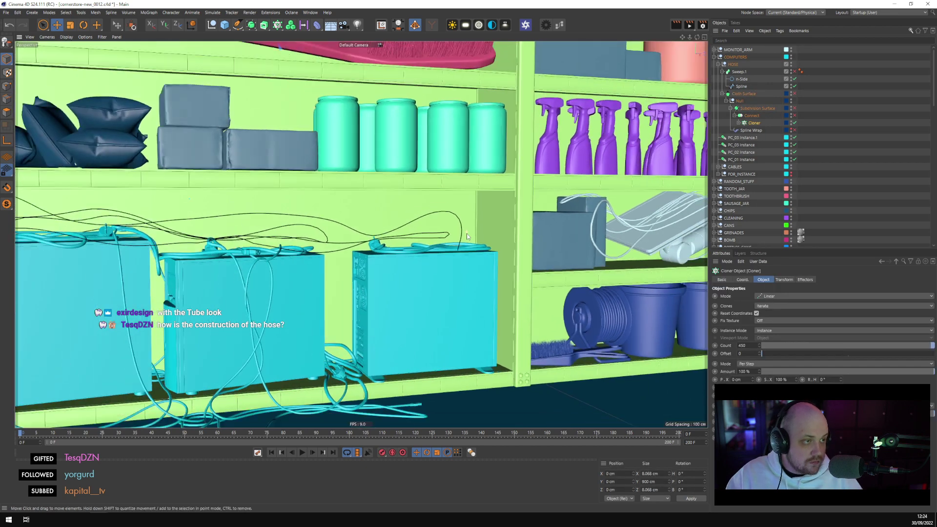
Examine the hose rig's straight column of cloned rings from its base to its top end in the store
scroll(472, 248, down, 1)
scroll(225, 248, down, 1)
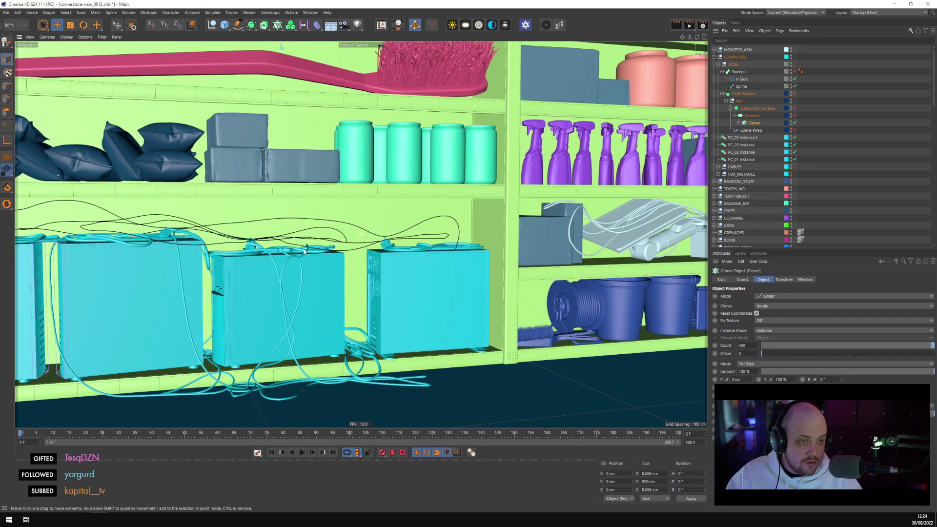
scroll(225, 248, down, 2)
alt+drag(224, 245, 413, 300)
scroll(412, 303, down, 6)
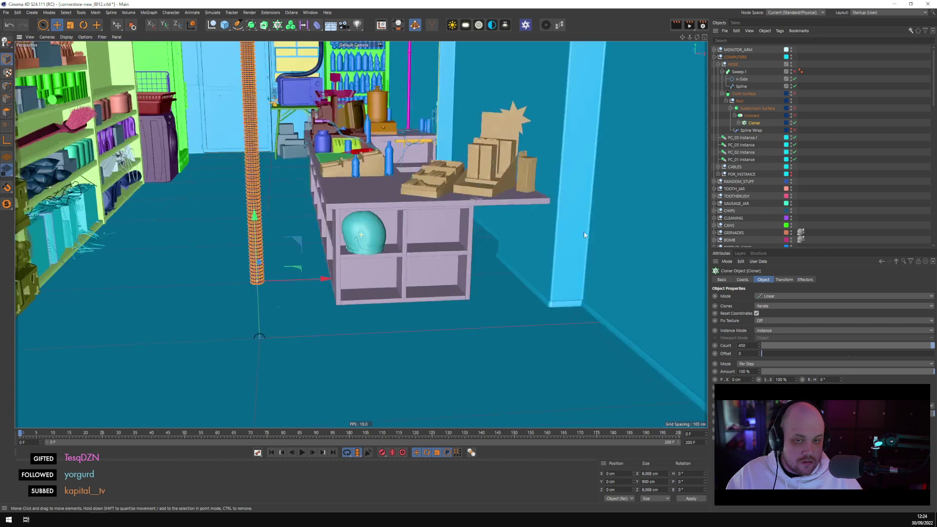
alt+drag(584, 234, 581, 324)
alt+middle_drag(582, 324, 569, 398)
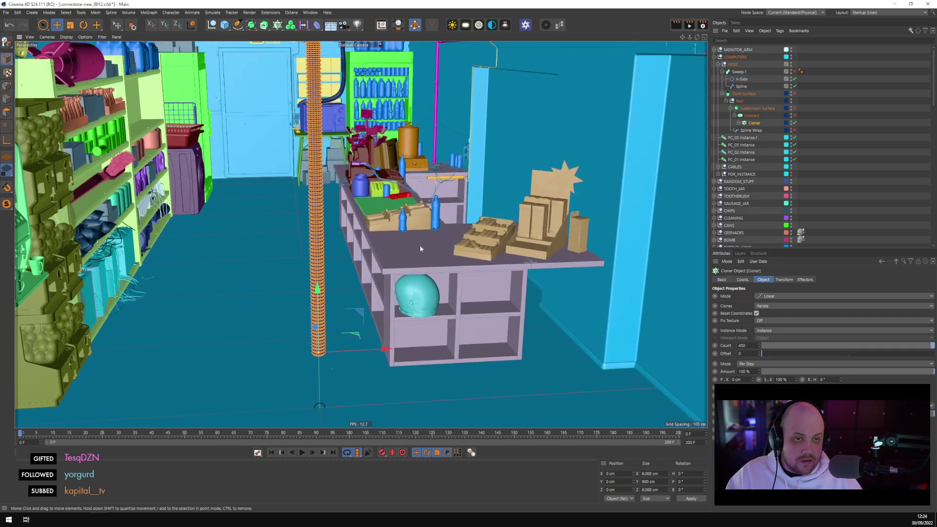
alt+drag(420, 249, 403, 252)
alt+middle_drag(403, 252, 475, 282)
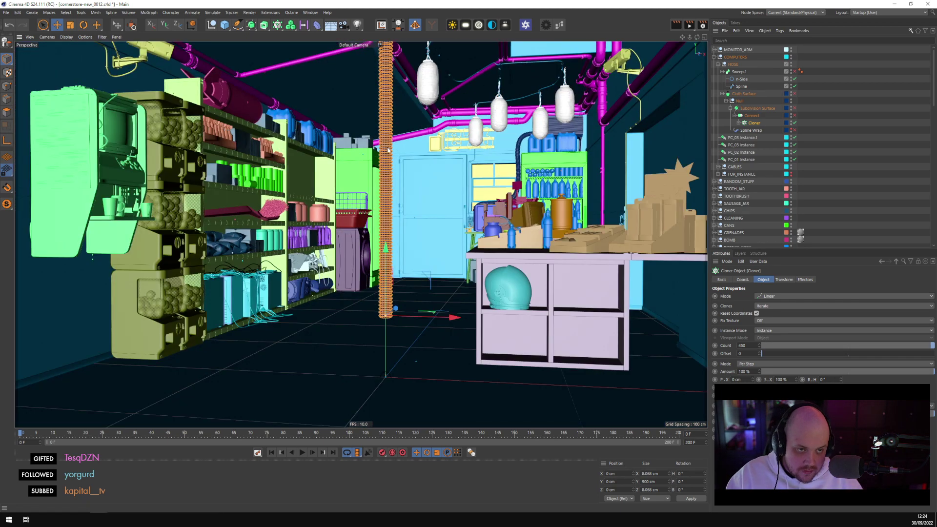
alt+middle_drag(420, 241, 424, 410)
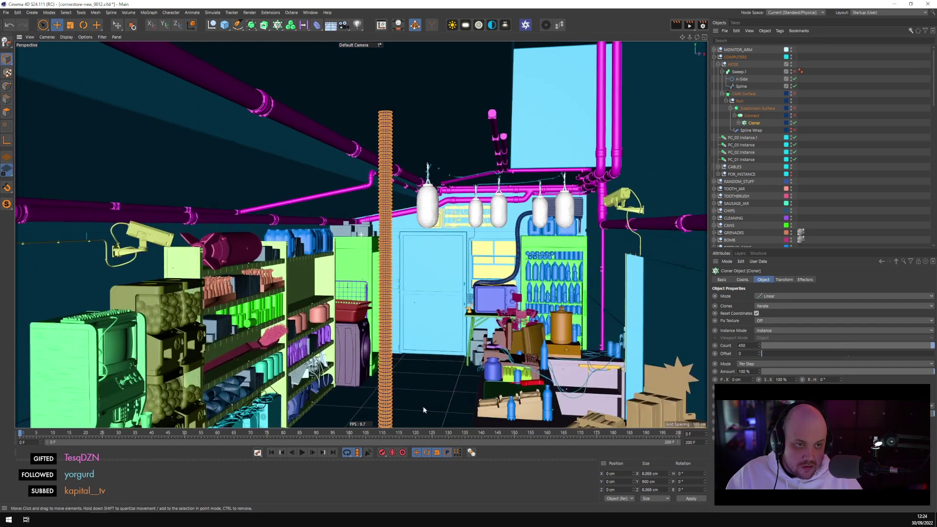
alt+middle_drag(421, 176, 423, 376)
scroll(361, 234, down, 10)
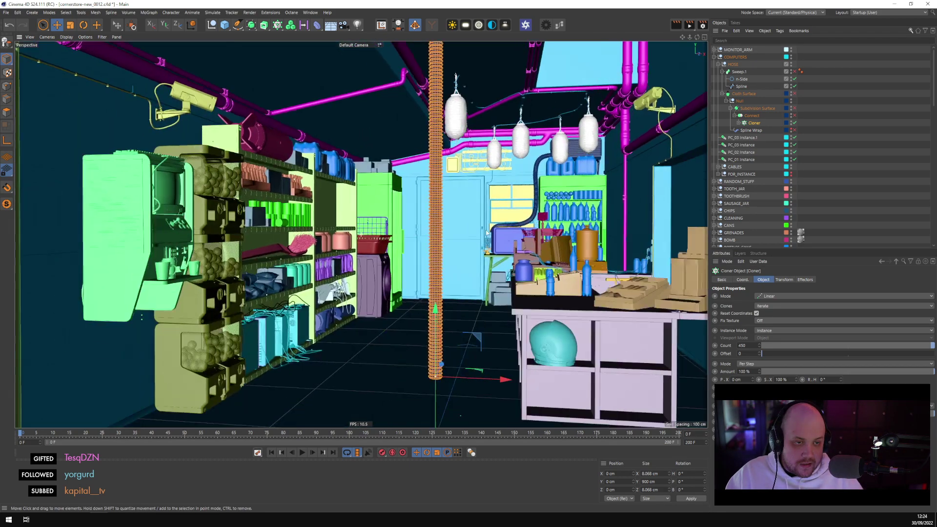
alt+middle_drag(487, 233, 493, 226)
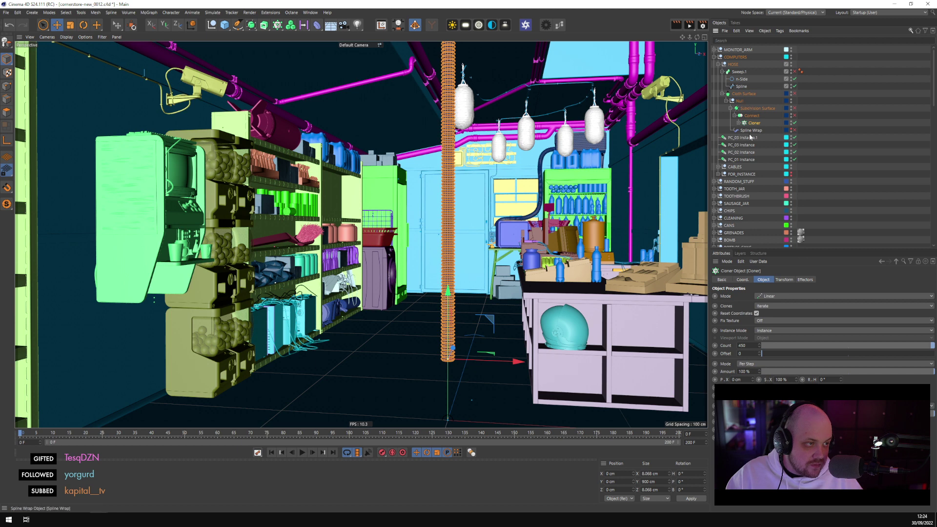
Collapse the Connect and Subdivision Surface hierarchies and inspect the settings of the Subdivision Surface and the Spline Wrap
click(734, 116)
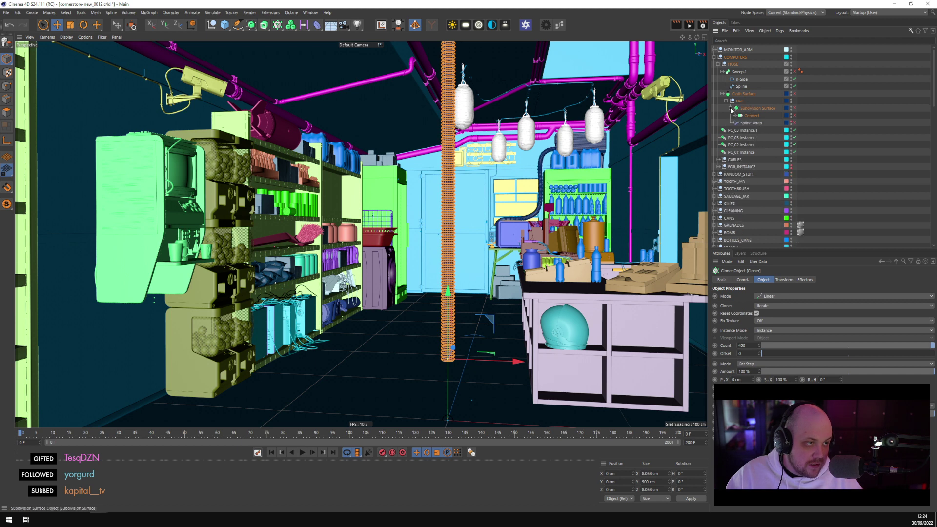
click(731, 108)
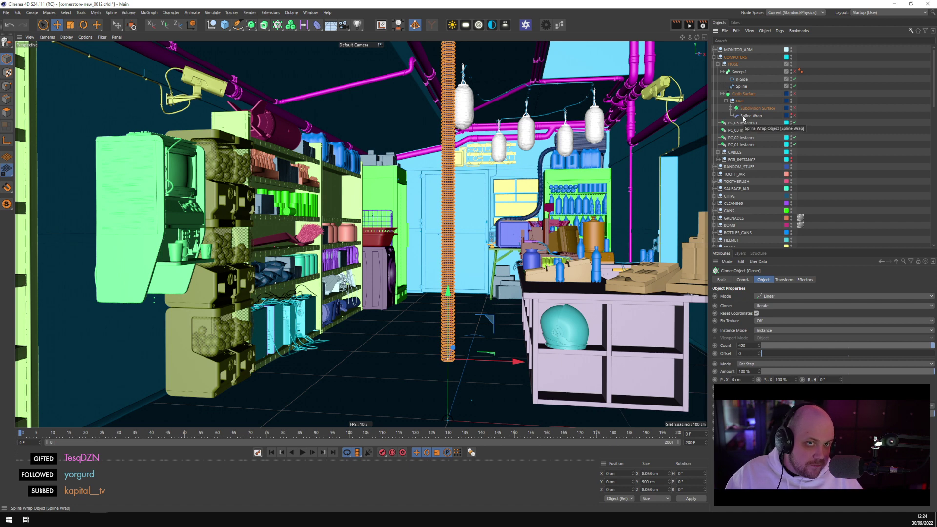
click(749, 109)
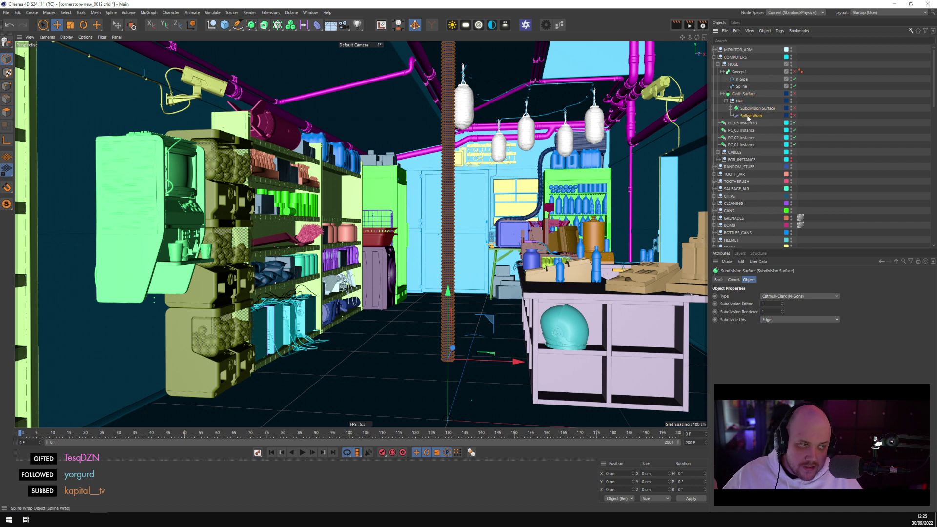
click(749, 116)
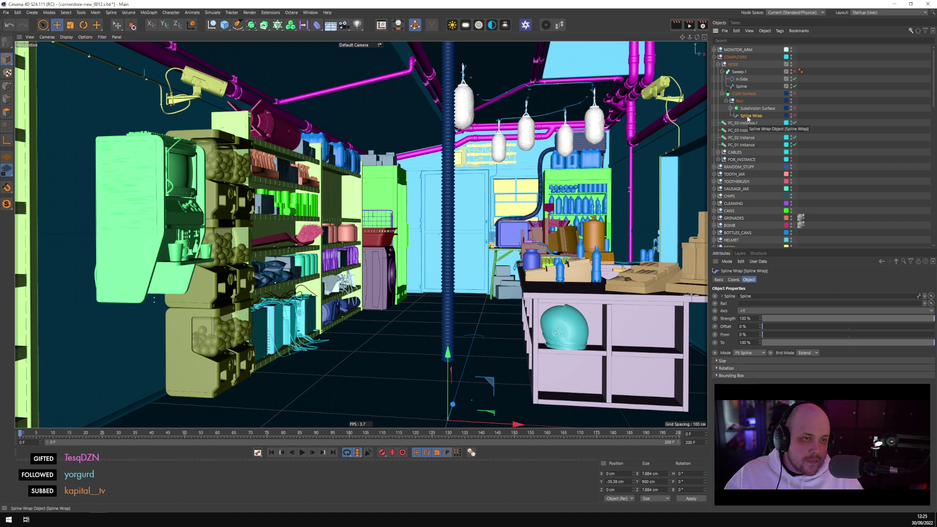
click(747, 108)
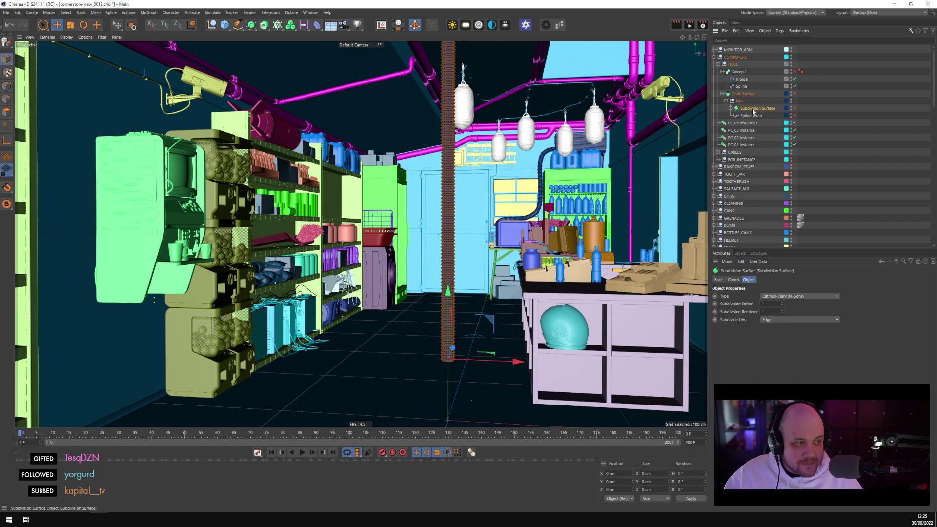
Expand the hose rig down to the Cylinder inside the Cloner and examine that single ring at the column's base
click(731, 109)
click(748, 116)
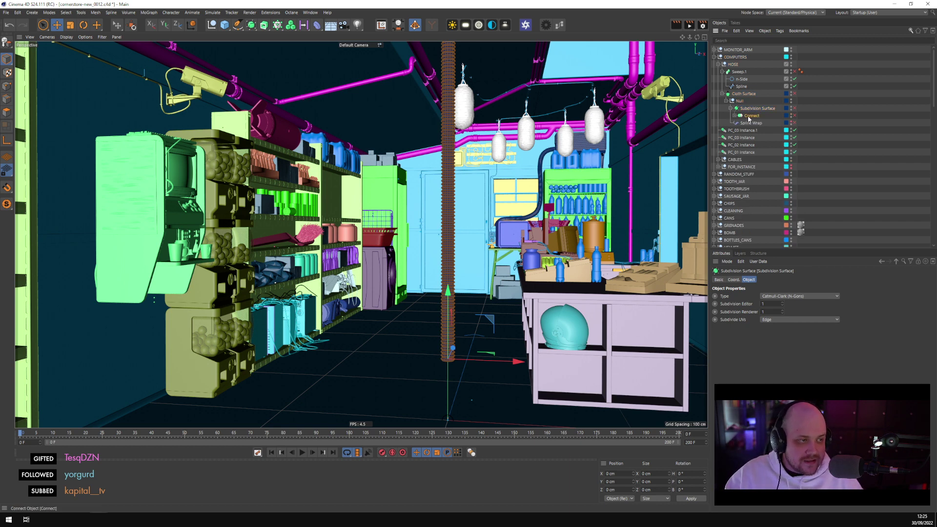
click(735, 117)
click(745, 124)
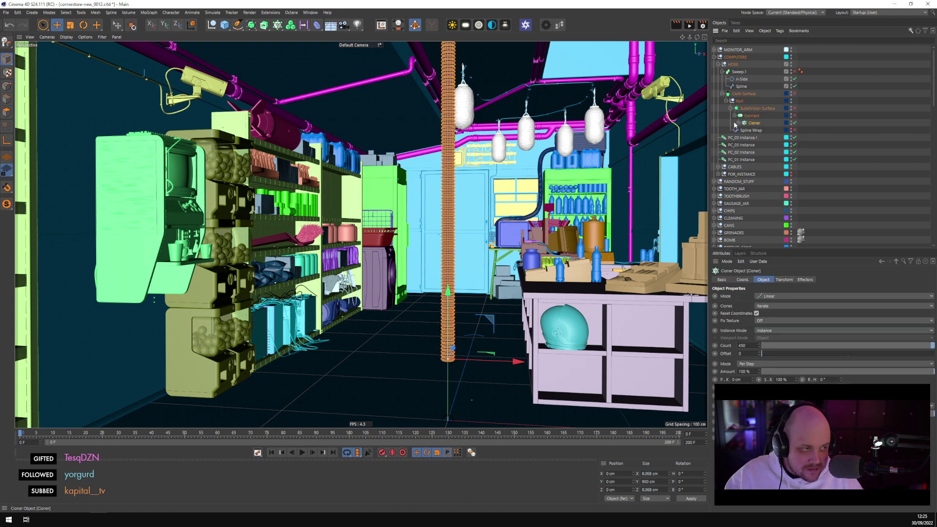
click(758, 130)
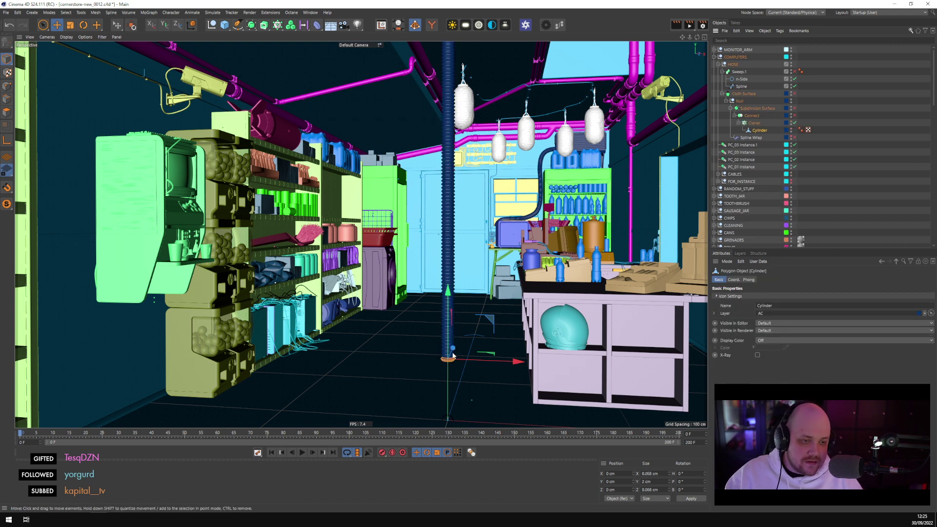
alt+middle_drag(459, 365, 448, 292)
scroll(441, 294, up, 8)
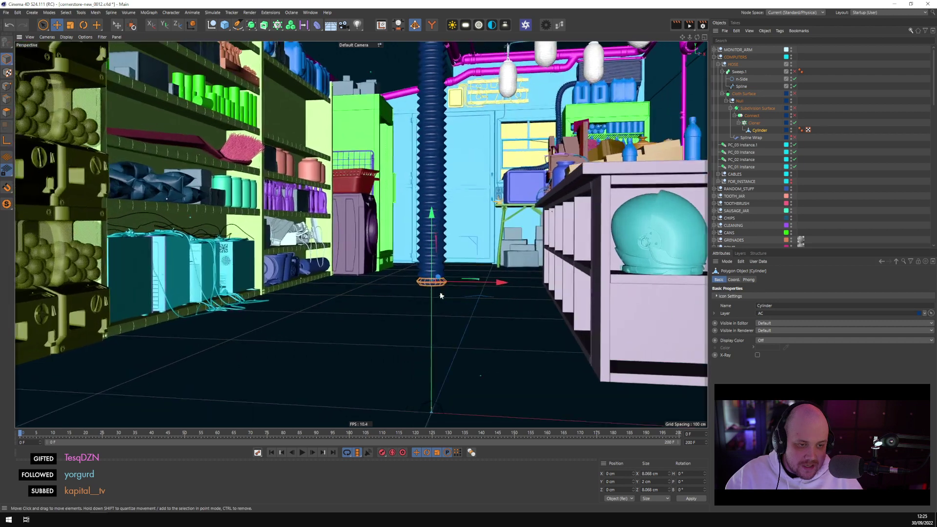
scroll(441, 295, up, 4)
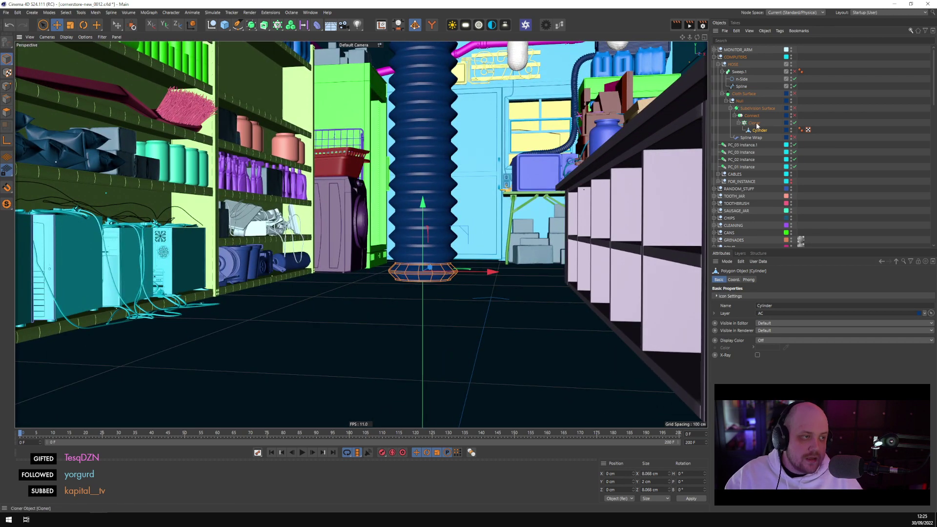
Review the Cloner's linear settings and re-enable the Connect object that welds the cloned rings
click(756, 124)
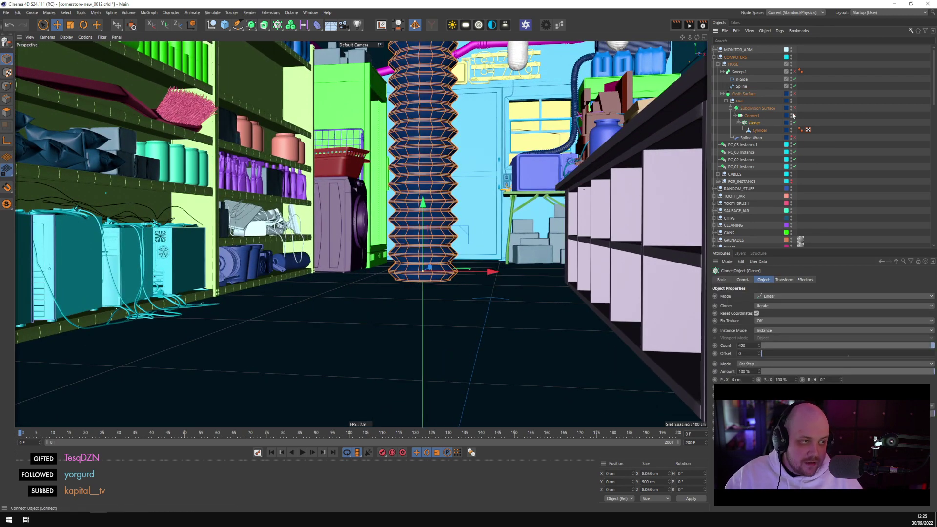
click(750, 117)
scroll(399, 262, up, 4)
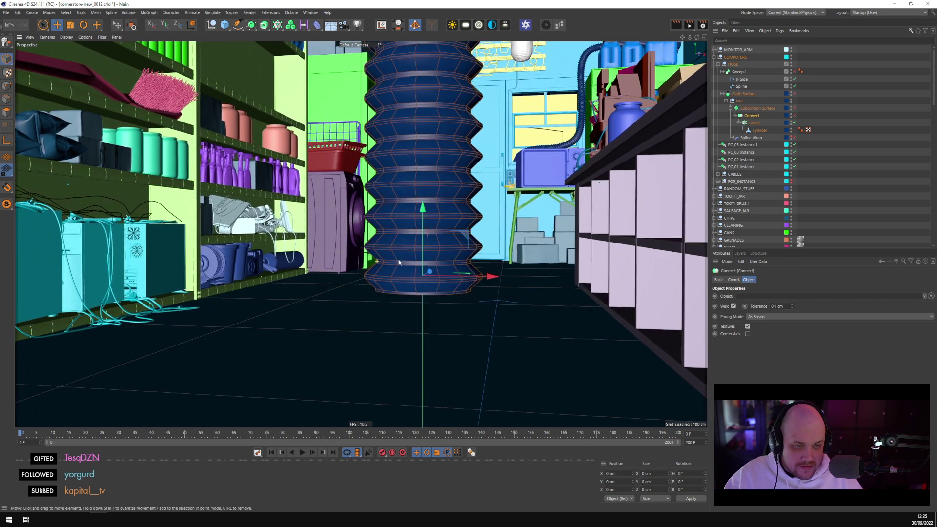
scroll(397, 265, up, 2)
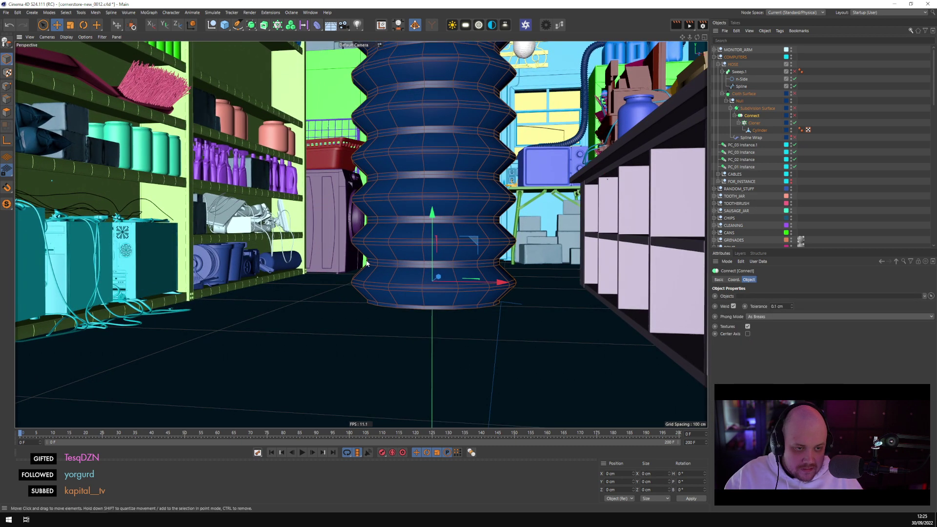
click(795, 117)
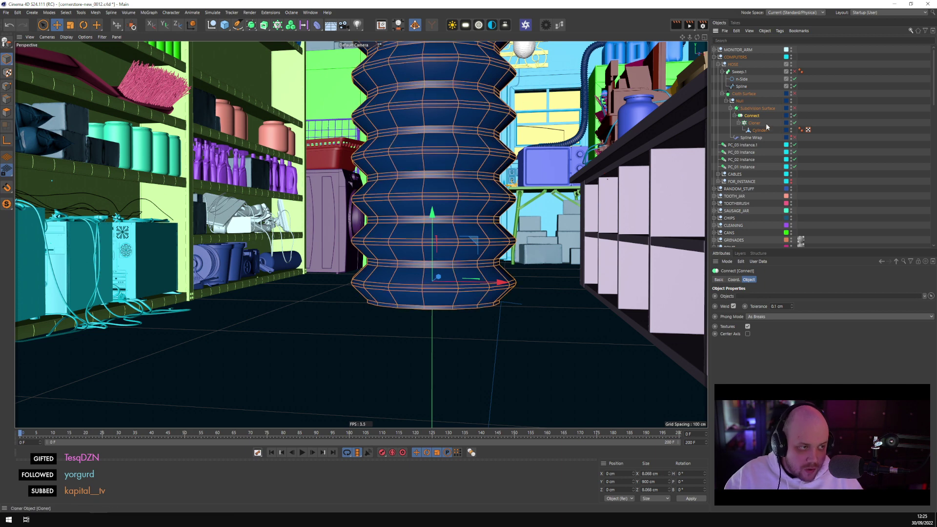
Re-enable the hose rig's Subdivision Surface and collapse its hierarchy
click(757, 108)
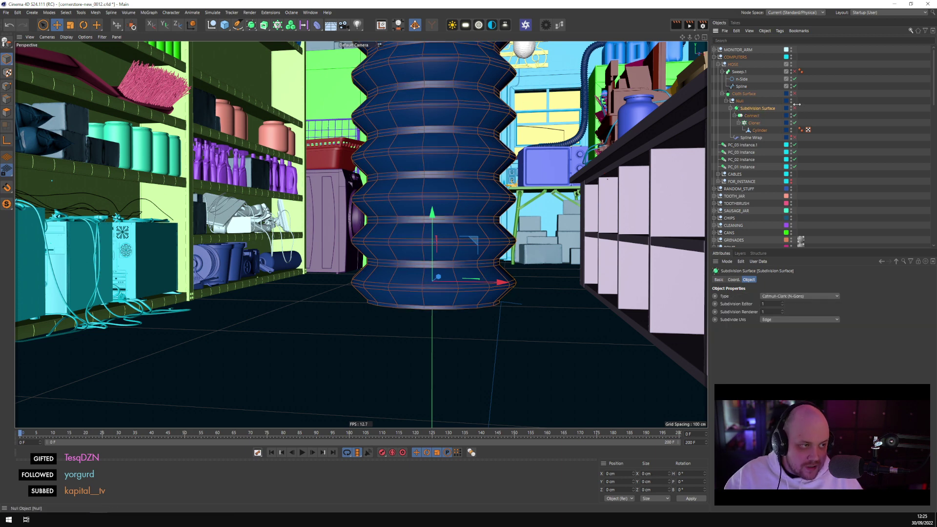
click(796, 109)
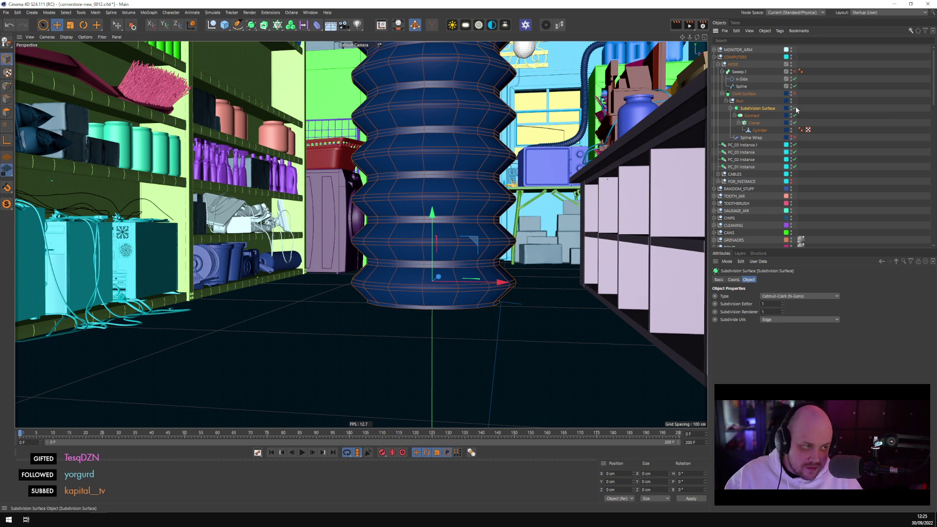
click(730, 108)
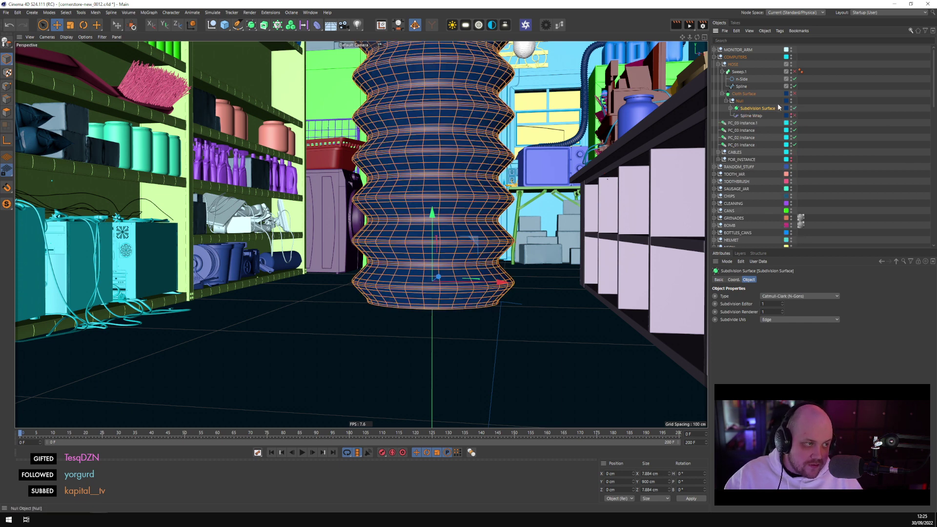
Re-enable the Spline Wrap to bend the hose along the shelf, and inspect its settings and the Spline it follows
click(795, 116)
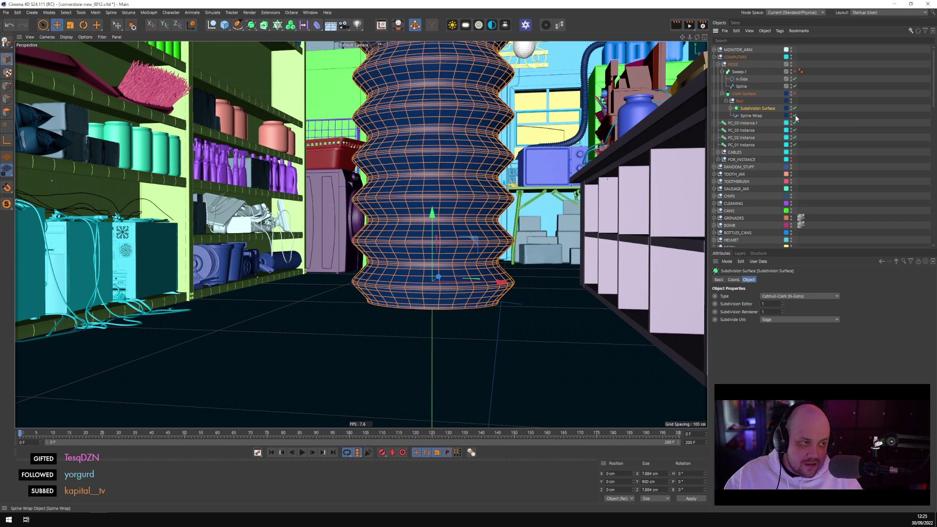
alt+middle_drag(199, 153, 220, 155)
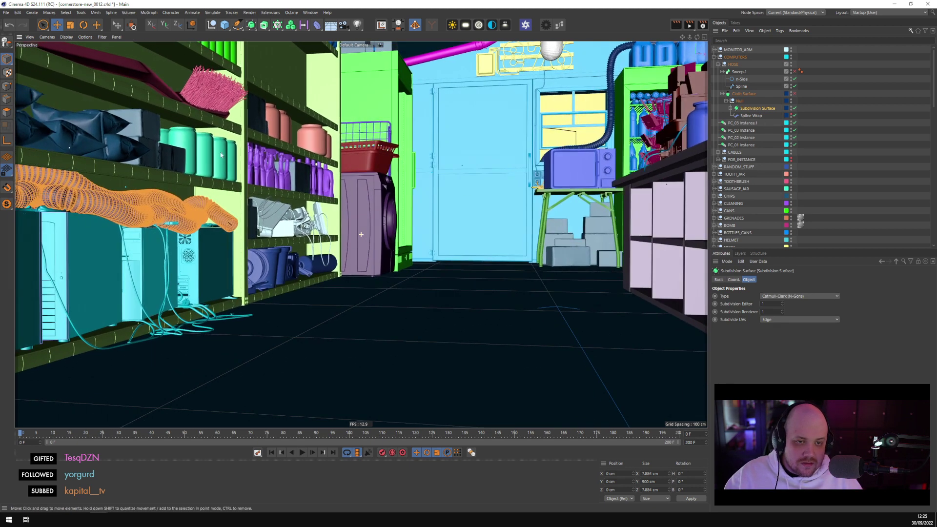
click(750, 115)
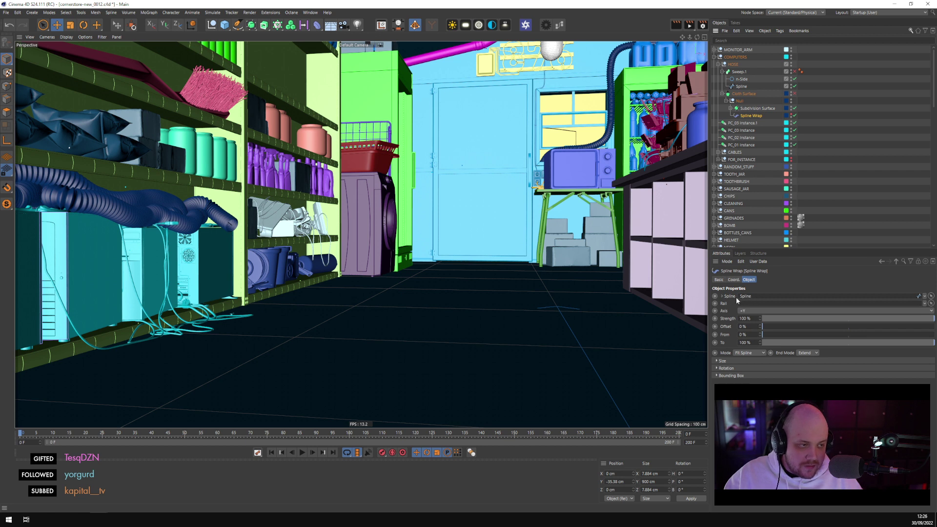
click(739, 87)
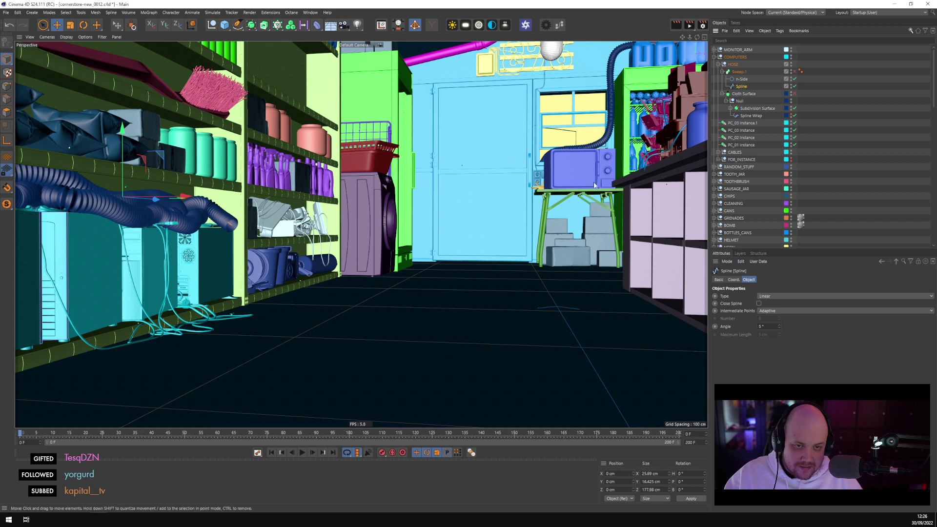
Collapse and re-enable the Cloth Surface, and inspect the thickened hose up to its open end on the computer shelf
click(746, 94)
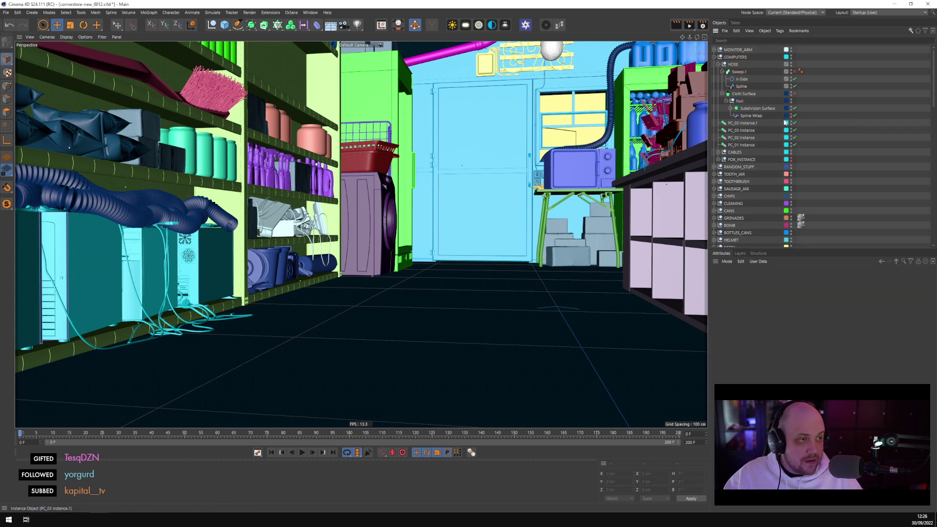
click(722, 94)
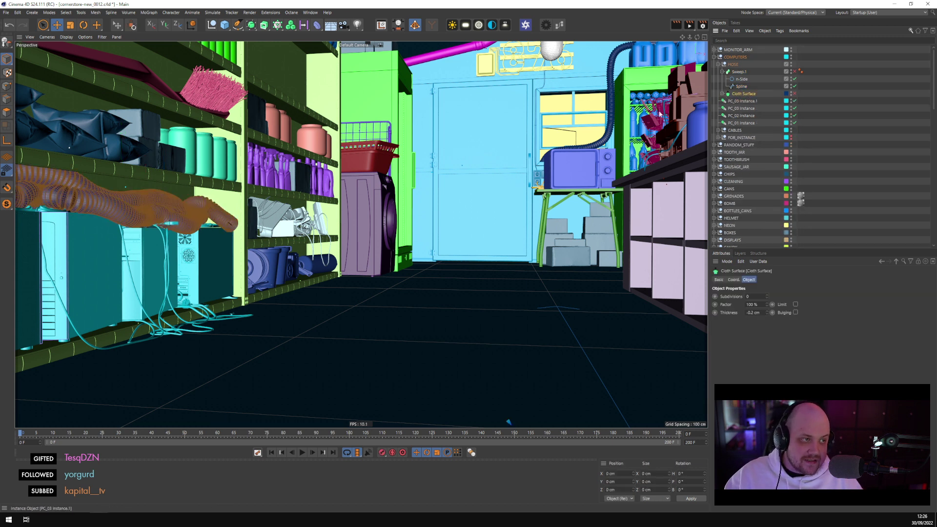
alt+middle_drag(485, 310, 547, 322)
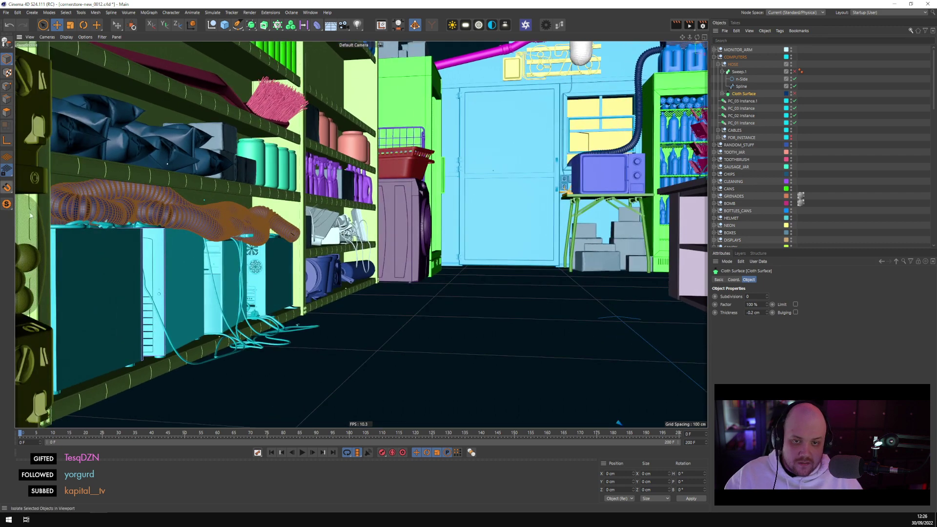
scroll(197, 237, up, 5)
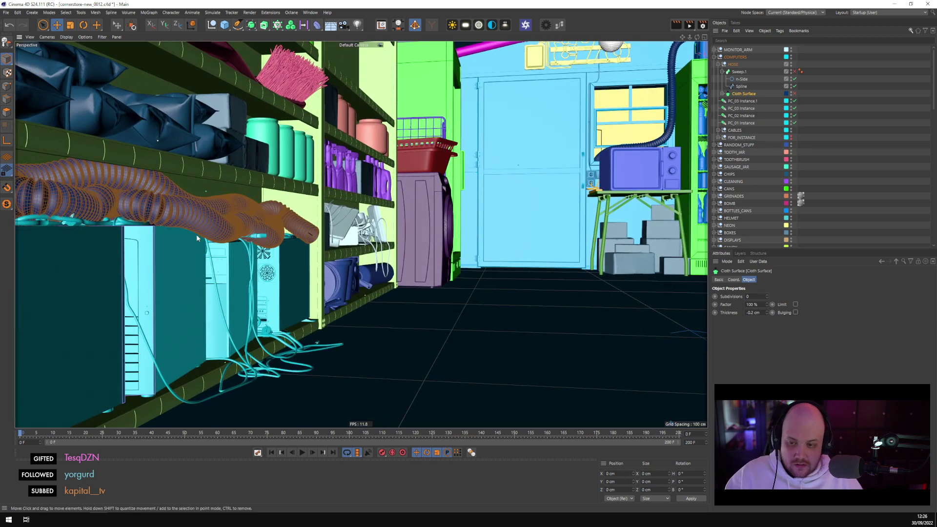
click(794, 94)
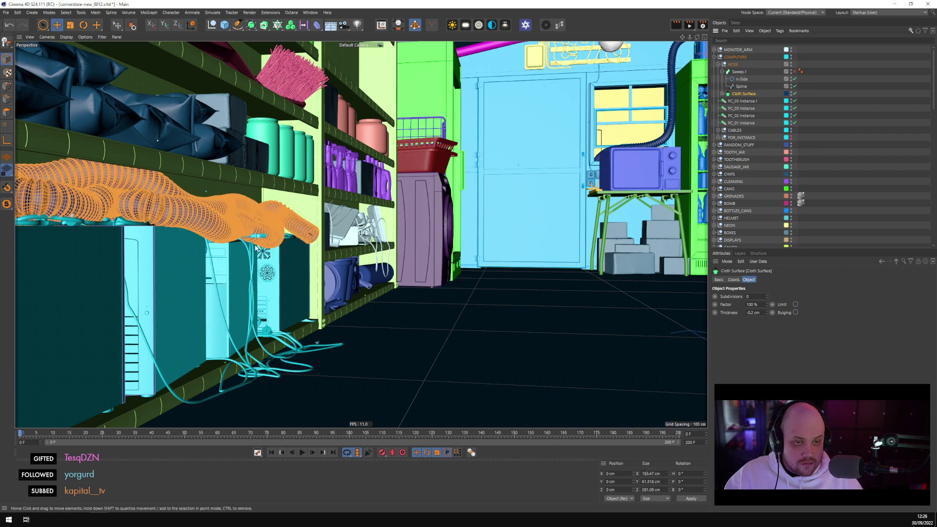
scroll(267, 244, up, 5)
scroll(267, 244, up, 5)
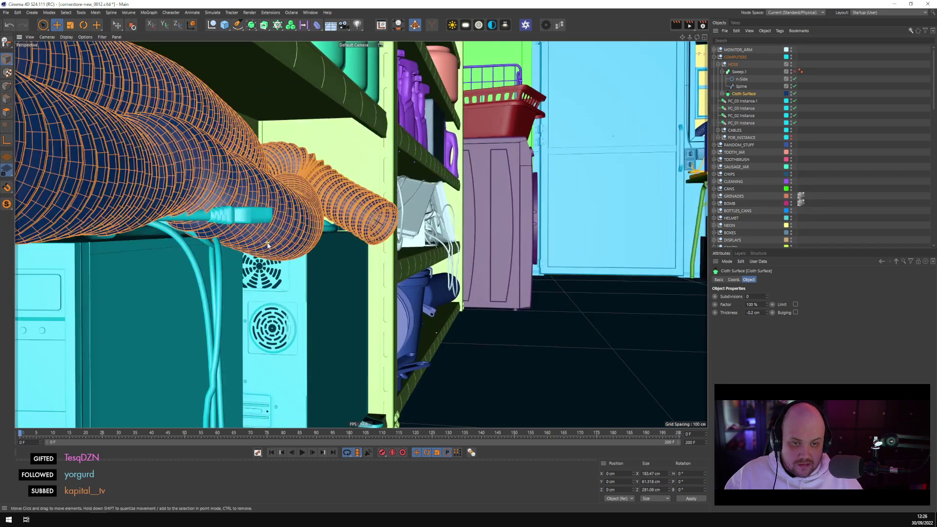
scroll(267, 244, up, 2)
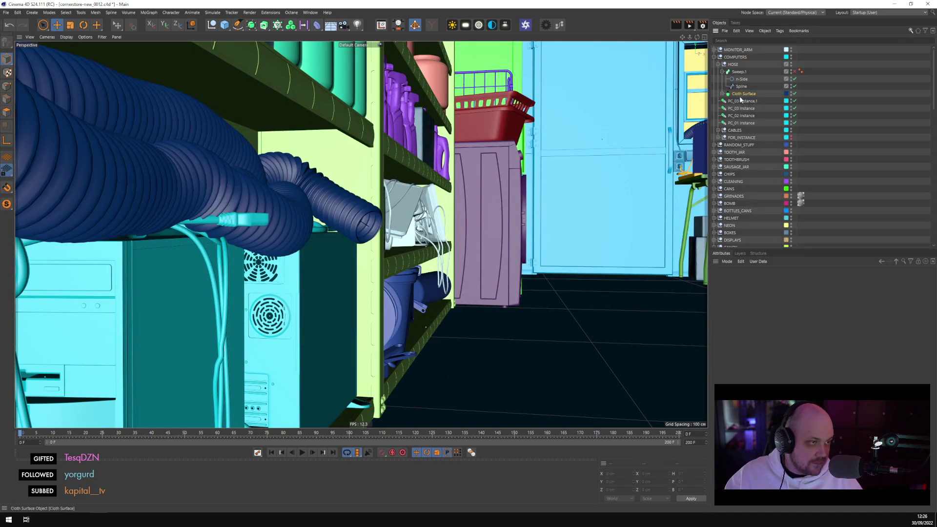
Review the Cloth Surface's nested hierarchy down to the Subdivision Surface's Connect, Cloner and Cylinder, and collapse the Cloth Surface and Sweep.1
scroll(683, 128, down, 3)
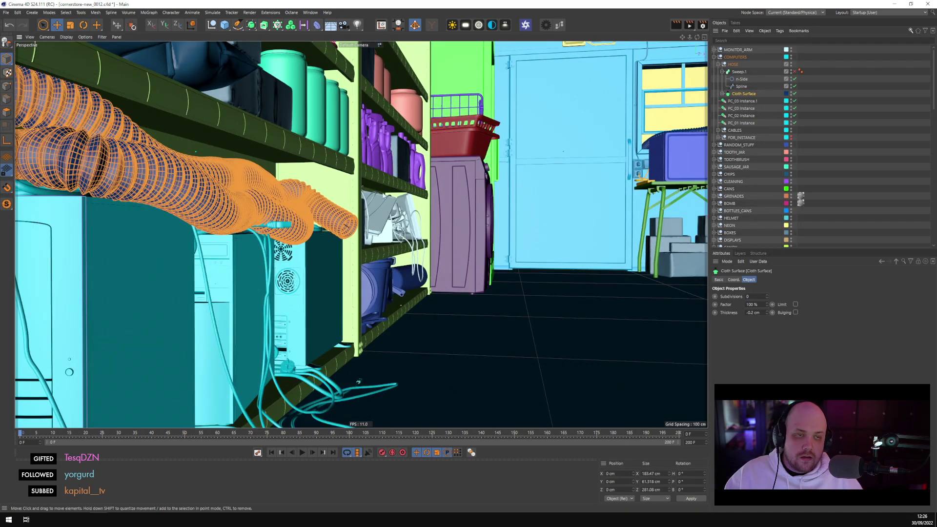
click(722, 93)
click(729, 101)
click(726, 101)
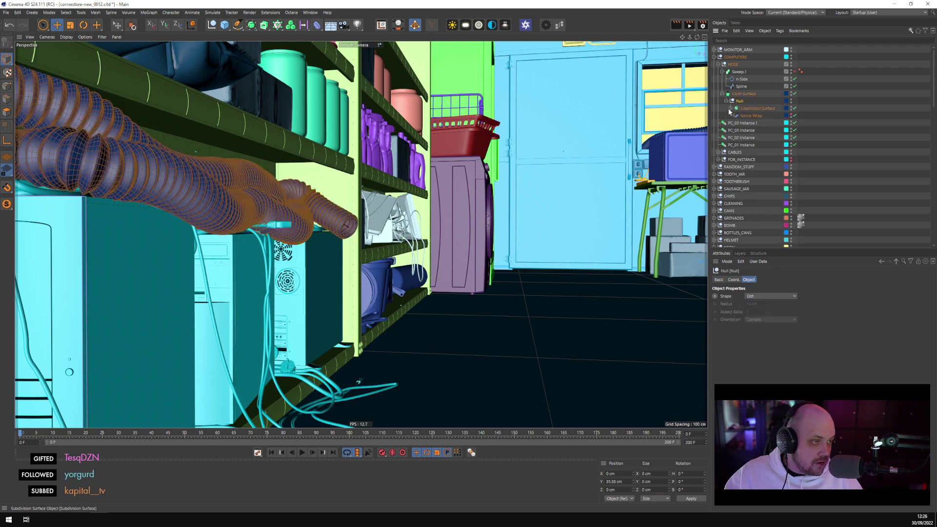
click(736, 108)
click(730, 108)
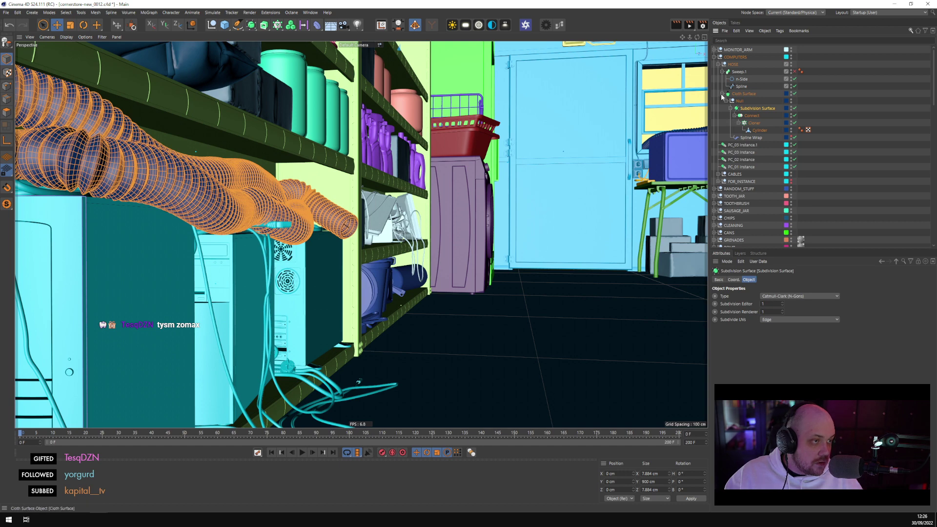
click(722, 94)
click(723, 71)
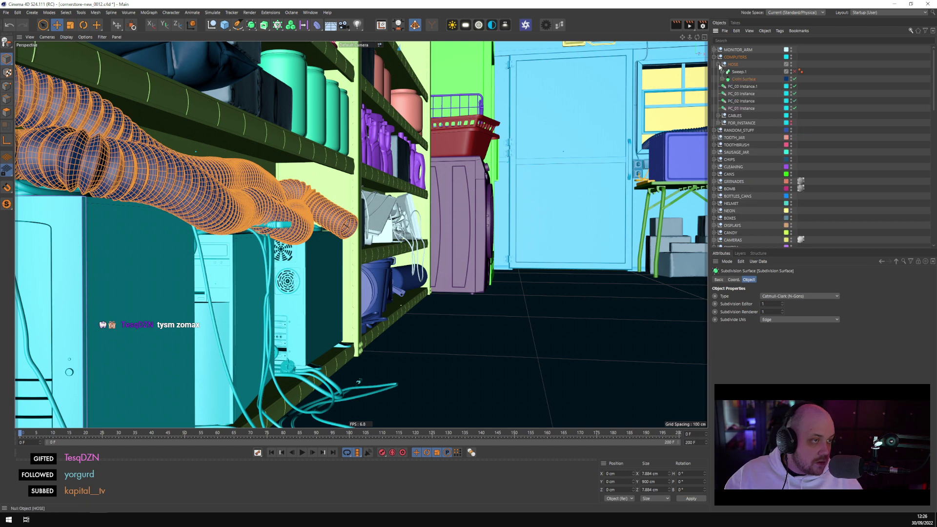
Assign the HOSE group and its children to the COMPUTERS layer
click(718, 64)
click(732, 65)
click(741, 254)
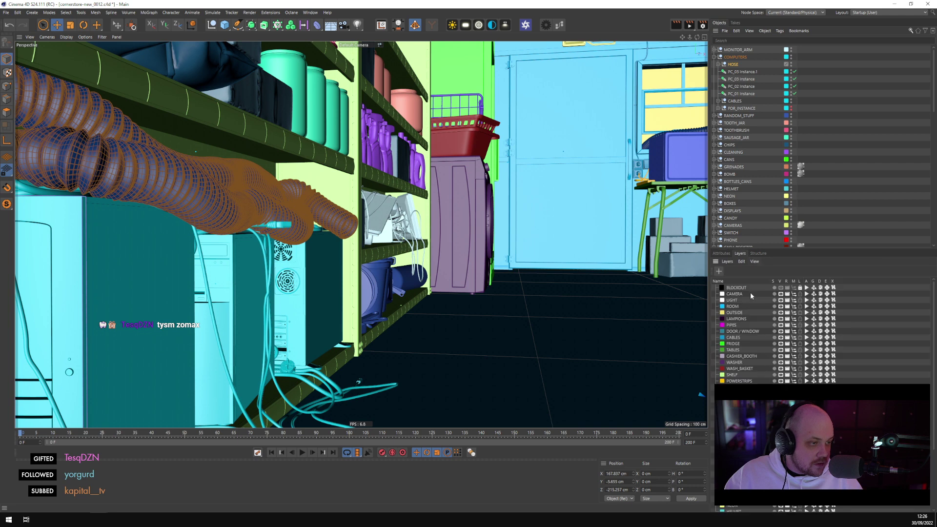
scroll(740, 352, down, 4)
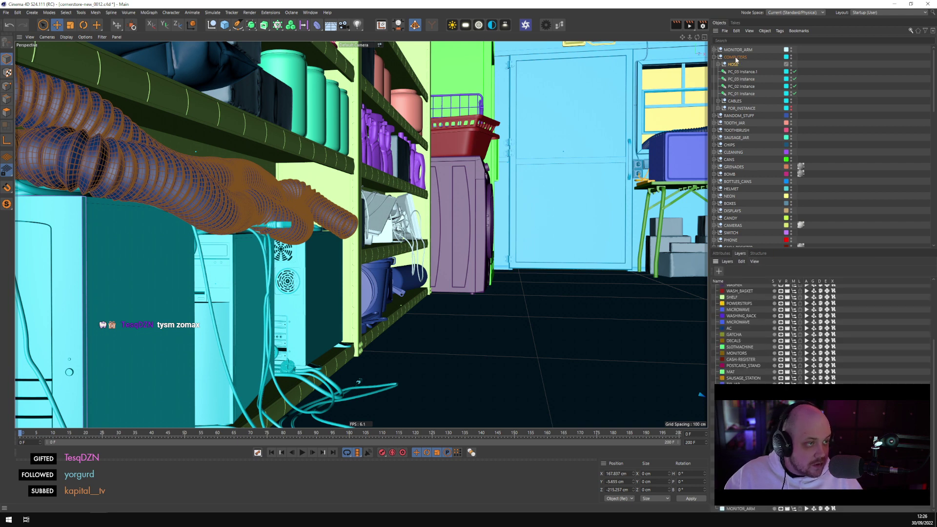
click(840, 103)
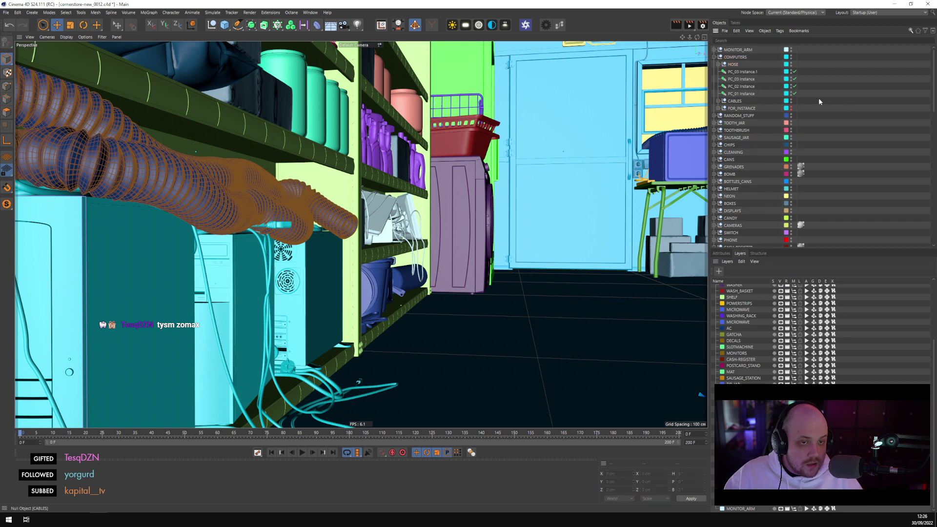
click(727, 64)
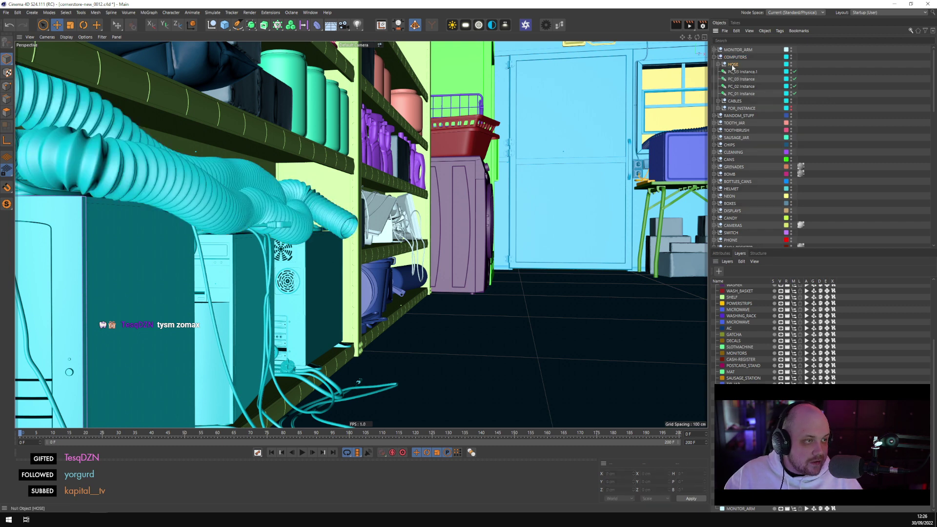
click(117, 517)
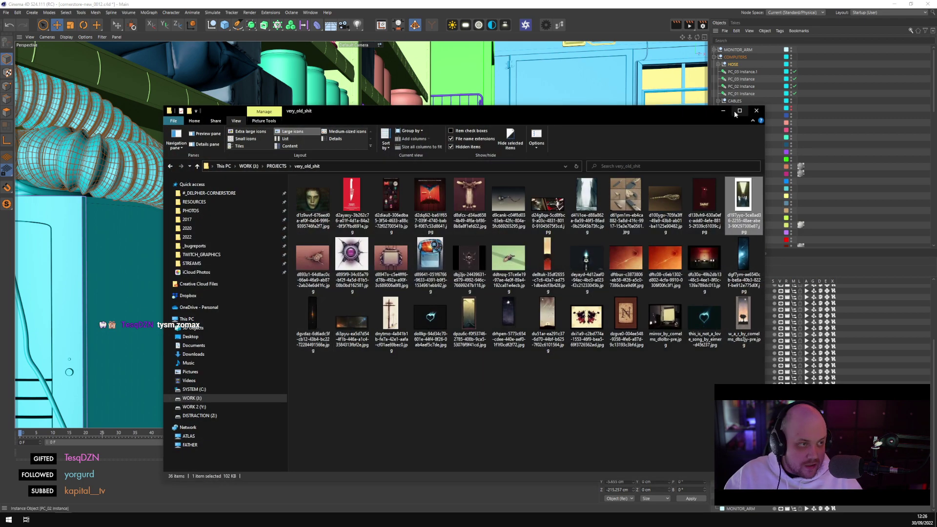
click(756, 111)
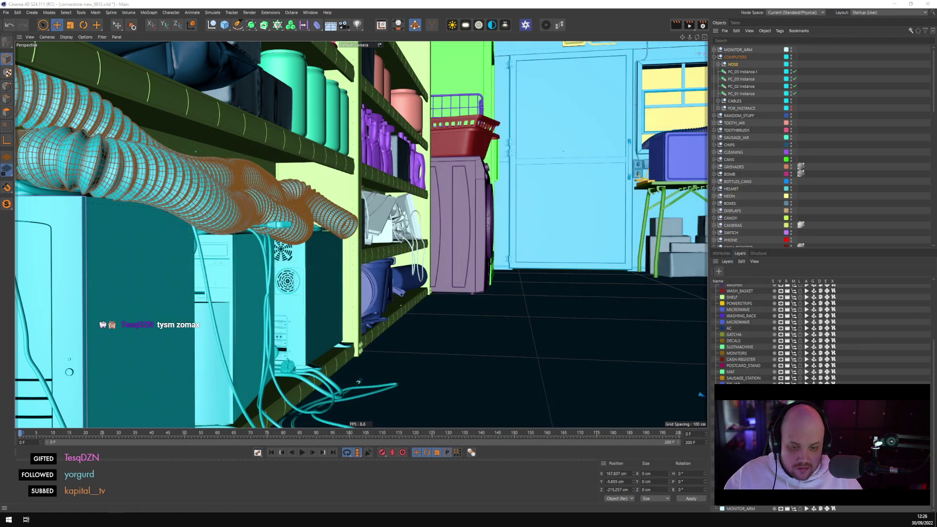
Select the AC hose beside the window, reveal it in the object hierarchy, and inspect the material on its HOSE group
click(650, 145)
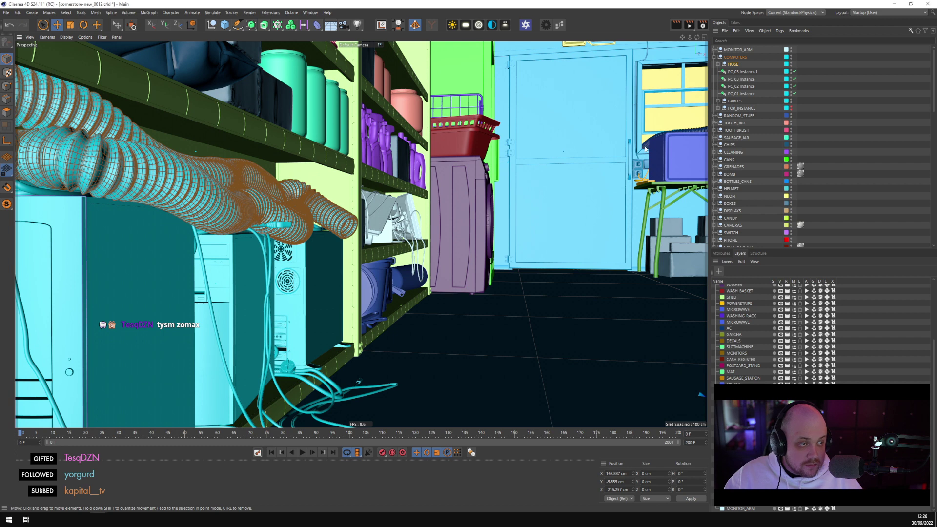
key(s)
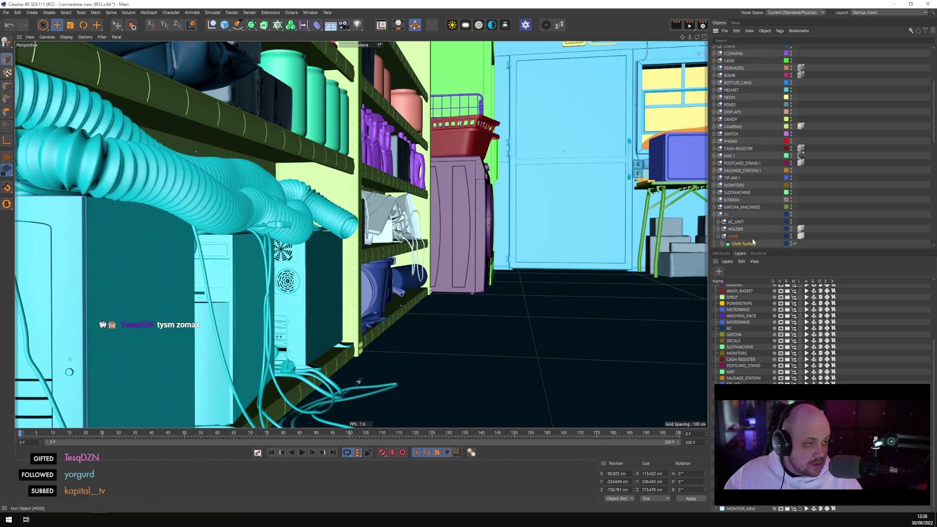
scroll(753, 241, down, 3)
click(721, 253)
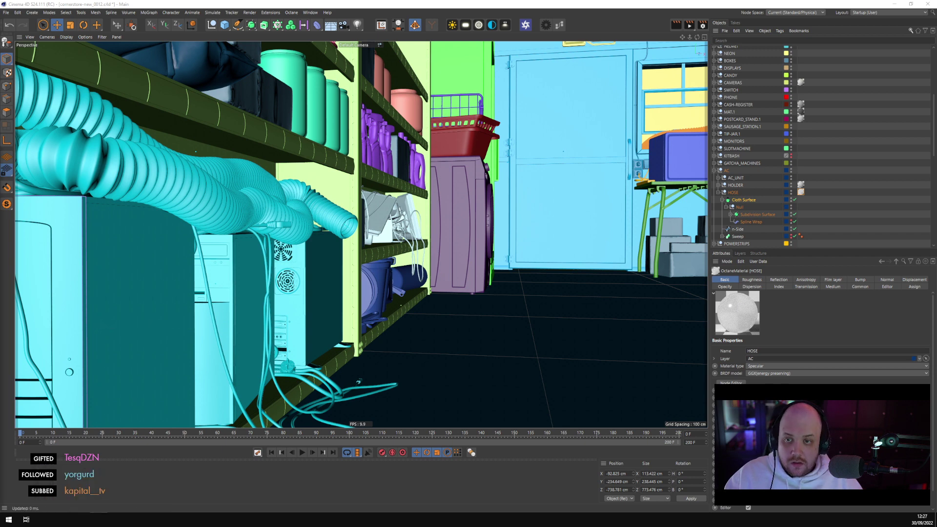
Apply the AC layer's HOSE material to the HOSE group under COMPUTERS, then collapse COMPUTERS and put the Materials window away
drag(0, 157, 434, 139)
click(516, 179)
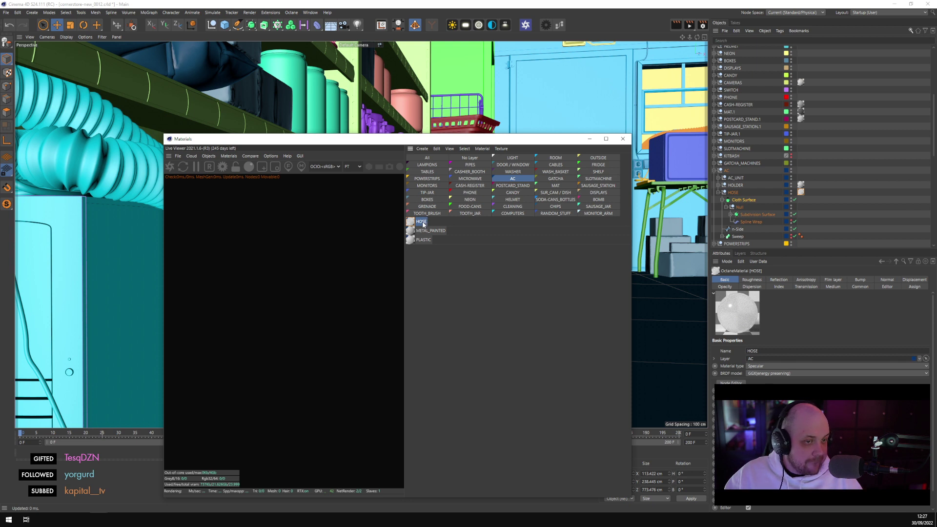
drag(813, 60, 733, 66)
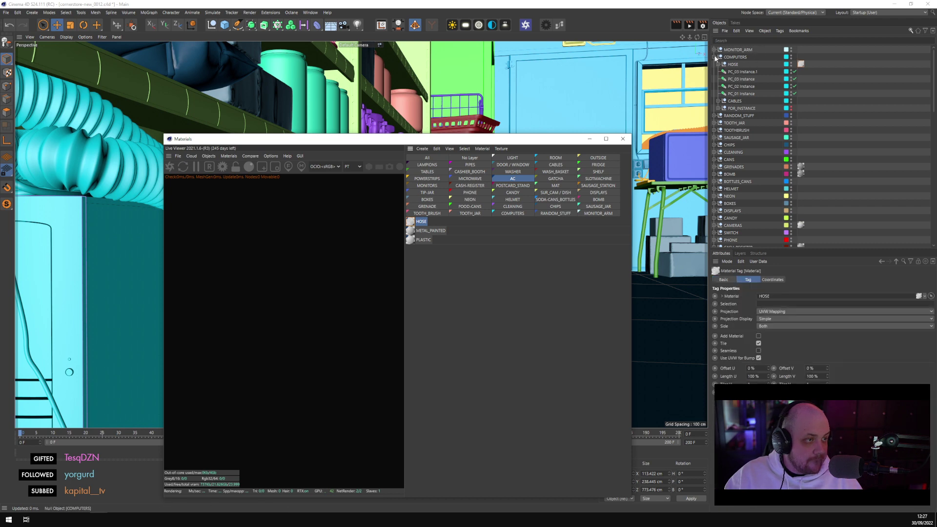
click(714, 57)
click(845, 120)
click(589, 139)
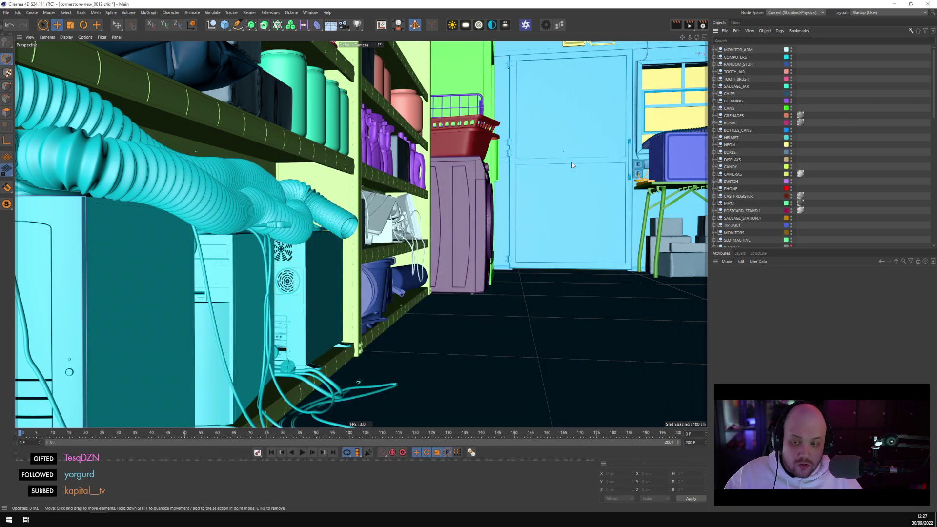
Select the hose on the computer shelf and expand the COMPUTERS and HOSE groups to reach the Spline under Sweep.1
scroll(357, 324, down, 4)
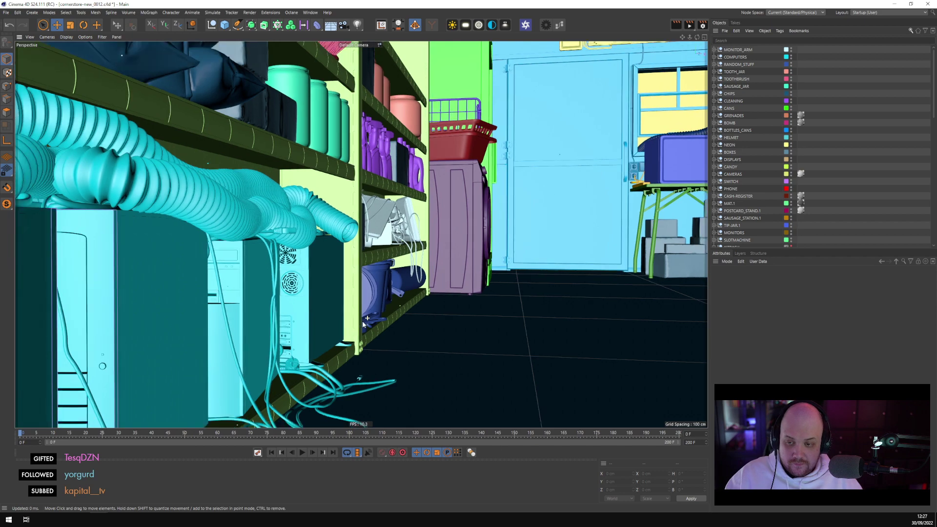
alt+drag(357, 326, 235, 281)
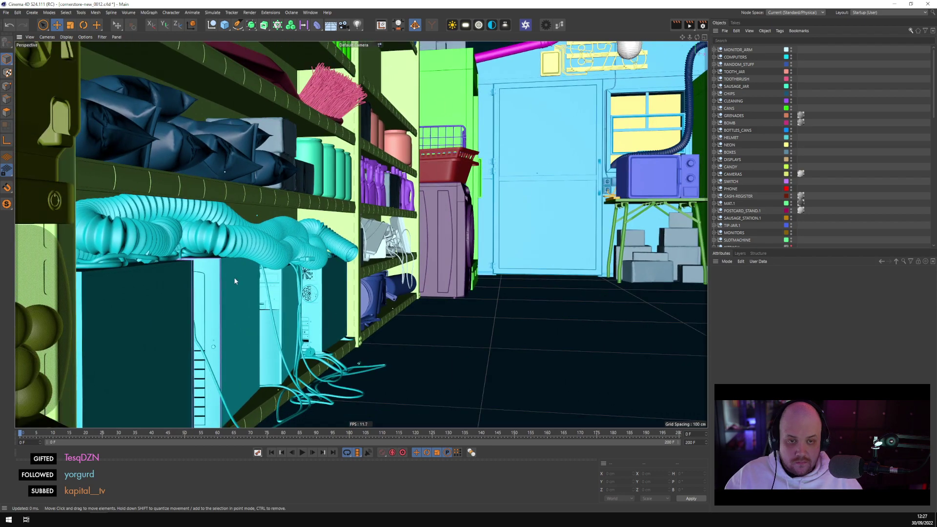
click(230, 247)
alt+drag(230, 248, 612, 125)
click(715, 57)
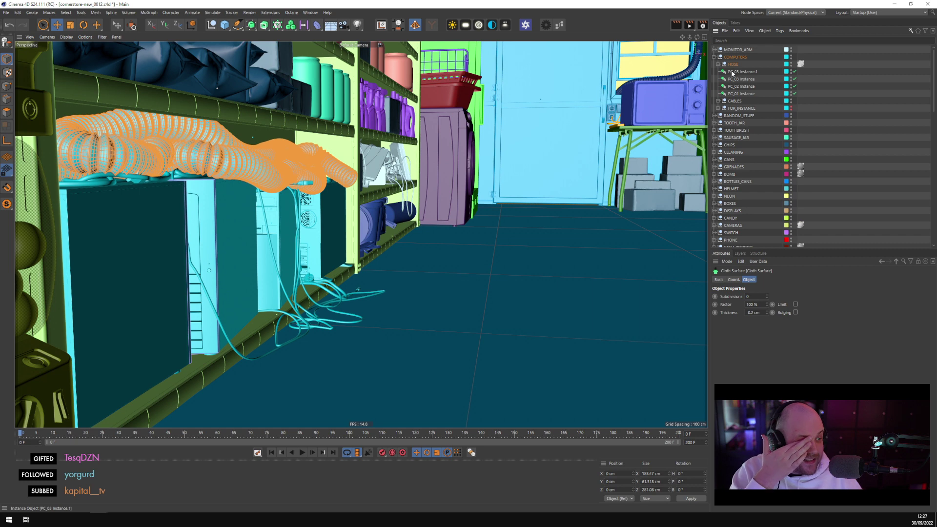
click(718, 64)
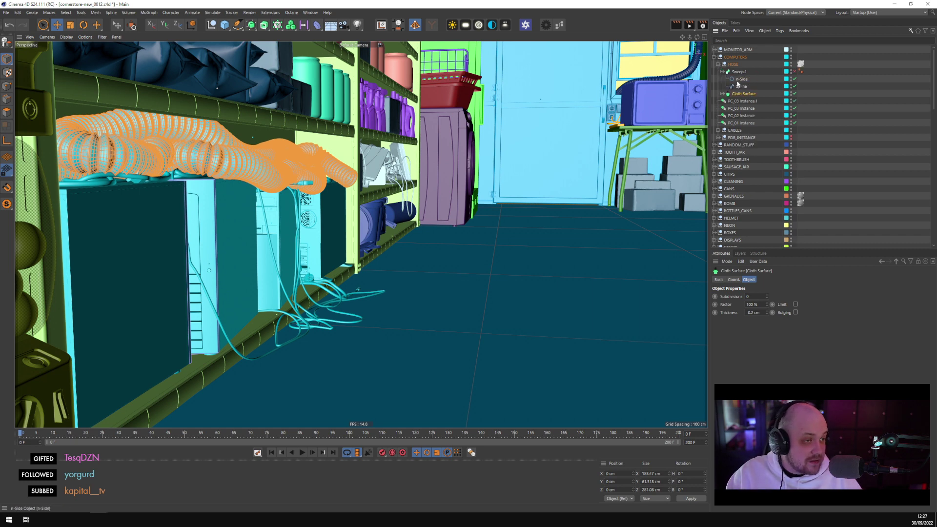
click(741, 86)
alt+middle_drag(210, 237, 361, 256)
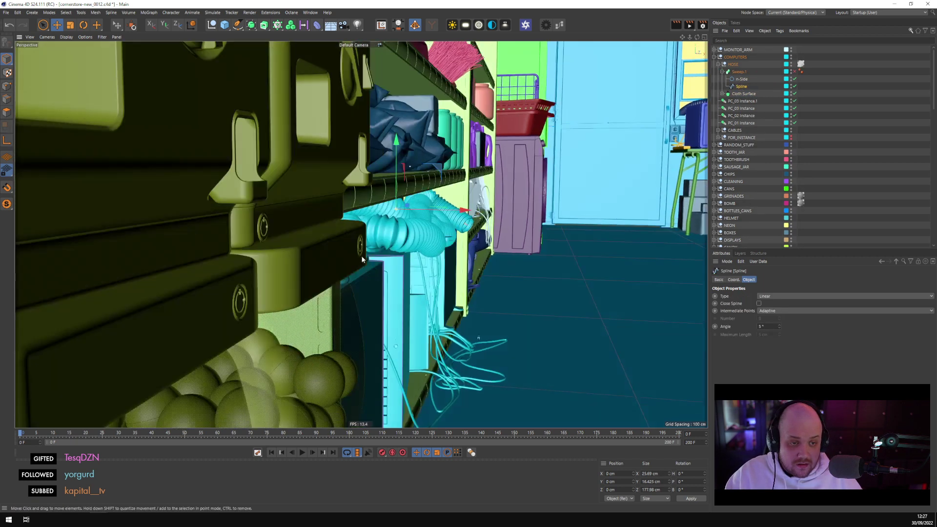
alt+drag(361, 255, 427, 226)
Enable X-Ray on the hose's Cloth Surface
click(743, 94)
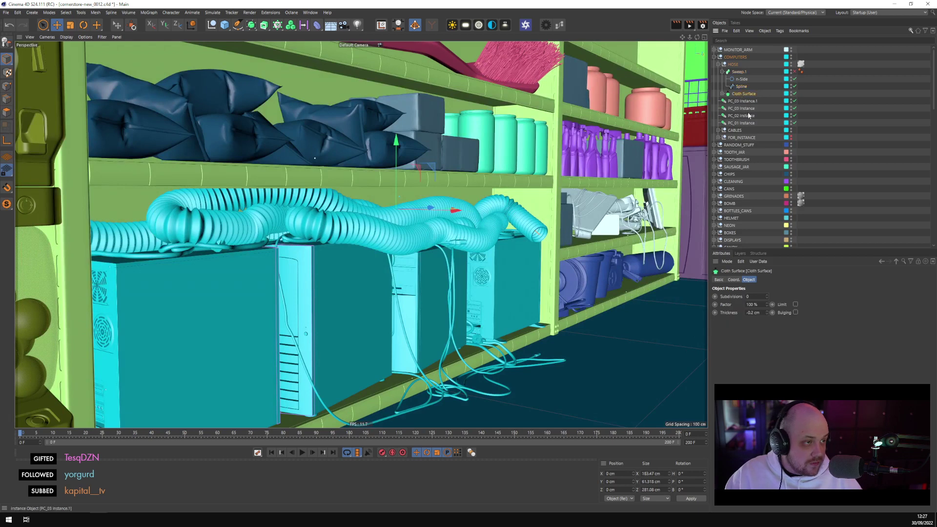
click(719, 280)
click(757, 362)
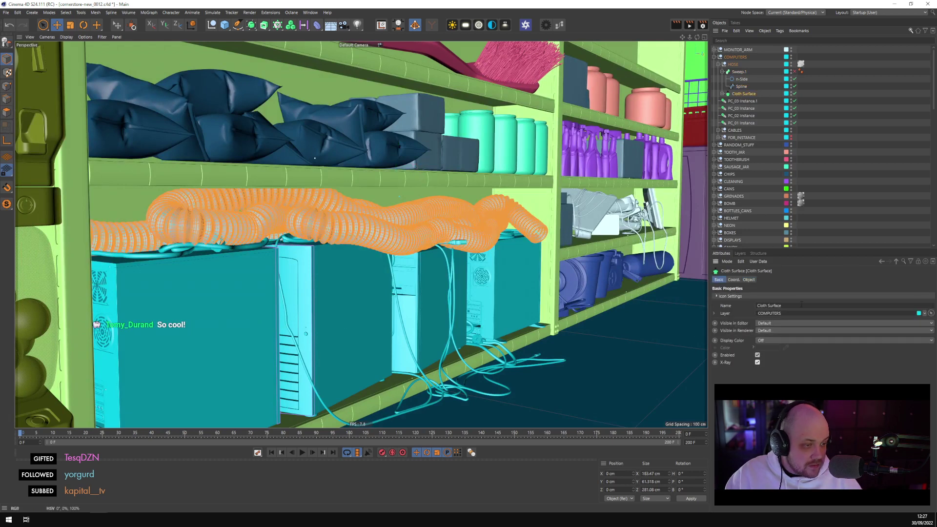
click(819, 69)
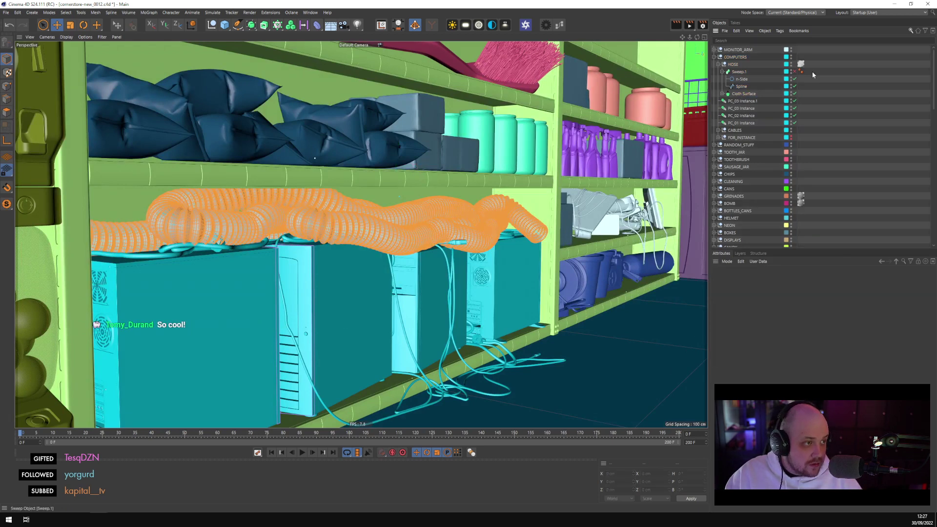
Edit the hose's Spline in point mode with Live Selection, nudging a single point upward near the looped bend
click(741, 87)
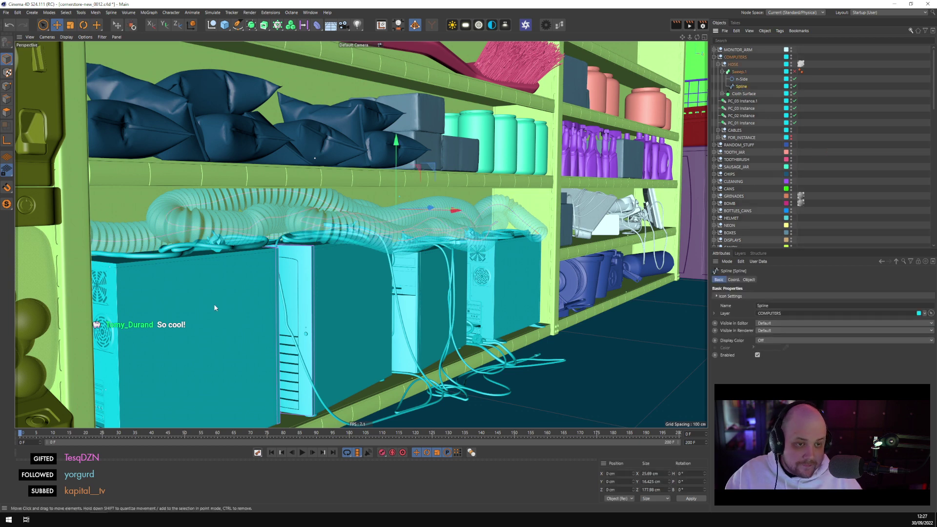
scroll(397, 227, up, 5)
scroll(397, 226, up, 4)
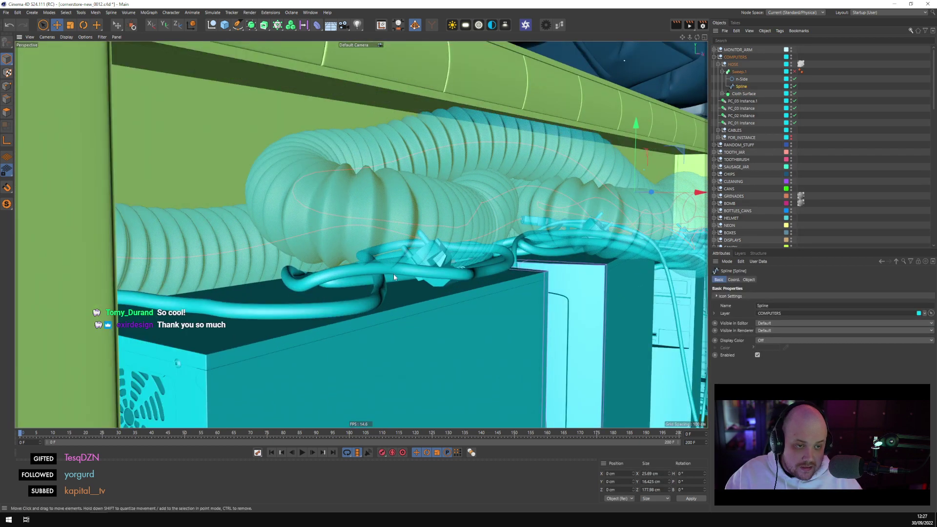
click(7, 87)
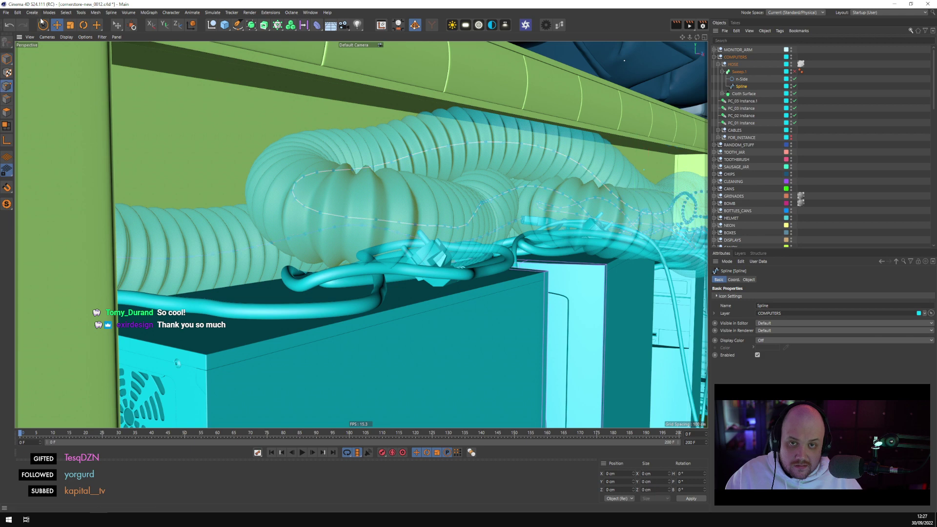
click(43, 25)
alt+drag(391, 239, 390, 181)
click(364, 211)
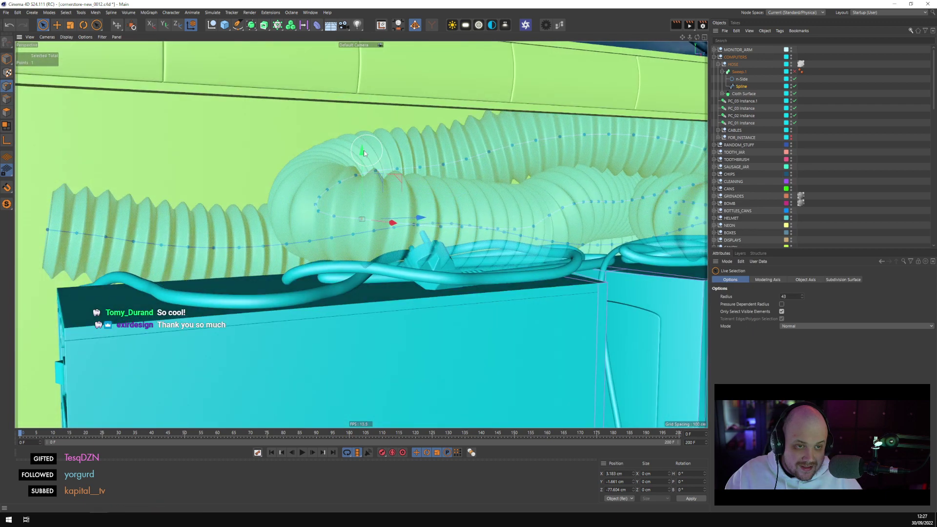
drag(364, 146, 364, 135)
Select the neighbouring spline points at the looped bend and raise them about 0.5 cm together
click(403, 205)
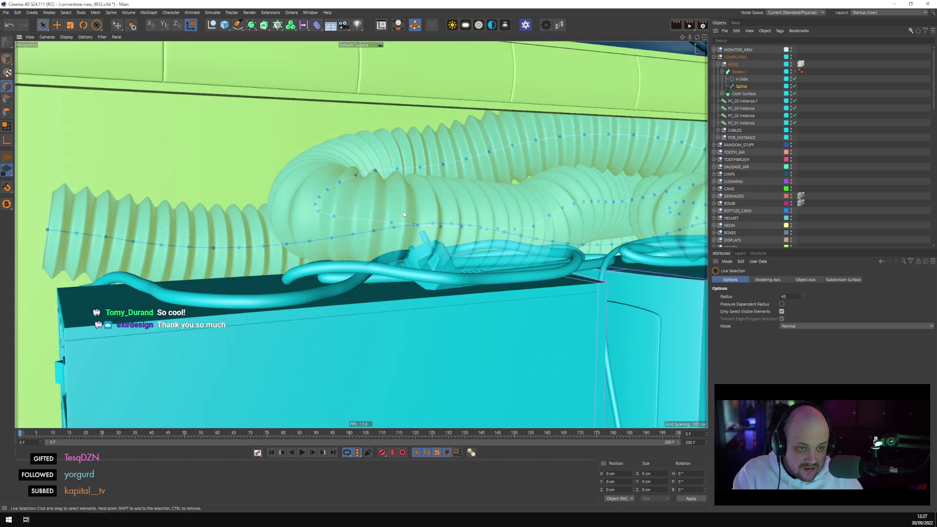
click(390, 209)
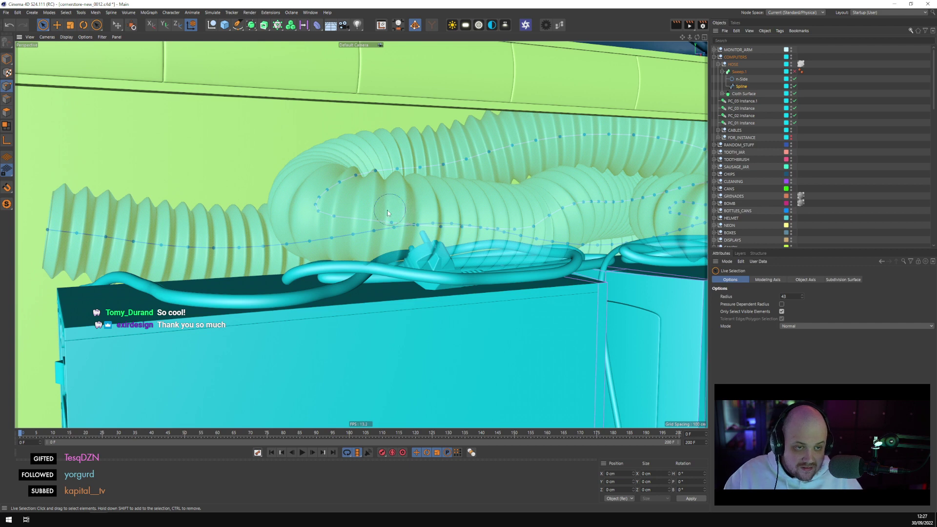
shift+click(340, 214)
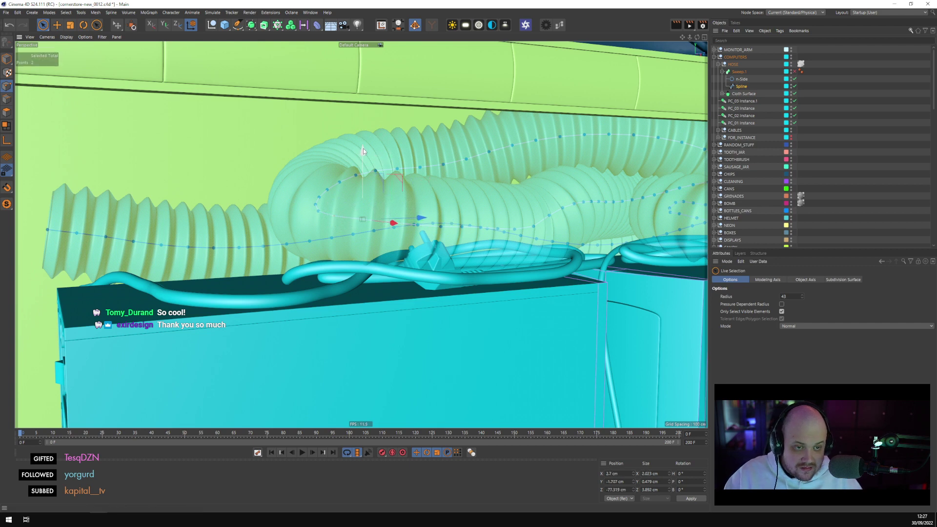
drag(363, 148, 364, 143)
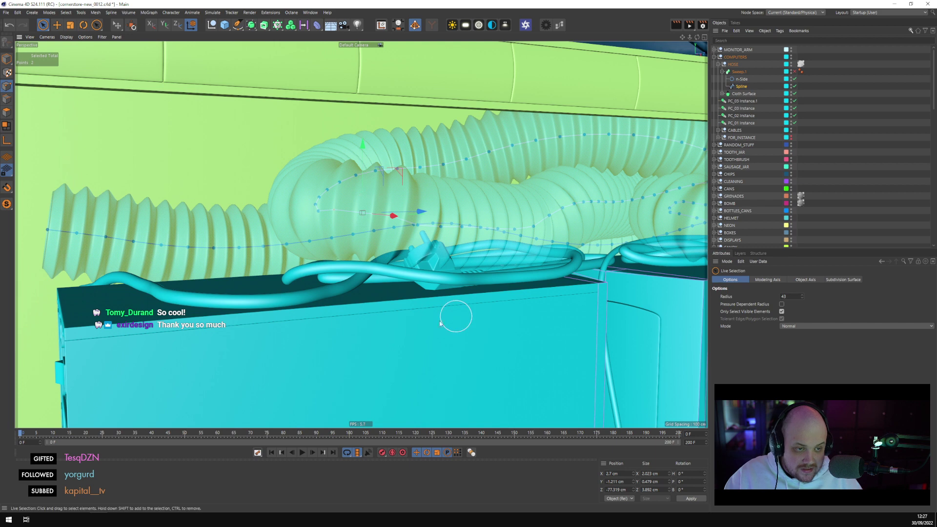
Inspect the hose's spline and ribs from the looped bend along the shelf to its far open end, then clear the selection
alt+middle_drag(456, 317, 138, 358)
alt+drag(275, 362, 273, 364)
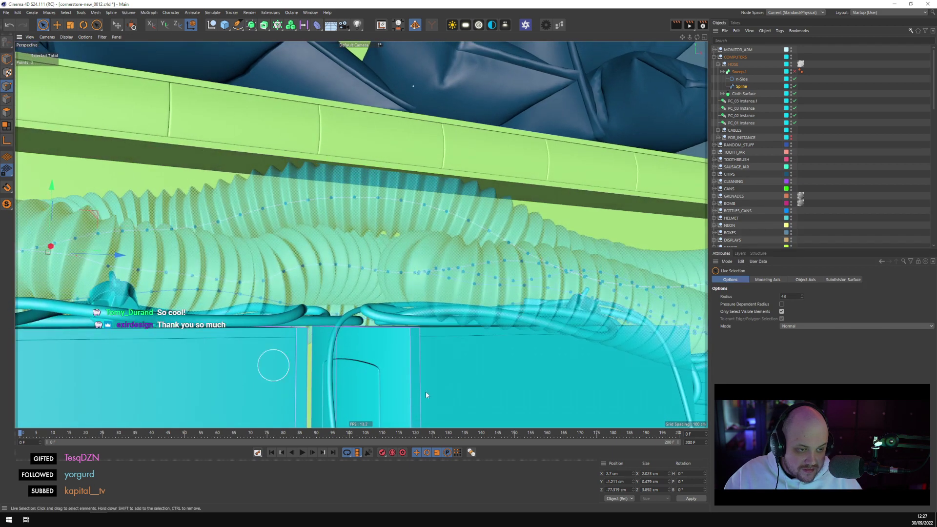
alt+middle_drag(426, 391, 149, 332)
alt+drag(352, 340, 299, 327)
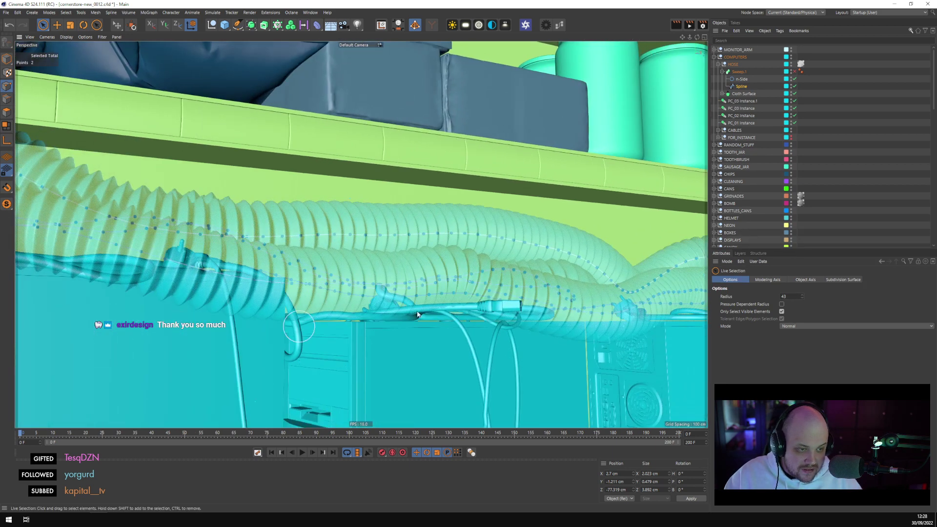
click(449, 308)
click(452, 307)
alt+drag(454, 308, 490, 289)
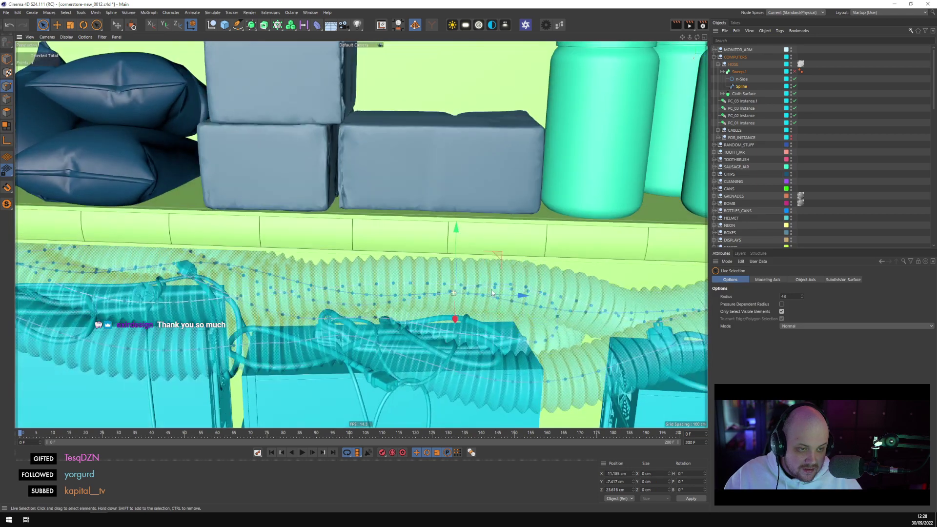
scroll(336, 400, up, 2)
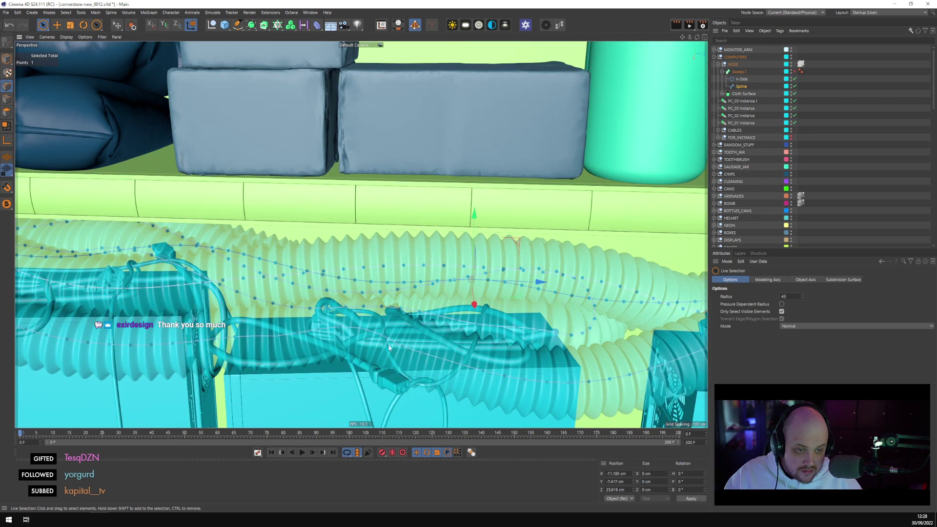
mouse_move(393, 347)
mouse_down()
mouse_move(341, 338)
mouse_move(416, 324)
mouse_move(408, 180)
mouse_move(424, 254)
mouse_move(349, 239)
mouse_move(226, 355)
mouse_up()
click(824, 198)
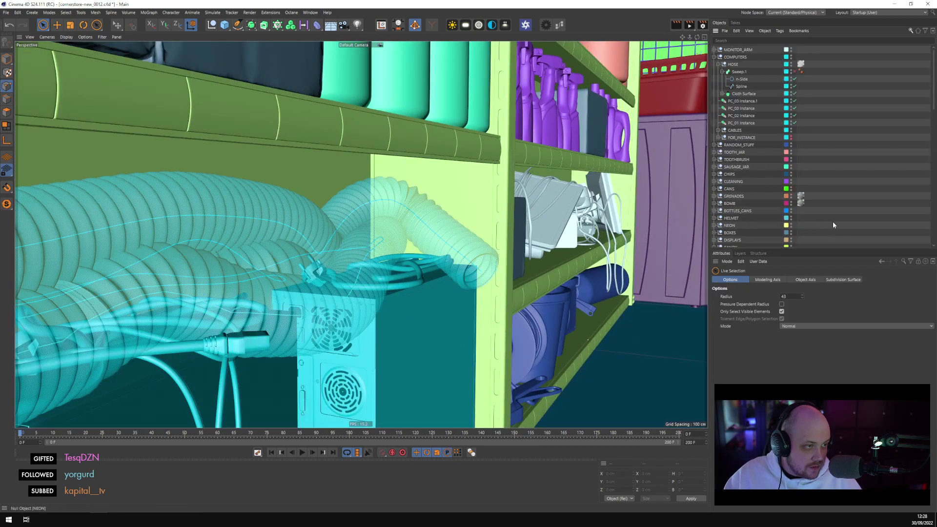
Turn off X-Ray on the hose's Cloth Surface, keep the object enabled, and deselect it
click(743, 94)
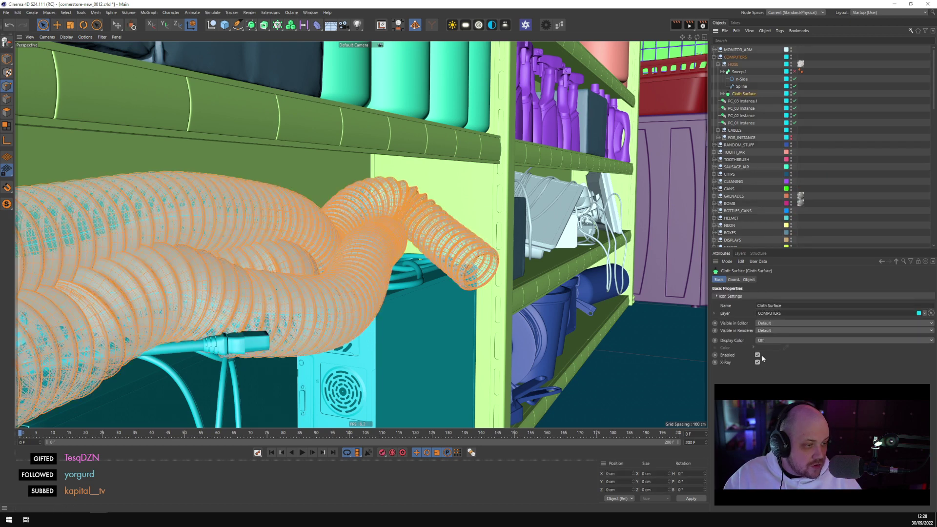
click(758, 355)
click(757, 361)
click(757, 361)
click(827, 199)
Switch the viewport to CAMERA_01 and save the scene file
scroll(508, 266, down, 3)
scroll(801, 218, down, 4)
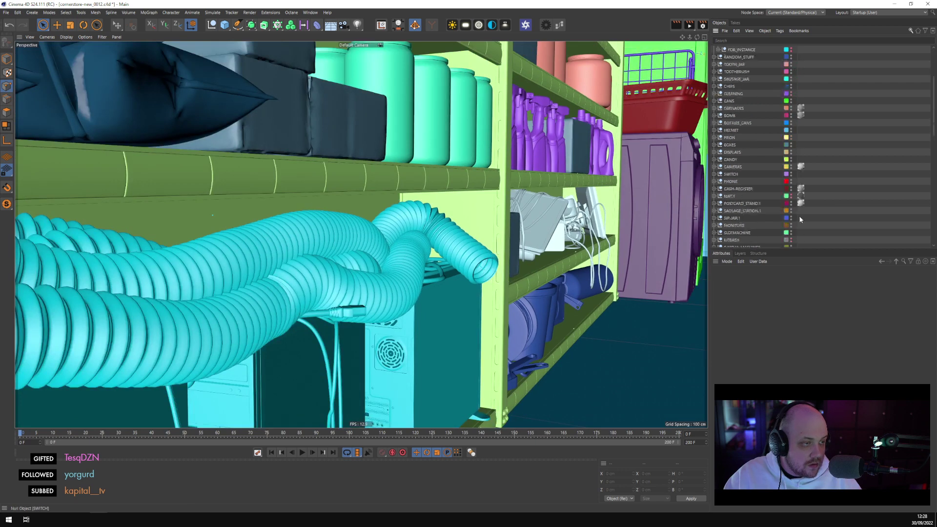
scroll(796, 229, down, 5)
click(793, 236)
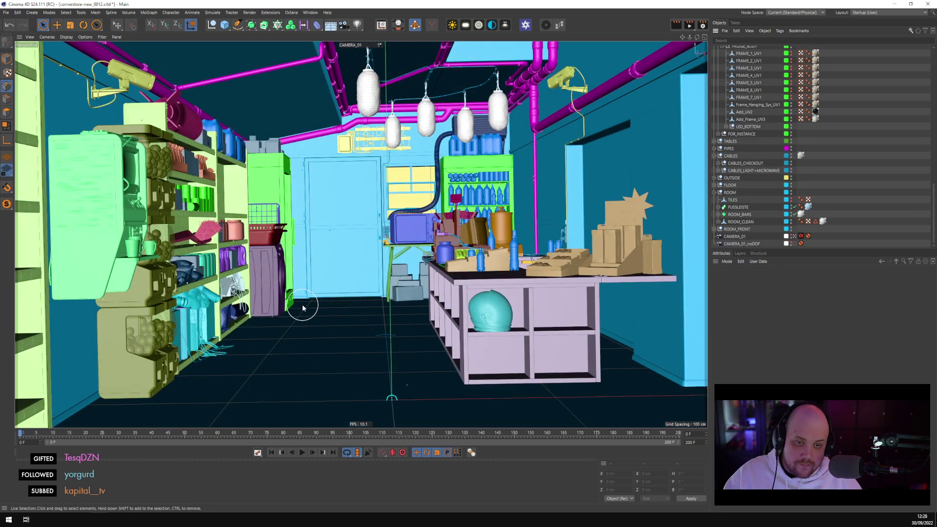
key(ctrl+s)
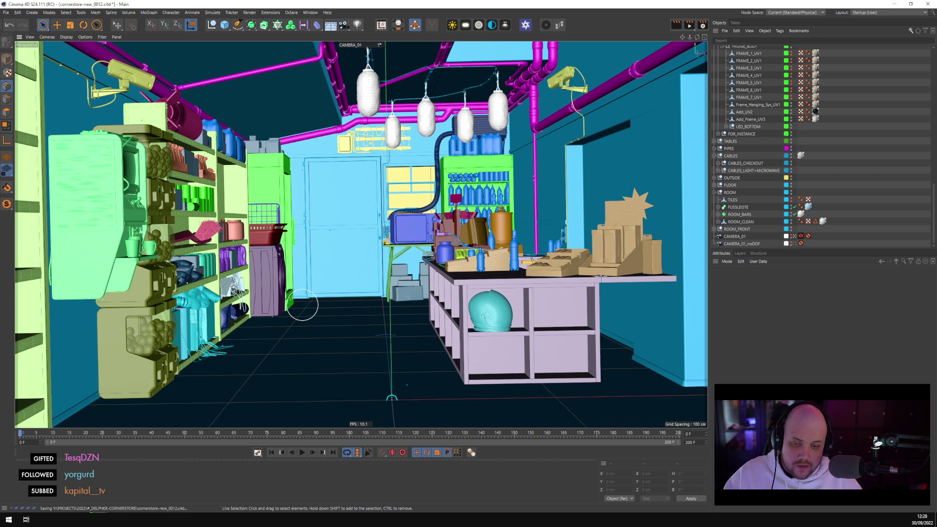
Bring up the Materials and Live Viewer window, enlarge its render area, and start an Octane render of the scene
mouse_move(100, 519)
click(122, 487)
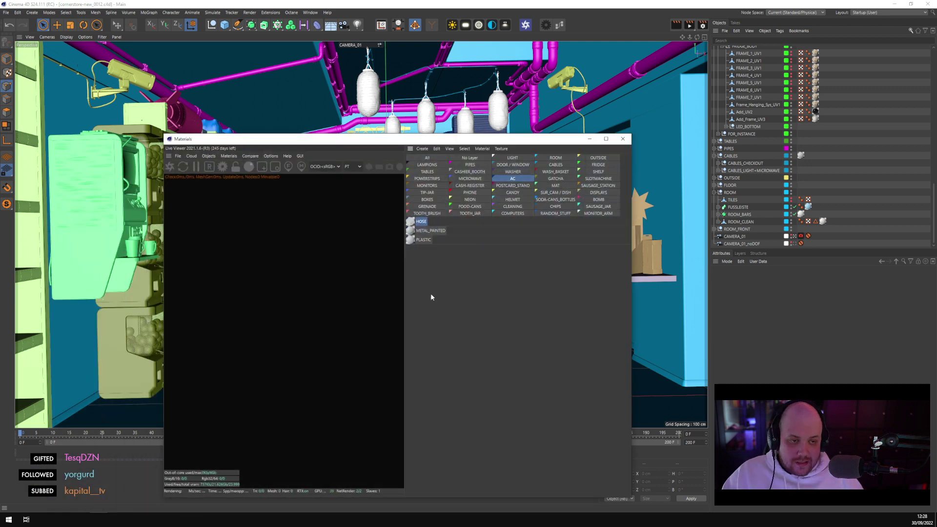
drag(405, 320, 504, 324)
drag(571, 141, 774, 52)
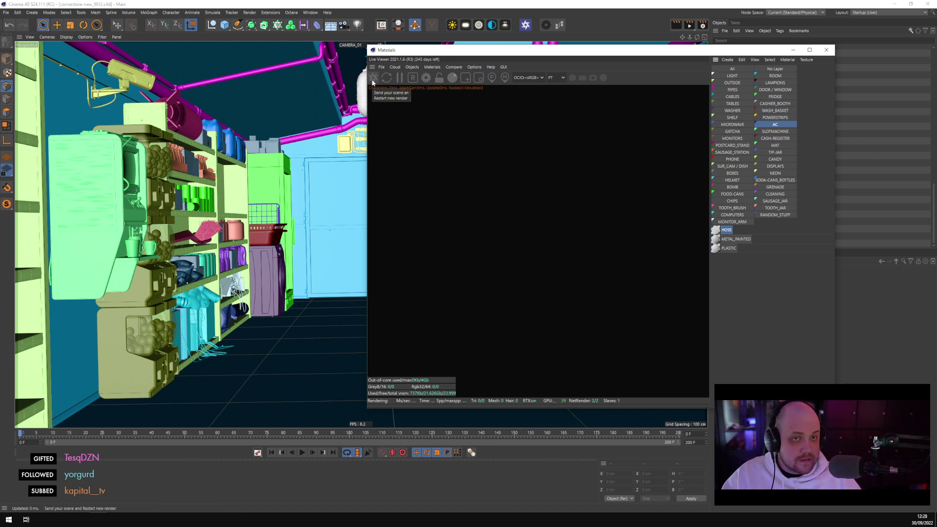
click(373, 79)
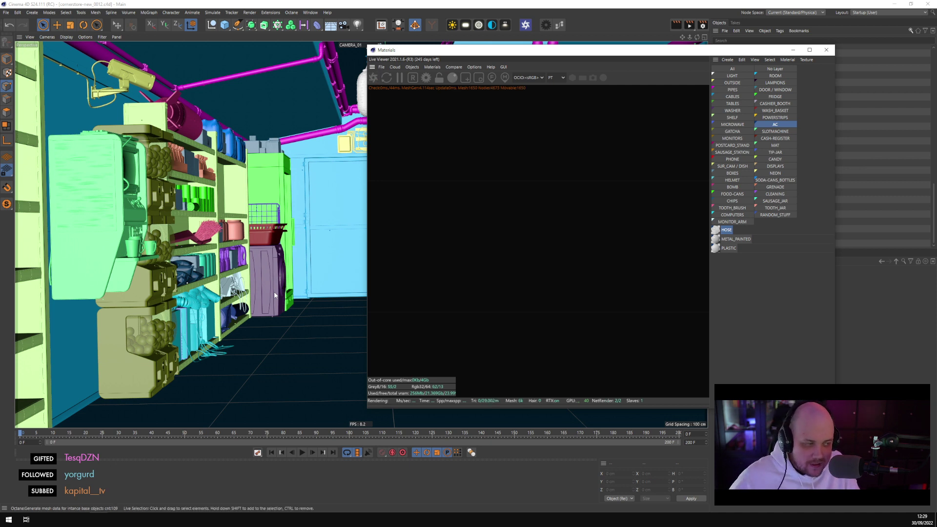
click(275, 296)
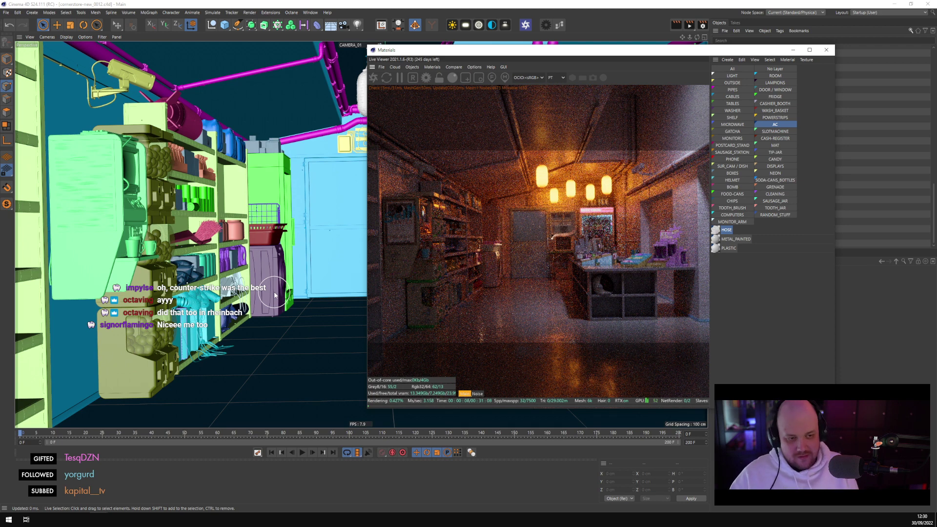
Lock the Live Viewer resolution, frame the computer shelf in the render, and define a render region around the hose
click(439, 79)
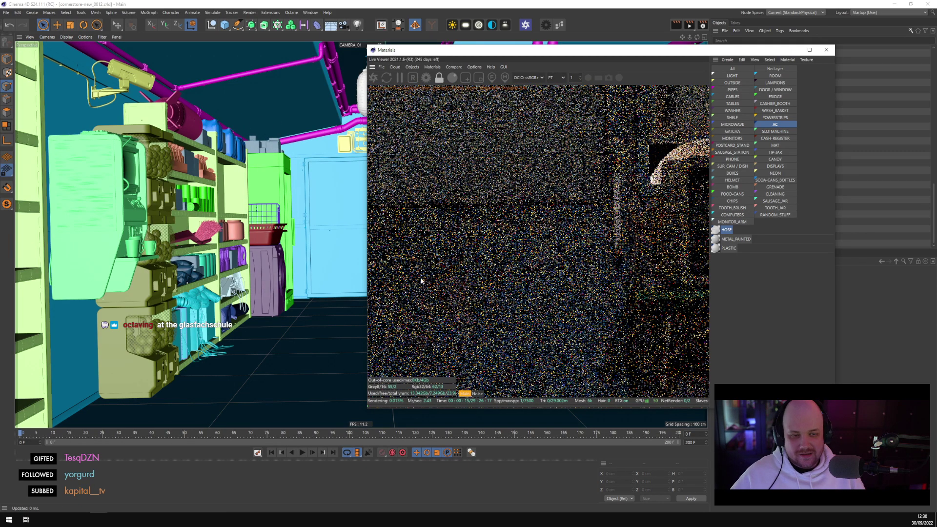
drag(601, 267, 519, 219)
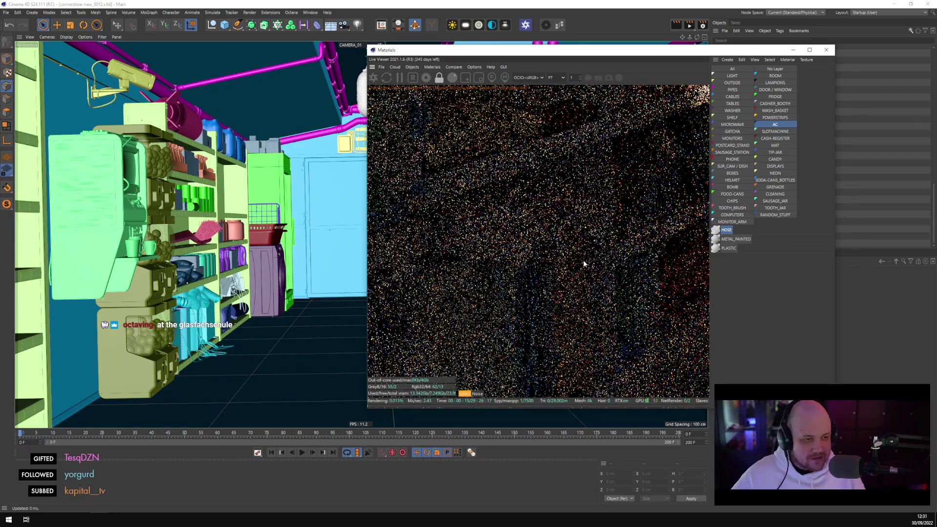
drag(584, 264, 570, 264)
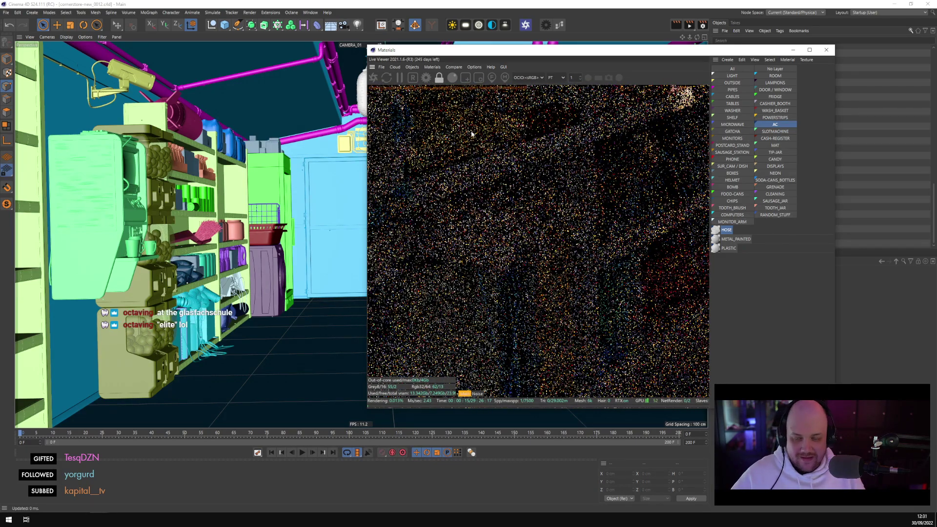
click(466, 77)
drag(390, 322, 616, 124)
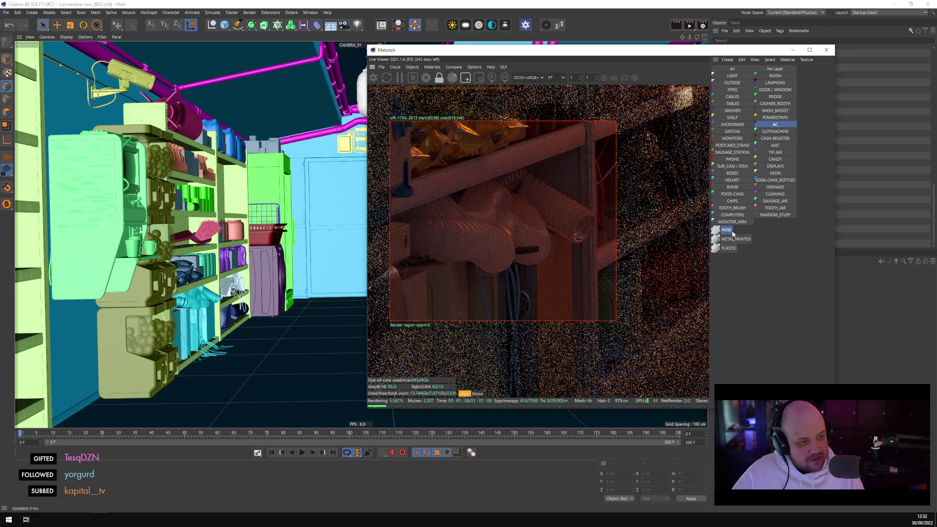
Copy the HOSE material from the AC layer into the COMPUTERS material layer
click(734, 214)
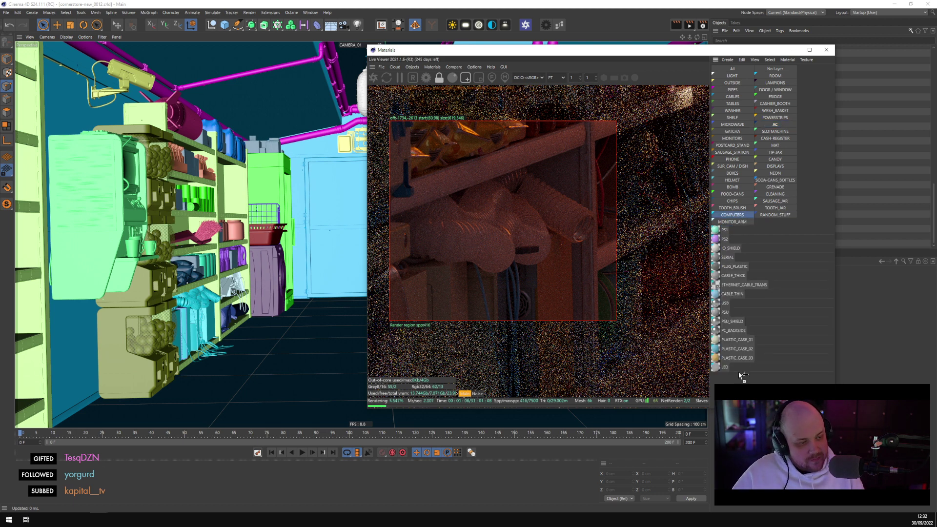
ctrl+drag(739, 373, 738, 372)
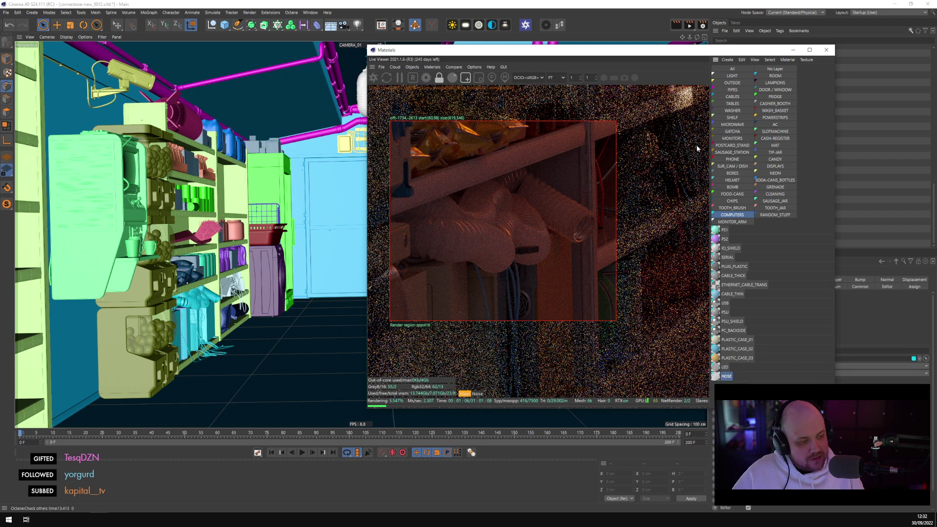
drag(658, 55, 456, 67)
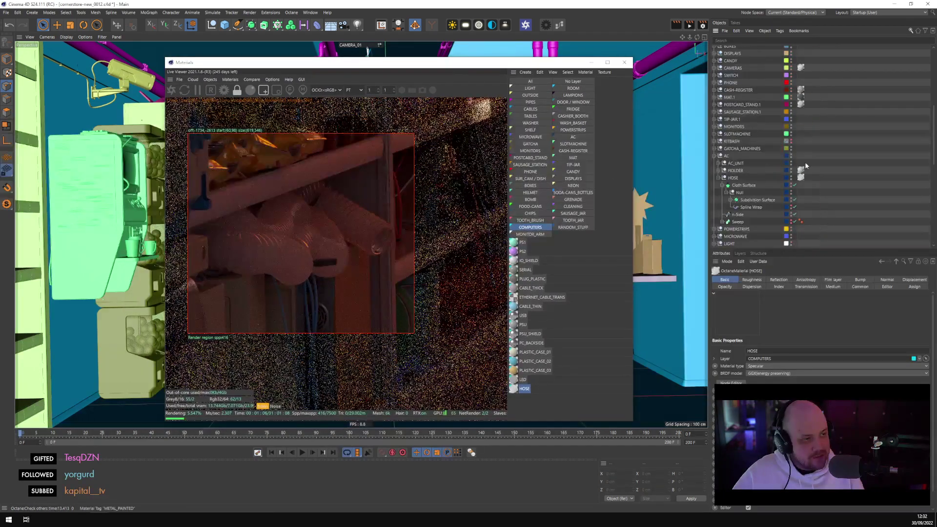
Set the X and Z size of the Cylinder under the computer hose's Cloth Surface, inside the Cloner, to 7 cm
scroll(804, 158, up, 3)
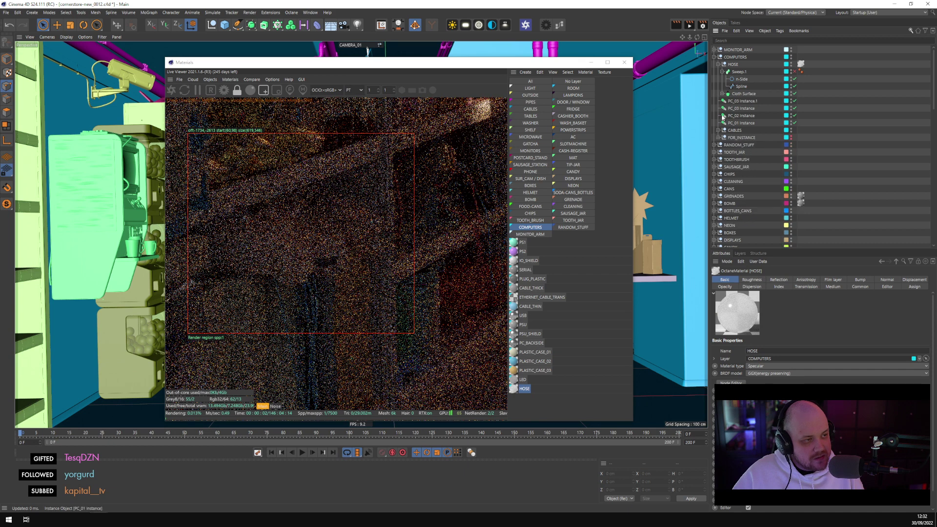
click(722, 93)
click(726, 101)
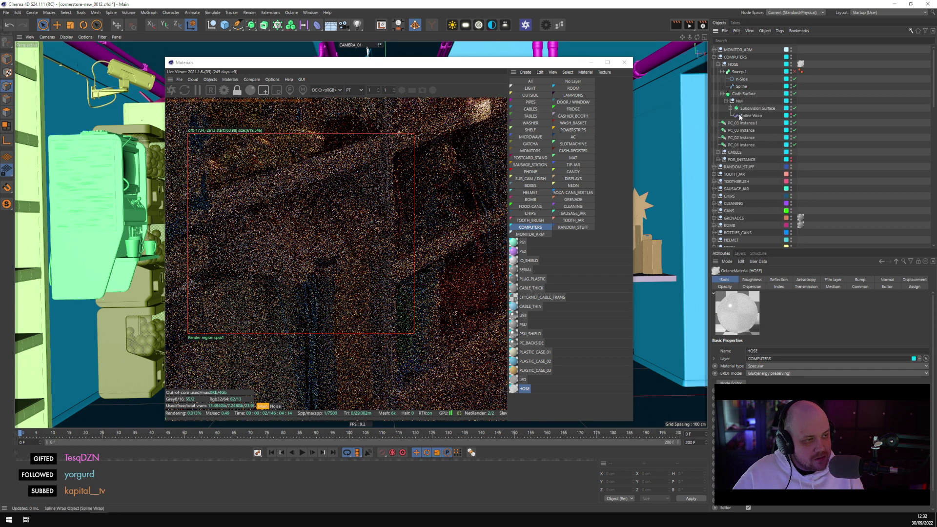
click(730, 108)
ctrl+click(726, 101)
ctrl+click(726, 101)
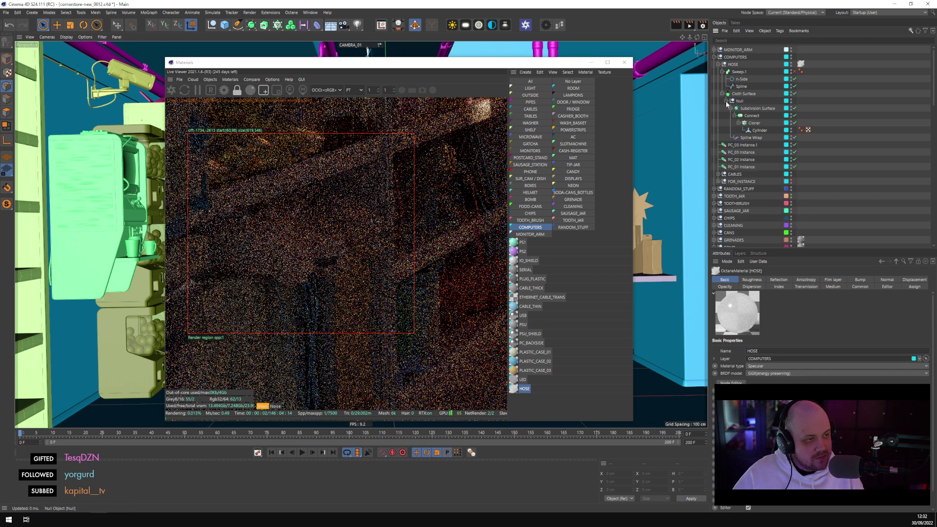
click(756, 130)
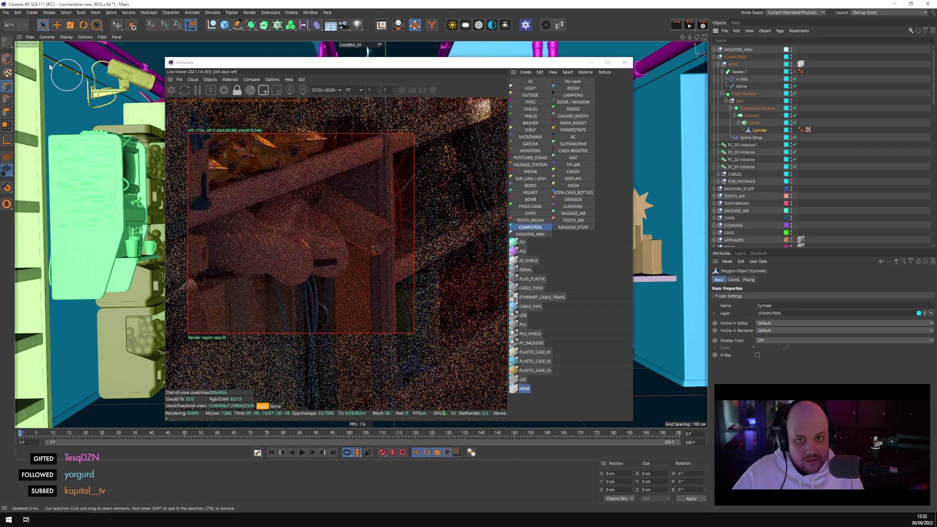
click(7, 59)
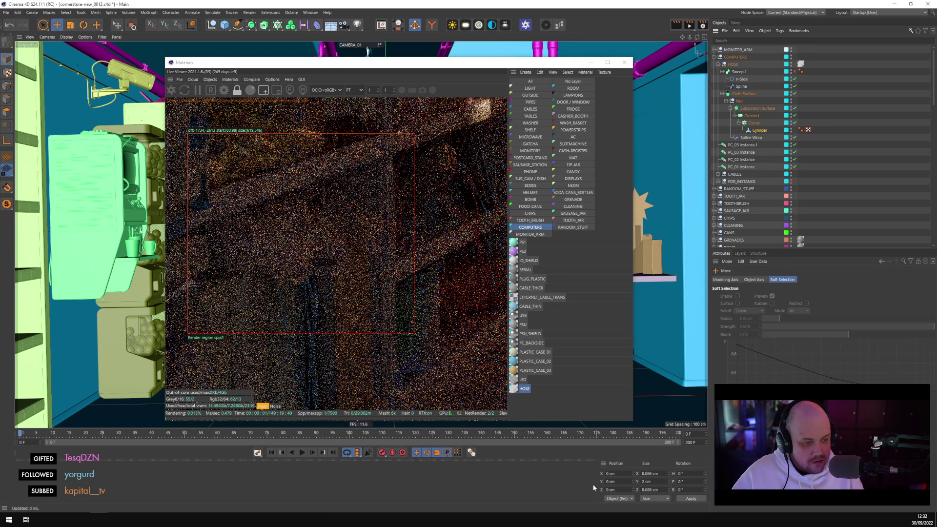
drag(659, 474, 635, 472)
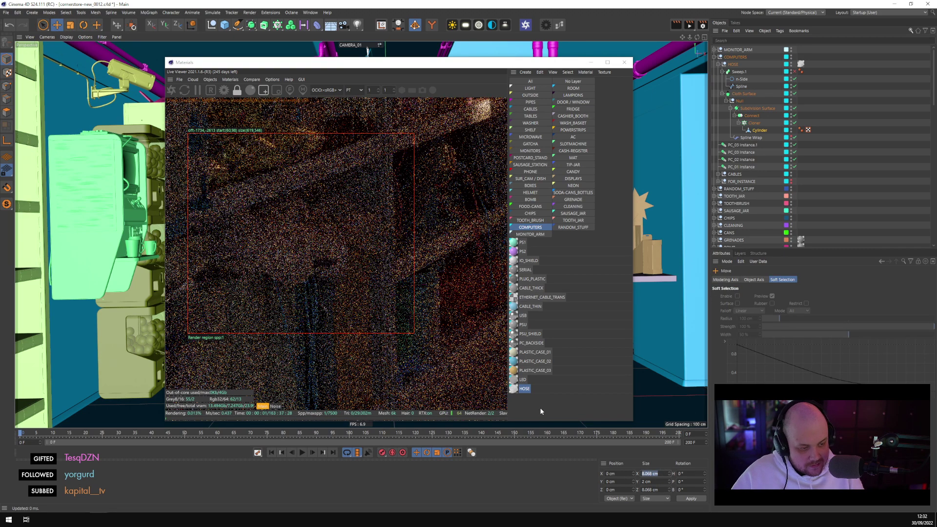
text(7)
key(Tab)
key(Tab)
text(7)
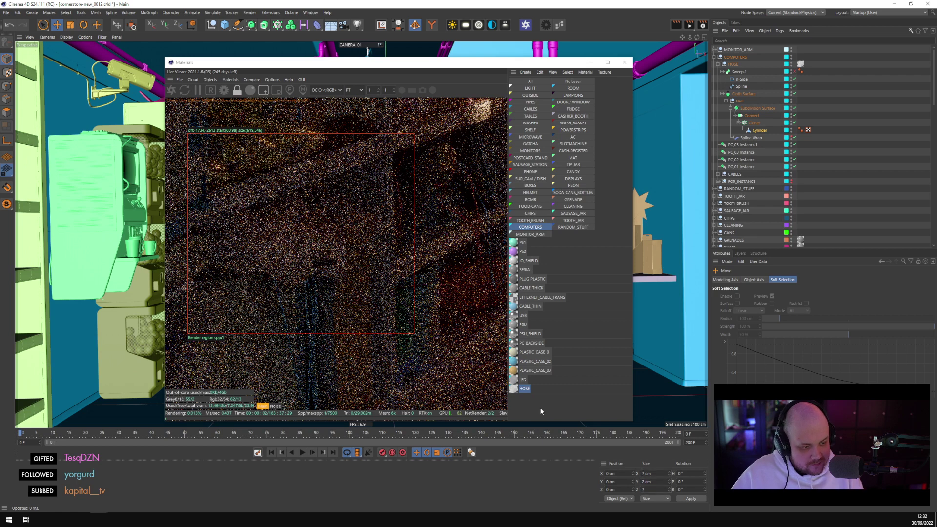
key(Return)
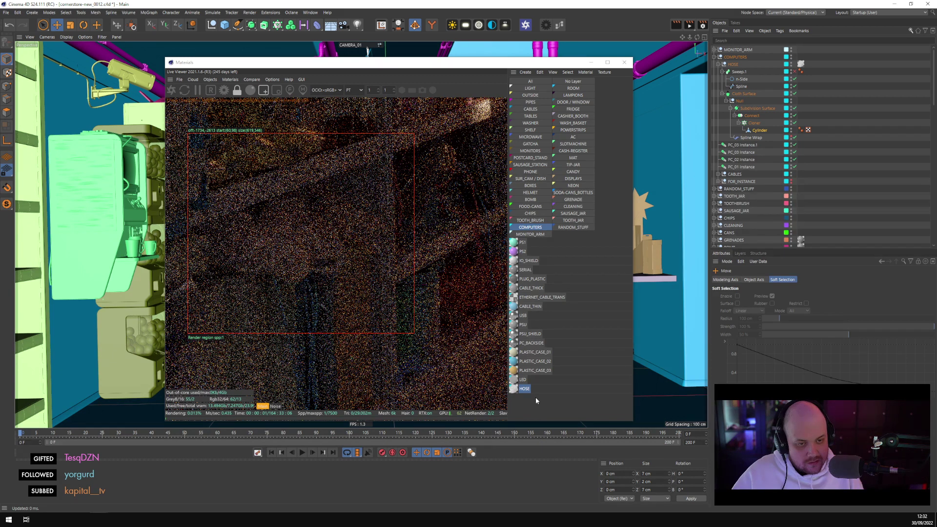
Replace the material on the computers' HOSE group with the HOSE material from the COMPUTERS layer
click(523, 389)
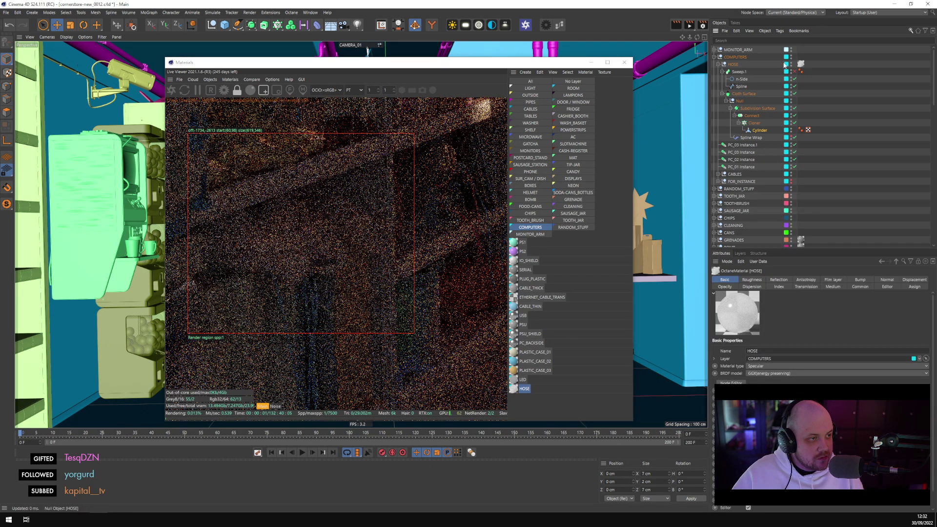
double_click(800, 64)
click(514, 388)
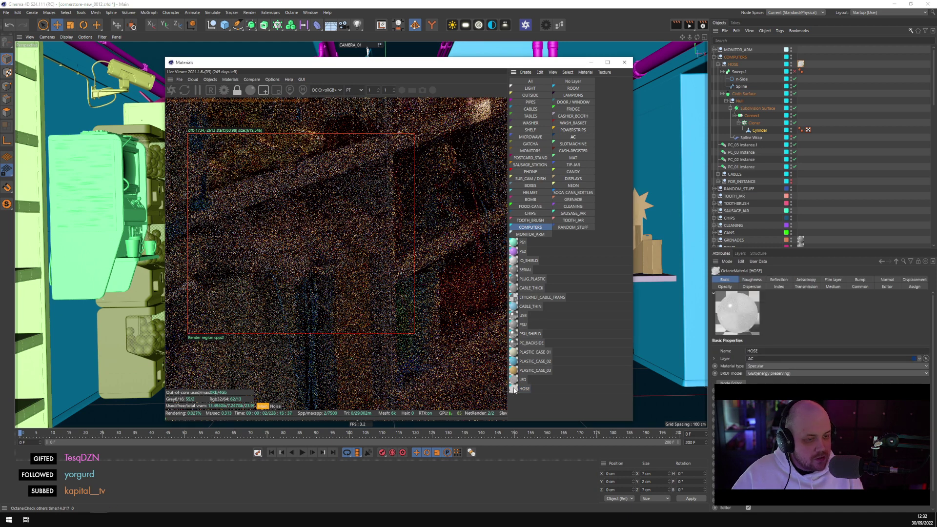
drag(514, 390, 801, 64)
click(854, 93)
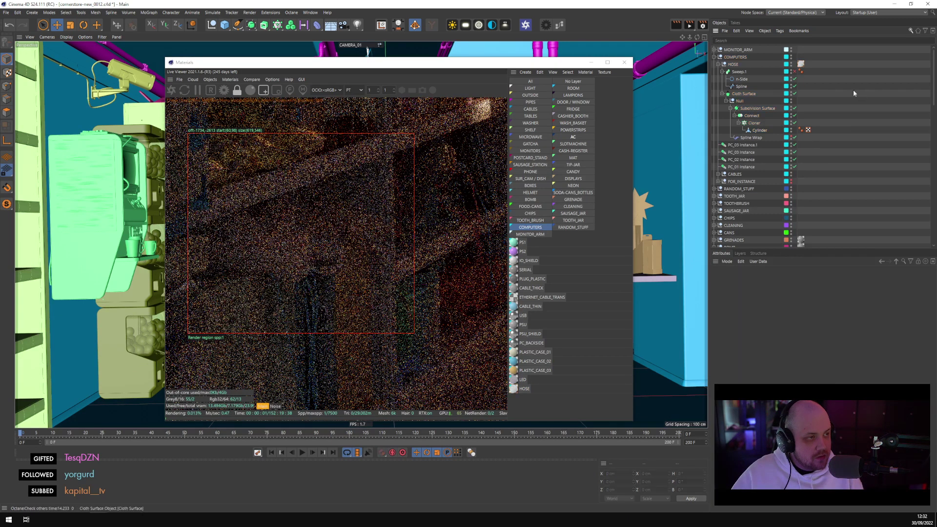
Open the COMPUTERS HOSE material in the Octane Node Editor and set the Random Walk medium's radius to 10 cm
double_click(518, 389)
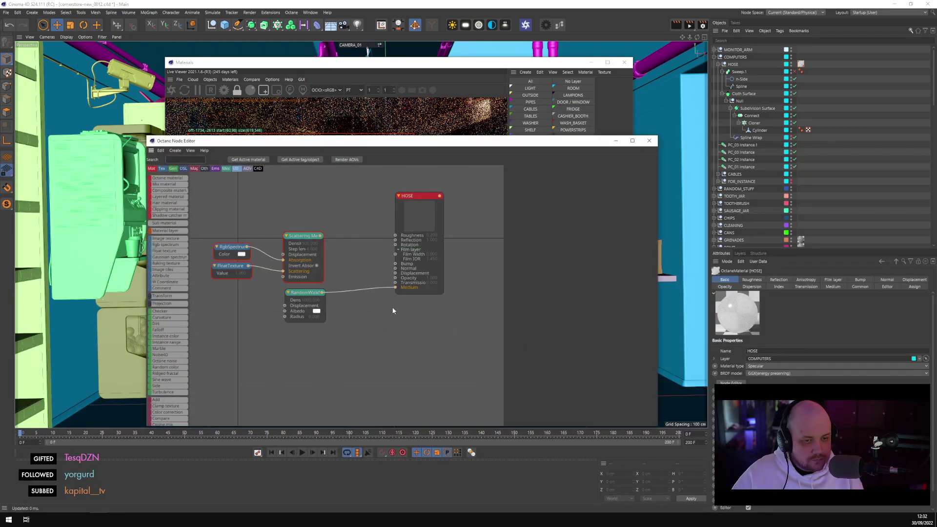
click(303, 293)
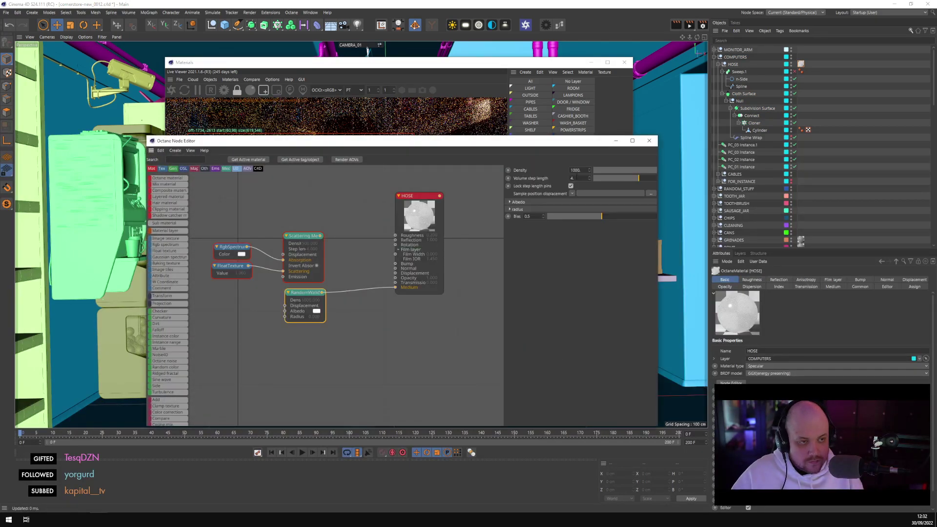
click(536, 201)
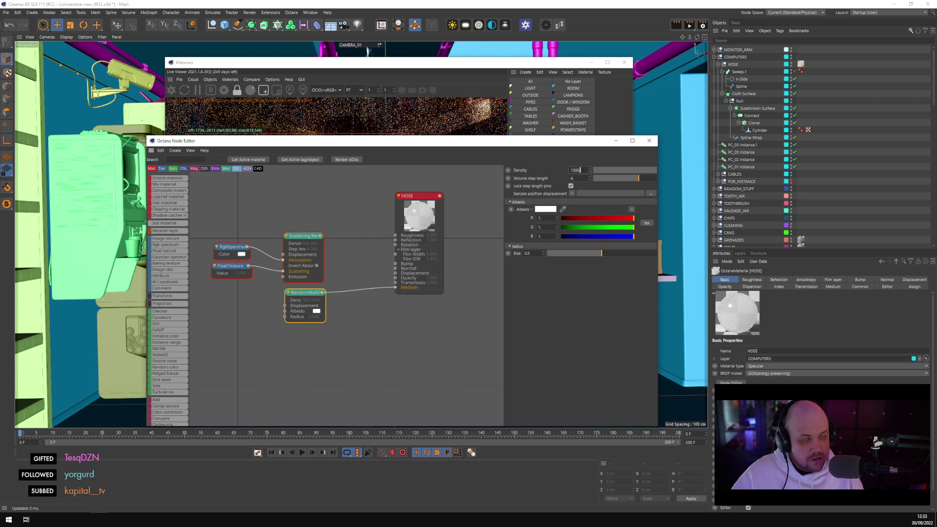
drag(537, 142, 666, 205)
click(644, 308)
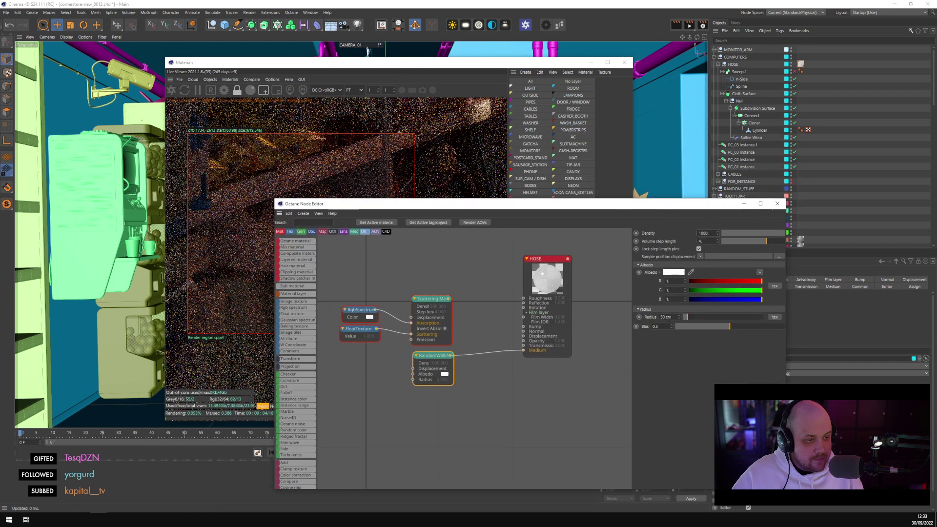
click(666, 317)
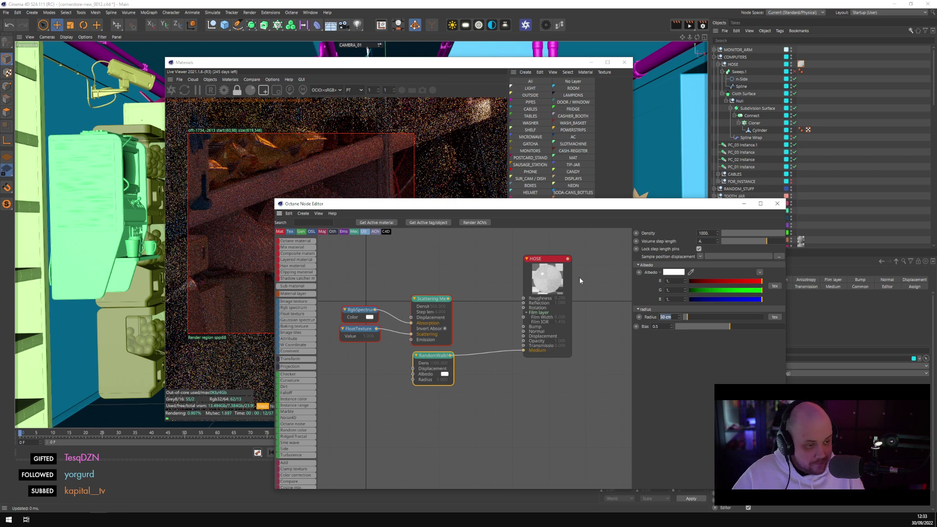
text(10)
key(Return)
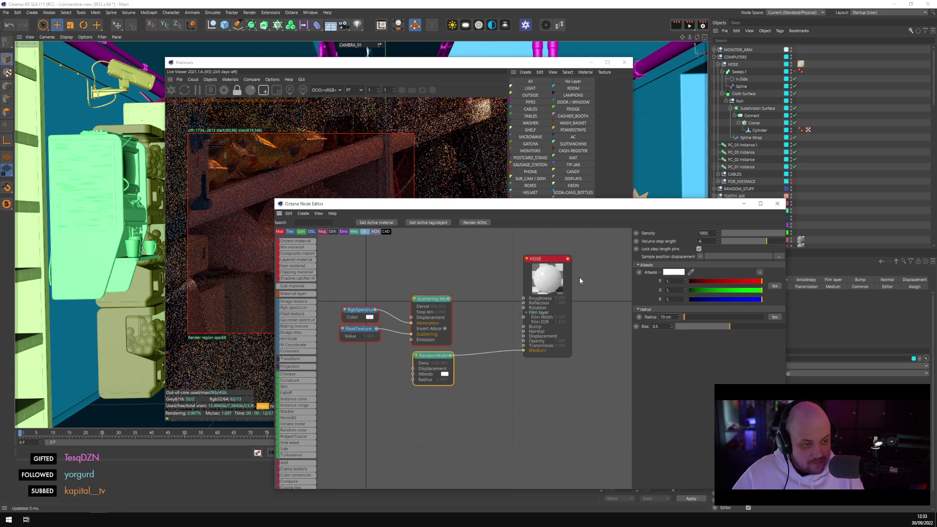
Check the hose's region render with the adjusted medium and minimize the Octane Node Editor
drag(354, 214, 486, 262)
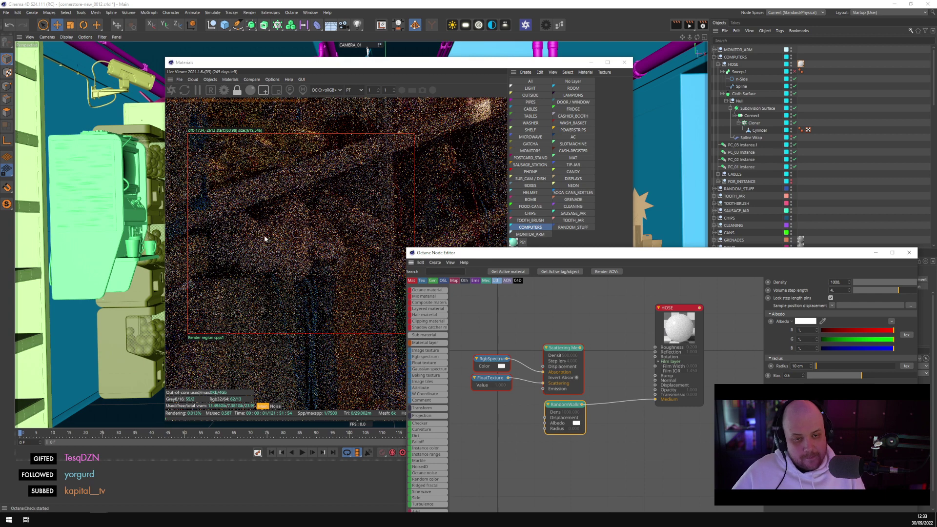
click(245, 197)
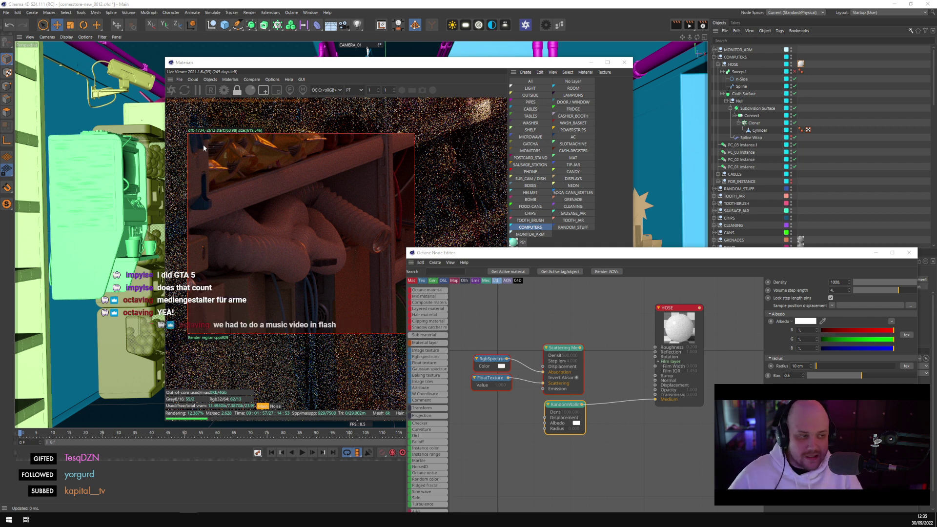
click(876, 254)
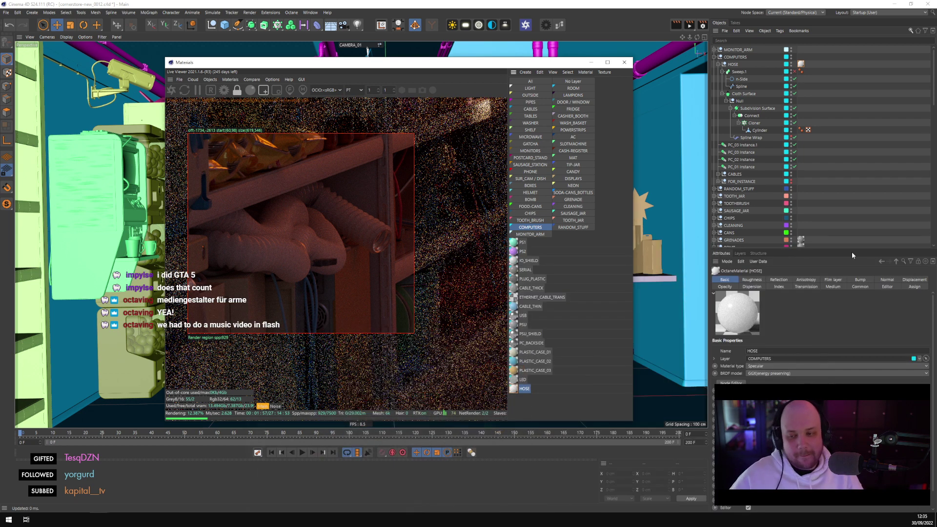
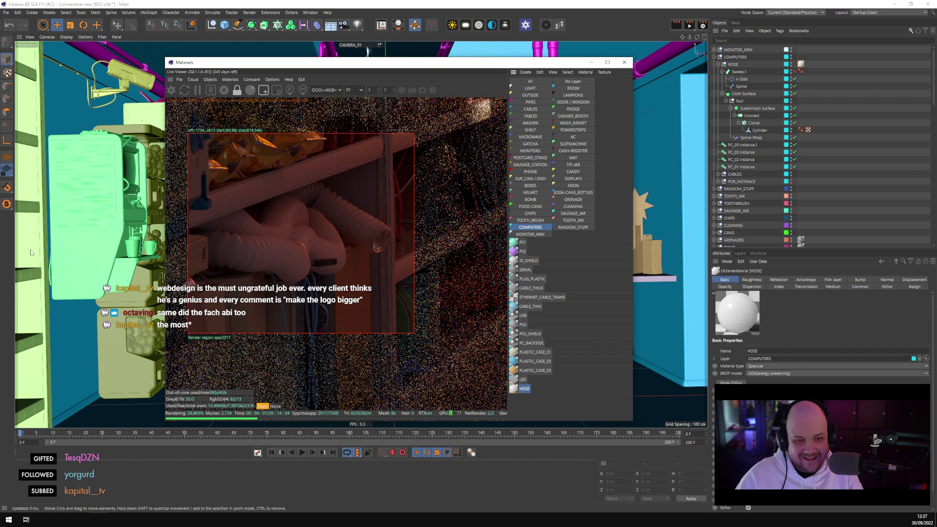
Move the floating Materials window clear of the viewport and switch from CAMERA_01 to the default camera
drag(441, 67, 663, 70)
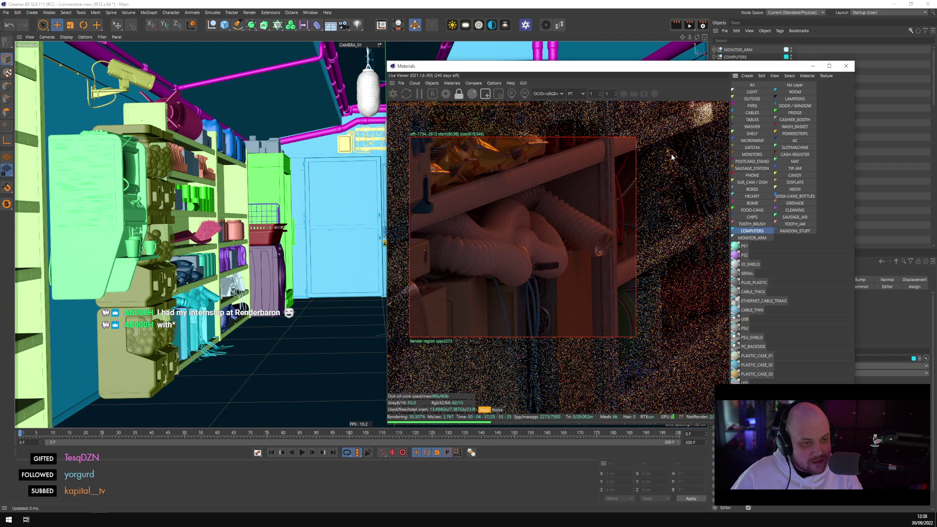
drag(811, 68, 812, 1)
scroll(813, 183, down, 15)
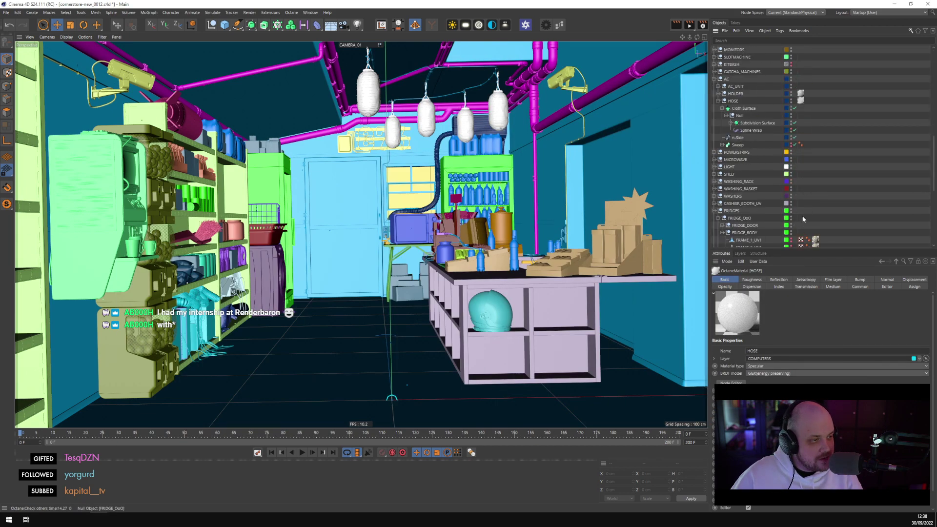
click(795, 236)
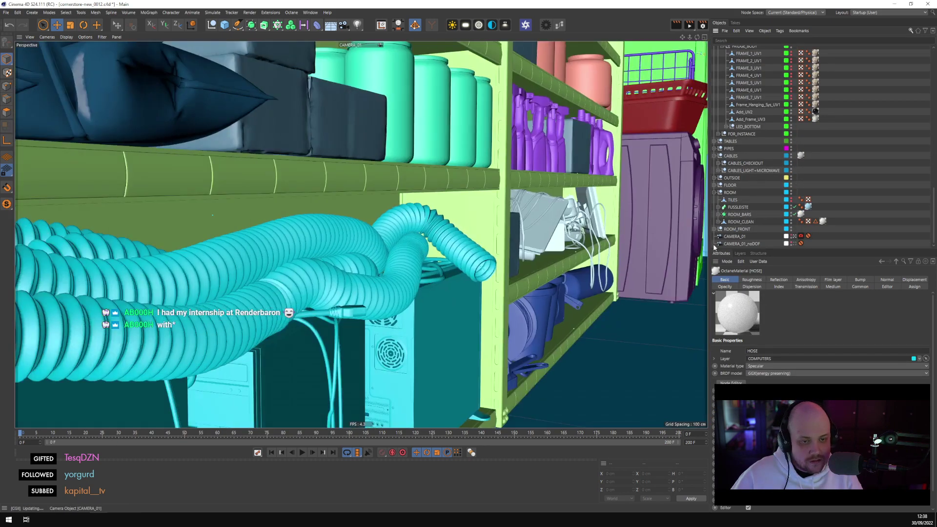
Select the hose's Cloth Surface and turn on X-Ray for it
alt+right_drag(408, 213, 435, 228)
scroll(435, 230, up, 8)
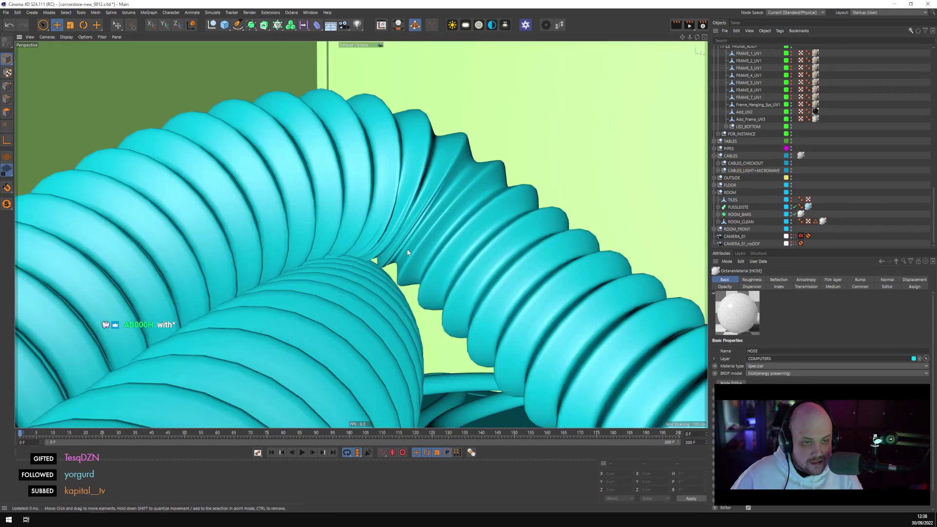
click(410, 214)
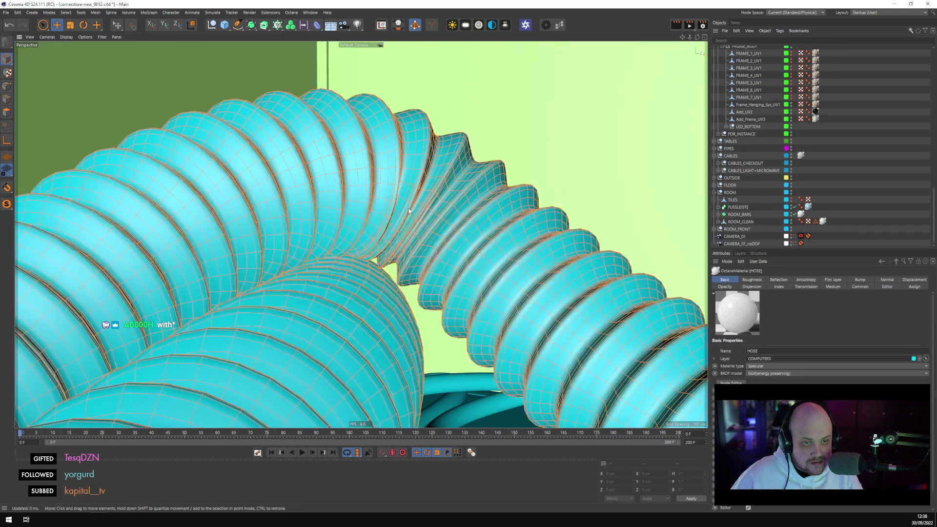
scroll(754, 132, up, 14)
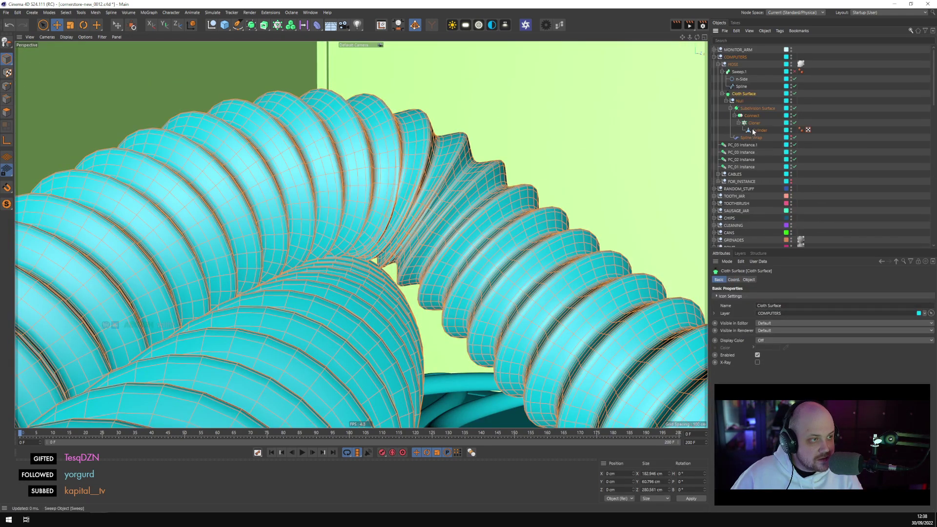
click(722, 94)
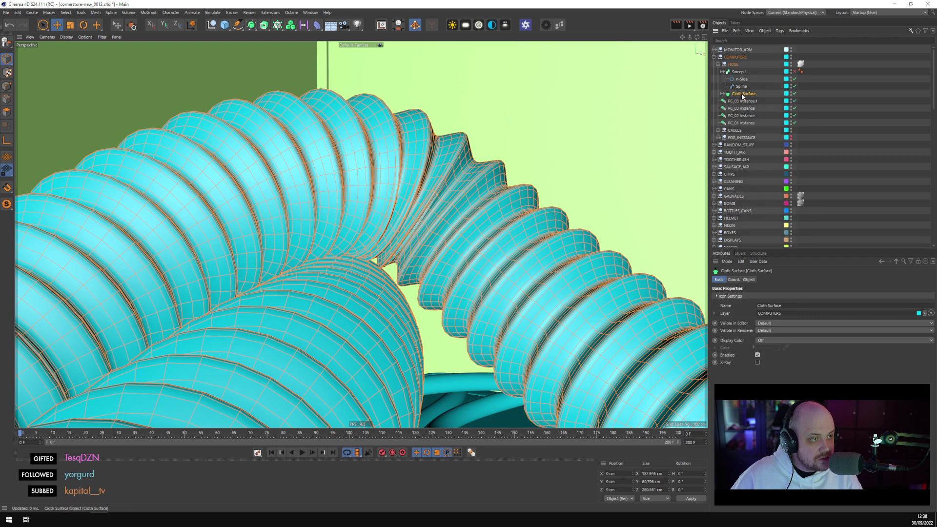
click(758, 362)
In the Spline under Sweep.1, delete the two neighbouring points at the hose's kinked bend
click(741, 87)
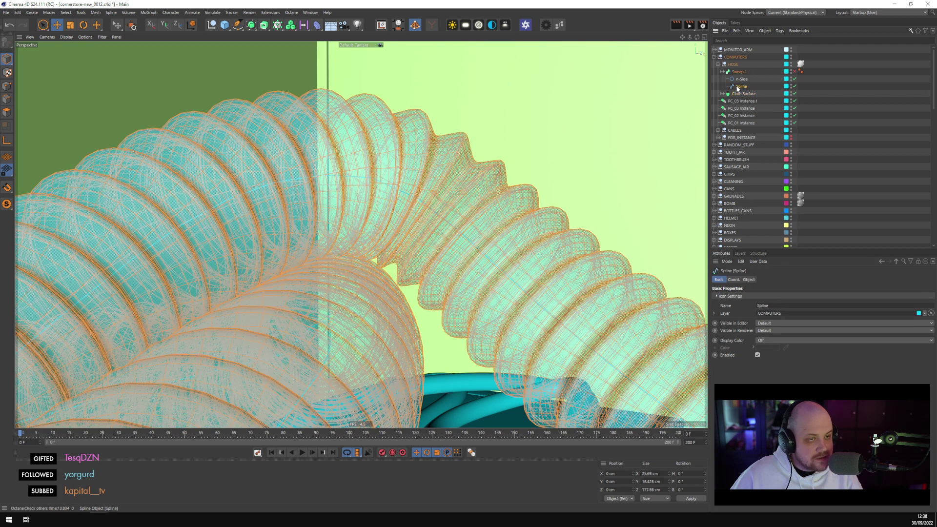
click(43, 25)
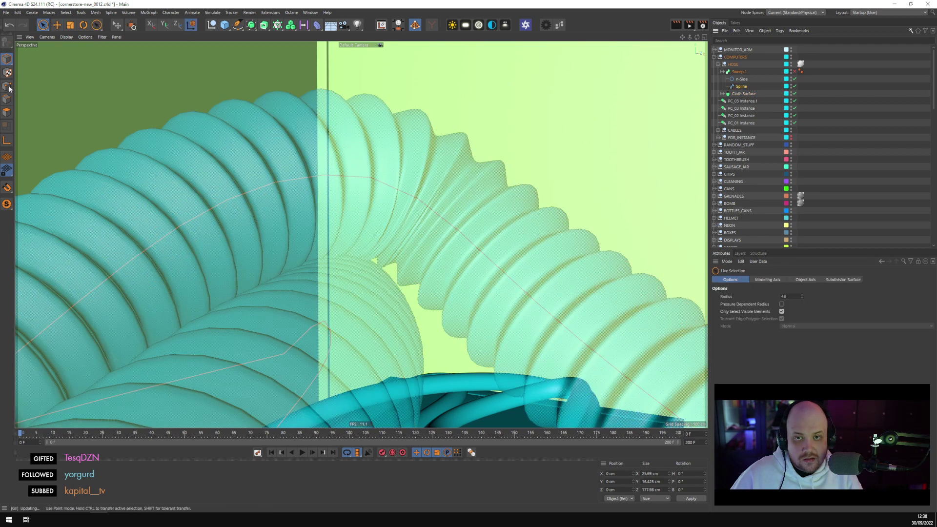
click(7, 85)
click(441, 208)
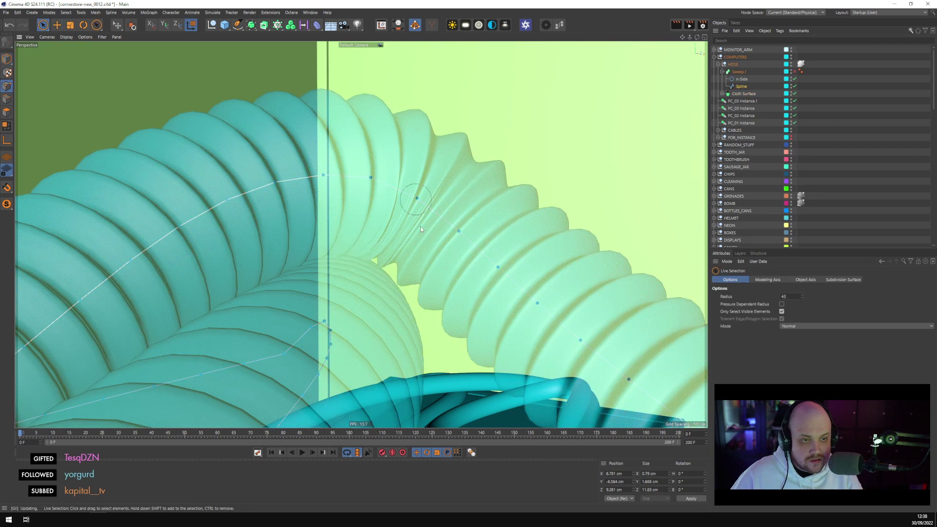
alt+drag(429, 226, 466, 204)
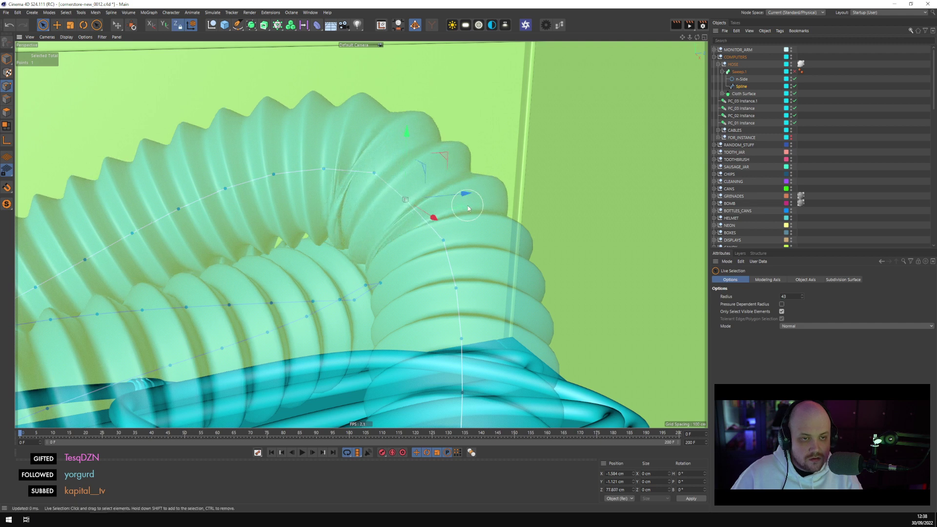
click(375, 233)
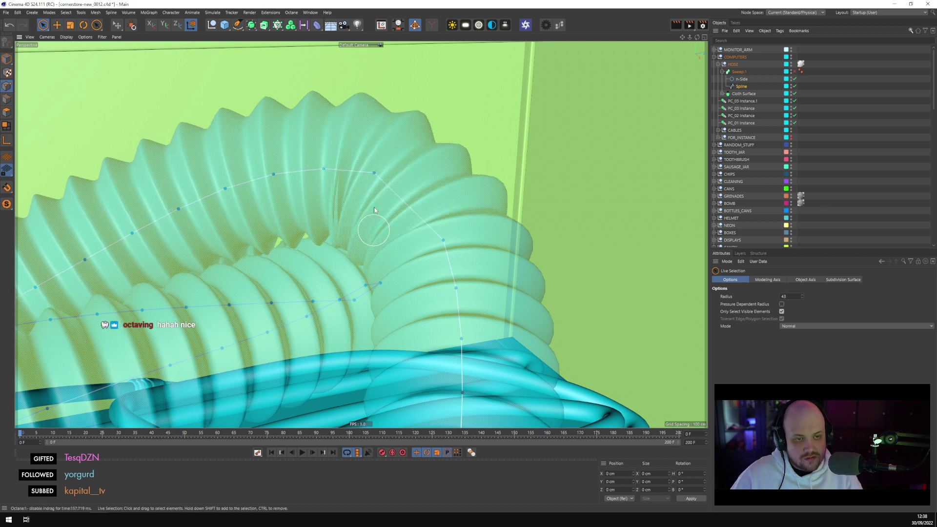
click(376, 172)
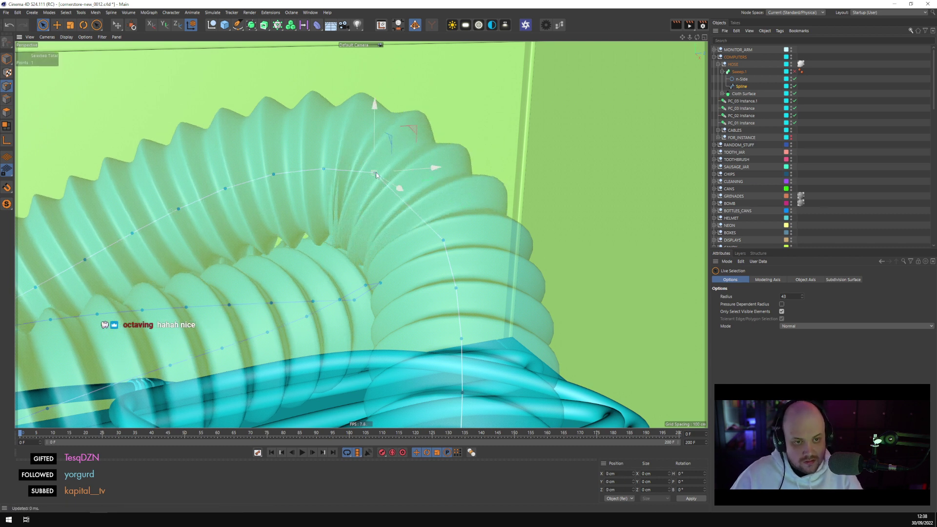
key(Delete)
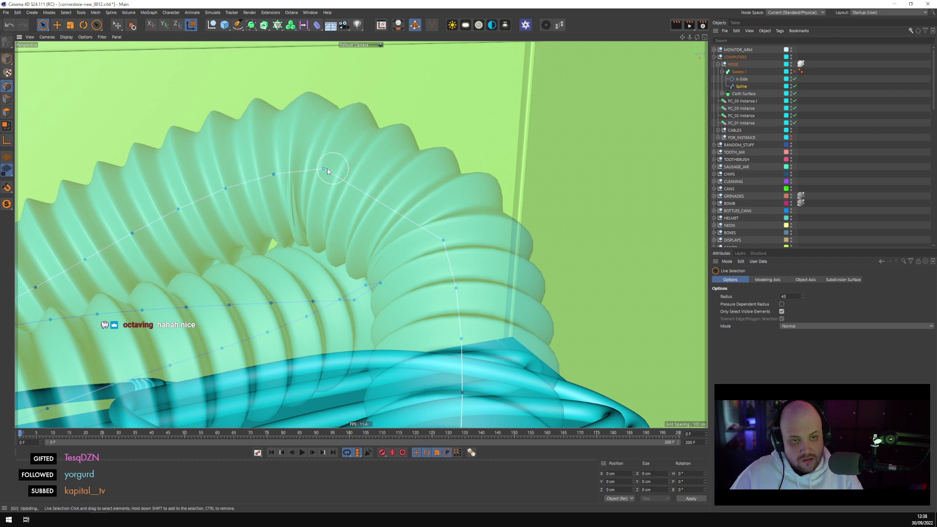
Move the spline point ahead of the bend toward the corner, to about X -3.27 cm, Z 77.6 cm
ctrl+click(344, 183)
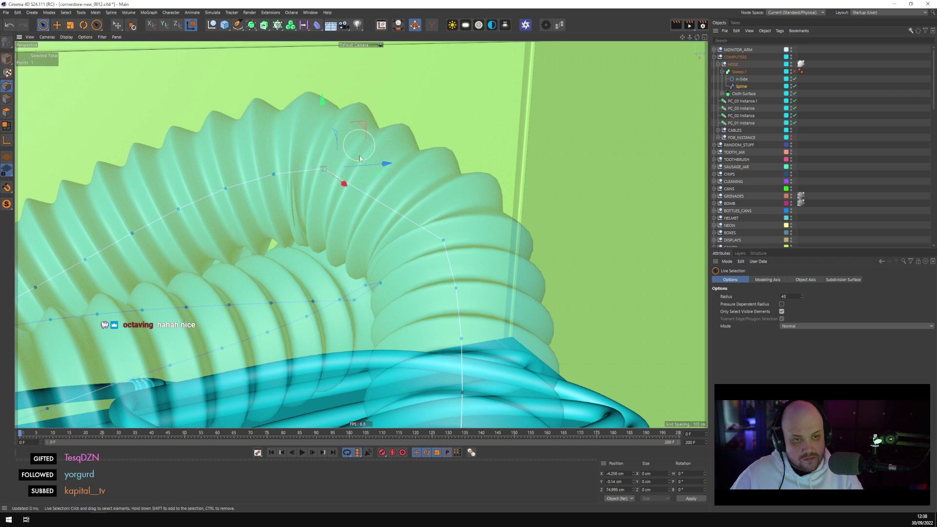
mouse_move(373, 176)
alt+mouse_down()
mouse_move(375, 210)
mouse_move(376, 180)
alt+mouse_up()
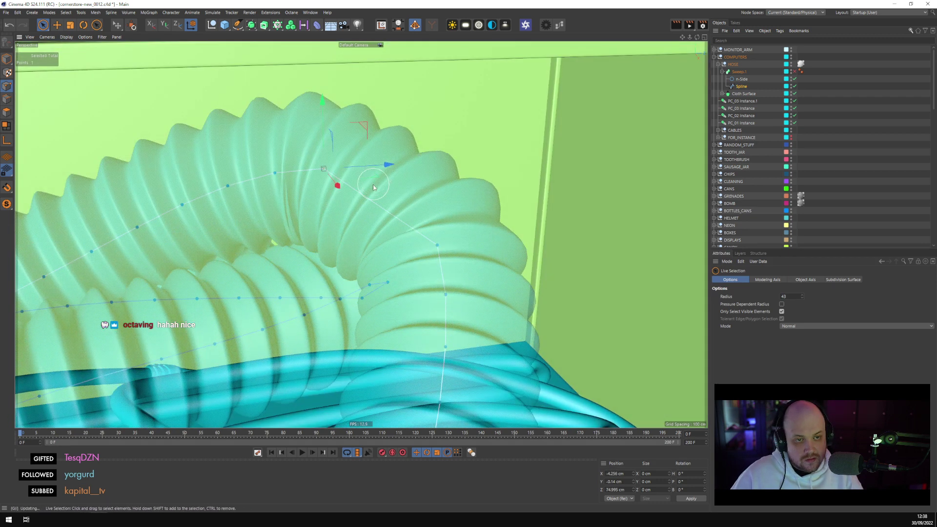
key(Delete)
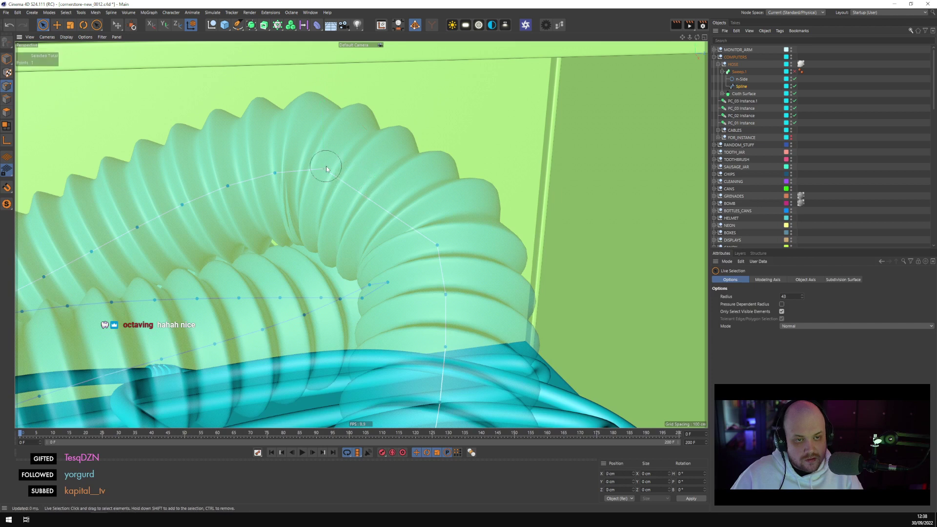
click(324, 167)
drag(377, 177, 441, 182)
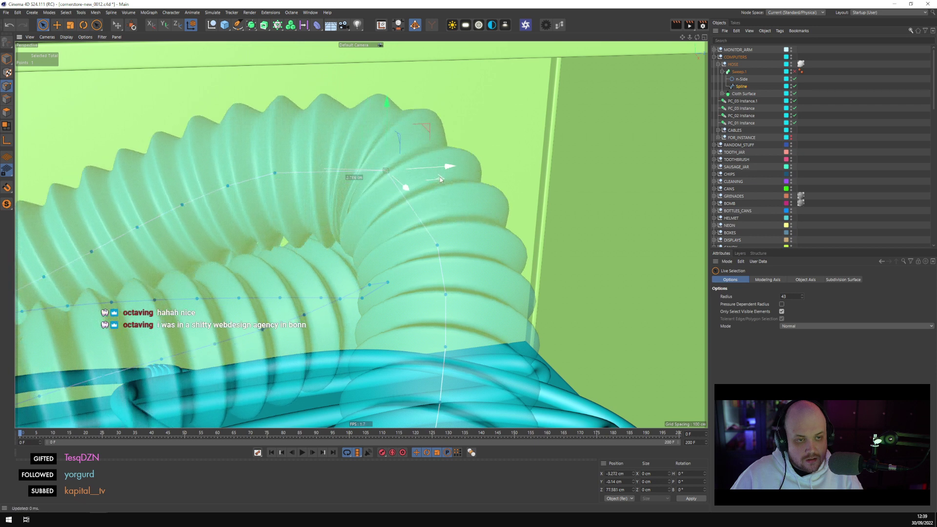
Change the hose spline's type to B-Spline with Uniform intermediate points and adjust their number
click(743, 86)
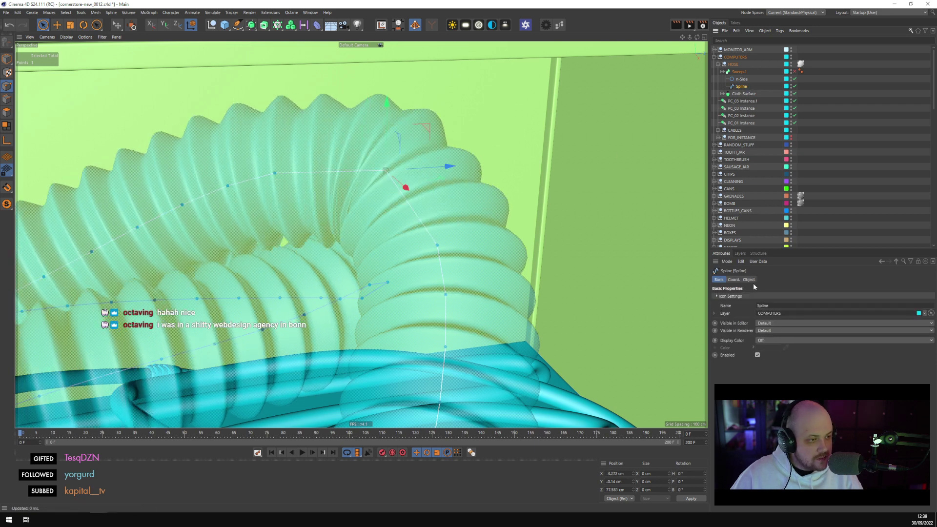
click(752, 281)
click(773, 296)
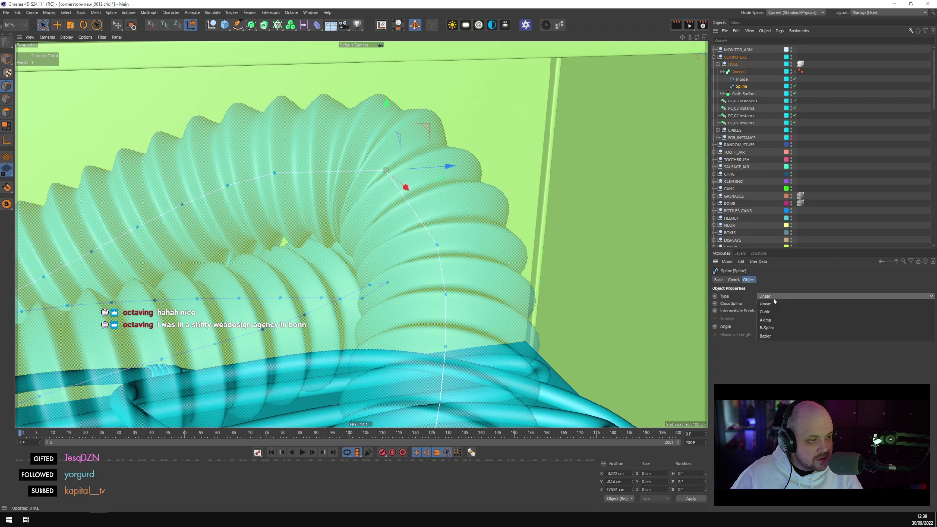
click(775, 325)
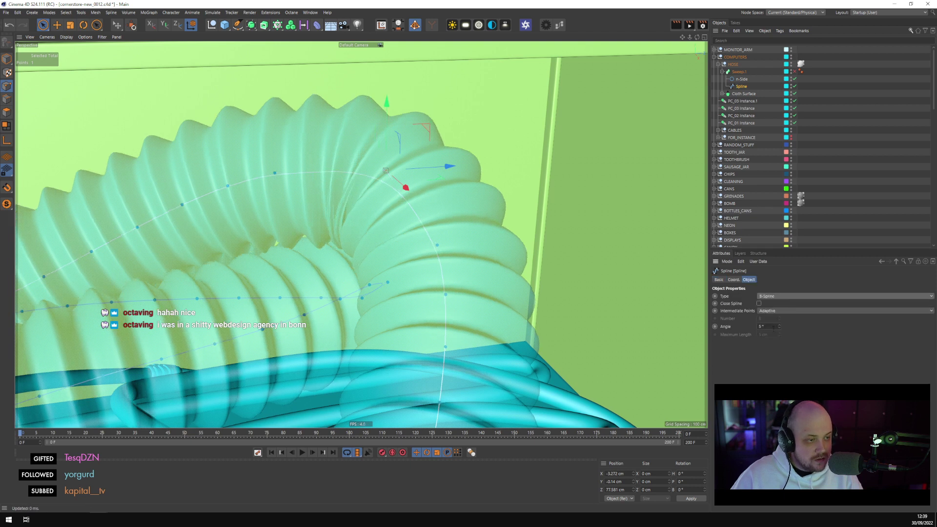
click(773, 311)
click(772, 336)
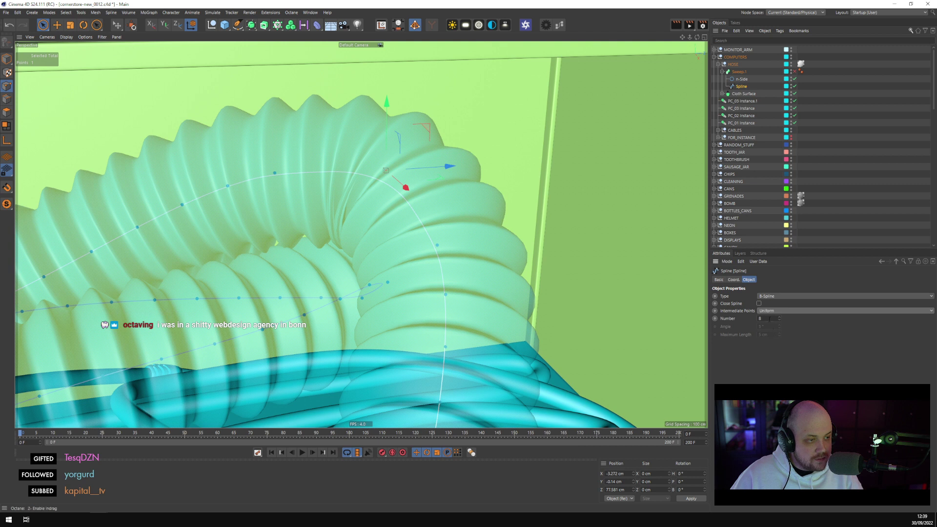
drag(766, 319, 716, 302)
text(0)
key(Return)
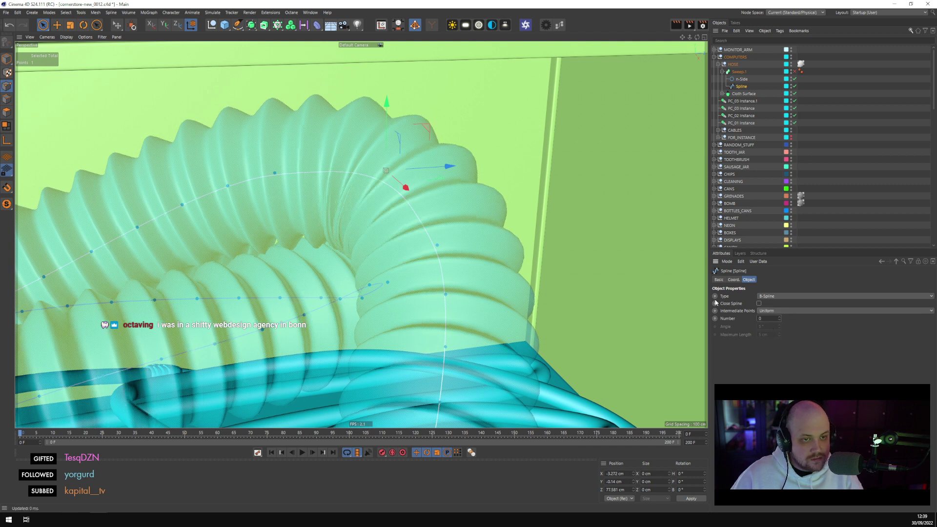
Delete the spline point on the hose's upper run just before the bend
alt+drag(386, 234, 412, 222)
click(467, 236)
click(275, 181)
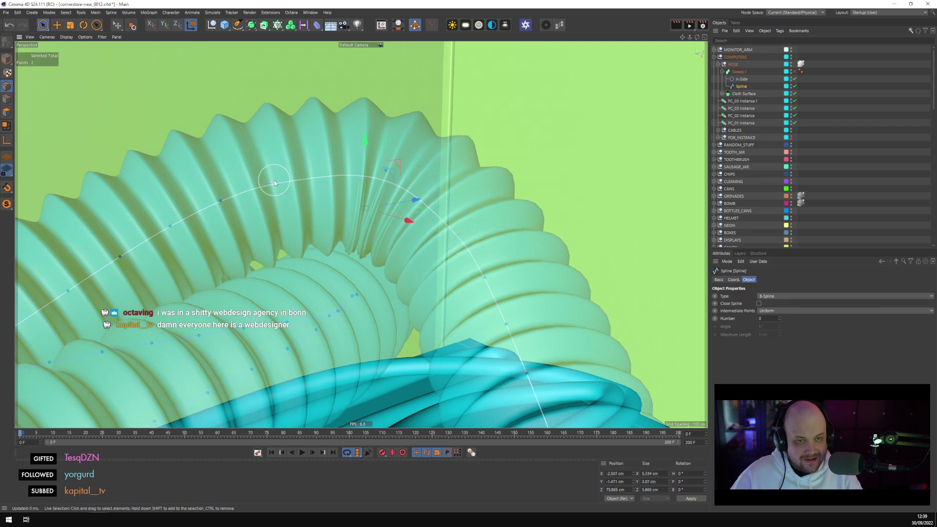
key(Delete)
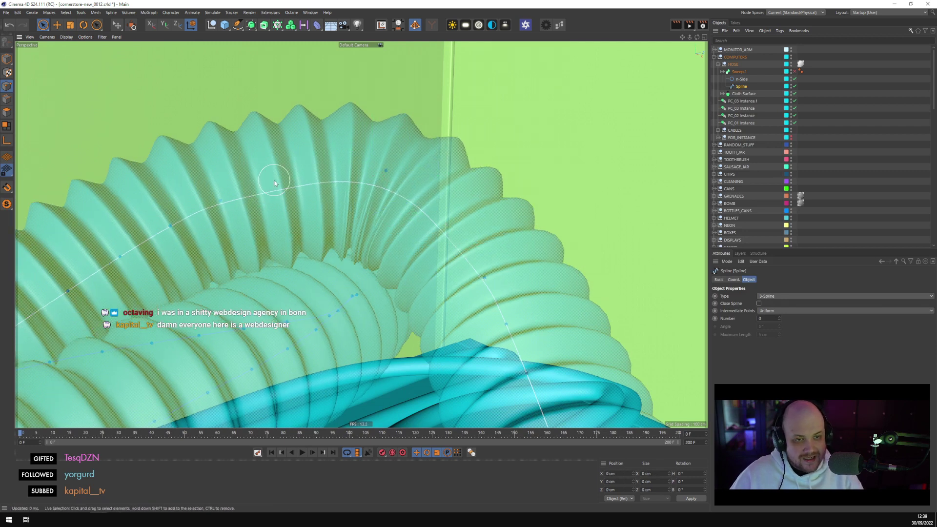
Move the spline's corner point at the bend to about Z 76.6 cm to round out the curve
click(385, 171)
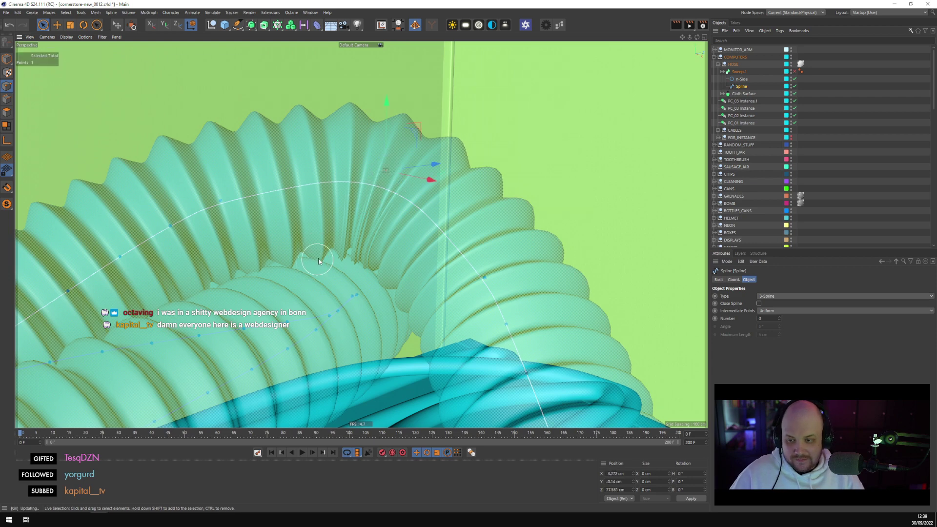
alt+drag(319, 259, 353, 259)
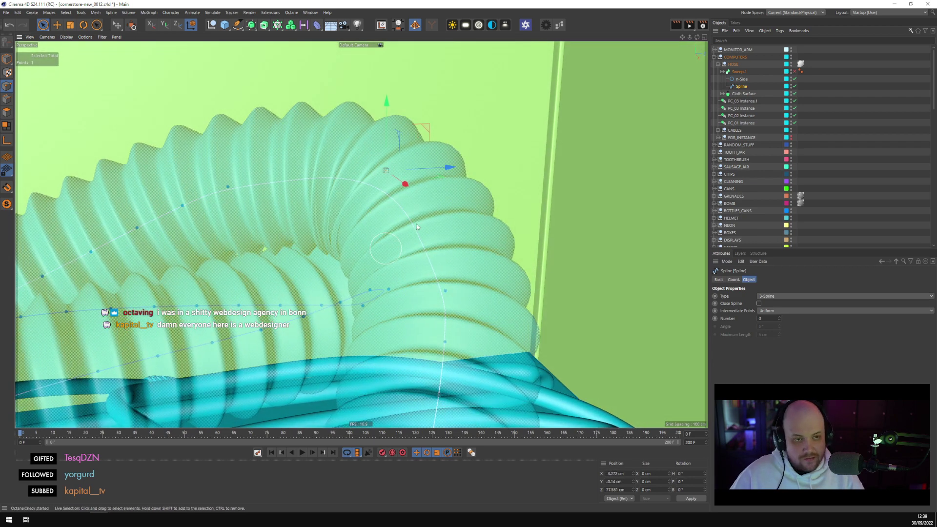
alt+drag(417, 224, 423, 205)
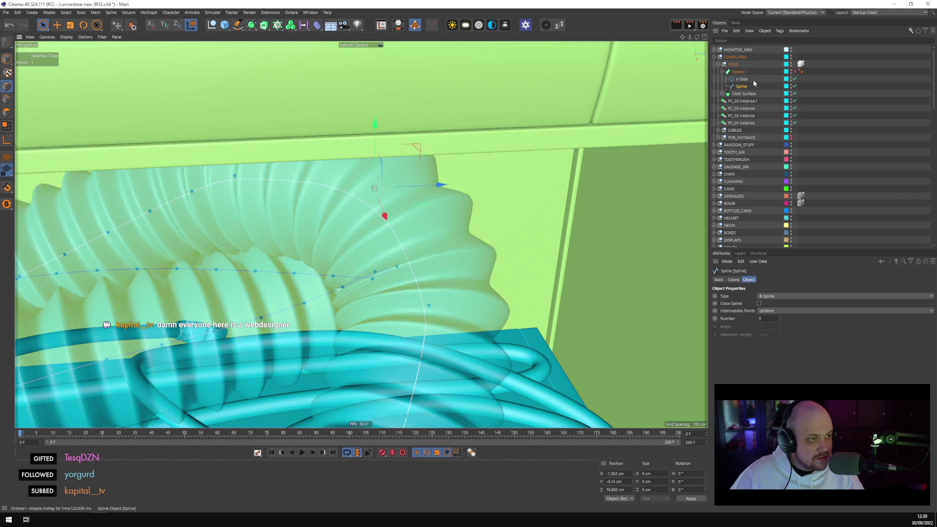
Examine the reshaped hose around the shelf and computer, along with the Cloth Surface and Sweep.1 settings
click(744, 95)
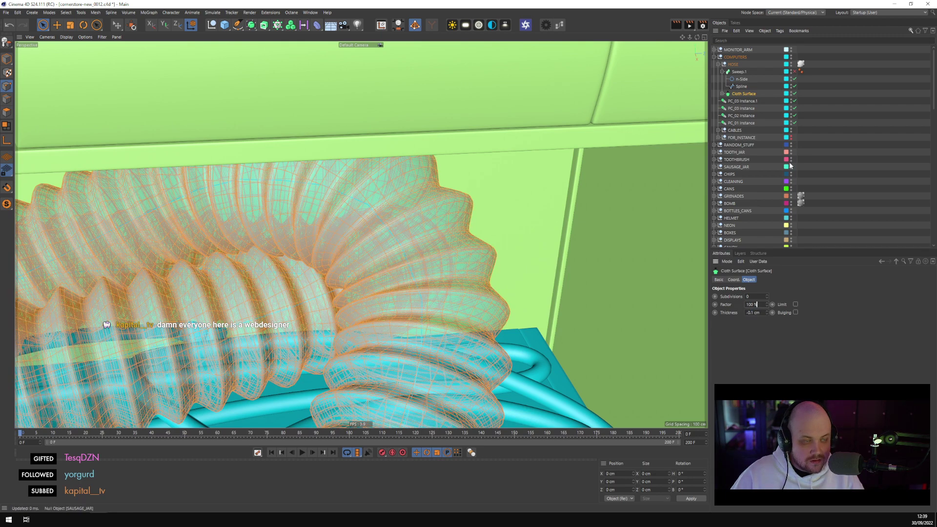
click(818, 151)
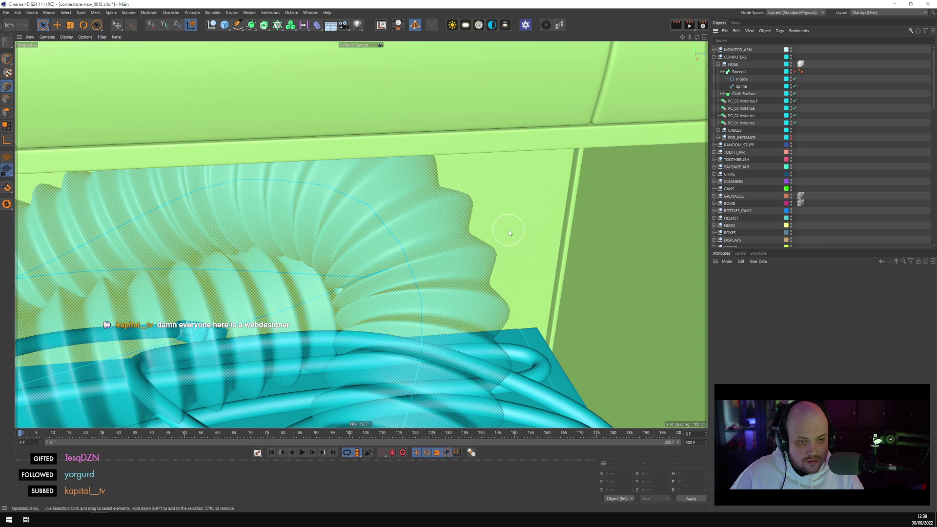
scroll(451, 281, down, 5)
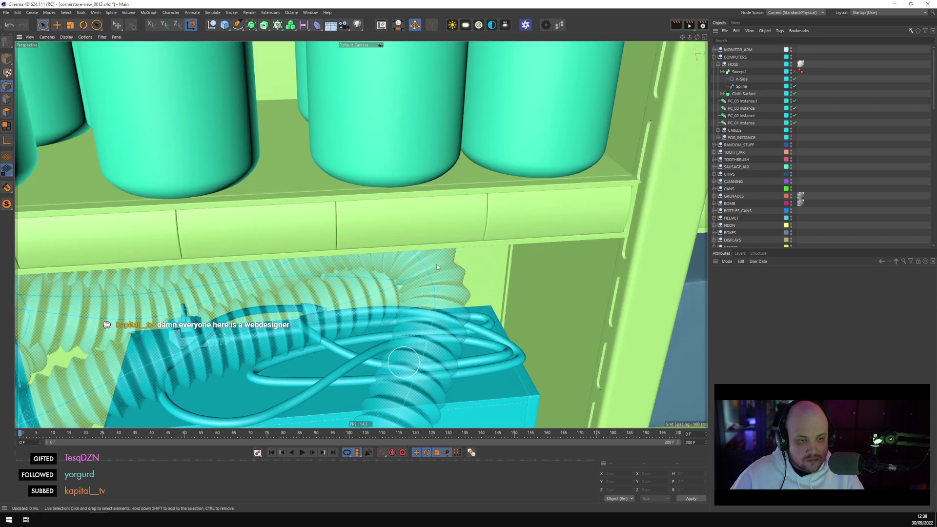
alt+drag(446, 162, 449, 154)
scroll(434, 288, down, 3)
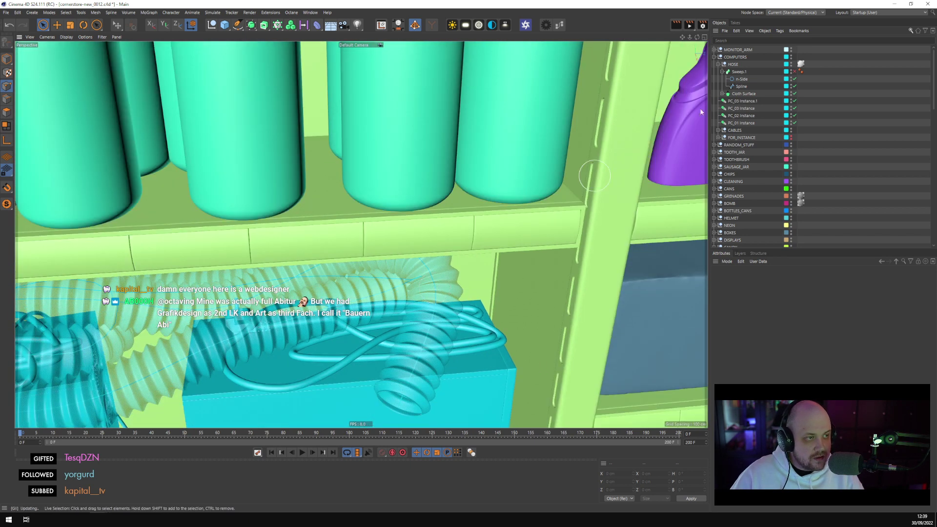
click(739, 71)
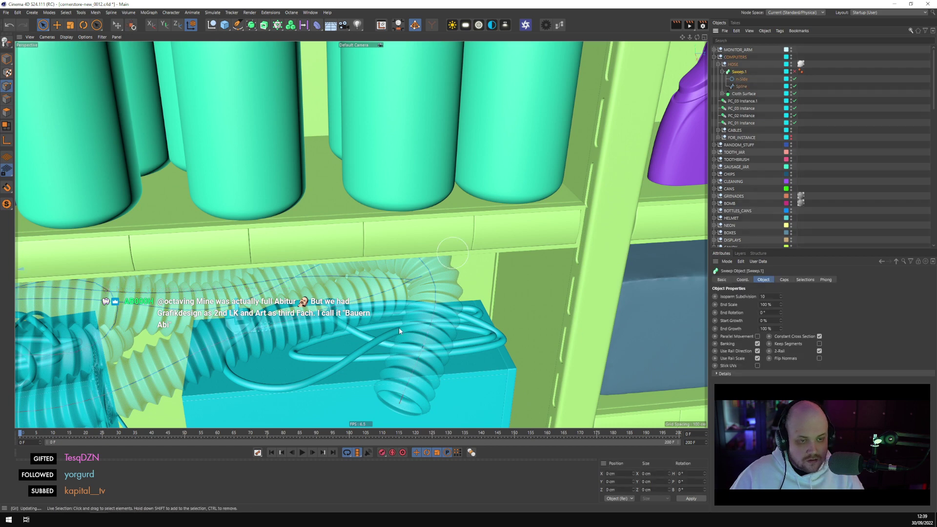
scroll(453, 234, up, 3)
scroll(452, 290, up, 5)
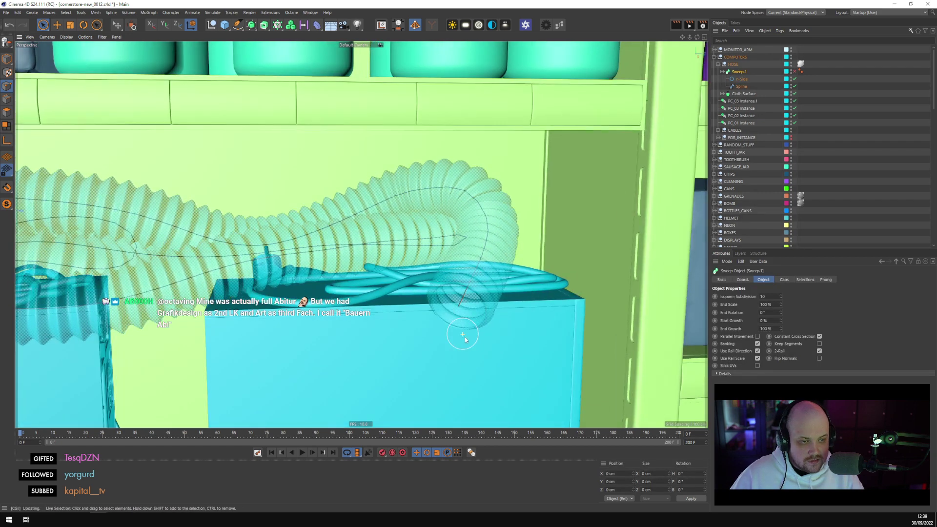
Inspect the Cloth Surface's basic properties and the hose's open end, toggling the Polygon Normals display on and off
click(750, 93)
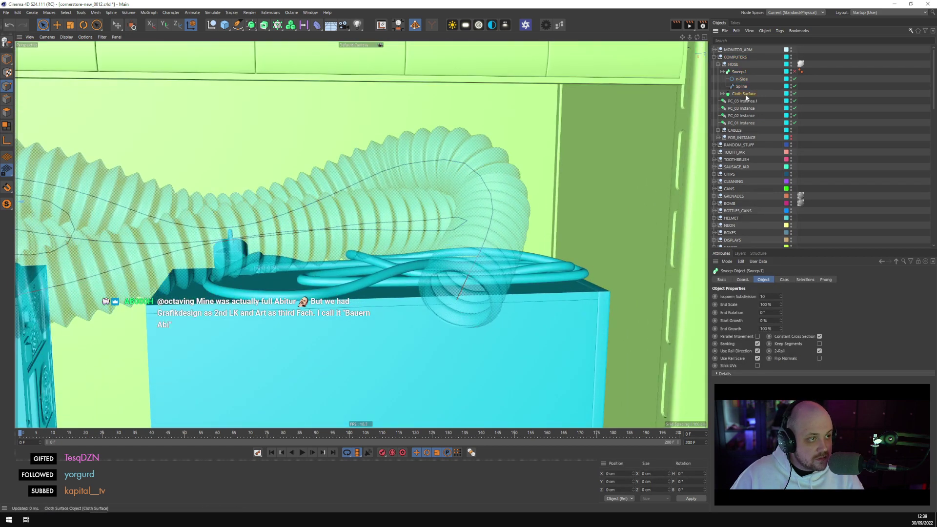
click(719, 281)
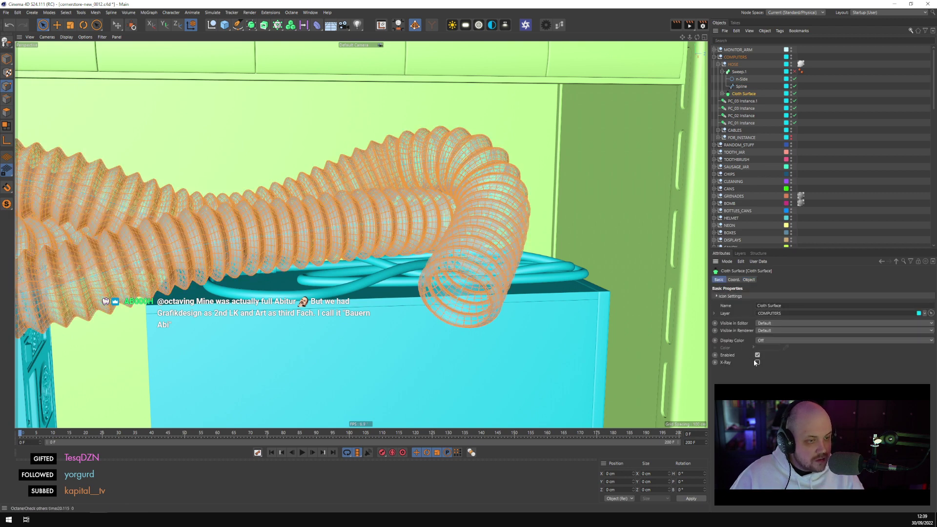
scroll(482, 318, up, 8)
scroll(483, 318, down, 3)
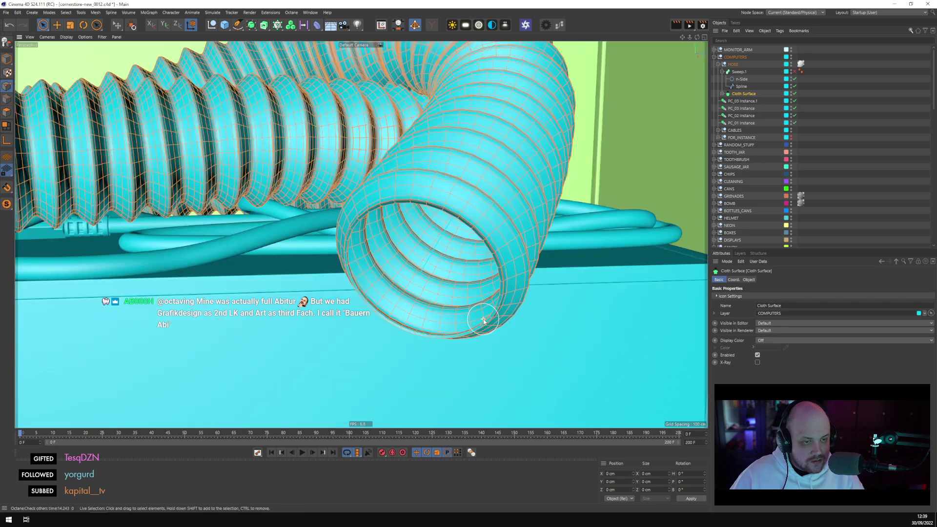
click(85, 37)
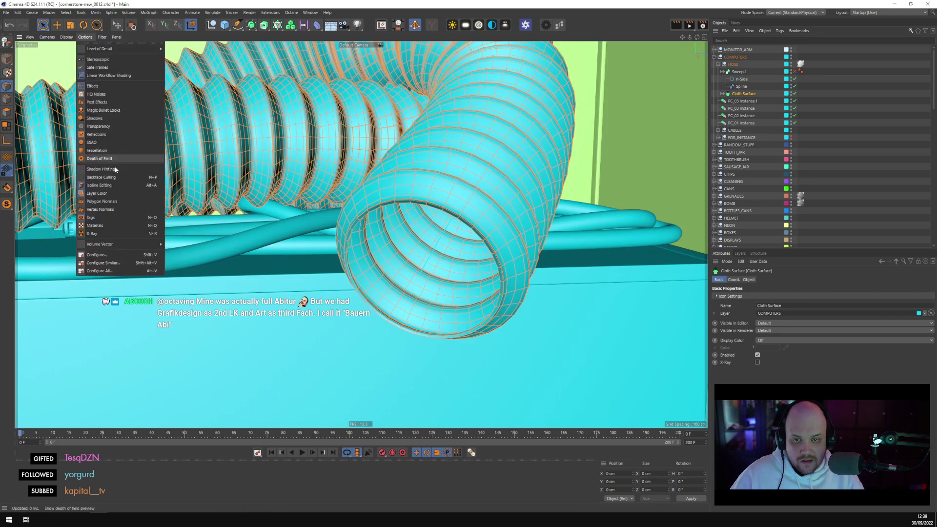
click(115, 205)
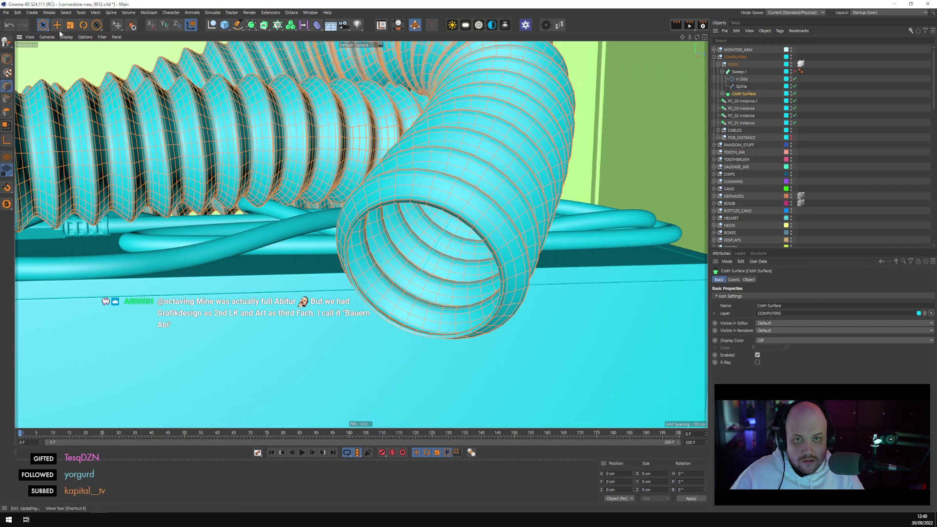
click(85, 37)
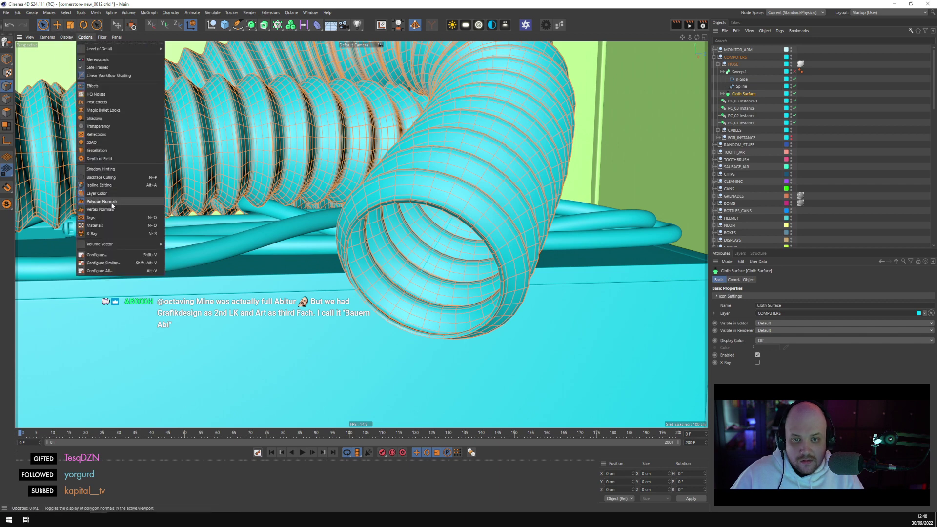
click(101, 201)
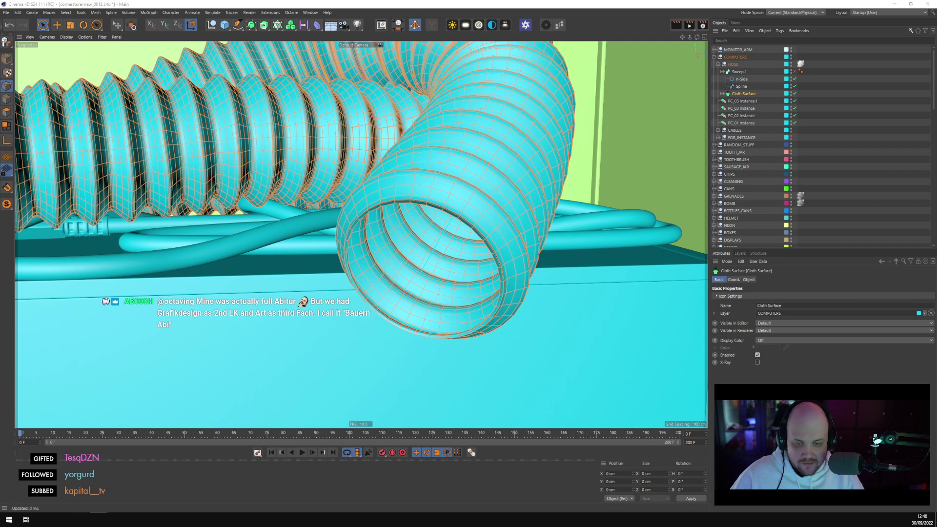
Preview the hose's open end in the Live Viewer, drawing a new render region around it, and minimise the viewer
mouse_move(99, 519)
click(179, 479)
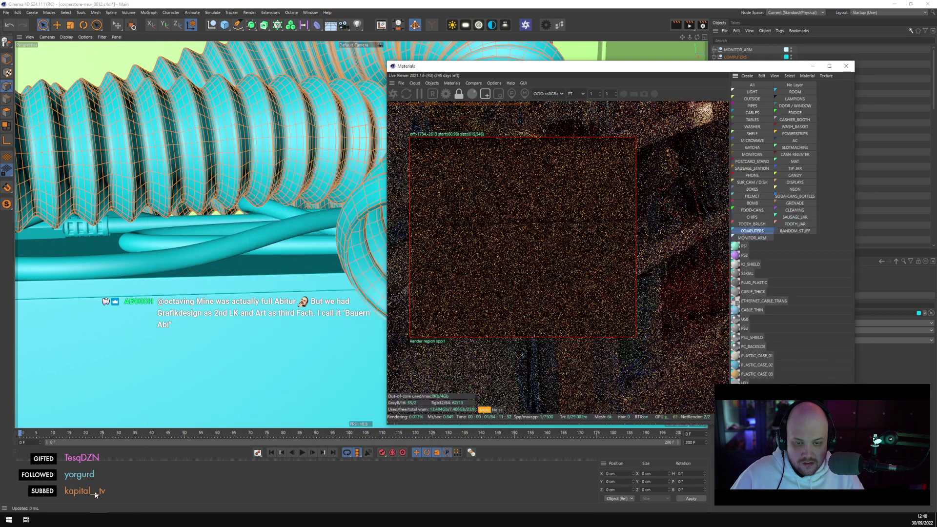
click(483, 96)
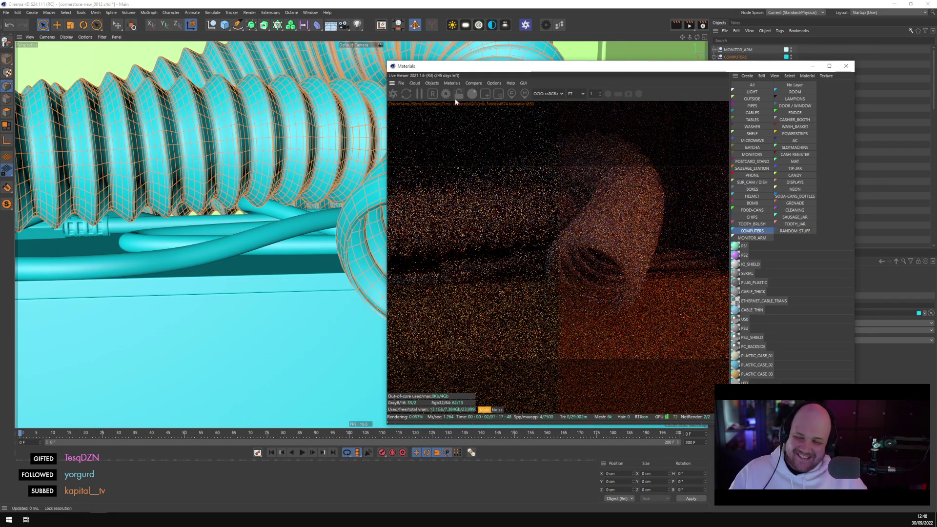
click(485, 94)
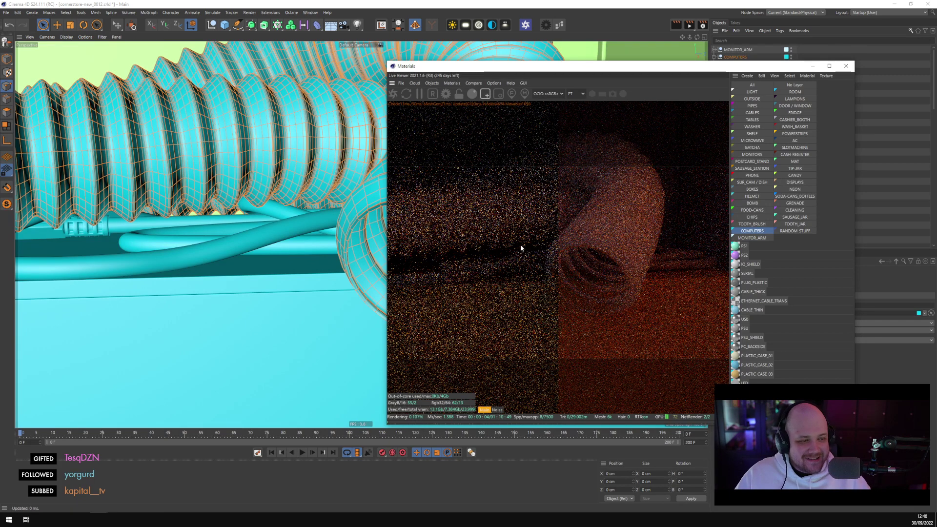
drag(537, 246, 651, 344)
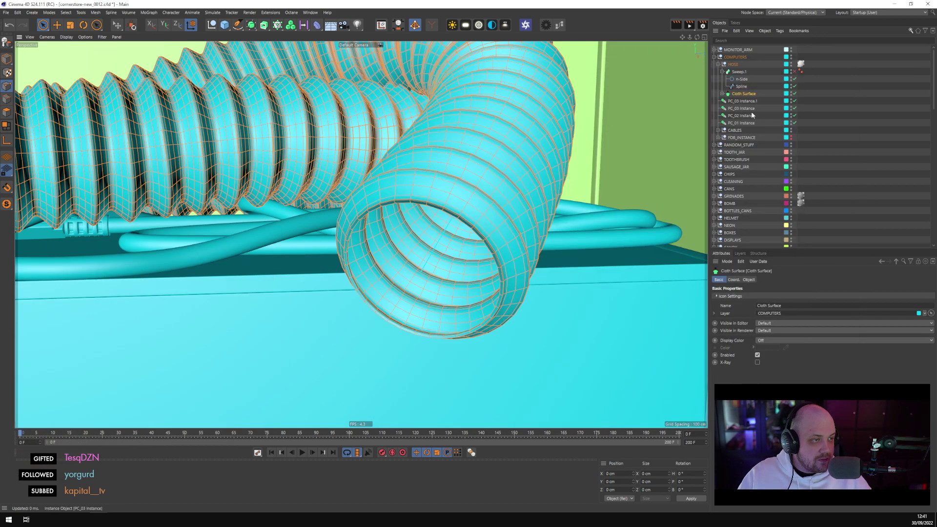
click(812, 66)
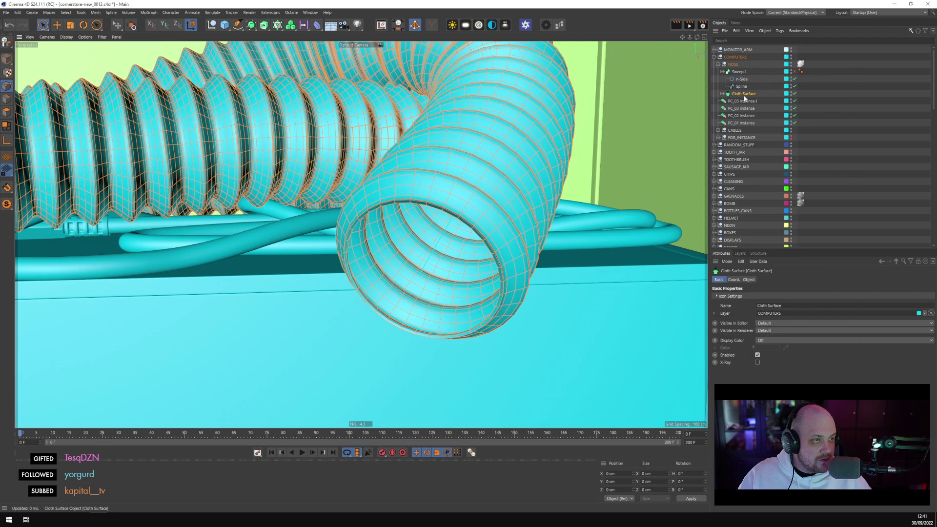
Move the Null with the hose geometry out of the Cloth Surface and delete the Cloth Surface
click(794, 93)
click(722, 93)
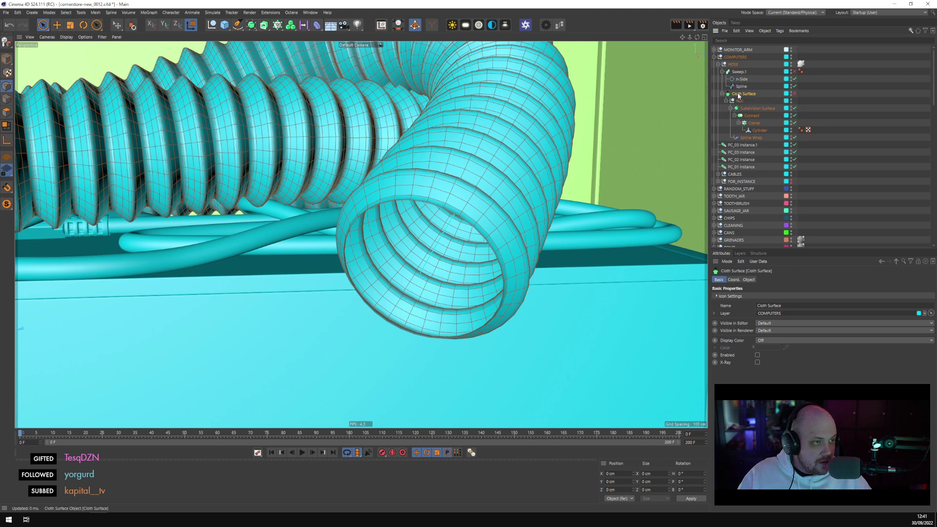
click(754, 280)
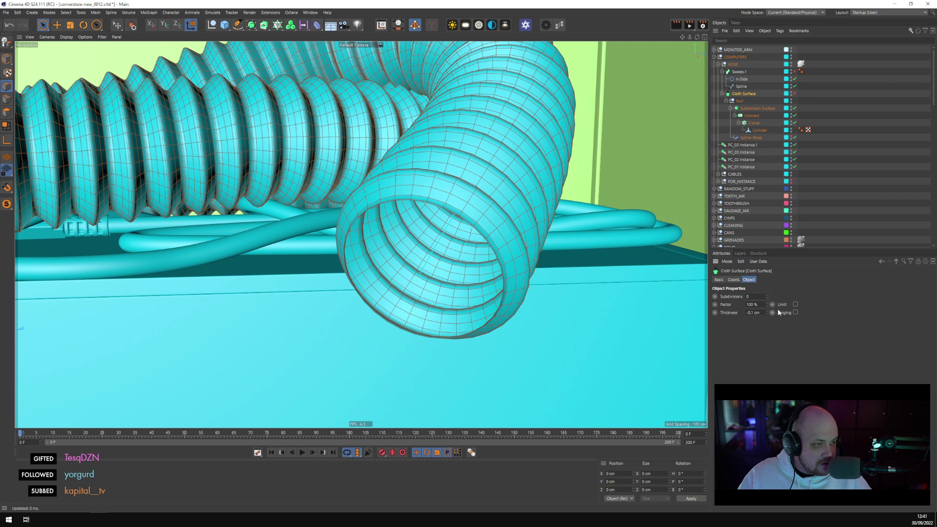
drag(738, 100, 735, 96)
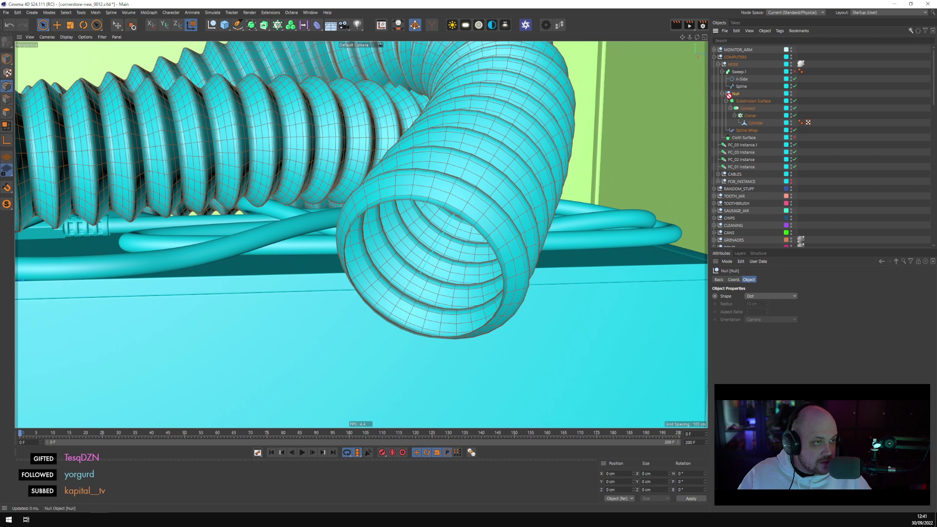
click(745, 138)
key(Delete)
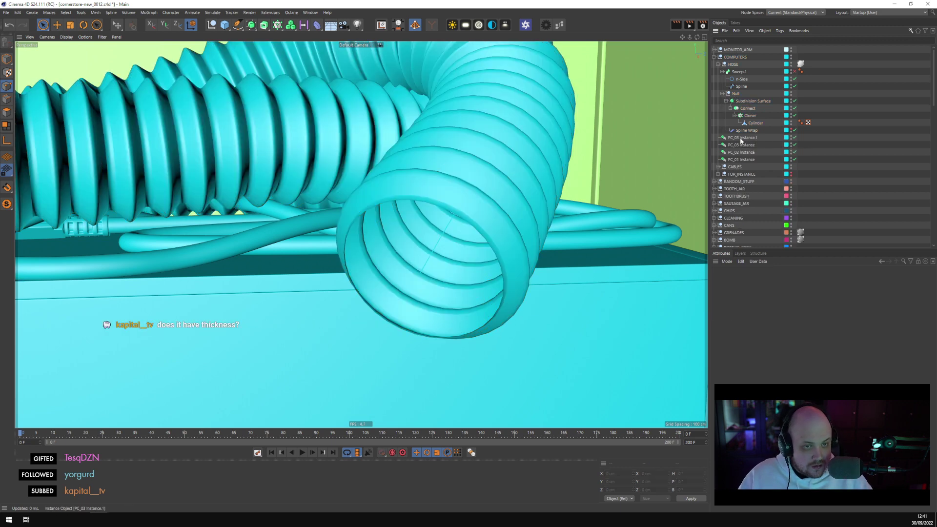
Select the Cylinder under the hose's Cloner and check the view through CAMERA_01, returning to the default camera
click(741, 86)
click(723, 71)
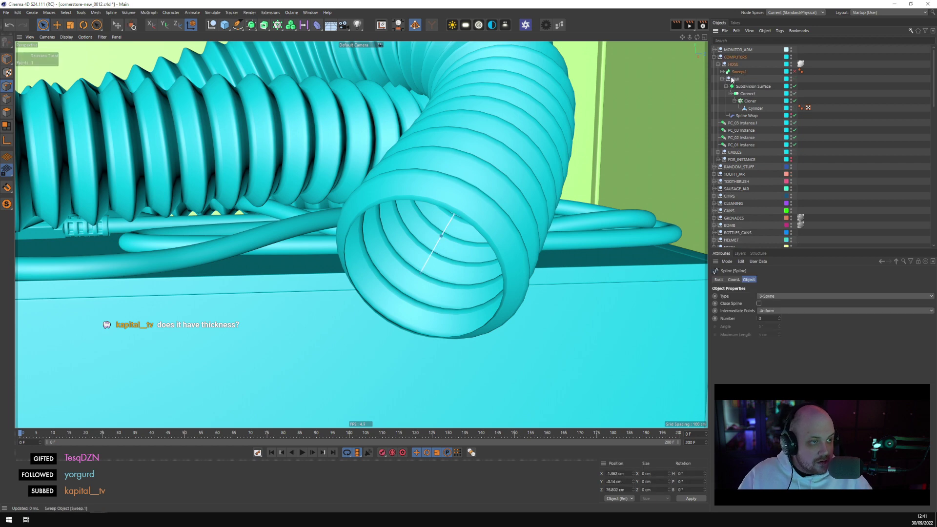
click(734, 79)
click(755, 108)
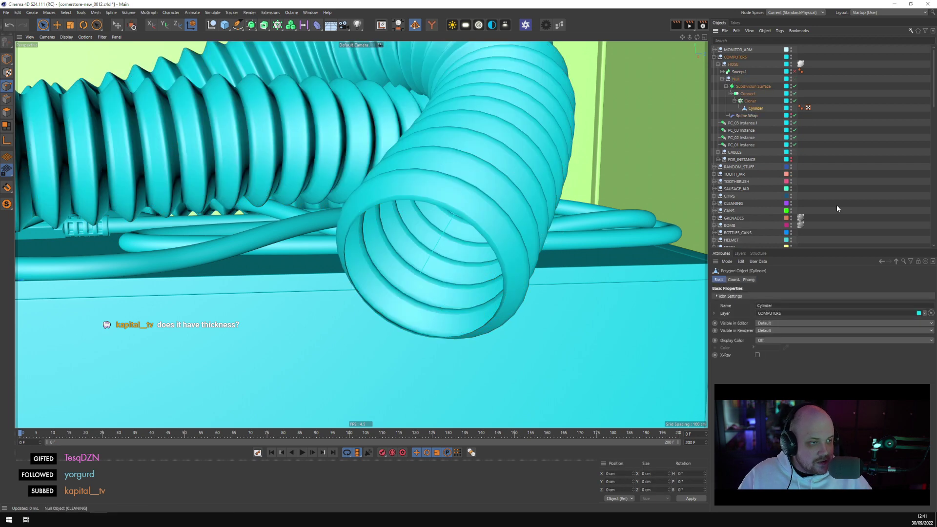
scroll(838, 208, down, 15)
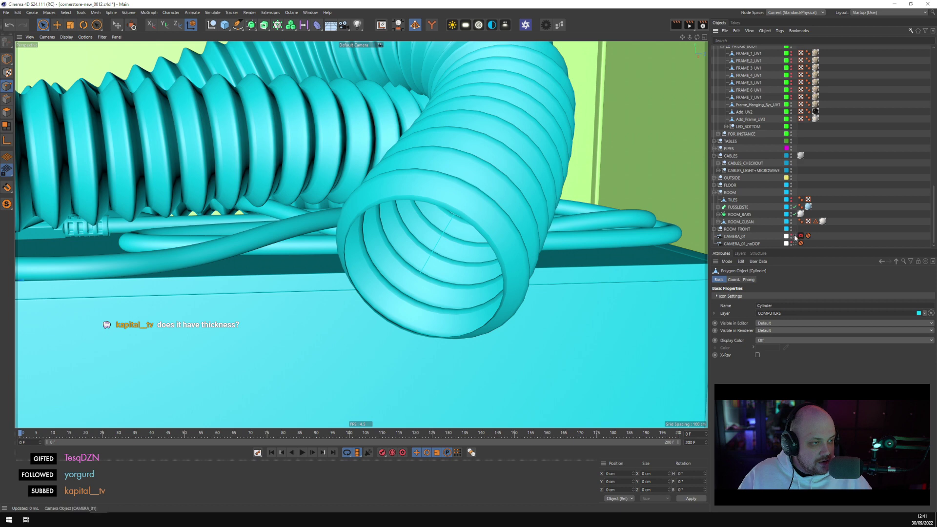
click(794, 237)
click(794, 237)
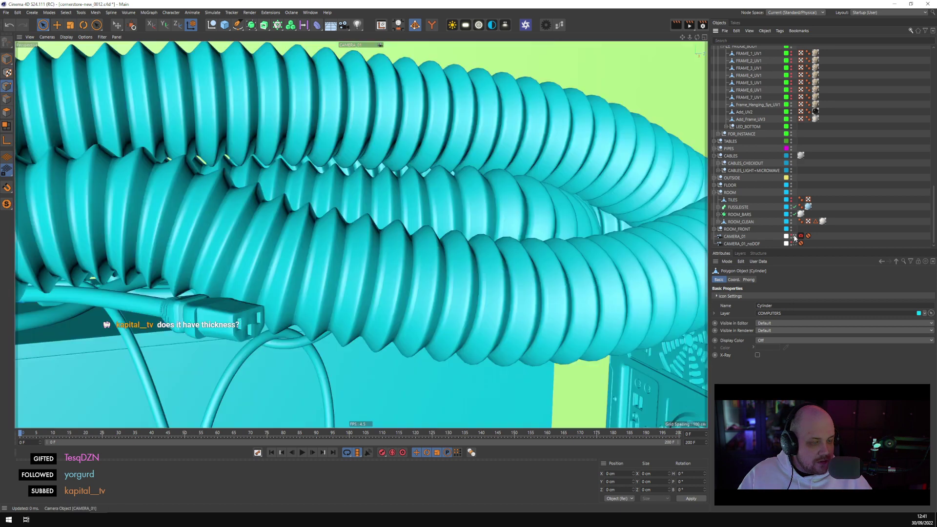
scroll(741, 131, up, 6)
scroll(741, 131, up, 10)
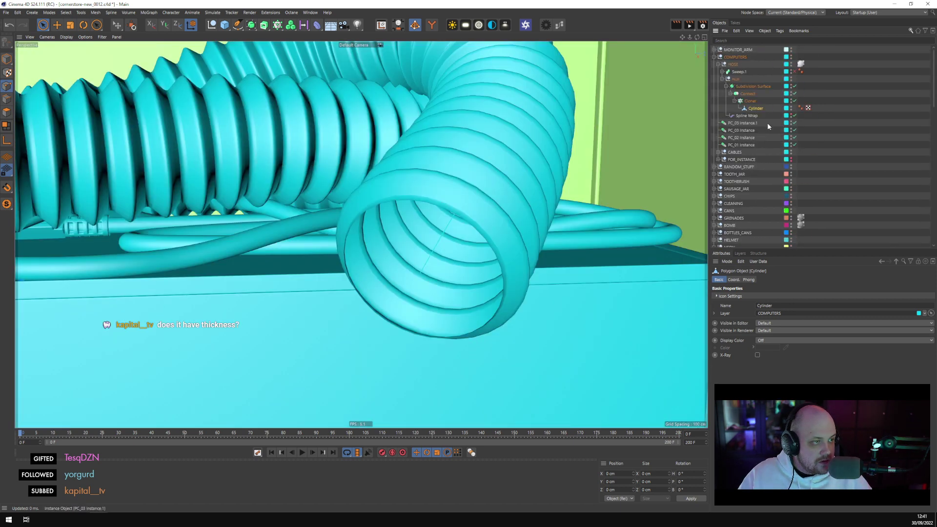
Disable the hose's Subdivision Surface, Connect and Cloner, and select all polygons of the source Cylinder
key(q)
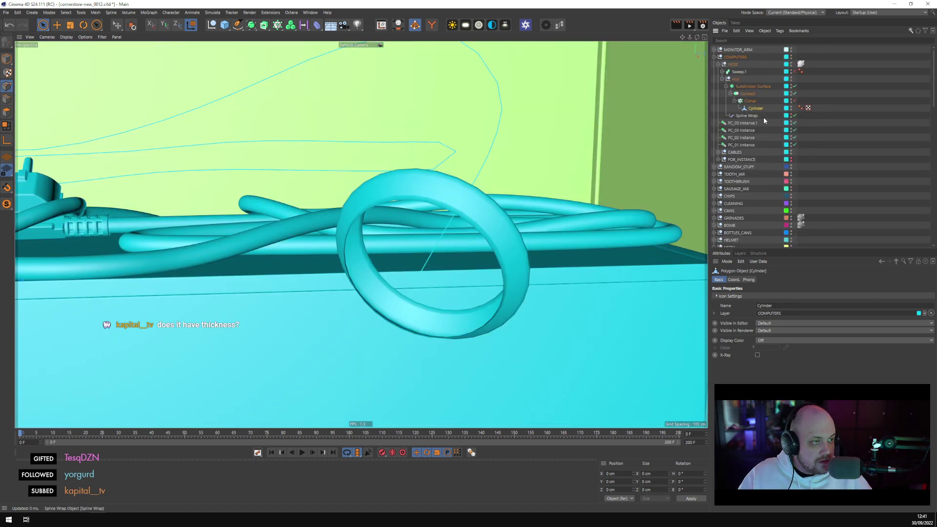
click(795, 92)
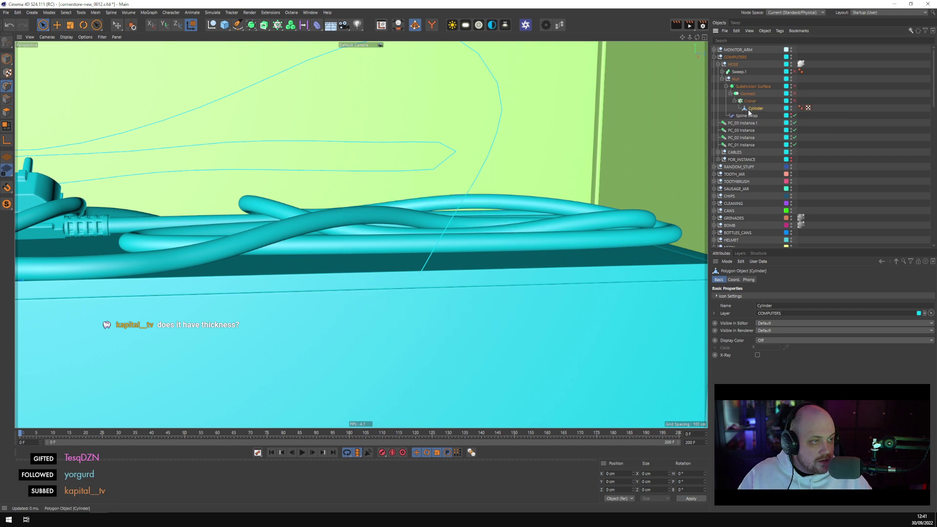
scroll(488, 305, down, 6)
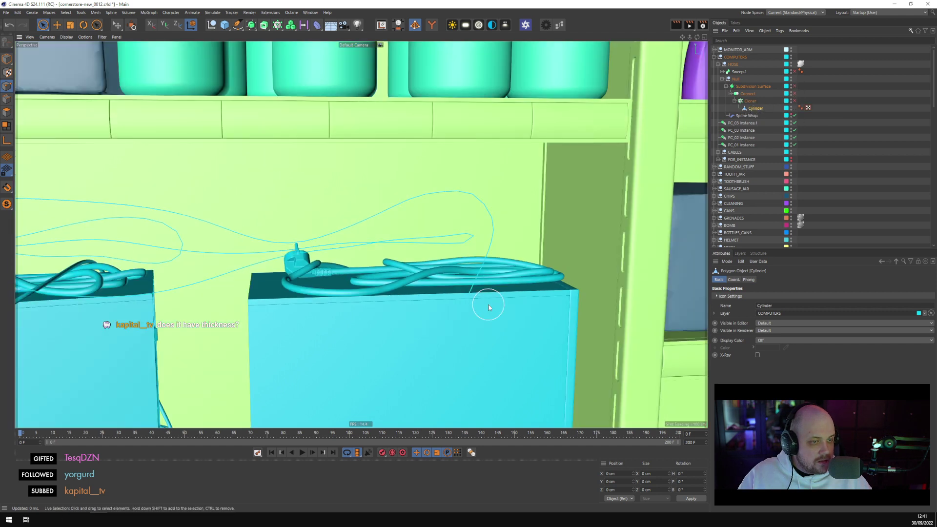
key(s)
scroll(480, 302, down, 1)
mouse_move(461, 304)
alt+mouse_down()
mouse_move(472, 276)
mouse_move(466, 285)
alt+mouse_up()
scroll(466, 285, down, 2)
click(6, 112)
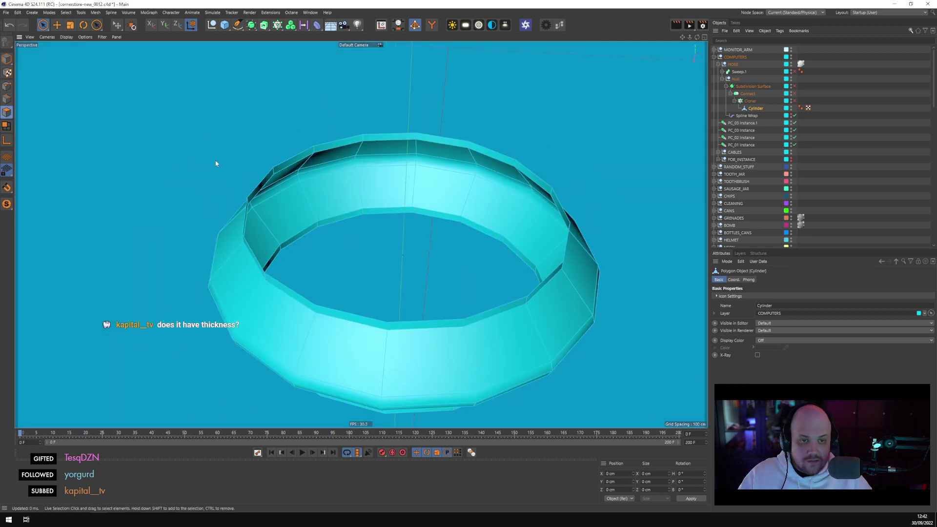
key(ctrl+a)
Try to extrude the Cylinder ring's selected polygons inward with Create Caps turned off, and undo the extrusion
right_click(531, 86)
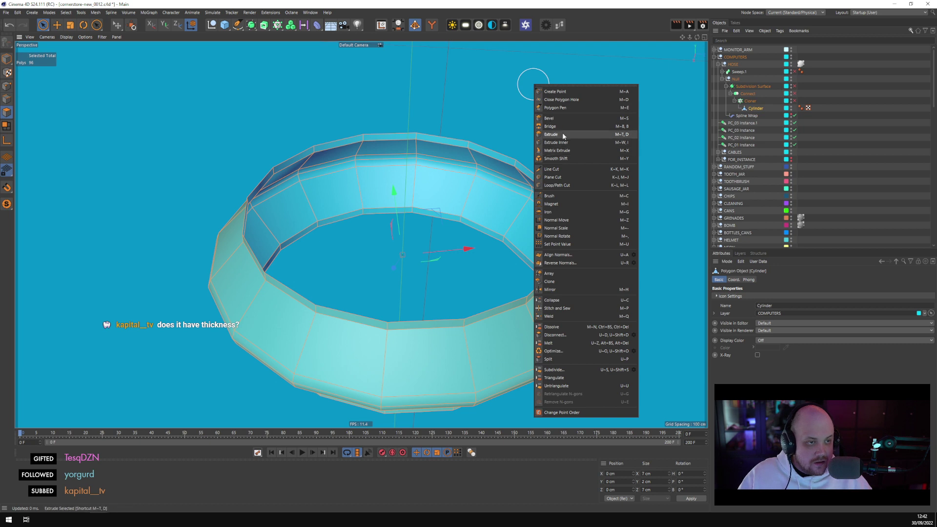
click(561, 136)
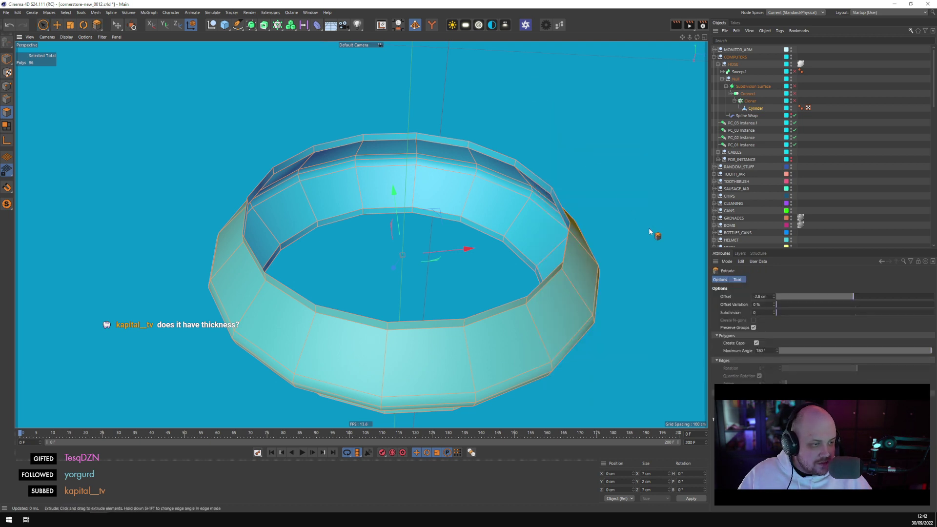
click(756, 342)
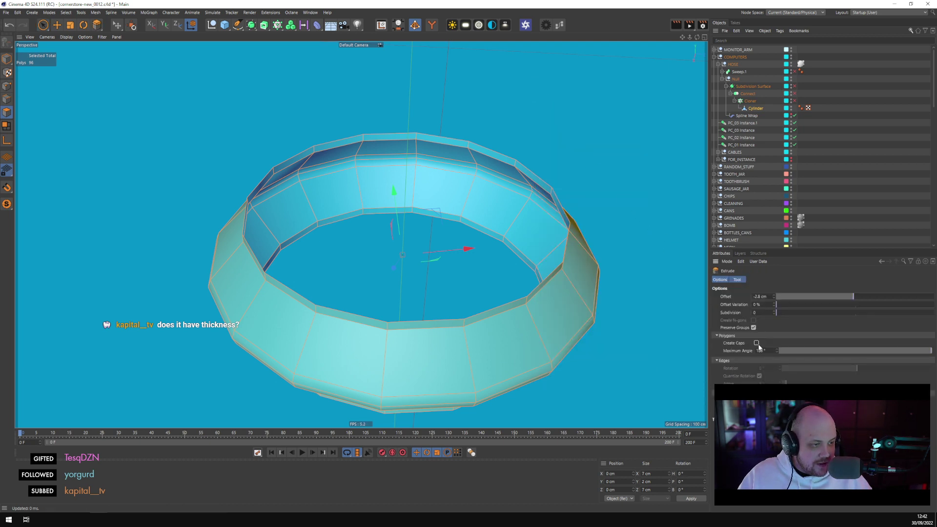
drag(614, 168, 539, 168)
key(ctrl+z)
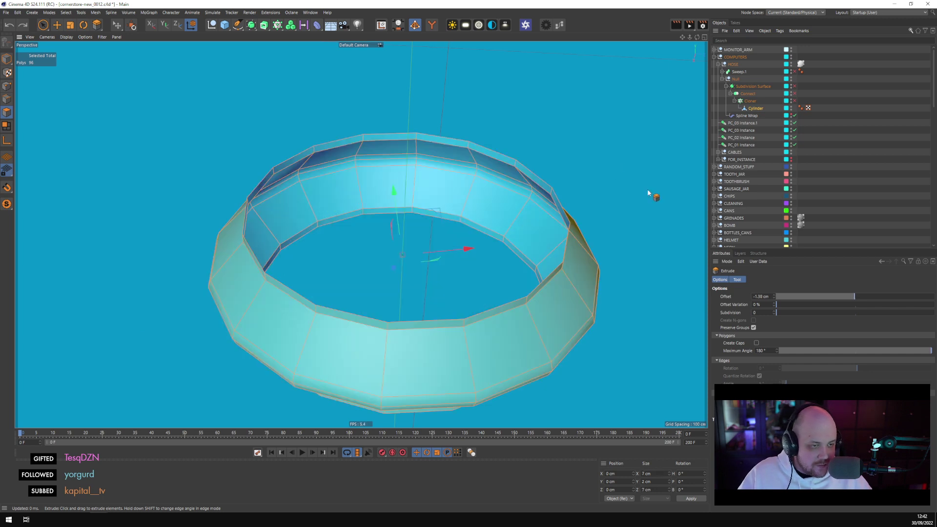
Duplicate the Cylinder ring inside the Cloner
click(756, 108)
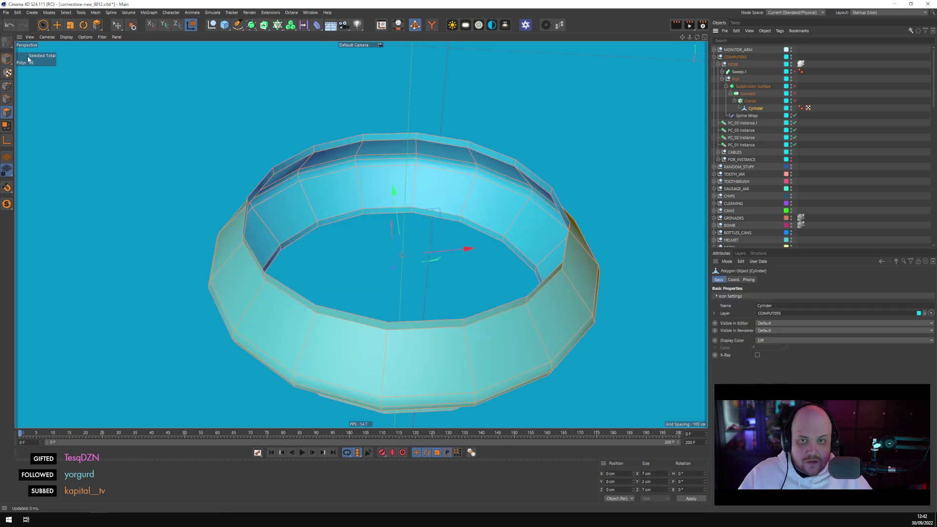
click(55, 27)
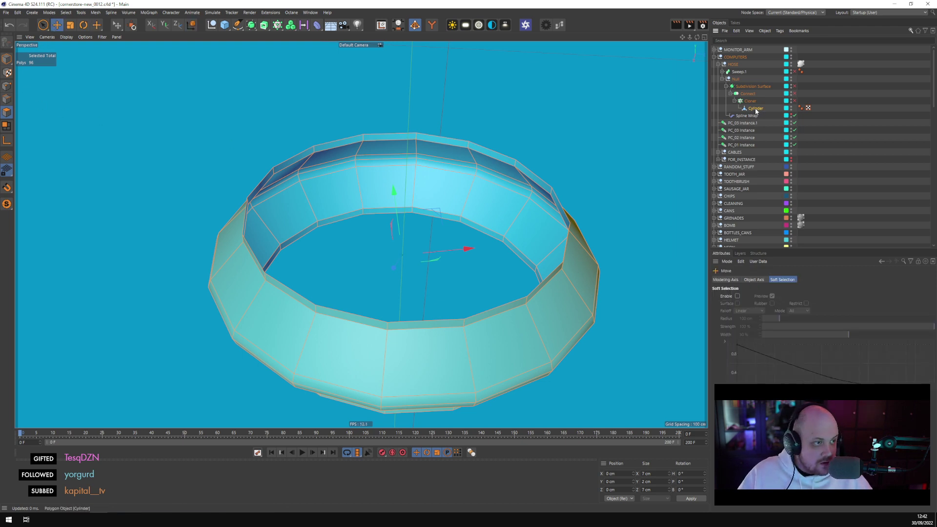
ctrl+drag(755, 109, 755, 106)
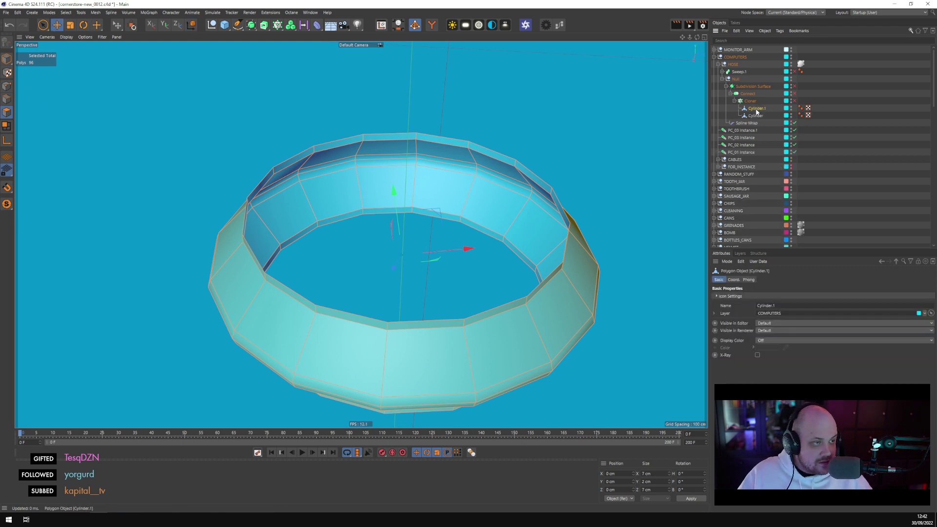
Try to scale the duplicated ring's polygons to about 6.9 cm across with the Y-axis lock toggled, and undo it
click(70, 25)
click(165, 25)
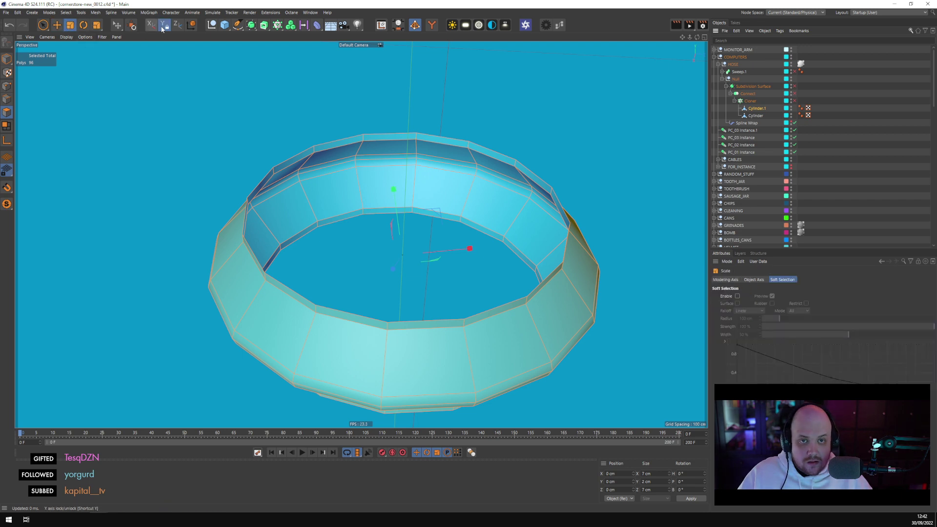
drag(516, 129, 516, 131)
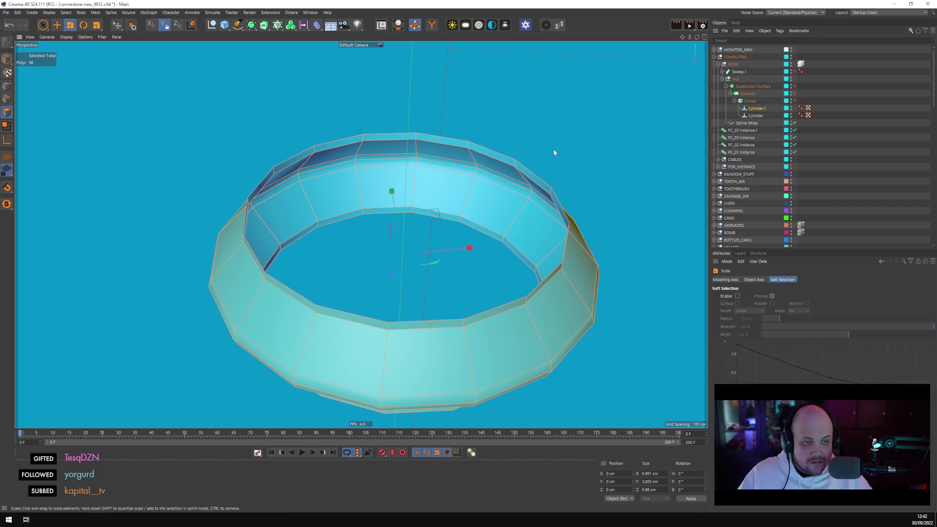
key(ctrl+z)
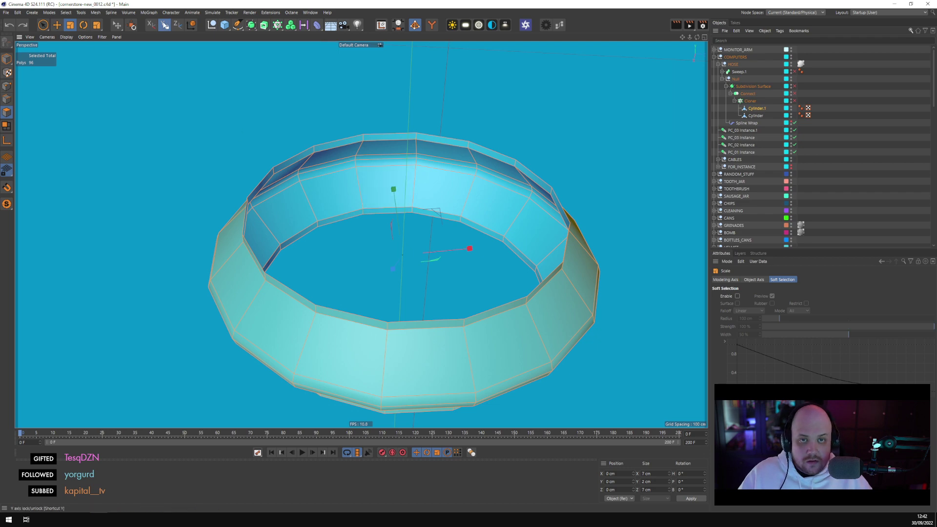
Lock the Y axis for scaling and try to shrink the duplicated ring's polygons
click(58, 25)
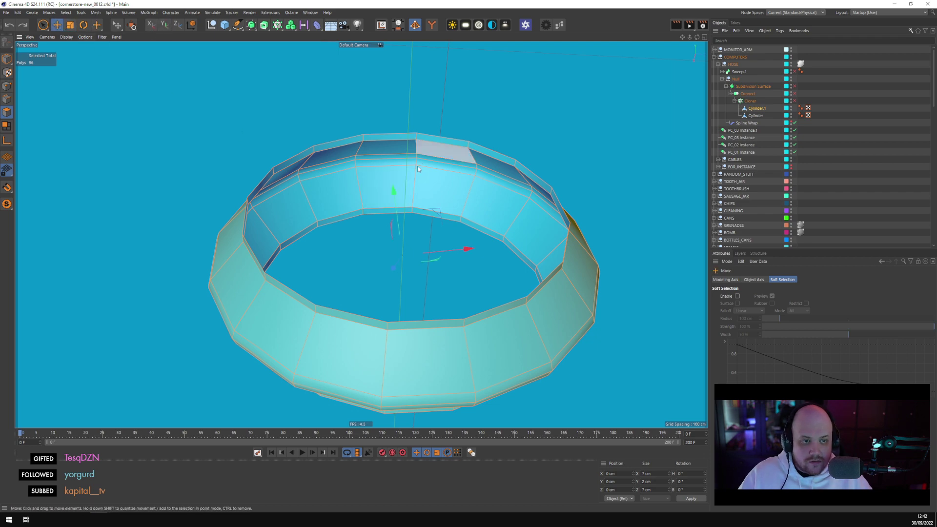
mouse_move(376, 206)
alt+mouse_down()
mouse_move(389, 163)
mouse_move(383, 195)
alt+mouse_up()
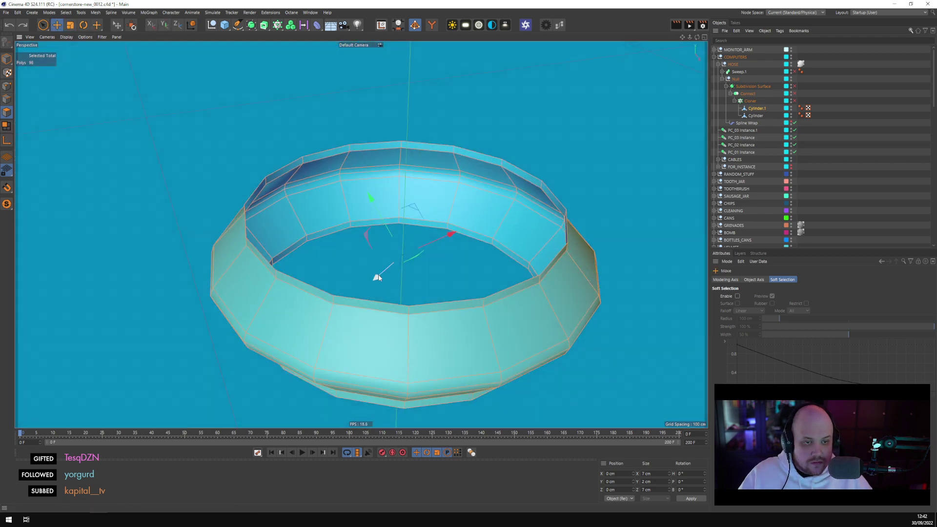
right_click(379, 277)
click(396, 353)
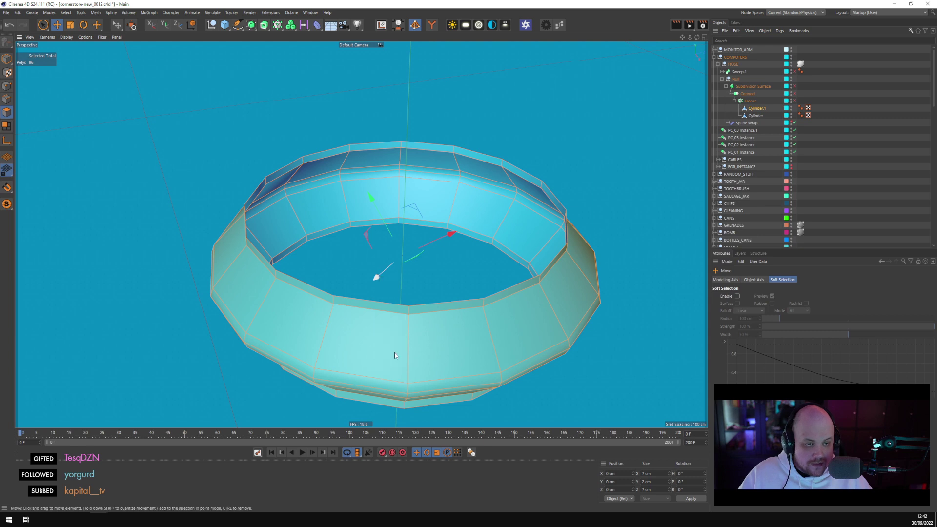
click(70, 25)
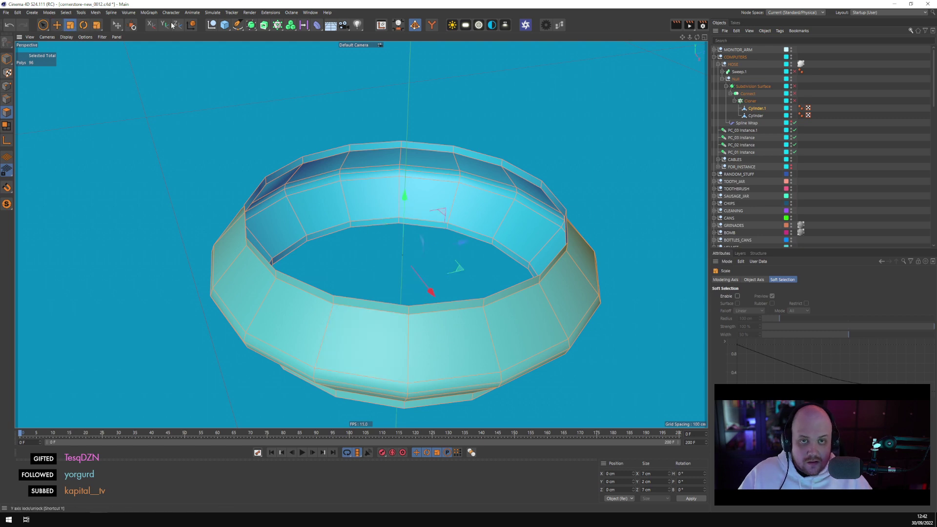
click(165, 24)
alt+drag(508, 120, 506, 121)
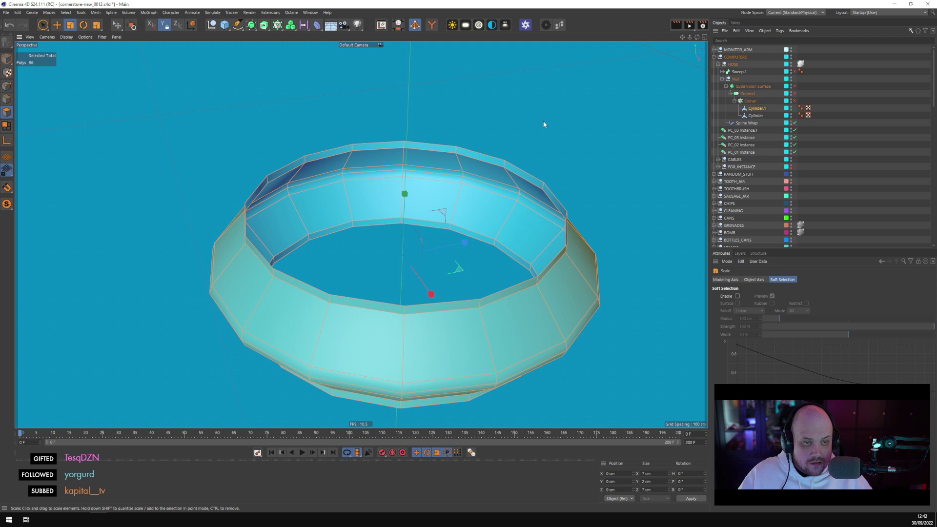
Disable the hose's Spline Wrap and resize the duplicated ring's polygons to 6.641 cm in X and Z inside the original
click(757, 116)
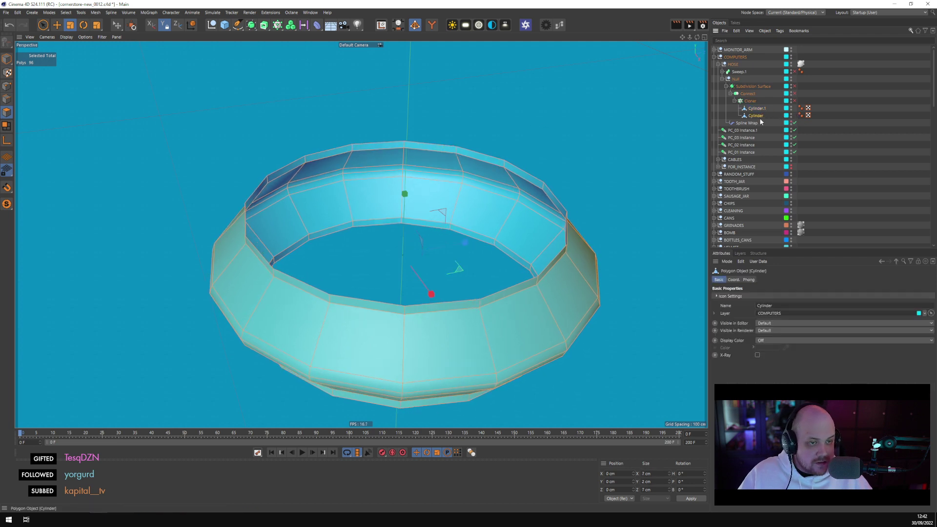
drag(525, 159, 549, 155)
click(760, 119)
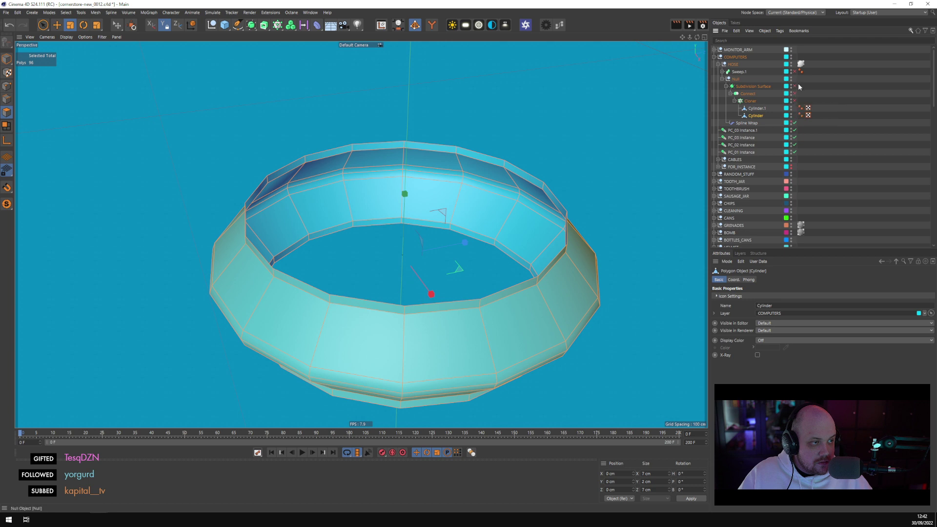
click(794, 122)
alt+drag(516, 155, 501, 164)
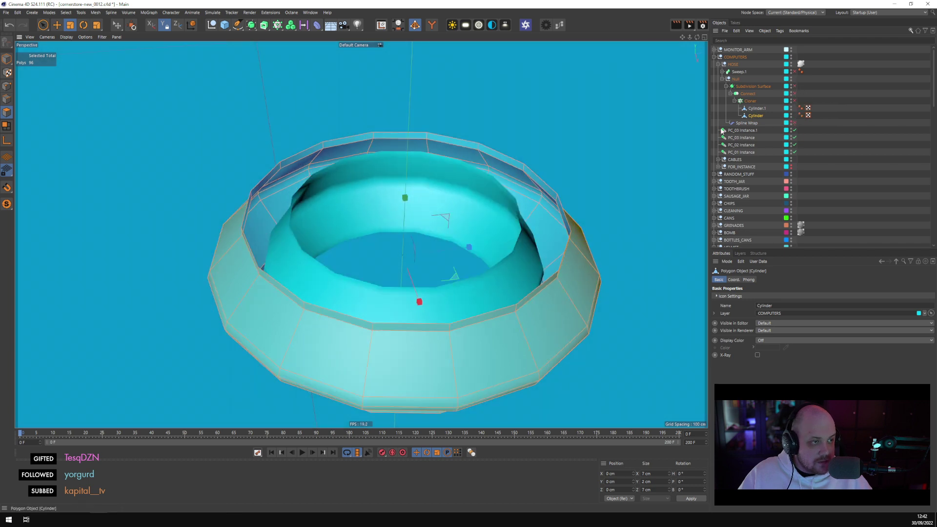
drag(526, 133, 683, 128)
click(757, 108)
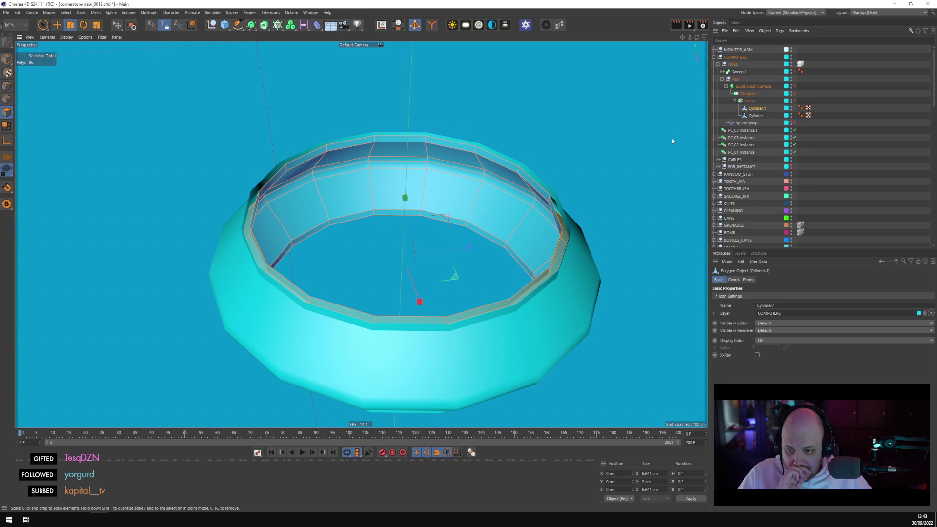
Merge the Cylinder and Cylinder.1 rings into a single object with Connect Objects + Delete
alt+drag(495, 209, 503, 277)
alt+drag(558, 223, 527, 220)
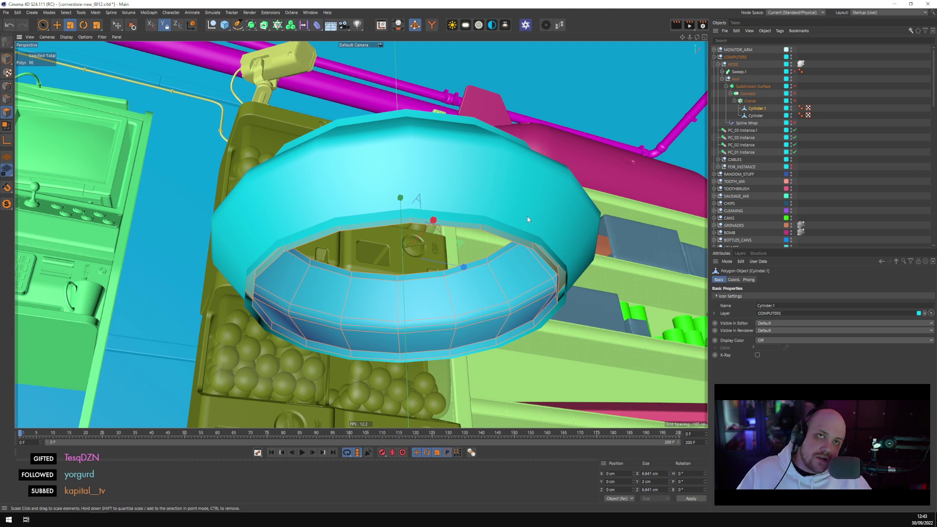
alt+drag(527, 219, 518, 184)
click(755, 113)
ctrl+click(756, 108)
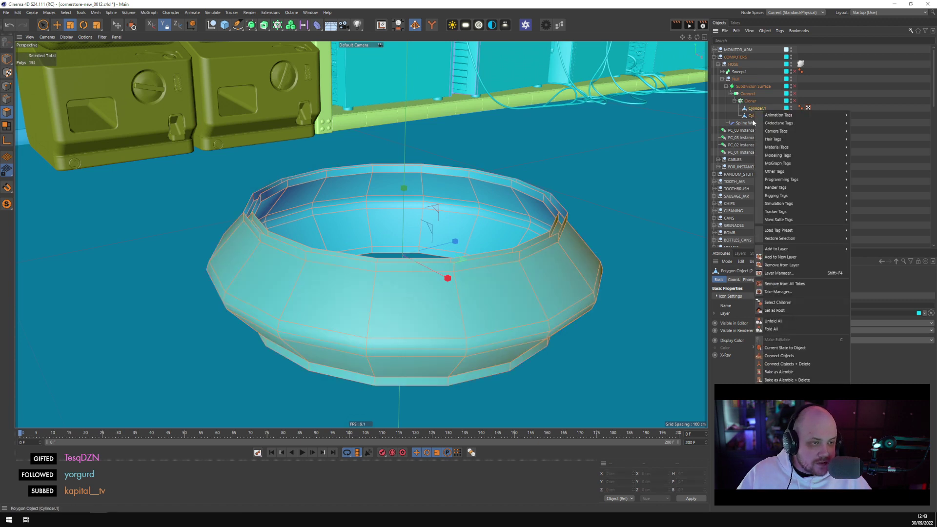
right_click(755, 111)
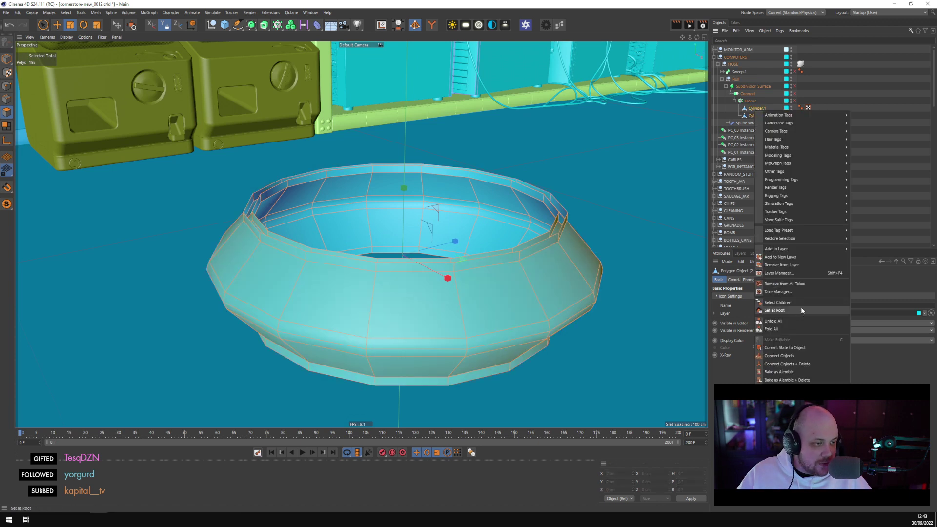
click(806, 364)
Select all connected polygons of the inner ring in the merged Cylinder.1 and reverse their normals
click(344, 230)
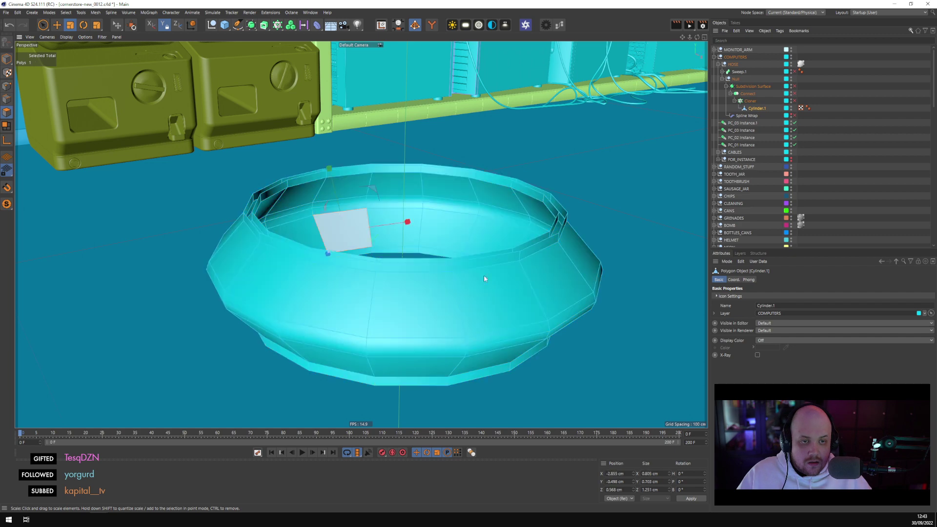
double_click(548, 281)
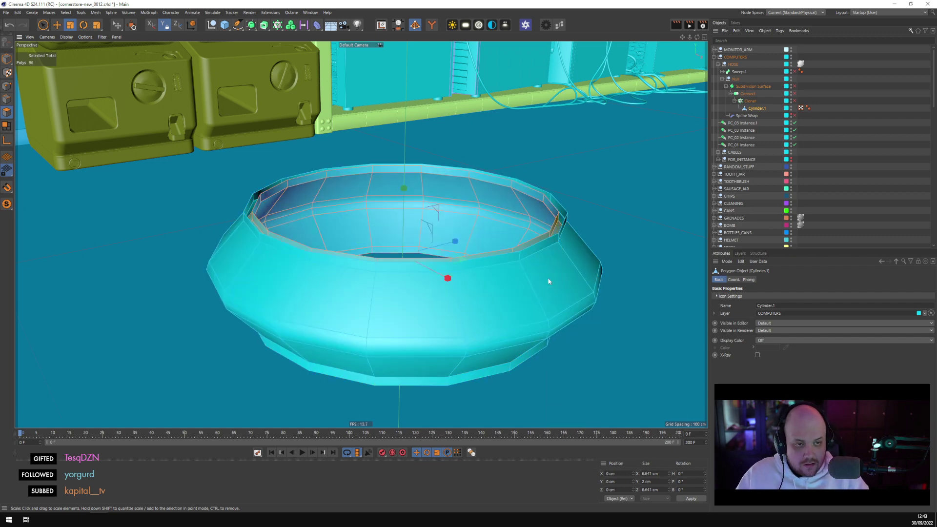
right_click(548, 160)
click(606, 329)
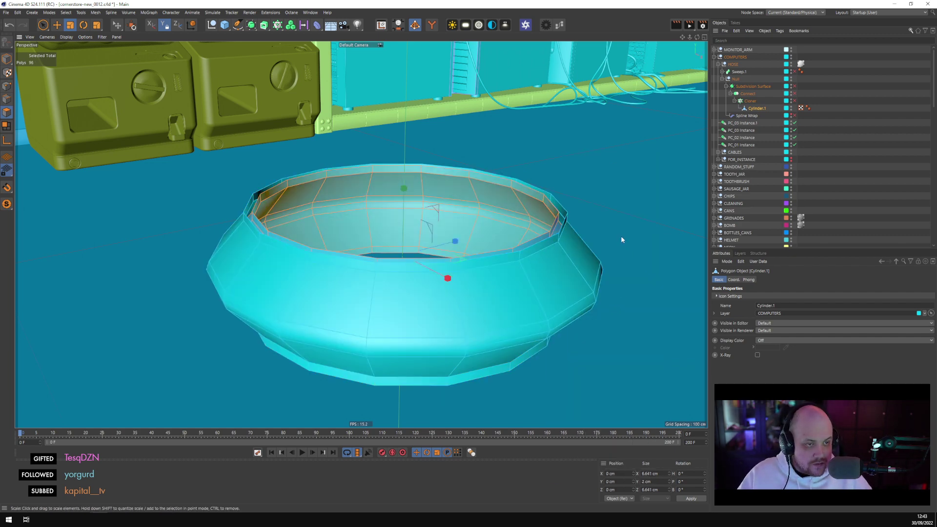
alt+drag(621, 239, 591, 295)
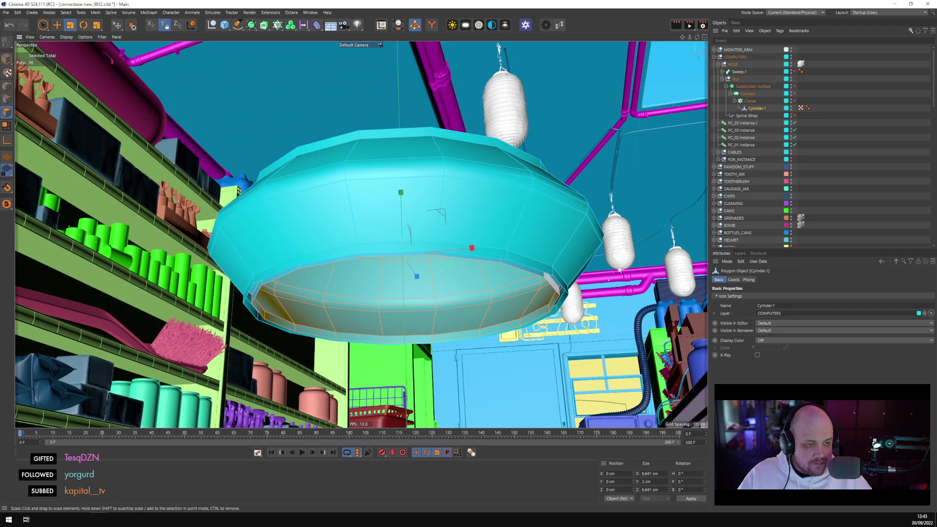
Enable the hose's Cloner, Connect and Subdivision Surface, and toggle the Spline Wrap on and back off
click(800, 105)
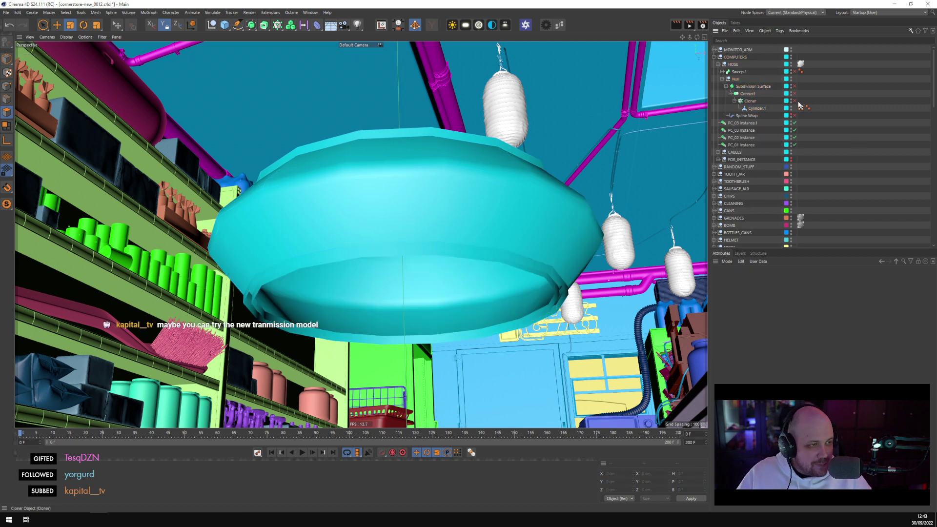
click(794, 101)
click(794, 86)
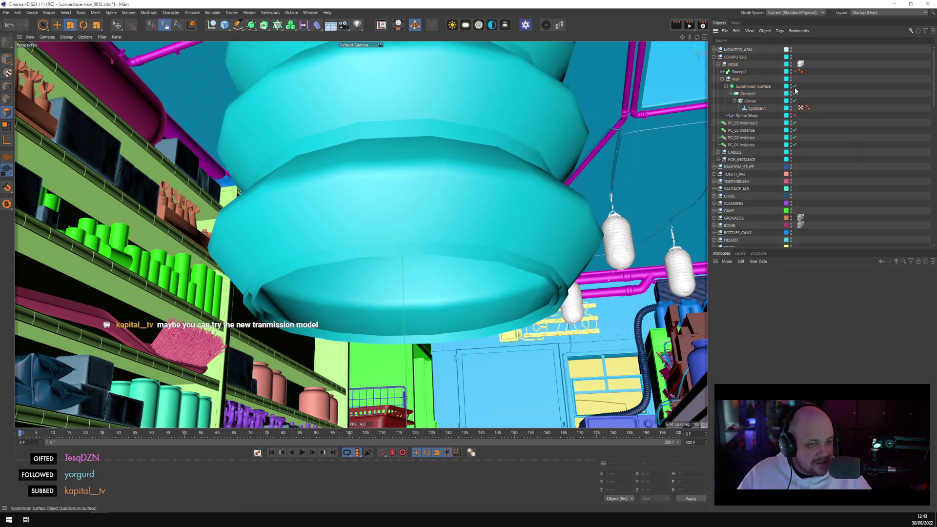
click(795, 115)
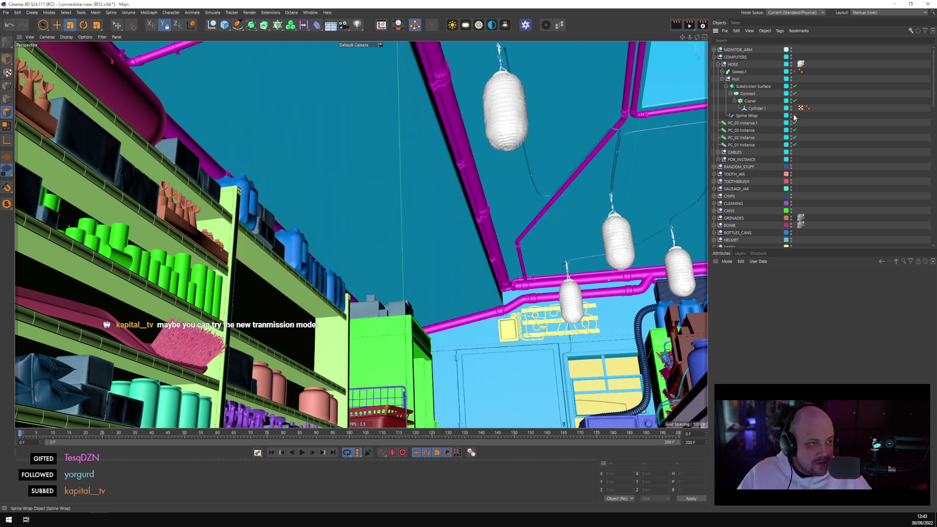
click(794, 116)
Inspect the Connect settings and the ring's Phong tag, and compare the hose with Subdivision Surface off and on
click(748, 93)
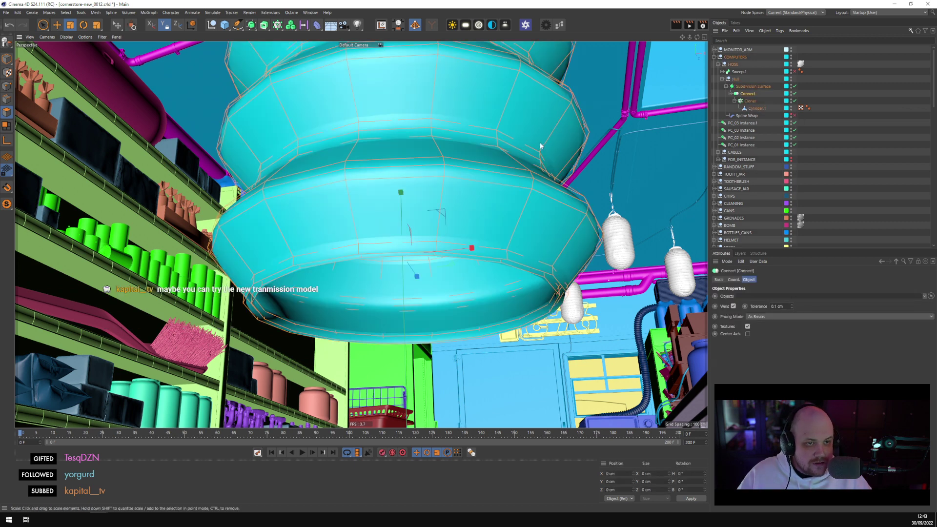
alt+drag(540, 144, 546, 129)
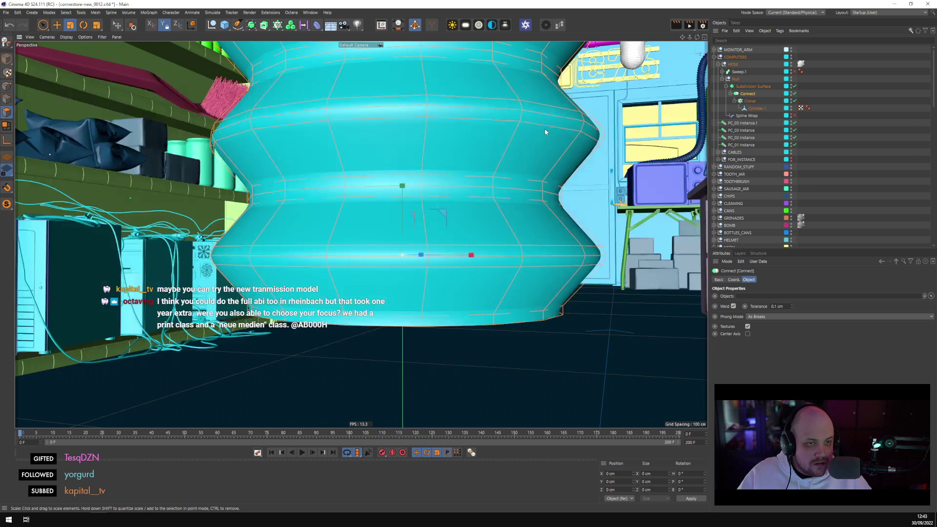
click(800, 108)
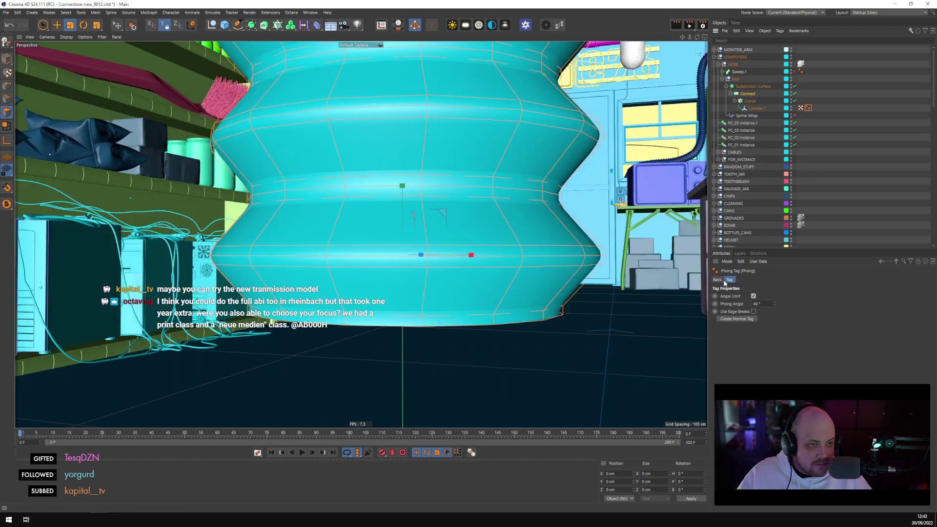
alt+drag(575, 176, 580, 167)
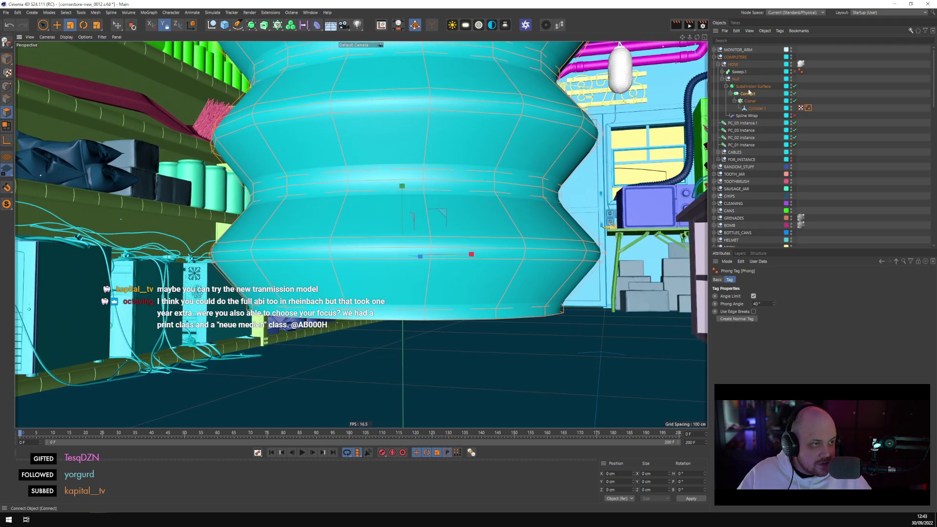
click(753, 86)
click(794, 86)
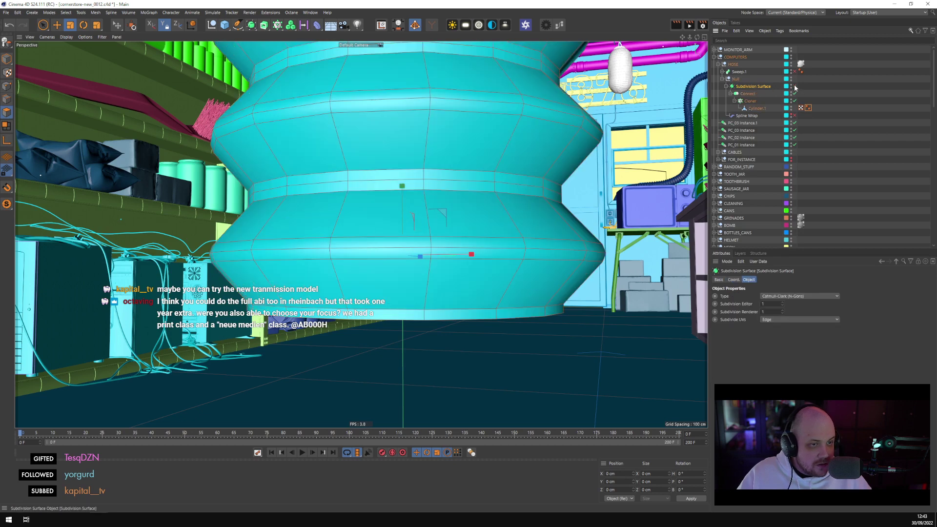
click(795, 87)
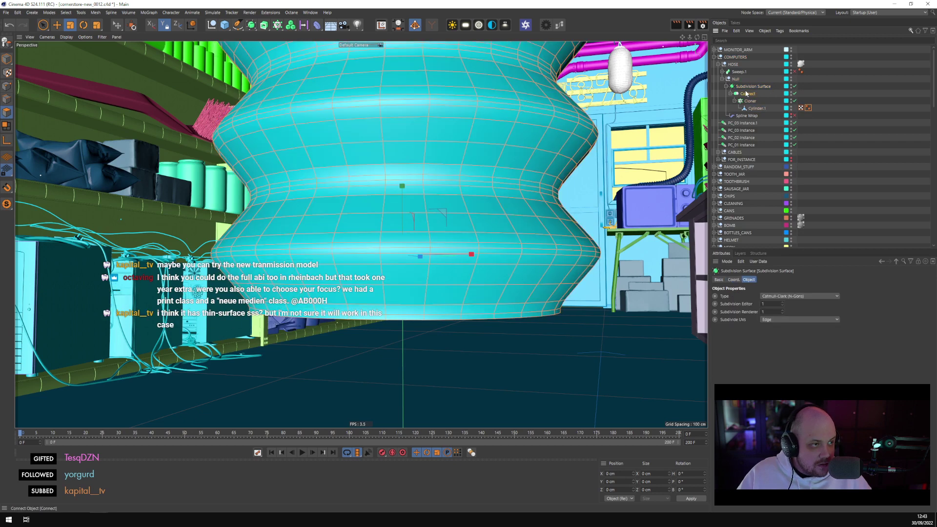
Turn off Textures on the Connect object and set its Phong Mode to Average
click(747, 93)
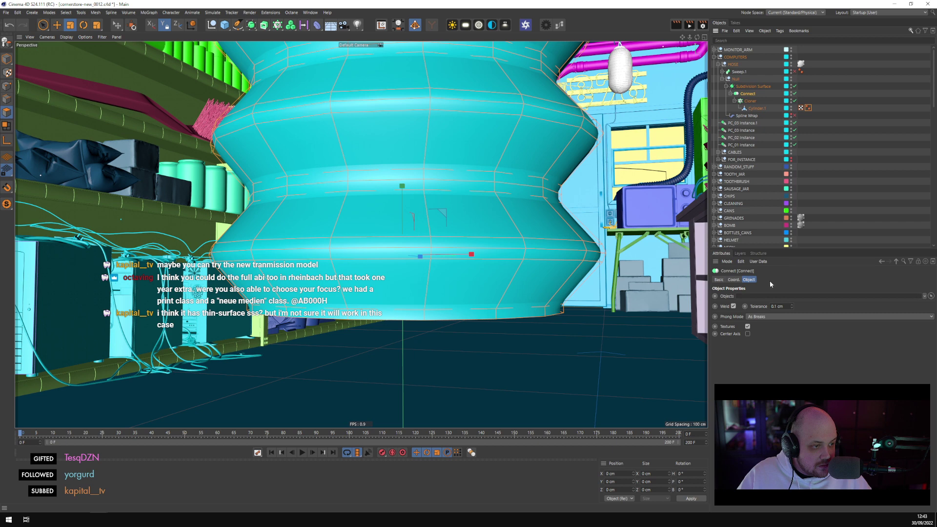
click(757, 317)
click(765, 333)
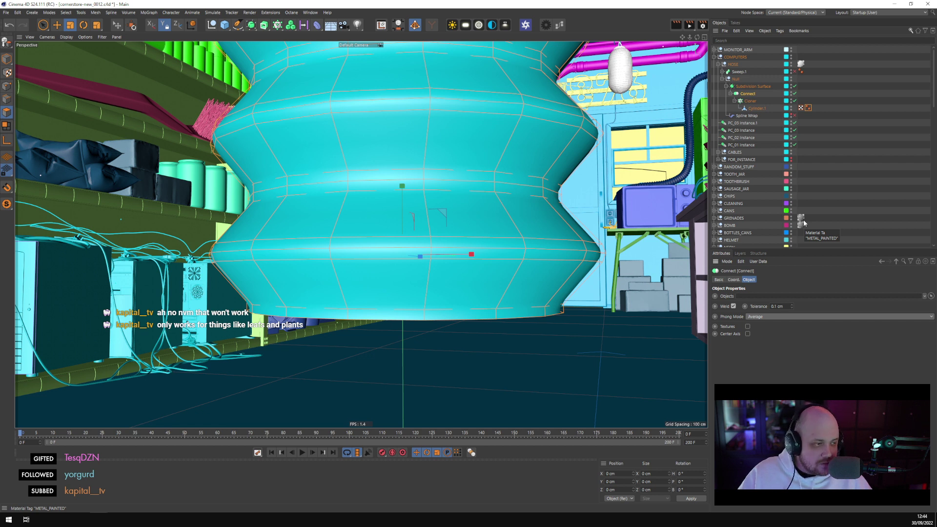
scroll(484, 228, down, 2)
alt+drag(484, 228, 470, 278)
click(845, 131)
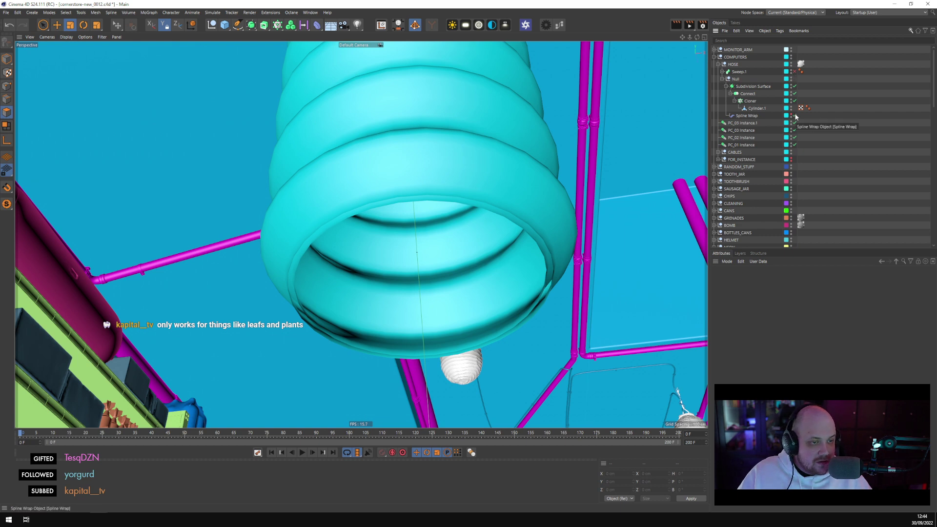
Enable the Spline Wrap and collapse the object hierarchy under the Subdivision Surface
click(795, 116)
click(730, 94)
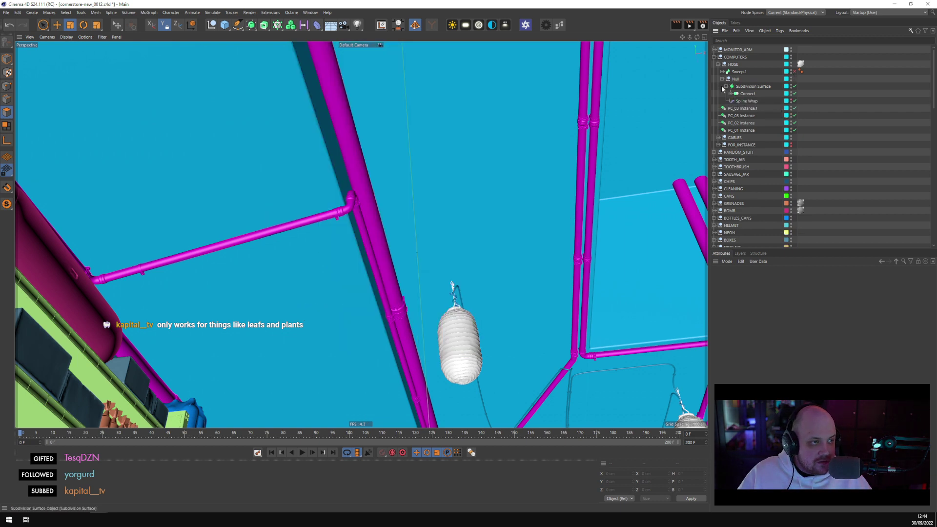
click(726, 86)
Frame the Spline inside Sweep.1 and examine the hose's open end above the computers up close
click(722, 71)
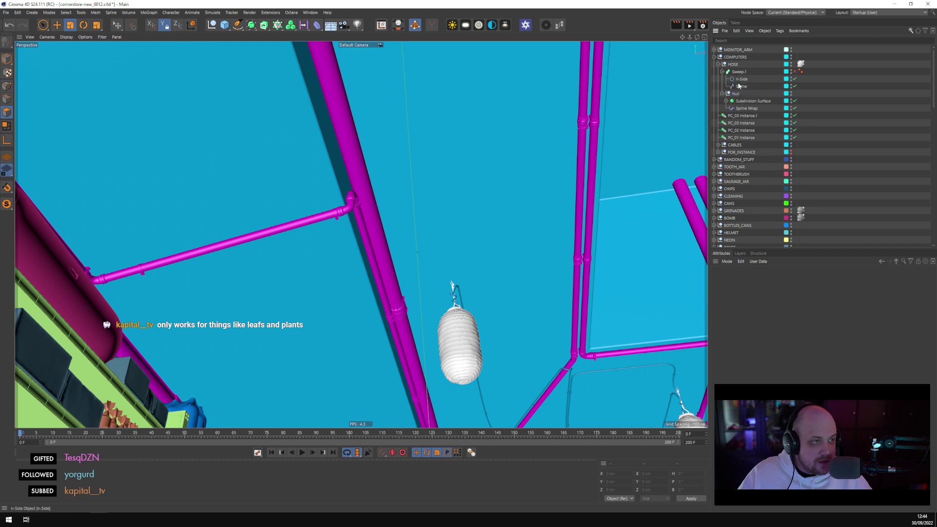
click(741, 86)
key(o)
alt+drag(356, 320, 456, 272)
scroll(397, 245, down, 8)
scroll(504, 231, up, 2)
scroll(502, 227, up, 10)
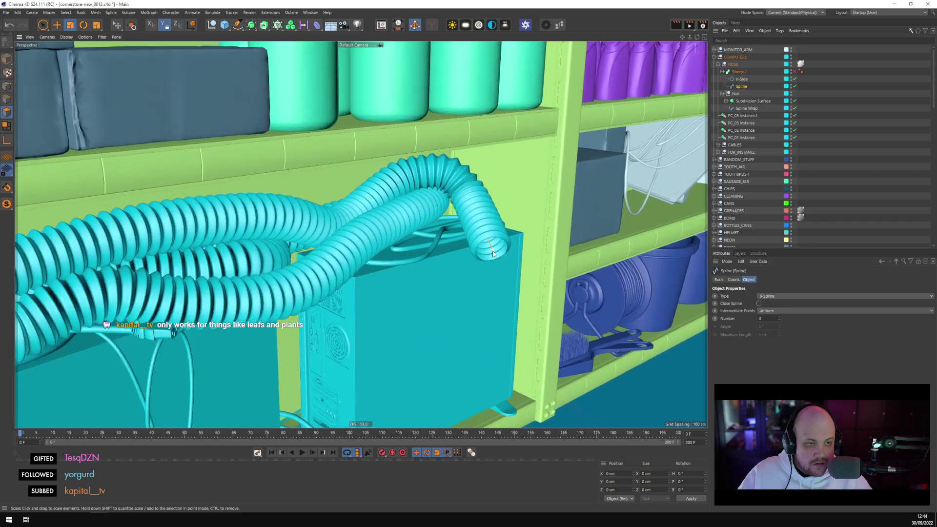
scroll(492, 254, up, 10)
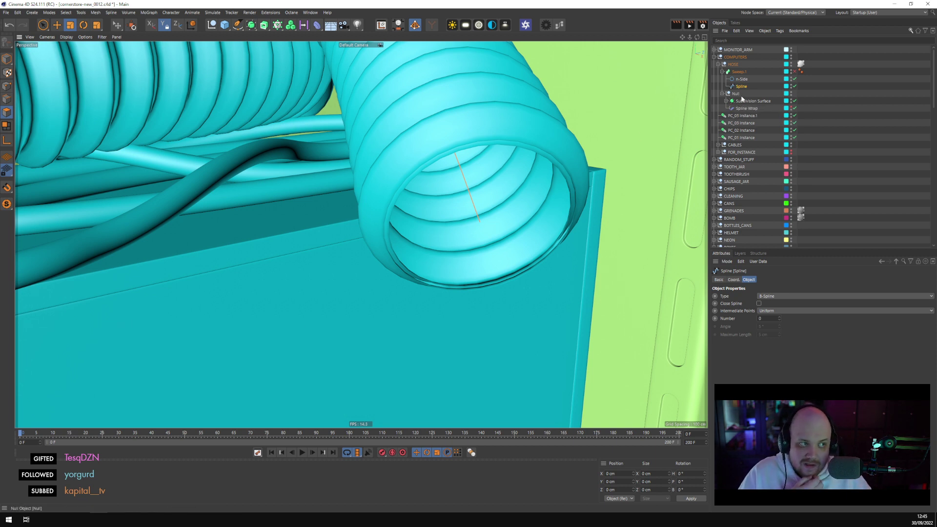
Collapse the Sweep.1 object in the HOSE group and enable it
click(722, 72)
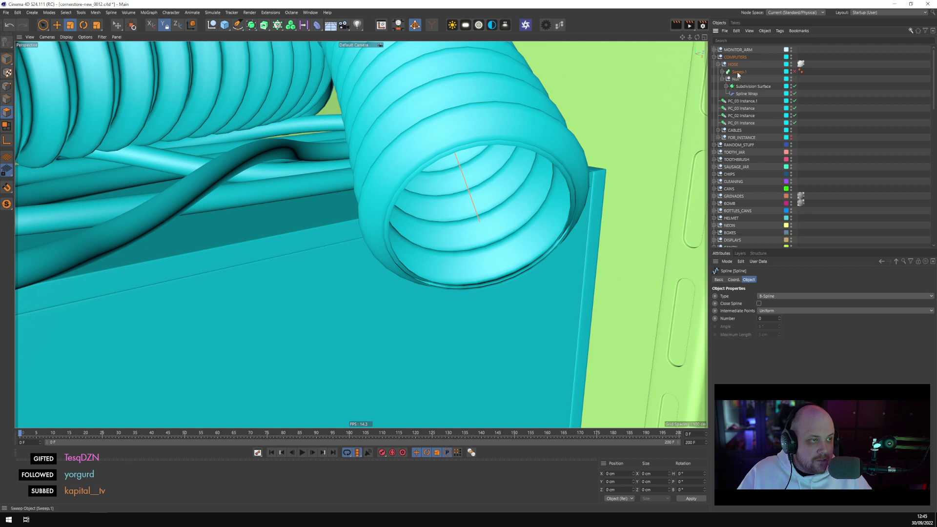
click(738, 72)
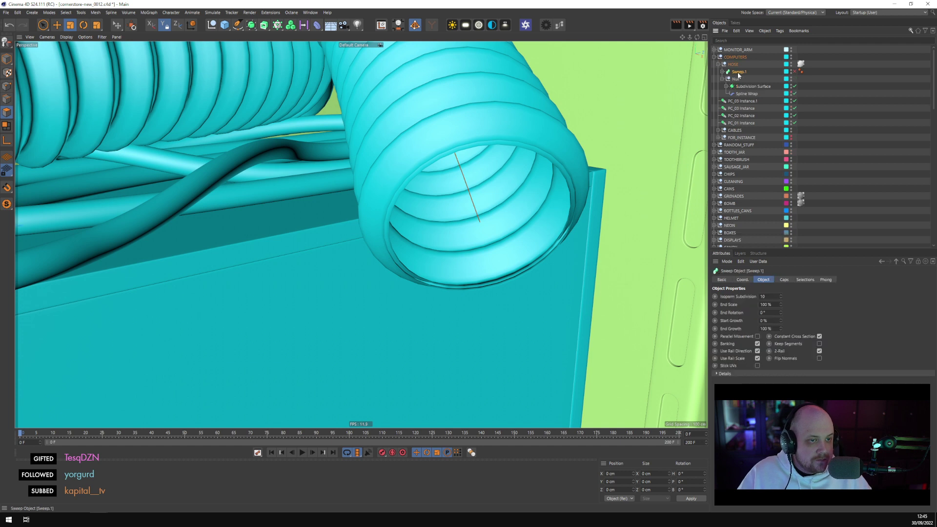
click(793, 71)
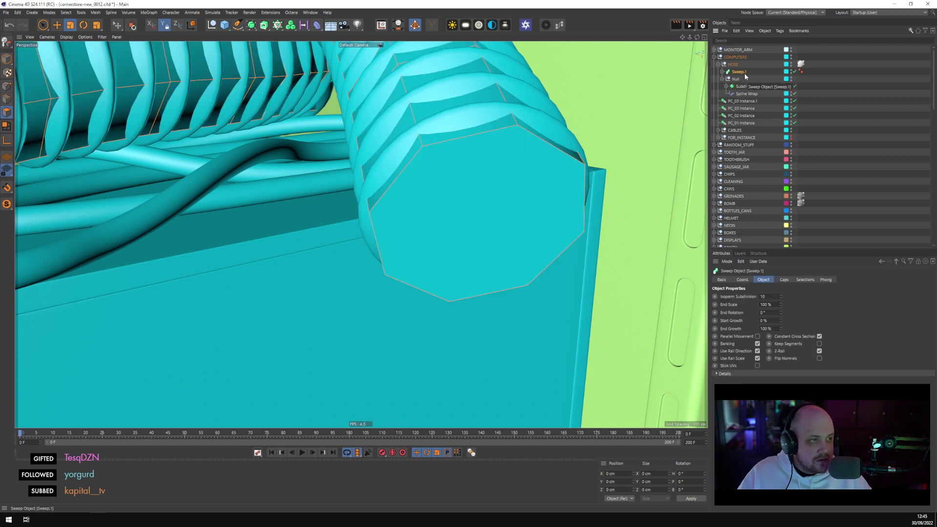
Create an editable polygon copy of Sweep.1 and select its end cap polygons using the C1 polygon selection
click(722, 72)
ctrl+drag(741, 73, 741, 69)
key(c)
click(822, 72)
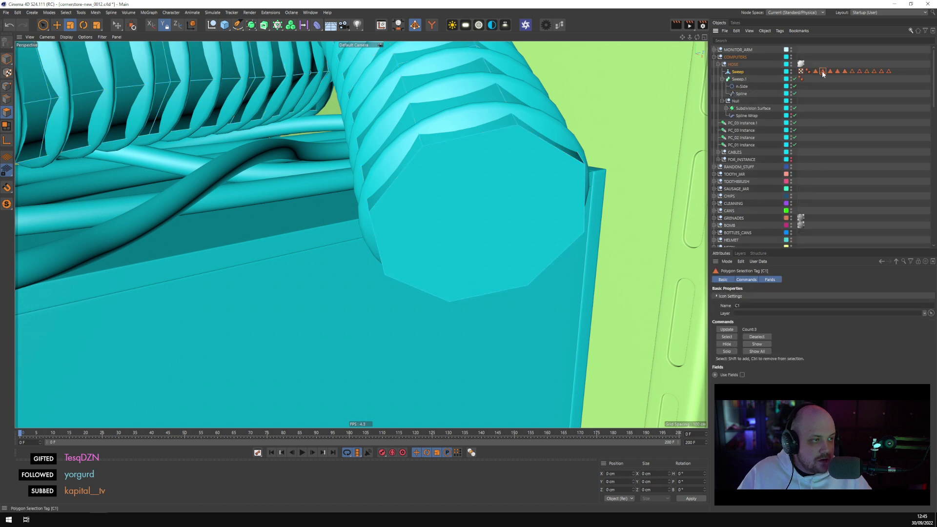
double_click(823, 71)
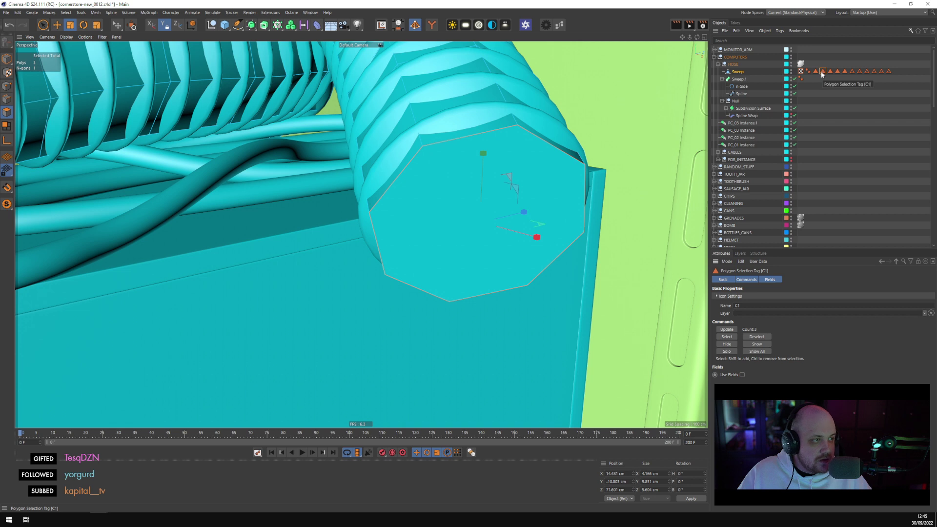
Split the selected cap polygons into a separate object and delete the polygon Sweep copy they came from
right_click(291, 300)
click(322, 452)
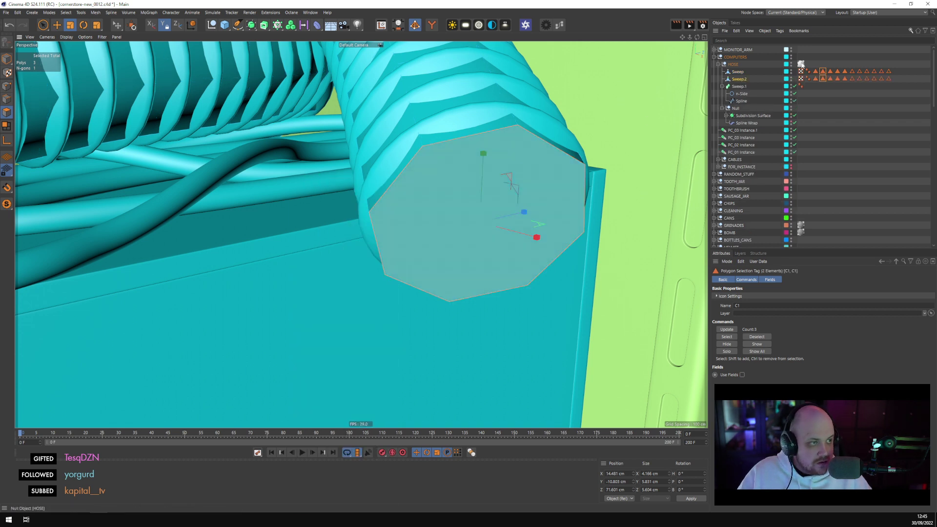
click(737, 72)
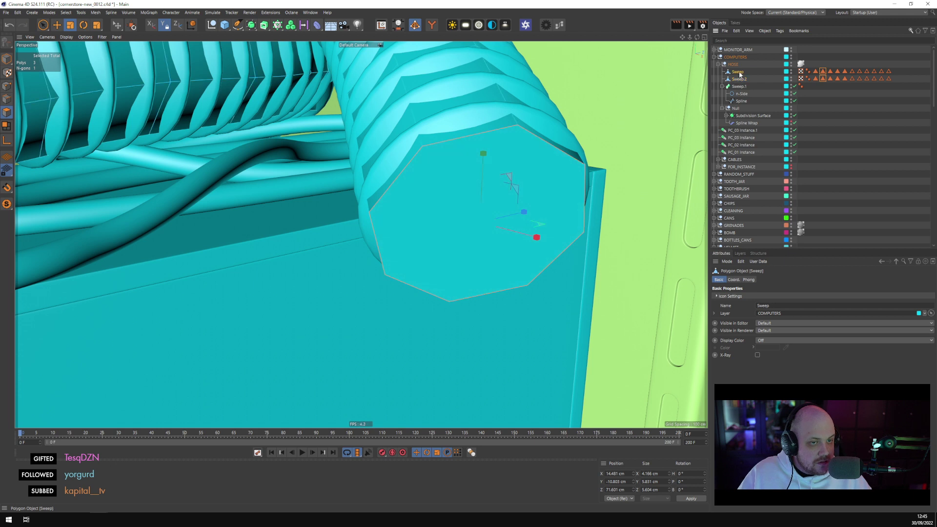
click(739, 79)
click(738, 72)
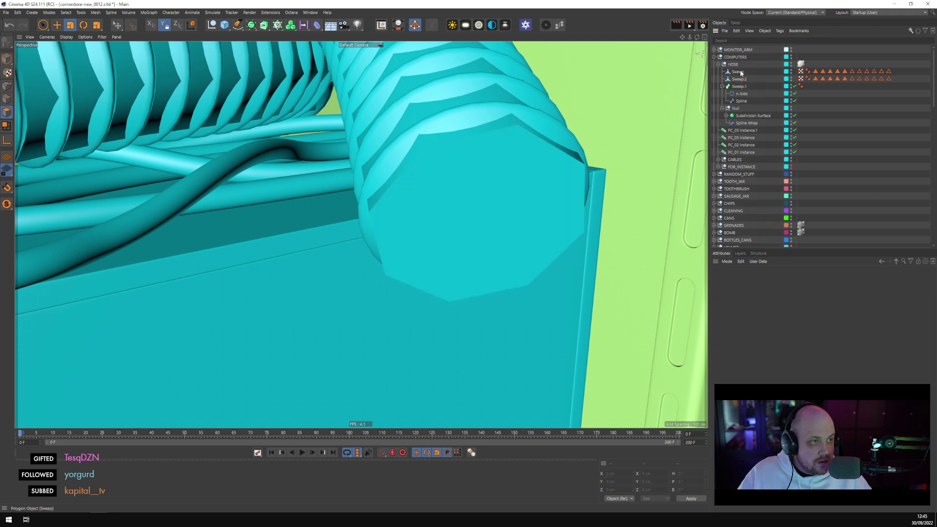
key(Delete)
Delete all the selection tags from the split cap object Sweep.2
click(820, 71)
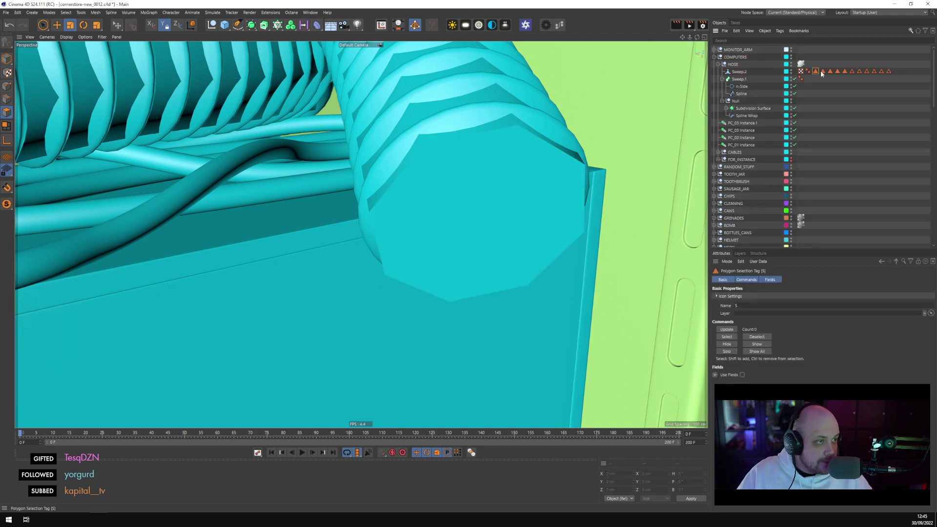
shift+click(889, 71)
key(Delete)
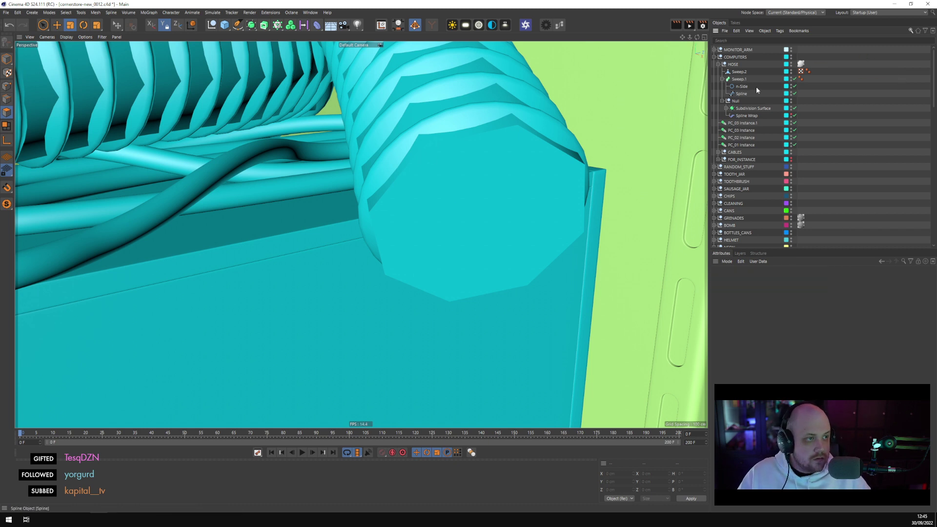
Apply Extrude Inner to the Sweep.2 cap polygons with an offset of about 0.39 cm
click(739, 72)
click(472, 206)
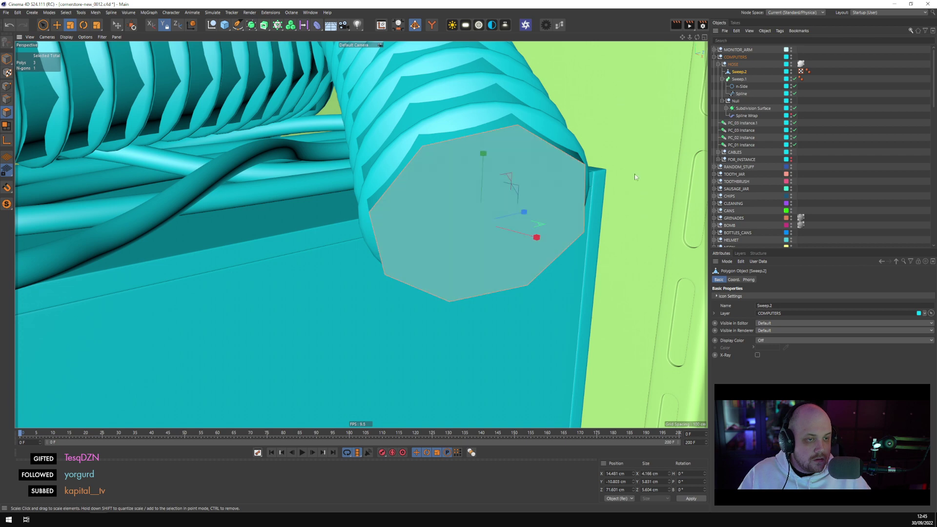
right_click(641, 160)
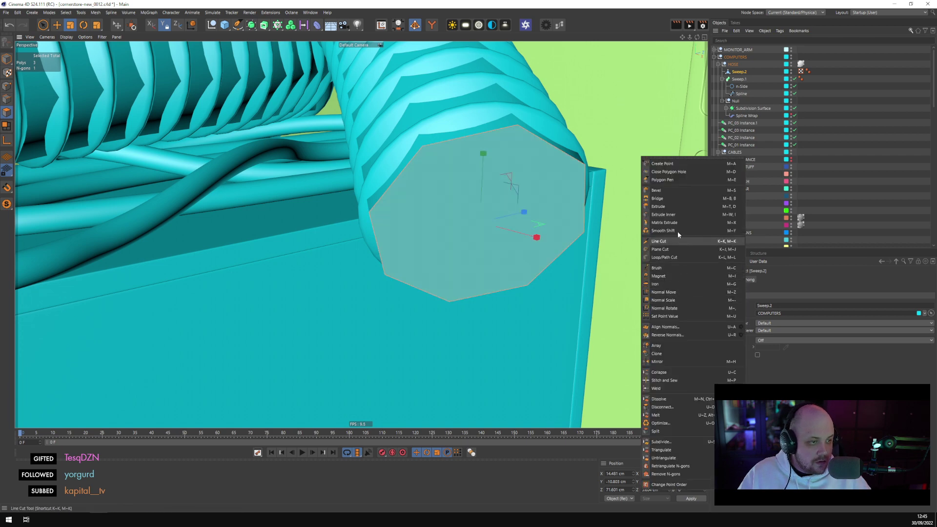
click(663, 214)
drag(468, 222, 480, 223)
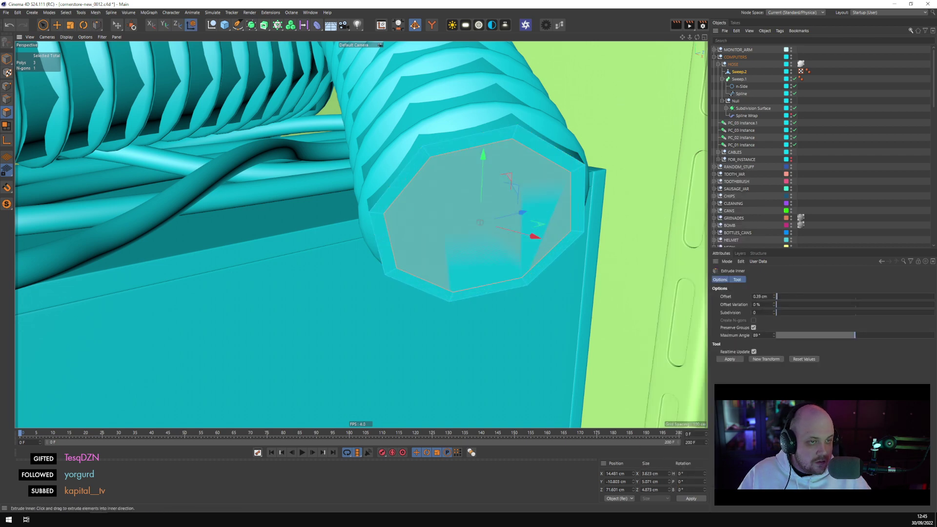
alt+drag(637, 201, 614, 188)
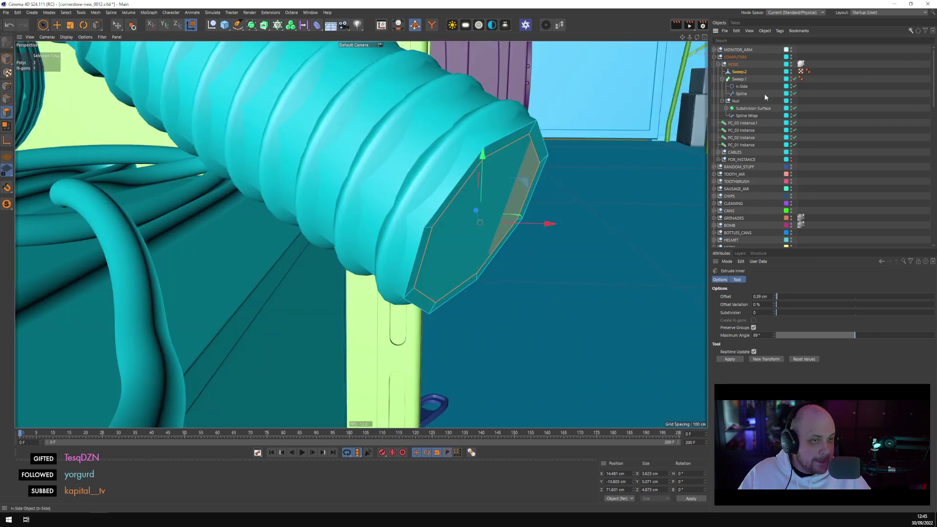
mouse_move(504, 129)
alt+mouse_down()
mouse_move(527, 141)
mouse_move(476, 135)
mouse_move(486, 114)
mouse_move(517, 131)
alt+mouse_up()
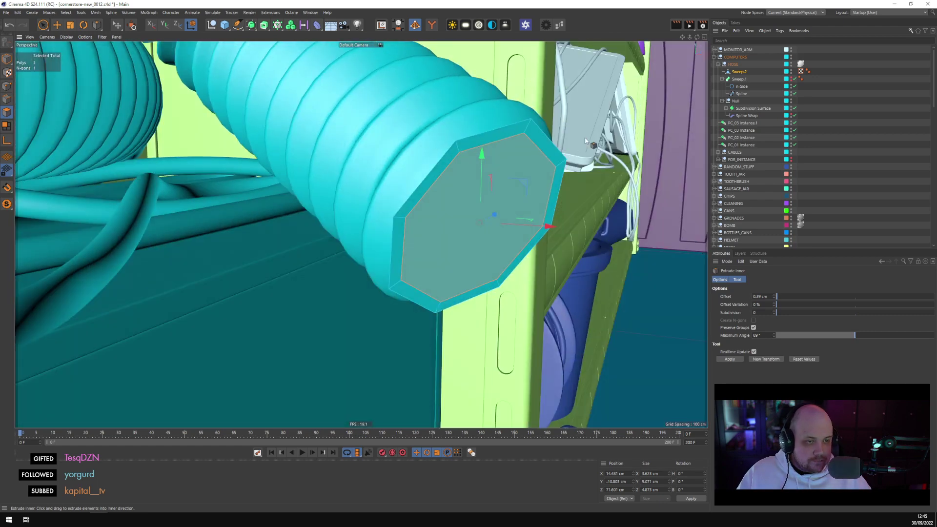
drag(617, 151, 618, 151)
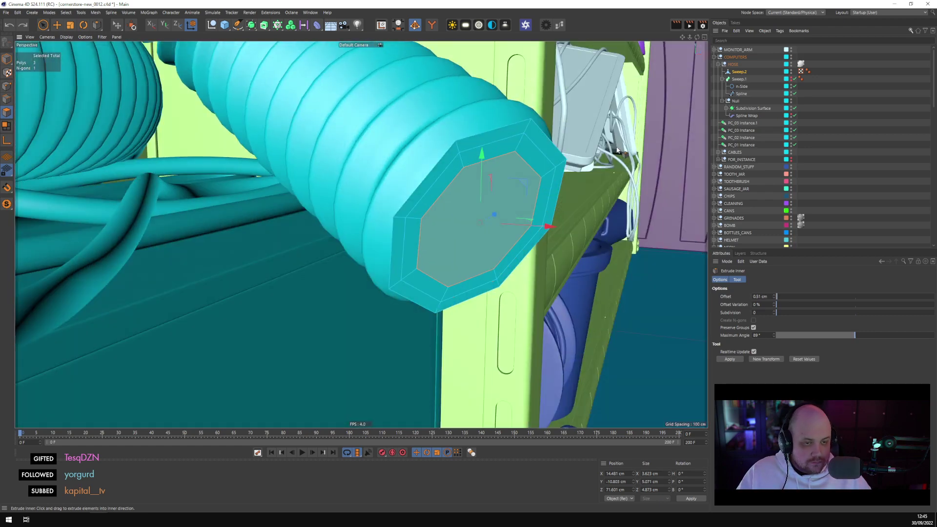
key(ctrl+z)
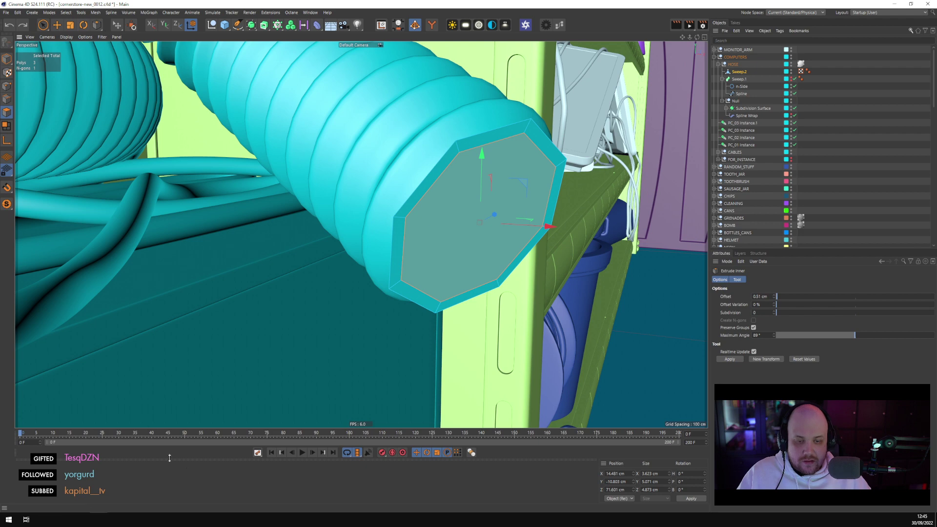
Turn off the render region in the Octane Live Viewer and minimize the Materials window
click(126, 486)
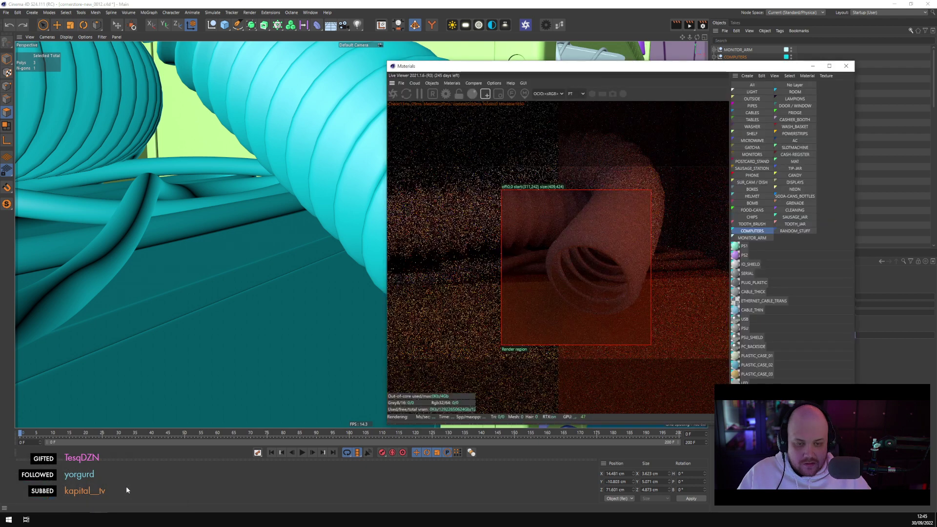
click(485, 95)
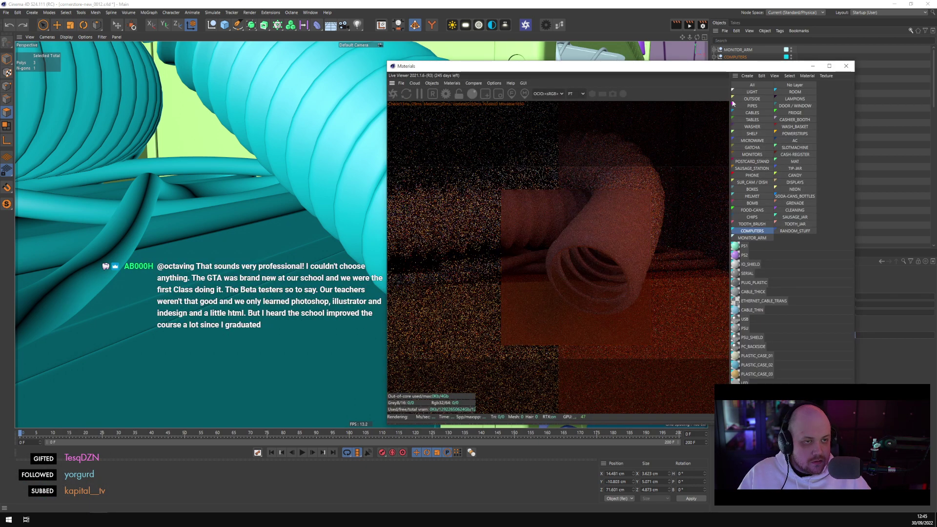
click(813, 66)
Delete the inner cap polygons of Sweep.2, leaving an open ring at the hose end
alt+middle_drag(491, 228, 436, 265)
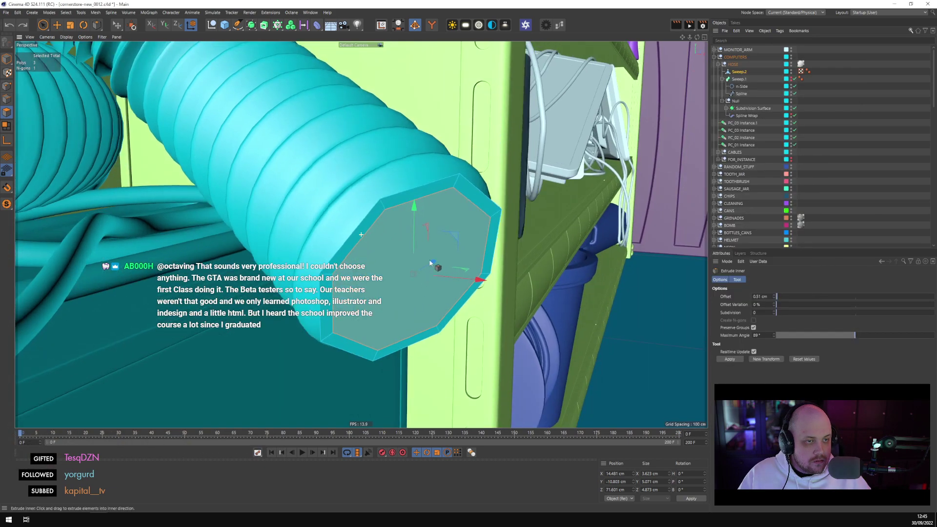
alt+drag(435, 265, 464, 265)
click(57, 25)
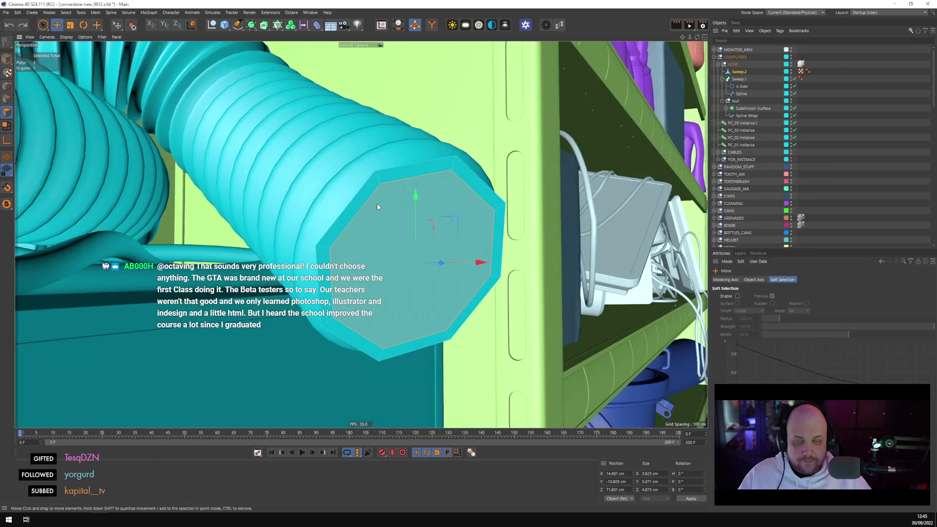
key(Delete)
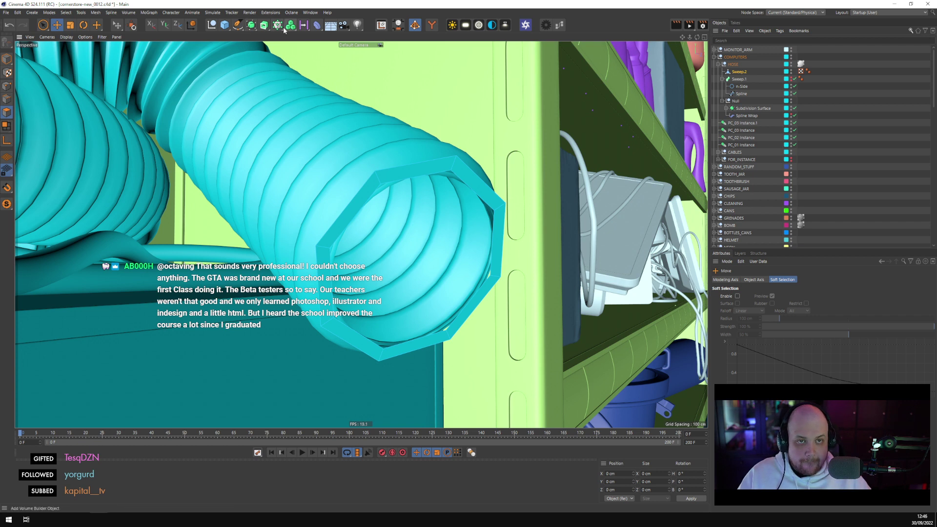
Place Sweep.2 under a Subdivision Surface, try 3 for its editor and renderer subdivisions, and restore the editor level to 2
alt+click(251, 26)
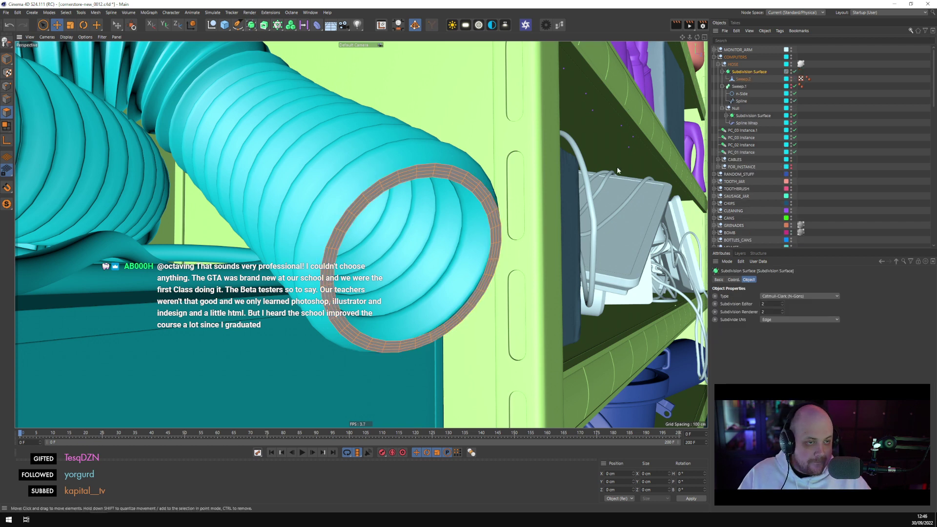
click(743, 79)
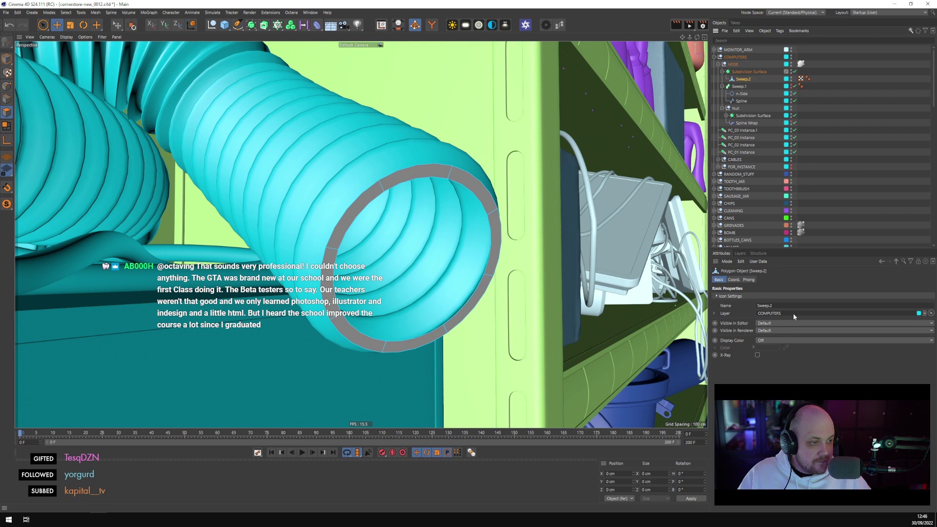
click(735, 279)
click(747, 73)
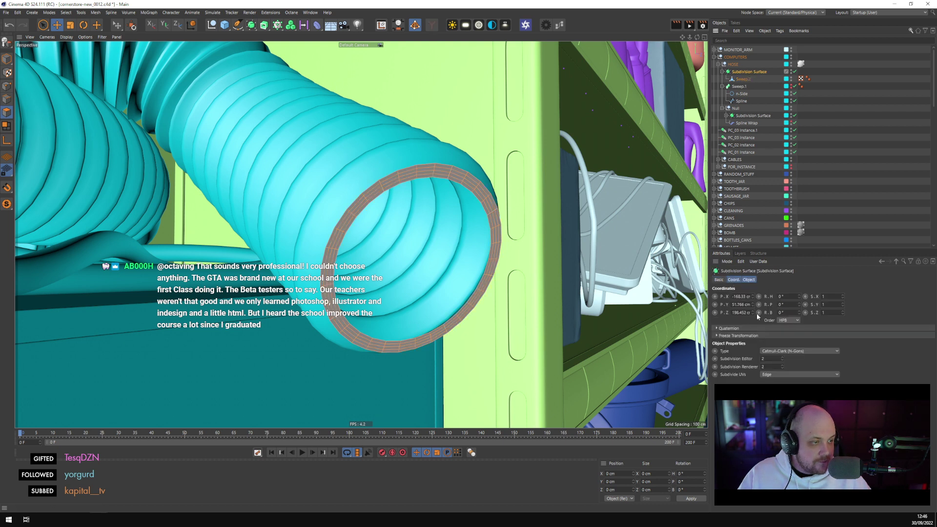
click(770, 368)
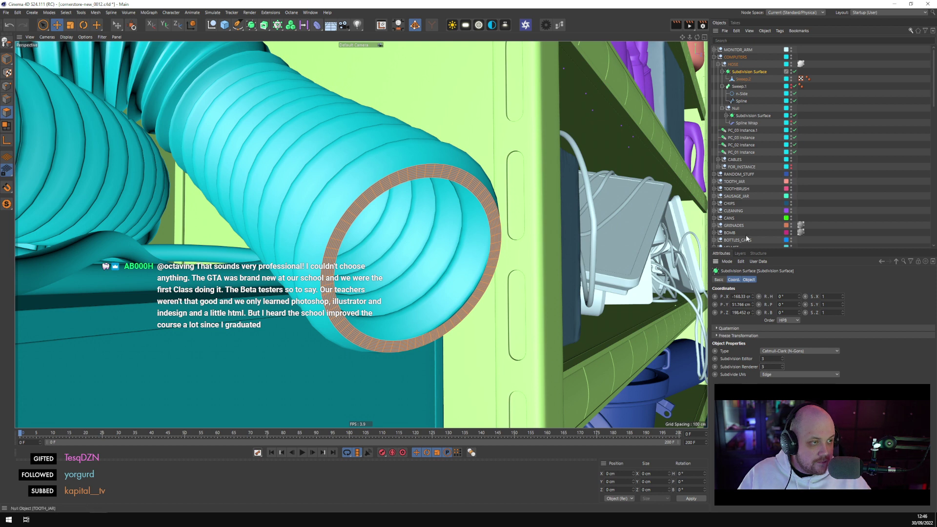
key(Return)
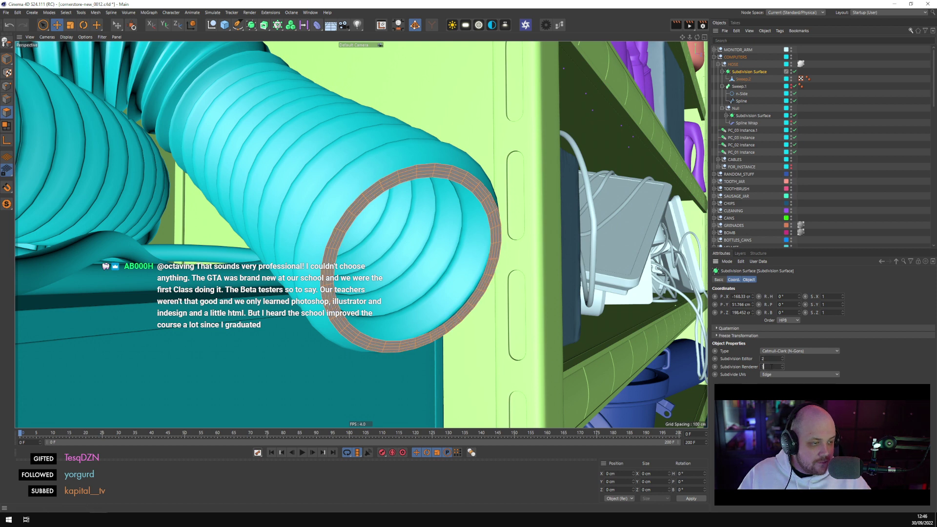
Disable the Subdivision Surface above Sweep.2 and select the ring's outer edge loop
click(851, 151)
click(794, 72)
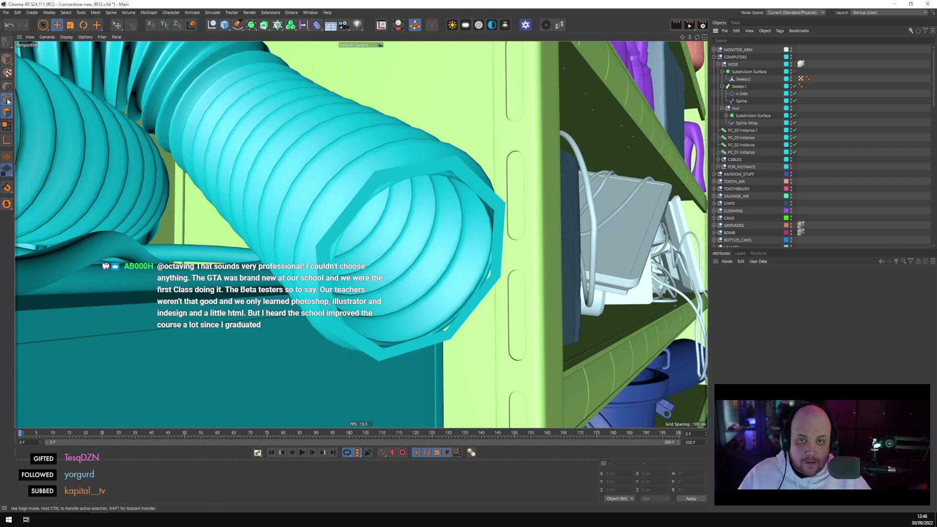
click(743, 79)
double_click(336, 221)
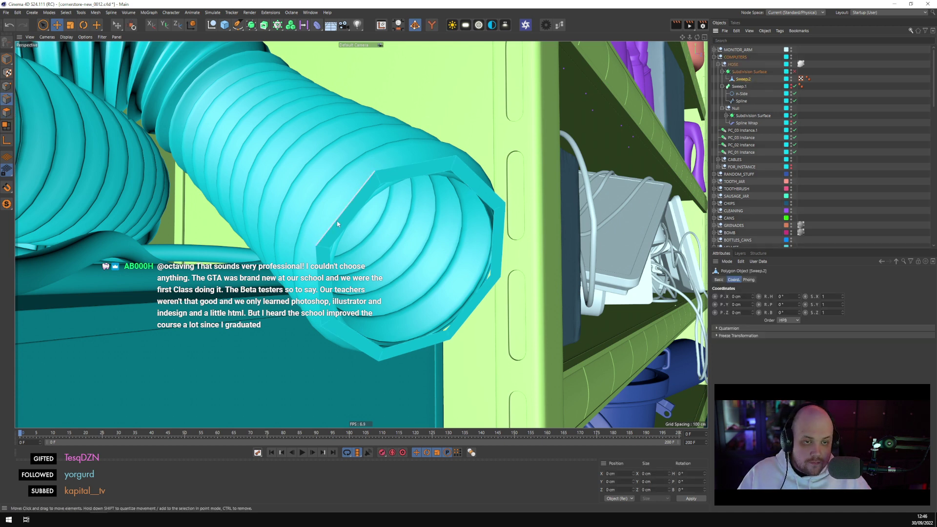
Extrude the eight ring polygons of Sweep.2 outward by about 0.79 cm with Create Caps enabled
click(6, 112)
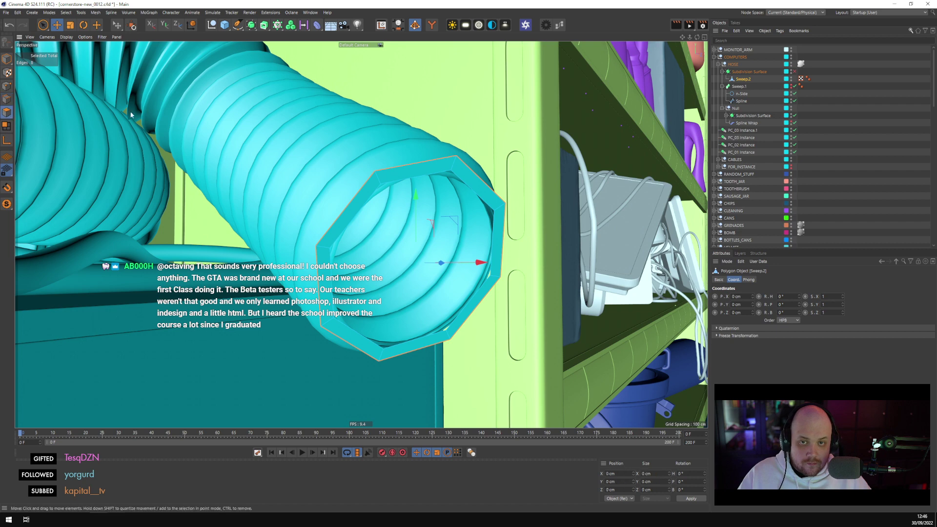
right_click(448, 100)
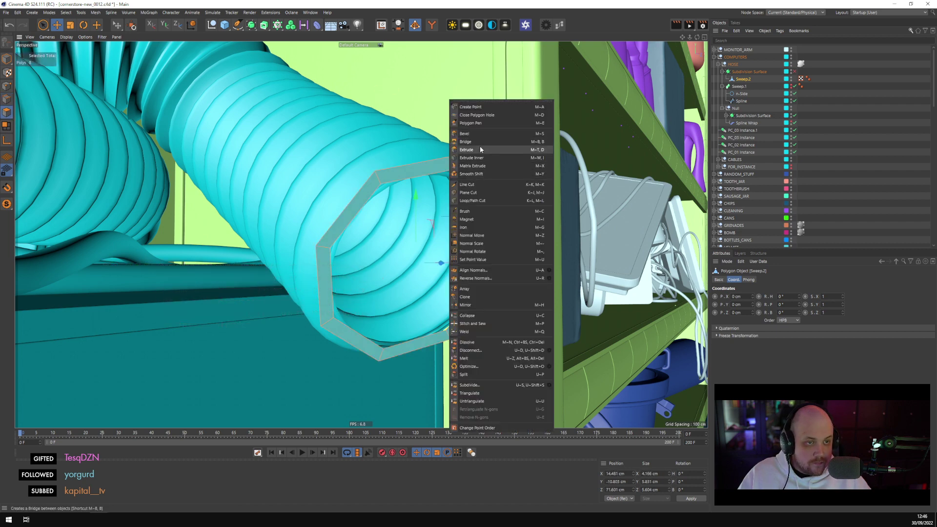
click(479, 150)
drag(431, 221, 443, 232)
drag(492, 138, 495, 138)
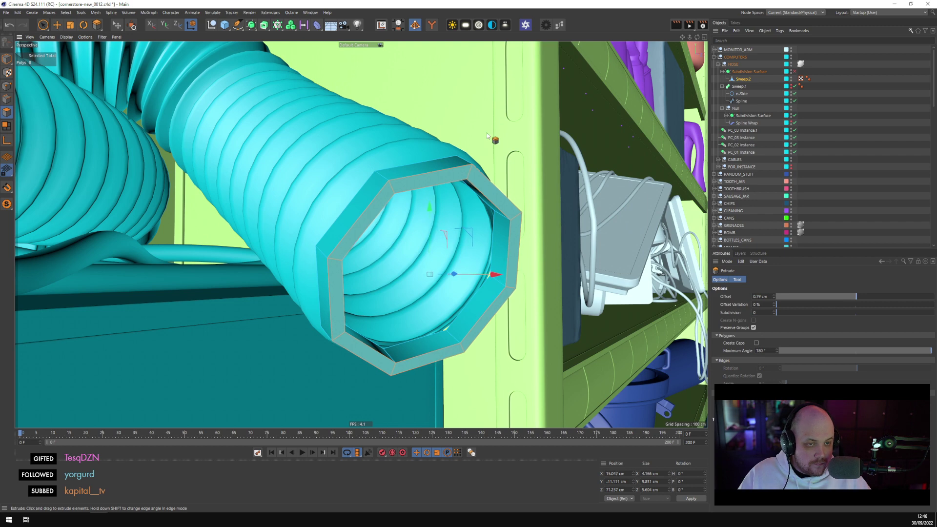
click(757, 343)
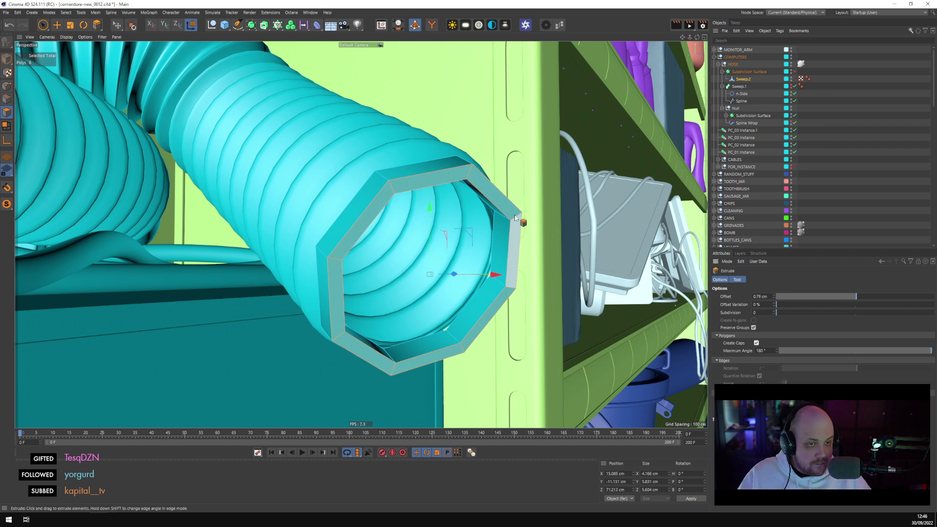
alt+drag(523, 274, 470, 191)
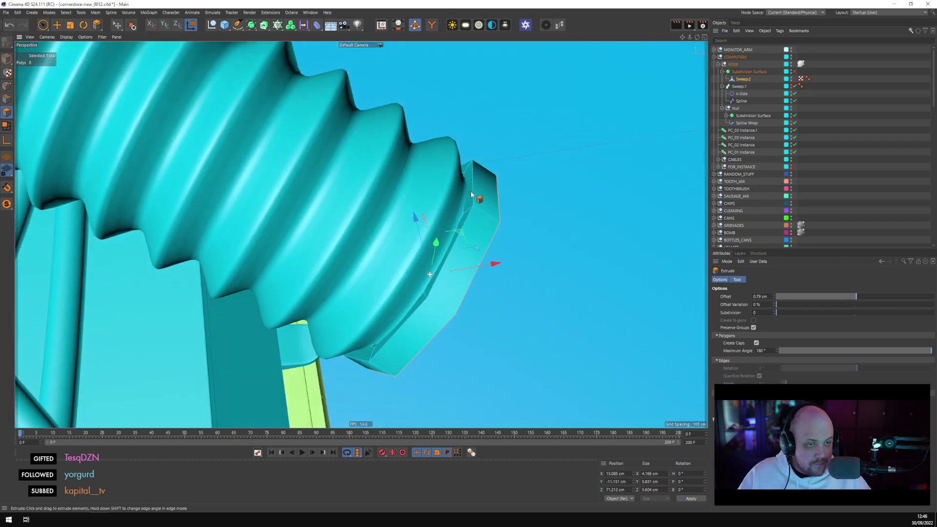
Select the inner and outer edge loops of the extruded ring and bevel them by about 0.08 cm with 2 subdivisions
click(58, 26)
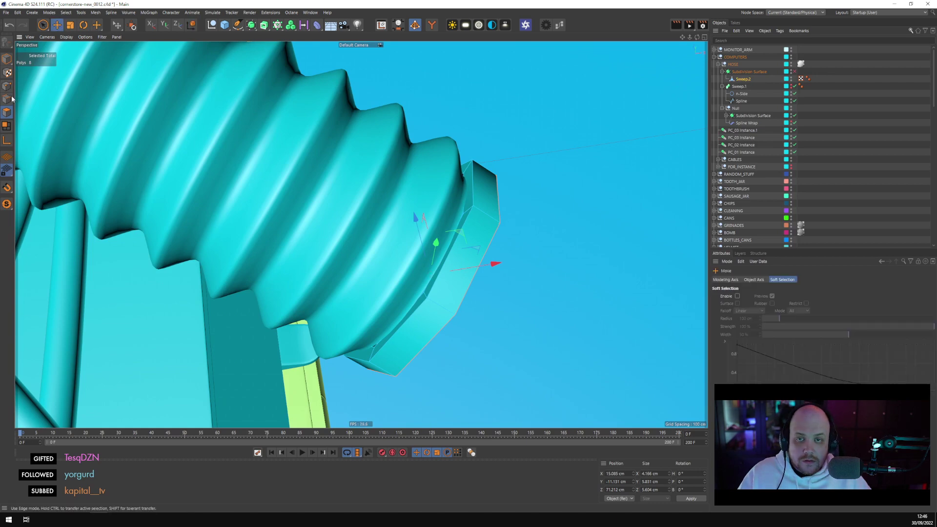
click(7, 99)
alt+drag(503, 235, 454, 282)
shift+double_click(452, 281)
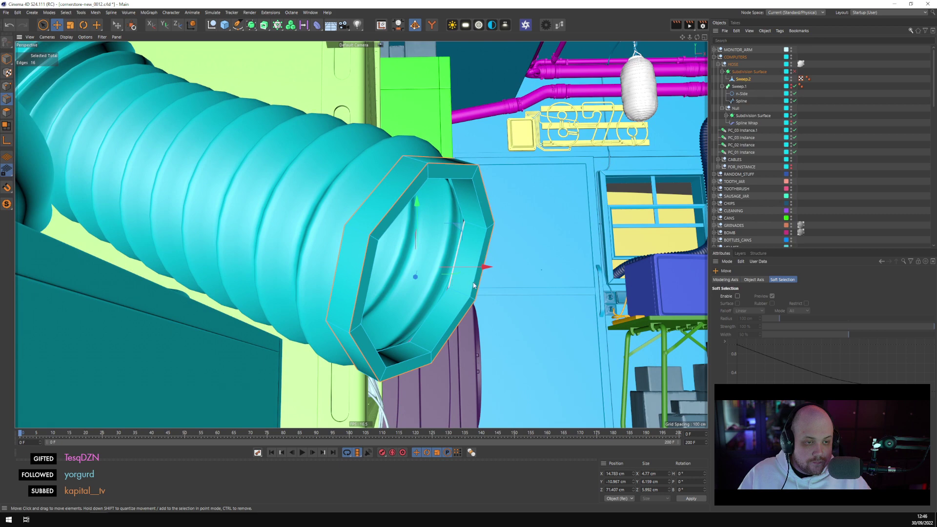
shift+double_click(474, 280)
right_click(568, 201)
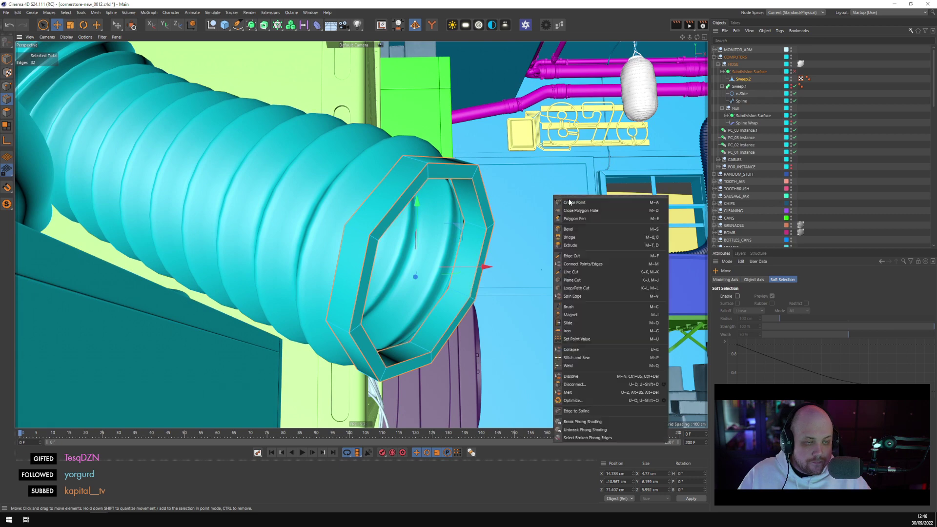
click(581, 229)
mouse_move(541, 269)
mouse_down()
mouse_move(555, 269)
mouse_move(541, 269)
mouse_up()
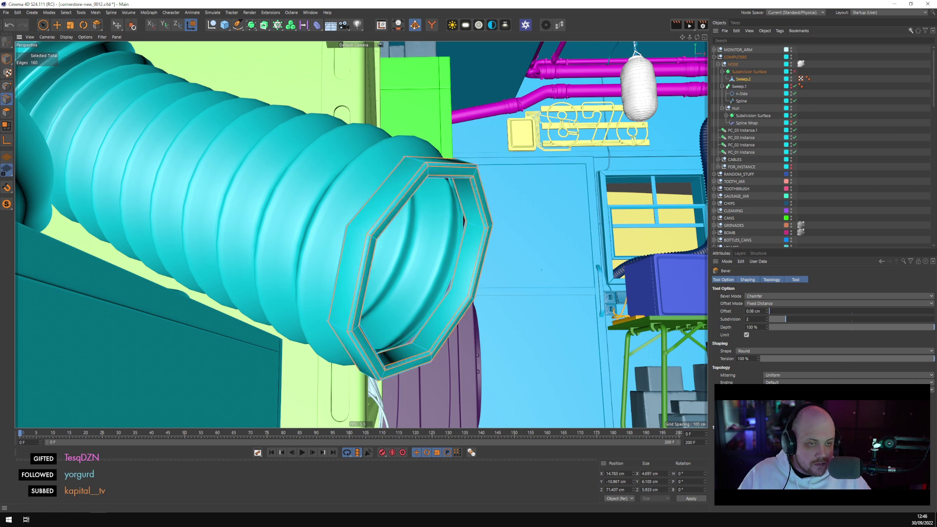
Try 0 for the subdivision of the ring's edge bevel and settle on 1
double_click(760, 319)
text(0)
key(Return)
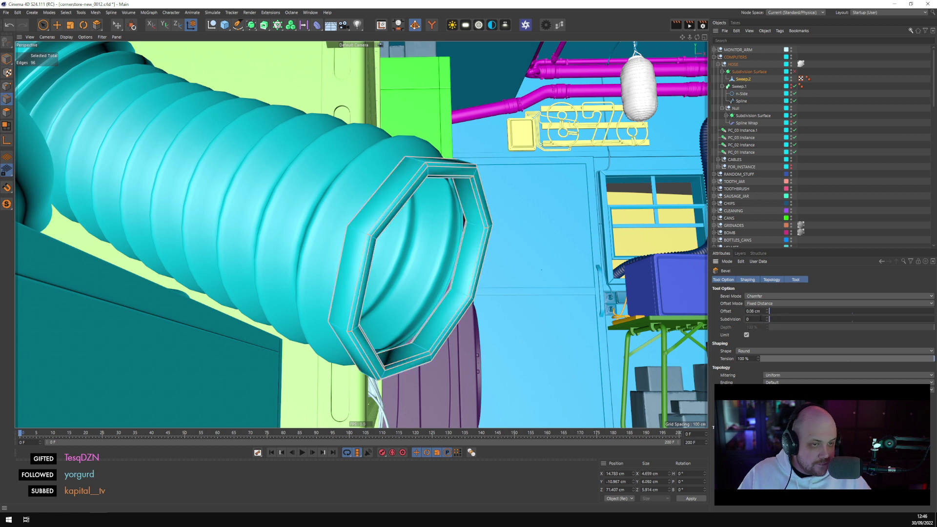
scroll(760, 319, up, 1)
alt+drag(529, 127, 528, 203)
Add a loop cut at 50% around the ring's outer band and re-enable the Subdivision Surface above Sweep.2
right_click(527, 202)
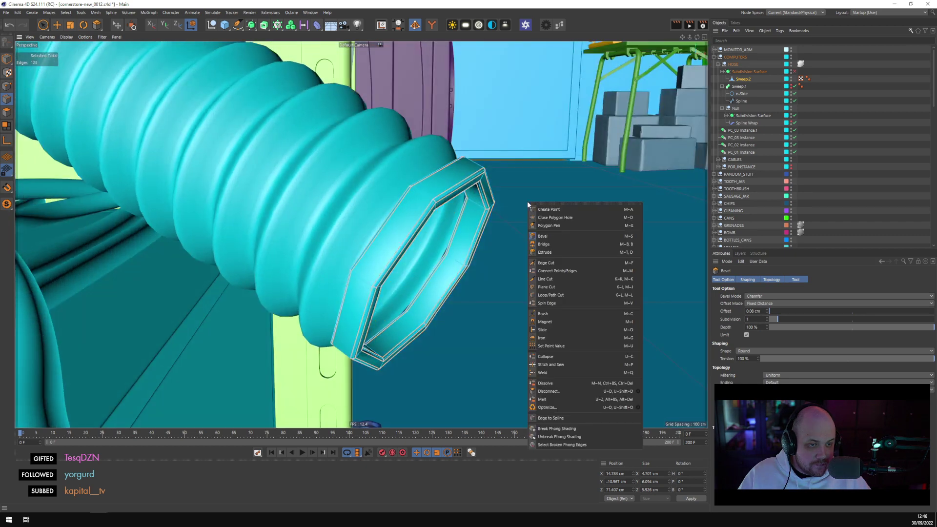
click(562, 295)
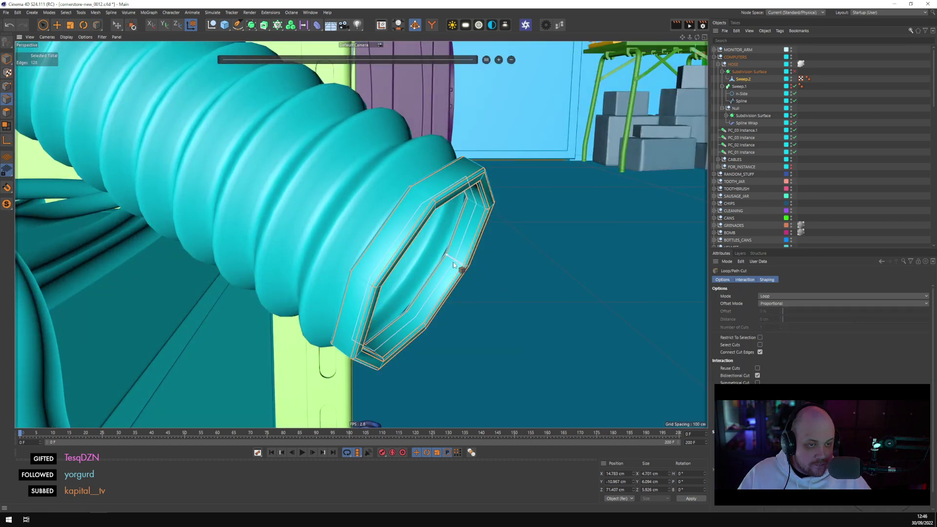
click(361, 279)
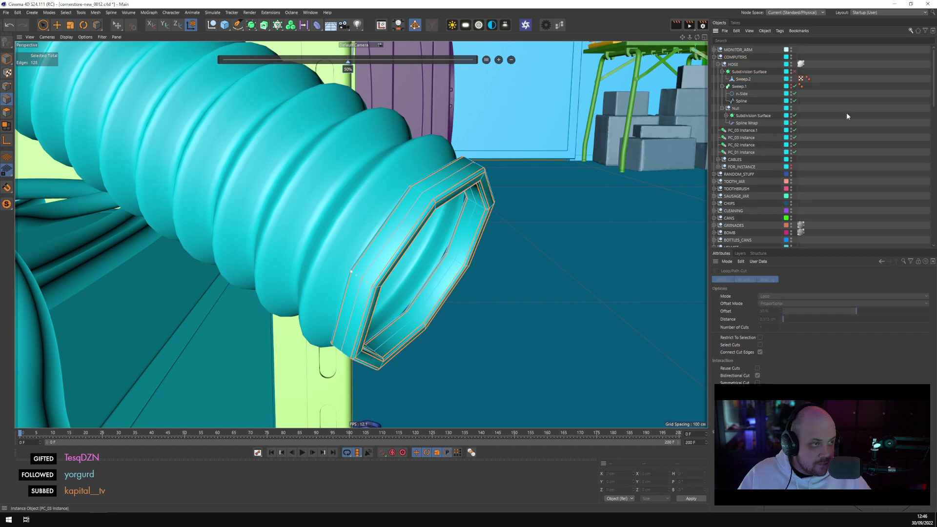
click(794, 71)
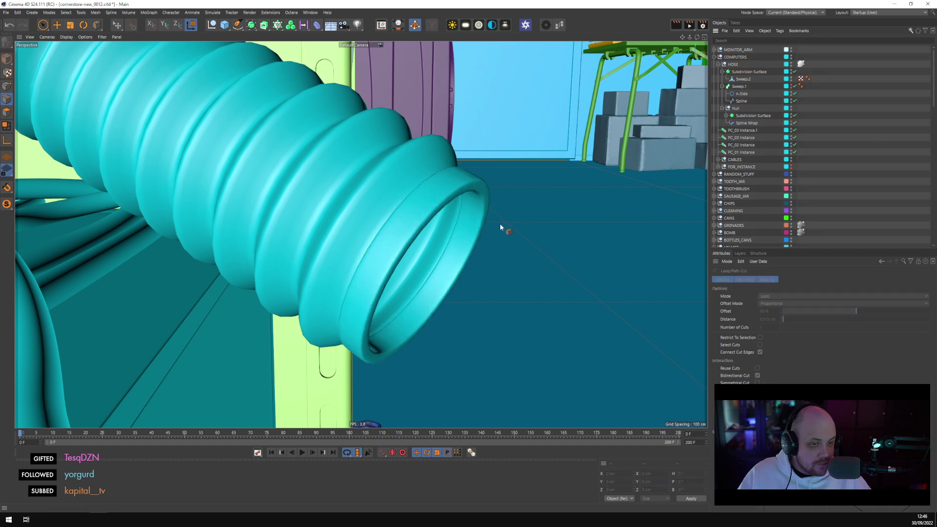
scroll(482, 261, down, 4)
alt+drag(481, 263, 492, 249)
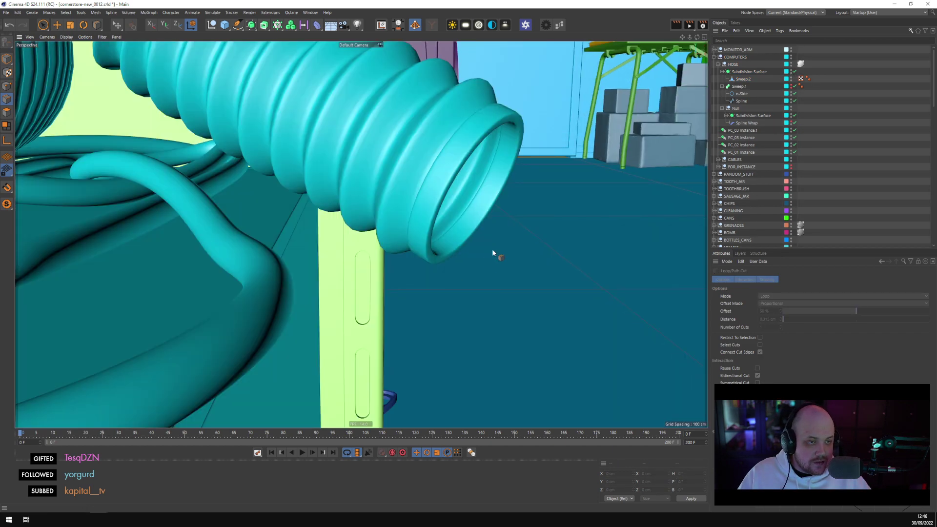
Collapse the Sweep.1 and Null hierarchies inside the HOSE group, leaving the Subdivision Surface above Sweep.2 expanded
click(742, 73)
click(739, 80)
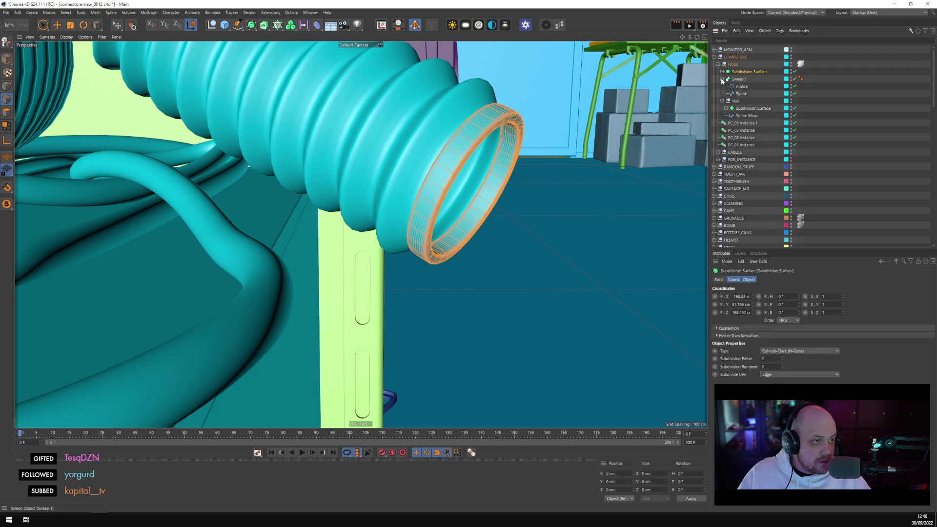
click(722, 79)
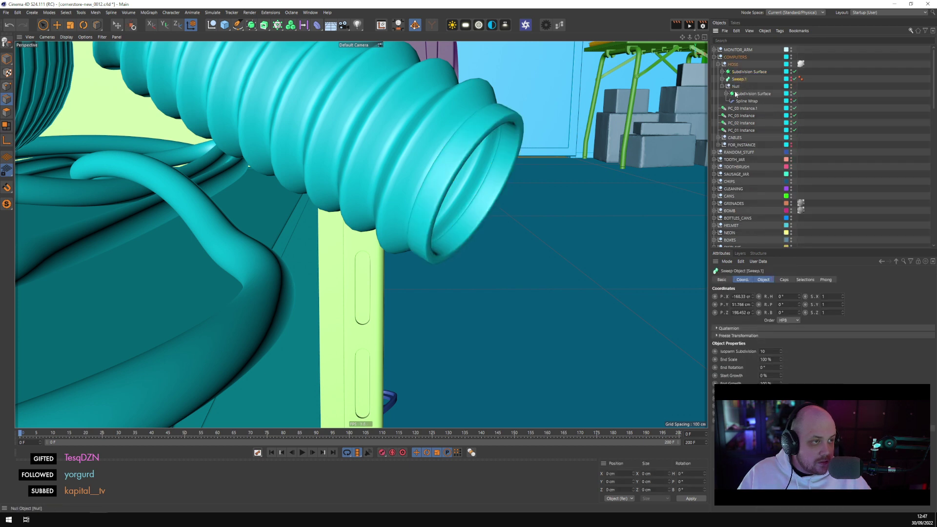
click(722, 86)
click(722, 72)
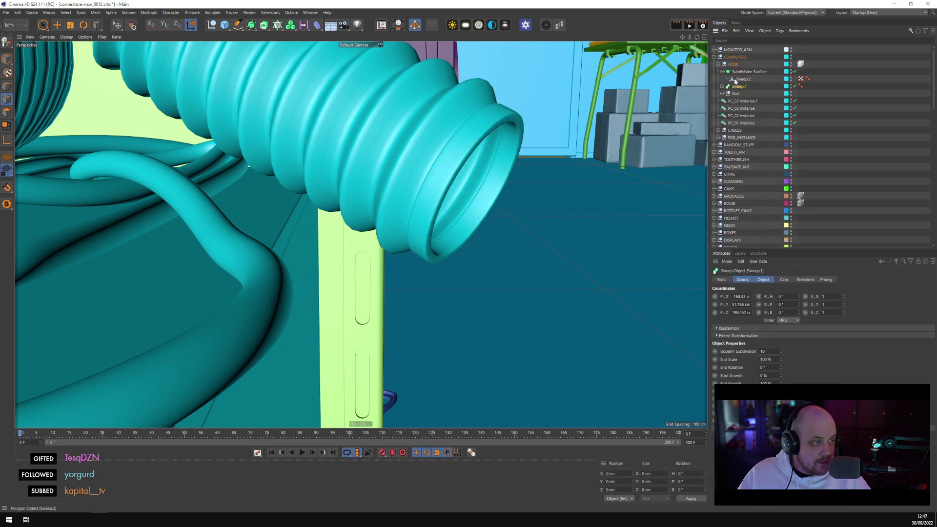
Inspect the Sweep.2 ring in polygon mode, comparing it with its Subdivision Surface disabled and enabled
click(742, 79)
click(7, 113)
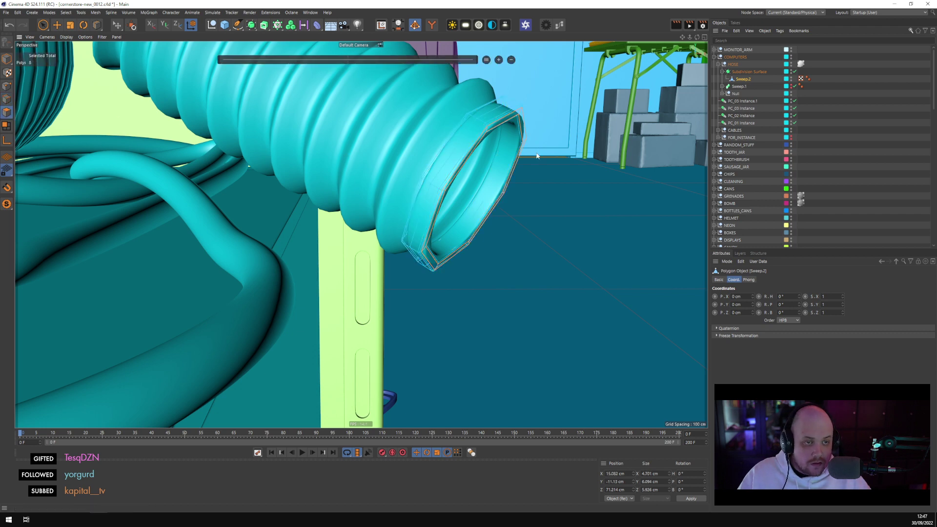
scroll(495, 163, up, 2)
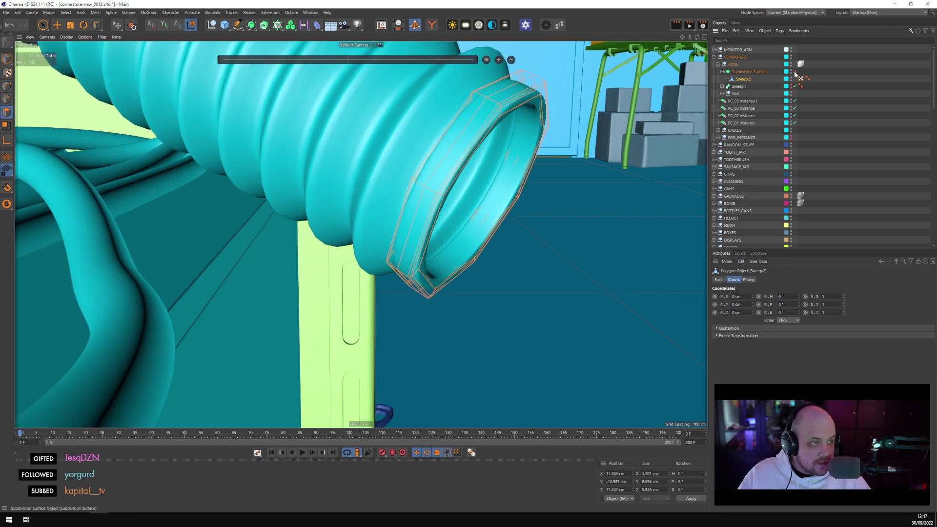
click(795, 73)
click(794, 72)
click(843, 94)
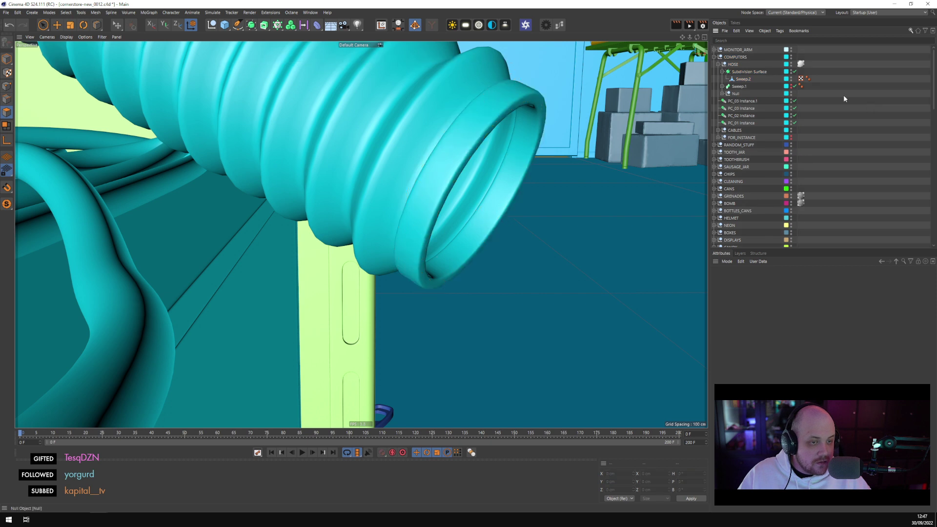
Collapse the Subdivision Surface above Sweep.2 and the whole HOSE group in the object hierarchy
click(723, 71)
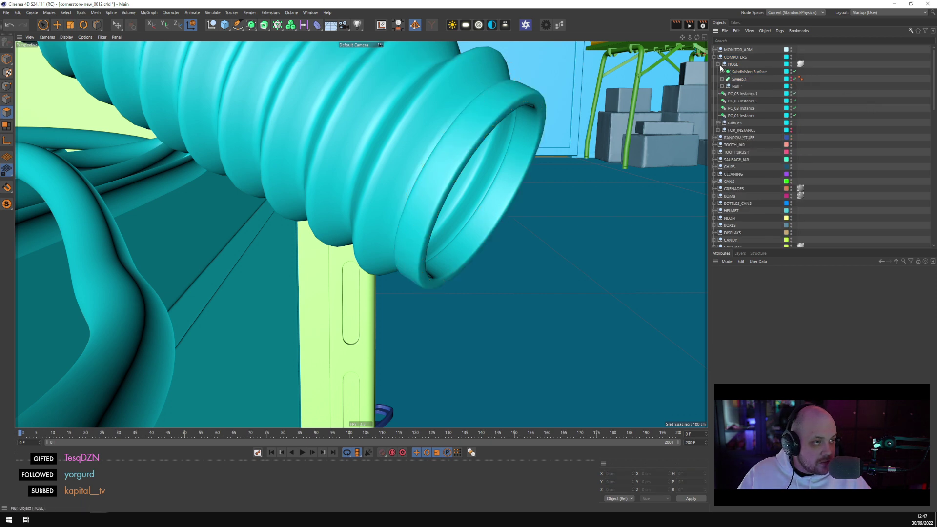
click(735, 87)
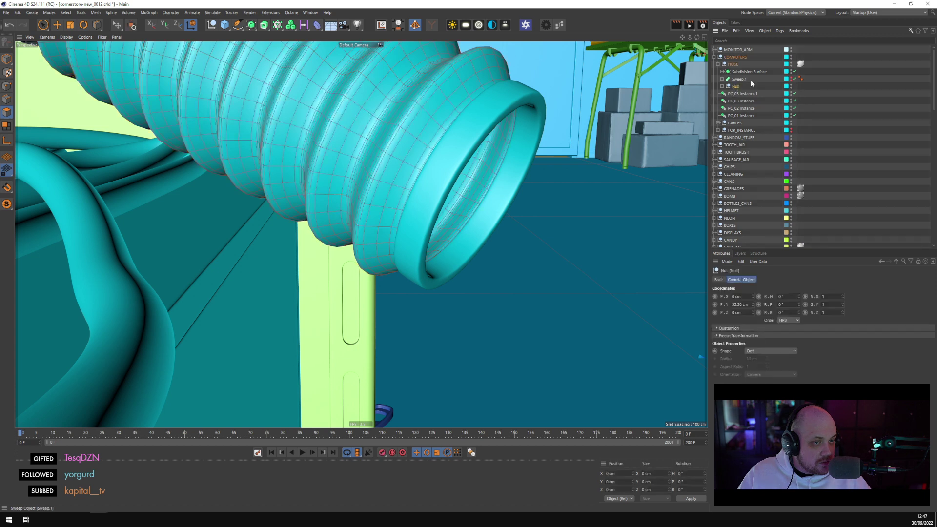
click(836, 94)
click(718, 64)
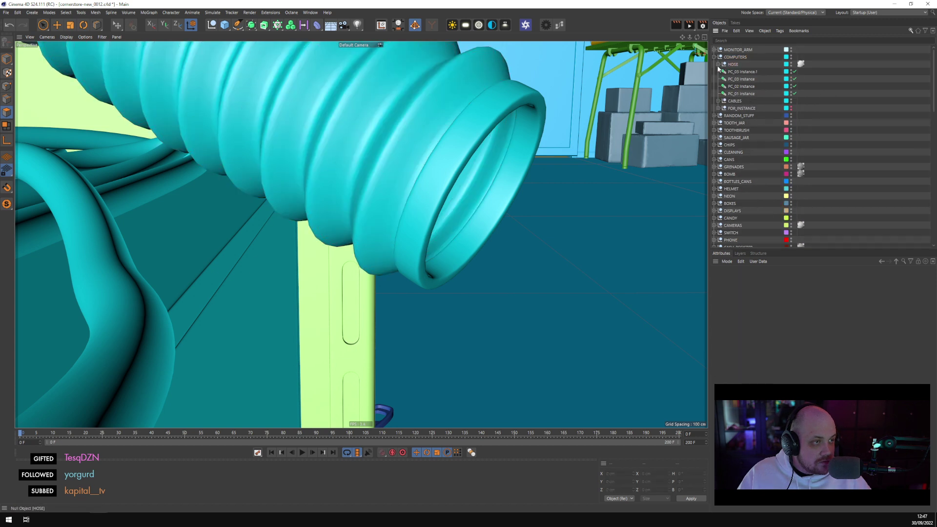
Look through CAMERA_01 in the viewport and save the scene
scroll(807, 195, down, 10)
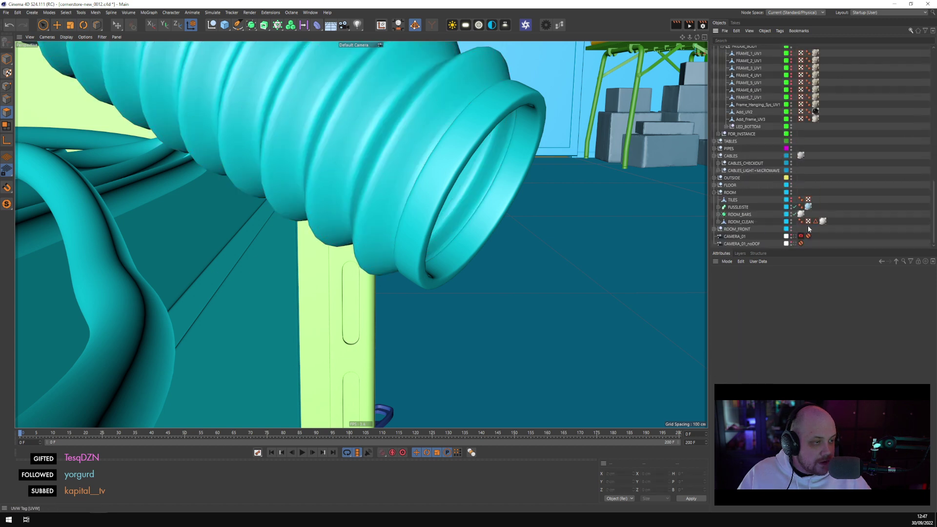
click(793, 236)
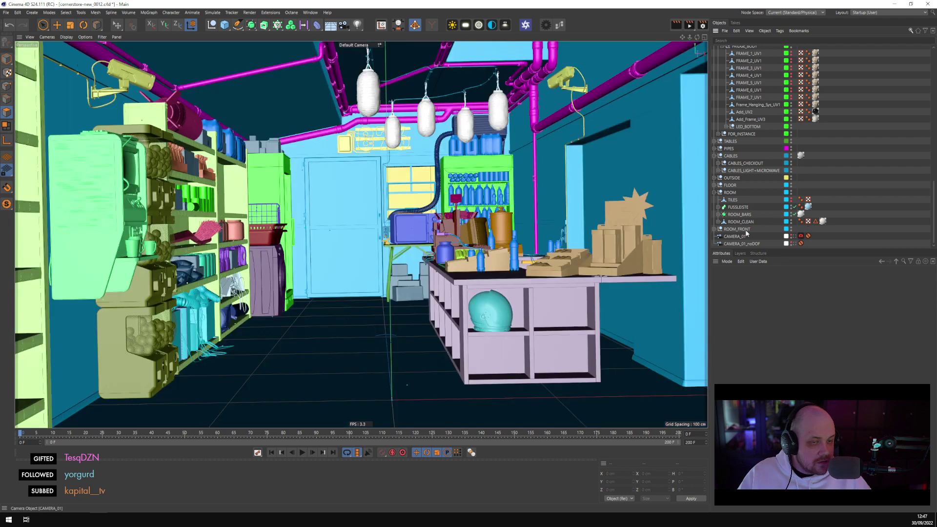
key(ctrl+s)
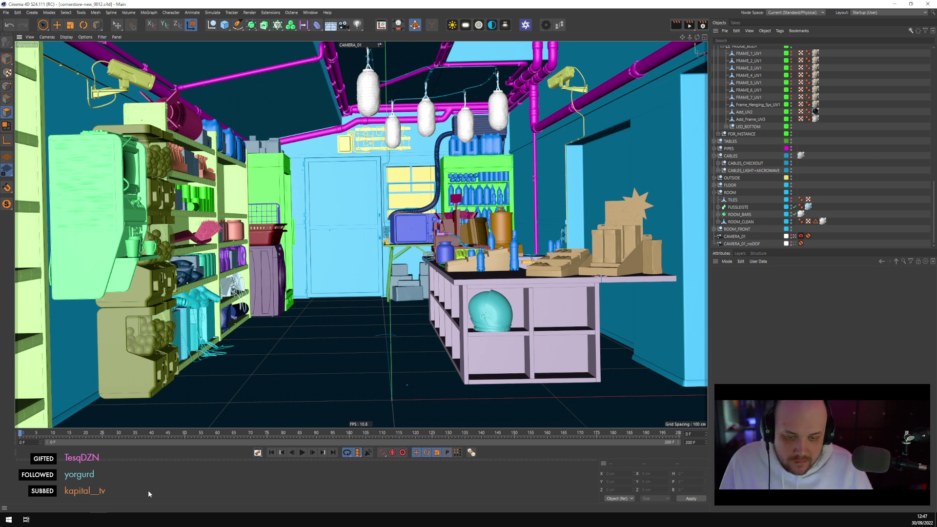
Bring up the Octane Live Viewer with the materials list and restart the render from CAMERA_01
click(99, 519)
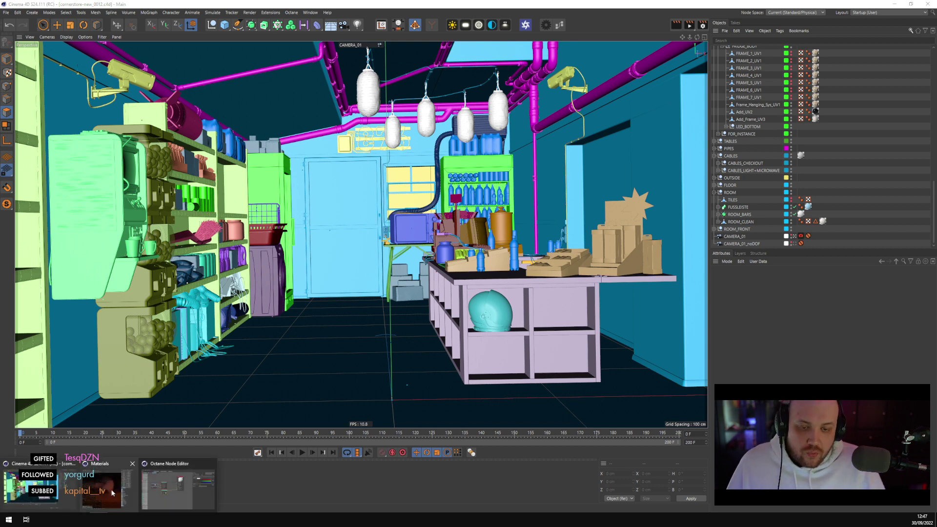
click(115, 479)
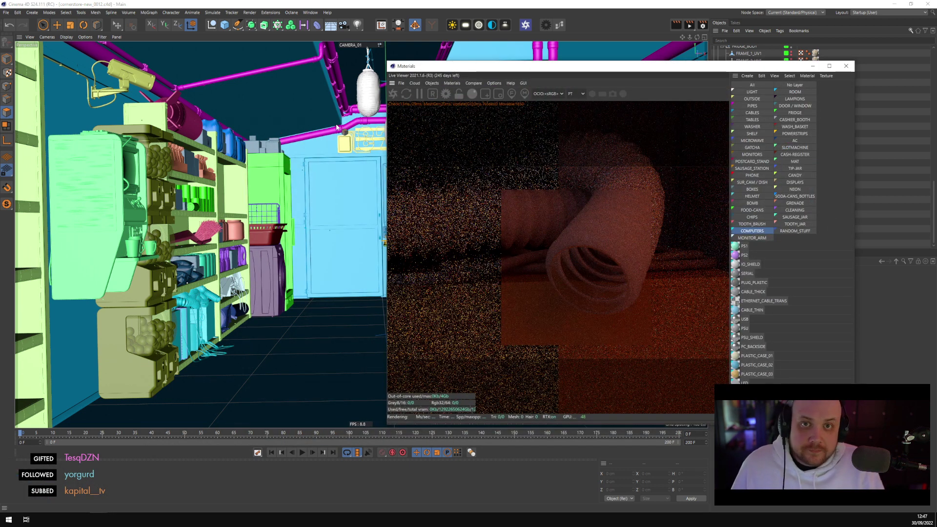
click(393, 96)
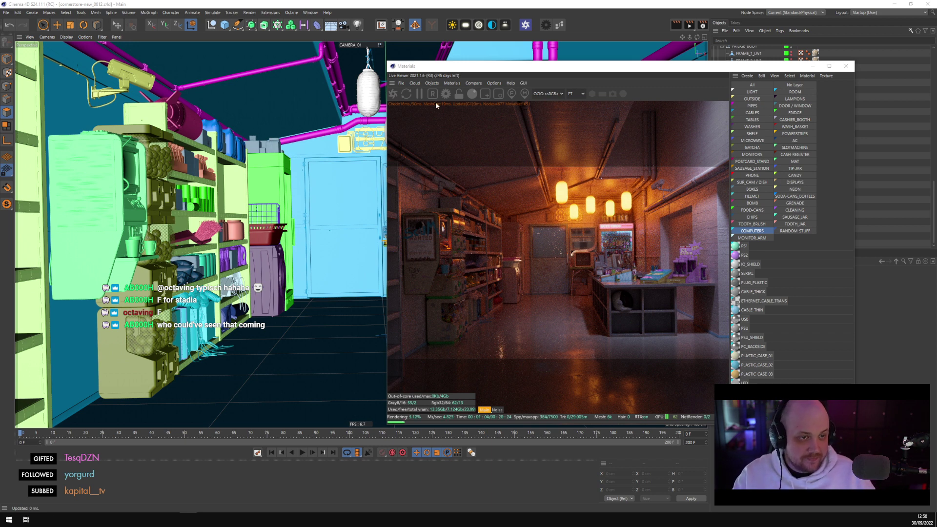
Lock the Live Viewer's render resolution, pan to the hose on the shelf, and draw a render region around it
click(457, 96)
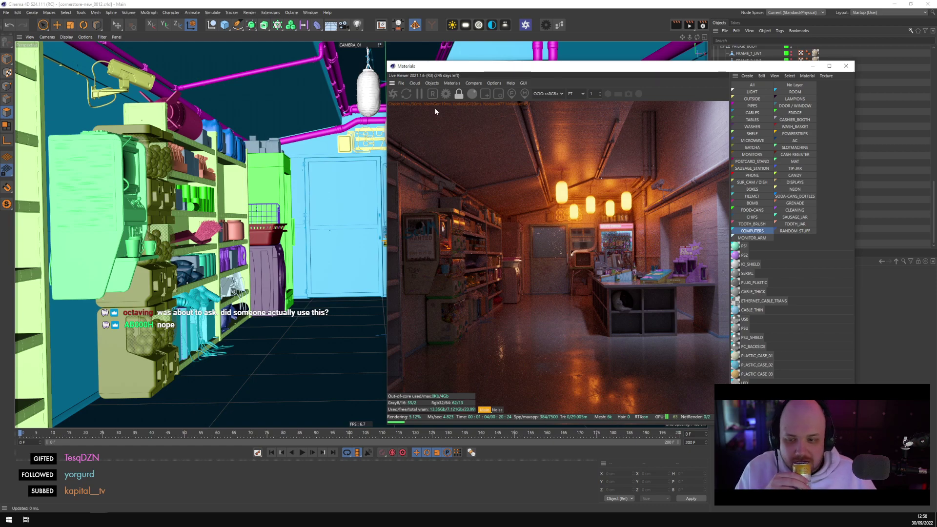
middle_drag(458, 341, 649, 266)
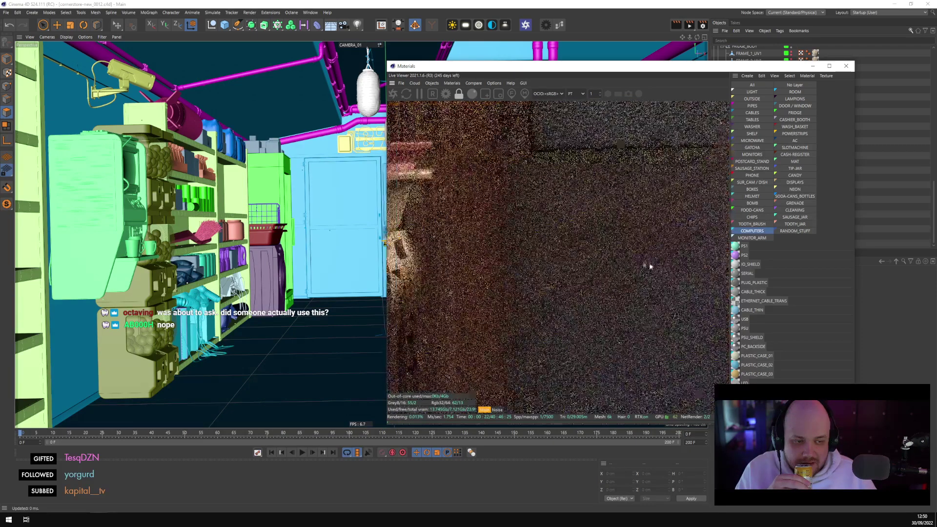
middle_drag(532, 281, 719, 226)
middle_drag(487, 278, 671, 227)
drag(472, 279, 567, 191)
click(486, 94)
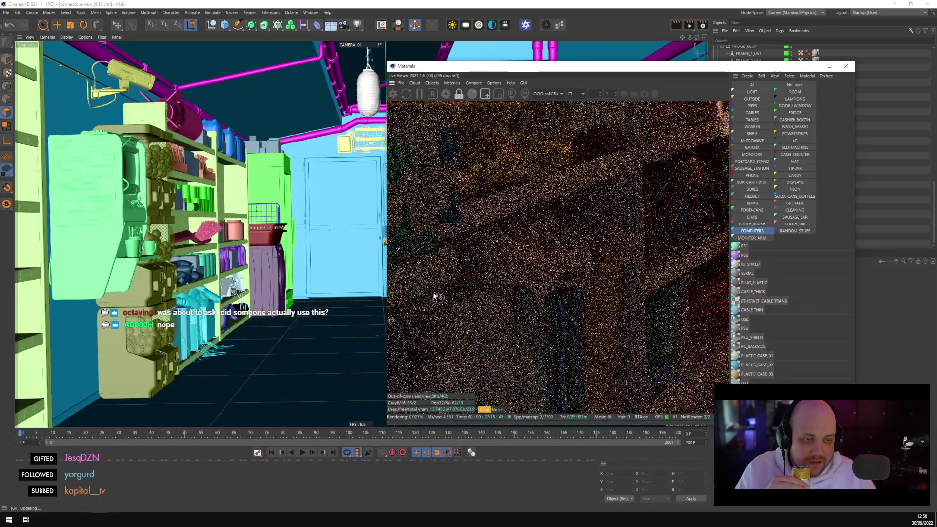
drag(421, 342, 653, 142)
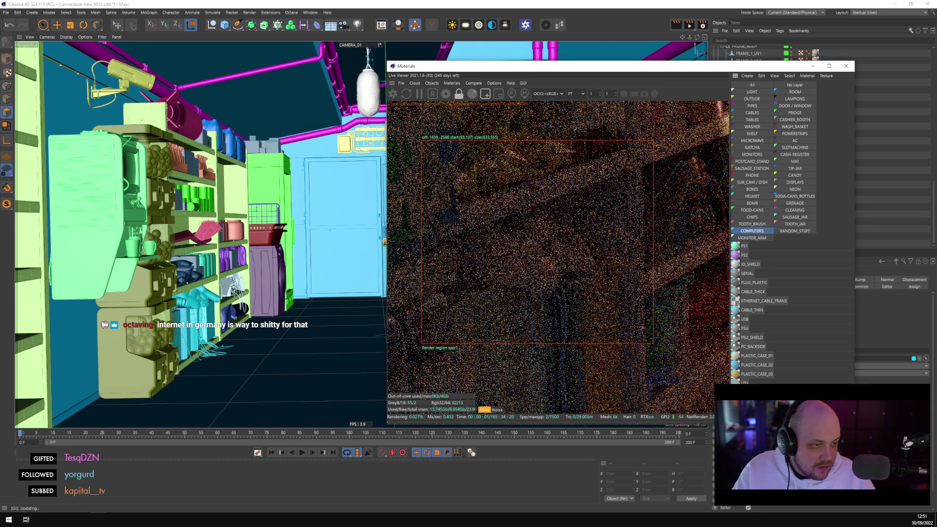
Open the HOSE material's node graph beside the Live Viewer and set the RandomWalk medium's radius to 1 cm
drag(639, 68, 270, 51)
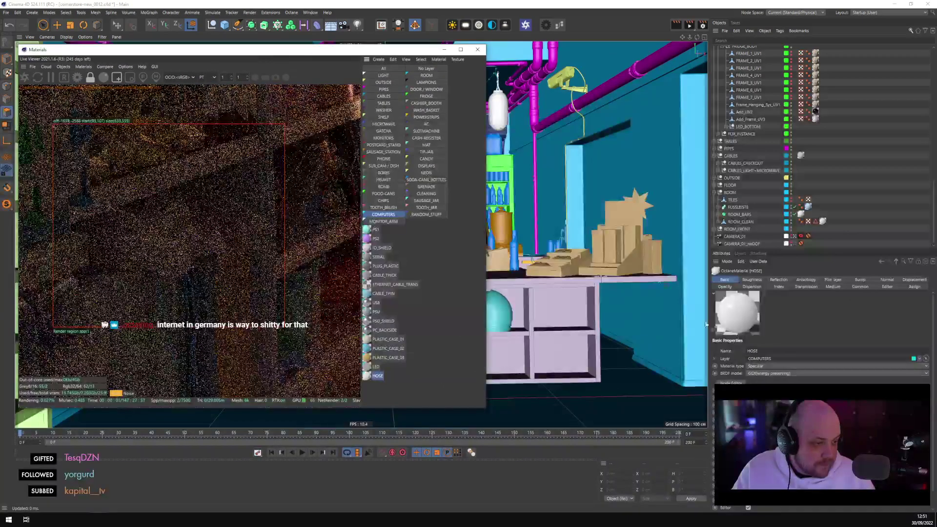
click(731, 384)
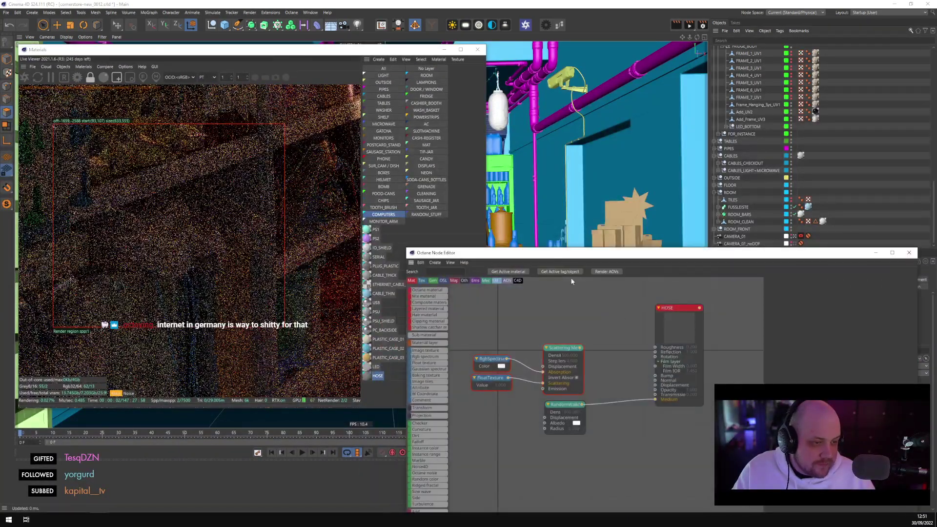
drag(544, 254, 549, 165)
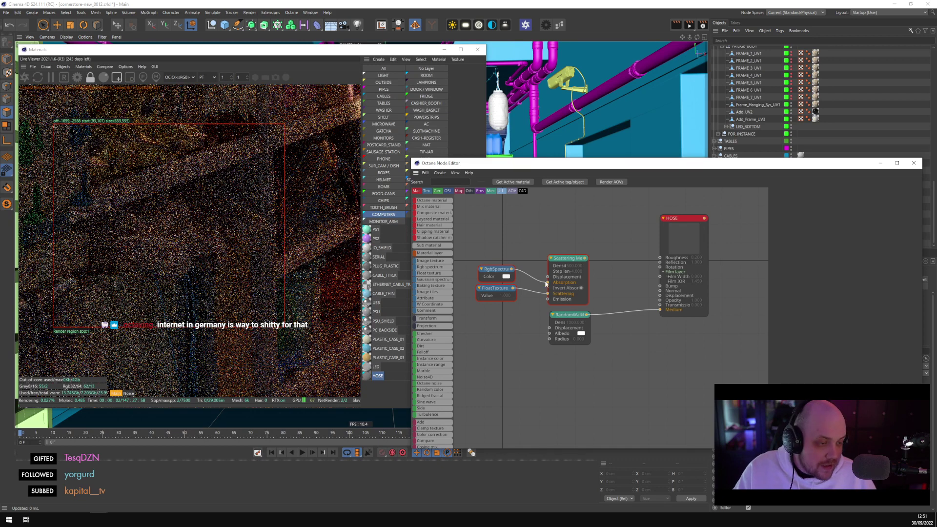
click(579, 317)
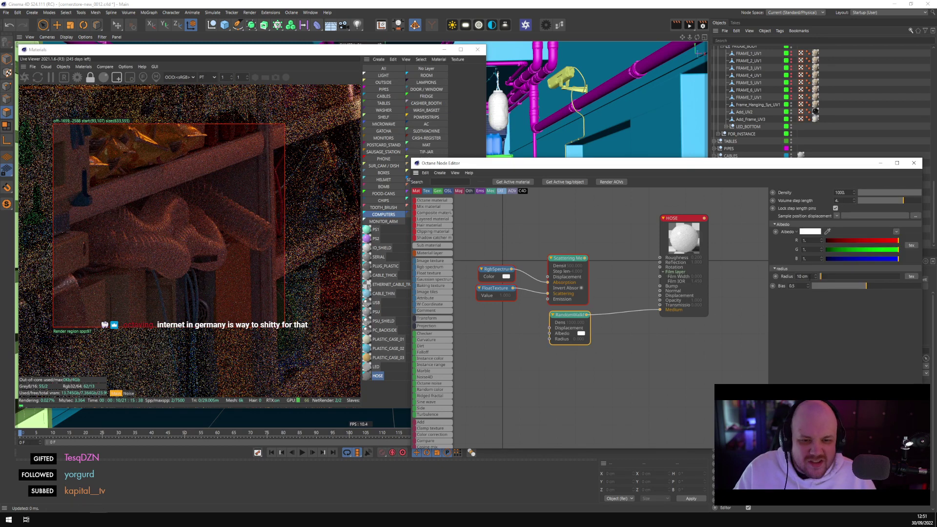
click(803, 276)
text(1)
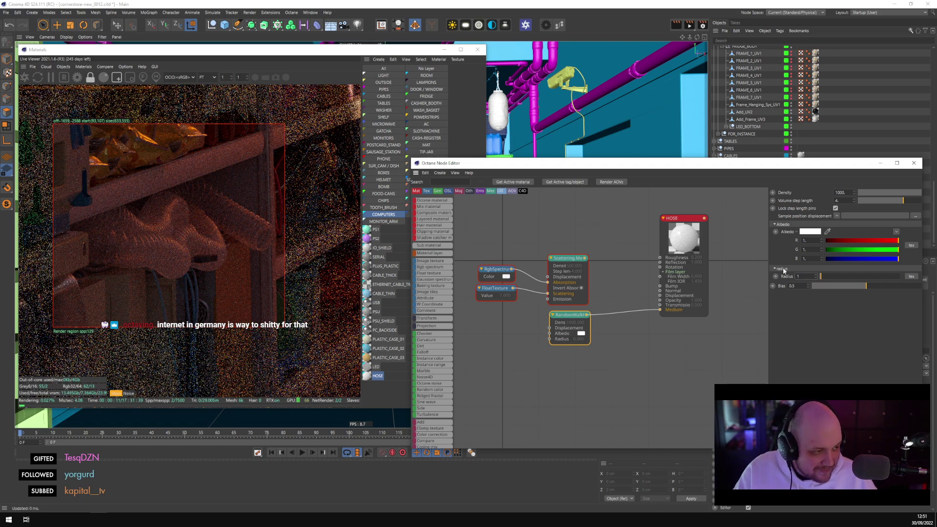
key(Return)
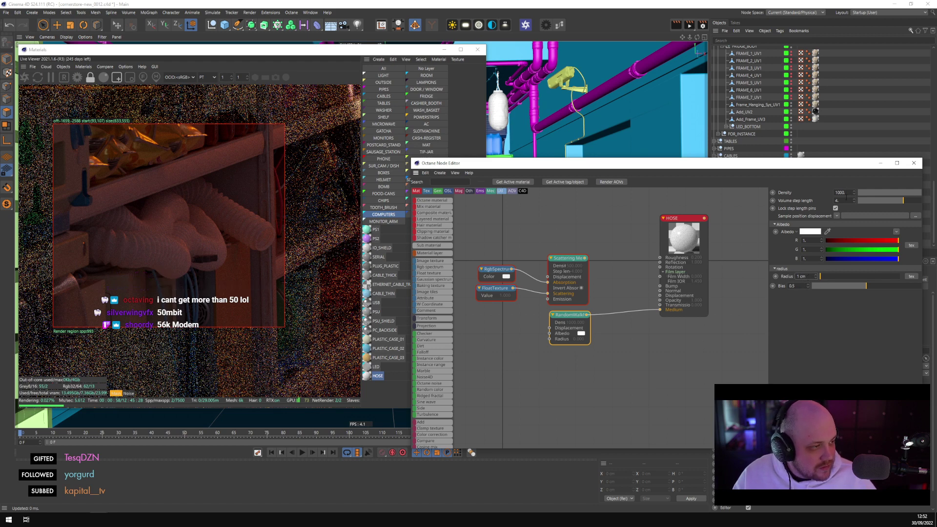
Set the density of the HOSE material's RandomWalk medium to 1750
drag(847, 194, 793, 191)
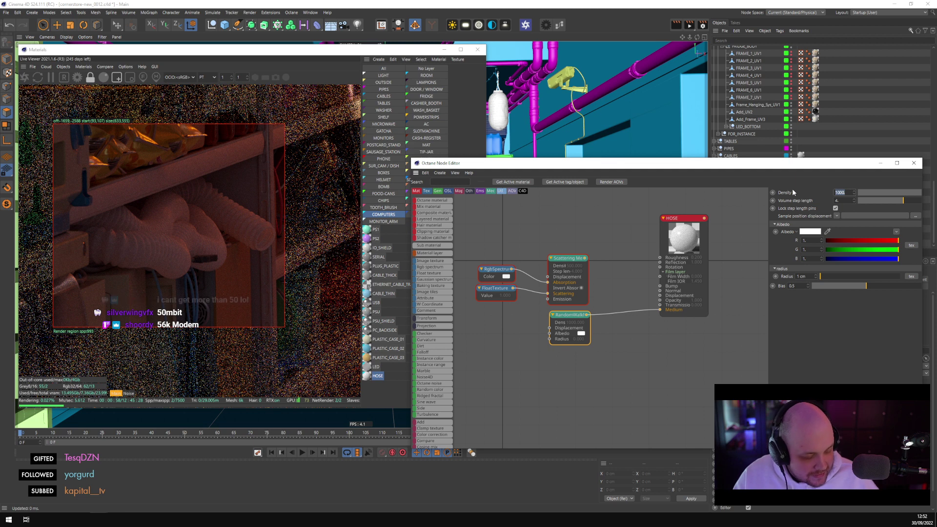
text(1)
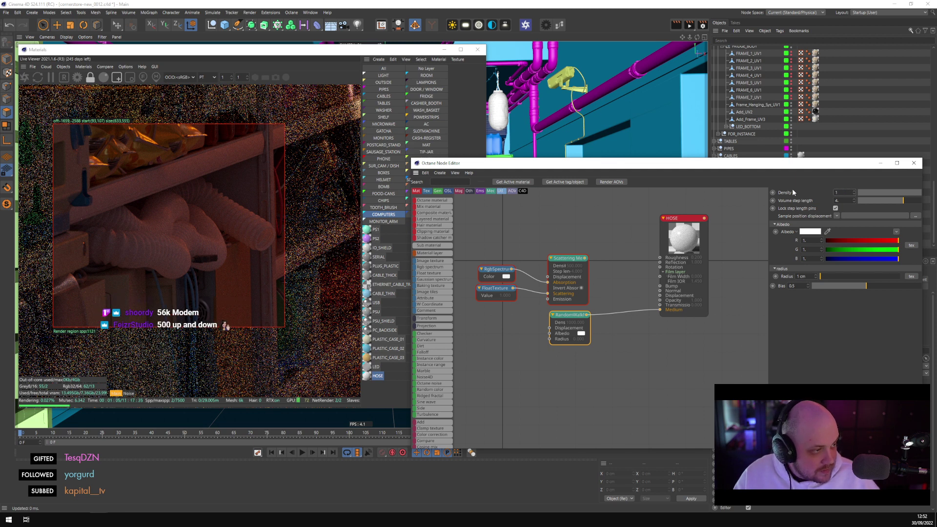
text(750)
key(Return)
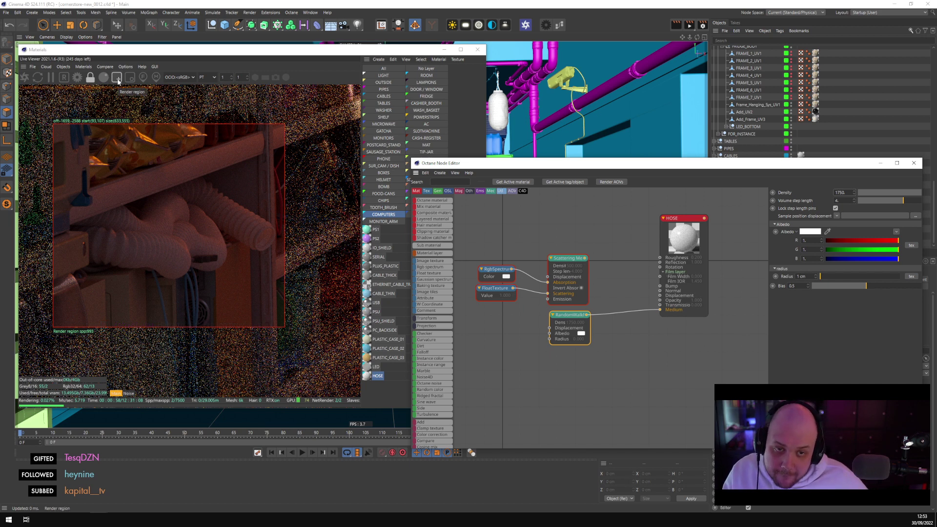
Turn off the Live Viewer's render region and unlock its render resolution
click(116, 77)
click(90, 77)
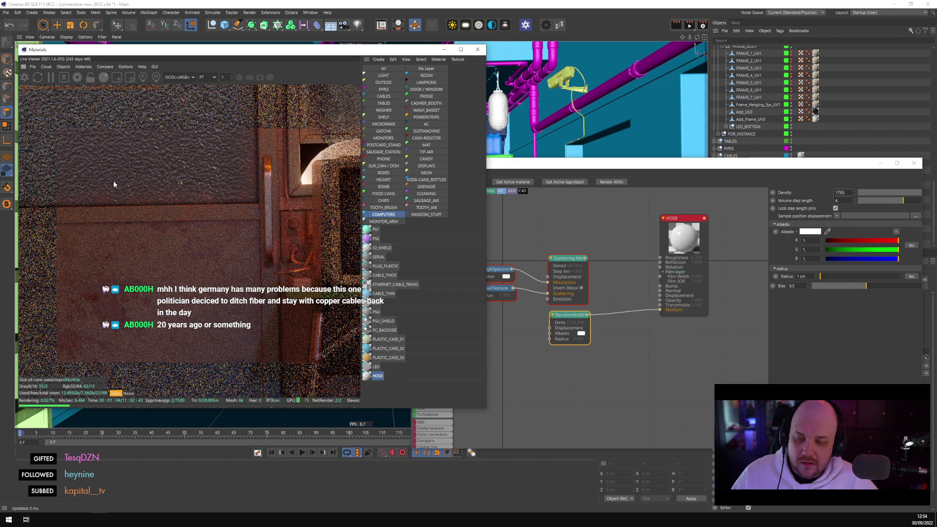
Return to the full shop view, enlarge the Live Viewer, and draw a render region around the lower shelf with the hose and computers
key(ctrl+shift+z)
key(ctrl+shift+z)
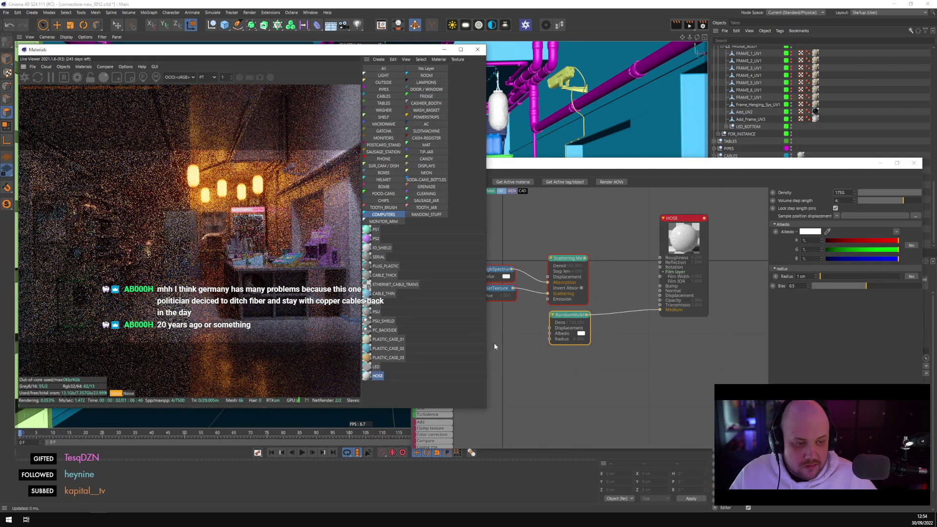
drag(487, 352, 847, 355)
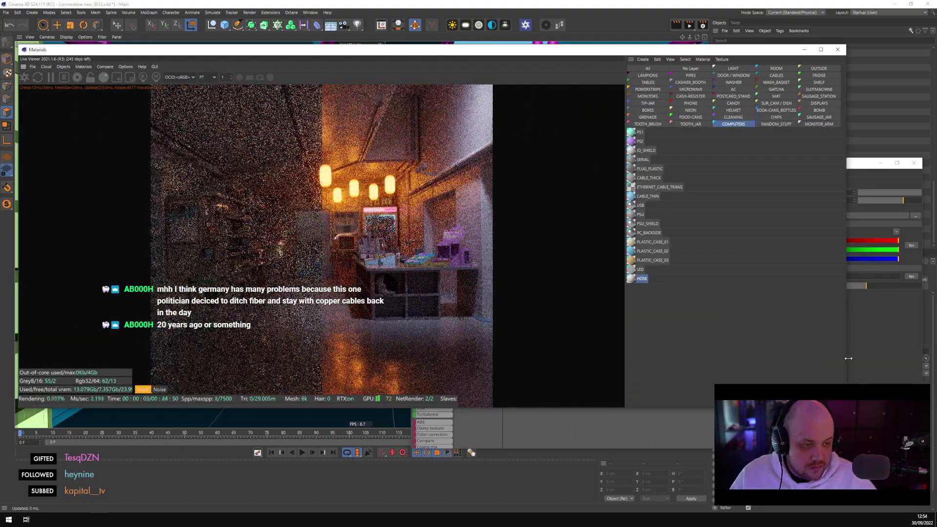
drag(624, 347, 745, 347)
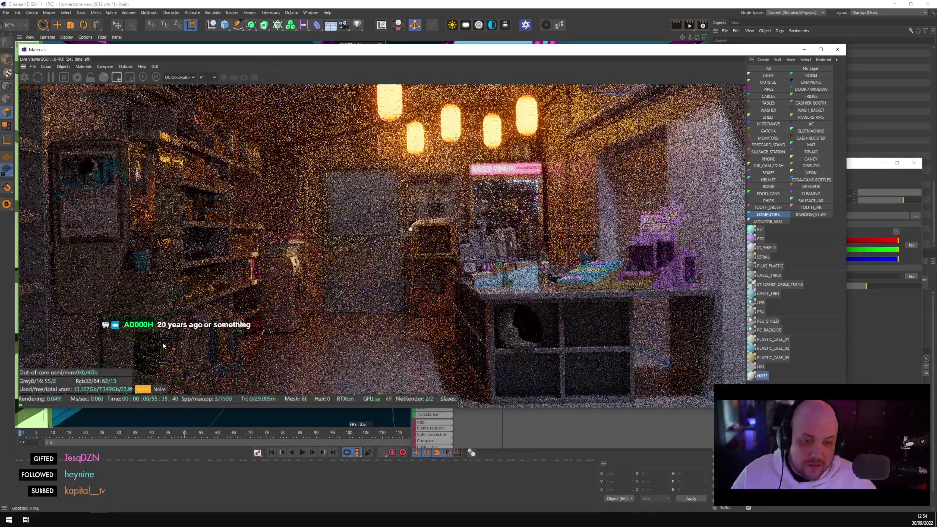
drag(159, 347, 240, 287)
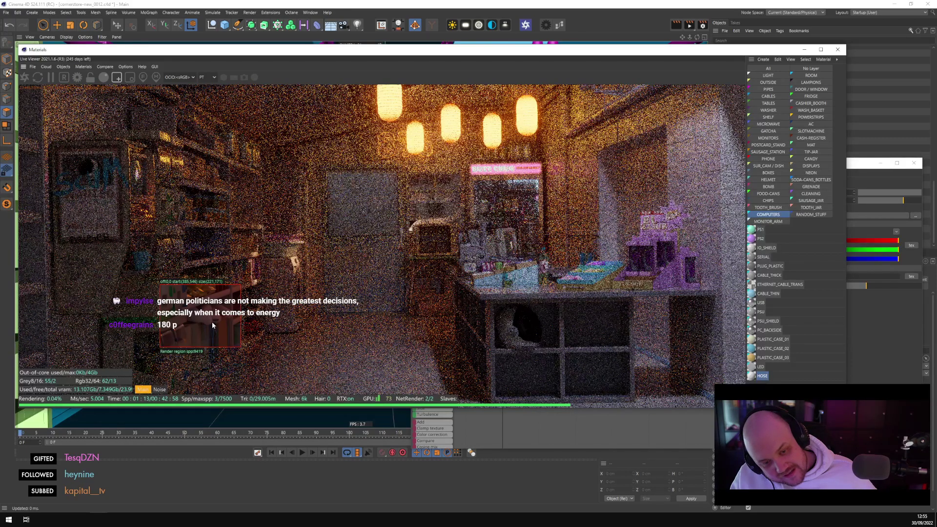
Minimize the node editor and Live Viewer windows and collapse the room groups in the object hierarchy
drag(144, 53, 176, 335)
click(880, 163)
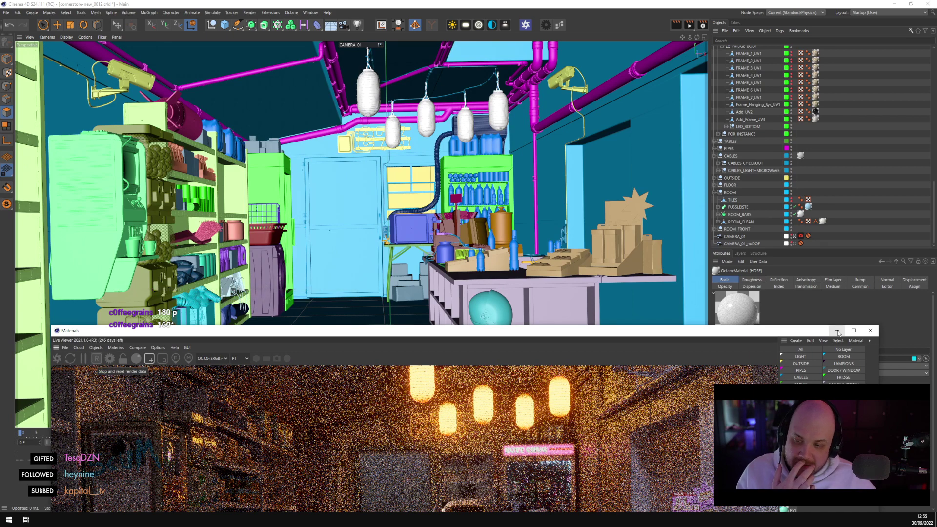
click(837, 332)
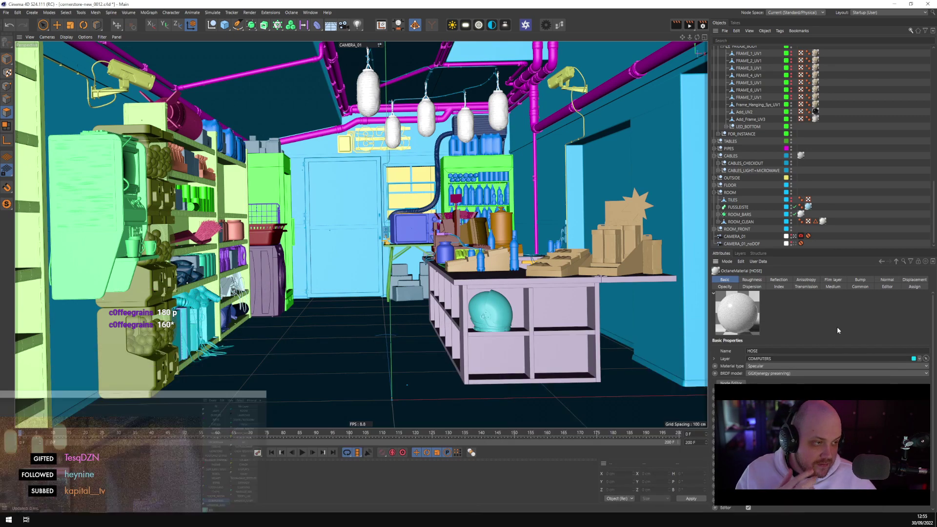
scroll(735, 188, up, 5)
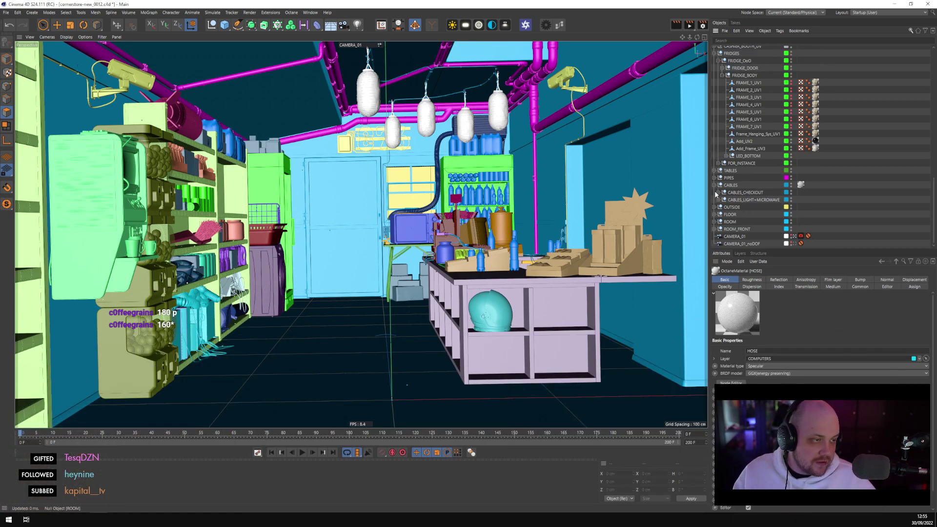
click(715, 229)
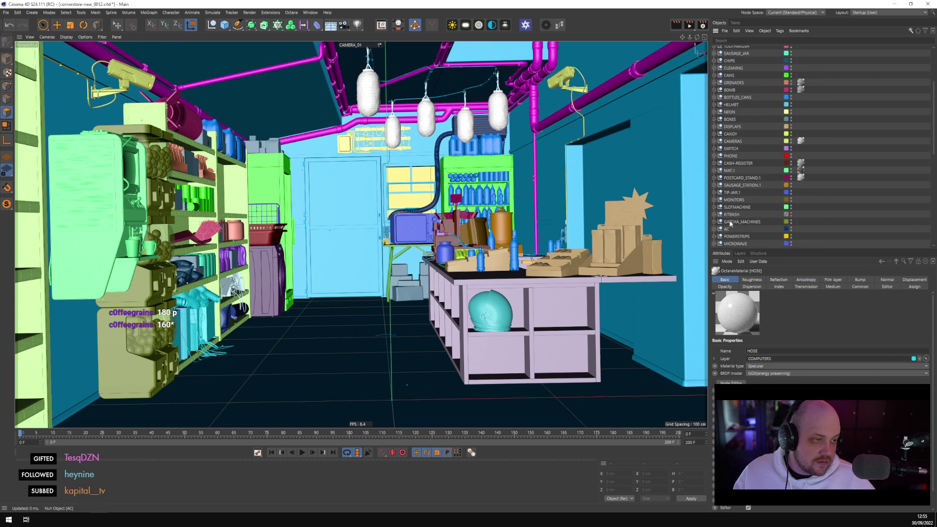
Leave the CAMERA_01 view and select the power plug beneath the corrugated hose on top of the computers
click(7, 59)
key(e)
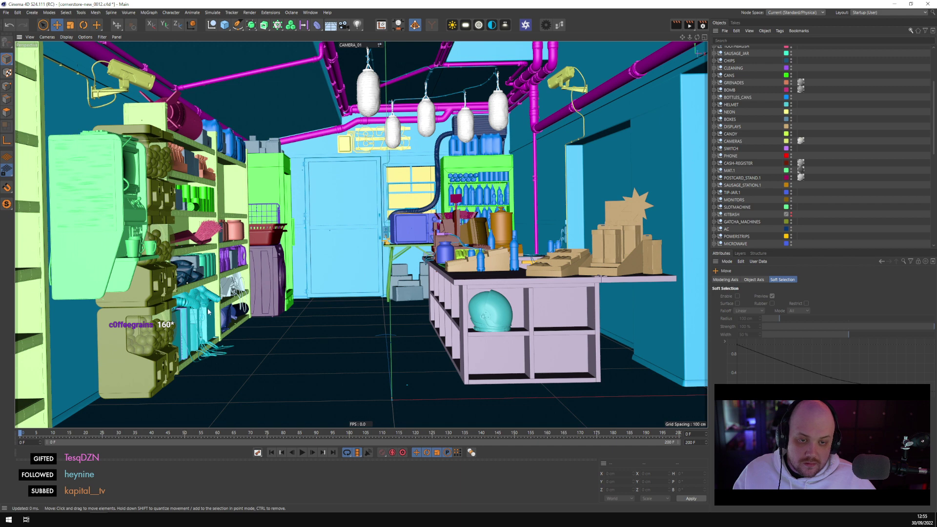
click(209, 311)
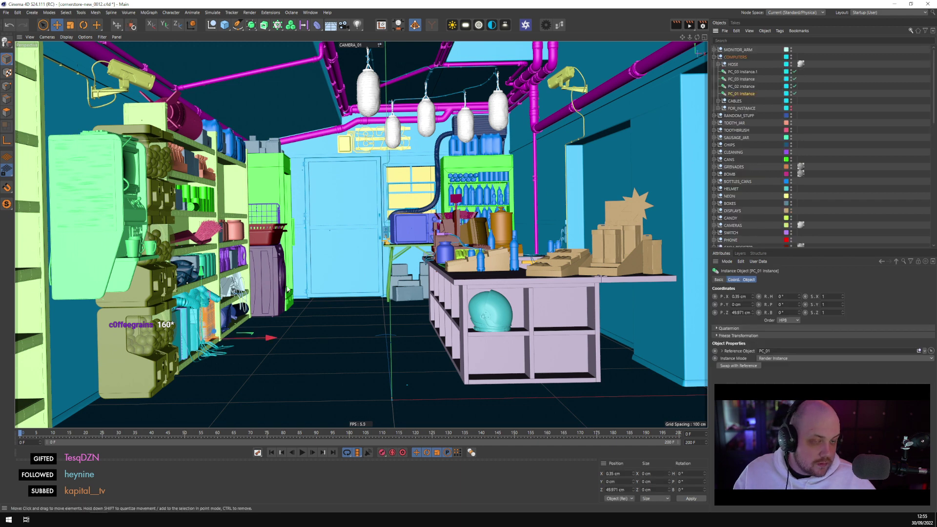
scroll(800, 238, down, 10)
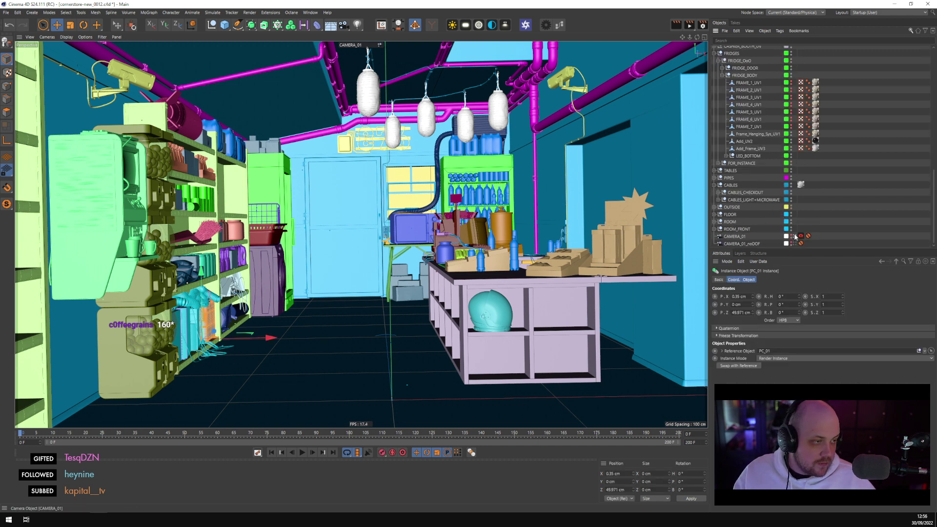
click(794, 237)
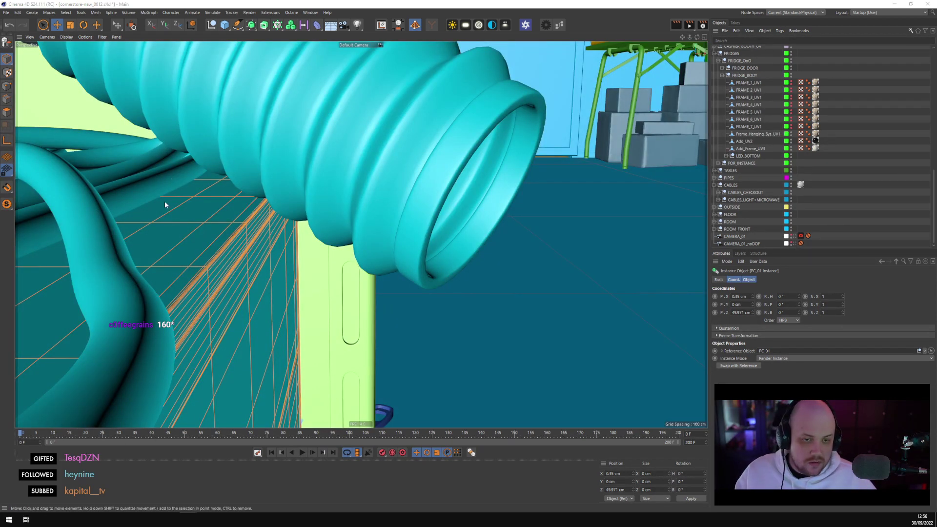
alt+right_drag(202, 243, 125, 348)
click(126, 348)
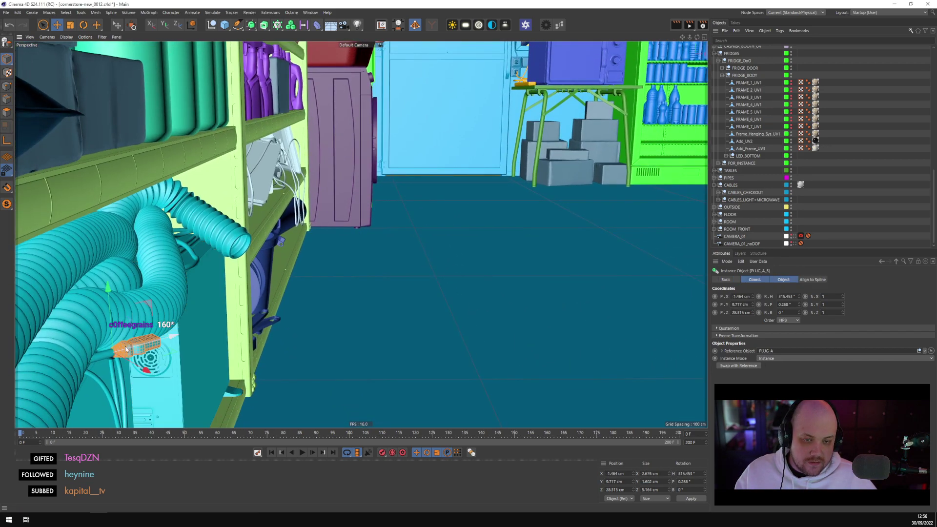
scroll(174, 341, up, 8)
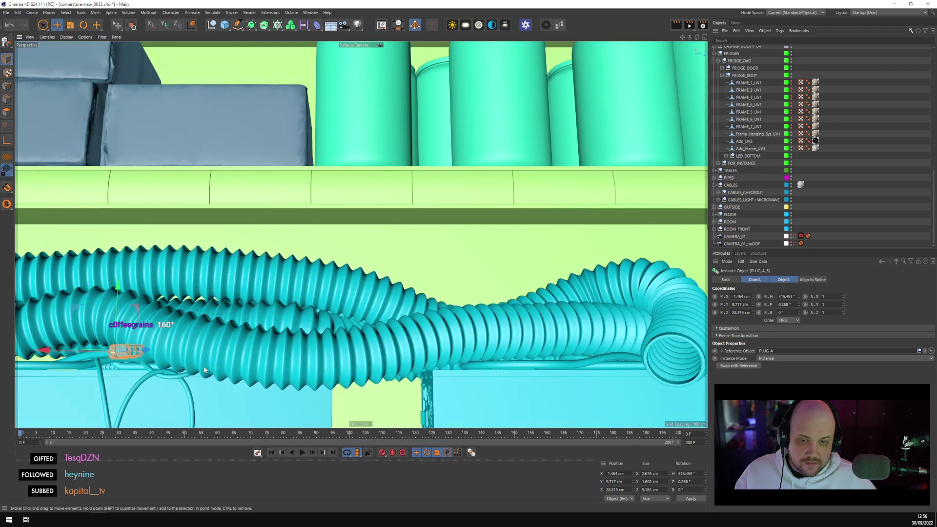
alt+right_drag(204, 370, 183, 358)
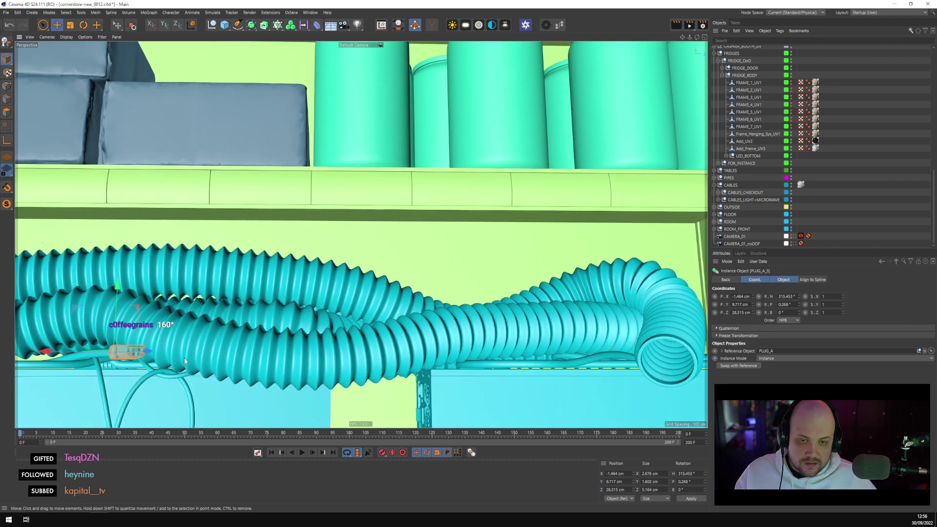
alt+middle_drag(184, 358, 470, 319)
alt+drag(470, 318, 376, 329)
scroll(377, 324, up, 10)
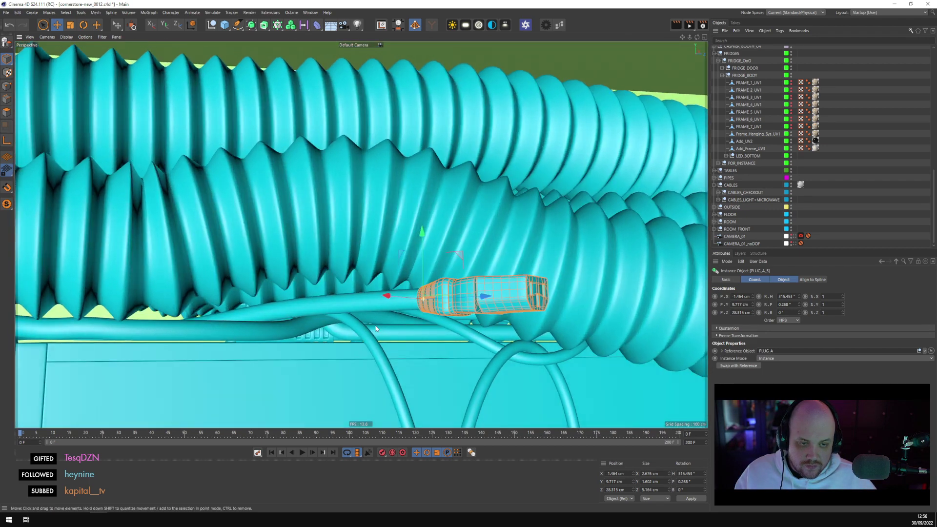
alt+drag(474, 271, 475, 264)
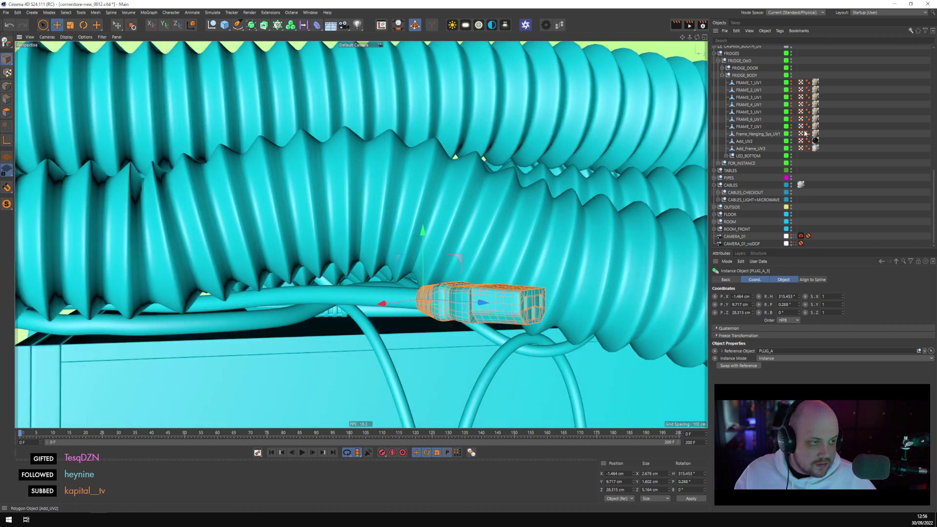
Expand the computers' CABLES hierarchy and find CABLE_3, the sweep running to the power plug, with its profile and spline
scroll(795, 131, up, 10)
click(718, 101)
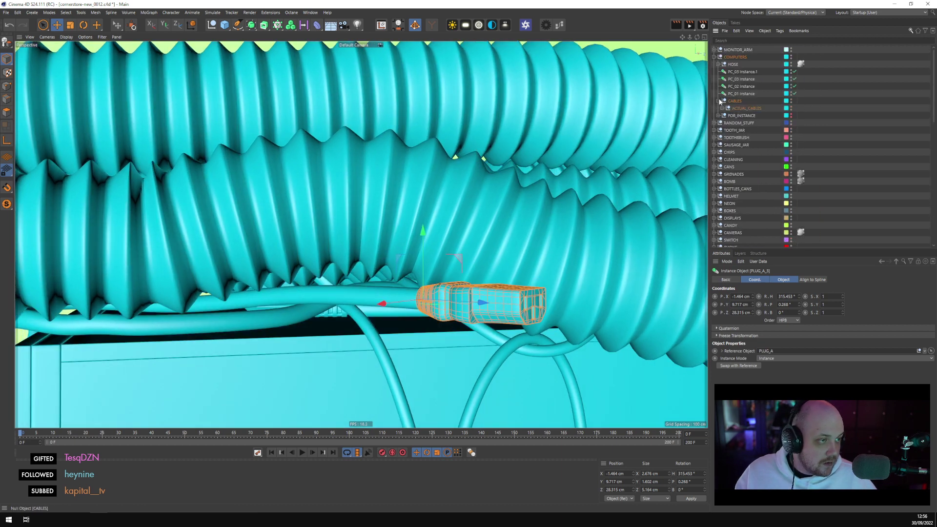
click(723, 108)
click(732, 130)
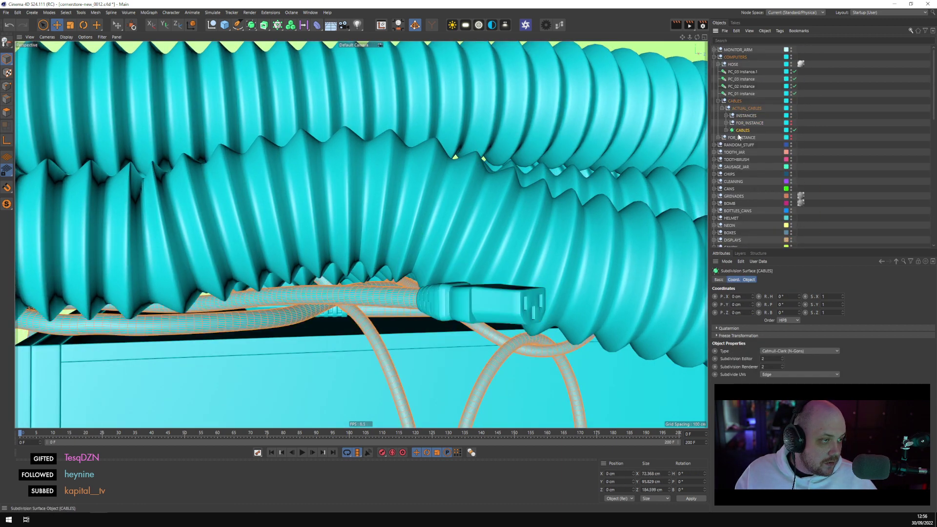
click(726, 131)
click(754, 145)
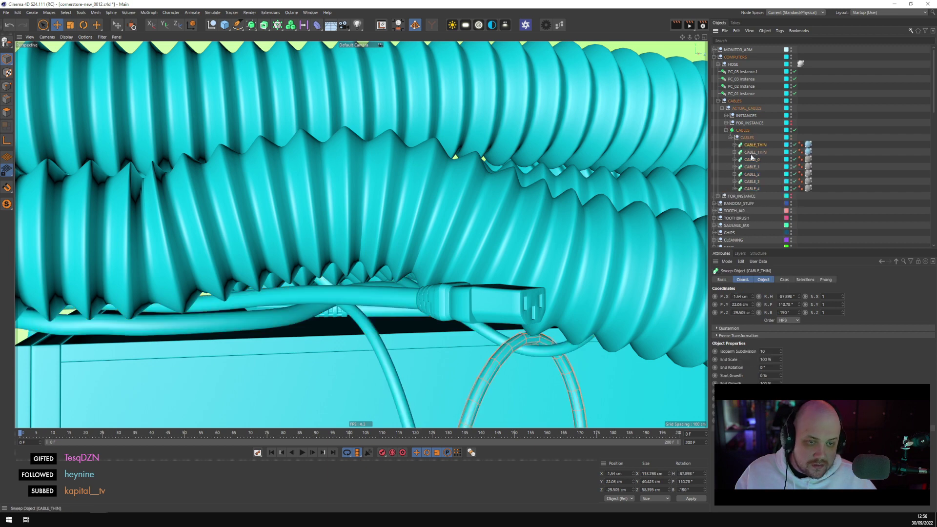
click(752, 174)
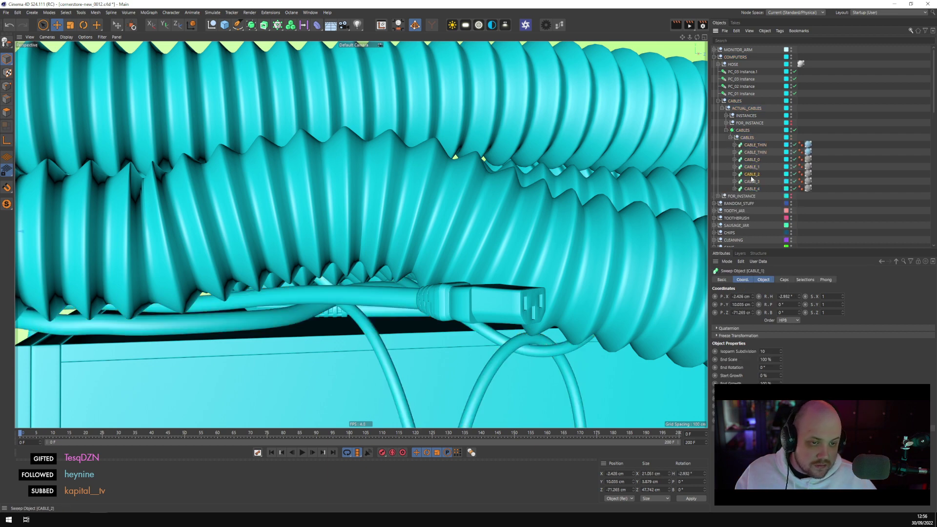
click(753, 182)
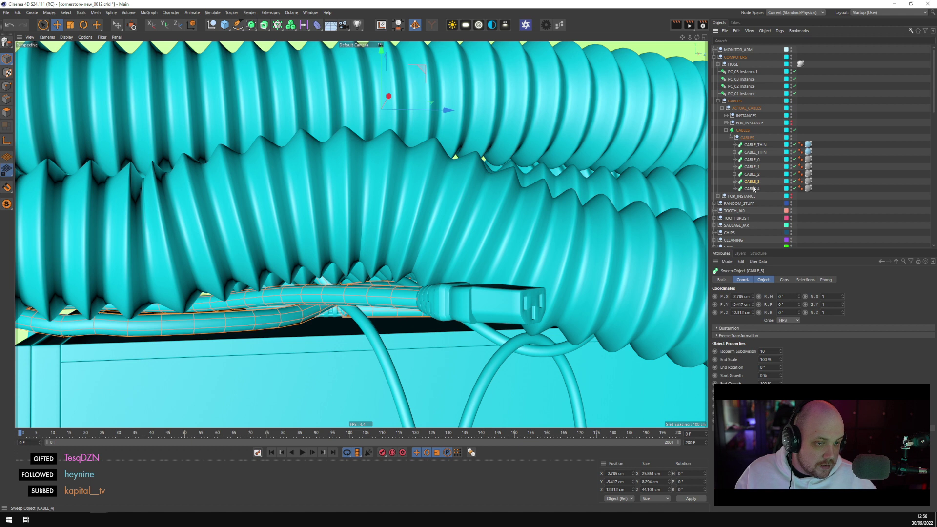
click(735, 181)
click(757, 189)
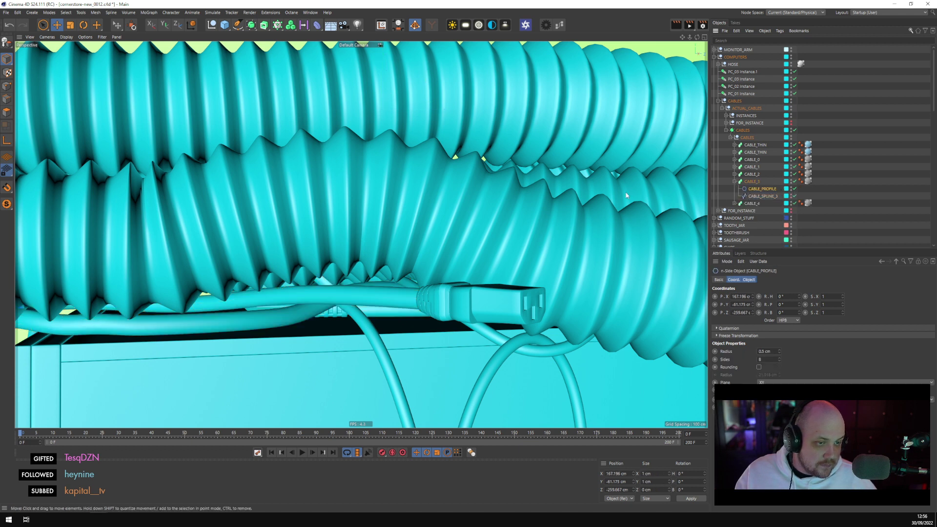
Disable the CABLE_3 sweep and delete the selected point of CABLE_SPLINE_3 in point mode
click(43, 25)
click(7, 86)
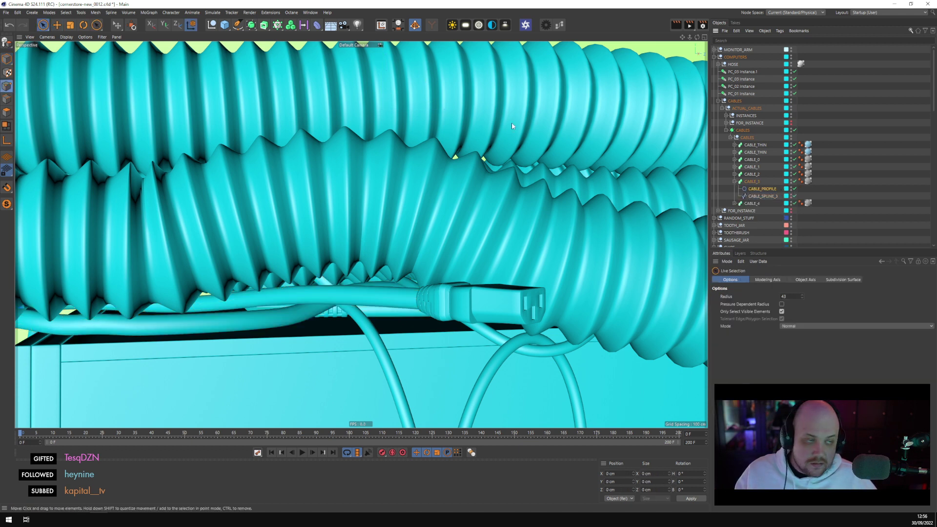
click(794, 182)
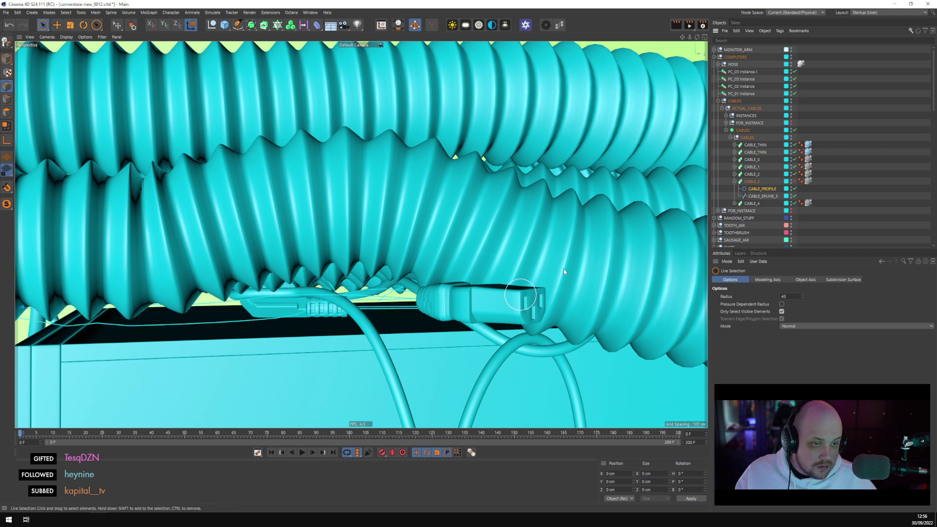
click(752, 196)
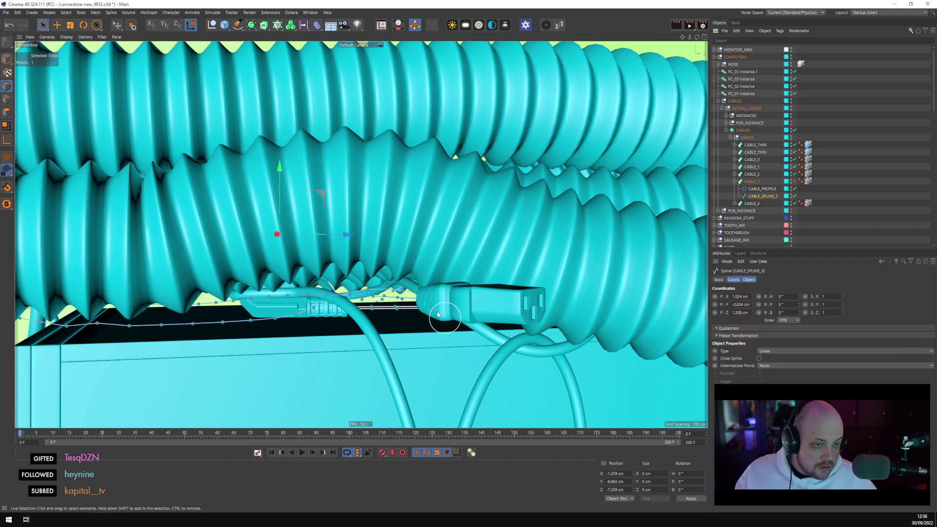
mouse_move(470, 292)
alt+mouse_down()
mouse_move(469, 270)
mouse_move(454, 292)
alt+mouse_up()
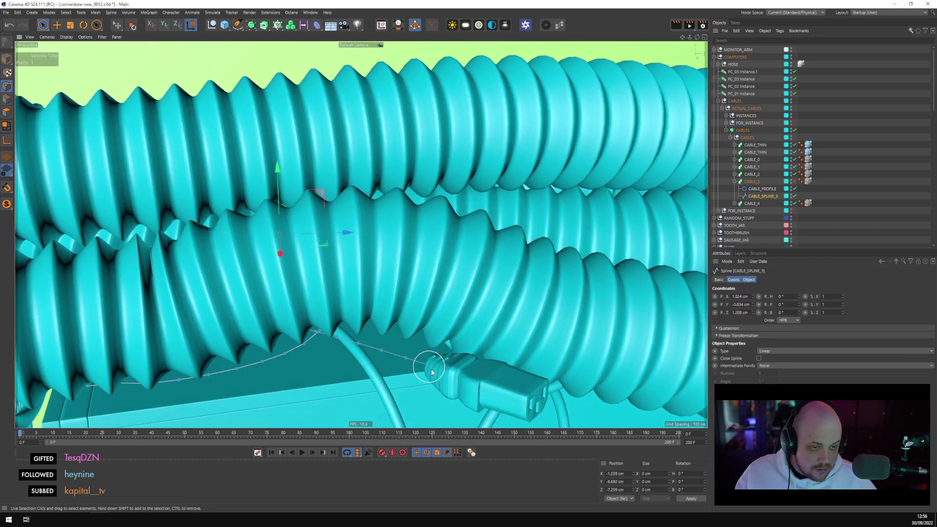
mouse_move(432, 372)
mouse_down()
mouse_move(343, 344)
mouse_move(483, 177)
mouse_move(495, 177)
mouse_move(463, 221)
mouse_up()
key(Delete)
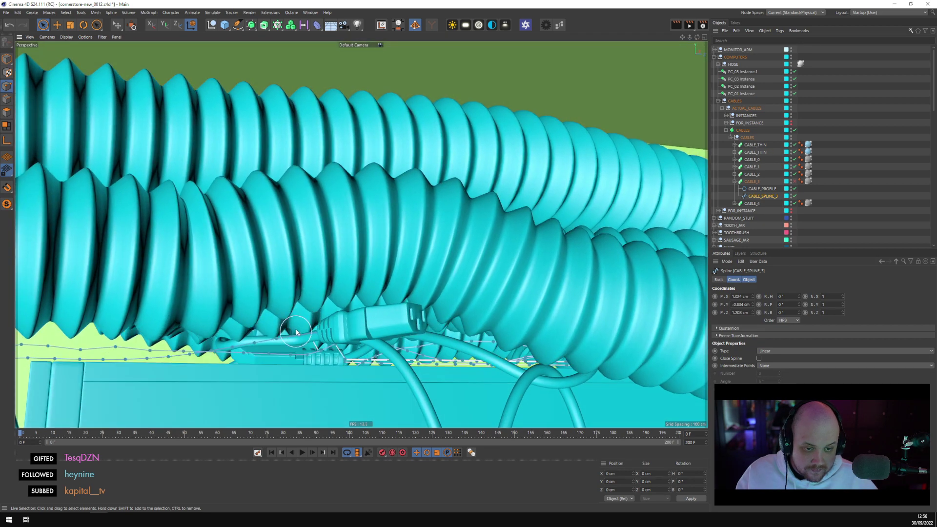
Try to delete the CABLE_SPLINE_3 points running into the back of the power plug
click(281, 333)
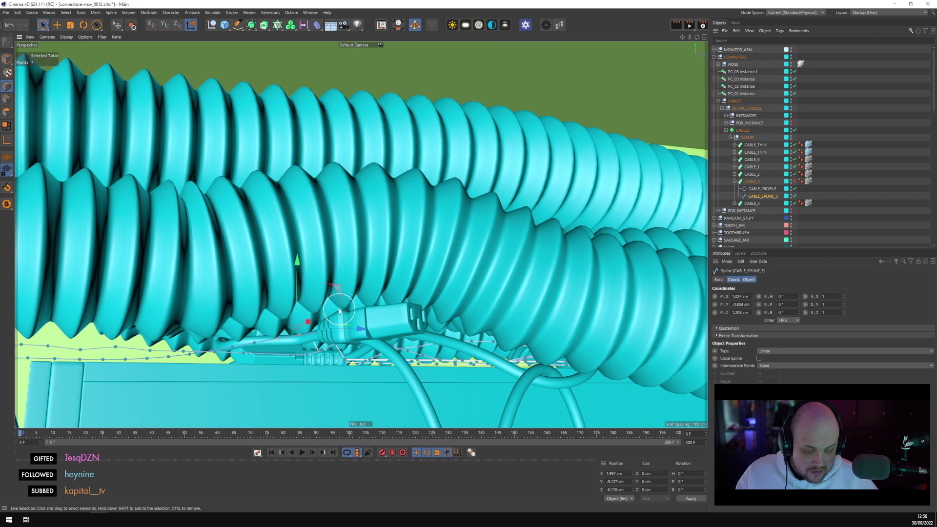
key(Delete)
alt+drag(355, 312, 387, 303)
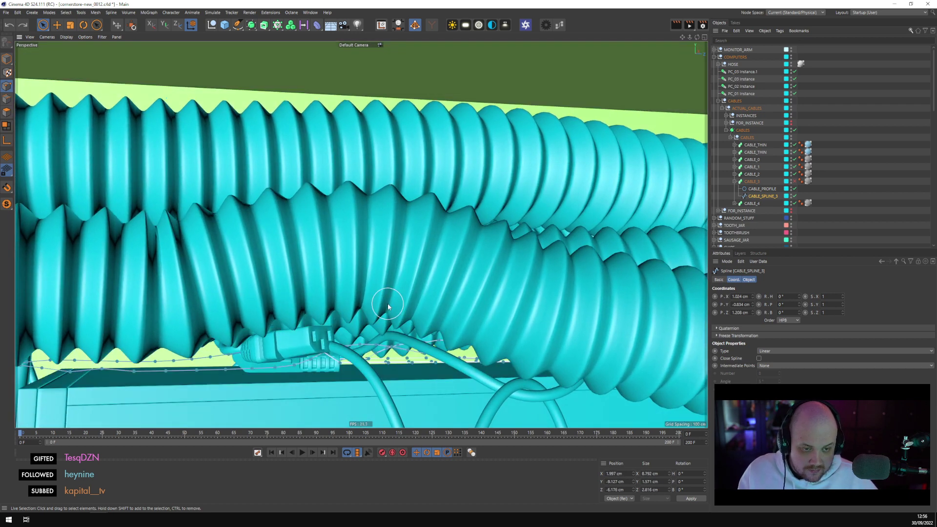
key(ctrl+z)
Select the CABLE_SPLINE_3 points at the back end of the power plug and re-enable the CABLE_3 sweep
alt+drag(342, 264, 364, 296)
click(362, 312)
click(357, 324)
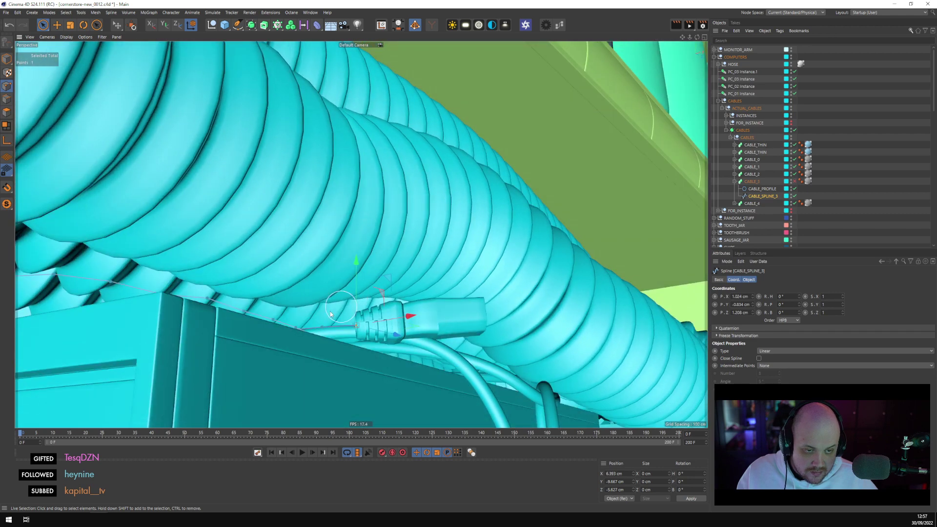
shift+click(346, 288)
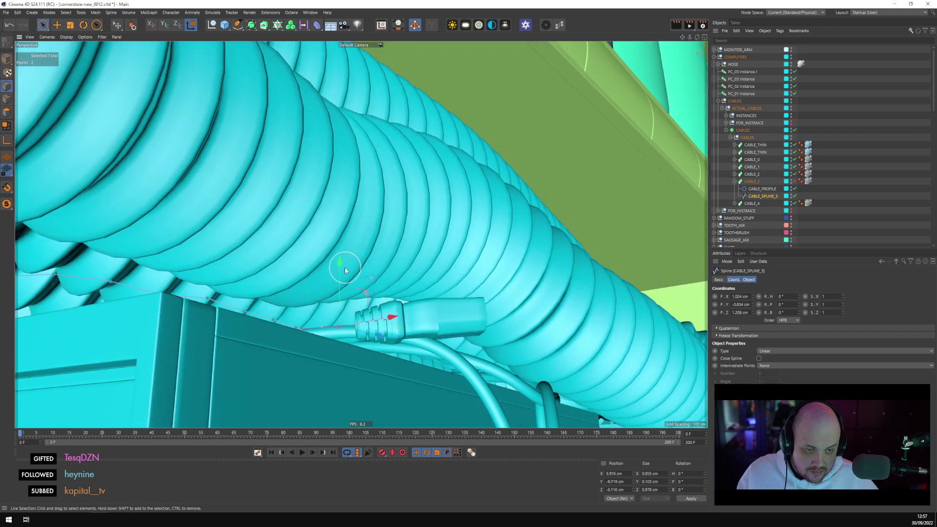
click(345, 267)
alt+drag(345, 267, 376, 240)
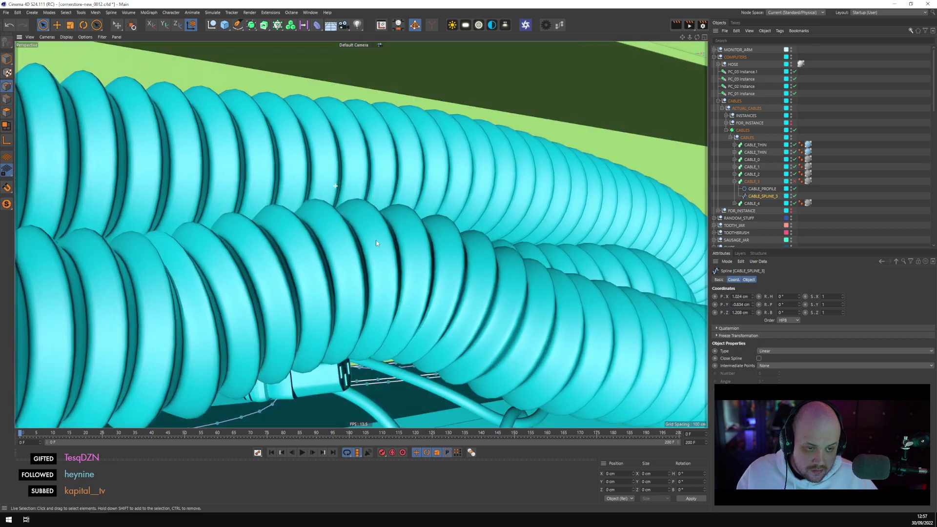
click(796, 181)
Deselect everything and collapse the CABLES and COMPUTERS groups in the object hierarchy
click(847, 163)
scroll(846, 163, down, 10)
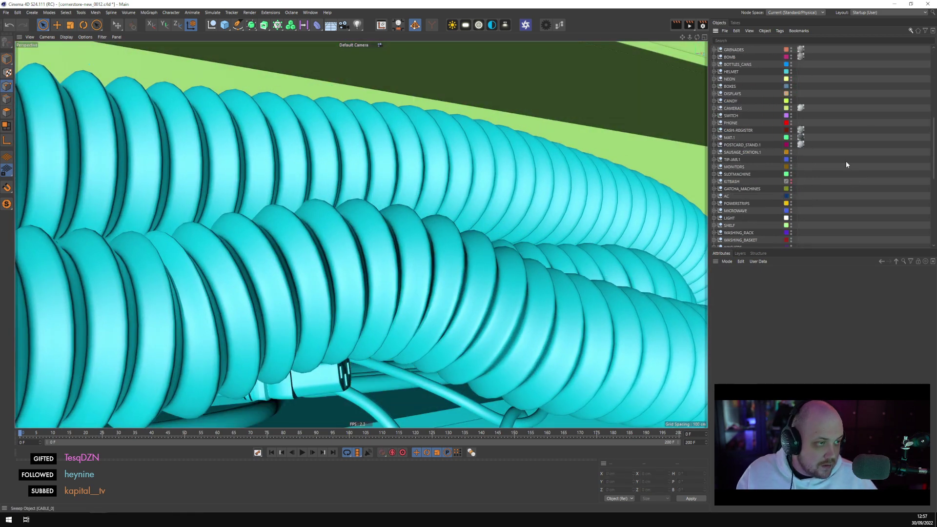
scroll(829, 161, up, 5)
click(726, 130)
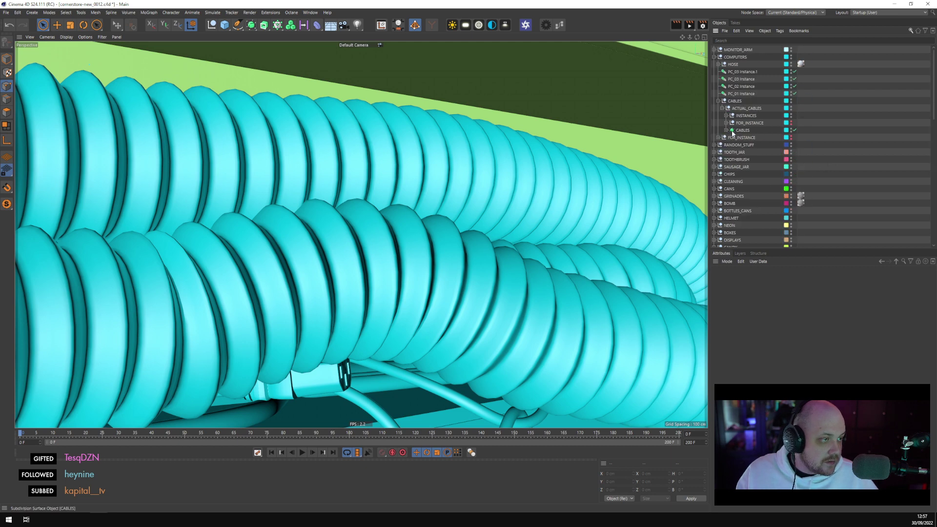
click(718, 101)
click(714, 57)
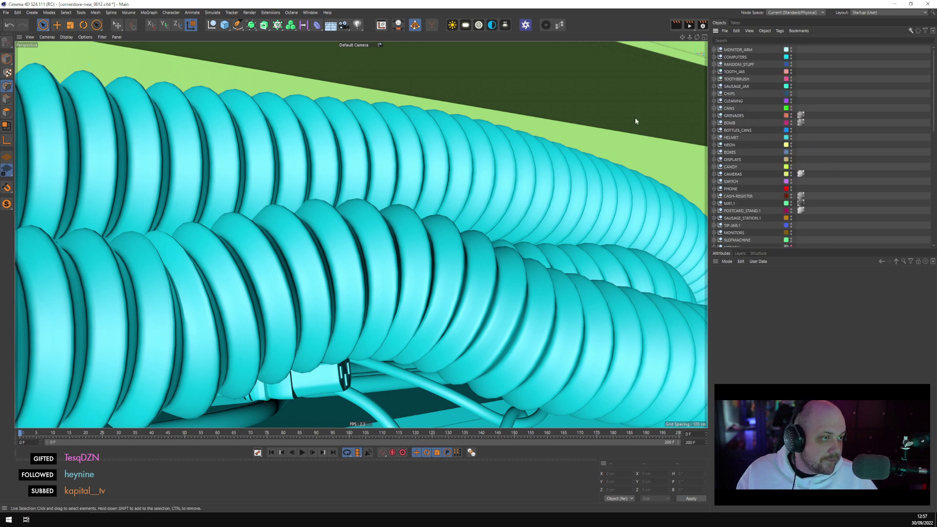
Switch to the Move tool, select the PC_03 instance on the bottom shelf and save the scene
alt+right_drag(422, 259, 273, 259)
alt+middle_drag(422, 259, 414, 148)
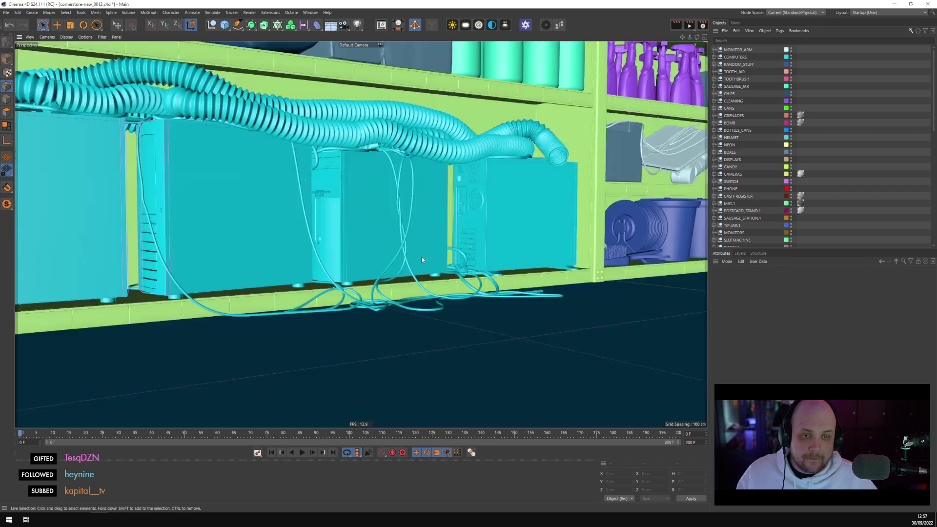
scroll(422, 260, down, 5)
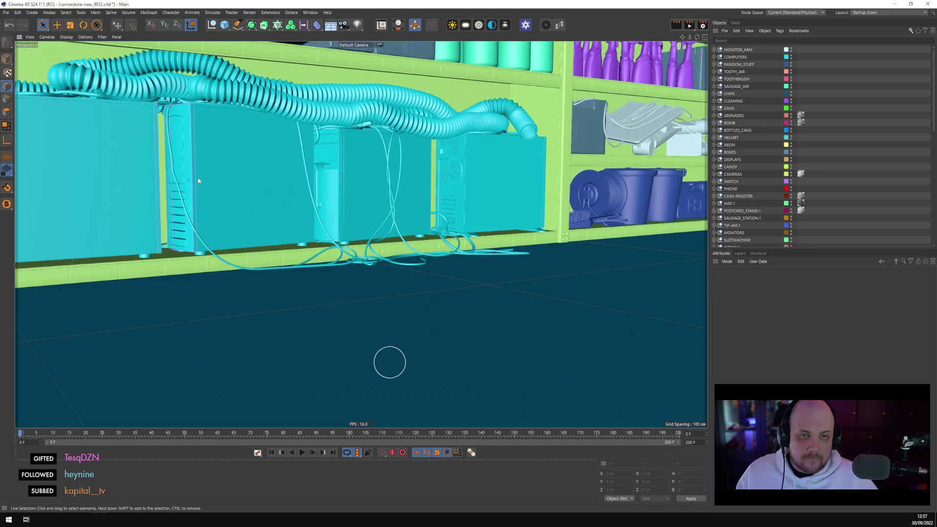
key(e)
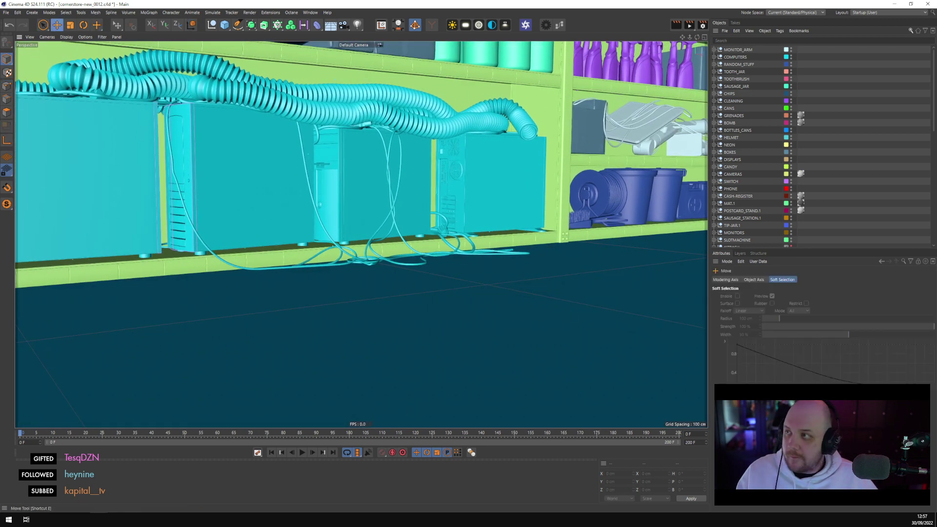
scroll(324, 195, down, 1)
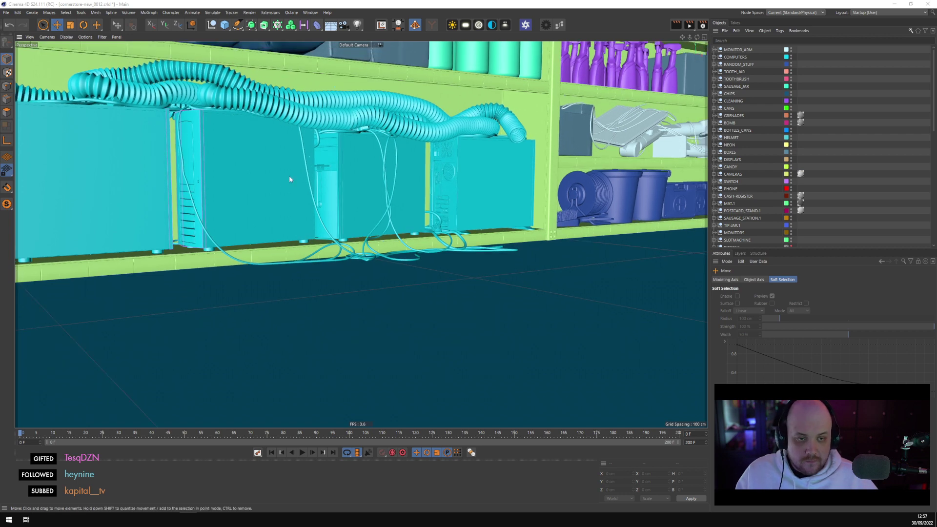
click(273, 181)
alt+middle_drag(269, 166, 361, 312)
alt+drag(361, 312, 376, 328)
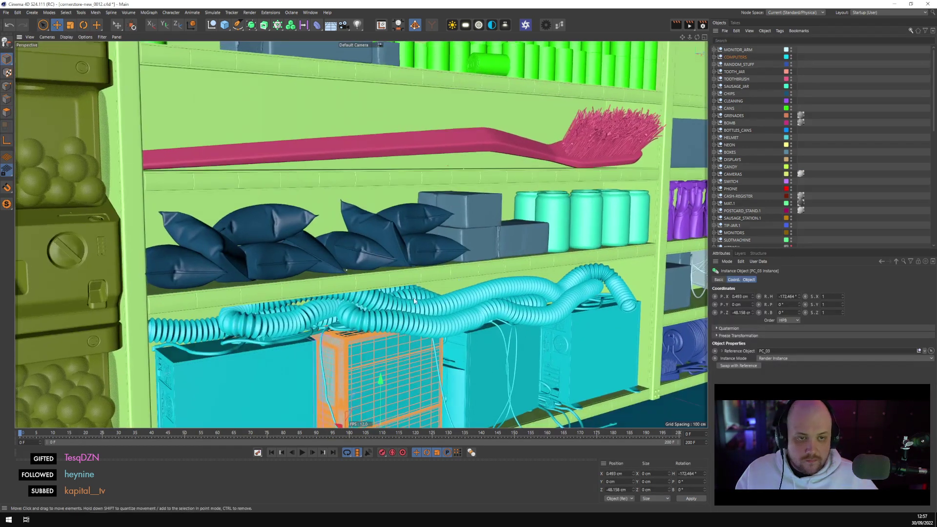
scroll(375, 229, up, 2)
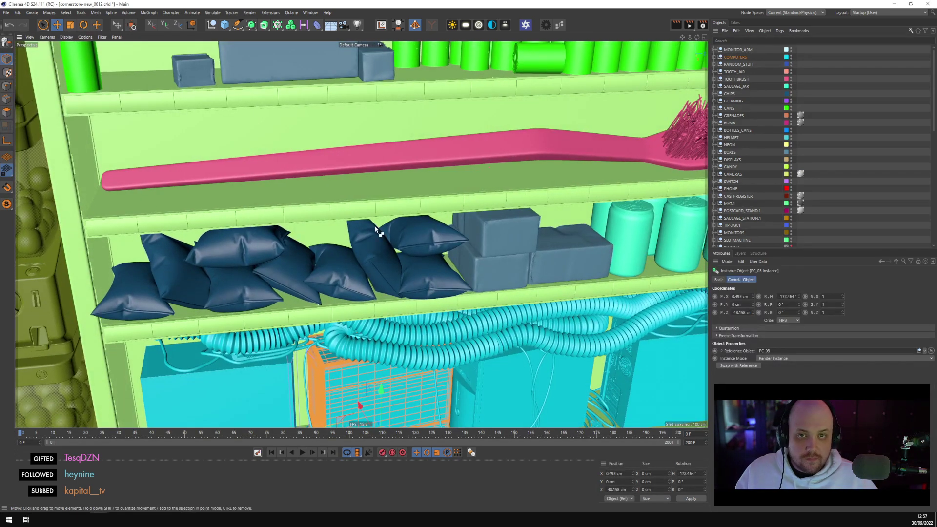
key(ctrl+s)
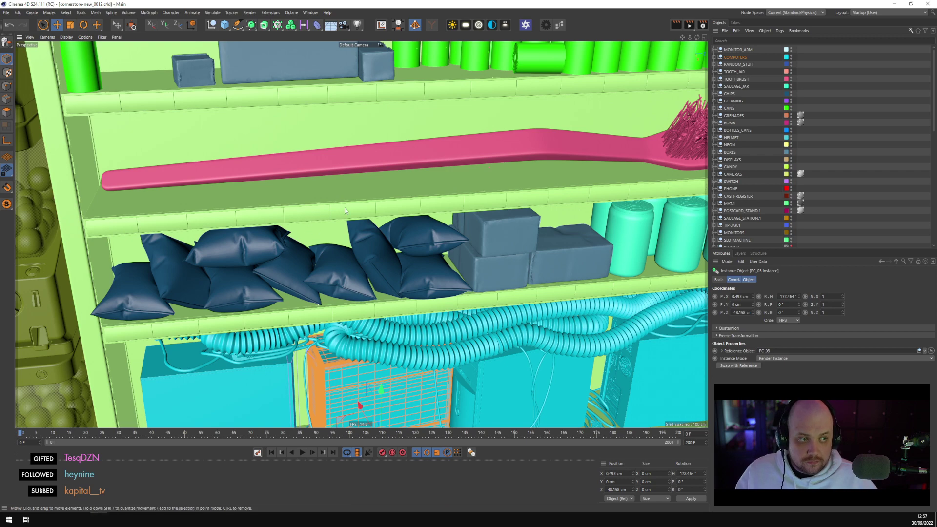
Check the shop interior in the Octane Live Viewer window, minimise it and deselect the PC_03 instance
scroll(345, 211, down, 5)
alt+middle_drag(500, 178, 373, 261)
alt+drag(374, 261, 459, 274)
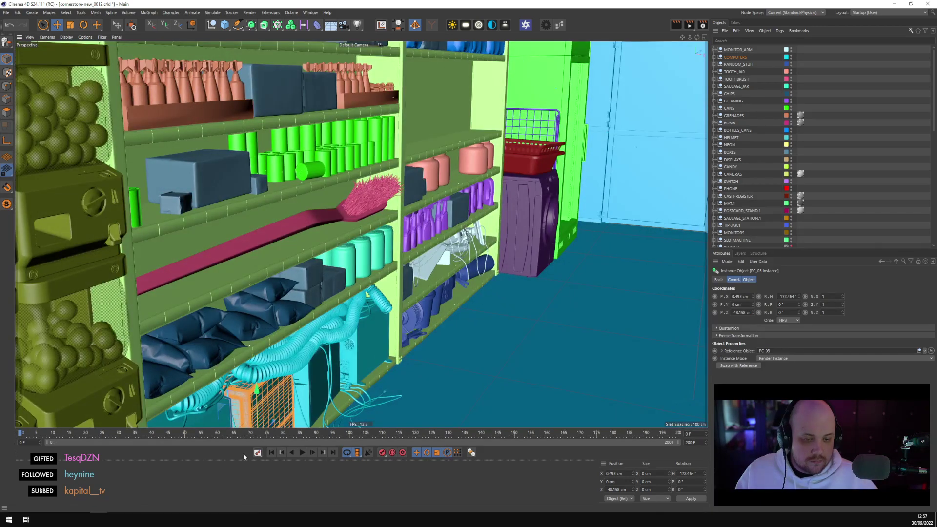
click(99, 519)
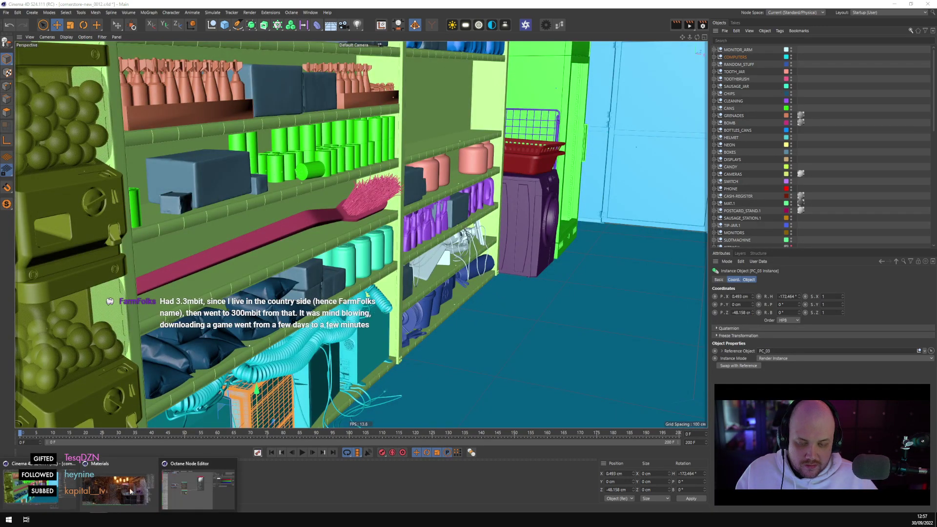
click(134, 484)
drag(268, 331, 317, 99)
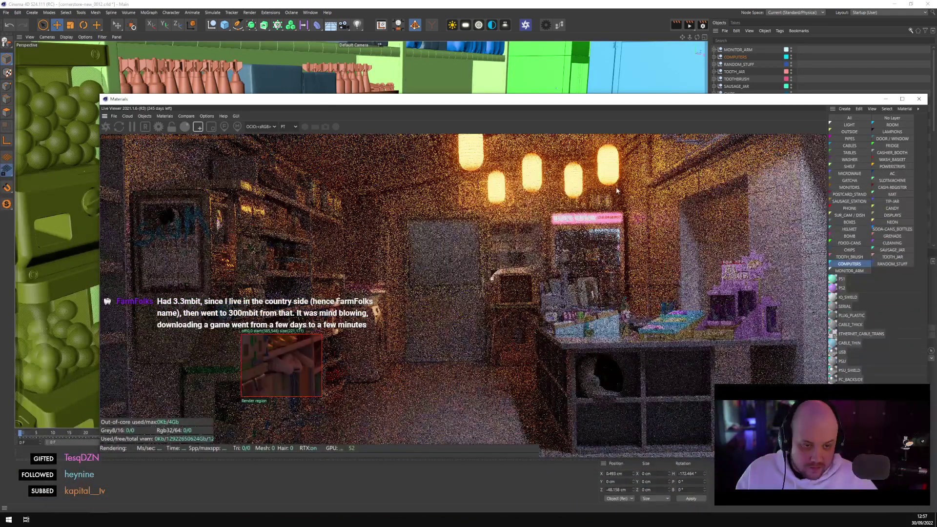
click(885, 99)
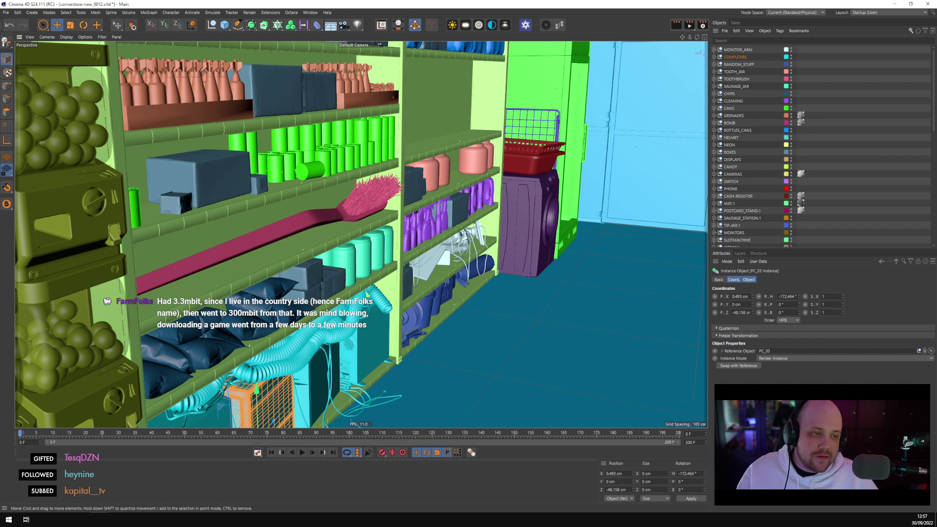
click(880, 104)
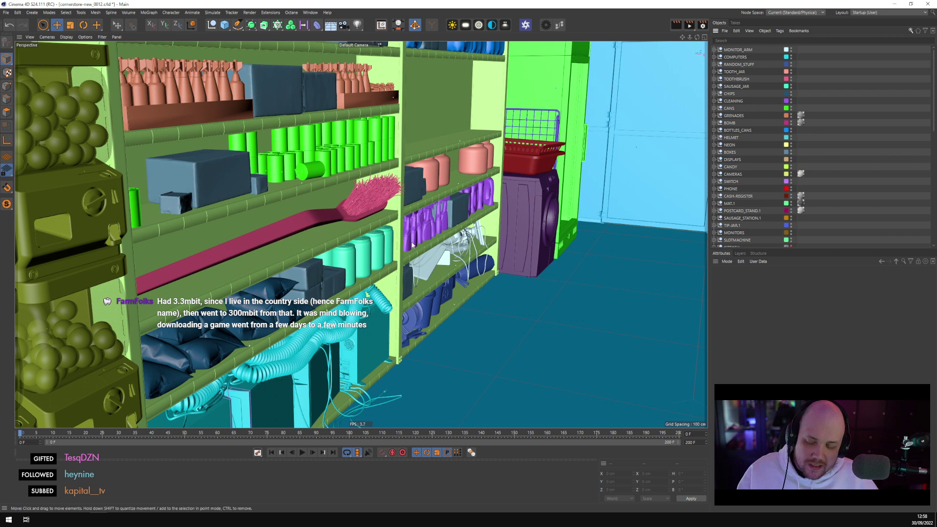
Select and frame the toothbrush body on the shelf, expand the TOOTHBRUSH group and collapse its BRISTLES and DIRT subgroups
click(318, 224)
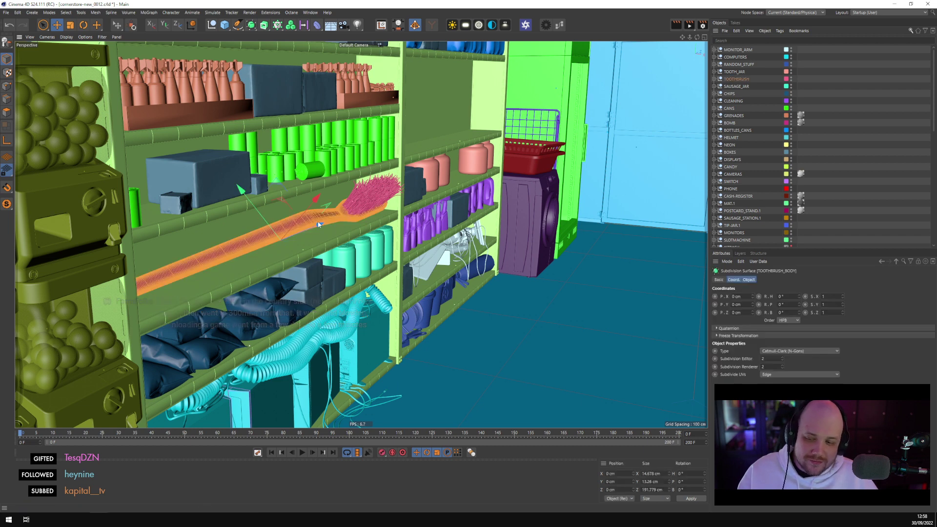
key(s)
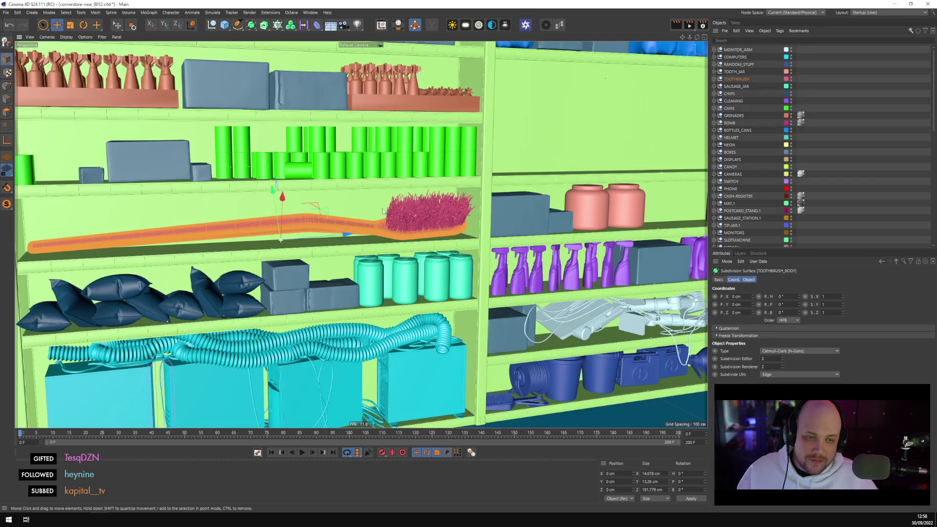
click(714, 79)
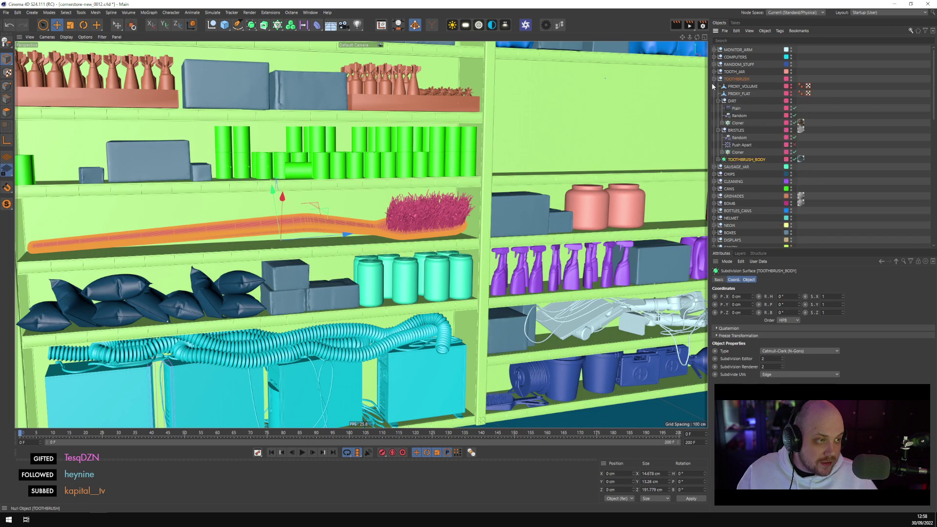
alt+middle_drag(345, 260, 548, 234)
click(719, 130)
click(718, 101)
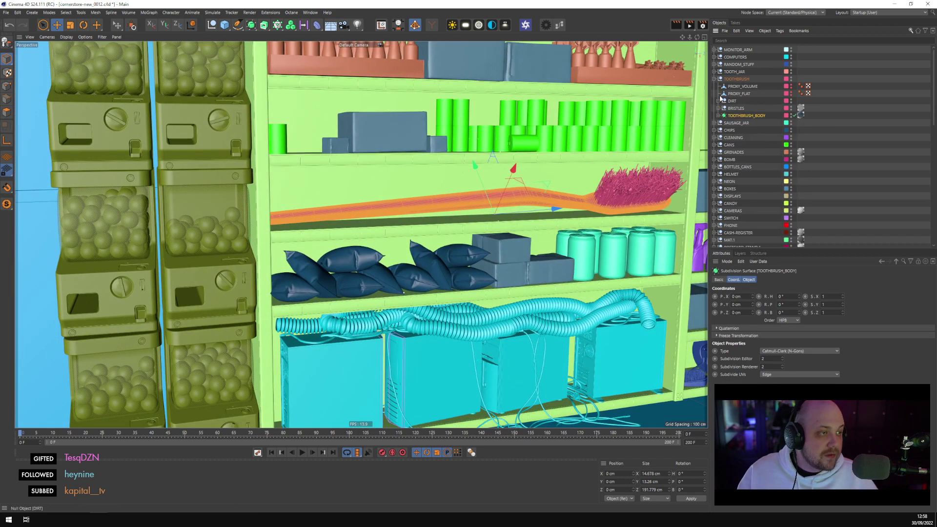
scroll(538, 231, up, 2)
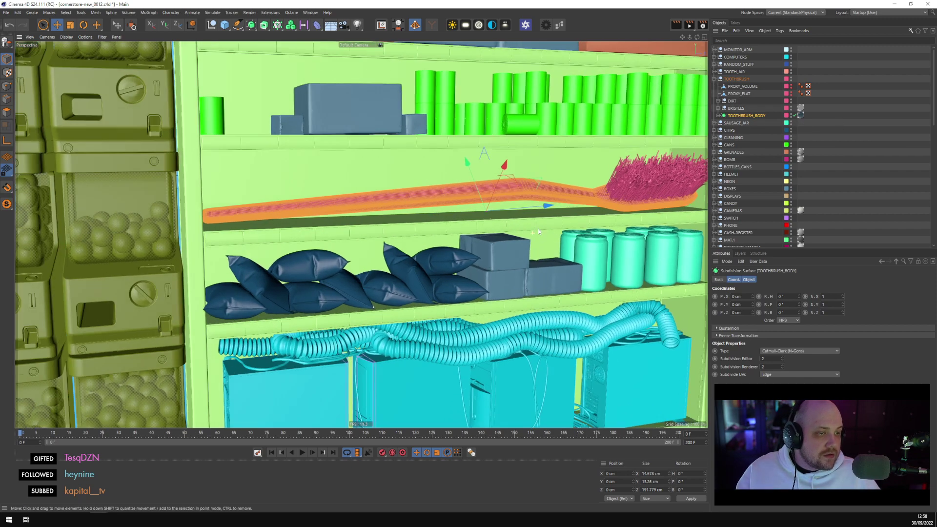
alt+drag(642, 141, 583, 191)
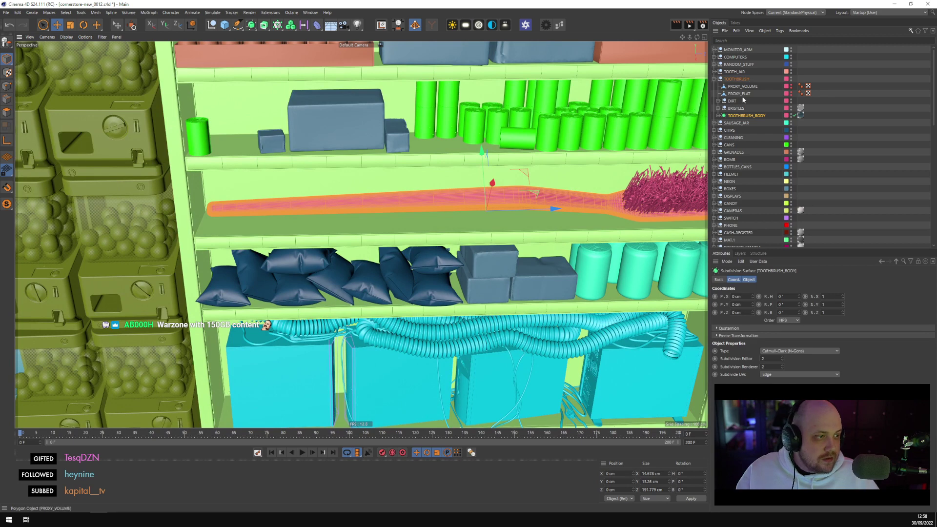
Add a Polygon primitive at the TOOTHBRUSH null's position and place it directly below that group in the hierarchy
click(714, 79)
click(731, 79)
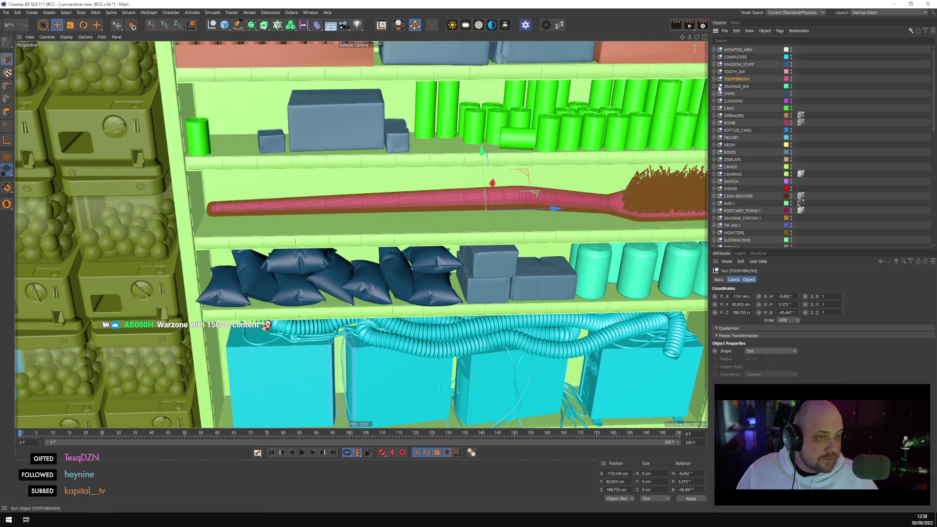
click(225, 25)
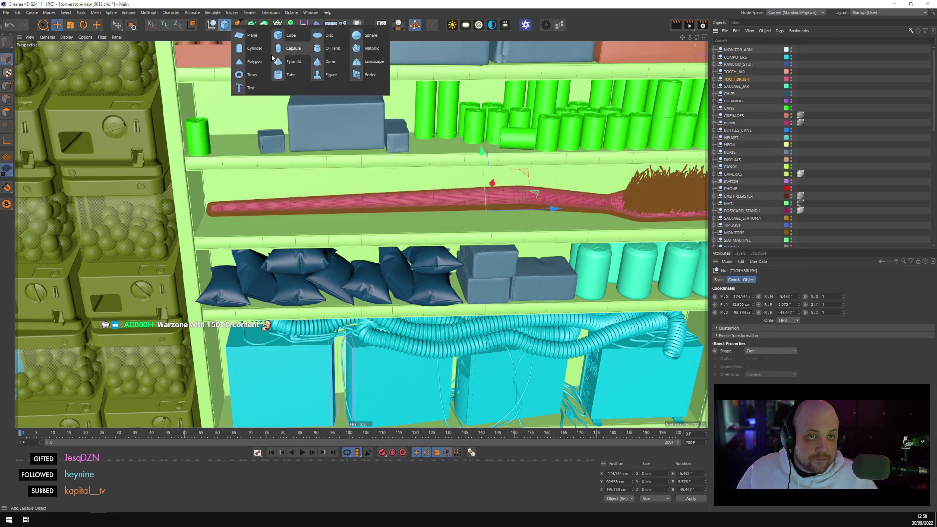
alt+click(253, 61)
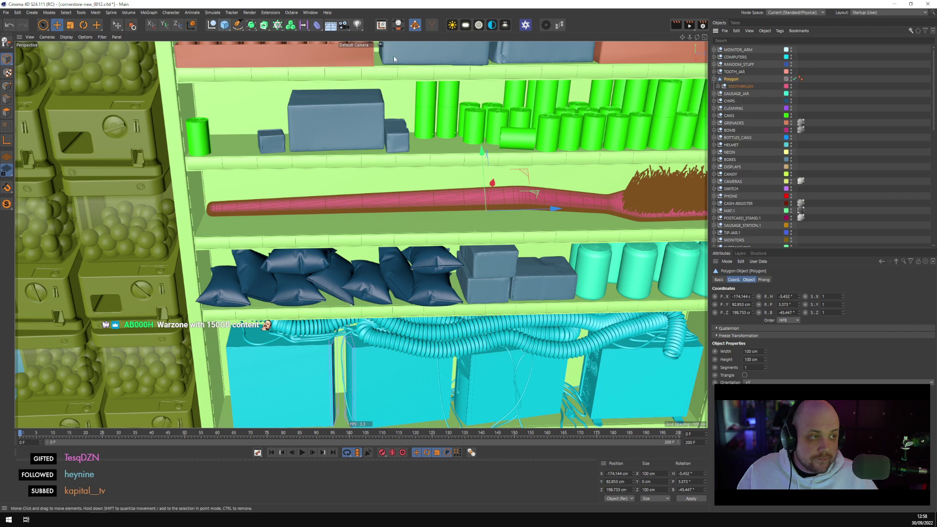
drag(734, 79, 734, 76)
click(731, 86)
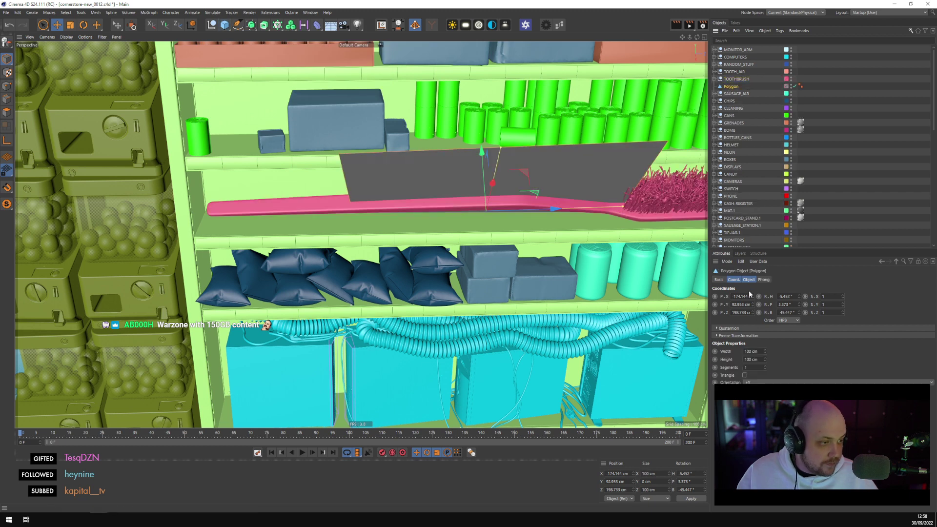
Set the polygon's heading, pitch and bank rotation to 0° so it lies flat
click(739, 280)
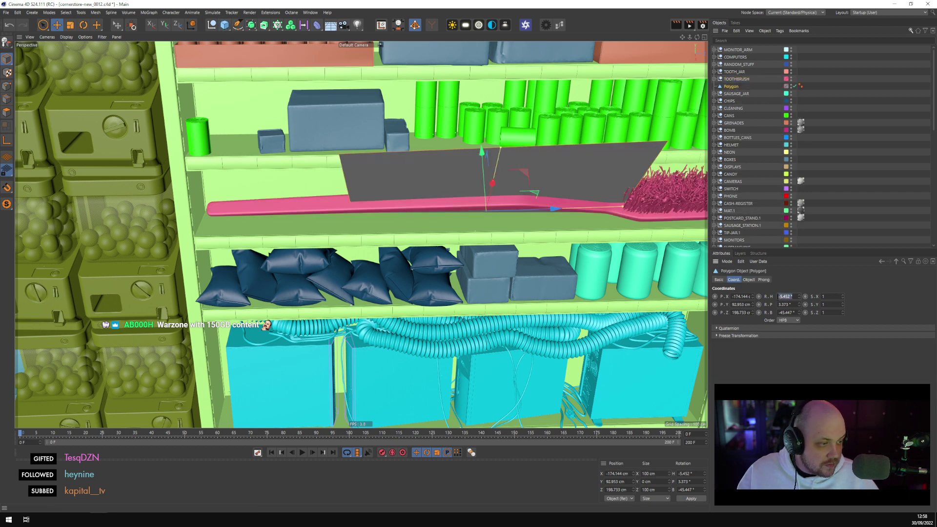
text(0)
key(Tab)
text(0)
key(Tab)
text(0)
key(Return)
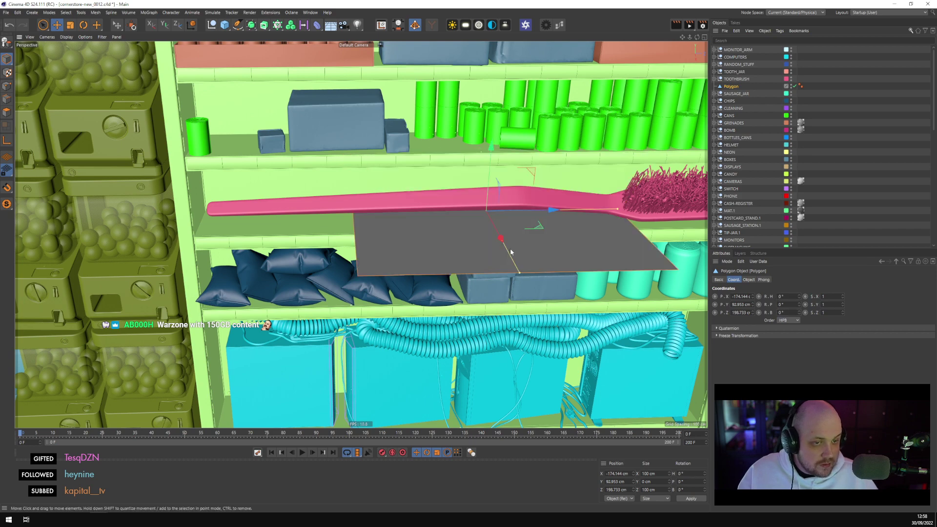
Lower the polygon to a Y position of about 92 cm, just above the shelf under the toothbrush
alt+drag(510, 251, 388, 209)
scroll(474, 225, up, 4)
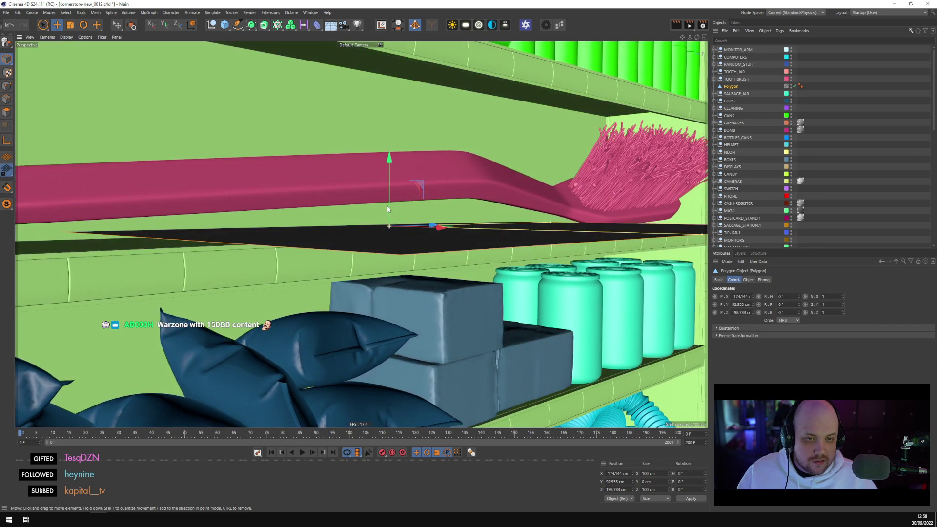
drag(389, 159, 286, 329)
scroll(285, 328, down, 4)
alt+drag(331, 308, 357, 296)
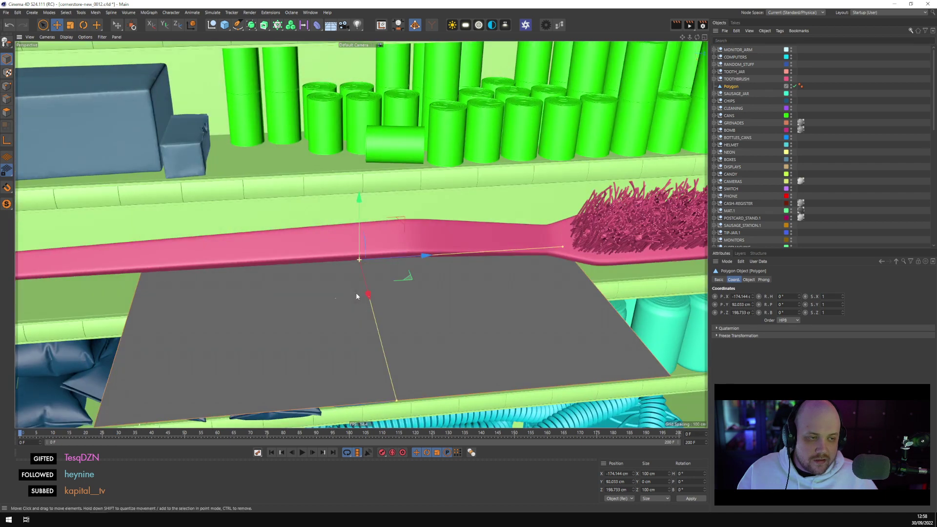
Convert the flat polygon under the toothbrush to an editable polygon object
scroll(331, 330, down, 3)
alt+middle_drag(339, 366, 478, 295)
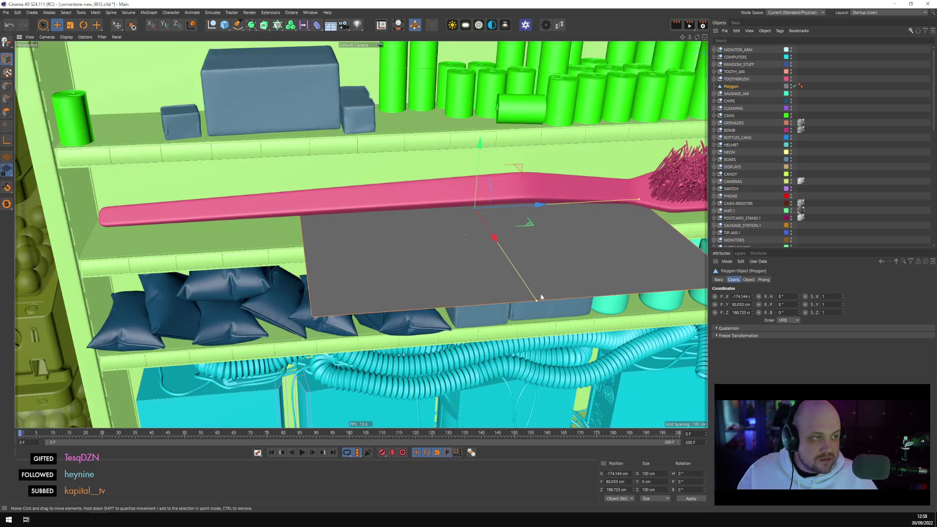
alt+drag(540, 296, 401, 308)
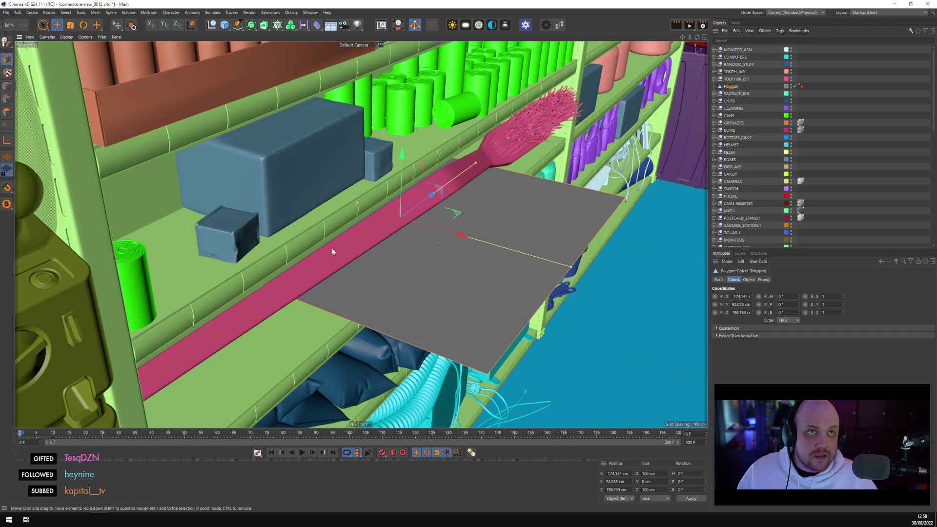
click(835, 100)
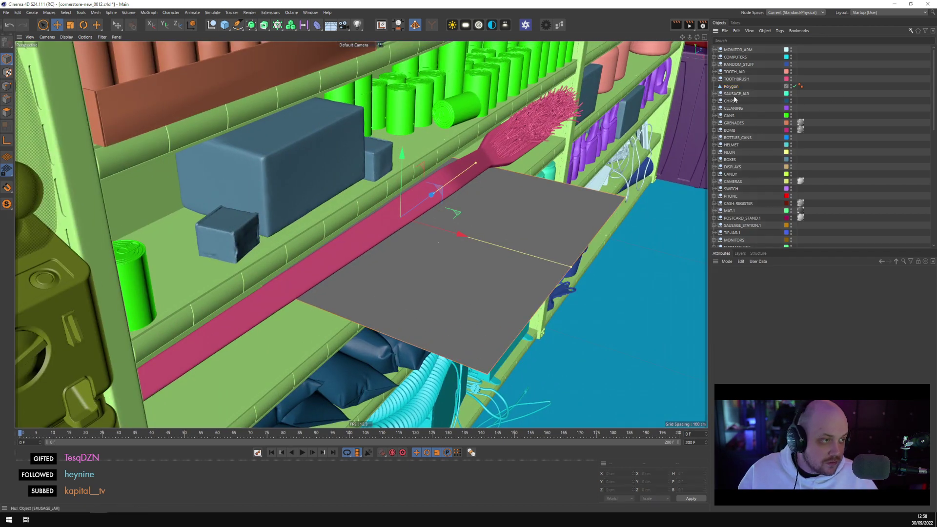
click(725, 87)
click(725, 87)
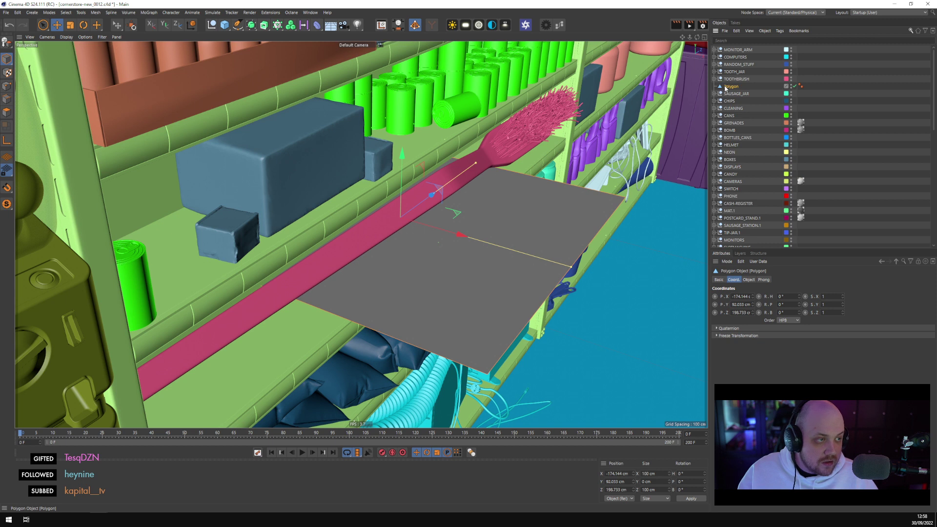
Select the polygon's front edge in edge mode and move it back to about X 25 cm
click(8, 99)
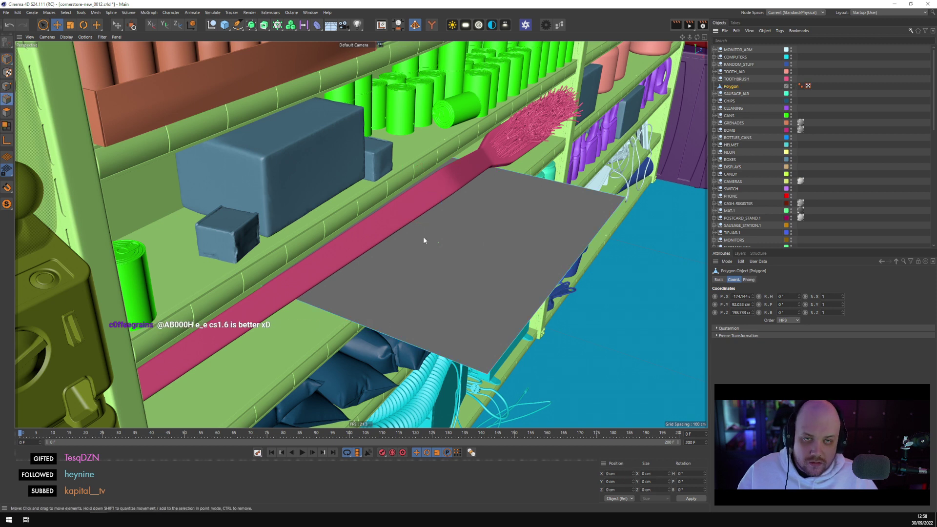
click(514, 276)
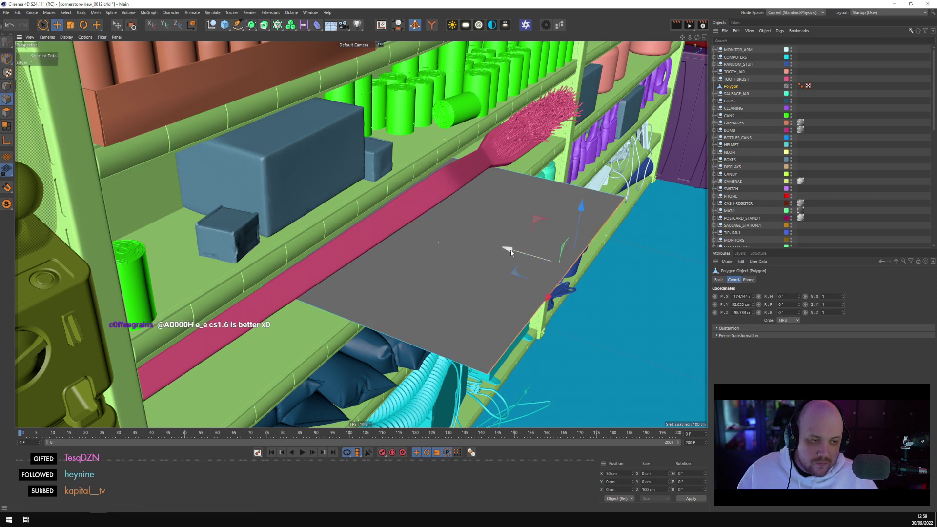
drag(511, 252, 423, 171)
alt+drag(312, 246, 196, 226)
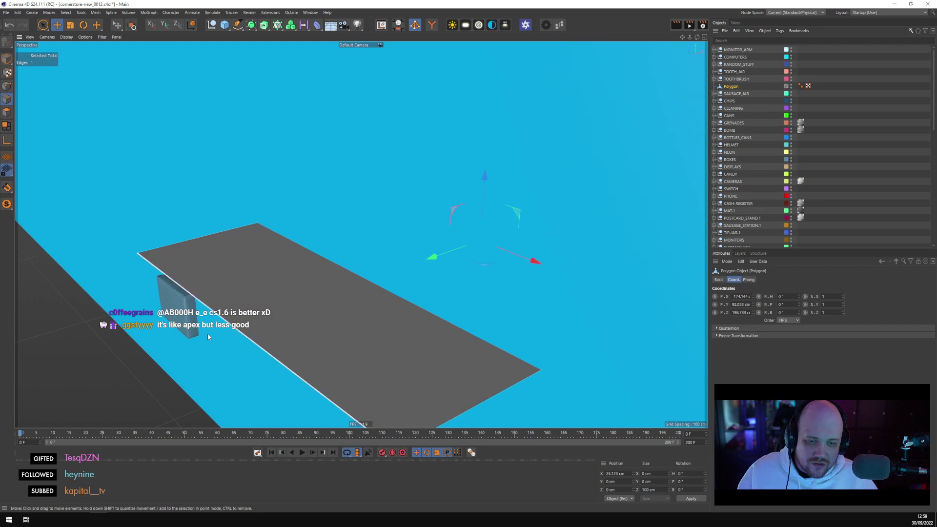
Bring the polygon's back edge forward to about X -9 cm and extrude it about 28 cm upward behind the toothbrush
click(210, 318)
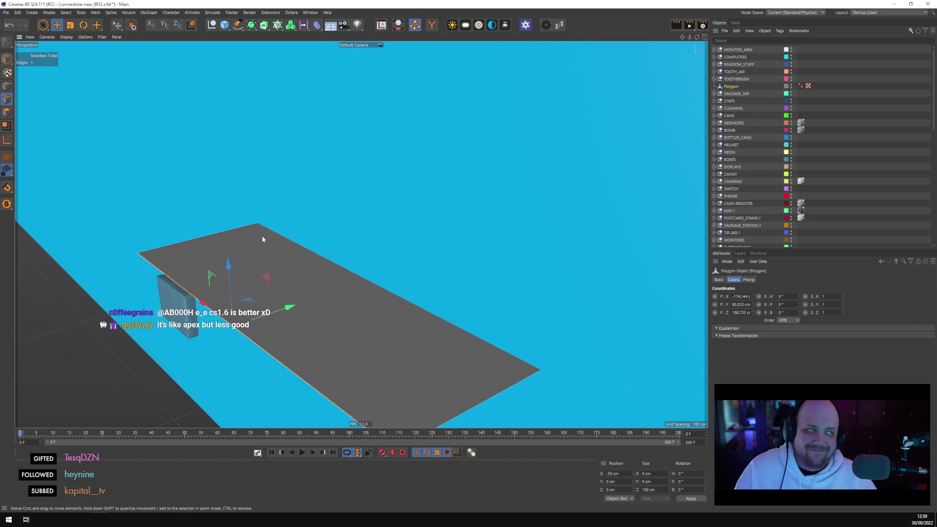
alt+drag(262, 239, 296, 321)
drag(390, 313, 360, 261)
alt+drag(361, 261, 361, 239)
drag(292, 163, 296, 81)
scroll(295, 128, down, 4)
alt+drag(329, 194, 321, 138)
alt+middle_drag(320, 138, 399, 353)
alt+drag(399, 355, 340, 241)
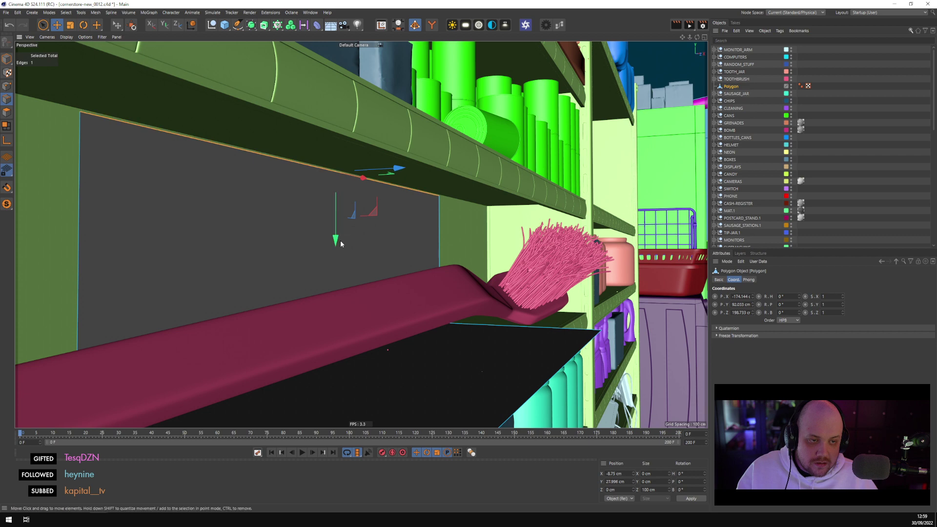
alt+drag(403, 225, 414, 285)
alt+right_drag(409, 291, 409, 322)
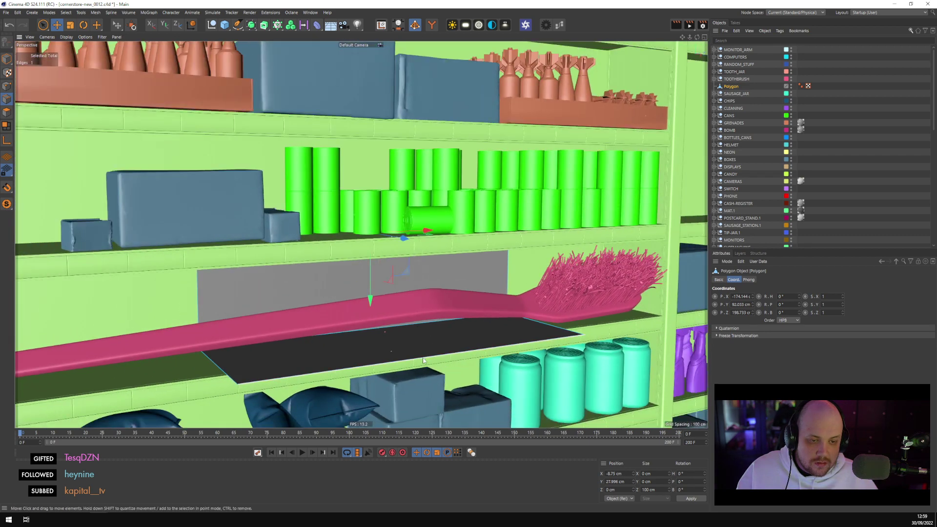
Select the folded panel's end edges on the toothbrush's bristle side and move them outward to about Z 91 cm
alt+middle_drag(409, 332, 315, 275)
alt+drag(314, 278, 400, 274)
double_click(441, 270)
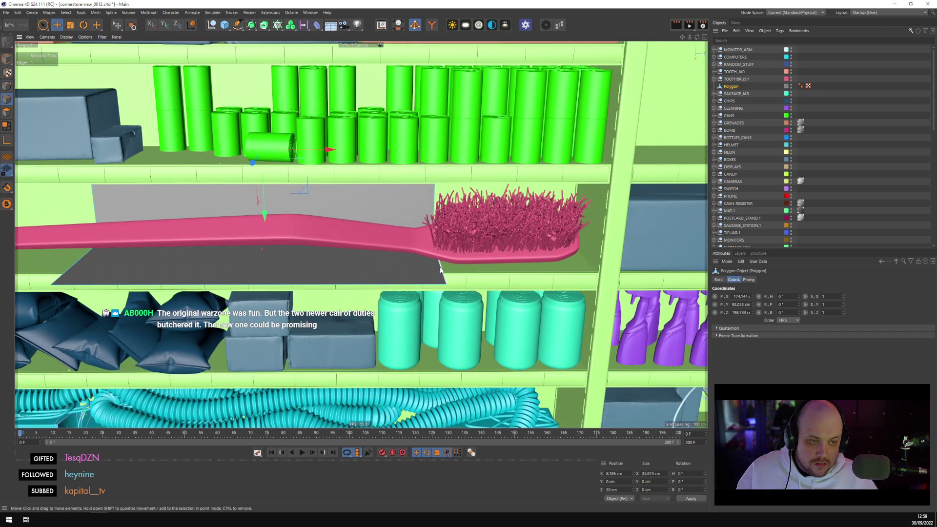
drag(510, 214, 662, 220)
scroll(380, 268, down, 3)
Turn off scene generators and move the panel's end edges at the toothbrush's handle side outward to about Z -106 cm
alt+middle_drag(200, 317, 564, 318)
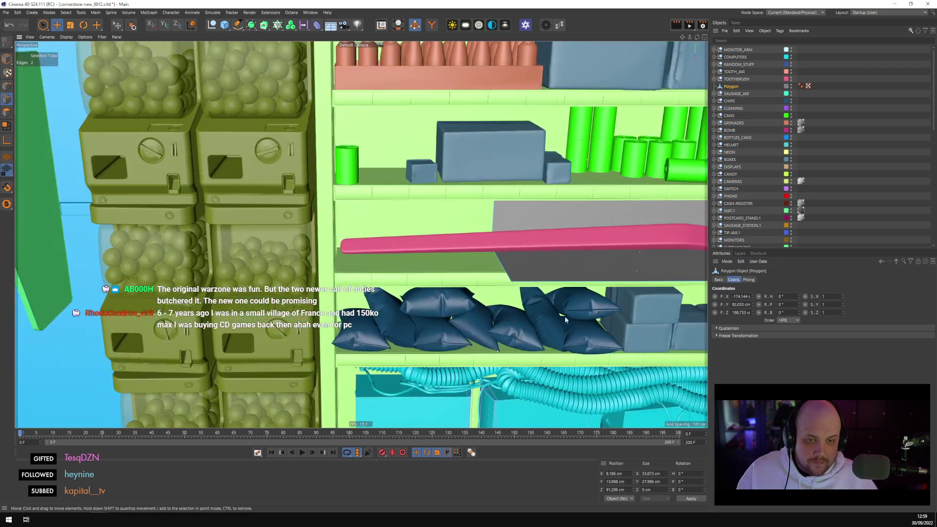
click(512, 270)
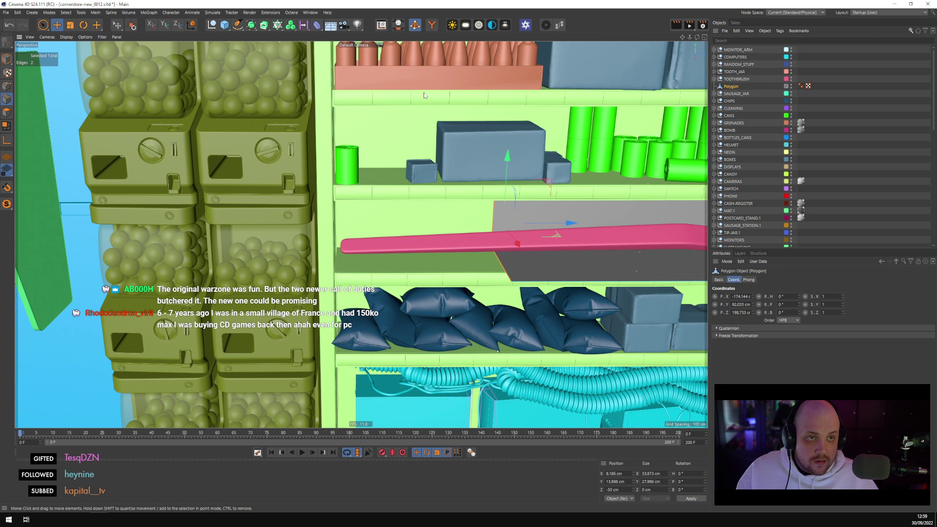
click(414, 25)
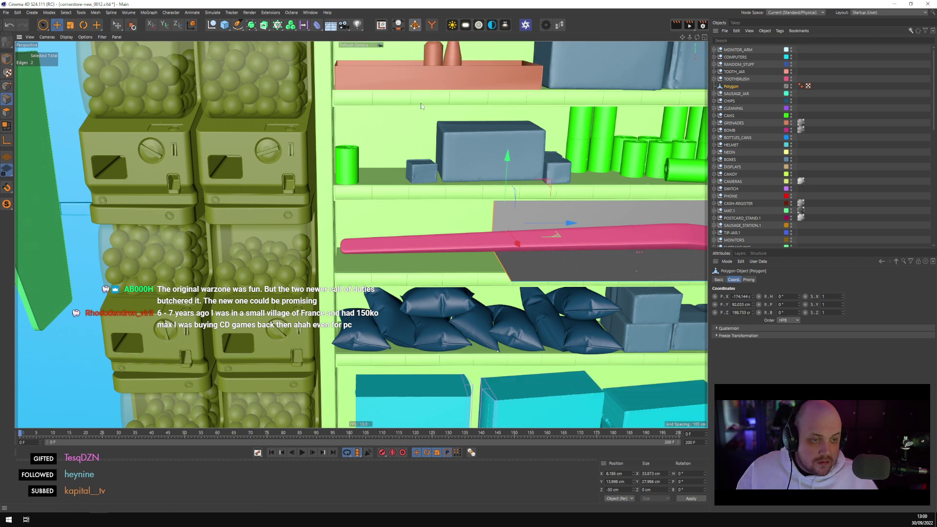
scroll(516, 253, up, 3)
scroll(516, 255, down, 5)
alt+middle_drag(539, 236, 432, 223)
scroll(424, 236, up, 4)
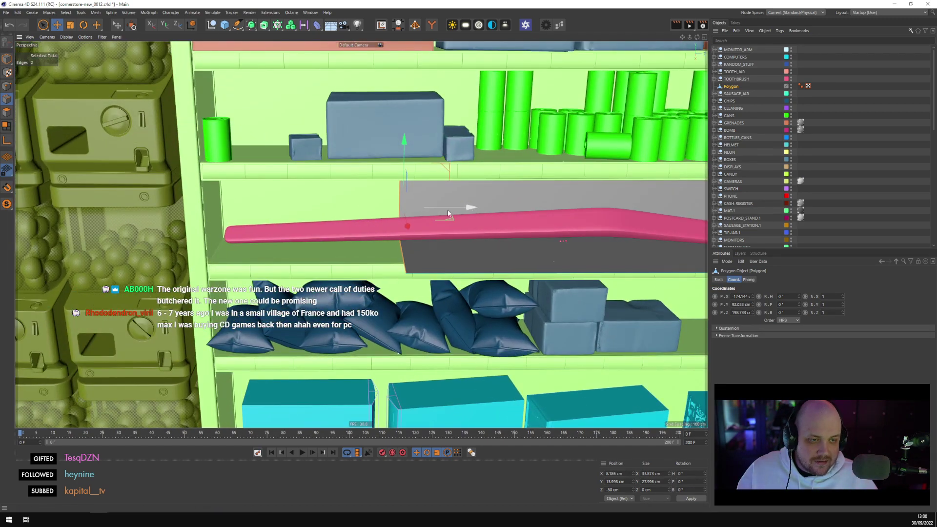
drag(448, 212, 313, 219)
alt+middle_drag(312, 268, 411, 323)
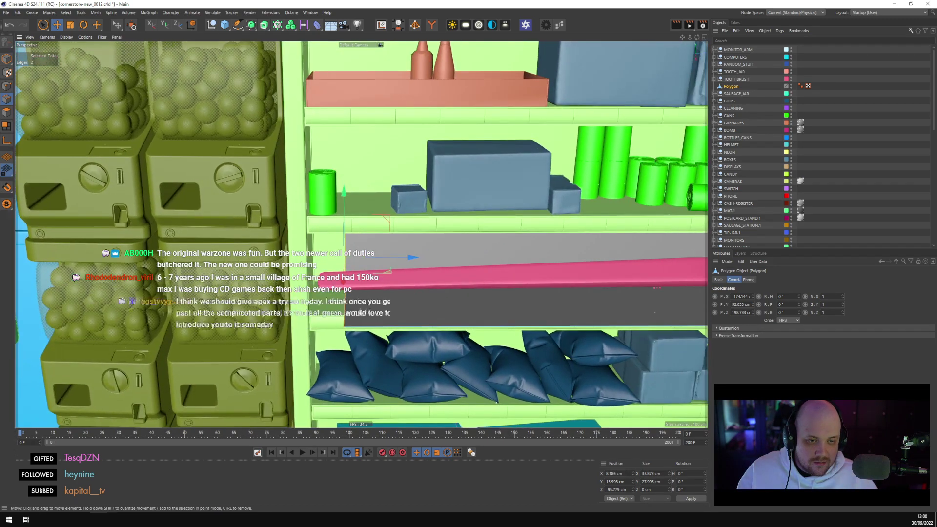
scroll(433, 195, up, 8)
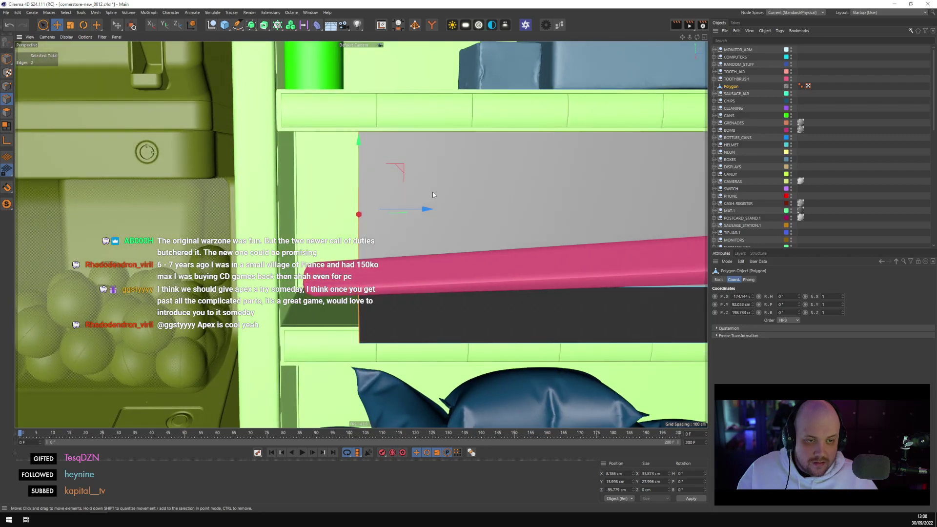
drag(426, 209, 355, 204)
Select the panel's long front edge under the toothbrush and extrude it about 46 cm downward over the cushion shelf
scroll(352, 224, down, 3)
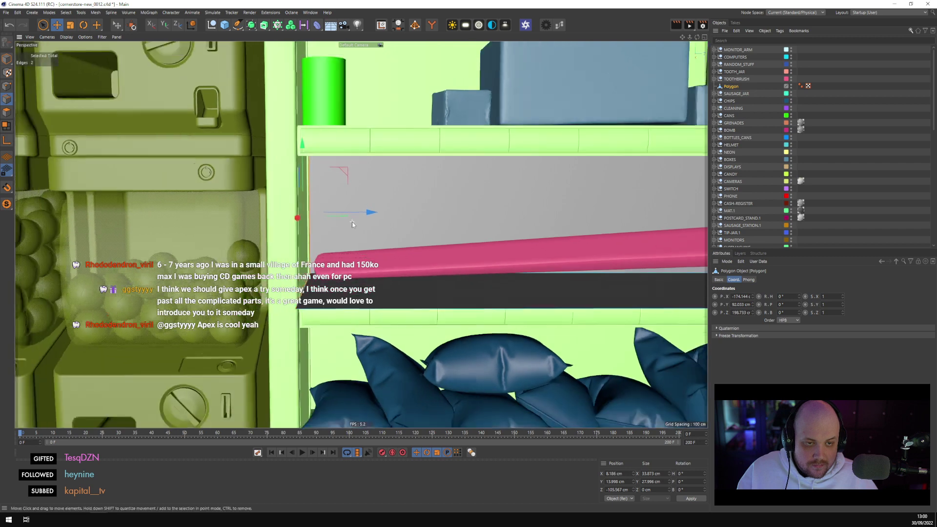
scroll(352, 224, down, 3)
alt+middle_drag(395, 276, 291, 224)
alt+drag(291, 224, 487, 212)
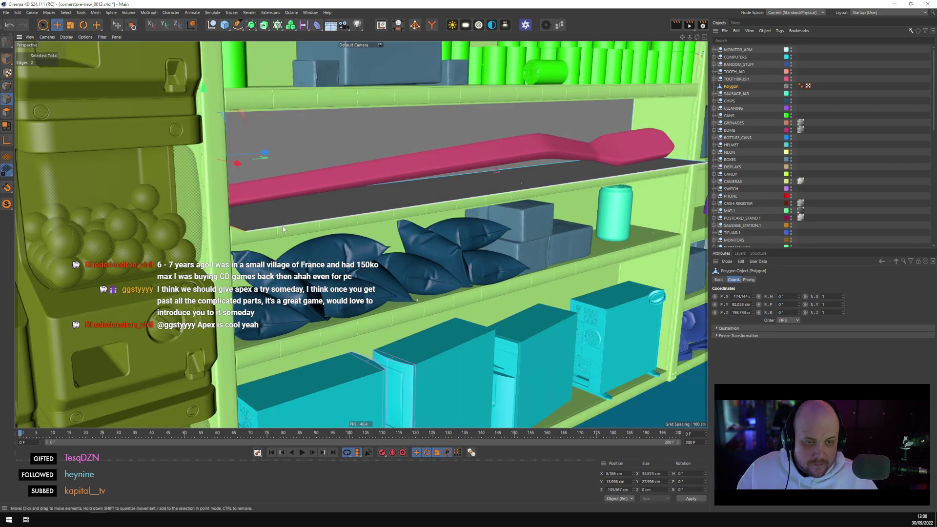
click(282, 226)
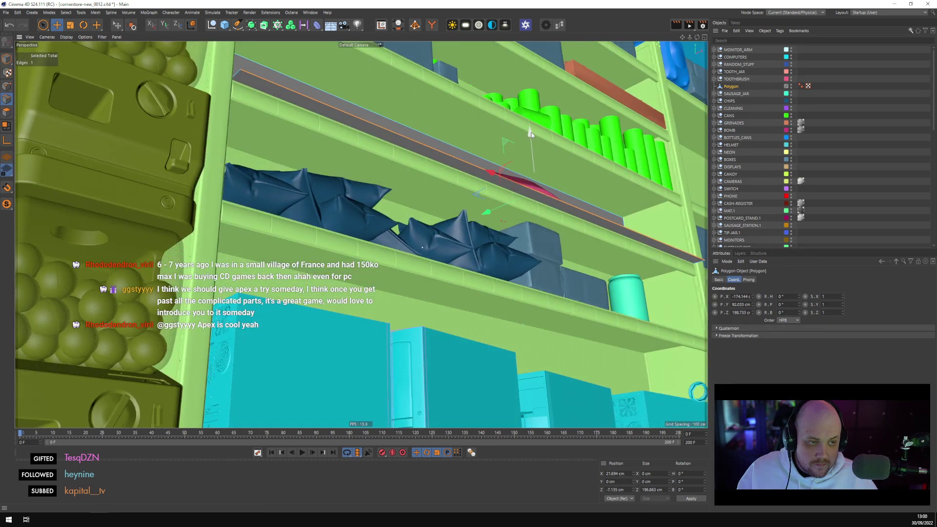
ctrl+drag(532, 134, 544, 273)
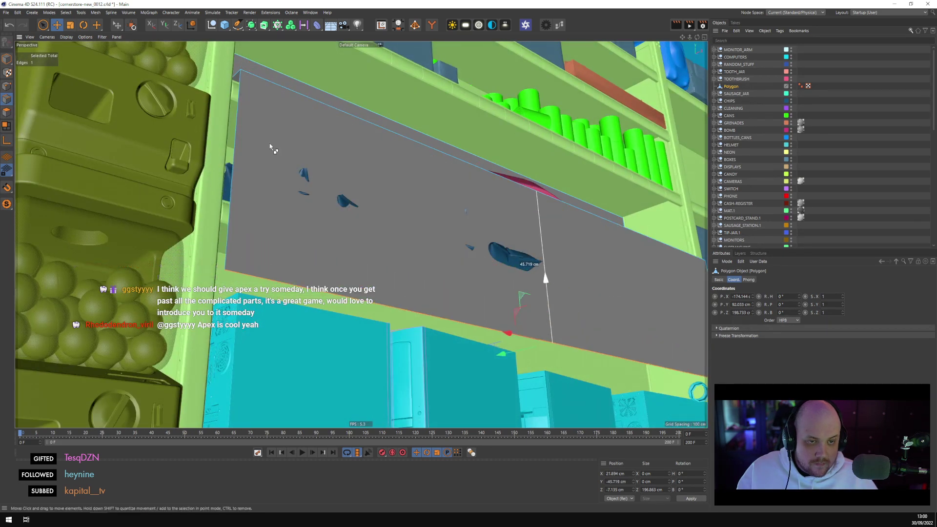
Select the panel's hanging front face in polygon mode and move it back toward the shelf to about X 17.6 cm
key(Return)
click(516, 230)
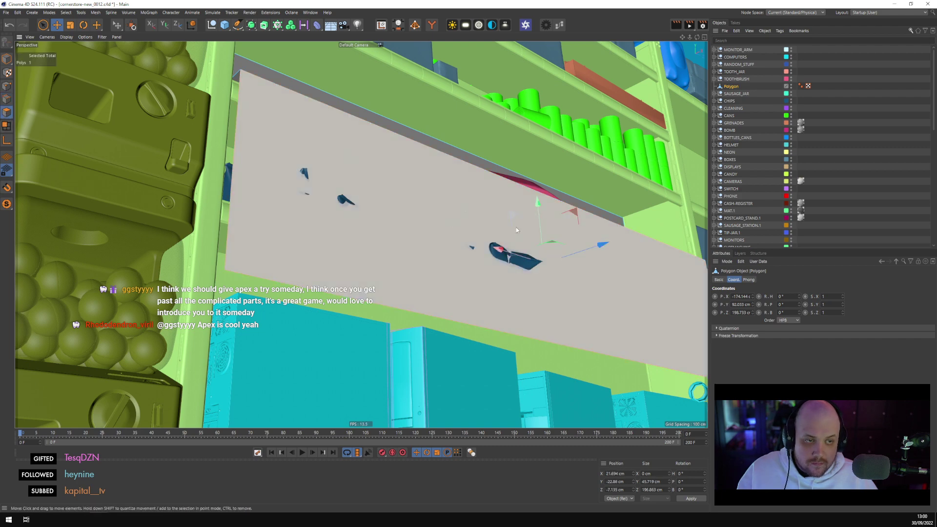
alt+drag(516, 230, 513, 172)
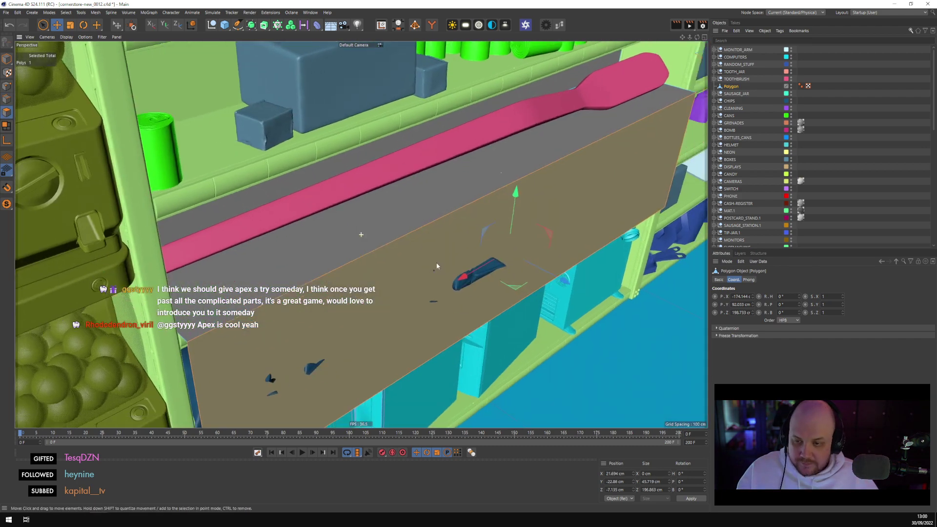
alt+drag(437, 266, 429, 256)
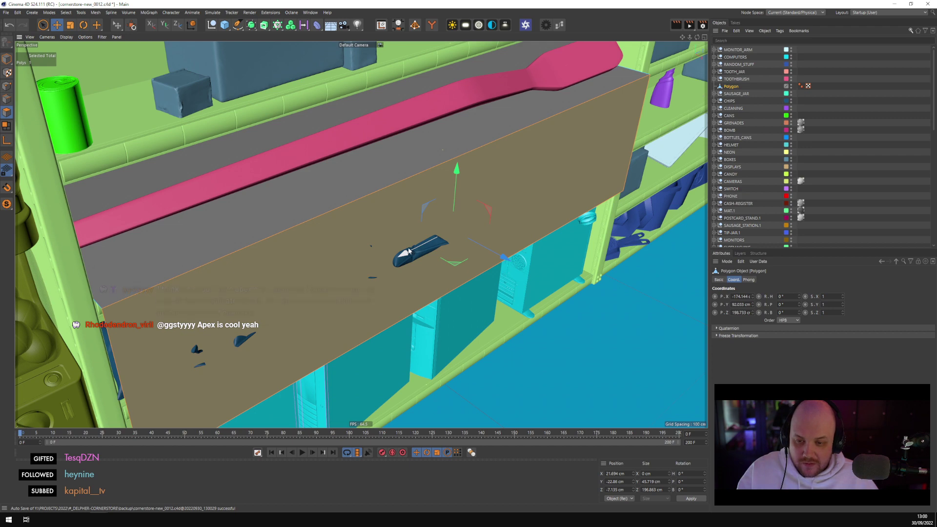
alt+drag(409, 251, 434, 247)
drag(531, 235, 549, 223)
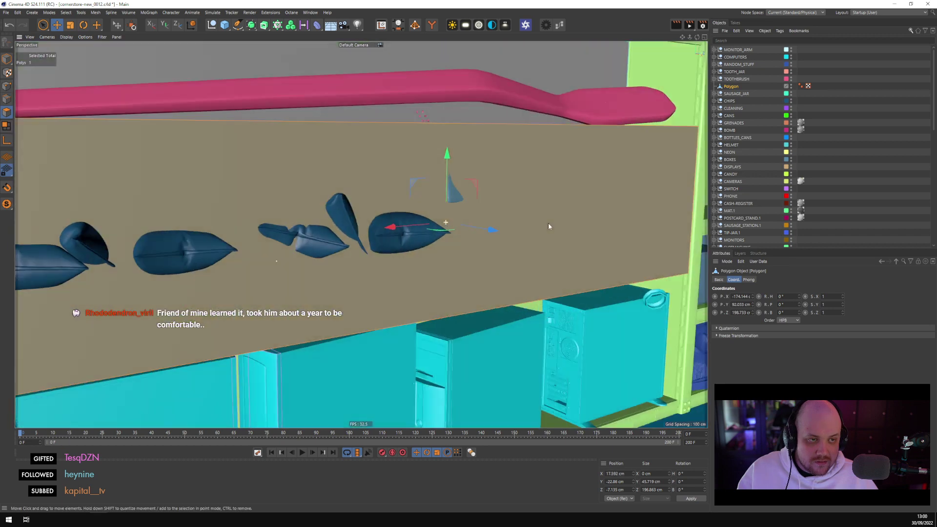
alt+right_drag(548, 223, 488, 225)
alt+middle_drag(487, 225, 455, 308)
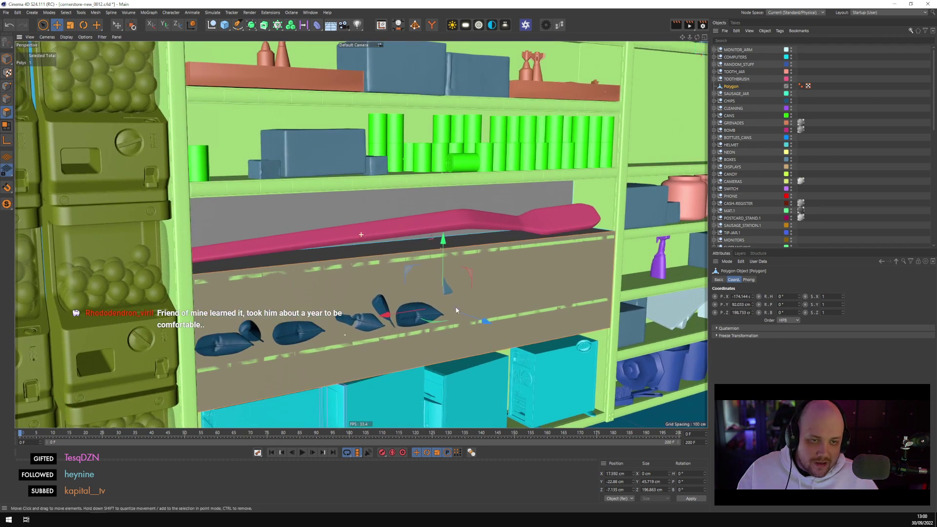
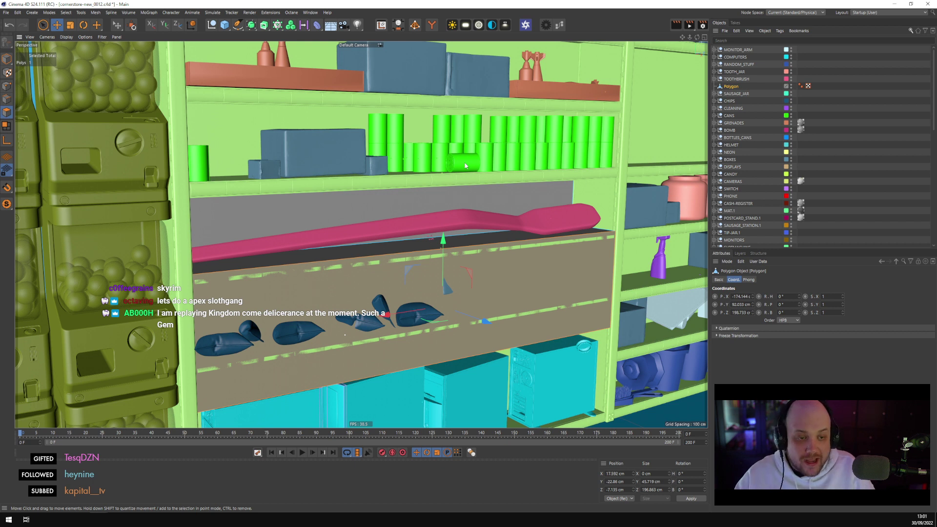
Select the upper edge of the folded panel's back face and move it up slightly to about Y 28.07 cm
click(7, 99)
click(414, 184)
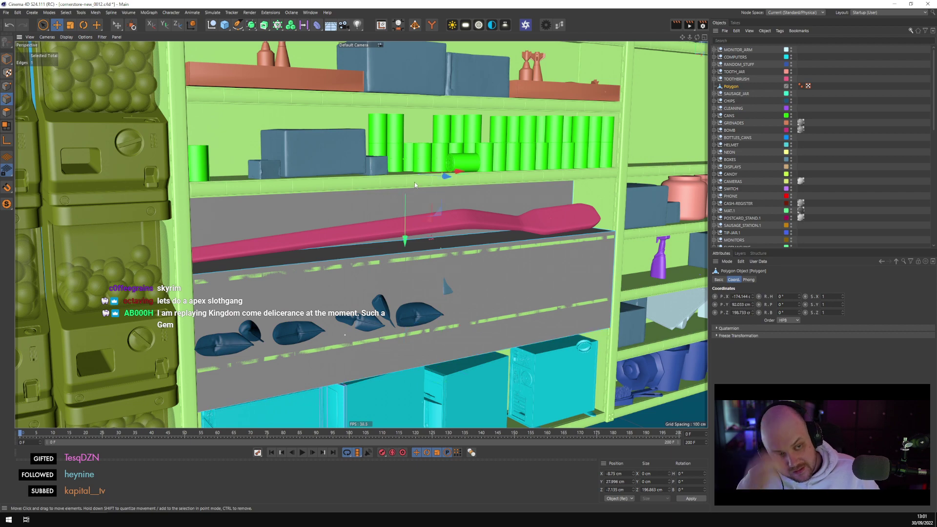
alt+drag(420, 162, 411, 210)
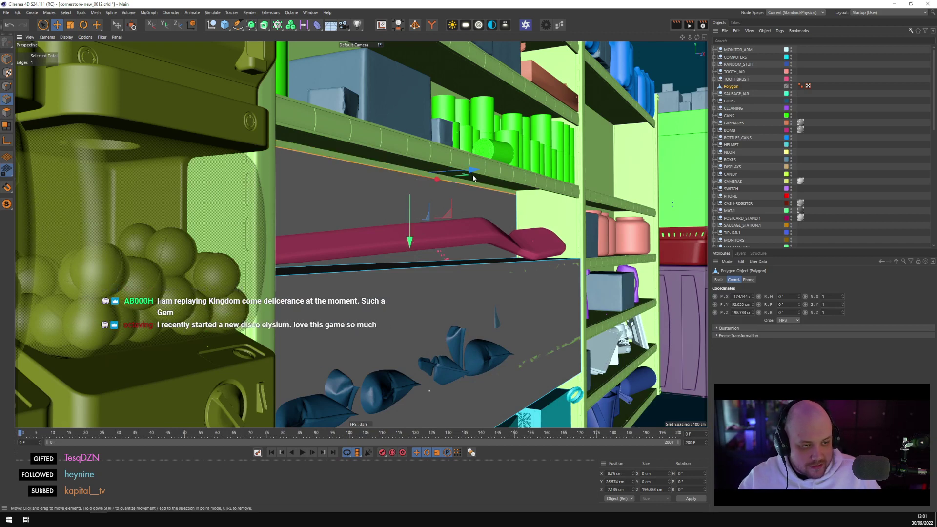
Centre the folded panel's axis on all its points with the X, Y and Z offsets at 0%
alt+drag(449, 208, 210, 155)
scroll(475, 214, down, 3)
scroll(470, 216, up, 8)
scroll(470, 216, down, 8)
click(7, 58)
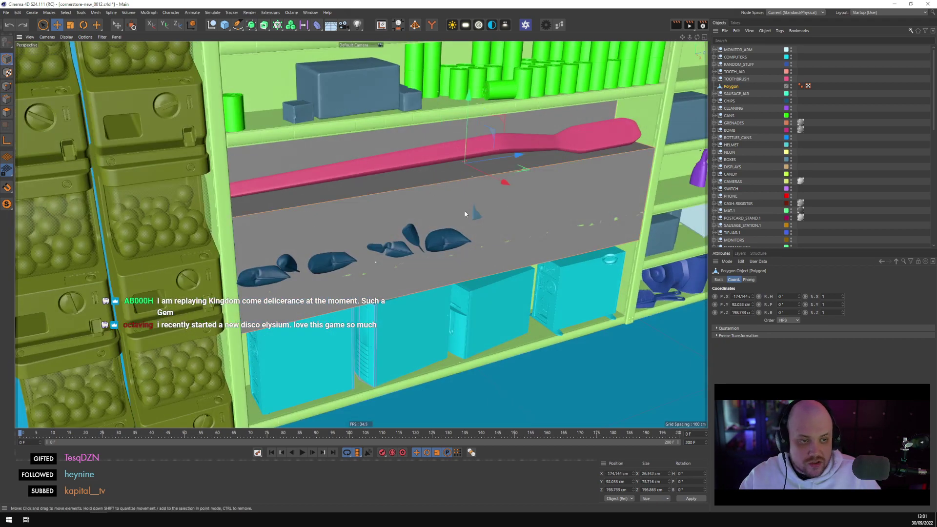
click(381, 25)
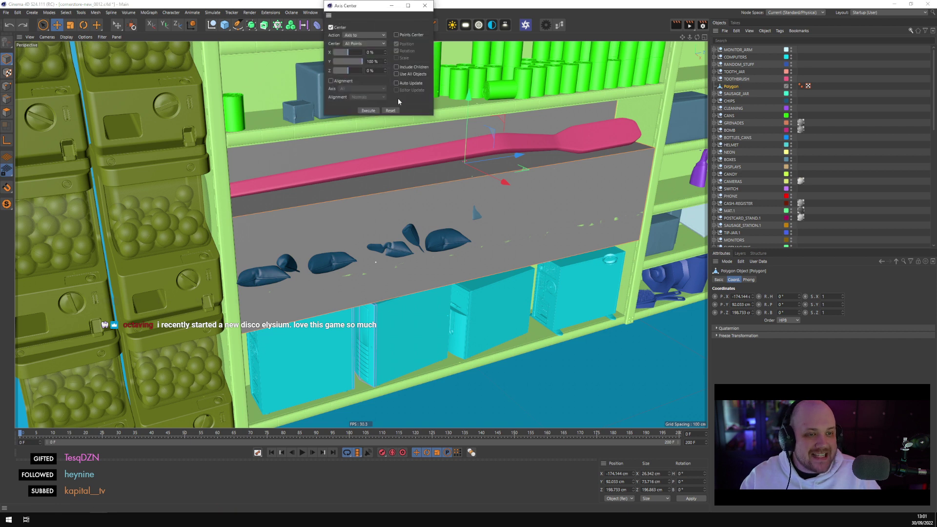
click(368, 110)
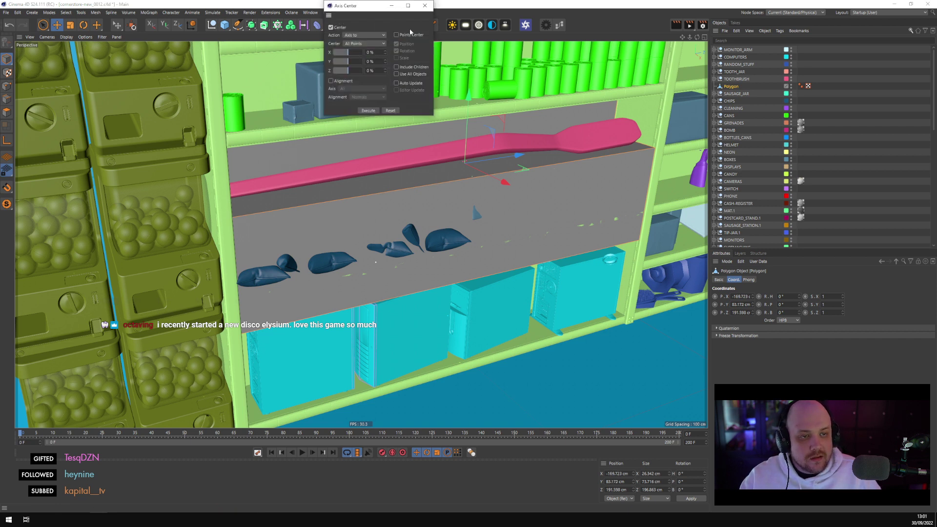
click(424, 6)
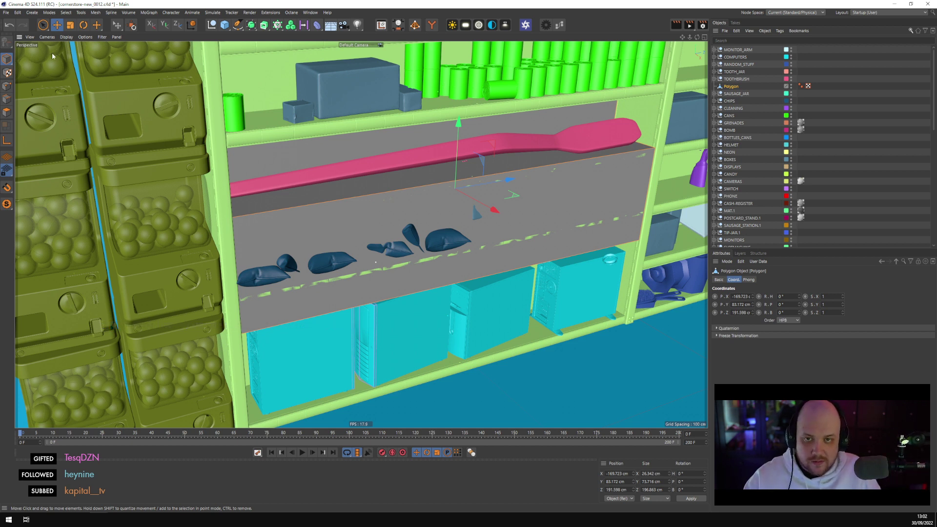
Examine how the folded panel fits around the toothbrush, cushions and shelf from several angles
scroll(364, 202, down, 2)
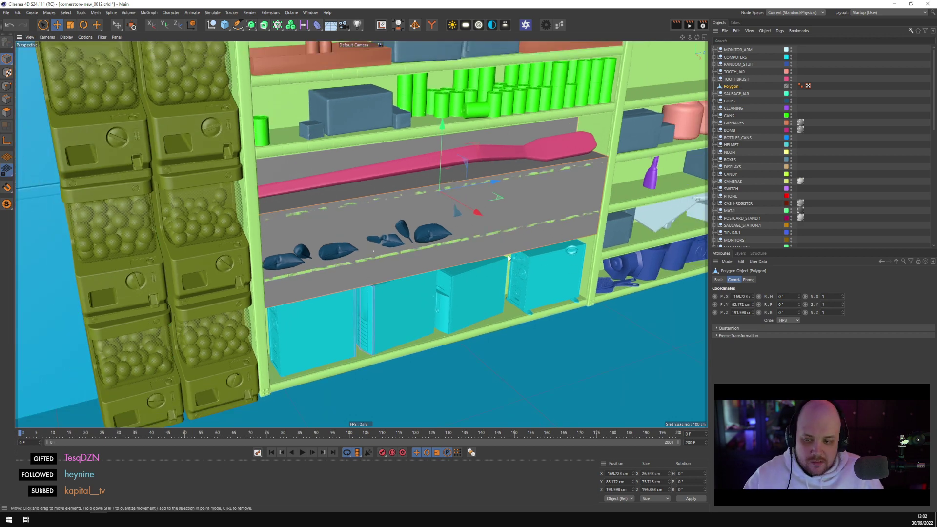
alt+middle_drag(502, 267, 451, 280)
alt+drag(452, 280, 477, 291)
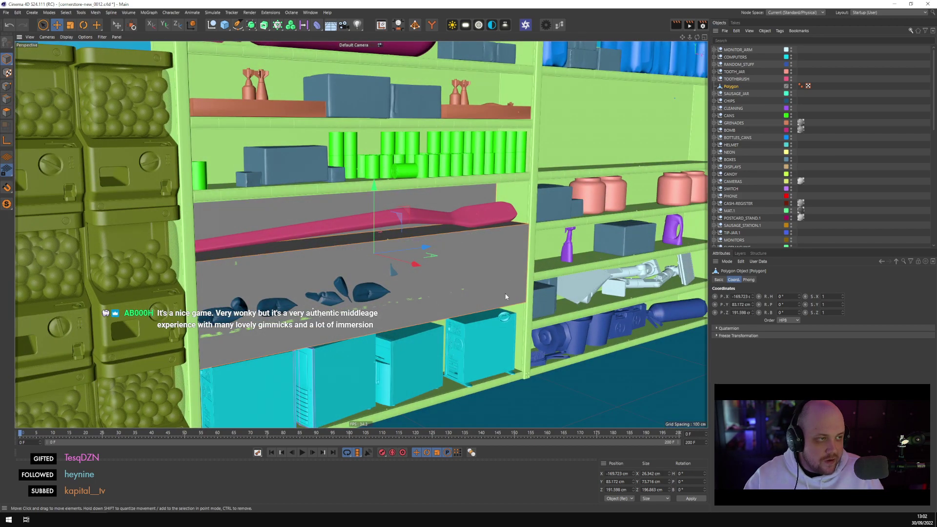
alt+right_drag(505, 296, 484, 295)
alt+right_drag(406, 282, 397, 260)
alt+drag(396, 259, 408, 211)
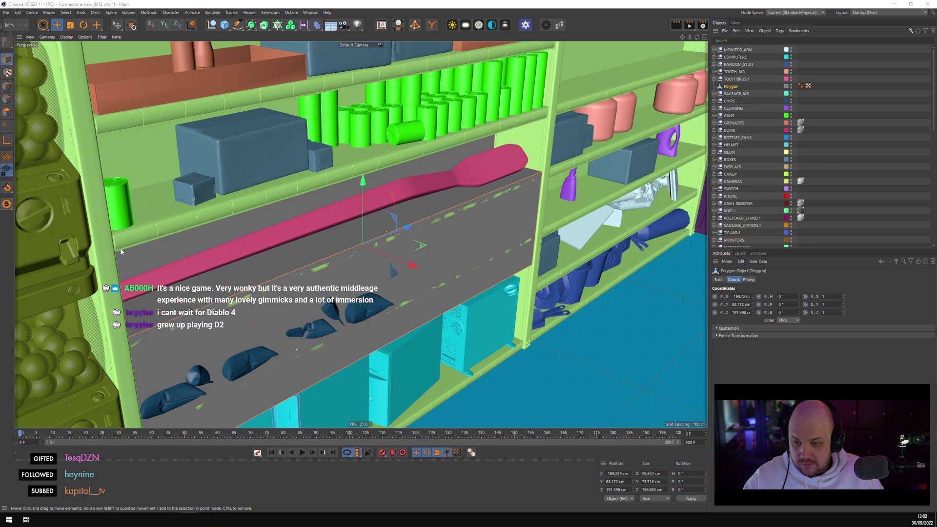
mouse_move(225, 215)
alt+mouse_down()
mouse_move(241, 212)
mouse_move(191, 244)
mouse_move(319, 245)
mouse_move(311, 228)
mouse_move(283, 220)
mouse_move(222, 231)
alt+mouse_up()
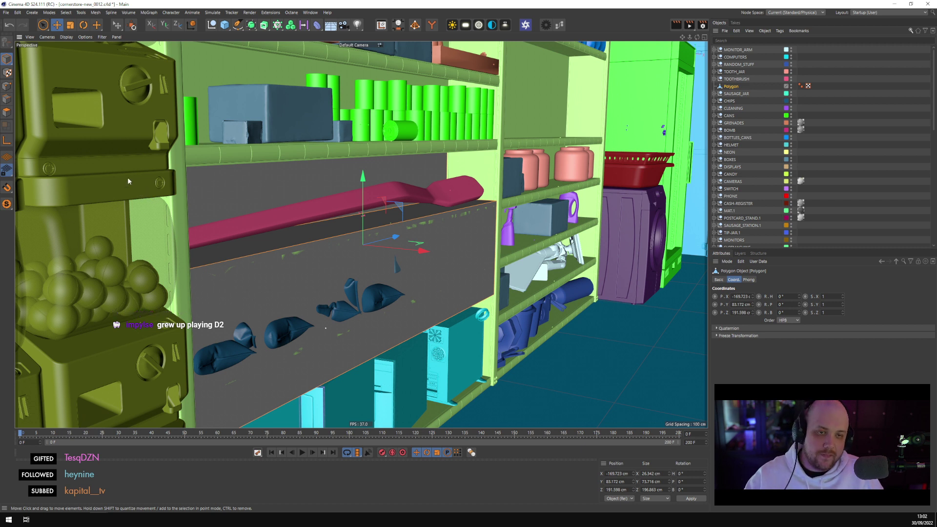
alt+drag(347, 215, 421, 232)
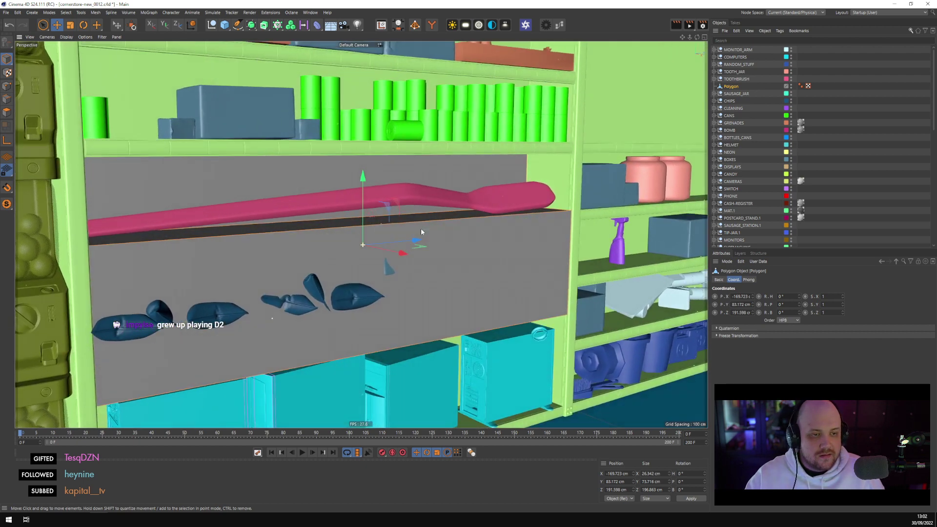
Turn on the visibility of PROXY_VOLUME inside the TOOTHBRUSH group
click(736, 79)
click(714, 79)
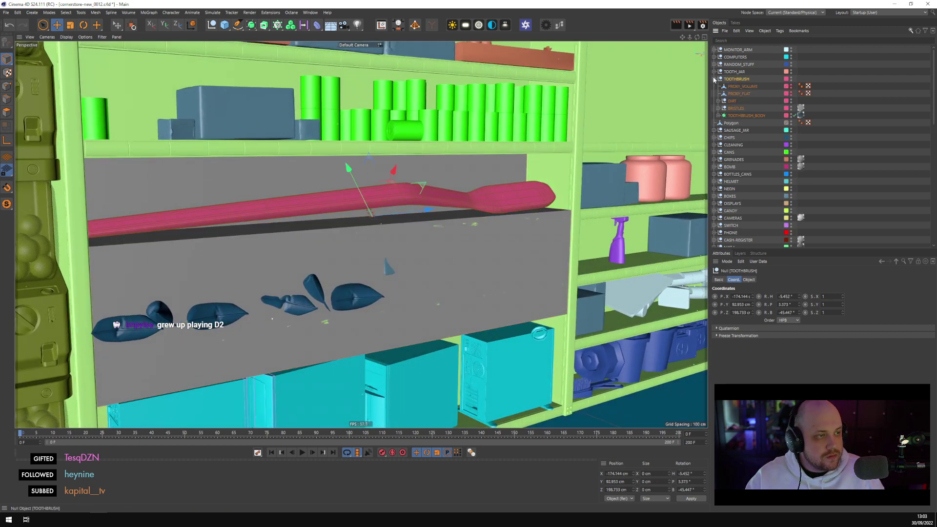
click(790, 85)
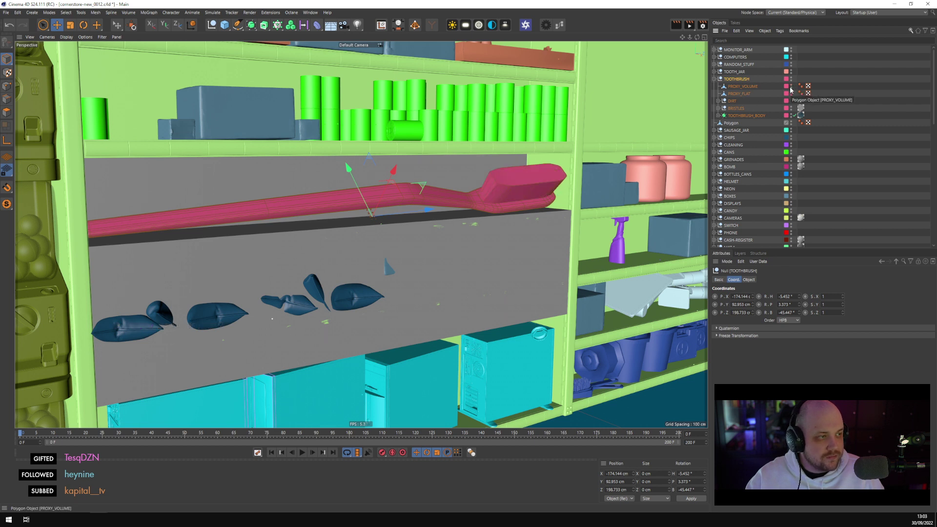
click(791, 85)
click(714, 79)
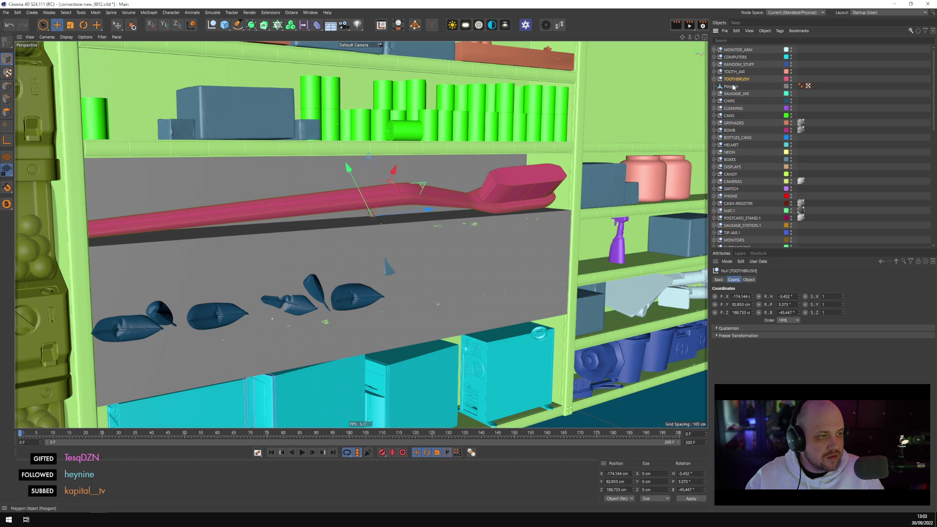
Copy the TOOTHBRUSH group and the folded panel into a new project, replacing its default cube
ctrl+click(734, 86)
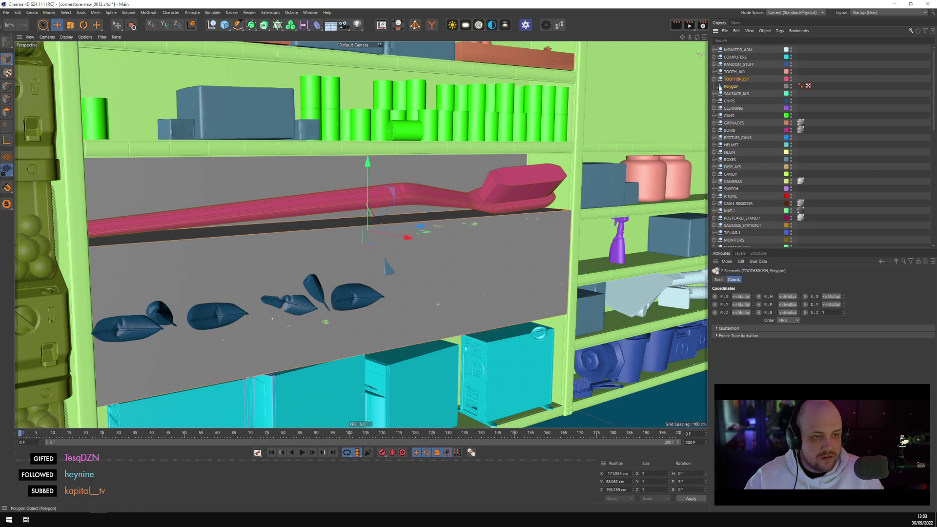
click(6, 13)
click(18, 24)
click(375, 248)
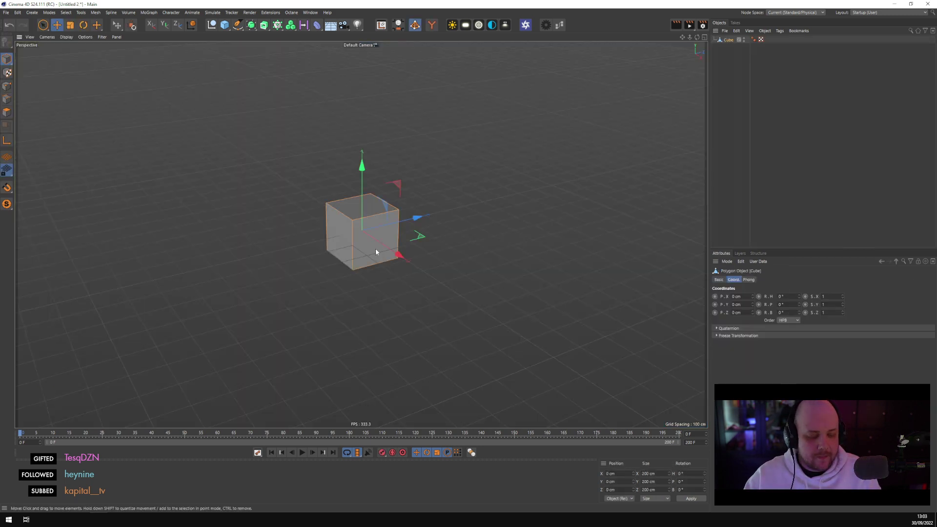
key(Delete)
key(ctrl+v)
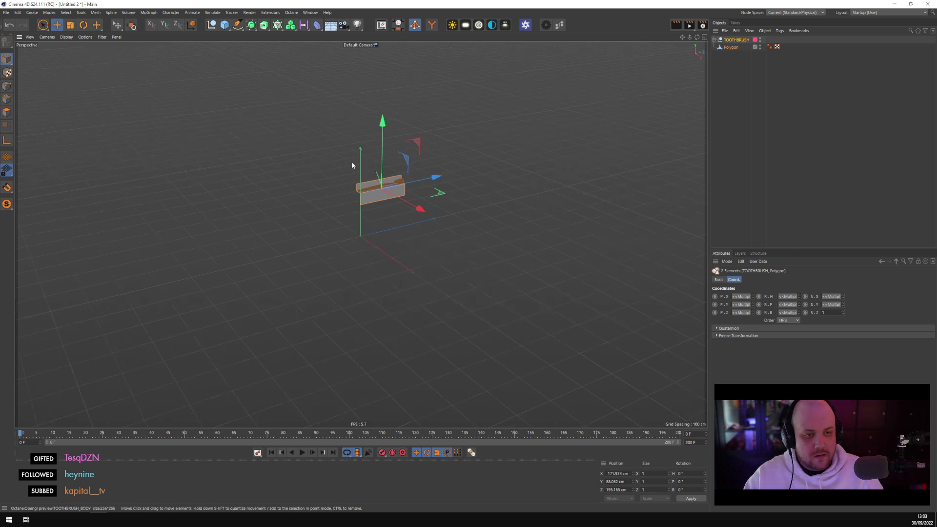
Select the pasted panel in edge mode and get the Y position of its back face's upper edge
click(300, 167)
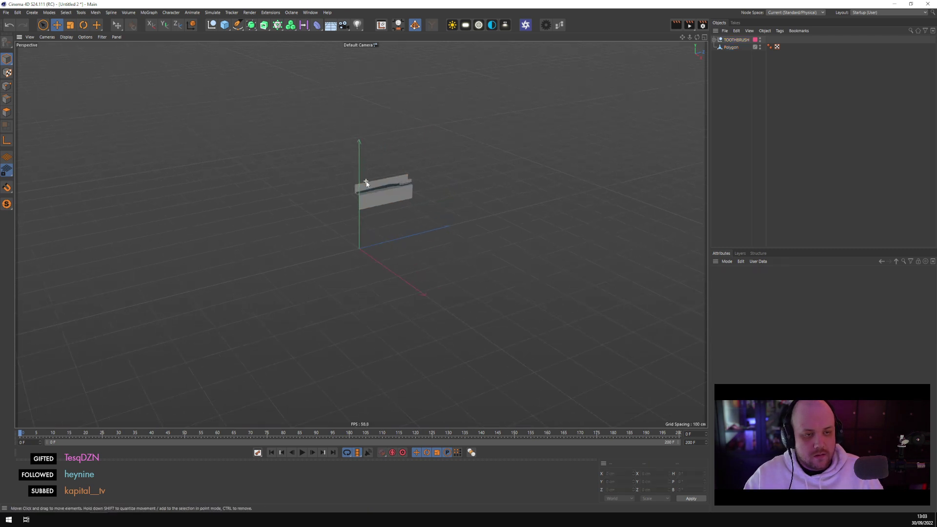
scroll(366, 188, up, 8)
scroll(367, 190, up, 4)
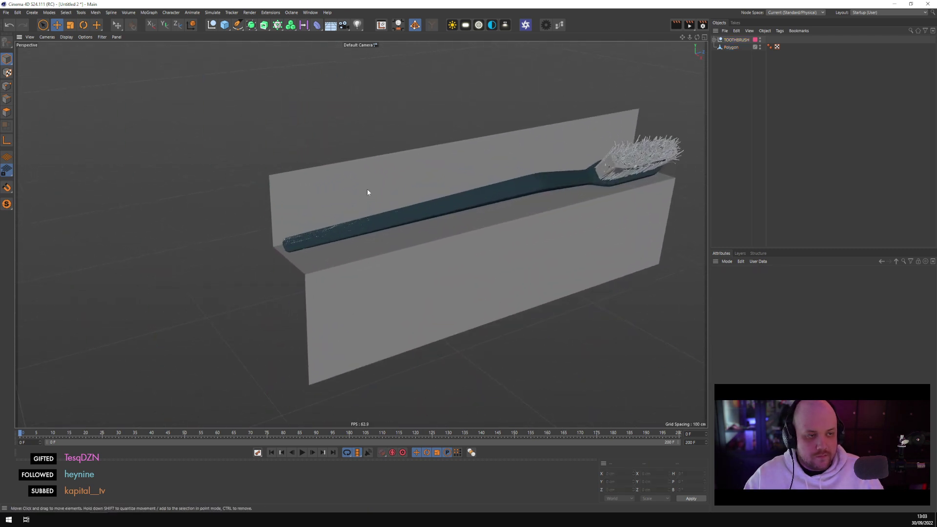
alt+drag(638, 158, 666, 161)
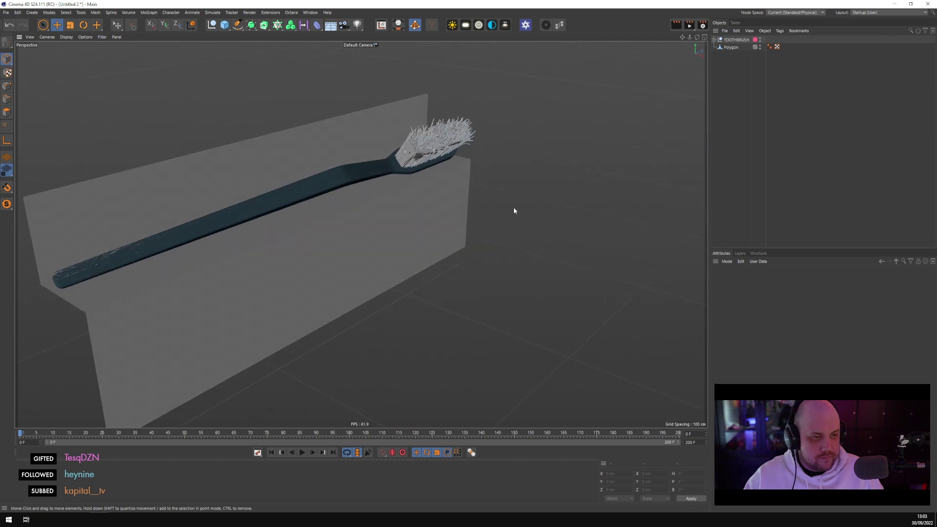
alt+drag(514, 237, 499, 239)
click(276, 298)
alt+drag(238, 294, 320, 284)
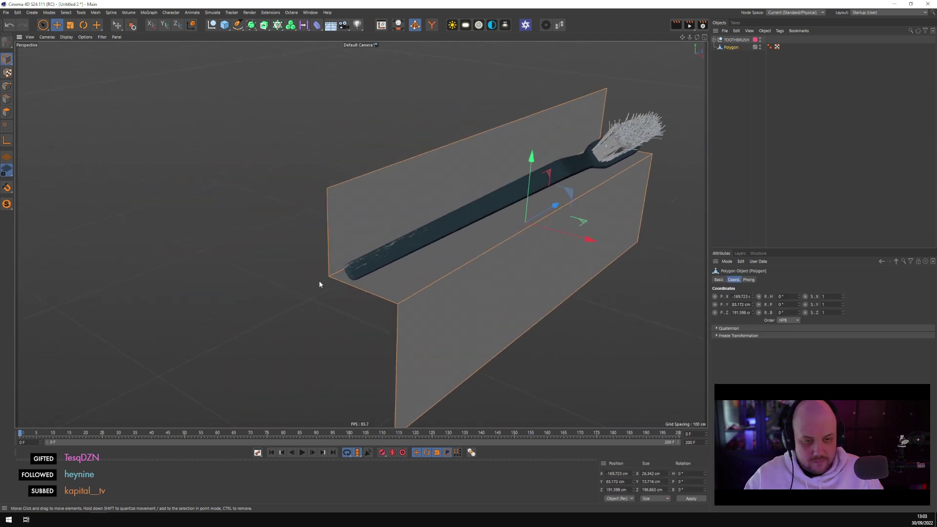
click(6, 99)
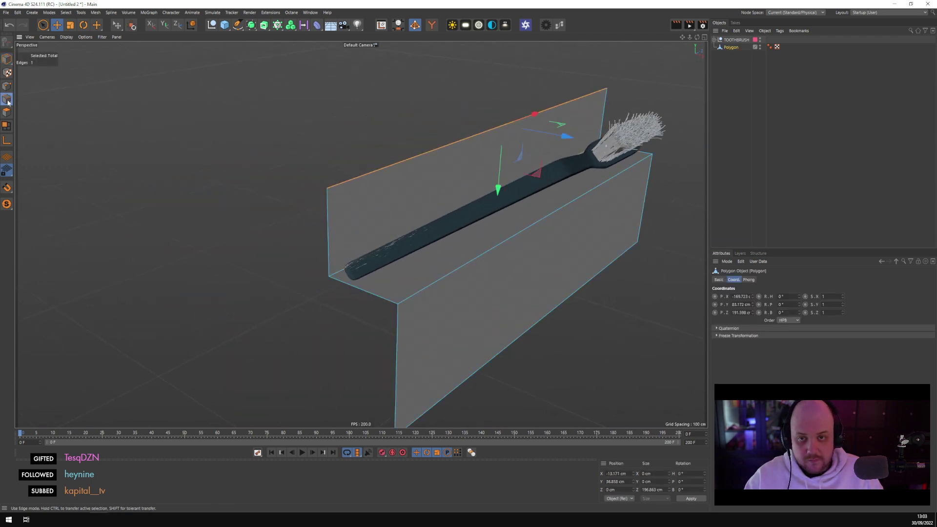
click(366, 290)
click(638, 158)
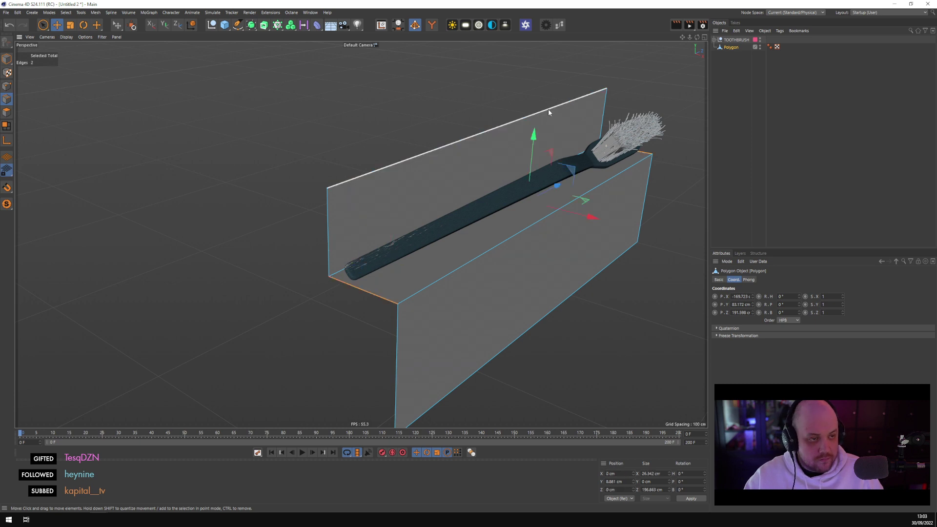
click(548, 109)
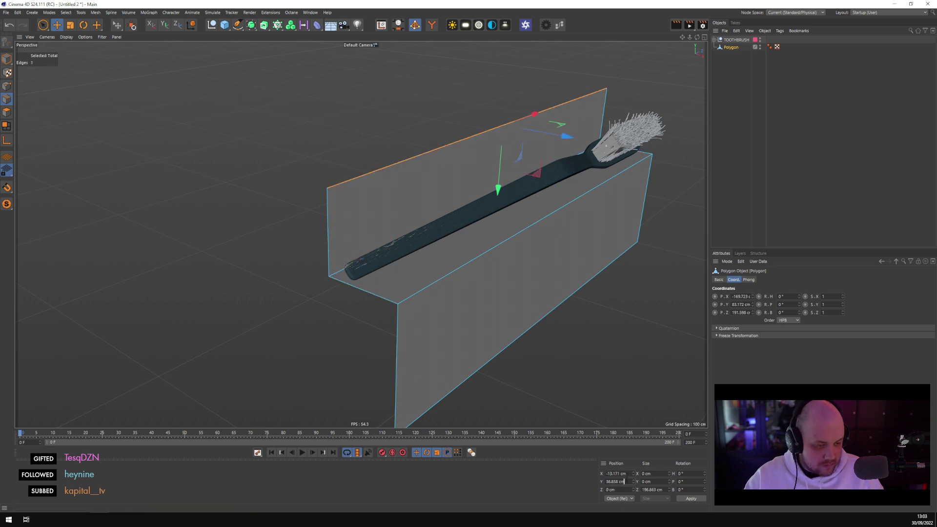
Extrude the two short end edges of the panel's horizontal base upward to Y 36.858 cm as side walls
click(382, 295)
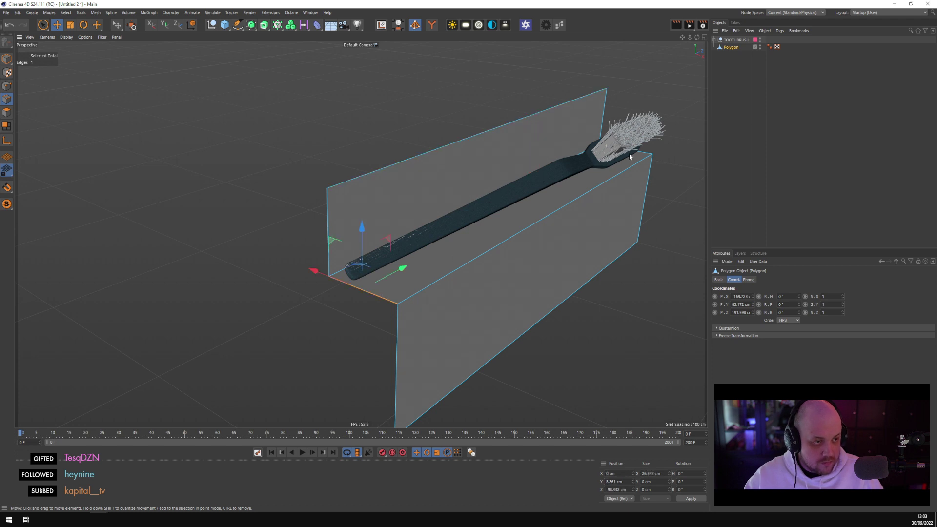
shift+click(644, 154)
ctrl+drag(533, 135, 536, 108)
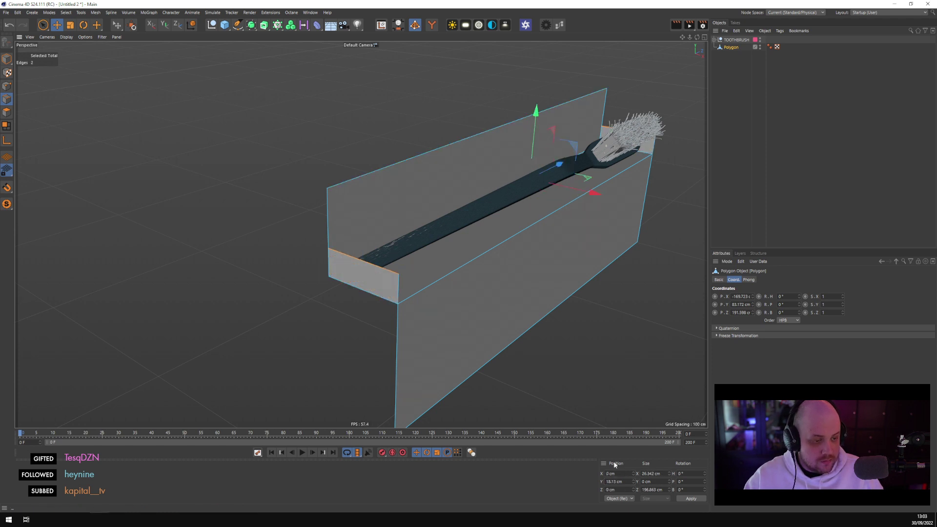
key(Return)
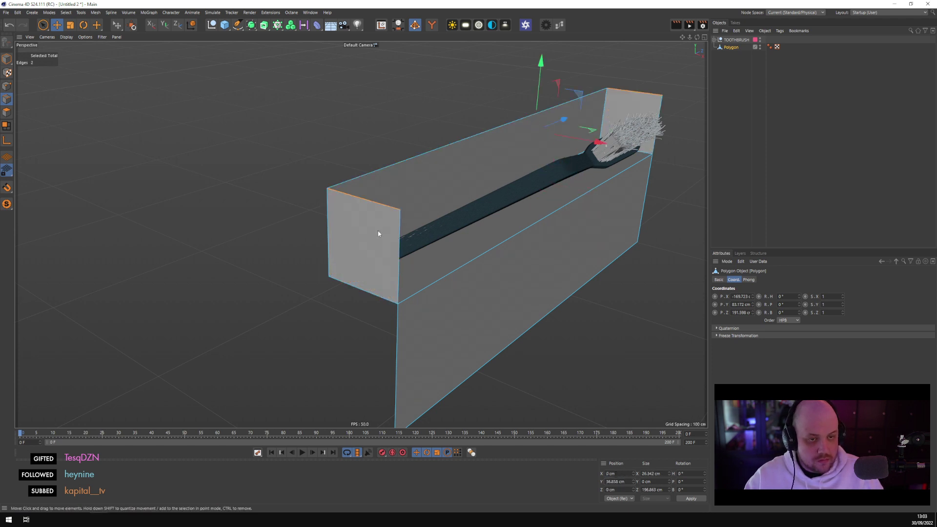
Select all of the panel's points and optimize them to merge the side walls with the back face
click(7, 86)
key(ctrl+a)
right_click(194, 67)
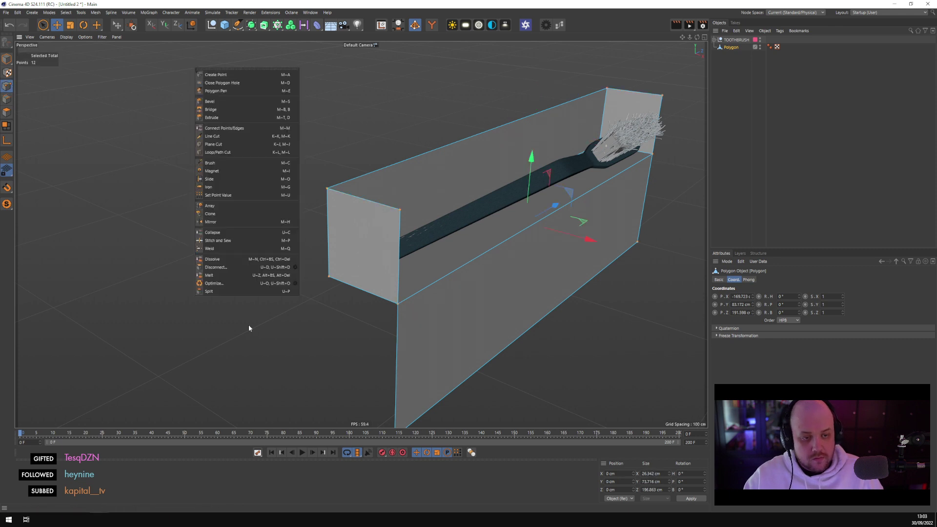
click(226, 289)
click(229, 295)
Select the PROXY_VOLUME object on the toothbrush head in model mode
alt+drag(263, 284, 343, 287)
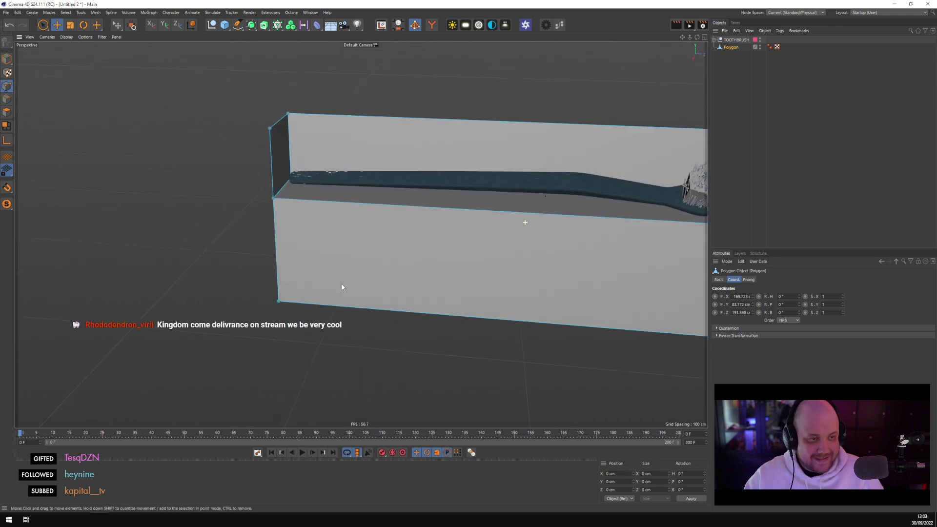
alt+middle_drag(343, 286, 237, 277)
alt+drag(237, 278, 384, 293)
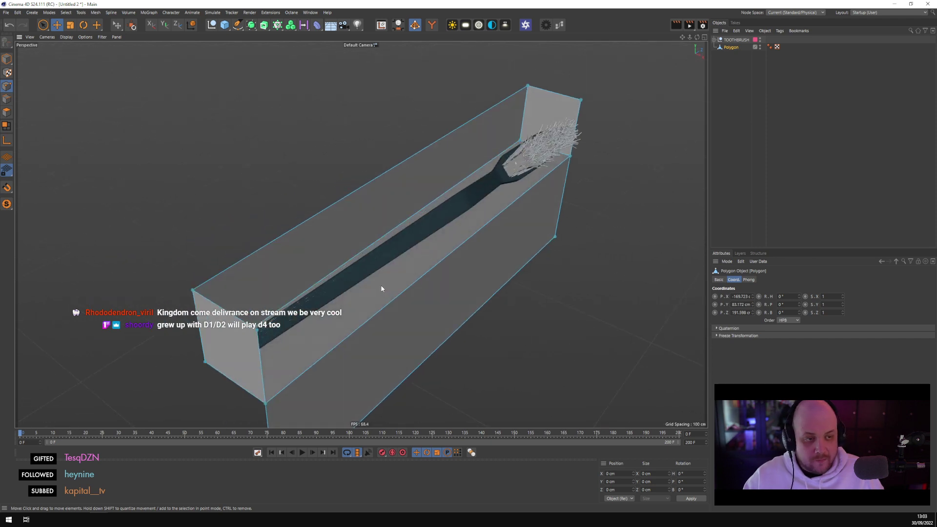
alt+middle_drag(523, 223, 432, 322)
scroll(457, 252, up, 5)
scroll(376, 319, up, 5)
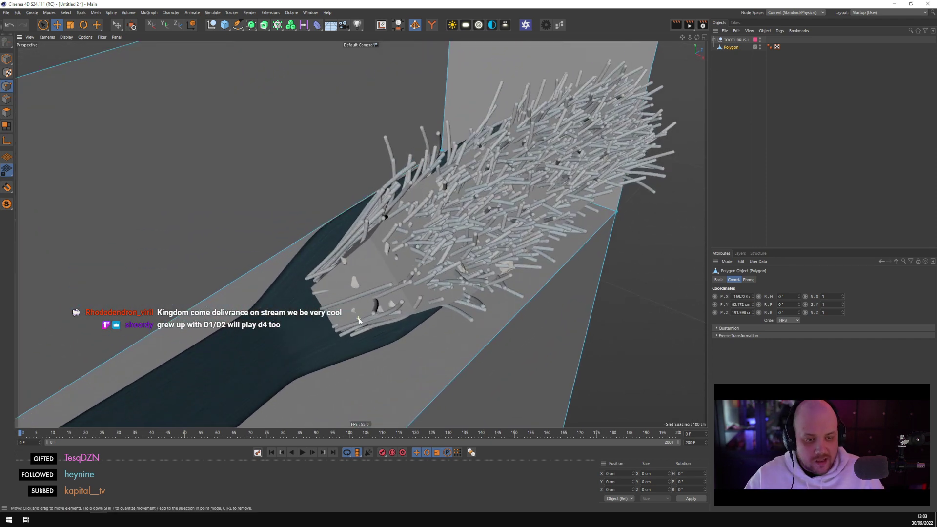
click(441, 151)
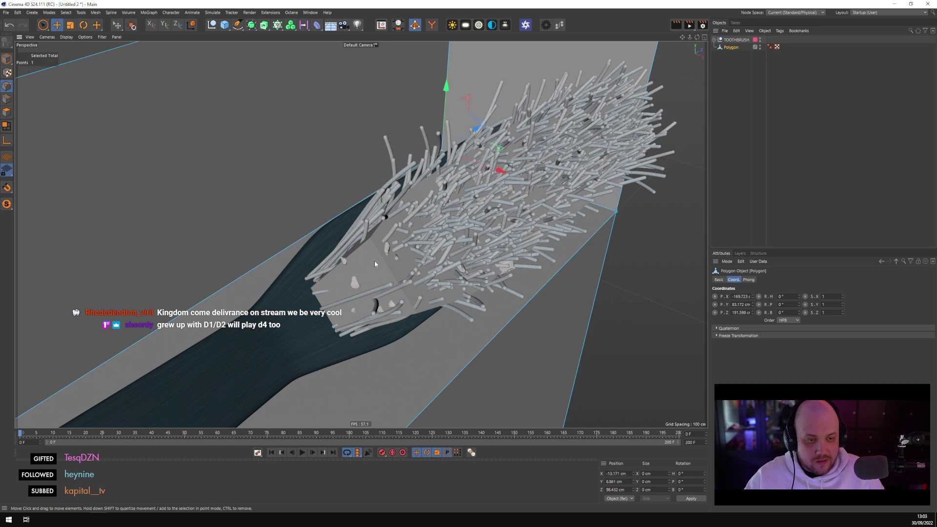
click(7, 59)
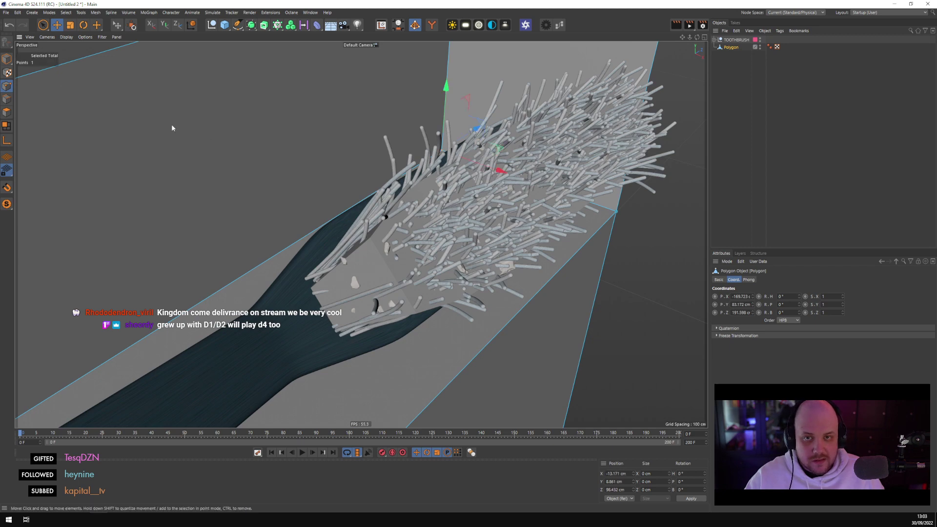
click(369, 272)
alt+drag(368, 272, 362, 237)
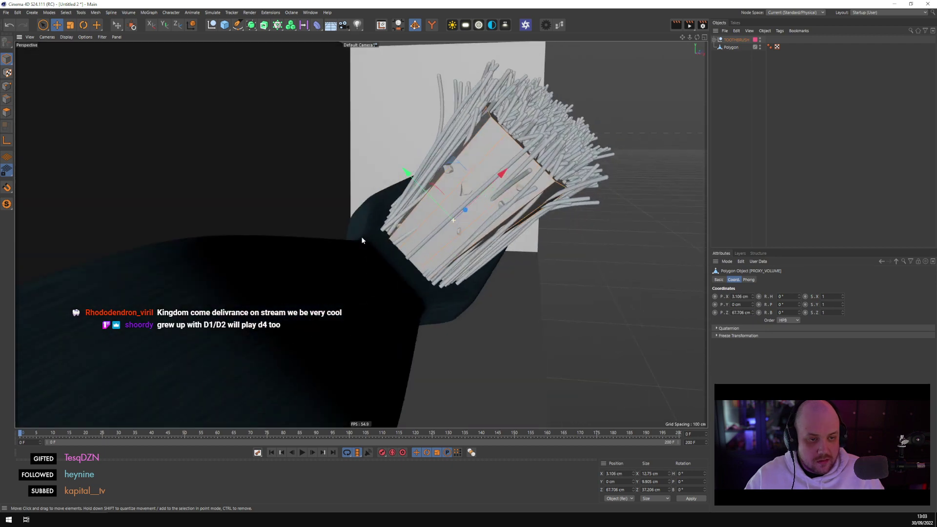
Move the top face of PROXY_VOLUME outward about 2.5 cm along X and scale it in Y to about 15.07 cm
click(6, 112)
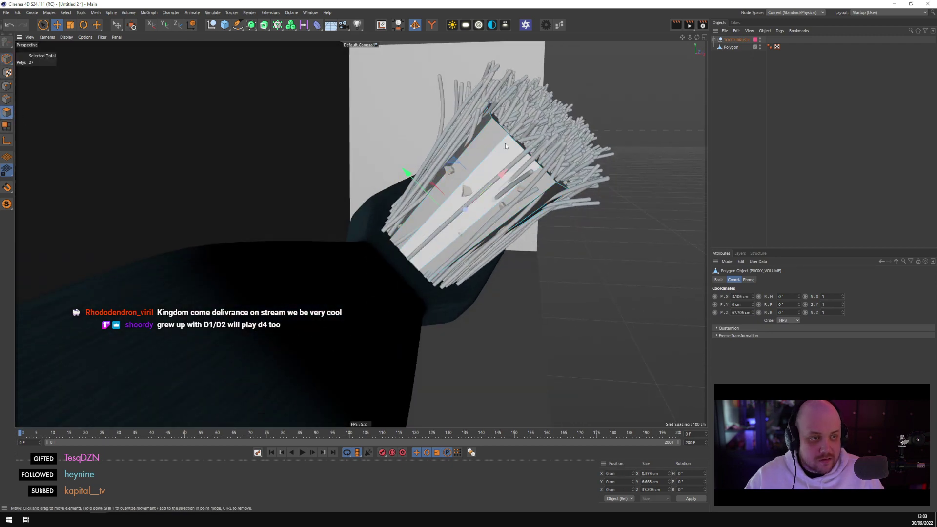
click(528, 131)
alt+drag(512, 146, 506, 118)
key(ctrl+a)
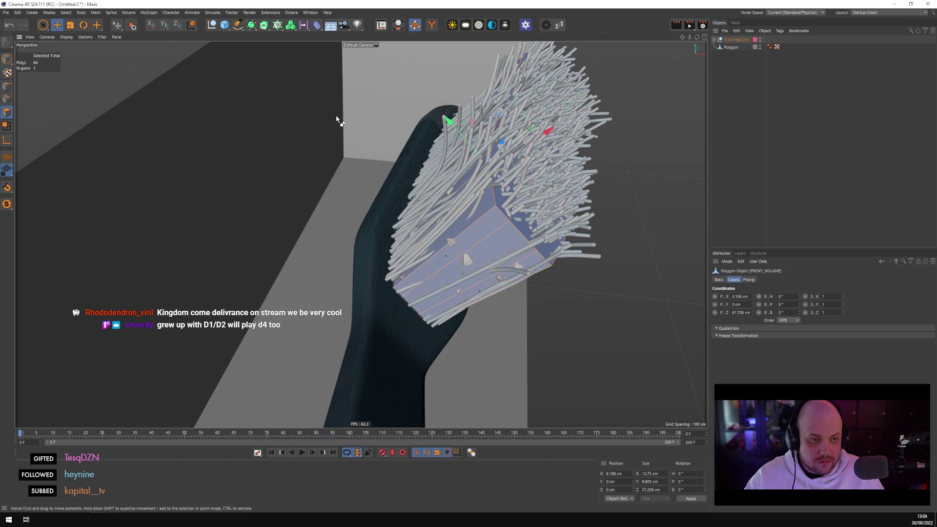
right_click(337, 120)
click(392, 291)
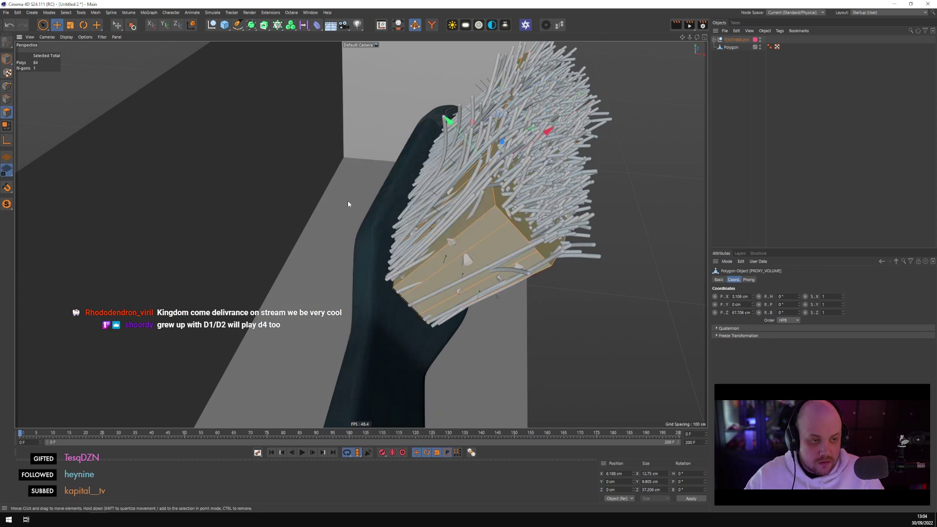
click(523, 178)
alt+drag(524, 178, 542, 129)
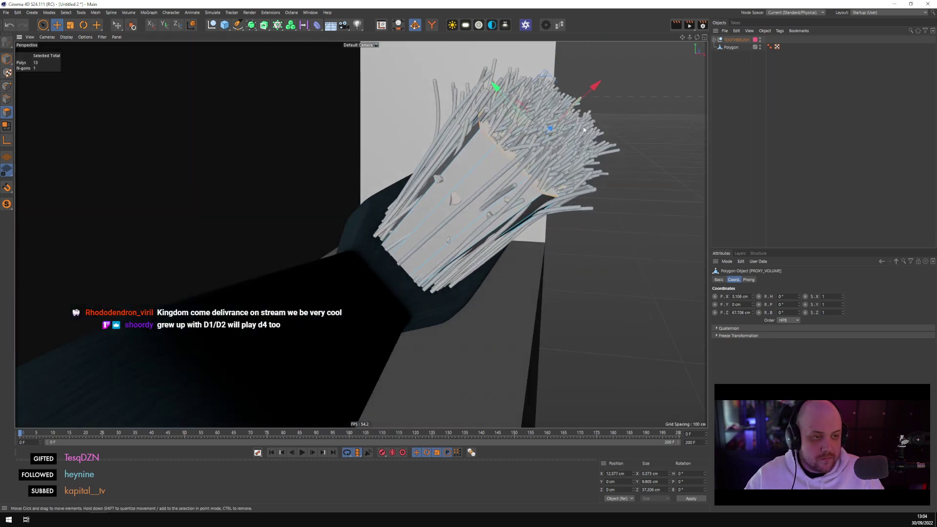
drag(596, 87, 616, 68)
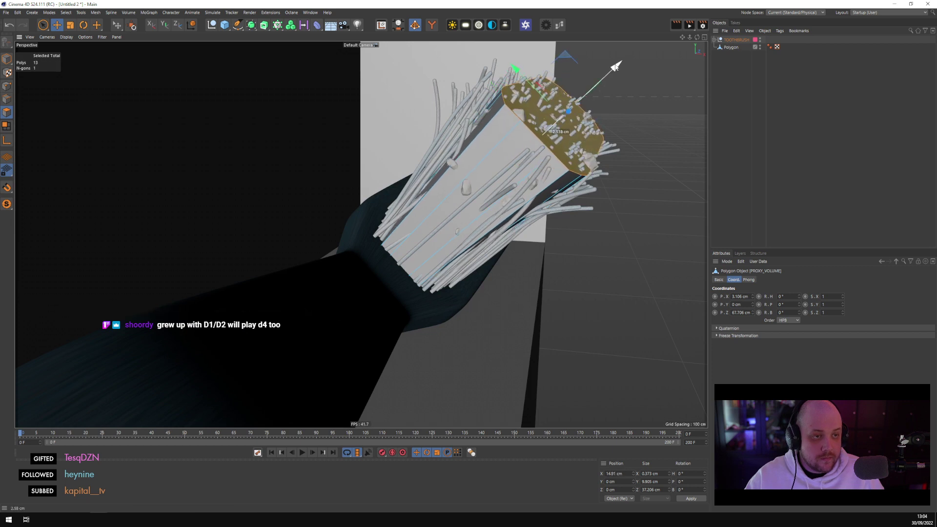
key(t)
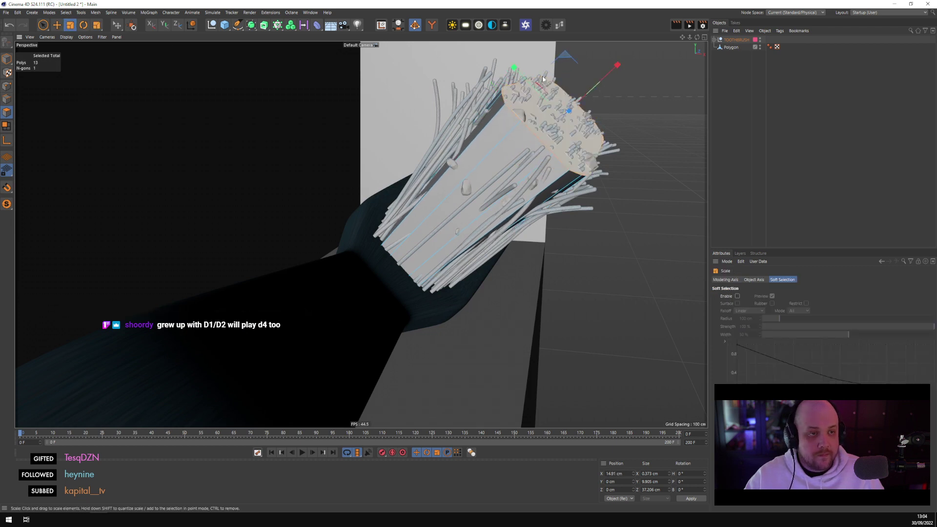
drag(514, 70, 482, 54)
Delete the BRISTLES and DIRT groups from inside the TOOTHBRUSH group
alt+drag(481, 317, 434, 272)
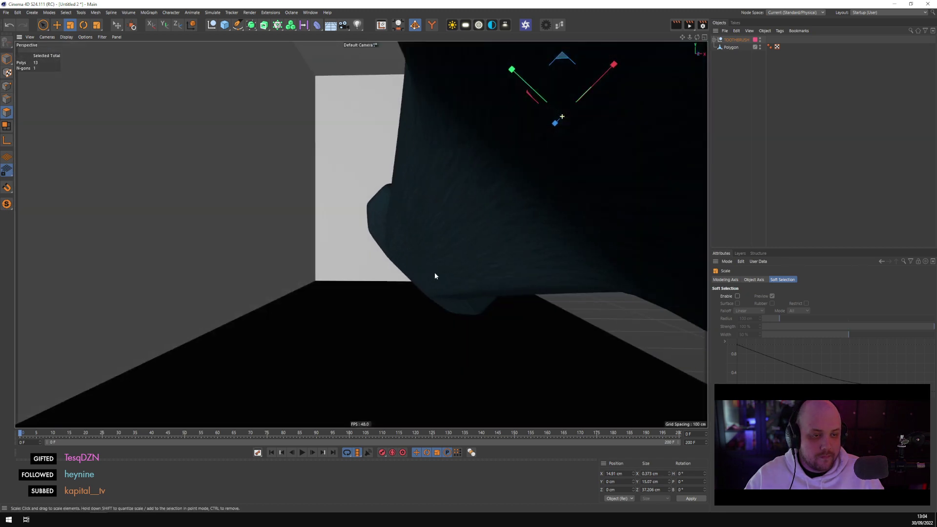
scroll(432, 269, up, 3)
scroll(433, 271, up, 4)
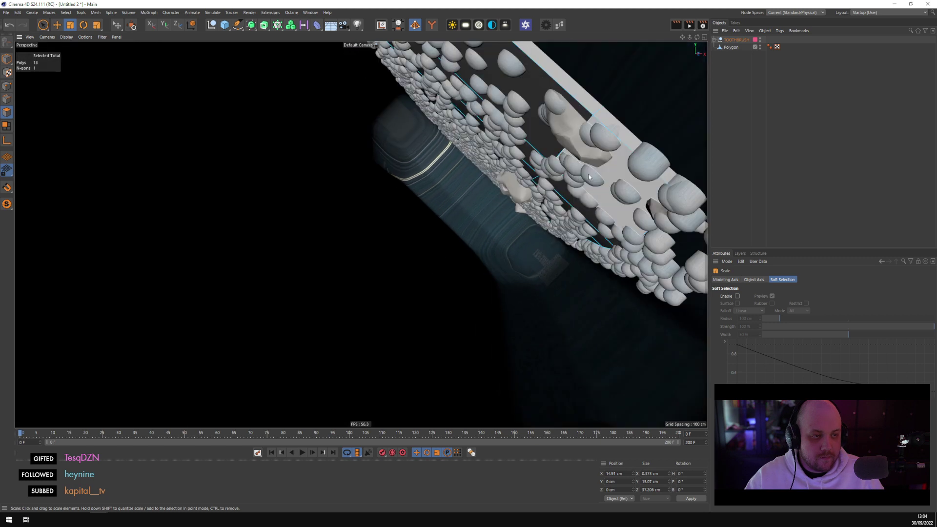
double_click(759, 46)
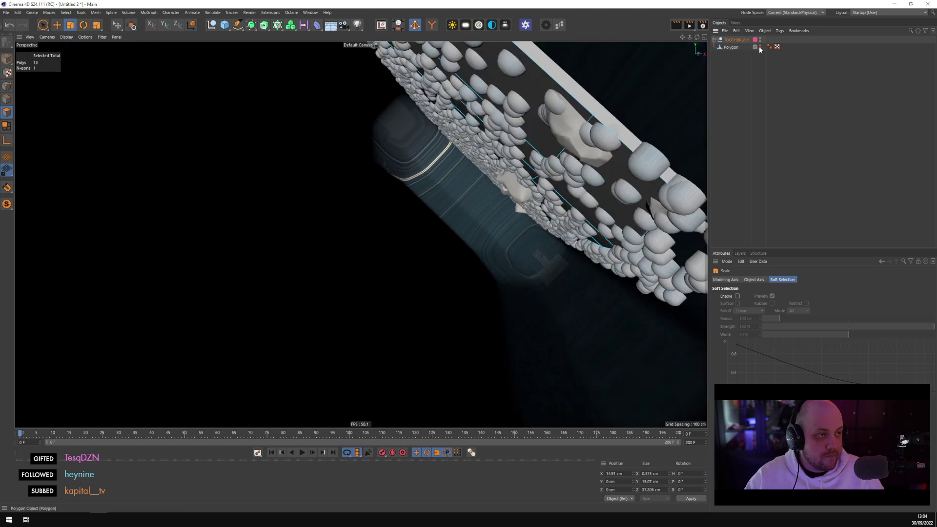
click(714, 40)
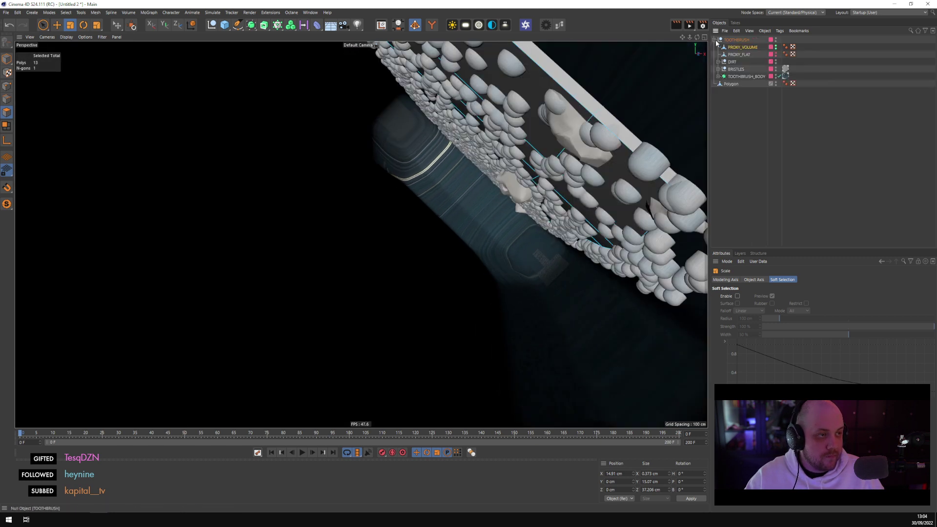
click(737, 69)
ctrl+click(731, 61)
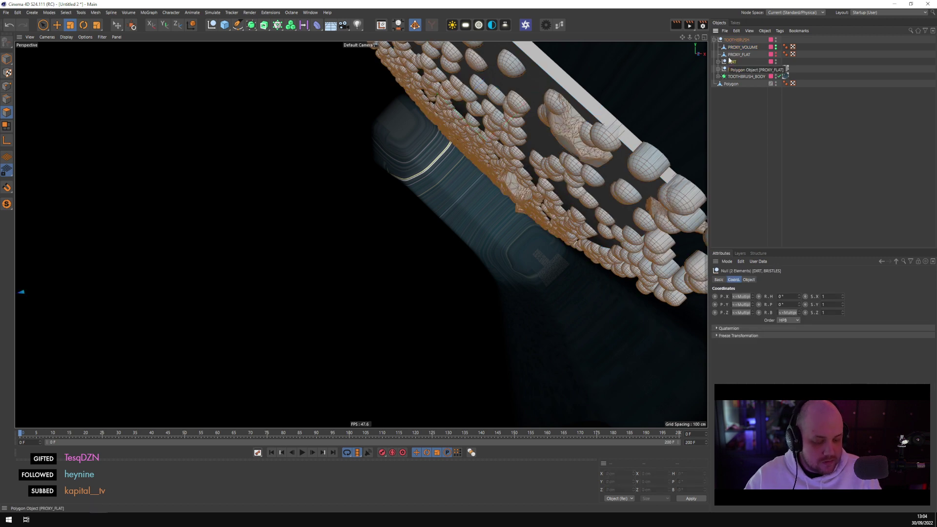
key(Delete)
Select PROXY_VOLUME's bottom face with Loop and Fill Selection and scale it in Y to about 8.15 cm
click(731, 56)
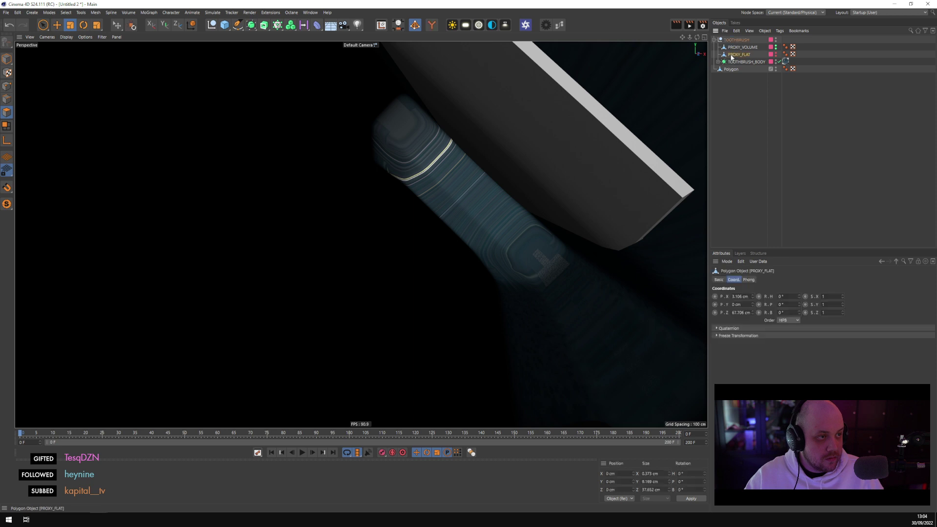
click(741, 47)
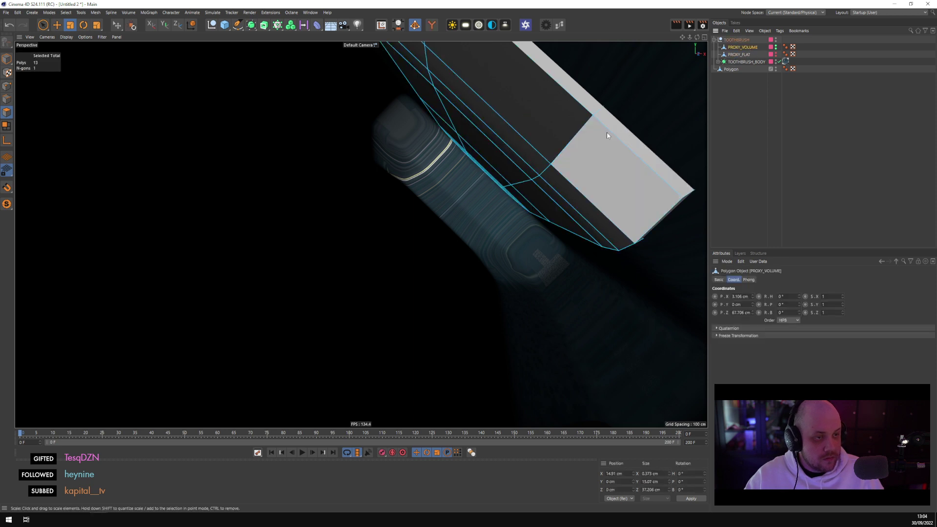
key(u)
key(l)
click(610, 113)
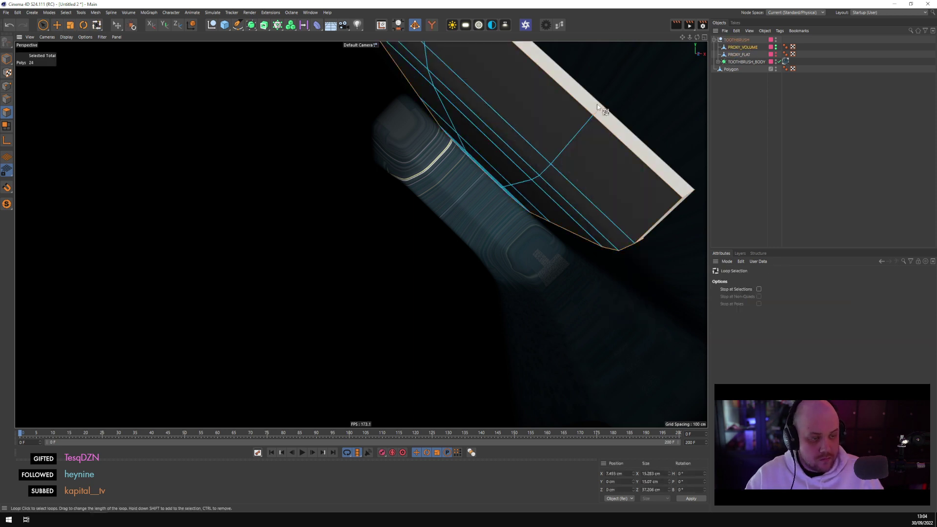
key(u)
key(f)
click(527, 124)
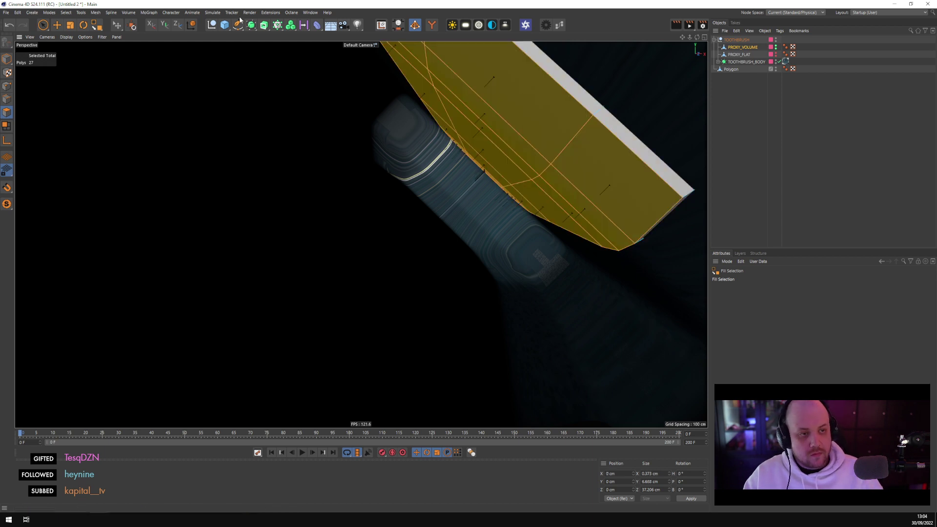
click(70, 25)
mouse_move(117, 130)
alt+mouse_down()
mouse_move(237, 188)
mouse_move(280, 170)
alt+mouse_up()
scroll(266, 182, up, 4)
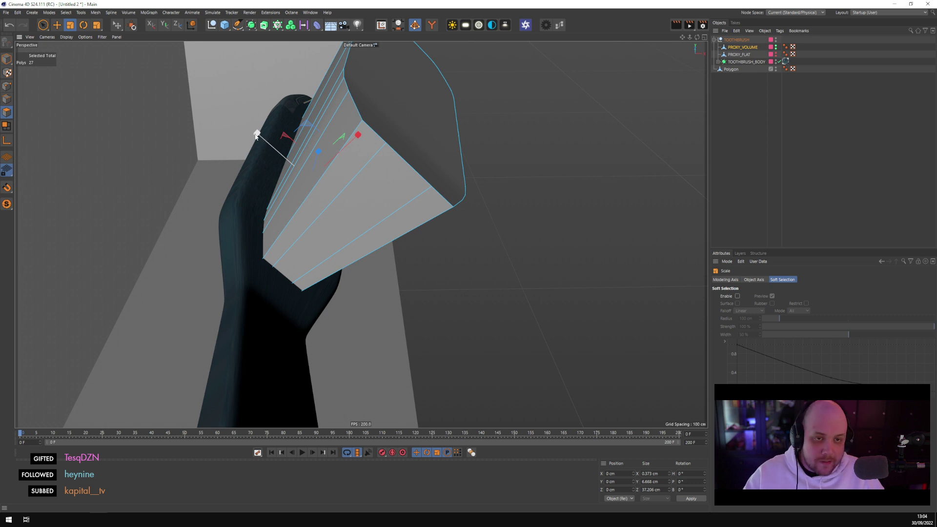
mouse_move(256, 135)
mouse_down()
mouse_move(244, 121)
mouse_move(248, 128)
mouse_up()
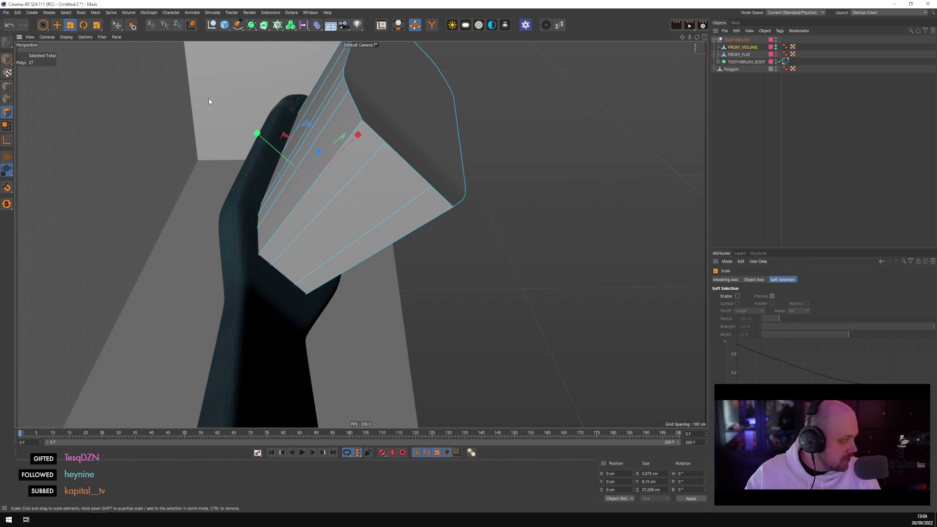
Examine in model mode how the reshaped PROXY_VOLUME sits on the toothbrush head and inside the panel
click(11, 58)
key(e)
key(o)
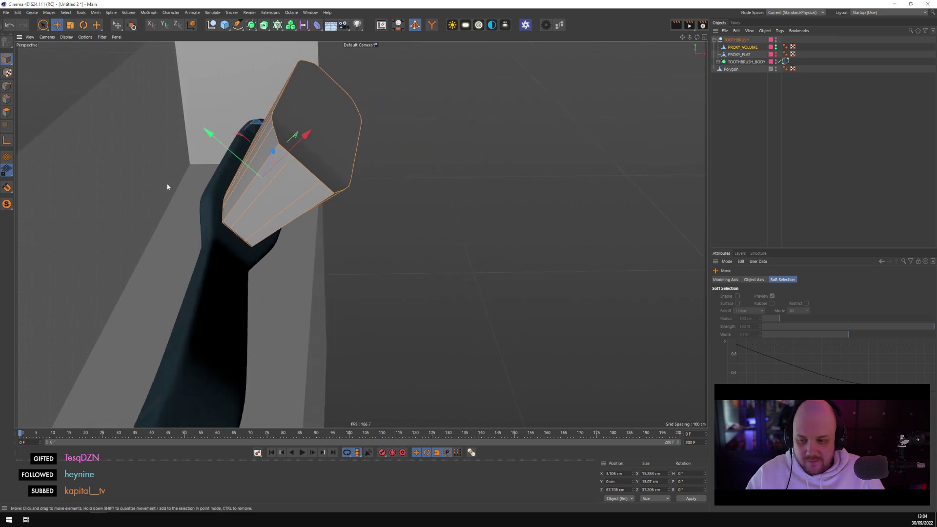
alt+drag(167, 187, 243, 231)
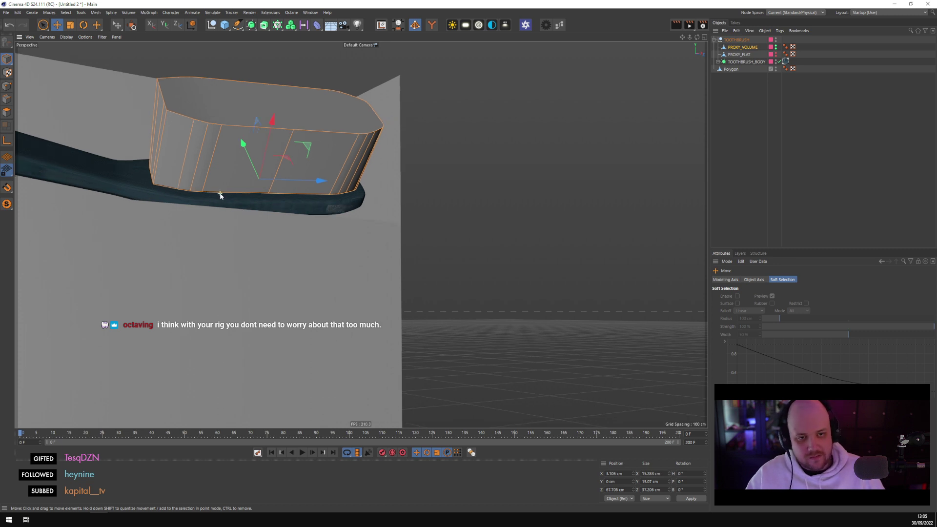
alt+middle_drag(226, 268, 414, 360)
mouse_move(414, 360)
alt+mouse_down()
mouse_move(419, 306)
mouse_move(402, 347)
alt+mouse_up()
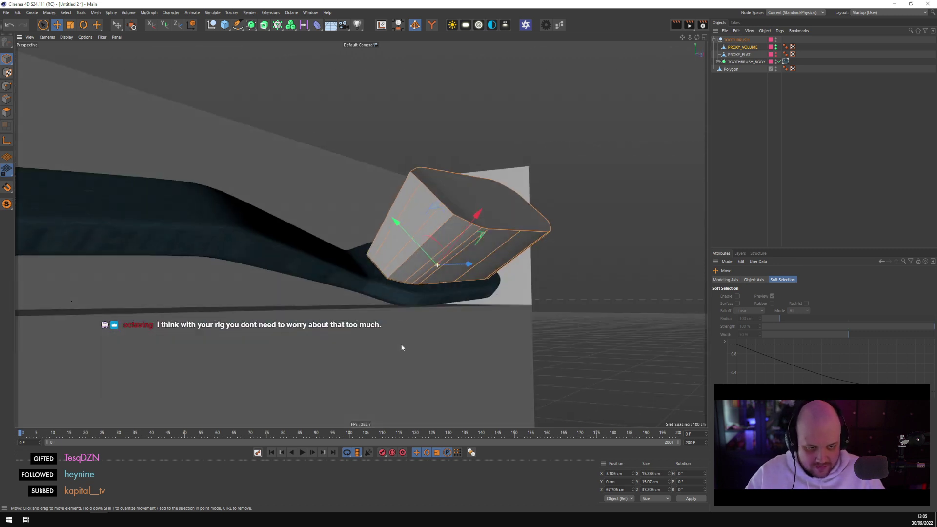
alt+drag(444, 311, 483, 274)
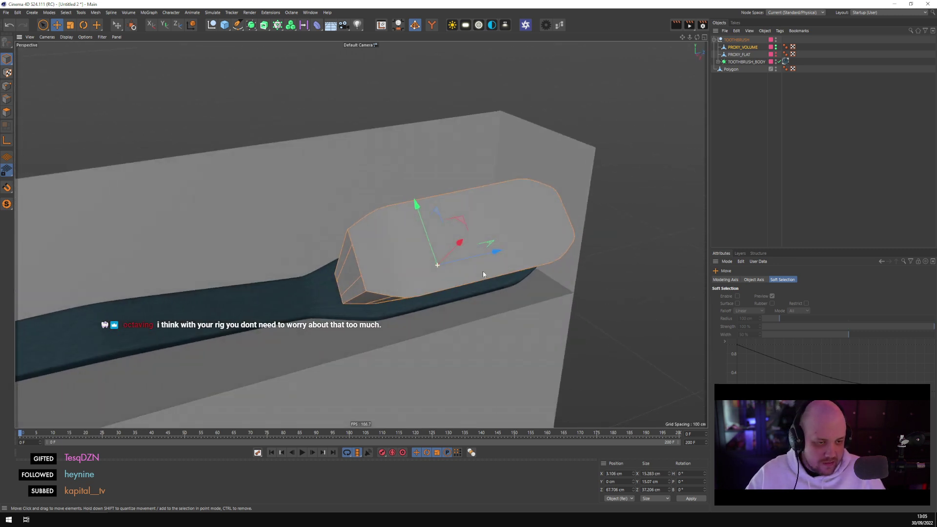
alt+right_drag(483, 274, 466, 294)
alt+middle_drag(466, 295, 516, 238)
alt+drag(516, 238, 476, 236)
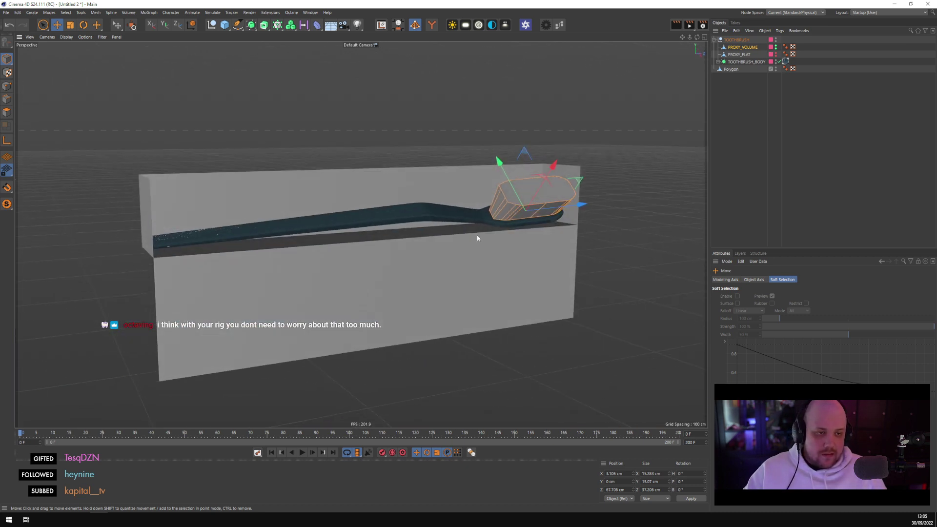
Transfer the TOOTHBRUSH_BODY material tag to the TOOTHBRUSH group and delete it to strip the material
click(439, 212)
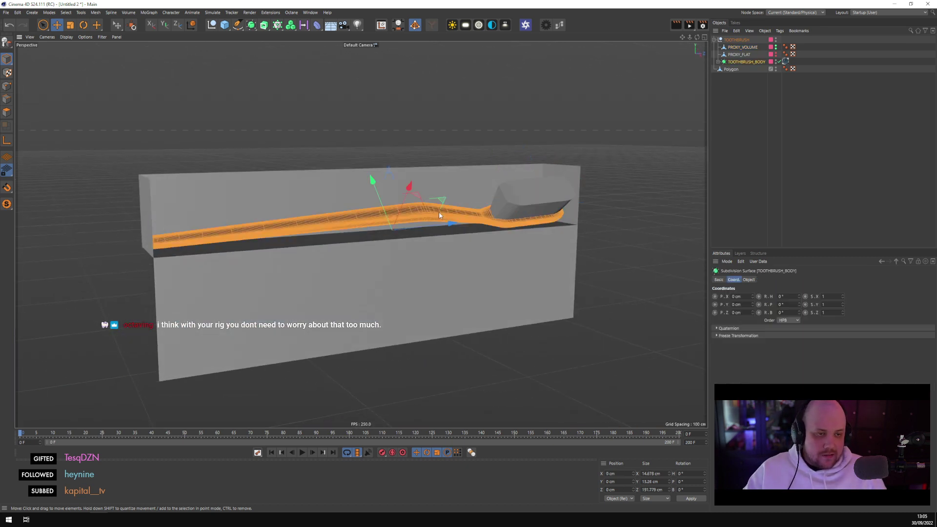
click(787, 41)
right_click(787, 41)
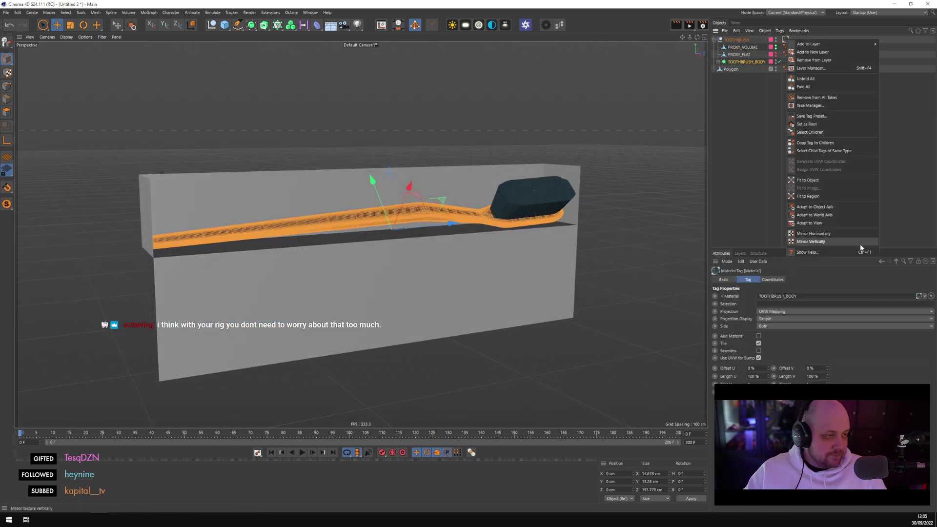
click(837, 154)
key(Delete)
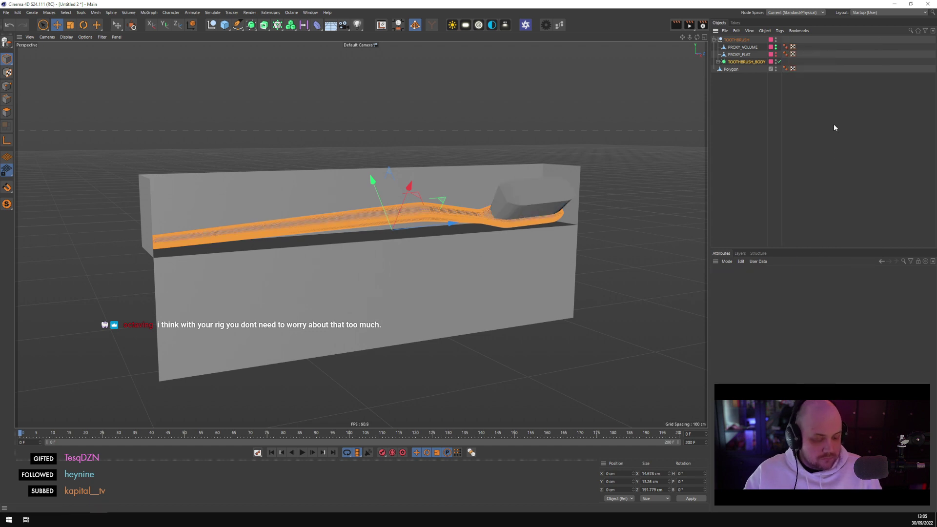
click(828, 130)
Make the TOOTHBRUSH_BODY subdivision surface editable
alt+drag(561, 219, 554, 220)
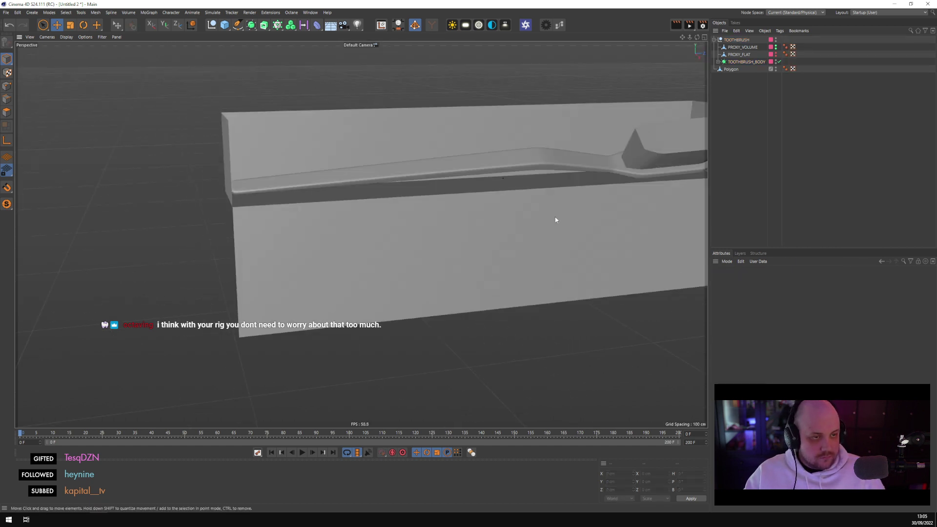
click(543, 165)
key(s)
alt+drag(438, 237, 437, 238)
click(749, 279)
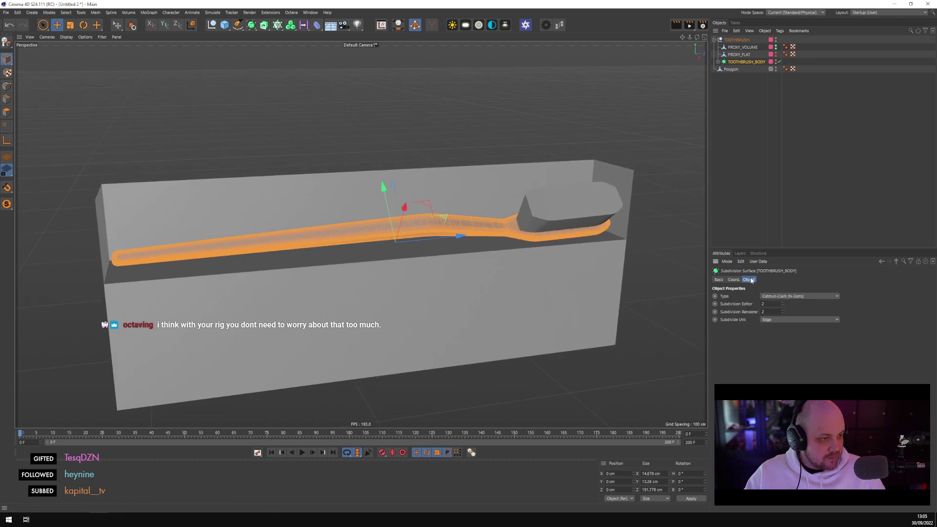
key(c)
Take the BODY mesh out of its nested groups inside TOOTHBRUSH_BODY and place it directly below PROXY_VOLUME
click(760, 63)
click(799, 120)
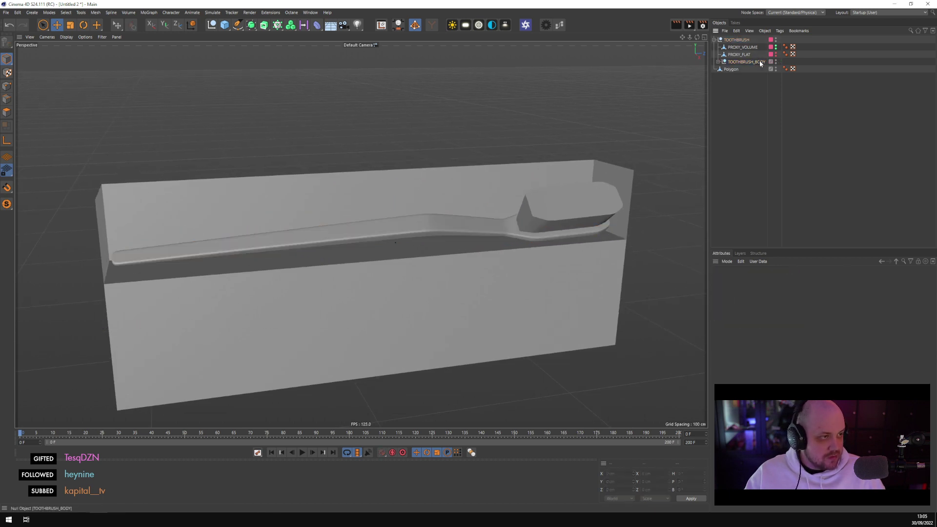
click(755, 63)
click(748, 101)
click(718, 62)
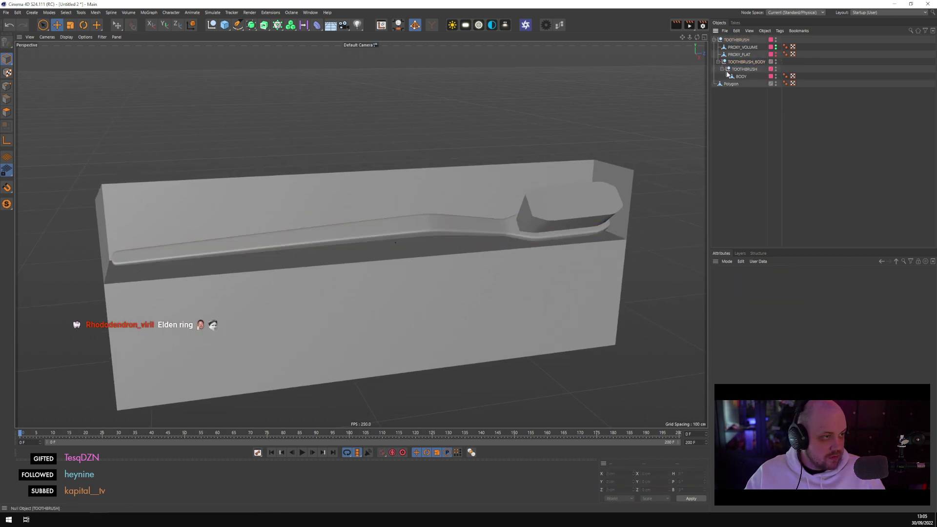
click(735, 78)
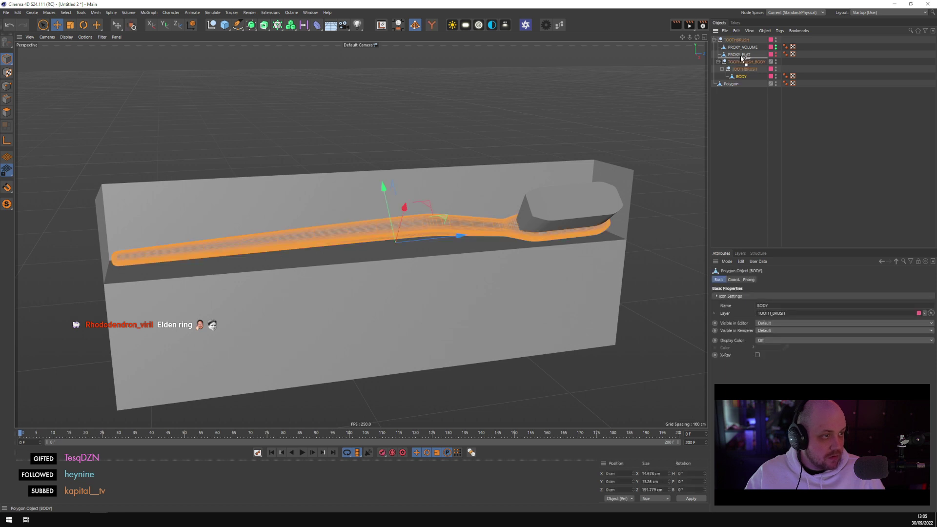
drag(741, 58, 737, 53)
Merge PROXY_VOLUME and BODY into one mesh with Connect Objects + Delete
right_click(737, 56)
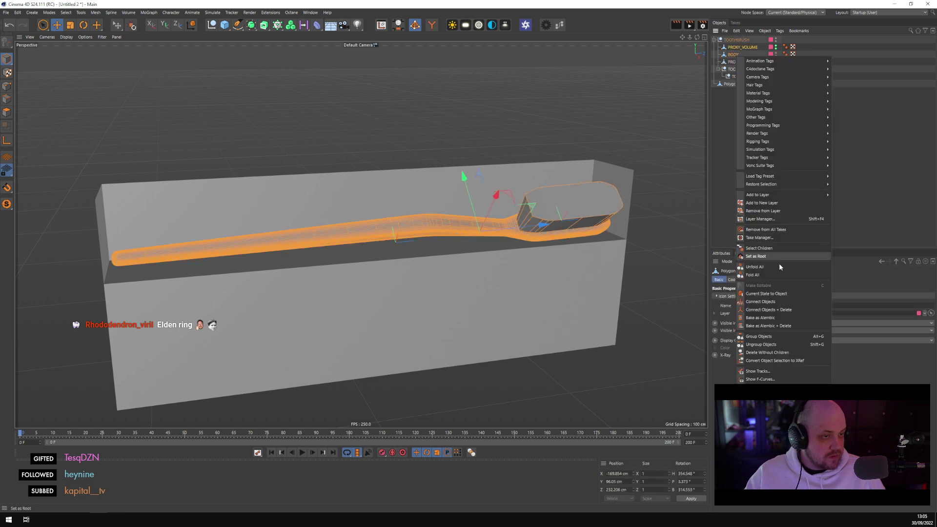
click(785, 310)
click(824, 172)
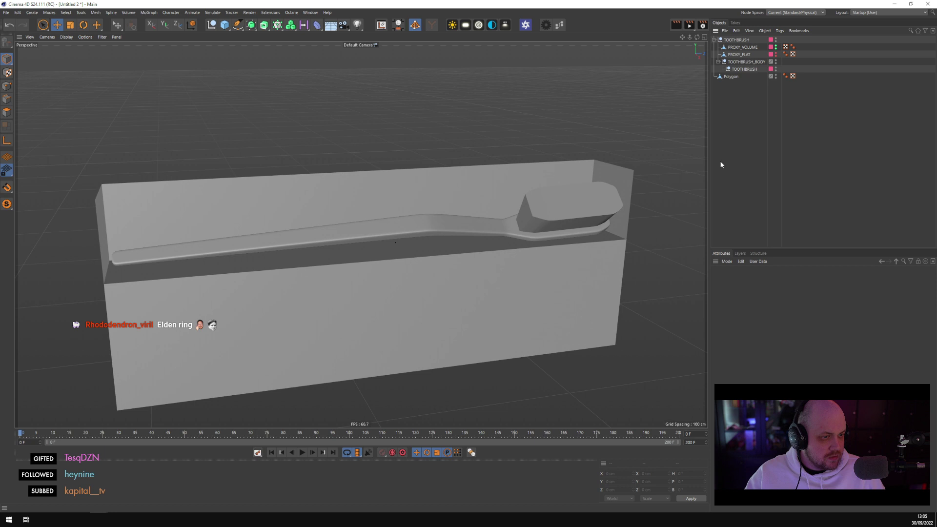
Delete PROXY_FLAT and the leftover TOOTHBRUSH_BODY group with its nested null
click(748, 55)
shift+click(747, 69)
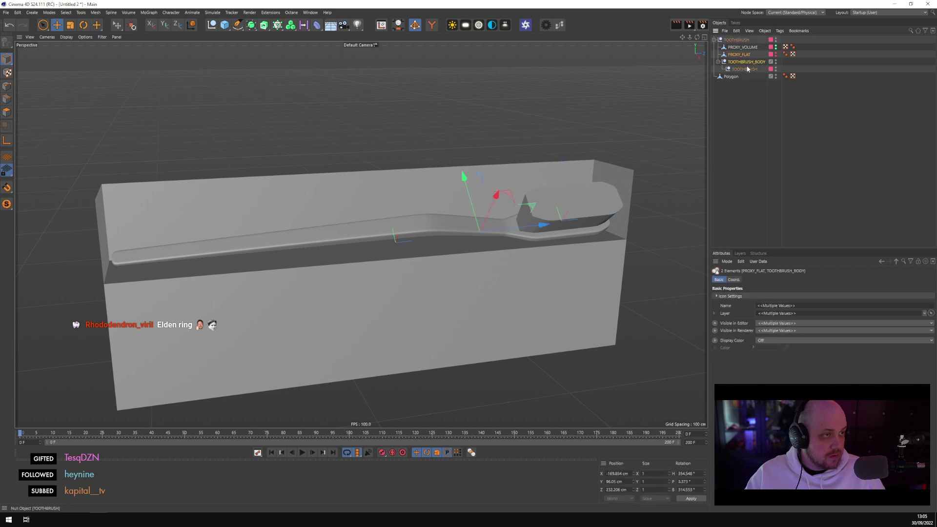
key(Delete)
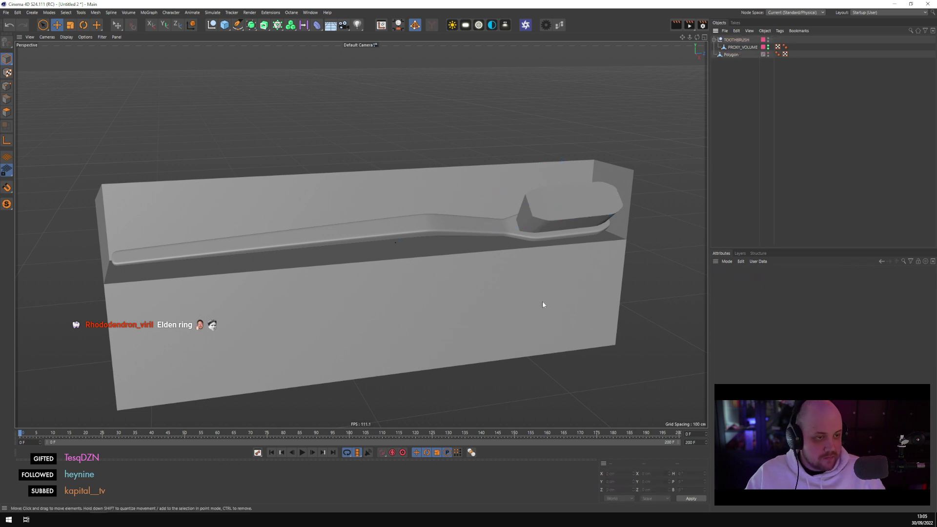
Move the merged PROXY_VOLUME out of the TOOTHBRUSH group, then reset its visibility and layer assignment
click(743, 47)
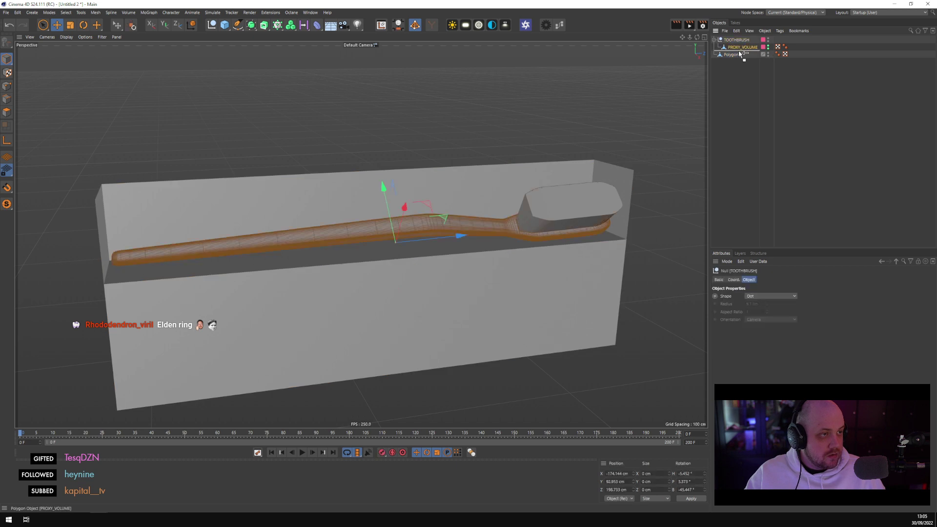
drag(738, 50, 739, 51)
click(740, 70)
alt+click(765, 48)
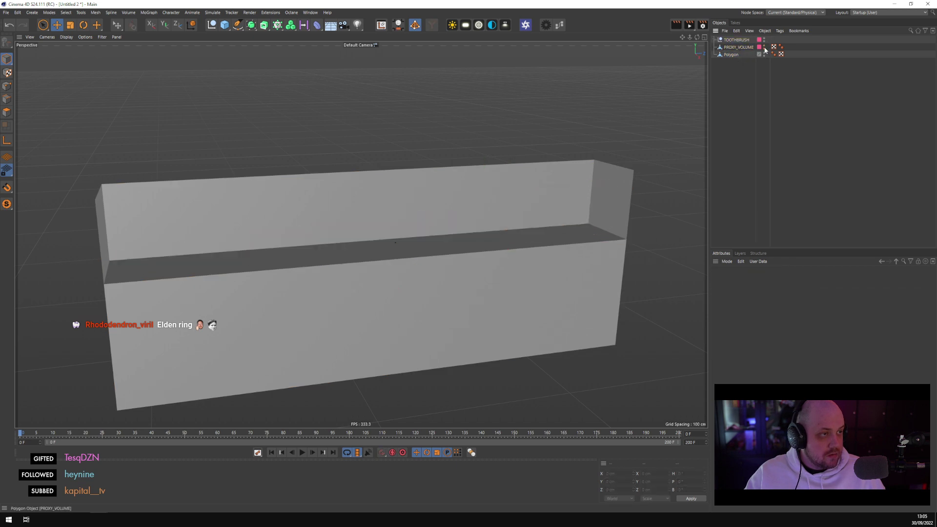
alt+click(765, 48)
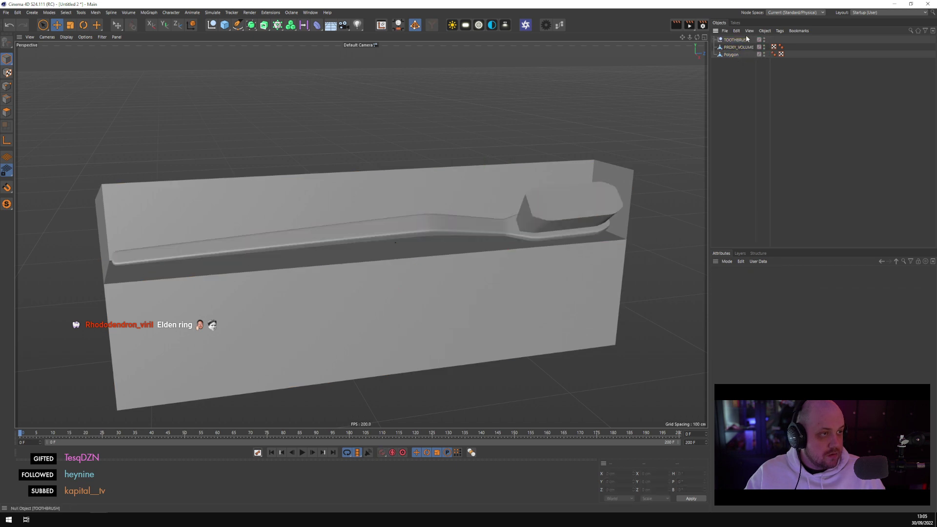
Delete the empty TOOTHBRUSH group and move PROXY_VOLUME's UVW tag behind its Phong tag
click(745, 41)
key(Delete)
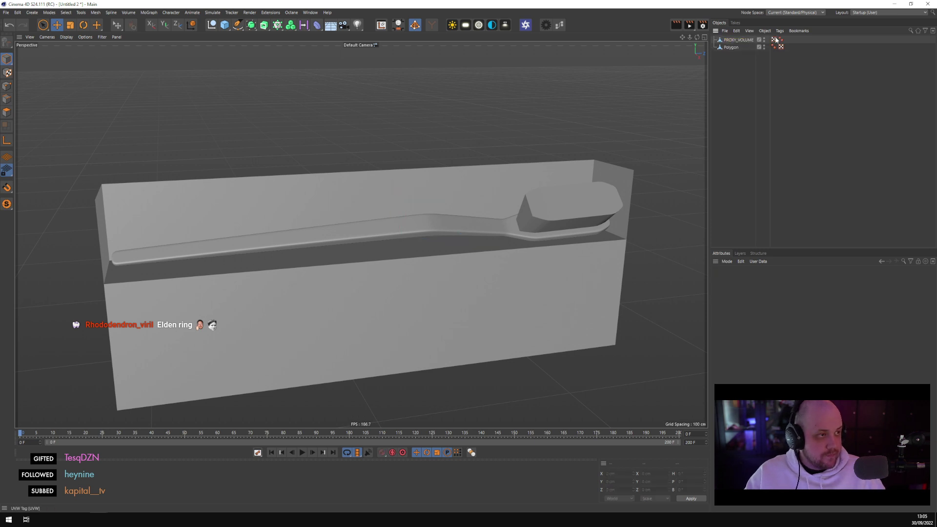
drag(774, 41, 786, 41)
click(792, 55)
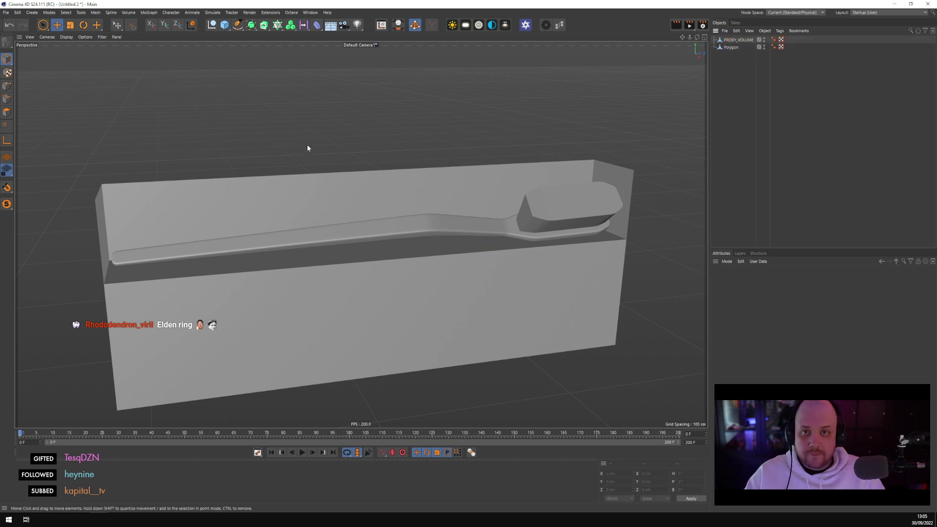
Save the project as toothbrush_sim in the assets/Toothbrush folder
click(3, 12)
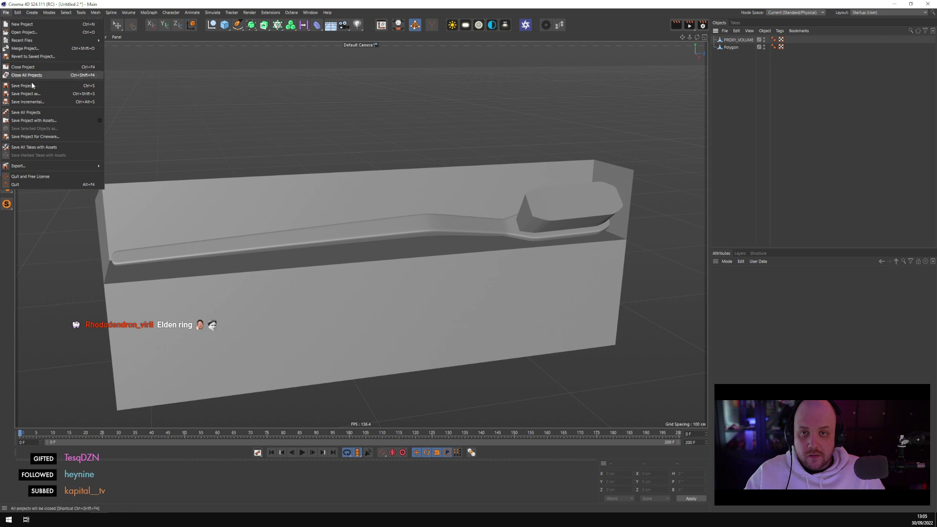
click(56, 98)
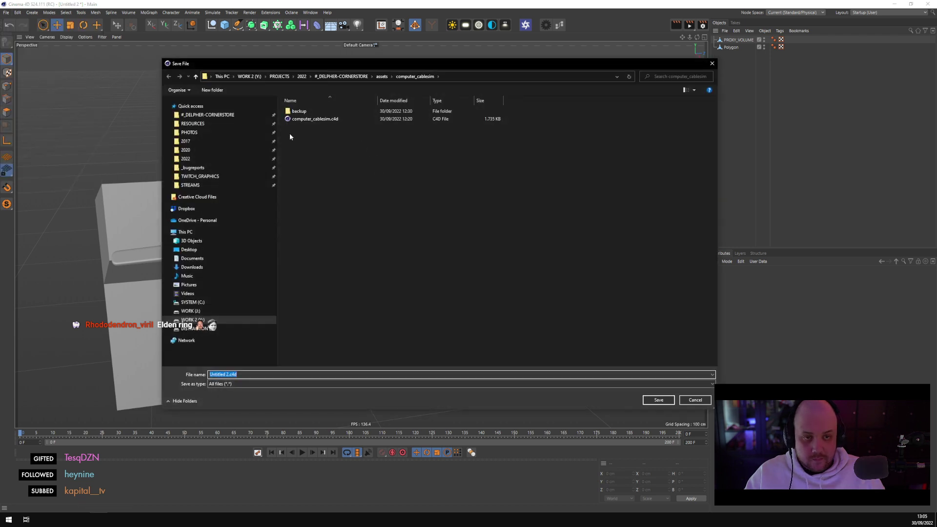
click(382, 76)
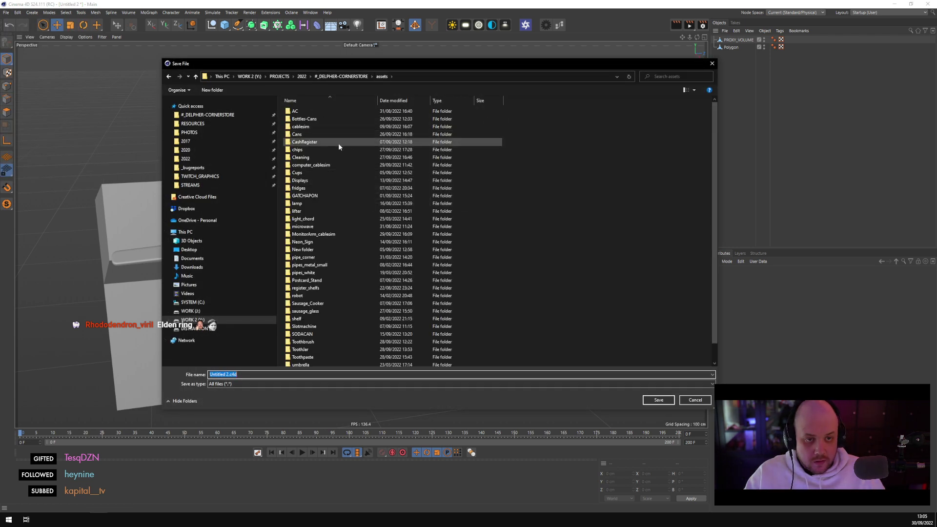
click(333, 166)
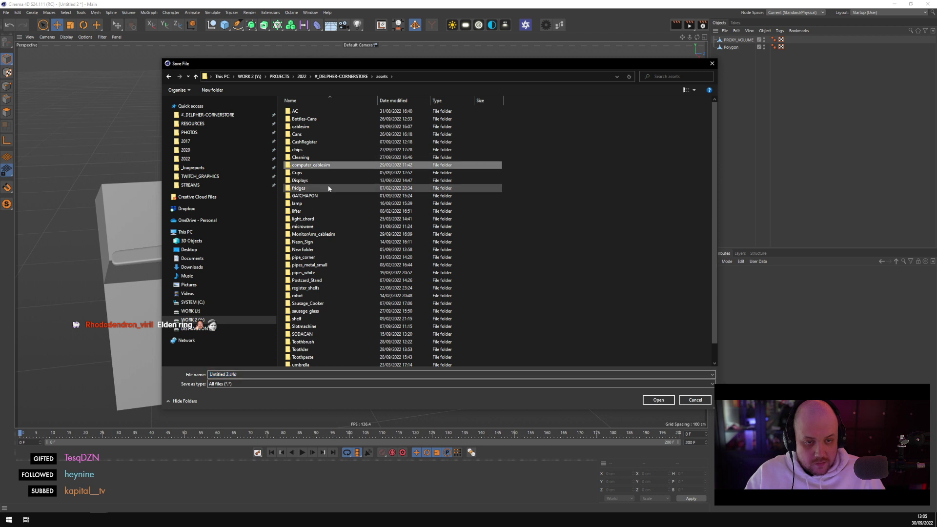
key(t)
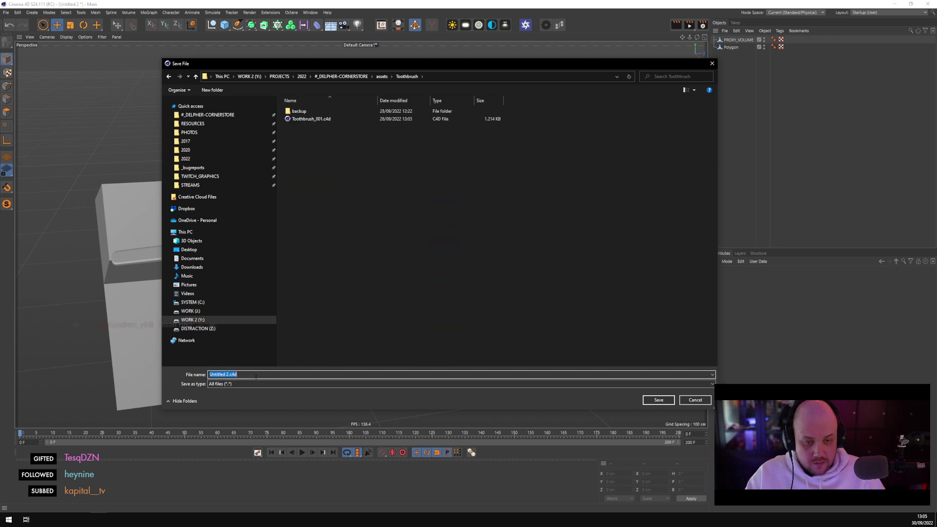
text(toothbur)
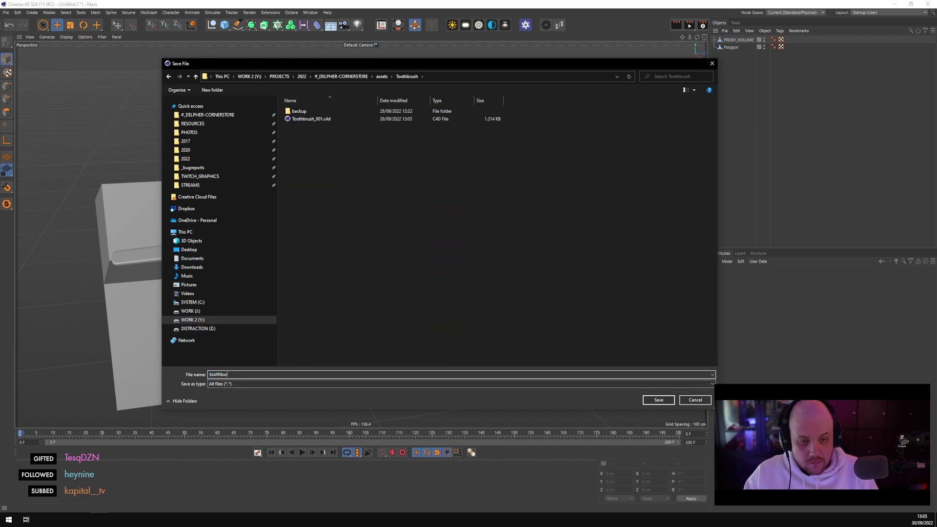
key(BackSpace)
key(BackSpace)
text(rush)
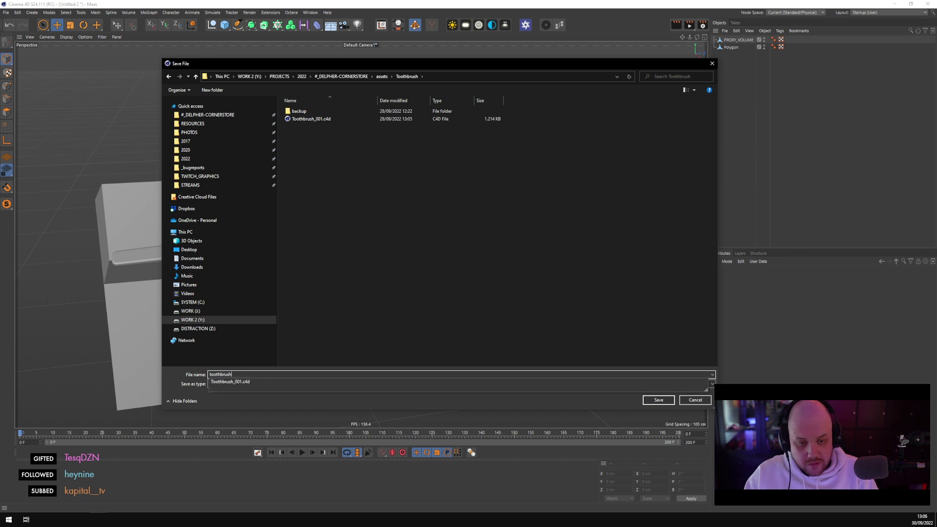
text(_sim)
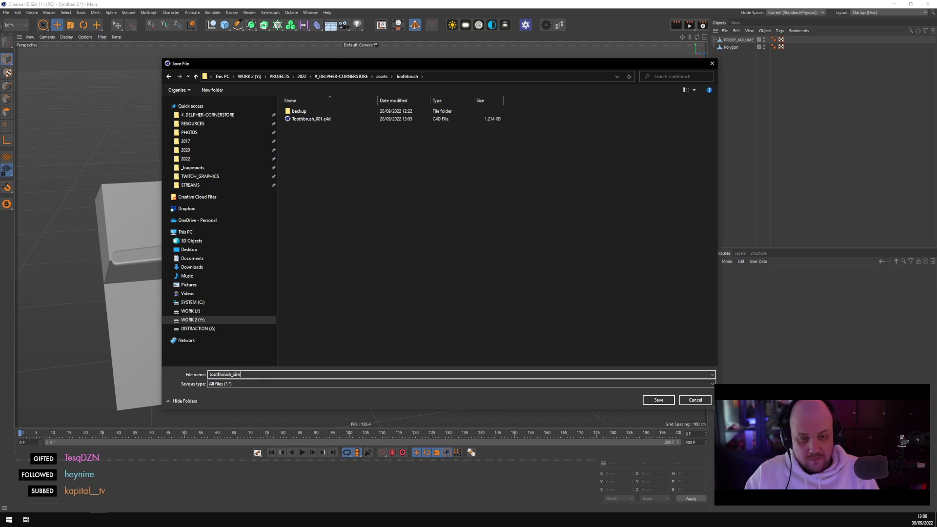
key(Return)
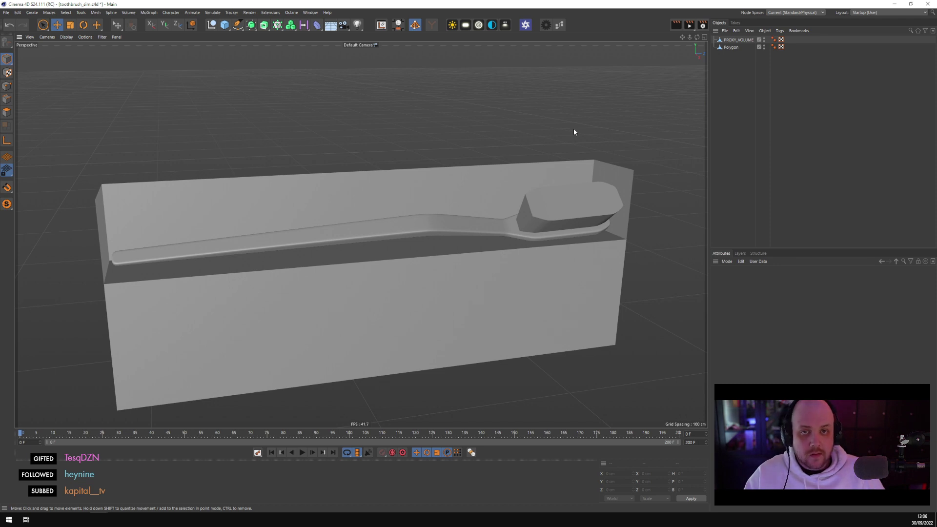
Close toothbrush_sim with its changes saved, and close computer_cablesim without saving
key(ctrl+F4)
click(450, 287)
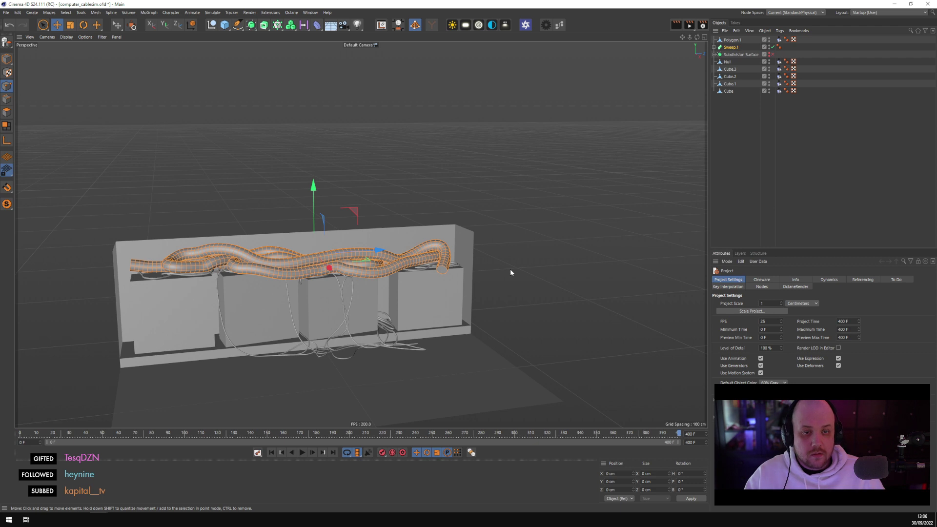
key(ctrl+F4)
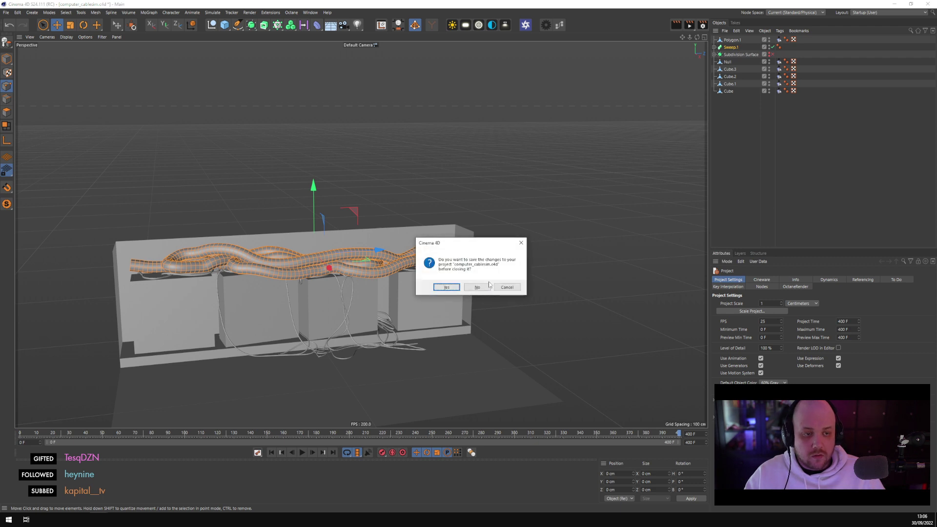
click(478, 289)
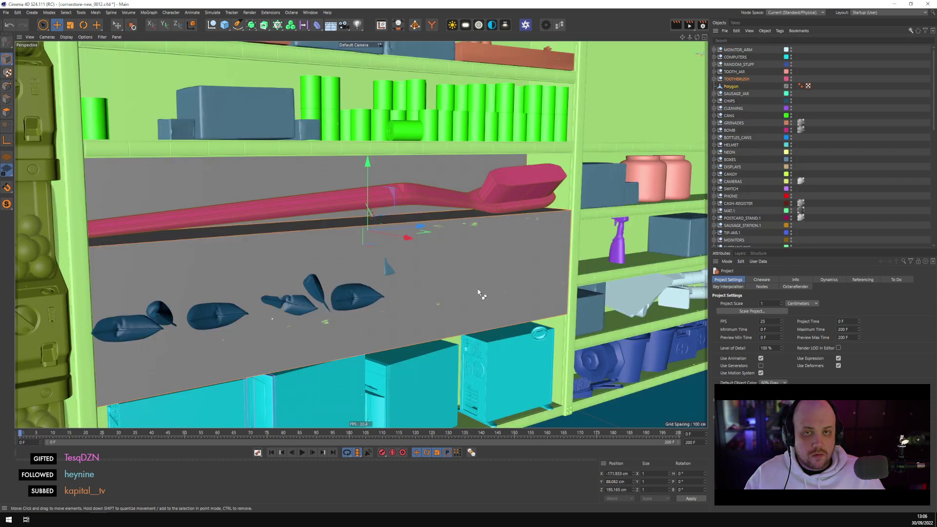
Save cornerstone-new_0012, leave it and quit this version of Cinema 4D
key(ctrl+s)
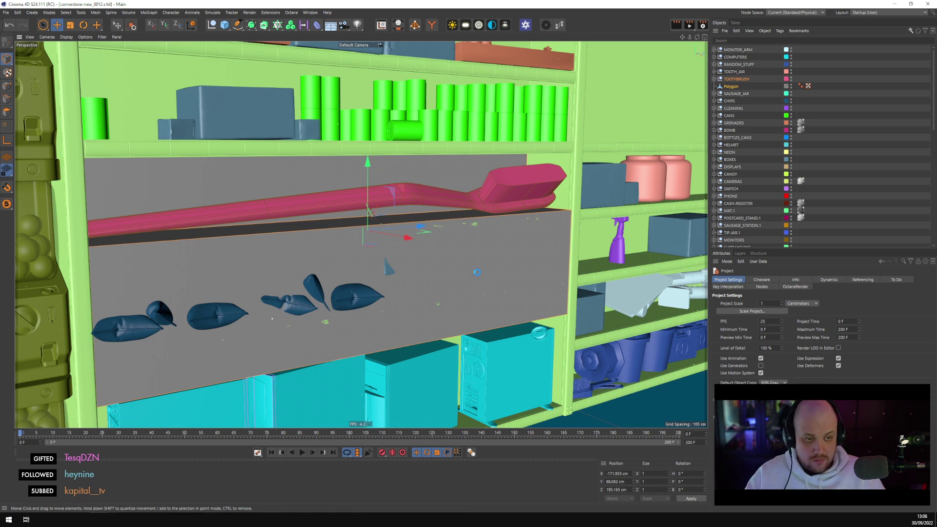
key(ctrl+n)
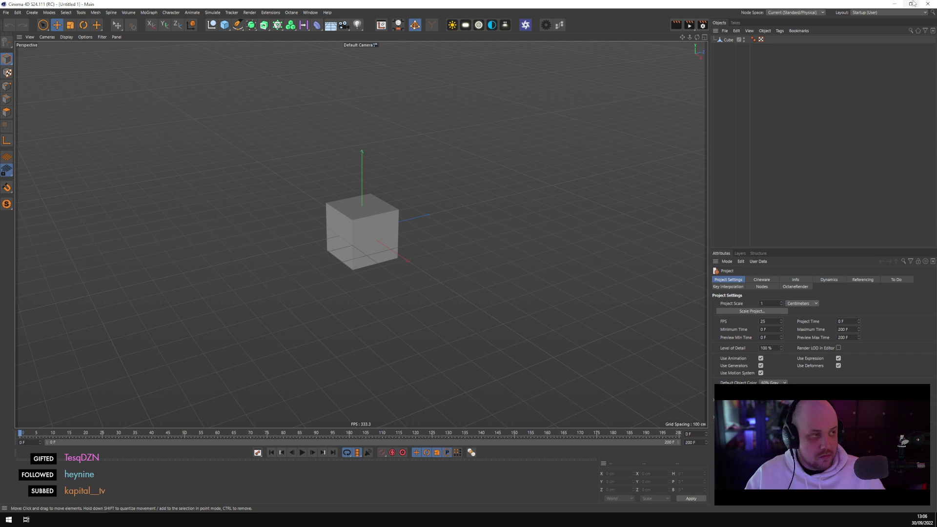
click(928, 5)
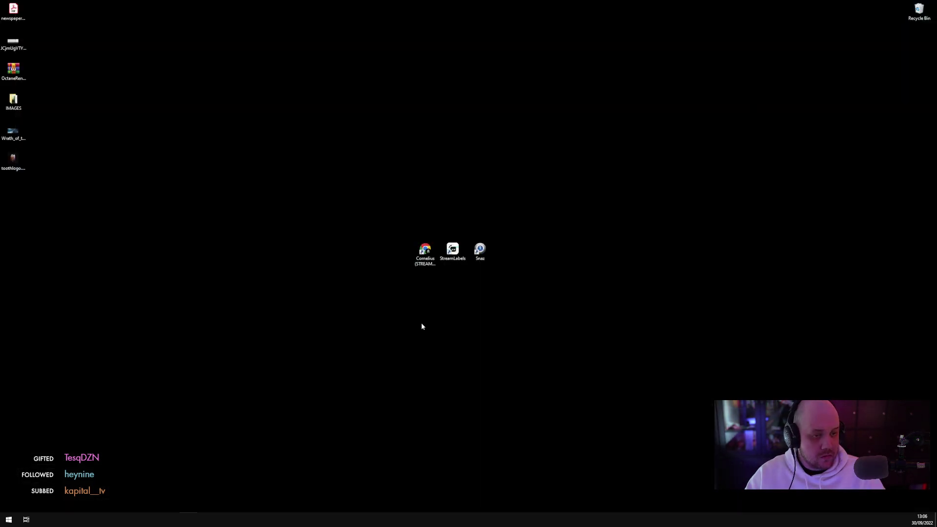
Launch Maxon Cinema 4D 26 and switch it to the Standard layout
click(8, 519)
text(cinema)
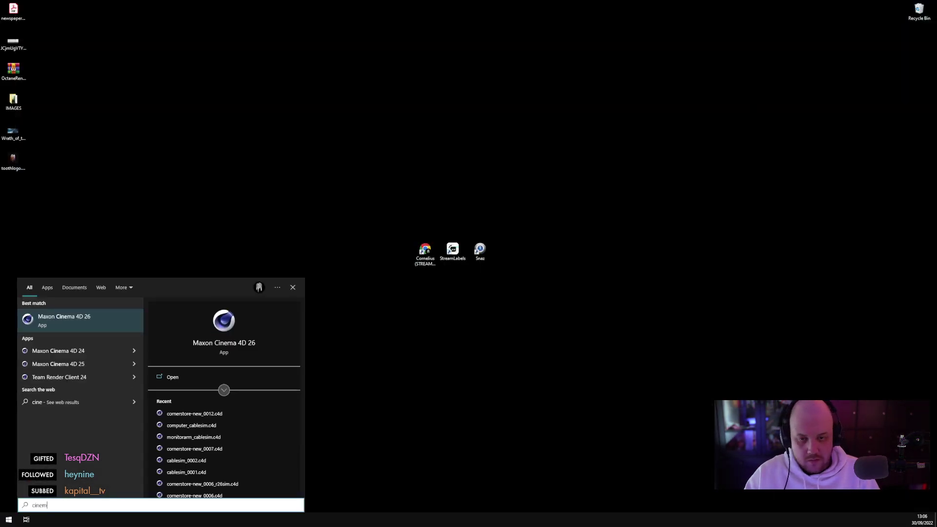
click(138, 321)
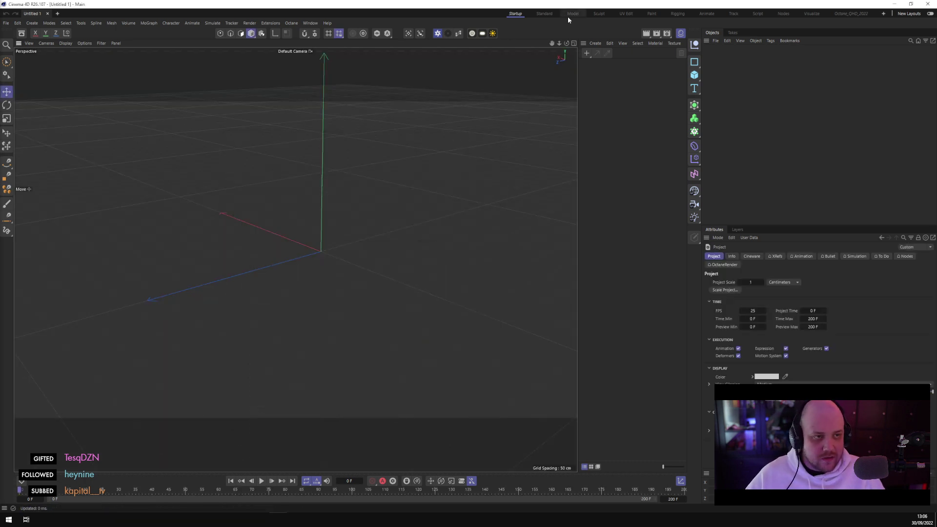
click(543, 14)
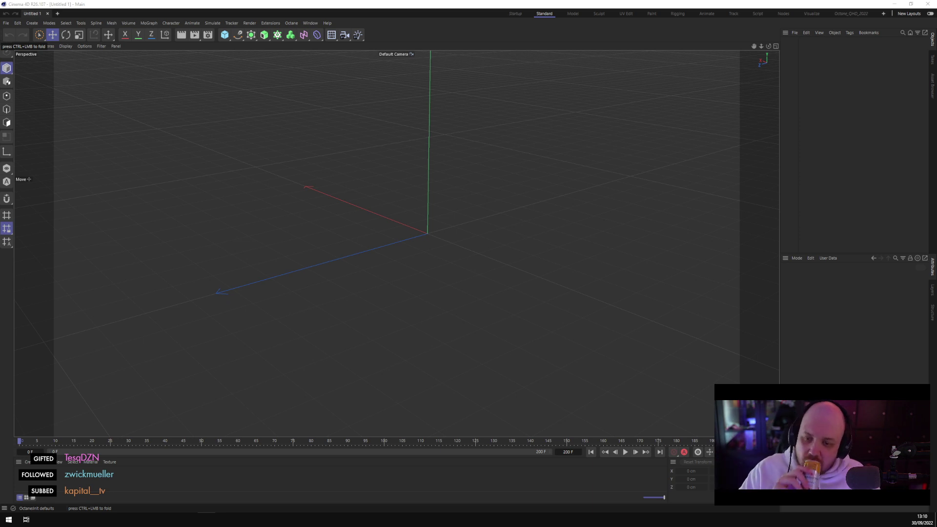
Open toothbrush_sim.c4d from the assets/Toothbrush folder
click(18, 23)
click(5, 23)
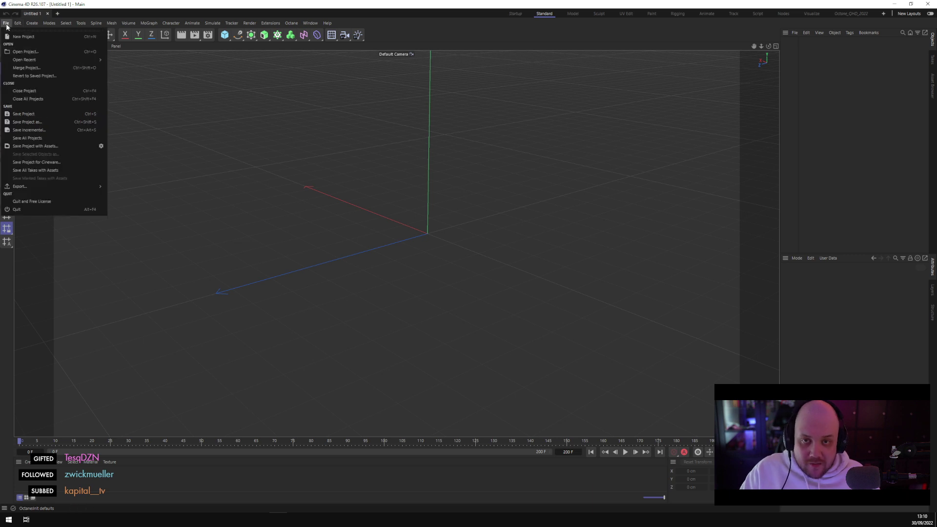
click(61, 51)
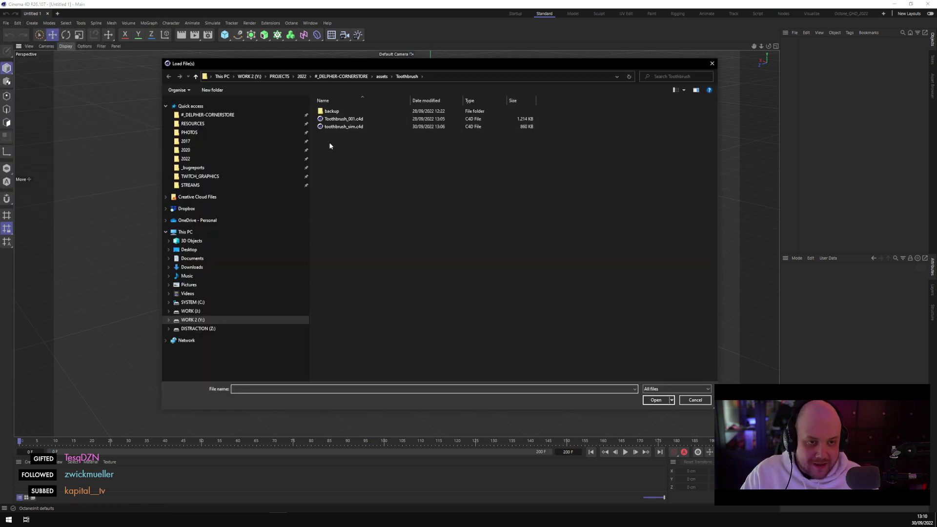
double_click(365, 127)
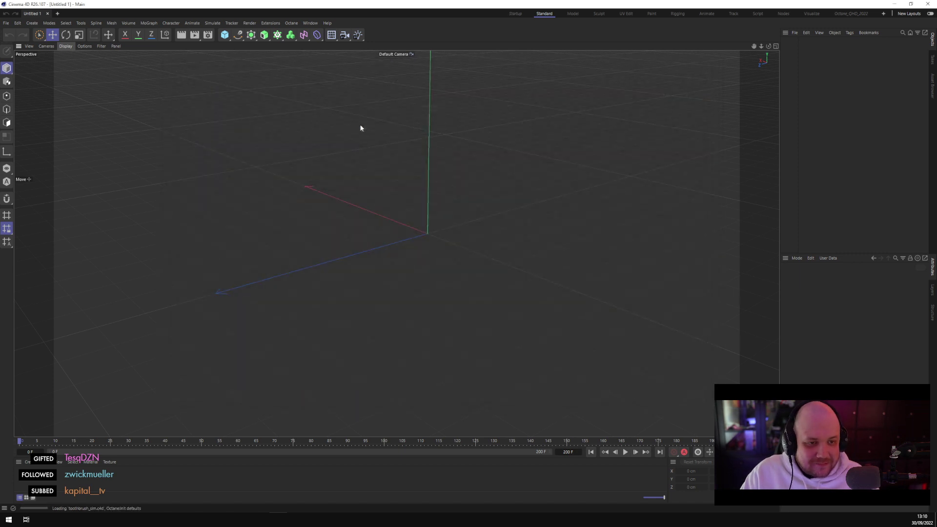
Add a Collider simulation tag to both PROXY_VOLUME and the folded panel Polygon
scroll(363, 191, down, 3)
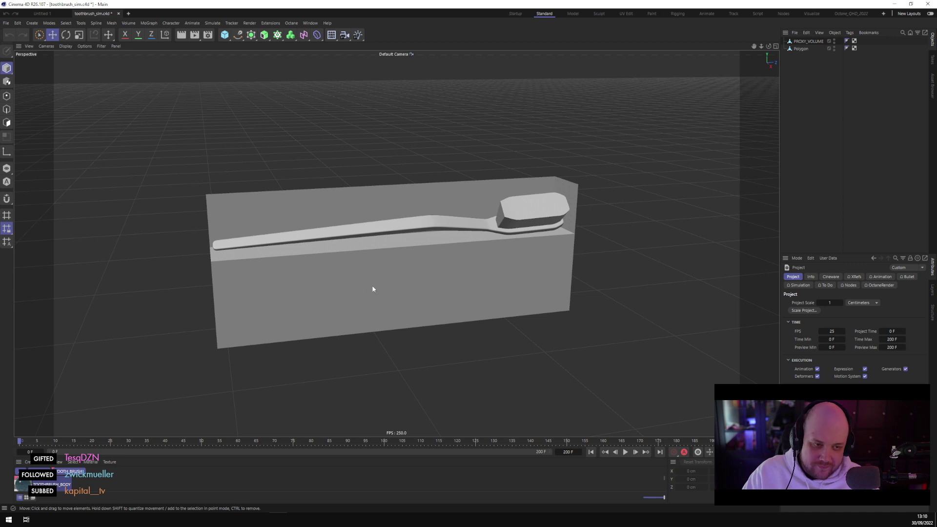
scroll(393, 238, up, 3)
alt+drag(373, 286, 395, 154)
click(395, 152)
alt+middle_drag(395, 152, 336, 219)
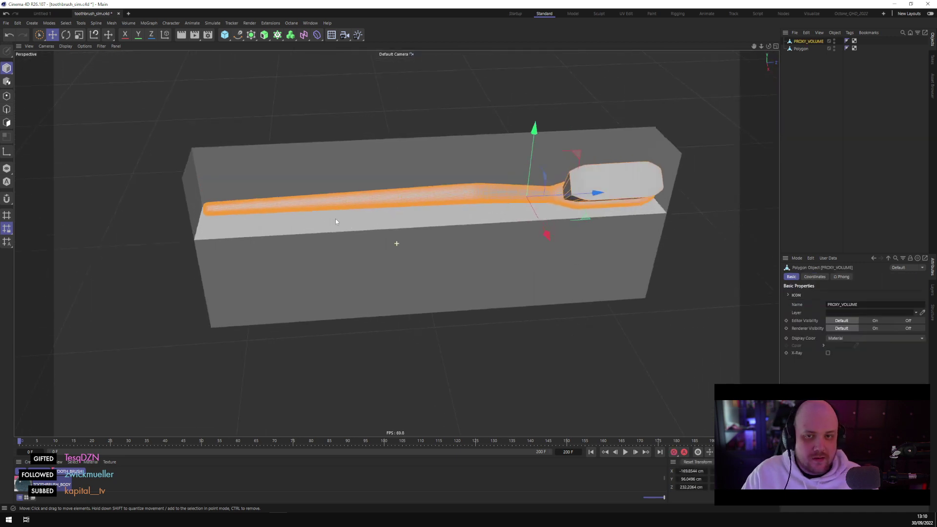
alt+drag(335, 221, 320, 213)
click(844, 80)
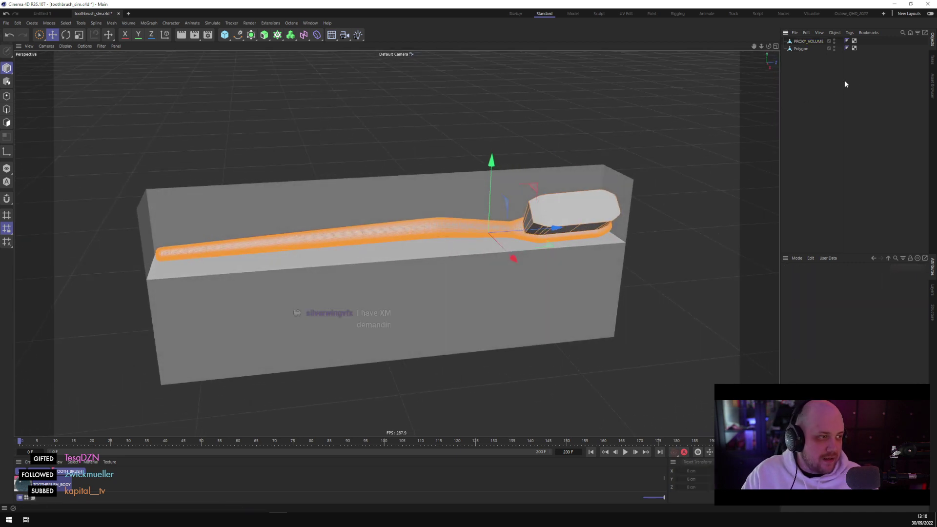
click(801, 48)
ctrl+click(806, 42)
right_click(806, 43)
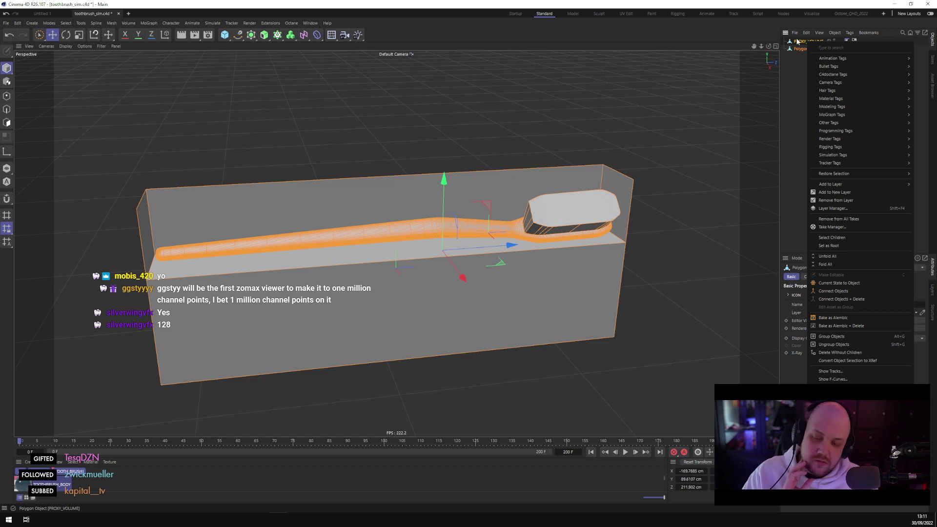
mouse_move(869, 155)
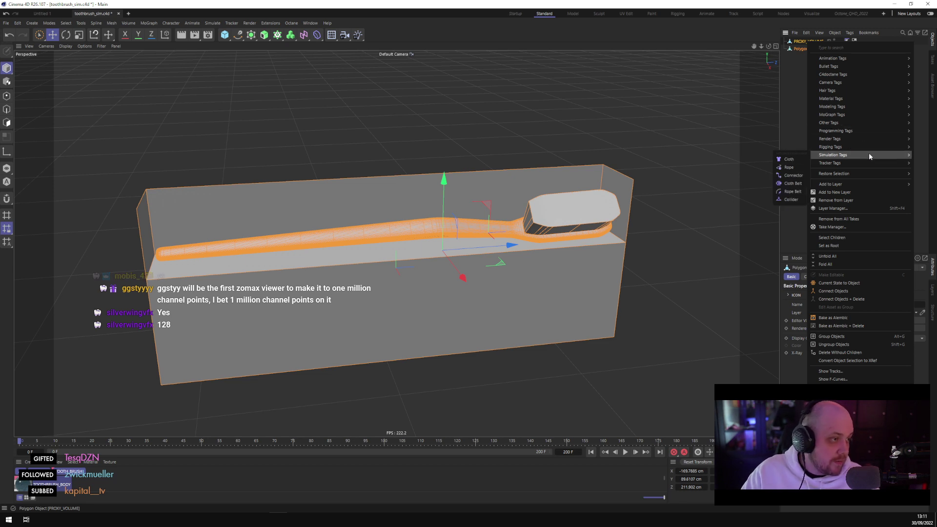
click(792, 169)
click(827, 128)
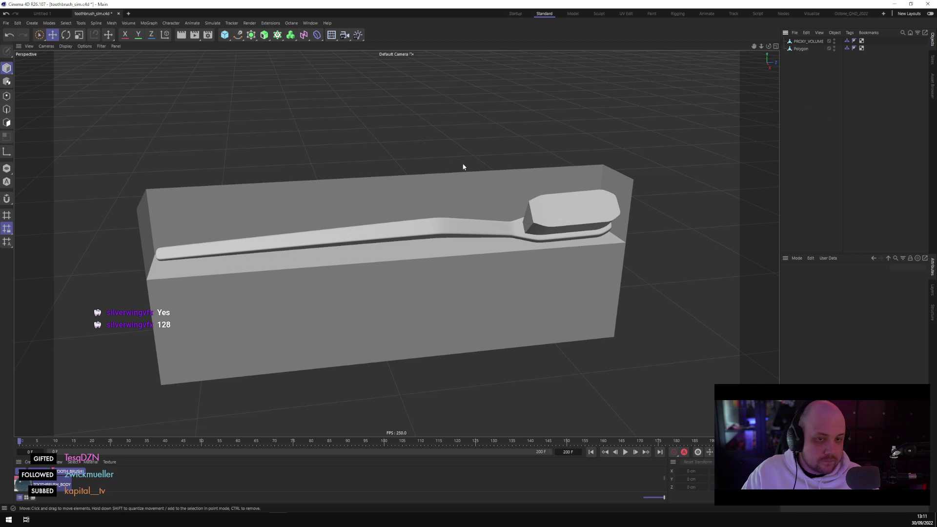
scroll(439, 182, down, 1)
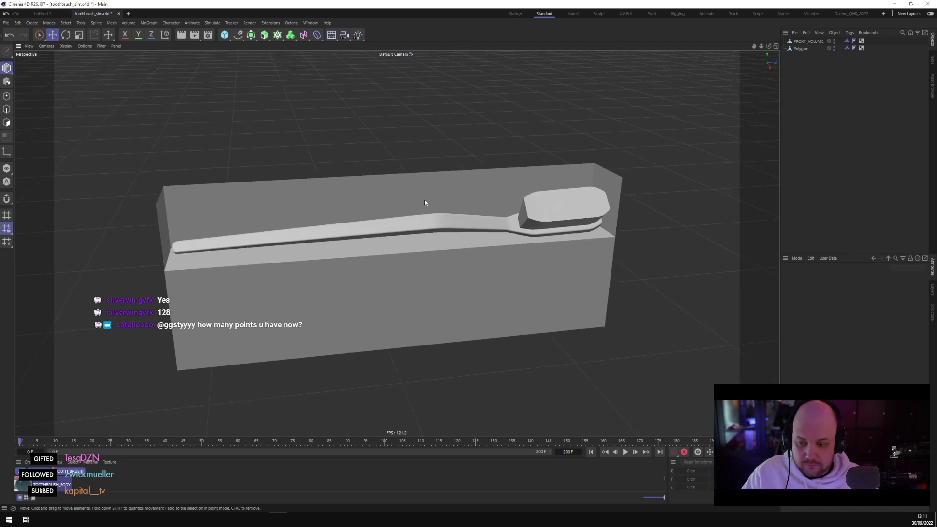
click(406, 218)
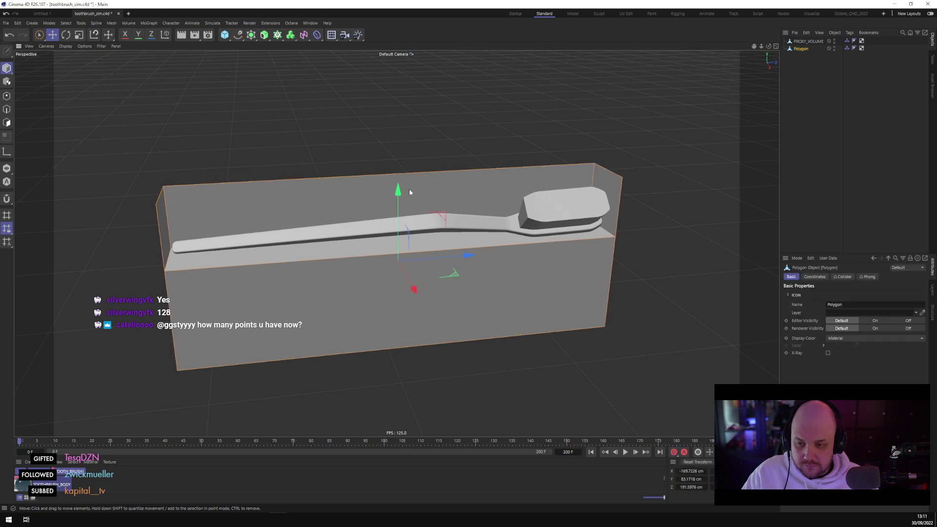
alt+drag(406, 218, 380, 189)
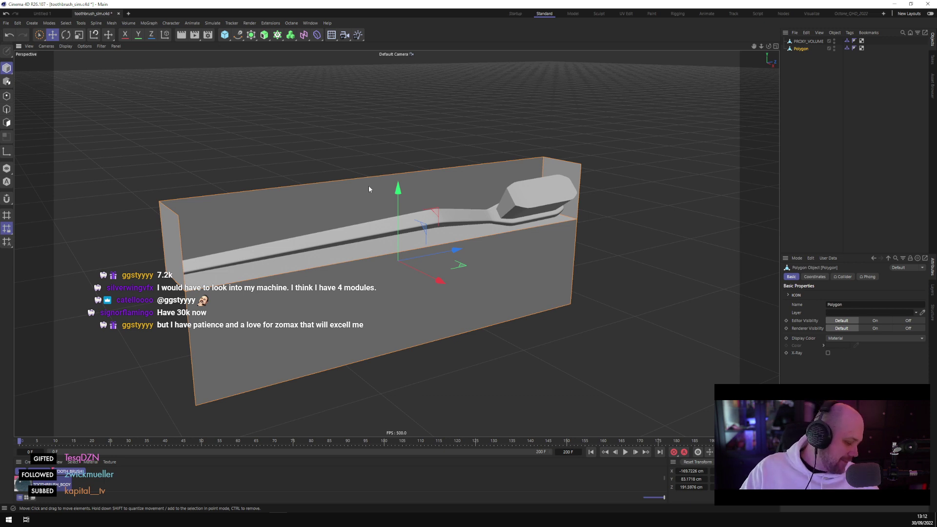
alt+drag(397, 181, 399, 179)
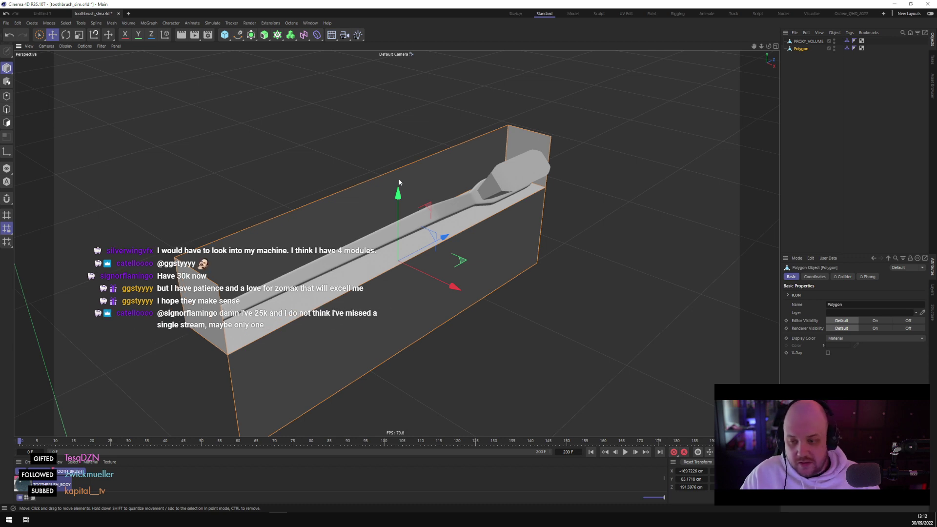
alt+drag(414, 177, 453, 174)
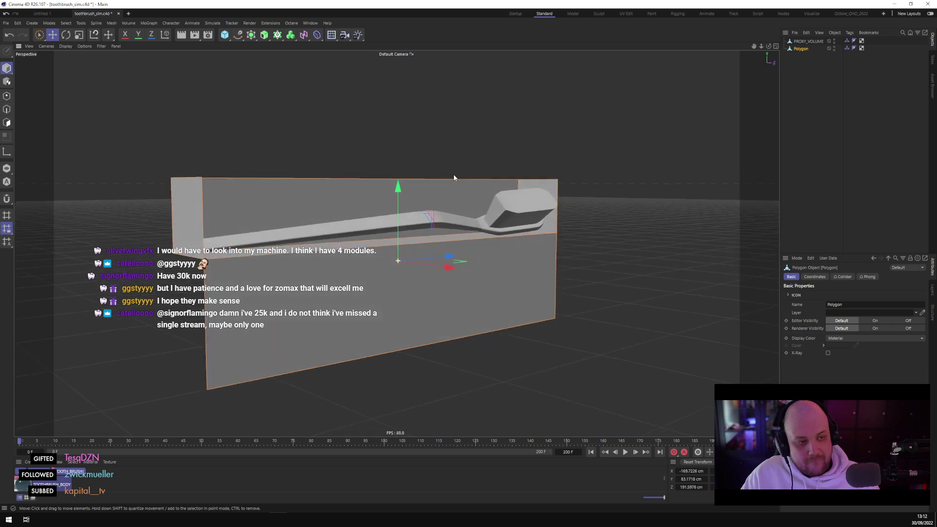
click(849, 94)
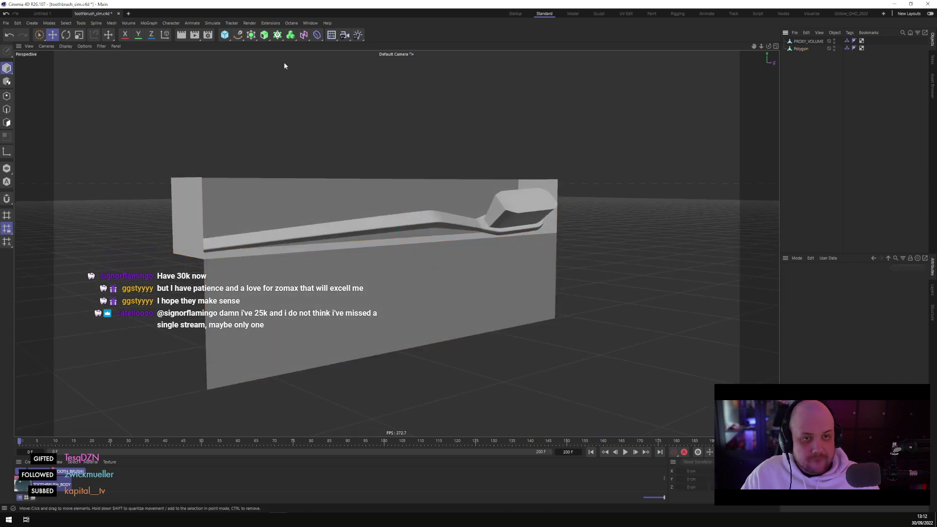
Start a Bezier Spline Pen path in the Top view, zigzagging from the handle's end up along the toothbrush handle
click(238, 35)
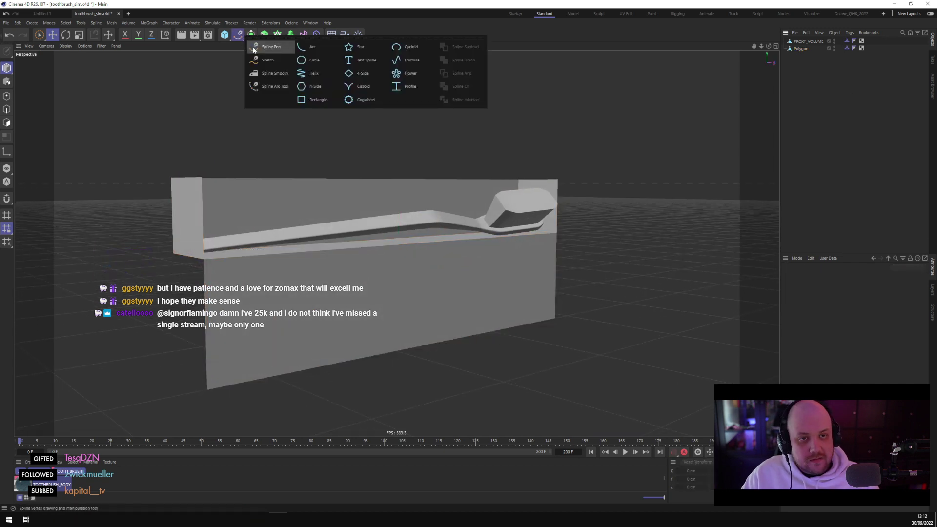
click(253, 47)
middle_click(352, 114)
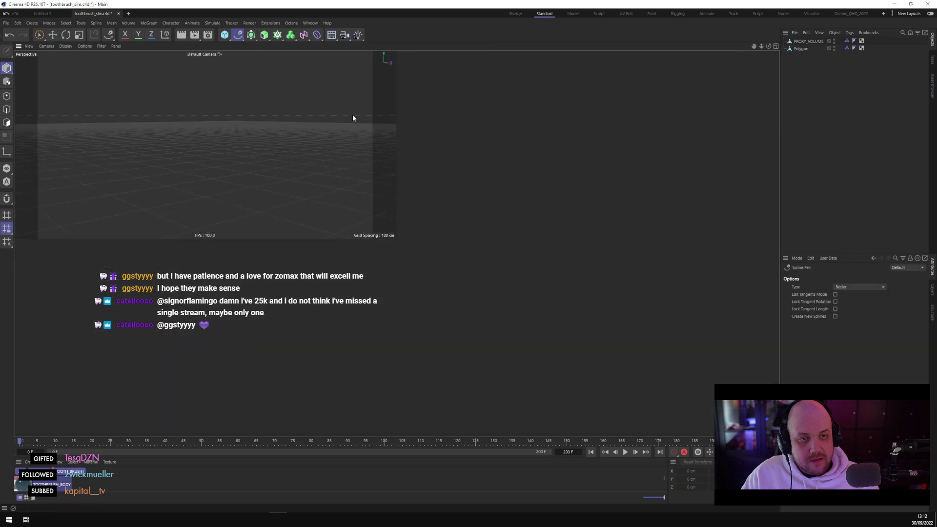
middle_click(619, 148)
scroll(334, 128, down, 2)
scroll(412, 231, up, 5)
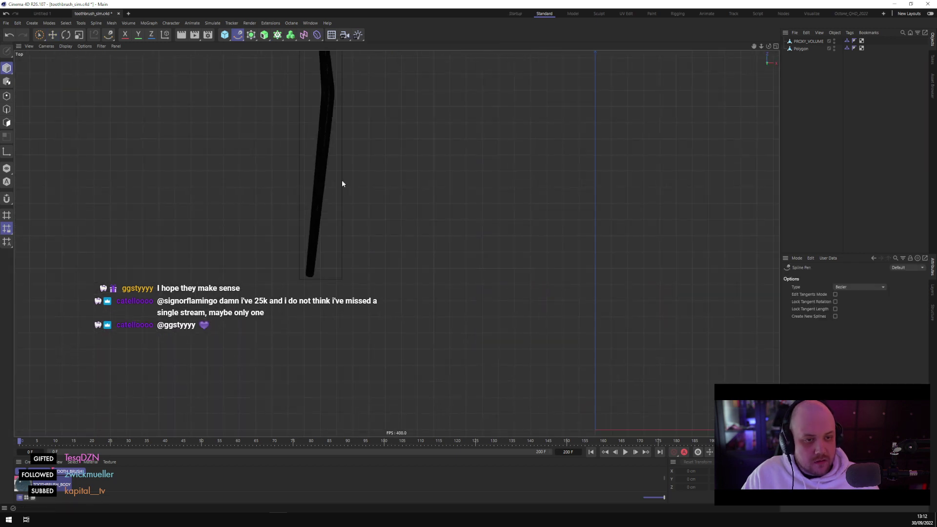
click(443, 342)
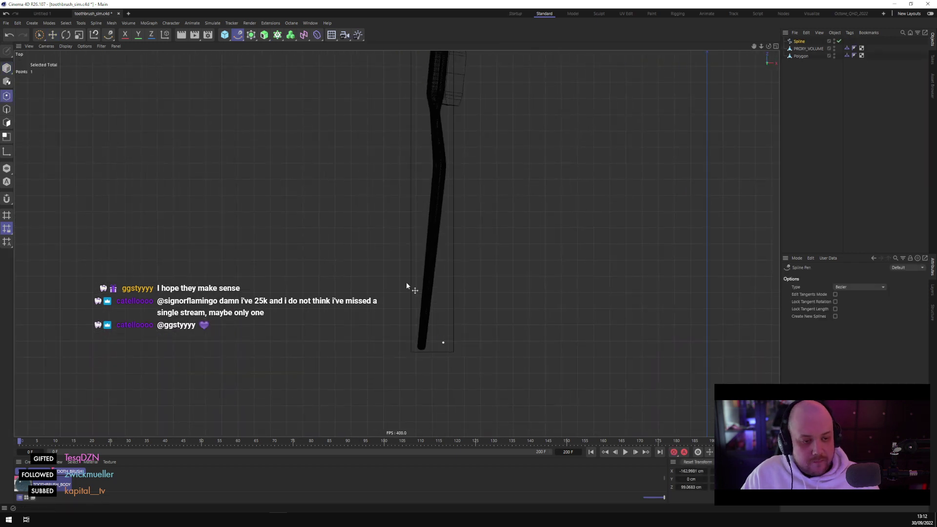
click(414, 273)
alt+middle_drag(423, 189, 418, 263)
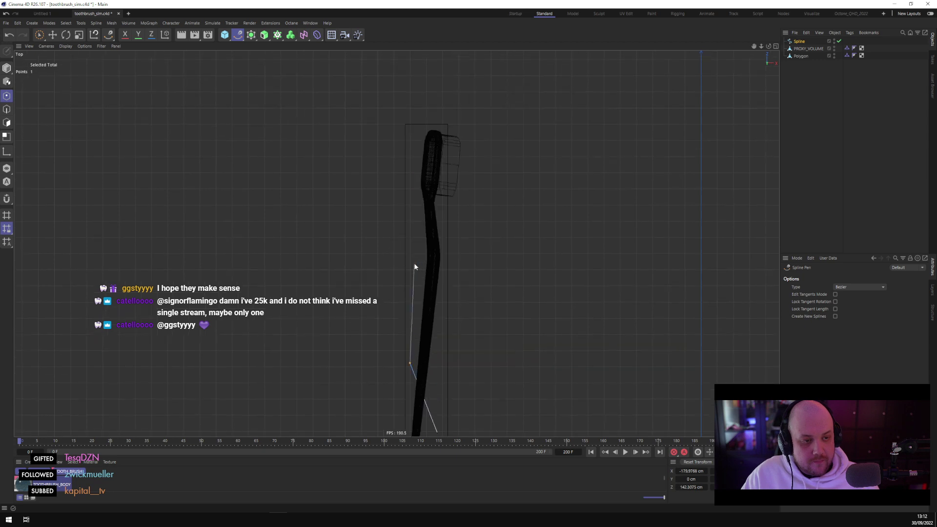
Continue the spline across the toothbrush neck and around the far end of the brush head
click(442, 216)
click(418, 204)
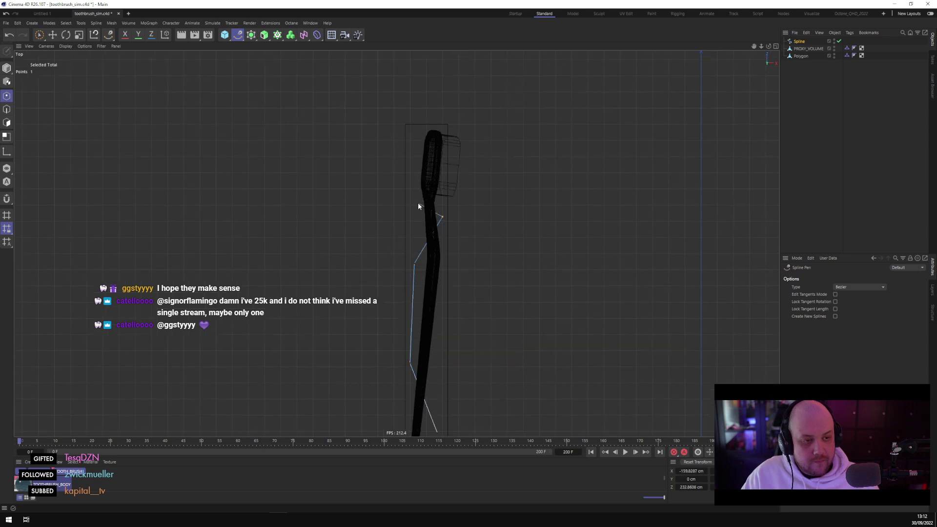
click(411, 136)
click(442, 130)
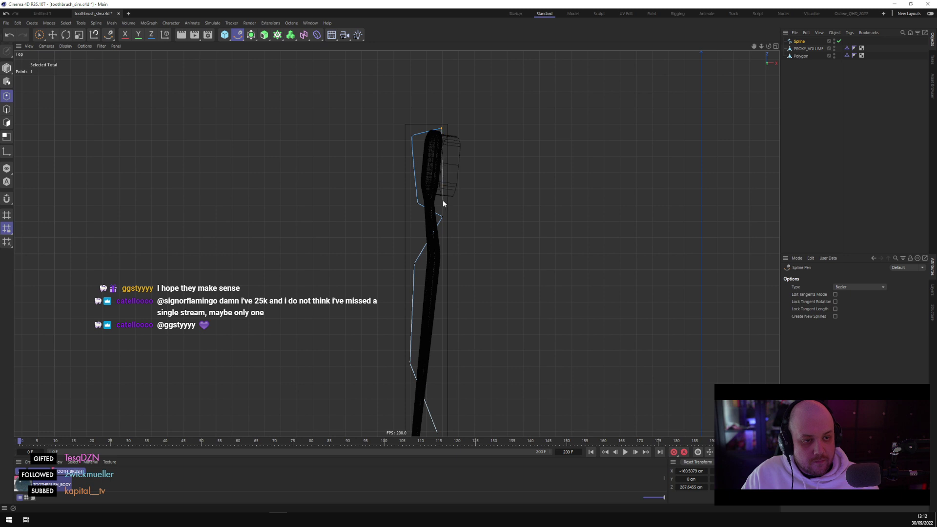
Run the spline back down past the head, crossing the handle to its end, finish it open and return to the Perspective view
click(443, 200)
click(414, 228)
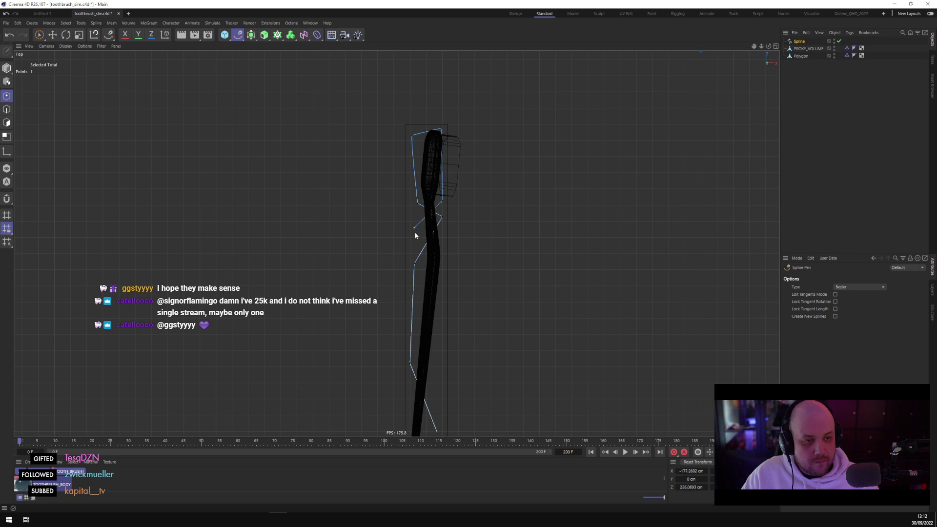
click(441, 339)
alt+middle_drag(415, 410, 434, 303)
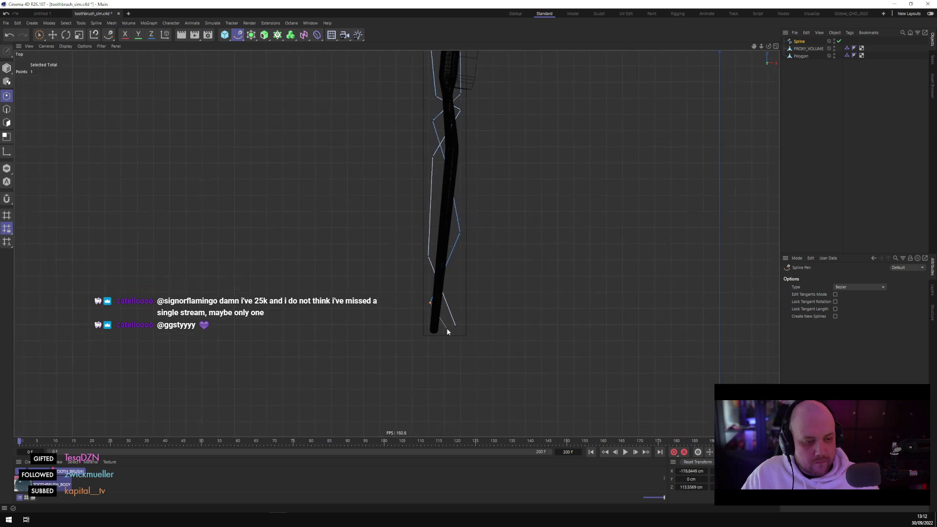
click(444, 326)
key(Escape)
middle_click(451, 348)
middle_click(211, 167)
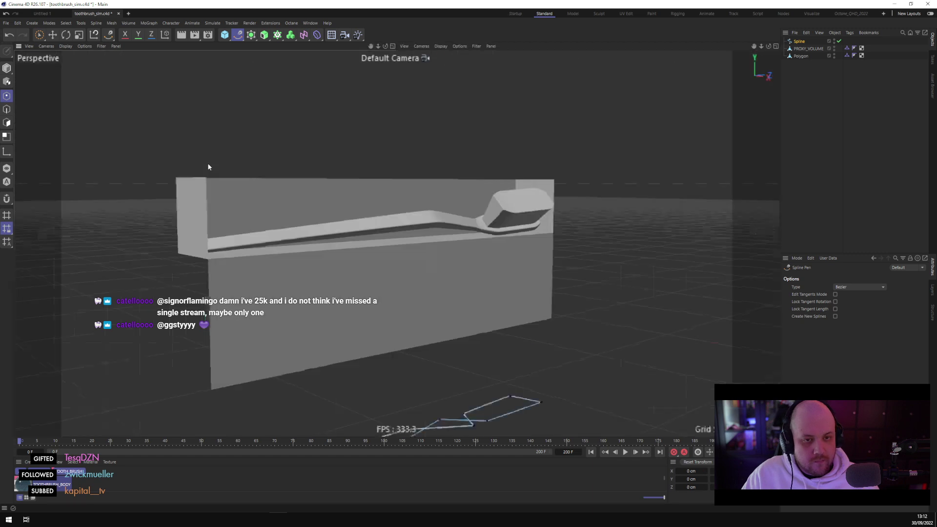
Centre the spline's axis on its own points with Axis Center, with Points Center enabled
alt+drag(209, 167, 58, 68)
click(6, 68)
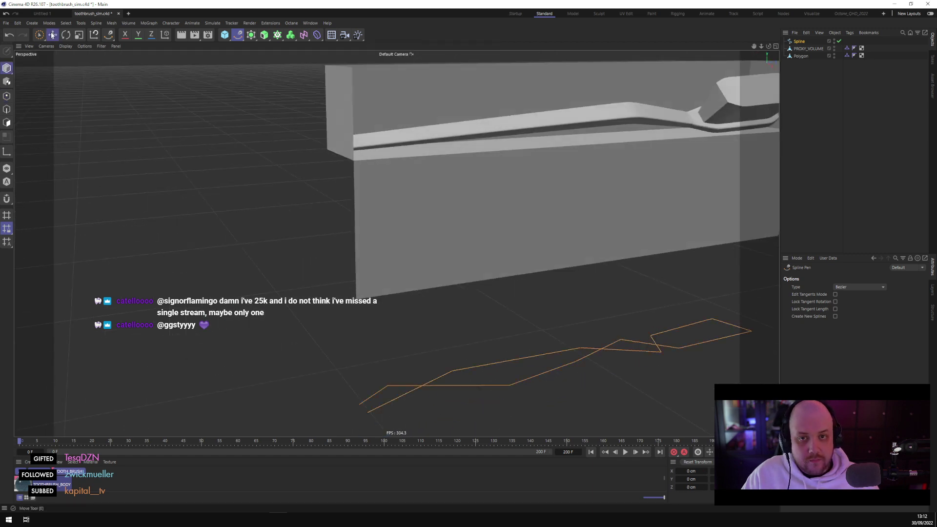
click(53, 35)
scroll(250, 193, down, 6)
scroll(330, 190, down, 3)
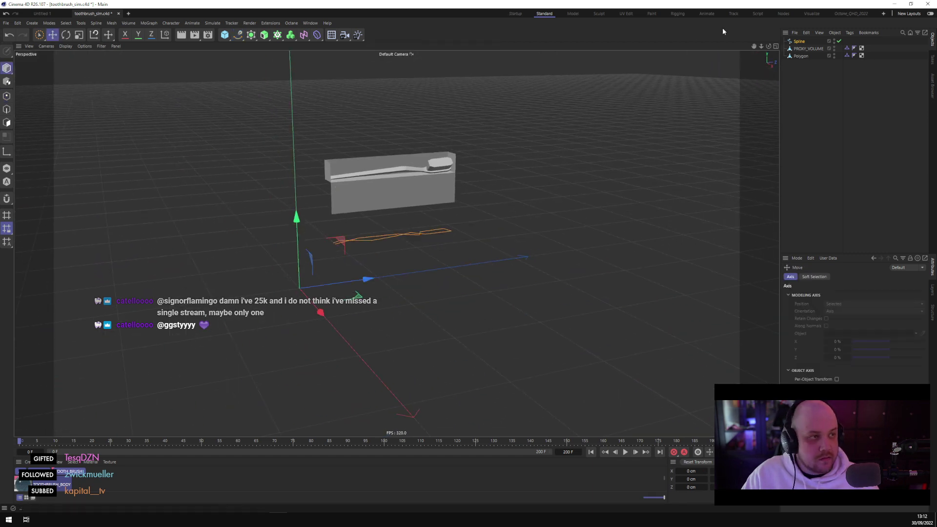
key(shift+c)
text(ax)
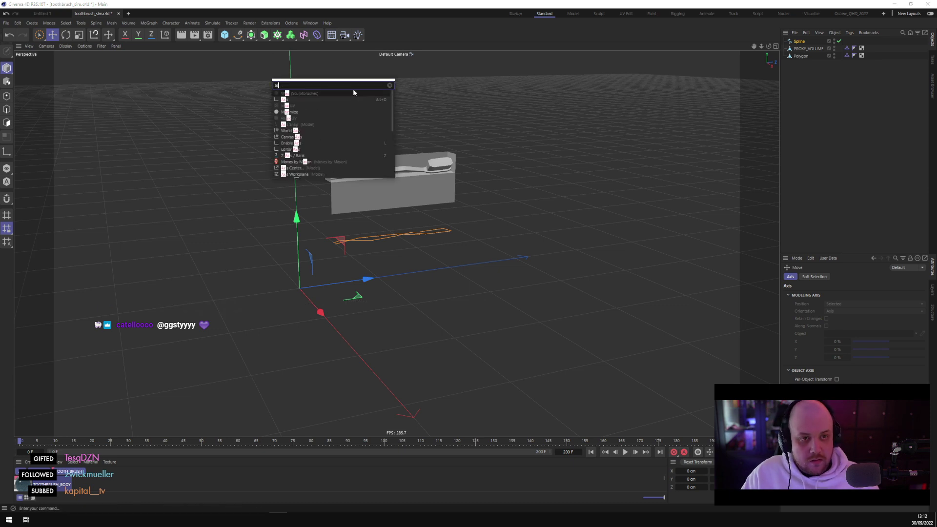
text(is center)
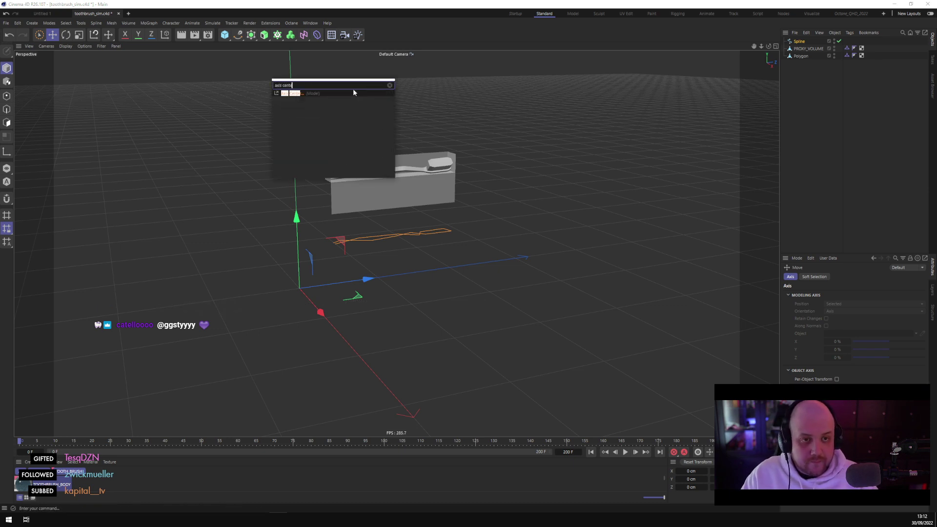
click(327, 92)
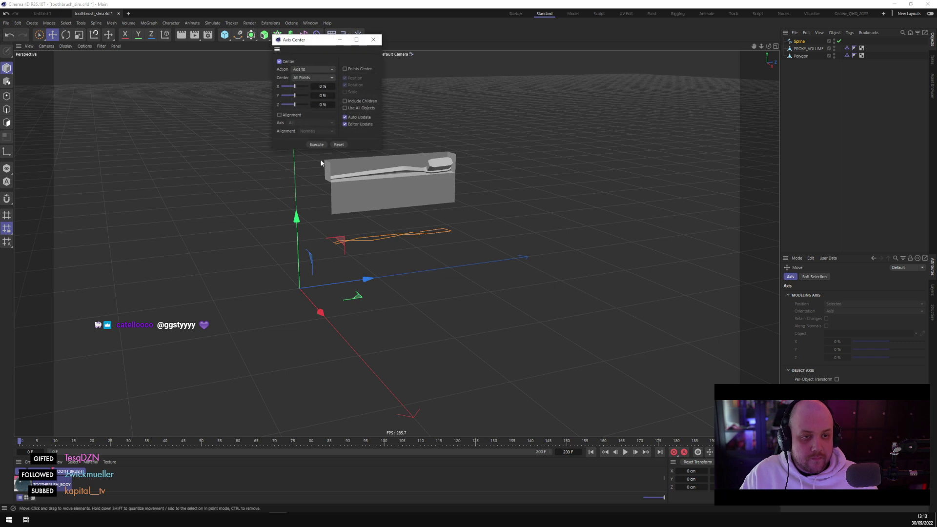
click(345, 68)
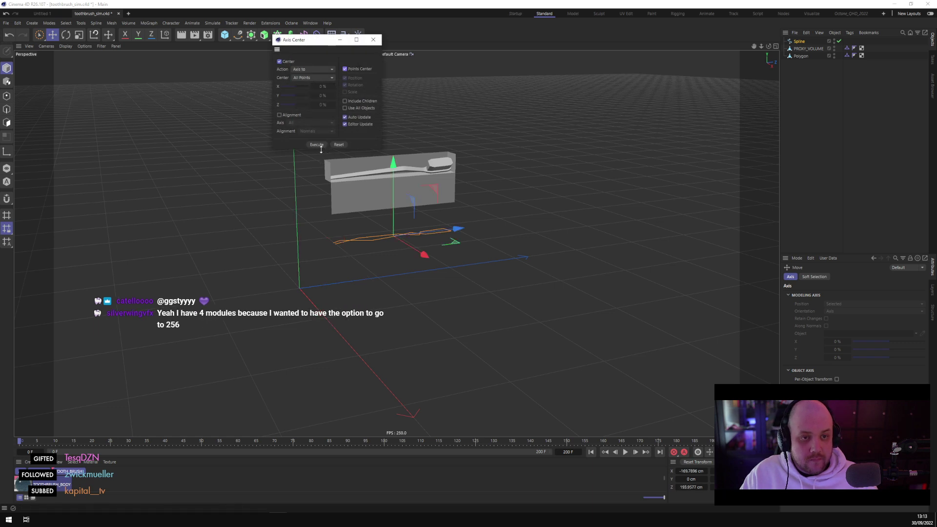
click(317, 144)
click(373, 39)
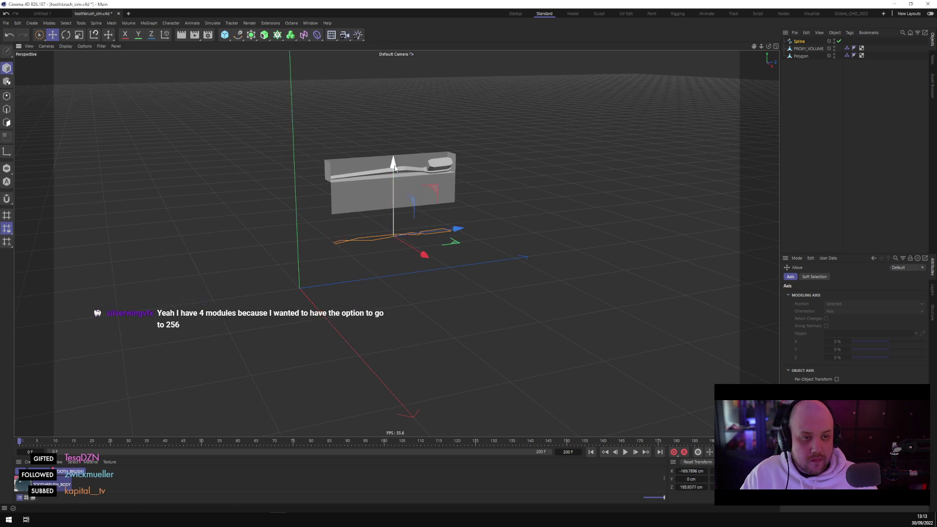
Raise the whole spline to a Y position of about 123 cm, above the toothbrush
drag(384, 168, 383, 84)
scroll(389, 136, up, 3)
key(s)
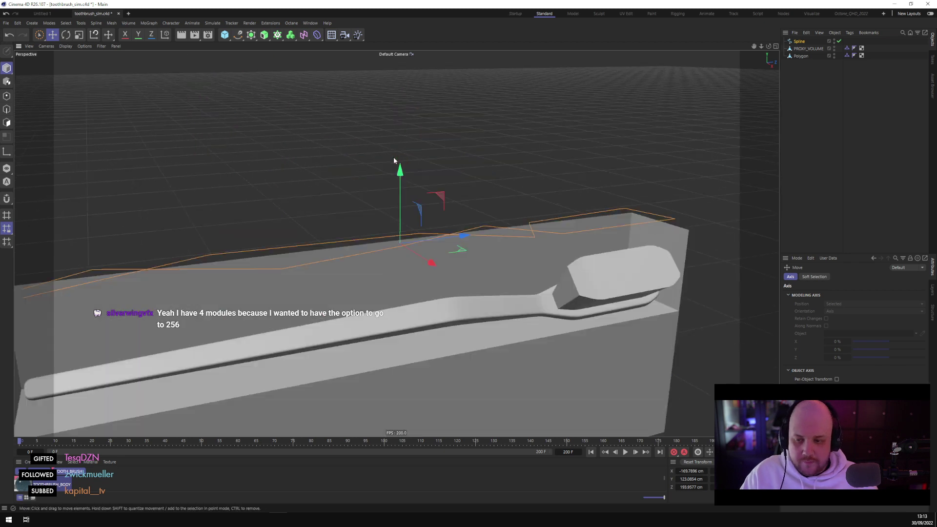
scroll(395, 167, down, 3)
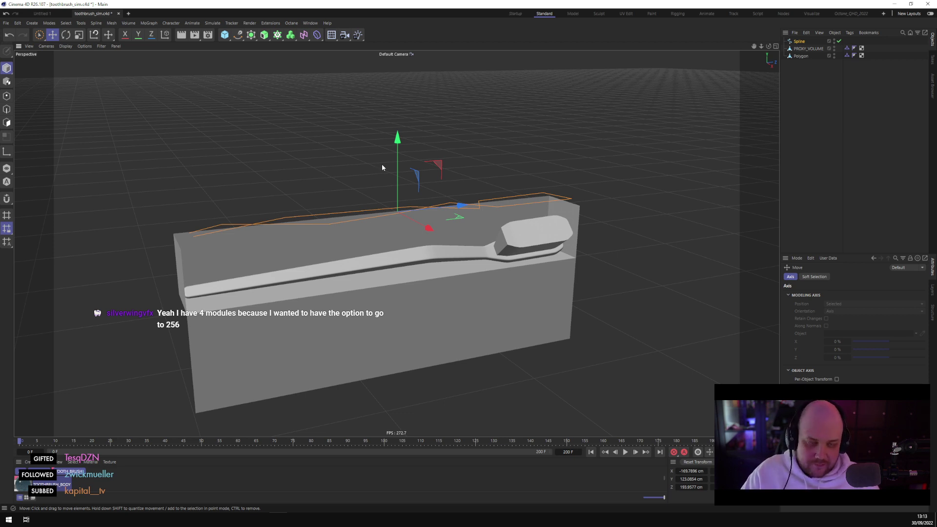
Raise the two neighbouring spline points near the handle's end by about 9 cm in Y
click(6, 95)
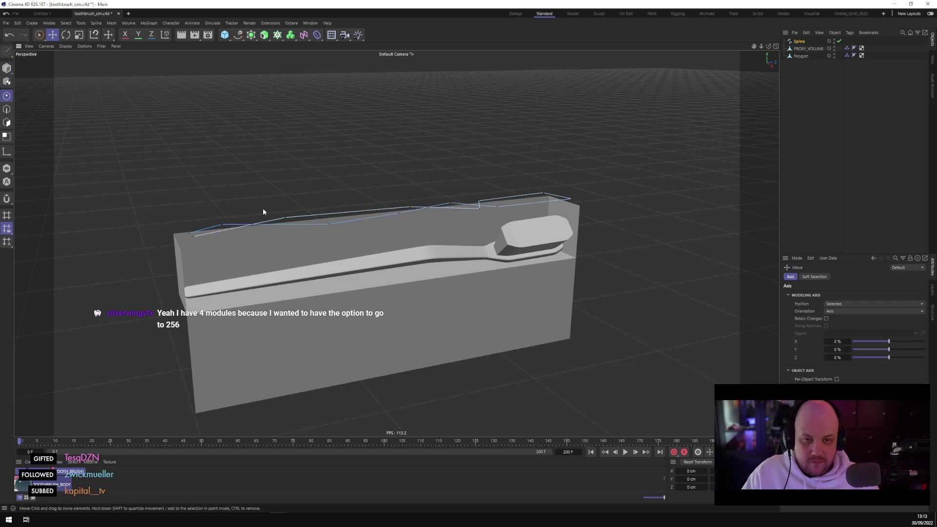
click(228, 225)
shift+click(332, 229)
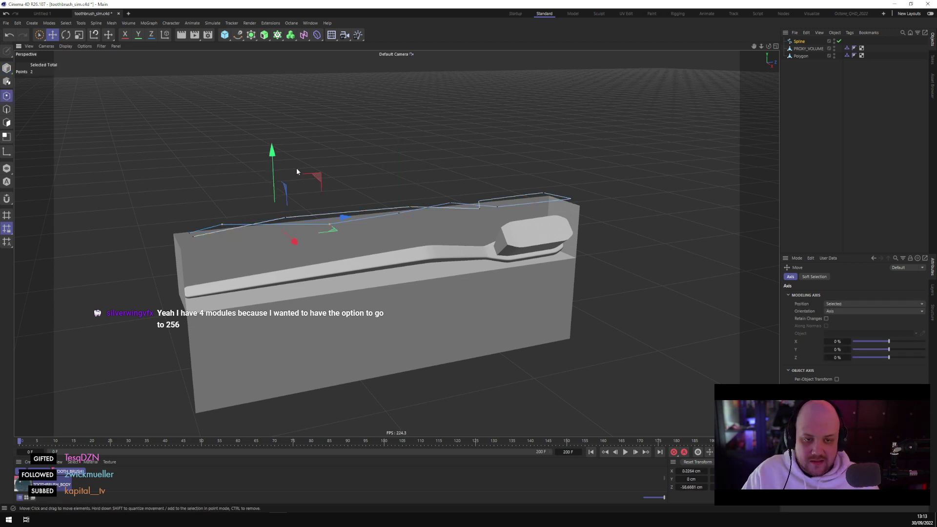
drag(273, 152, 271, 132)
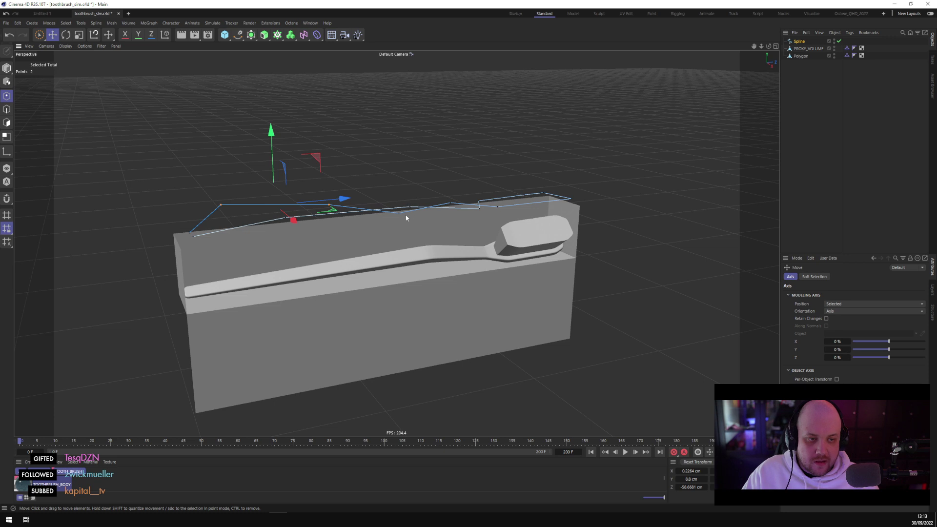
Lower the next two spline points, between mid-handle and the brush neck, by about 6 cm in Y
click(406, 218)
click(402, 213)
shift+click(450, 203)
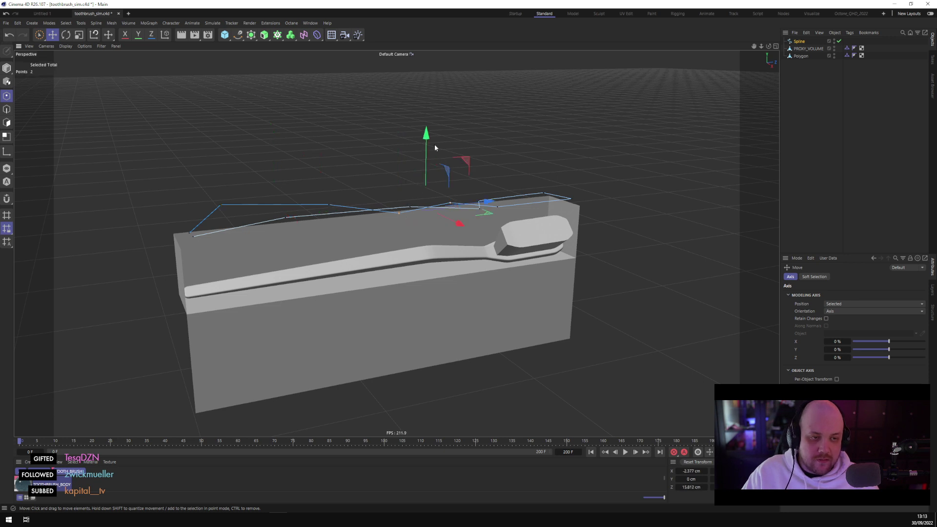
drag(422, 136, 471, 165)
scroll(470, 165, up, 5)
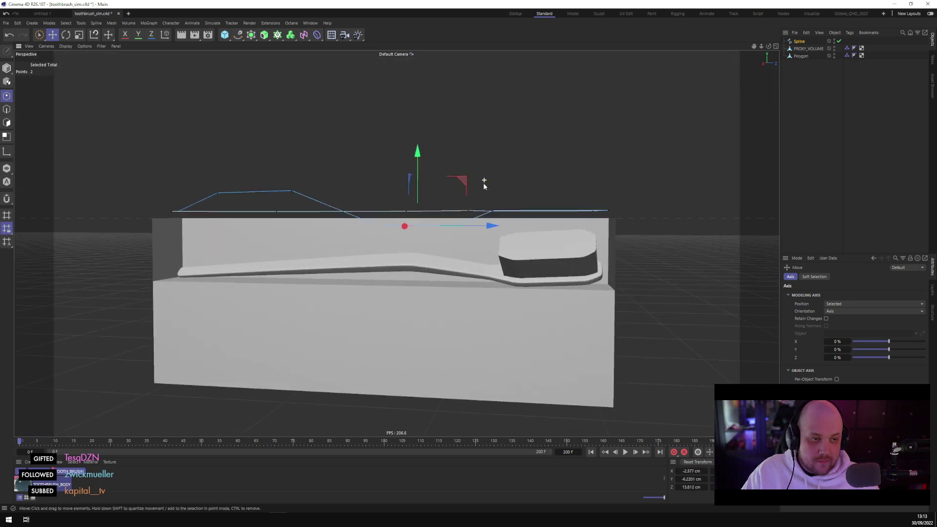
Raise the two spline points on the straight strand, between mid-handle and the brush neck, by about 10 cm in Y
click(459, 225)
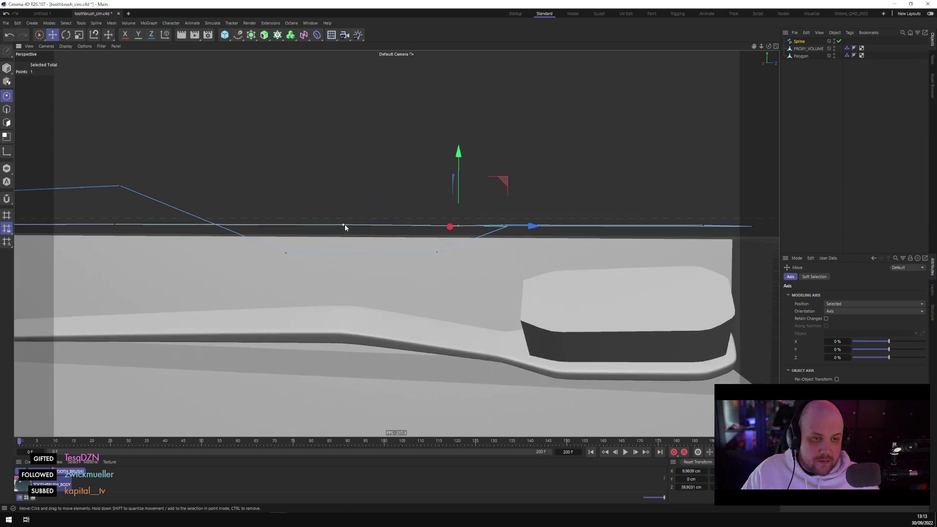
shift+click(344, 225)
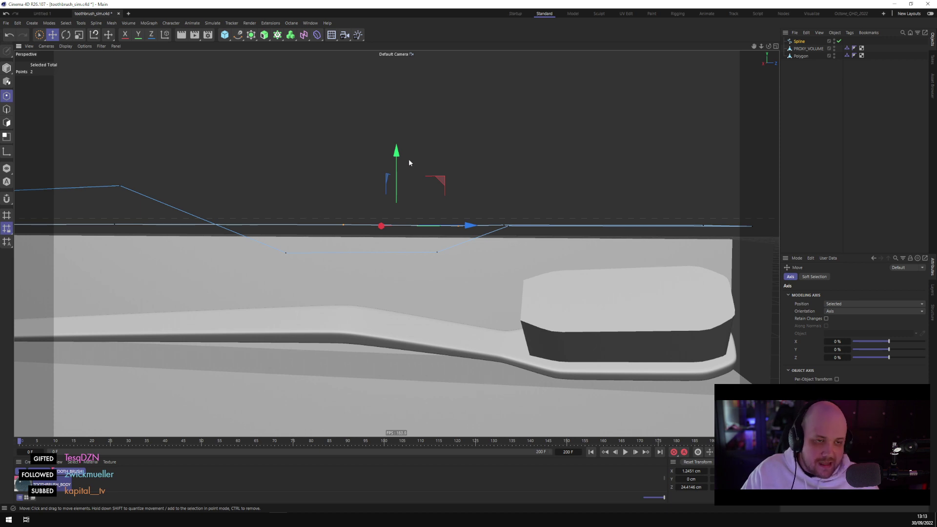
drag(424, 224, 295, 180)
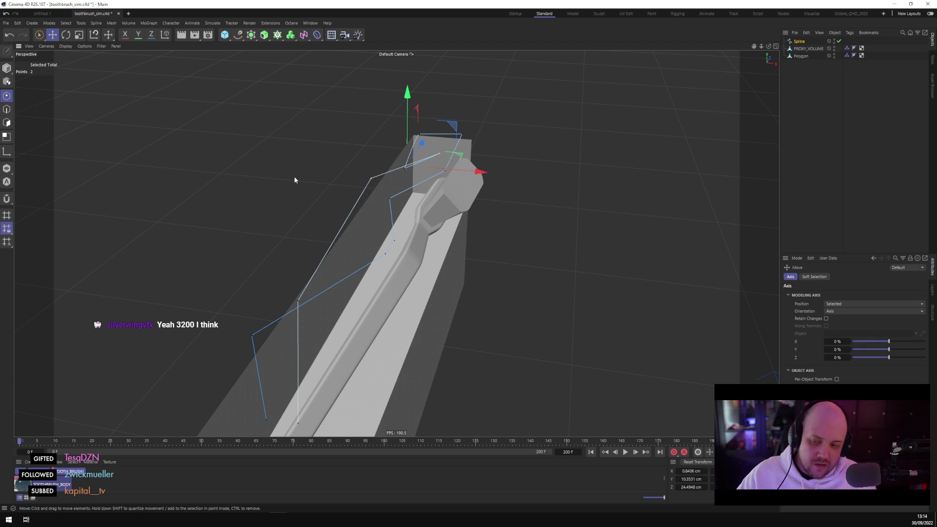
alt+drag(305, 82, 440, 111)
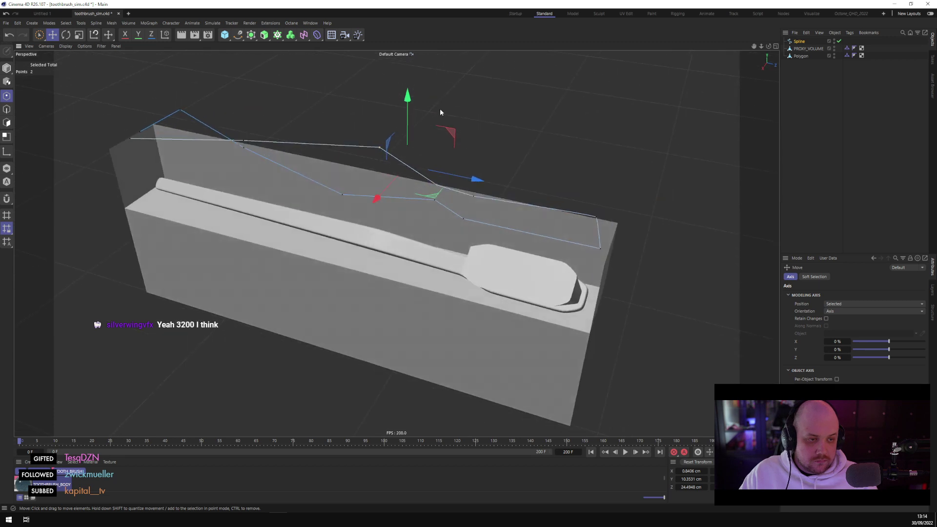
Change the spline's type to B-Spline
click(830, 92)
click(799, 41)
click(853, 295)
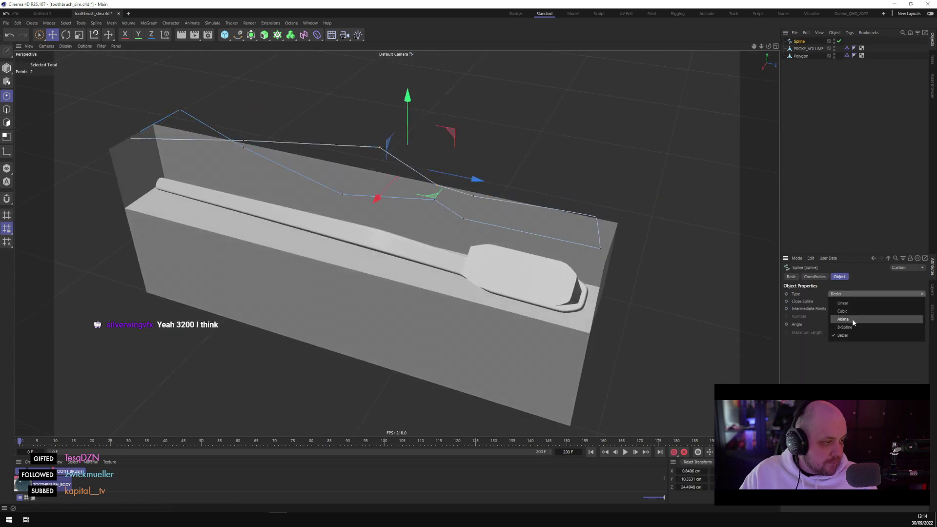
click(852, 326)
click(852, 308)
click(851, 334)
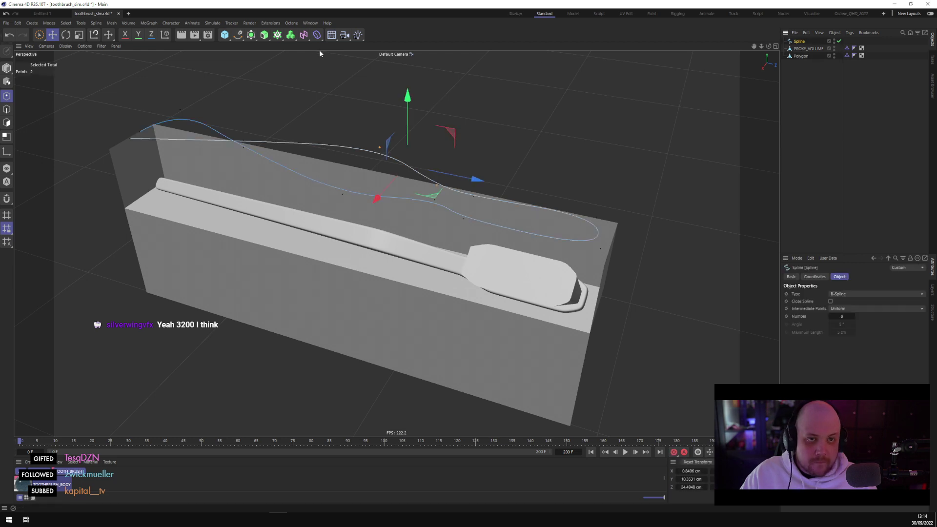
Put the spline inside a Sweep object and add an n-Side spline above it as the profile
click(252, 36)
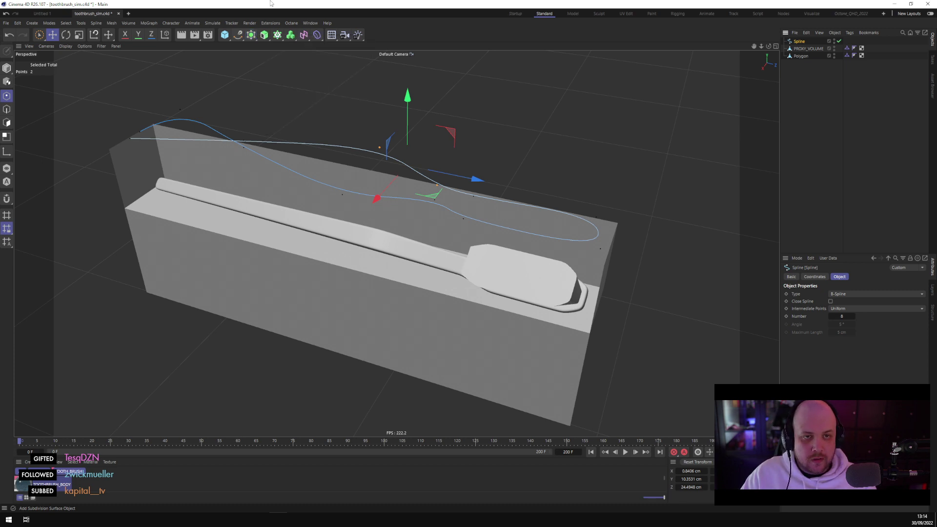
click(264, 34)
click(294, 86)
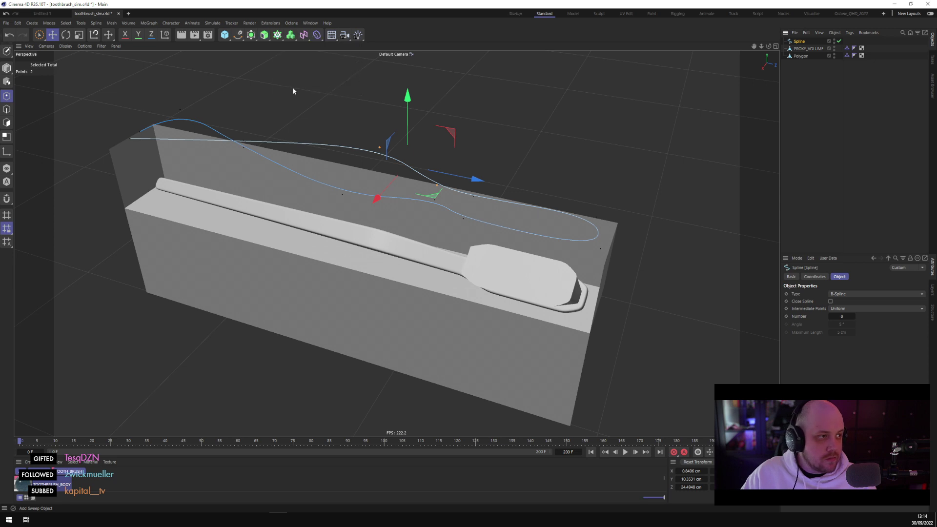
click(802, 48)
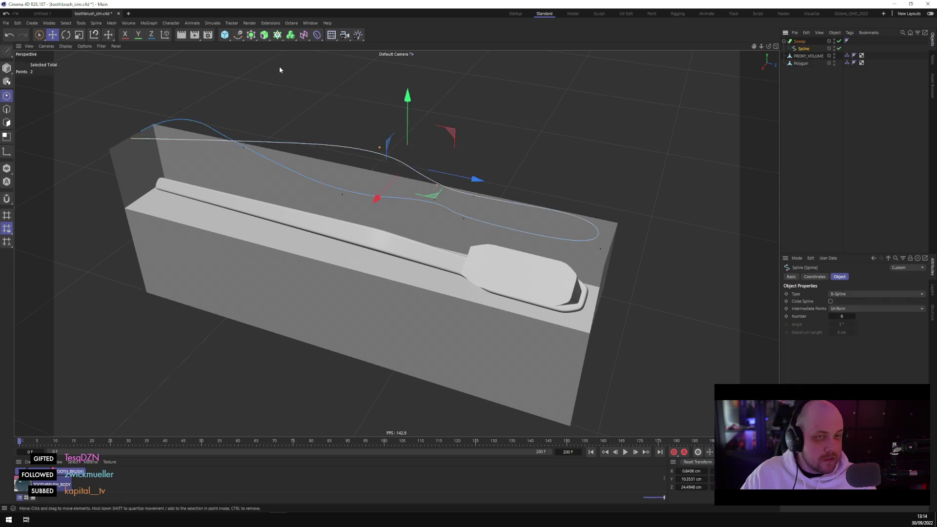
click(238, 35)
click(311, 86)
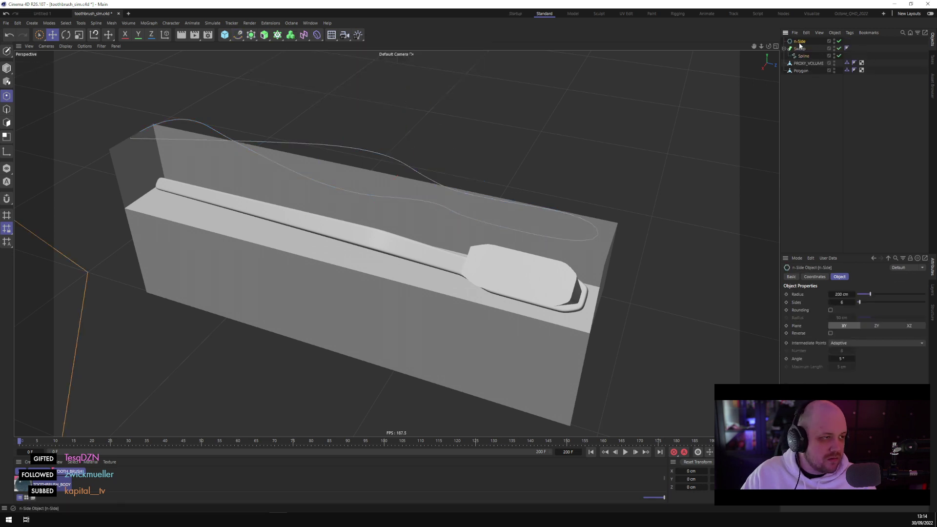
drag(801, 41, 801, 50)
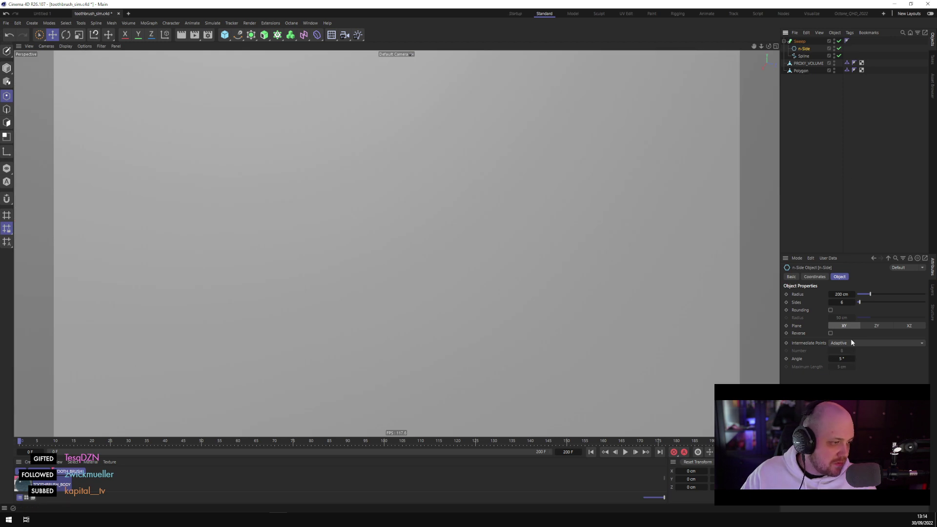
Set the n-Side profile's radius to 3.24 cm and its sides to 8
click(843, 294)
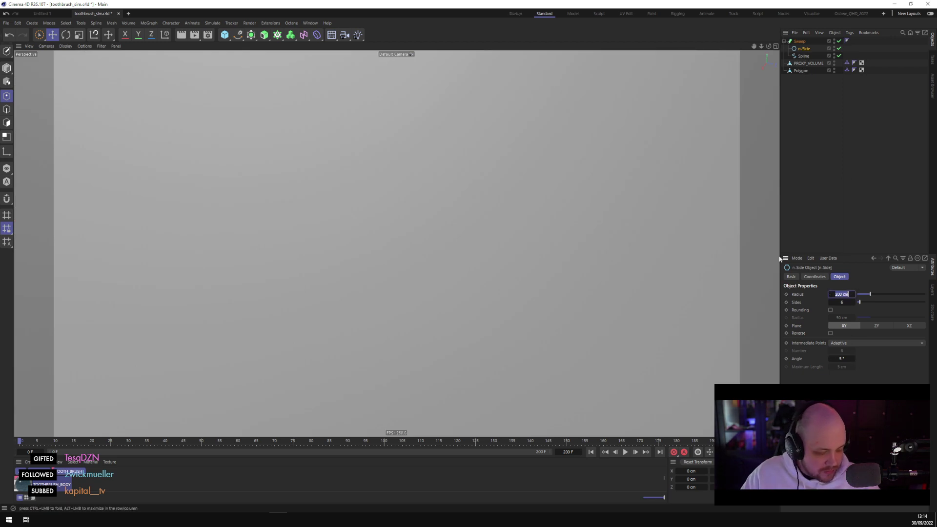
text(3,24)
key(Return)
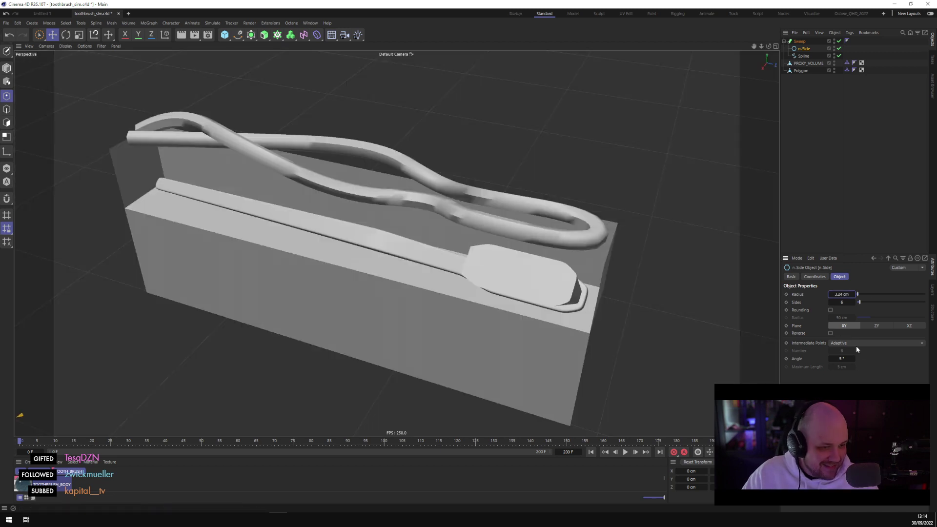
click(843, 302)
scroll(843, 302, up, 1)
text(8)
key(Return)
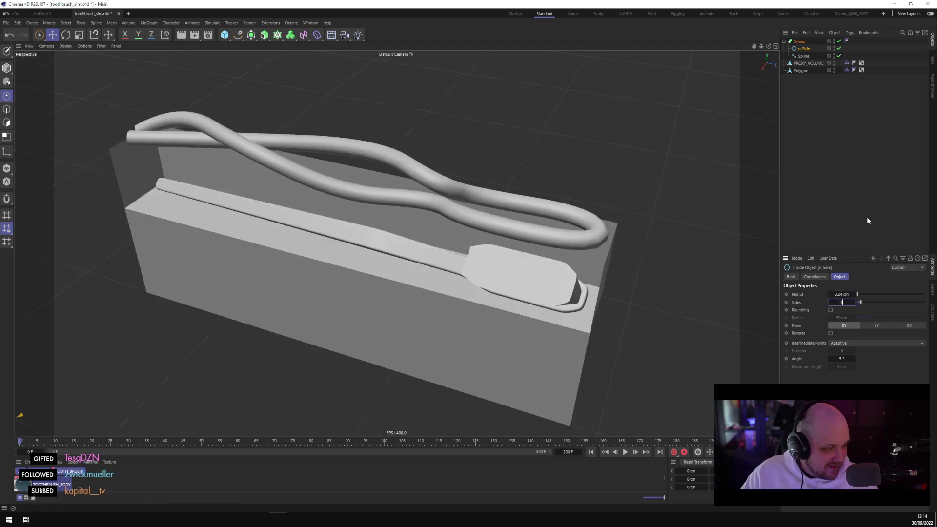
click(859, 203)
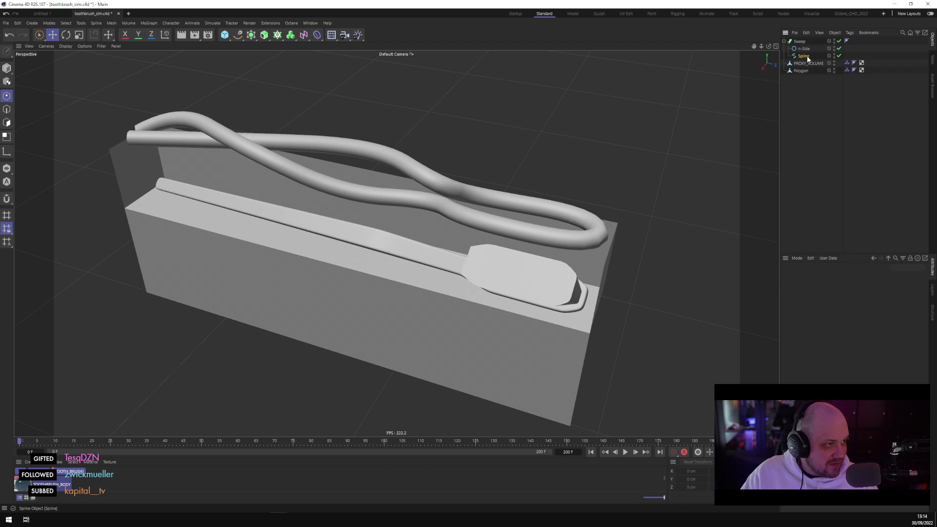
Add a Rope simulation tag to the path spline inside the Sweep
click(805, 56)
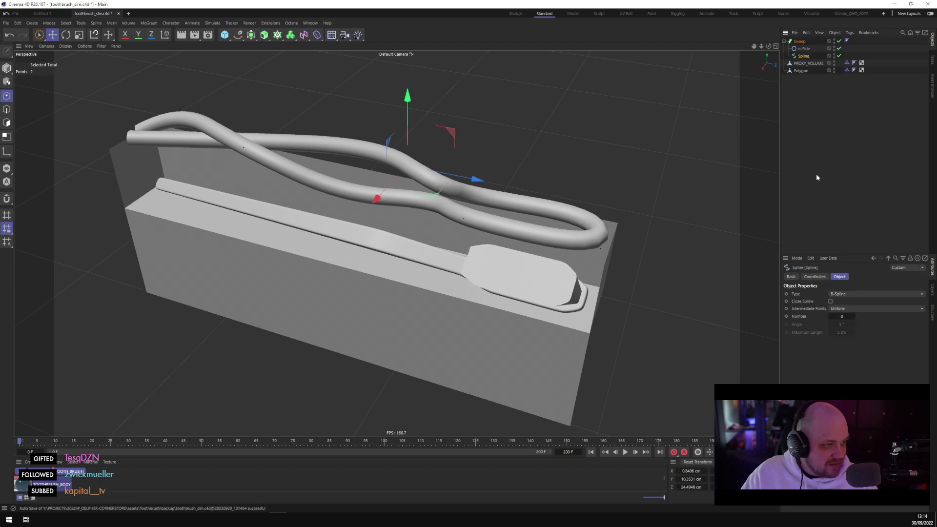
click(798, 42)
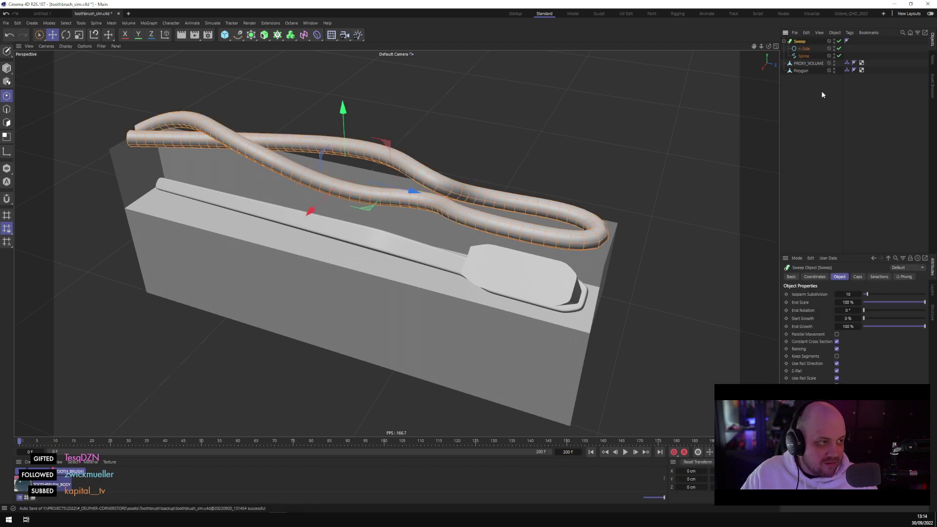
click(822, 93)
click(804, 56)
scroll(405, 157, down, 3)
alt+drag(454, 173, 397, 164)
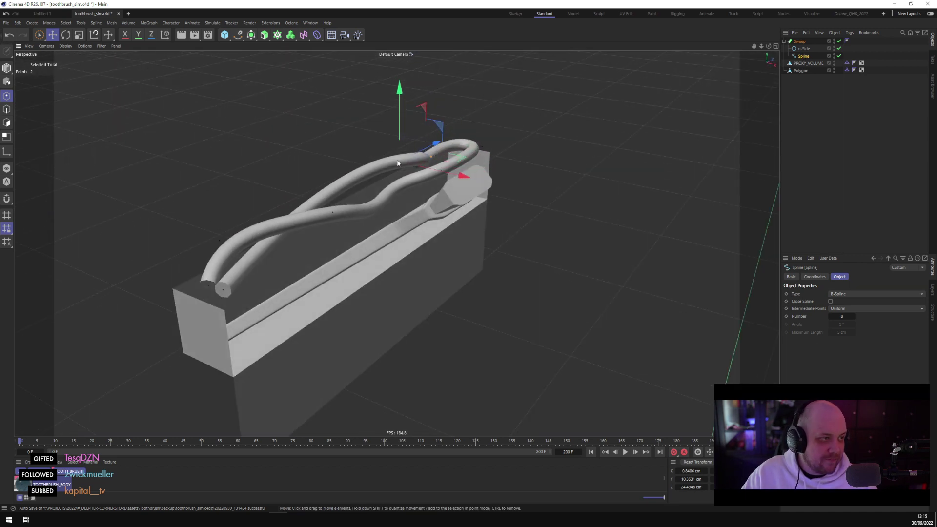
right_click(803, 56)
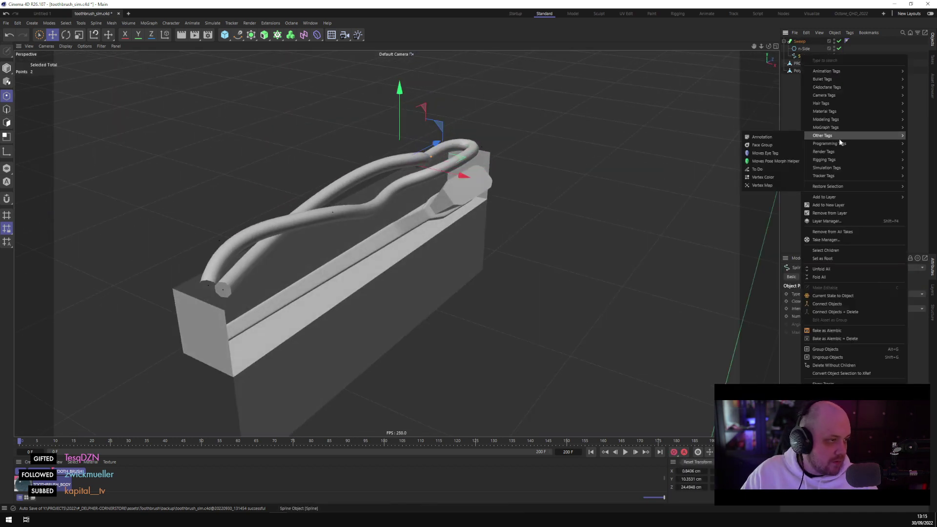
mouse_move(835, 163)
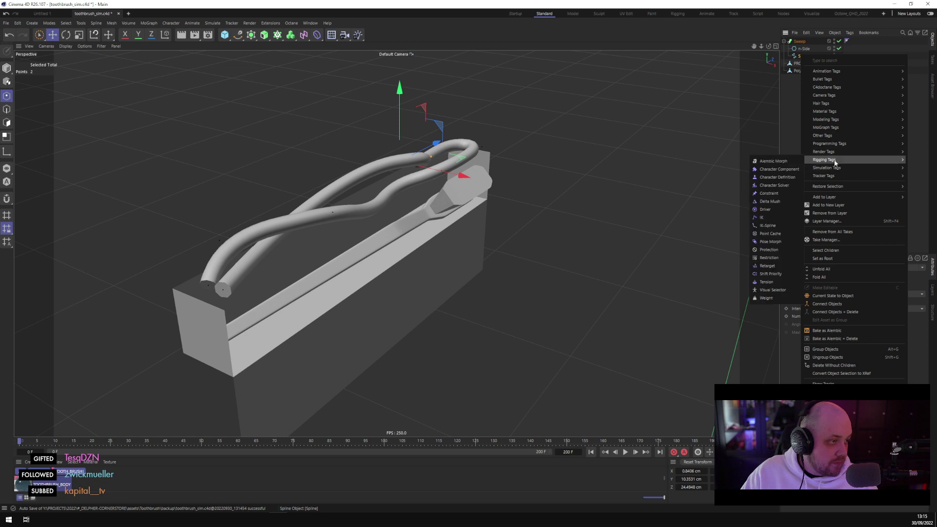
click(784, 185)
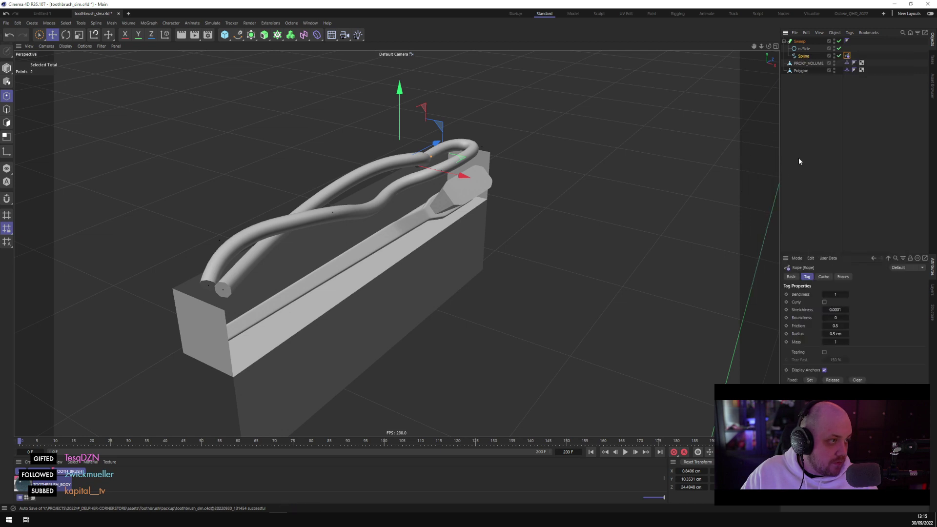
Set the Rope tag's Friction to 80 and its Radius to 3.24 cm
click(847, 70)
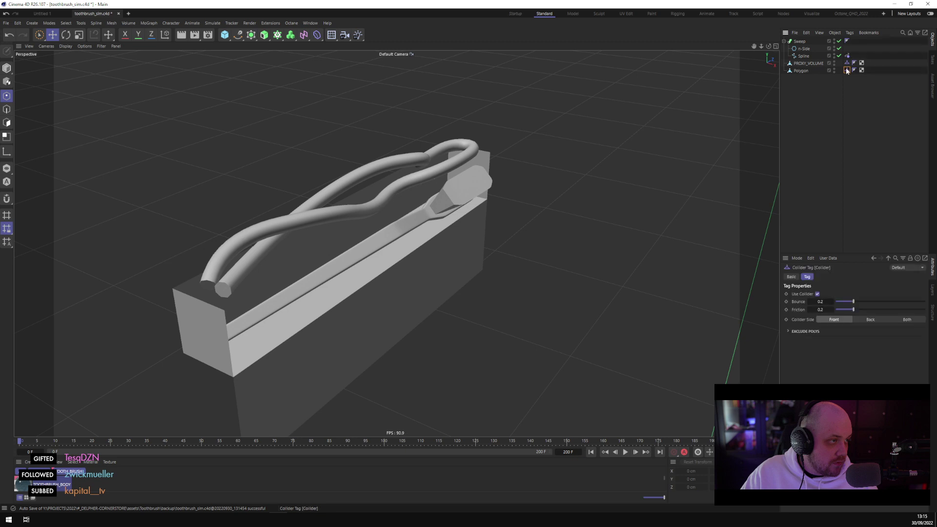
click(846, 55)
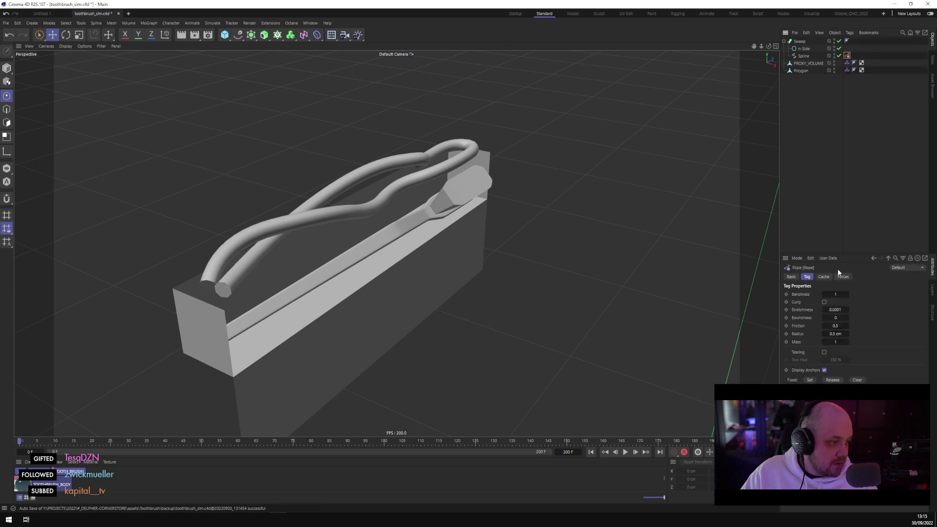
click(837, 325)
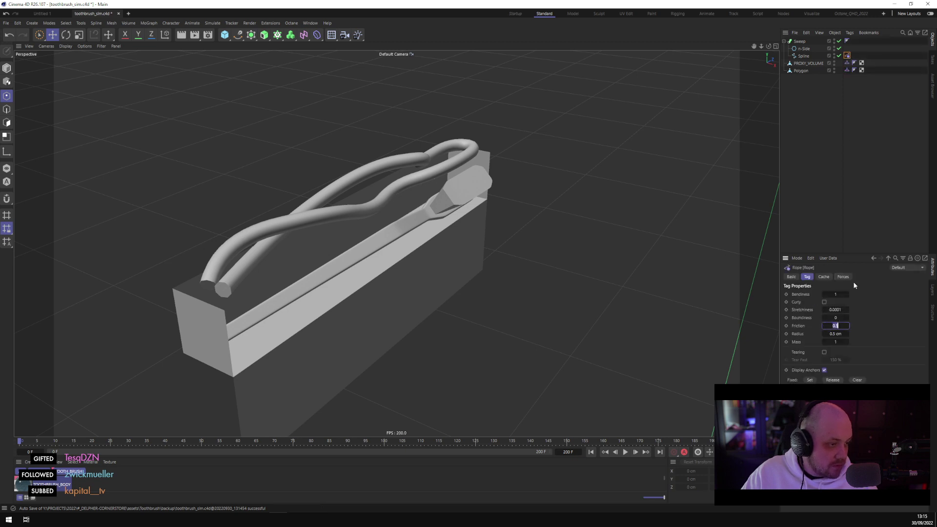
text(80)
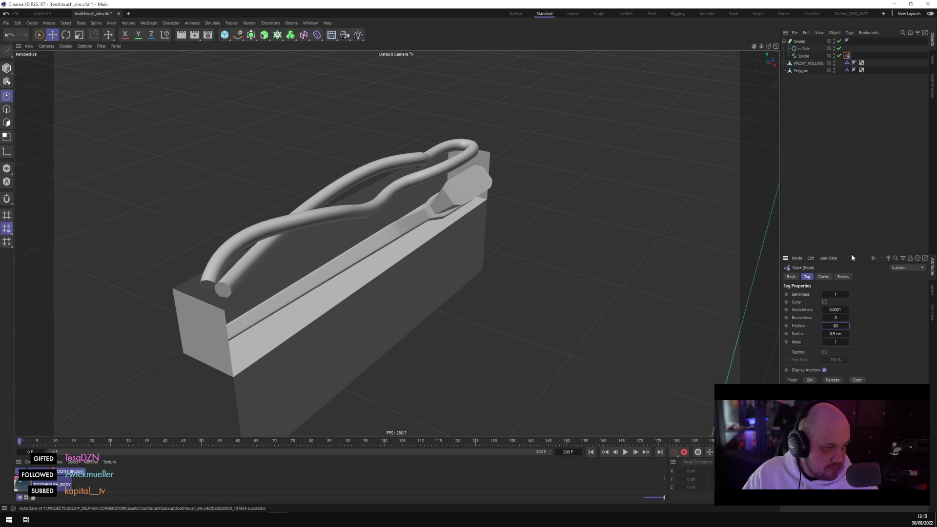
click(836, 333)
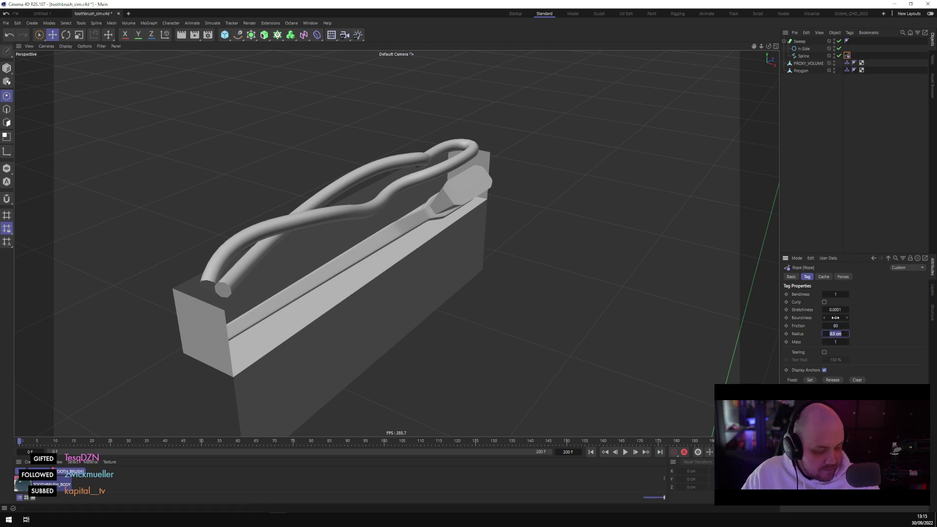
text(3.24)
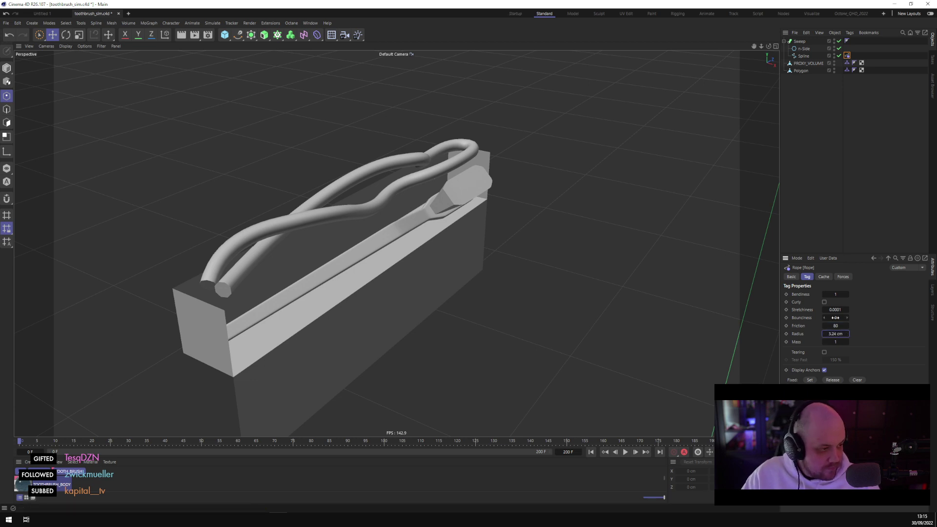
key(Return)
Set the Rope tag's Bendiness to 0.0001
click(835, 309)
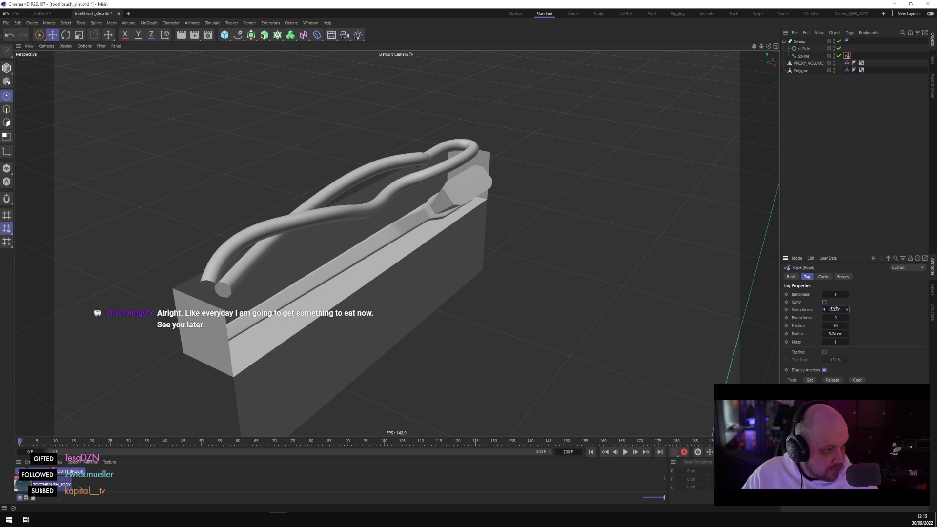
click(836, 292)
text(0)
key(Return)
click(835, 294)
text(0,0001)
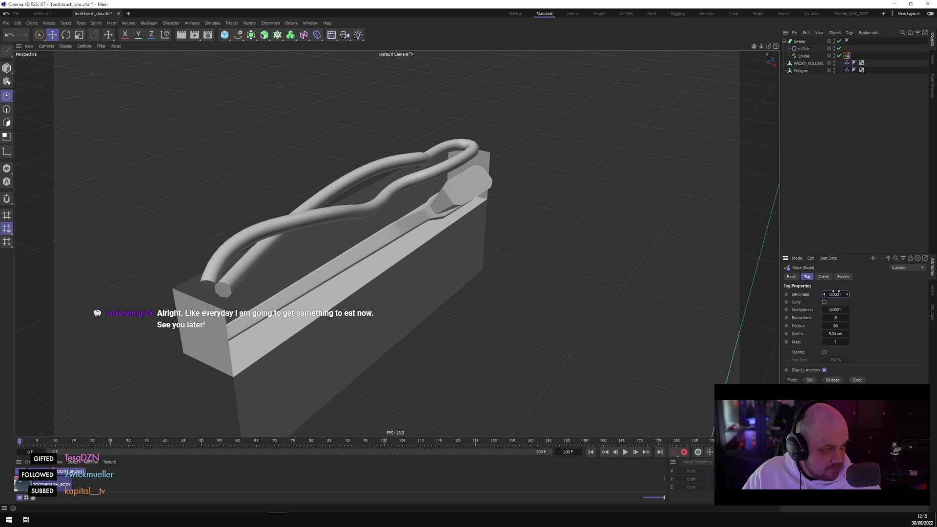
Set the project's simulation Substeps to 140 and Collision Passes to 8
click(853, 207)
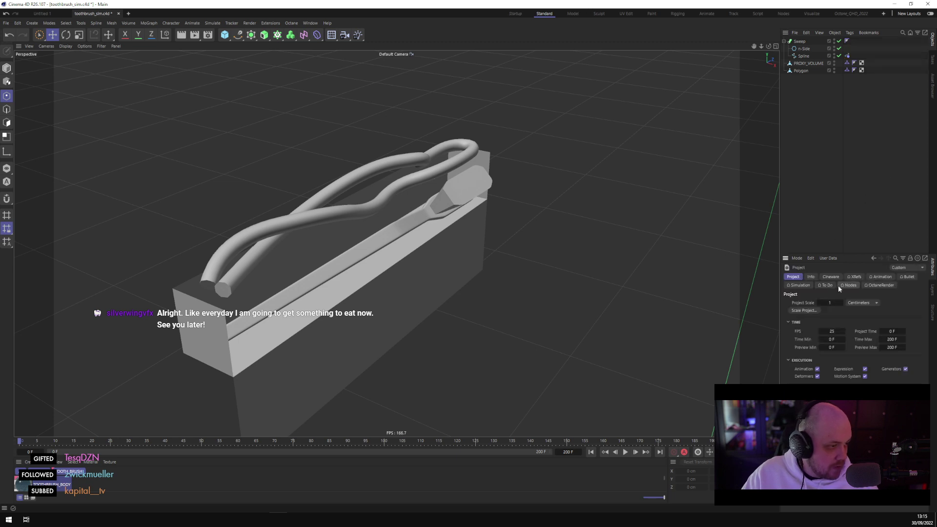
click(799, 285)
double_click(857, 337)
text(1)
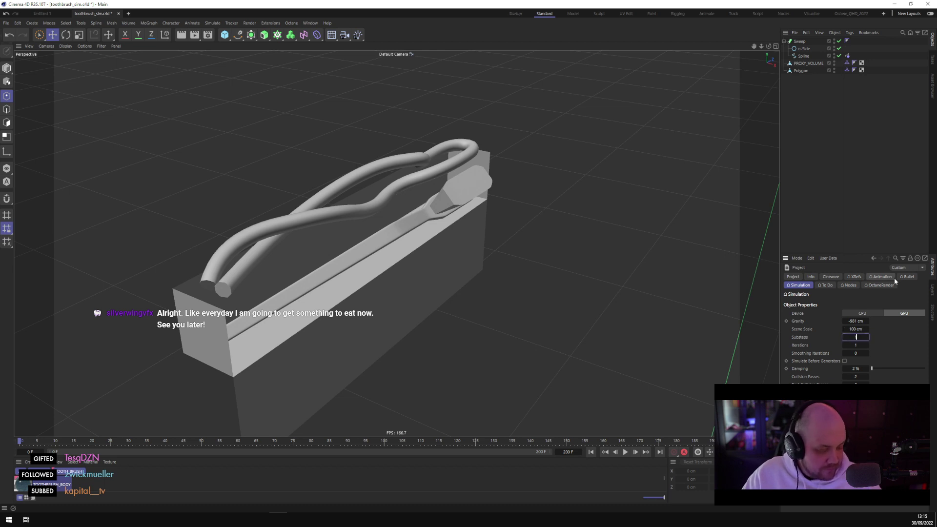
text(40)
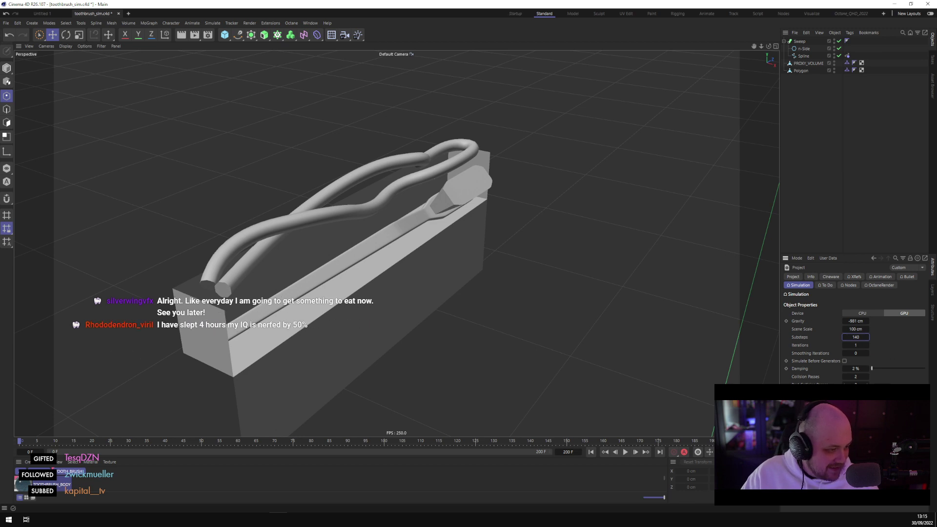
click(857, 377)
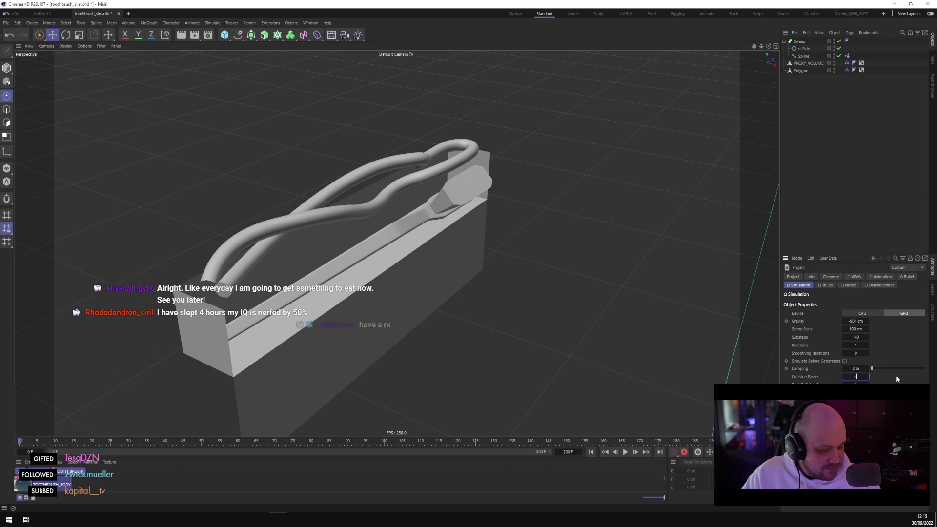
text(8)
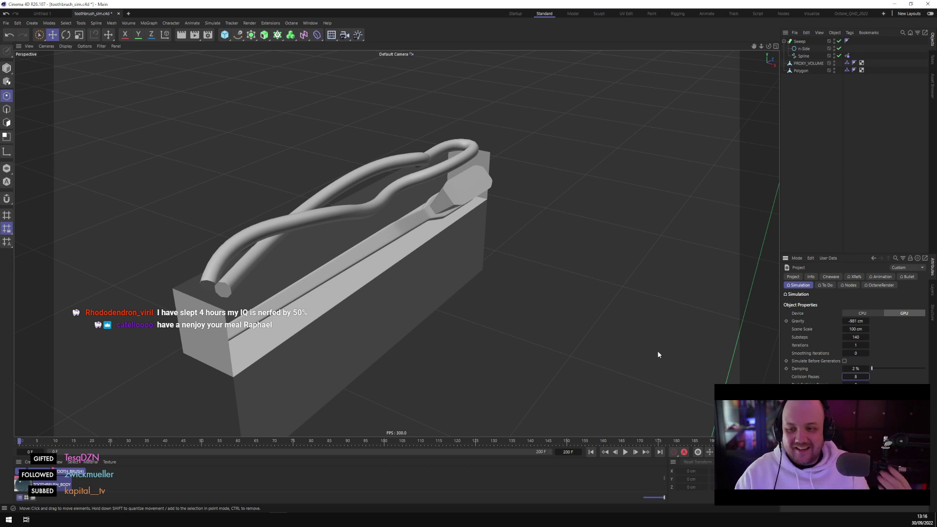
alt+drag(394, 154, 386, 189)
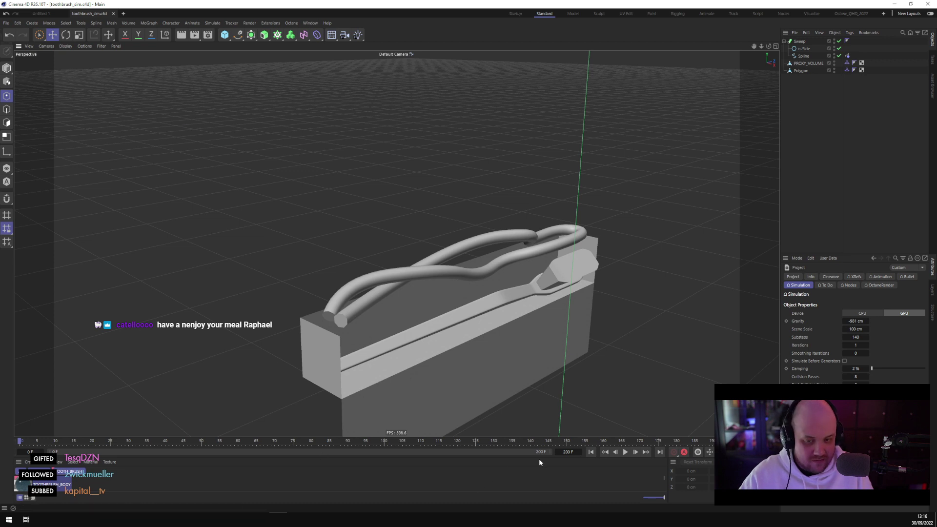
Play the rope simulation, inspect how the swept tube settles on the toothbrush and box, and return to the first frame
click(278, 483)
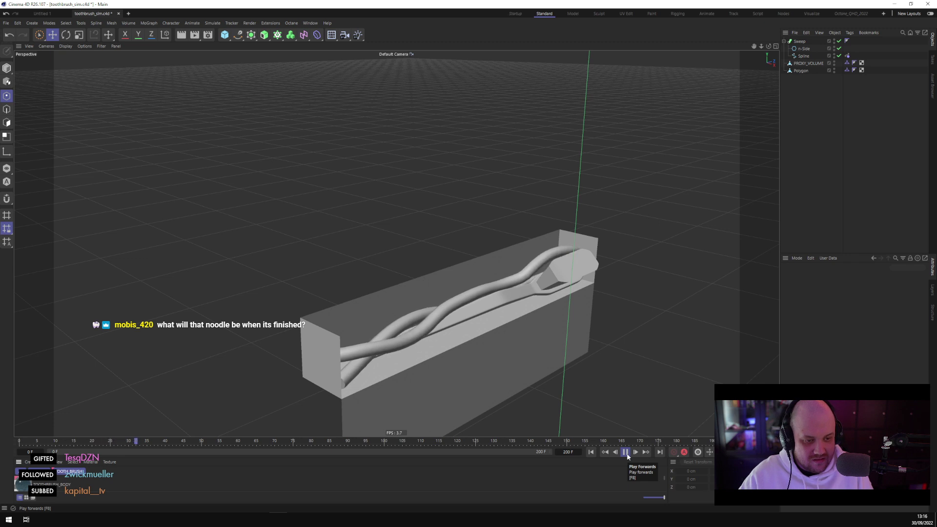
click(627, 455)
scroll(472, 316, down, 3)
alt+drag(446, 283, 493, 302)
scroll(588, 330, down, 1)
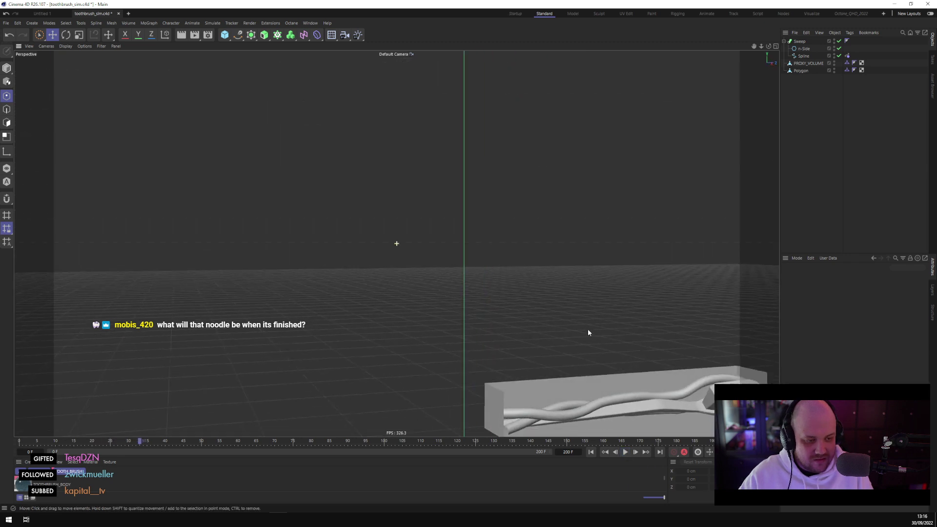
alt+drag(588, 332, 230, 190)
click(352, 355)
alt+drag(352, 355, 488, 273)
click(591, 453)
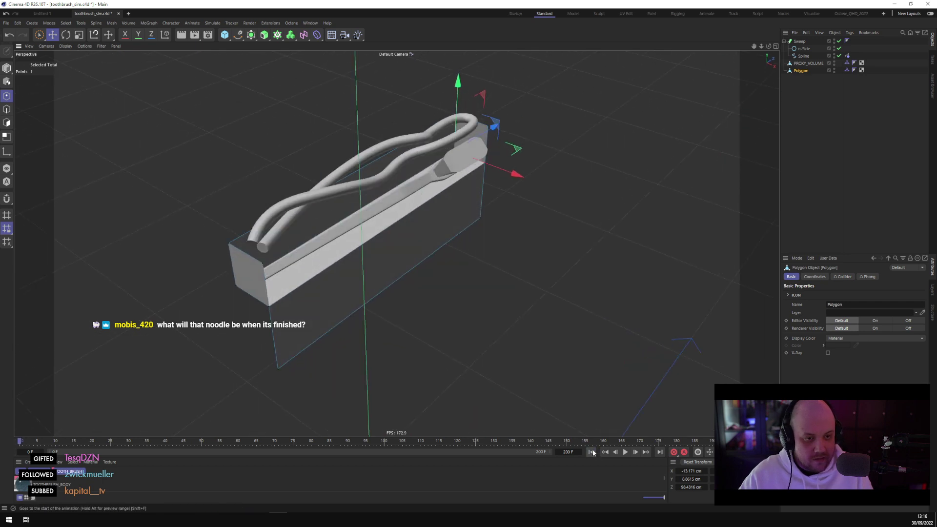
Select the path spline and extend its front end beside the toothbrush to about X 17.27, Y 0, Z 5.6 cm
scroll(451, 283, up, 10)
scroll(413, 245, down, 2)
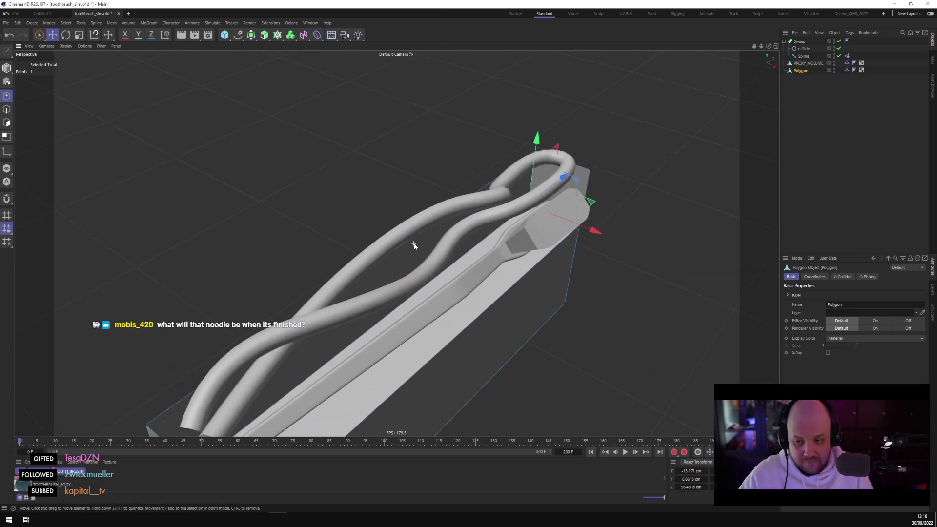
alt+middle_drag(384, 265, 435, 221)
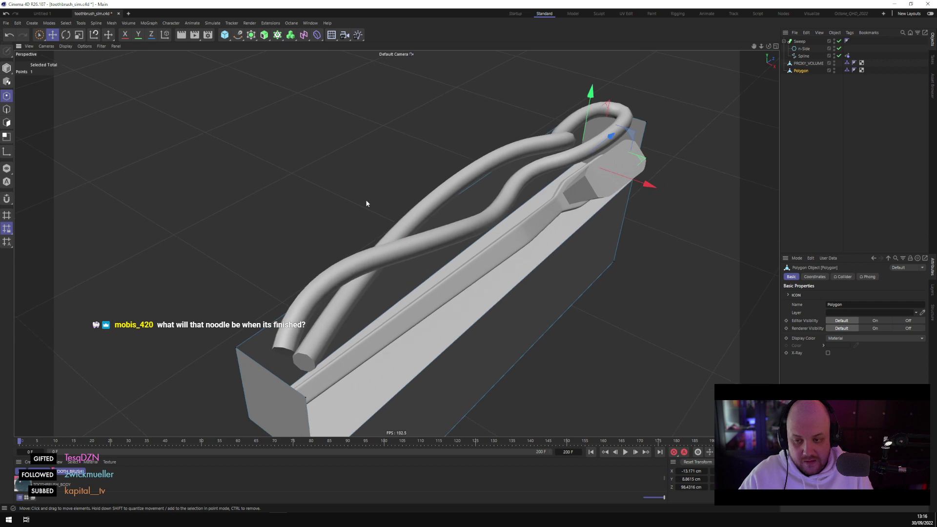
scroll(379, 211, down, 3)
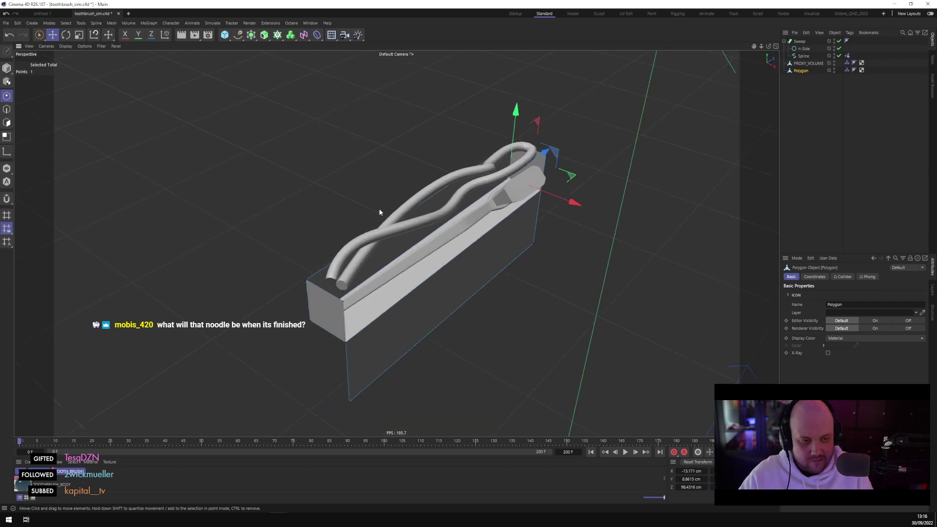
alt+drag(539, 239, 472, 219)
alt+middle_drag(472, 218, 532, 350)
scroll(540, 291, up, 3)
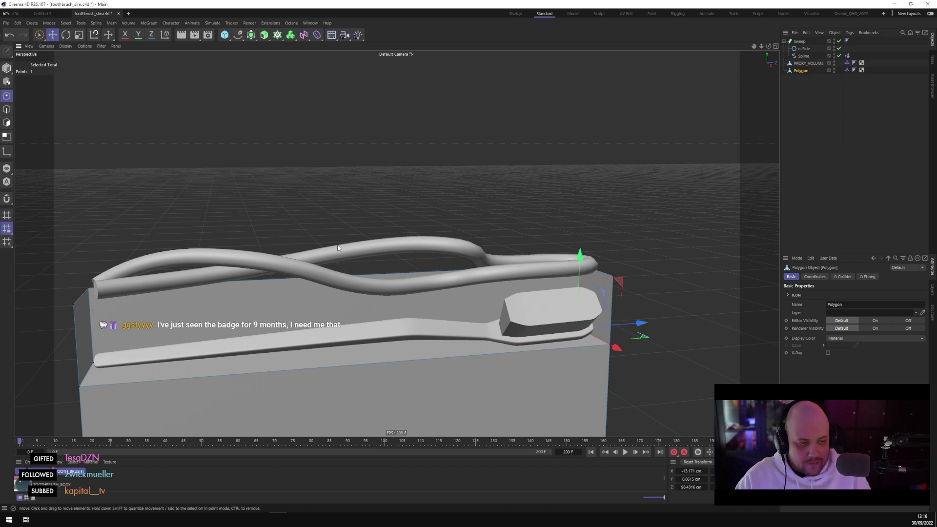
click(803, 57)
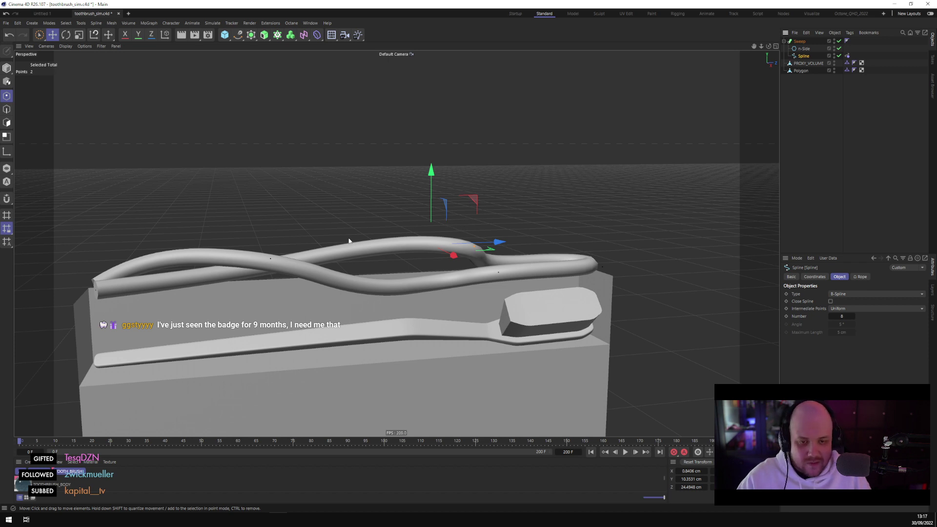
alt+drag(349, 240, 314, 290)
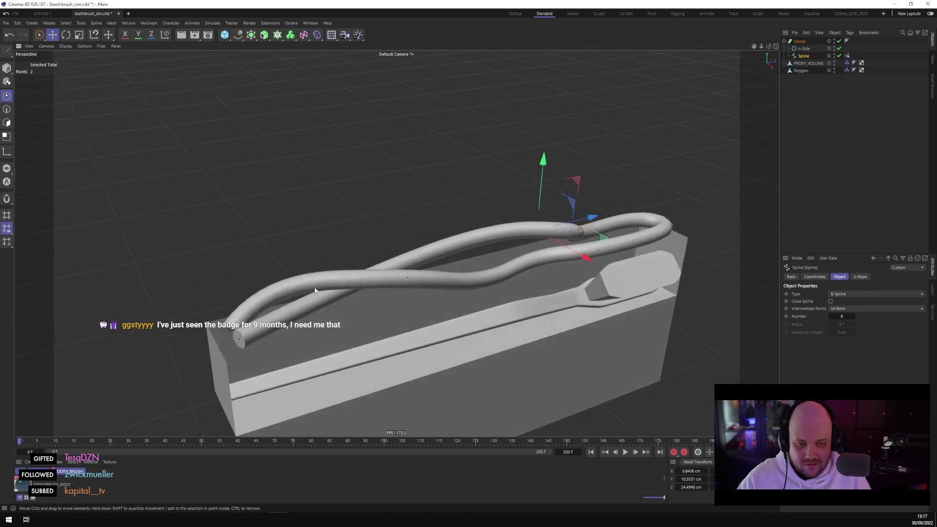
click(245, 336)
drag(293, 345, 373, 294)
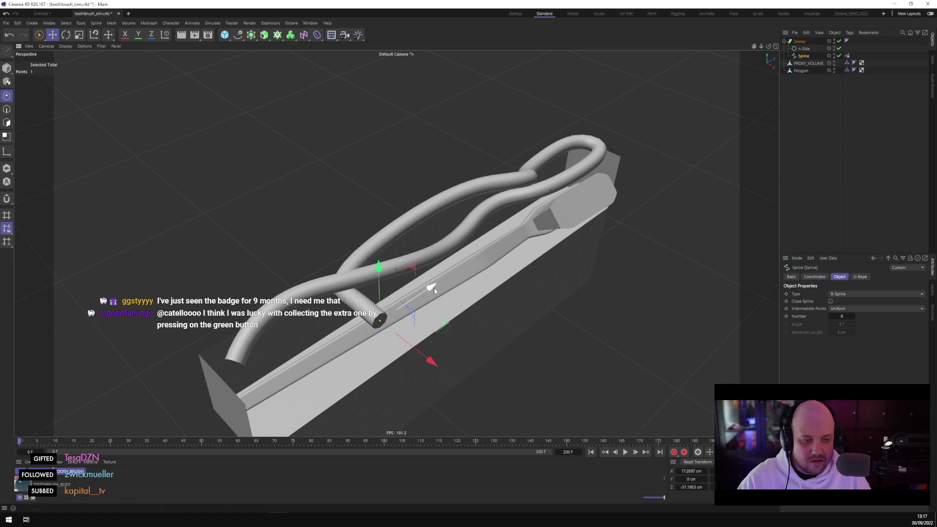
mouse_move(434, 288)
mouse_down()
mouse_move(539, 220)
mouse_move(432, 269)
mouse_up()
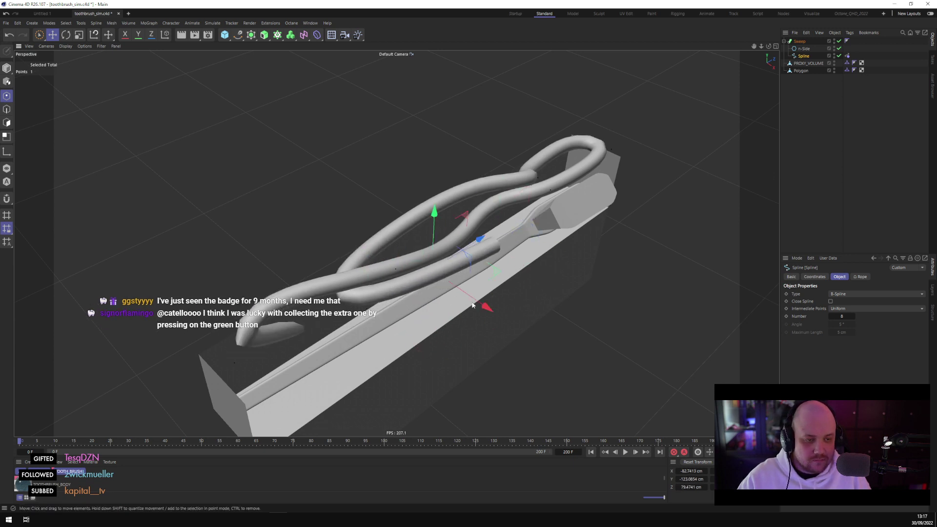
drag(486, 308, 510, 332)
key(ctrl+z)
key(ctrl+z)
key(ctrl+z)
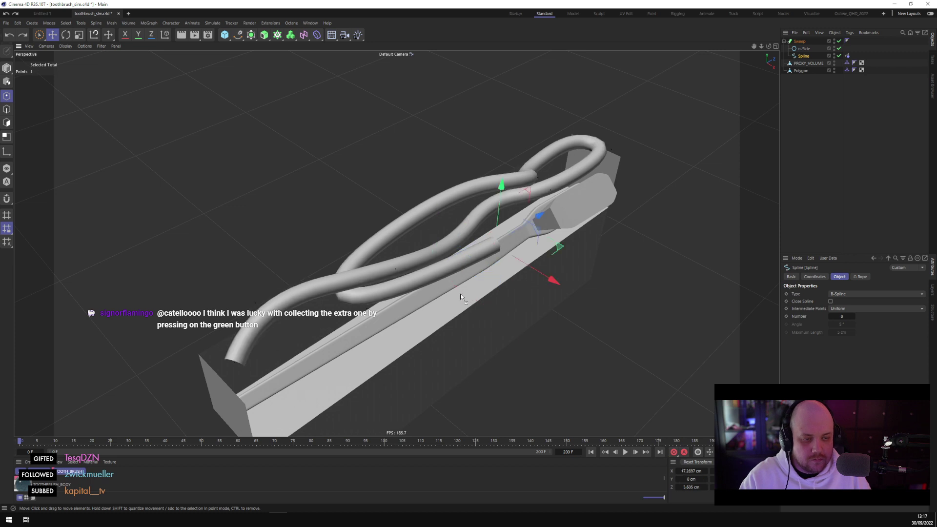
ctrl+click(438, 274)
drag(493, 313, 514, 329)
click(498, 245)
alt+drag(678, 317, 583, 294)
ctrl+click(463, 244)
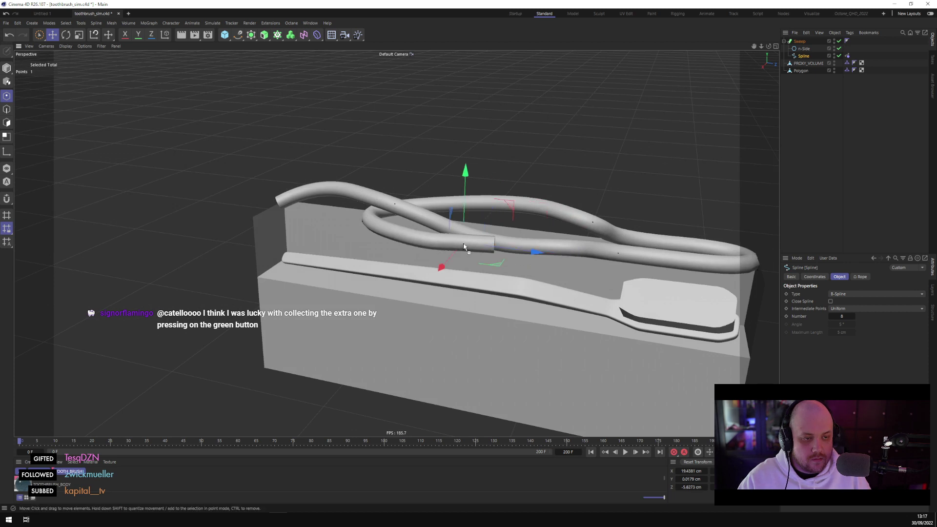
key(ctrl+z)
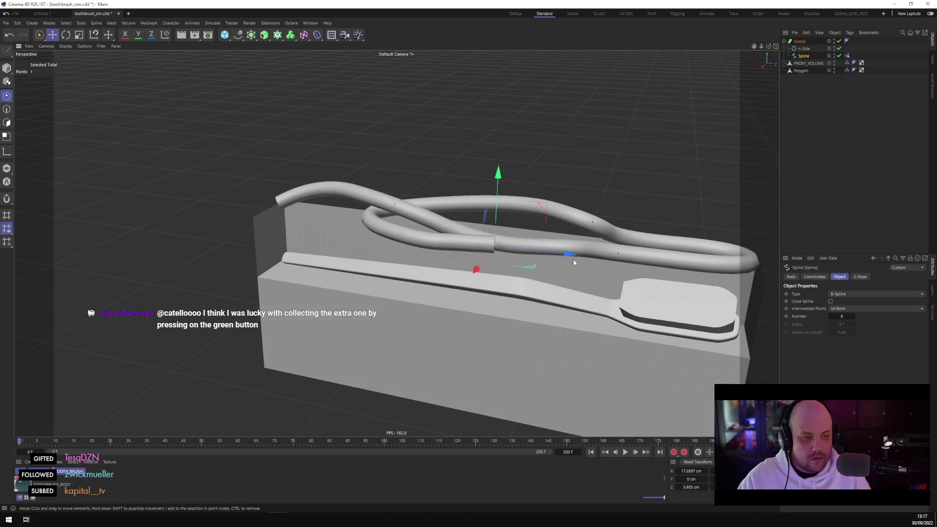
Swing the spline's free end across the brush, extend it with another point toward the brush head, and raise that point to about Y 15.7 cm
alt+drag(573, 262, 599, 211)
click(464, 244)
drag(476, 267, 495, 231)
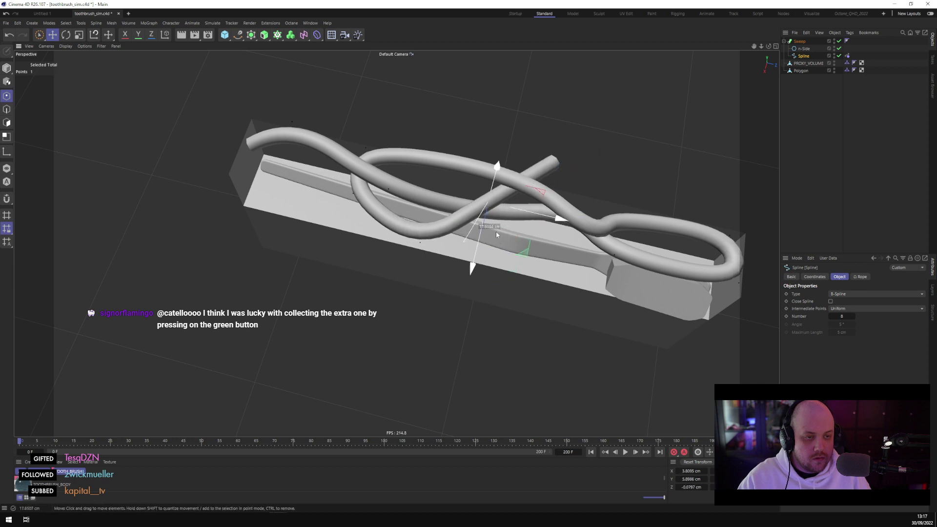
click(549, 168)
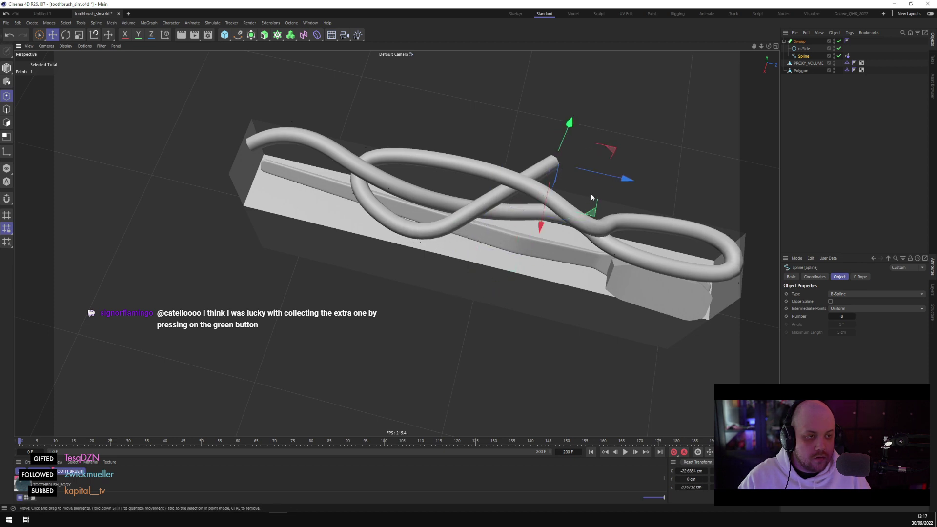
drag(594, 221, 724, 248)
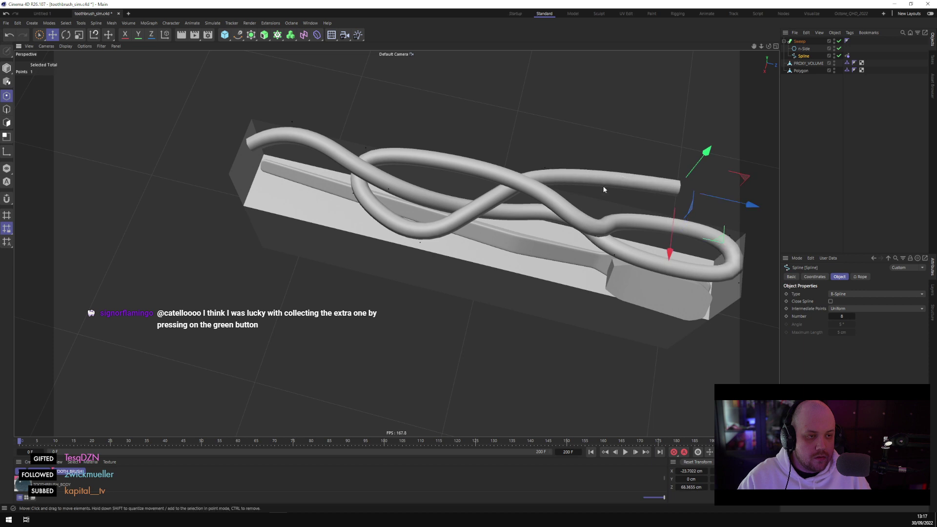
alt+drag(593, 194, 447, 119)
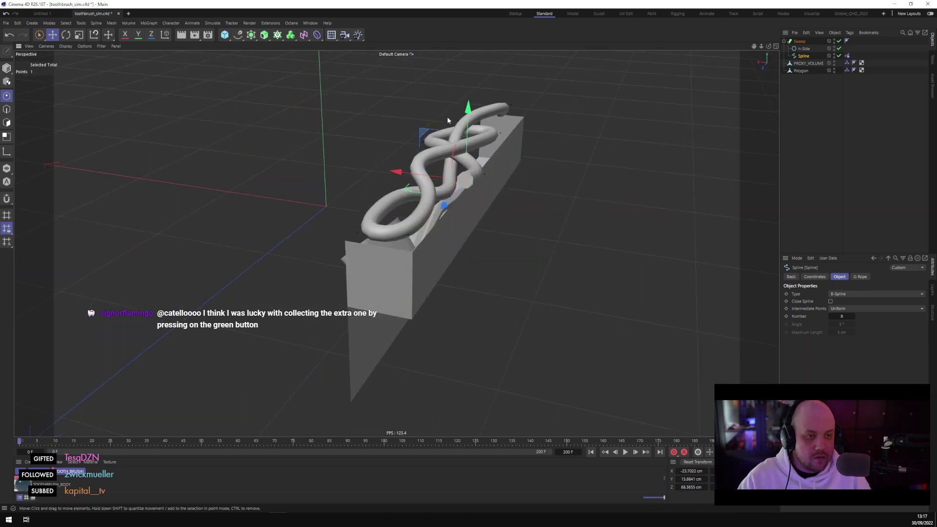
drag(396, 169, 358, 156)
alt+drag(442, 366, 439, 273)
click(502, 222)
Play the simulation with the extended spline, inspect how the tangled tube falls into the box, and return to the first frame
alt+right_drag(503, 223, 467, 265)
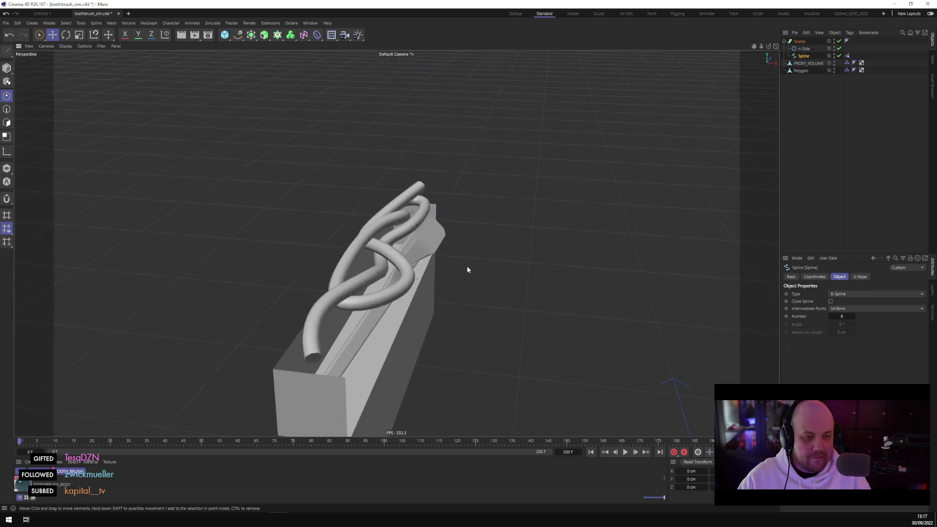
alt+middle_drag(467, 266, 497, 247)
click(625, 453)
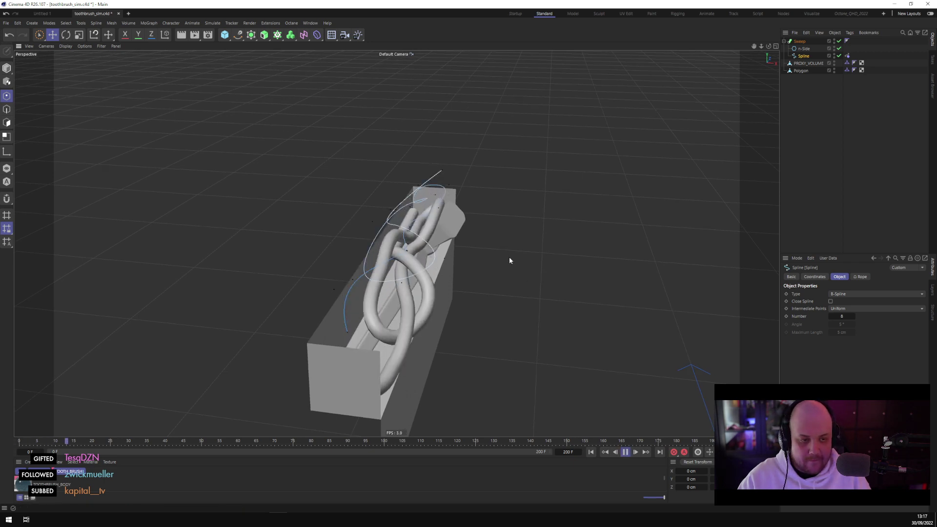
click(628, 453)
alt+drag(561, 299, 421, 269)
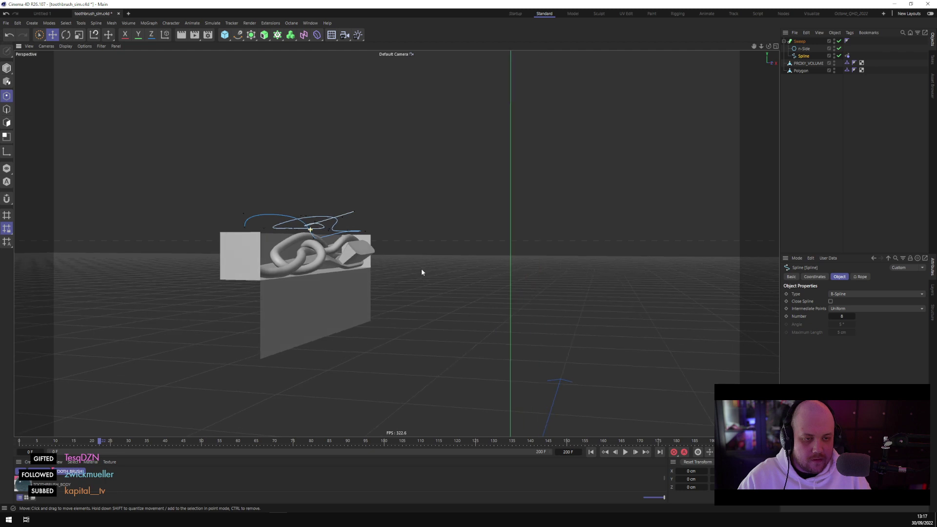
scroll(323, 259, up, 3)
alt+drag(501, 392, 401, 246)
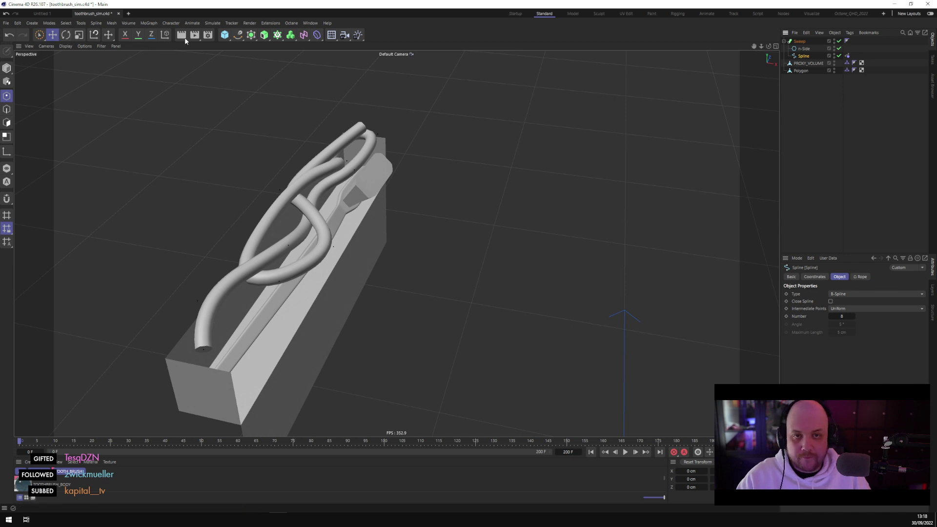
Select all points of the path spline and scale them down uniformly
click(78, 36)
key(ctrl+a)
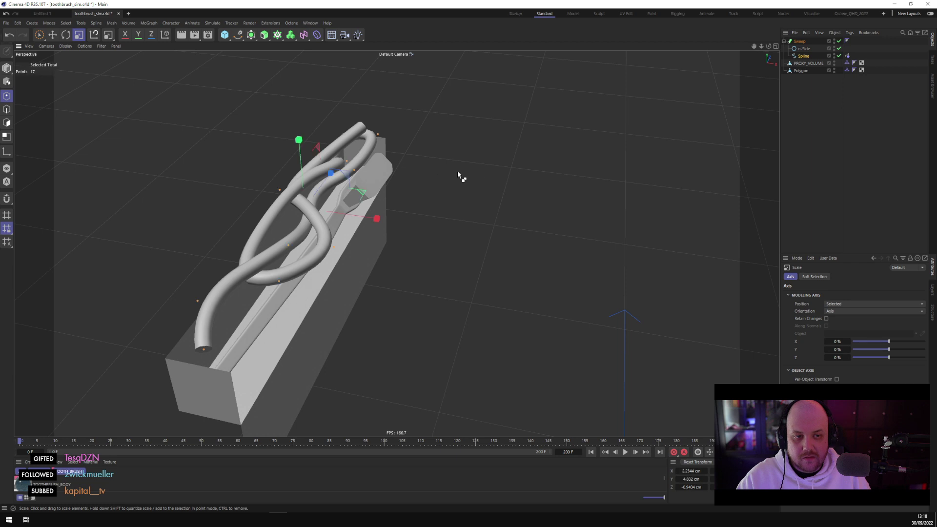
drag(457, 172, 417, 177)
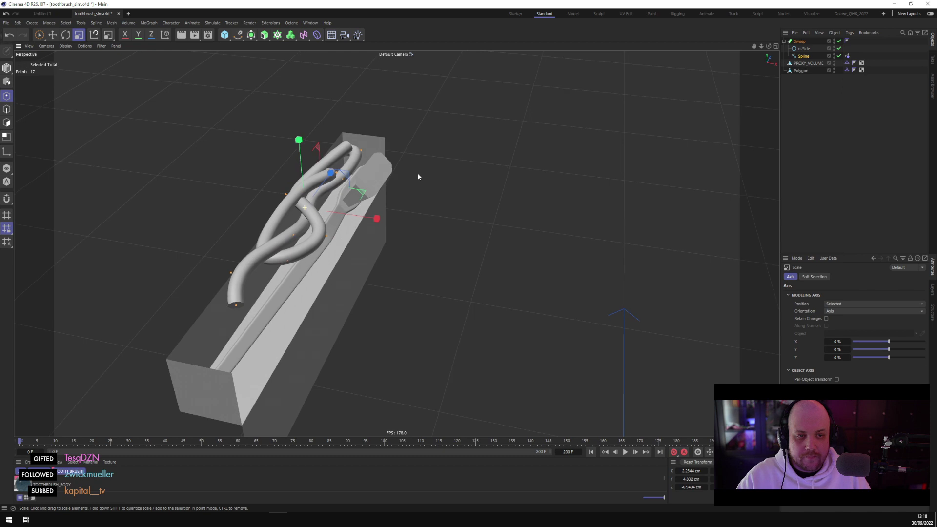
Rotate all the spline points and shift them along X to about -0.26 cm, over the toothbrush box
click(66, 35)
alt+drag(312, 230, 234, 99)
click(53, 37)
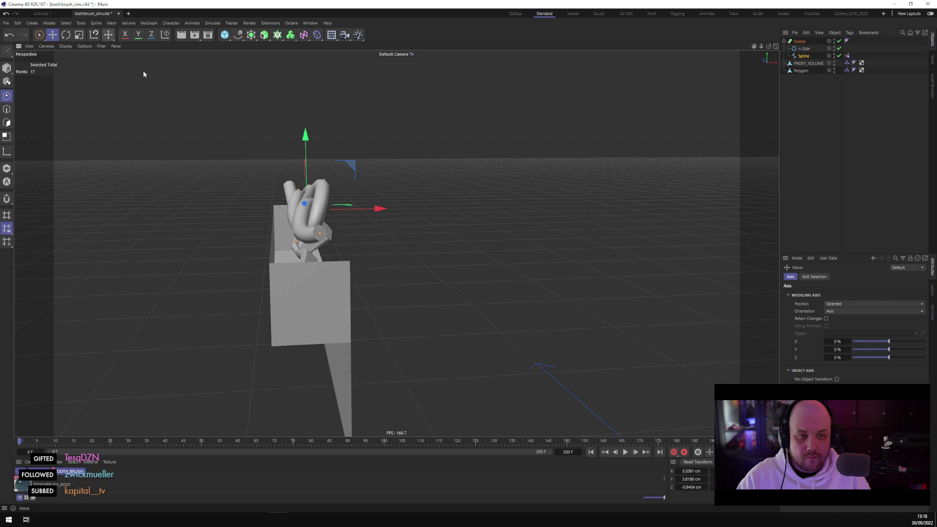
drag(380, 209, 372, 210)
alt+drag(503, 183, 467, 180)
click(467, 181)
Play the simulation briefly with the rotated spline and return to the first frame
click(626, 455)
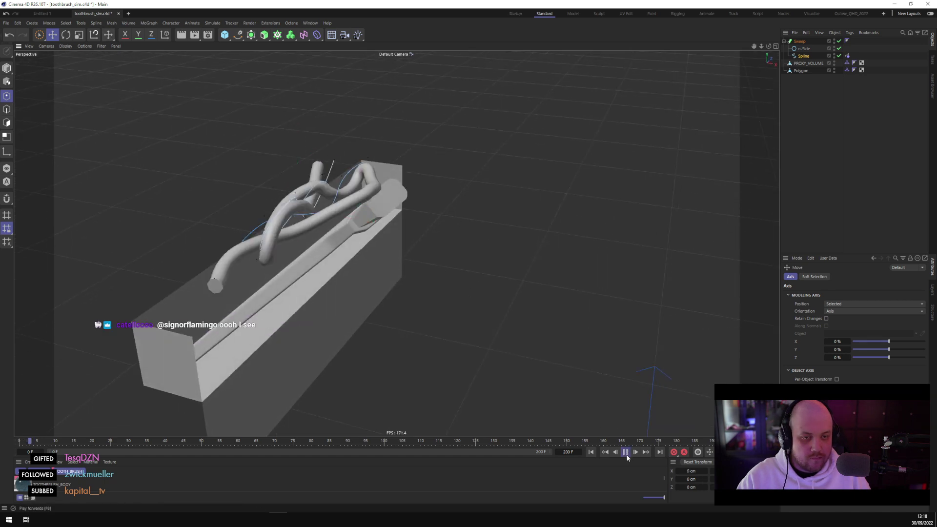
click(626, 452)
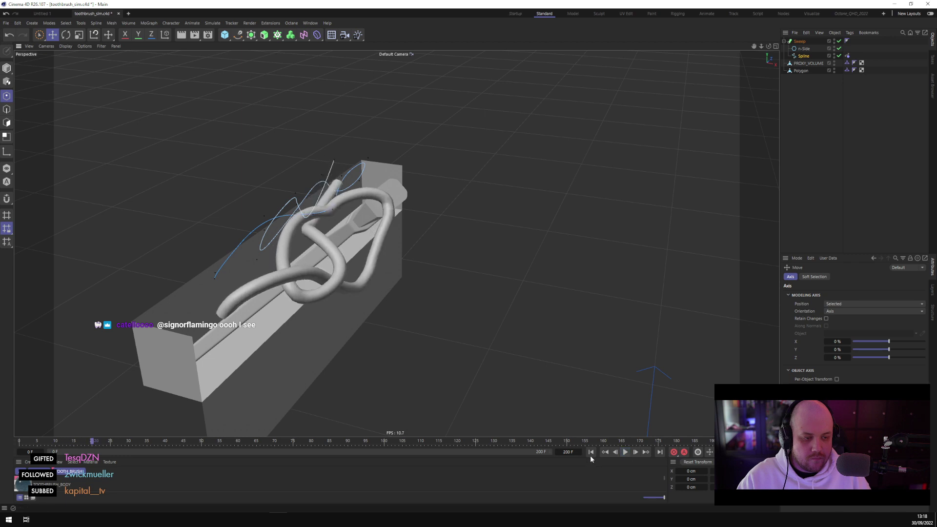
click(590, 454)
Select all the spline points and scale them up uniformly, then deselect them
scroll(328, 203, up, 5)
key(ctrl+a)
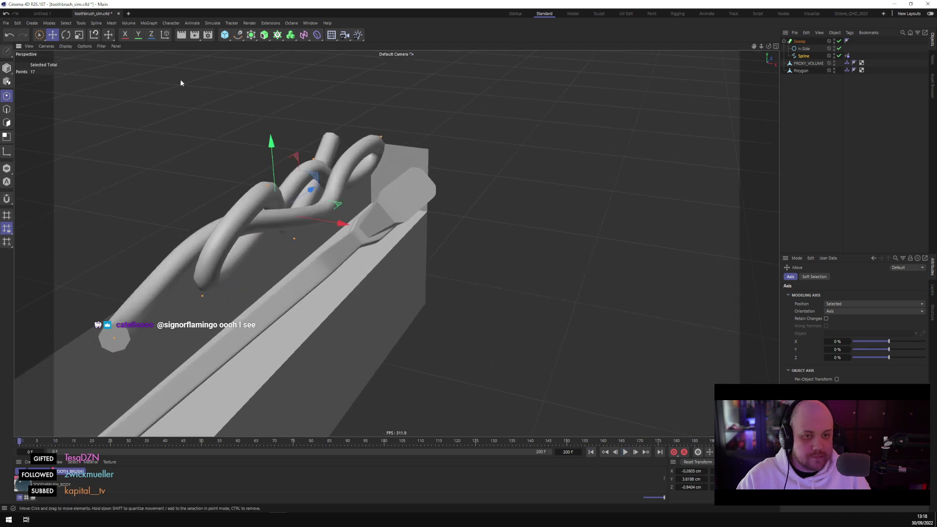
click(79, 35)
drag(138, 86, 224, 80)
click(496, 203)
Play the simulation of the enlarged tube, stop it, and inspect how it lies over the toothbrush
click(626, 452)
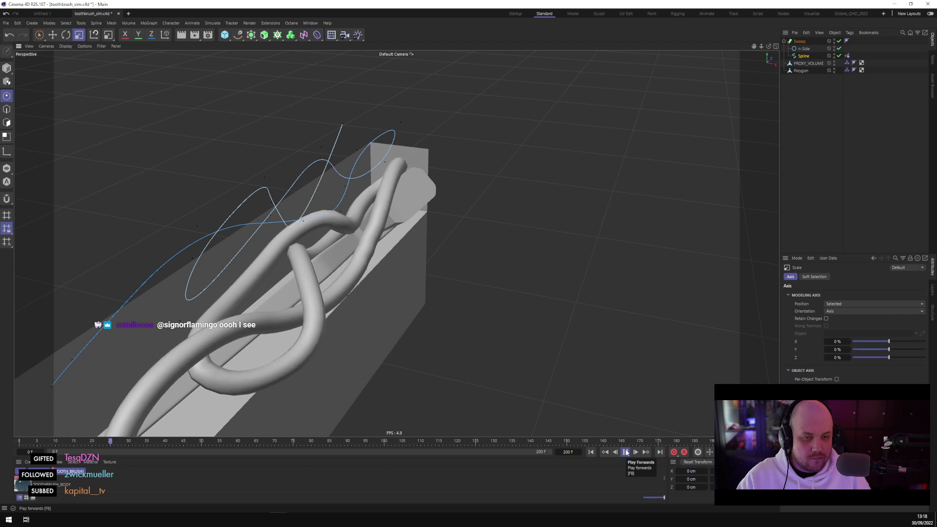
click(626, 452)
alt+middle_drag(459, 323, 536, 312)
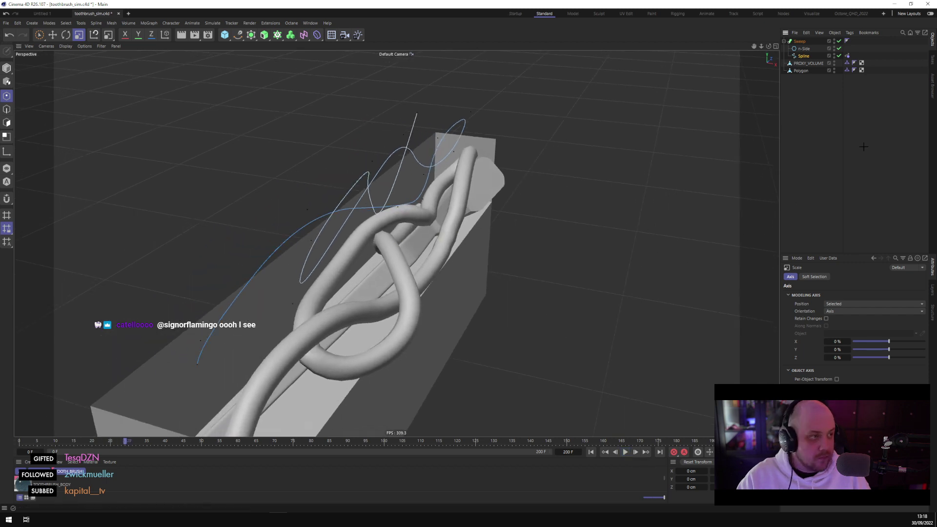
Set the Rope tag's Friction to 20 and replay the simulation from the first frame
click(861, 147)
key(ctrl+d)
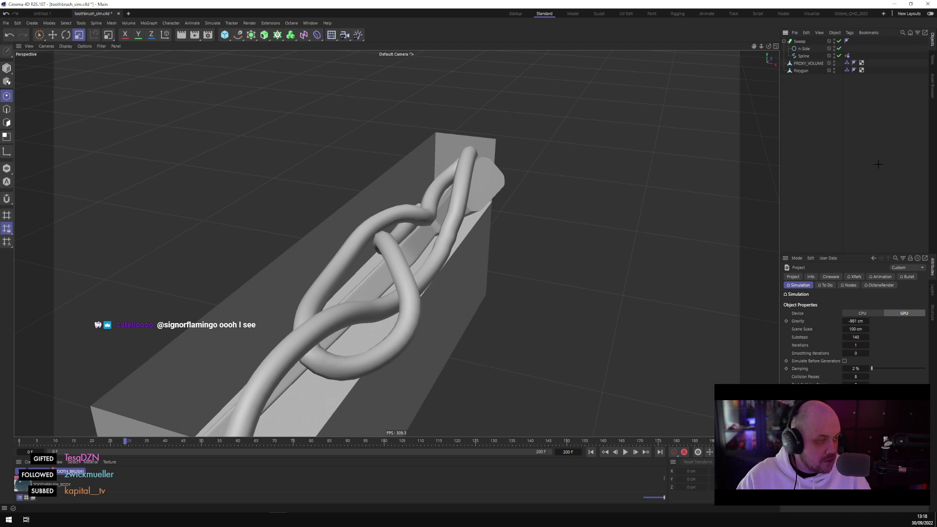
click(847, 55)
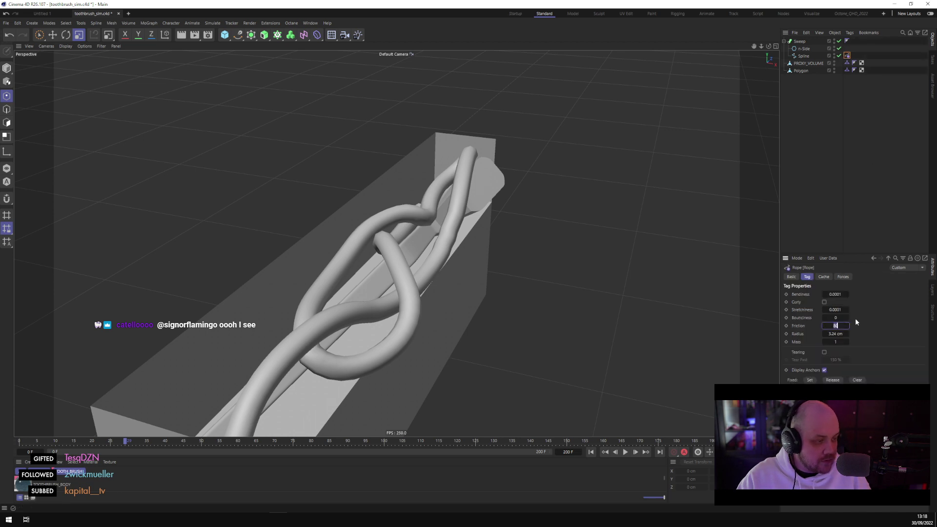
text(20)
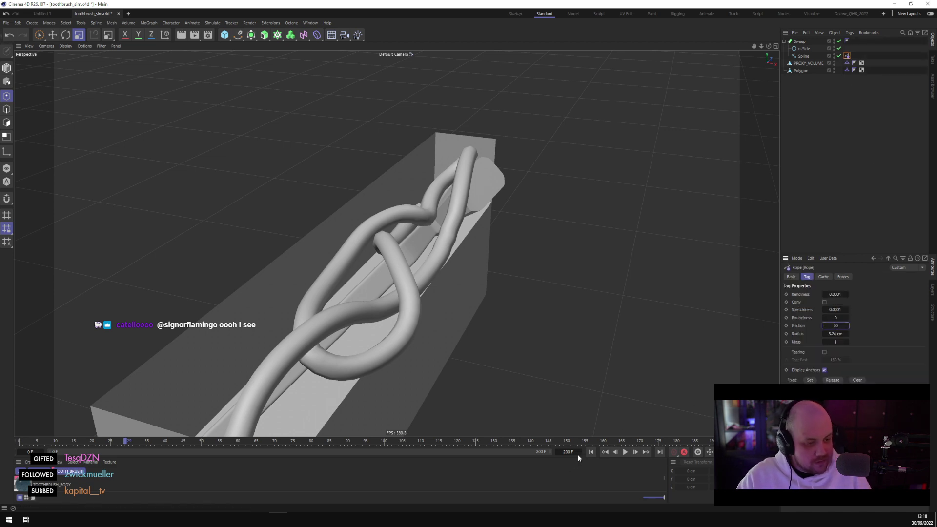
click(591, 453)
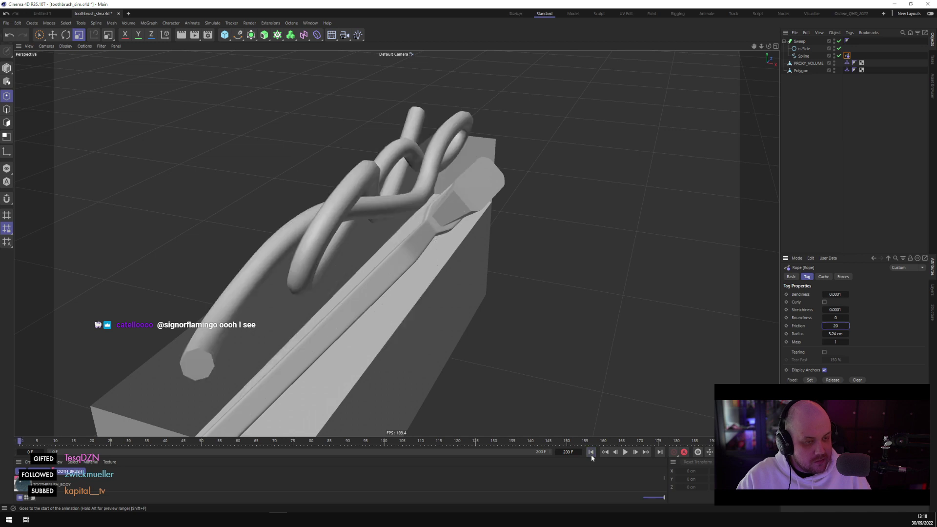
click(625, 452)
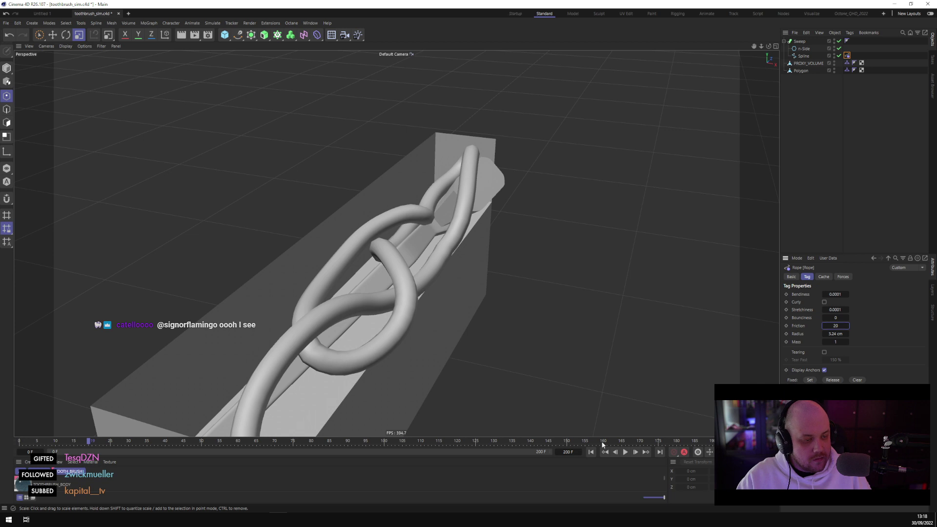
Return to the first frame and move a spline point on the loop above the toothbrush head along X to about -19.3 cm
click(591, 451)
click(804, 56)
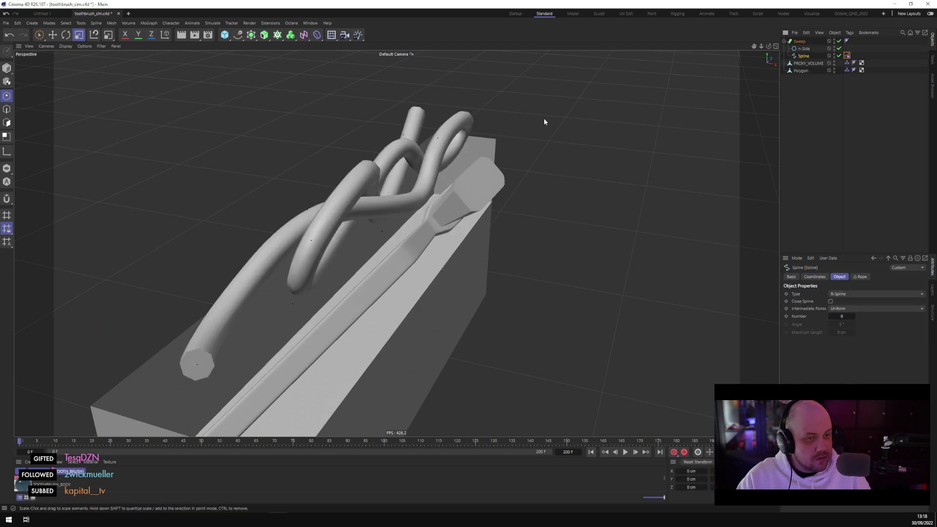
click(439, 141)
alt+drag(487, 141, 646, 106)
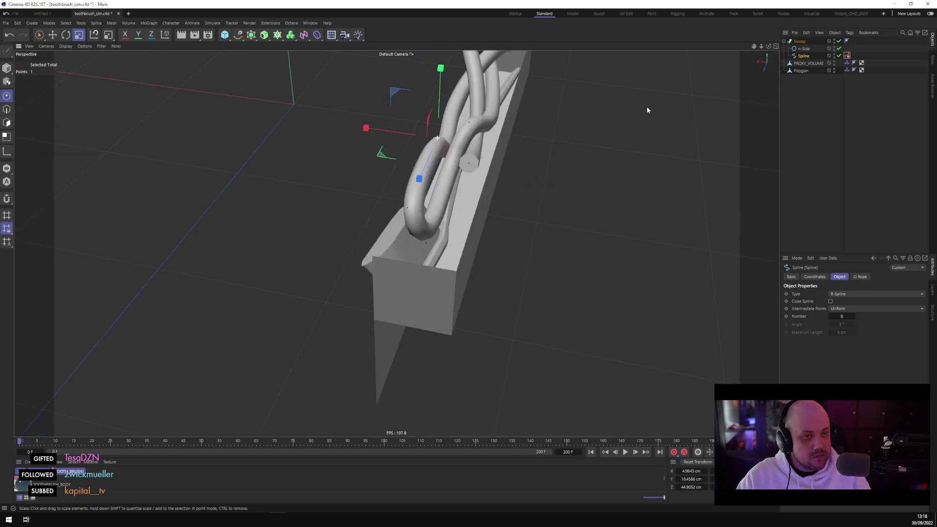
click(52, 35)
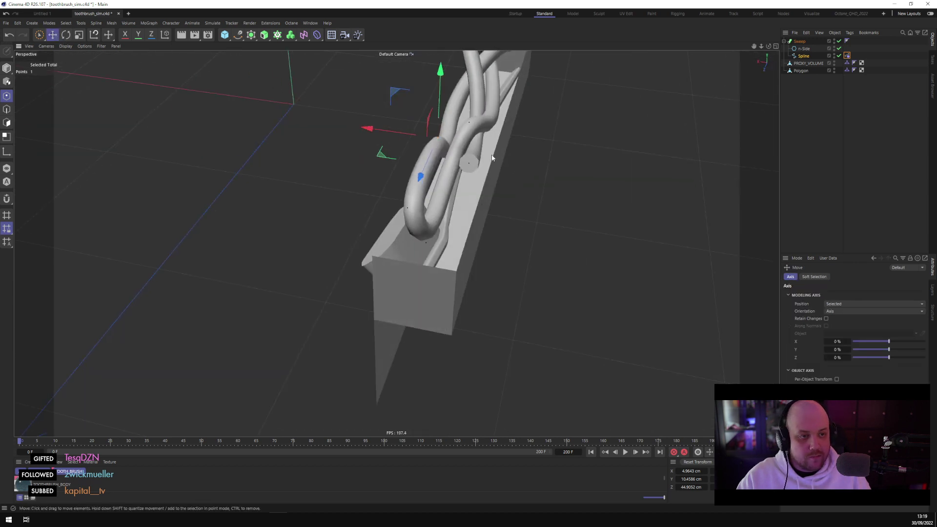
drag(365, 127, 438, 141)
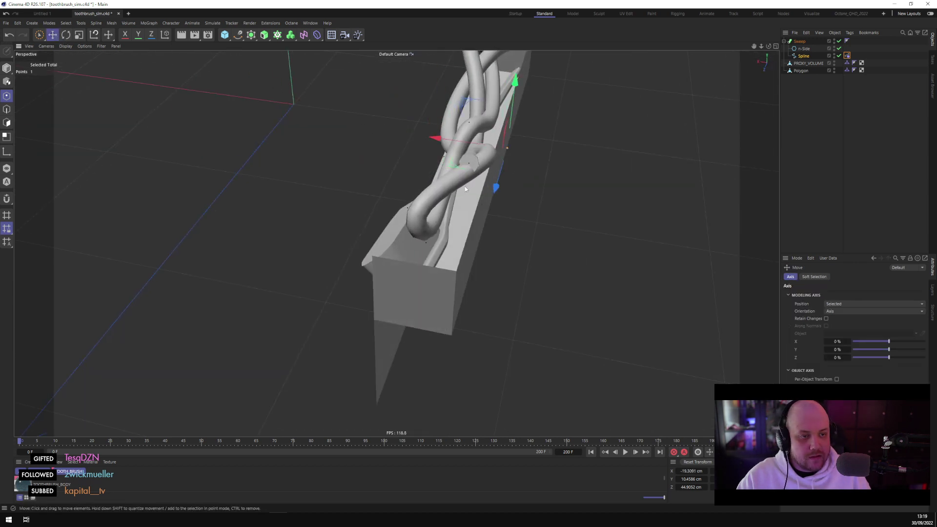
Move the outermost spline point of the head-end loop along X to about -14.9 cm
alt+drag(423, 186, 448, 191)
click(429, 230)
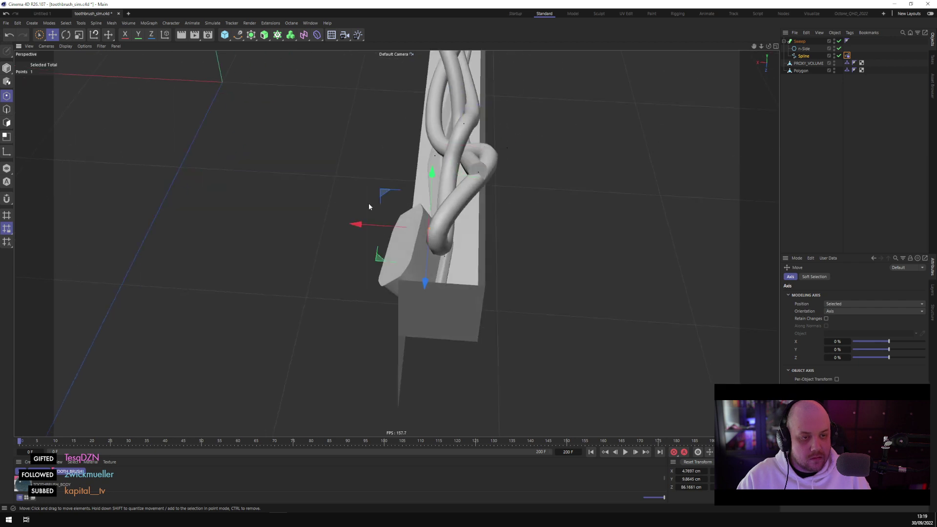
drag(357, 224, 423, 229)
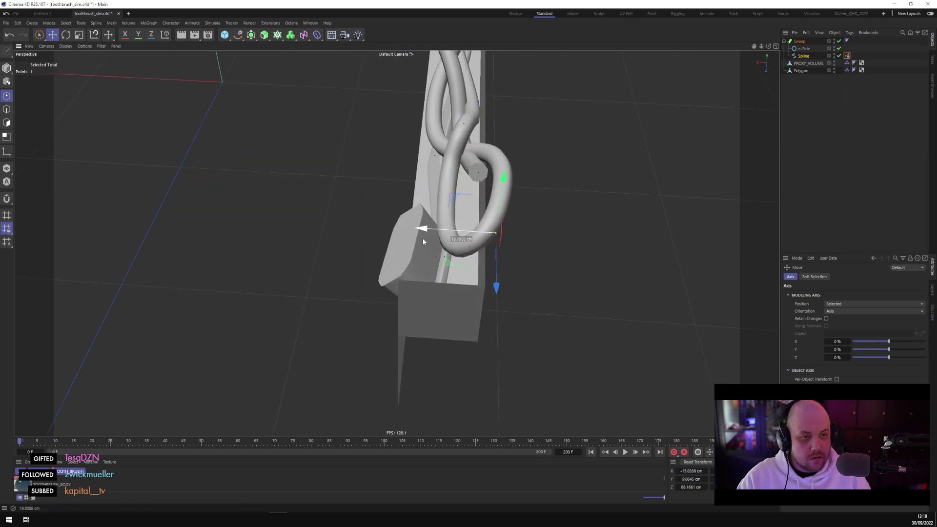
Play the simulation with the widened head-end loop, stop it, inspect how the tube lies, and return to the first frame
click(477, 174)
mouse_move(485, 112)
mouse_down()
mouse_move(498, 190)
mouse_move(318, 159)
mouse_move(327, 175)
mouse_up()
key(space)
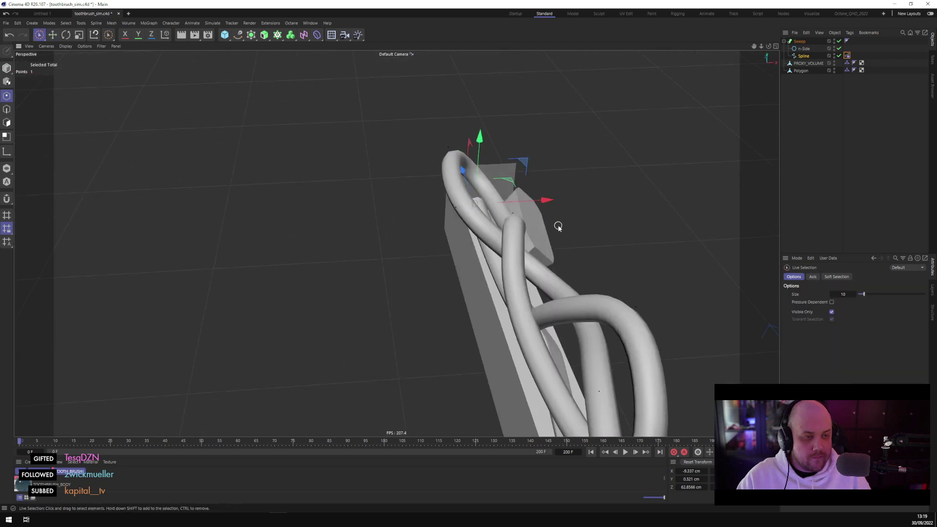
click(628, 455)
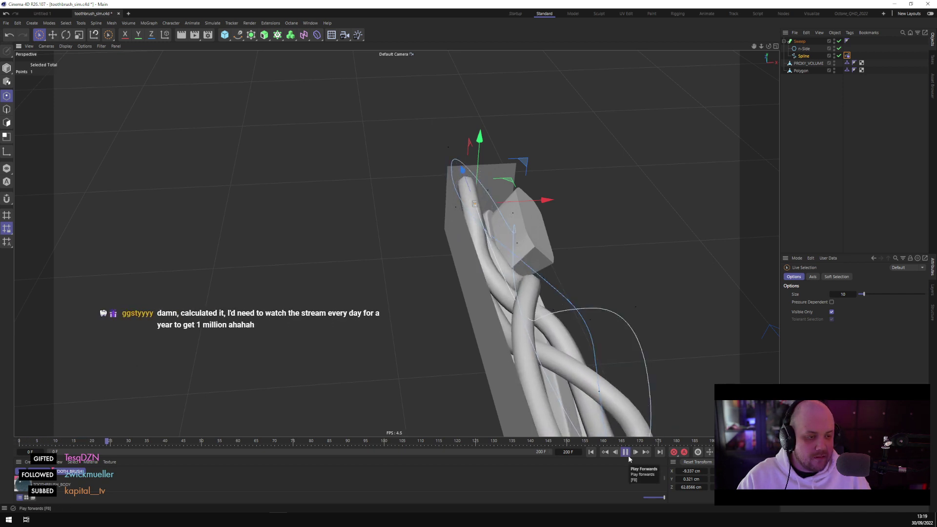
click(628, 456)
alt+drag(608, 313, 619, 338)
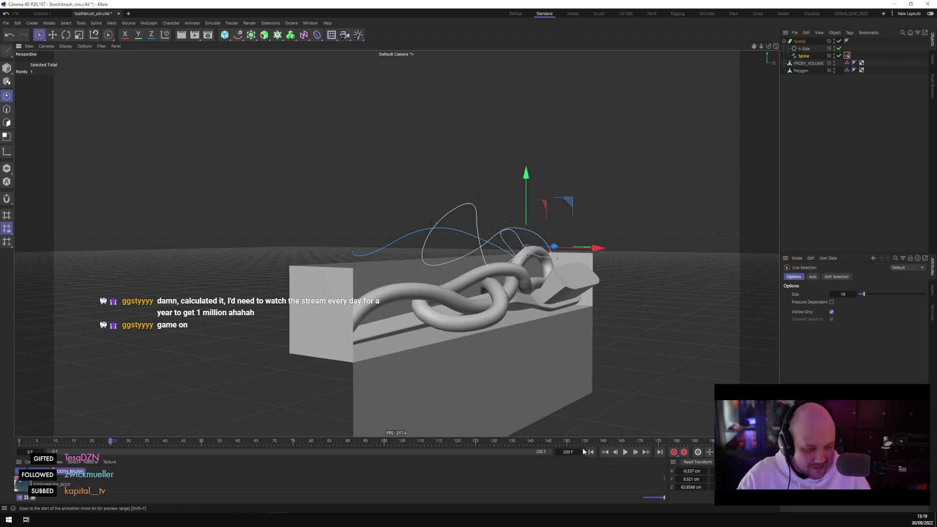
key(shift+f)
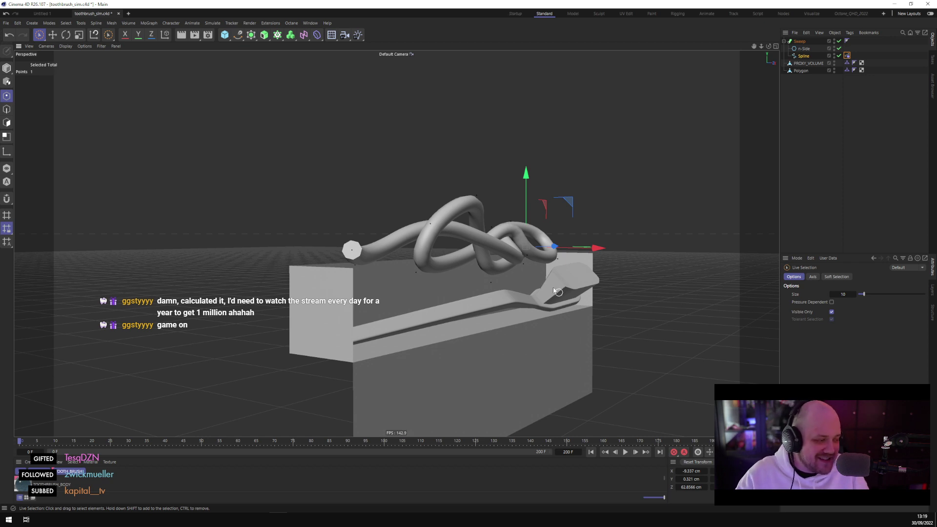
Move the spline point of the loop above the toothbrush handle along X to about -14.4 cm
alt+drag(539, 234, 569, 212)
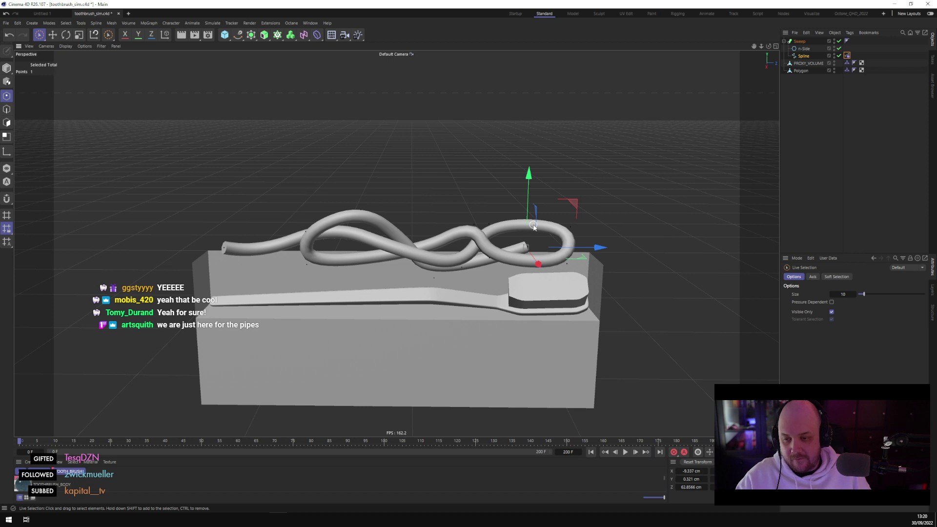
alt+drag(466, 147, 534, 193)
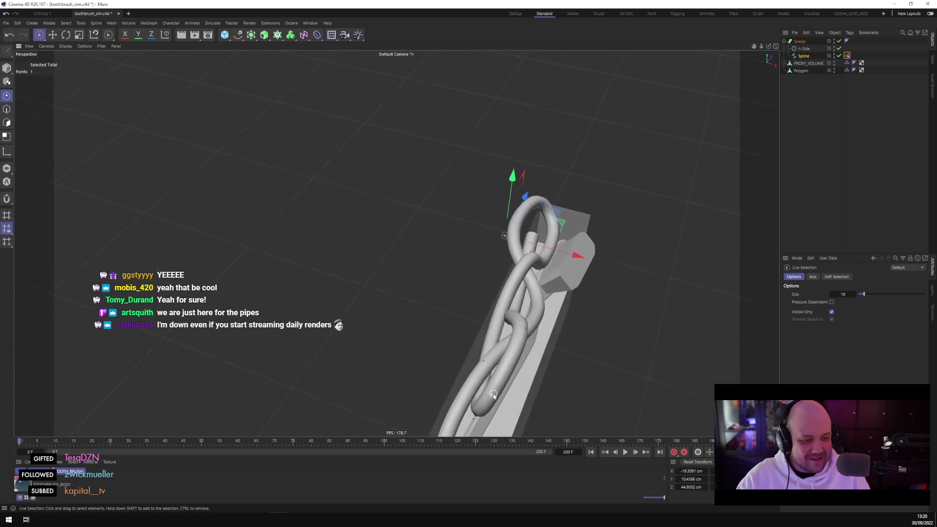
alt+drag(492, 395, 463, 283)
scroll(436, 164, up, 6)
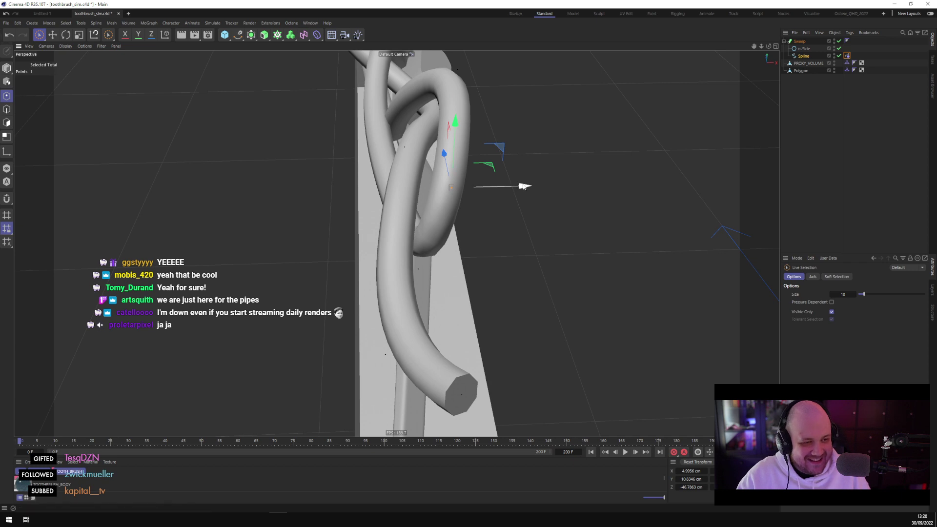
drag(523, 186, 413, 179)
key(e)
Play the simulation briefly with the shifted handle loop and return to the first frame
click(625, 452)
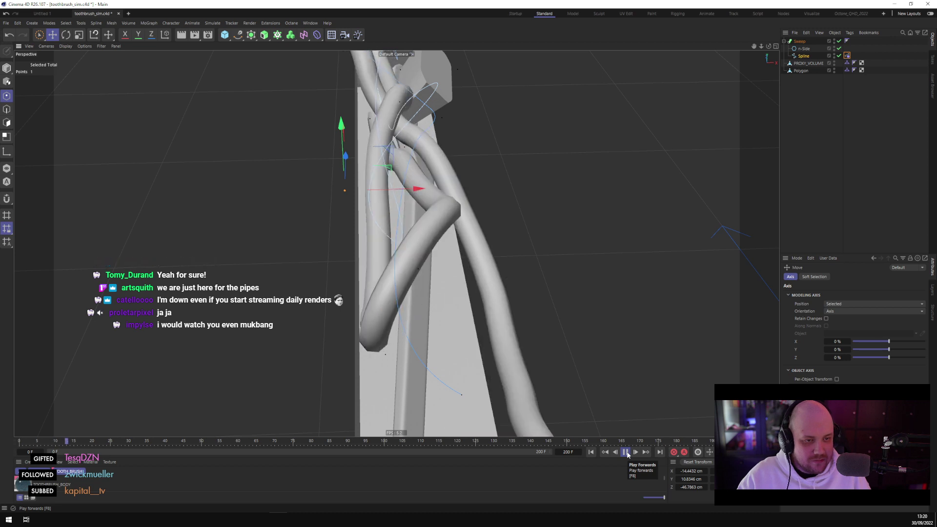
click(625, 452)
click(590, 452)
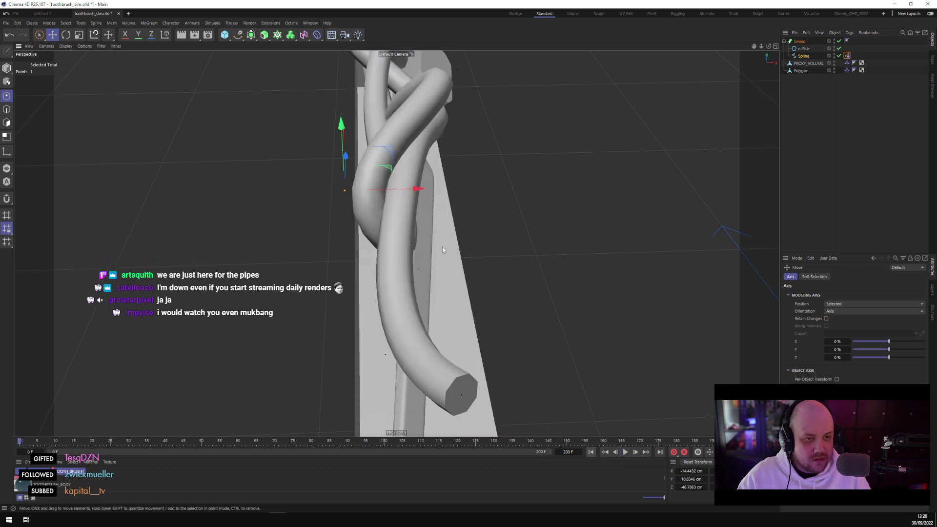
Delete the spline points that form the loop in the middle of the tube
alt+drag(442, 247, 500, 242)
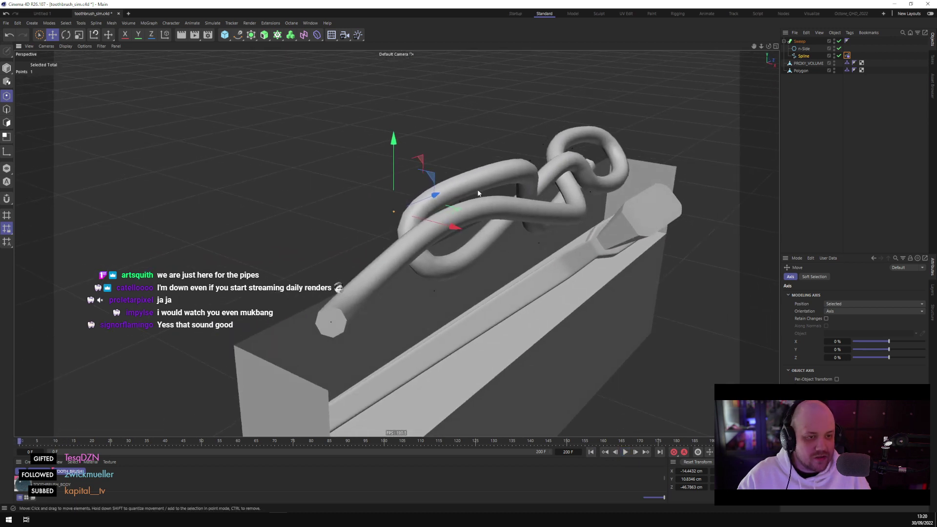
drag(471, 183, 529, 163)
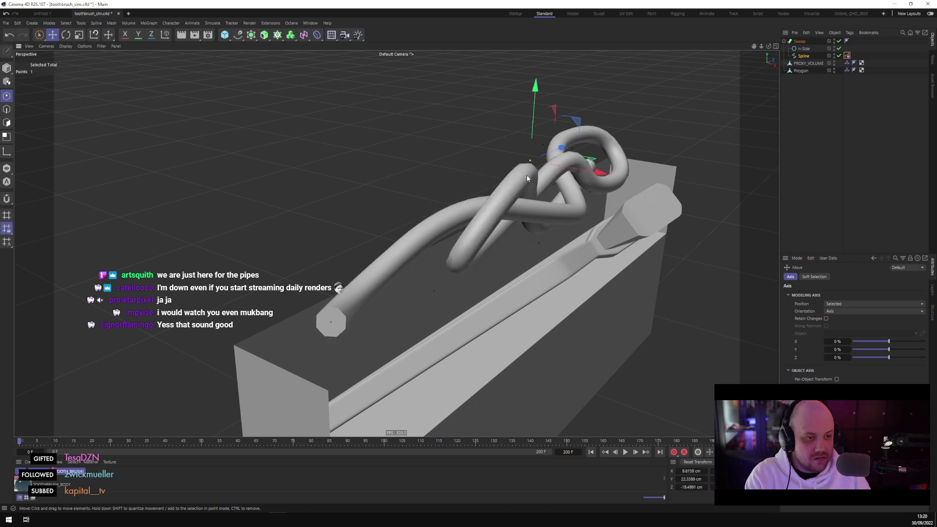
key(Delete)
click(434, 292)
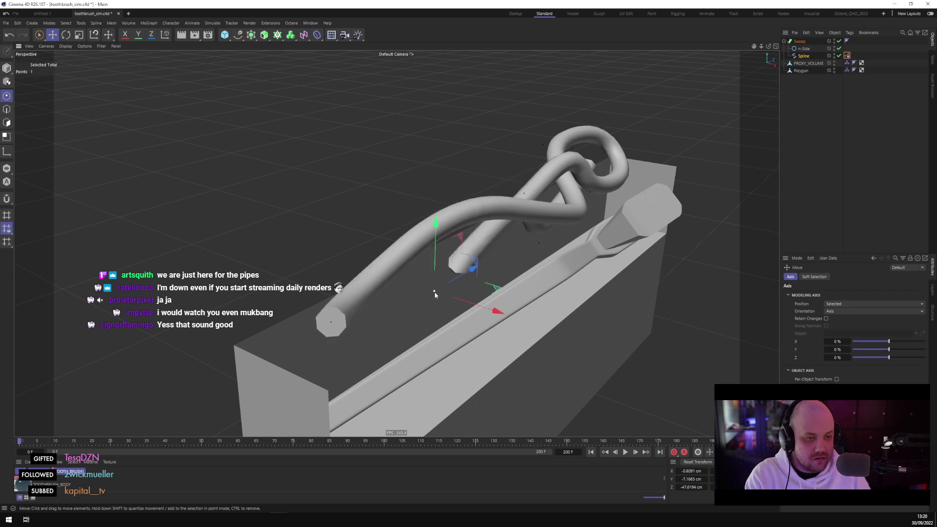
key(Delete)
click(520, 196)
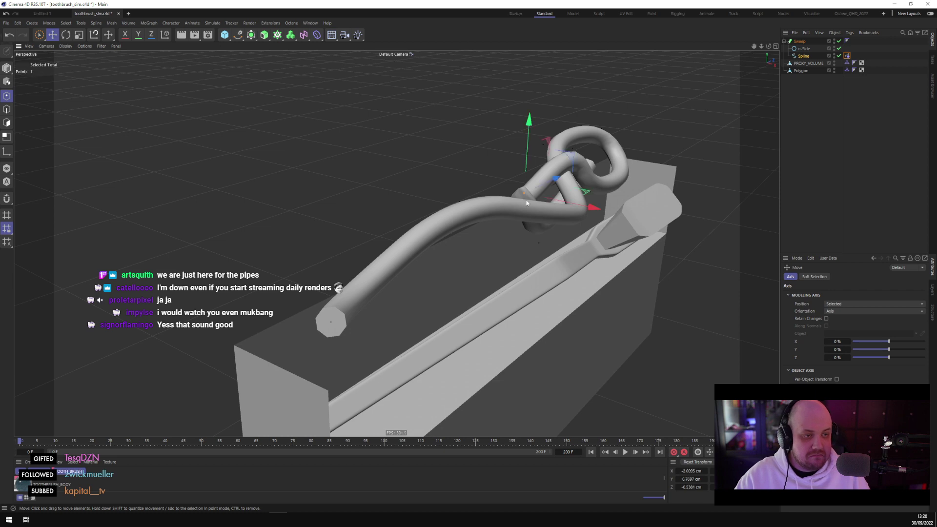
Deselect the spline, play the simulation of the simplified tube, and return to the first frame
alt+drag(521, 196, 415, 208)
mouse_move(581, 213)
mouse_down()
mouse_move(513, 199)
mouse_move(565, 207)
mouse_up()
drag(514, 122, 496, 172)
mouse_move(541, 263)
mouse_down()
mouse_move(581, 261)
mouse_move(648, 282)
mouse_move(555, 255)
mouse_up()
click(875, 218)
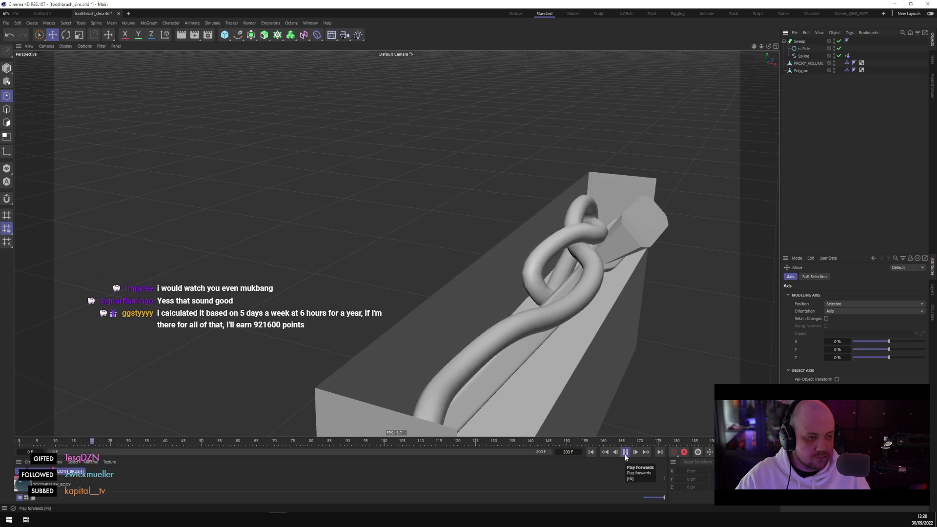
click(591, 453)
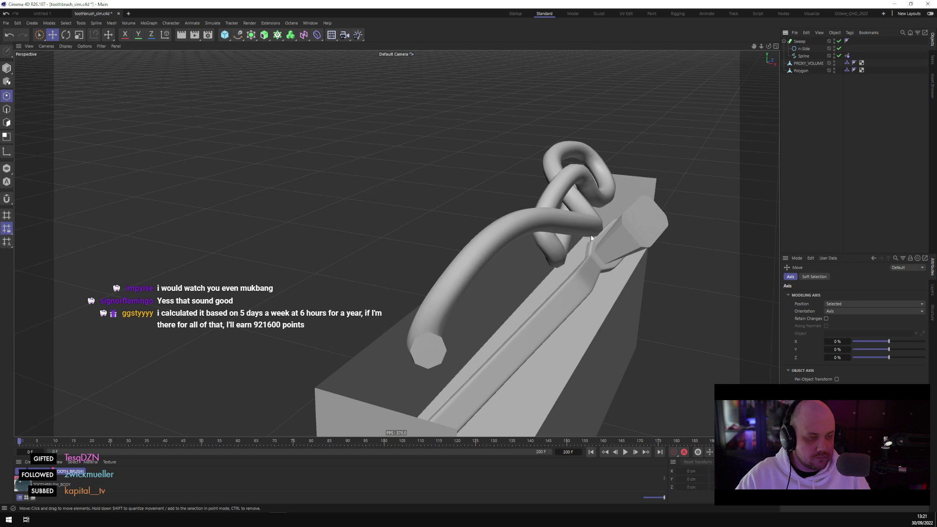
Select the spline's end point at the handle end and examine the tube's course over the toothbrush from above
alt+middle_drag(591, 238, 593, 228)
click(800, 49)
click(802, 57)
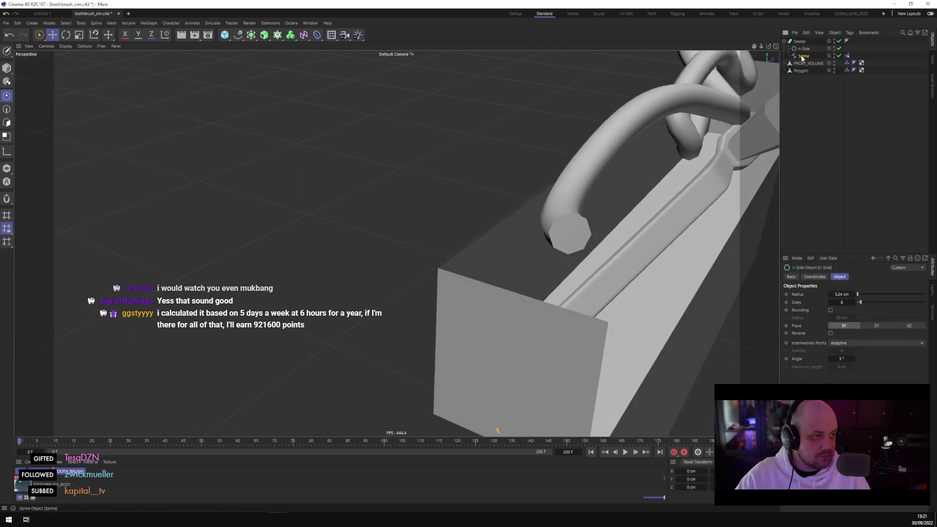
click(575, 235)
alt+middle_drag(559, 165, 396, 243)
alt+drag(396, 243, 507, 251)
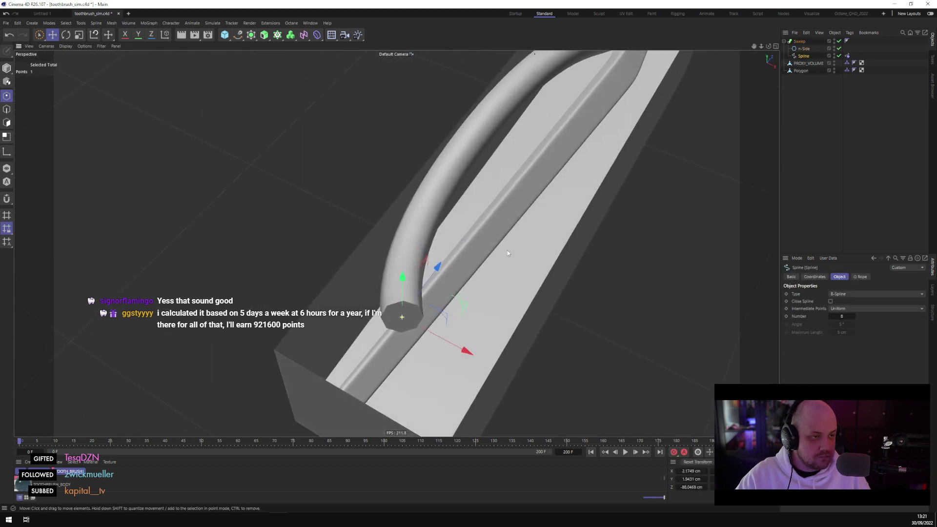
scroll(505, 248, down, 8)
alt+middle_drag(500, 243, 457, 349)
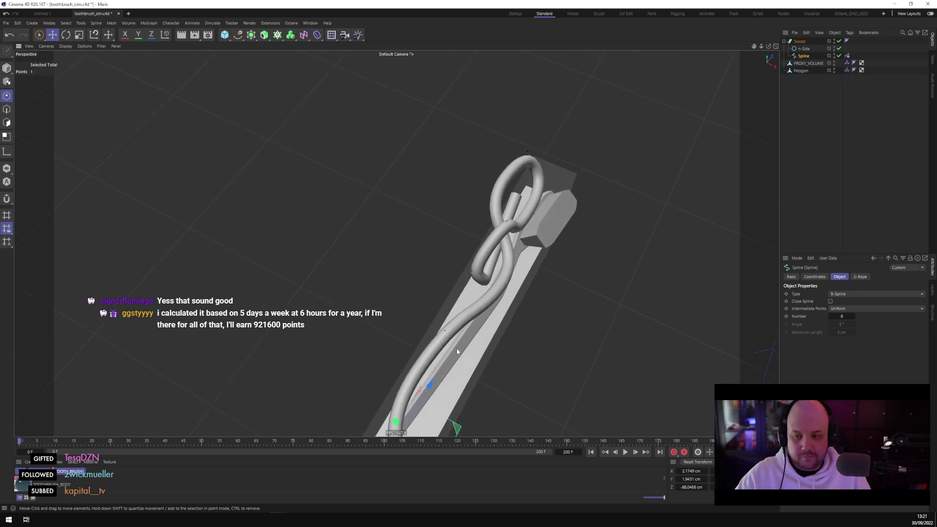
alt+drag(458, 351, 398, 338)
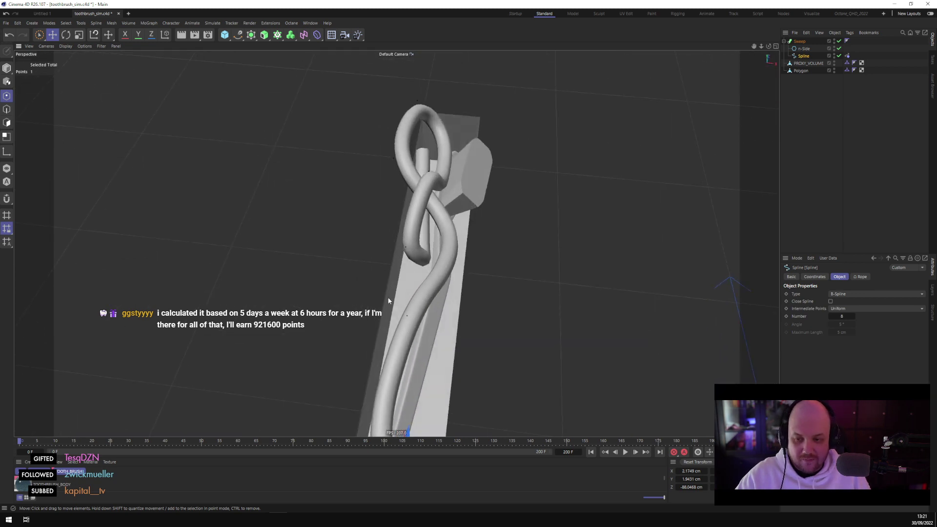
Set the Live Selection size to 34 and move the spline point beside the toothbrush neck along X to about -4.4 cm
click(459, 248)
click(40, 36)
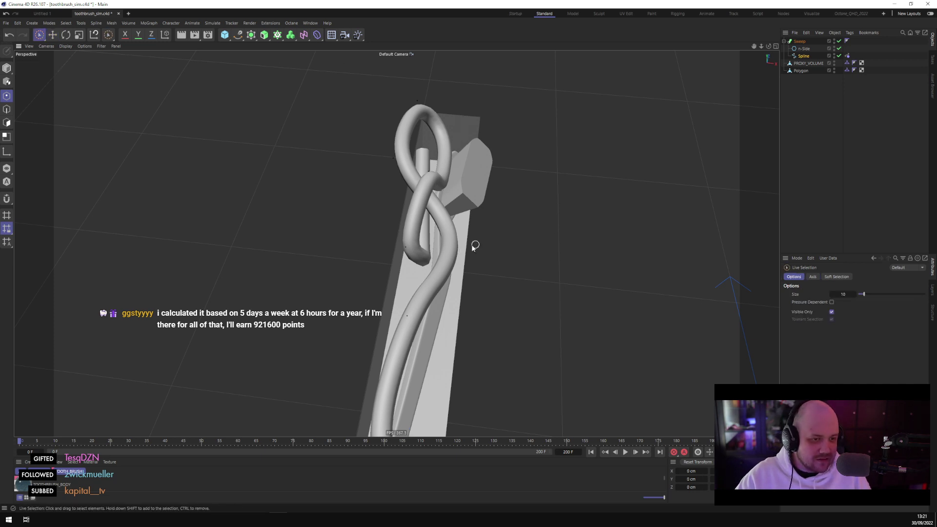
middle_drag(510, 264, 508, 261)
click(481, 264)
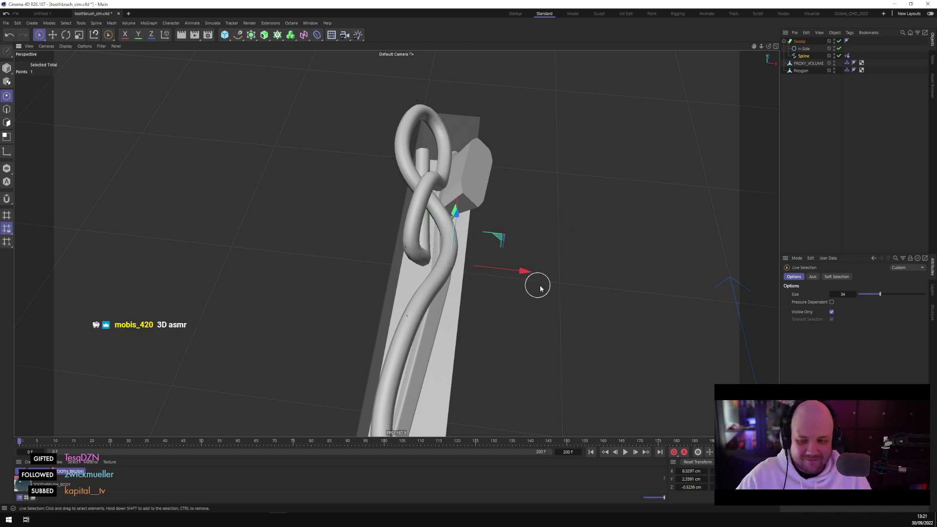
alt+drag(537, 284, 537, 247)
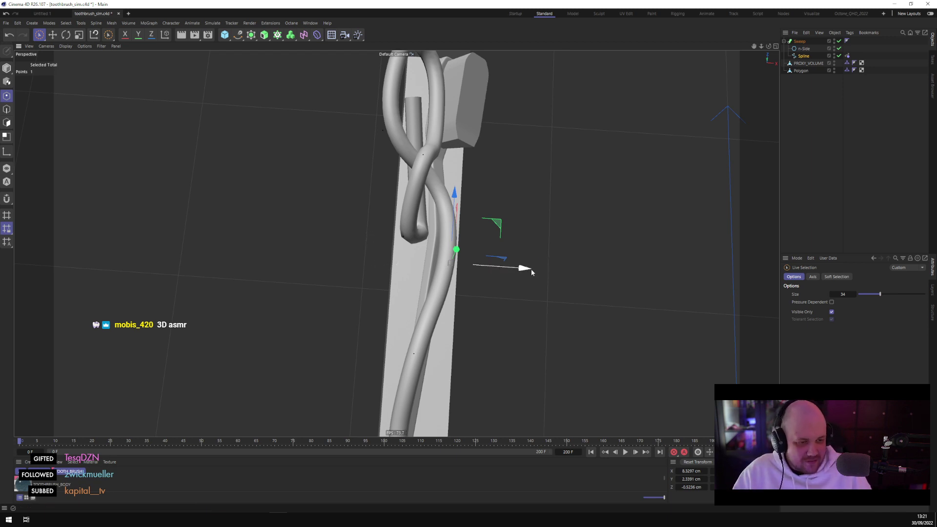
drag(525, 267, 493, 271)
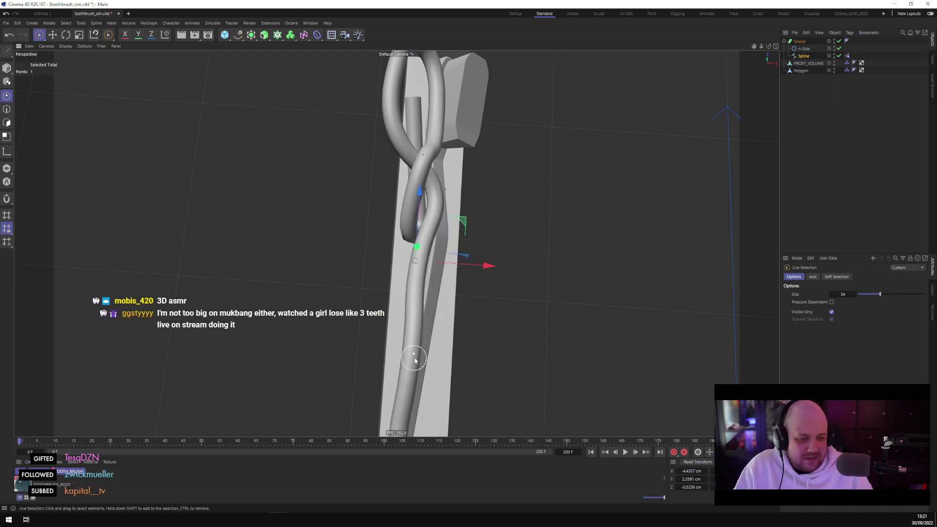
Move the spline point above the middle of the handle to about -7.4 cm in X and lower it to about -20 cm in Y
click(414, 352)
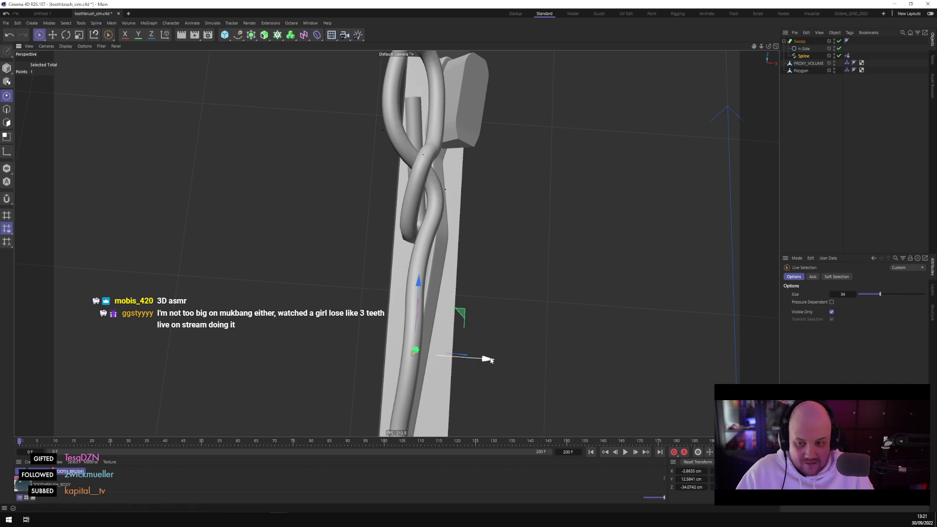
drag(487, 360, 475, 358)
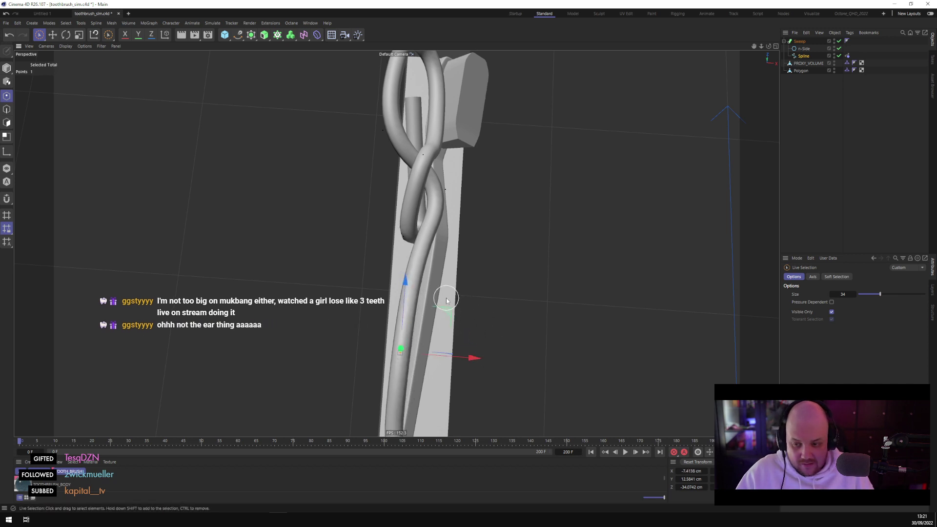
alt+drag(445, 300, 495, 388)
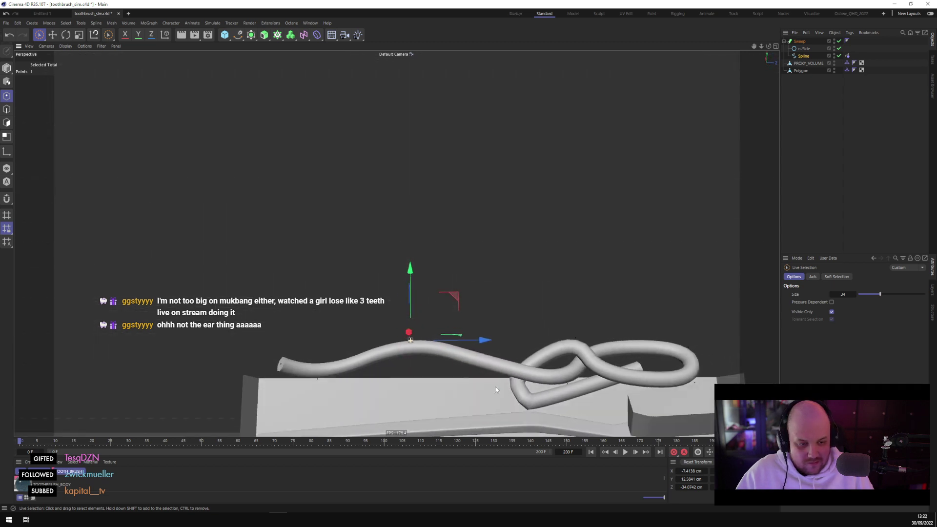
alt+middle_drag(425, 336, 386, 277)
drag(375, 221, 376, 287)
alt+drag(376, 287, 337, 232)
Shift the spline point near the neck to about -6.3 cm in X and the lowered handle point to about -10.2 cm in X
click(525, 319)
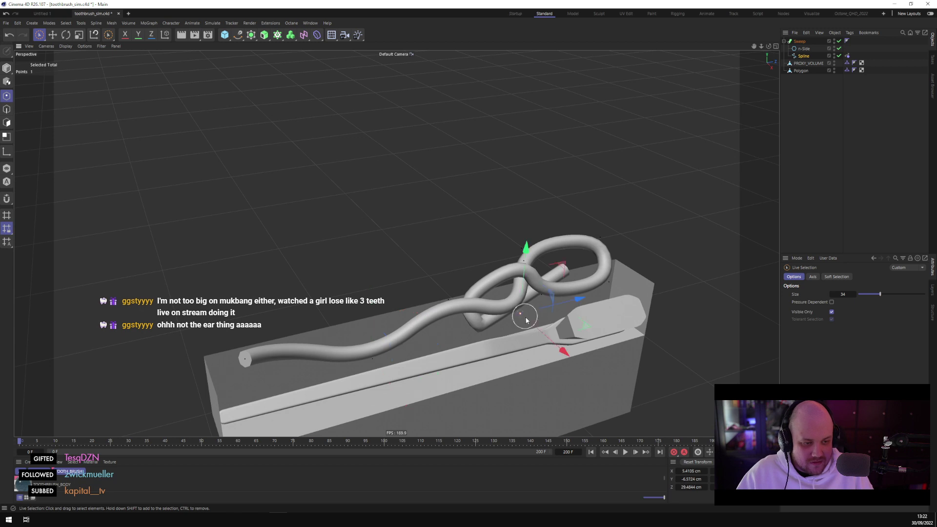
alt+drag(525, 318, 556, 271)
drag(569, 356, 428, 343)
click(455, 300)
scroll(417, 367, up, 1)
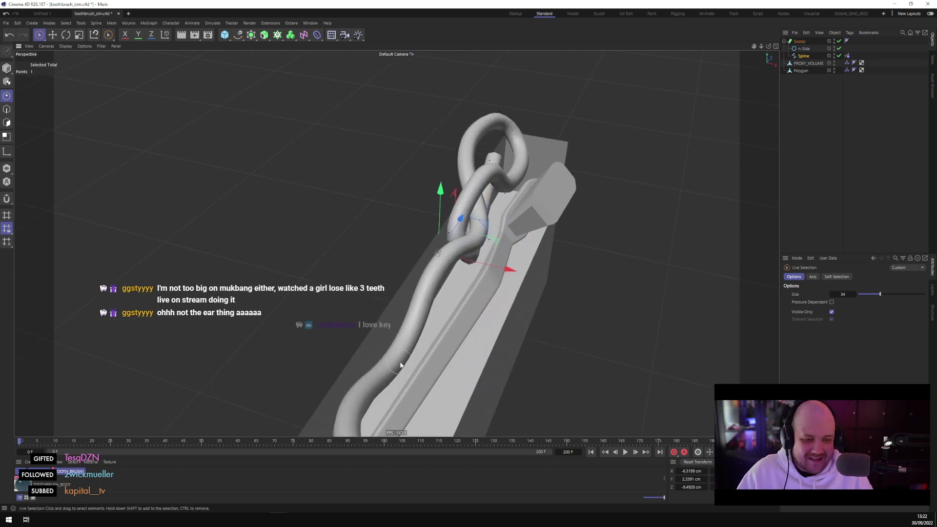
click(404, 358)
drag(470, 377, 453, 367)
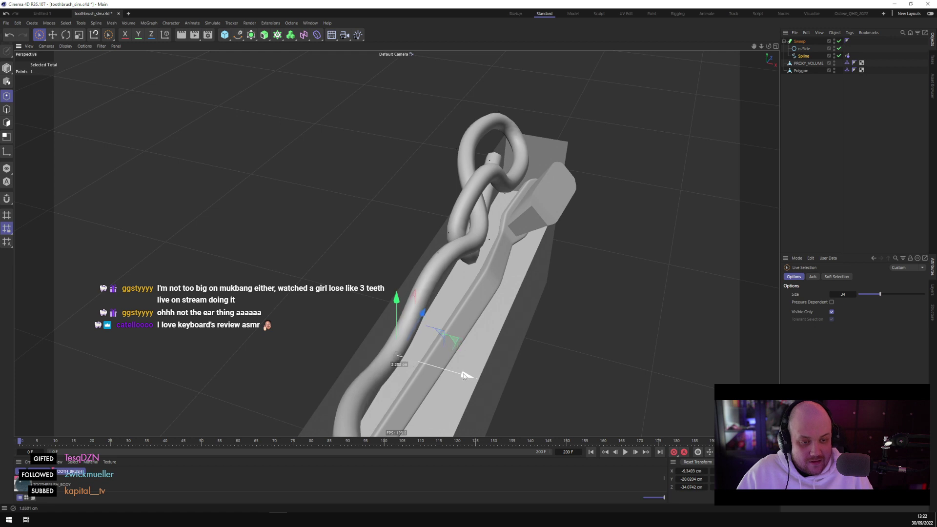
Play the simulation to examine how the tube drops over the toothbrush, and return to the first frame
click(626, 452)
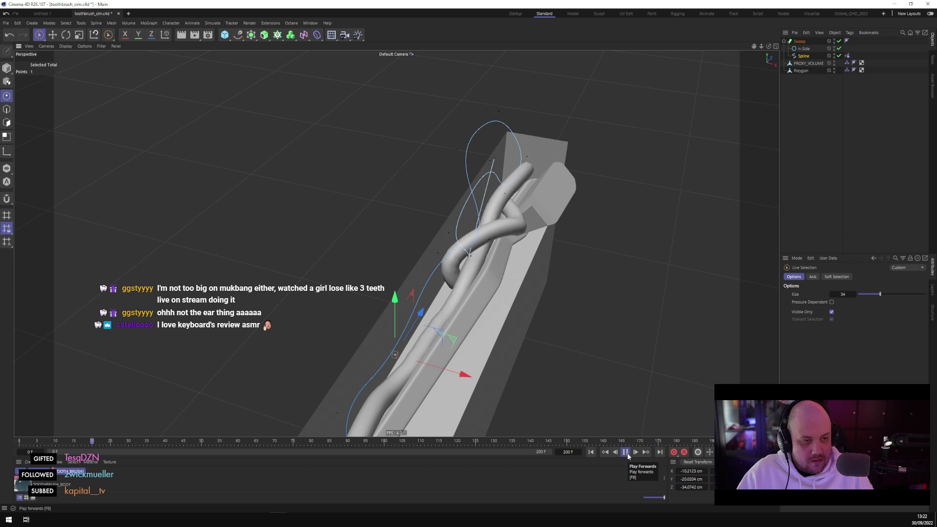
click(628, 456)
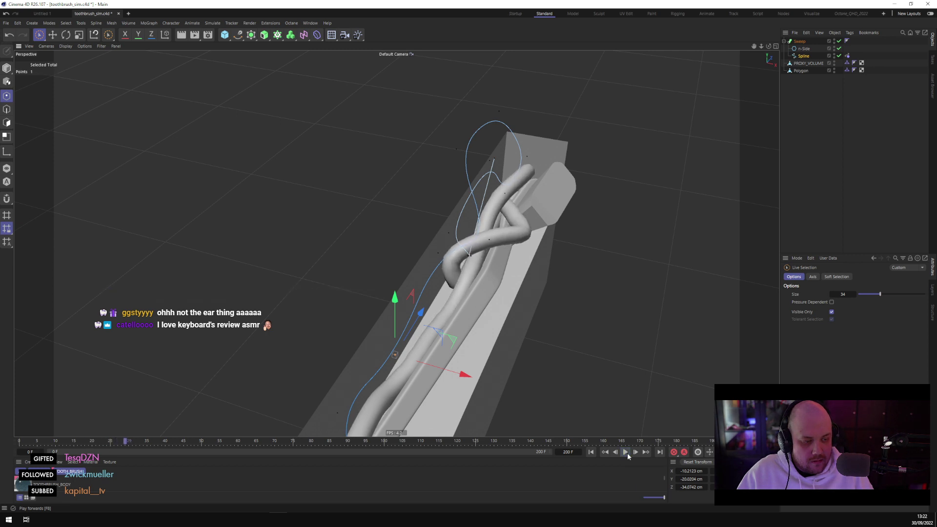
scroll(555, 314, down, 3)
alt+drag(554, 314, 507, 273)
click(592, 452)
Select the four spline points around the toothbrush neck, move them along X to about -4.5 cm, and test the drop
alt+drag(576, 380, 425, 266)
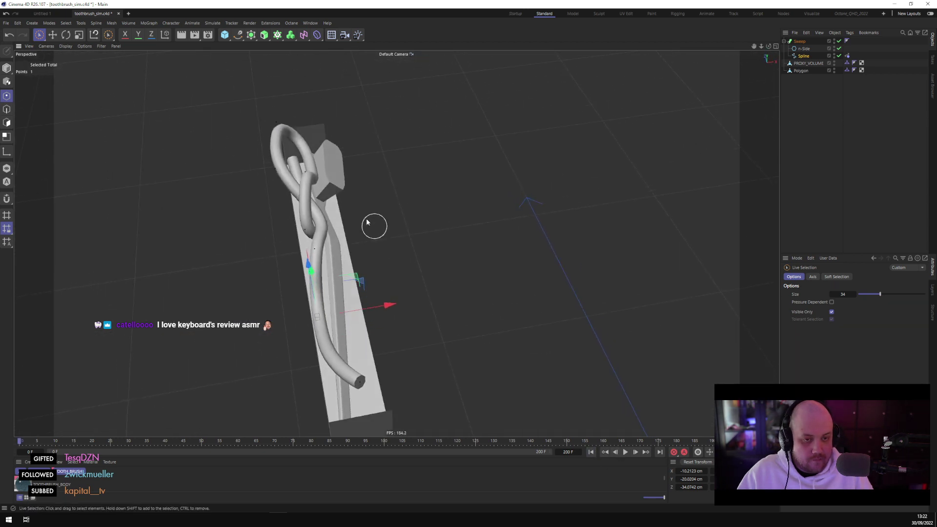
click(334, 224)
shift+click(313, 229)
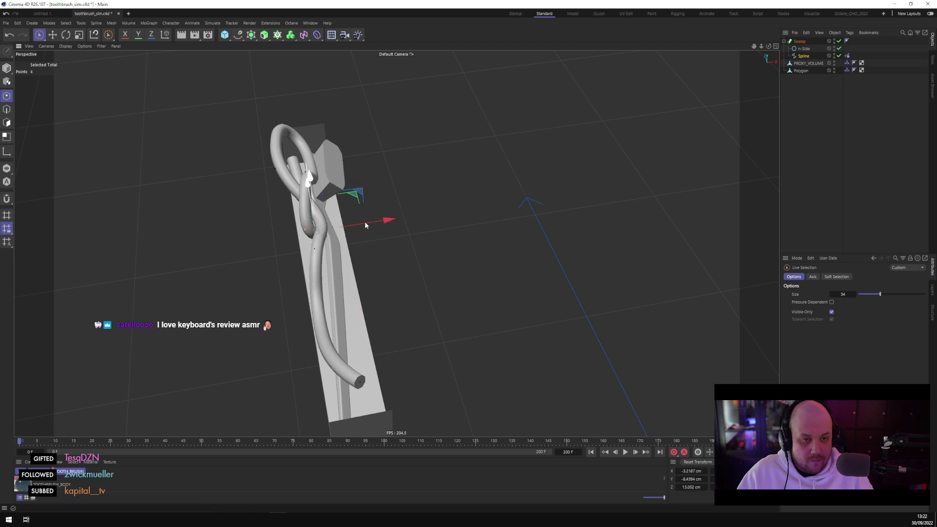
drag(389, 222, 383, 221)
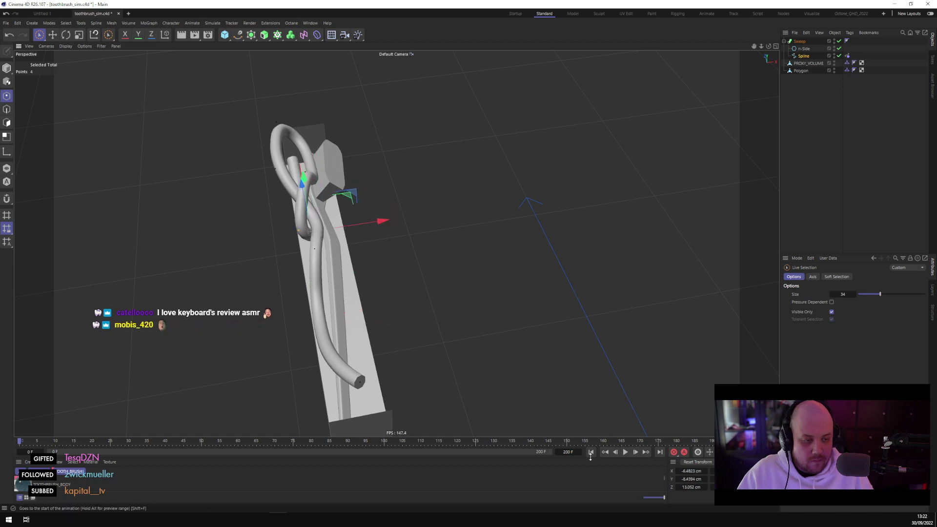
click(625, 452)
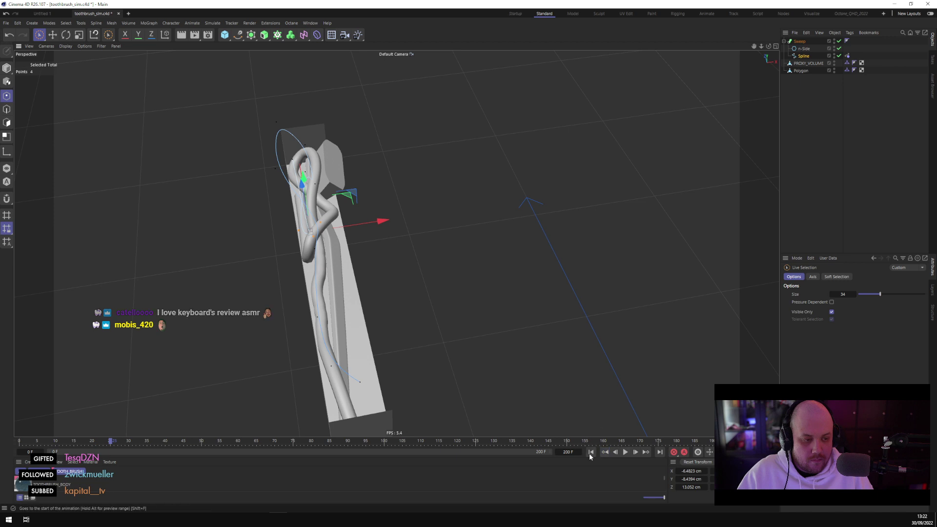
click(605, 452)
Move the spline point beside the brush head along X to about -1.4 cm, testing the simulation from frame 0 along the way
alt+drag(387, 235, 372, 201)
scroll(369, 188, up, 4)
click(307, 200)
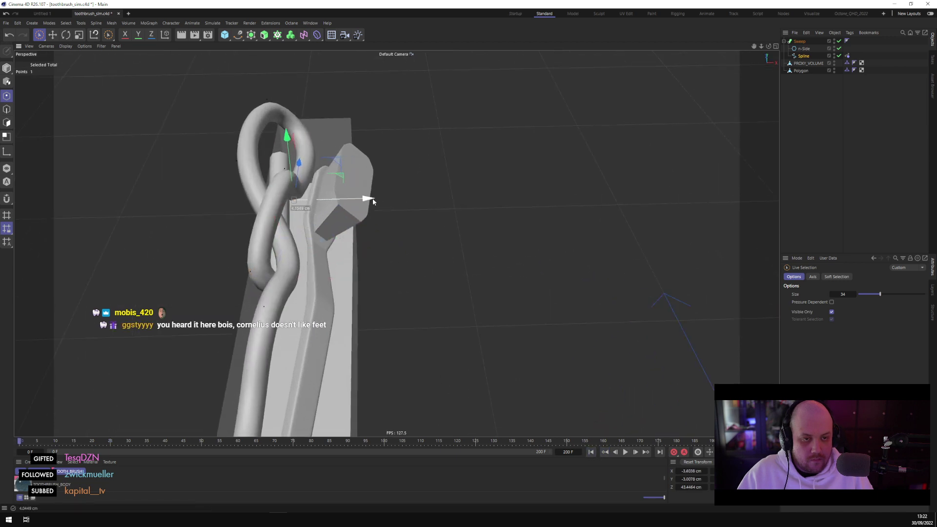
click(624, 455)
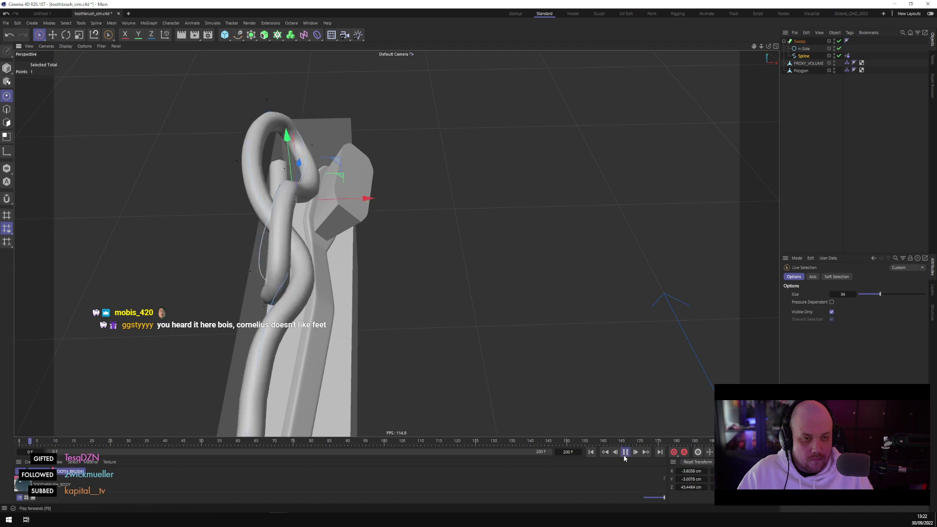
click(590, 452)
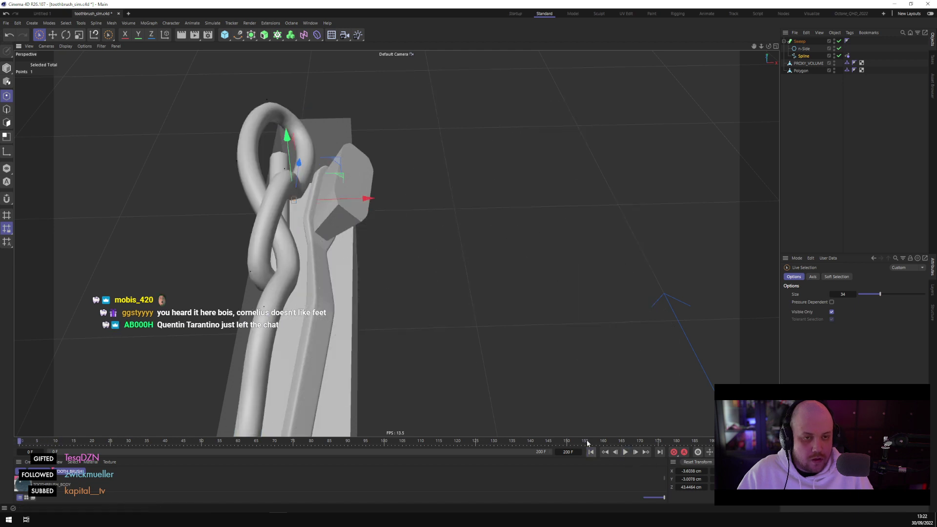
alt+drag(316, 208, 372, 214)
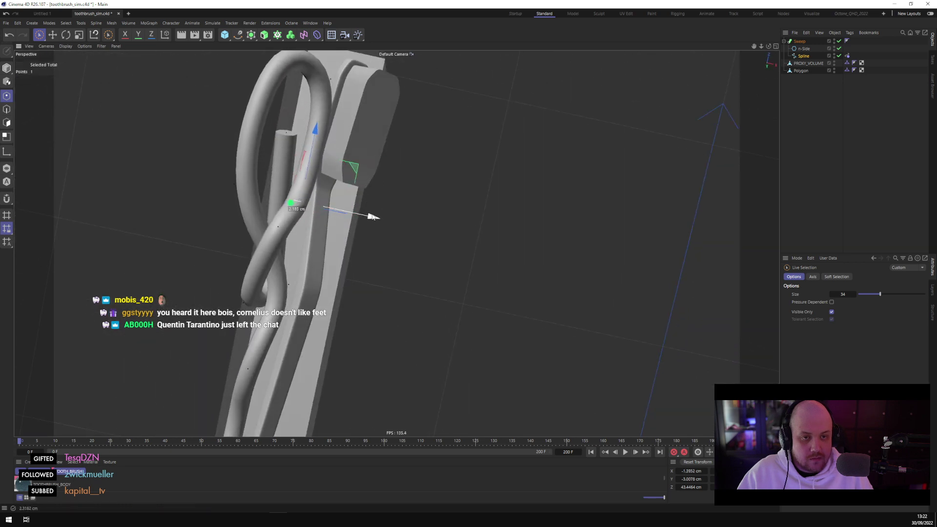
Shift the loop point beside the brush head along X and move the tube's end point to about 16 cm in X and 41.2 cm in Z
click(330, 80)
drag(406, 93, 383, 87)
click(291, 133)
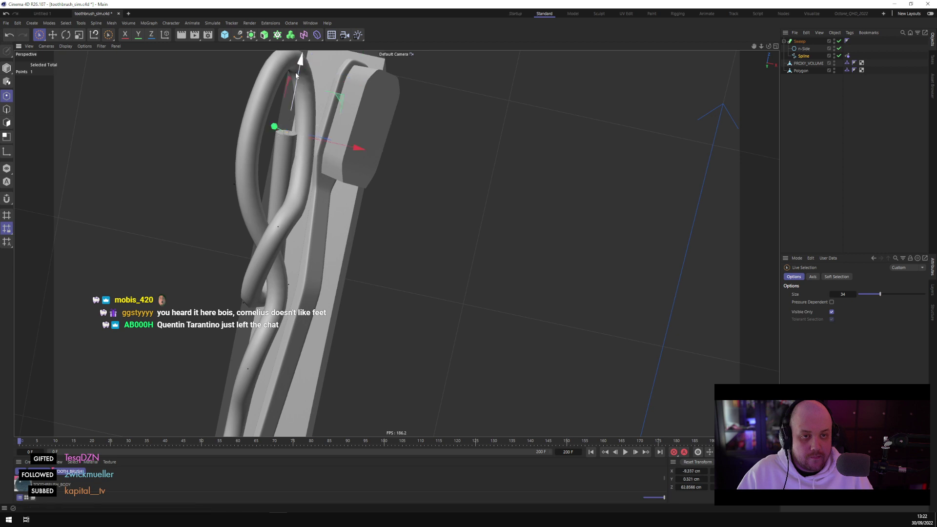
drag(300, 74, 281, 164)
drag(337, 237, 386, 247)
drag(329, 156, 333, 142)
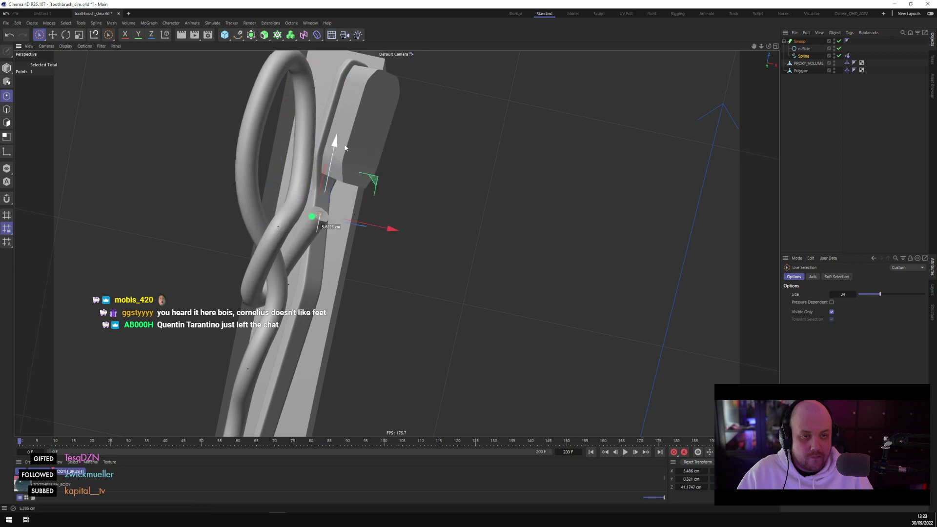
drag(387, 232, 425, 247)
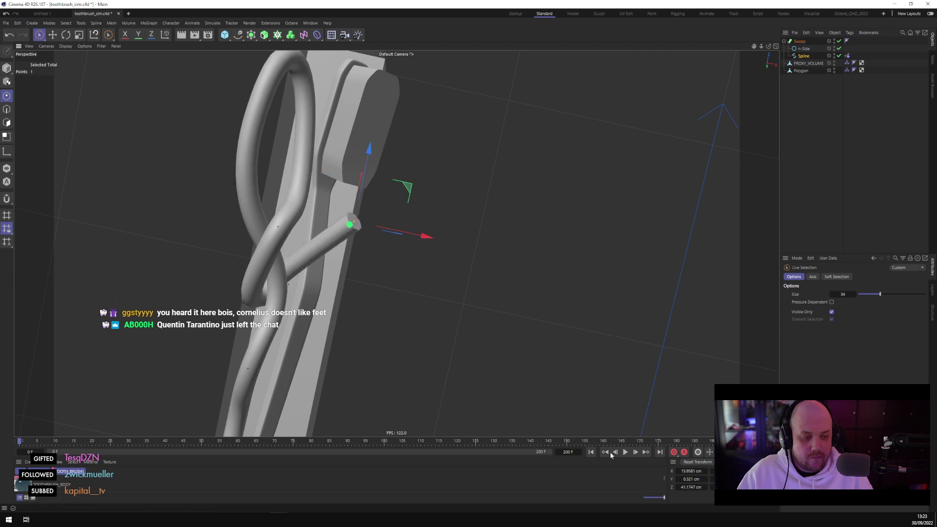
Play the simulation and examine from several angles how the tube settles across the brush neck
click(626, 453)
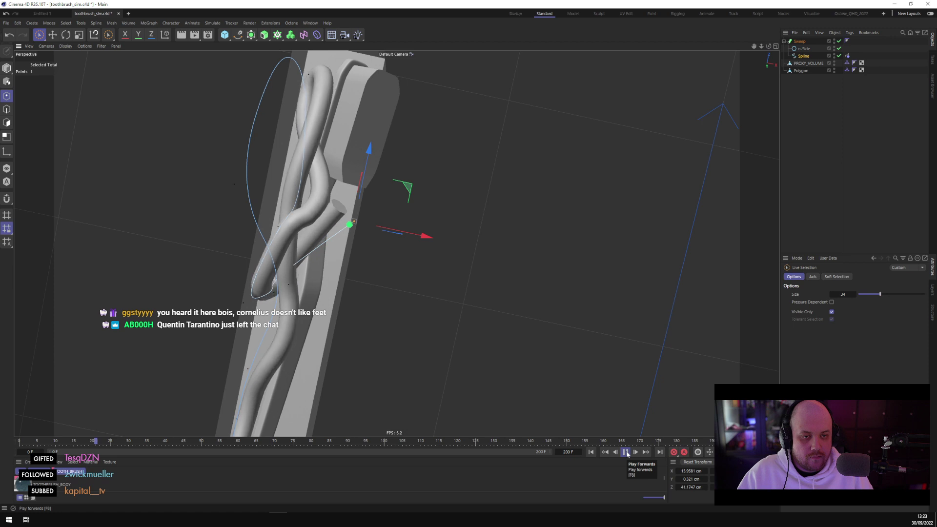
alt+drag(476, 300, 504, 294)
key(e)
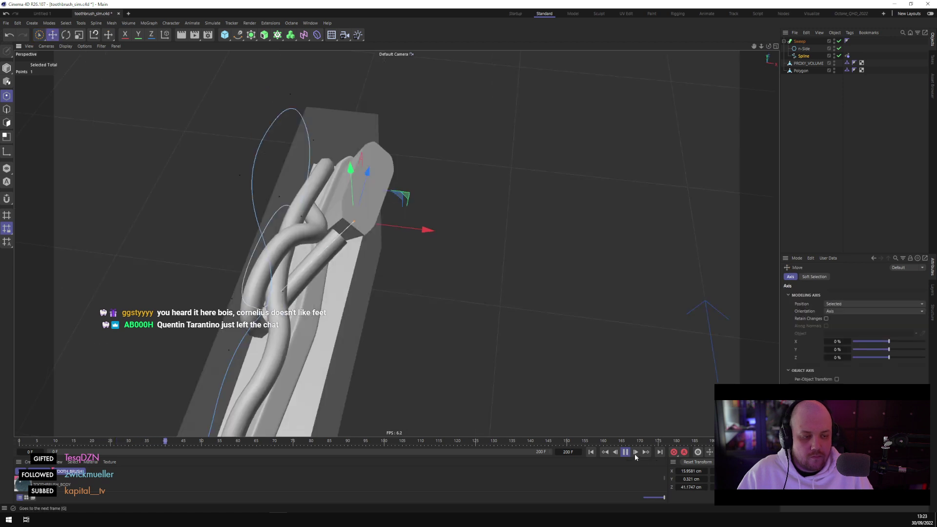
click(625, 452)
alt+drag(617, 429, 554, 228)
click(518, 234)
scroll(519, 233, down, 6)
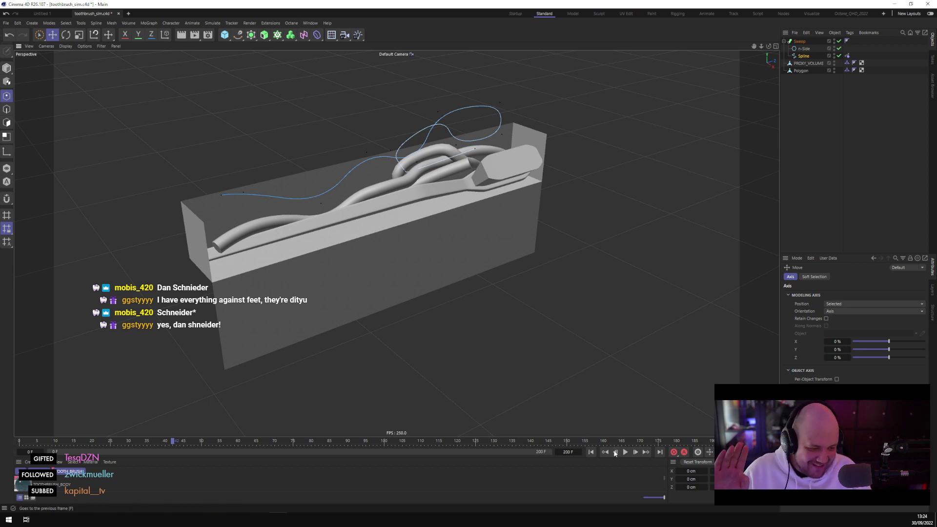
Return to the first frame and shift the spline point at the sharp bend beneath the loop within the XZ plane
click(595, 451)
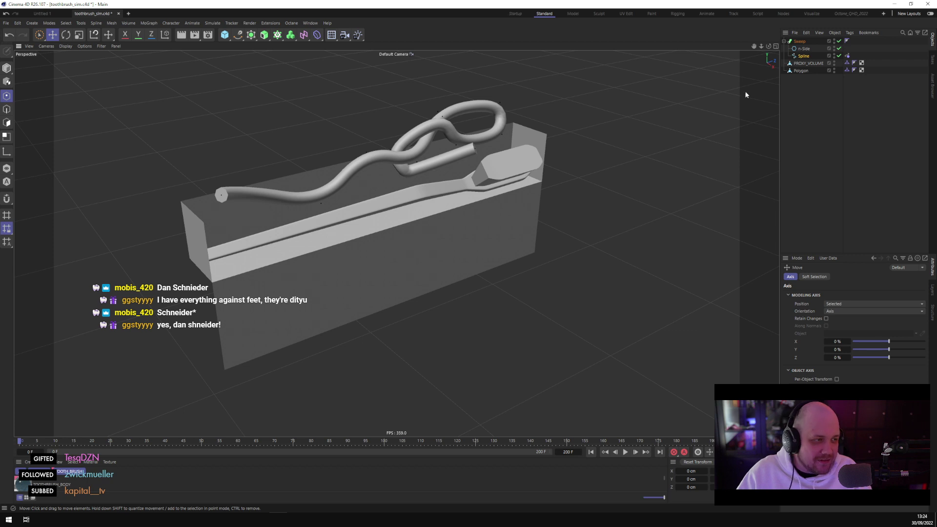
click(39, 34)
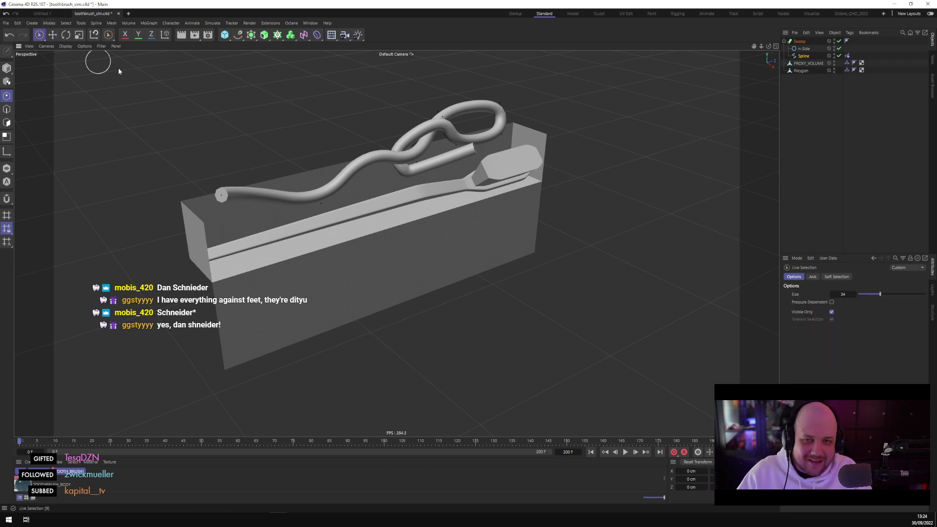
click(485, 158)
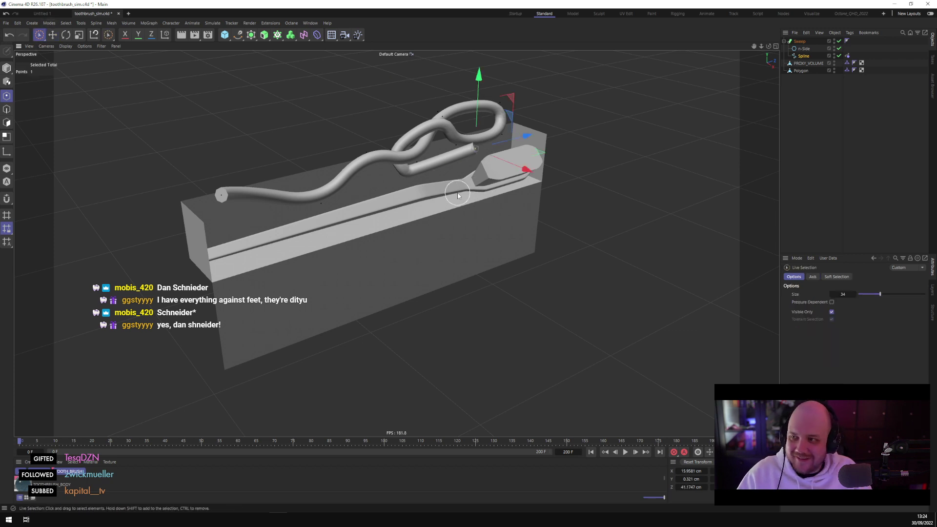
alt+middle_drag(458, 196, 483, 297)
alt+drag(483, 297, 446, 239)
scroll(494, 291, up, 5)
click(388, 265)
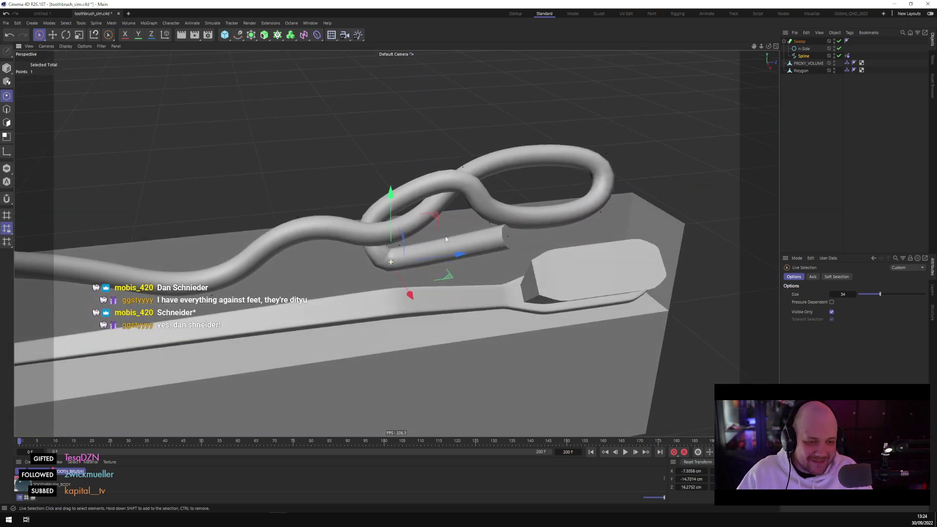
drag(446, 275, 418, 247)
click(469, 273)
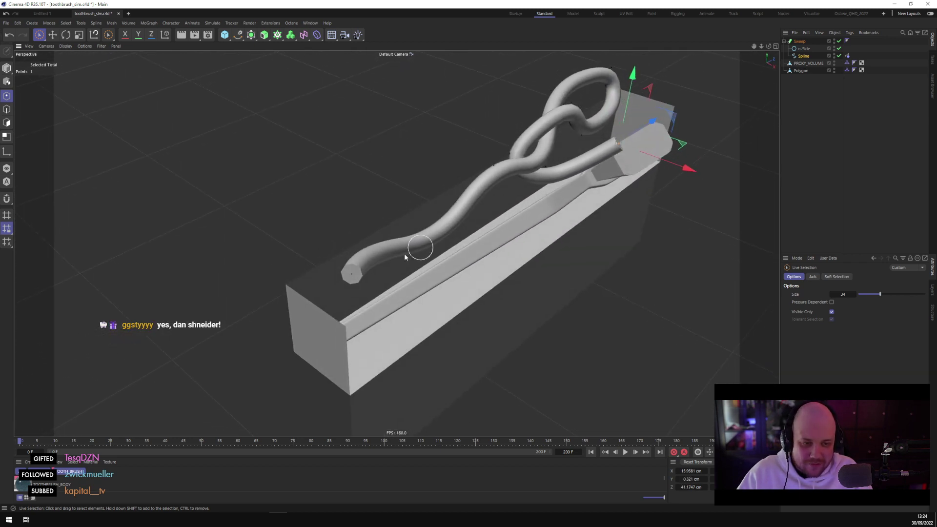
Try raising the spline's handle-end point to about 17.1 cm in Y
click(347, 273)
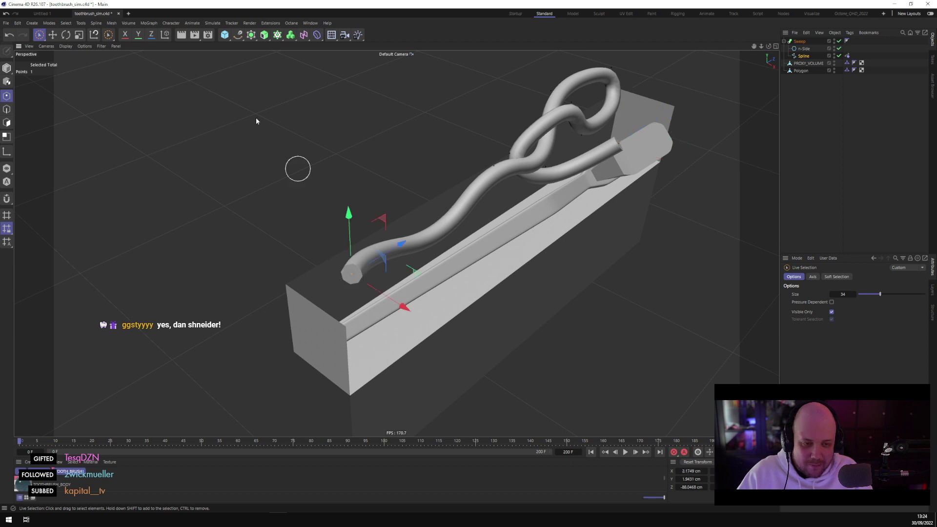
click(55, 35)
drag(348, 215, 348, 173)
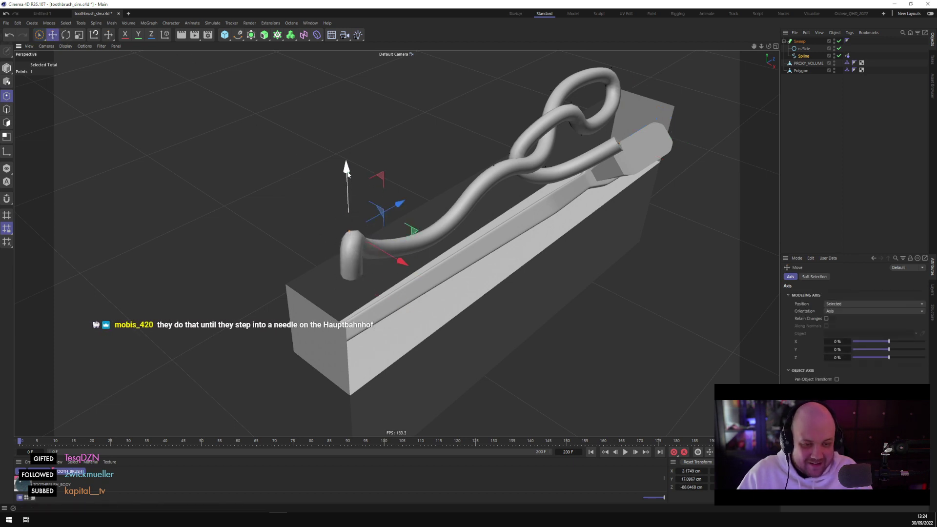
key(ctrl+z)
Run the simulation again and inspect the fallen tube from the side of the panel
alt+drag(455, 229, 569, 338)
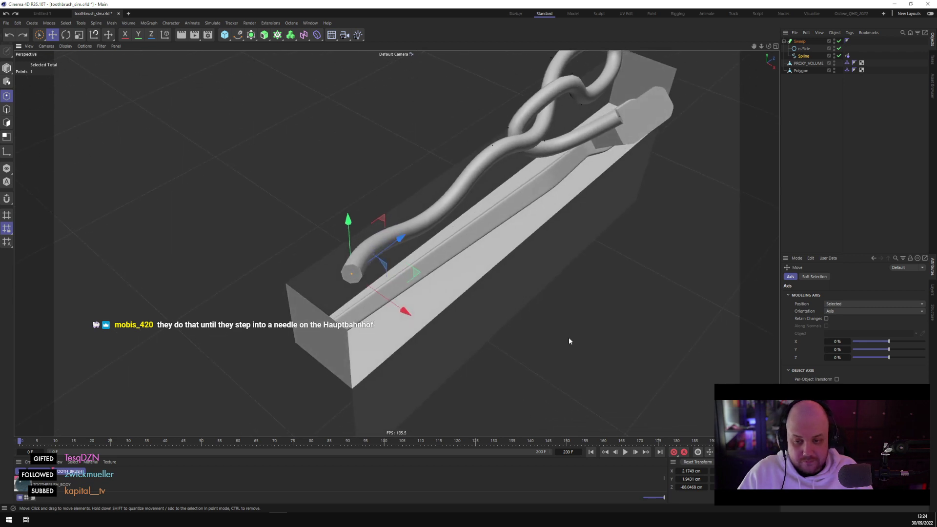
click(626, 320)
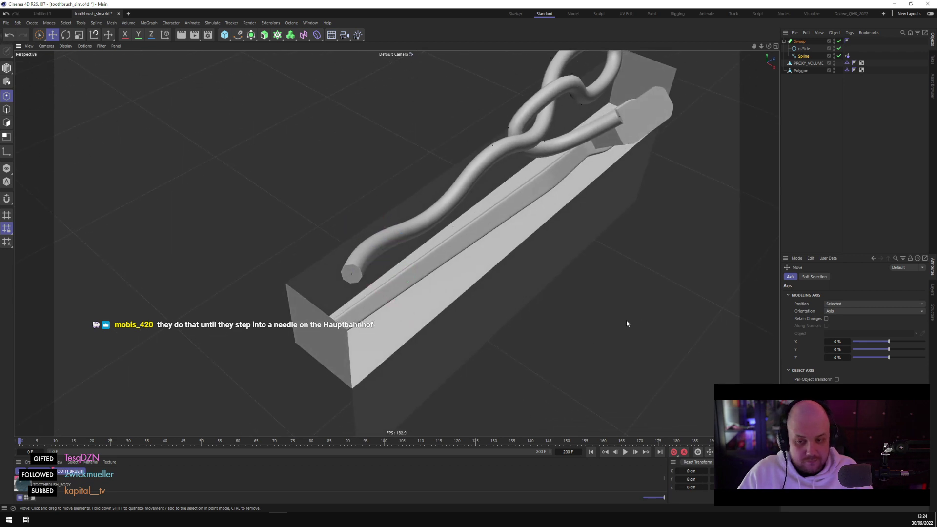
click(626, 452)
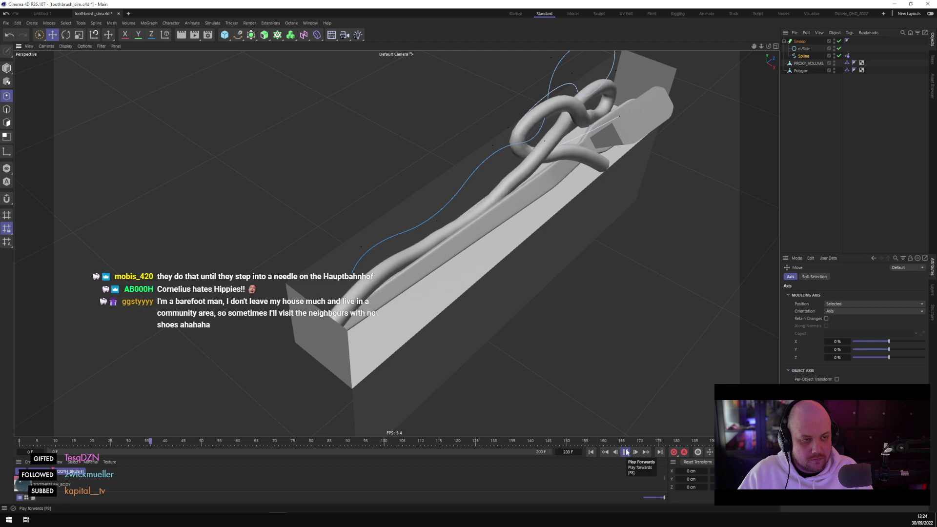
click(626, 451)
alt+drag(600, 277, 534, 313)
scroll(579, 301, down, 5)
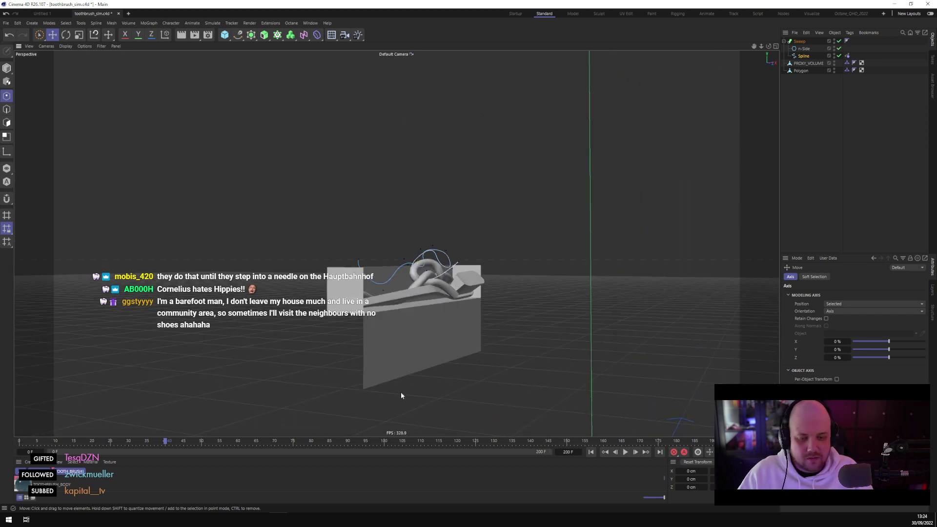
Switch to the image viewer to examine the shelves and cables in cornerstore_preview_0027_HIGHRES.jpg, and return to Cinema 4D
click(260, 519)
drag(382, 224, 364, 281)
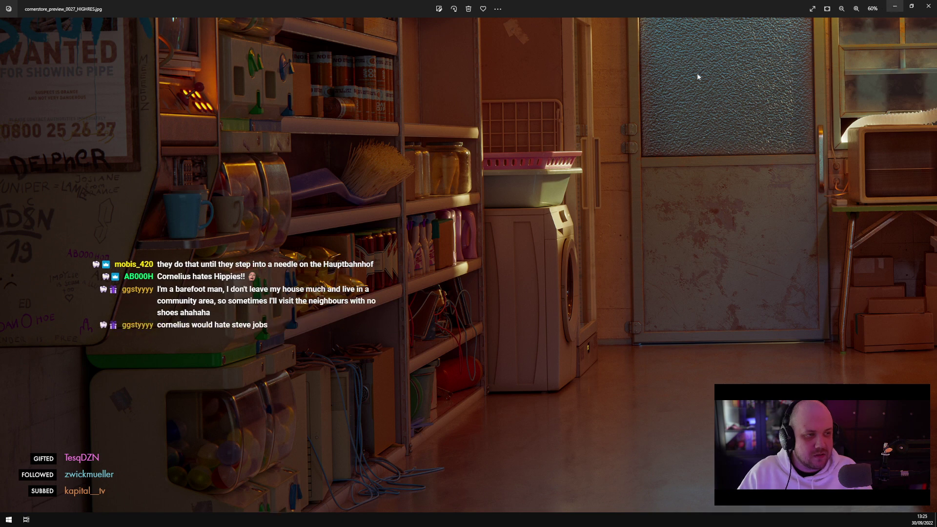
key(alt+Tab)
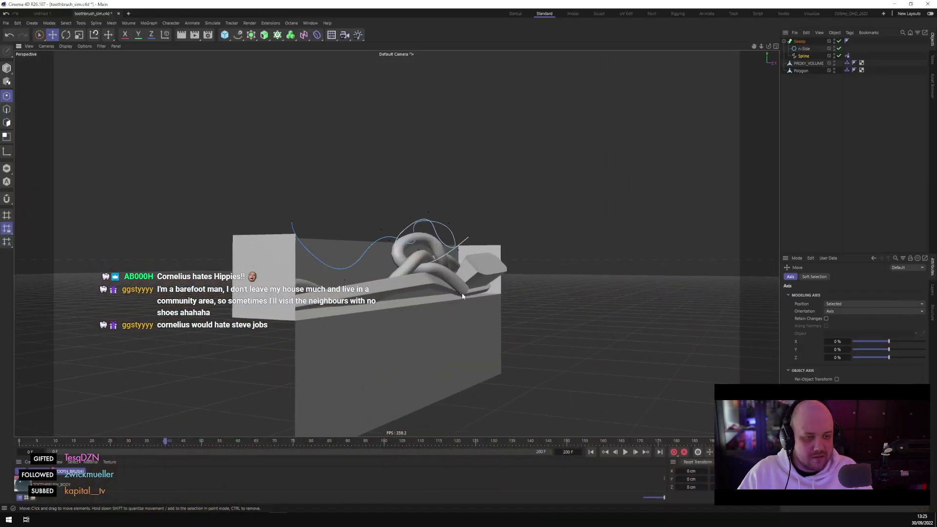
From the first frame, move the spline's brush-side end point over the handle to about -46.4 cm in Z and delete the adjoining bend point
click(591, 452)
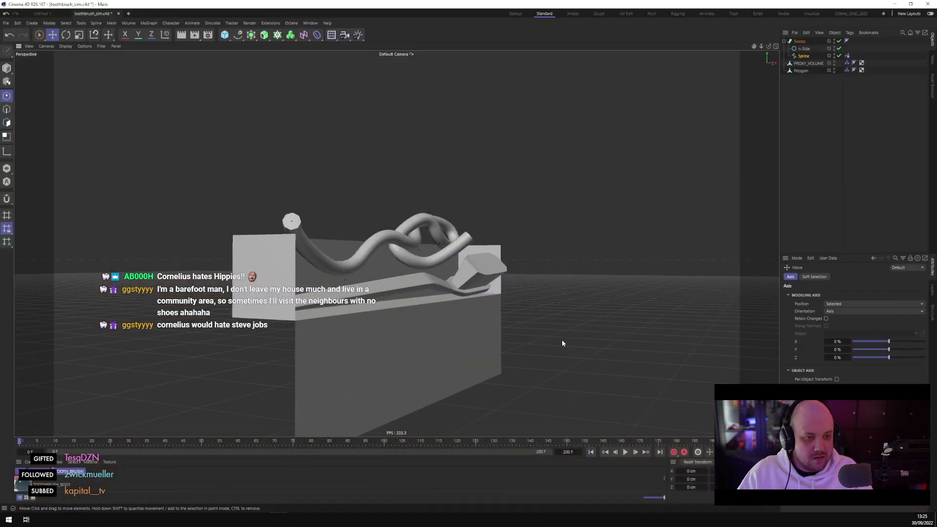
click(472, 236)
alt+drag(472, 235, 374, 242)
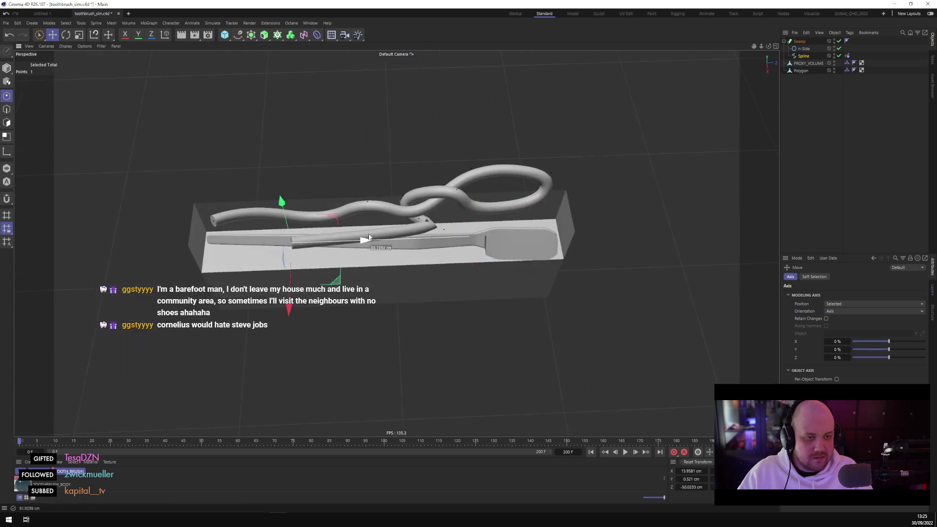
click(426, 221)
key(Delete)
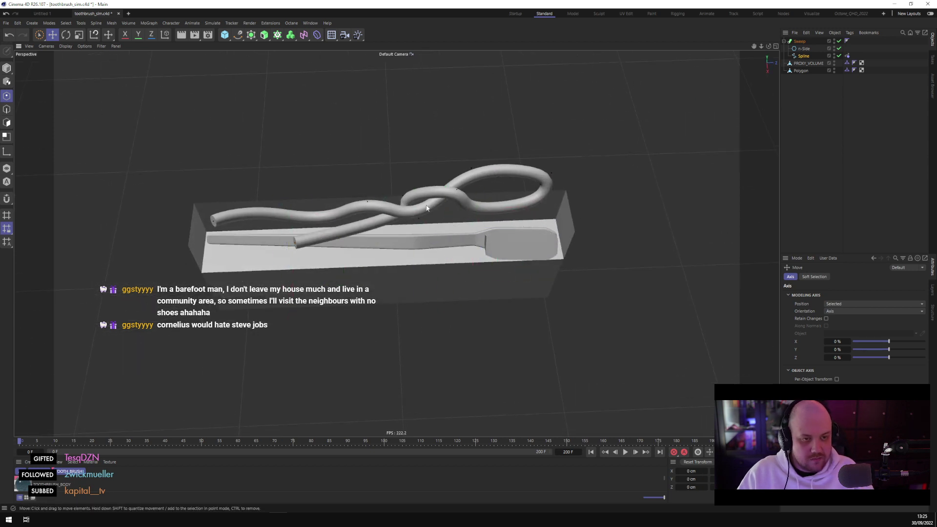
Position the relocated end point above the toothbrush handle at about -7.8 cm in X and -23.5 cm in Y
click(296, 243)
alt+drag(299, 245, 317, 267)
alt+drag(415, 332, 350, 268)
drag(261, 157, 222, 173)
drag(332, 268, 341, 246)
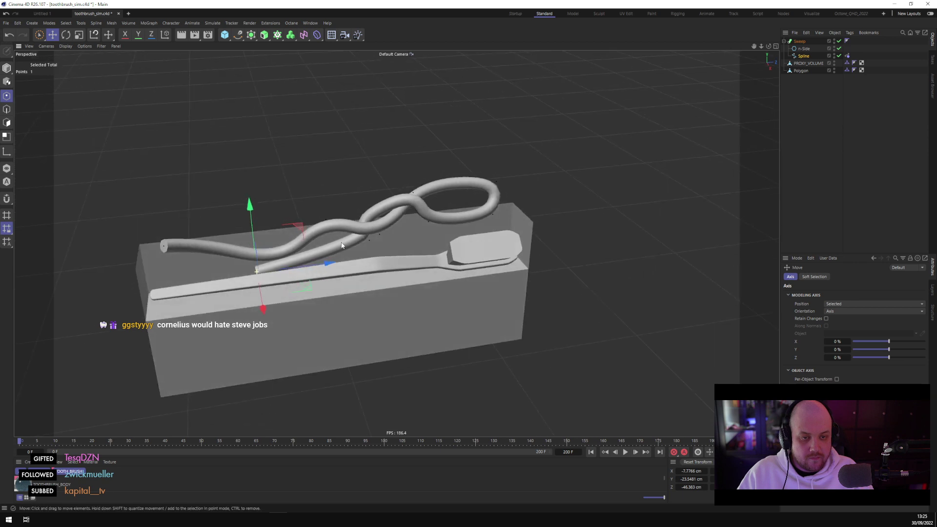
Play the simulation and examine how the tube with its doubled-back end lies along the toothbrush
click(597, 420)
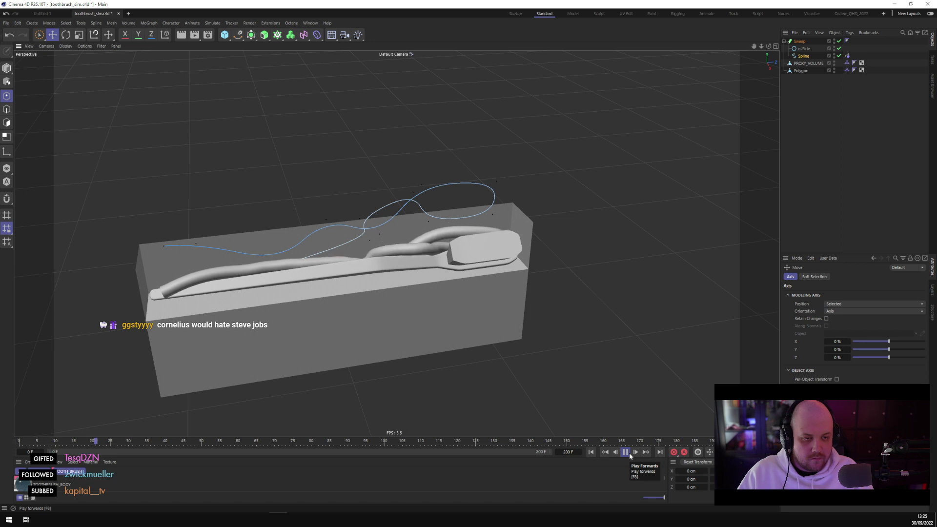
click(625, 451)
alt+drag(576, 277, 569, 295)
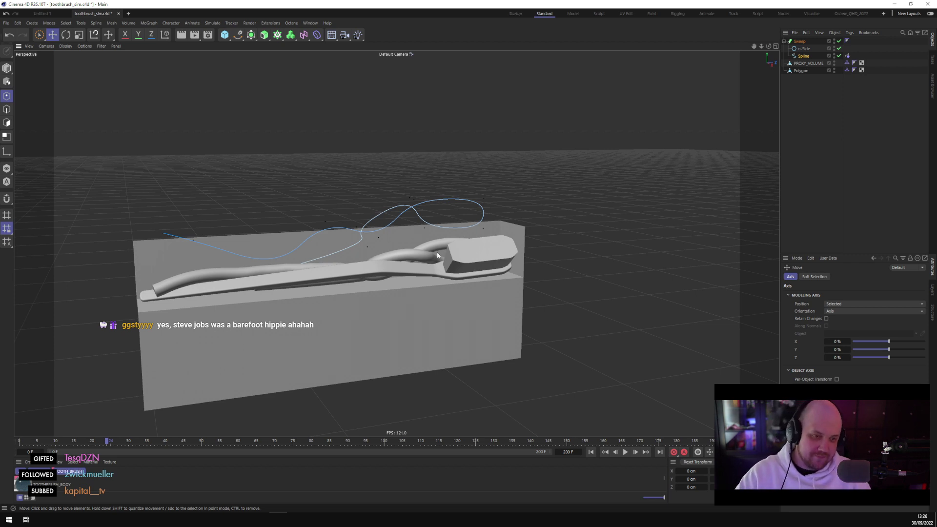
Examine how the settled tube crosses over itself on the handle near the toothbrush head
alt+drag(438, 251, 381, 223)
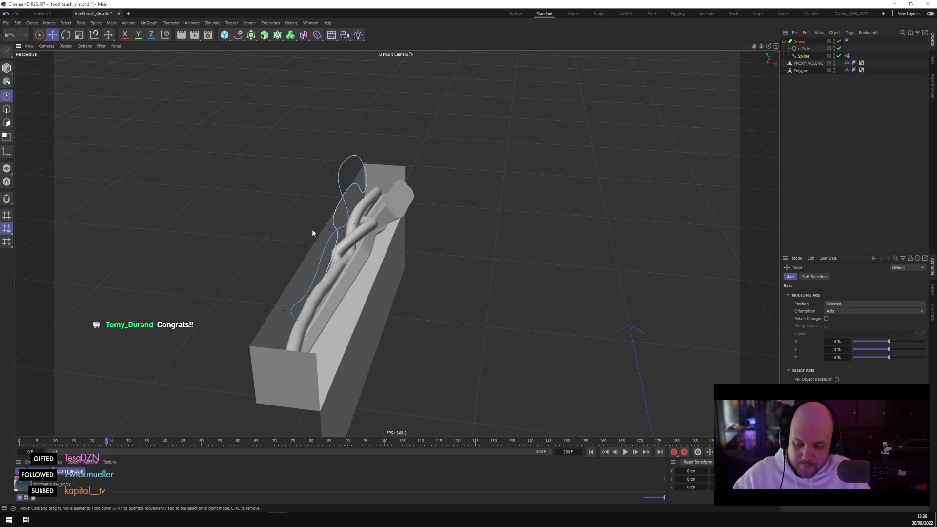
scroll(338, 249, up, 10)
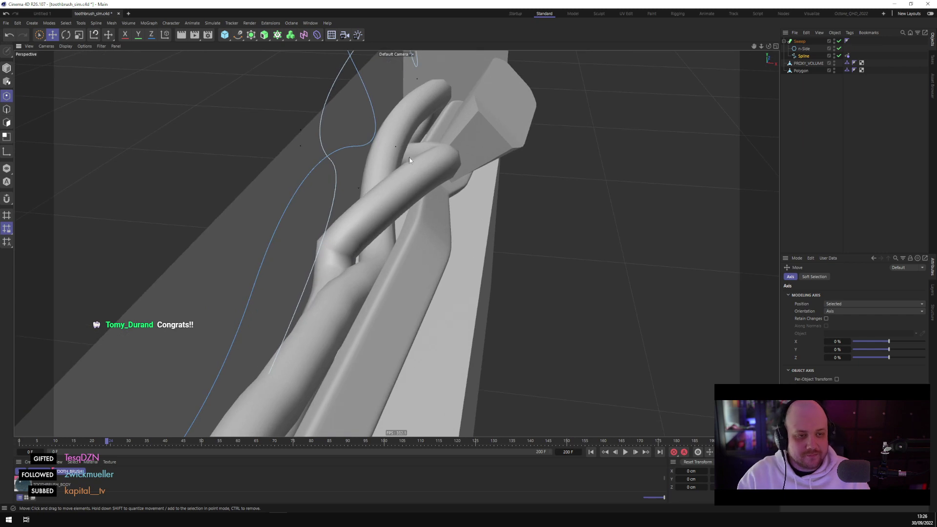
click(396, 145)
alt+drag(401, 201, 496, 253)
scroll(495, 254, down, 10)
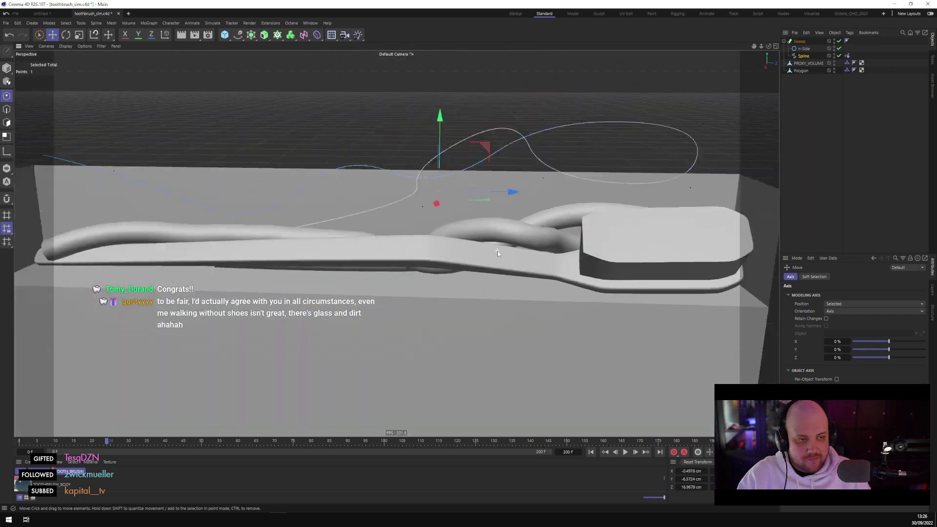
scroll(492, 266, up, 5)
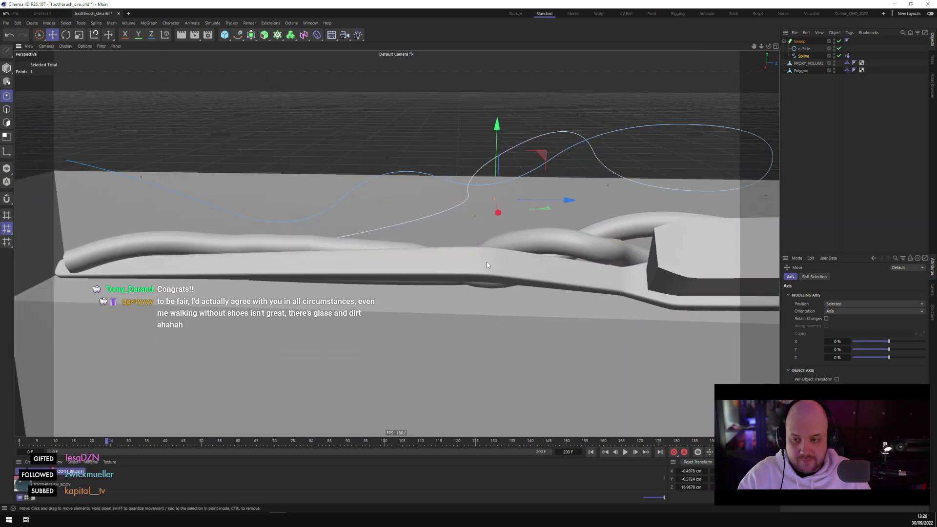
From the first frame, shift the loop's upper crossing point to about -7.3 cm in X and the lower bend point to about -11.1 cm
mouse_move(487, 264)
alt+mouse_down()
mouse_move(397, 245)
mouse_move(459, 230)
mouse_move(482, 235)
mouse_move(595, 459)
mouse_move(458, 168)
mouse_move(529, 174)
mouse_move(493, 168)
mouse_move(504, 170)
mouse_move(584, 454)
alt+mouse_up()
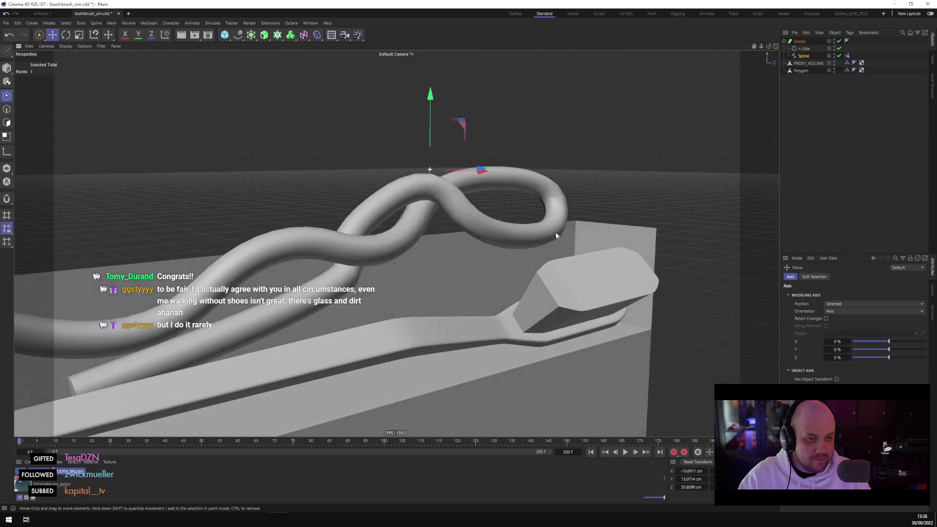
click(627, 454)
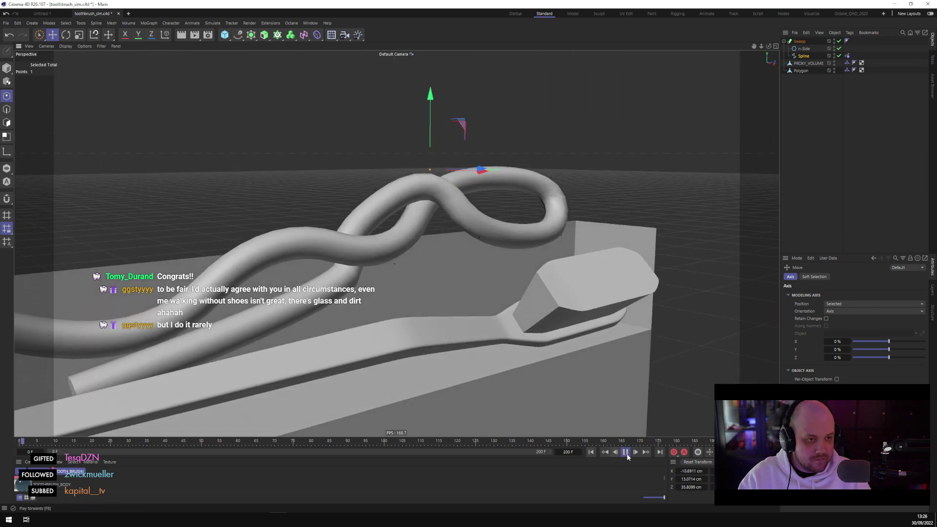
click(591, 452)
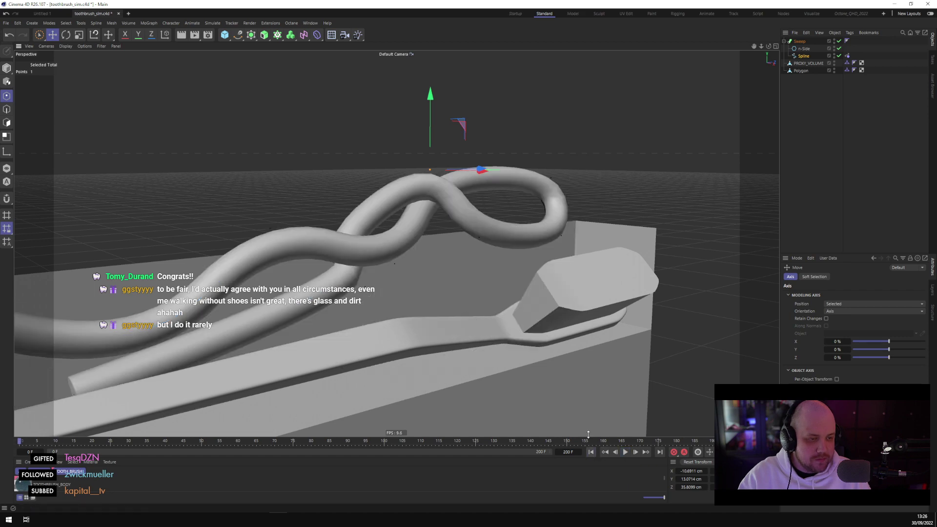
alt+drag(446, 175, 490, 176)
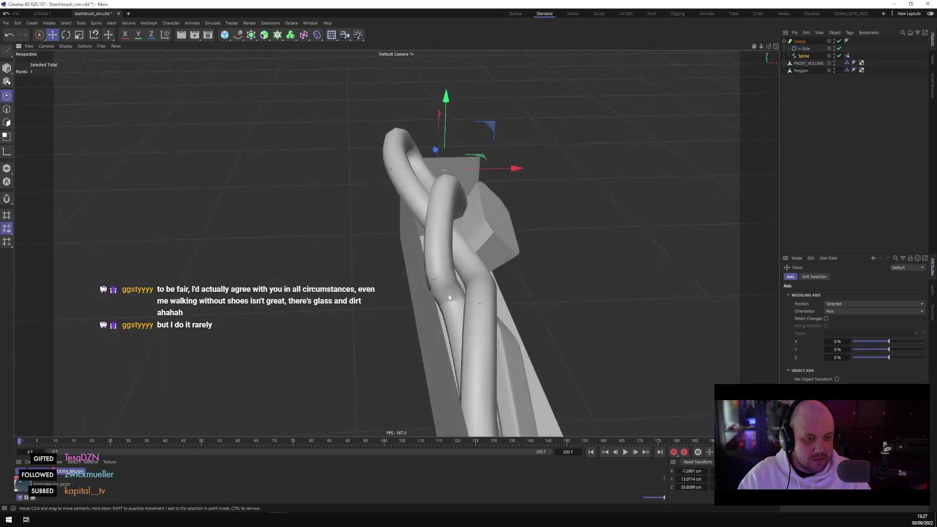
click(435, 280)
drag(508, 276, 514, 276)
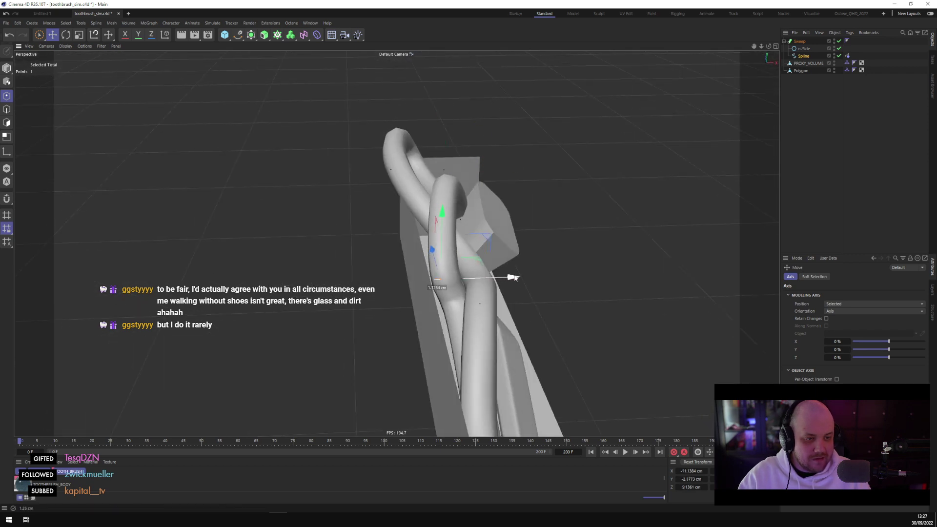
Play the simulation and examine the tube's bend across the toothbrush handle from several angles
click(625, 453)
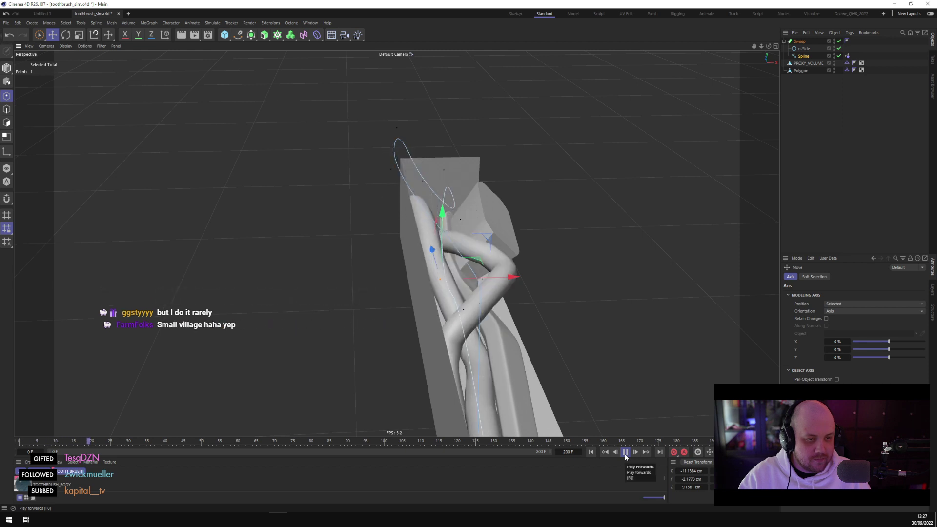
click(625, 454)
click(626, 454)
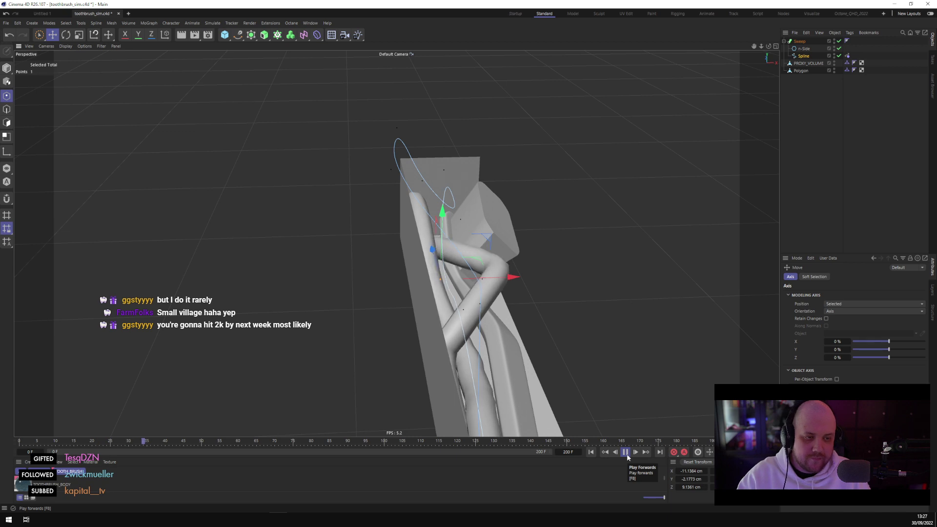
click(627, 454)
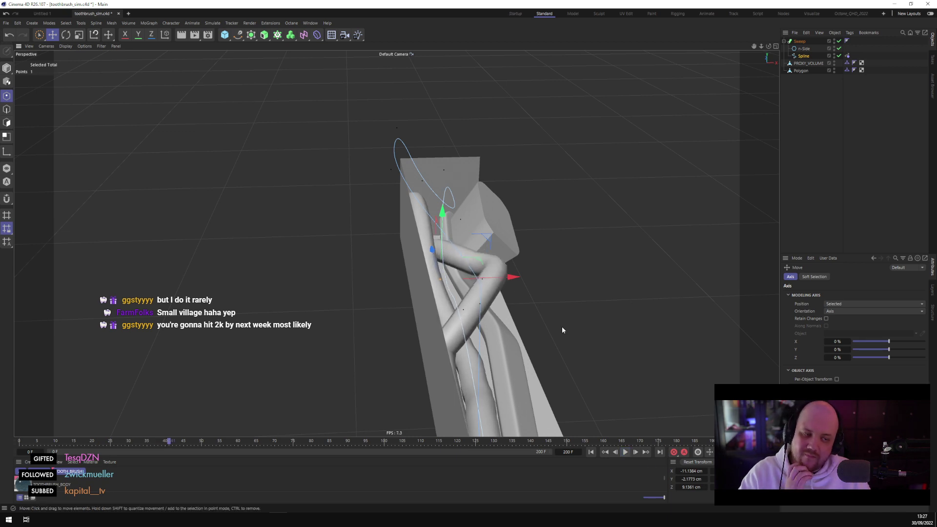
alt+drag(561, 326, 454, 273)
scroll(583, 309, up, 5)
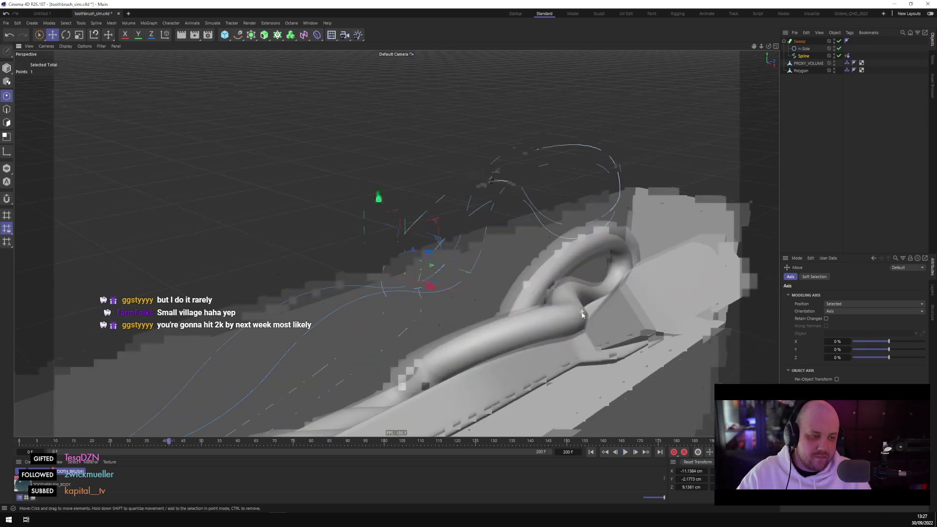
alt+drag(508, 244, 488, 226)
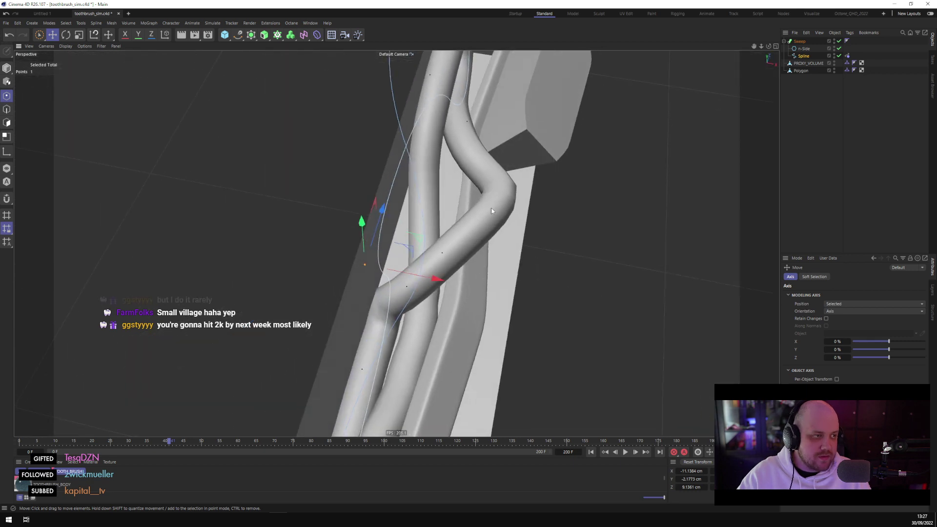
Try a friction of 1 on the spline's Rope tag and replay the simulation from the first frame
click(847, 56)
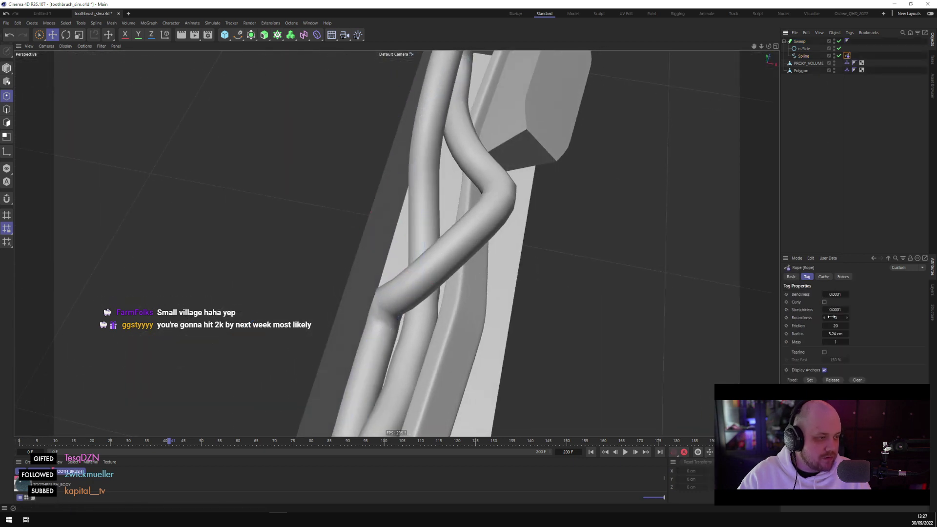
click(839, 326)
text(1)
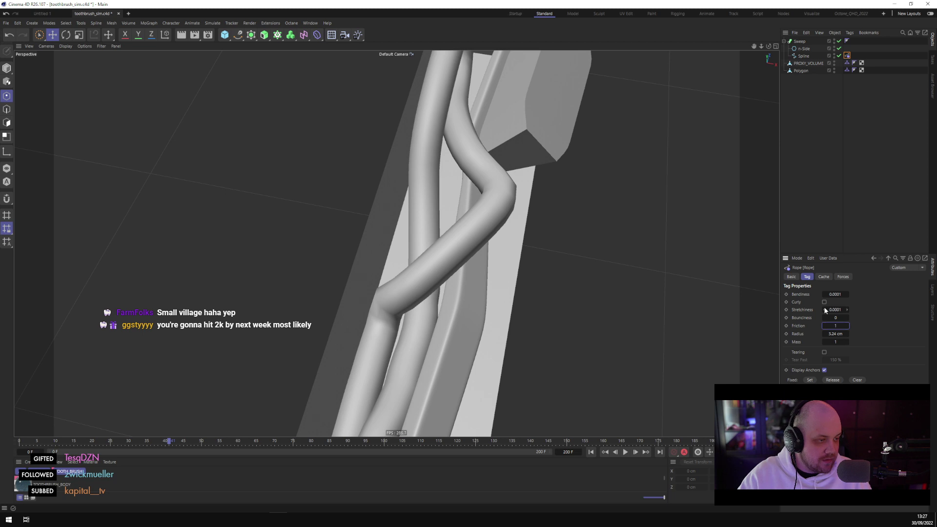
click(610, 453)
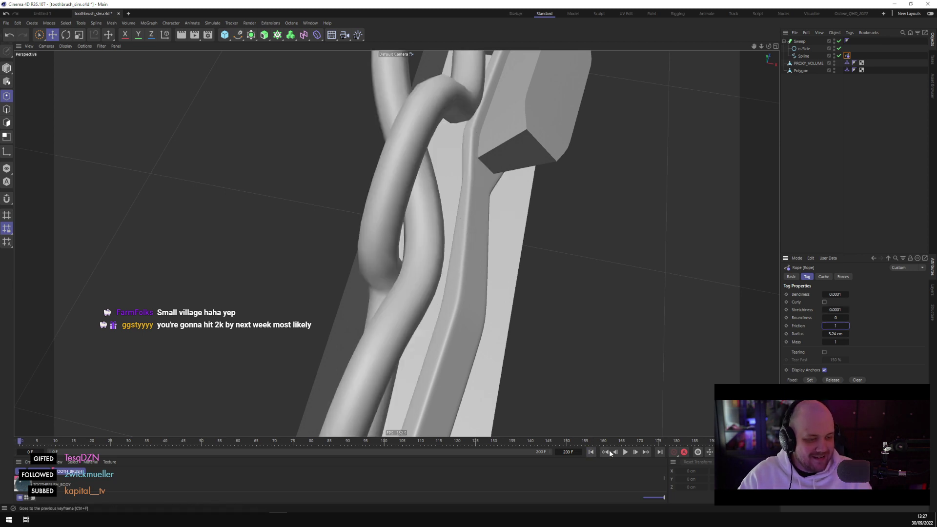
click(622, 452)
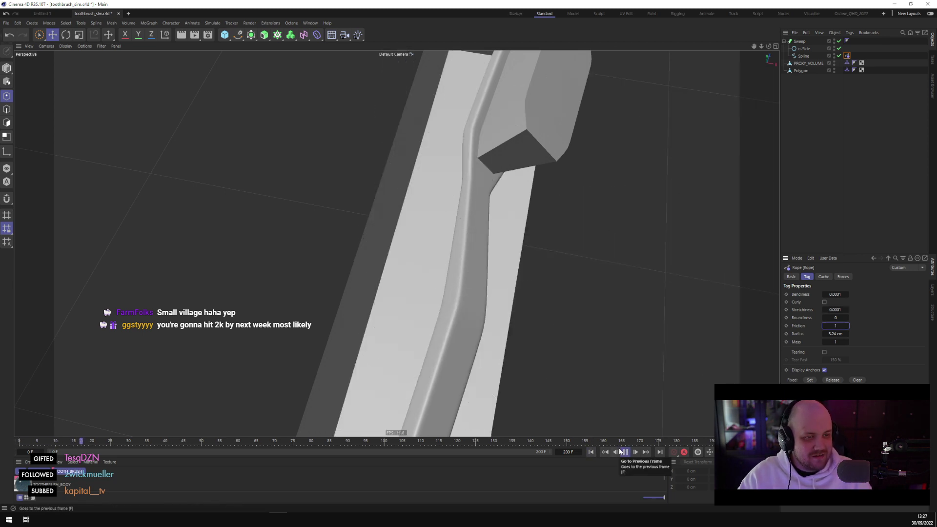
scroll(550, 359, down, 5)
click(592, 452)
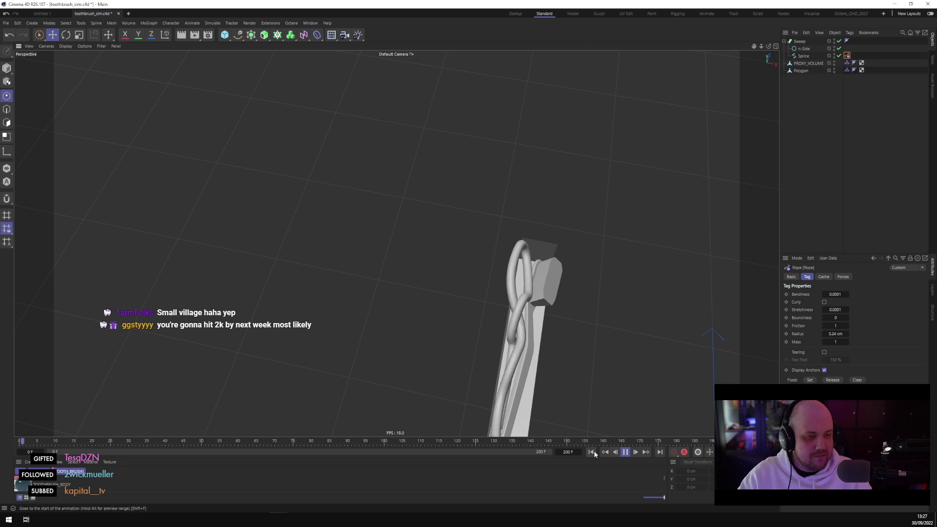
alt+middle_drag(594, 374, 565, 339)
click(624, 453)
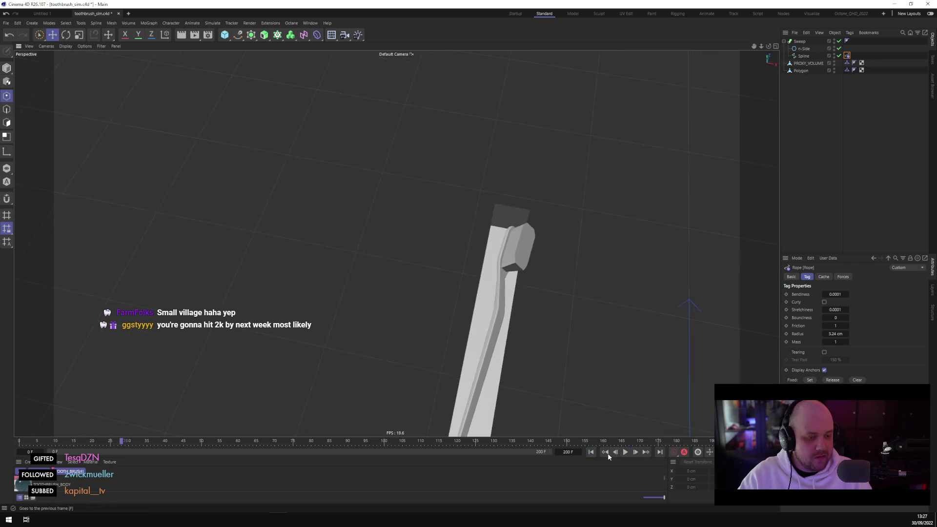
click(592, 452)
Restore the Rope tag's friction to 20, replay the simulation and rewind to the first frame
alt+drag(617, 362, 560, 329)
alt+middle_drag(560, 329, 415, 261)
scroll(415, 262, up, 5)
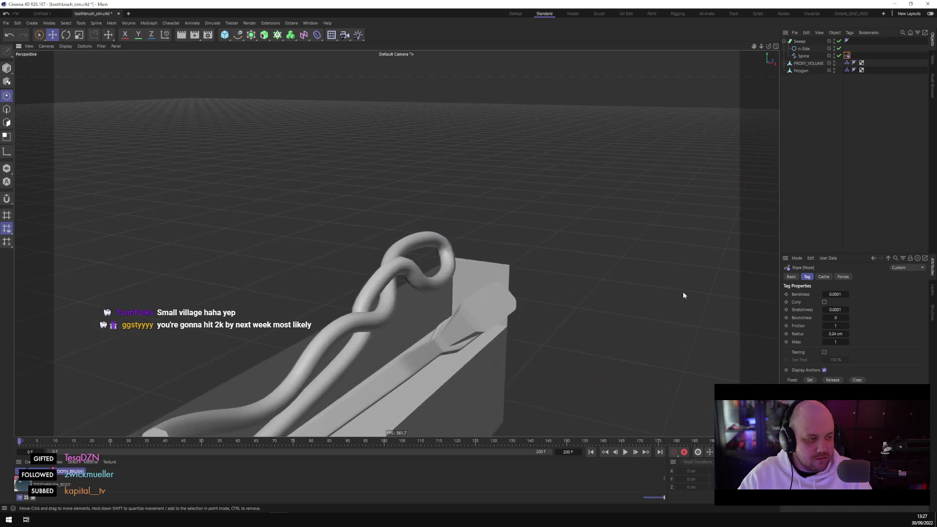
click(835, 325)
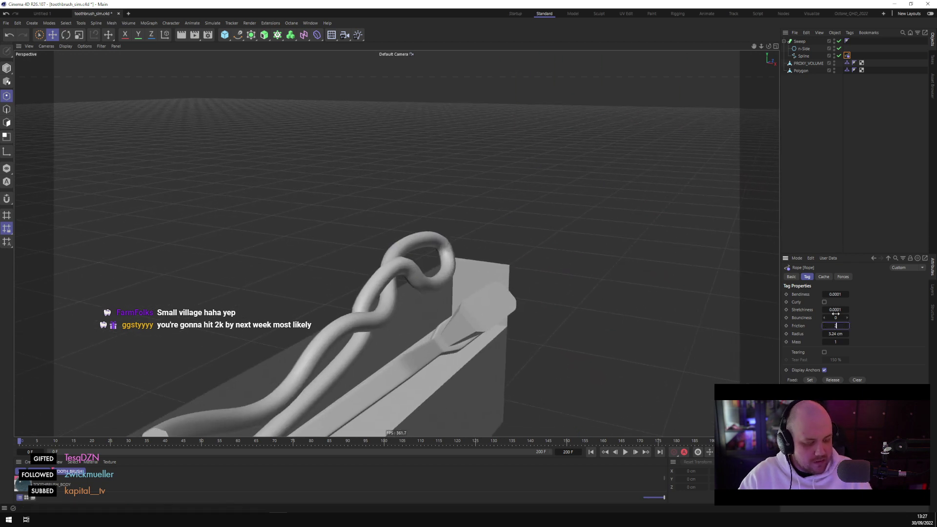
text(20)
click(624, 452)
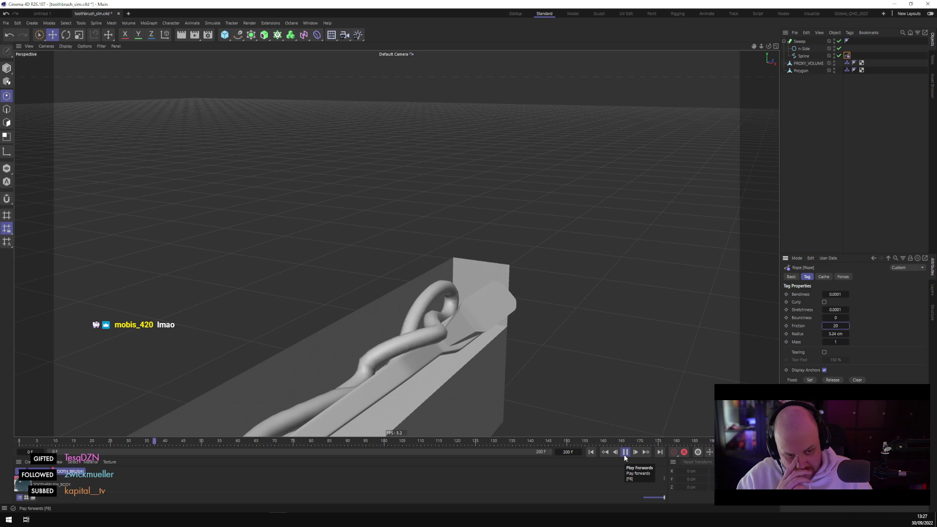
click(625, 452)
click(590, 452)
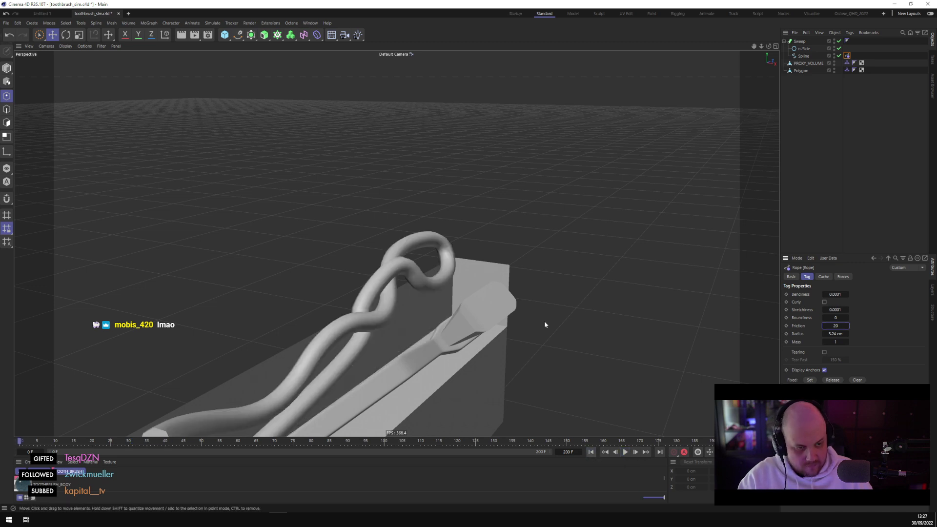
Select all of the spline's points and shift them toward the brush head to about 7.7 cm in Z
click(803, 55)
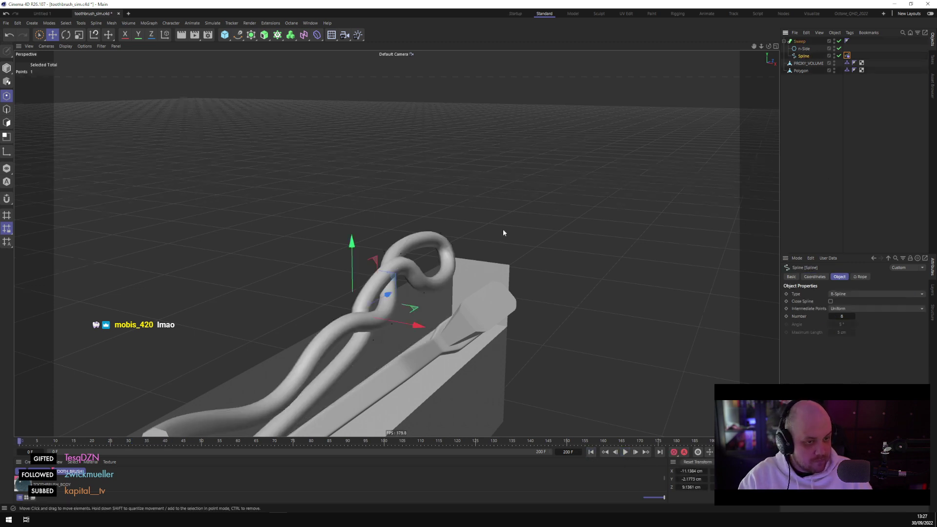
alt+drag(504, 232, 589, 256)
key(ctrl+a)
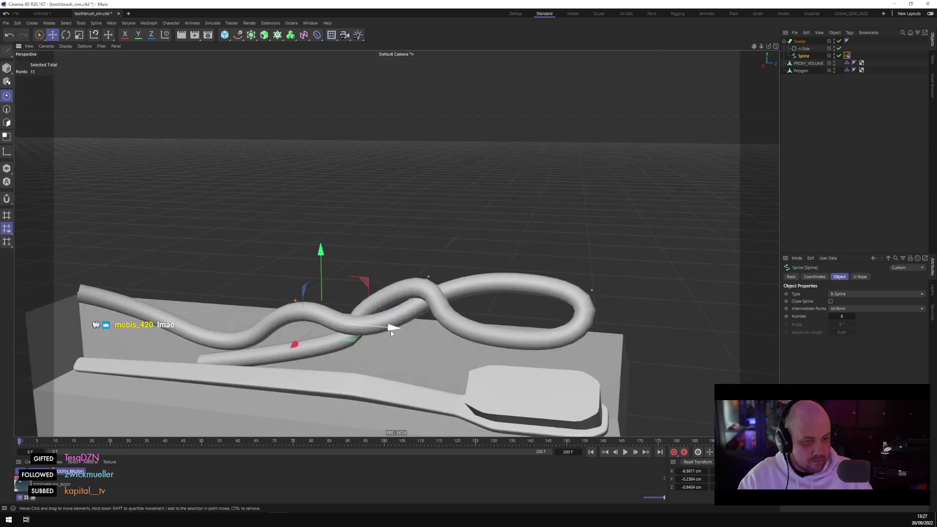
drag(391, 330, 416, 335)
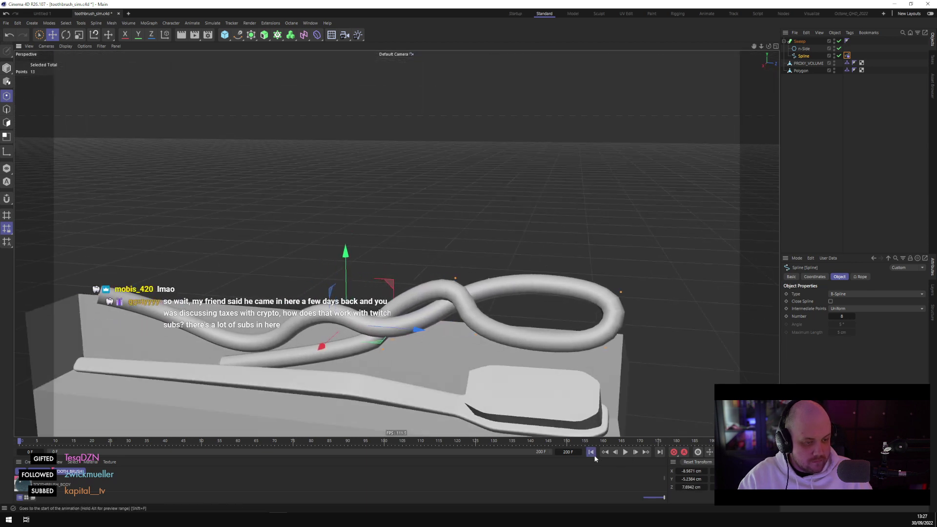
Play the simulation with the shifted spline and examine how the loop drapes around the toothbrush head
click(625, 452)
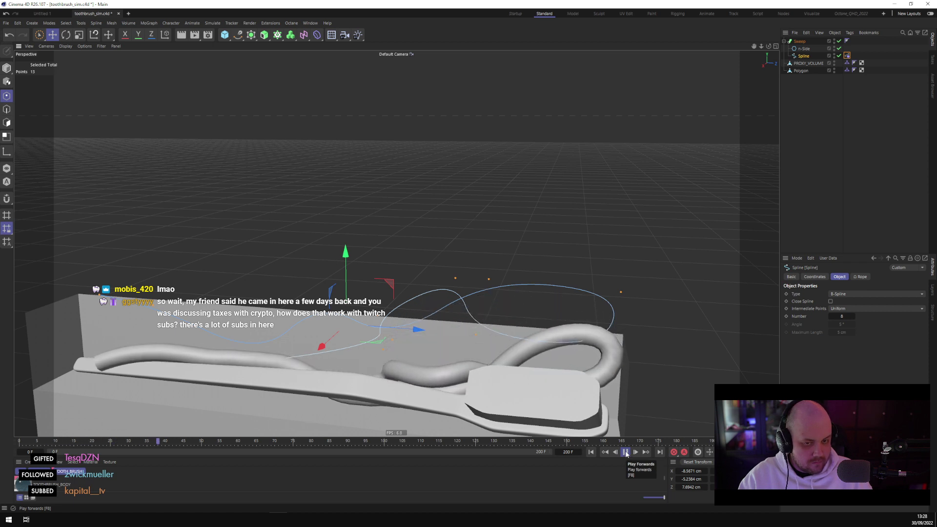
click(626, 454)
scroll(497, 299, down, 6)
alt+drag(559, 309, 547, 334)
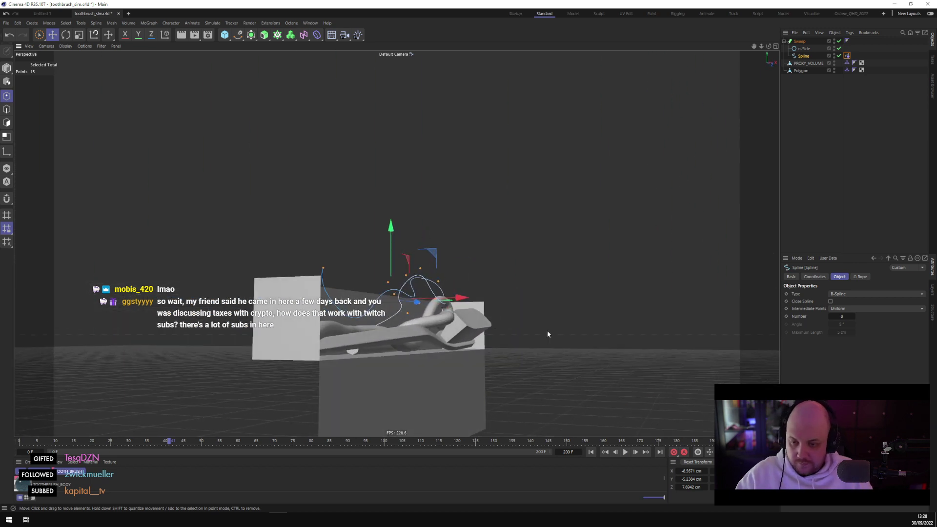
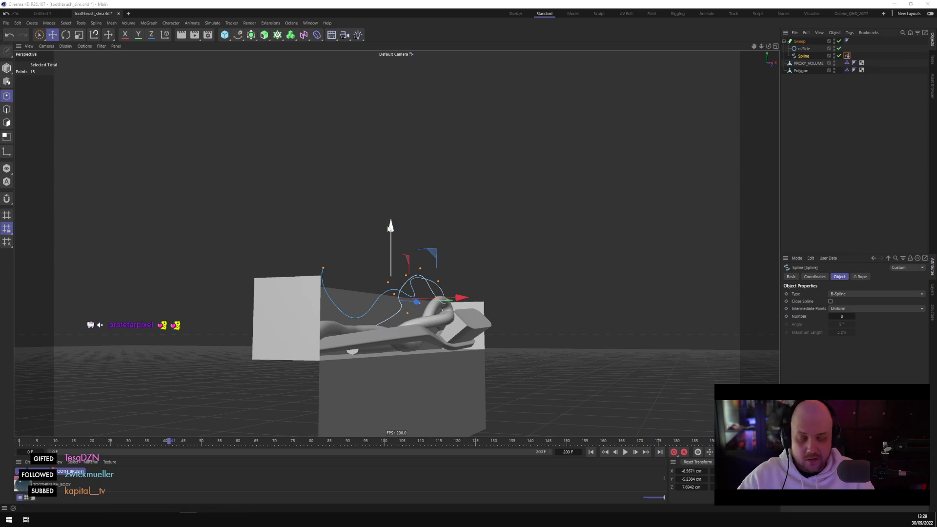
Examine the draped loop around the brush head from several angles and return to the first frame
alt+drag(536, 211, 512, 280)
scroll(507, 283, up, 6)
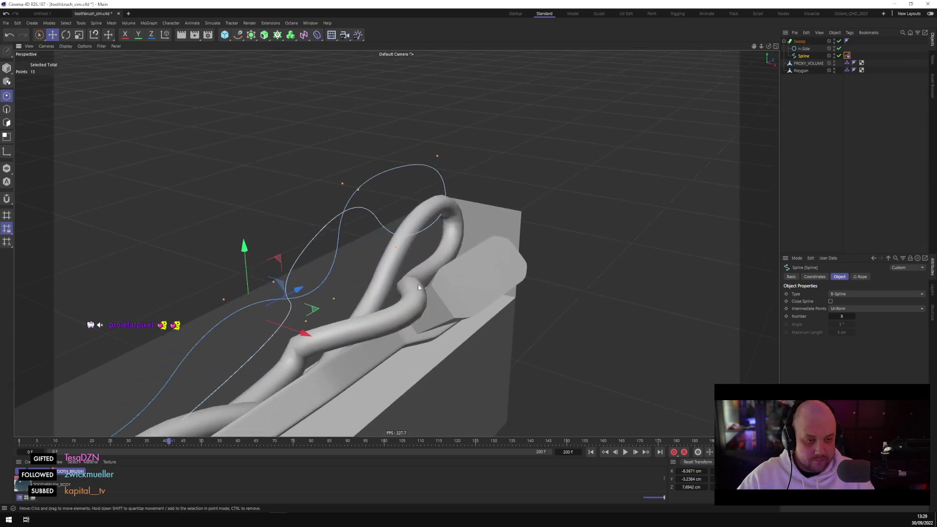
mouse_move(418, 284)
alt+mouse_down()
mouse_move(508, 308)
mouse_move(498, 317)
mouse_move(374, 265)
alt+mouse_up()
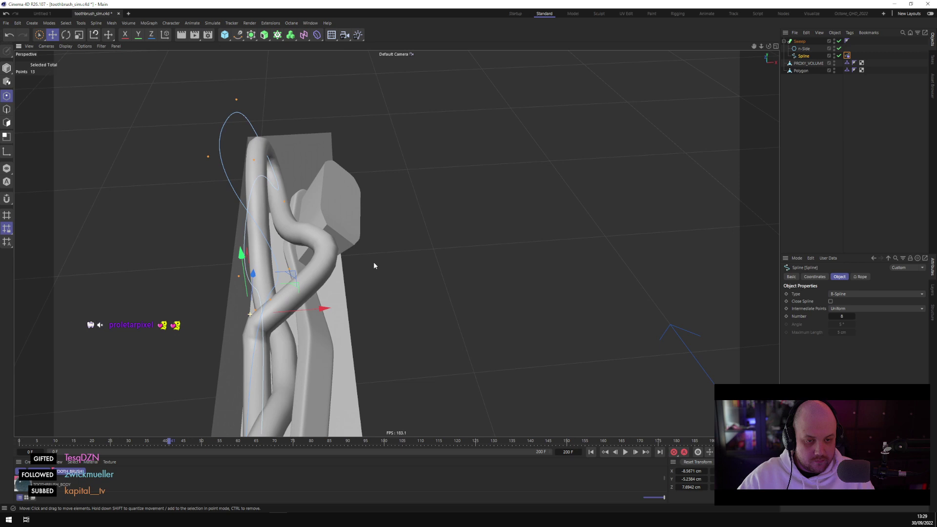
click(591, 452)
Raise the spline point where the loop crosses itself to about 6.4 cm in Y and test the simulation
mouse_move(310, 221)
alt+mouse_down()
mouse_move(394, 216)
mouse_move(410, 249)
mouse_move(429, 260)
alt+mouse_up()
click(394, 215)
key(ctrl+z)
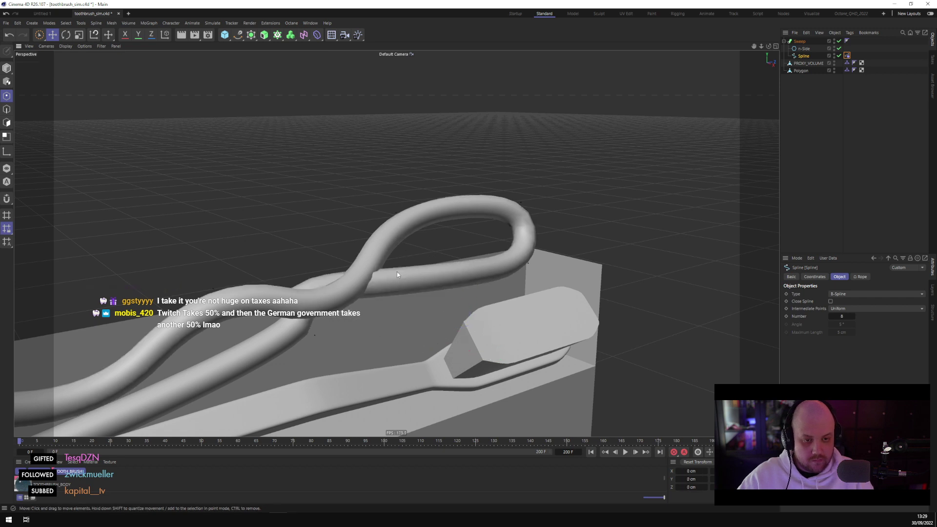
click(341, 318)
drag(402, 303, 385, 288)
drag(339, 244, 336, 184)
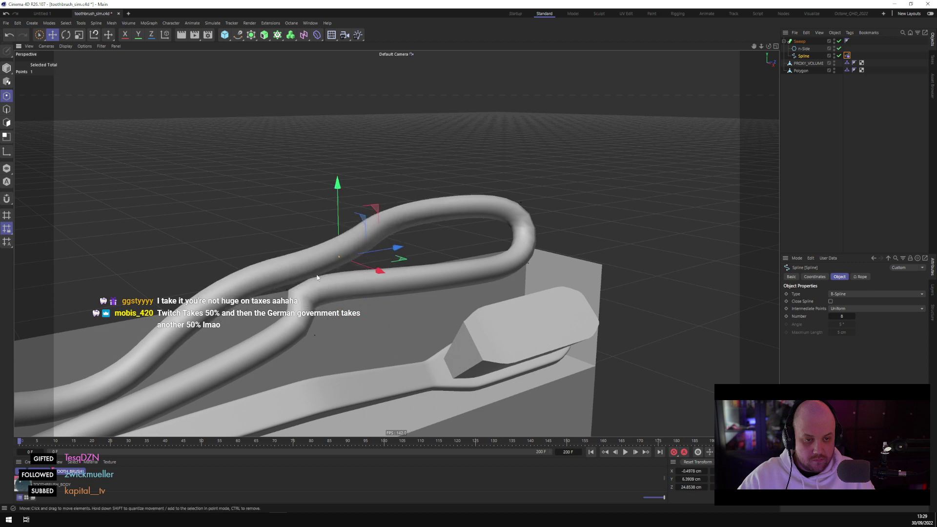
click(625, 452)
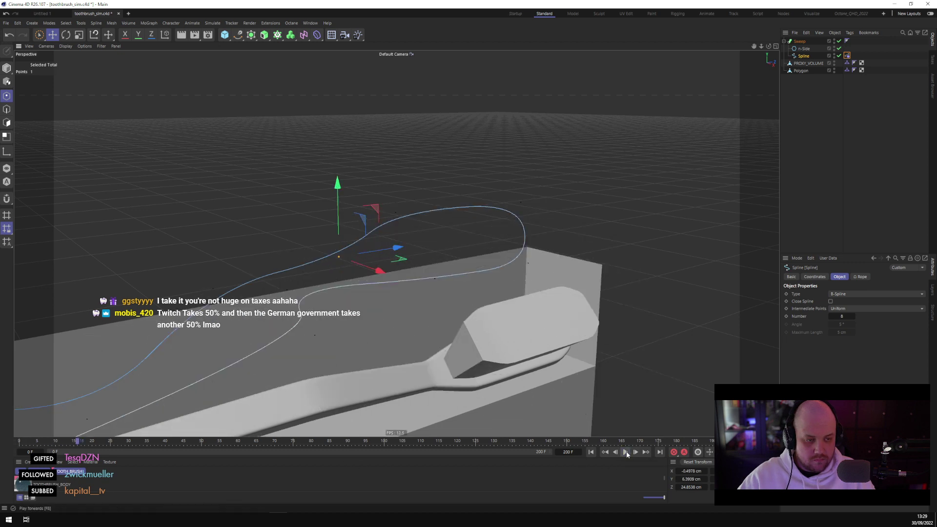
click(591, 452)
Move the spline point below the crossing toward the brush head, to about -11.3 cm in Y and 43.4 cm in Z
alt+drag(273, 303, 390, 307)
alt+drag(541, 344, 457, 318)
alt+drag(379, 292, 423, 270)
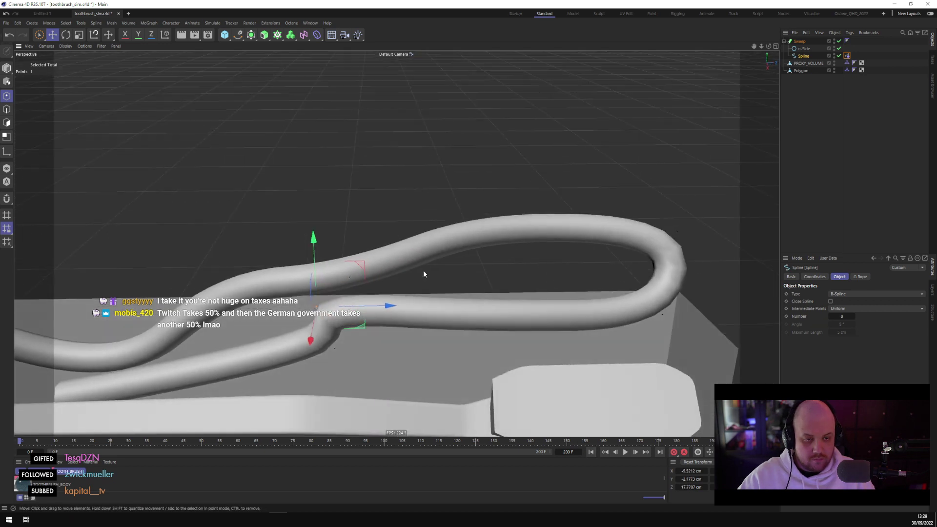
drag(397, 303, 521, 306)
mouse_move(445, 248)
mouse_down()
mouse_move(449, 301)
mouse_move(350, 253)
mouse_move(352, 325)
mouse_up()
alt+middle_drag(352, 326, 461, 320)
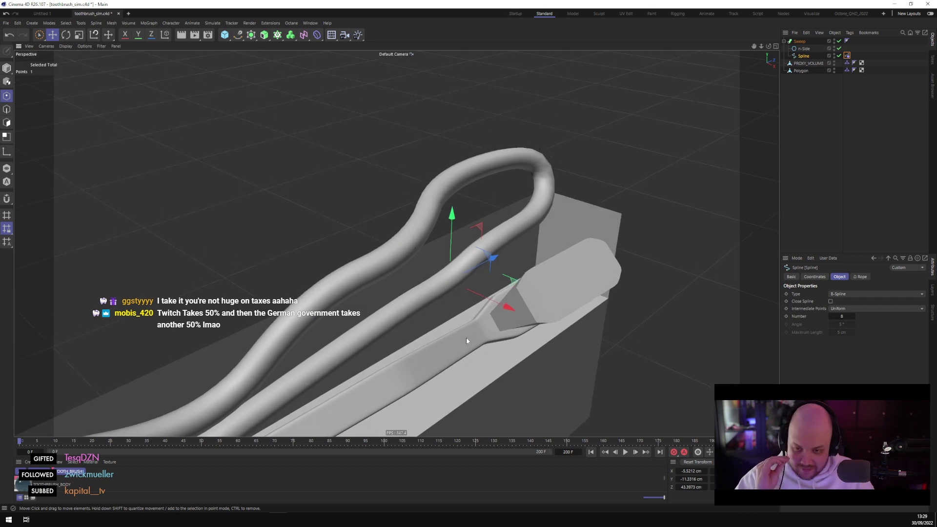
Replay the simulation from the first frame and examine how the opened loop settles over the toothbrush handle and head
click(626, 453)
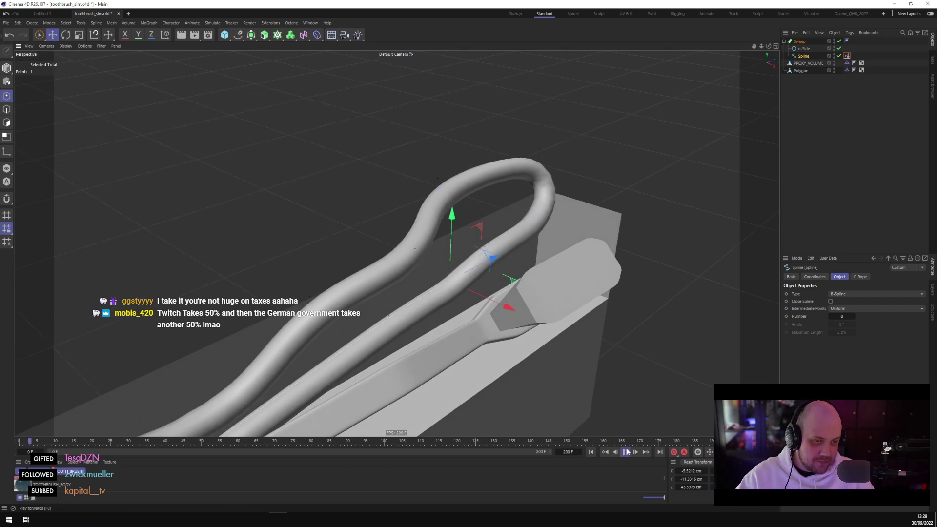
click(626, 452)
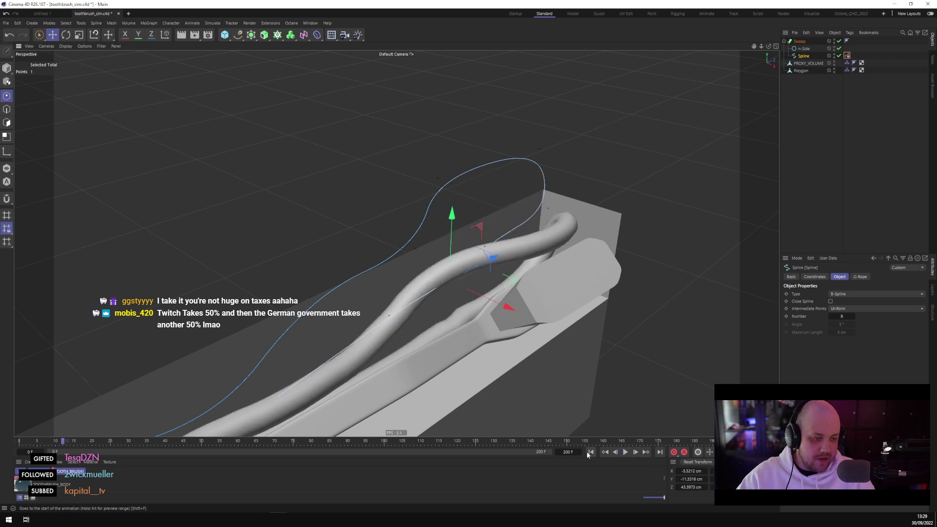
click(591, 453)
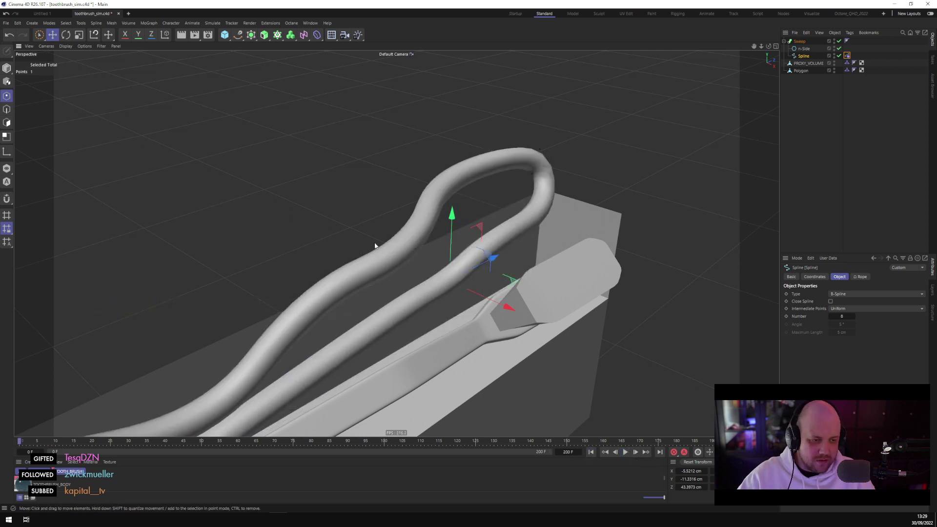
scroll(406, 245, down, 5)
alt+drag(479, 244, 447, 255)
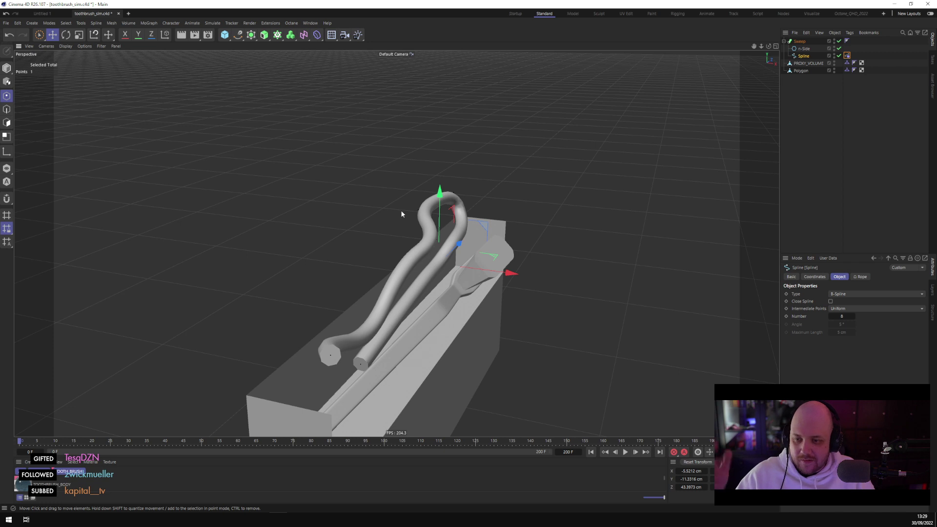
click(627, 452)
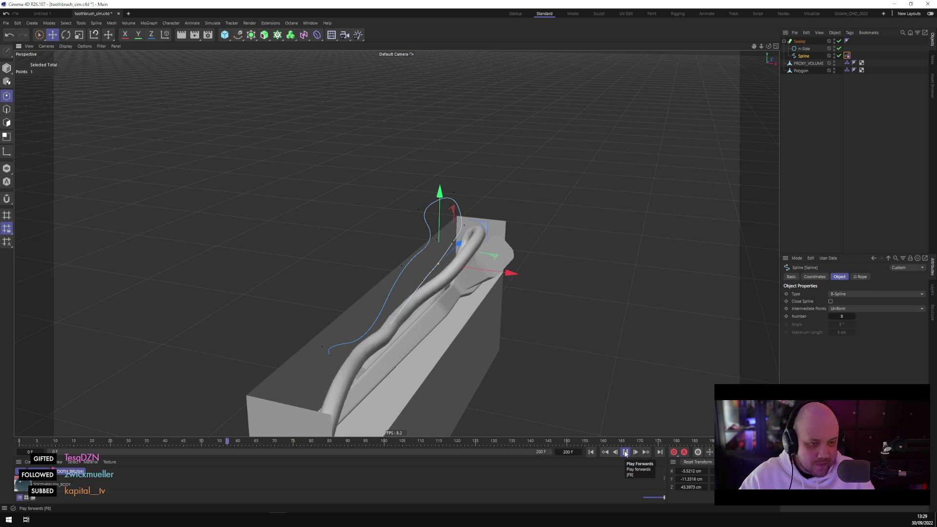
click(625, 453)
alt+drag(560, 339, 523, 312)
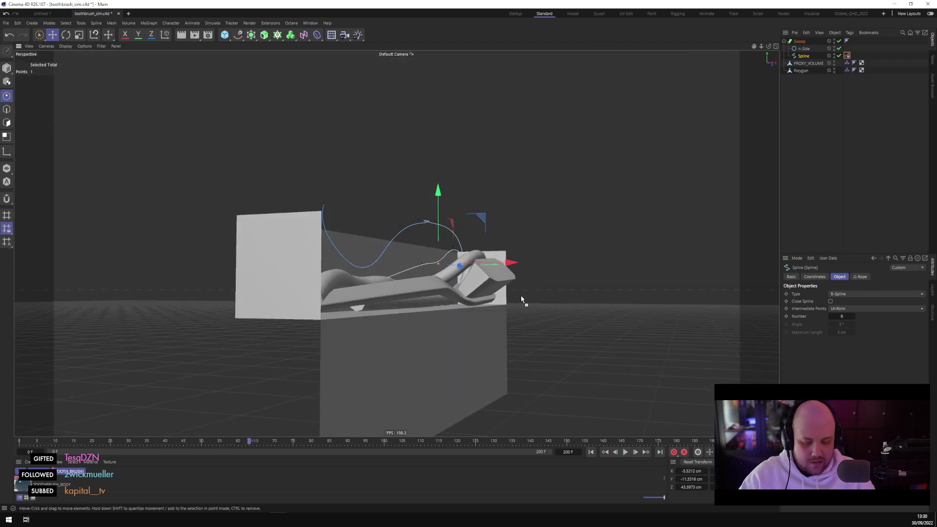
Undo the recent spline point moves and clear the point selection
key(ctrl+z)
key(ctrl+z)
key(ctrl+z)
key(ctrl+z)
key(ctrl+z)
key(ctrl+z)
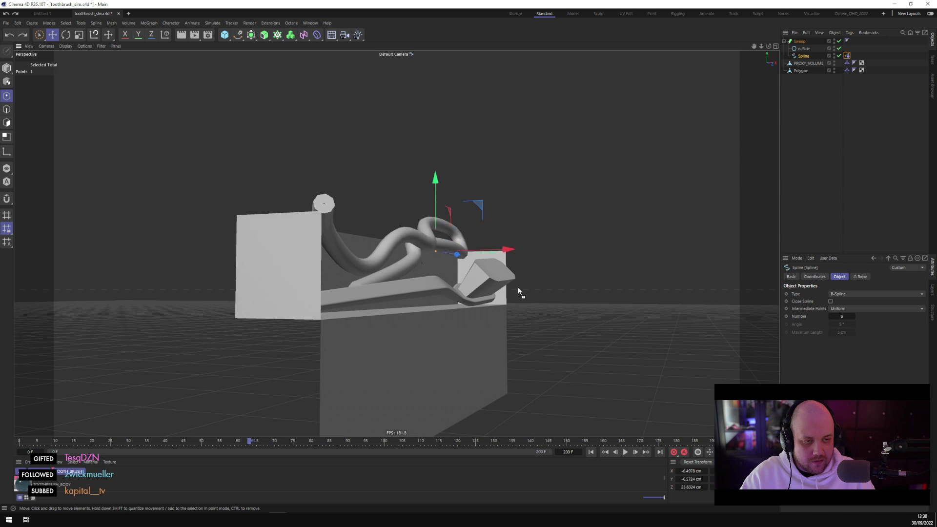
key(ctrl+z)
key(ctrl+z)
click(528, 277)
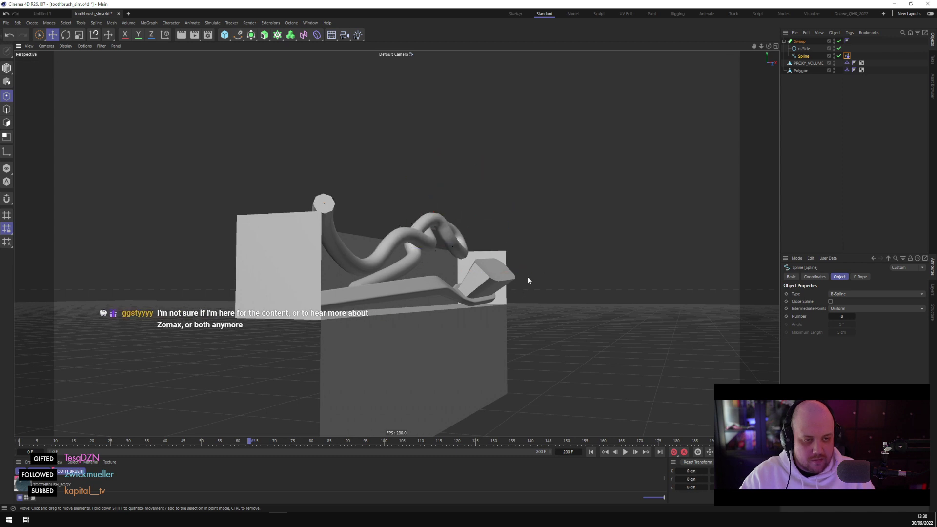
Set the radius of the n-Side profile to 2.5 cm
alt+drag(494, 286, 575, 260)
scroll(563, 259, down, 3)
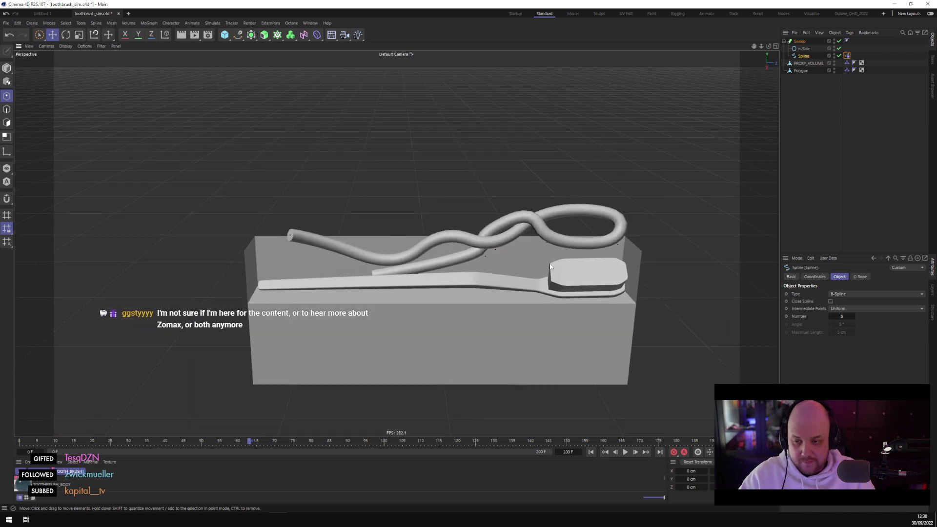
alt+middle_drag(552, 260, 430, 296)
scroll(382, 282, up, 5)
alt+drag(393, 272, 380, 272)
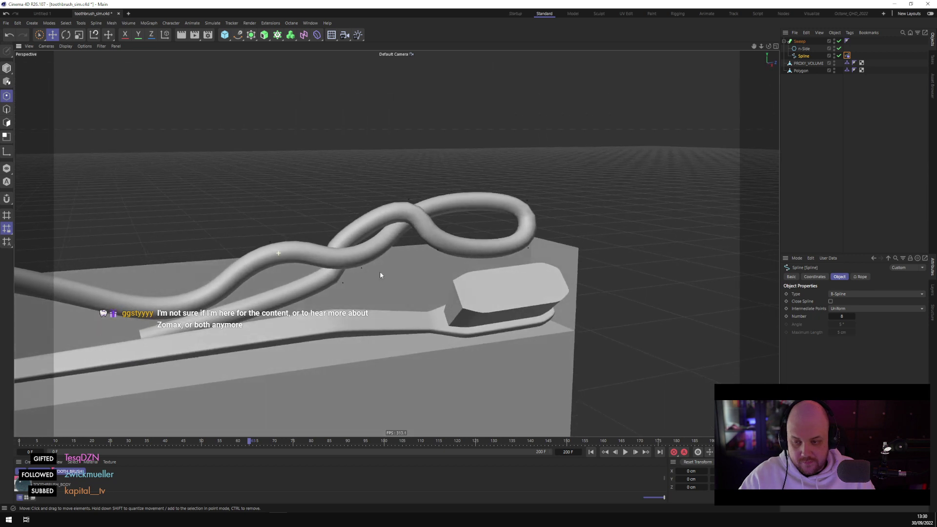
click(804, 48)
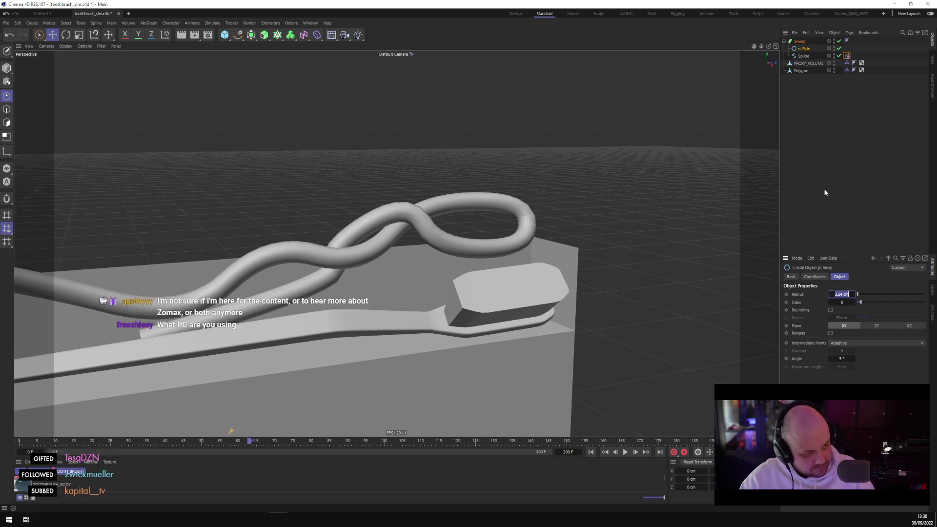
text(2.5)
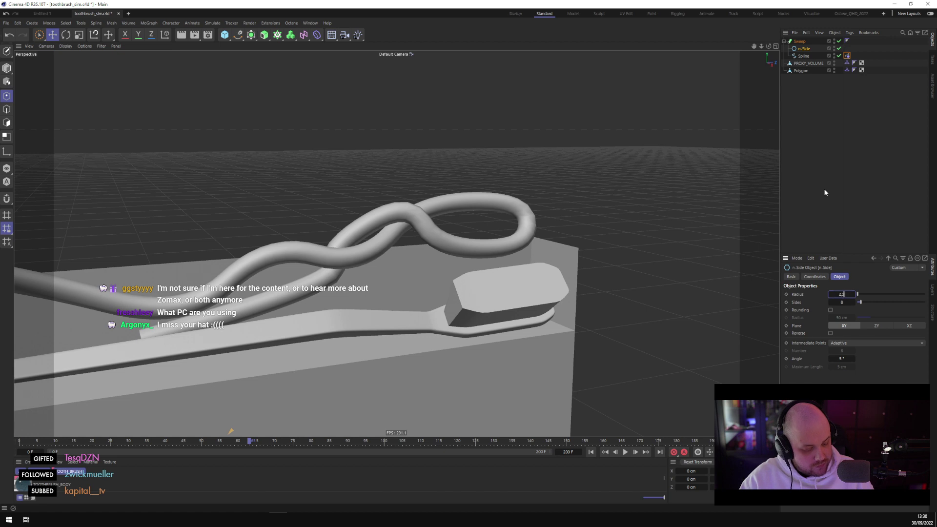
key(Return)
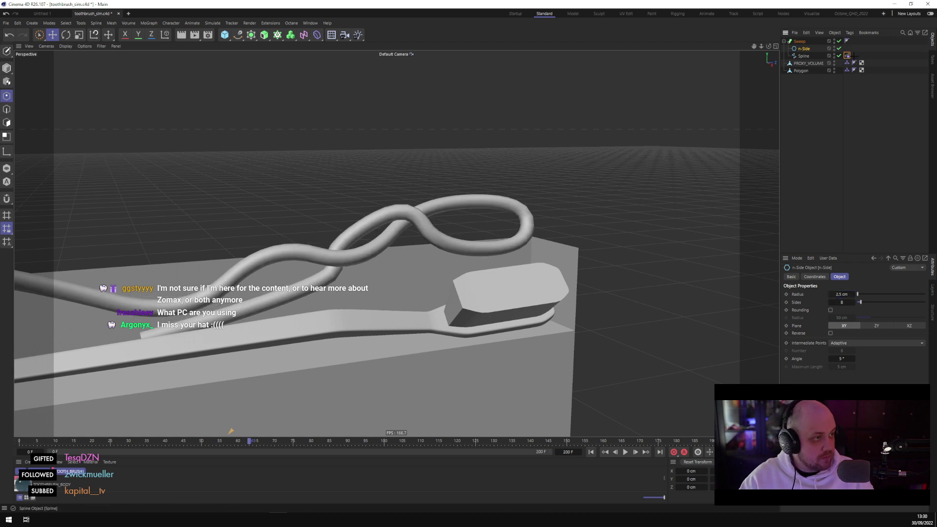
Set the radius on the spline's Rope tag to 2.5 cm
click(847, 55)
click(828, 332)
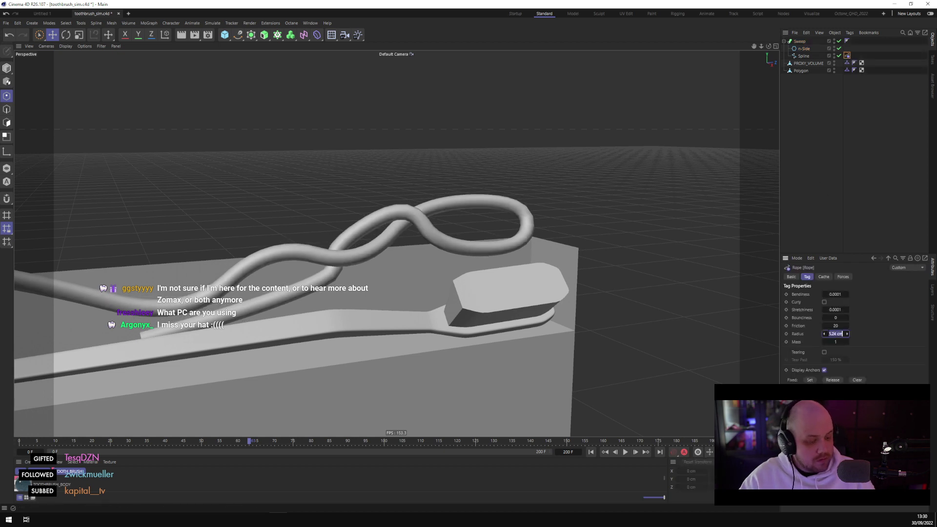
text(2)
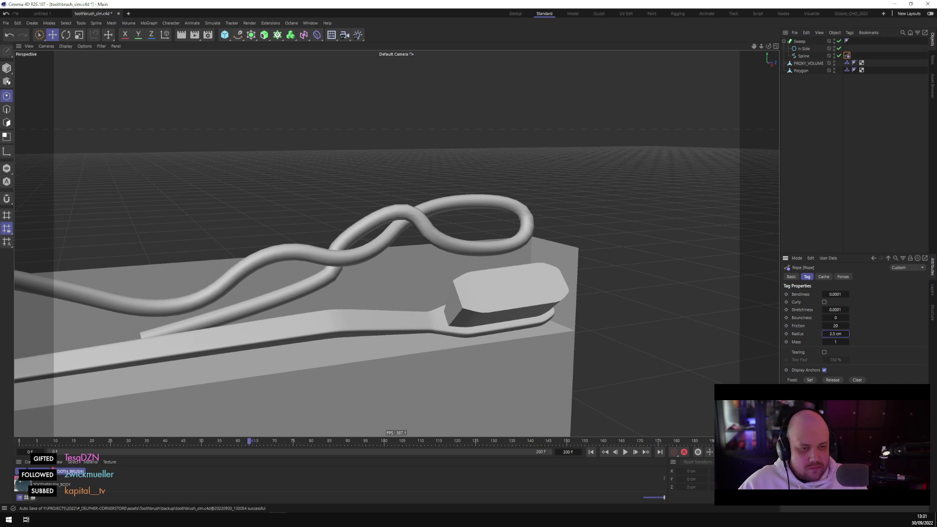
Extend the spline's free end near the toothbrush handle's tip and fold it back toward the brush head
click(801, 56)
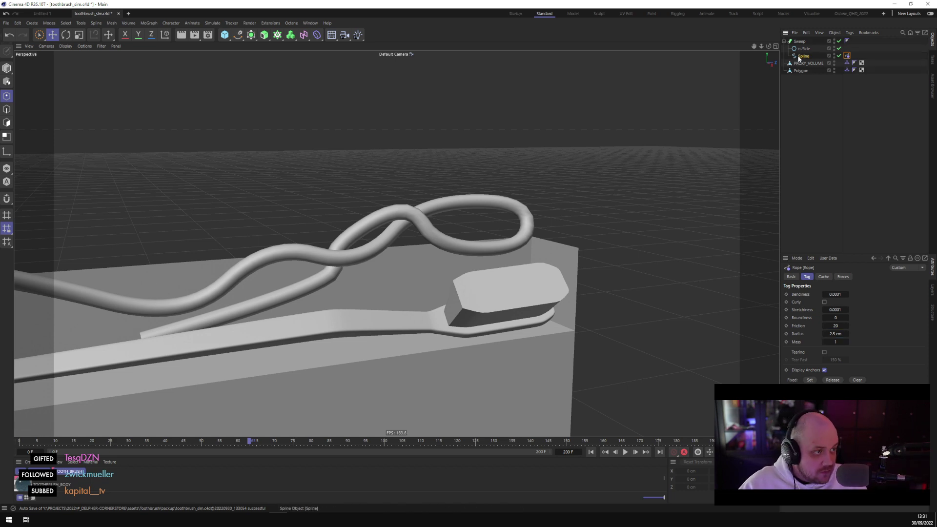
scroll(415, 199, down, 3)
mouse_move(332, 232)
alt+mouse_down()
mouse_move(334, 248)
mouse_move(346, 222)
alt+mouse_up()
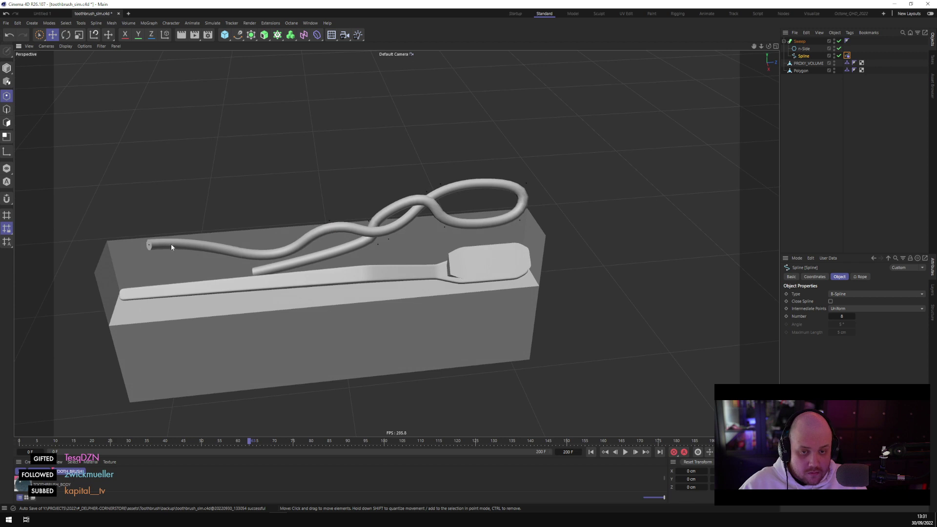
click(149, 246)
mouse_move(222, 243)
mouse_down()
mouse_move(298, 222)
mouse_move(269, 220)
mouse_move(181, 247)
mouse_up()
click(186, 243)
alt+drag(249, 232, 308, 227)
scroll(266, 236, up, 4)
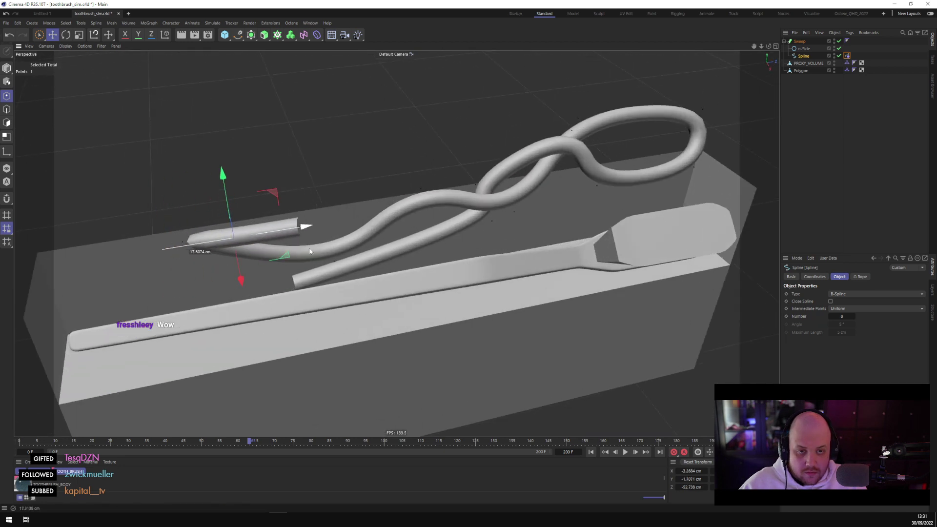
Lower the fold's spline point to about -29.2 cm in Y and shift it slightly inward along X
alt+drag(257, 242, 243, 265)
alt+drag(200, 219, 236, 255)
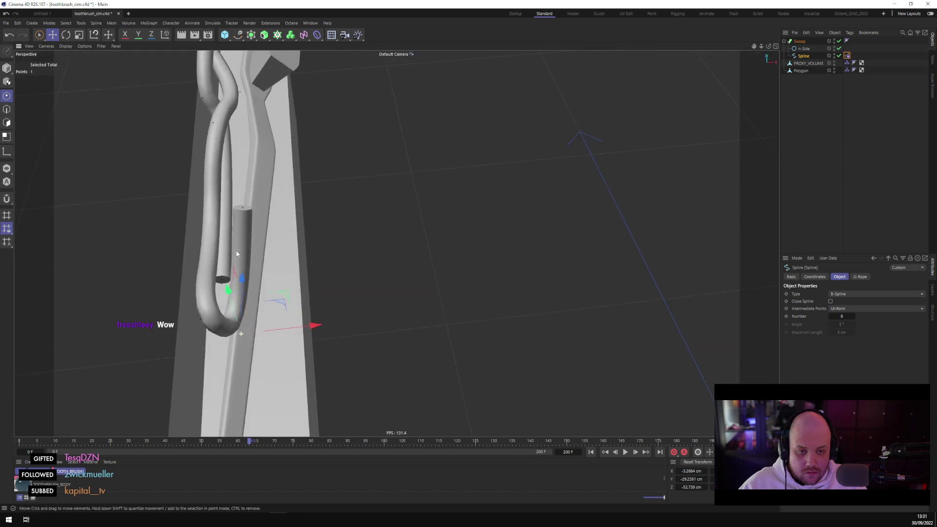
mouse_move(315, 326)
mouse_down()
mouse_move(294, 327)
mouse_move(307, 324)
mouse_up()
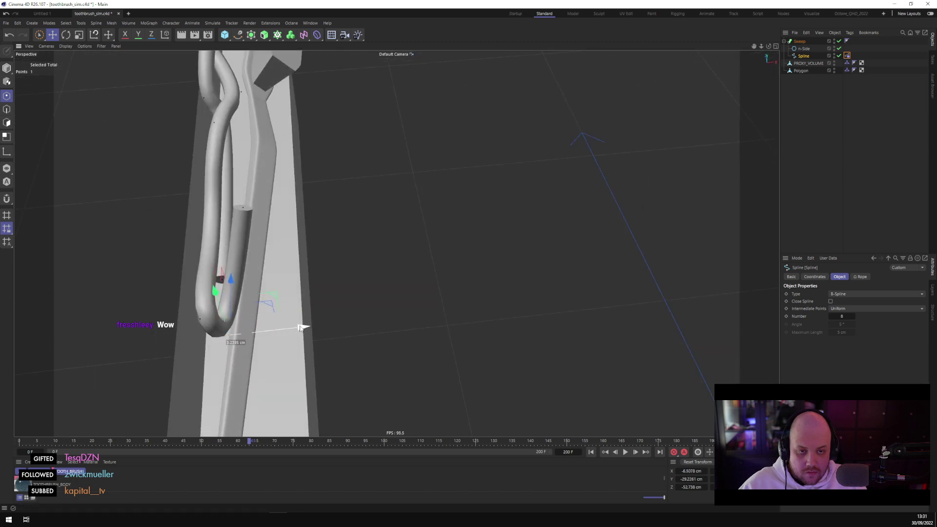
Stretch the folded-back end point of the spline toward the brush head to about 17.6 cm in Z
click(243, 209)
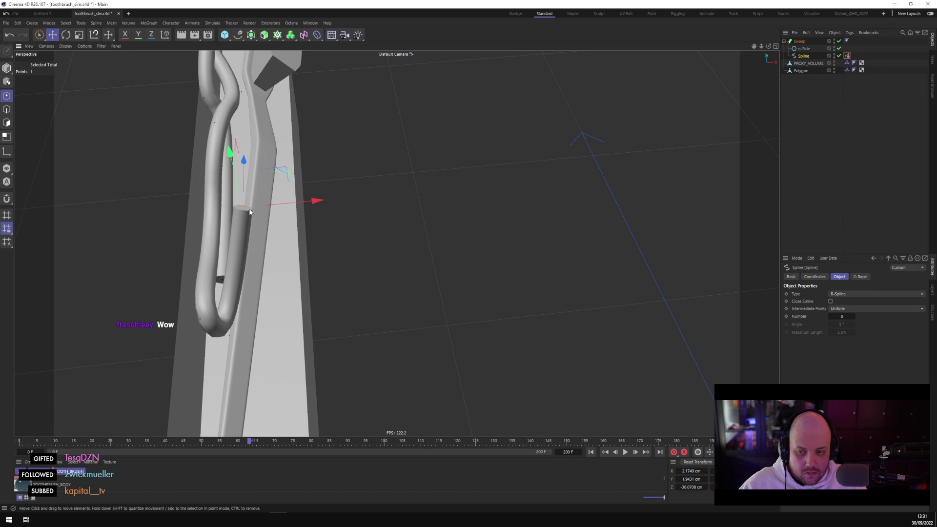
alt+drag(240, 201, 312, 227)
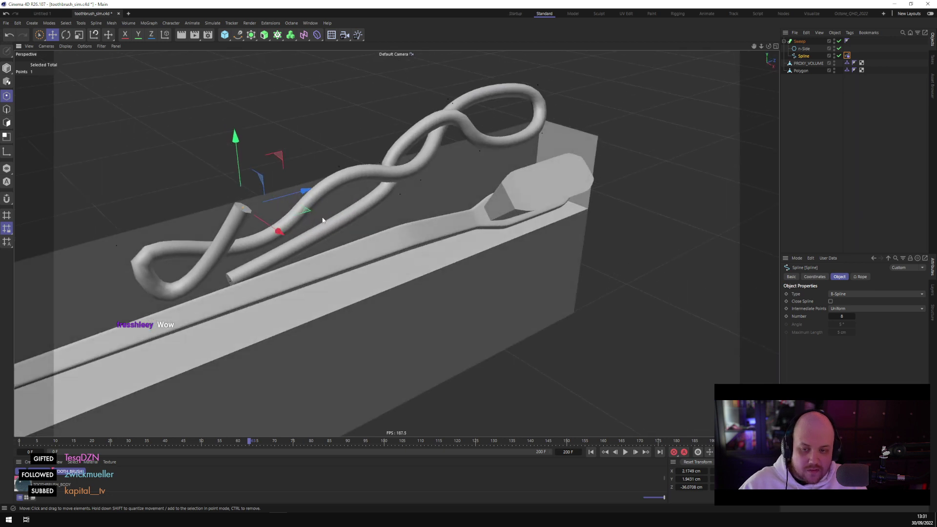
alt+drag(332, 246, 484, 260)
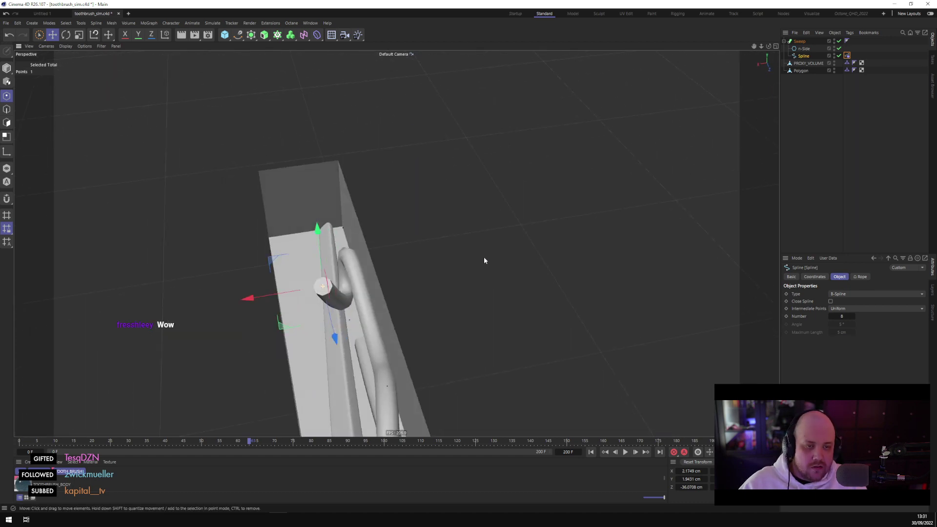
mouse_move(344, 292)
alt+mouse_down()
mouse_move(282, 343)
mouse_move(342, 294)
mouse_move(335, 286)
alt+mouse_up()
click(328, 293)
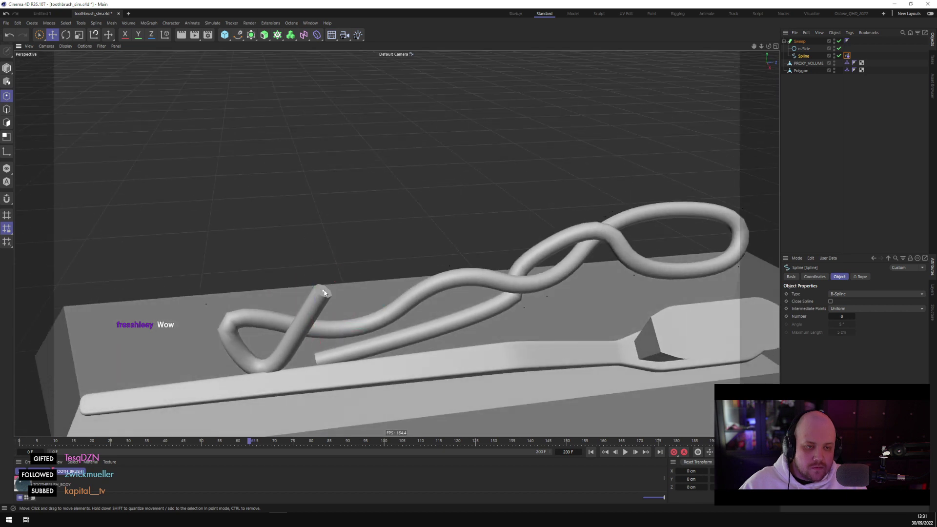
click(324, 291)
drag(395, 286, 607, 311)
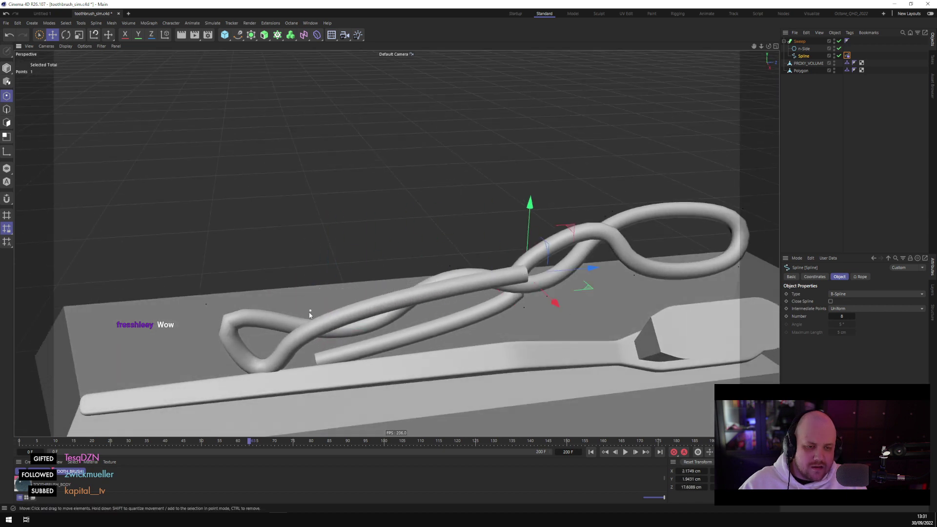
Adjust the folded section, placing its upper point at about 4.9 cm in Y and its lowest point at about -24.2 cm
drag(310, 312, 265, 378)
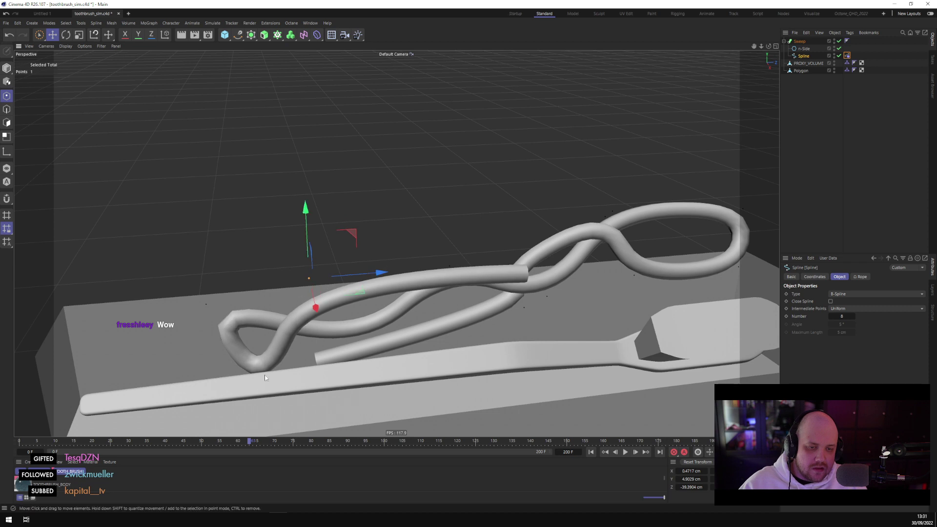
click(39, 35)
click(263, 384)
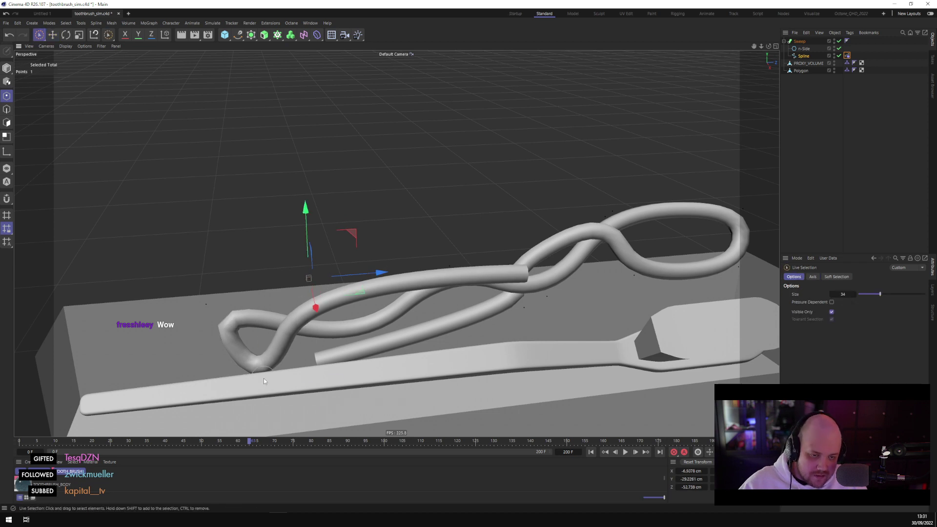
drag(266, 332, 259, 308)
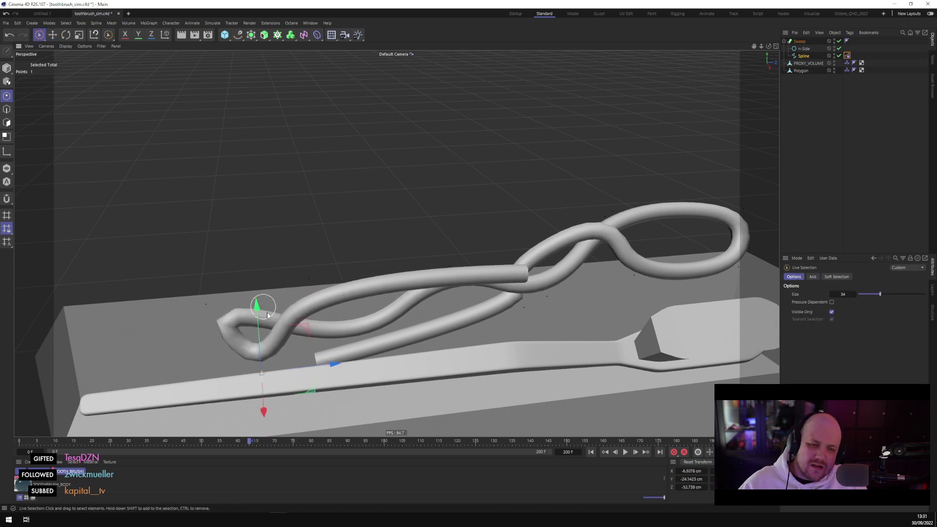
Shift the fold's lowest spline point to about -60 cm in Z and its upper point to about 1.4 cm in X
drag(332, 364, 311, 373)
alt+drag(315, 296, 220, 255)
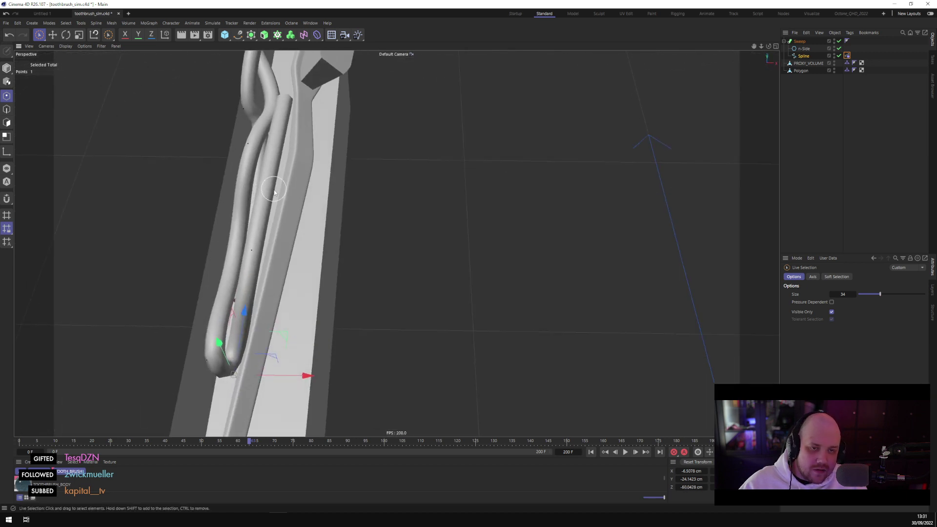
click(251, 249)
mouse_move(323, 254)
mouse_down()
mouse_move(279, 251)
mouse_move(329, 253)
mouse_up()
key(e)
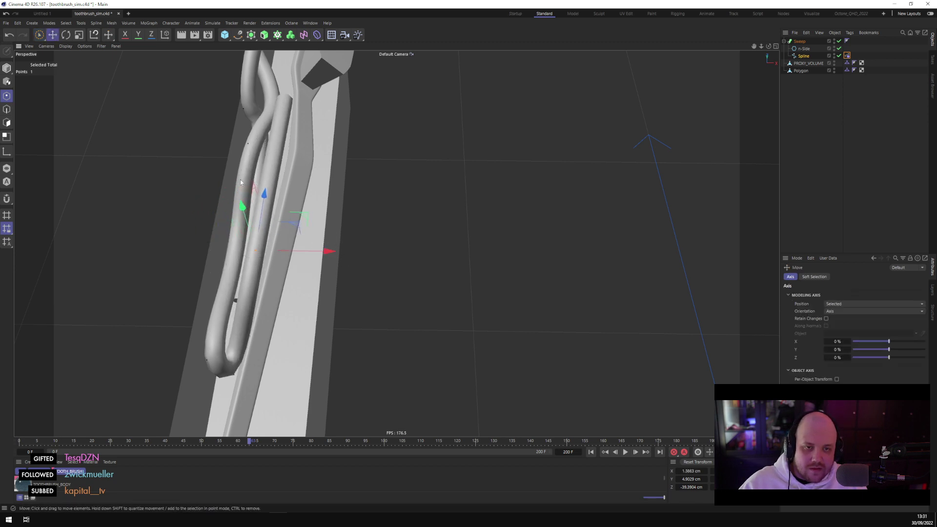
Shift the spline point just before the folded-back end sideways to about -11.6 cm in X
click(271, 171)
drag(345, 172, 293, 171)
alt+drag(295, 171, 389, 198)
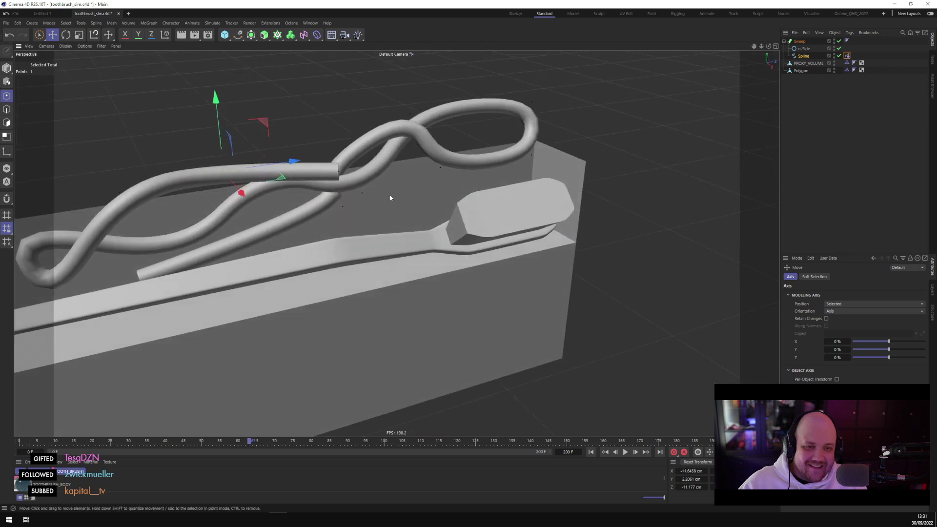
Raise the folded-back end point of the spline to about 10.7 cm in Y and shift it inward along X over the neighbouring strands
click(339, 174)
mouse_move(341, 176)
alt+mouse_down()
mouse_move(389, 194)
mouse_move(432, 192)
alt+mouse_up()
mouse_move(338, 103)
mouse_down()
mouse_move(354, 171)
mouse_move(355, 160)
mouse_move(442, 139)
mouse_move(339, 218)
mouse_up()
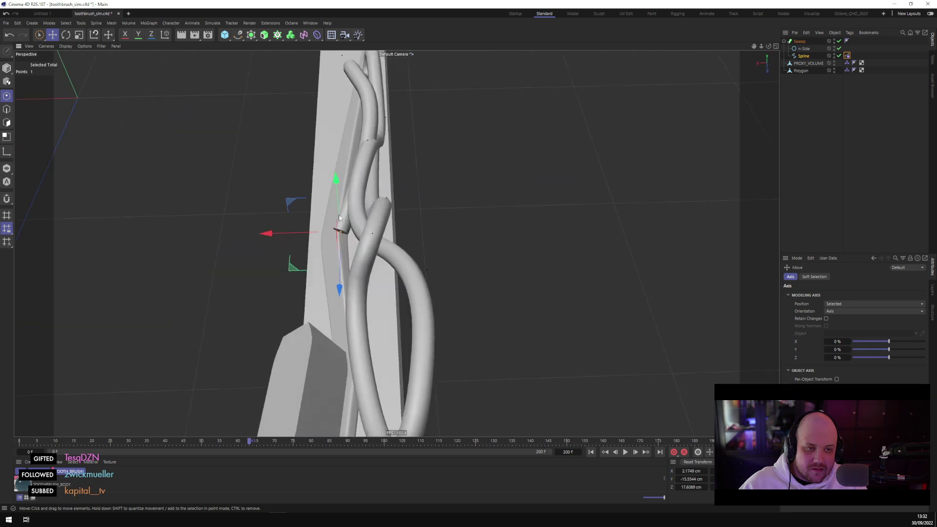
drag(330, 183, 334, 114)
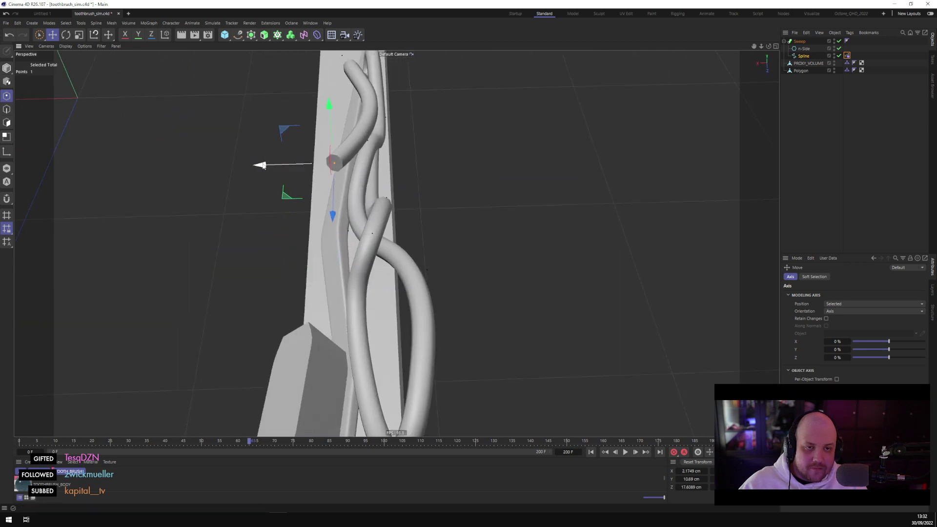
drag(261, 165, 308, 163)
click(494, 180)
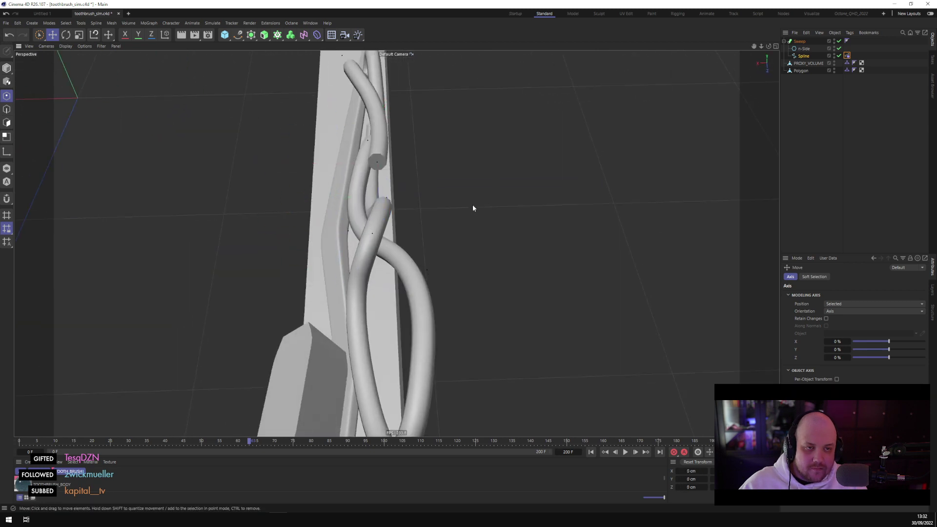
Play the rope simulation and return to the first frame
alt+drag(472, 208, 296, 285)
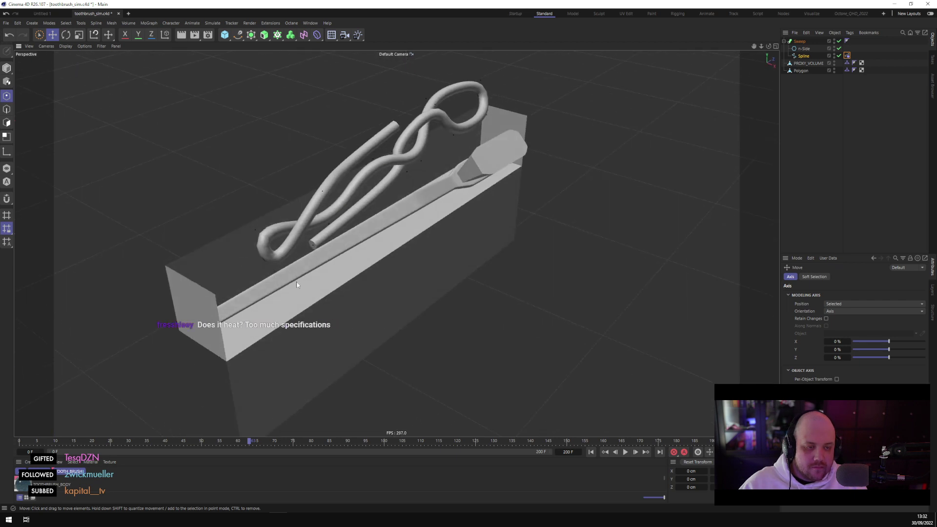
click(626, 453)
click(591, 454)
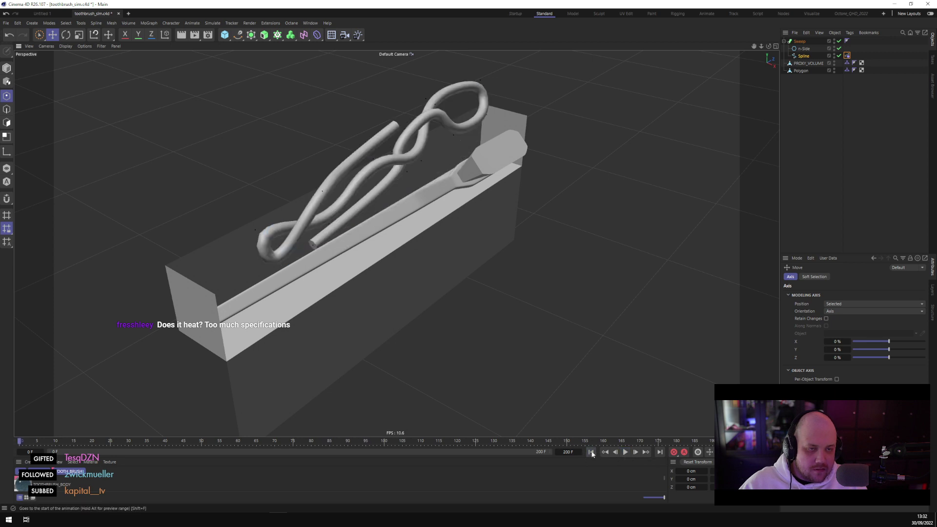
Rotate all spline points slightly together, and test the rope simulation from the first frame
alt+drag(499, 394, 561, 409)
key(ctrl+a)
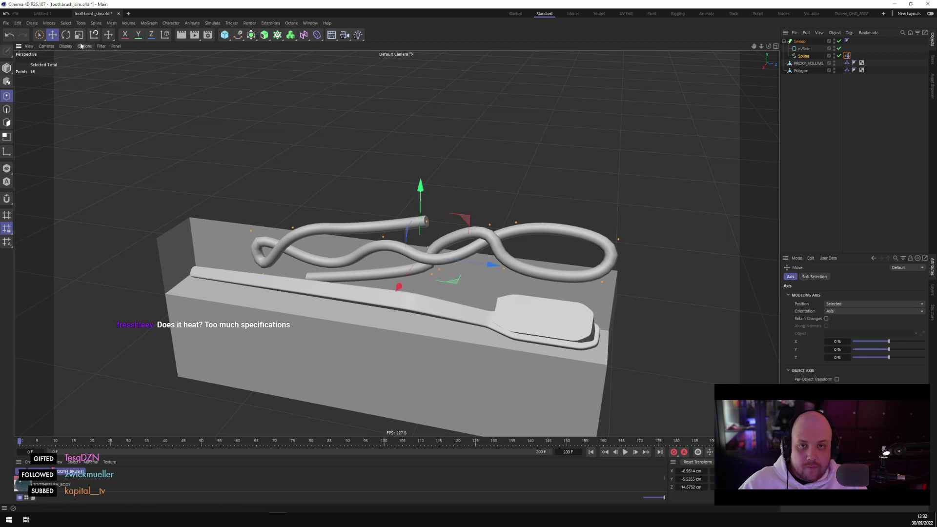
key(r)
drag(448, 229, 456, 238)
click(640, 200)
mouse_move(641, 200)
alt+mouse_down()
mouse_move(595, 219)
mouse_move(533, 183)
mouse_move(516, 193)
mouse_move(604, 335)
alt+mouse_up()
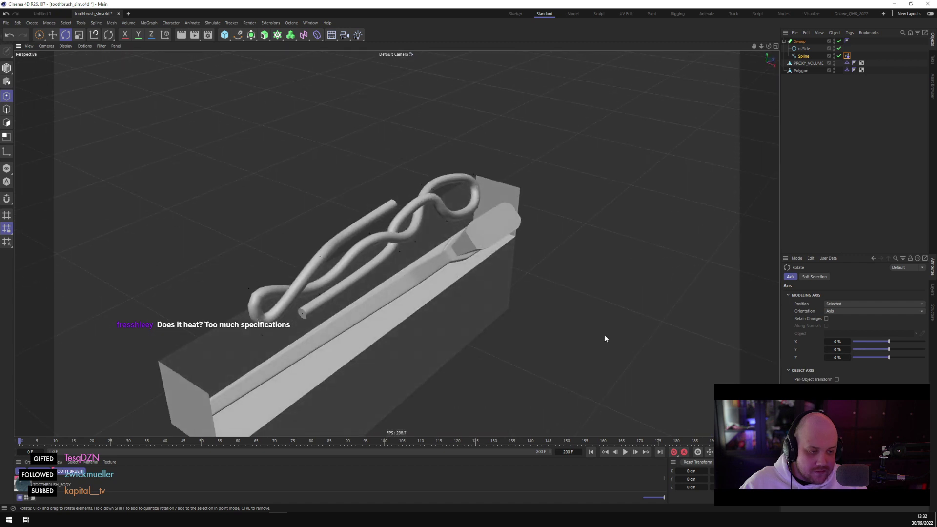
click(623, 454)
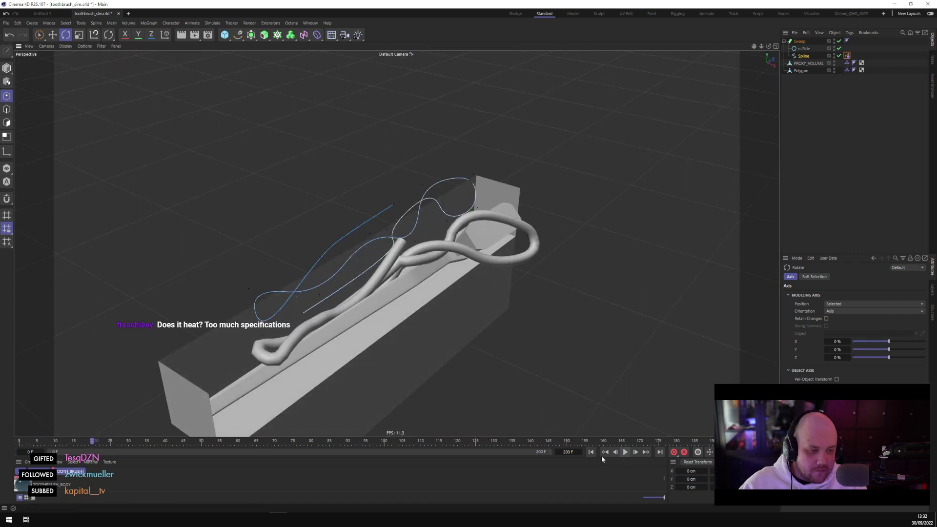
click(591, 453)
Move all spline points together to about -3.2 cm in X and raise them slightly in Y
click(803, 57)
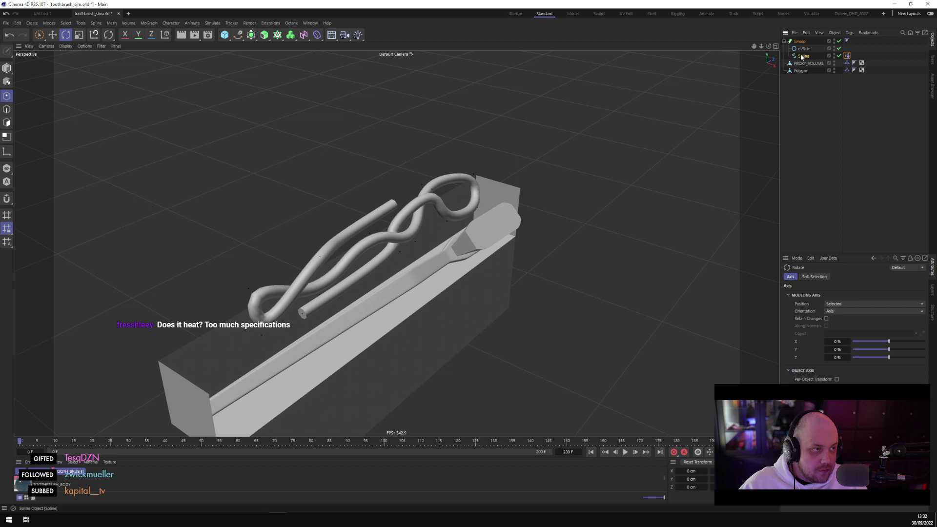
key(ctrl+a)
click(50, 37)
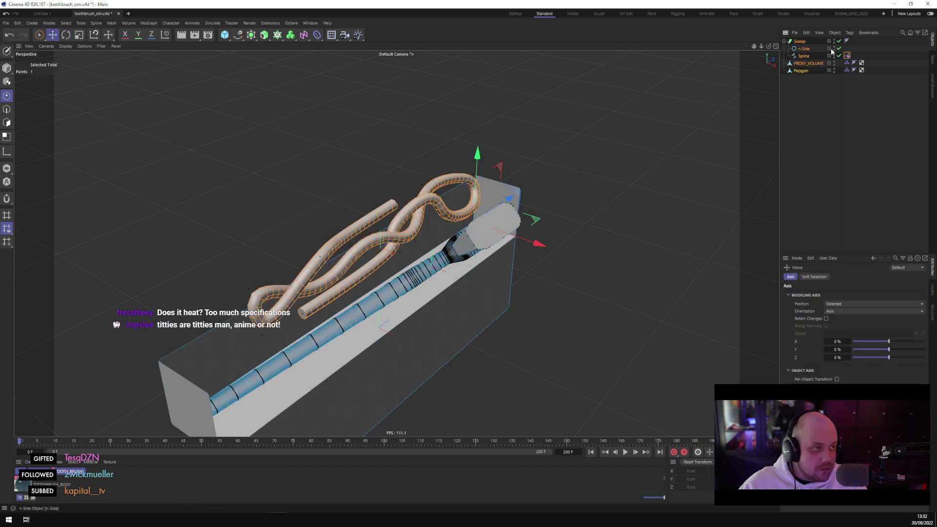
click(804, 56)
key(ctrl+a)
drag(443, 258, 581, 434)
key(ctrl+z)
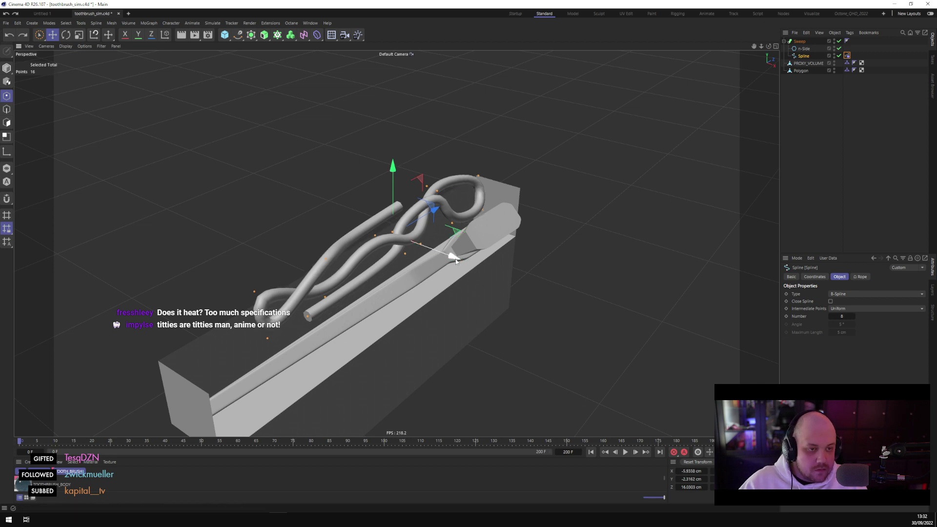
drag(453, 255, 460, 257)
alt+drag(527, 298, 538, 299)
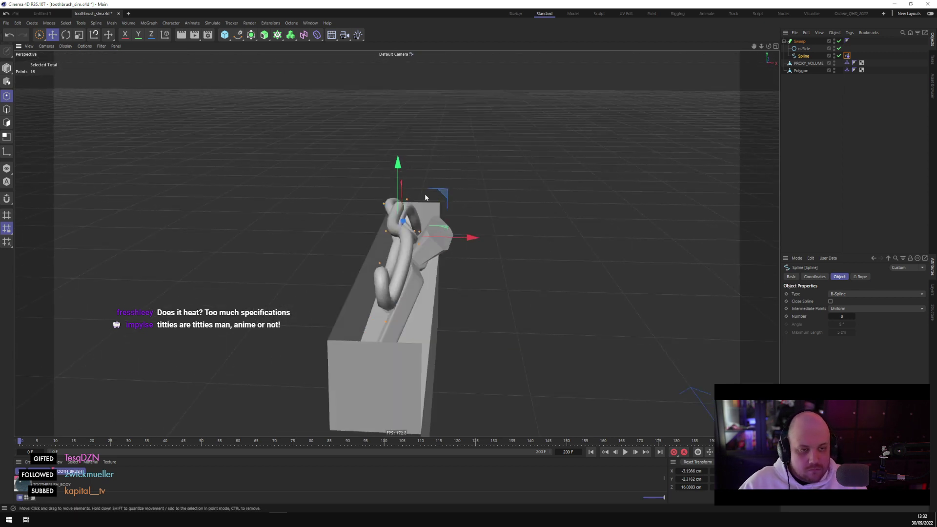
drag(397, 167, 398, 158)
click(502, 188)
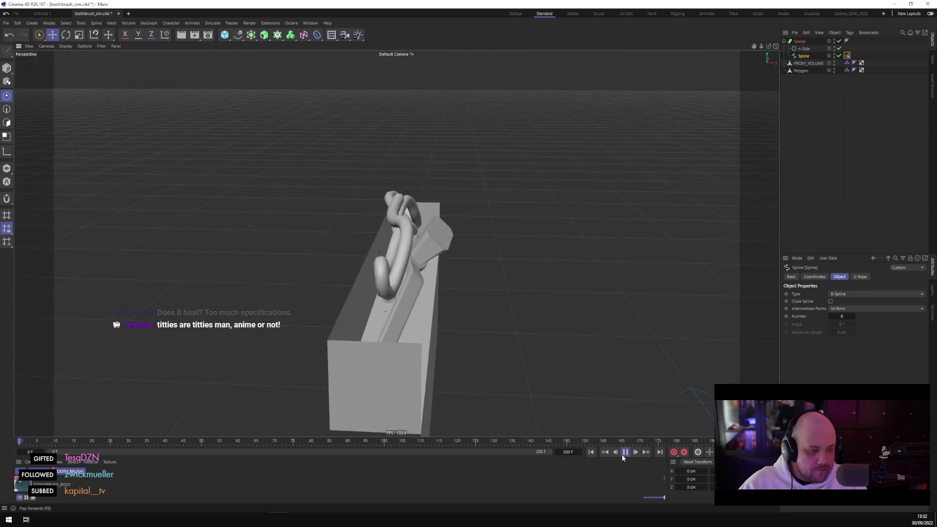
Play the rope simulation to about frame 27, examine how the tube lands, and return to the start
click(622, 454)
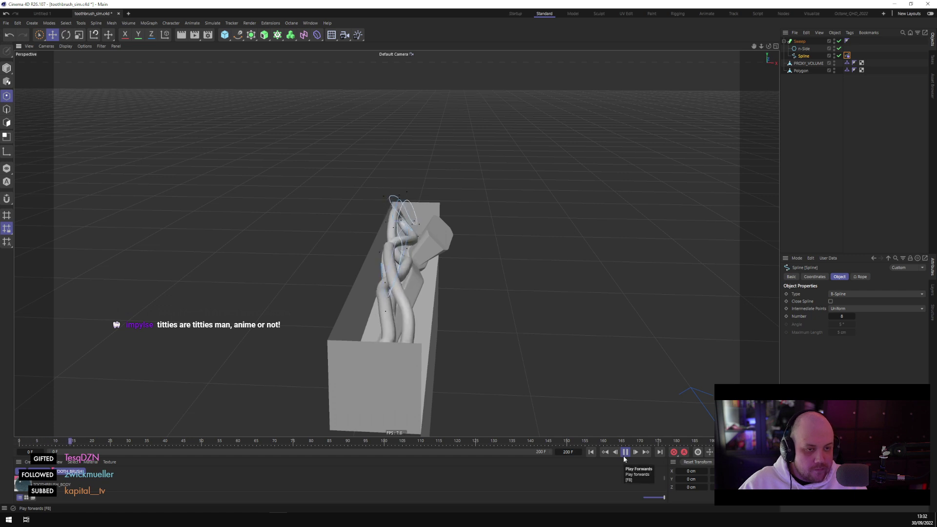
click(622, 454)
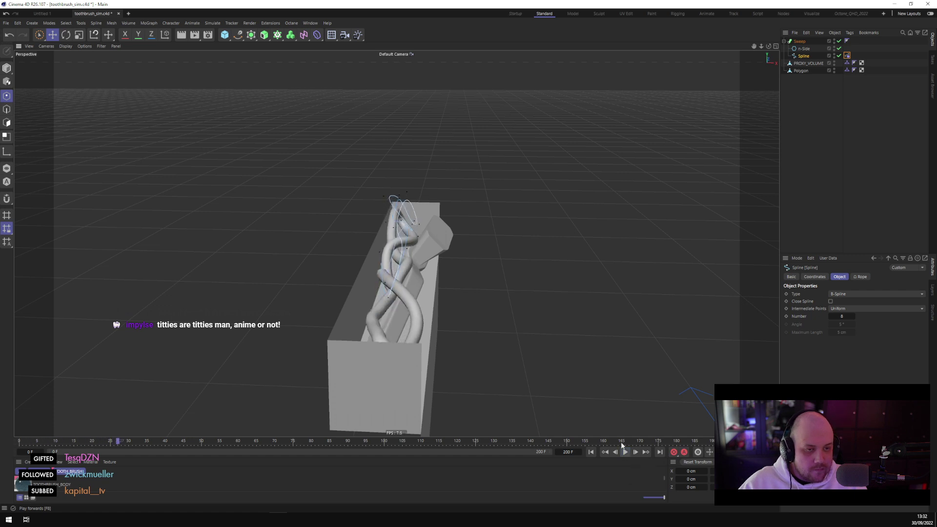
alt+drag(543, 277, 369, 297)
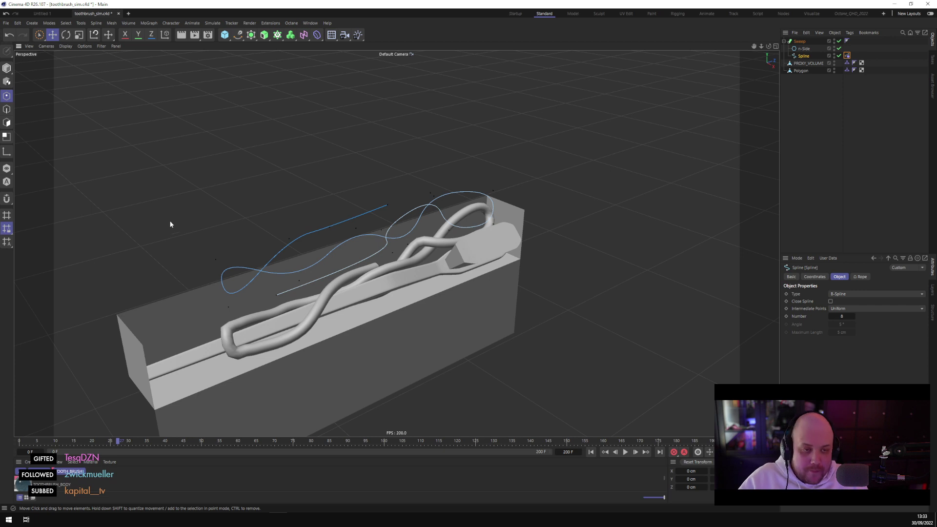
alt+drag(170, 224, 472, 411)
click(591, 452)
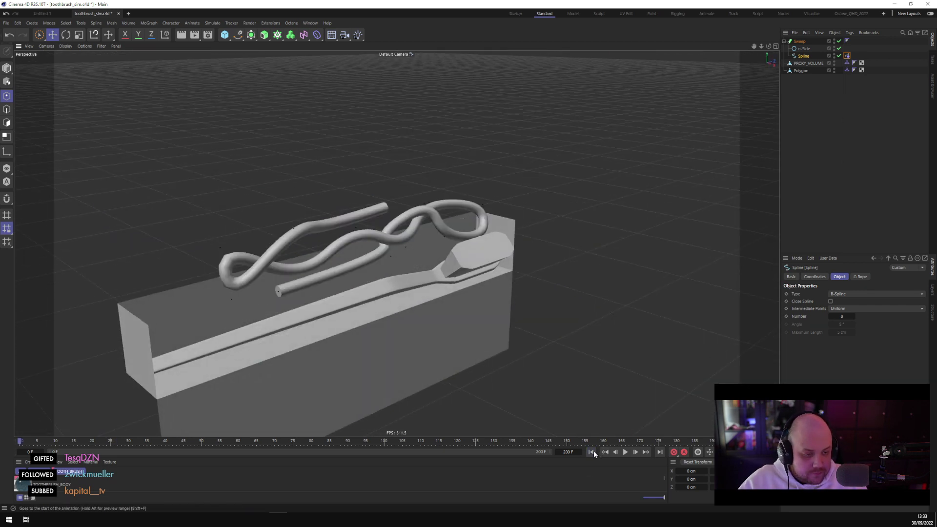
Cache the scene's simulation from the spline's Rope tag and go to the last frame
click(846, 55)
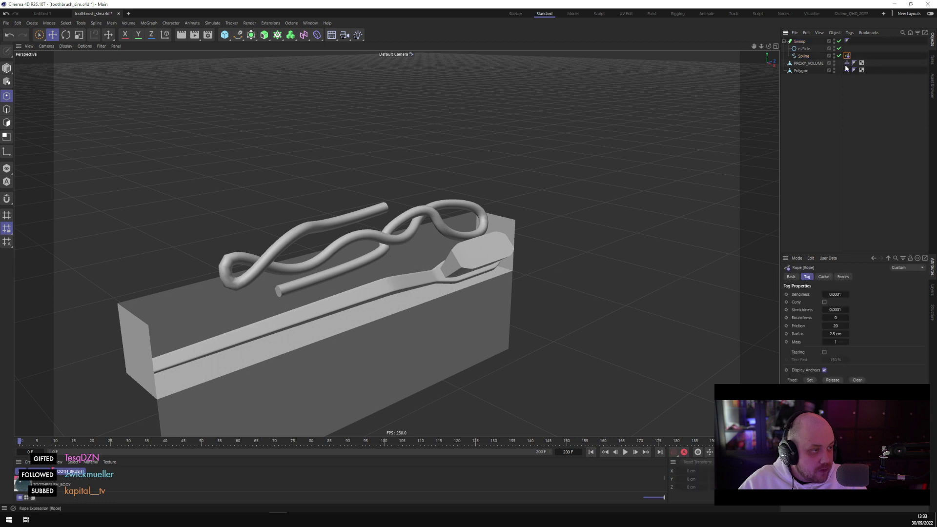
scroll(435, 291, down, 3)
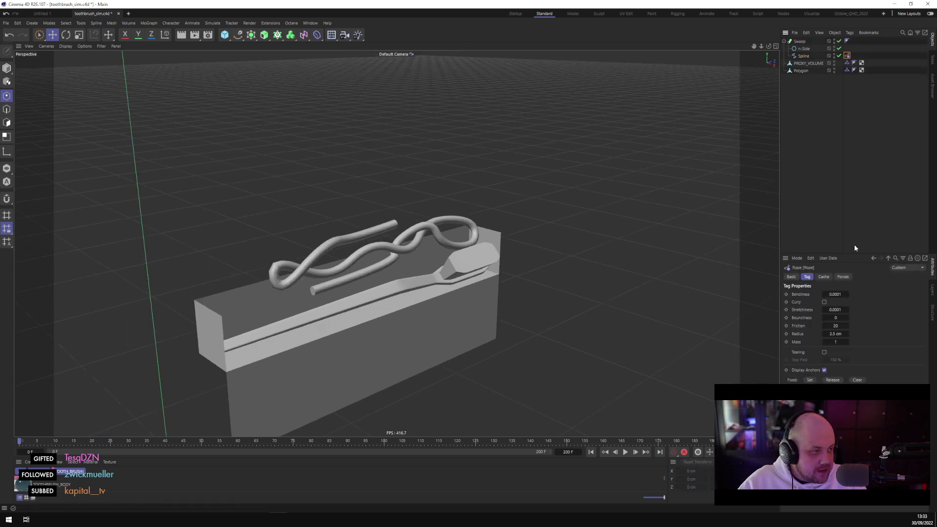
click(842, 277)
click(823, 276)
click(857, 303)
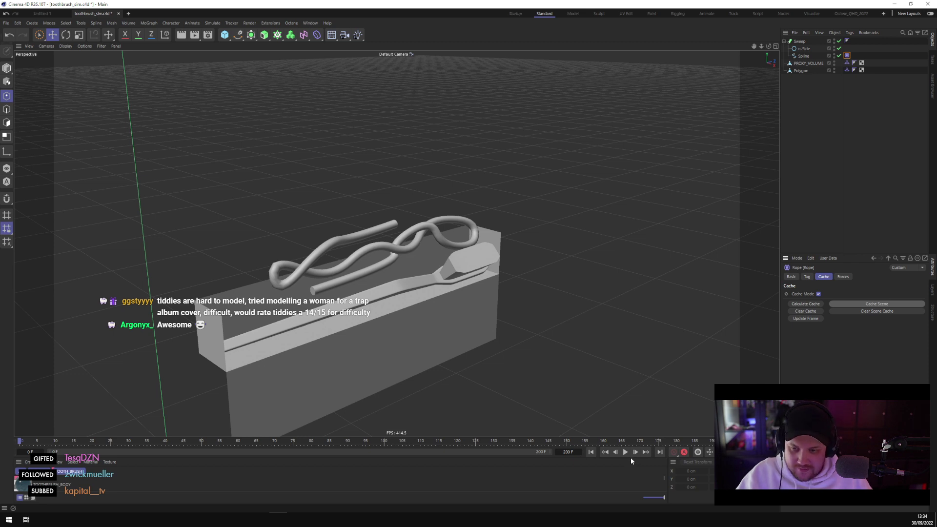
click(659, 453)
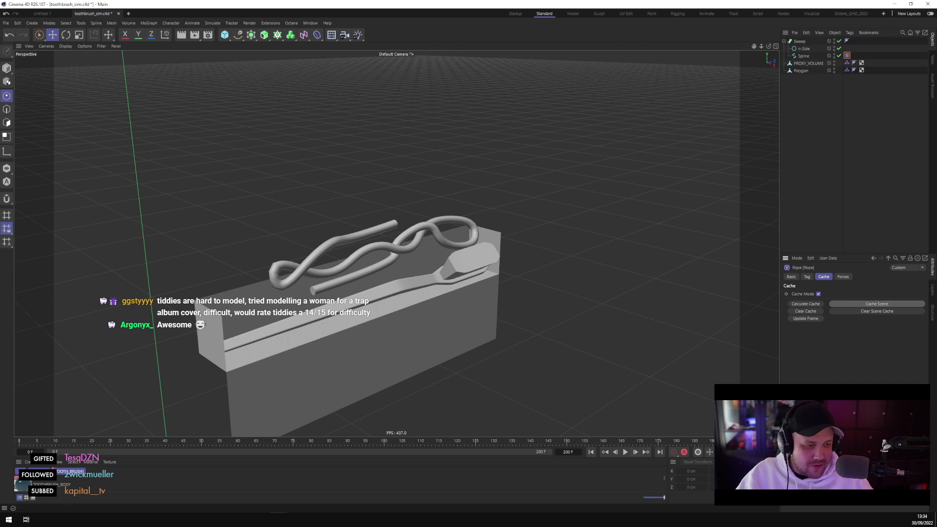
click(876, 304)
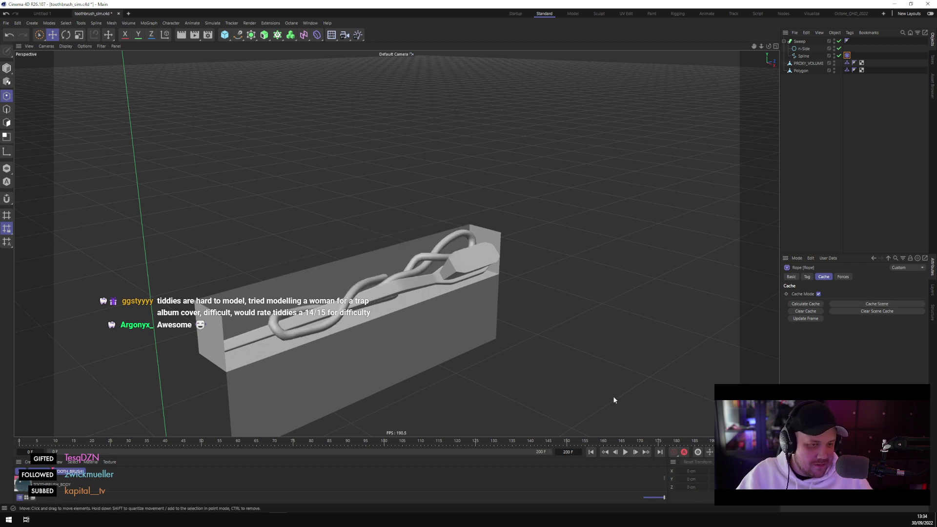
Examine how the simulated tube rests against the toothbrush and panel from several angles
alt+drag(613, 399, 526, 297)
click(482, 396)
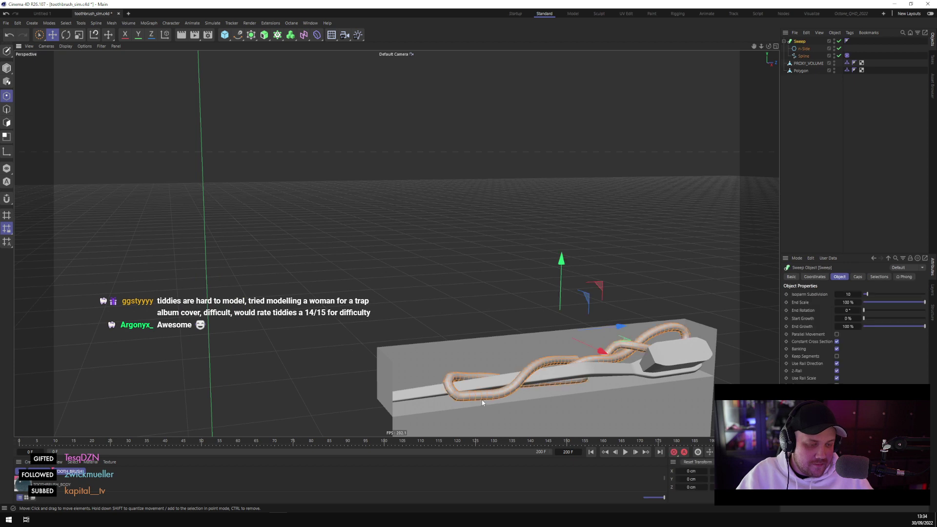
alt+middle_drag(516, 392, 326, 328)
alt+right_drag(326, 328, 416, 317)
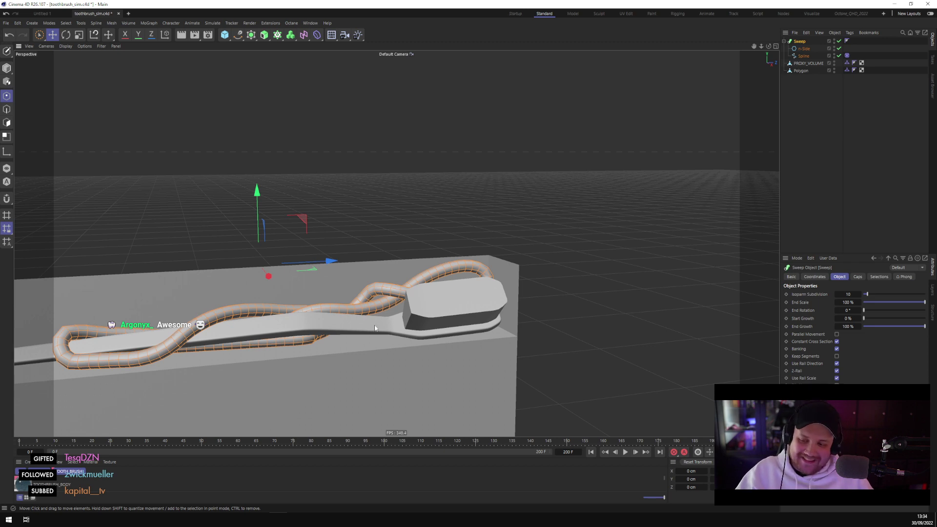
alt+drag(430, 326, 471, 301)
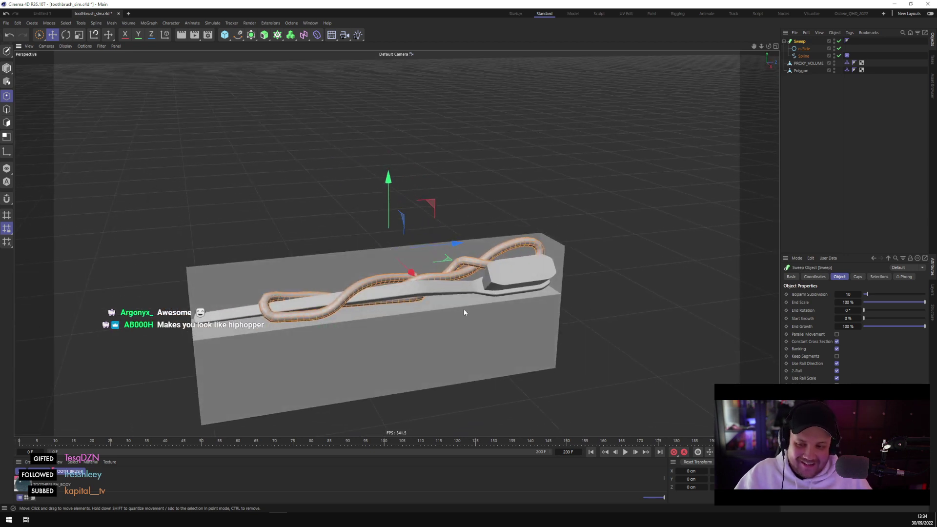
scroll(499, 278, up, 3)
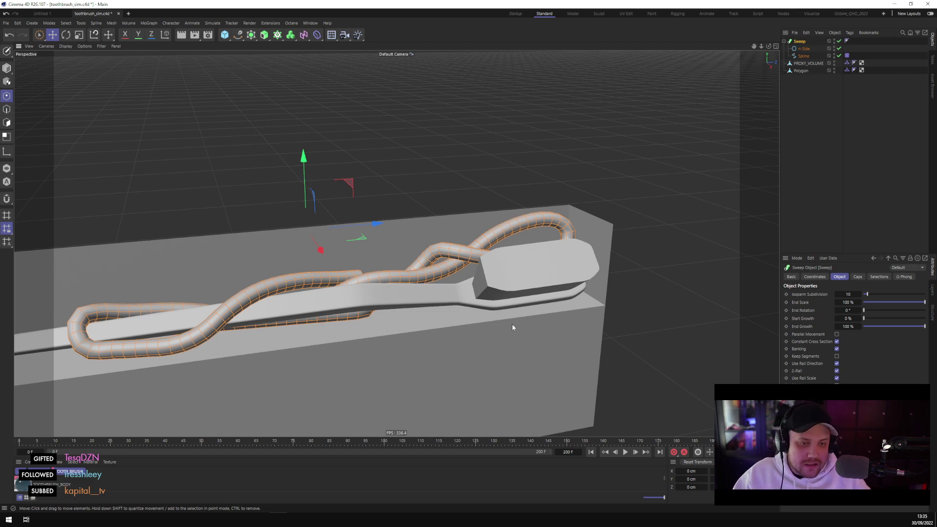
alt+drag(512, 324, 453, 353)
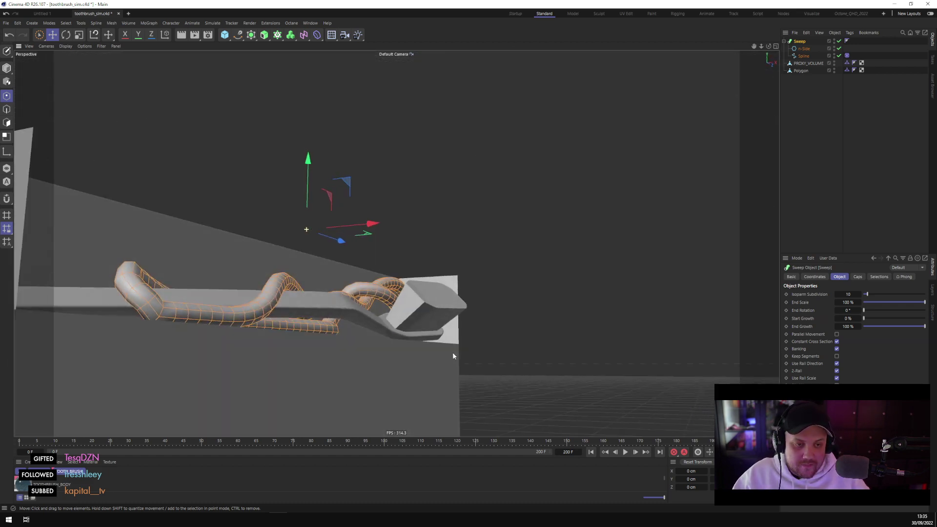
alt+drag(609, 337, 491, 331)
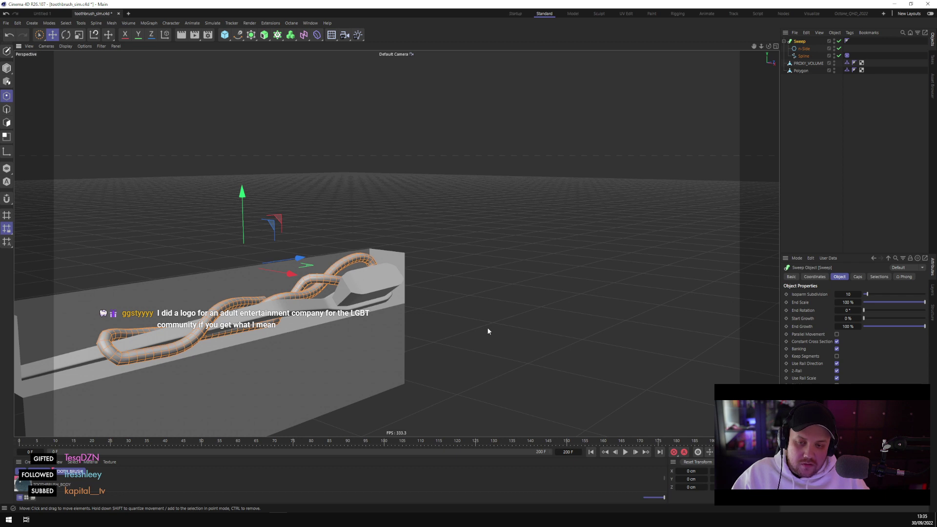
Convert the simulated spline's current state to a new editable spline in Model mode
click(857, 150)
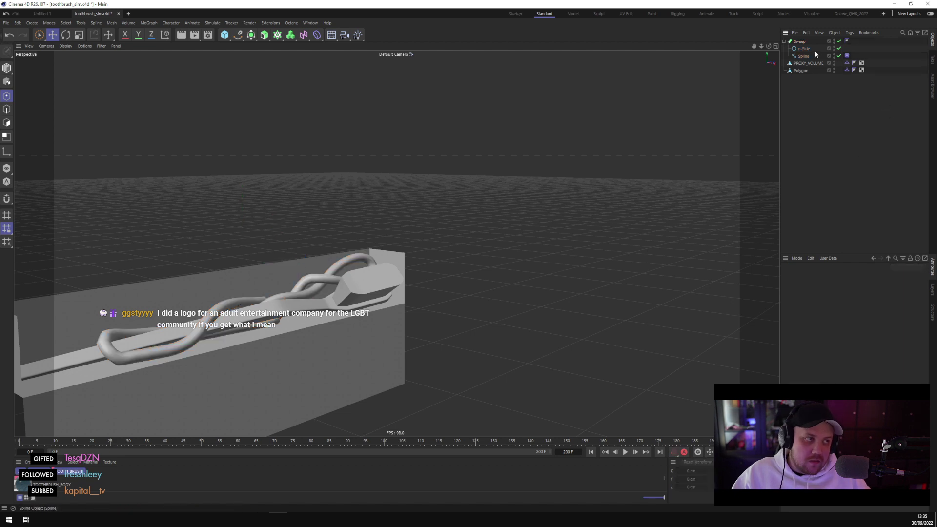
click(803, 55)
alt+middle_drag(408, 313, 541, 304)
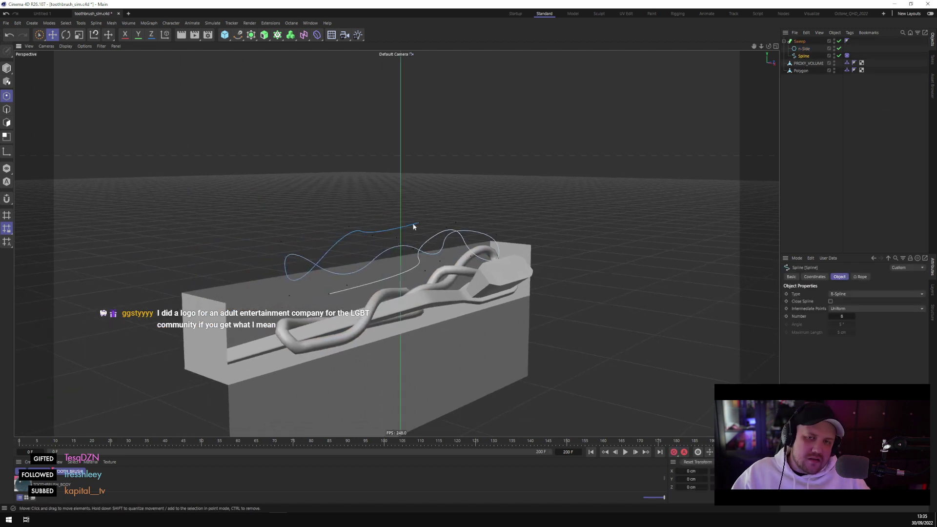
click(6, 68)
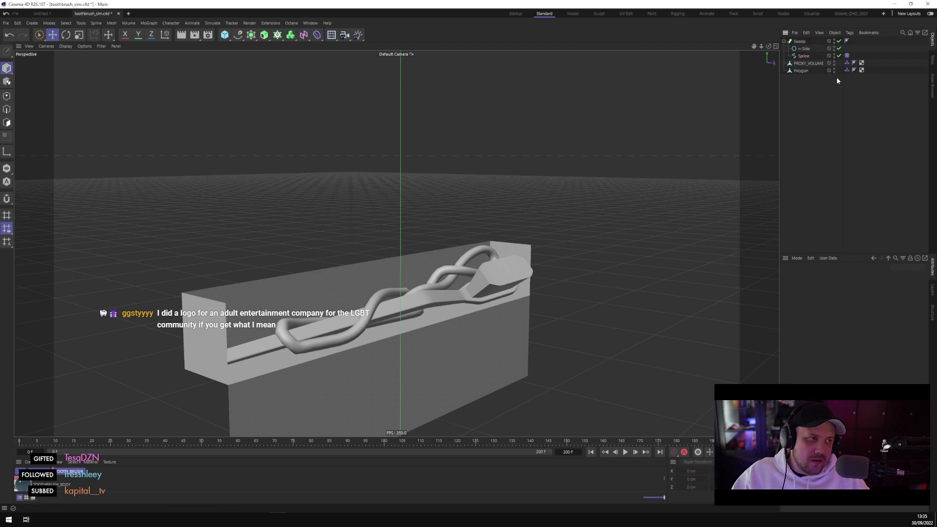
right_click(809, 56)
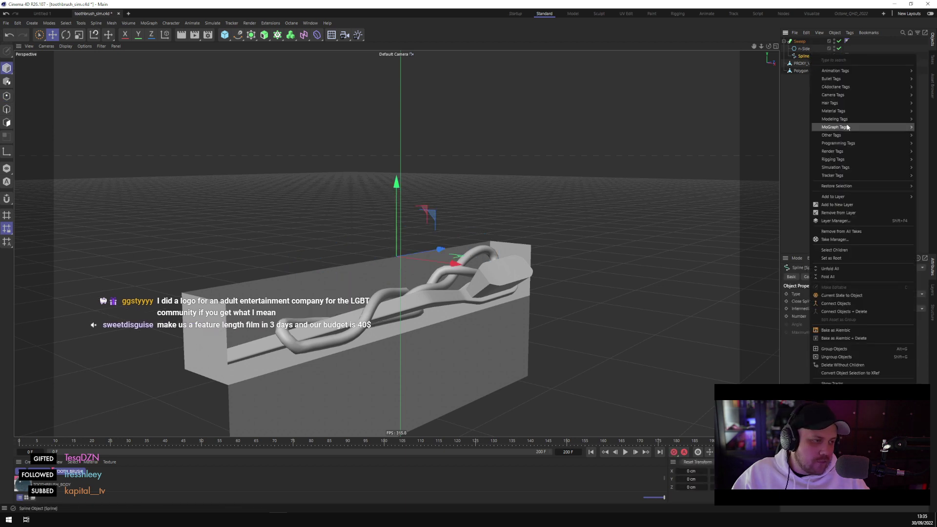
click(879, 297)
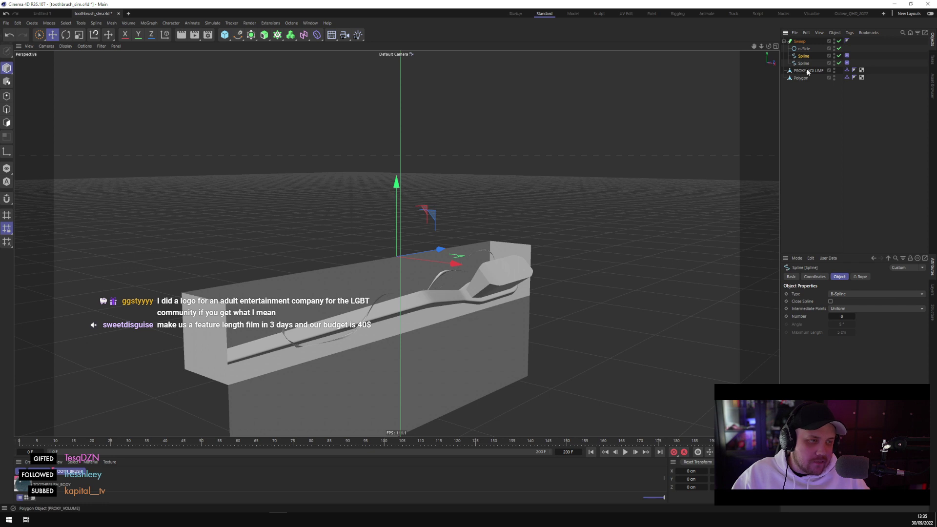
Disable the Sweep and compare the points of the converted spline with those of the original spline
click(806, 64)
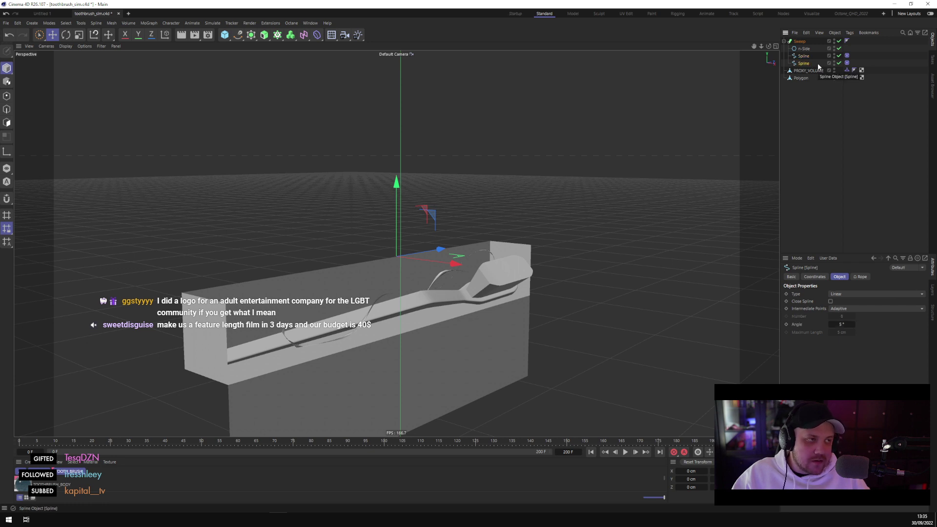
click(838, 40)
scroll(288, 253, up, 3)
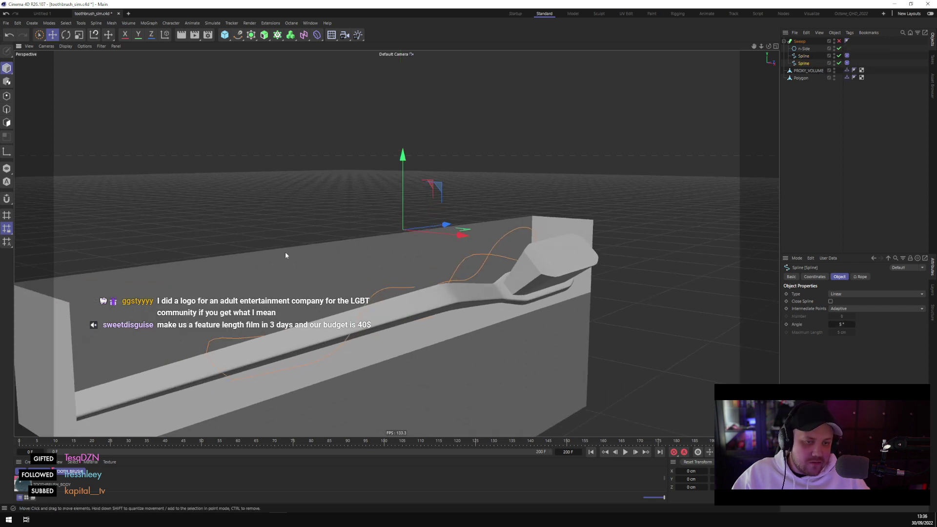
click(8, 96)
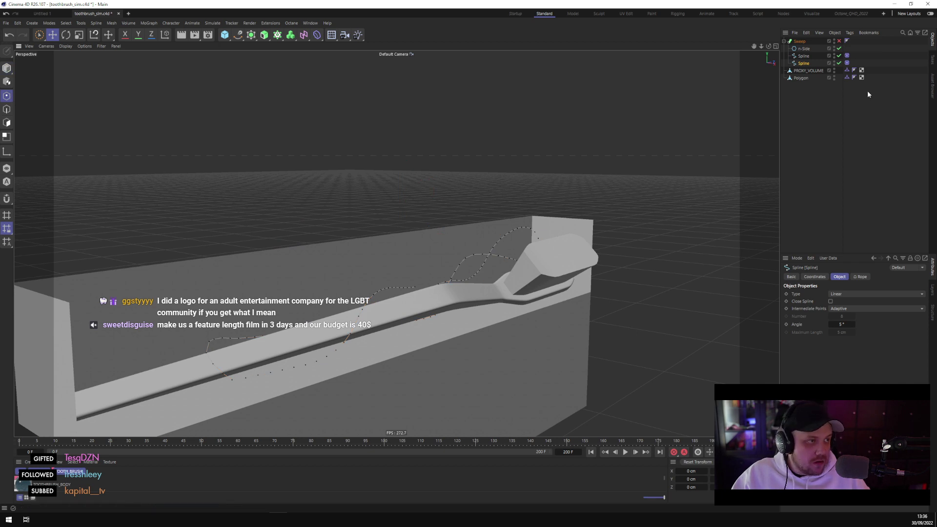
click(803, 56)
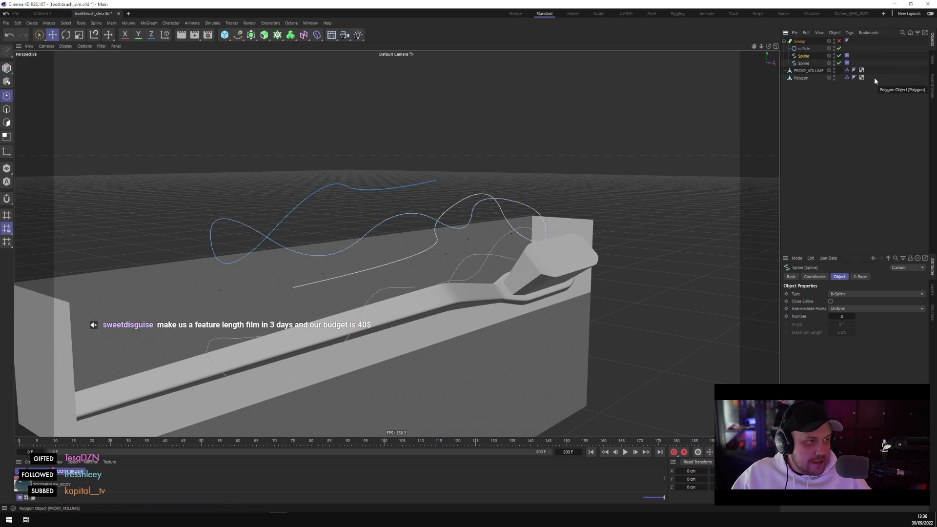
Duplicate the Sweep and delete the original B-Spline from the copy, keeping only the converted linear spline
click(799, 41)
key(ctrl+c)
key(ctrl+v)
click(805, 63)
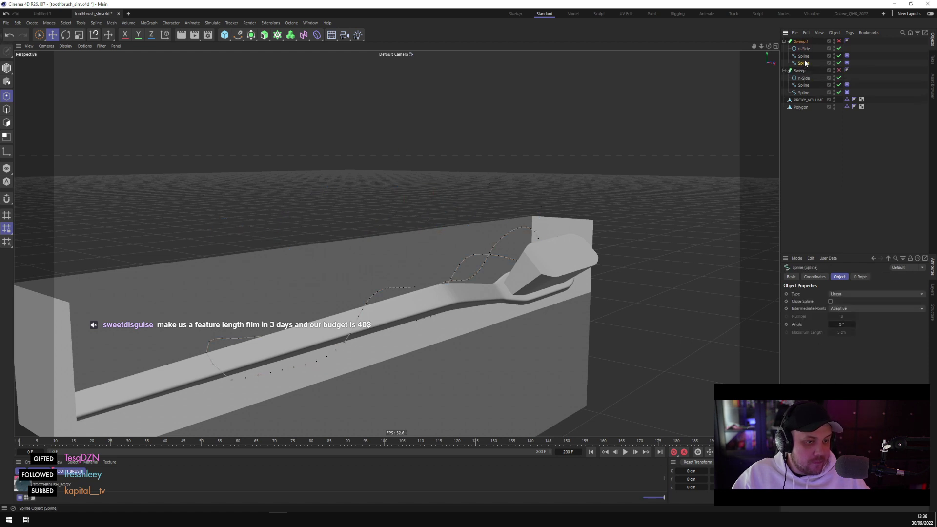
click(804, 57)
key(Delete)
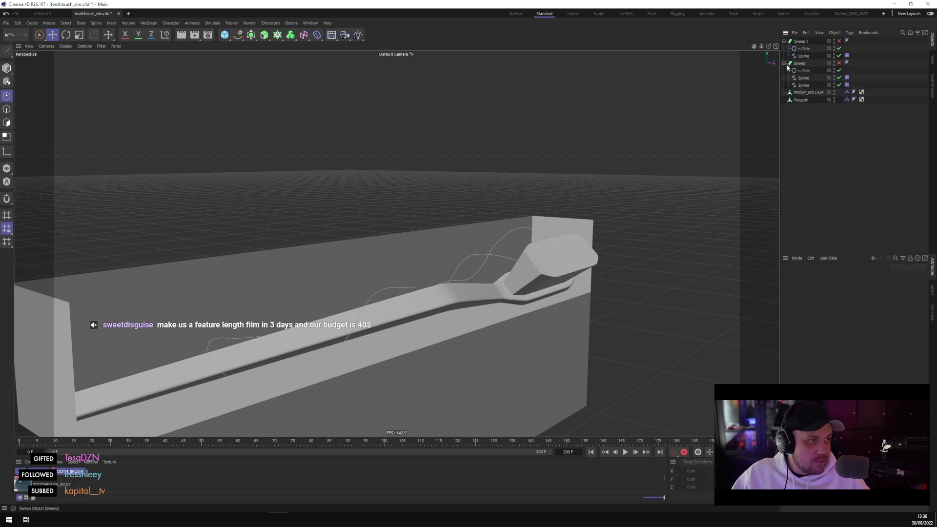
Enable the duplicated Sweep.1, check its tube against the toothbrush and panel, and save the project
click(784, 64)
click(839, 41)
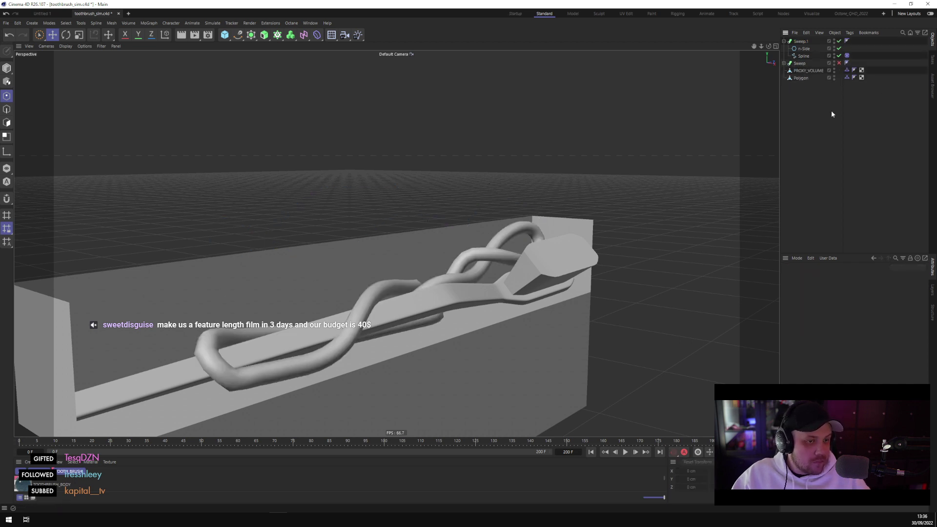
alt+right_drag(600, 215, 507, 229)
alt+drag(507, 229, 394, 202)
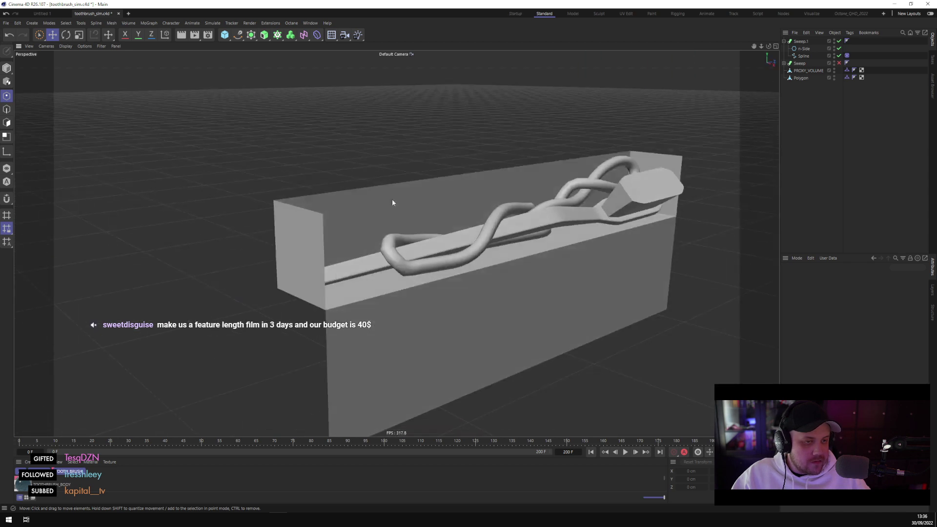
key(ctrl+s)
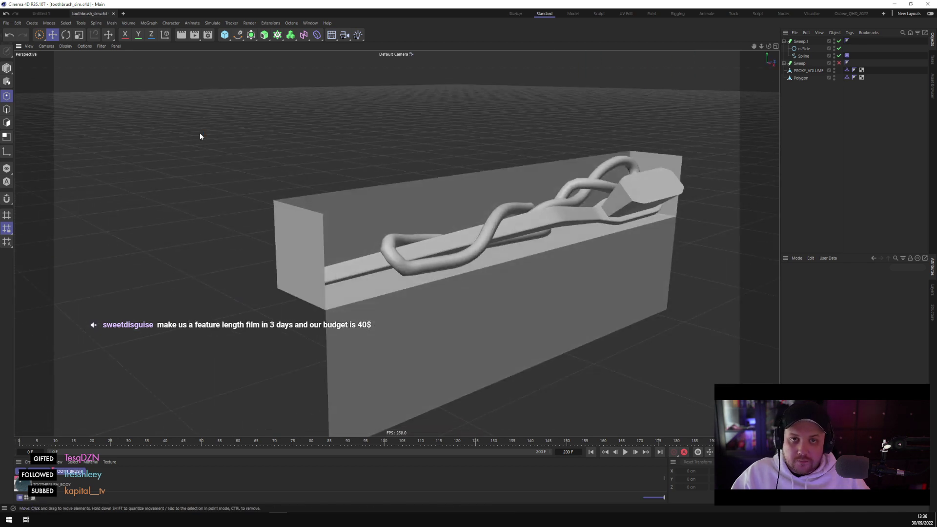
Switch to Cinema 4D S24, delete the default cube, and open toothbrush_sim.c4d
click(927, 4)
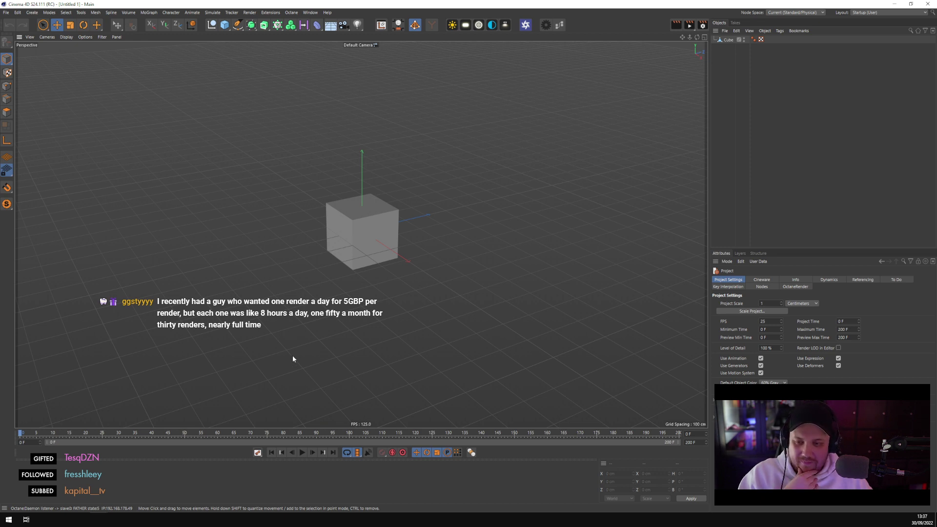
click(349, 239)
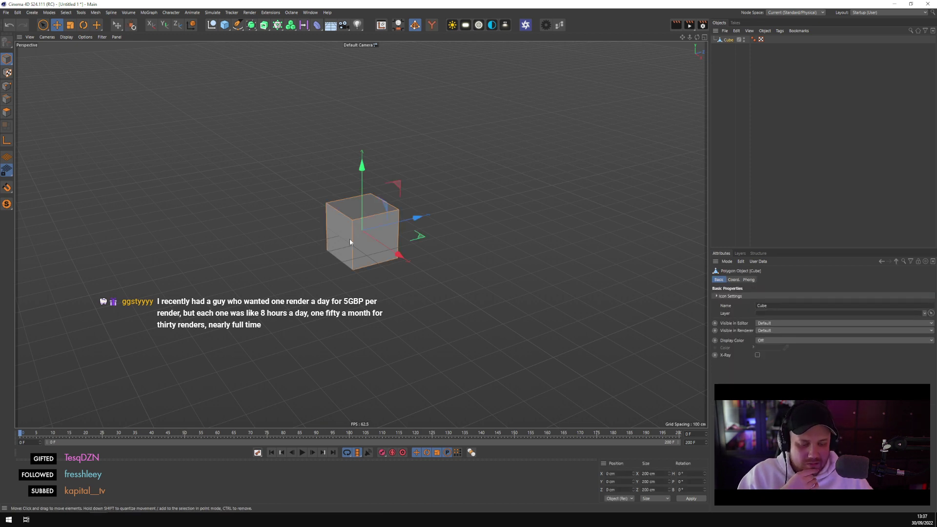
key(Delete)
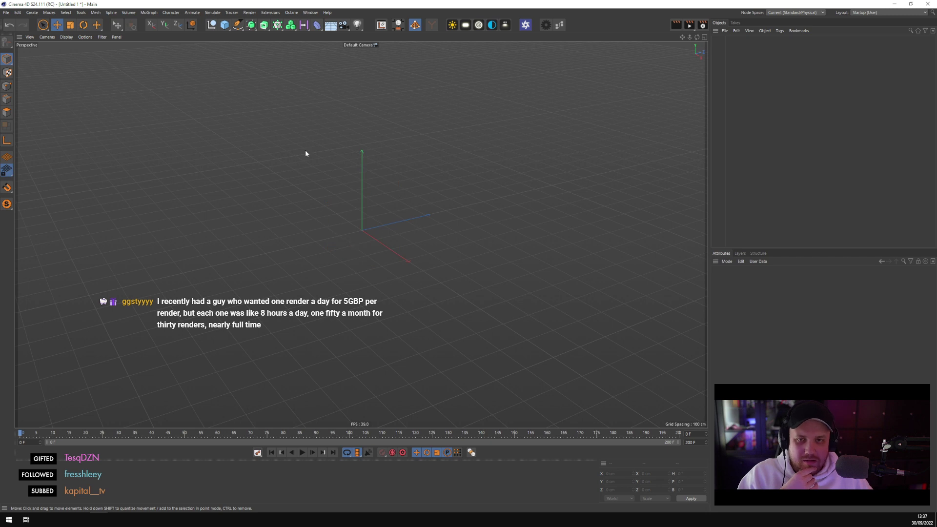
click(6, 12)
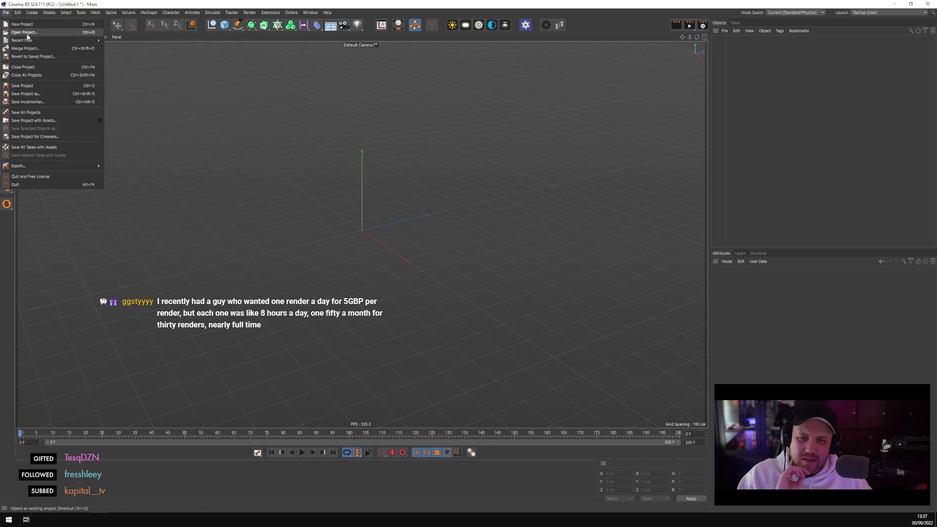
click(24, 32)
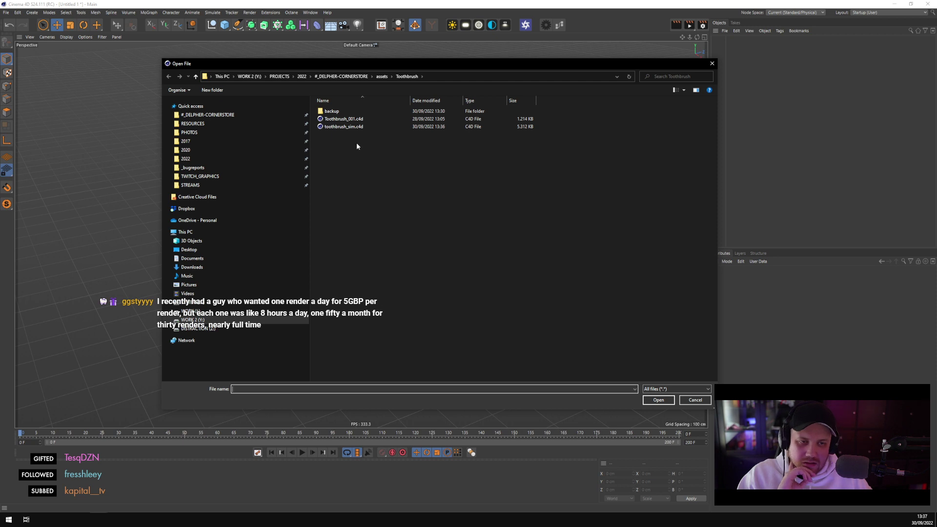
double_click(351, 128)
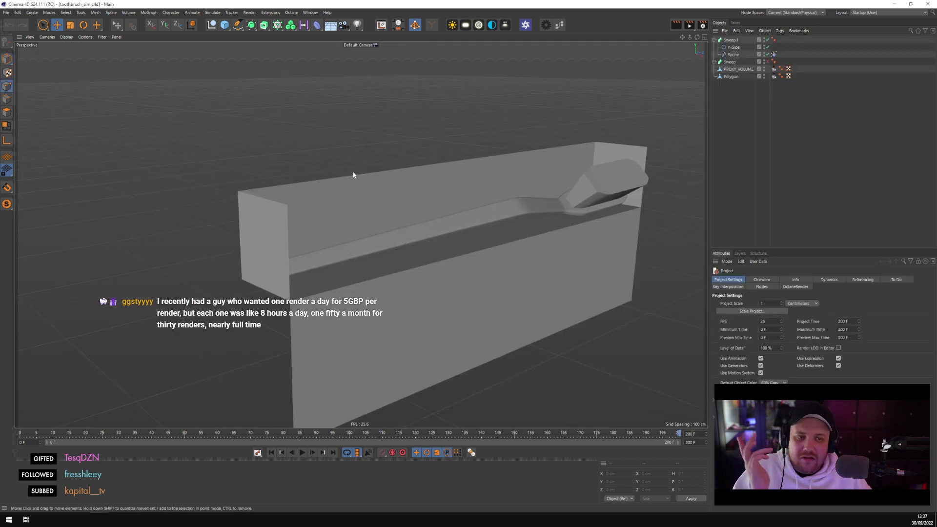
Delete the Rope tag from the spline inside Sweep.1
click(728, 40)
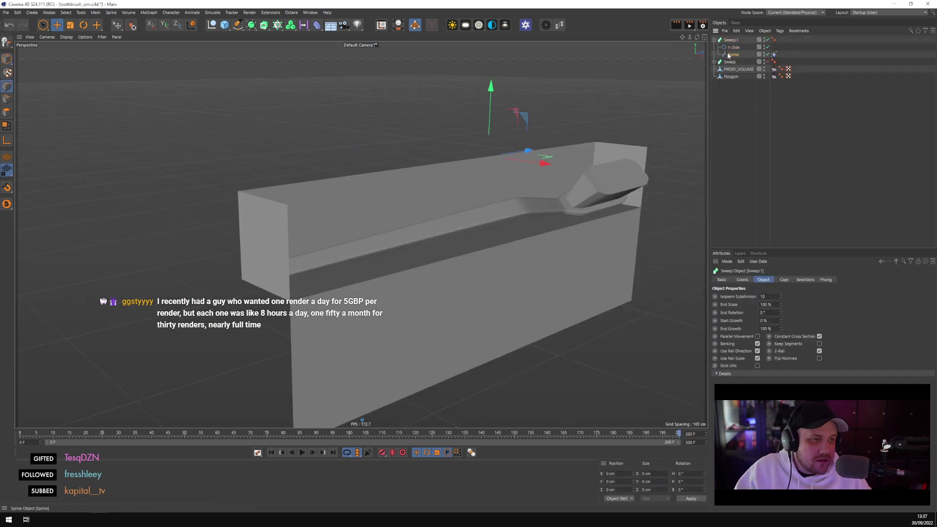
click(732, 55)
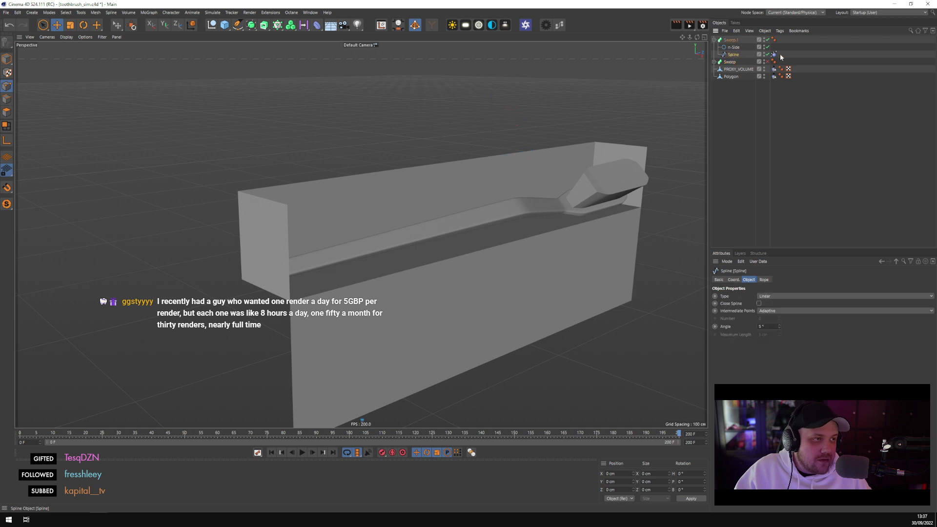
click(774, 55)
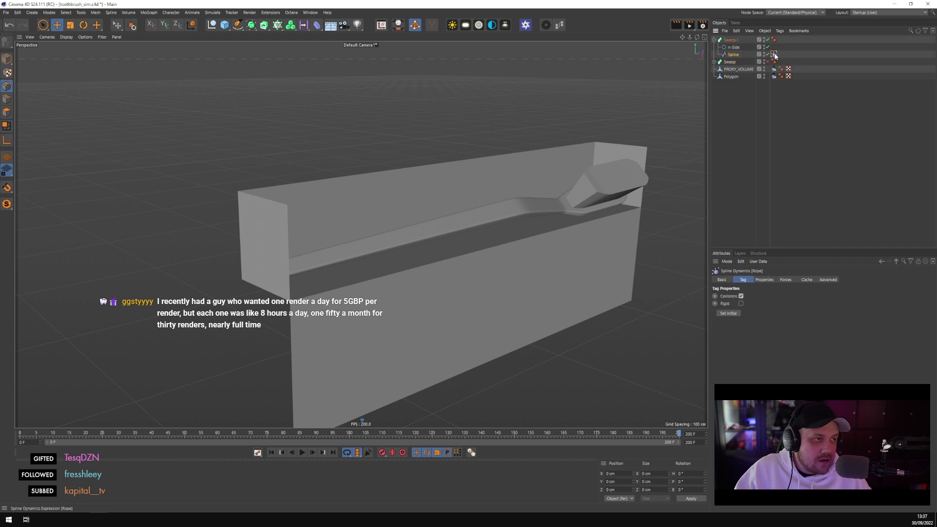
key(Delete)
Examine the Sweep.1 tube and its spline, and compare their placement with the rest of the scene
drag(770, 62, 771, 62)
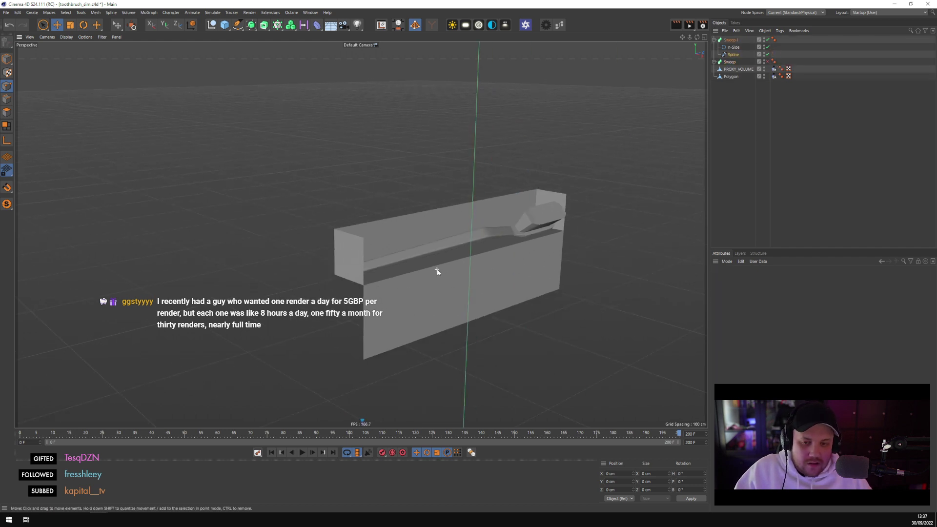
scroll(503, 272, down, 6)
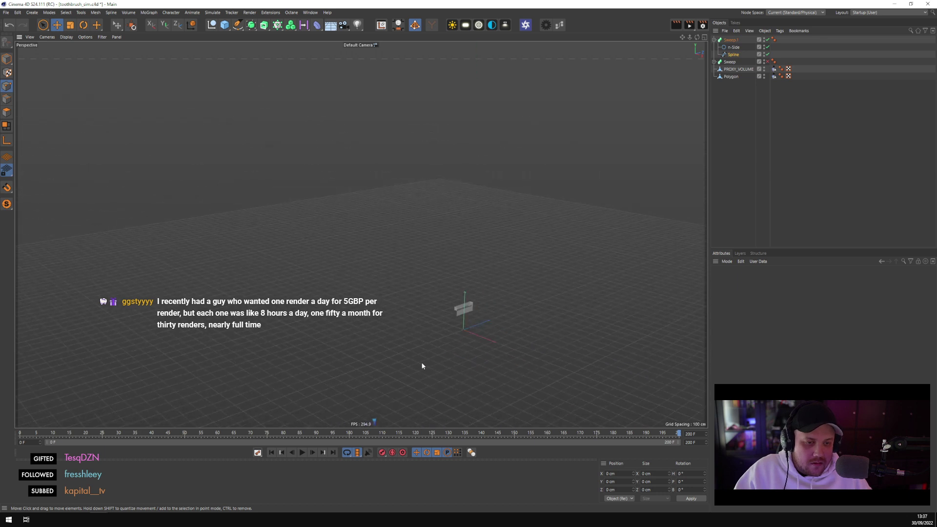
key(s)
scroll(406, 335, down, 10)
scroll(406, 335, up, 6)
scroll(406, 335, down, 4)
scroll(406, 335, up, 7)
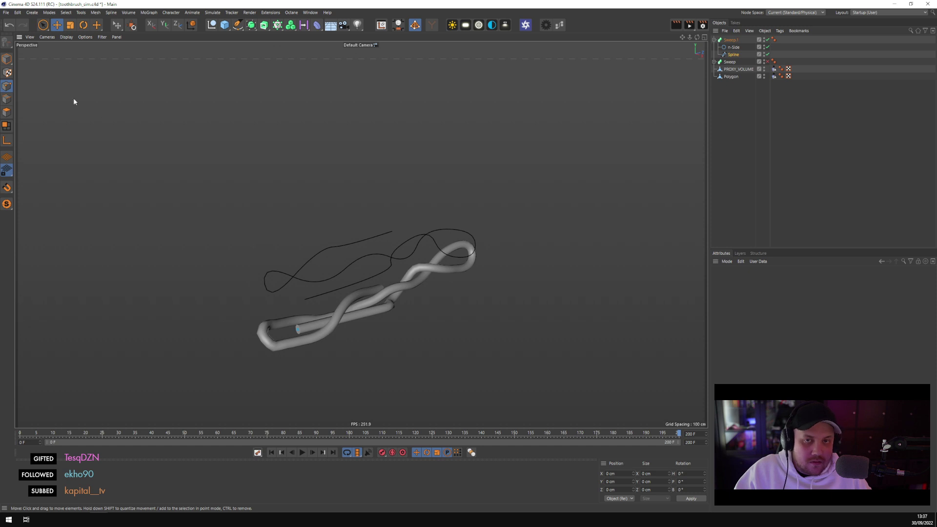
click(7, 59)
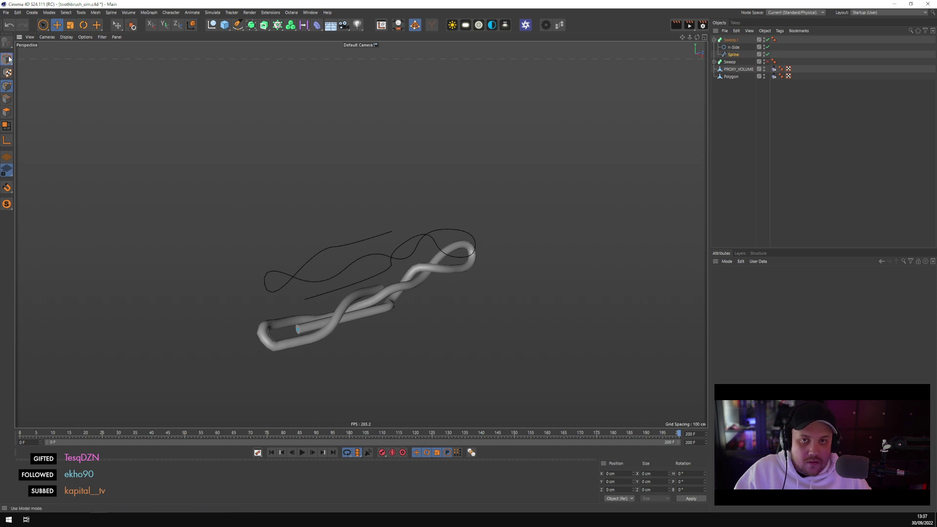
click(733, 54)
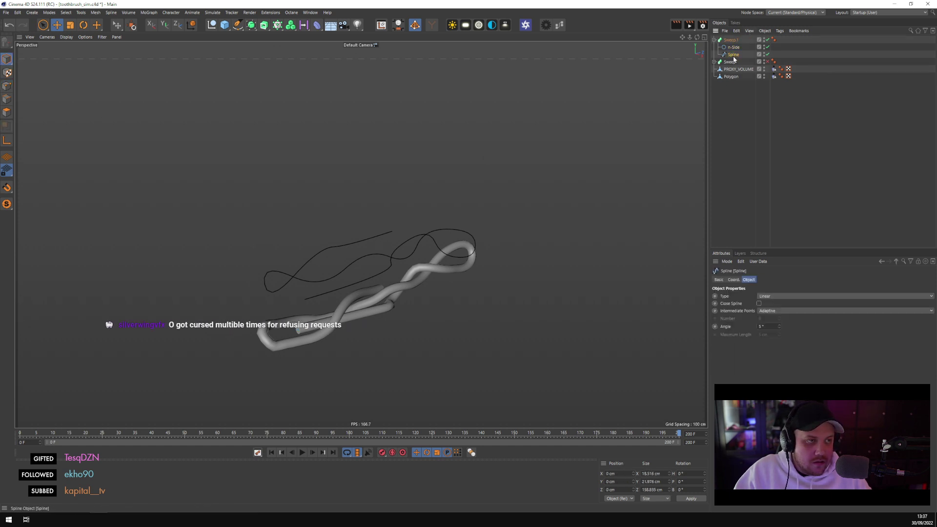
click(330, 326)
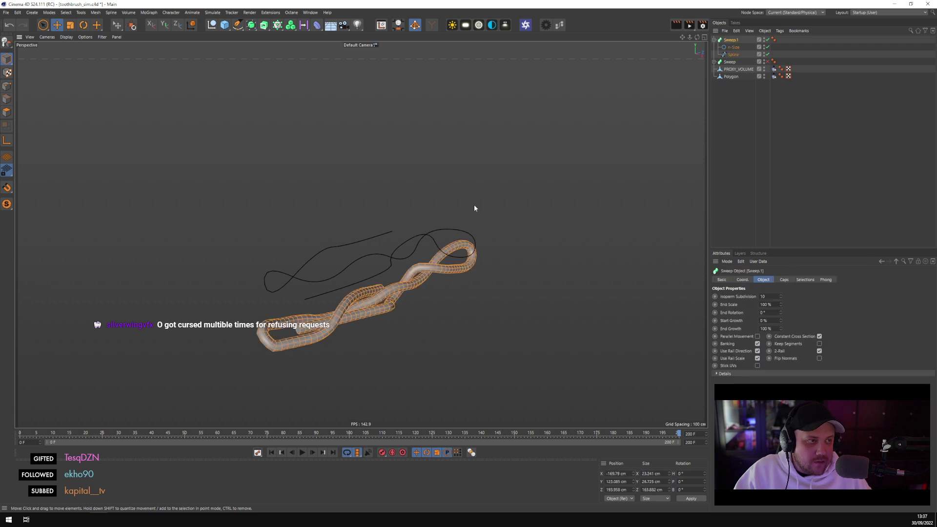
click(731, 54)
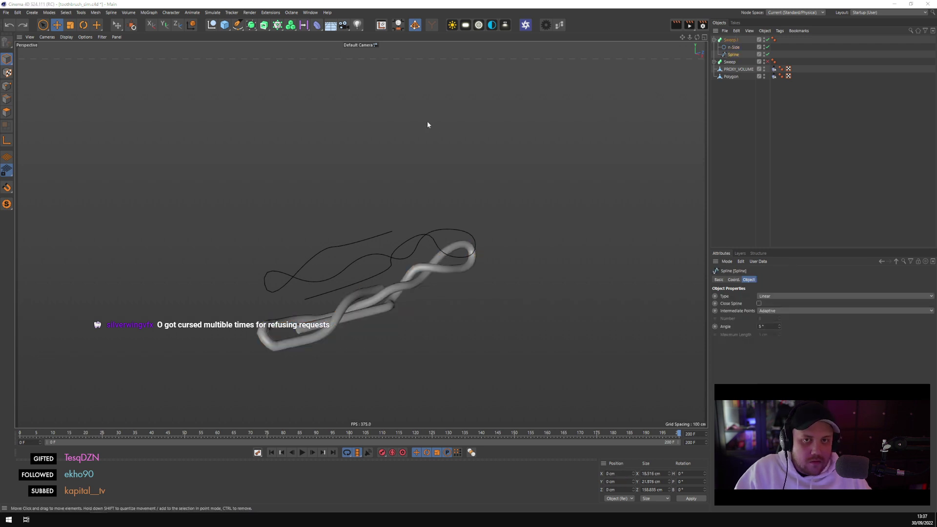
Discard the changes by closing the project and reopening toothbrush_sim.c4d, and check the contents of the original Sweep
key(ctrl+F4)
click(485, 288)
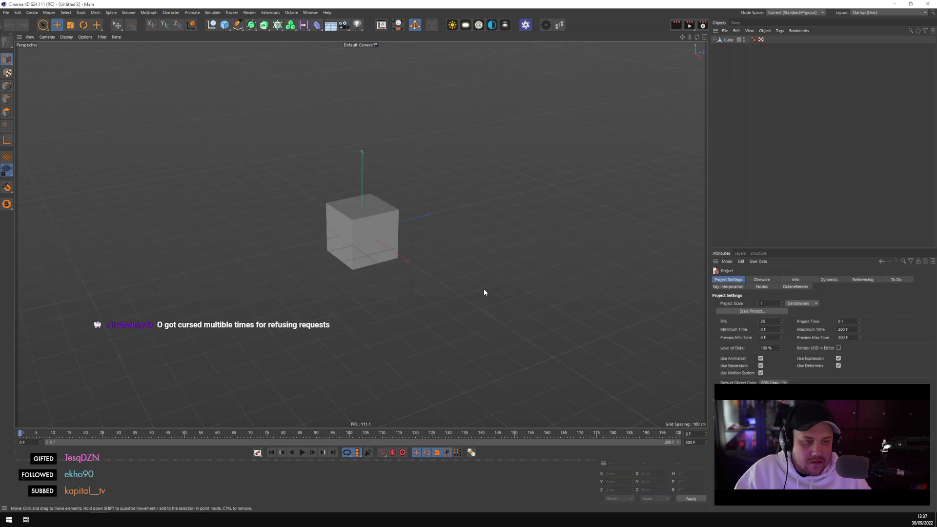
click(8, 12)
click(29, 35)
click(345, 127)
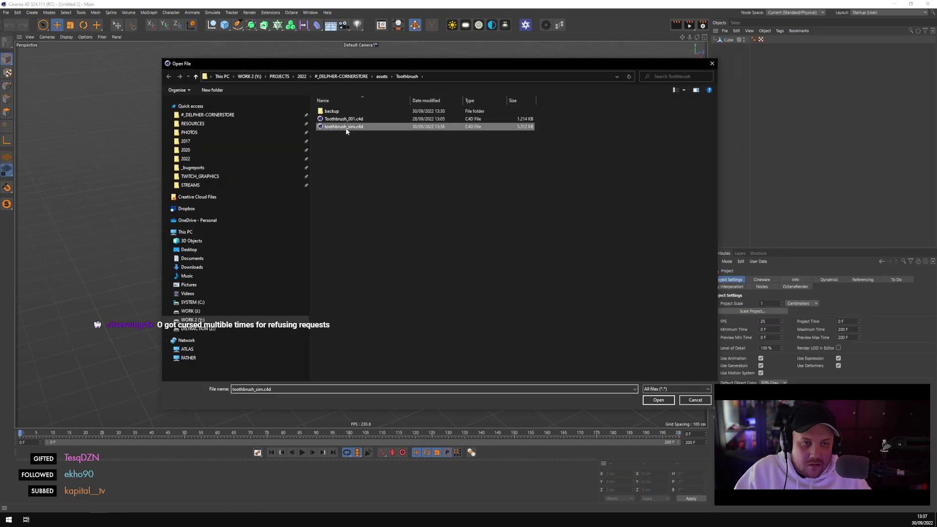
double_click(346, 128)
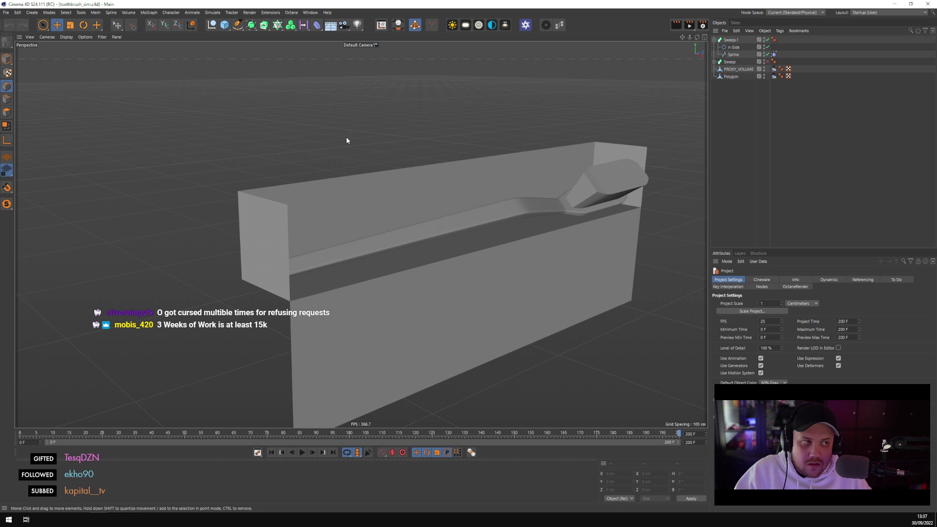
click(714, 61)
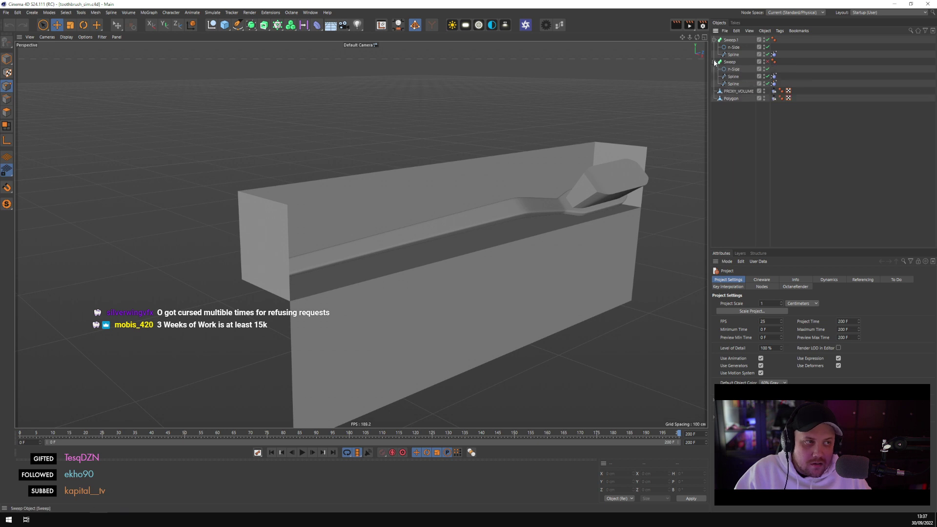
click(715, 62)
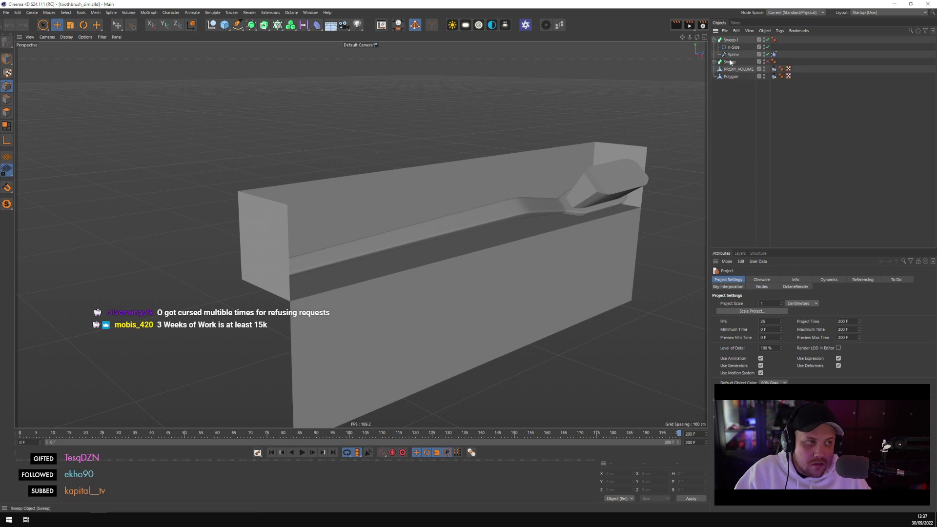
Close Cinema 4D S24, switch to Cinema 4D R26, and open toothbrush_sim.c4d there
click(773, 55)
click(928, 4)
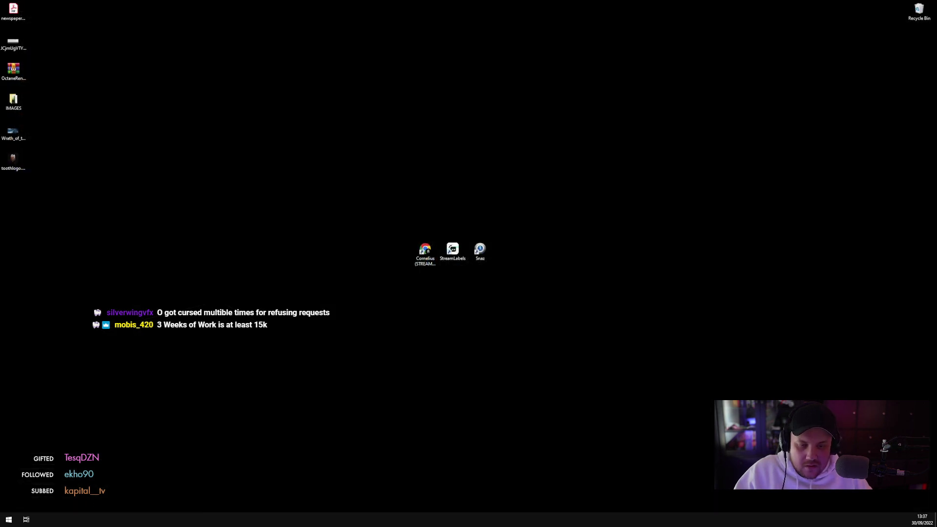
click(5, 521)
text(cine)
key(Return)
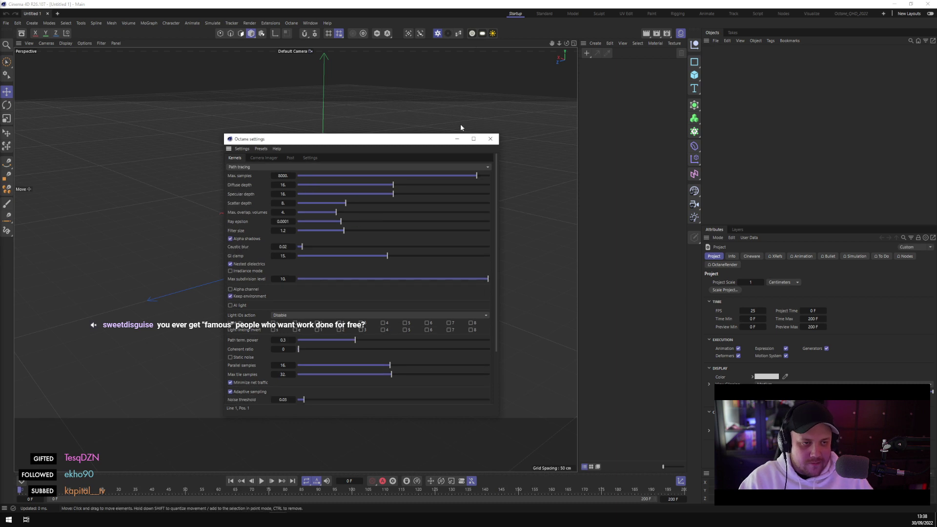
click(456, 140)
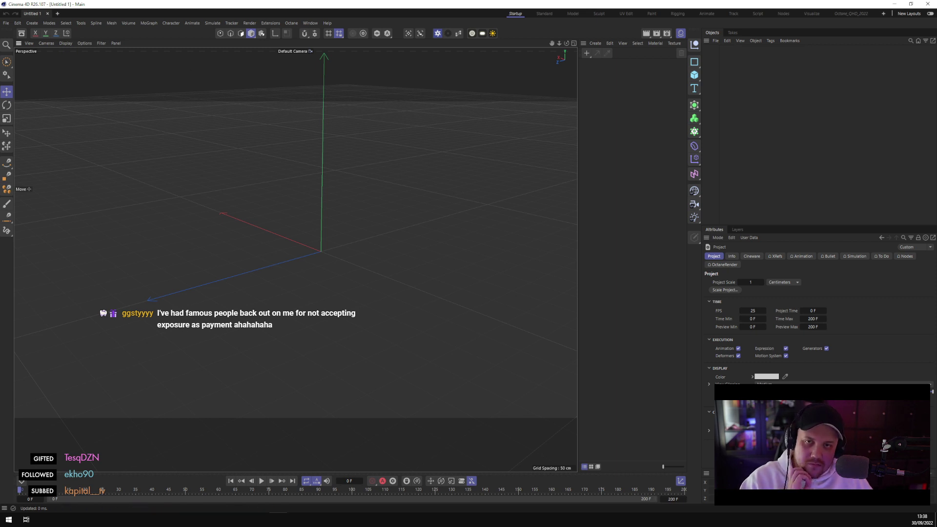
click(6, 23)
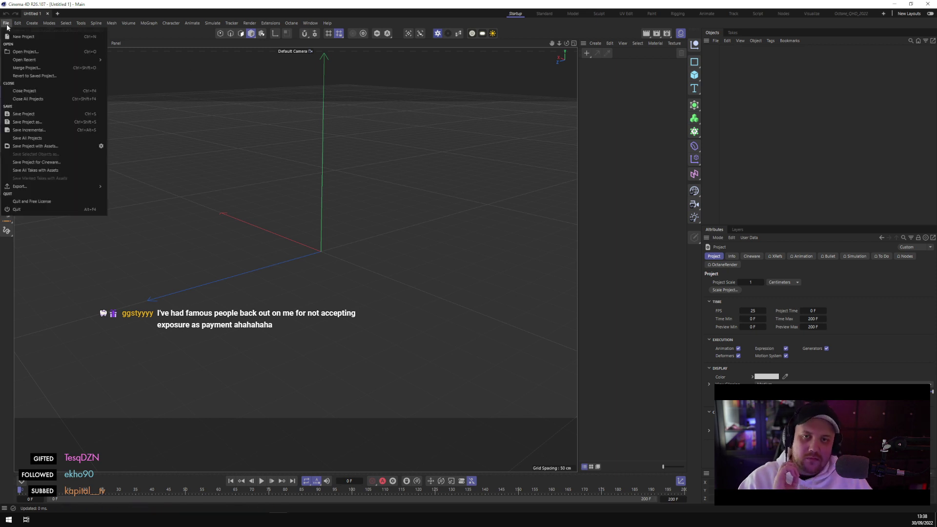
click(25, 51)
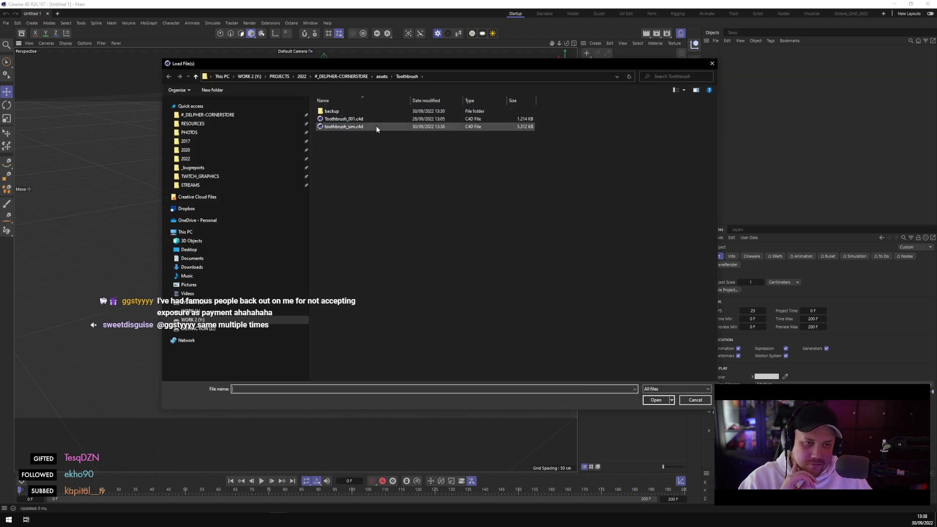
double_click(376, 128)
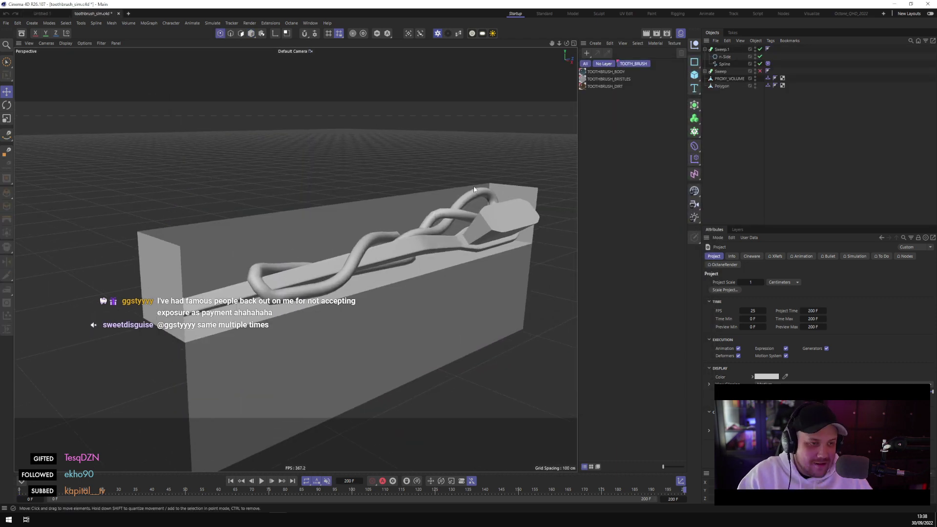
Delete the Rope tag from the spline inside Sweep.1 and save the scene
click(767, 63)
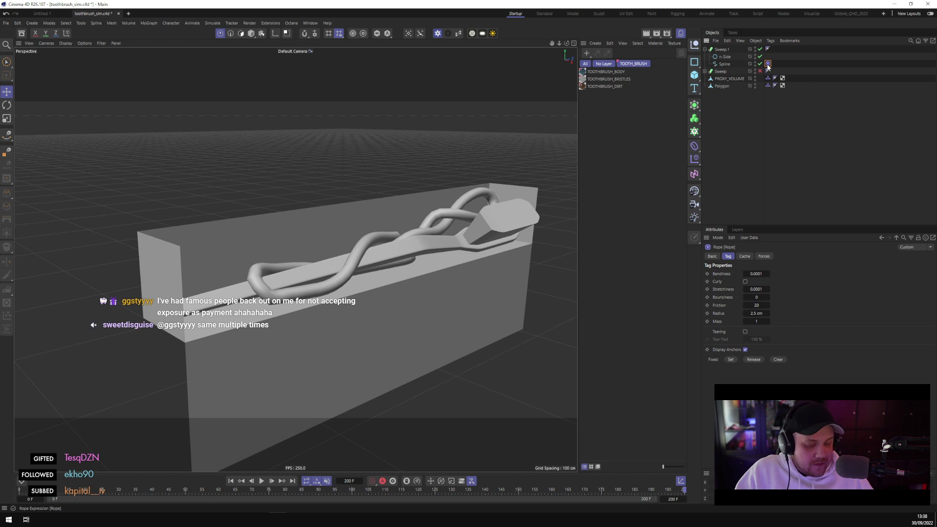
key(Delete)
key(ctrl+s)
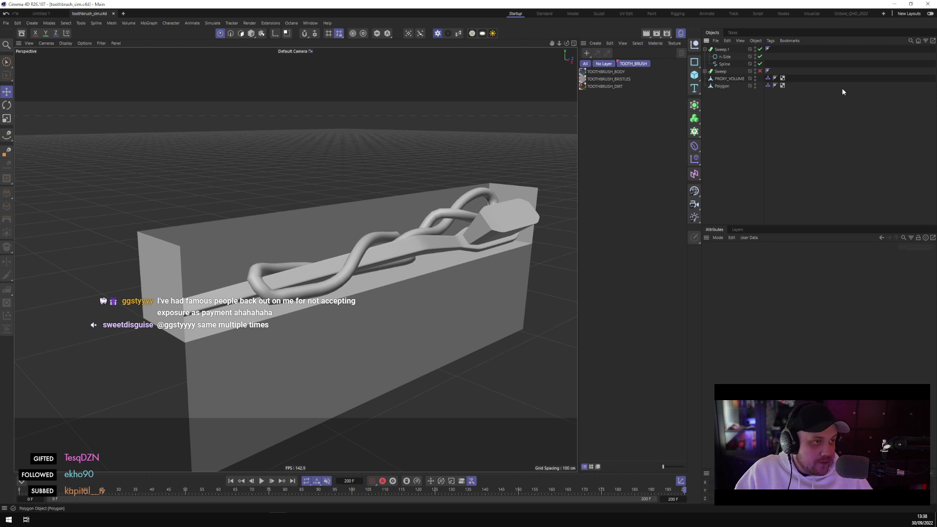
Close Cinema 4D R26, switch back to Cinema 4D S24, and open the saved toothbrush_sim.c4d
click(928, 4)
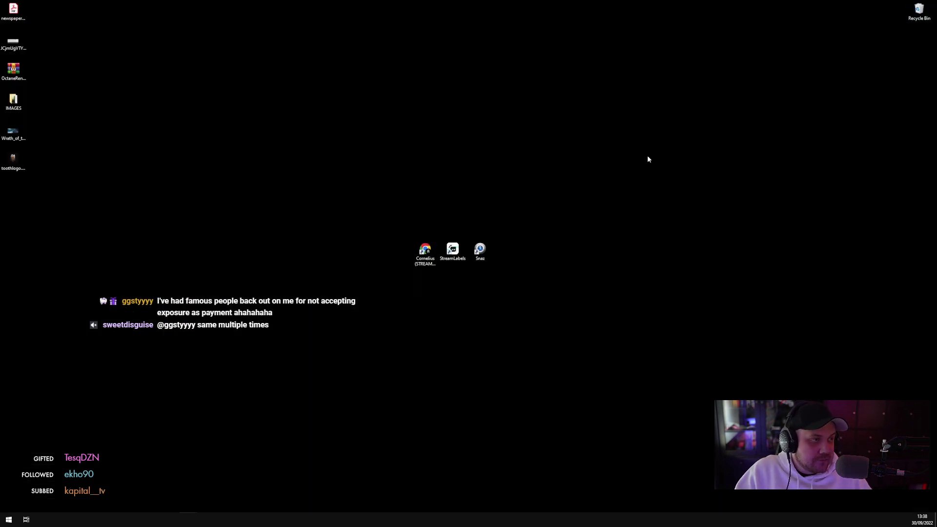
double_click(425, 254)
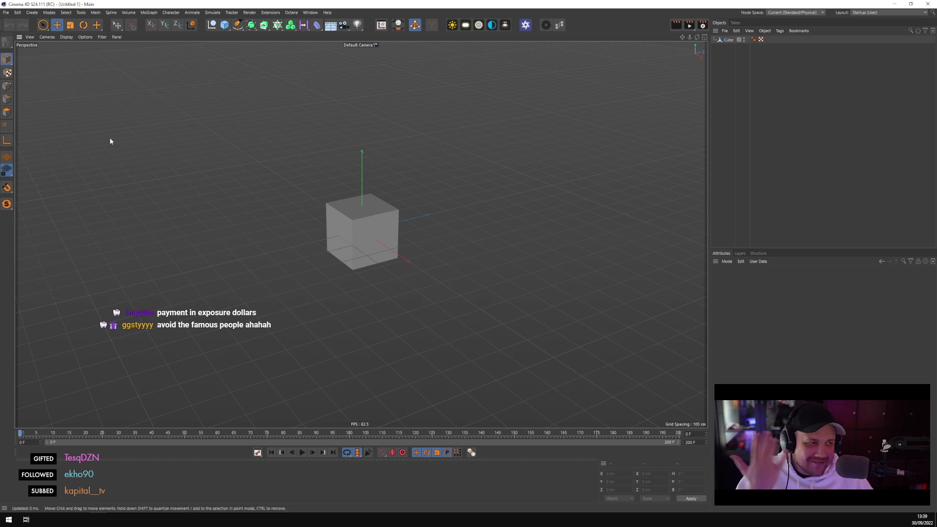
click(311, 13)
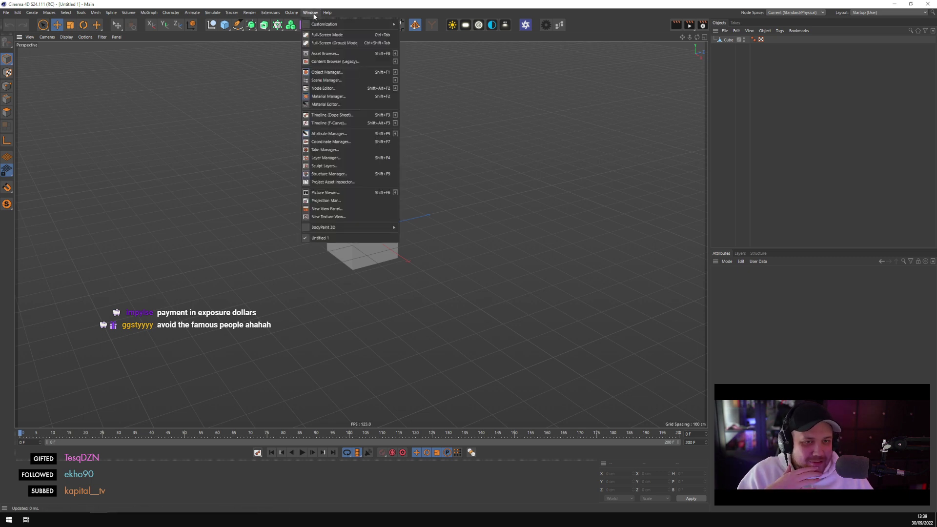
mouse_move(6, 13)
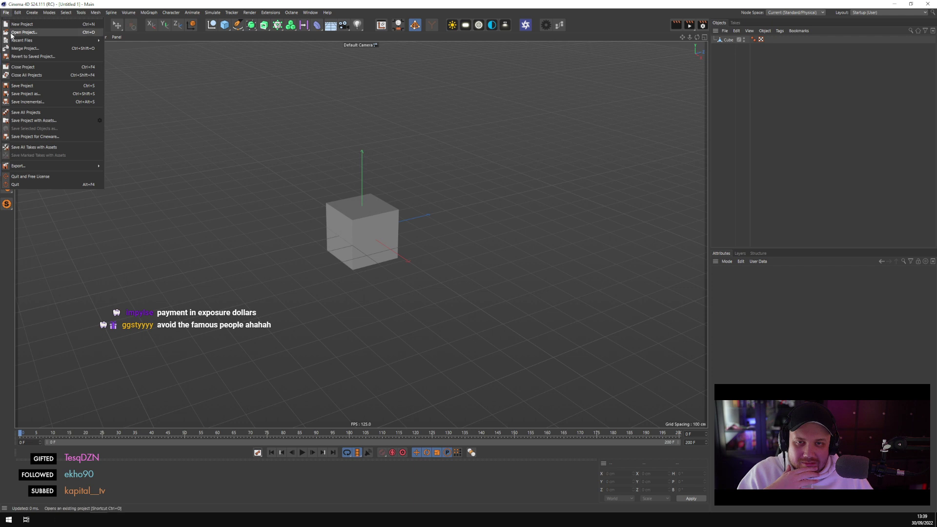
mouse_move(35, 41)
click(261, 39)
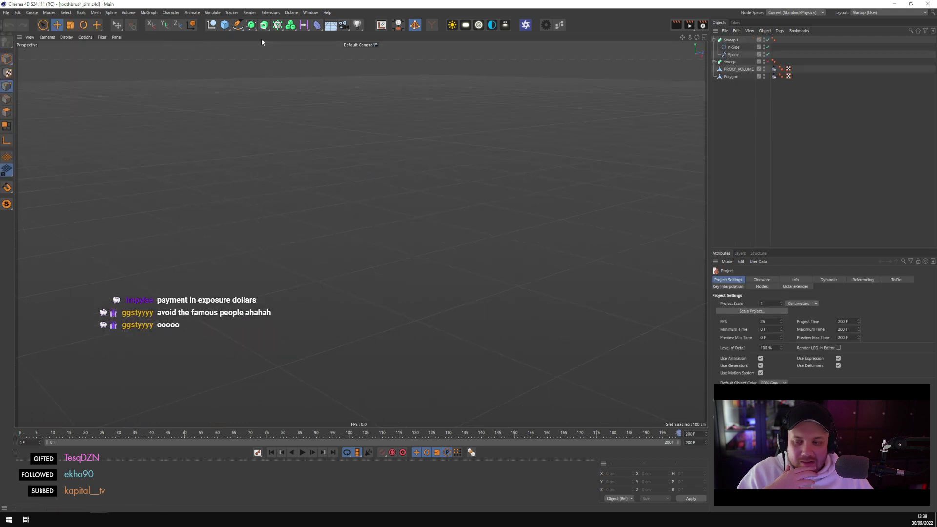
Copy the Sweep.1 tube and open the recent project cornerstore-new_0012.c4d
click(733, 54)
click(730, 39)
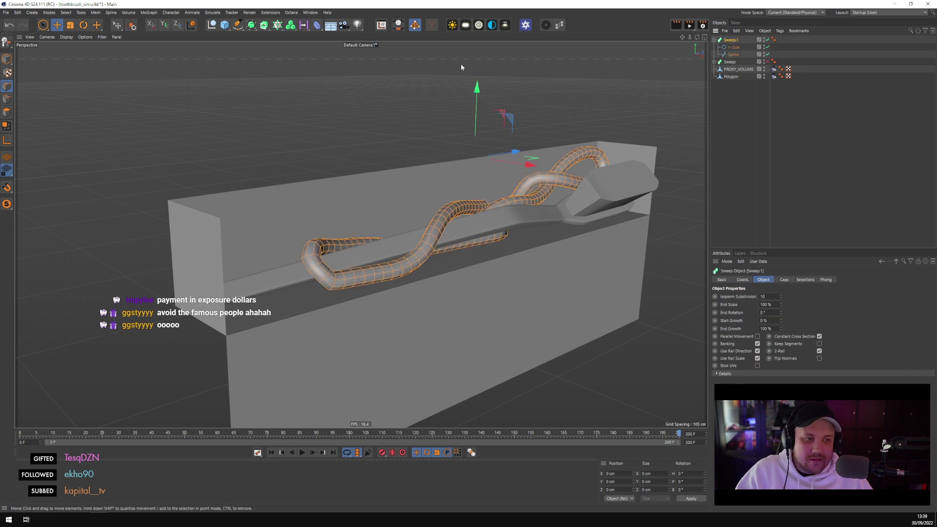
click(309, 13)
click(6, 12)
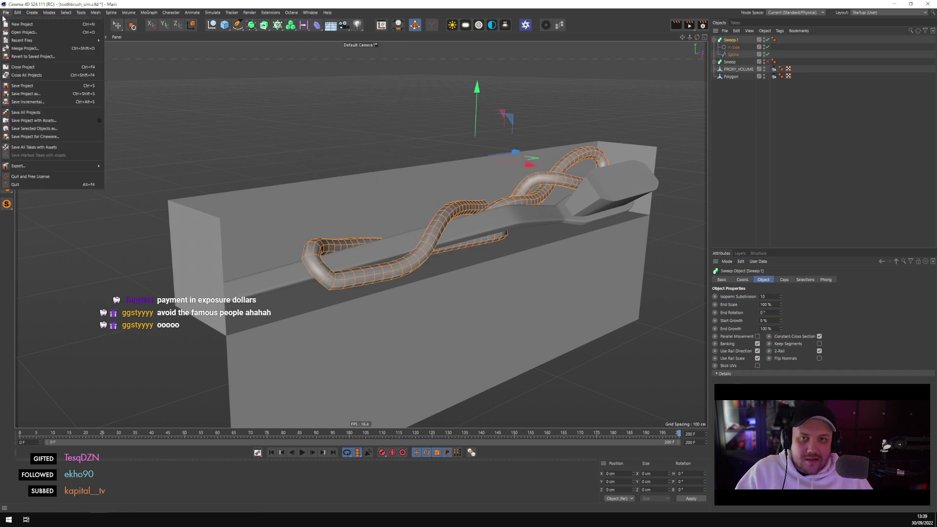
mouse_move(40, 40)
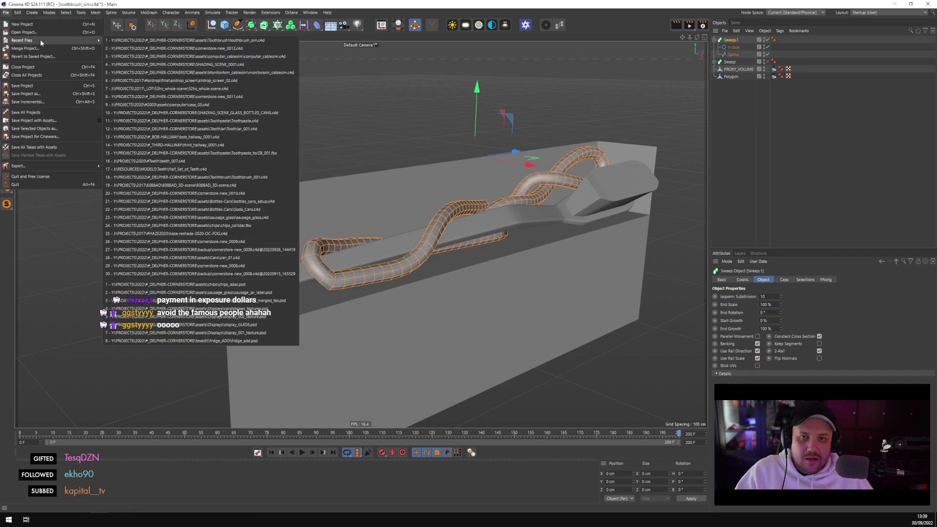
click(261, 48)
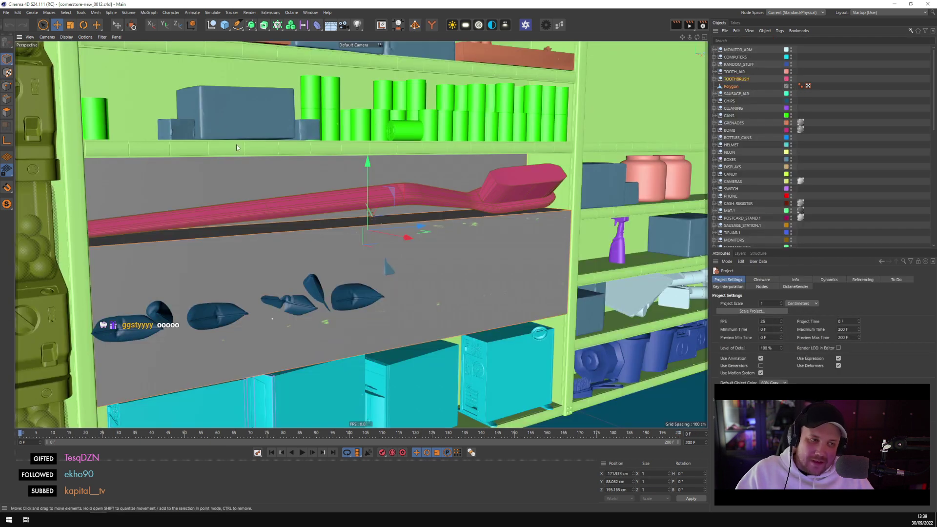
Paste the copied Sweep.1 into the TOOTHBRUSH group, above PROXY_VOLUME, and collapse its hierarchy
click(736, 78)
click(714, 78)
click(730, 87)
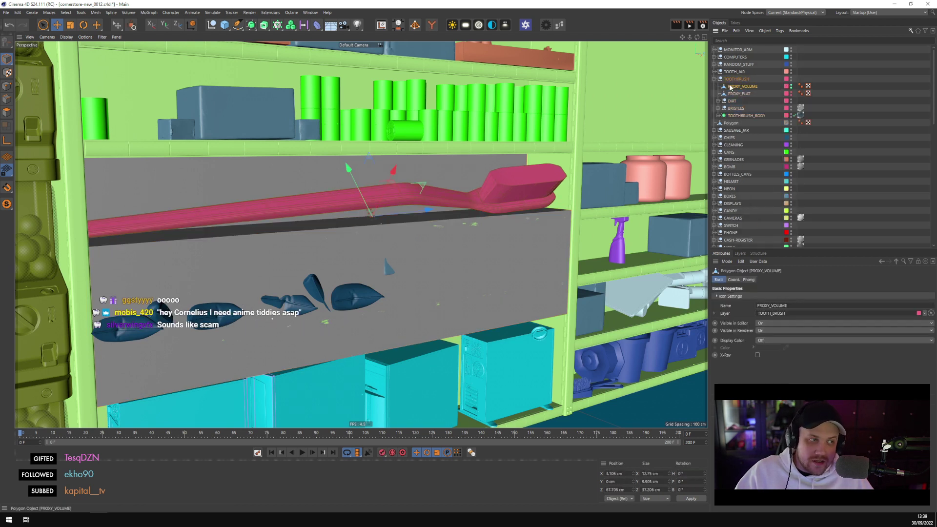
key(ctrl+v)
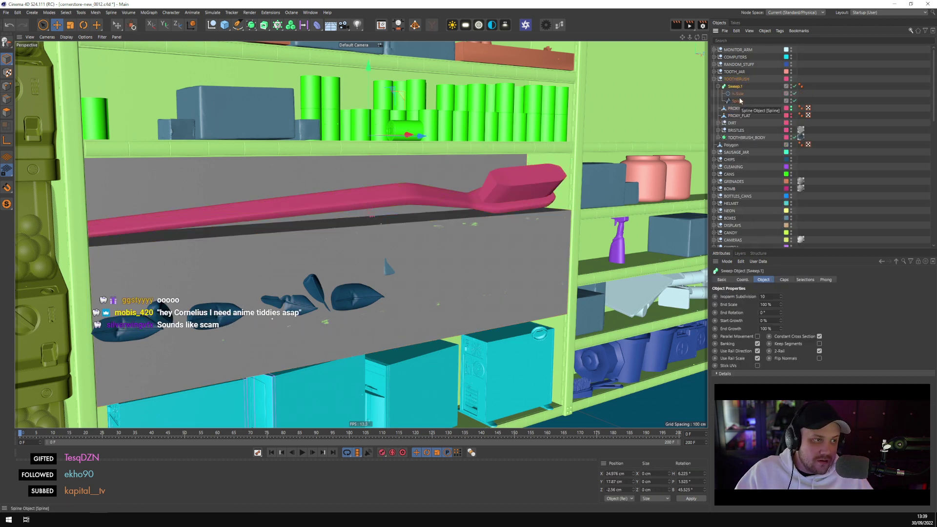
click(843, 90)
click(718, 86)
Show the scene's generators and check how the pasted Sweep.1 tube sits around the toothbrush on the shelf
scroll(525, 142, down, 10)
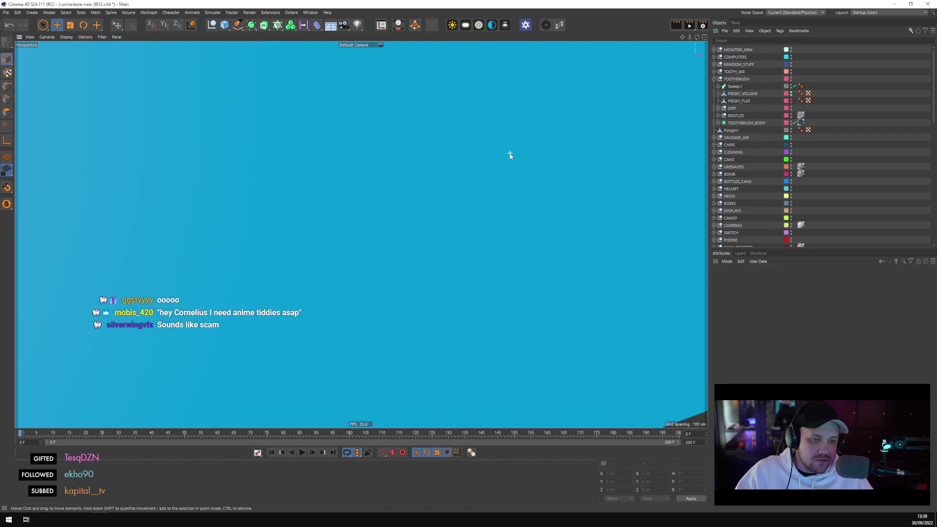
alt+drag(510, 156, 491, 197)
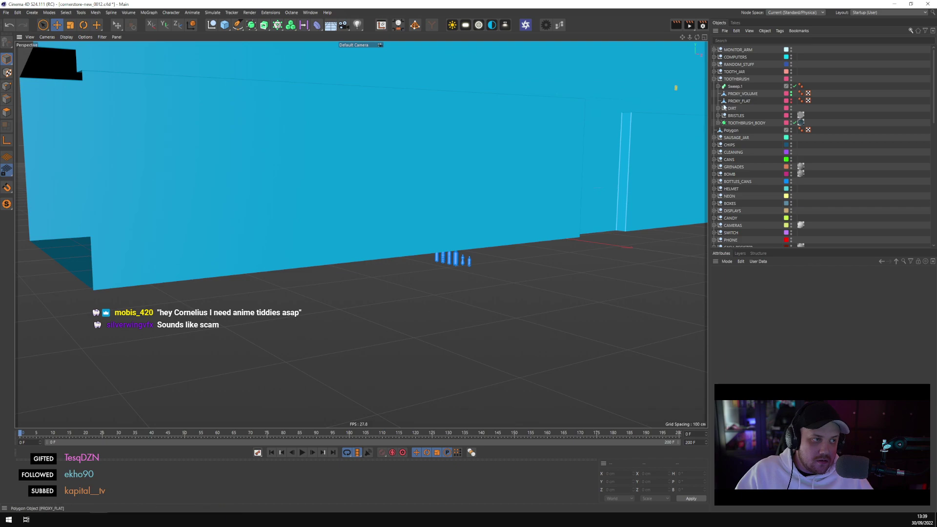
click(718, 86)
click(736, 101)
key(s)
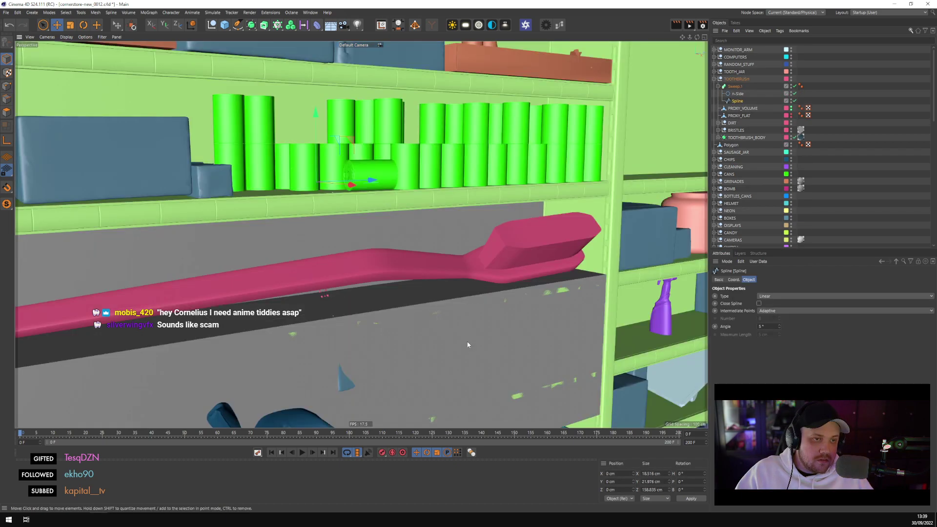
scroll(455, 298, down, 3)
alt+drag(455, 285, 403, 268)
key(s)
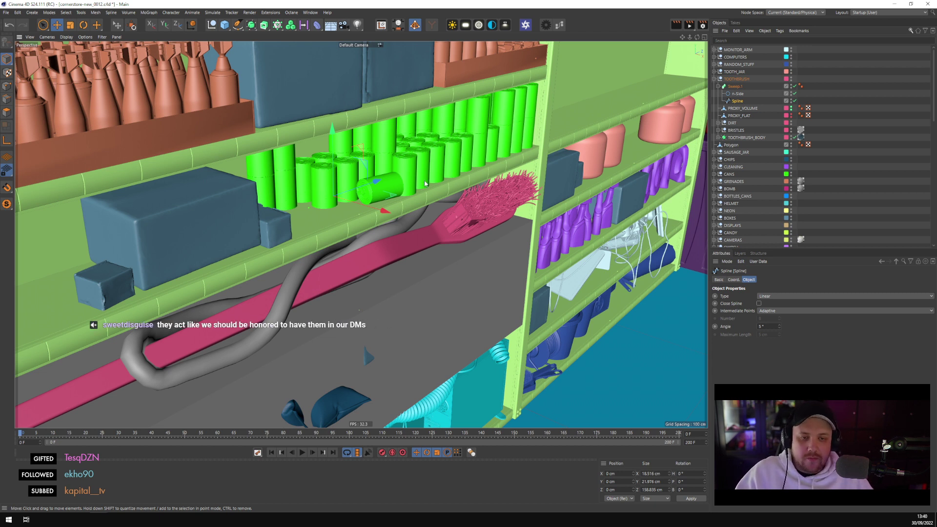
alt+drag(540, 207, 415, 209)
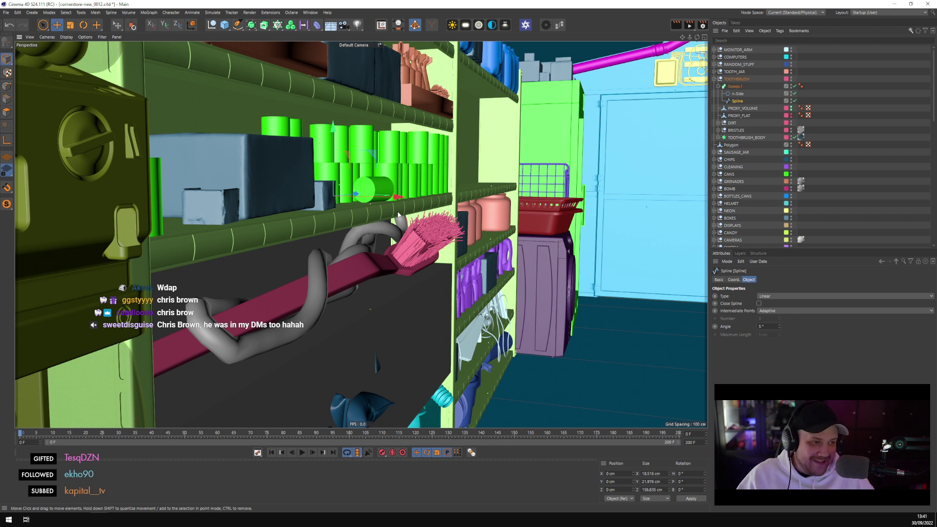
Delete the leftover Polygon proxy object that covers the shelves below the toothbrush
click(738, 93)
click(732, 123)
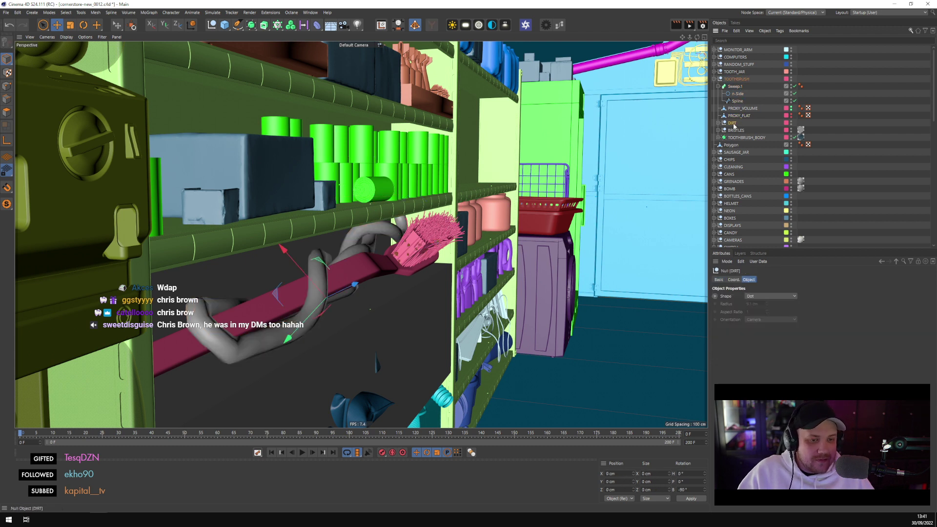
click(736, 130)
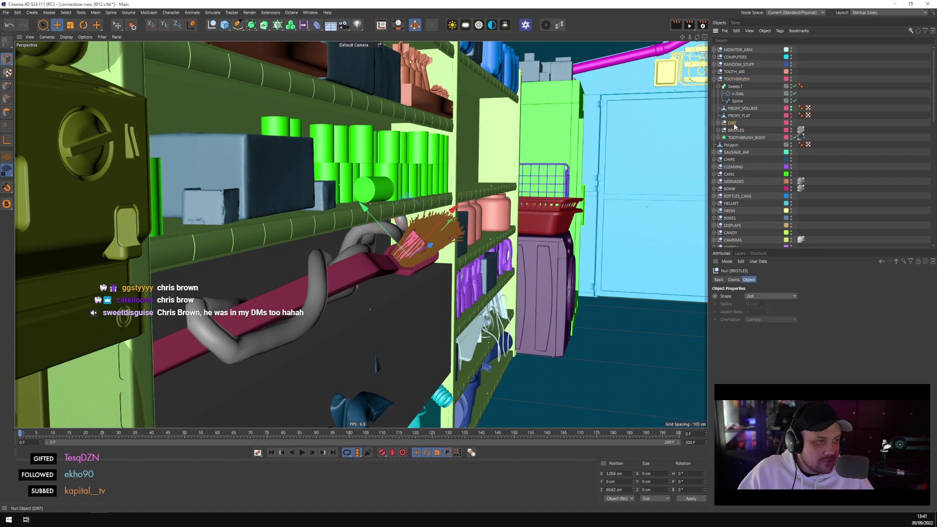
click(739, 116)
ctrl+click(742, 109)
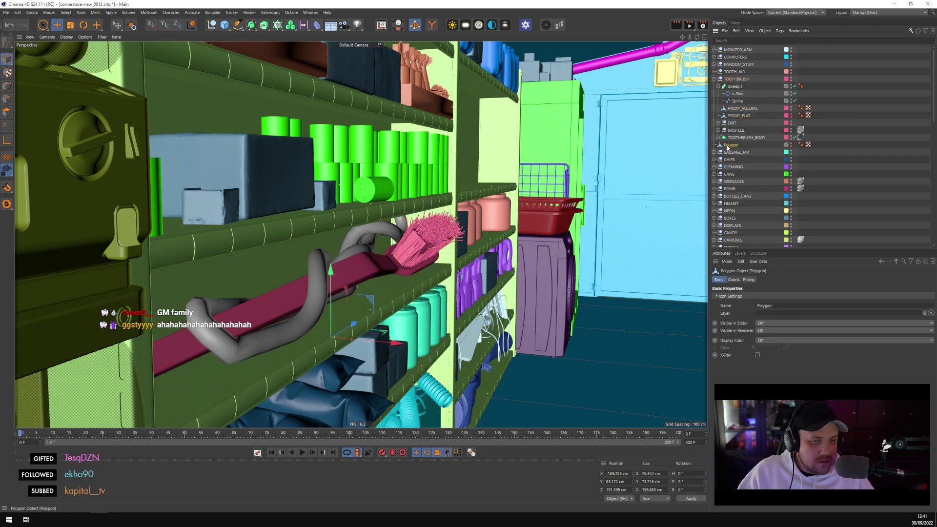
key(ctrl+z)
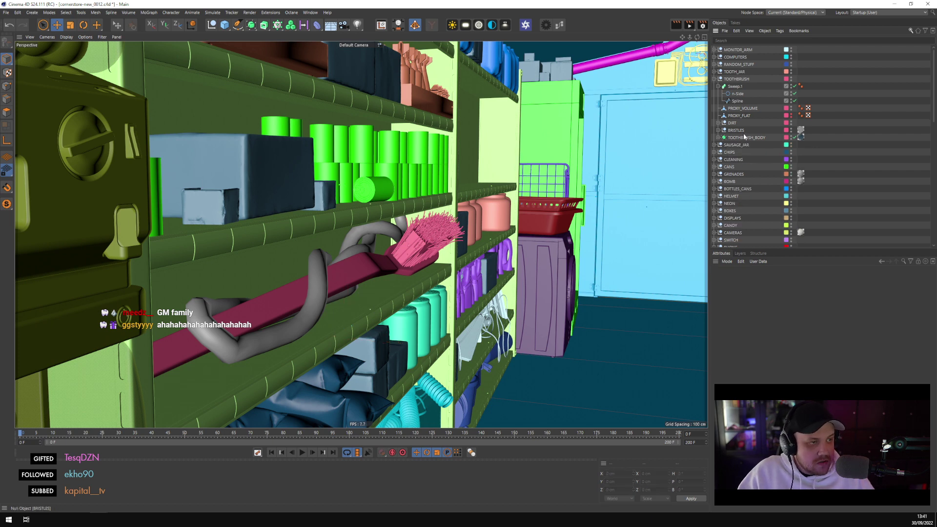
Hide the toothbrush's PROXY_VOLUME object in the viewport
click(735, 130)
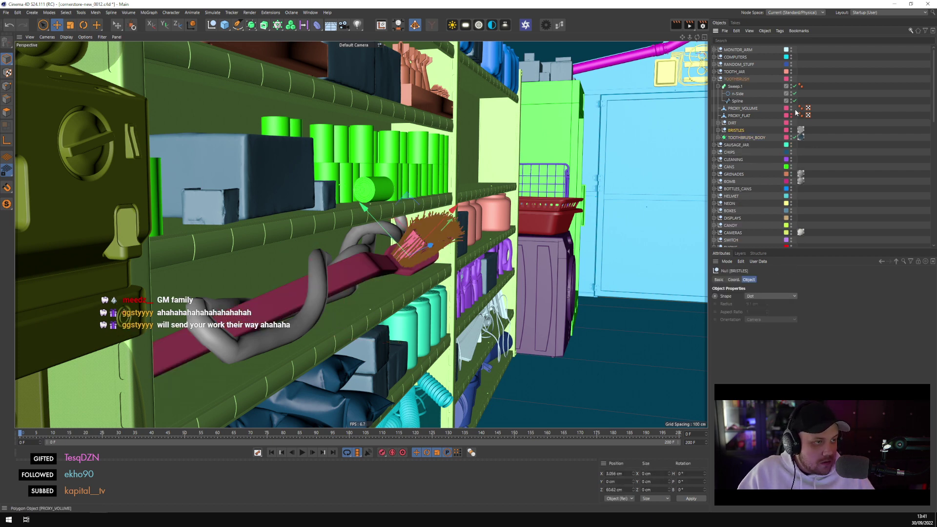
click(791, 107)
click(854, 106)
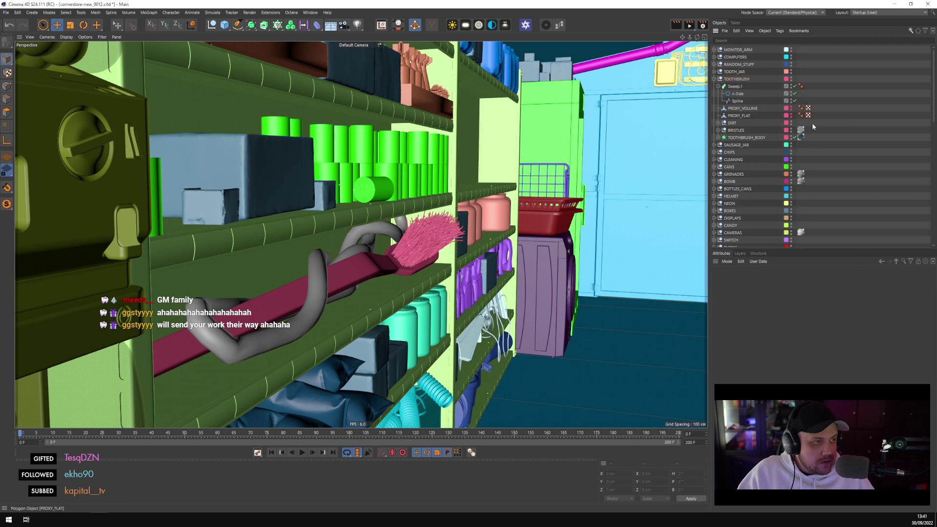
Examine the Sweep.1 tube and its spline around the toothbrush from several angles
click(735, 86)
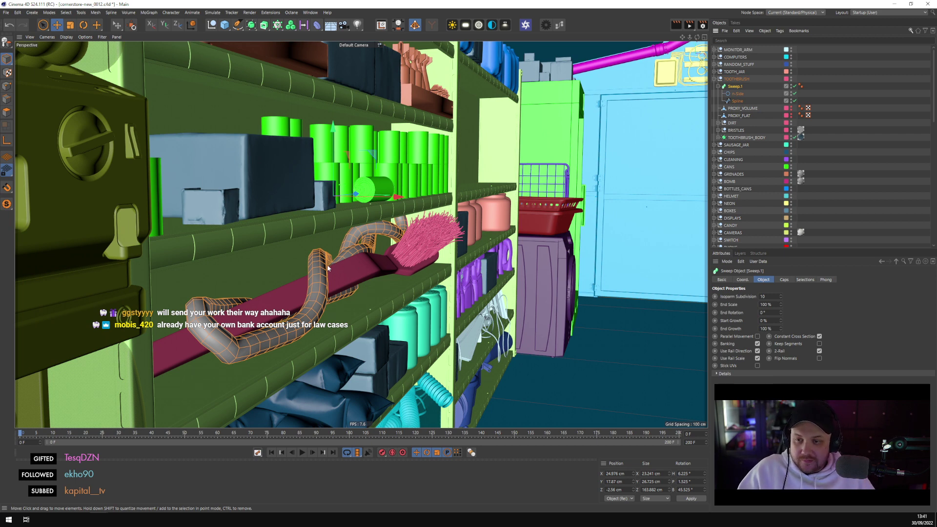
alt+drag(279, 288, 432, 282)
click(739, 101)
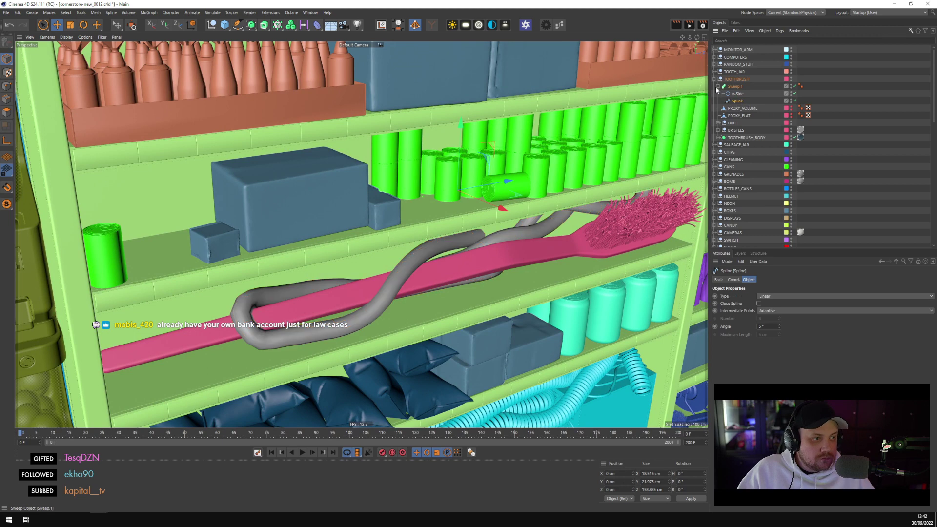
click(717, 86)
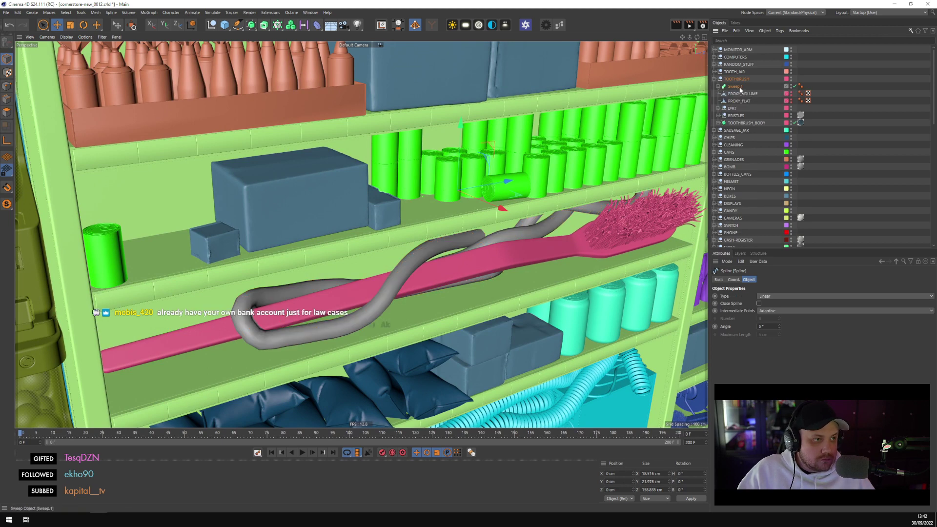
click(718, 86)
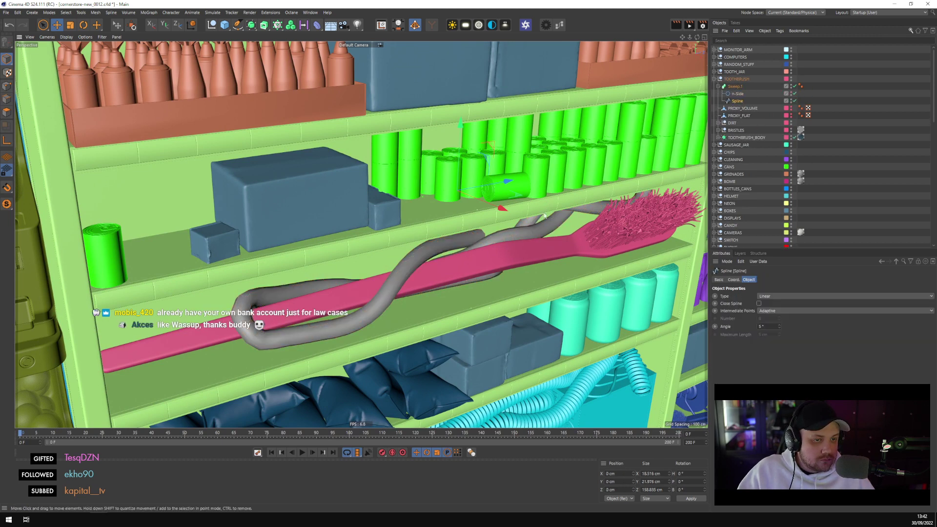
alt+drag(656, 268, 695, 250)
scroll(833, 235, down, 15)
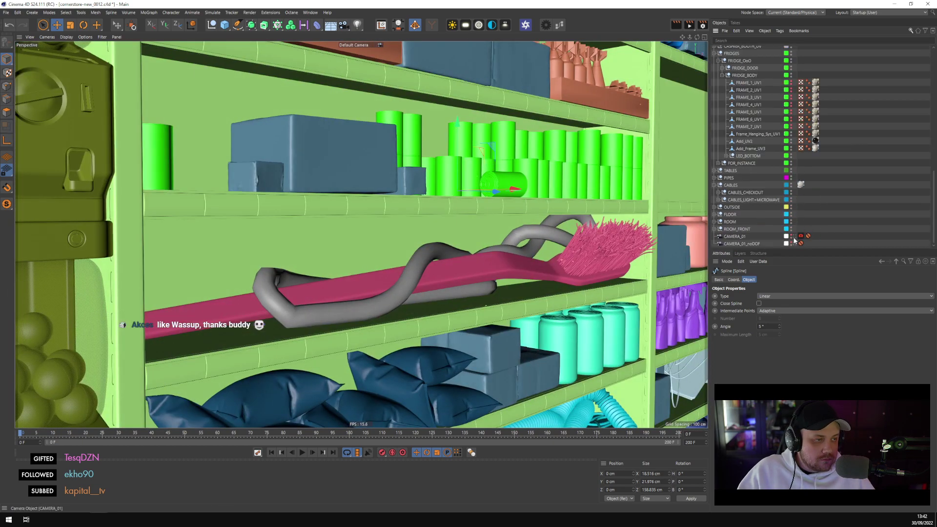
Check the store through CAMERA_01 and return to the default view of the toothbrush shelf
click(793, 237)
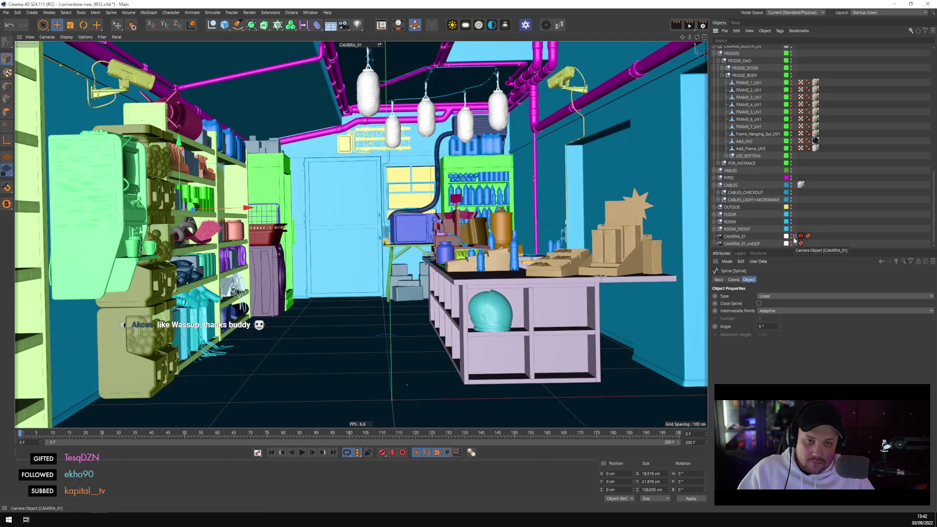
click(794, 237)
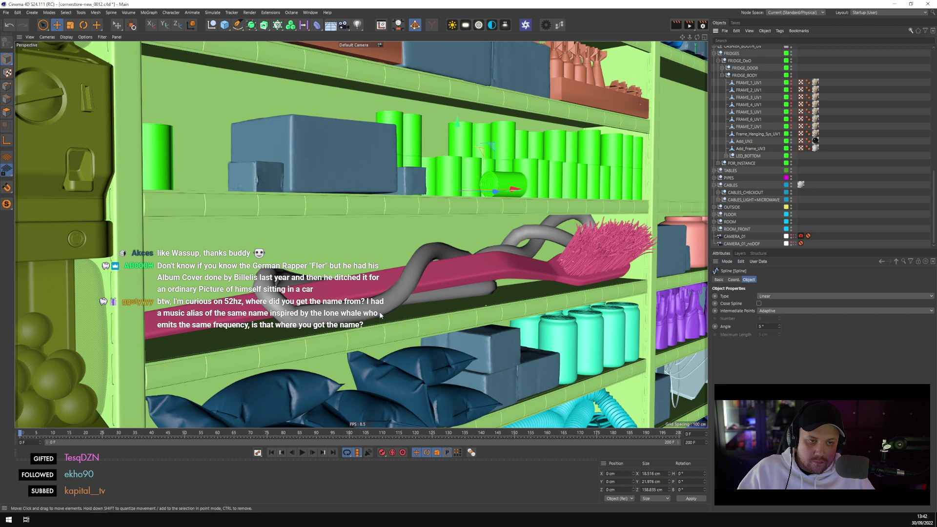
scroll(741, 161, up, 15)
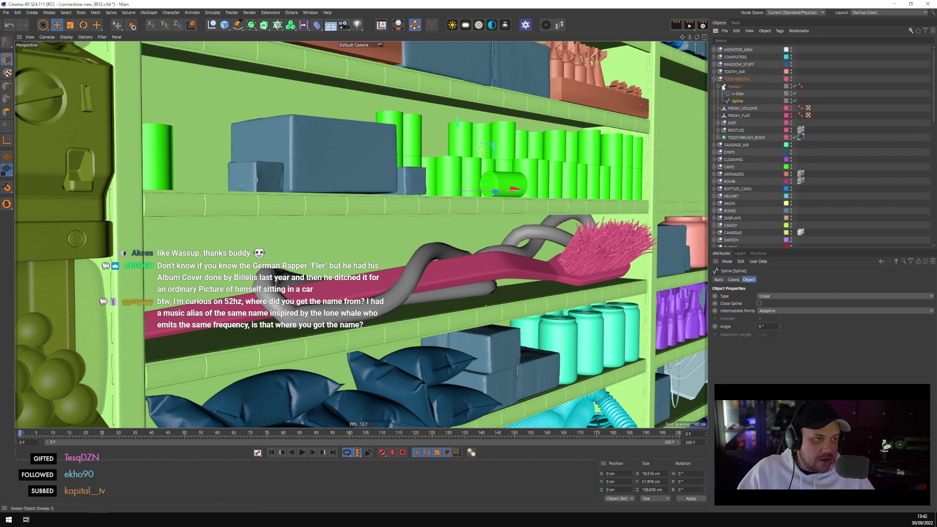
Copy the HOSE group from COMPUTERS into the TOOTHBRUSH group, directly above Sweep.1
click(728, 86)
click(718, 86)
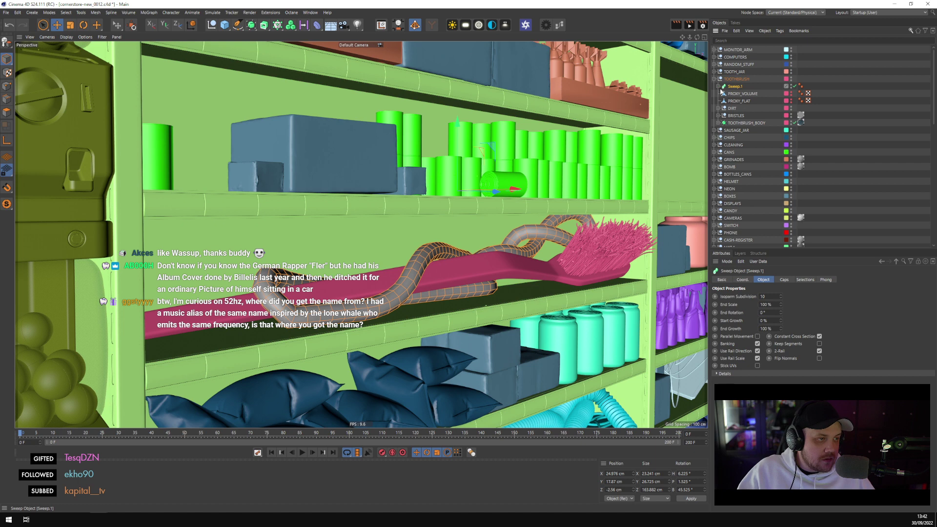
click(715, 130)
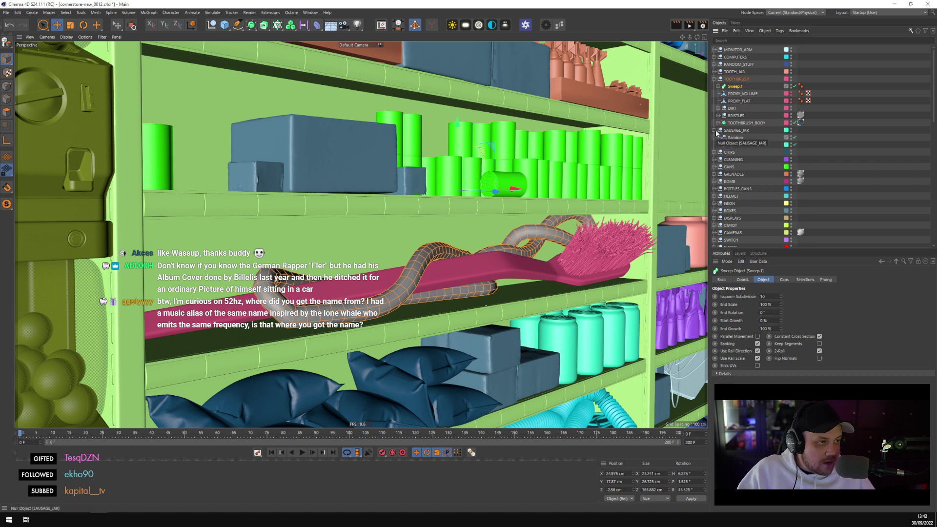
click(715, 131)
click(715, 57)
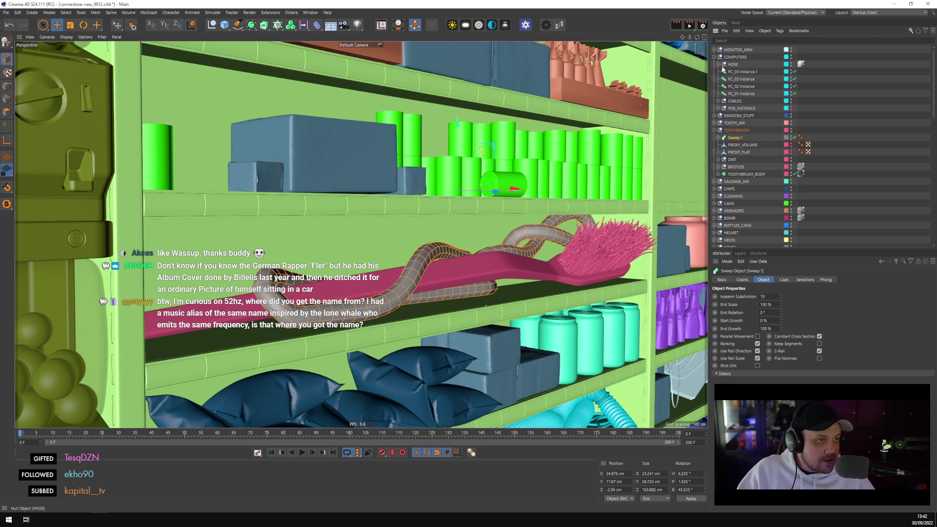
click(718, 101)
click(718, 101)
click(733, 64)
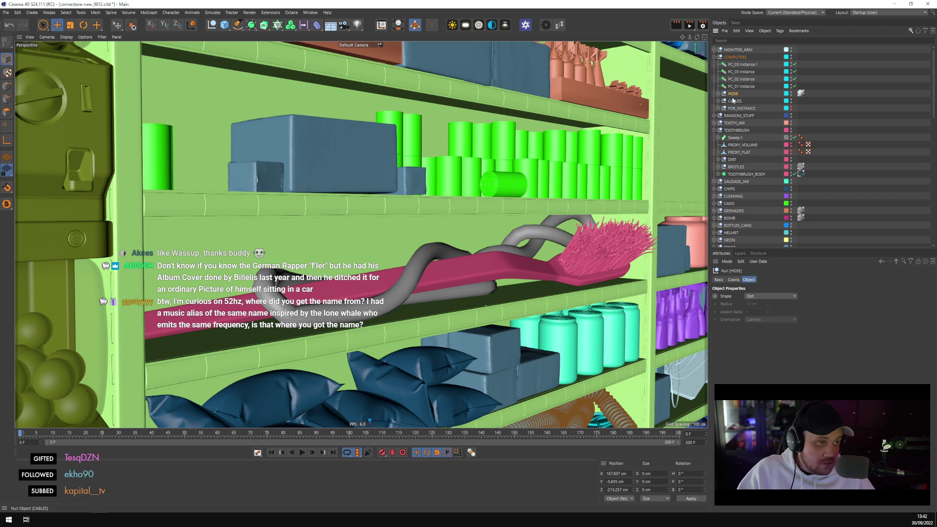
drag(739, 94, 751, 135)
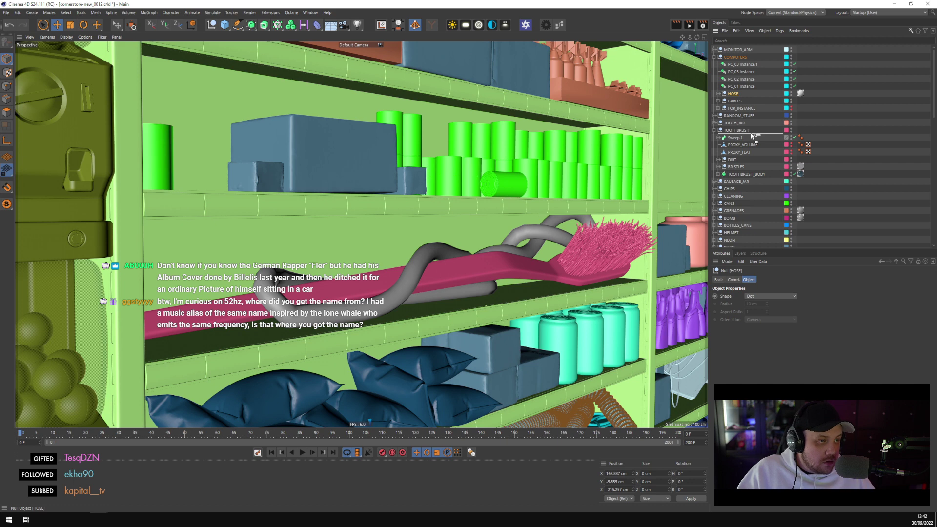
ctrl+drag(752, 135, 750, 136)
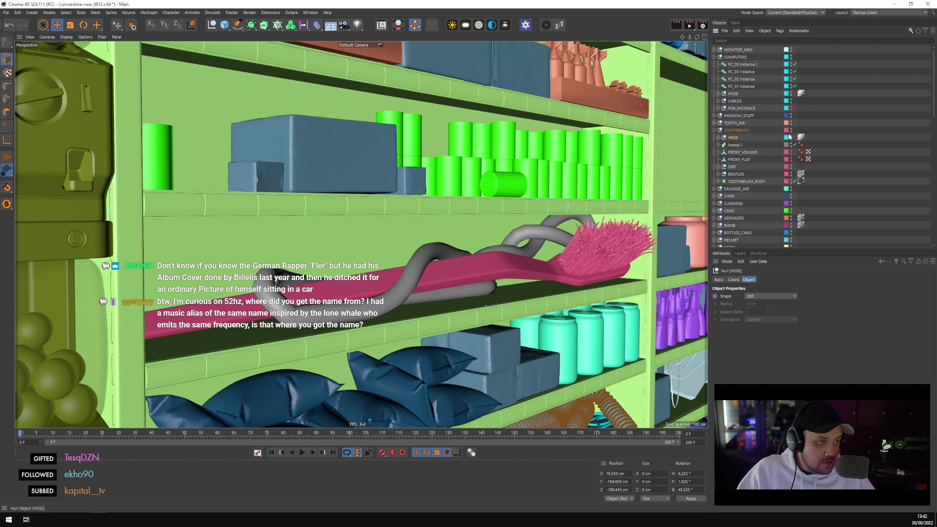
Assign the copied HOSE group and its children to the TOOTH_BRUSH layer and delete the old Sweep.1 inside it
click(740, 253)
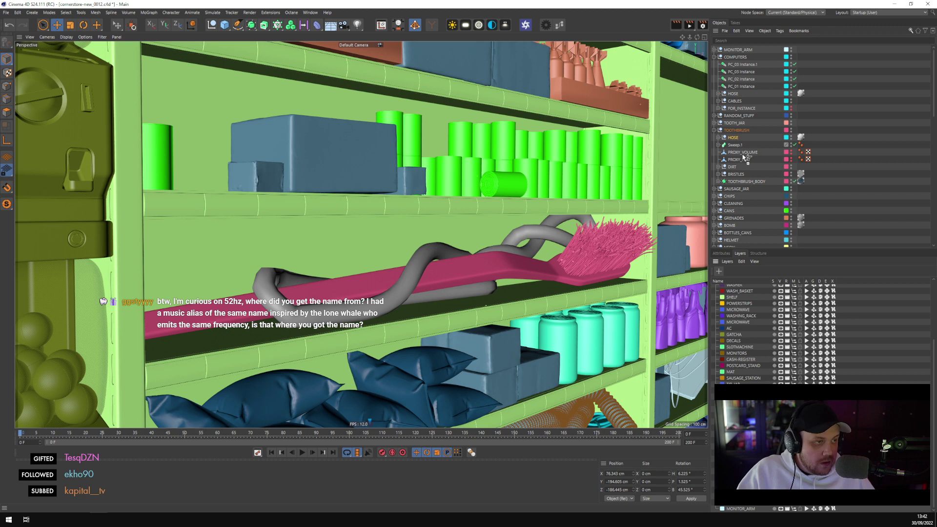
click(718, 137)
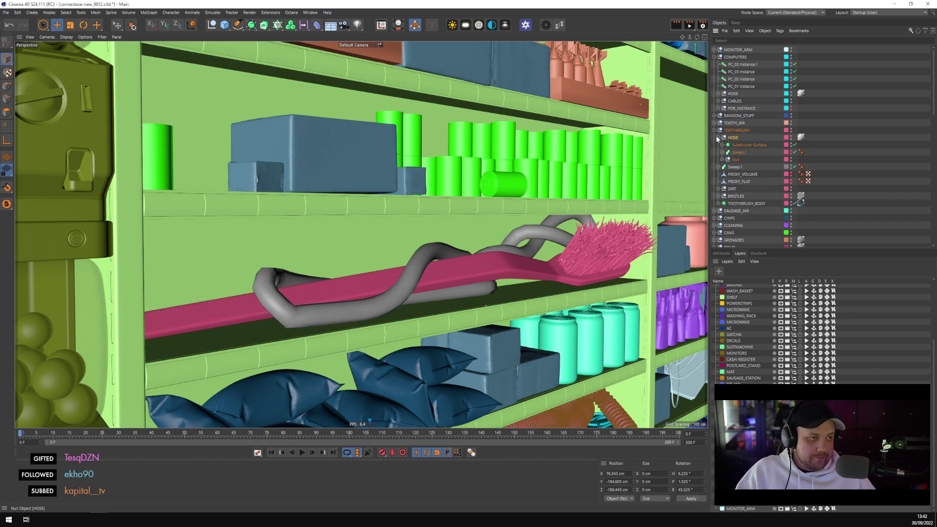
click(717, 138)
click(718, 138)
click(734, 155)
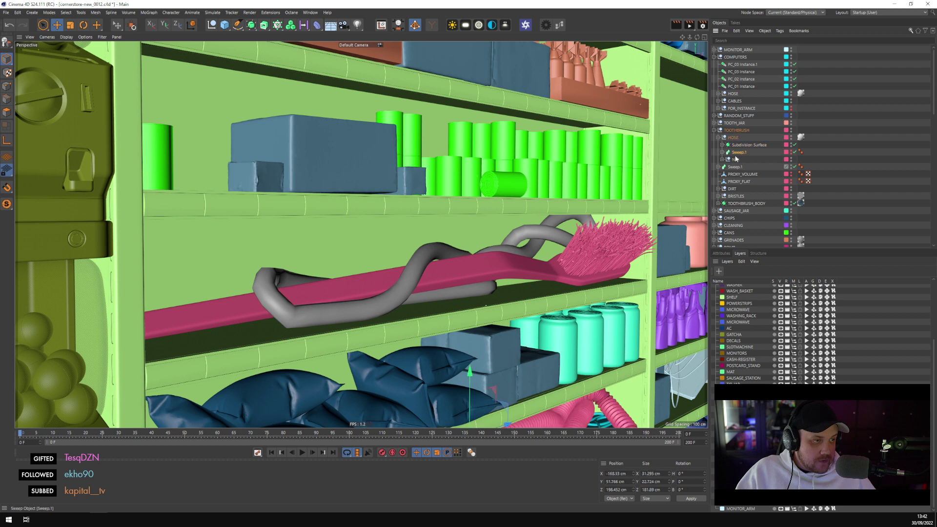
key(Delete)
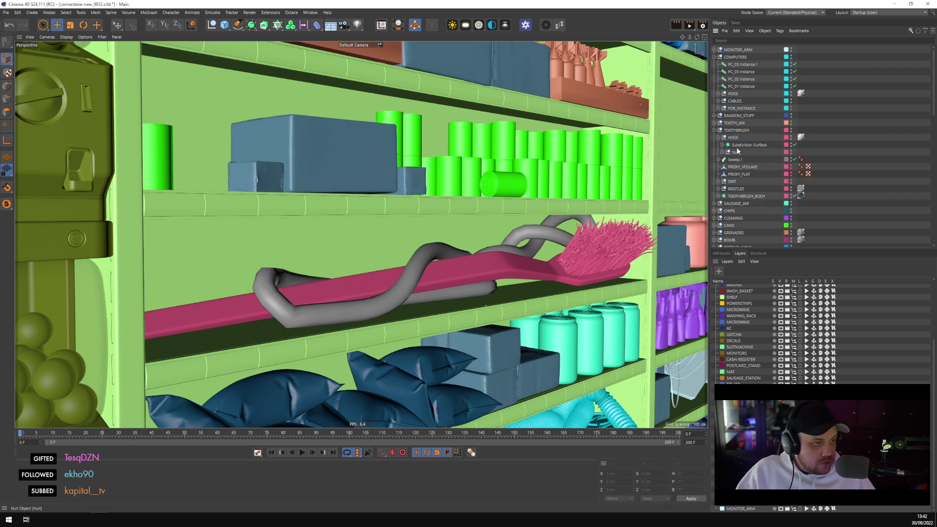
drag(734, 159, 741, 151)
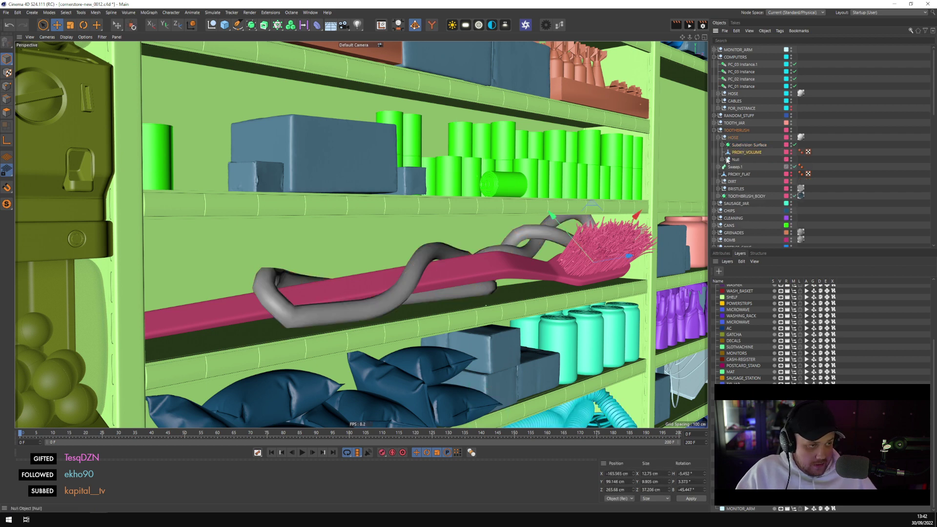
key(ctrl+z)
key(ctrl+z)
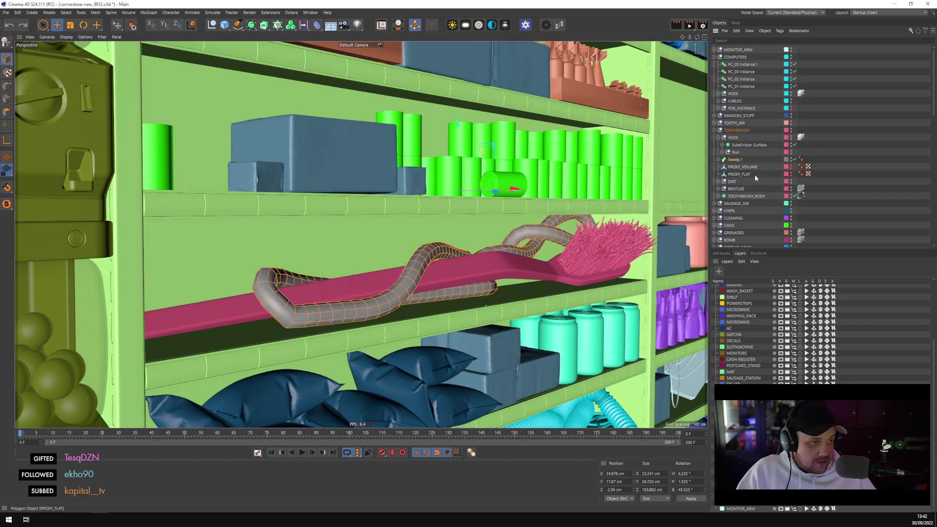
Move the PROXY_VOLUME and PROXY_FLAT objects into the toothbrush's BRISTLES group
click(748, 168)
click(746, 174)
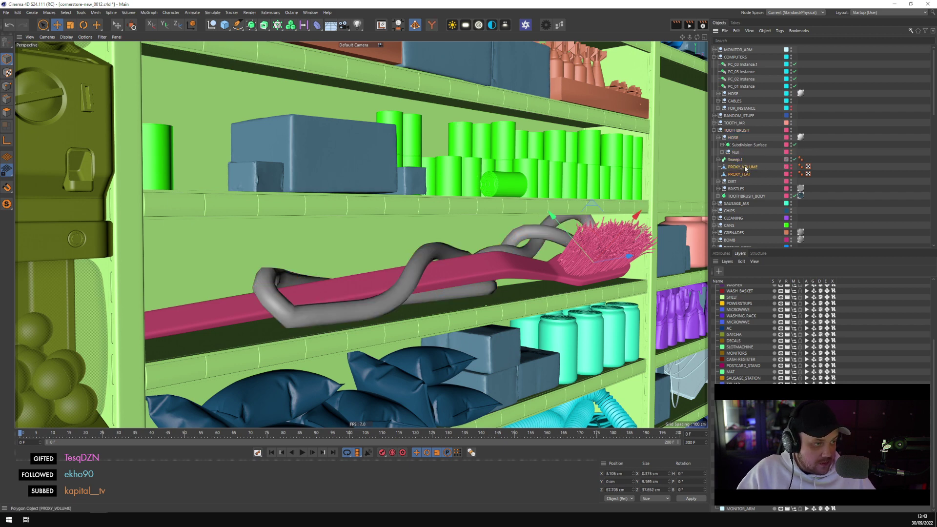
click(741, 166)
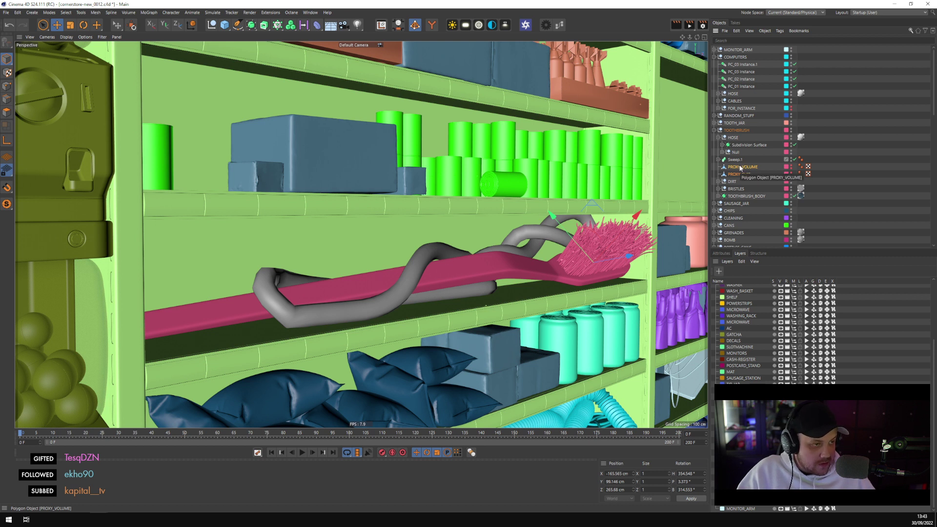
click(719, 189)
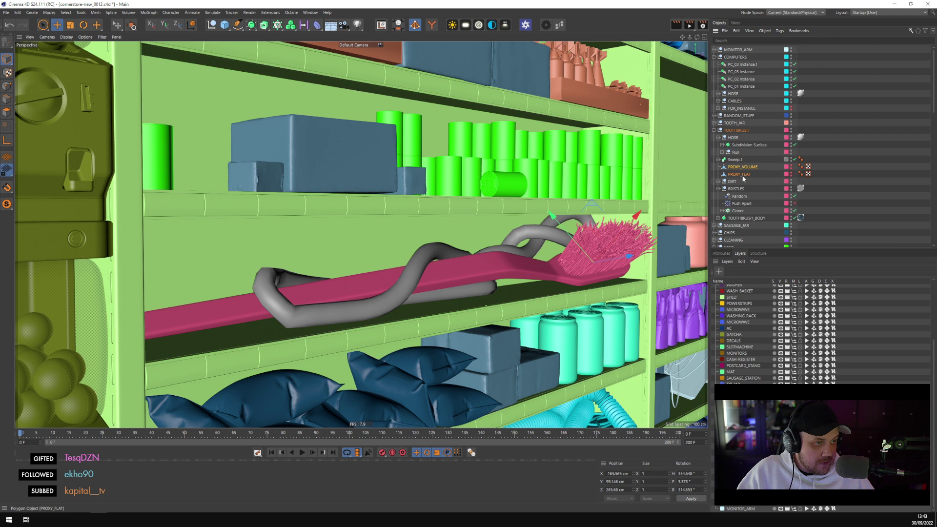
mouse_move(742, 176)
mouse_down()
mouse_move(743, 197)
mouse_move(737, 189)
mouse_up()
click(718, 174)
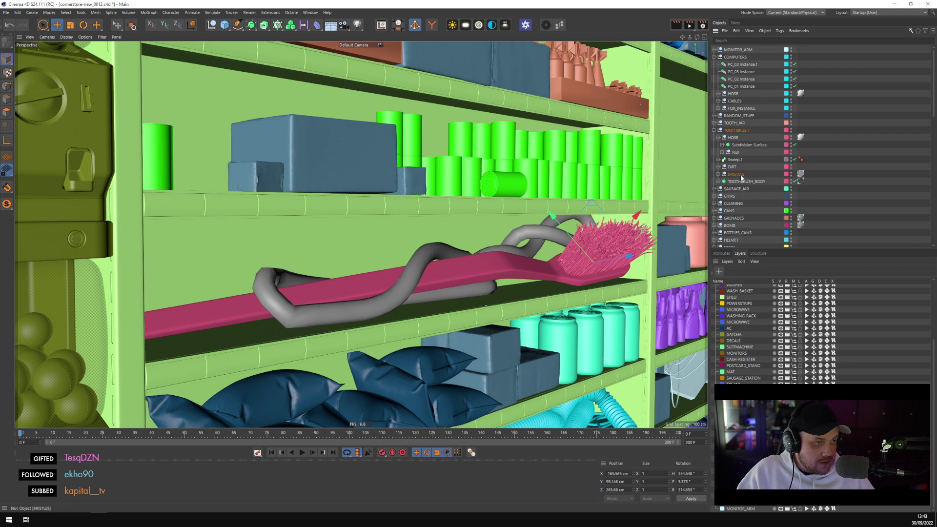
Assign the Spline under Sweep.1 as the guide spline of the copied HOSE group's Spline Wrap deformer
click(718, 160)
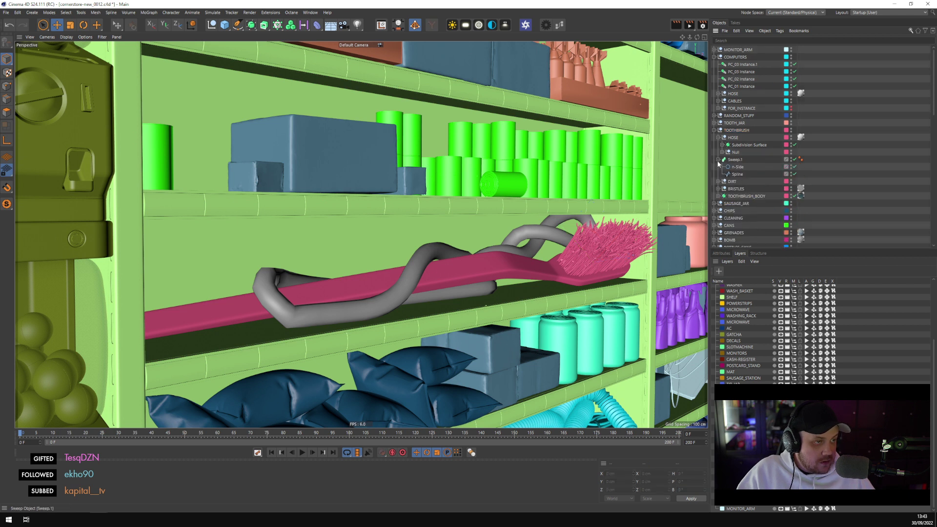
click(738, 174)
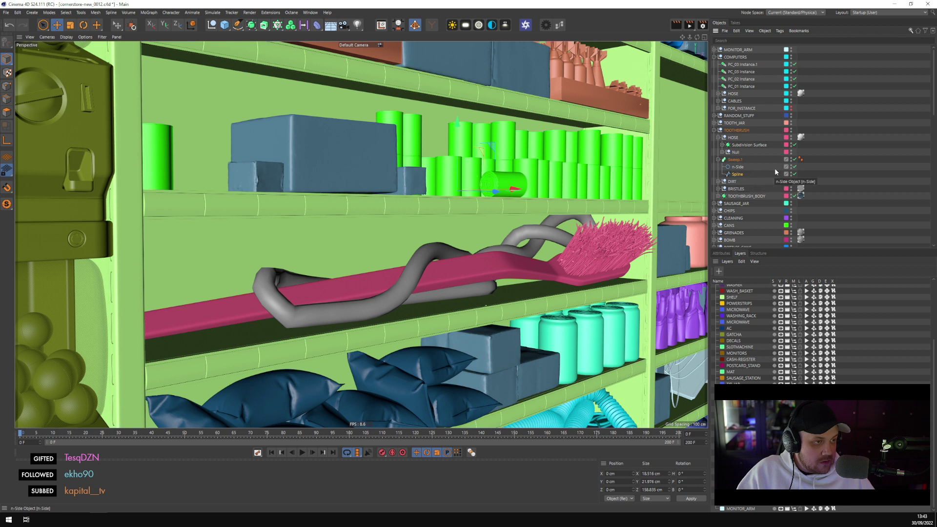
click(718, 154)
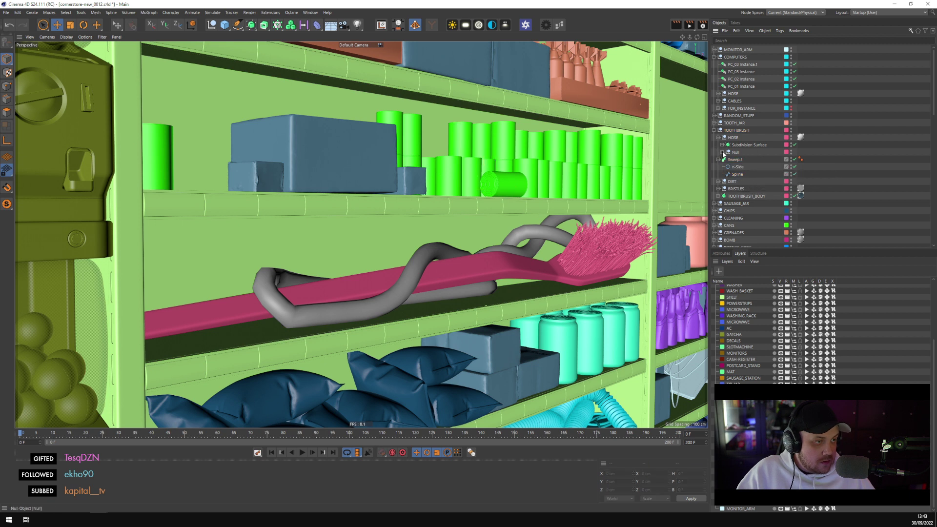
click(723, 152)
click(746, 166)
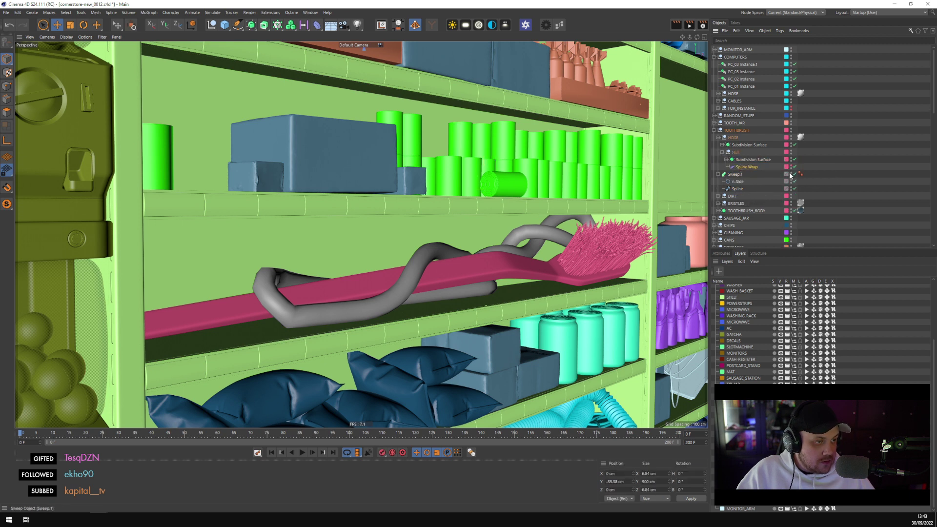
click(722, 254)
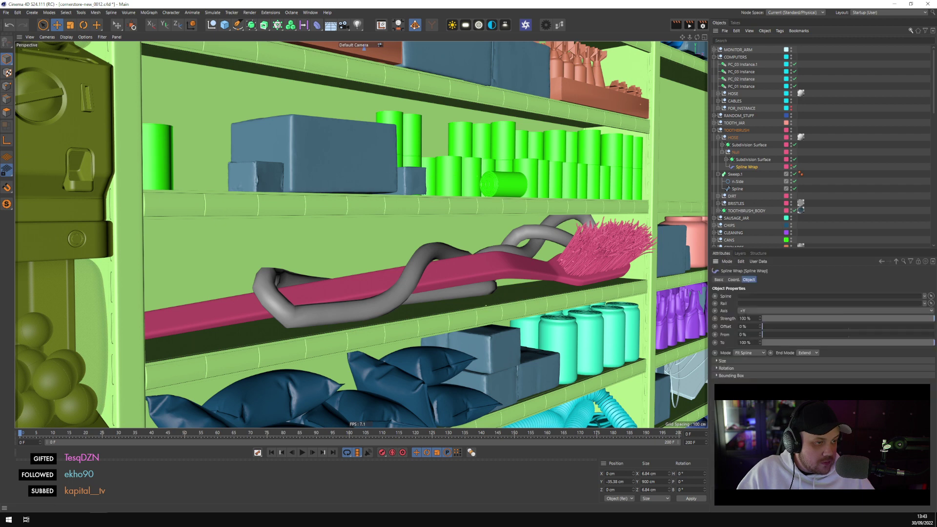
drag(737, 188, 750, 296)
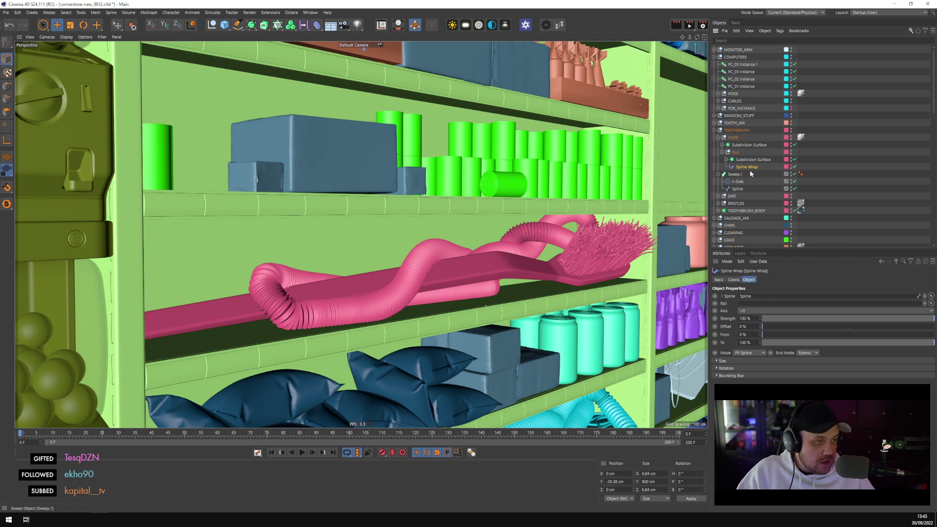
Scale Cylinder.1 in the hose's Cloner down to about 4.6 cm in X and Z, and hide the Sweep.1 tube
click(726, 159)
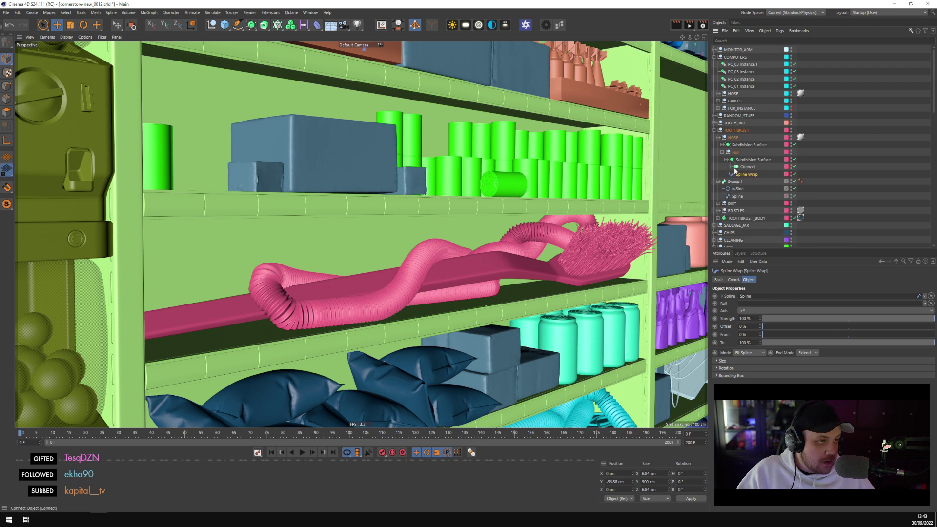
click(731, 167)
click(748, 182)
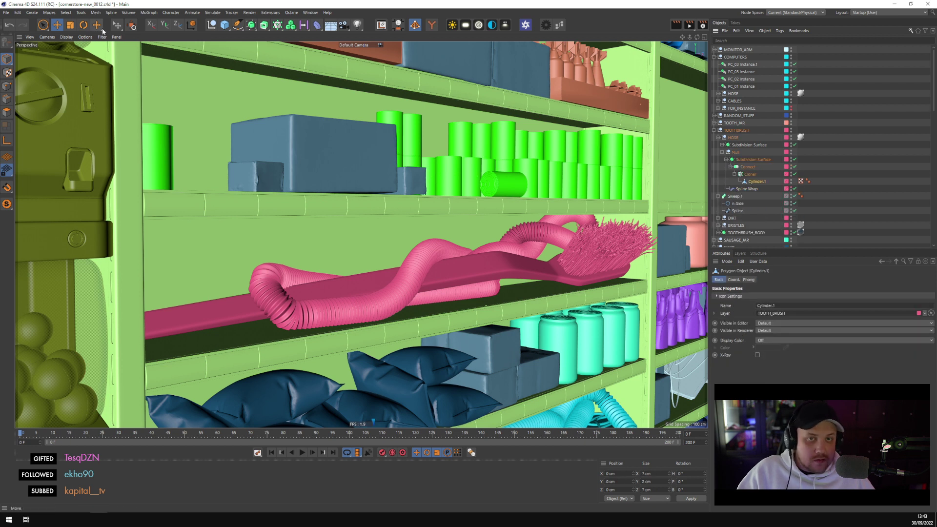
key(t)
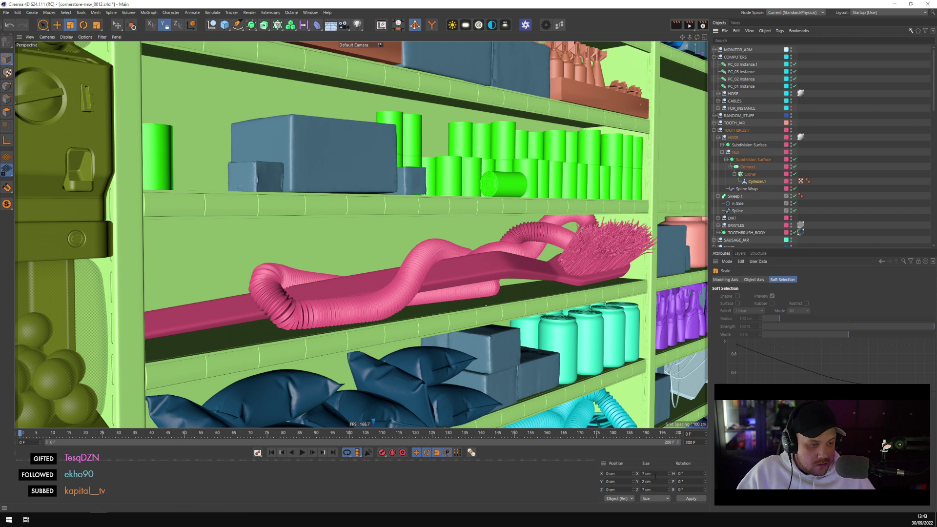
drag(558, 300, 442, 295)
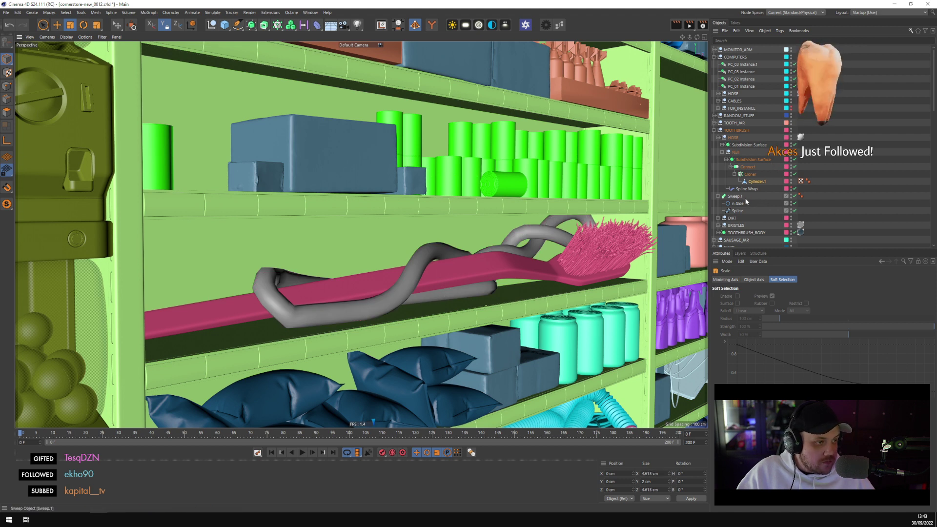
click(790, 196)
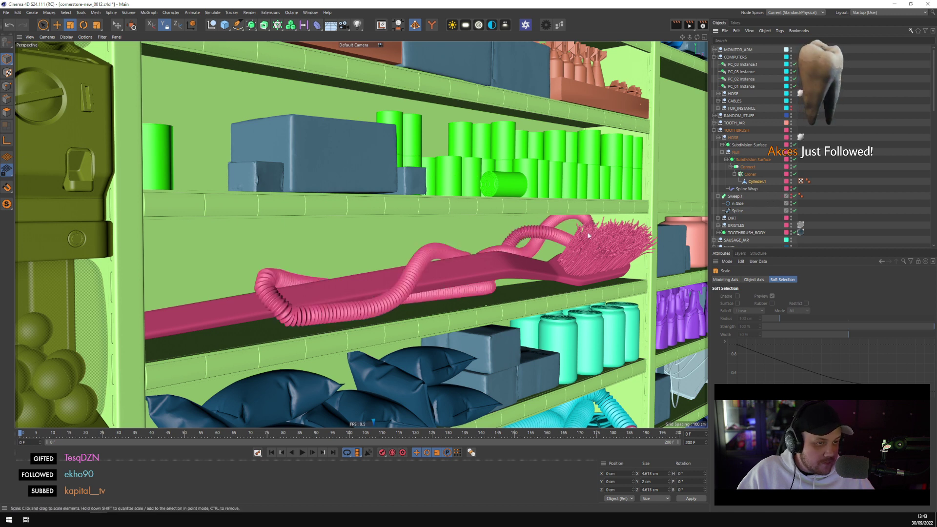
Set the hose segment Cylinder.1 to a size of 4 cm in both X and Z
drag(662, 476, 561, 438)
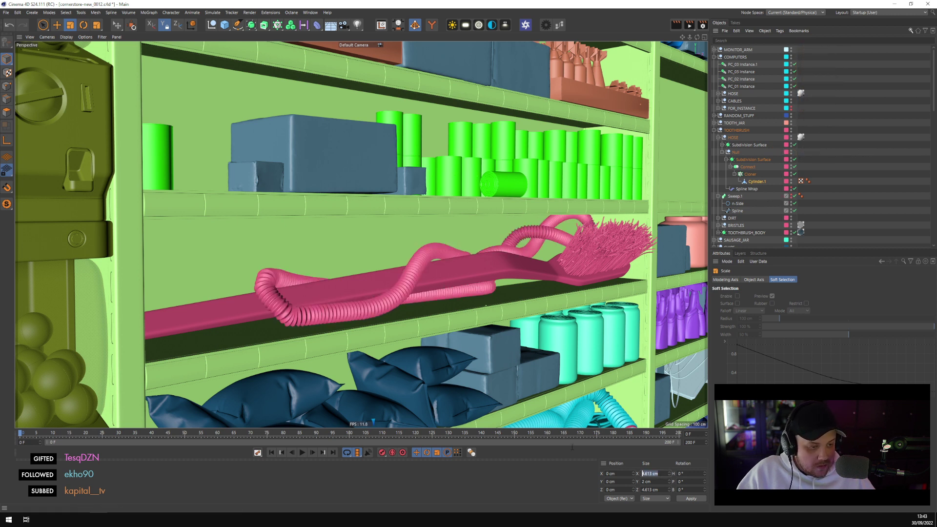
text(4)
key(Tab)
key(Tab)
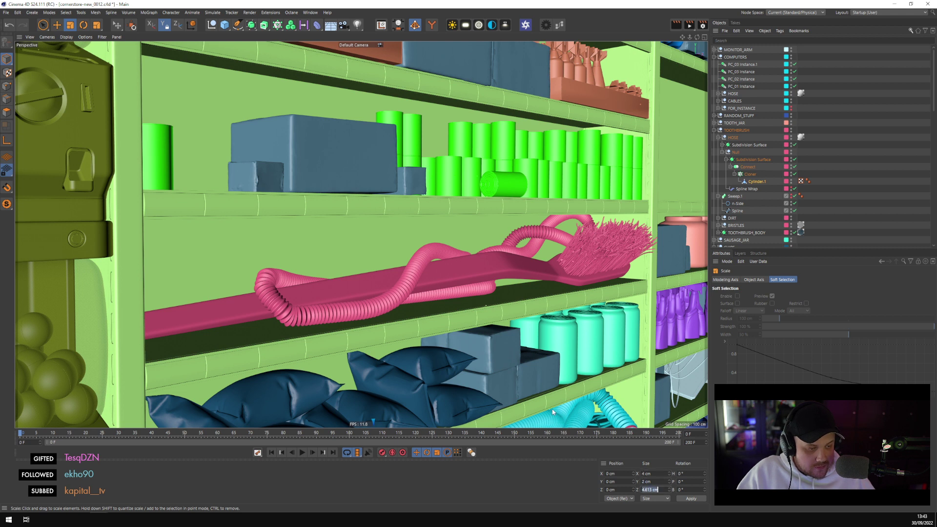
text(4)
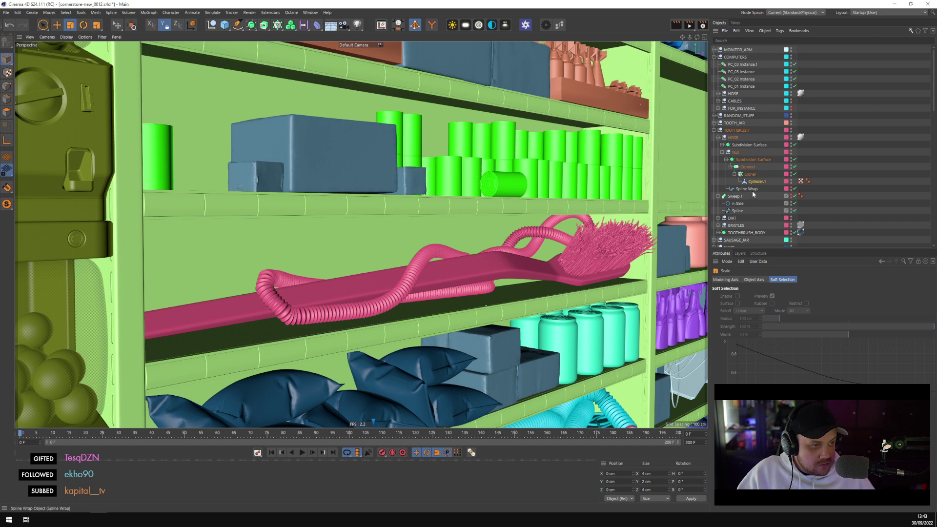
Select the Spline under Sweep.1 and examine how the ribbed hose bends around the toothbrush handle
alt+drag(428, 235, 431, 237)
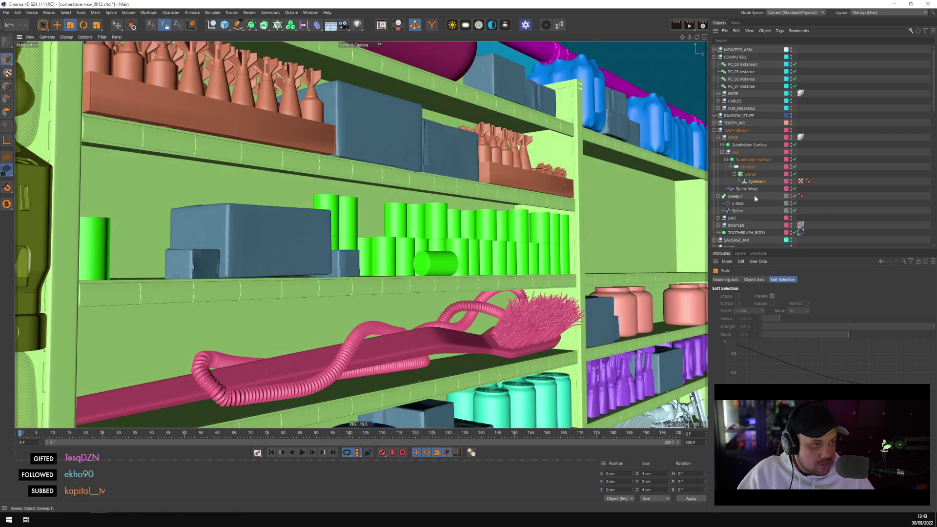
click(737, 211)
alt+drag(401, 298, 391, 328)
alt+middle_drag(342, 342, 531, 271)
alt+drag(479, 258, 484, 240)
scroll(379, 326, up, 8)
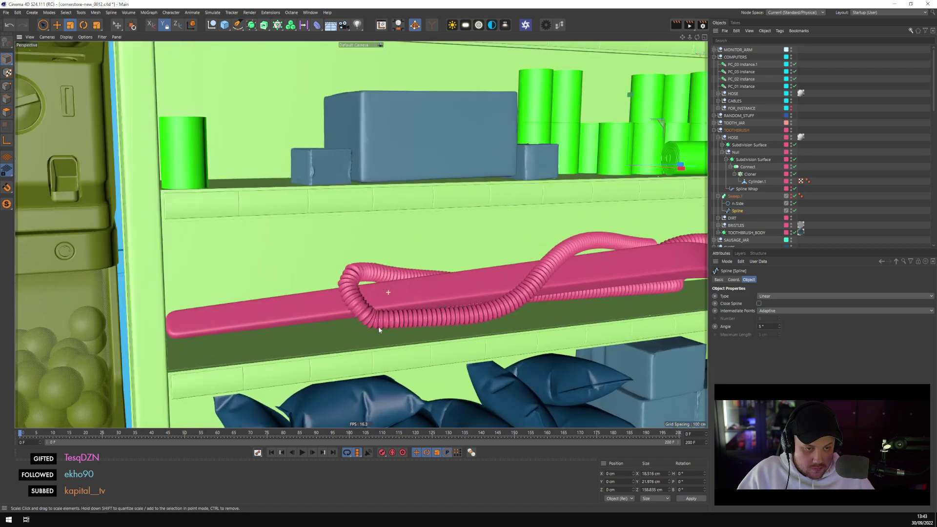
alt+drag(389, 300, 439, 276)
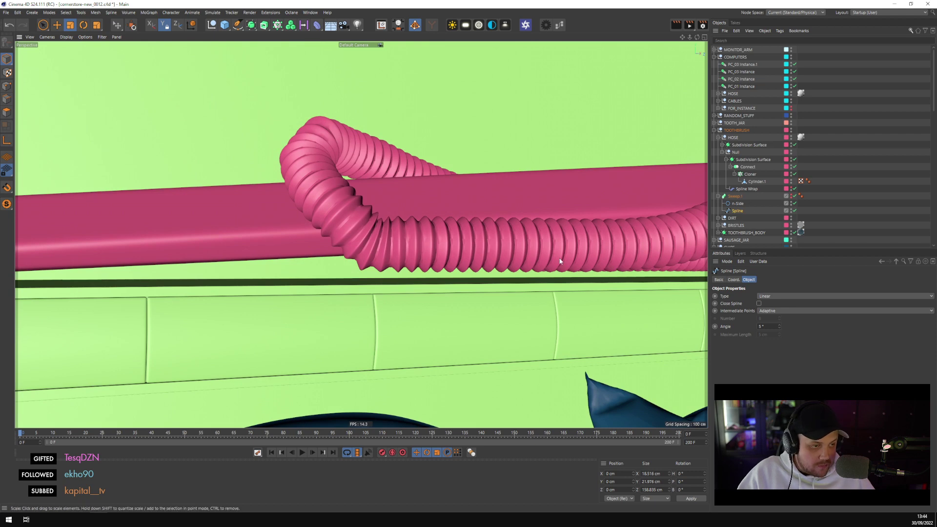
Set the hose segment Cylinder.1 to a size of 5 cm in both X and Z
click(757, 181)
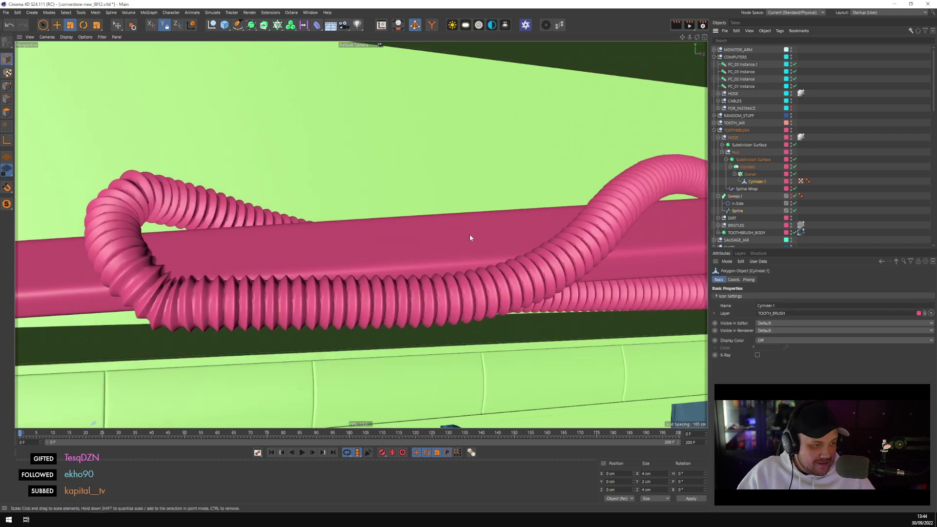
mouse_move(430, 227)
alt+middle_down()
mouse_move(518, 244)
mouse_move(440, 241)
alt+middle_up()
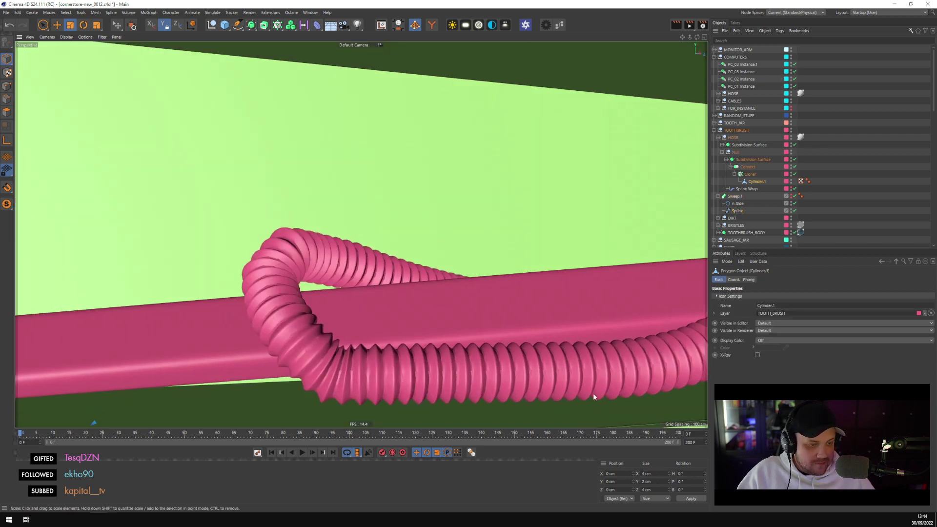
drag(652, 473, 519, 434)
text(55)
key(Tab)
key(Tab)
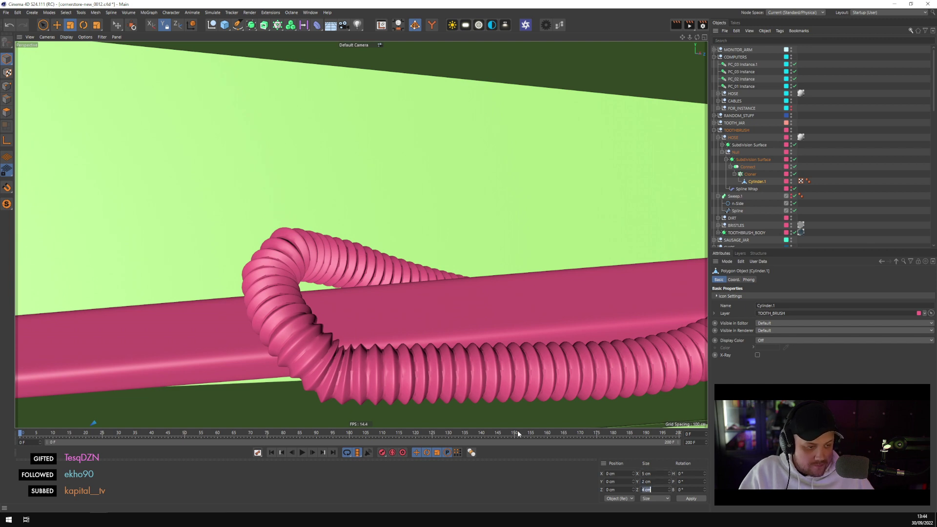
text(5)
key(Return)
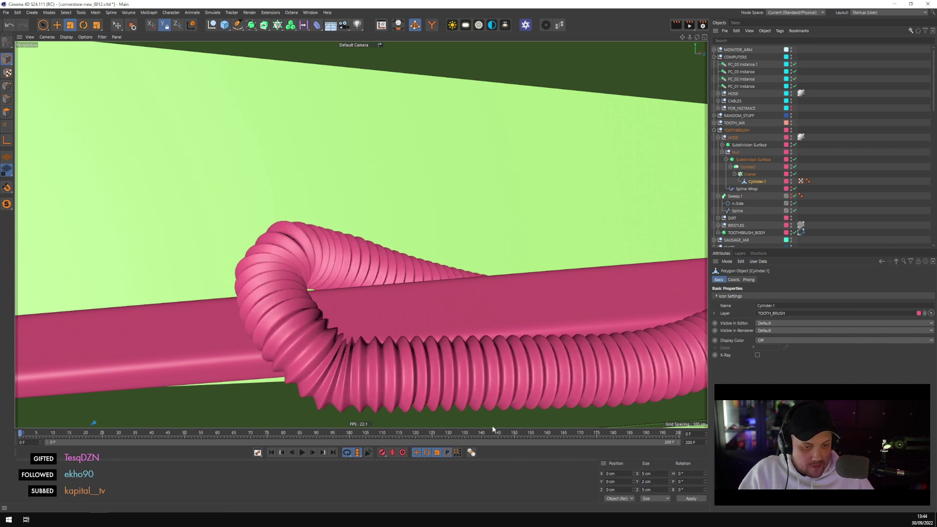
scroll(496, 359, down, 4)
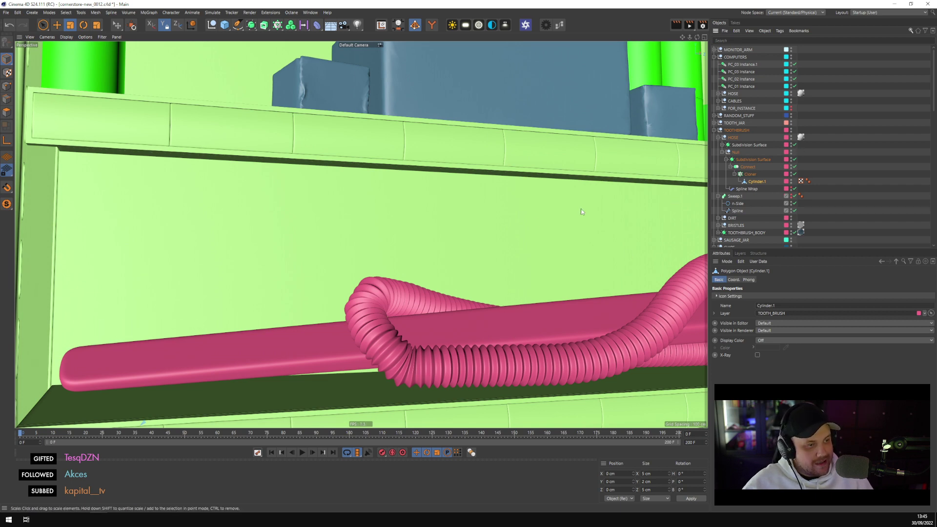
Check the hose's Cloner, inner Subdivision Surface and guide Spline settings, and inspect the thickened hose along the whole toothbrush
scroll(493, 253, down, 3)
alt+middle_drag(248, 319, 258, 296)
click(751, 175)
click(753, 160)
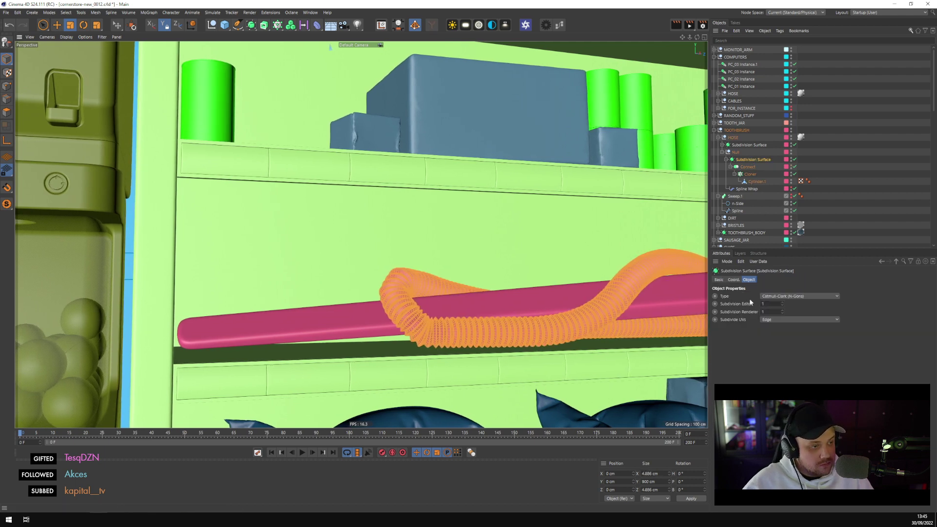
alt+drag(617, 279, 543, 286)
alt+middle_drag(320, 324, 317, 324)
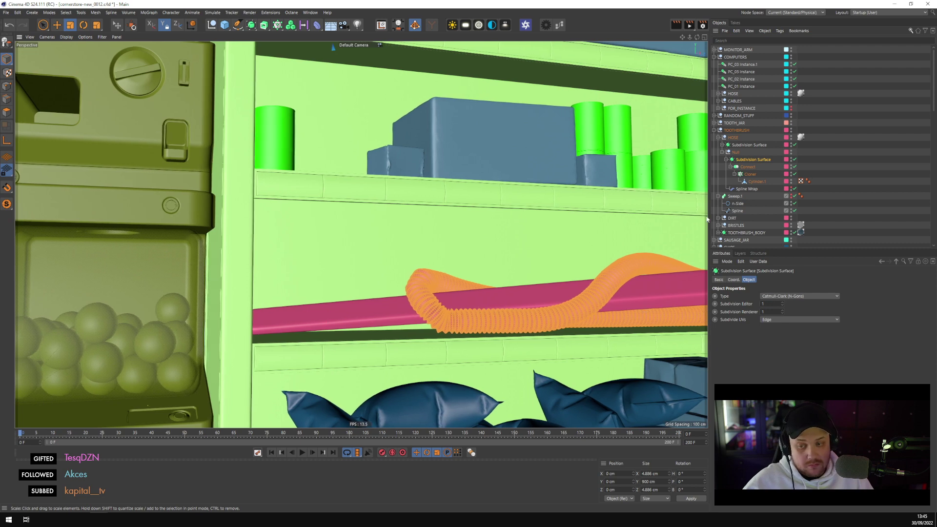
click(732, 213)
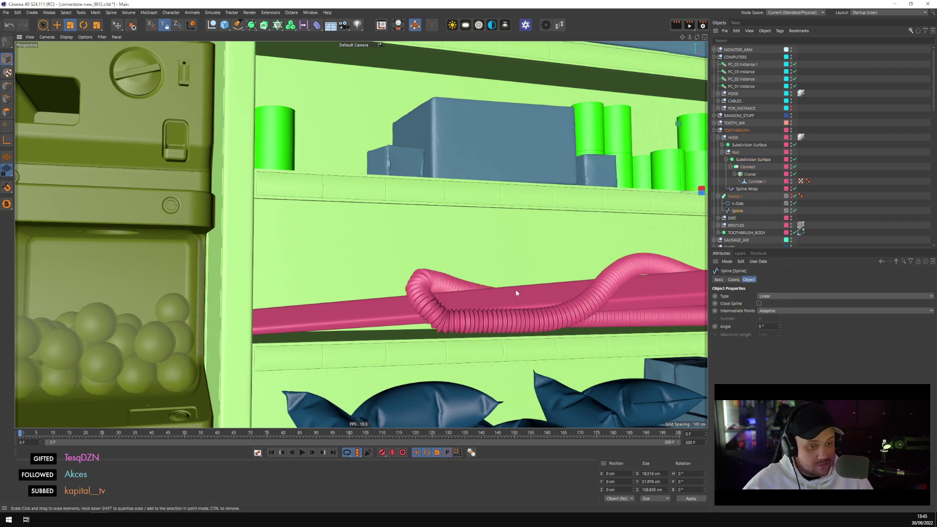
scroll(515, 289, down, 2)
alt+middle_drag(576, 312, 178, 320)
alt+drag(179, 320, 312, 322)
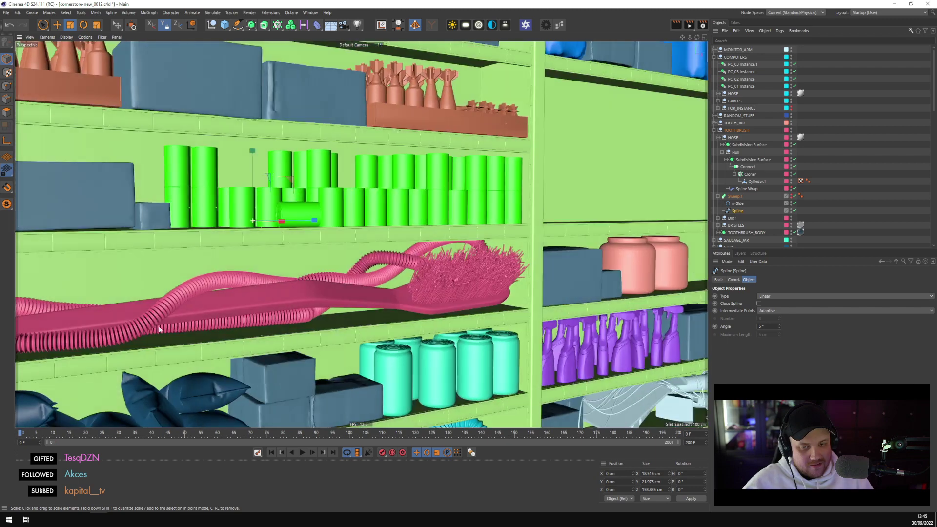
alt+middle_drag(312, 322, 397, 318)
alt+middle_drag(161, 336, 353, 337)
alt+drag(353, 336, 410, 301)
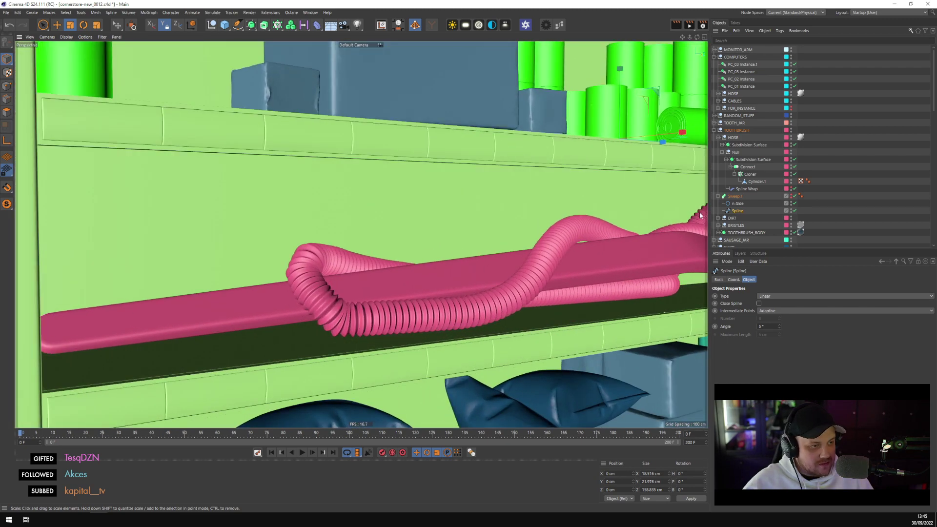
Hide the ribbed hose's Null and put Sweep.1 and its children on the toothbrush layer, with the sweep disabled to expose the spline
click(722, 152)
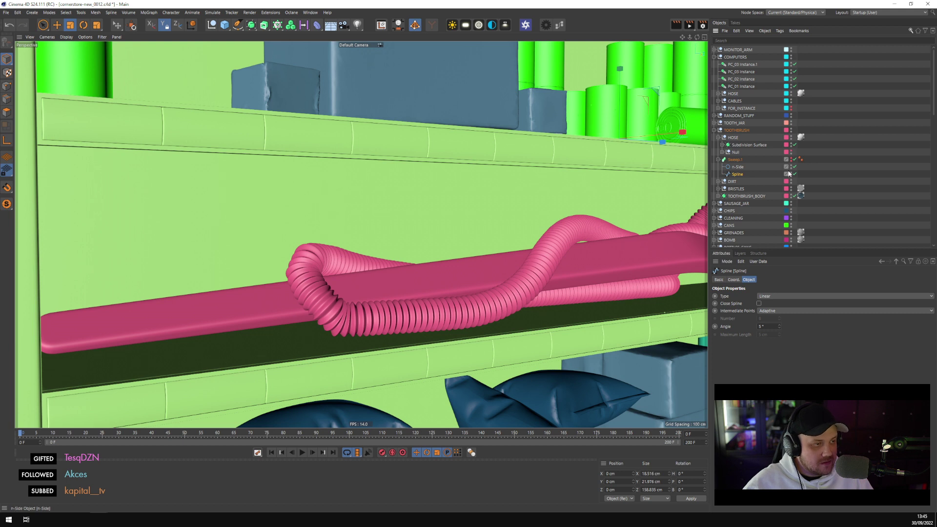
click(791, 158)
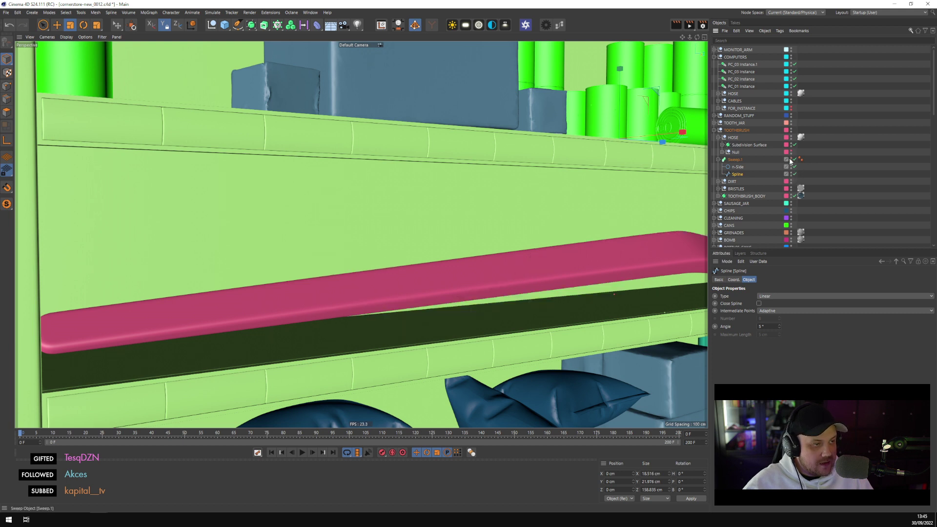
click(791, 159)
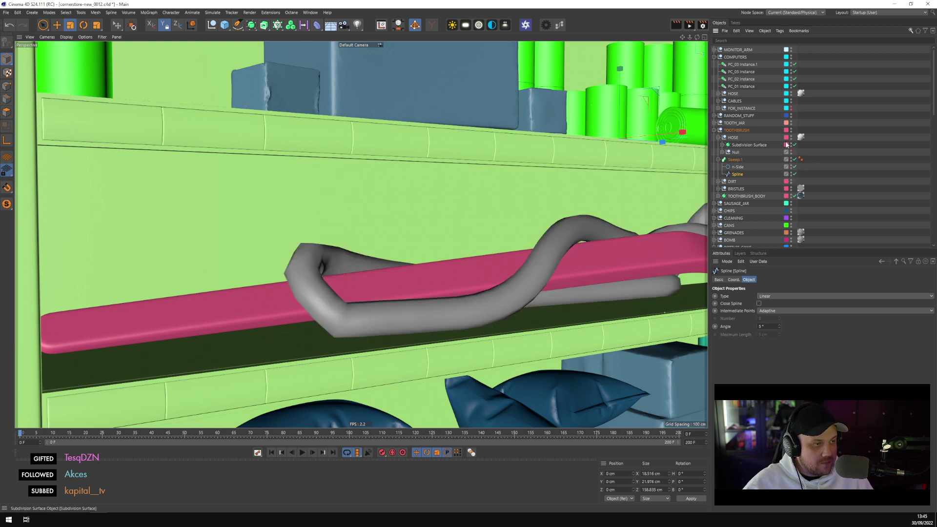
drag(788, 171, 786, 175)
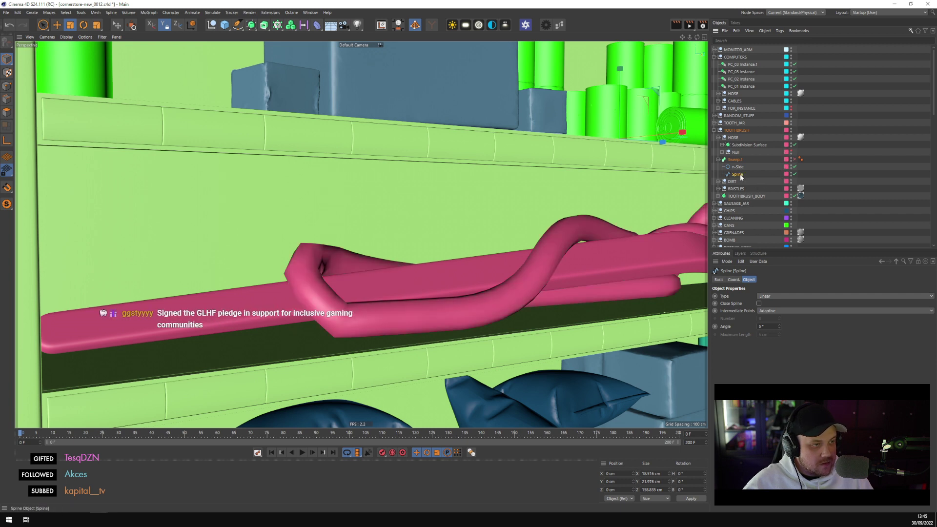
Delete the spline point at the sharp lower corner of the bend around the toothbrush handle
click(7, 87)
click(339, 319)
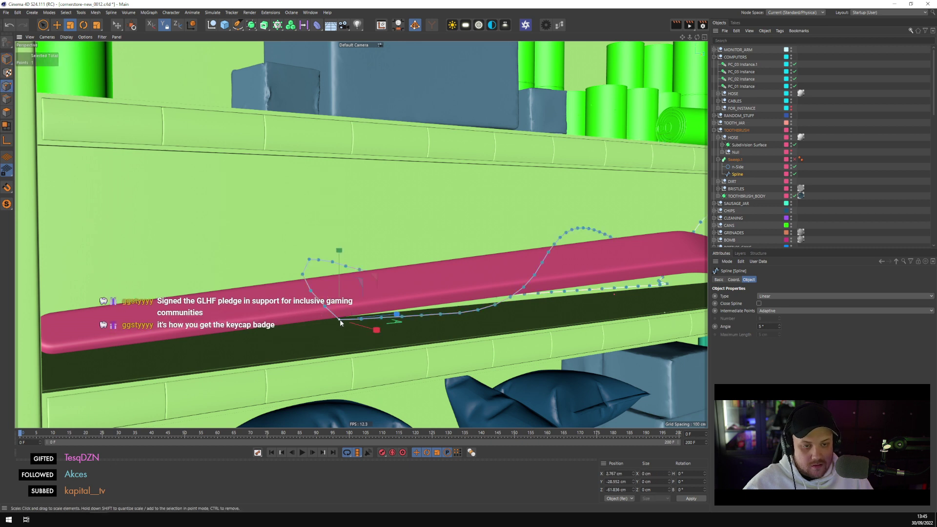
key(Delete)
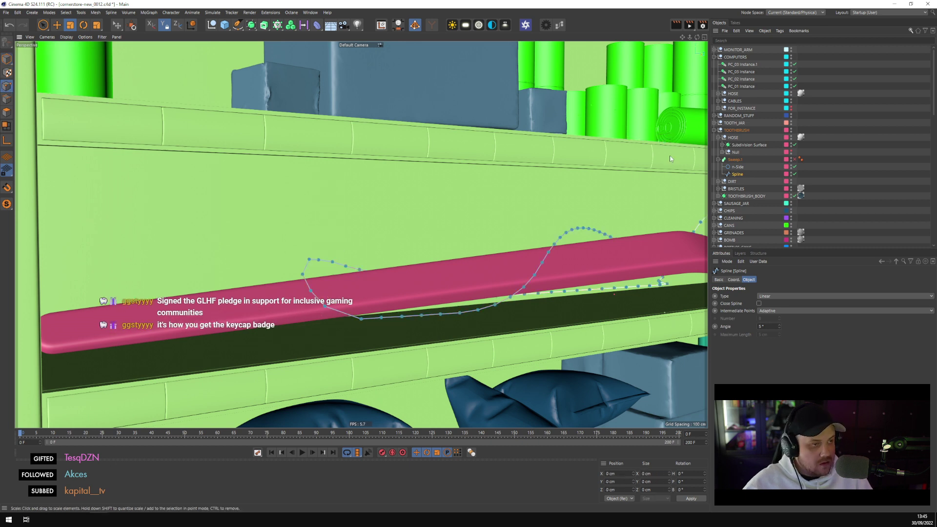
Set the guide spline's type to B-Spline with Uniform intermediate points, and show the hose's Null again
click(783, 297)
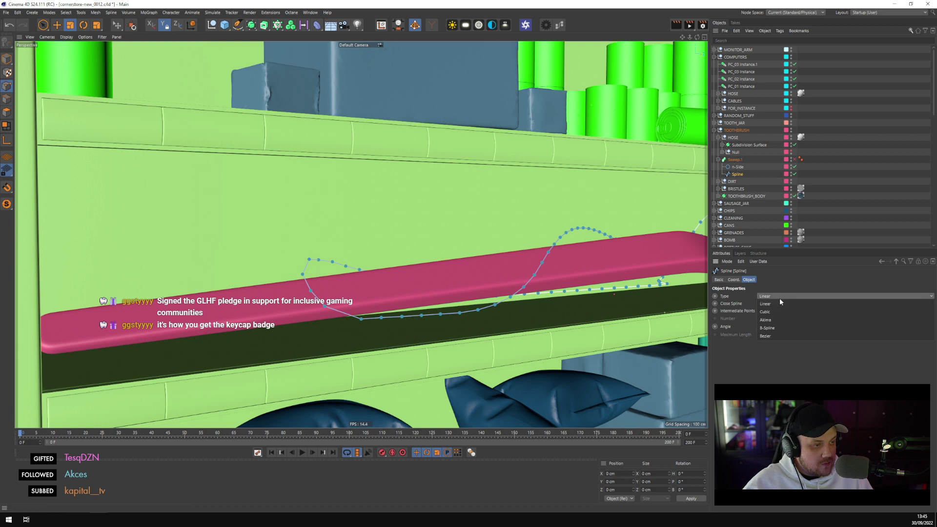
click(775, 328)
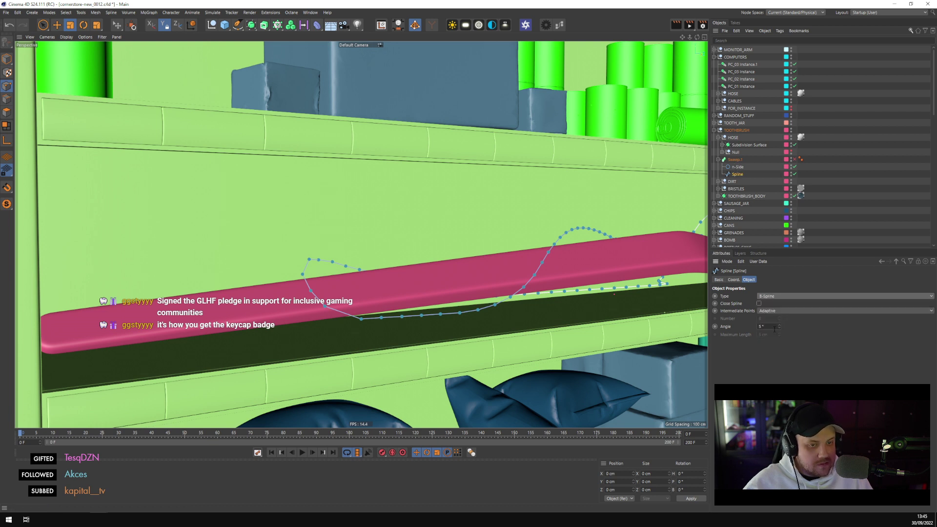
click(776, 310)
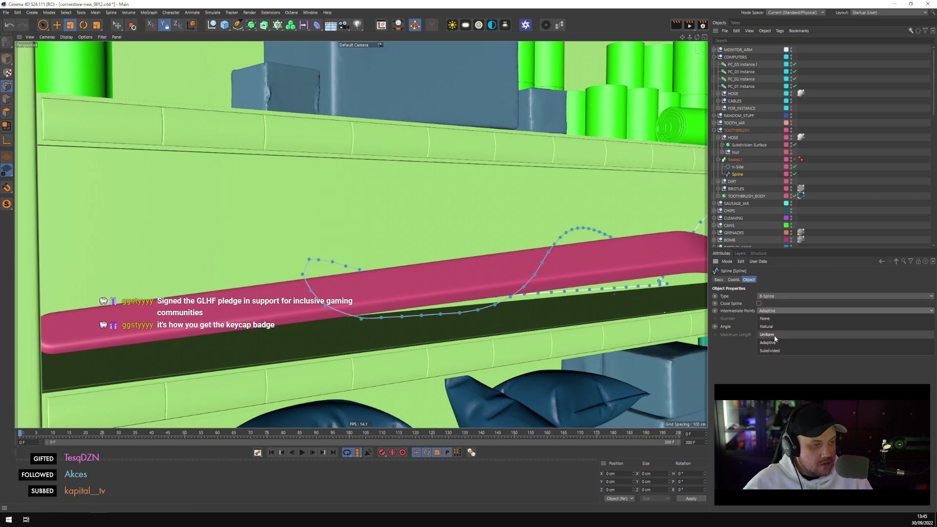
click(774, 336)
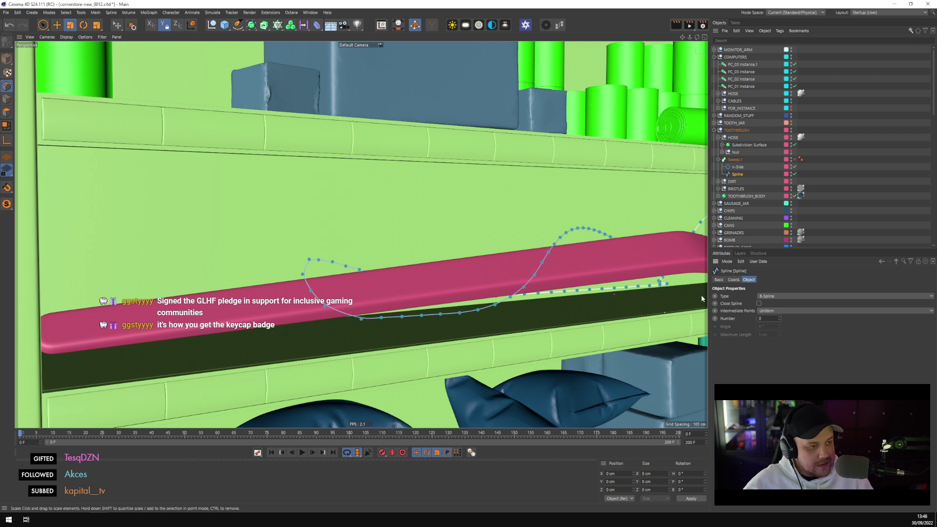
click(831, 163)
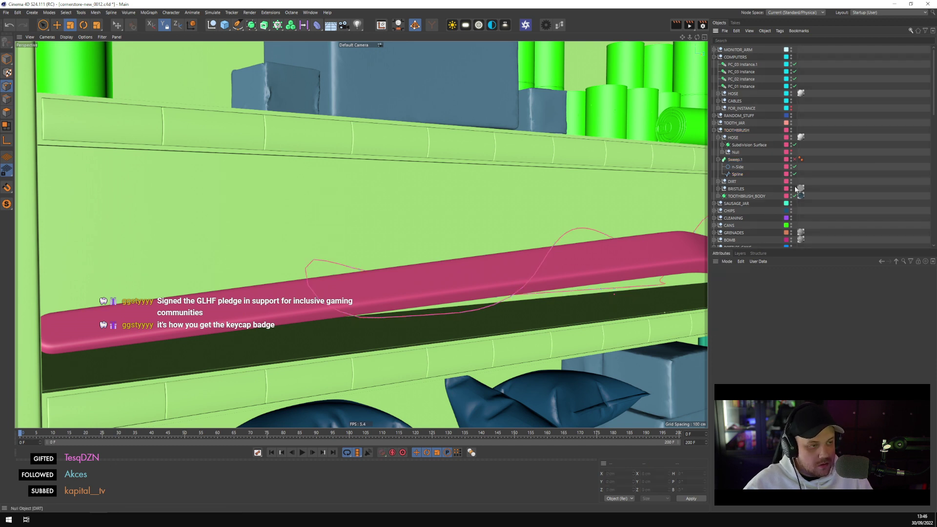
click(791, 150)
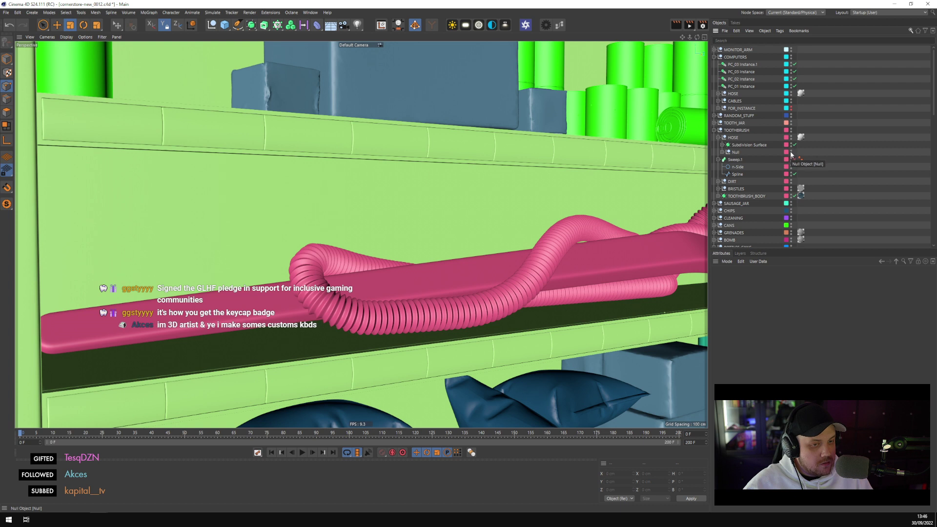
Set the clone count of the toothbrush hose's Cloner to 250
scroll(830, 181, down, 10)
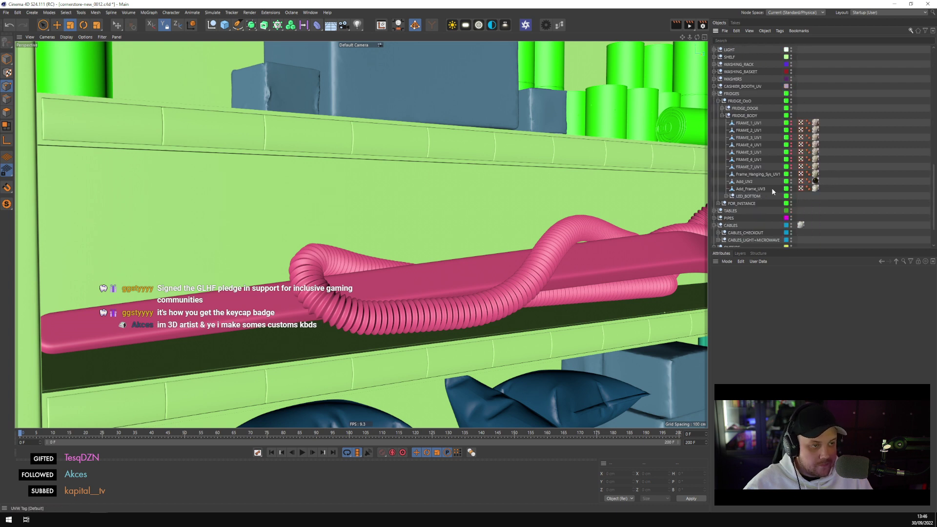
scroll(776, 190, down, 3)
scroll(766, 156, up, 12)
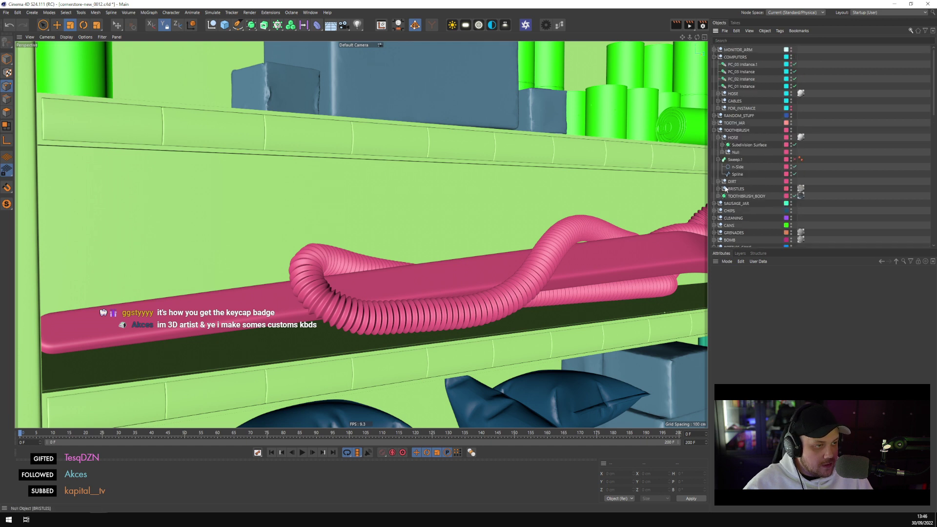
click(722, 152)
click(747, 174)
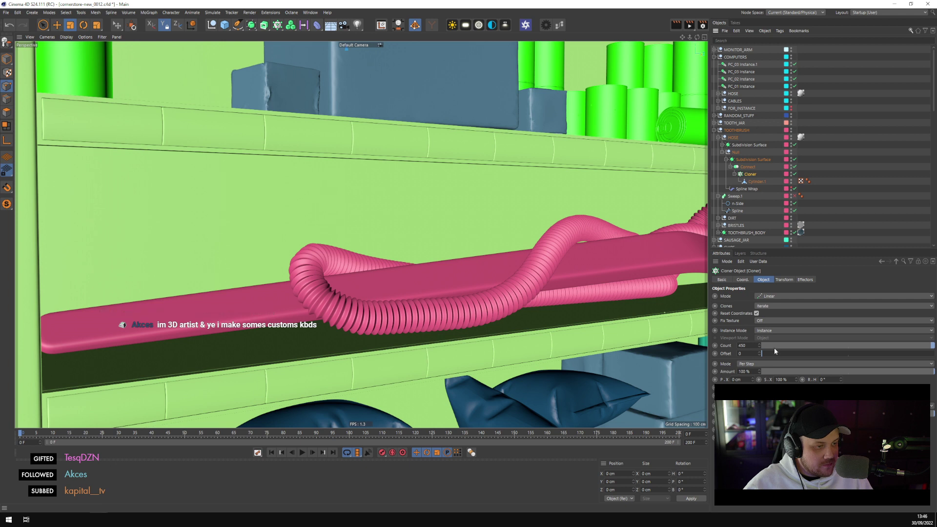
drag(747, 345, 615, 298)
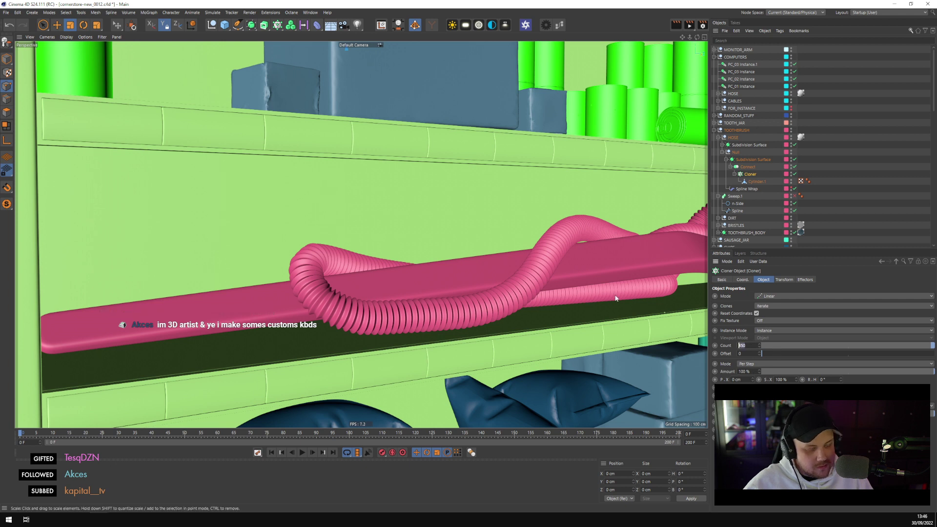
text(2)
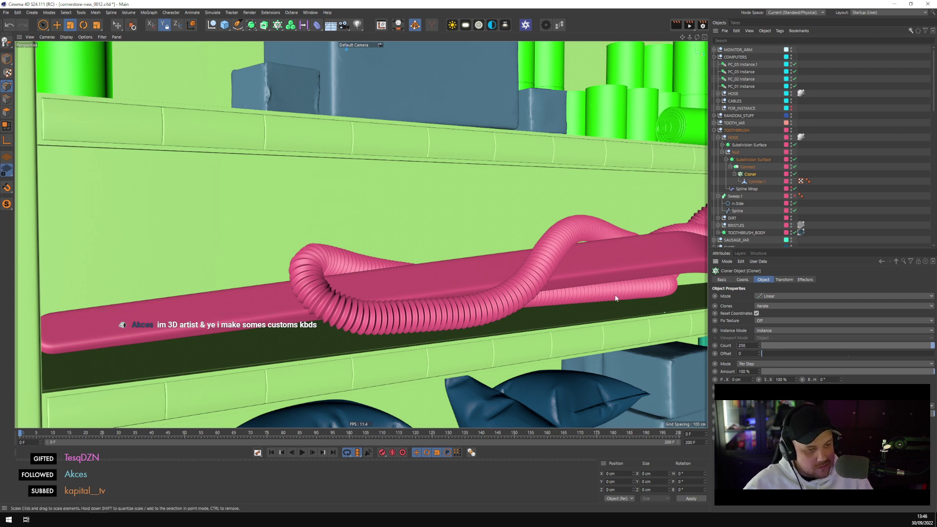
key(Return)
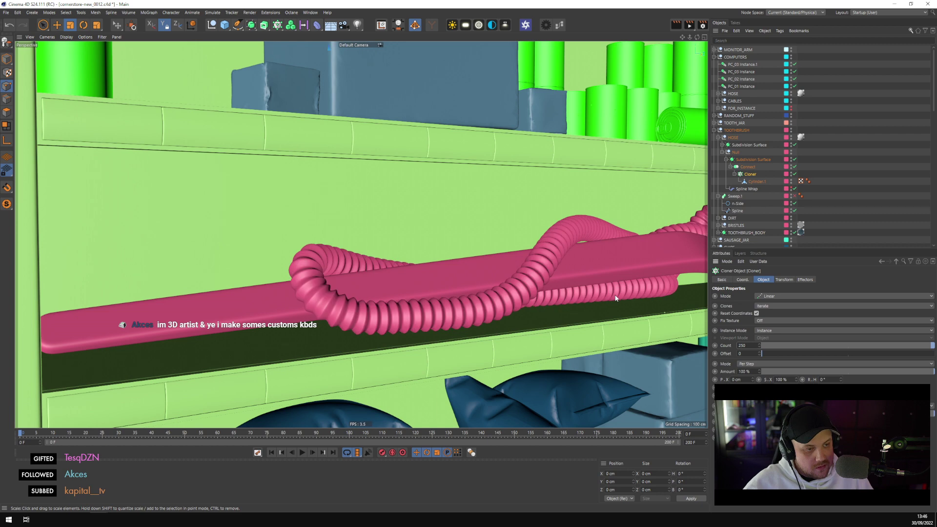
Switch the viewport to CAMERA_01, clear the selection and collapse the TOOTHBRUSH group
scroll(717, 243, down, 10)
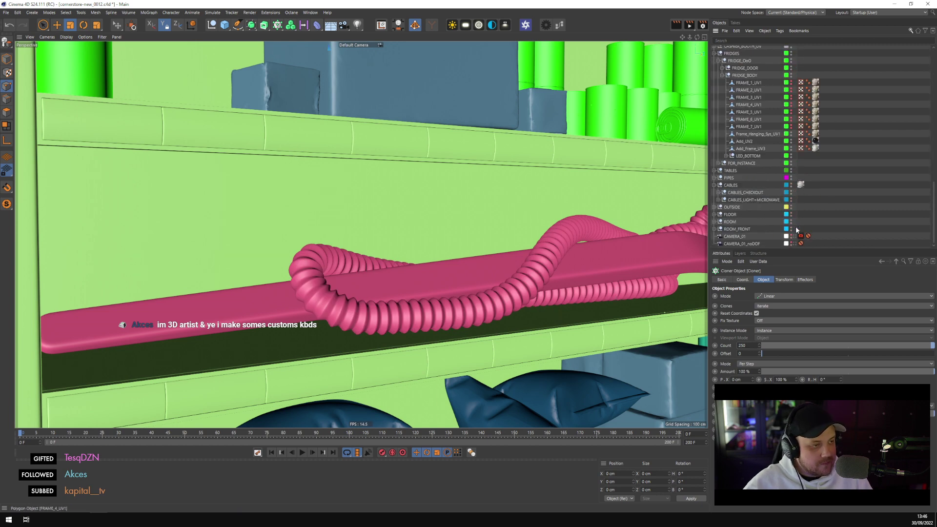
click(795, 237)
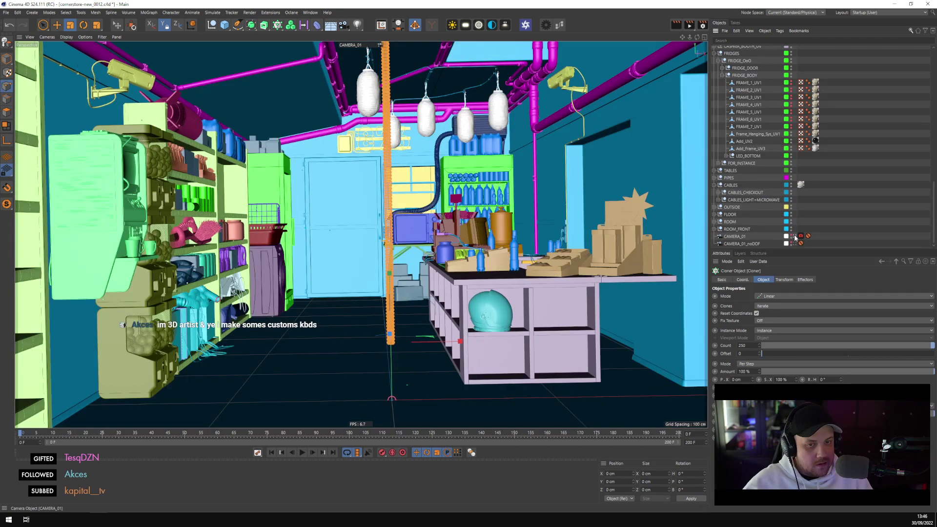
click(842, 172)
scroll(842, 172, up, 3)
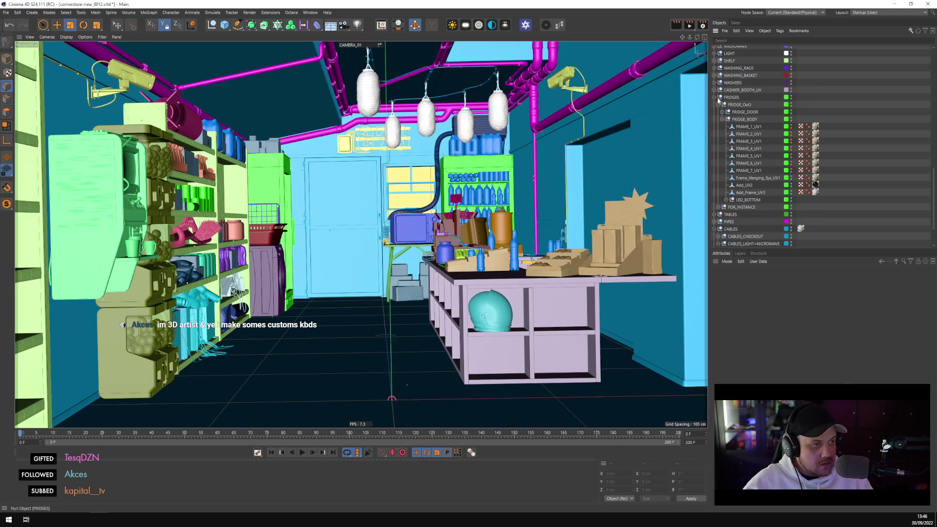
scroll(727, 128, up, 6)
click(715, 119)
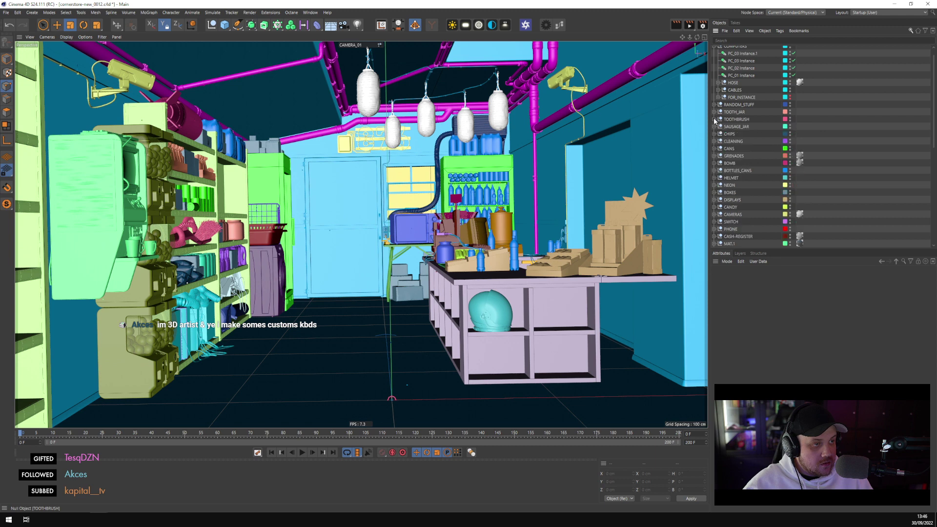
Collapse the COMPUTERS group in the object hierarchy and save the scene
click(714, 57)
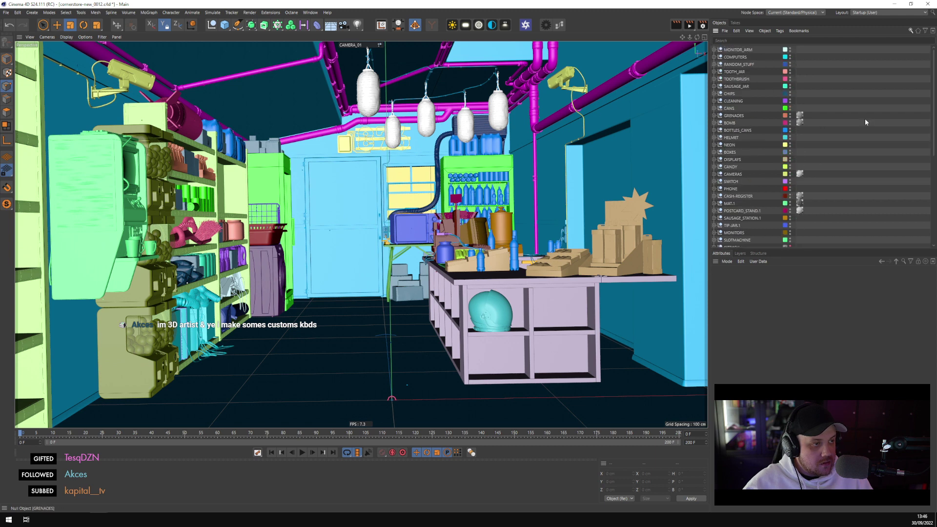
key(ctrl+s)
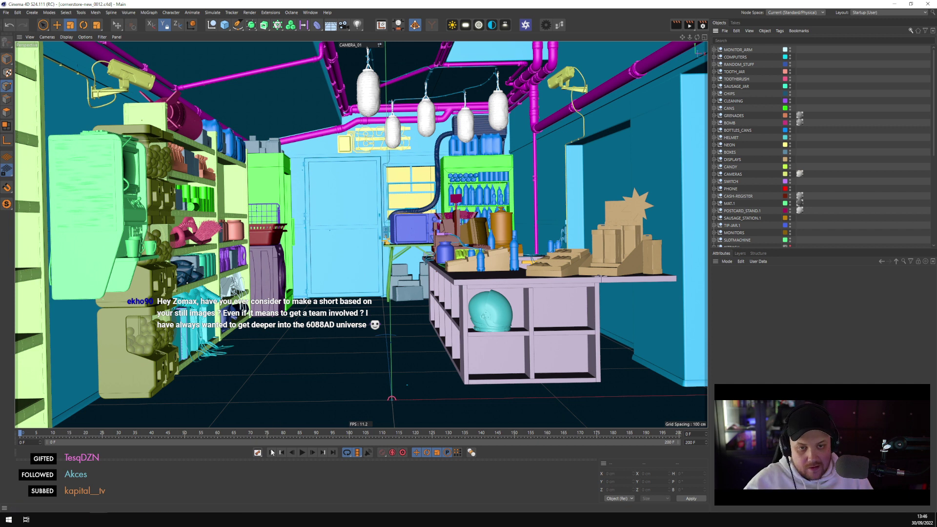
Bring the Materials window with the Live Viewer over the viewport, enlarge it and widen its render area beside the material list
mouse_move(111, 497)
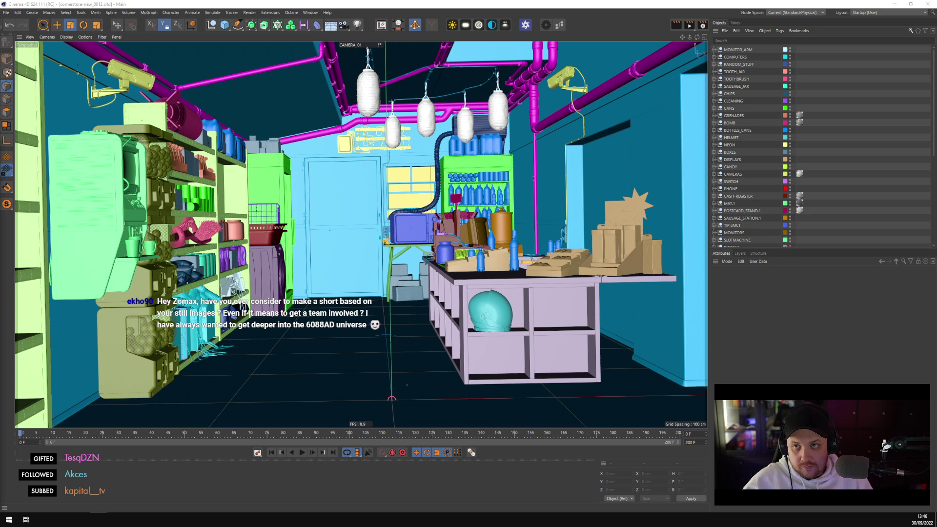
drag(0, 58, 239, 12)
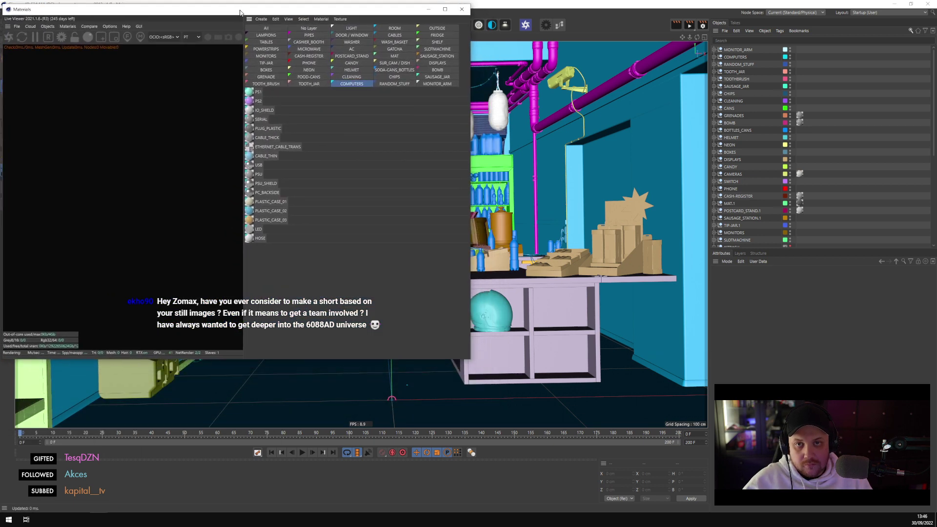
drag(467, 359, 916, 502)
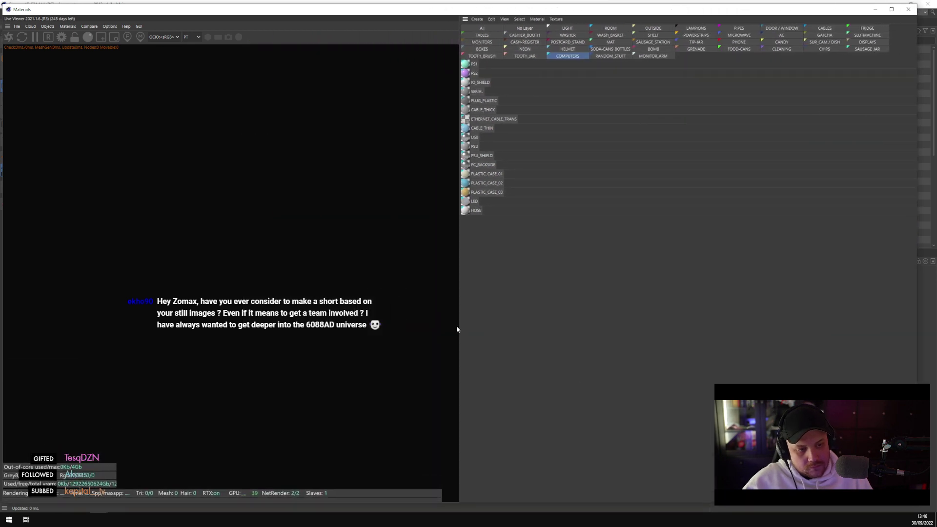
drag(461, 328, 731, 291)
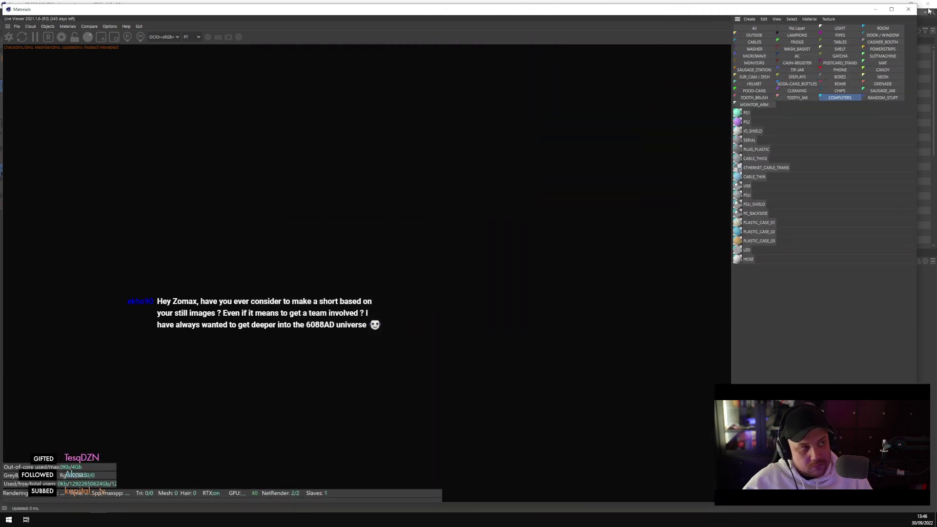
drag(916, 5, 649, 152)
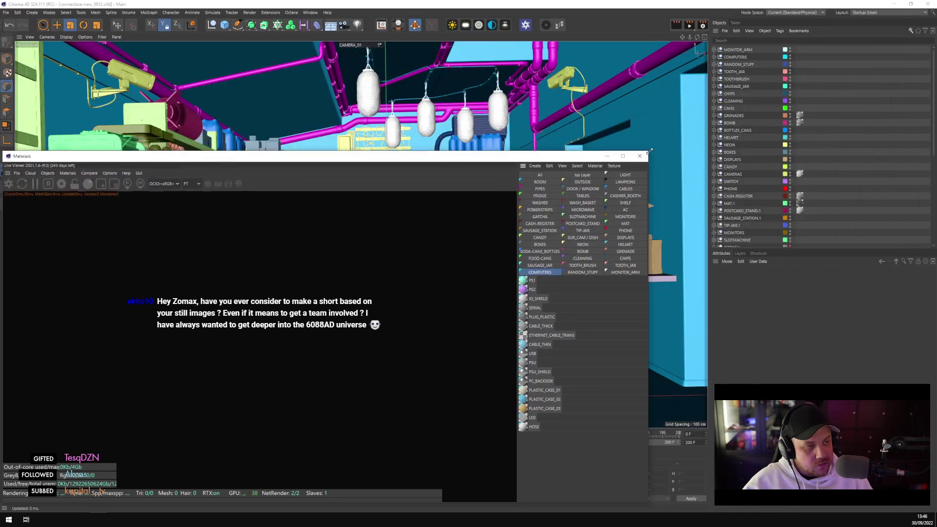
drag(435, 156, 616, 62)
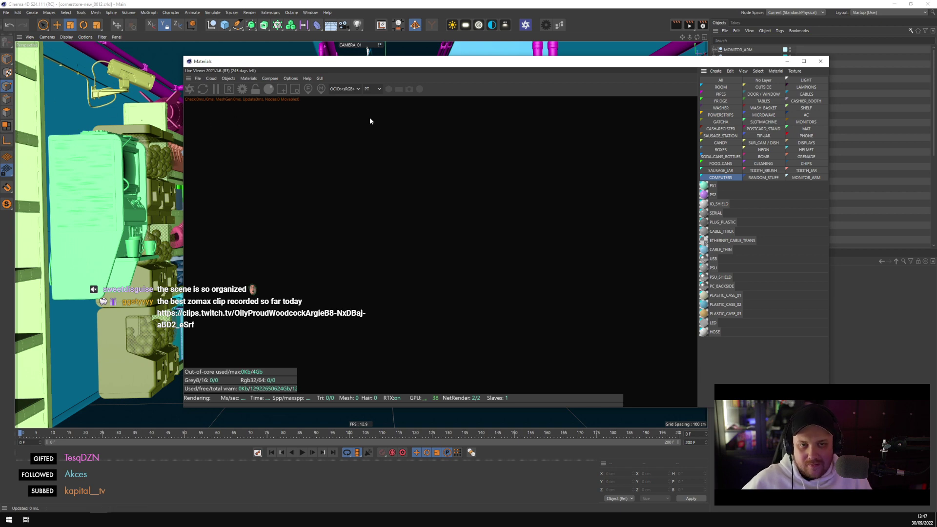
drag(708, 63, 674, 91)
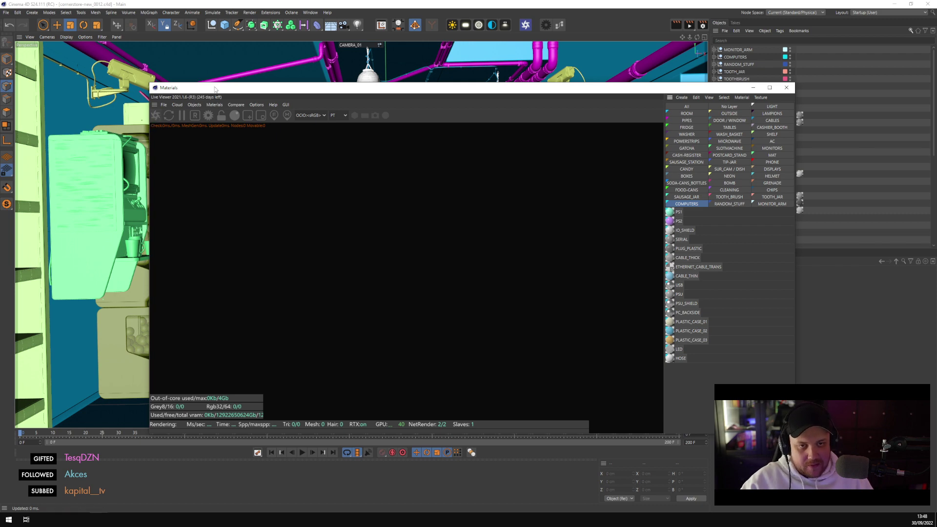
drag(215, 88, 285, 100)
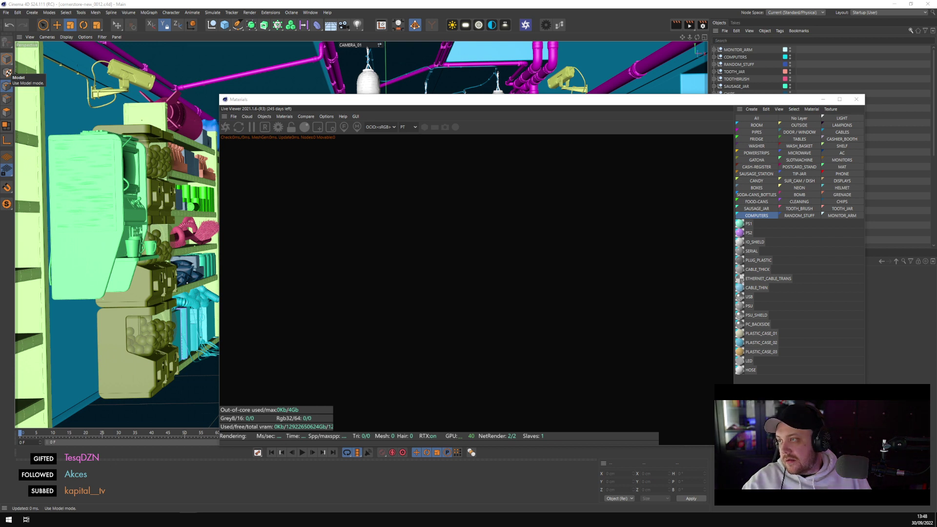
Switch to the browser, skim the Koyaanisqatsi Wikipedia article from its synopsis to its references, and close the page
key(alt+Tab)
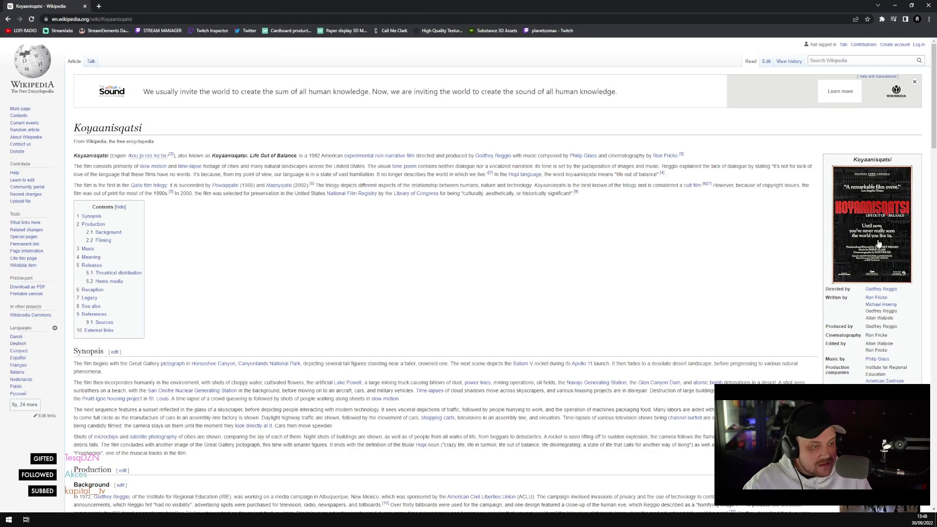
scroll(683, 298, down, 6)
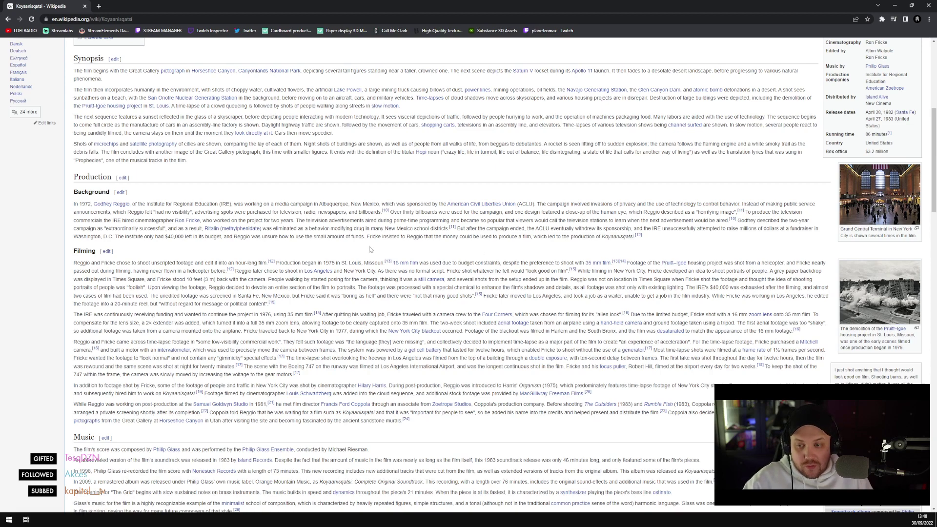
scroll(501, 262, down, 4)
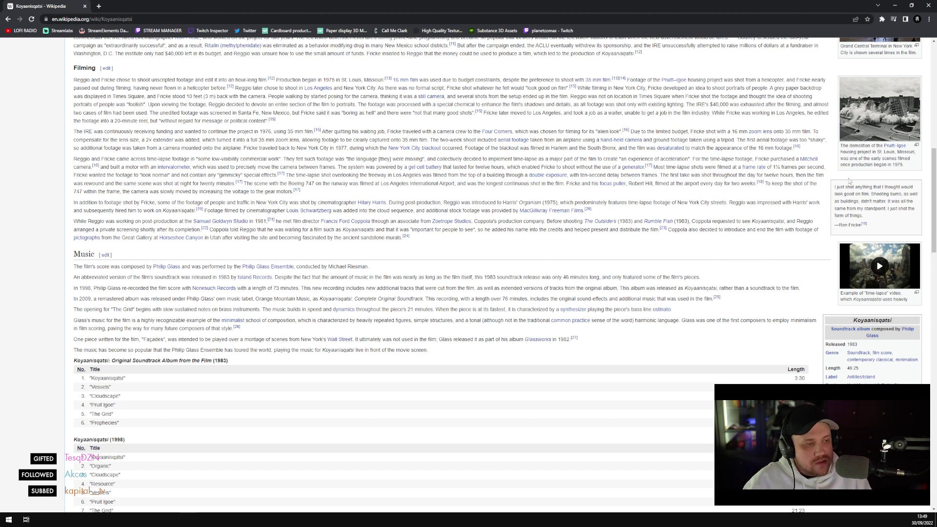
scroll(677, 224, down, 2)
scroll(669, 217, down, 5)
key(End)
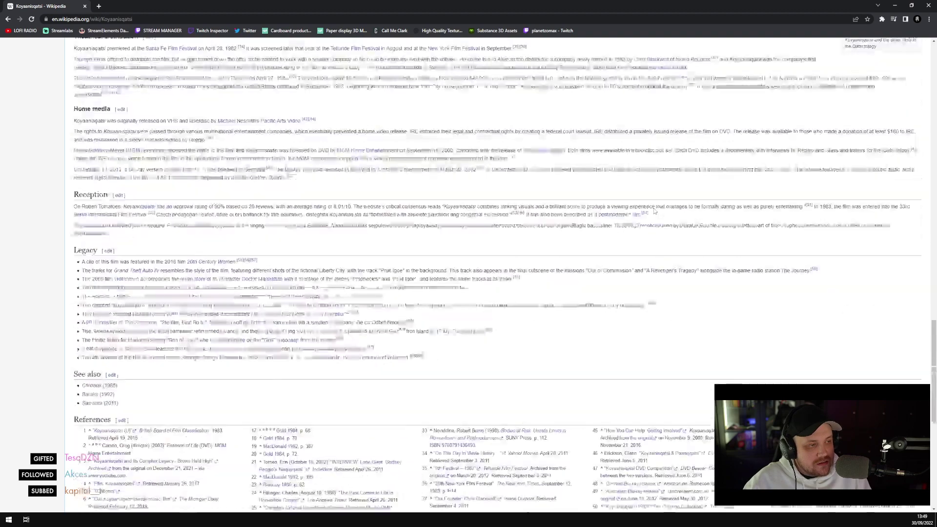
key(Home)
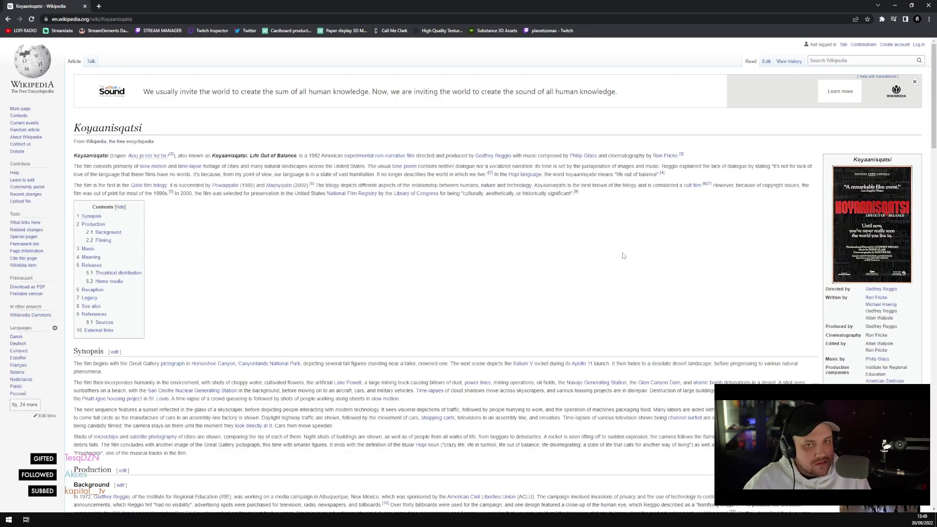
scroll(623, 255, down, 2)
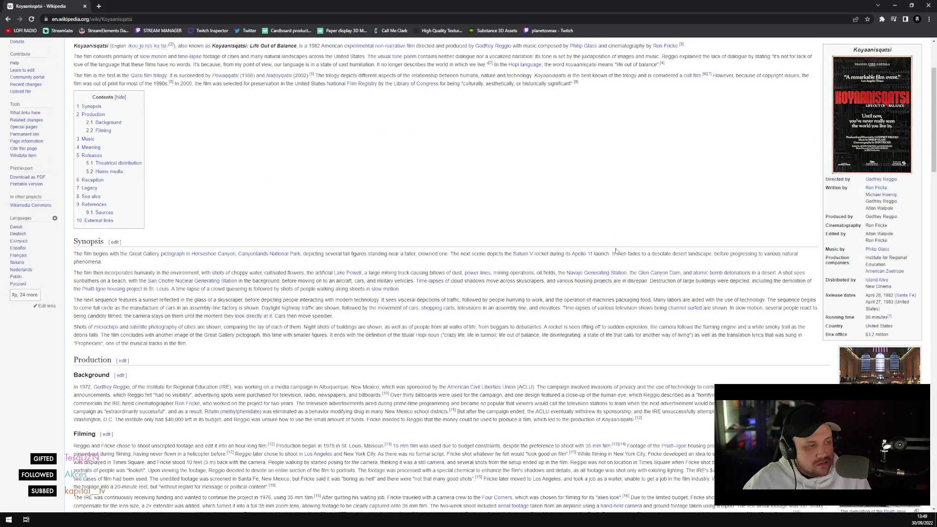
click(84, 7)
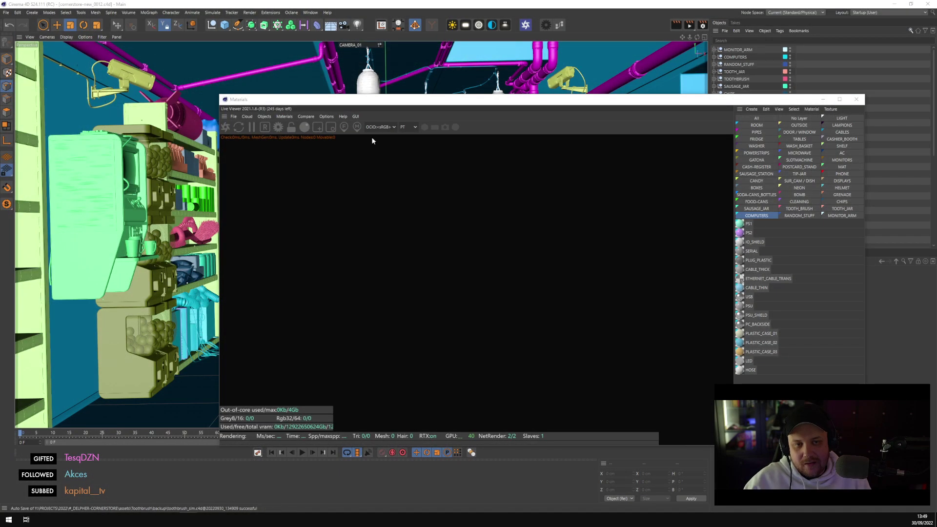
Reposition the Live Viewer window higher over the viewport and send the scene to a new Octane live render
drag(348, 100, 365, 69)
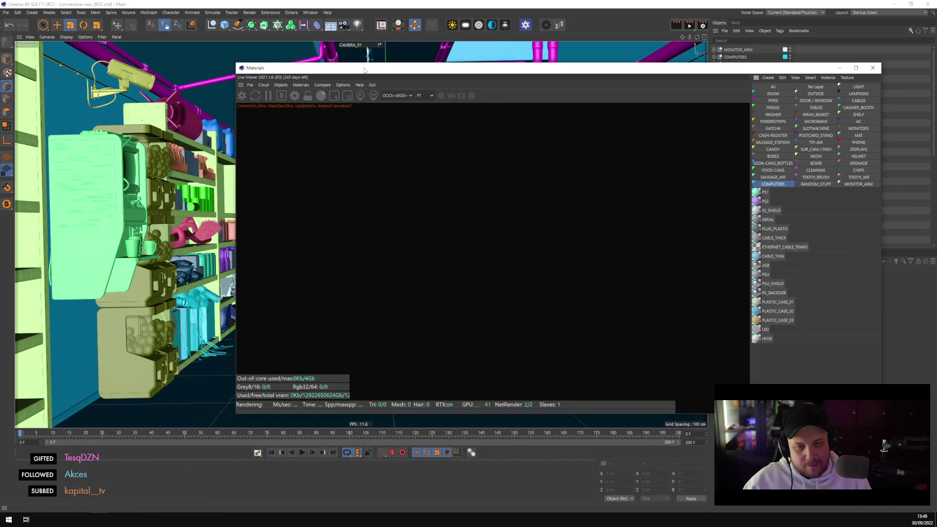
click(243, 95)
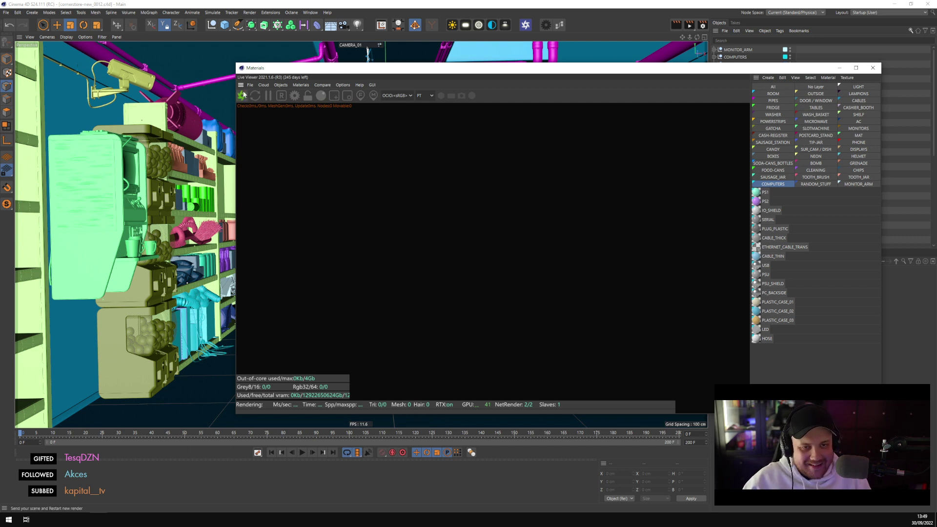
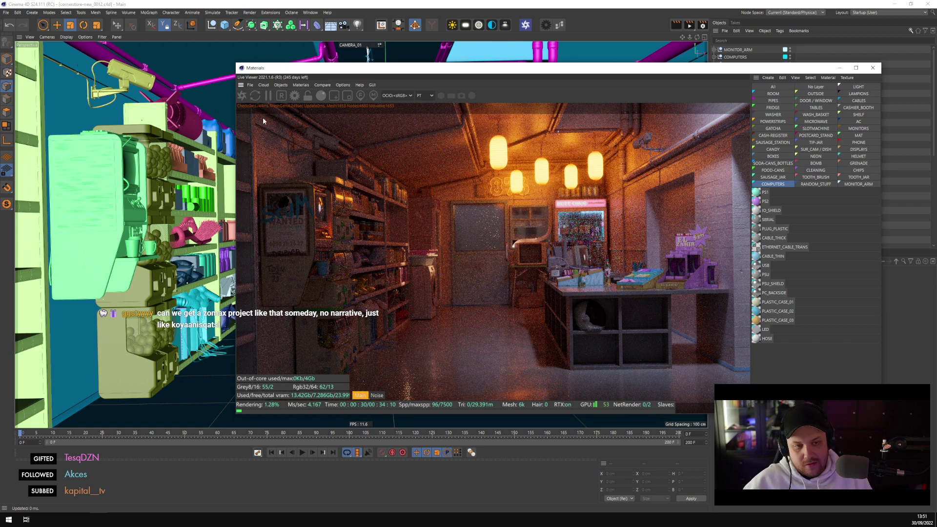
Lock the live render's resolution and examine the store's back wall and shelves in close-up
click(312, 98)
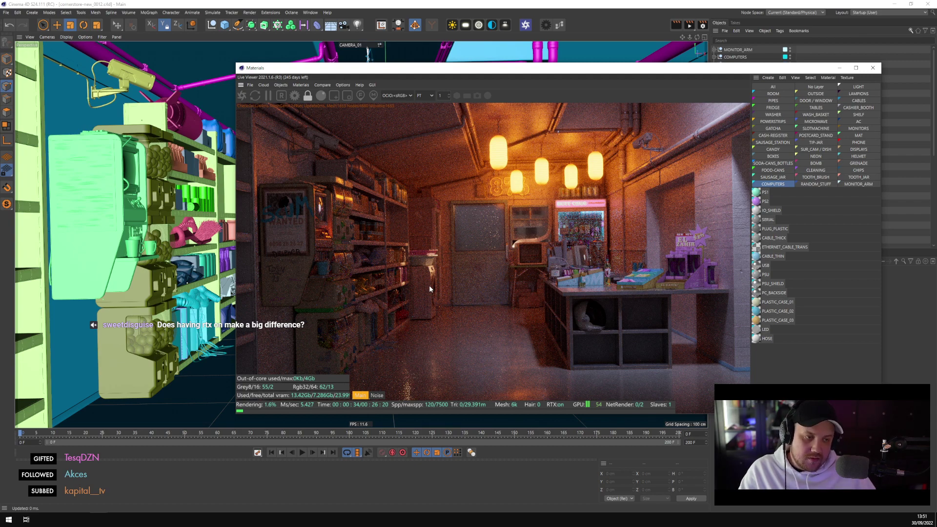
scroll(429, 287, up, 5)
middle_drag(429, 284, 680, 294)
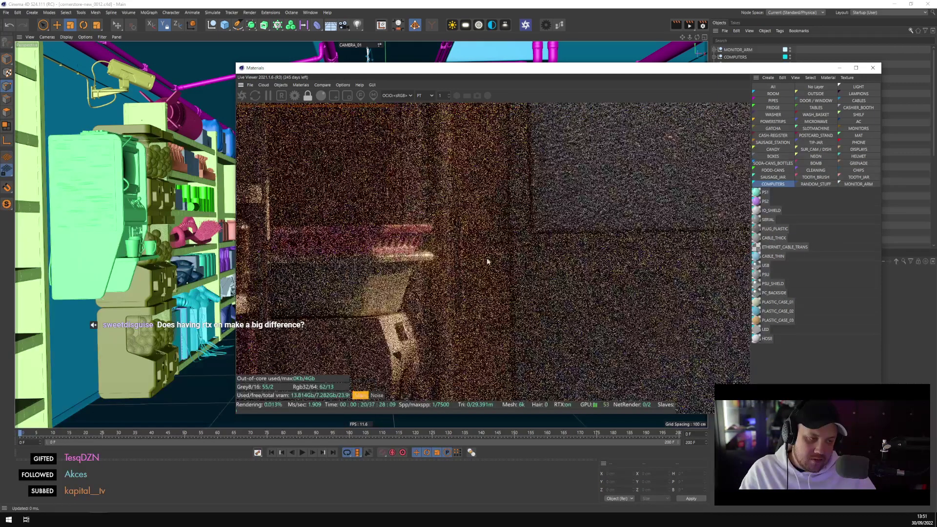
middle_drag(487, 261, 675, 345)
middle_drag(535, 255, 663, 300)
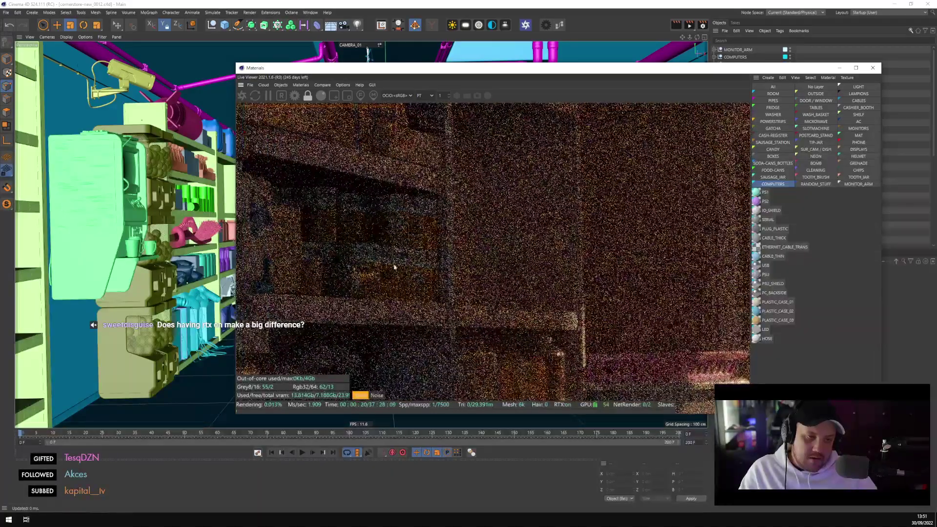
drag(395, 267, 621, 161)
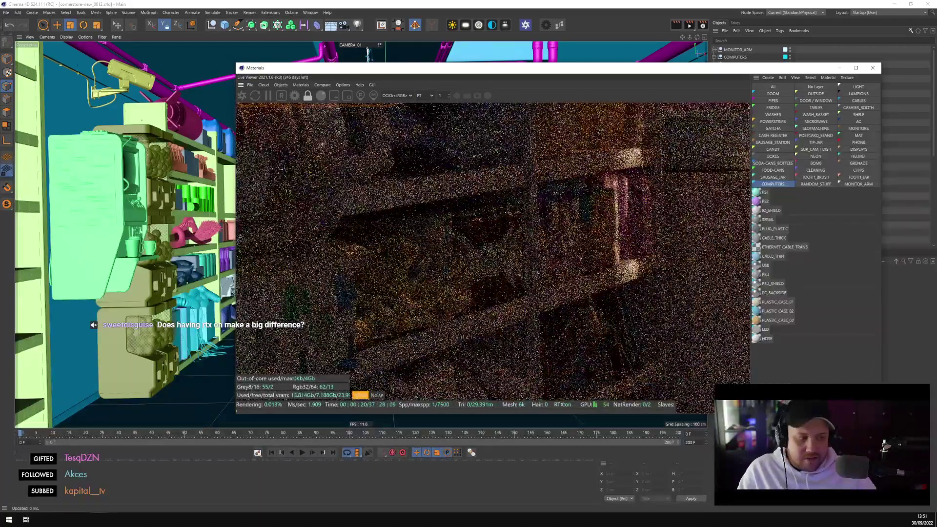
Enlarge the Materials window with the Live Viewer and maximize it to fill the screen
drag(880, 414, 936, 497)
middle_drag(539, 245, 540, 113)
double_click(499, 68)
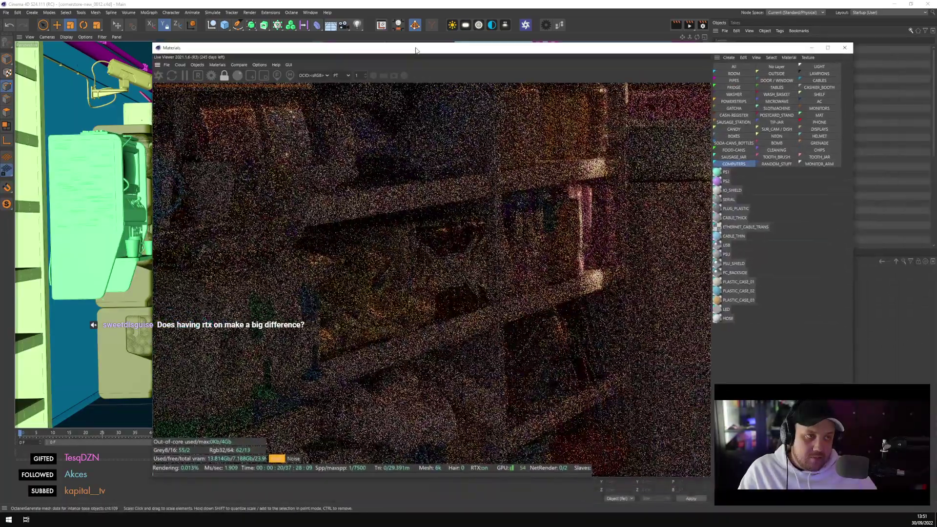
Restrict the live render to a region around the toothbrush and its ribbed hose on the shelf
drag(402, 237, 448, 270)
click(98, 31)
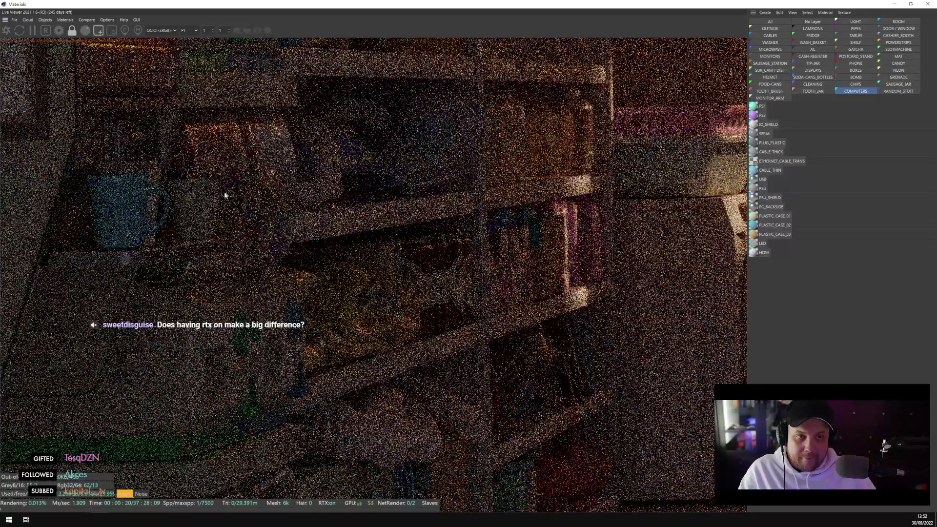
drag(231, 227, 488, 69)
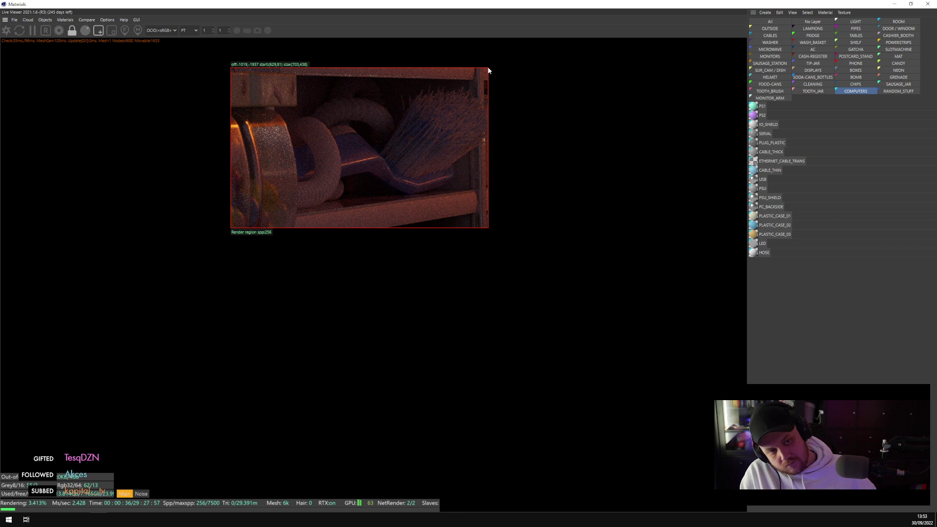
Redraw the render region around other shelf areas, ending with the thick ribbed hoses on the lower shelf, to check them
middle_drag(466, 316, 406, 309)
drag(100, 456, 560, 182)
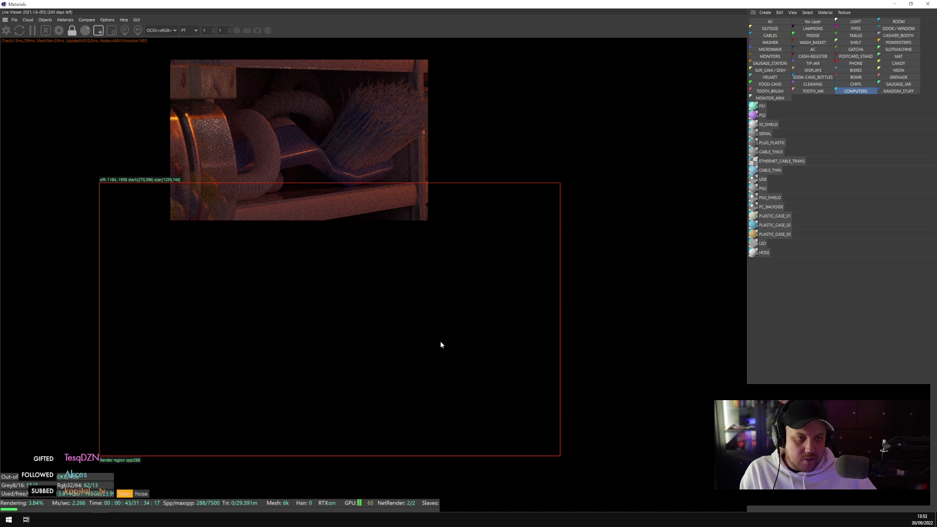
drag(128, 54, 510, 474)
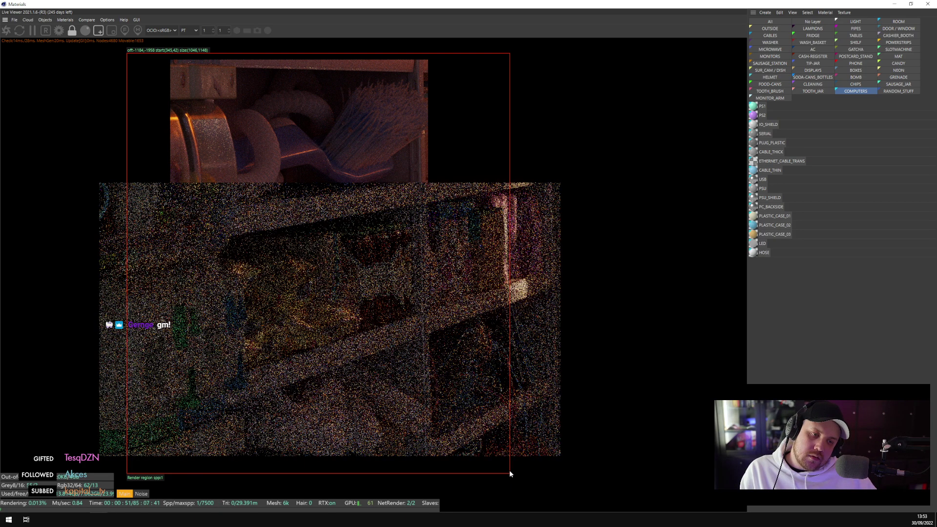
middle_drag(500, 440, 553, 372)
drag(145, 452, 565, 253)
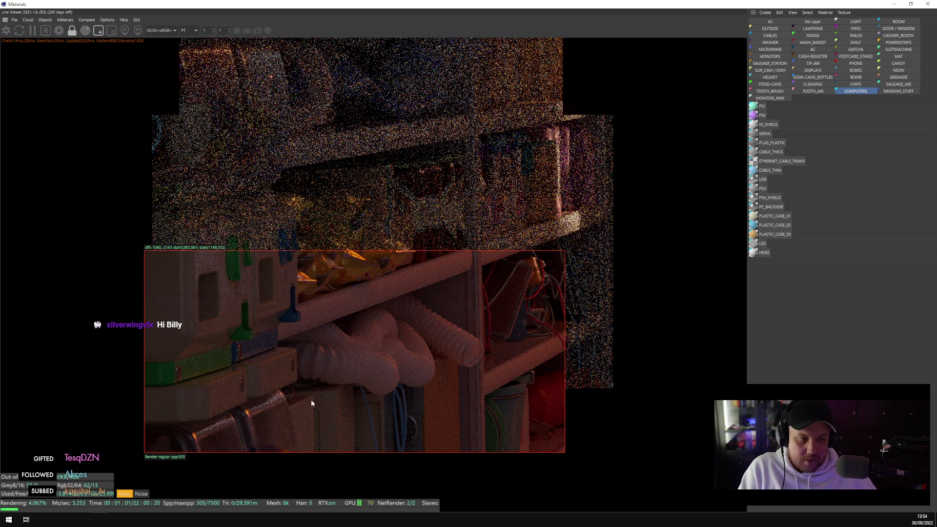
Turn off the render region and the resolution lock, and restore the Materials window to its floating size
middle_drag(391, 295, 410, 342)
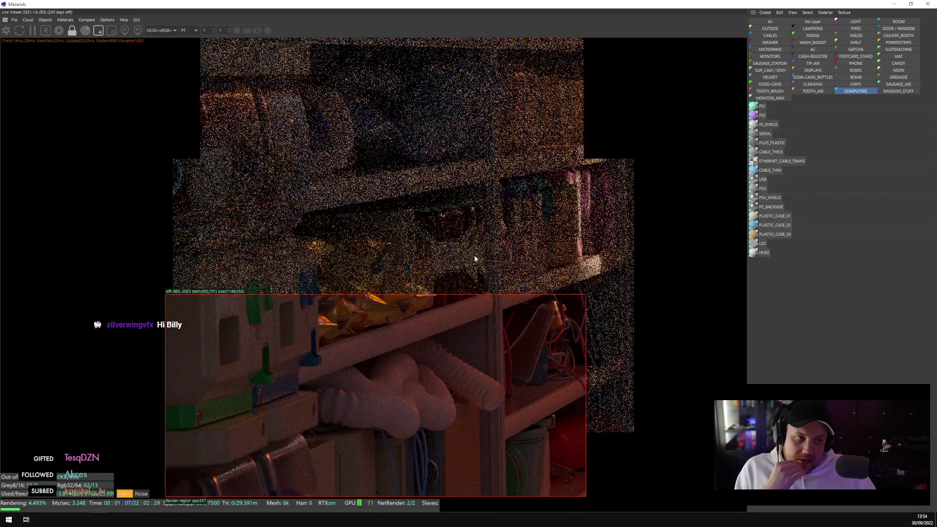
click(99, 33)
click(72, 32)
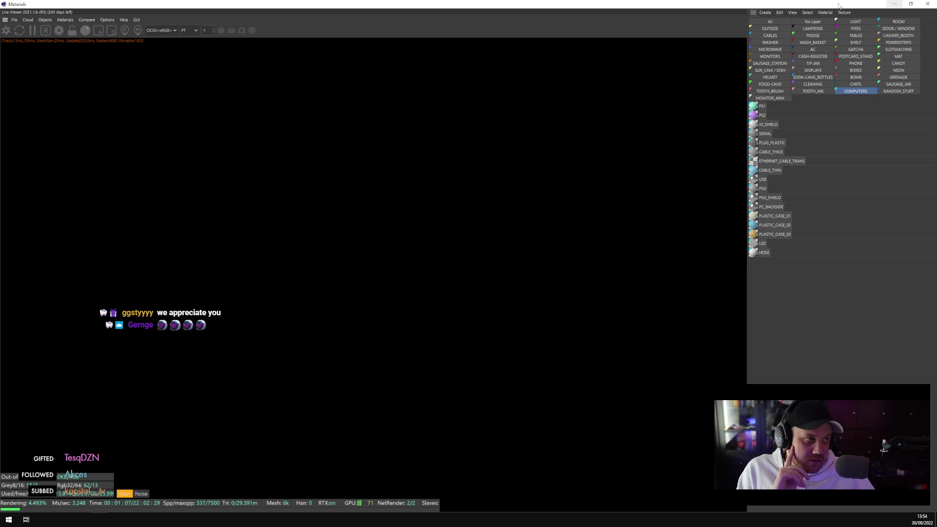
drag(837, 4, 715, 32)
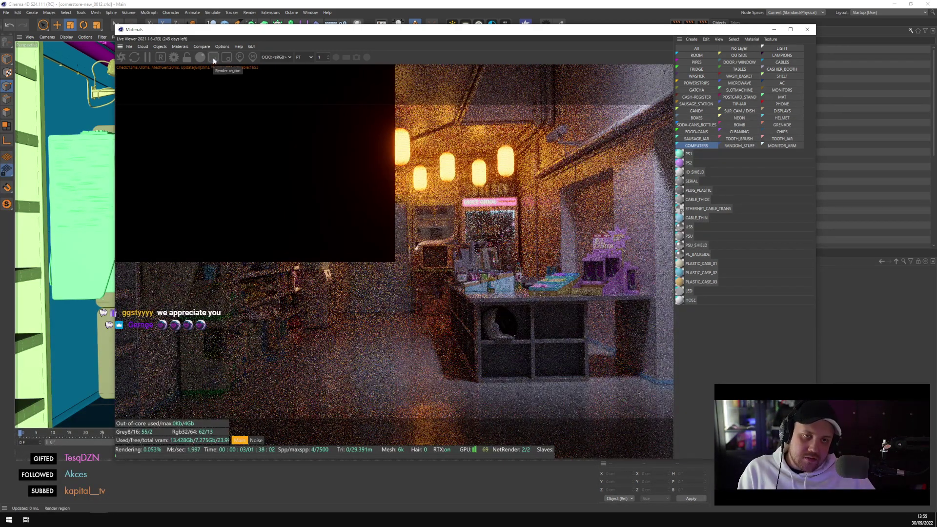
Limit the full-view live render to a tall region around the stocked shelves, and minimize the Materials window
click(213, 58)
drag(194, 357, 317, 148)
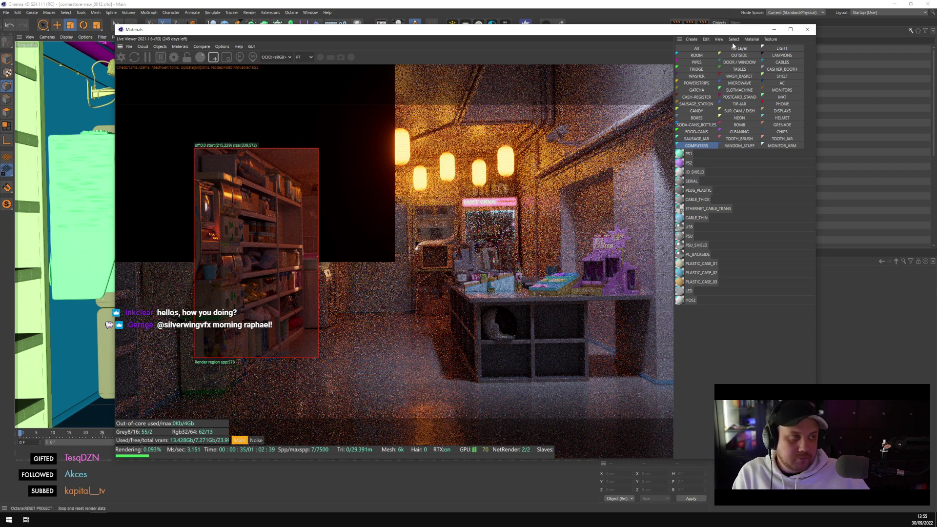
click(774, 29)
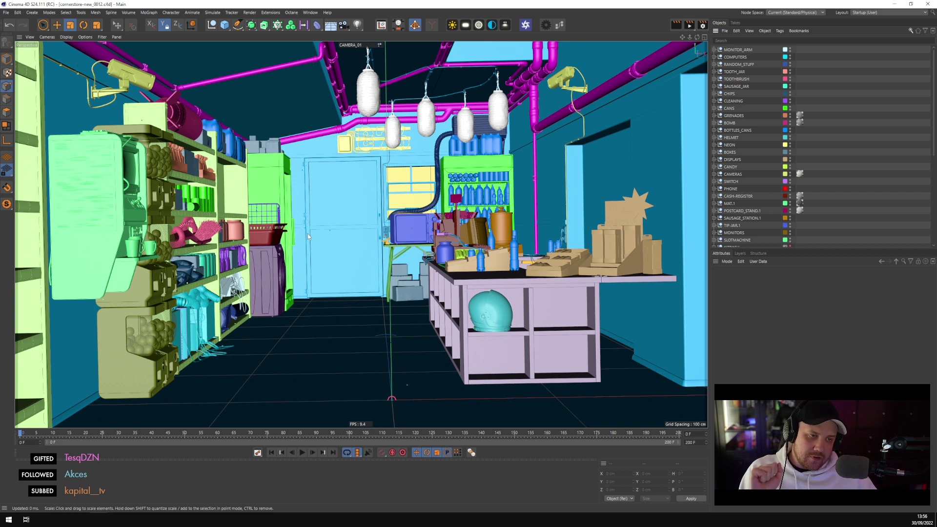
Save the corner store scene incrementally as a new version
scroll(830, 200, down, 6)
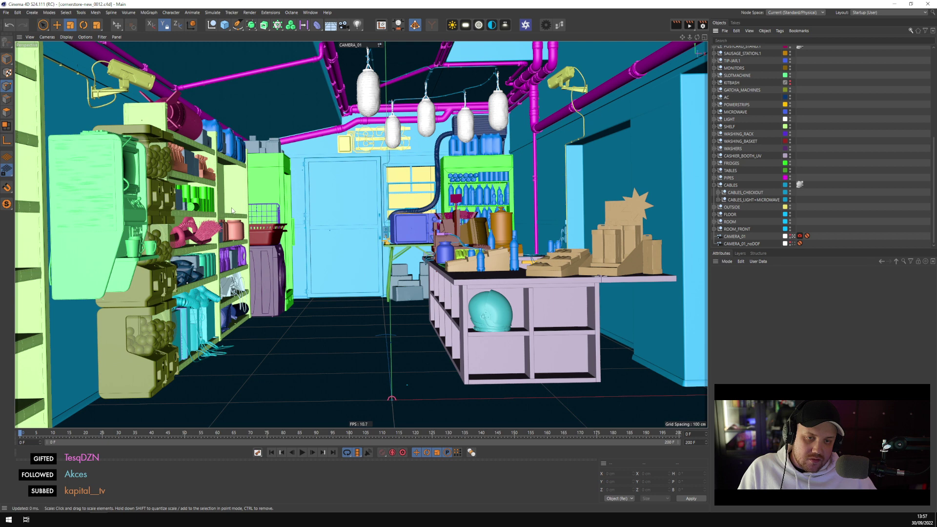
click(6, 12)
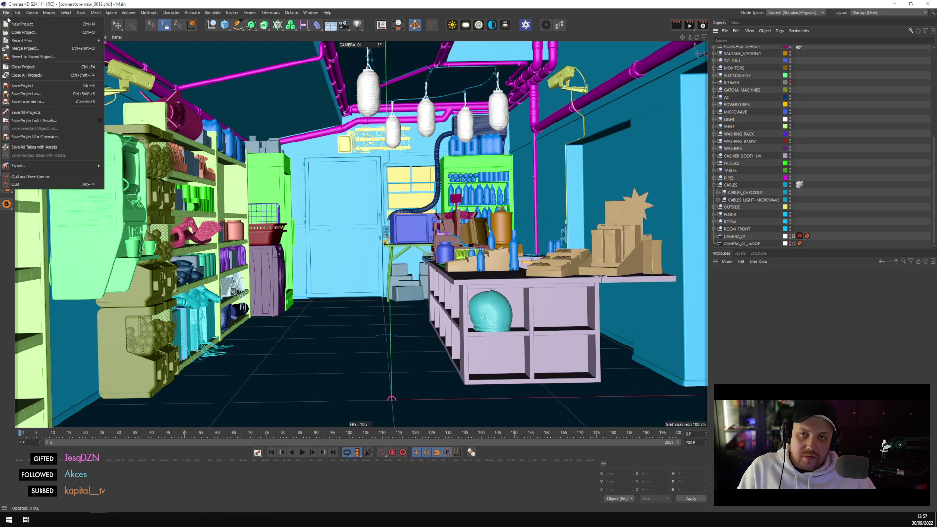
click(47, 102)
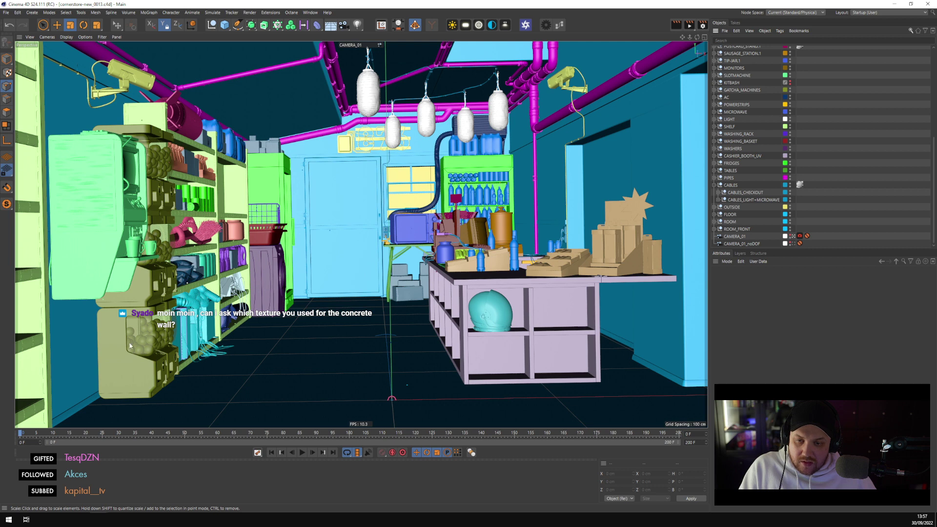
Open the ROOM_CLEAN object's CEILING material in the Octane Node Editor, examine its image texture files, and minimize the editor
click(666, 138)
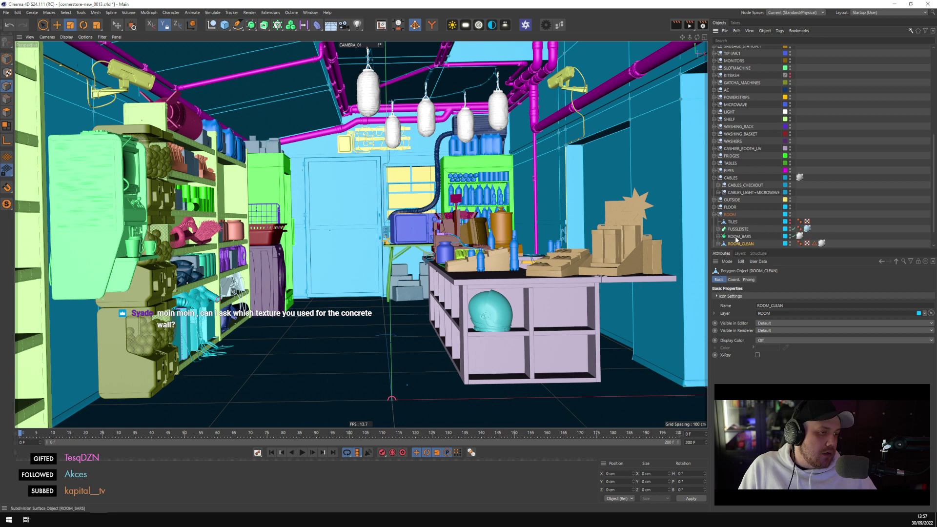
click(821, 243)
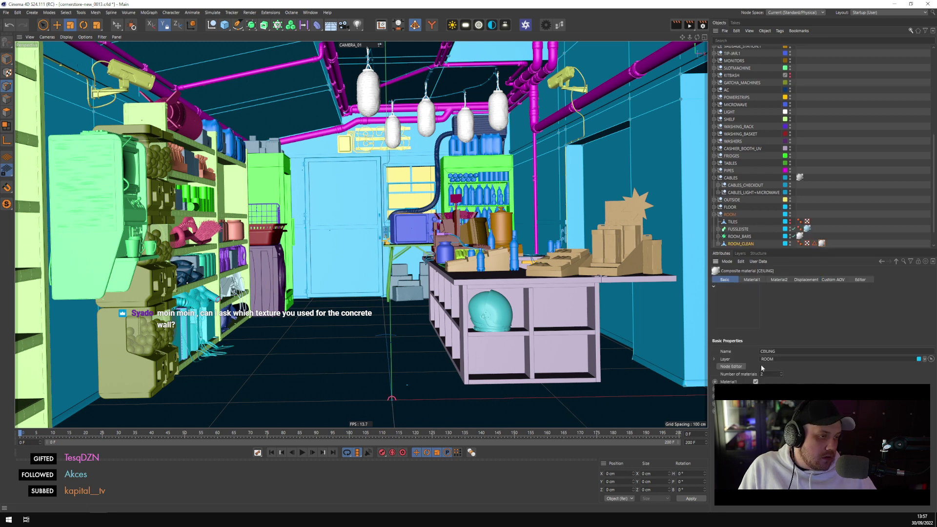
click(739, 366)
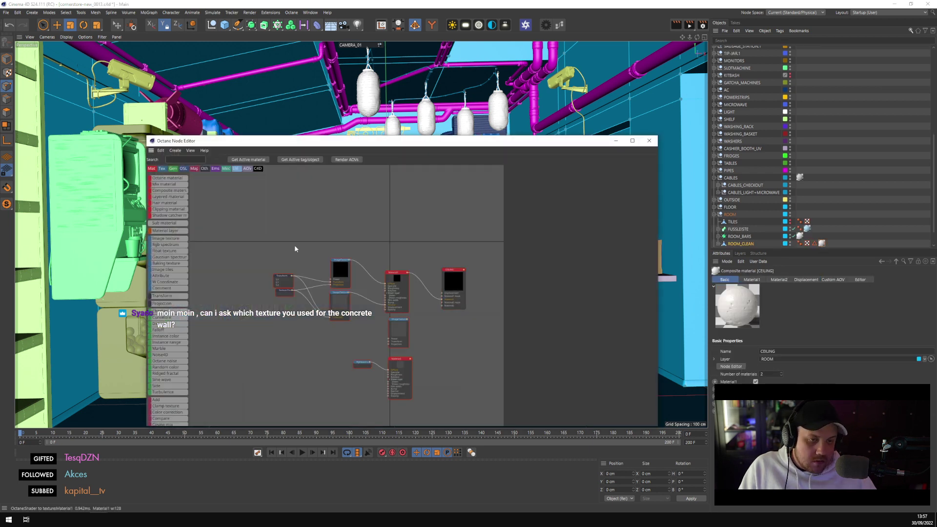
click(333, 266)
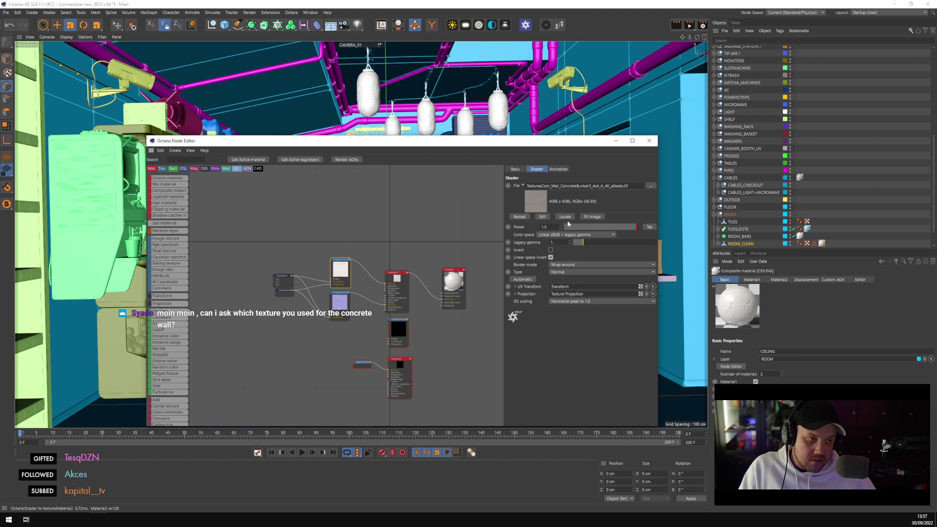
click(341, 301)
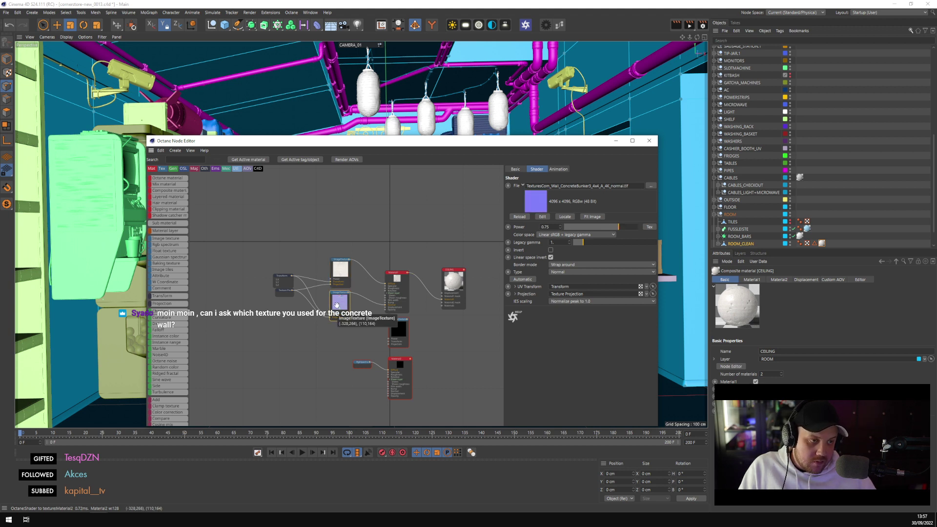
click(398, 332)
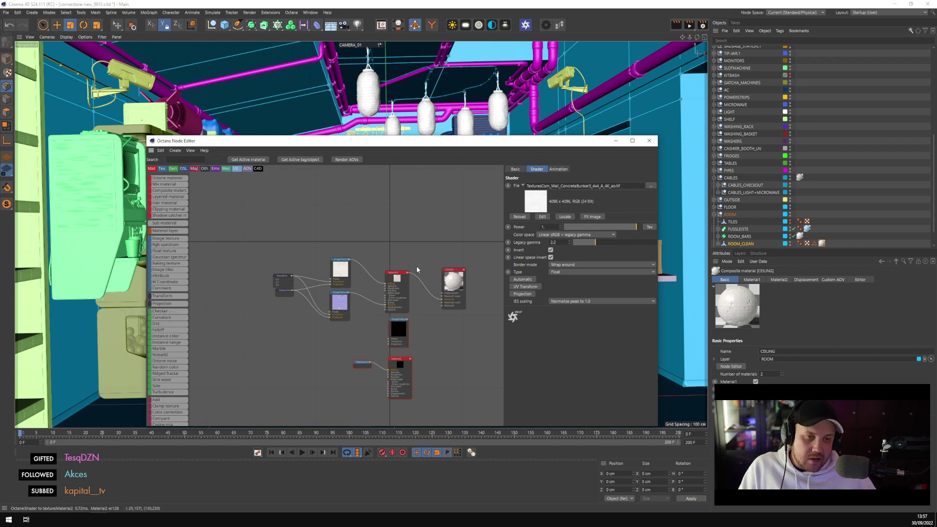
click(616, 142)
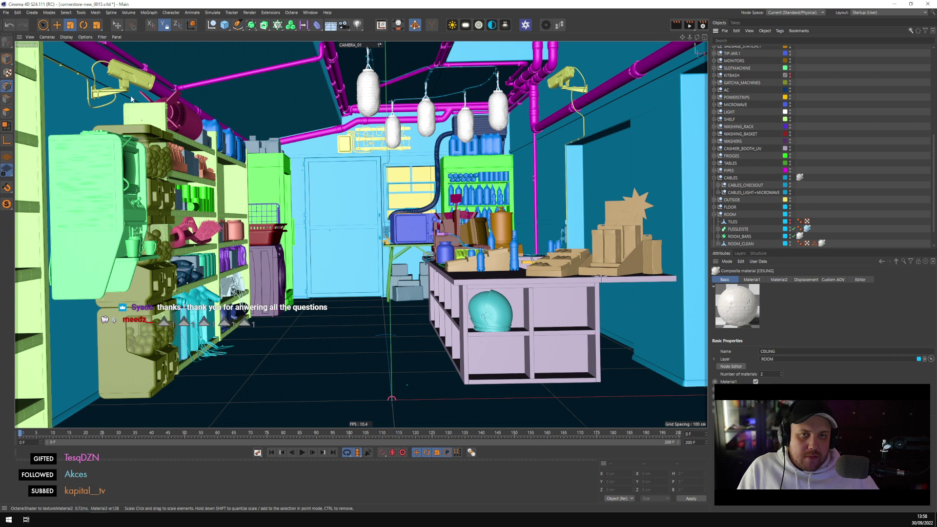
Save the scene, start opening another project file, and reposition the file dialog over the viewport
key(ctrl+s)
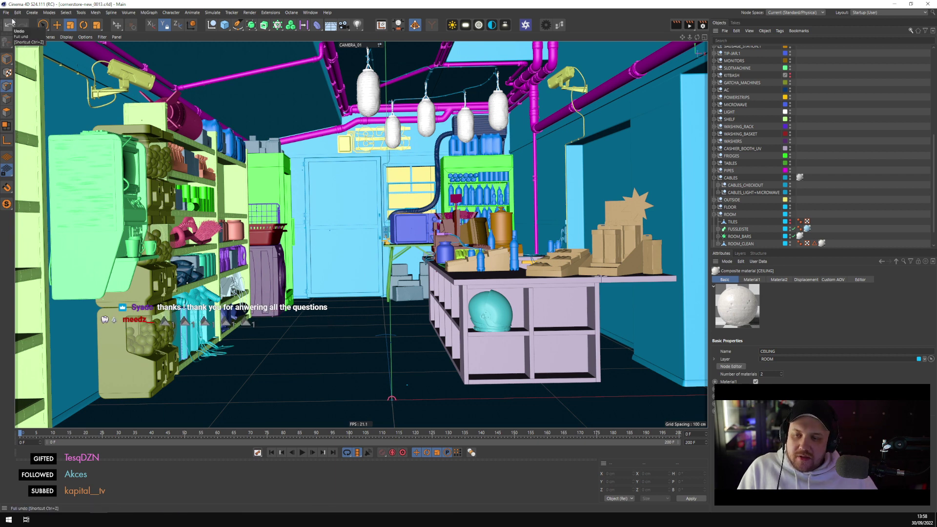
click(7, 12)
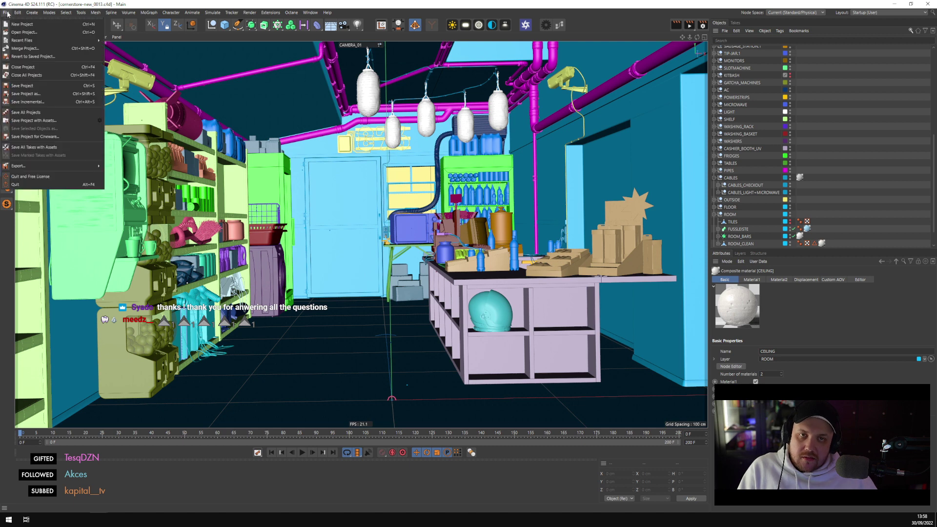
click(8, 14)
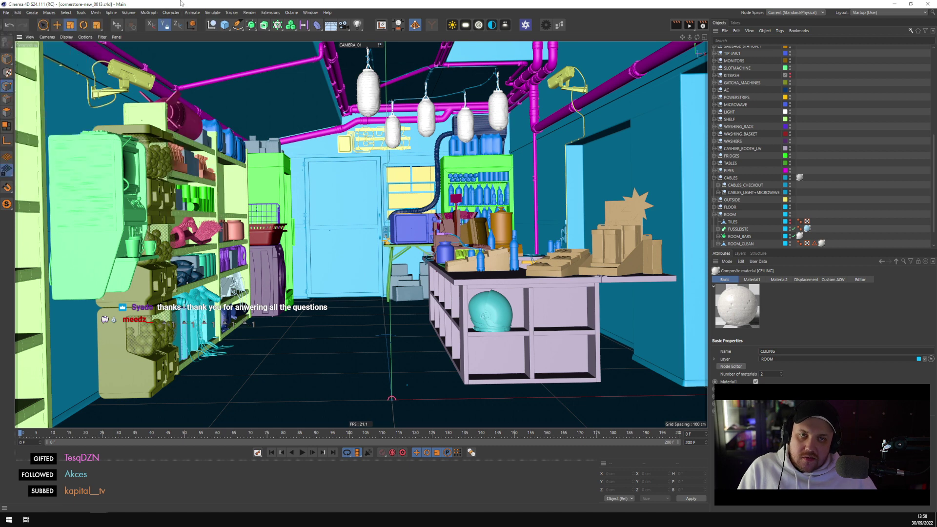
click(12, 14)
click(16, 31)
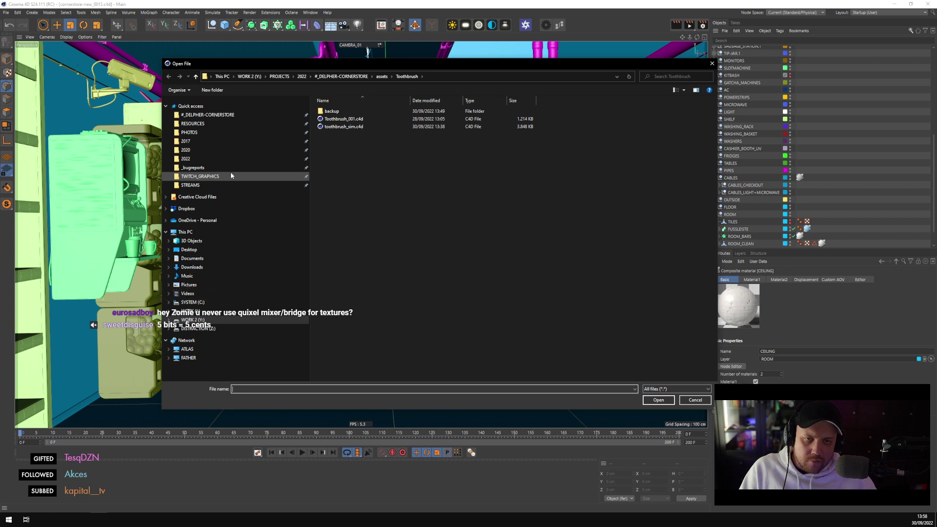
drag(238, 65, 358, 372)
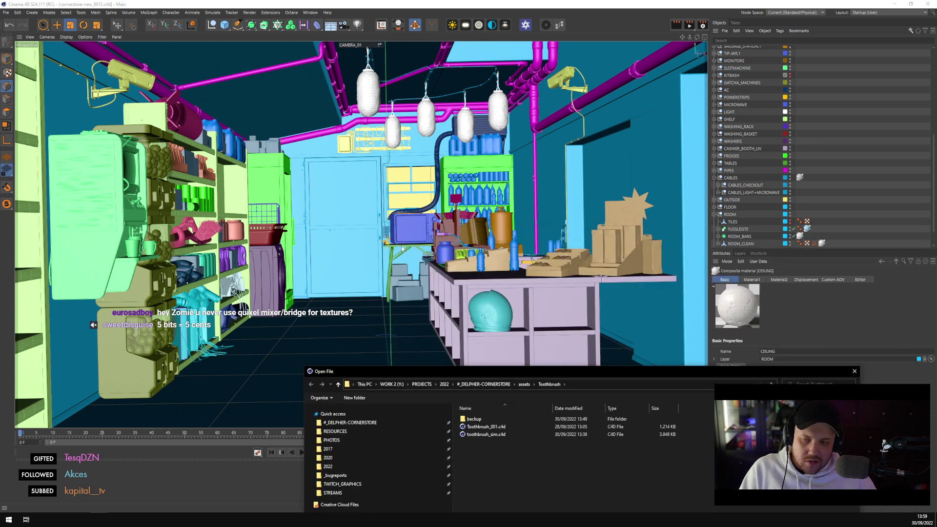
drag(420, 374, 432, 167)
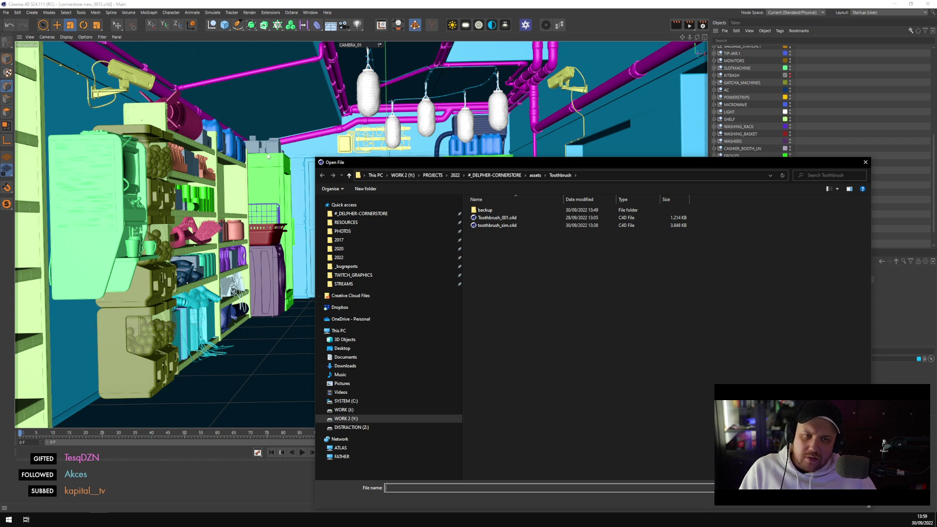
Browse from the #_DELPHER-CORNERSTORE project up to the 2022 projects and into the #_PAK-ASH-DROP folder
click(363, 215)
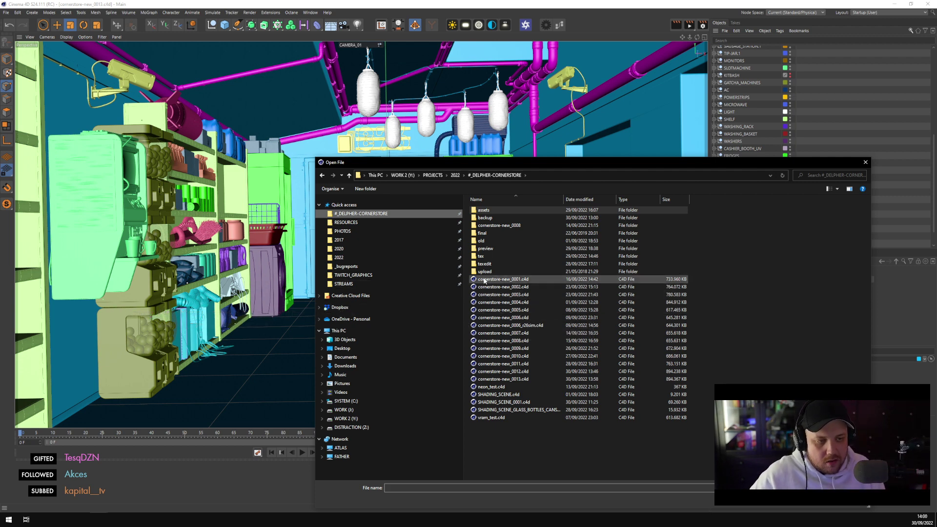
click(454, 175)
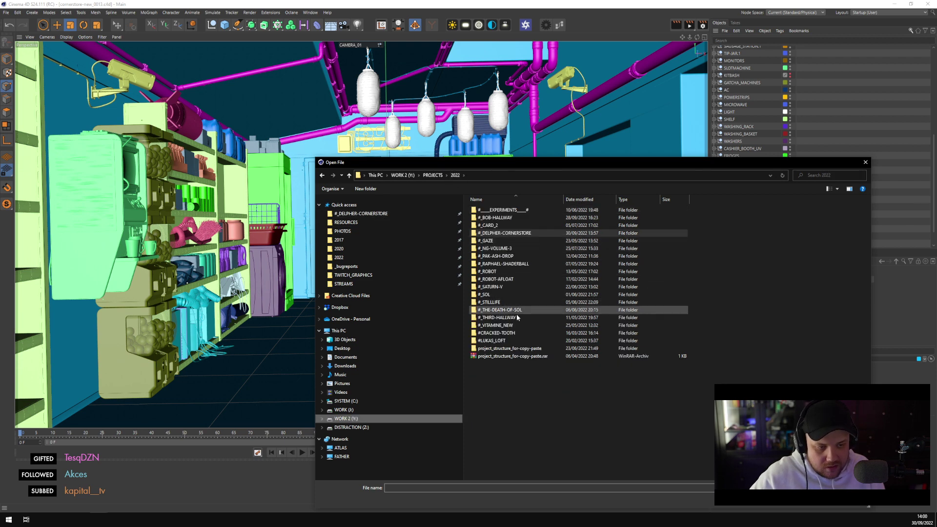
click(513, 258)
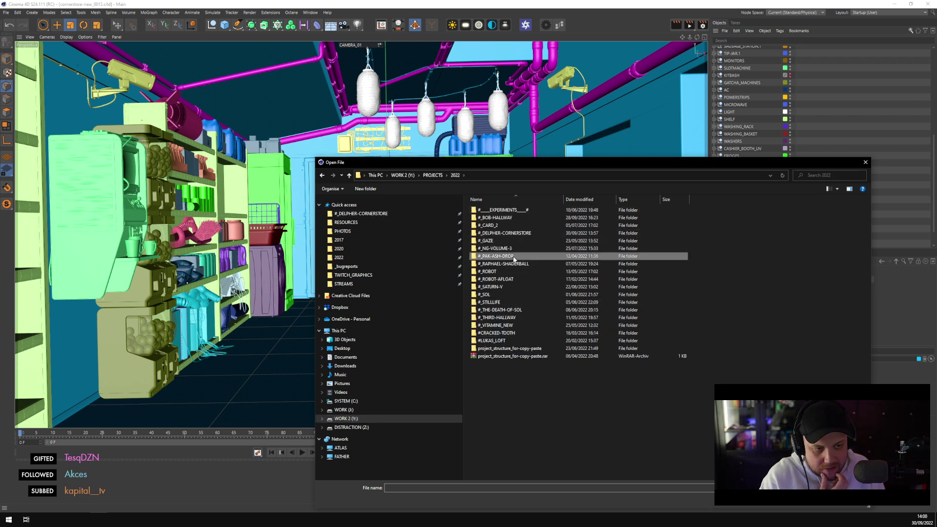
double_click(514, 258)
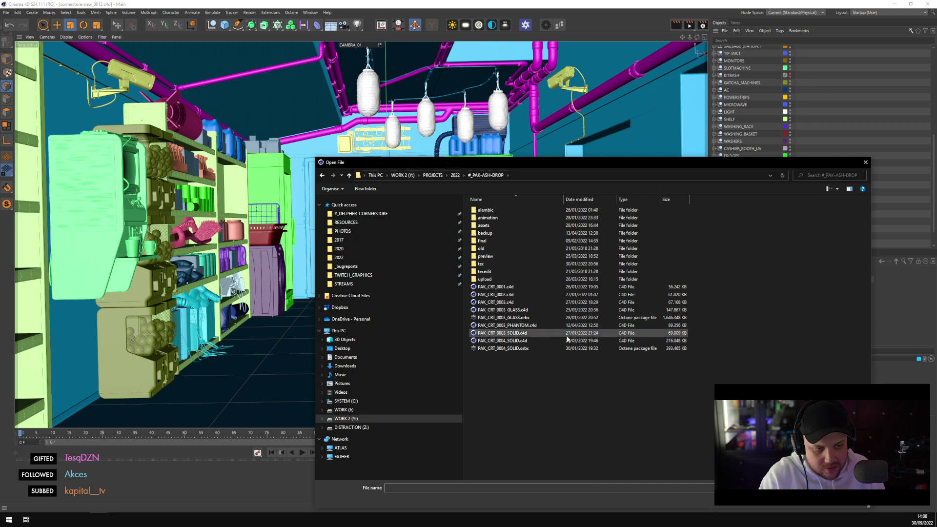
Check the final and SOLID subfolders, return to #_PAK-ASH-DROP, and open PAK_CRT_0004_SOLID.c4d
double_click(507, 241)
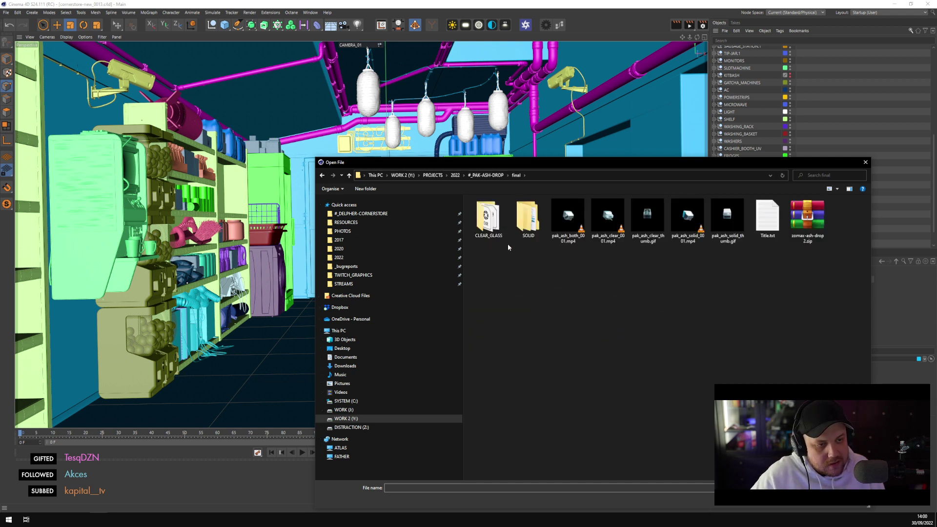
double_click(533, 226)
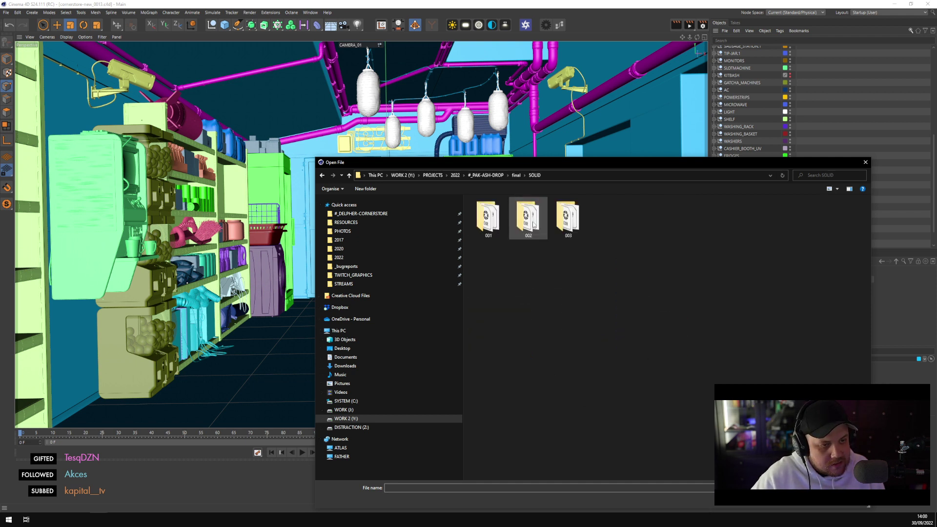
click(507, 176)
click(516, 176)
click(502, 176)
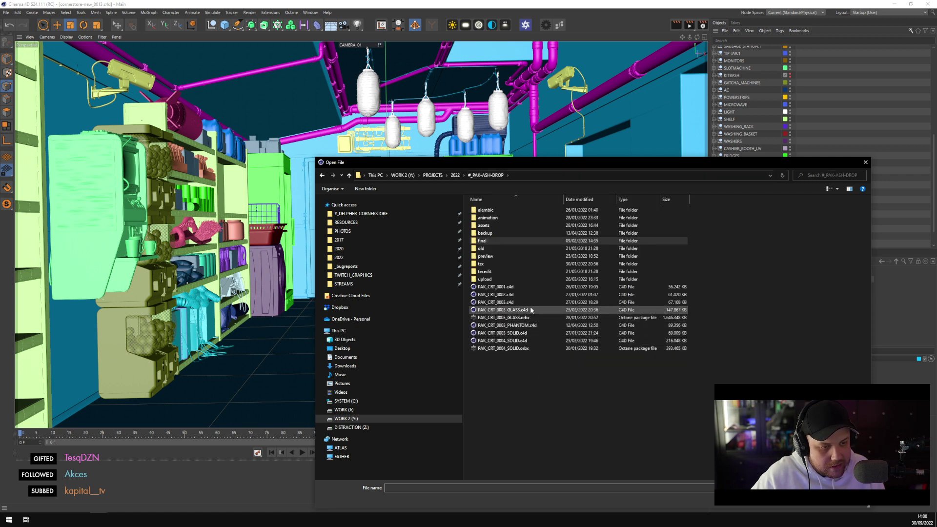
click(531, 341)
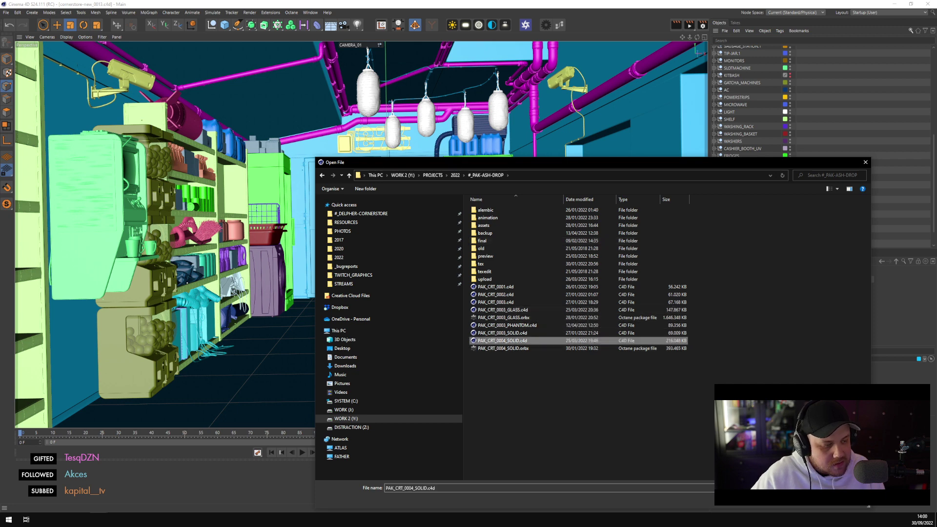
key(Return)
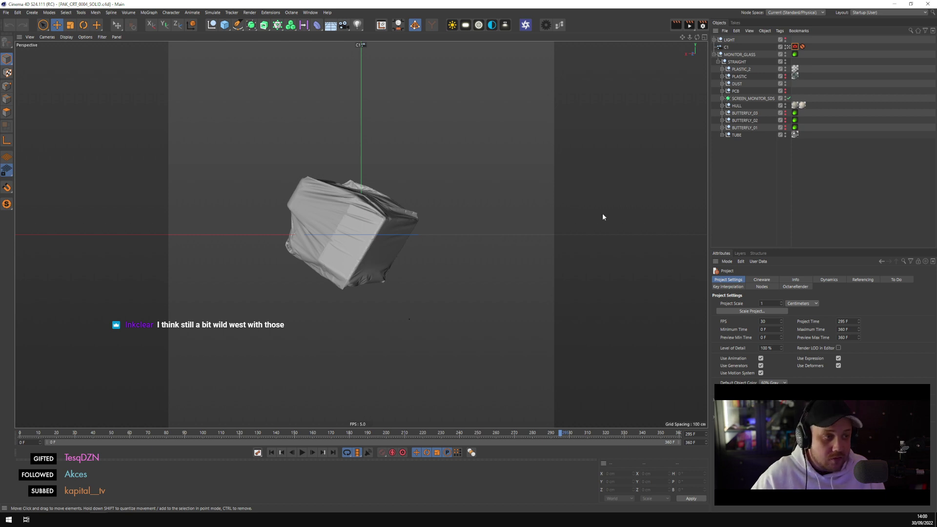
Leave the C1 camera view and examine the plastic-wrapped monitor from several sides
click(350, 265)
click(793, 195)
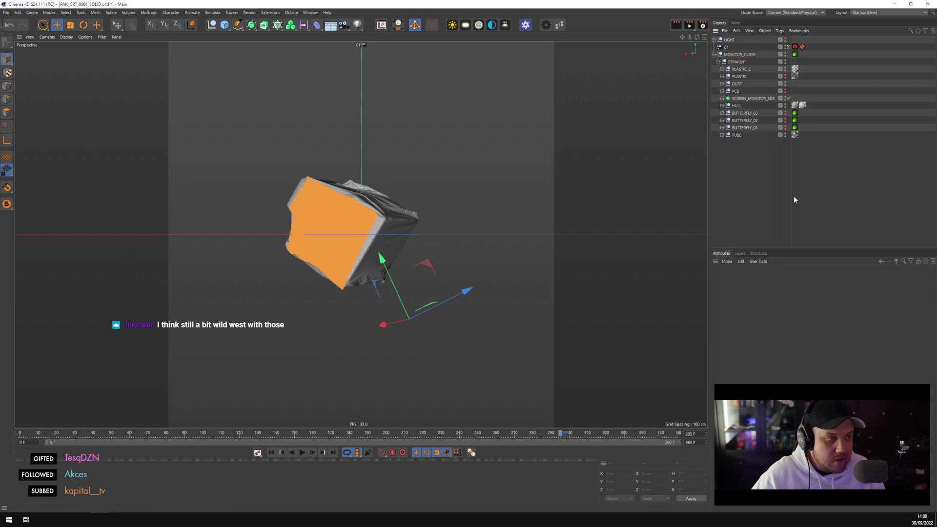
click(789, 47)
scroll(353, 273, down, 8)
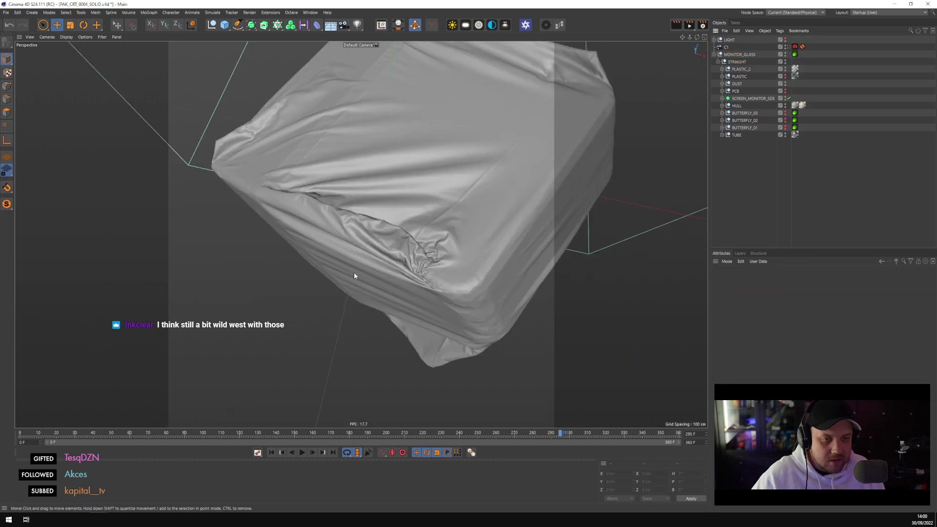
click(411, 233)
alt+drag(433, 201, 337, 256)
scroll(429, 119, up, 8)
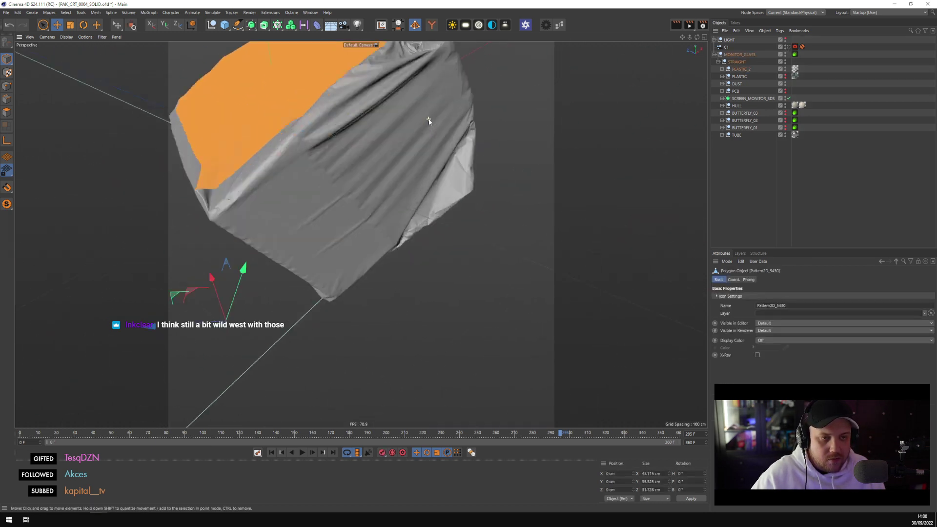
scroll(400, 165, down, 8)
alt+drag(414, 191, 273, 217)
alt+middle_drag(273, 217, 437, 238)
scroll(438, 237, up, 3)
scroll(438, 236, up, 3)
Delete the PLASTIC, PCB, BUTTERFLY_01, BUTTERFLY_02 and BUTTERFLY_03 nulls from the monitor's STRAIGHT group
click(741, 76)
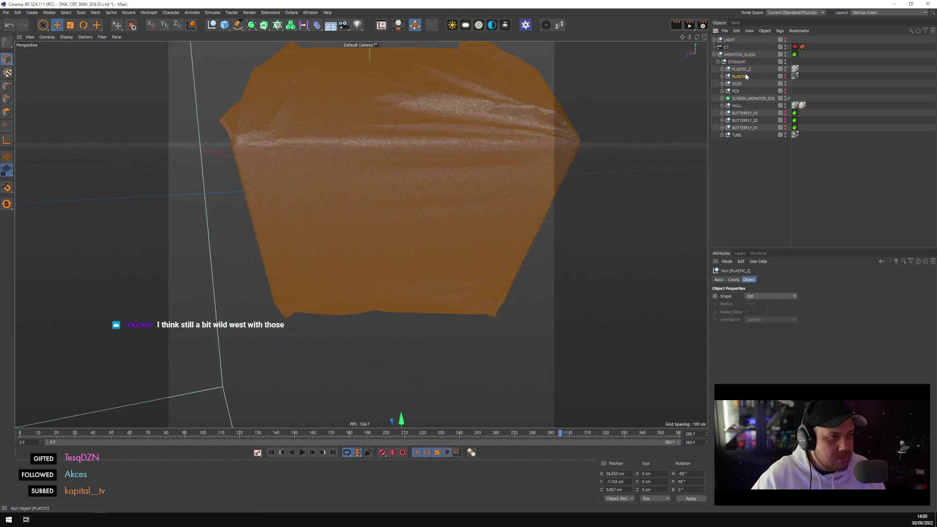
key(Delete)
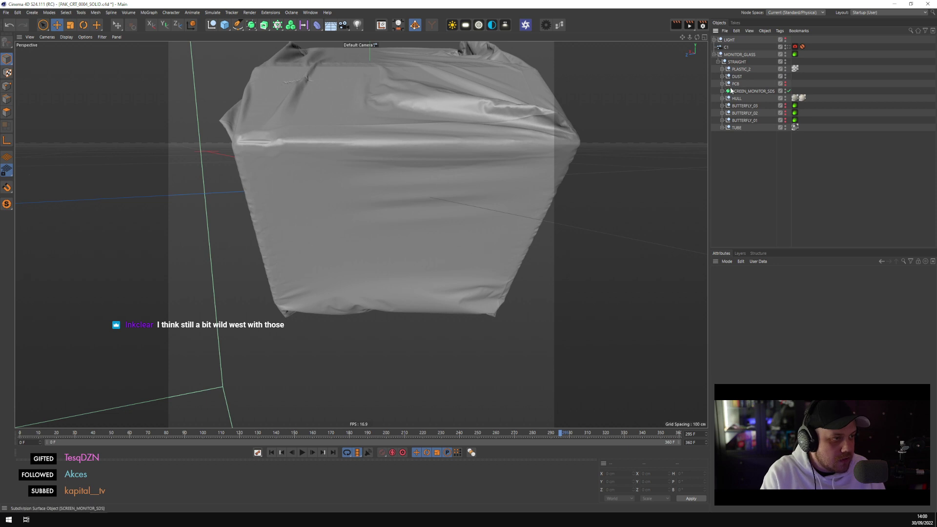
click(733, 84)
key(Delete)
click(743, 99)
key(Delete)
click(744, 106)
key(Delete)
click(744, 99)
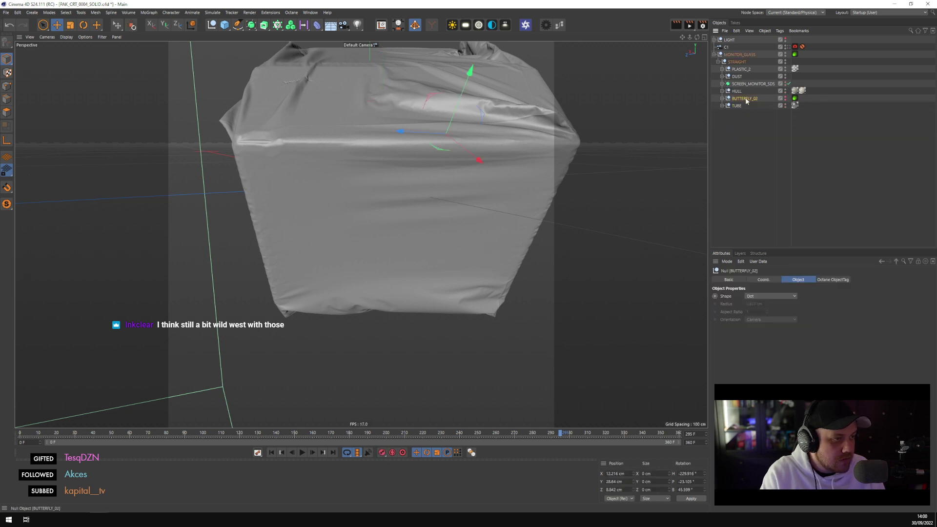
key(Delete)
Hide the PLASTIC_2 wrapping in the viewport to expose the monitor underneath
click(736, 91)
click(746, 75)
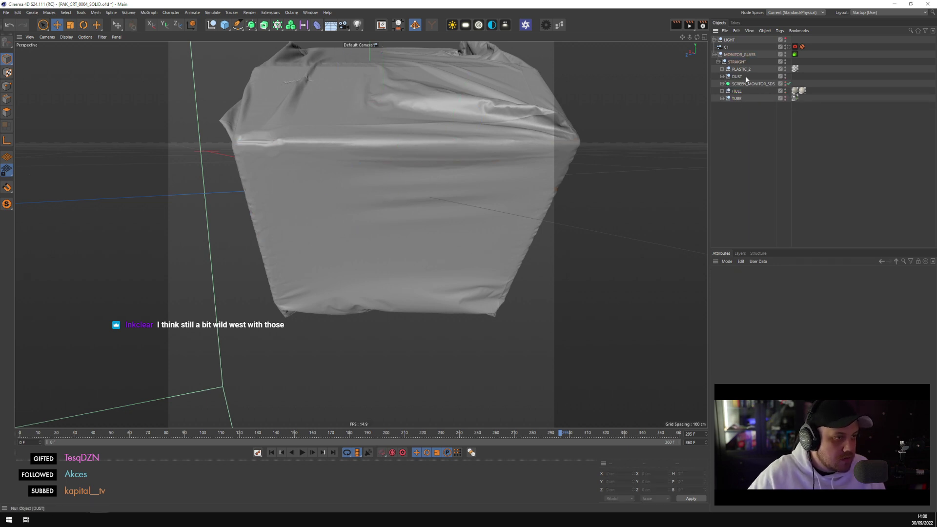
click(741, 69)
click(782, 69)
click(796, 58)
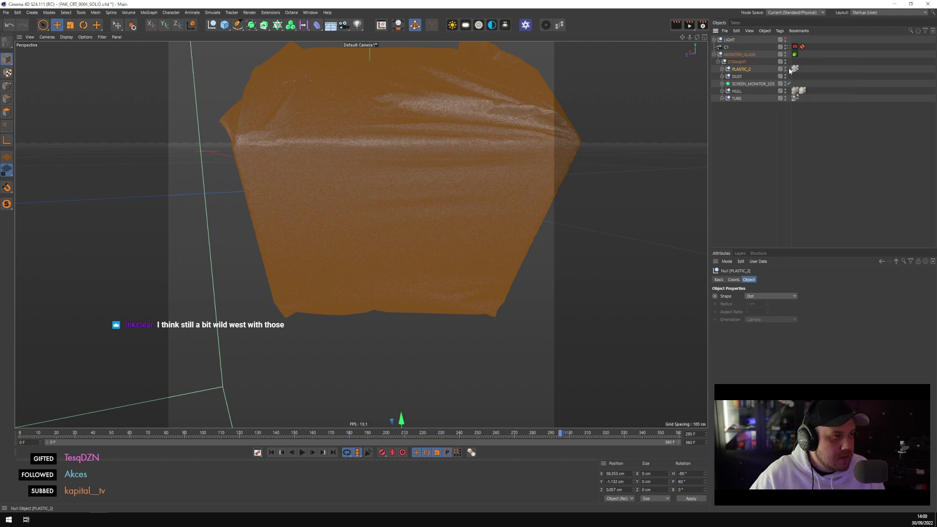
click(785, 68)
Delete the LABEL_LOGO and LABEL_TECH planes from the monitor's HULL group
click(452, 122)
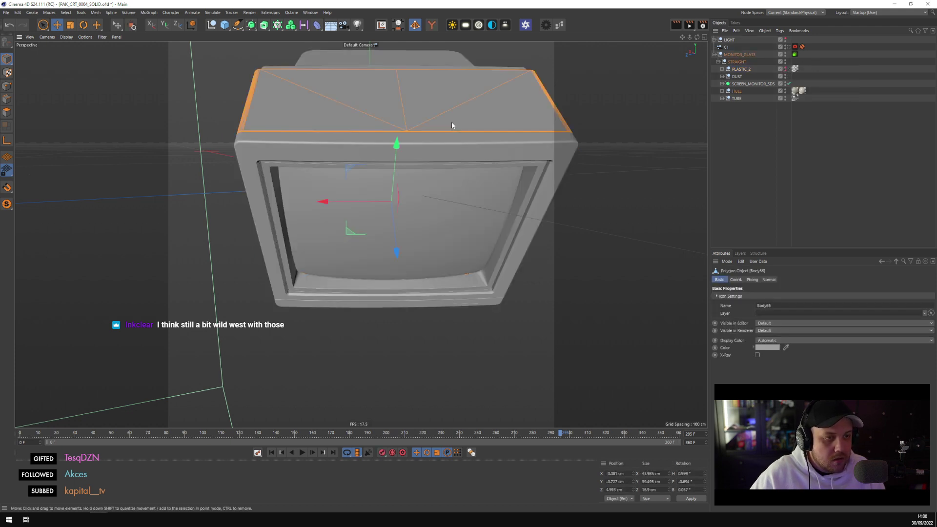
click(722, 91)
click(723, 91)
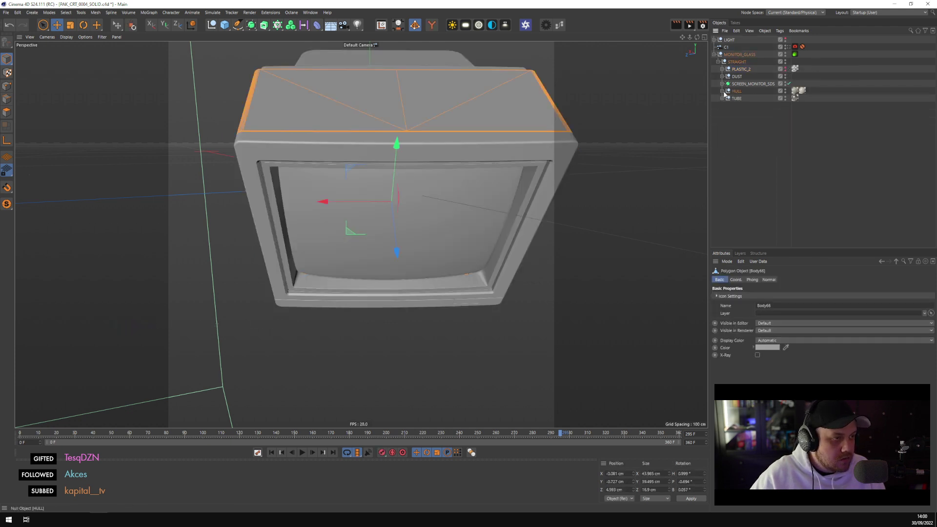
click(722, 91)
click(773, 99)
ctrl+click(752, 106)
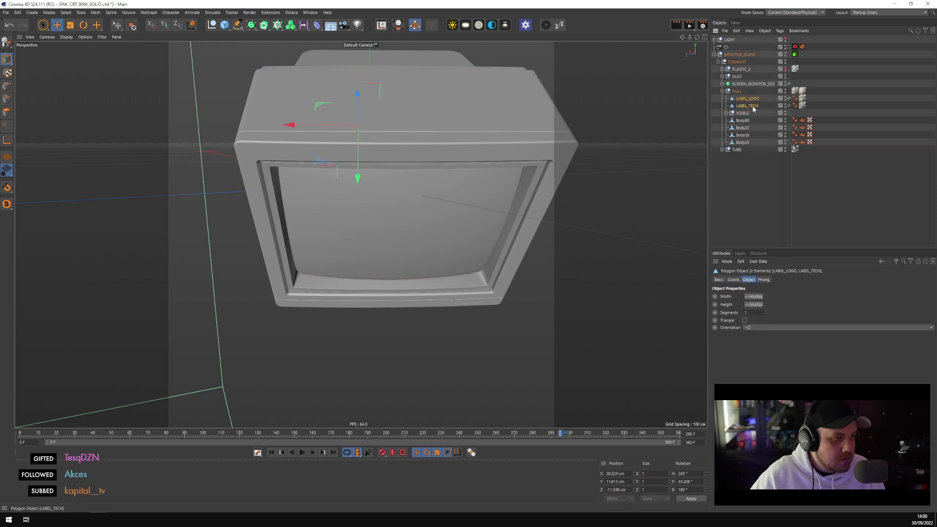
alt+drag(507, 141, 308, 125)
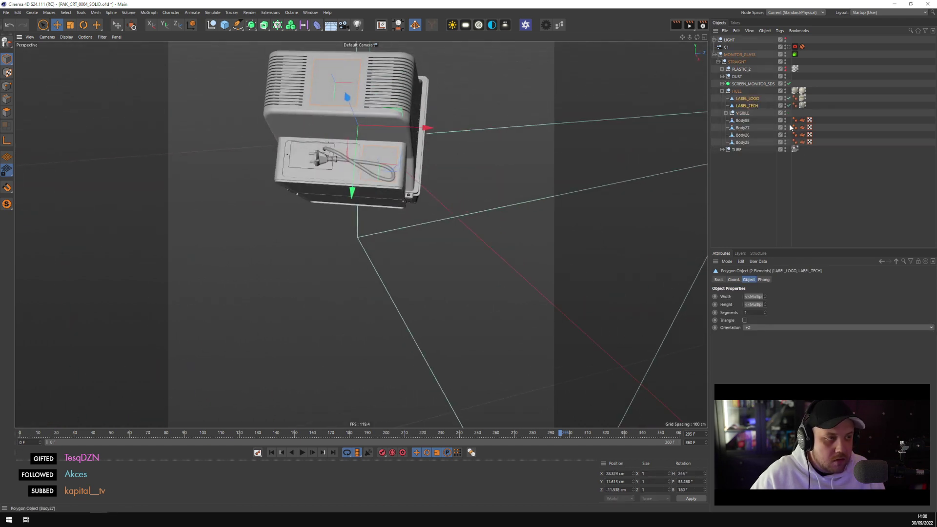
key(Delete)
Locate the power cable and plug inside the TUBE group and delete the null that contains them
click(740, 99)
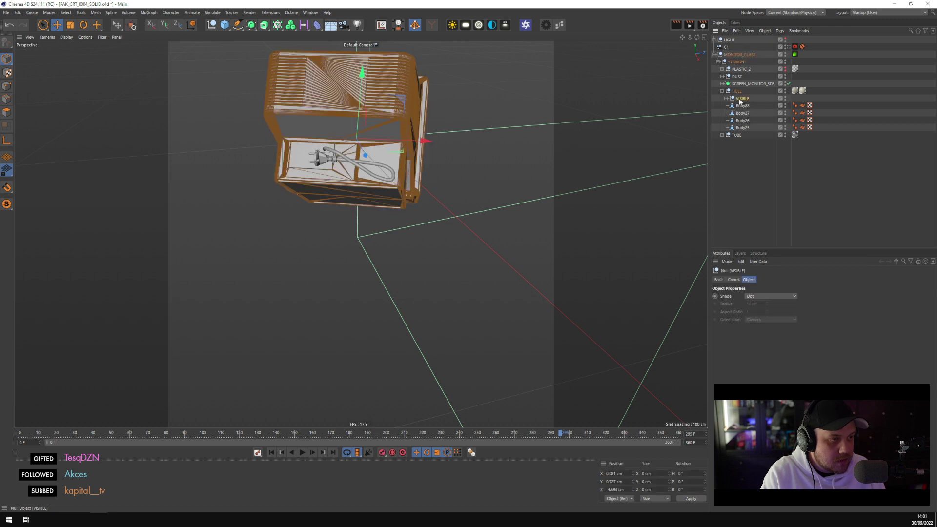
click(370, 164)
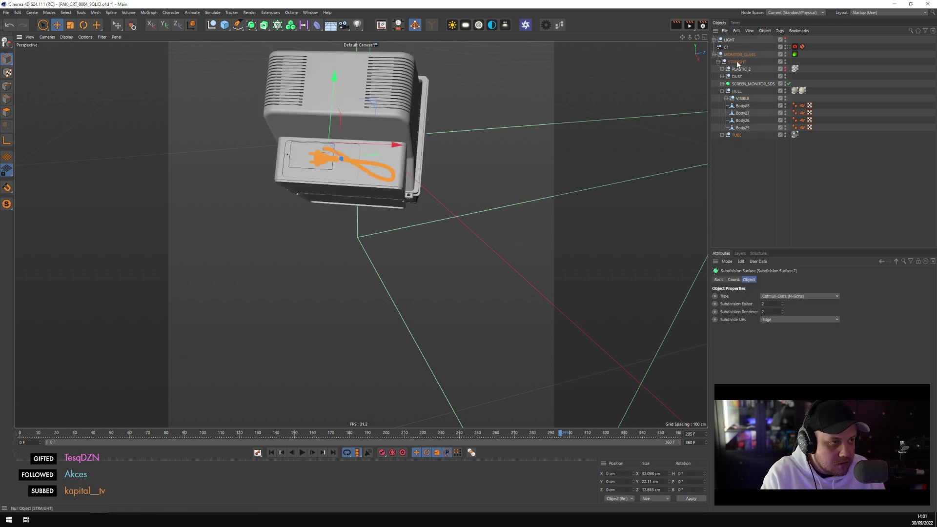
click(722, 135)
scroll(748, 189, down, 4)
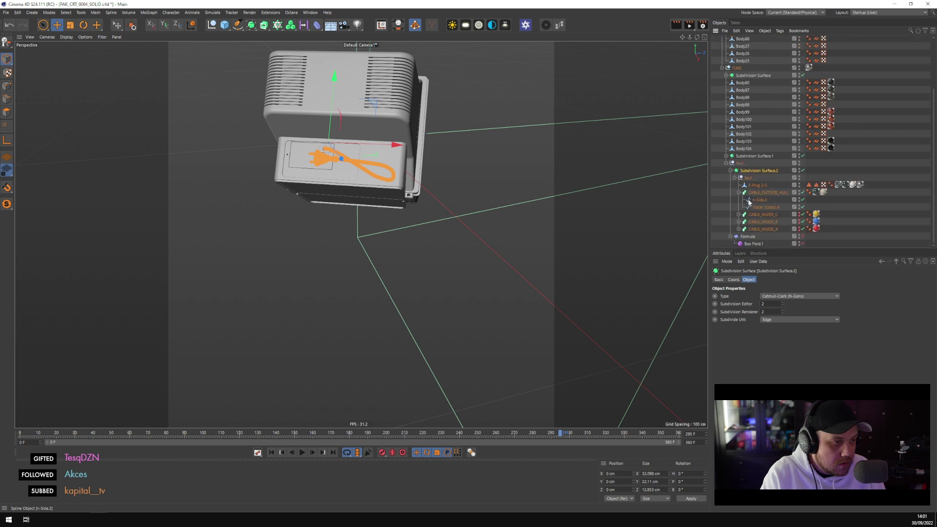
click(730, 170)
click(726, 221)
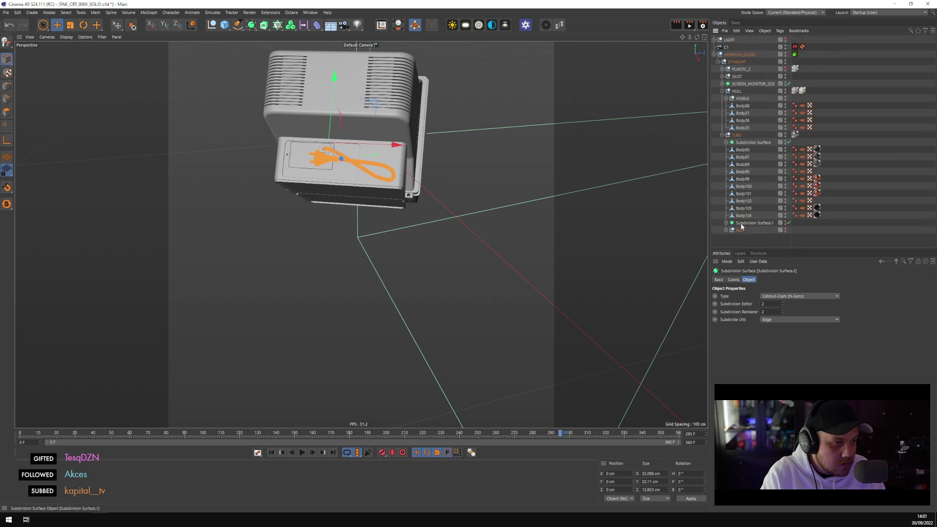
click(740, 229)
key(Delete)
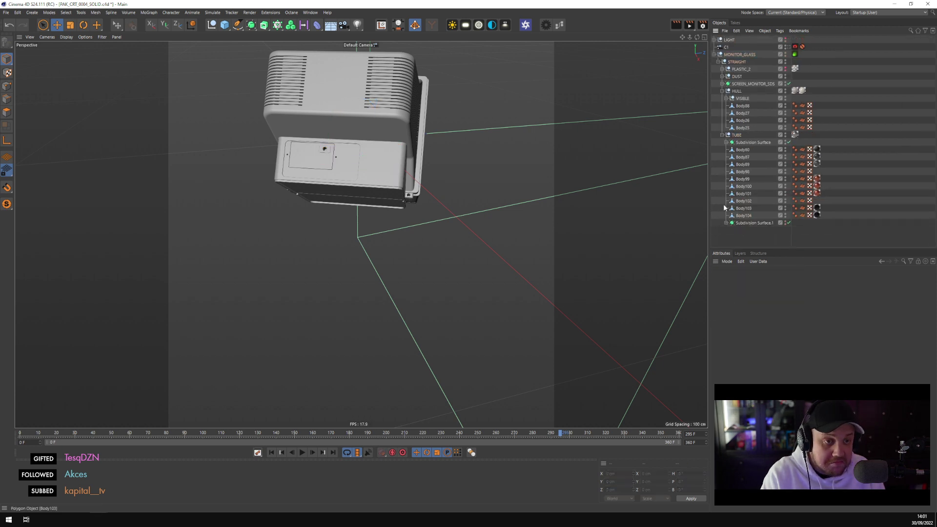
Inspect the picture-tube parts inside the monitor casing and delete the whole TUBE null
click(754, 223)
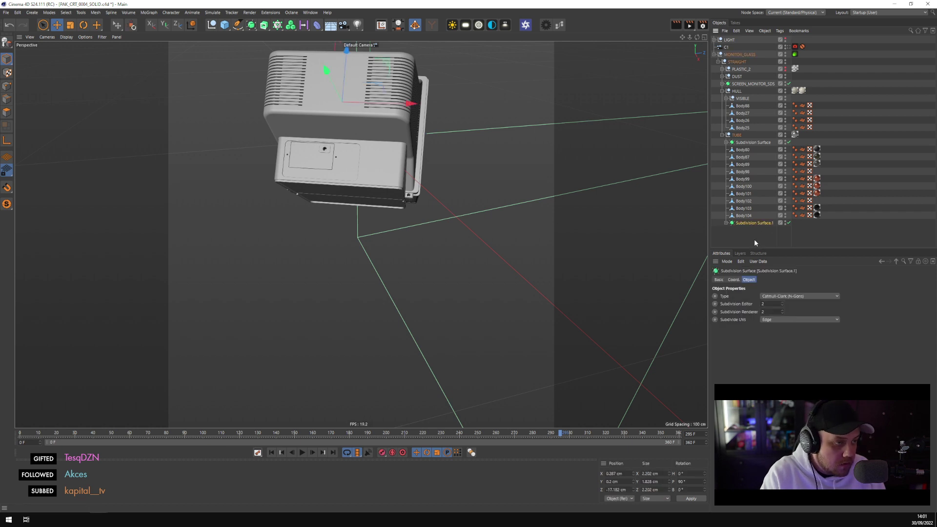
key(Up)
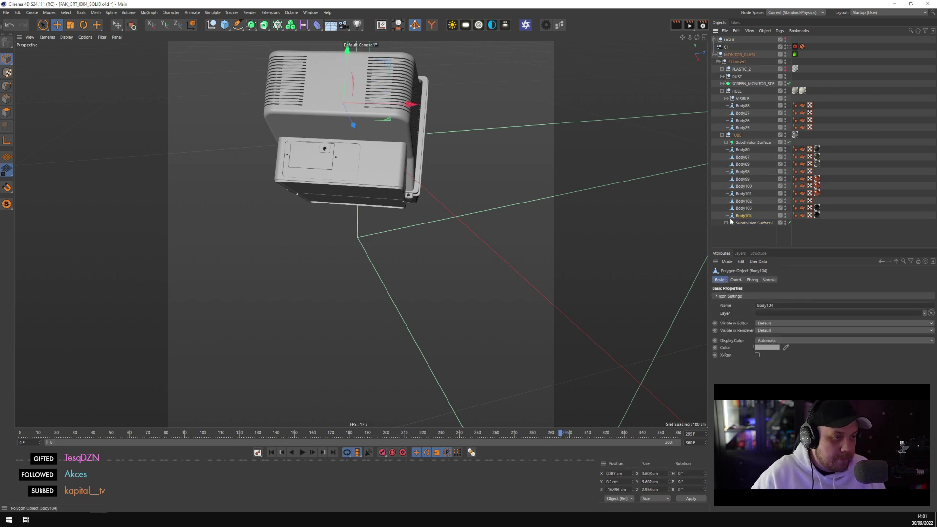
click(722, 135)
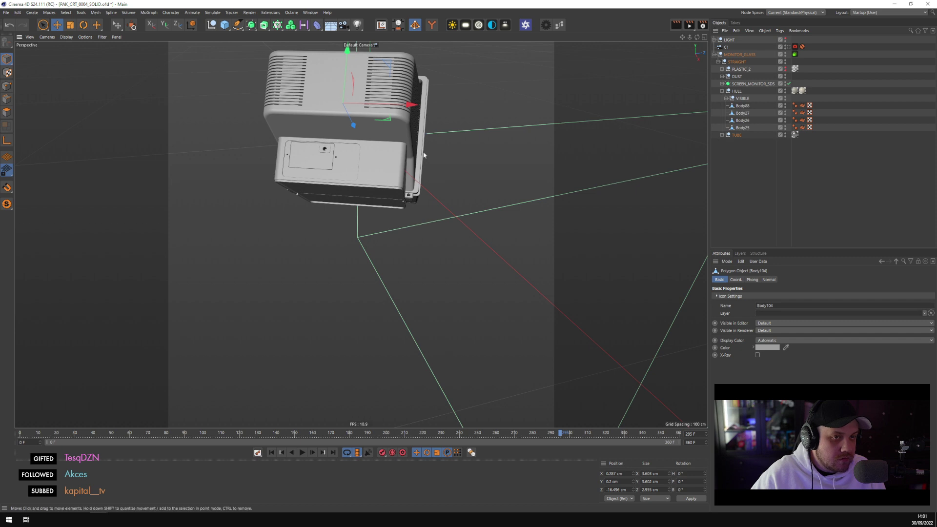
alt+drag(681, 183, 517, 238)
click(721, 135)
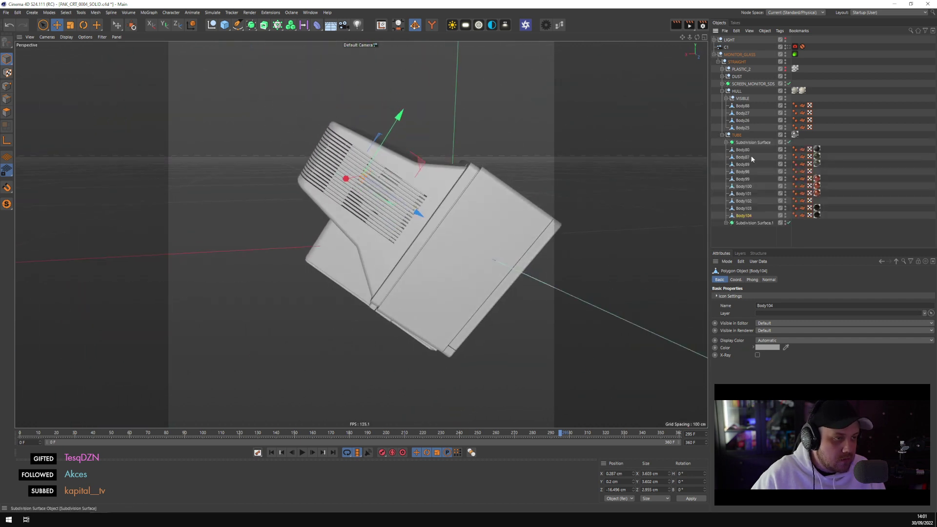
scroll(473, 254, up, 5)
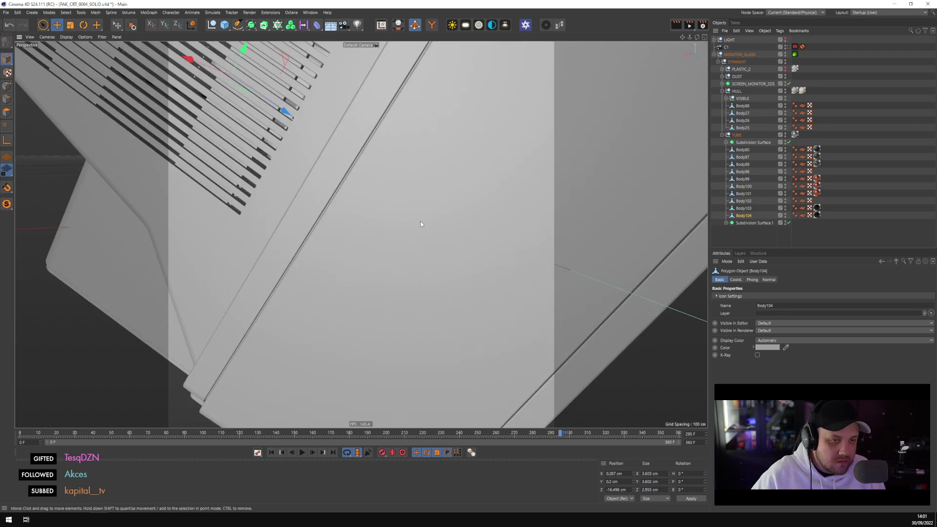
scroll(420, 221, down, 5)
click(736, 136)
alt+drag(424, 188, 402, 178)
scroll(402, 181, up, 8)
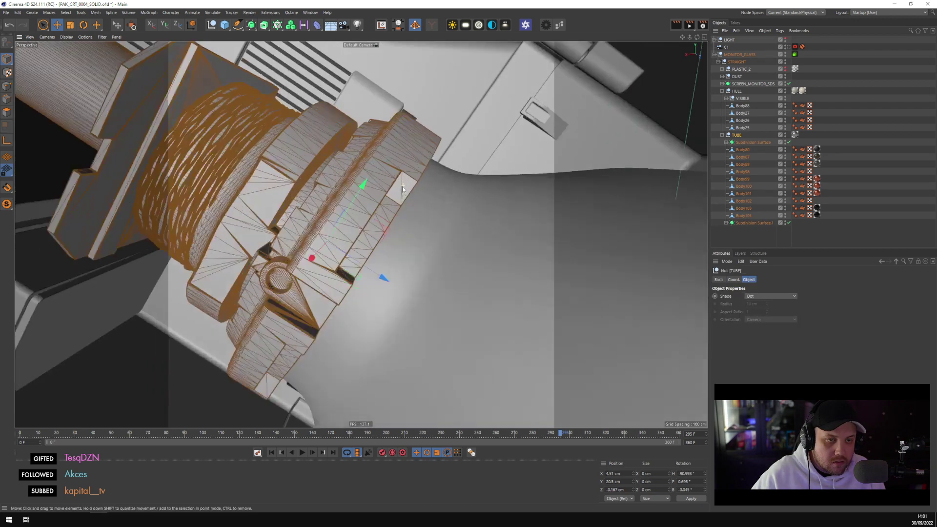
scroll(404, 193, down, 4)
scroll(404, 192, up, 7)
scroll(485, 287, down, 6)
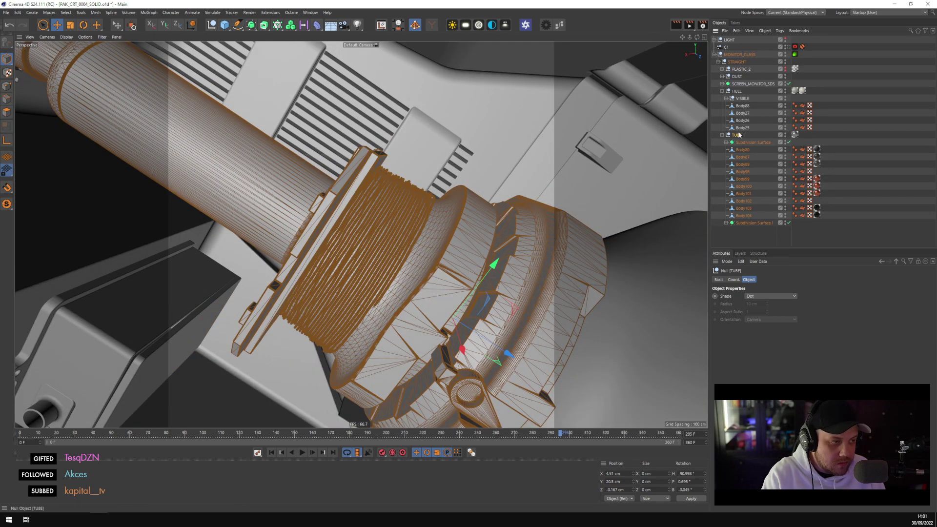
key(Delete)
Examine the screen and the parts inside the HULL group to see what remains of the monitor
click(533, 302)
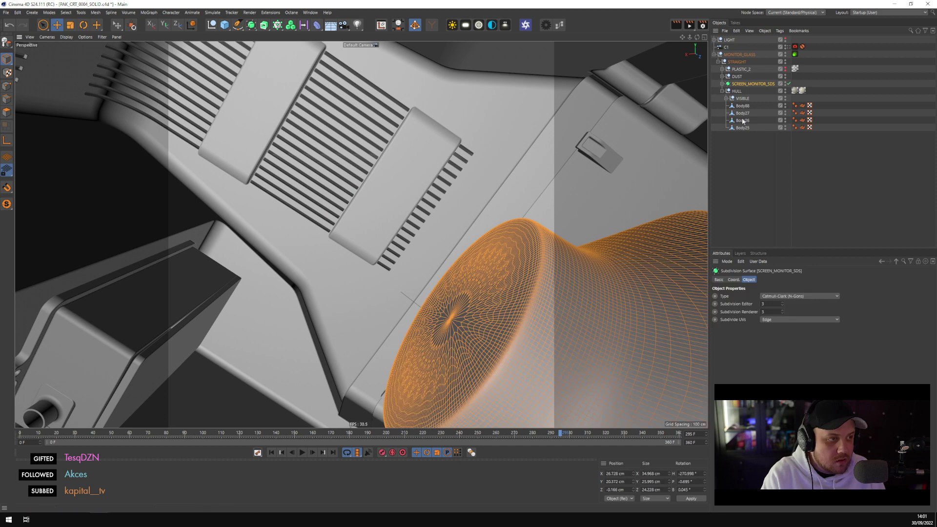
click(736, 91)
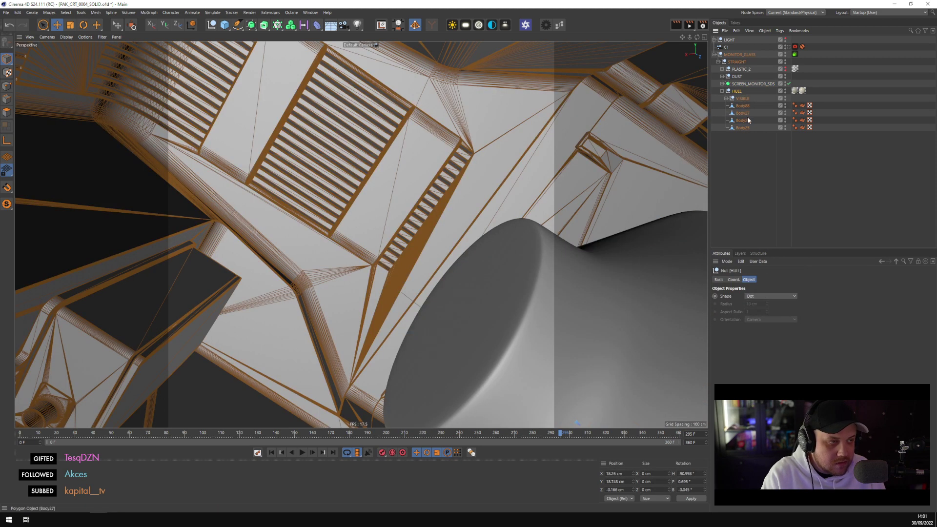
click(741, 105)
click(741, 99)
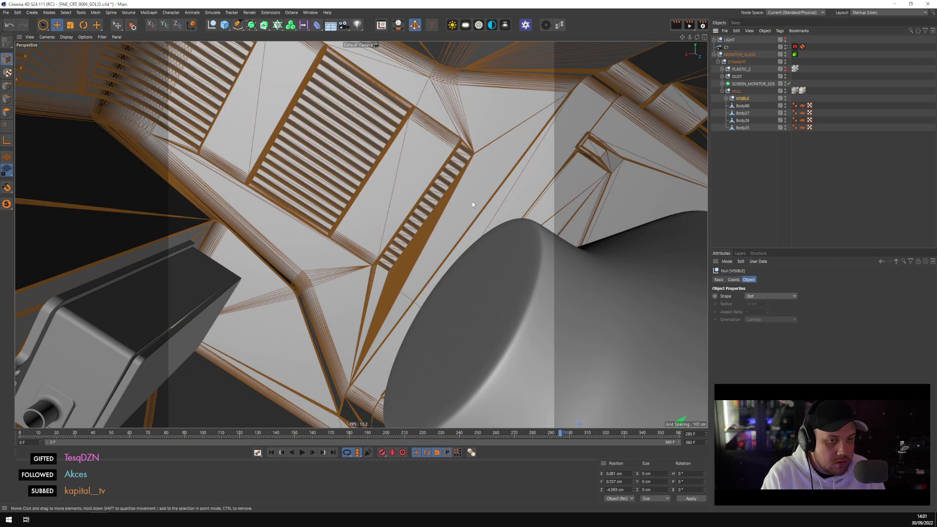
click(223, 308)
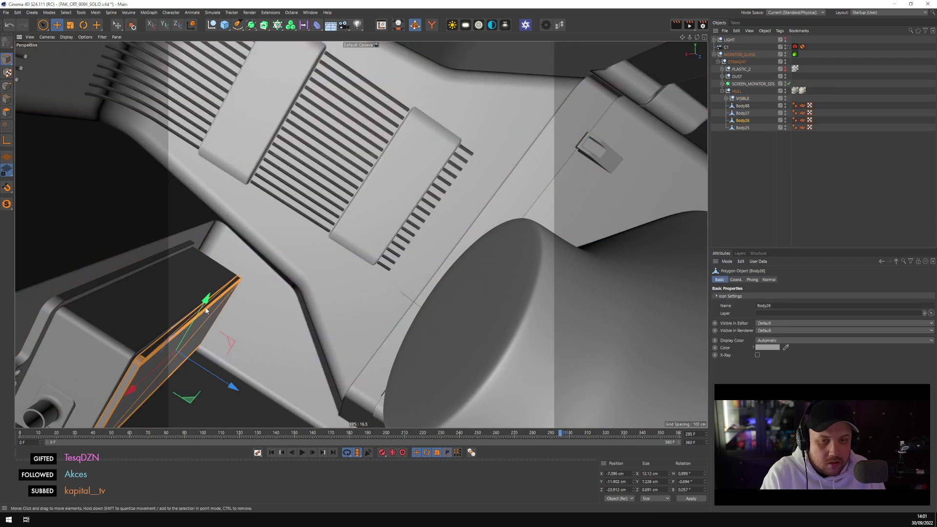
click(722, 91)
Check the contents of the DUST null in the STRAIGHT group and delete the whole null
click(726, 76)
click(723, 77)
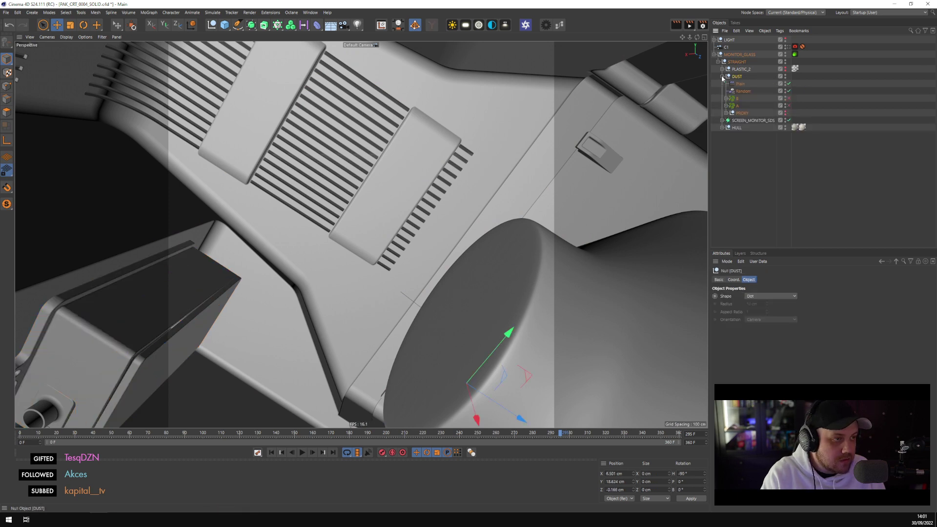
click(723, 77)
key(Delete)
Check the SCREEN_MONITOR_SDS screen from the front and make the PLASTIC_2 wrapping visible again around the monitor
click(741, 77)
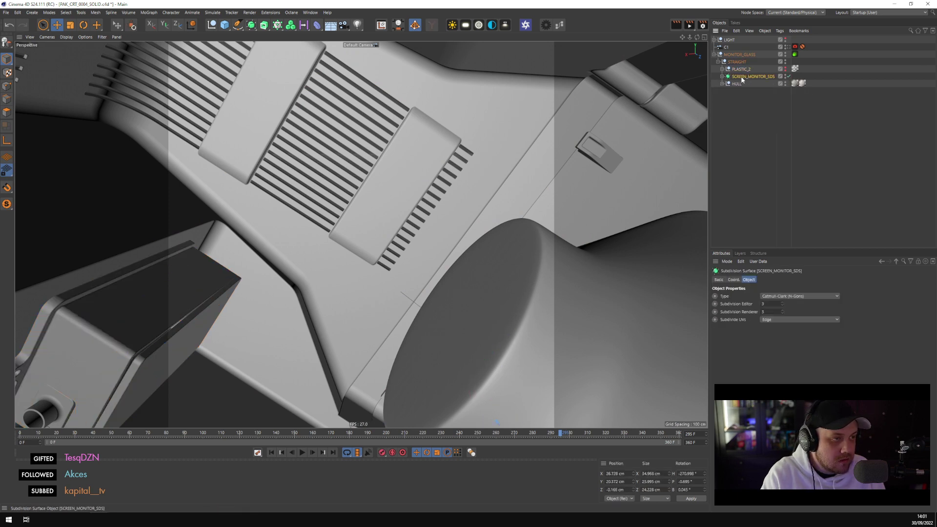
key(o)
alt+drag(542, 273, 438, 311)
scroll(437, 311, up, 7)
alt+drag(532, 318, 527, 297)
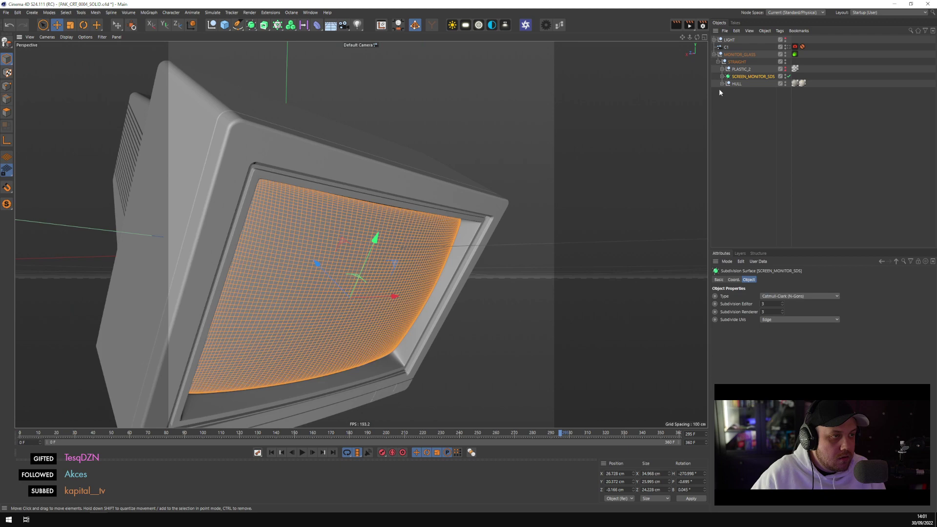
click(755, 70)
click(784, 68)
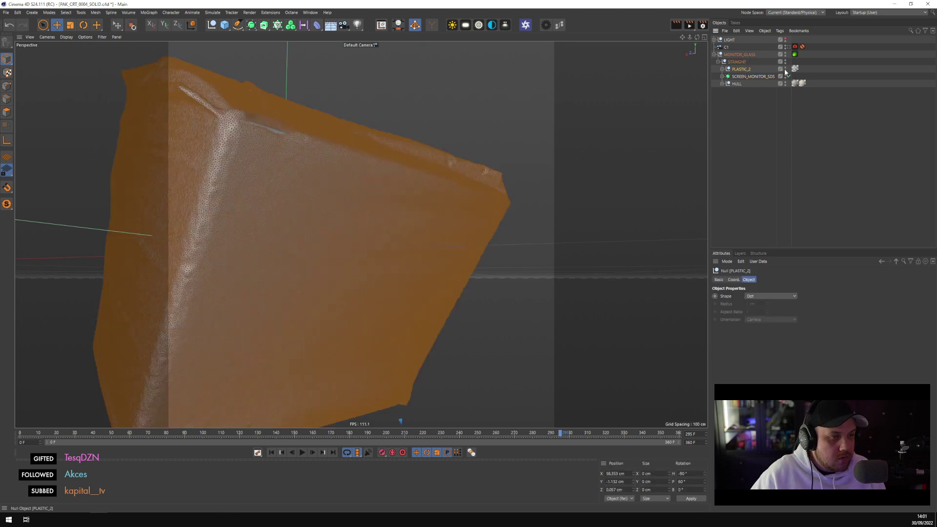
scroll(411, 209, down, 4)
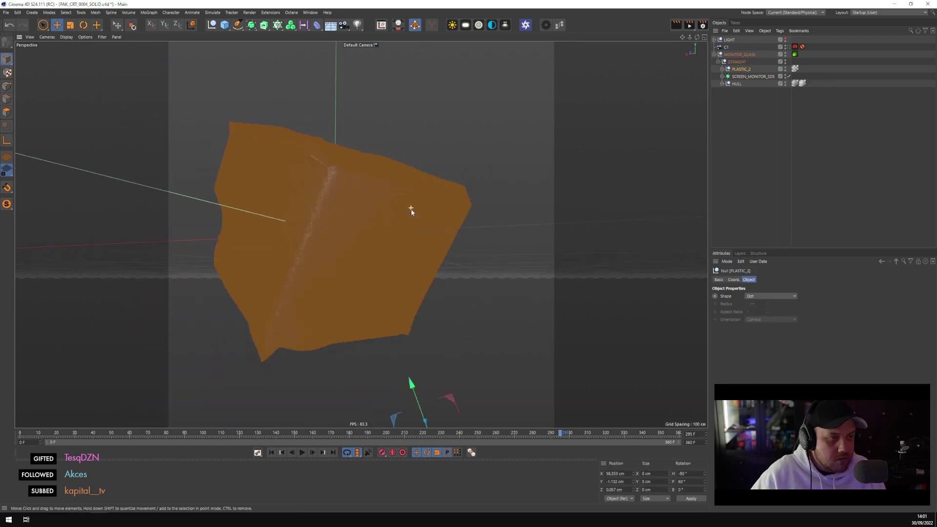
alt+drag(411, 209, 558, 186)
Copy the STRAIGHT null with the stripped monitor and switch to the open cornerstore-new_0013.c4d project
click(727, 62)
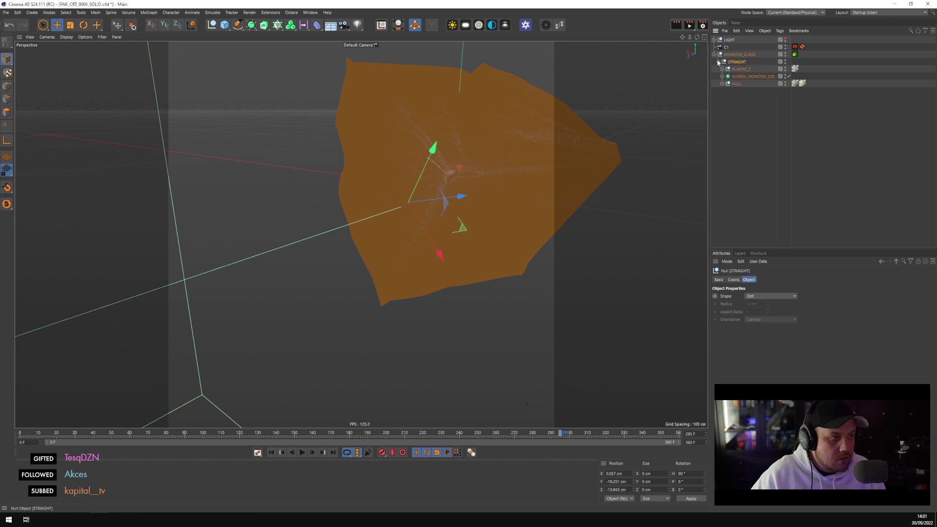
click(718, 62)
alt+drag(358, 232, 484, 174)
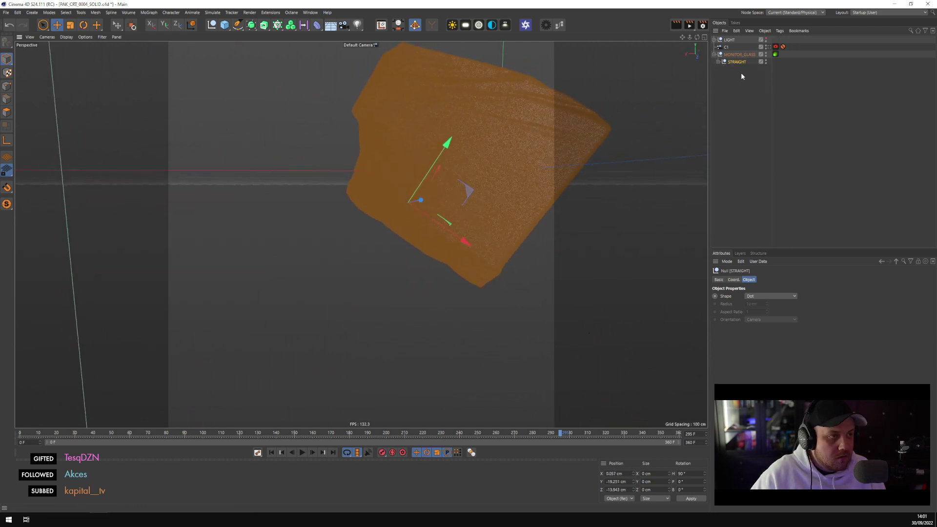
click(717, 62)
click(718, 62)
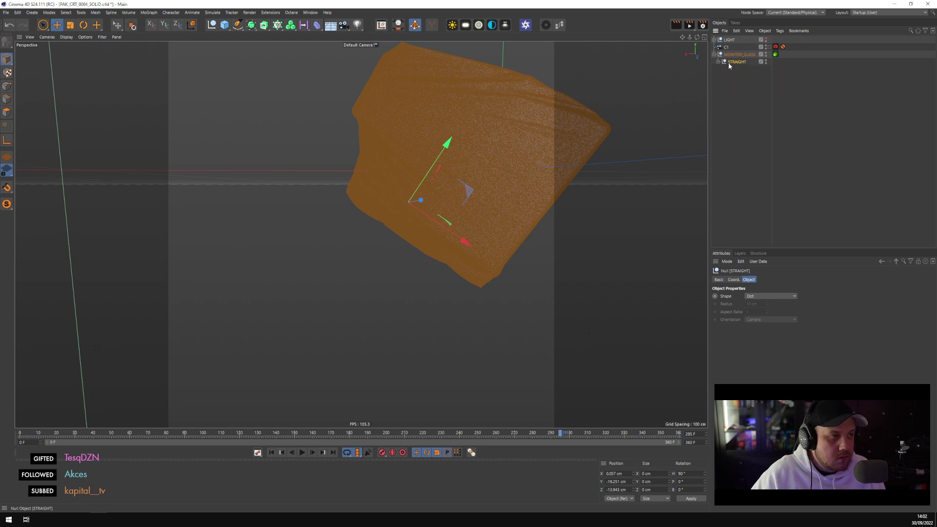
click(310, 12)
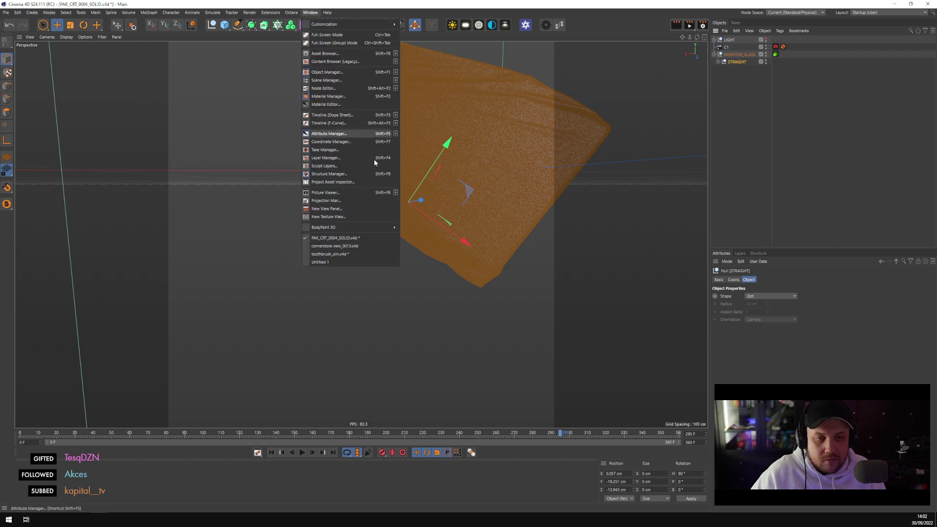
click(378, 248)
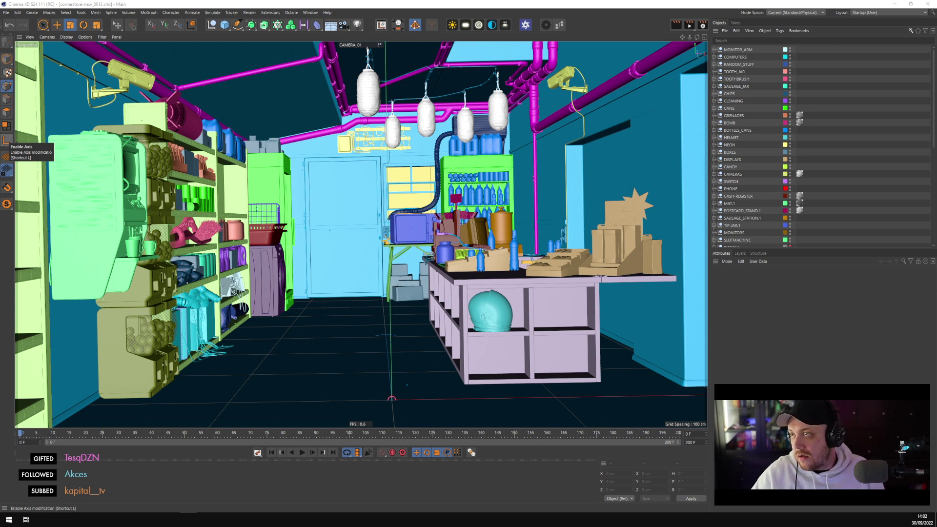
Switch to the web browser and look through the newest textures and the Dirt category on 3dtextures.me
drag(0, 59, 361, 27)
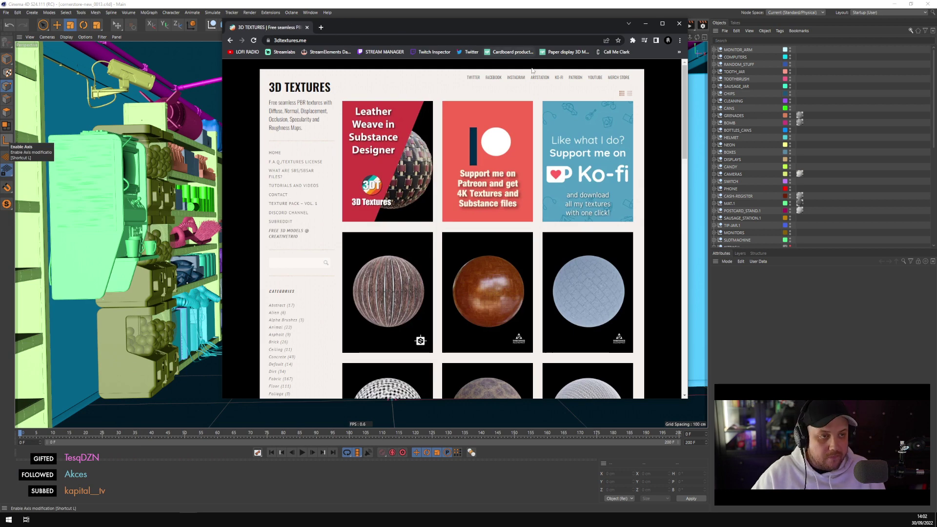
double_click(540, 26)
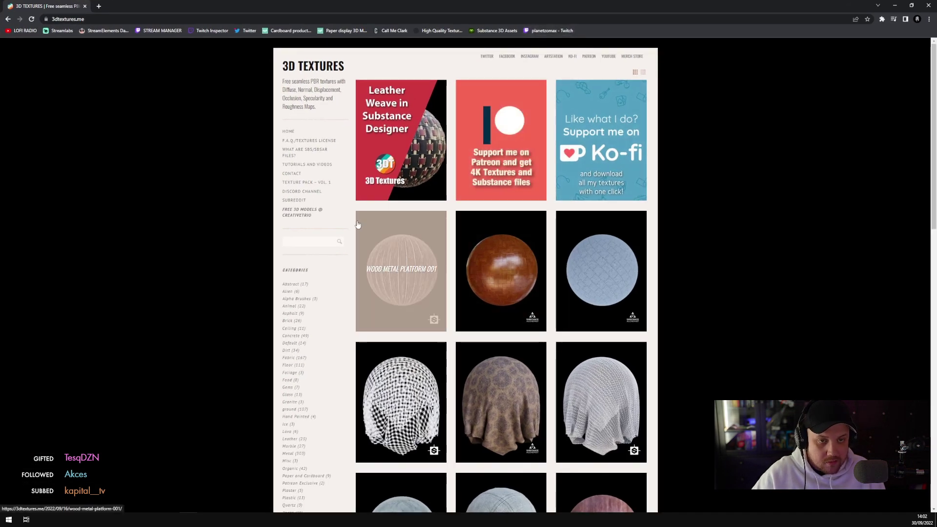
scroll(357, 224, down, 11)
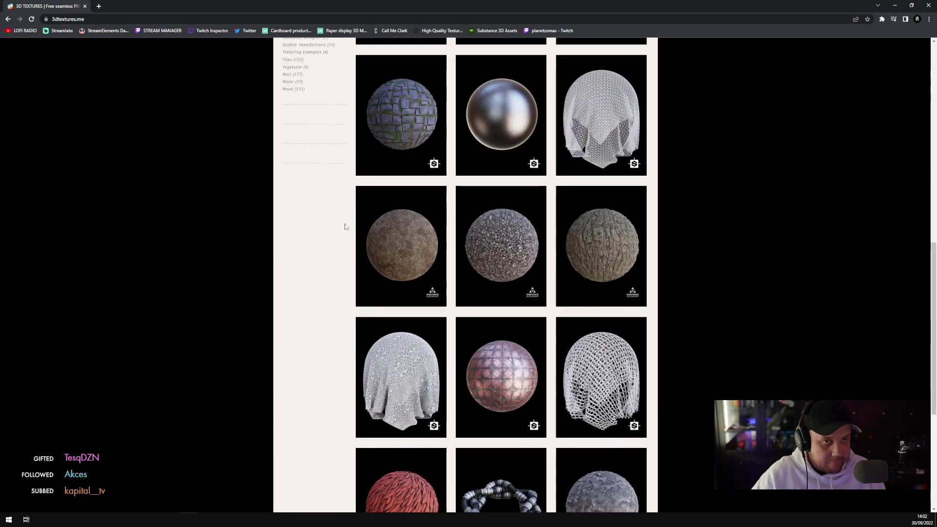
scroll(345, 226, down, 5)
scroll(435, 278, up, 3)
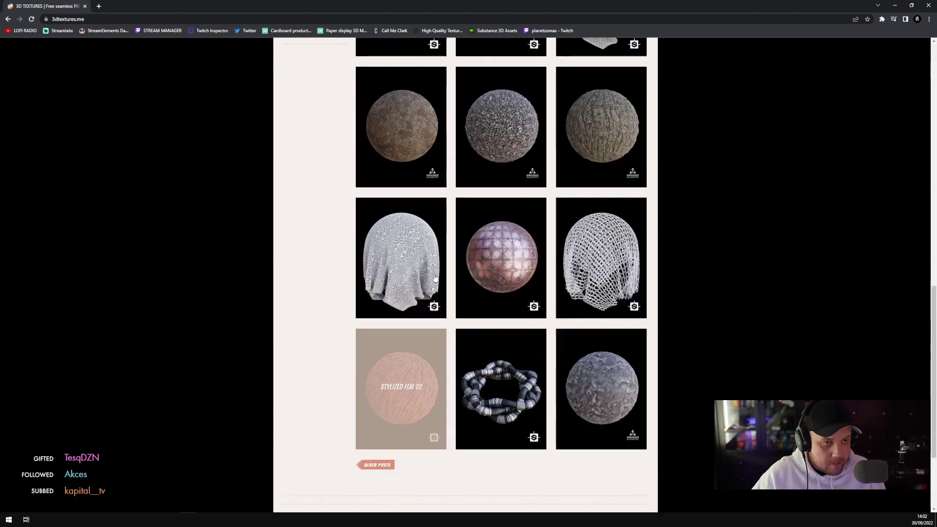
scroll(435, 278, up, 3)
scroll(746, 268, up, 5)
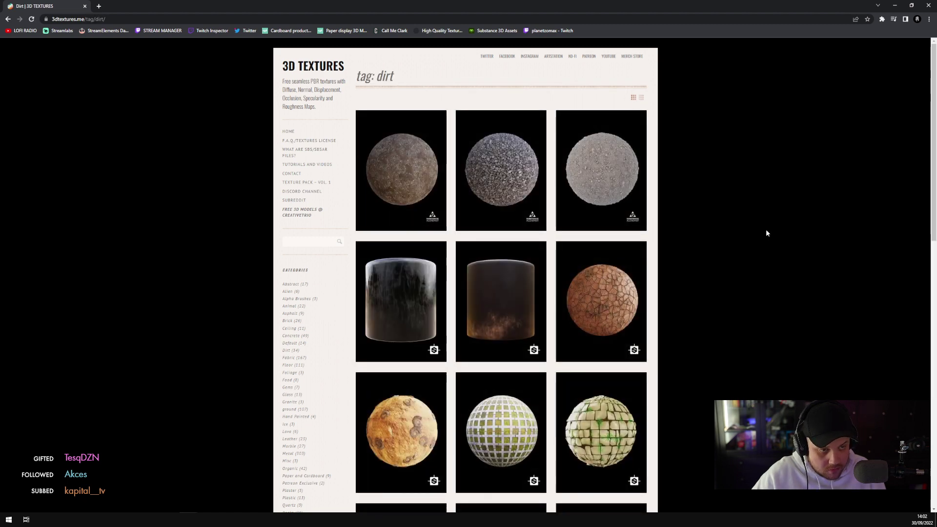
scroll(765, 233, down, 10)
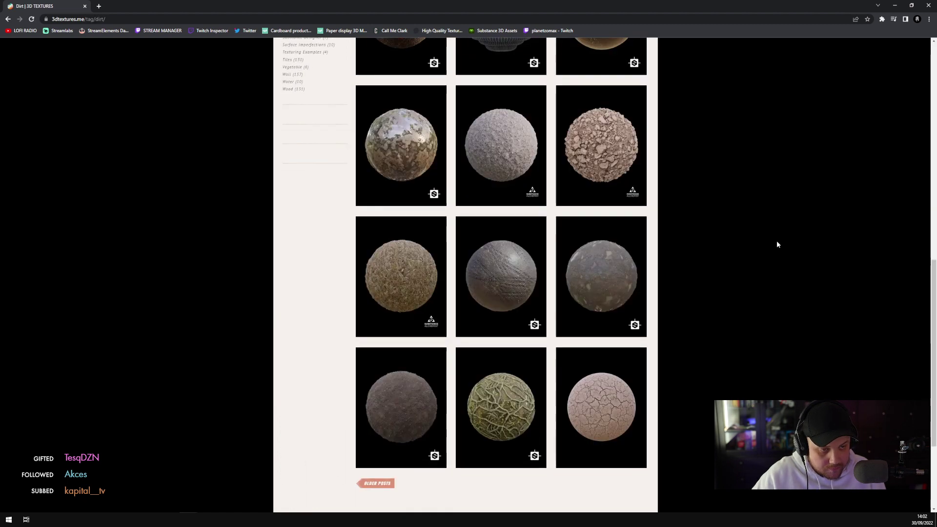
scroll(761, 239, up, 5)
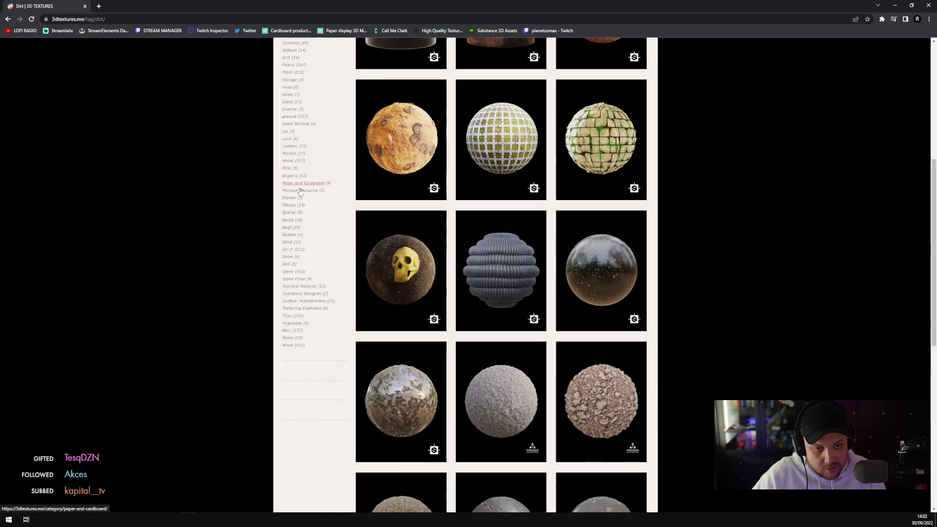
Open the Wood category on 3dtextures.me and look through its textures
click(288, 346)
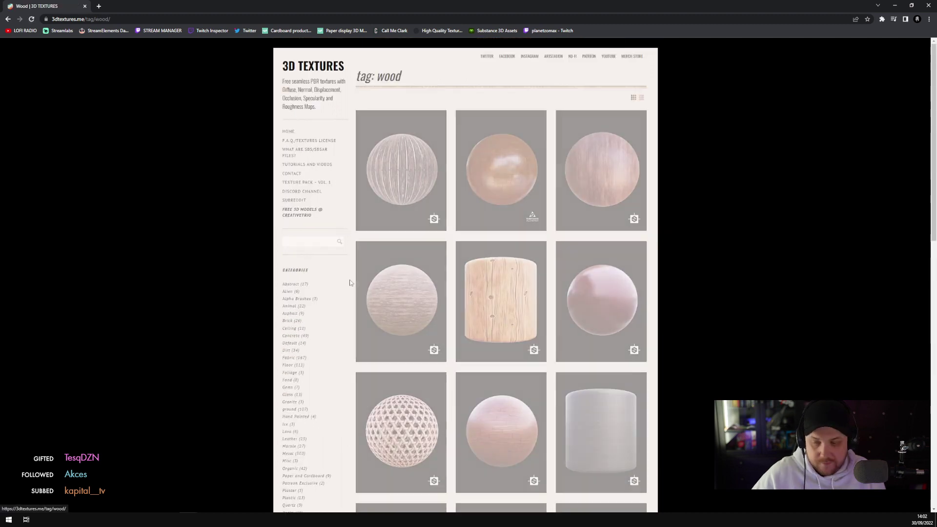
scroll(743, 196, down, 5)
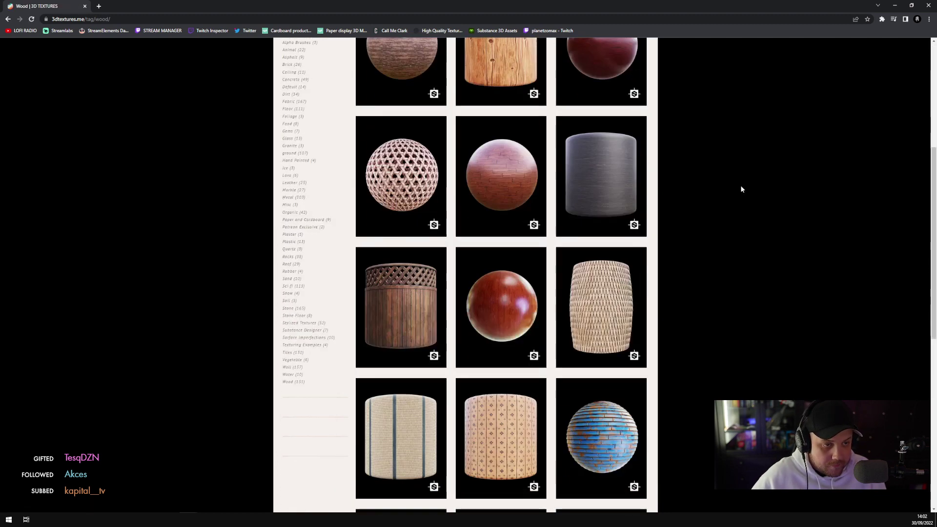
scroll(704, 172, down, 8)
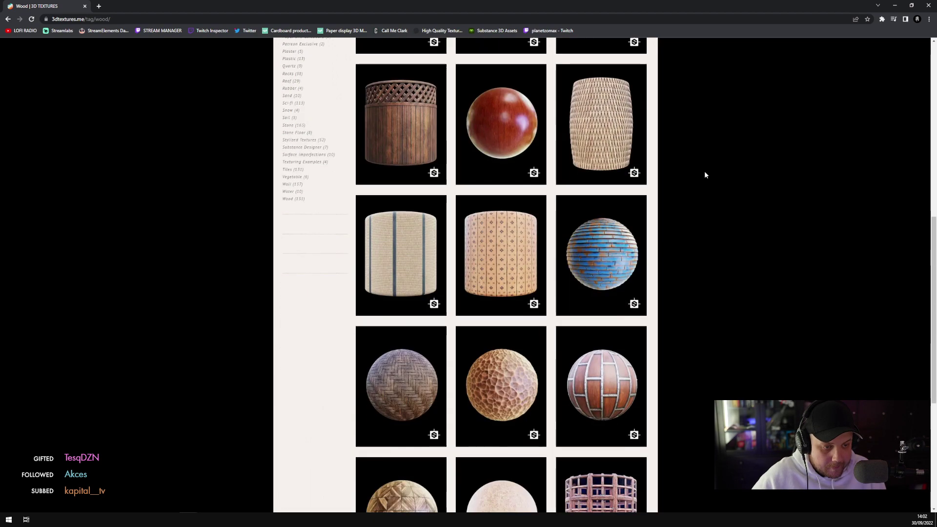
scroll(689, 176, up, 13)
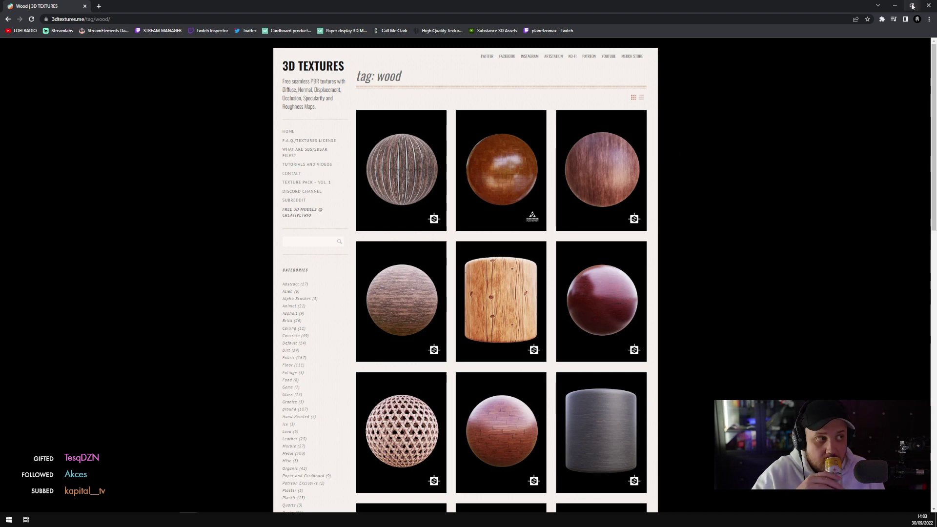
Close the 3D Textures and ArtStation browser windows and return to the store scene in Cinema 4D
click(894, 5)
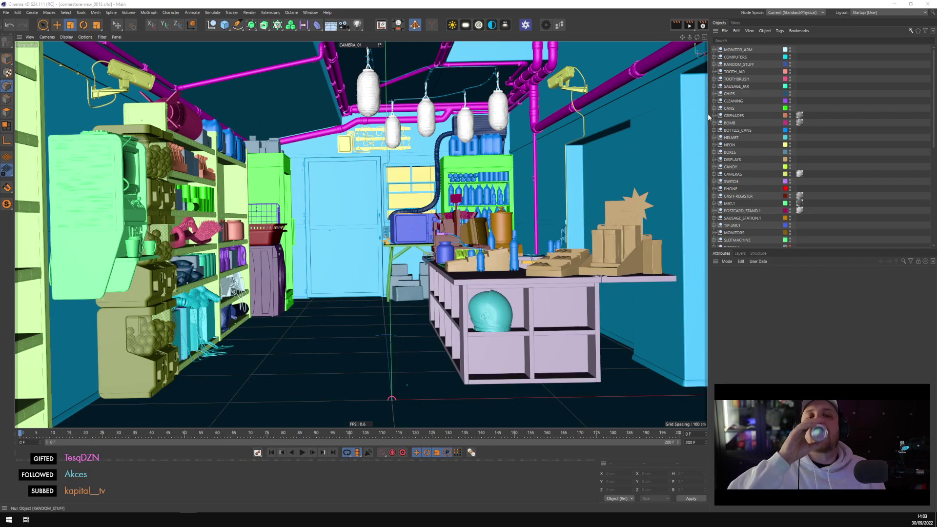
mouse_move(188, 519)
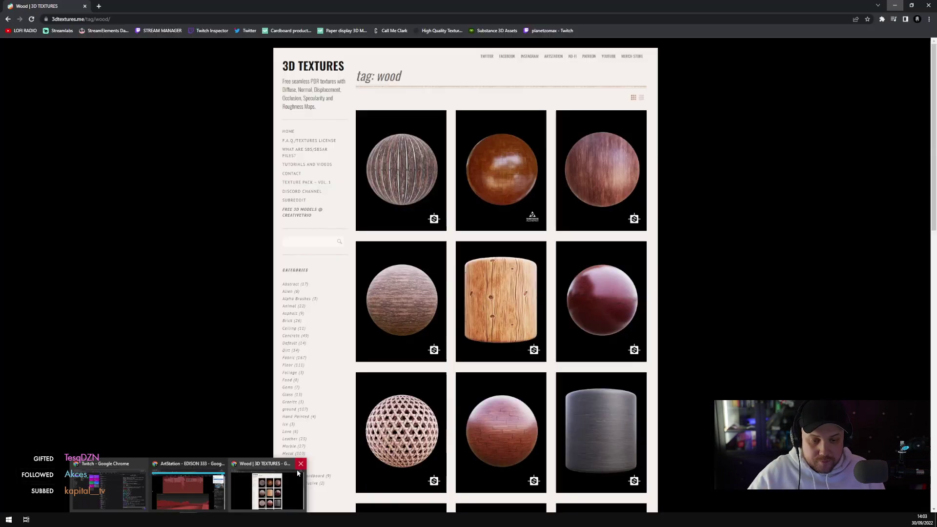
click(301, 464)
click(233, 486)
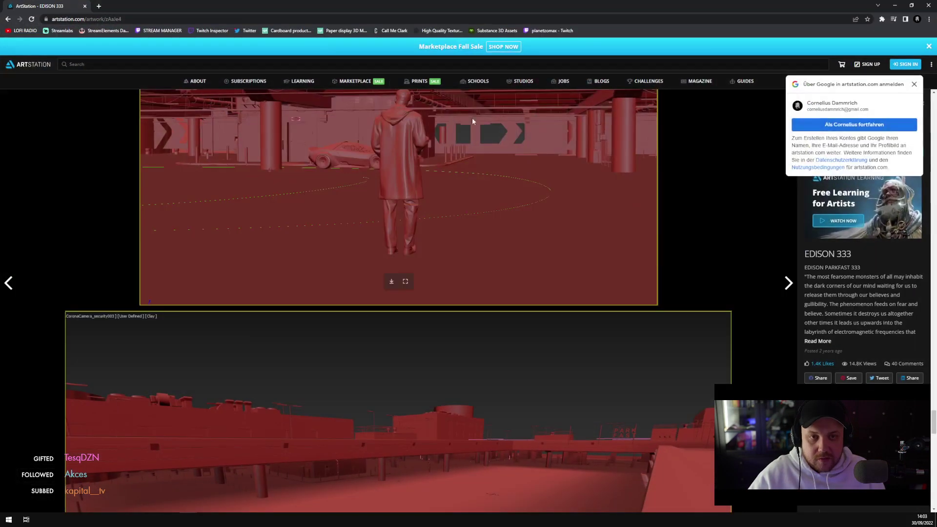
click(85, 6)
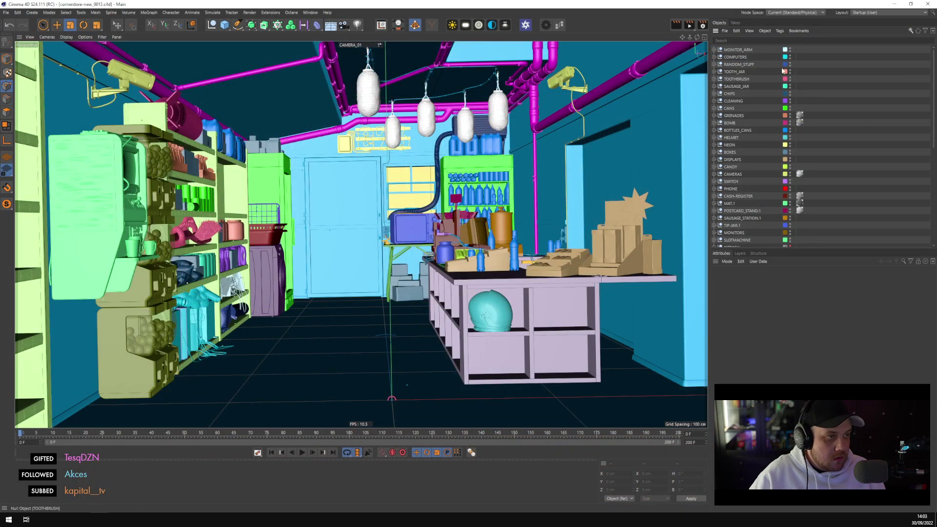
Paste the STRAIGHT null into the store scene and move it to about X -53, Y 115, Z 20 cm
key(ctrl+v)
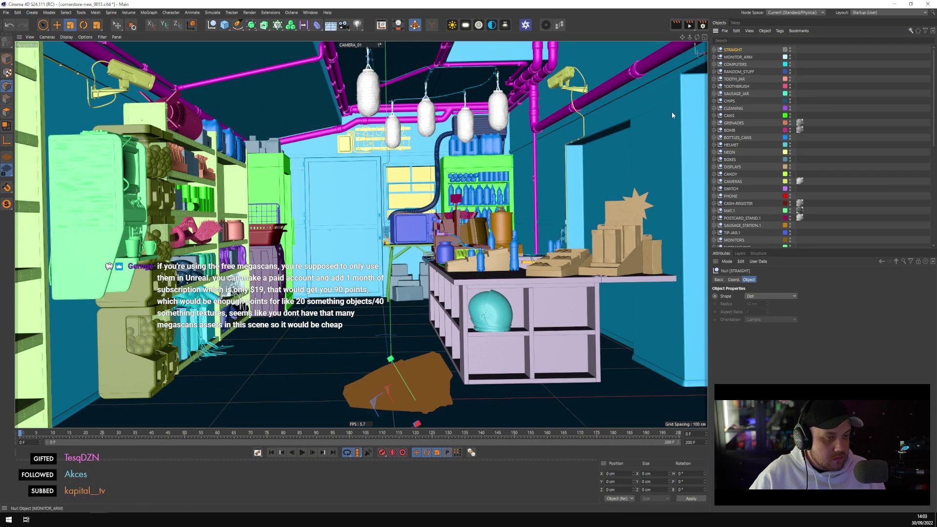
click(6, 59)
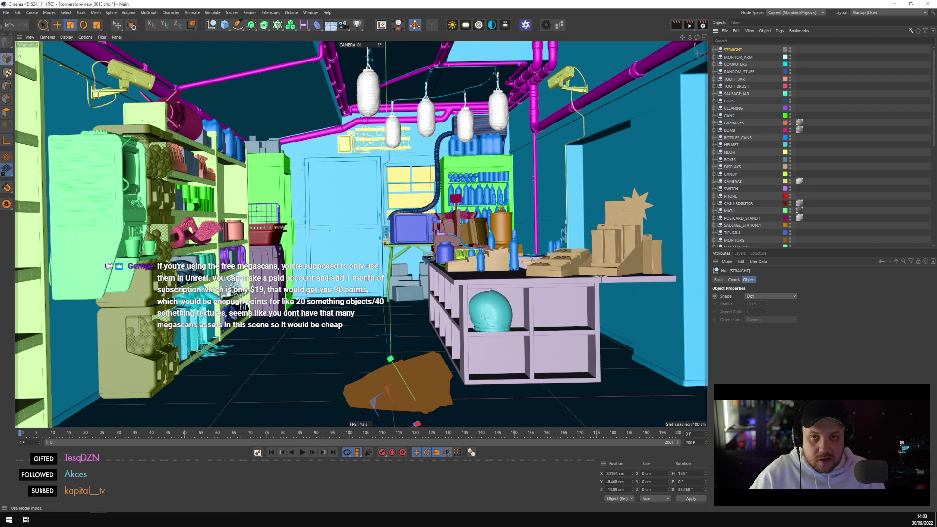
key(e)
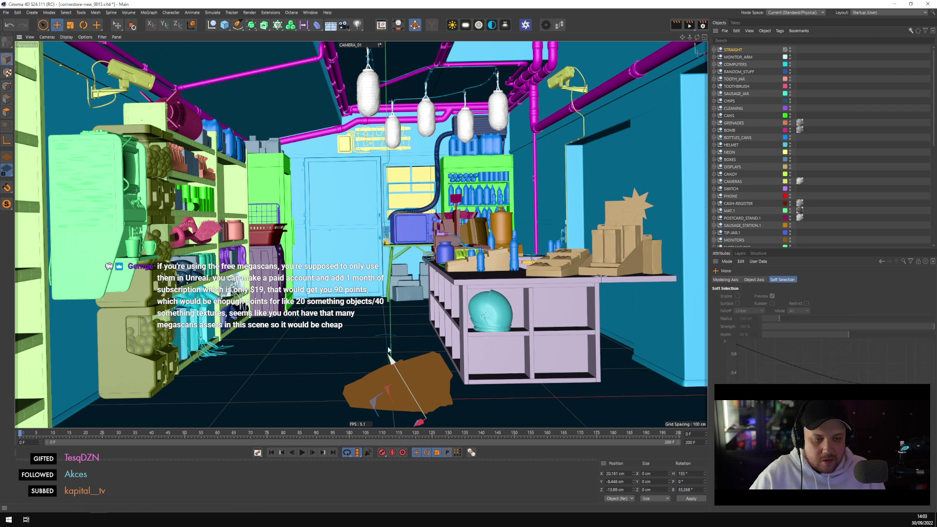
drag(389, 351, 280, 186)
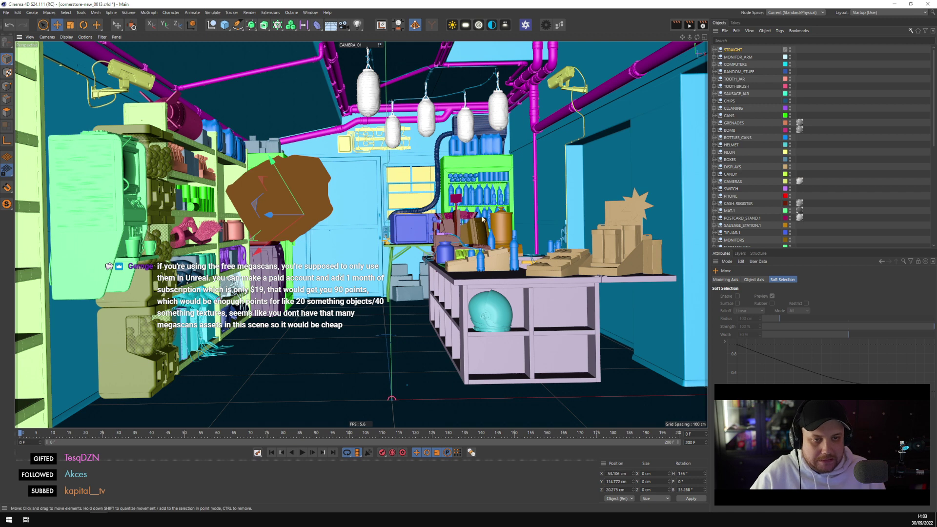
Set the STRAIGHT null's heading and bank rotation to 0°
click(737, 50)
click(733, 279)
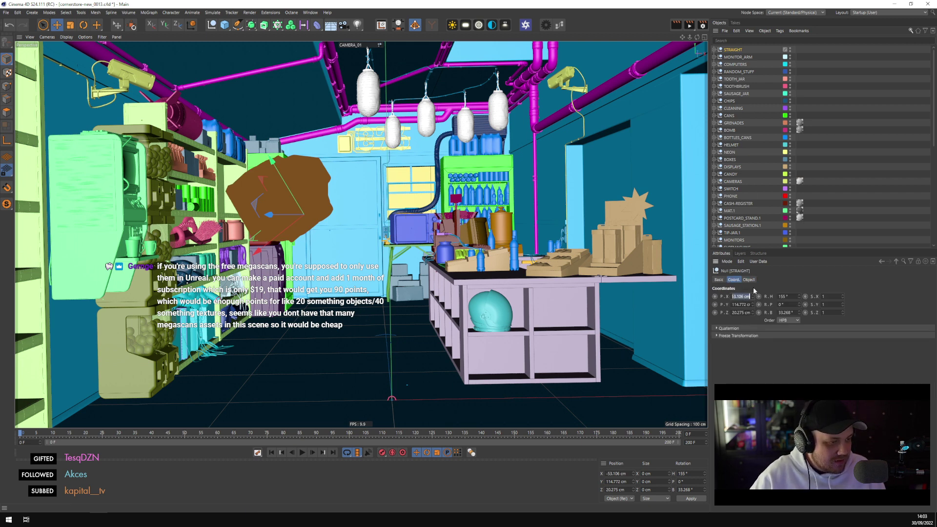
key(Tab)
text(0)
key(Tab)
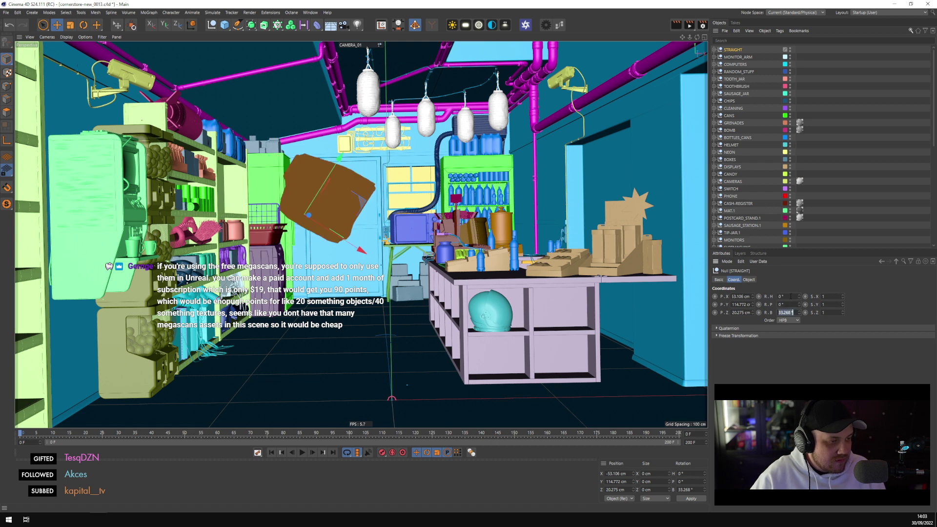
text(0)
key(Return)
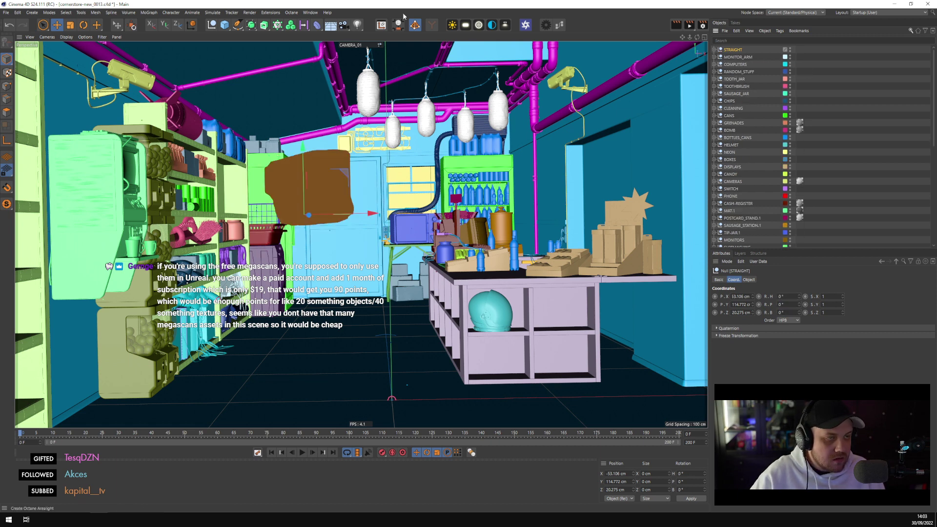
click(310, 13)
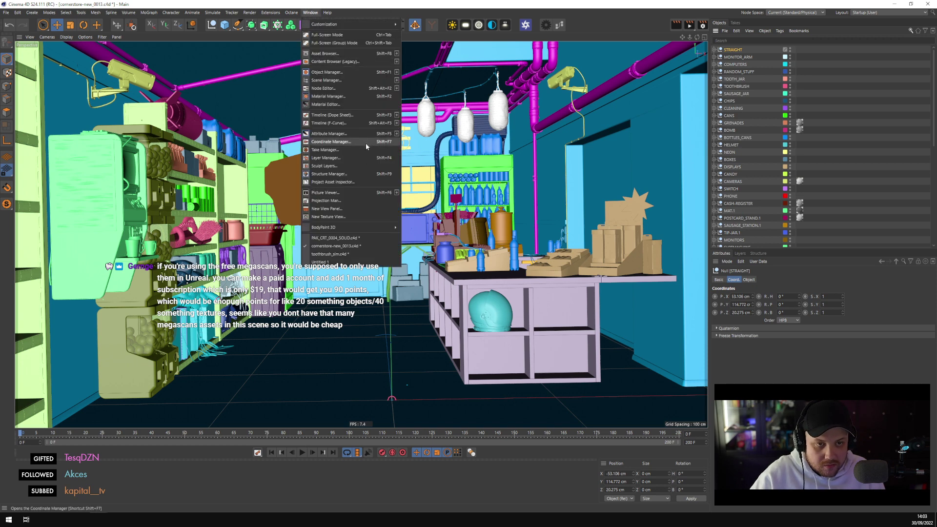
click(362, 115)
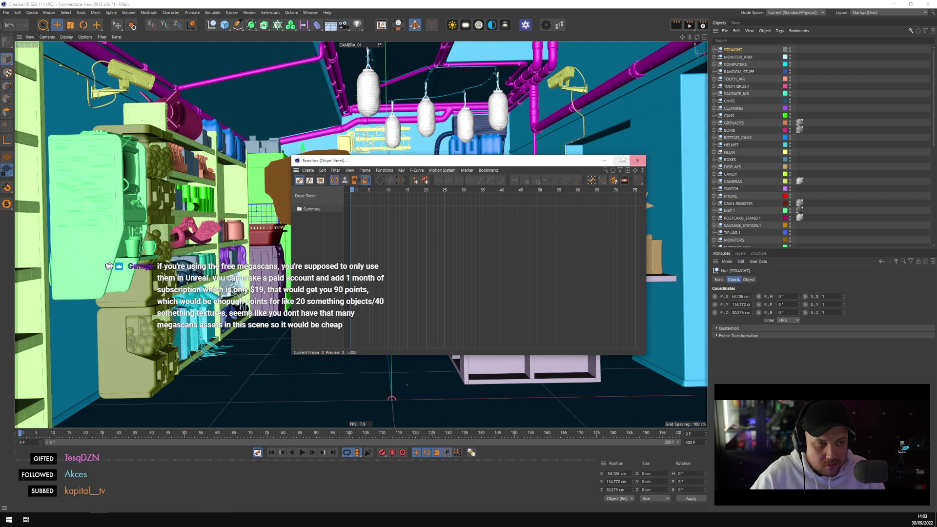
click(637, 160)
click(851, 111)
Move the STRAIGHT null along X to about -154 cm and leave the CAMERA_01 view for the default camera near the shelves
click(734, 50)
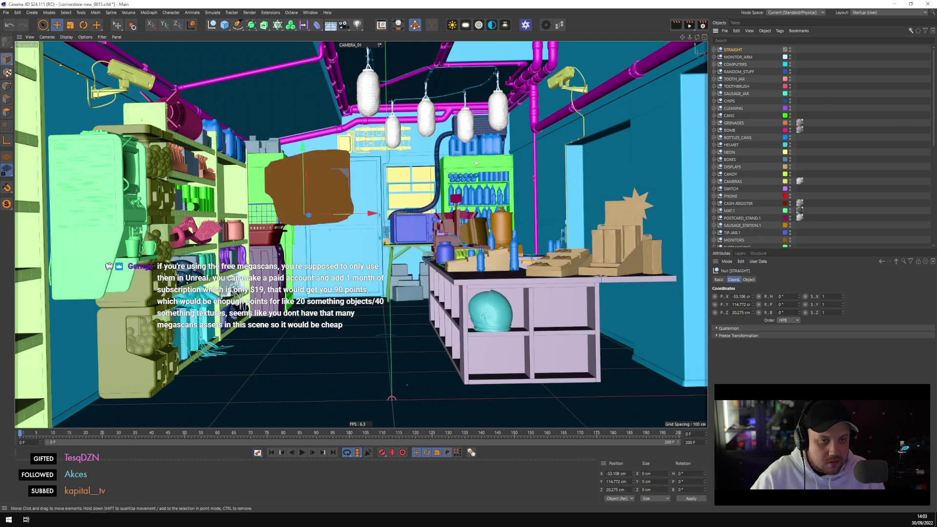
drag(371, 215, 222, 218)
scroll(849, 227, down, 5)
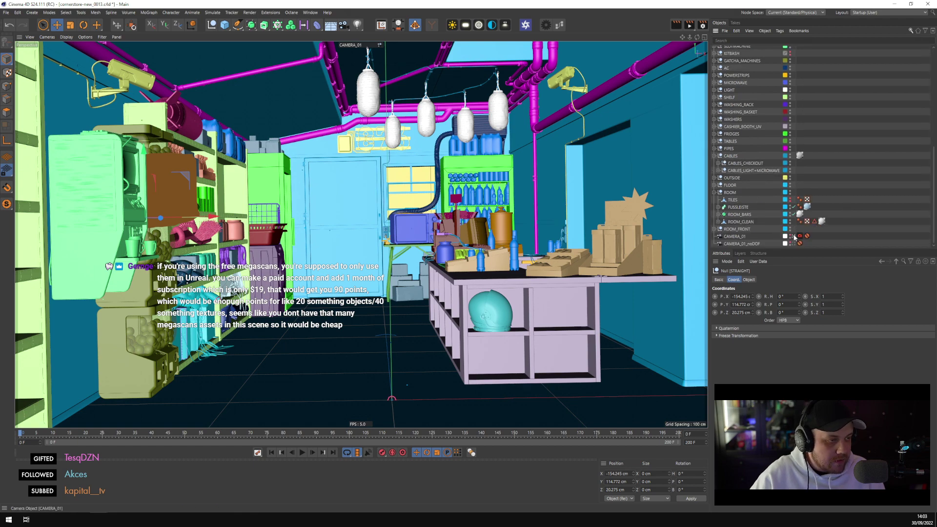
click(793, 236)
alt+middle_drag(507, 243, 285, 261)
scroll(285, 261, down, 6)
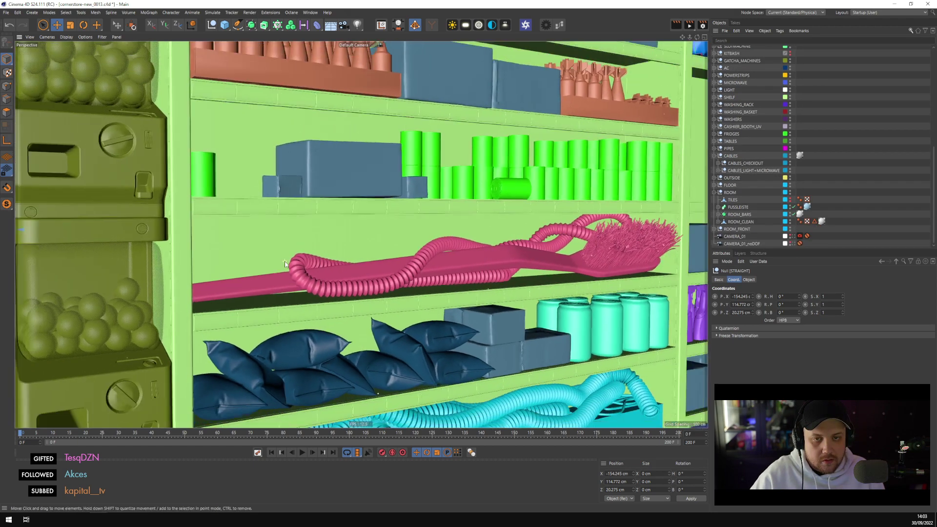
alt+right_drag(285, 262, 251, 262)
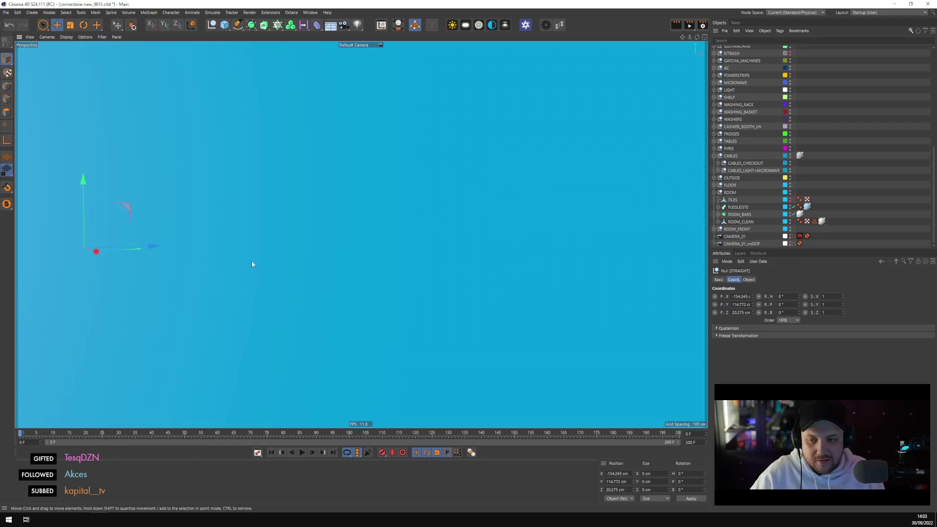
scroll(252, 264, up, 3)
alt+drag(253, 277, 412, 302)
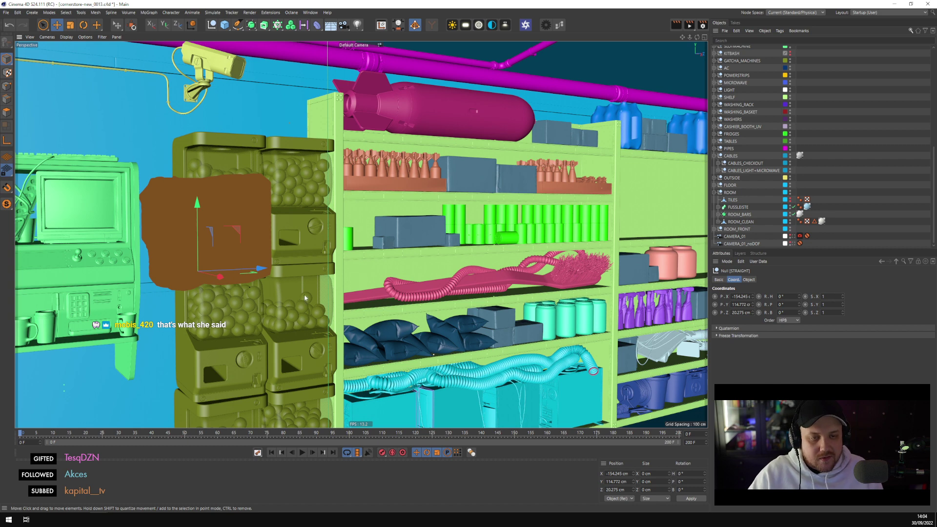
Move the wrapped monitor to the empty upper compartment of the far shelf, at about X -179, Y 136, Z 323 cm
drag(290, 272, 642, 270)
alt+middle_drag(643, 270, 417, 315)
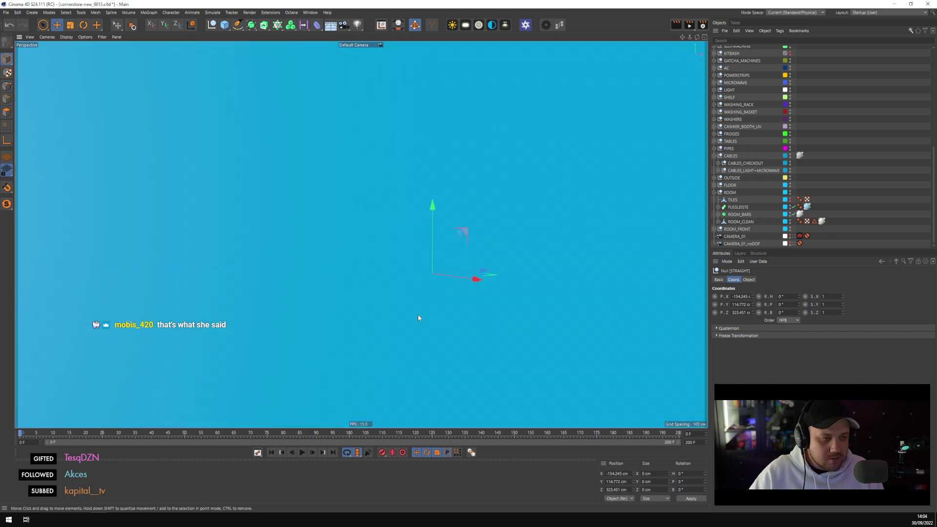
scroll(414, 318, up, 4)
scroll(413, 320, up, 2)
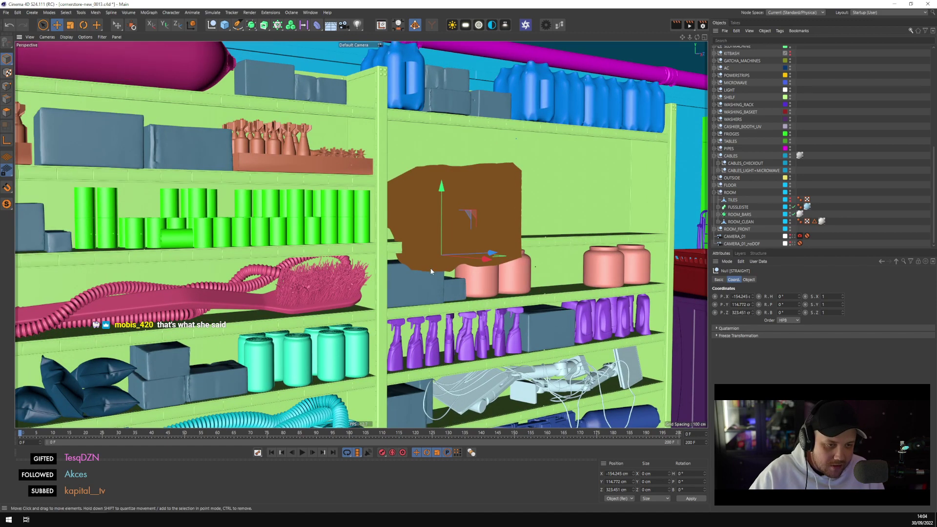
scroll(431, 271, down, 4)
scroll(430, 263, up, 6)
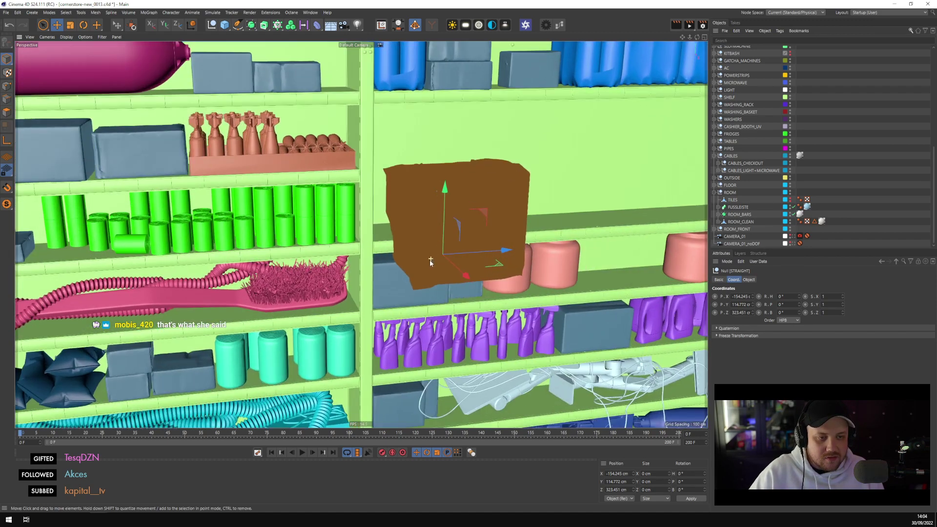
scroll(451, 200, up, 2)
drag(452, 200, 513, 180)
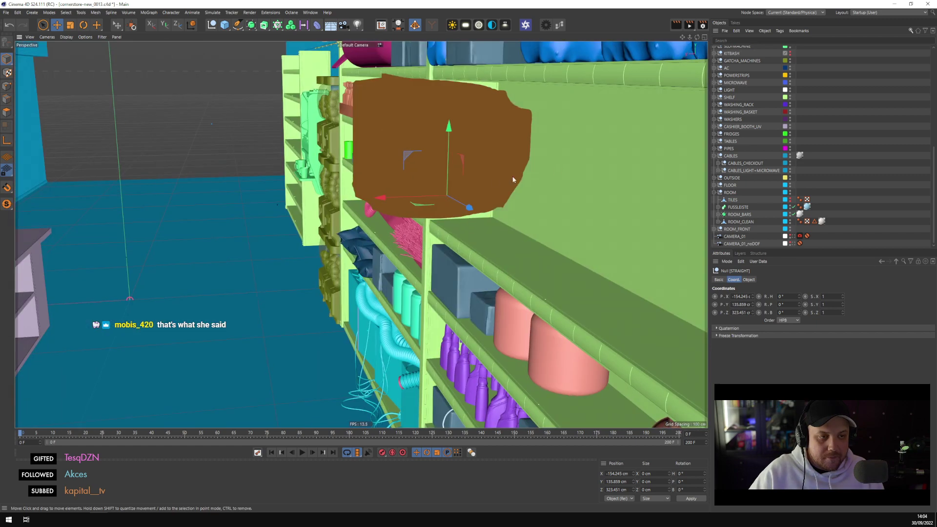
drag(388, 199, 457, 198)
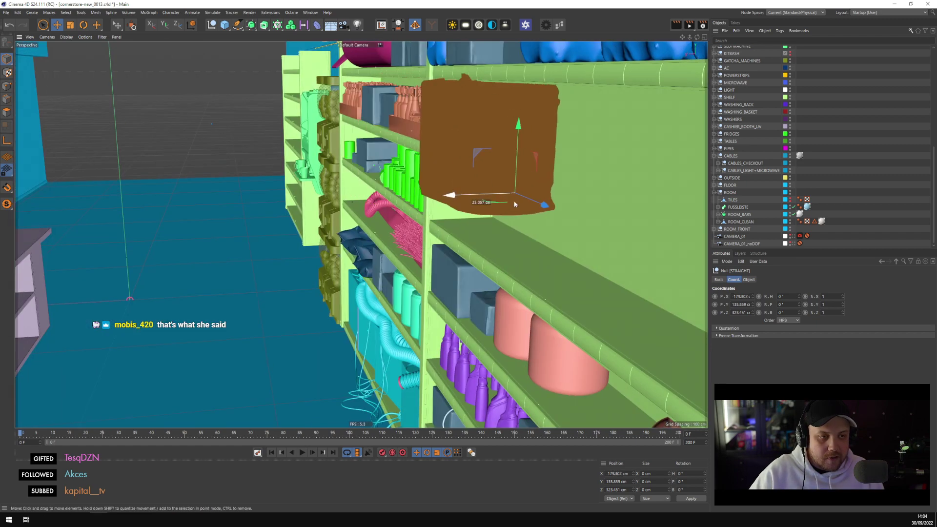
Expand the STRAIGHT null and hide its PLASTIC_2 wrapping in the viewport
alt+drag(383, 252, 440, 279)
alt+middle_drag(440, 279, 341, 352)
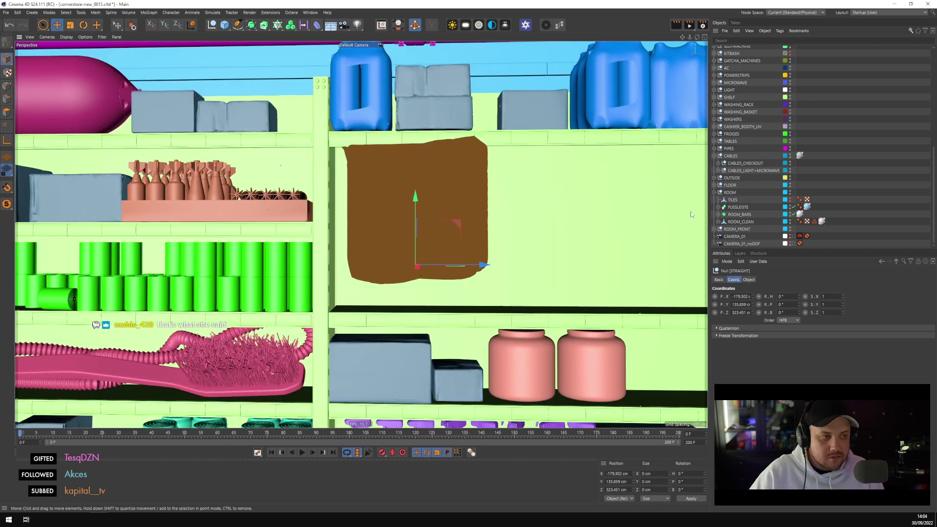
scroll(750, 157, up, 9)
click(714, 49)
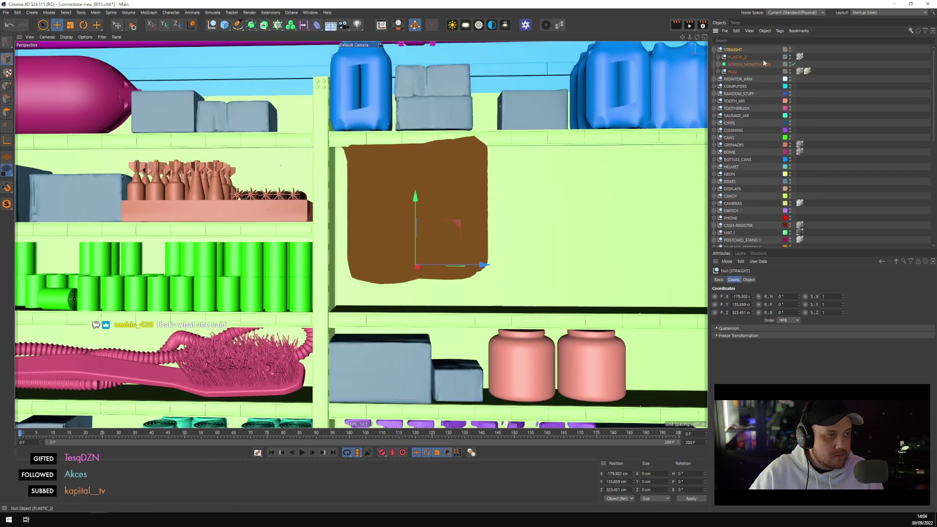
click(789, 57)
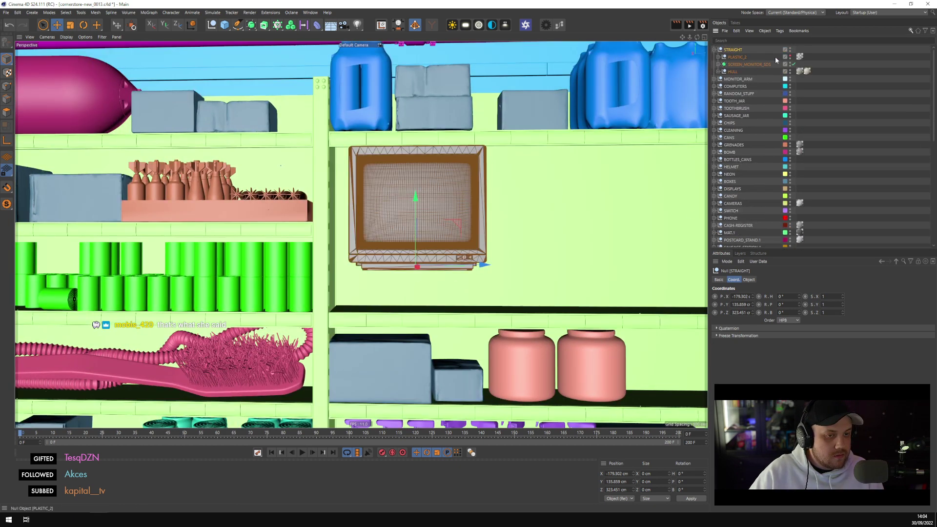
Scale the STRAIGHT monitor down uniformly to fit the shelf compartment
alt+drag(503, 202, 533, 188)
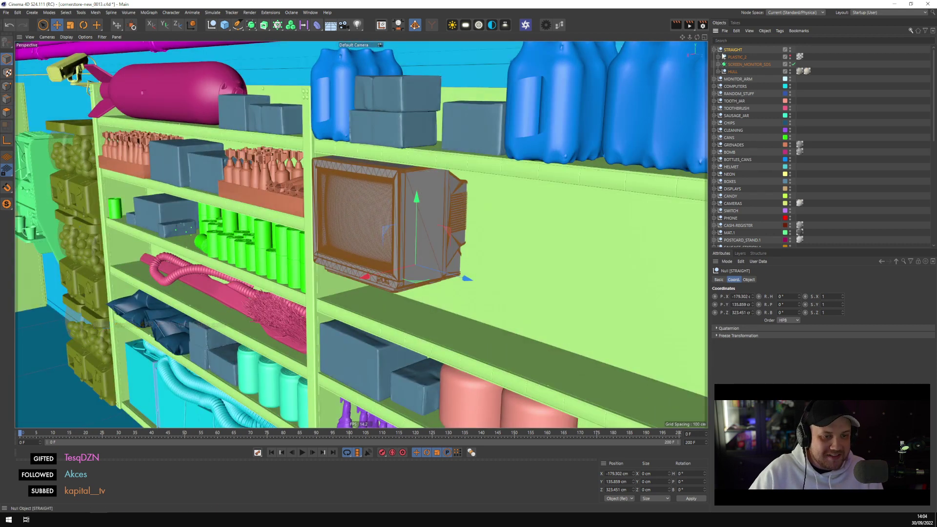
click(71, 25)
drag(530, 230, 447, 268)
scroll(420, 261, down, 2)
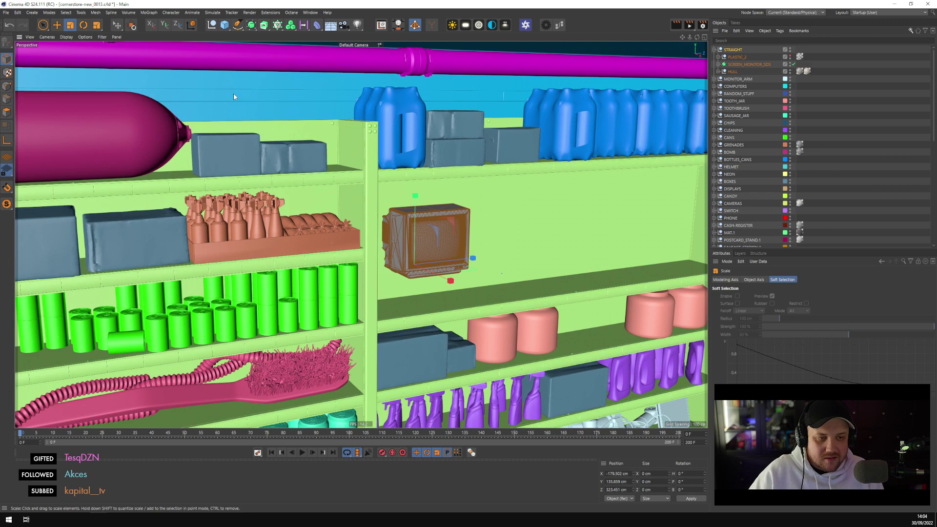
Lower the monitor toward the shelf board to about Y 123 cm
click(56, 24)
drag(412, 207, 412, 227)
scroll(429, 328, up, 2)
scroll(429, 328, up, 3)
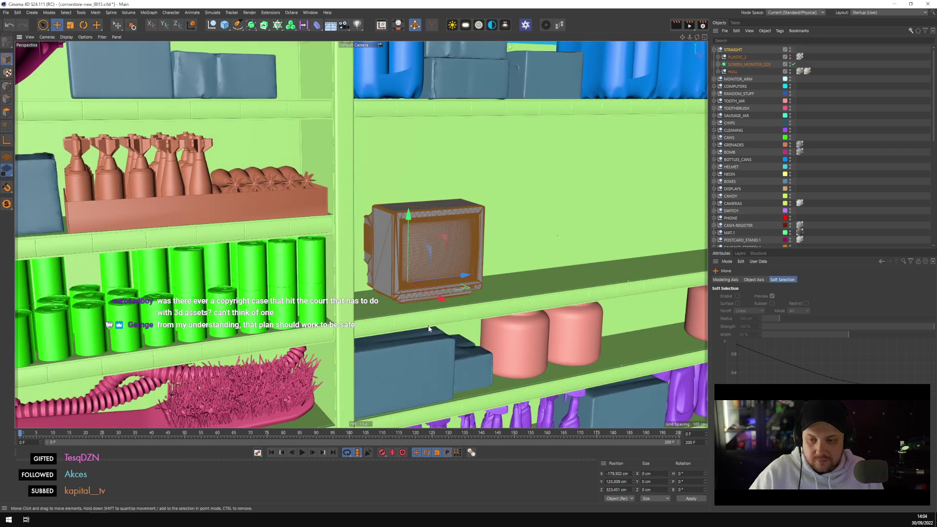
scroll(440, 295, up, 3)
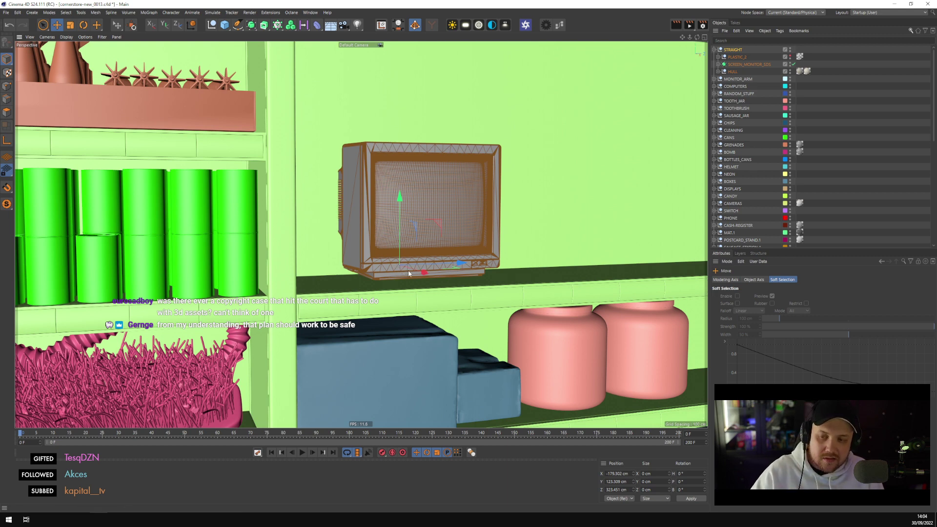
Seat the monitor's base on the shelf board and bring it forward, at about X -168, Y 122 cm
alt+drag(467, 299, 436, 283)
alt+right_drag(368, 292, 396, 260)
alt+drag(397, 263, 397, 253)
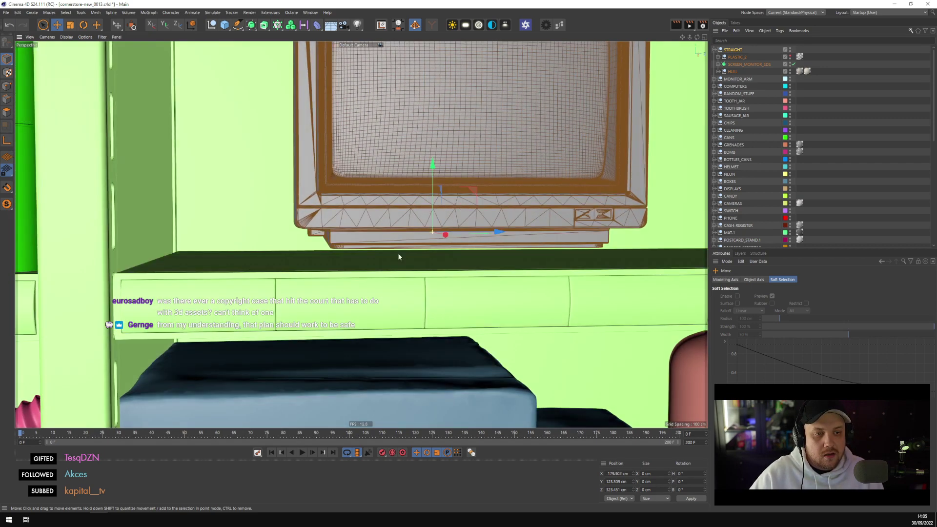
drag(432, 169, 473, 285)
drag(447, 184, 448, 185)
alt+drag(487, 261, 405, 251)
drag(321, 250, 349, 254)
scroll(267, 275, down, 3)
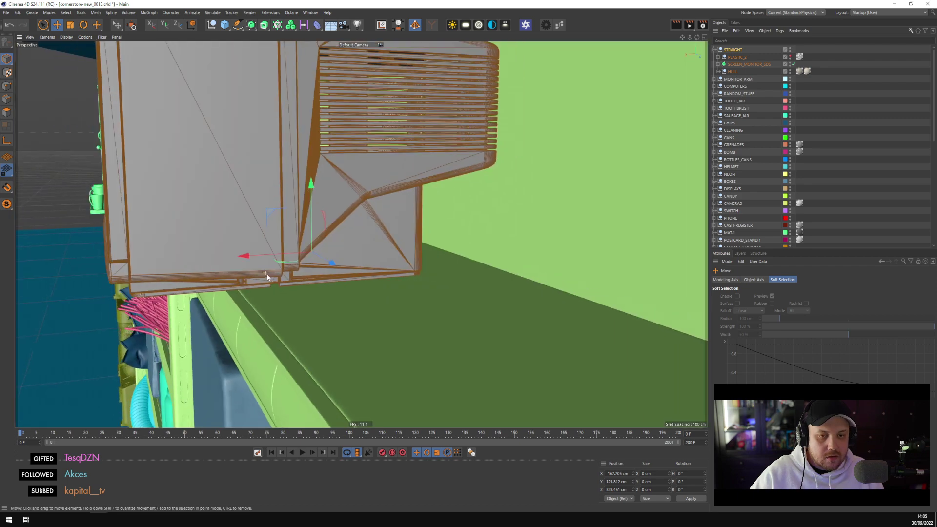
scroll(295, 276, down, 2)
Show the PLASTIC_2 wrapping to examine how it sits on the shelf, and hide it again
alt+drag(283, 276, 659, 219)
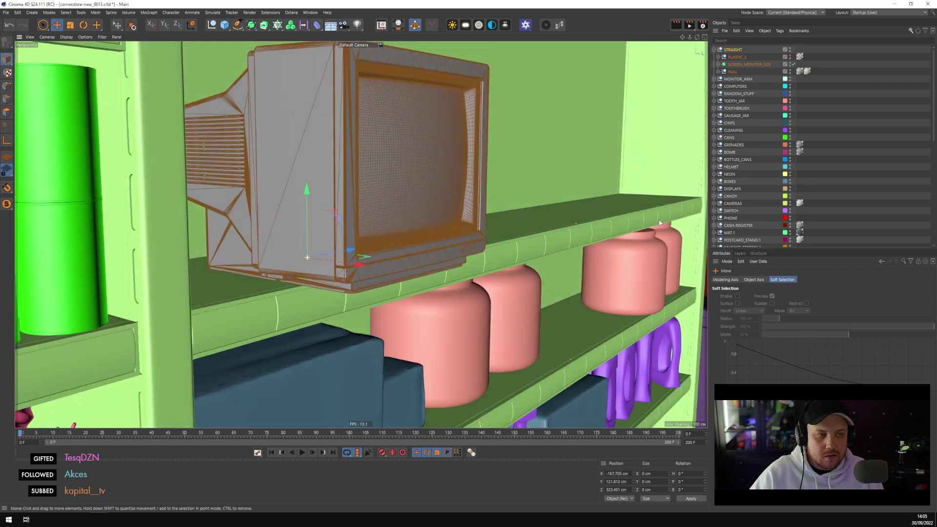
click(789, 57)
alt+drag(521, 183, 585, 167)
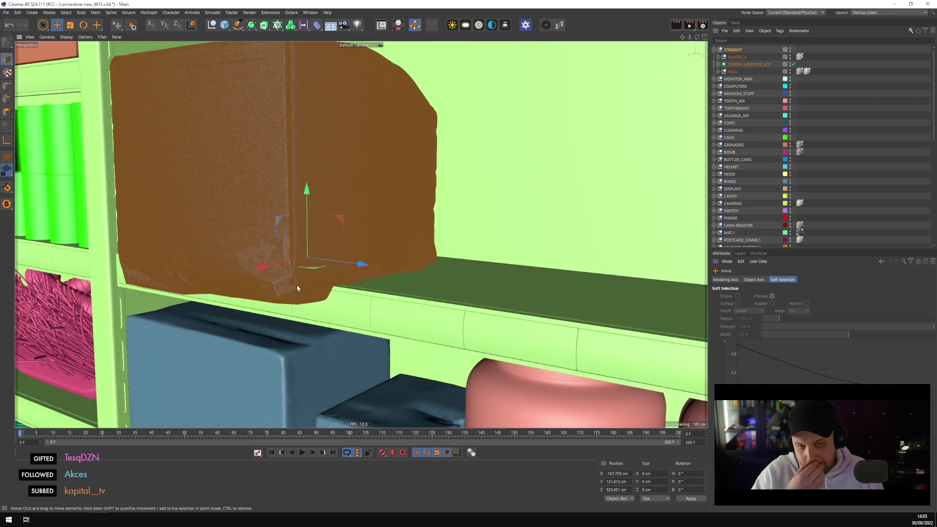
scroll(299, 286, down, 7)
alt+drag(364, 286, 347, 266)
alt+drag(406, 216, 431, 253)
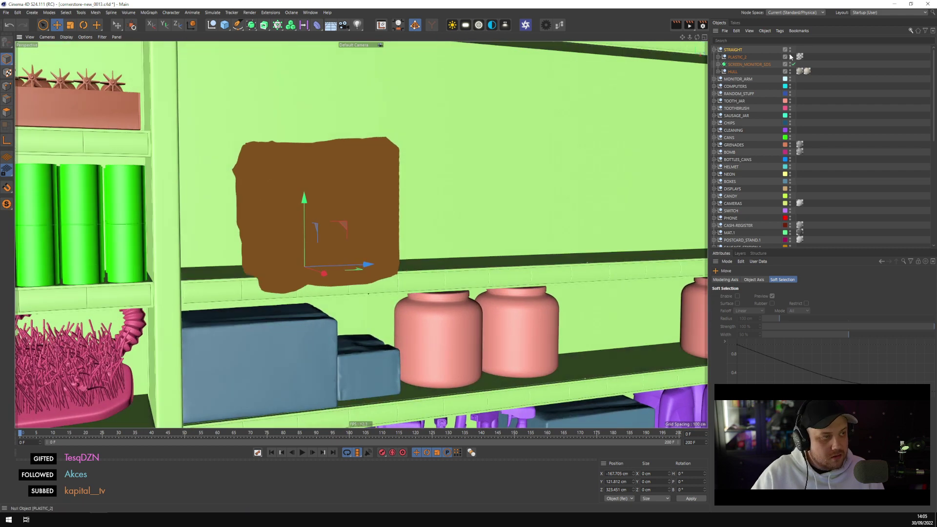
click(790, 55)
Rotate the monitor on the shelf to a heading of -80°
scroll(443, 279, up, 2)
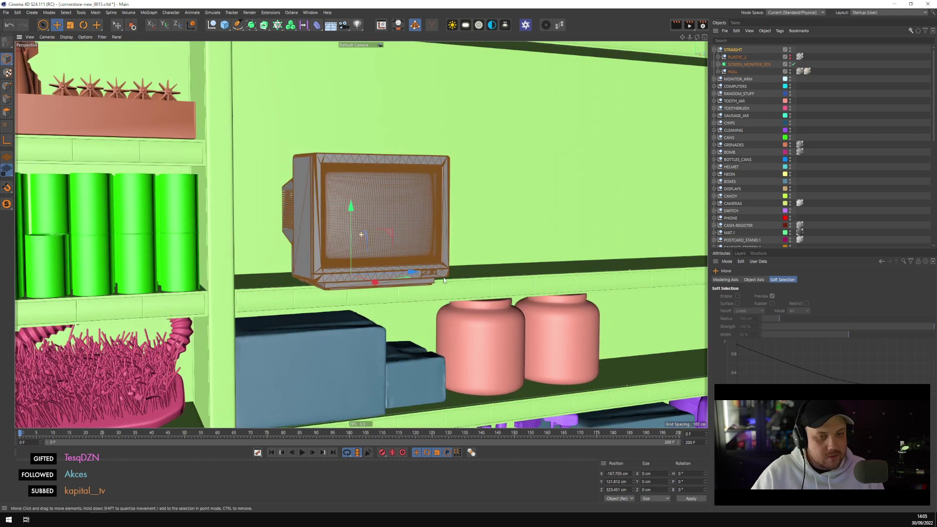
scroll(444, 279, down, 2)
alt+drag(444, 280, 477, 263)
key(r)
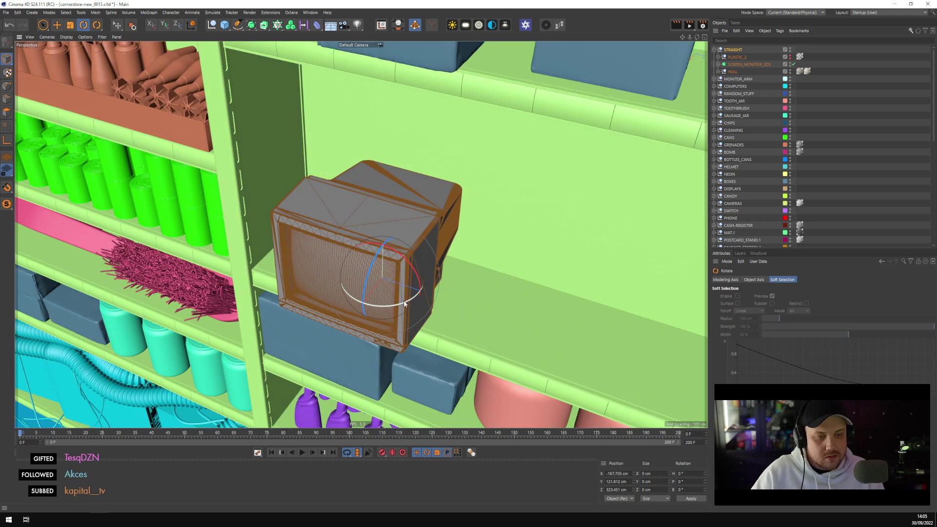
drag(403, 303, 360, 286)
alt+drag(451, 285, 497, 298)
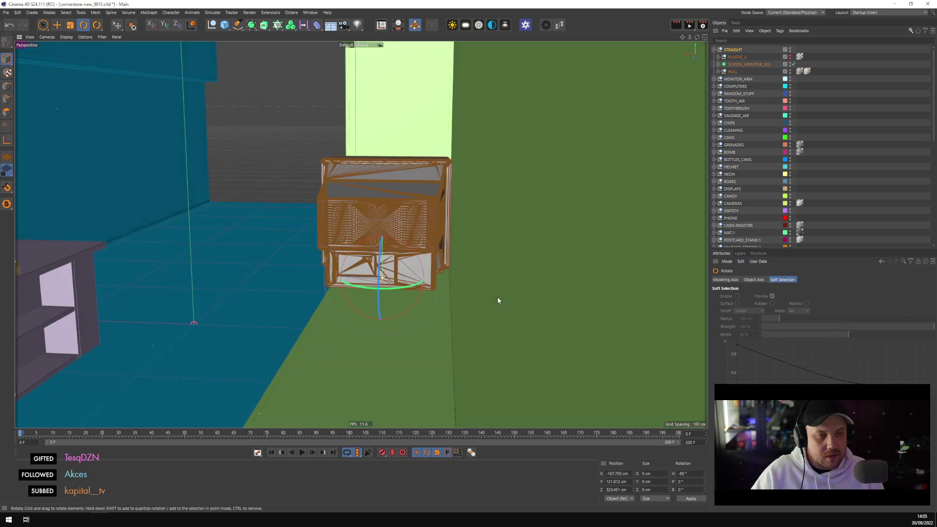
alt+drag(329, 271, 374, 264)
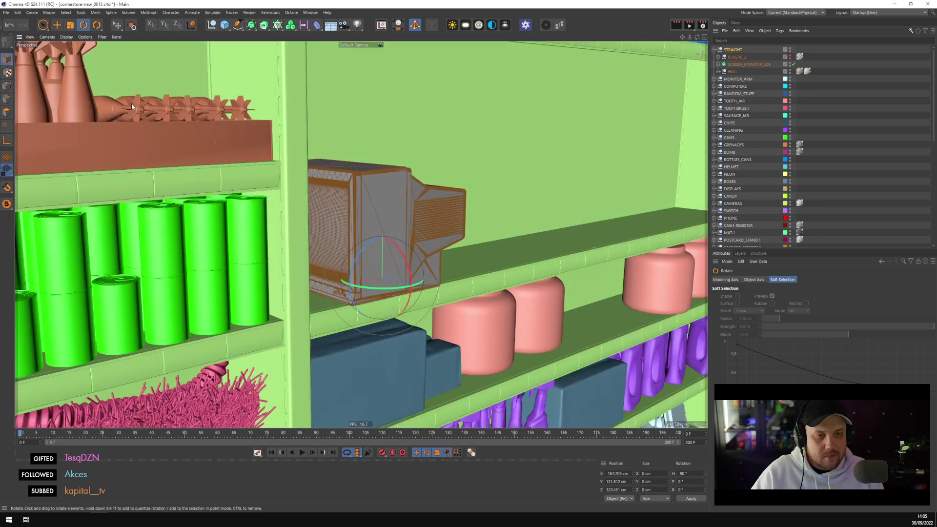
Move the STRAIGHT null to about Z 319 cm and return to the CAMERA_01 view
click(59, 27)
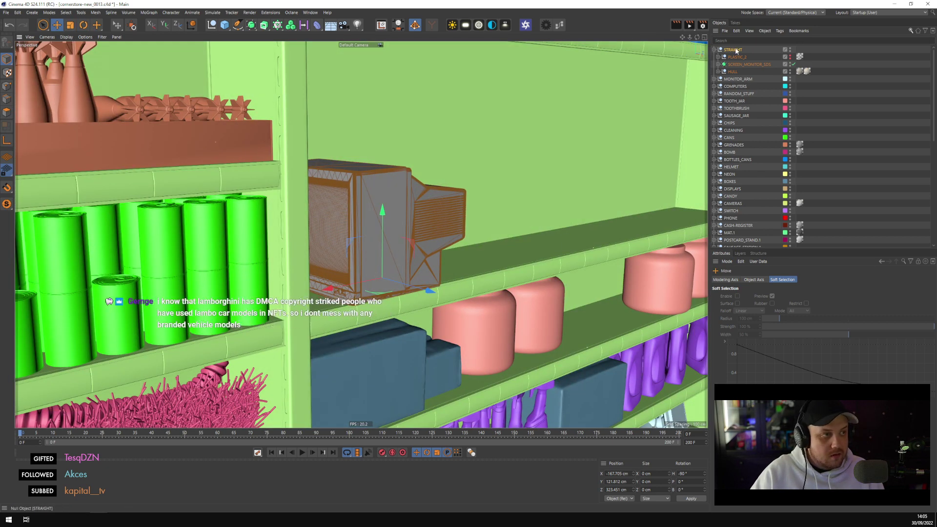
mouse_move(328, 288)
mouse_down()
mouse_move(306, 295)
mouse_move(315, 292)
mouse_up()
scroll(805, 231, down, 10)
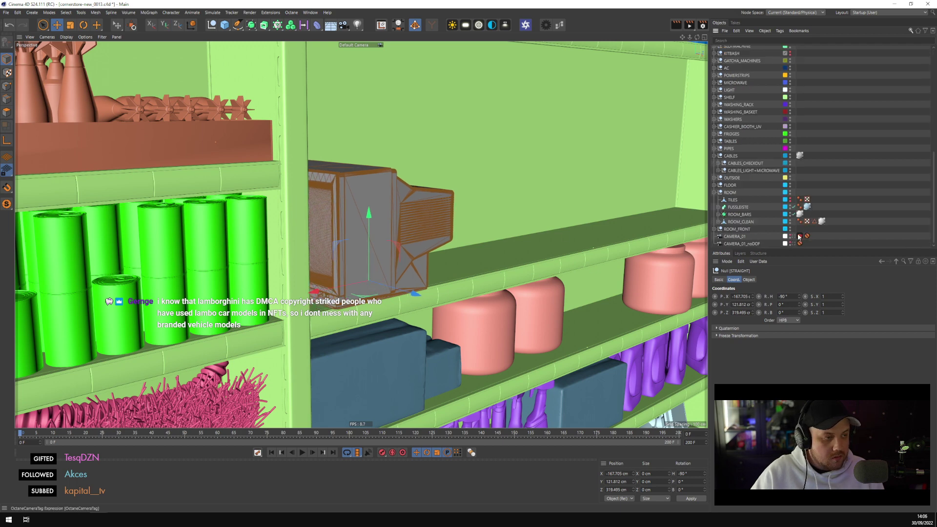
click(797, 237)
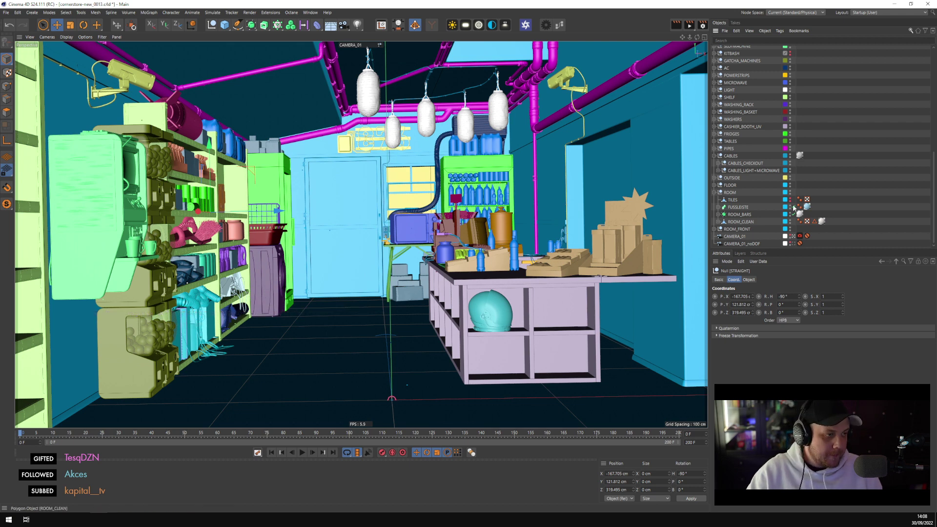
key(s)
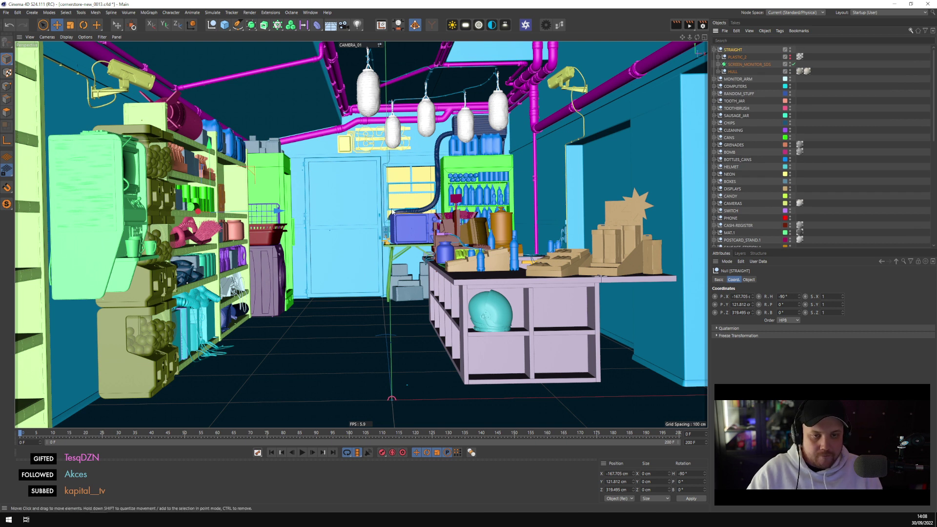
click(391, 398)
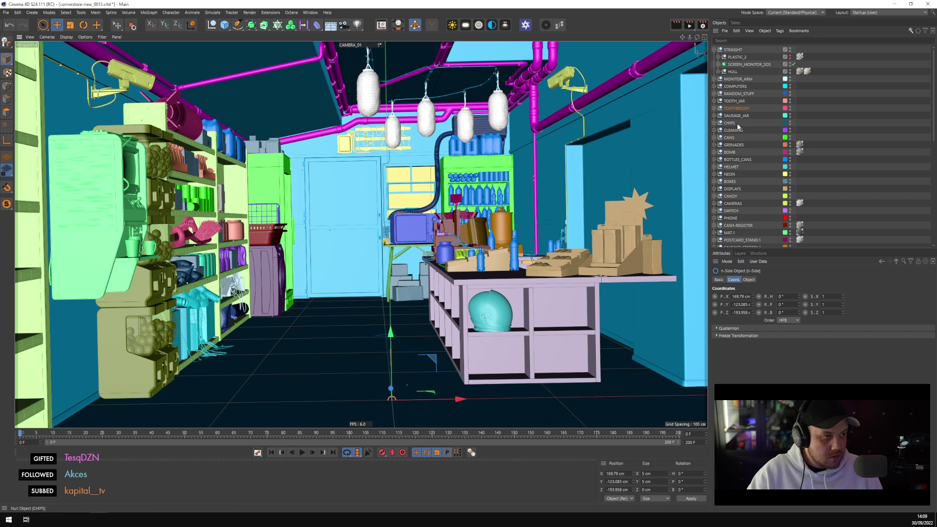
key(s)
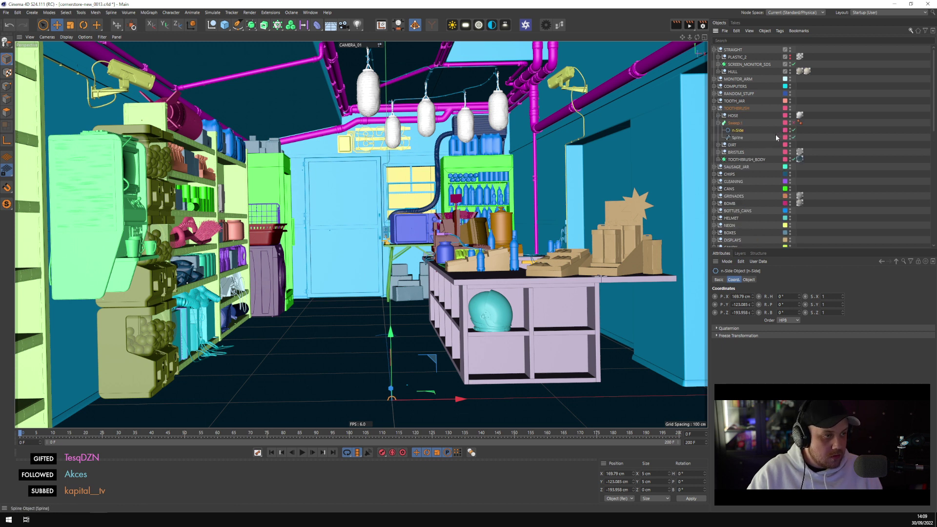
click(826, 140)
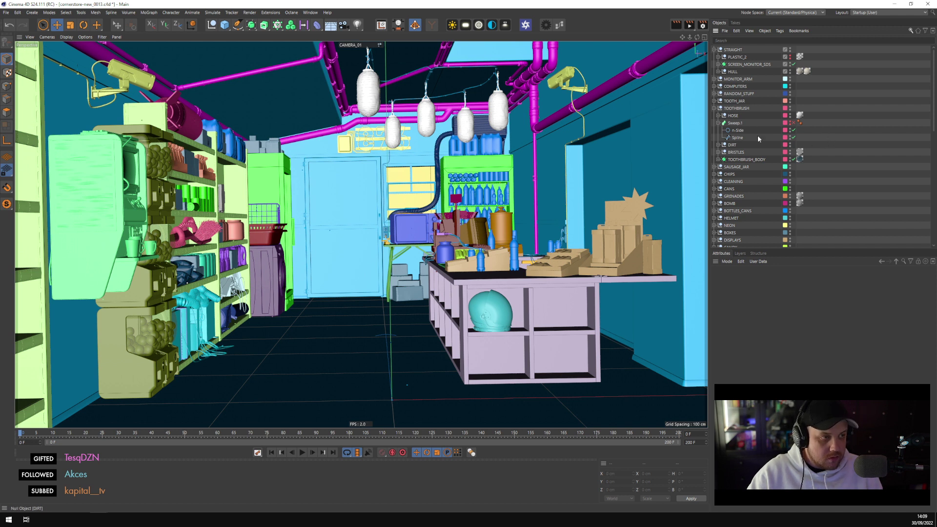
click(714, 108)
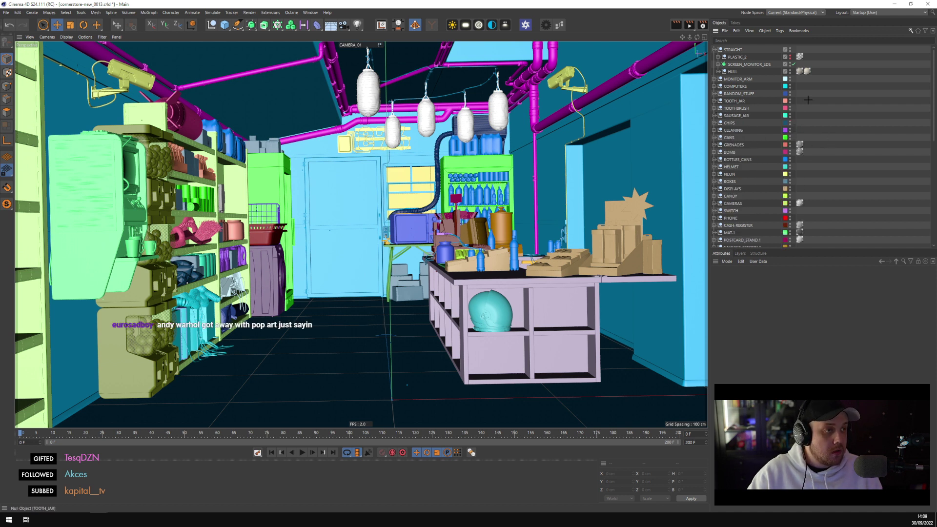
Leave the CAMERA_01 view and rotate the STRAIGHT null to a heading of about -33°, with pitch and bank at 0°
click(731, 50)
scroll(794, 242, down, 10)
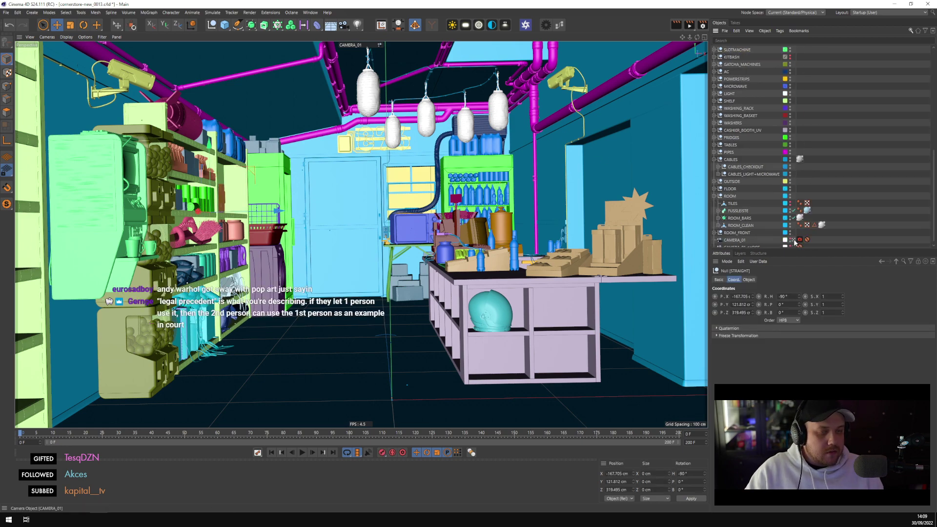
click(793, 240)
alt+drag(475, 206, 414, 201)
key(r)
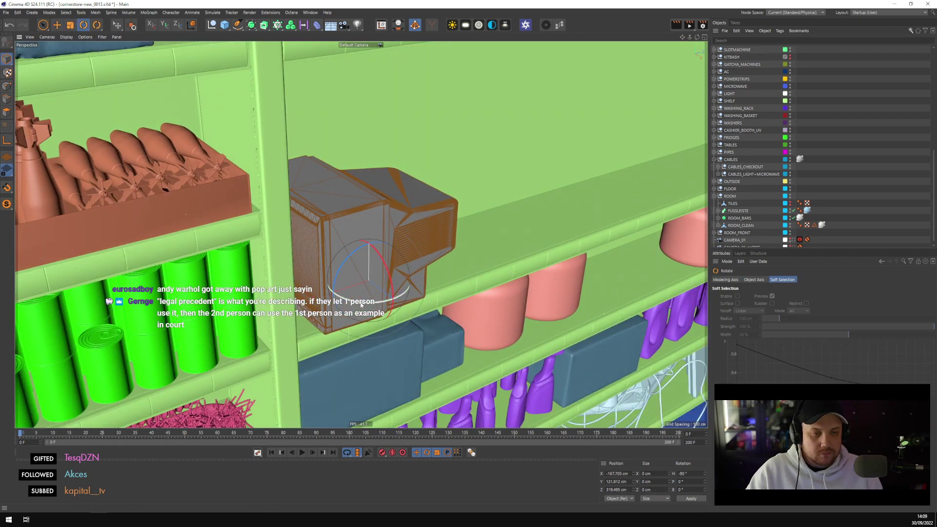
drag(367, 305, 406, 300)
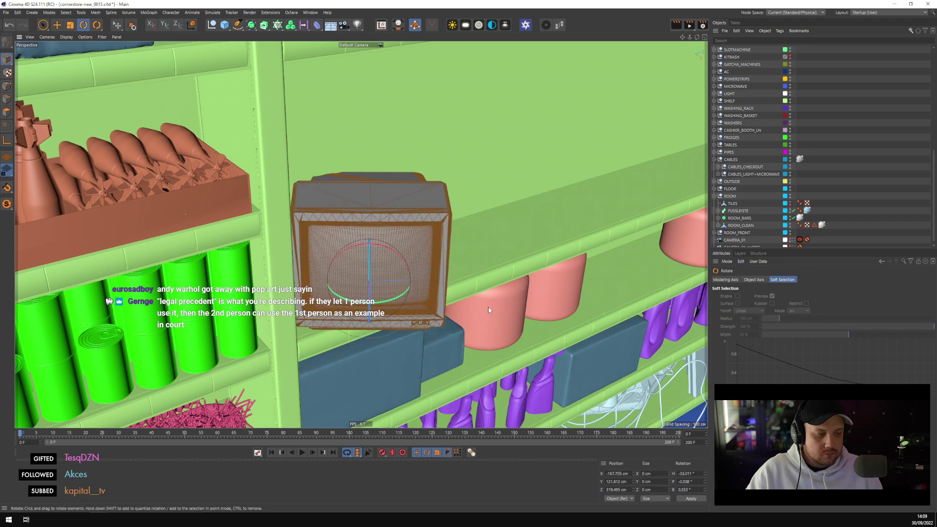
scroll(734, 66, up, 10)
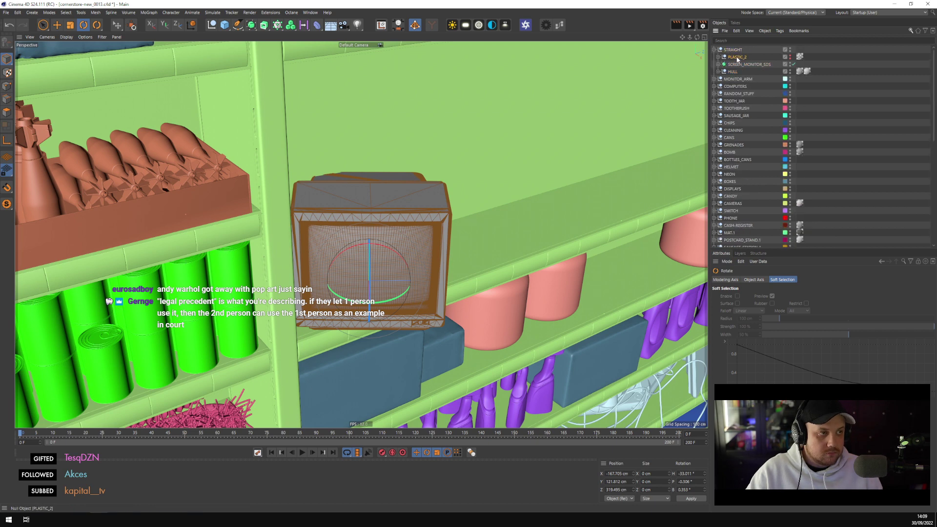
click(737, 51)
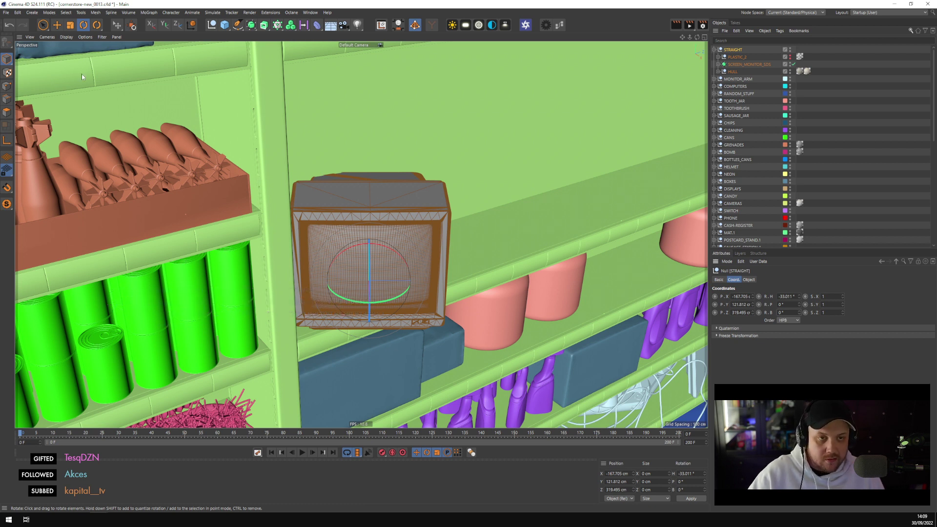
Switch to world coordinates and move the monitor on the shelf to about X -164, Z 319 cm
click(70, 25)
click(56, 25)
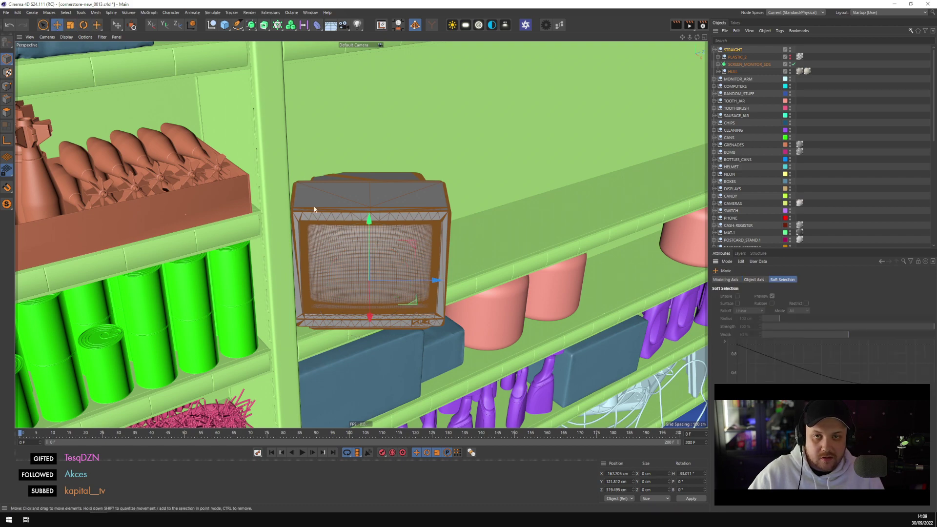
alt+drag(371, 264, 435, 202)
scroll(362, 268, up, 3)
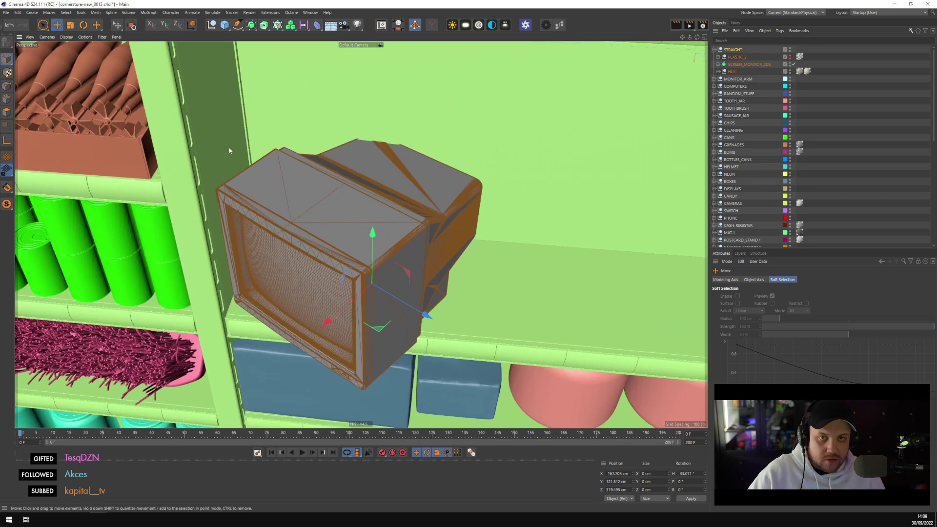
click(192, 25)
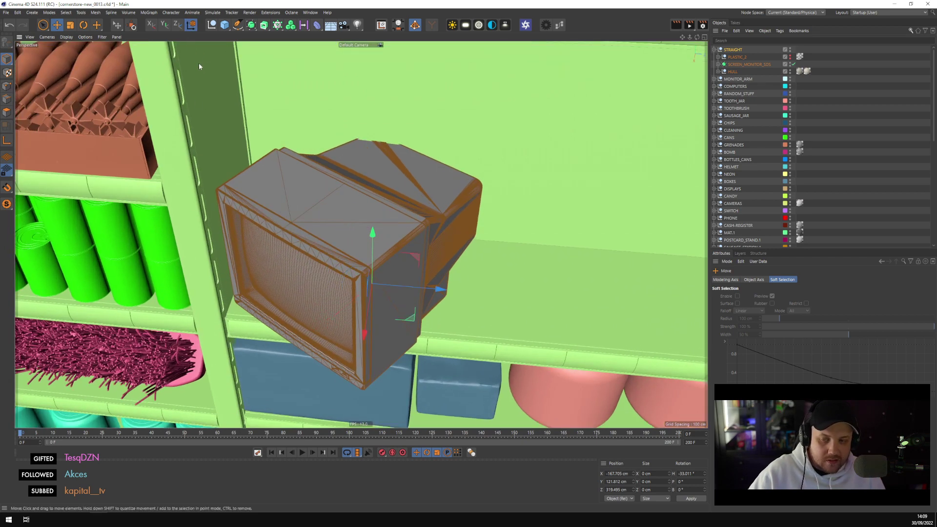
alt+drag(351, 185, 378, 191)
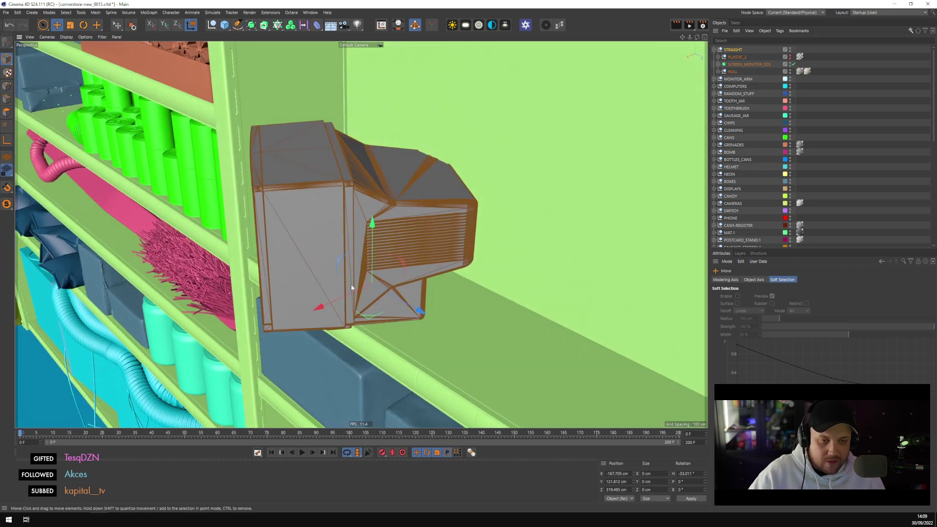
drag(370, 285, 383, 315)
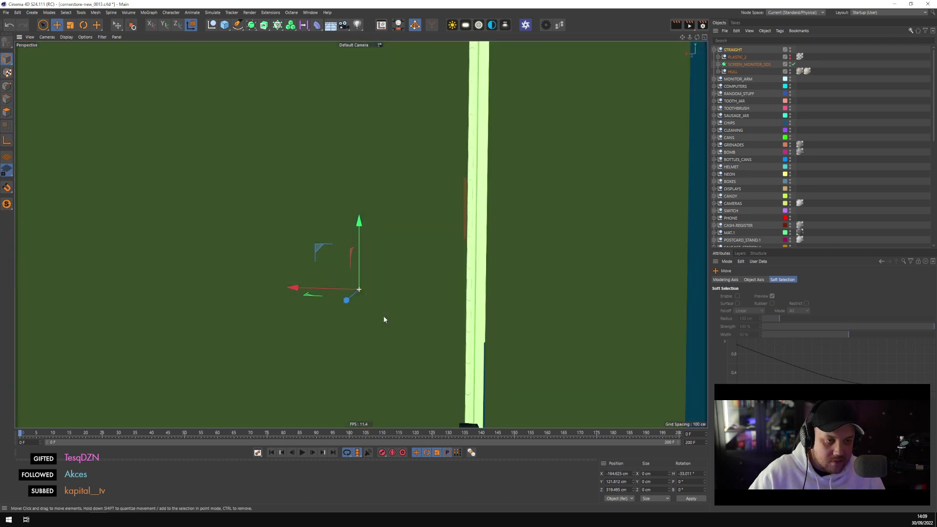
drag(304, 287, 285, 251)
alt+drag(370, 255, 419, 284)
alt+middle_drag(430, 266, 391, 293)
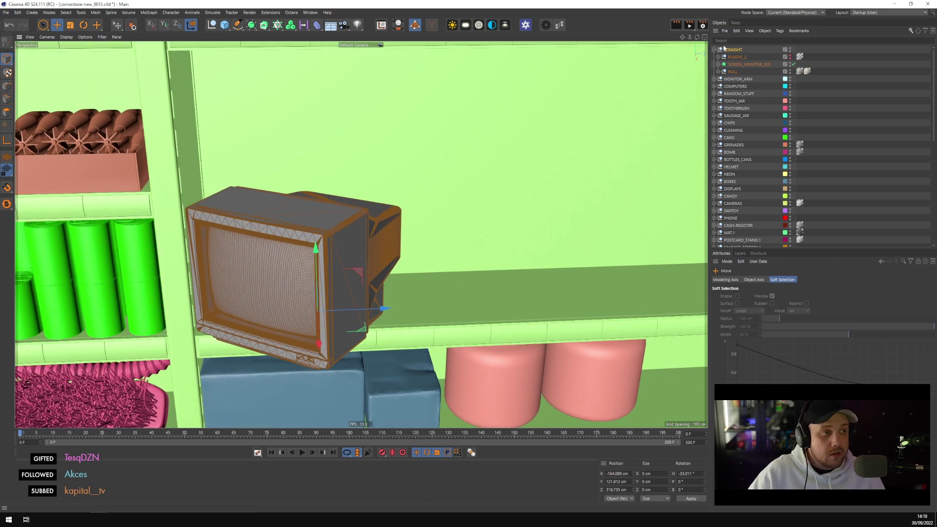
Collapse the STRAIGHT hierarchy and examine the monitor's placement on the shelf from several angles
click(715, 50)
click(736, 52)
scroll(430, 226, down, 3)
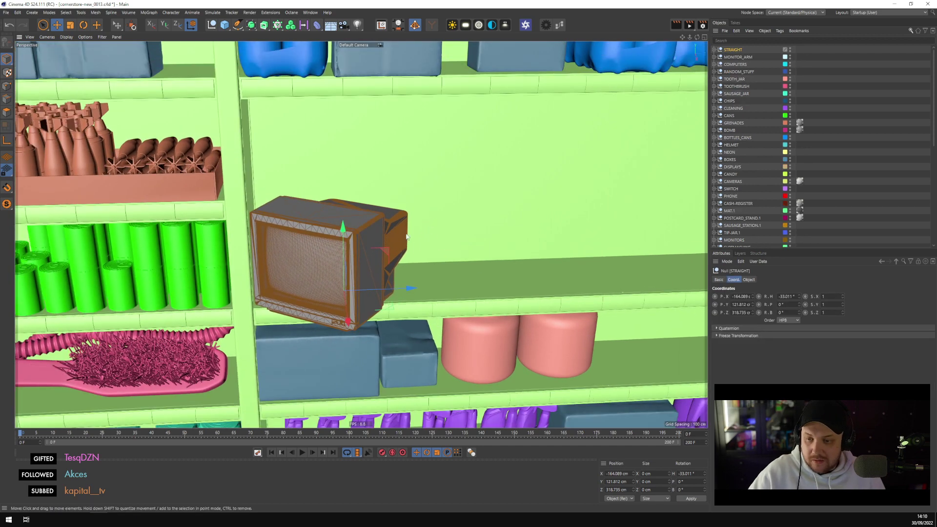
alt+drag(408, 238, 278, 248)
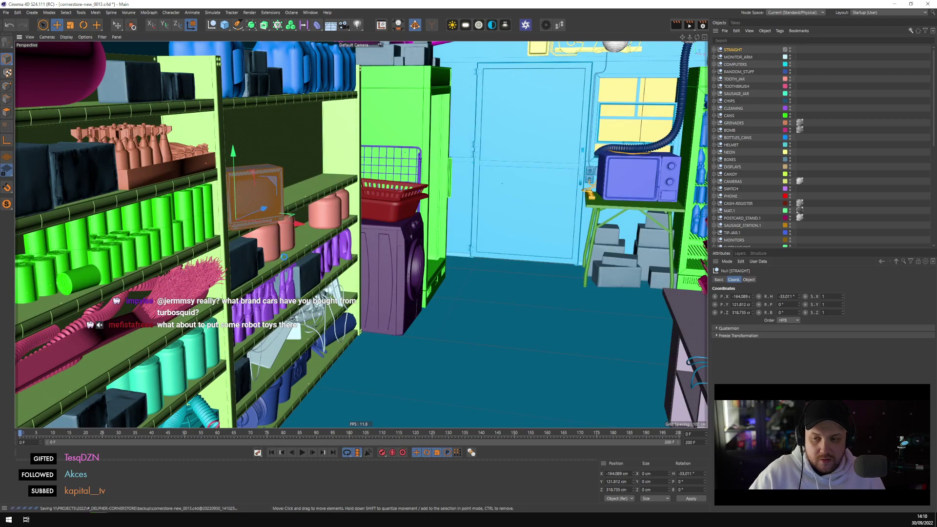
alt+drag(278, 257, 469, 234)
scroll(237, 295, up, 2)
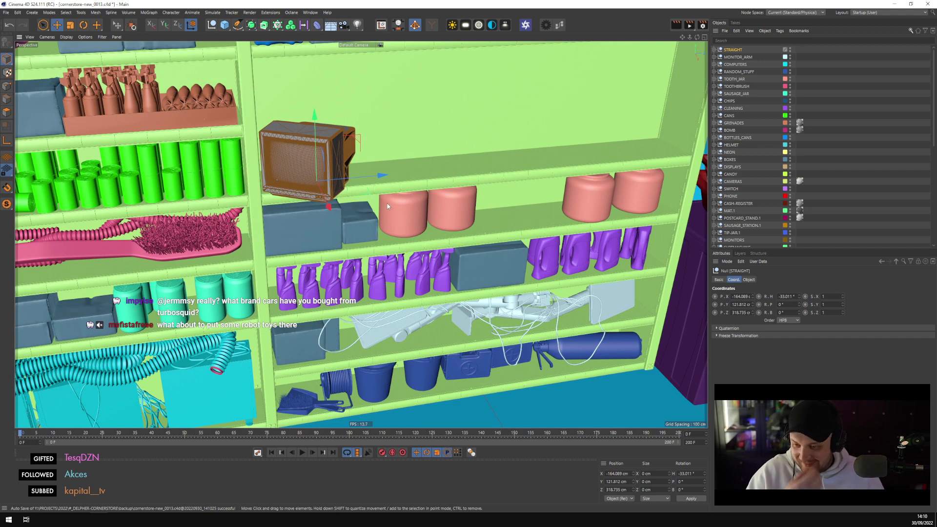
scroll(308, 209, up, 1)
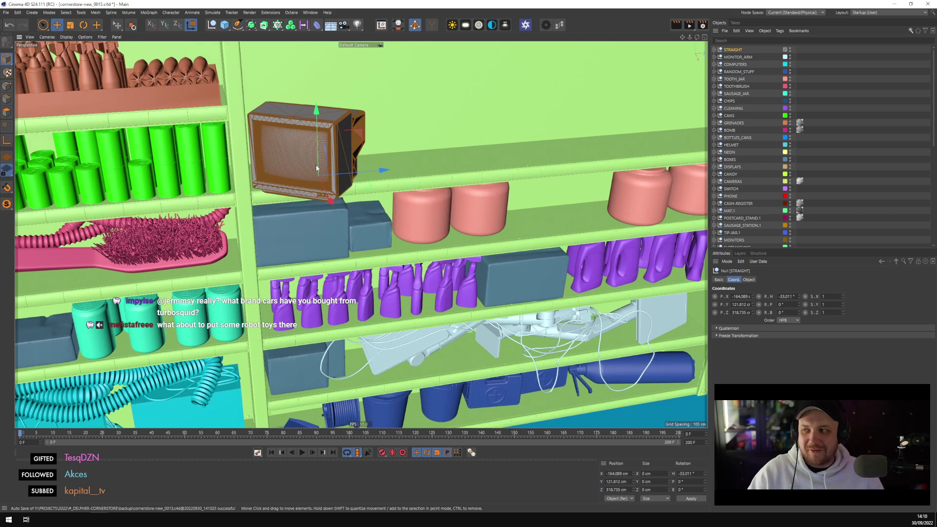
alt+middle_drag(340, 160, 433, 283)
alt+drag(433, 283, 642, 284)
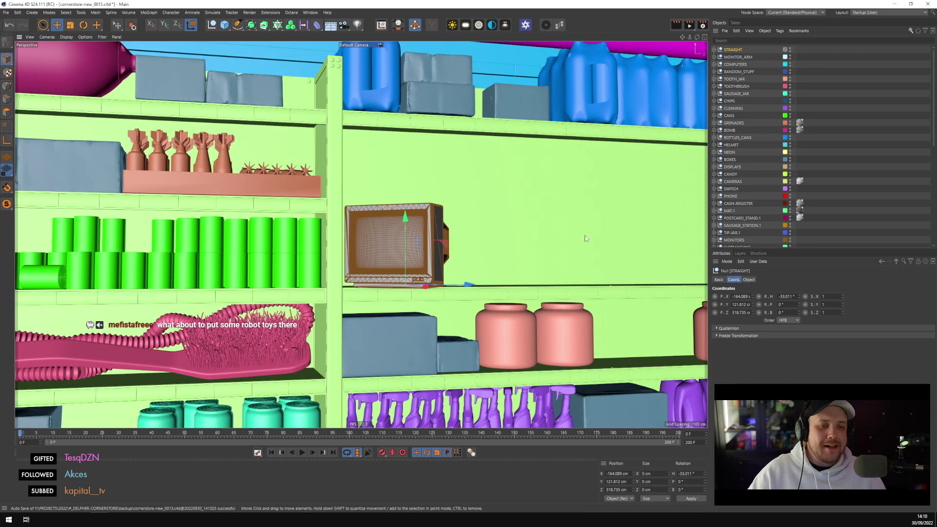
scroll(418, 235, up, 2)
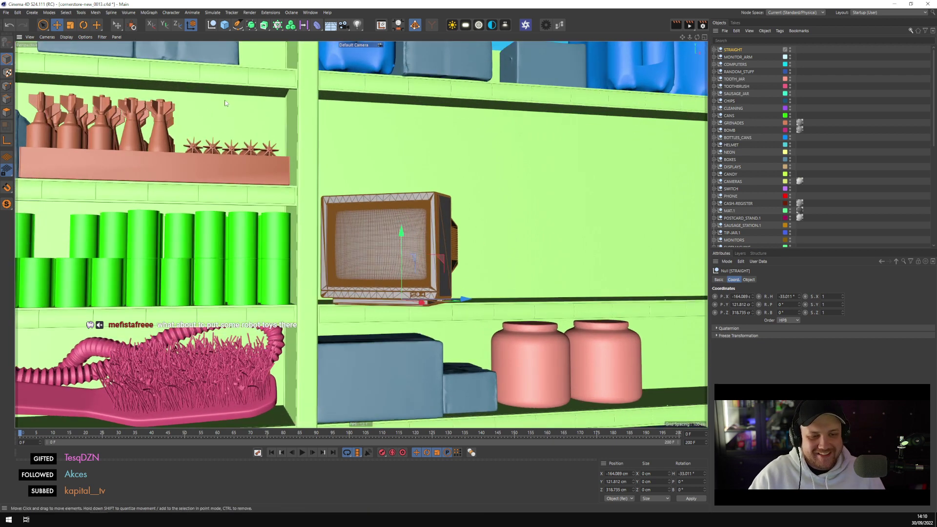
Push the monitor back and slide it along the shelf towards the upright, to about X -167, Z 316 cm
click(70, 25)
drag(495, 145, 474, 212)
key(e)
scroll(443, 255, up, 5)
scroll(380, 320, down, 5)
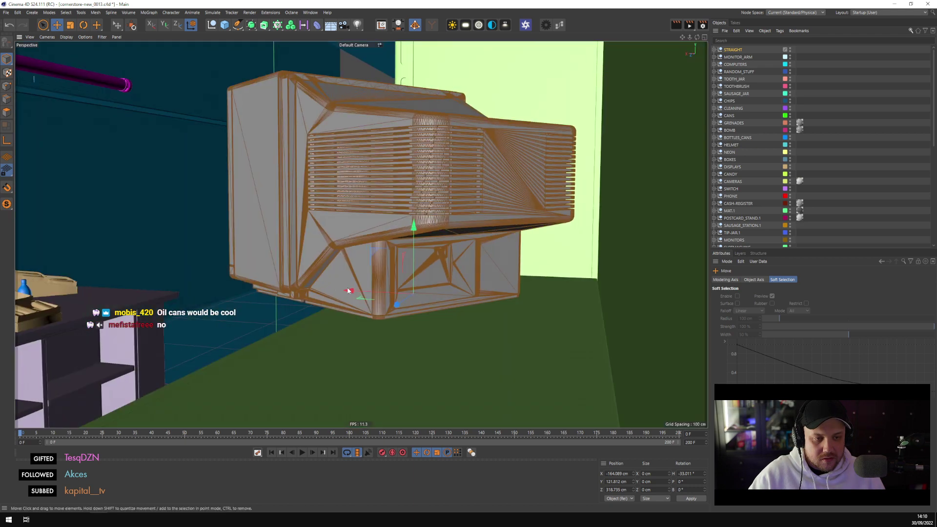
drag(348, 291, 340, 246)
scroll(357, 241, down, 4)
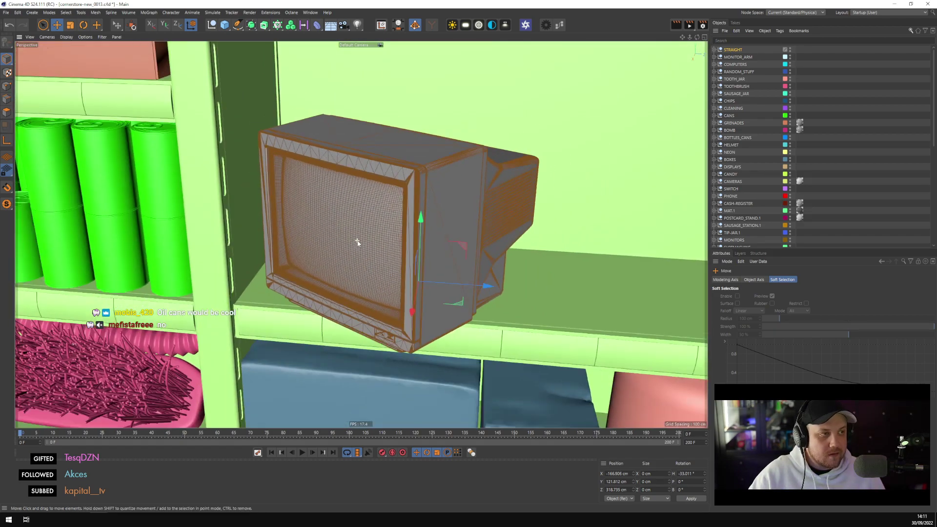
scroll(359, 242, down, 3)
mouse_move(441, 234)
alt+mouse_down()
mouse_move(389, 256)
mouse_move(429, 254)
mouse_move(435, 231)
alt+mouse_up()
key(w)
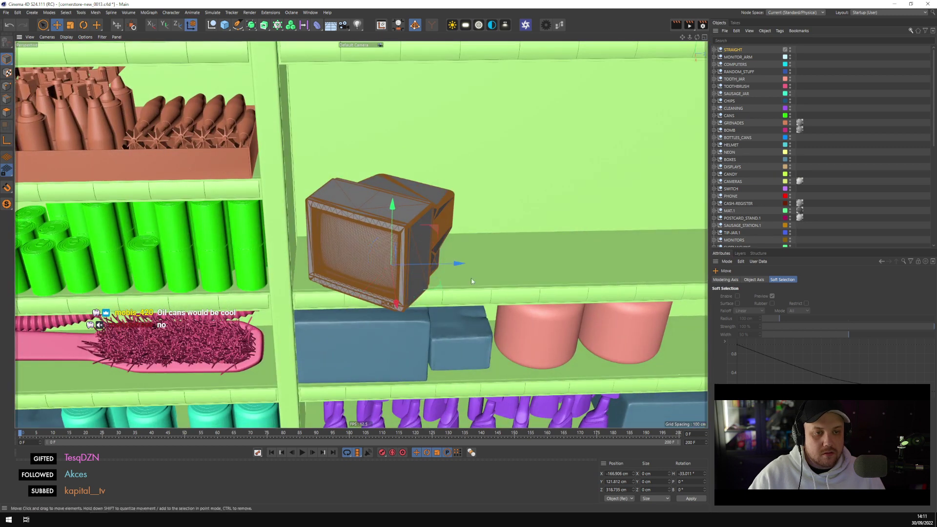
drag(464, 273, 446, 264)
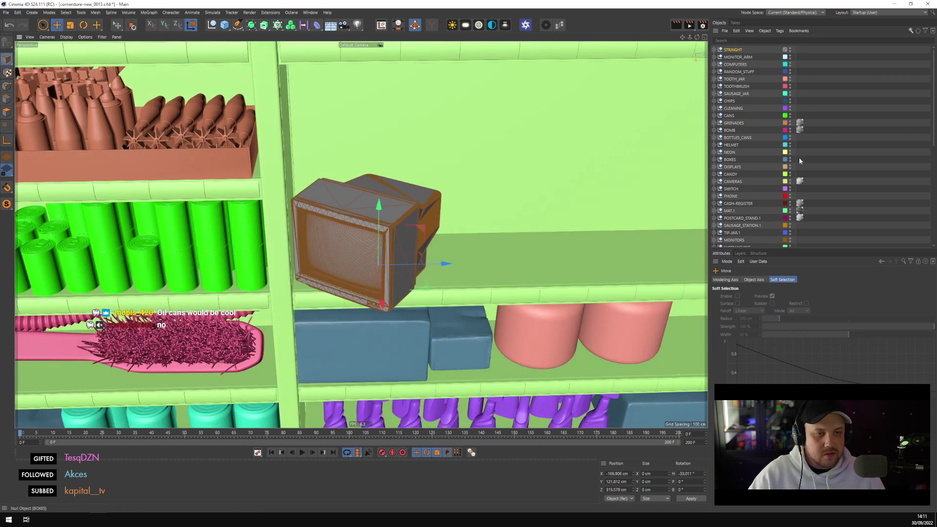
Check the deselected monitor on the shelf through CAMERA_01 and return to the default camera
scroll(787, 197, down, 9)
click(792, 236)
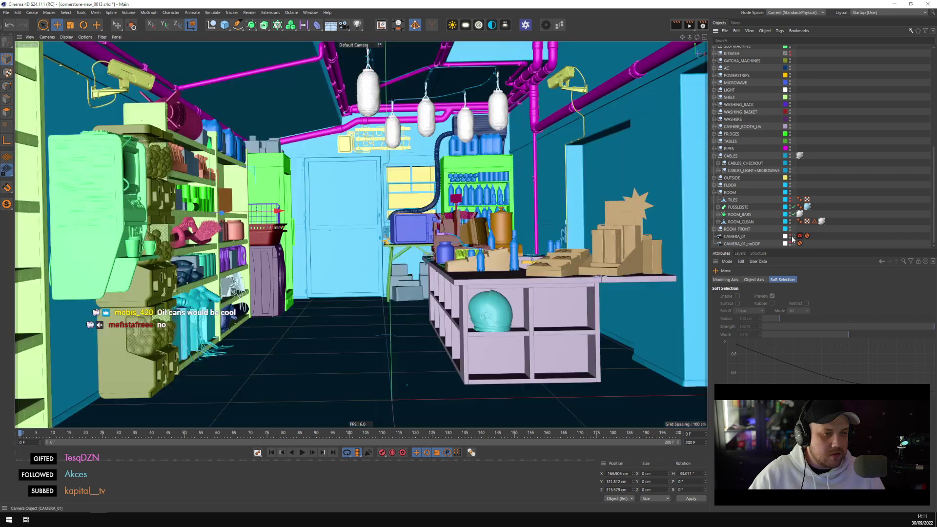
click(858, 176)
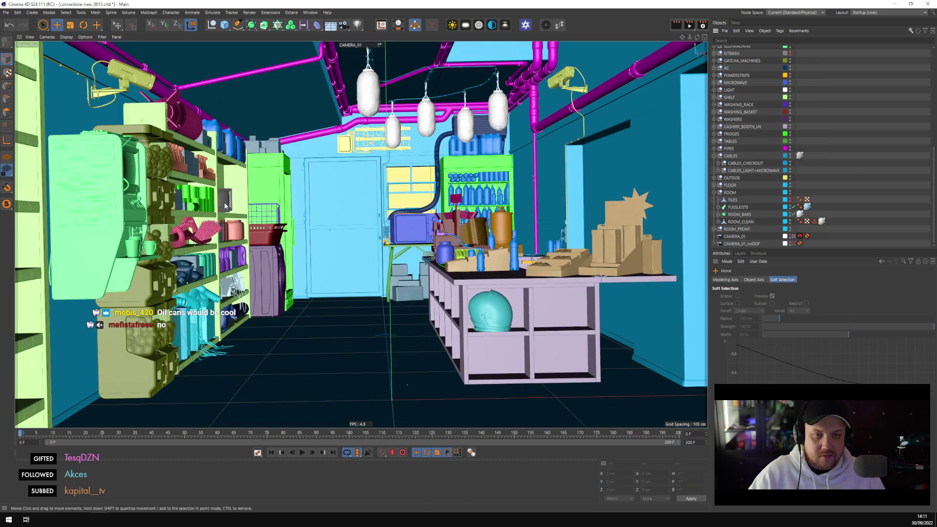
click(785, 236)
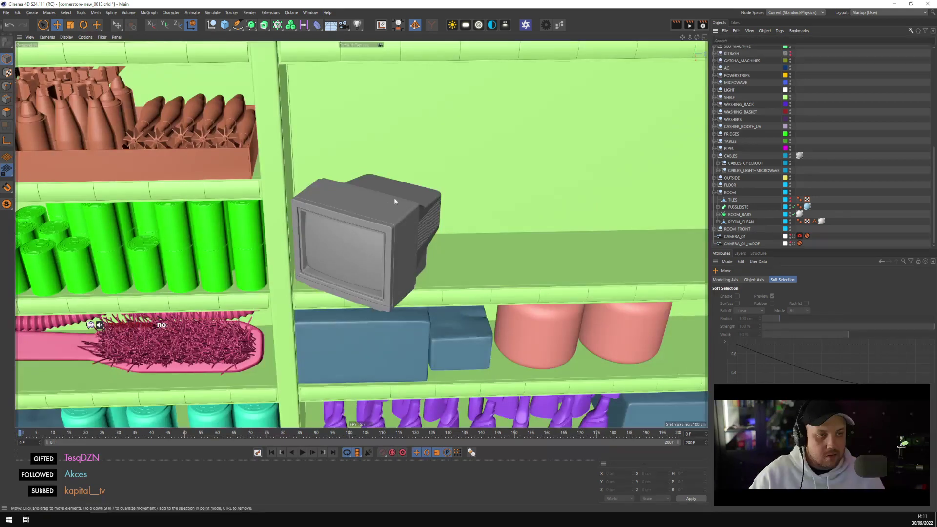
Group the STRAIGHT null under a new parent null named MONITORS_SHELF
scroll(726, 106, up, 9)
click(737, 51)
key(alt+g)
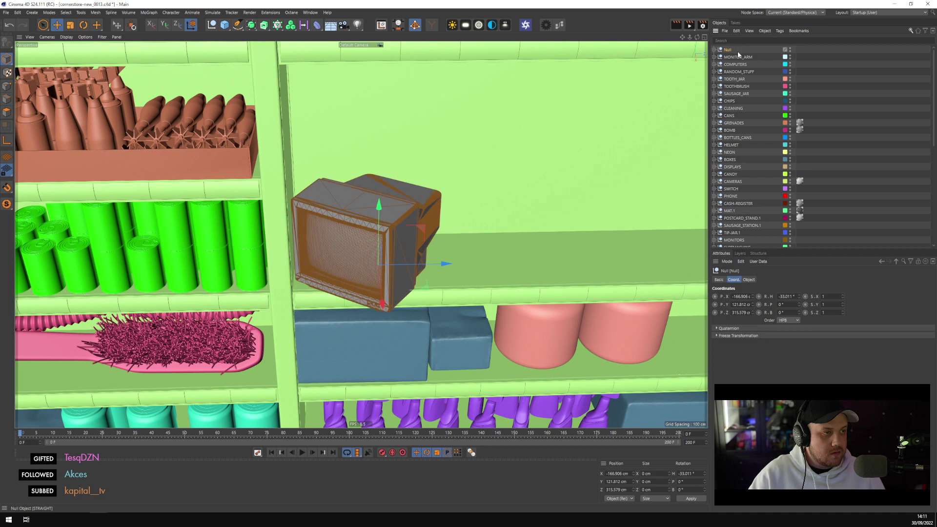
click(715, 49)
double_click(728, 50)
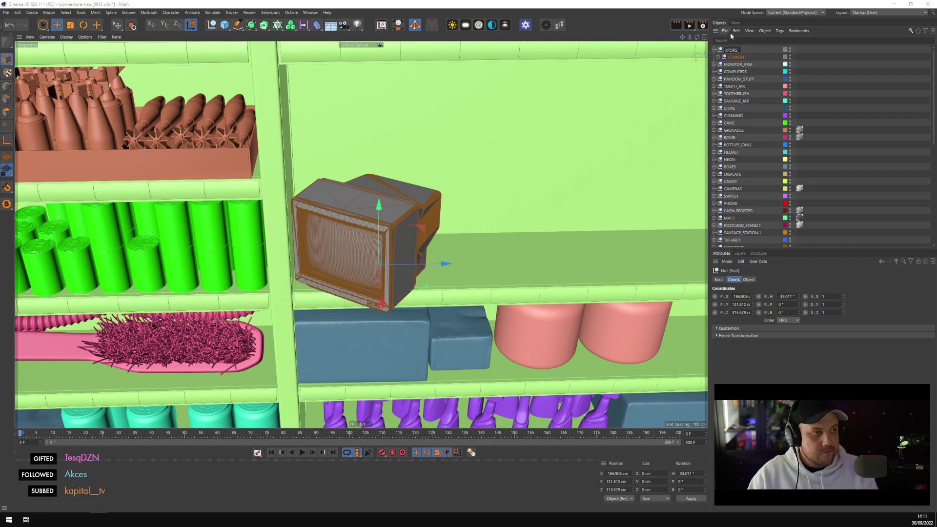
text(MONITORS_SHELF)
key(Return)
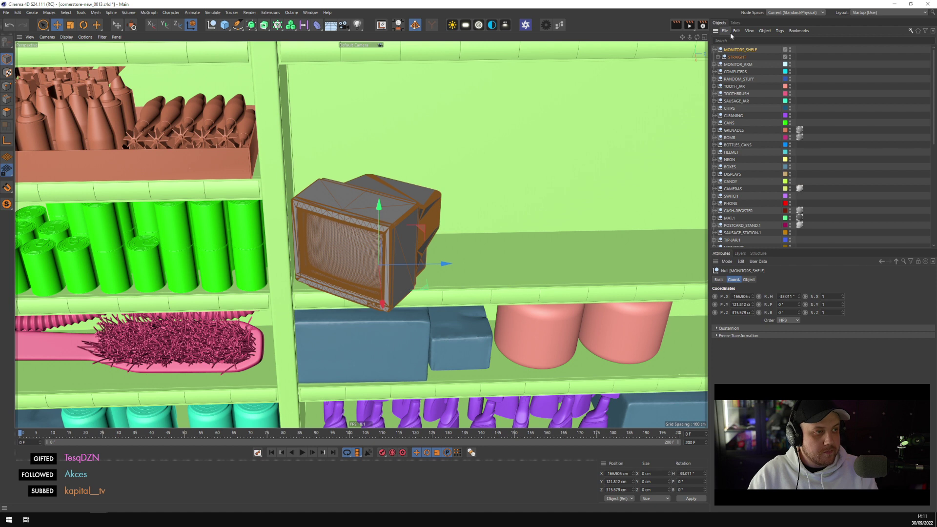
Create a new layer named MONITORS_SHELF and assign it to the MONITORS_SHELF null and its children
click(740, 253)
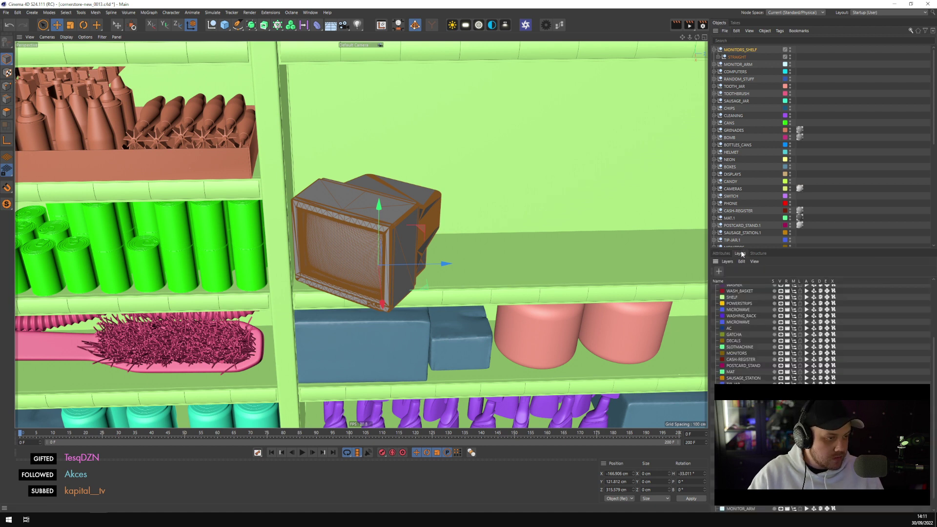
click(722, 271)
double_click(730, 509)
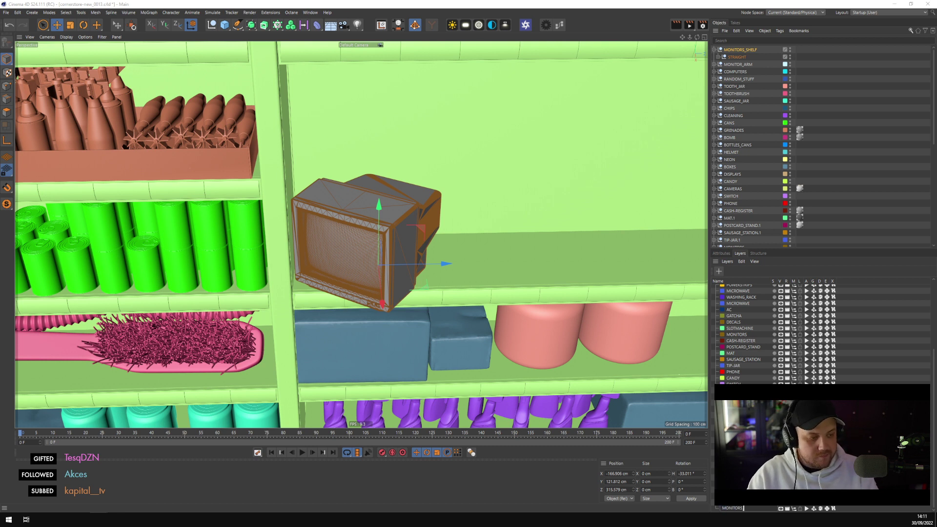
text(MONITORS_SHELF)
key(Return)
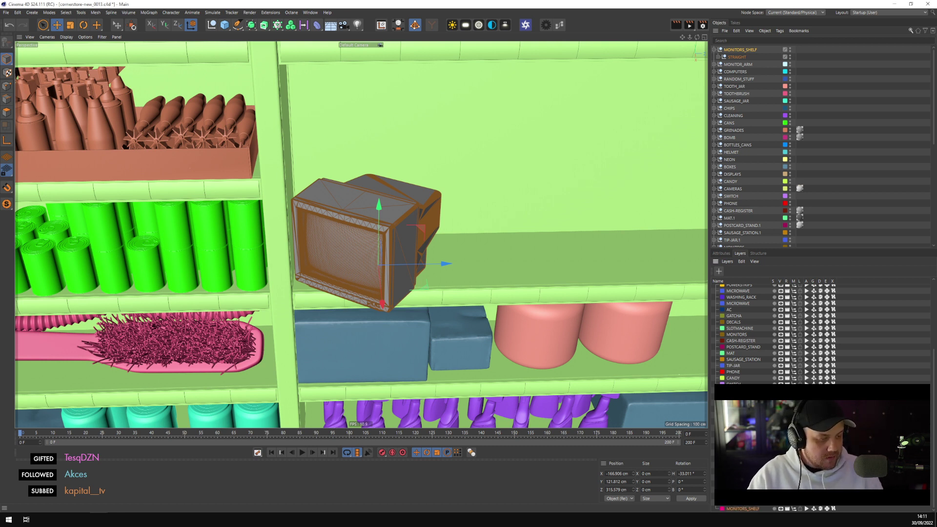
drag(739, 51, 740, 52)
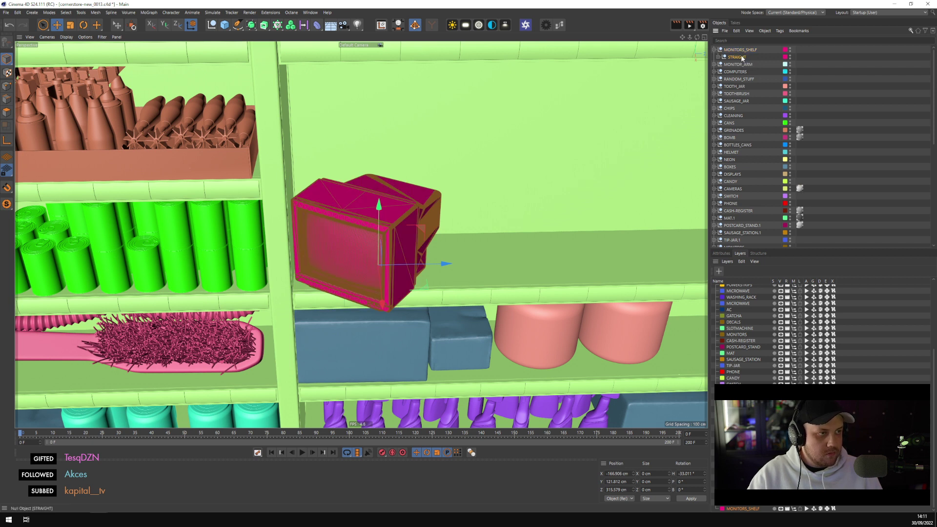
Group the STRAIGHT null under a new parent null named FOR_INSTANCE inside MONITORS_SHELF
click(741, 57)
double_click(732, 57)
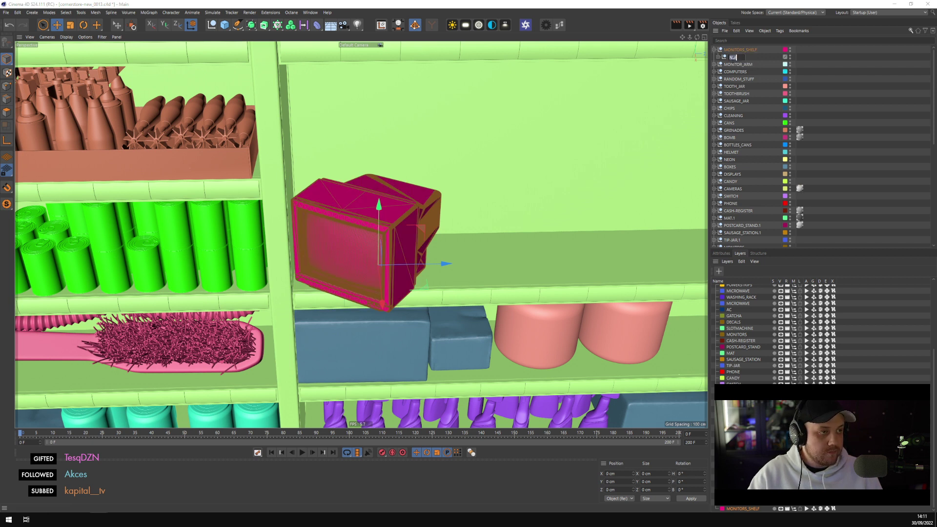
text(FOR)
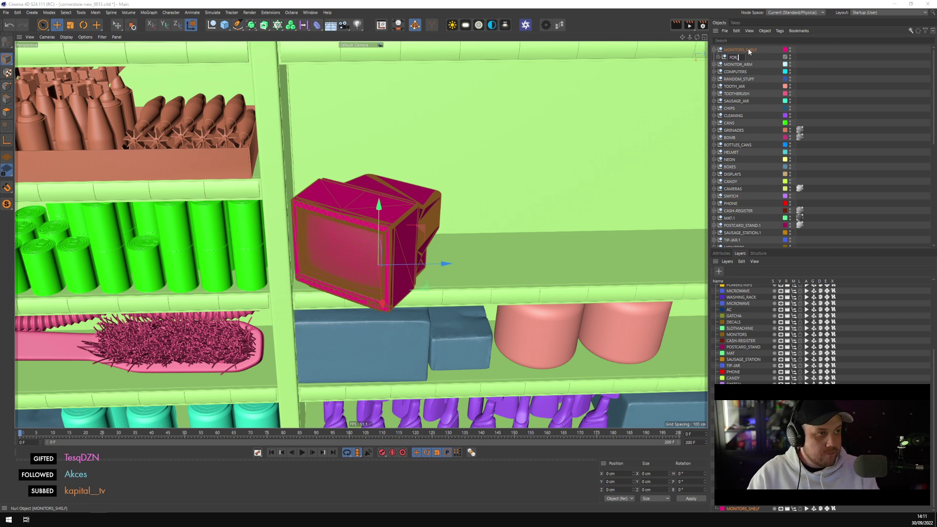
text(_INSTANCE)
key(Return)
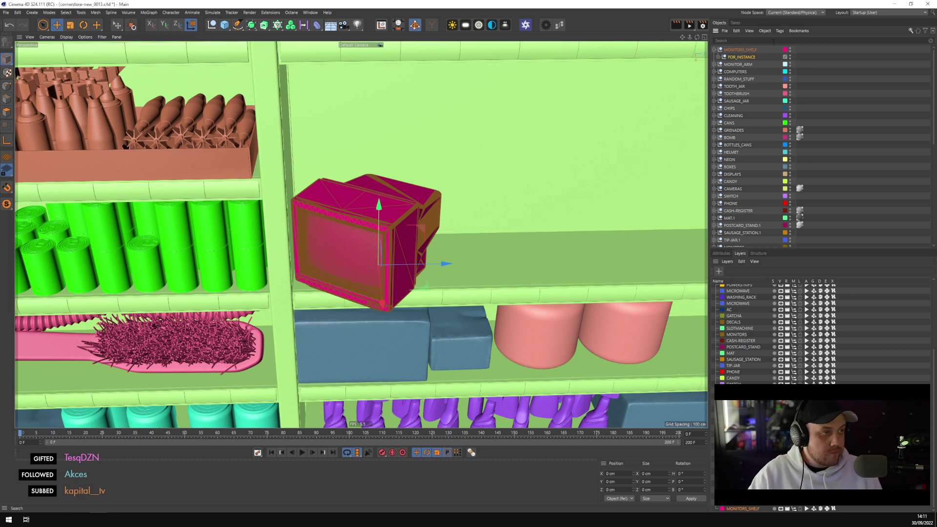
Rename the STRAIGHT null inside FOR_INSTANCE as SOLID
click(717, 57)
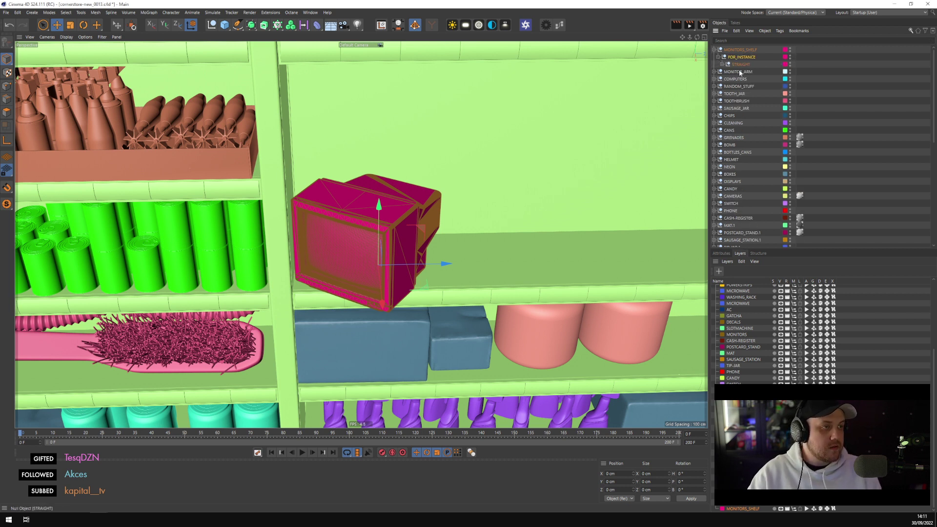
click(740, 71)
click(742, 65)
double_click(742, 64)
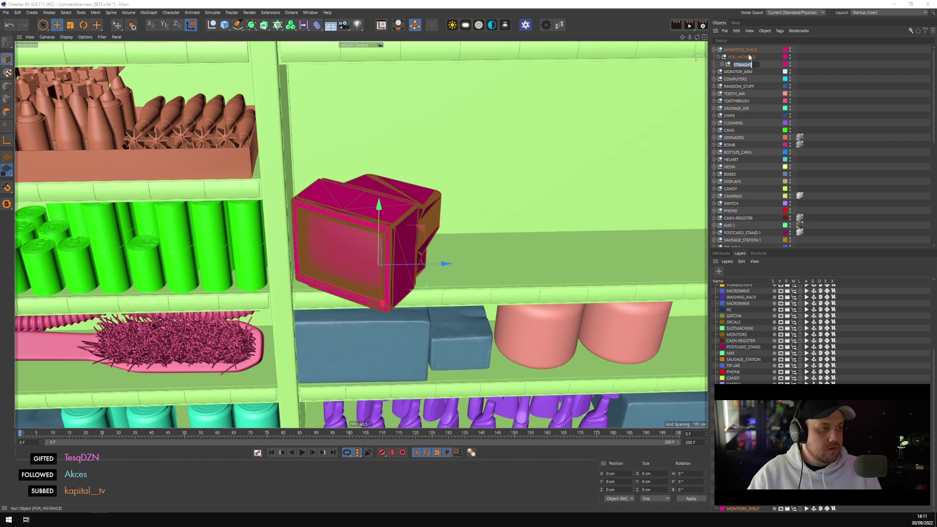
text(SOLID)
key(Return)
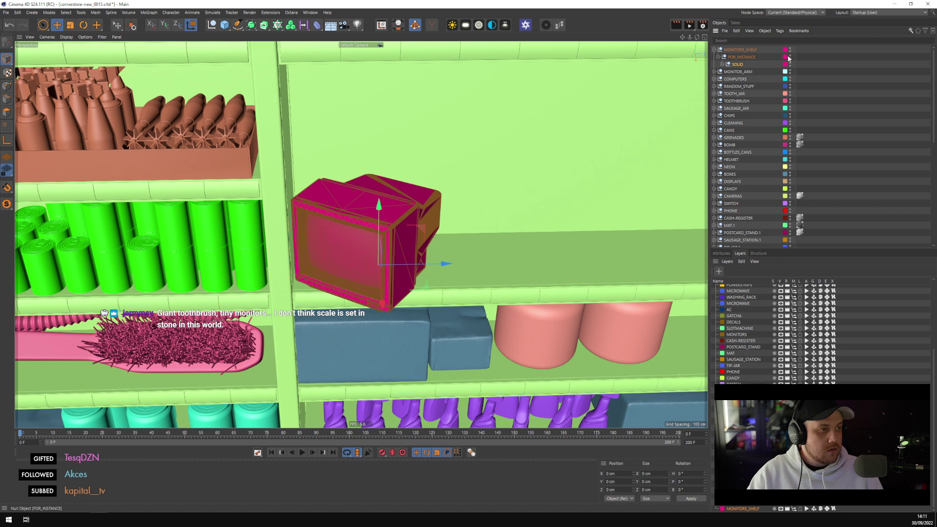
Create an instance of SOLID and place it directly under MONITORS_SHELF on the MONITORS_SHELF layer, outside FOR_INSTANCE
click(251, 25)
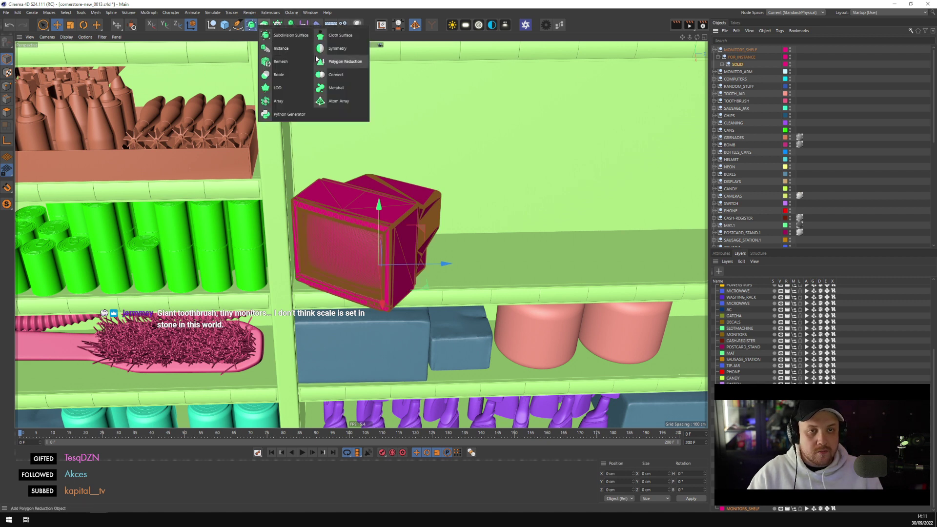
click(292, 47)
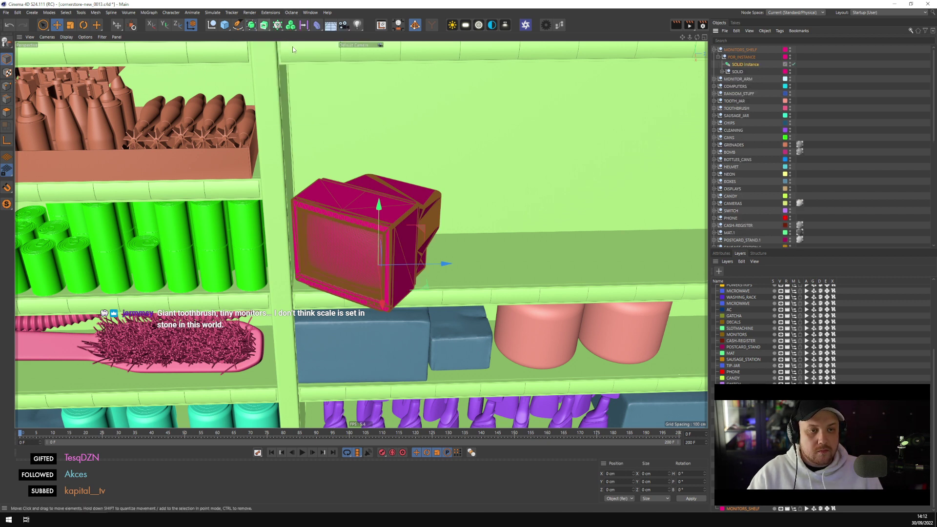
mouse_move(760, 62)
mouse_down()
mouse_move(753, 55)
mouse_move(786, 57)
mouse_up()
click(790, 64)
click(725, 253)
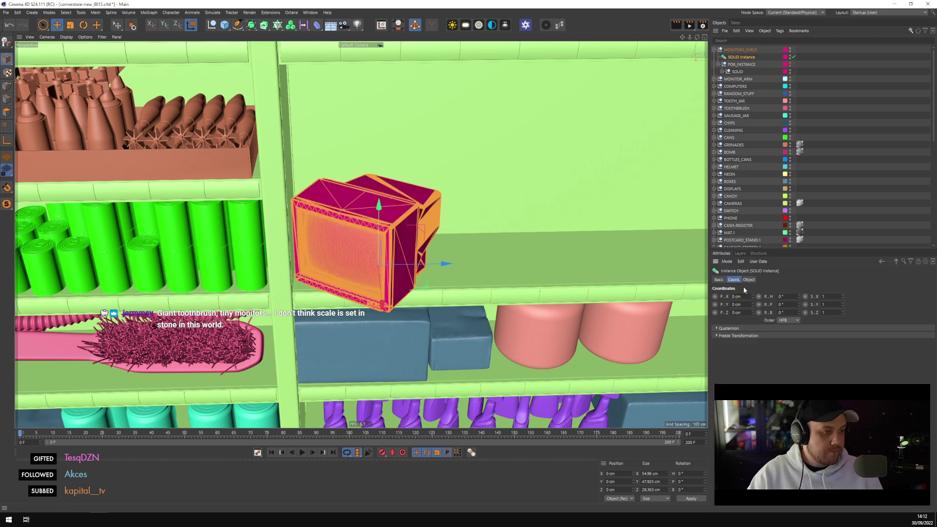
click(762, 66)
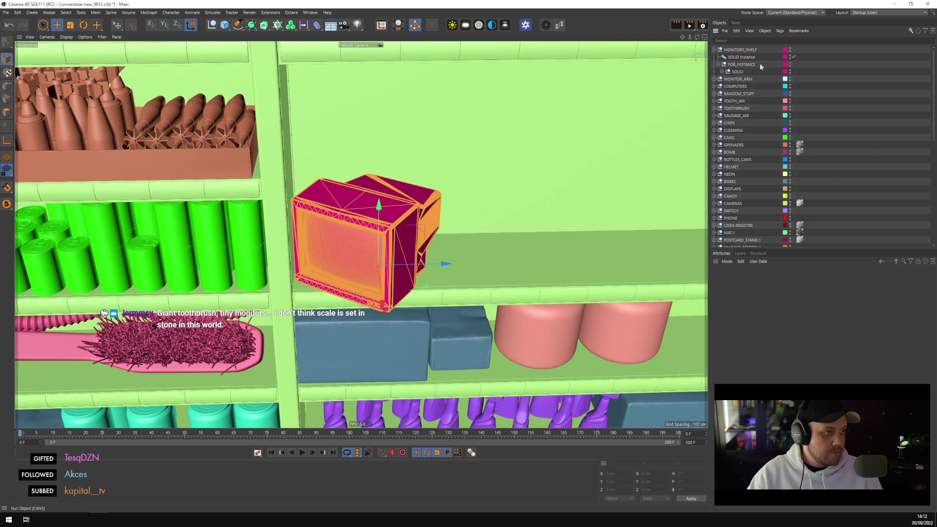
click(718, 65)
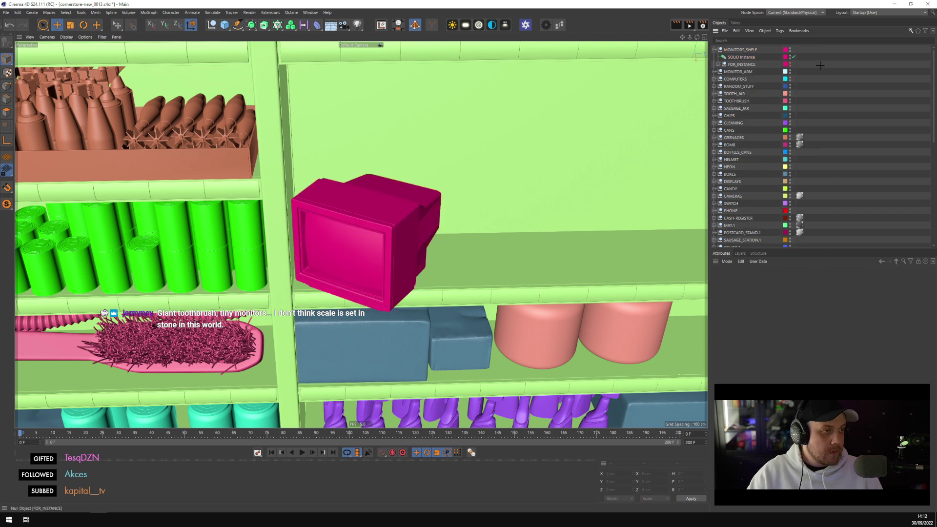
Duplicate the SOLID instance and raise the copy above the first monitor, to about Y 25 cm
click(742, 57)
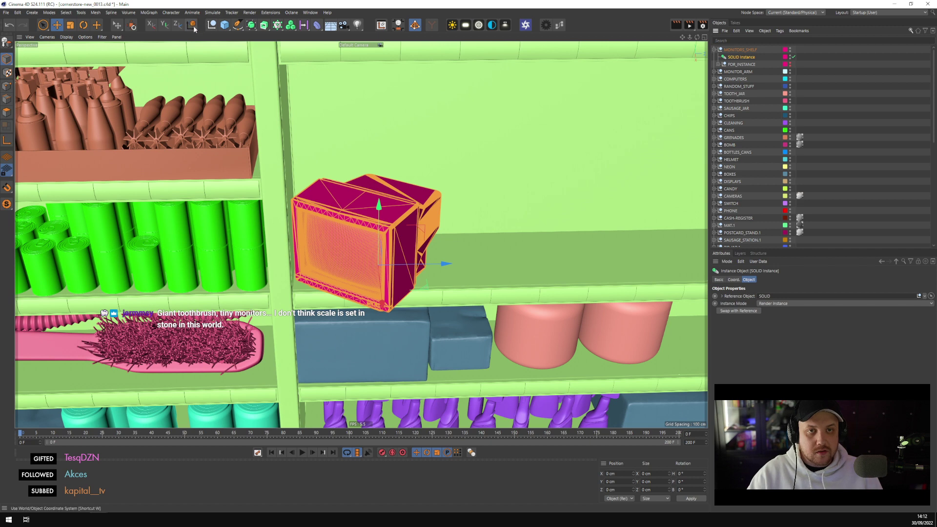
ctrl+drag(378, 205, 381, 114)
alt+drag(422, 226, 379, 183)
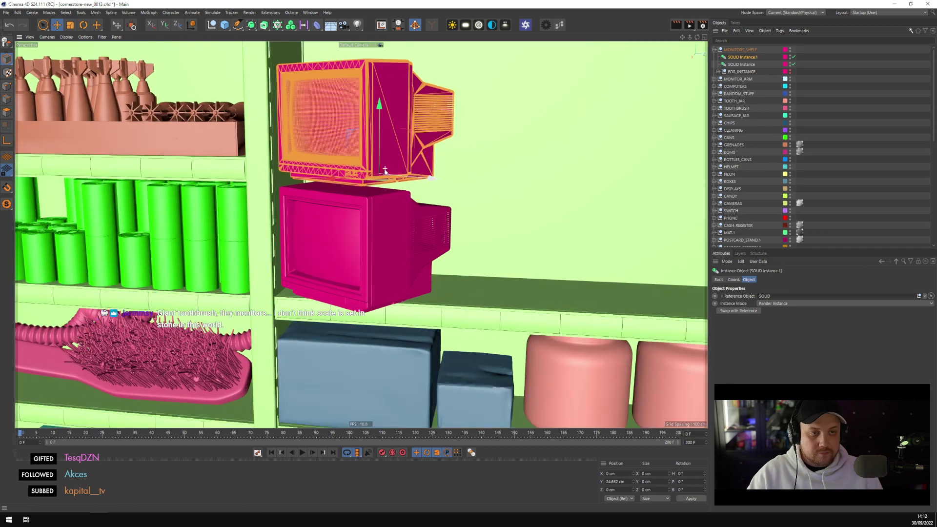
Lower the copied monitor onto the one below, to about Y 23 cm, and rotate its heading to about 17.3°
scroll(380, 182, up, 6)
alt+drag(383, 237, 355, 251)
key(r)
key(e)
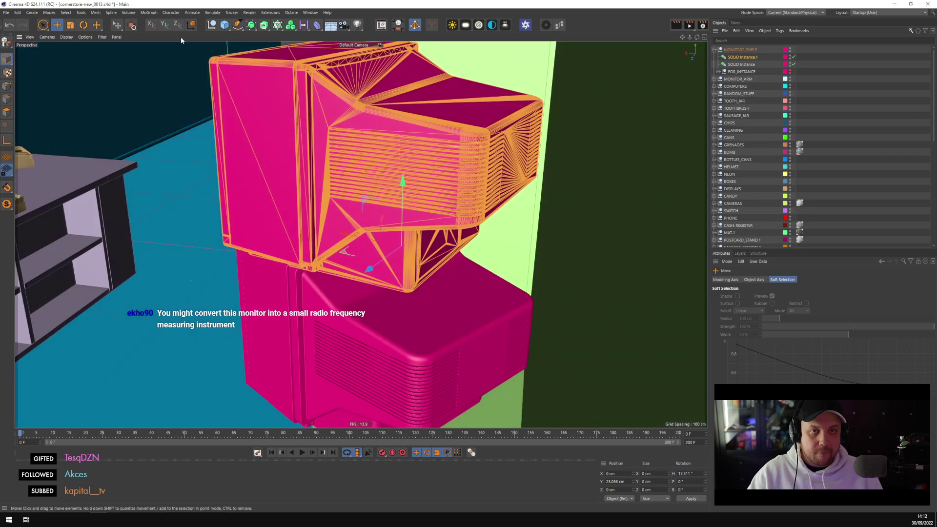
key(w)
drag(335, 243, 547, 229)
click(825, 170)
click(824, 171)
Check the two stacked monitors on the shelf through CAMERA_01 and return to the default camera
scroll(824, 170, down, 10)
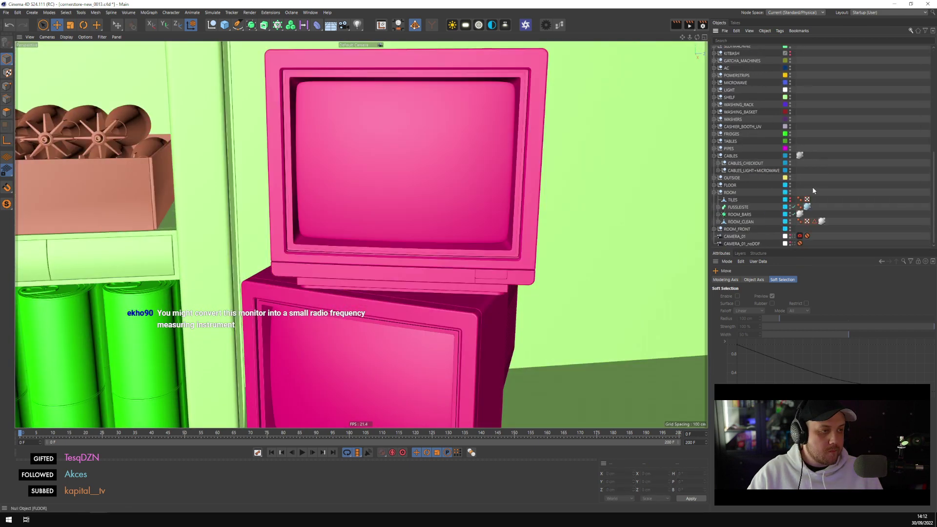
click(794, 238)
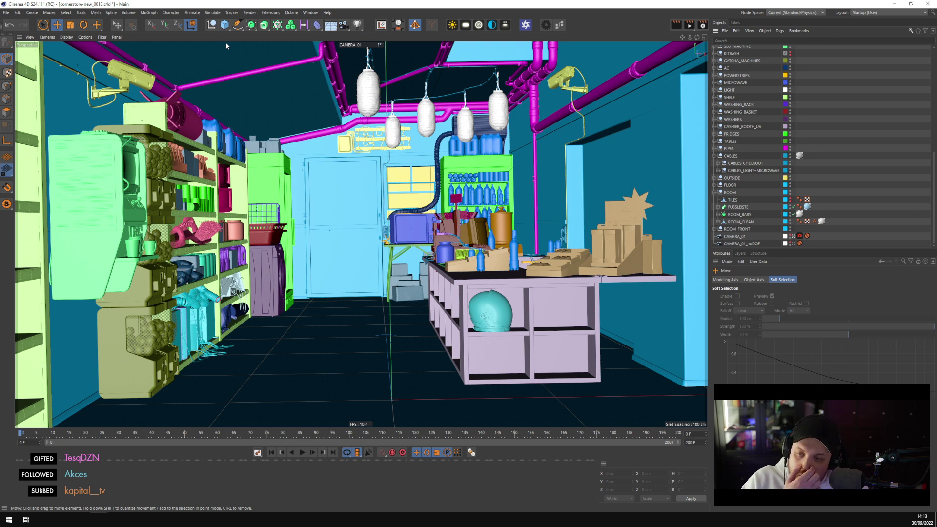
click(232, 199)
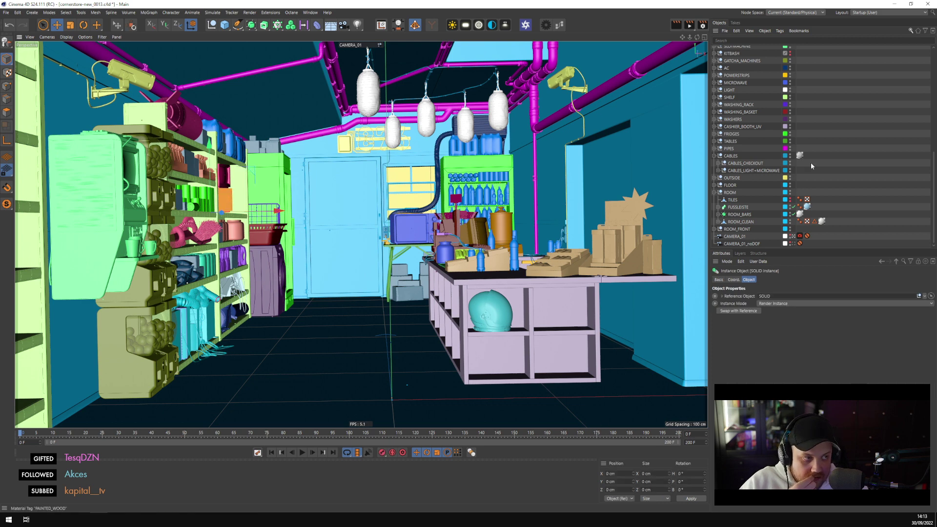
scroll(766, 119, up, 1)
click(721, 72)
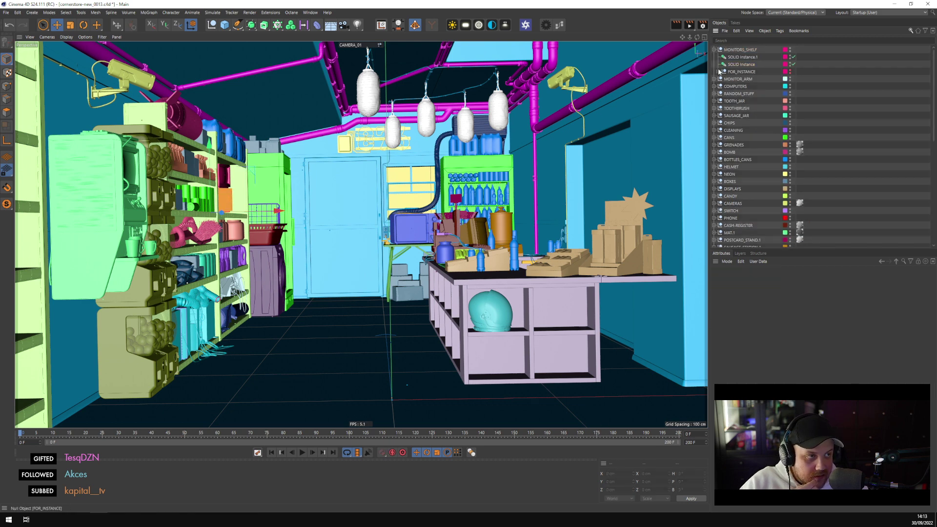
click(719, 71)
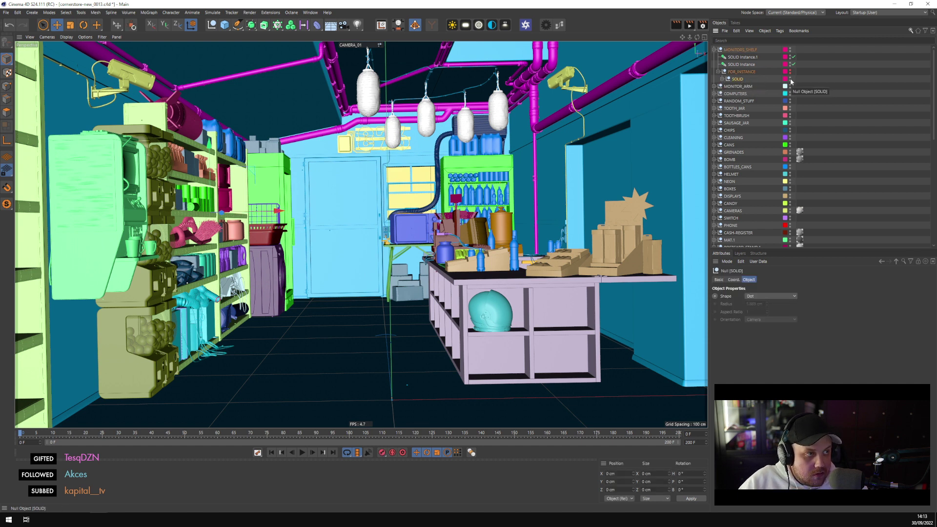
scroll(795, 171, down, 10)
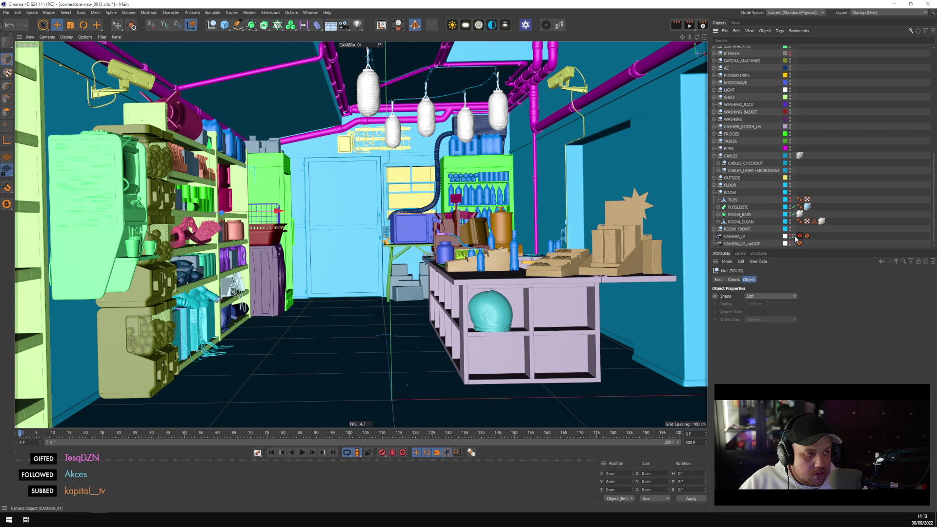
click(795, 238)
Examine the SOLID null's hierarchy and the body meshes in its HULL group against the monitor on the shelf
scroll(740, 98, up, 10)
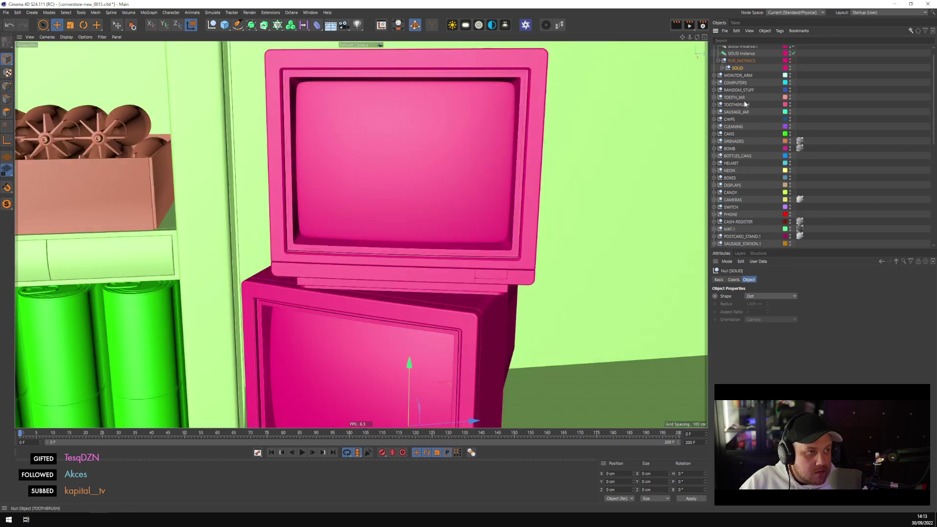
click(722, 68)
click(726, 90)
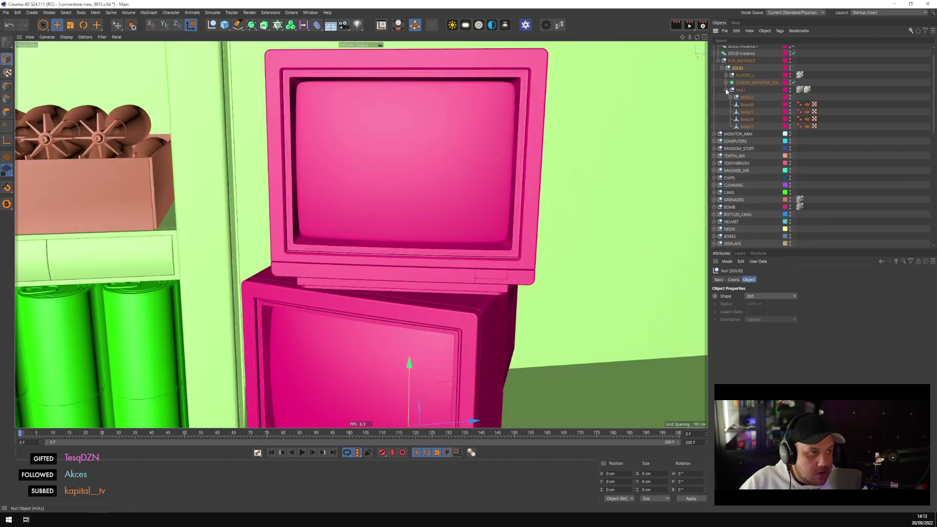
click(746, 104)
shift+click(746, 127)
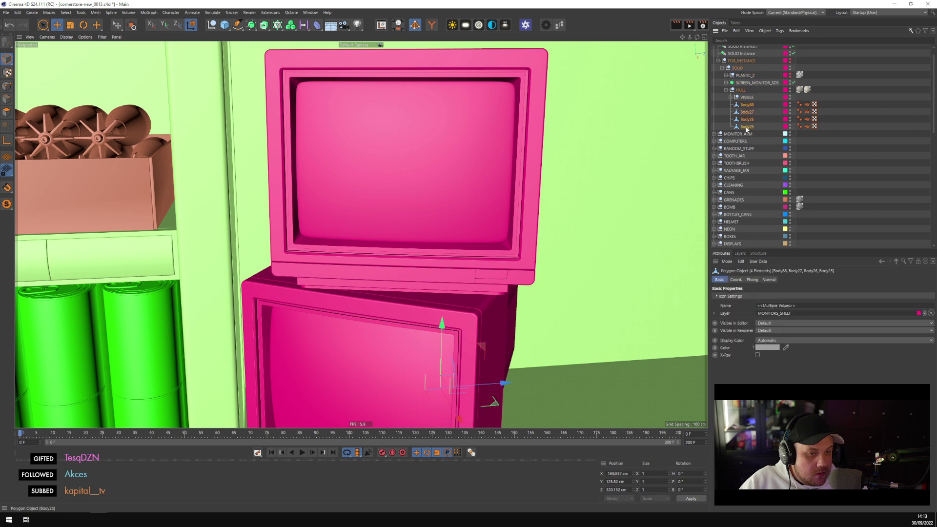
alt+middle_drag(456, 321, 456, 196)
click(420, 210)
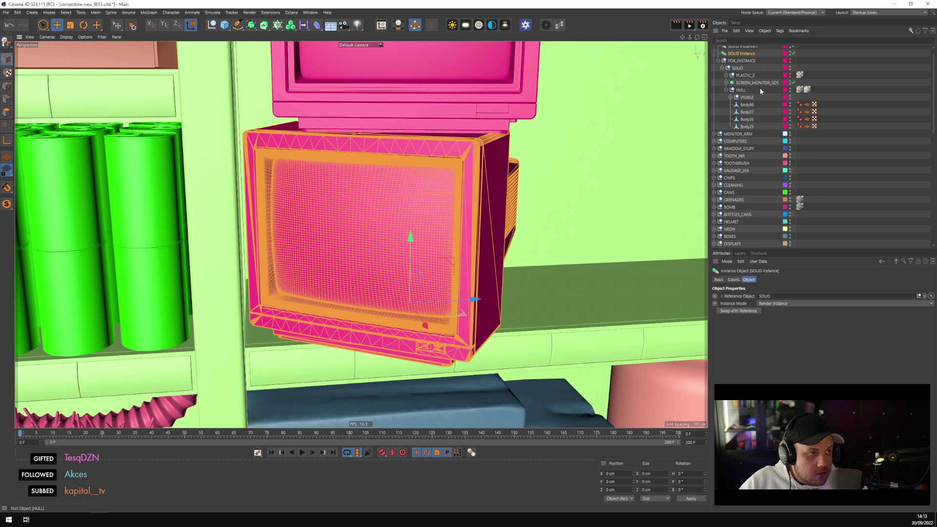
click(795, 73)
click(722, 68)
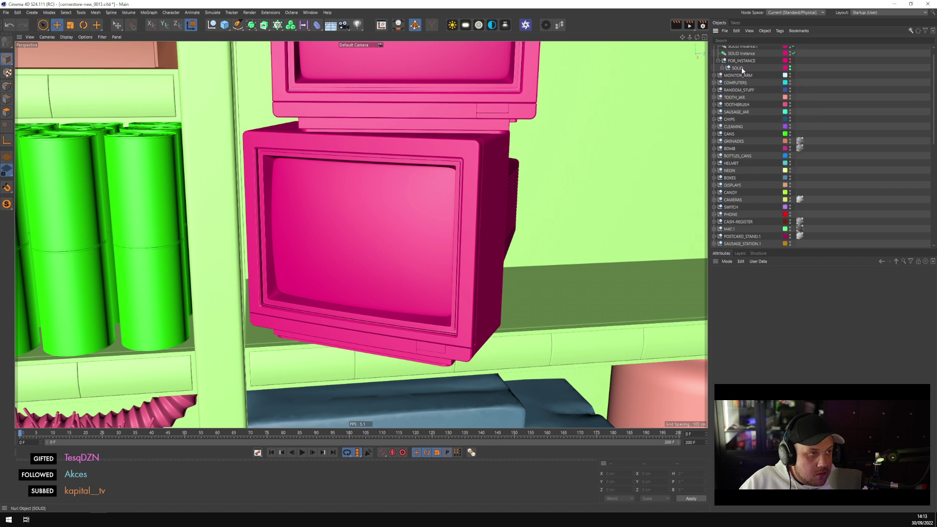
Disable both SOLID instances to examine the source monitor's casing parts, and enable the instances again
scroll(789, 58, up, 1)
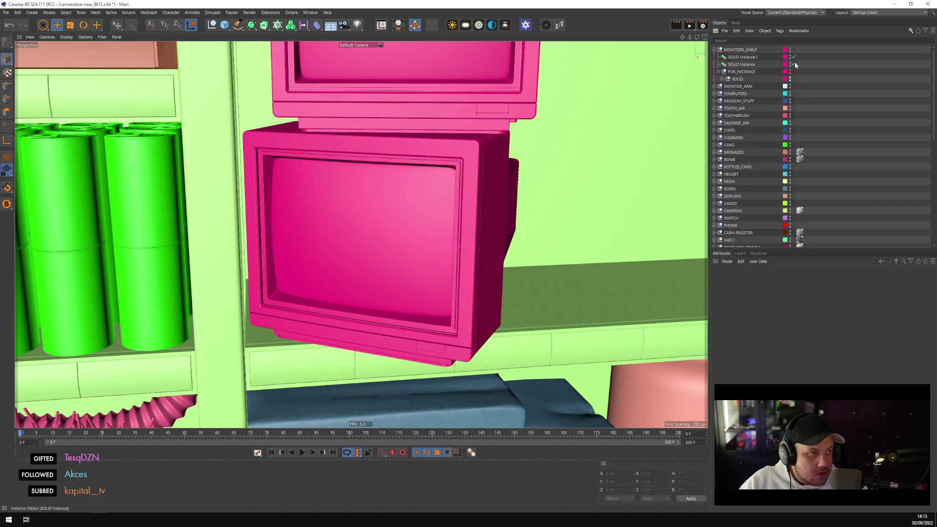
click(793, 56)
click(793, 64)
click(478, 210)
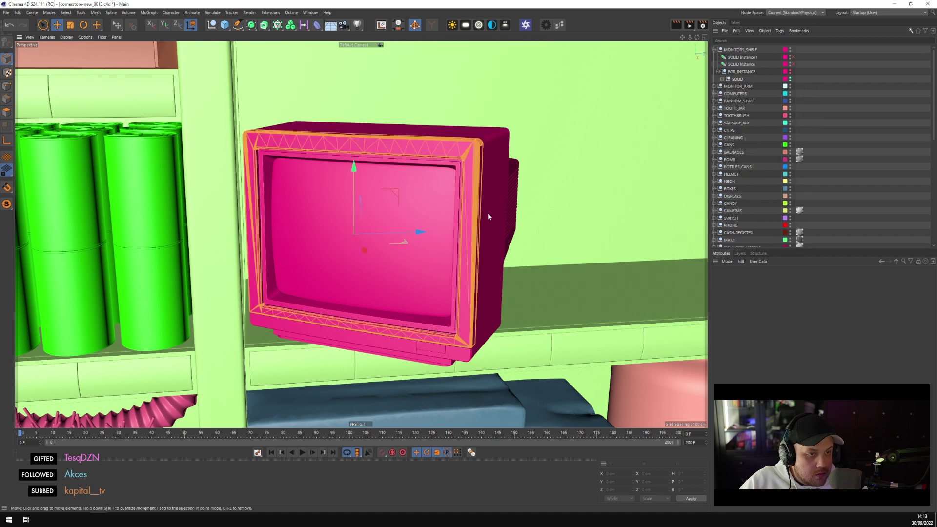
click(489, 216)
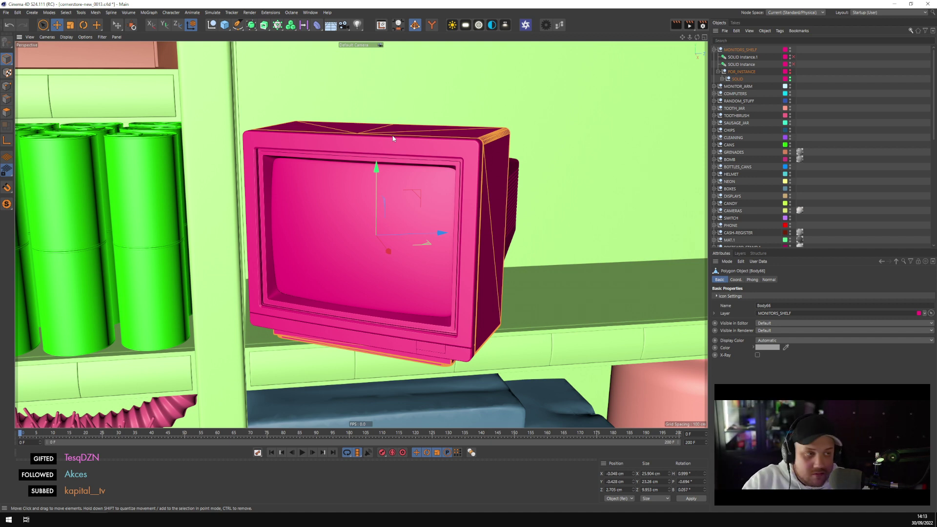
click(794, 65)
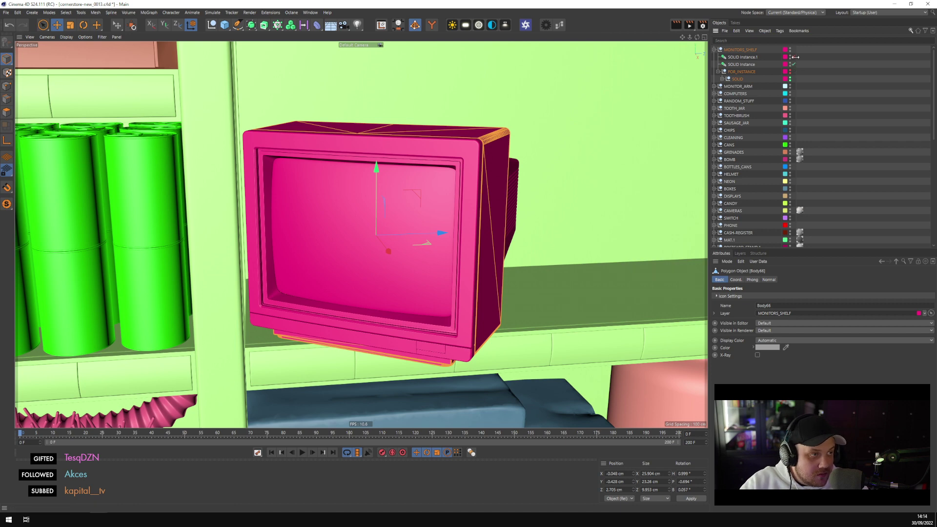
click(793, 57)
Examine the stacked monitors and the free space along their shelf from several angles
click(740, 79)
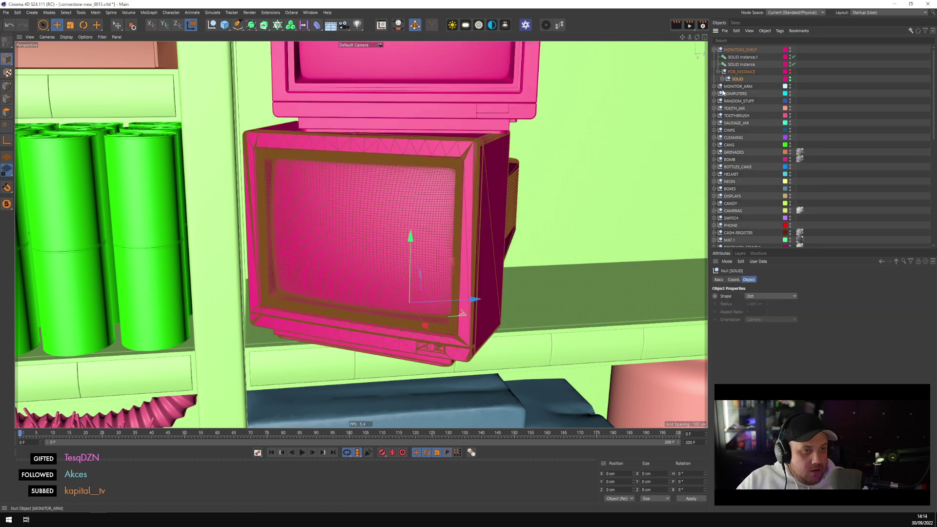
alt+drag(493, 186, 580, 231)
scroll(574, 231, down, 4)
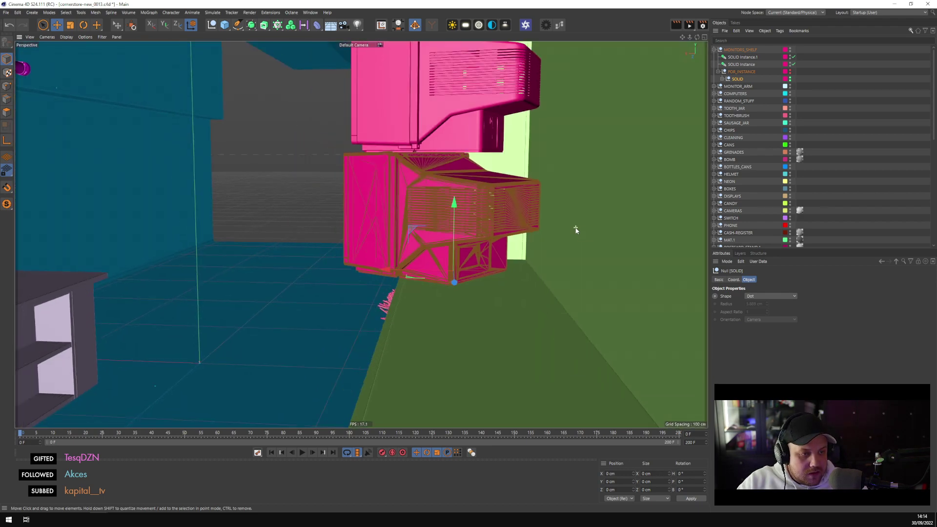
scroll(574, 234, down, 3)
alt+middle_drag(583, 237, 513, 314)
alt+drag(513, 314, 415, 266)
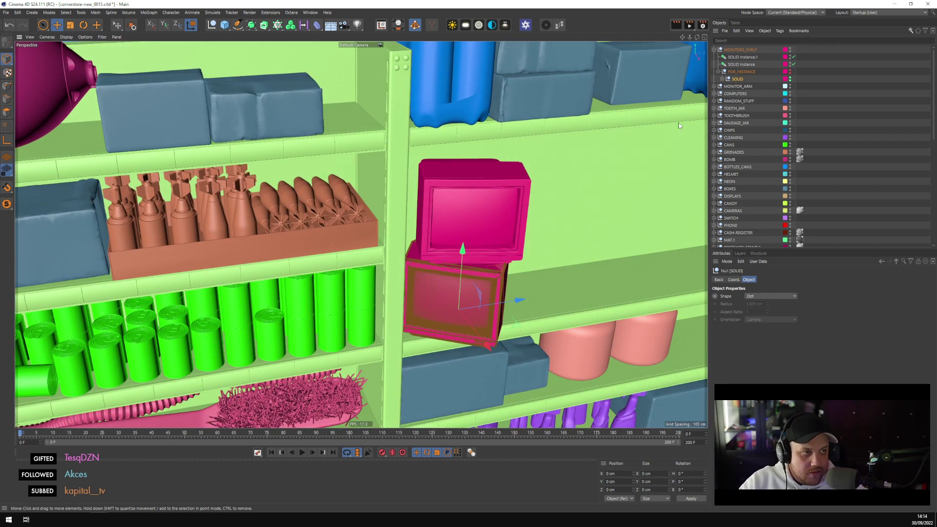
alt+right_drag(587, 178, 577, 205)
alt+middle_drag(576, 205, 374, 268)
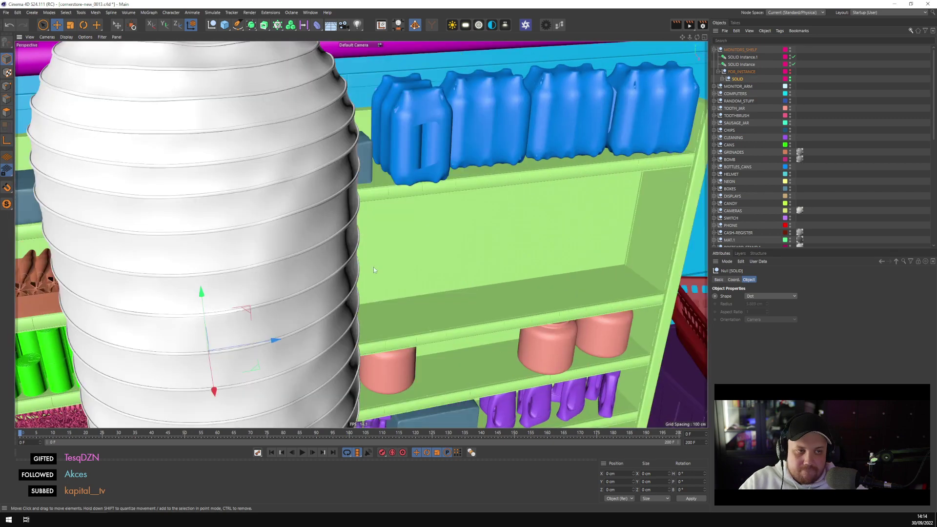
alt+drag(415, 256, 367, 259)
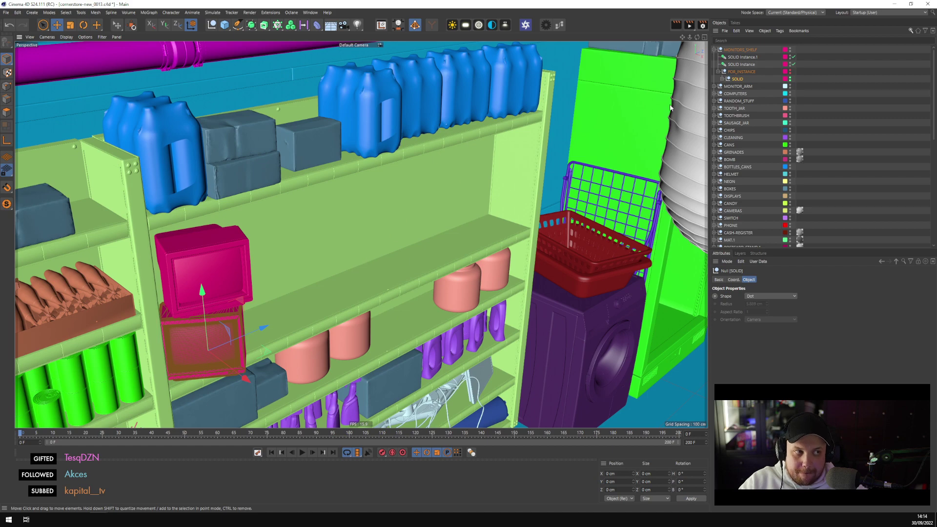
scroll(670, 108, down, 3)
alt+drag(429, 159, 519, 180)
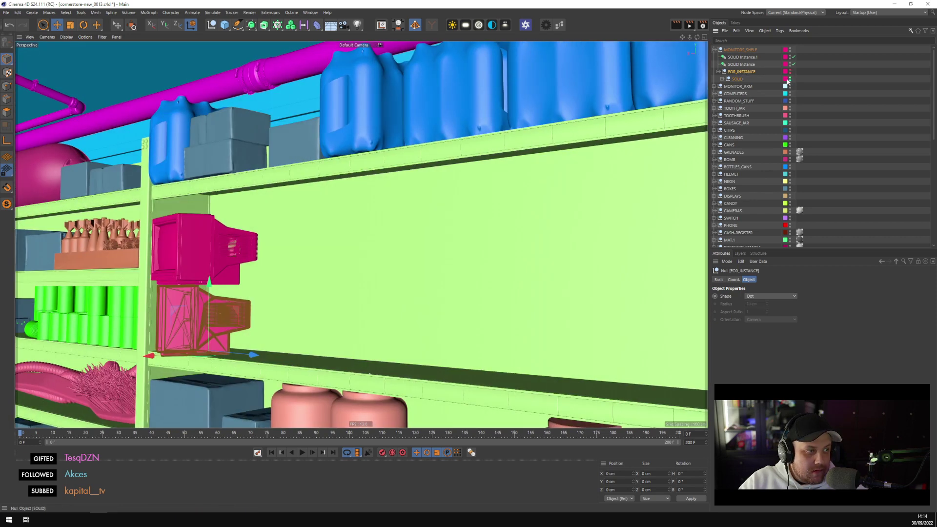
key(t)
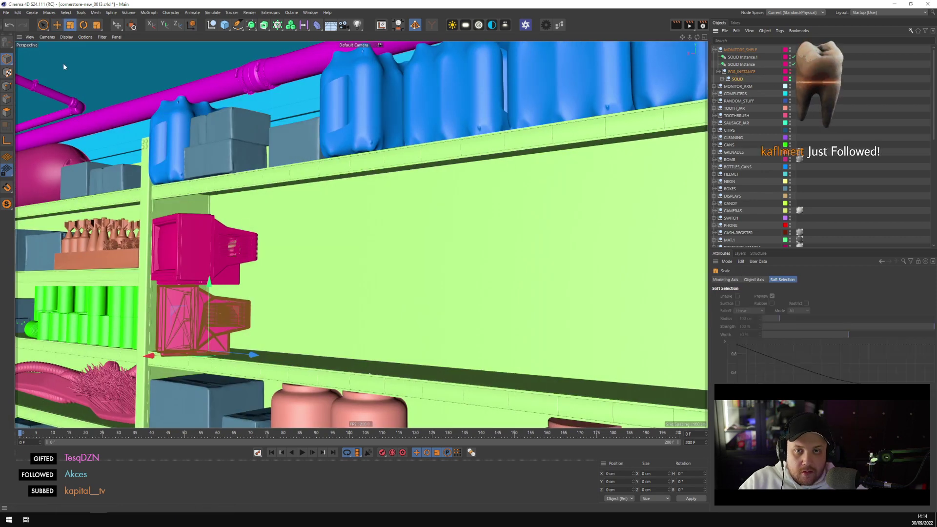
drag(210, 205, 178, 333)
scroll(178, 333, up, 3)
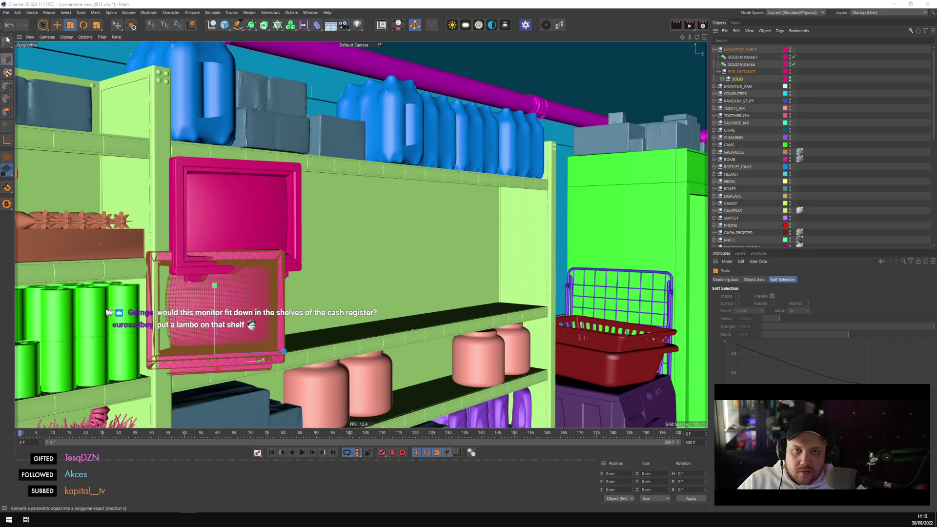
Create a new project and delete the cube it contains
click(6, 12)
click(17, 24)
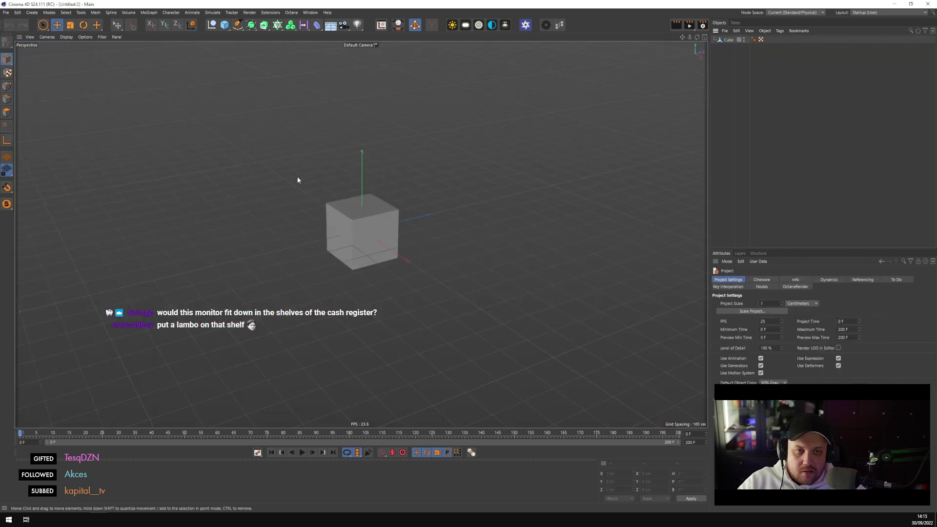
click(347, 224)
key(Delete)
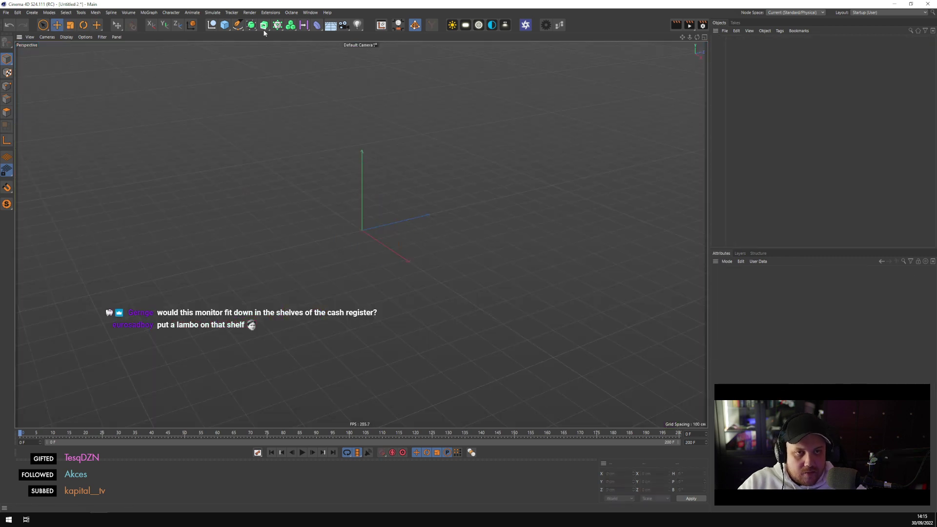
Add a 100 by 100 cm Polygon primitive and make it editable
click(225, 24)
click(253, 61)
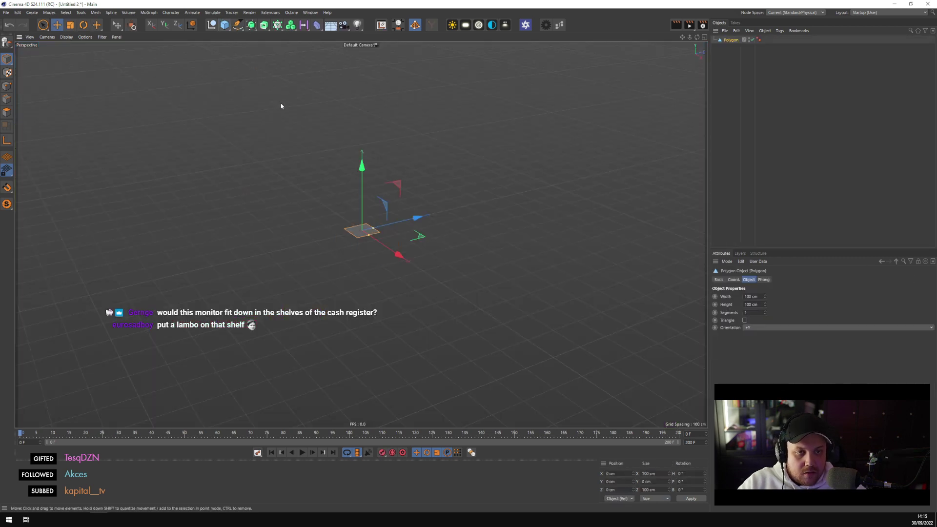
scroll(341, 249, up, 3)
scroll(388, 212, up, 8)
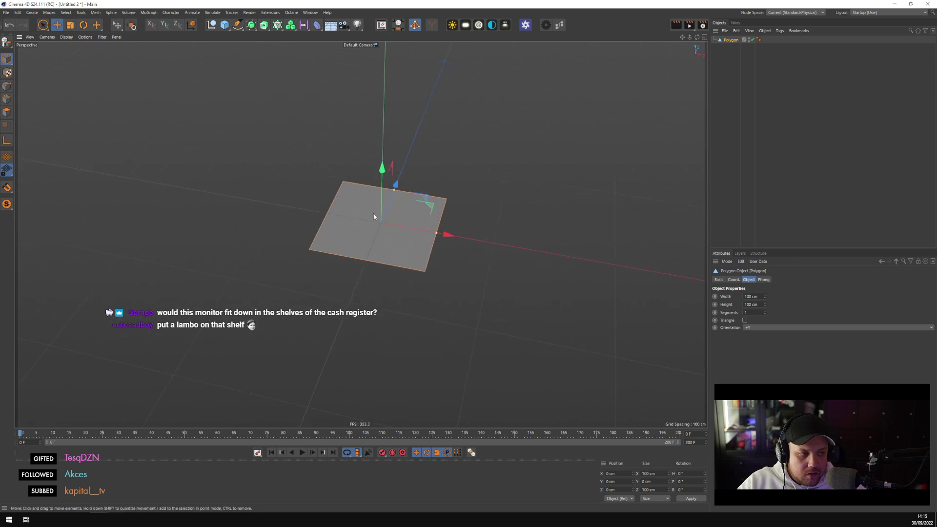
alt+drag(490, 235, 497, 236)
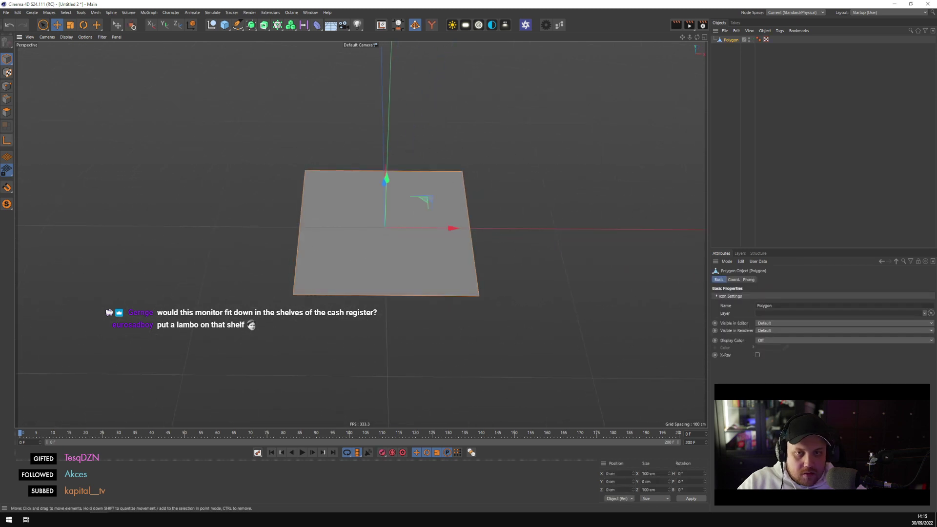
Triangulate the polygon and select its new diagonal edge
click(7, 113)
key(ctrl+a)
right_click(254, 94)
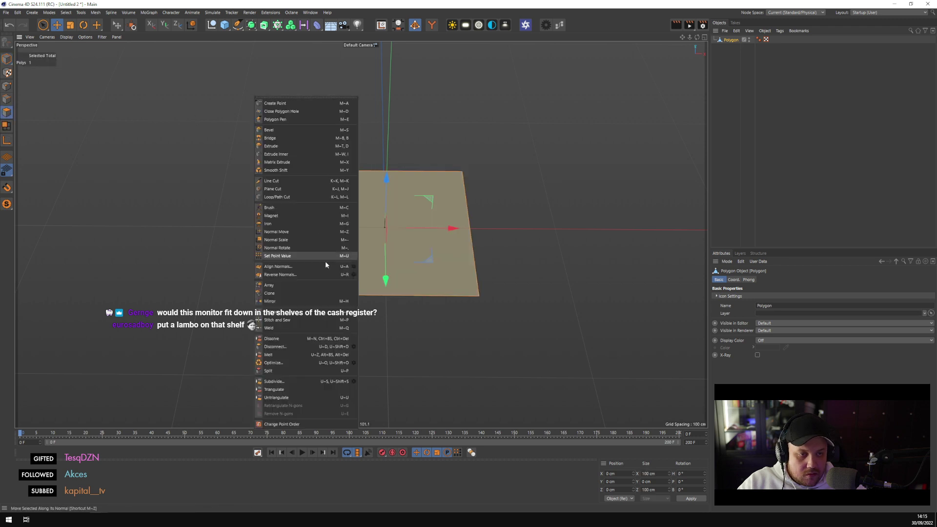
click(291, 390)
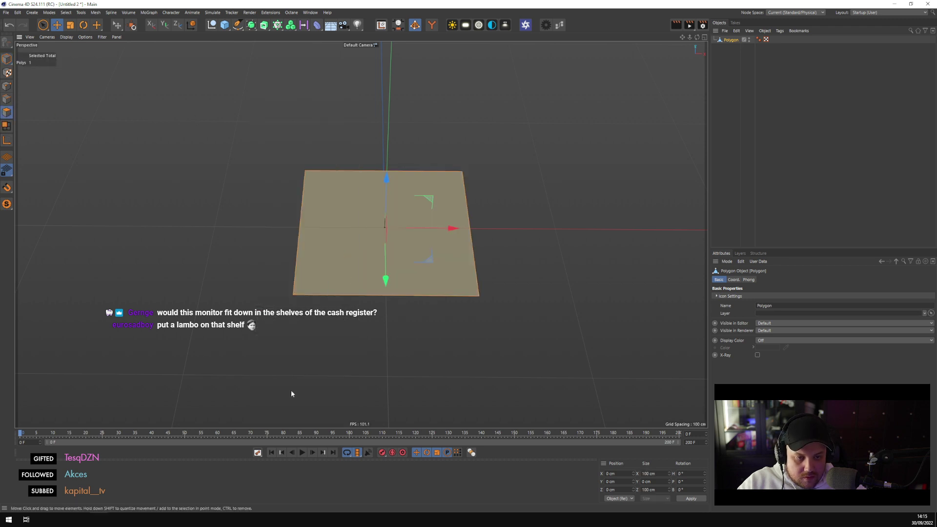
click(493, 263)
click(8, 100)
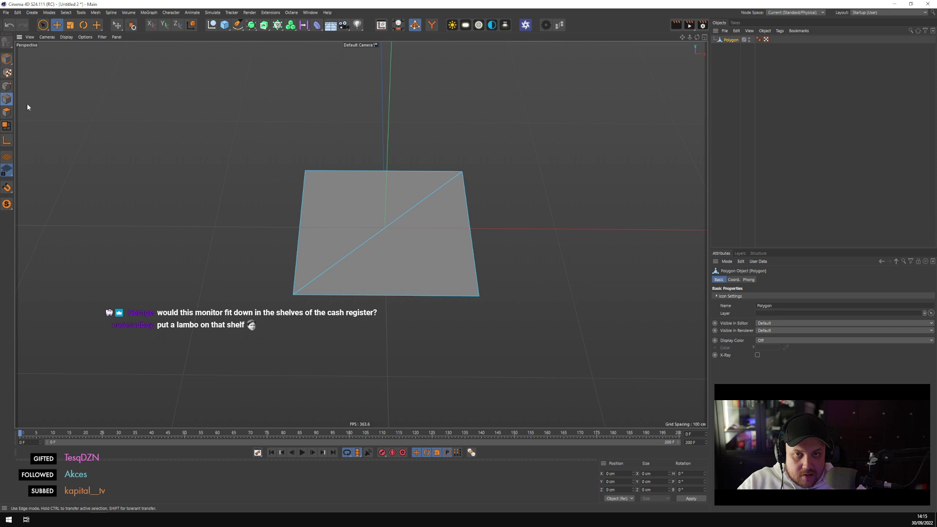
click(366, 241)
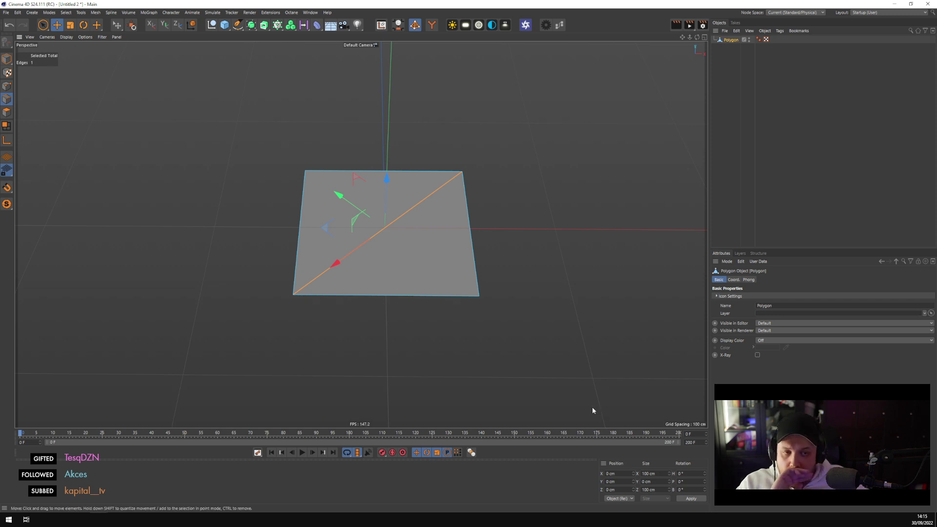
key(t)
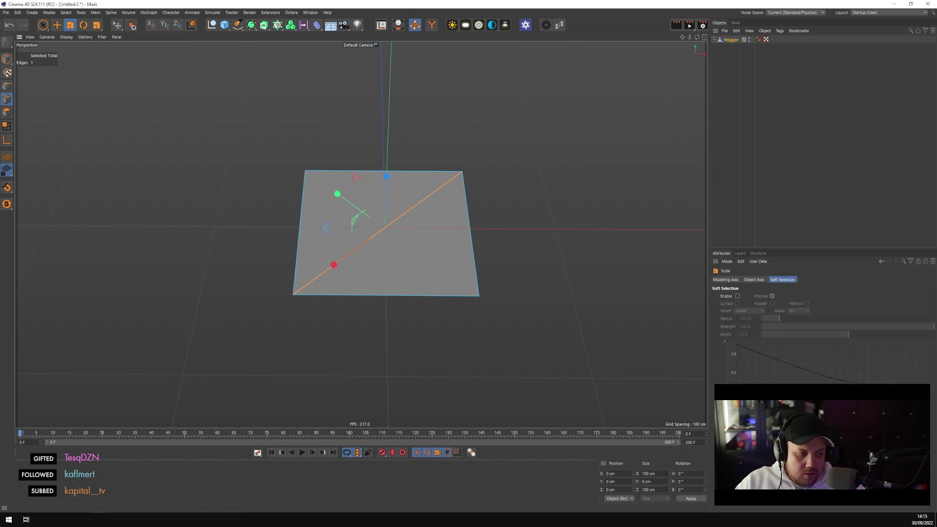
click(653, 473)
text(15inc)
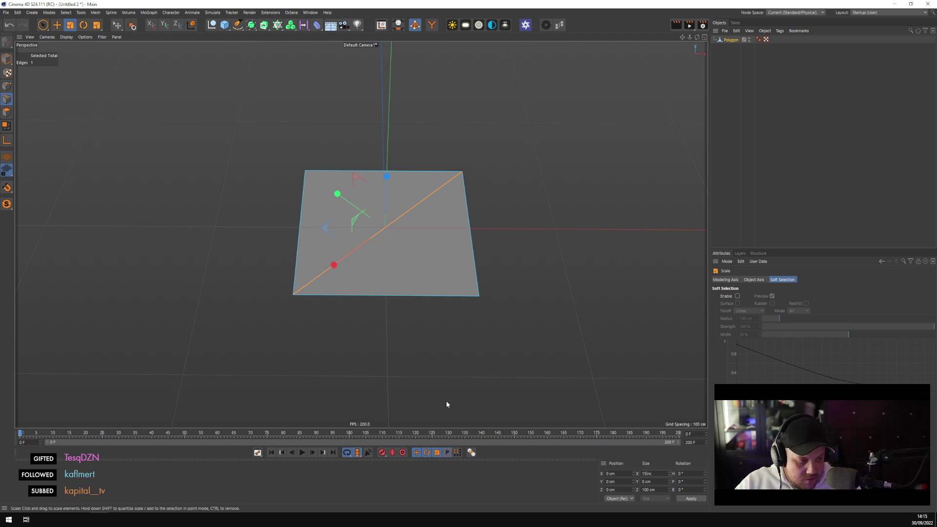
key(Return)
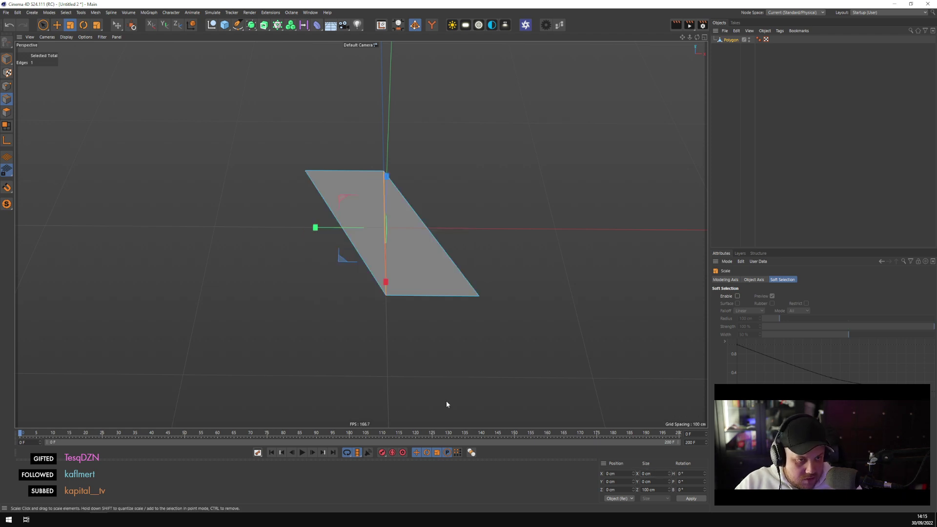
key(ctrl+z)
Set the diagonal edge's X and Z sizes to 15 inches each
click(661, 472)
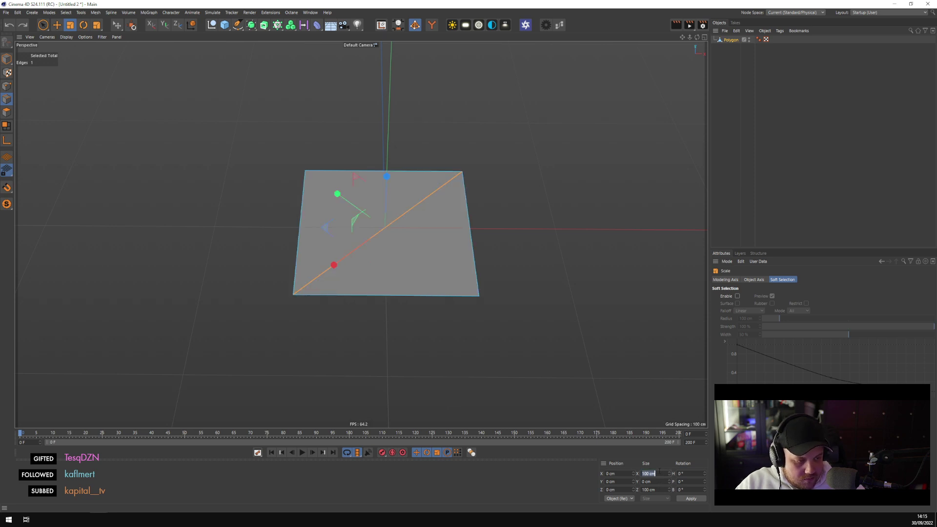
key(BackSpace)
text(15in)
key(Return)
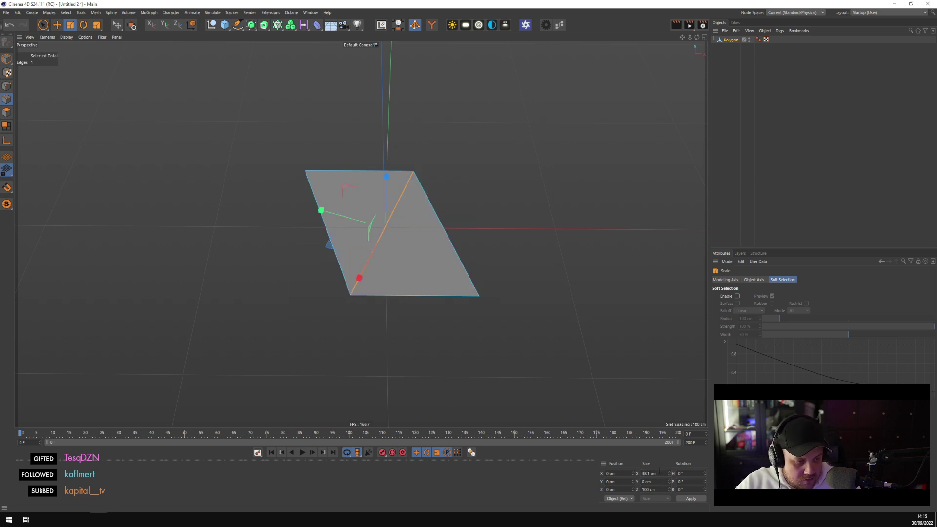
drag(657, 489, 605, 484)
key(BackSpace)
text(1)
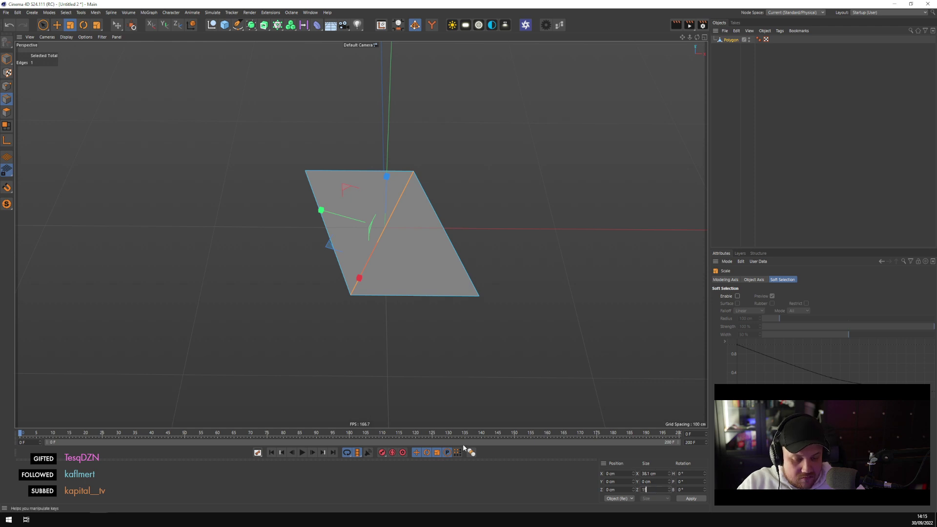
text(55in)
key(Return)
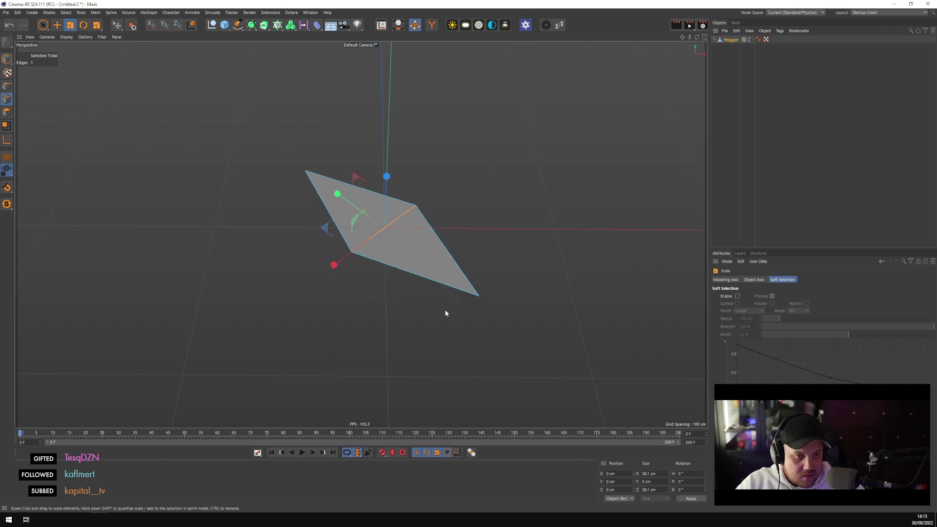
Move the polygon's two outlying corner points inward in the Top view so the shape becomes roughly square
middle_click(425, 284)
middle_click(534, 216)
scroll(346, 228, up, 6)
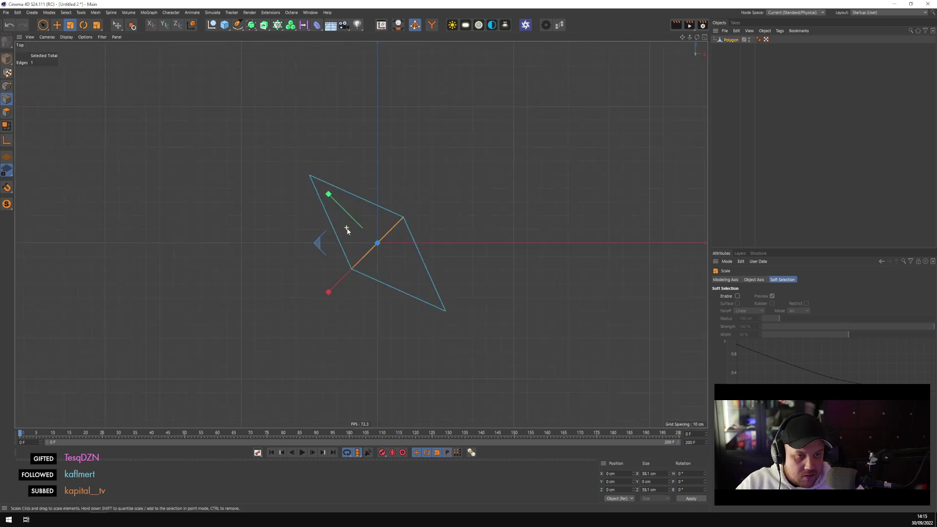
click(57, 26)
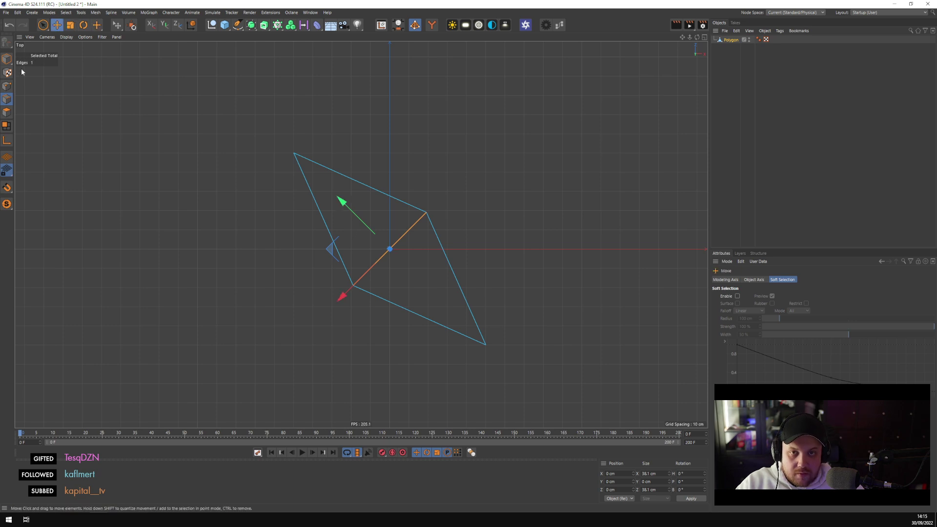
click(7, 86)
click(290, 153)
drag(435, 168, 491, 228)
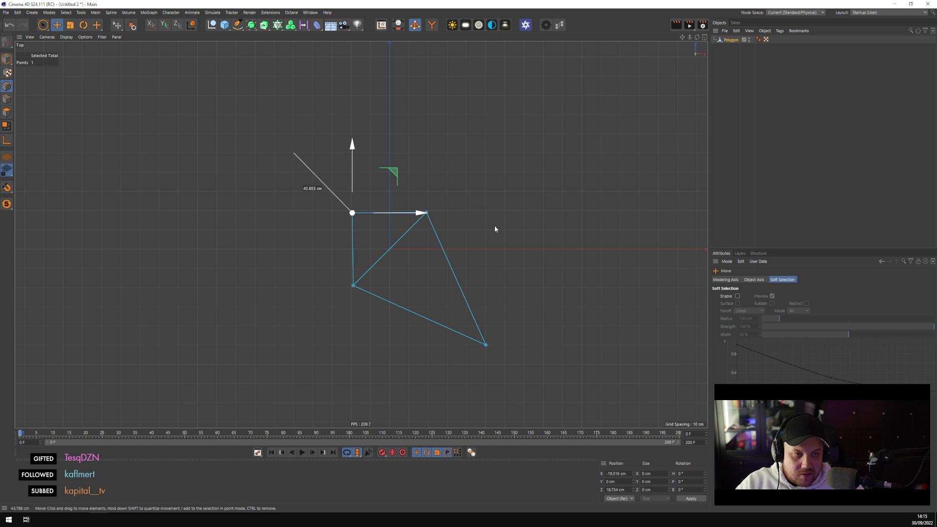
drag(487, 345, 463, 307)
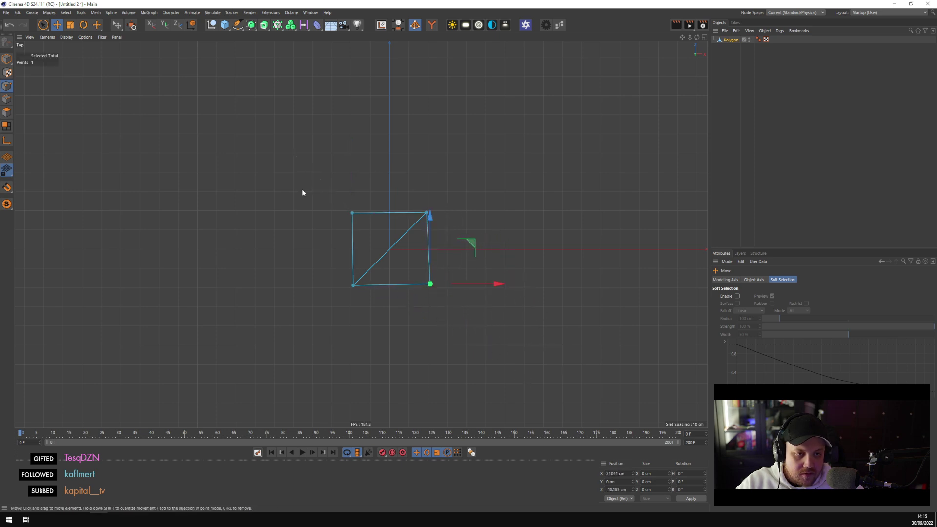
Scale the whole polygon object down along Z to about 29 cm
click(7, 59)
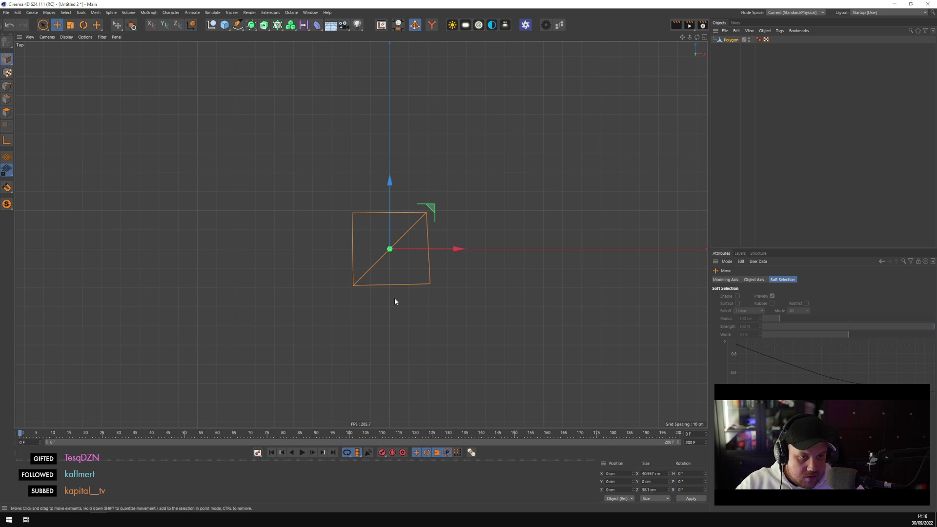
drag(662, 489, 635, 488)
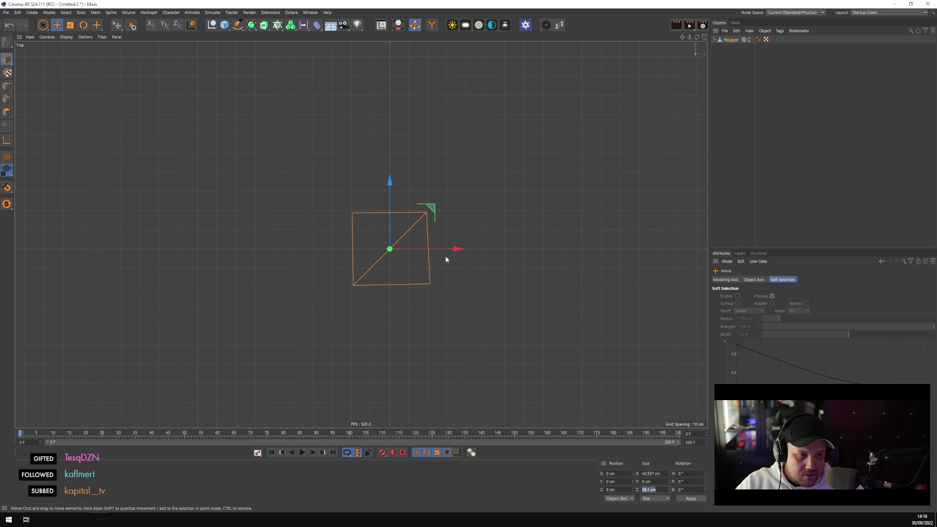
click(71, 25)
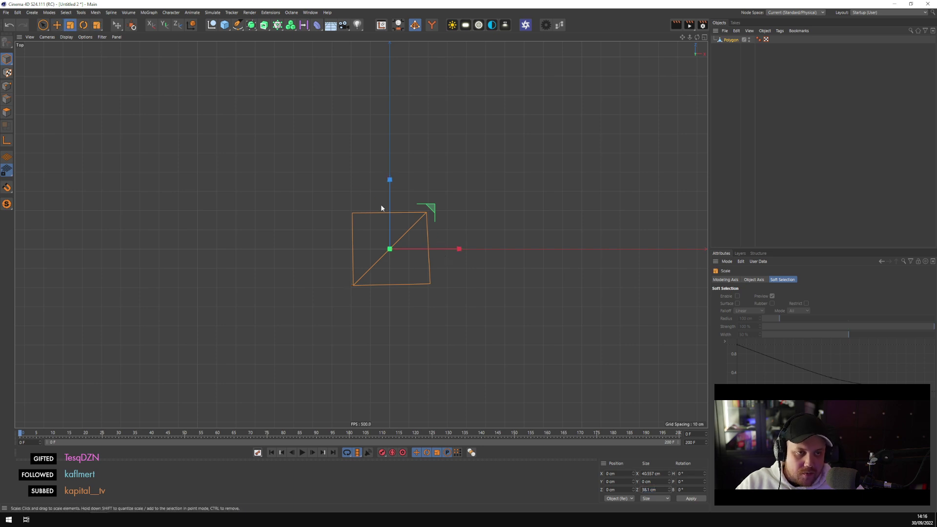
drag(389, 182, 391, 195)
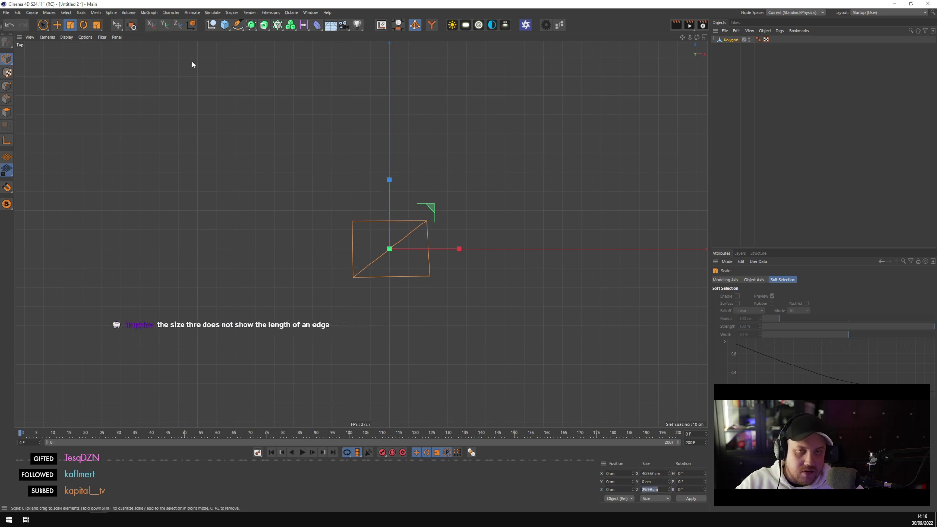
Switch to the open CRT_0004_SOLID project, then close it and save its changes
click(309, 13)
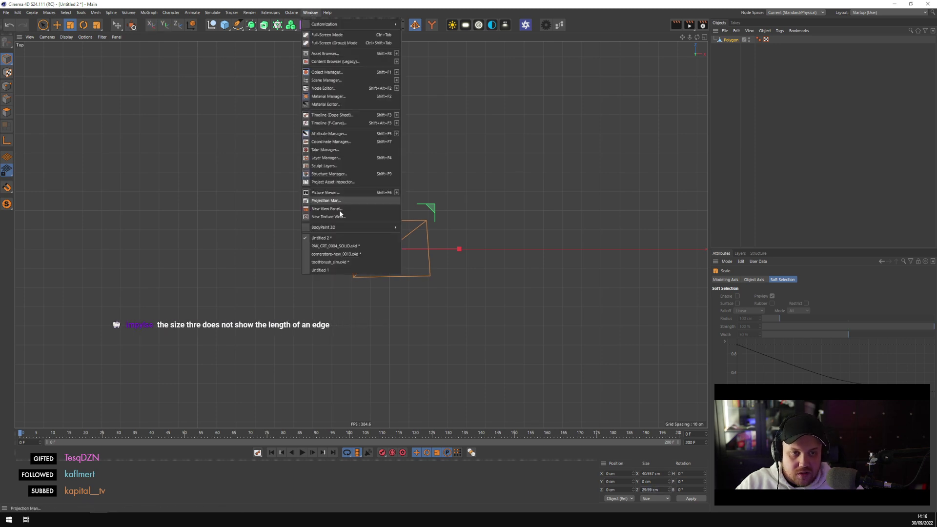
click(346, 247)
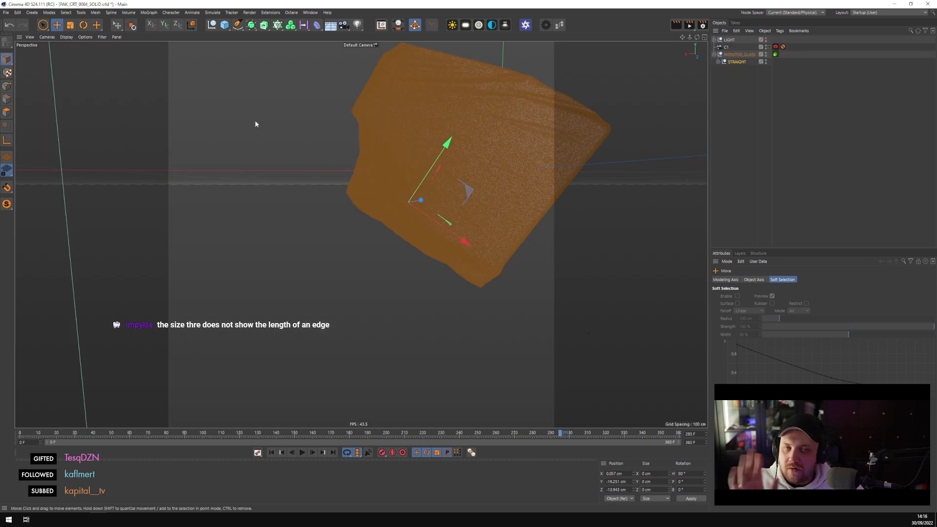
key(ctrl+F4)
click(486, 289)
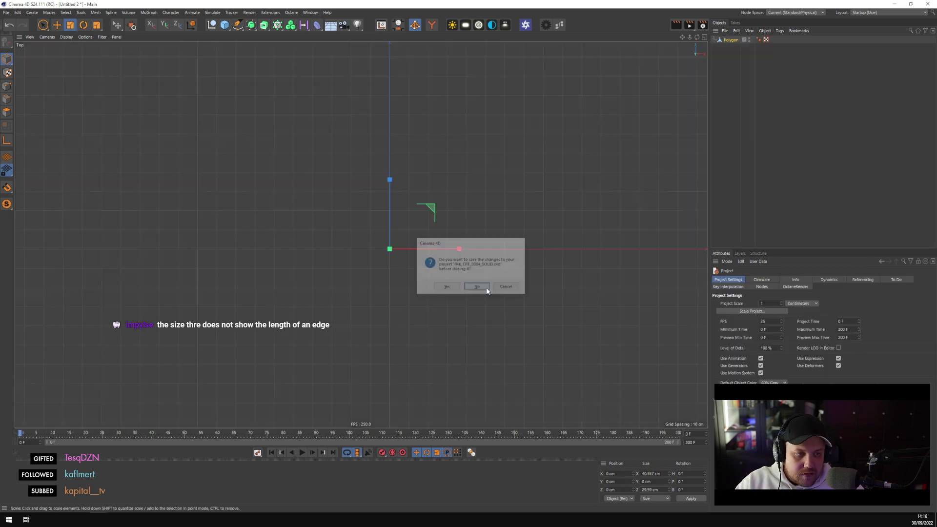
Switch to the toothbrush_sim project, then close it and save its changes
click(311, 12)
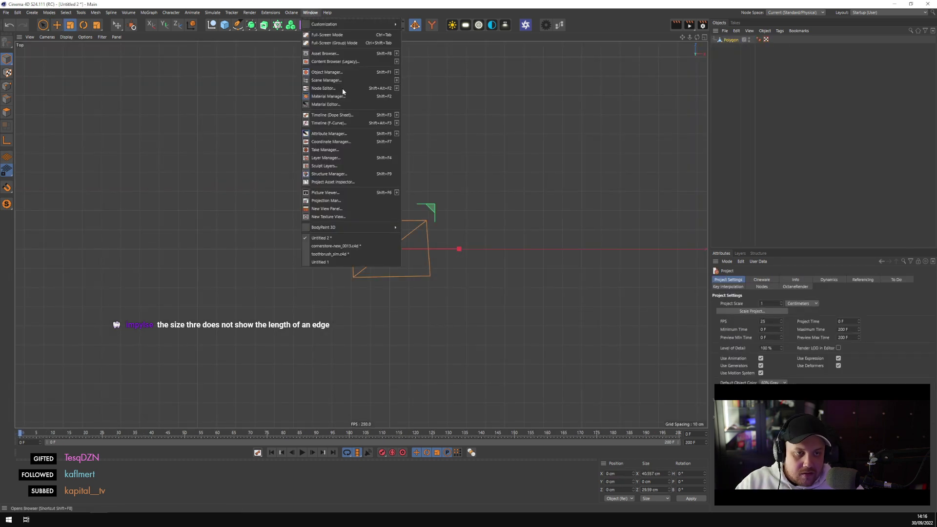
click(362, 252)
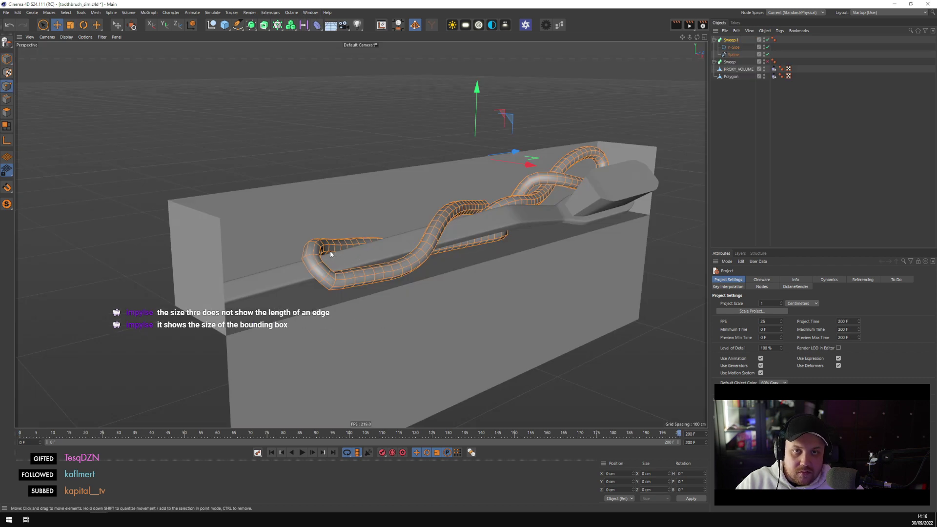
key(ctrl+F4)
click(467, 288)
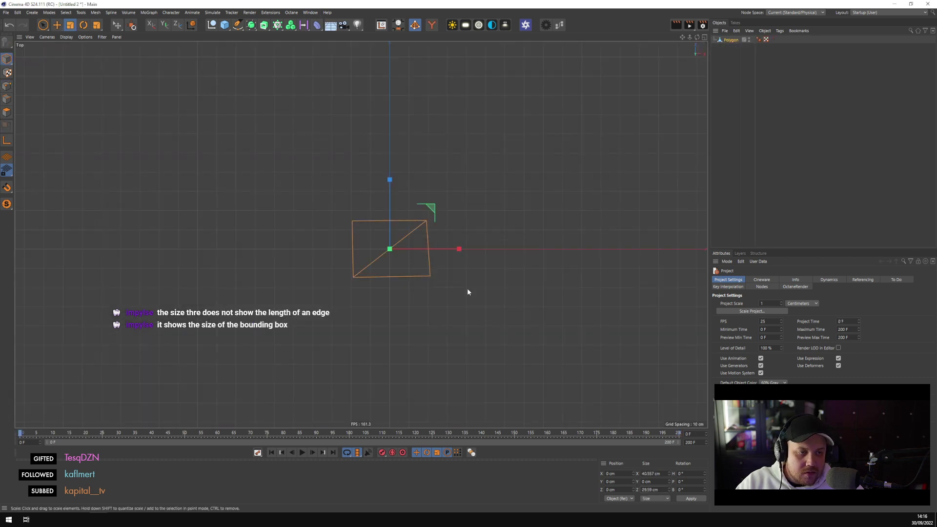
click(310, 12)
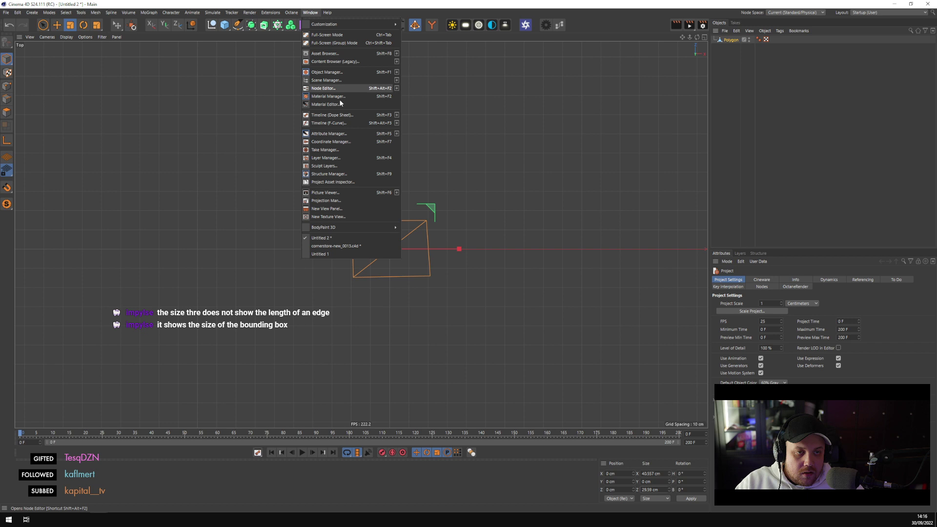
click(349, 245)
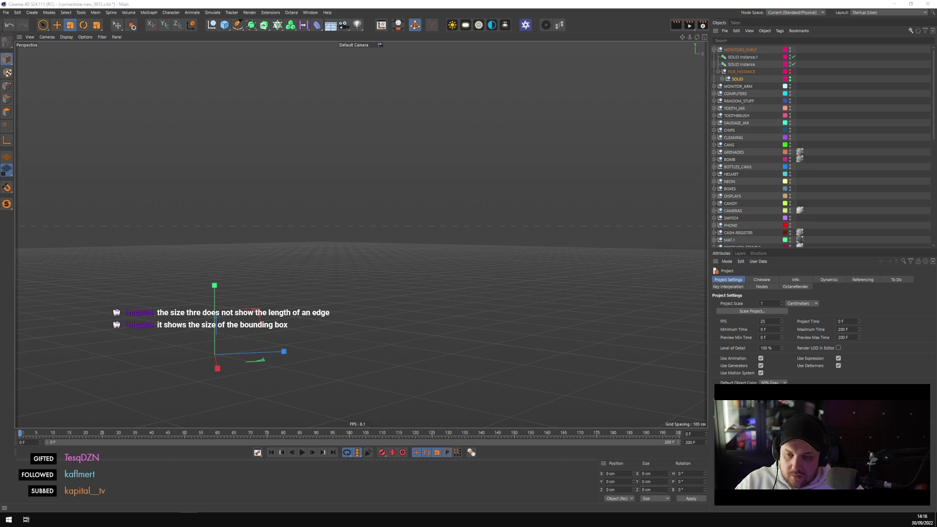
click(311, 12)
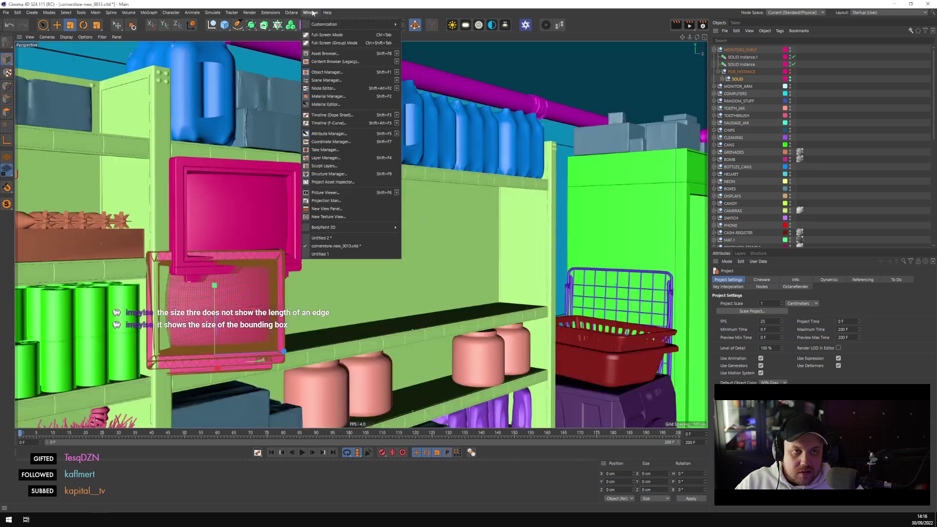
click(322, 238)
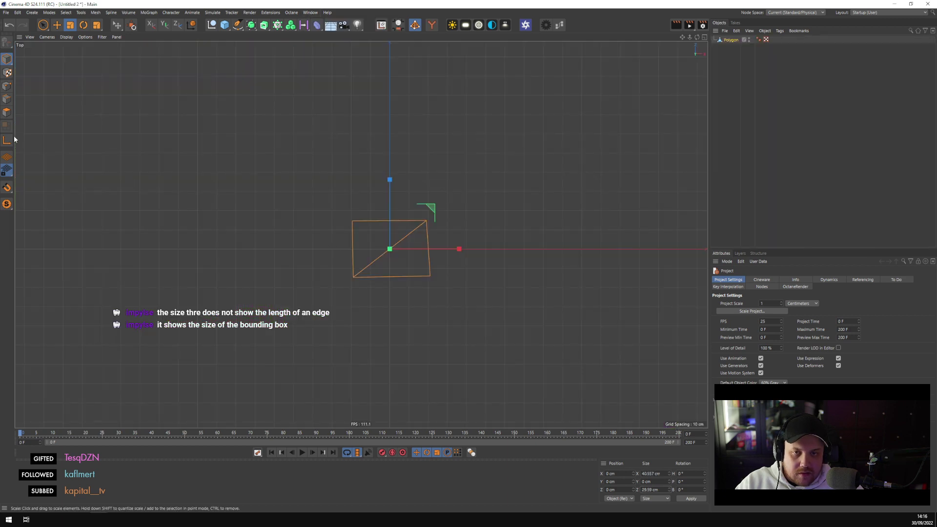
Display the polygon's point coordinates in the Structure manager with its diagonal edge selected in edge mode
click(7, 99)
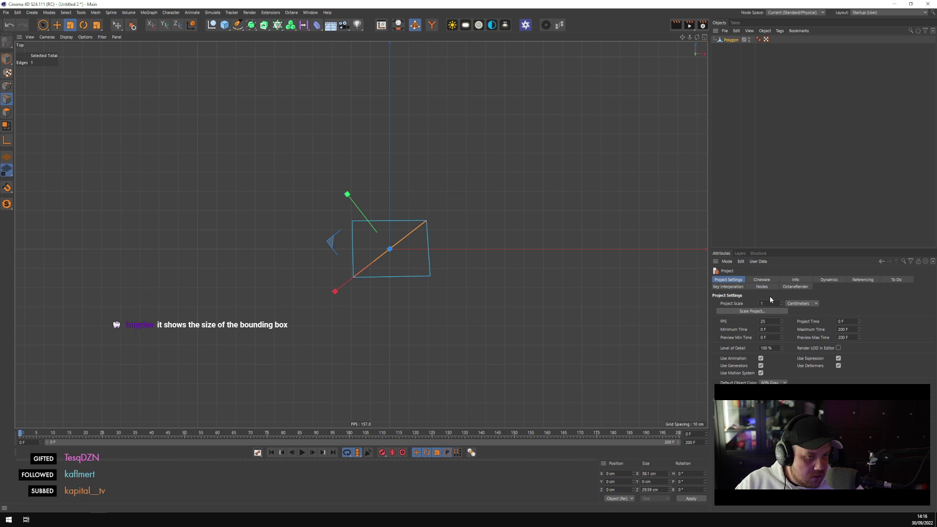
click(758, 253)
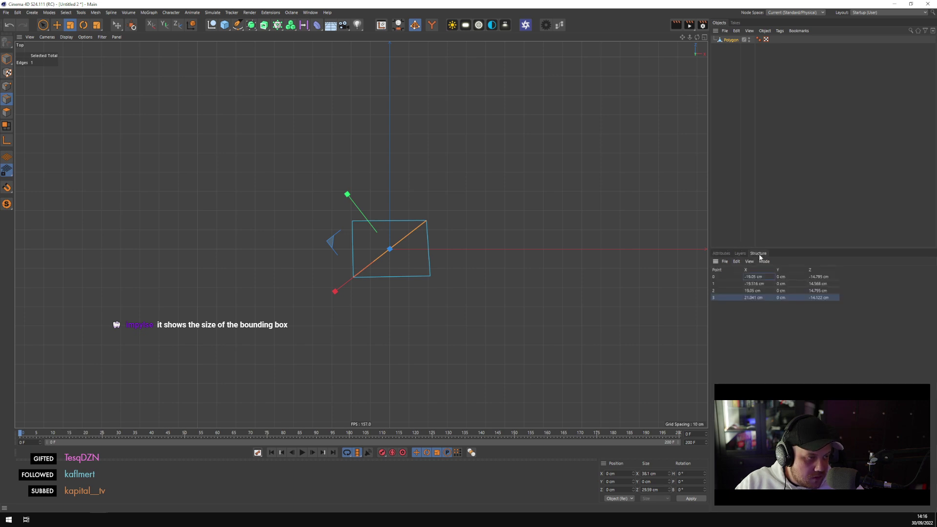
scroll(330, 261, up, 3)
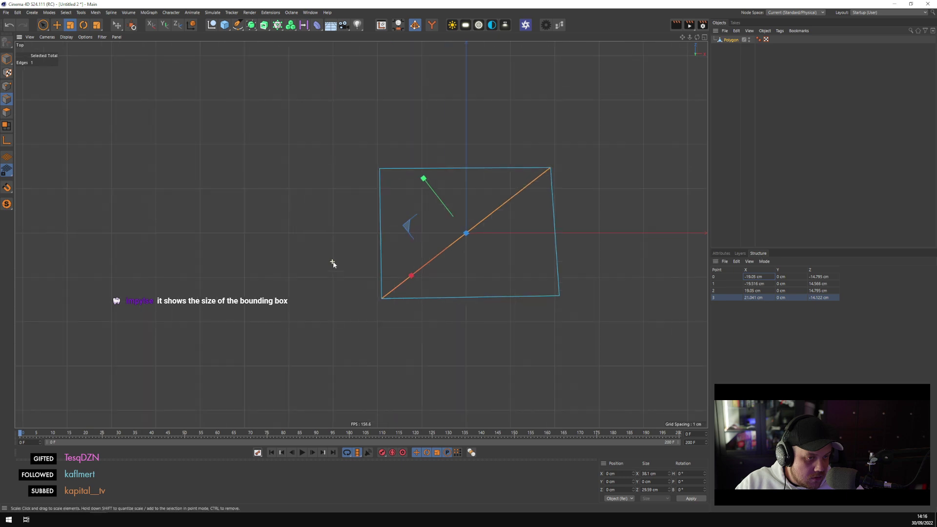
Try scaling the polygon's diagonal edge outward along its own direction, and undo it
mouse_move(408, 273)
mouse_down()
mouse_move(383, 293)
mouse_move(413, 277)
mouse_up()
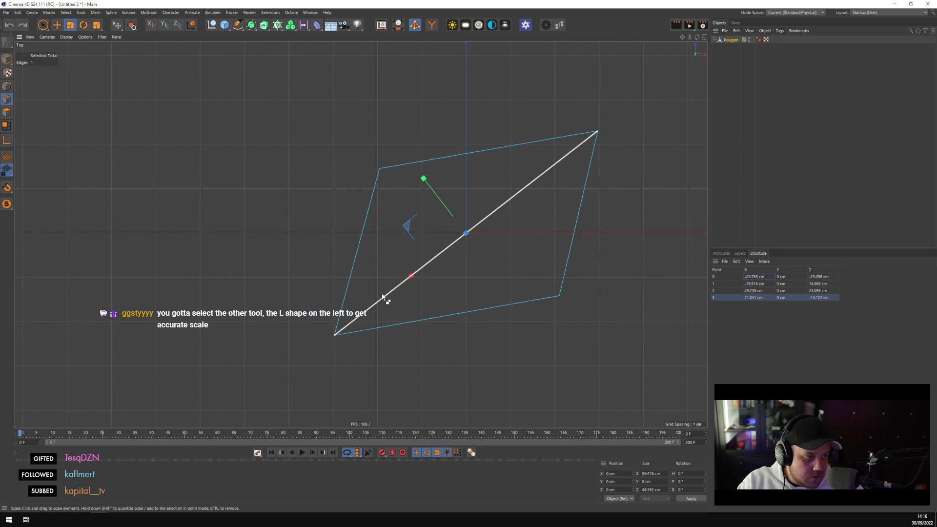
key(ctrl+z)
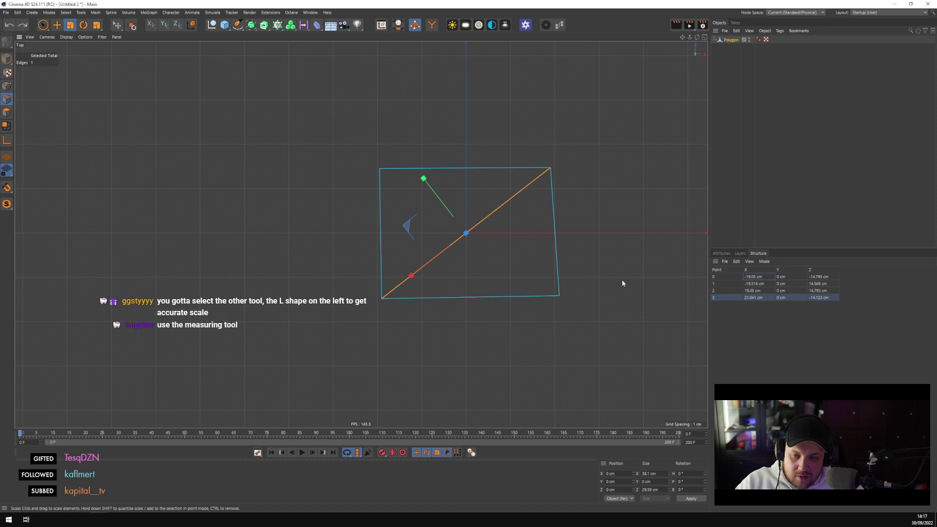
alt+middle_drag(493, 278, 446, 307)
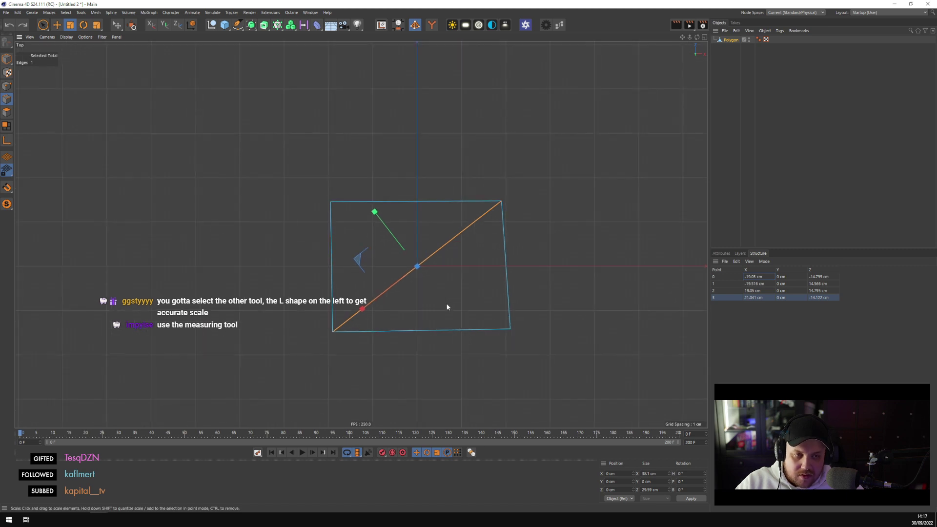
Select the polygon's diagonal, left and upper edges one after another to compare their sizes
click(204, 98)
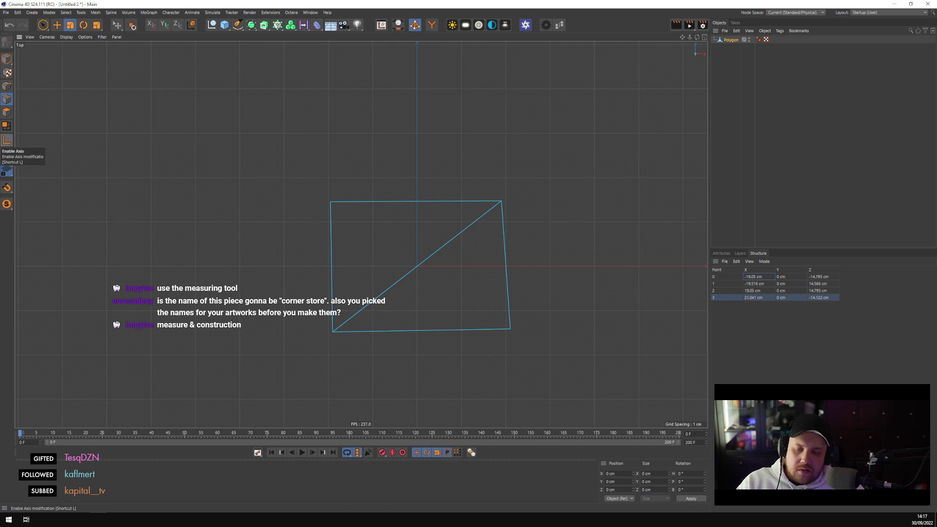
click(411, 264)
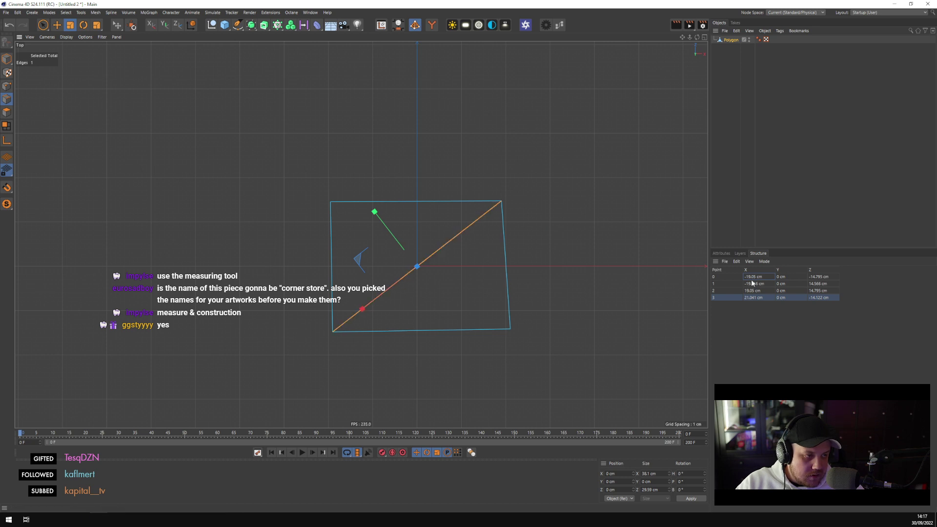
click(654, 279)
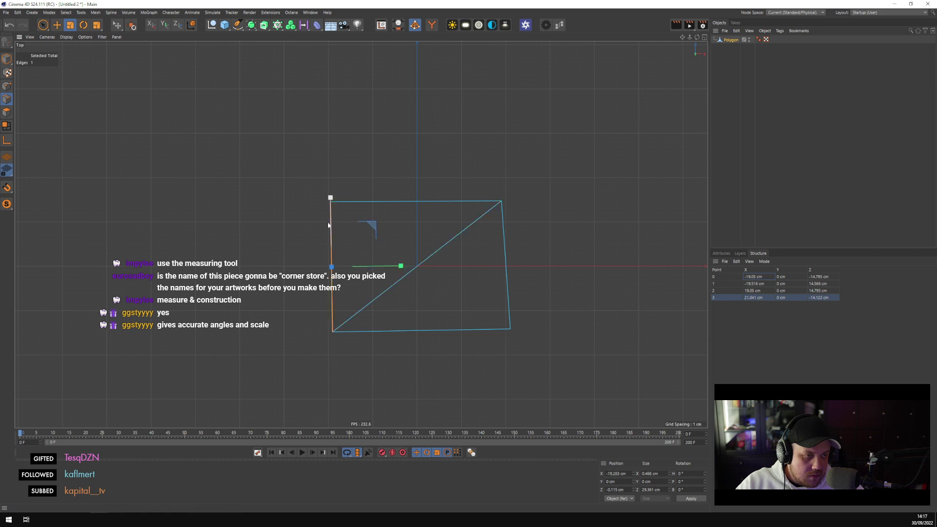
click(412, 201)
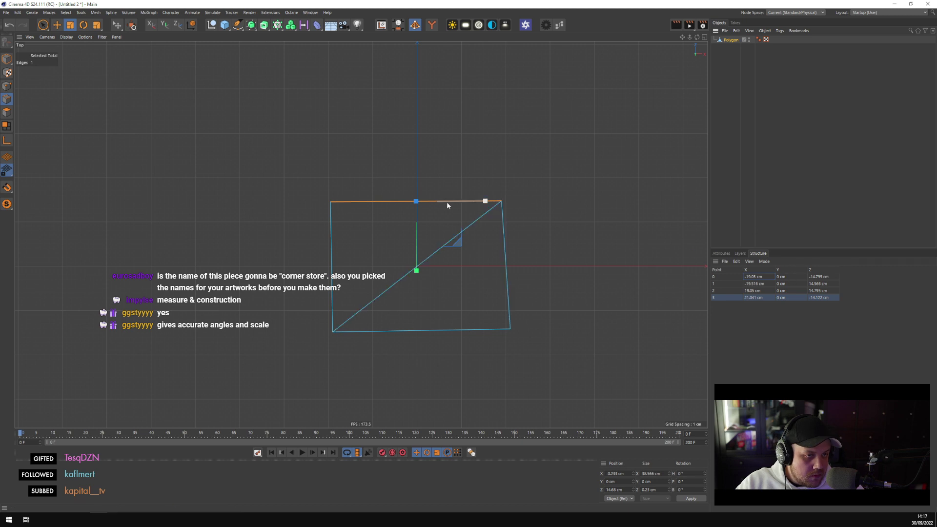
Examine the structure entries for points 2 and 1, view the polygon list, and return to the point list
click(725, 291)
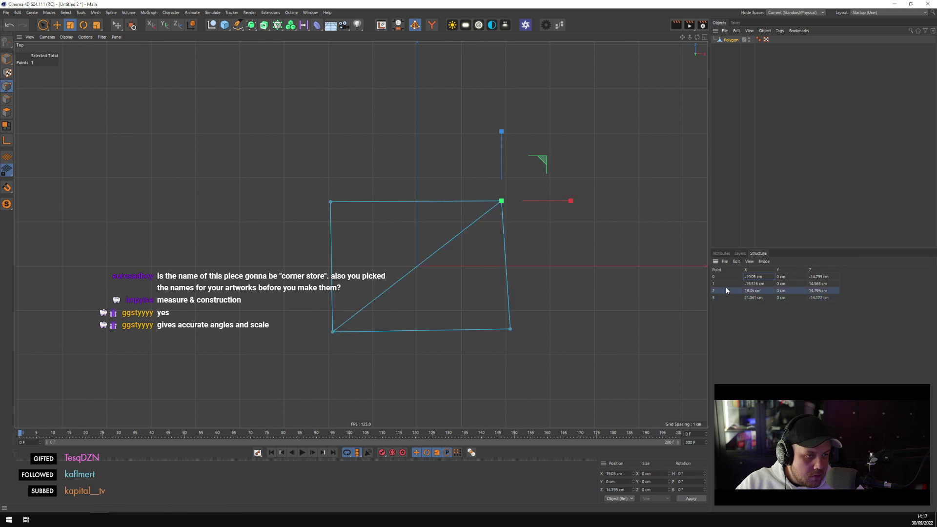
click(725, 283)
click(738, 261)
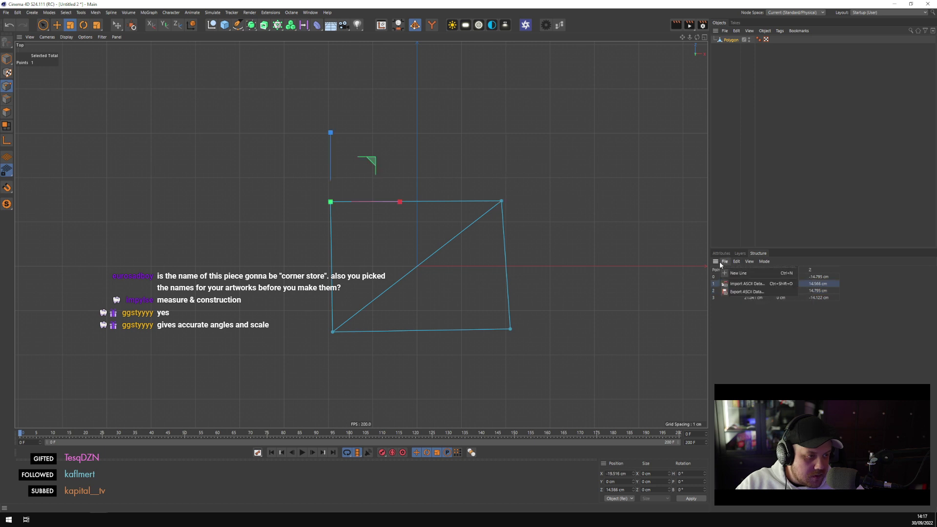
mouse_move(752, 265)
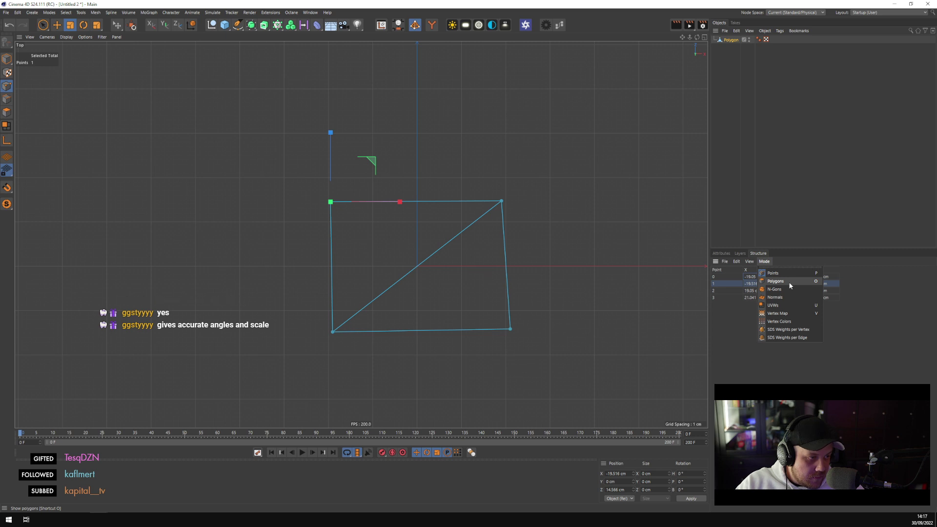
click(789, 283)
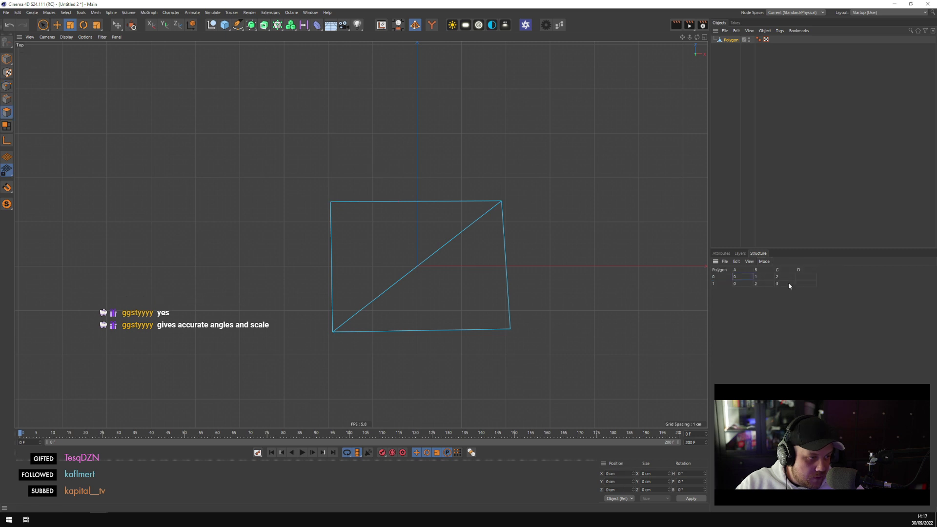
click(759, 263)
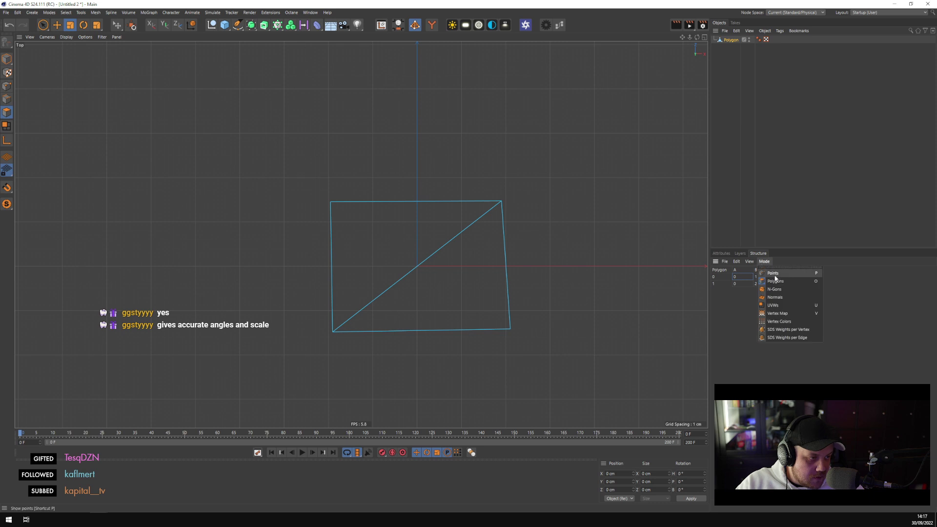
click(774, 273)
Select the polygon's two opposite diagonal corner points together to check their extents, and clear the selection
click(501, 201)
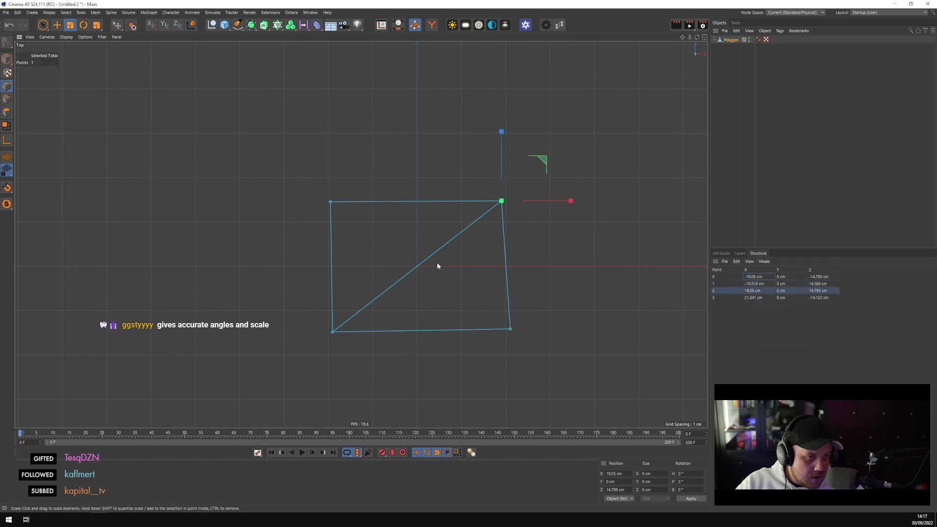
shift+click(332, 332)
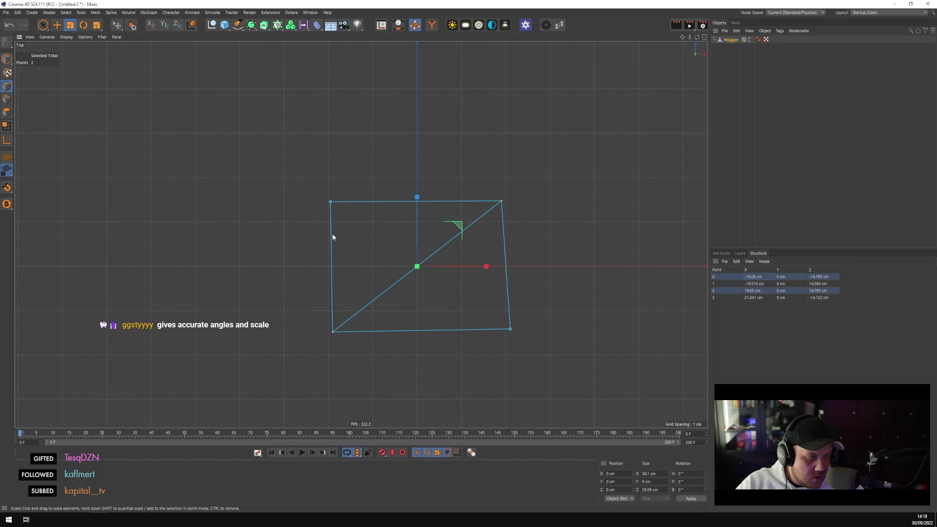
scroll(333, 237, down, 3)
click(324, 125)
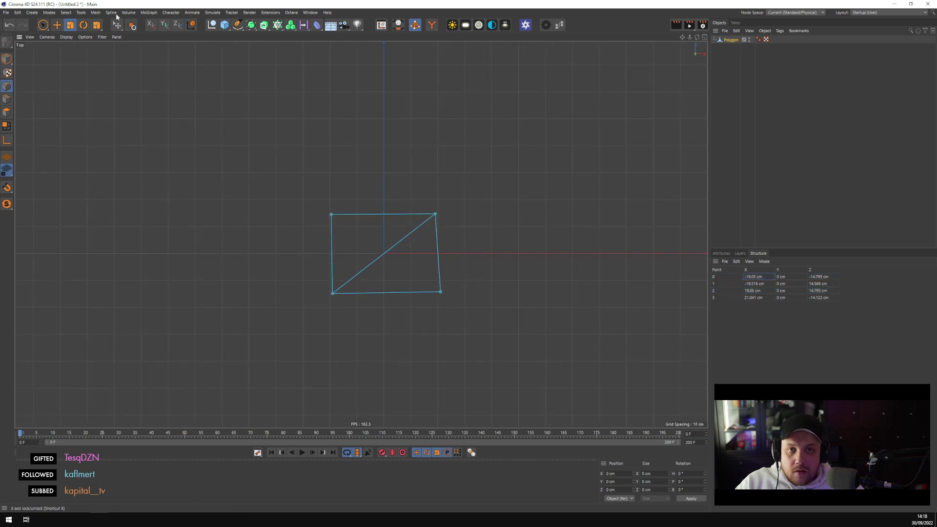
click(82, 13)
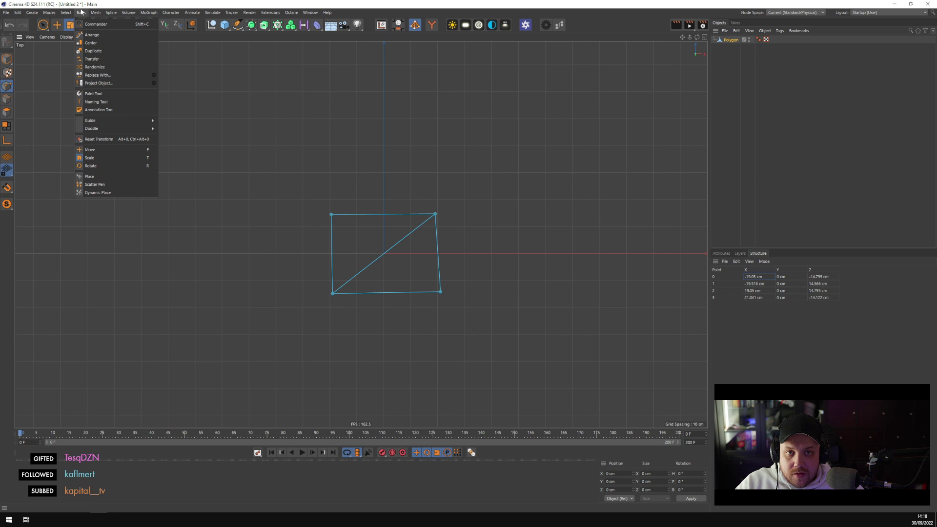
mouse_move(96, 14)
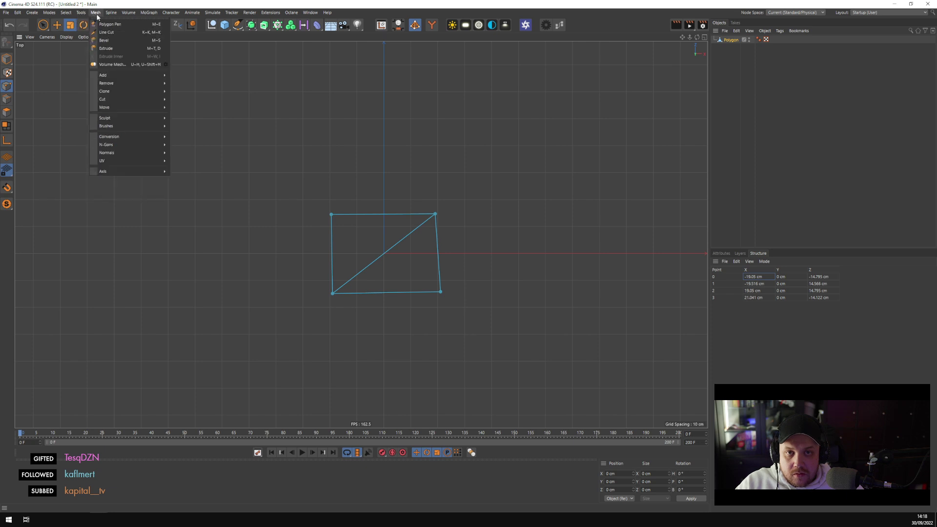
mouse_move(52, 18)
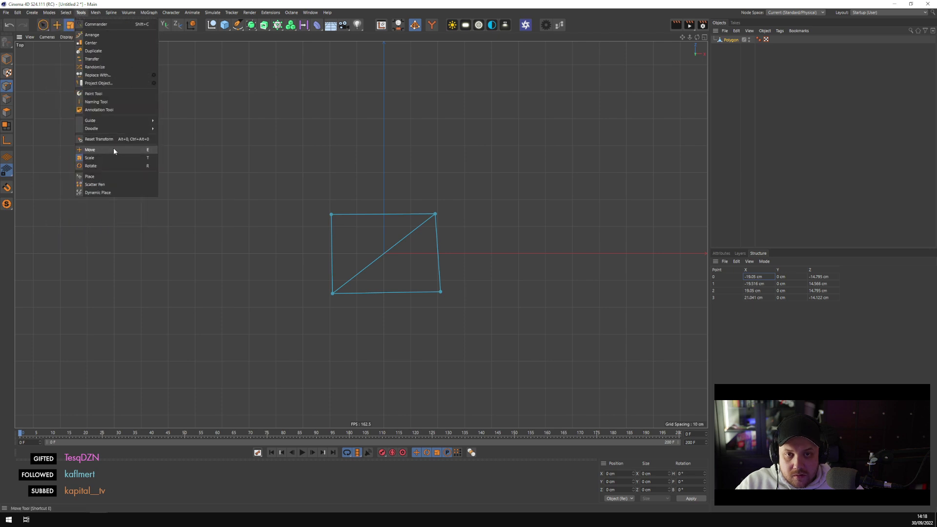
mouse_move(112, 116)
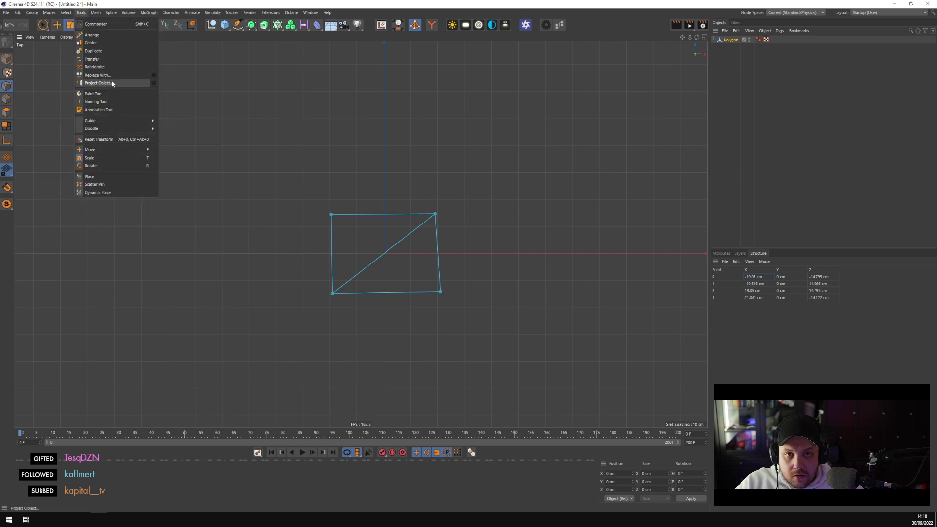
click(245, 107)
Find the Measure & Construction tool by searching commands for "meas", activate it and show its settings
key(shift+c)
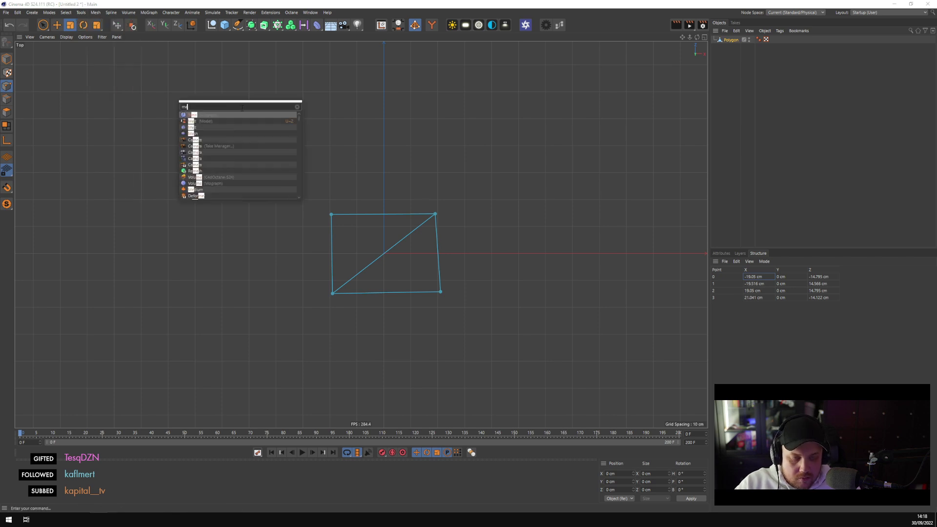
text(meas)
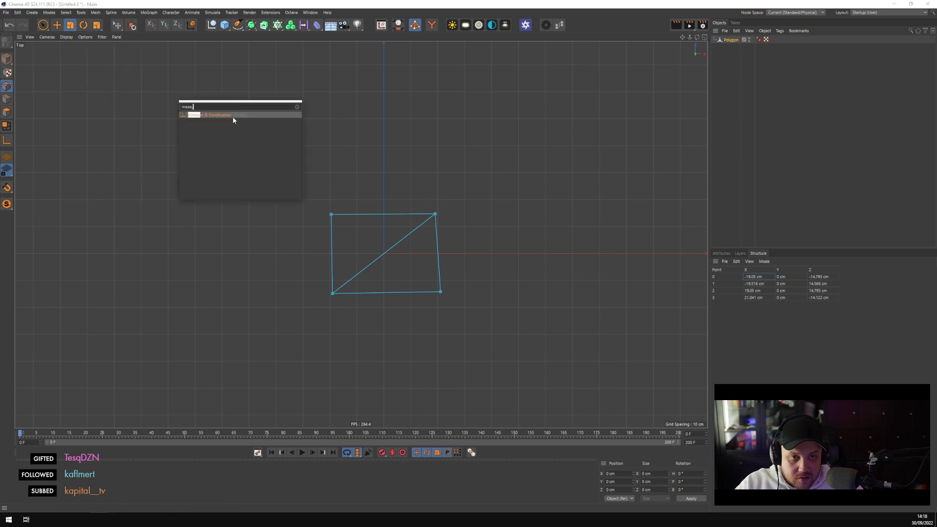
click(233, 120)
scroll(375, 269, up, 1)
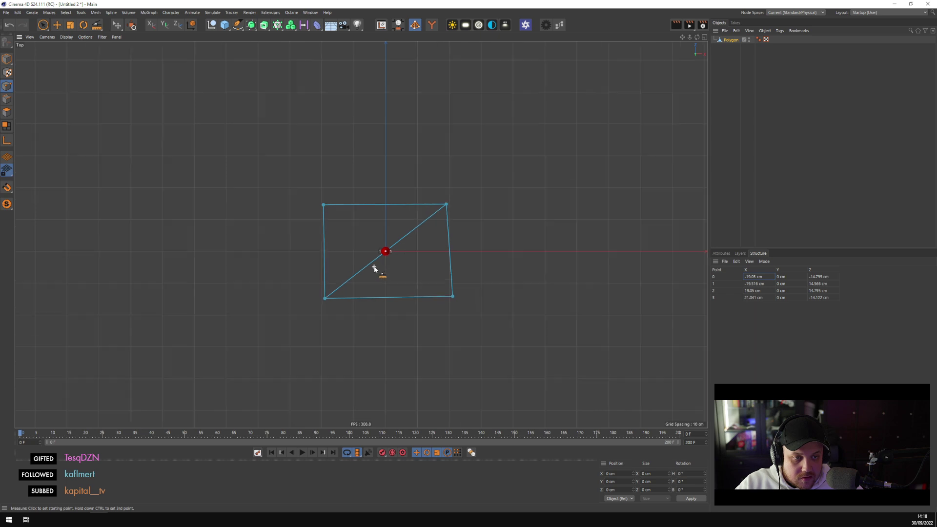
scroll(392, 247, up, 1)
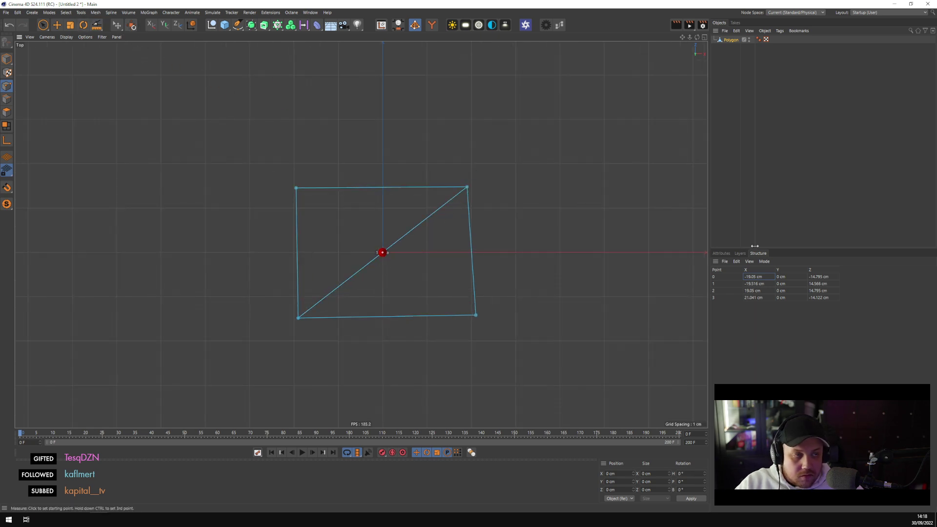
click(722, 253)
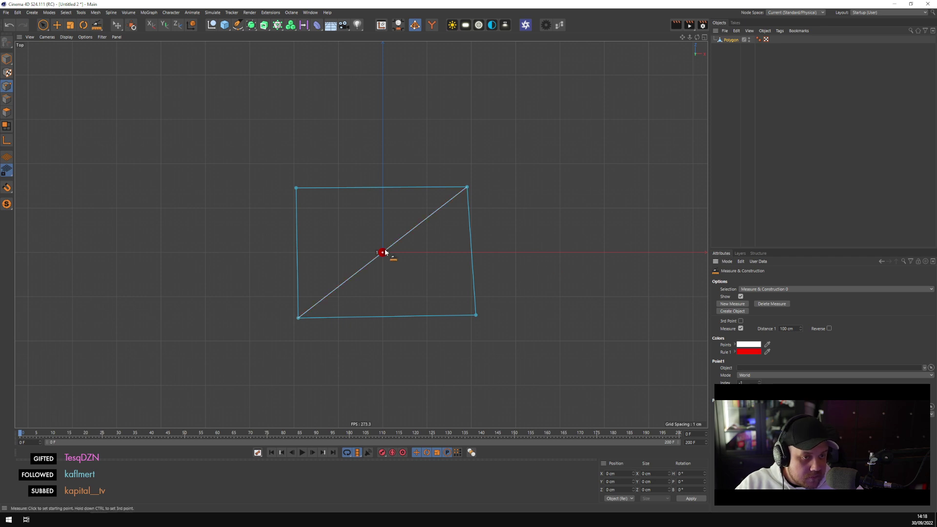
Measure from the polygon's centre to both ends of its diagonal, and pull the shared start point off the diagonal
drag(383, 252, 468, 186)
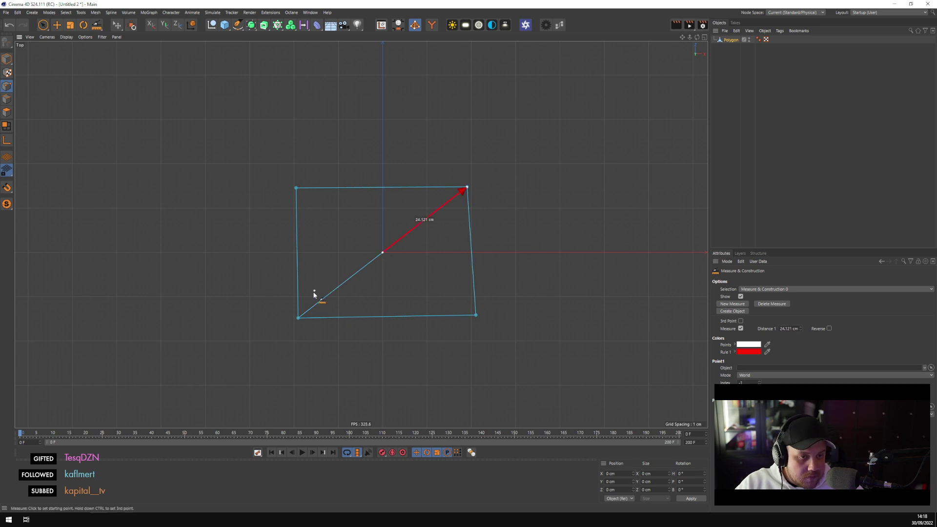
ctrl+click(298, 318)
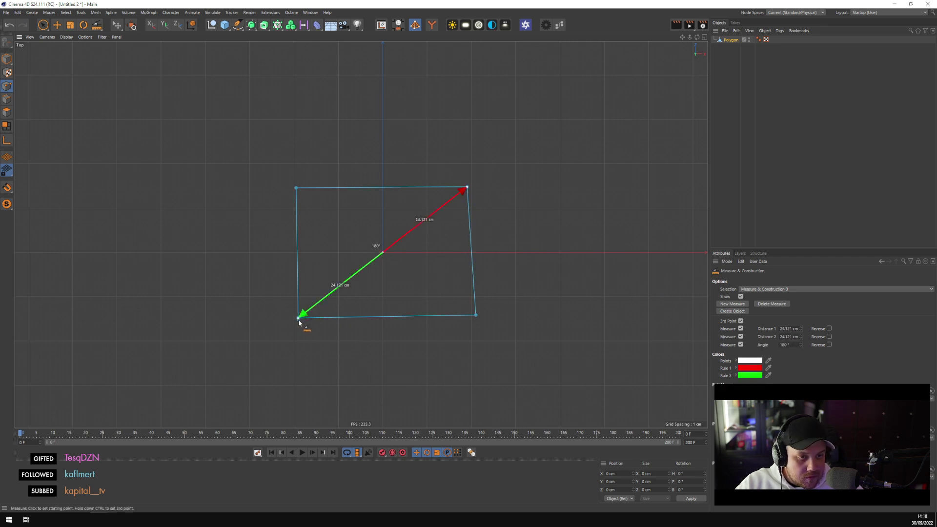
drag(382, 253, 346, 279)
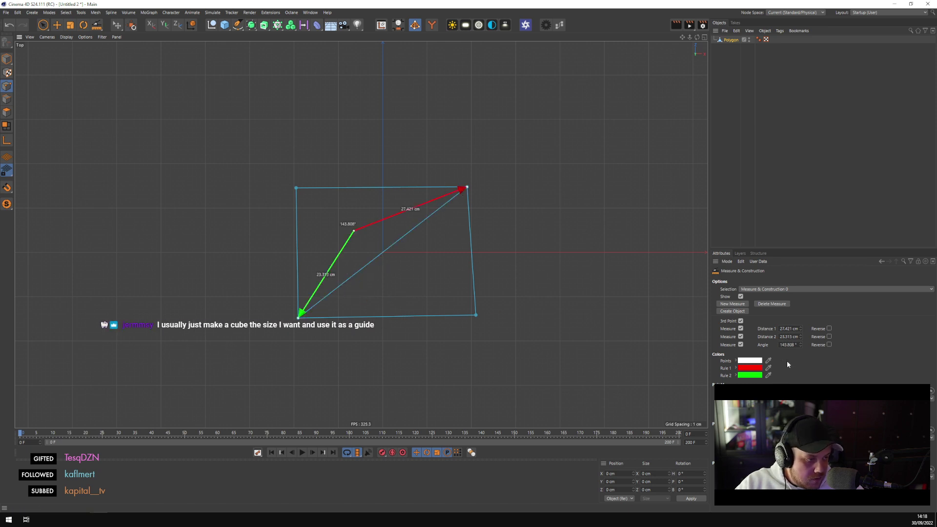
Remove the angle and third-point measurements, and snap the remaining measurement's start to the lower-left corner to measure the full diagonal
click(740, 344)
click(740, 336)
click(740, 336)
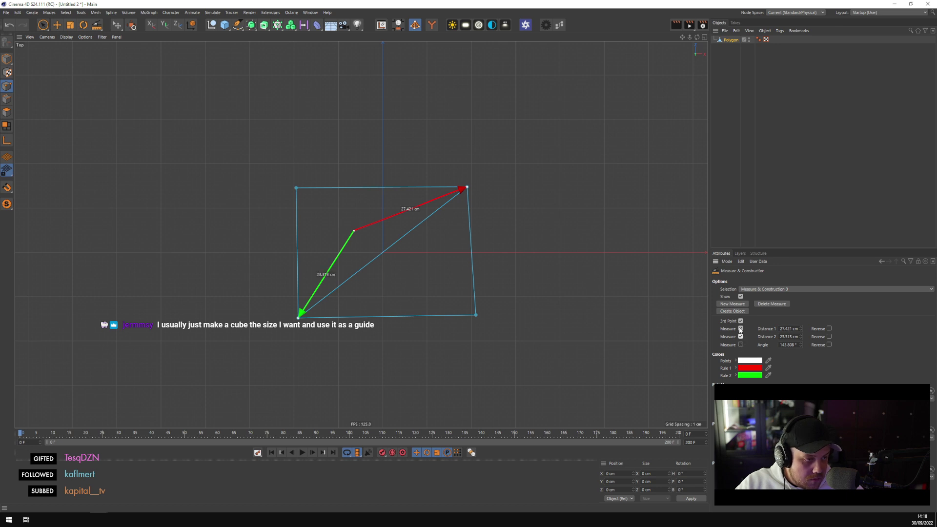
click(740, 336)
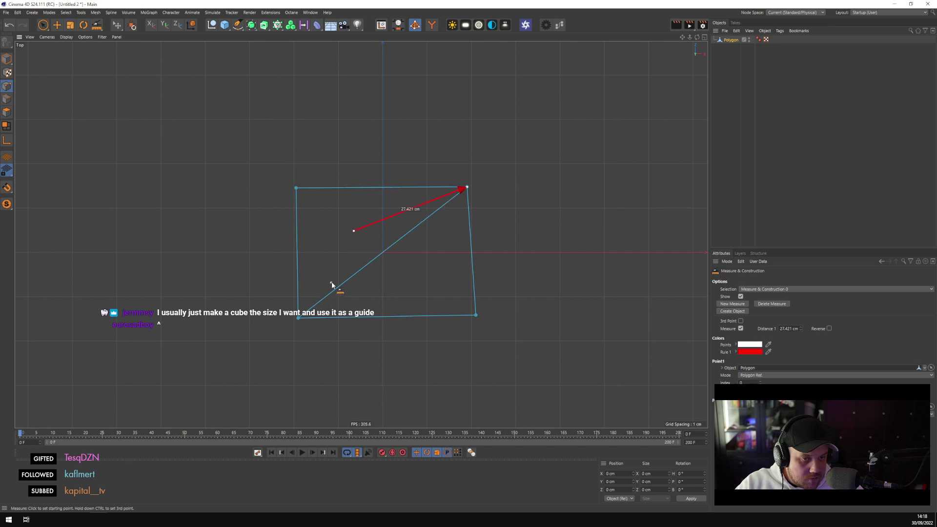
drag(356, 234, 297, 318)
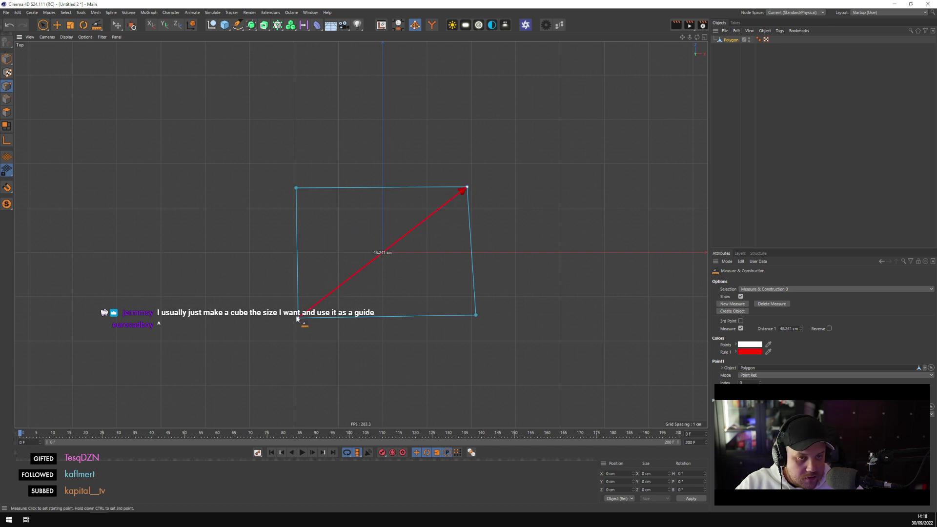
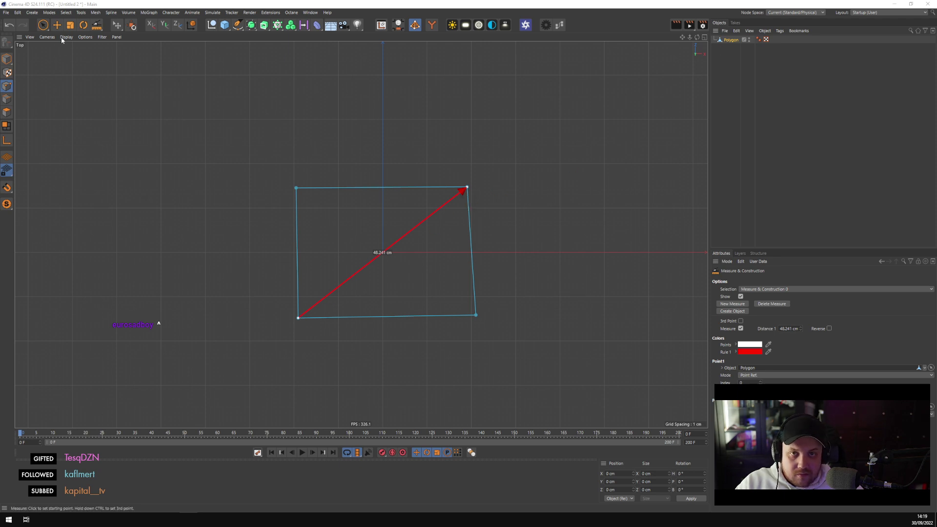
Scale the whole measured four-point polygon down uniformly to about 32 × 23.4 cm
click(70, 27)
click(7, 59)
drag(525, 134, 480, 157)
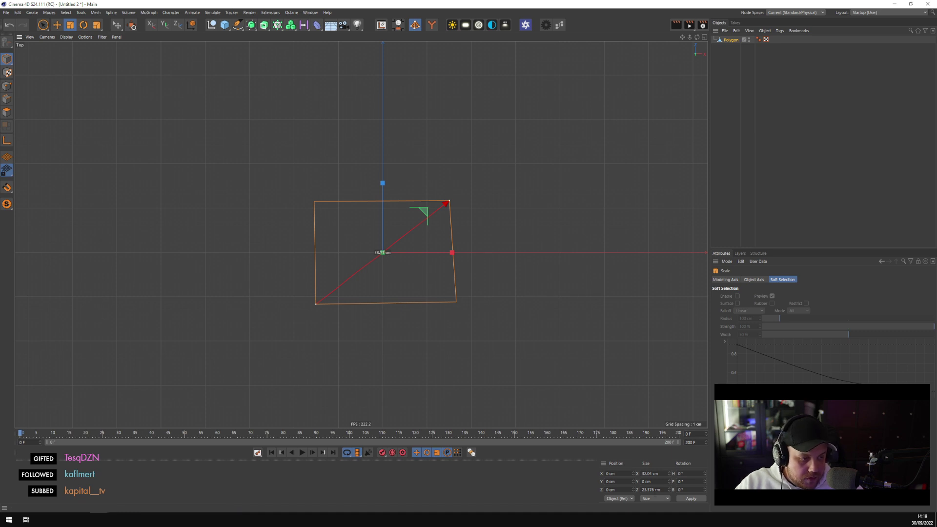
click(655, 489)
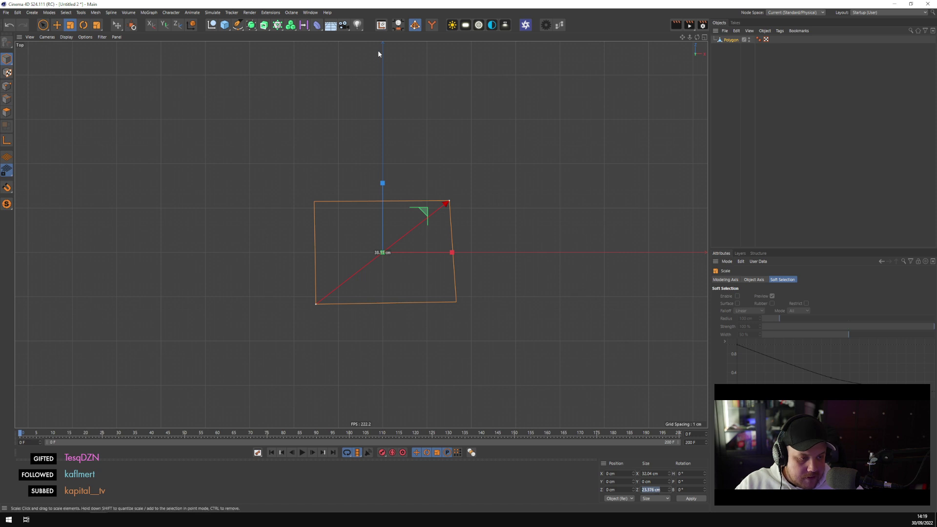
Switch to the cornerstore-new_0013.c4d project and check the size of SCREEN_MONITOR_SDS inside the SOLID null
click(311, 12)
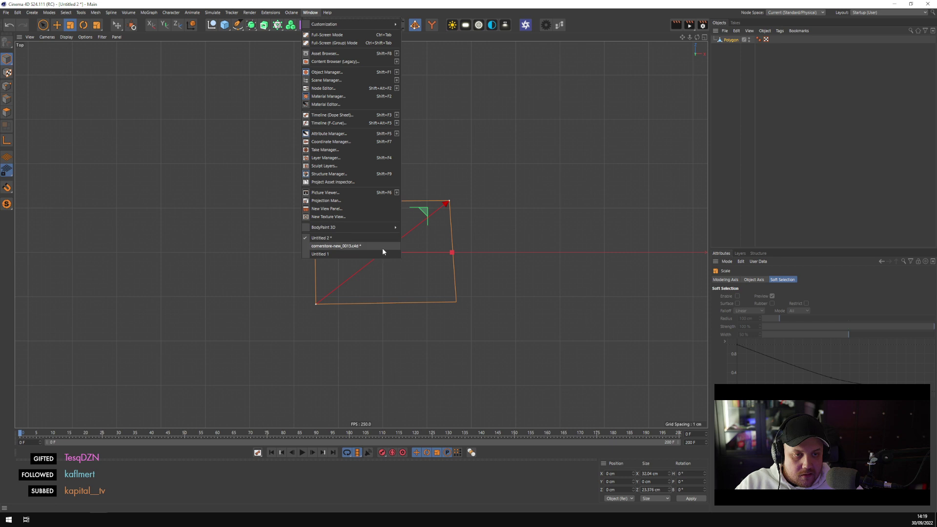
click(382, 247)
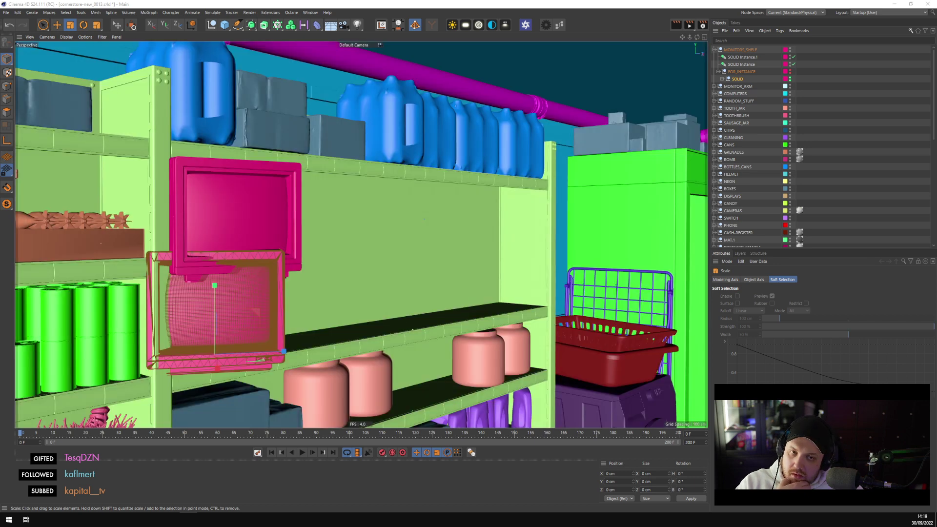
click(722, 79)
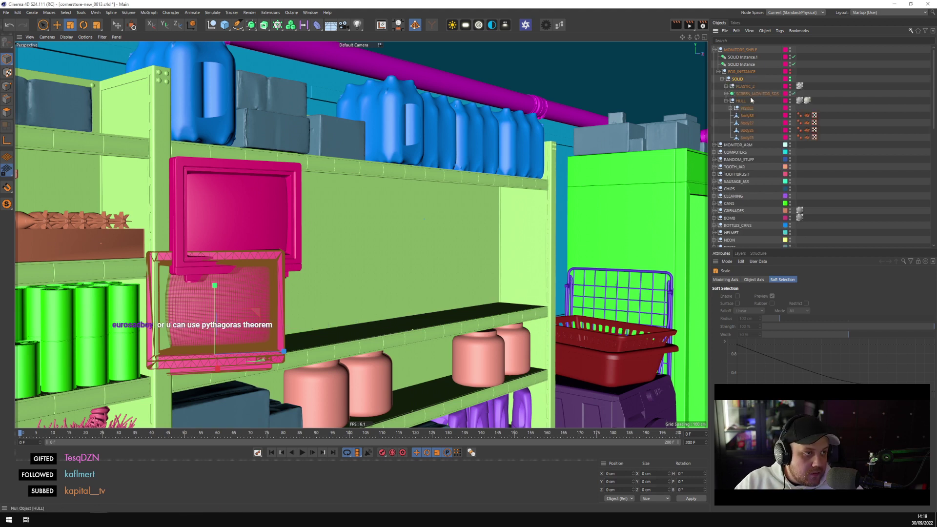
click(748, 93)
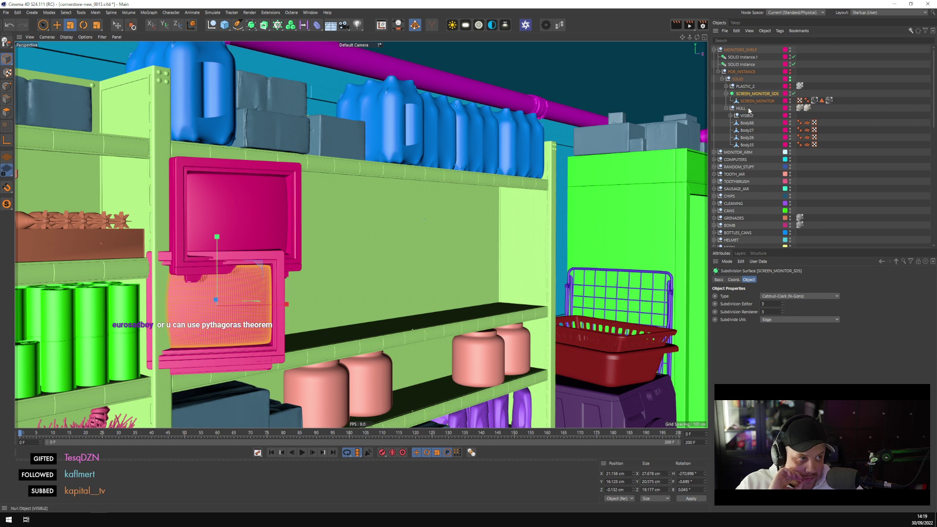
Scale the SOLID monitor null up uniformly in stages, checking SCREEN_MONITOR until it is about 32.6 × 24.2 cm
click(738, 80)
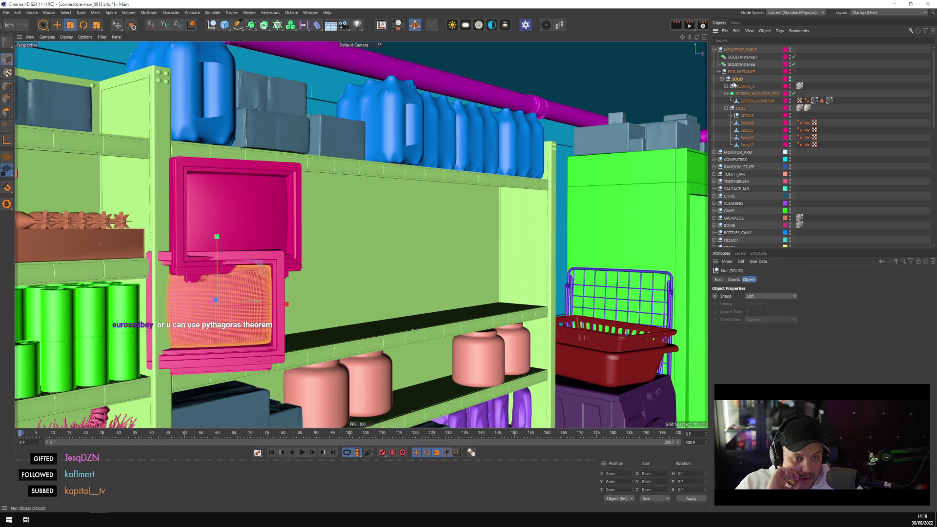
drag(357, 254, 382, 253)
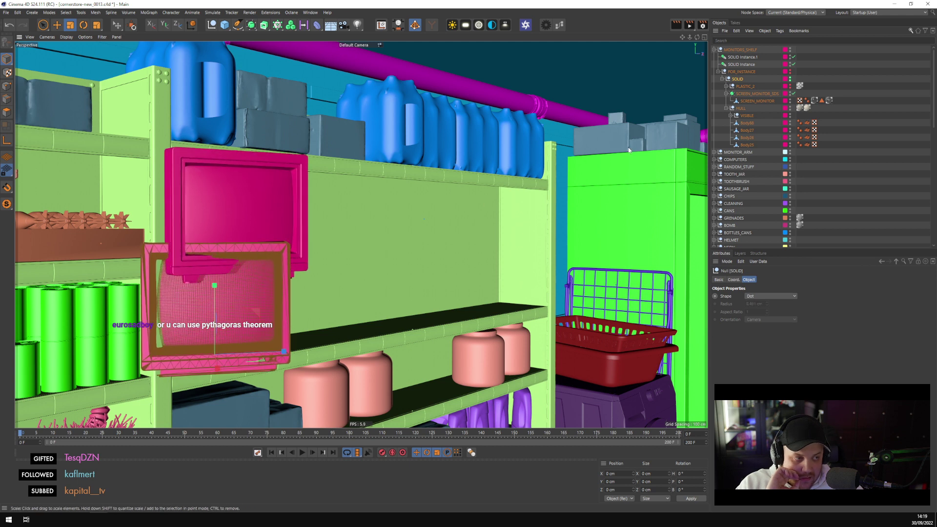
click(752, 101)
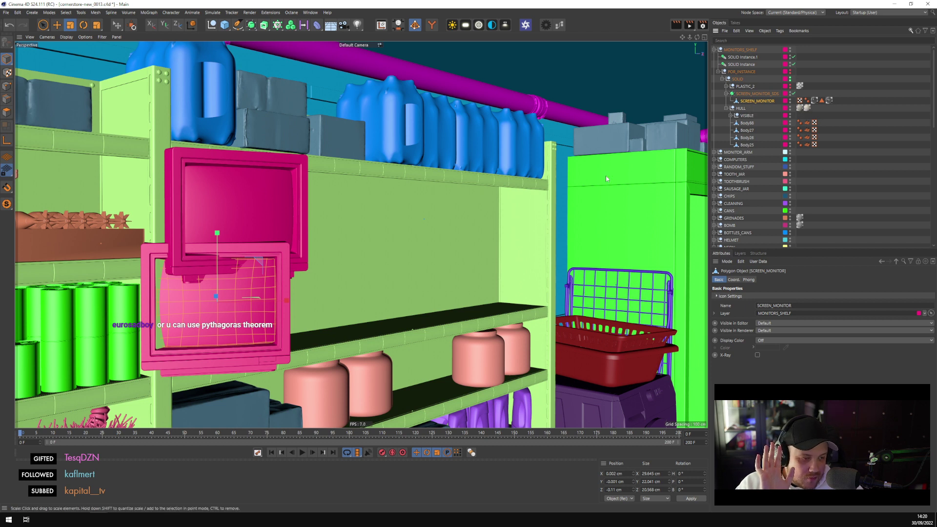
click(737, 79)
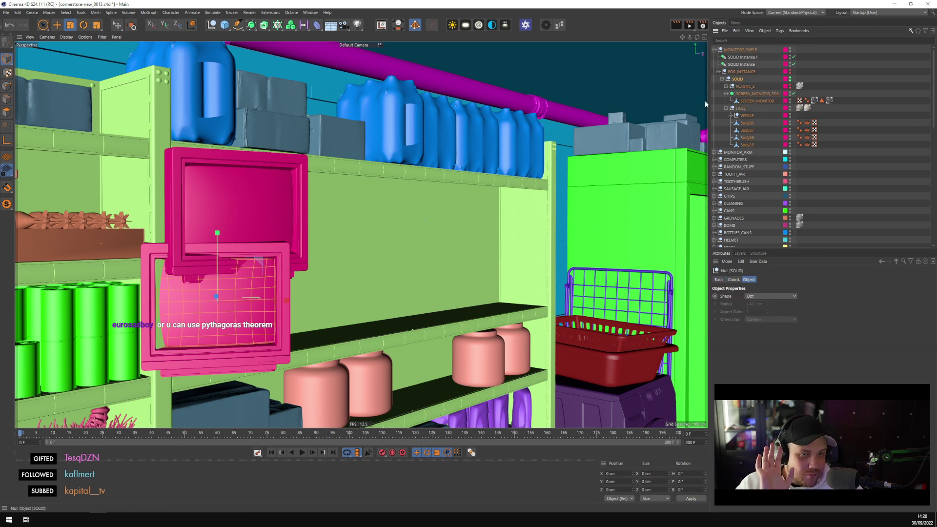
drag(330, 253, 347, 247)
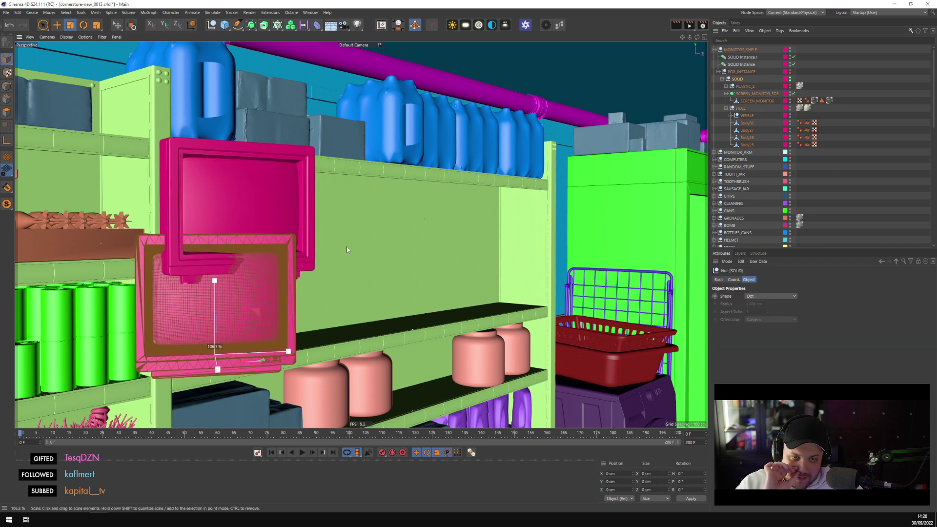
click(755, 101)
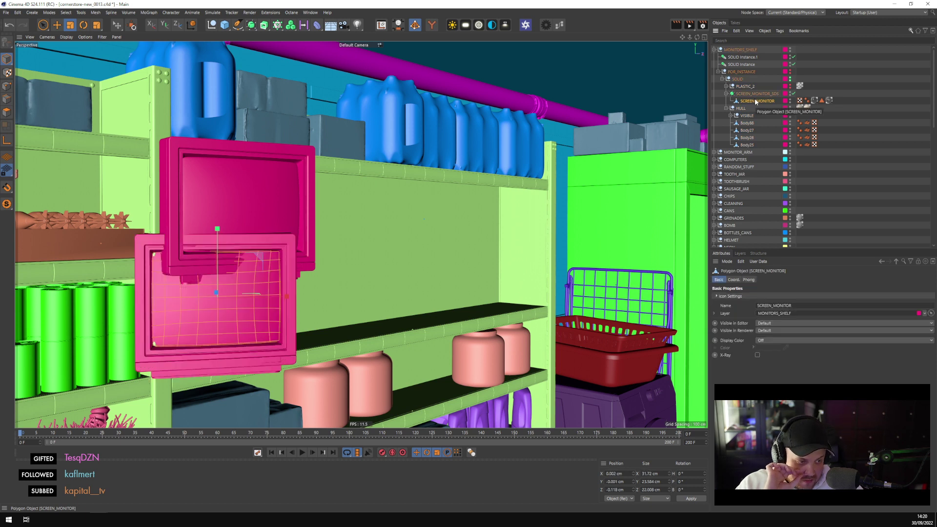
click(737, 79)
drag(358, 222, 379, 220)
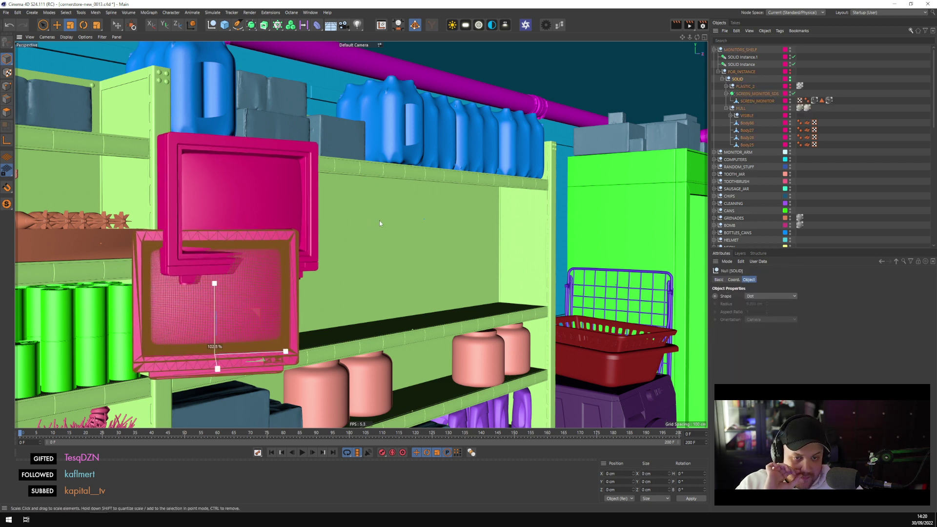
click(757, 101)
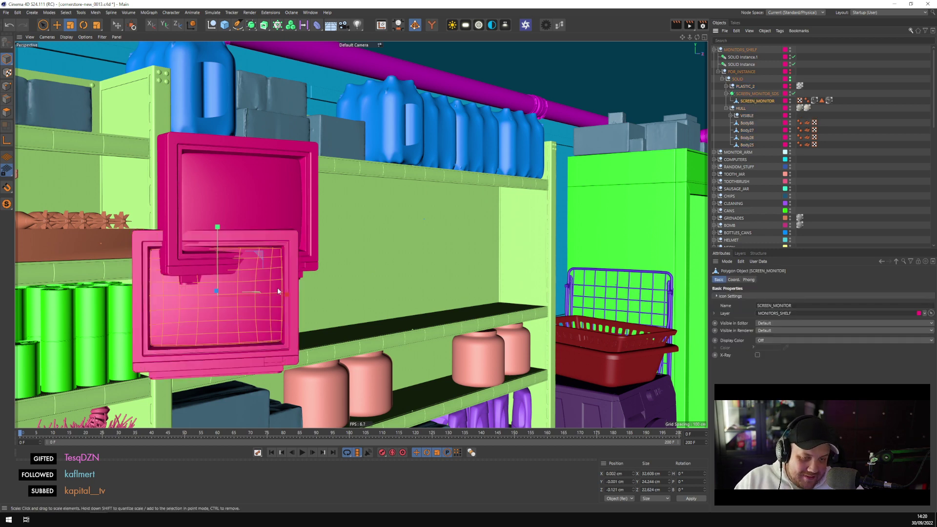
Disable both SOLID instances in MONITORS_SHELF so only the original monitor shows on the shelf
alt+drag(277, 291, 365, 332)
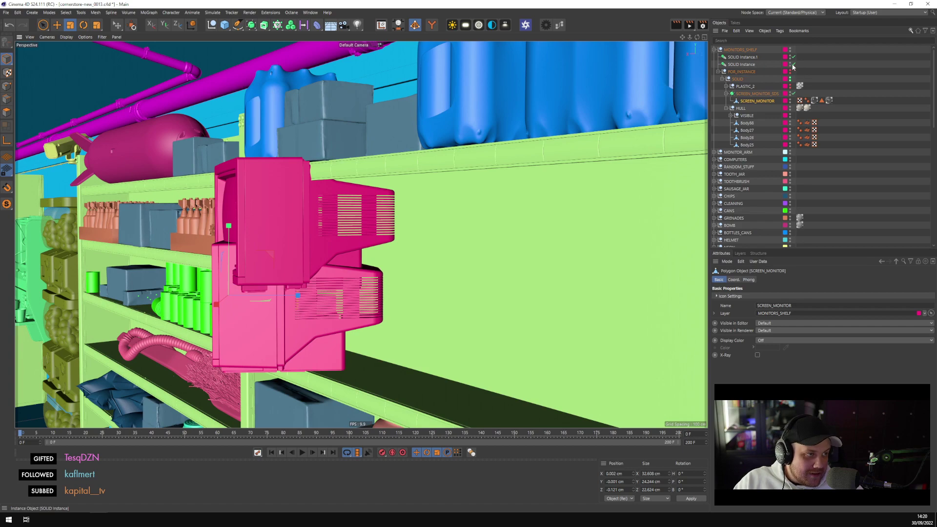
drag(793, 65, 794, 57)
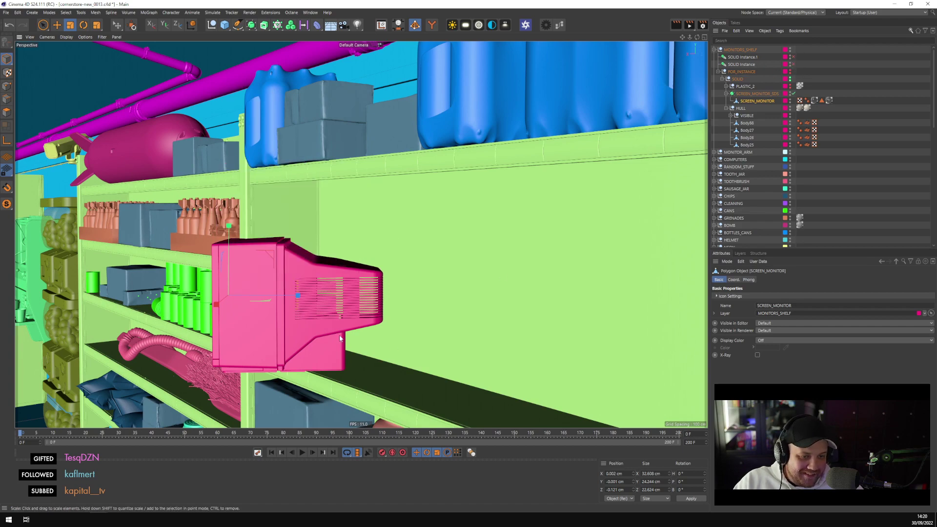
alt+drag(340, 337, 311, 281)
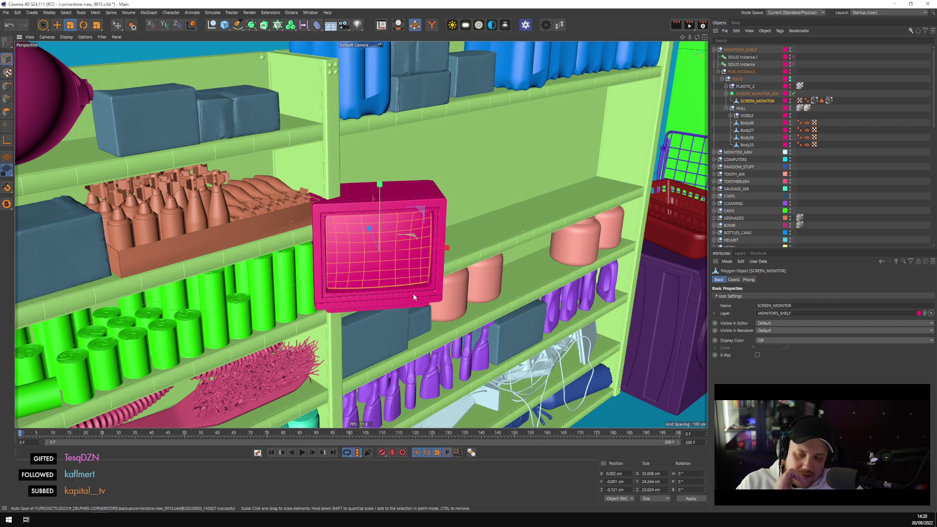
Frame the SOLID monitor, hide the original null and enable the SOLID Instance in its place
click(723, 79)
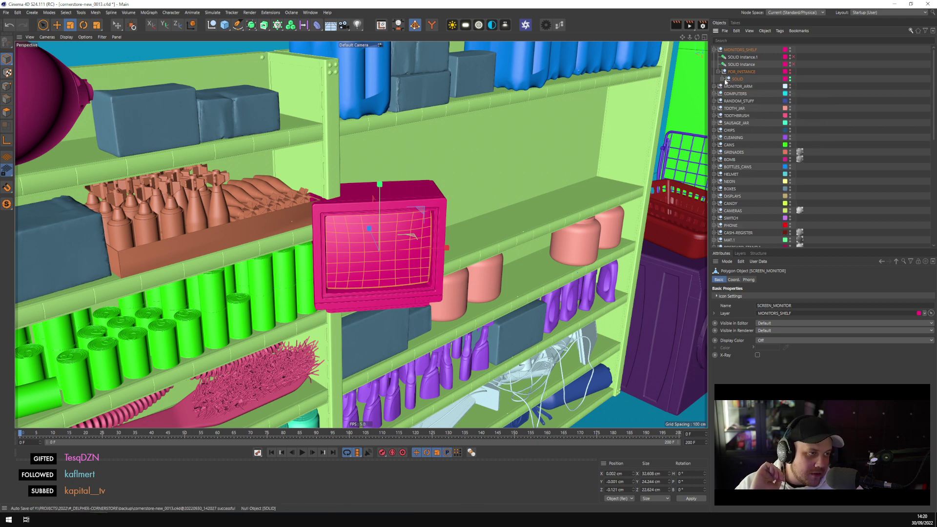
click(729, 79)
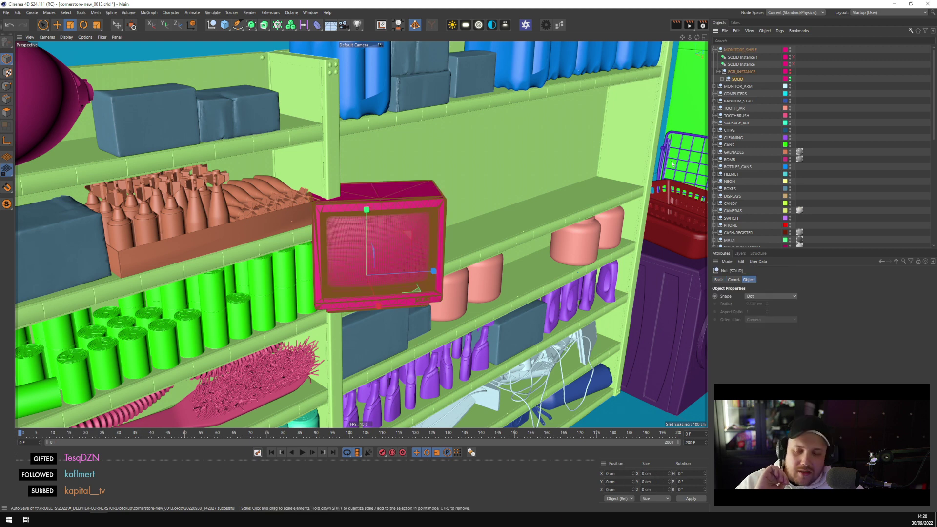
key(o)
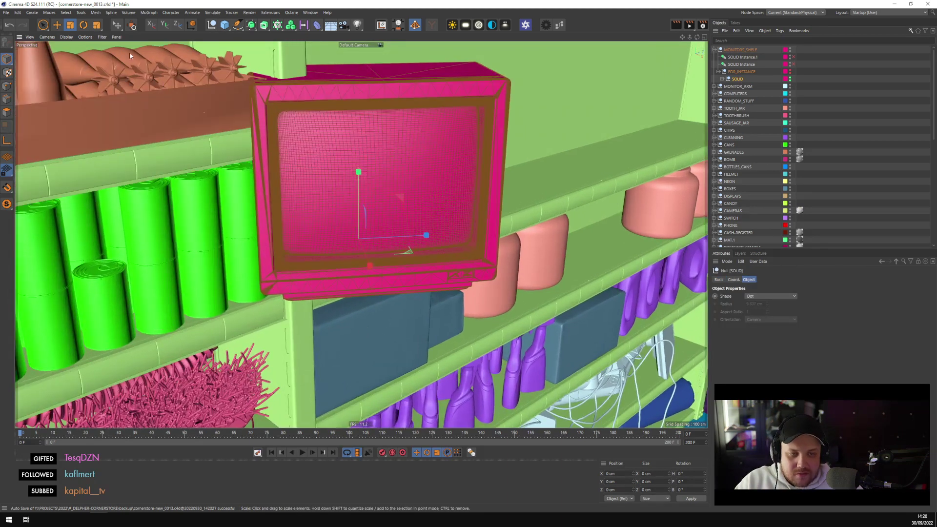
click(57, 25)
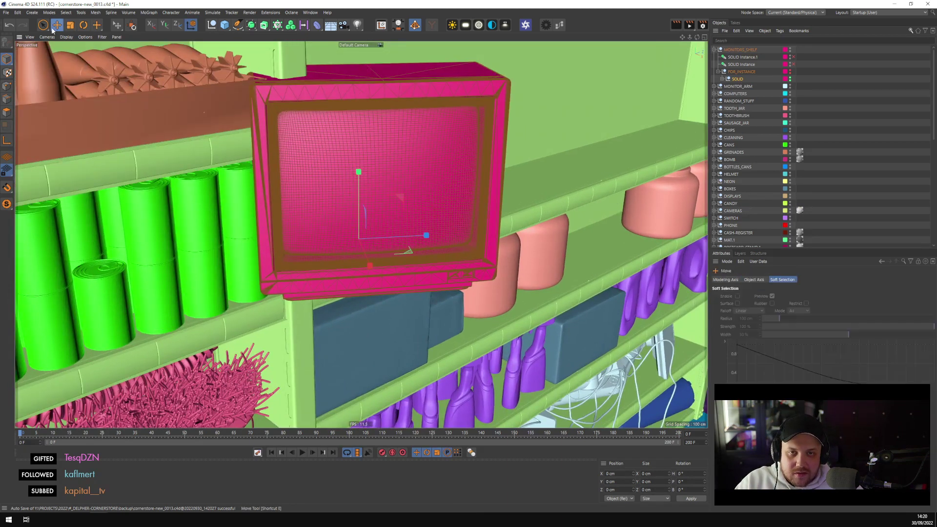
click(789, 78)
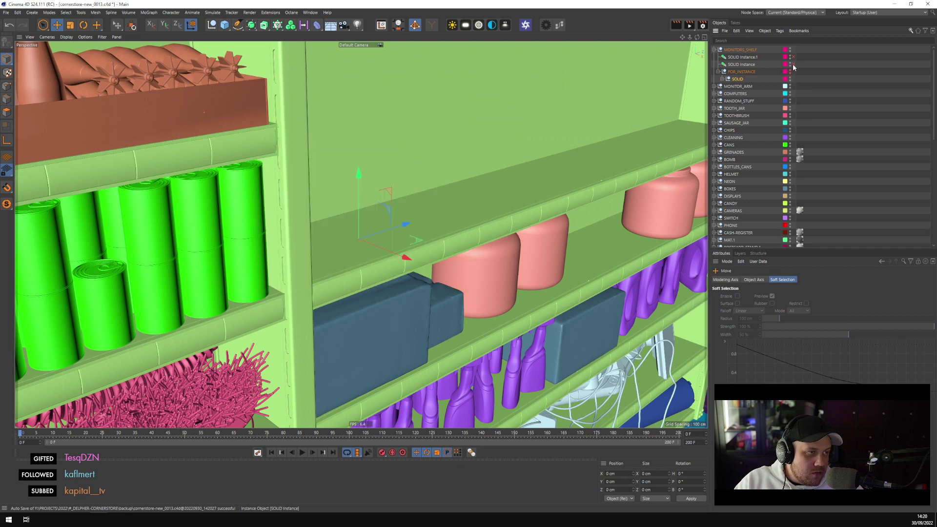
click(793, 64)
click(741, 64)
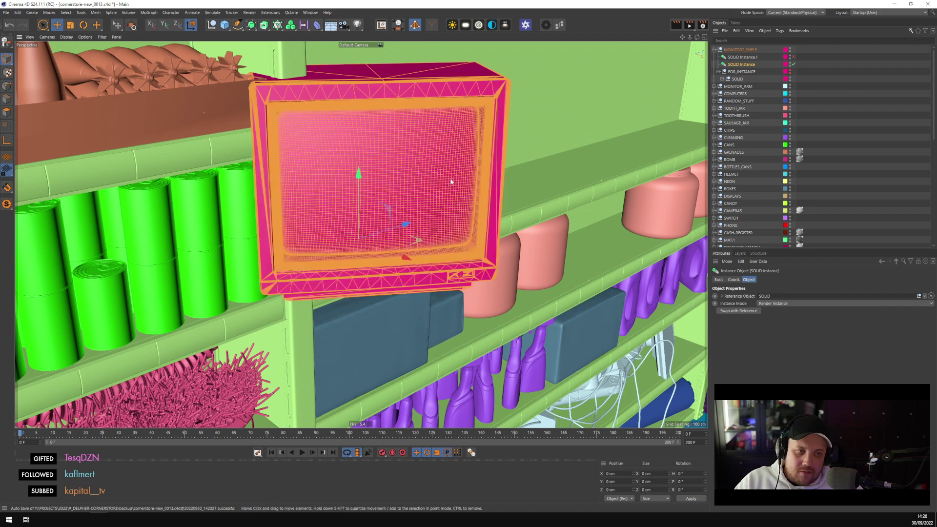
Examine from several angles how the monitor instance's base sits on the shelf and how deep it reaches
alt+drag(561, 227, 489, 198)
scroll(345, 235, up, 3)
scroll(345, 235, up, 2)
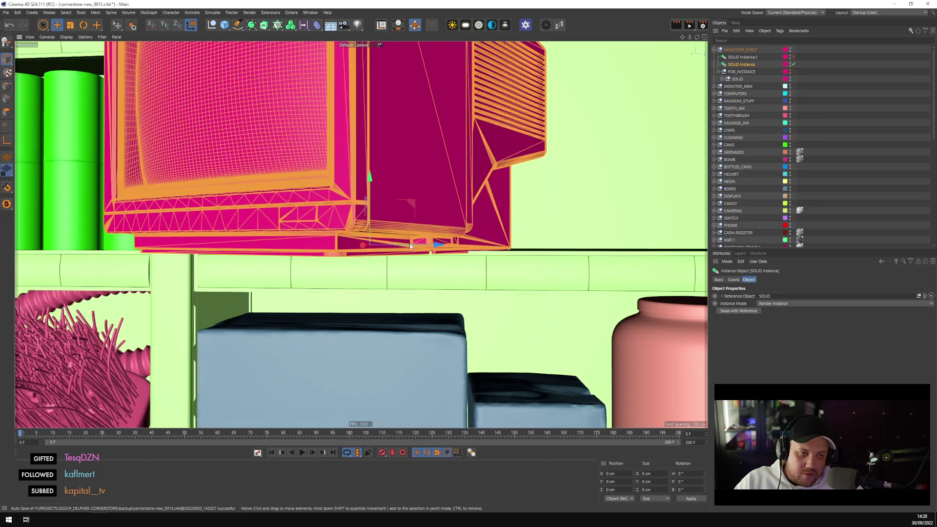
alt+drag(441, 249, 454, 222)
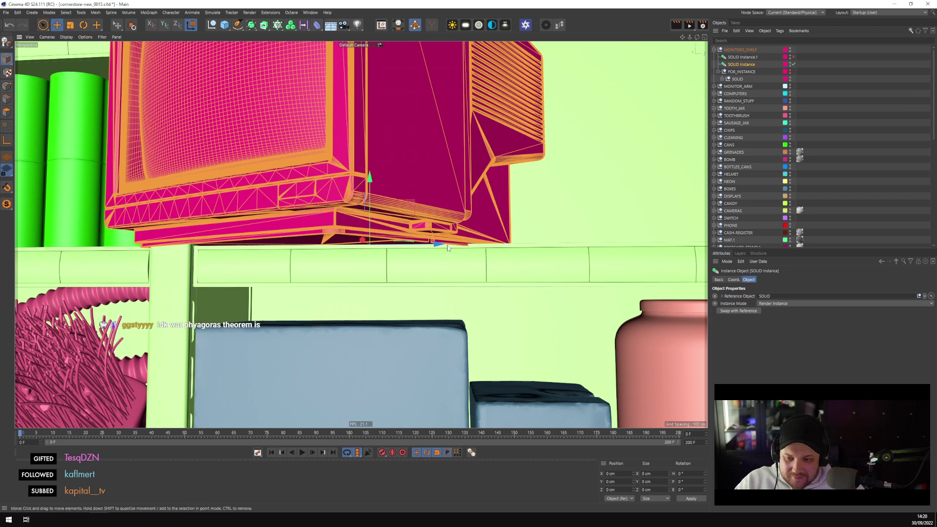
alt+drag(447, 248, 362, 309)
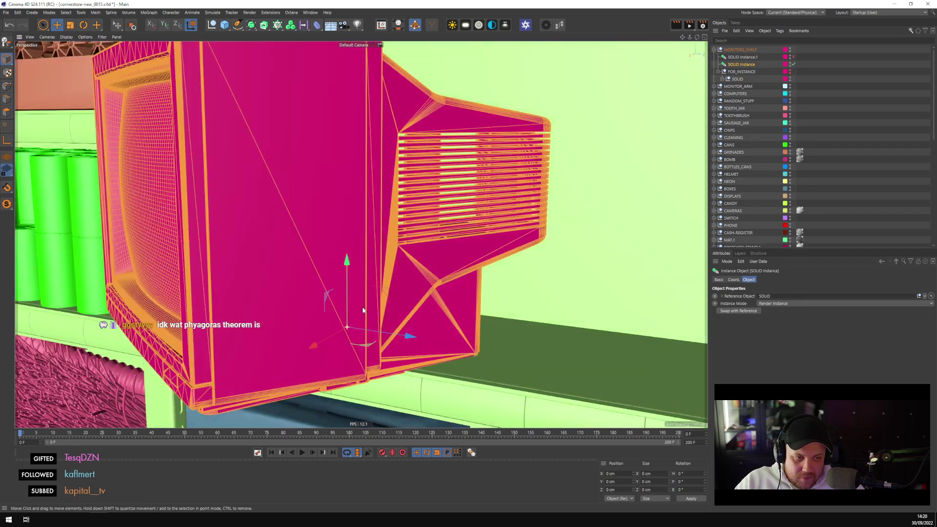
scroll(362, 310, down, 10)
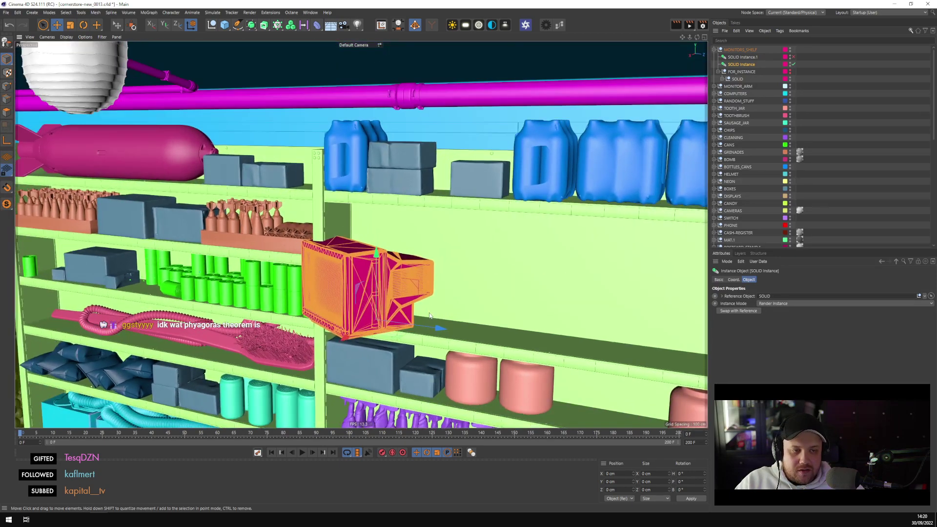
alt+drag(430, 315, 362, 312)
Delete the MONITORS_SHELF null together with its instances, FOR_INSTANCE and SOLID children
click(780, 66)
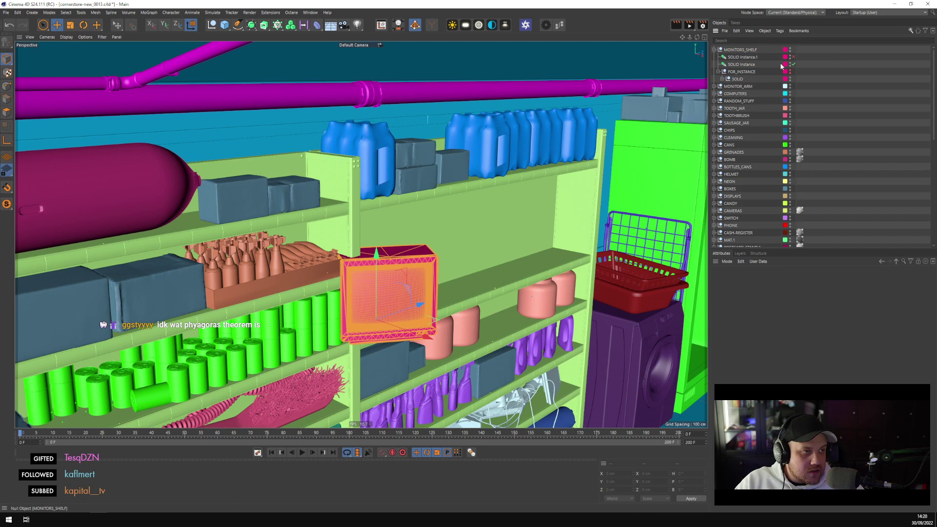
click(735, 80)
shift+click(740, 50)
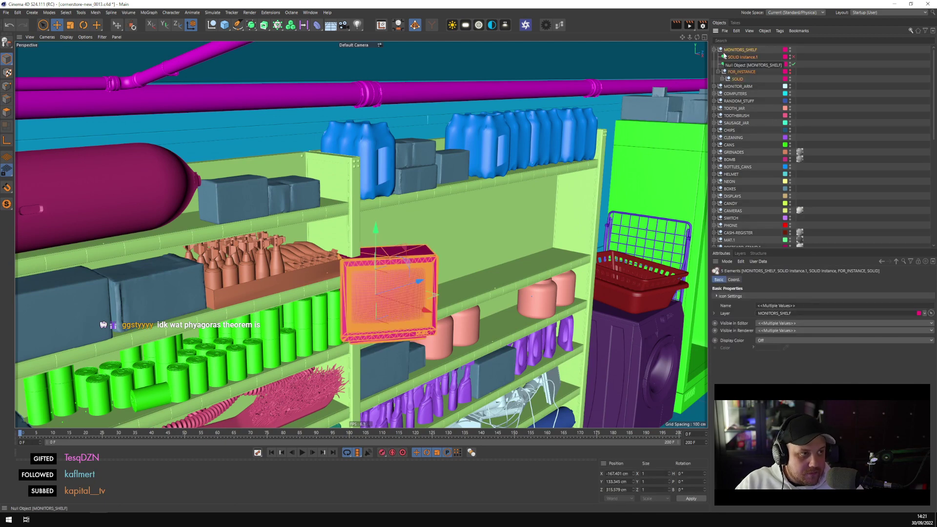
key(Delete)
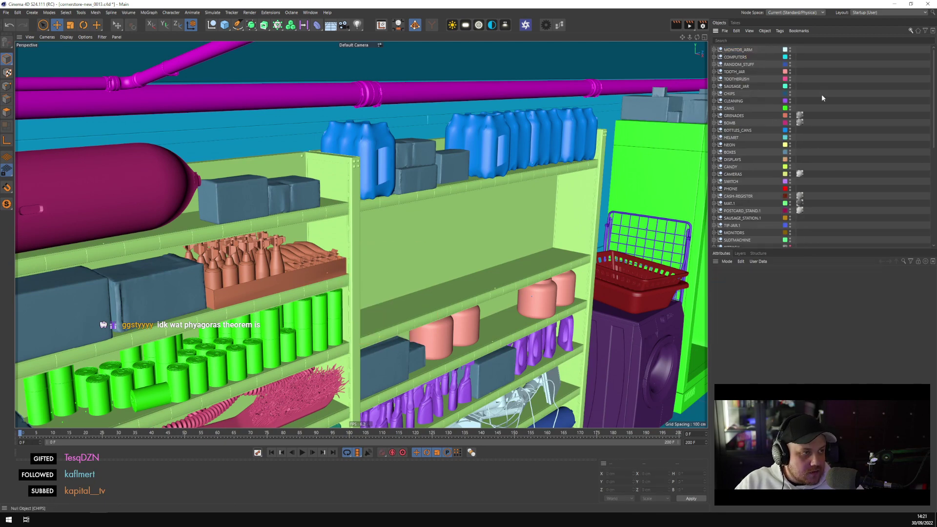
Delete the leftover MONITORS_SHELF layer from the project's layer list
scroll(821, 94, down, 8)
click(740, 253)
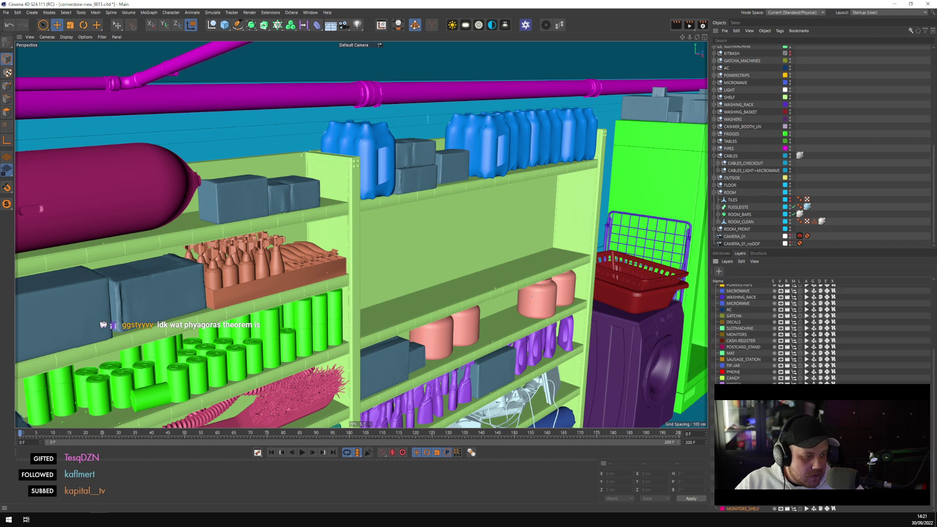
key(Delete)
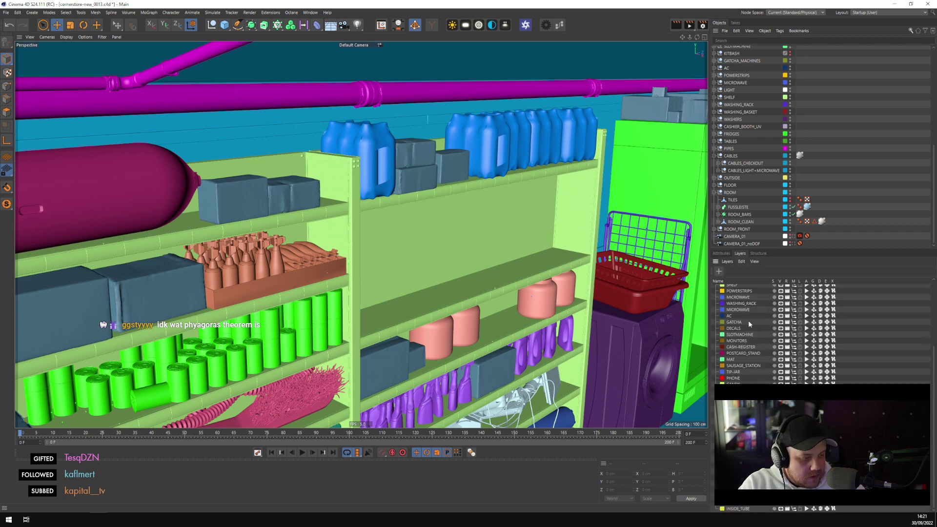
Start opening another project and browse from the #_DELPHER-CORNERSTORE folder to the WORK (X:) drive
click(6, 13)
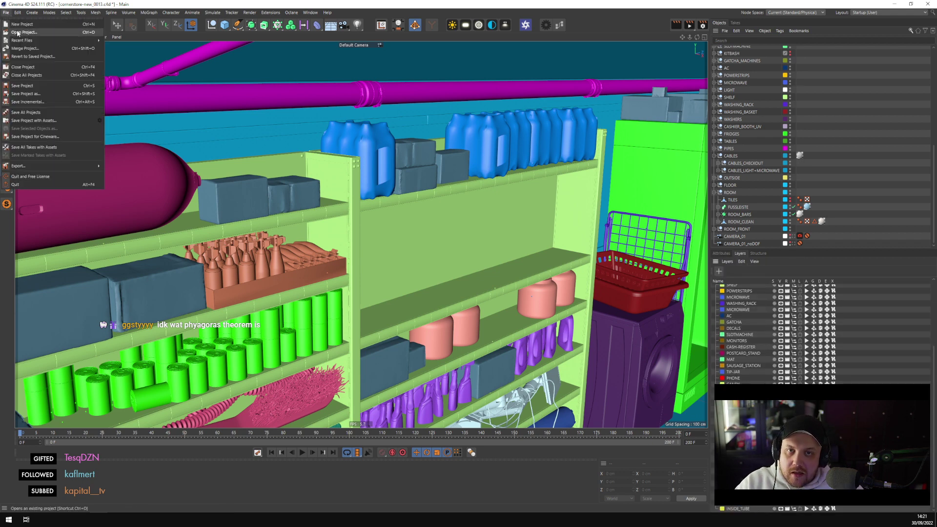
click(30, 26)
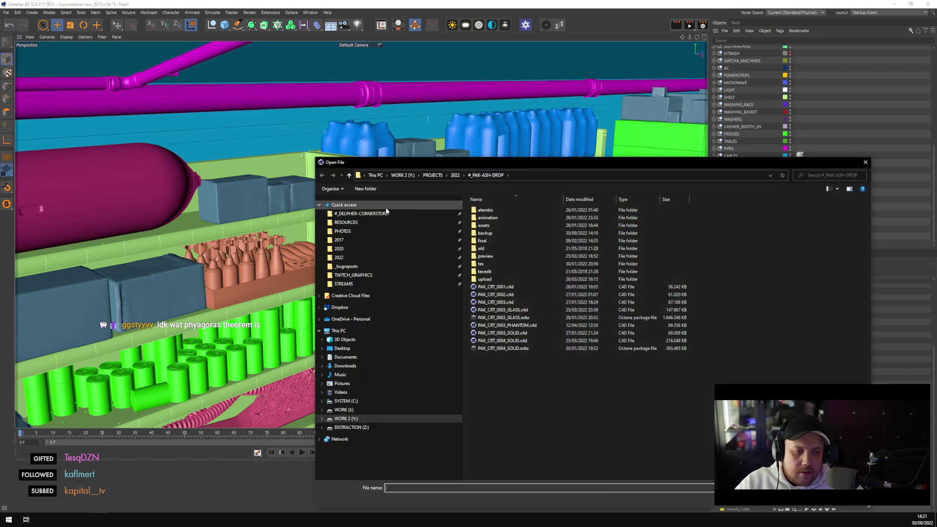
click(386, 217)
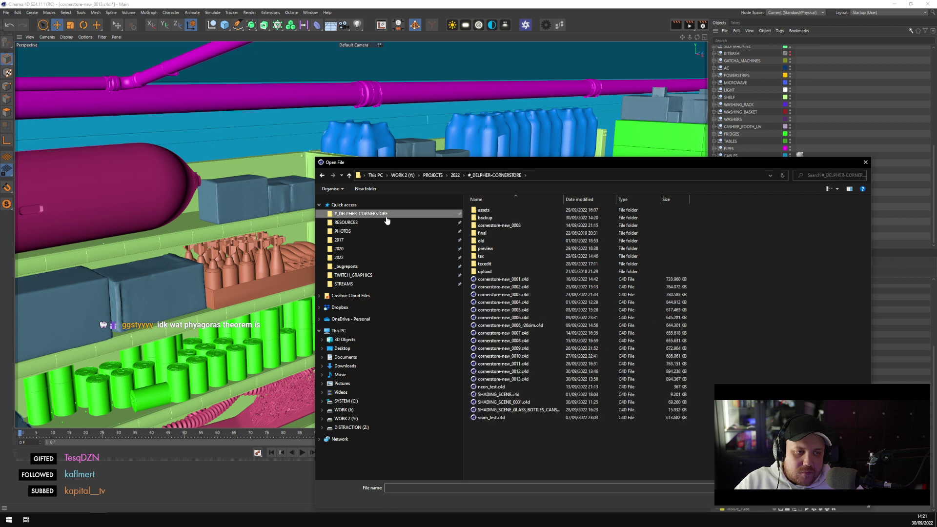
click(361, 410)
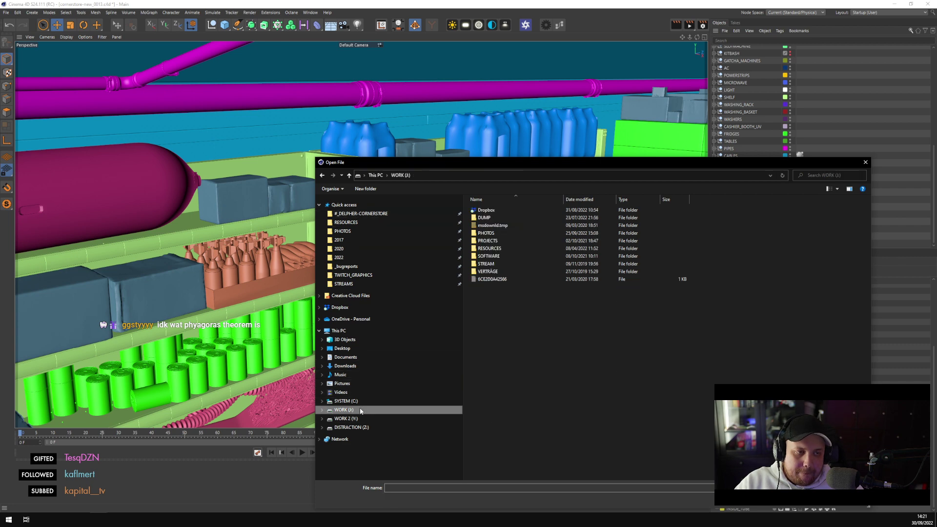
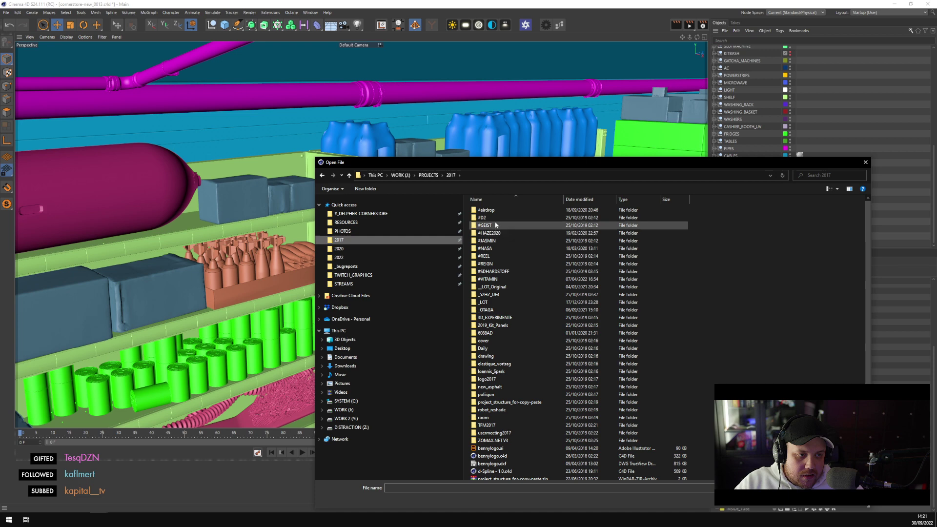
Look through the project folders in PROJECTS > 2003-2009 on the WORK 2 (Y:) drive for a suitable source project
click(348, 258)
click(442, 175)
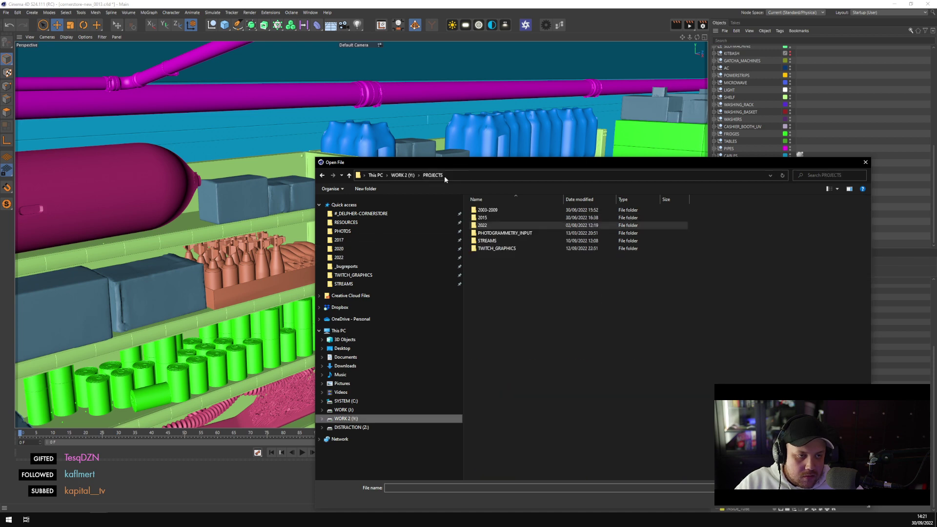
double_click(500, 209)
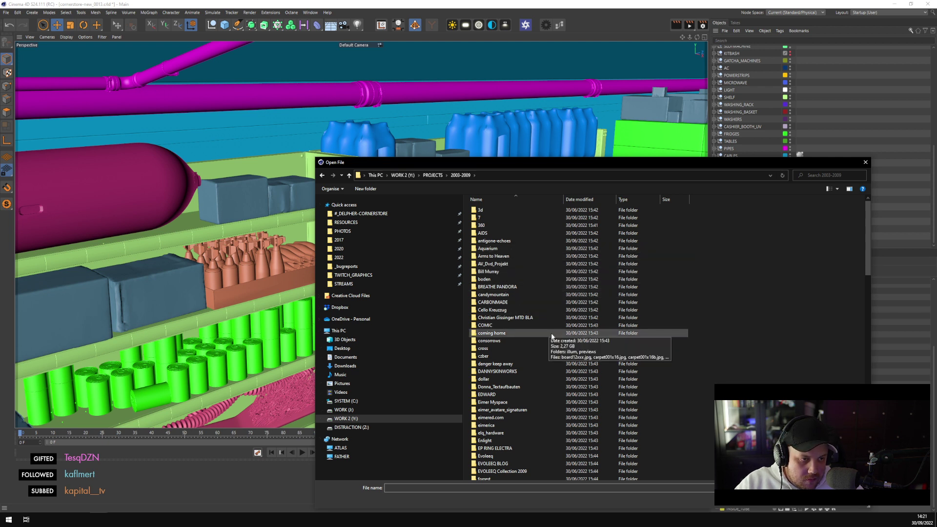
scroll(552, 336, down, 2)
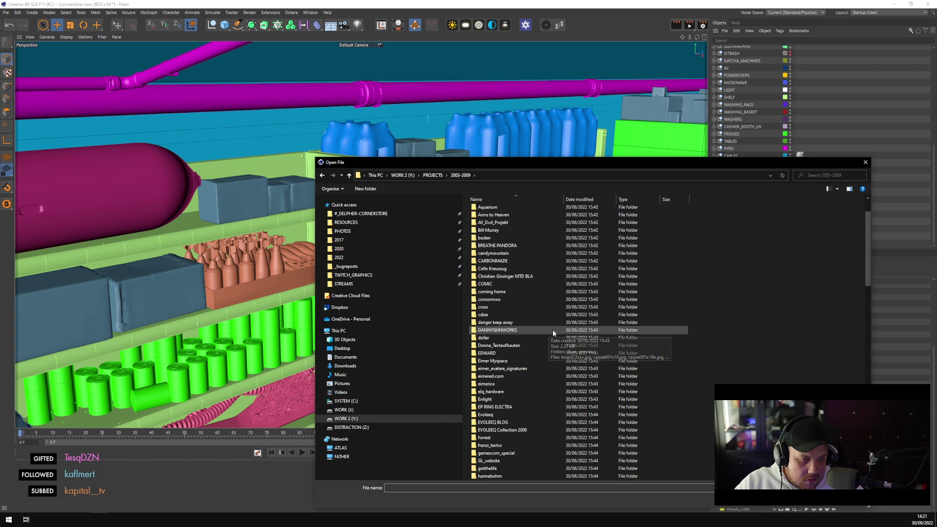
scroll(552, 332, down, 10)
scroll(552, 329, down, 7)
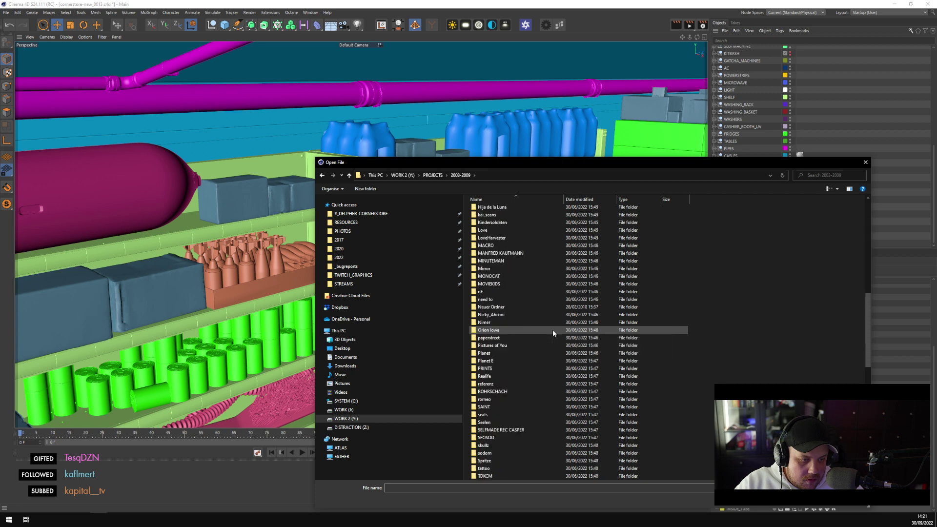
scroll(547, 337, up, 5)
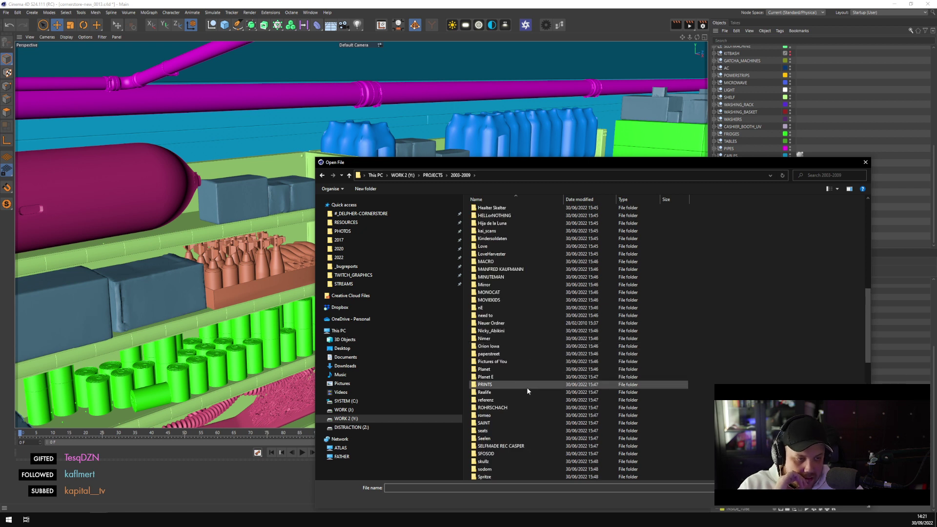
scroll(526, 388, up, 3)
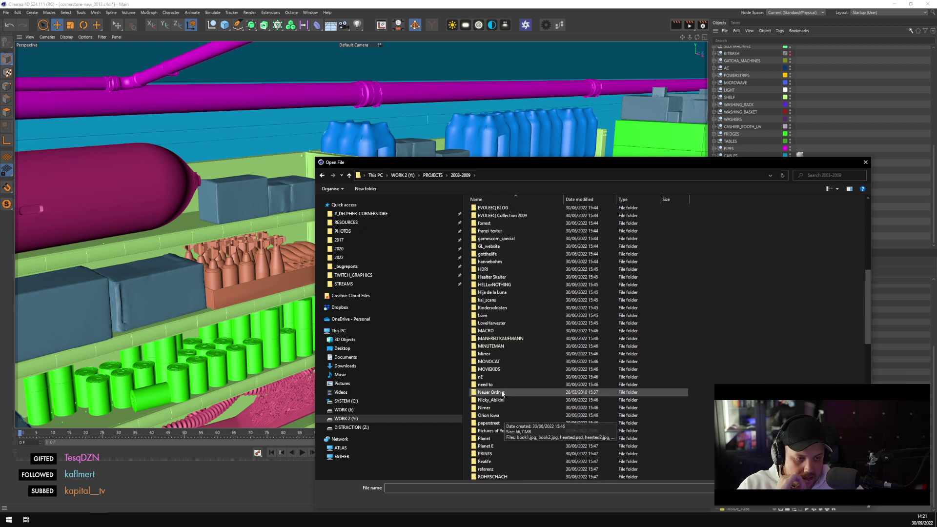
scroll(502, 392, up, 5)
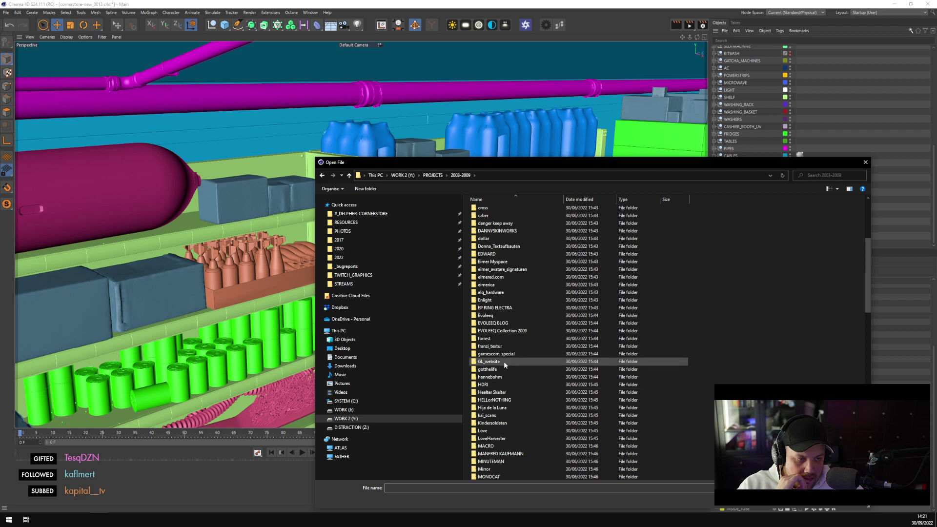
scroll(503, 361, up, 2)
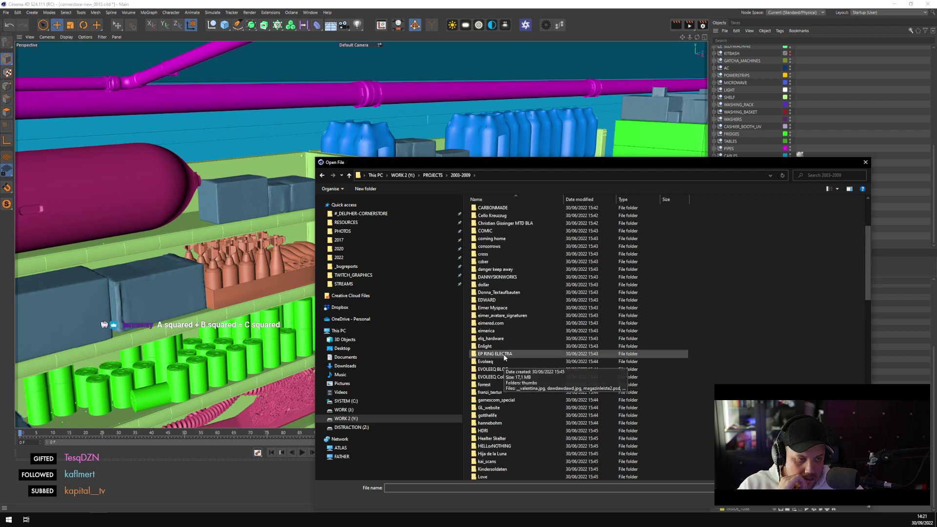
scroll(505, 363, up, 2)
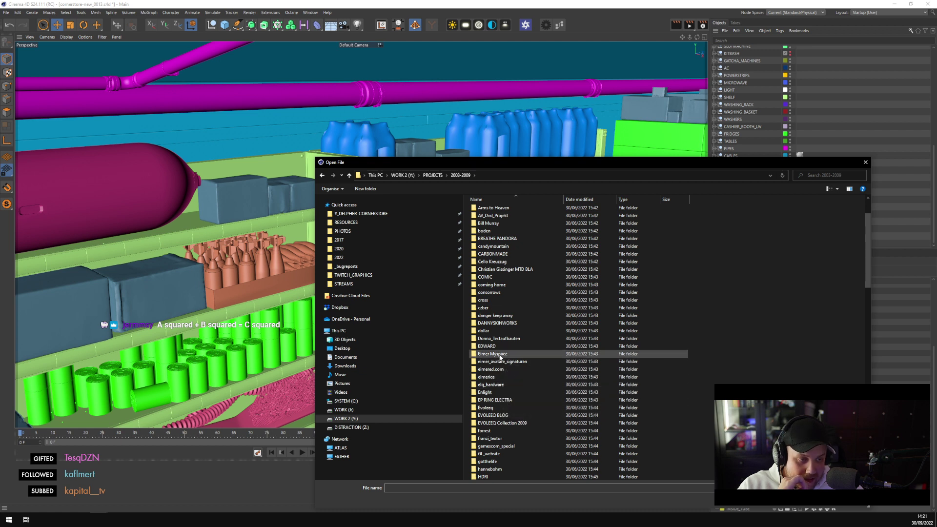
scroll(501, 359, up, 1)
scroll(499, 358, up, 1)
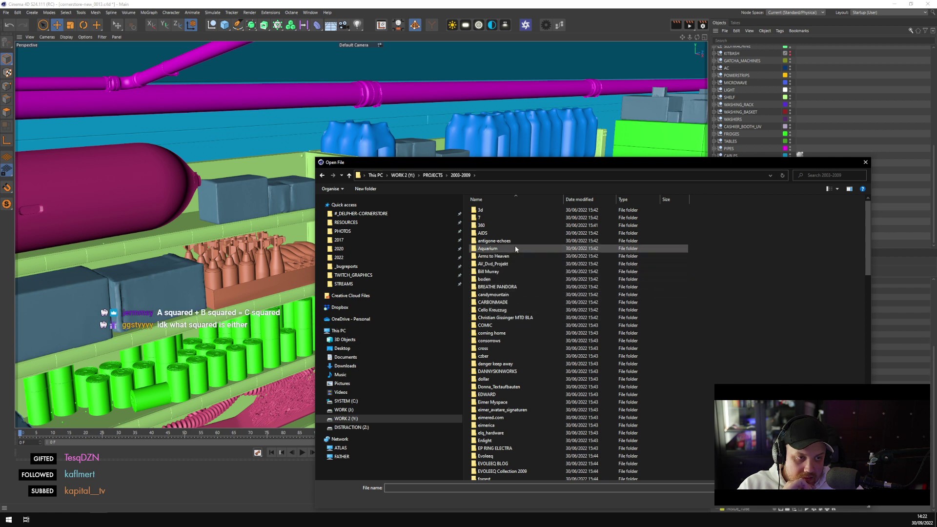
Check the _OTAGA project's final folder within the 2017 projects, and return to the 2017 folder
click(430, 177)
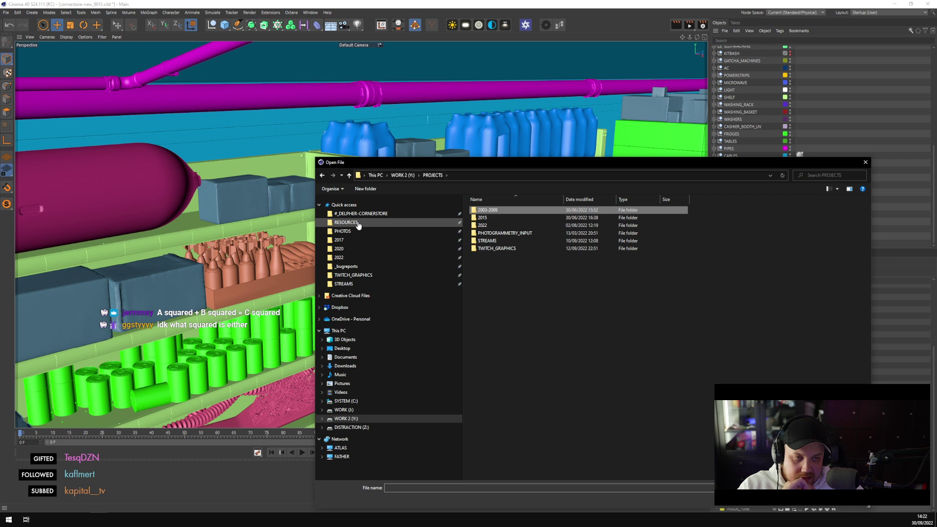
click(348, 240)
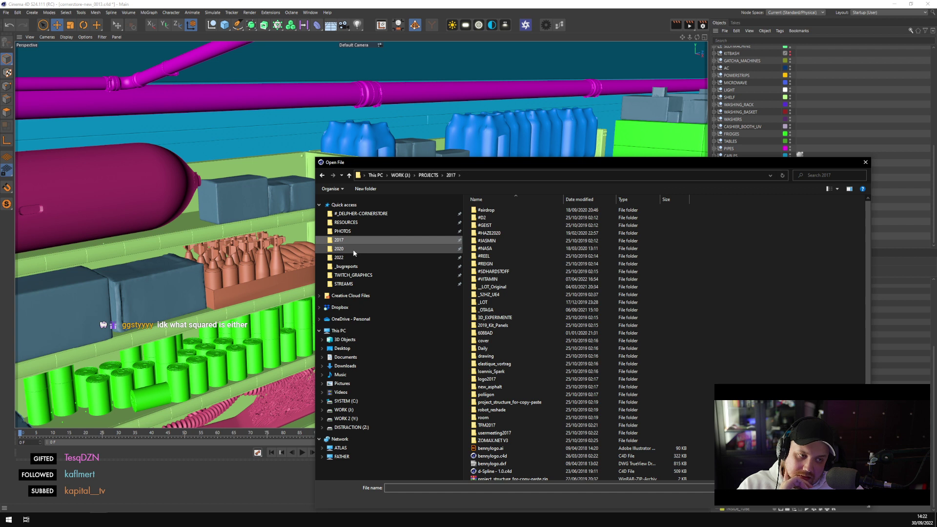
double_click(517, 311)
double_click(490, 210)
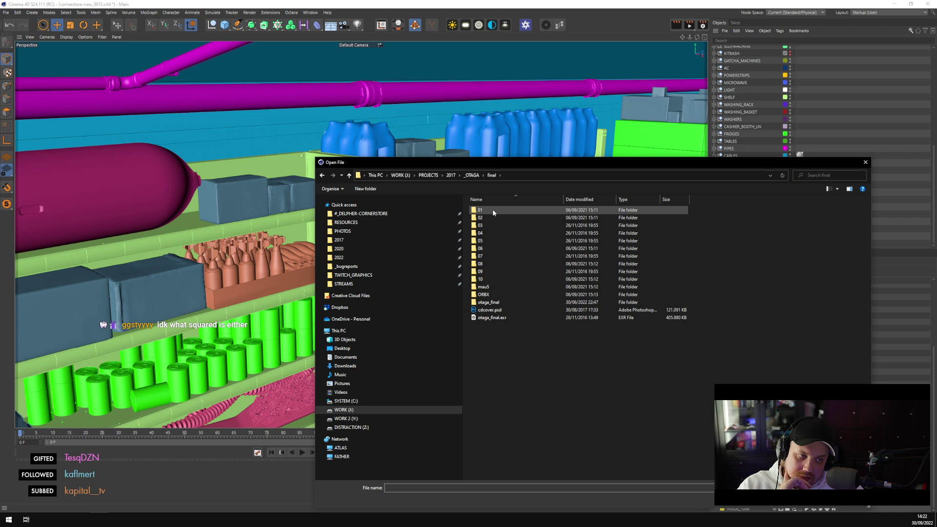
click(473, 178)
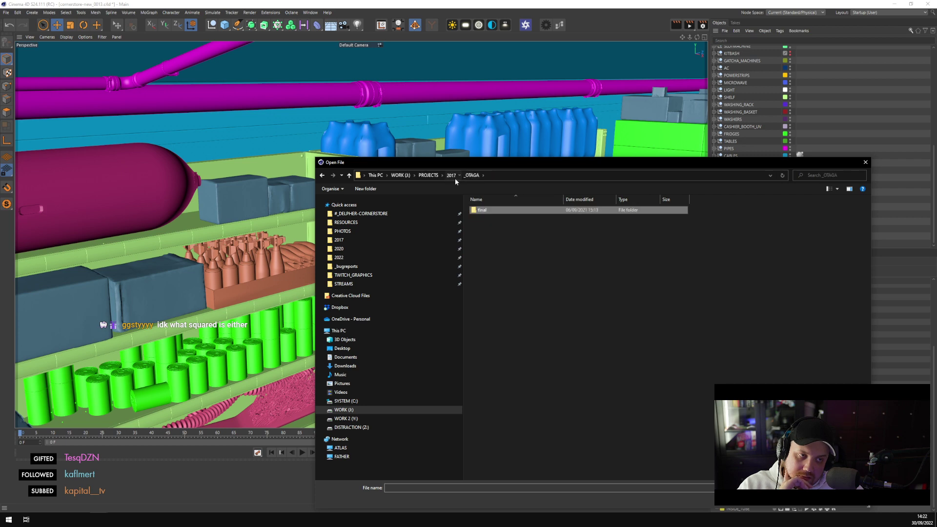
click(454, 177)
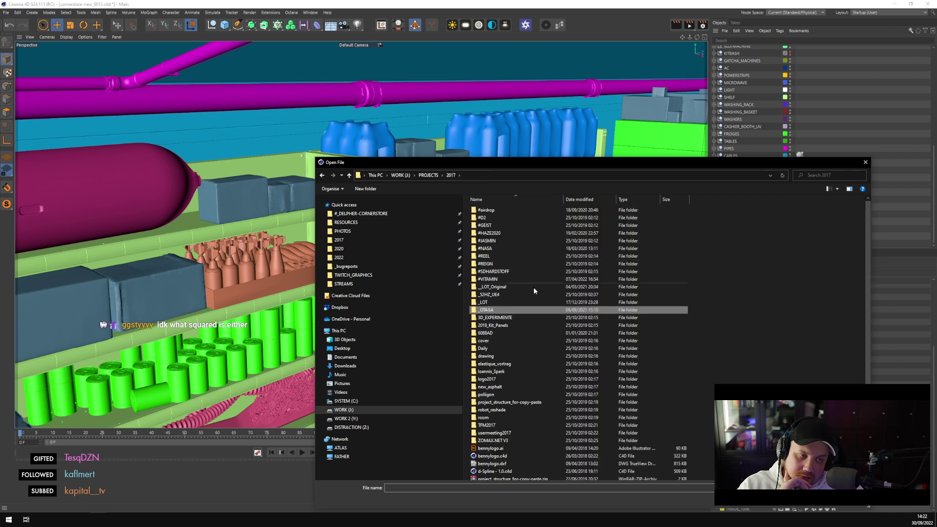
Open 6088AD_3D-scene.c4d from the 6088AD_3D-scene folder of the 6088AD project
double_click(507, 332)
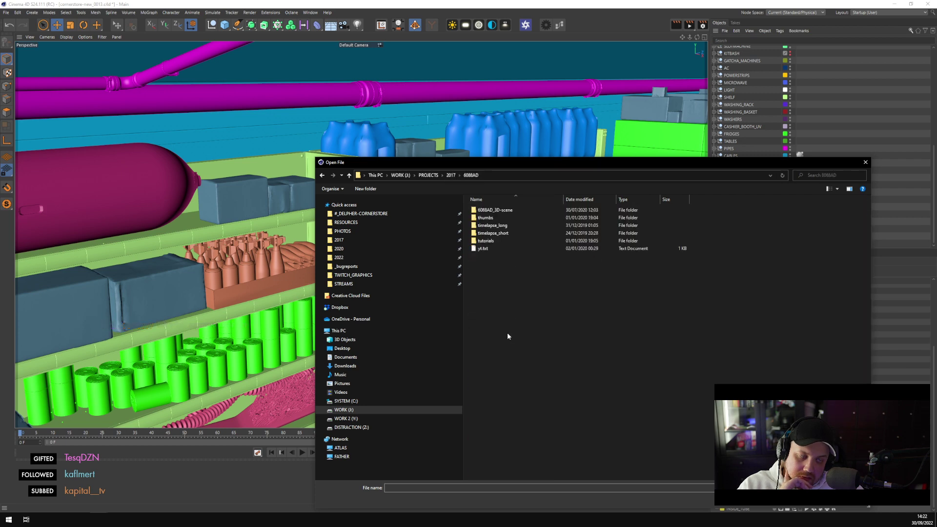
double_click(513, 210)
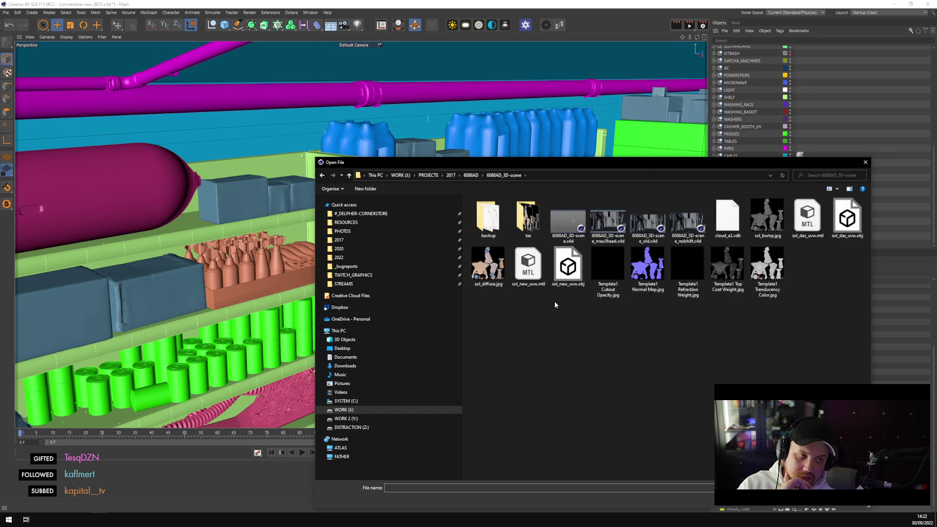
click(648, 220)
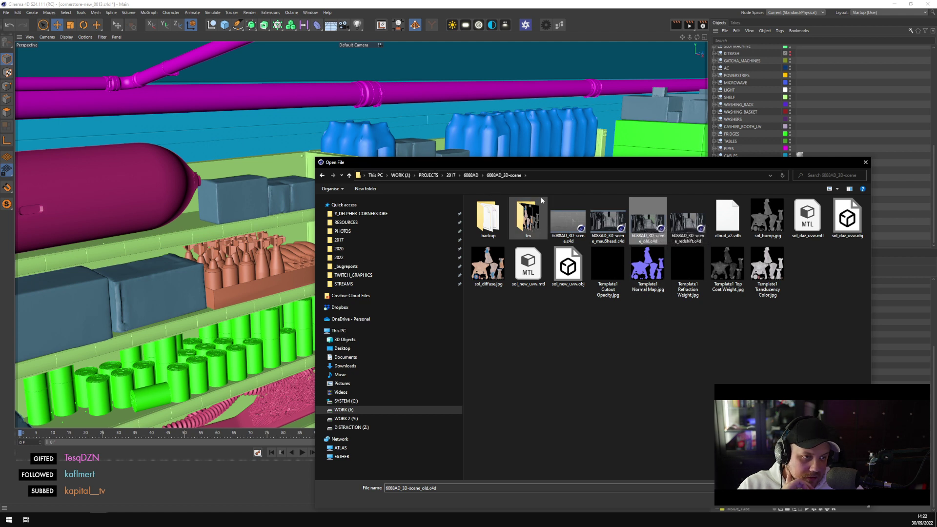
click(564, 225)
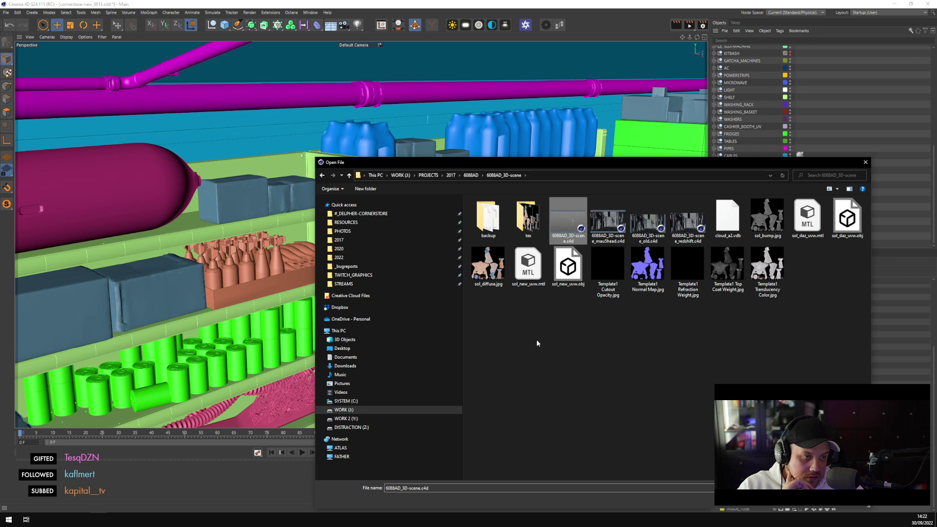
click(806, 508)
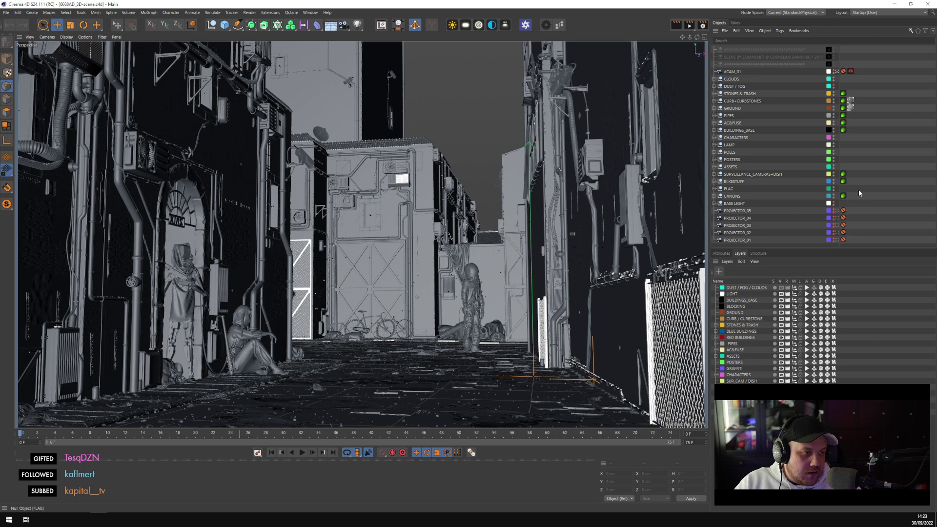
Leave the #CAM_01 view and examine the alley around the seated character, the large wall pipe and the STONES & TRASH sublayers
click(836, 71)
scroll(415, 292, down, 3)
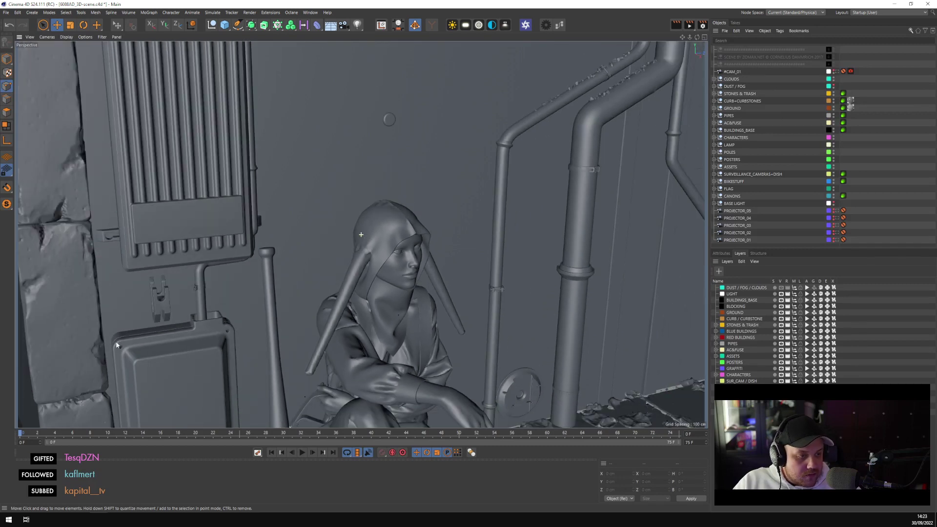
alt+middle_drag(505, 354, 503, 354)
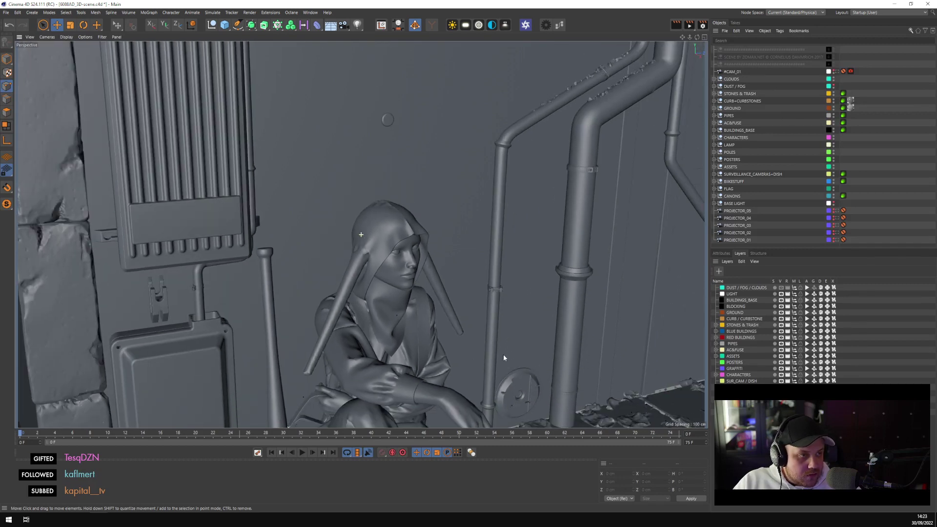
click(560, 330)
alt+drag(560, 330, 729, 335)
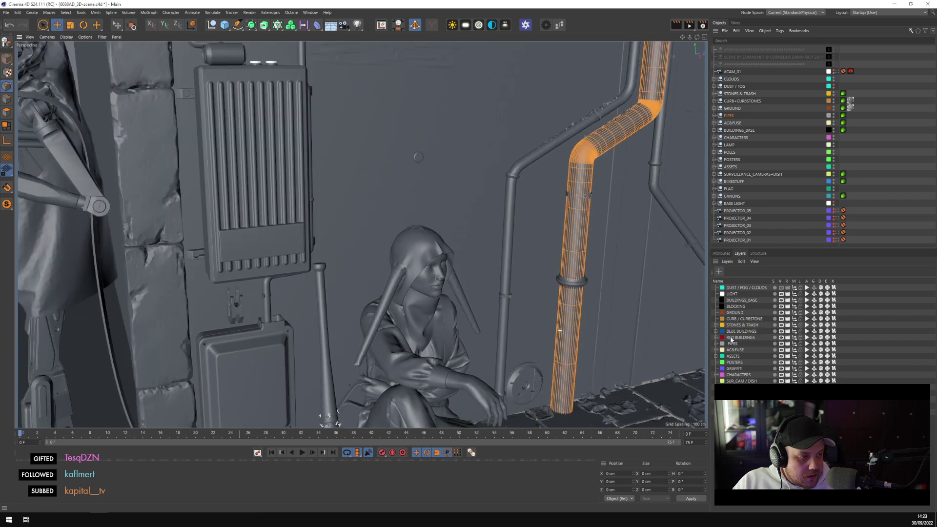
click(716, 325)
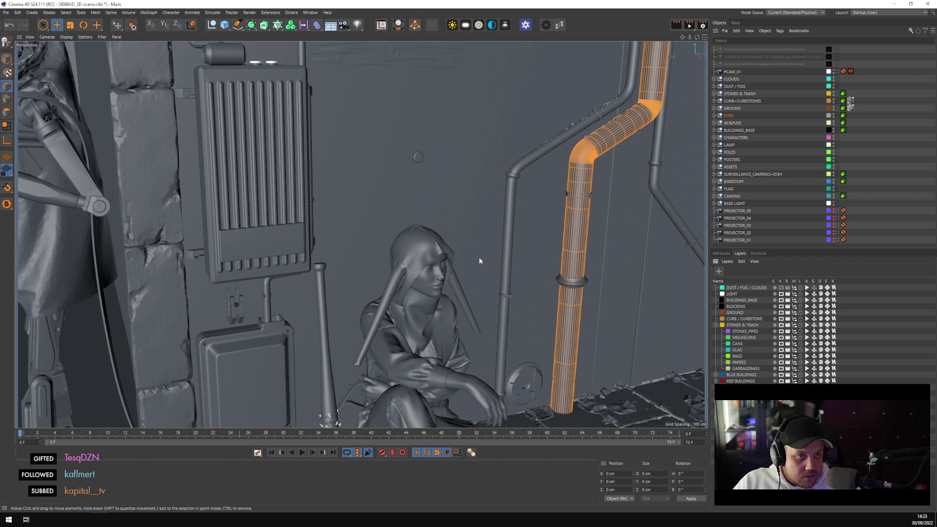
scroll(479, 259, down, 2)
alt+middle_drag(582, 293, 288, 291)
scroll(468, 332, down, 4)
scroll(472, 320, down, 8)
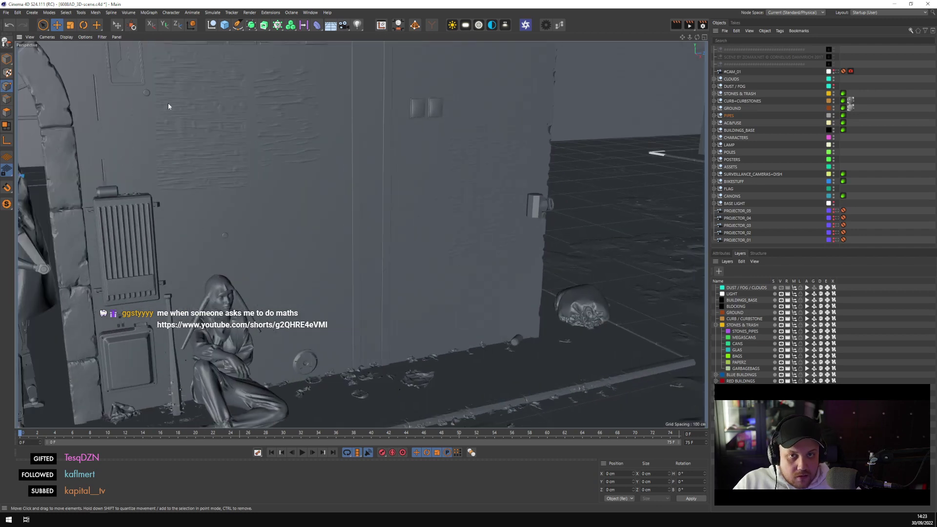
Switch to Model mode and select the garbage bag lying at the end of the wall
click(7, 59)
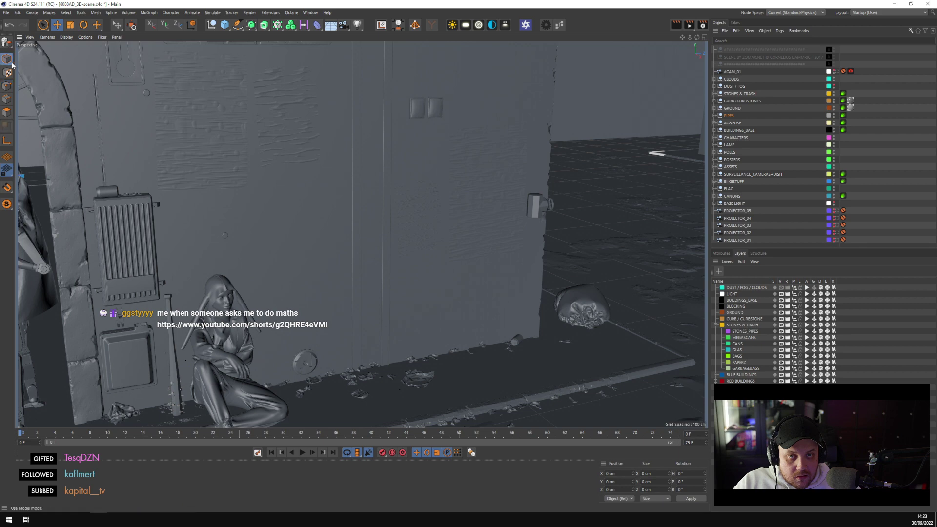
click(584, 303)
alt+middle_drag(585, 302, 283, 337)
alt+drag(283, 337, 324, 268)
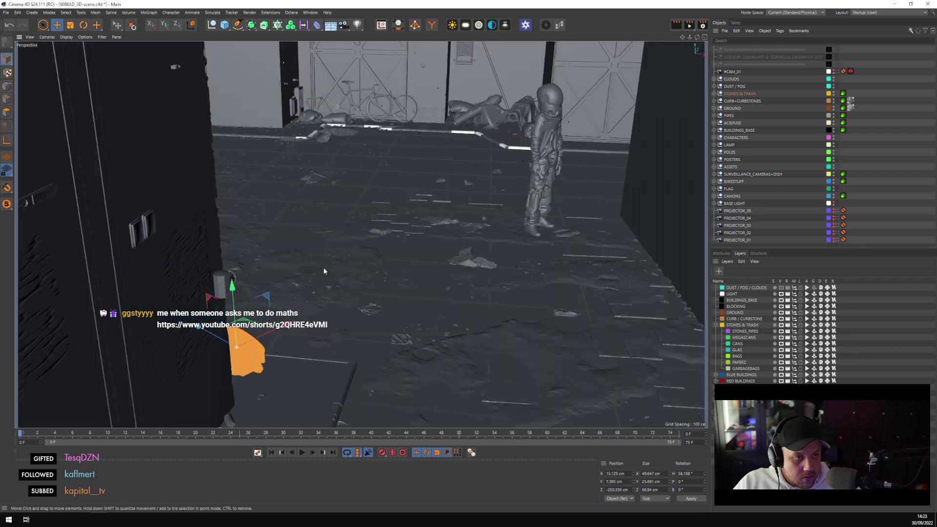
Select the frame of the bicycle leaning against the cross-braced doors and view it from above
alt+middle_drag(349, 169, 366, 312)
scroll(393, 194, up, 5)
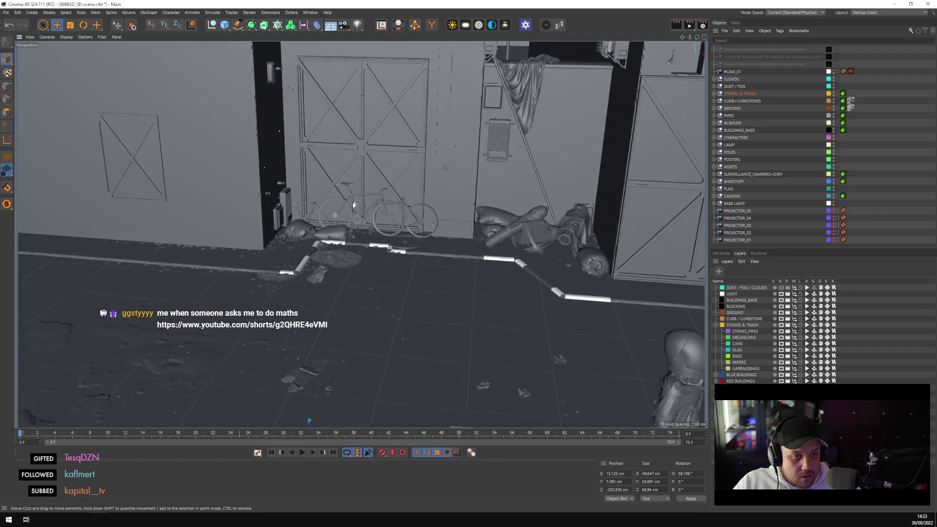
scroll(354, 204, up, 10)
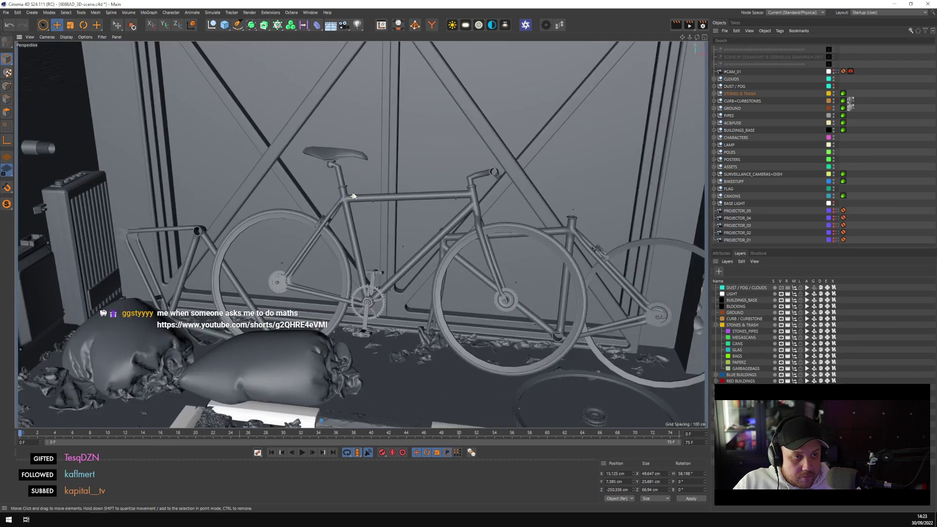
scroll(354, 195, up, 3)
click(353, 198)
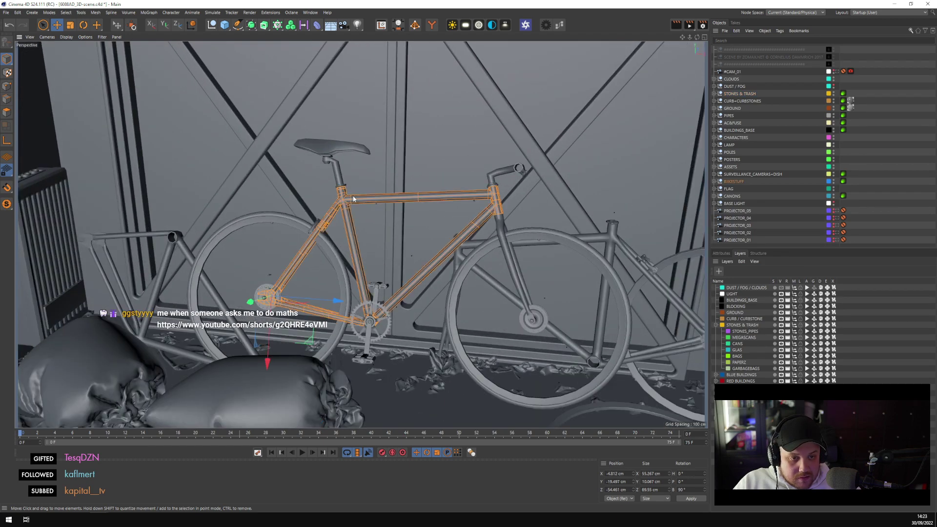
alt+drag(354, 198, 375, 114)
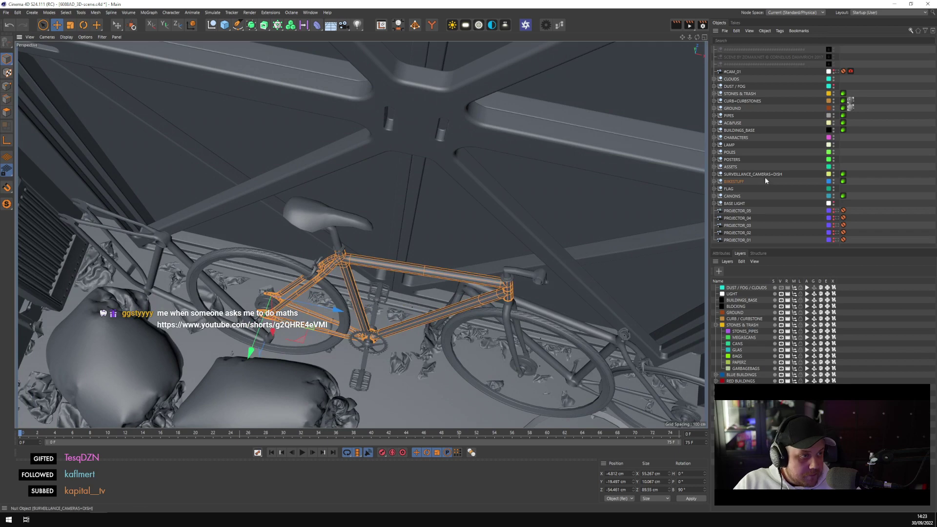
Select the BIKE.1 null inside the BIKESTUFF group and expand it to show its child parts
click(714, 181)
click(729, 197)
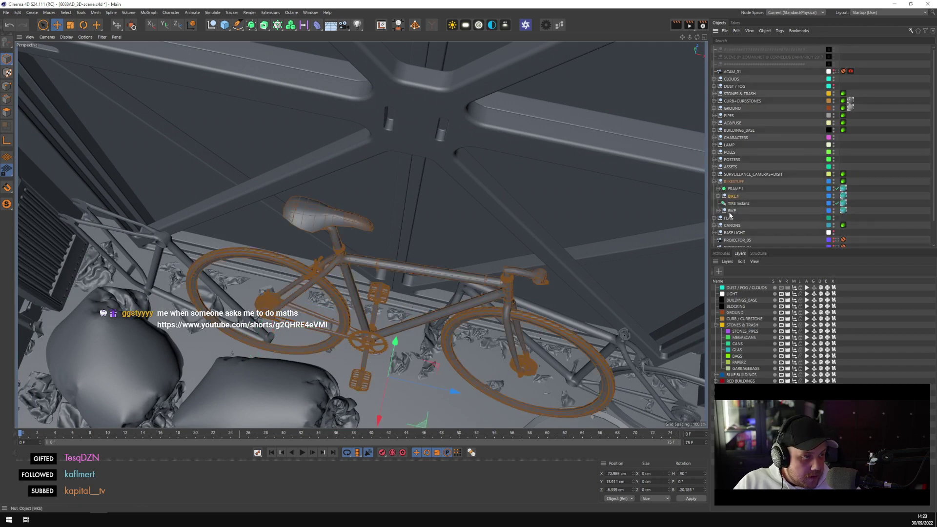
click(732, 197)
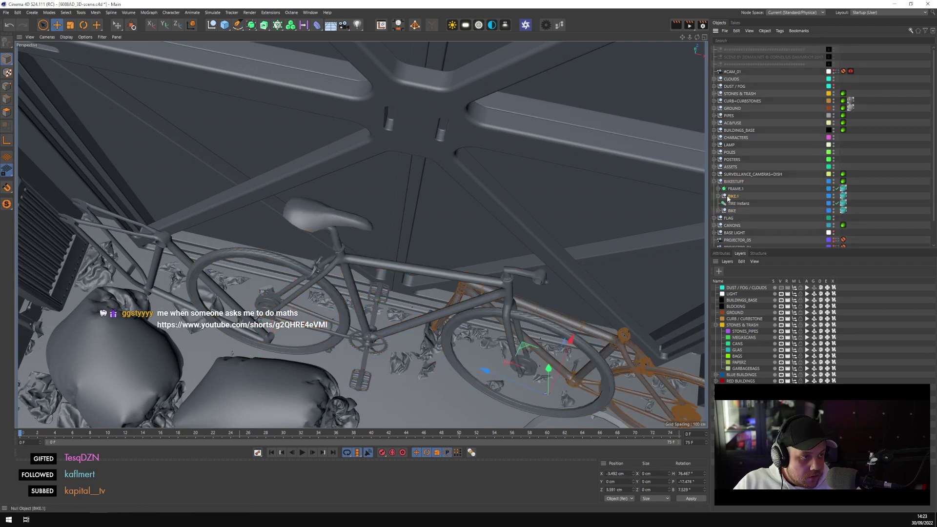
alt+drag(557, 234, 414, 191)
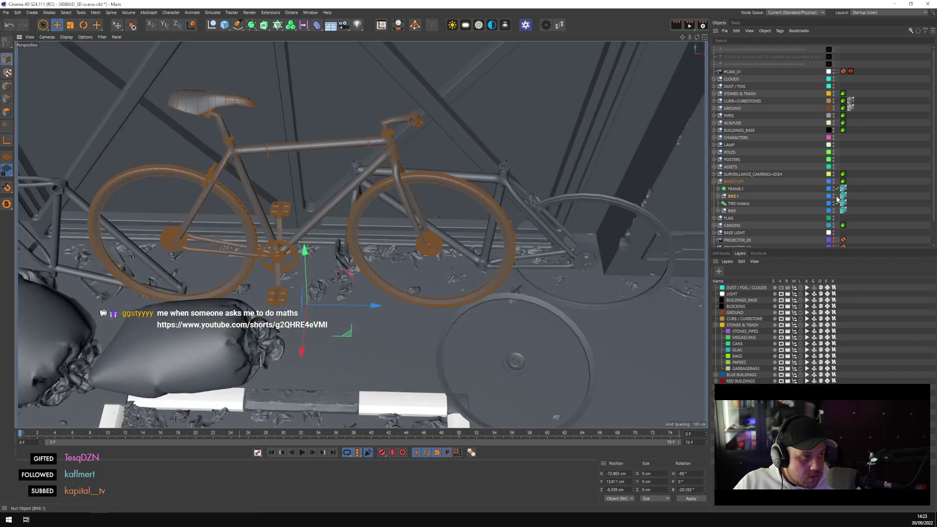
click(718, 196)
scroll(777, 207, down, 2)
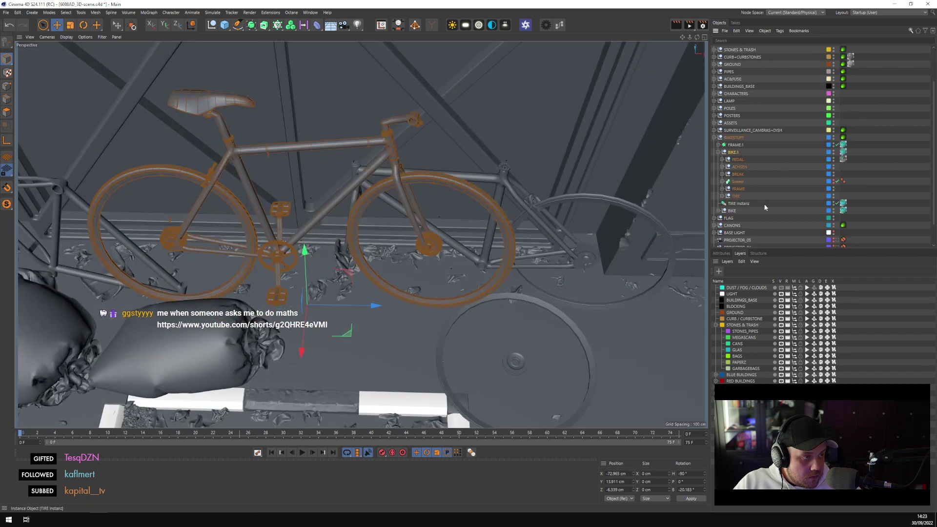
Turn on the scene's generators to display the bicycle at full detail and view it up close
alt+drag(462, 184, 458, 209)
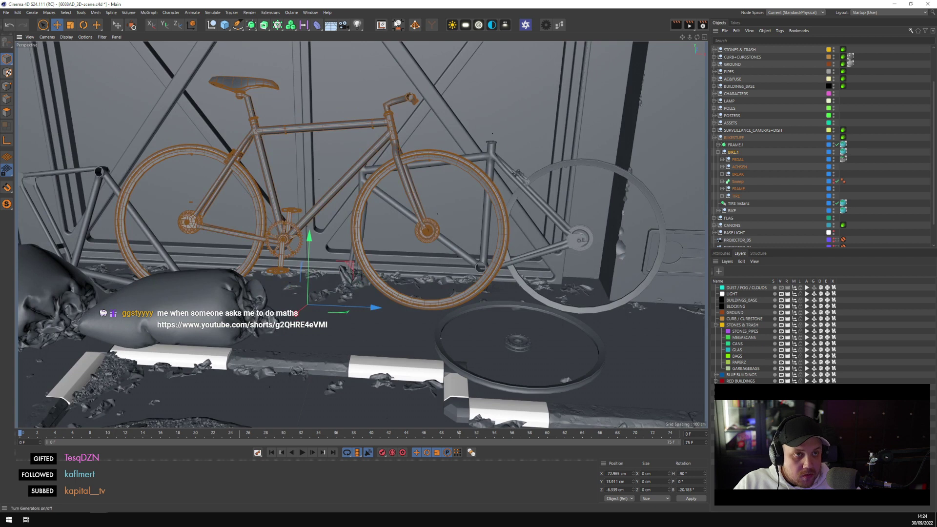
click(415, 25)
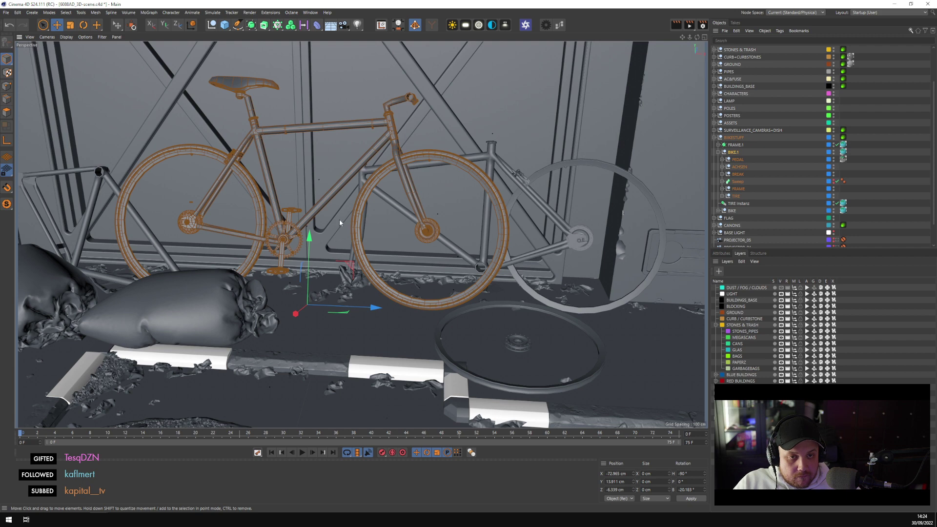
scroll(338, 219, up, 5)
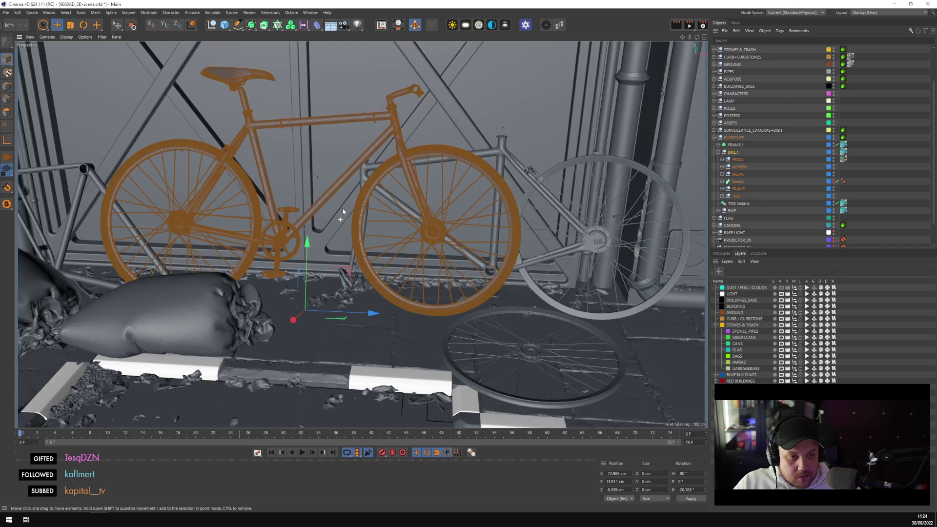
alt+middle_drag(471, 283, 472, 285)
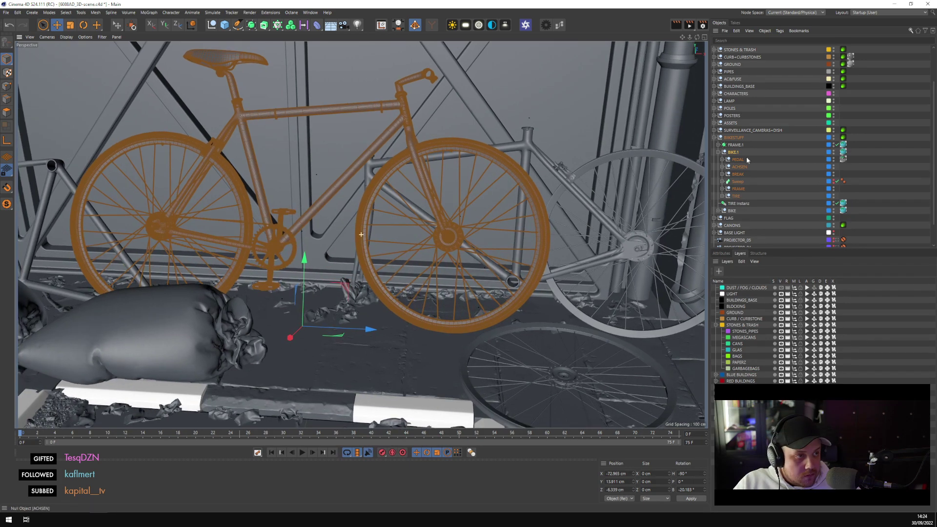
Collapse the BIKE.1 null in the BIKESTUFF group and copy it
click(718, 152)
click(782, 180)
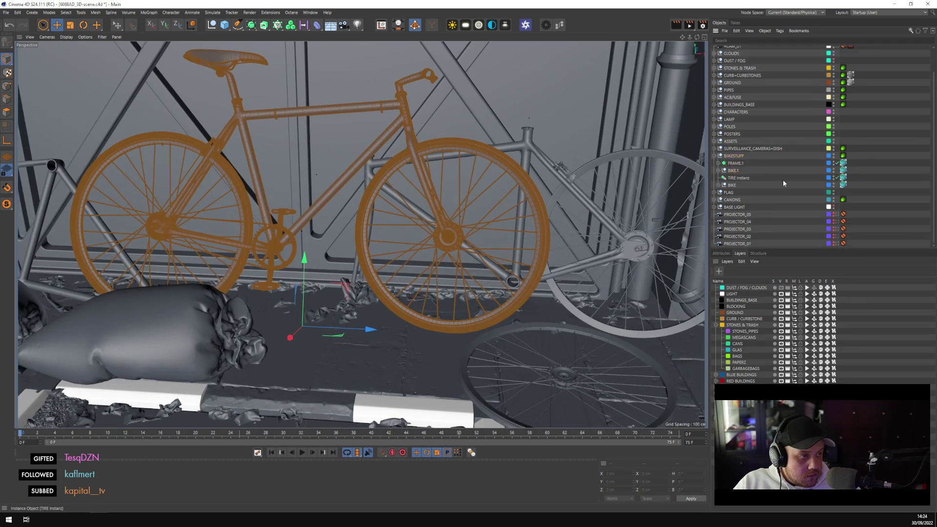
click(735, 171)
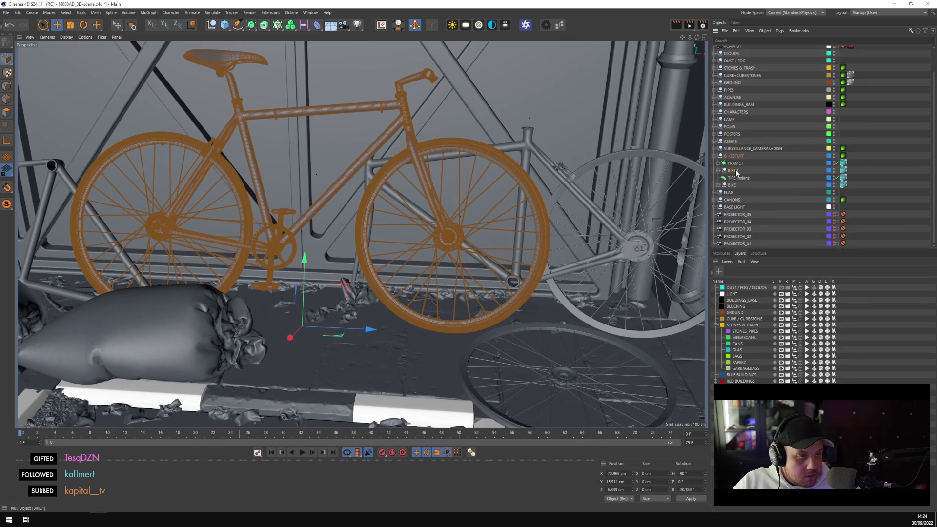
Create a new project and replace its default cube with the copied BIKE.1 null
click(6, 12)
click(11, 25)
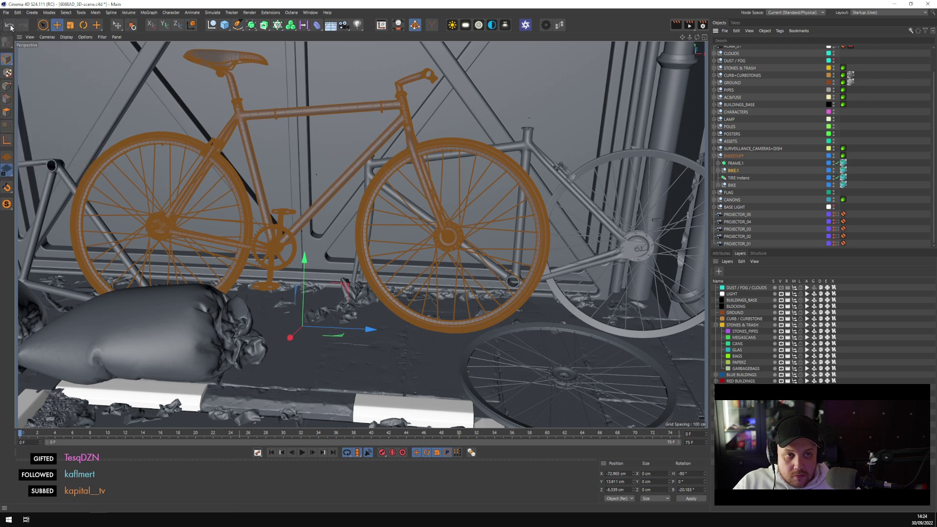
click(368, 218)
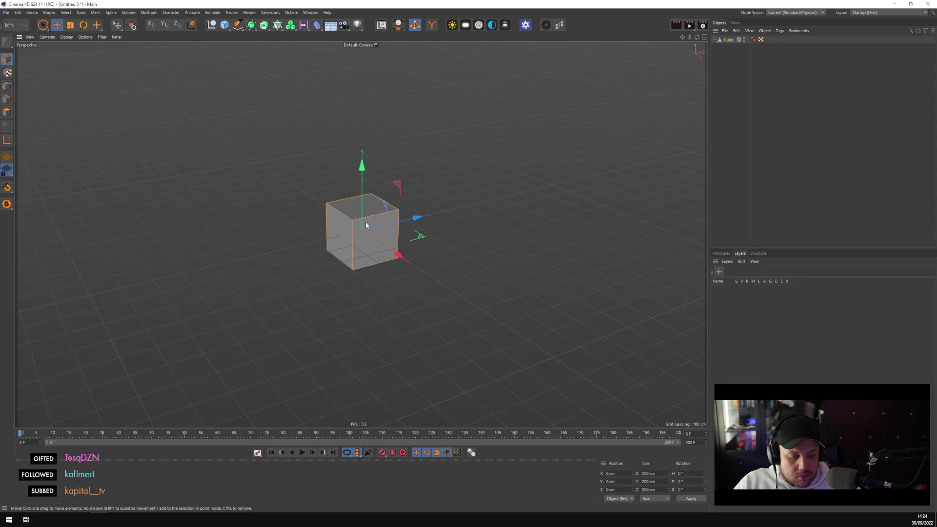
key(Delete)
key(ctrl+v)
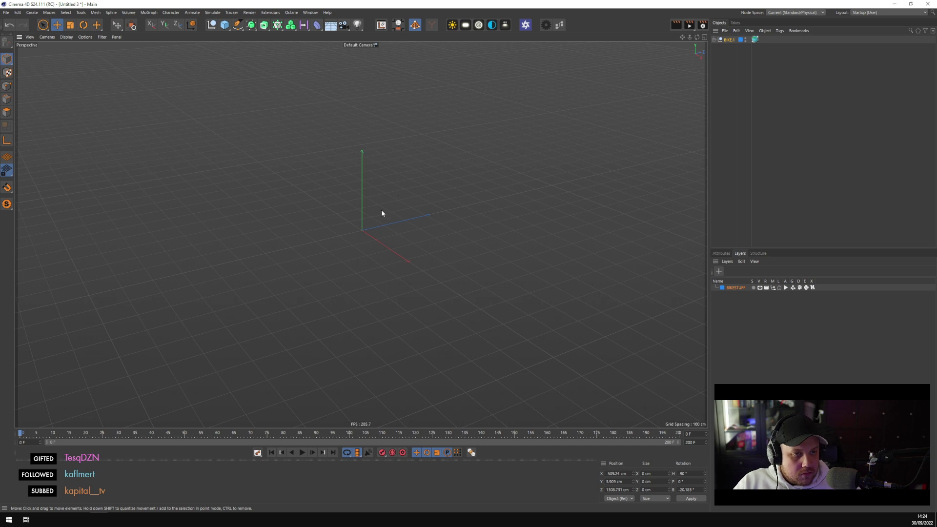
scroll(389, 204, up, 1)
Delete the BIKE.1 null's material tag together with all child tags of the same type
click(754, 40)
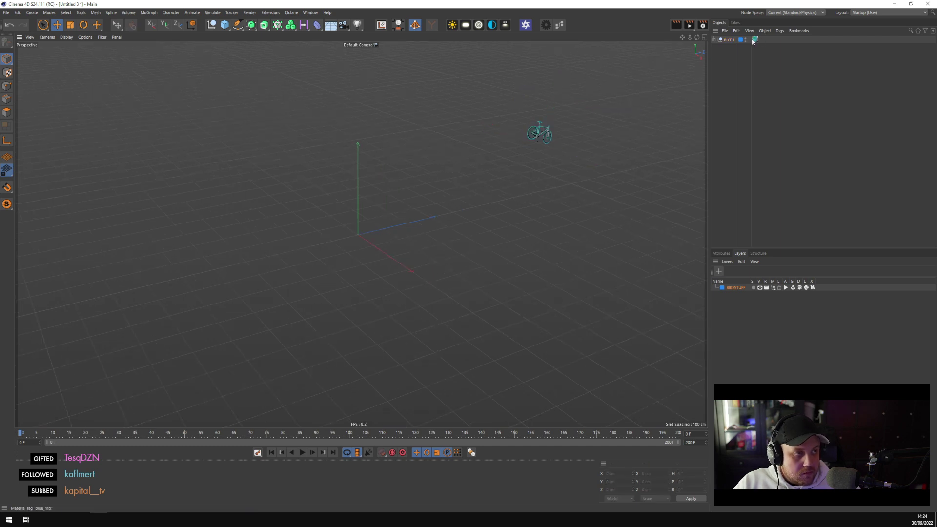
right_click(754, 40)
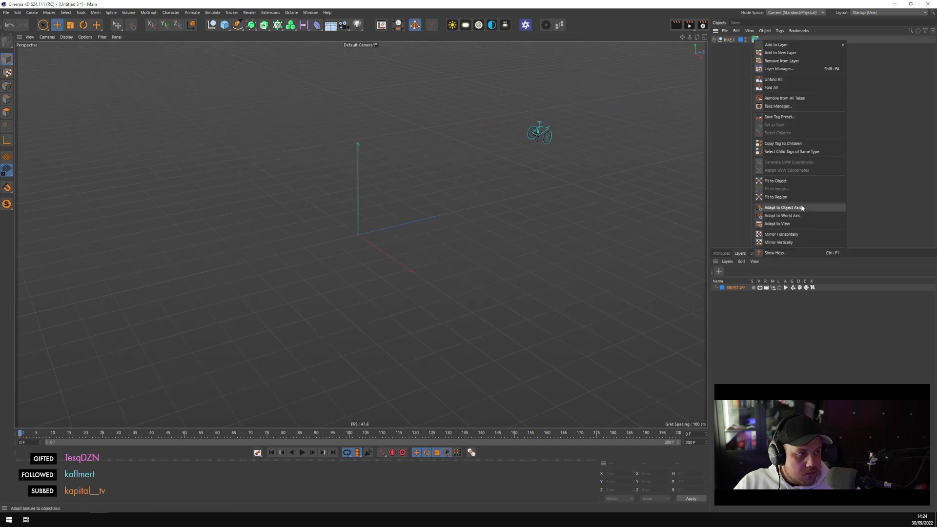
click(792, 152)
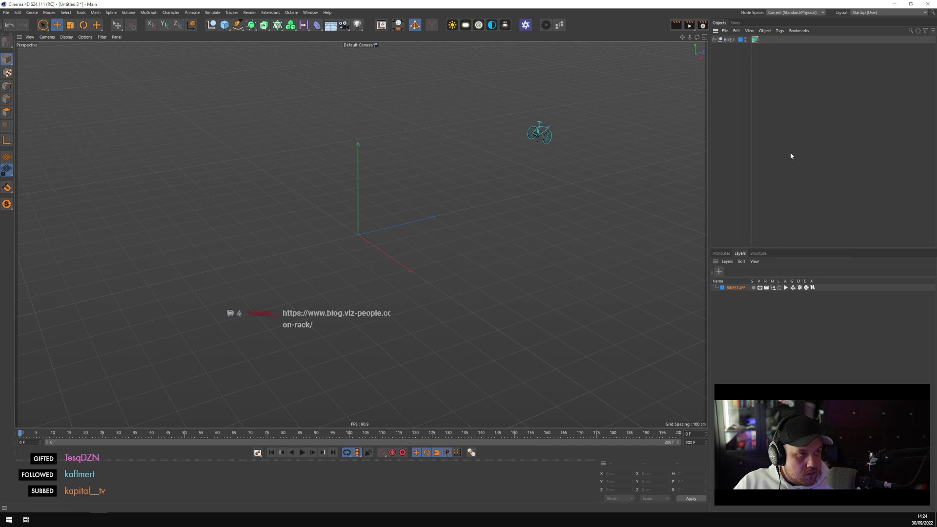
click(728, 253)
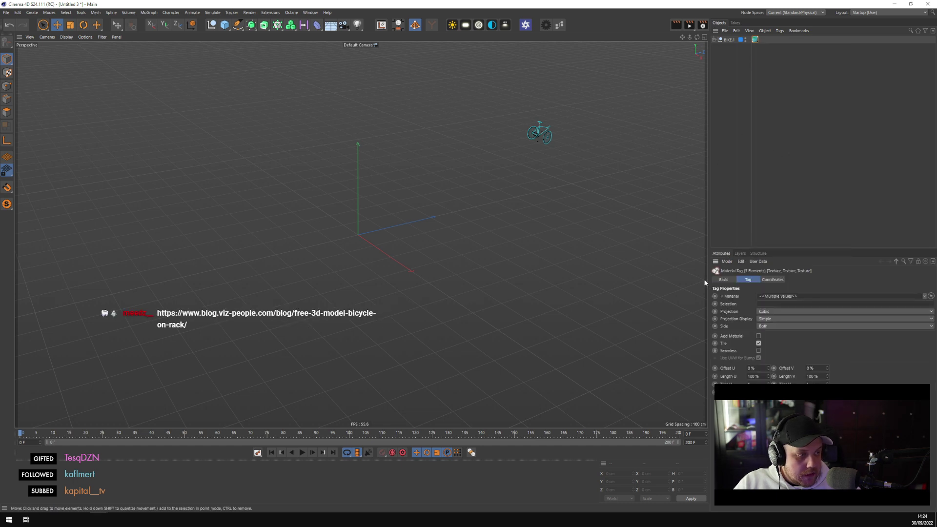
click(748, 280)
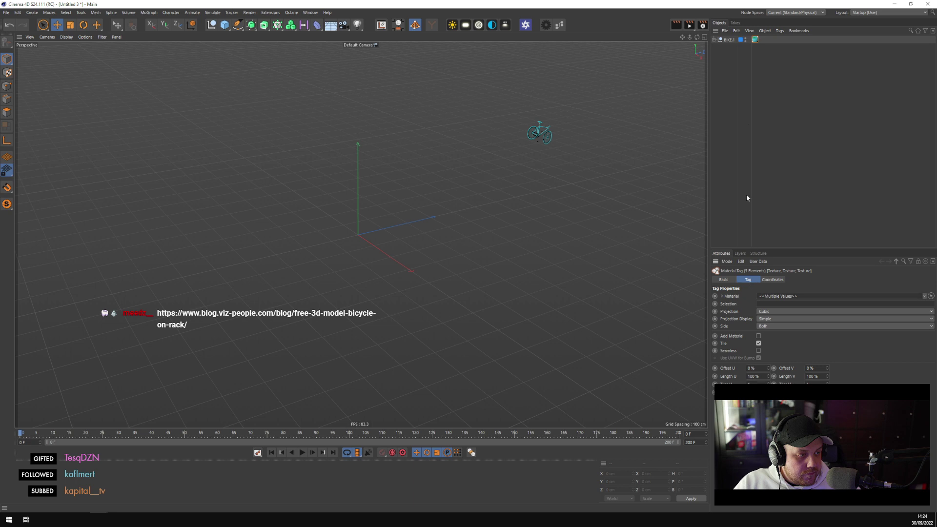
click(730, 280)
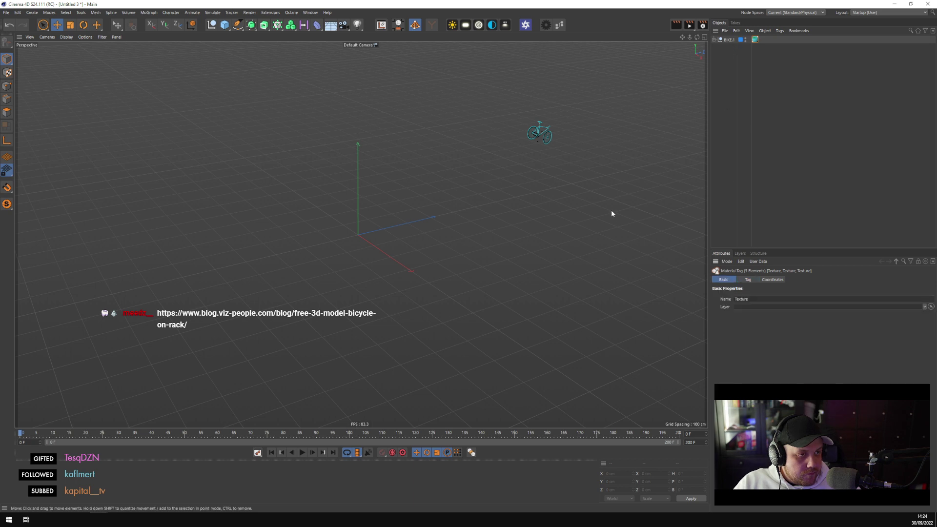
right_click(755, 40)
click(792, 150)
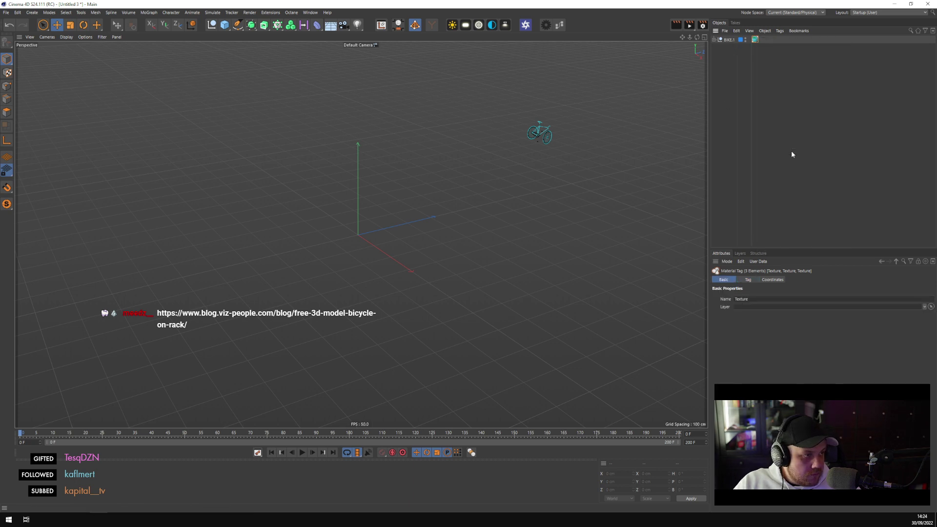
key(Delete)
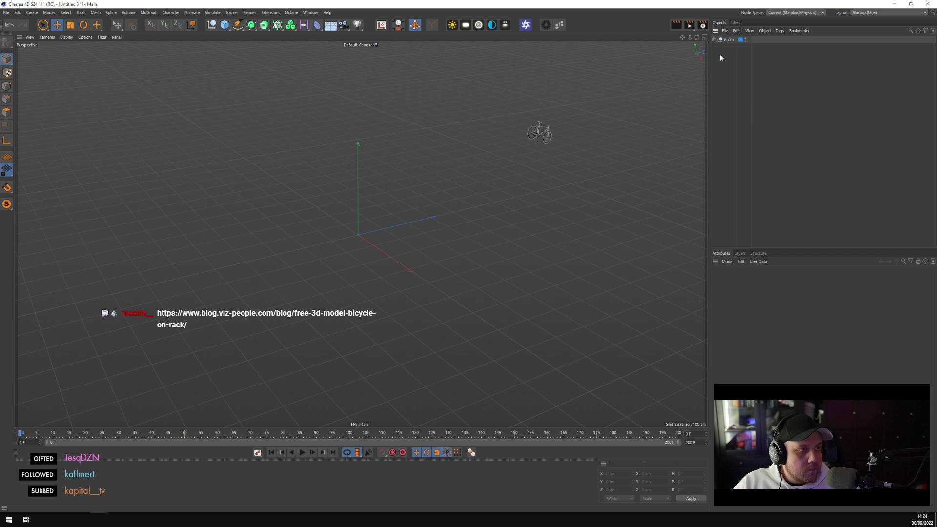
Set the BIKE.1 null's X, Y and Z position to 0 cm and its H, P and B rotation to 0°
click(728, 39)
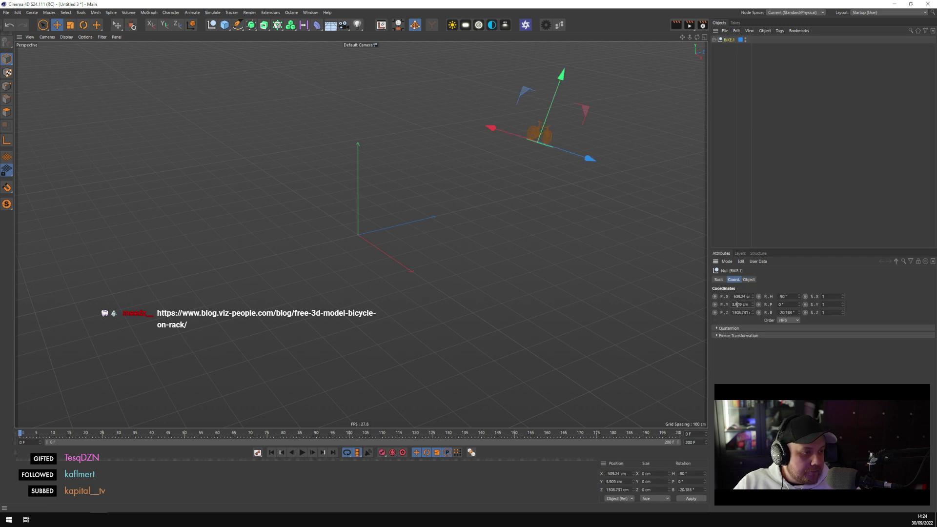
click(747, 296)
text(0)
key(Tab)
text(0)
key(Tab)
text(0)
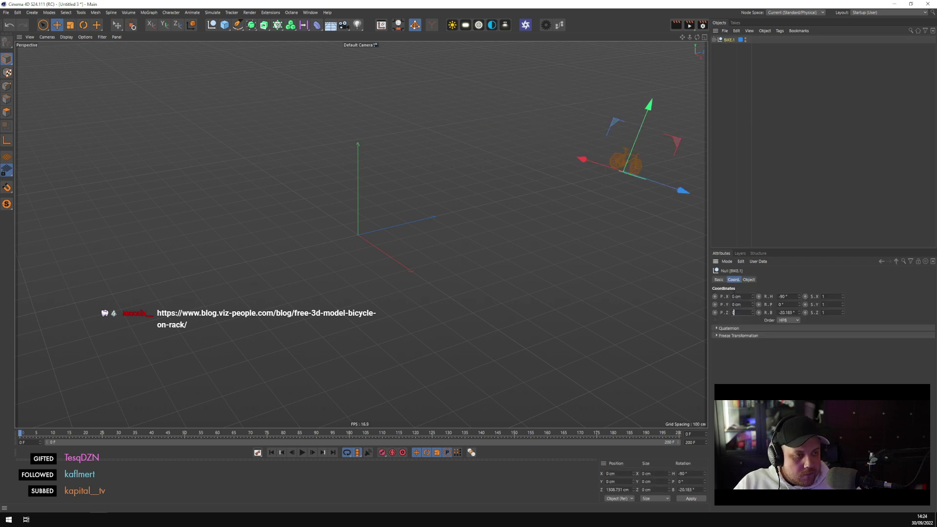
key(Tab)
text(0)
key(Tab)
text(0)
key(Tab)
text(0)
key(Return)
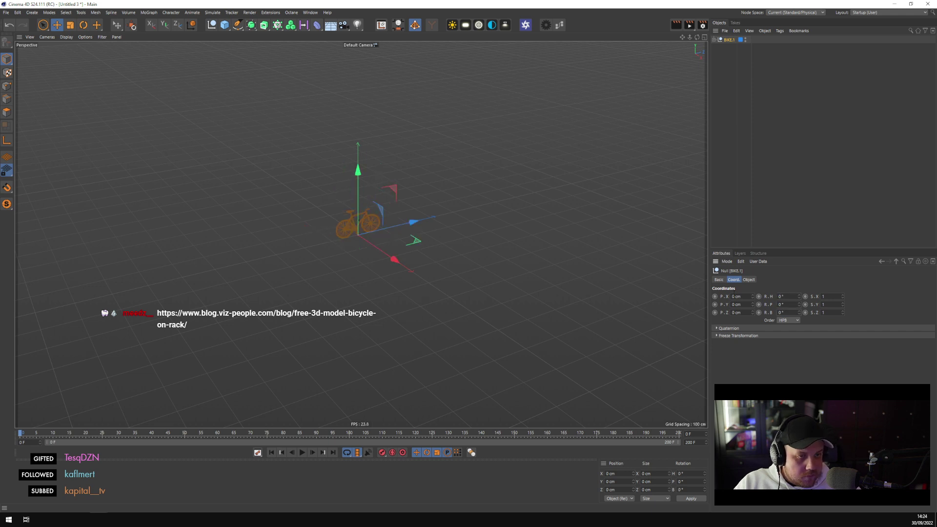
Examine the whole bicycle from both sides and clear the selection
scroll(329, 230, up, 2)
scroll(331, 232, up, 5)
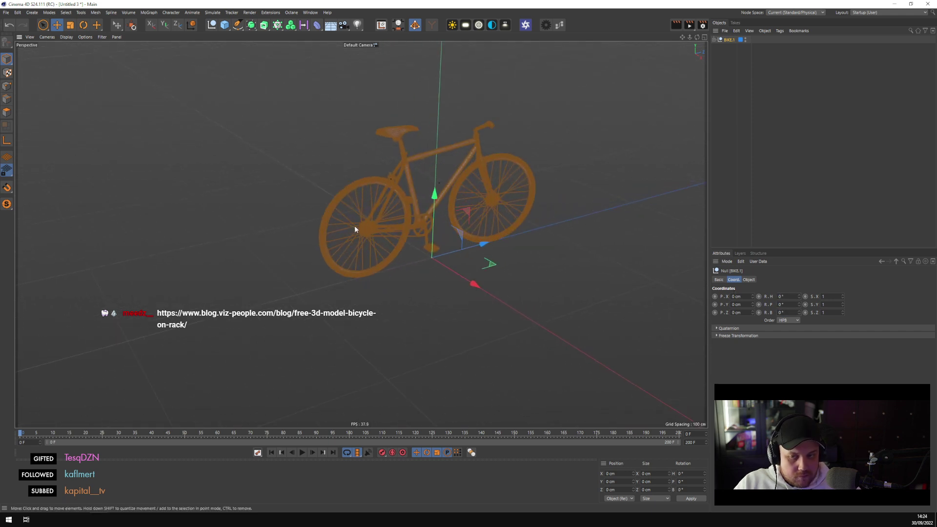
scroll(364, 288, up, 2)
alt+drag(363, 284, 460, 266)
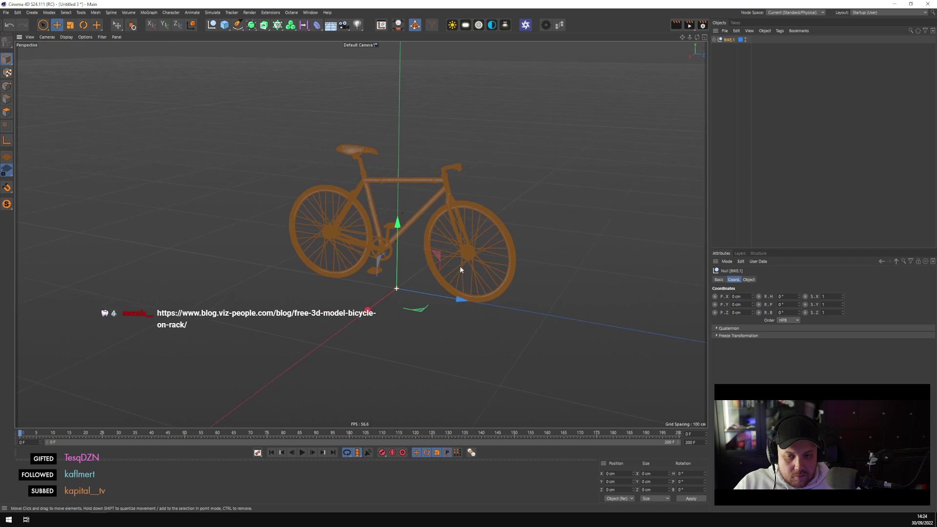
alt+middle_drag(456, 265, 414, 296)
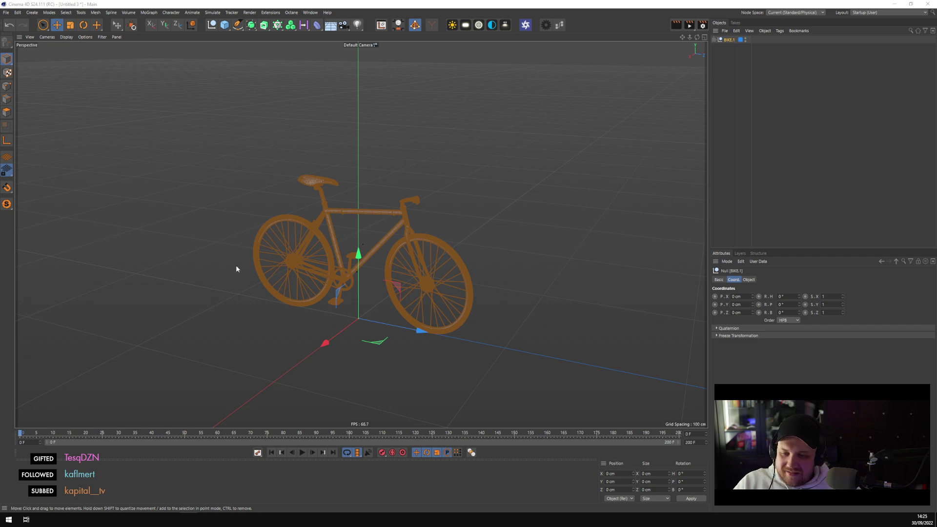
alt+drag(364, 227, 536, 165)
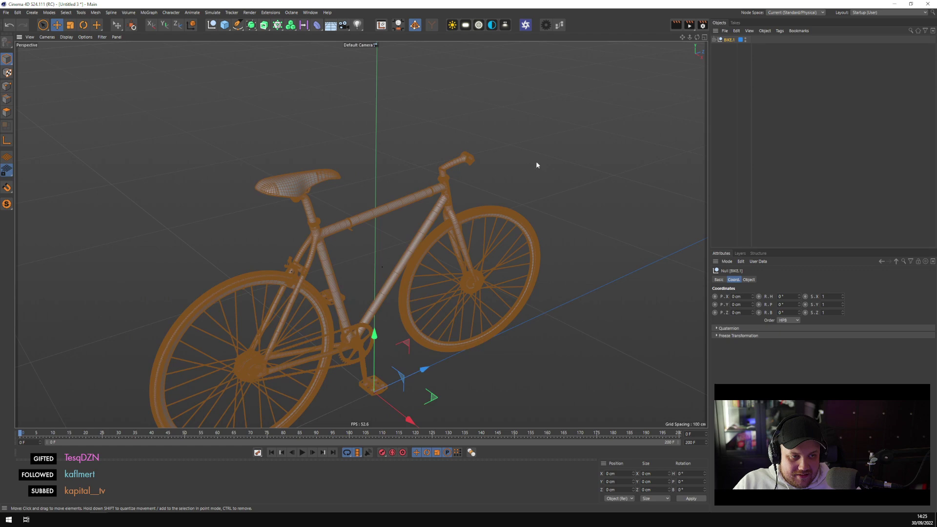
click(536, 165)
Inspect the bicycle's rear brake, rear wheel hub, chain and chainring up close
scroll(293, 263, up, 10)
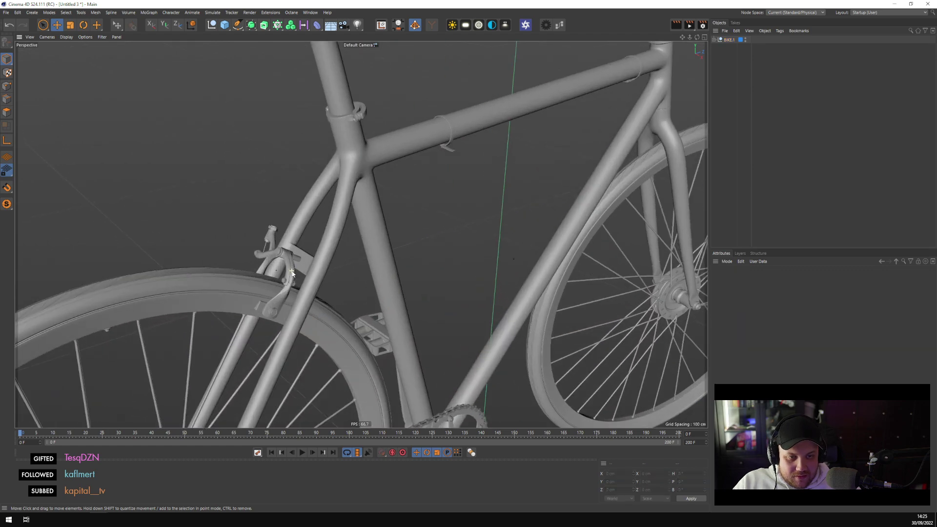
click(283, 263)
scroll(283, 262, down, 4)
alt+drag(283, 262, 379, 156)
scroll(294, 236, down, 5)
alt+middle_drag(379, 157, 364, 19)
scroll(339, 209, down, 4)
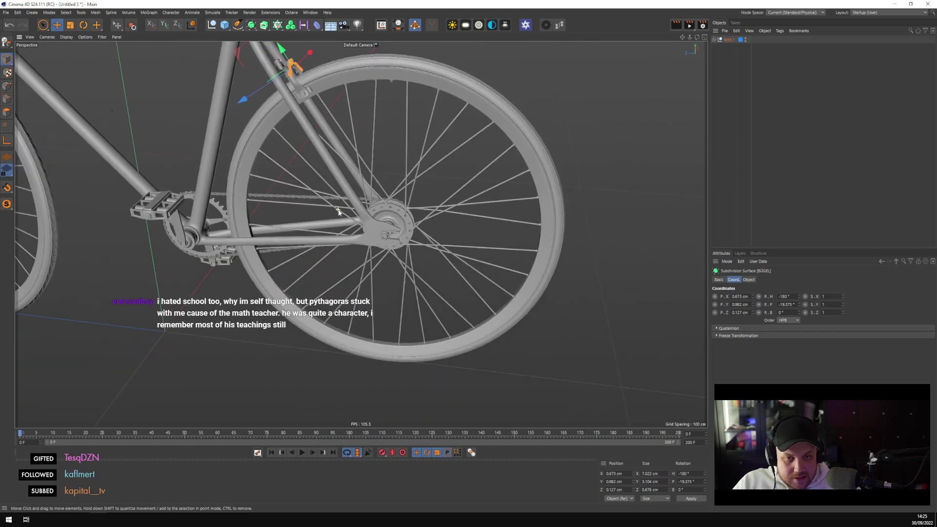
alt+drag(293, 227, 554, 200)
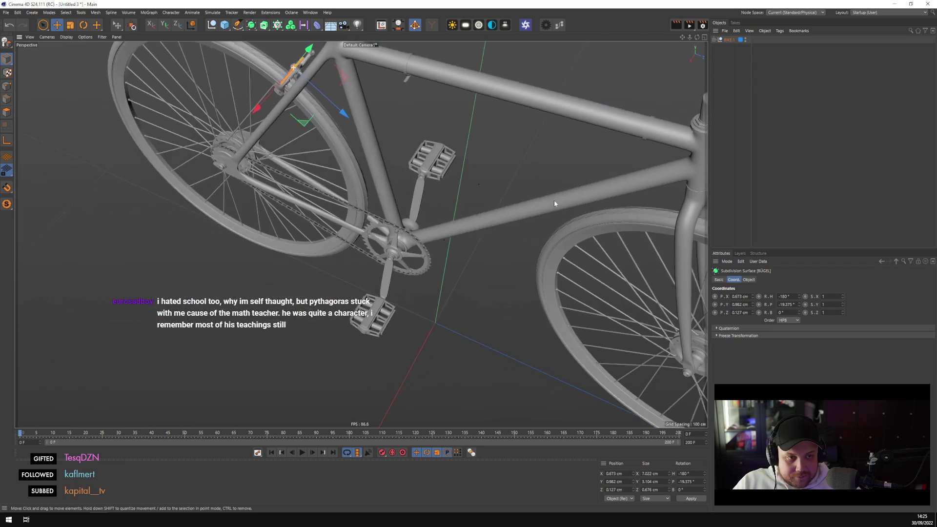
scroll(400, 246, up, 8)
alt+drag(397, 246, 394, 281)
scroll(393, 281, up, 3)
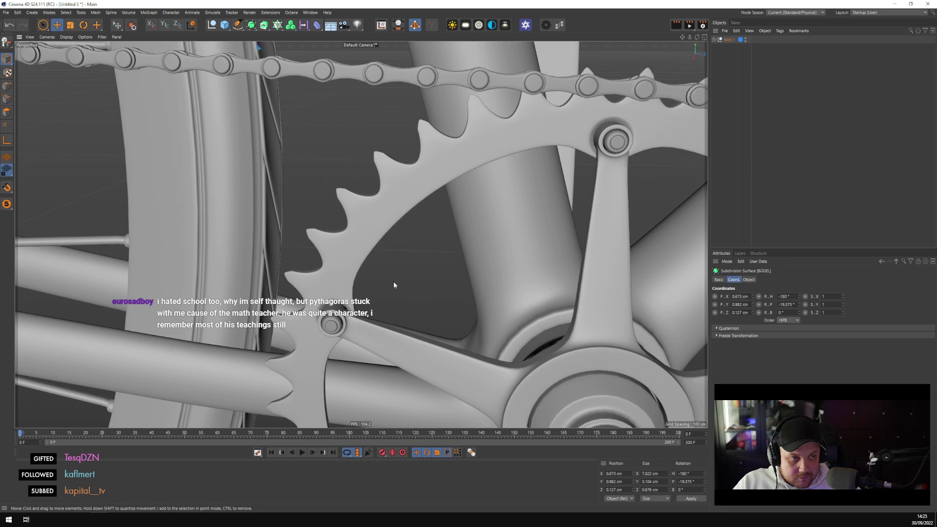
scroll(394, 283, down, 12)
click(807, 88)
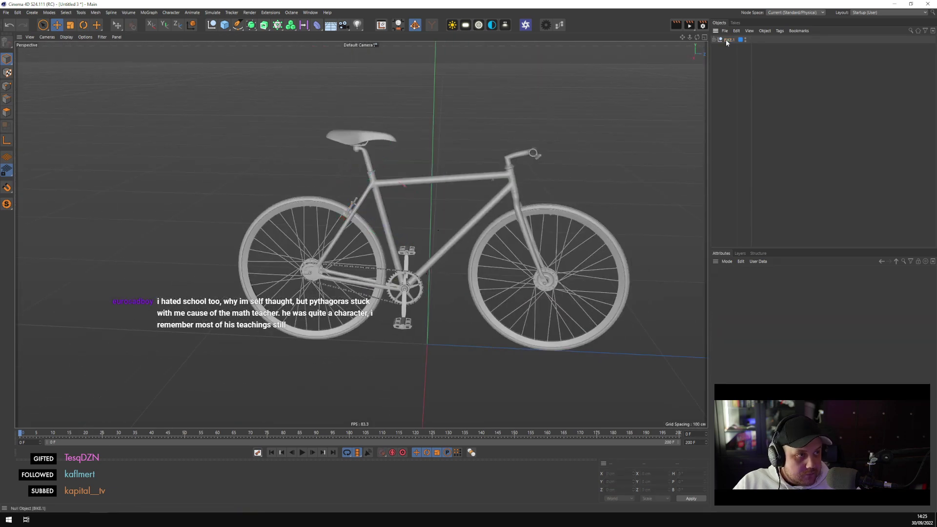
Expand the BIKE.1 null and select its Sweep object to check the brake cable
click(725, 39)
alt+drag(620, 82, 493, 192)
click(714, 39)
click(736, 91)
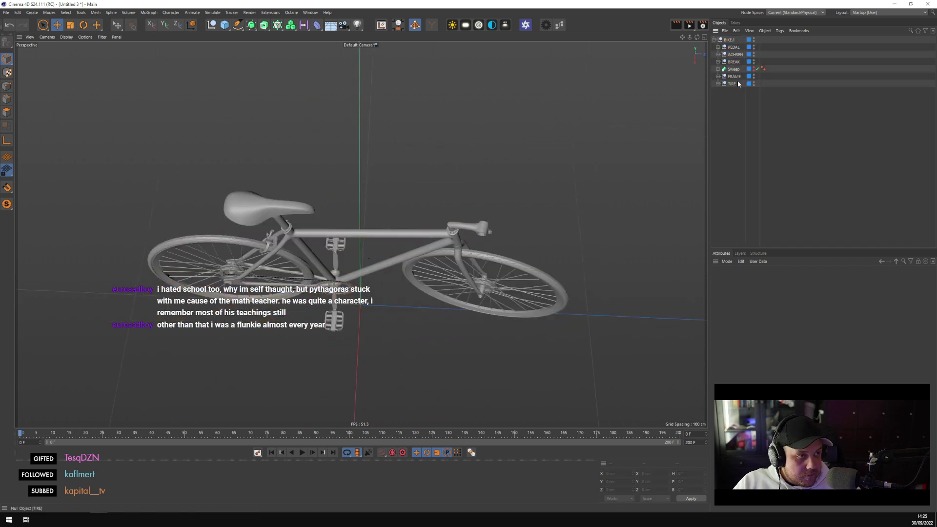
click(736, 76)
click(737, 70)
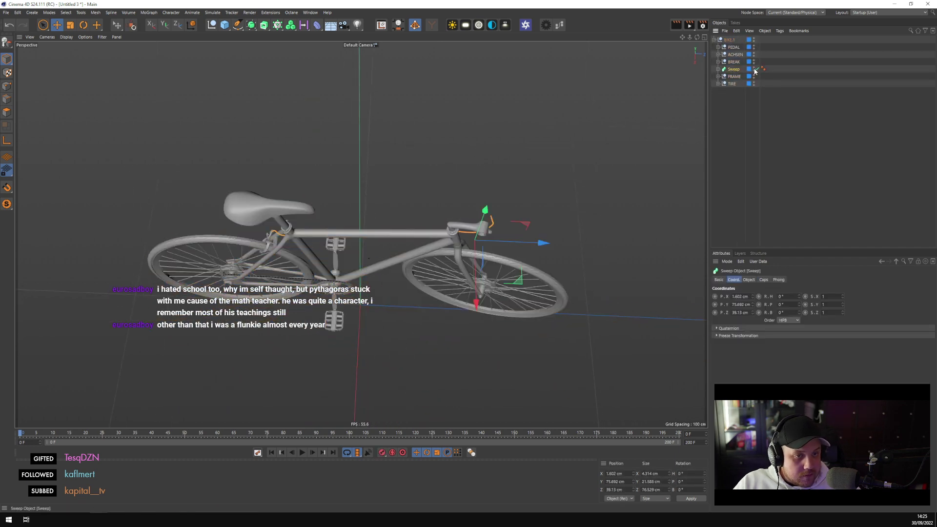
alt+drag(443, 155, 551, 181)
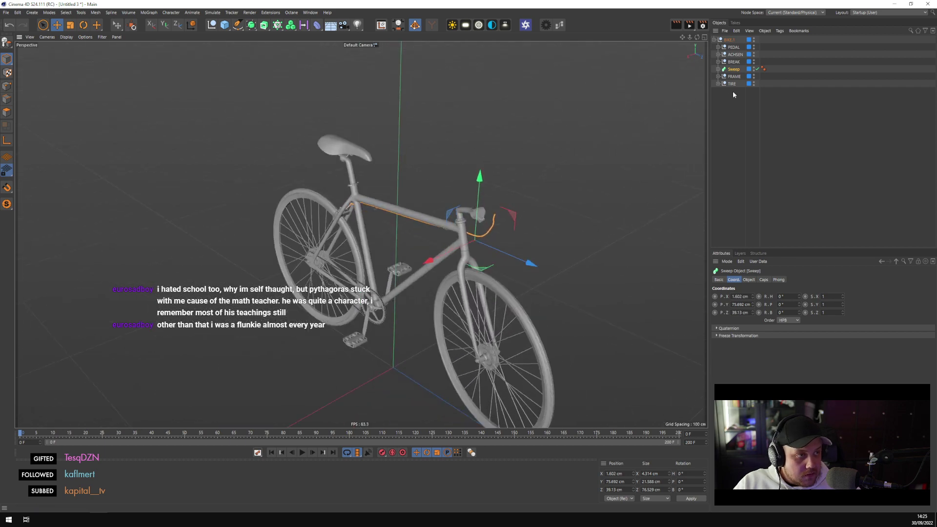
Expand the FRAME null down to the inner LENKER group and select its Subdivision Surface.2 object
click(734, 77)
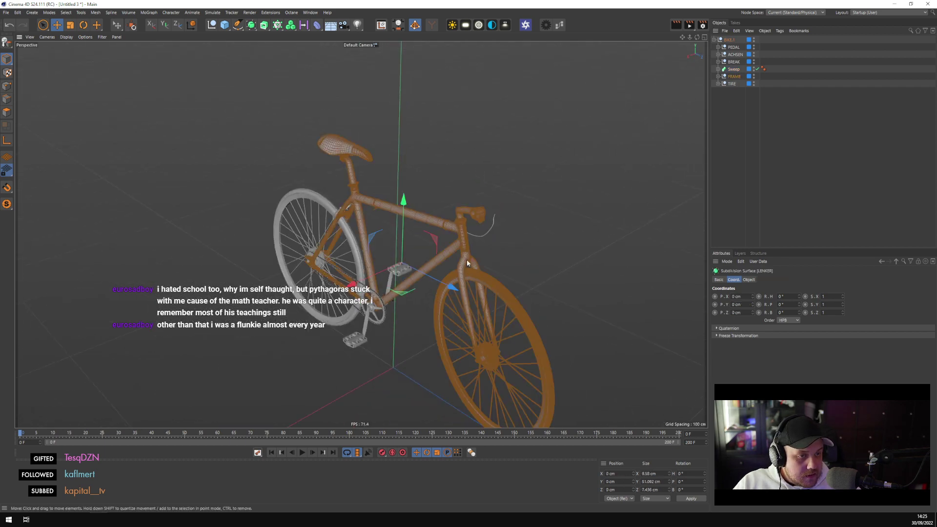
click(467, 260)
click(716, 75)
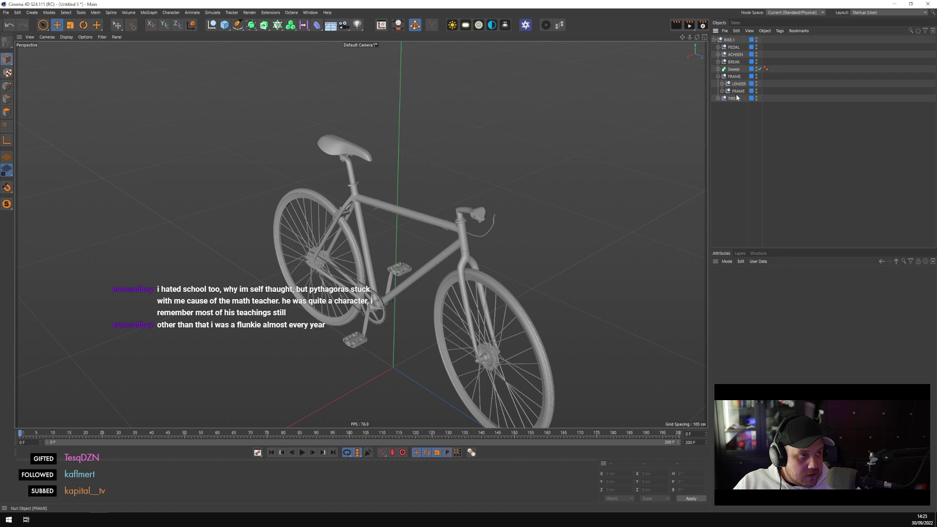
click(737, 91)
click(739, 84)
click(722, 84)
click(725, 91)
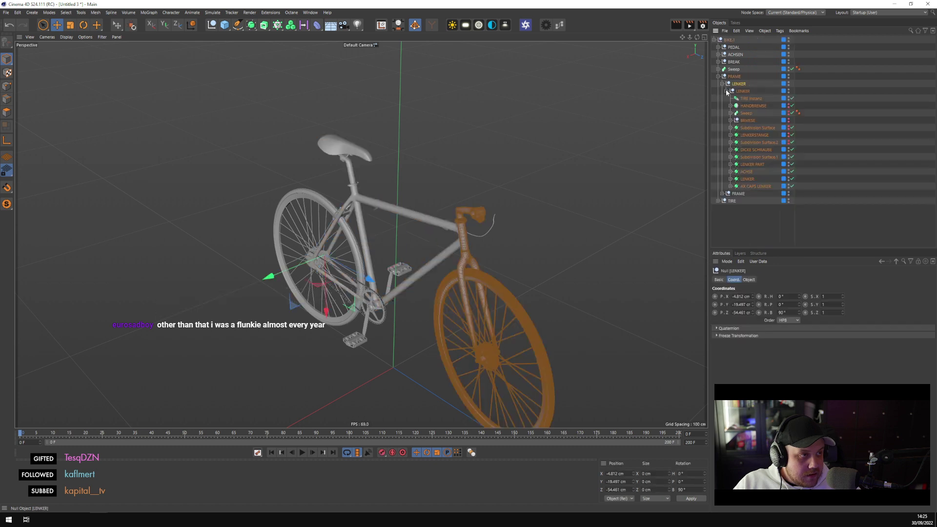
click(776, 143)
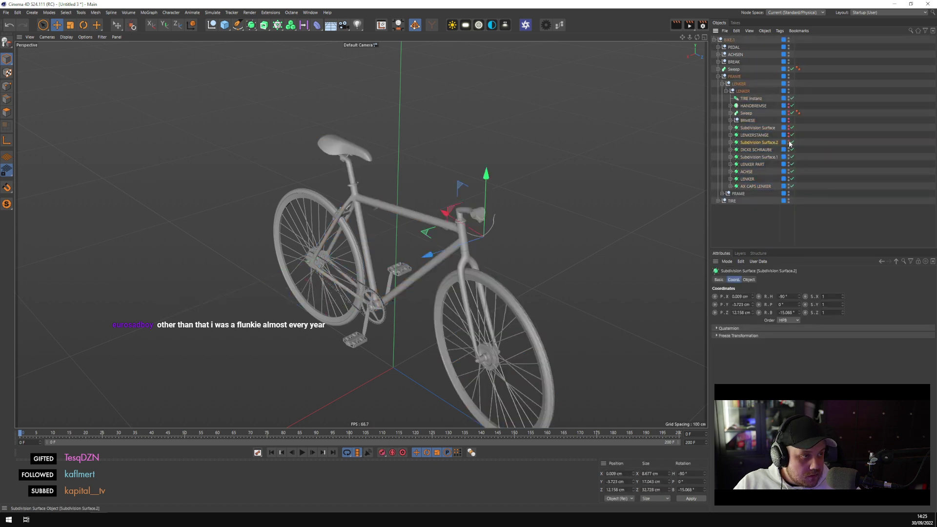
Re-enable the disabled handlebar objects in the inner LENKER group and clear the selection
drag(789, 125, 789, 105)
click(776, 222)
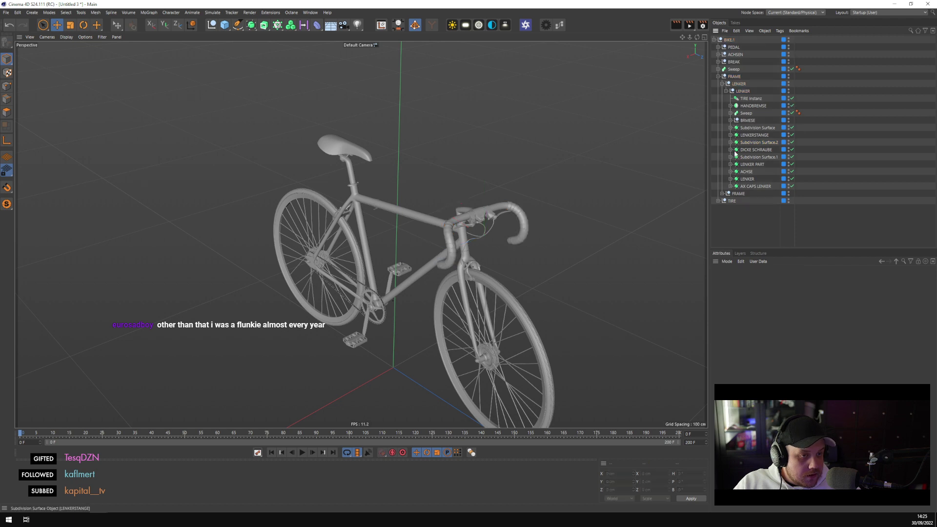
scroll(486, 212, up, 5)
scroll(486, 211, up, 4)
scroll(456, 229, down, 4)
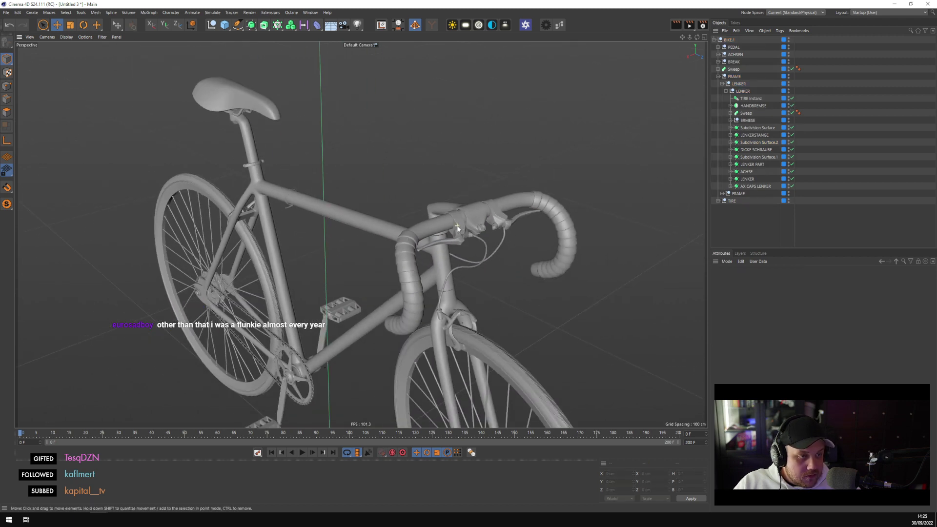
Select the brake levers on the handlebar, then collapse the LENKER groups and the FRAME null
click(462, 227)
click(726, 91)
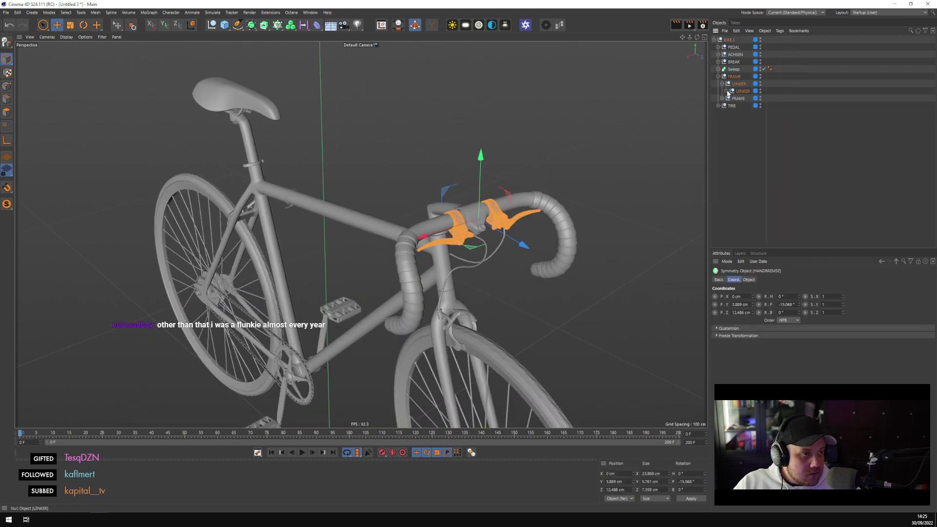
click(729, 91)
click(722, 84)
click(718, 77)
Check which bicycle parts belong to the FRAME and TIRE nulls and to the nested FRAME and LENKER groups
click(734, 76)
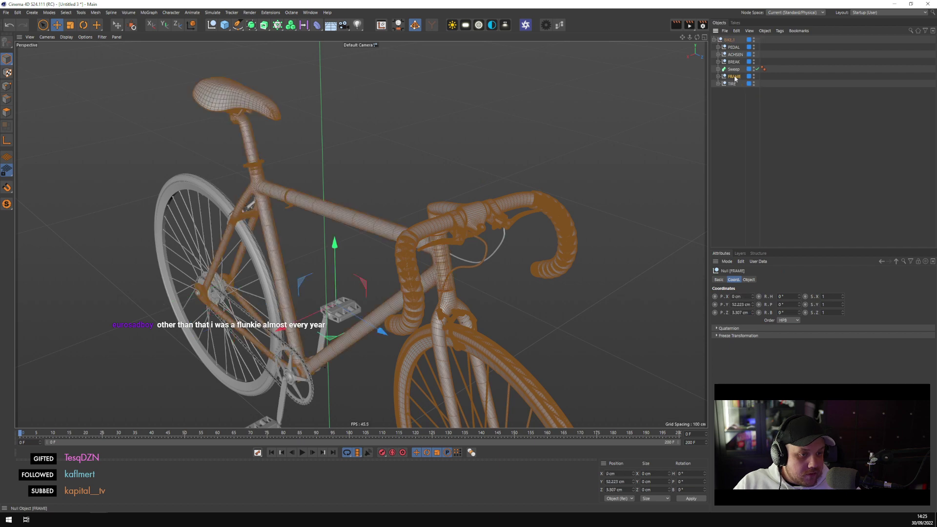
click(732, 84)
click(718, 76)
click(738, 91)
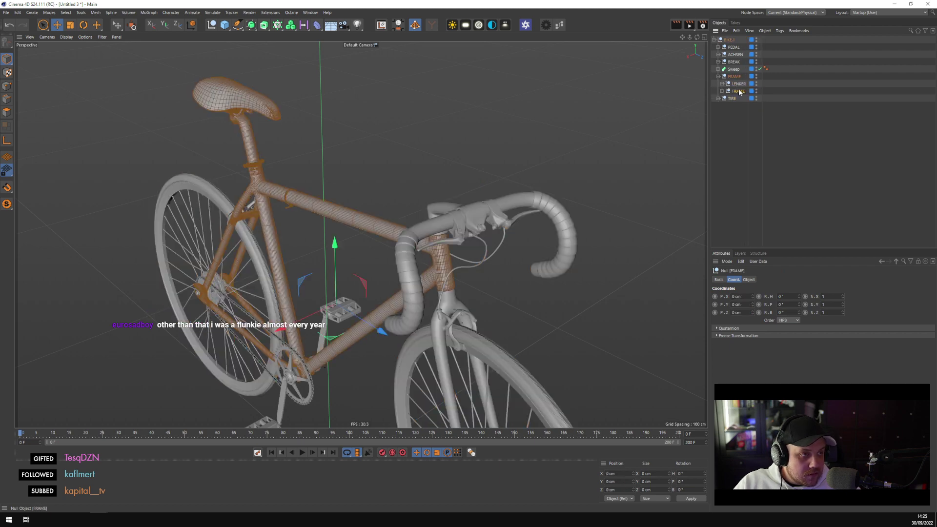
click(739, 84)
Select the inner LENKER null holding the handlebar and front wheel, and show it in the Top view
alt+drag(517, 185, 441, 173)
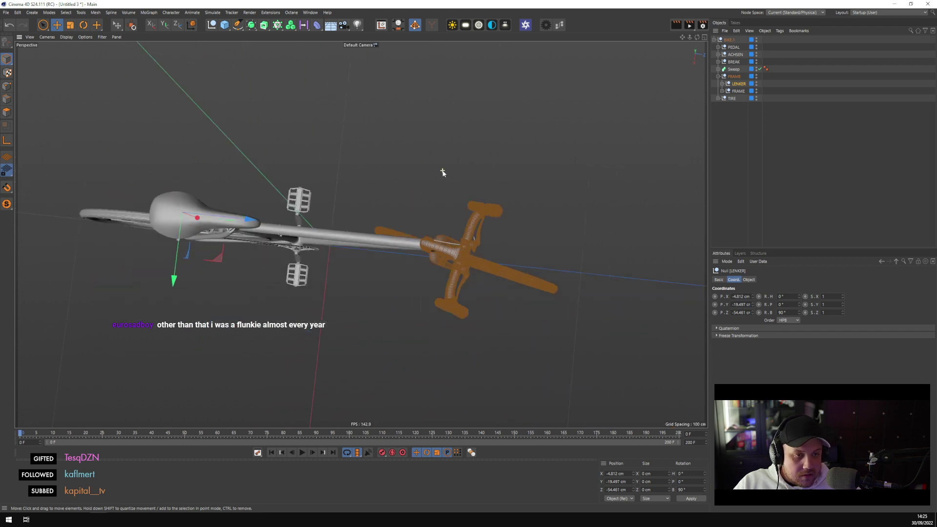
click(716, 83)
click(722, 84)
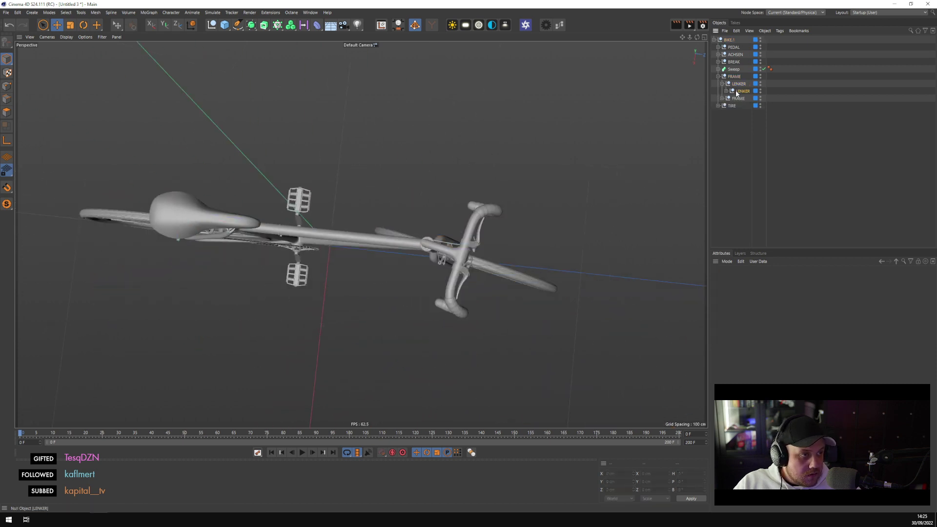
click(736, 90)
alt+drag(634, 249, 577, 235)
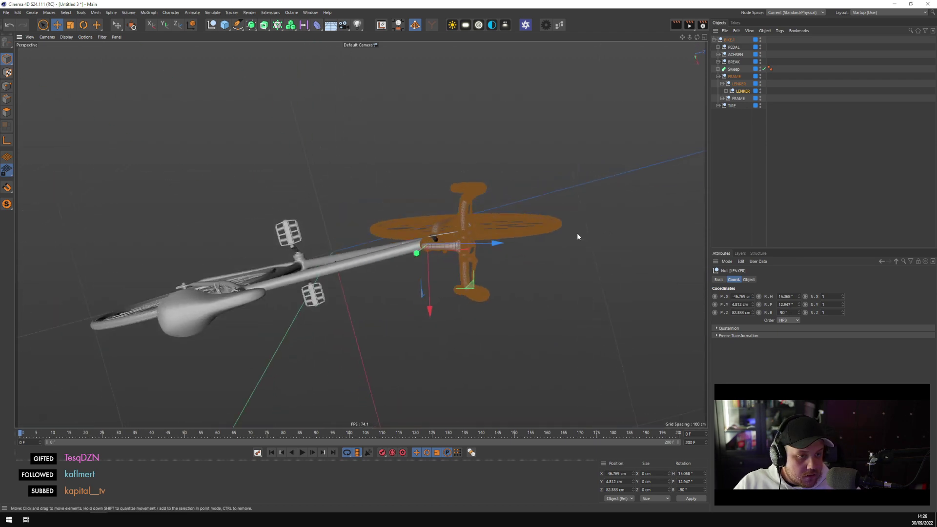
middle_click(512, 207)
middle_click(550, 135)
alt+middle_drag(332, 199, 337, 203)
key(o)
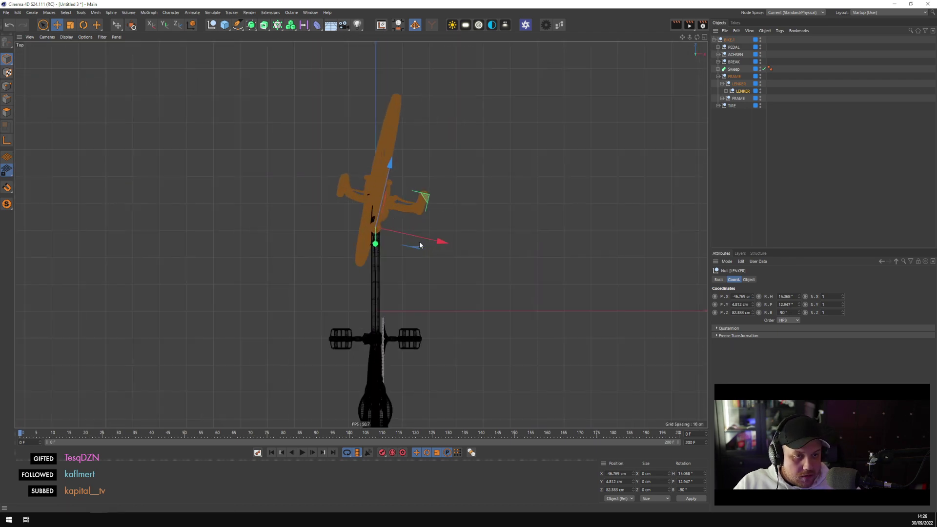
Straighten the handlebar and front wheel by rotating the inner LENKER null in world coordinates and setting its pitch to 0°, then deselect it
key(r)
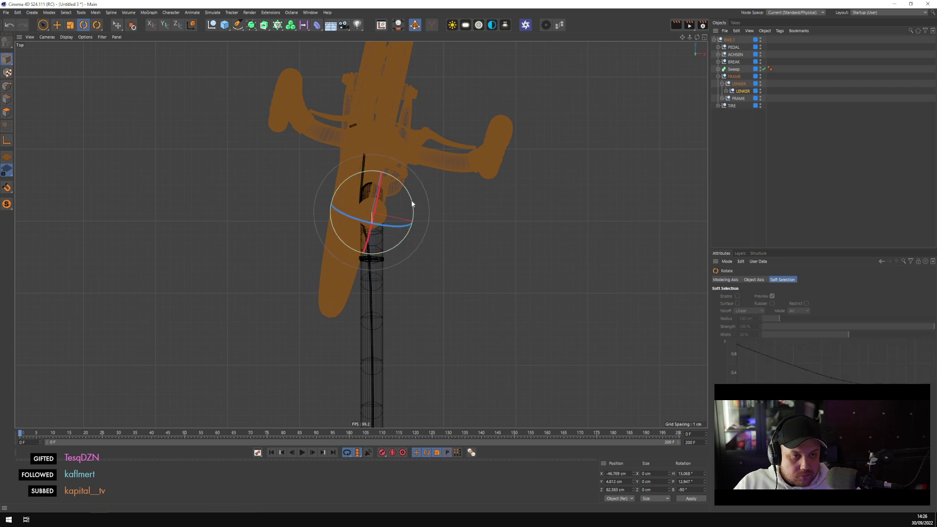
click(191, 25)
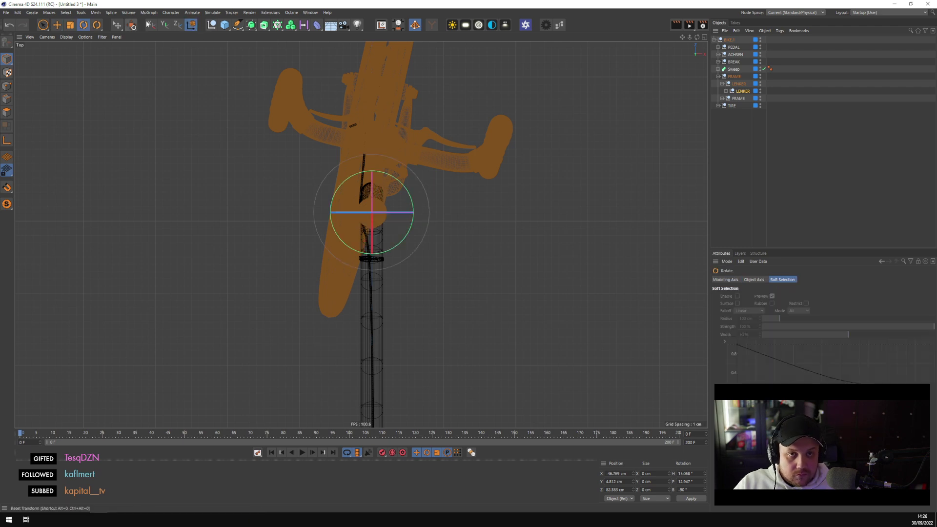
key(w)
drag(400, 184, 403, 193)
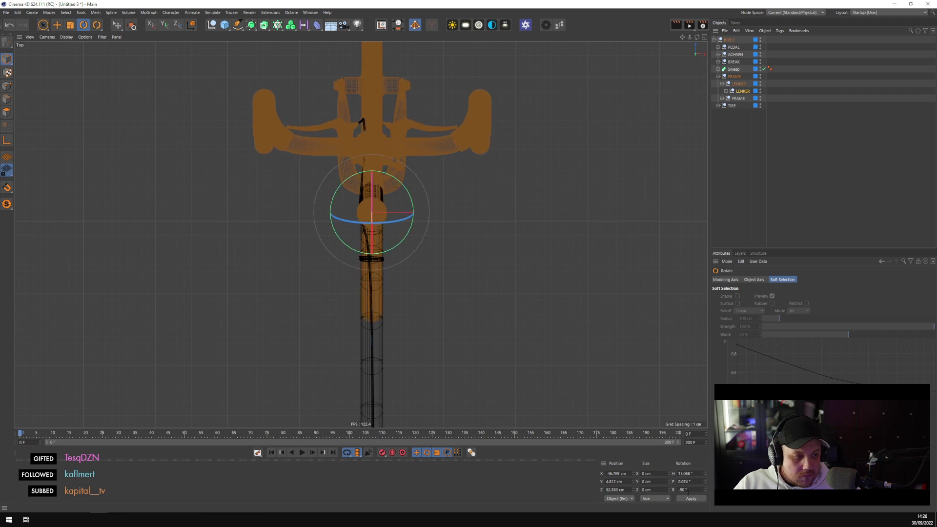
click(685, 482)
text(0)
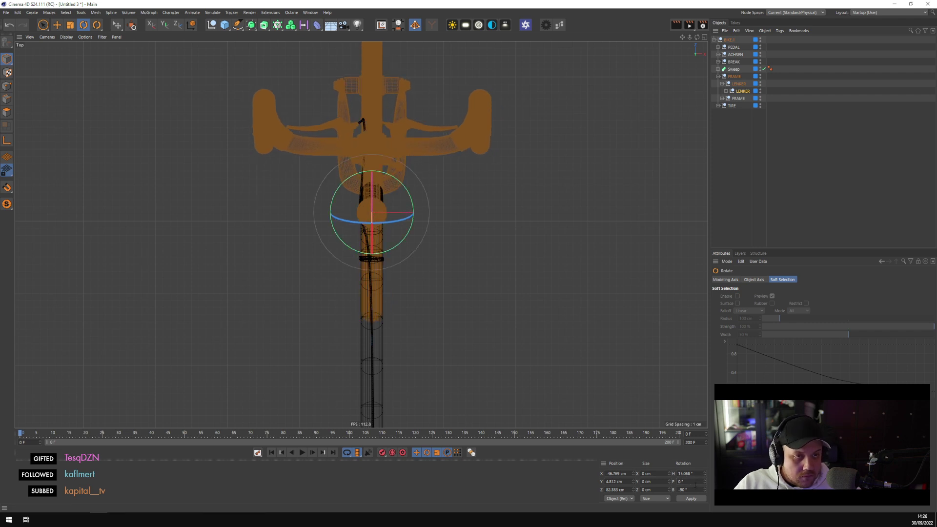
click(520, 283)
Return to the perspective view and check the straightened bicycle from the side
middle_click(518, 282)
middle_click(217, 99)
alt+drag(293, 195, 349, 234)
scroll(347, 203, down, 4)
alt+middle_drag(347, 203, 384, 321)
alt+drag(384, 321, 435, 345)
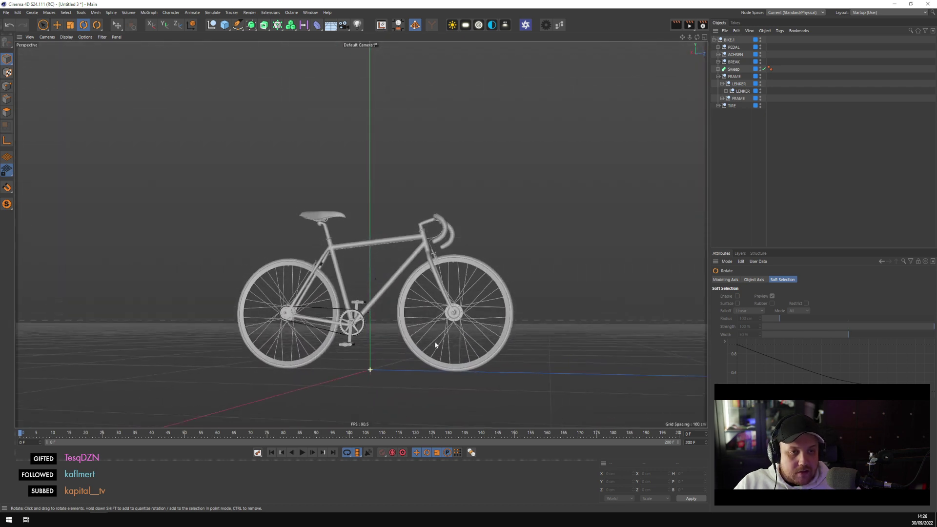
Collapse the BIKE.1 hierarchy and select the whole null with the Move tool
click(714, 39)
click(730, 39)
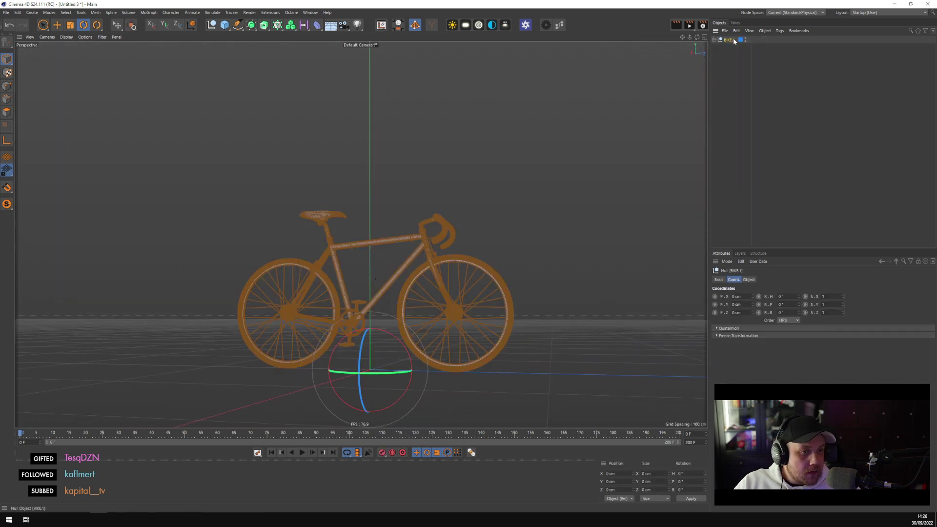
scroll(349, 297, up, 3)
click(56, 25)
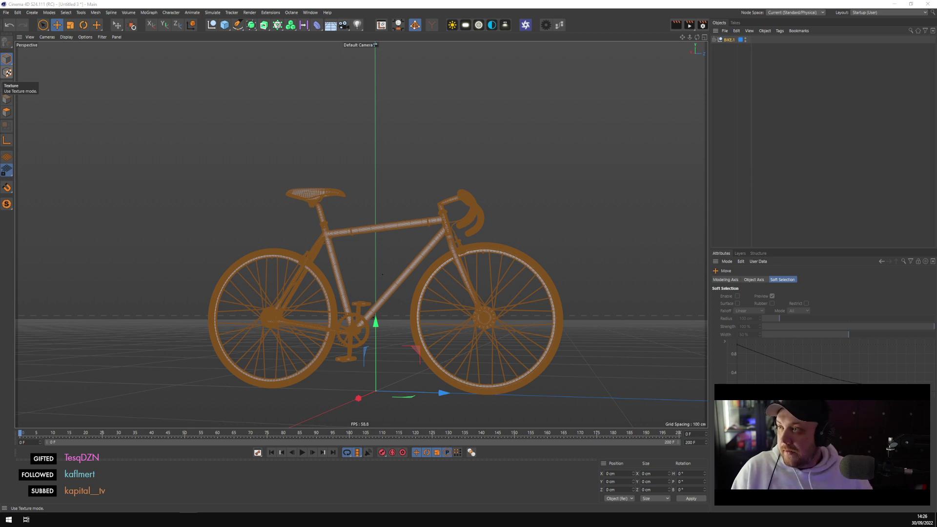
Switch to the browser and open the project gallery on the Exorbitart website in a maximized window
drag(0, 204, 320, 13)
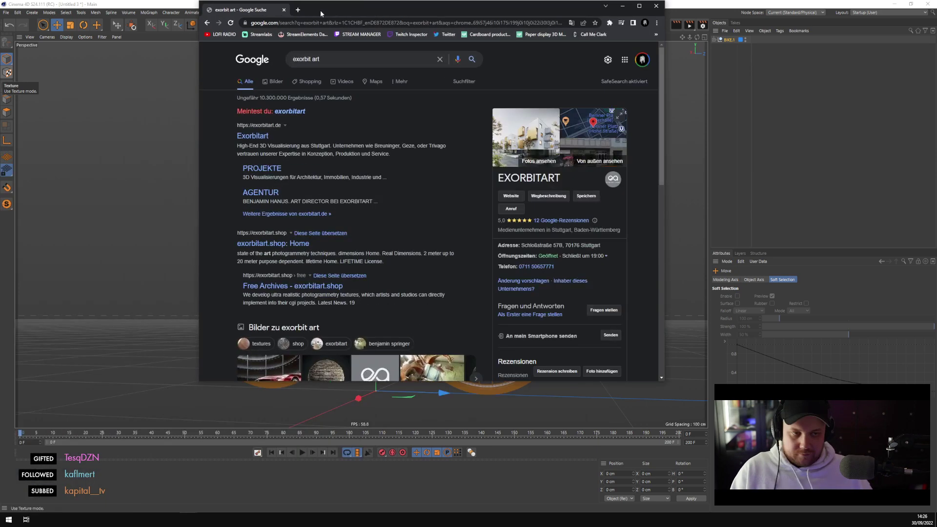
click(257, 136)
double_click(368, 8)
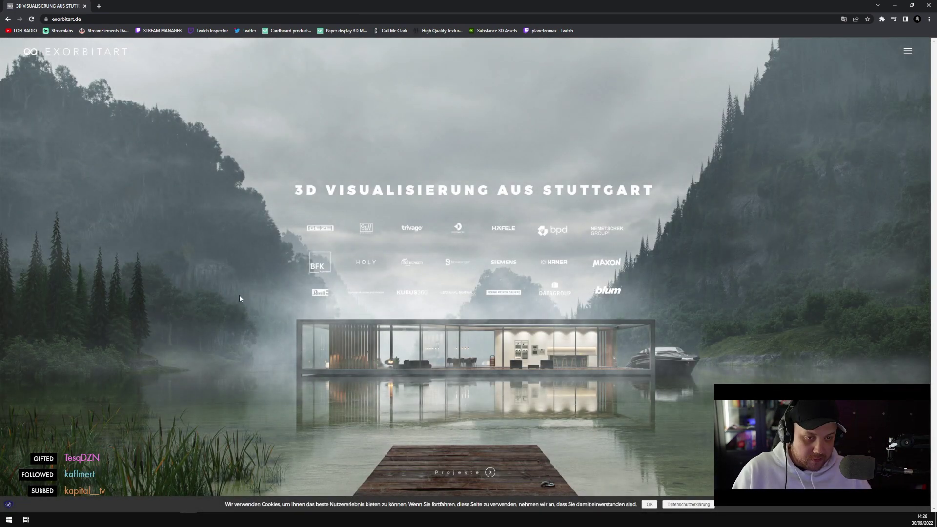
click(490, 472)
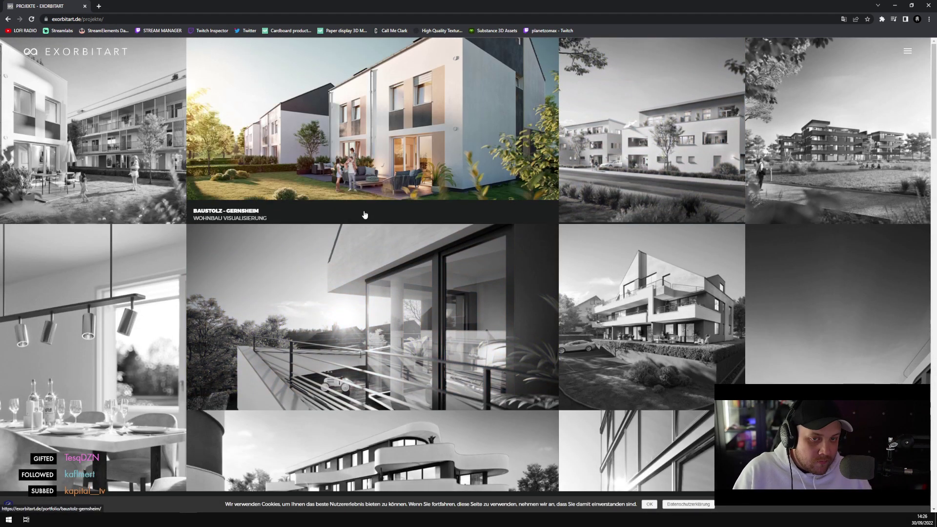
Look through the Exorbitart gallery of architecture, interior and product visualizations
scroll(139, 321, down, 8)
scroll(139, 321, down, 1)
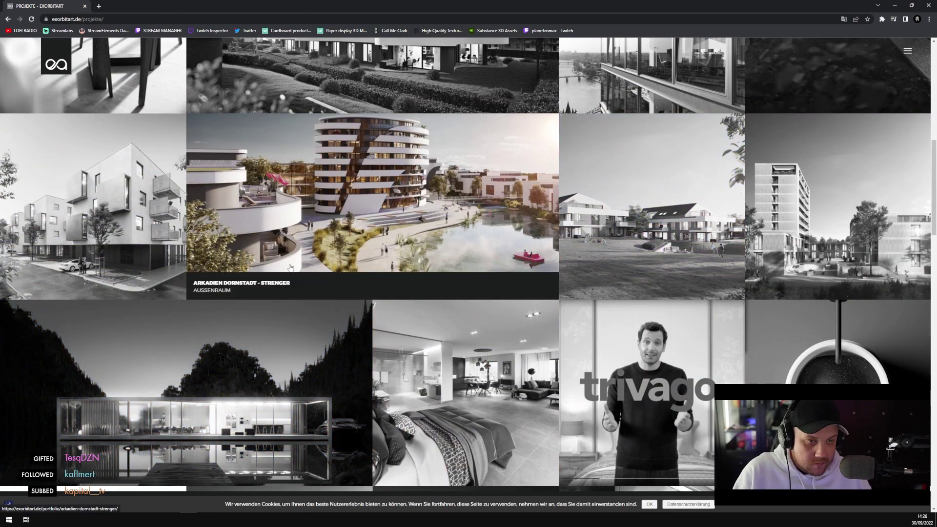
scroll(263, 251, down, 8)
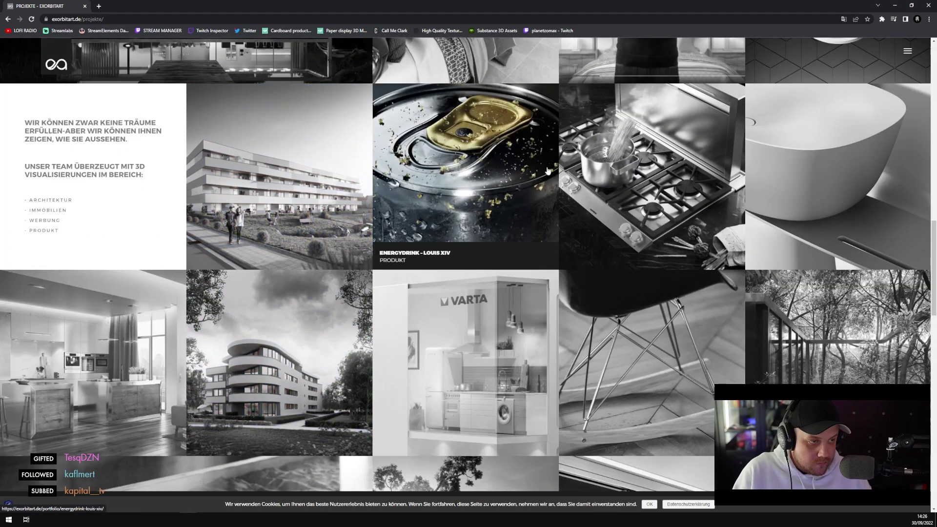
scroll(505, 289, down, 3)
scroll(505, 289, down, 5)
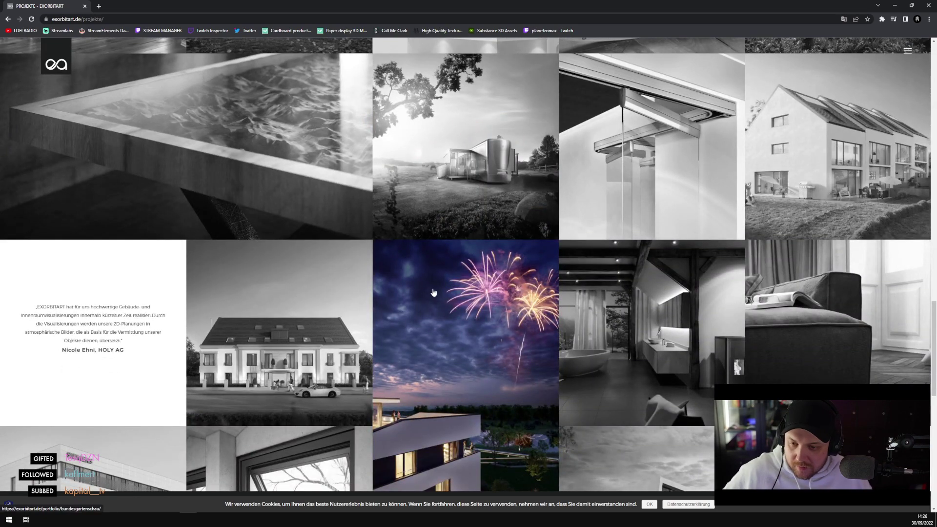
scroll(410, 308, down, 9)
scroll(405, 311, down, 1)
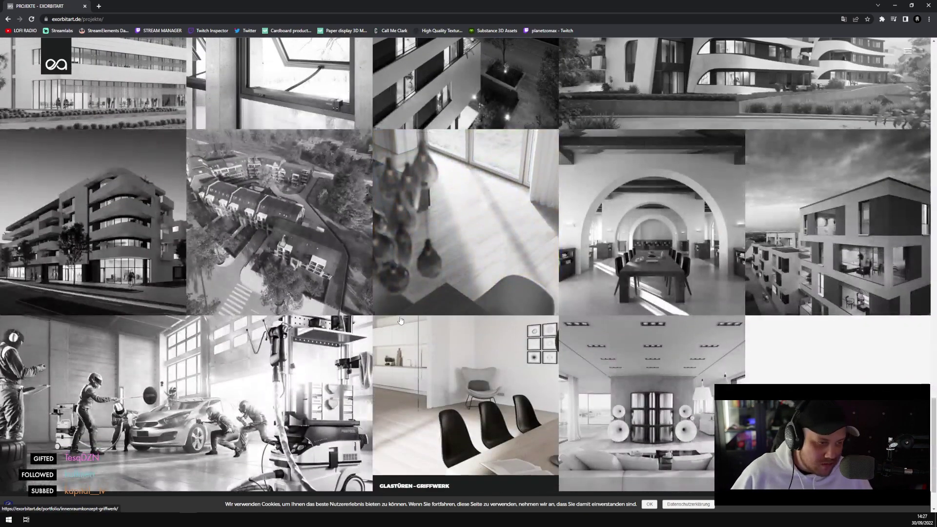
scroll(397, 327, down, 1)
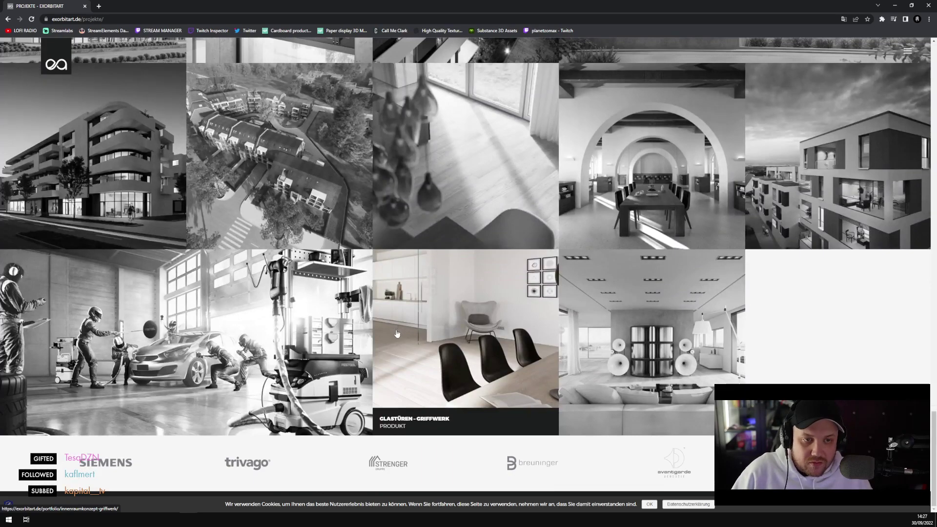
scroll(488, 381, up, 11)
scroll(507, 393, up, 10)
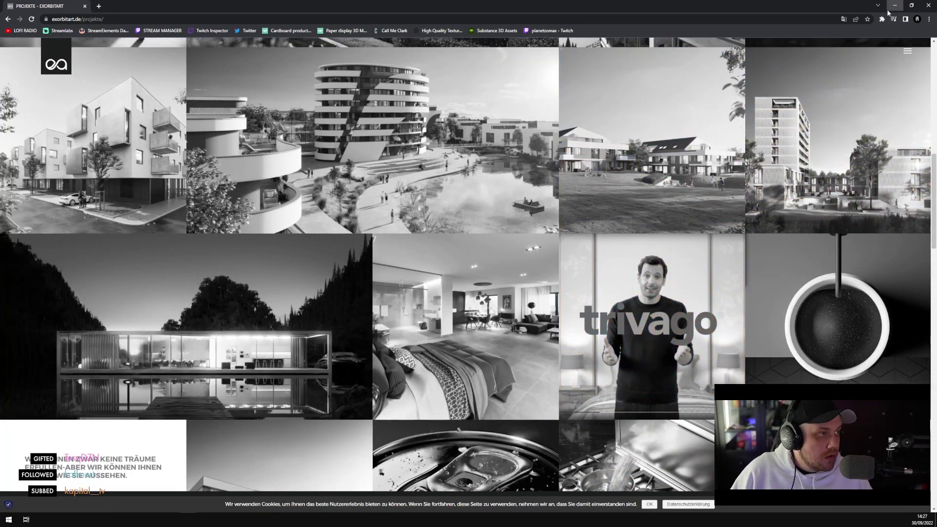
Return to Cinema 4D, select the whole BIKE.1 null and switch to the cornerstore-new_0013.c4d project
key(alt+Tab)
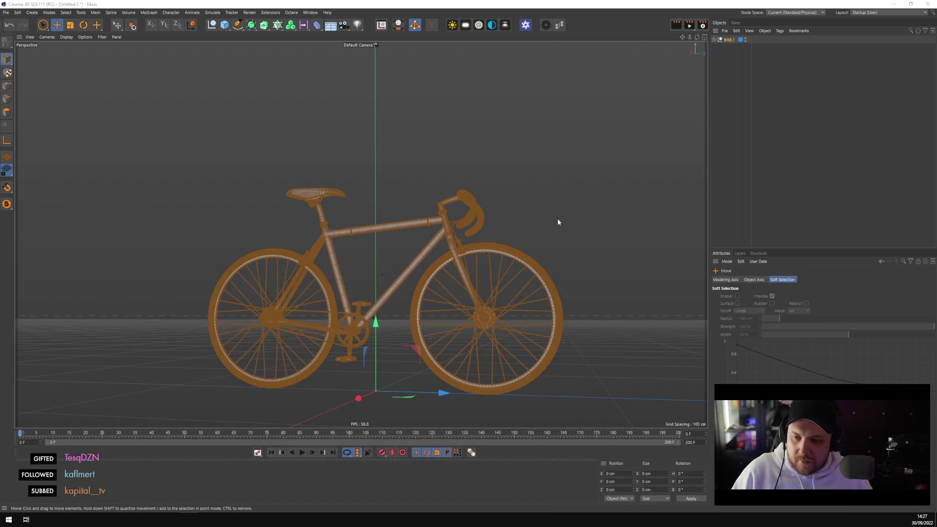
alt+drag(458, 268, 776, 186)
click(777, 186)
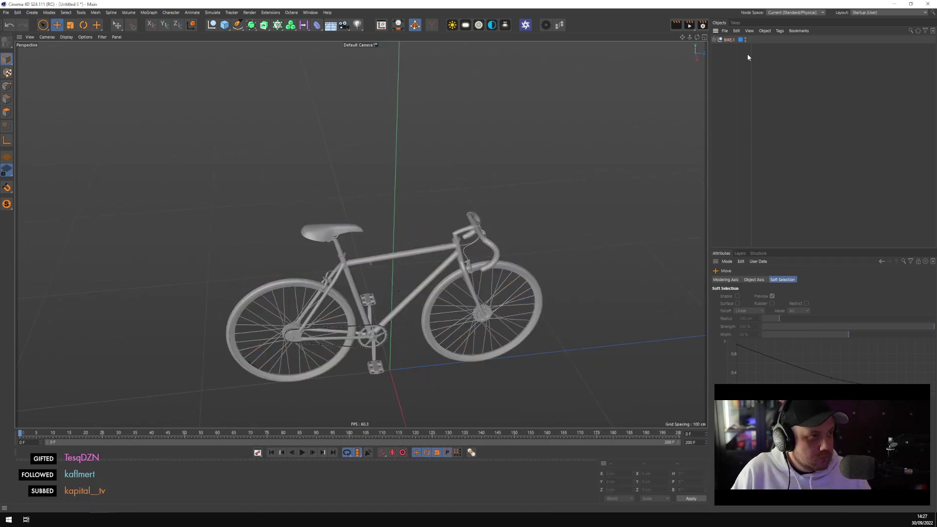
click(728, 40)
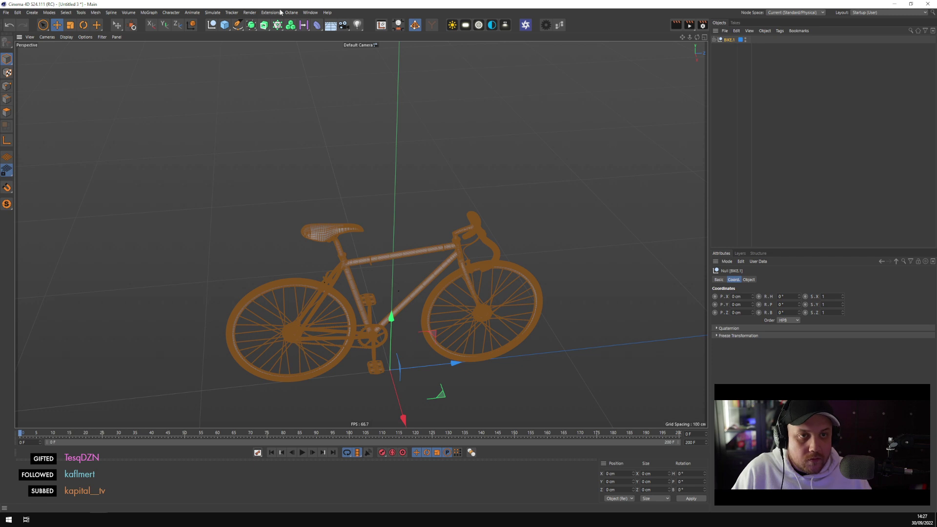
click(310, 12)
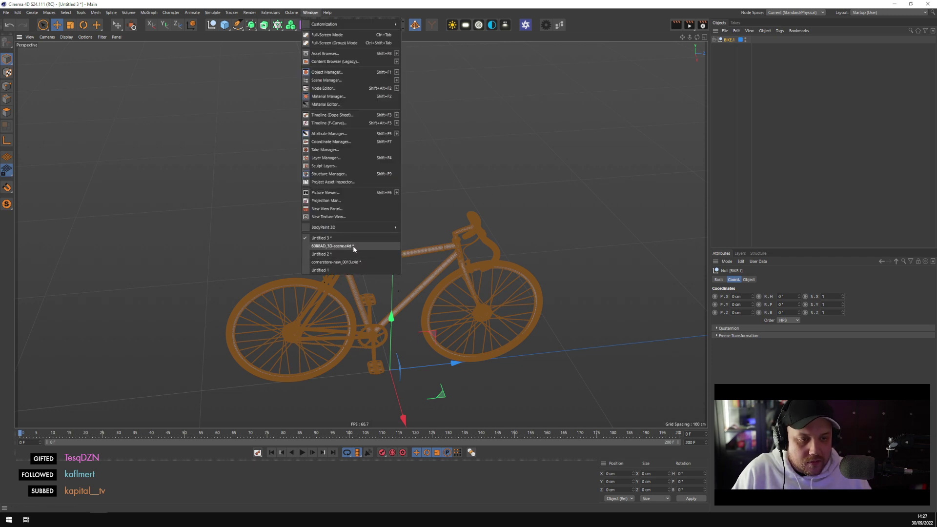
click(356, 262)
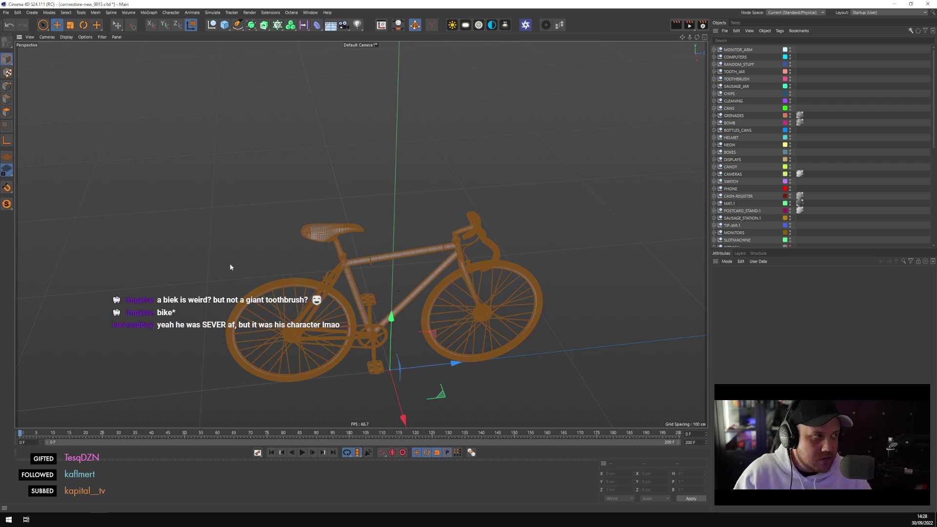
Paste the BIKE.1 null into the corner store scene and frame the bicycle in front of the shelves
key(ctrl+z)
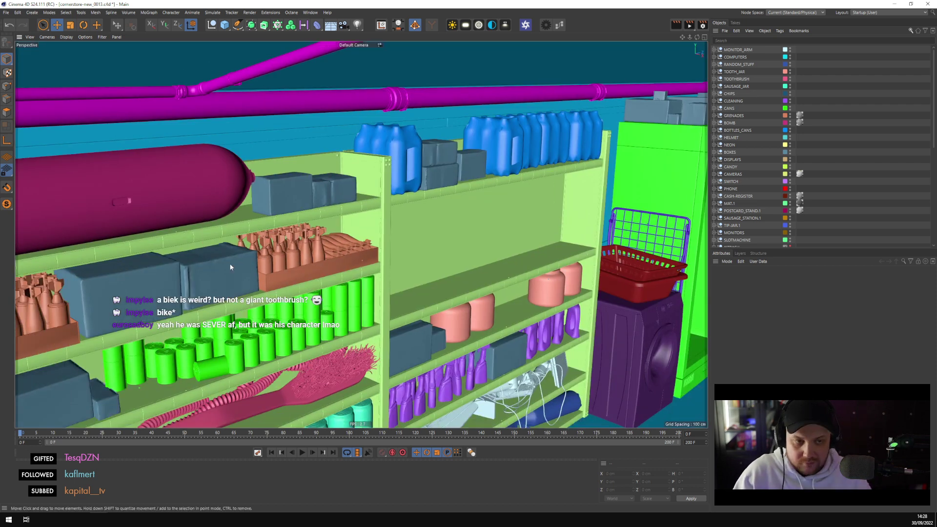
key(ctrl+v)
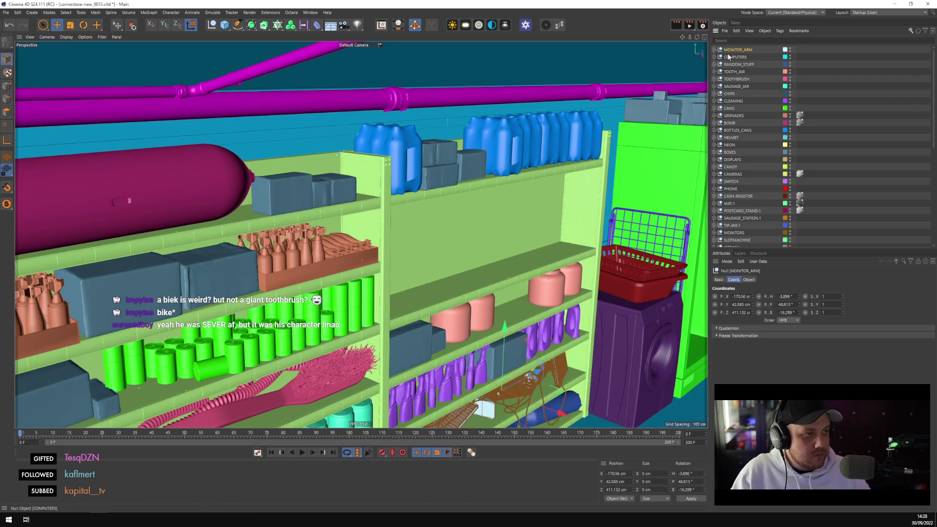
alt+right_drag(523, 242, 500, 195)
alt+middle_drag(500, 195, 525, 42)
alt+right_drag(525, 42, 395, 343)
alt+middle_drag(395, 342, 490, 20)
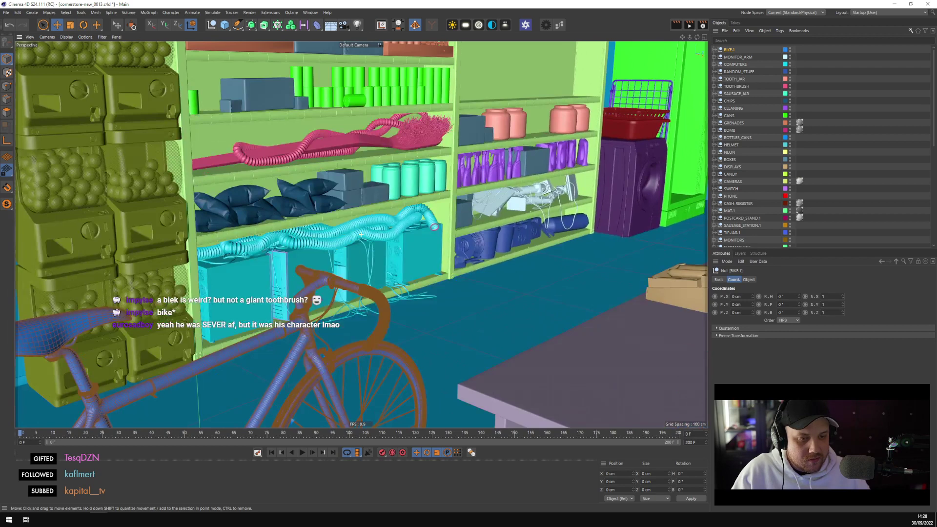
alt+right_drag(268, 328, 262, 316)
scroll(264, 309, down, 2)
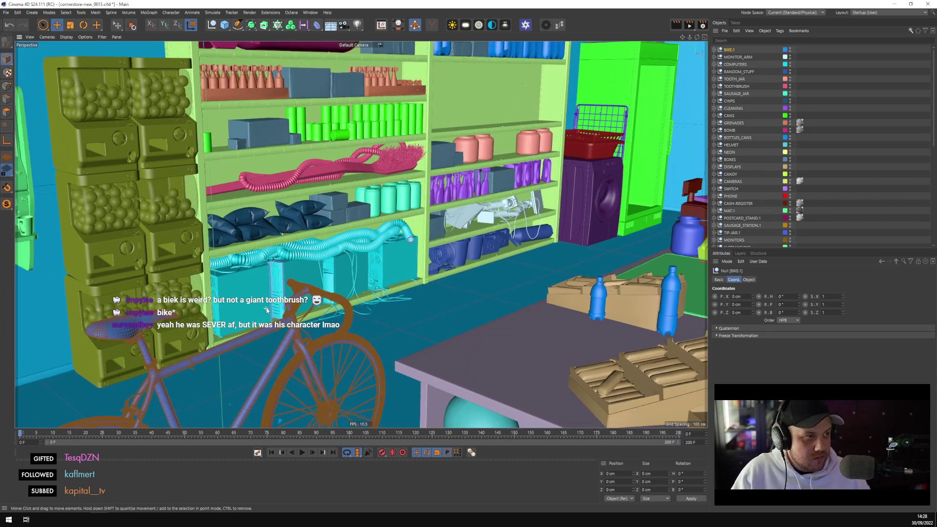
Rename the pasted bicycle's layer at the end of the layer list as BIKE
click(742, 253)
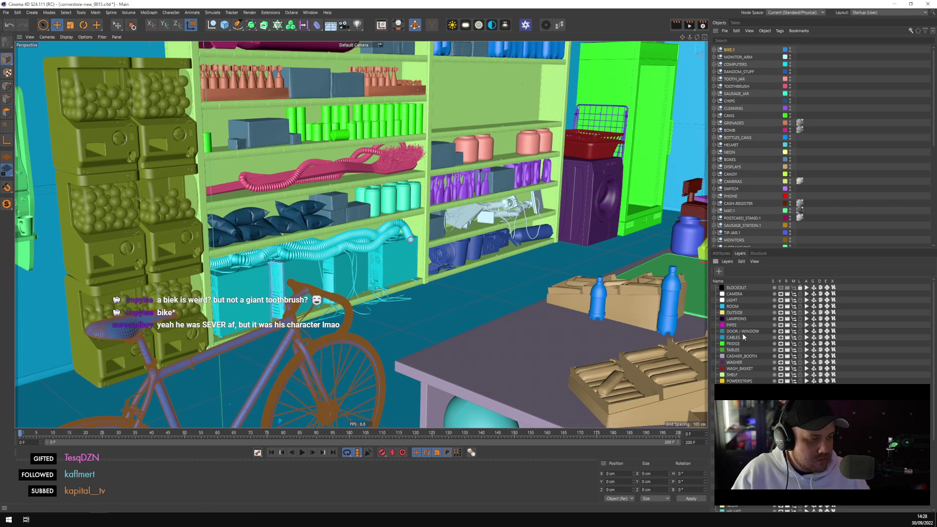
double_click(736, 509)
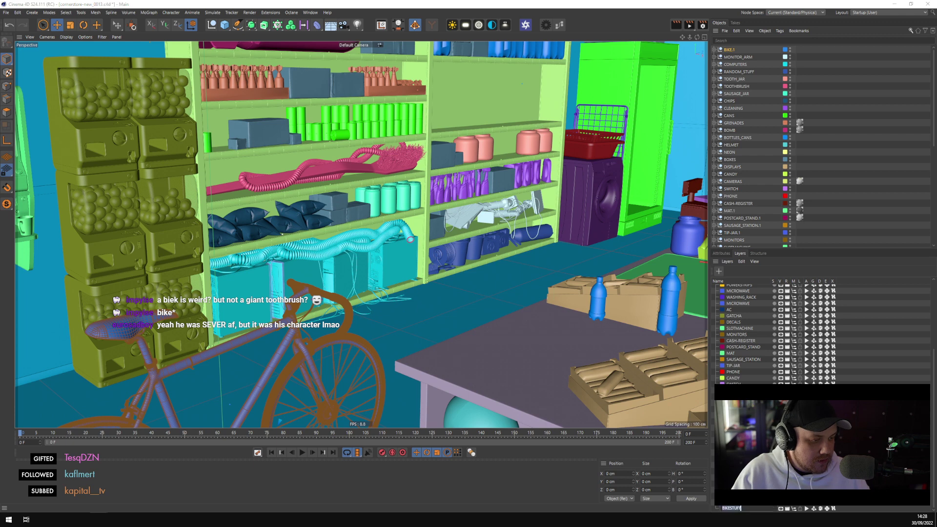
text(BIKE)
key(Return)
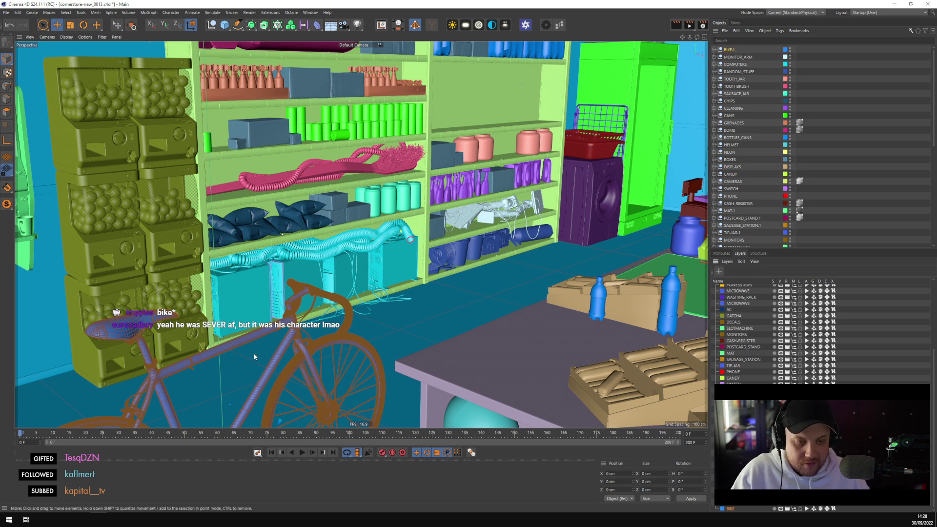
Move the bicycle back toward the shelves, to about X -156.4 cm and Z 231.3 cm
key(o)
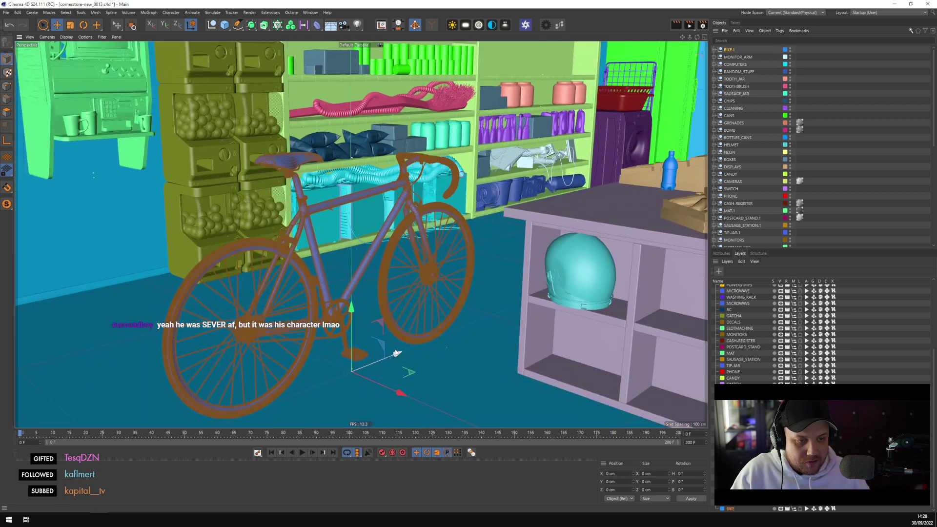
drag(396, 352, 671, 277)
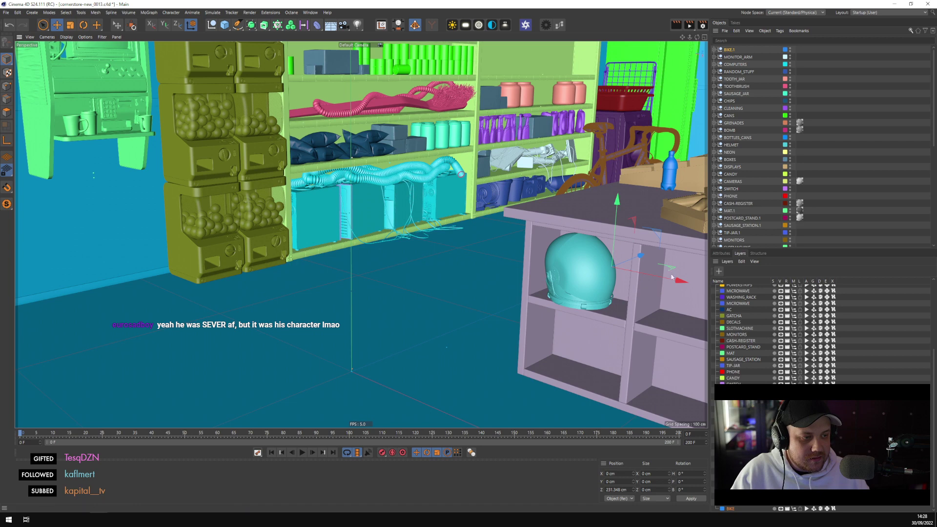
drag(600, 270, 481, 240)
Raise the bicycle onto the second shelf unit's upper board, at about X -172.6 cm, Y 121.9 cm and Z 385.5 cm
key(o)
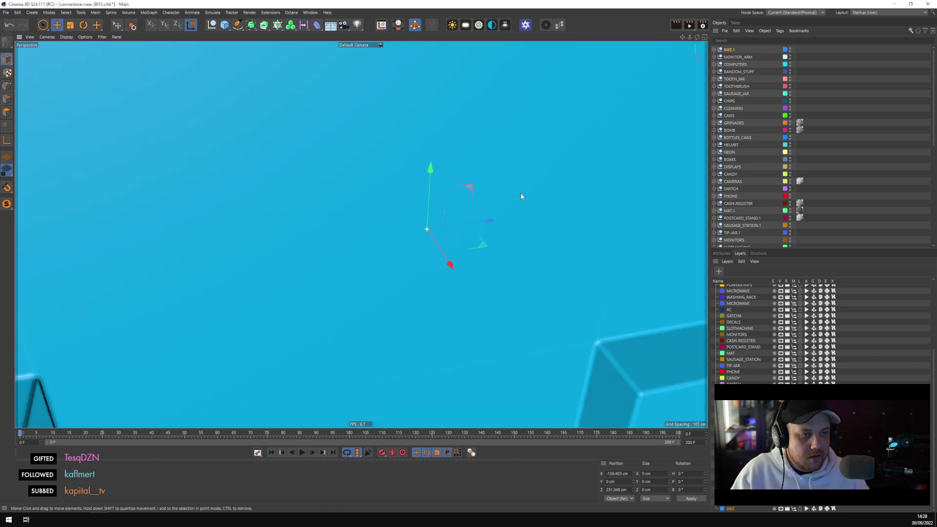
scroll(429, 268, down, 5)
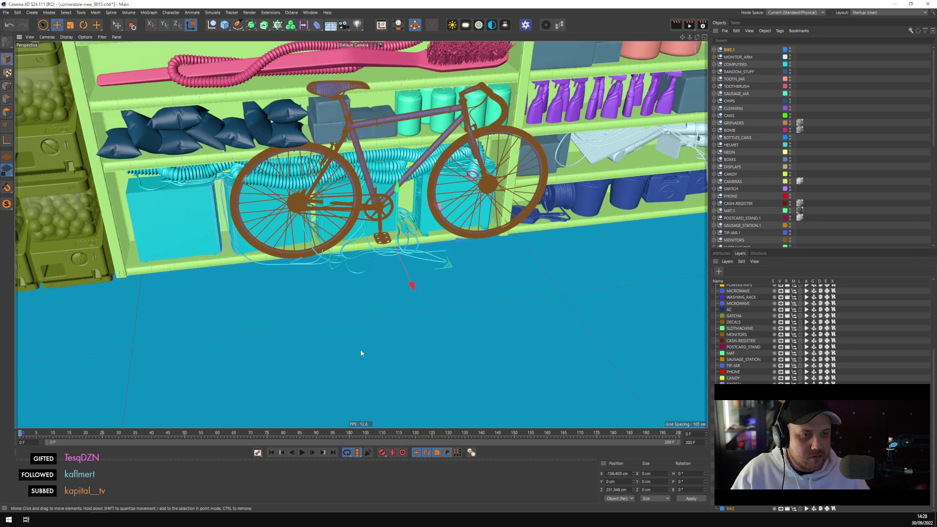
alt+middle_drag(481, 263, 351, 352)
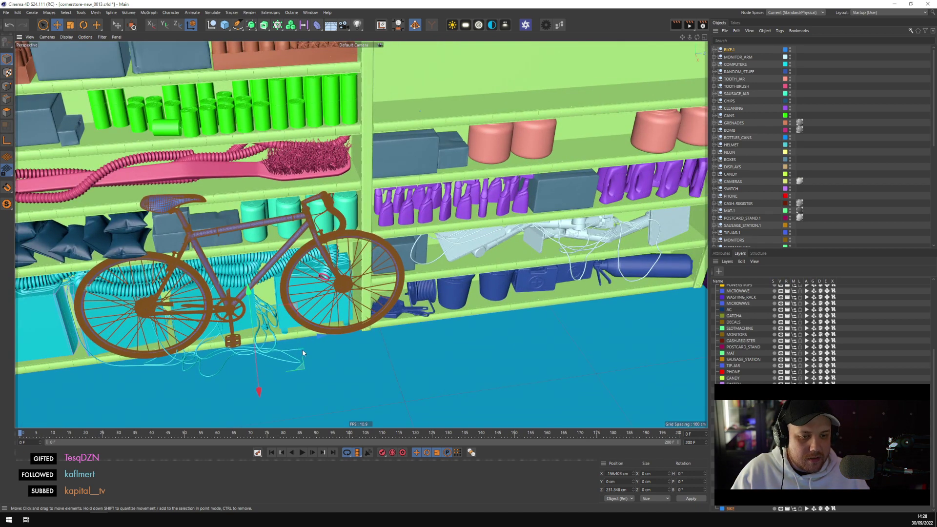
drag(302, 353, 526, 277)
drag(536, 243, 528, 102)
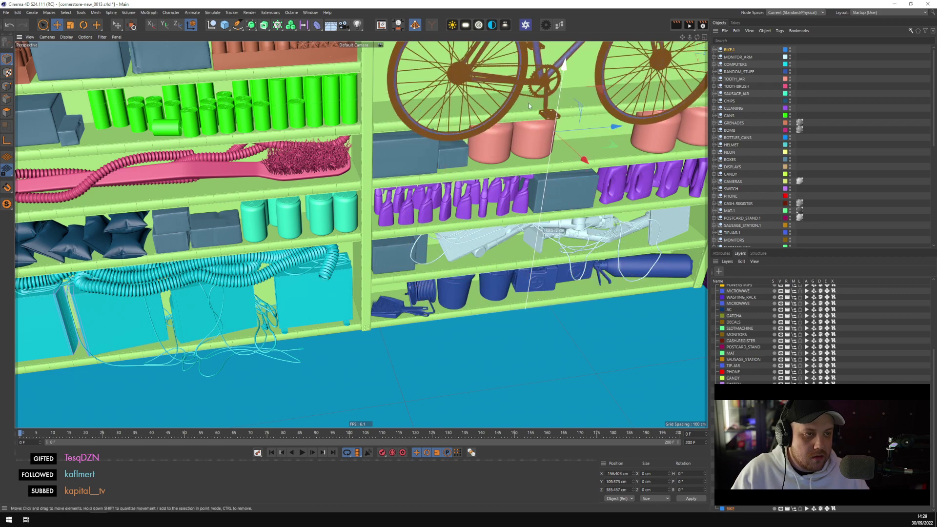
alt+middle_drag(528, 104, 430, 314)
alt+drag(430, 312, 455, 320)
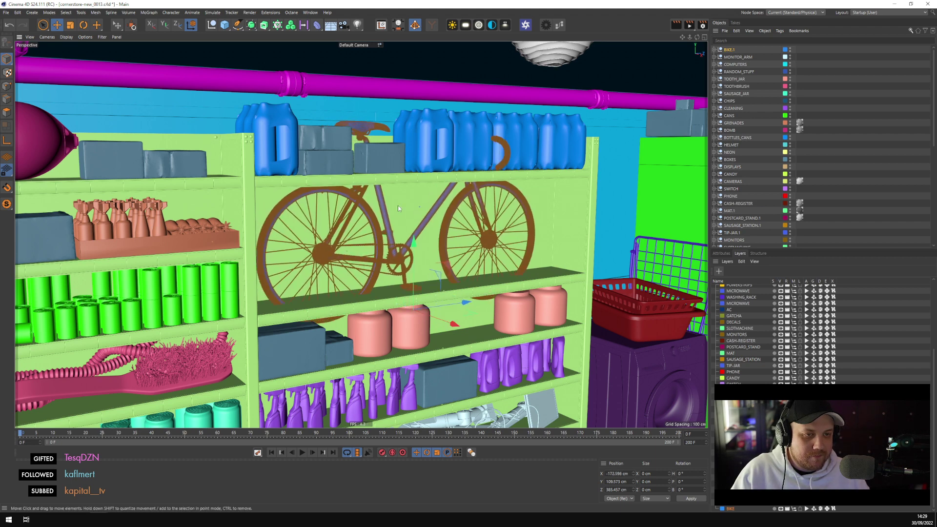
drag(415, 230, 413, 268)
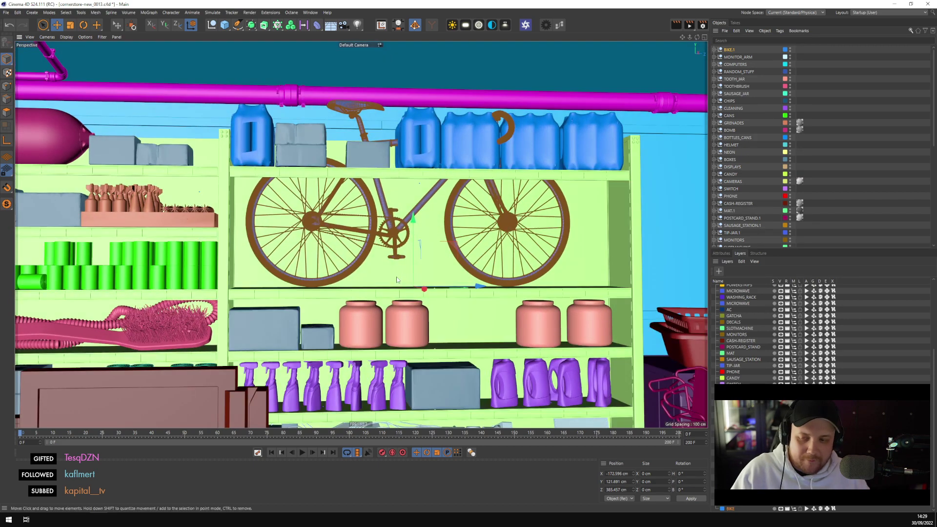
Show the side view at full size and hide the ROOM null so its wall does not block the shelves
scroll(409, 267, up, 5)
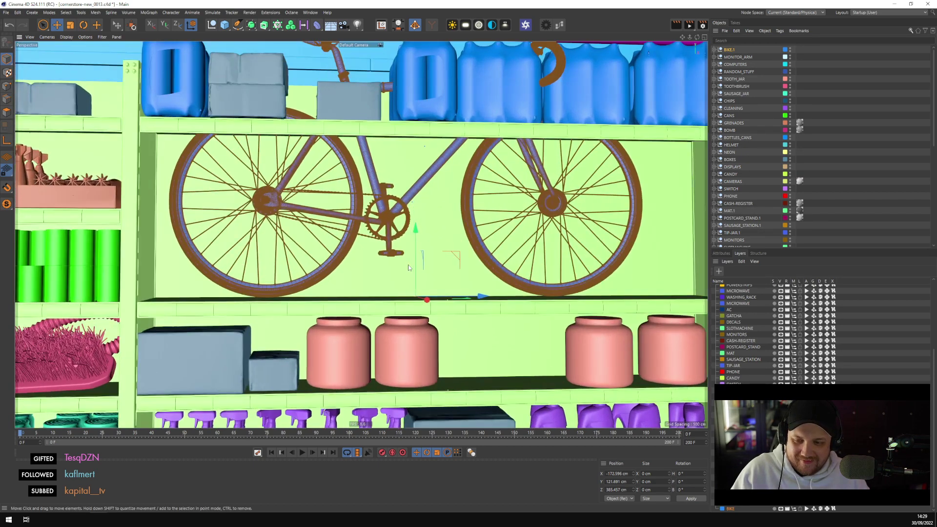
alt+drag(408, 262, 431, 314)
scroll(406, 317, up, 4)
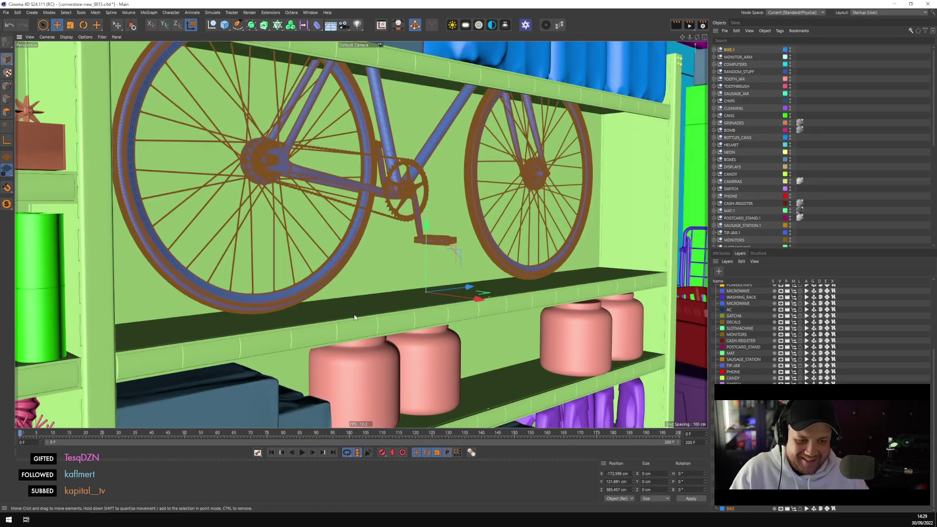
middle_click(414, 341)
middle_click(244, 353)
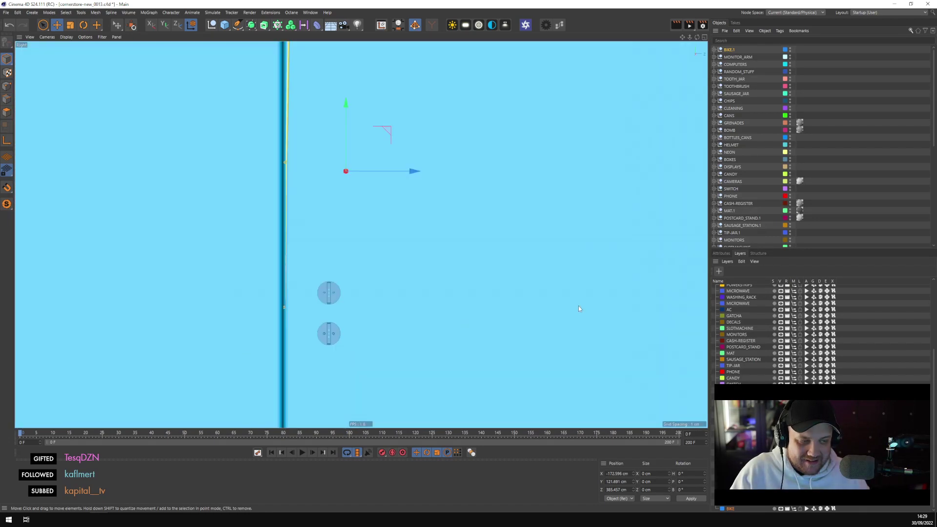
scroll(769, 234, down, 9)
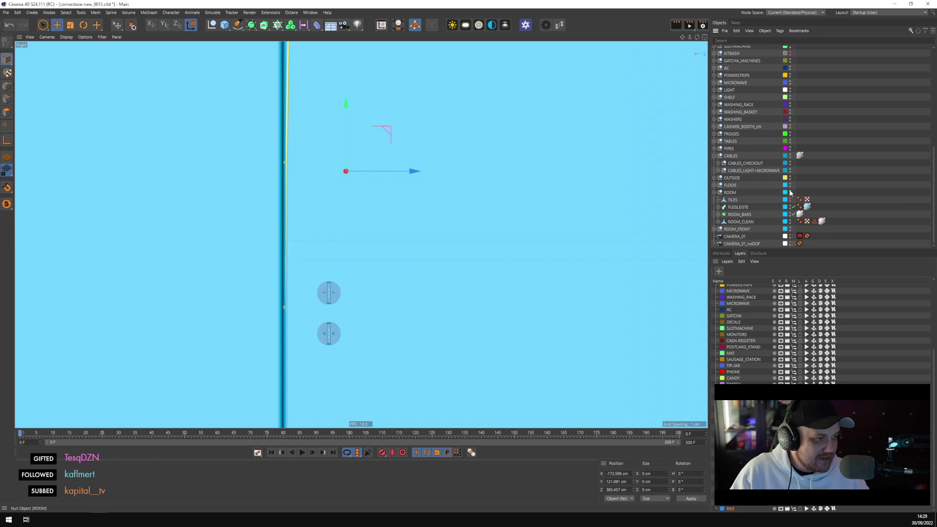
click(790, 191)
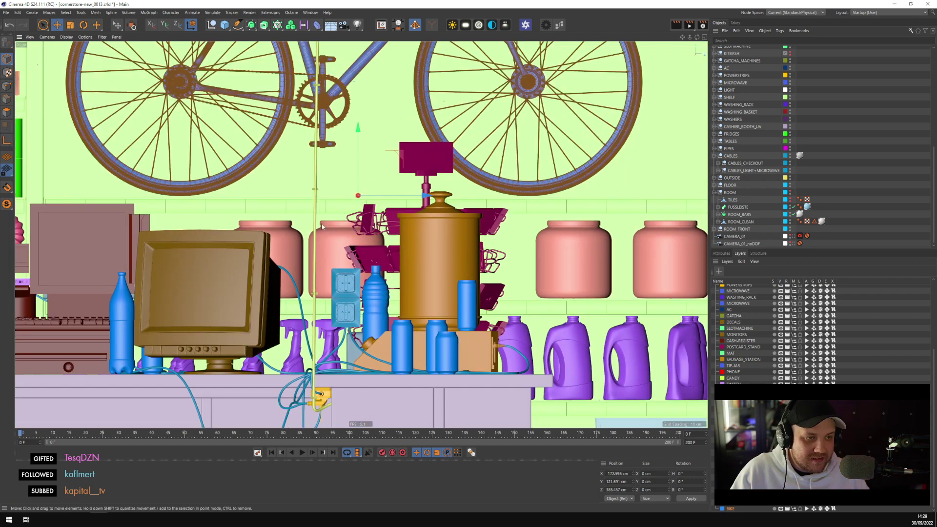
Lower the bicycle onto the shelf board at about Y 121.4 cm, and pull it forward to about X -159.3 cm
alt+middle_drag(321, 225, 416, 312)
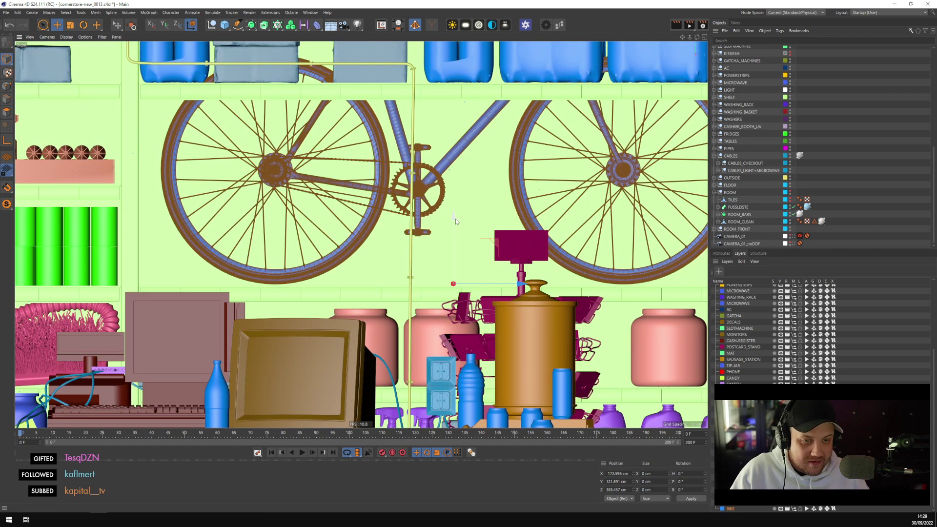
drag(455, 219, 456, 219)
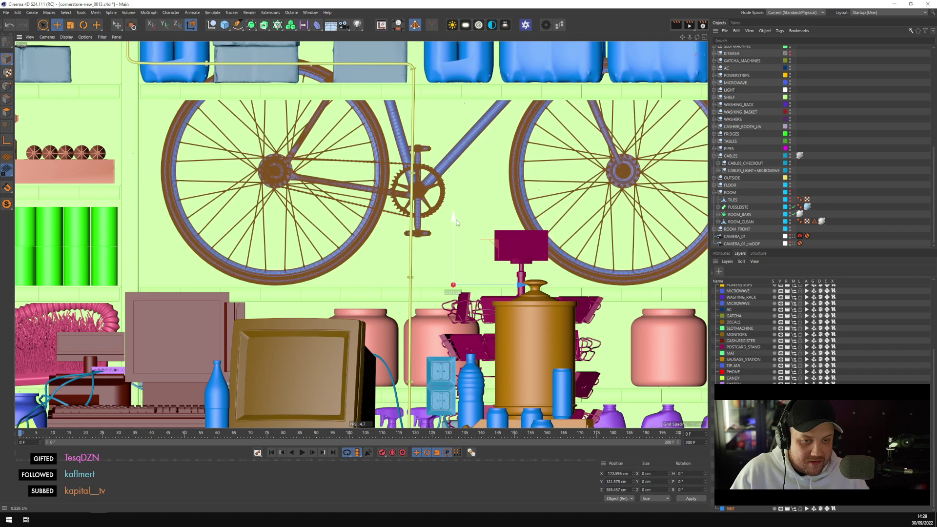
middle_click(457, 223)
middle_click(242, 147)
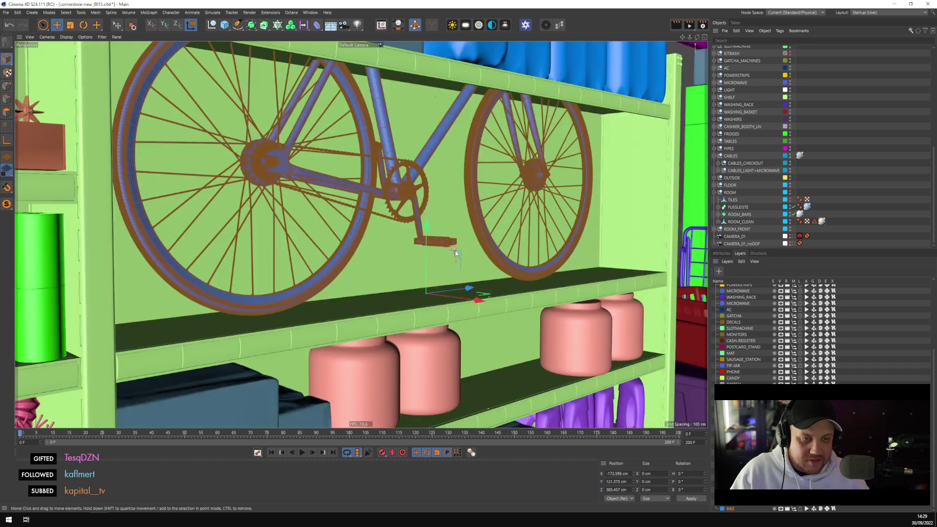
drag(489, 307, 497, 263)
scroll(497, 264, down, 2)
alt+middle_drag(503, 199, 414, 301)
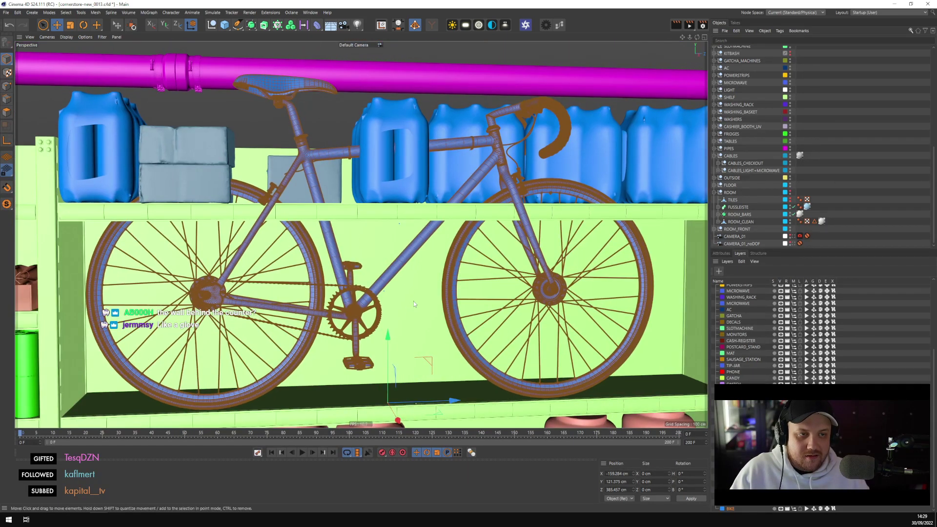
Rename the BIKE.1 null as BIKE
alt+drag(495, 239, 417, 306)
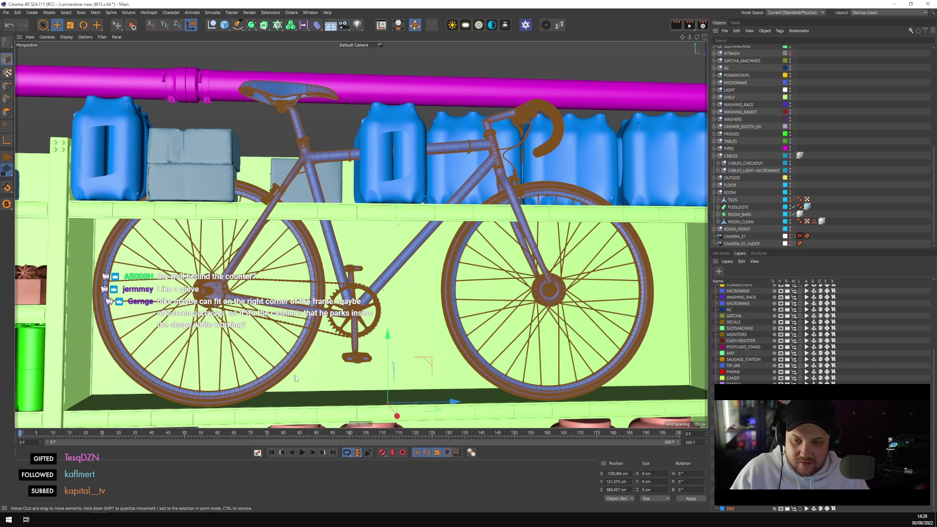
scroll(416, 395, down, 3)
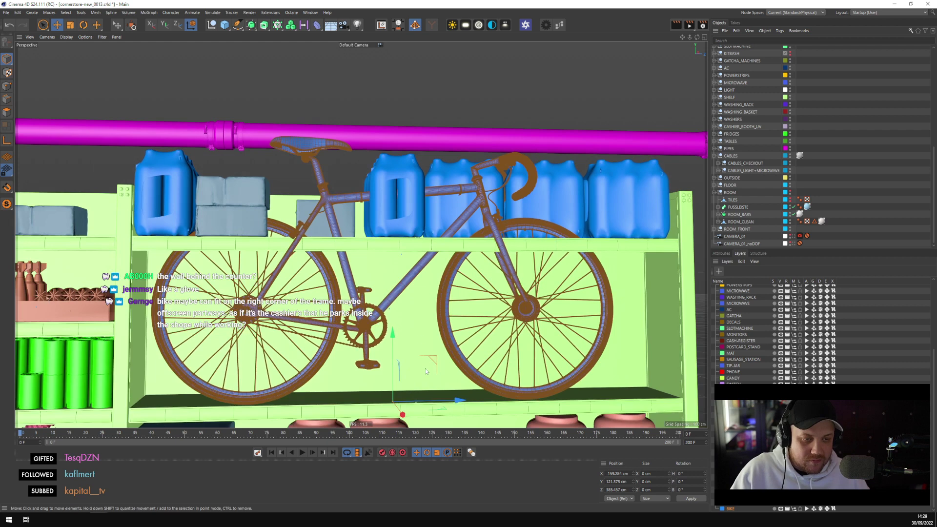
alt+middle_drag(426, 368, 395, 191)
scroll(780, 147, up, 7)
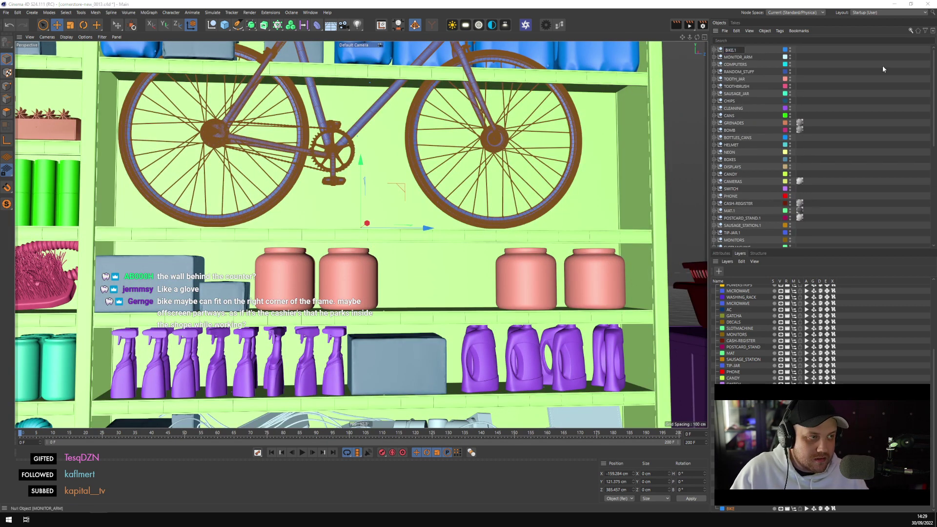
key(BackSpace)
key(BackSpace)
key(Return)
Move the bicycle out of the shelf to about X -115.8 cm and lower it to the floor at about Y 4.6 cm
scroll(300, 142, down, 3)
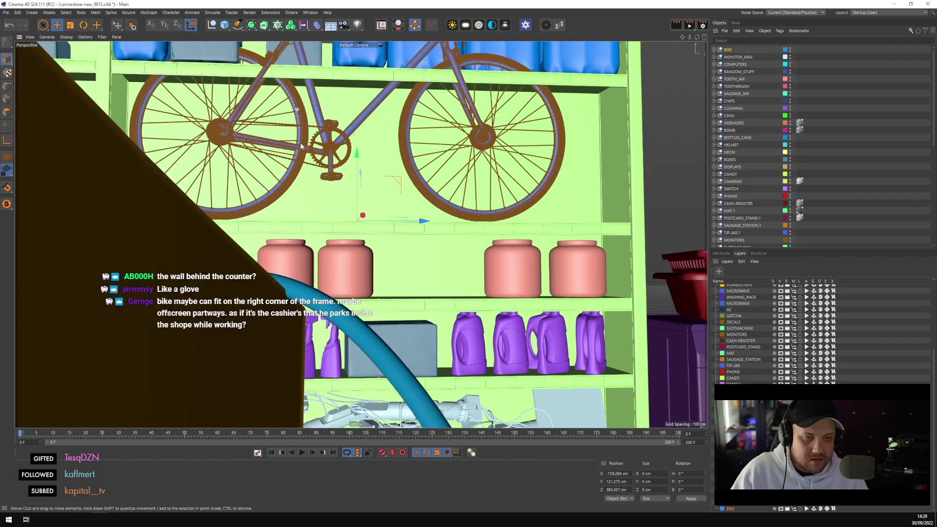
alt+drag(300, 142, 347, 217)
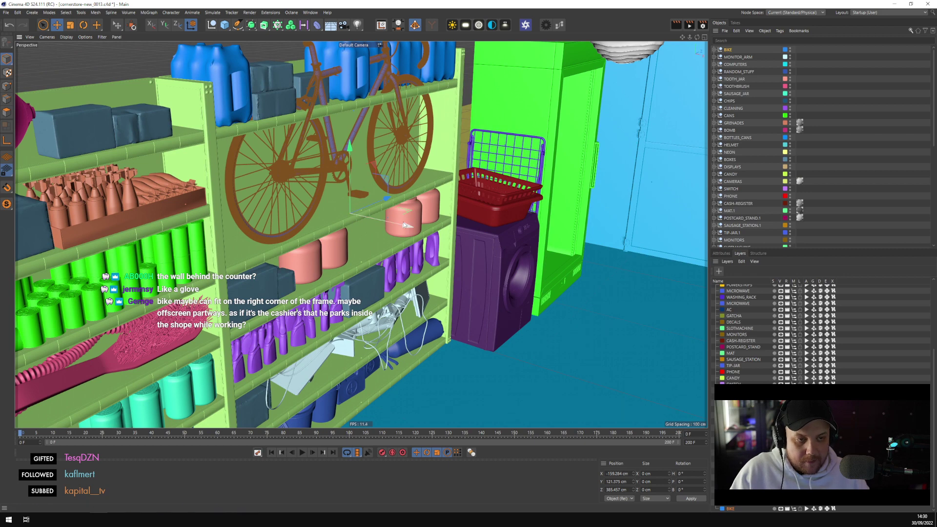
drag(406, 224, 476, 253)
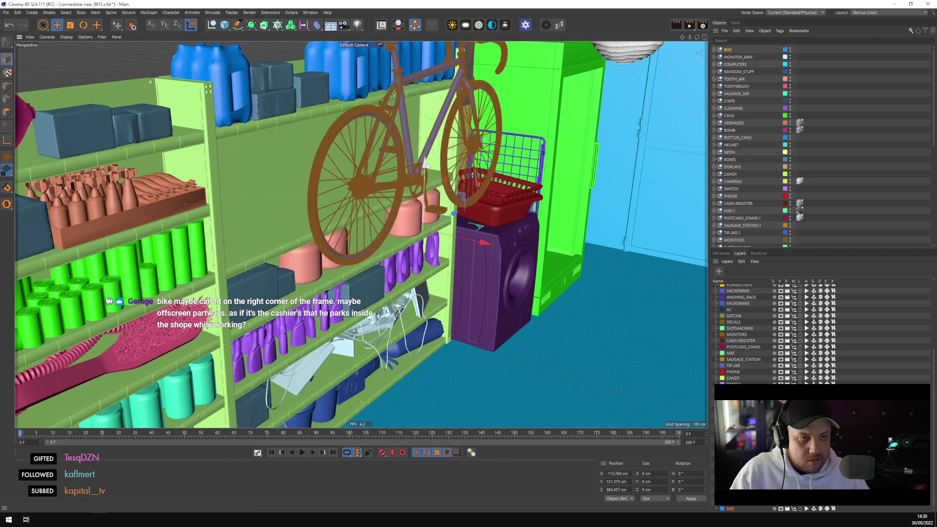
drag(425, 164, 470, 305)
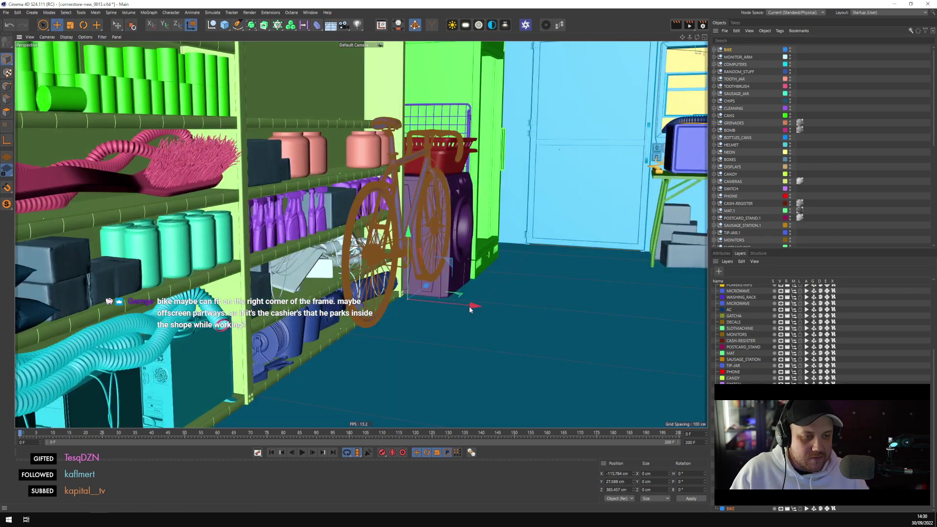
drag(410, 230, 409, 276)
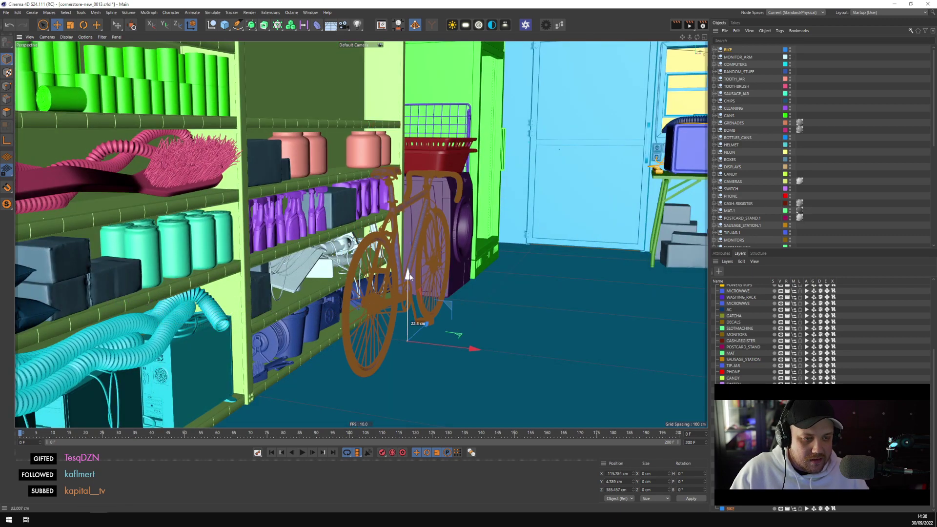
Move the bicycle across the floor between the drinks fridge and the counter, to about X 144.8 cm and Z 533.1 cm
drag(478, 349, 565, 254)
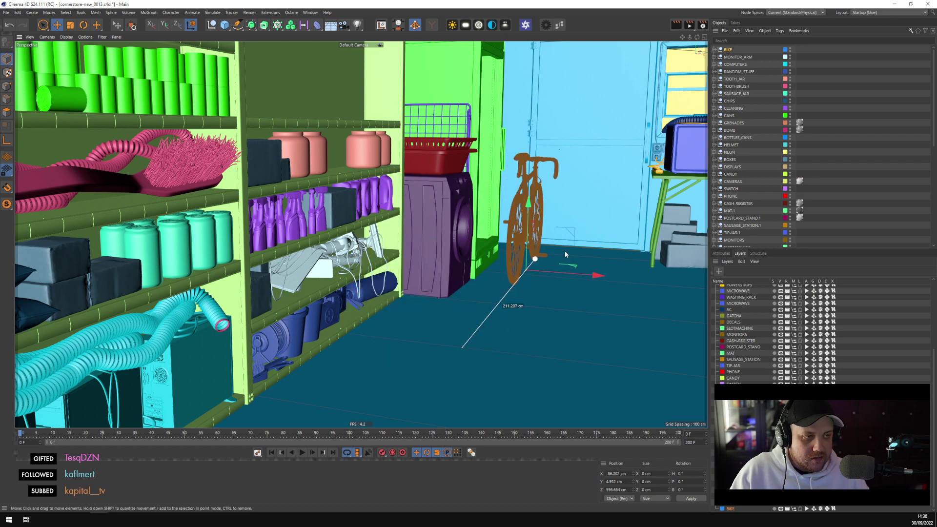
alt+middle_drag(564, 253, 434, 306)
alt+drag(435, 306, 278, 308)
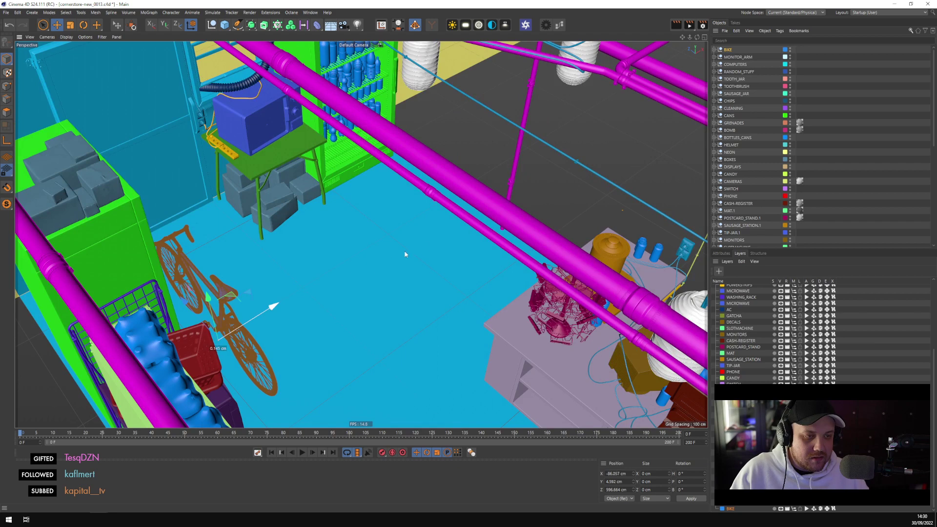
drag(404, 254, 386, 222)
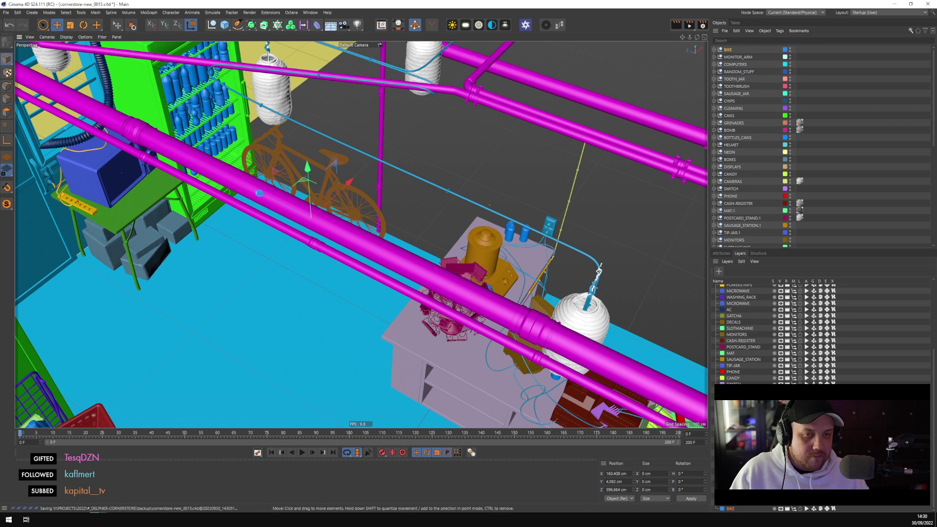
drag(260, 194, 323, 226)
drag(399, 210, 388, 220)
alt+drag(404, 235, 400, 243)
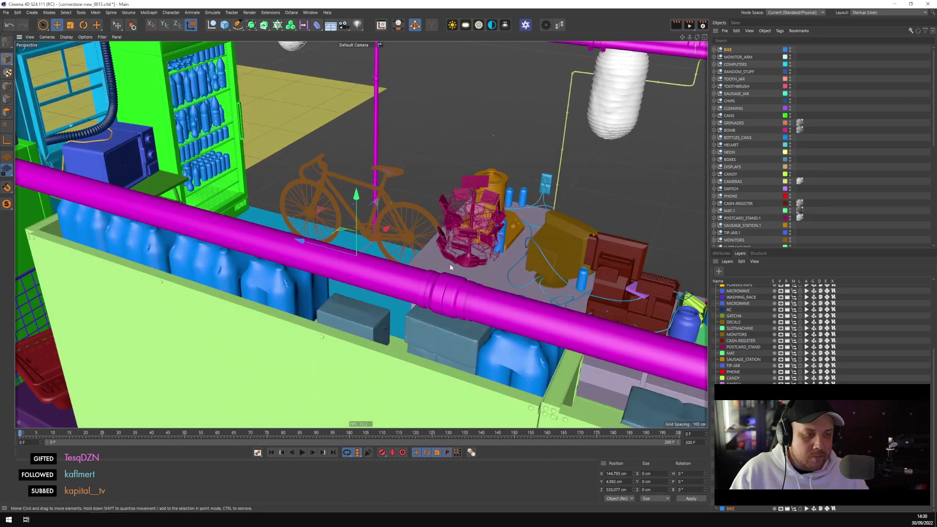
Show the BIKE null's coordinates and examine the bicycle's placement beside the counter from several angles
click(721, 253)
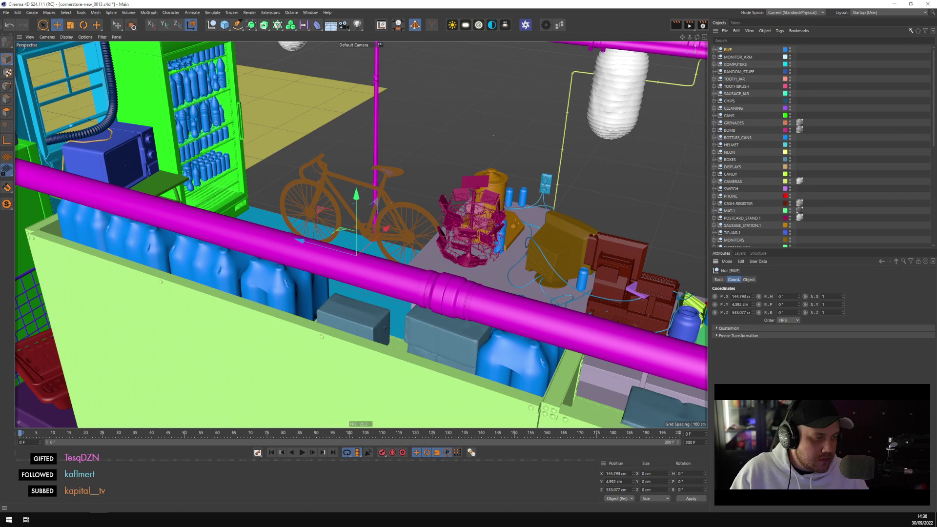
alt+drag(401, 222, 215, 209)
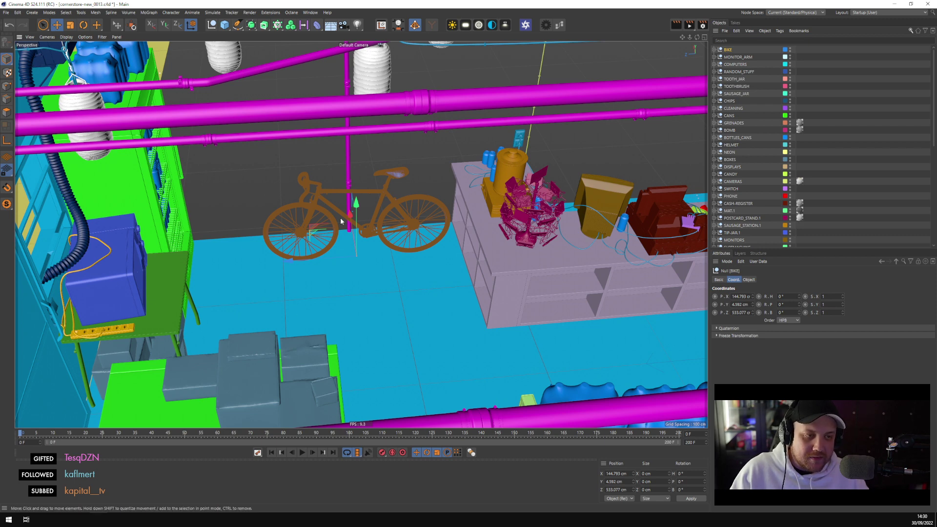
alt+drag(364, 226, 394, 272)
scroll(418, 292, up, 6)
alt+drag(322, 341, 342, 300)
scroll(343, 301, down, 3)
alt+middle_drag(342, 301, 403, 326)
alt+drag(396, 332, 342, 312)
alt+middle_drag(218, 330, 353, 275)
alt+drag(354, 274, 393, 248)
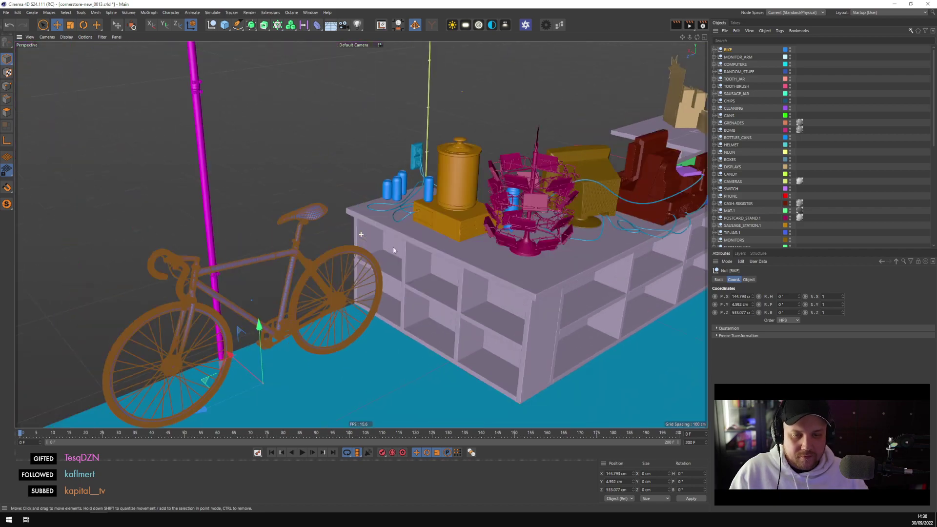
In the top view, move the bicycle along X toward the side wall to about X 160.96 cm
alt+middle_drag(315, 323, 385, 265)
alt+drag(385, 264, 527, 267)
scroll(529, 251, up, 2)
scroll(384, 312, up, 3)
middle_click(403, 303)
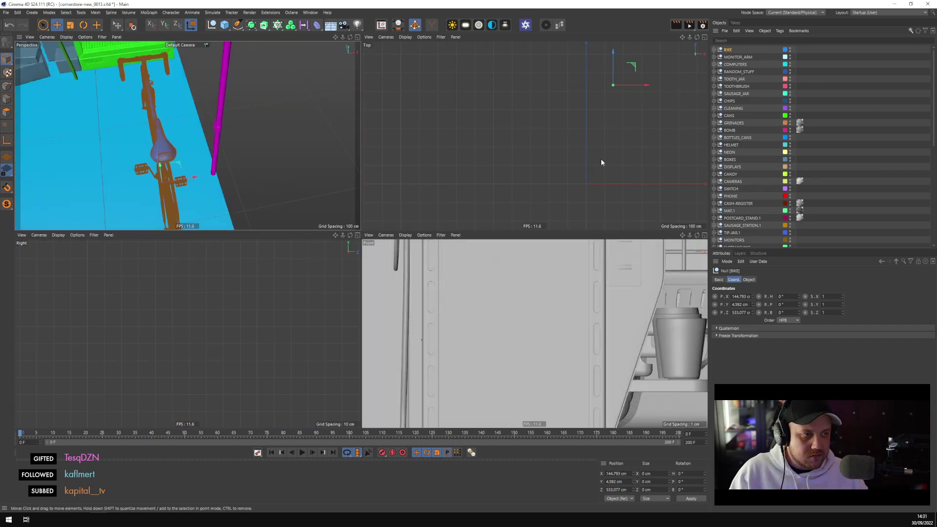
middle_click(600, 160)
scroll(534, 154, up, 10)
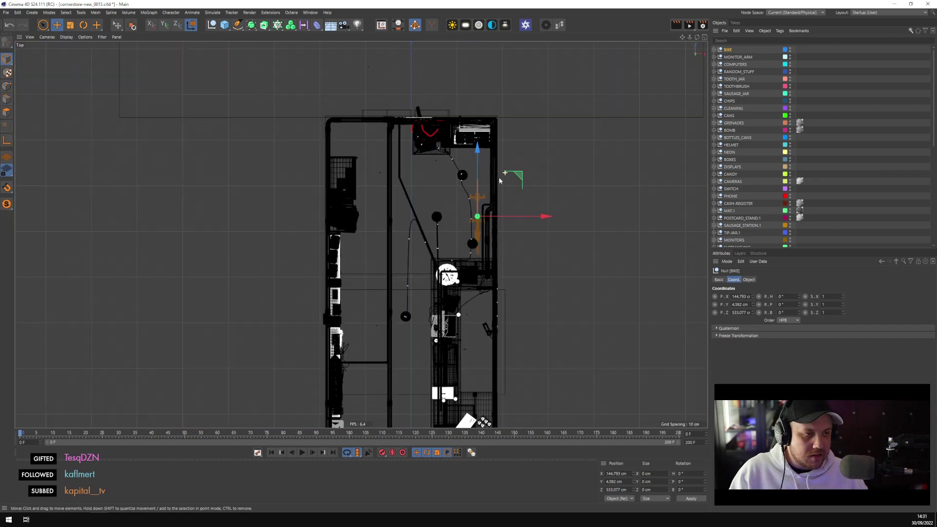
scroll(477, 234, up, 6)
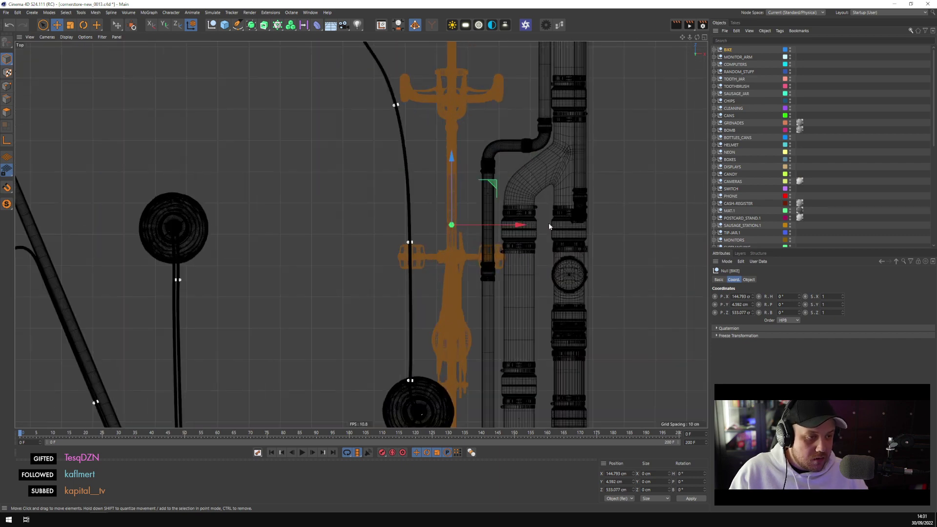
drag(537, 227, 587, 226)
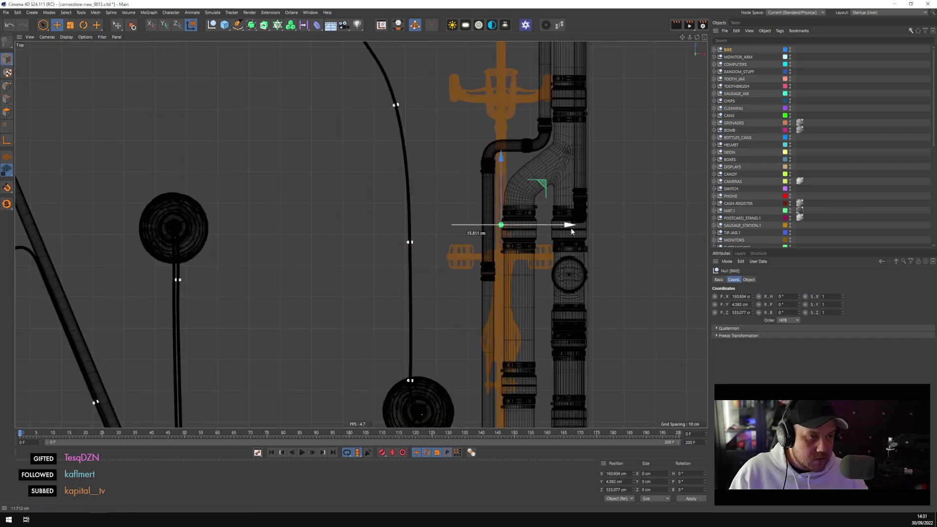
Rotate the bicycle about its length to lean toward the side wall, with a bank of about 7.2°
key(r)
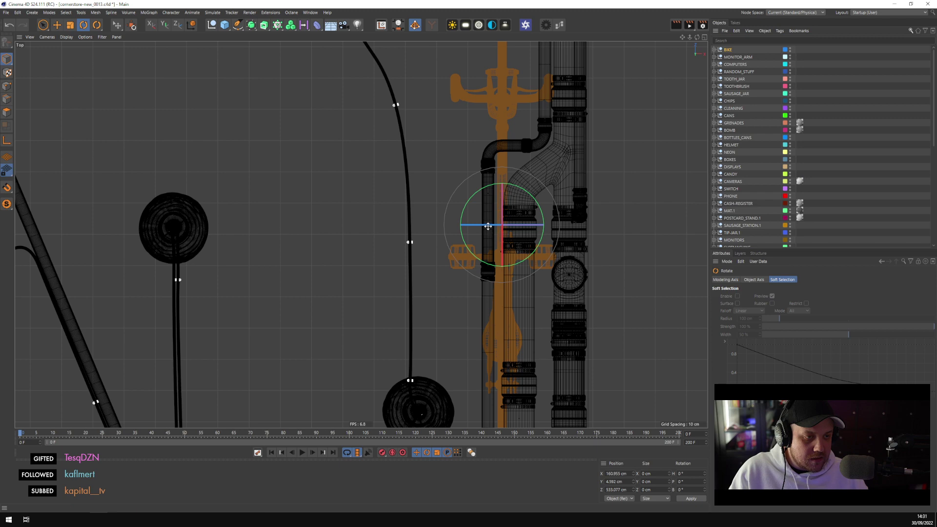
drag(499, 225, 495, 225)
middle_click(462, 197)
middle_click(255, 125)
alt+drag(391, 186, 409, 208)
Make the ROOM group visible in the viewport to show the walls behind the bicycle
scroll(765, 202, down, 9)
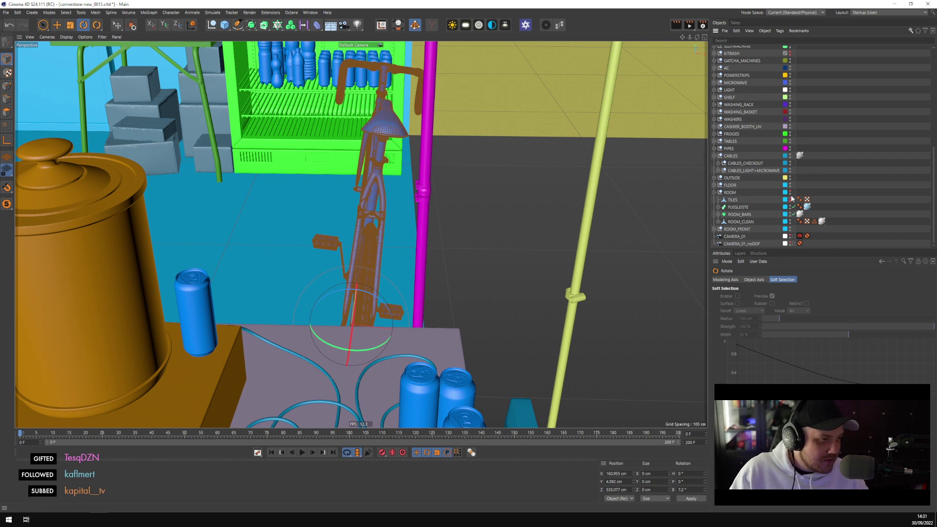
click(790, 191)
alt+drag(446, 169, 466, 165)
scroll(751, 76, up, 10)
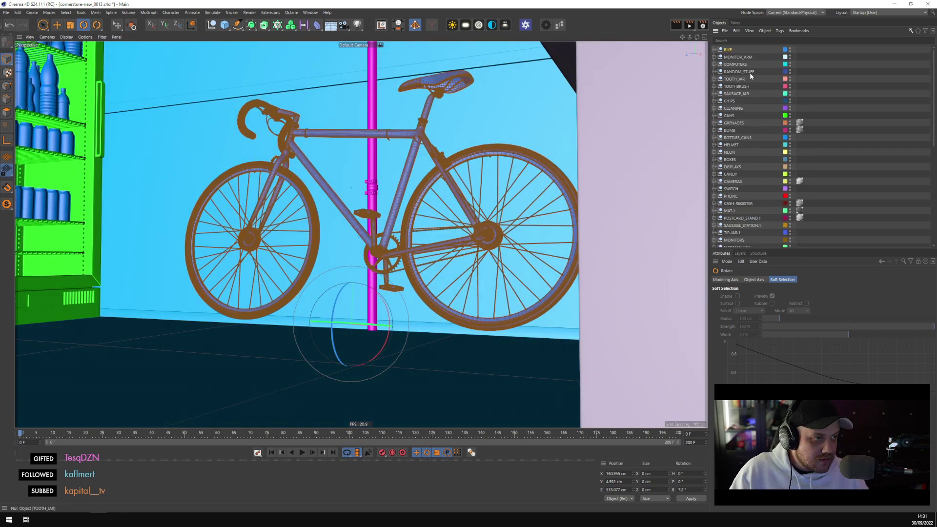
Set the BIKE null's Y position to 0 cm
click(727, 50)
key(o)
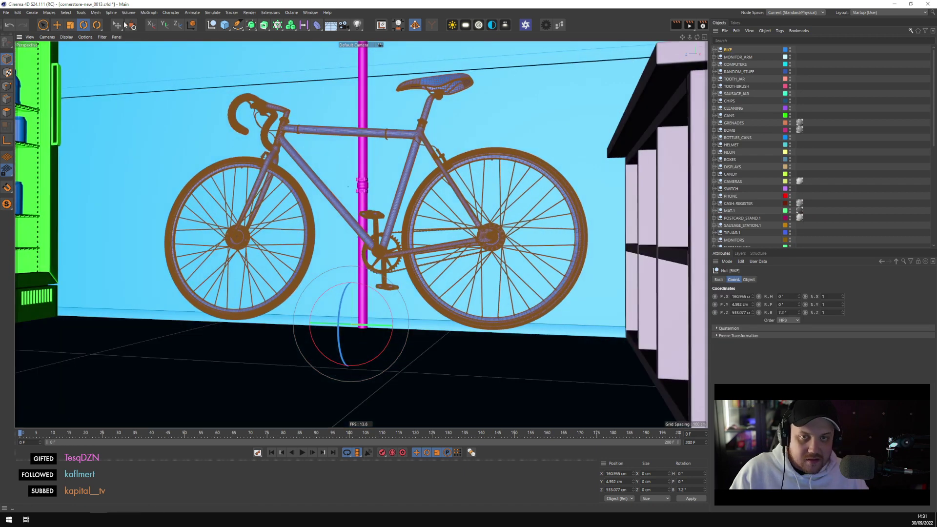
click(57, 25)
click(57, 25)
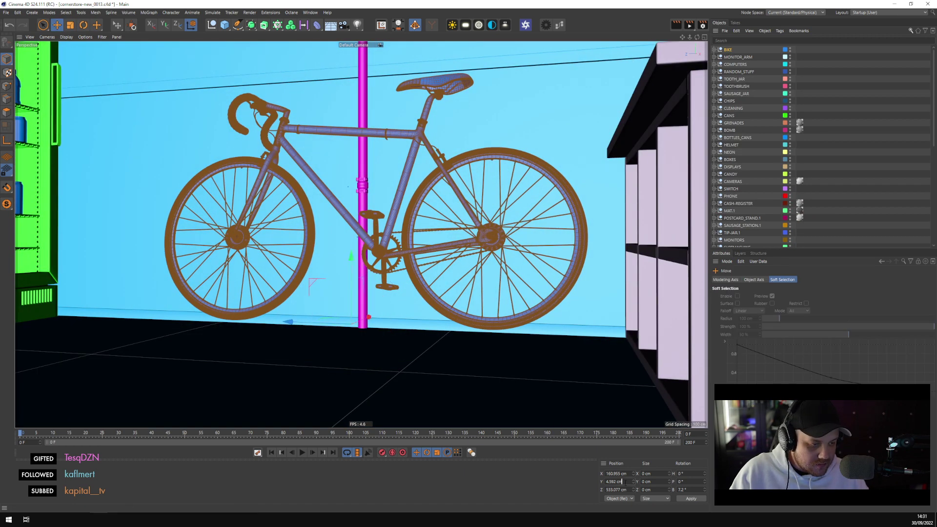
text(0)
key(Return)
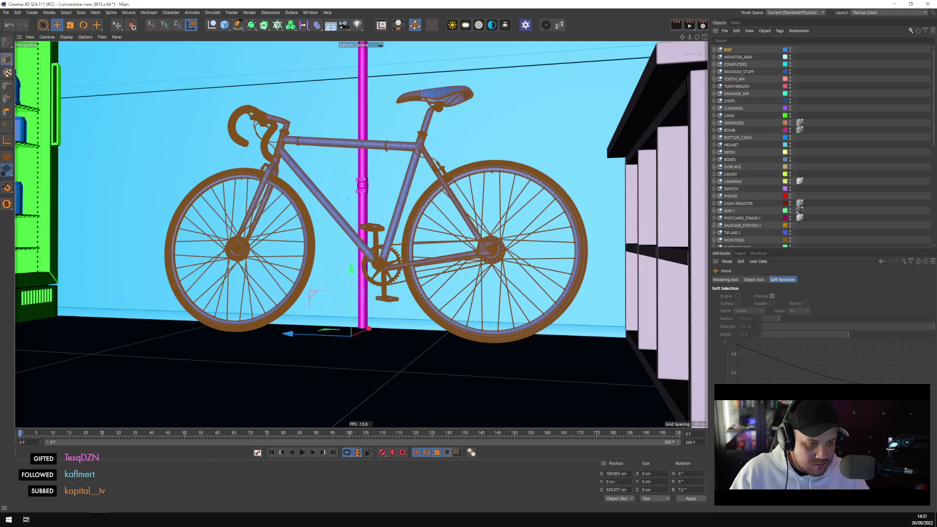
Hide the PIPES group in the viewport to clear the top view around the bicycle's handlebar
alt+drag(493, 330, 558, 275)
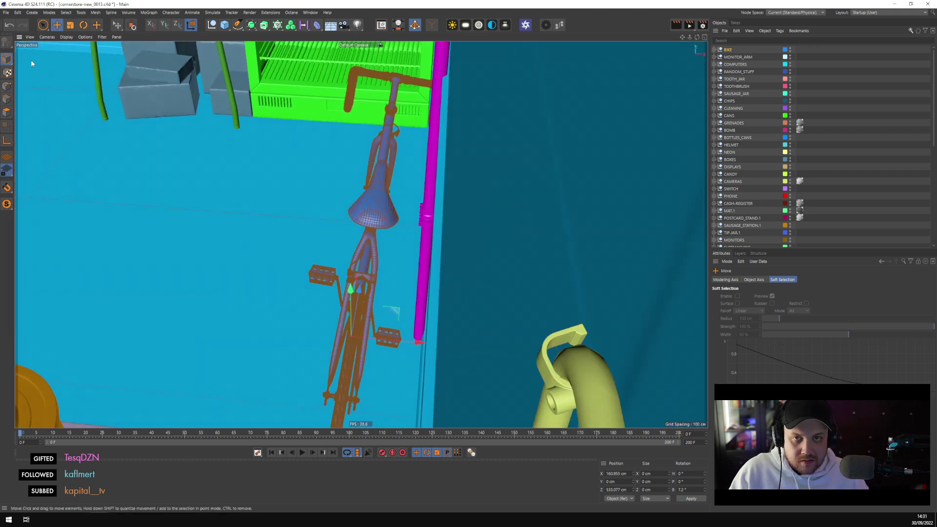
middle_click(393, 224)
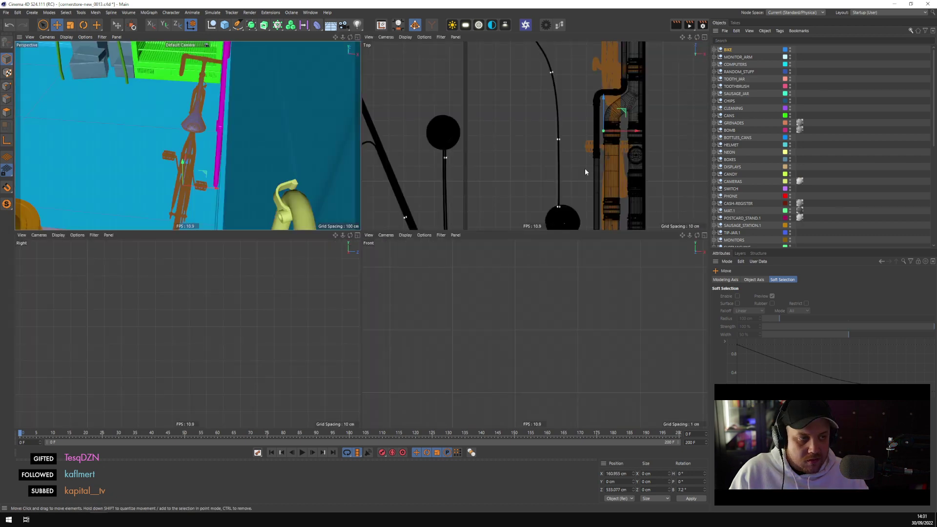
middle_click(584, 168)
alt+middle_drag(527, 234, 498, 264)
scroll(519, 224, up, 3)
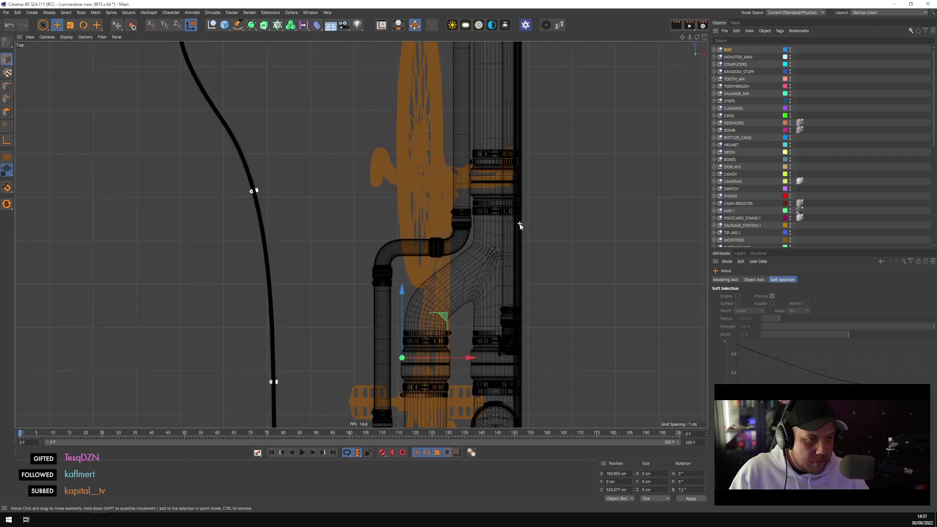
scroll(769, 237, down, 6)
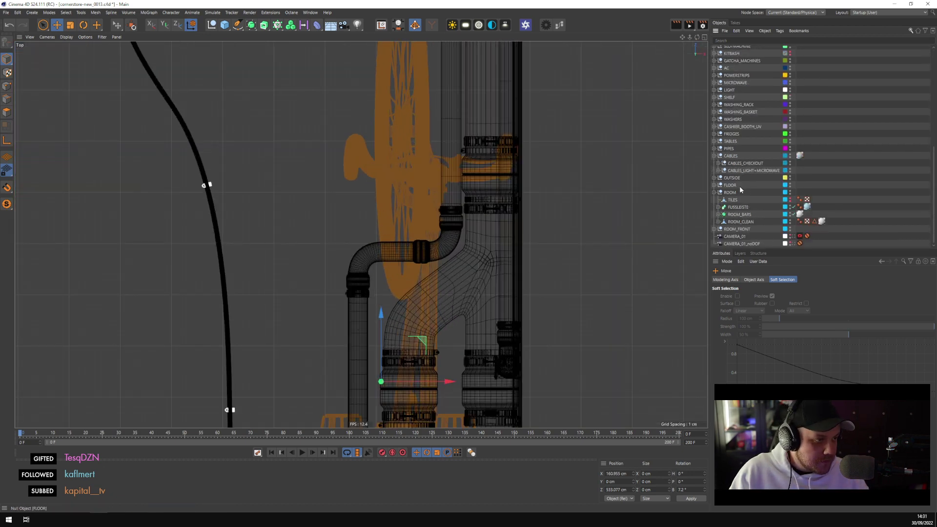
double_click(790, 147)
scroll(523, 203, down, 2)
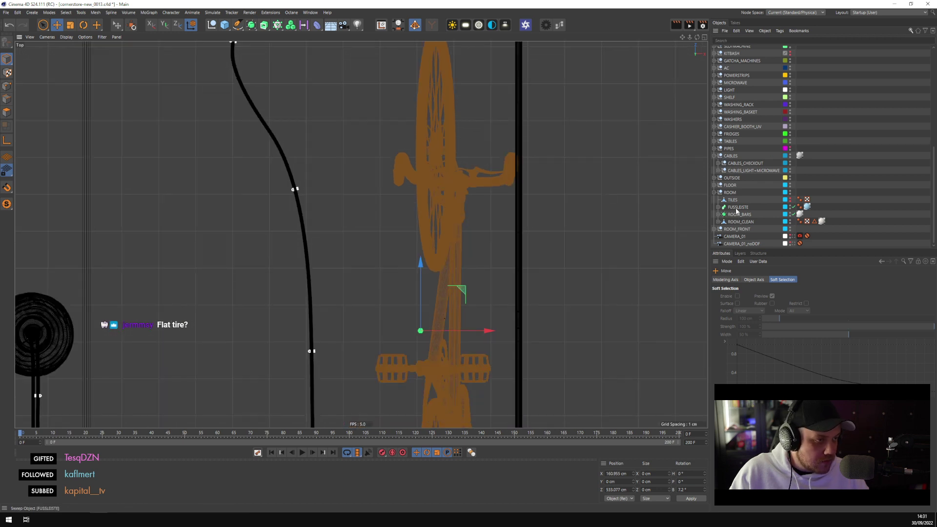
Collapse the ROOM group and move the BIKE null closer to the side wall, to about X 161.5 cm
click(714, 193)
click(728, 215)
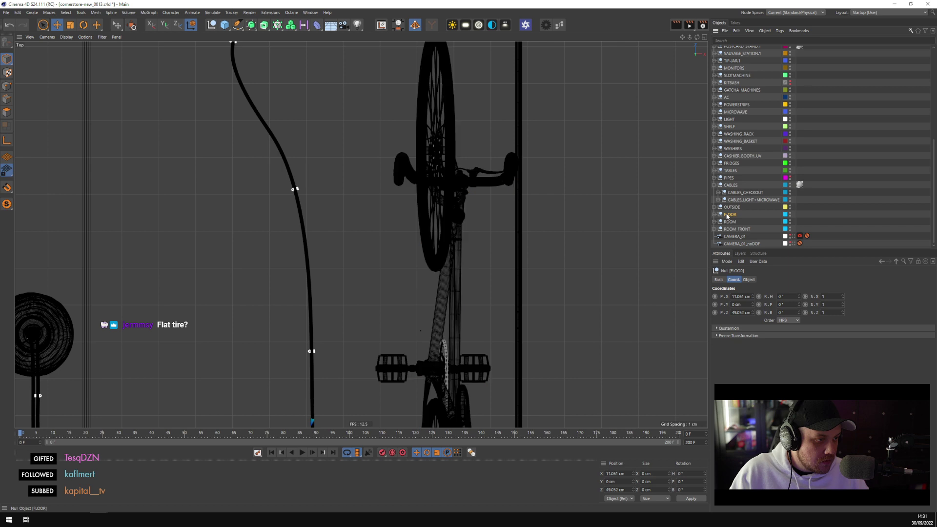
click(730, 222)
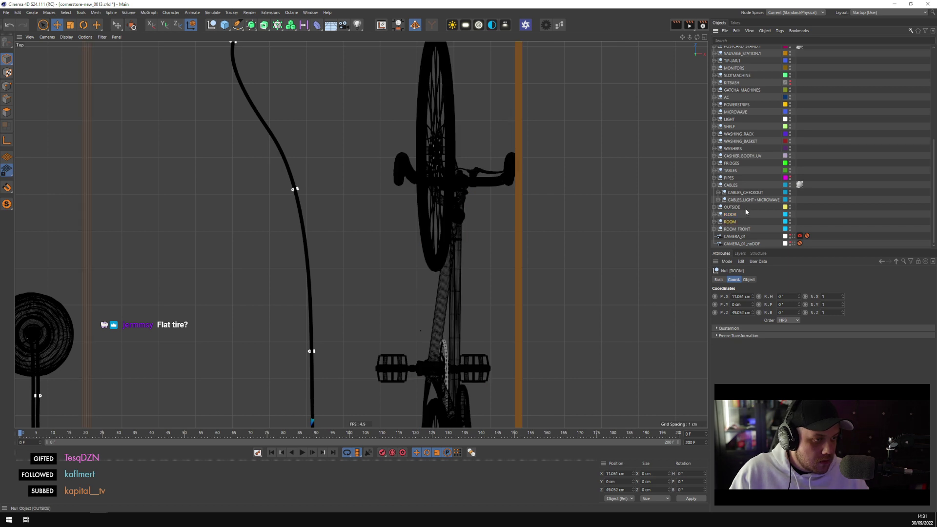
scroll(743, 190, up, 6)
click(728, 50)
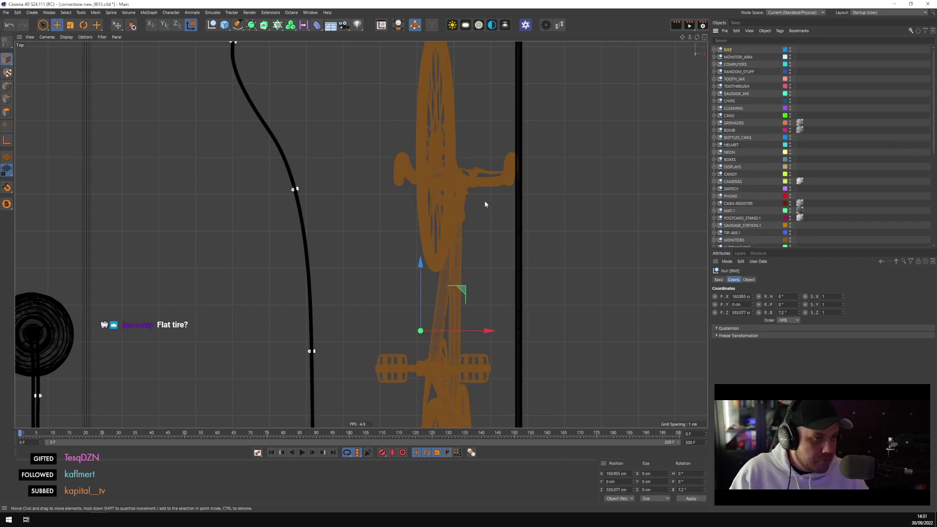
drag(489, 331, 491, 333)
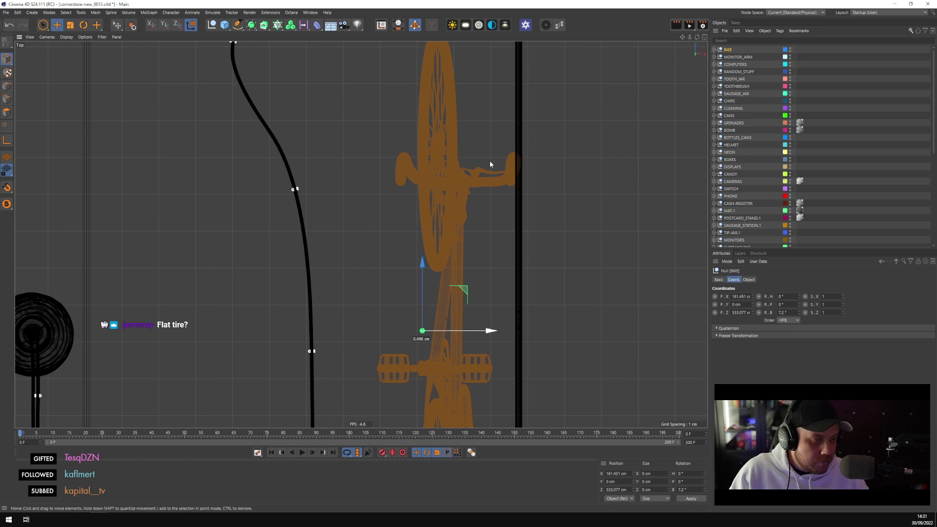
scroll(537, 176, up, 10)
scroll(608, 222, down, 7)
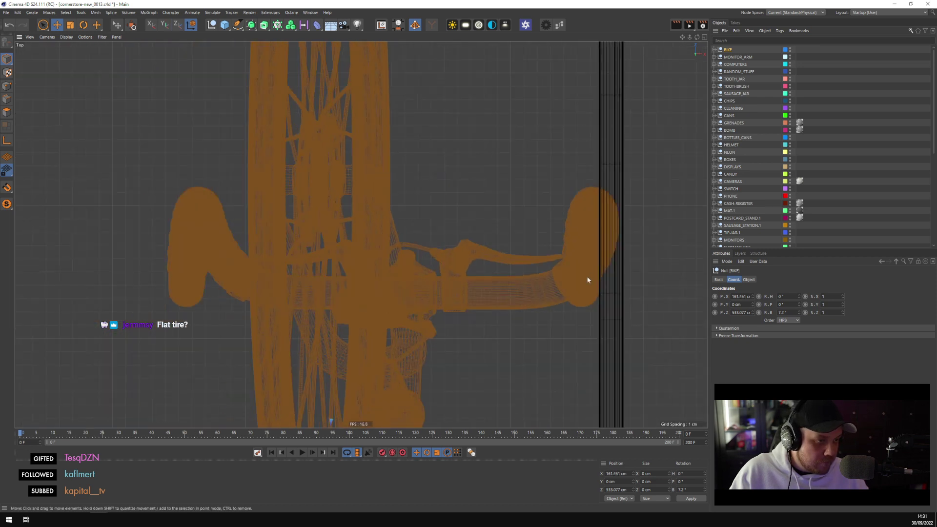
alt+middle_drag(586, 302, 513, 84)
scroll(461, 213, down, 4)
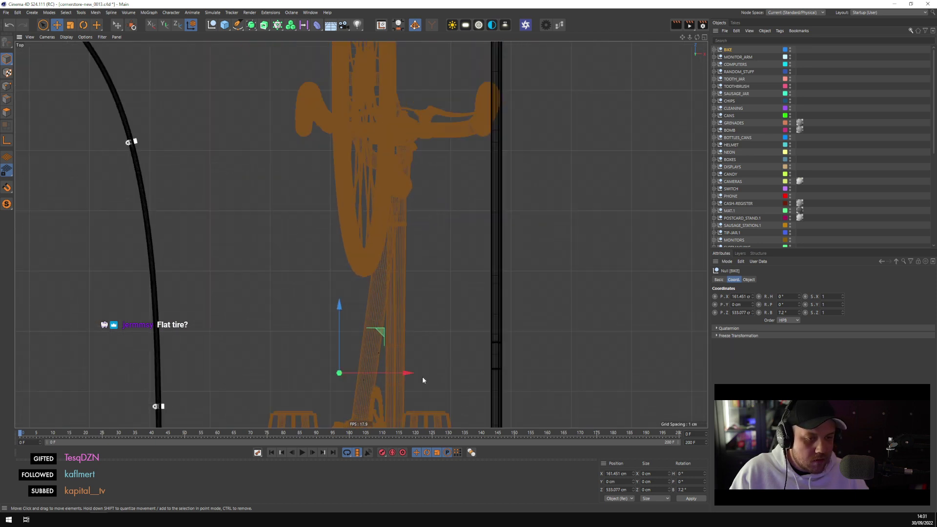
click(476, 218)
Examine the leaning bicycle from several angles in the perspective view, centred on its frame
middle_click(277, 177)
middle_click(277, 177)
alt+drag(414, 193, 409, 208)
click(619, 342)
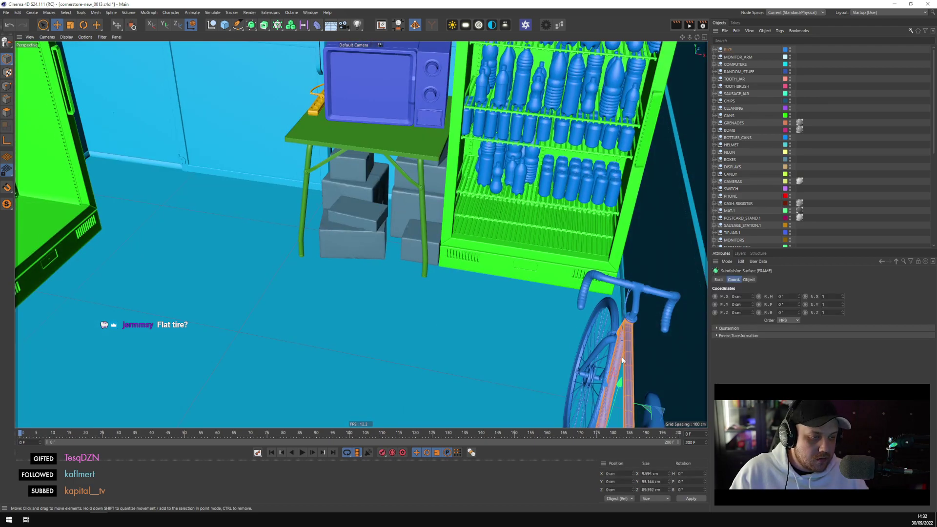
key(o)
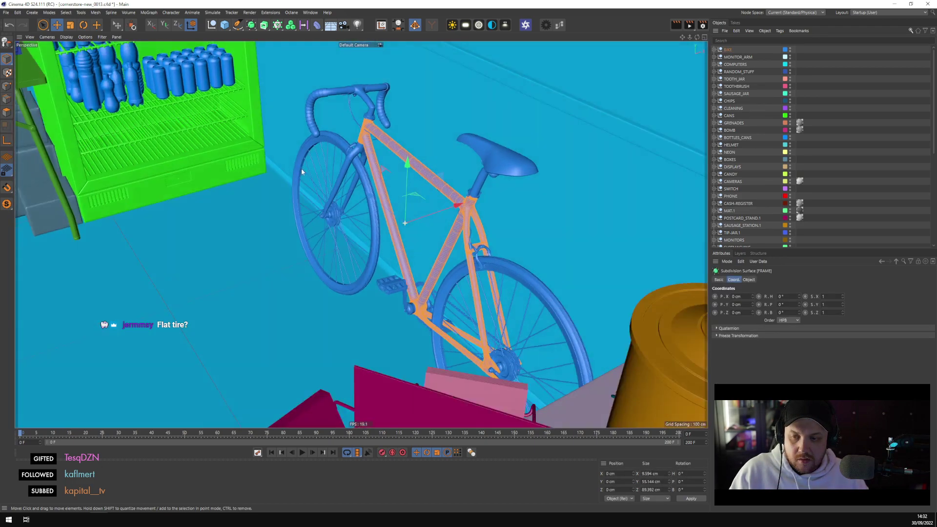
alt+drag(301, 168, 249, 206)
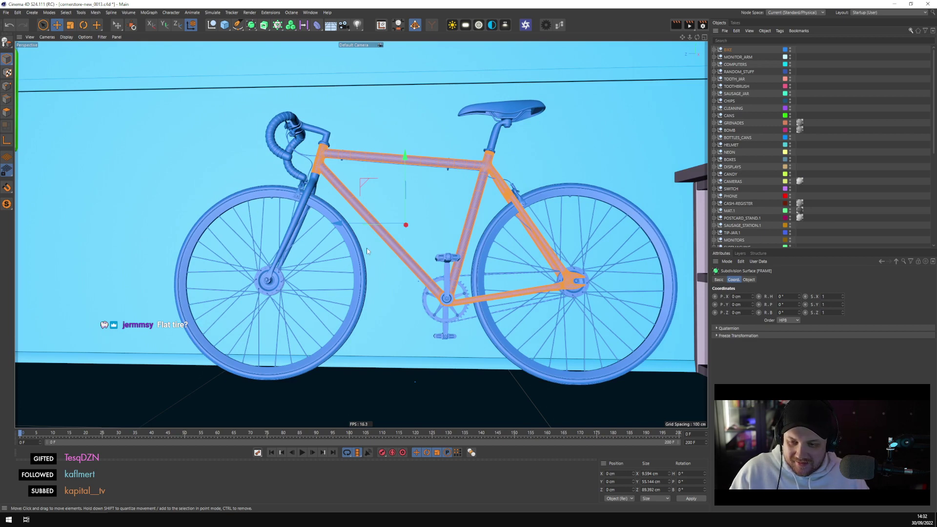
alt+middle_drag(430, 256, 355, 192)
alt+drag(378, 170, 395, 192)
scroll(394, 192, down, 5)
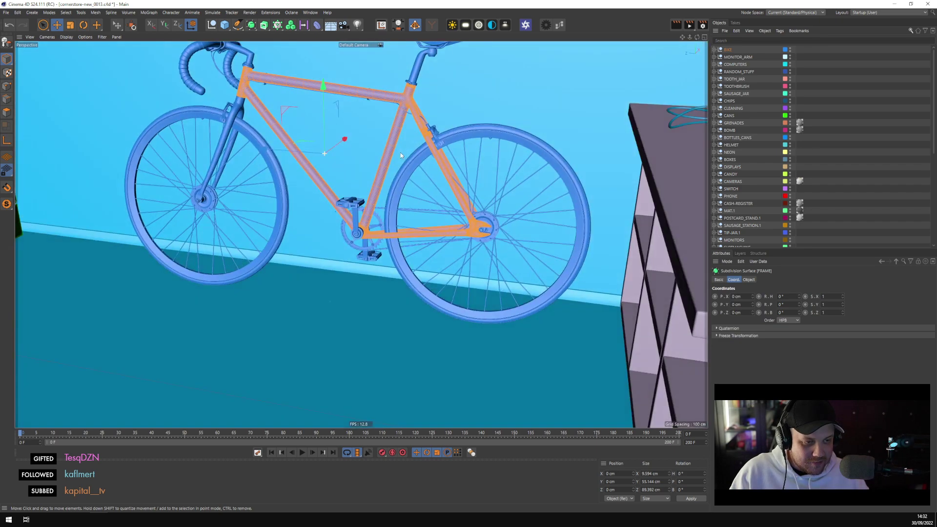
alt+drag(396, 153, 493, 341)
Set the BIKE null's bank rotation to 10°
click(728, 52)
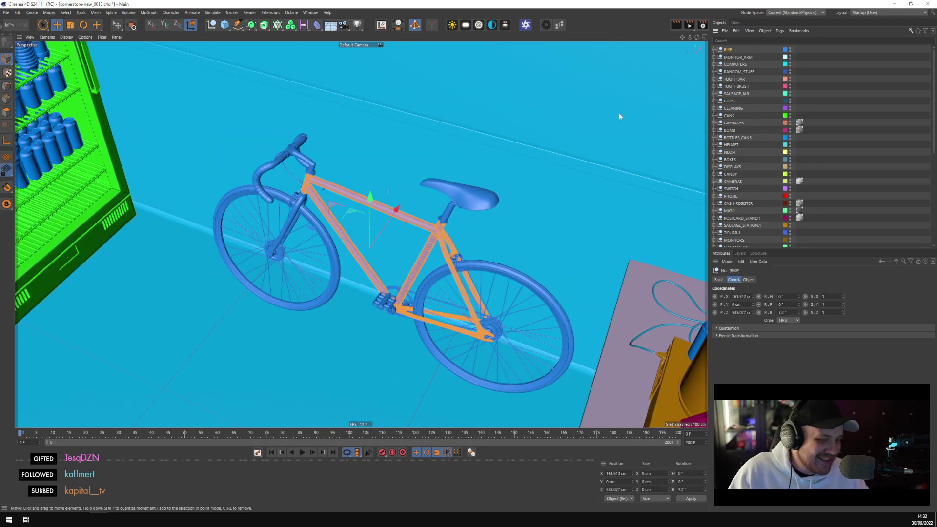
mouse_move(494, 213)
alt+mouse_down()
mouse_move(464, 248)
mouse_move(418, 212)
mouse_move(360, 191)
mouse_move(341, 207)
mouse_move(485, 202)
alt+mouse_up()
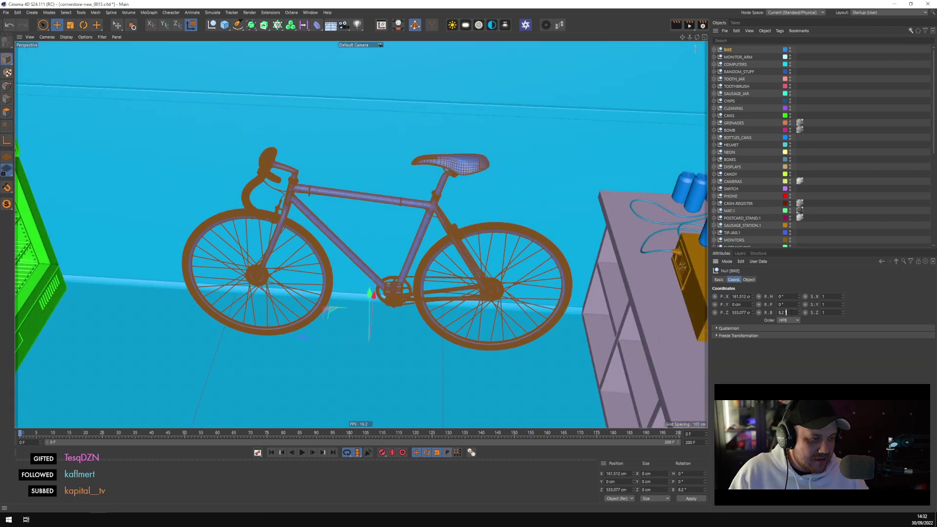
scroll(791, 313, up, 3)
key(Down)
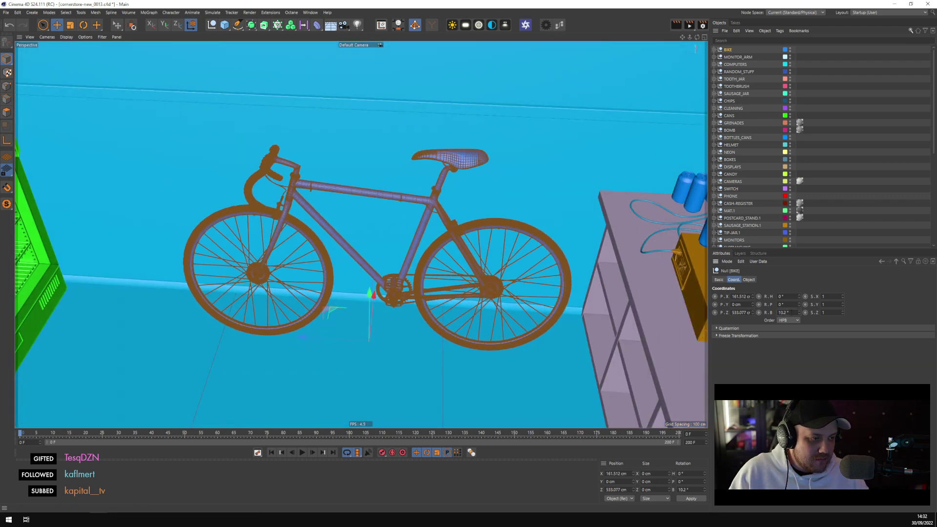
drag(786, 312, 640, 274)
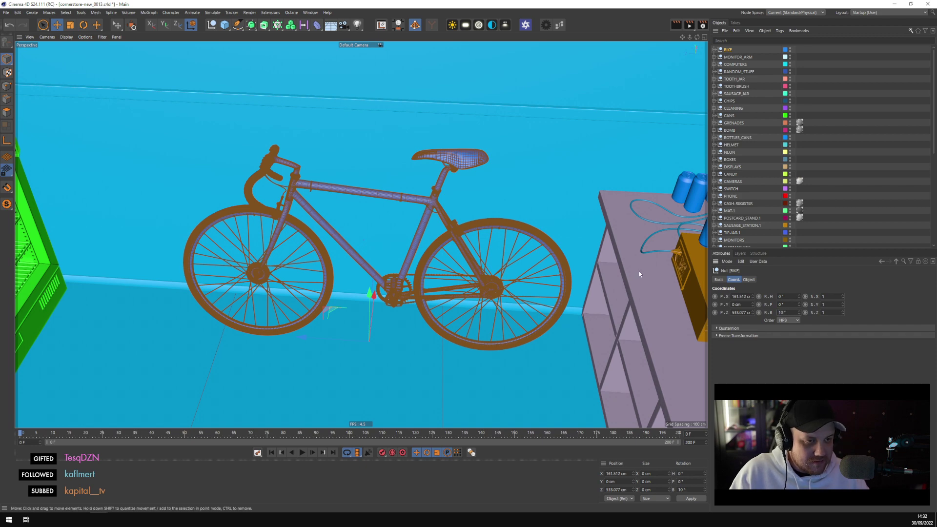
Move the bicycle back from the wall in the top view to about X 157.7 cm
middle_click(323, 104)
middle_click(553, 110)
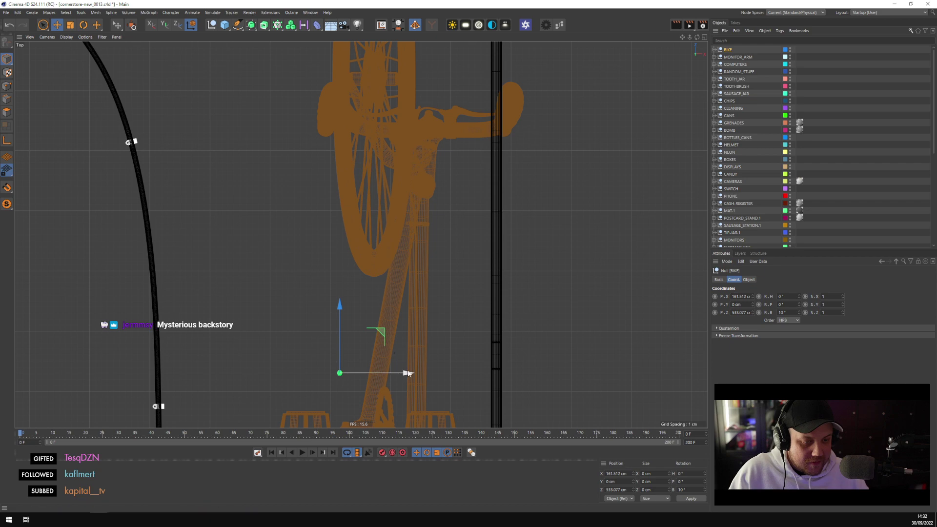
drag(408, 373, 386, 369)
middle_click(328, 221)
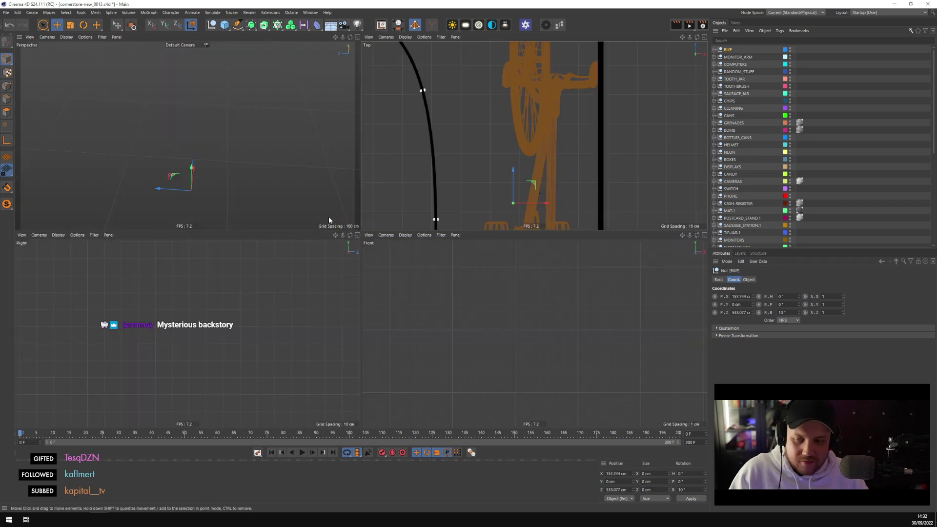
middle_click(205, 165)
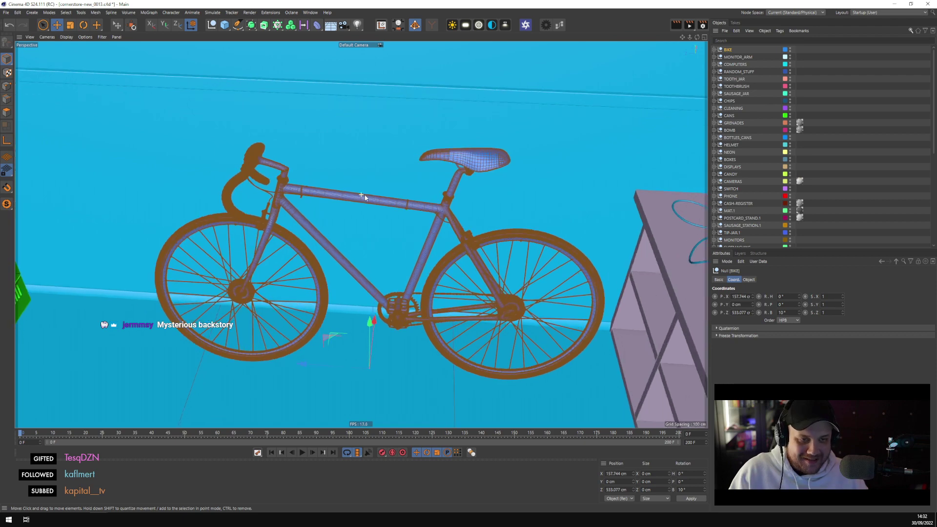
Rotate the BIKE null around the vertical axis to a heading of about 6.7°
scroll(365, 195, up, 1)
alt+drag(424, 183, 493, 172)
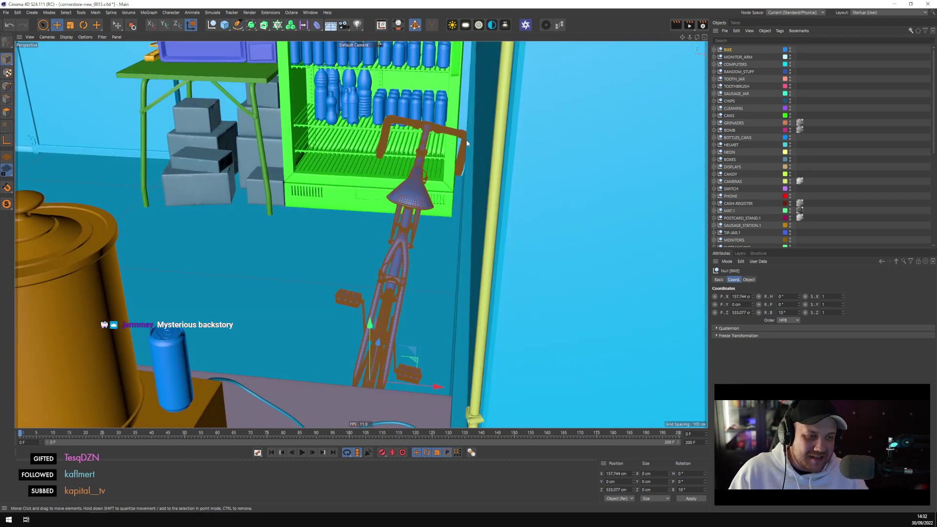
alt+drag(466, 140, 457, 159)
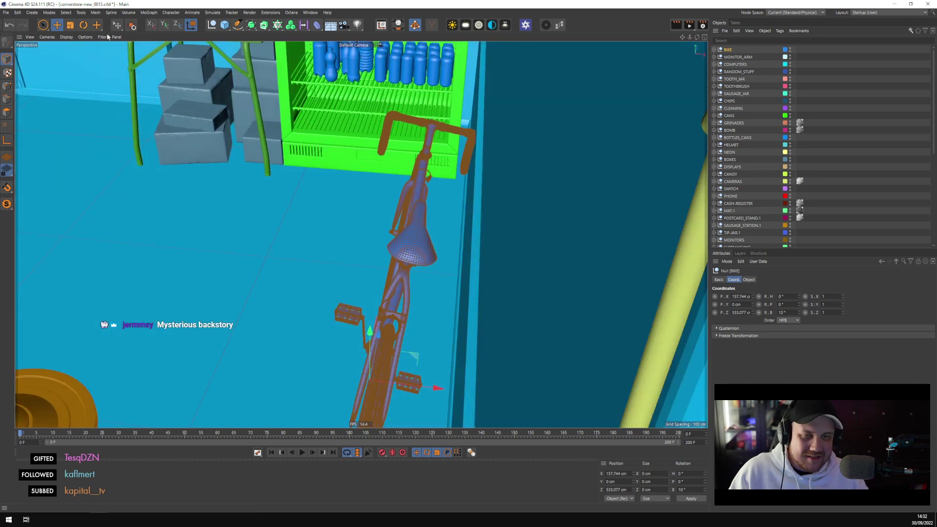
key(r)
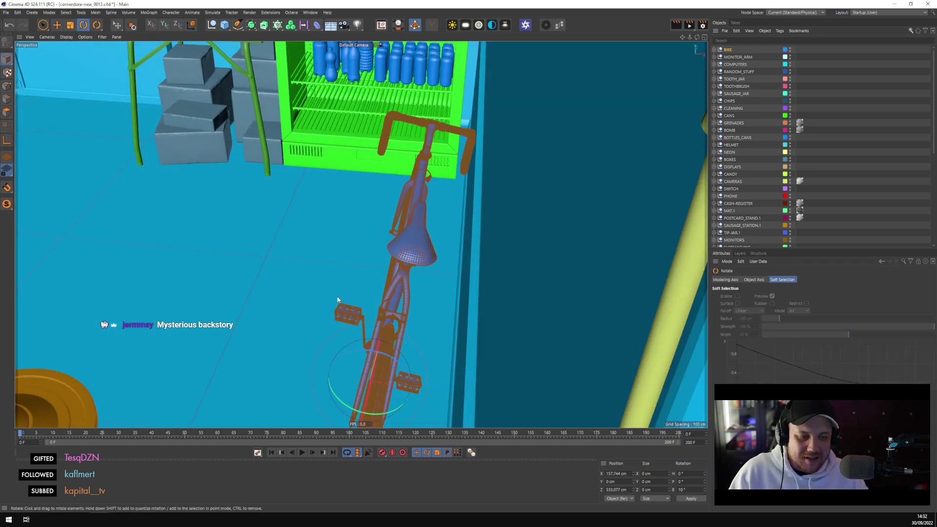
key(w)
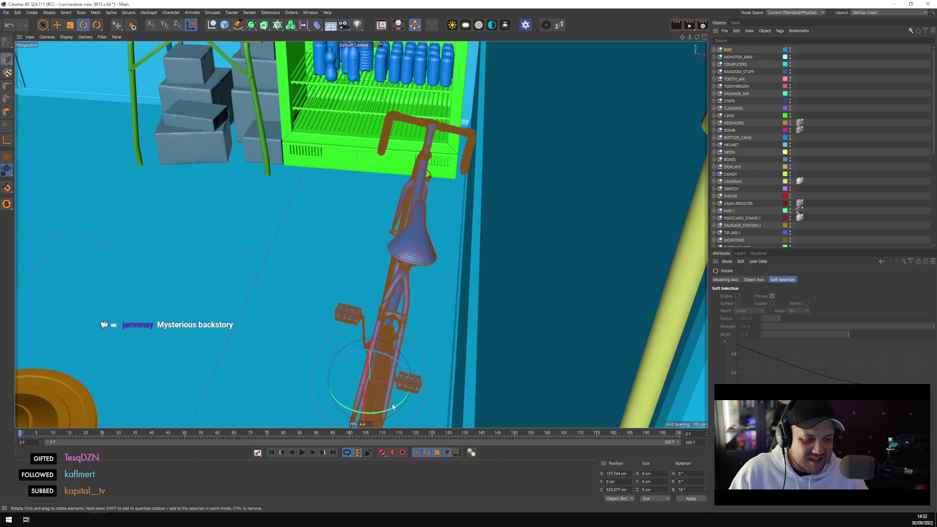
drag(395, 407, 400, 408)
Move the bicycle closer to the side wall, to about X 162.2 cm, fine-tuning its position in the top view
key(e)
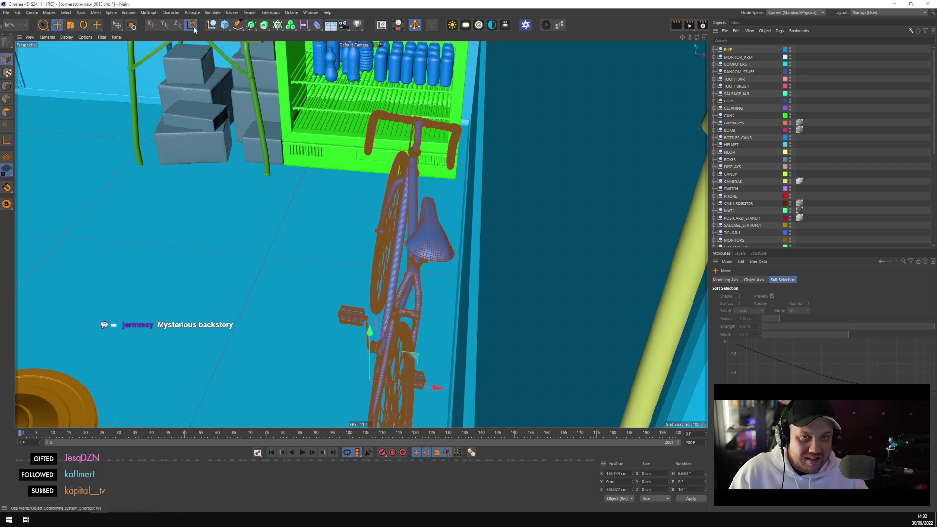
drag(437, 389, 456, 392)
middle_click(433, 226)
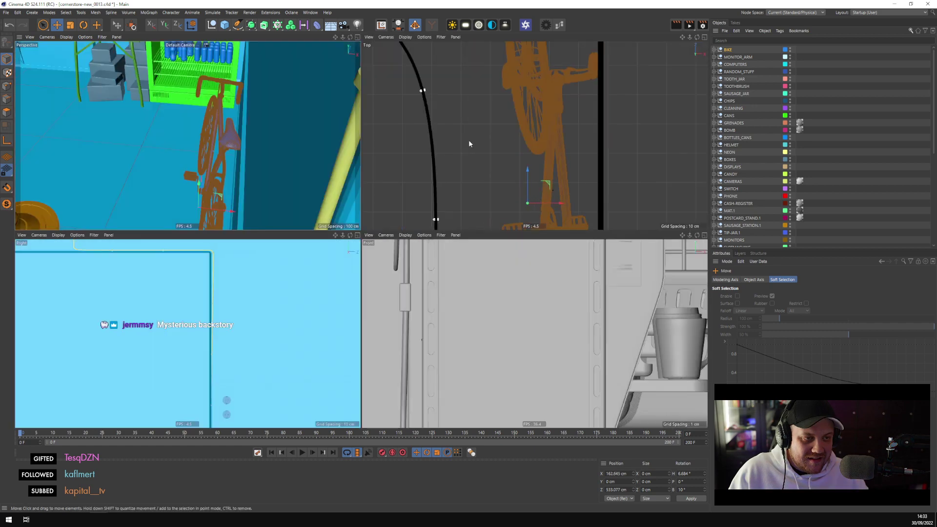
middle_click(571, 192)
alt+middle_drag(511, 164, 461, 69)
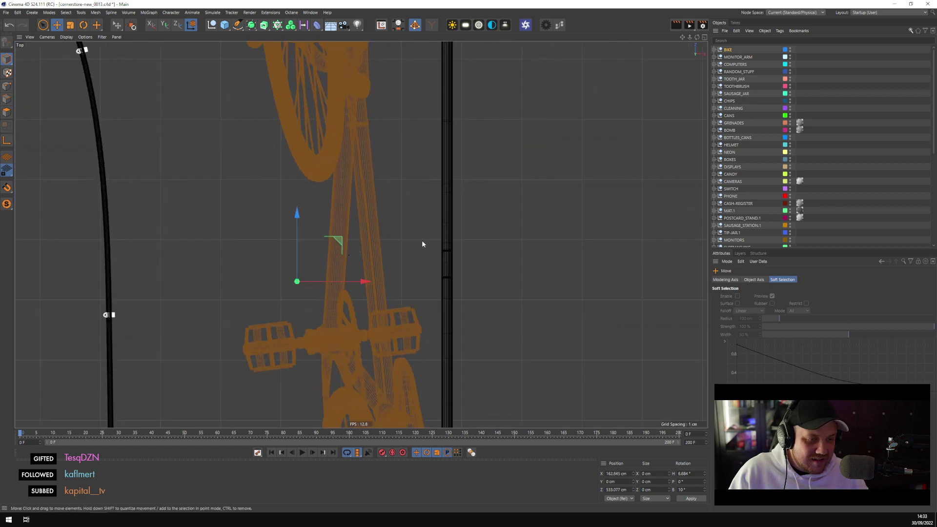
scroll(413, 256, down, 4)
drag(412, 279, 411, 277)
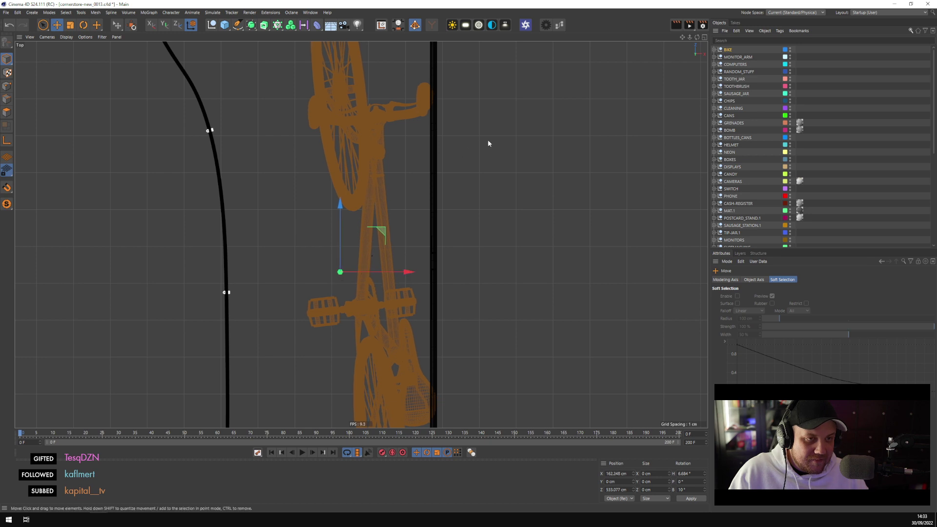
Rotate the inner LENKER null, holding the handlebar and front wheel, to a pitch of about 2.9° using its object axes
click(714, 50)
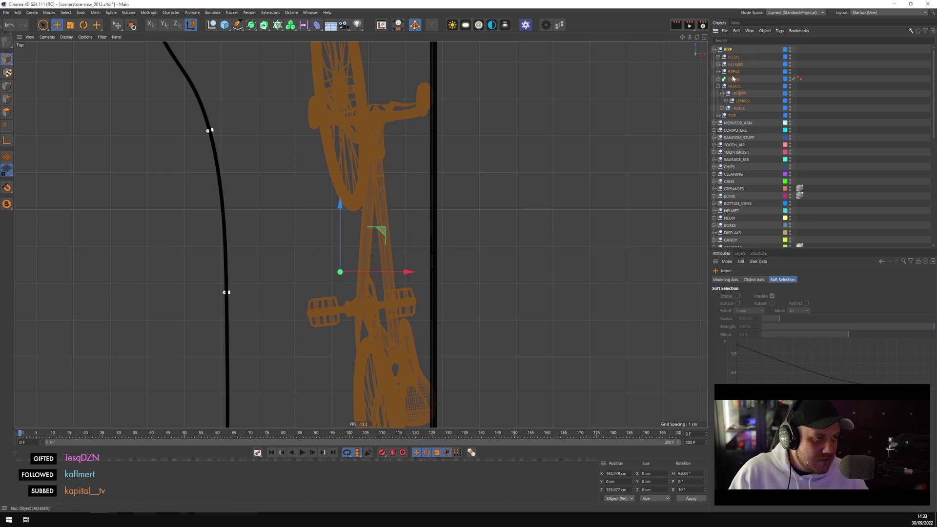
click(743, 101)
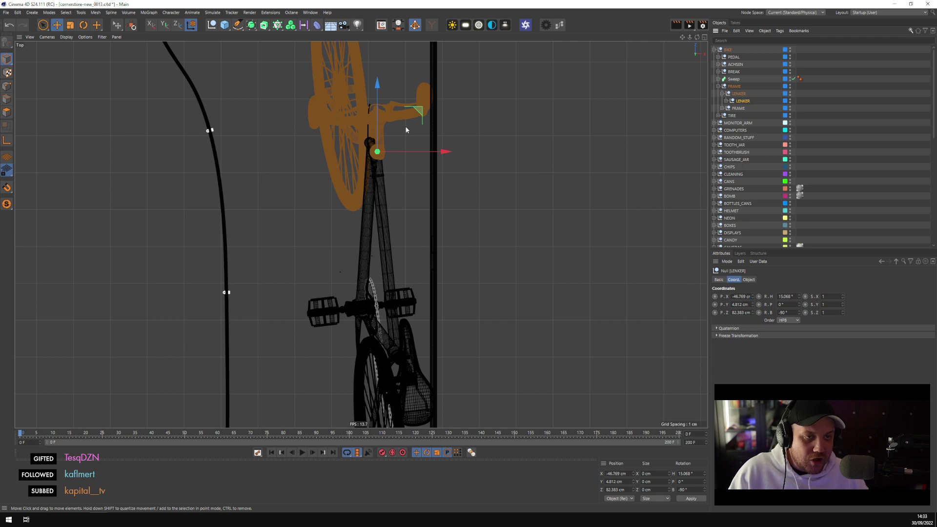
key(r)
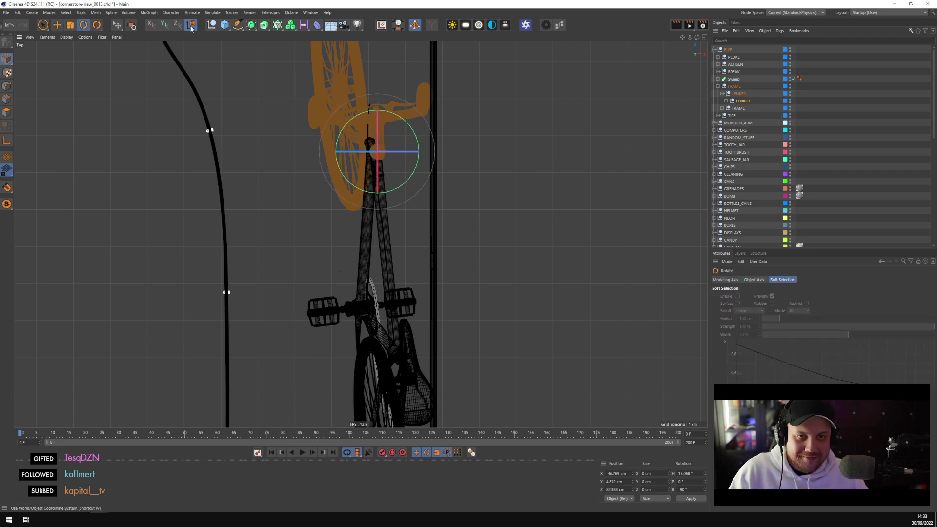
click(191, 27)
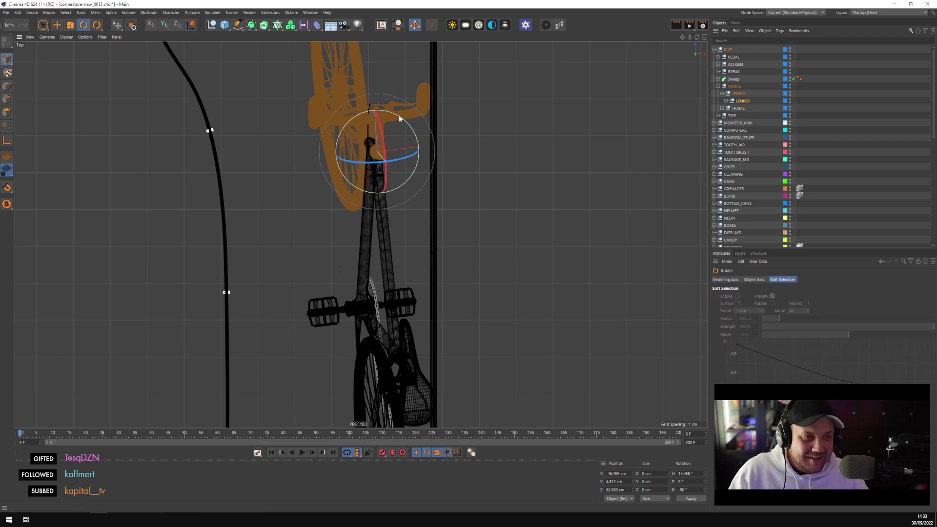
drag(399, 116, 400, 116)
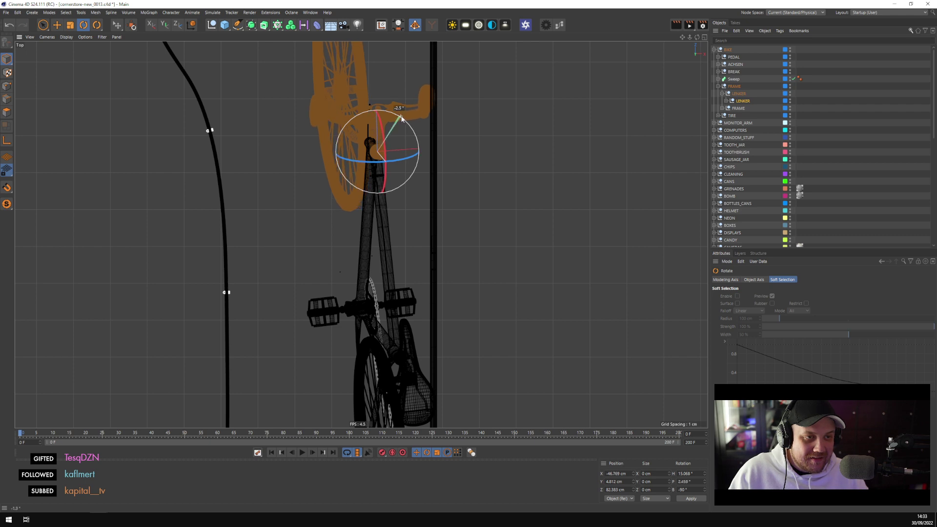
drag(401, 116, 401, 116)
middle_click(371, 118)
middle_click(236, 104)
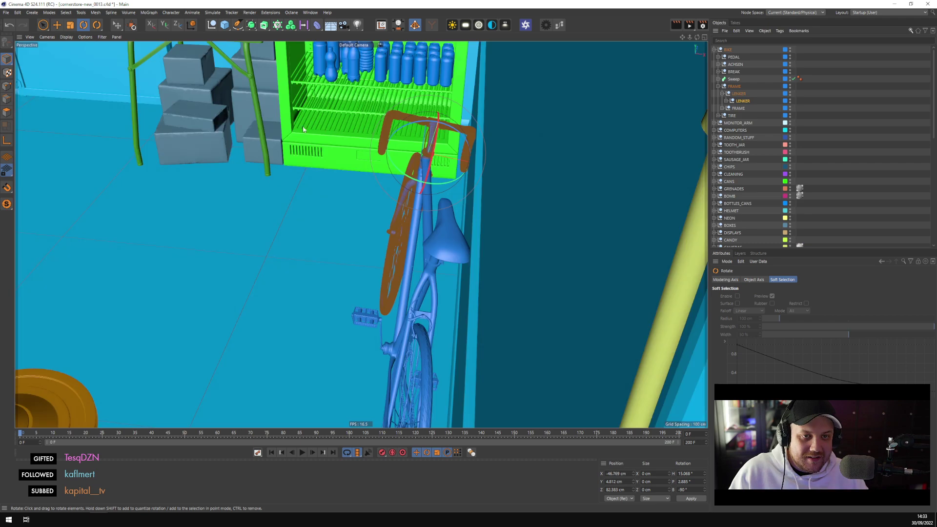
alt+drag(302, 126, 263, 145)
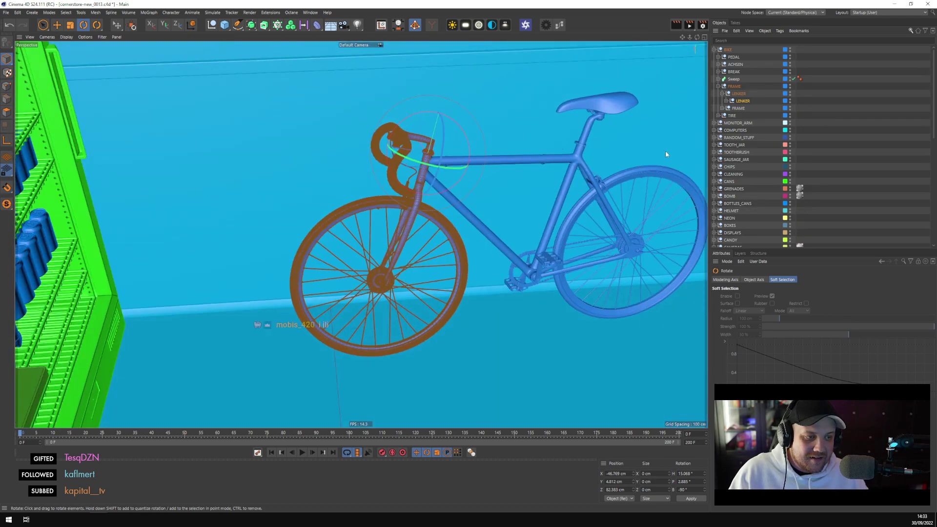
Check the shop through CAMERA_01 and examine the bicycle's handlebar and front wheel from above in the default camera
click(804, 125)
scroll(791, 224, down, 10)
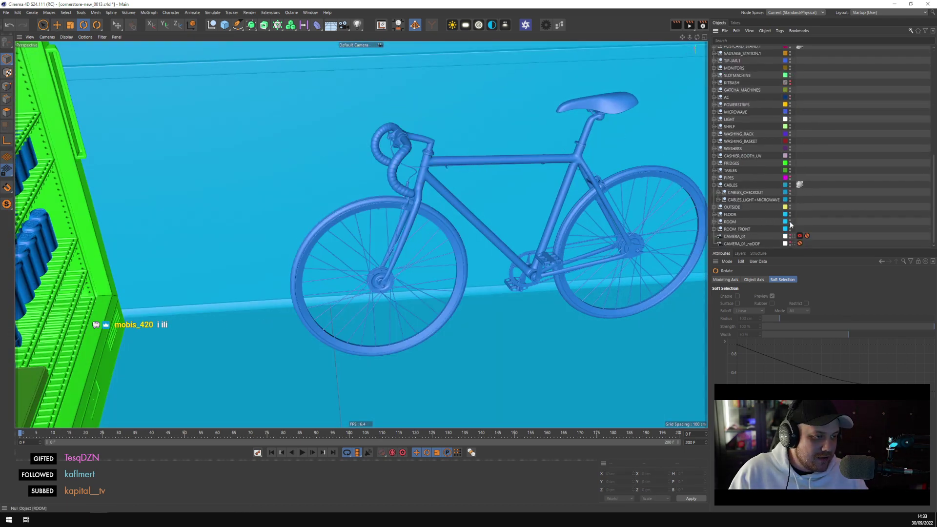
click(791, 237)
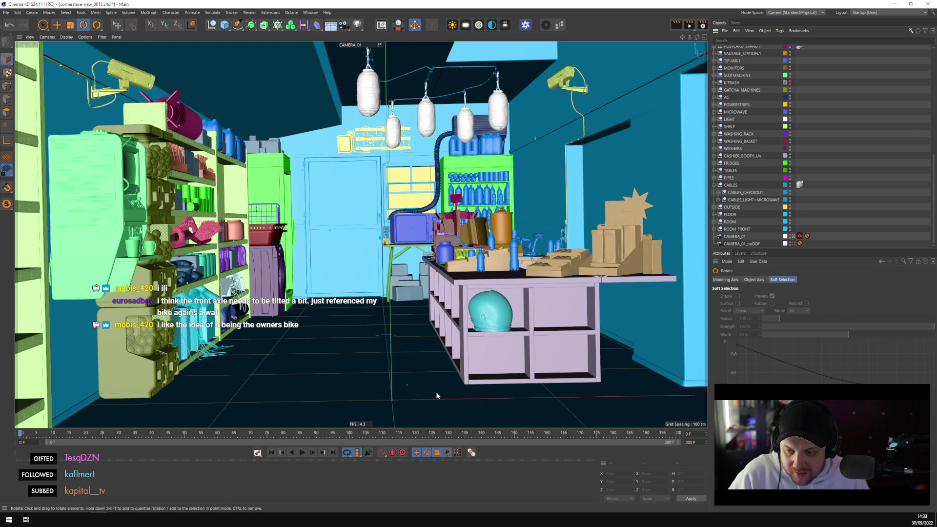
click(792, 236)
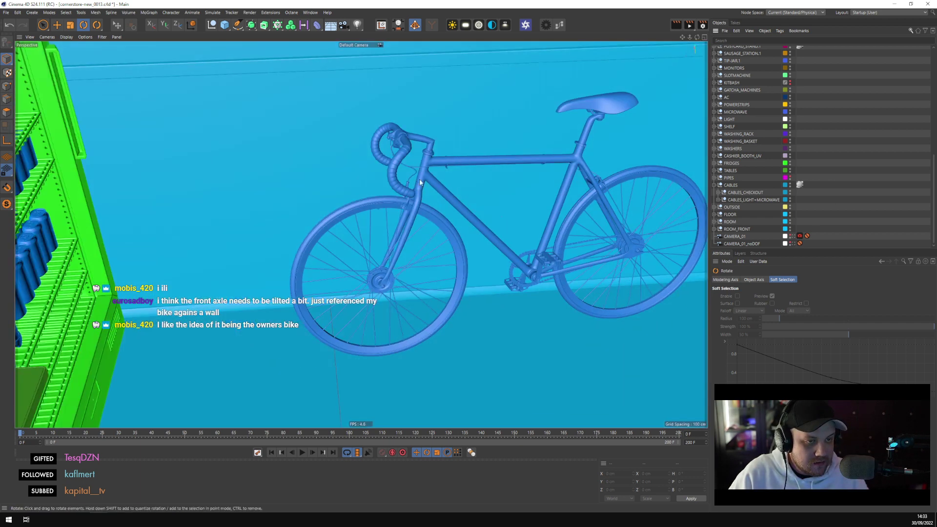
alt+middle_drag(431, 231, 422, 268)
alt+drag(422, 269, 424, 203)
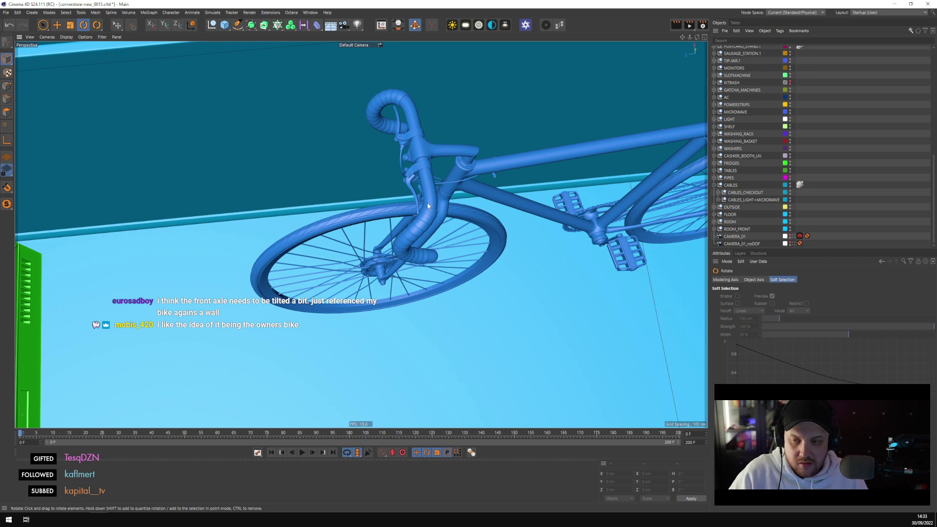
scroll(426, 203, down, 6)
scroll(428, 214, up, 5)
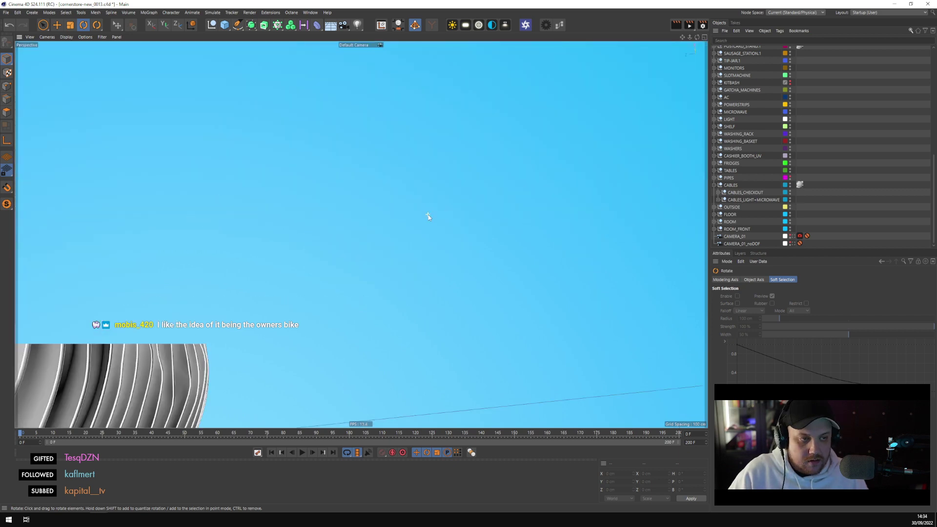
Turn the handlebar and front wheel by rotating the inner LENKER null to a pitch of about -17.6°
click(429, 195)
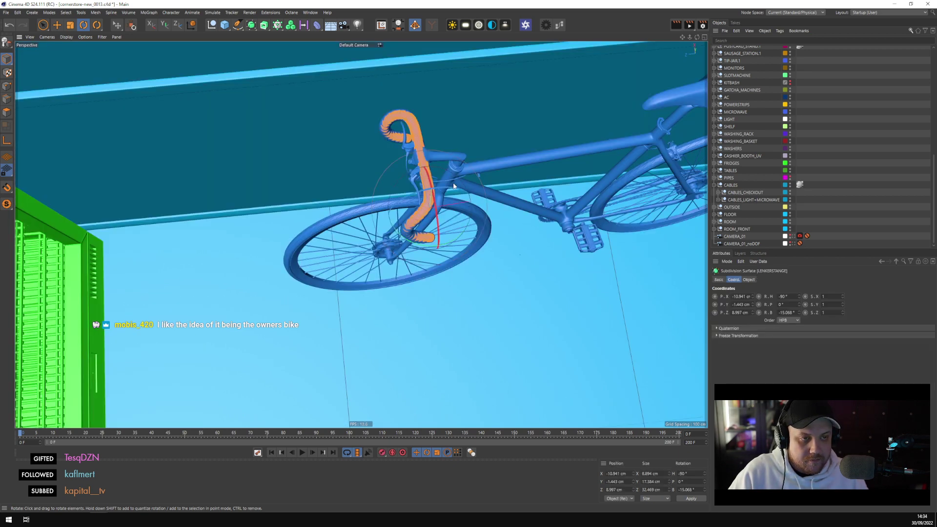
key(ctrl+shift+z)
click(743, 101)
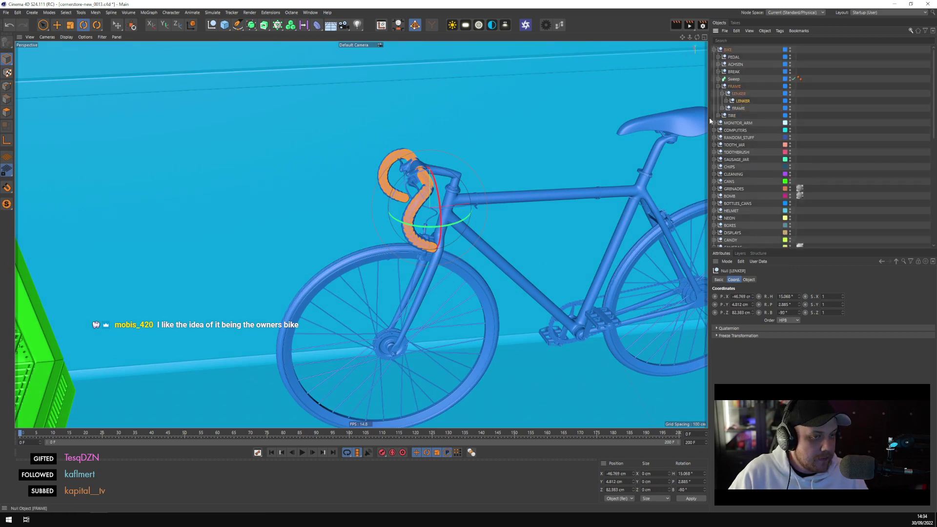
drag(456, 208, 605, 236)
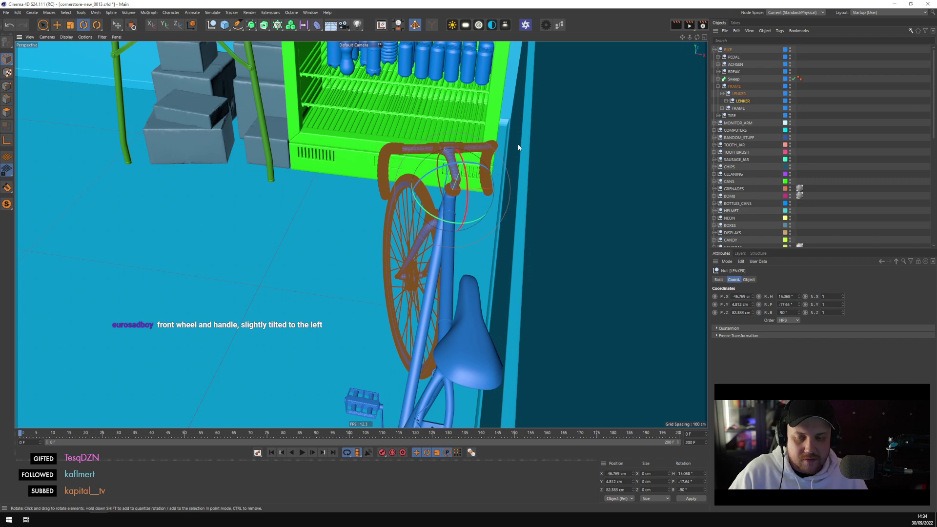
alt+drag(496, 173, 476, 215)
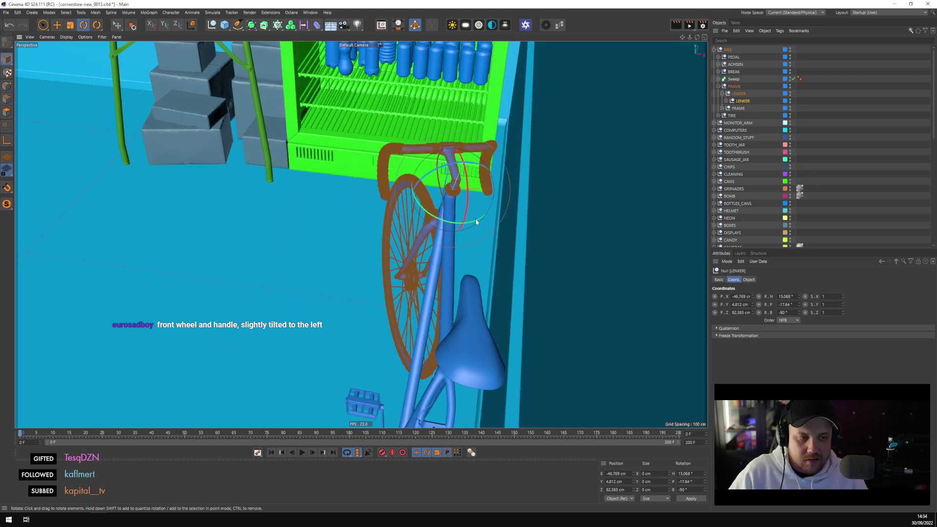
alt+middle_drag(362, 241, 359, 230)
Try to rotate the FRAME null on its own in the top view to a heading of about -3.2°
click(795, 171)
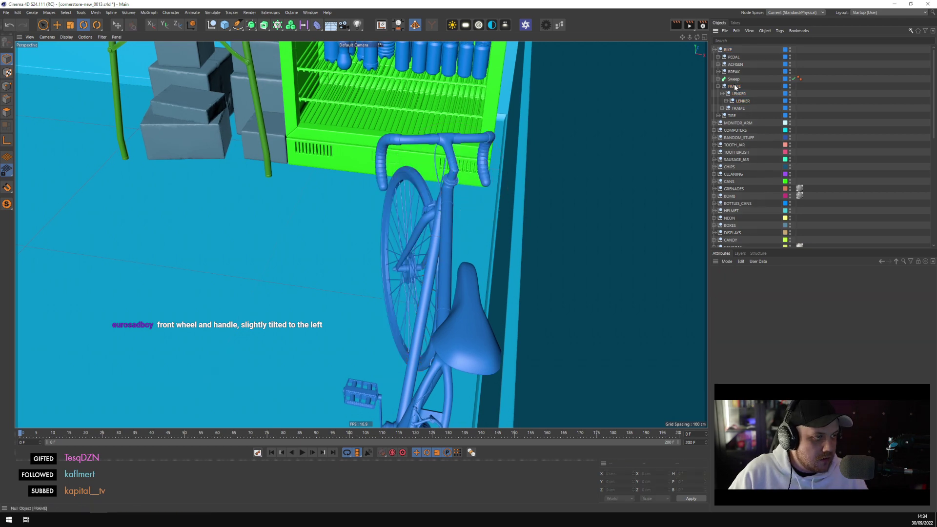
click(735, 87)
middle_click(450, 203)
middle_click(450, 202)
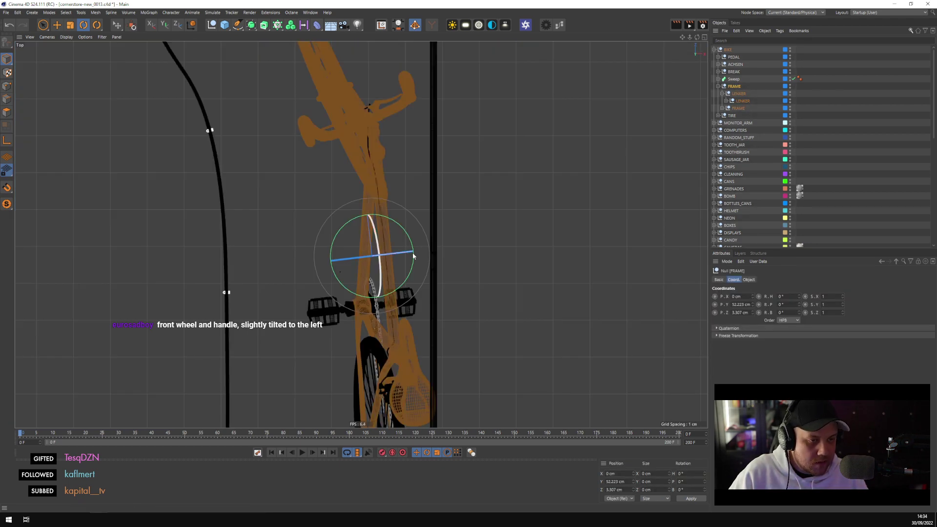
key(w)
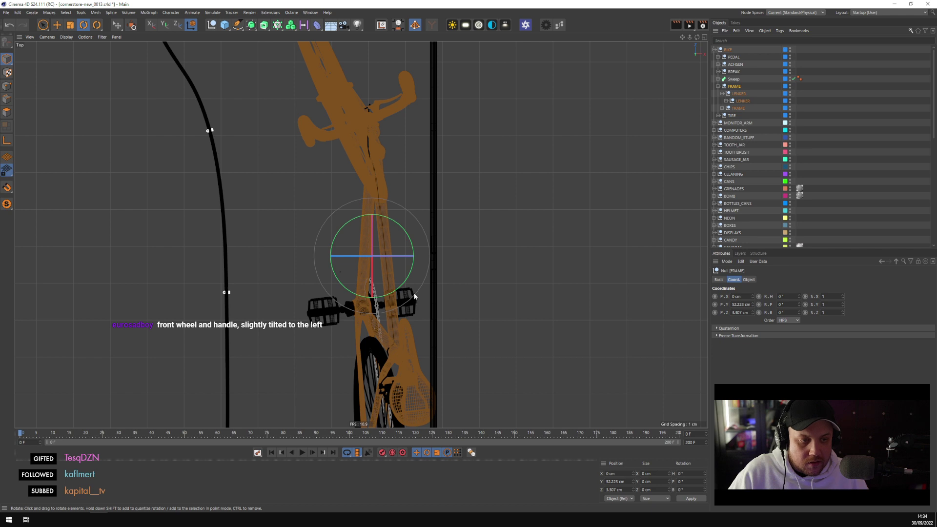
alt+middle_drag(414, 266, 410, 229)
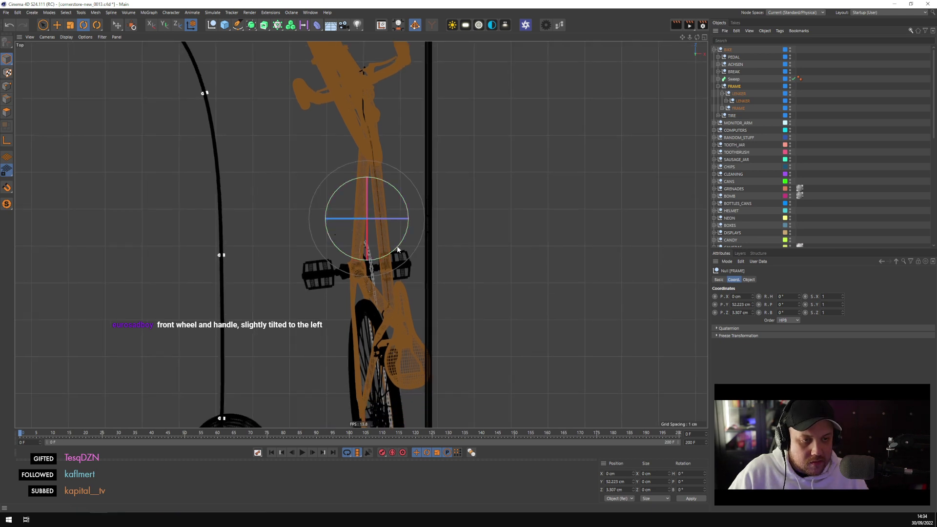
drag(396, 245, 390, 250)
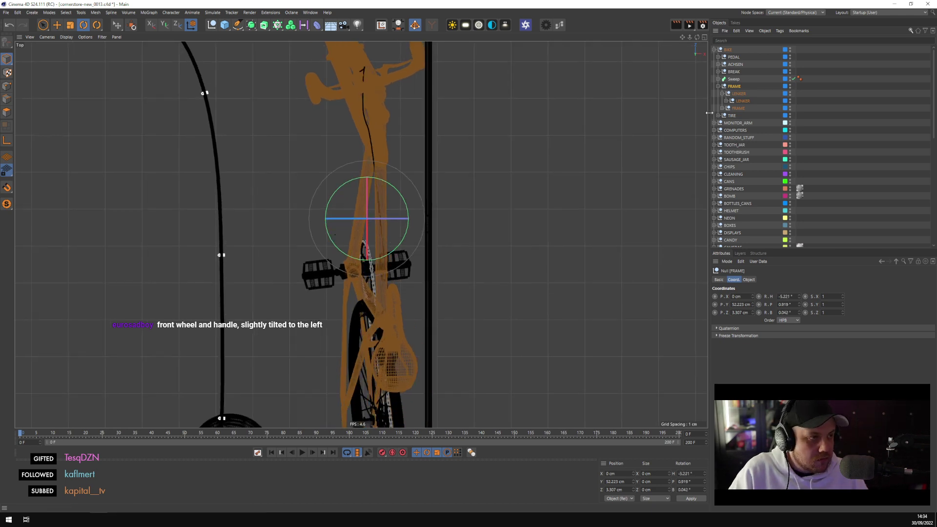
key(ctrl+z)
Reduce the heading rotation of the whole BIKE null to about 3° in the top view
click(728, 51)
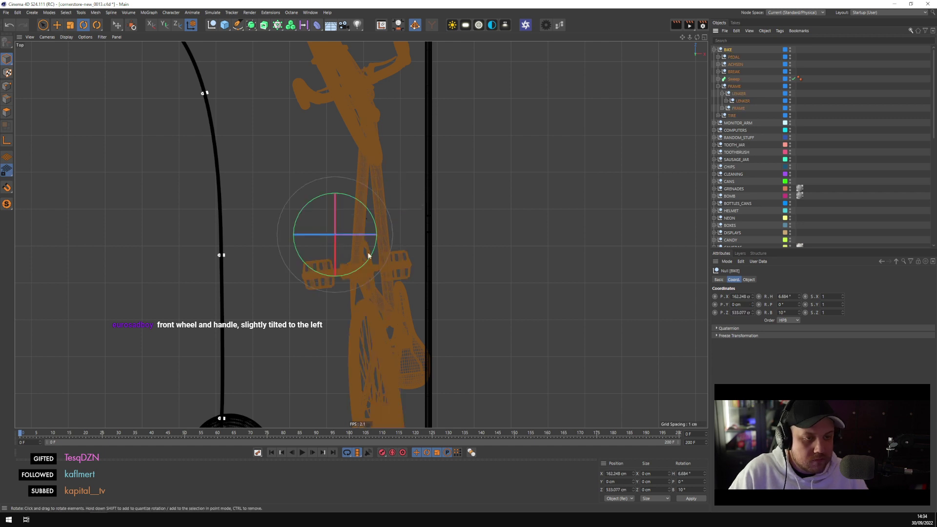
drag(364, 263, 361, 262)
drag(359, 262, 356, 258)
click(789, 296)
scroll(791, 297, up, 1)
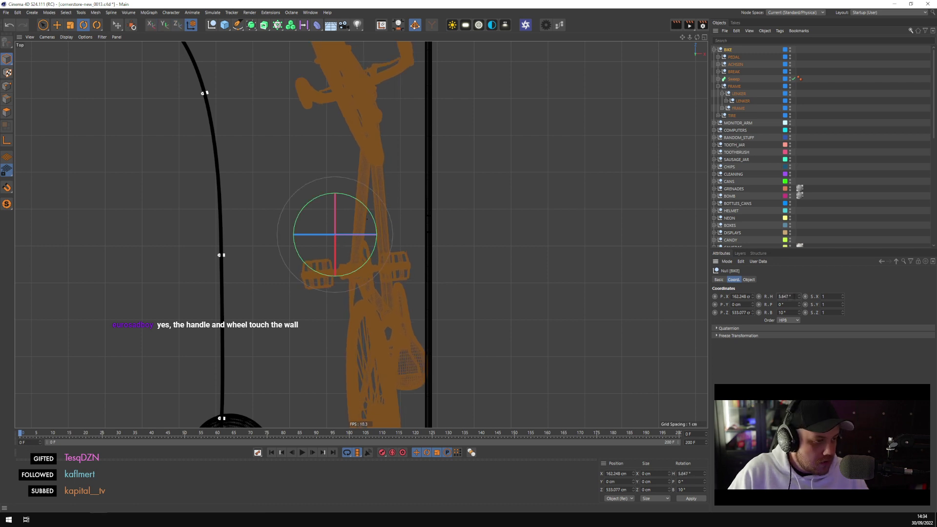
scroll(794, 296, down, 3)
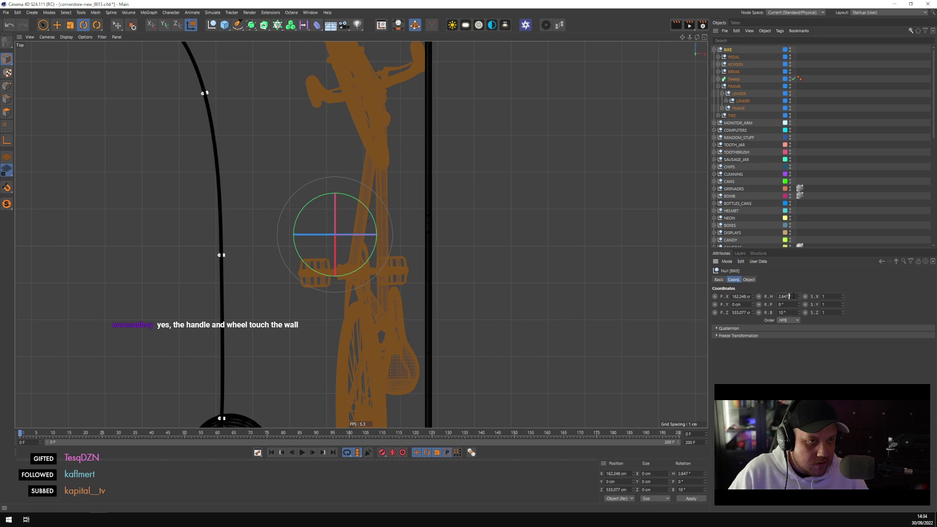
scroll(793, 296, up, 1)
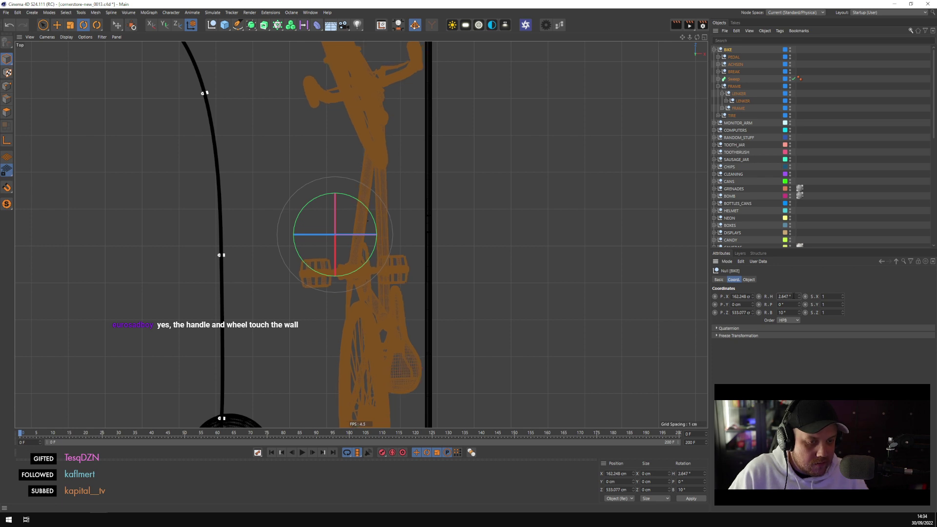
Move the whole BIKE null toward the side wall in the top view, to an X position of about 164.6 cm
key(e)
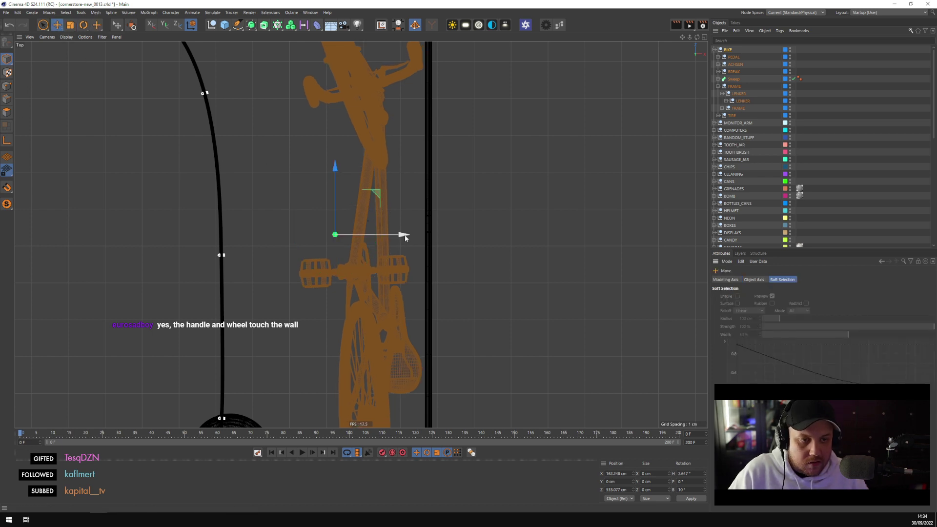
drag(405, 238, 413, 239)
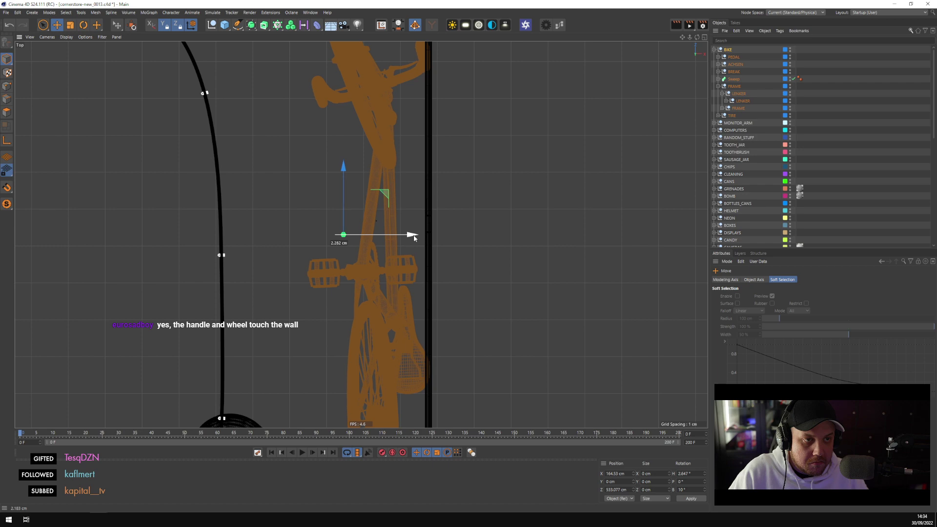
drag(415, 239, 412, 237)
Examine the bicycle's crank area in perspective and identify the frame, pedal and chain parts, including those inside the PEDAL null
middle_click(334, 197)
middle_click(329, 145)
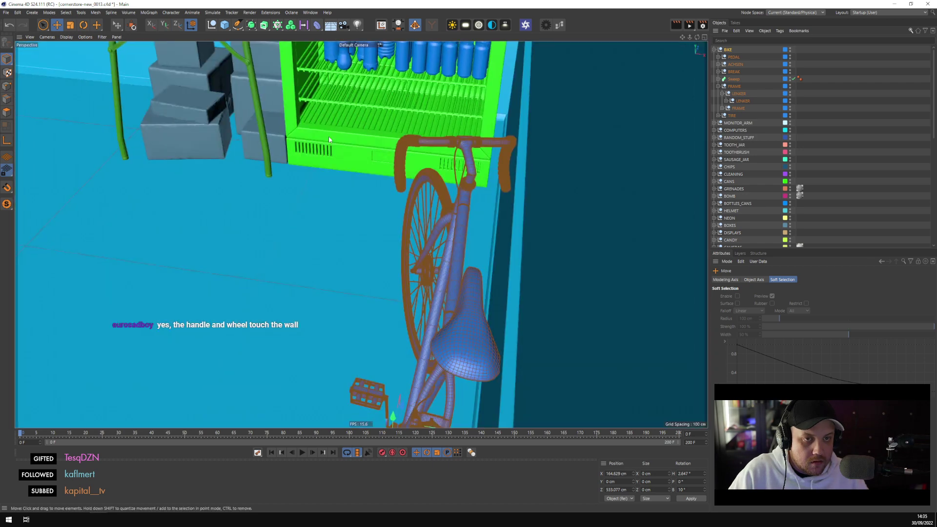
alt+drag(411, 205, 166, 195)
alt+drag(257, 241, 393, 314)
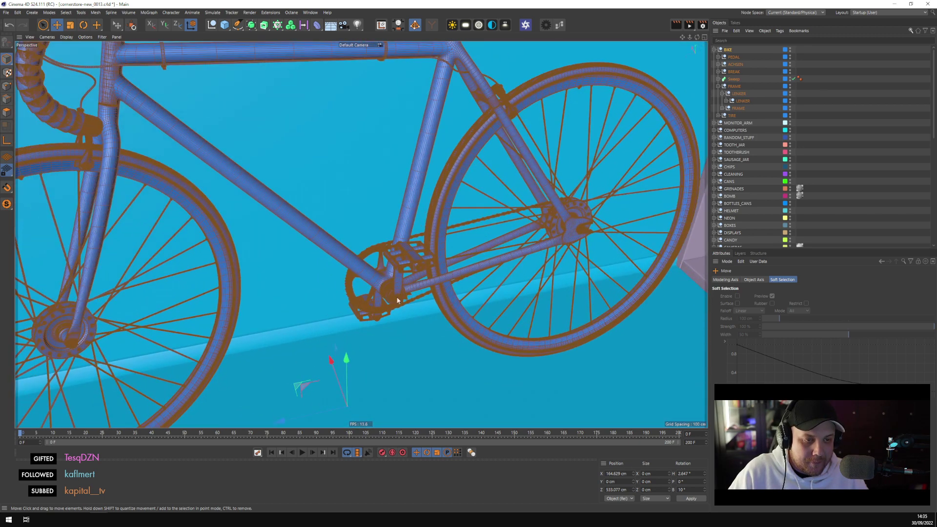
click(738, 107)
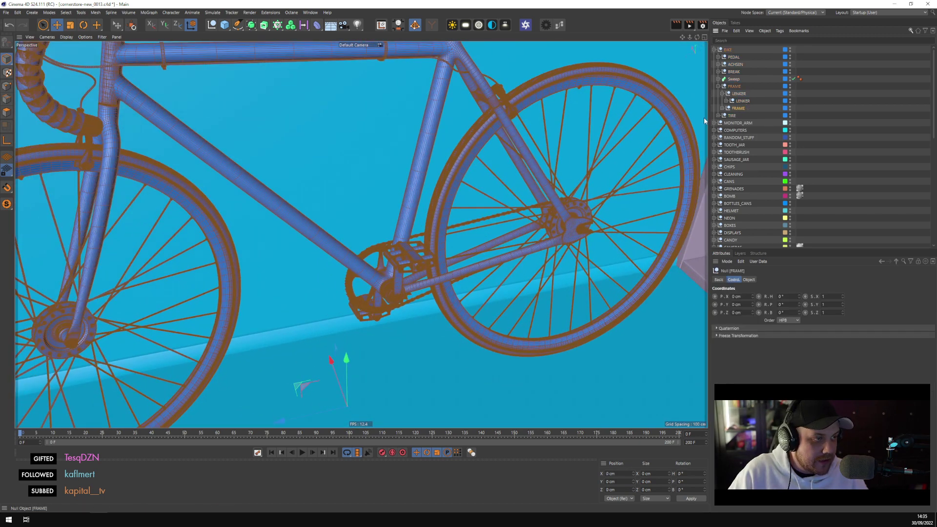
click(398, 301)
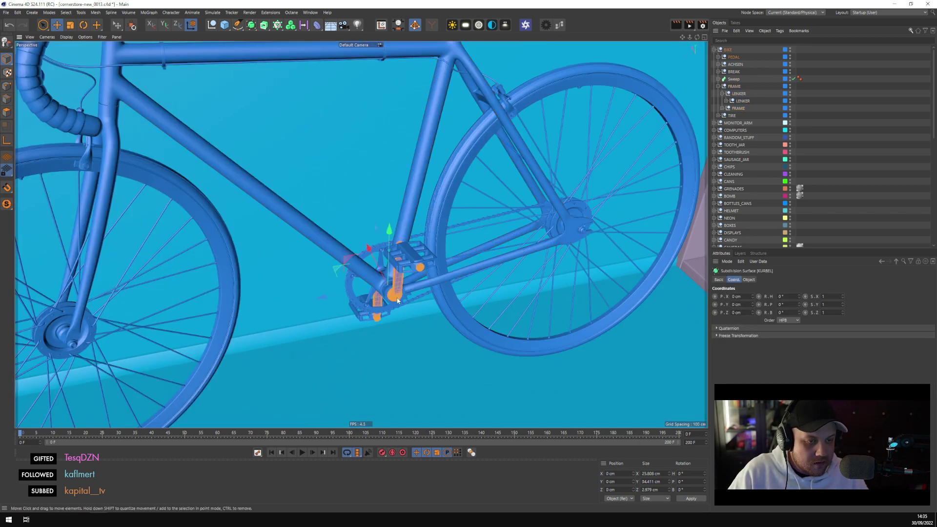
click(731, 57)
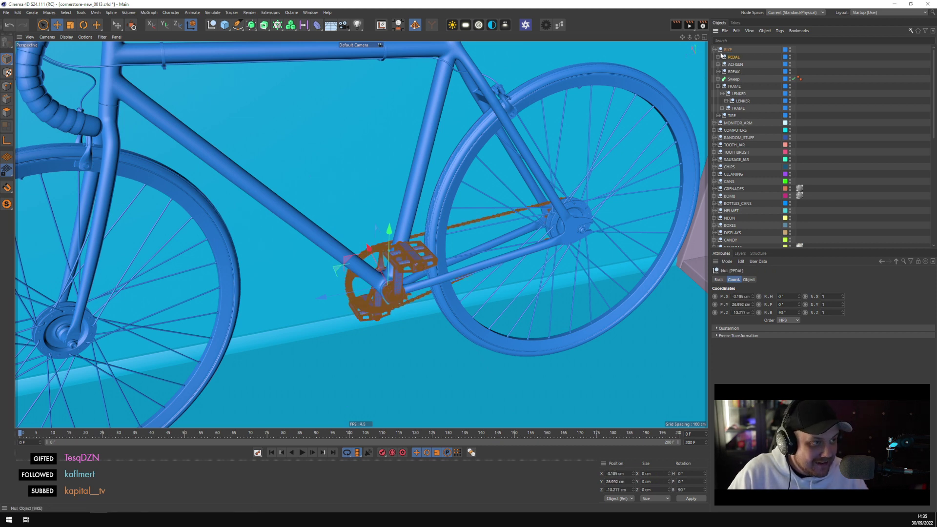
click(718, 57)
click(746, 65)
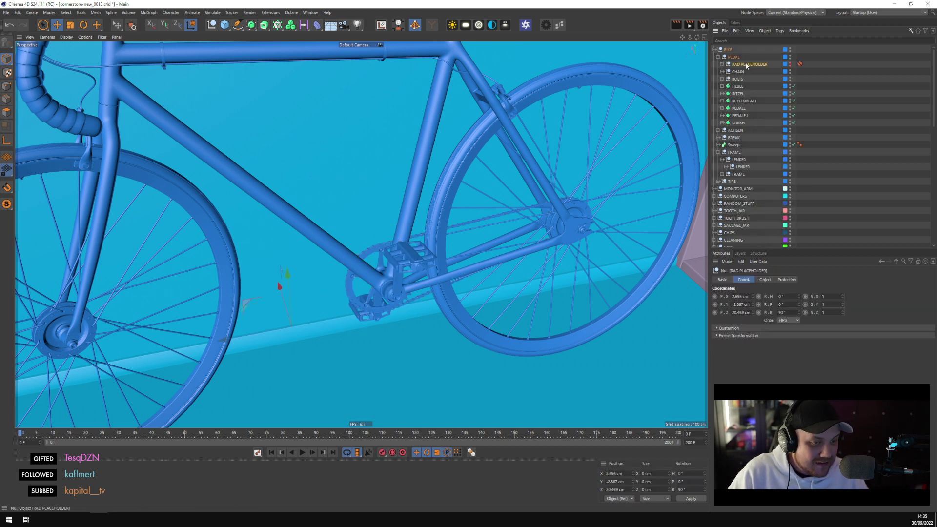
click(739, 116)
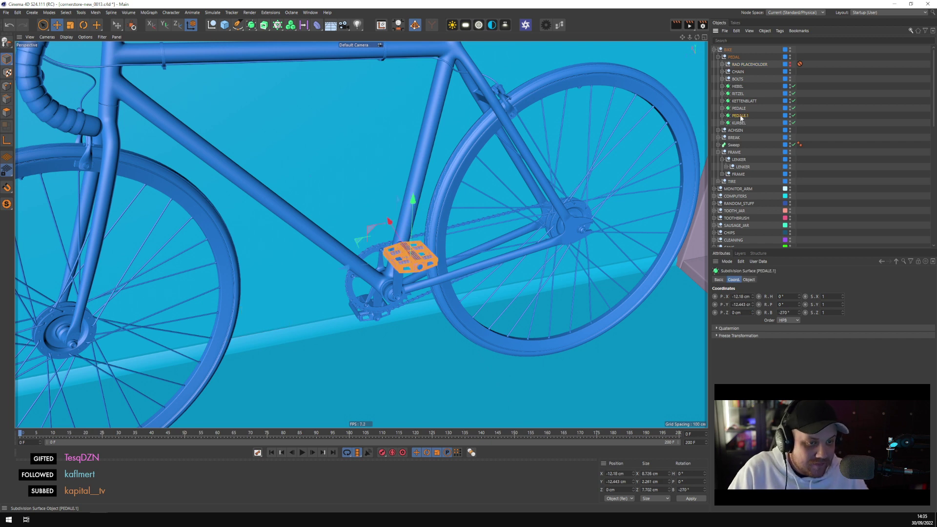
click(744, 108)
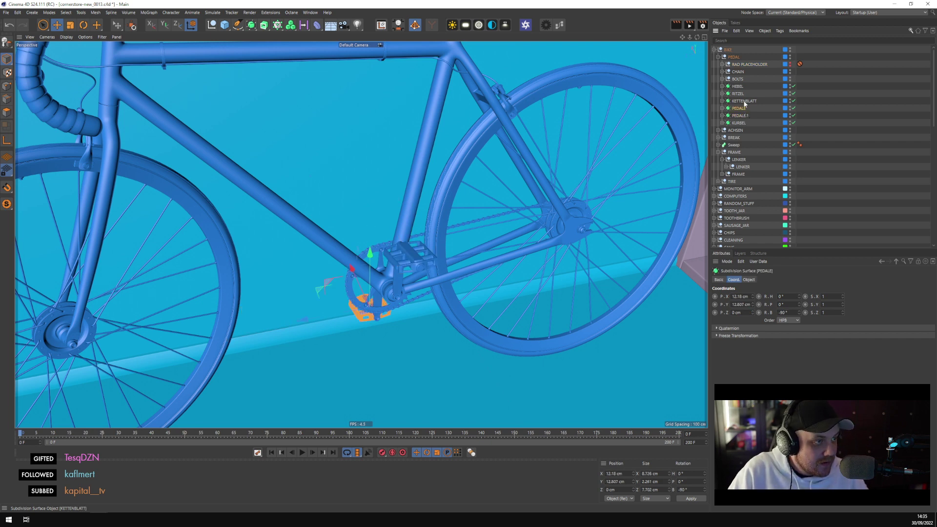
click(739, 73)
scroll(382, 306, up, 3)
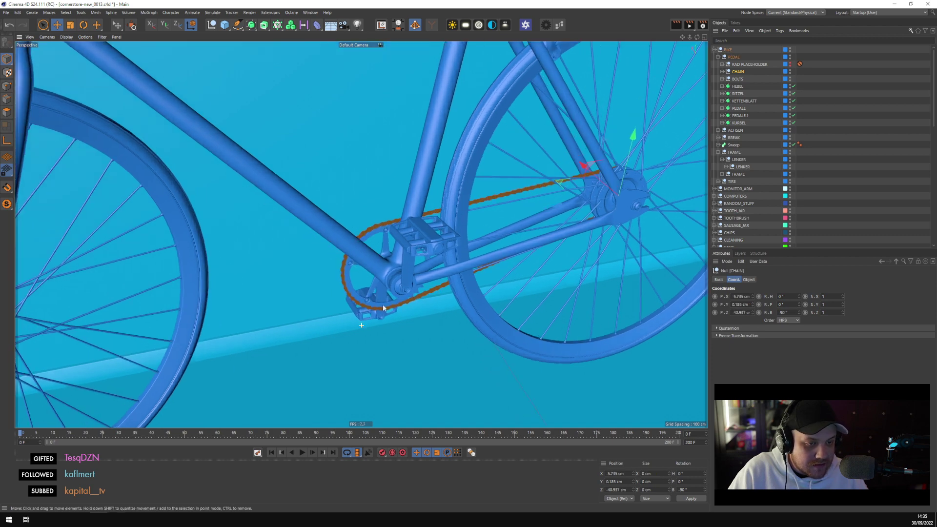
Group the crank KURBEL under a new null and add both pedals, PEDALE and PEDALE.1, to that group
click(407, 290)
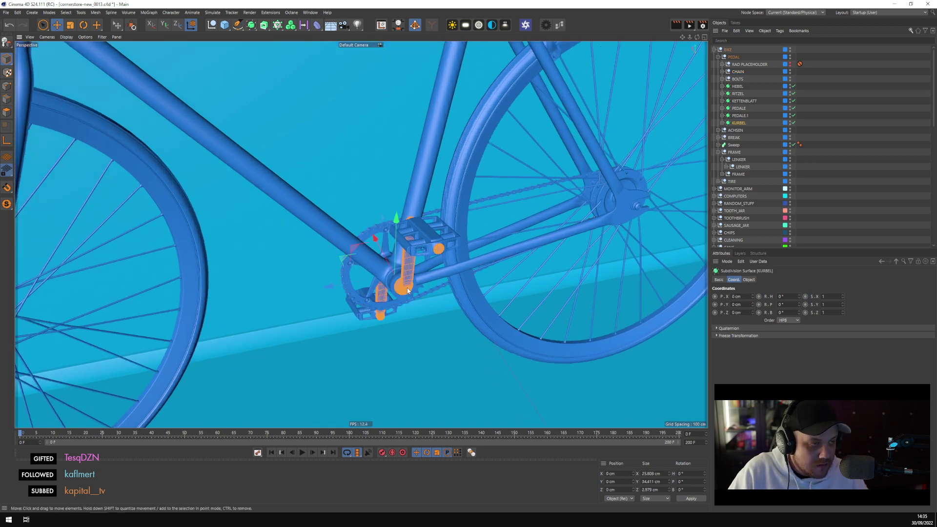
key(alt+g)
click(738, 115)
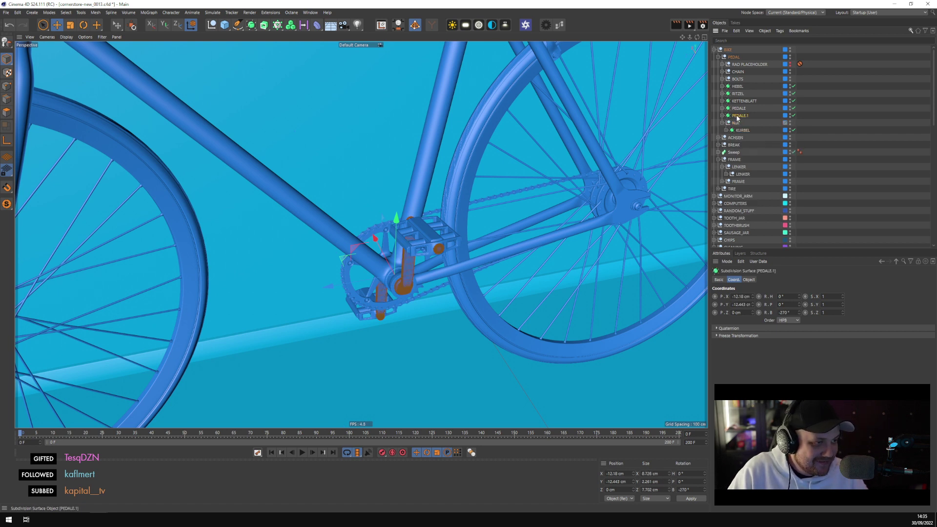
ctrl+click(739, 108)
drag(742, 115, 736, 123)
Rotate the new crank and pedal null around the crank axle to a heading of about 64°
click(732, 109)
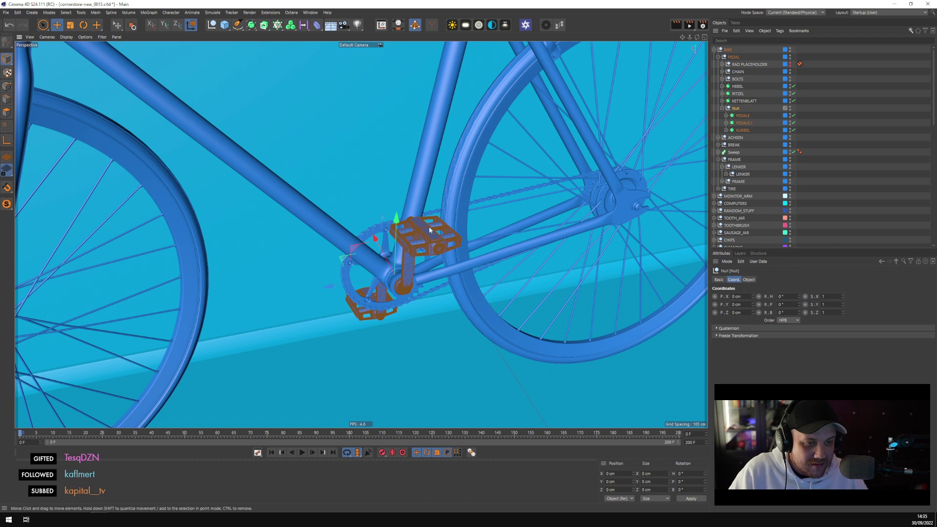
key(r)
drag(412, 246, 289, 195)
key(ctrl+z)
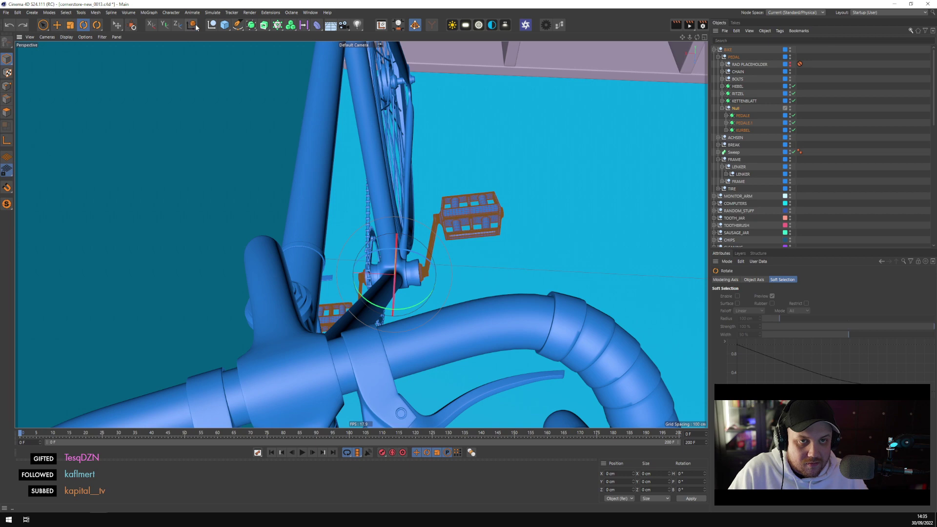
alt+drag(399, 282, 416, 240)
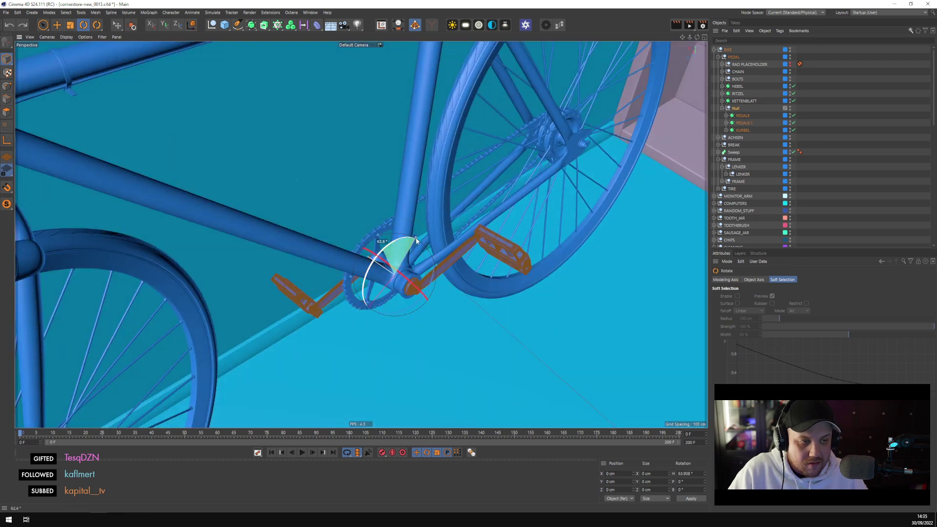
Level both pedals on the turned crank, rotating PEDALE.1 to a heading of about -74° and PEDALE to match
click(744, 123)
alt+drag(580, 263, 458, 217)
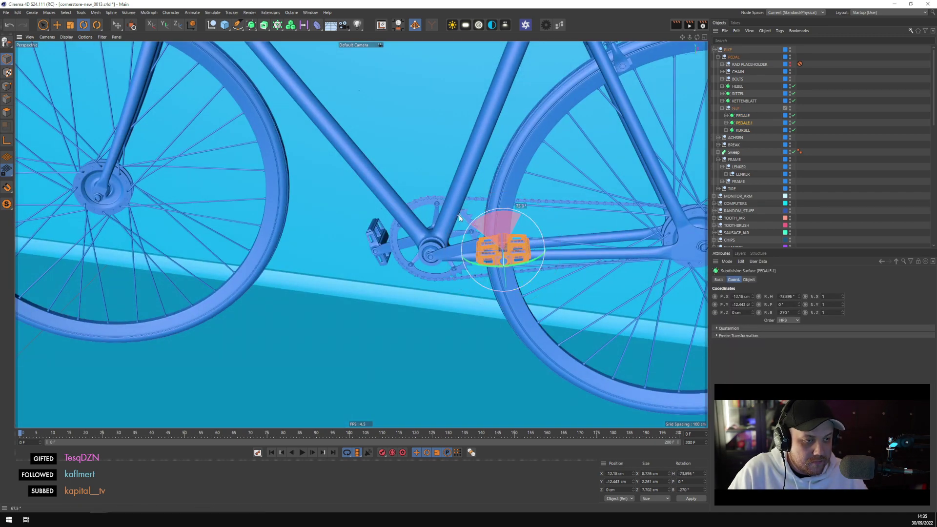
click(745, 116)
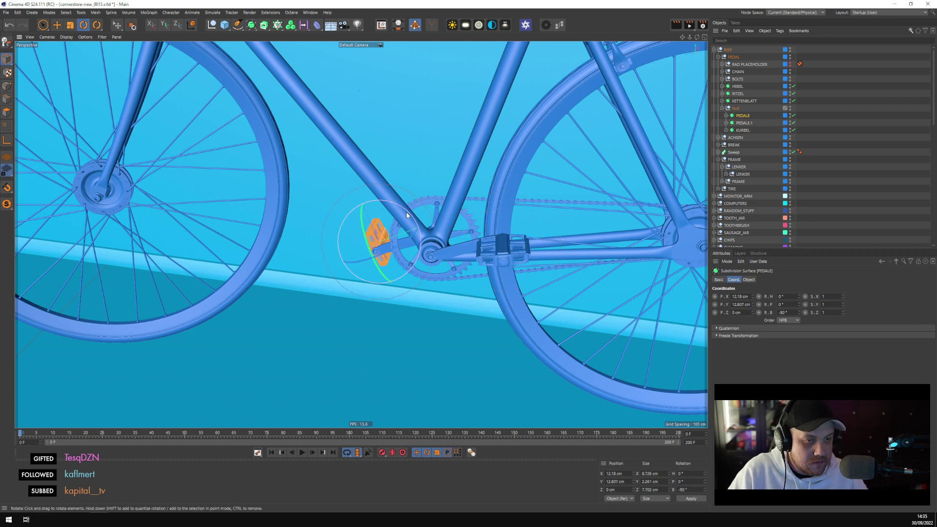
drag(406, 211, 352, 203)
Deselect the pedal, switch the viewport to CAMERA_01 and save the scene
click(810, 195)
scroll(810, 196, down, 10)
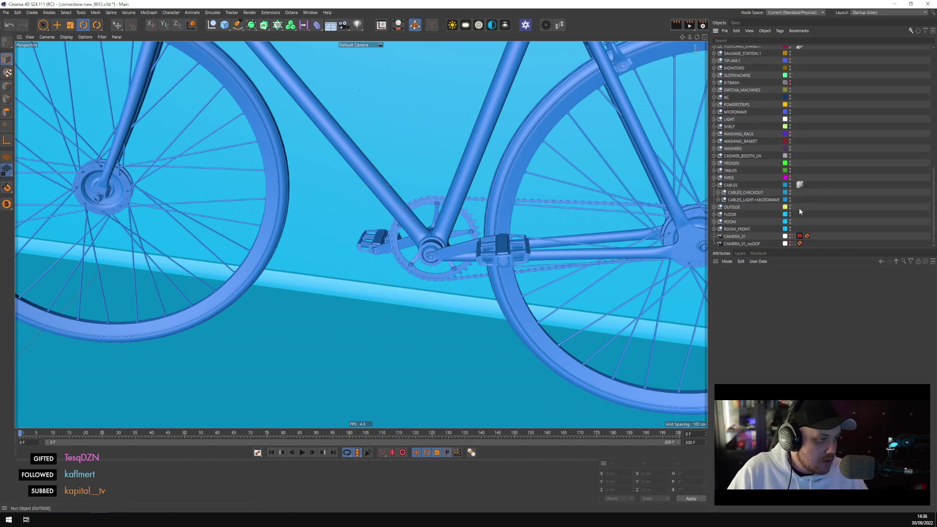
click(796, 237)
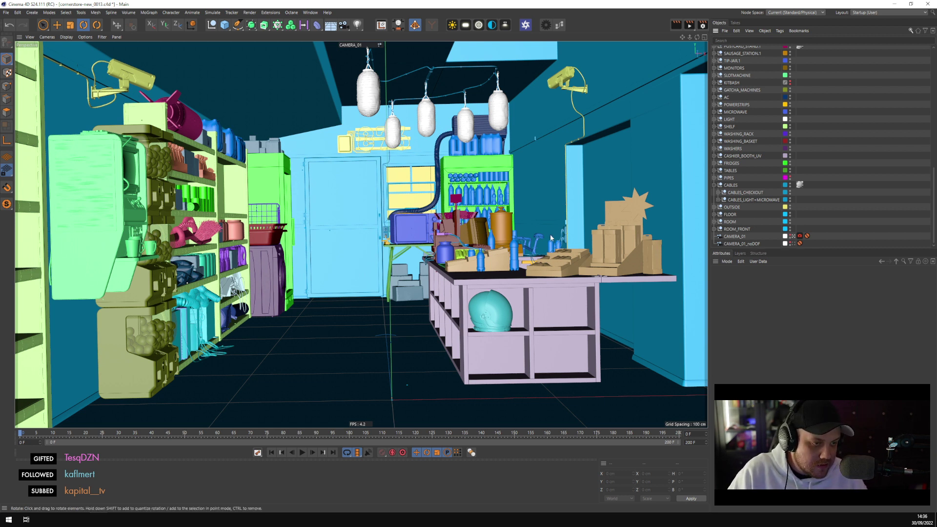
key(ctrl+s)
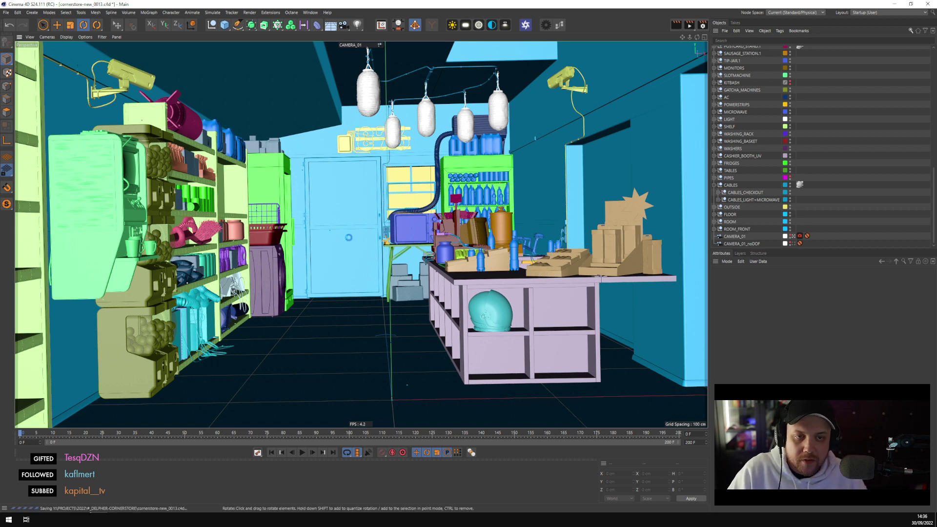
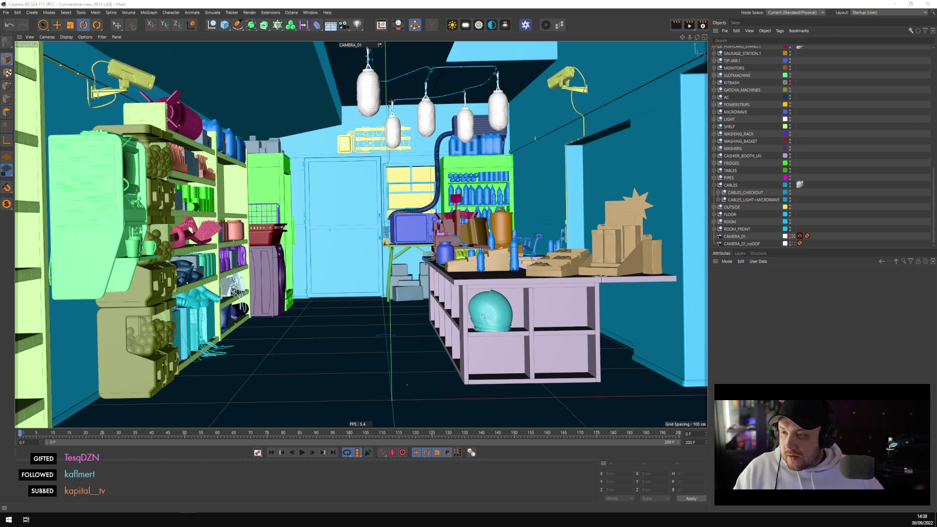
View the convenience store photo and the vintage oil can photo in the browser as prop references, and put the browser away
drag(439, 525, 369, 55)
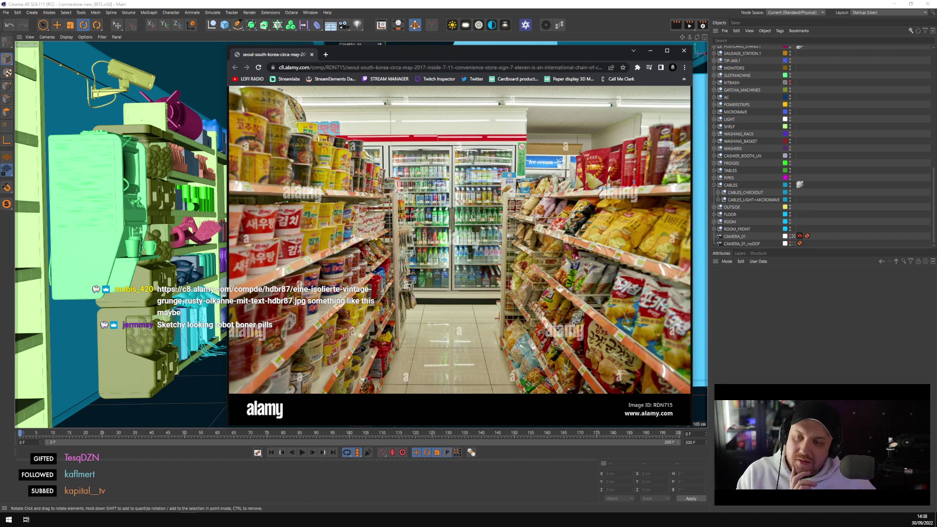
click(651, 51)
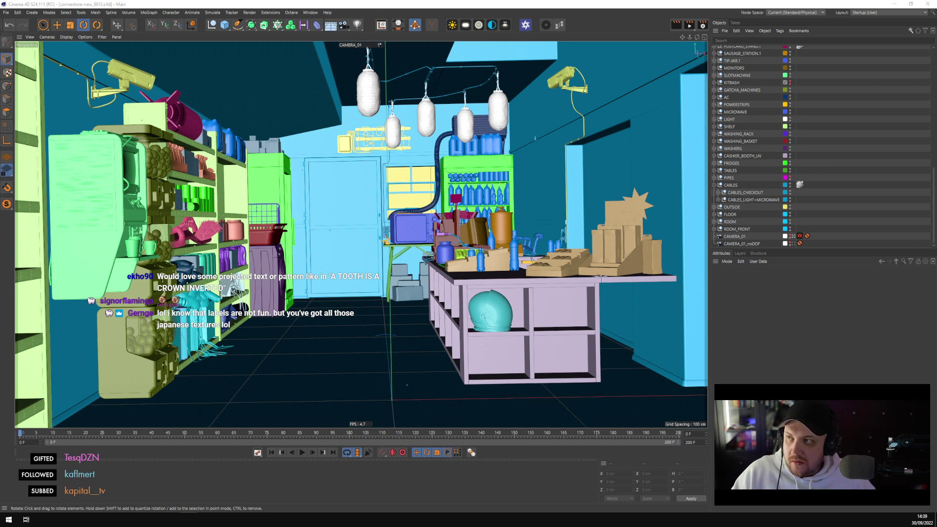
drag(0, 171, 364, 42)
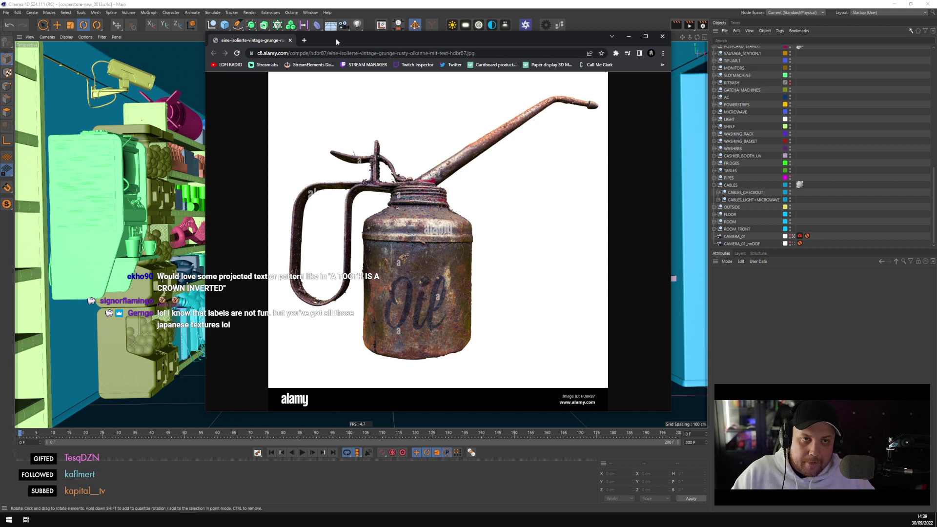
drag(336, 40, 435, 62)
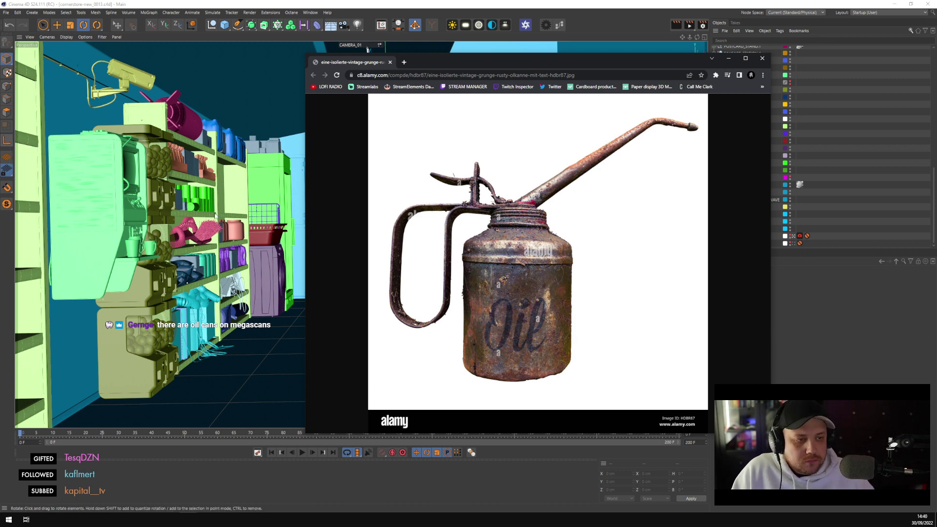
click(390, 63)
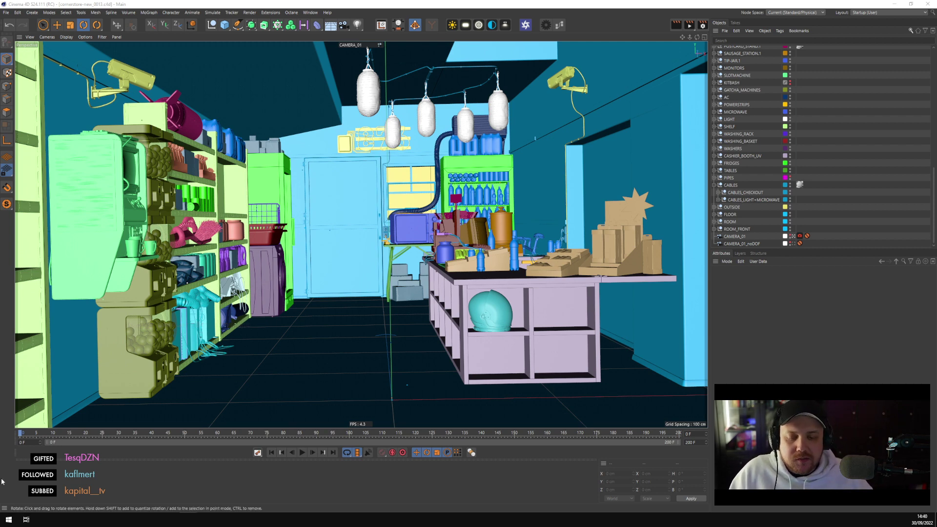
Open 2003_mainshot_final-C_CA_print.jpg from the 2003 folder inside collected_print_backup in the WORK drive's PROJECTS folder, using File Explorer
key(super+e)
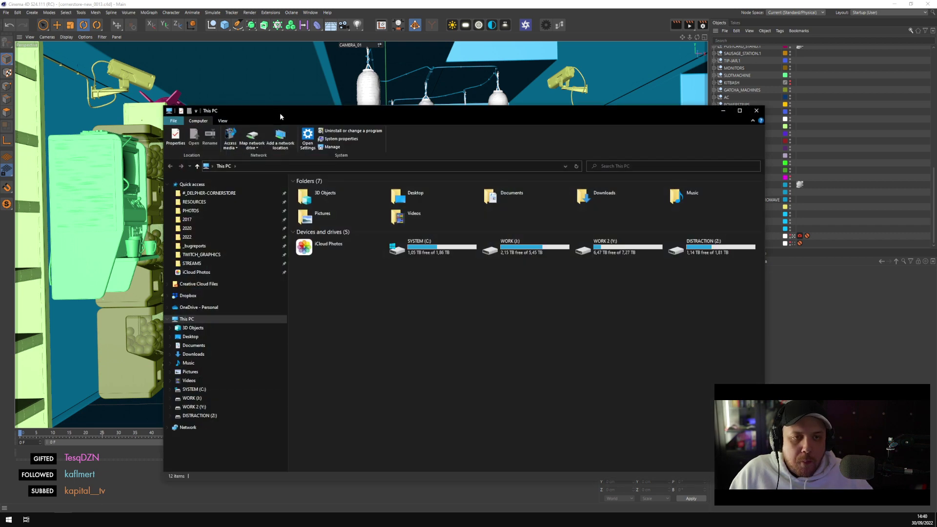
drag(453, 116, 578, 121)
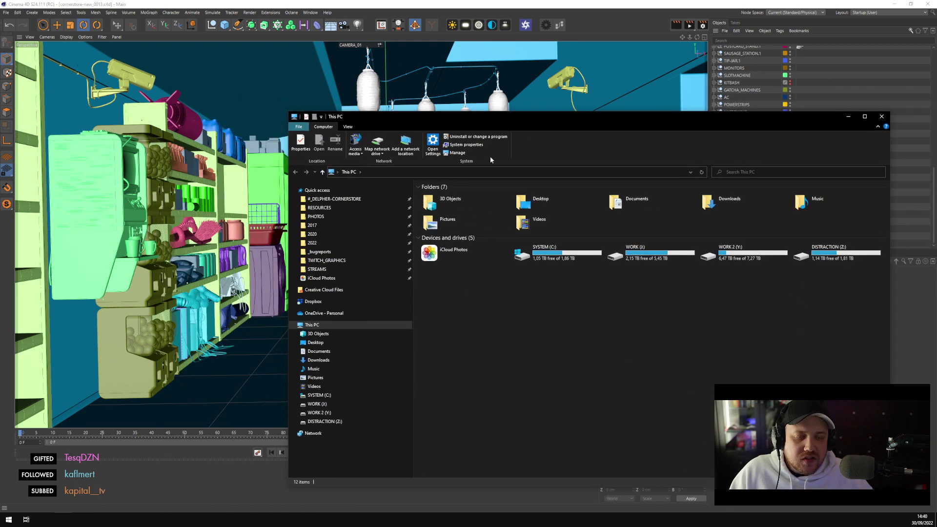
click(352, 199)
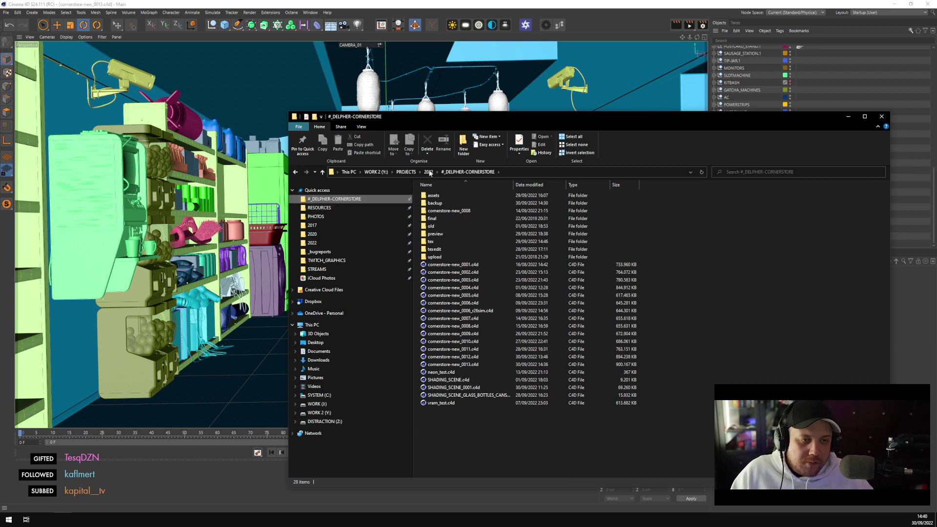
click(406, 172)
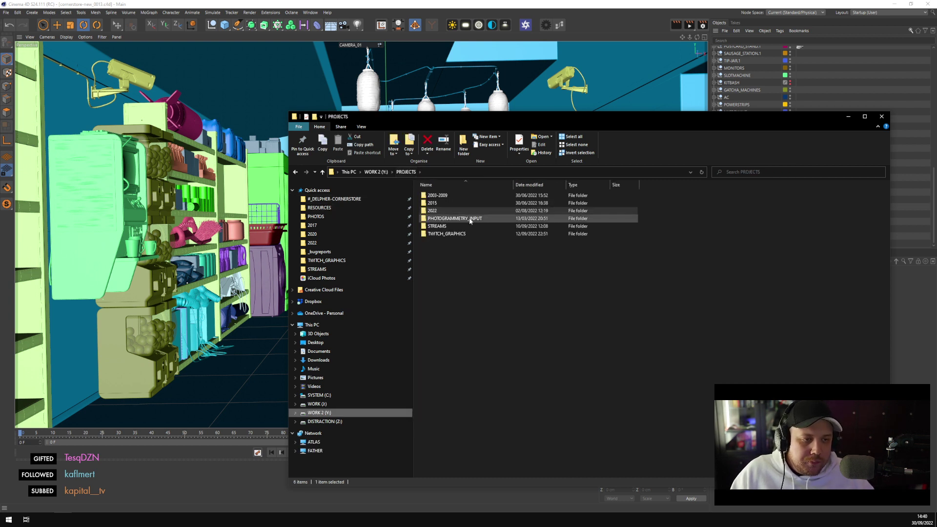
click(384, 173)
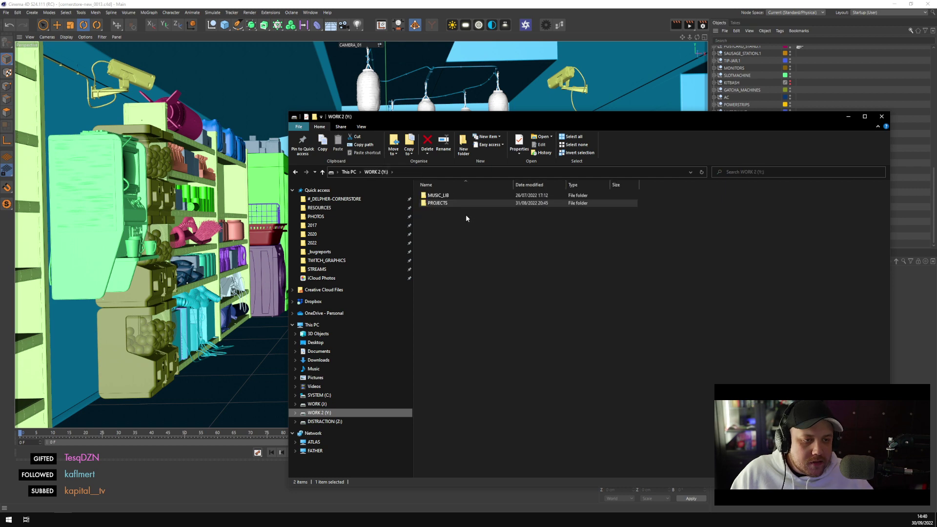
click(325, 234)
click(402, 172)
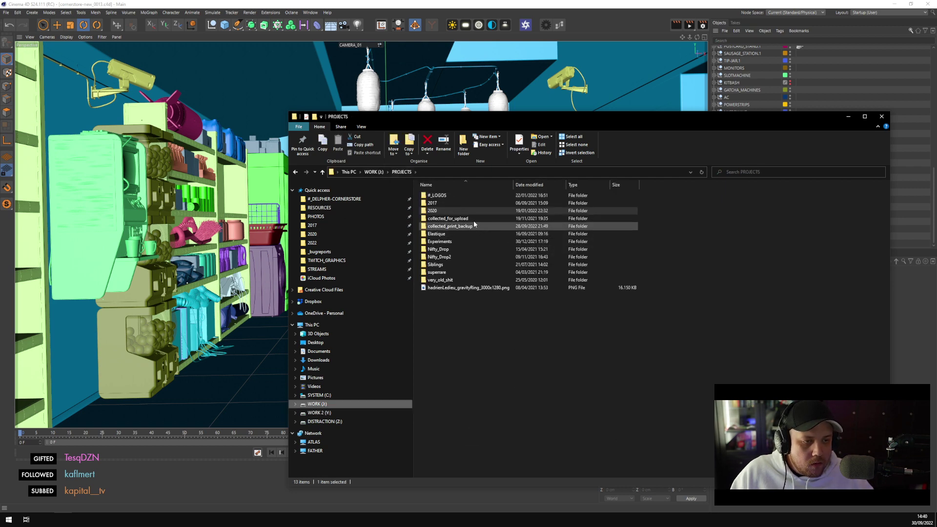
click(471, 227)
double_click(469, 226)
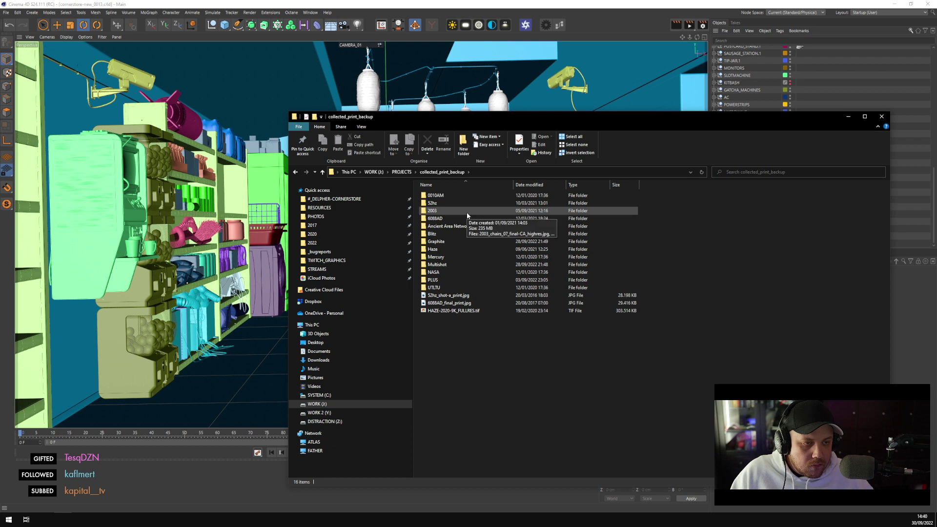
double_click(466, 213)
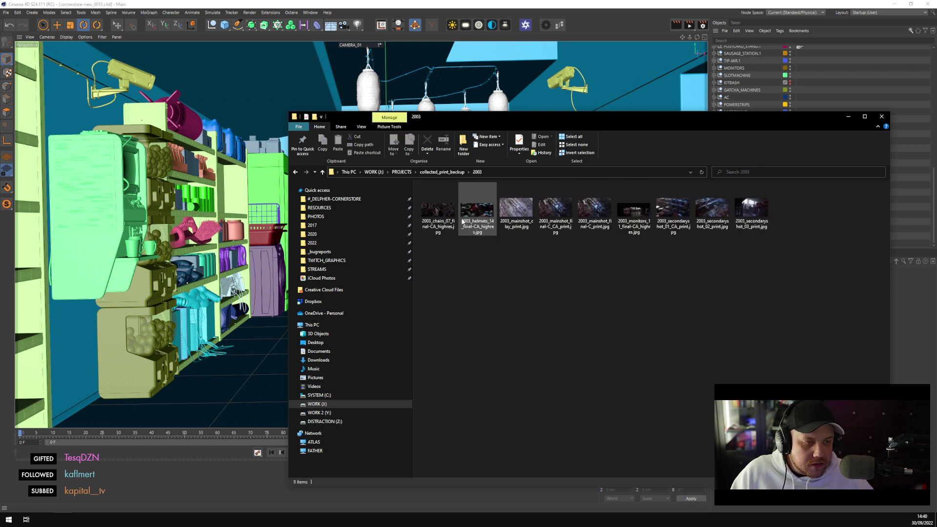
double_click(562, 214)
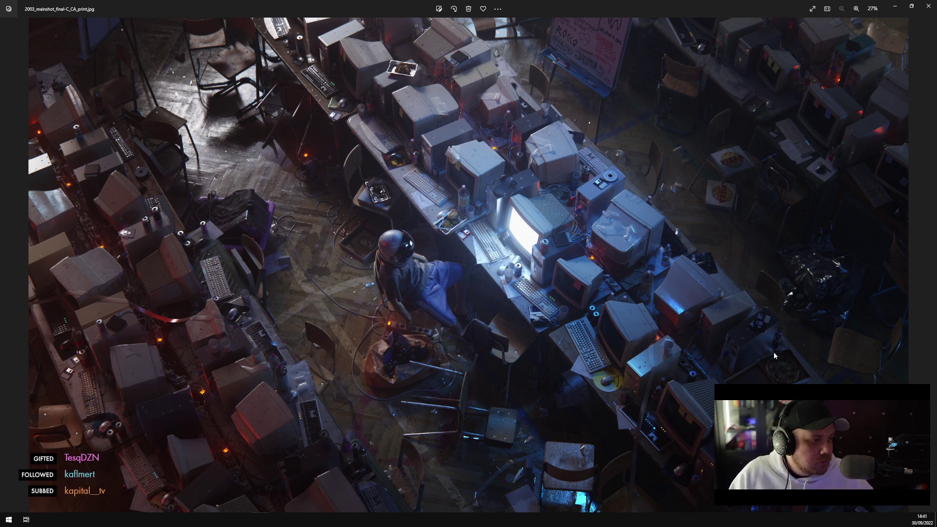
Browse the other 2003 renders, from the monitor pile to the secondary shots, and return to the corner store scene
key(Right)
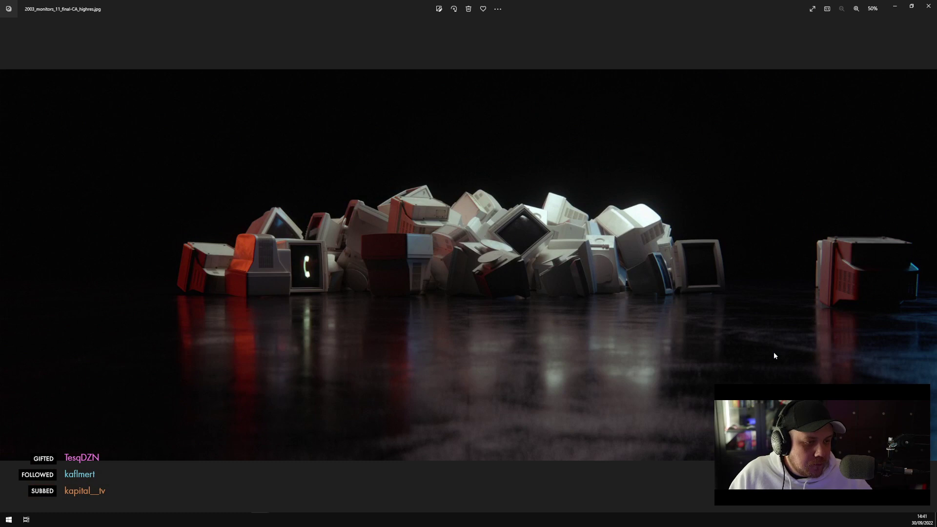
key(Right)
key(Right)
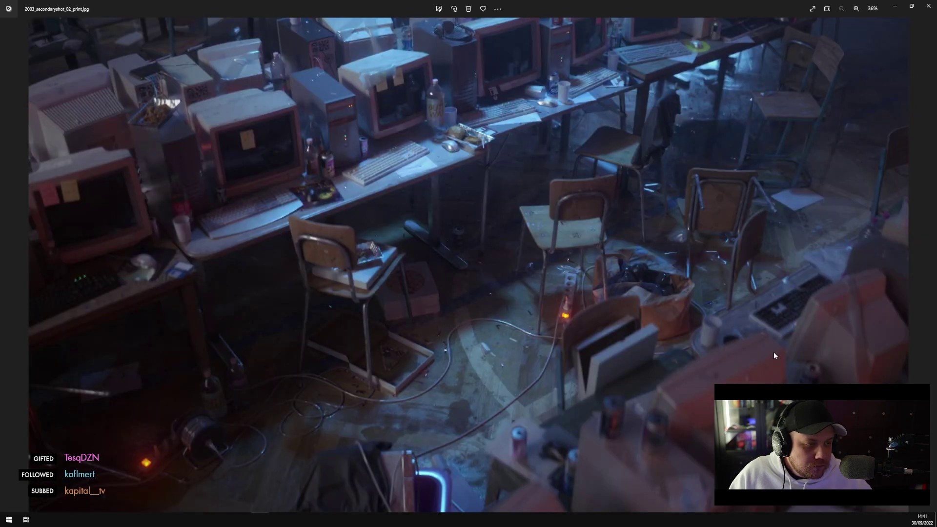
key(Right)
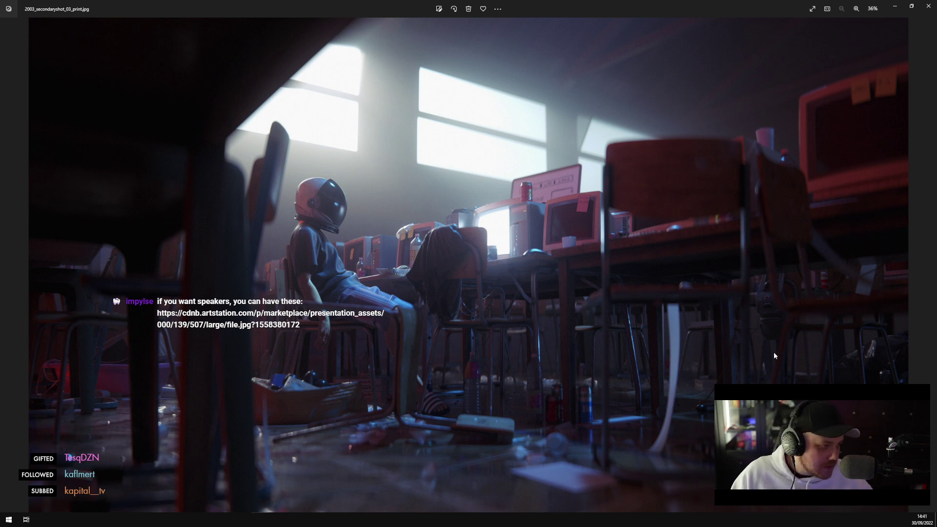
key(Left)
key(Left)
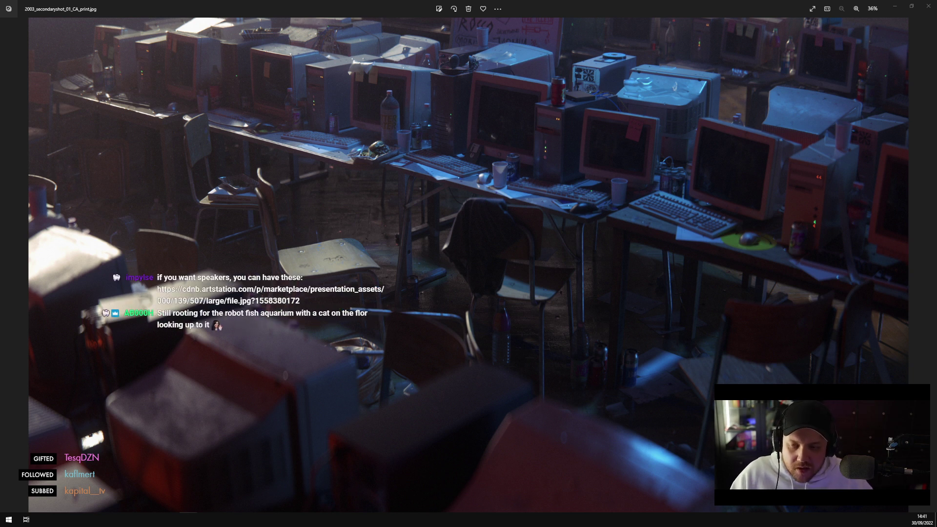
click(895, 7)
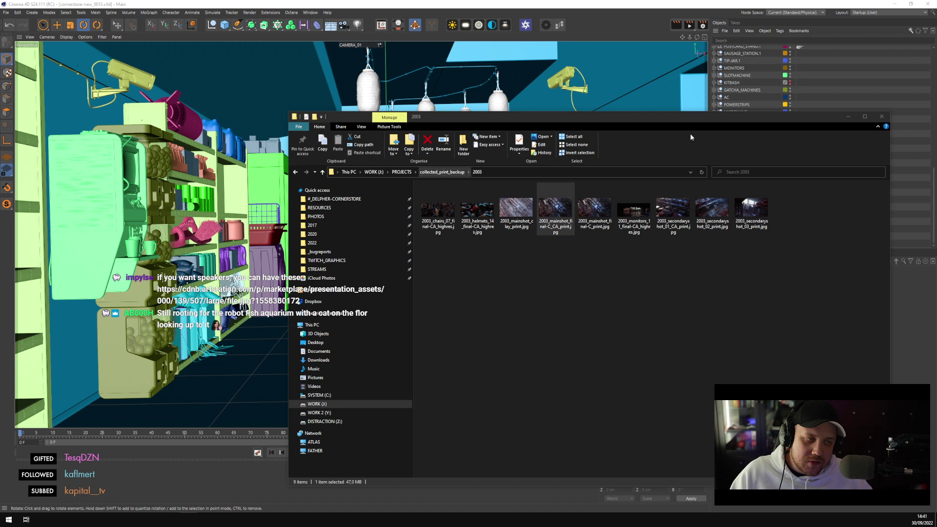
click(849, 119)
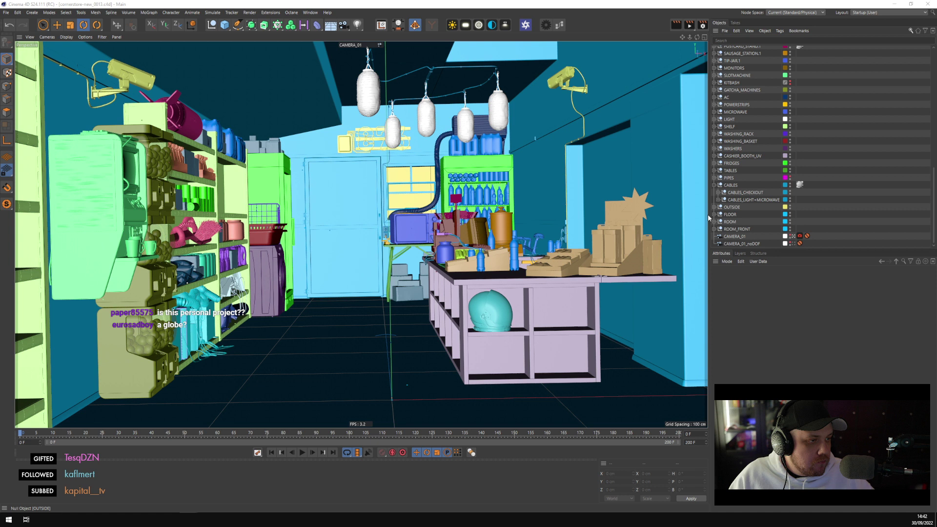
Make the PIPES group visible in the viewport and expand the SHELF group down to MAIN_BODY_SHELF_Instances
click(790, 176)
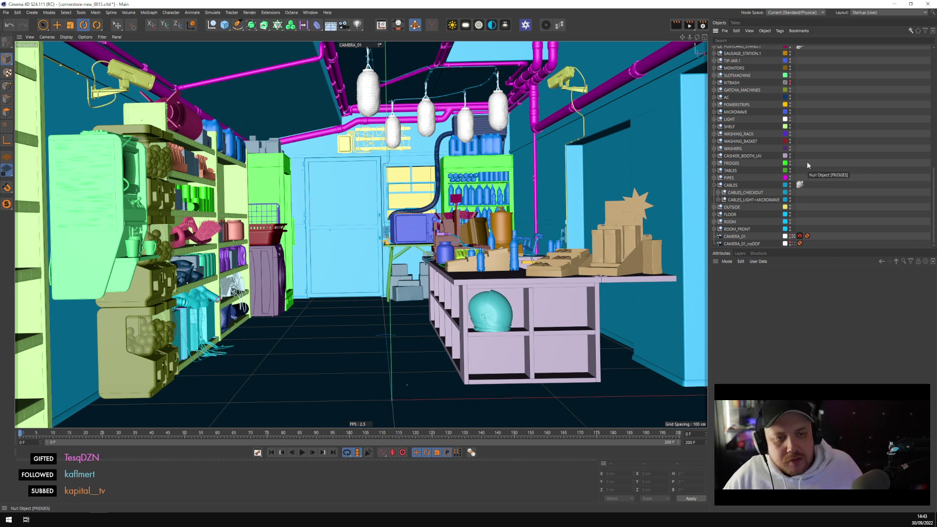
click(228, 195)
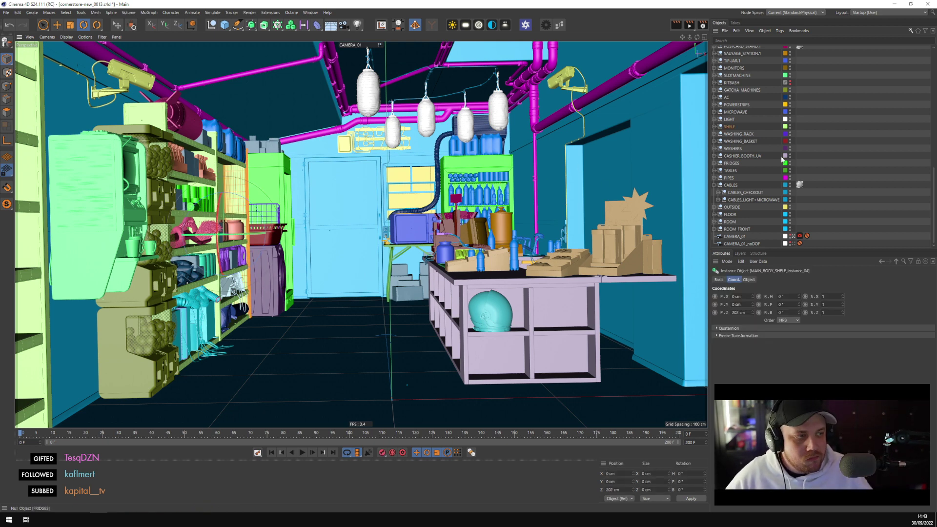
scroll(765, 165, up, 5)
scroll(765, 165, down, 5)
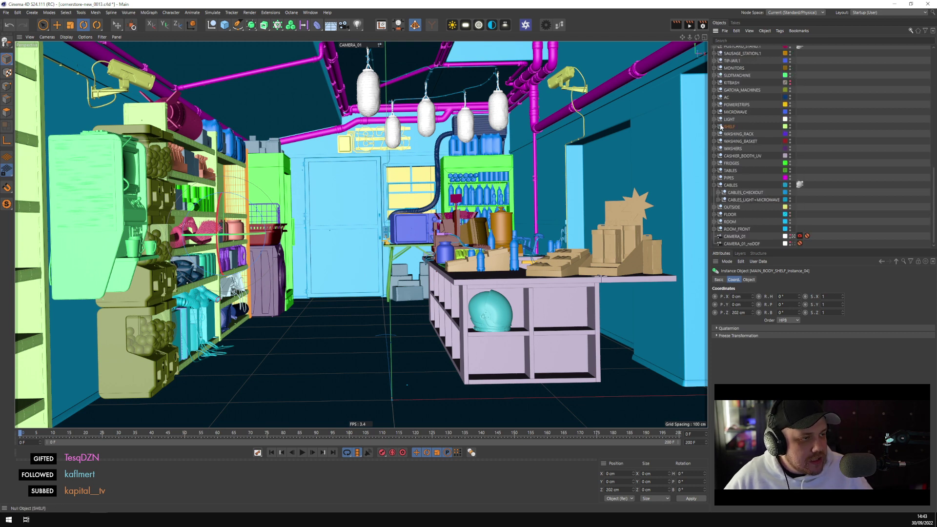
click(715, 127)
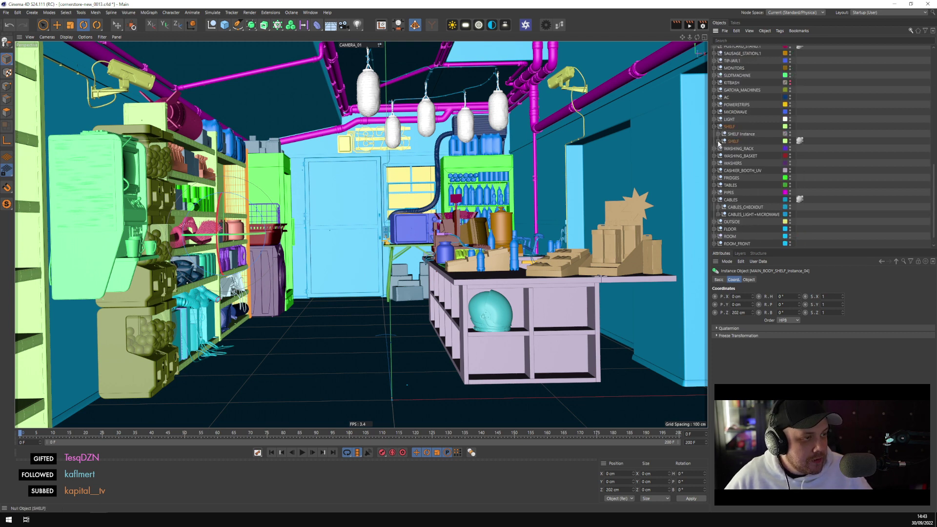
click(722, 141)
click(722, 171)
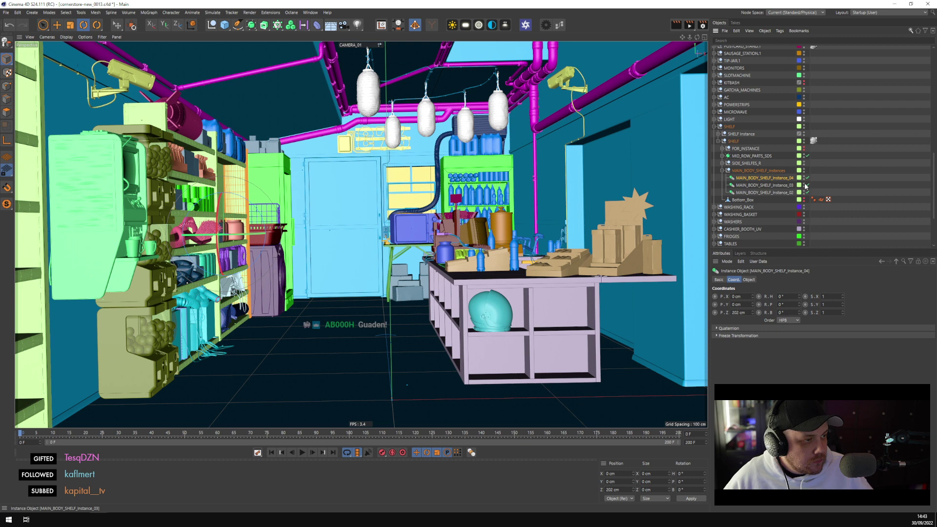
Inspect the shelf boards in SIDE_SHELFES_R by expanding it and its SIDE_SHELF_ELEMENTS_03 null, and clear the selection
click(745, 163)
click(722, 163)
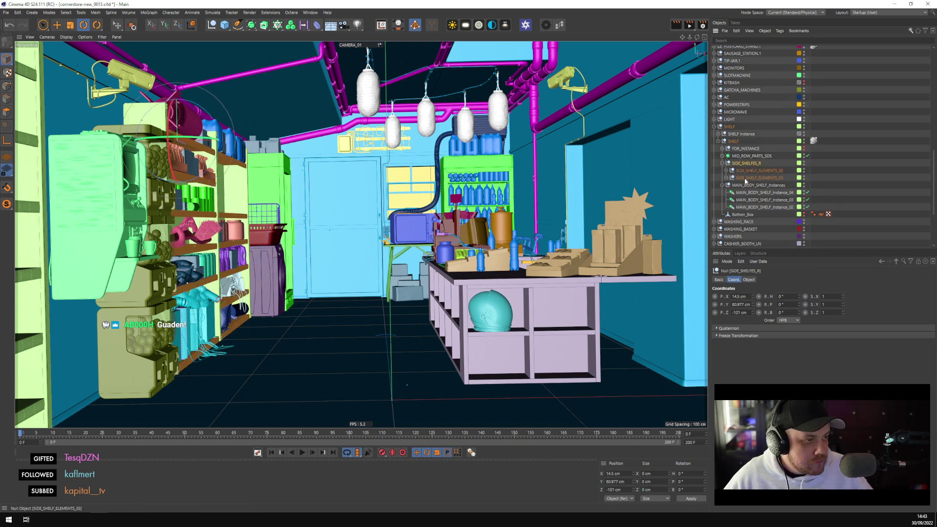
click(746, 177)
click(726, 178)
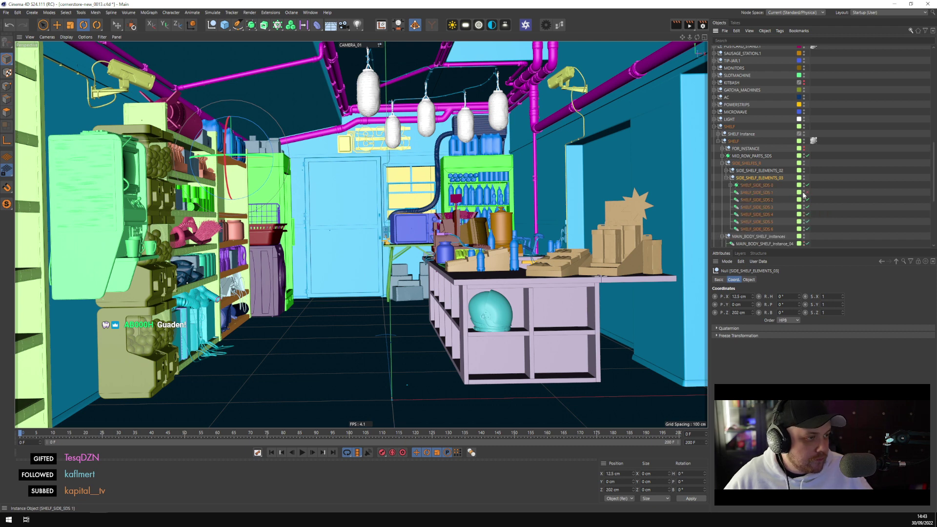
click(827, 185)
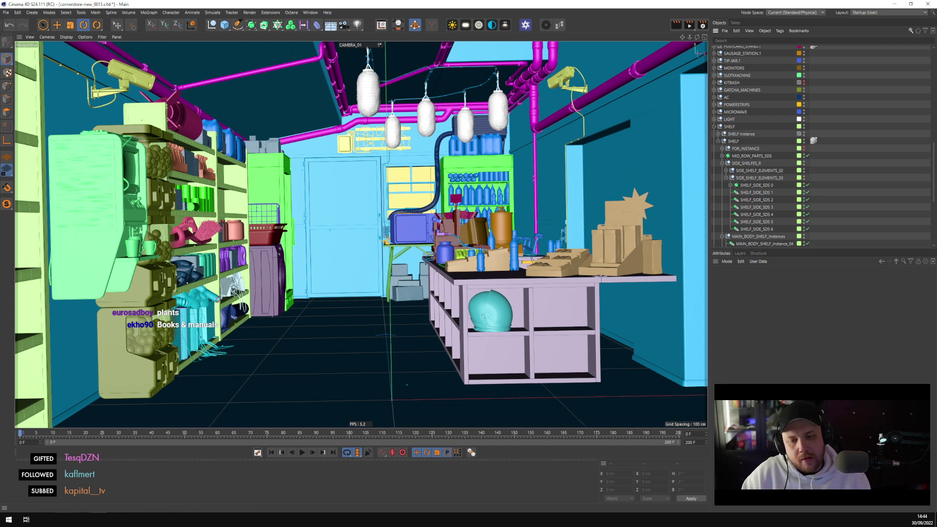
Switch to File Explorer and open blitz_main_print-ca40.jpg from the Blitz folder in collected_print_backup
click(84, 518)
click(508, 331)
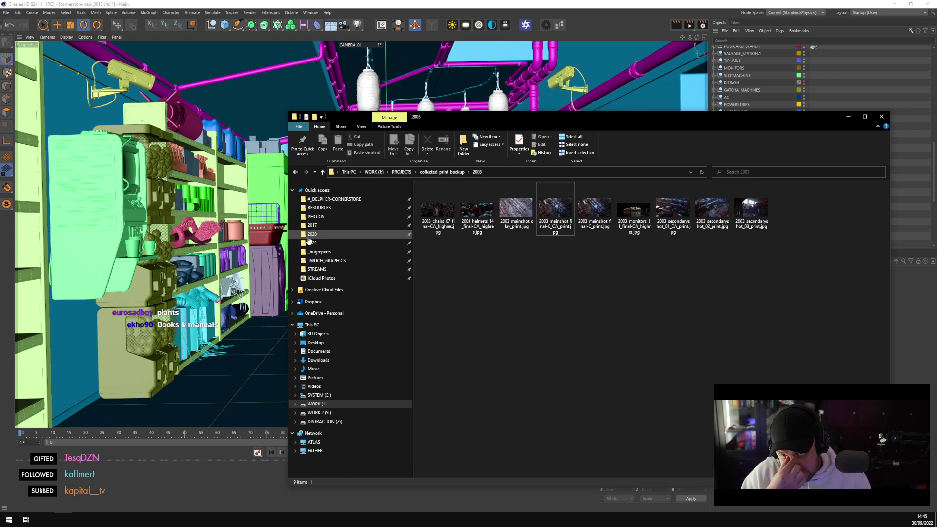
click(442, 172)
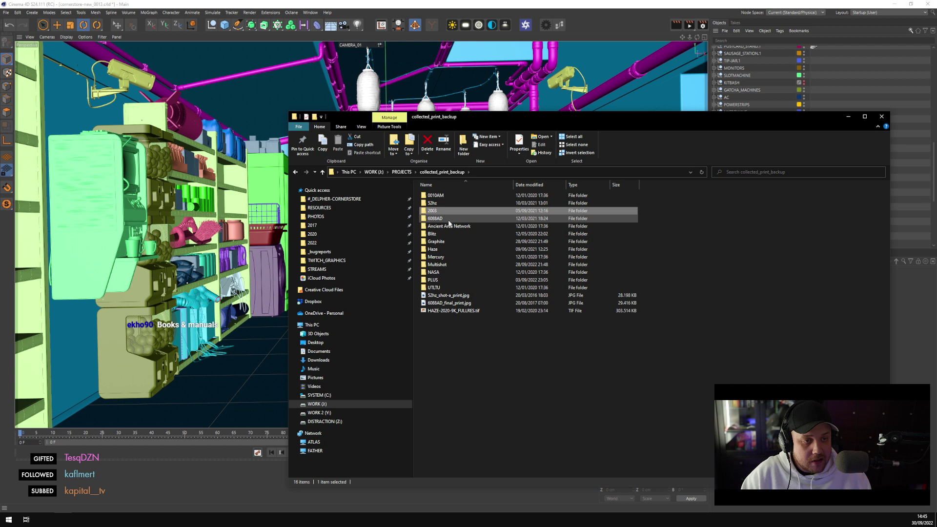
double_click(453, 235)
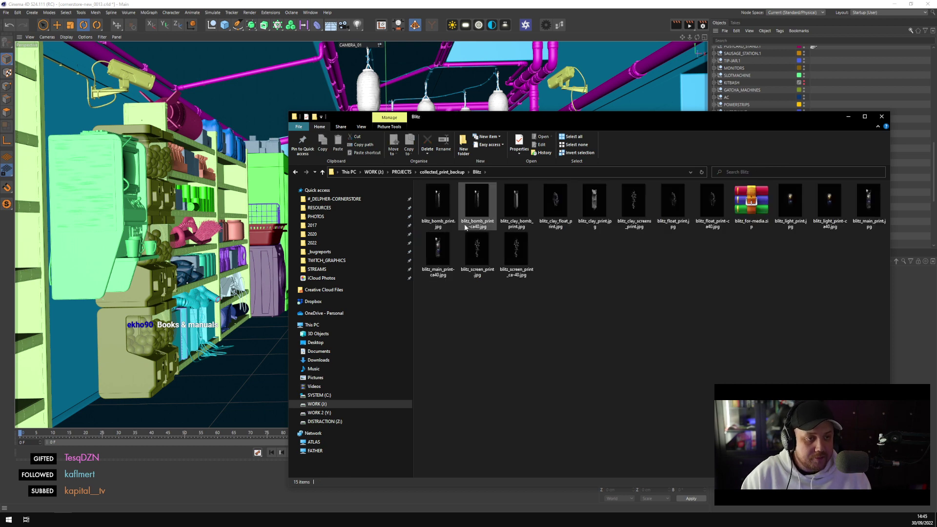
double_click(437, 255)
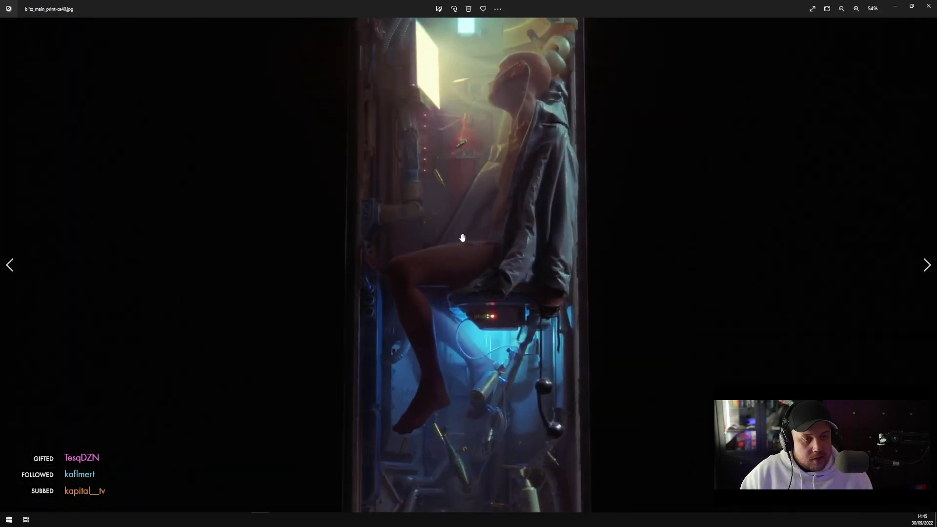
Examine the Blitz bomb render up close, from the ammunition and bags in its base to the lettering and figure above
scroll(459, 237, up, 3)
drag(454, 224, 473, 161)
drag(566, 273, 494, 101)
drag(475, 328, 500, 147)
drag(515, 288, 539, 142)
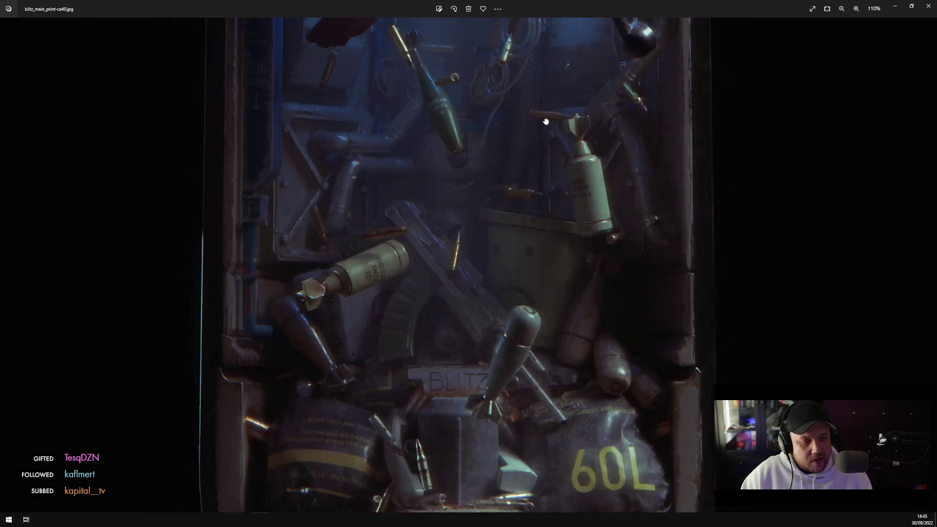
drag(526, 298, 537, 290)
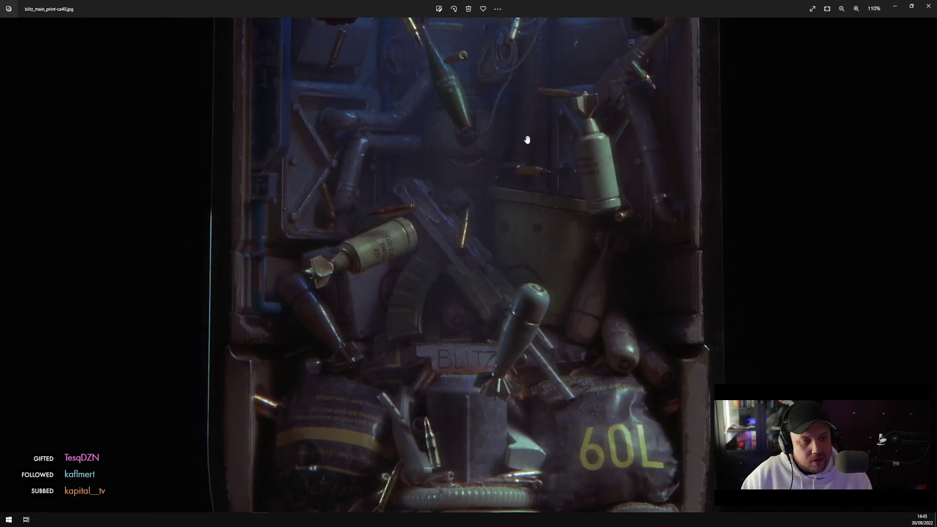
scroll(523, 131, down, 8)
scroll(472, 183, up, 6)
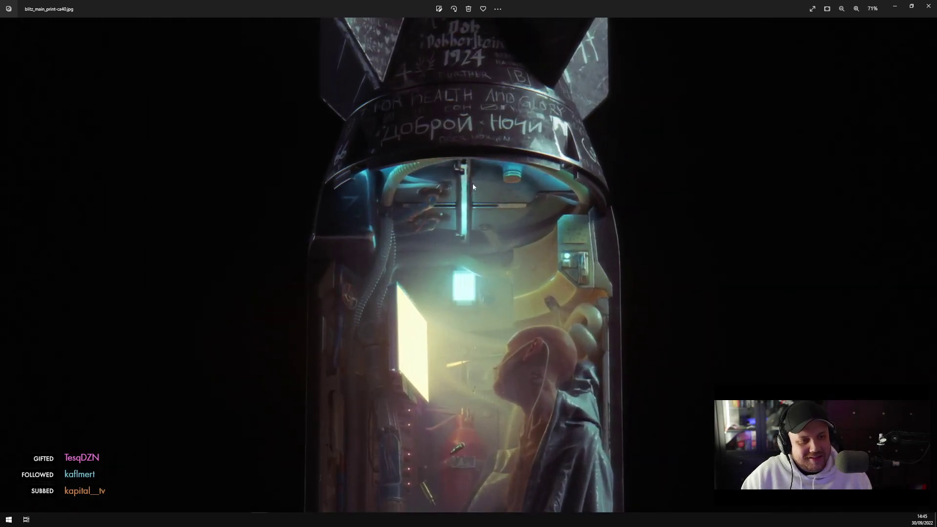
Close the Blitz render and open haze_final-100size-print.jpg from the Haze folder in collected_print_backup
click(933, 8)
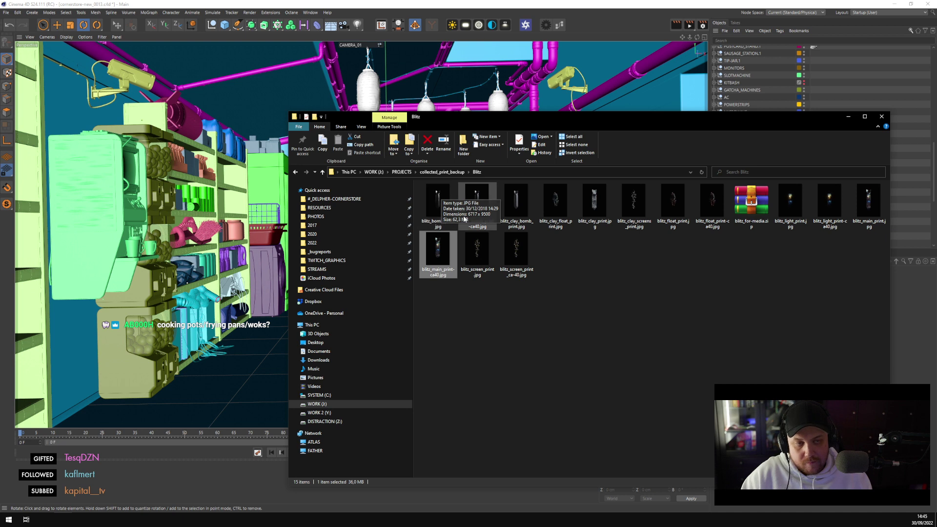
click(528, 299)
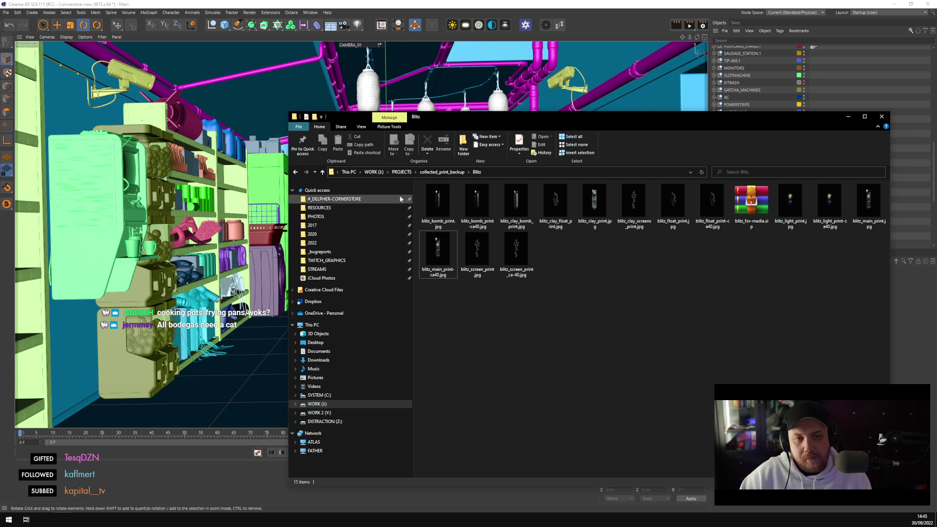
click(454, 173)
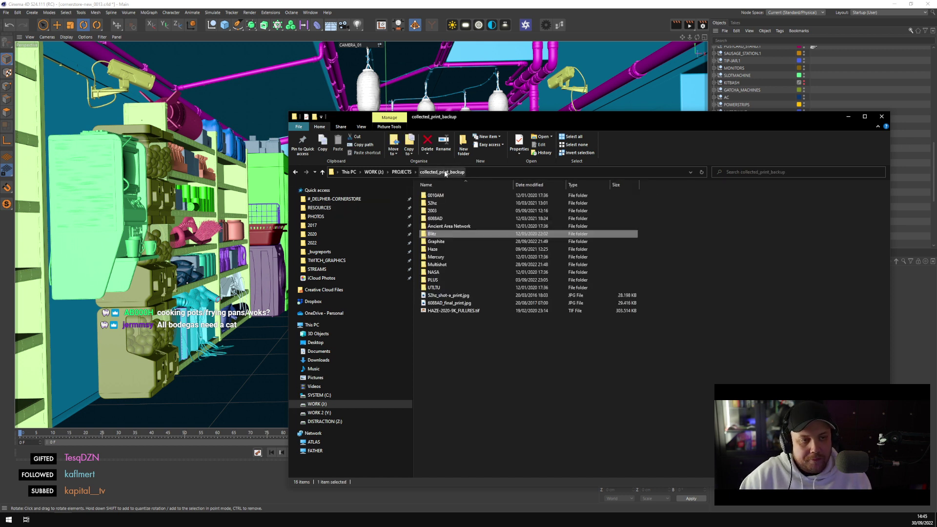
double_click(458, 250)
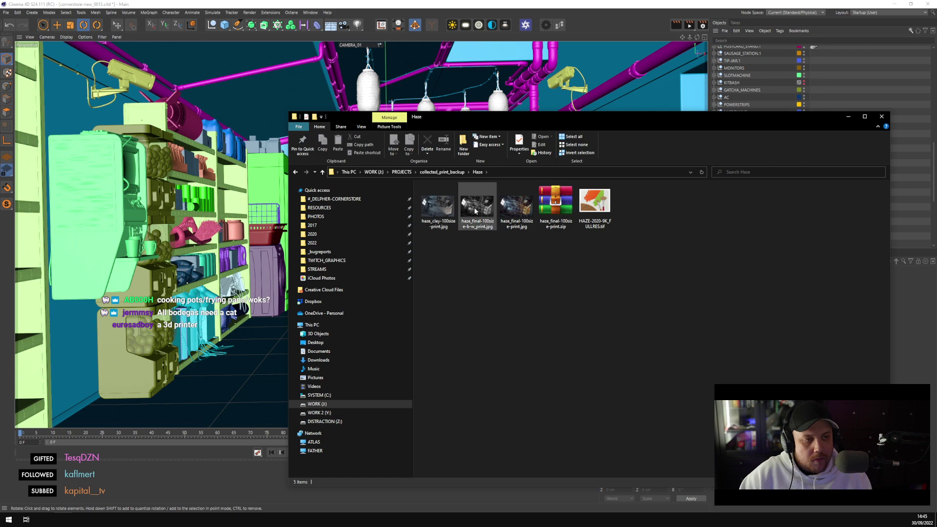
double_click(516, 205)
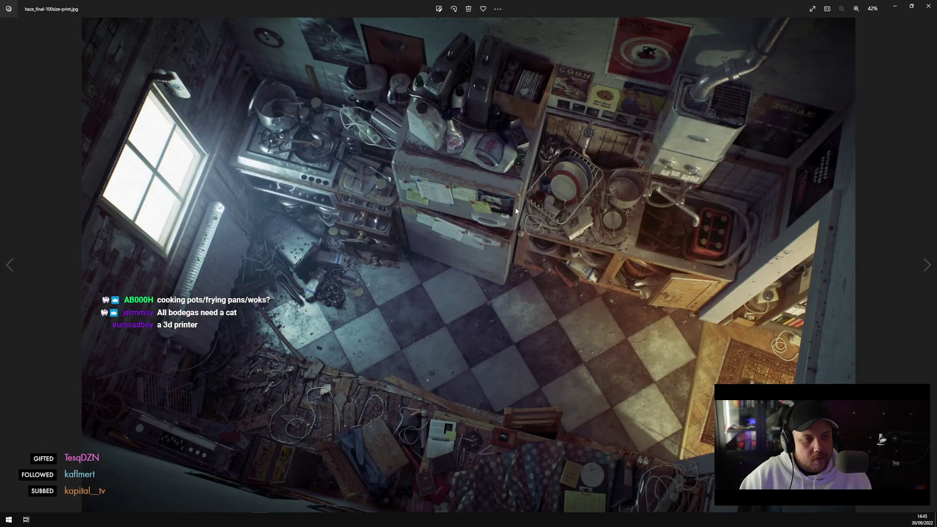
View the Haze kitchen render at actual size and examine the sink, dish rack, open cabinets, doorway and stove area
right_click(552, 256)
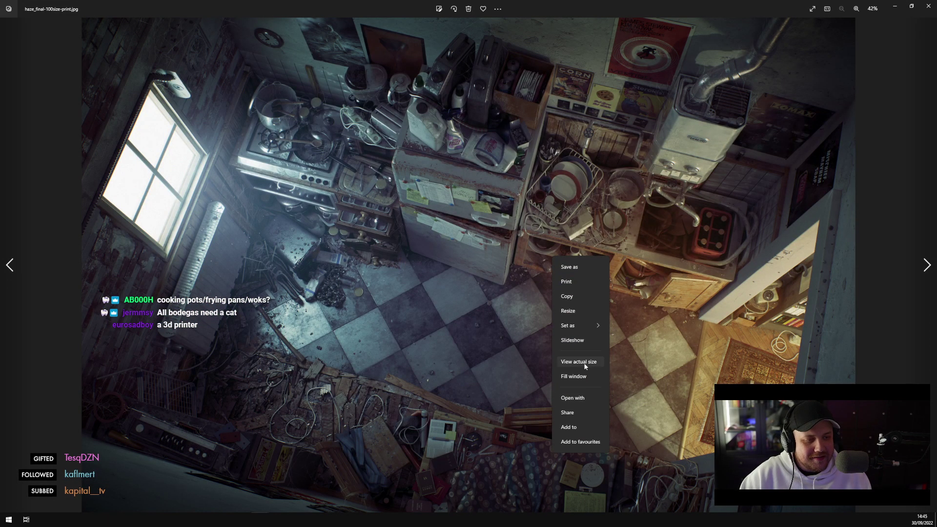
click(578, 362)
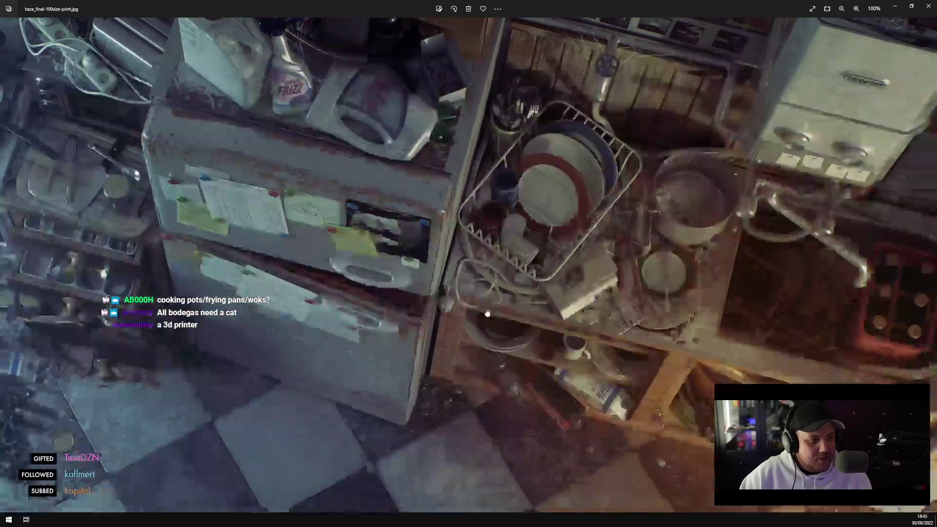
drag(487, 314, 409, 217)
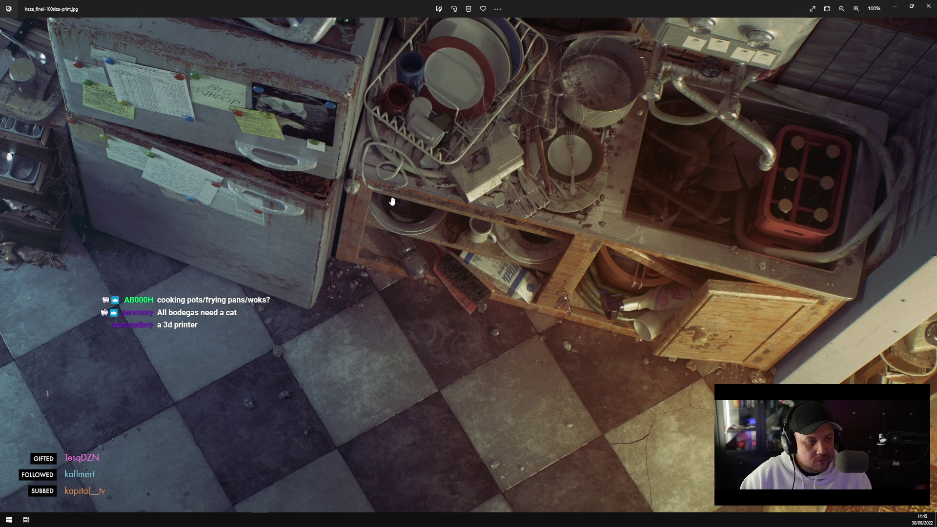
drag(570, 300, 364, 209)
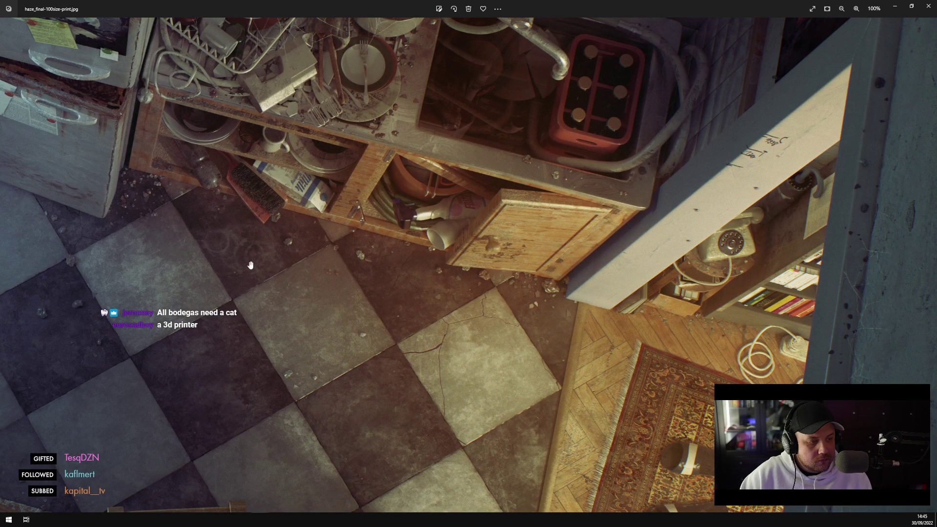
drag(249, 264, 592, 446)
drag(378, 248, 491, 336)
drag(416, 329, 663, 334)
drag(648, 238, 523, 364)
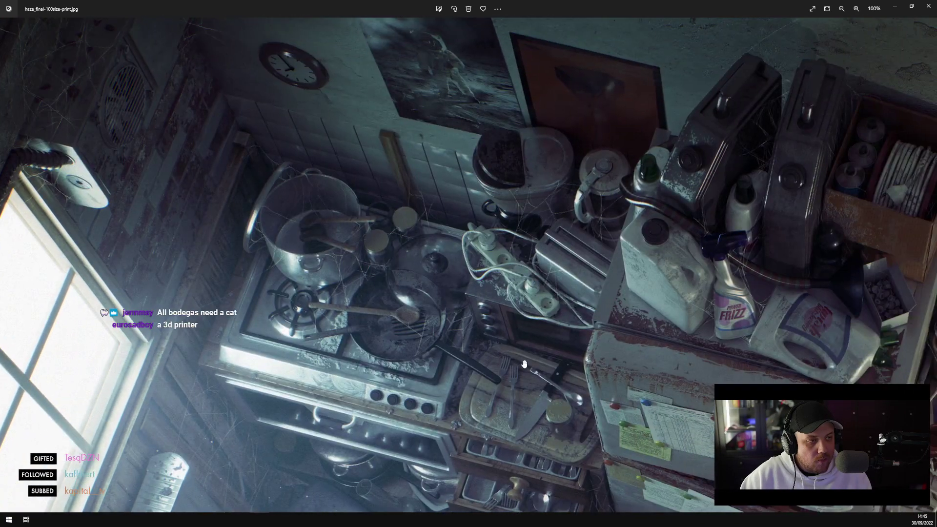
Examine the cookware and floor debris in the Haze render, including the cables, books and ashtray near the broken floorboards
drag(653, 321, 473, 317)
drag(364, 400, 680, 98)
drag(429, 370, 430, 318)
drag(662, 355, 406, 329)
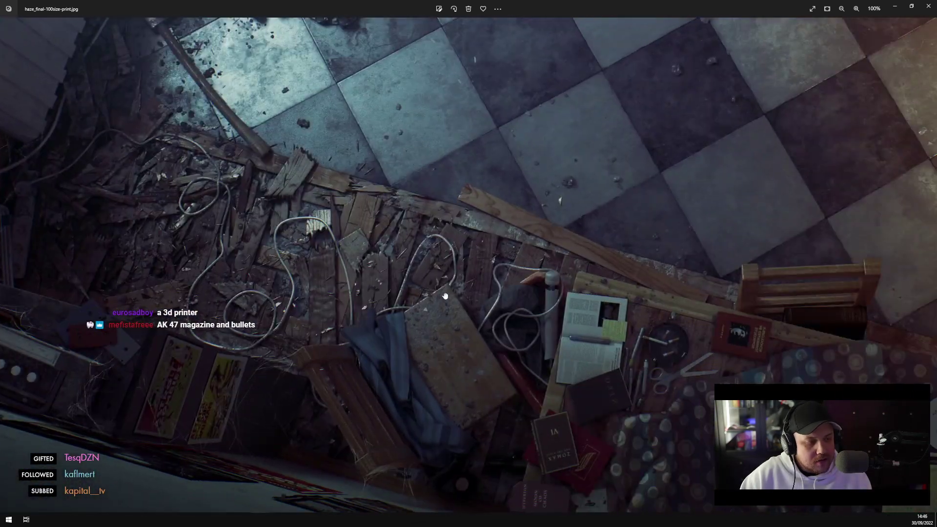
scroll(491, 324, down, 2)
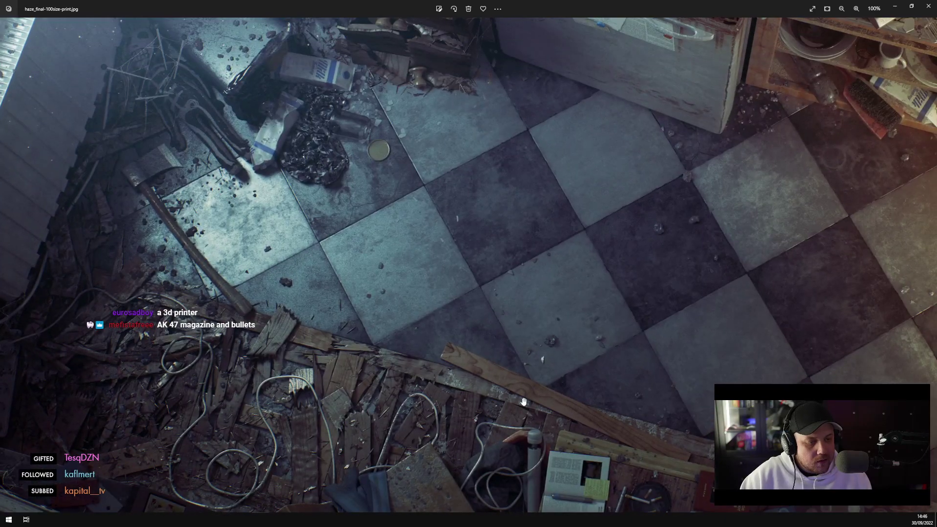
scroll(543, 313, down, 2)
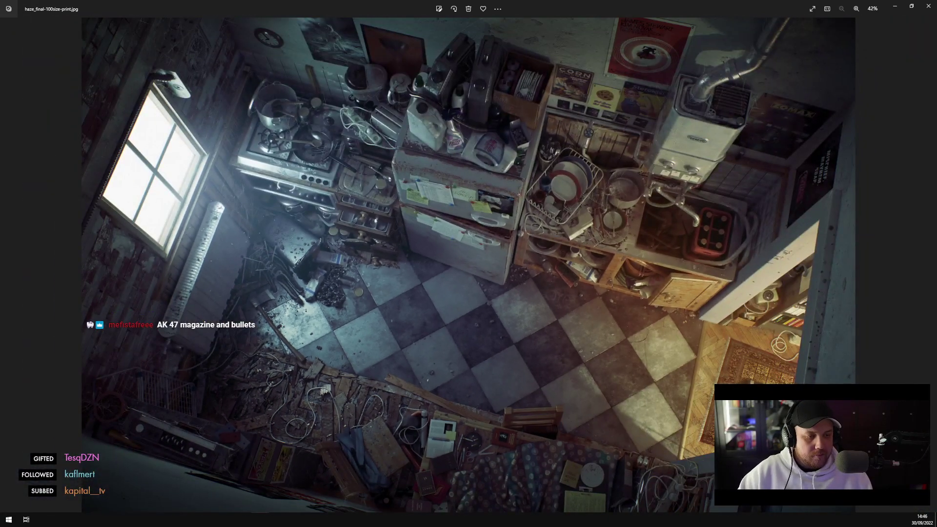
scroll(522, 437, up, 8)
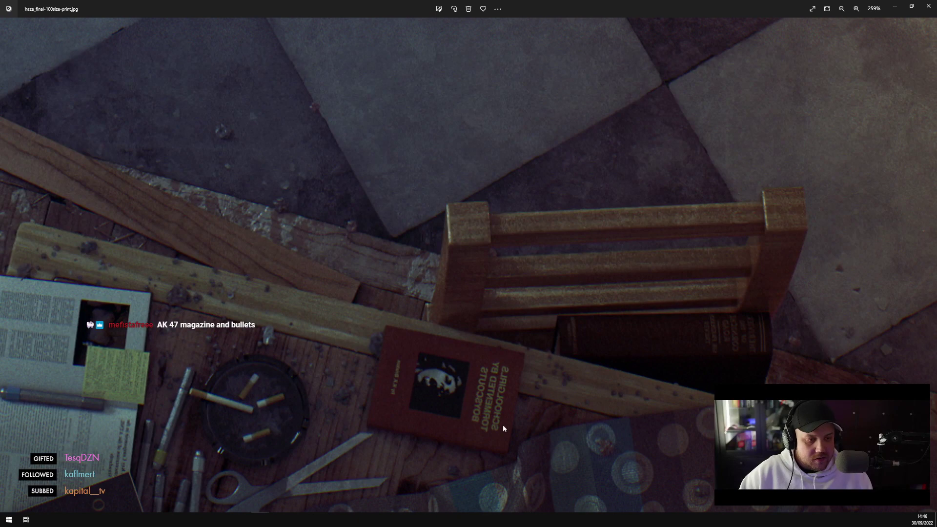
scroll(470, 414, down, 8)
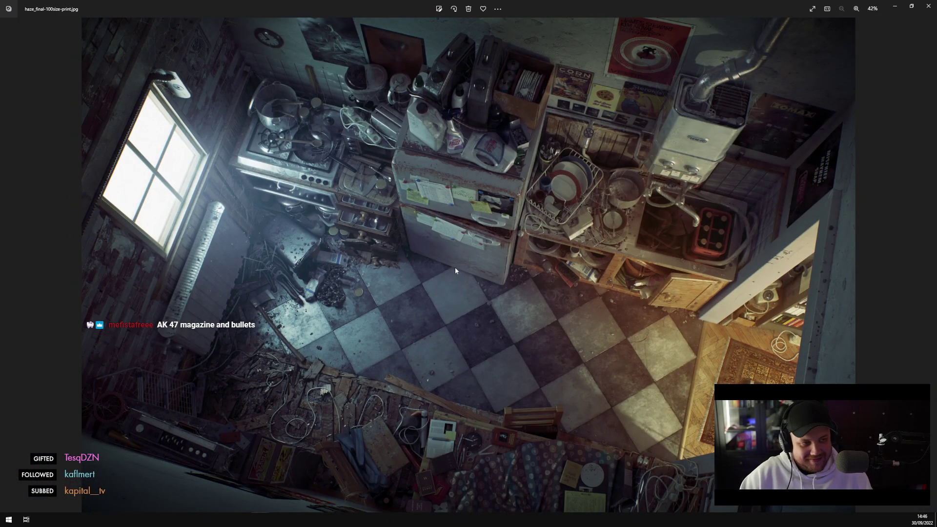
Check the other versions of the Haze render, including the black-and-white print, and close the image viewer
key(Right)
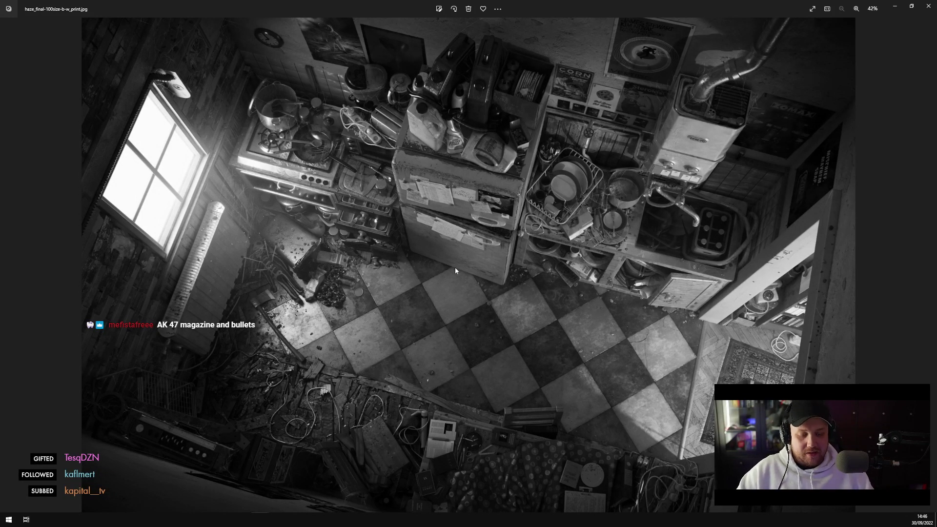
key(Right)
key(Left)
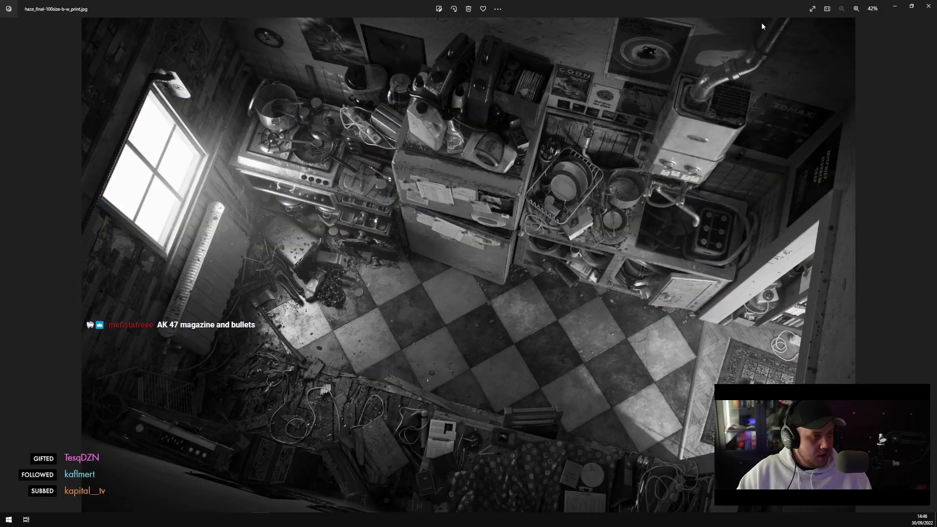
click(924, 11)
click(429, 244)
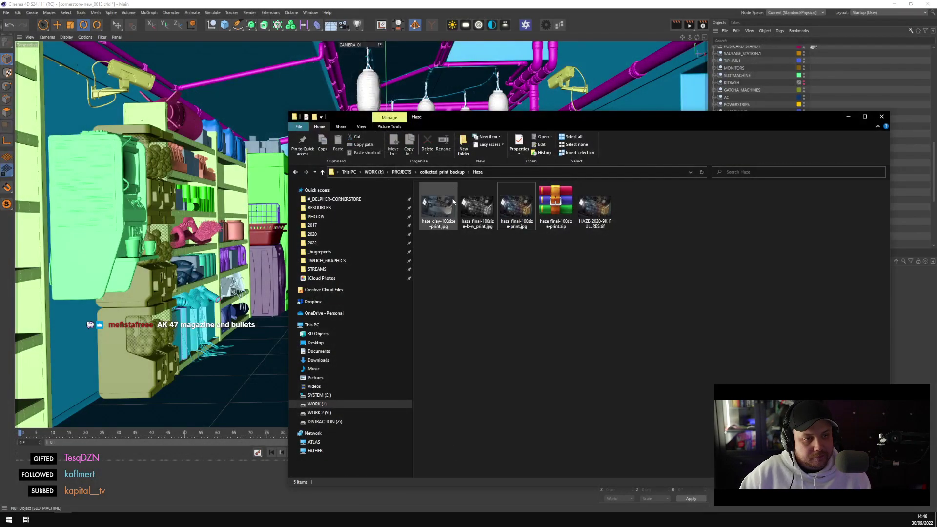
Open the blue robot image bob_nft-nifty-zomax.jpg from the PLUS folder in collected_print_backup
click(445, 173)
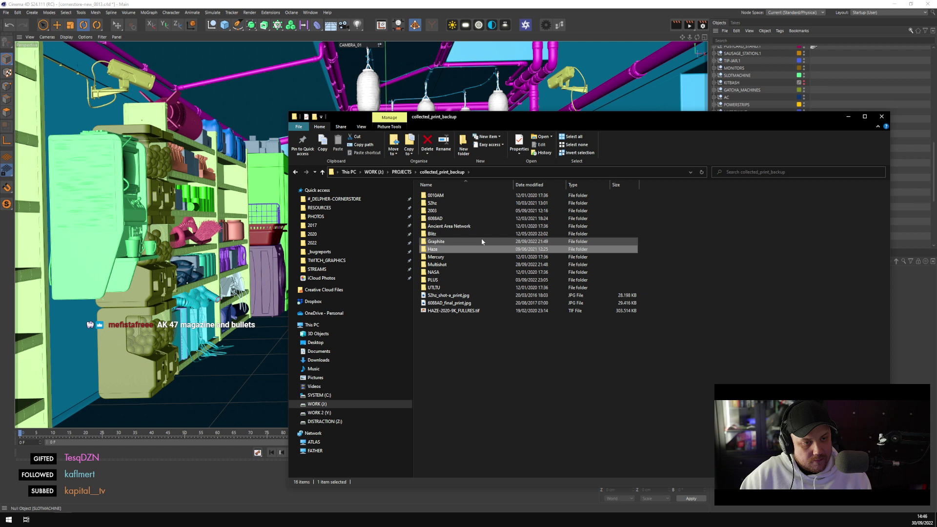
double_click(471, 280)
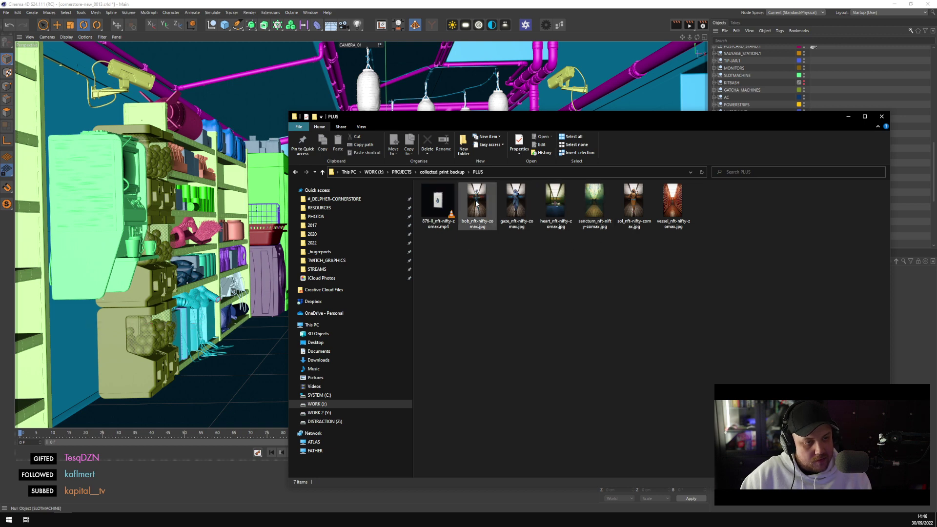
double_click(481, 225)
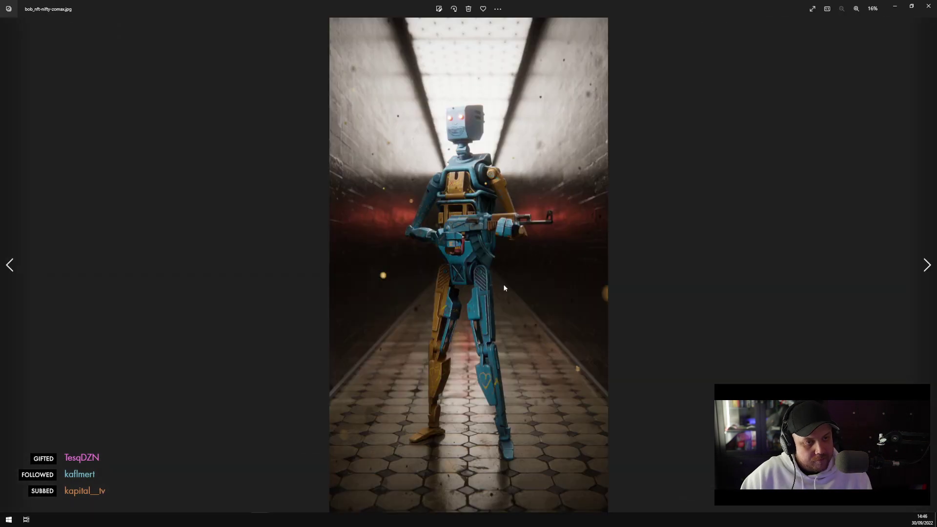
Browse the PLUS renders from the robot through to the pipe-lined vessel corridor, and close the image viewer
key(Right)
key(Right)
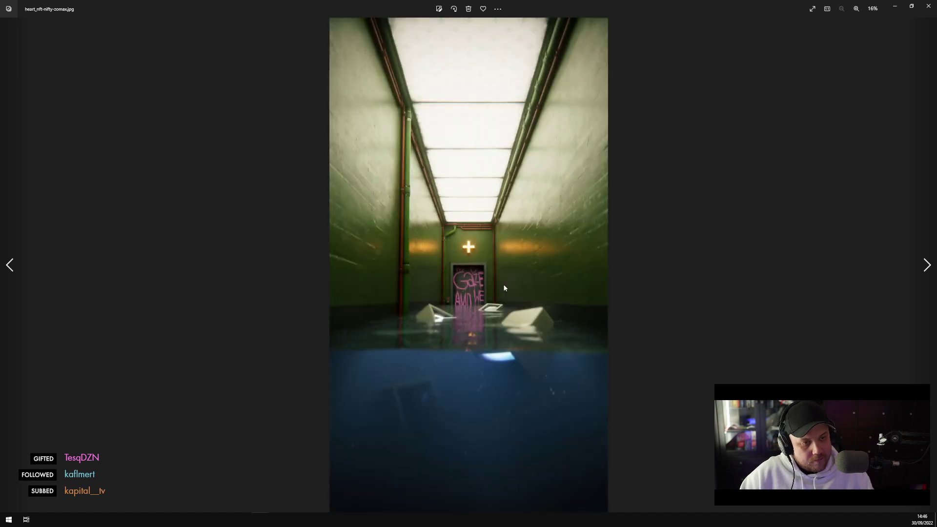
key(Right)
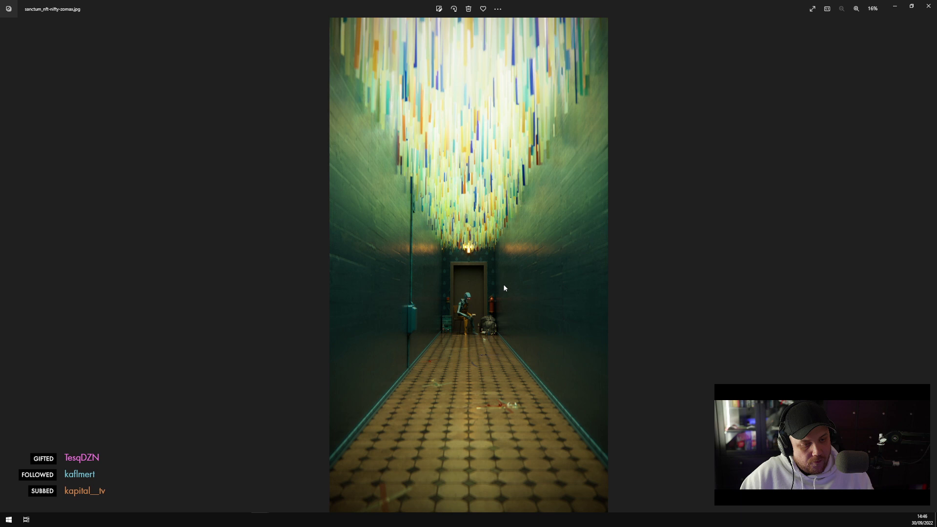
key(Right)
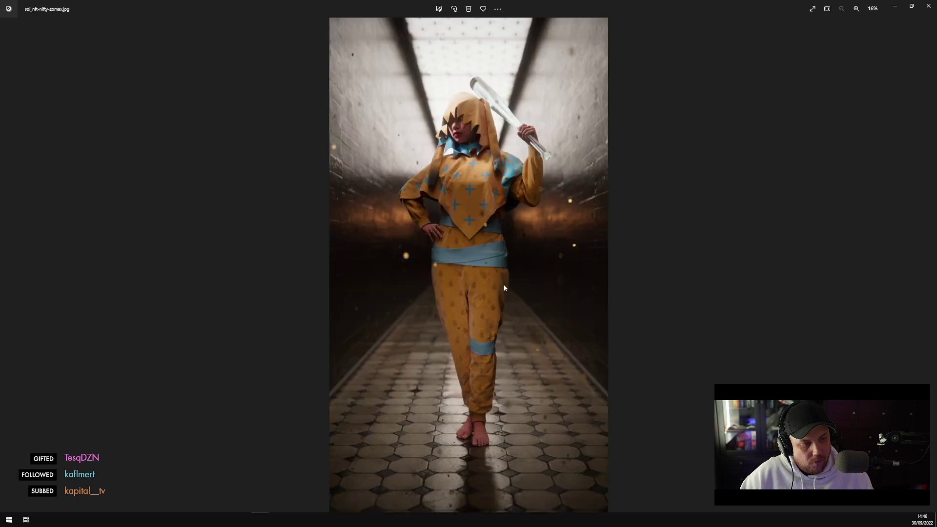
key(Right)
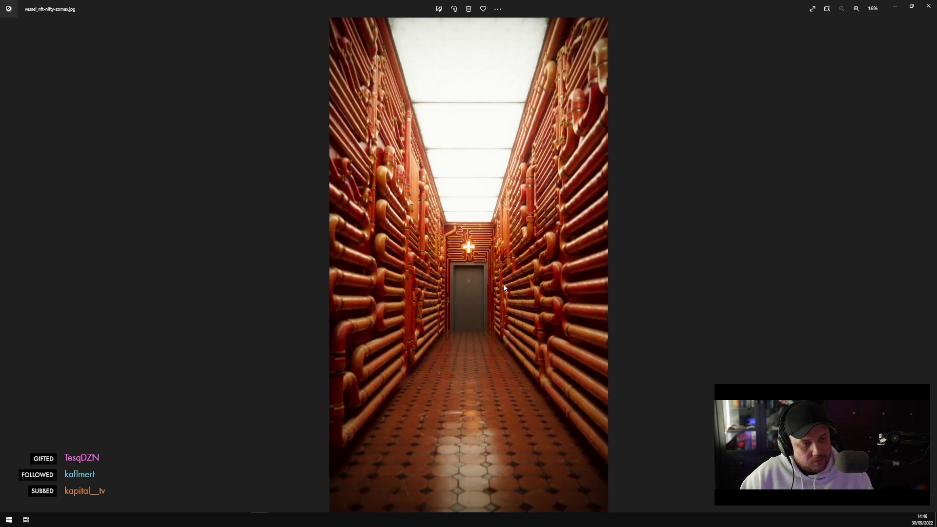
key(Left)
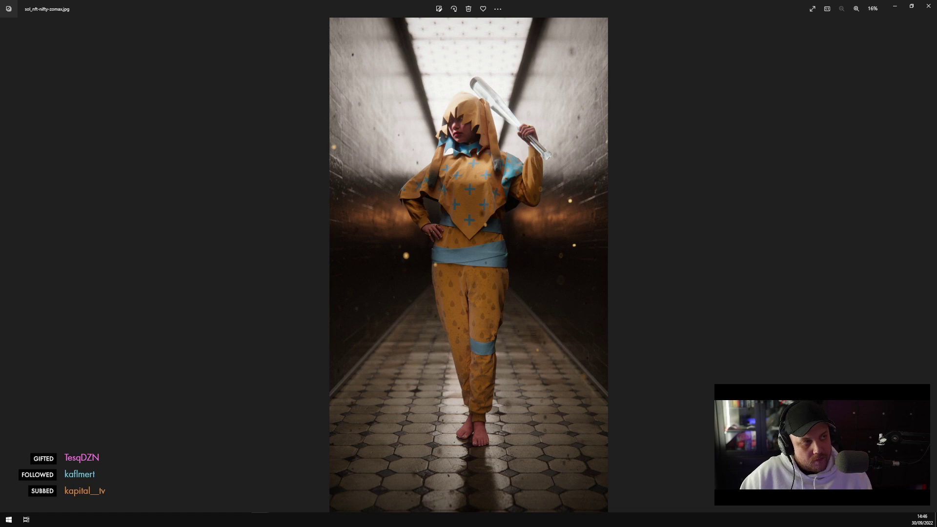
click(928, 6)
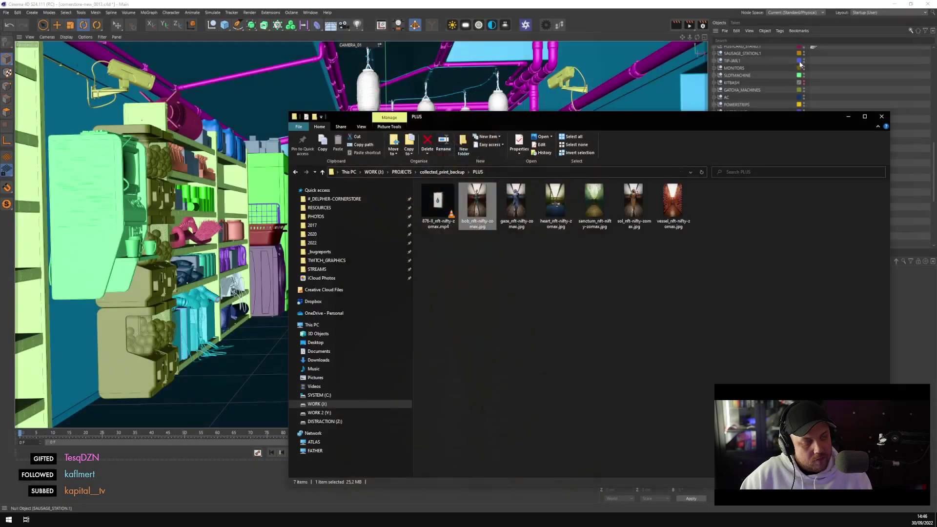
Switch back to Cinema 4D and collapse the SHELF and CABLES groups in the object hierarchy
click(847, 116)
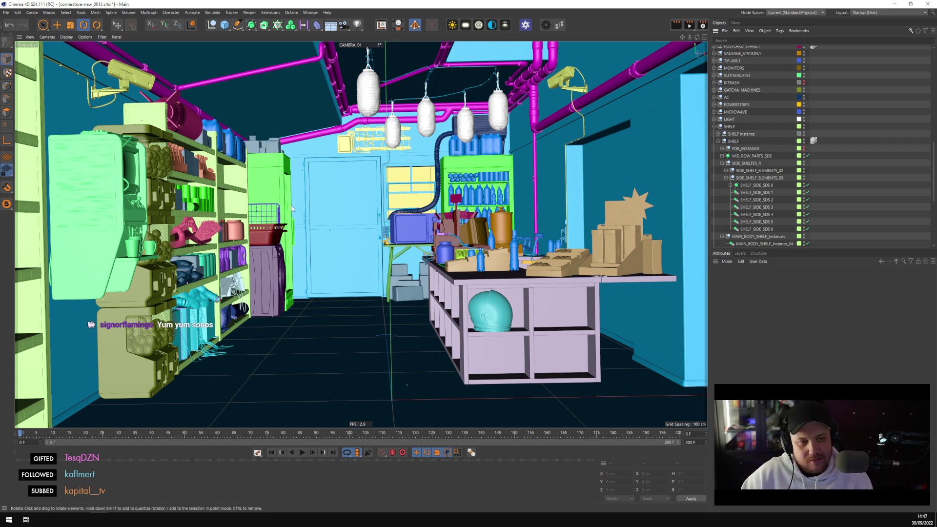
click(717, 142)
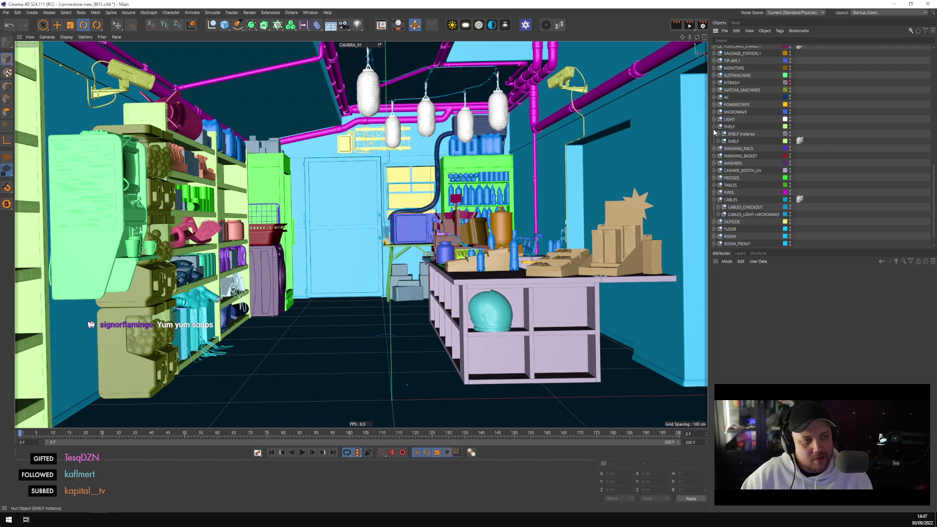
click(714, 126)
click(713, 185)
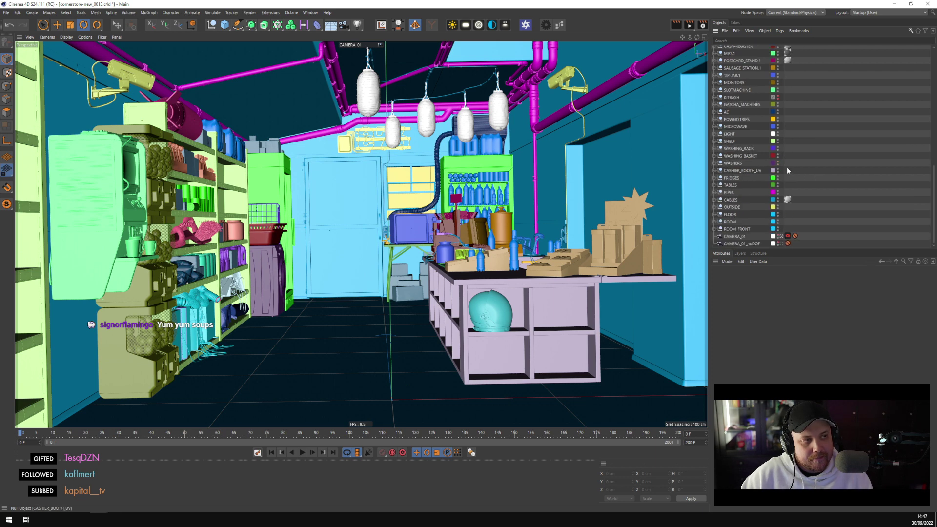
Leave the CAMERA_01 view for the default camera and inspect the bicycle against the wall
scroll(786, 167, up, 5)
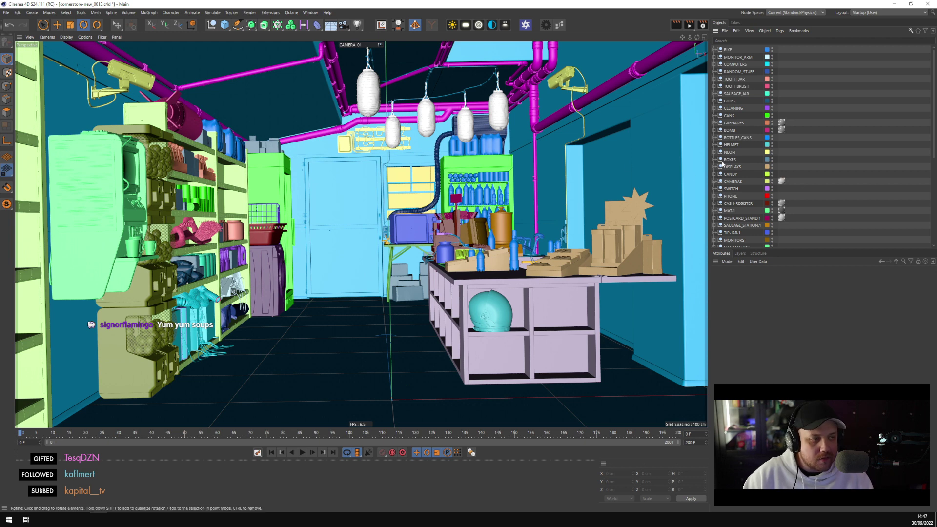
scroll(841, 189, down, 5)
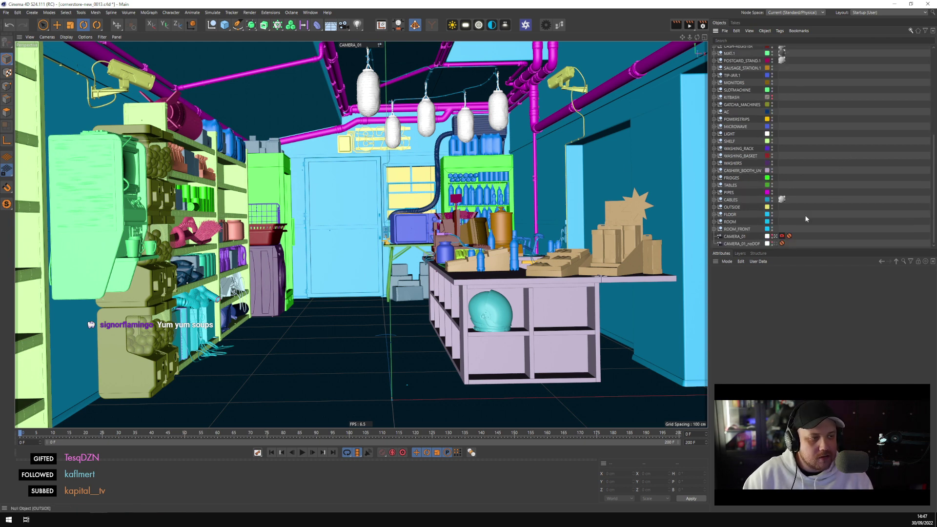
click(775, 236)
alt+drag(549, 221, 303, 207)
scroll(302, 207, down, 5)
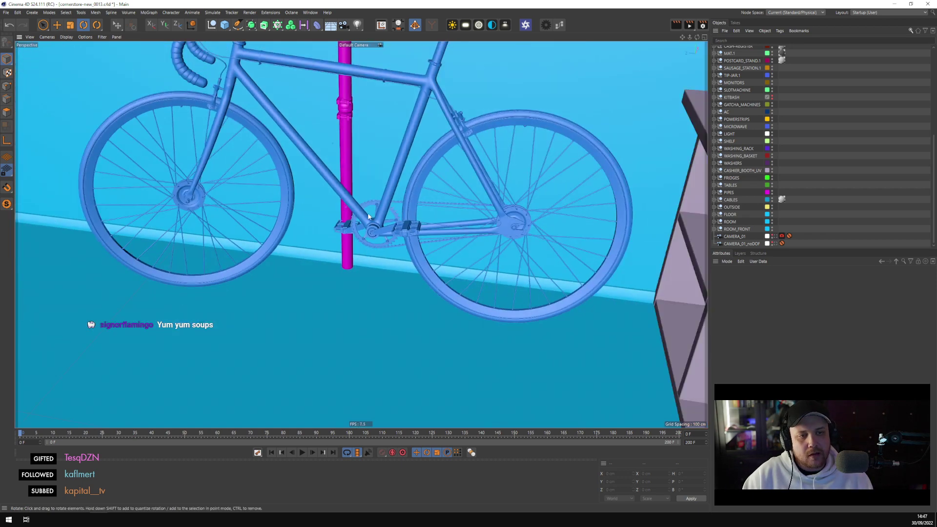
Select the BOMB group, frame it on the top shelf and hide the ROOM group in the viewport
scroll(743, 61, up, 5)
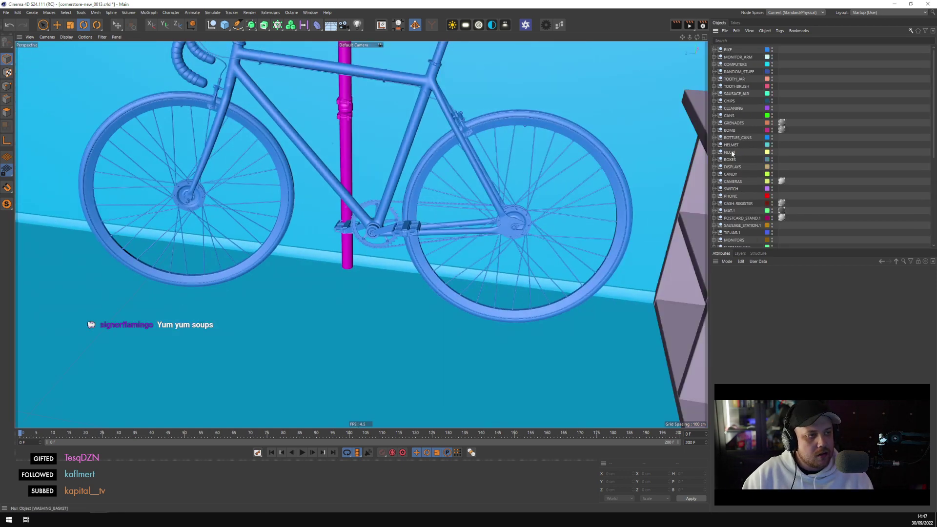
click(742, 58)
scroll(347, 178, down, 2)
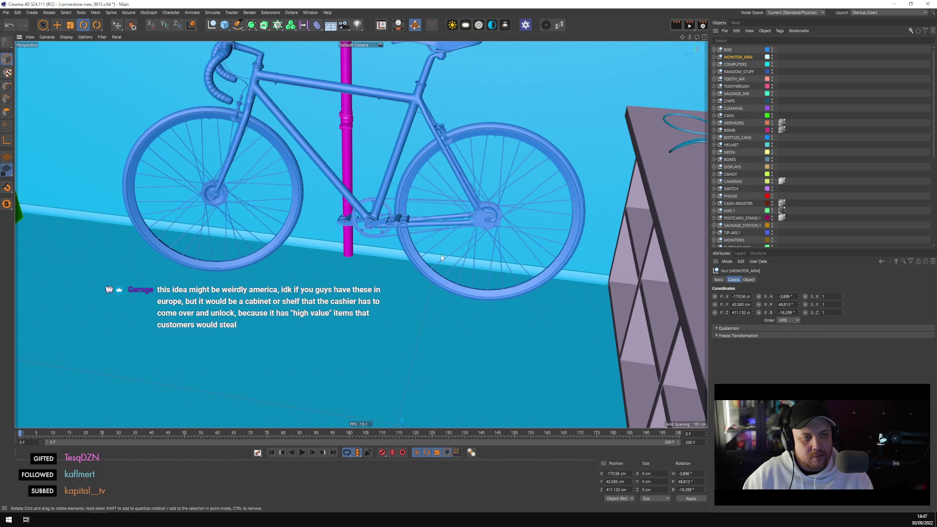
scroll(442, 258, down, 2)
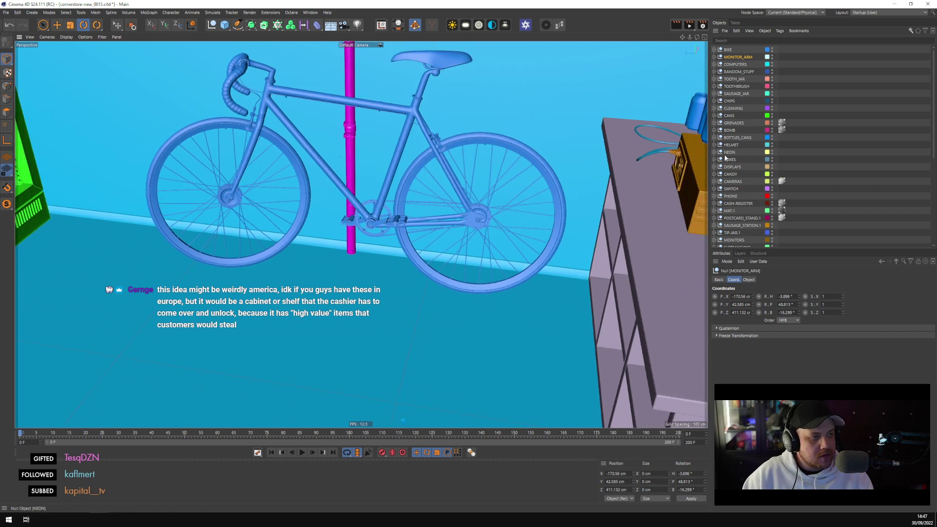
click(737, 130)
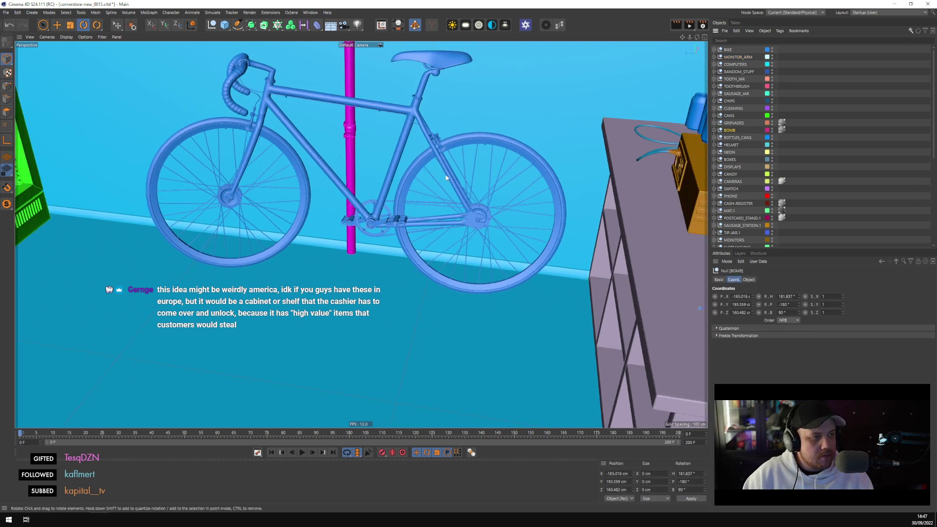
key(o)
alt+drag(377, 221, 484, 255)
scroll(805, 183, down, 7)
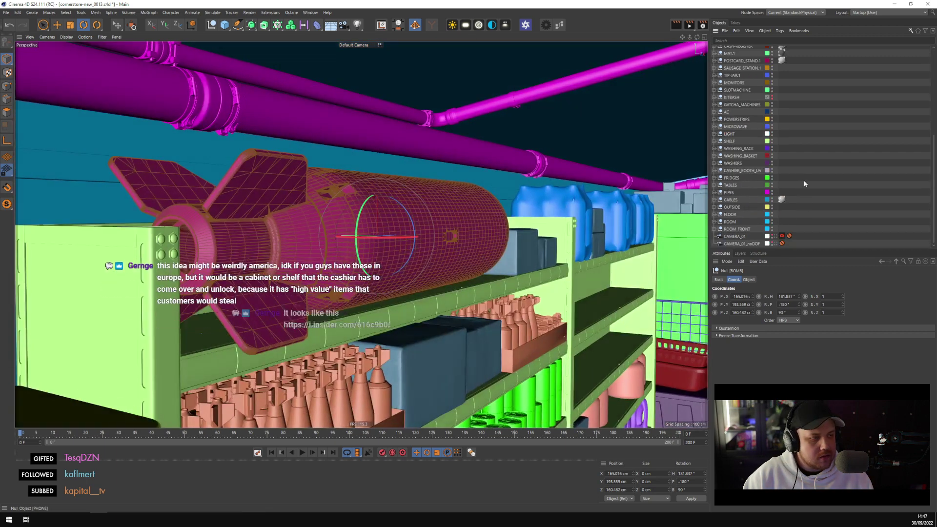
click(771, 220)
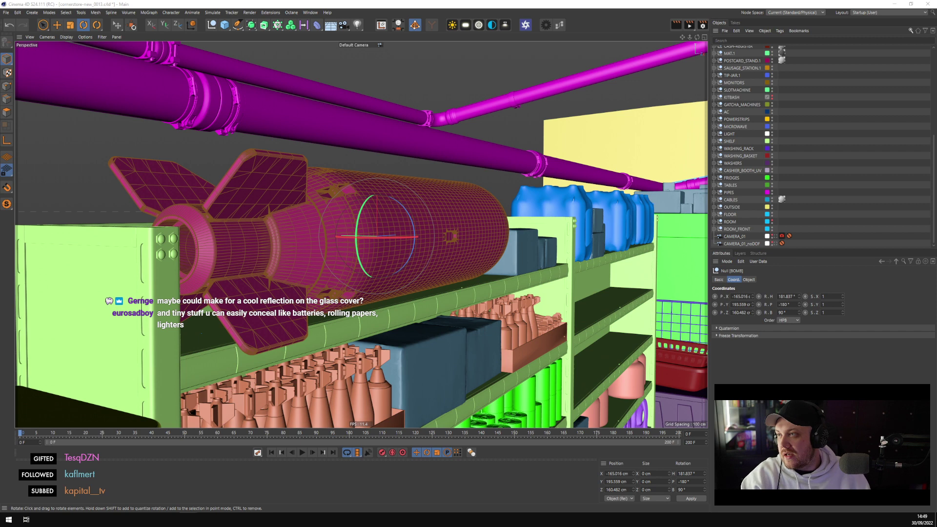
Switch to the browser and search CGTrader for "bottles"
drag(0, 187, 360, 3)
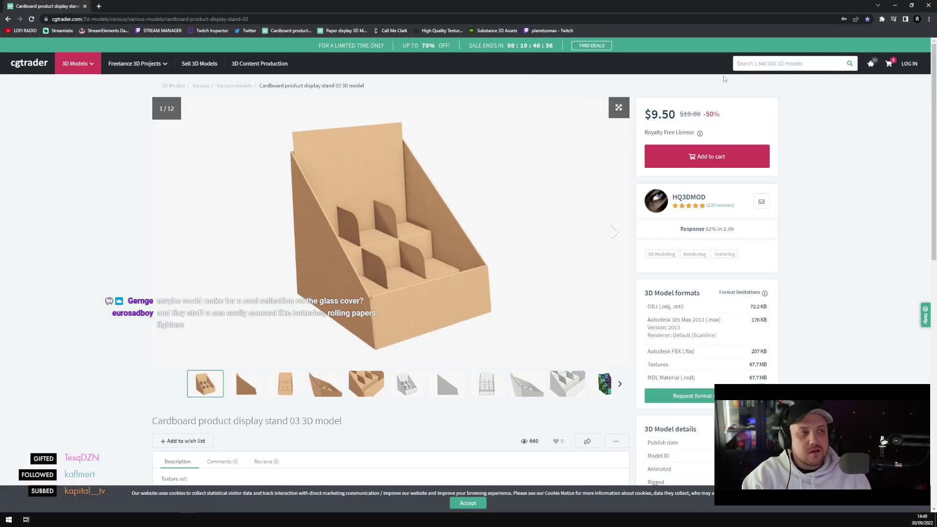
text(bot)
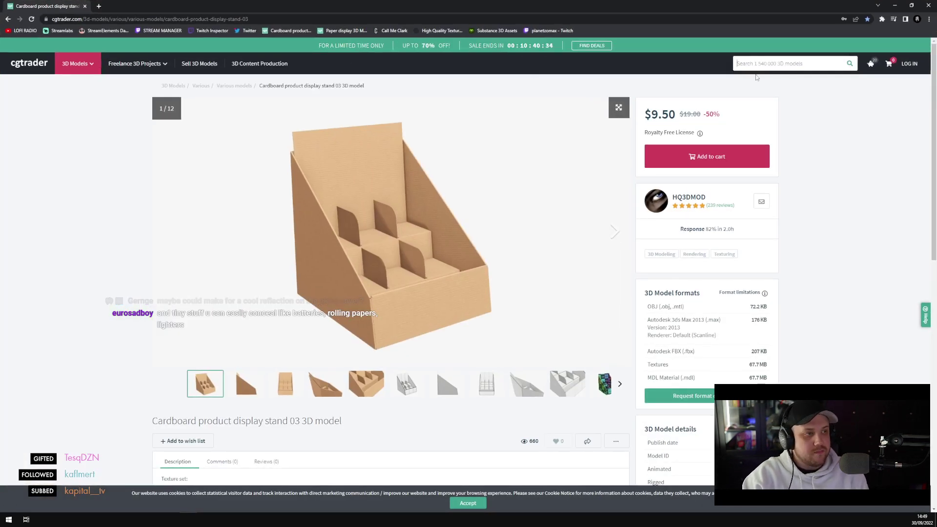
text(tles)
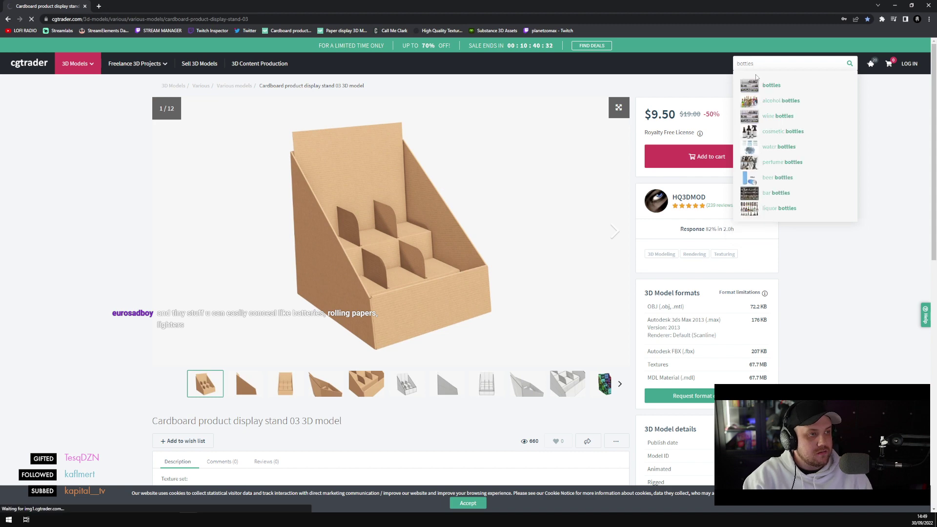
click(760, 86)
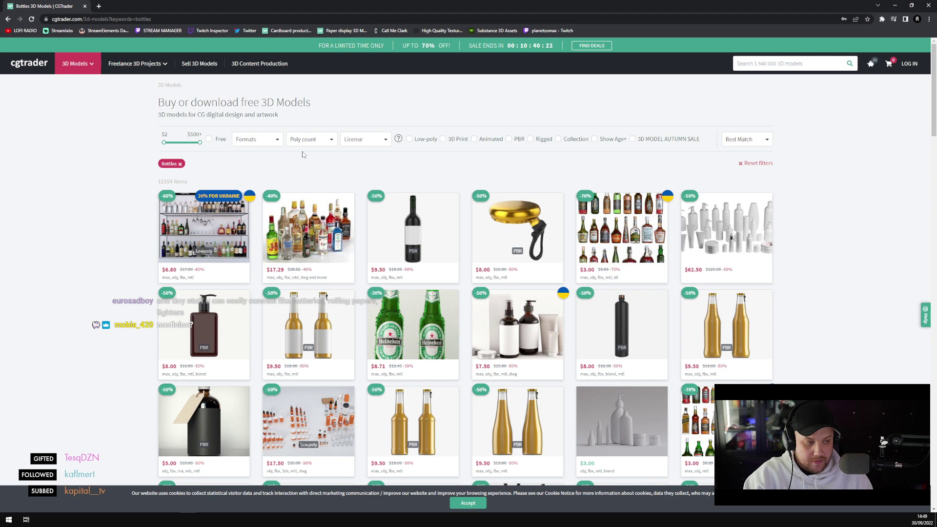
Open the Collection of Alcoholic Drinks model and view both its wireframe and its textured preview images
click(322, 235)
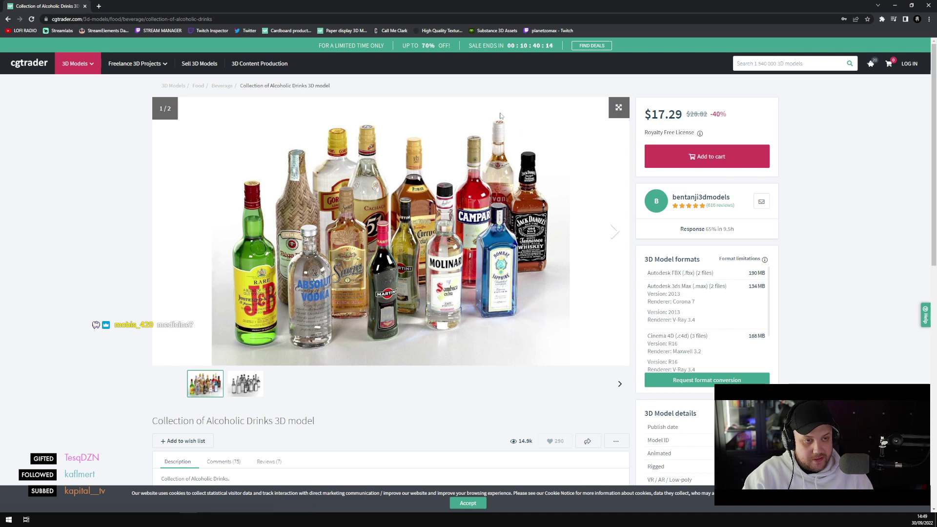
click(245, 384)
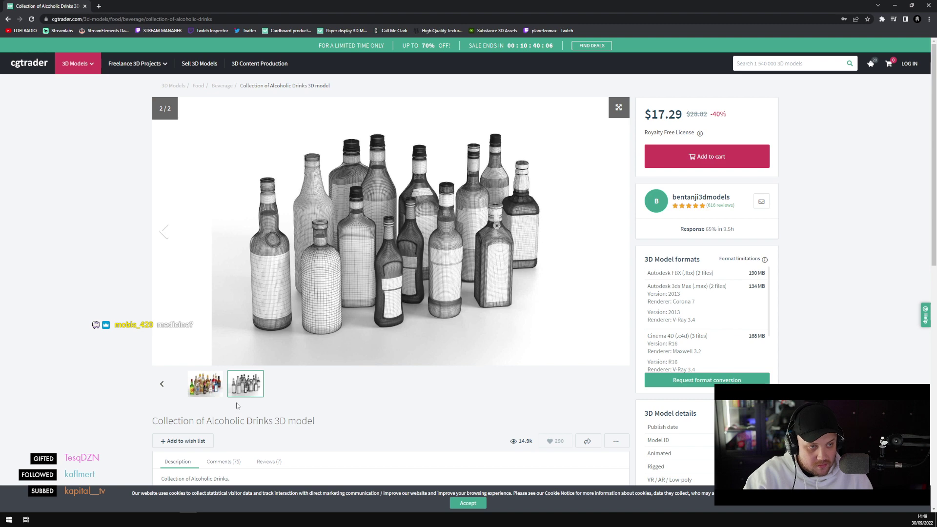
click(216, 383)
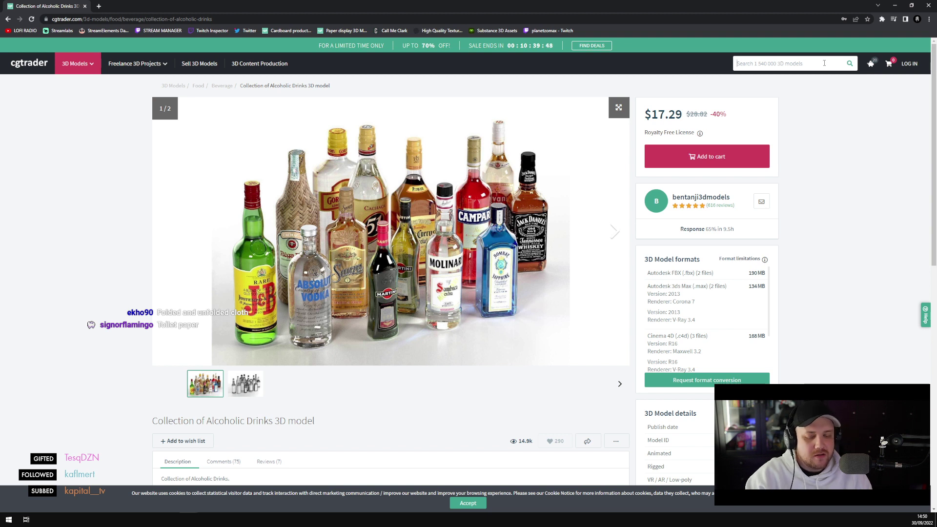
Search CGTrader for "toiletpaper" and browse the results, previewing individual toilet paper roll models
text(to)
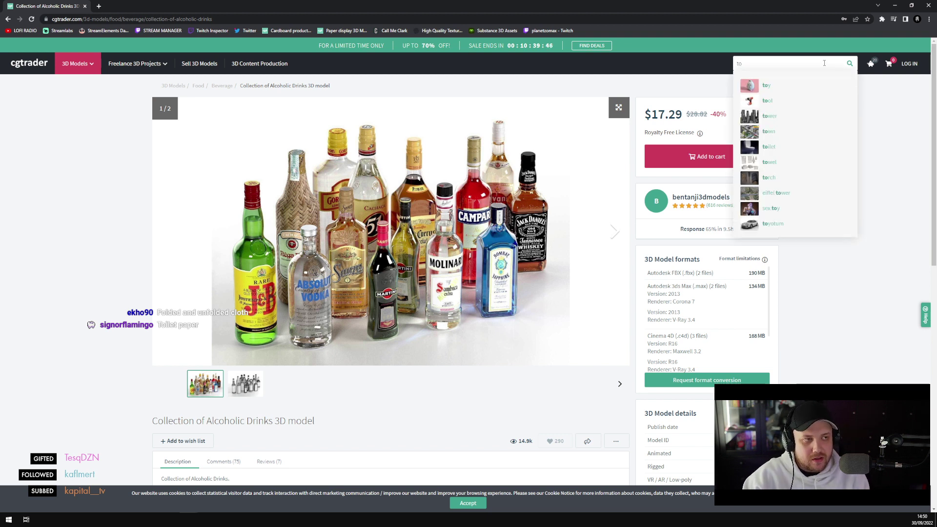
text(iletpaper)
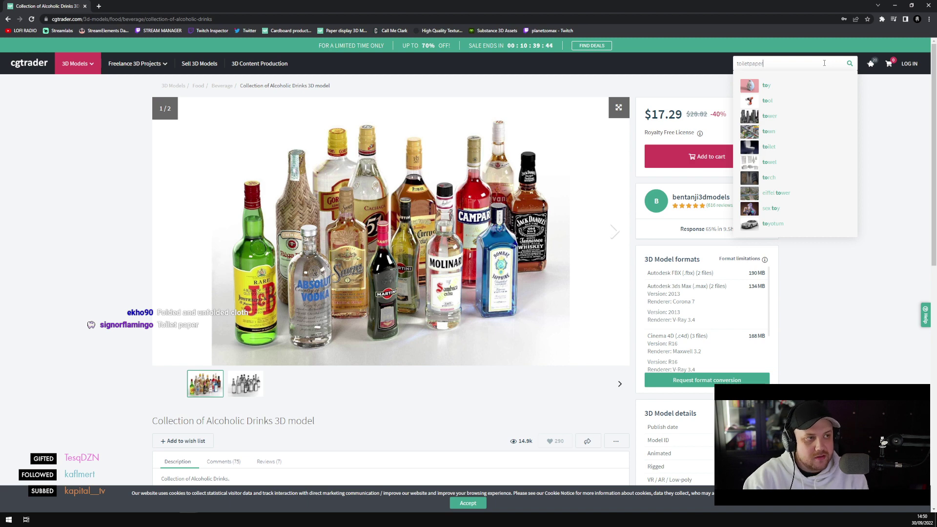
click(765, 89)
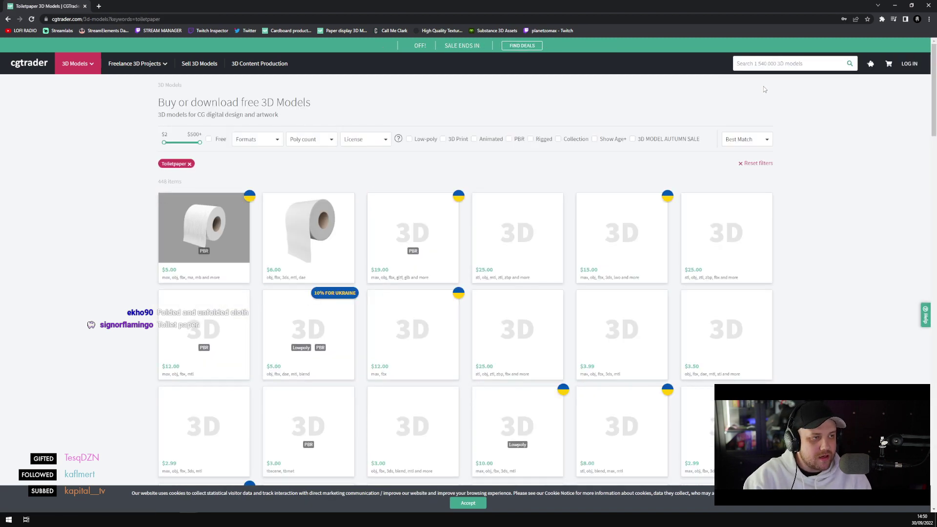
mouse_move(343, 234)
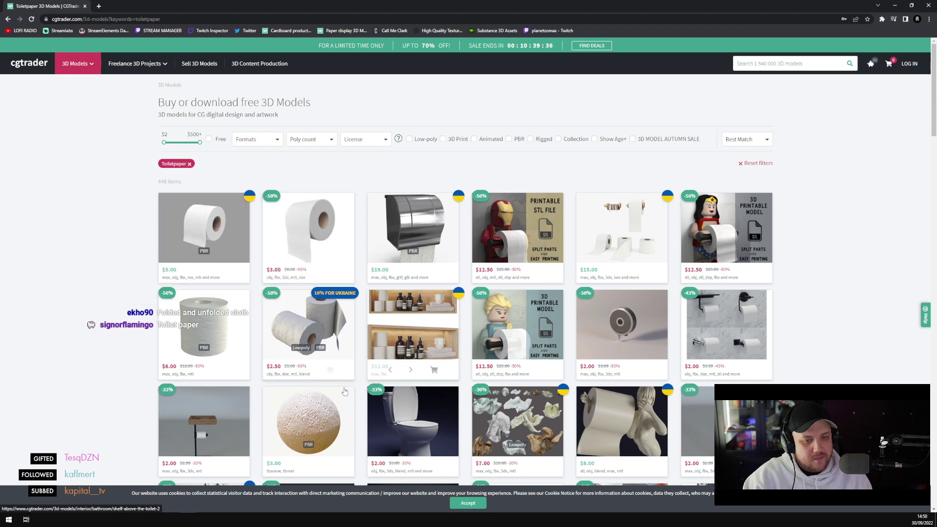
mouse_move(300, 335)
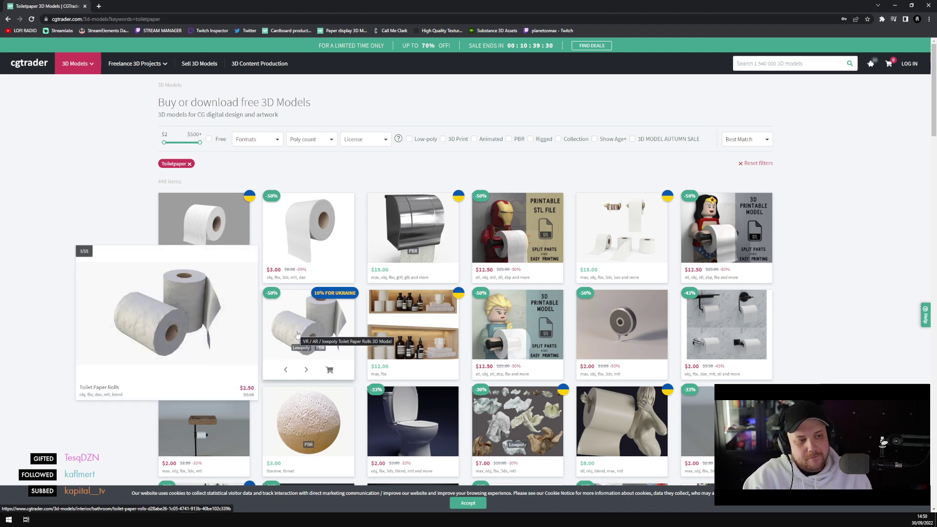
scroll(341, 335, down, 4)
scroll(373, 336, down, 6)
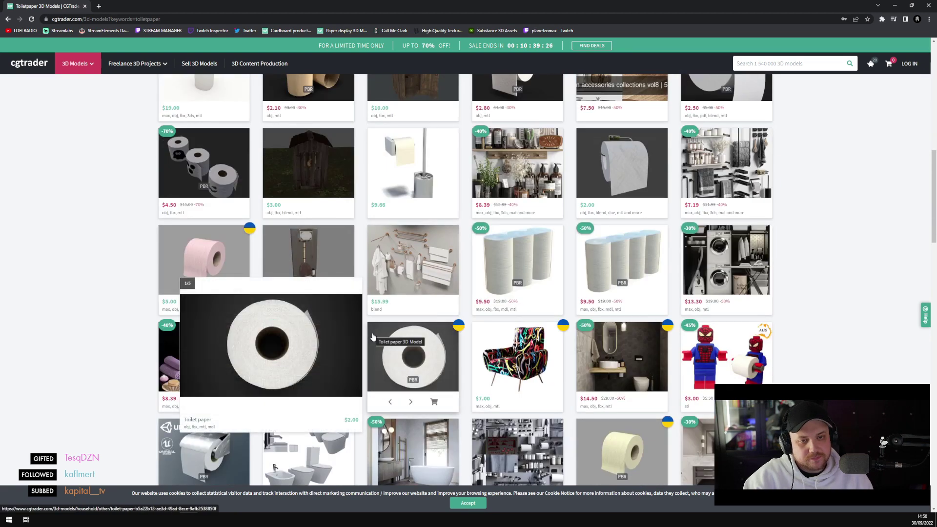
mouse_move(424, 353)
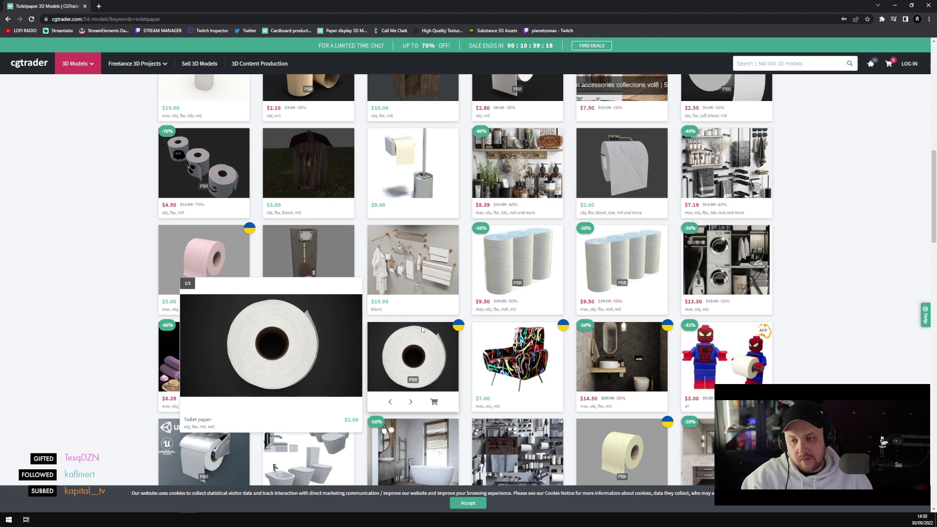
mouse_move(423, 317)
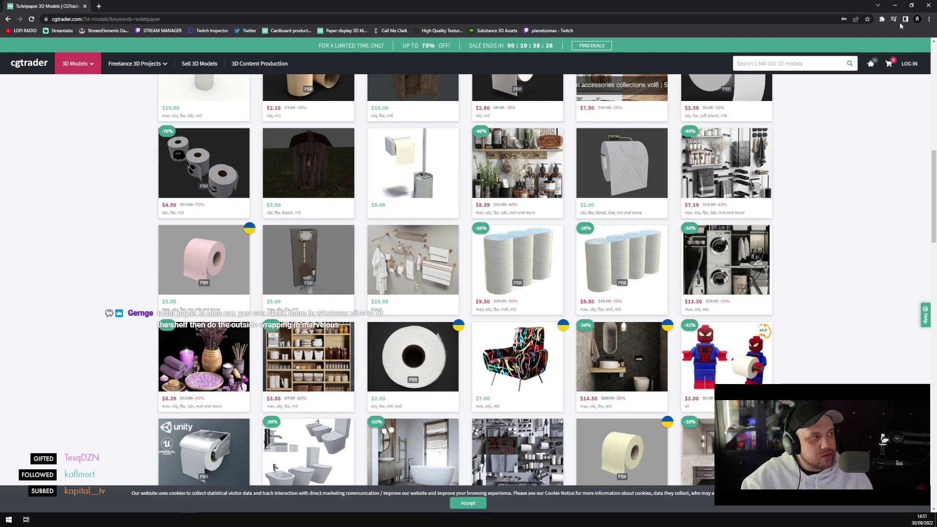
Switch back to Cinema 4D and inspect the bomb and the shelves around it from several angles
click(895, 5)
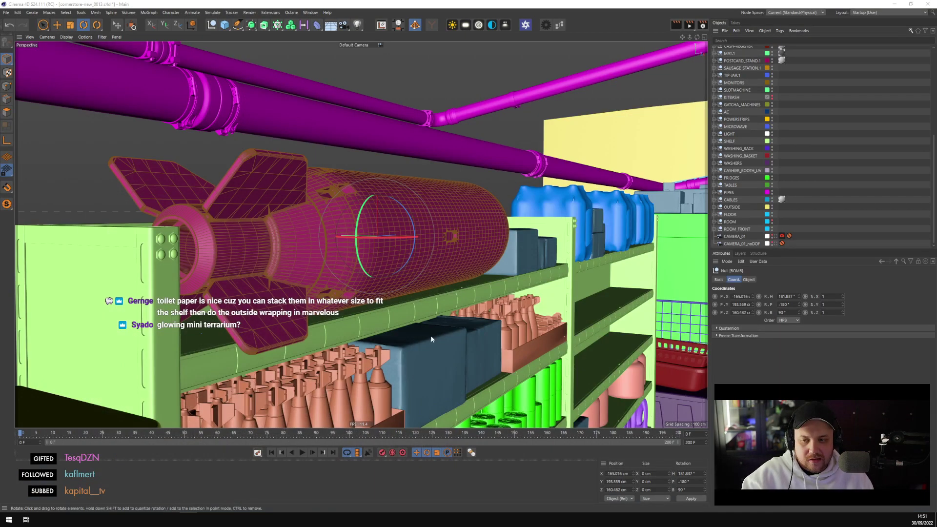
middle_drag(525, 366, 370, 315)
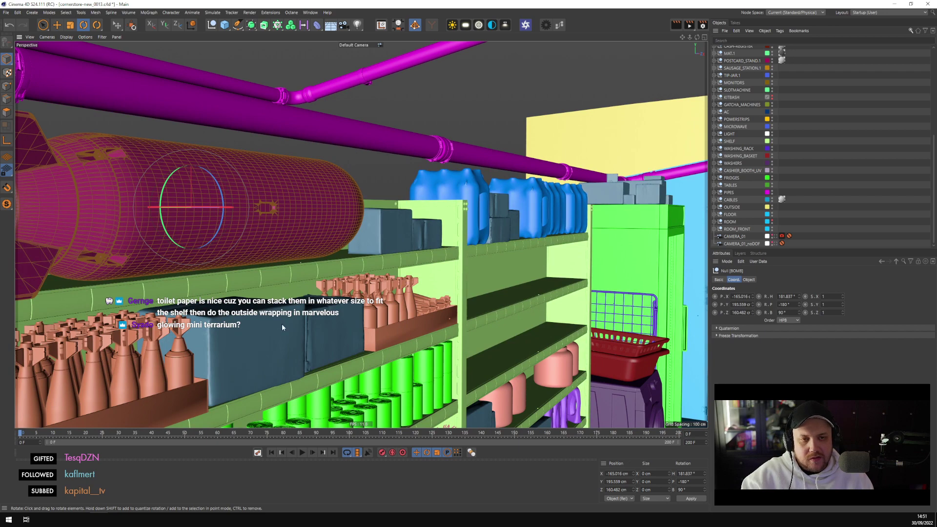
alt+middle_drag(288, 335, 333, 268)
alt+drag(333, 269, 369, 275)
alt+middle_drag(369, 275, 431, 300)
alt+drag(430, 300, 495, 295)
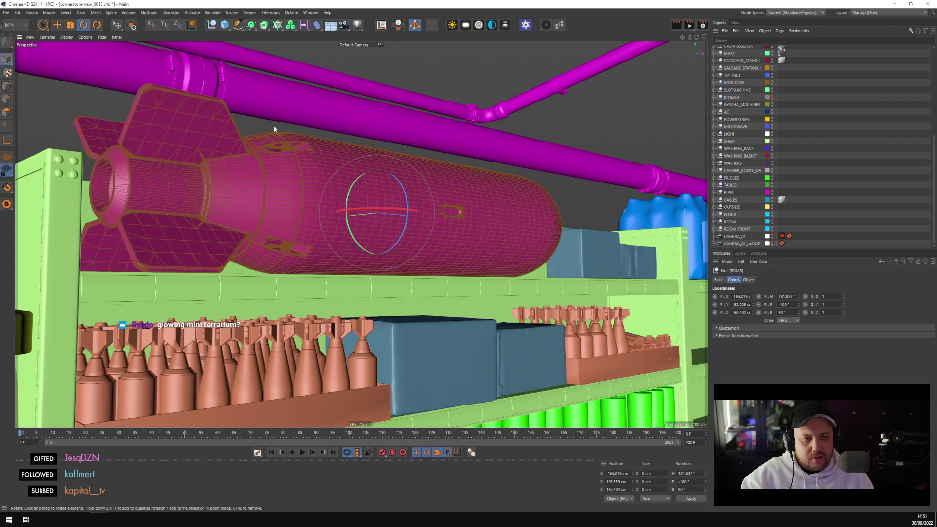
middle_drag(379, 252, 423, 249)
middle_drag(349, 254, 437, 281)
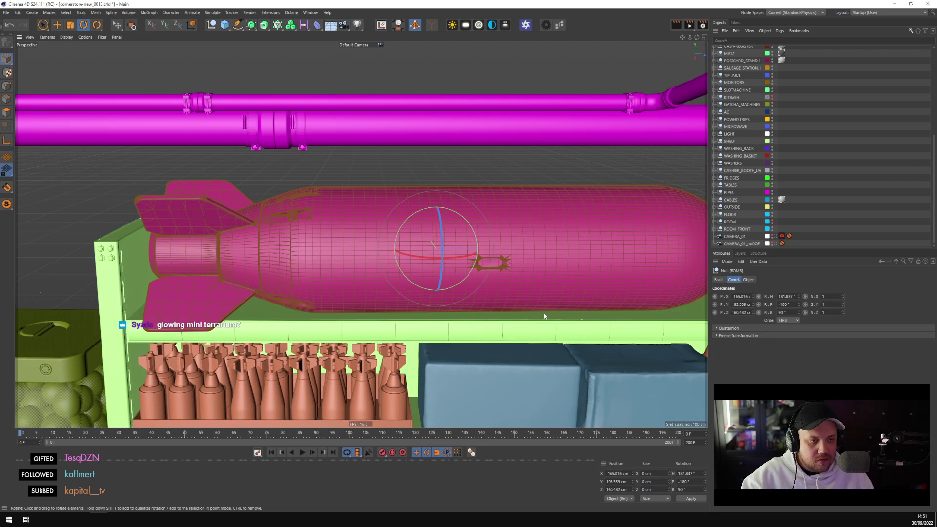
middle_drag(544, 316, 429, 279)
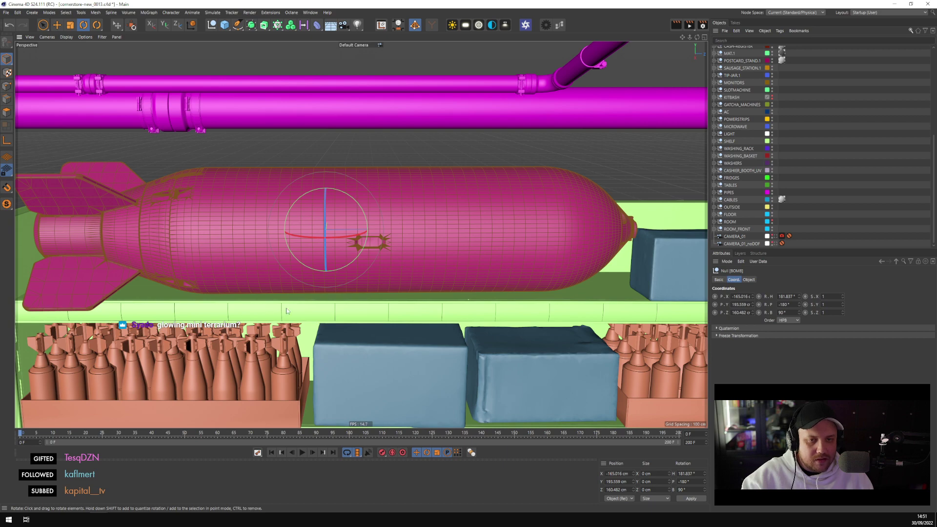
alt+drag(300, 311, 238, 330)
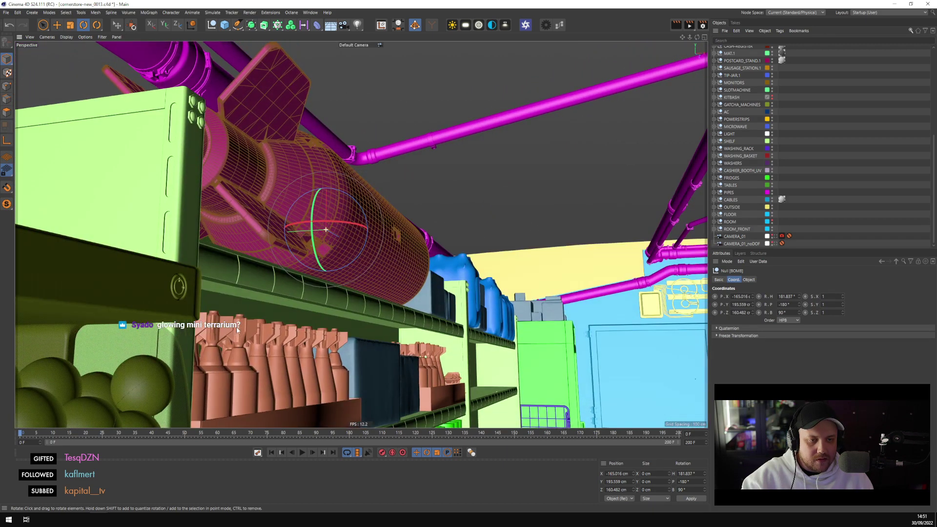
middle_drag(237, 330, 301, 319)
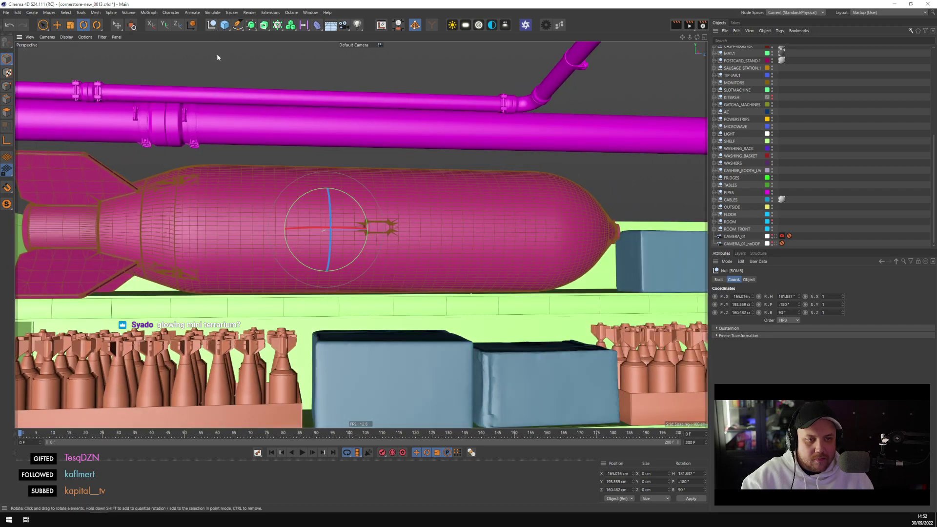
middle_drag(281, 149, 301, 158)
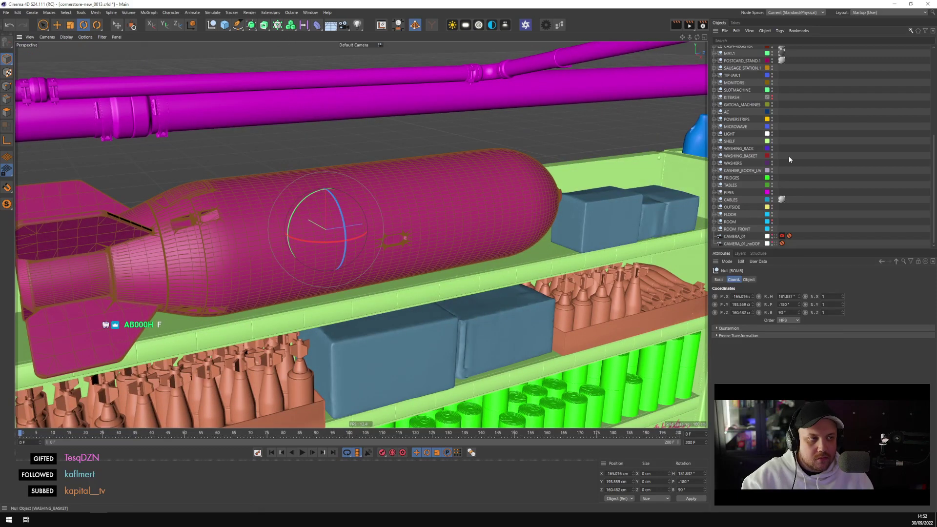
Add an n-Side spline inside the BOMB group, placed directly below SHELL in the object hierarchy
scroll(788, 156, up, 7)
click(731, 139)
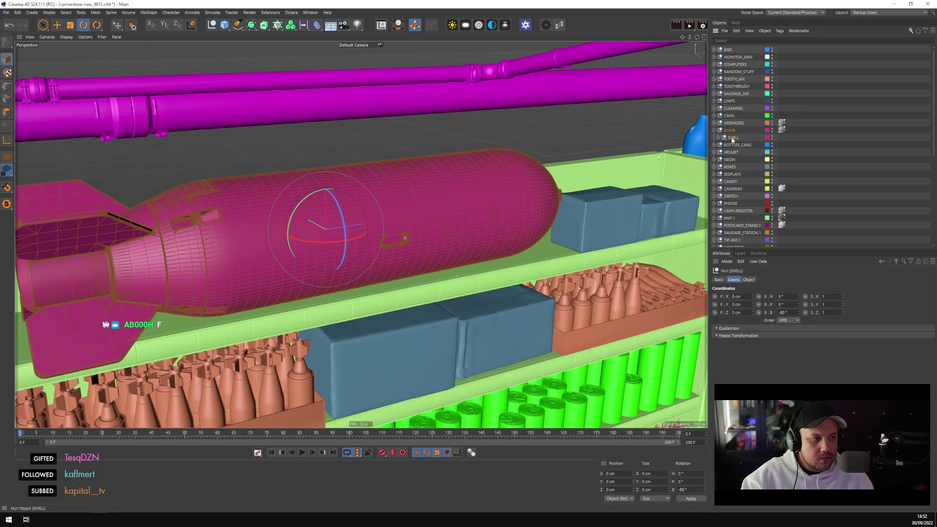
click(238, 25)
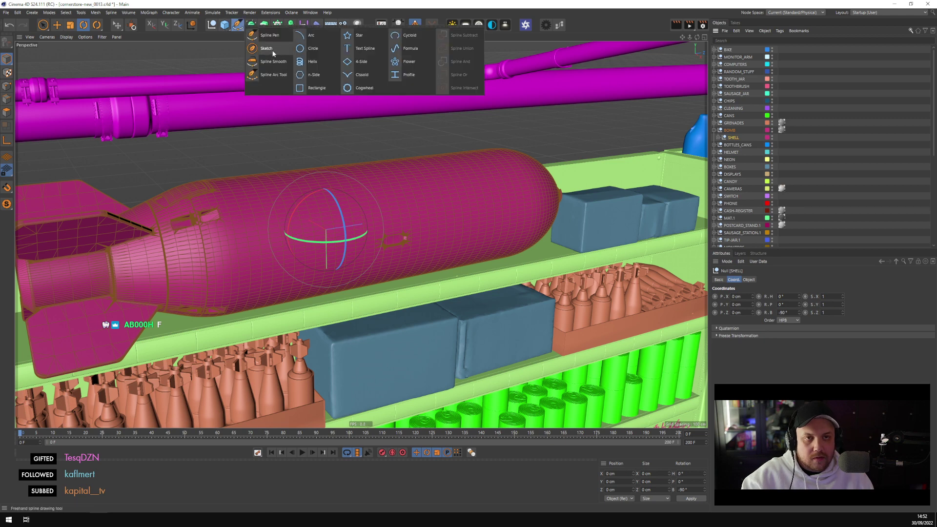
click(313, 75)
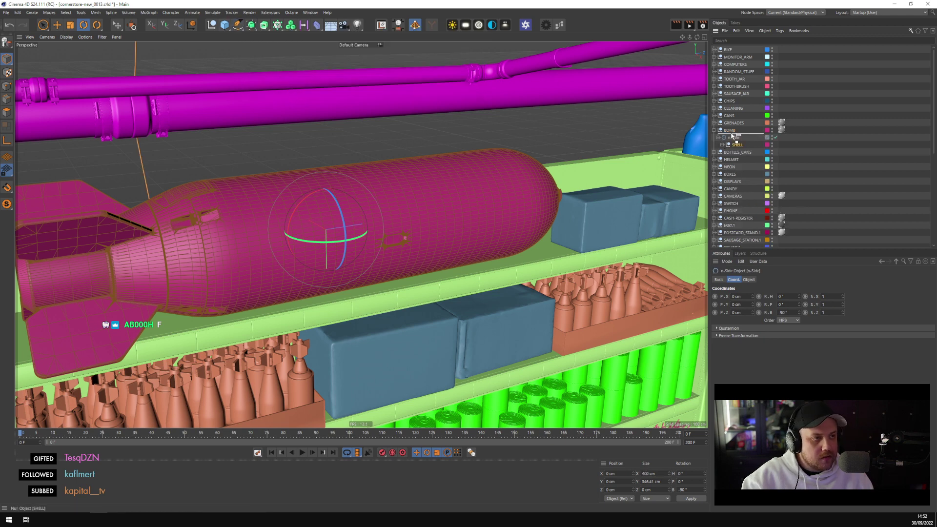
drag(733, 137, 735, 144)
Set the n-Side spline to 2 sides with a radius of 20 cm
click(750, 279)
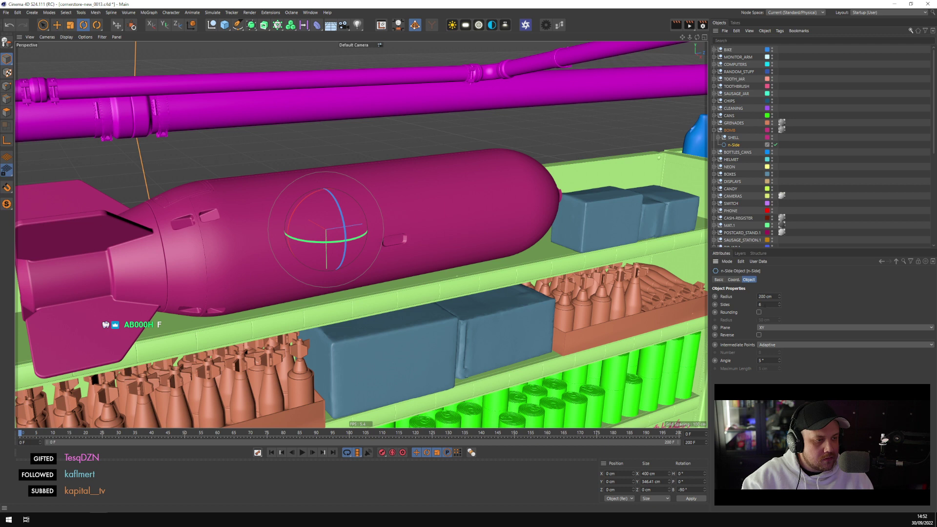
click(768, 304)
text(5)
key(Return)
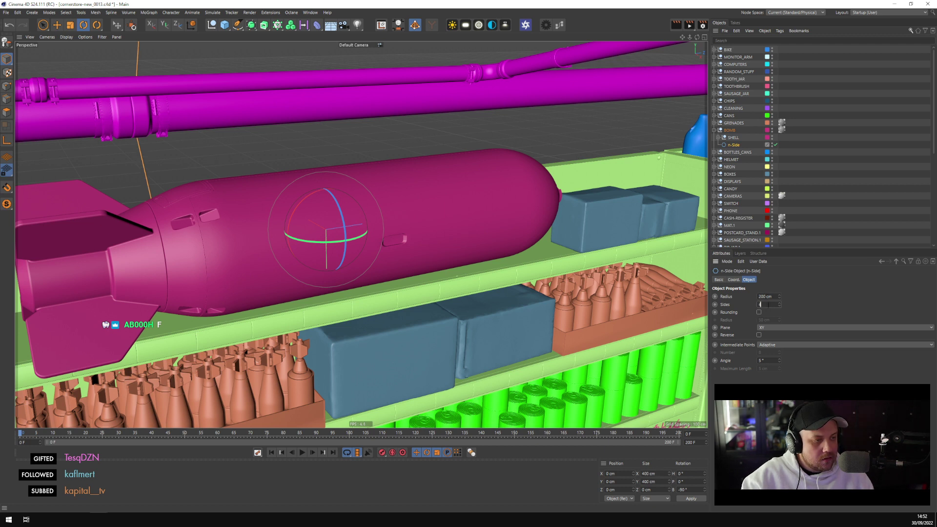
text(2)
key(Return)
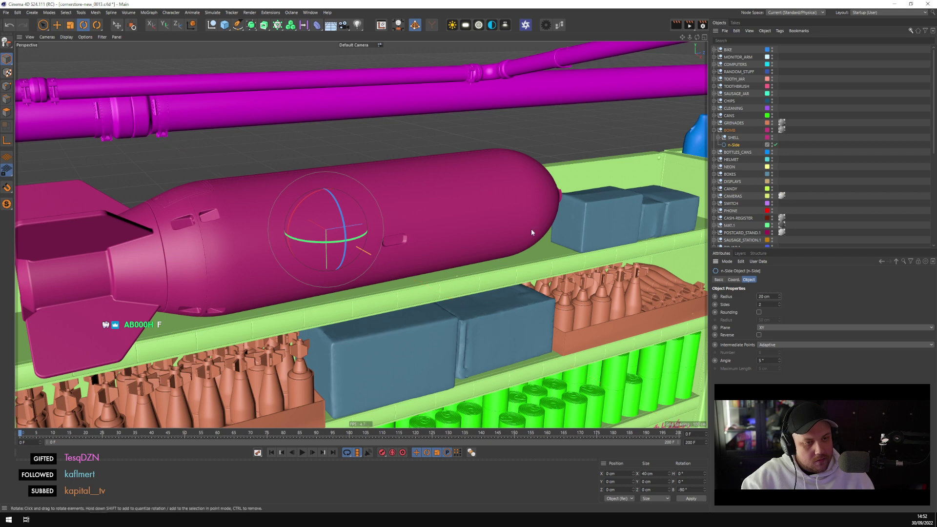
Move the n-Side spline up about 14.57 cm so it rests over the top of the bomb
click(57, 25)
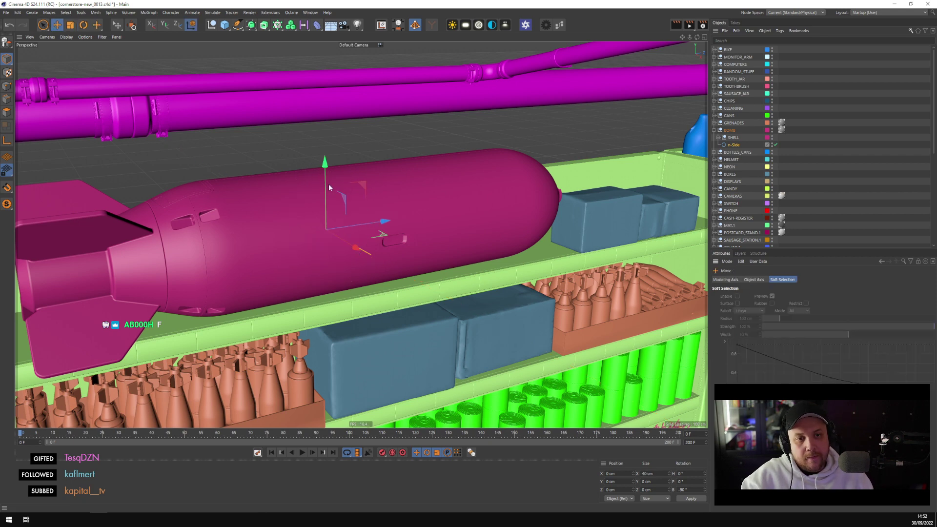
drag(329, 128, 332, 99)
alt+drag(322, 151, 331, 130)
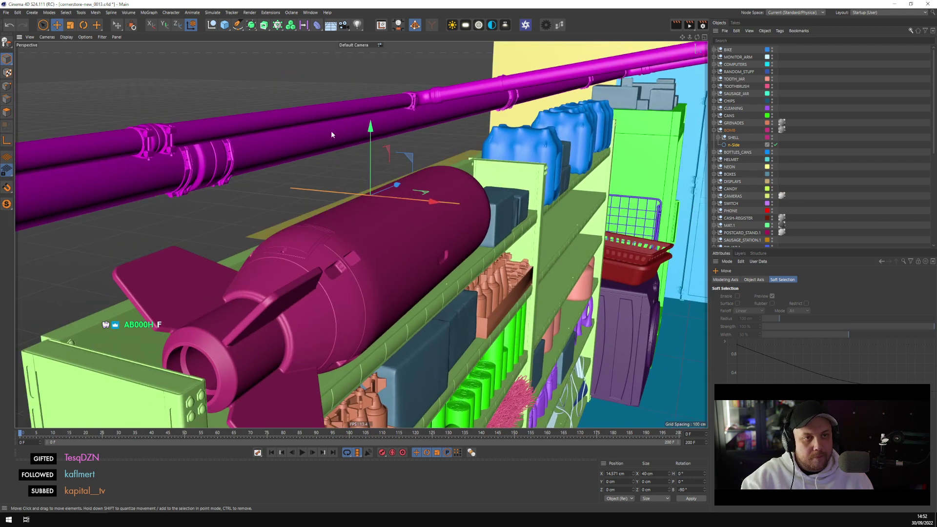
scroll(296, 184, up, 3)
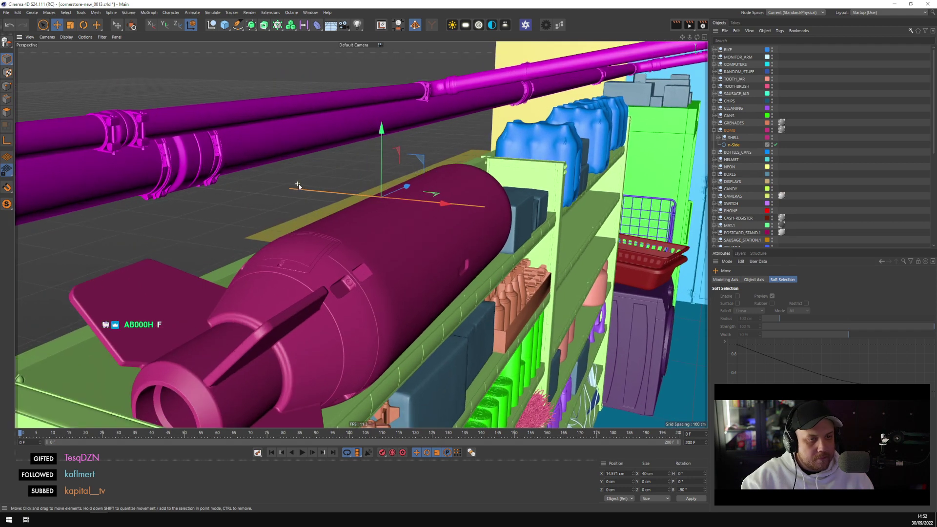
alt+drag(364, 171, 373, 169)
scroll(374, 170, up, 1)
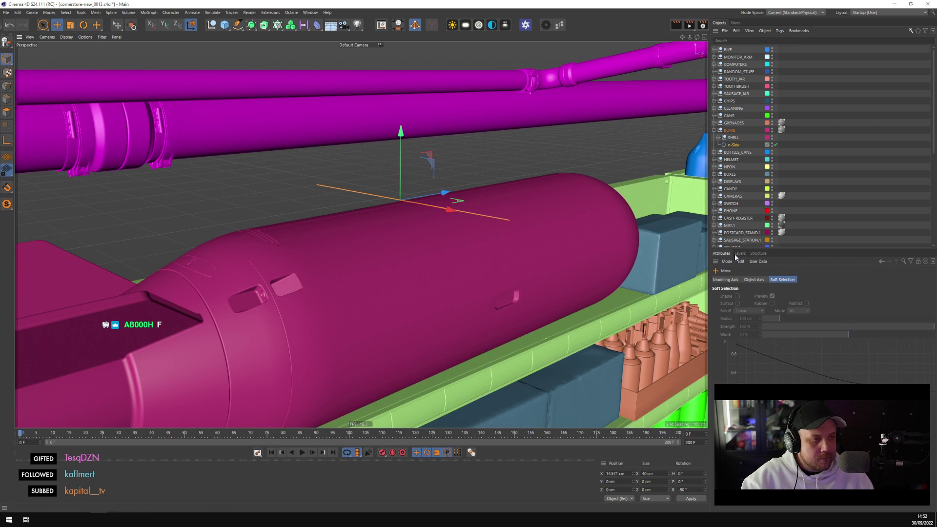
scroll(483, 174, up, 2)
Make the n-Side spline editable and set its type to B-Spline, keeping Adaptive intermediate points
click(732, 145)
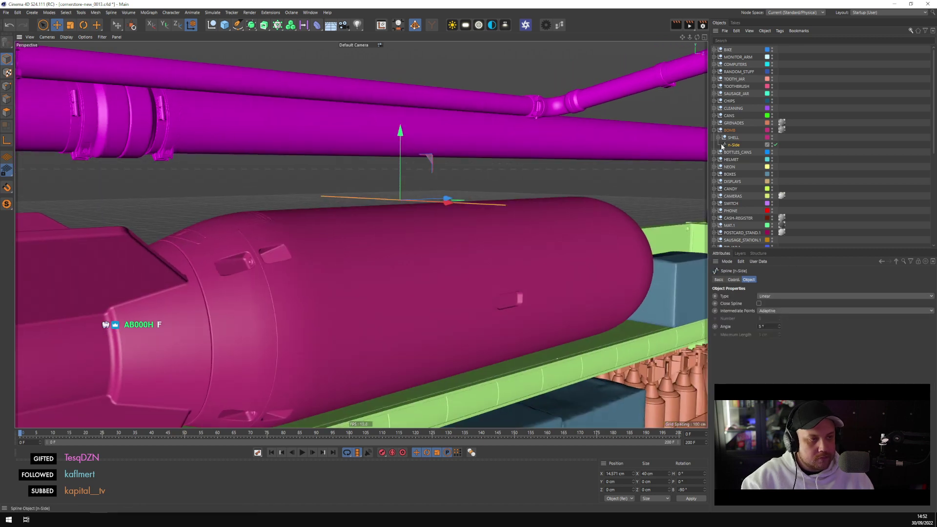
click(768, 297)
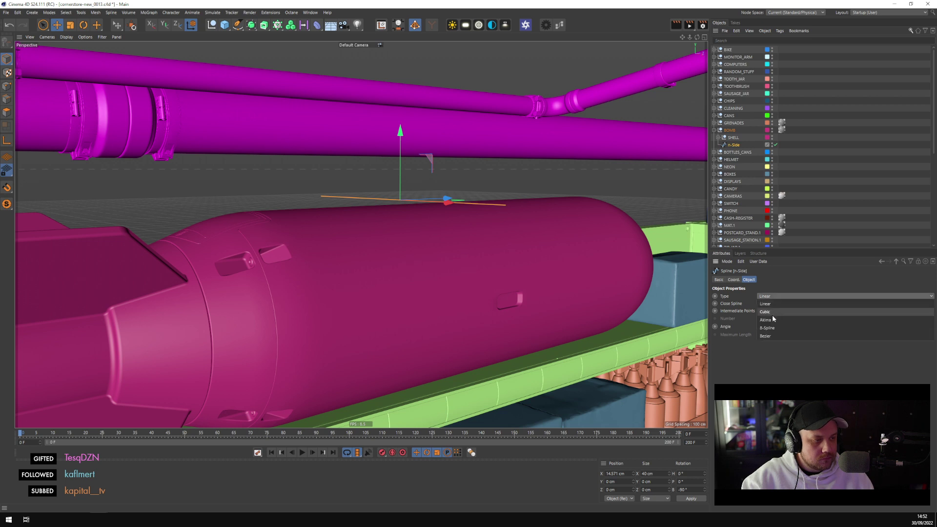
click(772, 325)
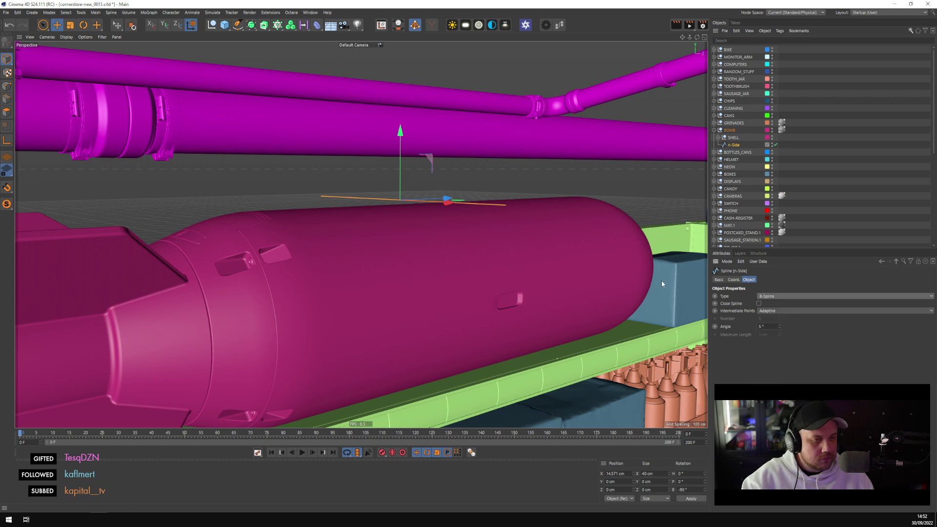
click(780, 310)
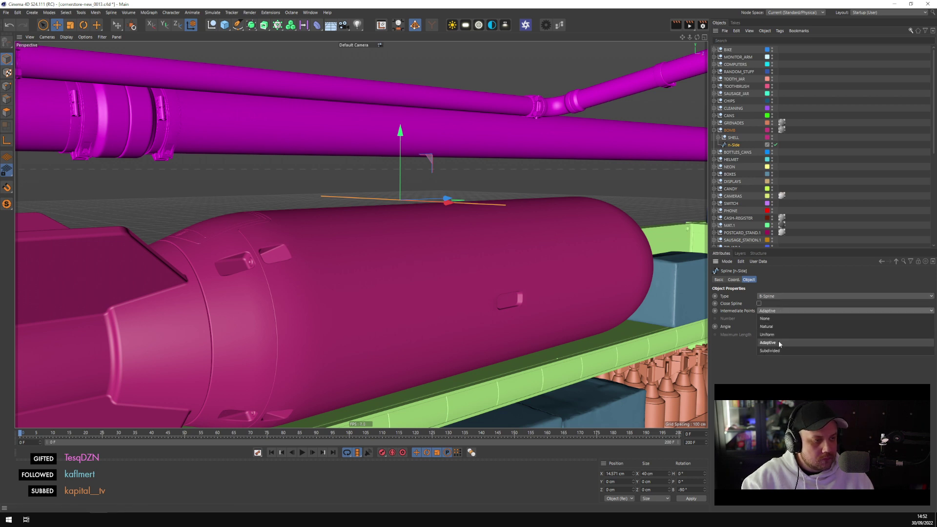
click(771, 375)
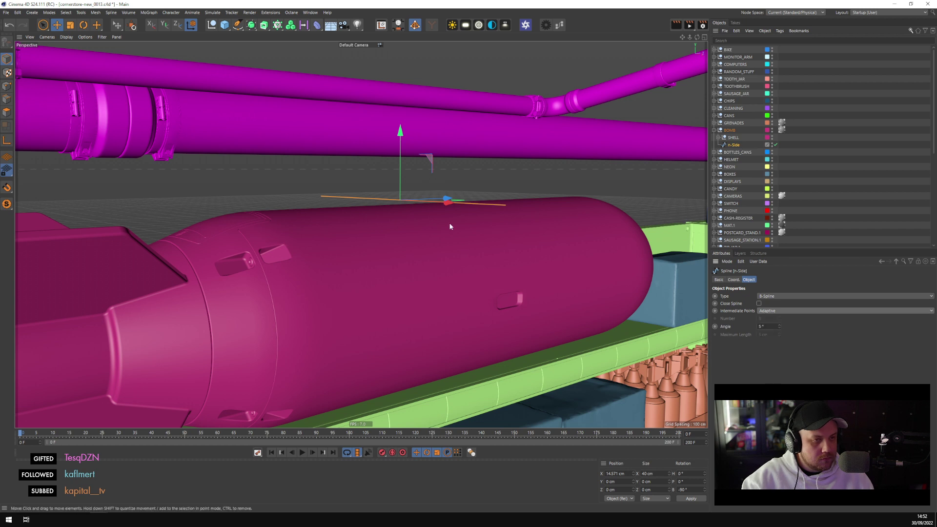
alt+drag(450, 224, 469, 255)
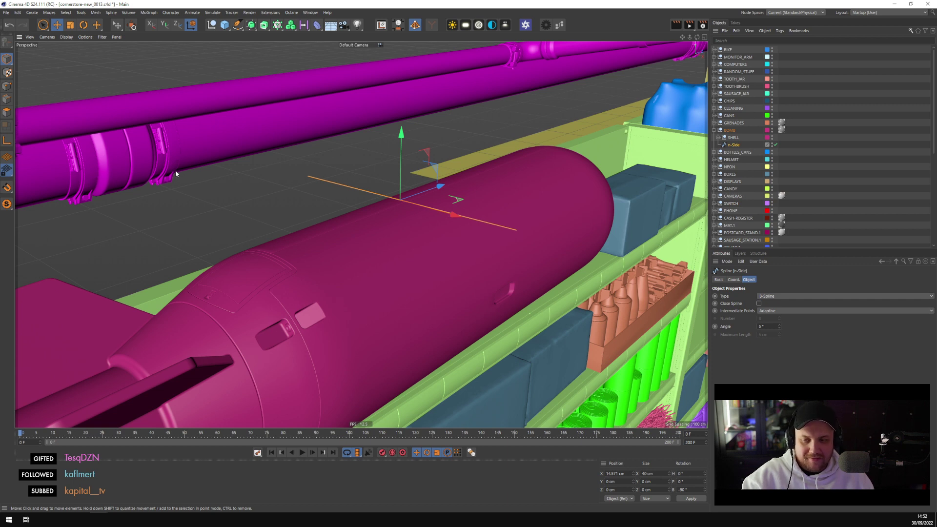
Move the spline's far end point inward toward the bomb, to about X 7.46 cm
click(6, 86)
click(309, 176)
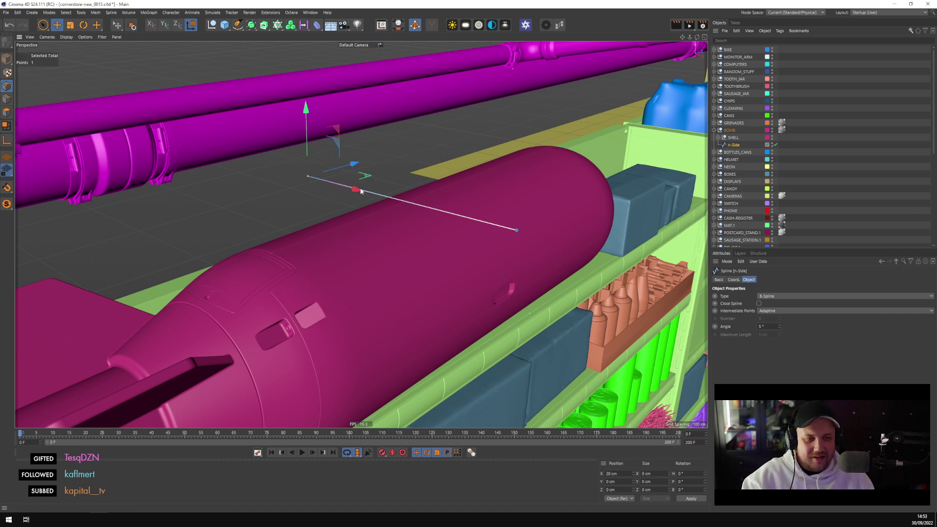
drag(361, 191, 439, 210)
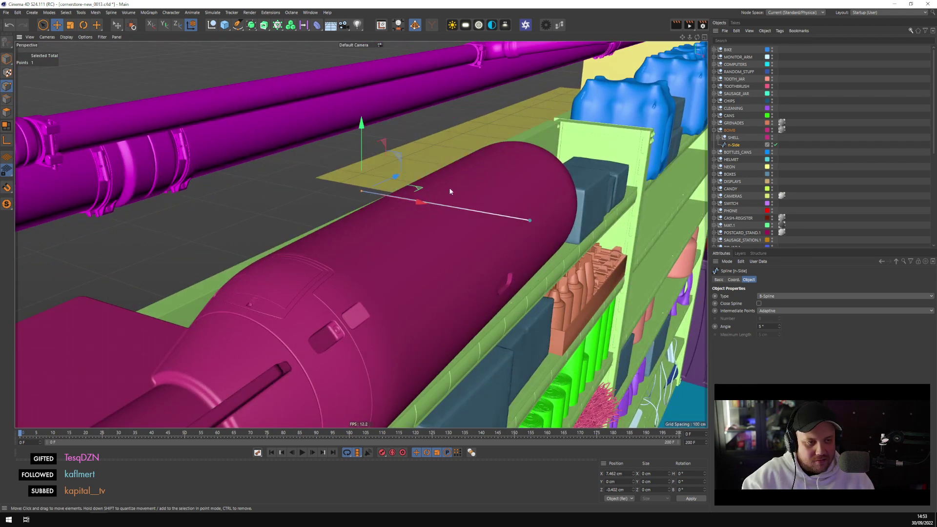
Subdivide the spline between its two end points and raise the new middle point slightly to arch it over the bomb
shift+click(530, 220)
right_click(475, 148)
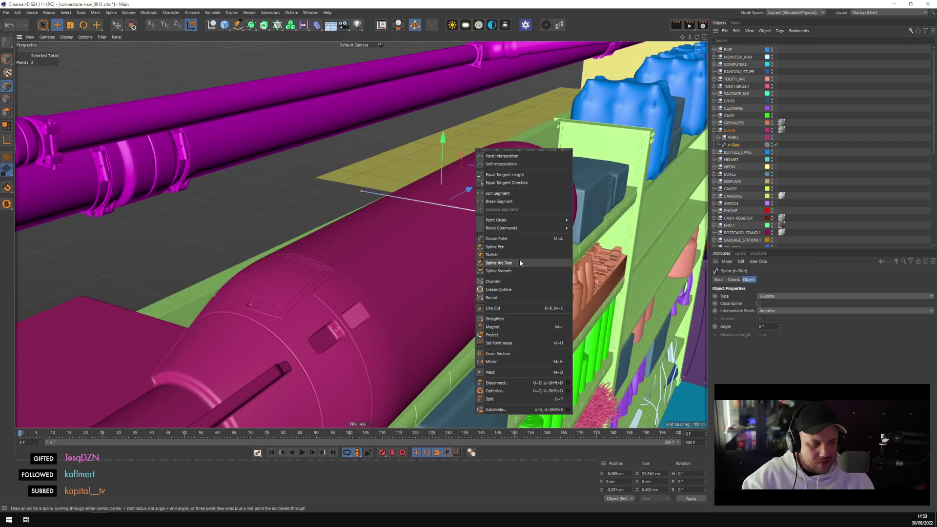
click(508, 410)
click(441, 205)
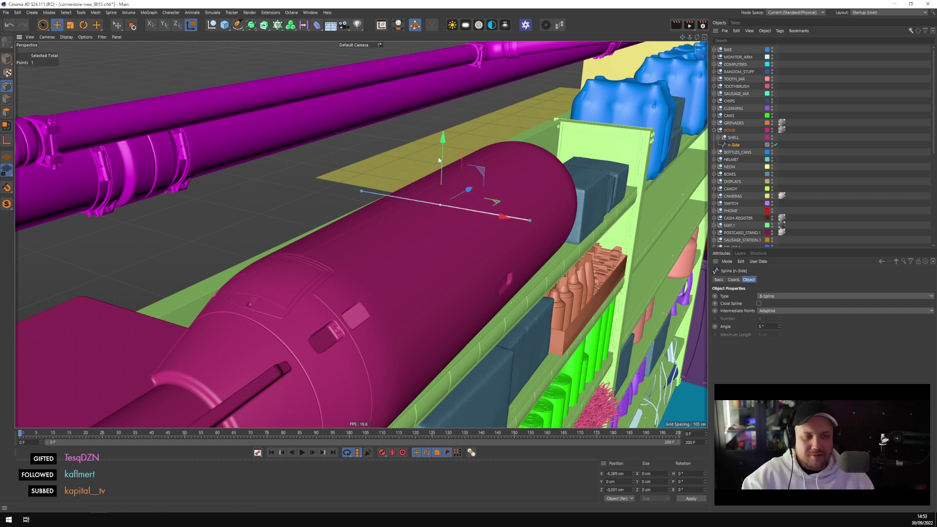
drag(444, 141, 445, 125)
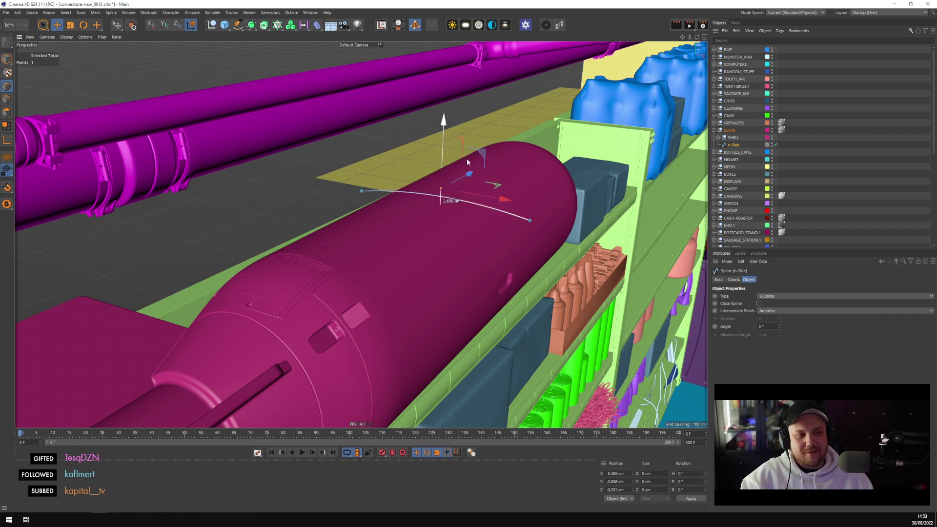
Pull the spline's near end point down around the bomb's side to below the shelf edge, at about X -11.44 cm, Y 33.75 cm
click(530, 221)
alt+drag(532, 254, 556, 219)
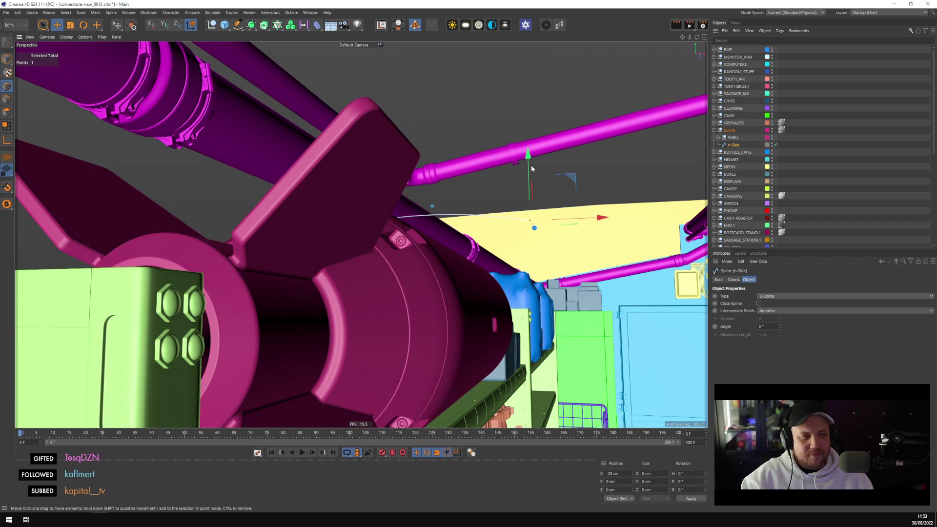
drag(530, 168, 512, 243)
alt+middle_drag(512, 274, 486, 233)
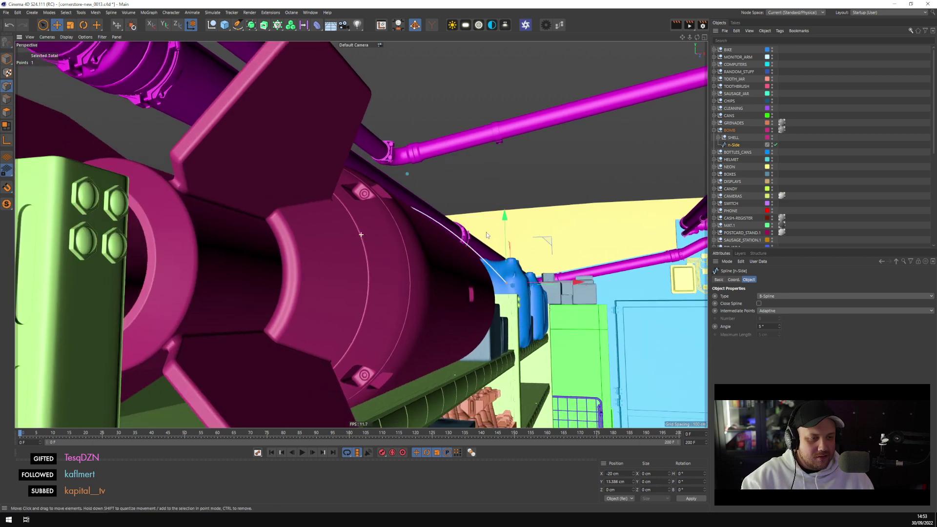
alt+drag(486, 235, 509, 375)
alt+middle_drag(487, 362, 485, 209)
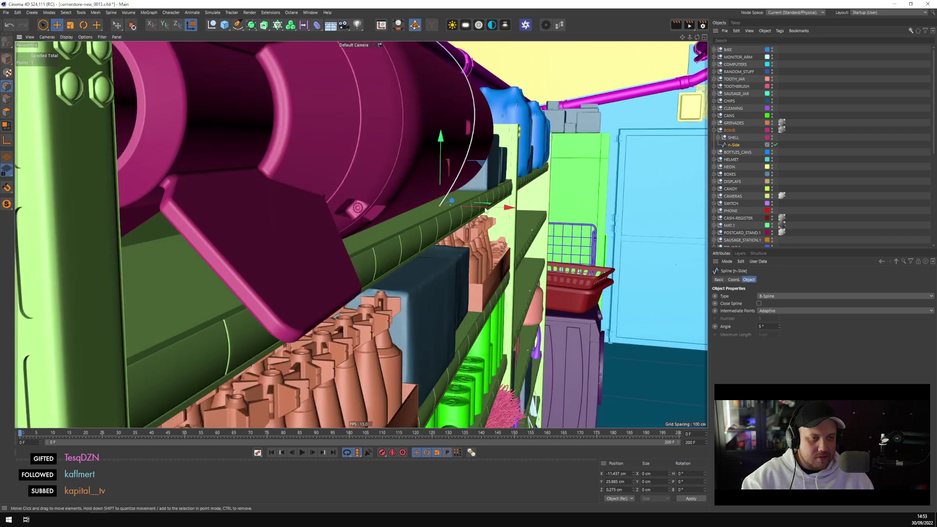
alt+drag(485, 210, 438, 233)
alt+drag(448, 188, 578, 159)
alt+drag(492, 219, 429, 244)
Place the curved spline inside a new Sweep generator
click(277, 25)
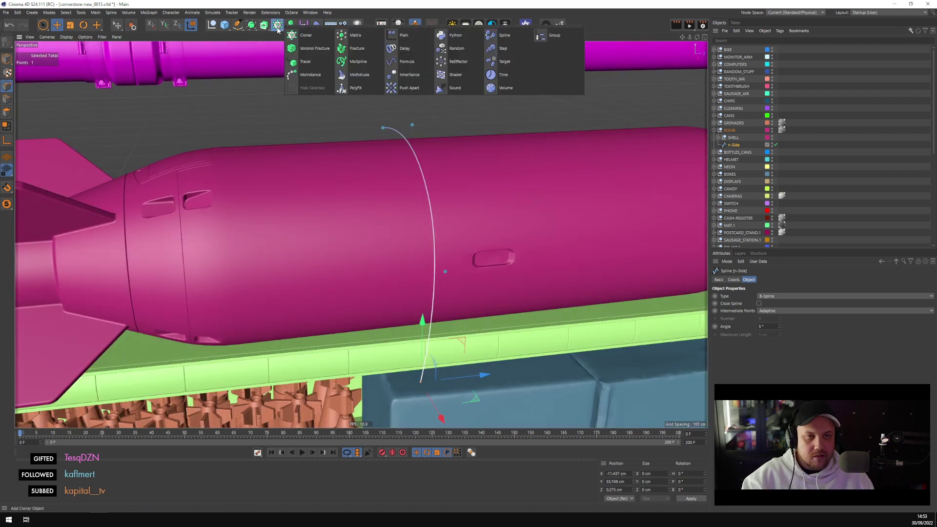
click(263, 25)
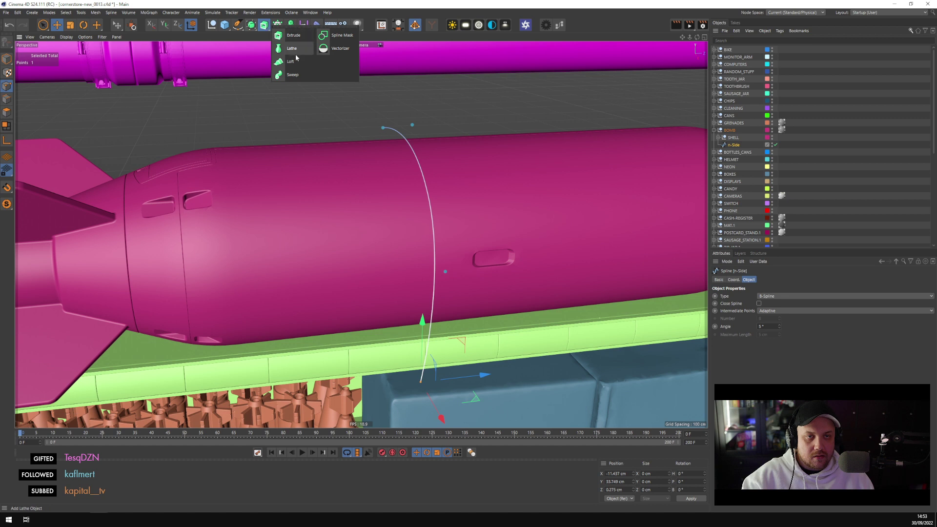
alt+click(292, 74)
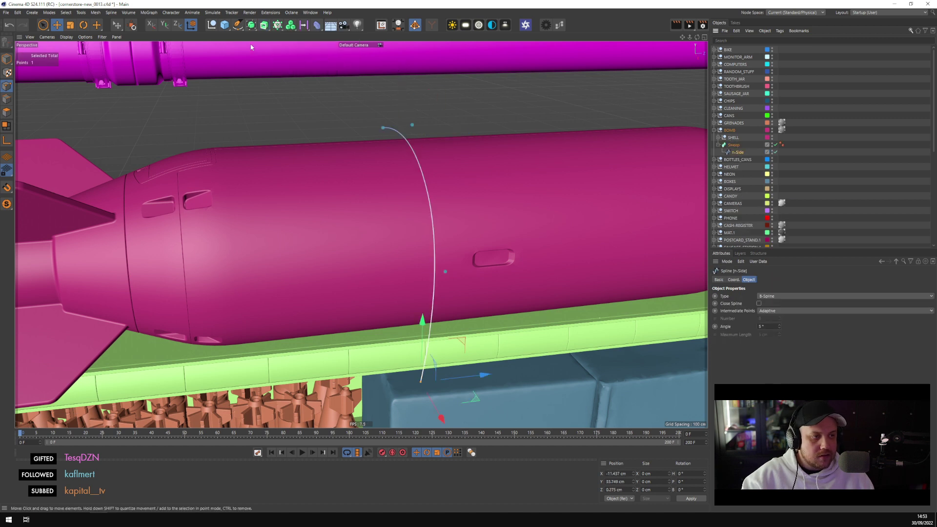
Add an n-Side profile spline above the path inside the Sweep and set its radius to 0.5 cm
click(238, 25)
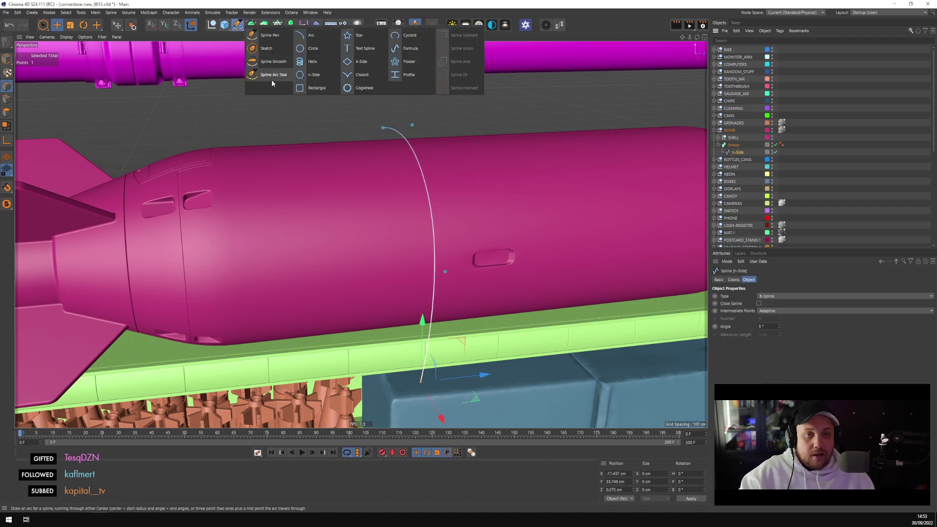
click(306, 76)
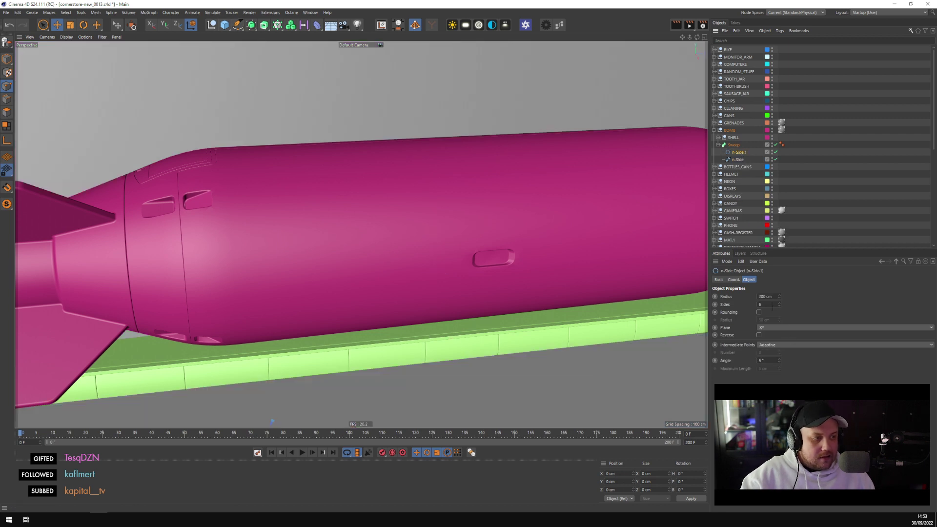
click(769, 296)
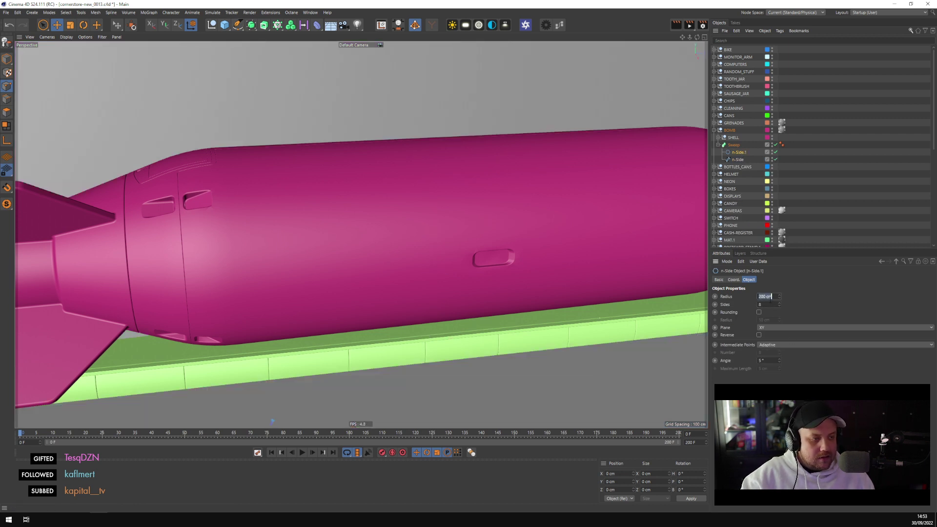
key(Return)
scroll(469, 234, down, 2)
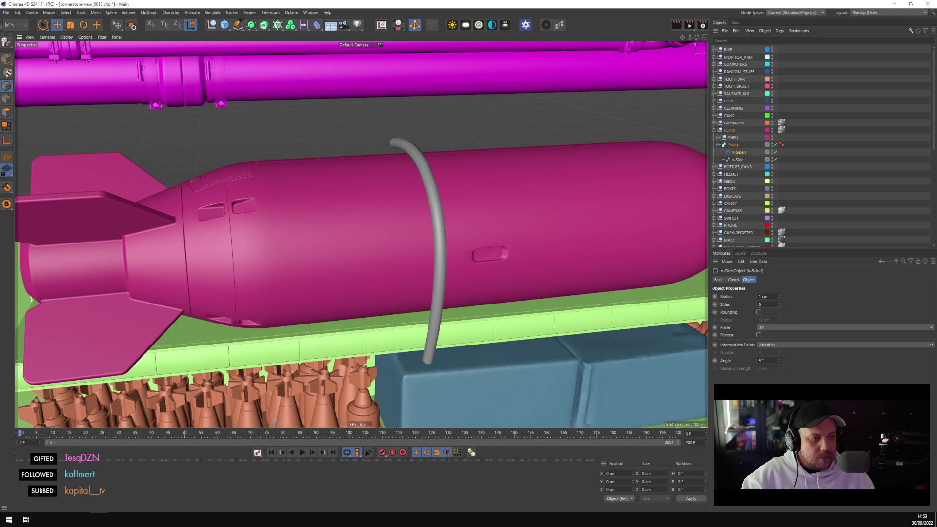
text(0.5)
key(Return)
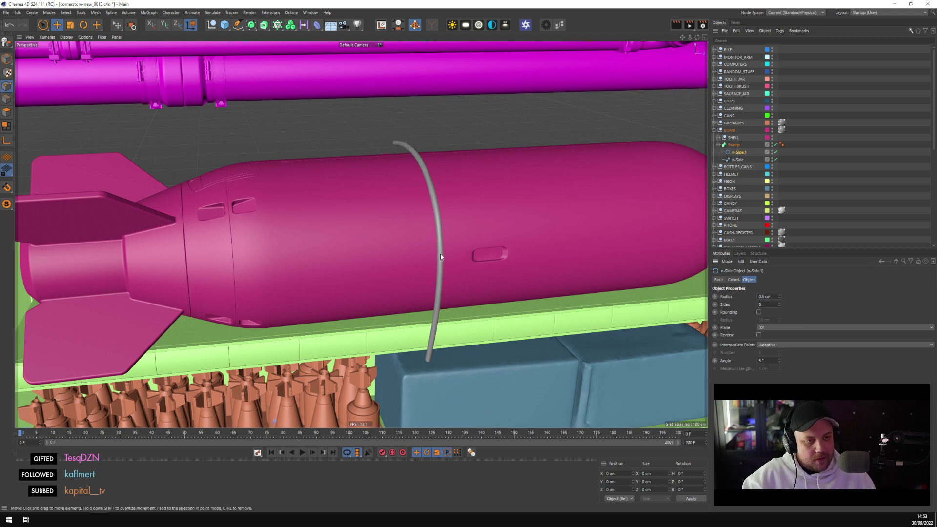
Inspect the swept cable from a lower angle and set the n-Side profile's radius to 0.35 cm
click(737, 160)
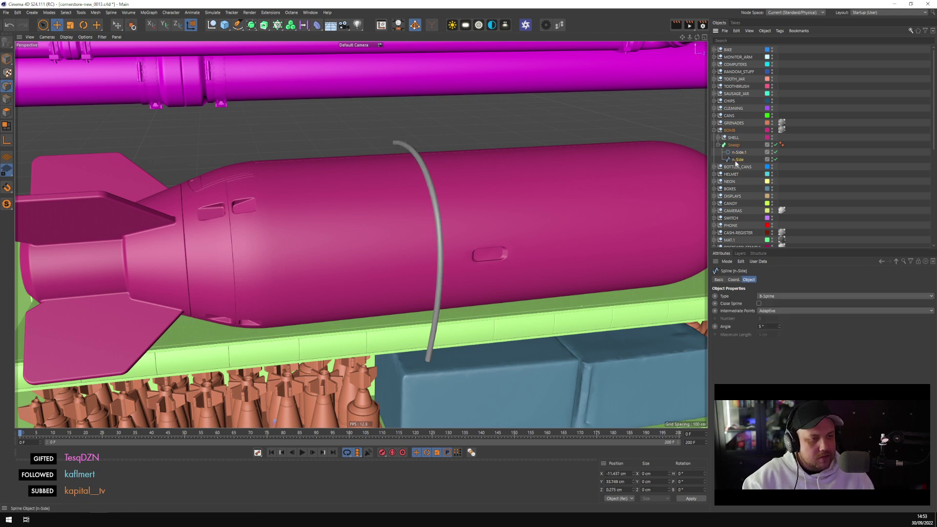
alt+drag(585, 229, 605, 195)
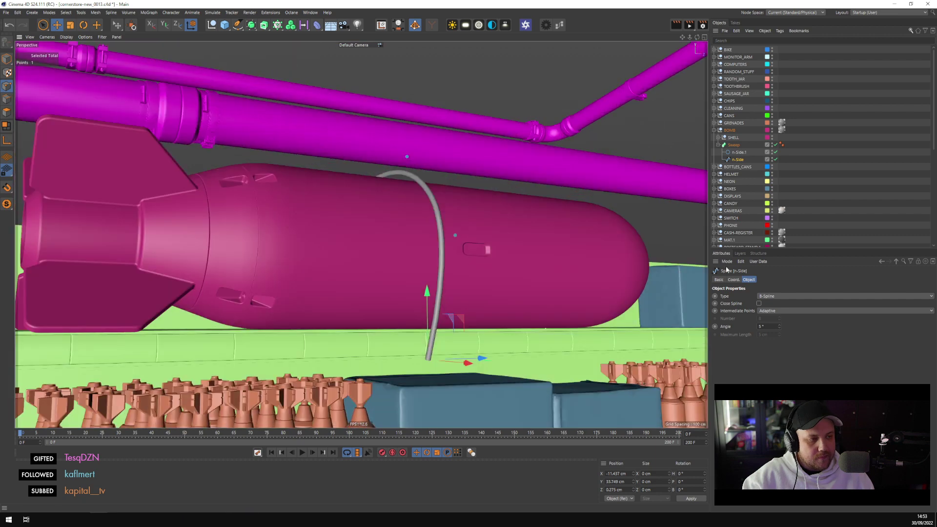
click(737, 152)
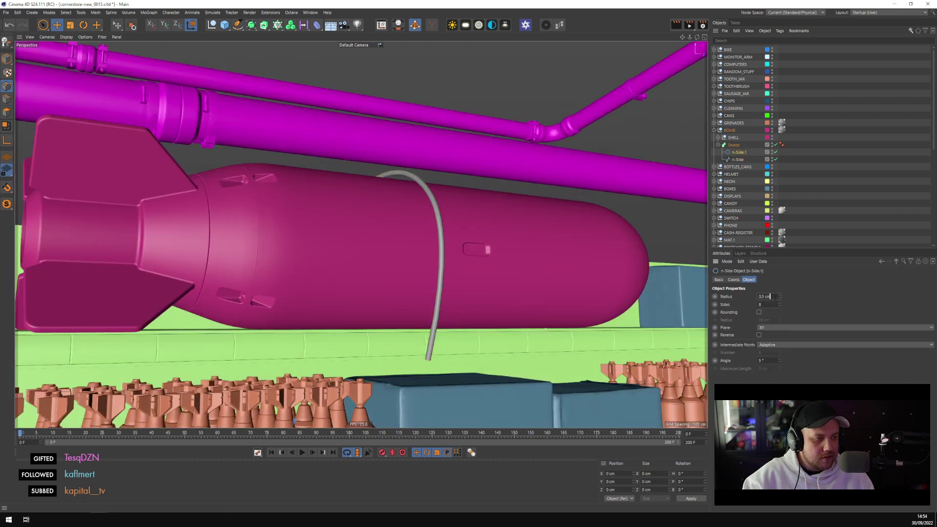
text(0.)
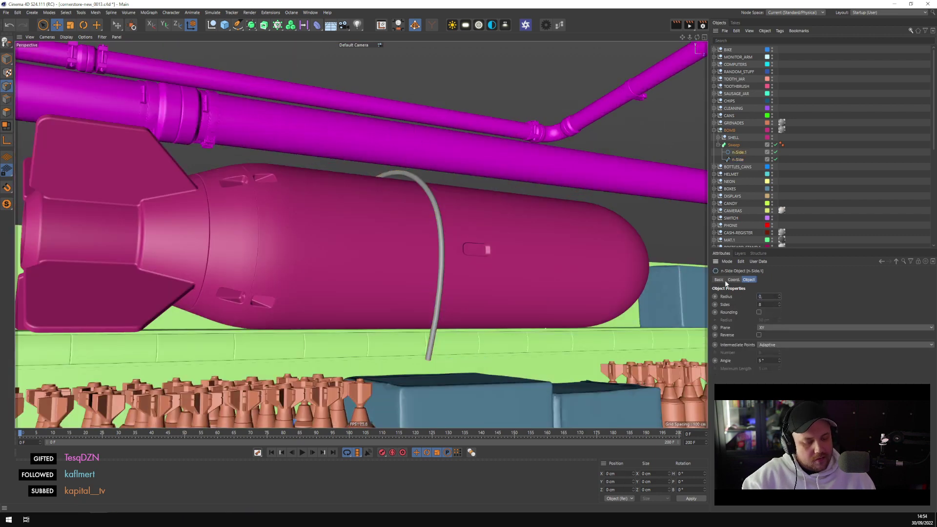
Check the shop through CAMERA_01, set the cable profile's radius to 0.4 cm and return to the default camera
scroll(774, 197, down, 5)
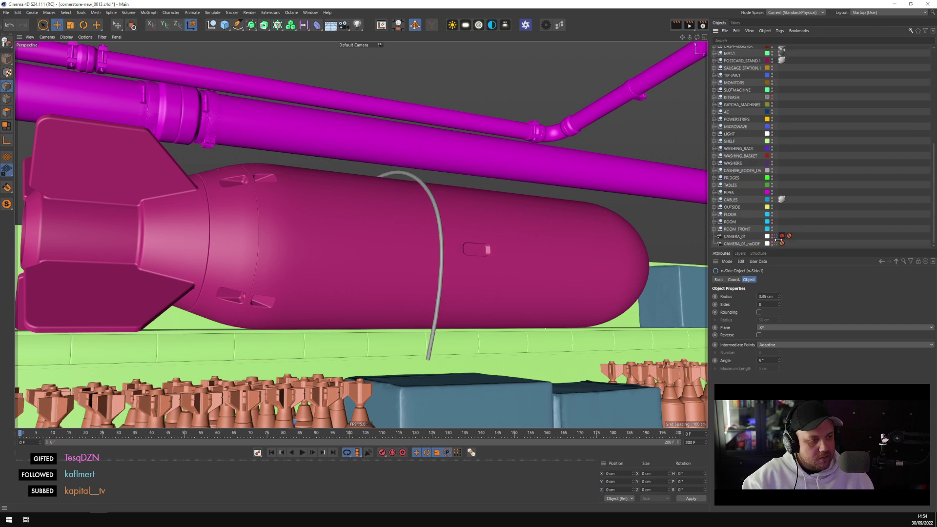
click(778, 236)
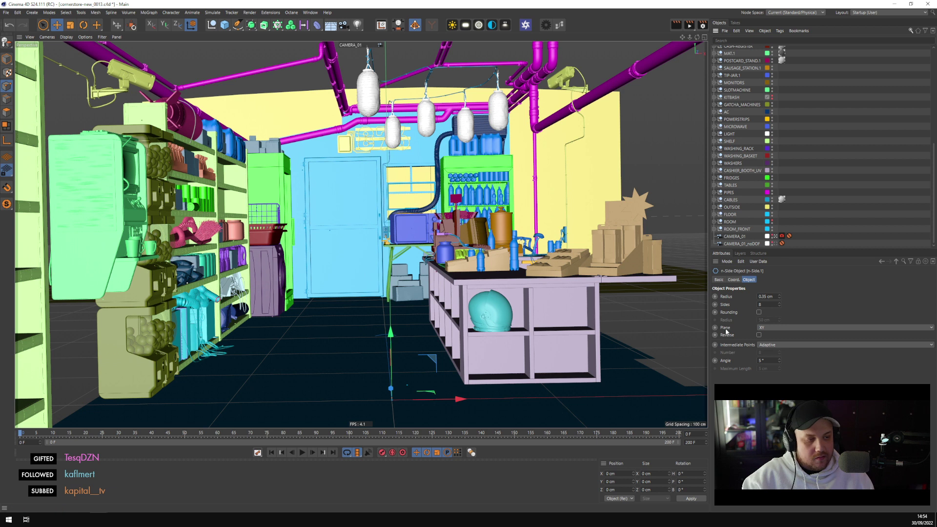
text(0)
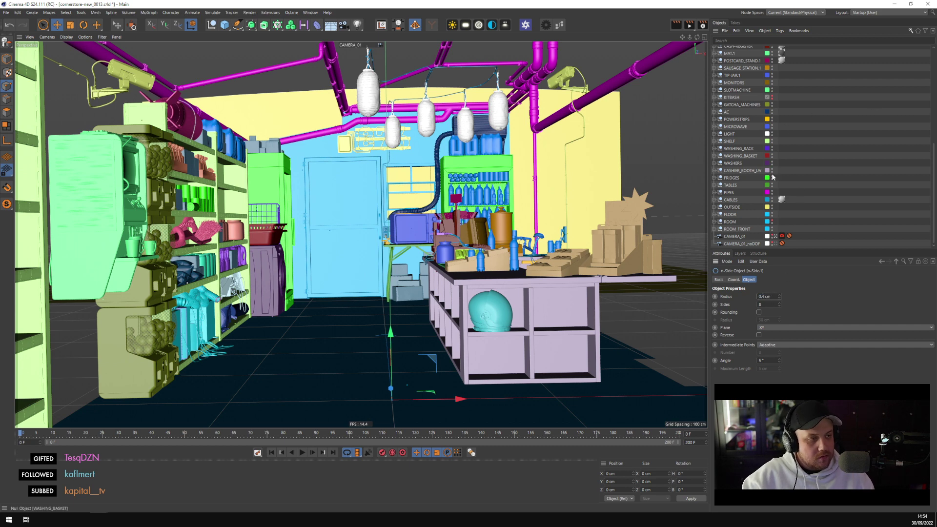
click(775, 236)
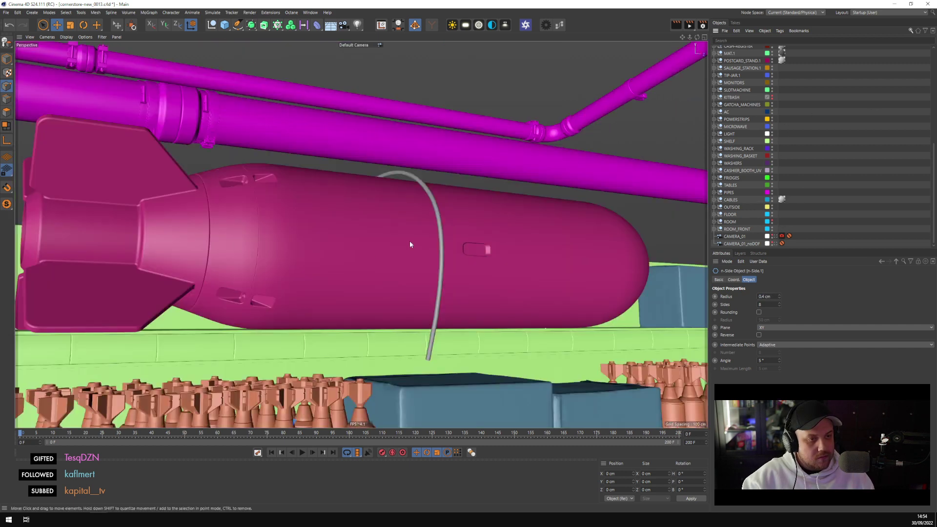
Slide the cable path's lower end point and the control point beside the bomb along its length to slant the cable
scroll(747, 122, up, 5)
click(737, 160)
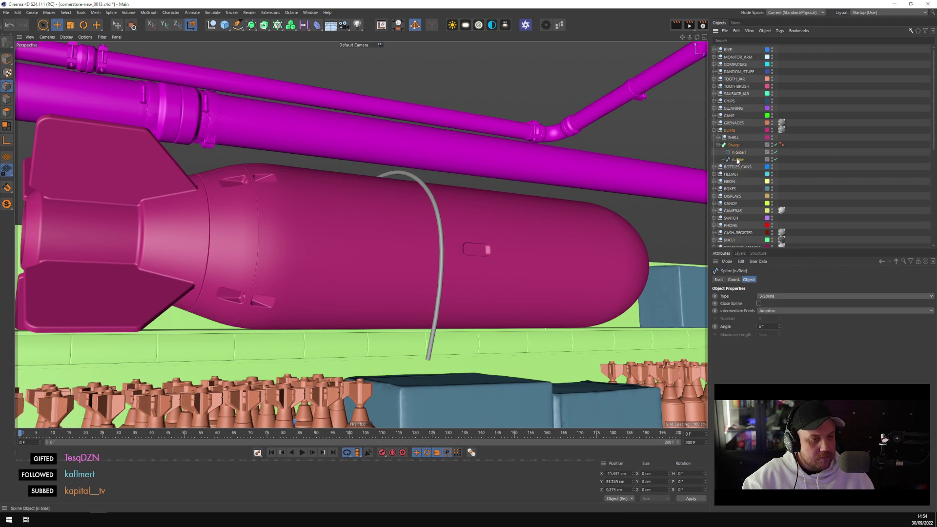
alt+drag(472, 257, 513, 314)
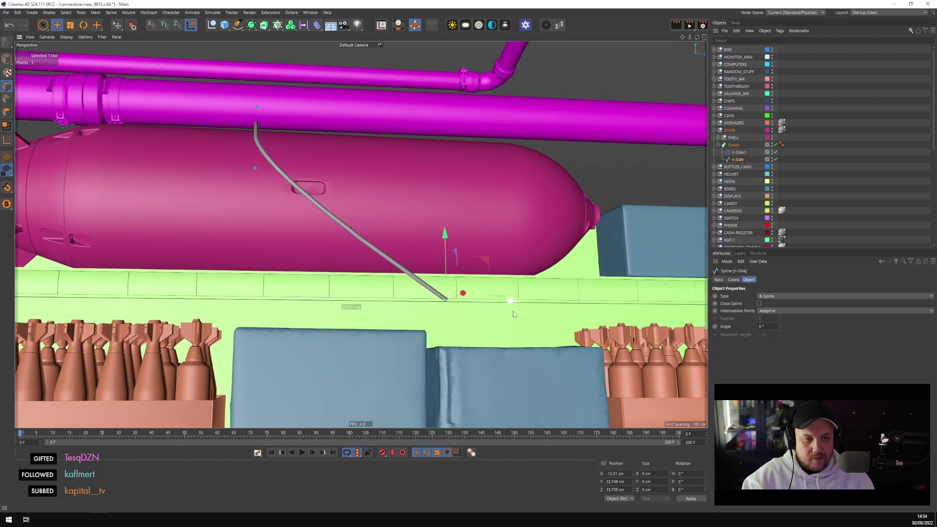
click(254, 167)
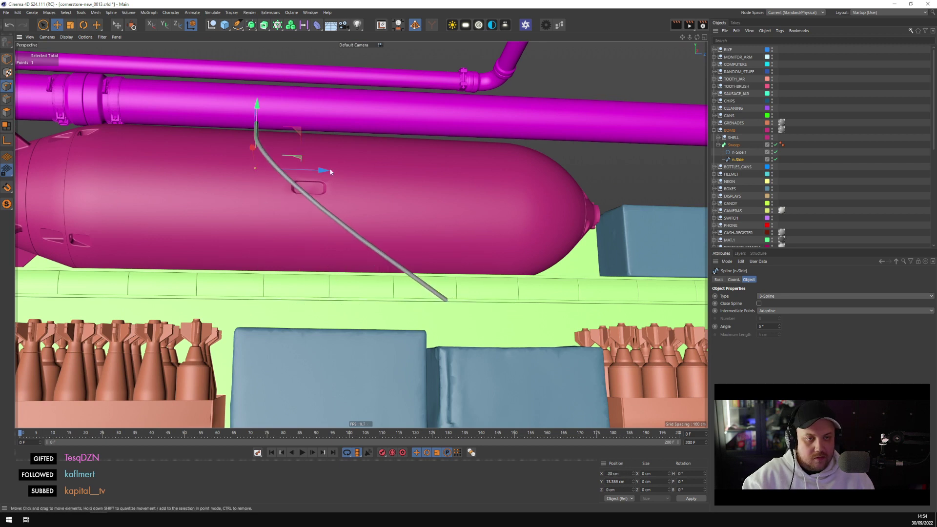
drag(330, 172, 399, 219)
Reposition the cable path's two upper control points over the top of the bomb so the cable follows its surface
click(165, 98)
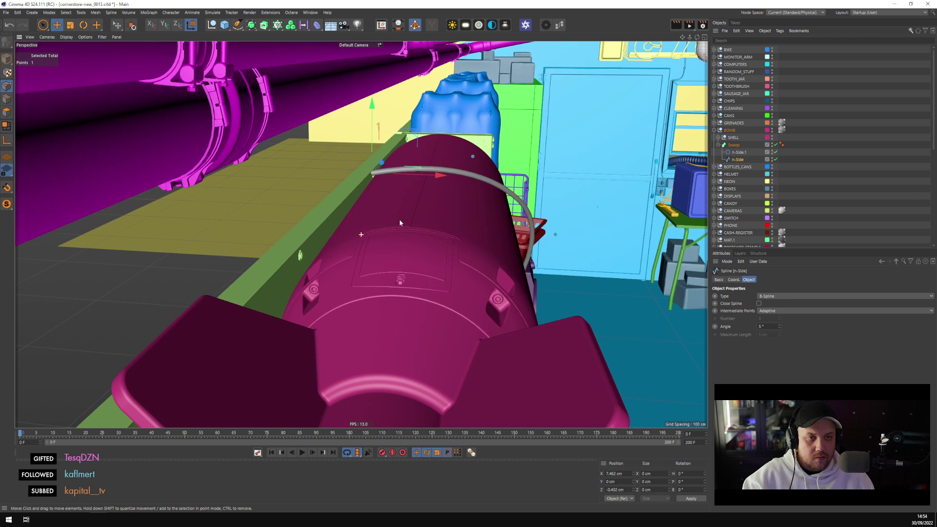
drag(423, 181, 332, 179)
drag(273, 163, 410, 207)
click(378, 168)
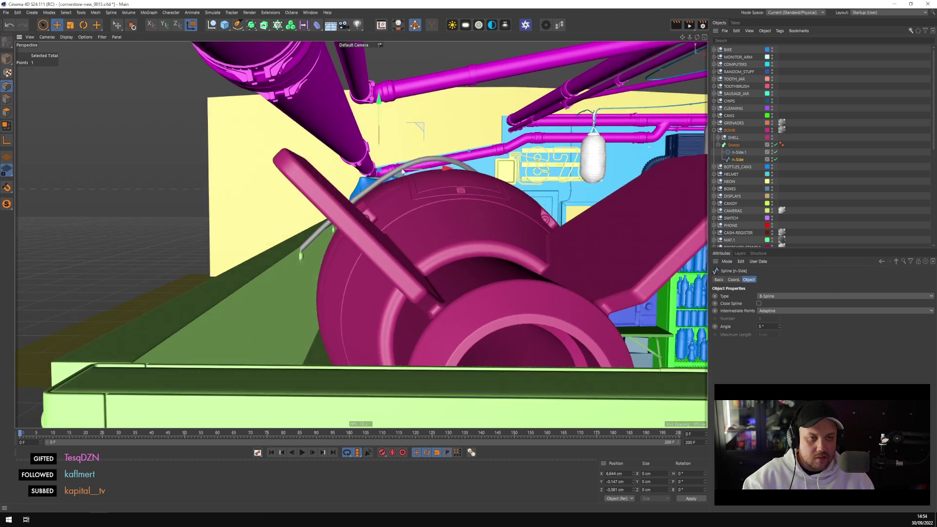
alt+right_drag(409, 207, 405, 133)
drag(405, 133, 376, 148)
alt+drag(483, 155, 522, 169)
click(504, 146)
Frame the cable in the Front view and hide the CAMERAS group that blocks the bomb
middle_click(523, 169)
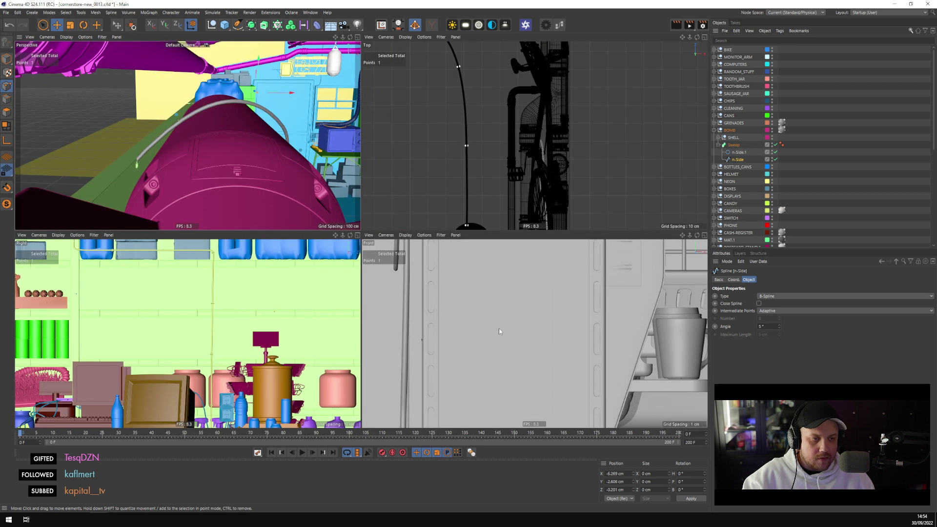
middle_click(499, 328)
scroll(494, 327, down, 4)
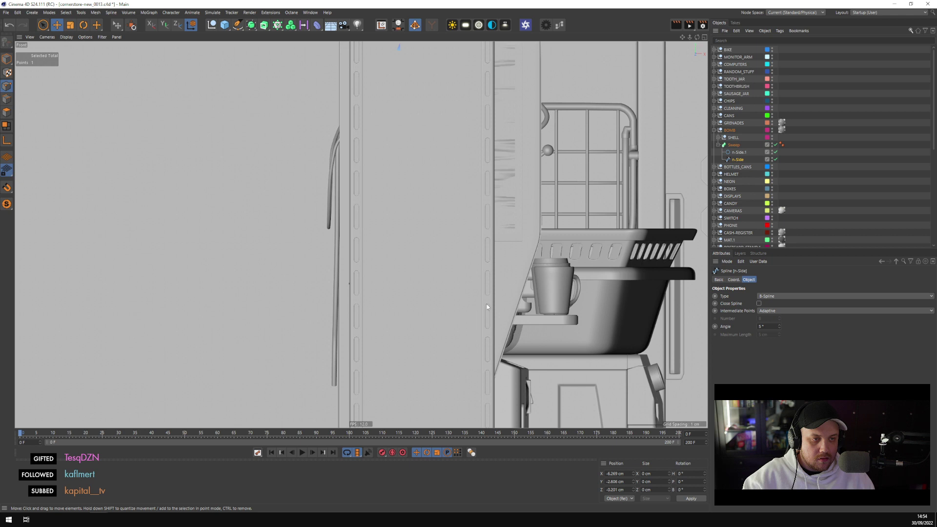
scroll(487, 307, down, 3)
alt+middle_drag(506, 227, 448, 399)
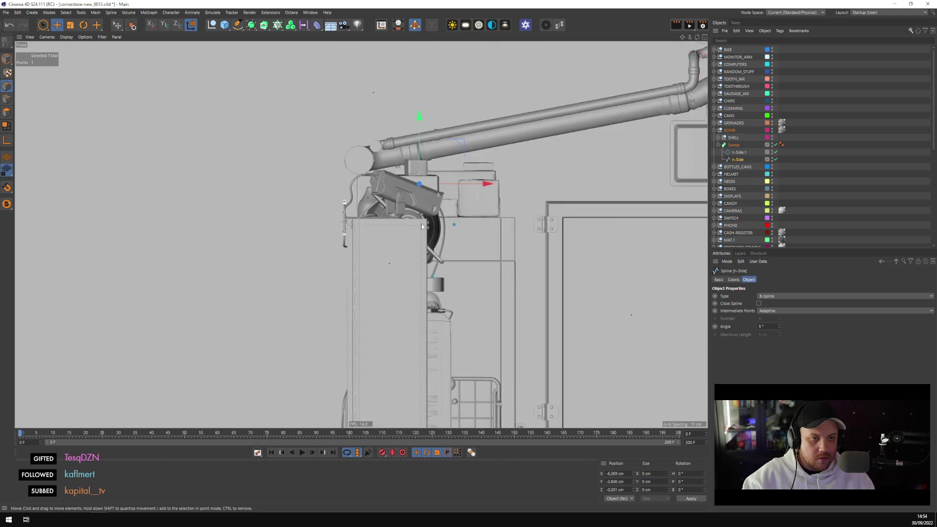
scroll(425, 293, up, 5)
alt+middle_drag(365, 162, 363, 306)
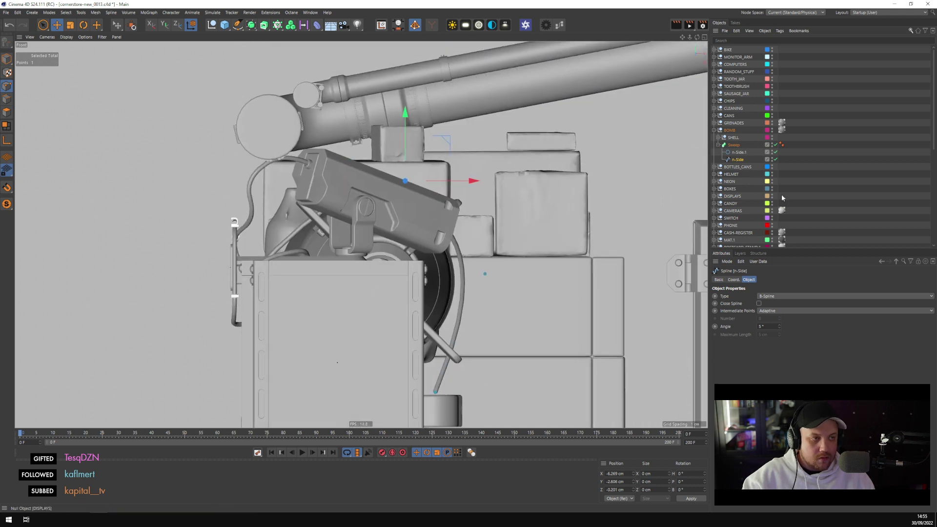
scroll(784, 195, down, 8)
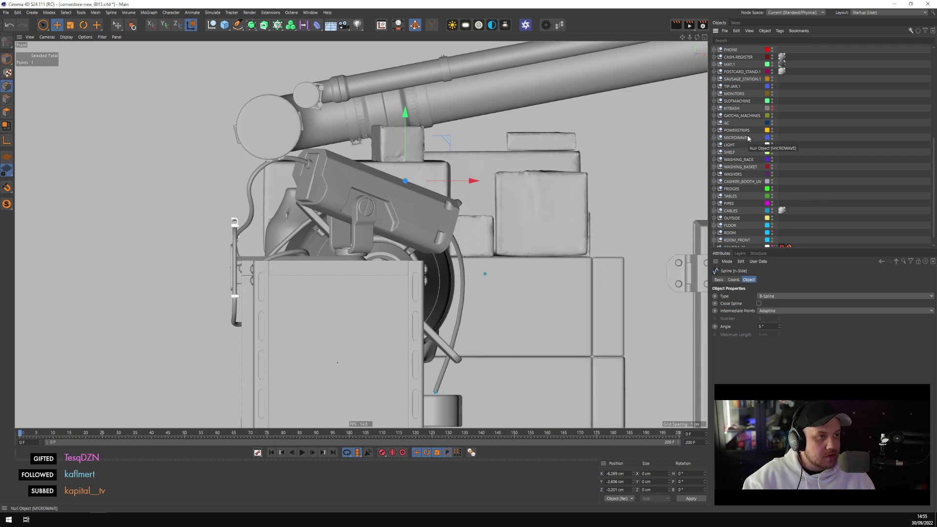
scroll(749, 137, up, 4)
scroll(747, 169, up, 4)
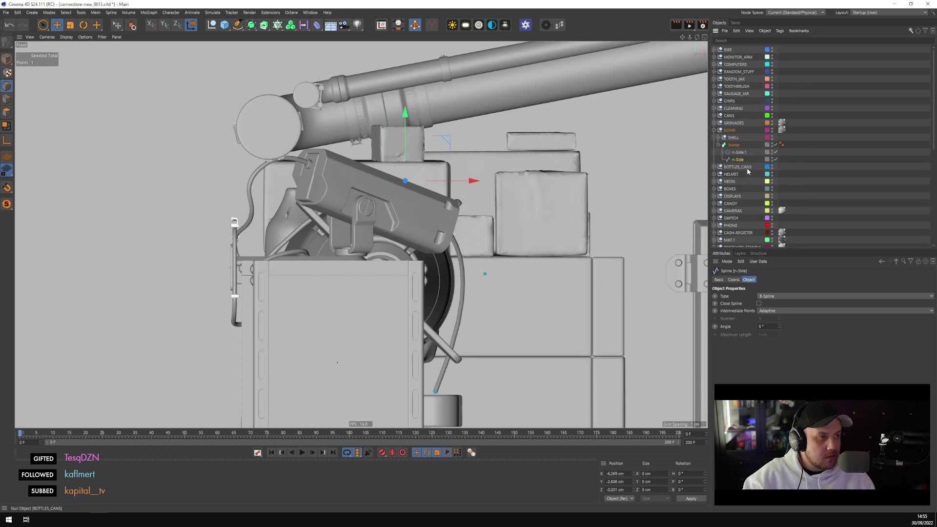
click(772, 209)
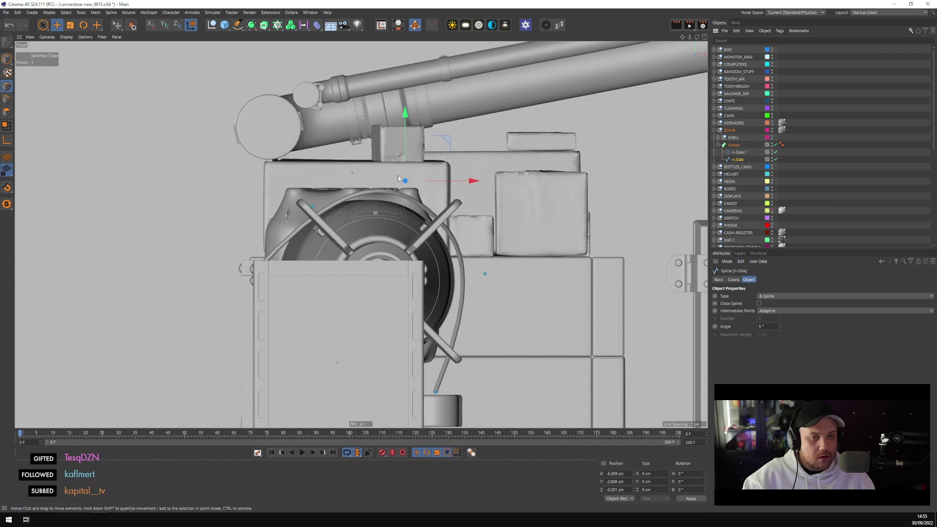
In the Front view, pull the path's upper front and side control points inward, to about X -5.3 cm and -18.8 cm
scroll(397, 175, up, 6)
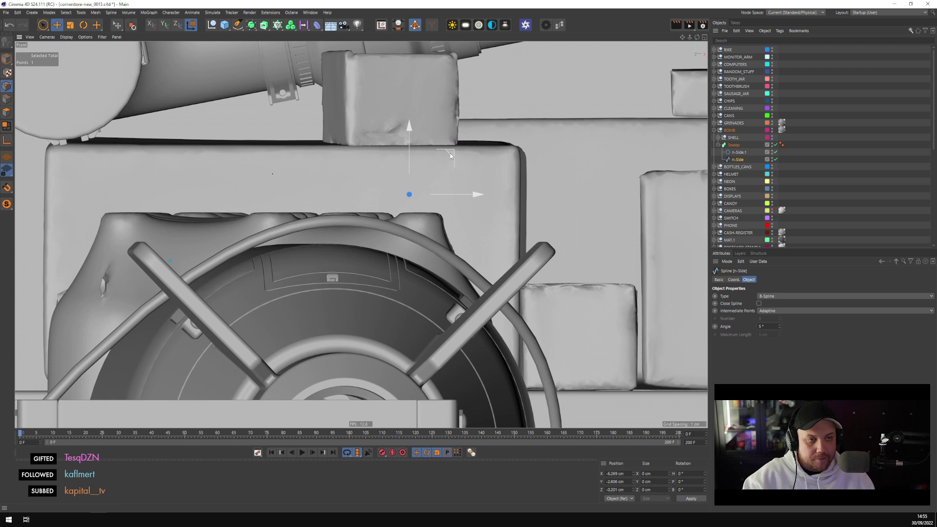
drag(450, 153, 436, 182)
alt+middle_drag(534, 331, 417, 199)
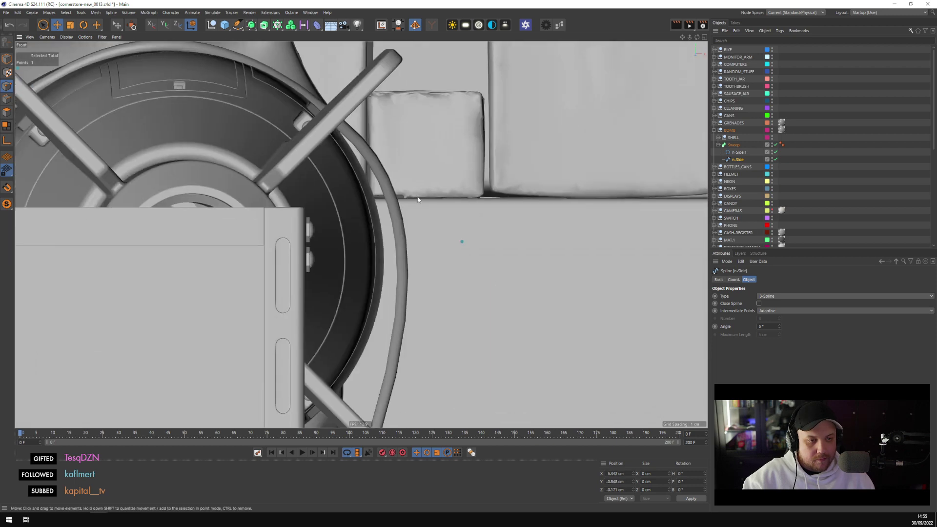
click(462, 242)
mouse_move(410, 201)
mouse_down()
mouse_move(391, 208)
mouse_move(407, 204)
mouse_up()
In the Perspective view, fine-tune the cable path's side and upper front control points to fit the bomb's outline closely
middle_click(406, 204)
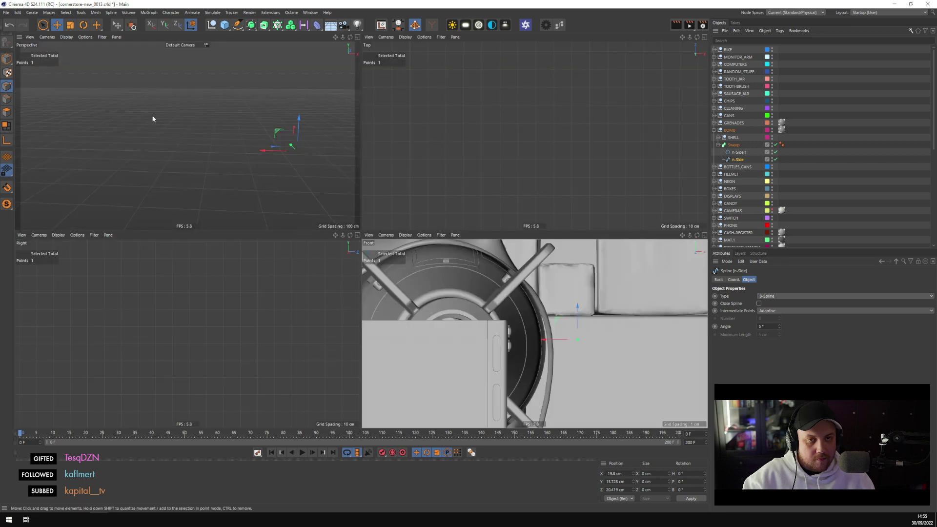
middle_click(152, 116)
alt+drag(263, 150, 461, 201)
drag(468, 235, 486, 235)
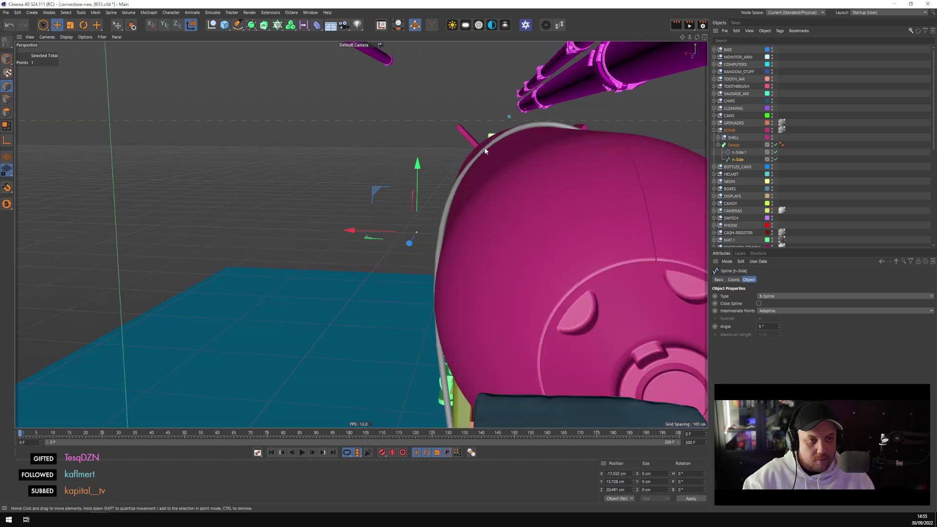
click(510, 117)
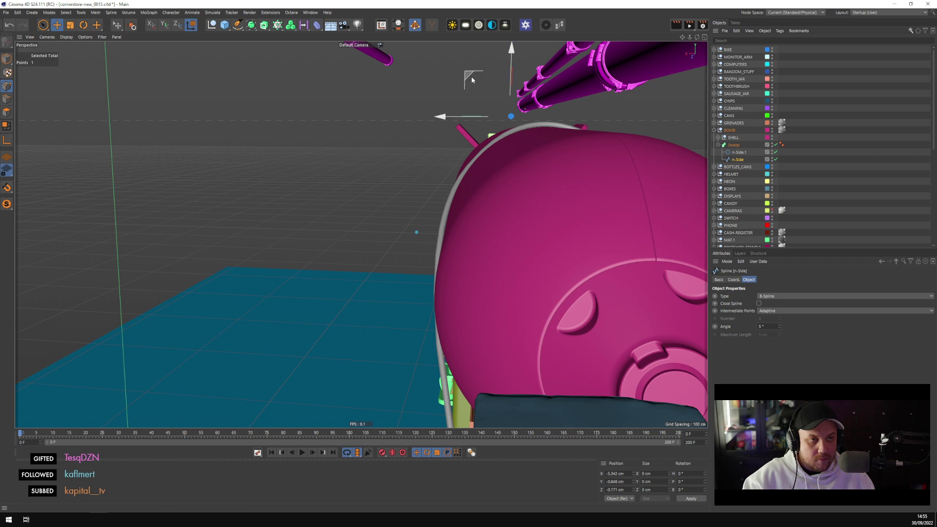
drag(460, 76, 460, 80)
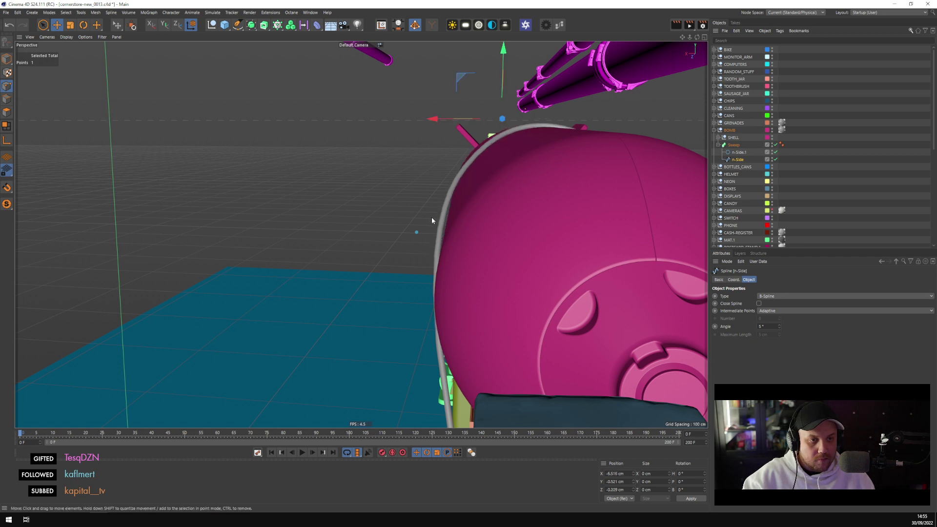
click(415, 232)
drag(350, 231, 463, 281)
Try adding a control point above the cable's lower end and shifting the end point toward the shelf, and undo the changes
click(370, 315)
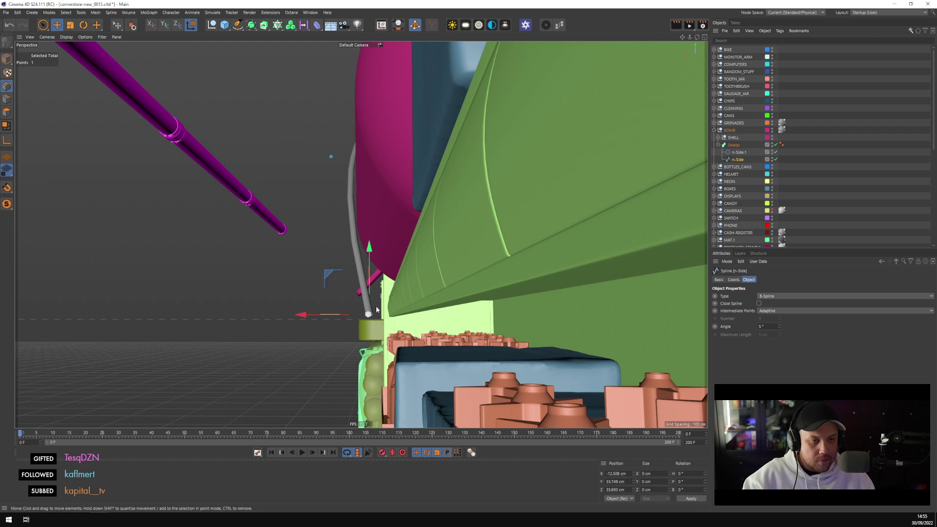
ctrl+click(357, 268)
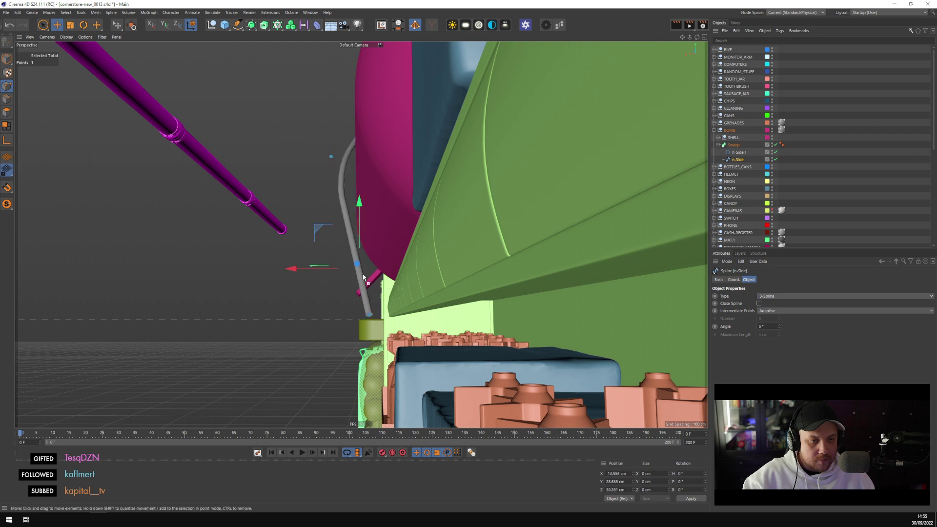
click(370, 316)
drag(304, 317, 325, 316)
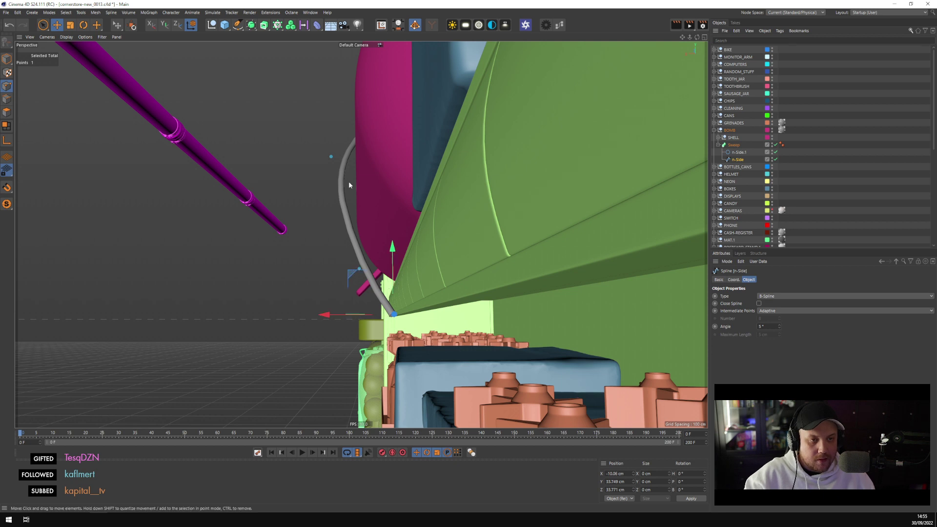
key(ctrl+z)
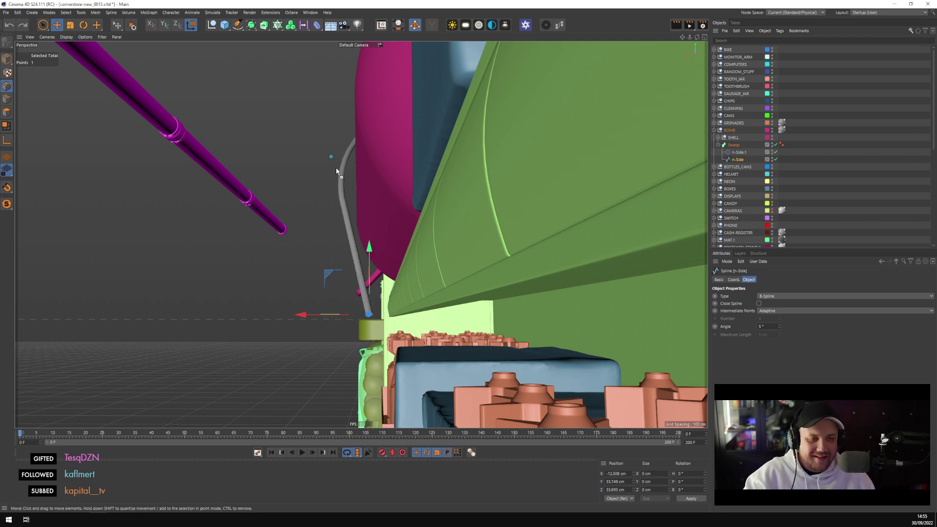
key(ctrl+z)
key(ctrl+z)
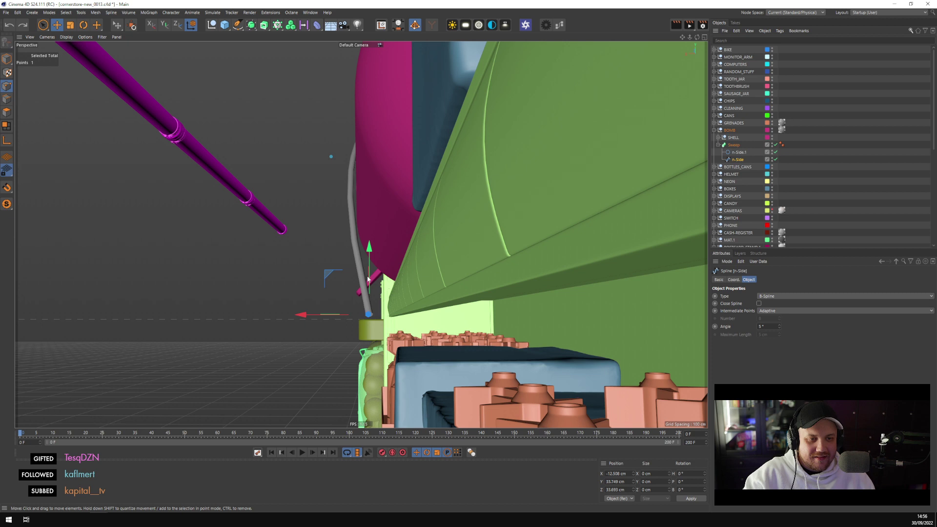
Place the cable's lower end point against the shelf edge at about X -10.5, Y 31.5 cm, using the other axis orientation
key(ctrl+y)
key(ctrl+y)
key(ctrl+y)
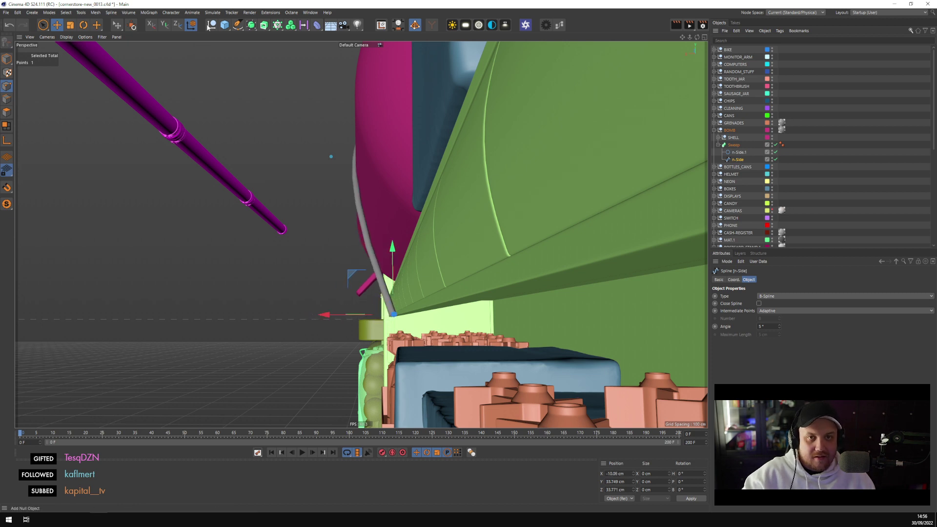
click(192, 30)
mouse_move(396, 318)
alt+mouse_down()
mouse_move(336, 310)
mouse_move(405, 306)
alt+mouse_up()
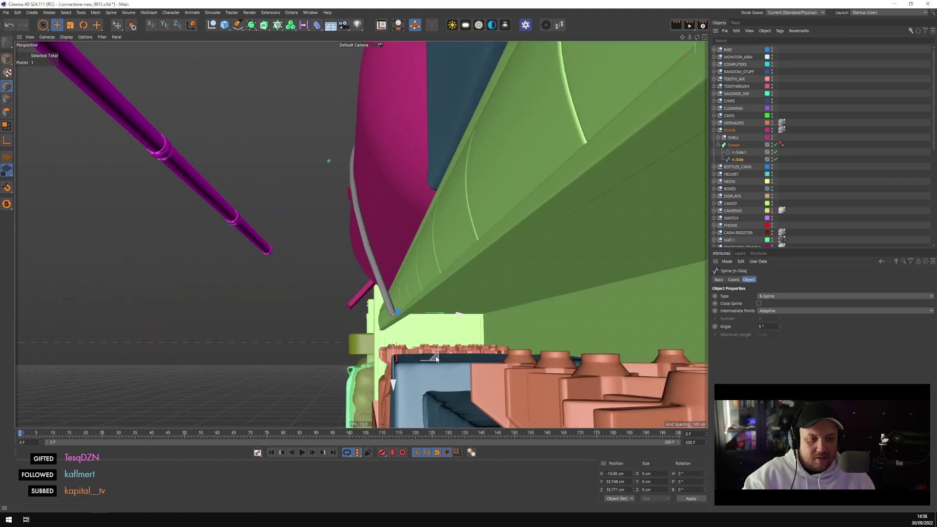
drag(436, 356, 432, 336)
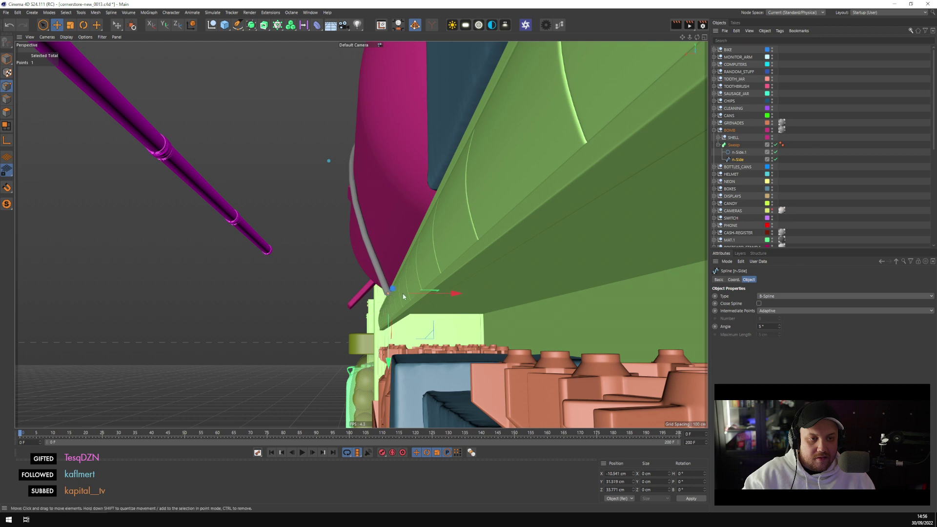
alt+drag(403, 296, 438, 251)
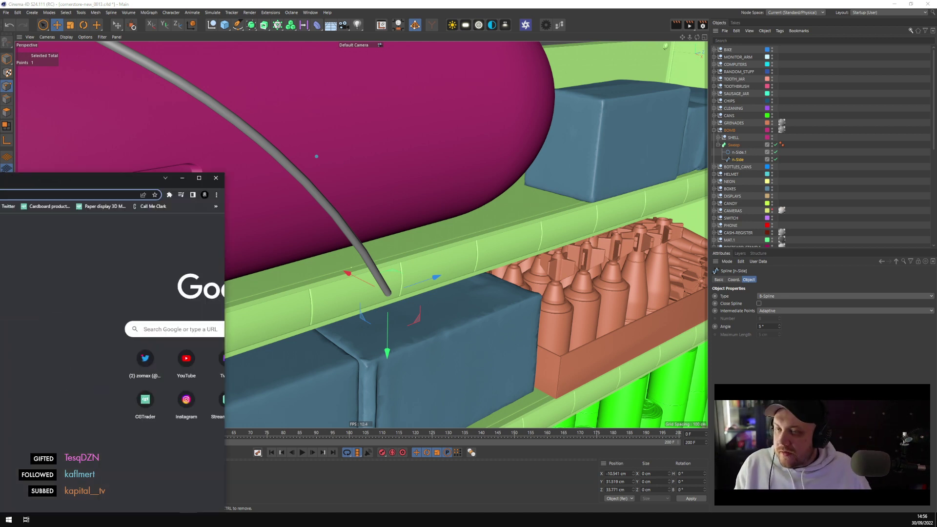
Switch to Chrome, search Google Images for "bungee chord", examine the hook and cord references, and return to the scene
drag(0, 182, 216, 90)
text(bungee chord)
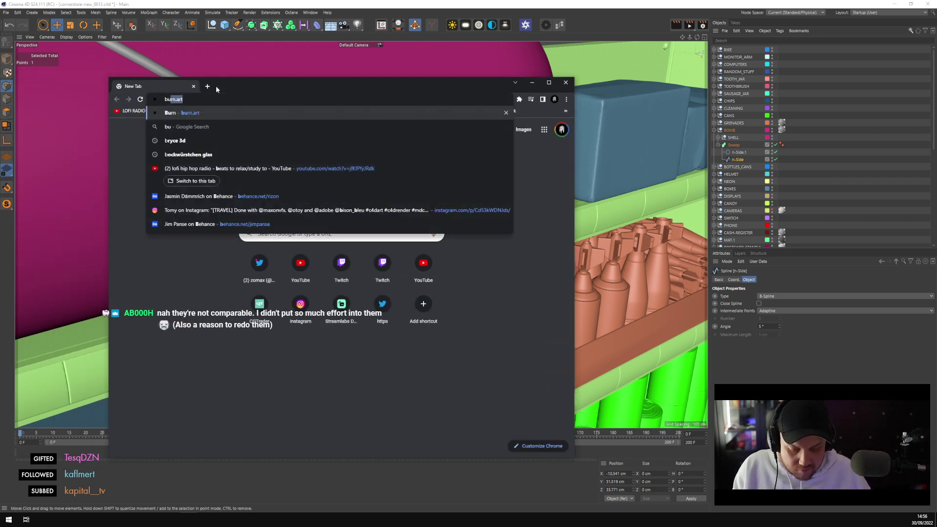
key(Return)
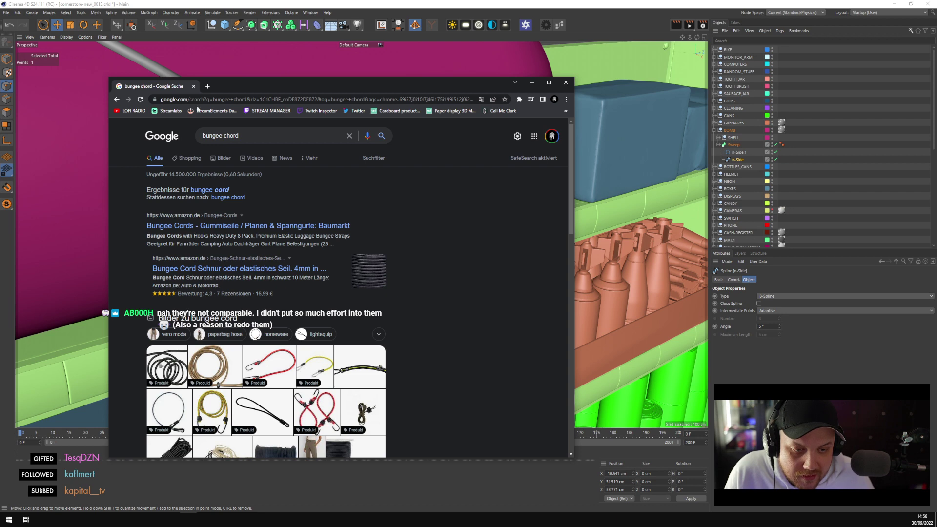
click(224, 157)
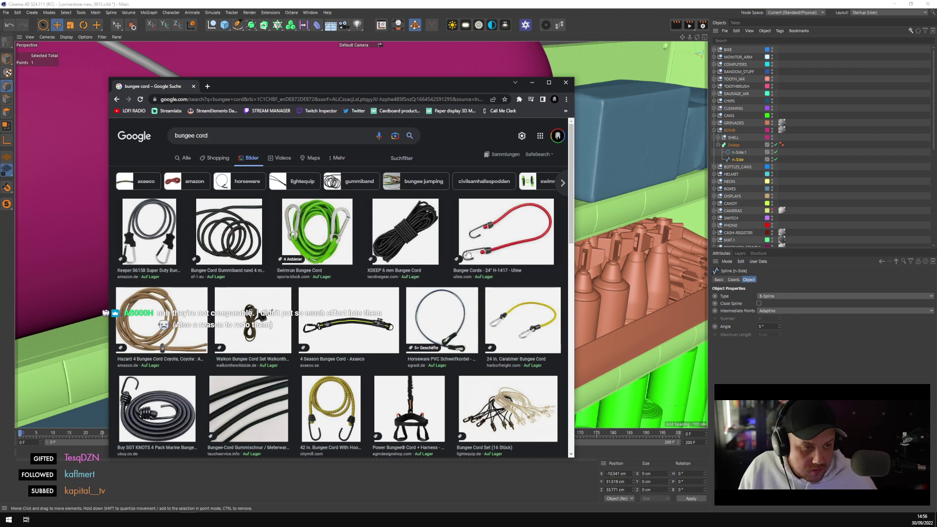
click(548, 82)
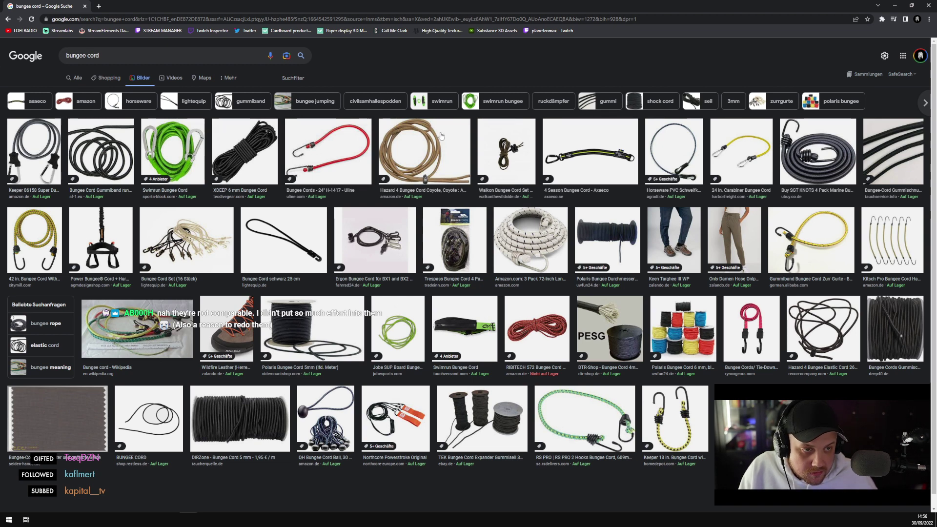
click(894, 5)
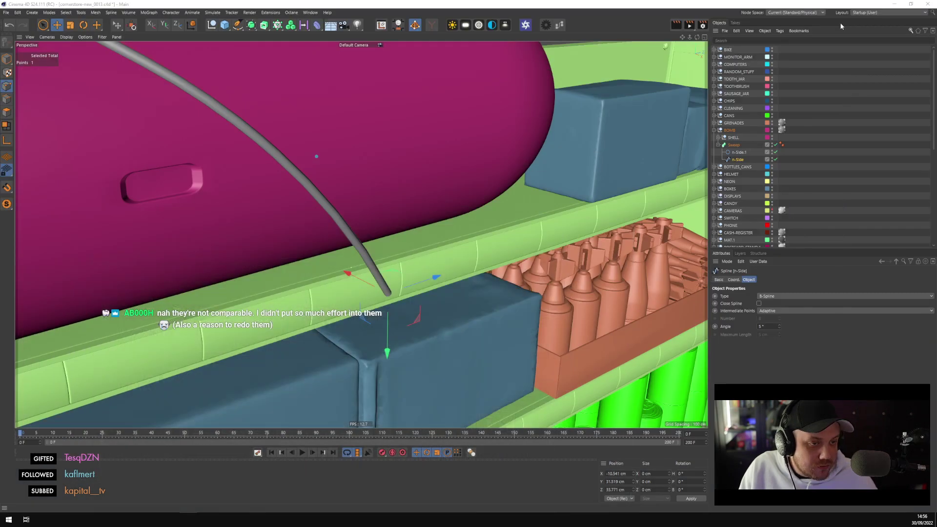
Select the cable's n-Side profile and create a new untitled project
scroll(391, 227, down, 3)
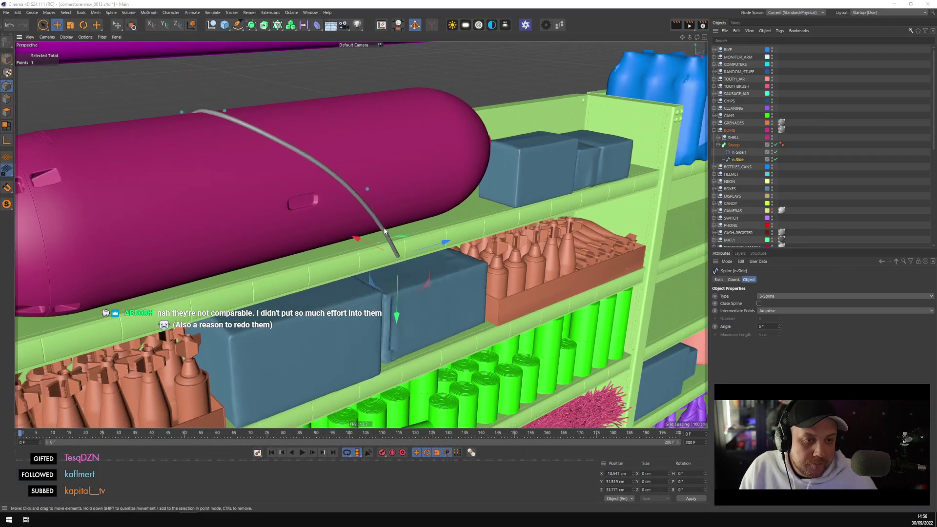
alt+drag(147, 140, 265, 159)
click(739, 152)
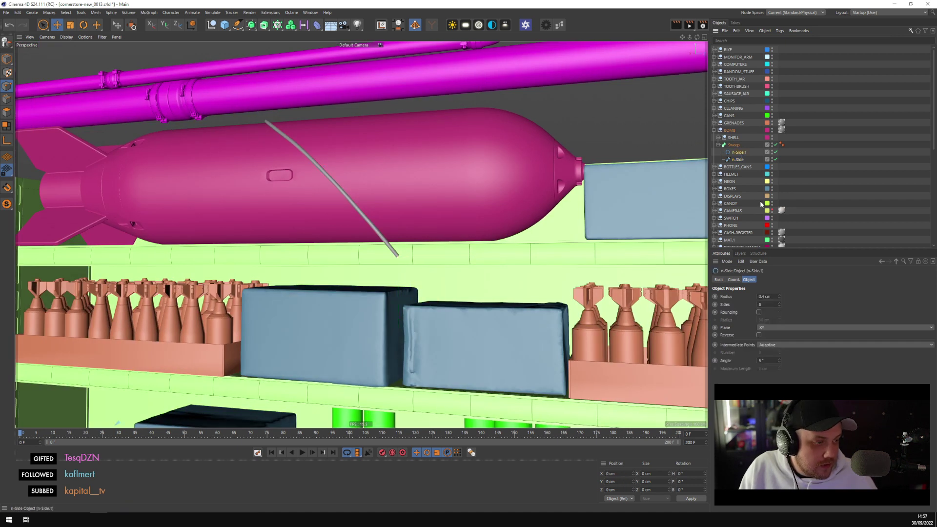
click(6, 13)
click(193, 185)
key(ctrl+n)
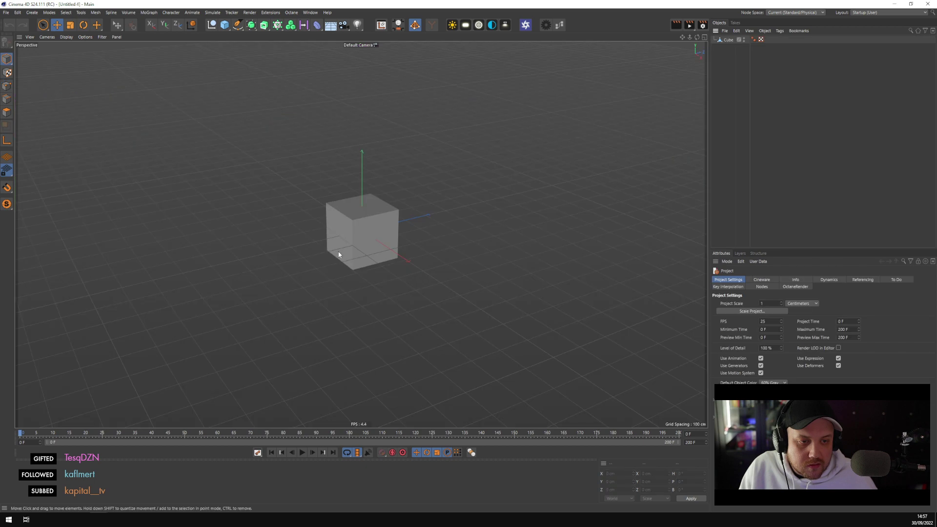
Delete the default cube and add a cylinder primitive at the world origin
click(368, 240)
key(Delete)
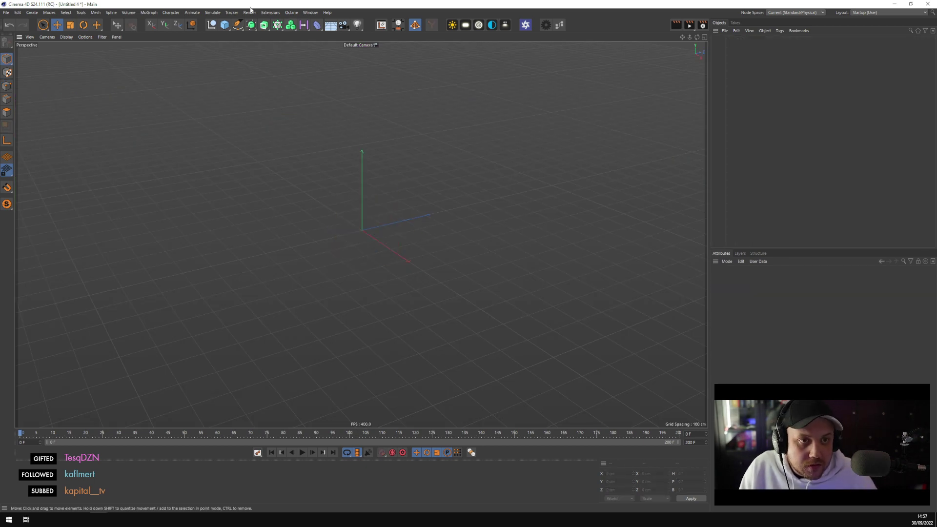
click(224, 25)
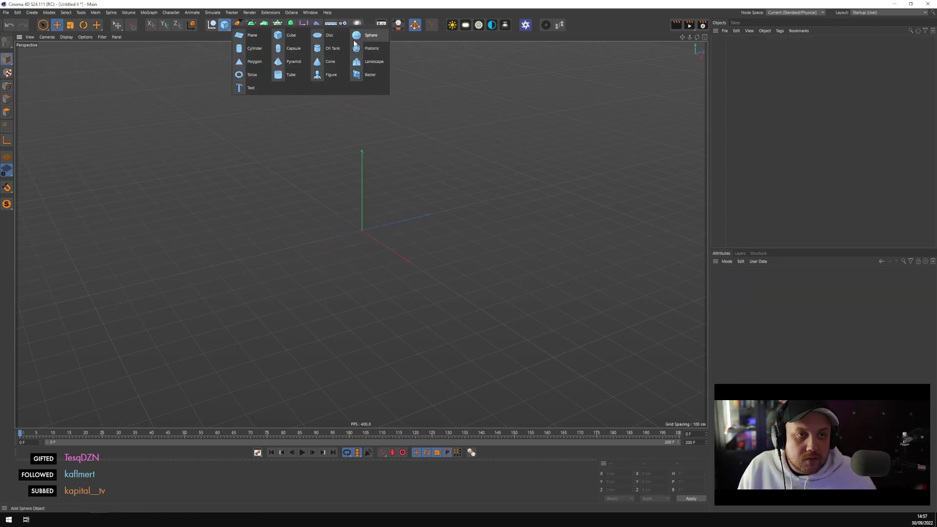
click(255, 49)
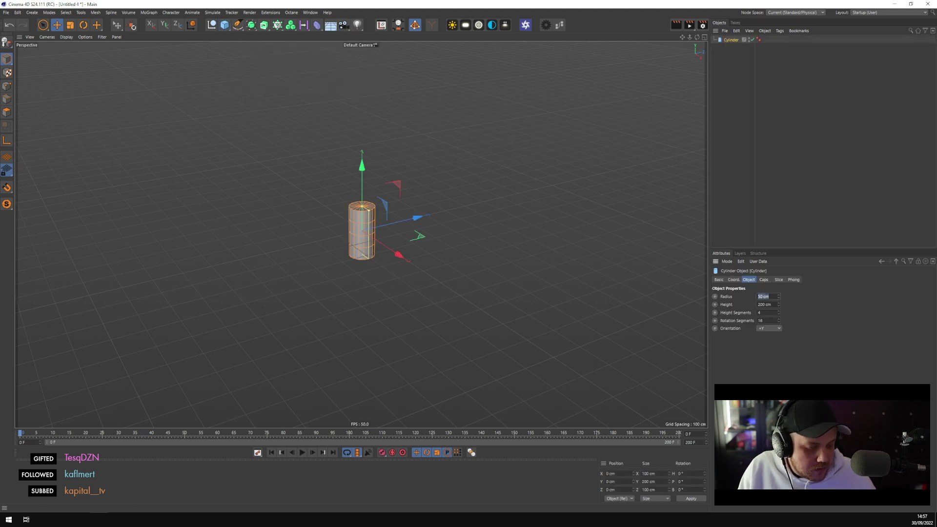
Set the cylinder's radius to 0.4 cm and its height to 5 cm, and frame it in the perspective view
text(0.4)
key(Return)
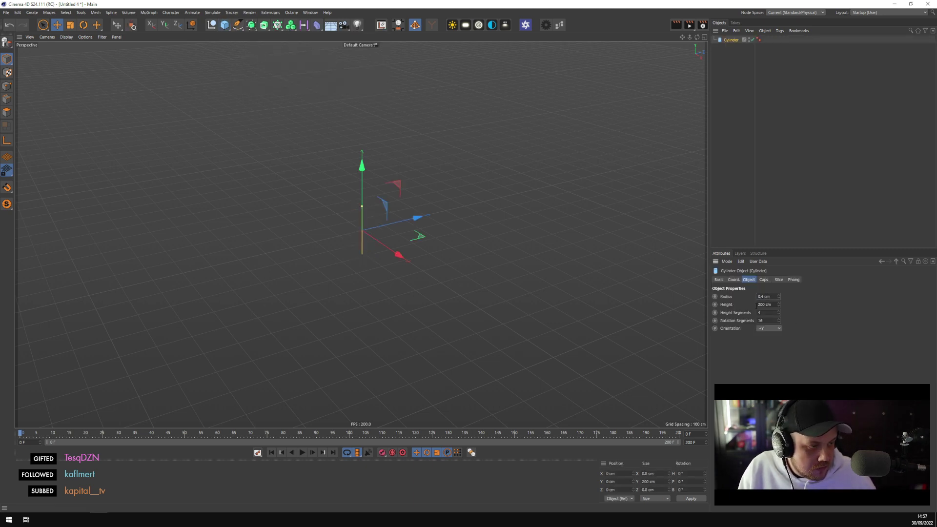
text(5)
key(Return)
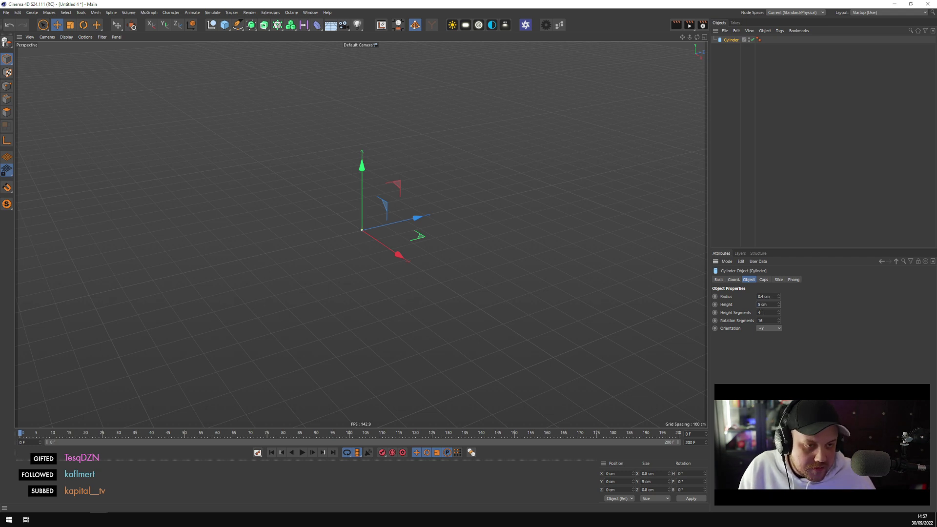
key(h)
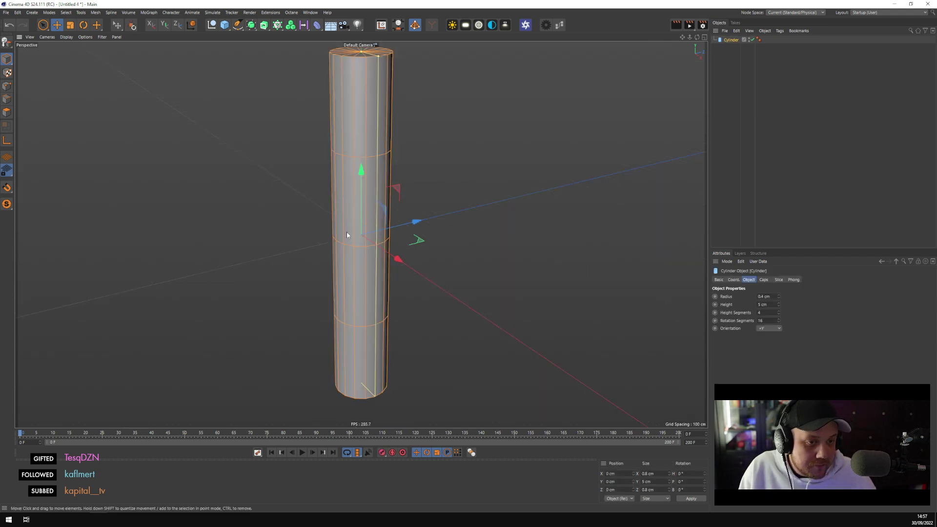
scroll(358, 212, down, 6)
scroll(358, 211, up, 6)
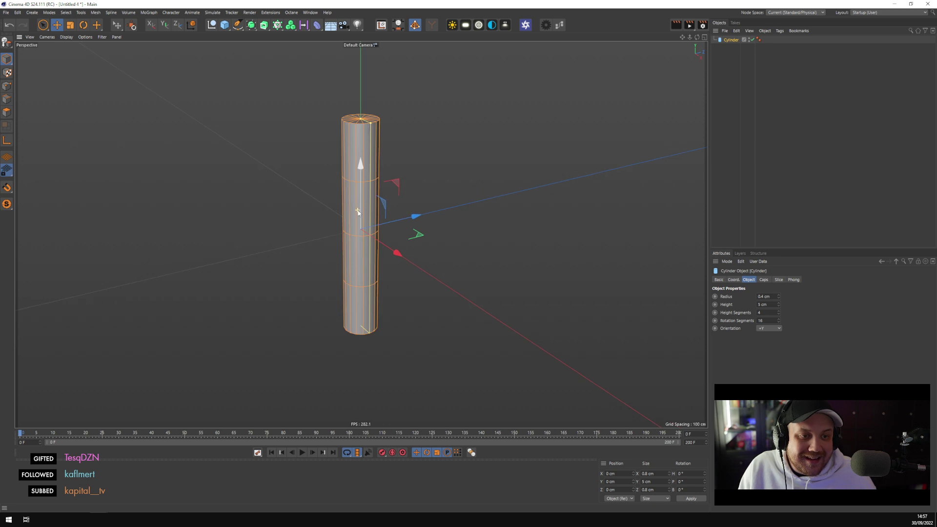
Add a Helix spline and set its plane to XZ so it winds around the cylinder's vertical axis
click(271, 69)
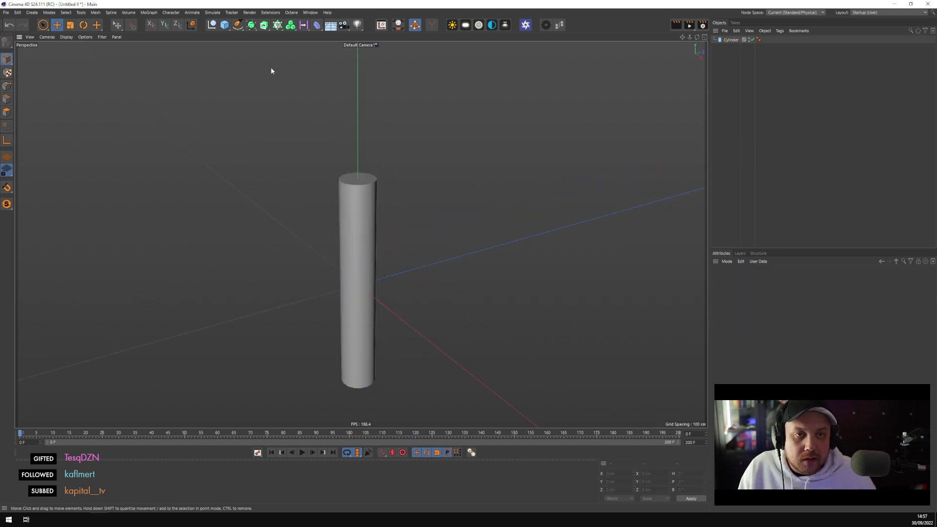
click(237, 25)
click(312, 62)
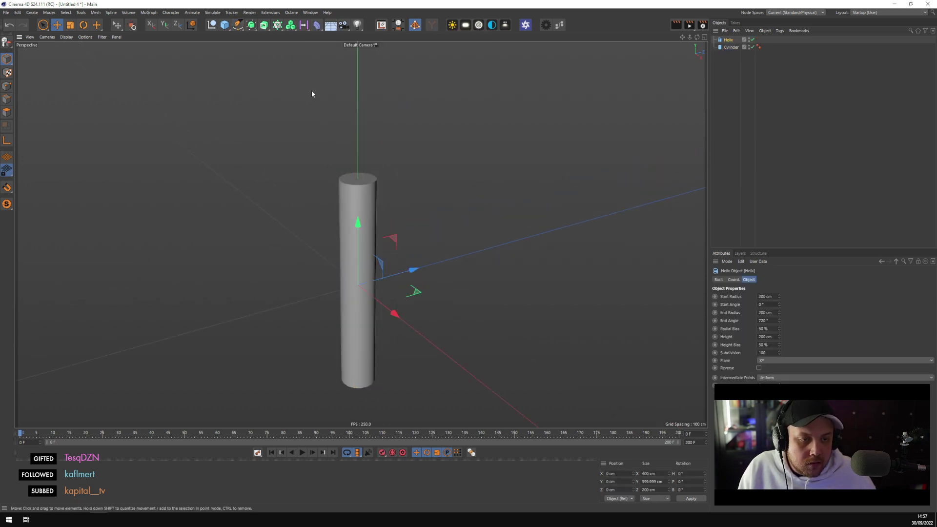
scroll(584, 238, up, 5)
scroll(513, 269, down, 3)
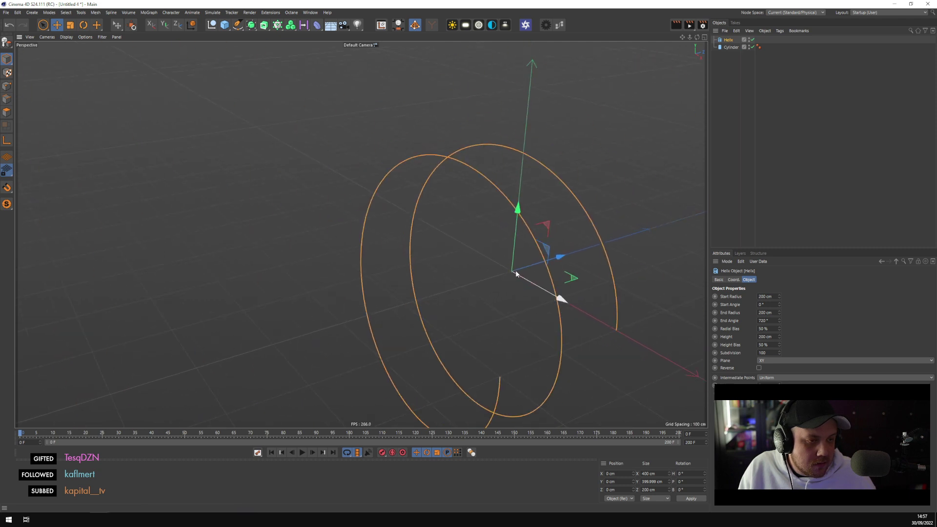
click(772, 360)
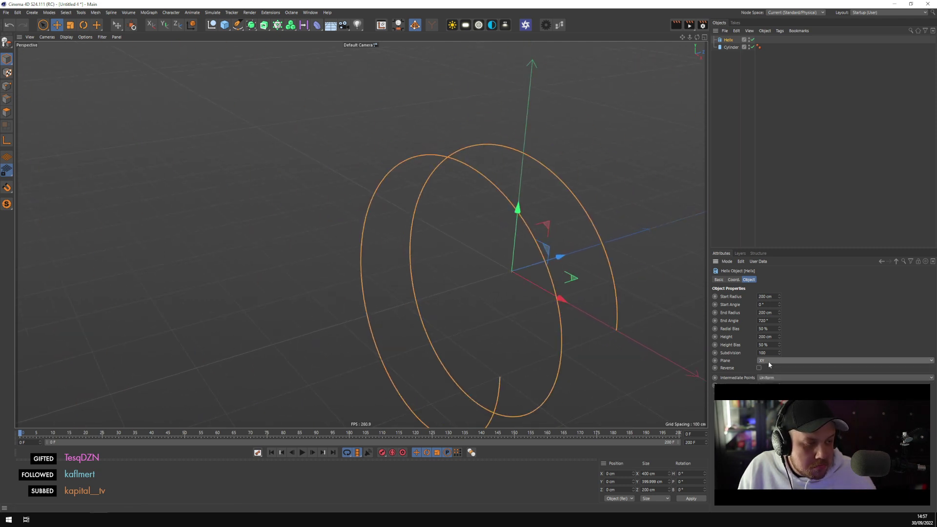
click(768, 376)
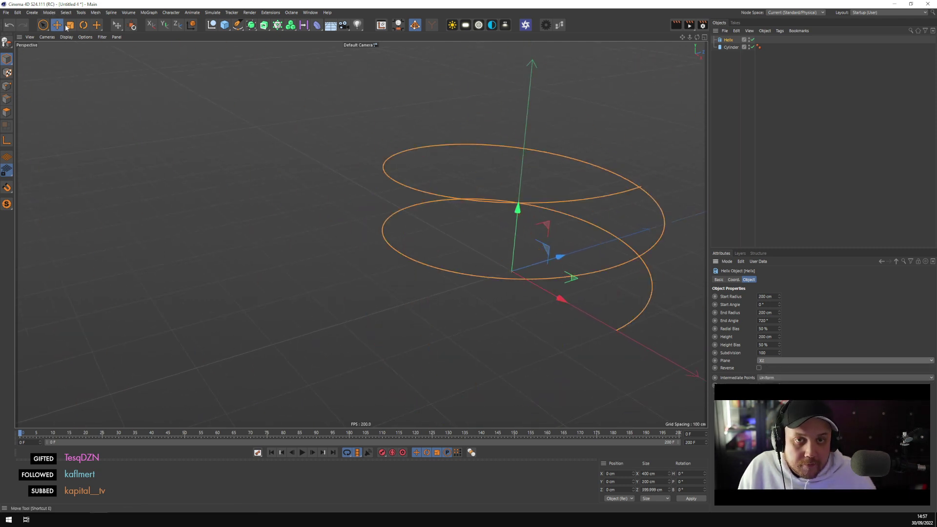
Scale the helix uniformly down to about 1.9 cm wide so it loops closely around the cylinder
key(t)
drag(589, 189, 281, 228)
key(s)
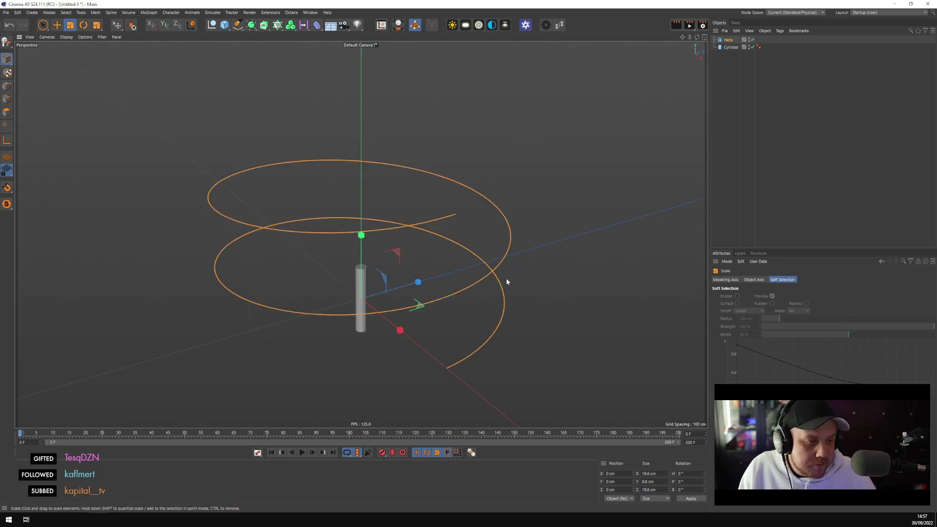
drag(541, 277, 260, 286)
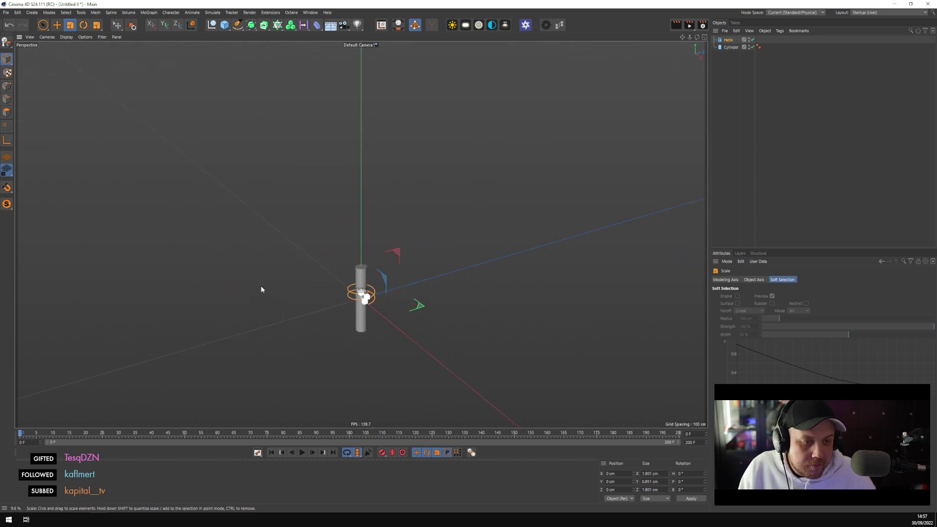
scroll(352, 287, up, 3)
scroll(380, 293, up, 3)
Raise the helix's height to about 2.65 cm and double its end angle to 1440°
click(724, 41)
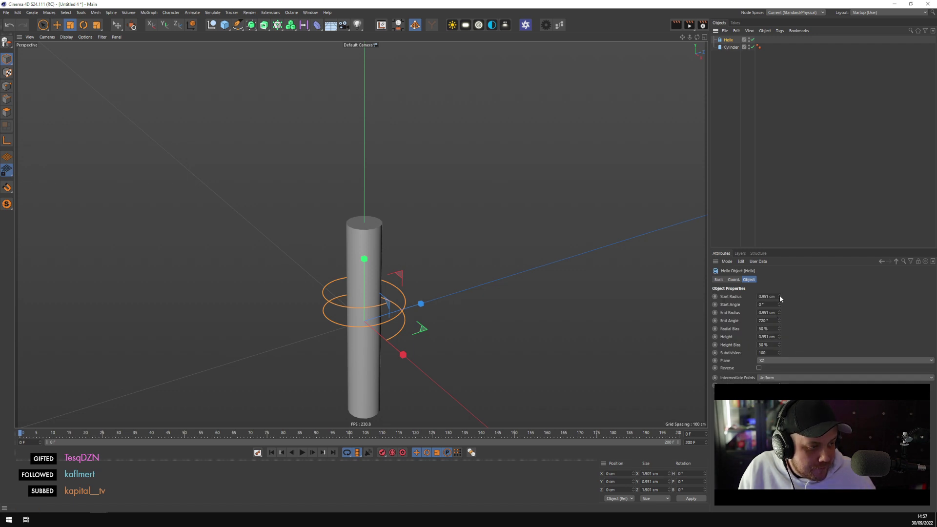
drag(779, 296, 779, 302)
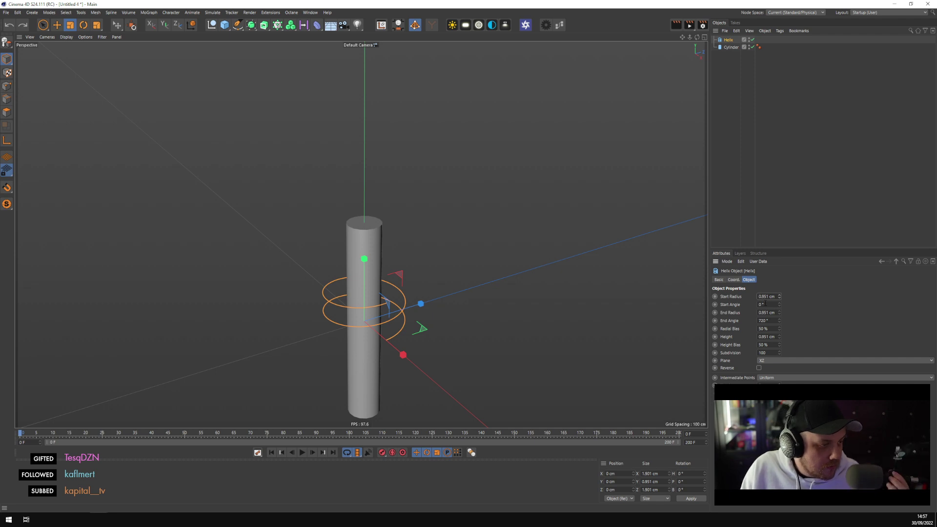
click(780, 335)
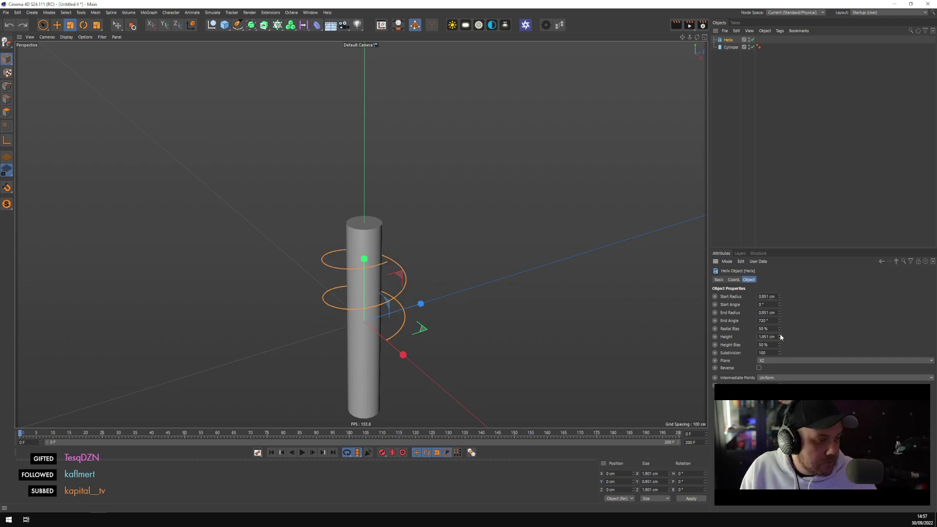
mouse_move(780, 337)
mouse_down()
mouse_move(779, 326)
mouse_move(779, 334)
mouse_up()
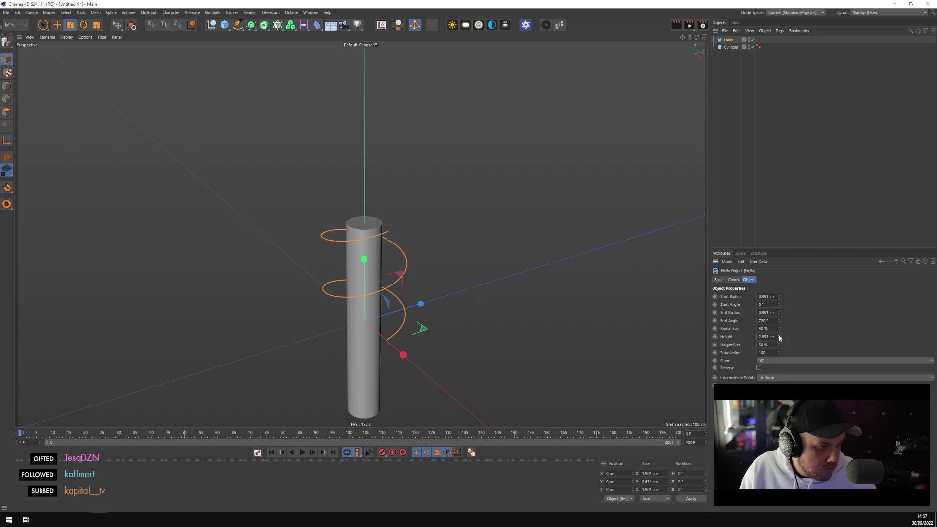
click(771, 321)
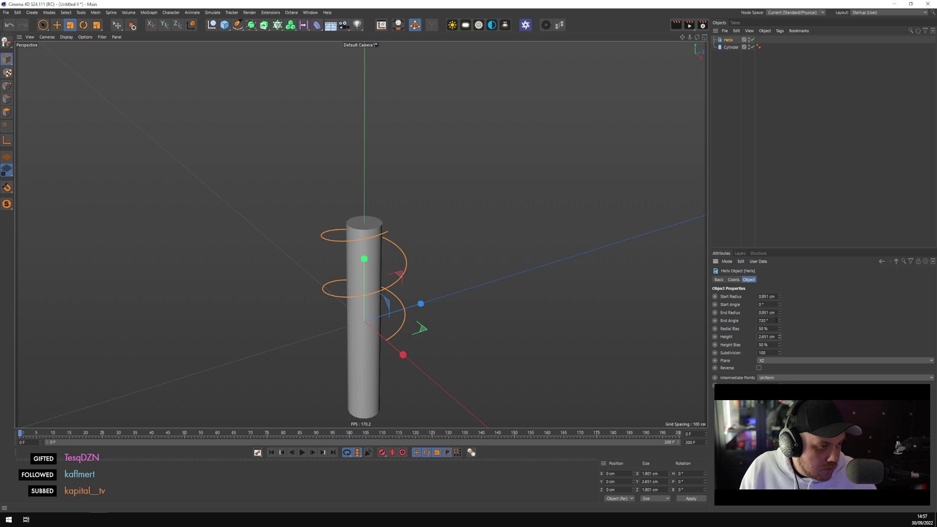
text(*2)
key(Return)
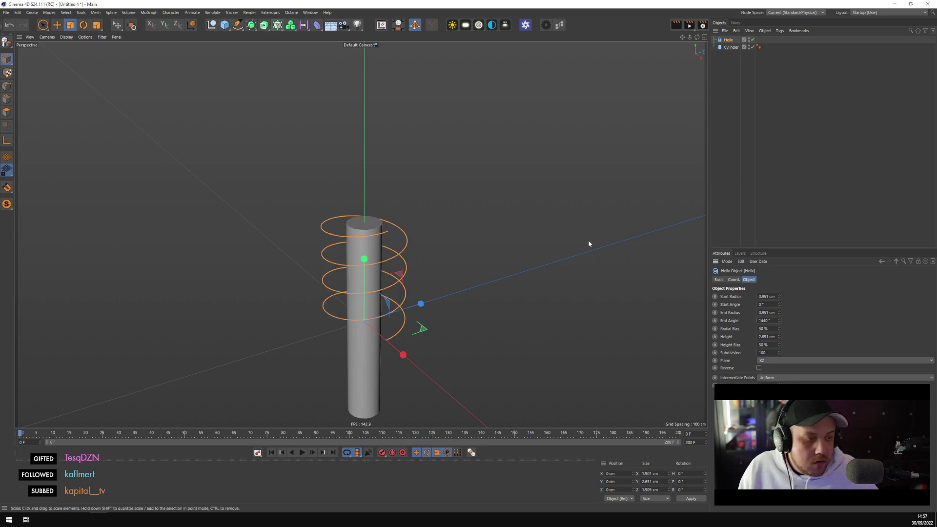
Put the helix into a Sweep object and add an n-Side spline as the sweep's profile
click(254, 28)
click(252, 2)
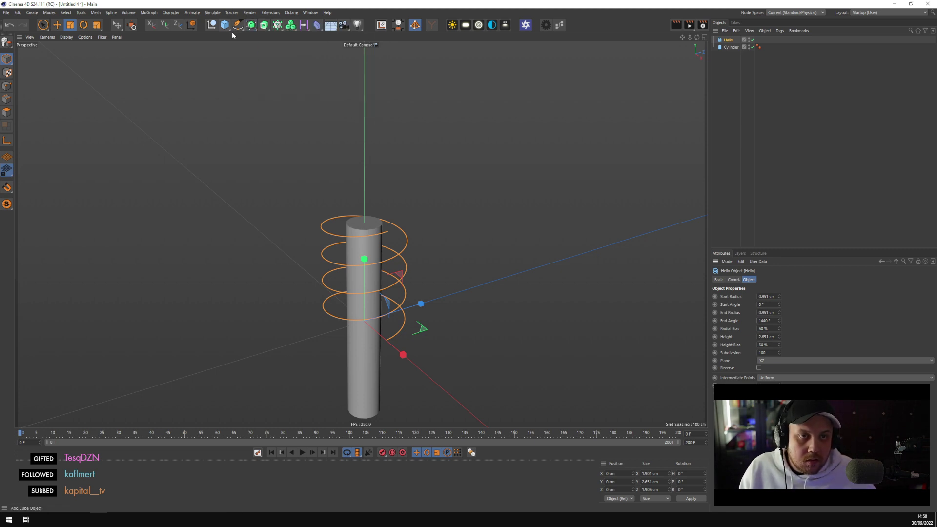
click(267, 27)
alt+click(288, 74)
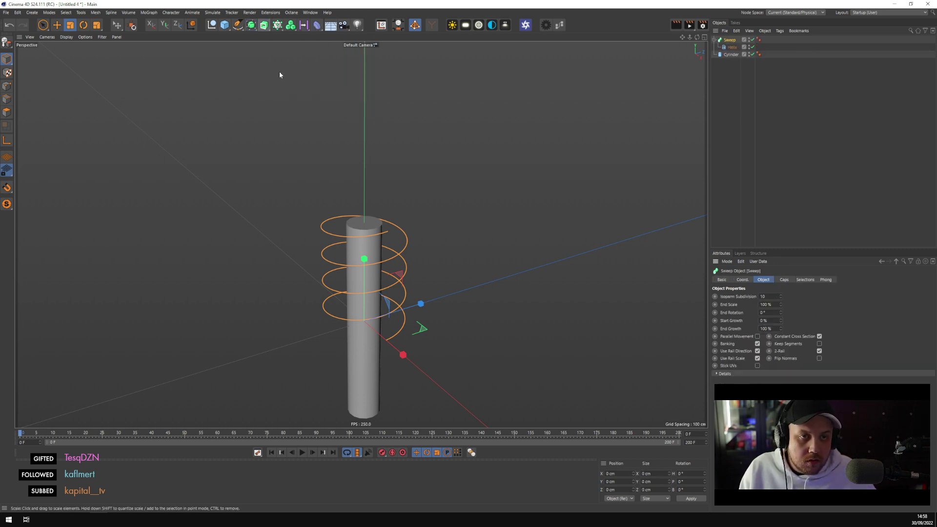
click(238, 26)
shift+click(312, 75)
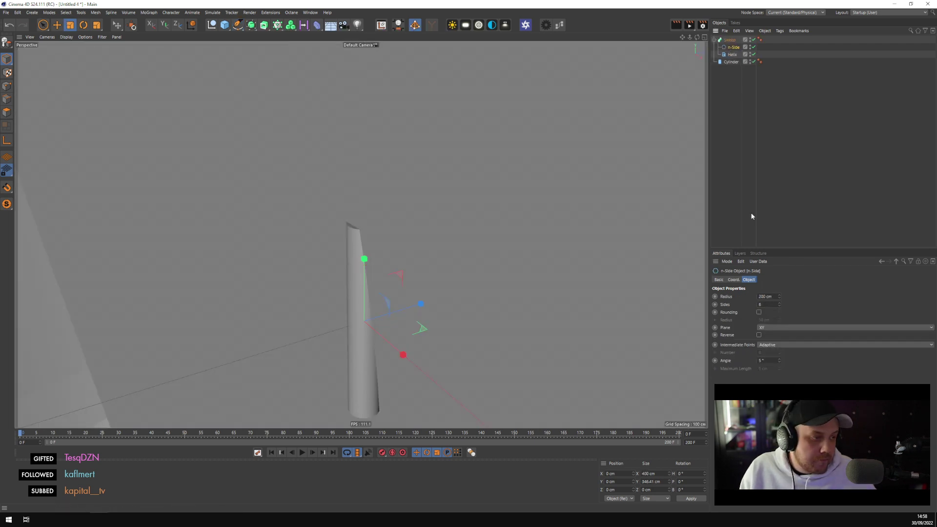
Reduce the n-Side profile to a radius of about 0.243 cm so the coil becomes a thick cord
text(0.5)
key(Return)
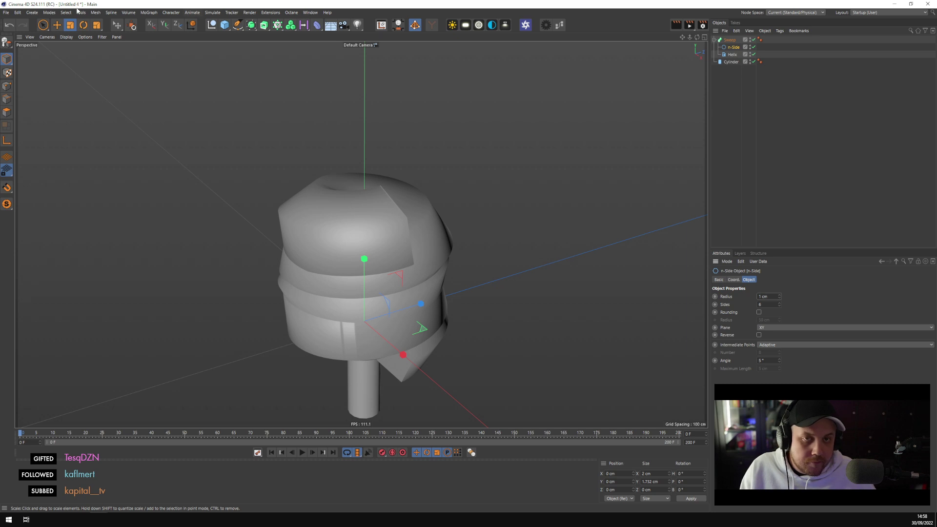
drag(65, 132, 45, 135)
mouse_move(529, 129)
alt+mouse_down()
mouse_move(517, 150)
mouse_move(522, 109)
mouse_move(529, 121)
alt+mouse_up()
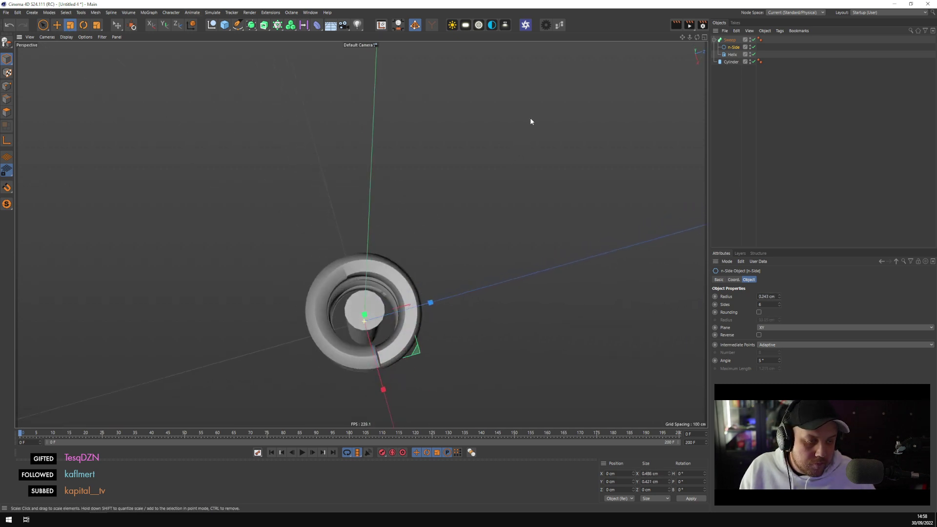
Scale the helix in the top view to a radius of about 0.637 cm so the coil hugs the cylinder
click(735, 56)
middle_click(478, 178)
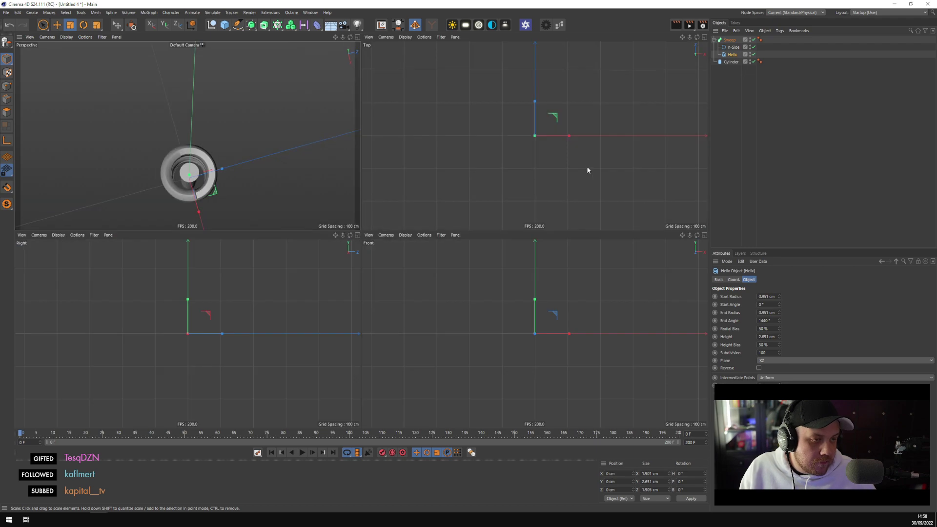
middle_click(535, 172)
key(s)
drag(578, 237, 502, 236)
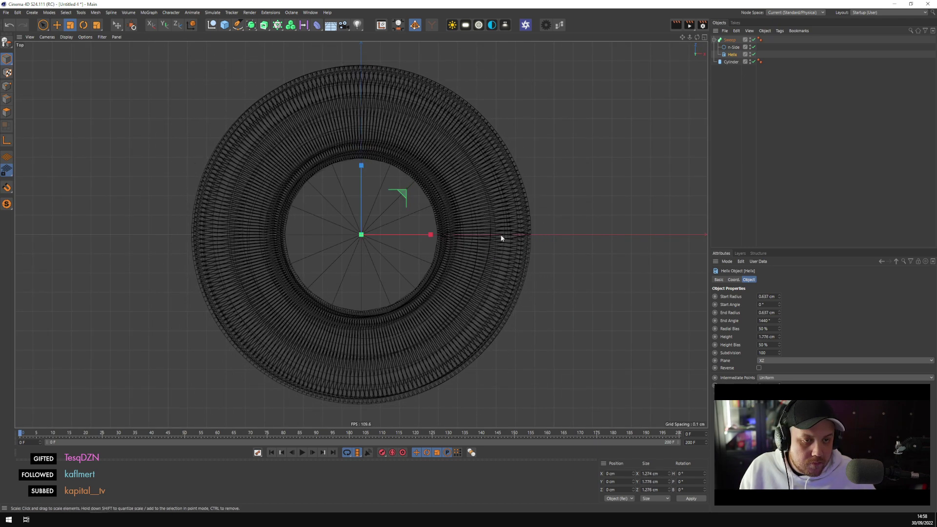
middle_click(502, 236)
middle_click(219, 150)
alt+drag(320, 317, 341, 239)
scroll(377, 258, up, 5)
Give the n-Side profile 8 sides and scale it to a radius of about 0.2 cm
click(733, 47)
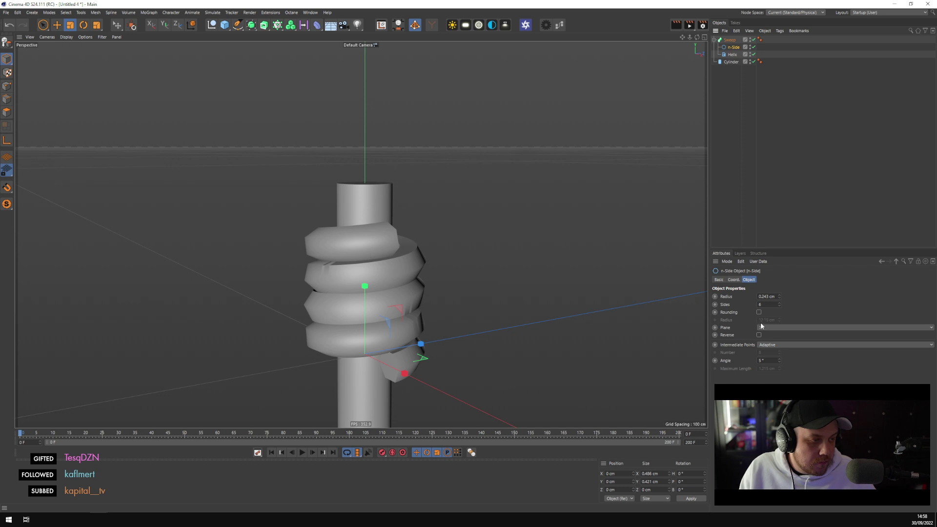
scroll(768, 304, up, 2)
alt+drag(552, 258, 613, 255)
drag(561, 240, 501, 239)
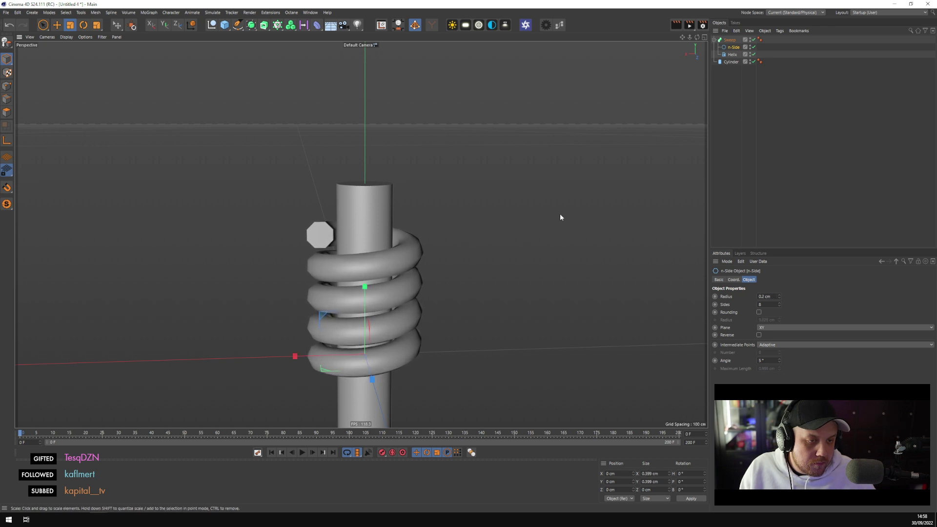
Scale the helix to a radius of about 0.588 cm and raise it to about Y 0.571 cm, near the cylinder's upper end
click(731, 56)
drag(551, 181, 379, 212)
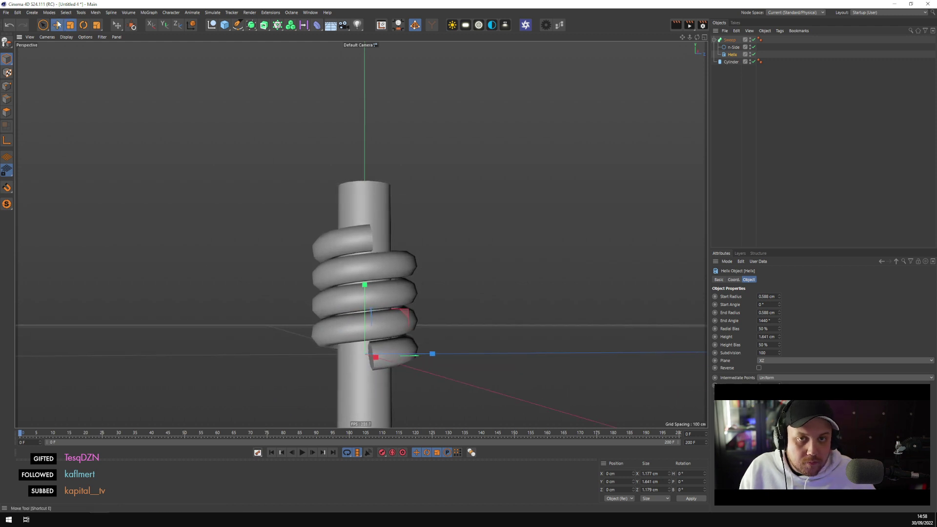
click(58, 25)
drag(365, 285, 374, 173)
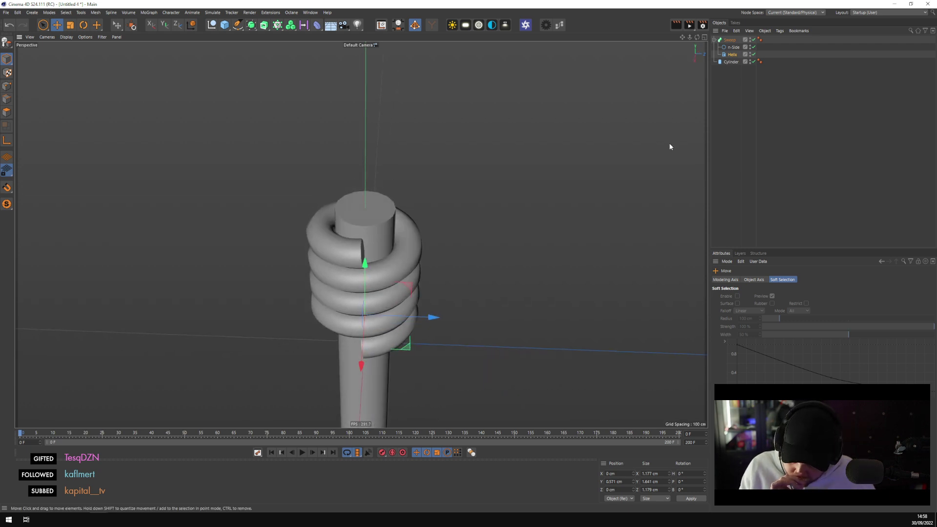
scroll(526, 201, down, 6)
alt+drag(506, 247, 503, 289)
Set the helix's height to 2 cm to spread the coil's turns
click(731, 47)
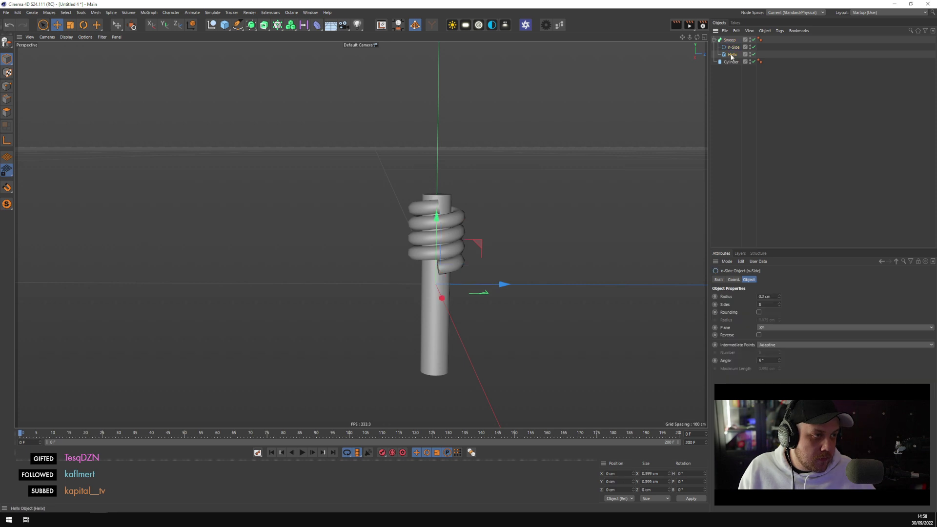
click(732, 55)
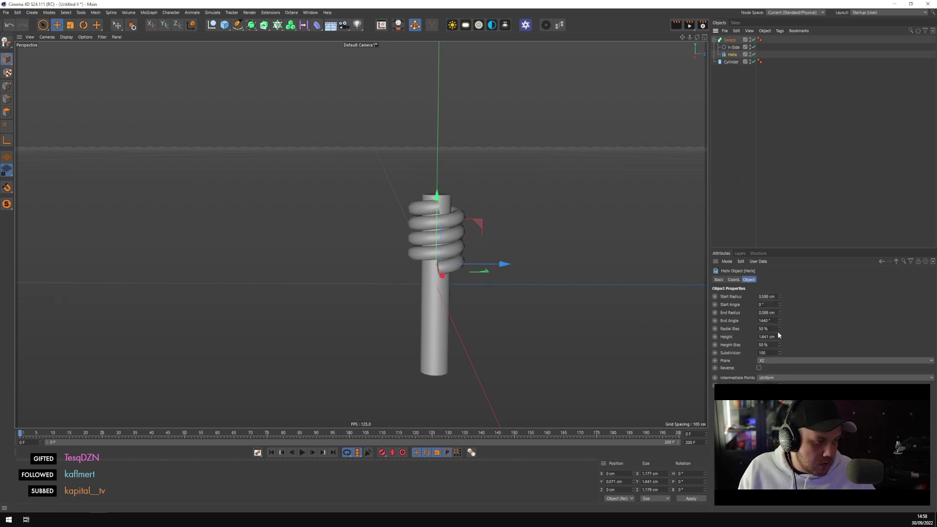
text(2)
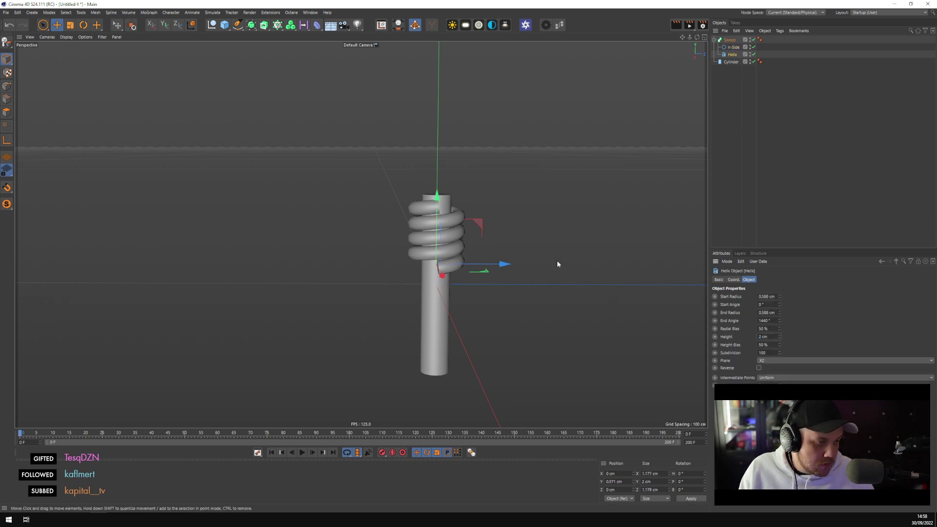
key(Return)
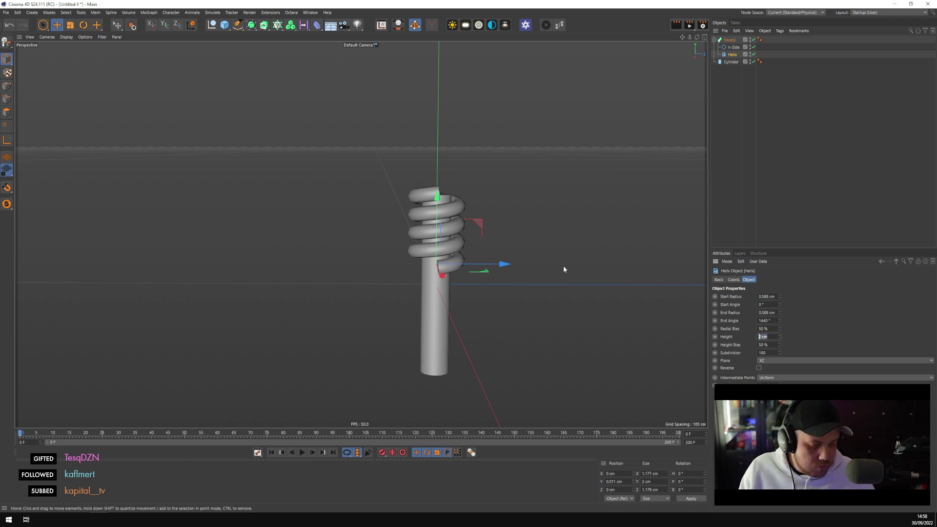
Set the helix's height to 2.5 cm and lower it along the cylinder to about Y -0.25 cm
text(.5)
key(Return)
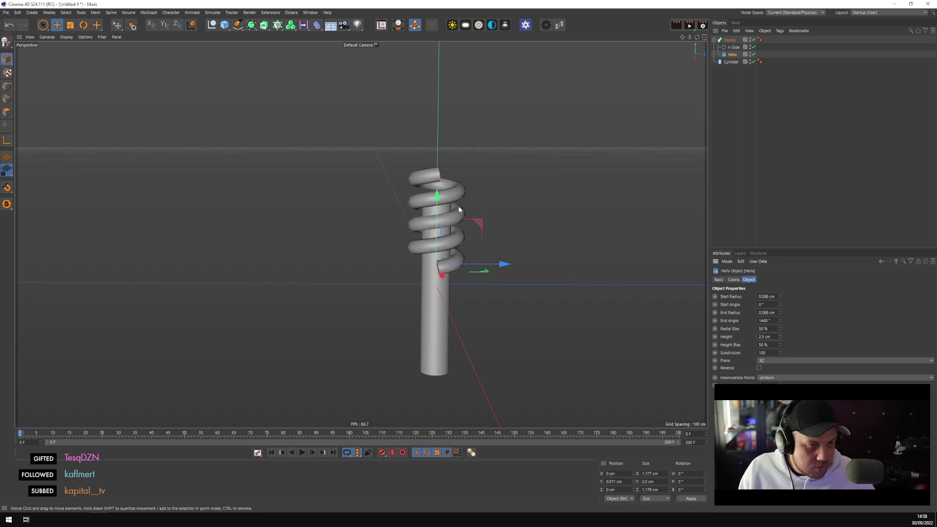
drag(438, 202, 438, 229)
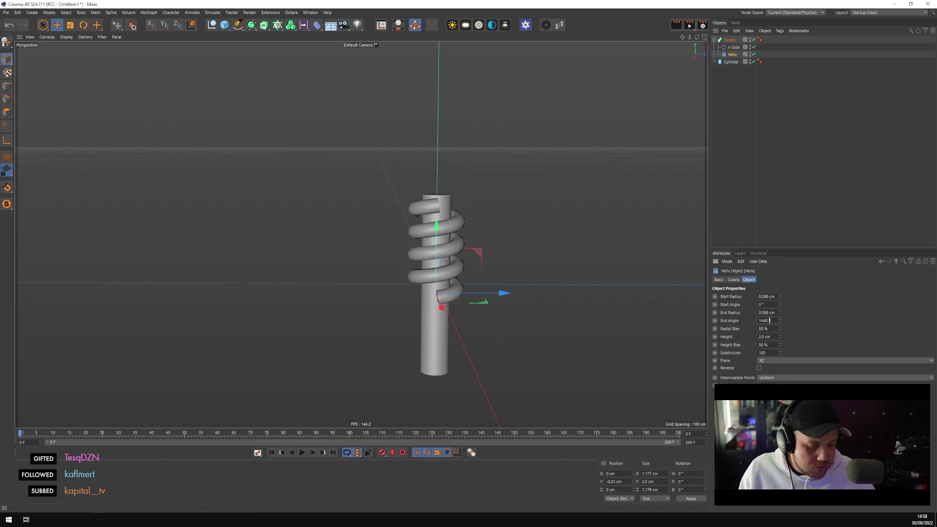
text(2)
key(Return)
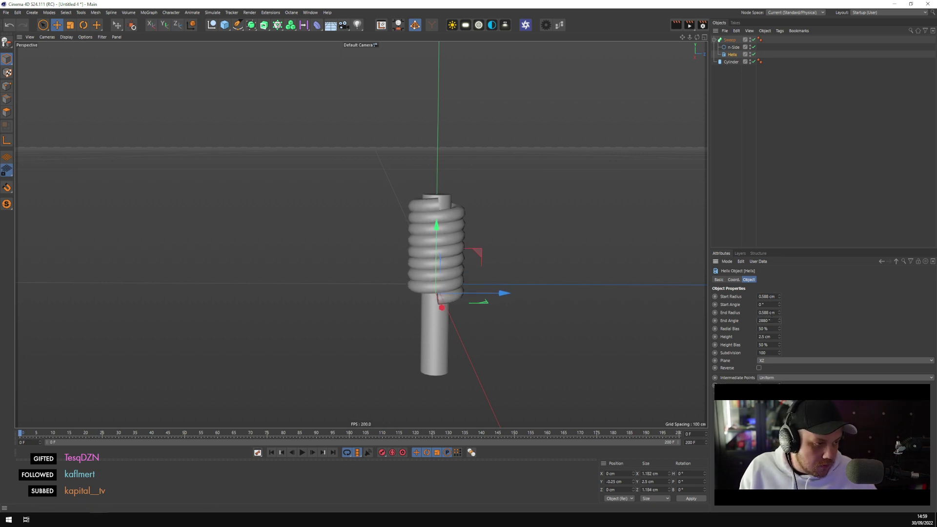
key(ctrl+z)
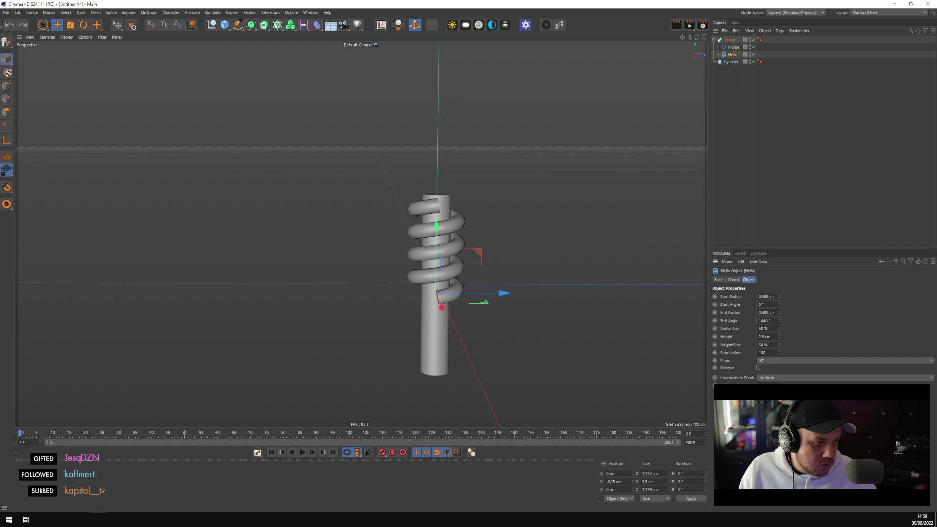
Multiply the helix's end angle by 1.5 to give the coil 2160° of turns
text(*1)
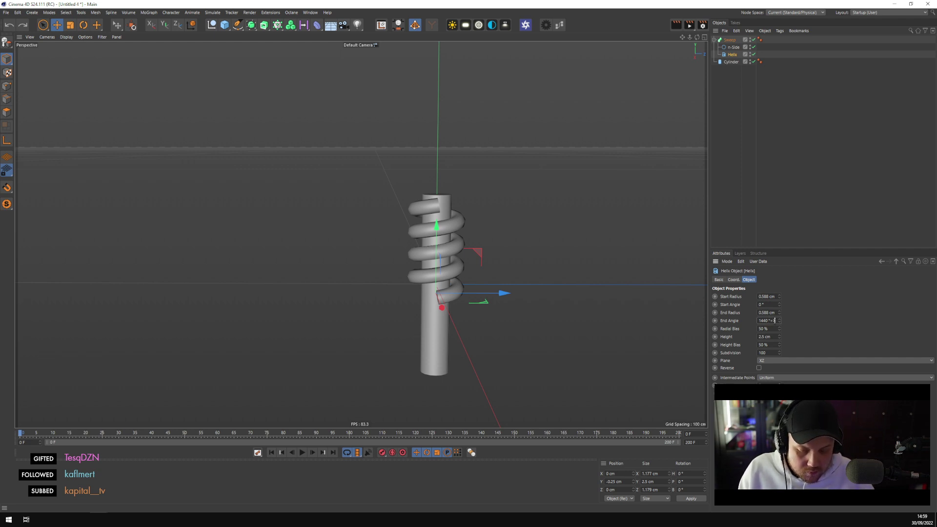
text(.5)
key(Return)
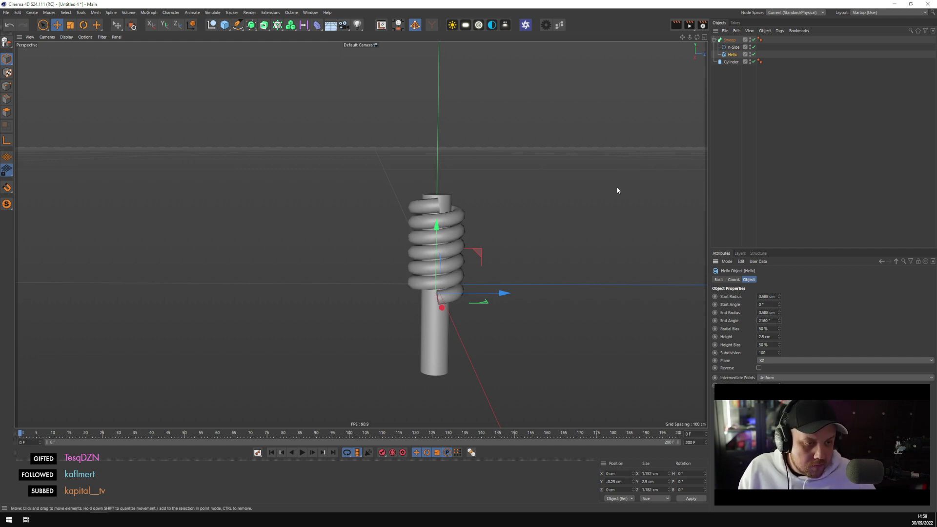
Display the perspective view shaded with wireframe lines, keeping the helix selected
click(729, 39)
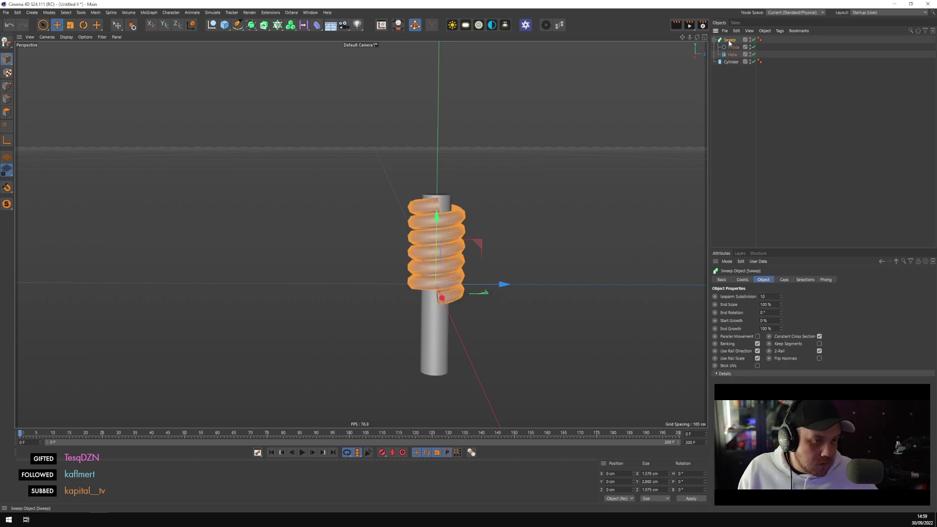
click(732, 54)
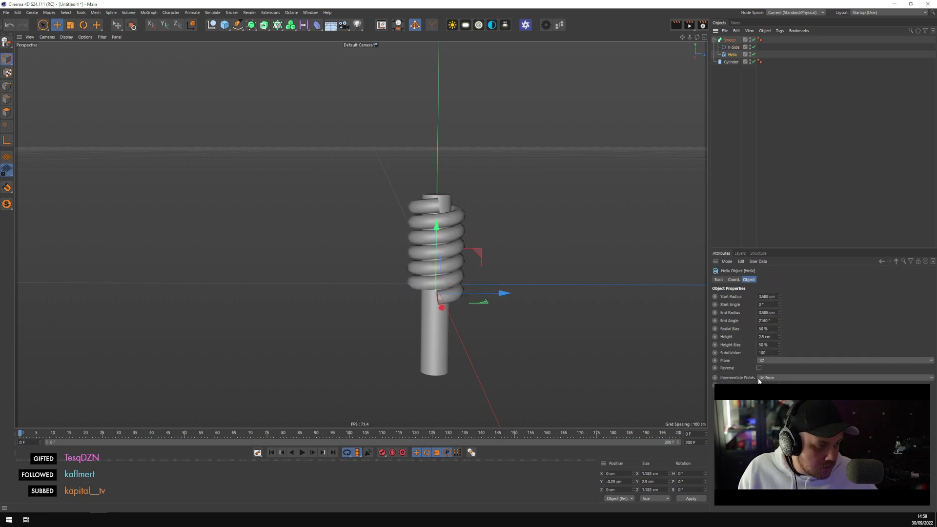
click(66, 37)
click(76, 55)
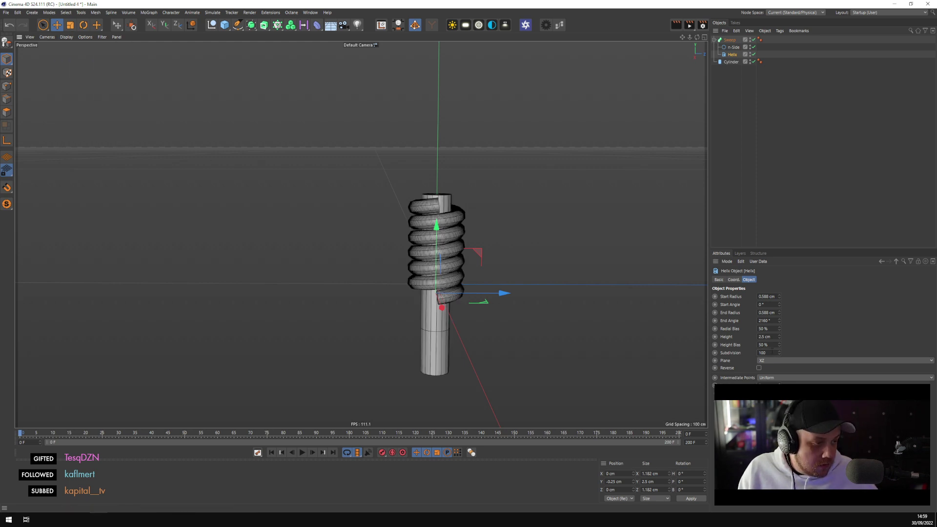
Set the helix's subdivision to 5 and reduce its intermediate points, trying Adaptive before returning to Uniform
text(5)
key(Return)
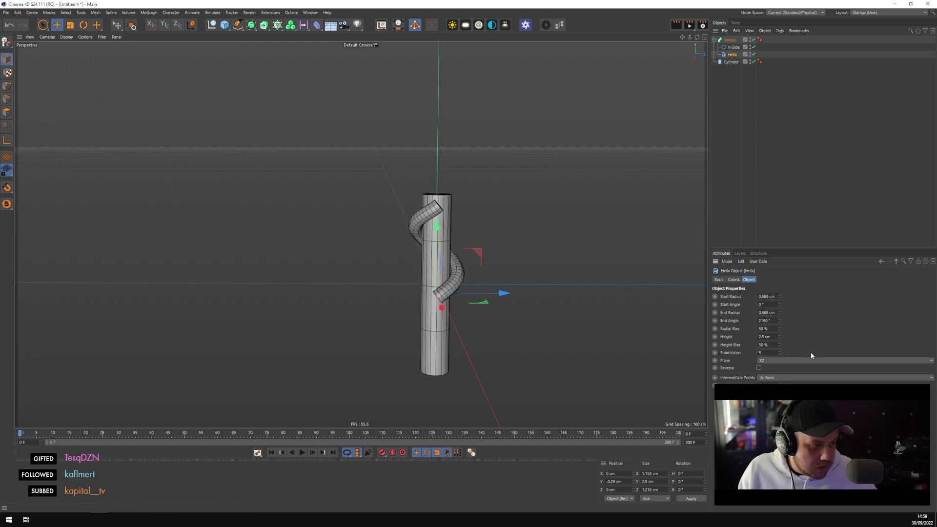
key(Return)
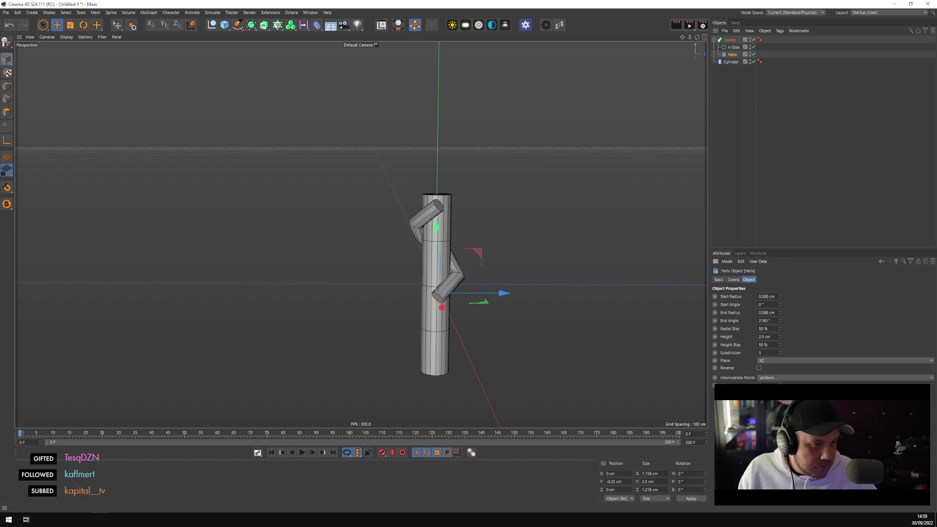
click(830, 409)
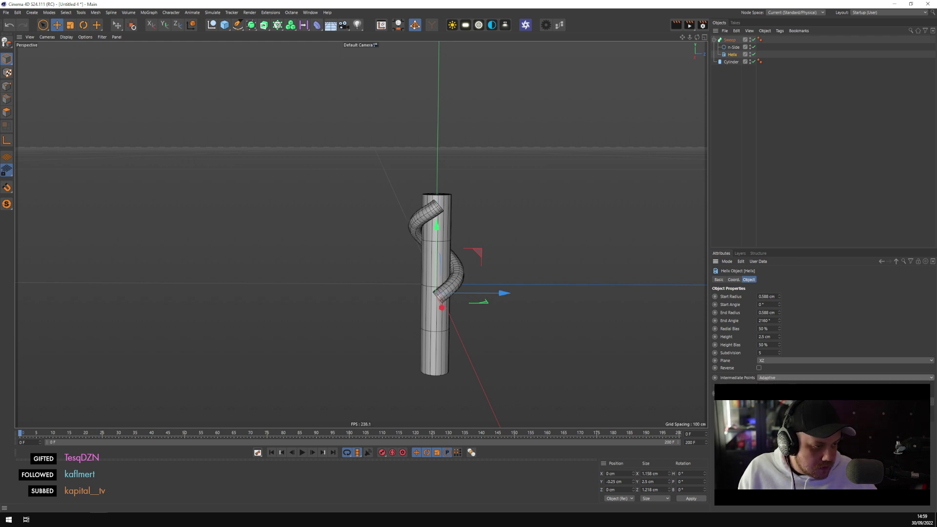
click(830, 401)
click(779, 384)
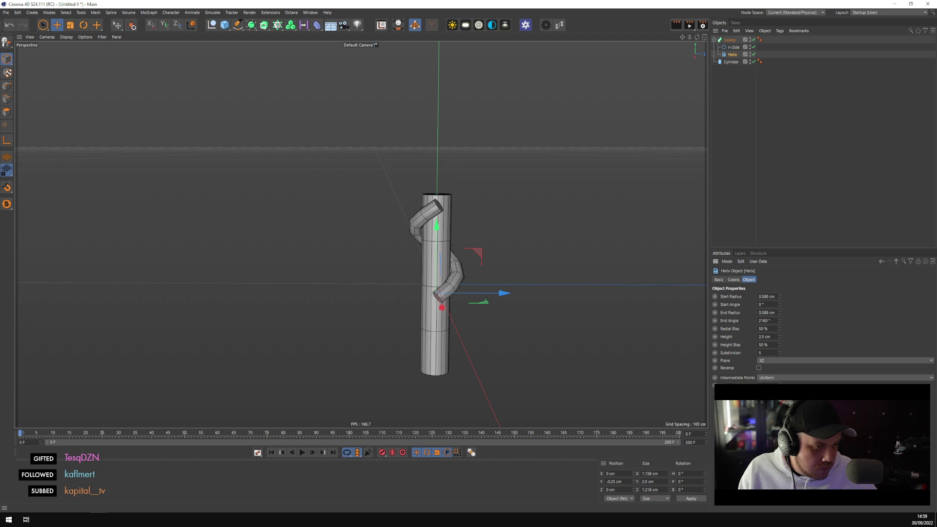
Raise the helix's subdivision in small increments and set it to 100
click(768, 353)
scroll(768, 353, up, 14)
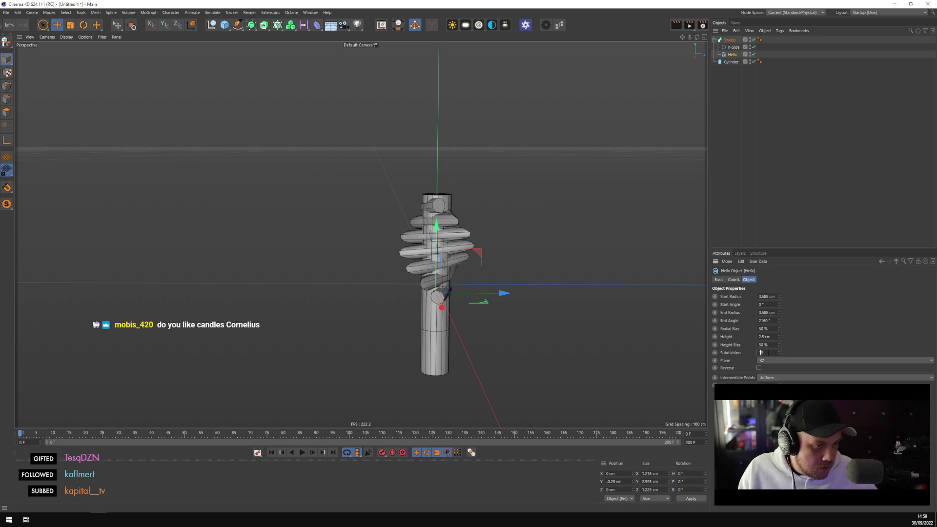
scroll(768, 354, up, 3)
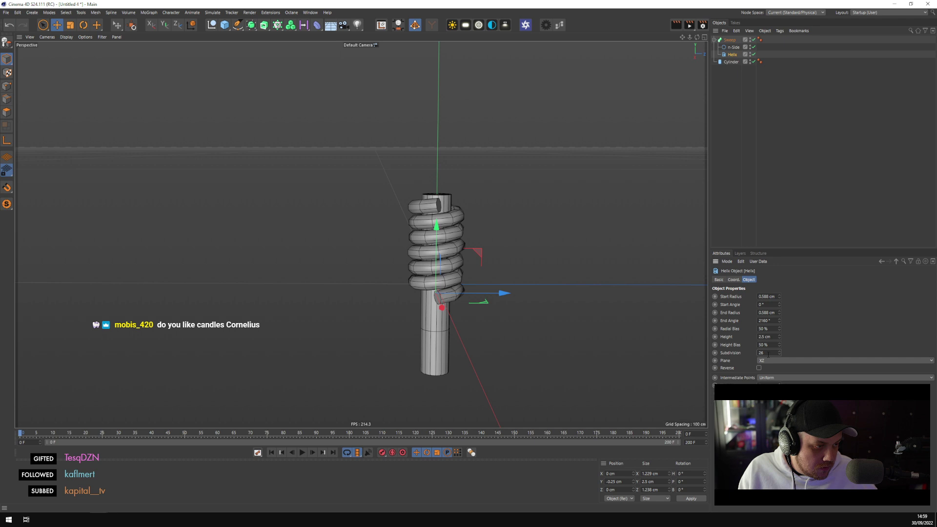
double_click(768, 355)
text(100)
key(Return)
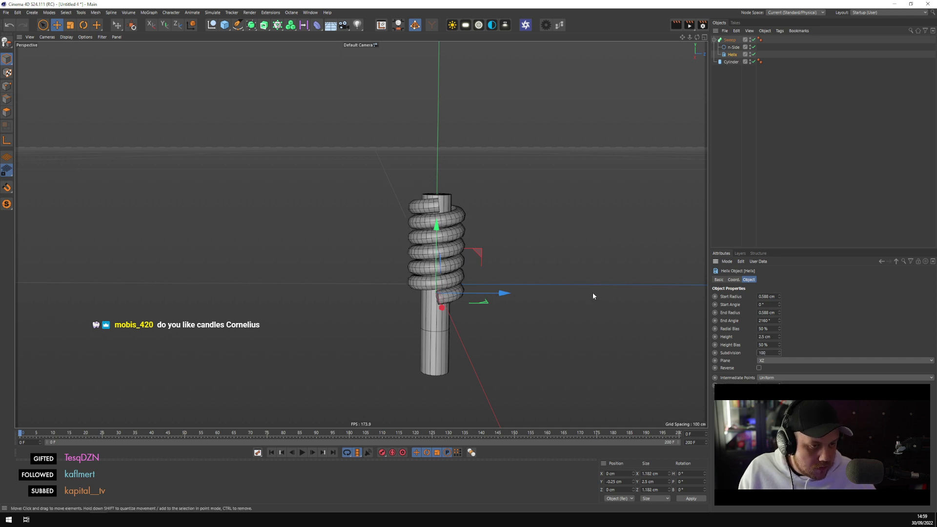
Round the coil sweep's caps with a 0.1 cm bevel and 2 segments
scroll(449, 238, up, 4)
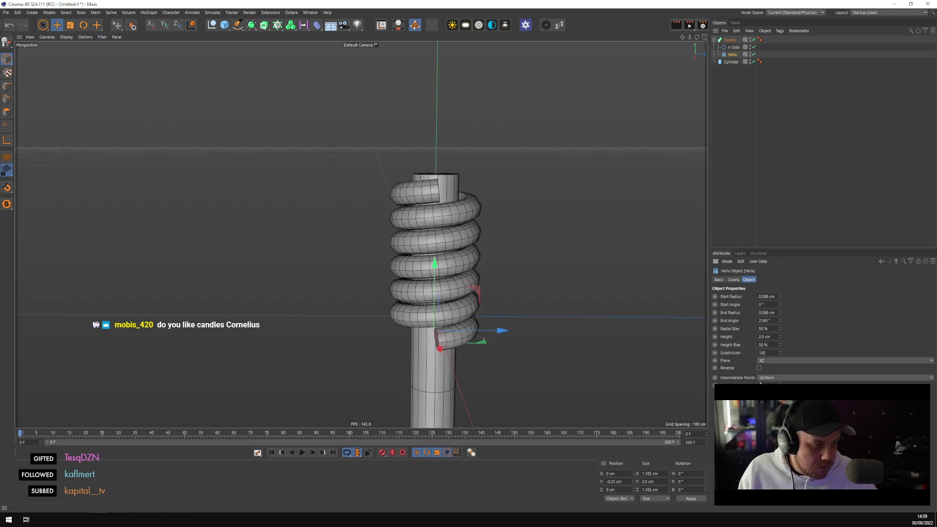
scroll(760, 385, down, 4)
alt+drag(540, 215, 595, 266)
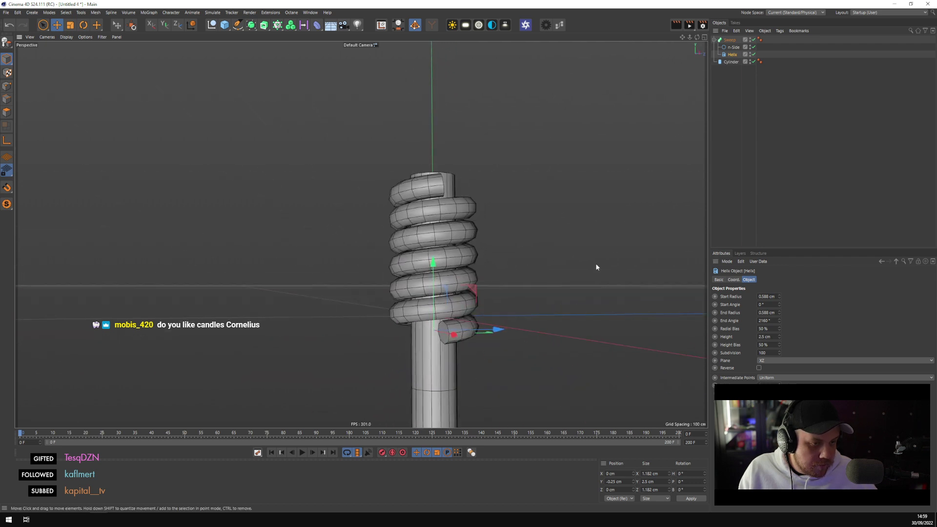
click(729, 40)
click(782, 281)
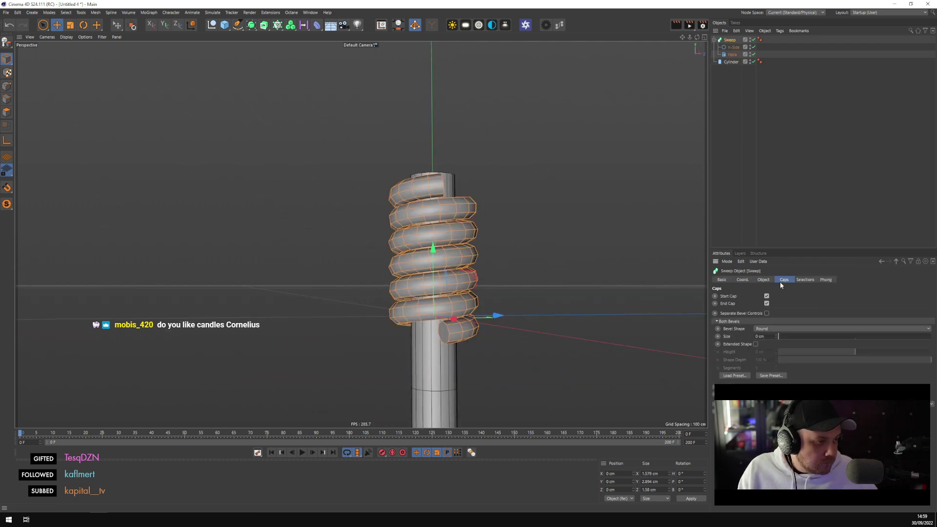
ctrl+alt+scroll(768, 334, up, 8)
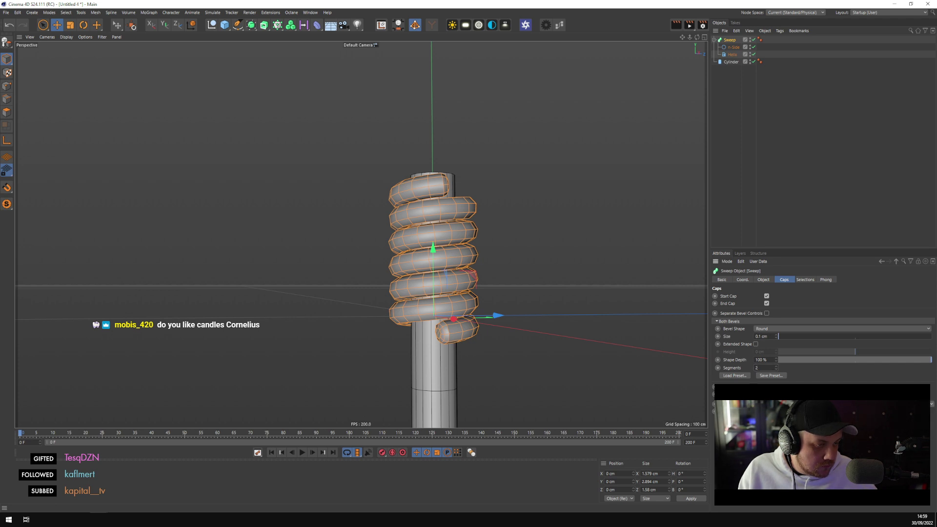
alt+drag(552, 272, 571, 261)
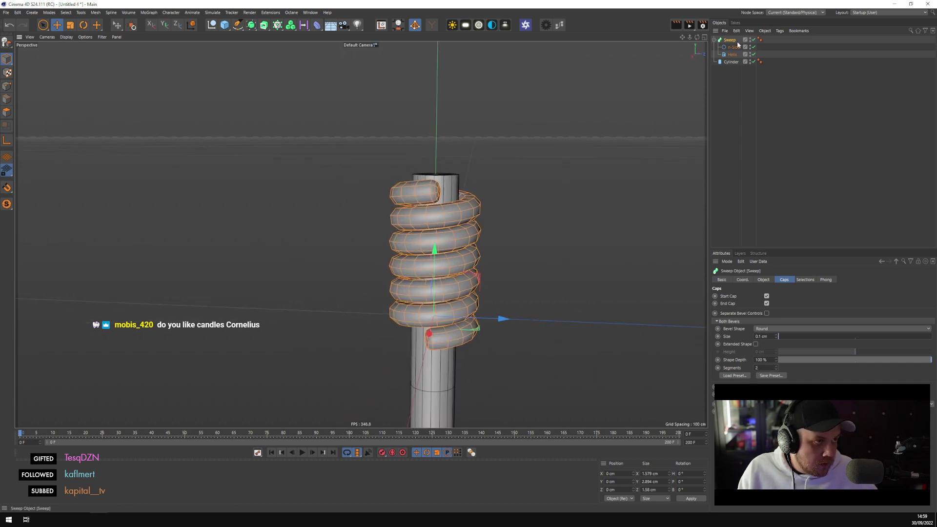
click(732, 54)
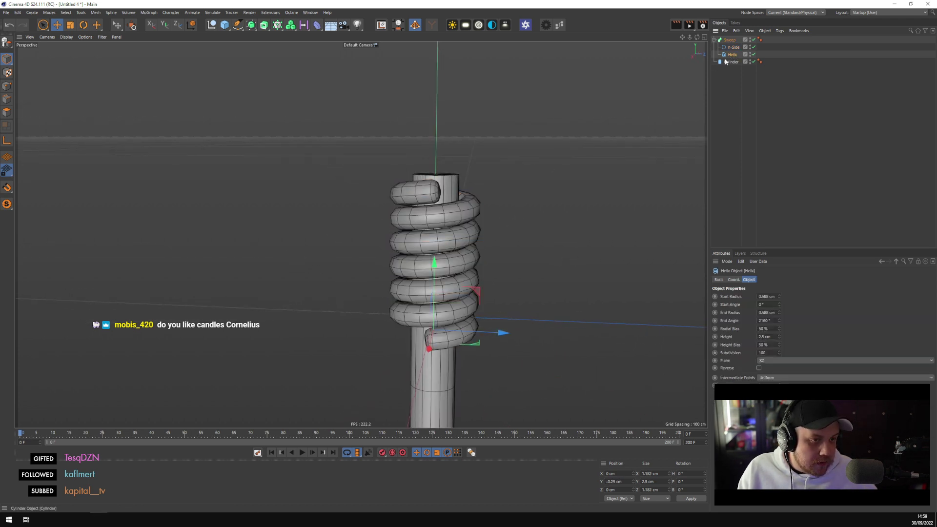
click(753, 40)
click(7, 86)
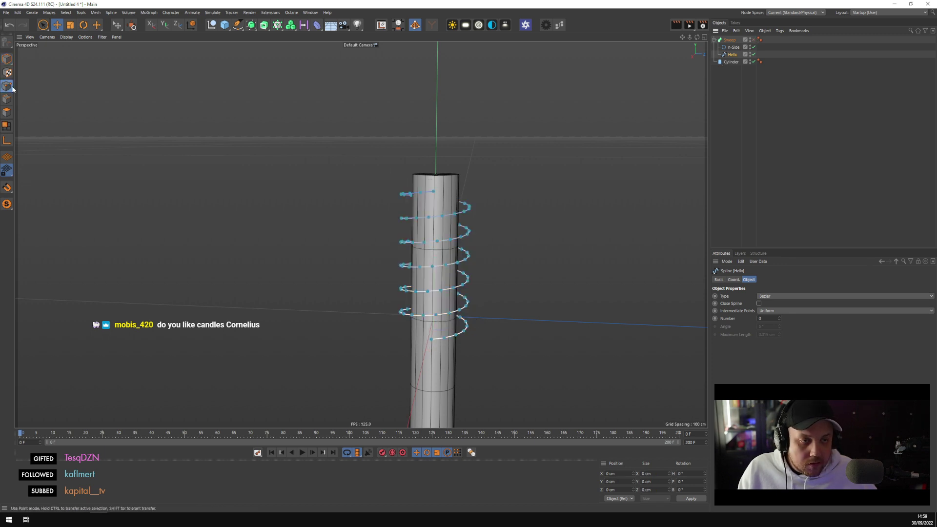
alt+drag(387, 200, 382, 170)
key(ctrl+z)
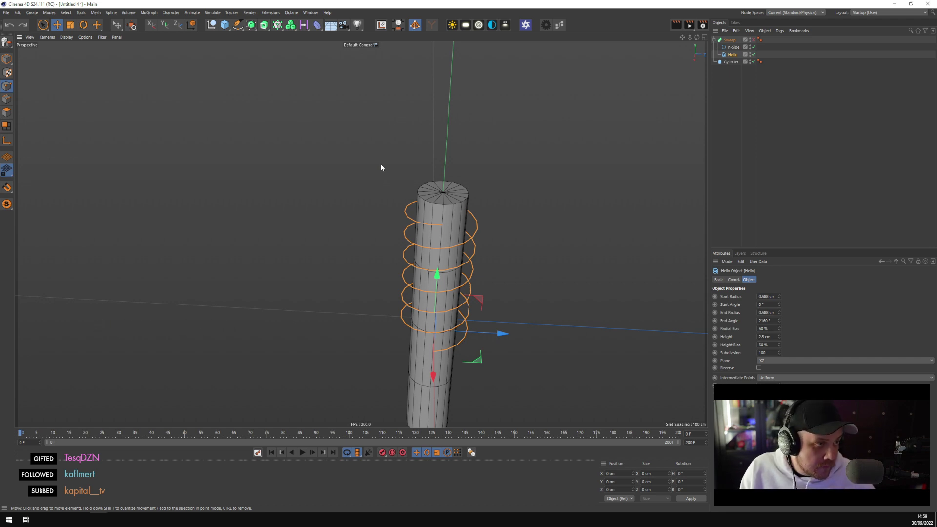
key(ctrl+z)
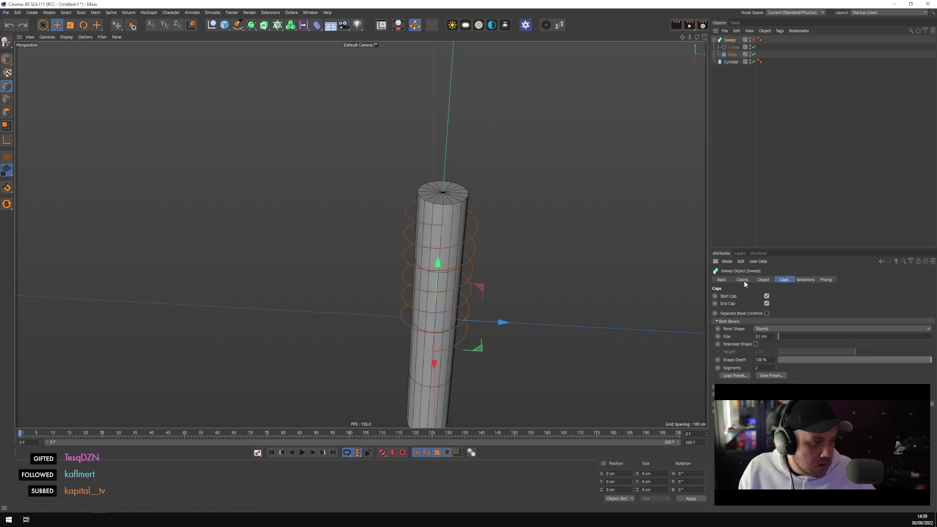
key(ctrl+z)
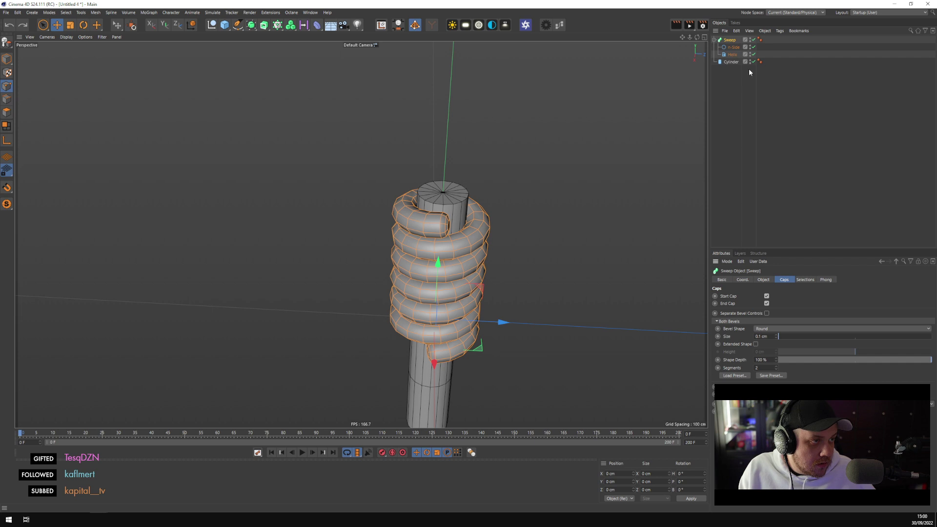
Set the helix's subdivision to 50 and convert it to an editable spline
click(732, 55)
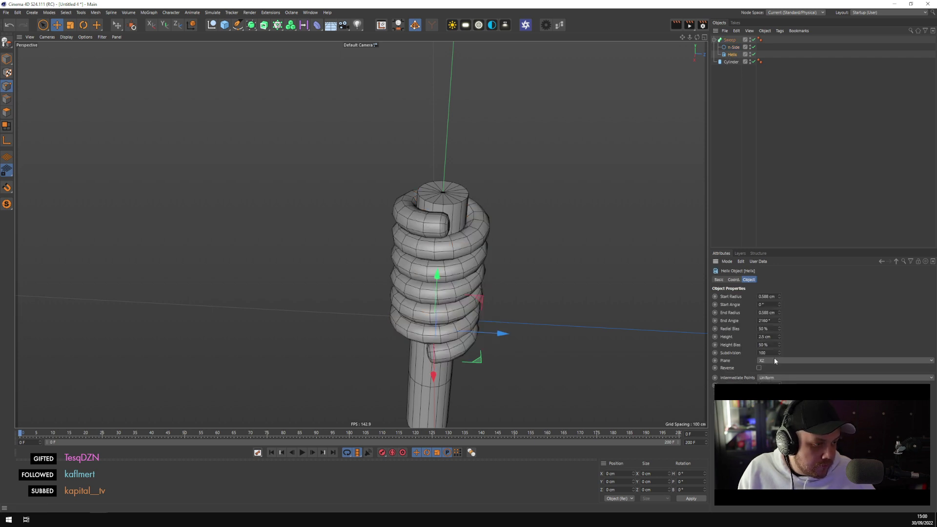
key(Return)
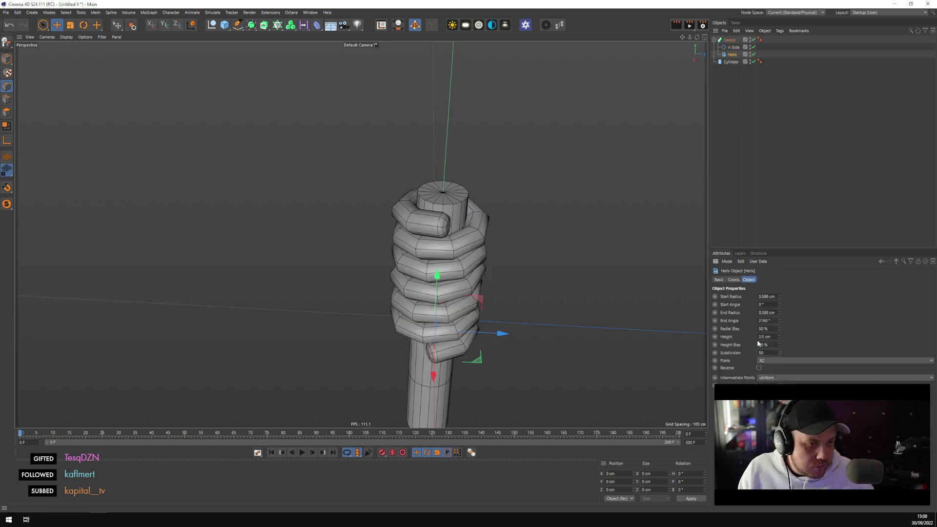
key(c)
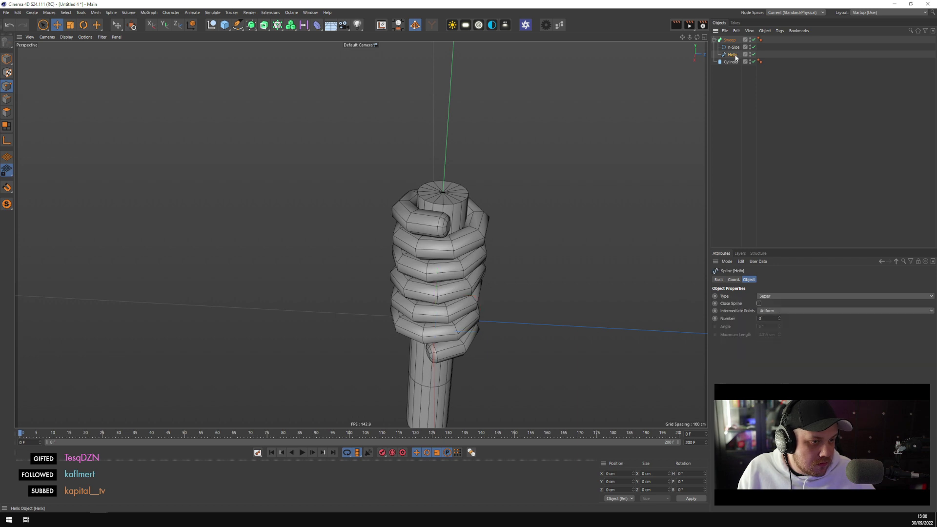
Disable the sweep and apply Hard Interpolation to all points of the helix spline
click(753, 40)
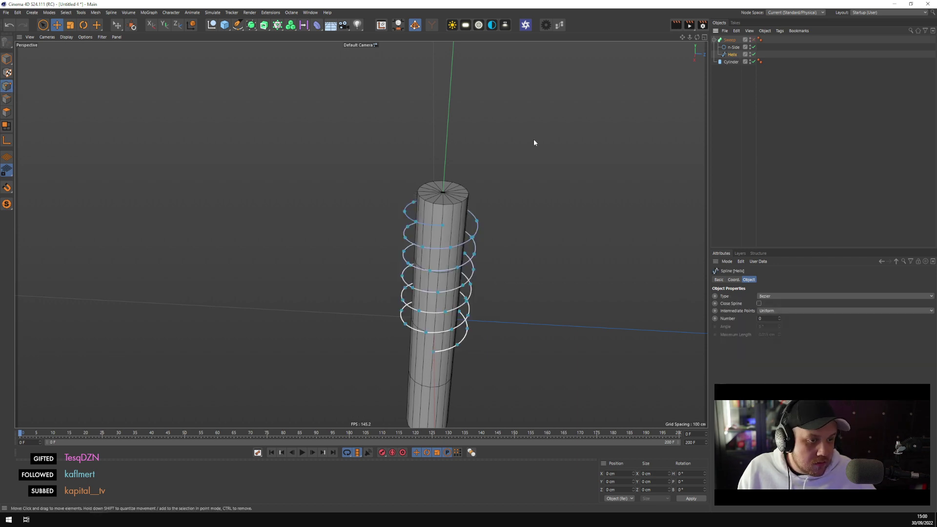
click(442, 226)
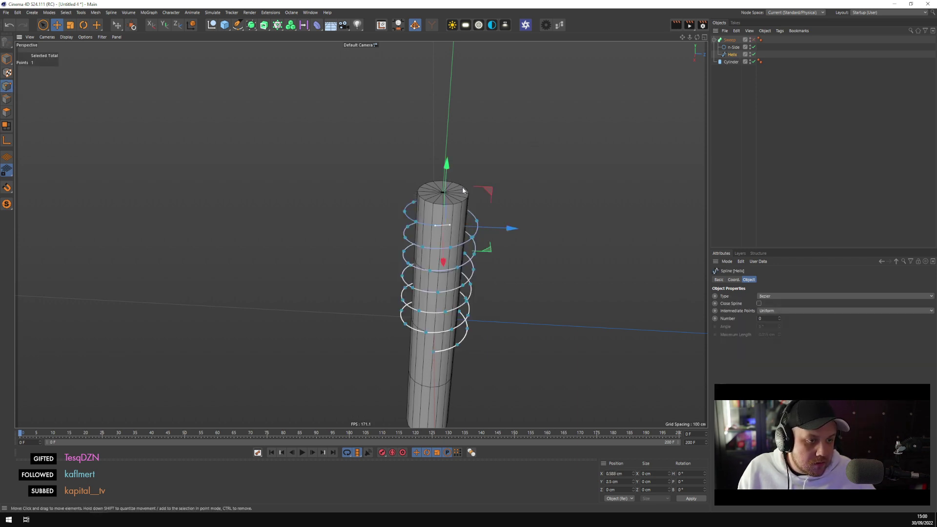
key(ctrl+a)
right_click(529, 177)
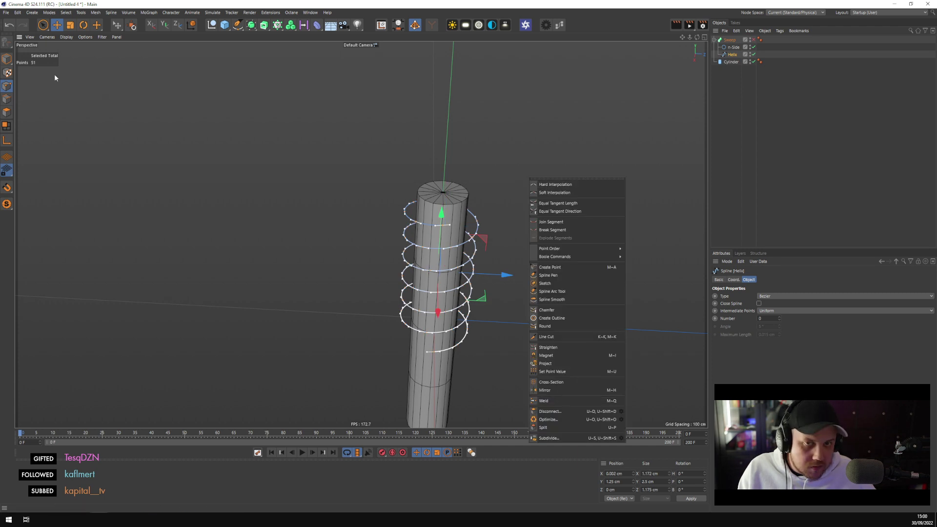
click(60, 25)
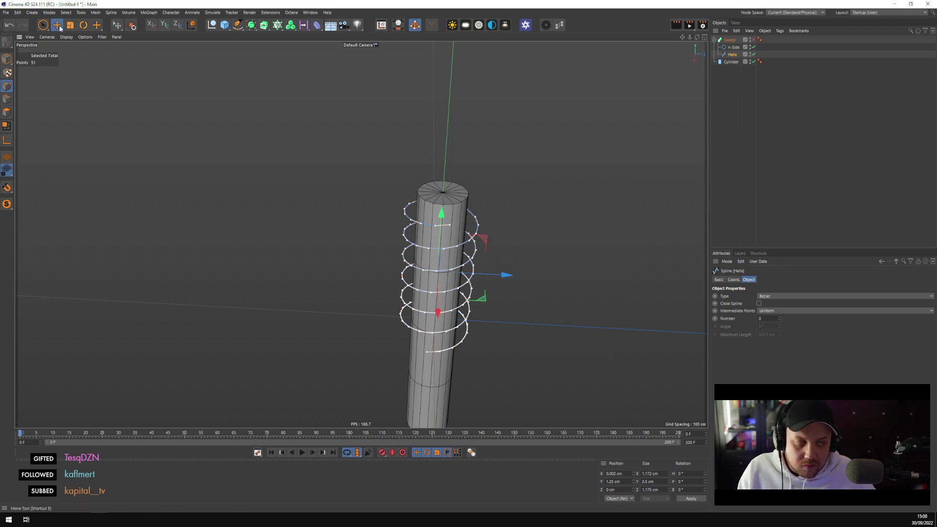
right_click(543, 144)
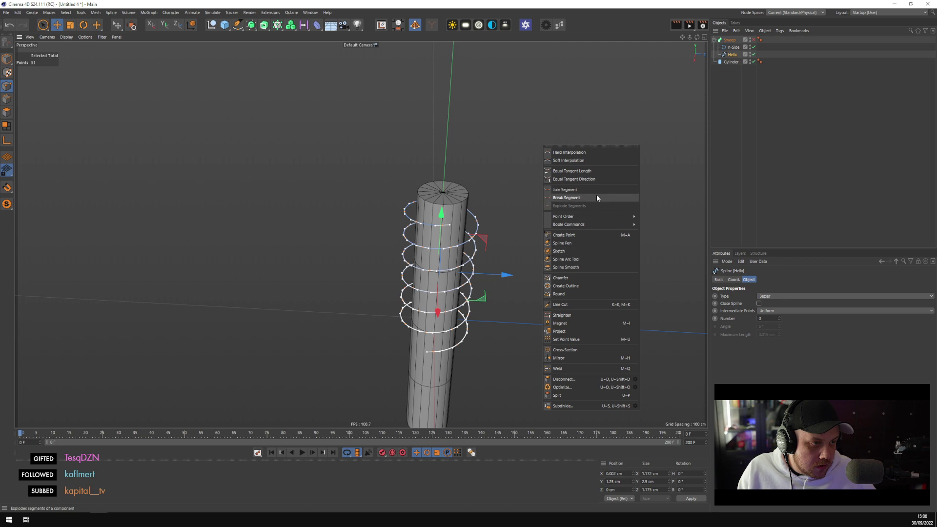
click(568, 154)
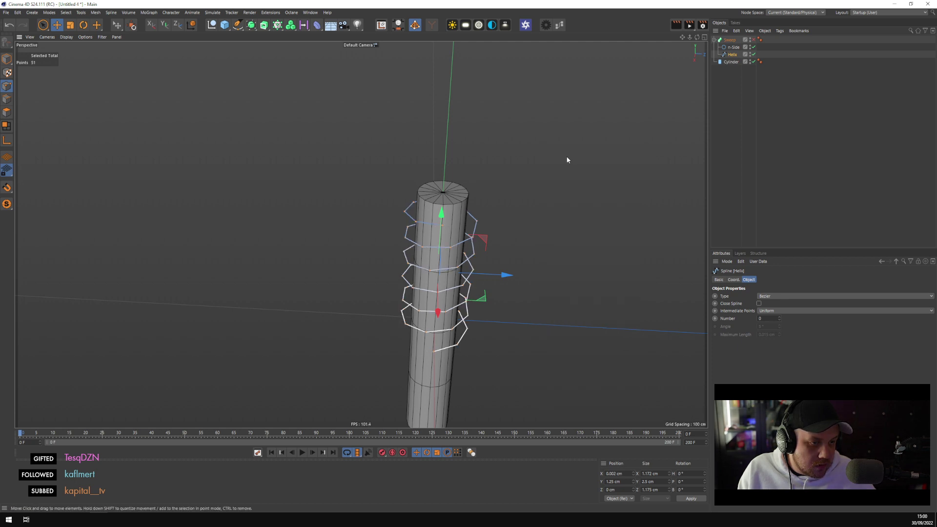
Change the helix spline's type to B-Spline
click(771, 296)
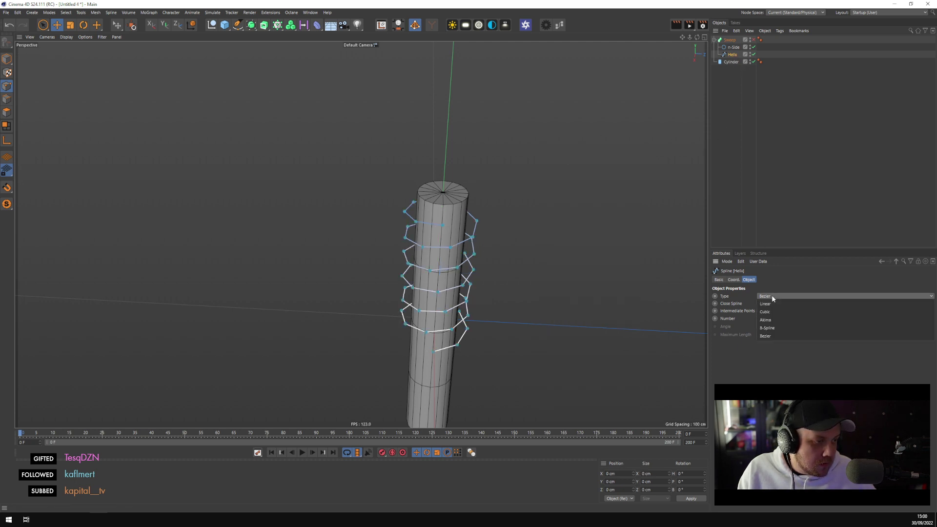
click(775, 330)
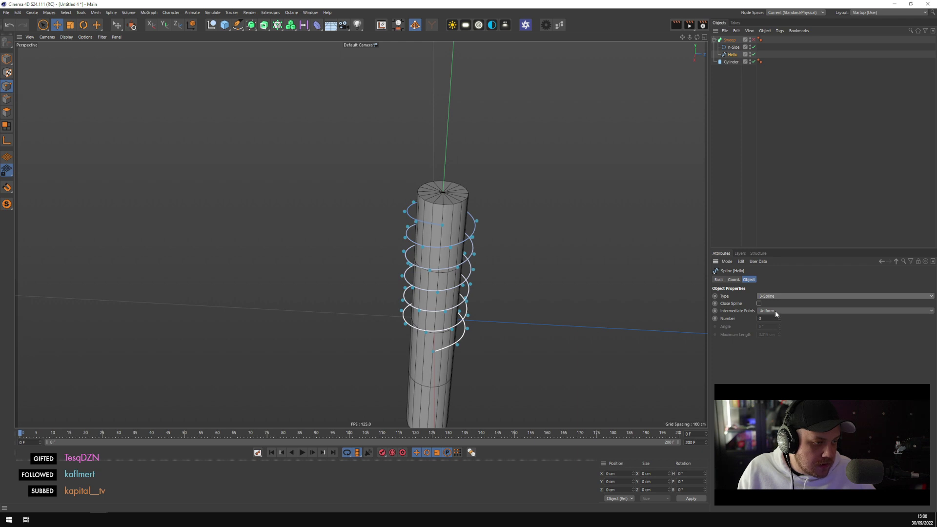
click(749, 76)
click(735, 57)
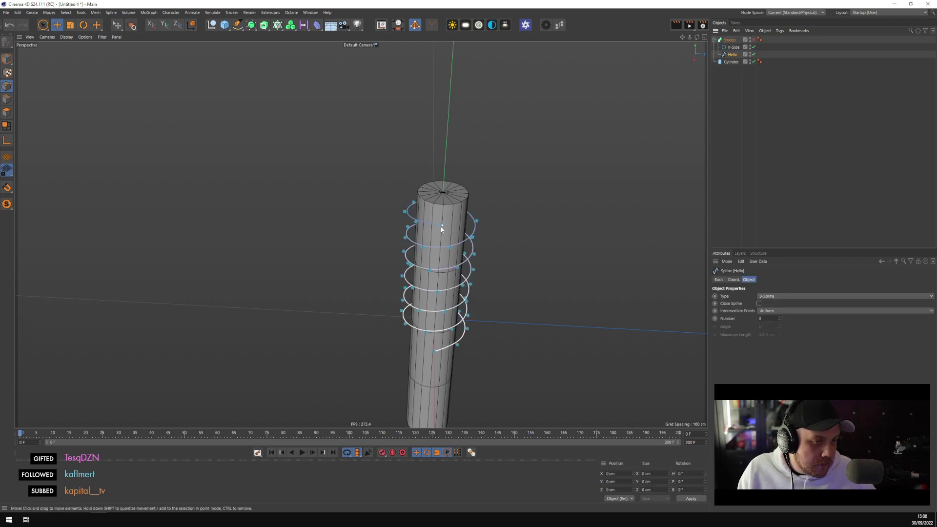
Reverse the point order of the whole helix spline and select its uppermost end point
key(ctrl+a)
right_click(561, 167)
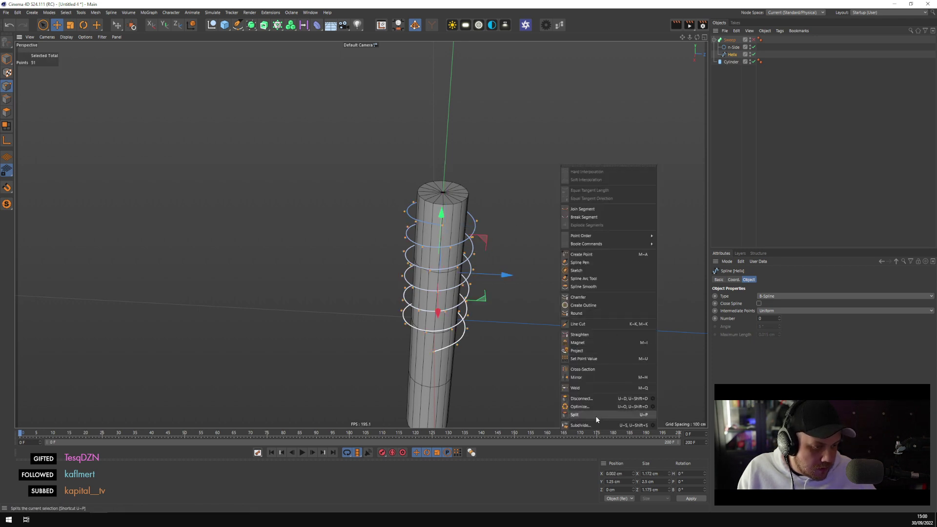
mouse_move(603, 236)
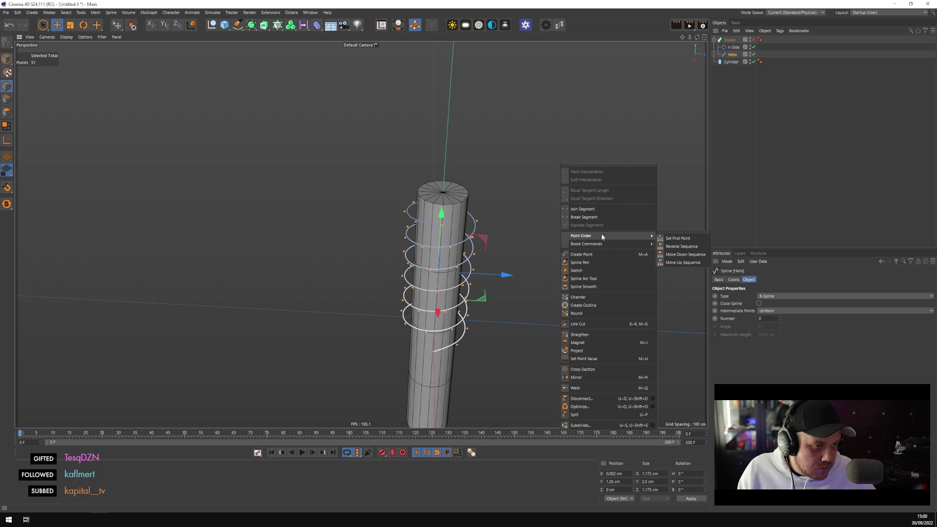
click(682, 239)
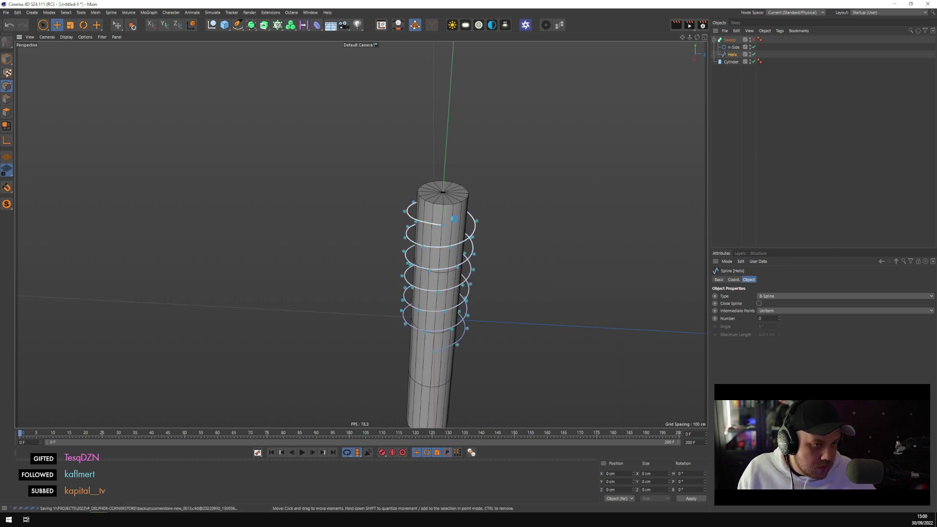
click(442, 225)
Re-enable the sweep and place it under a Subdivision Surface to smooth the coil
click(754, 40)
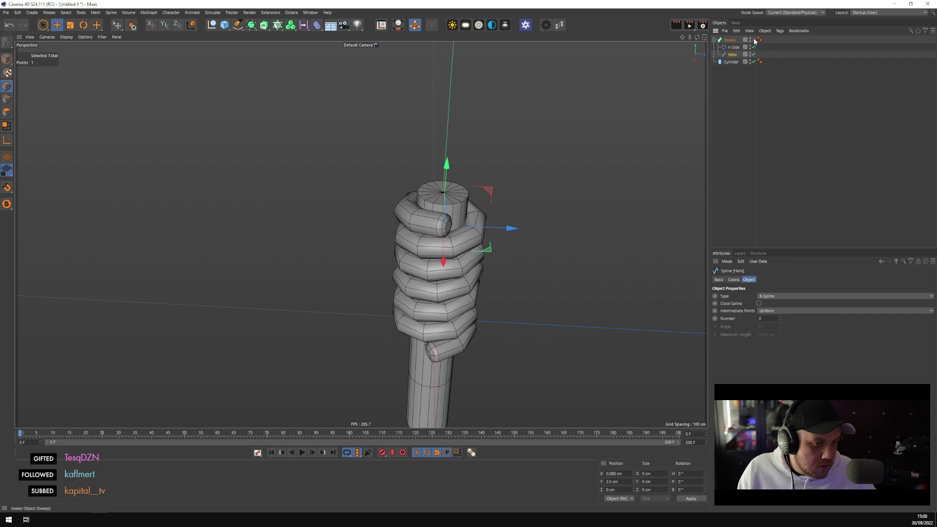
click(753, 40)
click(754, 40)
click(730, 40)
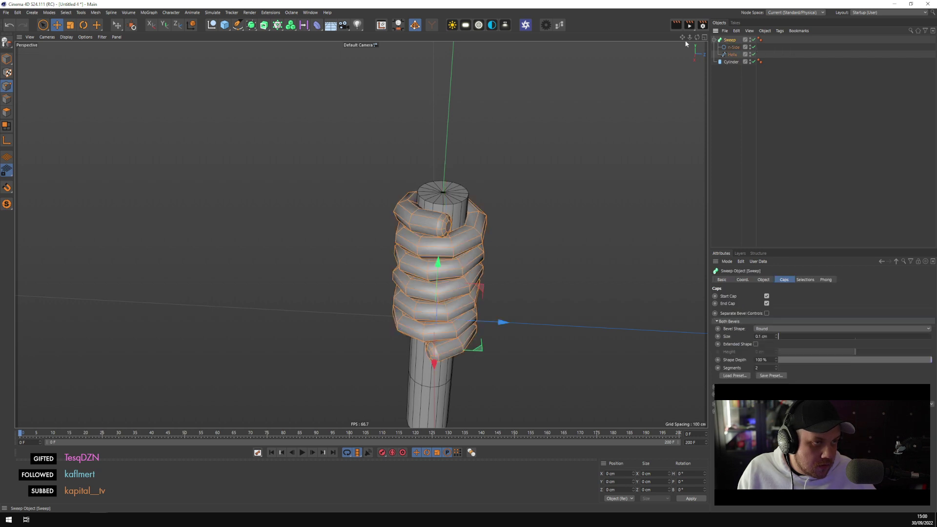
alt+click(251, 25)
alt+drag(220, 239, 321, 205)
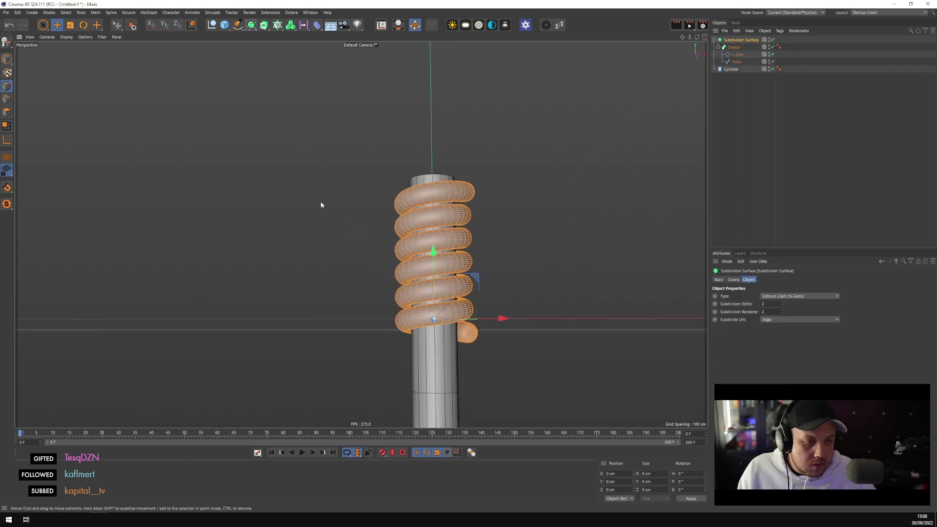
scroll(535, 218, down, 10)
click(767, 183)
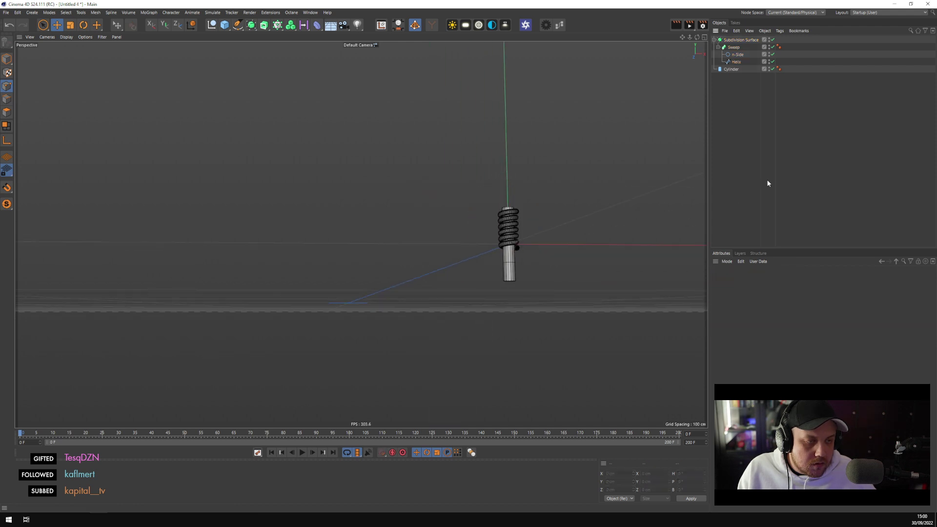
scroll(544, 226, up, 8)
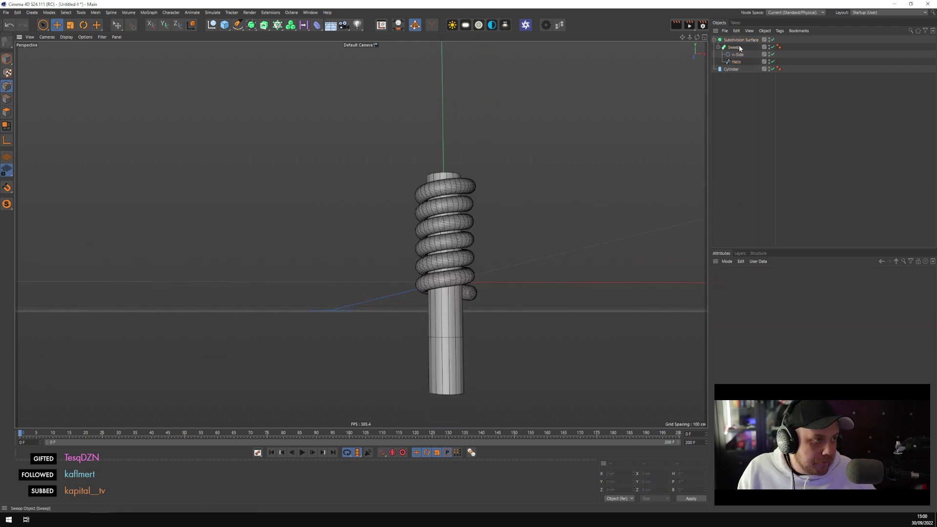
Disable the Subdivision Surface and extend the helix's upper end straight up to a Y position of about 3.5 cm
click(772, 39)
click(731, 68)
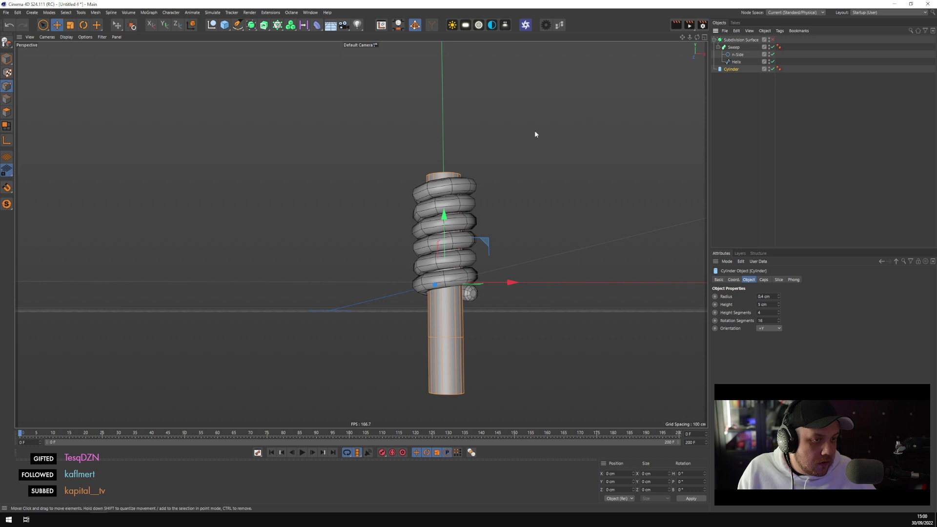
alt+drag(536, 134, 443, 155)
click(736, 62)
scroll(411, 201, up, 5)
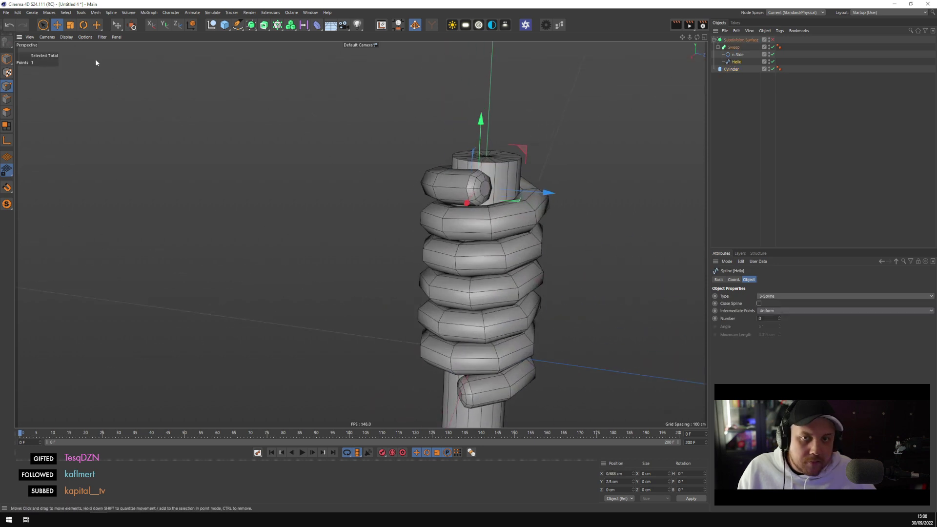
drag(480, 119, 483, 24)
Disable the sweep and extend the helix spline's end further up with new points to a Y position of about 6 cm
click(772, 46)
scroll(471, 190, down, 4)
alt+middle_drag(483, 227, 453, 285)
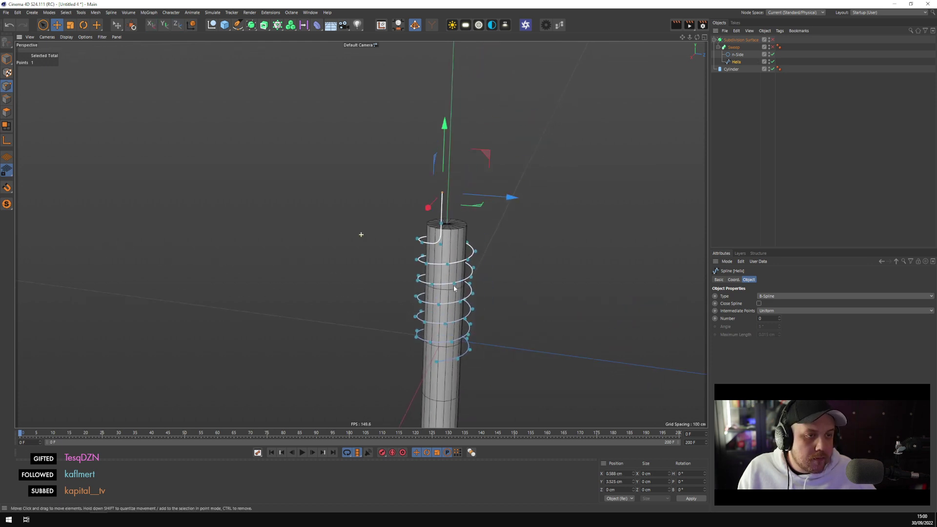
alt+drag(453, 285, 542, 314)
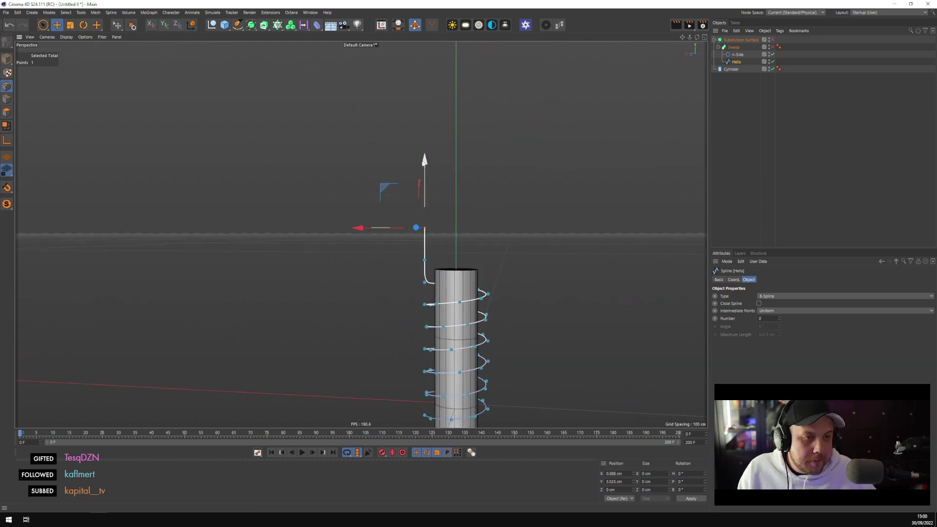
drag(425, 168, 424, 57)
alt+middle_drag(451, 128, 446, 182)
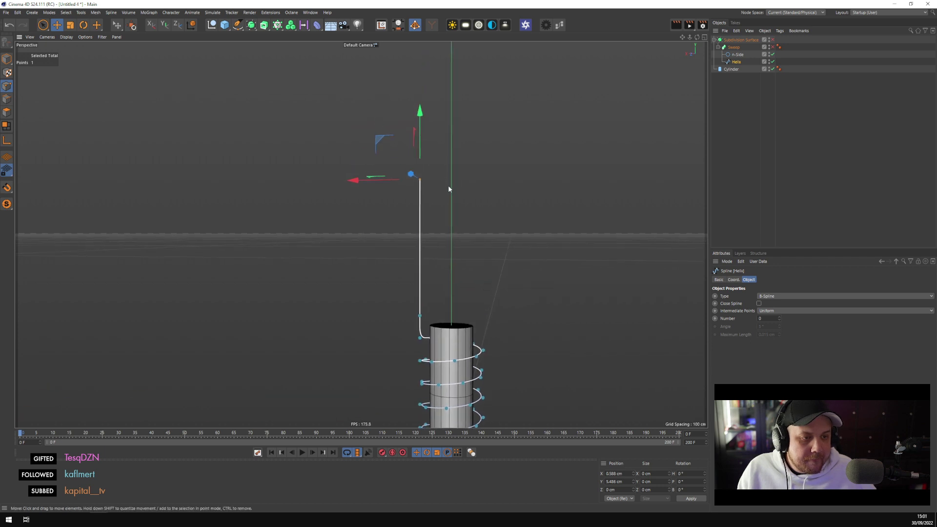
alt+drag(448, 185, 439, 187)
drag(422, 119, 421, 83)
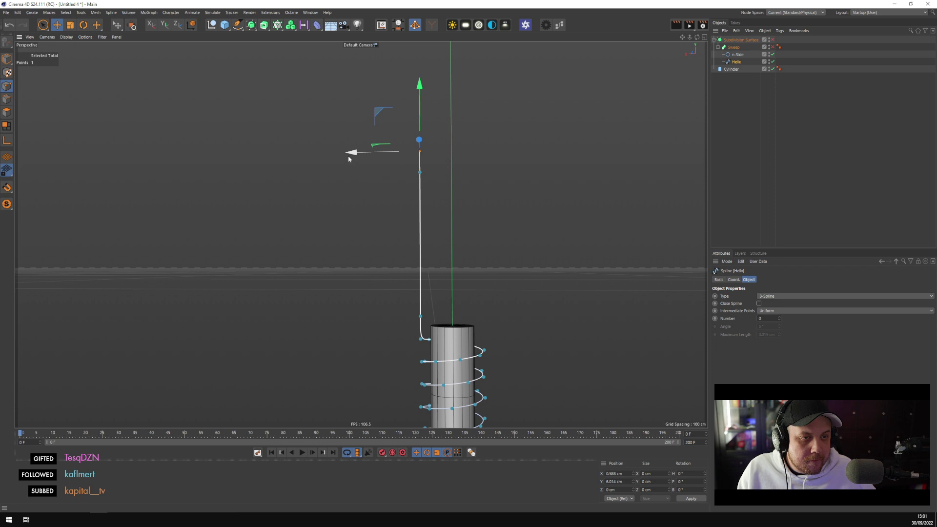
Extend the spline's end sideways to X about -0.57 cm and spread the points around the corner to widen the bend
drag(347, 156, 418, 157)
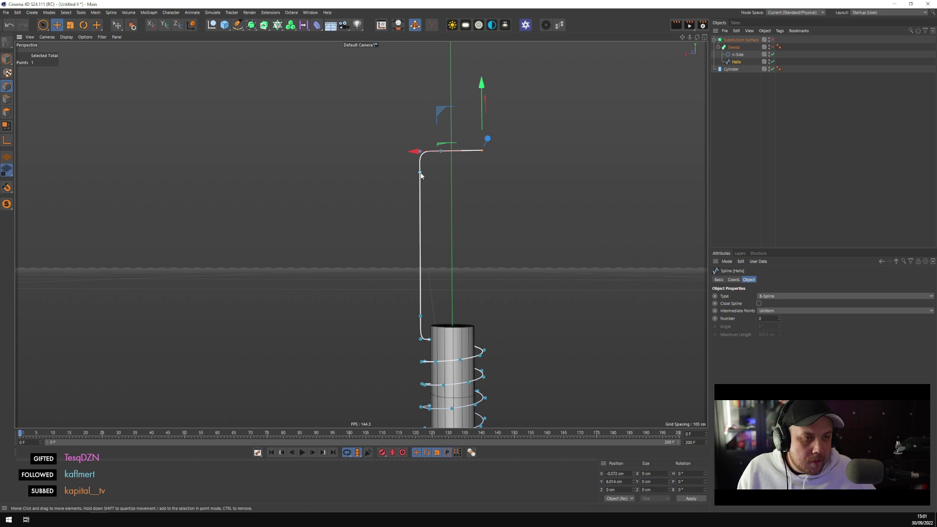
click(419, 173)
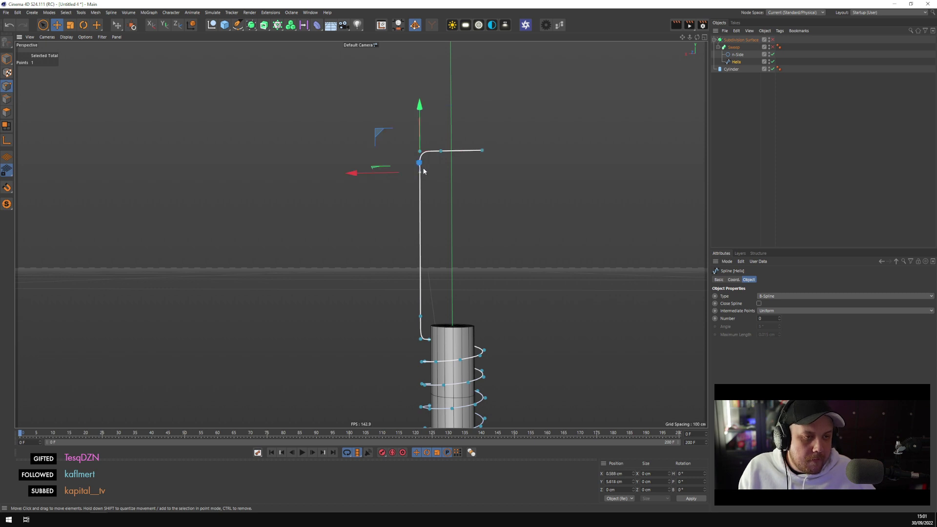
drag(418, 104, 399, 153)
click(441, 151)
Extend the hook's free end downward with new points to a Y position of about 4.49 cm
click(483, 151)
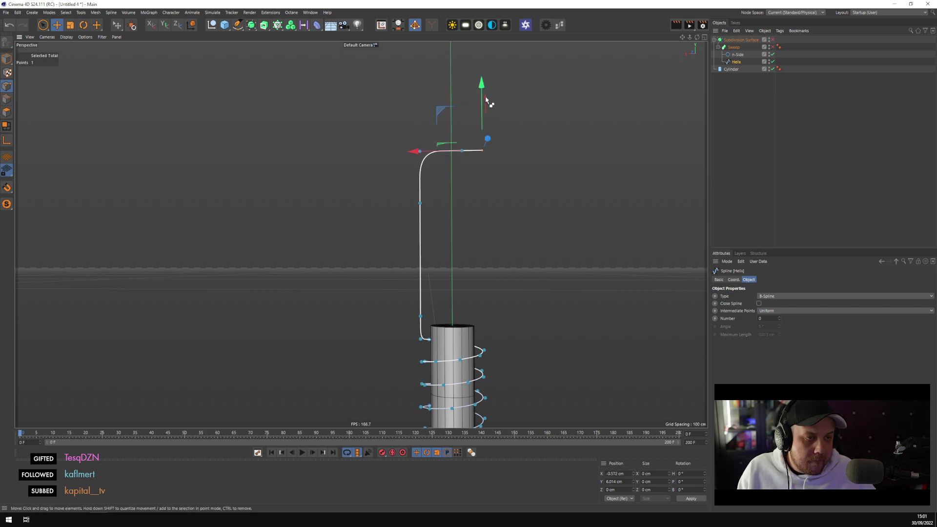
drag(483, 91, 483, 115)
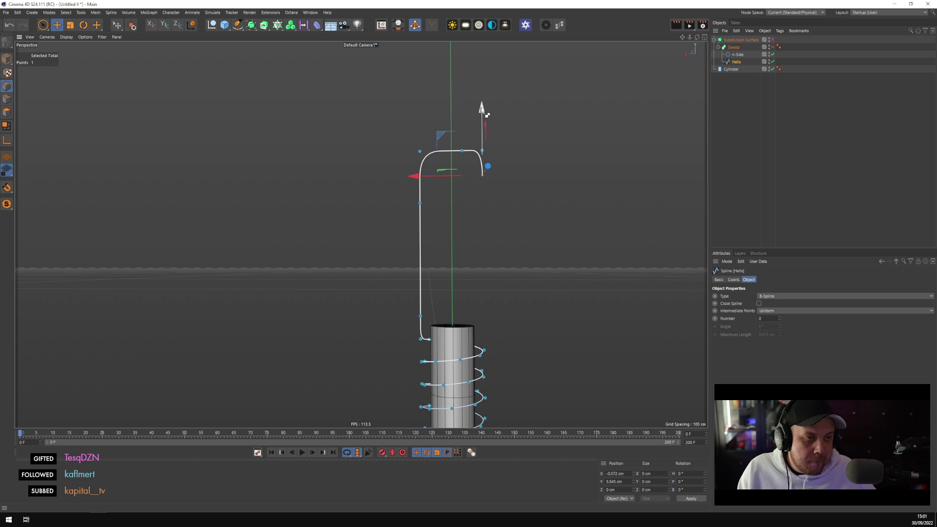
drag(482, 110, 479, 158)
alt+middle_drag(525, 205, 499, 258)
scroll(499, 257, up, 3)
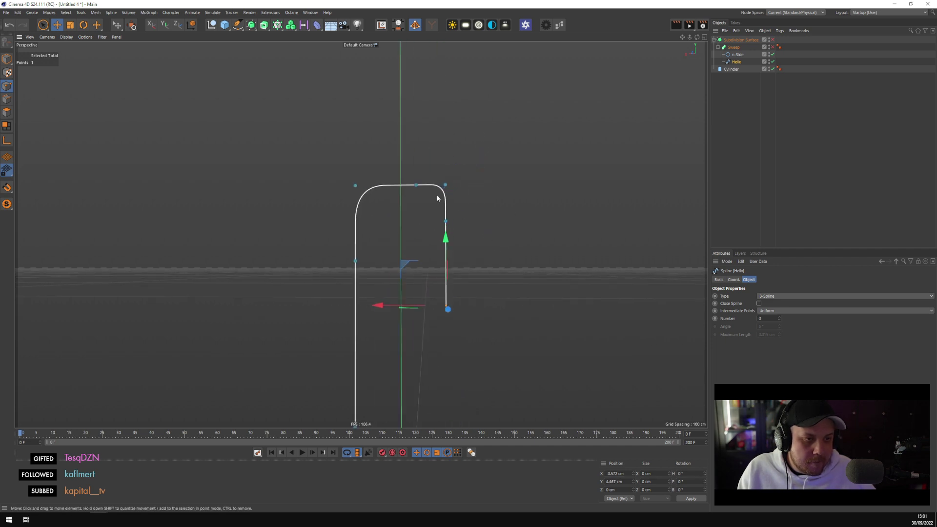
Lower the upper point of the hook's short leg to Y about 5 cm and delete the middle point of the top bend
click(416, 185)
drag(349, 188, 335, 185)
click(446, 222)
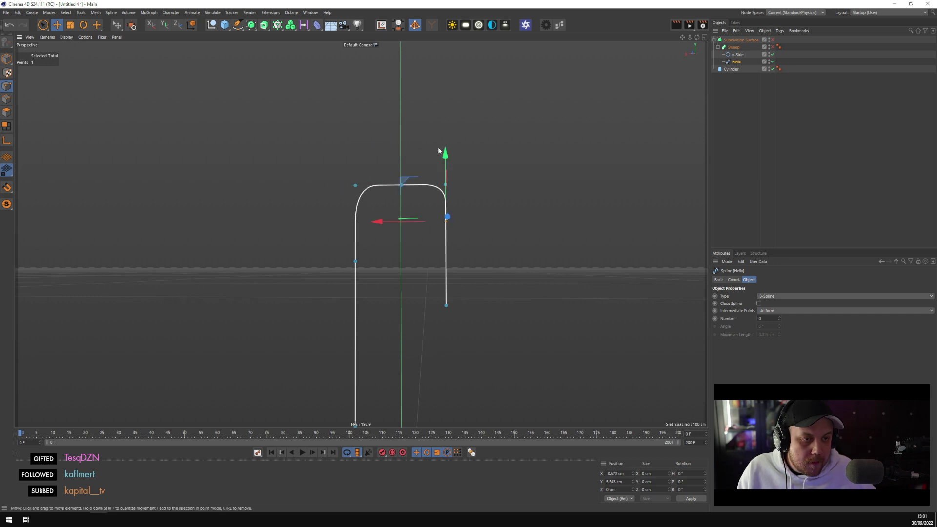
drag(446, 158, 451, 194)
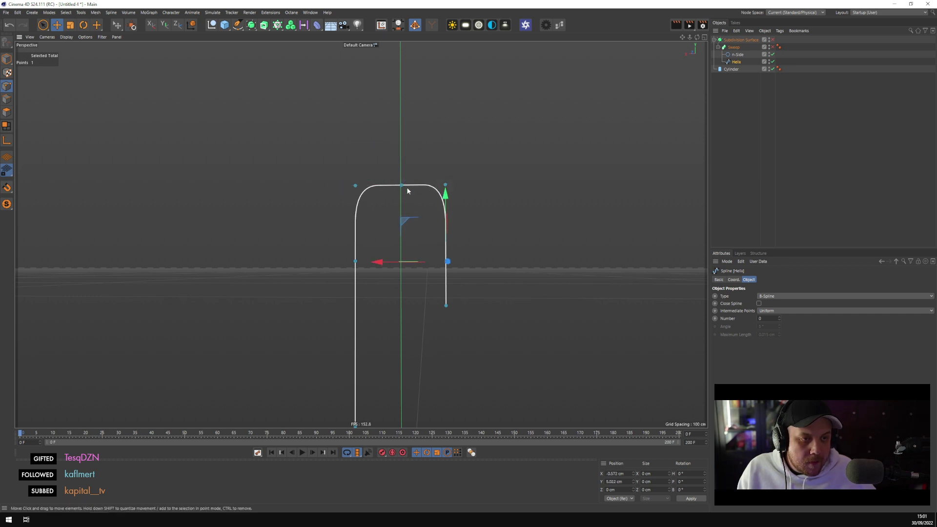
click(401, 185)
key(Delete)
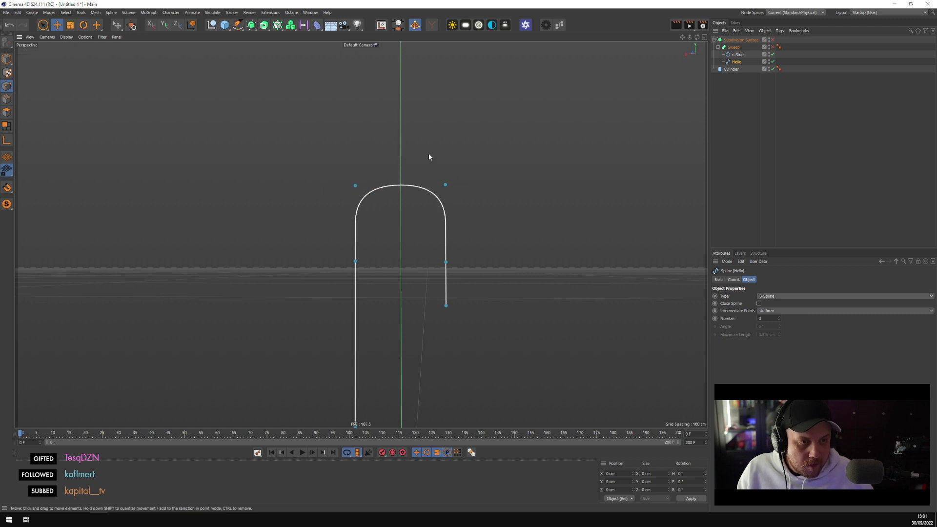
Level the two points below the hook's bend by setting their Y size to 0, and move them down together
click(445, 262)
shift+click(355, 261)
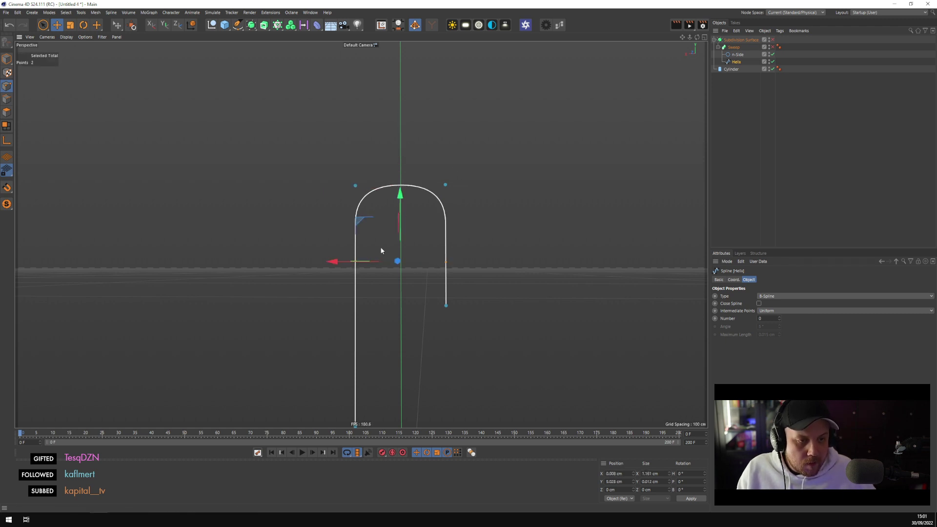
click(650, 482)
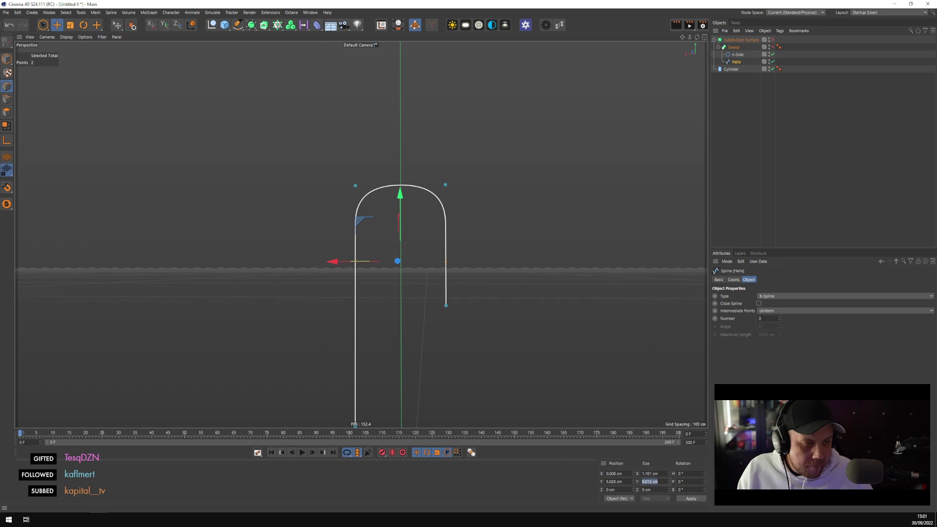
text(0)
key(Return)
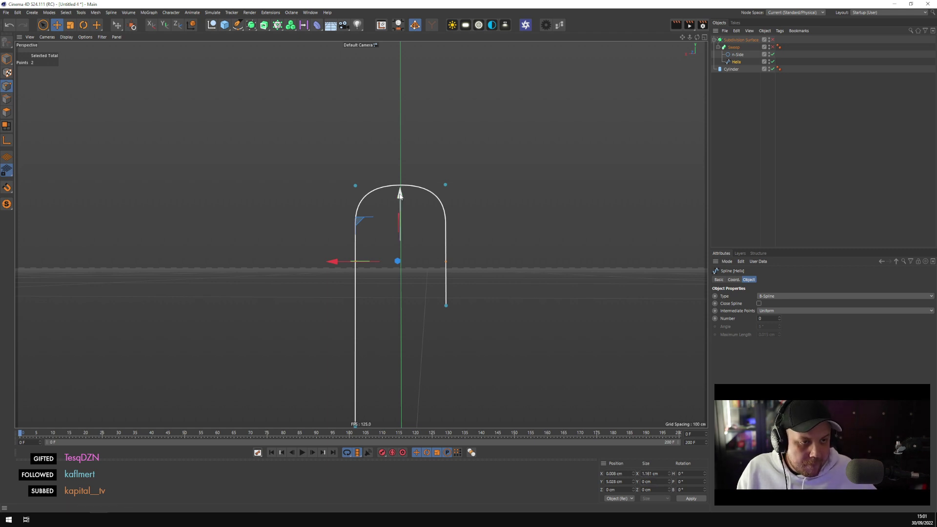
drag(400, 194, 444, 270)
Lower the hook's free end point to Y about 4.16 cm and re-enable the sweep
click(446, 306)
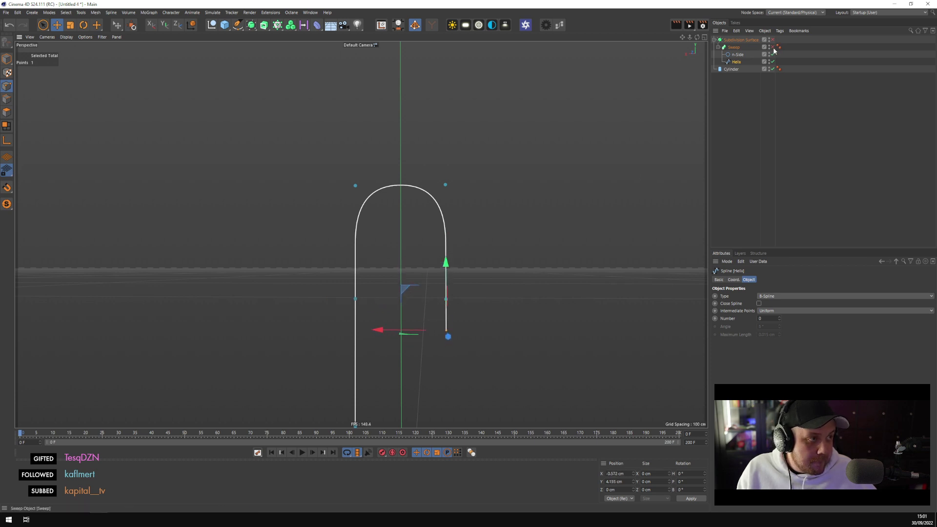
click(773, 48)
scroll(443, 303, down, 6)
alt+drag(462, 320, 560, 149)
scroll(523, 301, down, 5)
scroll(439, 116, up, 8)
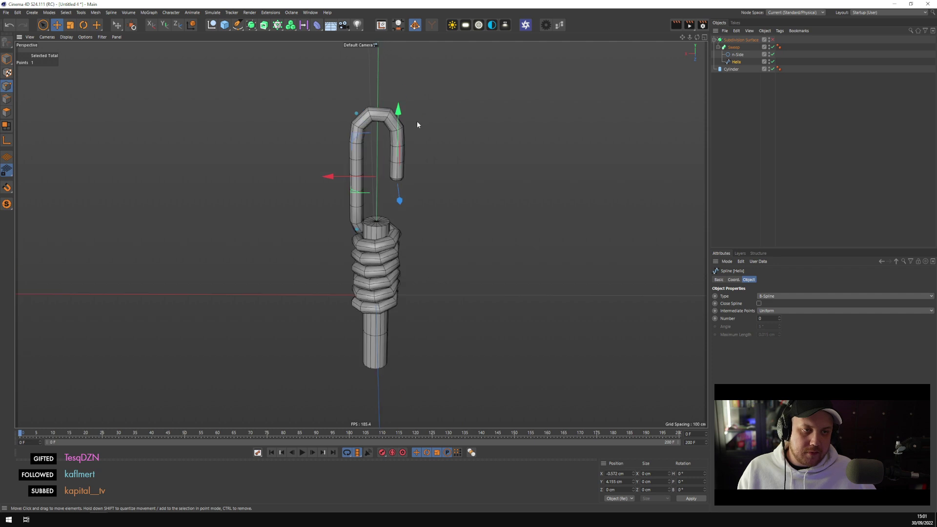
In the front view, rectangle-select the three lower points of the hook's legs and raise them to Y about 4.94 cm
middle_click(418, 125)
middle_click(549, 337)
middle_click(318, 286)
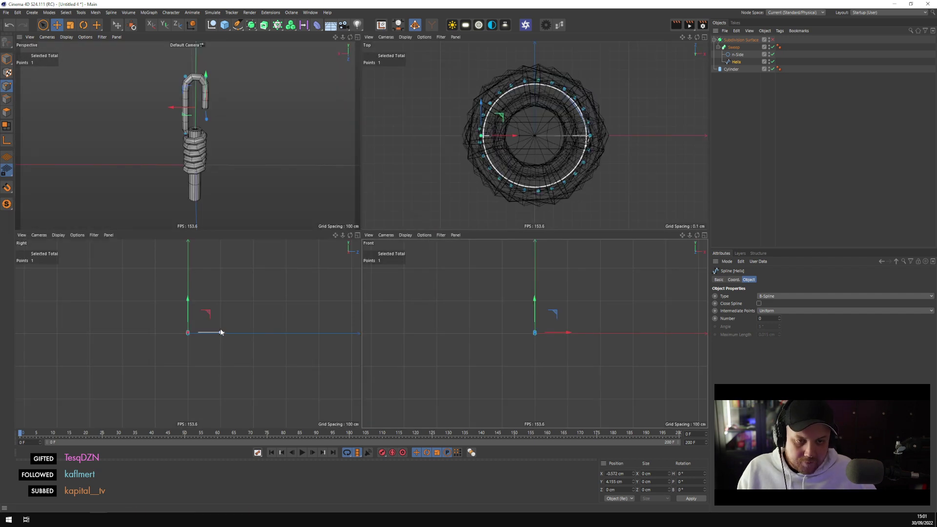
middle_click(221, 330)
scroll(355, 246, up, 10)
alt+middle_drag(431, 136, 423, 230)
middle_click(425, 231)
middle_click(557, 266)
scroll(380, 191, up, 4)
scroll(311, 304, up, 9)
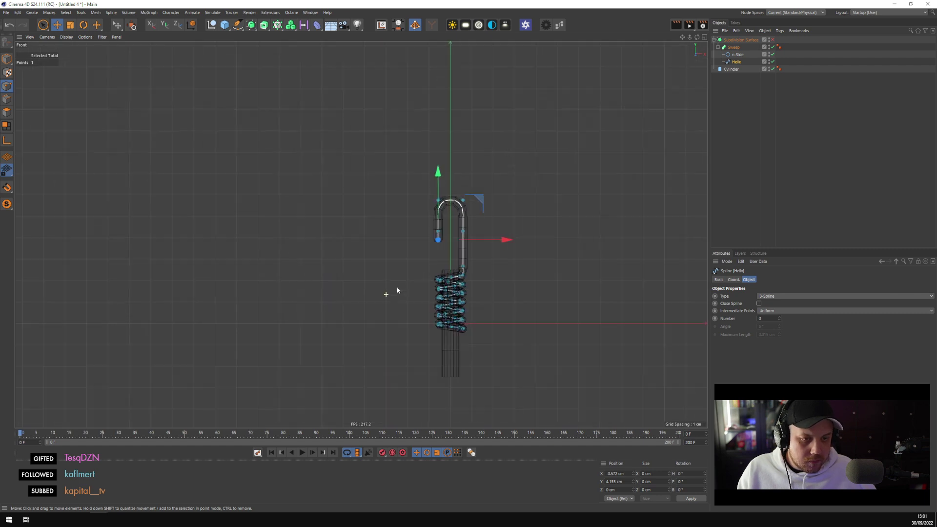
scroll(442, 256, up, 5)
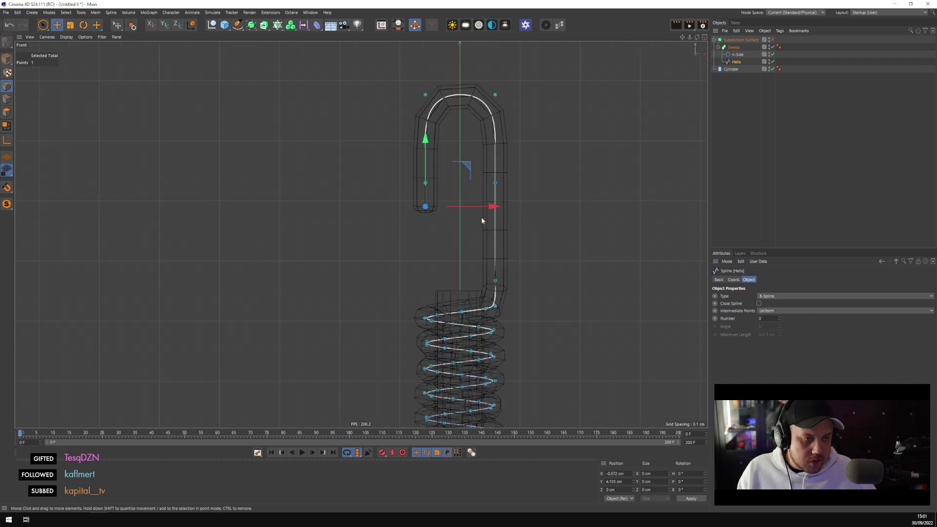
click(42, 25)
click(68, 54)
drag(393, 239, 564, 164)
drag(460, 129, 460, 86)
Return to the perspective view and re-enable the Subdivision Surface on the hook
middle_click(341, 174)
middle_click(342, 174)
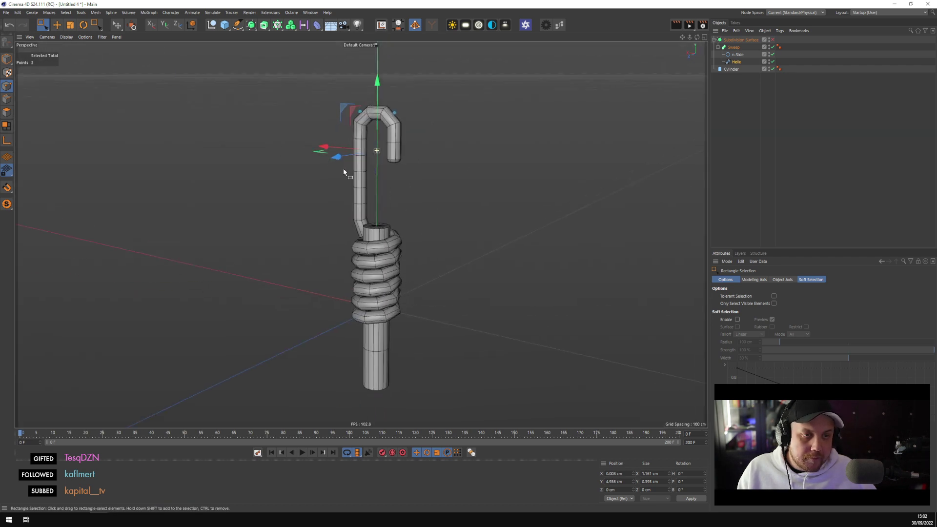
click(776, 40)
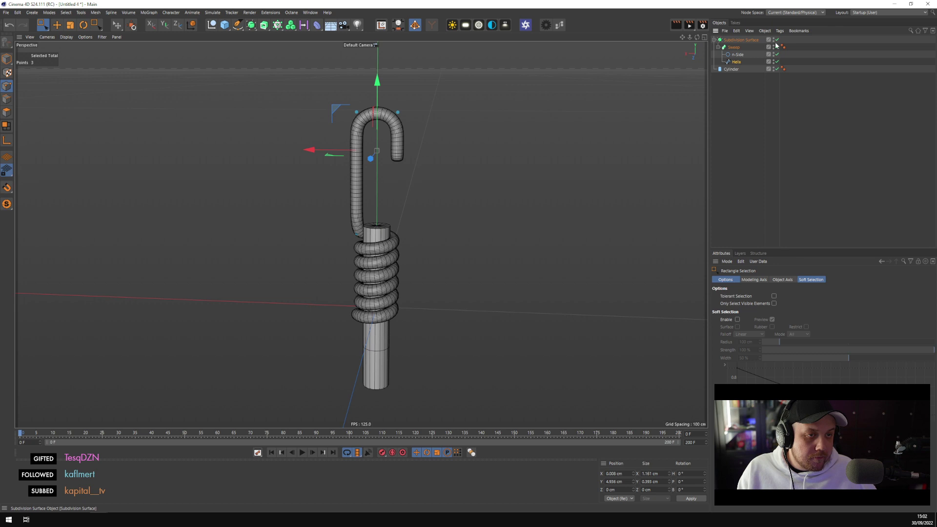
Clear the selection, set the viewport display to Gouraud Shading, and examine the hook and coil from another angle
click(760, 126)
click(68, 37)
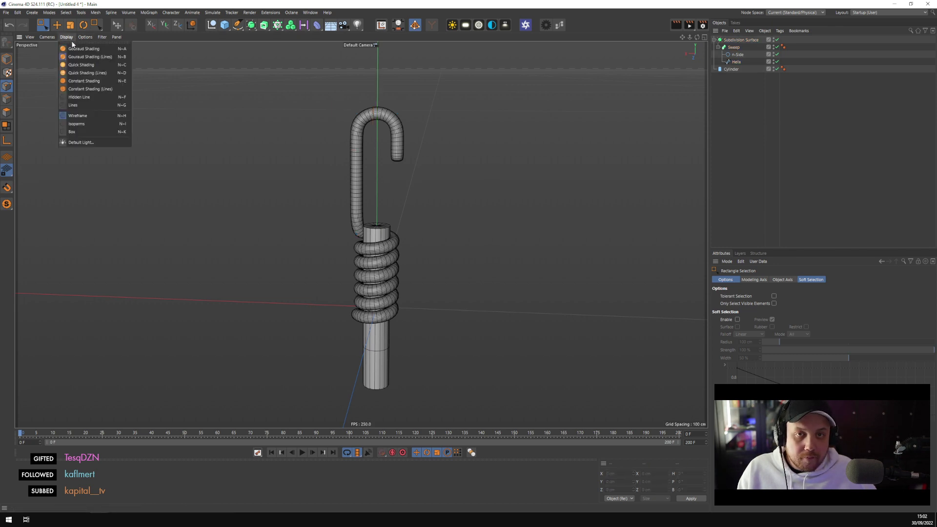
click(82, 50)
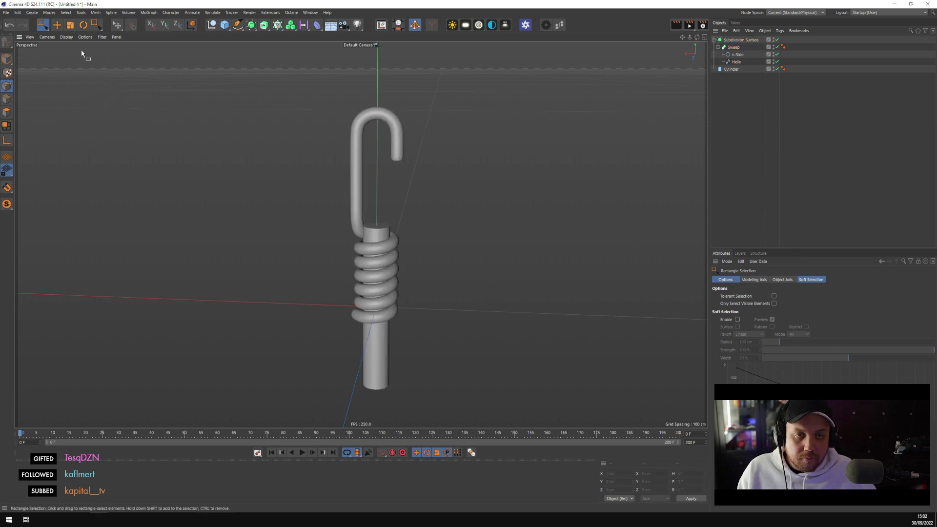
alt+drag(82, 54, 250, 202)
scroll(251, 202, down, 5)
alt+drag(269, 236, 223, 190)
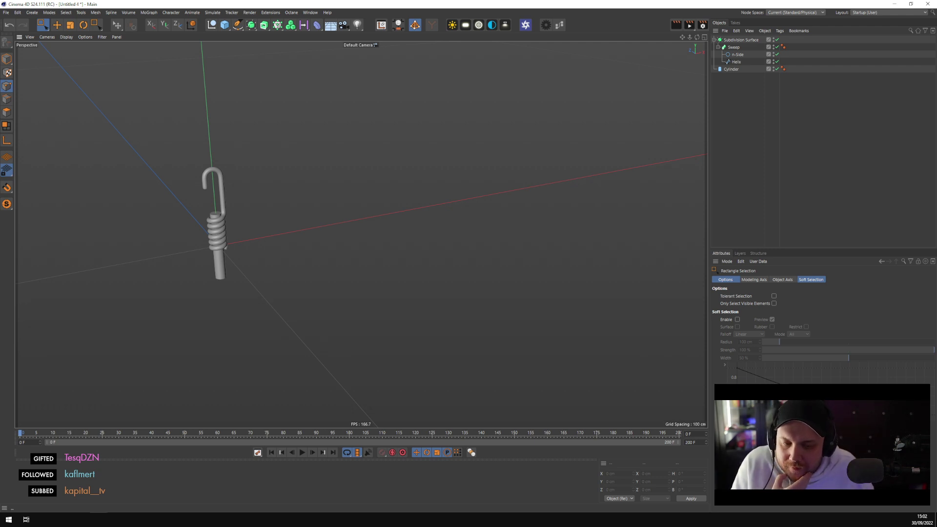
click(310, 12)
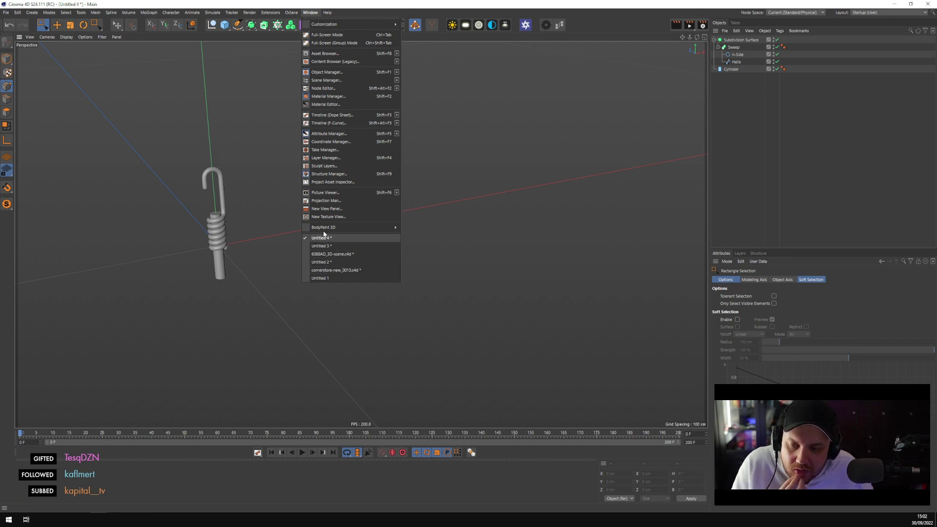
mouse_move(321, 231)
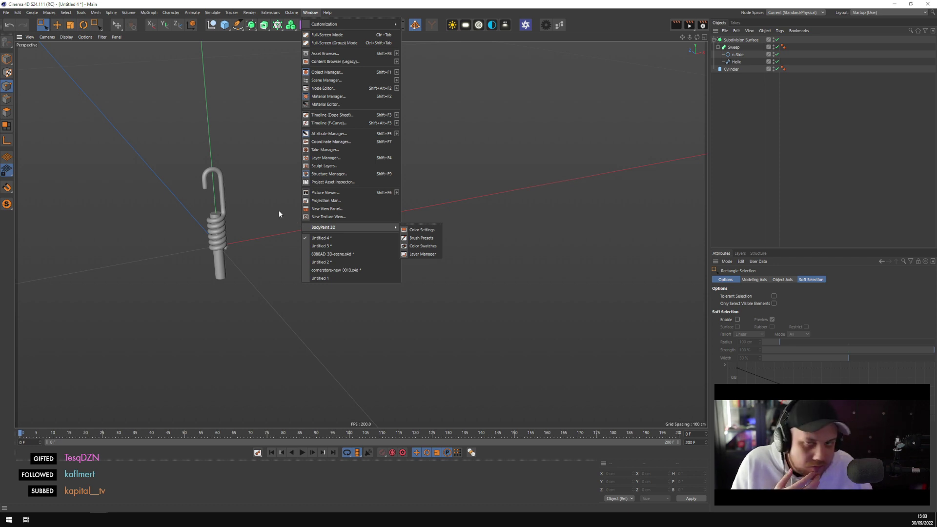
key(alt+Tab)
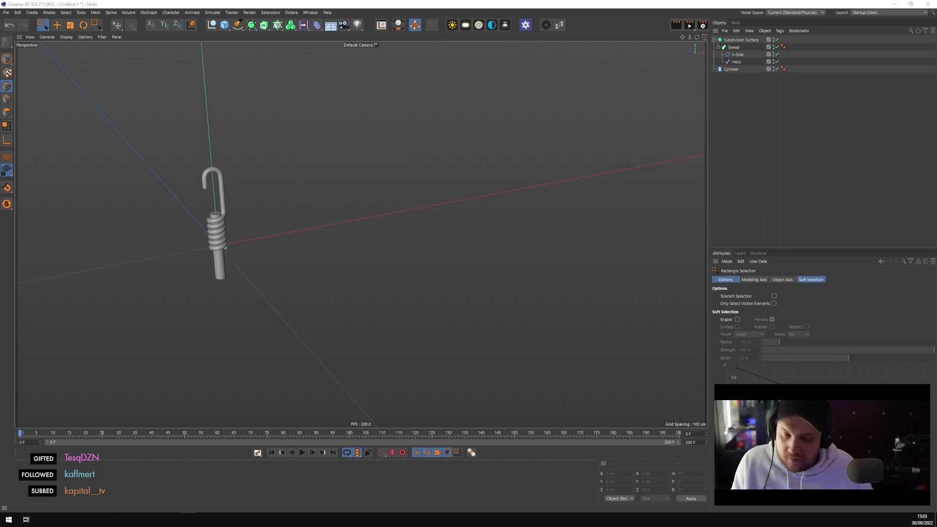
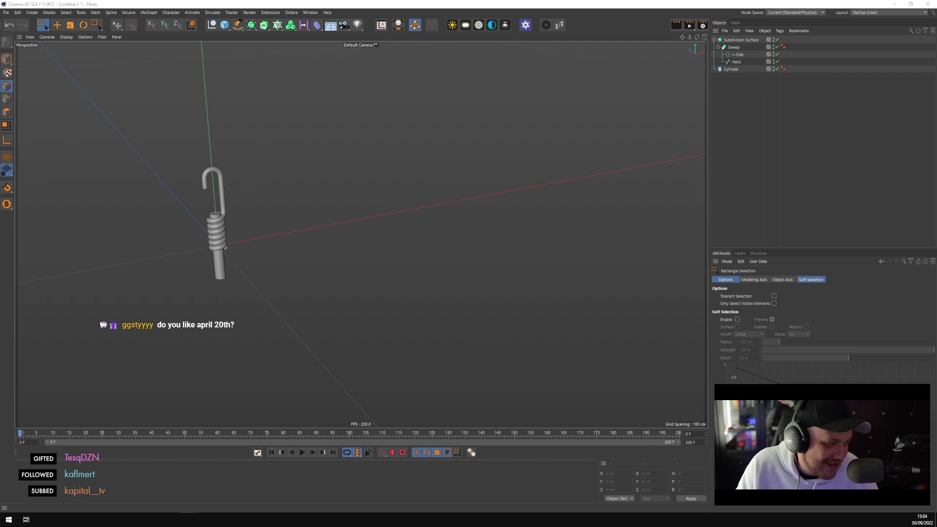
Frame the hook and coil model, select its Subdivision Surface and collapse the hierarchy
key(h)
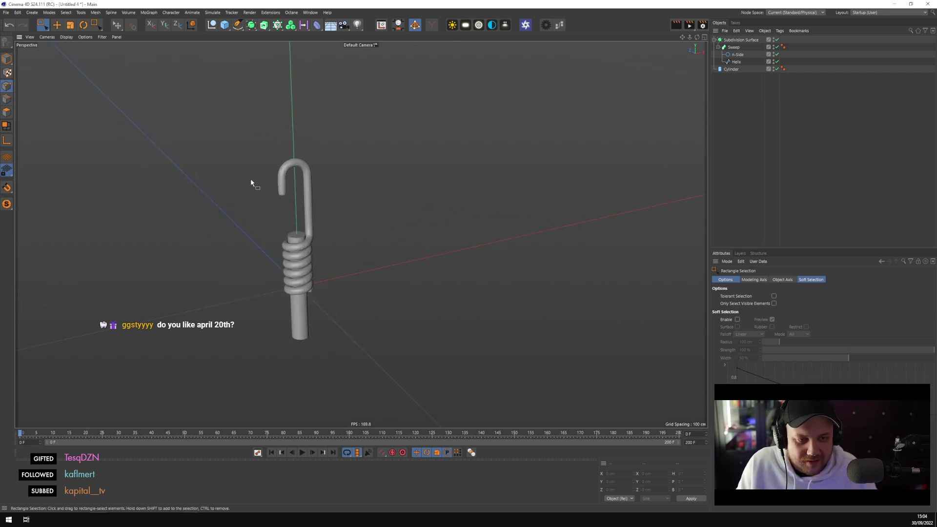
click(59, 26)
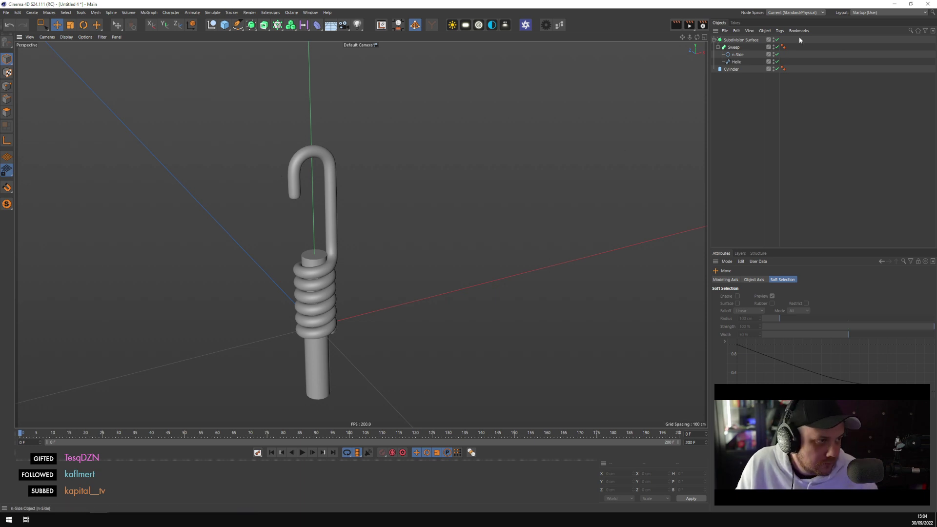
click(734, 40)
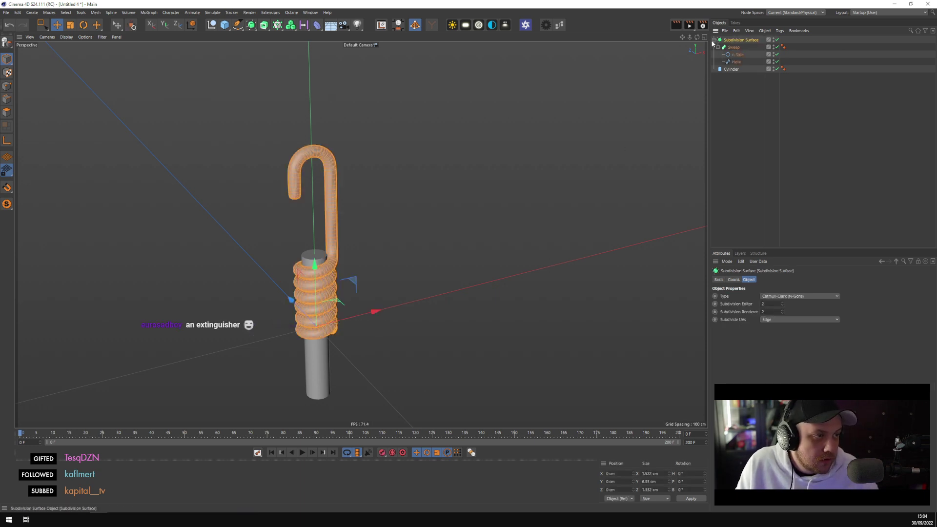
click(714, 40)
alt+drag(276, 234, 302, 235)
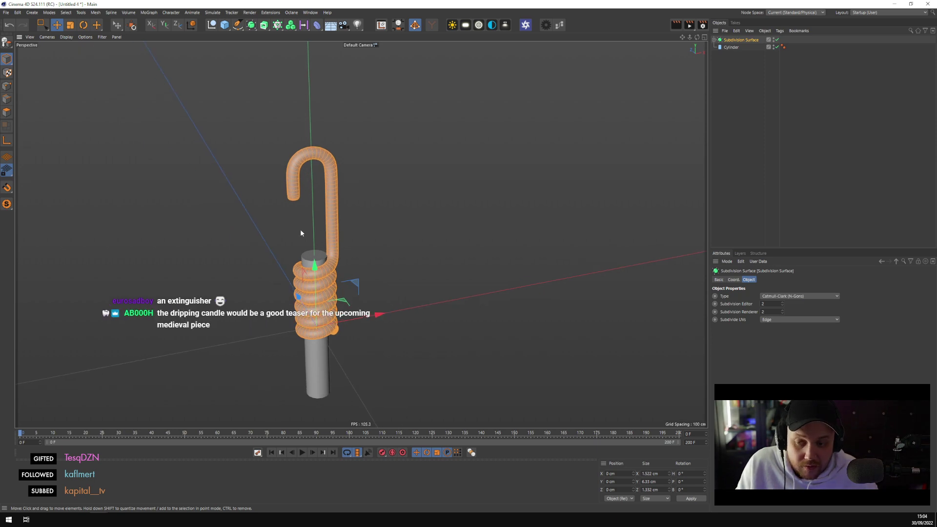
Switch to the image viewer and examine cornerstore_preview_0027_HIGHRES.jpg across the shelves, counter, fridge and helmet, and return to the 3D scene
click(255, 490)
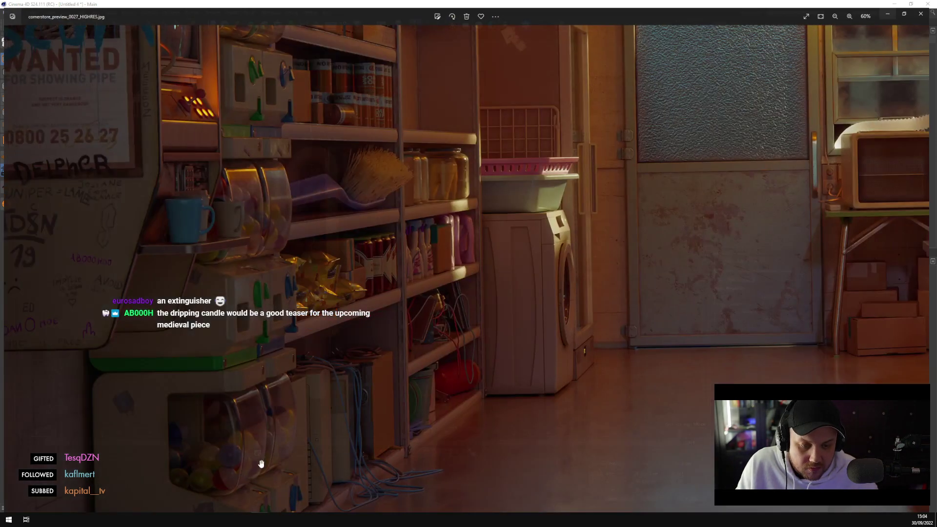
scroll(489, 387, up, 2)
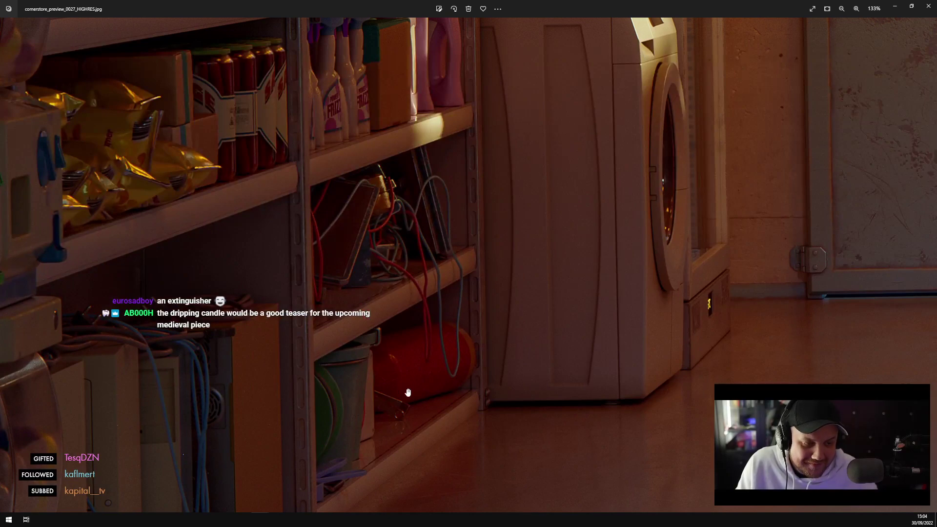
scroll(406, 382, down, 3)
scroll(406, 382, down, 4)
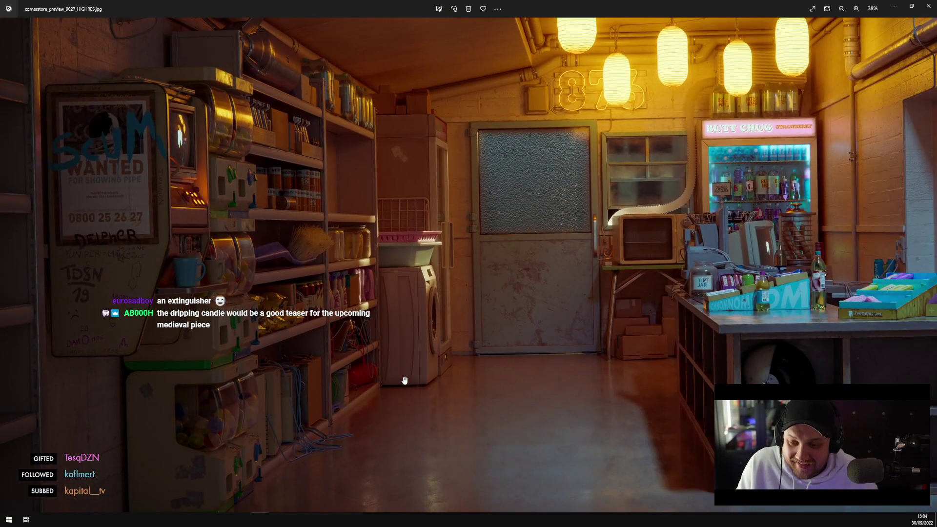
scroll(578, 336, up, 4)
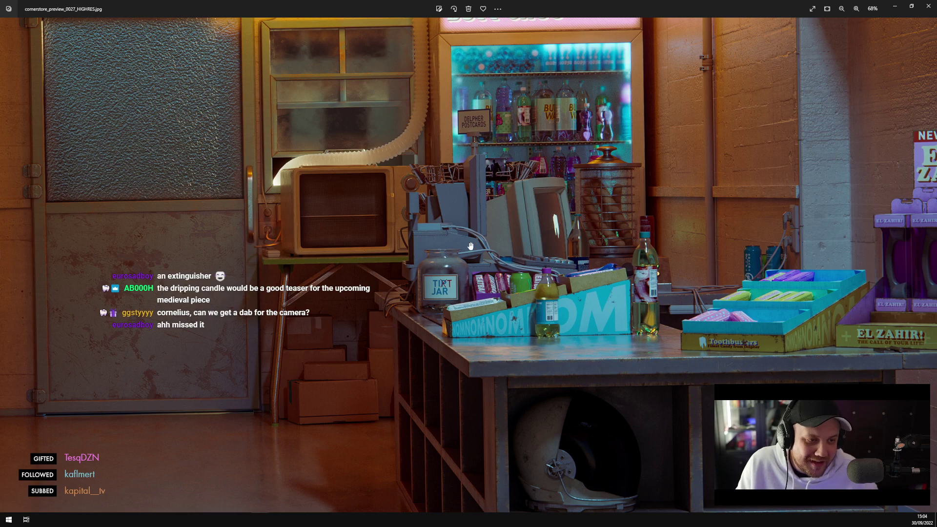
drag(444, 267, 403, 295)
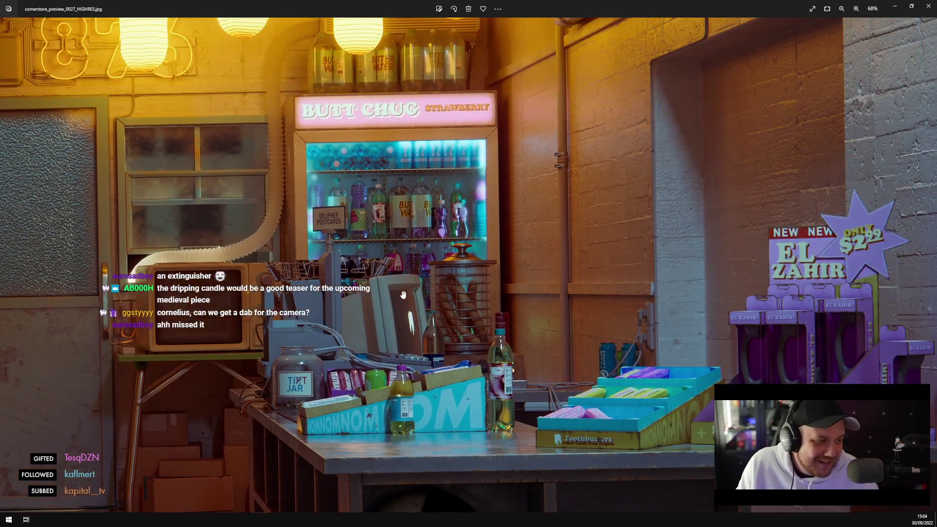
drag(559, 312, 633, 344)
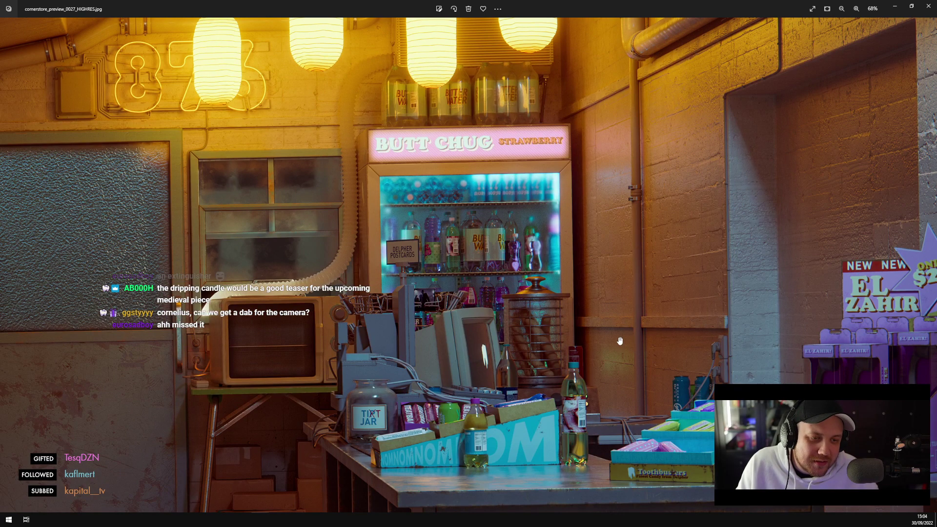
drag(514, 390, 572, 156)
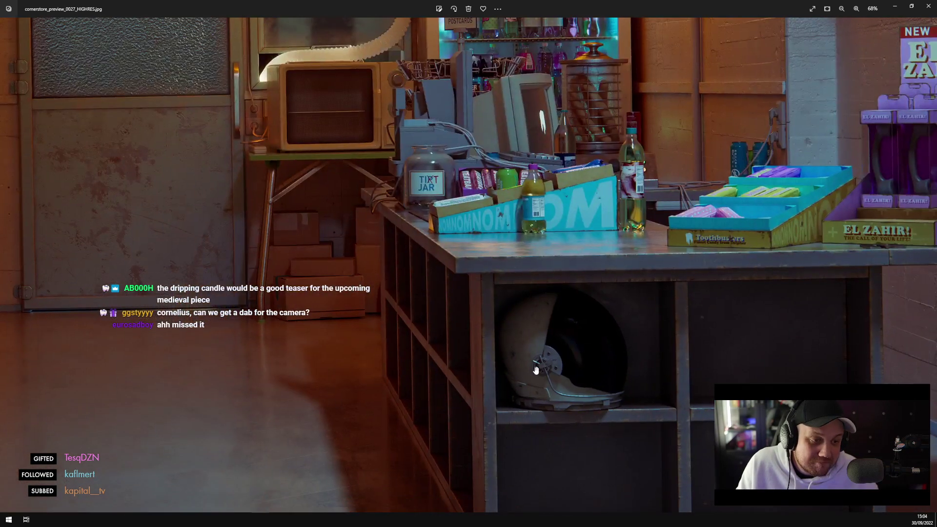
click(896, 7)
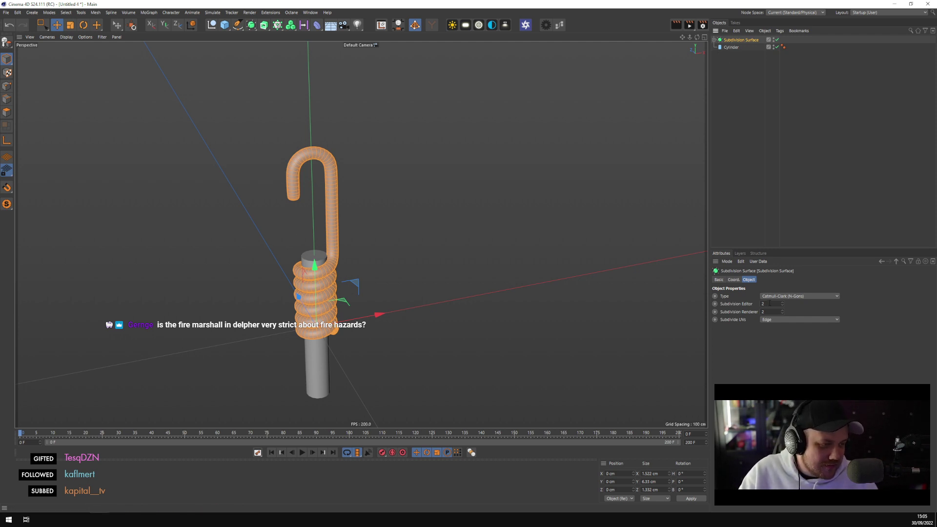
Set the hook's Subdivision Surface to 1 for both editor and renderer, and reselect it for copying
double_click(770, 303)
text(1)
key(Return)
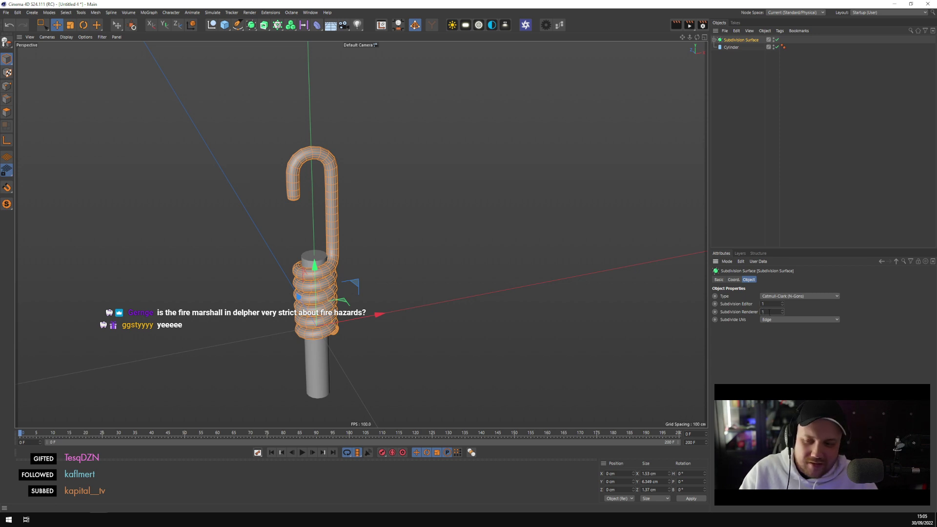
alt+drag(347, 259, 422, 228)
click(753, 53)
click(752, 40)
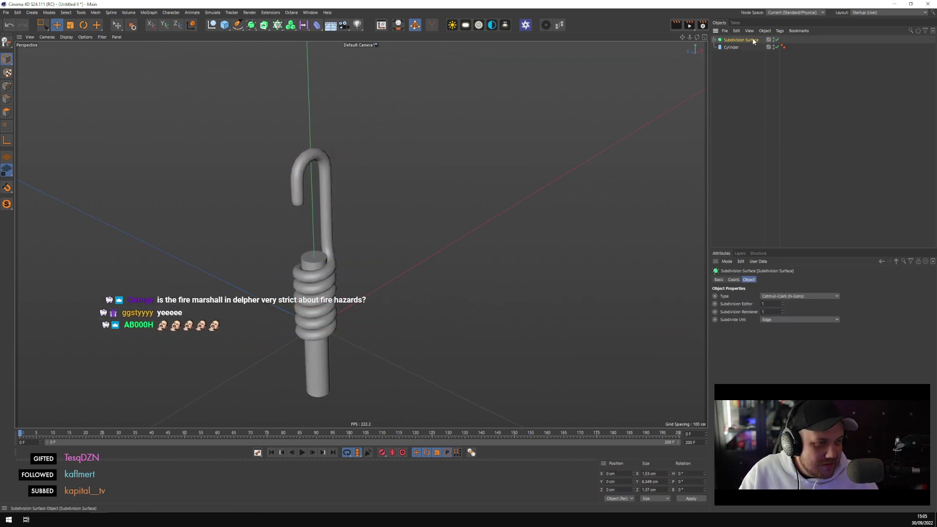
Close the hook, bicycle, 3D-scene and polygon projects without saving, returning to cornerstore-new_0013.c4d
click(310, 12)
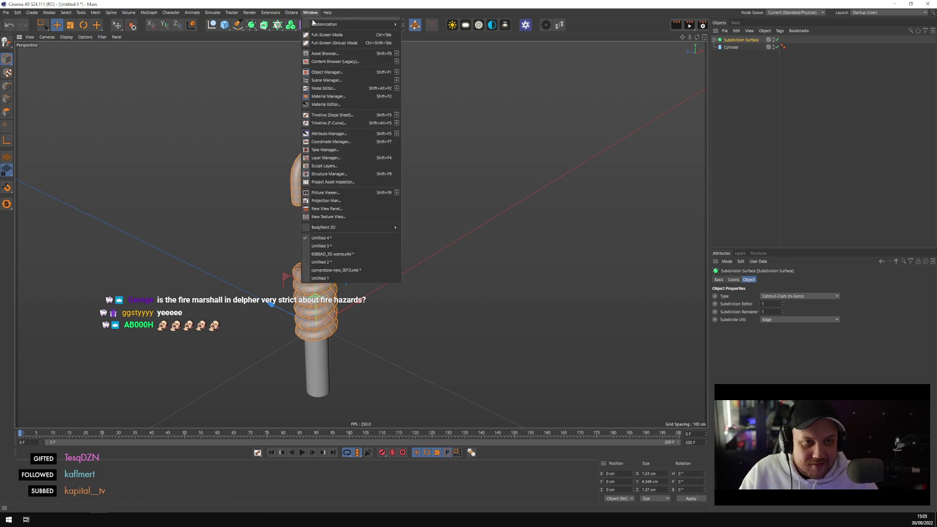
click(536, 192)
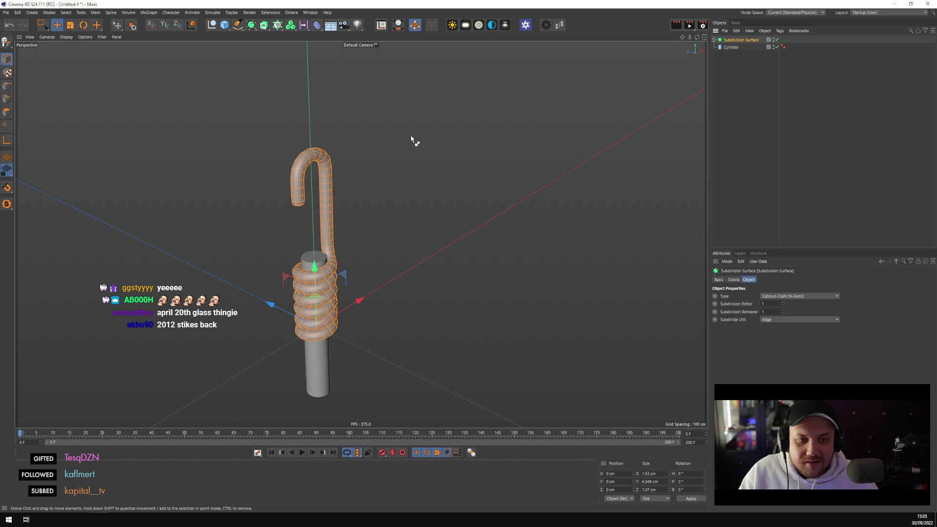
key(ctrl+F4)
click(478, 286)
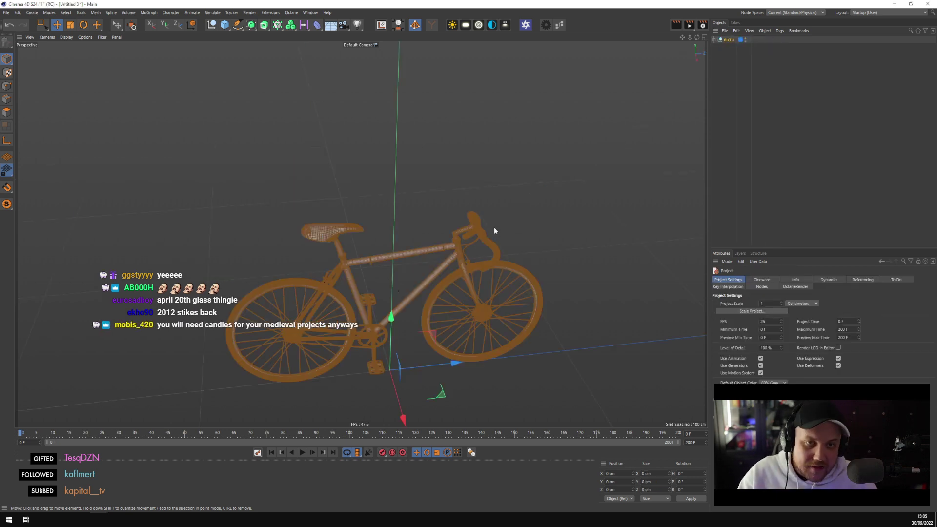
key(ctrl+F4)
click(482, 290)
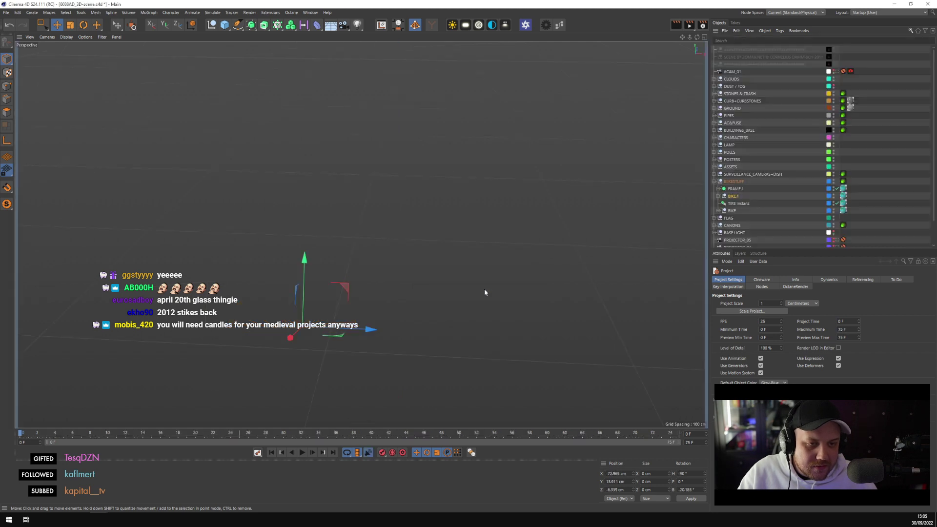
key(ctrl+F4)
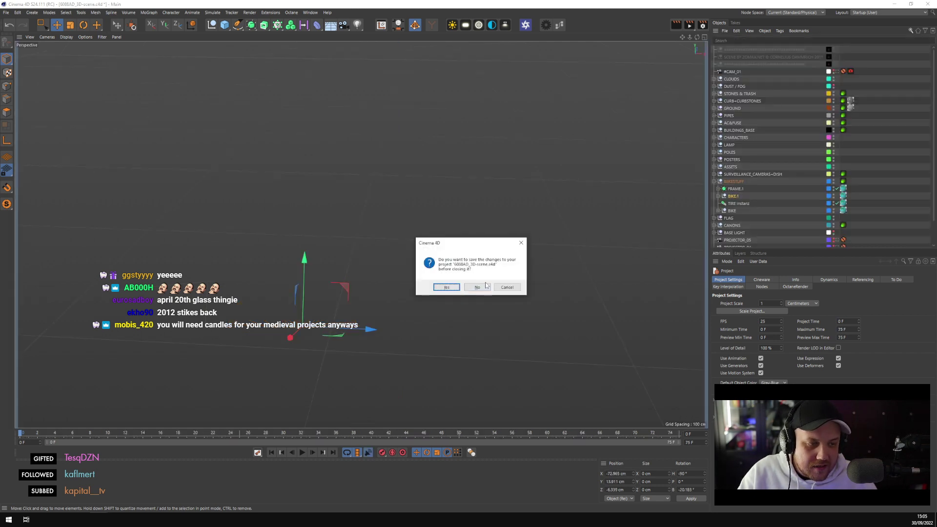
click(483, 286)
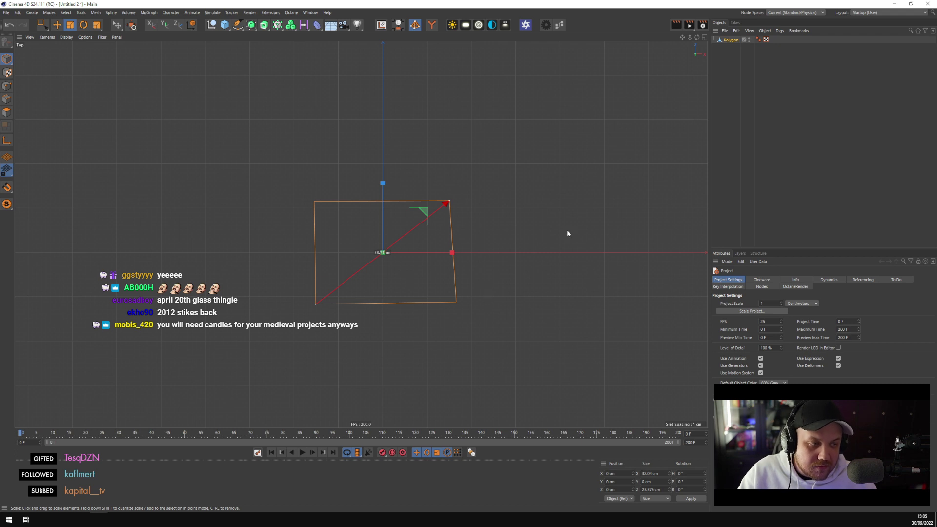
key(ctrl+F4)
click(479, 287)
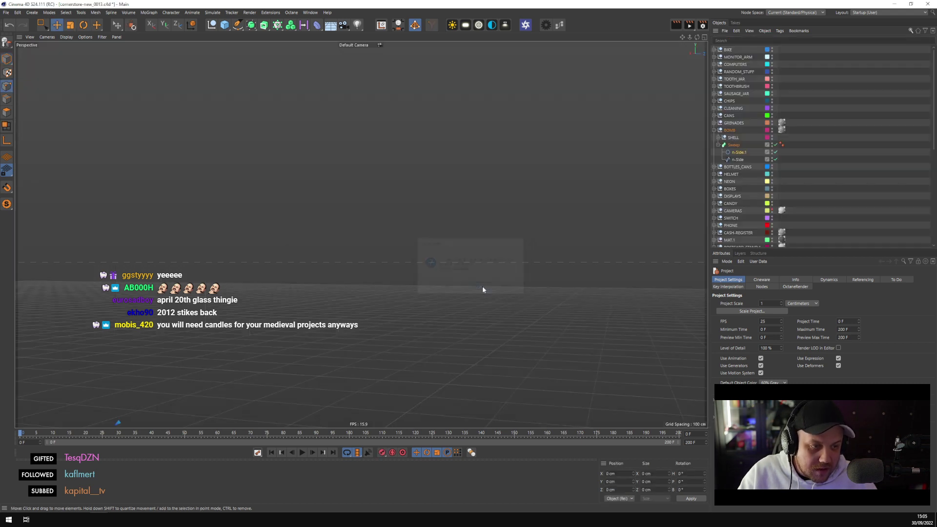
Paste the hook's Subdivision Surface into the BOMB group above the strap's Sweep and select it
click(718, 146)
key(ctrl+v)
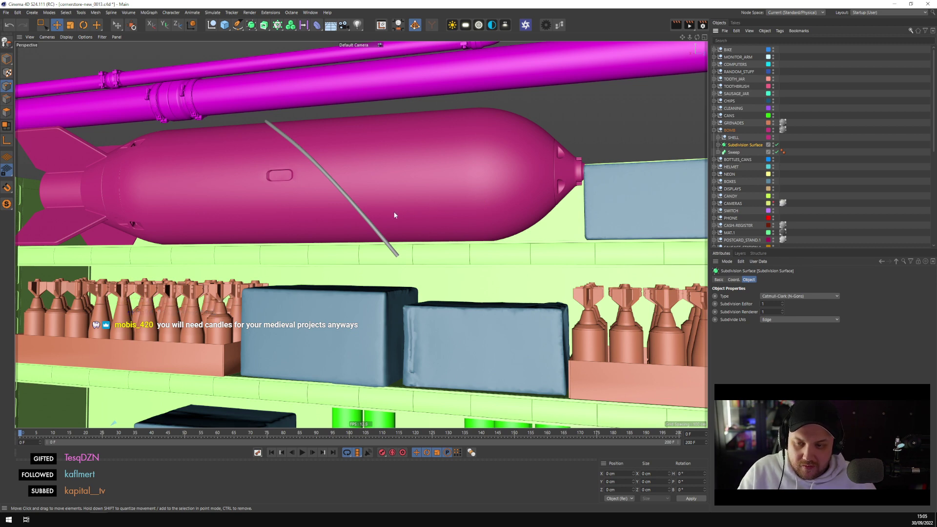
scroll(391, 211, down, 4)
scroll(386, 219, down, 1)
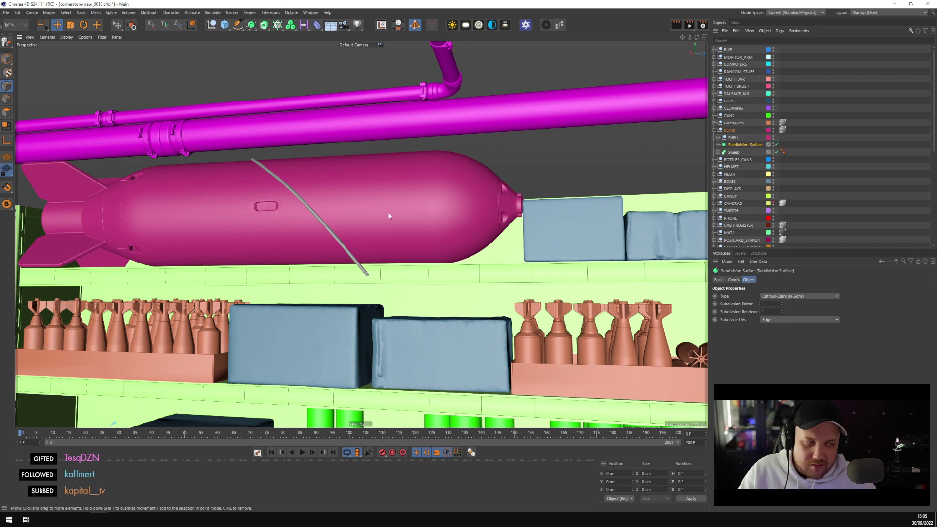
click(734, 153)
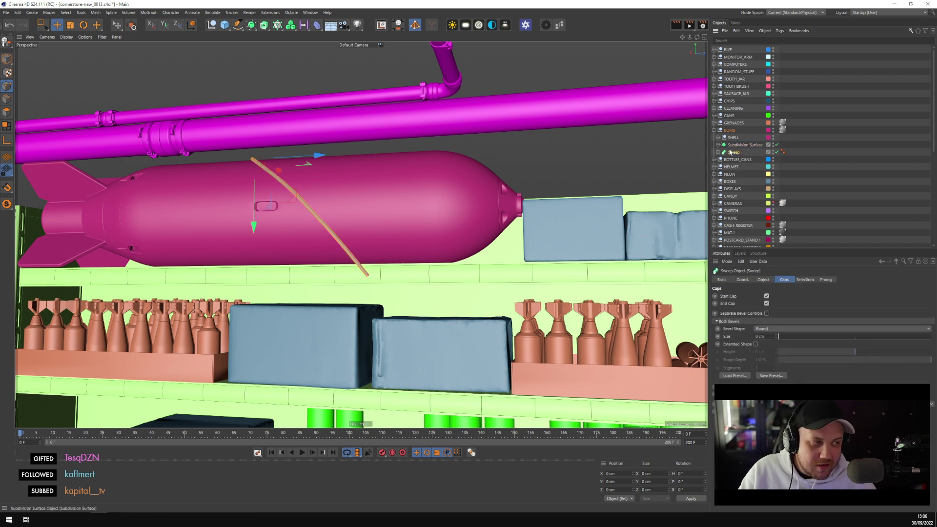
click(734, 146)
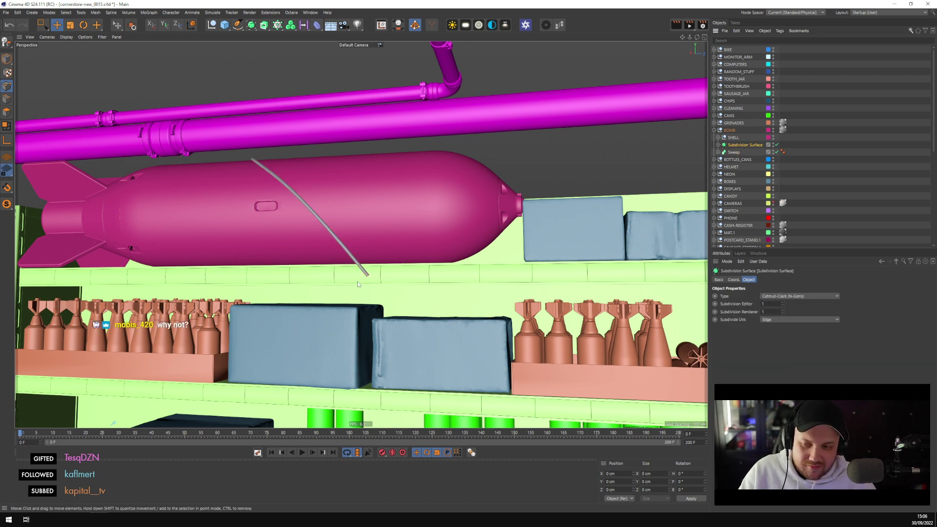
scroll(344, 290, up, 3)
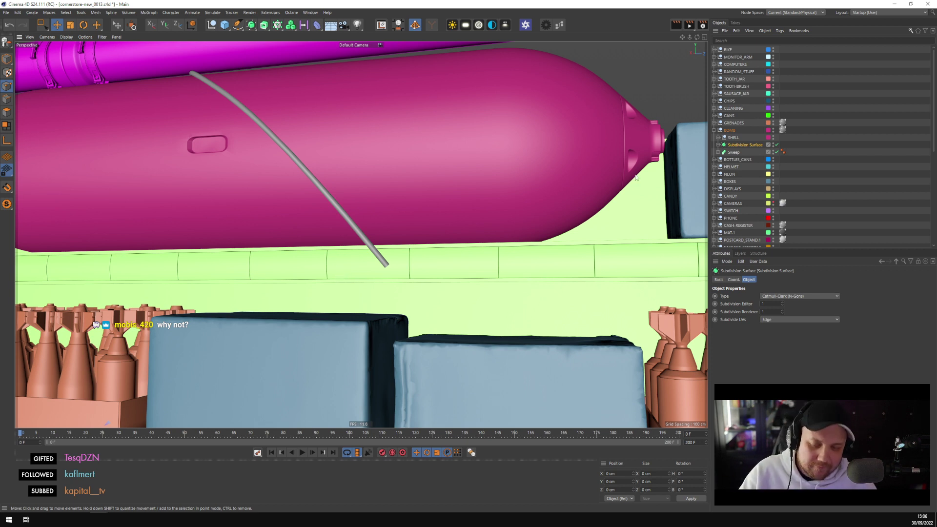
Inspect the Helix spline inside the pasted hook's sweep
click(718, 145)
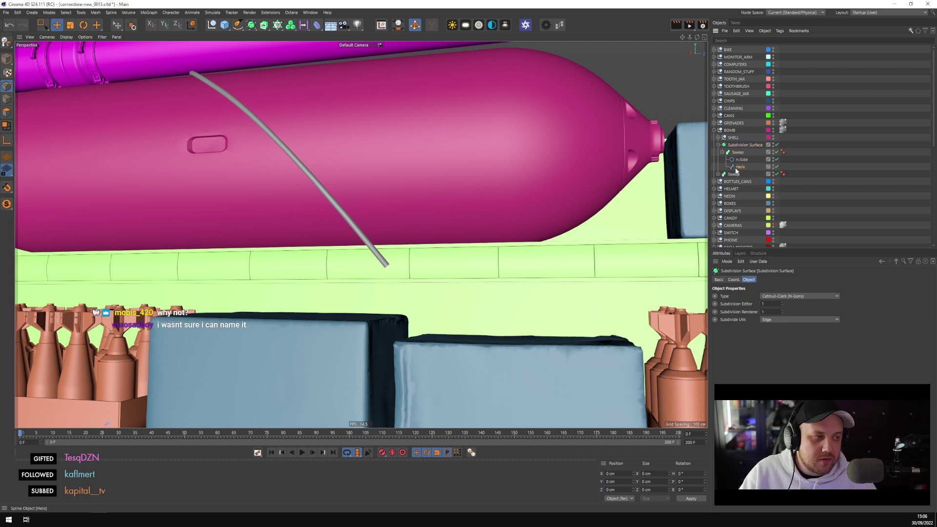
click(738, 167)
click(718, 145)
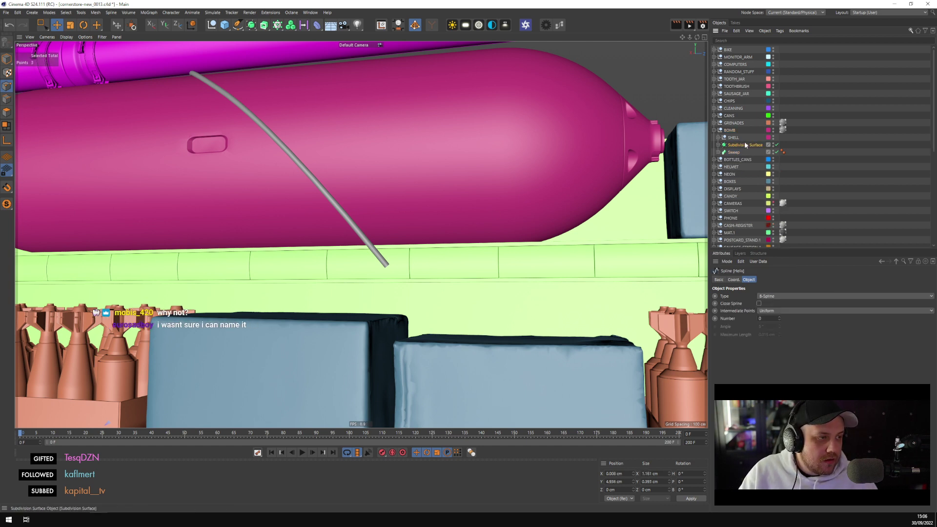
right_click(745, 145)
mouse_move(774, 156)
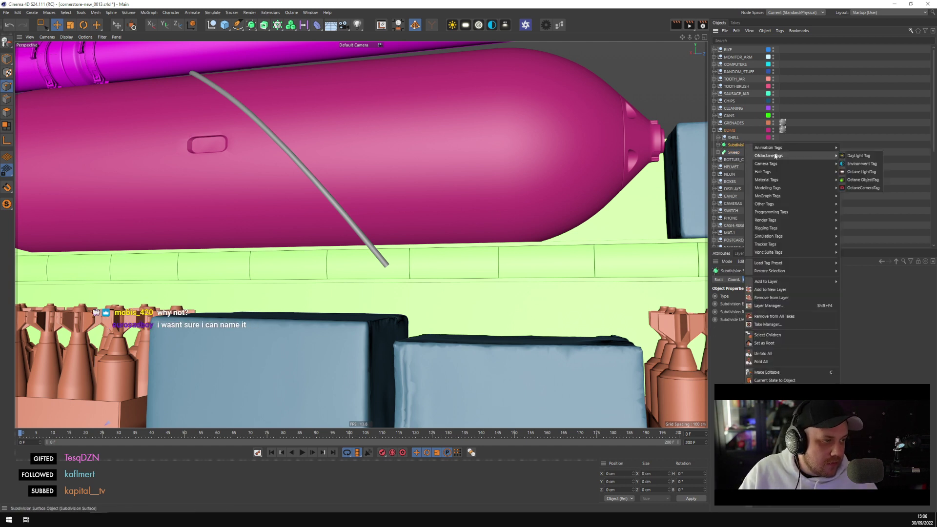
click(735, 143)
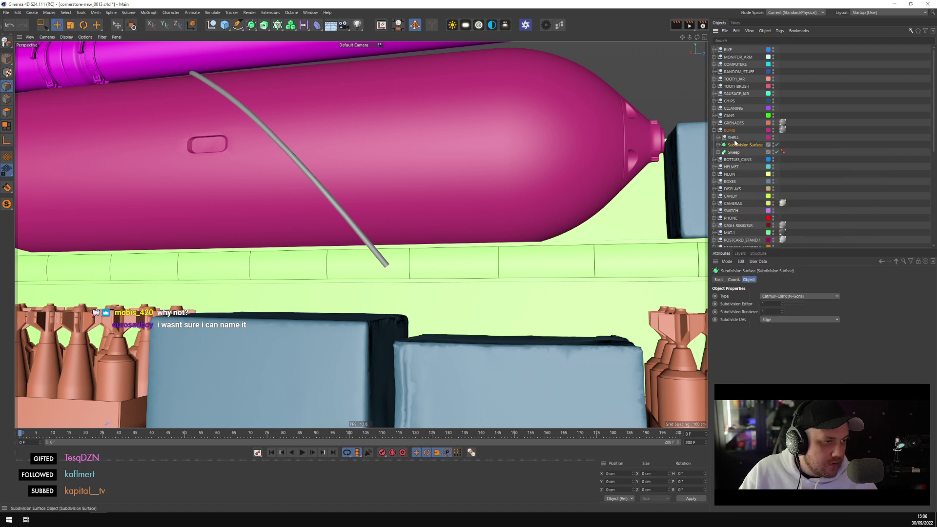
Group the hook's Subdivision Surface into a Null and add an Align to Spline tag to the Null
key(alt+g)
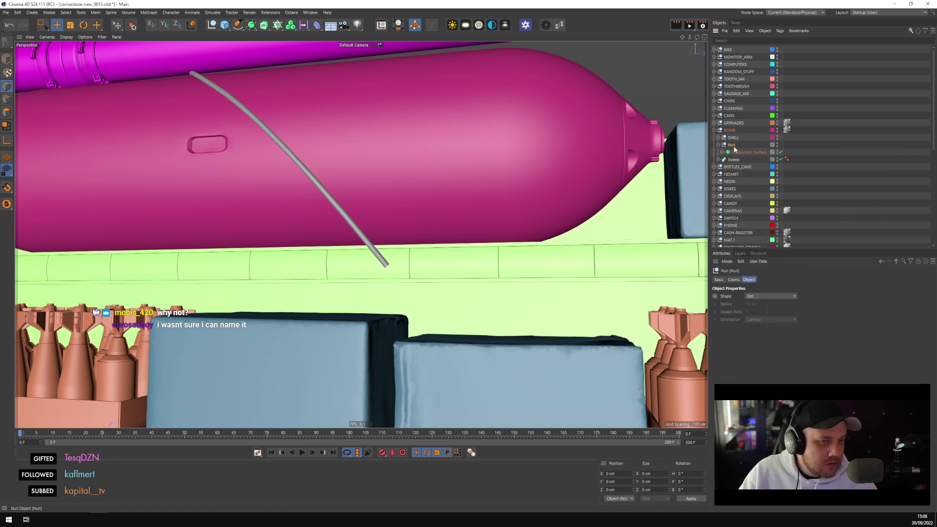
right_click(733, 146)
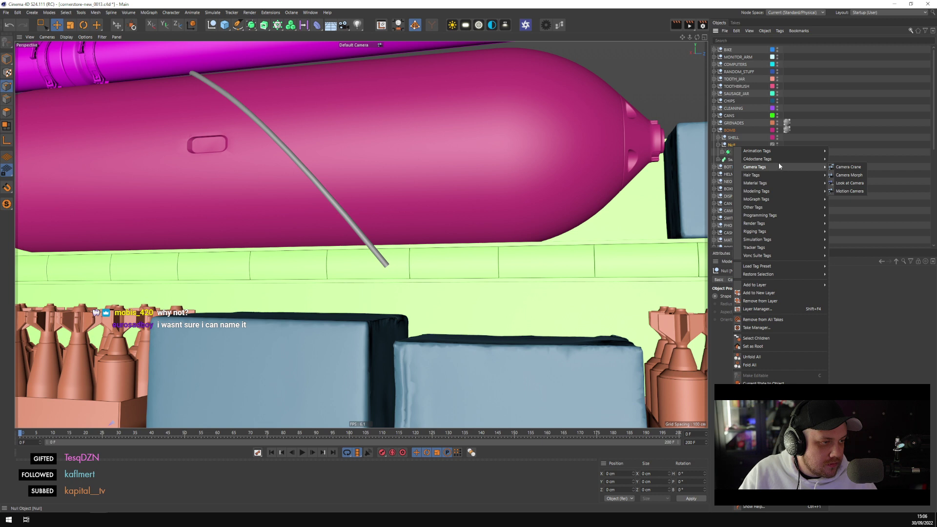
mouse_move(773, 185)
mouse_move(775, 150)
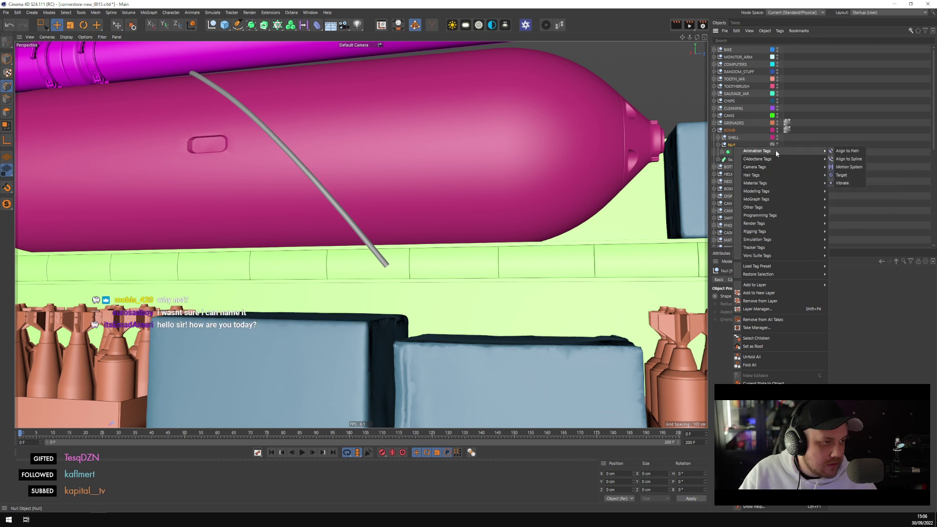
click(850, 159)
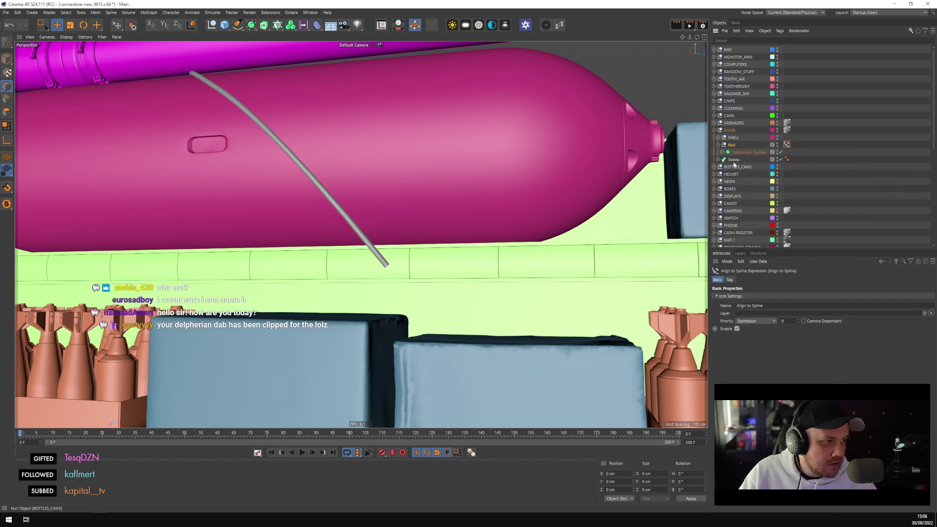
Assign the n-Side spline from the strap's Sweep as the Spline Path of the Null's Align to Spline tag
click(718, 159)
drag(741, 176, 750, 300)
click(729, 280)
scroll(383, 277, up, 6)
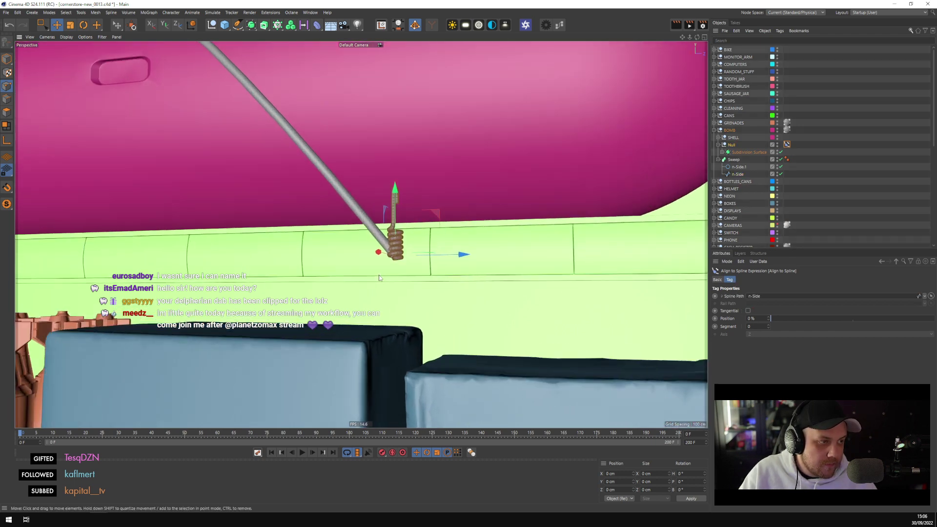
Enable Tangential alignment in the Align to Spline tag of the hook's Null
click(748, 311)
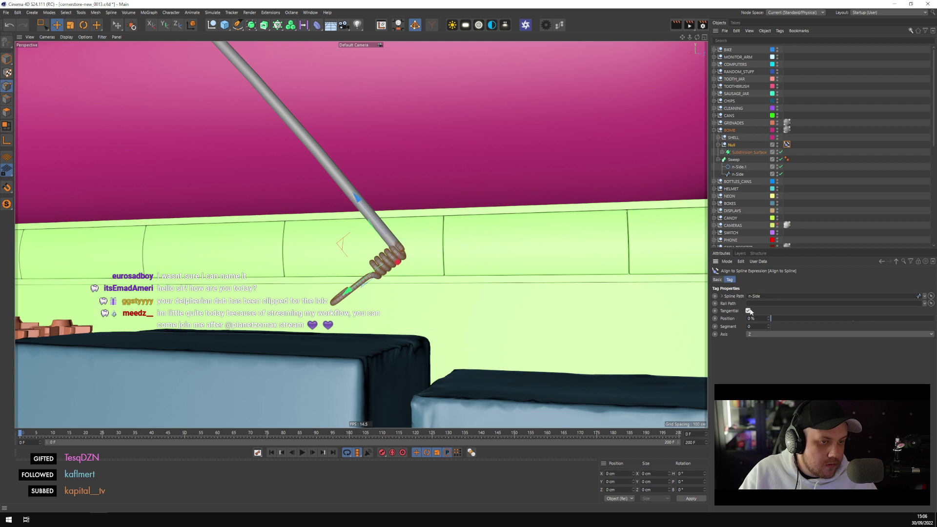
click(719, 137)
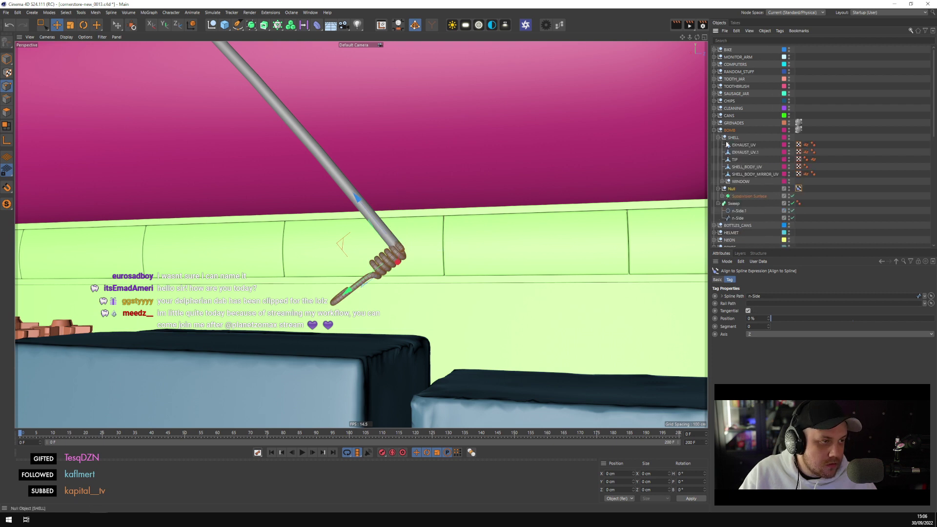
click(719, 138)
Rotate the hook's Subdivision Surface so its coil runs along the strap and the hook extends past the strap's lower end
click(747, 152)
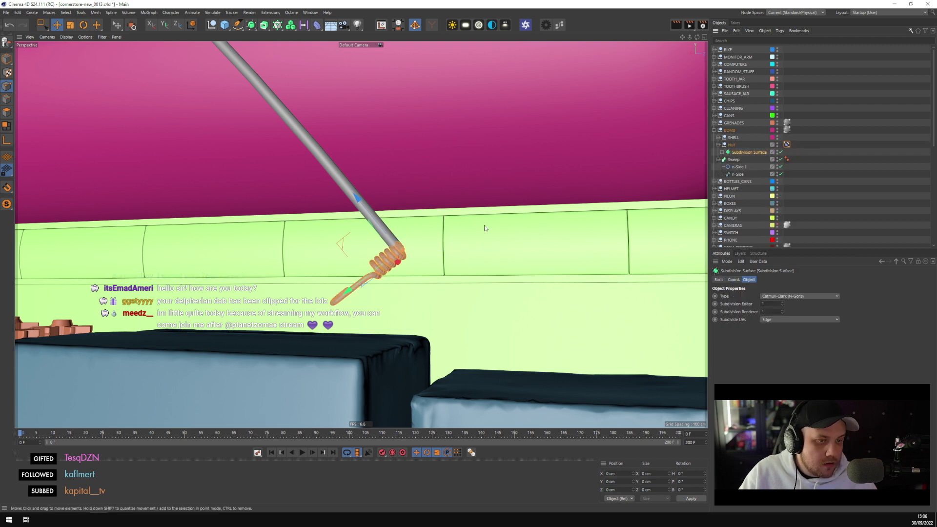
key(r)
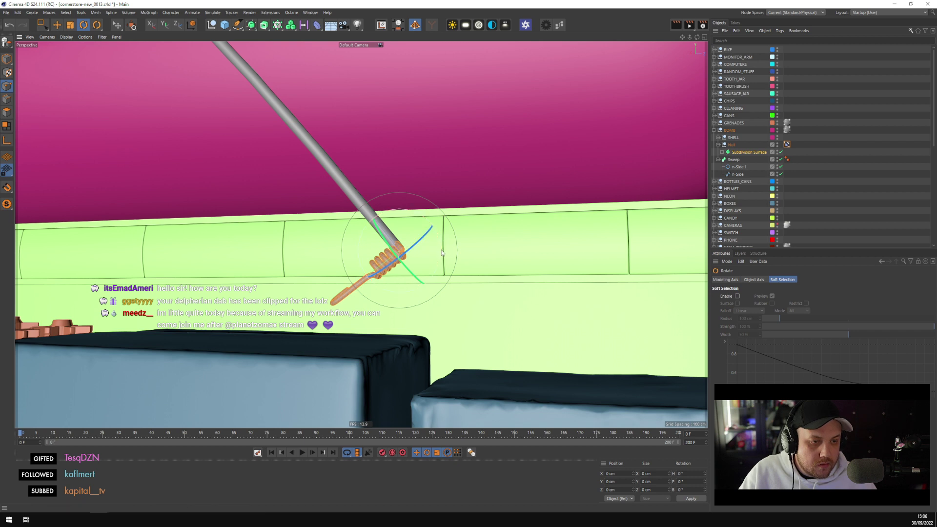
drag(443, 233, 396, 172)
alt+drag(394, 227, 503, 207)
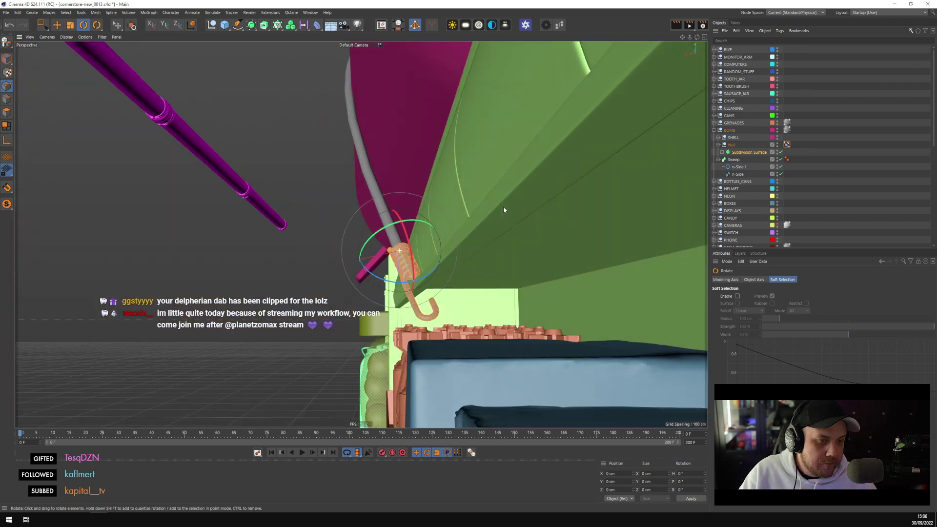
Set the Position of the Null's Align to Spline tag to 1.5 % so the coil sits over the strap's end
click(738, 174)
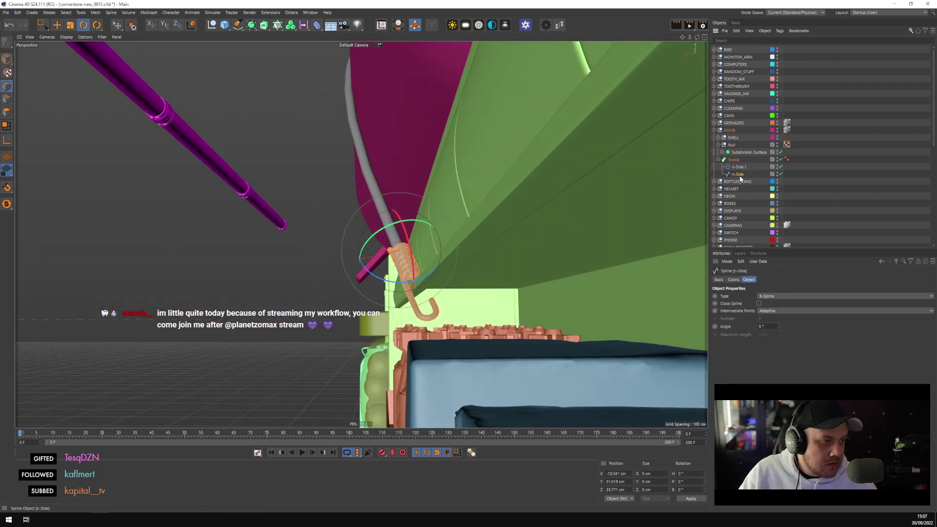
click(786, 145)
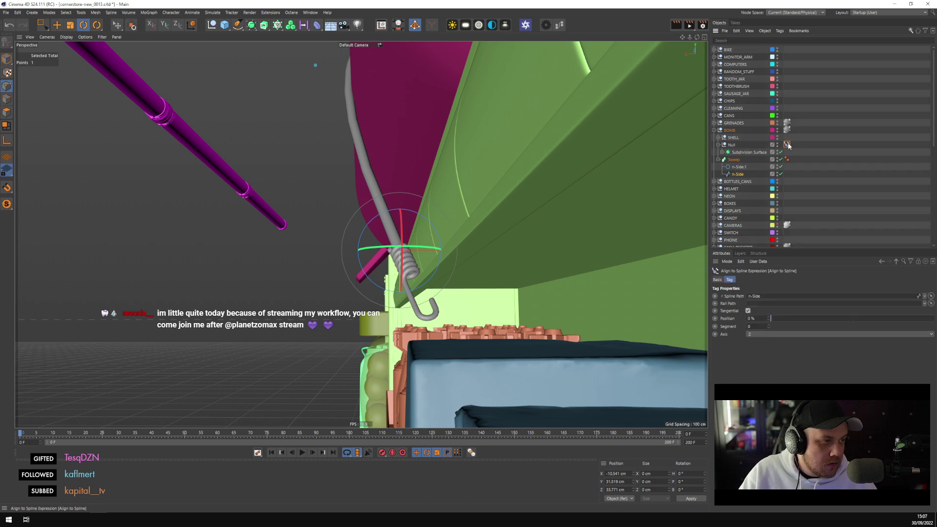
click(762, 318)
scroll(762, 318, up, 1)
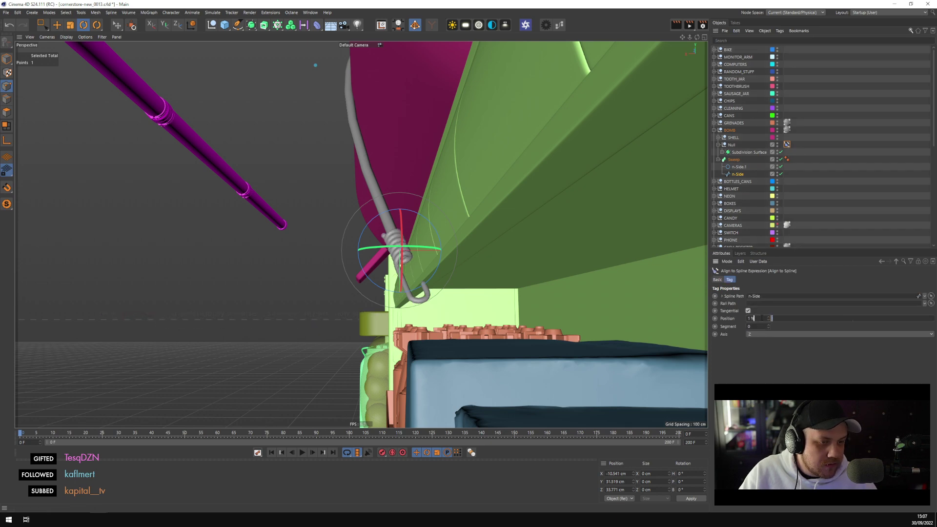
alt+drag(535, 276, 562, 312)
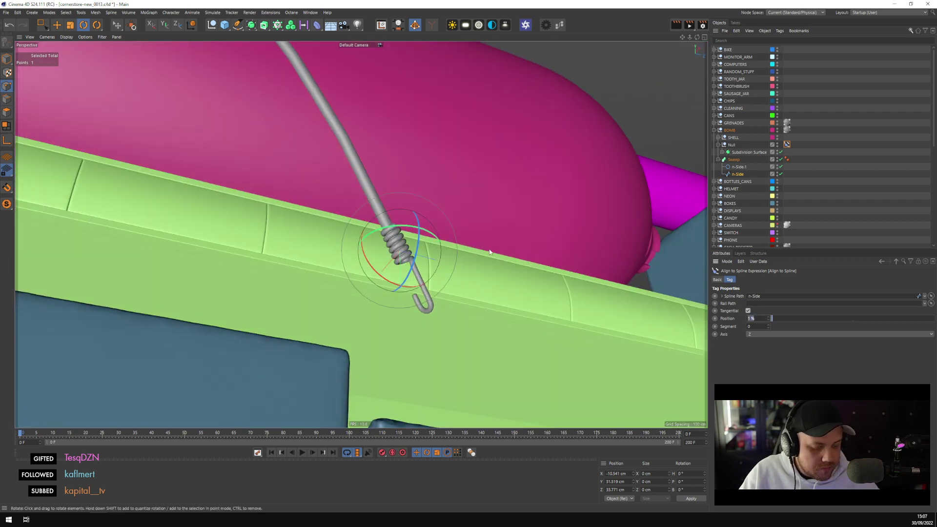
key(Return)
alt+drag(489, 251, 575, 216)
Select the tip points of the hook's Helix spline and move them to about -1.1 cm in X, widening the hook around the shelf edge
click(722, 152)
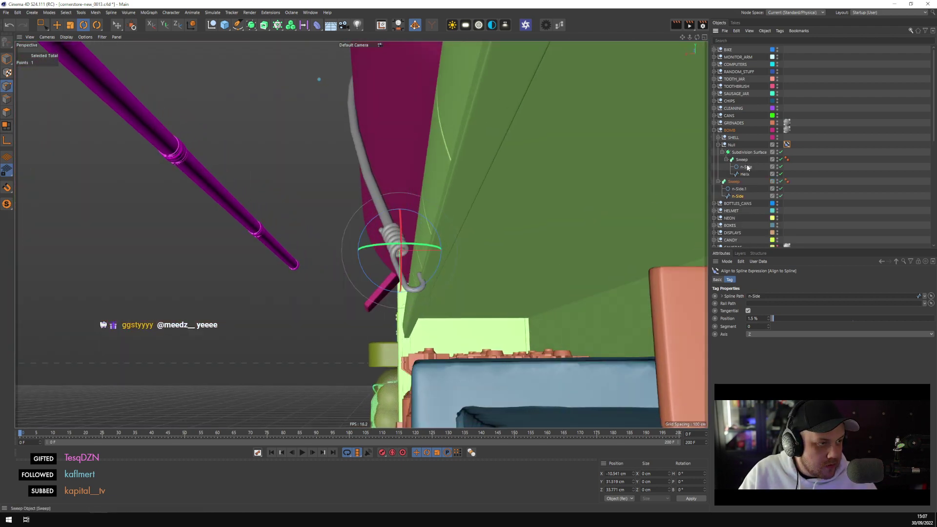
click(747, 153)
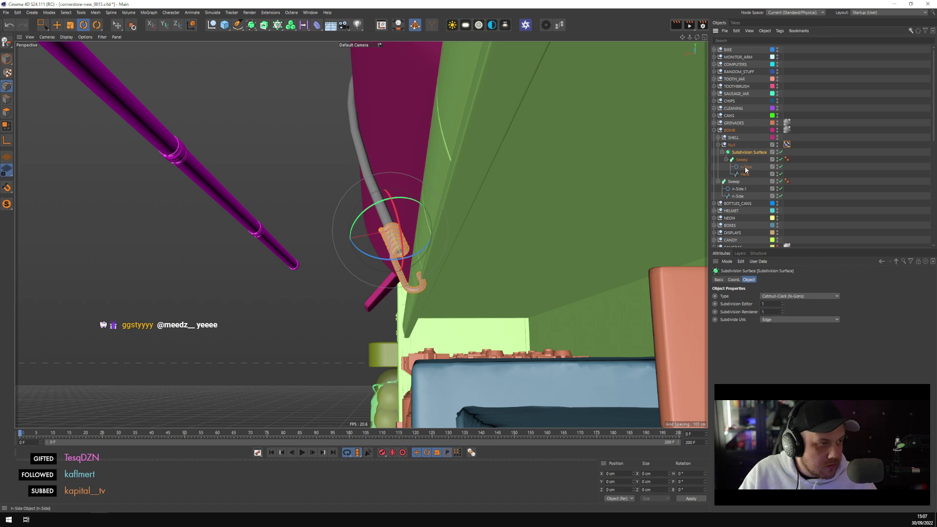
click(746, 176)
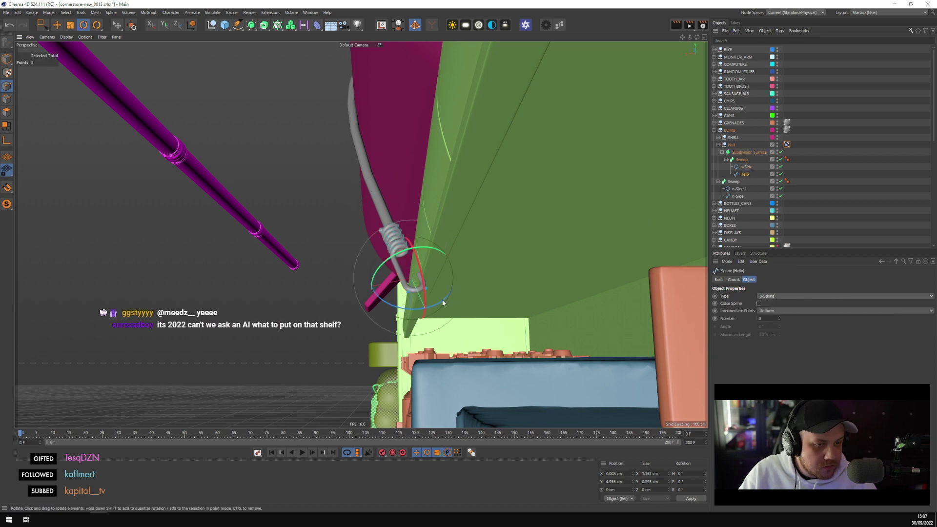
scroll(441, 301, up, 5)
click(58, 27)
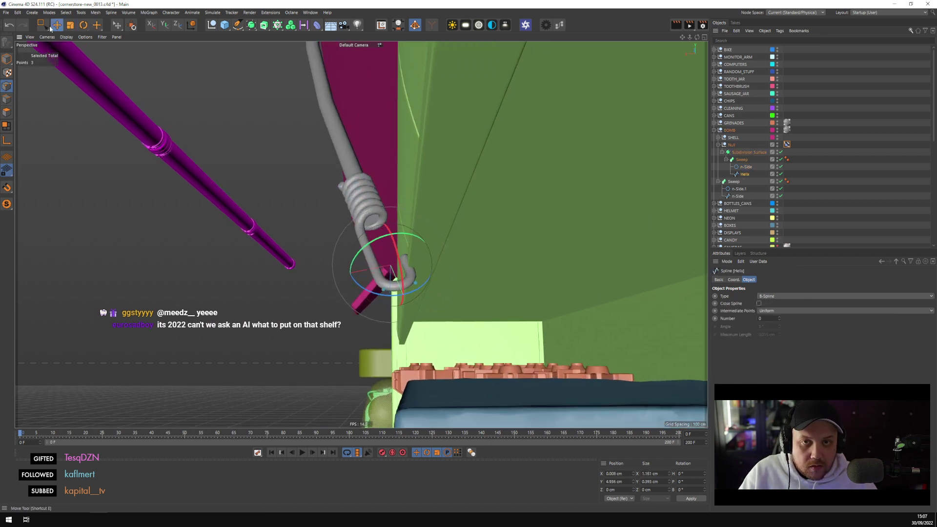
click(43, 25)
click(66, 39)
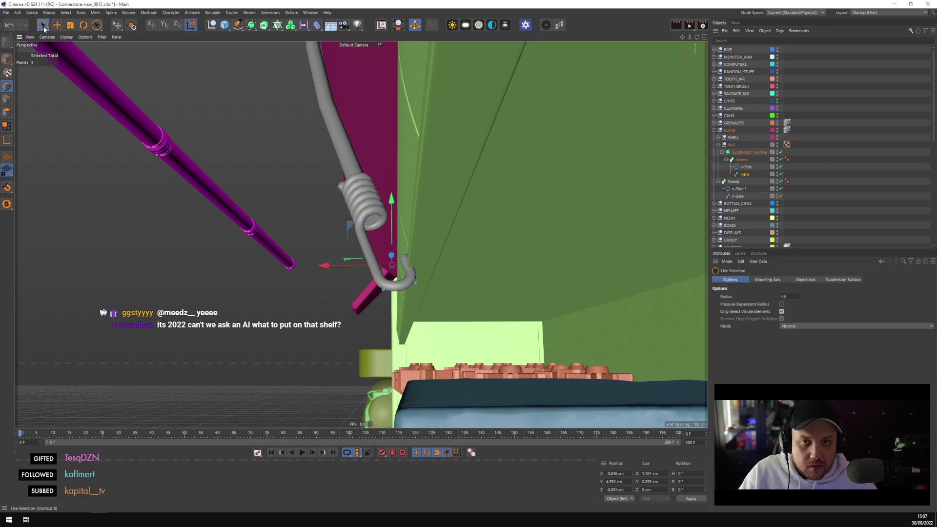
click(419, 282)
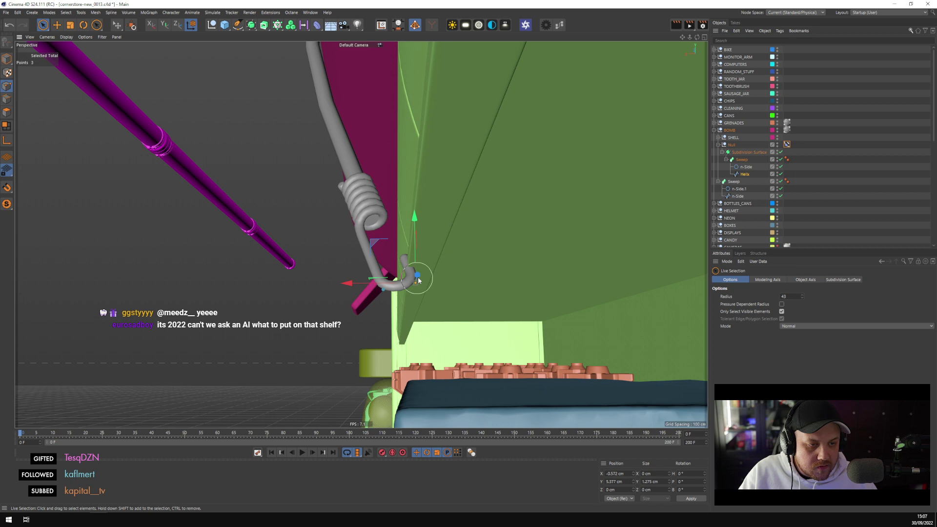
drag(416, 274, 358, 281)
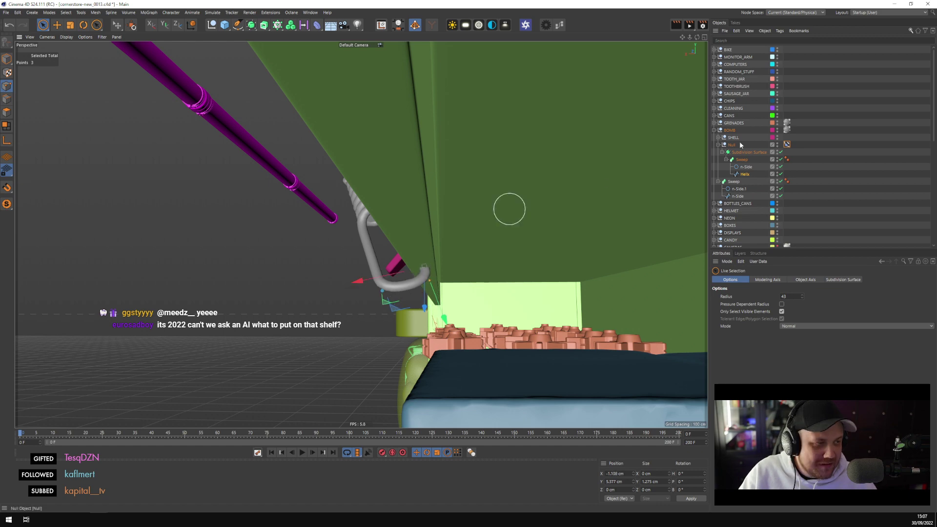
Move the lower end point of the strap's n-Side spline to about -10.04 cm in X, closer to the shelf
click(738, 196)
alt+drag(509, 244, 453, 214)
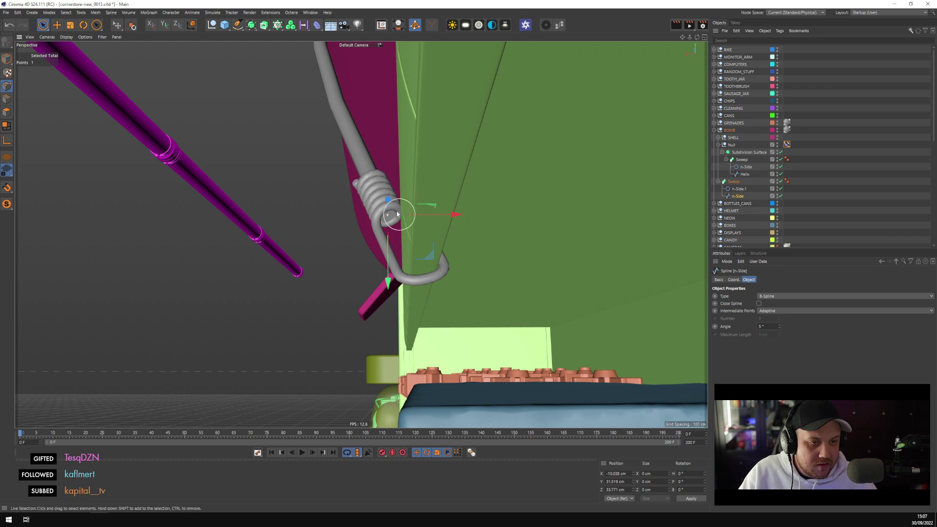
alt+drag(351, 156, 358, 260)
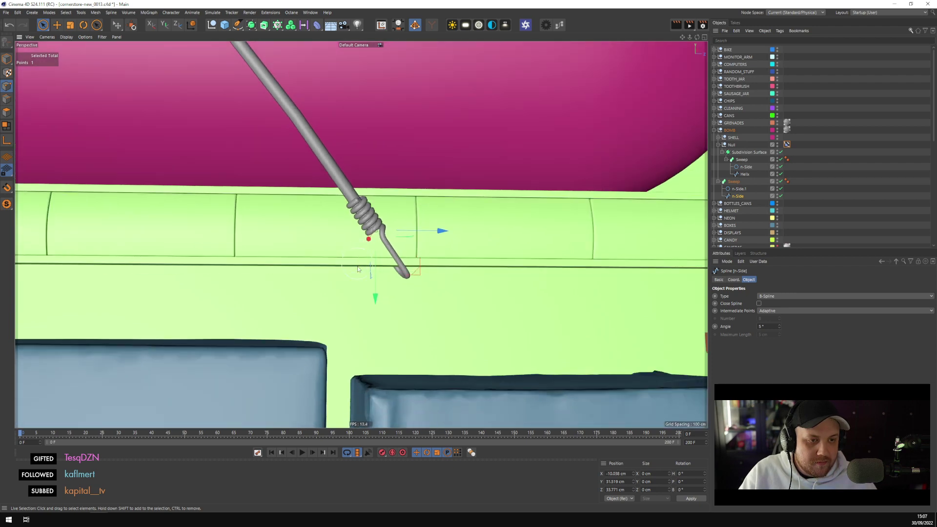
scroll(358, 269, down, 12)
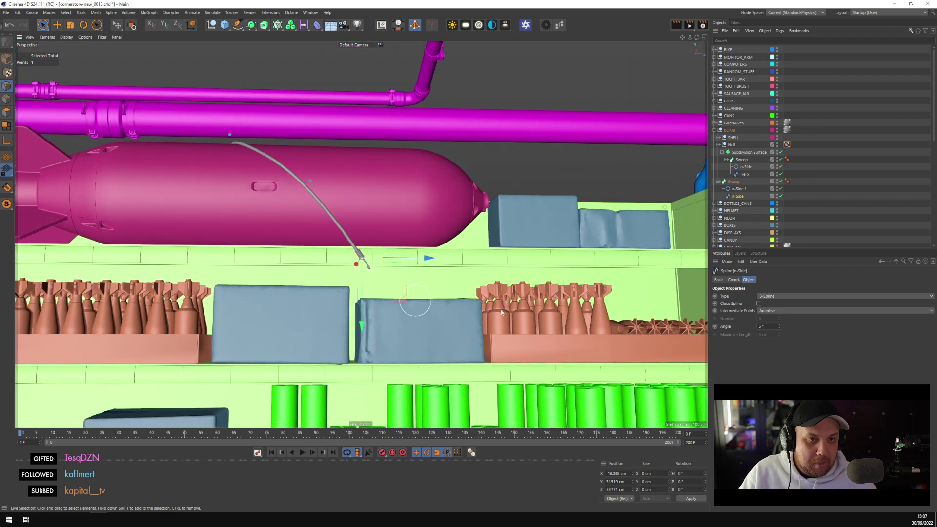
alt+drag(415, 294, 501, 308)
alt+drag(439, 300, 424, 303)
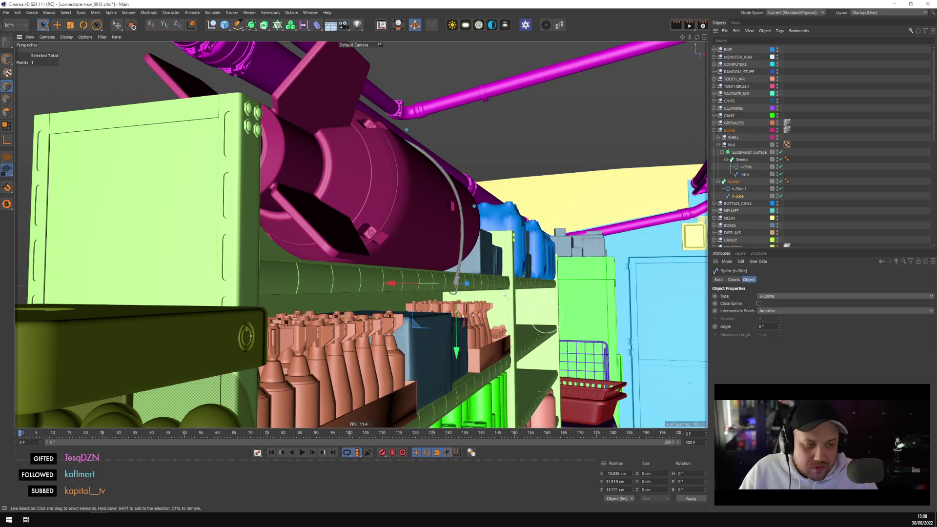
Select the middle point of the strap's n-Side spline and move it outward from the bomb to about -17.4 cm in X
mouse_move(397, 212)
alt+mouse_down()
mouse_move(473, 197)
mouse_move(545, 211)
mouse_move(573, 206)
alt+mouse_up()
click(427, 215)
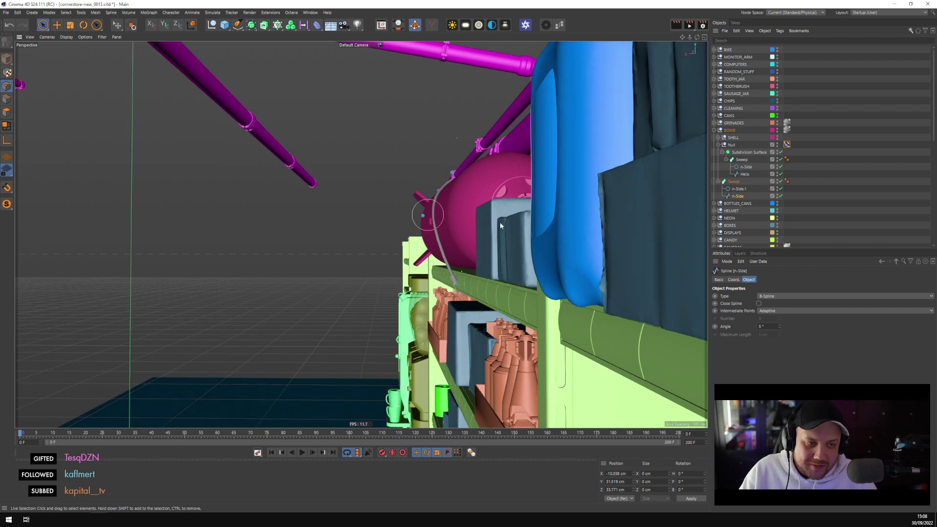
alt+drag(499, 222, 488, 210)
scroll(424, 224, up, 5)
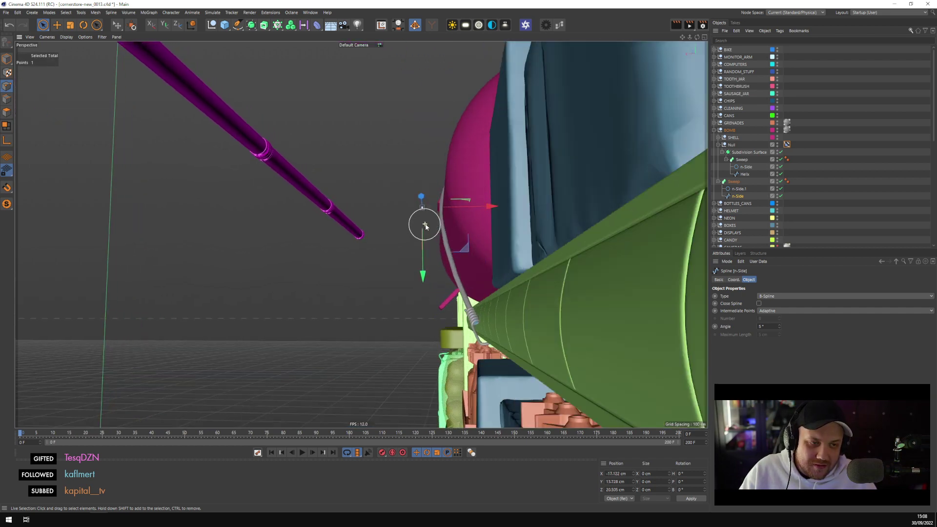
scroll(424, 225, up, 5)
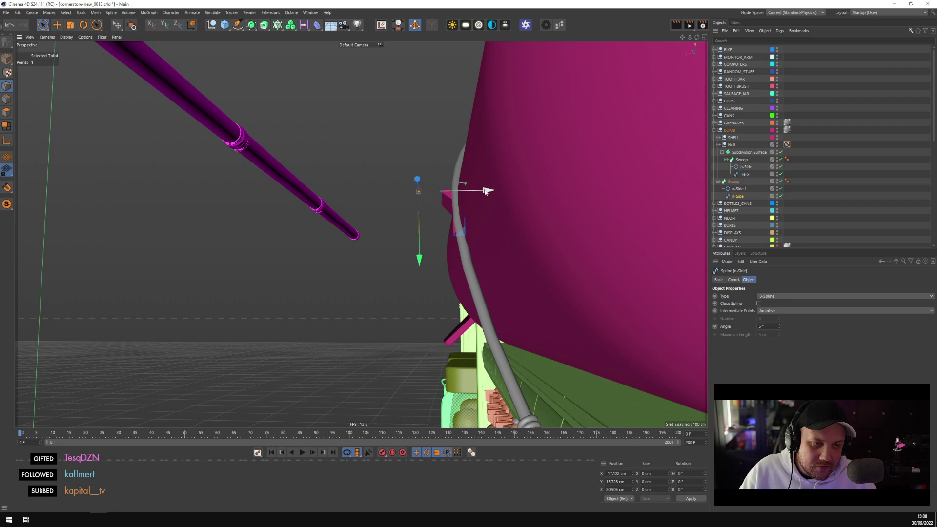
drag(485, 191, 403, 202)
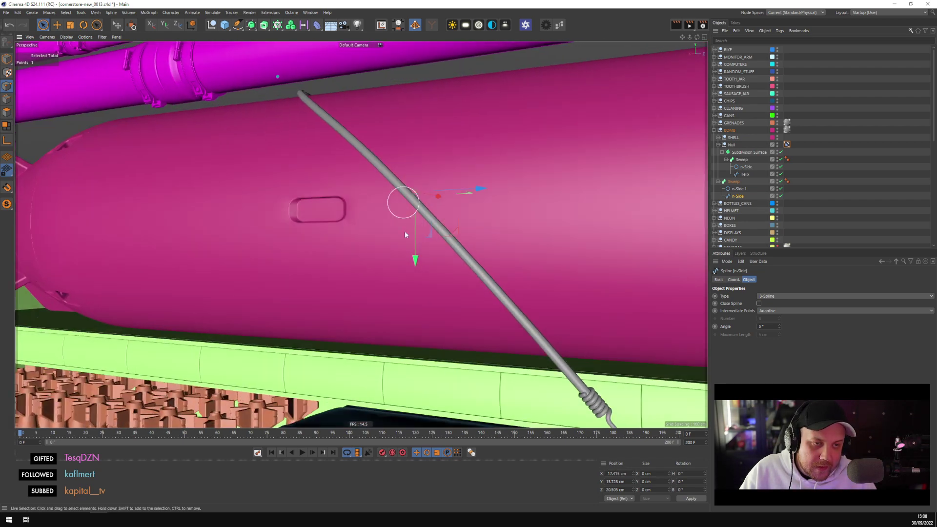
scroll(404, 232, down, 5)
Collapse the strap's Sweep in the BOMB group and rename it A
click(719, 181)
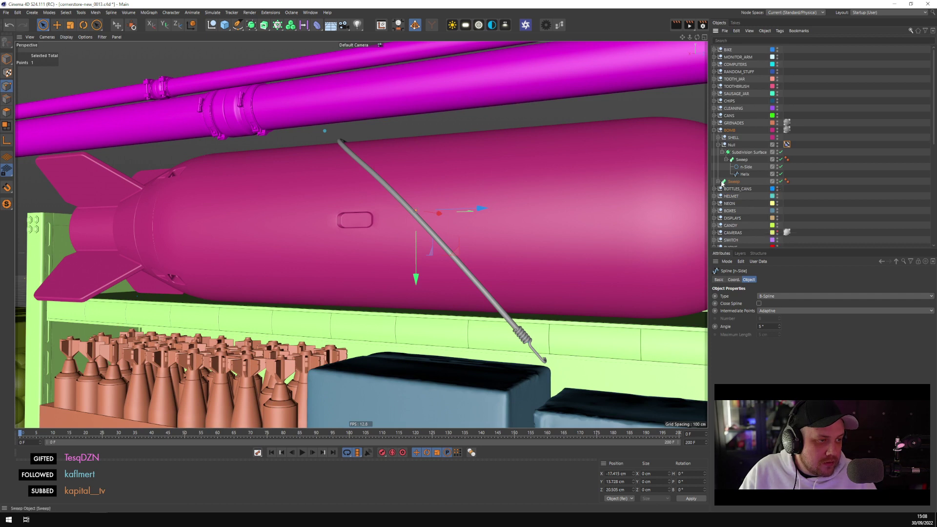
double_click(733, 182)
text(A)
key(Return)
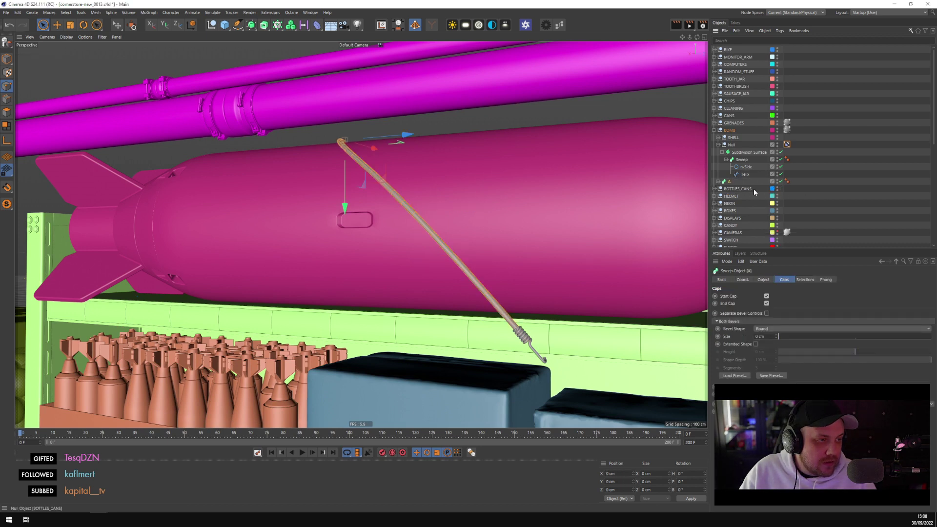
Examine how the n-Side spline of strap A runs across the side of the bomb
click(723, 153)
click(745, 153)
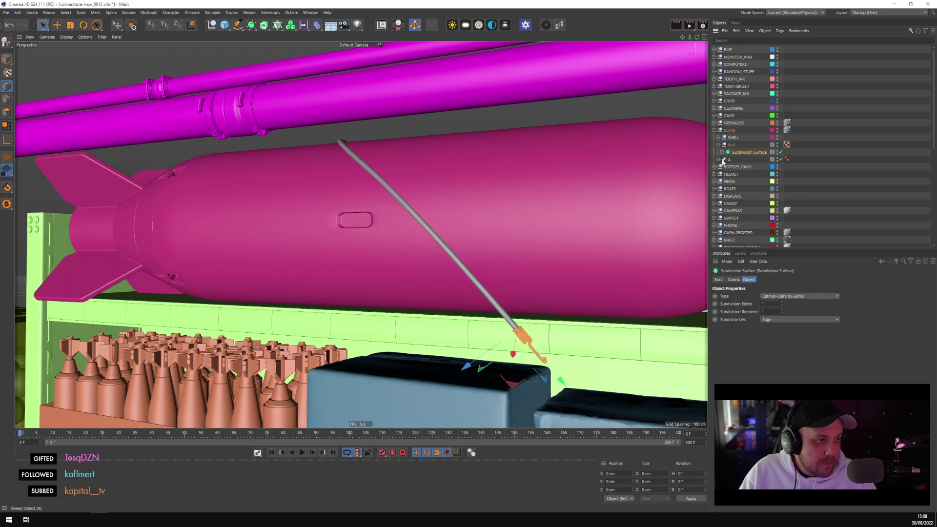
click(718, 160)
click(738, 174)
alt+drag(589, 216, 534, 209)
scroll(525, 226, down, 4)
alt+middle_drag(466, 233, 522, 234)
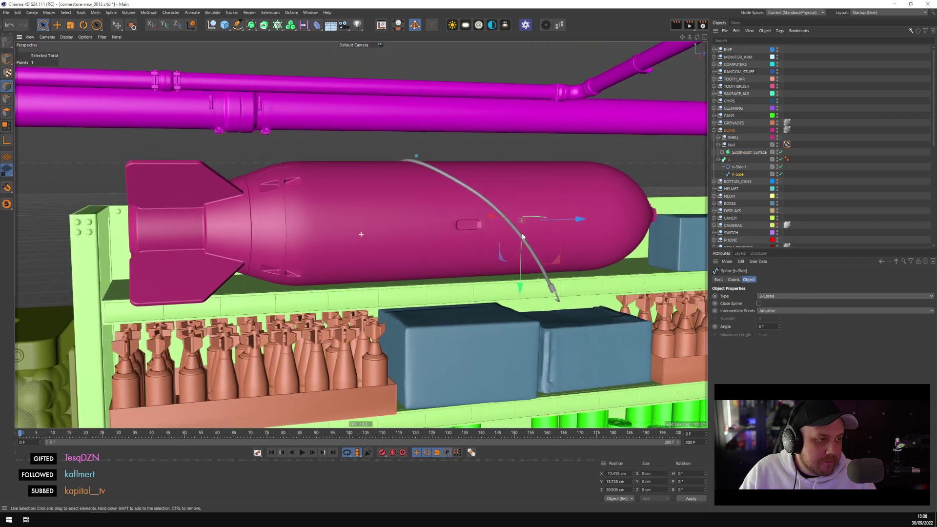
alt+drag(490, 233, 509, 229)
Duplicate strap Sweep A and rename the copy B
click(718, 160)
click(730, 160)
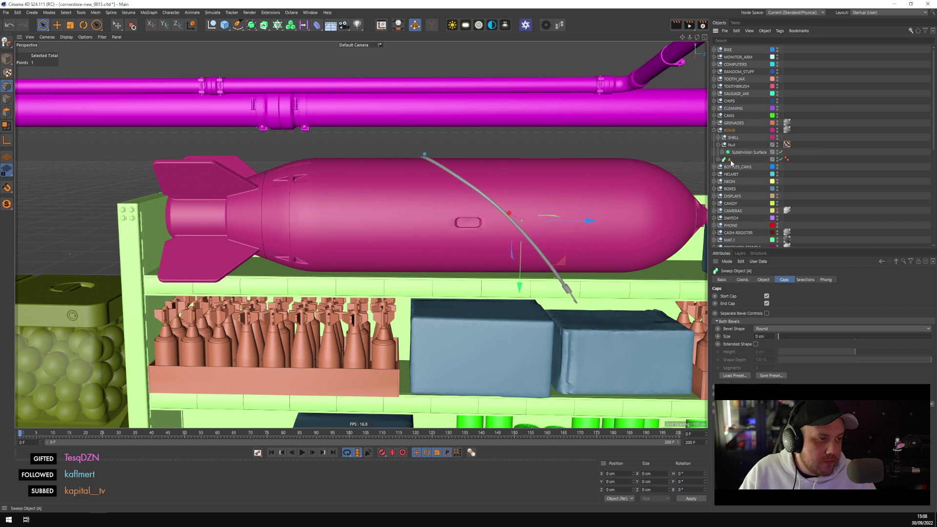
key(ctrl+c)
key(ctrl+v)
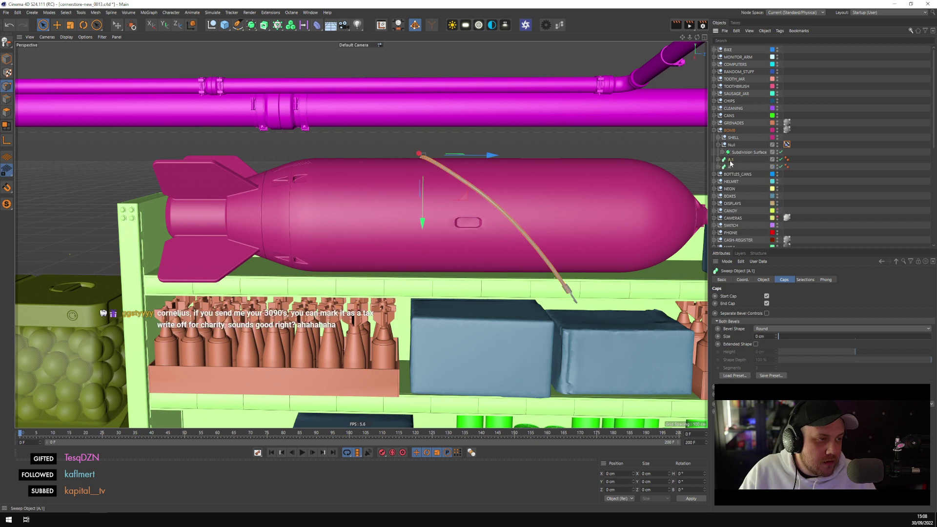
double_click(729, 161)
text(B)
key(Return)
Rename the Null containing the hook's Subdivision Surface as A
click(744, 153)
click(718, 145)
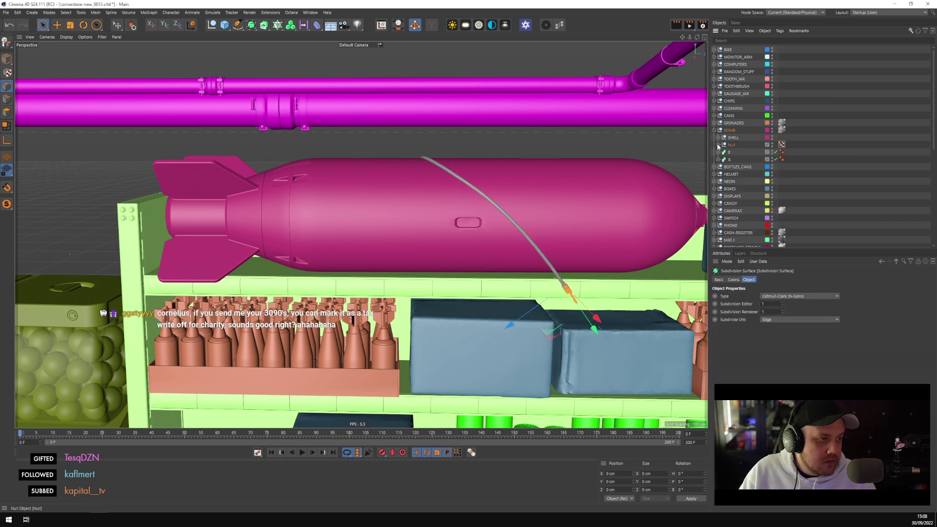
click(732, 145)
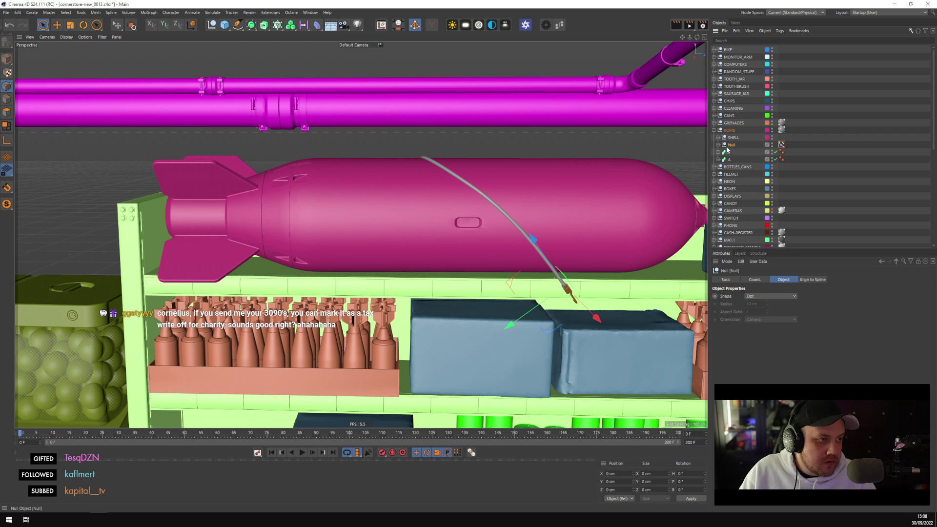
click(718, 144)
double_click(733, 146)
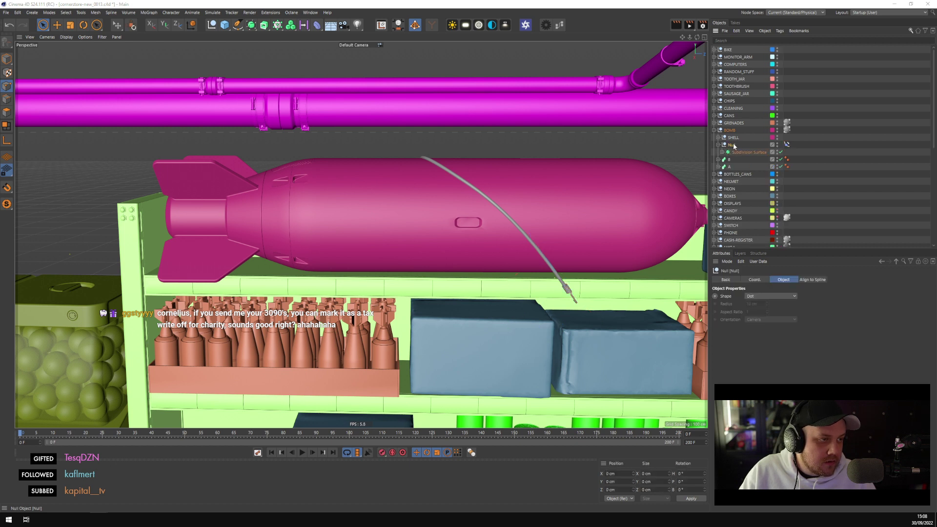
key(Return)
Duplicate hook Null A and rename the copy B
click(719, 145)
ctrl+drag(733, 146, 733, 142)
double_click(730, 144)
text(B)
key(Return)
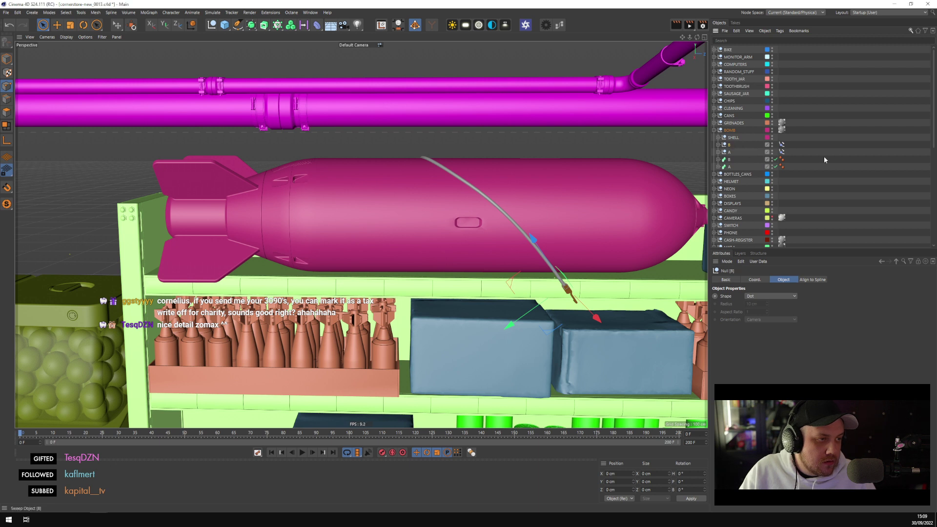
Link hook B's Align to Spline path to strap B's own n-Side spline
click(782, 145)
click(717, 160)
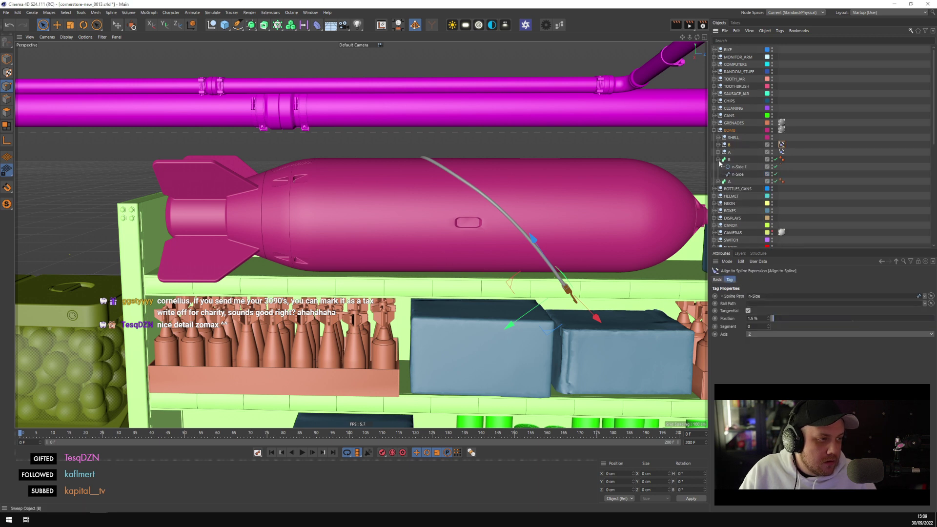
drag(738, 174, 771, 300)
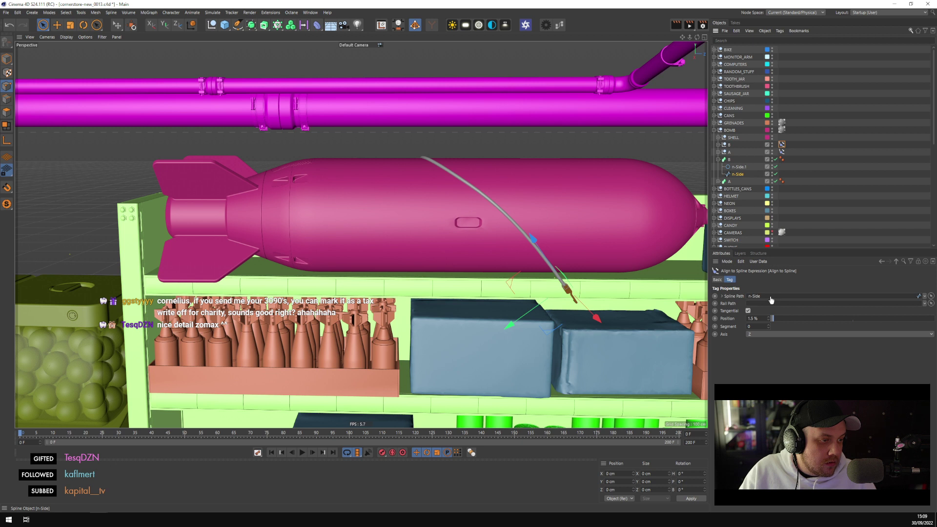
Mirror all points of strap B's n-Side spline along the bomb's length with Scale so the two straps cross
click(740, 175)
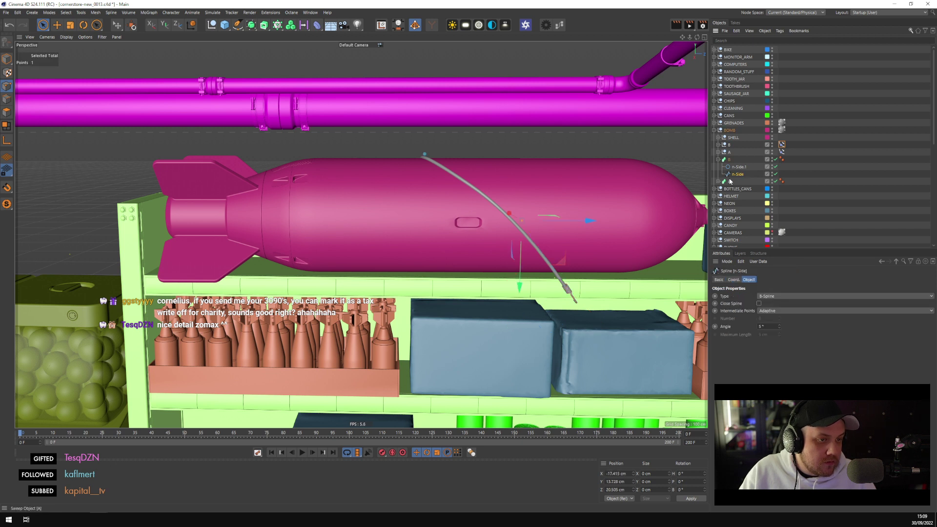
click(71, 25)
drag(558, 218, 522, 200)
click(718, 160)
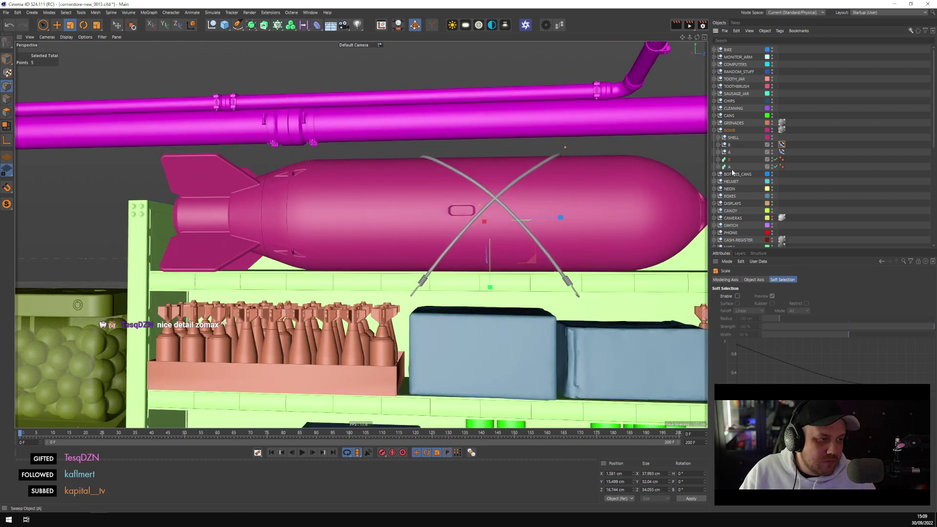
Move both straps and both hooks together along the bomb toward its tail fins
click(729, 166)
shift+click(729, 145)
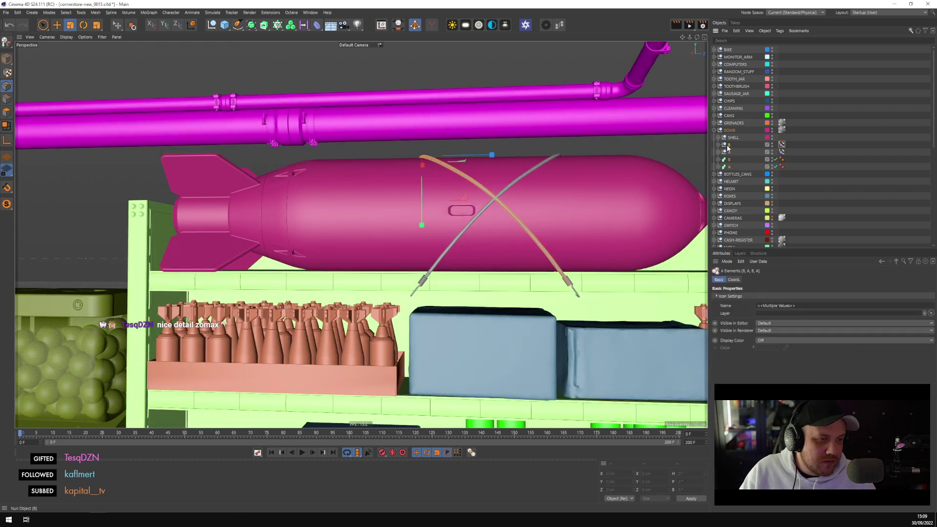
click(58, 25)
drag(560, 219, 528, 213)
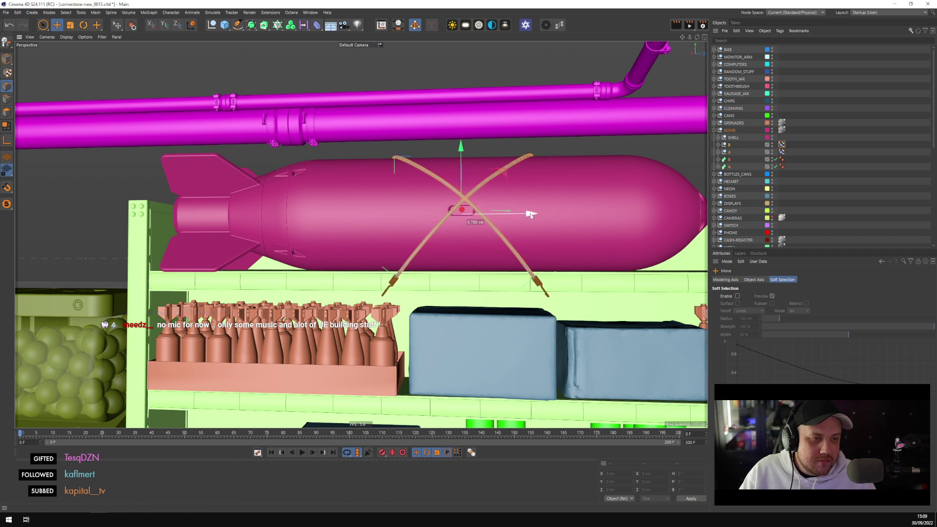
Scale all points of strap A's n-Side spline along Z to a width of about 51.67 cm
click(728, 159)
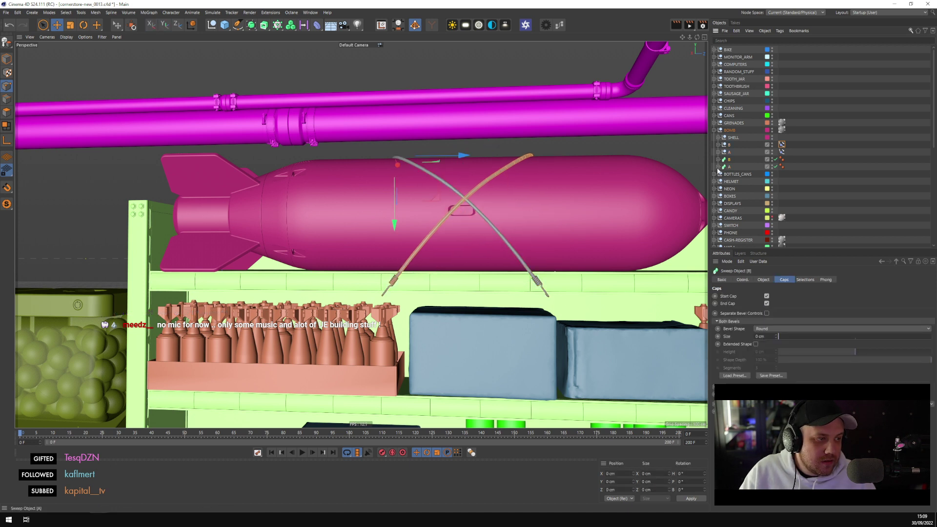
click(717, 167)
click(734, 181)
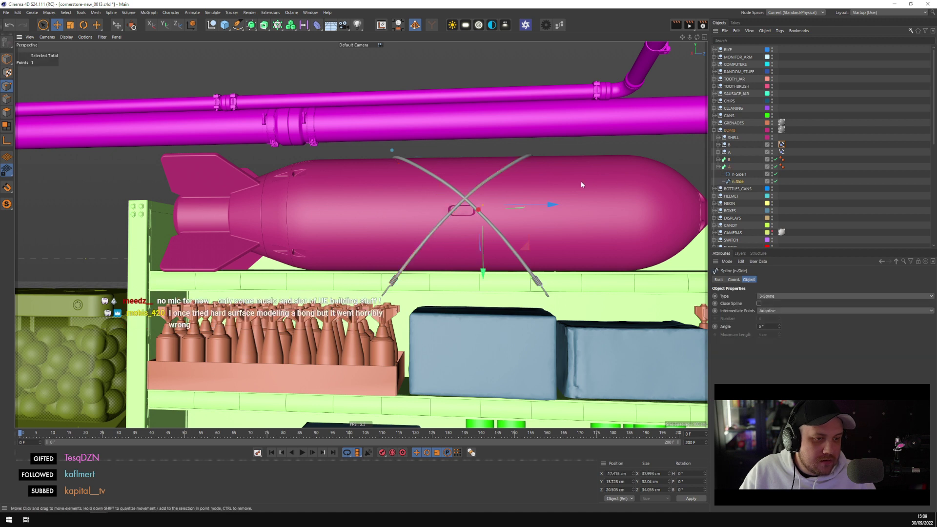
key(ctrl+a)
key(t)
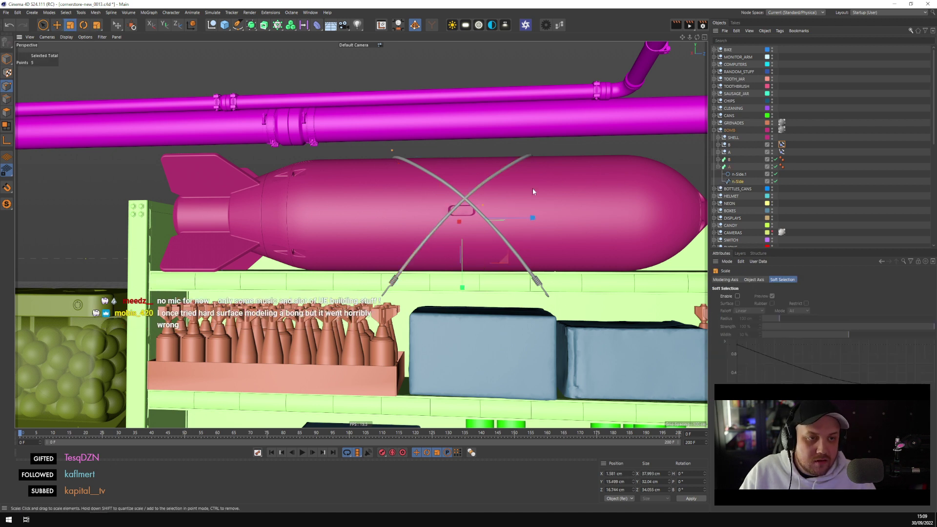
drag(534, 218, 591, 215)
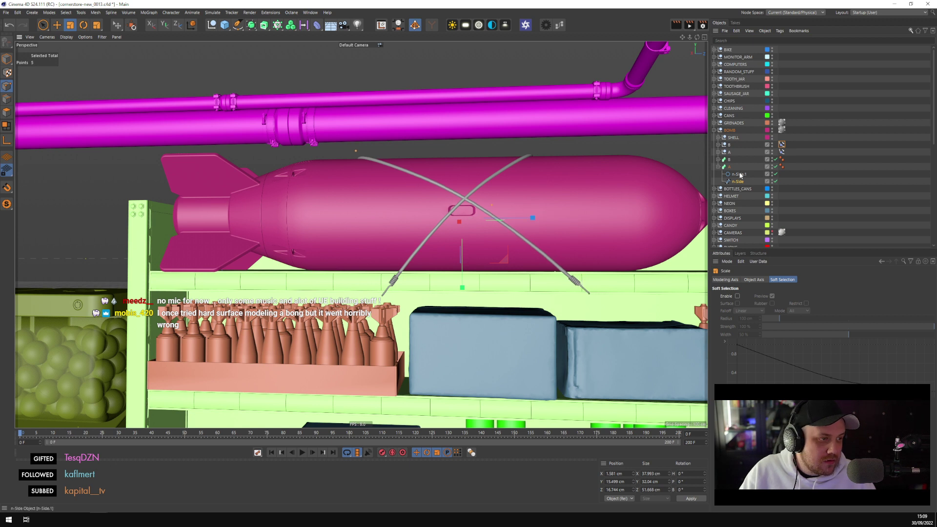
Scale all points of strap B's n-Side spline along Z to a width of about 48.91 cm
click(717, 160)
click(738, 174)
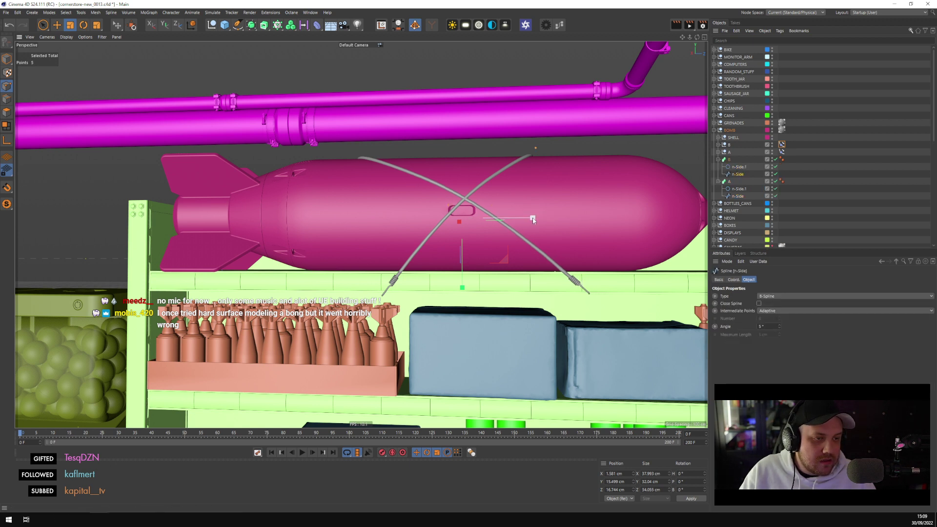
drag(532, 219, 563, 219)
mouse_move(527, 222)
alt+mouse_down()
mouse_move(547, 224)
mouse_move(488, 233)
mouse_move(539, 223)
alt+mouse_up()
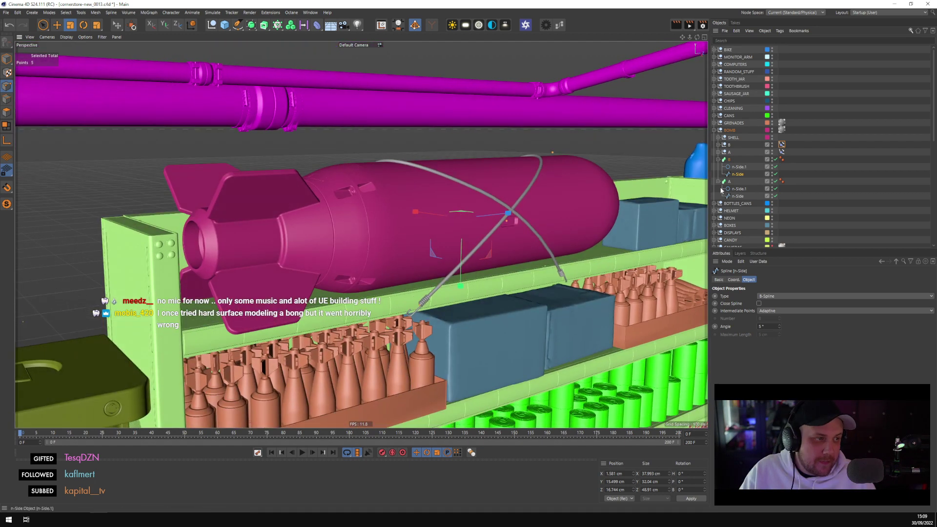
Move strap B's spline point near the strap crossing outward from the bomb to X about -18.24 cm
scroll(510, 214, up, 3)
click(505, 225)
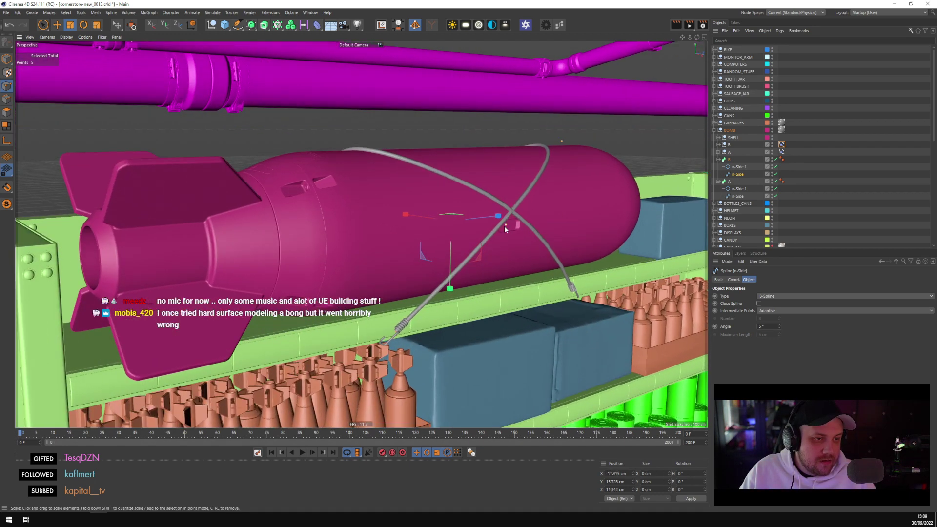
alt+drag(572, 227, 533, 197)
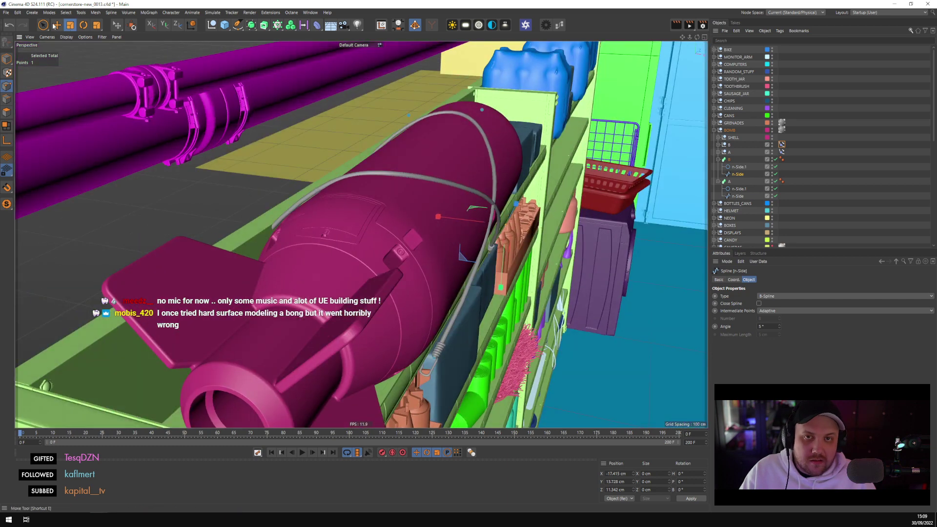
key(e)
click(727, 160)
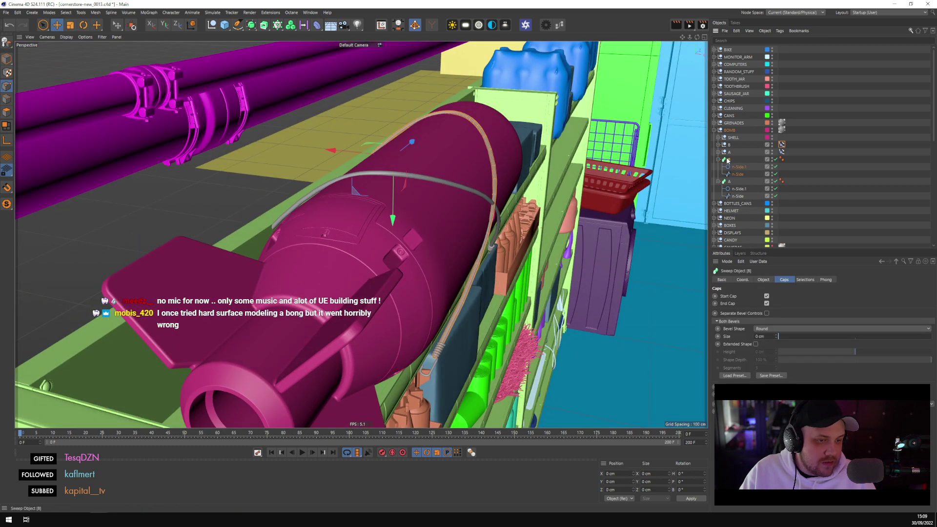
alt+drag(532, 215, 523, 169)
click(743, 174)
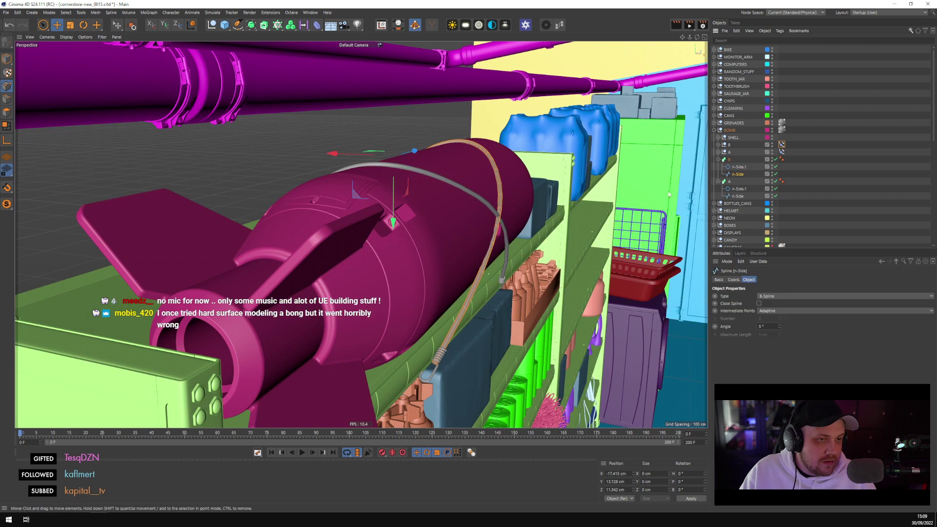
drag(453, 228, 506, 249)
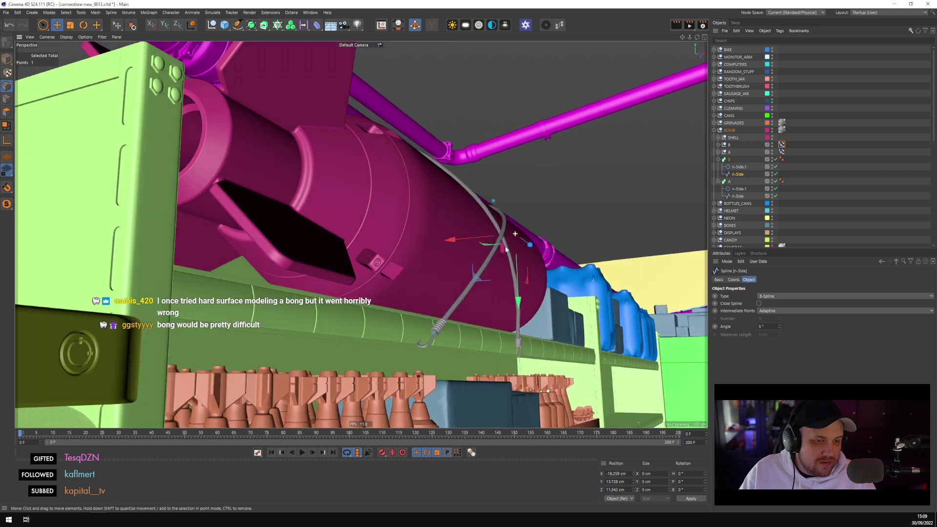
Move strap B's hook-end spline point to about X -8.28, Y 32.08, Z -10.15 cm, seating the hook under the shelf edge
alt+drag(437, 338, 515, 282)
scroll(515, 282, up, 8)
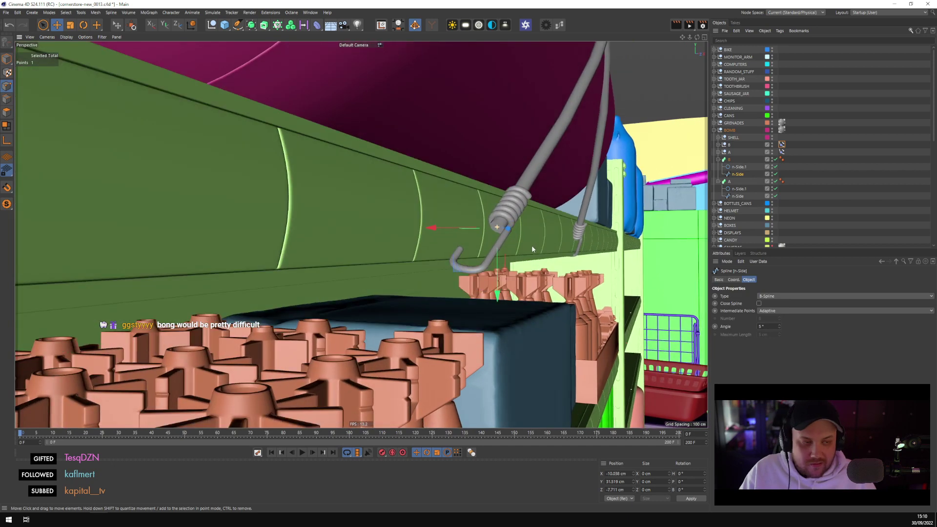
alt+drag(532, 247, 498, 279)
drag(408, 230, 378, 228)
alt+drag(489, 259, 445, 314)
alt+drag(486, 278, 524, 268)
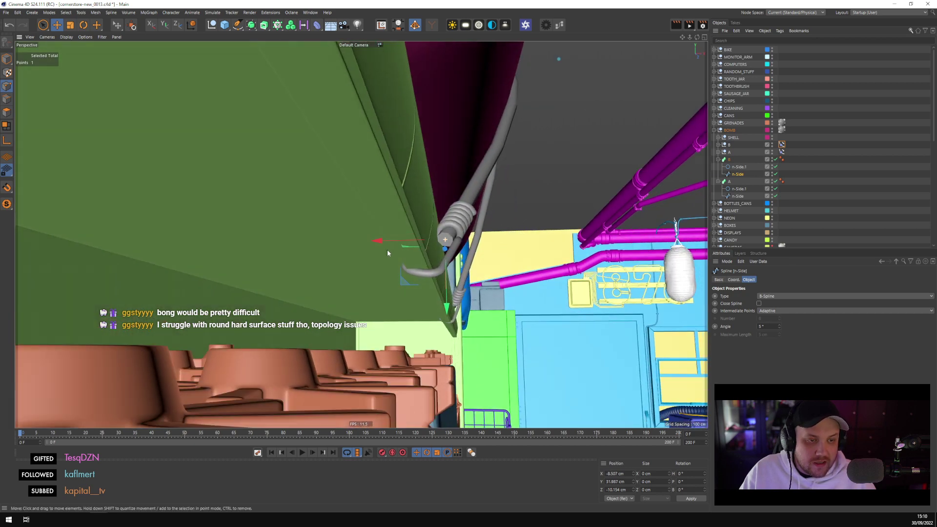
mouse_move(378, 245)
mouse_down()
mouse_move(371, 243)
mouse_move(399, 241)
mouse_move(375, 243)
mouse_up()
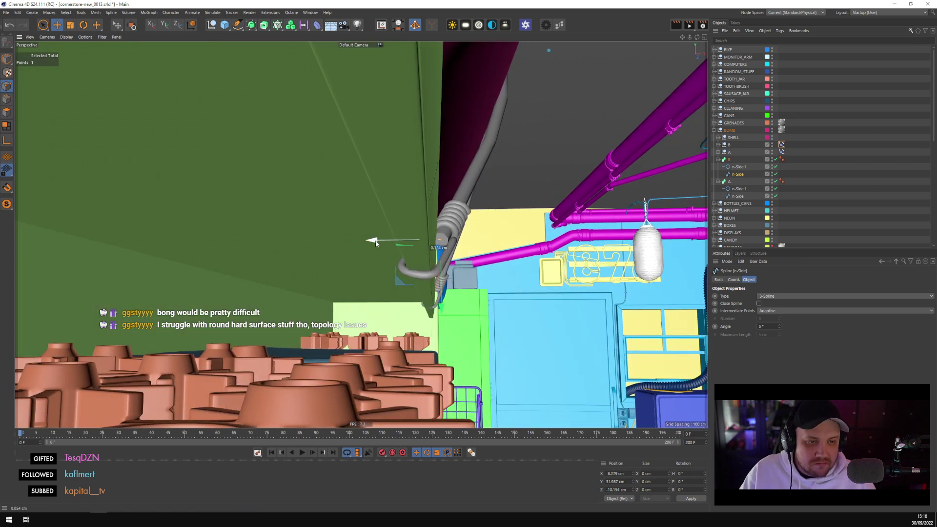
drag(442, 313, 441, 308)
alt+drag(483, 266, 376, 281)
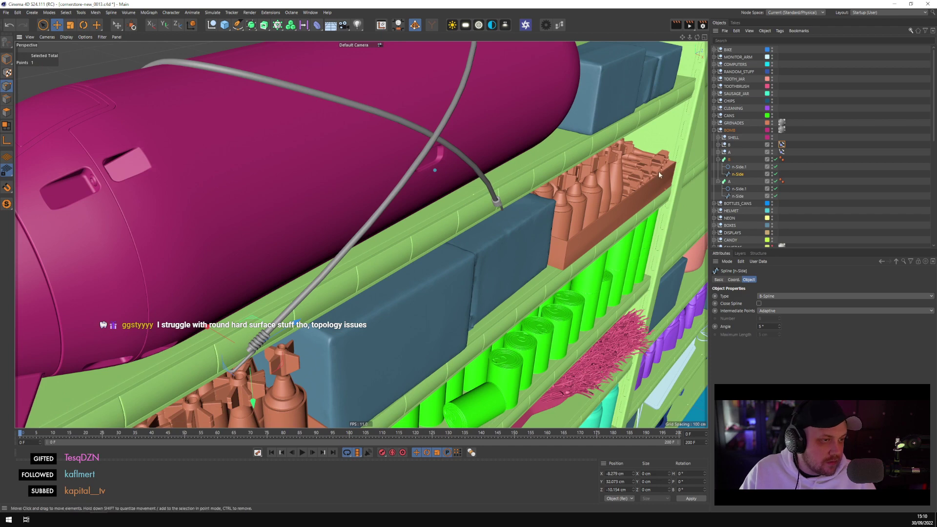
click(435, 171)
alt+drag(459, 179, 491, 207)
Move strap A's hook-end spline point to about X -10.02, Y 31.85, Z 42.58 cm beside the shelf edge
click(738, 196)
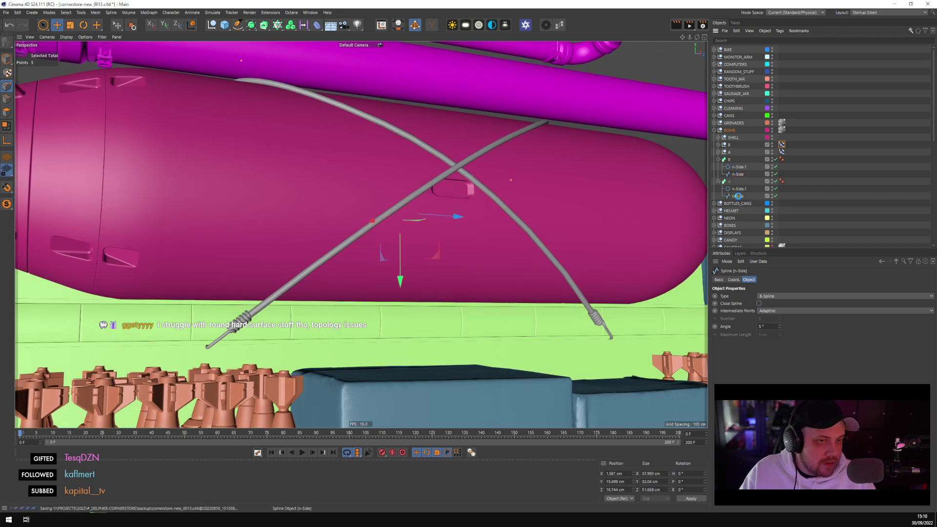
alt+middle_drag(612, 318, 403, 283)
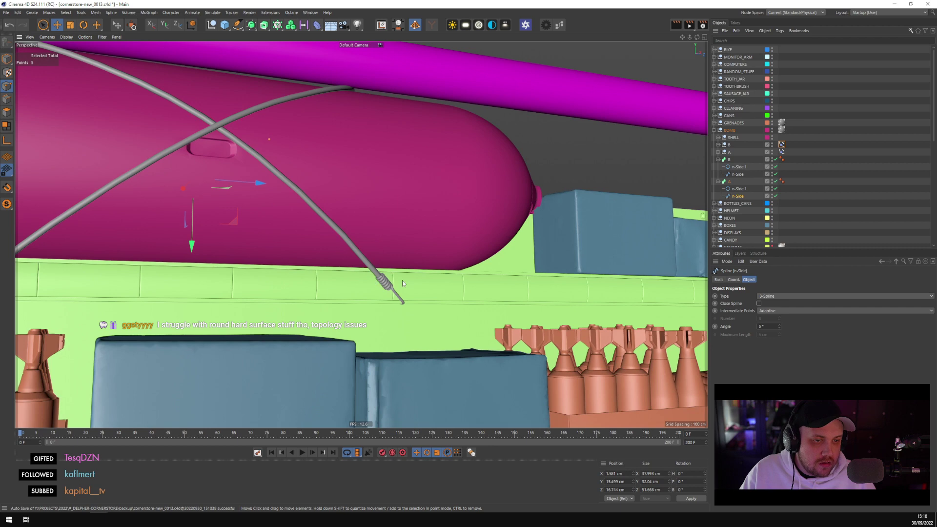
alt+drag(402, 280, 357, 313)
click(331, 255)
drag(333, 253, 335, 250)
mouse_move(334, 249)
alt+mouse_down()
mouse_move(407, 254)
mouse_move(292, 234)
mouse_move(332, 236)
alt+mouse_up()
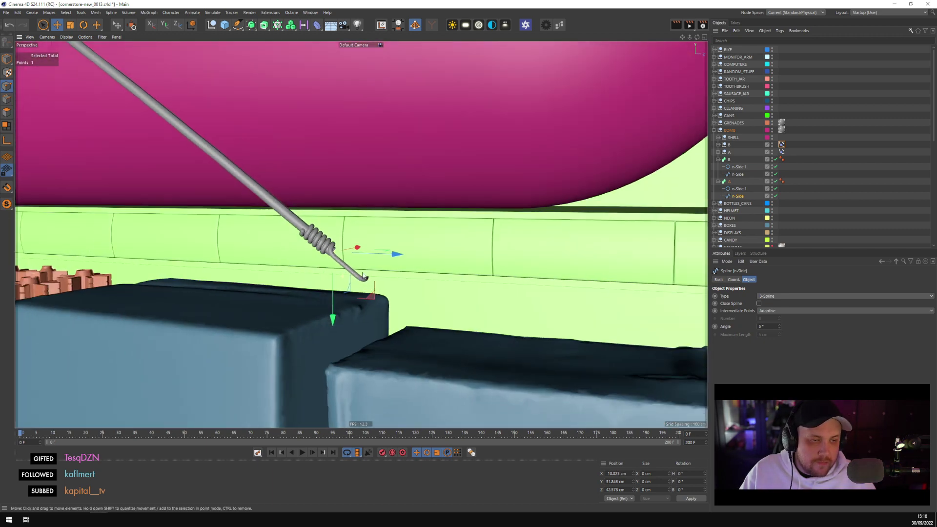
Clear the selection and collapse straps A and B and the BOMB group in the hierarchy
click(794, 205)
click(717, 159)
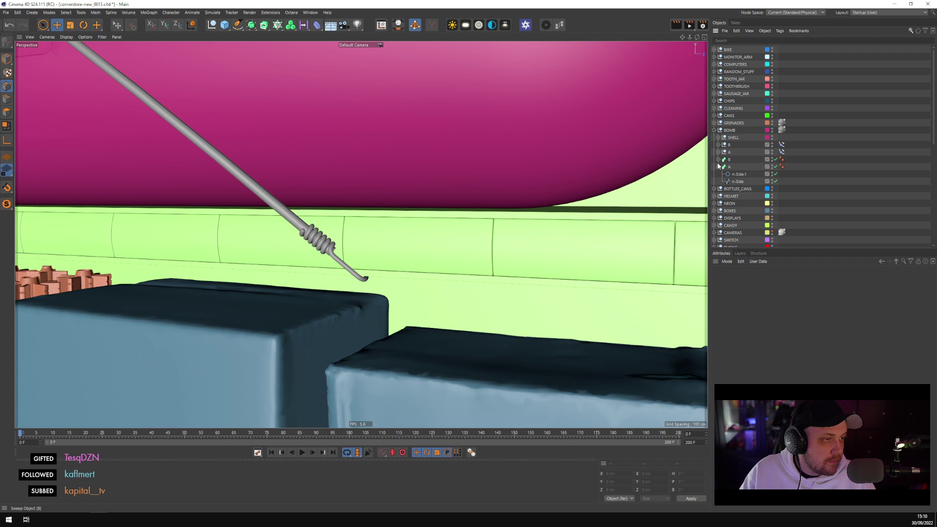
click(718, 167)
click(714, 131)
Assign the BOMB group's magenta layer to all of its contents, including the straps and hooks
click(729, 129)
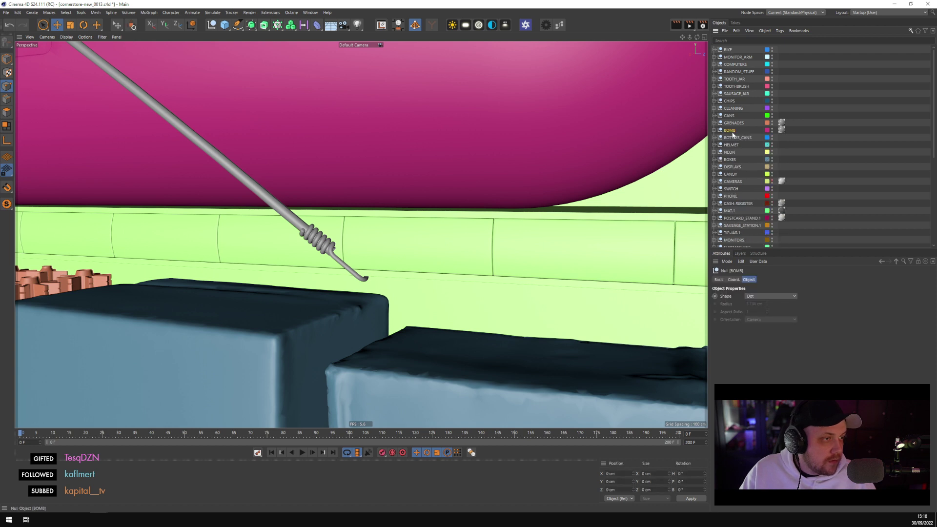
click(740, 253)
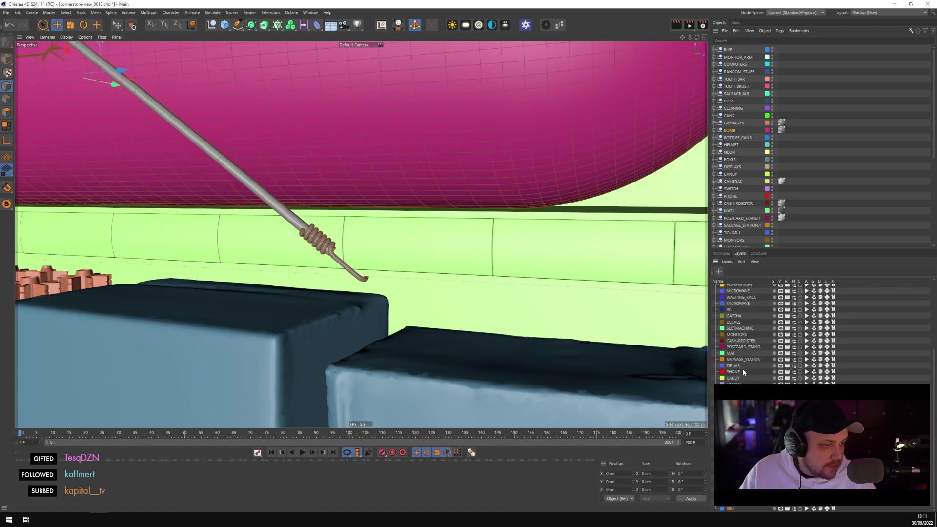
scroll(771, 335, up, 5)
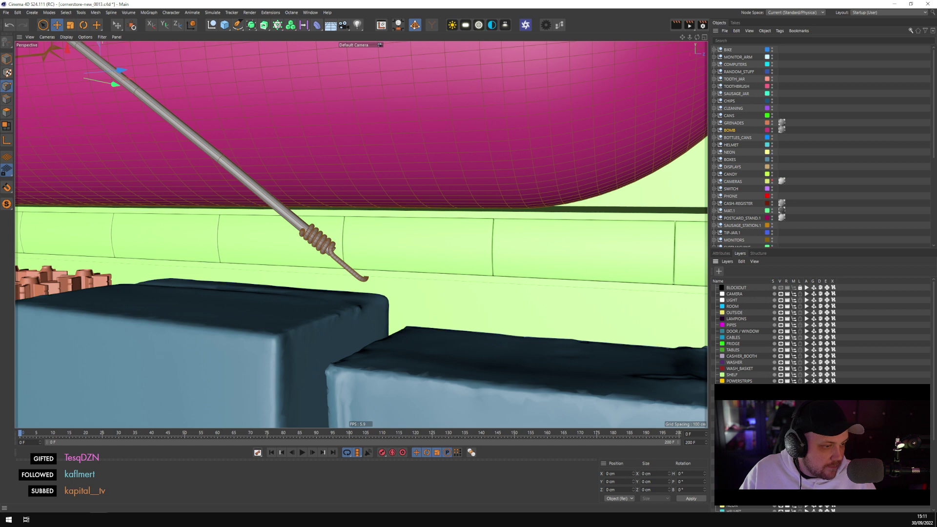
scroll(771, 335, down, 5)
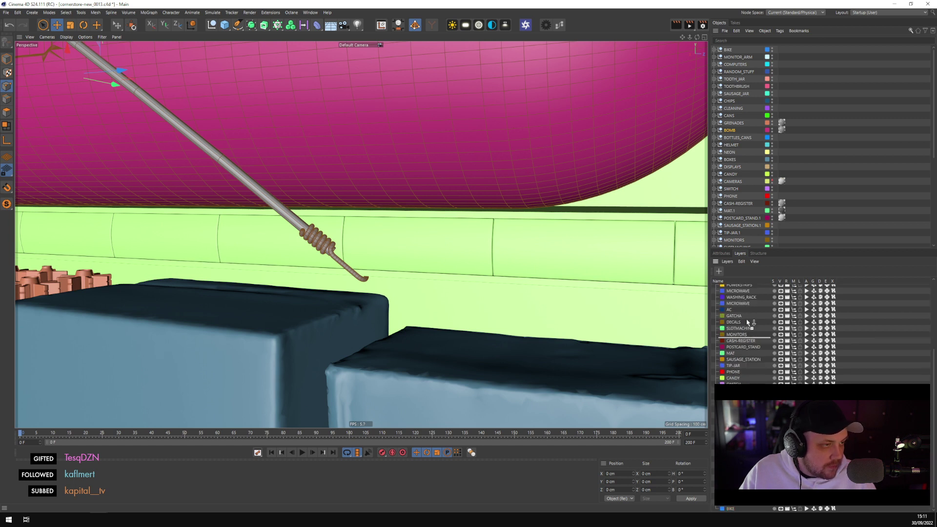
click(810, 158)
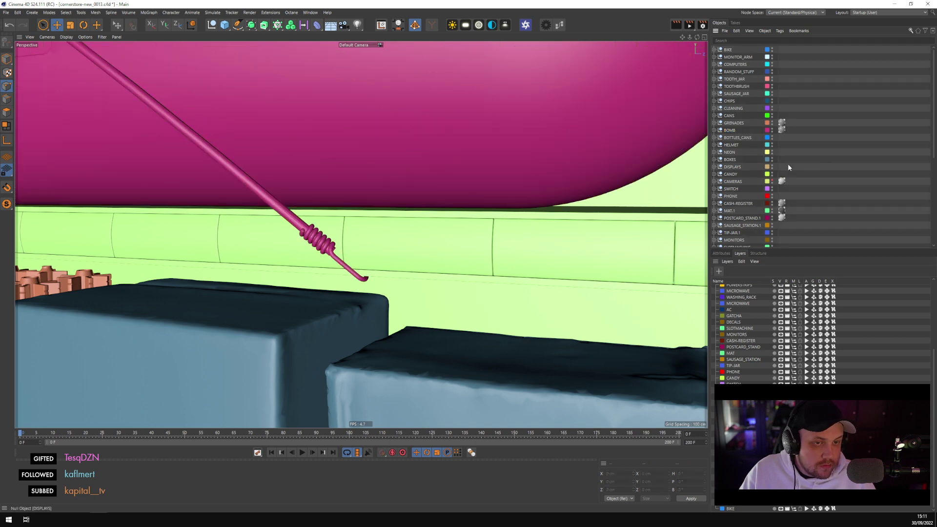
Switch the view to CAMERA_01 and save the corner store scene
scroll(790, 229, down, 6)
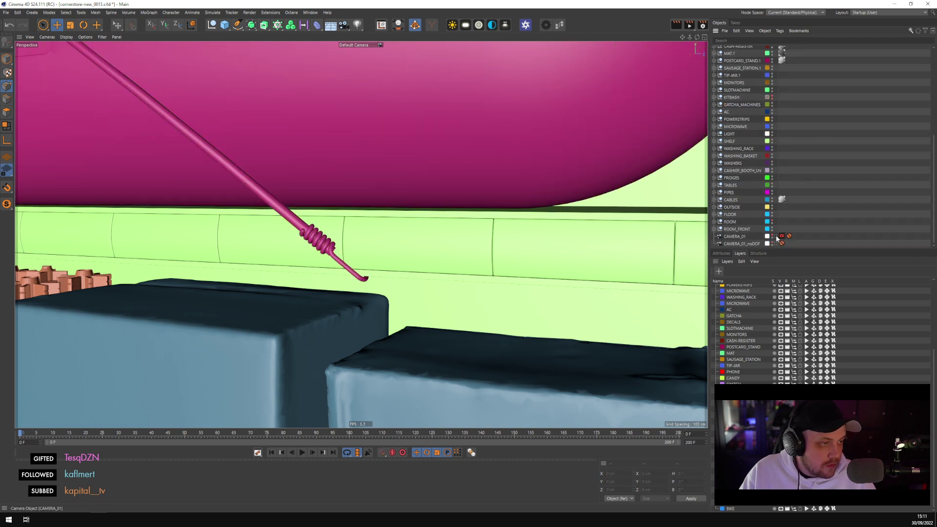
click(776, 237)
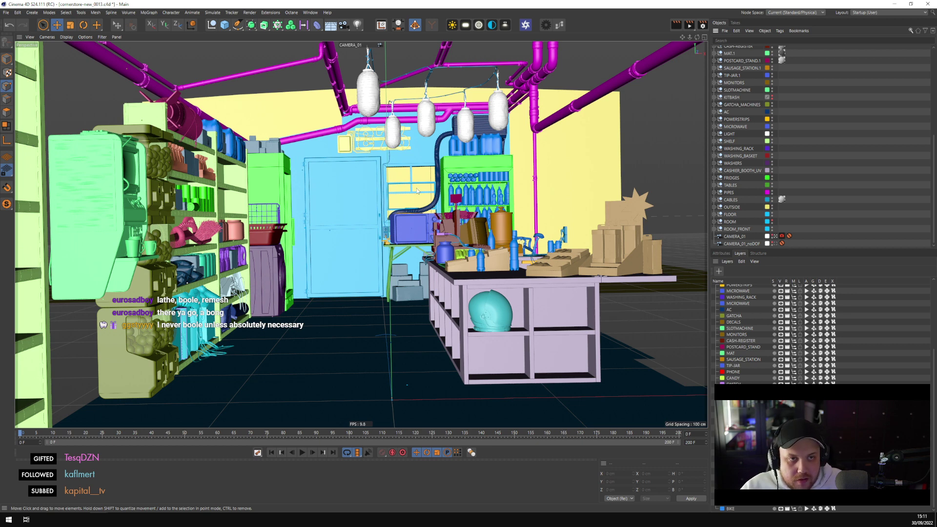
key(ctrl+s)
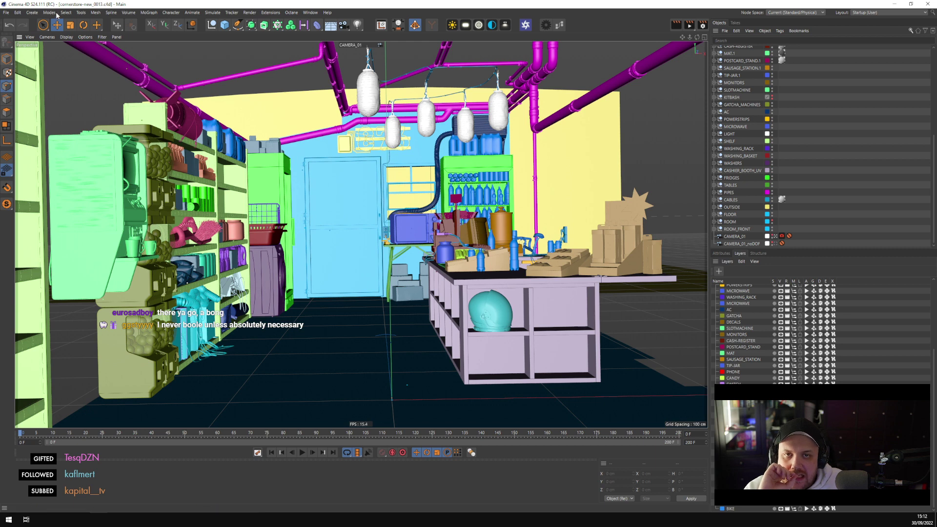
Create a new empty project and add an editable cube to it
click(6, 13)
click(15, 24)
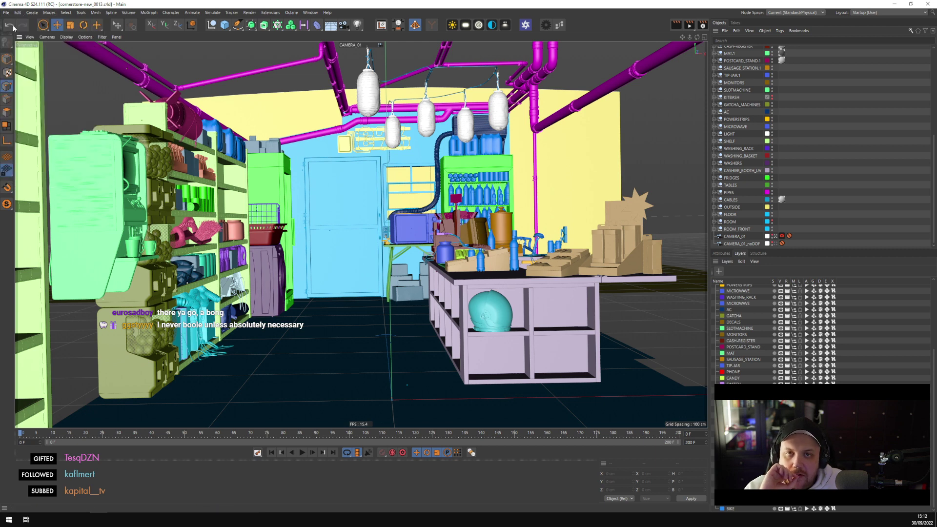
click(344, 227)
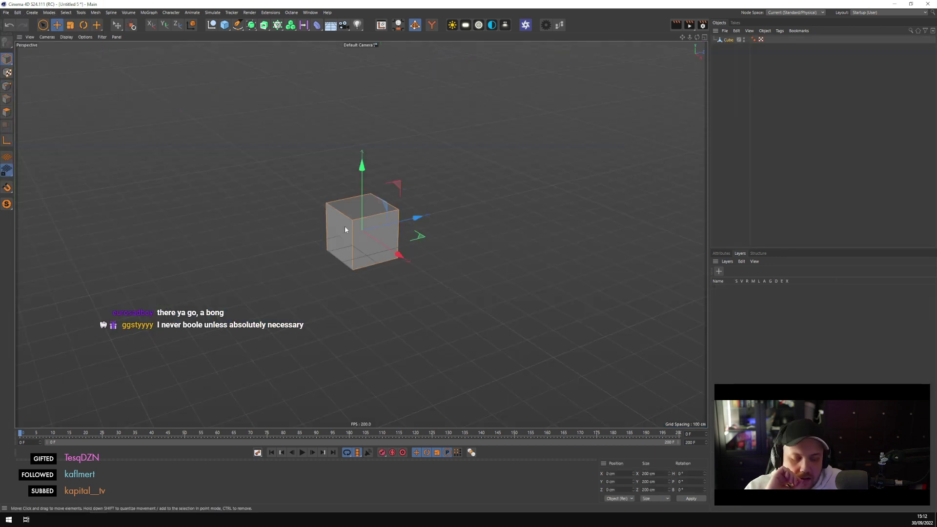
Delete the editable cube from the new project
key(Delete)
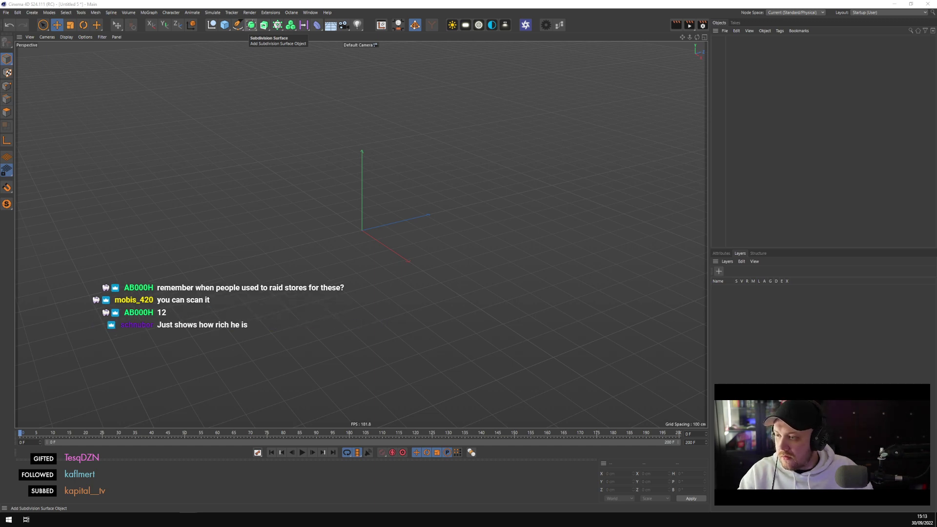
Switch to the browser, search Google Images for "toilet paper package" and look through the packaging references
drag(215, 526, 298, 1)
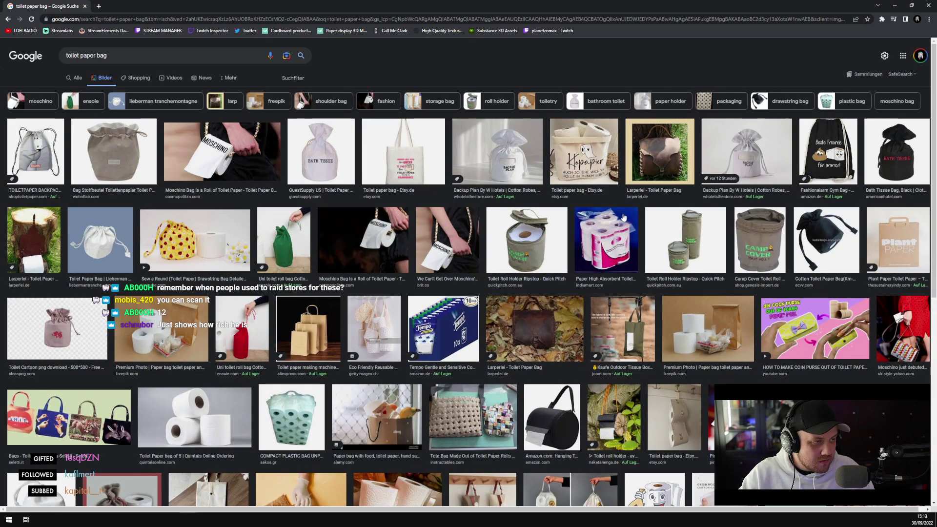
double_click(101, 56)
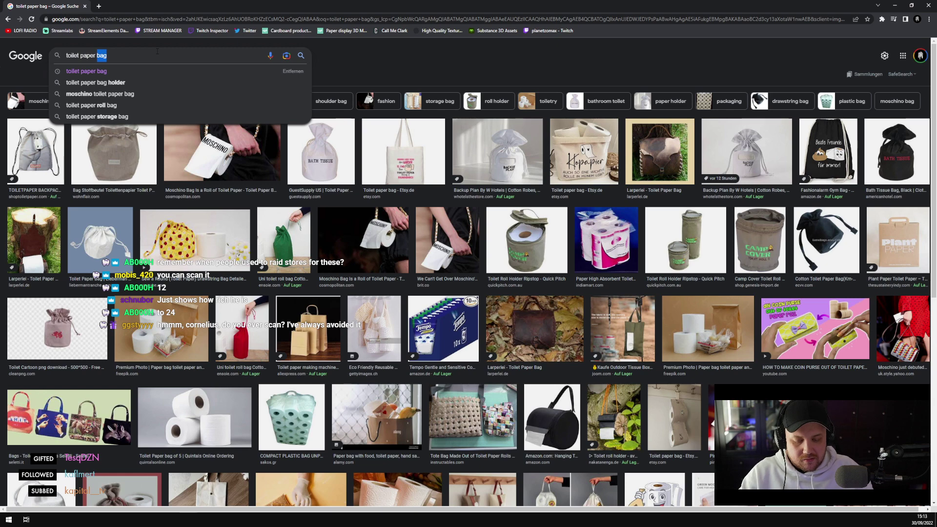
text(po)
key(BackSpace)
text(ackage)
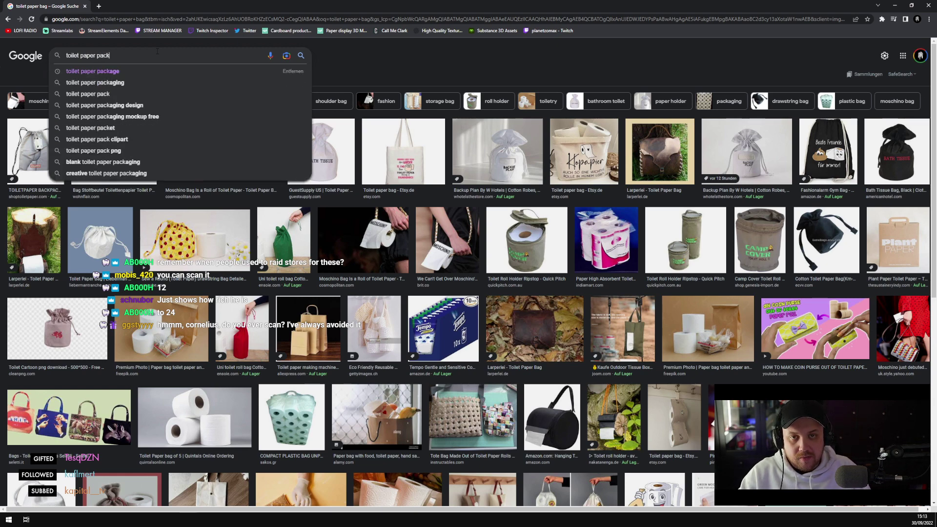
key(Return)
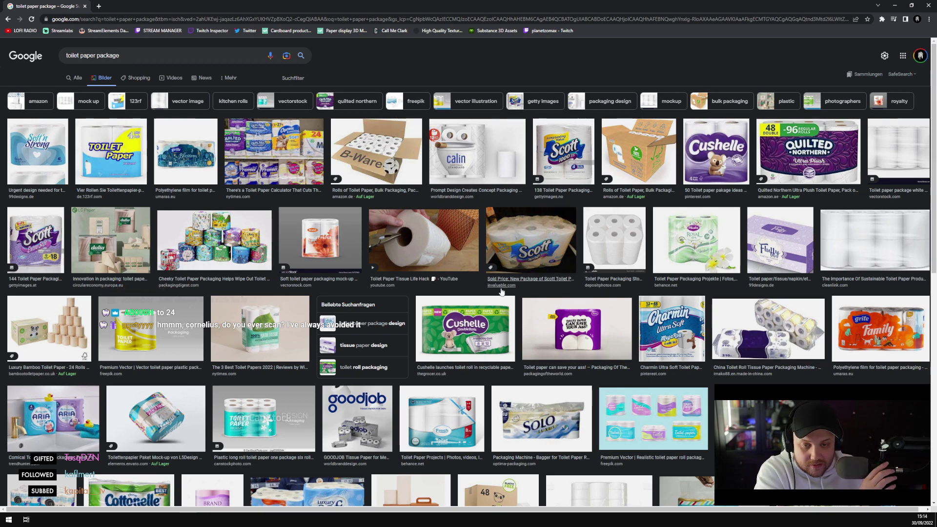
scroll(381, 276, down, 5)
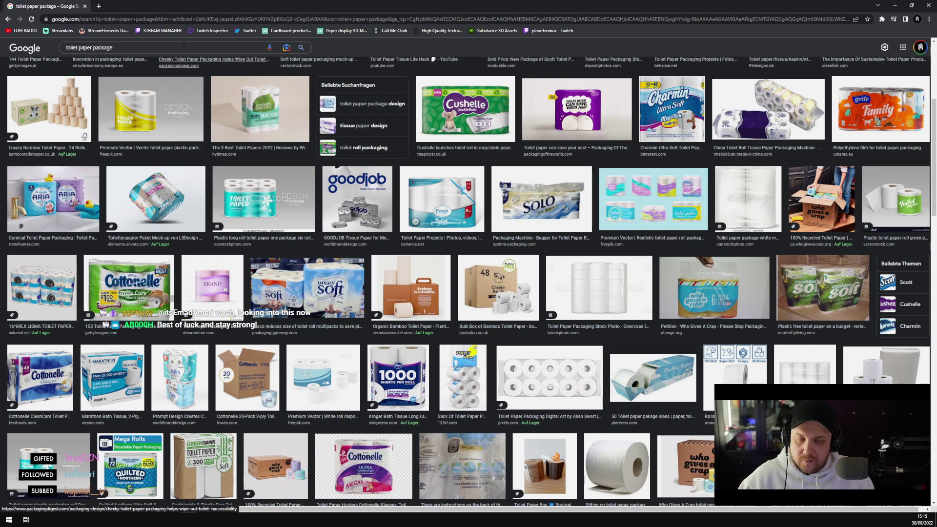
click(895, 6)
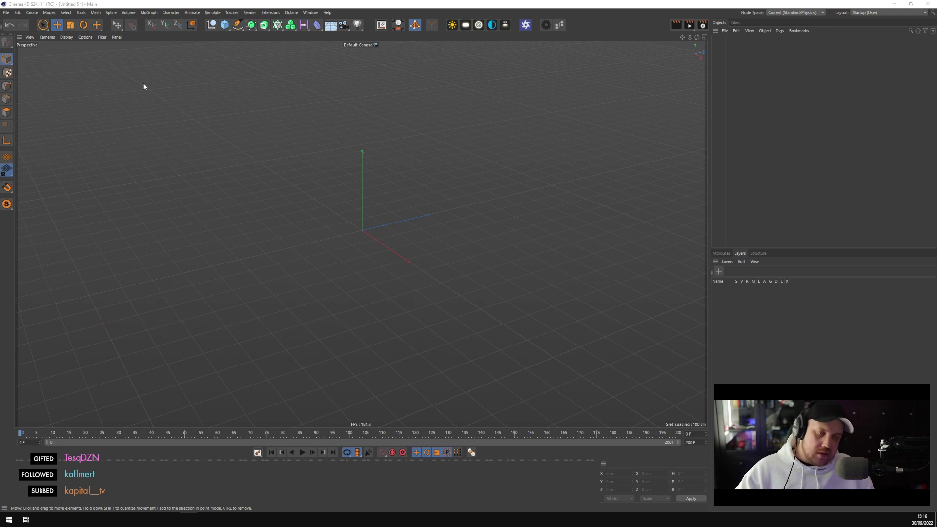
Add a cylinder with a radius of 6 cm and a height of 10 cm
click(228, 31)
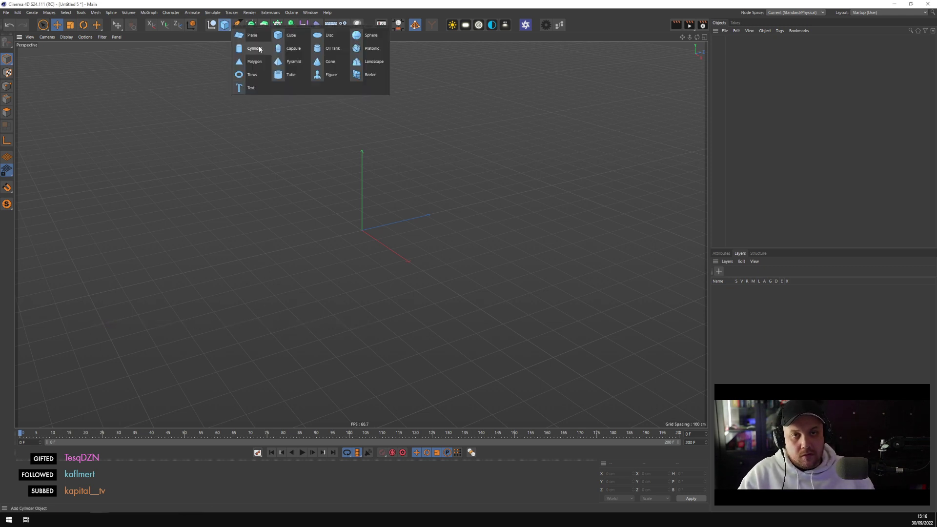
click(267, 49)
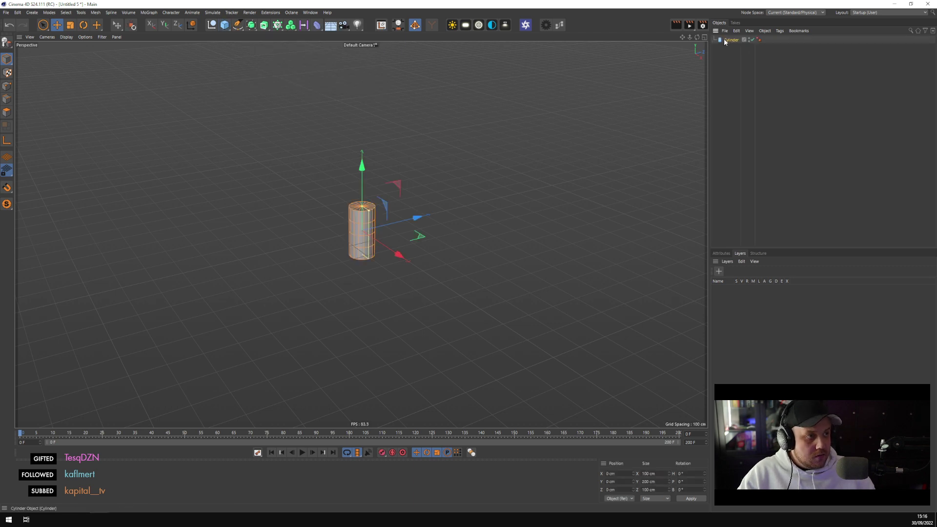
click(721, 254)
click(766, 296)
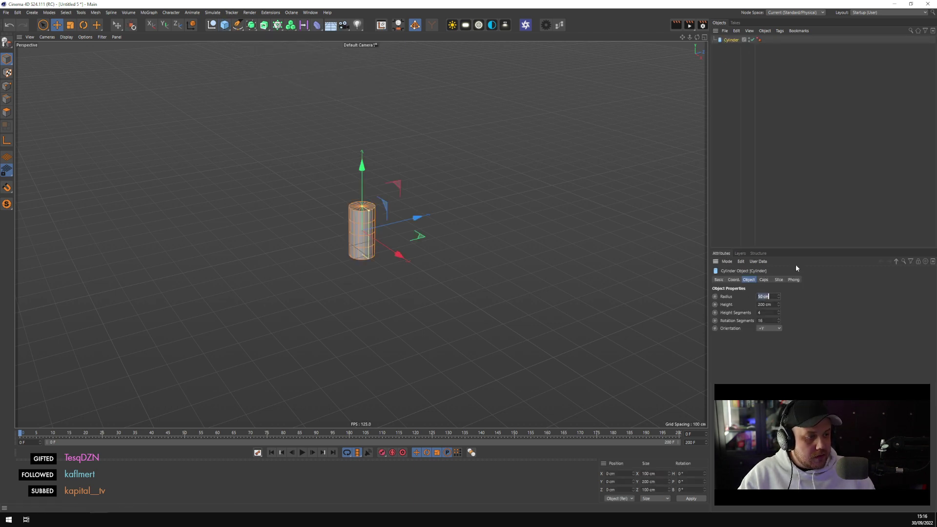
text(6)
key(Return)
click(774, 304)
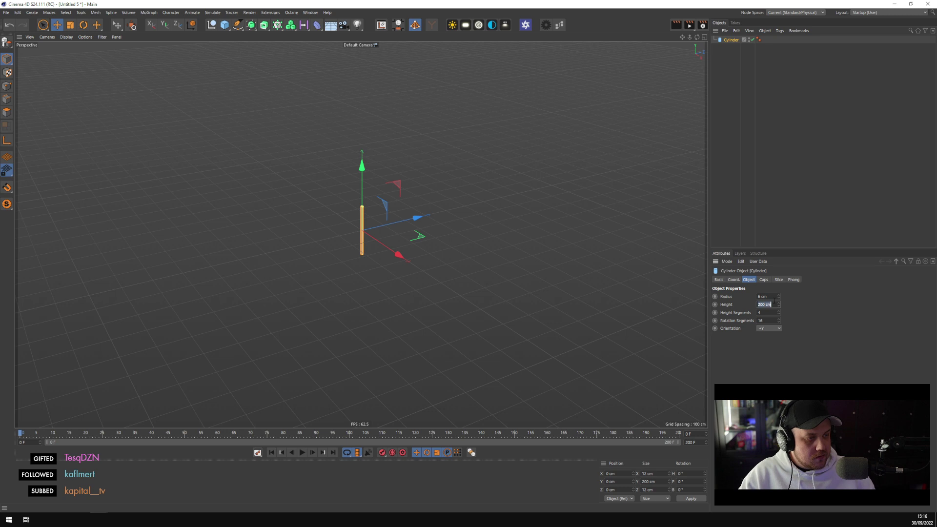
text(10)
key(Return)
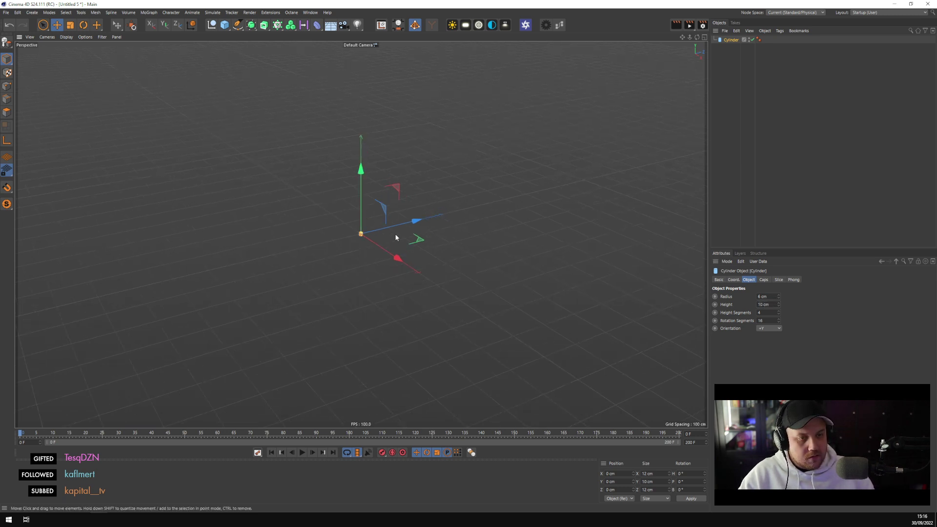
Try 3 and 4 height segments on the cylinder
scroll(359, 226, up, 5)
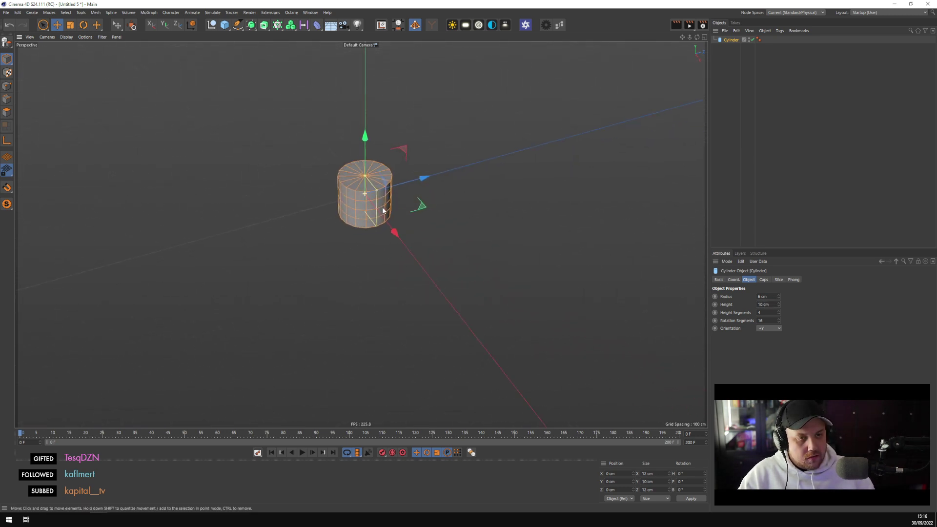
scroll(372, 223, up, 8)
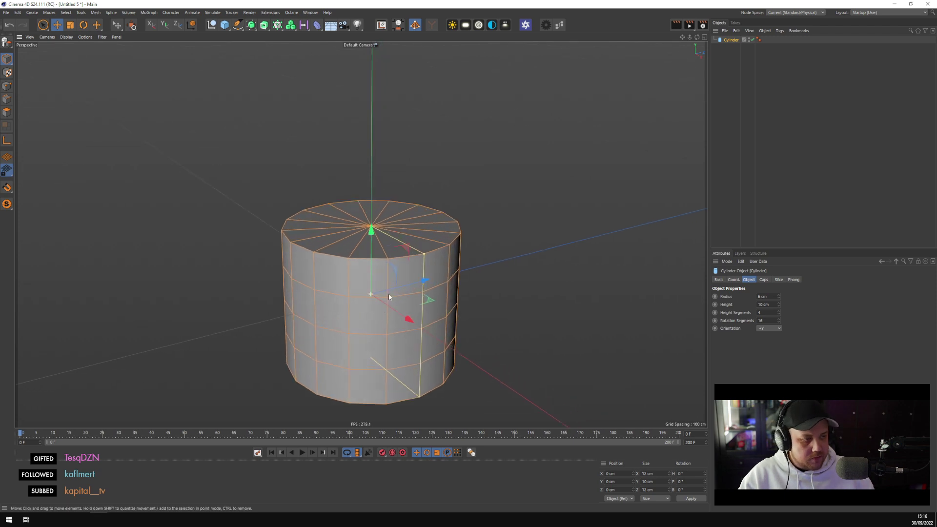
alt+drag(389, 257, 389, 236)
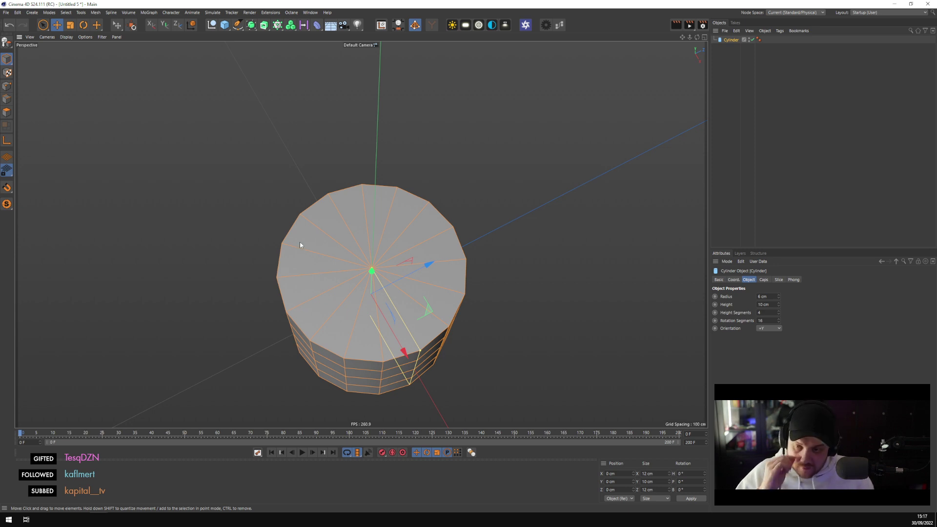
click(779, 115)
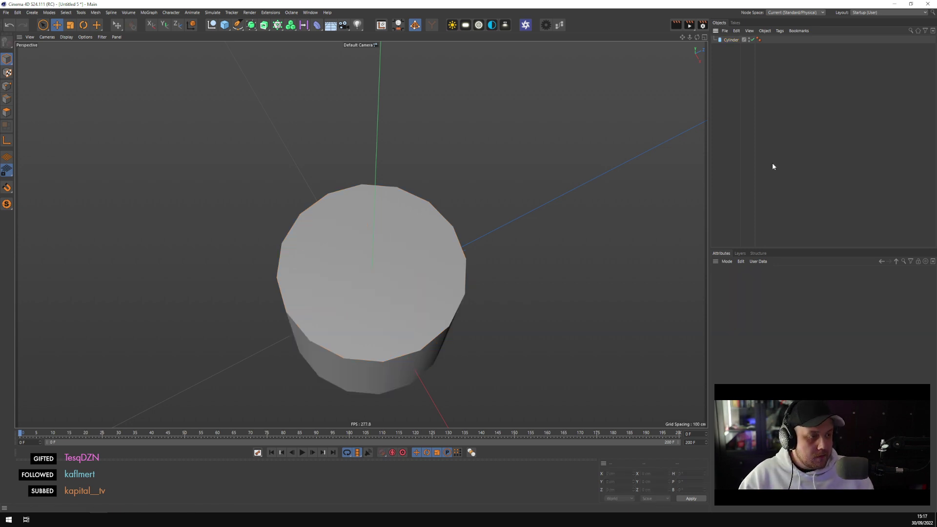
click(730, 40)
click(763, 312)
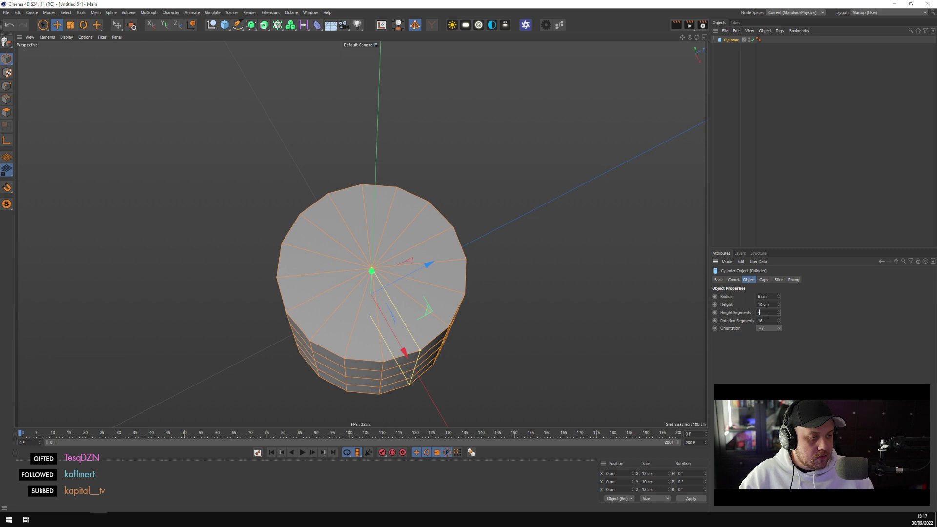
text(1)
key(Return)
text(3)
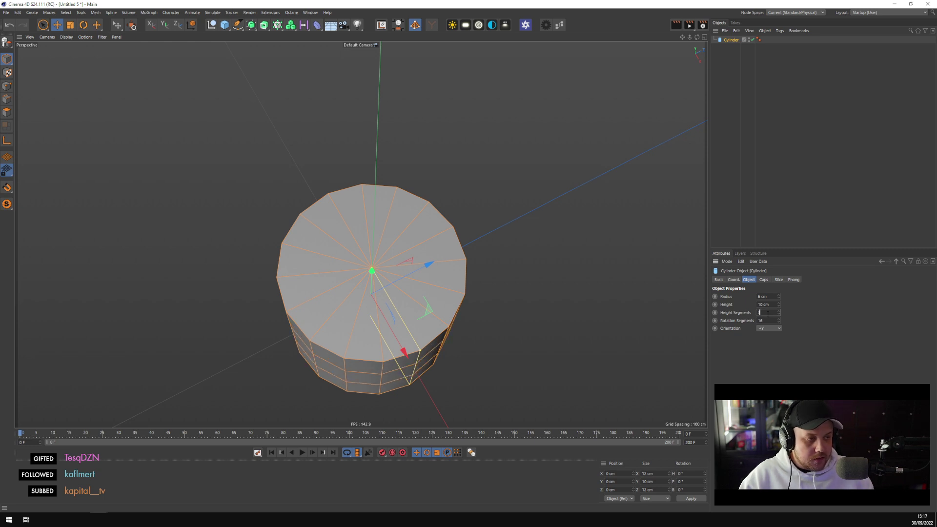
text(4)
key(Return)
Set the cylinder's height segments to 3 and clear the selection
alt+drag(429, 230, 430, 320)
double_click(766, 313)
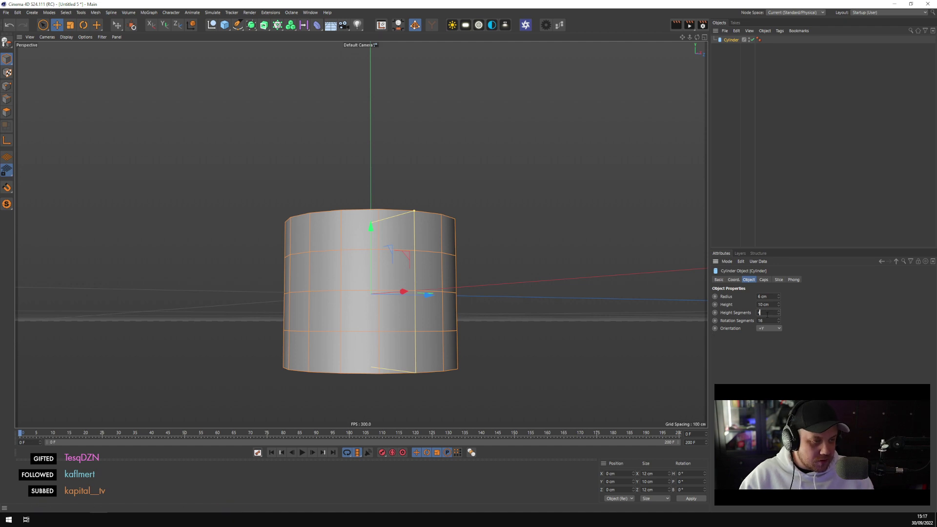
text(3)
key(Return)
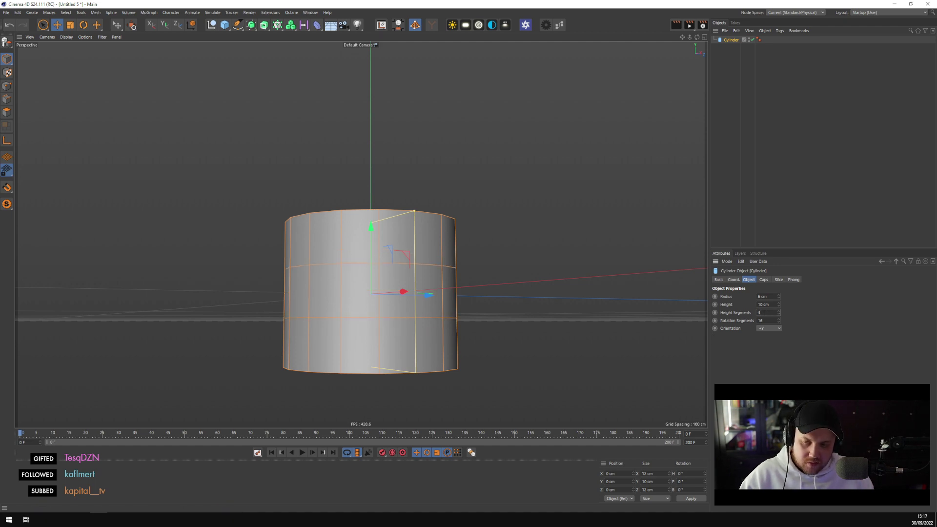
alt+drag(470, 314, 464, 236)
click(736, 72)
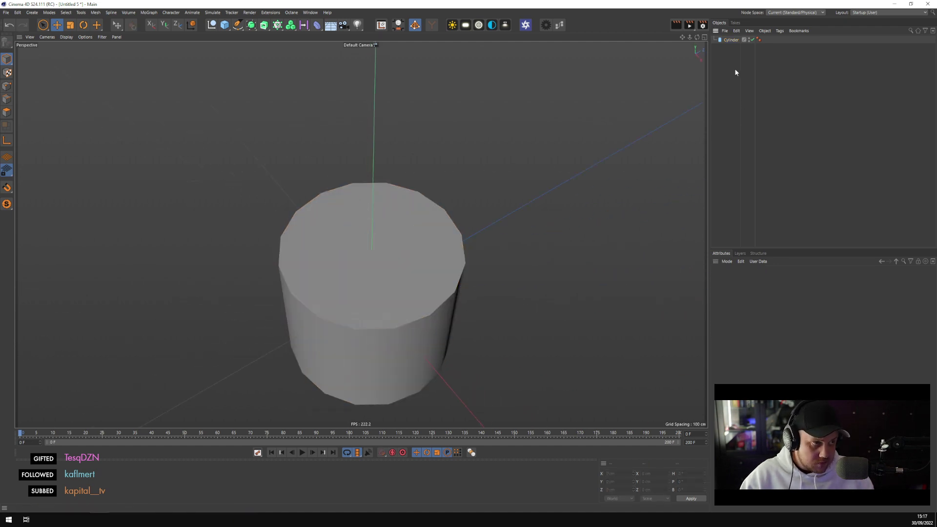
Make the cylinder editable, with polygon mode and the Live Selection tool active
click(735, 40)
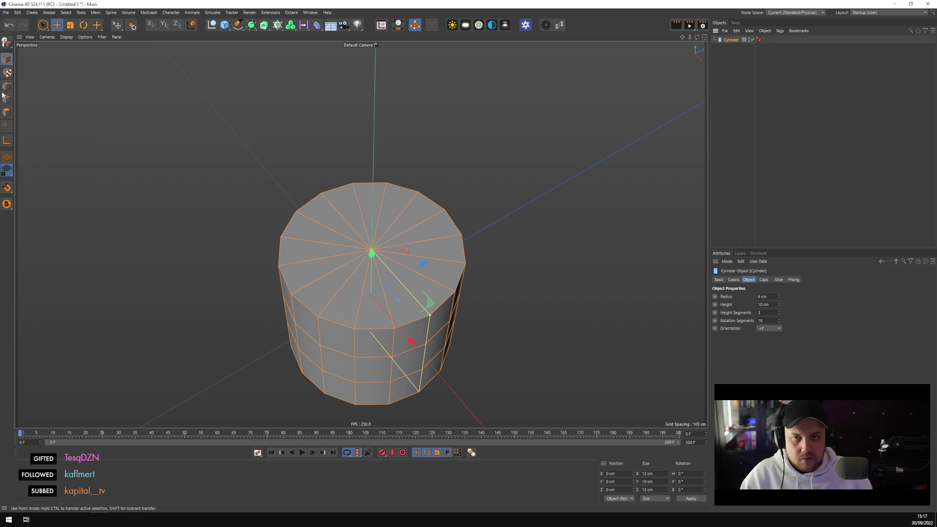
click(7, 112)
click(43, 25)
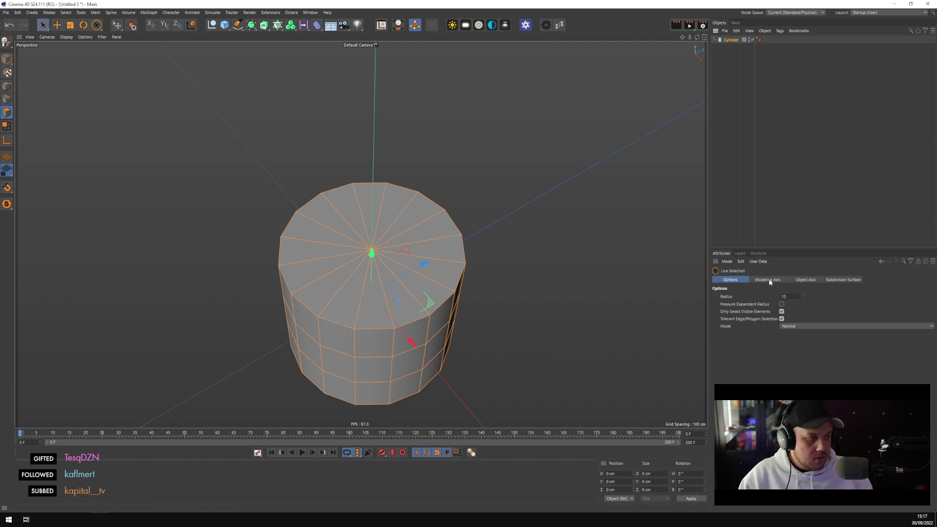
click(731, 39)
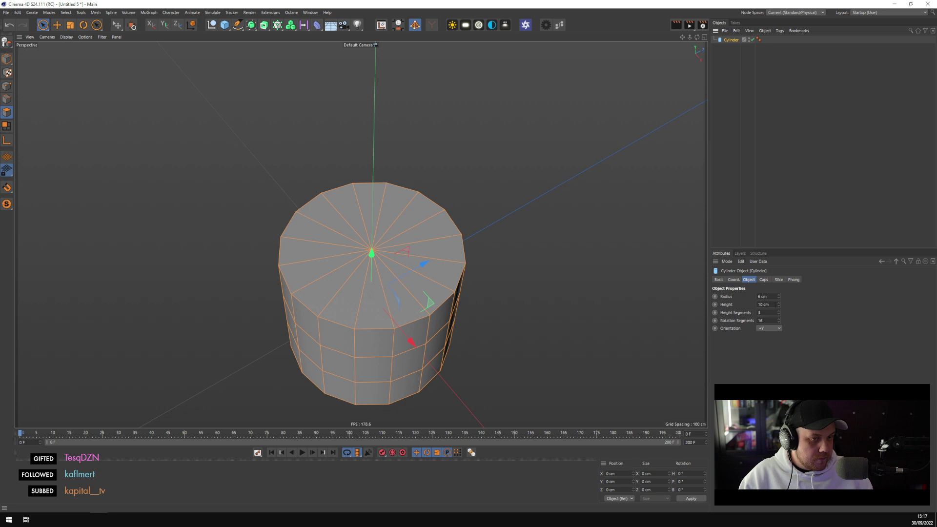
scroll(379, 267, up, 5)
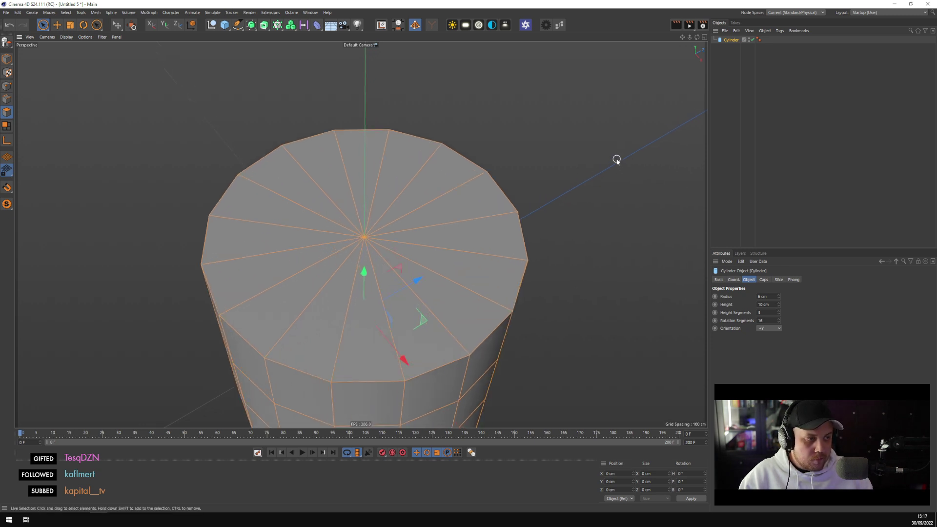
scroll(398, 204, down, 1)
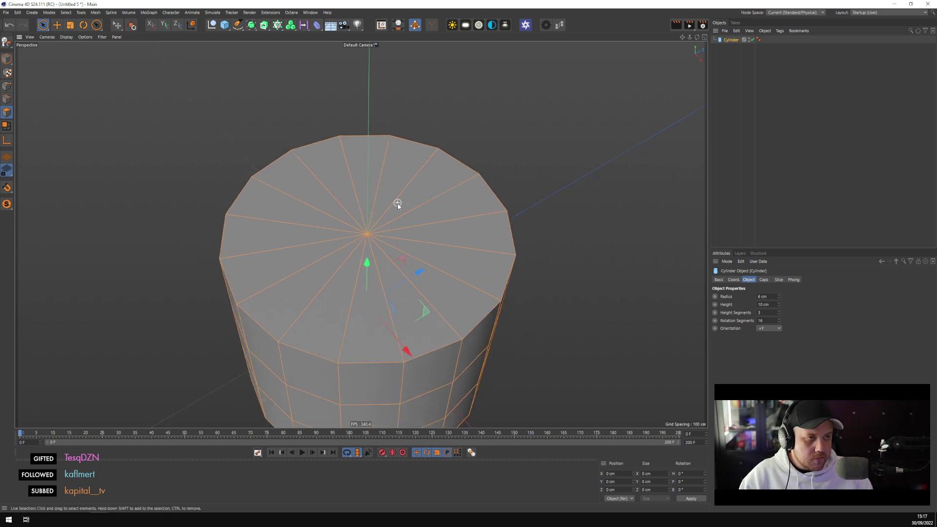
scroll(398, 204, down, 3)
key(c)
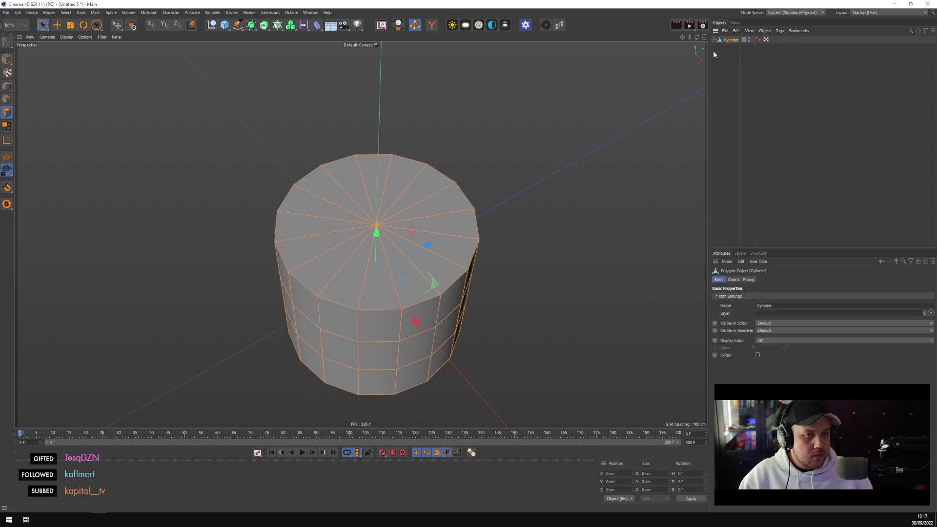
Select all polygons of both cylinder caps and inset them with Extrude Inner at a 4 cm offset
mouse_move(333, 239)
mouse_down()
mouse_move(350, 221)
mouse_move(330, 201)
mouse_move(382, 331)
mouse_up()
shift+double_click(356, 317)
right_click(546, 157)
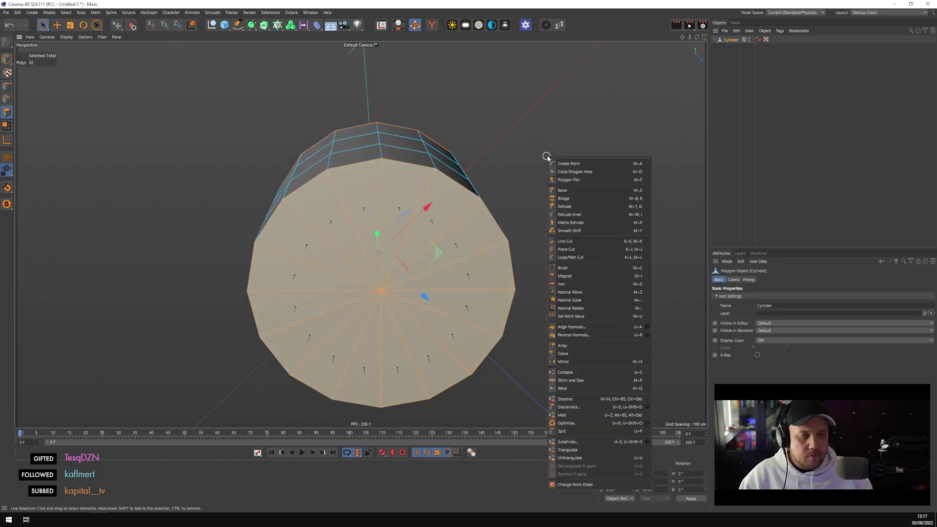
click(584, 215)
drag(585, 218, 600, 218)
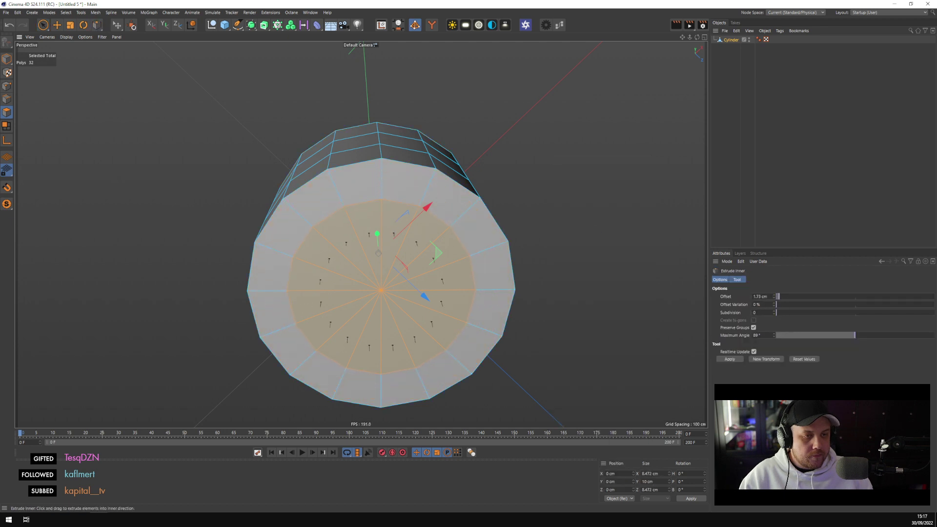
double_click(760, 296)
text(4)
key(Return)
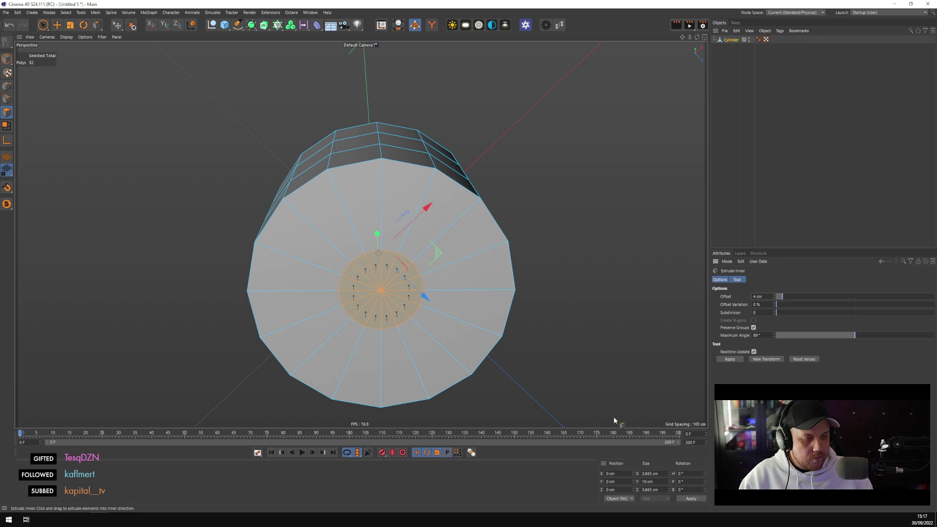
Set the inset cap discs' X and Z size to 4 cm and delete them to open the roll's core
double_click(653, 475)
text(4)
key(Tab)
key(Tab)
text(4)
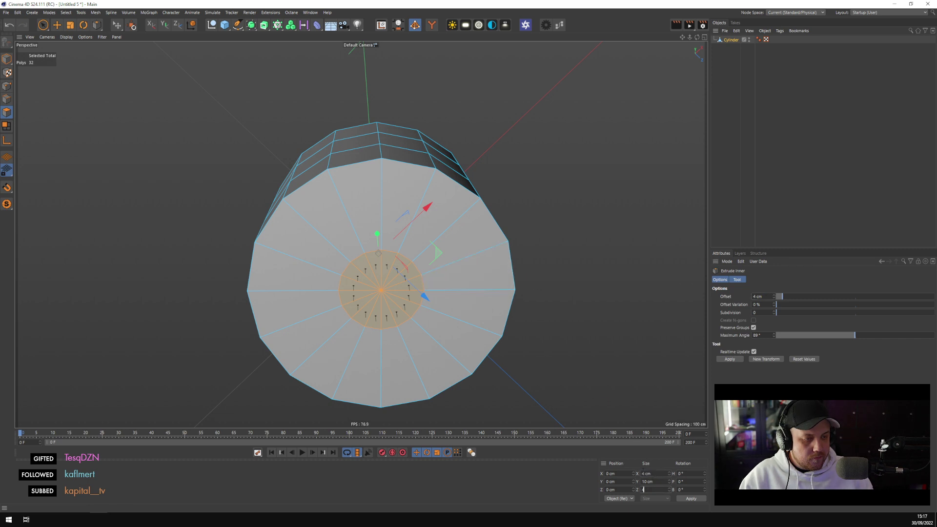
key(Return)
alt+drag(481, 371, 509, 240)
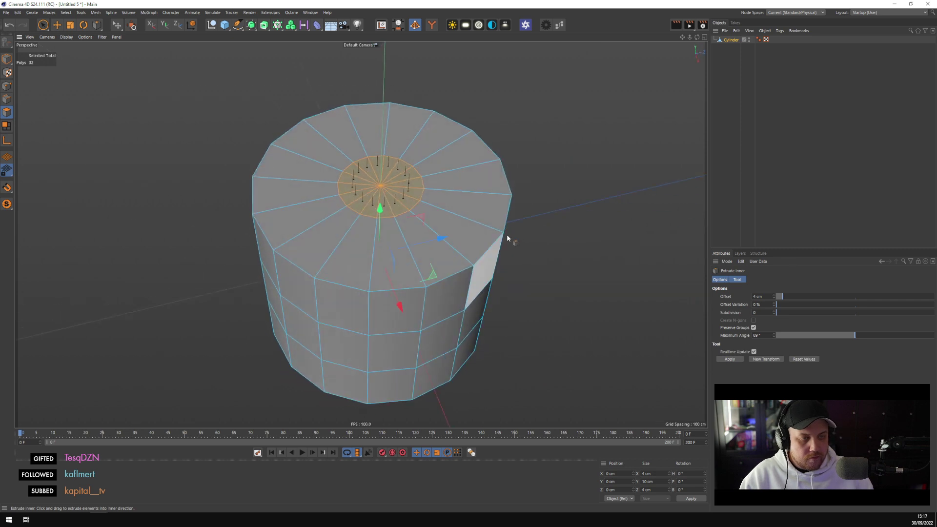
key(Delete)
Select the border edge loops of both core openings in edge mode
click(56, 25)
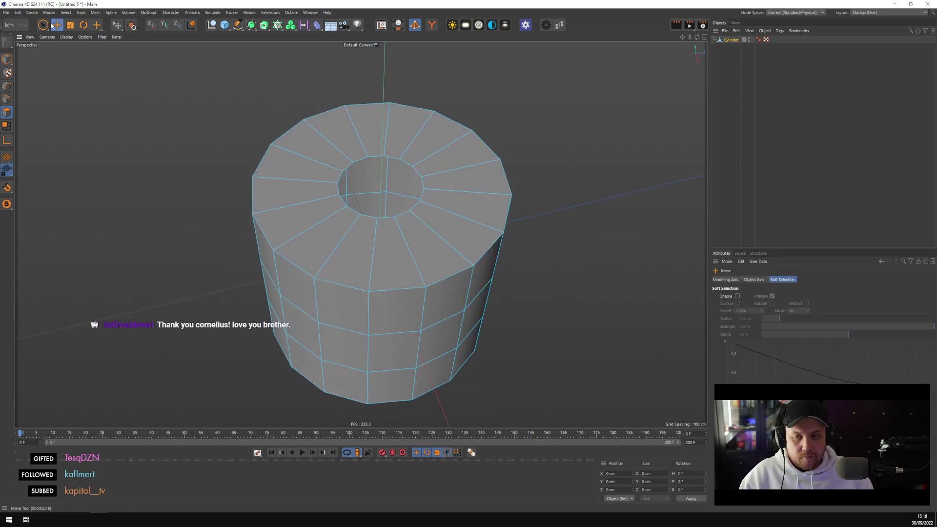
scroll(293, 195, up, 5)
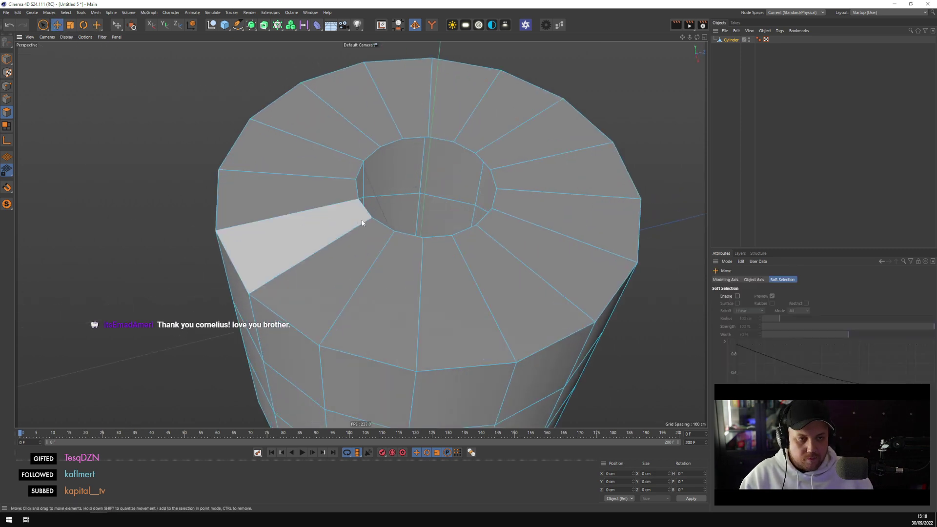
click(7, 99)
double_click(393, 145)
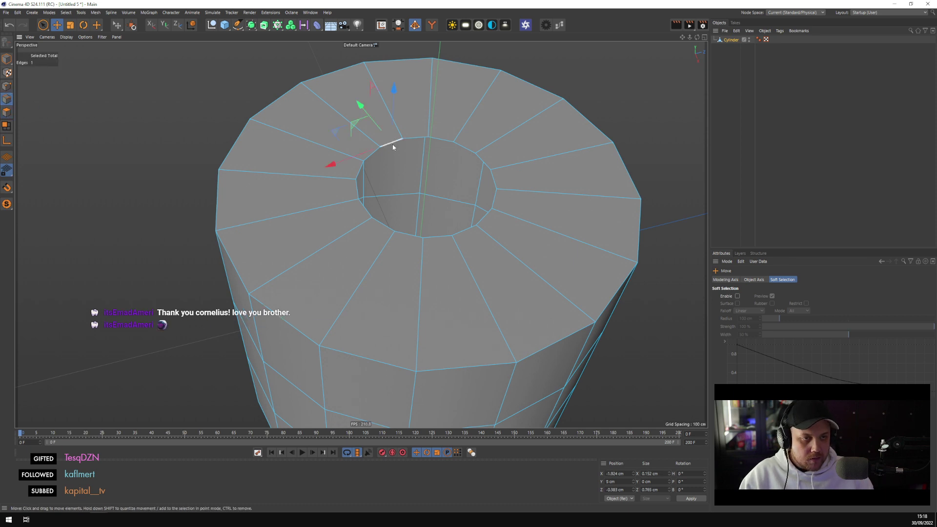
alt+drag(393, 146, 418, 146)
shift+double_click(401, 221)
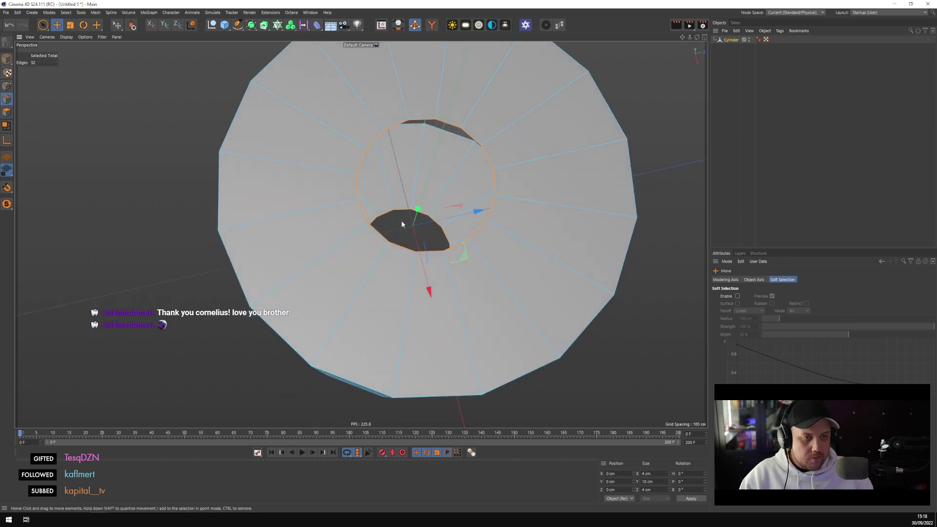
Join the two core opening loops with Stitch and Sew to form the roll's inner wall
right_click(401, 222)
click(425, 384)
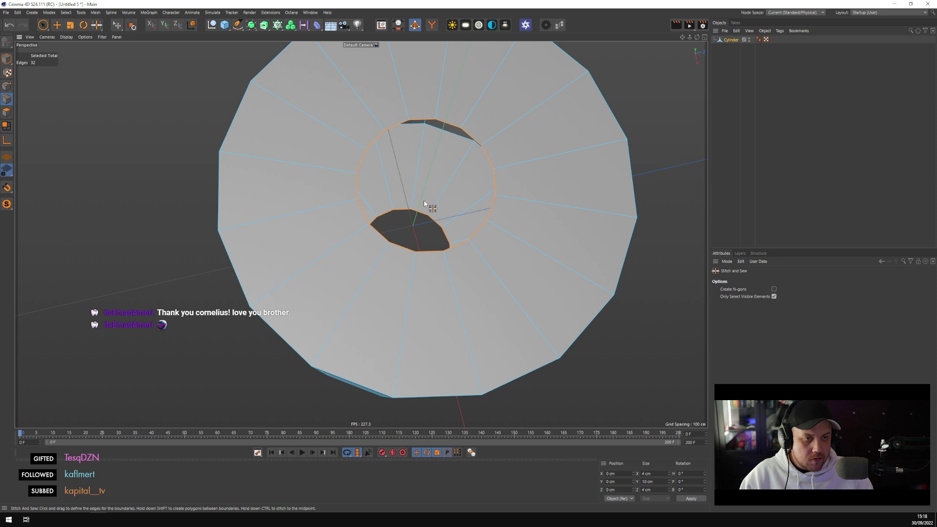
shift+drag(410, 208, 431, 129)
mouse_move(434, 164)
alt+mouse_down()
mouse_move(443, 172)
mouse_move(429, 149)
alt+mouse_up()
alt+drag(405, 230, 330, 226)
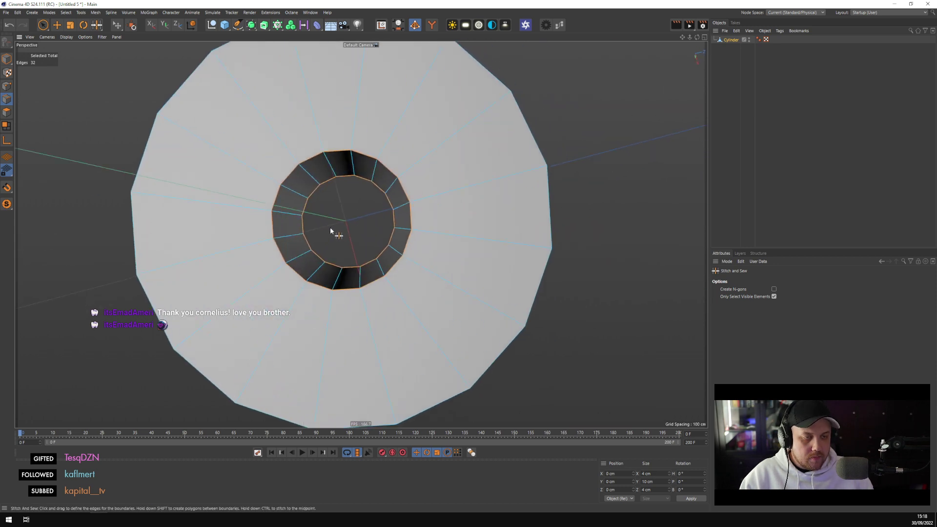
click(55, 24)
scroll(287, 187, down, 2)
alt+drag(288, 188, 297, 179)
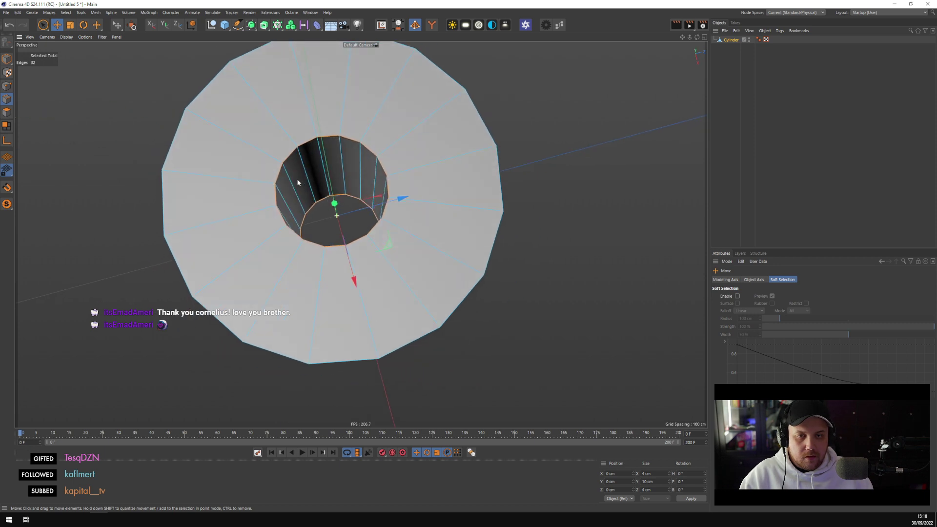
Switch to polygon mode with the core's inner wall polygons selected and examine them inside the hole
click(6, 112)
scroll(195, 185, up, 5)
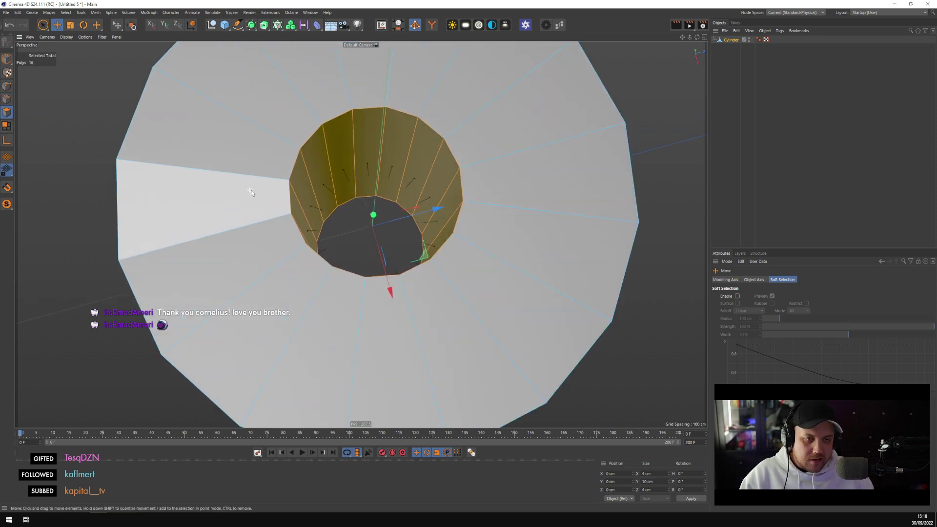
alt+drag(343, 169, 346, 153)
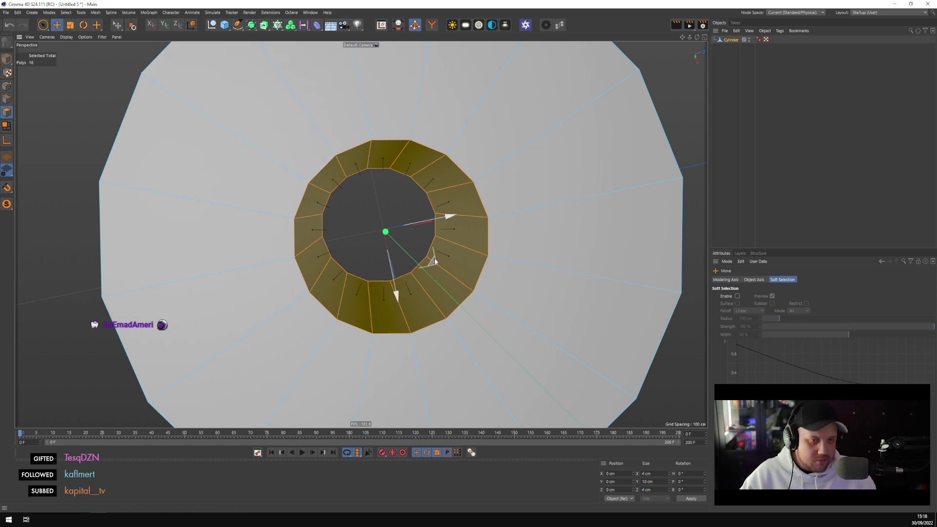
alt+drag(414, 288, 371, 244)
scroll(368, 239, up, 6)
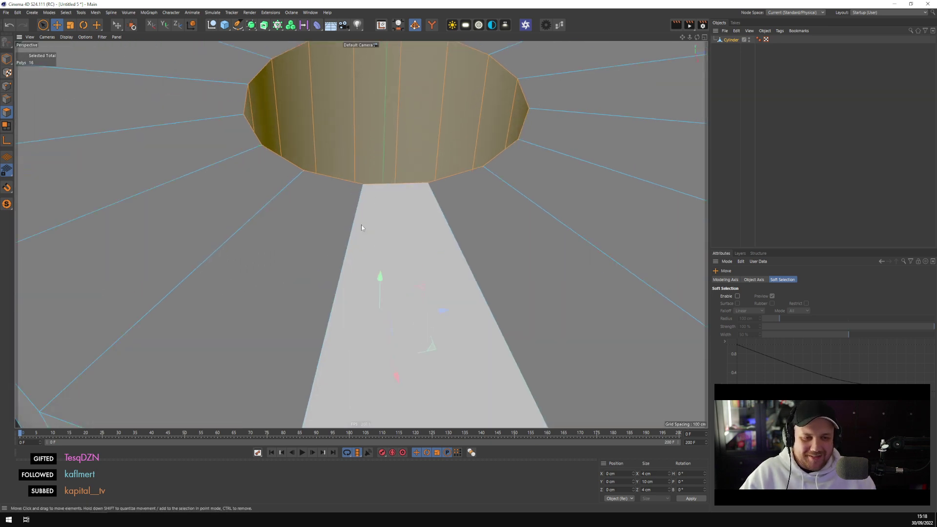
alt+middle_drag(361, 224, 349, 319)
Try to scale the core's inner wall polygons, toggle the Y axis lock, and check the wall in the top view
click(68, 27)
scroll(352, 221, down, 5)
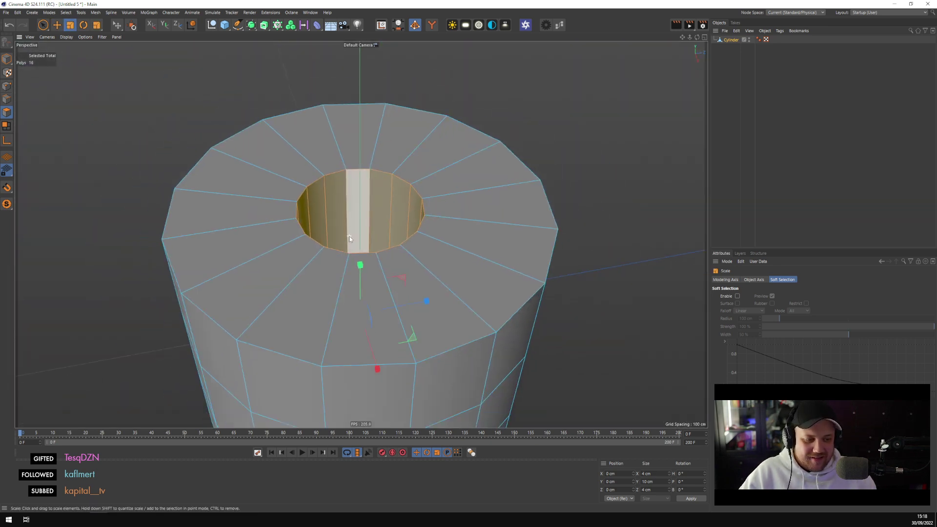
alt+drag(365, 330, 387, 215)
key(ctrl+z)
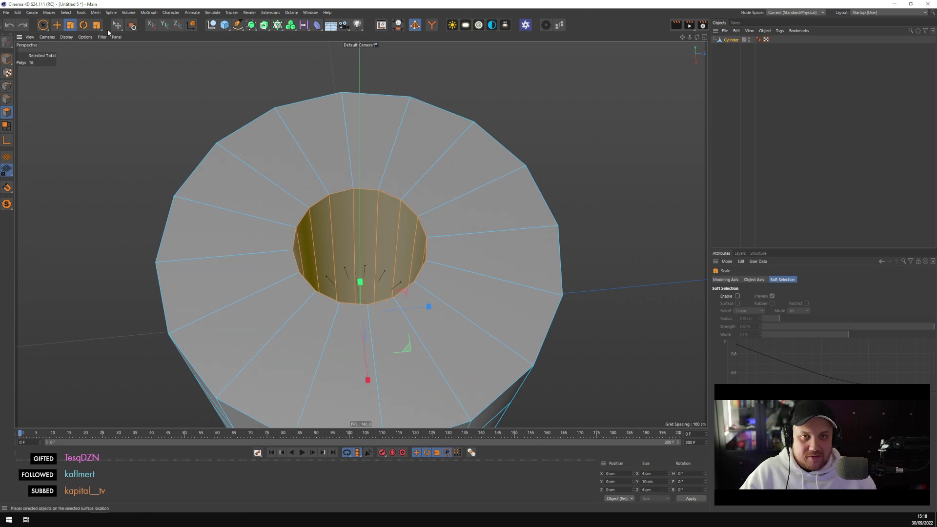
click(164, 27)
middle_click(359, 223)
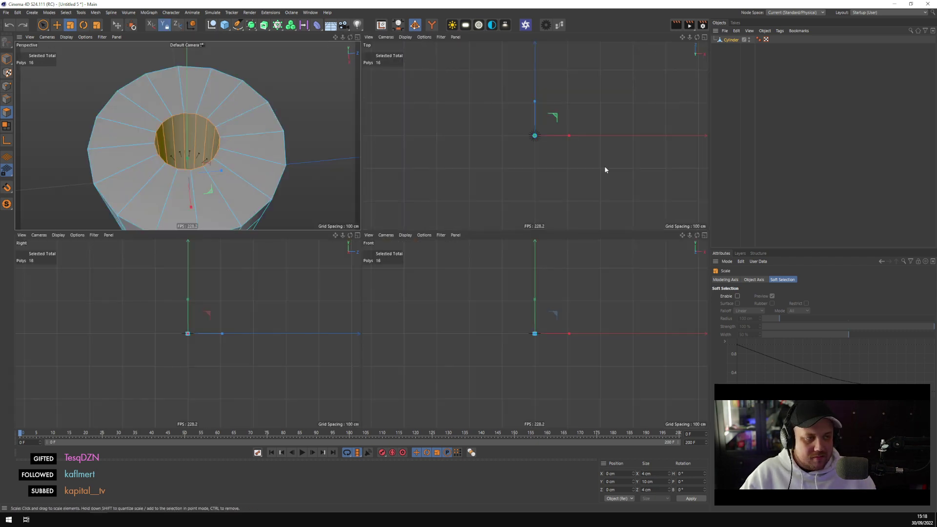
middle_click(583, 148)
scroll(528, 160, up, 10)
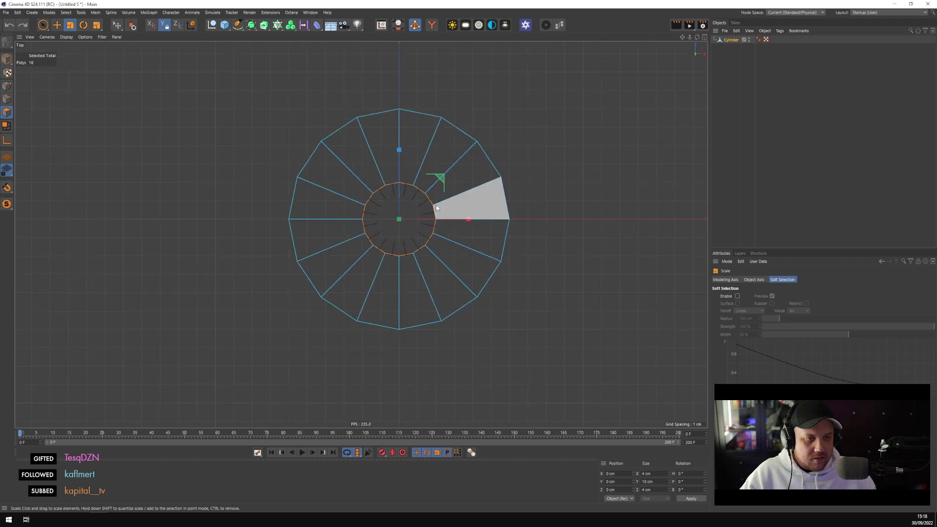
scroll(285, 212, up, 3)
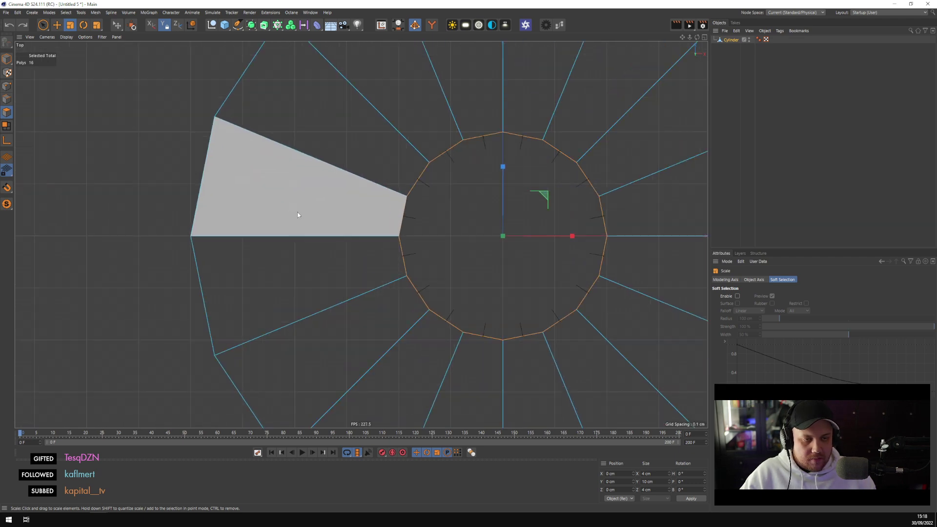
middle_click(197, 153)
middle_click(139, 103)
Split the inner wall polygons into a separate object and extrude them 0.1 cm inward to give the cardboard tube thickness
right_click(245, 145)
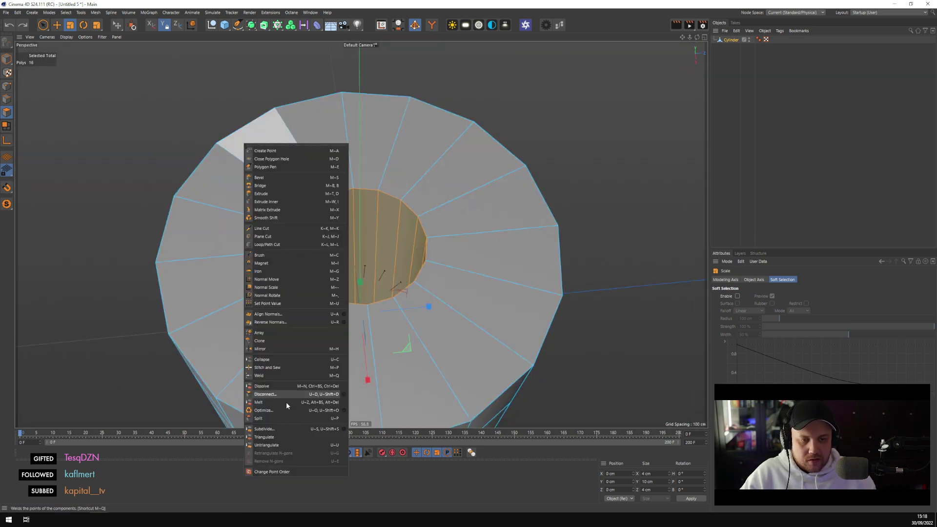
click(278, 418)
scroll(429, 205, up, 4)
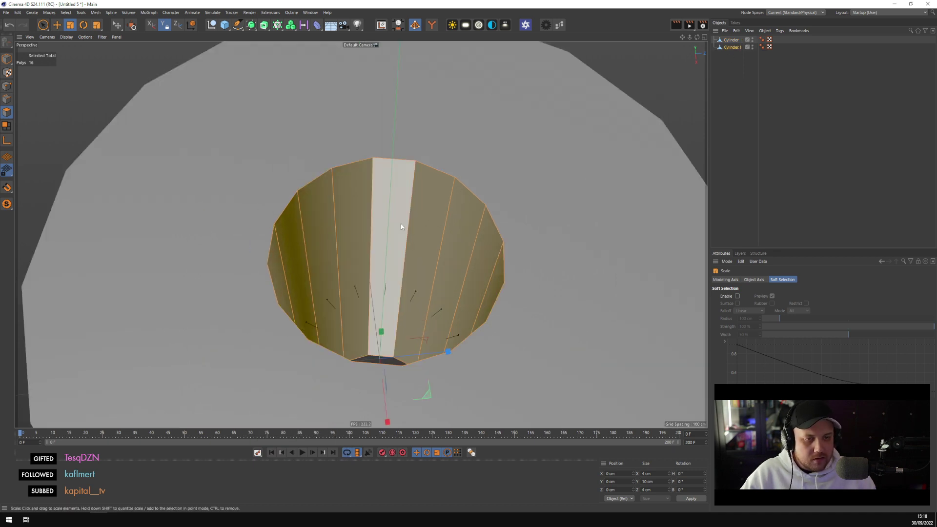
right_click(400, 179)
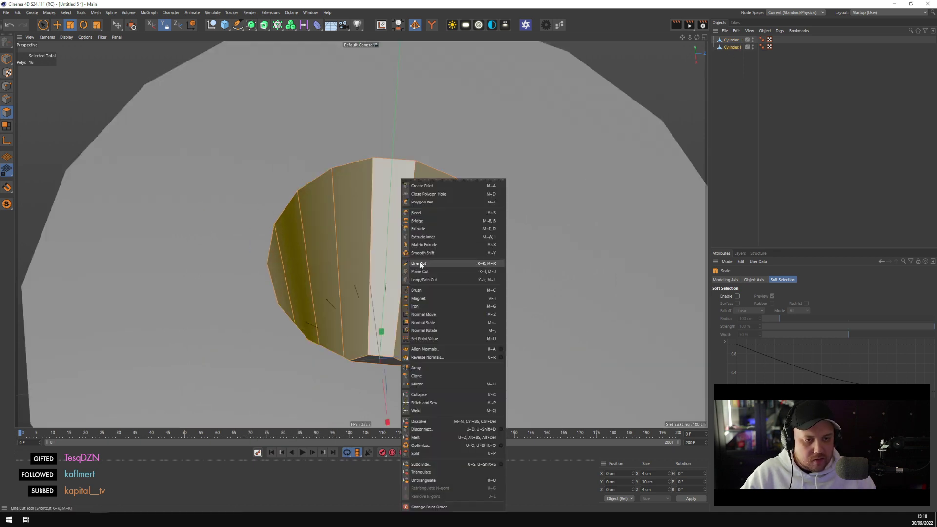
click(424, 229)
drag(369, 232, 366, 232)
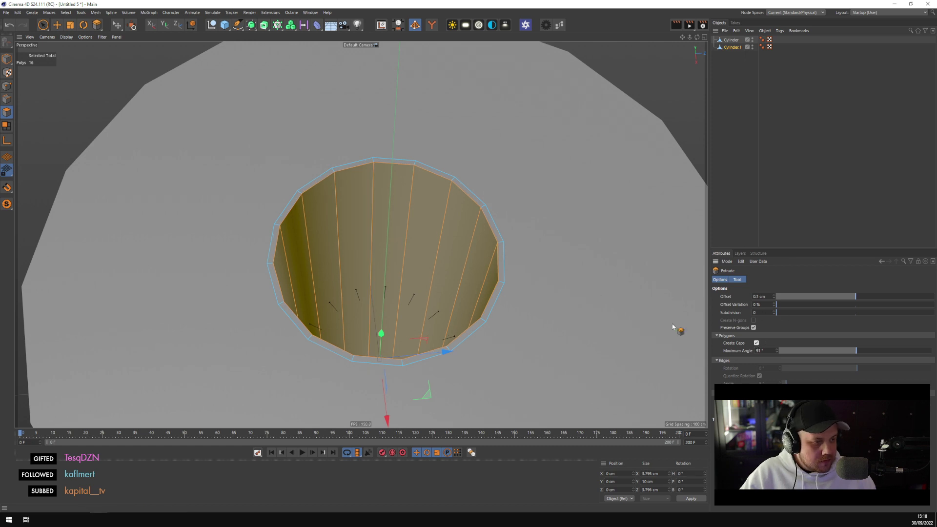
click(751, 46)
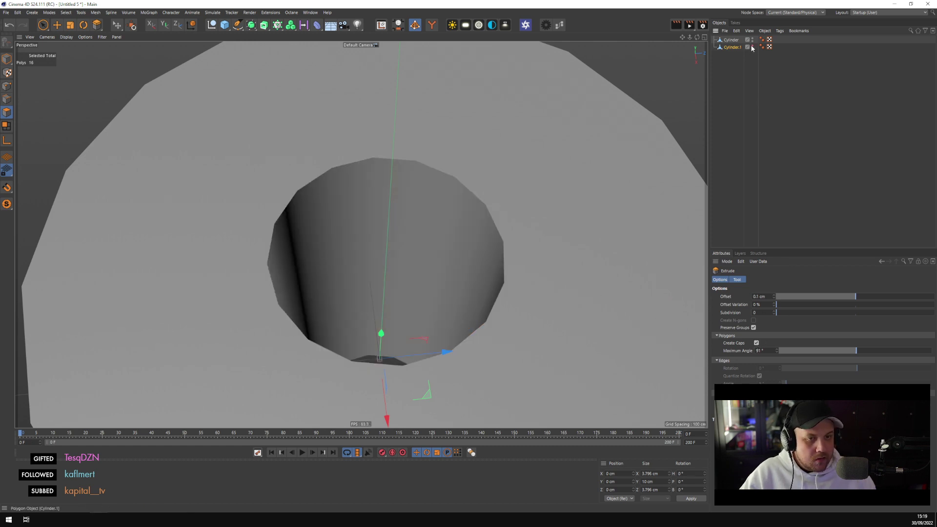
click(752, 46)
alt+drag(444, 177, 349, 236)
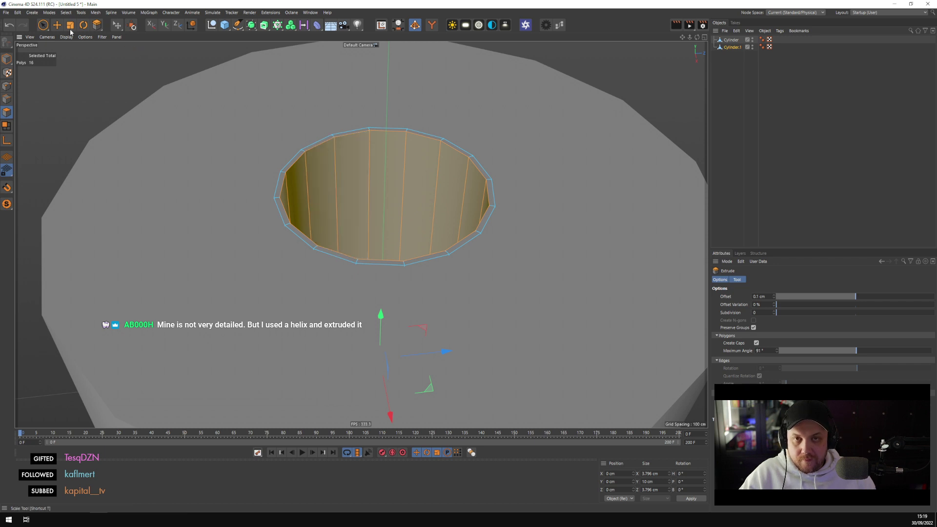
Switch to point mode with the Move tool and select a point on the tube's upper rim
click(57, 26)
click(7, 86)
scroll(278, 229, down, 5)
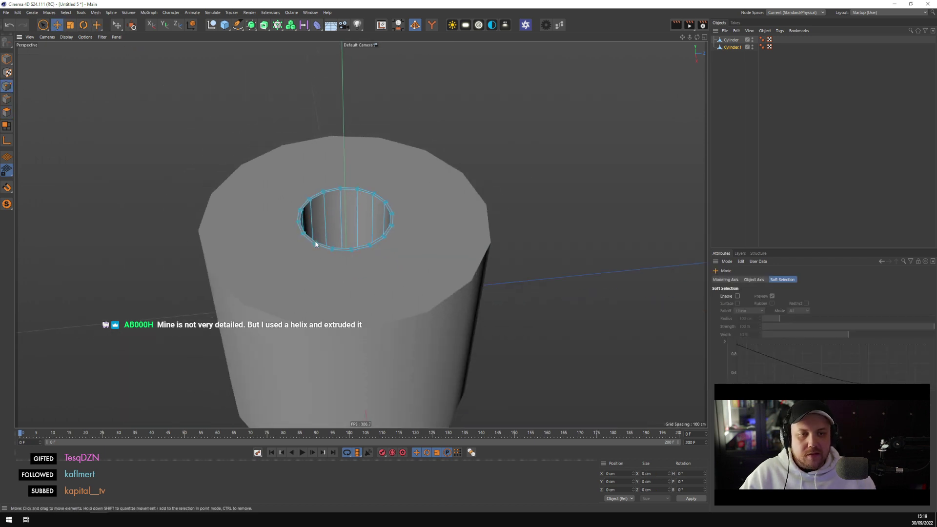
click(330, 247)
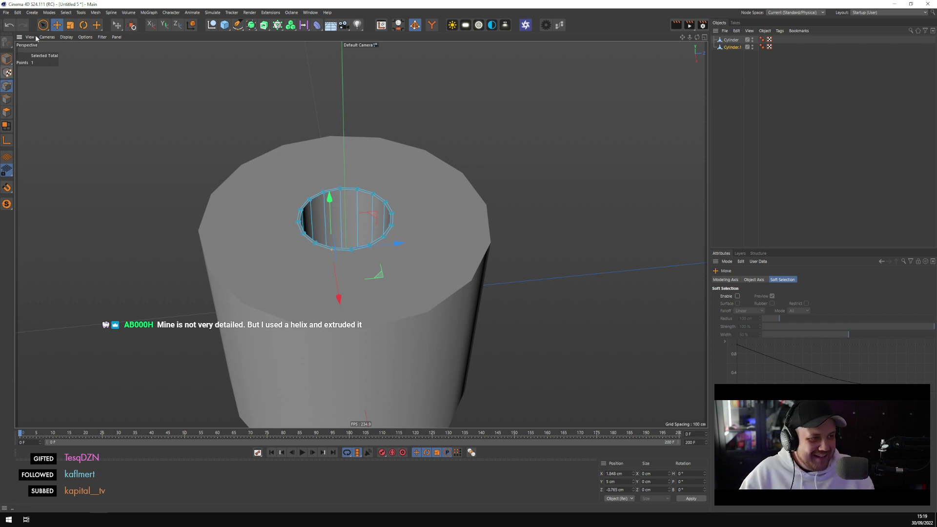
Hide the roll's outer cylinder in the viewport and select the separate inner tube
click(731, 40)
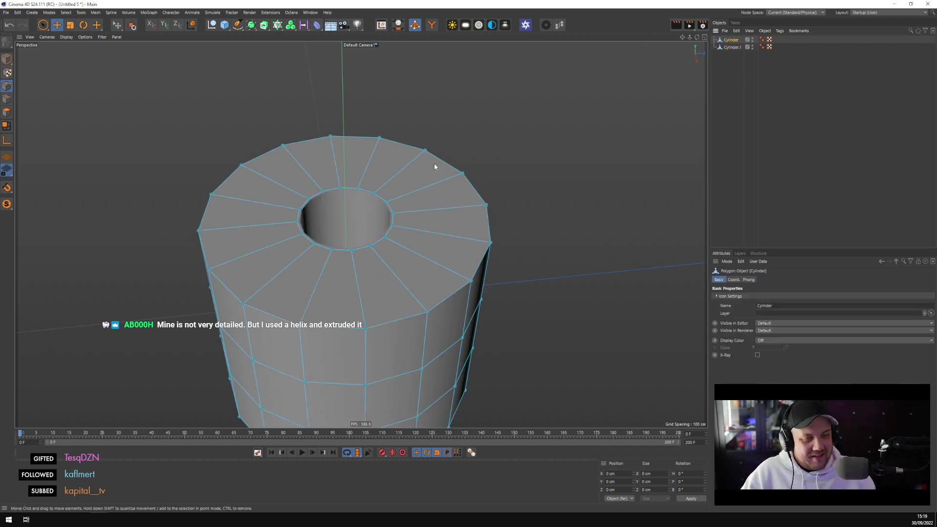
scroll(434, 163, up, 6)
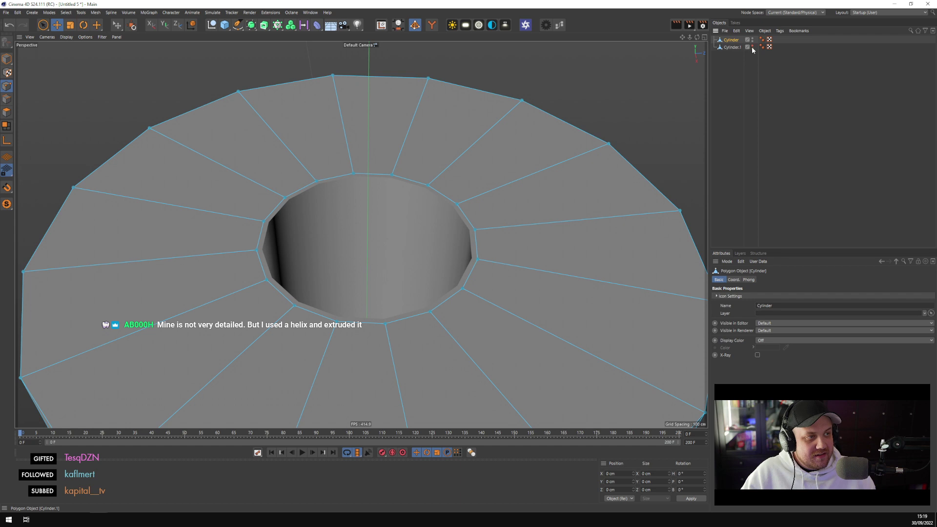
alt+click(751, 48)
click(754, 40)
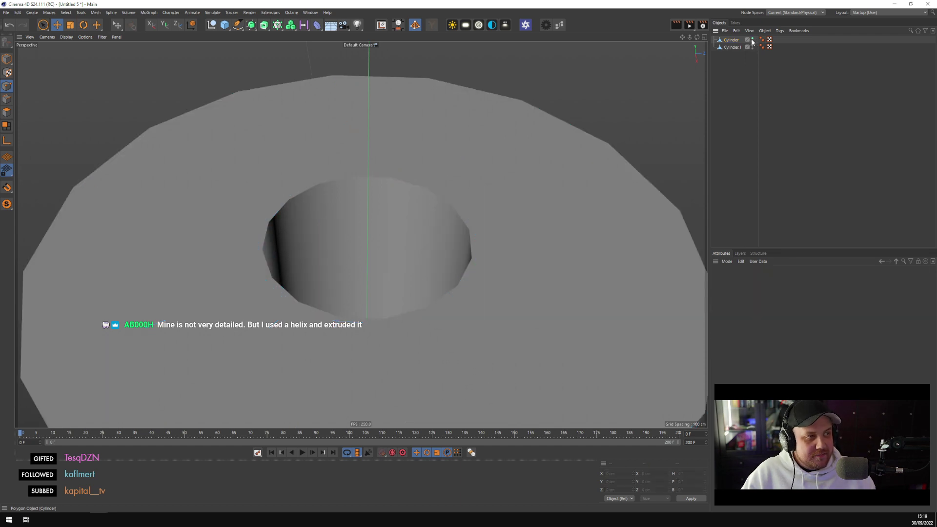
alt+double_click(752, 40)
click(732, 48)
scroll(418, 232, down, 5)
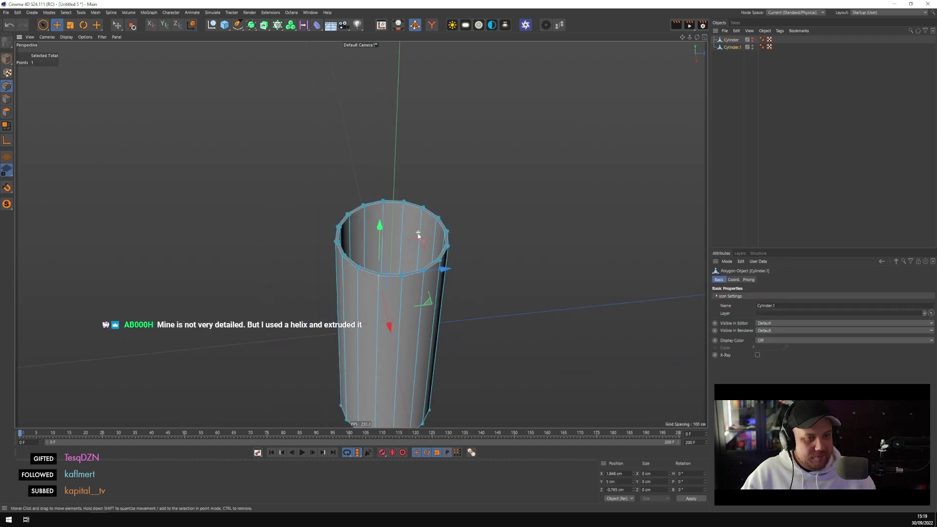
alt+drag(419, 233, 431, 194)
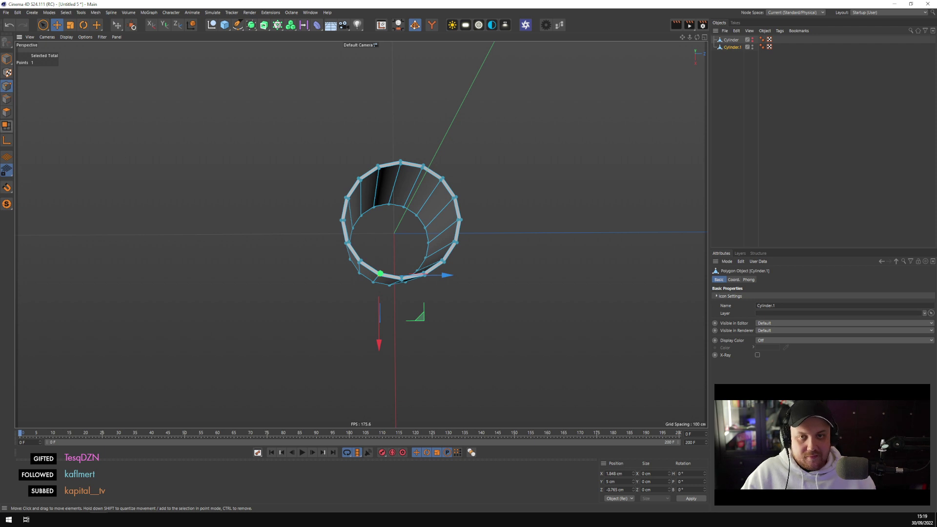
Add three evenly spaced edge loops around the tube's inner wall with Loop/Path Cut in polygon mode
click(7, 113)
right_click(238, 130)
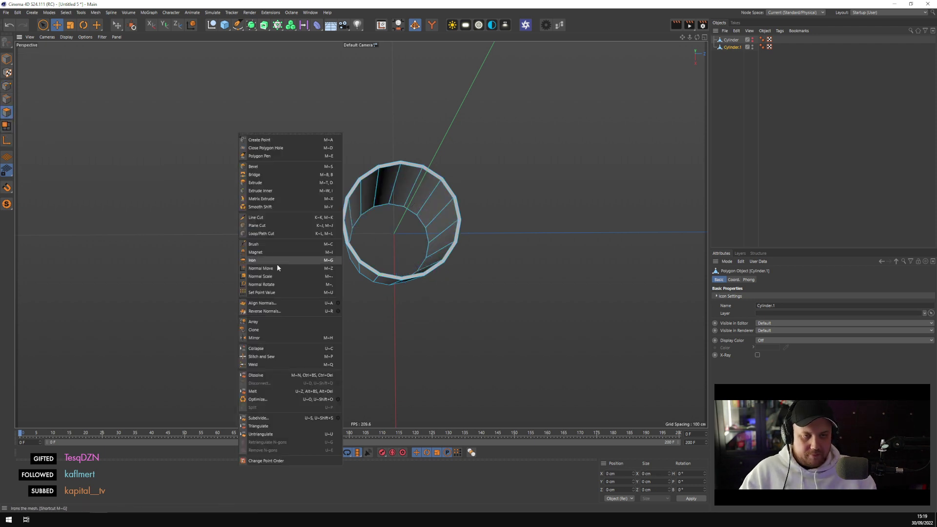
click(280, 233)
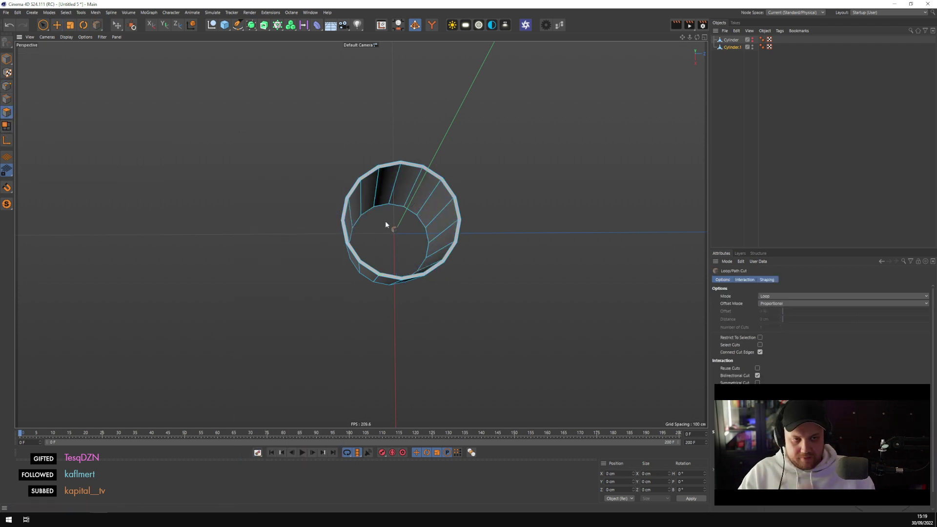
click(416, 191)
alt+drag(415, 191, 435, 164)
double_click(770, 327)
text(2)
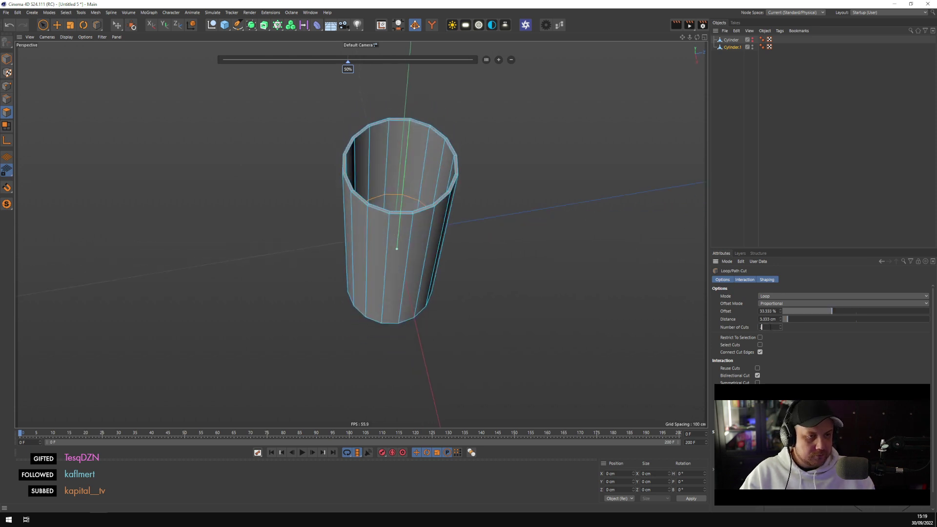
scroll(770, 327, up, 1)
alt+drag(468, 246, 473, 265)
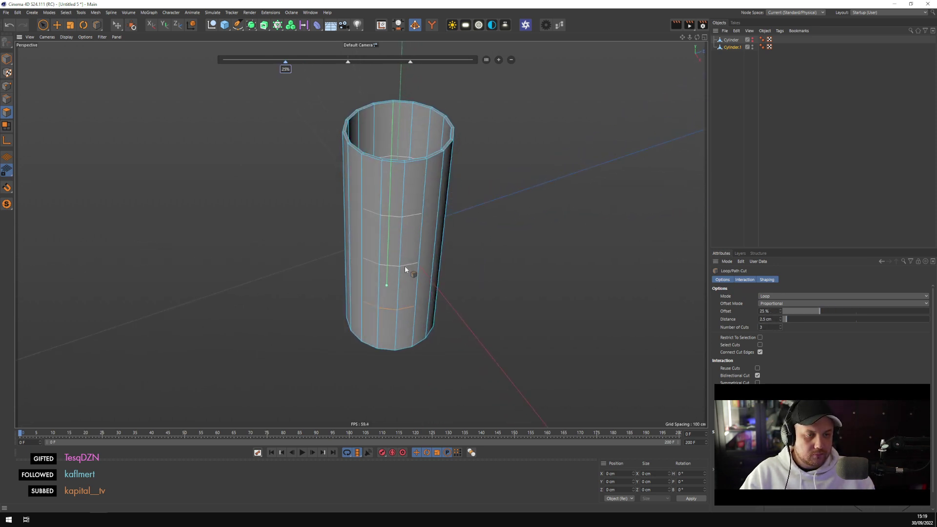
Add three matching evenly spaced edge loops around the tube's outer wall
shift+click(443, 255)
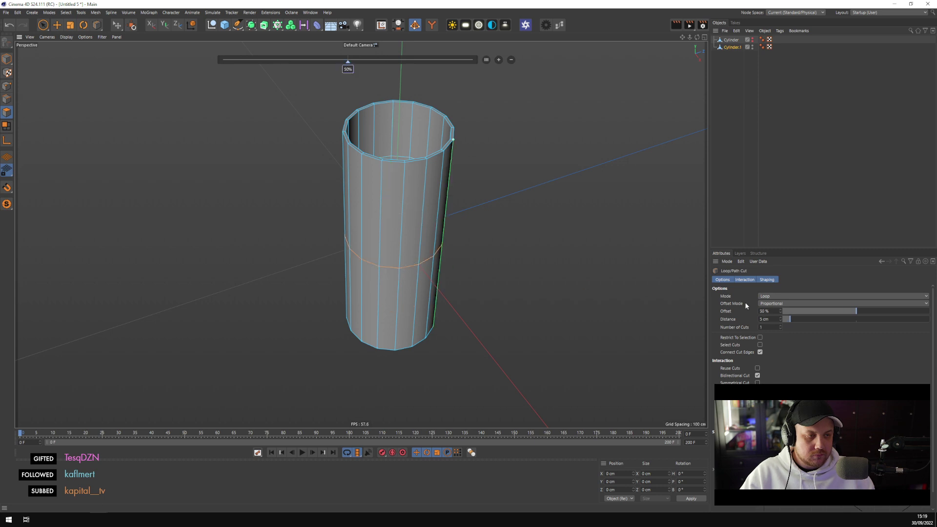
scroll(768, 326, up, 2)
alt+drag(478, 144, 495, 177)
scroll(496, 179, up, 3)
Show the roll's outer cylinder again and loop-select the inner and outer rim edges at one end of the inner tube
click(752, 39)
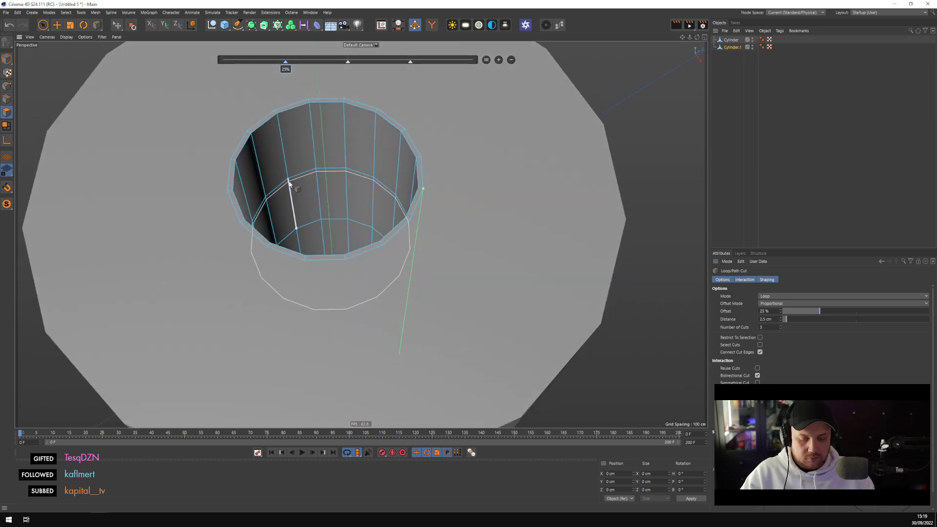
key(u)
key(l)
scroll(230, 146, up, 5)
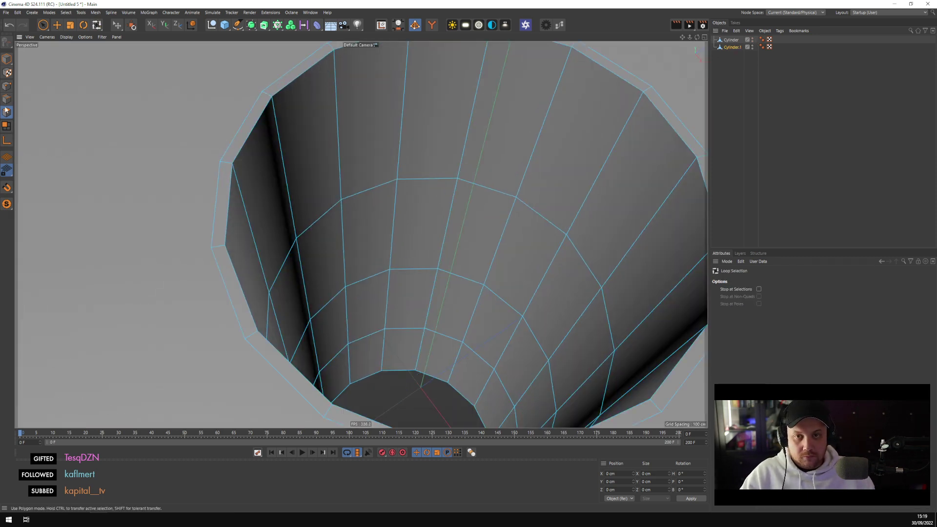
click(233, 146)
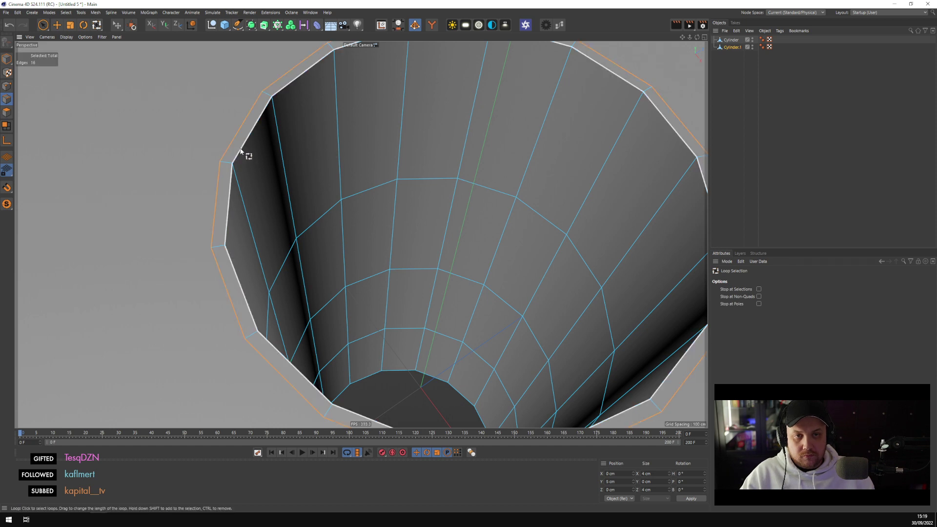
shift+click(239, 150)
Add the inner and outer rim edge loops at the tube's opposite end to the selection
scroll(319, 233, down, 6)
alt+drag(376, 307, 384, 156)
scroll(384, 367, up, 5)
scroll(385, 367, down, 4)
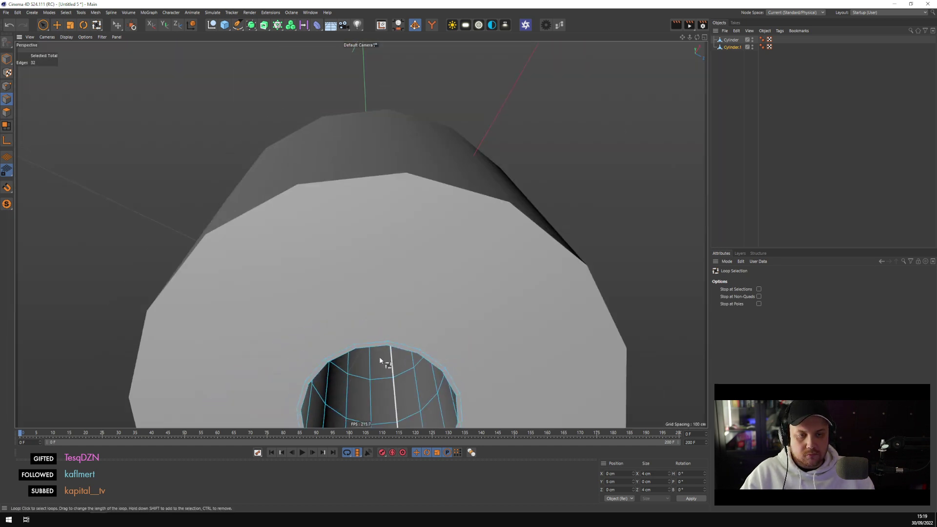
shift+click(333, 362)
mouse_move(346, 368)
alt+mouse_down()
mouse_move(362, 233)
mouse_move(347, 357)
alt+mouse_up()
scroll(347, 358, up, 5)
Bevel the tube's selected rim edges with a 0.01 cm offset and 1 subdivision
right_click(398, 239)
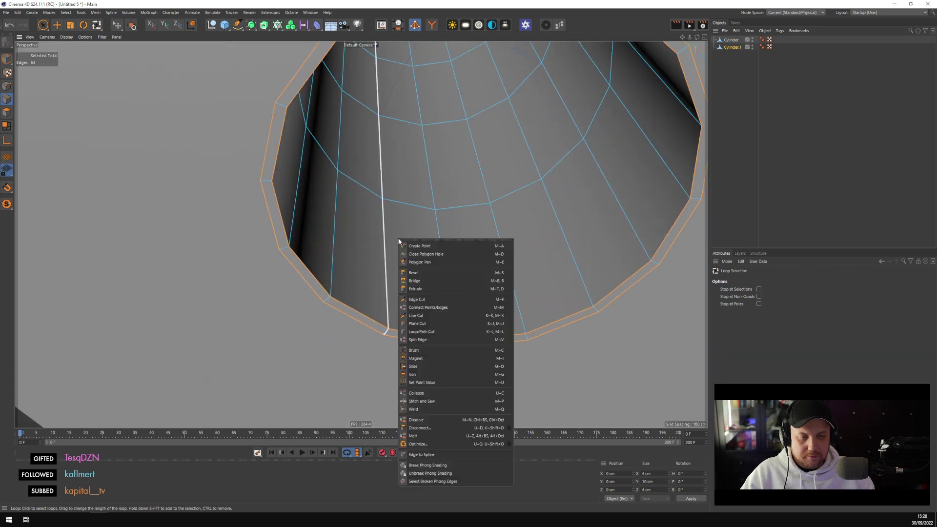
click(429, 275)
scroll(373, 287, up, 4)
mouse_move(373, 288)
mouse_down()
mouse_move(386, 288)
mouse_move(377, 288)
mouse_up()
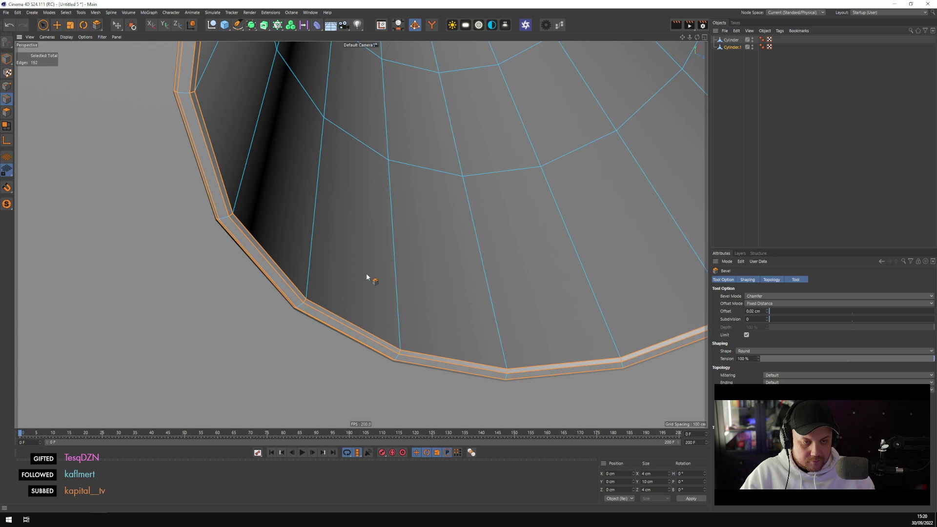
text(1)
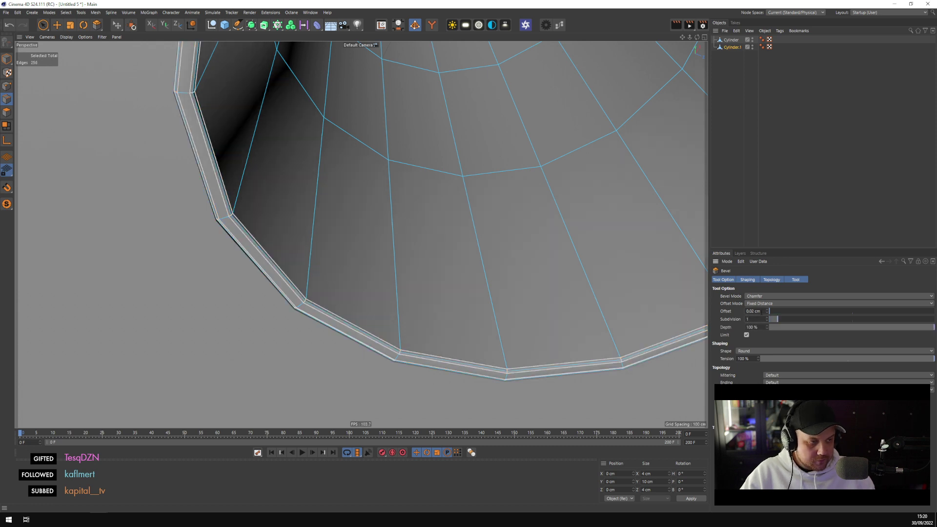
click(753, 319)
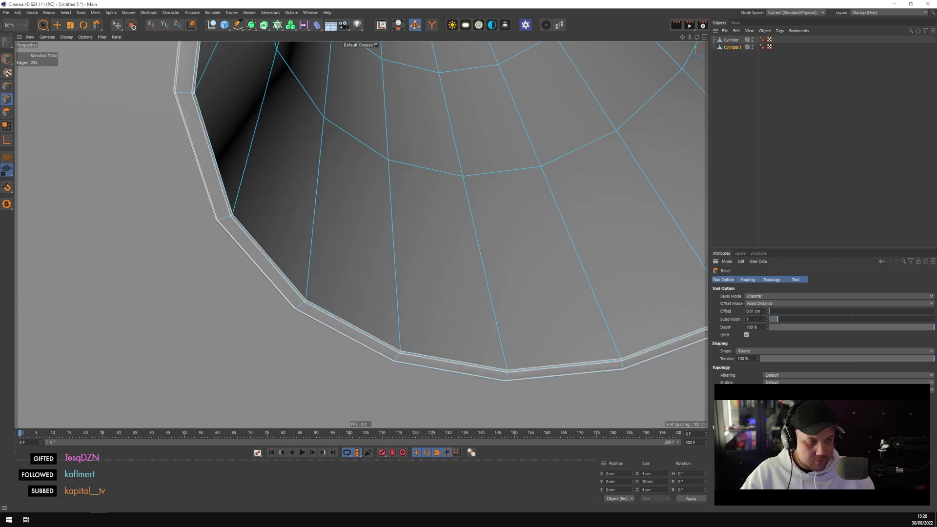
Select the roll's outer cylinder and loop-select its center-hole and outer rim edges at both ends
click(728, 41)
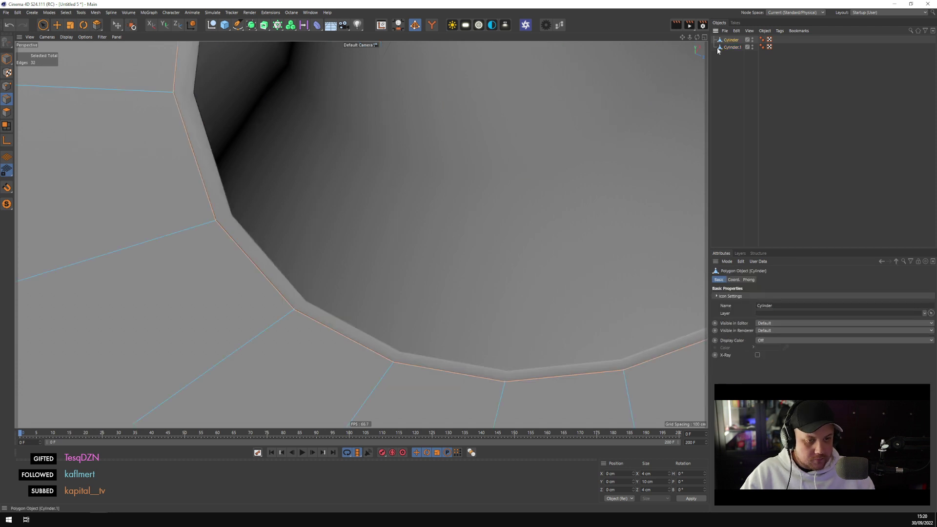
key(u)
key(l)
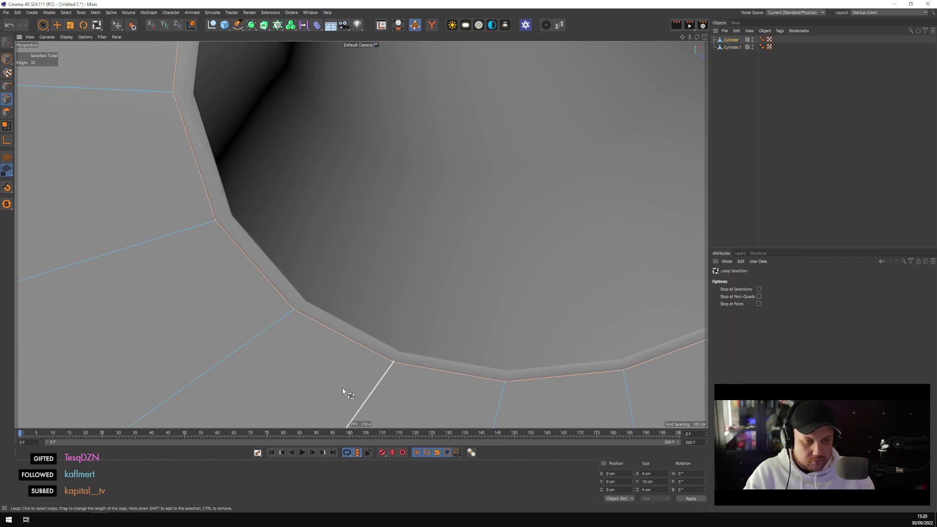
click(378, 355)
scroll(348, 317, down, 10)
shift+click(294, 169)
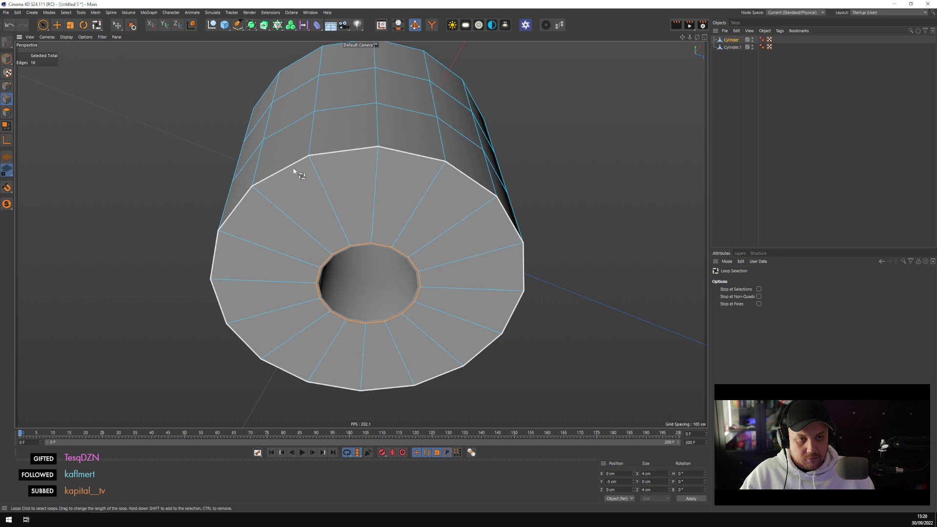
alt+drag(326, 84, 344, 134)
shift+click(344, 165)
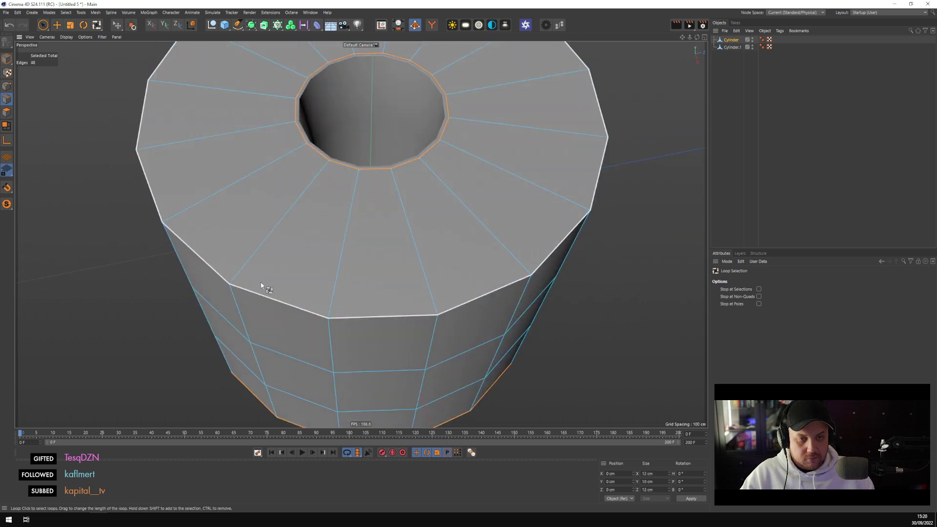
shift+click(266, 281)
Bevel the outer cylinder's selected rim edges with a 0.01 cm offset and 1 subdivision
right_click(298, 281)
click(330, 273)
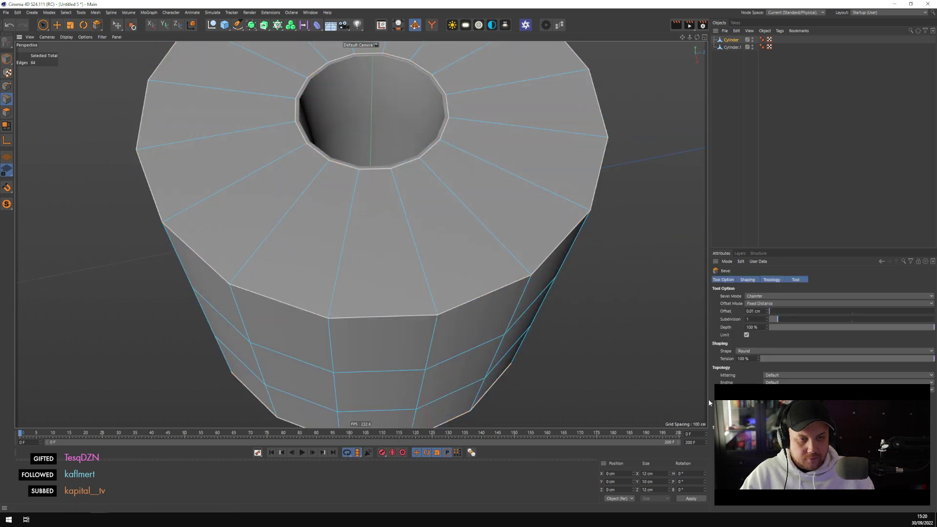
click(747, 439)
scroll(395, 264, down, 6)
alt+drag(395, 265, 424, 271)
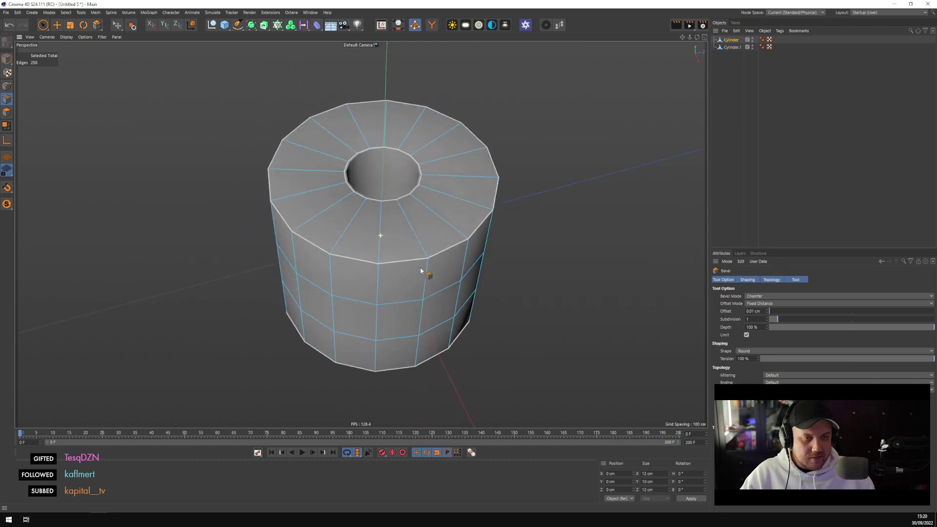
Group the outer cylinder under a null and place the inner tube inside the same null
click(794, 145)
click(729, 41)
key(alt+g)
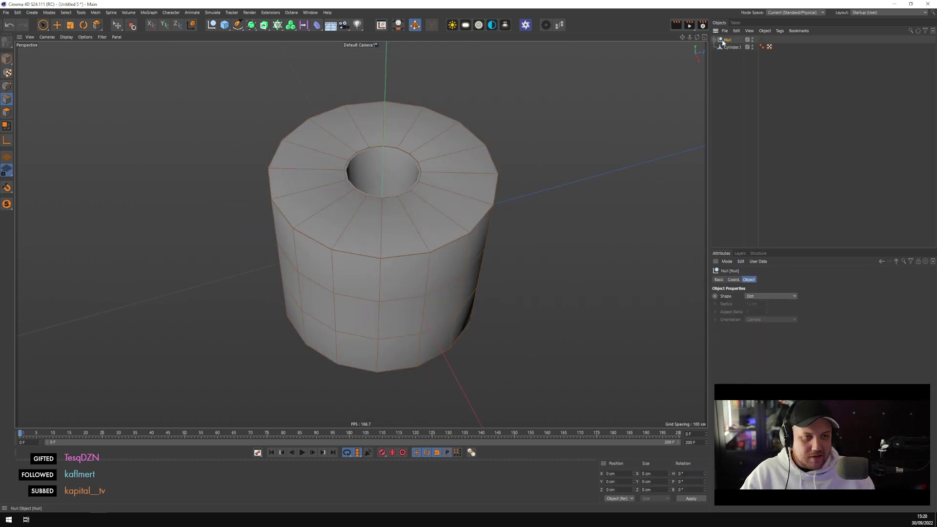
click(5, 59)
click(57, 24)
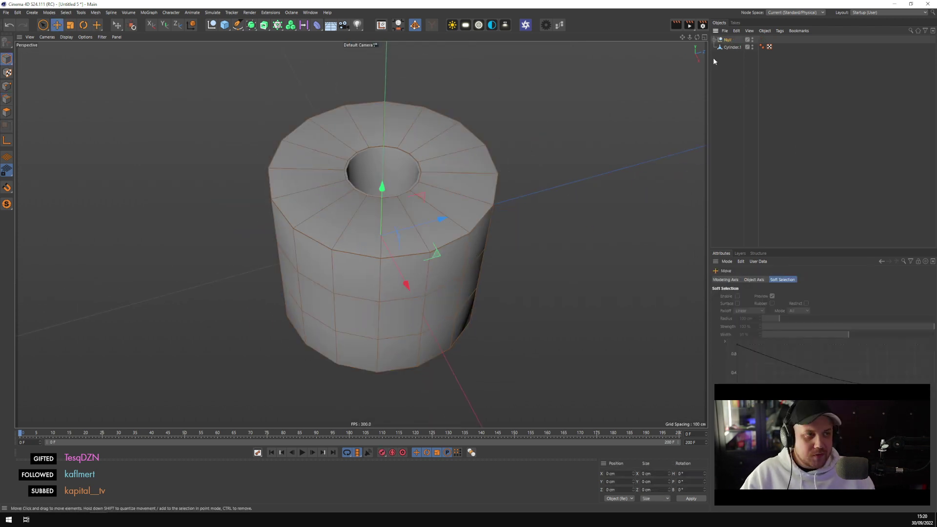
click(714, 40)
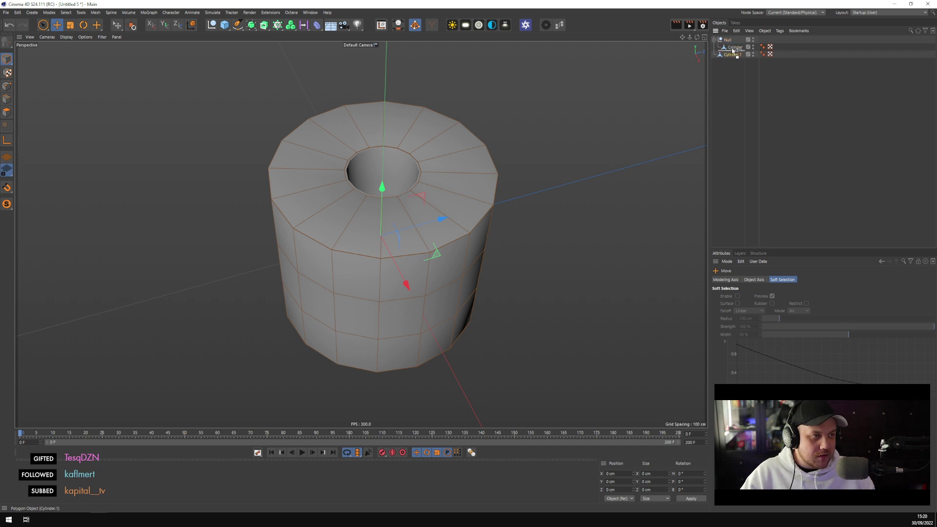
click(727, 40)
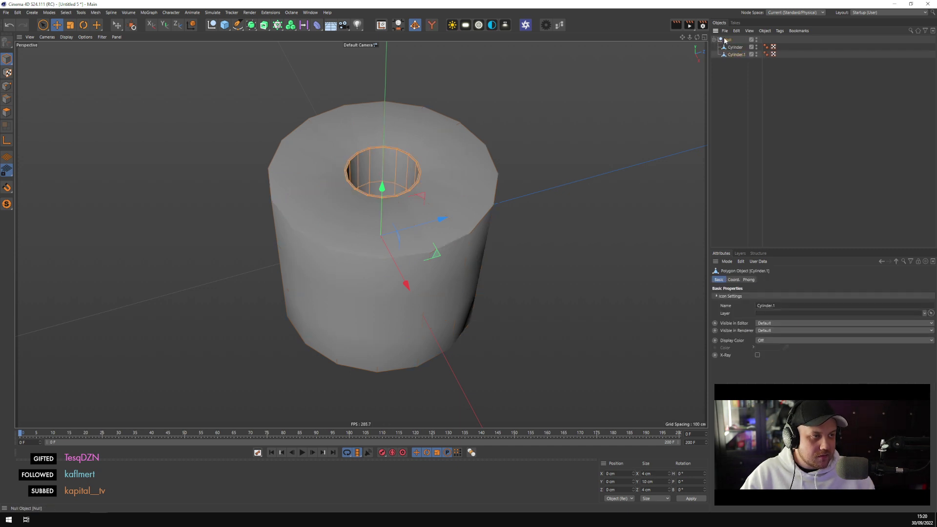
Place the grouped roll under a Subdivision Surface to smooth both cylinders
alt+click(252, 26)
click(795, 142)
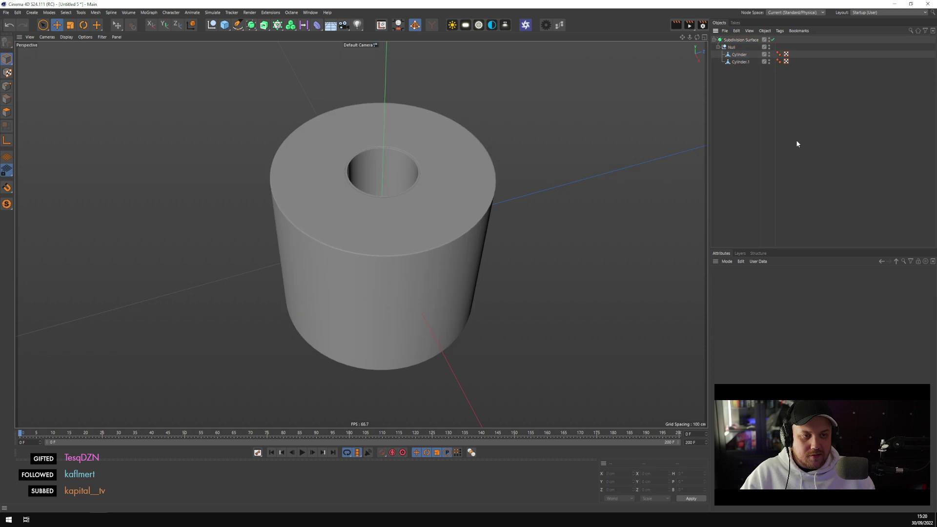
scroll(473, 161, down, 3)
alt+drag(475, 164, 467, 130)
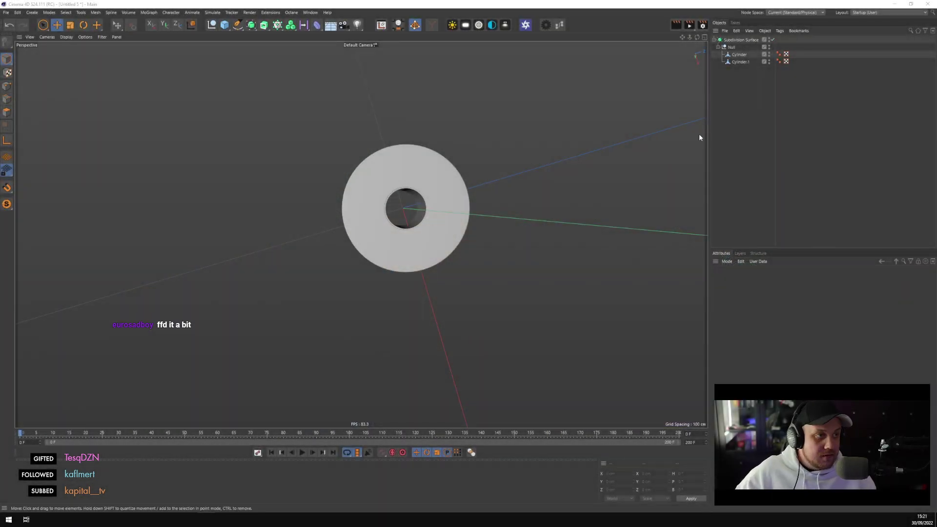
Rename the inner tube INSIDE and the outer cylinder OUTSIDE
click(718, 47)
click(731, 47)
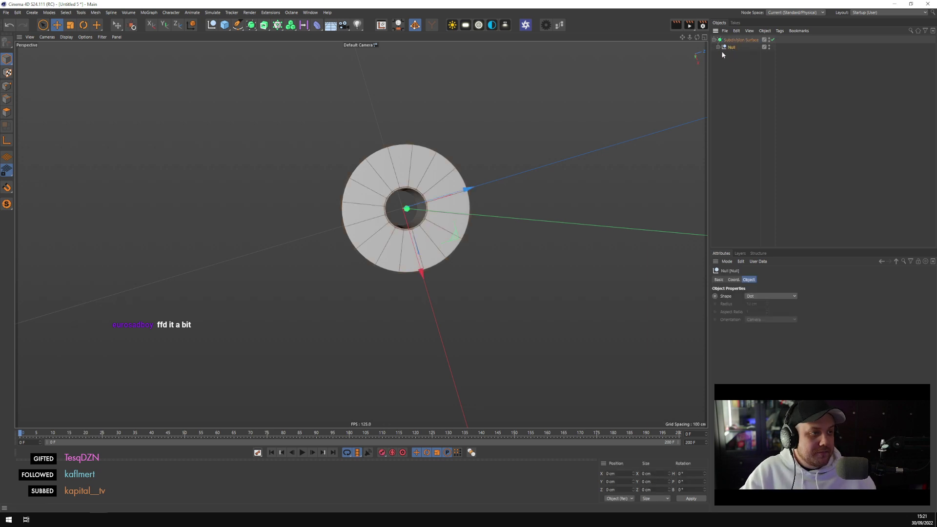
click(718, 46)
click(737, 61)
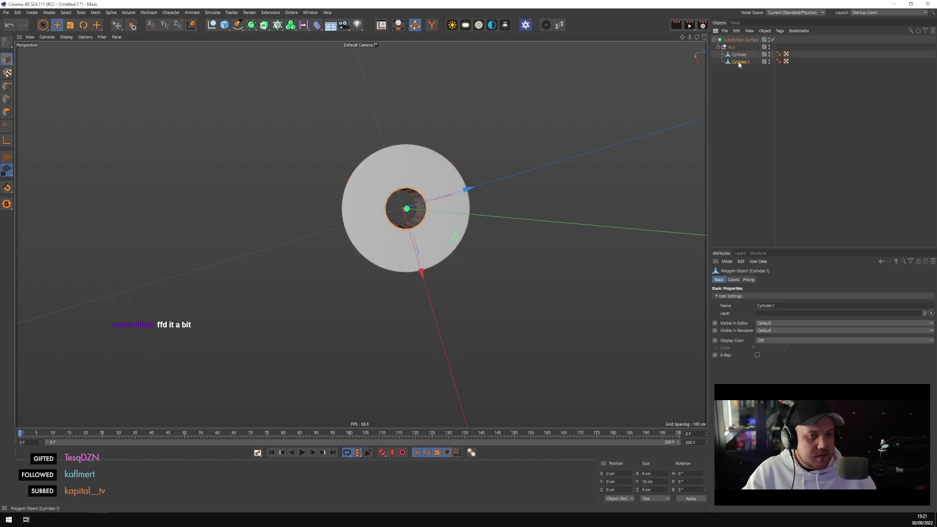
double_click(739, 61)
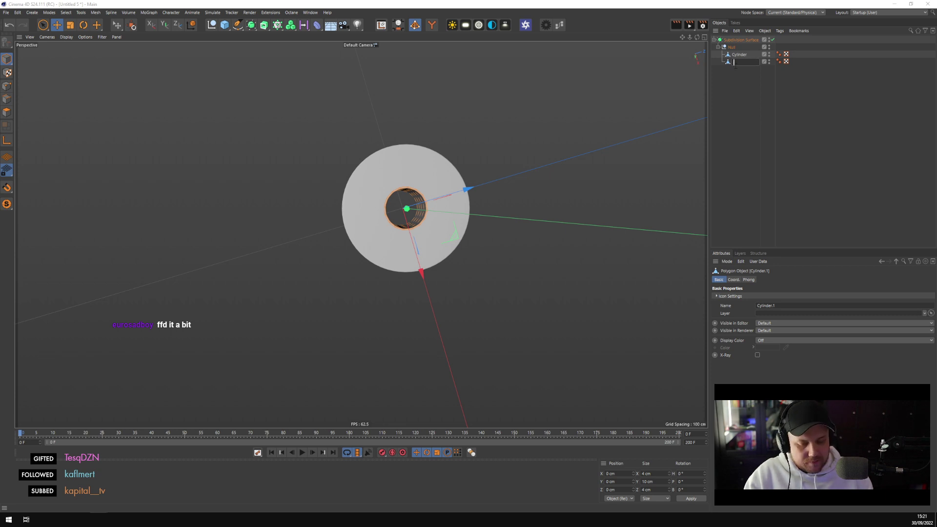
key(shift+Tab)
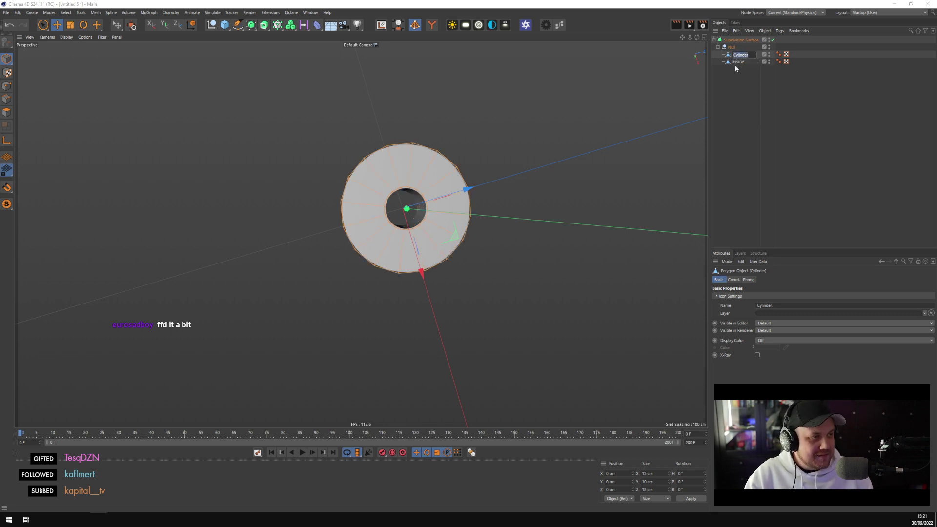
text(SIDE)
key(Return)
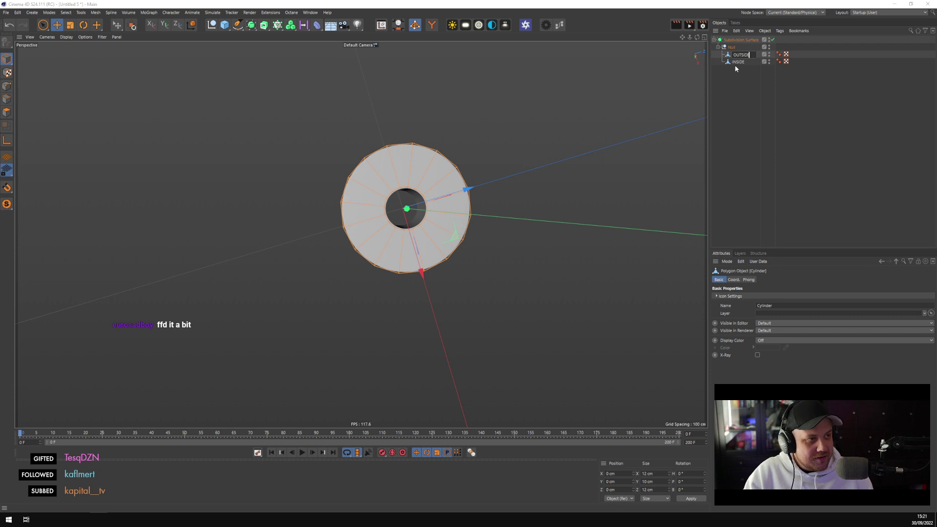
Collapse the Subdivision Surface hierarchy and examine the smoothed roll from the side and above
click(715, 40)
click(740, 40)
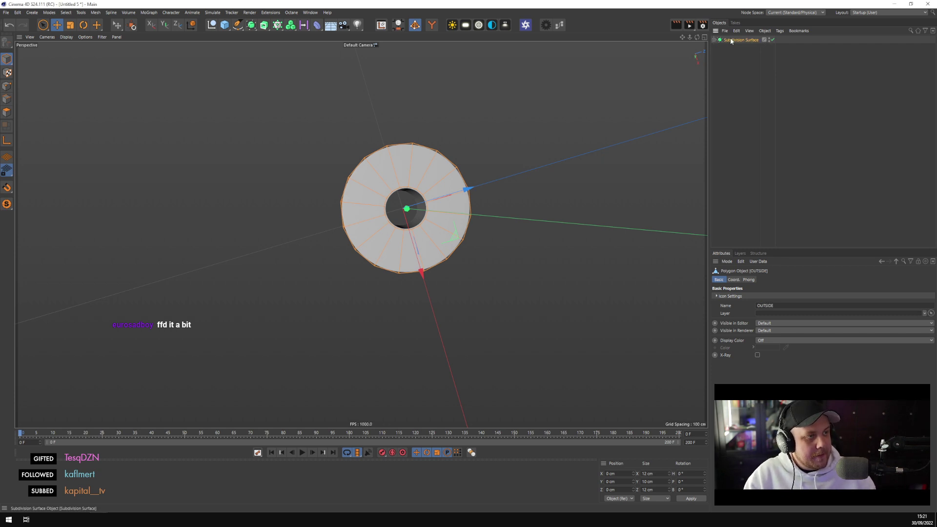
alt+drag(456, 122, 476, 203)
scroll(413, 192, up, 3)
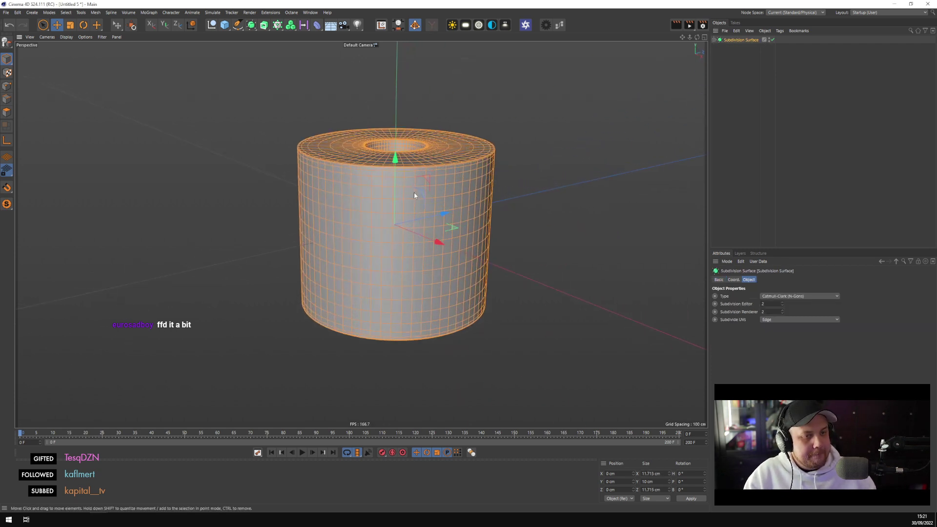
alt+drag(414, 192, 440, 167)
scroll(440, 166, up, 2)
click(779, 126)
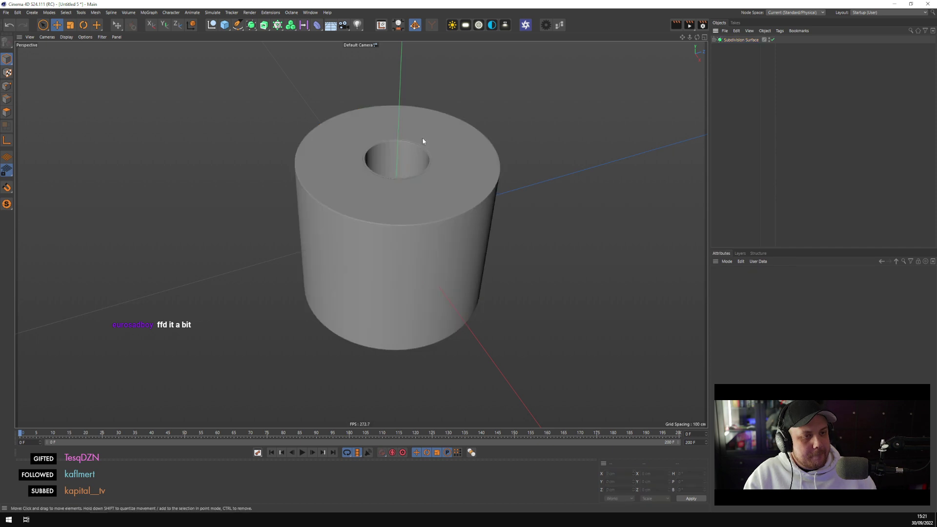
Start saving the project as a new file and go to the assets folder of #_DELPHER-CORNERSTORE
click(17, 12)
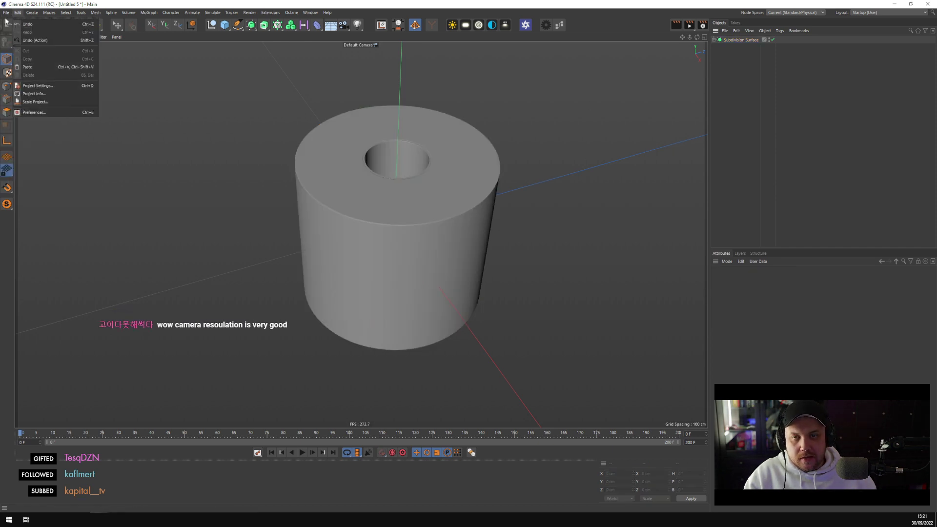
mouse_move(5, 13)
click(34, 93)
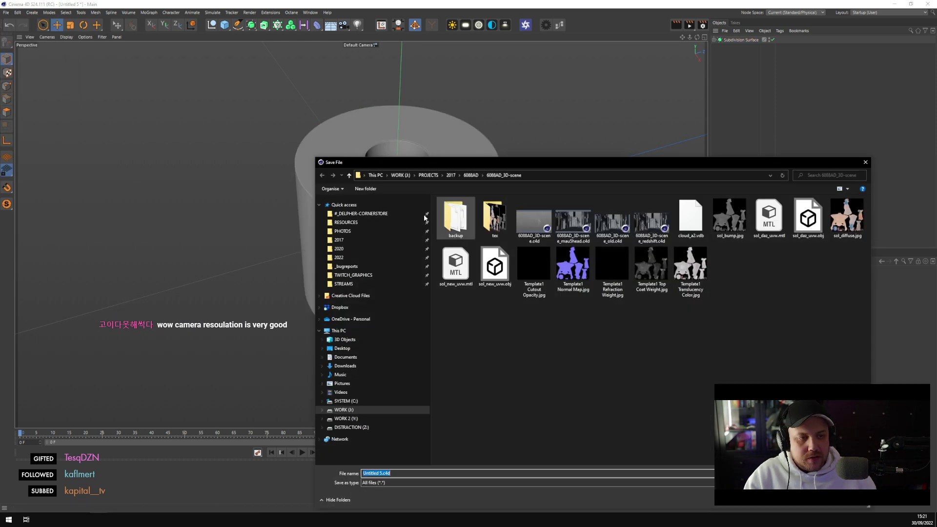
click(358, 214)
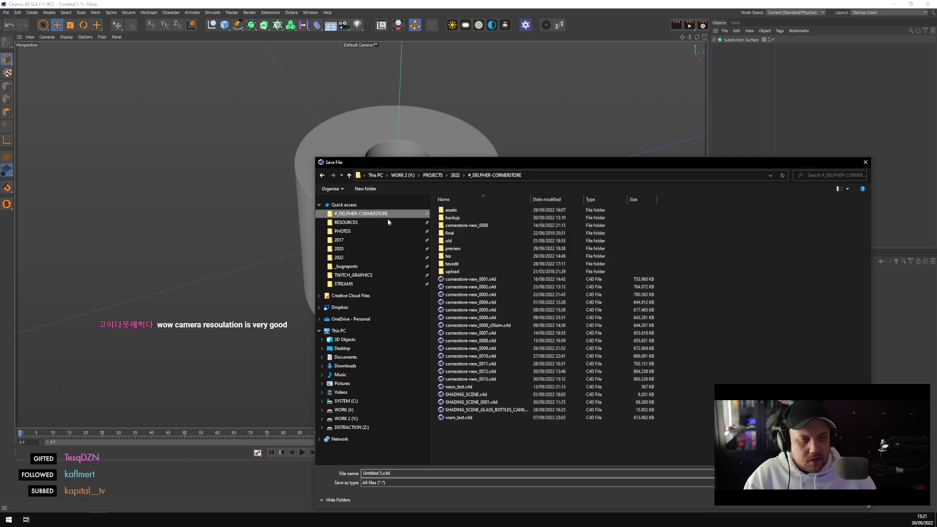
double_click(493, 210)
Create a new folder named TP inside the assets folder
right_click(732, 270)
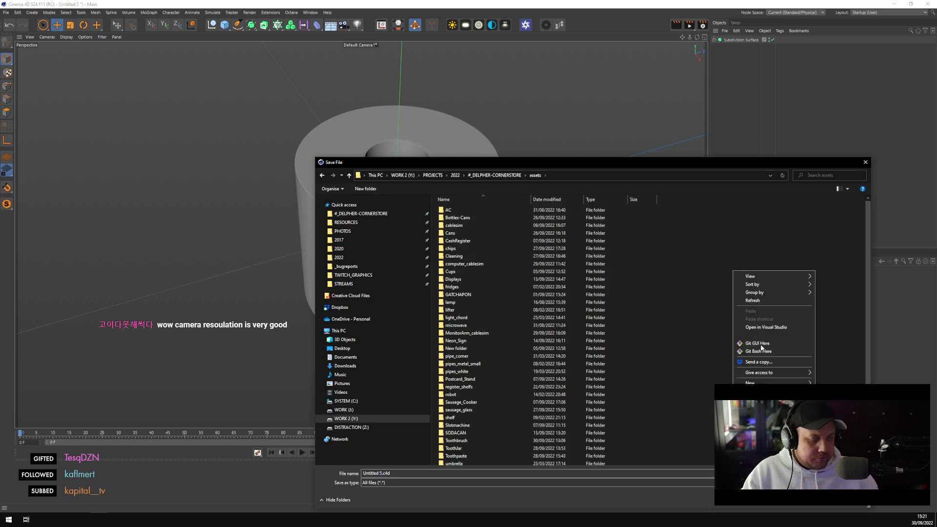
mouse_move(773, 382)
click(853, 383)
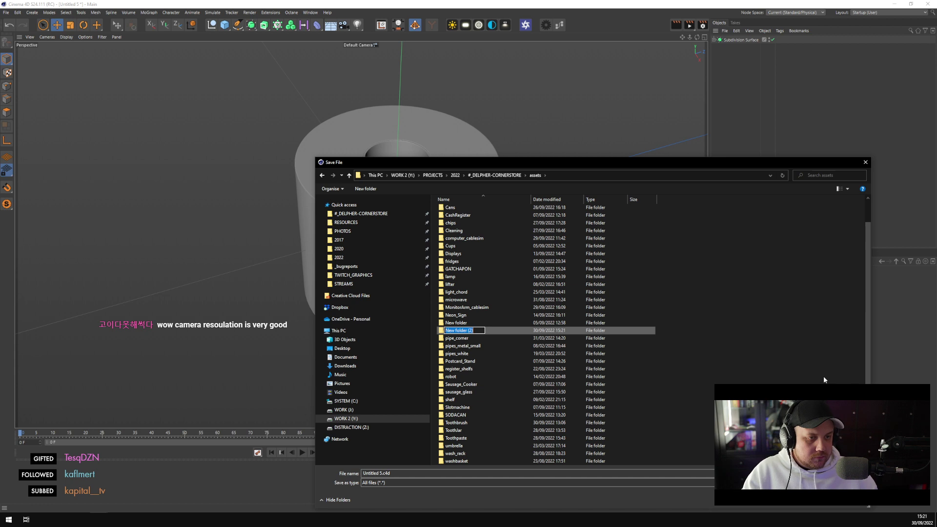
text(TP)
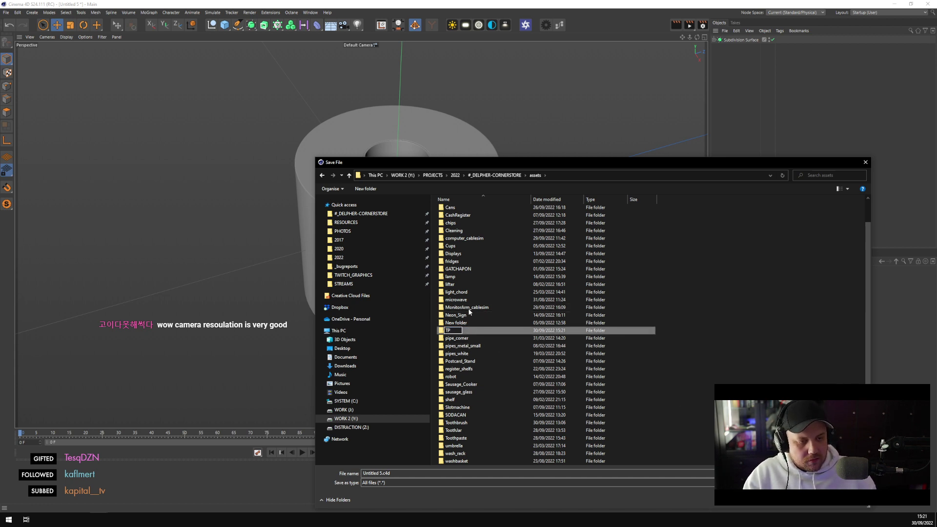
key(Return)
key(Return)
click(537, 176)
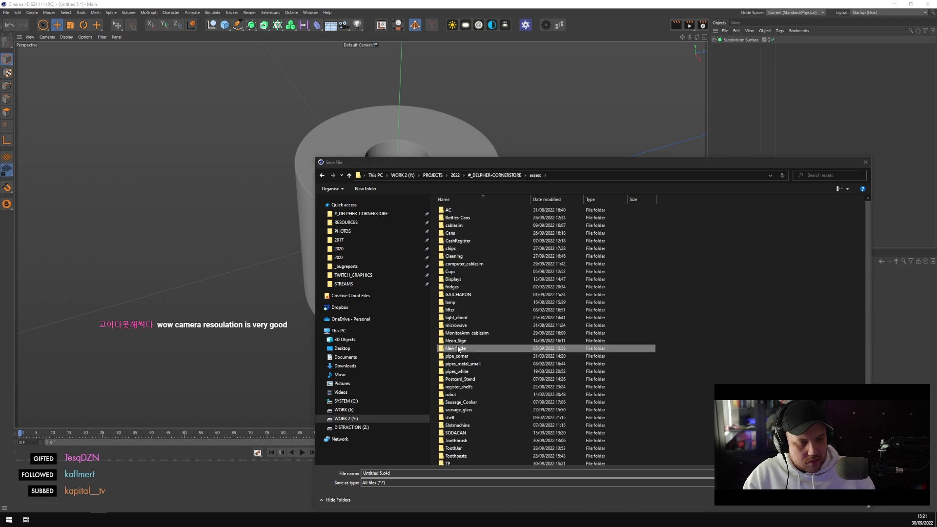
Save the project as TP in the TP folder inside assets
click(478, 343)
key(t)
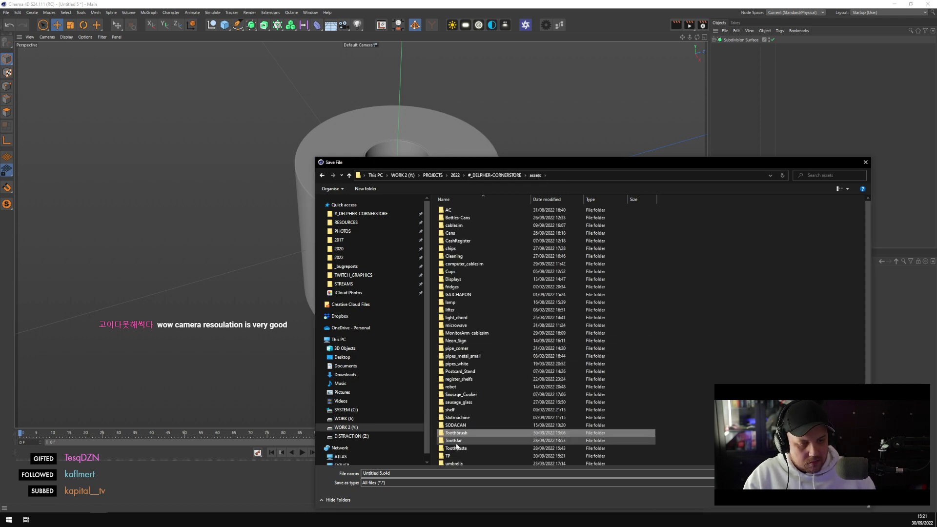
double_click(467, 455)
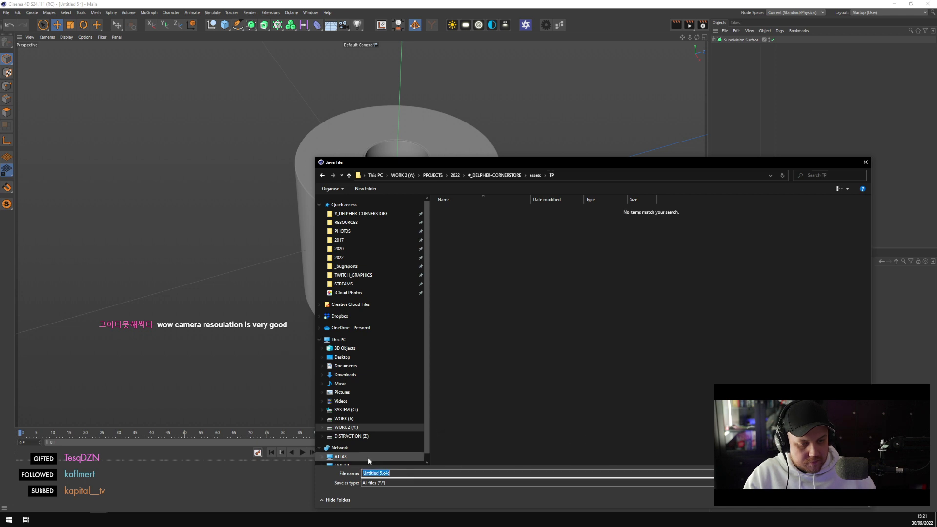
text(TP)
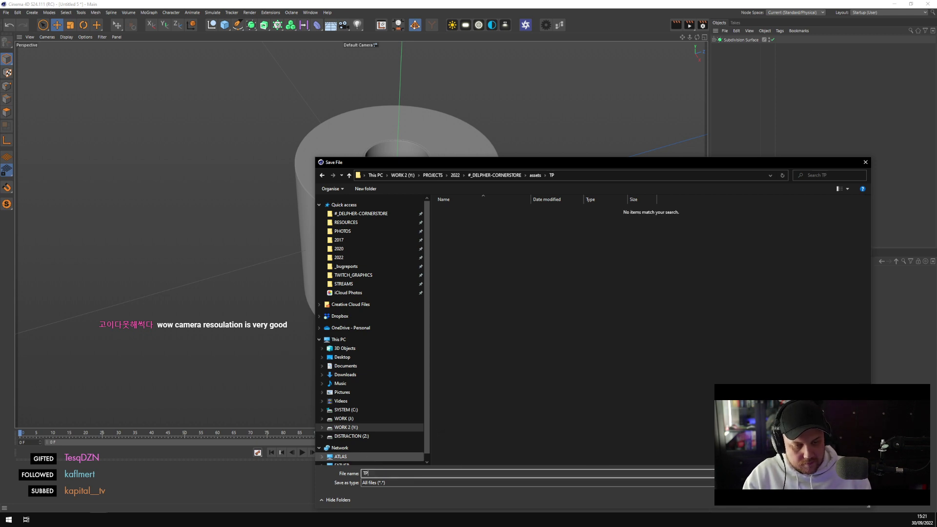
key(Return)
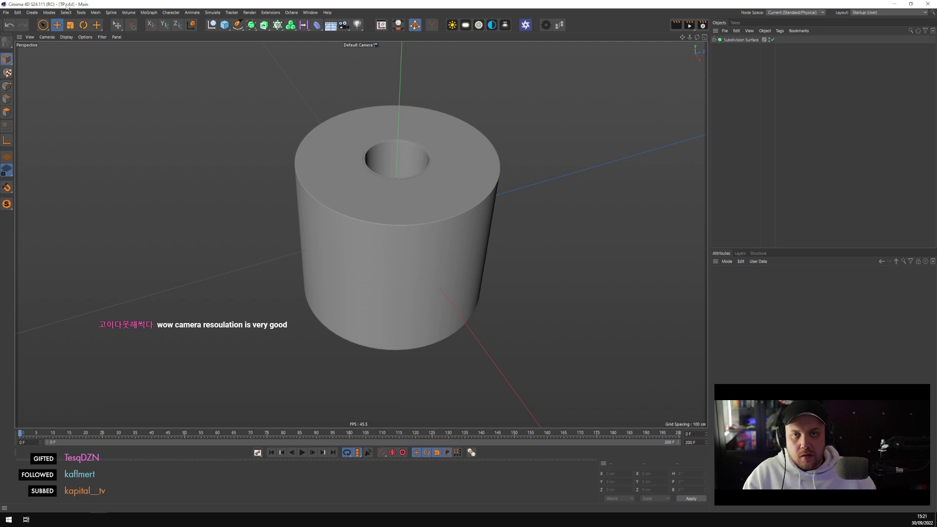
Rename the null that groups OUTSIDE and INSIDE under the Subdivision Surface as TP
scroll(234, 112, down, 2)
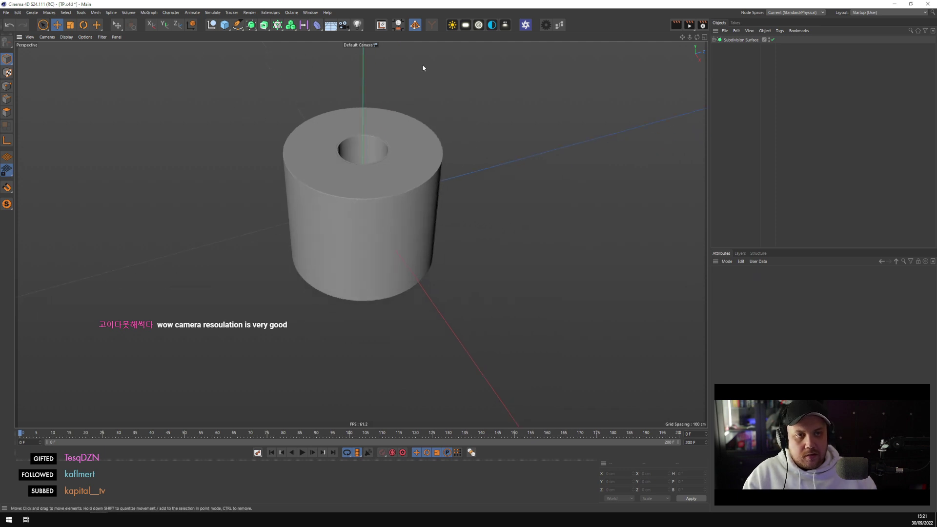
click(420, 209)
alt+drag(420, 210, 452, 138)
click(715, 40)
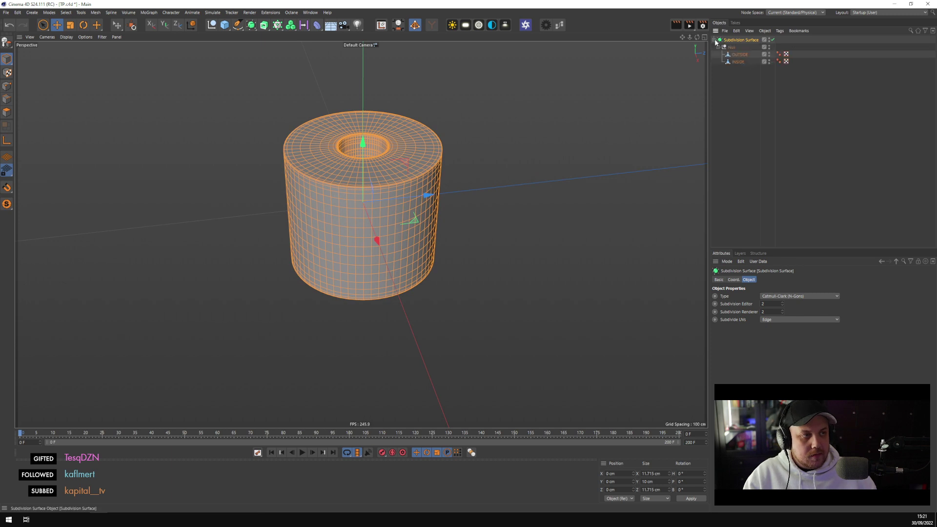
double_click(731, 47)
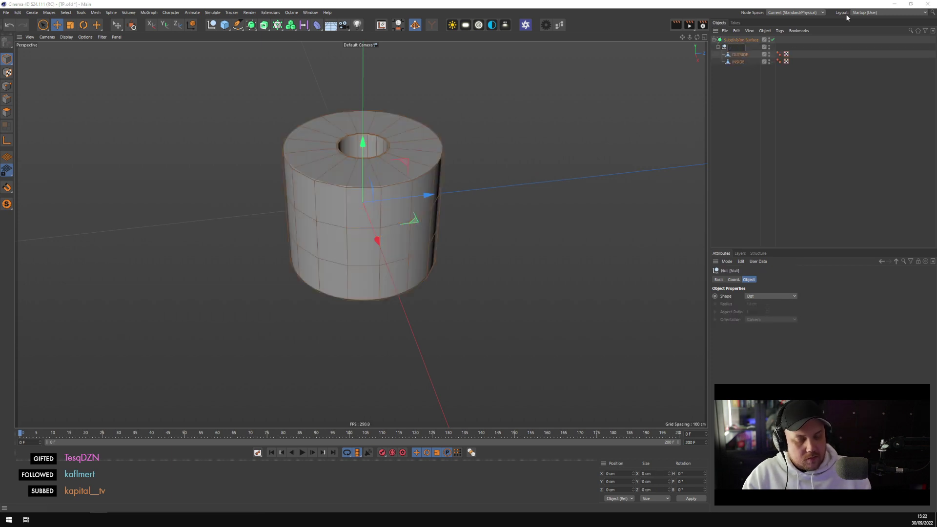
text(TP)
key(Return)
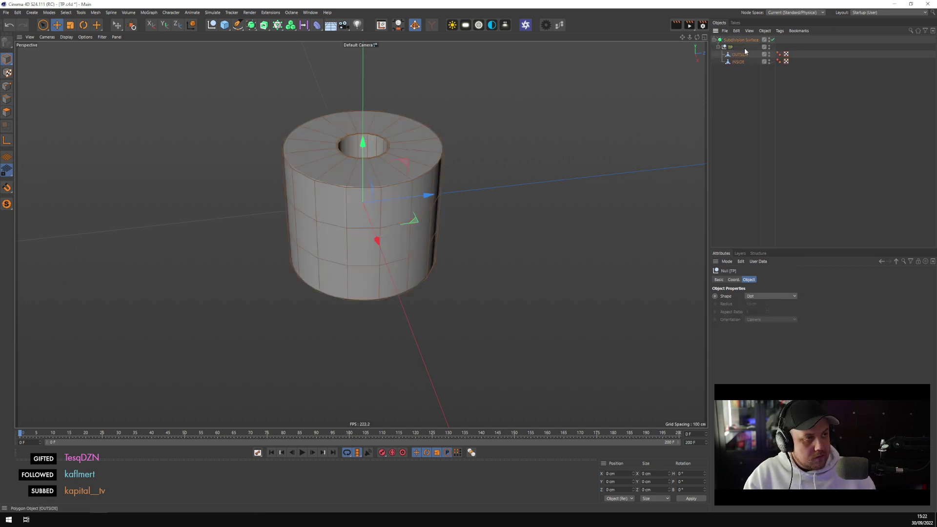
Group the TP null inside a new parent null and add an FFD deformer alongside it
key(alt+g)
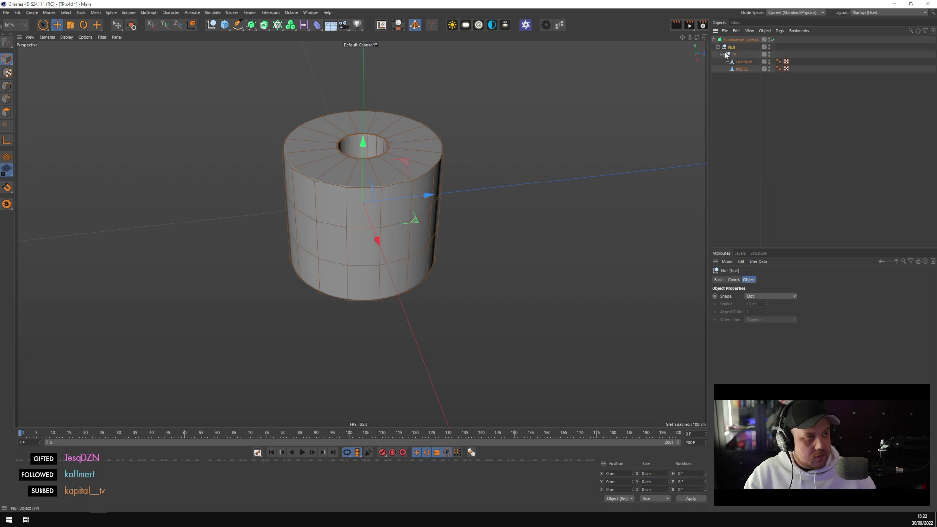
click(722, 55)
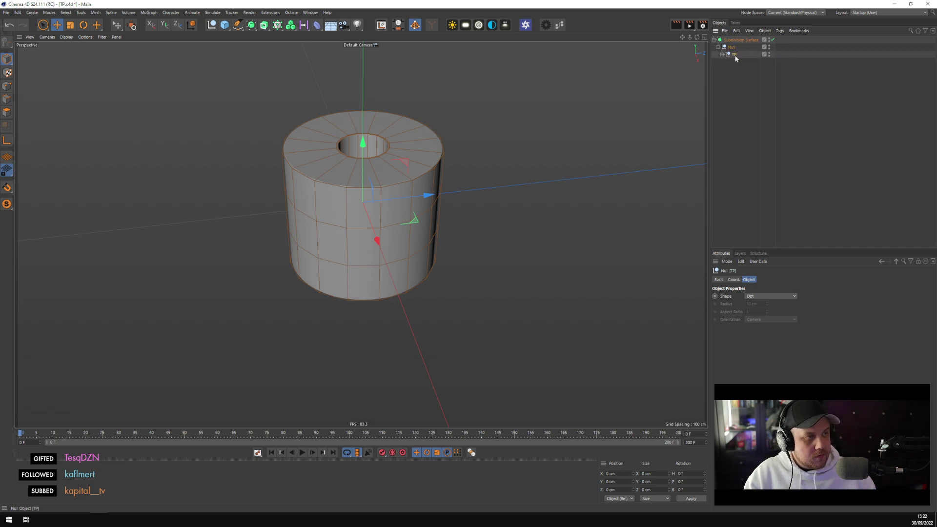
click(317, 25)
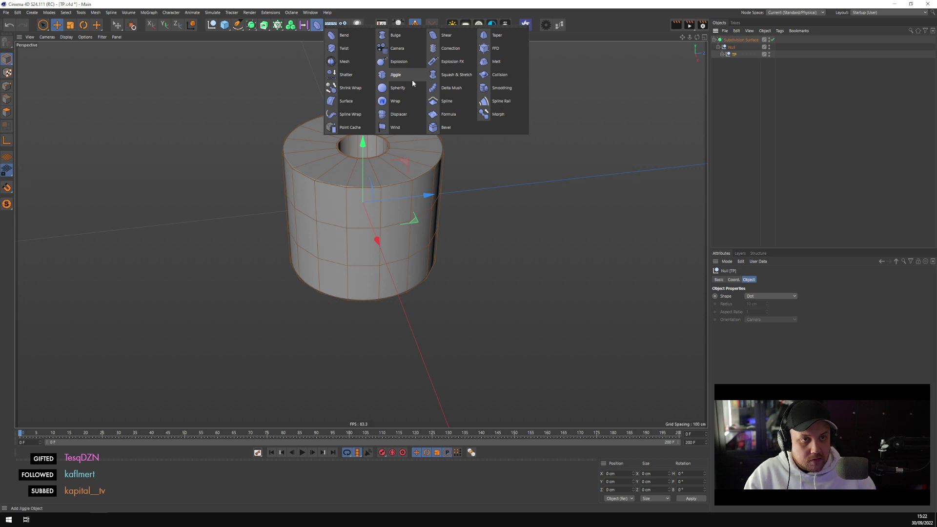
click(496, 48)
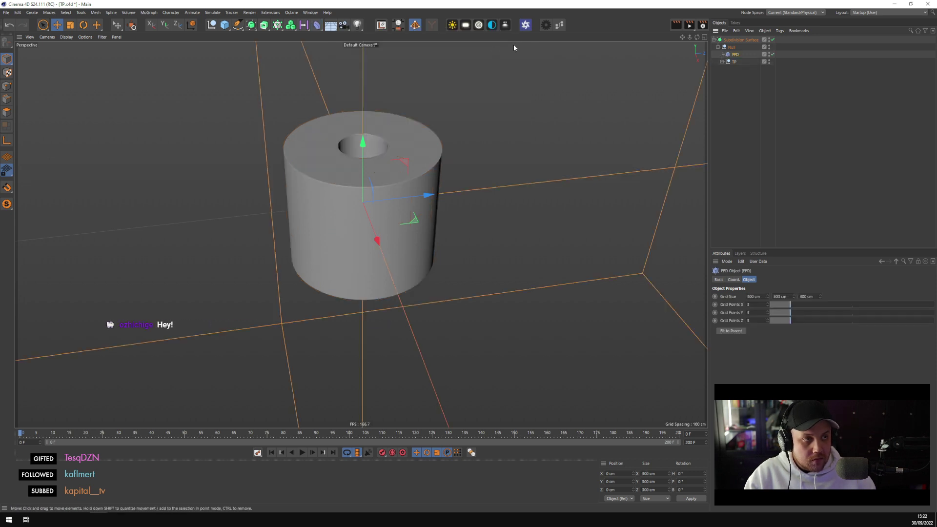
Nest the FFD deformer under OUTSIDE and fit its cage to that cylinder
drag(732, 39, 735, 62)
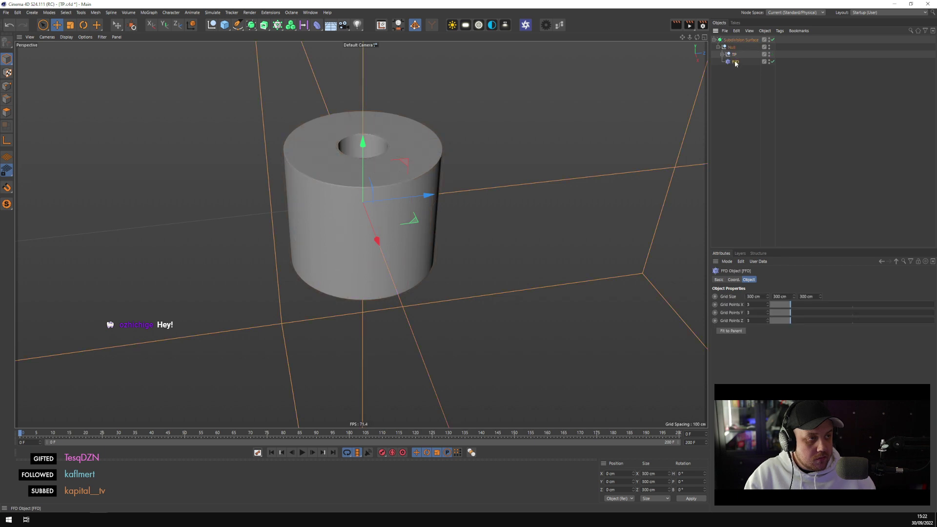
click(722, 54)
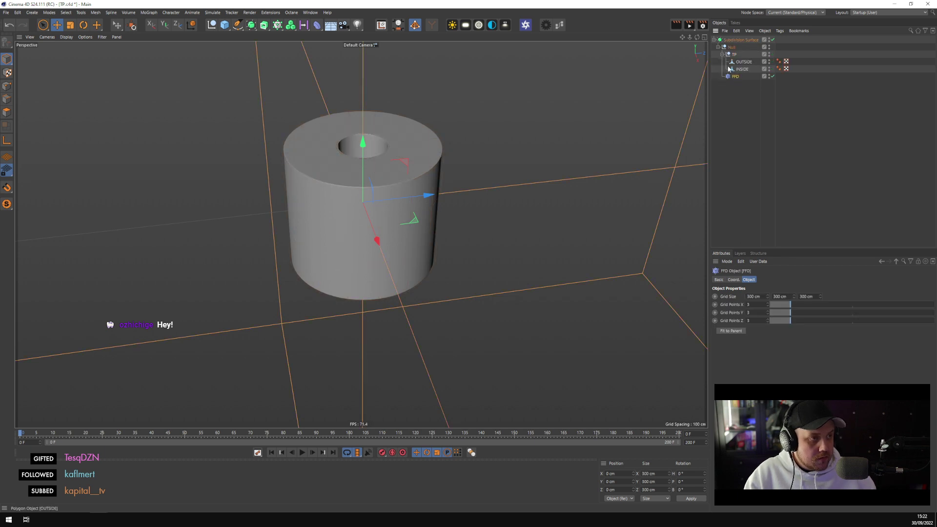
drag(735, 78, 742, 62)
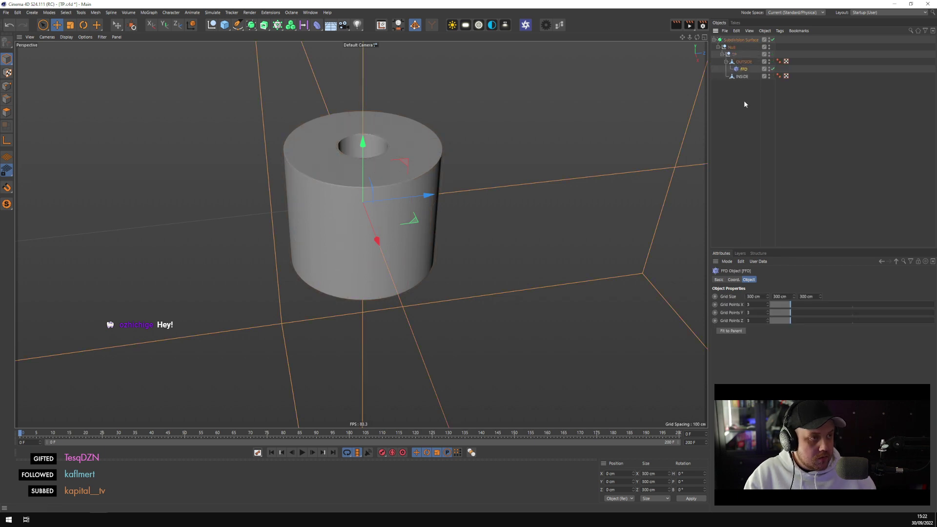
click(730, 331)
click(769, 153)
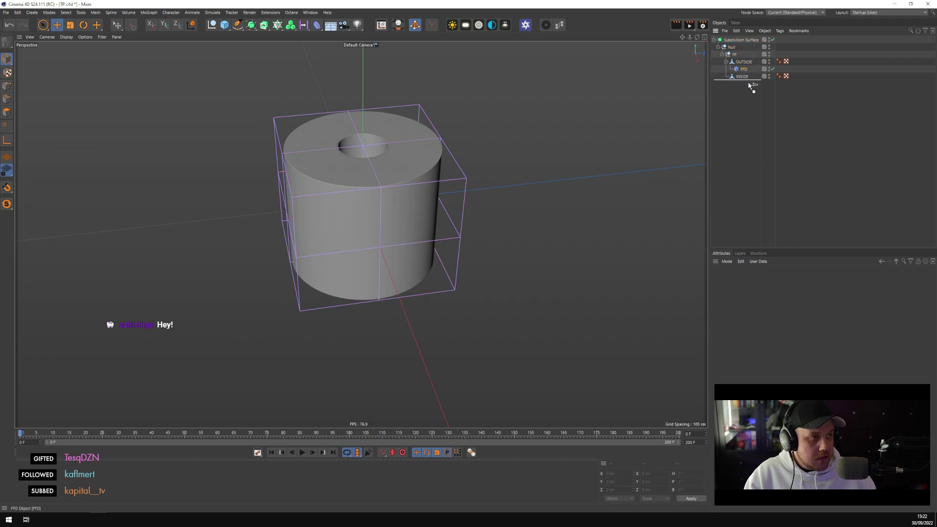
Place the fitted FFD beside TP in the parent null and switch to point editing
drag(752, 86, 744, 89)
click(722, 55)
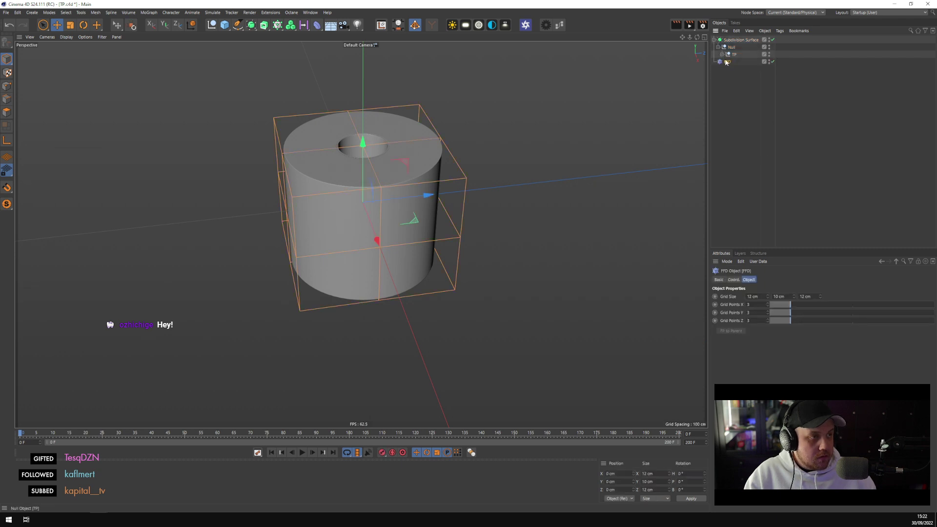
drag(735, 58, 735, 59)
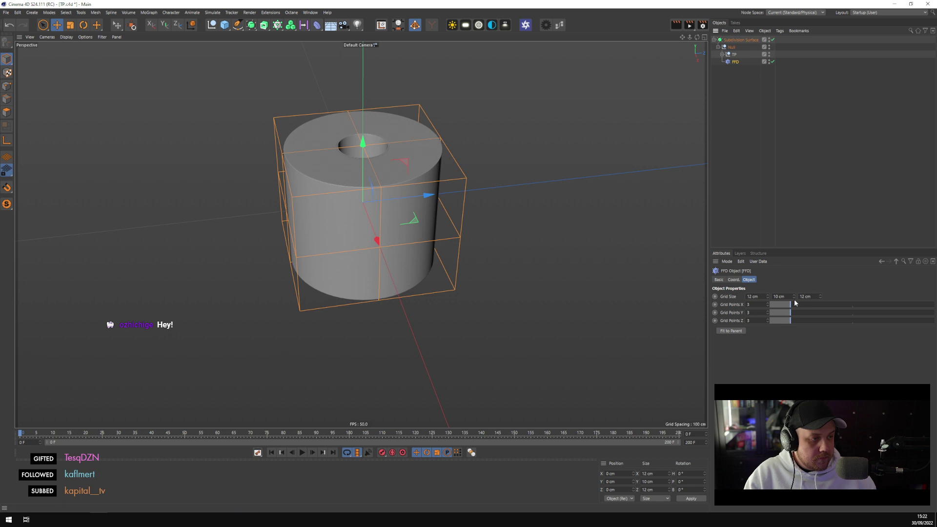
click(5, 87)
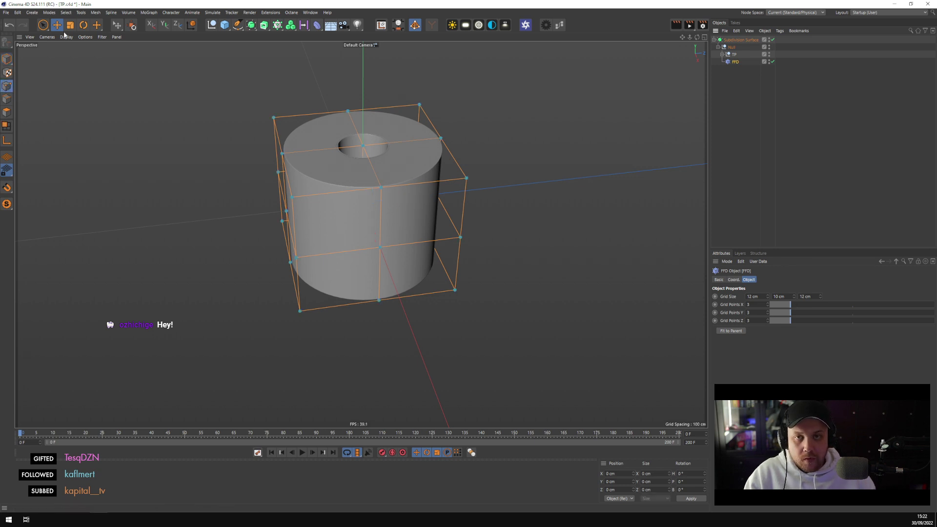
Try moving the upper and lower mid-side FFD points one at a time along Z, and undo the moves
click(441, 139)
drag(492, 134, 501, 164)
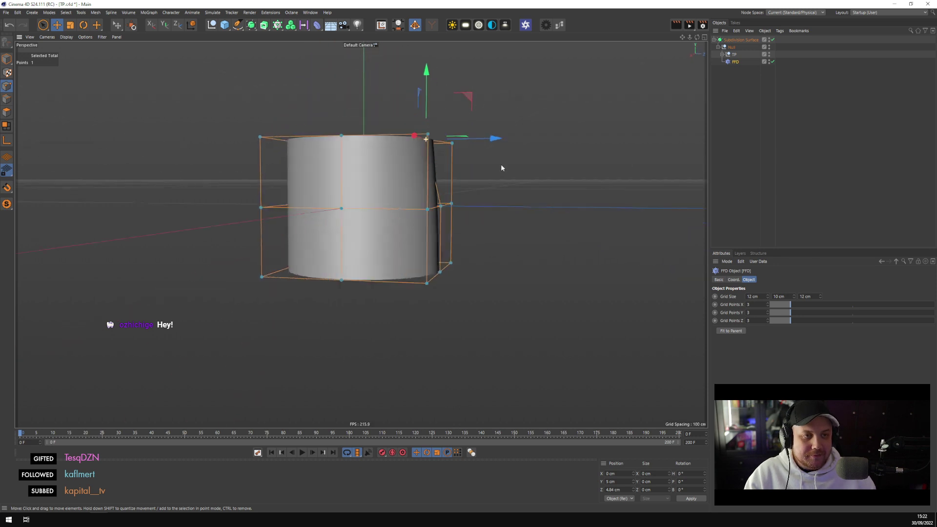
click(435, 276)
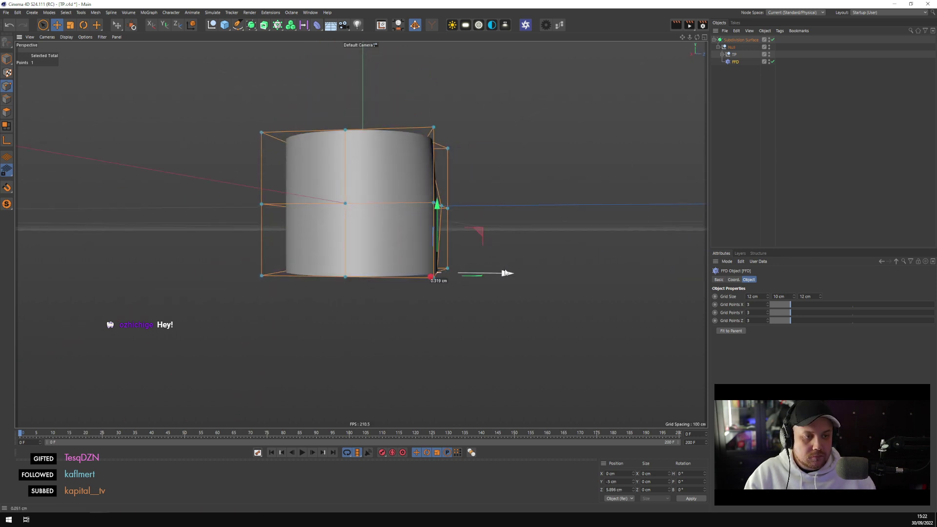
drag(510, 273, 493, 170)
key(ctrl+z)
key(ctrl+z)
key(ctrl+z)
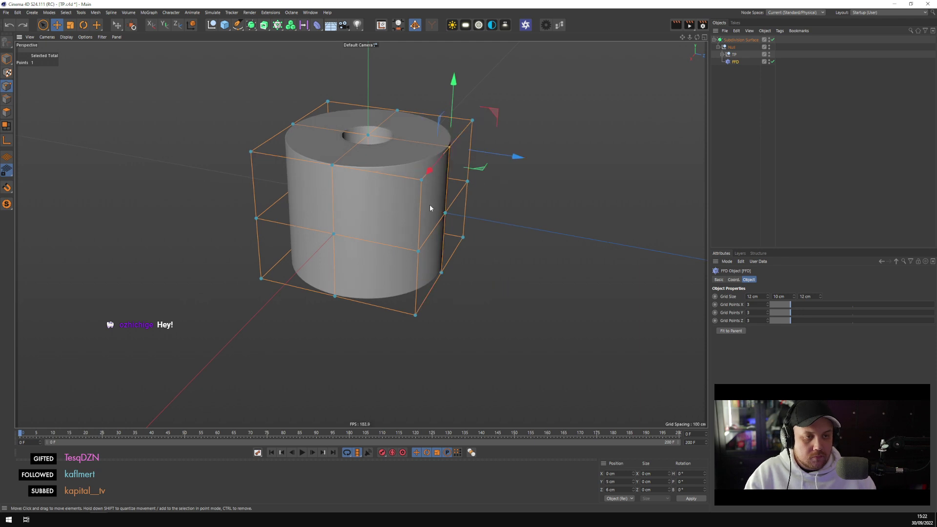
Select the whole mid-side column of FFD points on the positive Z side and pull it slightly inward
shift+click(445, 213)
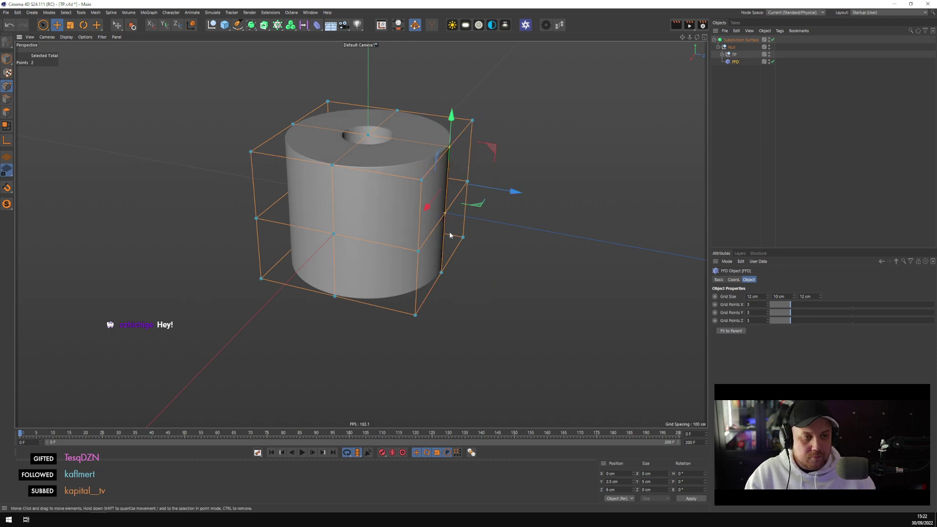
shift+click(443, 271)
drag(511, 222, 531, 176)
Select the mid-side columns of FFD points on both X sides of the roll with Live Selection
click(321, 157)
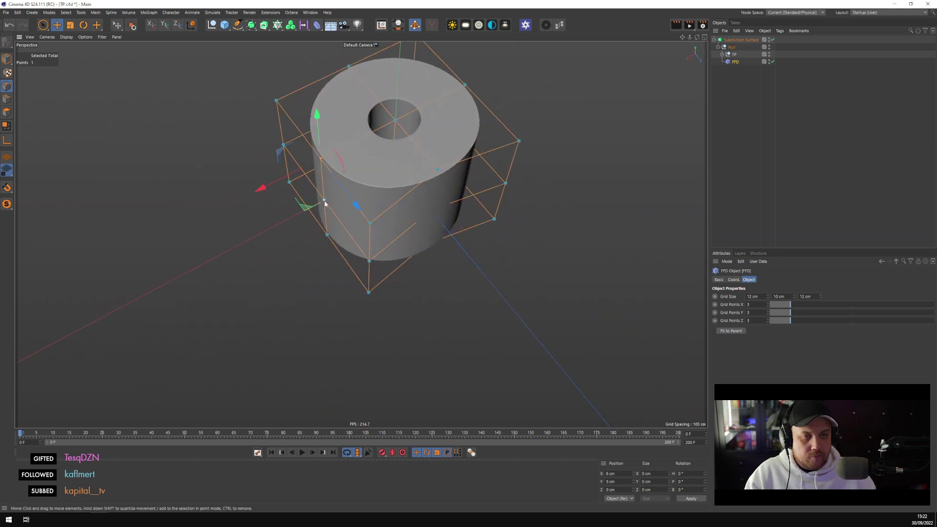
shift+click(324, 200)
shift+click(328, 235)
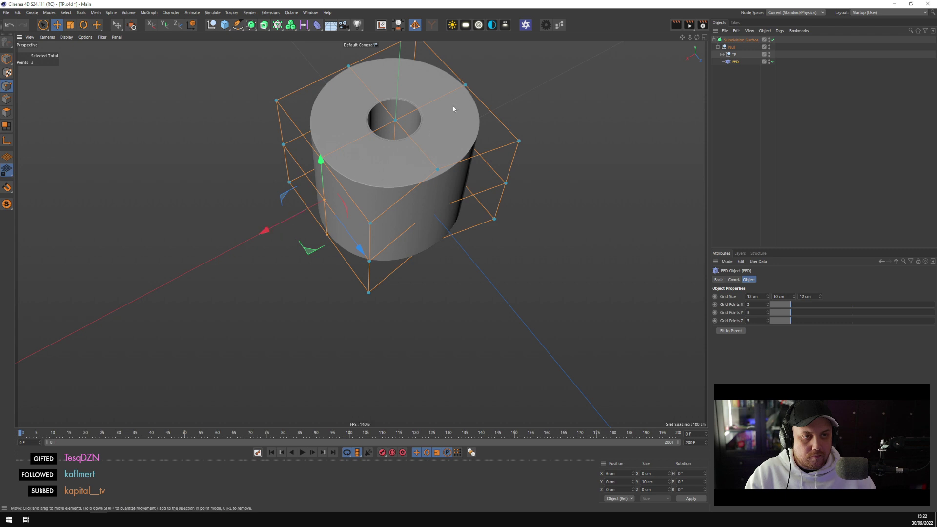
alt+drag(598, 152, 502, 138)
click(43, 25)
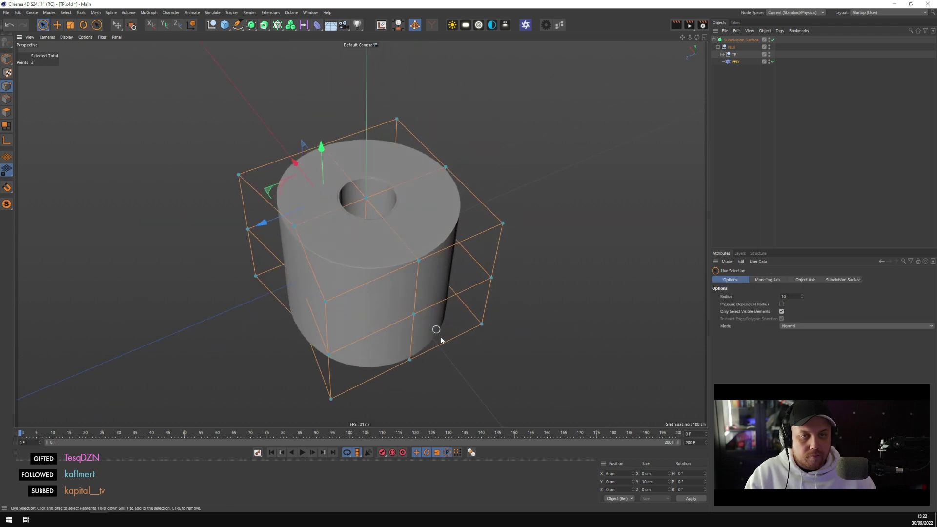
mouse_move(416, 364)
shift+mouse_down()
mouse_move(421, 268)
mouse_move(457, 318)
mouse_move(361, 320)
mouse_move(409, 324)
shift+mouse_up()
Scale the selected FFD points outward to about 13.47 cm across X, making the roll slightly irregular
key(r)
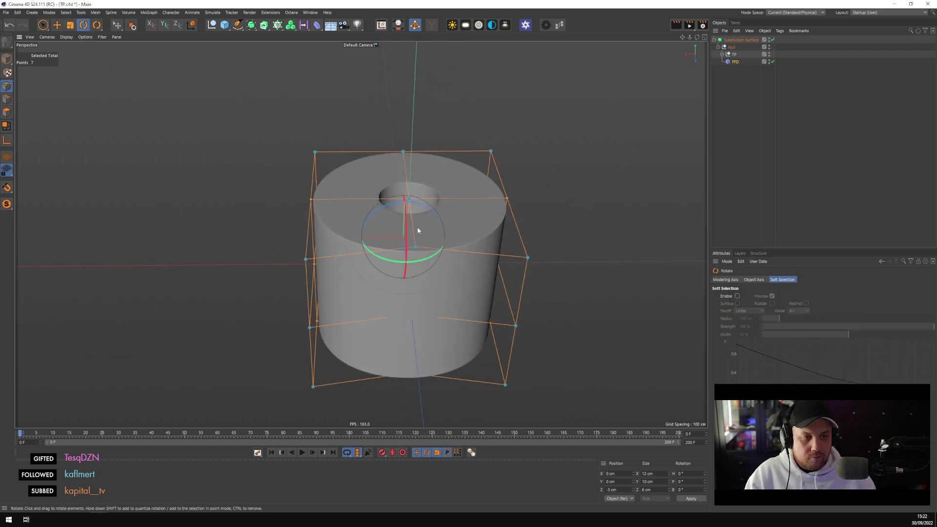
alt+drag(418, 231, 247, 216)
key(t)
key(y)
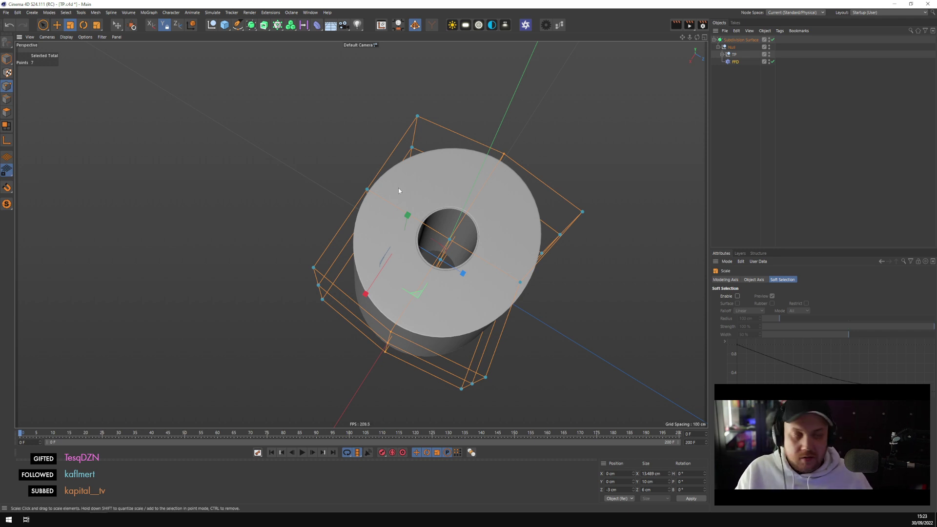
alt+drag(398, 189, 397, 161)
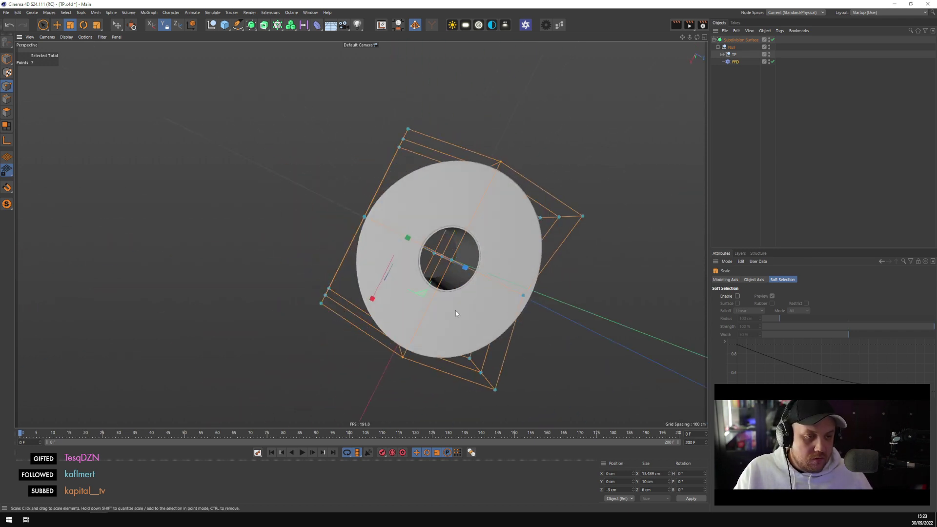
scroll(456, 311, down, 6)
alt+middle_drag(499, 317, 416, 291)
alt+drag(417, 290, 413, 210)
Compare the roll with and without the FFD deformation, and hide the FFD cage in the viewport
click(790, 113)
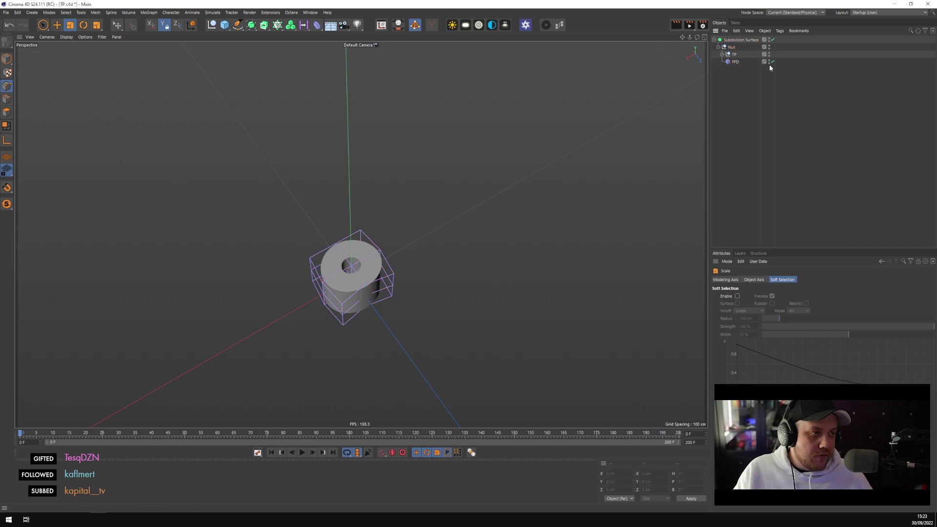
click(771, 60)
click(771, 62)
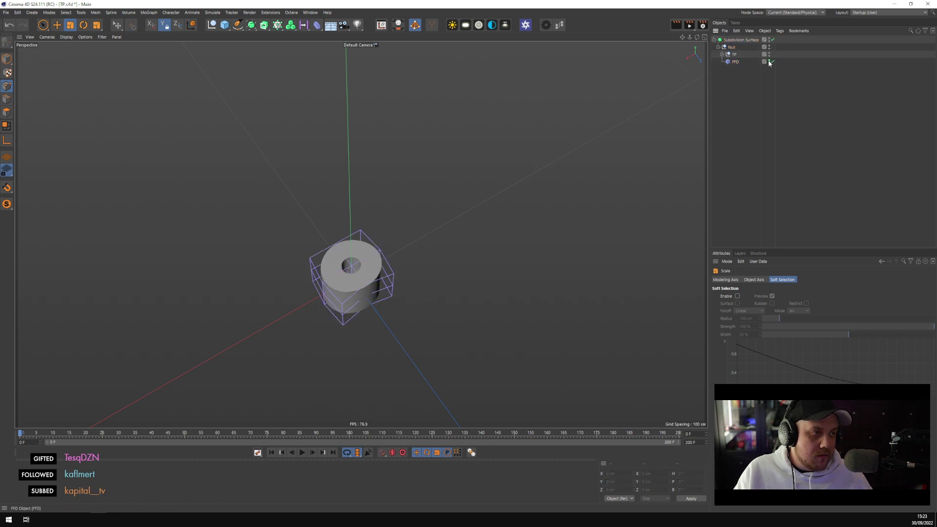
click(768, 61)
click(718, 47)
Add a Cloner around the null holding the toilet roll and its FFD
click(725, 47)
scroll(471, 286, down, 3)
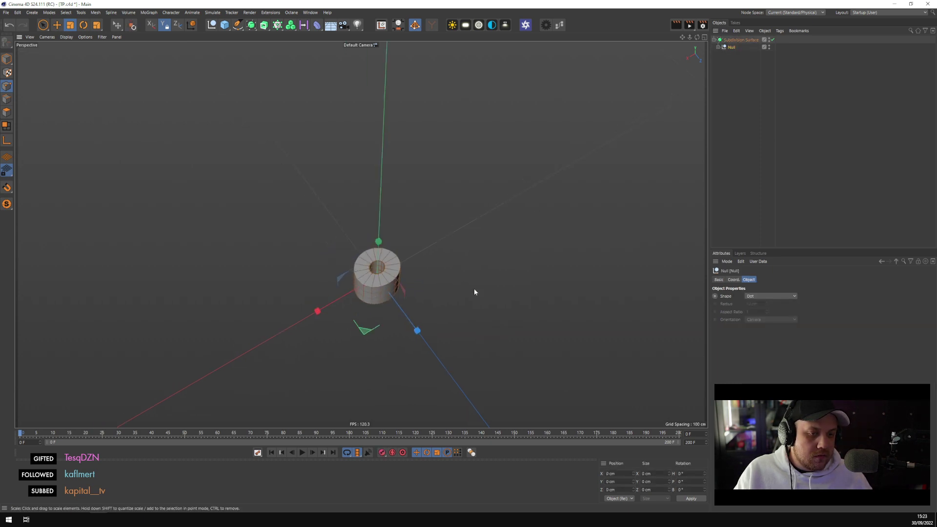
alt+drag(475, 292, 411, 256)
middle_click(412, 256)
middle_click(493, 188)
scroll(502, 239, down, 3)
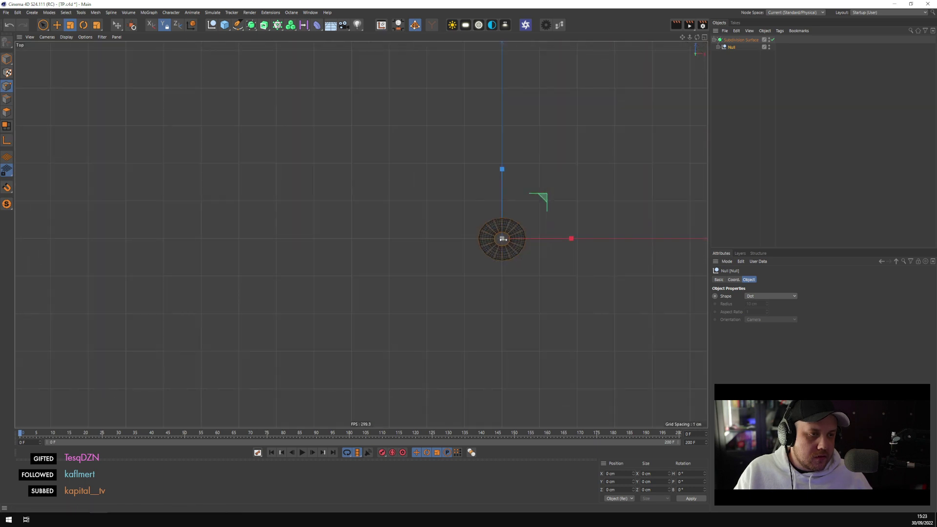
scroll(502, 239, up, 3)
alt+click(277, 25)
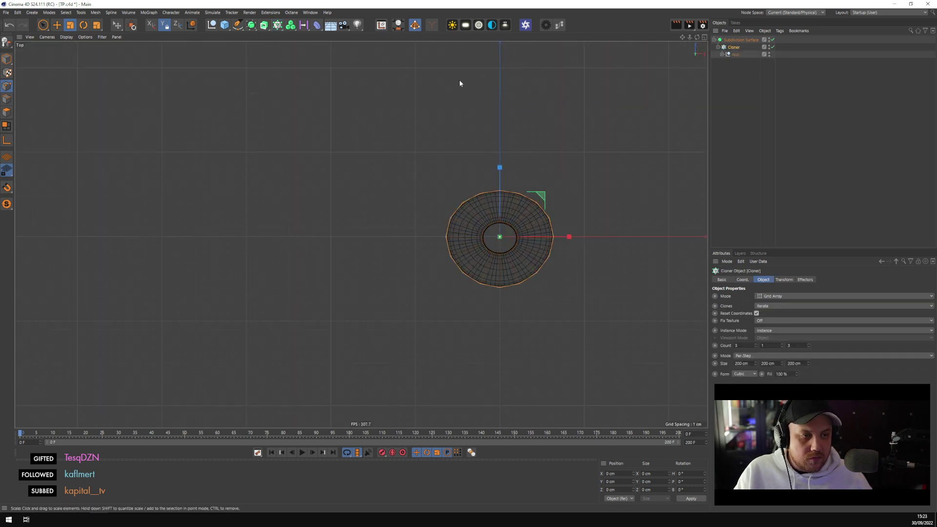
Set the Cloner to Grid Array mode with counts 5, 1, 2 and per-step sizes of 5 cm on X and Z
click(778, 295)
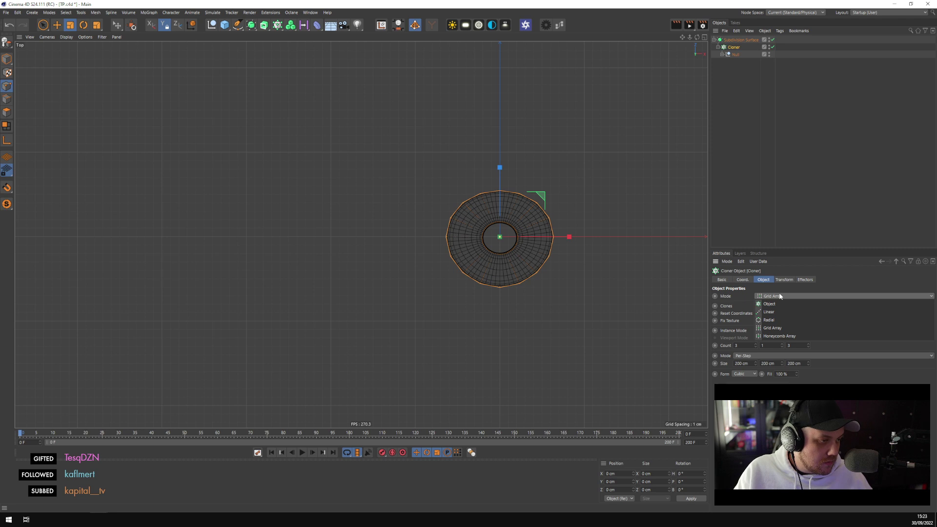
click(773, 328)
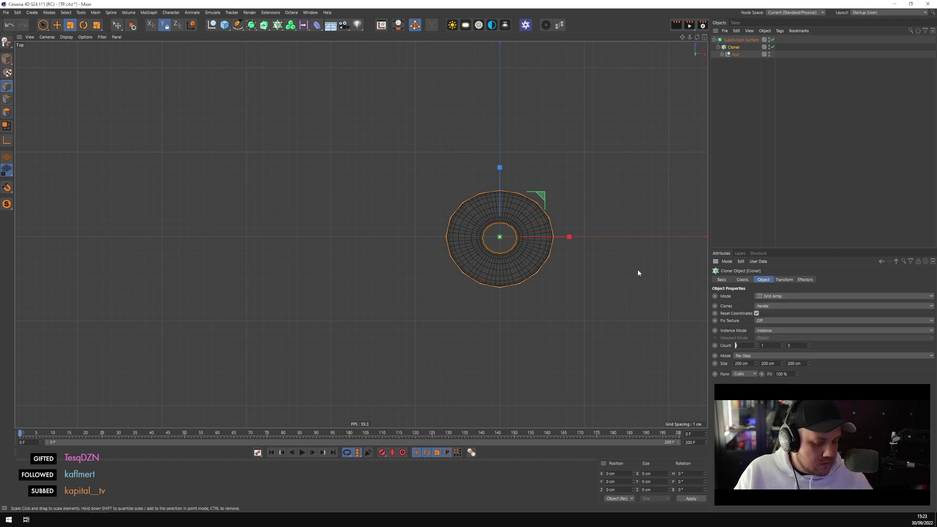
key(Tab)
key(Return)
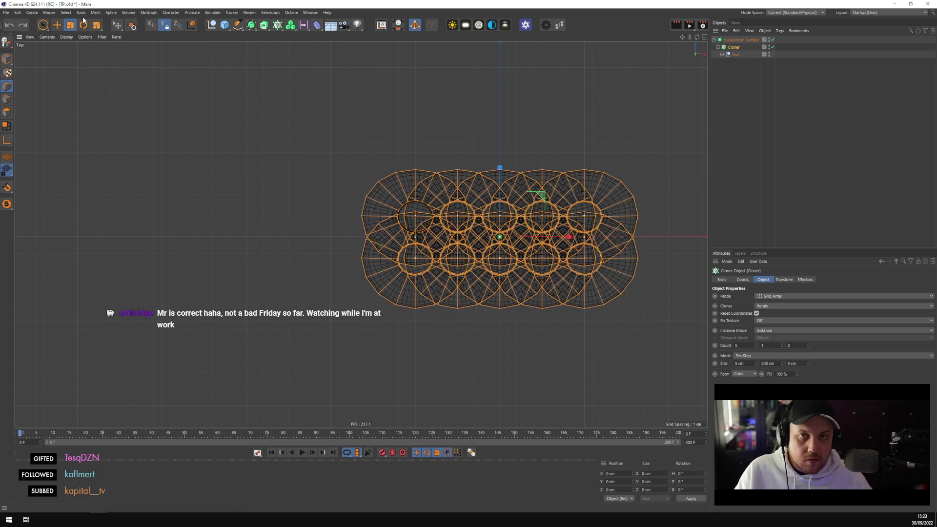
Inspect the overlapping roll clones in the perspective view with the Move tool active
click(58, 25)
click(12, 64)
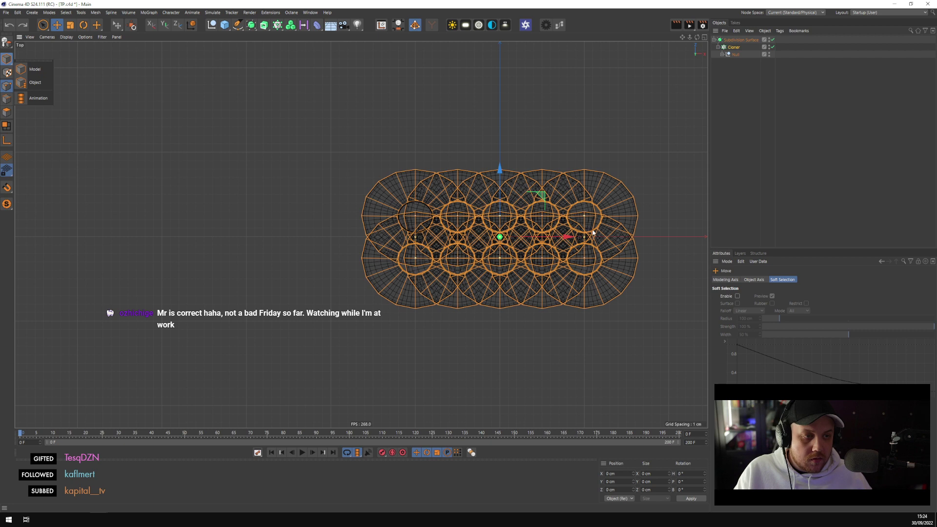
click(745, 60)
middle_click(459, 232)
middle_click(257, 164)
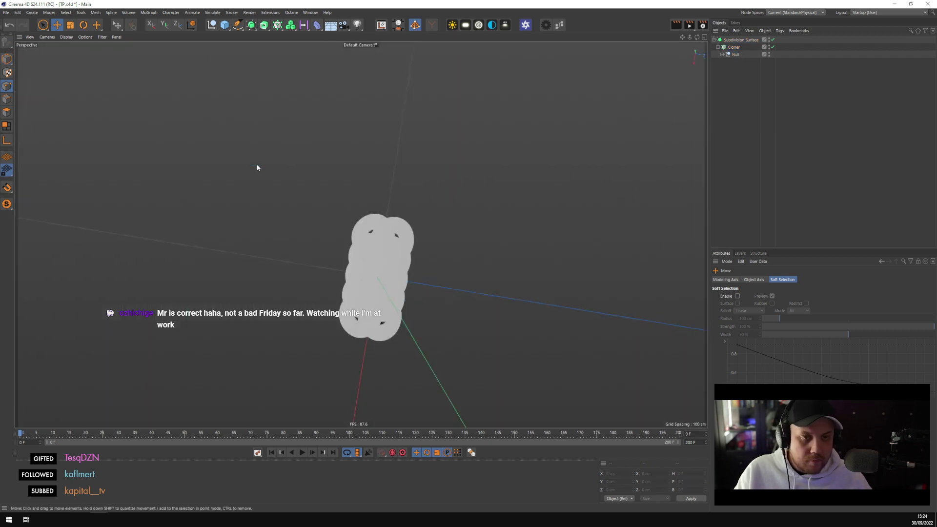
alt+drag(388, 234, 296, 243)
Set the Cloner's per-step spacing to 13 cm on X and 11.8 cm on Z
click(733, 47)
key(ctrl+z)
key(ctrl+z)
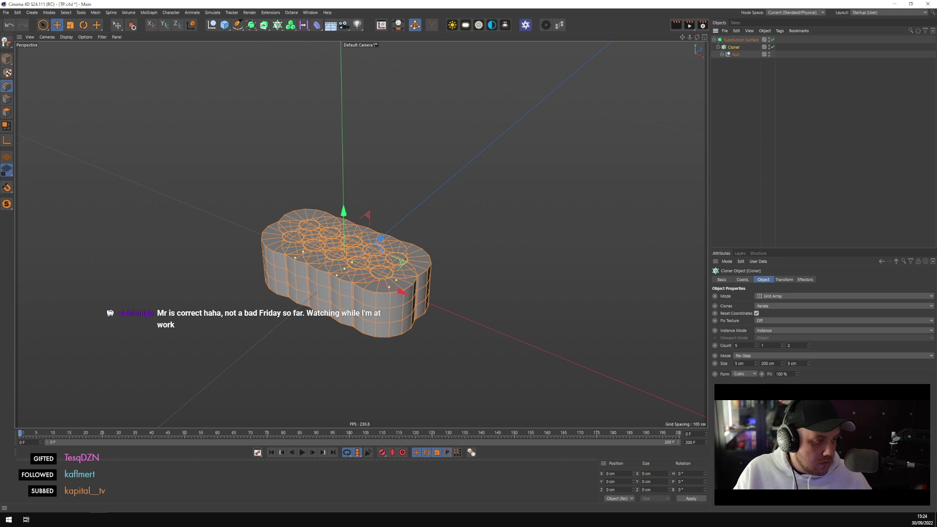
drag(756, 363, 800, 357)
scroll(803, 362, up, 1)
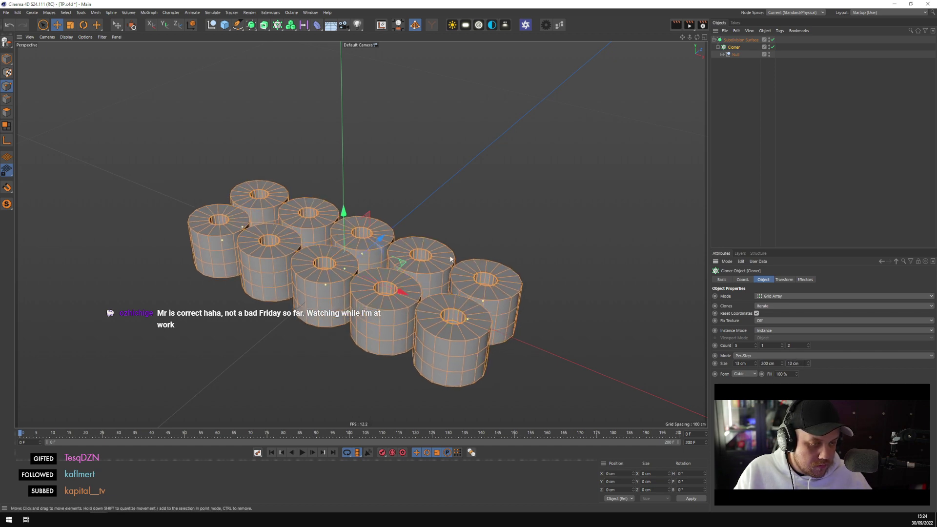
mouse_move(450, 259)
alt+mouse_down()
mouse_move(544, 274)
mouse_move(521, 213)
mouse_move(495, 231)
mouse_move(507, 232)
alt+mouse_up()
click(807, 365)
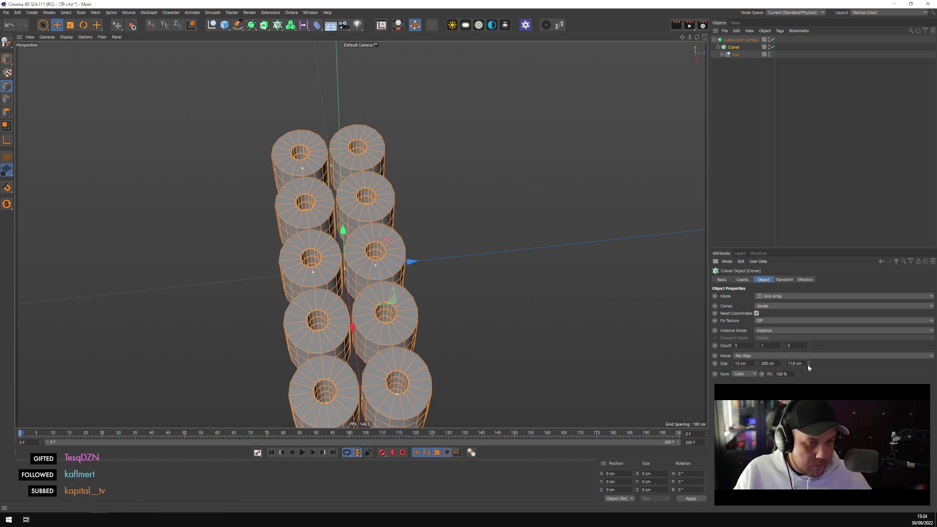
Group the Cloner into a new null under the Subdivision Surface
click(740, 65)
click(731, 53)
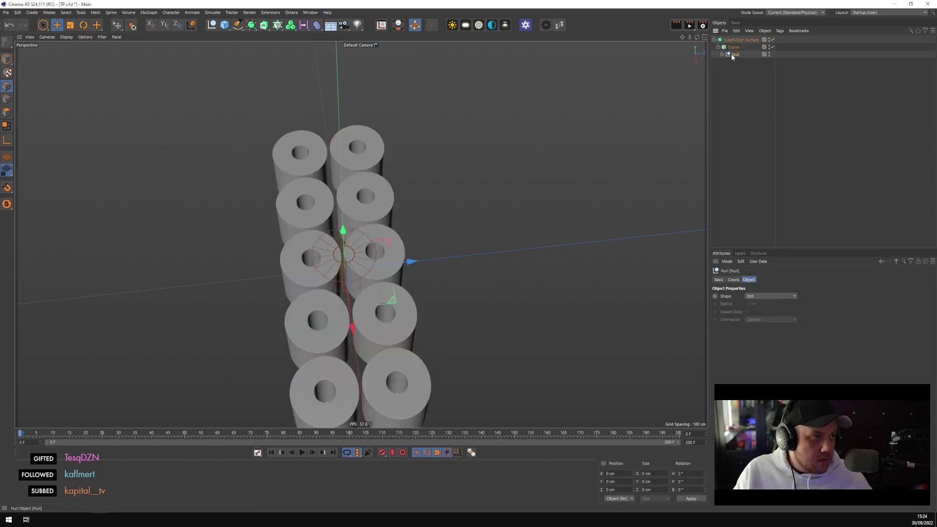
click(716, 47)
click(730, 48)
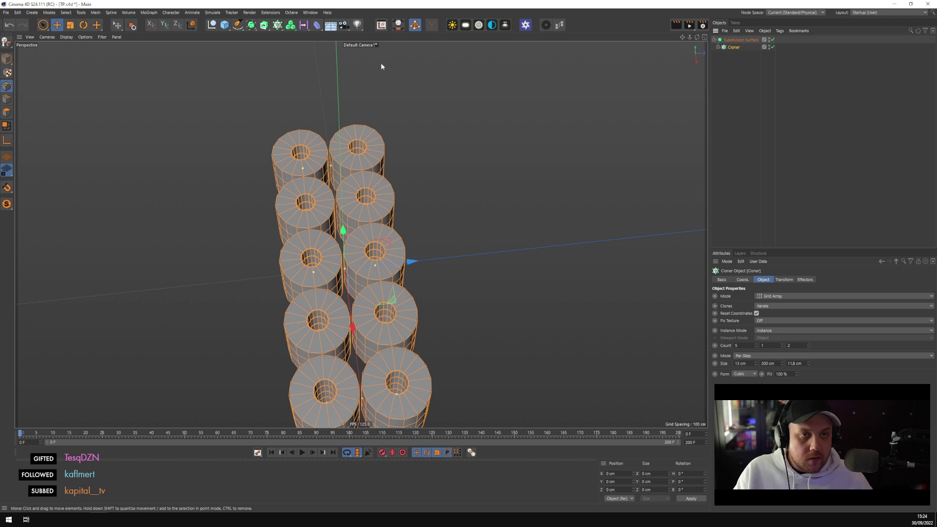
key(alt+g)
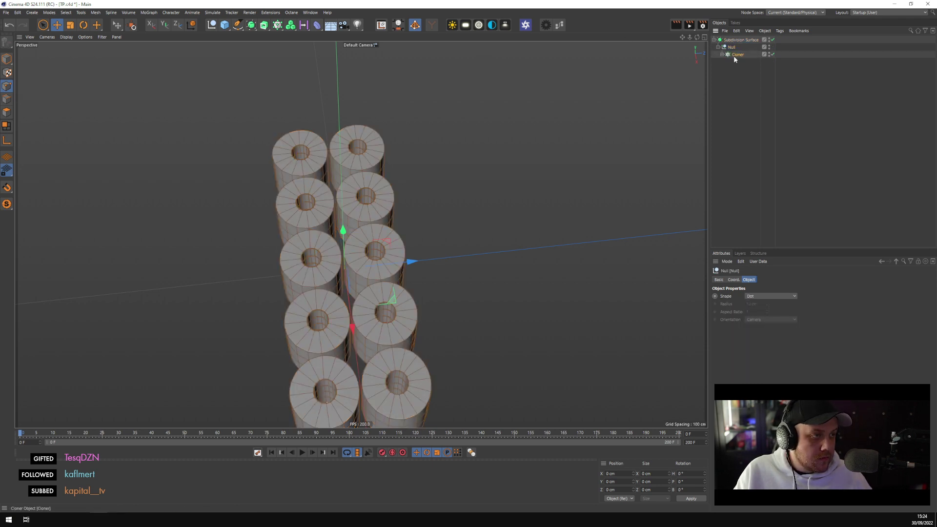
Add a Random effector to the Cloner inside the new null
click(734, 56)
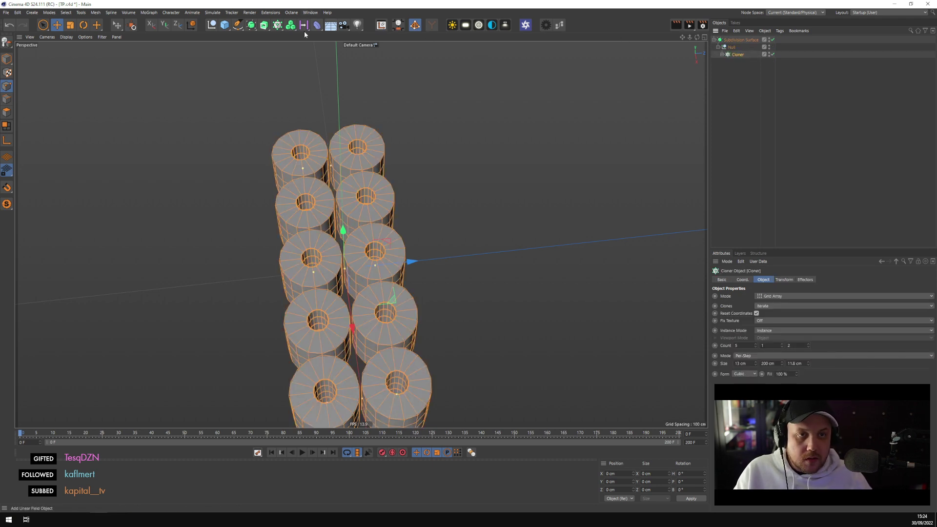
click(722, 55)
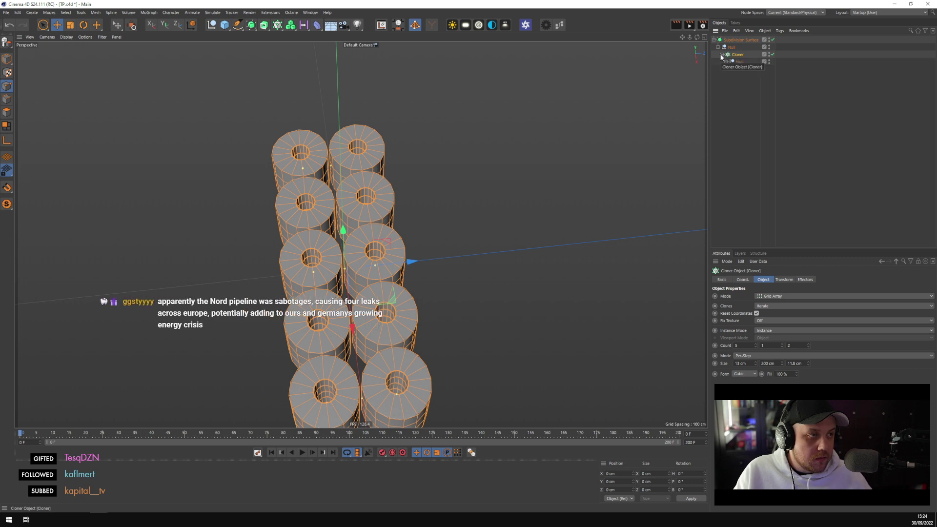
click(726, 62)
drag(727, 65, 729, 62)
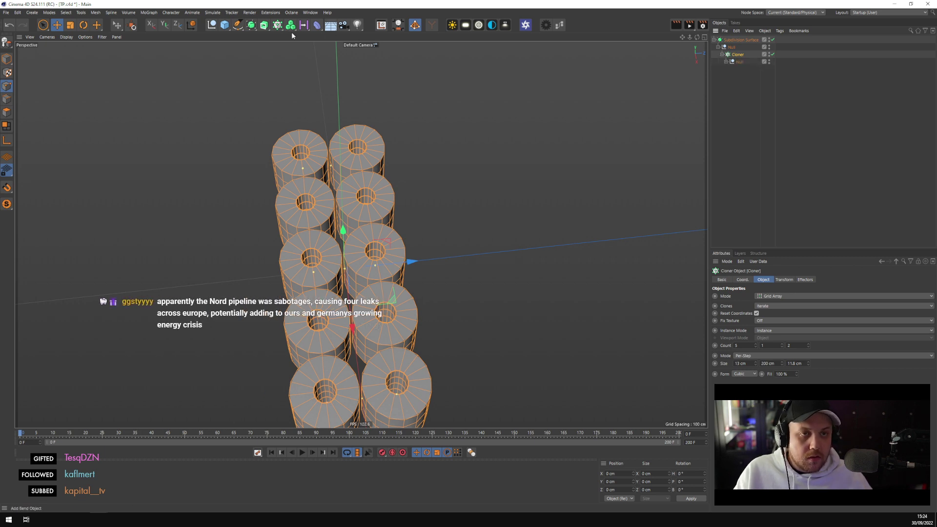
click(277, 25)
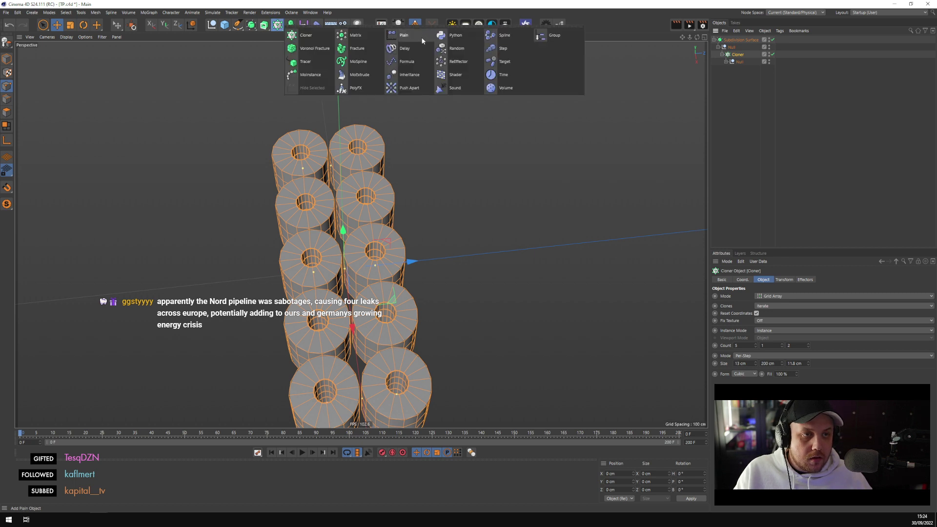
click(450, 47)
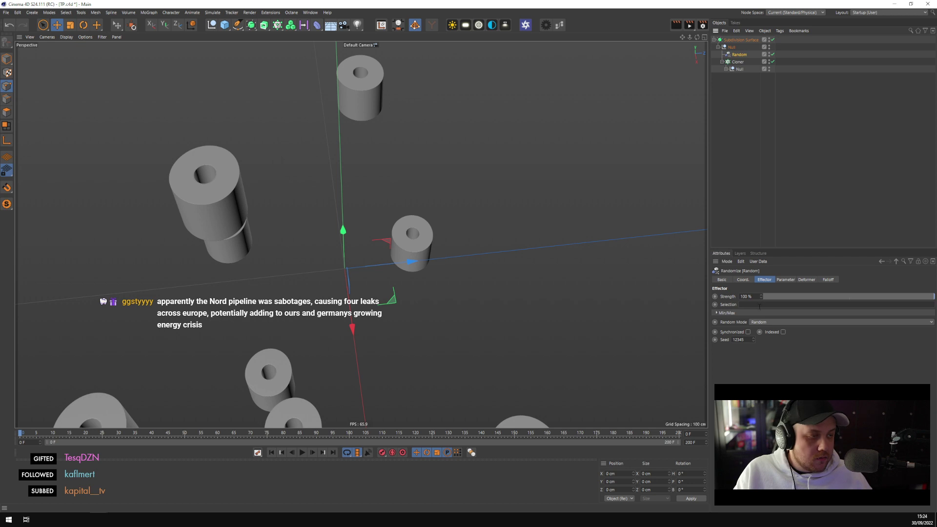
Disable the Random effector's position, enable its rotation and set R.H to 360°
click(787, 279)
click(741, 311)
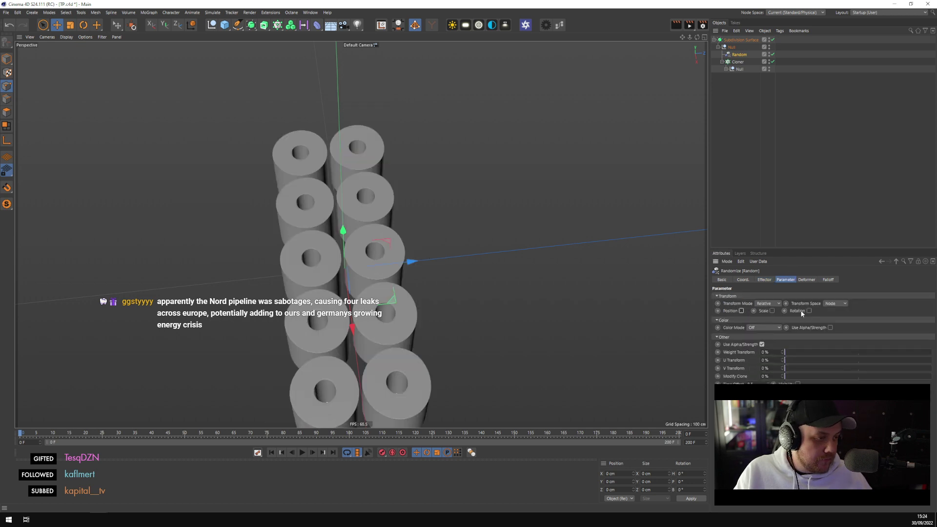
click(809, 311)
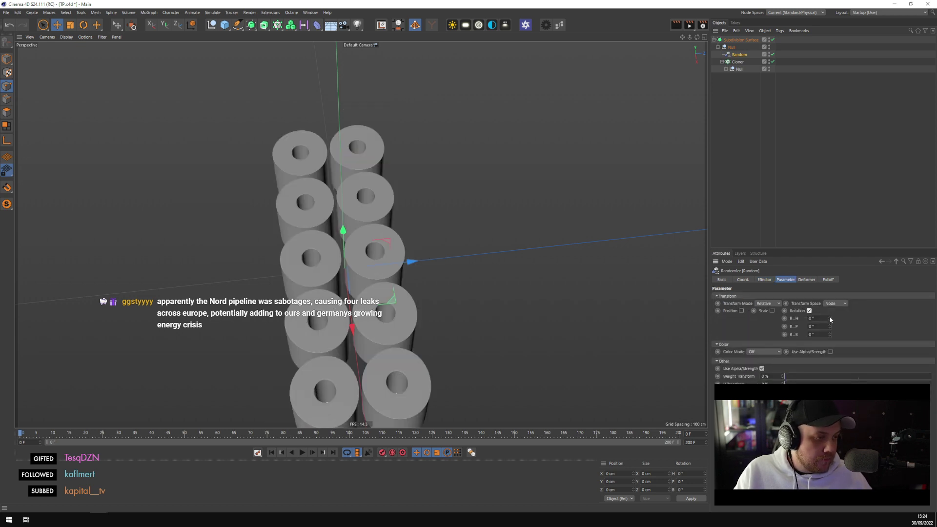
drag(830, 319, 664, 298)
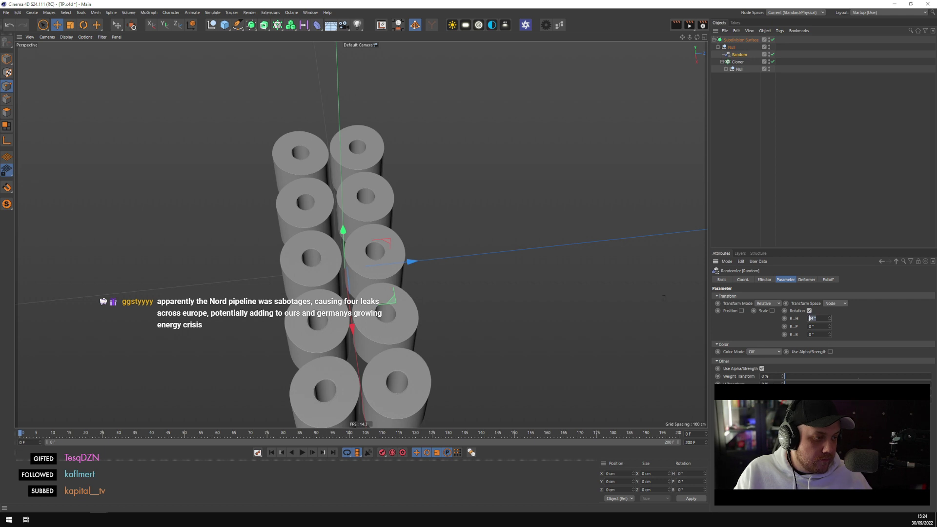
text(360)
key(Return)
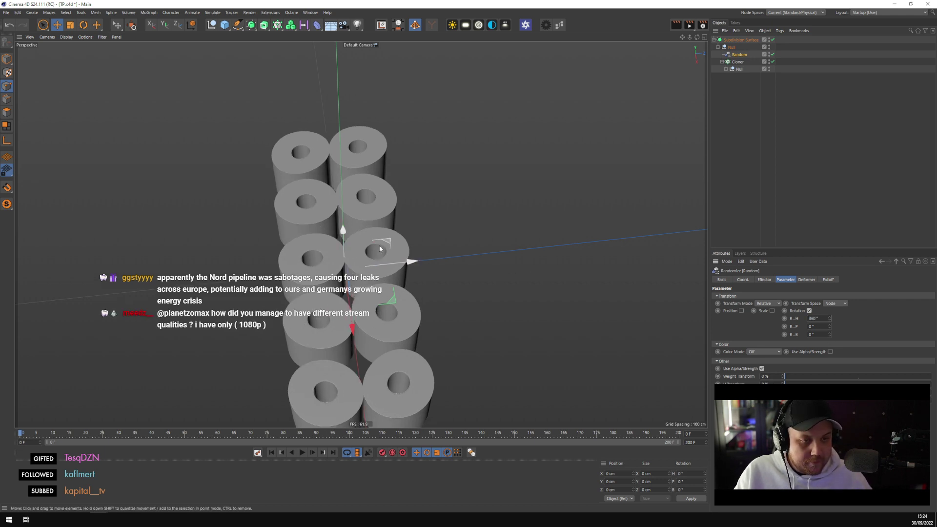
alt+drag(380, 248, 494, 217)
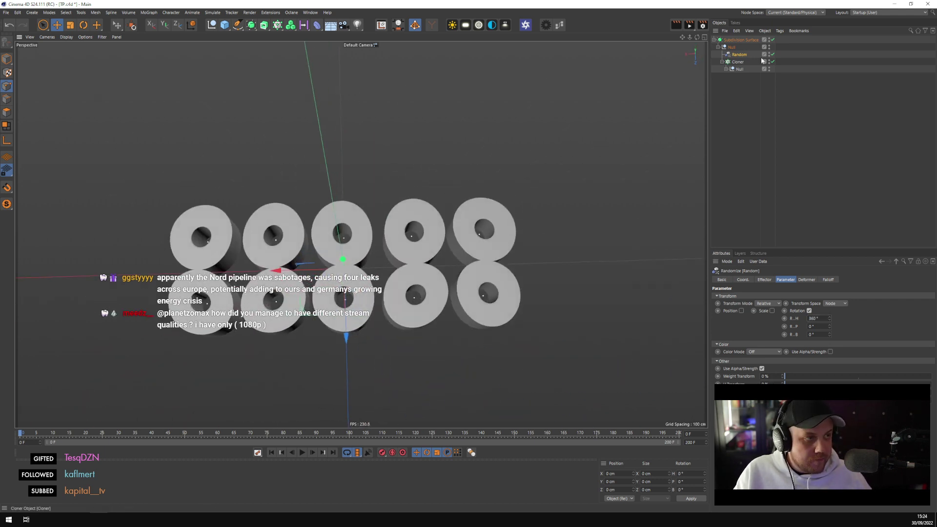
Disable the FFD deformer on the cloned roll
click(726, 68)
click(744, 83)
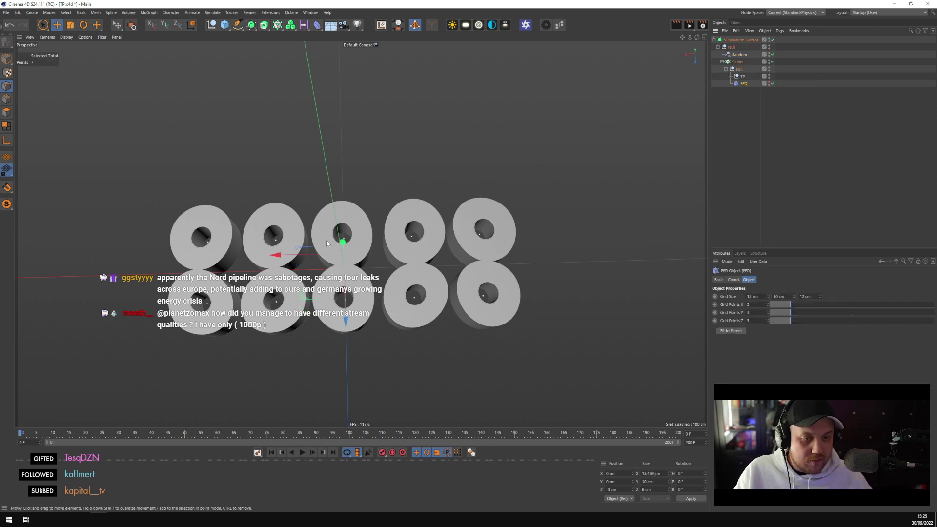
alt+middle_drag(326, 241, 386, 244)
click(772, 83)
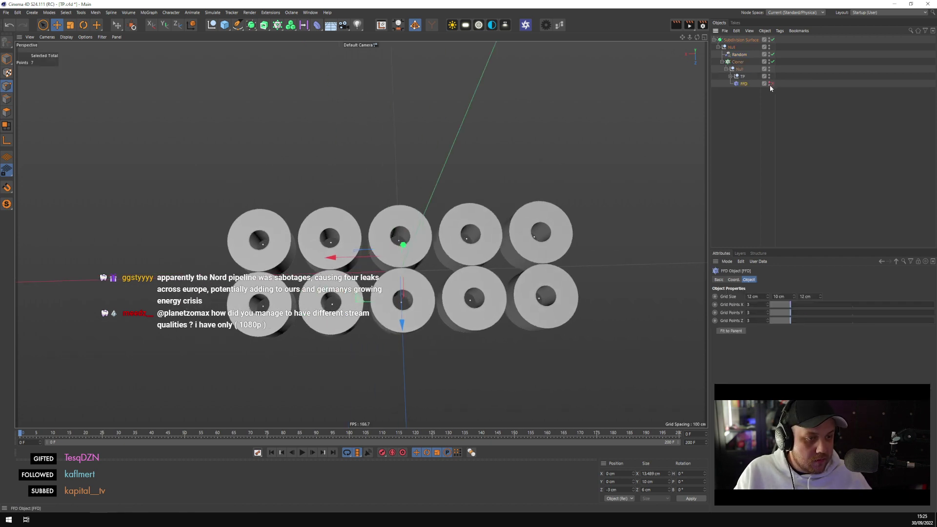
alt+drag(605, 156, 546, 150)
Set the Cloner's per-step spacing to 12.1 cm on X and 12 cm on Z in the top view
middle_click(522, 167)
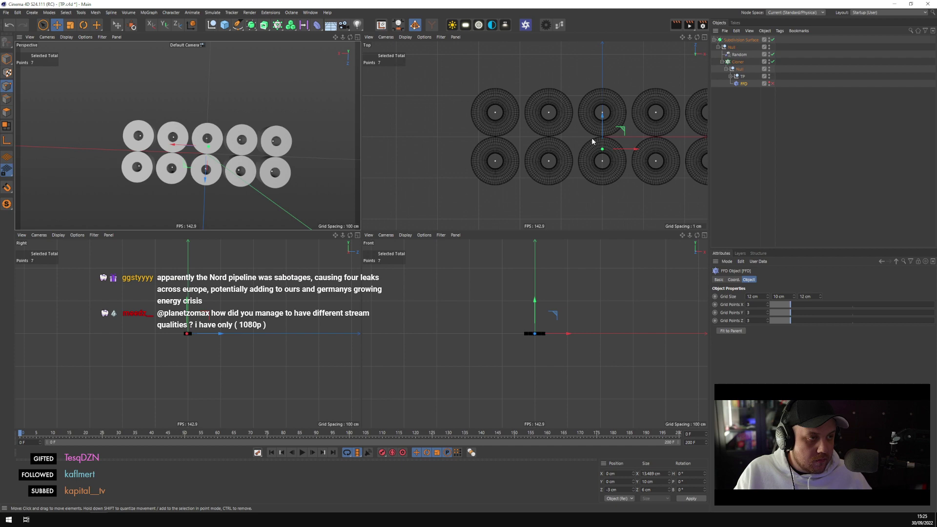
middle_click(591, 138)
click(737, 62)
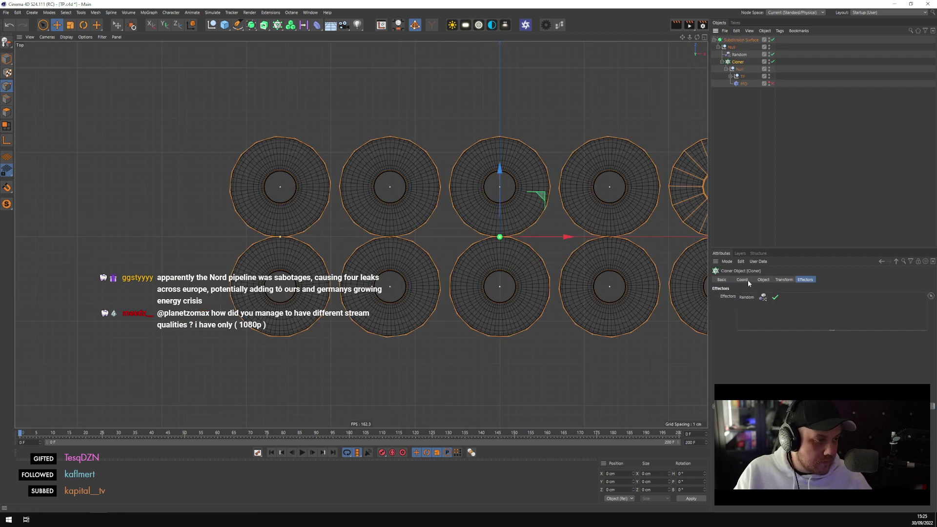
click(763, 280)
drag(757, 365, 754, 365)
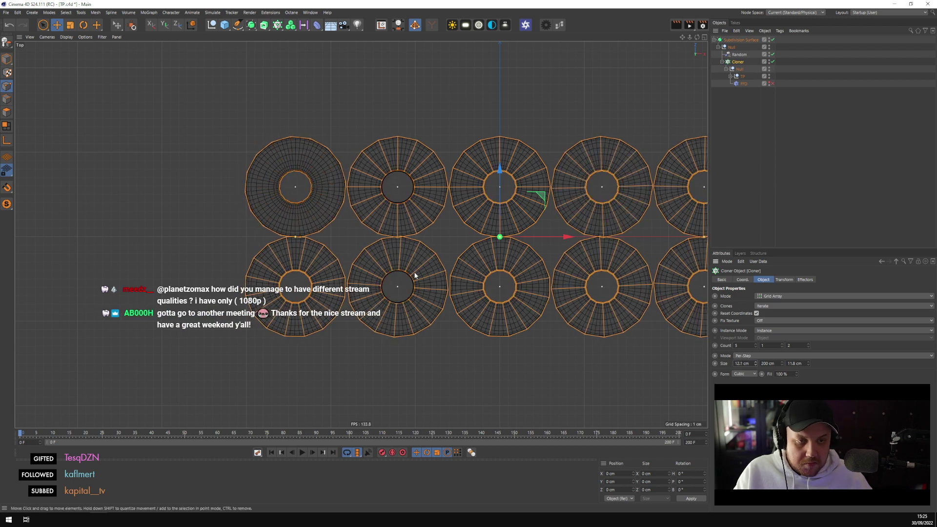
click(809, 362)
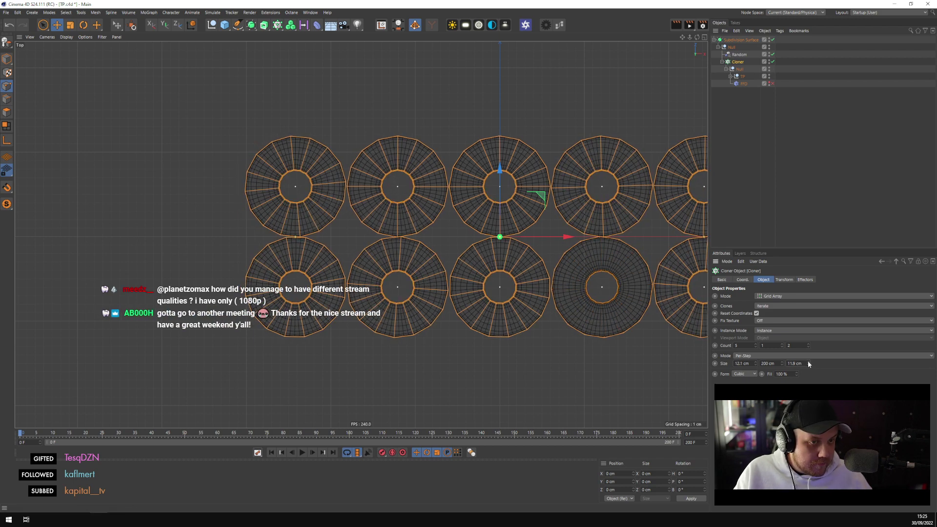
click(809, 363)
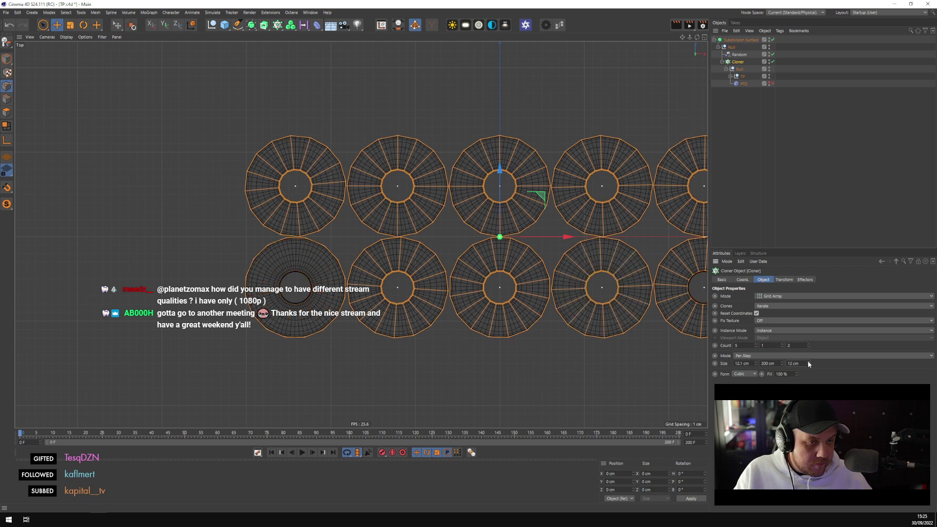
Compare the cloned rolls with and without the FFD deformation in the perspective view
click(846, 231)
middle_click(340, 197)
middle_click(266, 158)
alt+drag(266, 159, 341, 88)
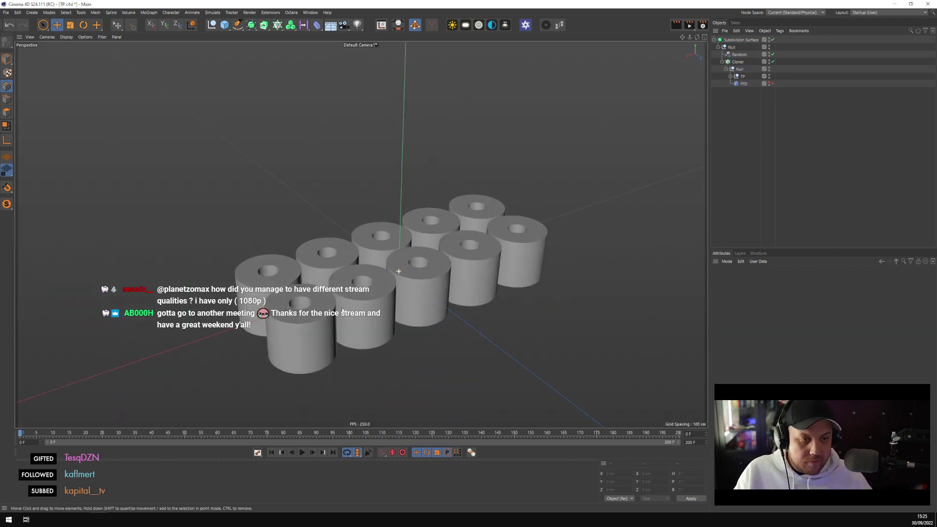
click(772, 84)
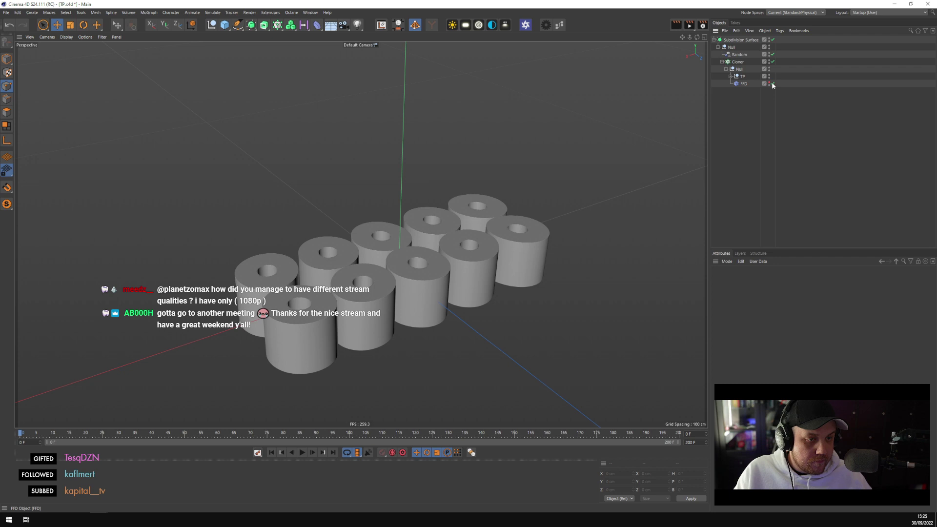
click(772, 84)
Disable the Cloner to isolate a single roll and re-enable the FFD deformer on it
click(747, 85)
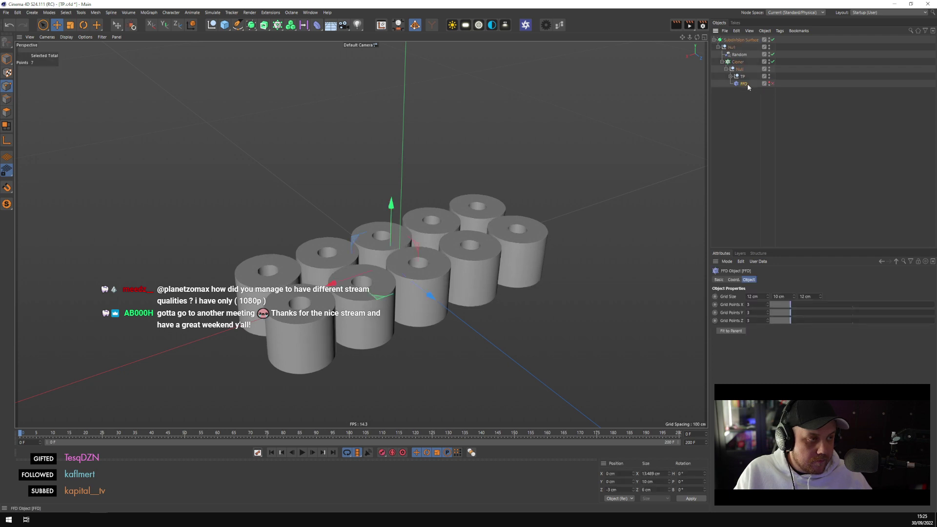
click(773, 62)
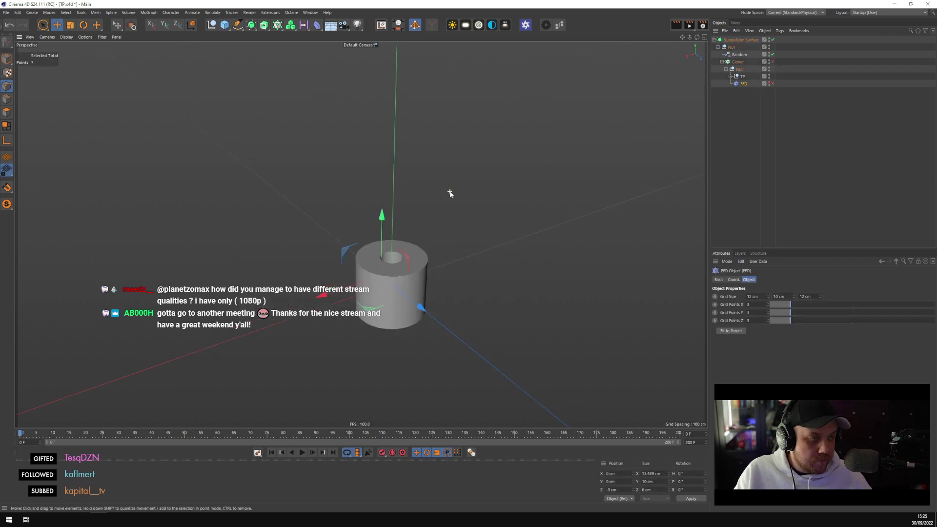
scroll(450, 194, up, 5)
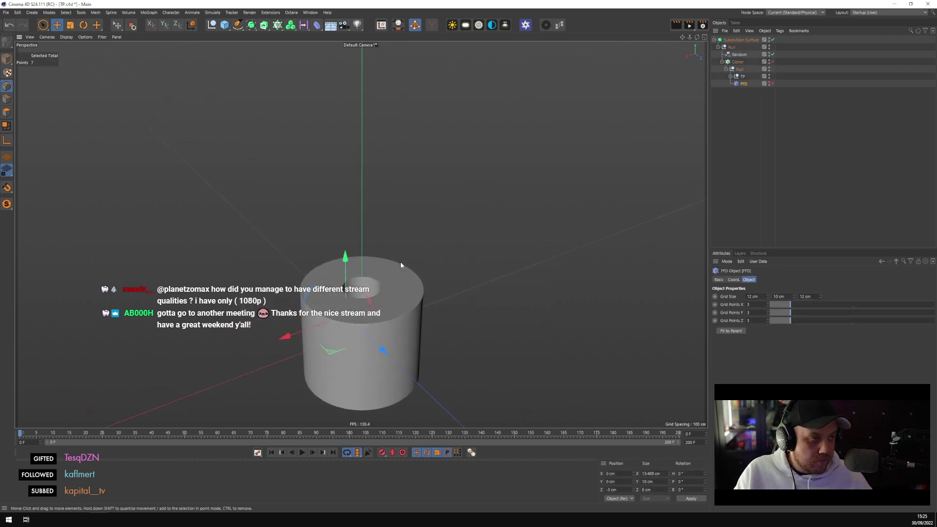
click(773, 84)
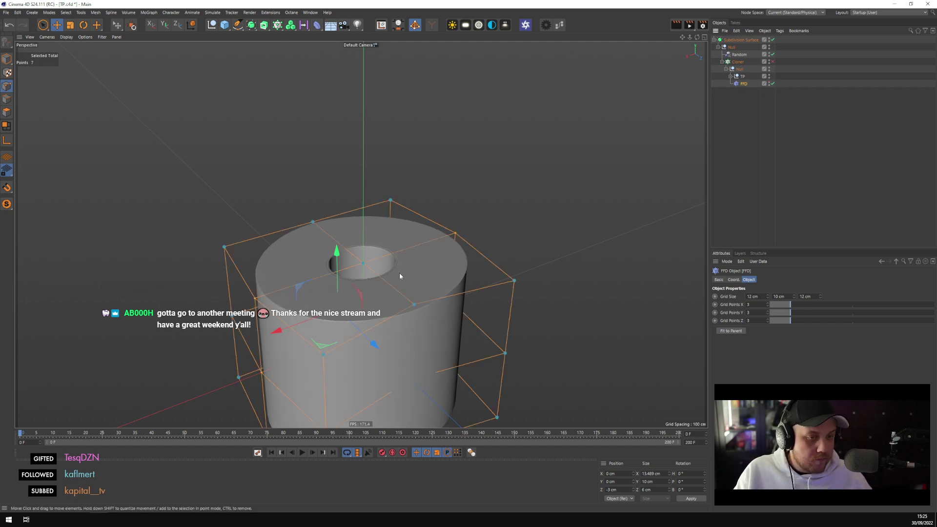
Select the middle column of FFD lattice points on one side of the roll with Live Selection and pull the points slightly outward along Z
alt+drag(399, 273, 357, 238)
alt+middle_drag(403, 321, 478, 210)
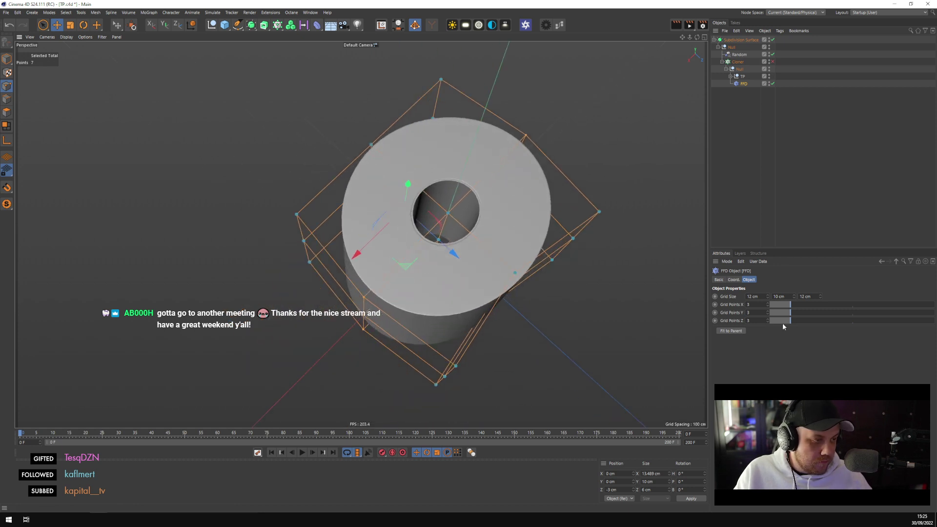
mouse_move(596, 259)
alt+mouse_down()
mouse_move(590, 241)
mouse_move(581, 267)
alt+mouse_up()
click(549, 211)
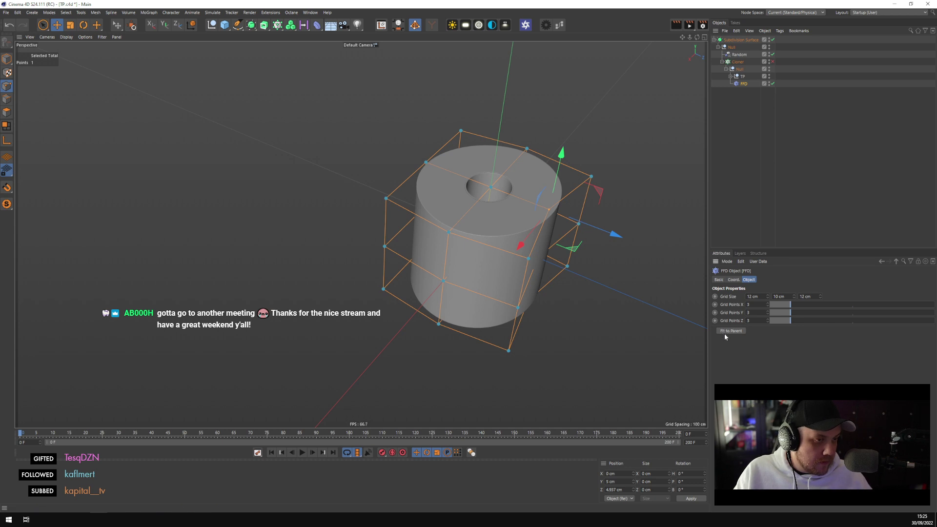
alt+drag(628, 283, 566, 244)
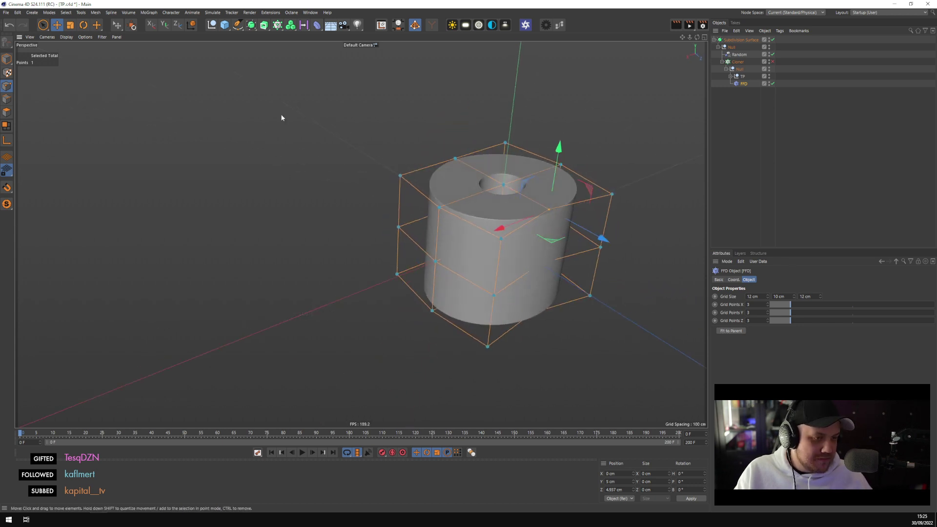
click(43, 25)
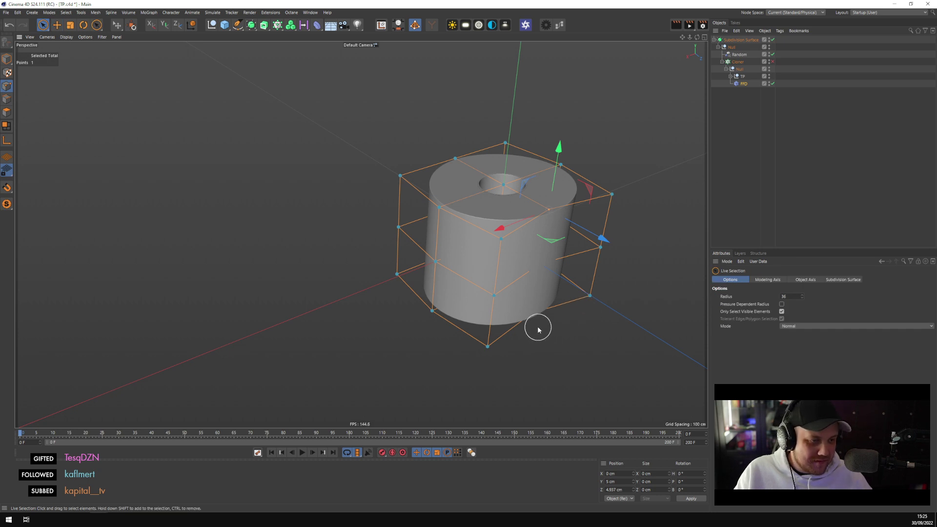
drag(538, 327, 552, 213)
drag(598, 273, 605, 283)
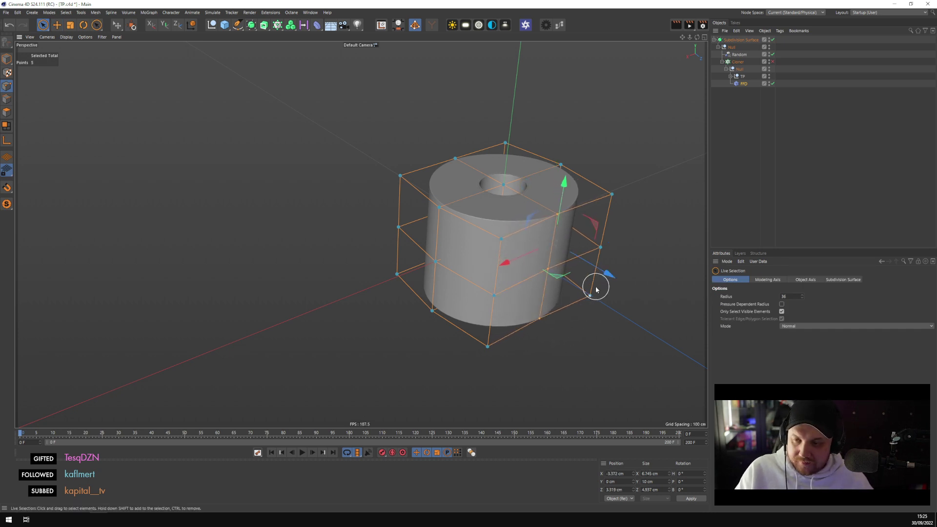
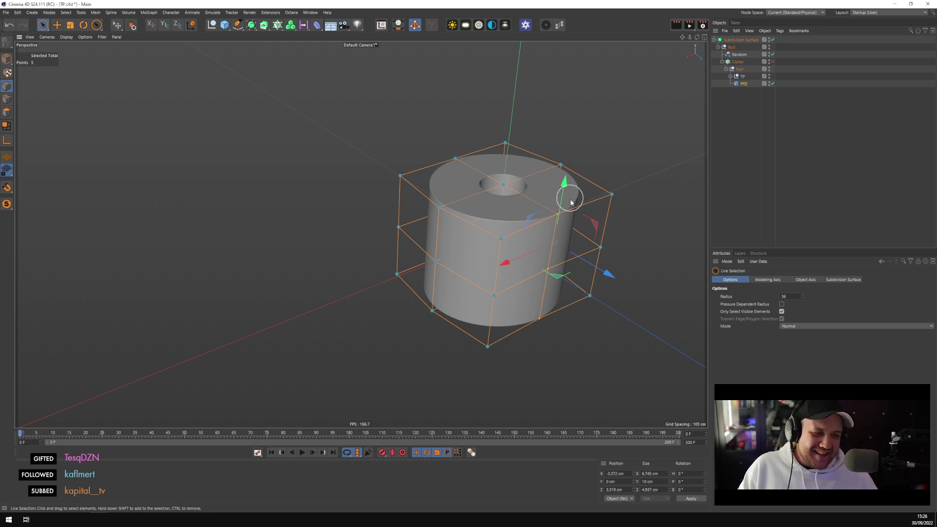
Switch to the maximized top view and select the FFD cage's front-right corner and right-middle points
alt+drag(590, 278, 552, 262)
middle_click(553, 262)
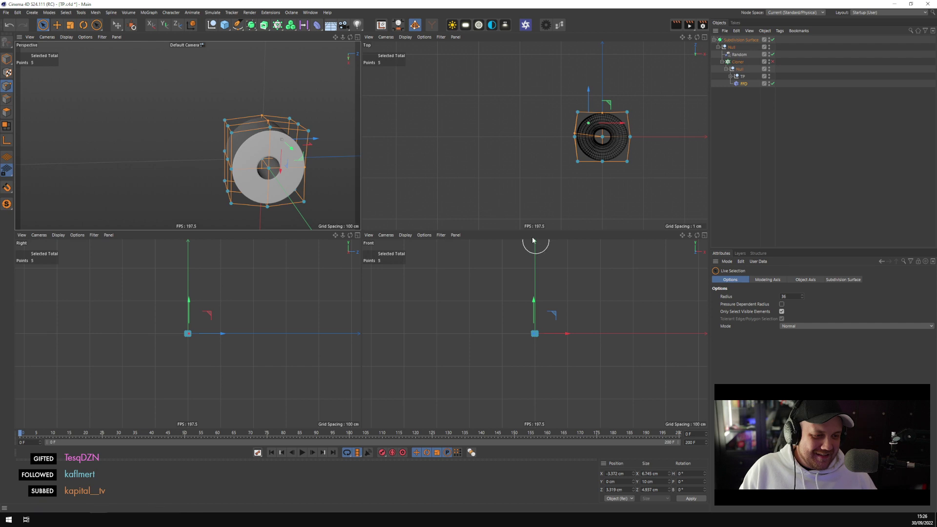
middle_click(562, 179)
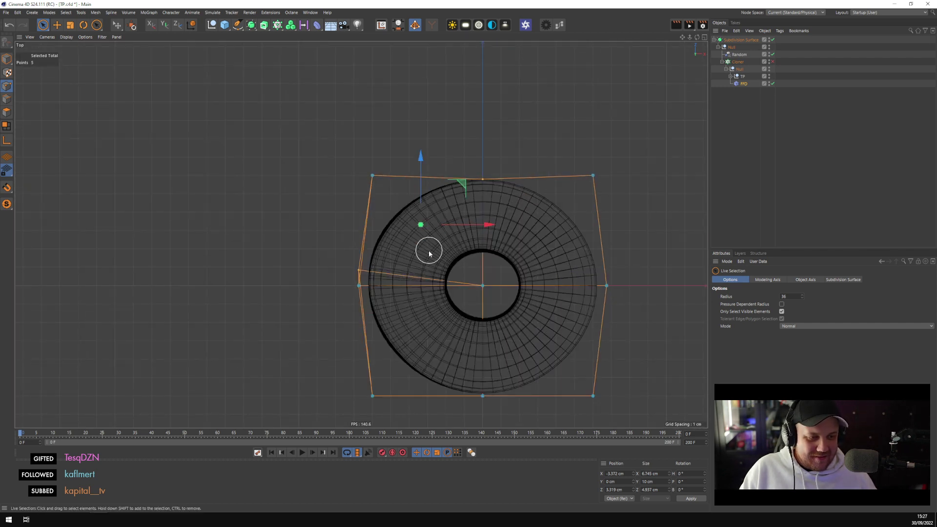
click(592, 398)
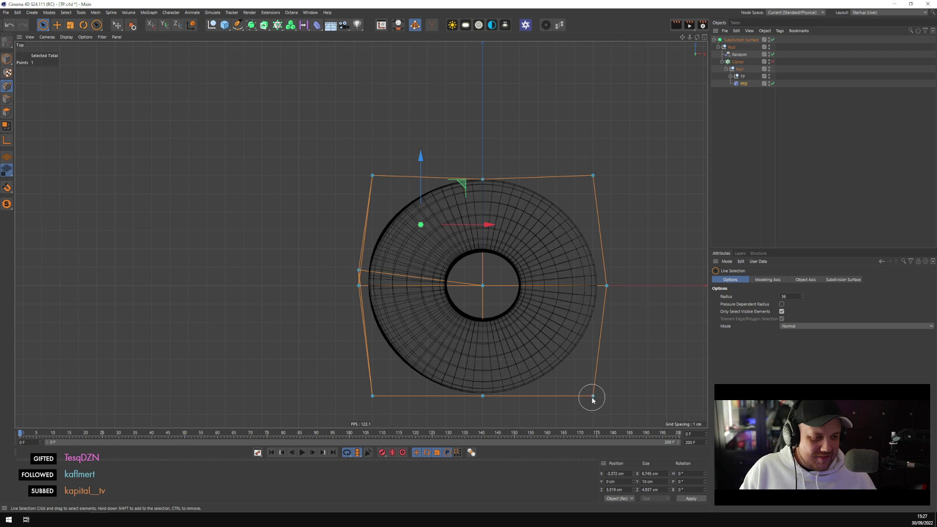
drag(591, 398, 612, 258)
middle_drag(612, 257, 612, 250)
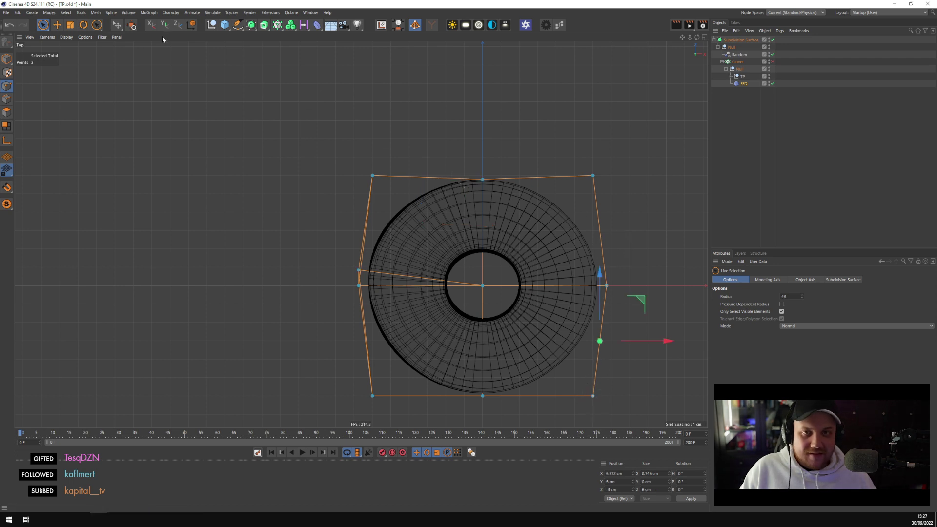
Reset the FFD cage by reducing its grid points to 2 and setting X, Y and Z back to 3, and fit it to its parent
click(744, 85)
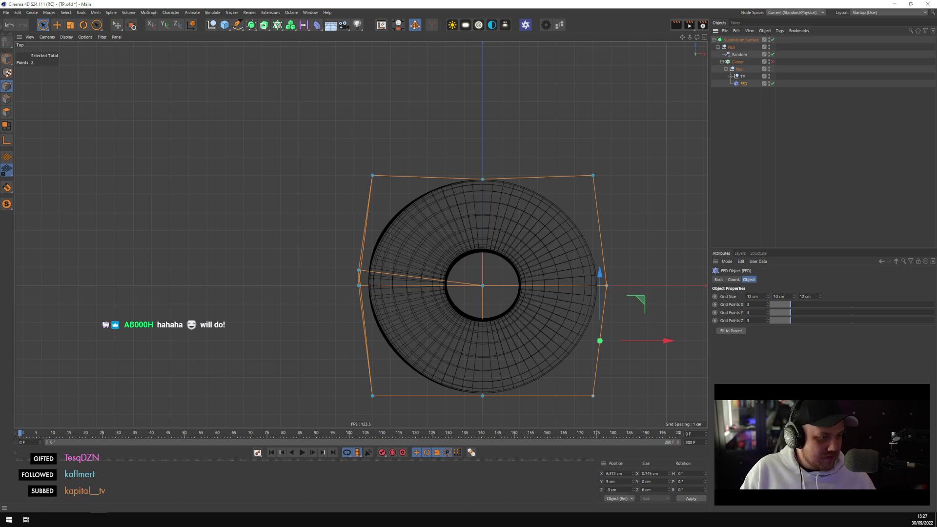
drag(785, 305, 714, 312)
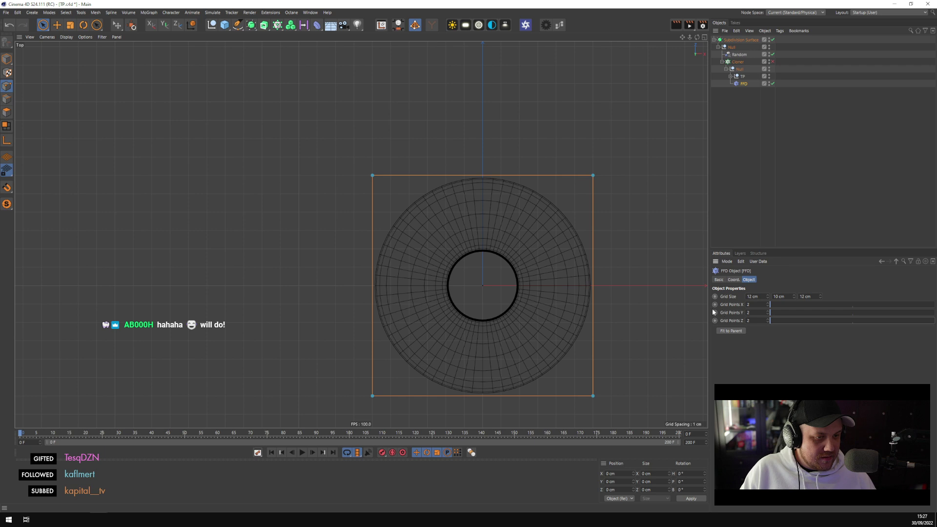
text(4)
key(Return)
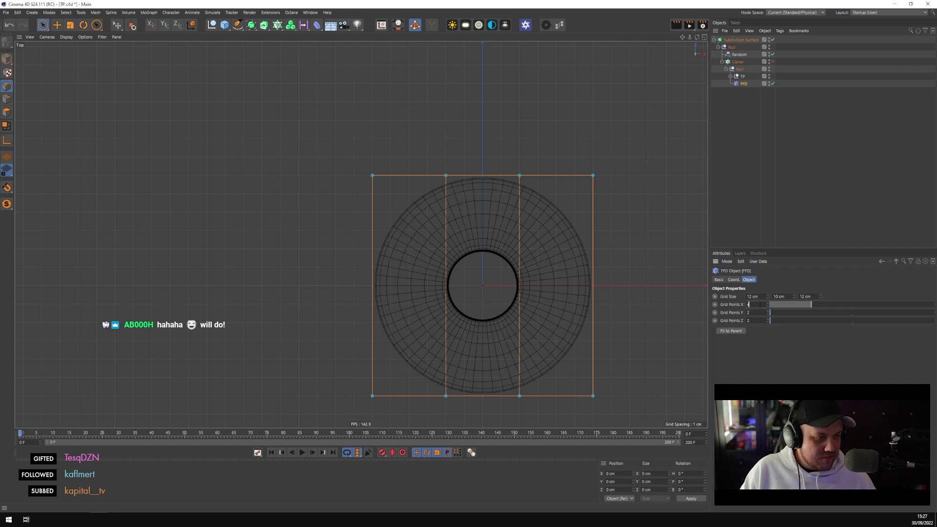
scroll(759, 305, down, 1)
click(757, 312)
scroll(758, 313, up, 1)
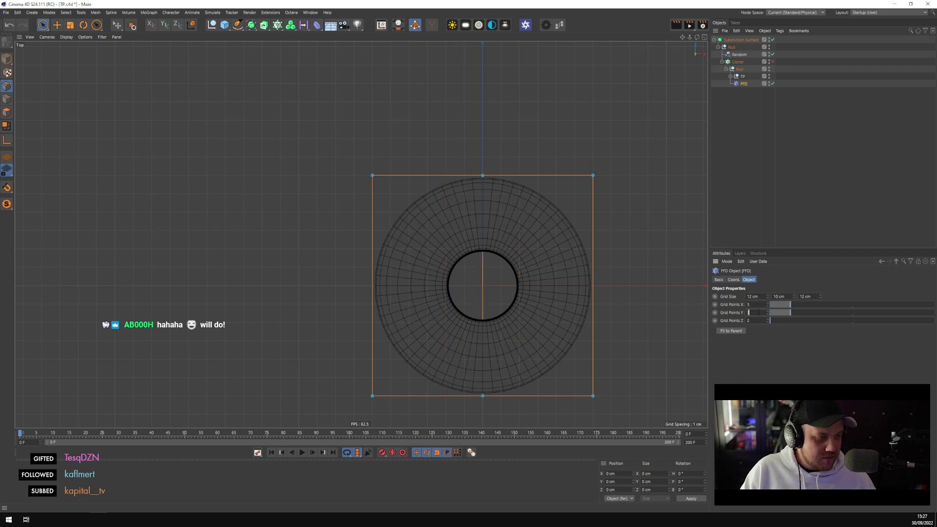
click(757, 320)
text(3)
key(Return)
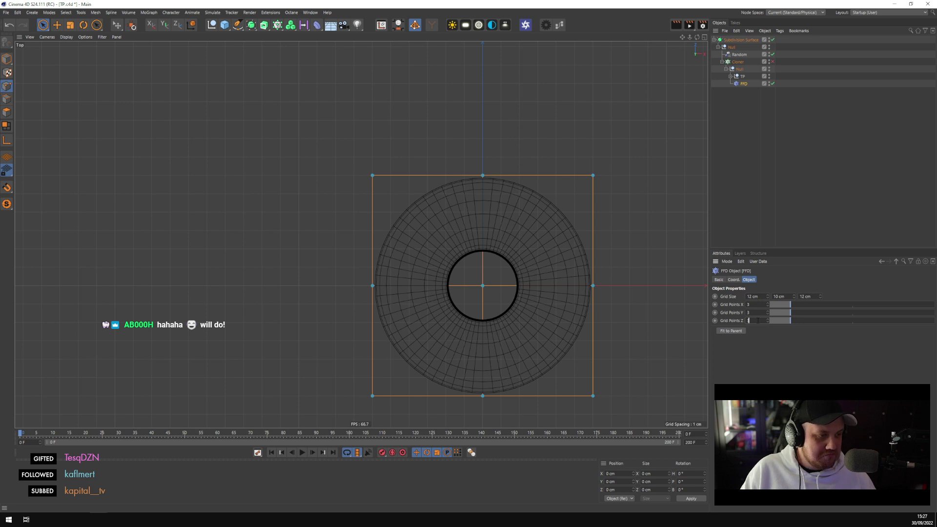
click(731, 329)
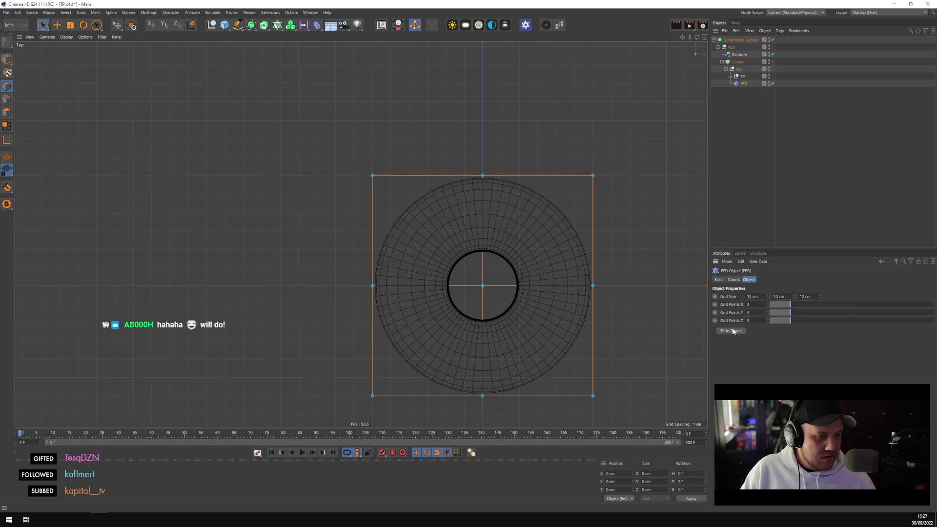
Rectangle-select the FFD cage's right-middle points with Tolerant Selection enabled and move them slightly outward along X
click(592, 285)
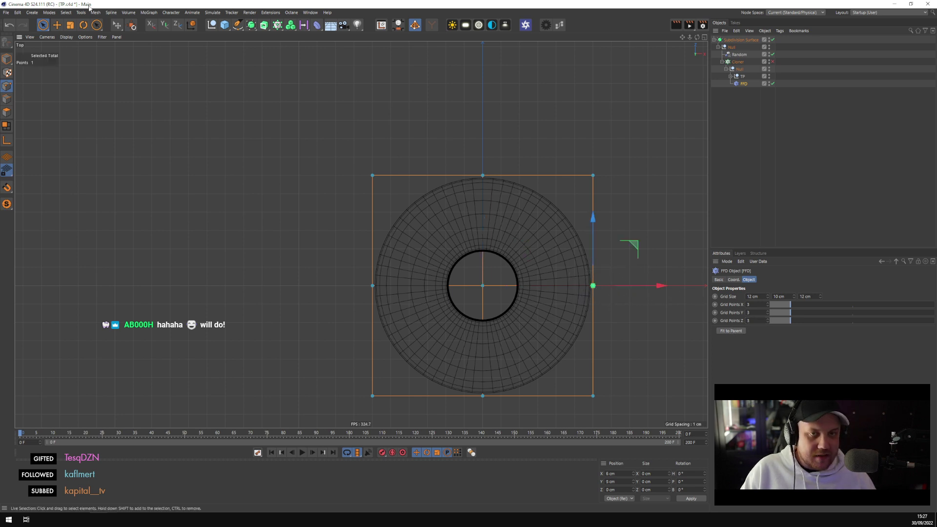
drag(42, 24, 68, 51)
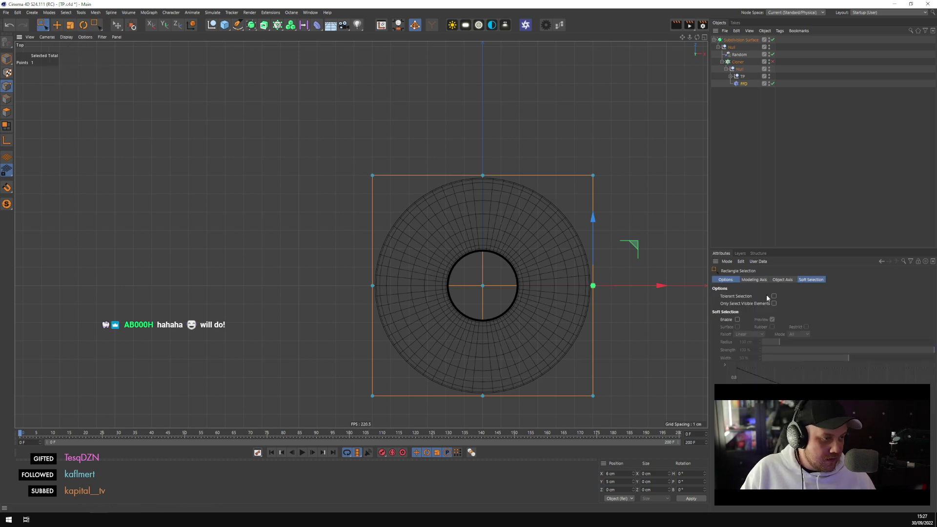
click(774, 296)
drag(550, 236, 638, 324)
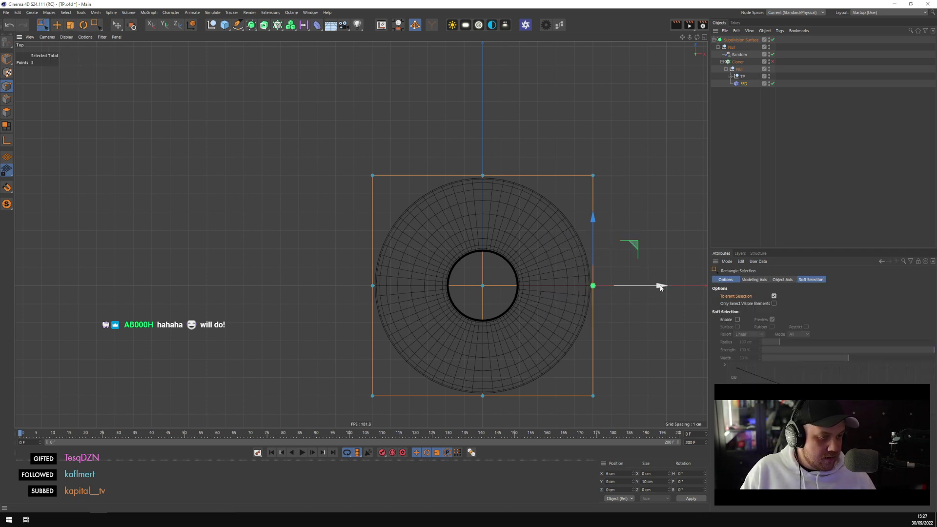
drag(660, 286, 665, 287)
Move the FFD cage's back-middle points slightly inward along Z, and select the left-middle points
drag(439, 143, 534, 229)
drag(485, 104, 486, 121)
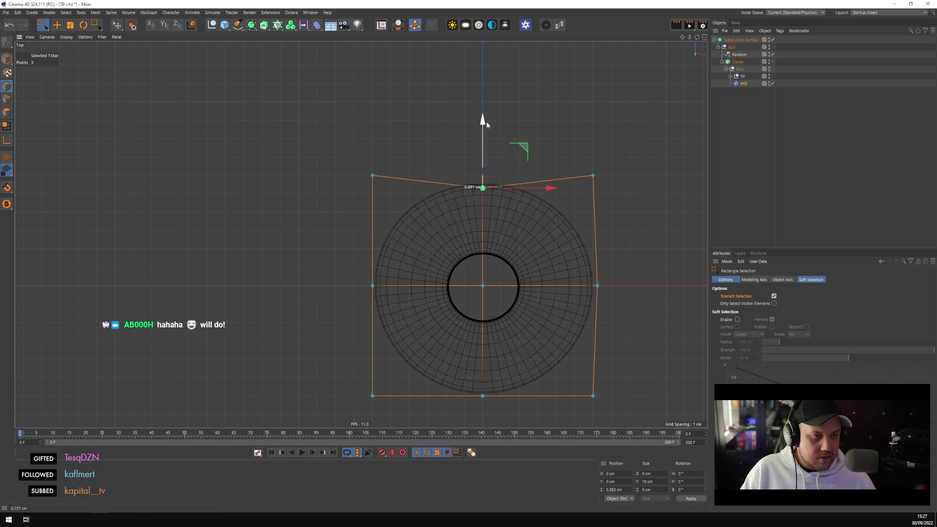
drag(336, 234, 441, 289)
click(266, 174)
Re-enable the Cloner, hide the FFD cage in the viewport, and frame the cloned rolls in perspective view
middle_click(267, 165)
click(776, 106)
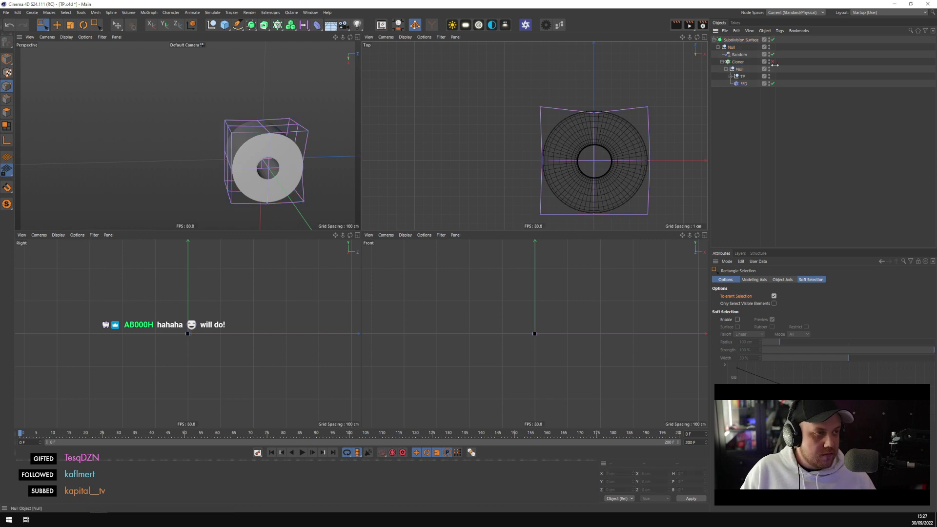
click(772, 62)
middle_click(180, 104)
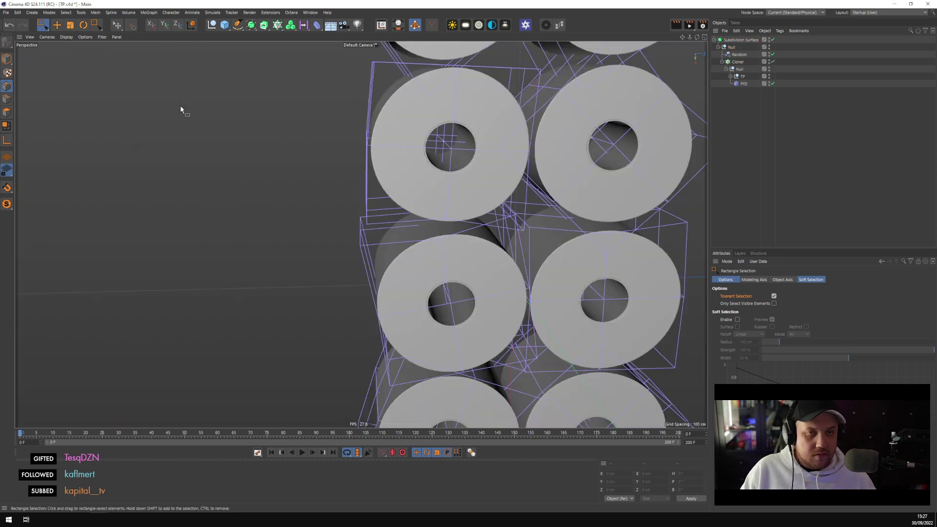
double_click(769, 83)
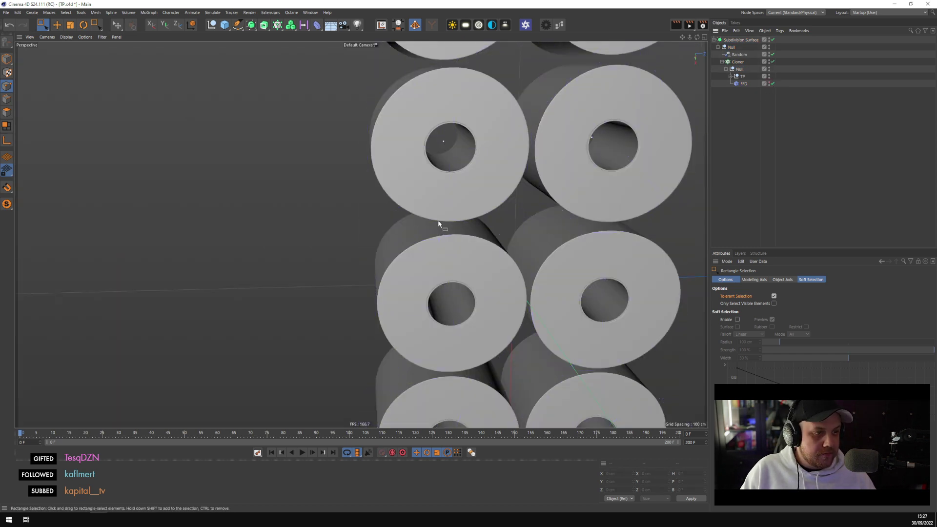
scroll(439, 224, down, 10)
alt+drag(443, 232, 418, 294)
scroll(418, 295, up, 5)
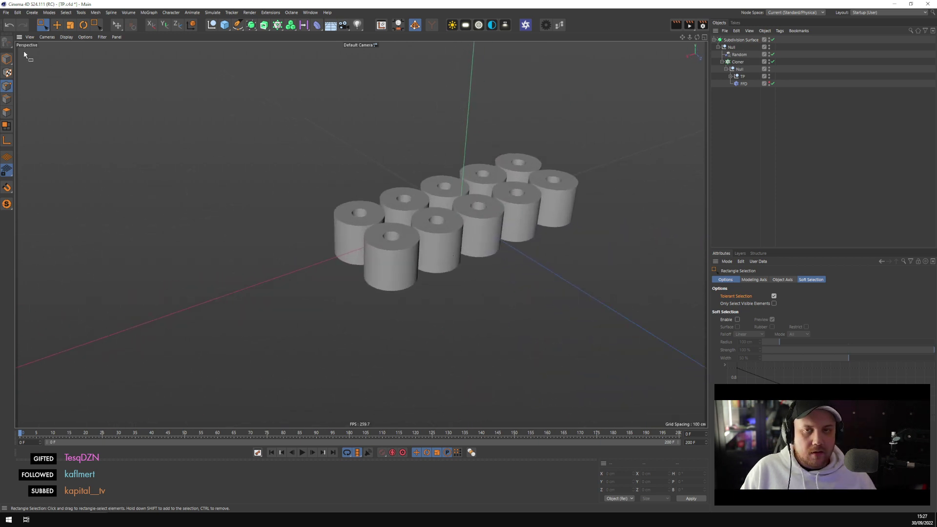
In Model mode, collapse the Subdivision Surface hierarchy and move the whole group of rolls up about 25 cm in Y
click(6, 60)
click(57, 25)
alt+drag(475, 271, 437, 238)
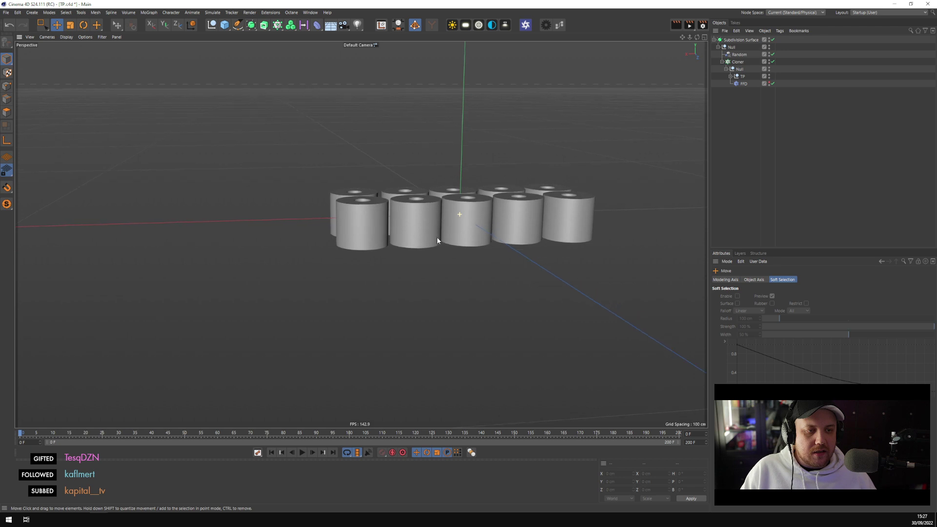
click(437, 237)
click(714, 40)
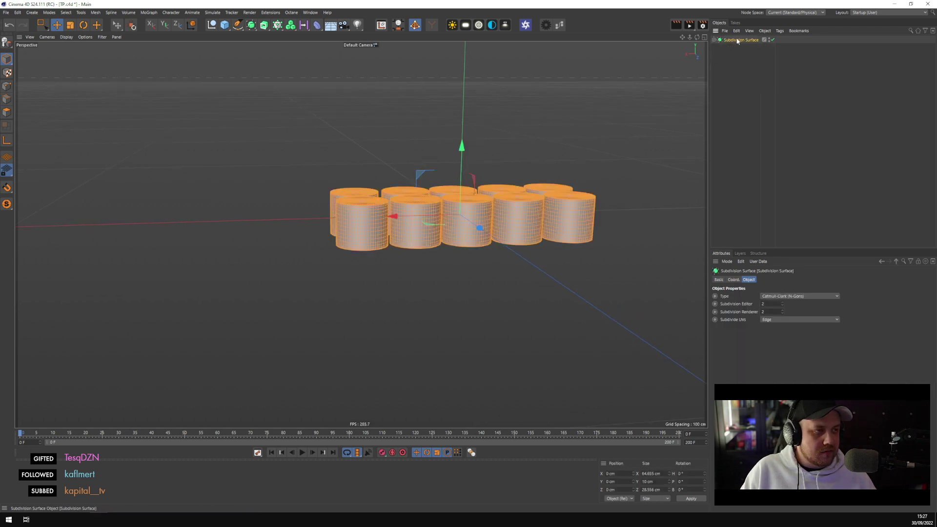
drag(462, 146, 464, 40)
alt+middle_drag(435, 256, 421, 354)
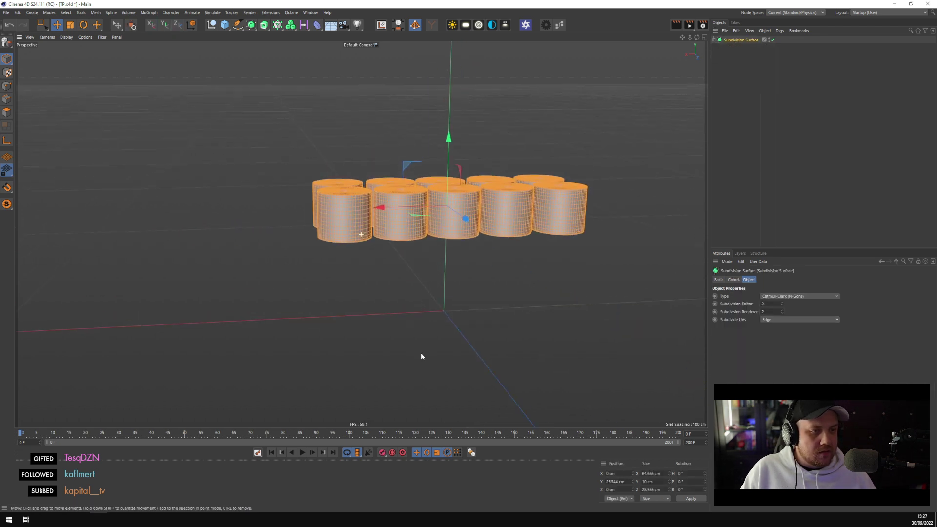
alt+drag(422, 357, 431, 293)
Expand the hierarchy down to the contents of the TP null and select the OUTSIDE mesh
click(714, 42)
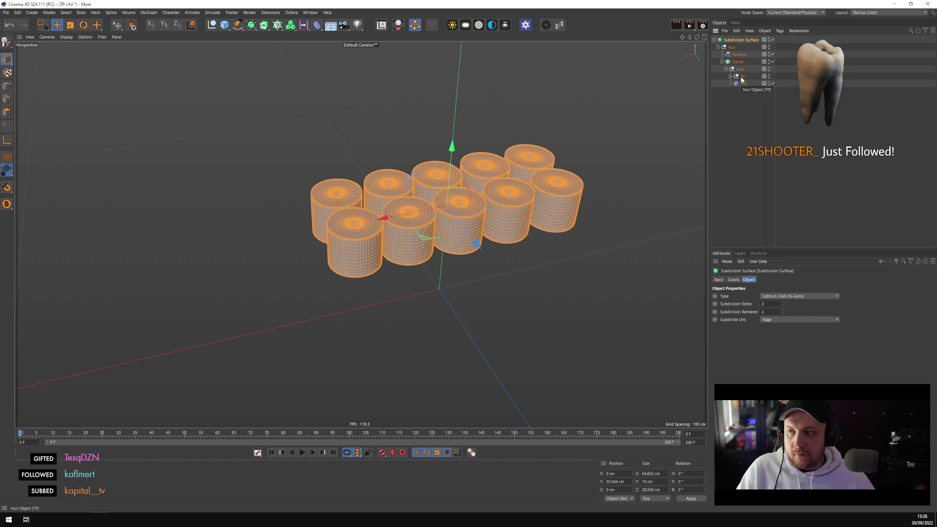
click(778, 97)
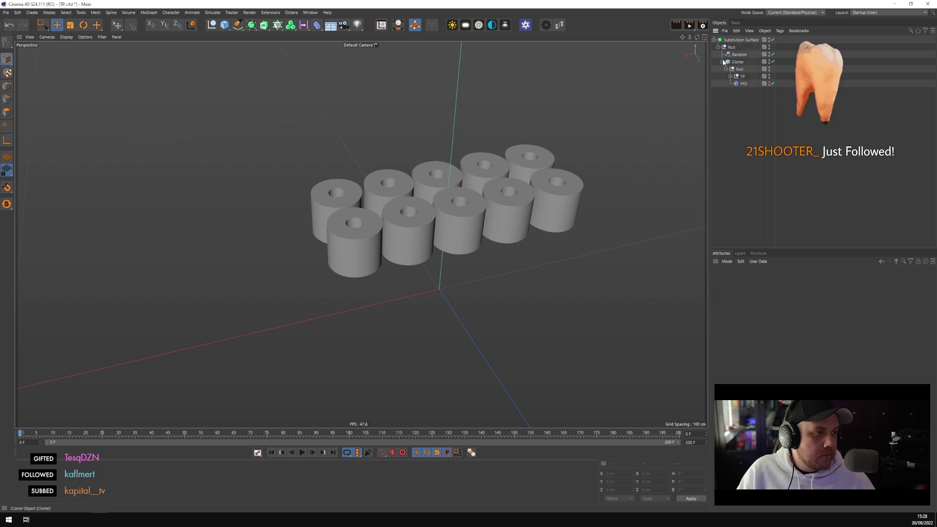
click(718, 47)
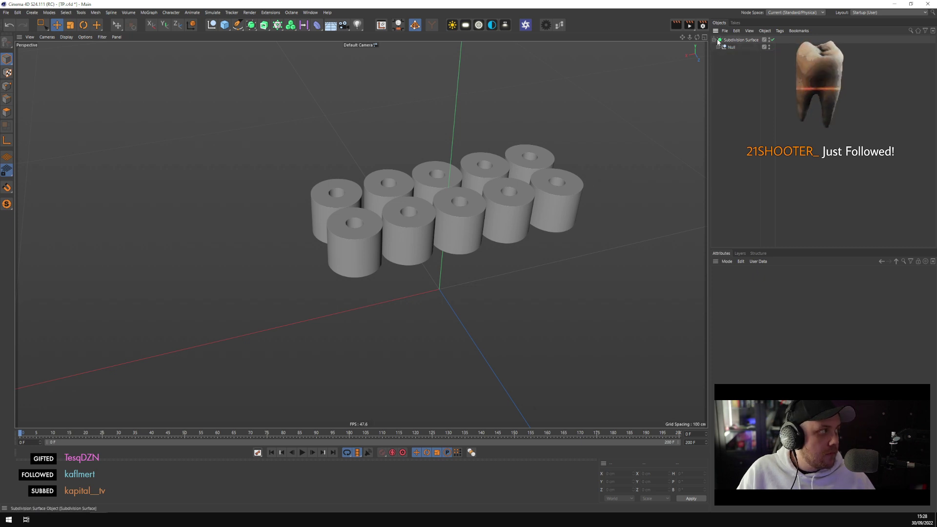
click(718, 47)
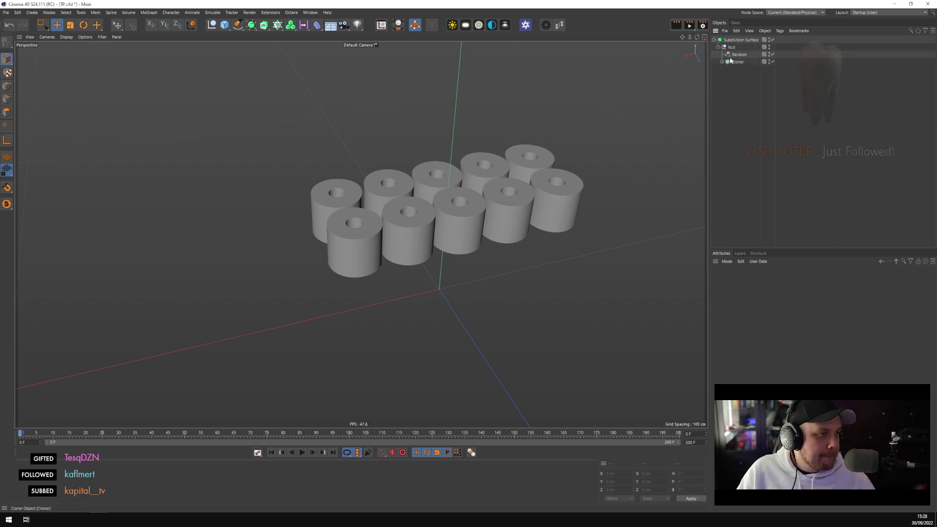
click(733, 62)
click(722, 62)
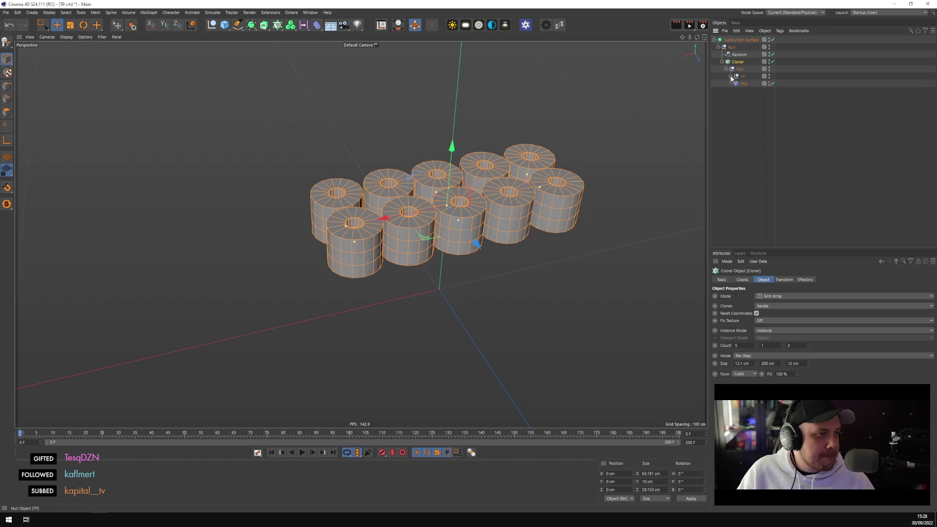
click(732, 77)
click(751, 84)
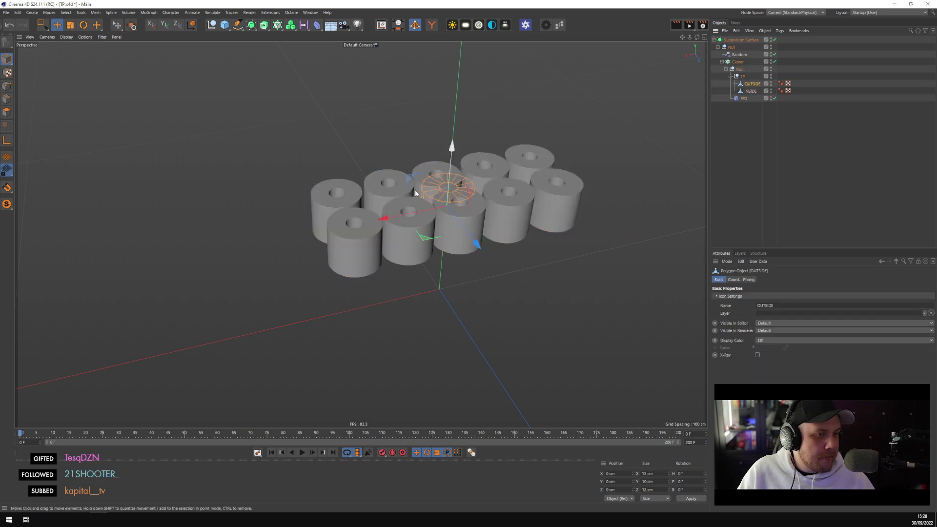
Add a Cylinder primitive inside the TP null and place it between the OUTSIDE and INSIDE meshes
scroll(488, 197, up, 5)
click(225, 25)
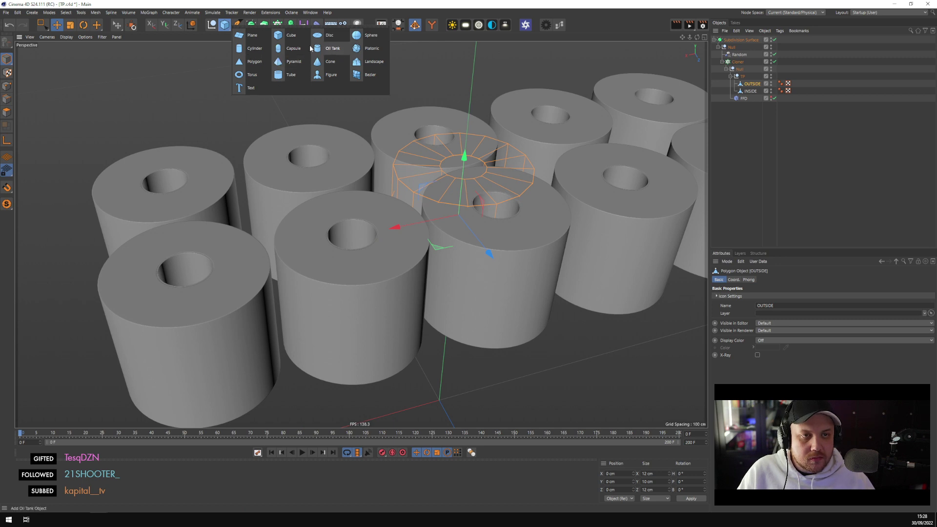
click(251, 48)
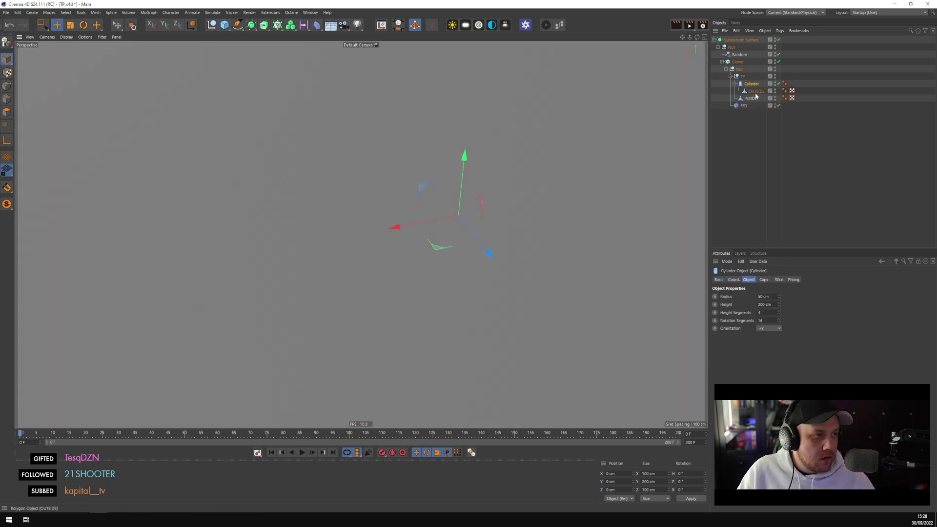
drag(756, 91, 755, 86)
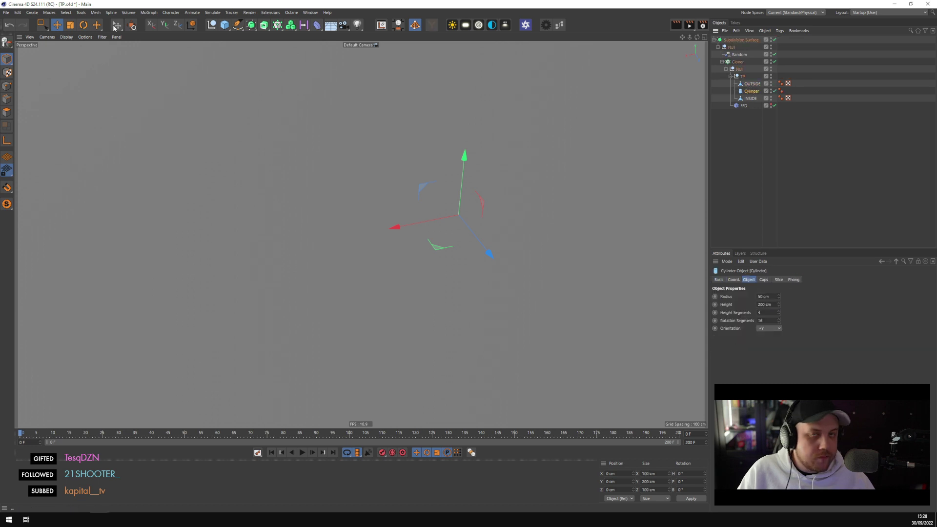
Scale the Cylinder down to about 0.01 cm wide and 0.02 cm high, and disable the Subdivision Surface
click(69, 27)
drag(438, 247, 27, 191)
click(775, 40)
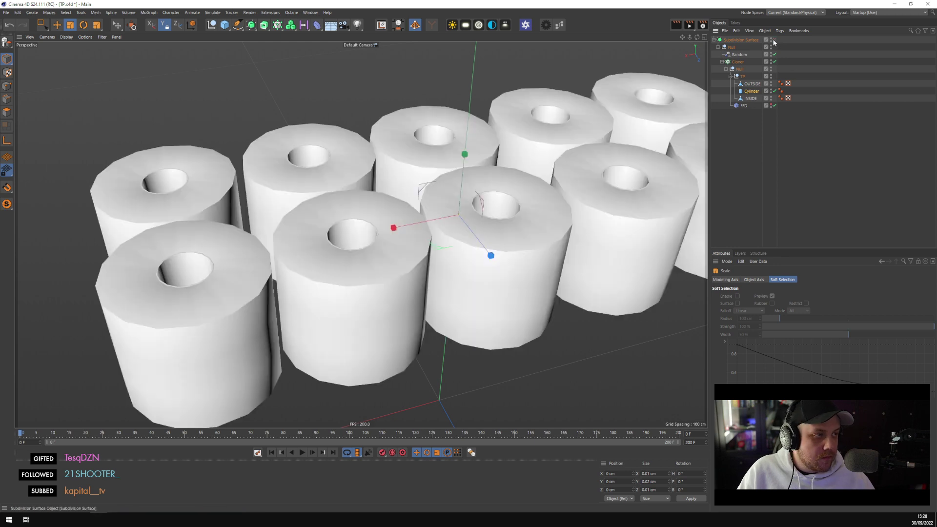
Toggle the Y-axis lock and rescale the Cylinder to about 0.025 cm wide and 0.05 cm high
drag(431, 107, 919, 91)
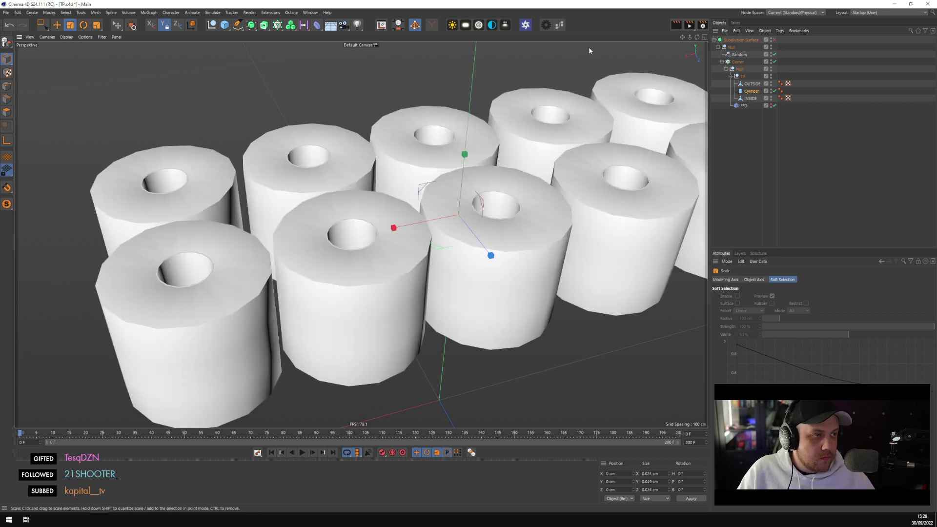
drag(310, 190, 205, 170)
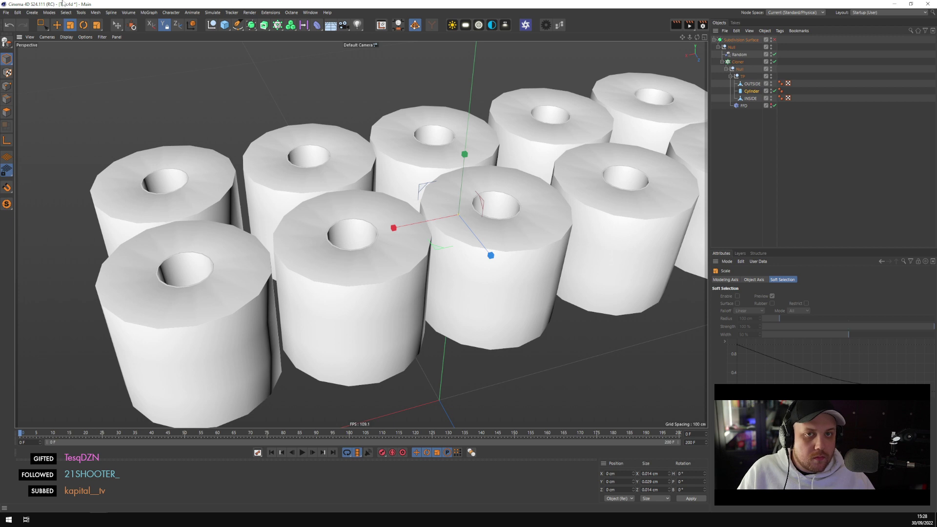
click(166, 24)
drag(112, 122, 461, 174)
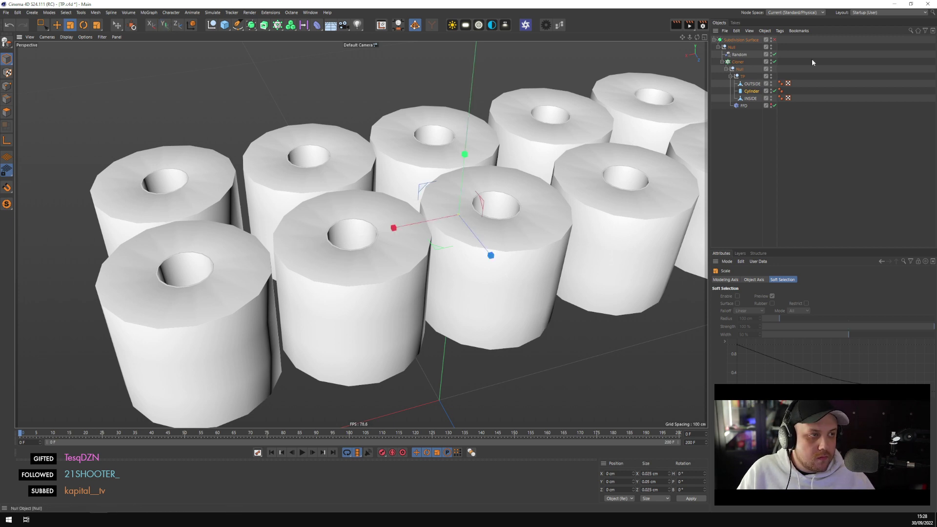
Set the Cylinder's radius to 4 cm and its height to 4 cm
click(810, 63)
click(751, 90)
scroll(510, 225, down, 10)
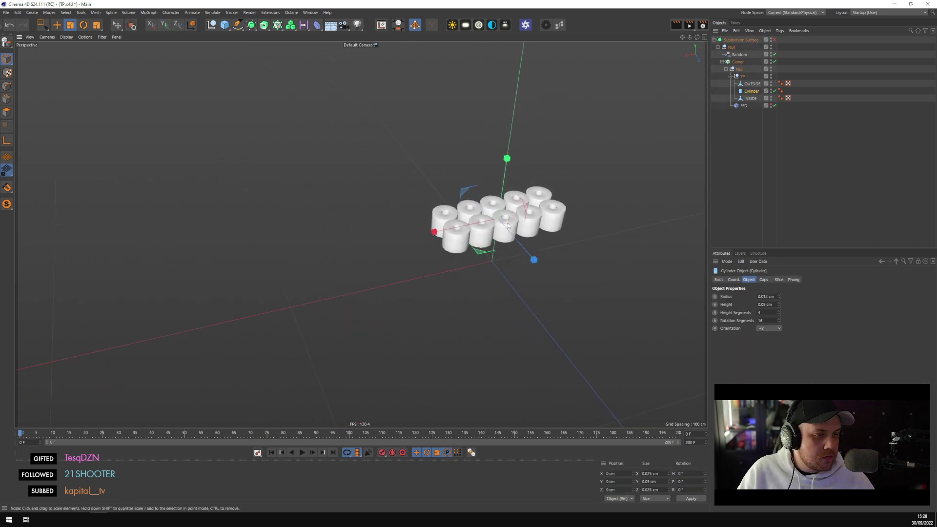
scroll(510, 226, up, 10)
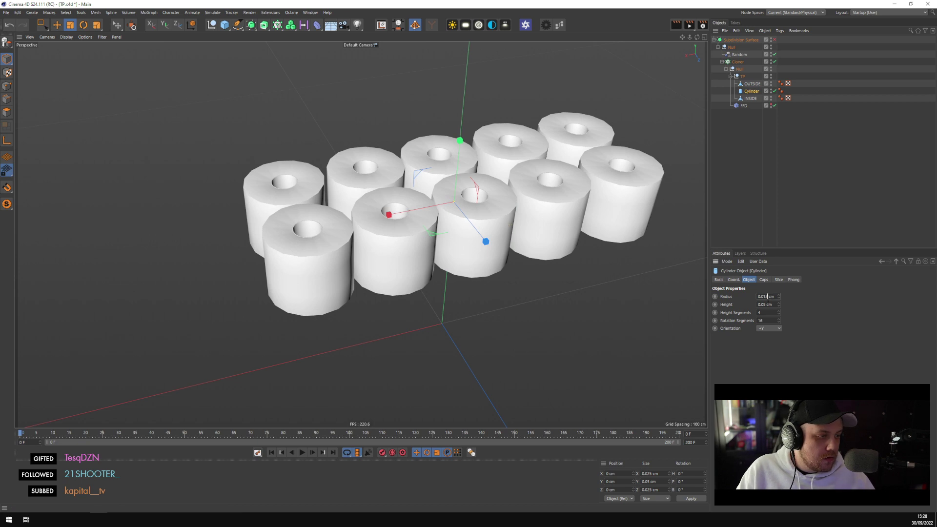
click(766, 296)
text(4)
key(Tab)
text(4)
key(Return)
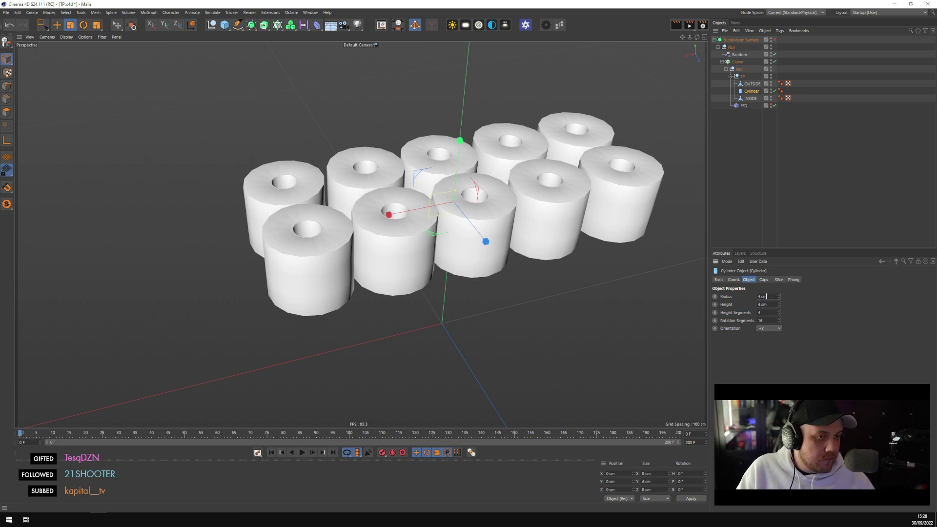
Resize the Cylinder with its viewport handles to a radius of about 6.12 cm and a height of about 10.08 cm
drag(464, 217, 573, 230)
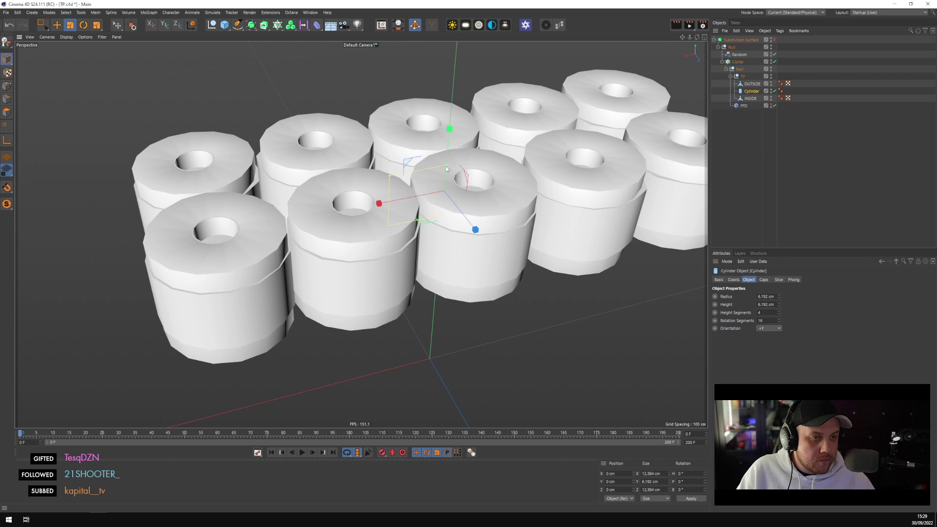
drag(446, 170, 461, 123)
scroll(432, 194, up, 5)
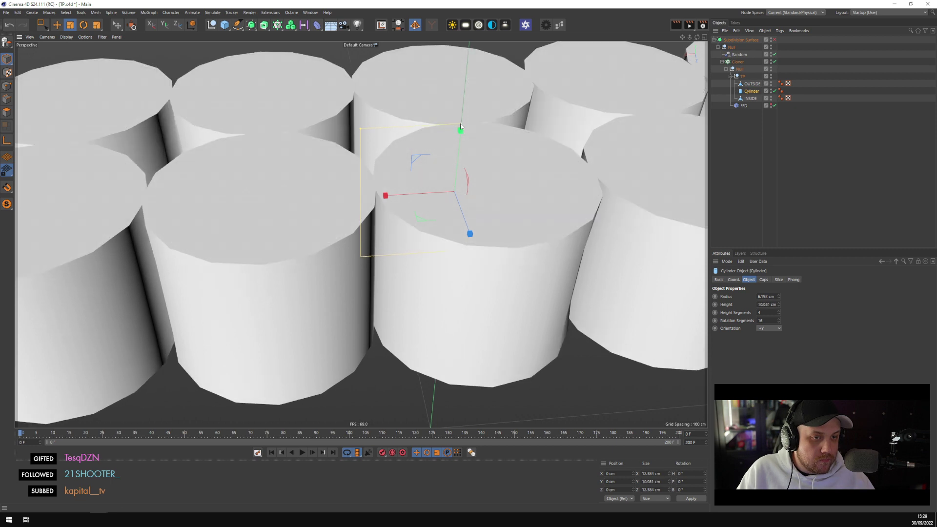
drag(361, 129, 362, 128)
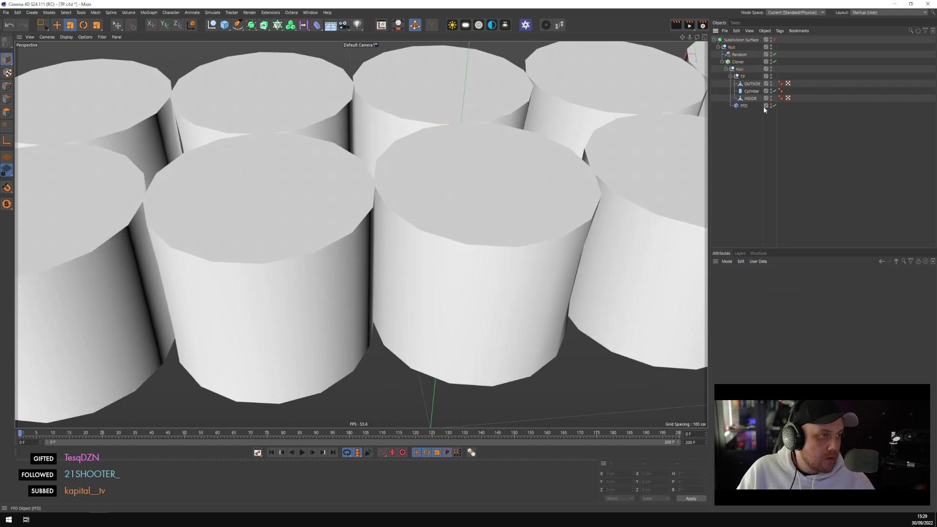
Collapse the Null inside the Subdivision Surface and place a copy of it at the top level, above the Subdivision Surface
click(722, 61)
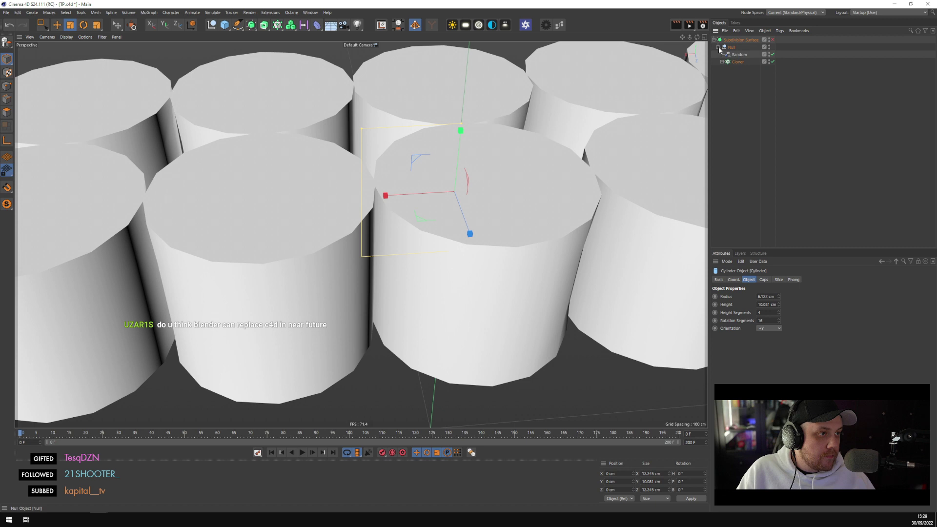
click(718, 47)
ctrl+drag(733, 38, 734, 38)
click(714, 40)
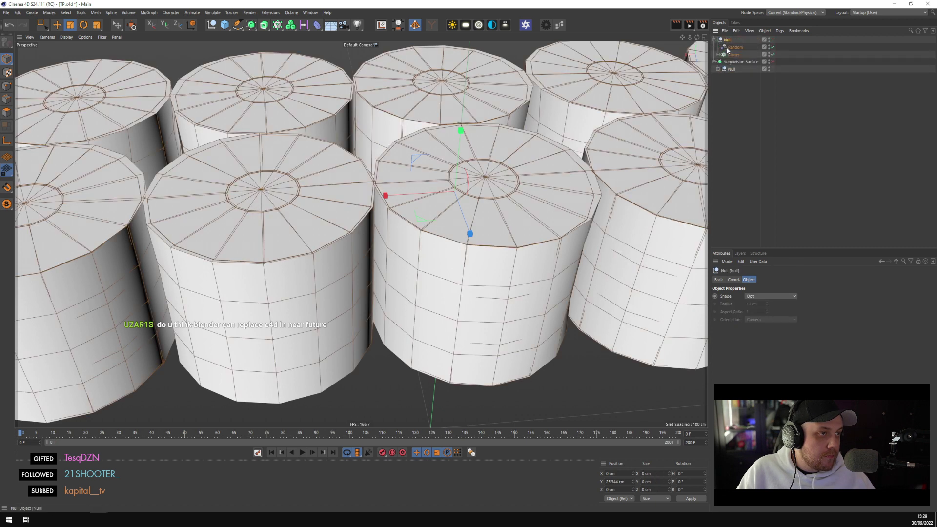
Expand the copied Null down to its meshes and delete its Cylinder, INSIDE and FFD objects
click(718, 54)
click(747, 83)
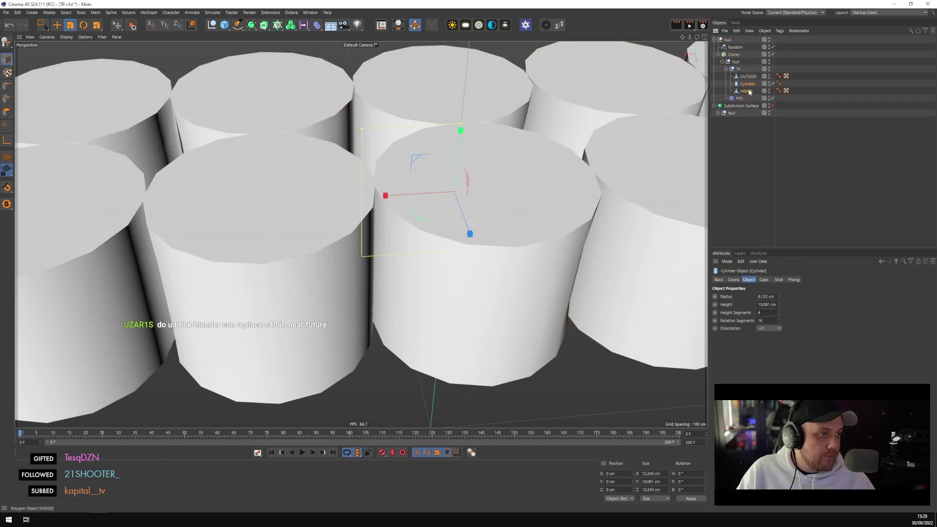
shift+click(739, 98)
key(Delete)
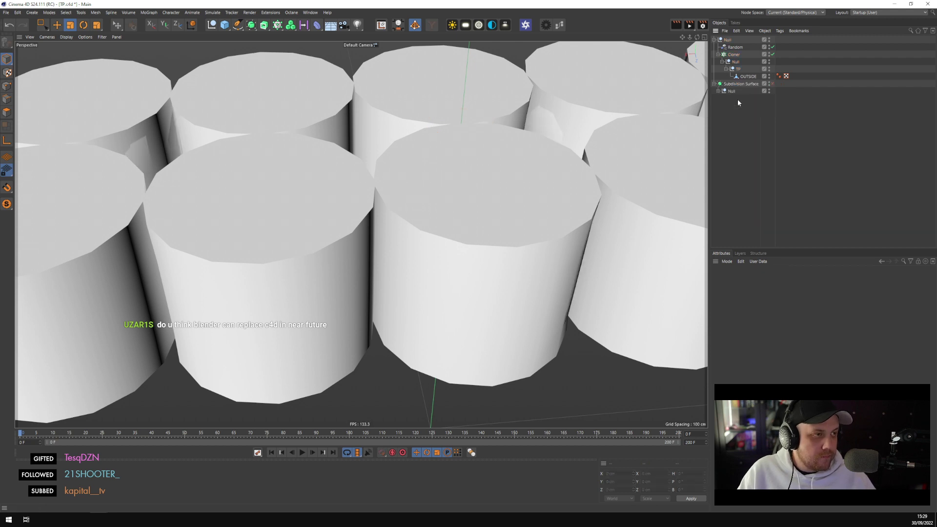
Make the copied Cloner editable, merge all its children into one polygon object and move it out of its Null
click(747, 77)
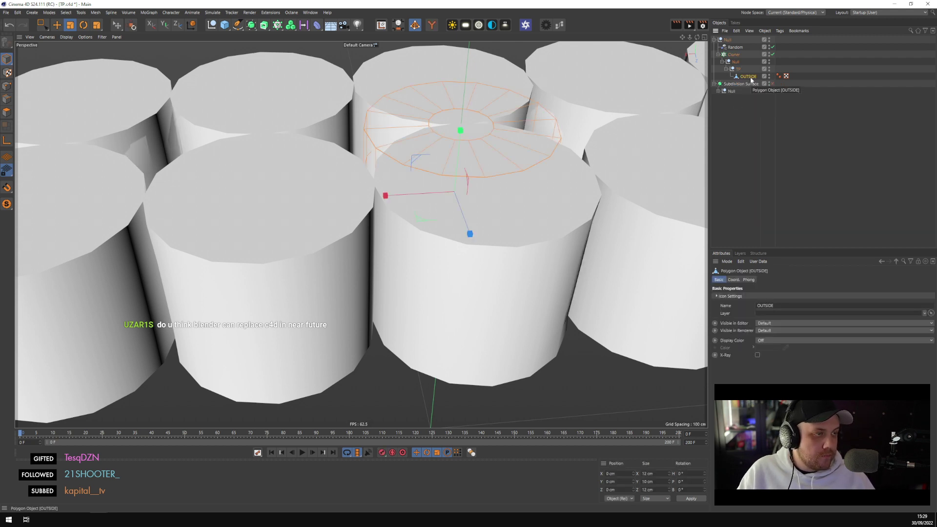
click(734, 55)
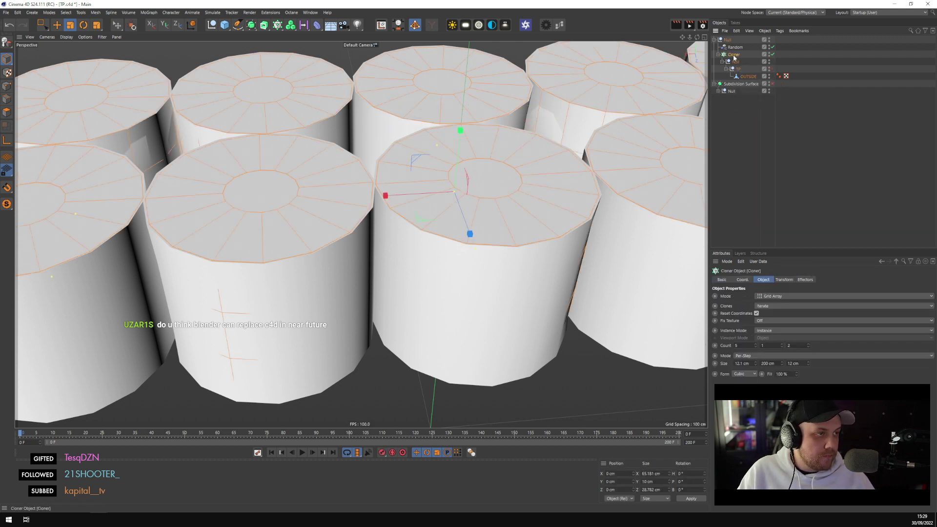
key(c)
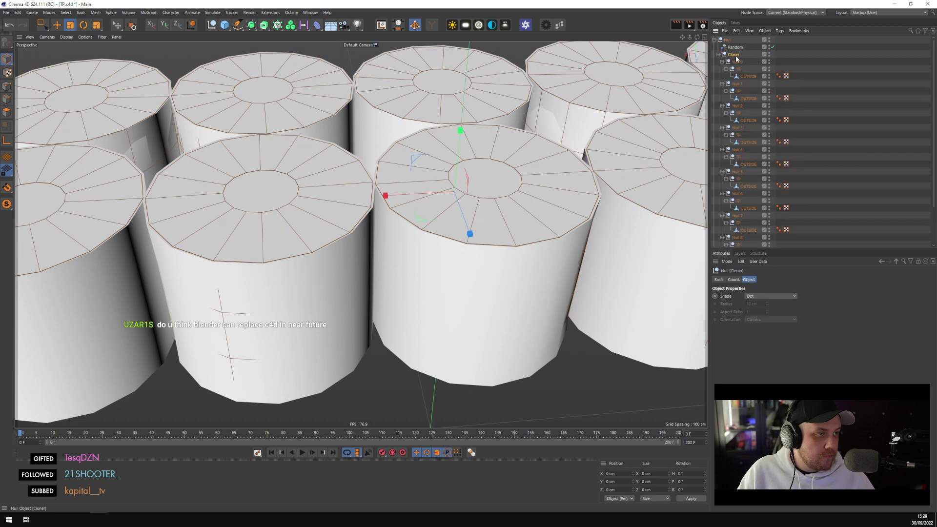
right_click(738, 57)
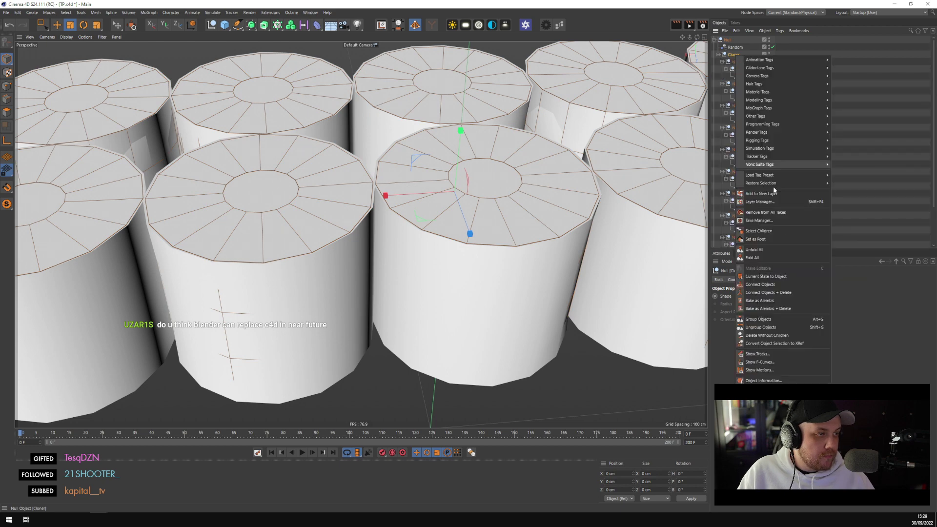
click(774, 232)
right_click(735, 55)
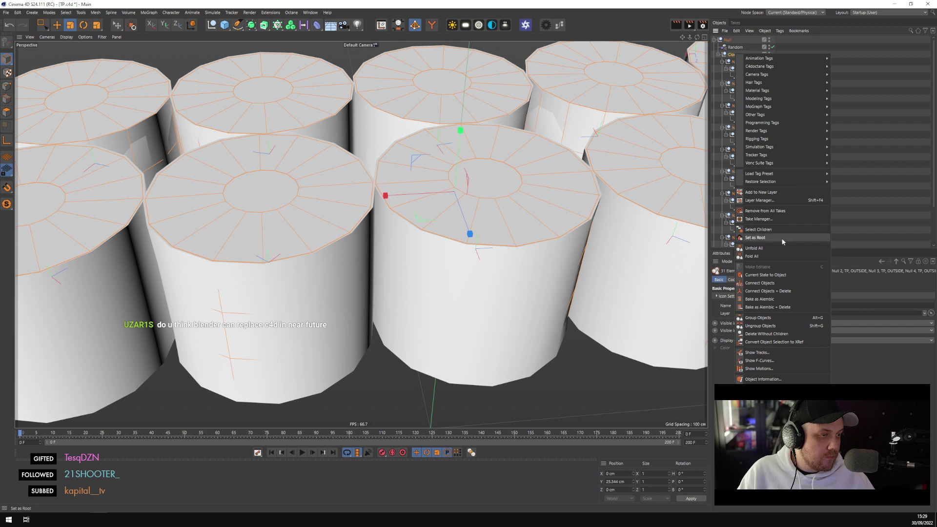
click(776, 284)
scroll(480, 212, down, 10)
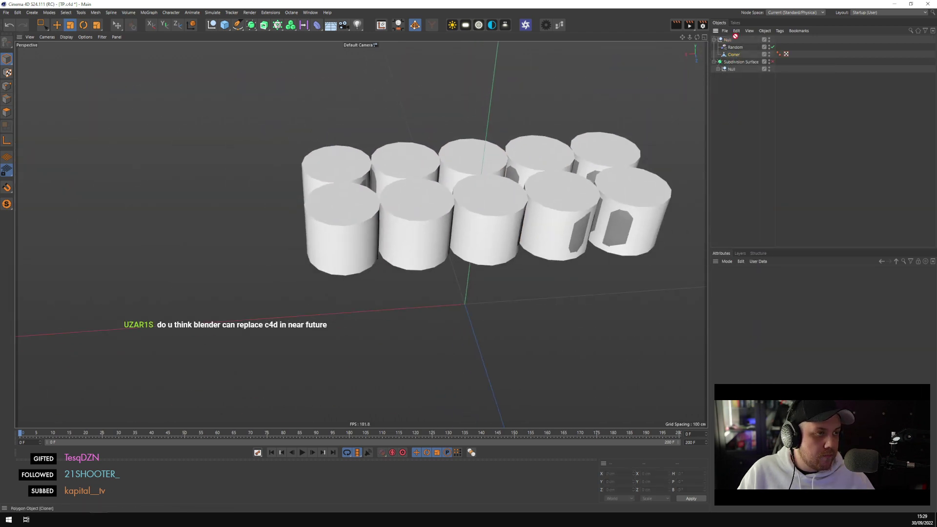
drag(735, 36, 732, 38)
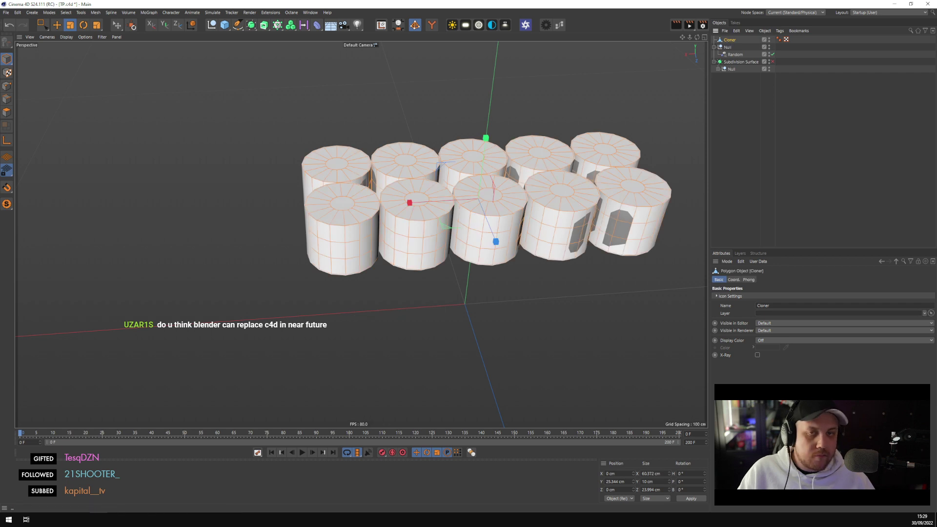
Paste the merged roll mesh into a new project in place of its cube, and close that project without saving
key(e)
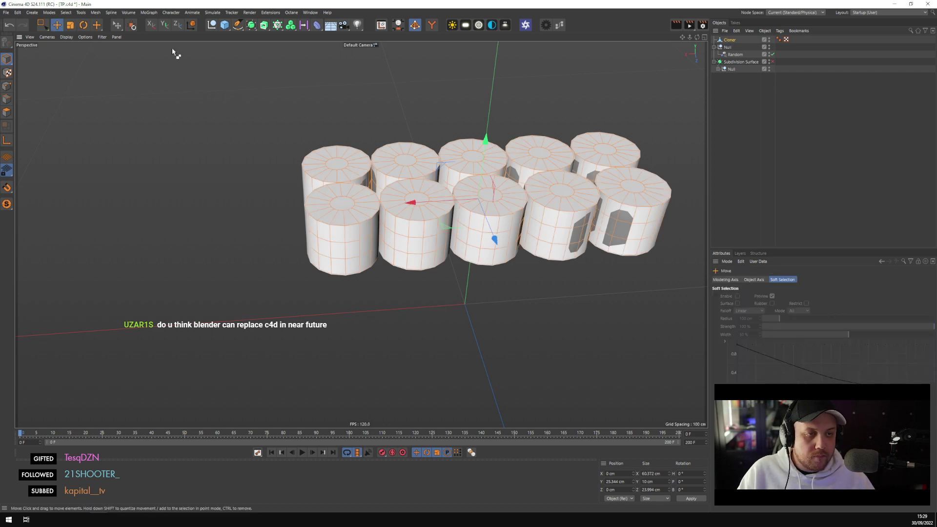
click(6, 12)
click(24, 27)
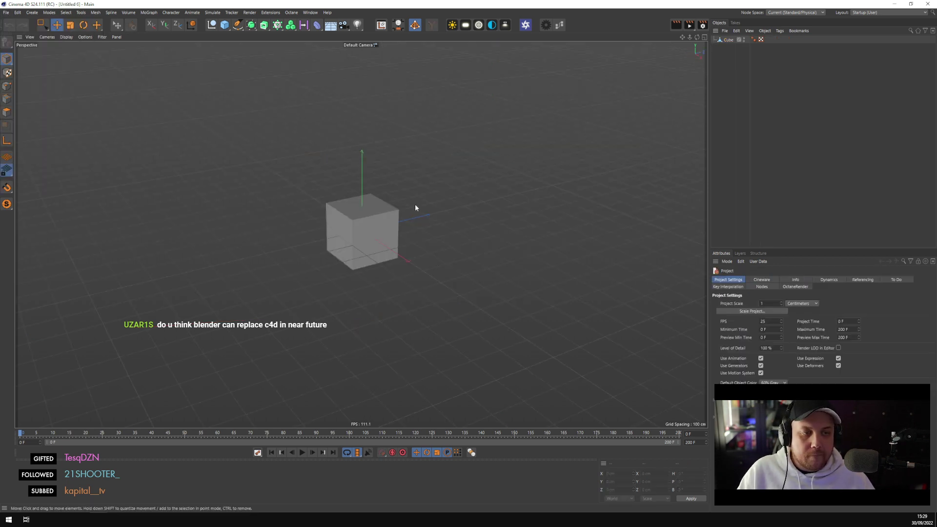
click(349, 223)
key(Delete)
key(ctrl+v)
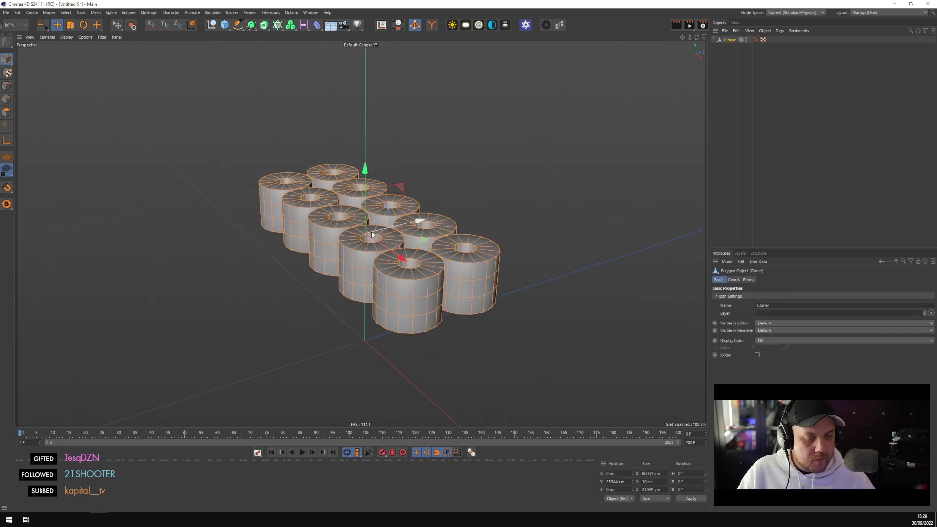
key(ctrl+F4)
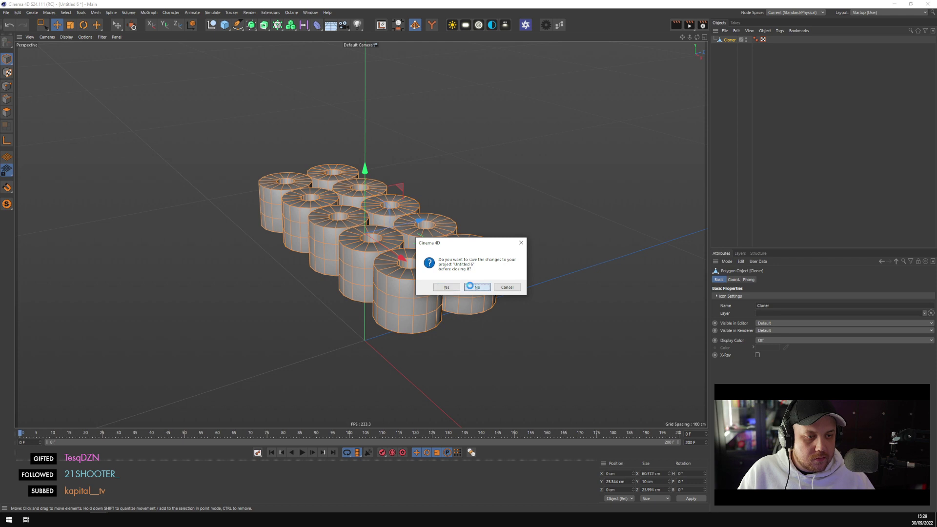
click(470, 287)
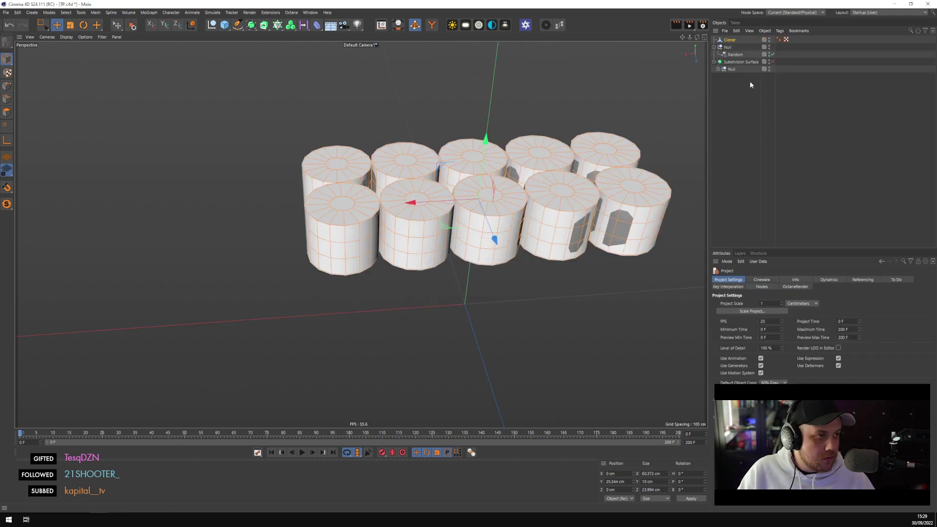
Expand the original Cloner's hierarchy under the Subdivision Surface and undo the merging of the copied Cloner
click(718, 68)
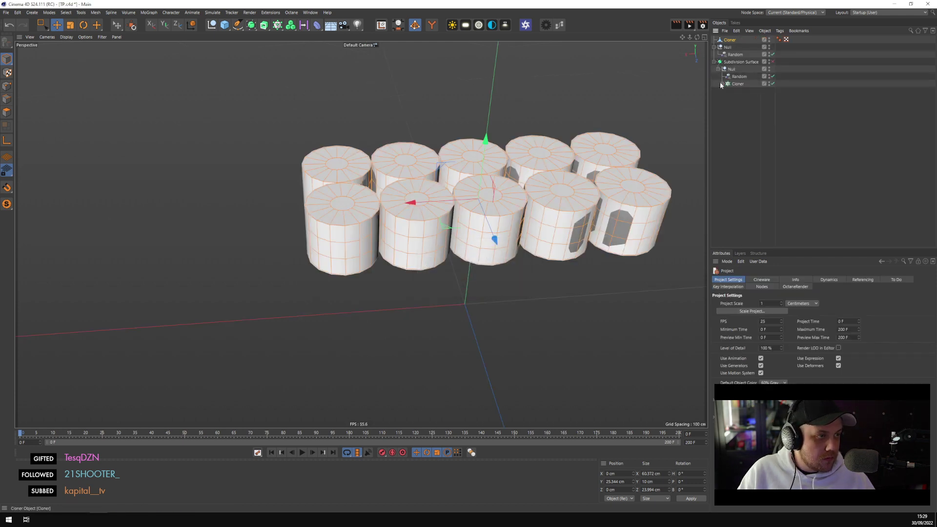
click(721, 84)
key(ctrl+z)
key(ctrl+z)
key(ctrl+z)
key(ctrl+z)
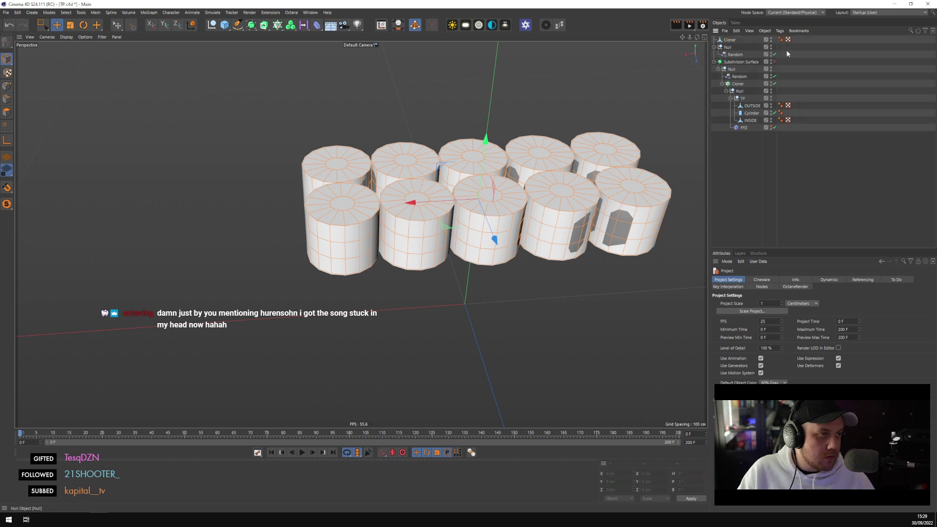
key(ctrl+z)
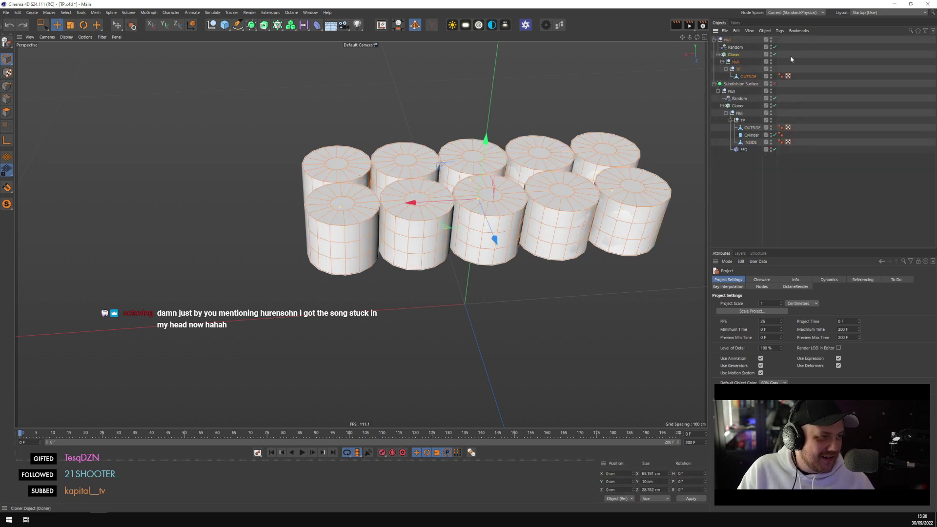
Convert the copied hierarchy's Cylinder to an editable mesh and delete the OUTSIDE, INSIDE and FFD objects beside it
click(747, 91)
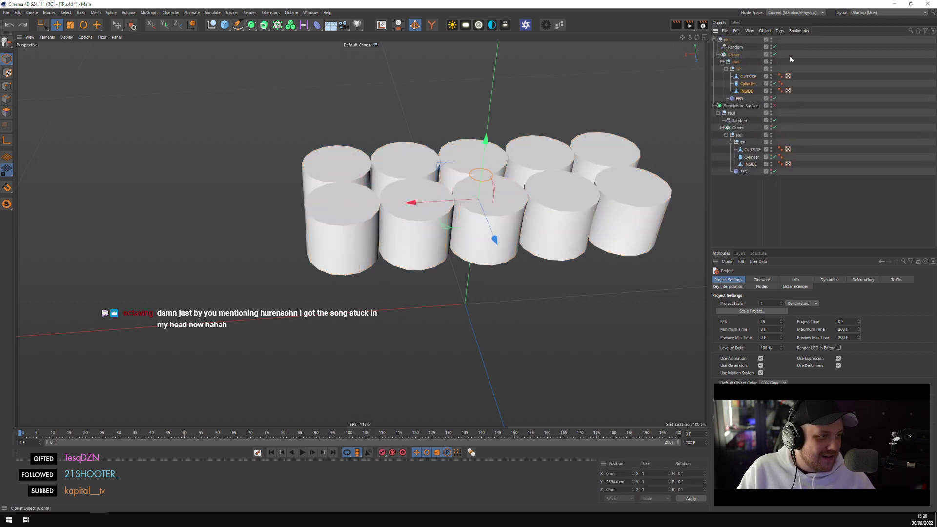
ctrl+click(751, 77)
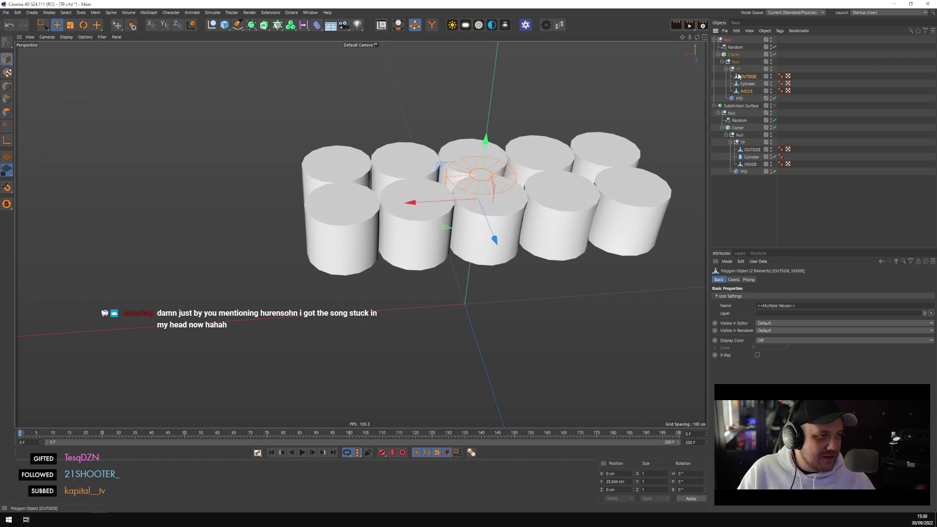
key(Delete)
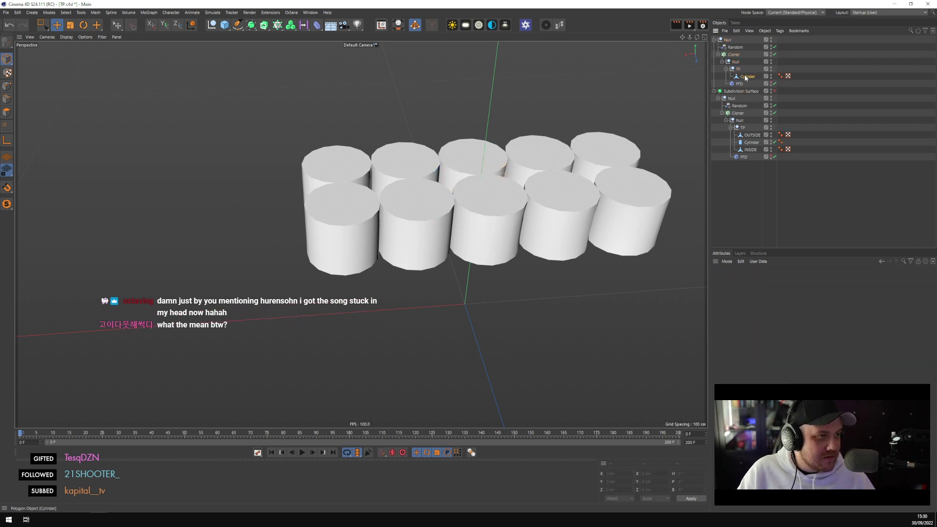
click(739, 83)
key(Delete)
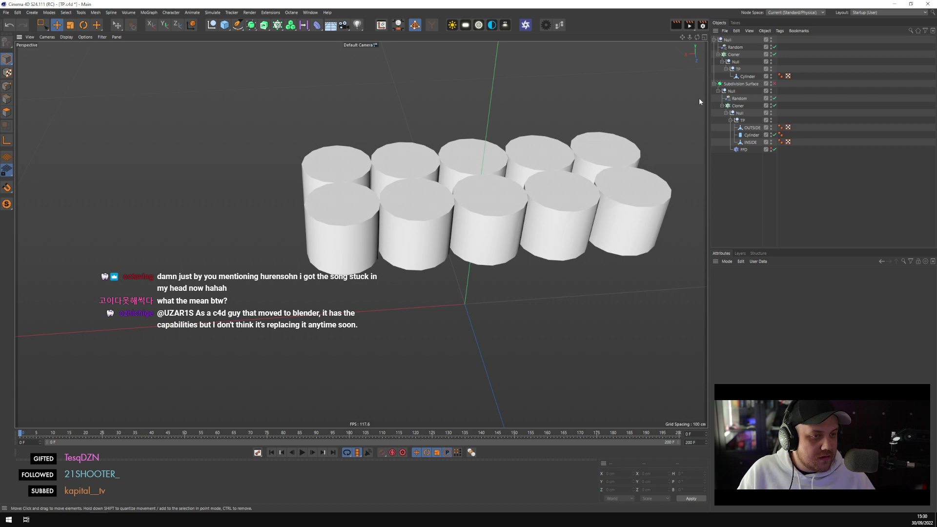
key(ctrl+z)
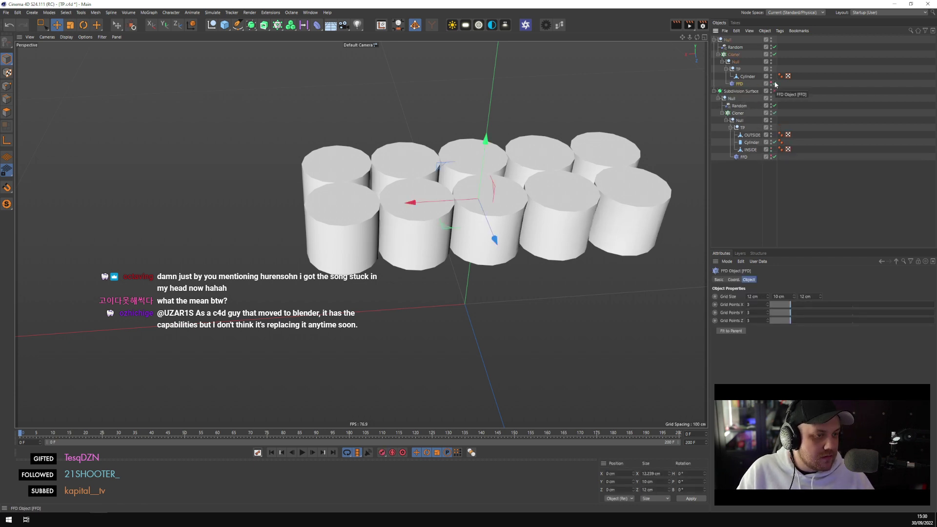
key(Delete)
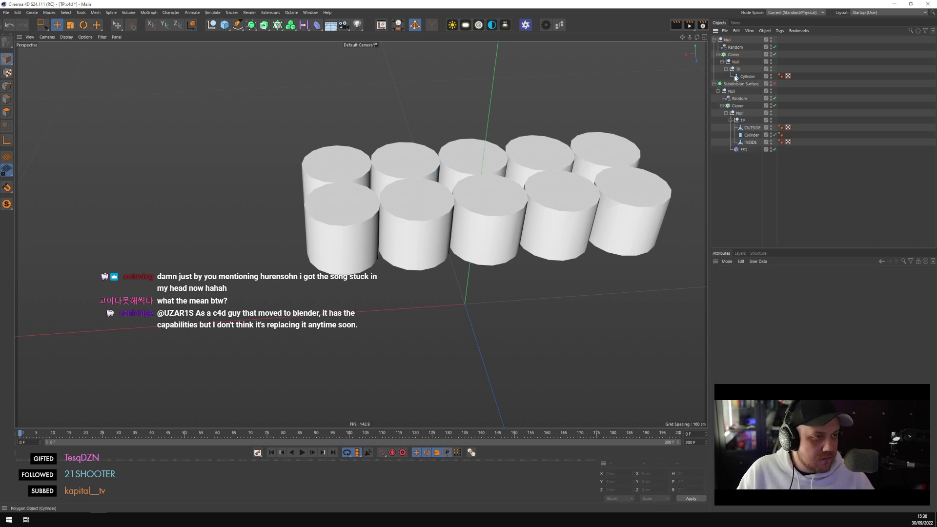
Merge the copied Null and all its contents into a single polygon object with Connect Objects + Delete, and clear the selection
click(735, 55)
click(719, 55)
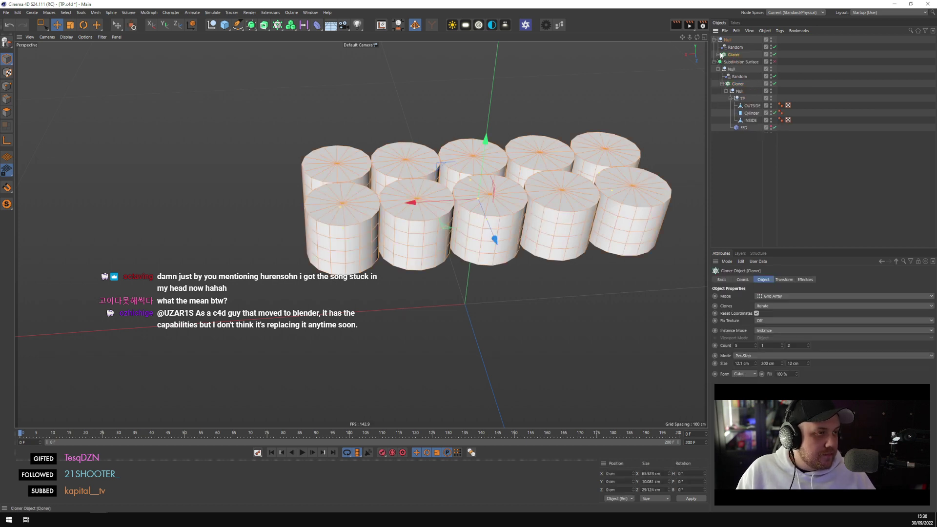
shift+click(726, 40)
right_click(726, 40)
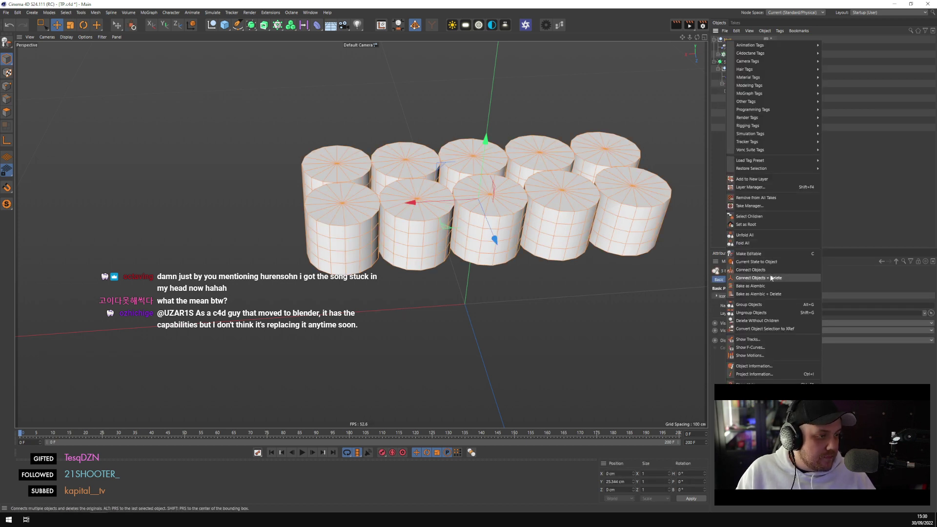
click(758, 255)
click(729, 41)
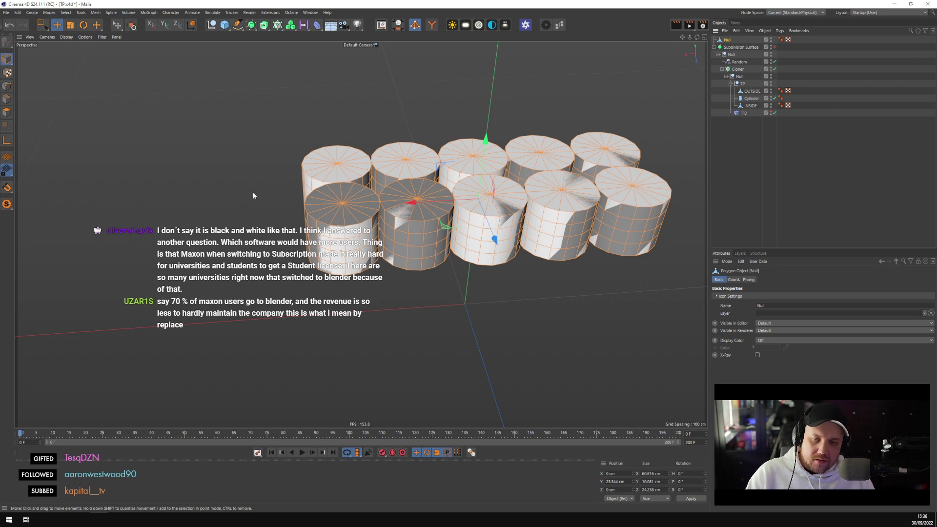
click(848, 168)
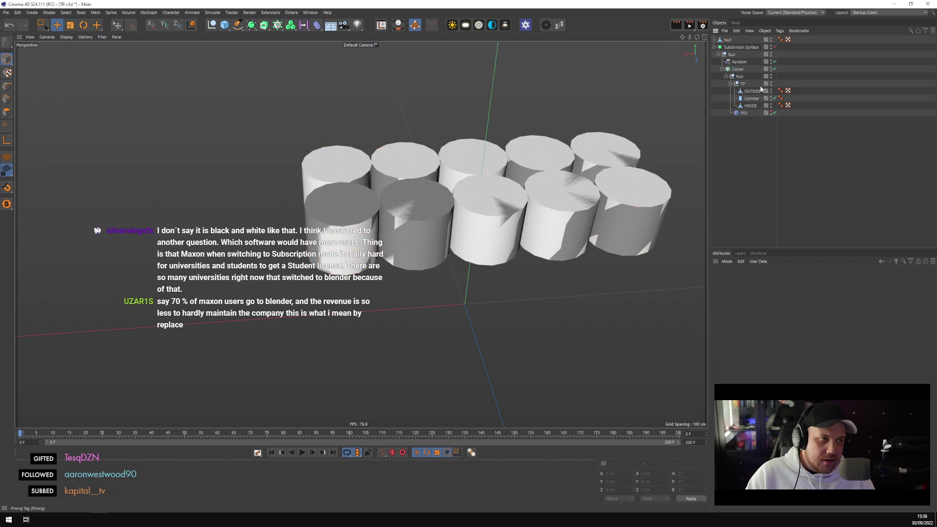
Collapse the Subdivision Surface hierarchy and copy the merged Null cylinder mesh into a new project in place of its cube
click(715, 46)
click(727, 41)
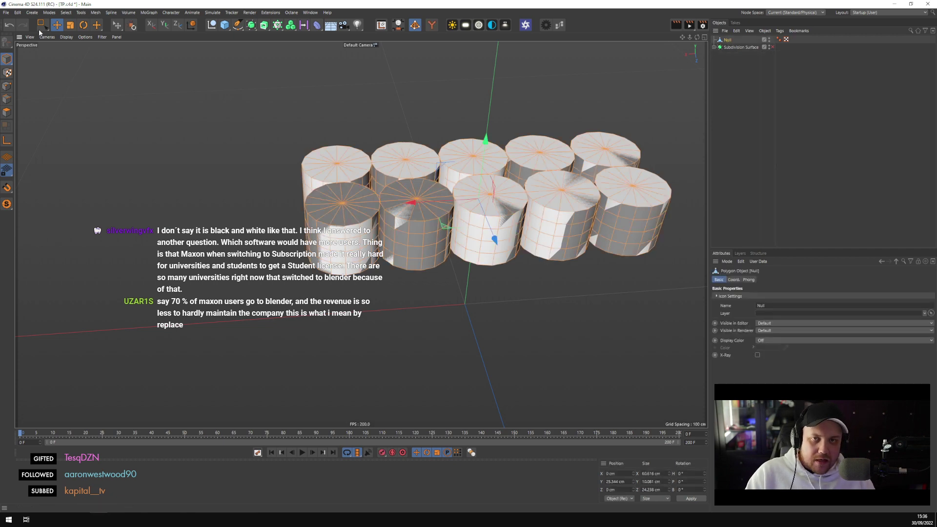
click(18, 12)
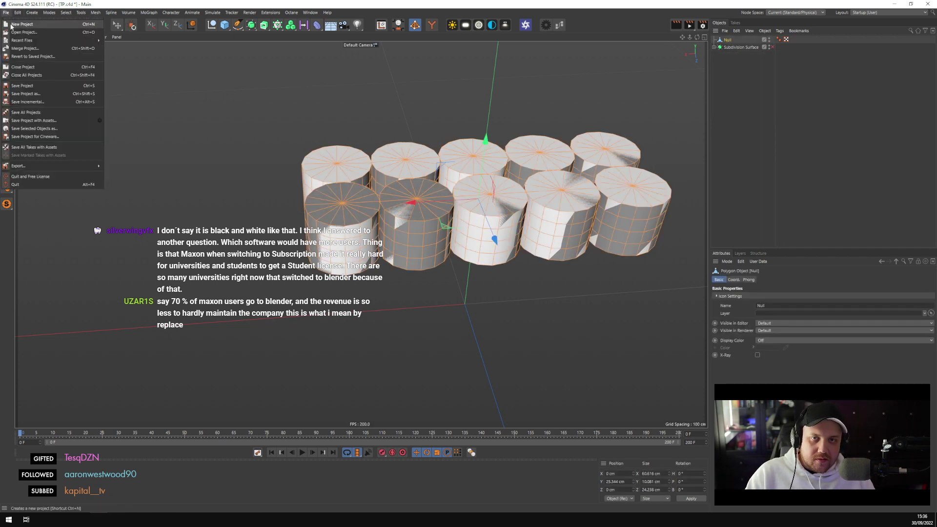
click(17, 24)
click(340, 209)
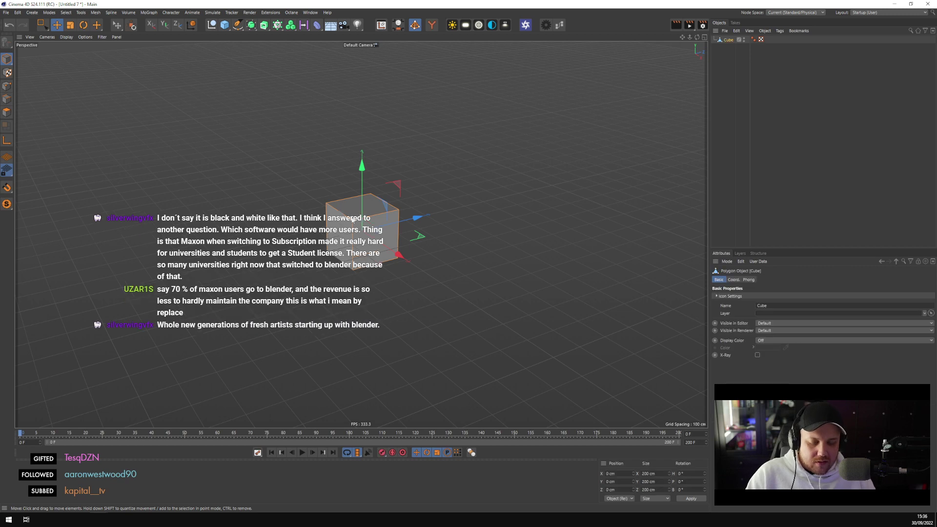
key(Delete)
key(ctrl+v)
Set the pasted cylinder mesh's Y position to 0 cm
alt+right_drag(352, 220, 409, 227)
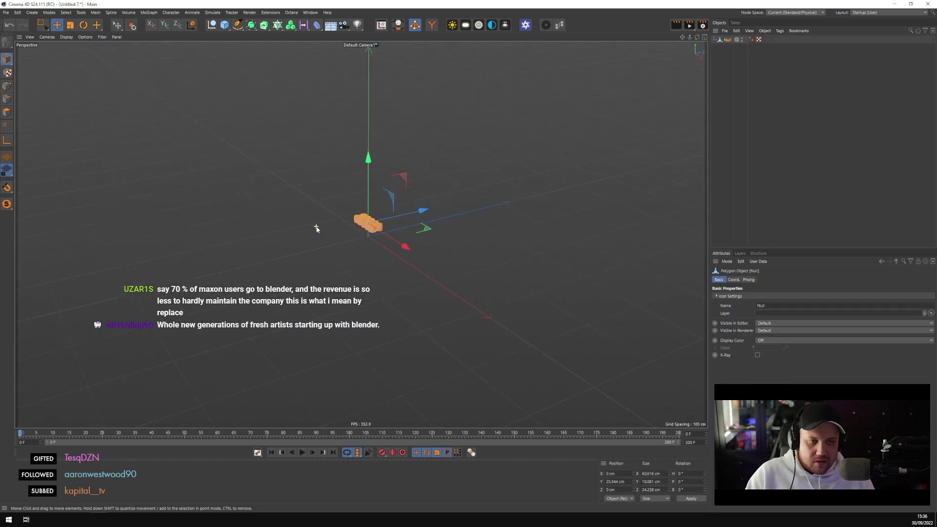
alt+right_drag(315, 228, 423, 236)
alt+drag(524, 258, 500, 253)
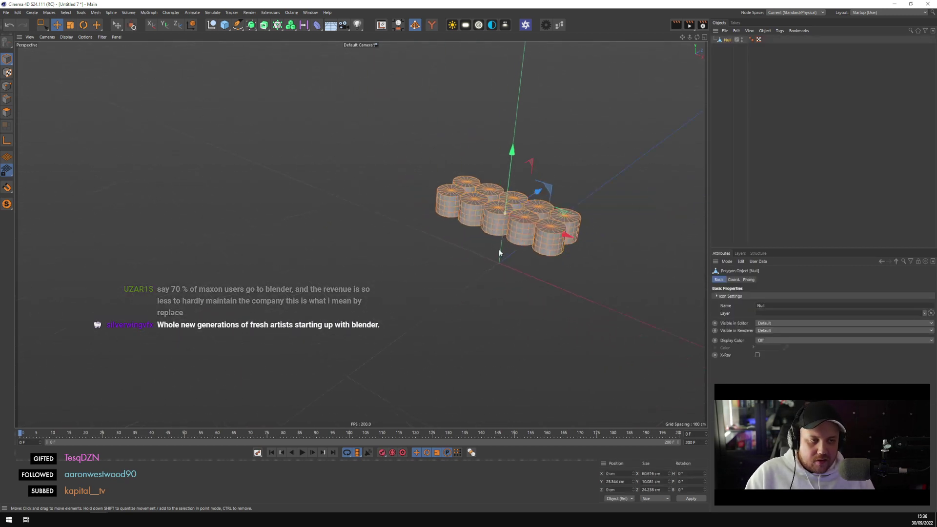
click(734, 280)
click(740, 304)
text(0)
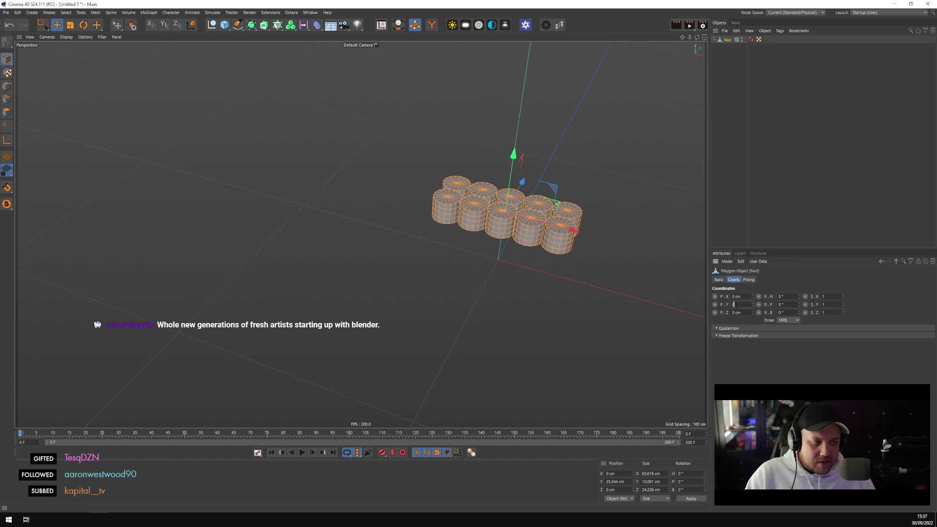
key(Return)
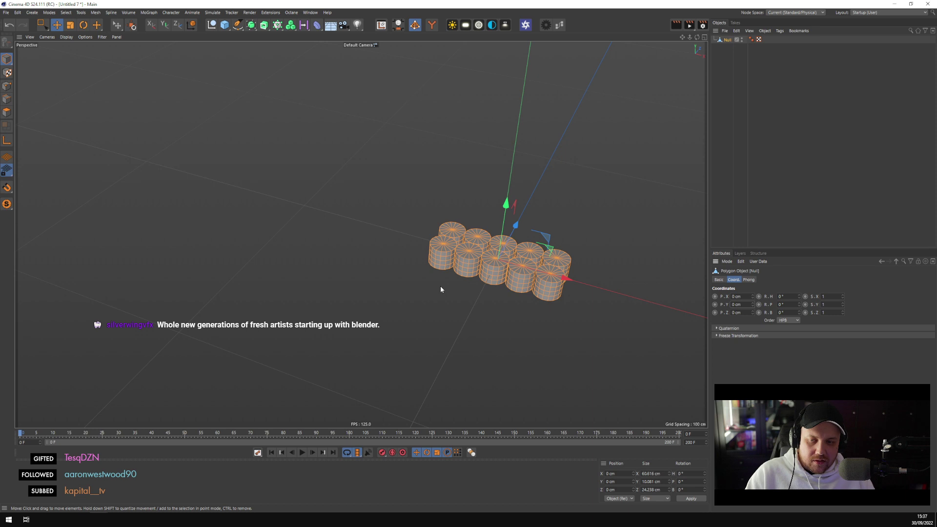
Examine the merged cylinder mesh from several angles and distances, checking the caps, sides and spacing of the rolls
scroll(525, 291, up, 6)
alt+drag(526, 292, 473, 295)
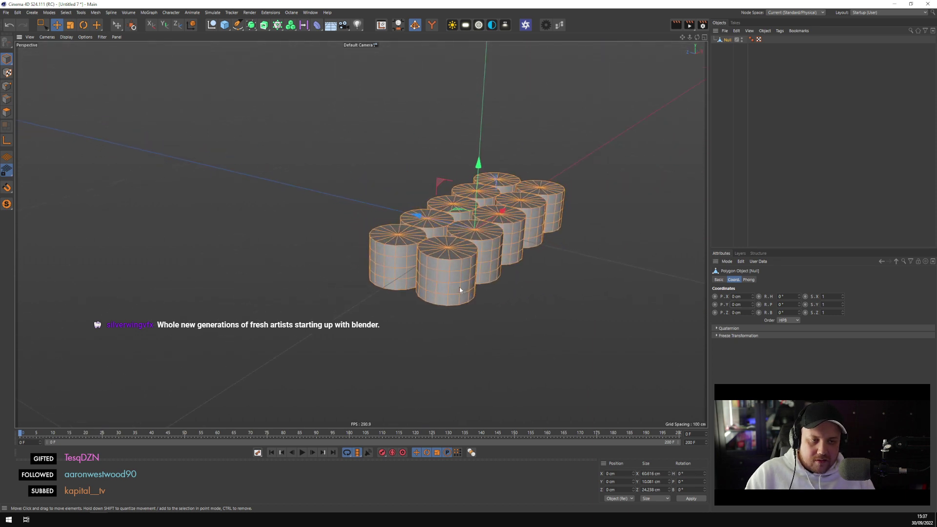
scroll(459, 288, up, 2)
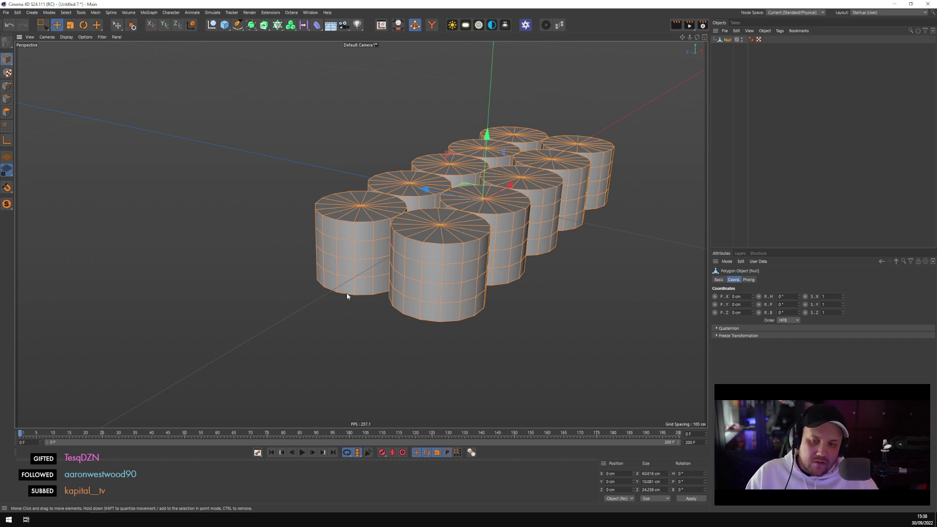
scroll(348, 282, down, 3)
alt+drag(423, 246, 472, 245)
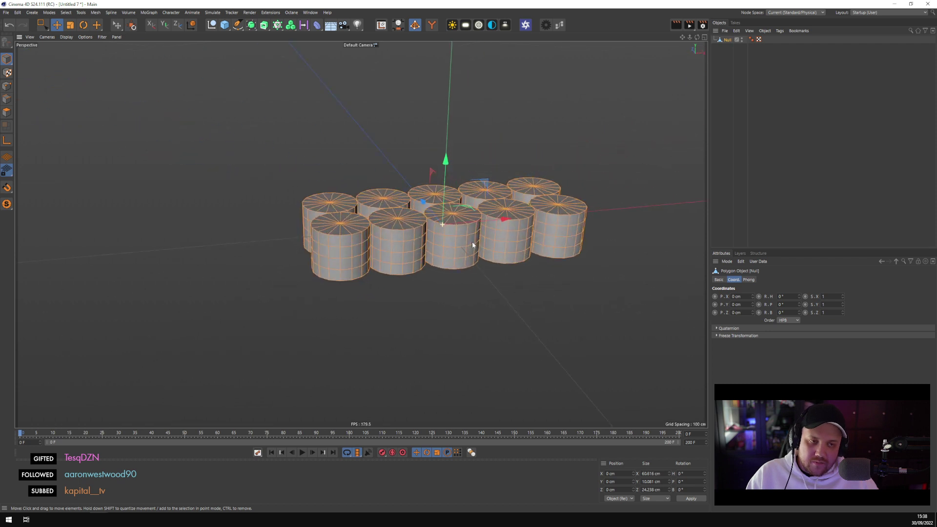
scroll(404, 237, up, 3)
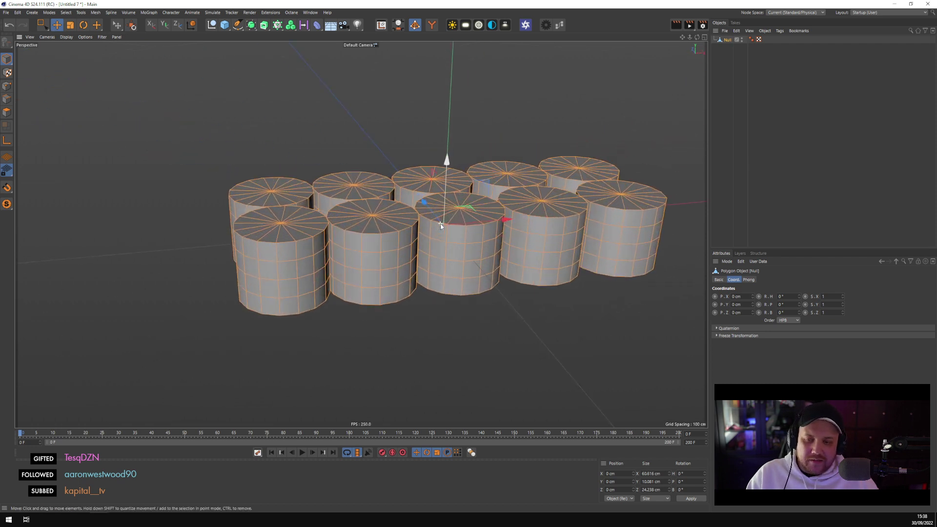
alt+drag(403, 236, 433, 278)
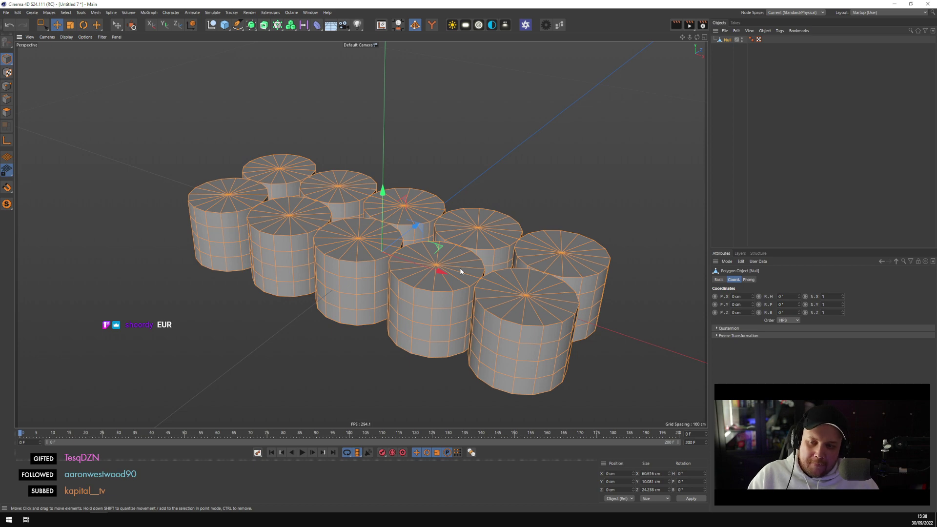
scroll(460, 269, down, 3)
alt+drag(399, 281, 507, 245)
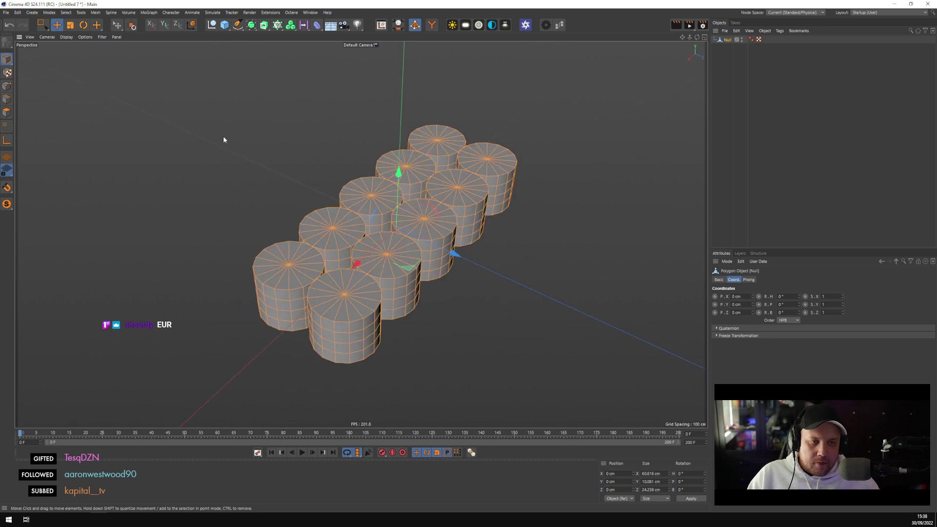
Start an FBX export of the cylinder mesh, accepting the current export settings with file format version 7.7 (2019)
click(6, 13)
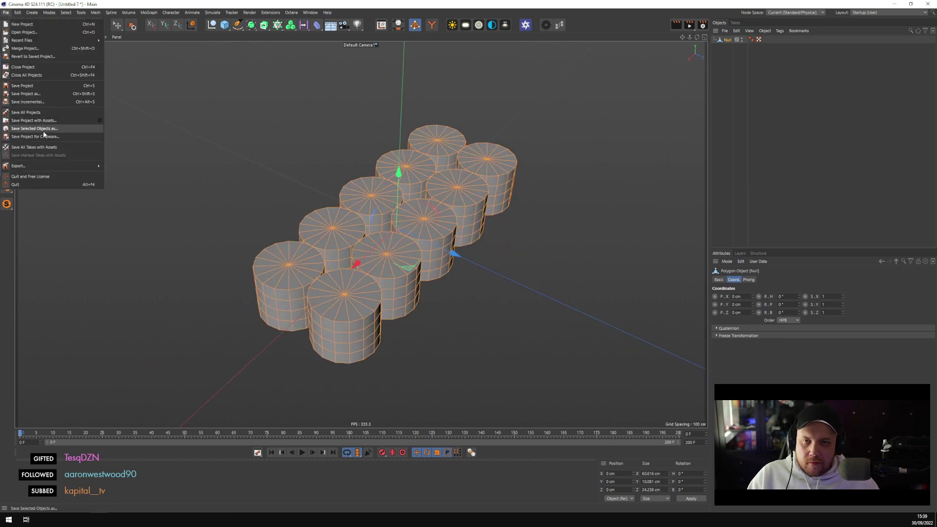
mouse_move(45, 164)
click(131, 229)
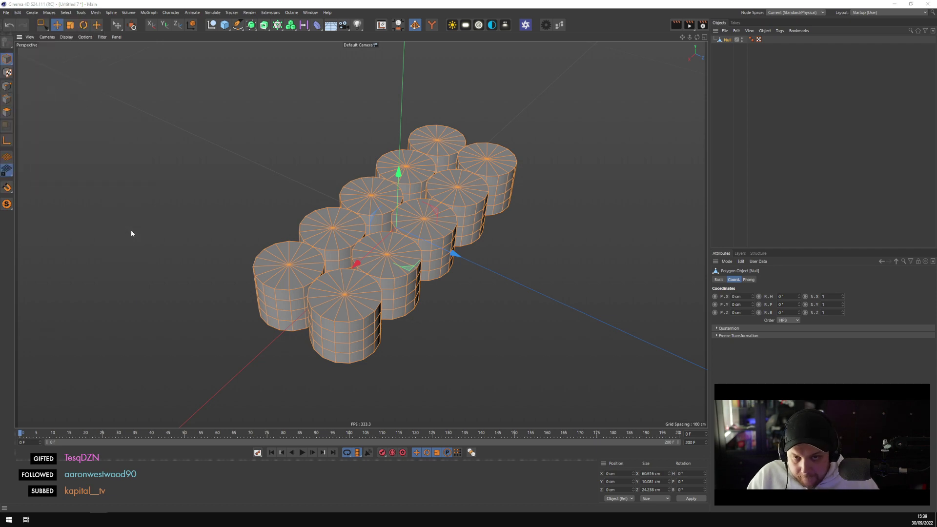
drag(135, 133, 695, 194)
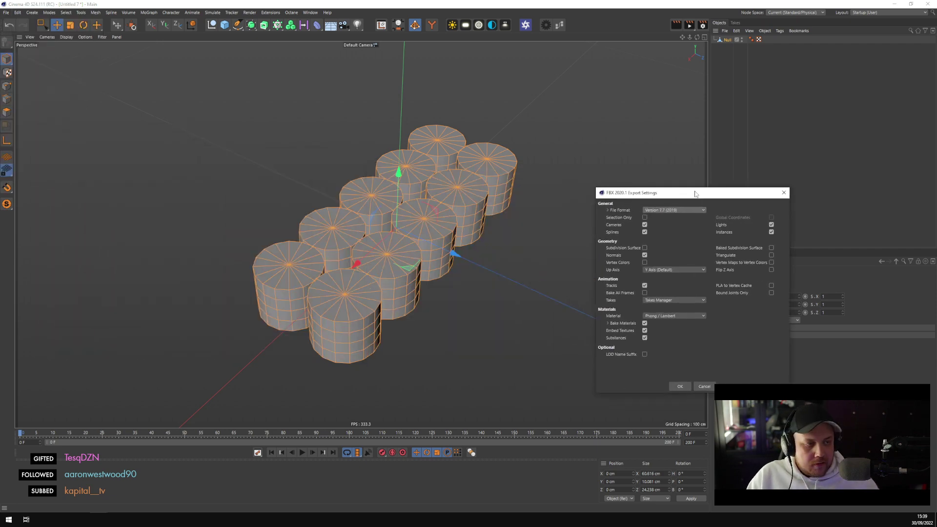
click(679, 386)
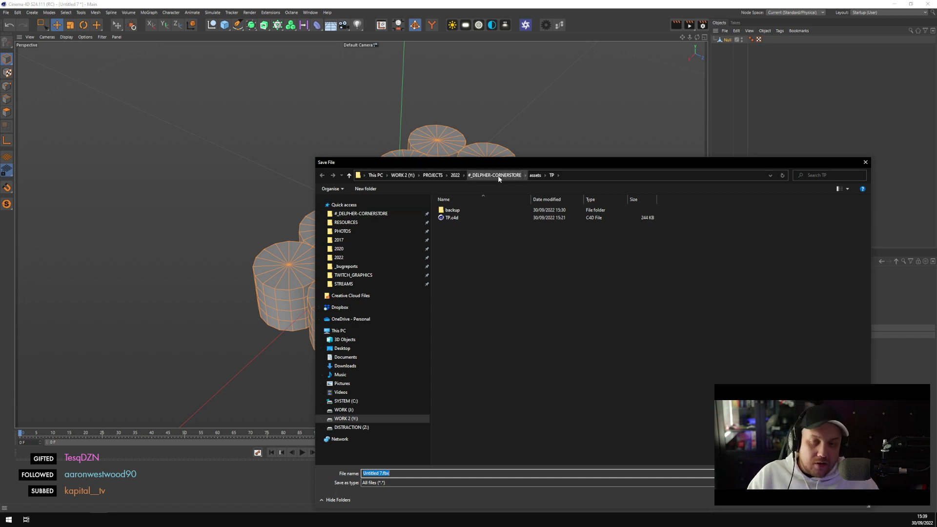
Browse to the #_DELPHER-CORNERSTORE assets folder, create a new folder there and remove it again
click(455, 176)
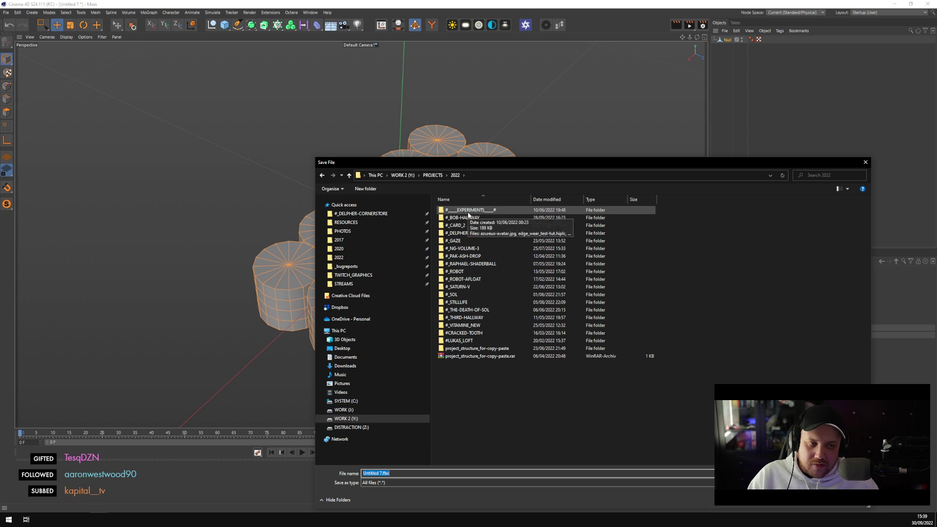
click(364, 214)
double_click(475, 213)
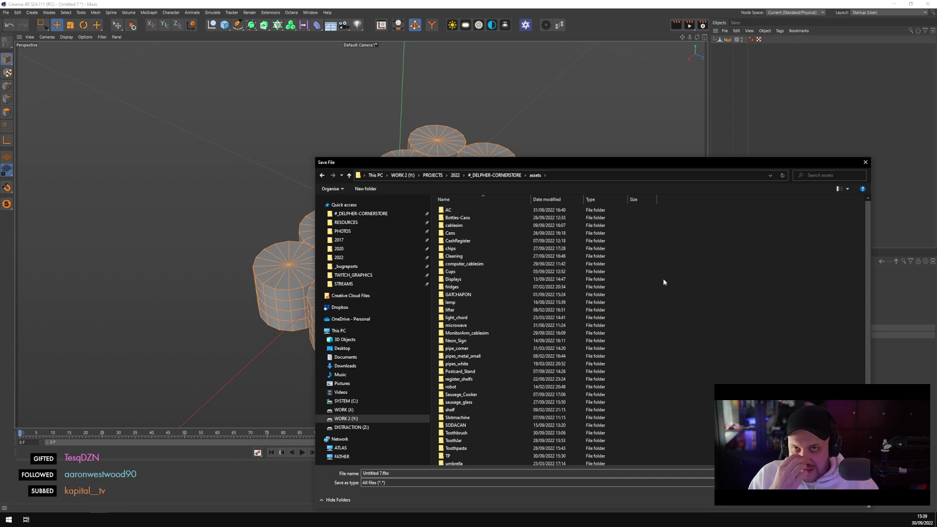
right_click(643, 289)
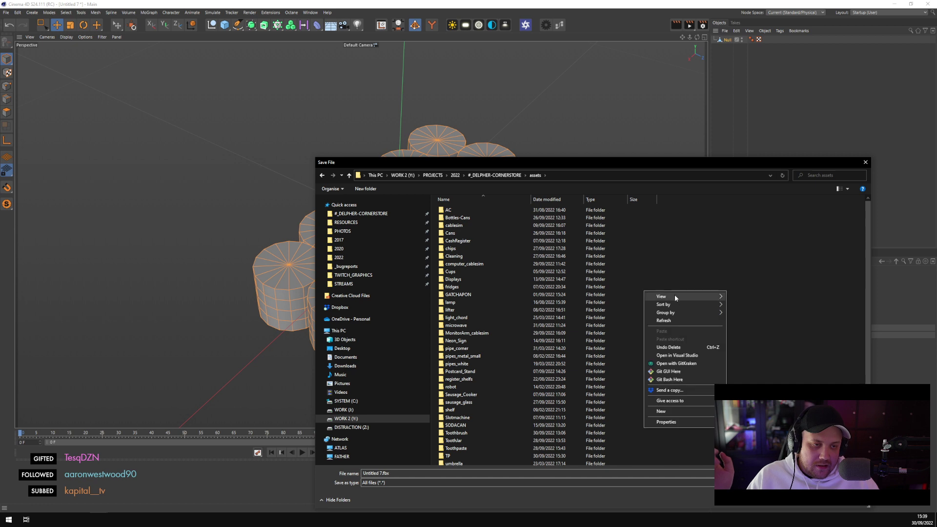
click(718, 256)
right_click(714, 260)
mouse_move(733, 381)
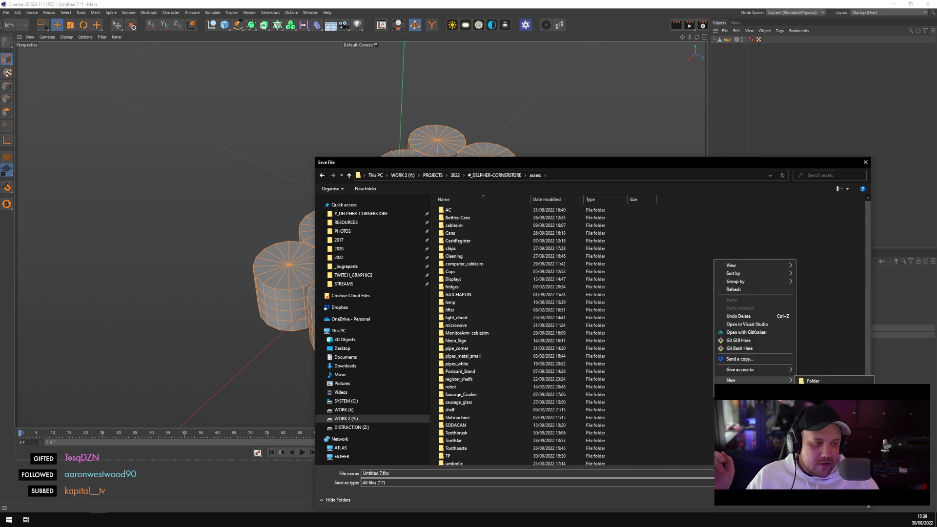
click(811, 381)
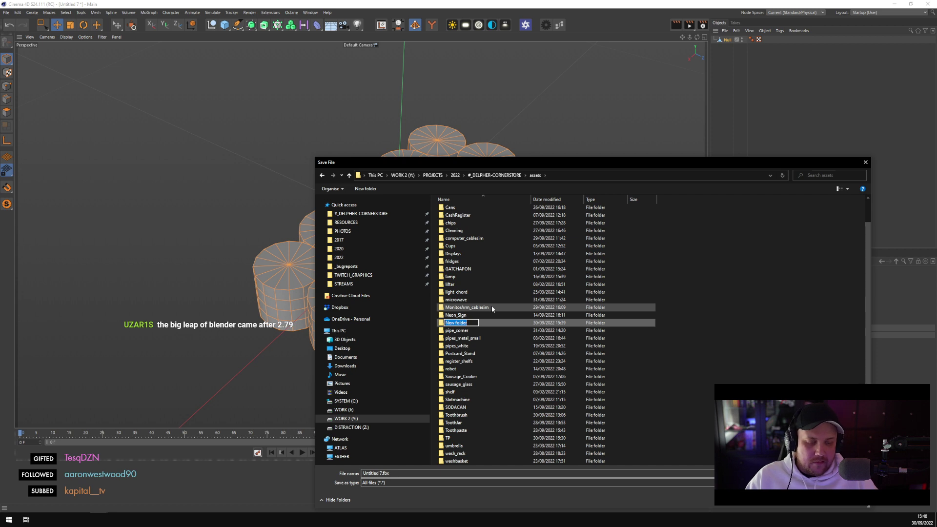
click(477, 356)
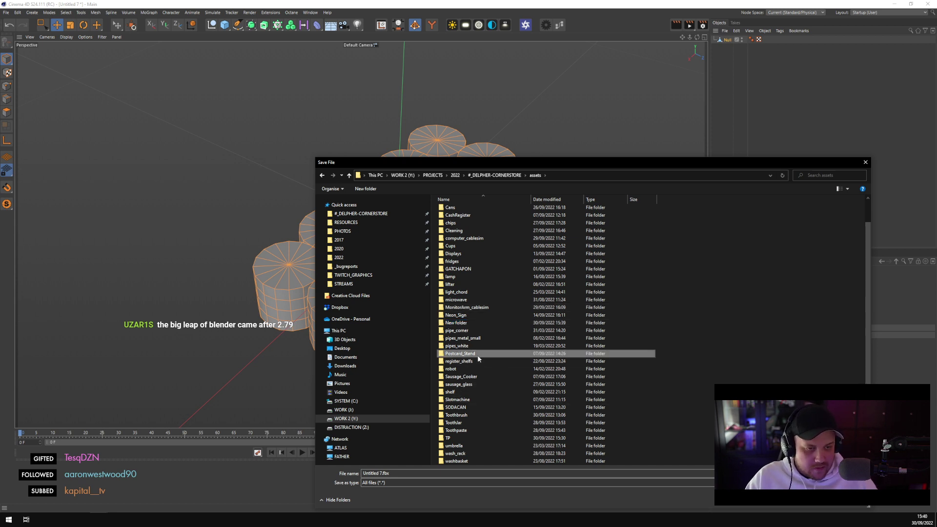
click(472, 323)
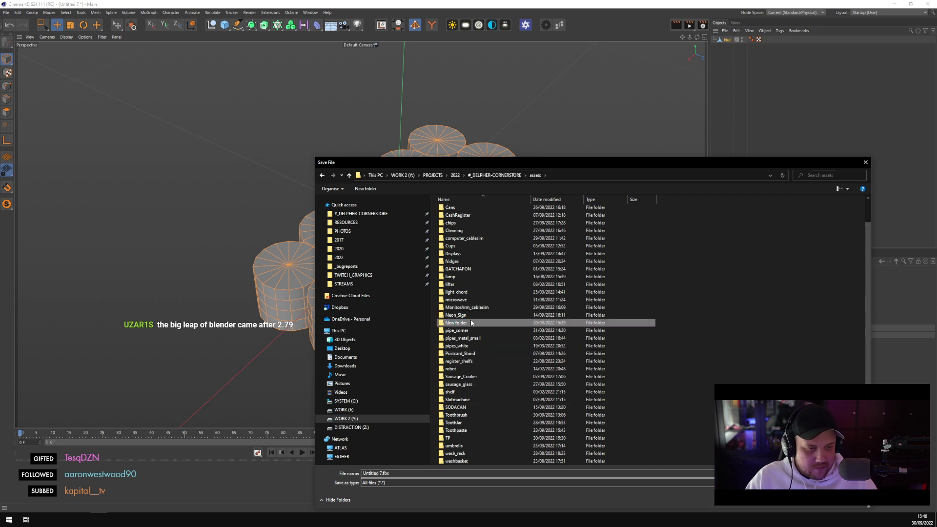
Save the FBX export in the TP assets folder under the name TP-forsimulation
double_click(456, 430)
key(BackSpace)
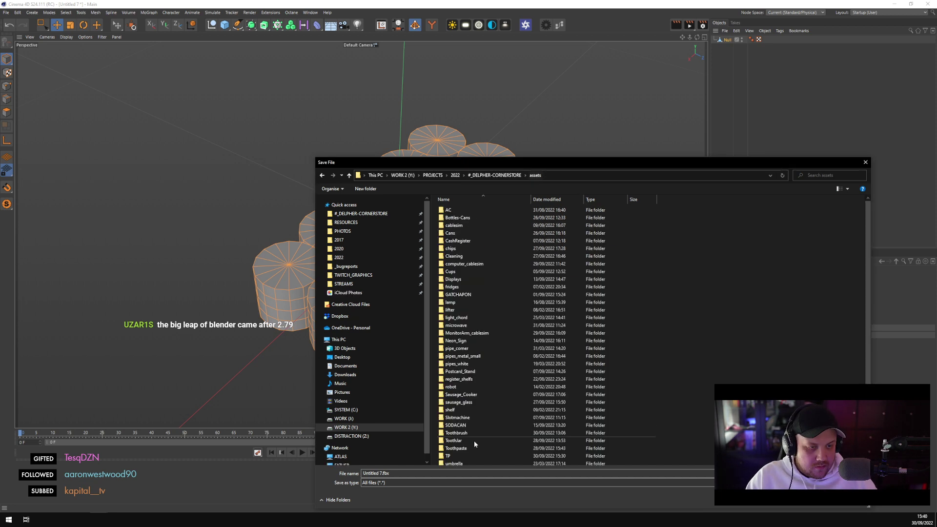
double_click(460, 456)
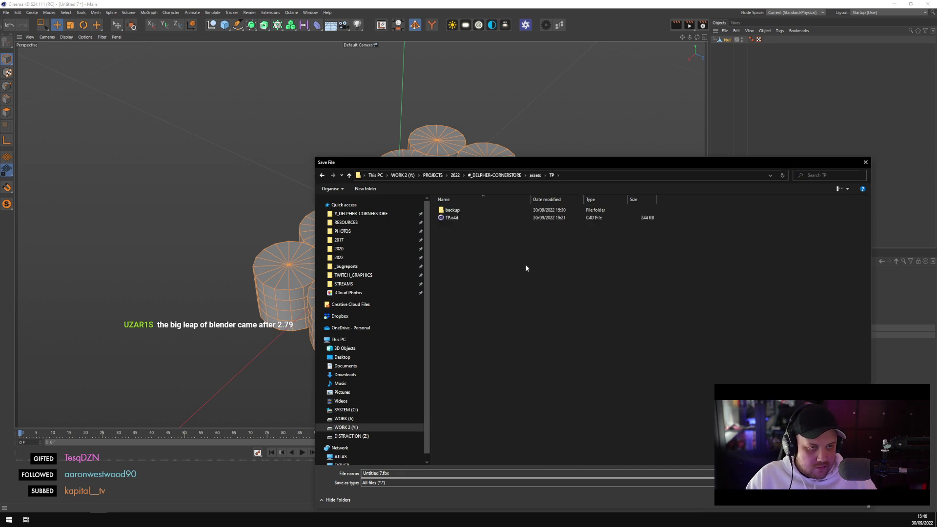
right_click(469, 260)
click(422, 472)
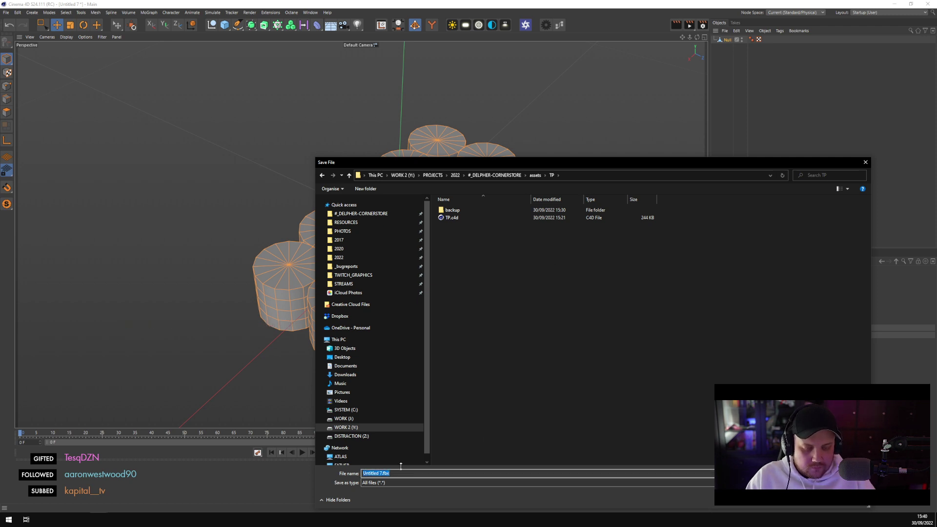
text(TP-)
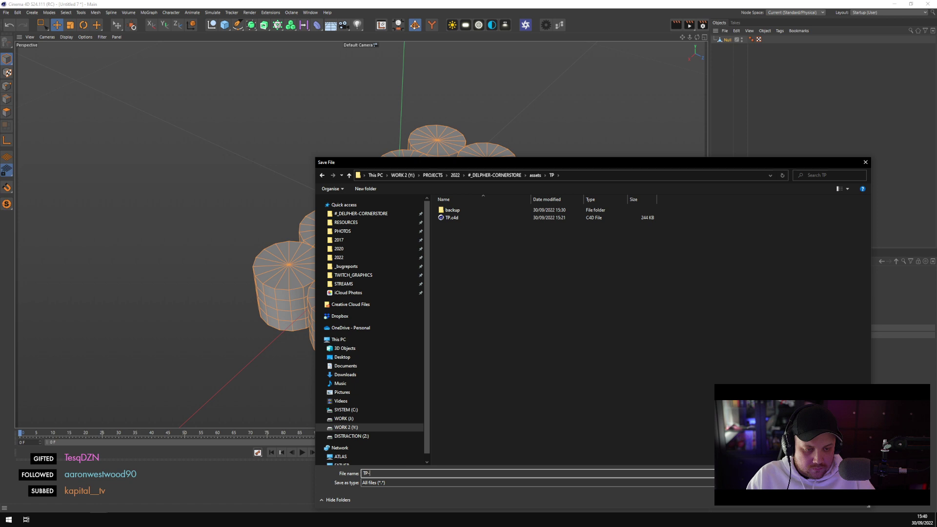
text(forsimulation)
key(Return)
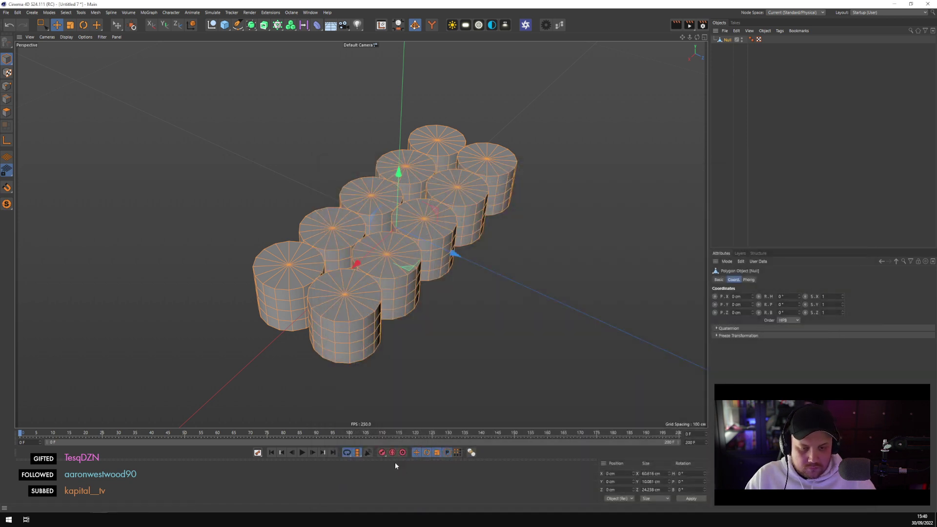
Launch Marvelous Designer 9 Personal, skip the update, dismiss the welcome screen and close the program again
click(9, 519)
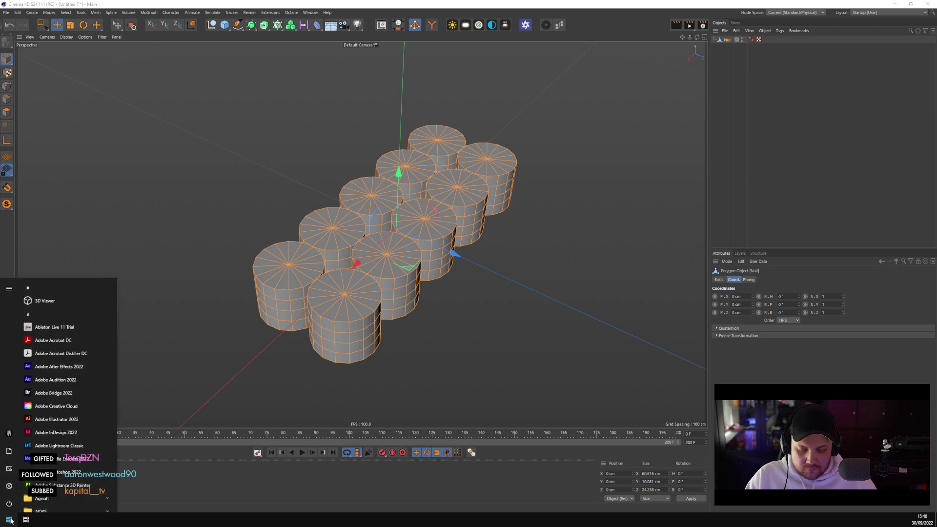
text(marvelous)
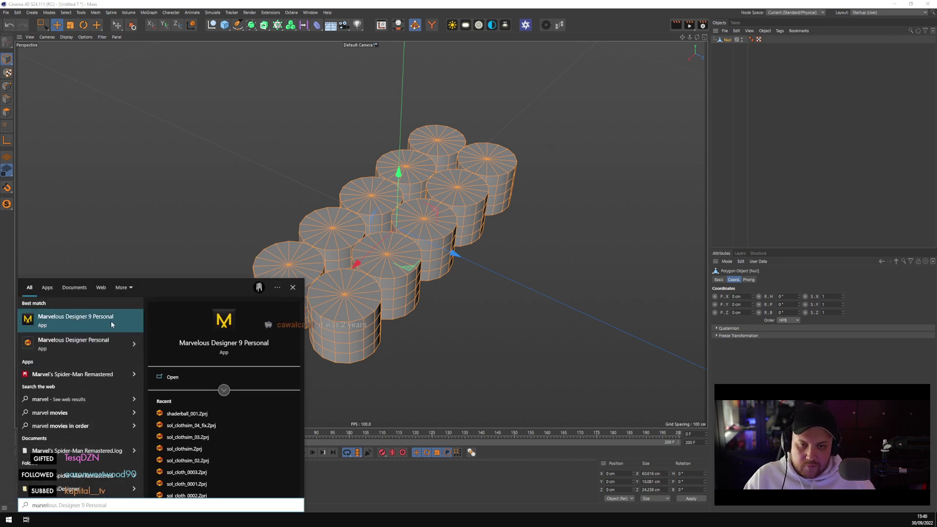
click(110, 320)
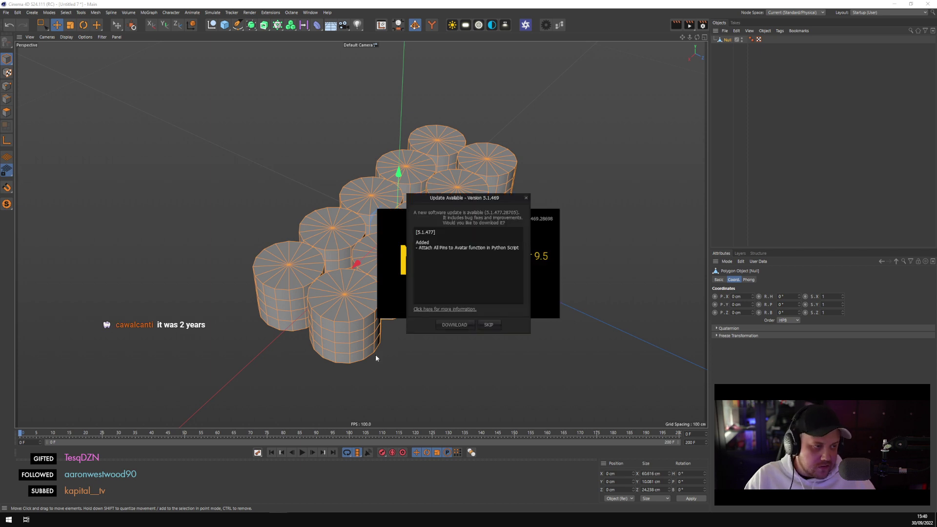
click(490, 326)
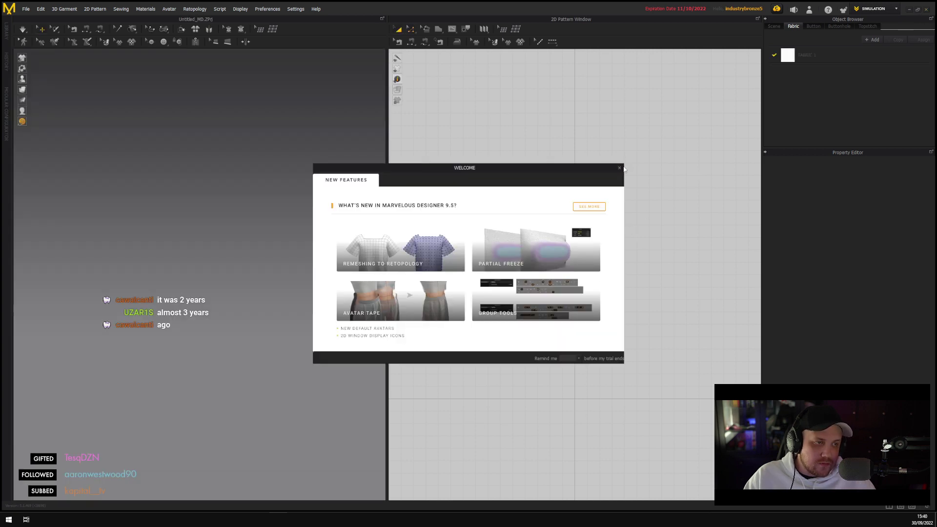
click(619, 168)
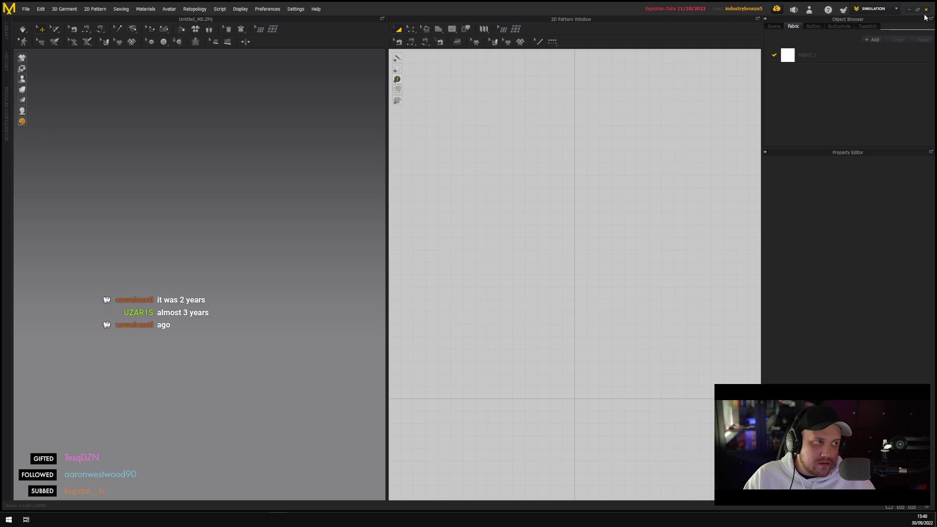
click(926, 10)
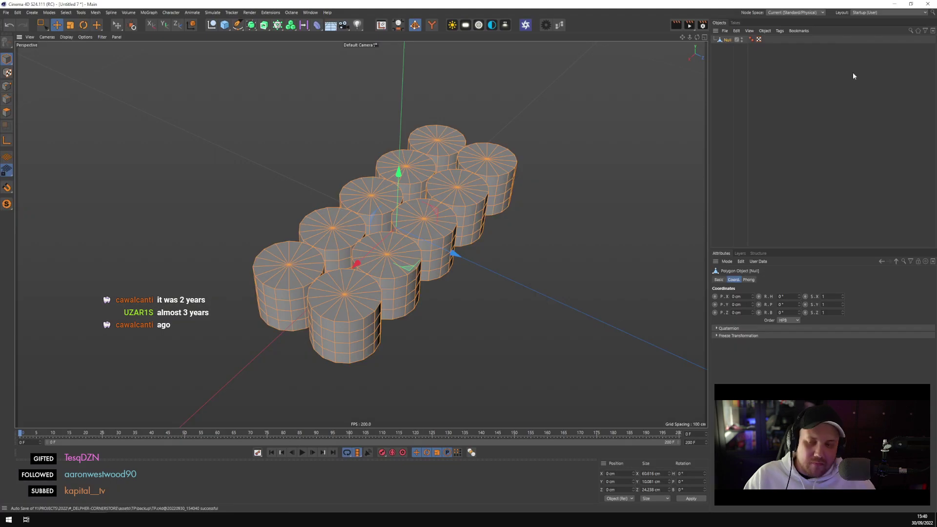
Launch Marvelous Designer Personal, log in with the saved account credentials and bring its window to the front
click(7, 521)
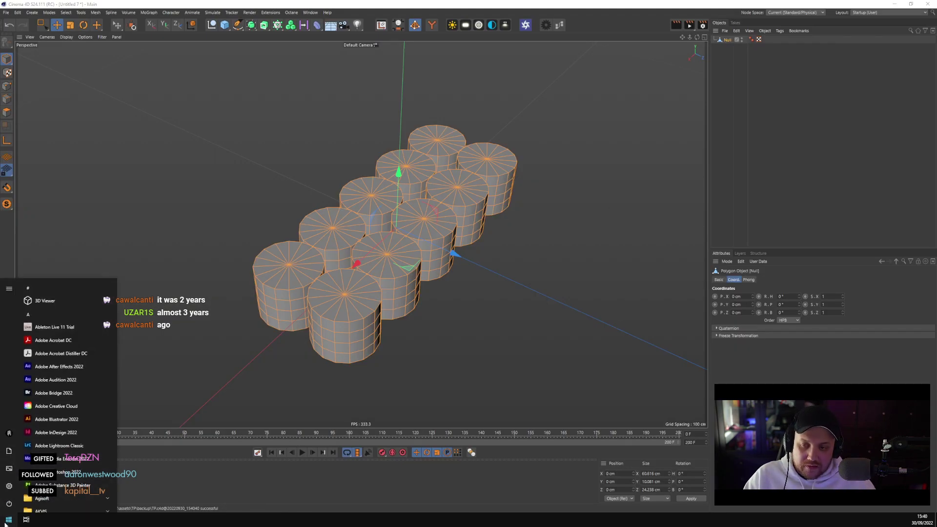
text(ma)
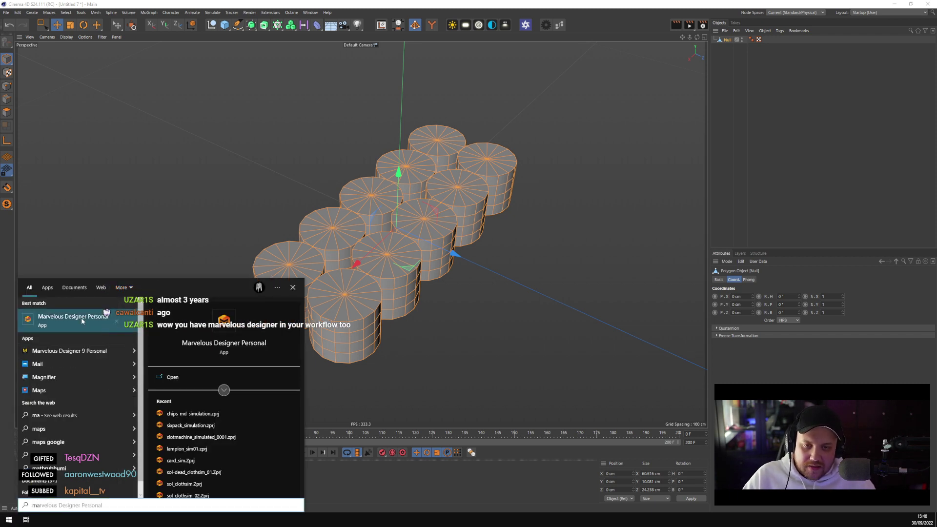
click(81, 318)
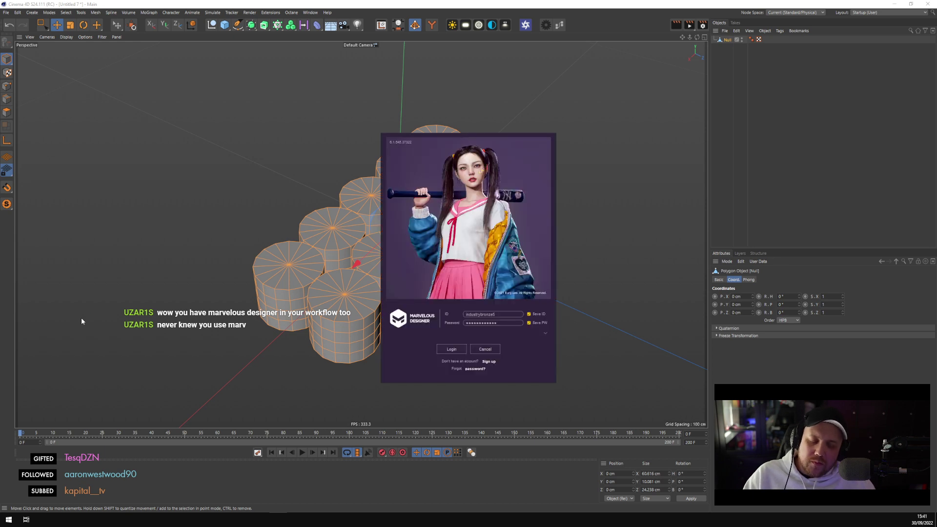
click(442, 350)
click(498, 305)
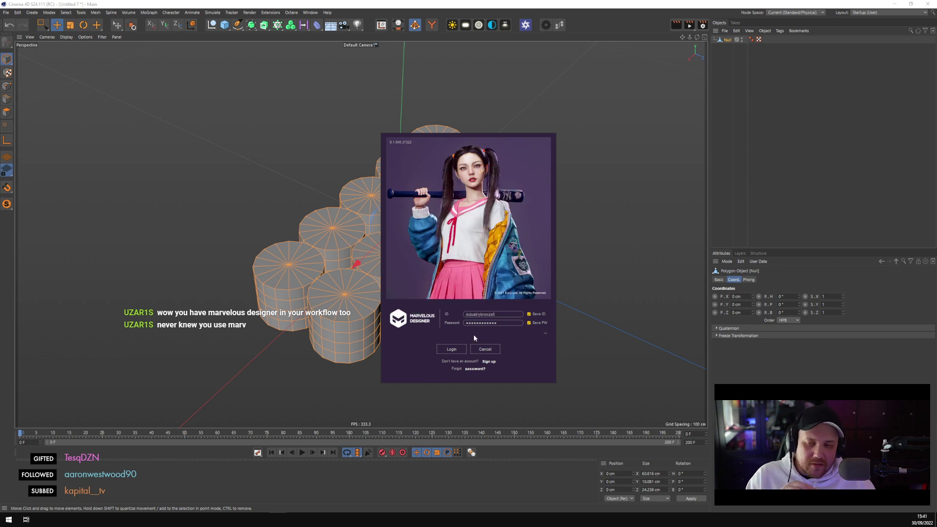
click(446, 350)
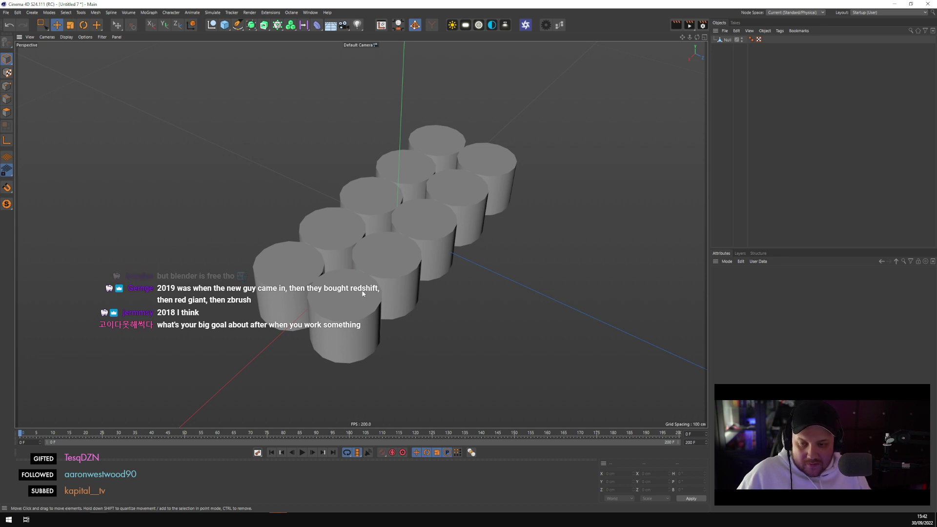
click(362, 288)
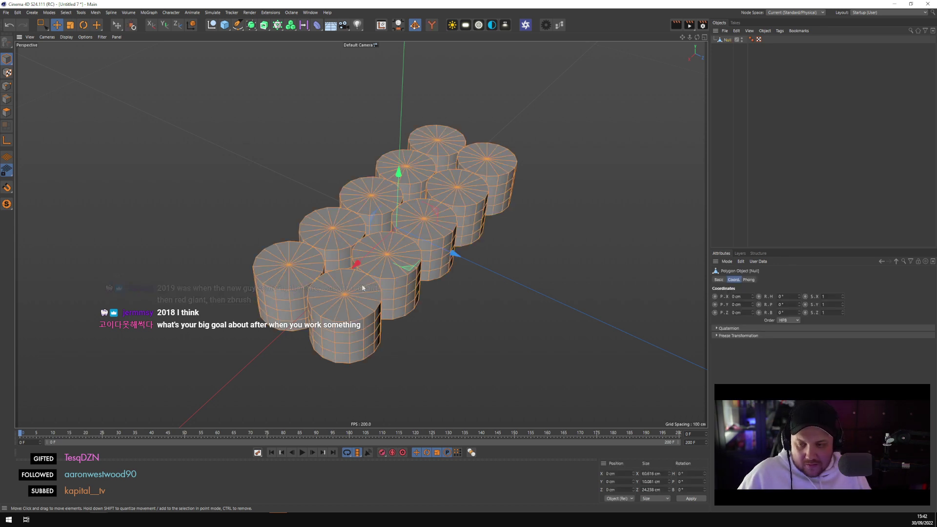
click(279, 519)
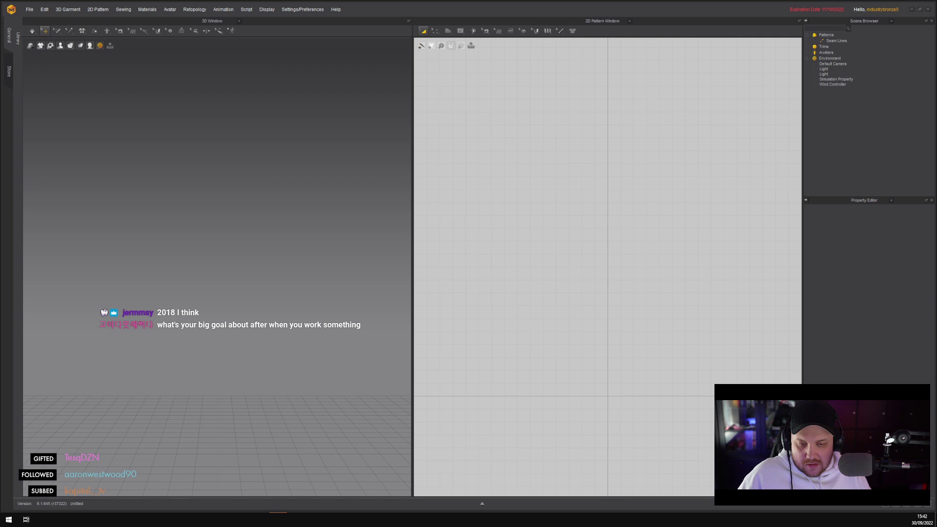
Import the TP-forsimulation FBX from the TP assets folder at cm (DAZ Studio) scale, 100%, with arrangement points added automatically
click(28, 9)
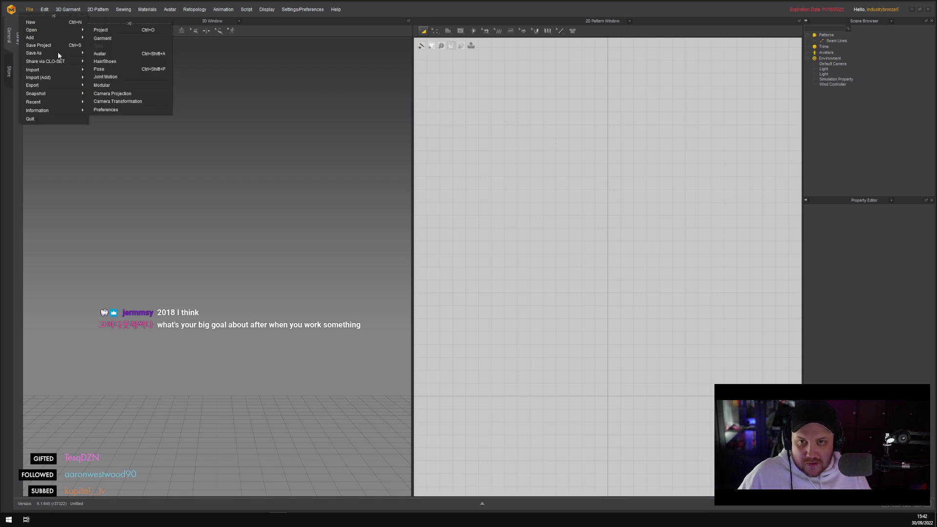
mouse_move(63, 69)
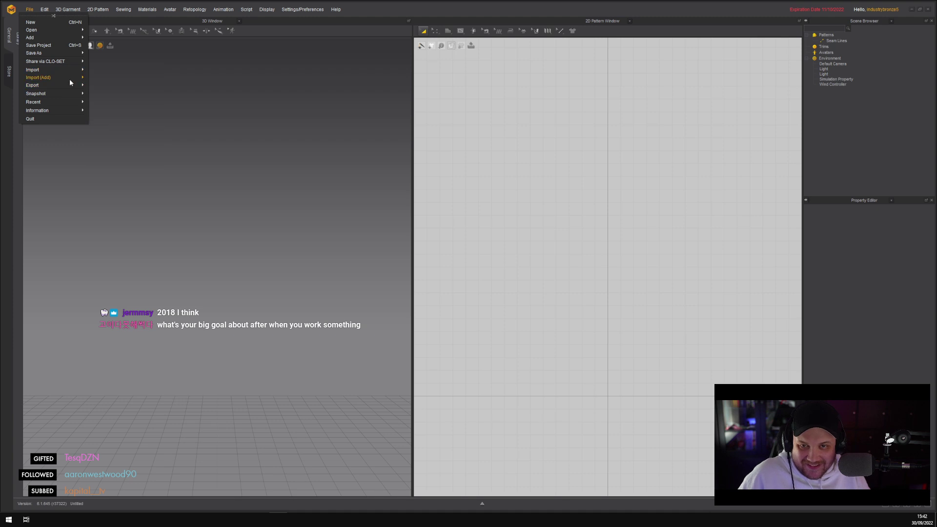
click(98, 99)
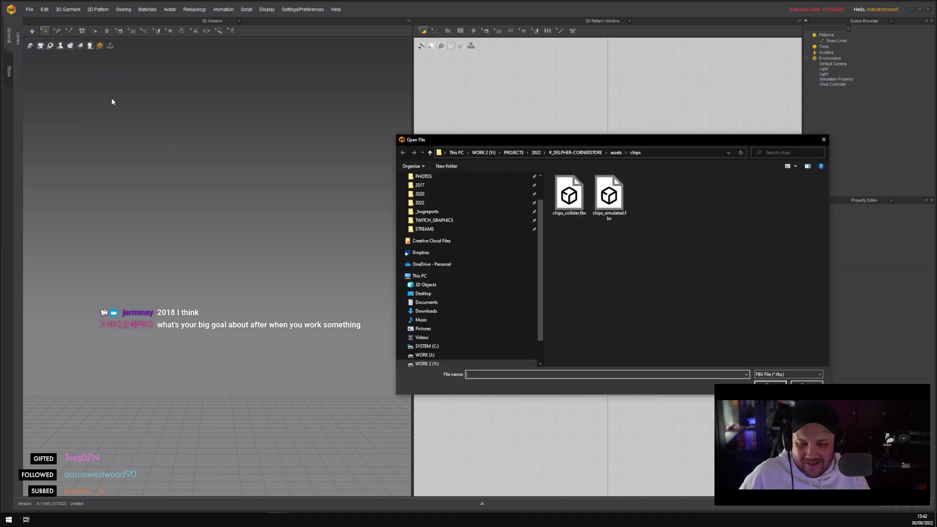
click(616, 153)
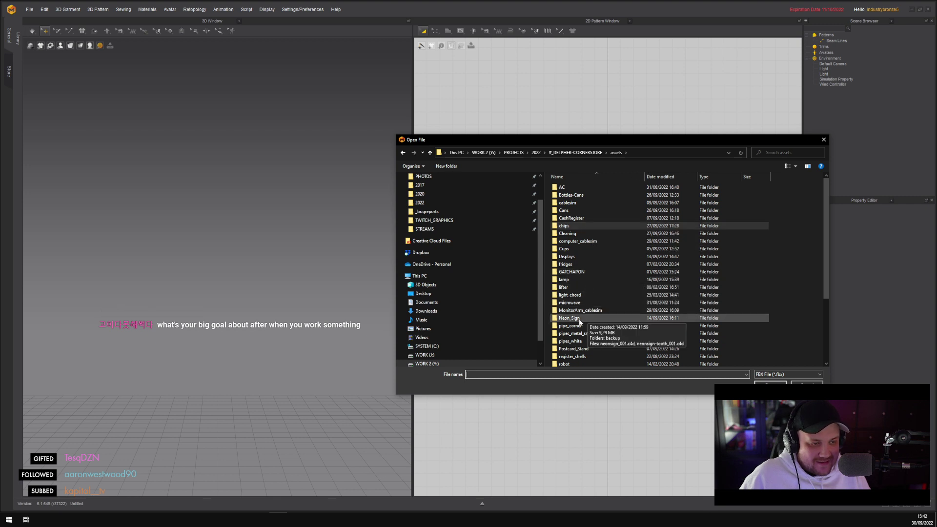
scroll(581, 318, down, 4)
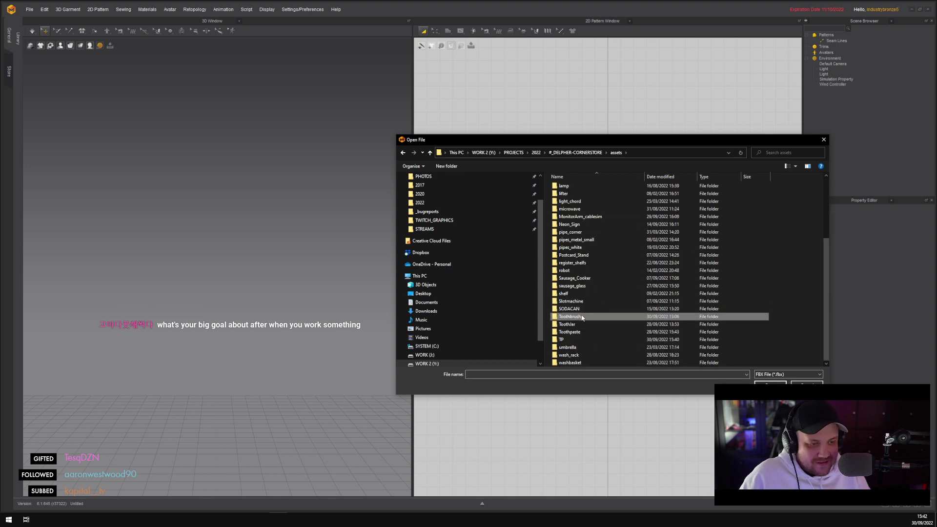
double_click(568, 340)
double_click(578, 196)
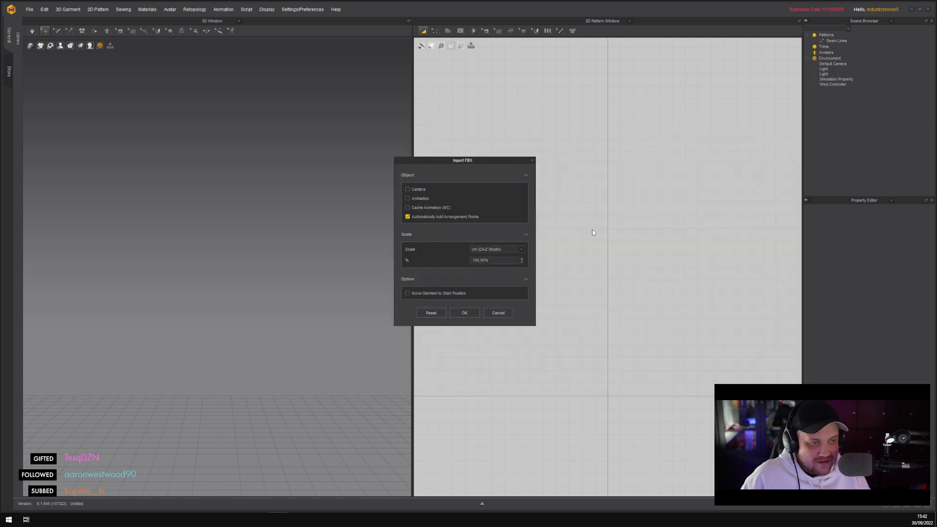
click(466, 313)
click(465, 268)
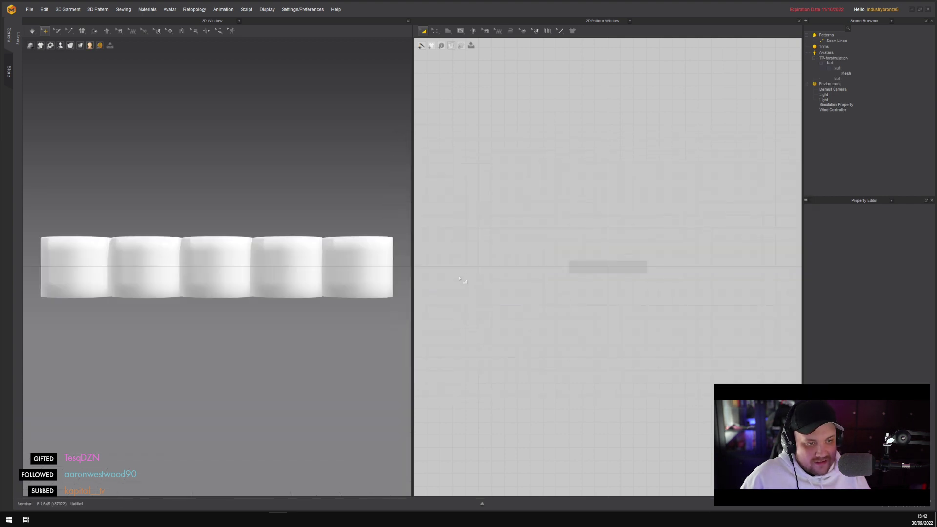
Raise the imported cylinder mesh vertically so it sits above the ground grid, and deselect it
scroll(300, 314, down, 4)
right_drag(291, 282, 310, 307)
click(260, 265)
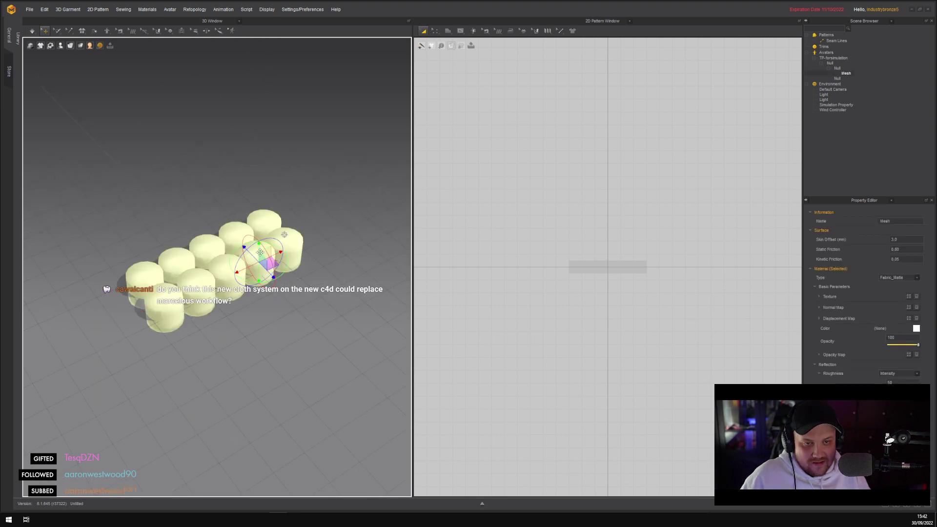
drag(260, 243, 254, 204)
click(238, 301)
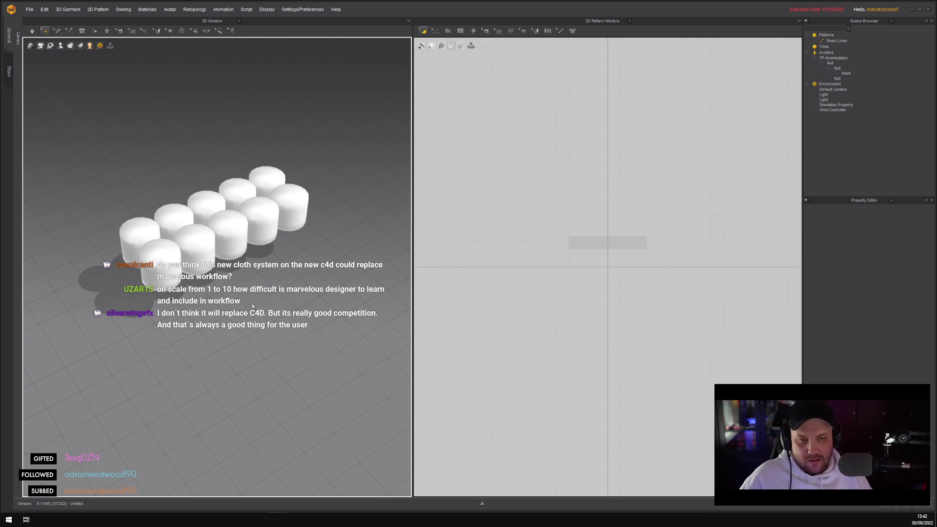
Draw a rectangular 2D pattern slightly wider and much taller than the cylinders' silhouette, discarding the numeric Create Rectangle dialog
right_drag(256, 305, 304, 363)
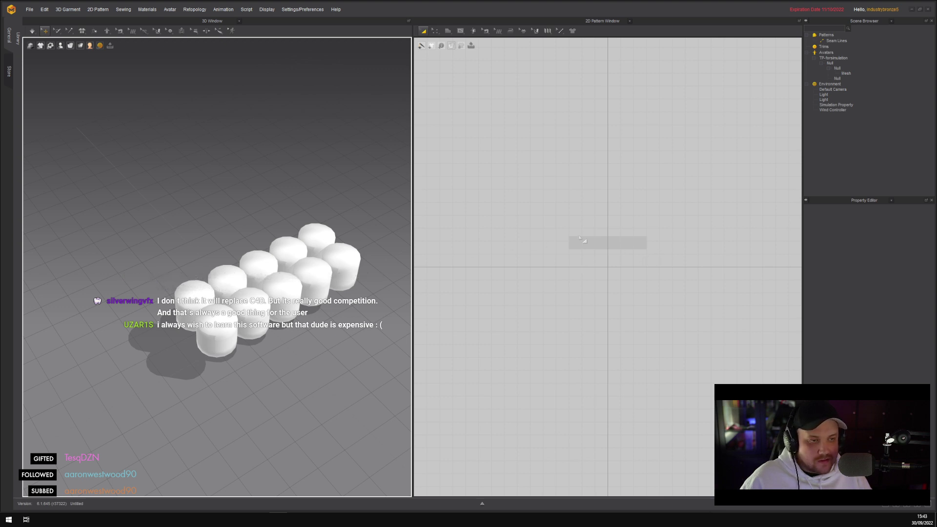
right_drag(291, 308, 263, 354)
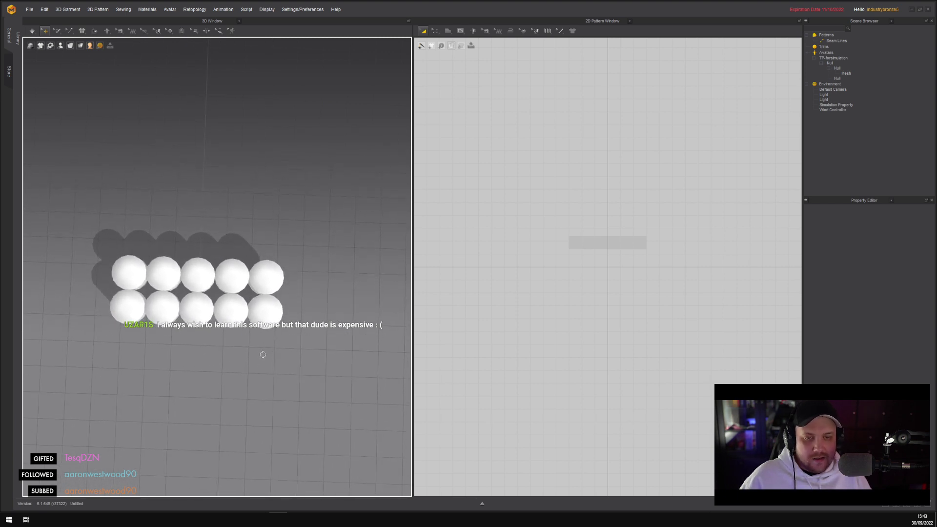
middle_drag(258, 361, 297, 376)
right_drag(297, 376, 310, 372)
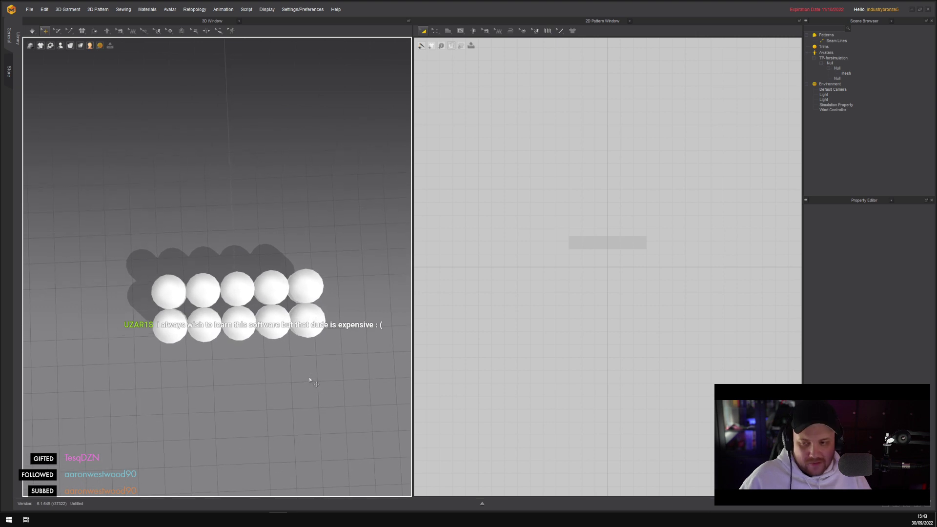
click(448, 32)
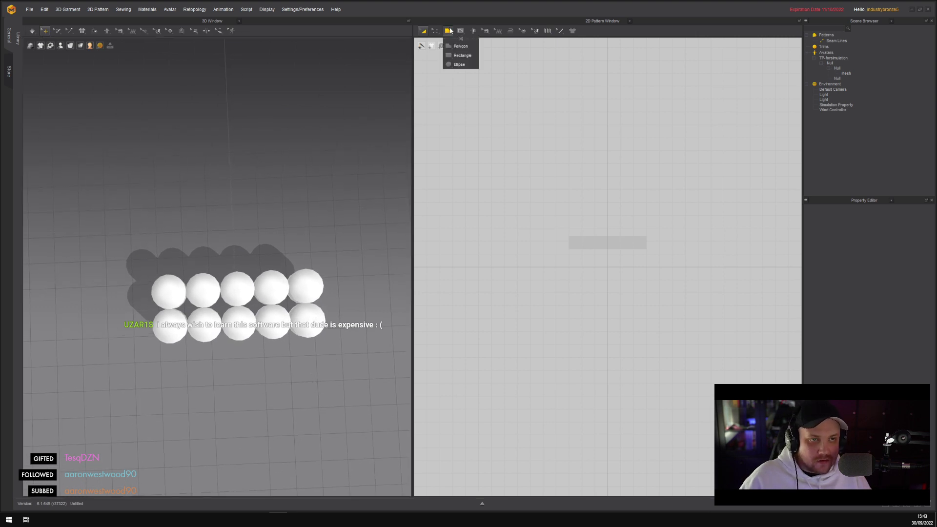
click(456, 52)
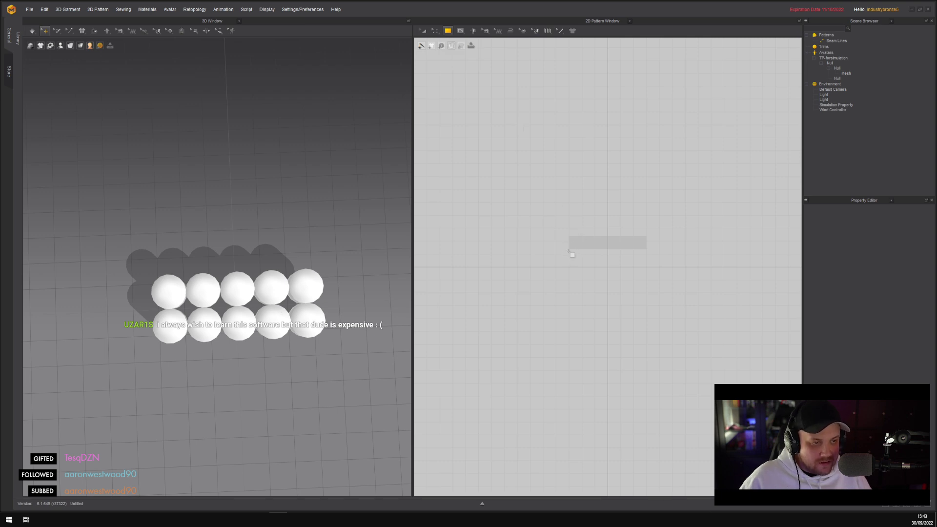
scroll(567, 255, up, 4)
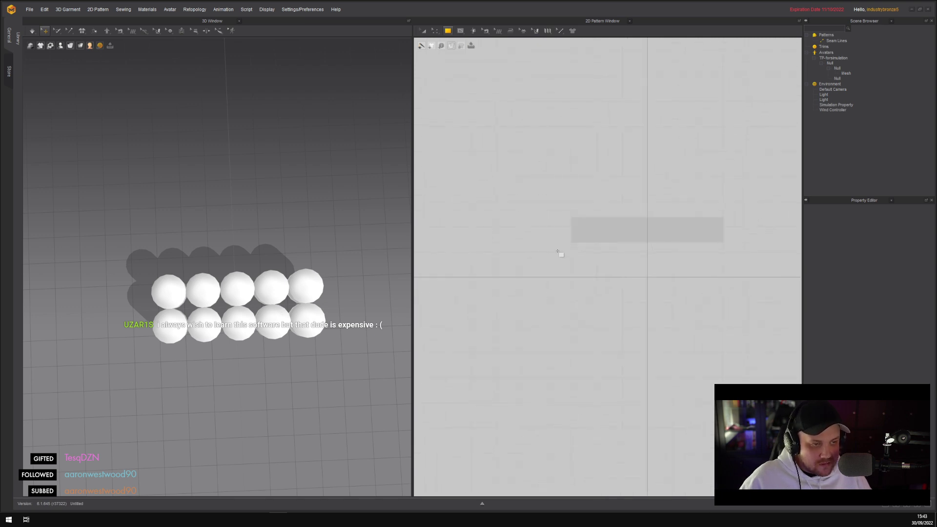
click(547, 253)
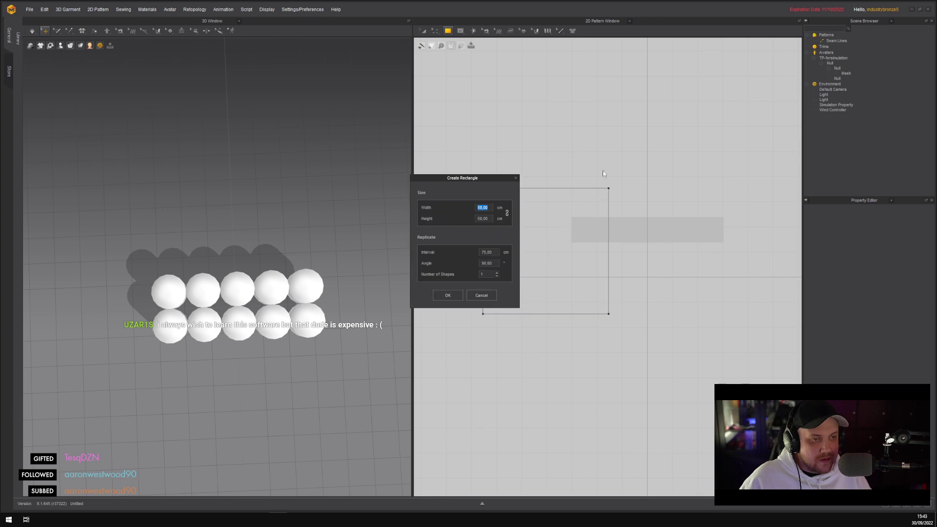
click(483, 294)
drag(543, 251, 760, 164)
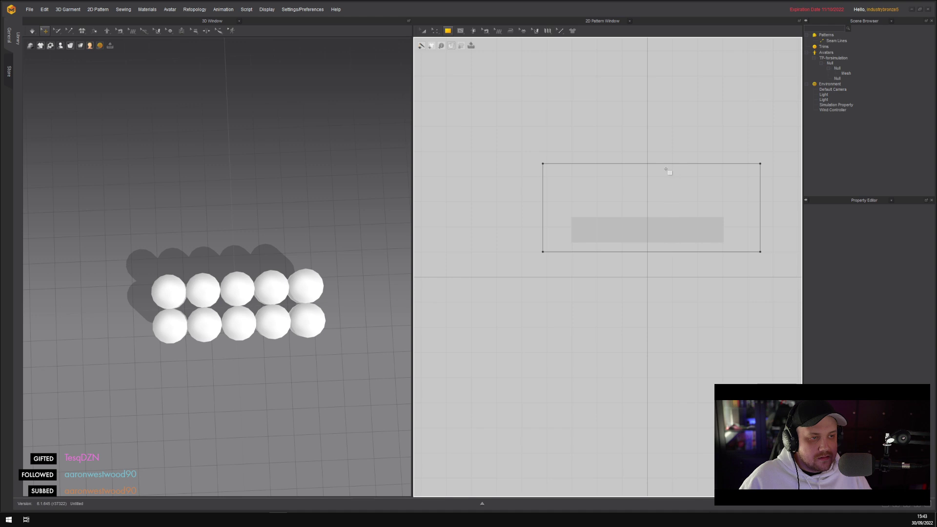
Rotate the rectangular pattern in 3D so it lies flat, parallel to the ground
right_drag(270, 307, 289, 295)
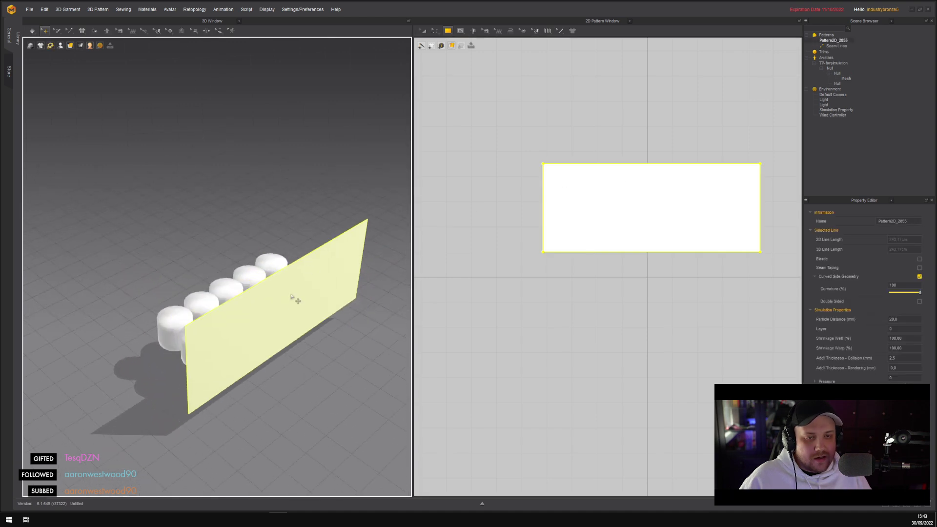
click(289, 305)
drag(276, 288, 253, 238)
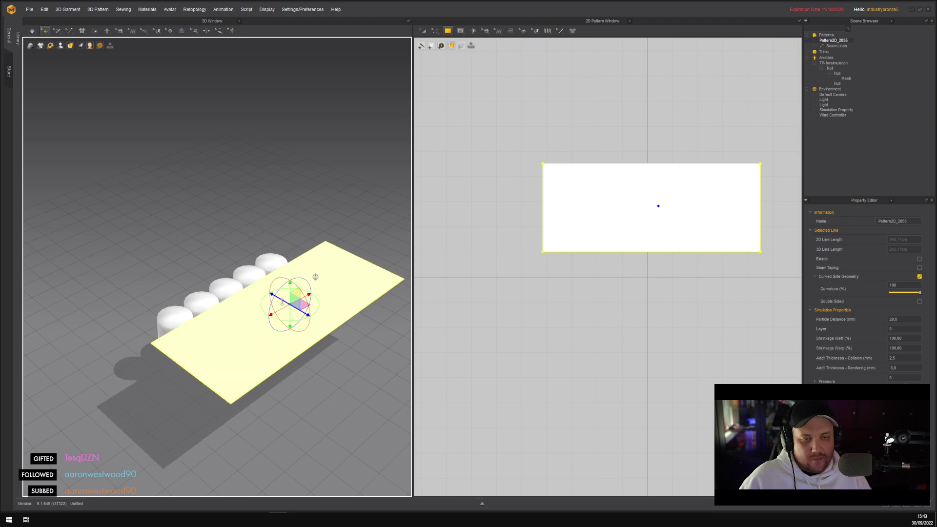
Move the flat pattern beneath the block of cylinders and place it at a height just under their bases
drag(281, 302, 245, 297)
right_drag(245, 297, 199, 370)
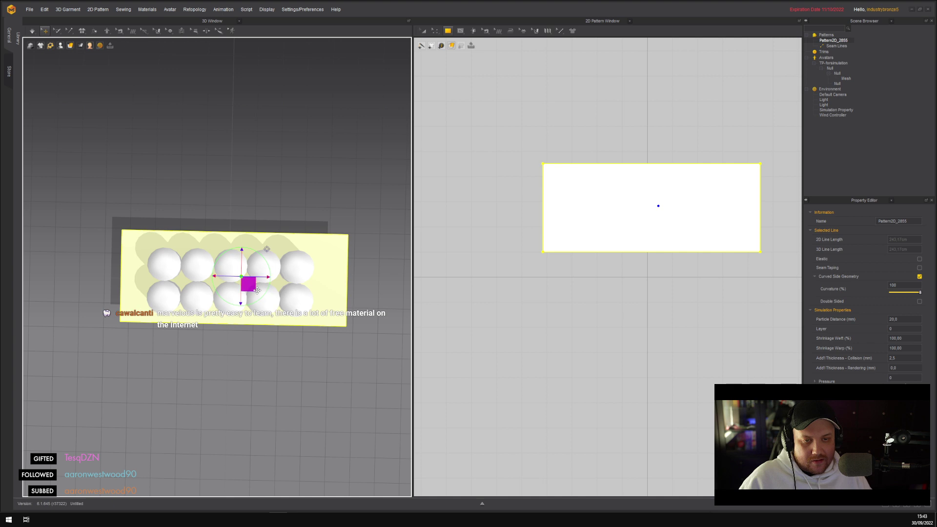
right_drag(270, 293, 244, 209)
scroll(251, 326, up, 5)
right_drag(260, 357, 257, 351)
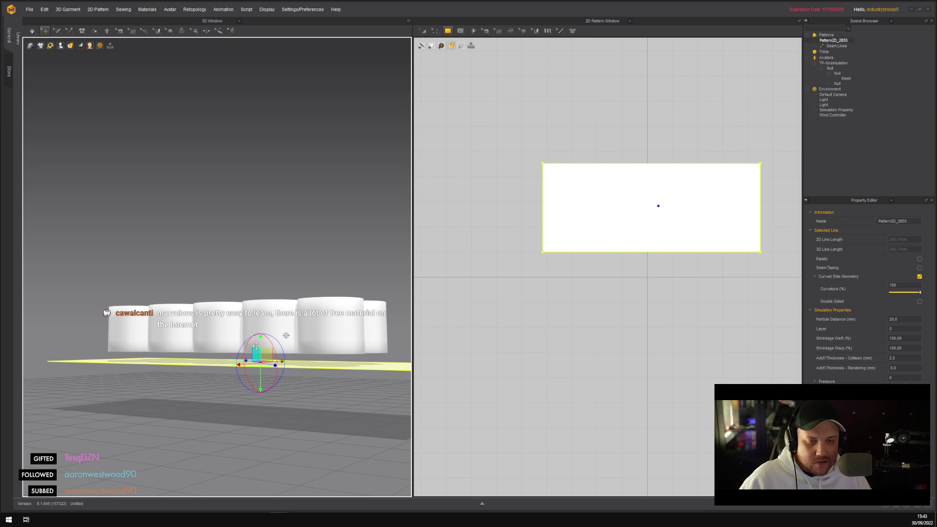
right_drag(261, 342, 307, 357)
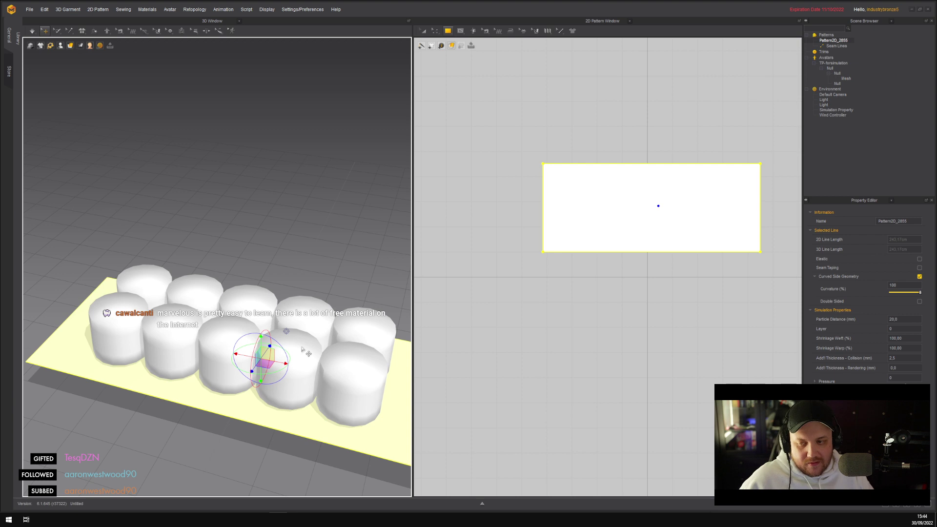
Shorten the rectangular pattern from both ends so its length matches the row of five cylinders
mouse_move(287, 312)
right_down()
mouse_move(279, 316)
mouse_move(295, 324)
mouse_move(288, 319)
right_up()
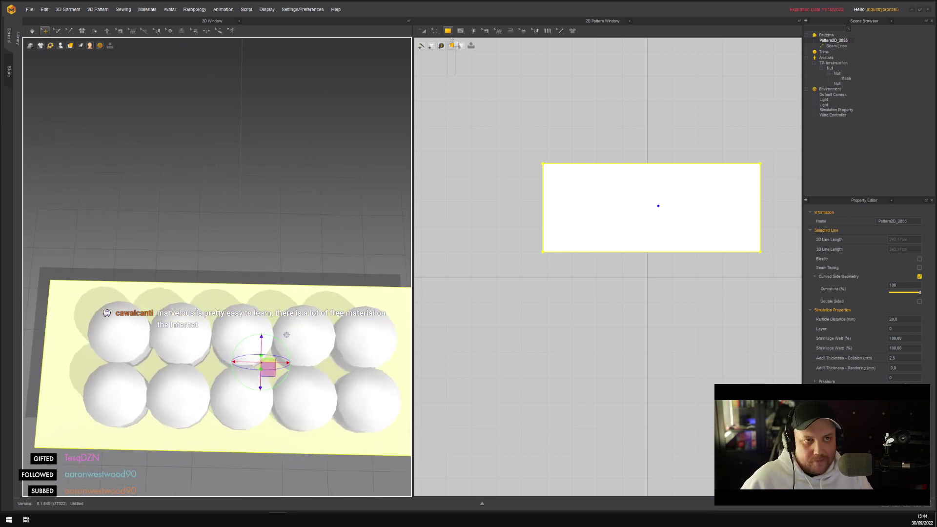
click(422, 30)
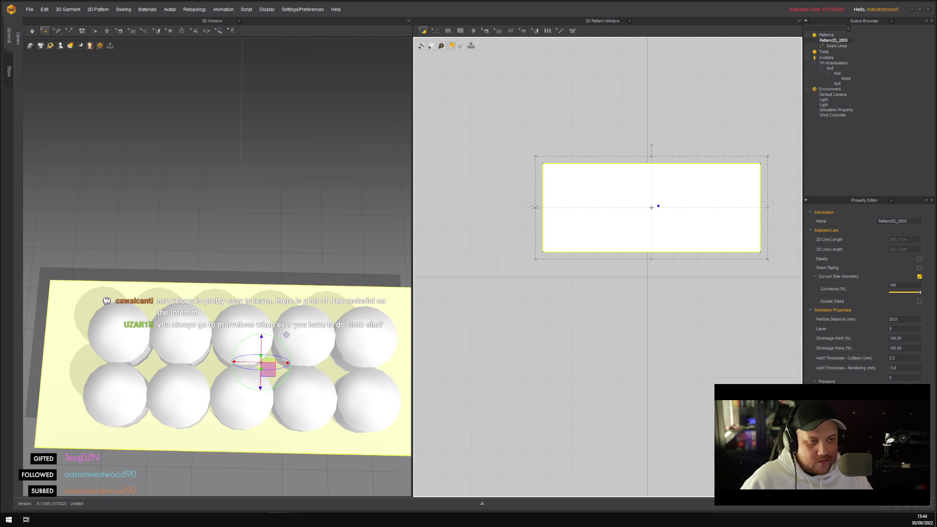
drag(535, 207, 558, 205)
click(573, 207)
click(599, 209)
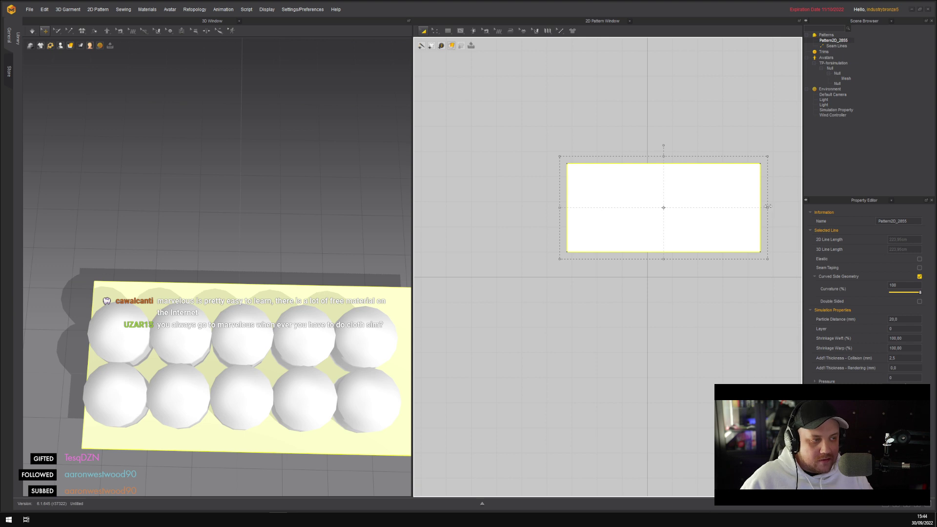
drag(767, 206, 741, 210)
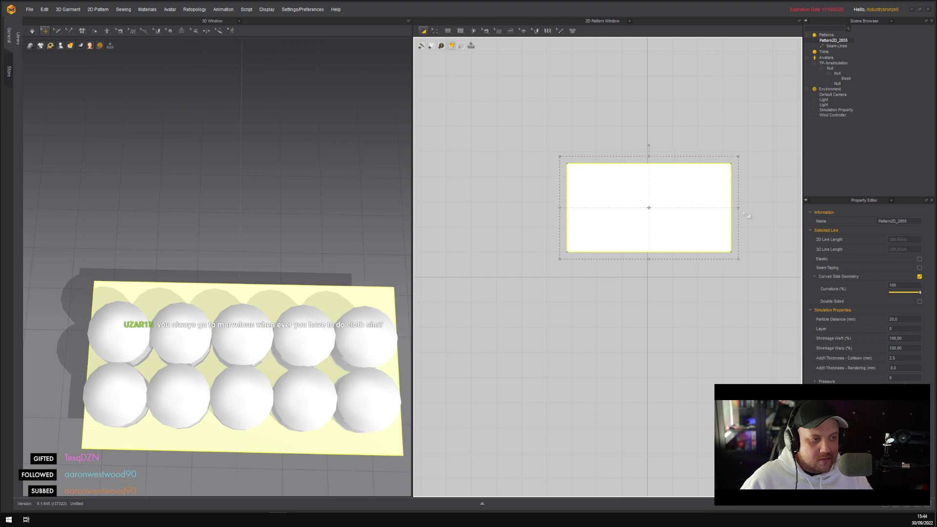
Nudge the flat pattern slightly sideways so it sits more evenly beneath the two rows of cylinders
right_drag(344, 244, 250, 225)
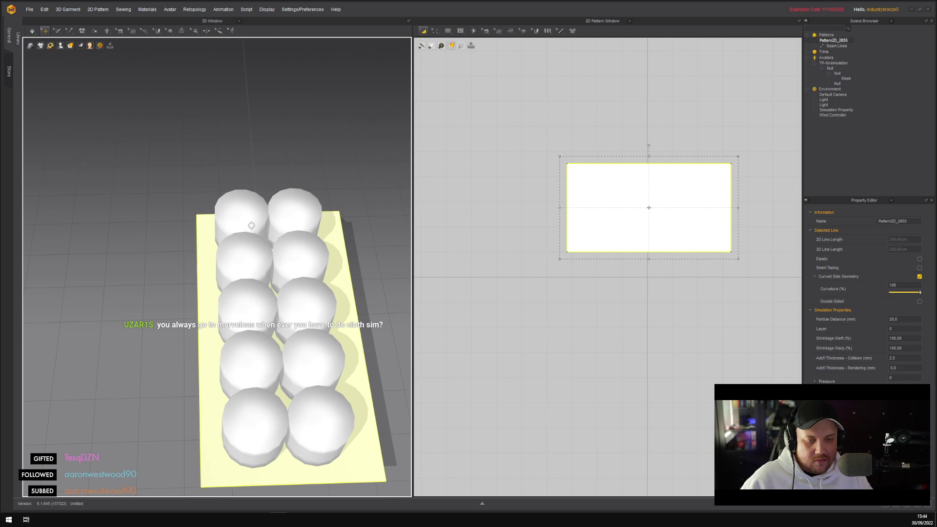
click(352, 350)
drag(364, 349, 363, 349)
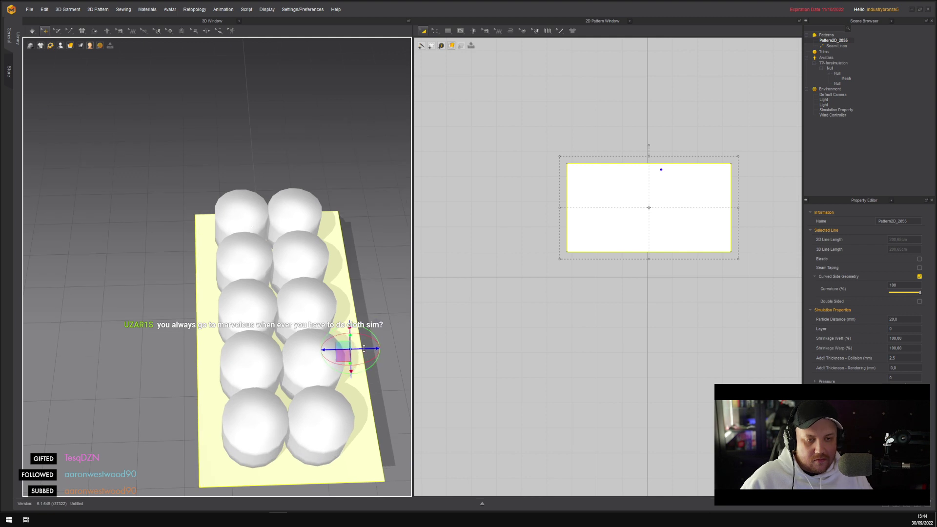
Flip the pattern beneath the cylinders horizontally and flip its normal so its front face points downward
right_drag(288, 305, 296, 291)
middle_drag(296, 291, 253, 259)
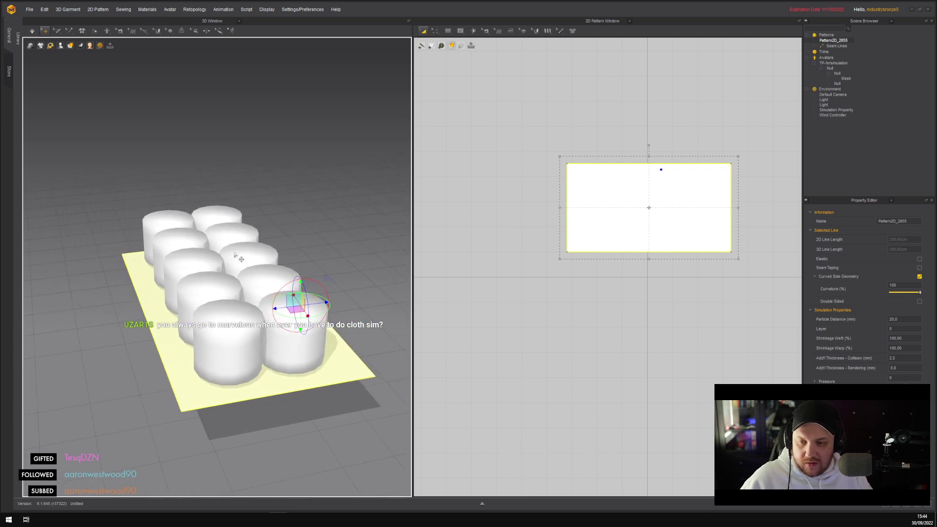
right_drag(235, 256, 252, 212)
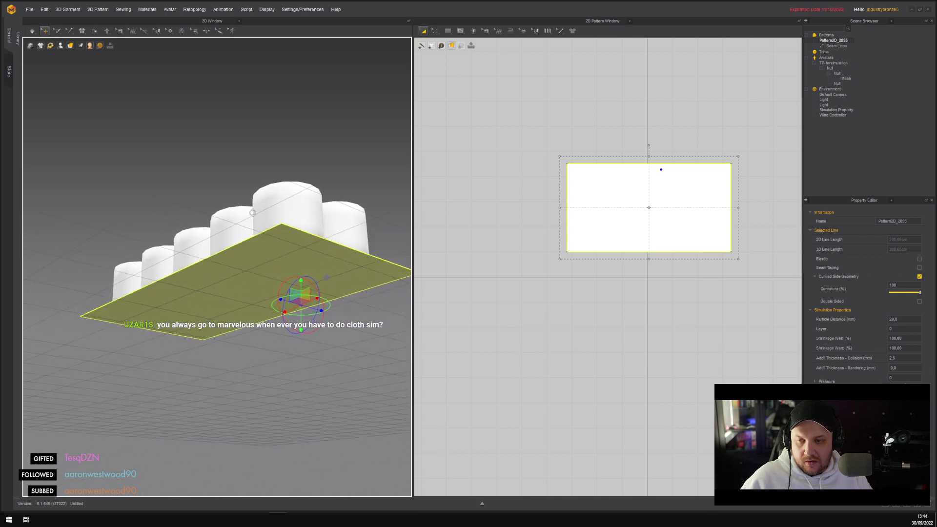
right_click(232, 265)
mouse_move(292, 207)
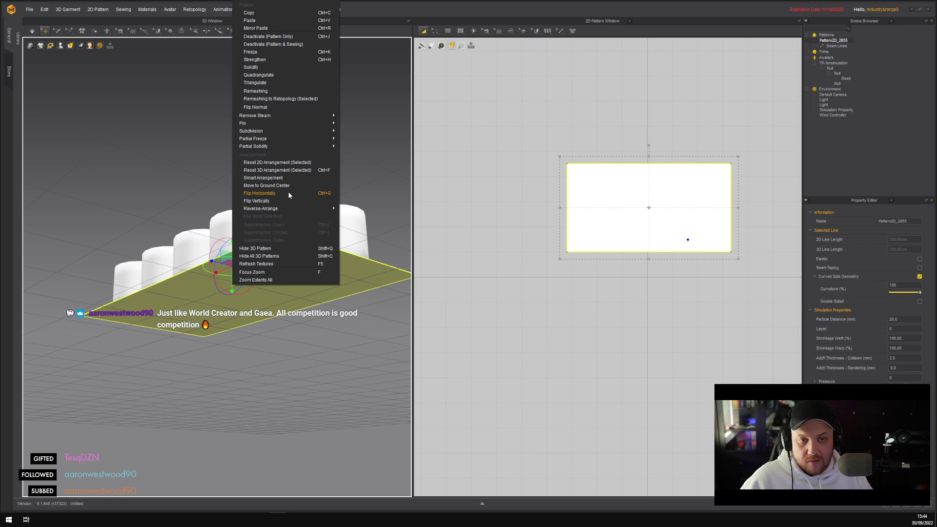
click(289, 197)
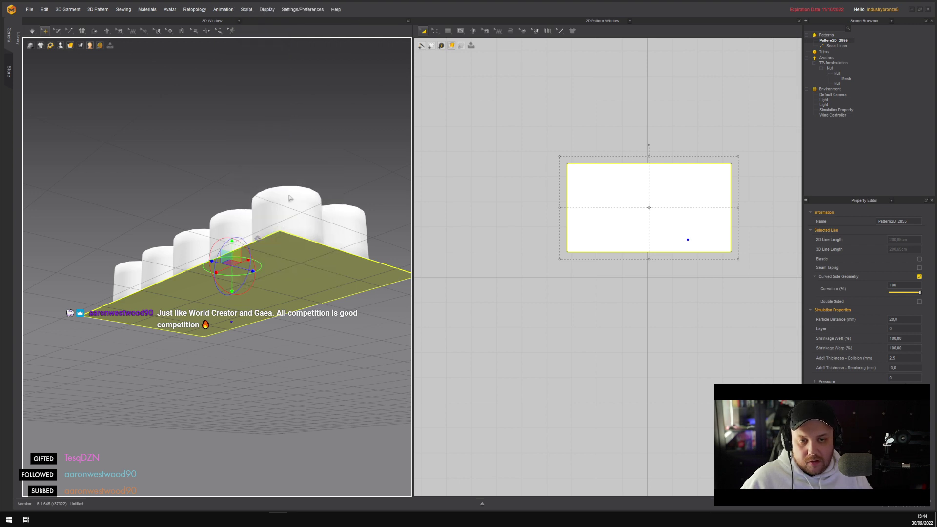
right_drag(287, 201, 286, 246)
right_click(286, 281)
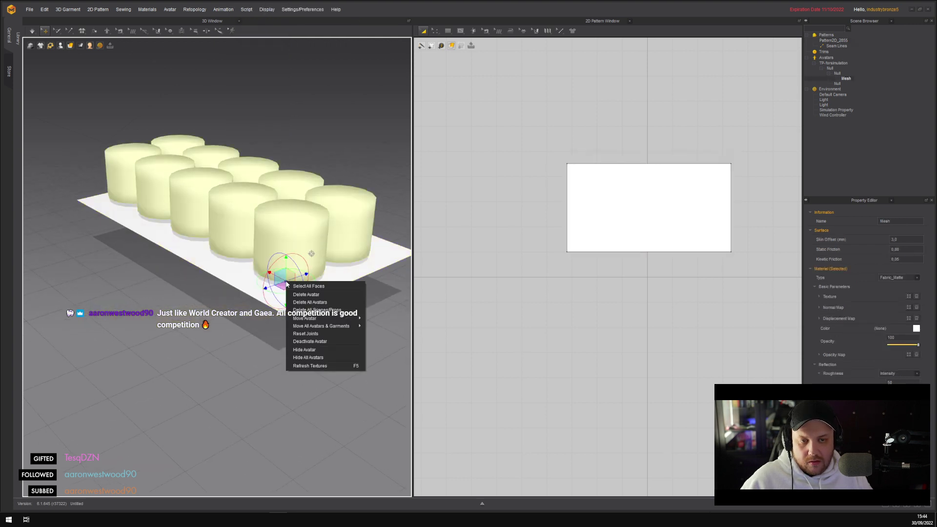
click(266, 299)
click(235, 274)
right_click(235, 274)
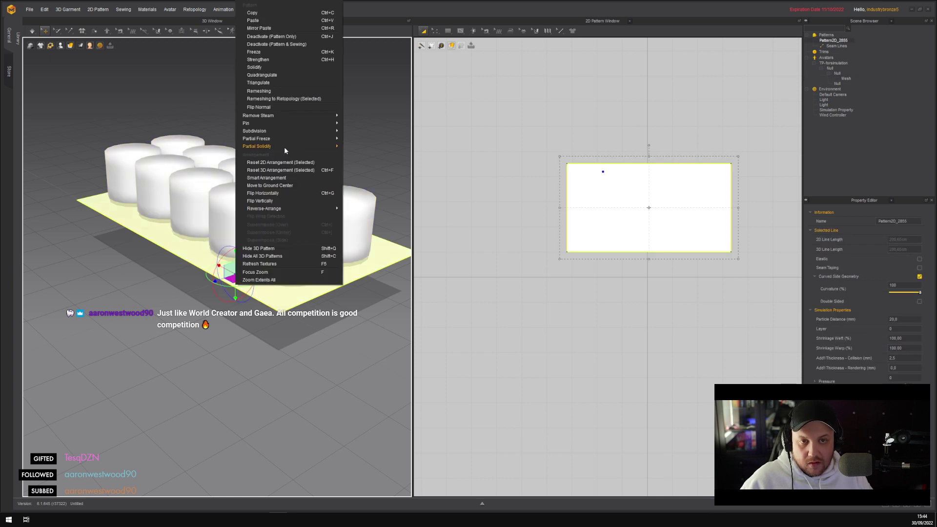
mouse_move(285, 147)
click(275, 106)
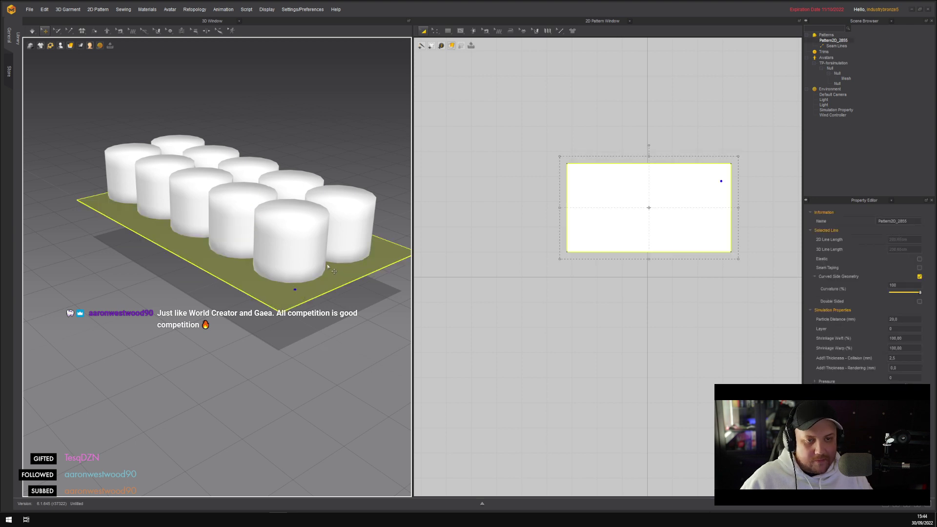
Duplicate the base pattern to cover the tops of the cylinders, and place the copy directly above the original in the 2D layout
drag(329, 268, 230, 162)
right_drag(235, 186, 285, 199)
right_click(284, 199)
click(319, 307)
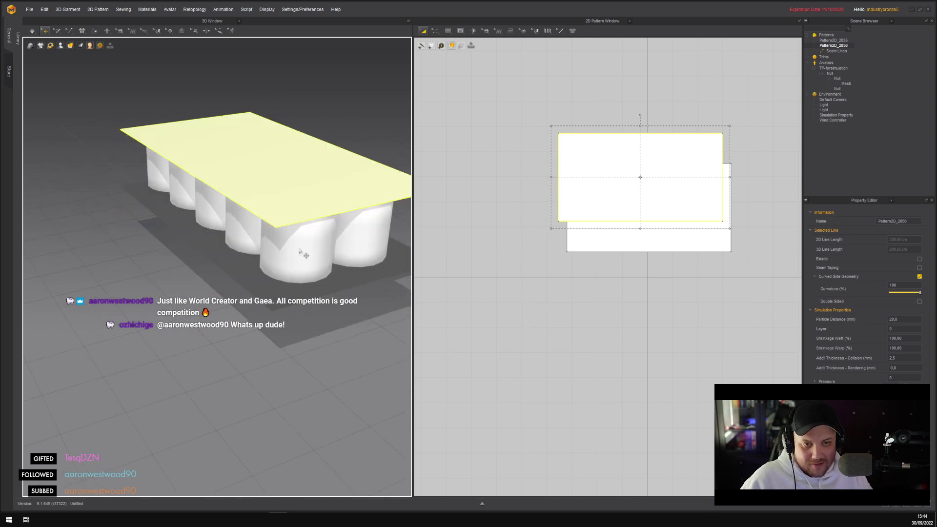
right_drag(303, 253, 366, 276)
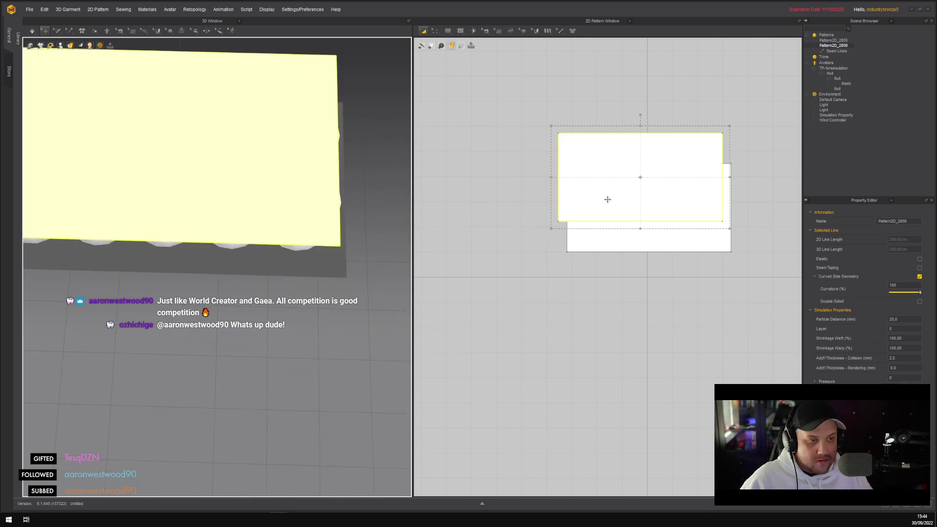
drag(607, 199, 616, 113)
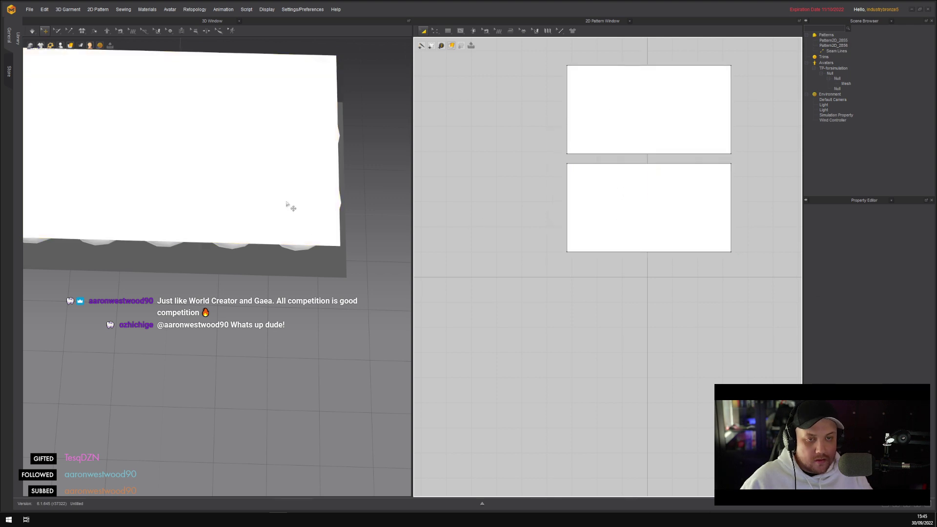
Align the upper pattern with the lower one in 3D from the top view so it covers all the cylinders
right_drag(292, 204, 288, 239)
right_click(289, 330)
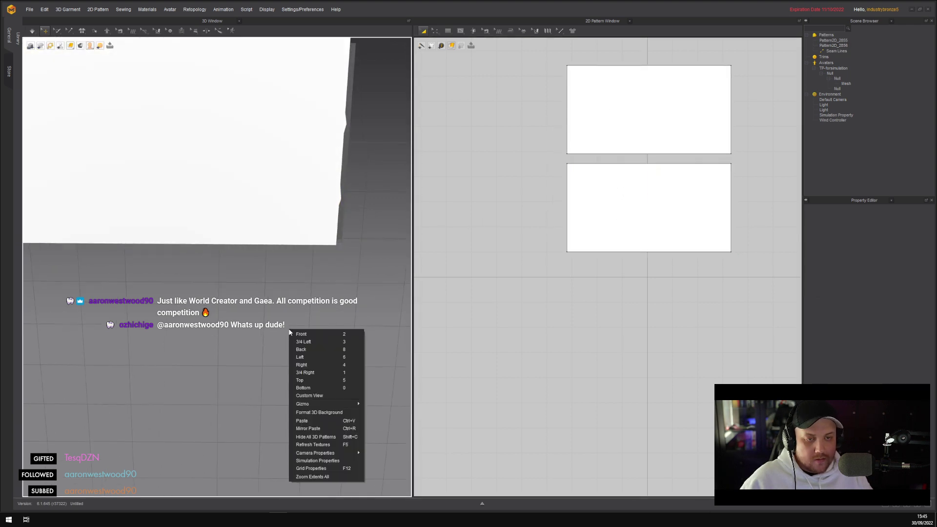
click(300, 380)
click(268, 266)
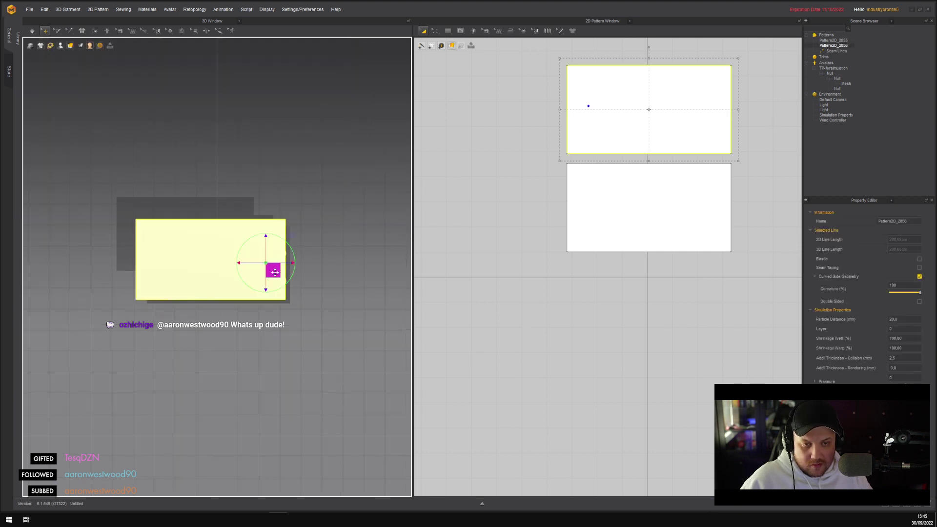
drag(272, 269, 279, 277)
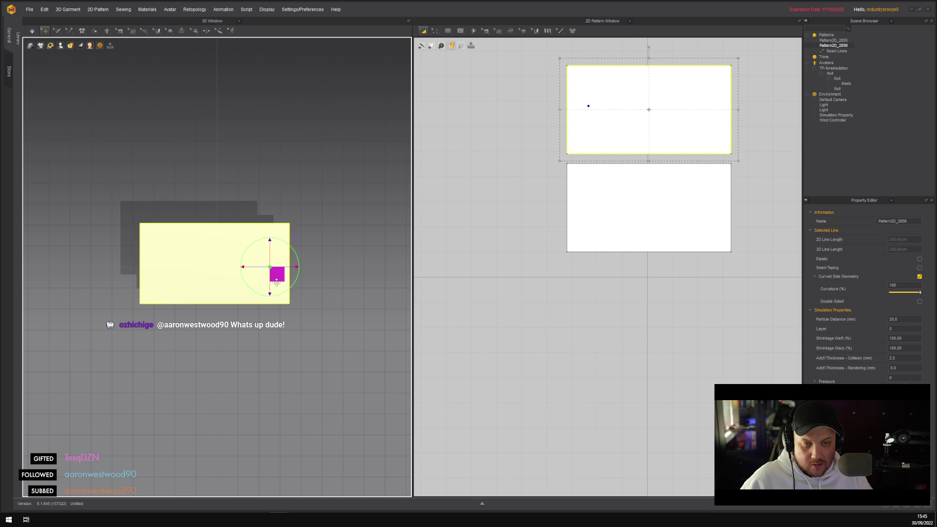
right_click(253, 355)
click(222, 369)
right_drag(224, 367, 203, 295)
click(260, 252)
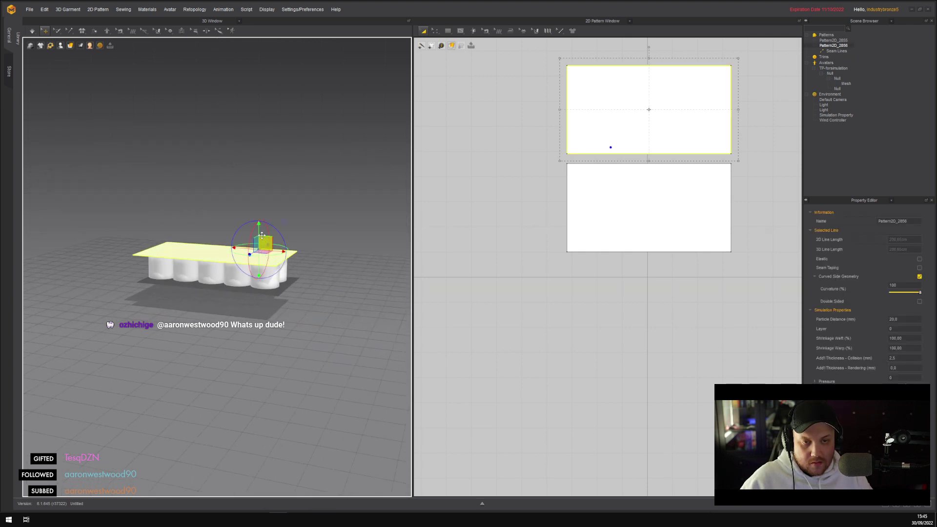
click(286, 326)
scroll(291, 332, up, 3)
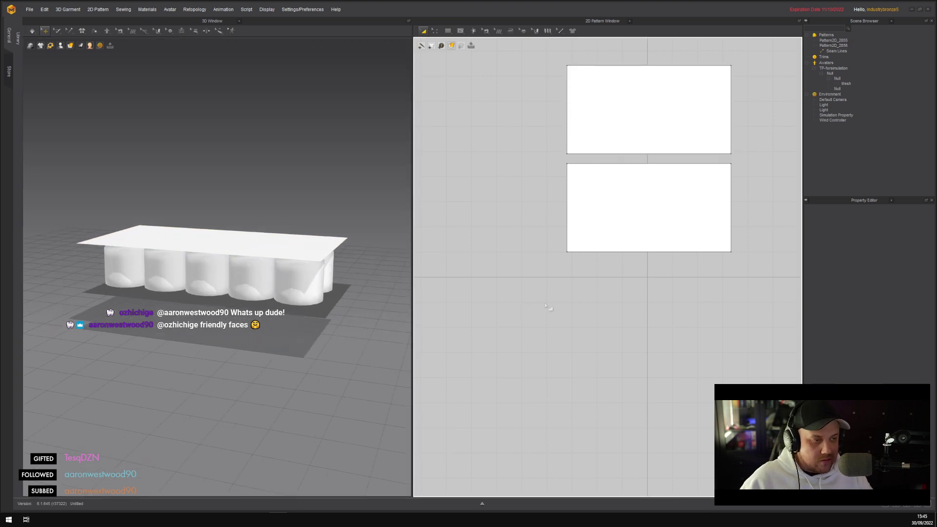
Set the gravity to 0 in the simulation properties
click(836, 115)
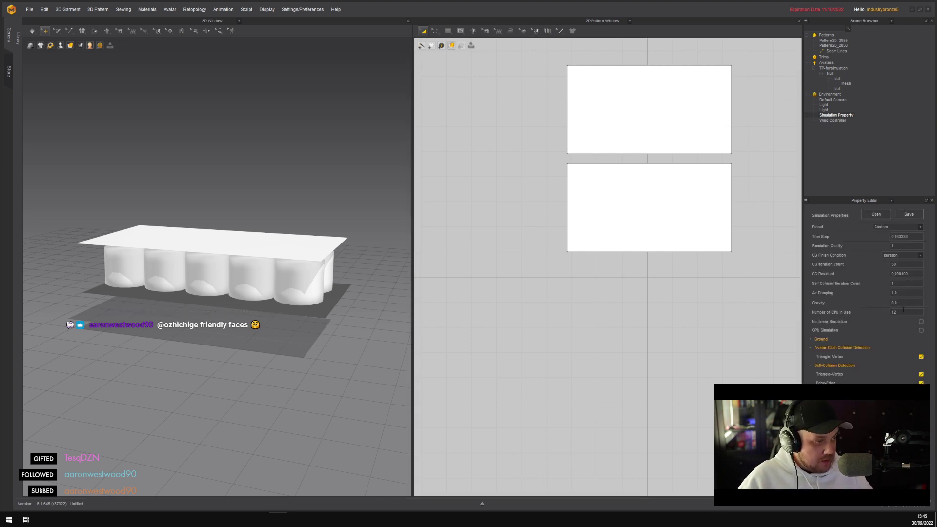
click(724, 301)
click(636, 213)
click(290, 182)
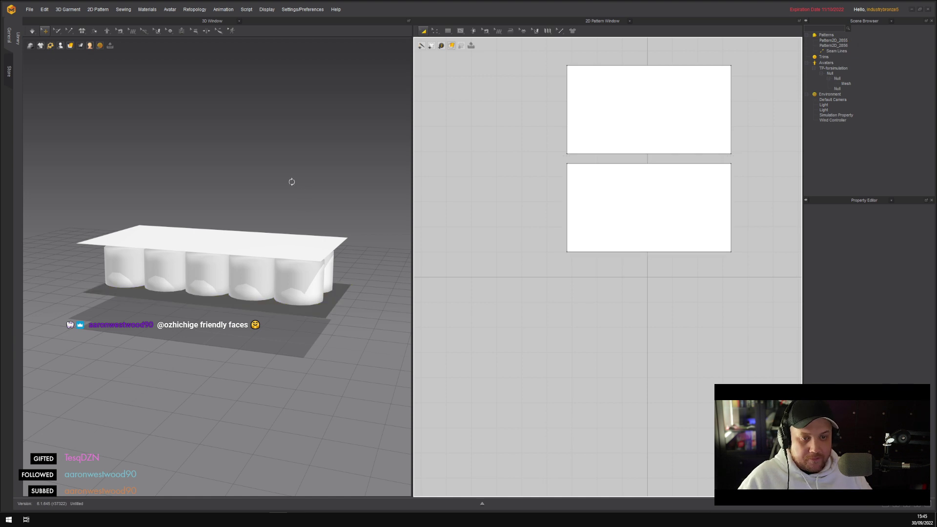
Sew the upper and lower patterns together along one short edge and one long edge with Segment Sewing
right_drag(291, 182, 271, 195)
click(120, 30)
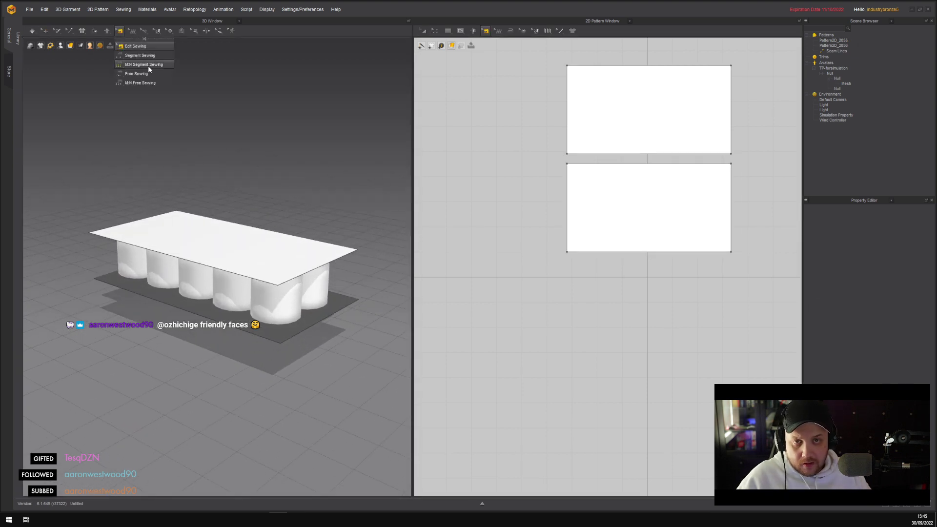
click(140, 55)
click(305, 272)
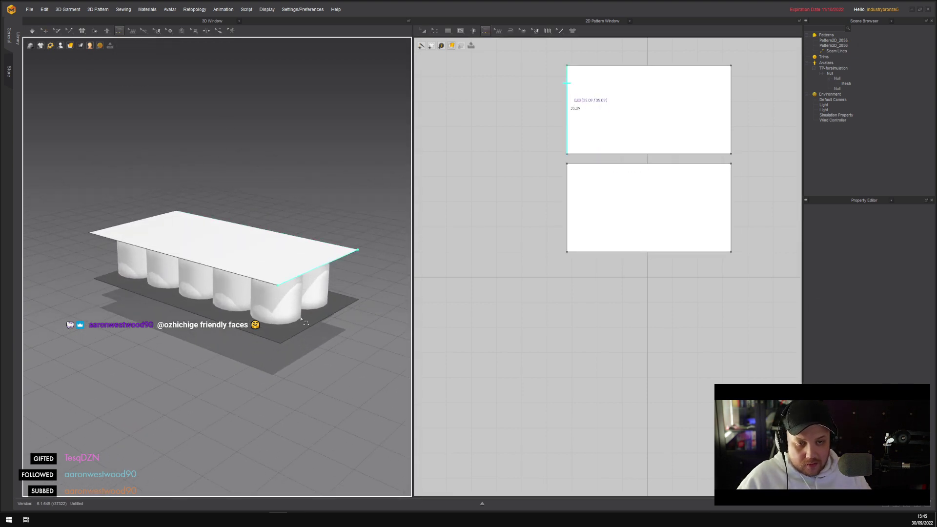
click(300, 332)
click(272, 283)
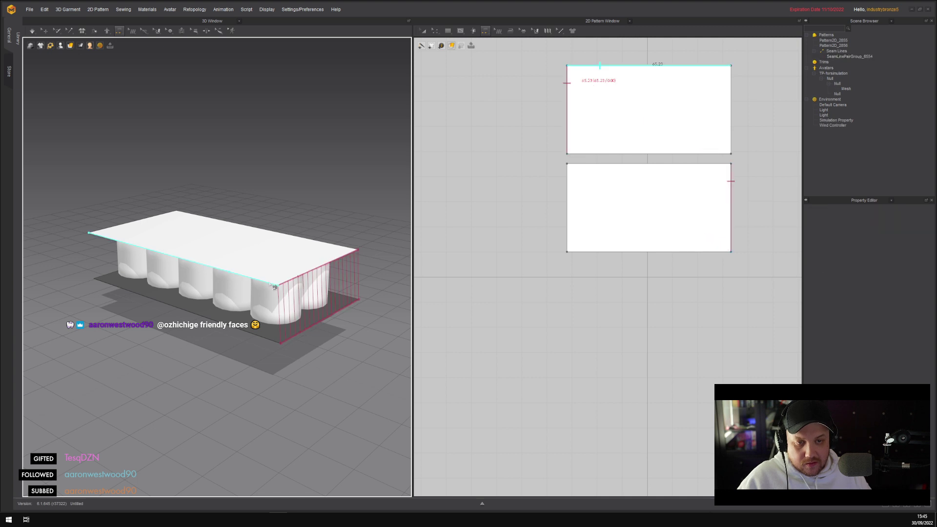
click(266, 338)
Sew the remaining short and long edges of the two patterns together, and return to the selection tool
mouse_move(185, 348)
right_down()
mouse_move(305, 328)
mouse_move(196, 338)
right_up()
click(322, 256)
click(314, 309)
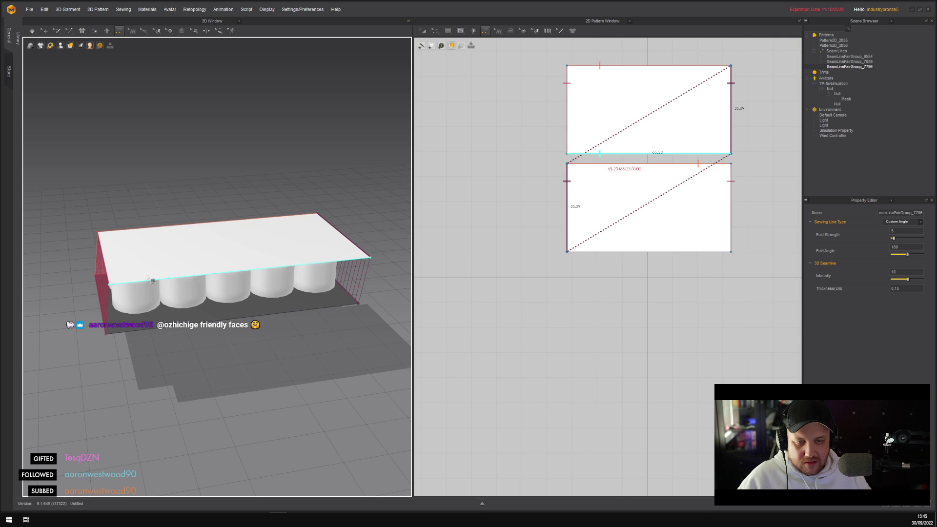
click(147, 282)
click(152, 283)
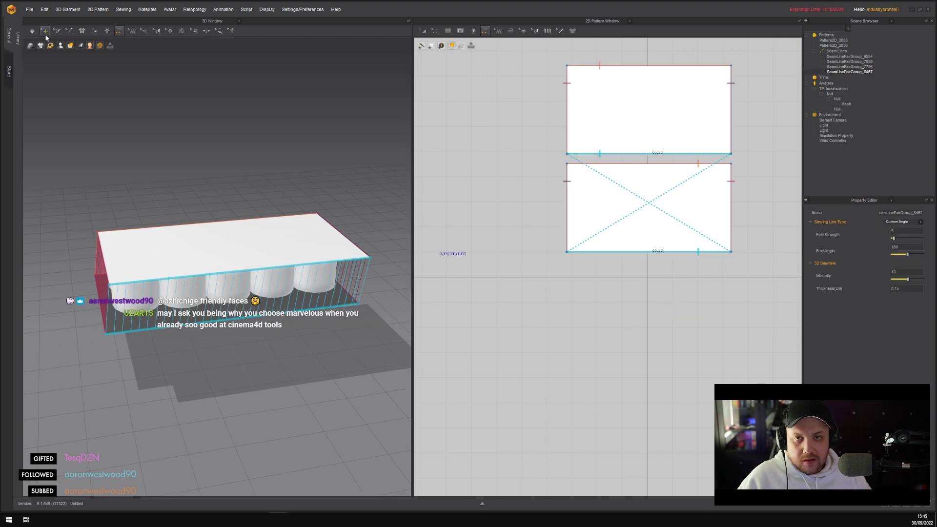
key(q)
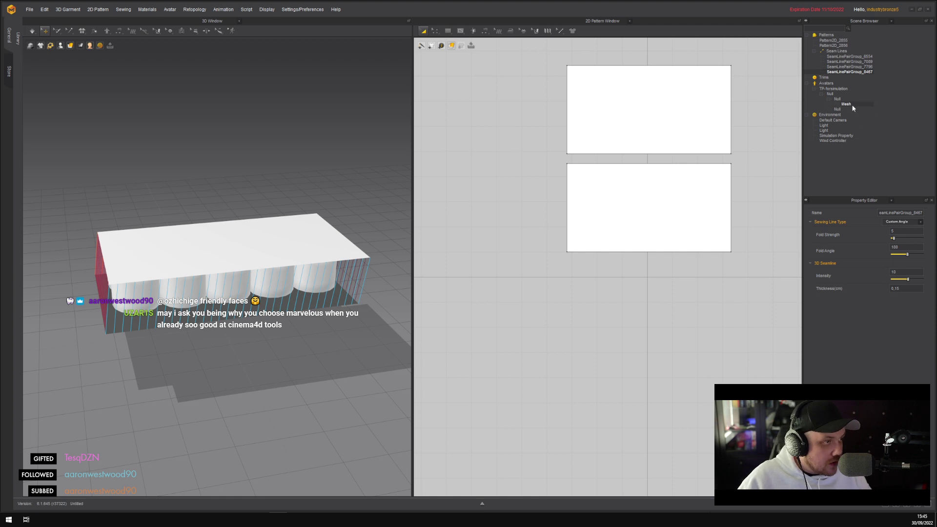
Simulate the sewn patterns so they close around the cylinders, and stop the simulation once the block is wrapped
click(836, 89)
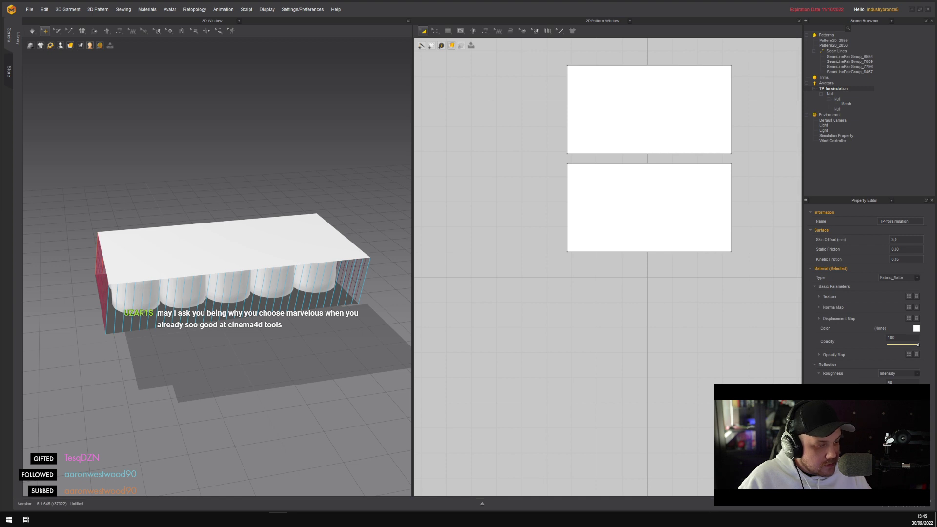
right_drag(399, 326, 292, 302)
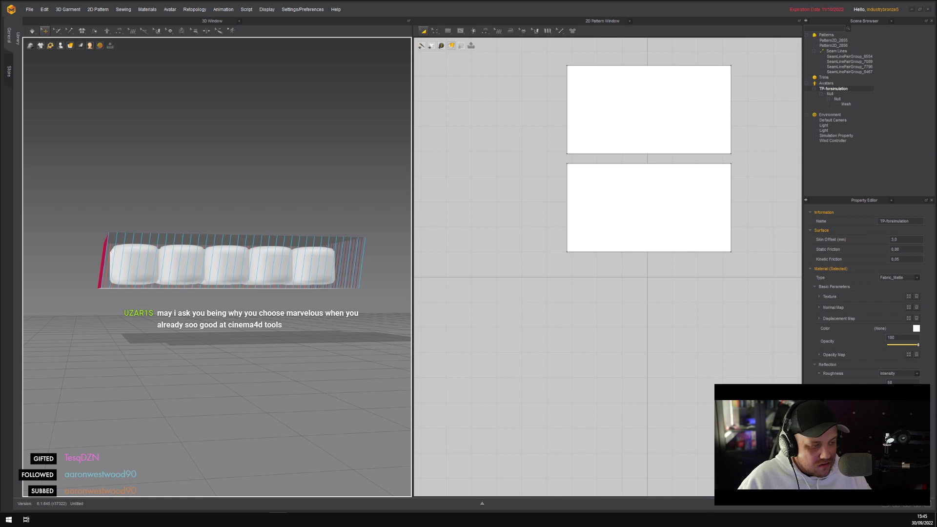
key(space)
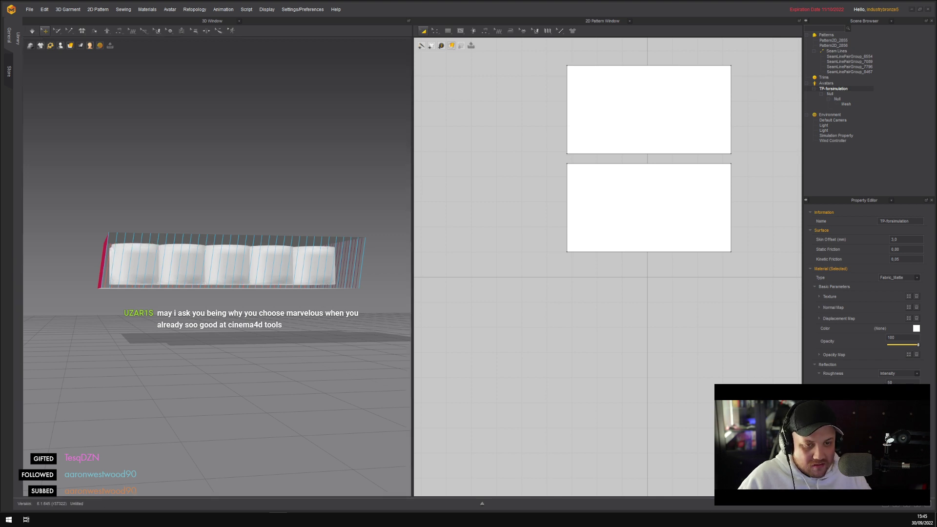
right_drag(326, 364, 283, 369)
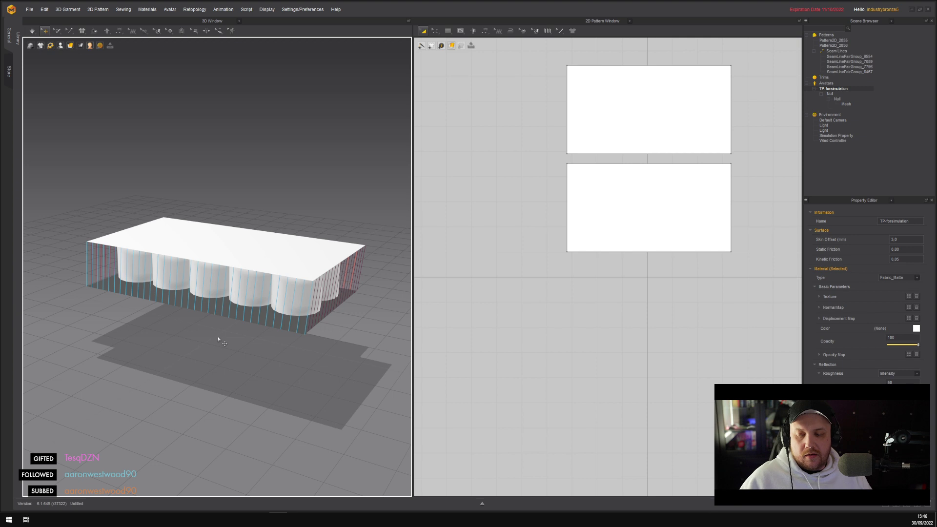
right_drag(223, 333, 203, 190)
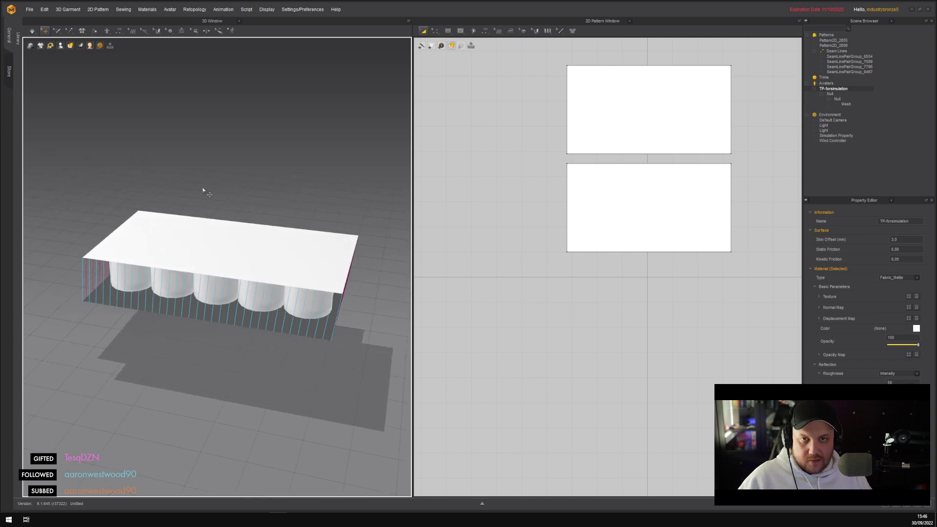
click(32, 32)
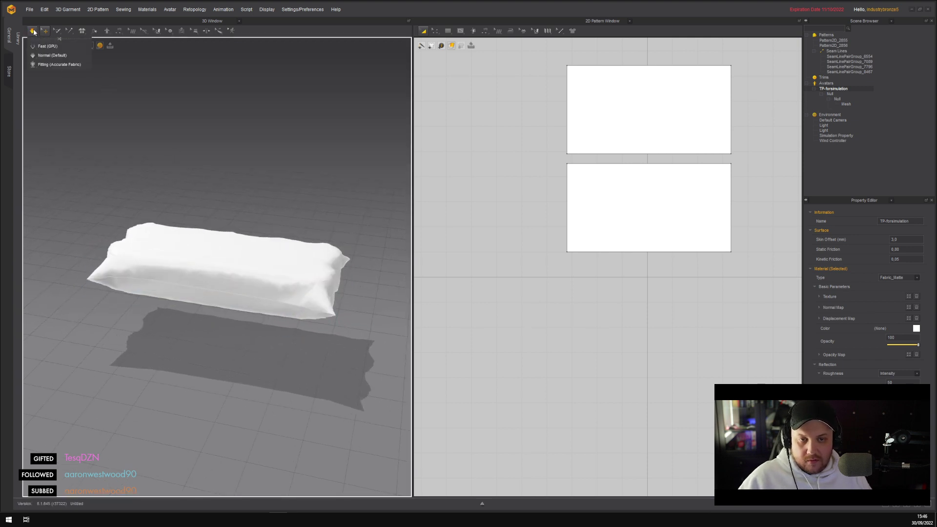
right_drag(230, 236, 344, 232)
click(33, 32)
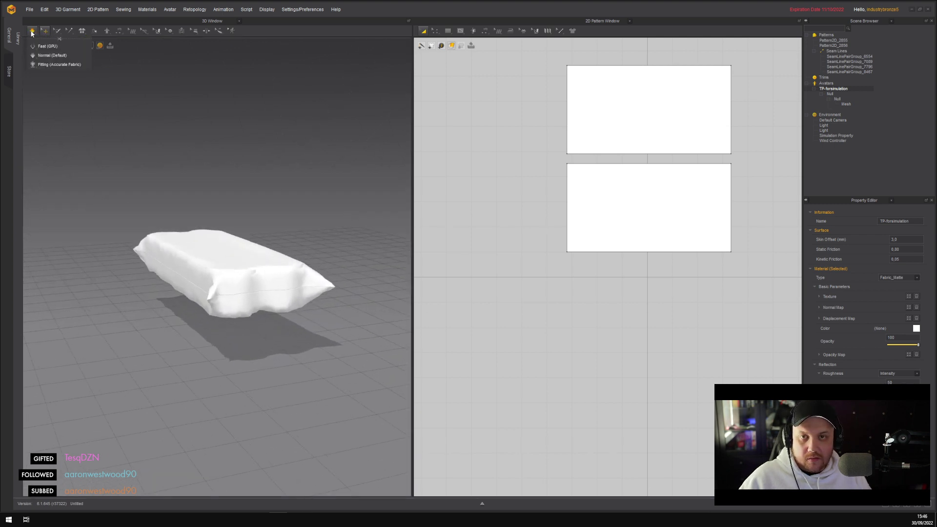
click(277, 152)
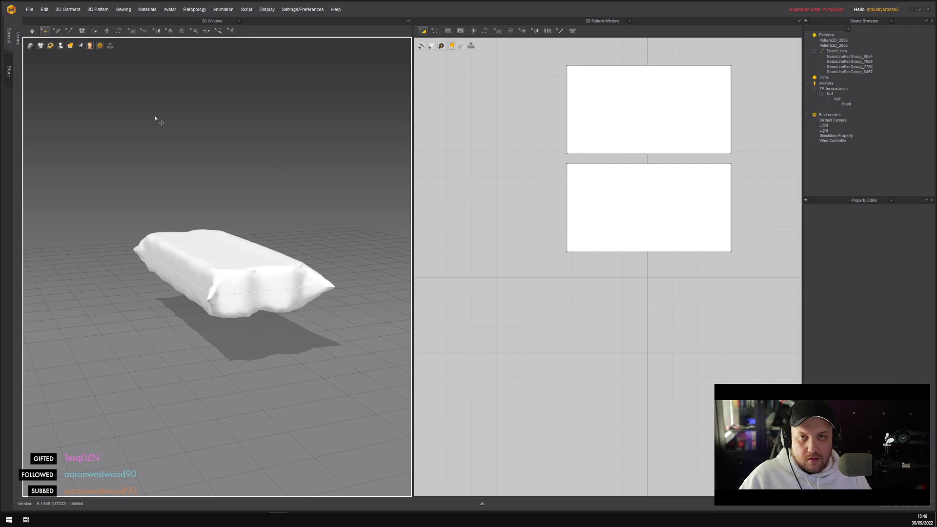
key(space)
Select both cloth patterns and set their particle distance to 10 mm
click(585, 245)
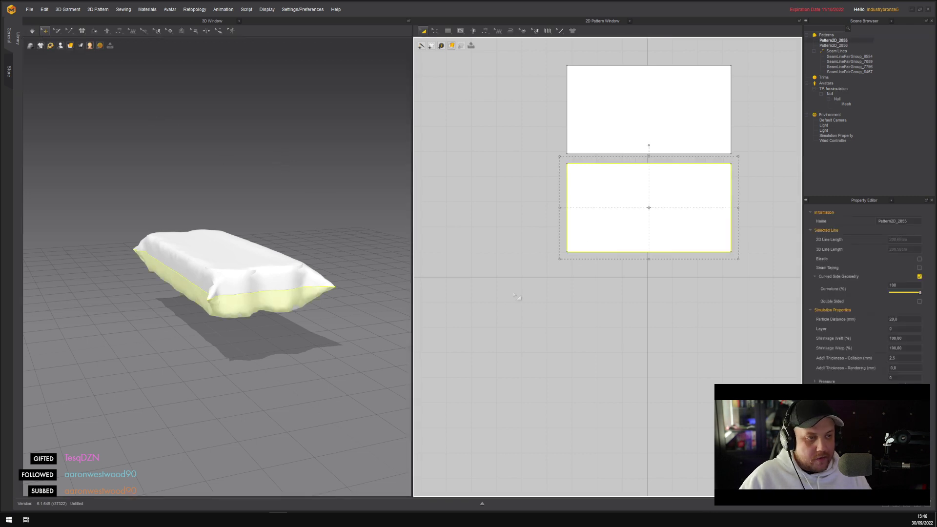
drag(505, 297, 665, 157)
drag(769, 48, 769, 48)
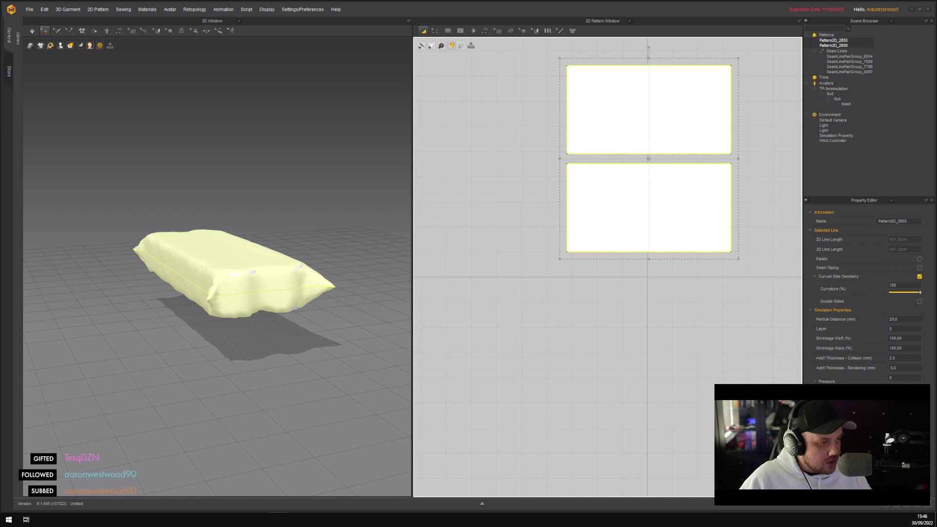
click(915, 318)
text(10)
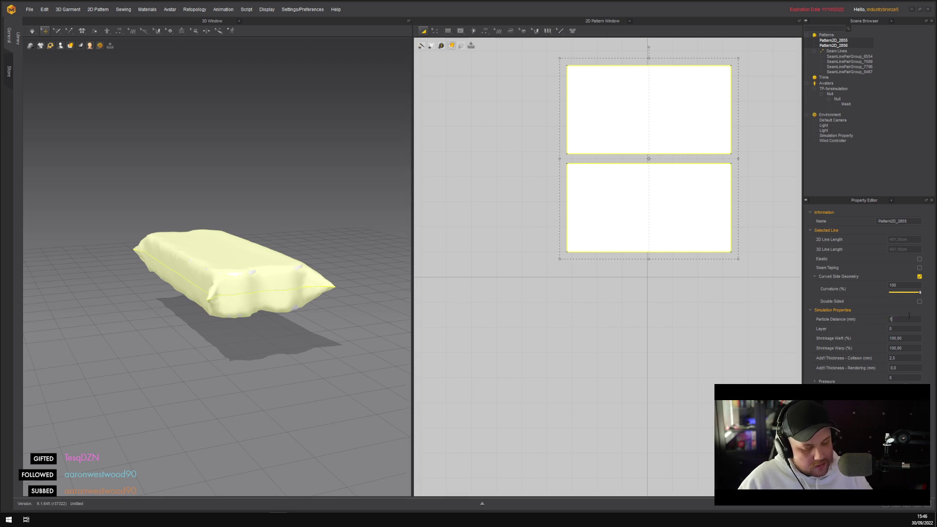
key(Return)
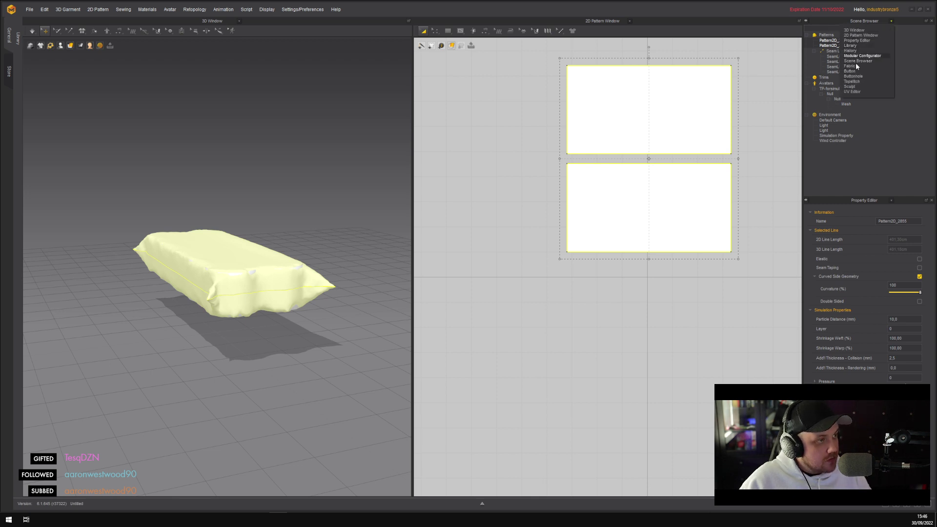
Load the Nylon_Matte.zfab preset into FABRIC 1 and briefly simulate the wrapping with the new fabric
click(849, 66)
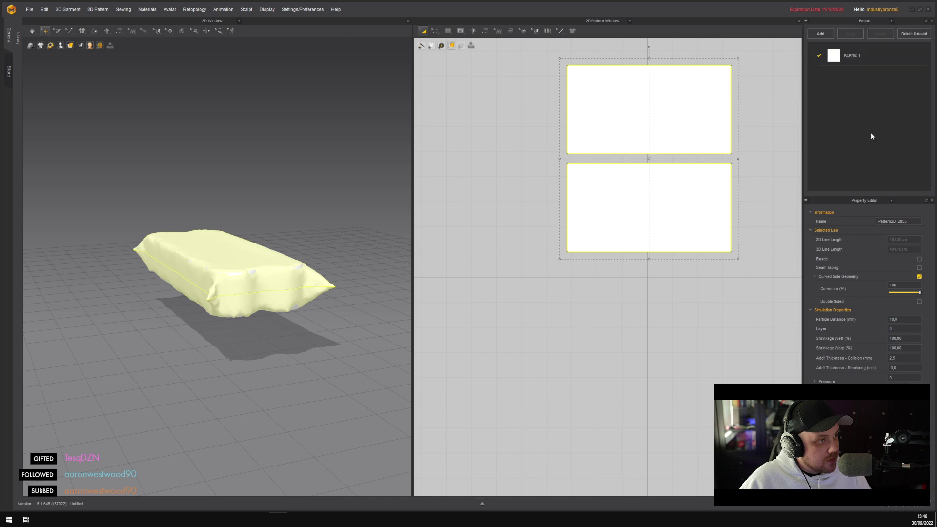
click(852, 56)
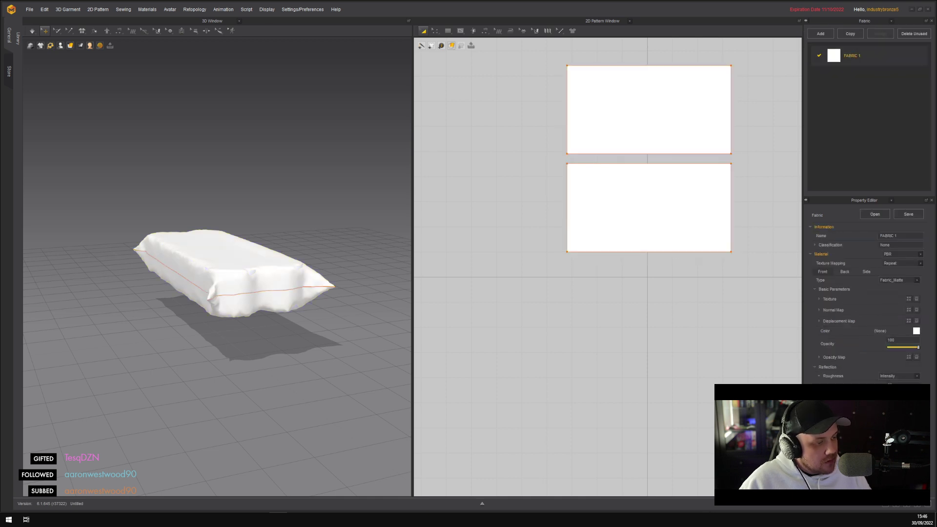
click(875, 214)
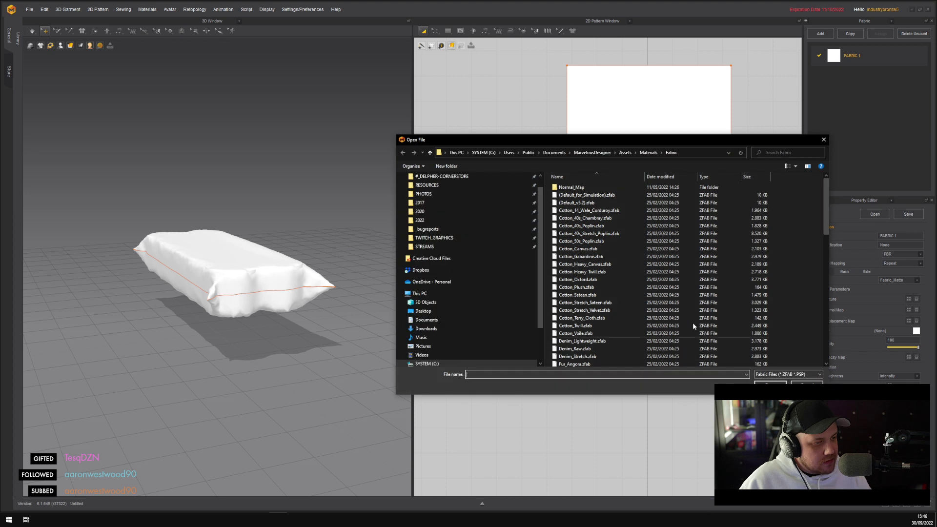
click(603, 286)
scroll(602, 286, down, 9)
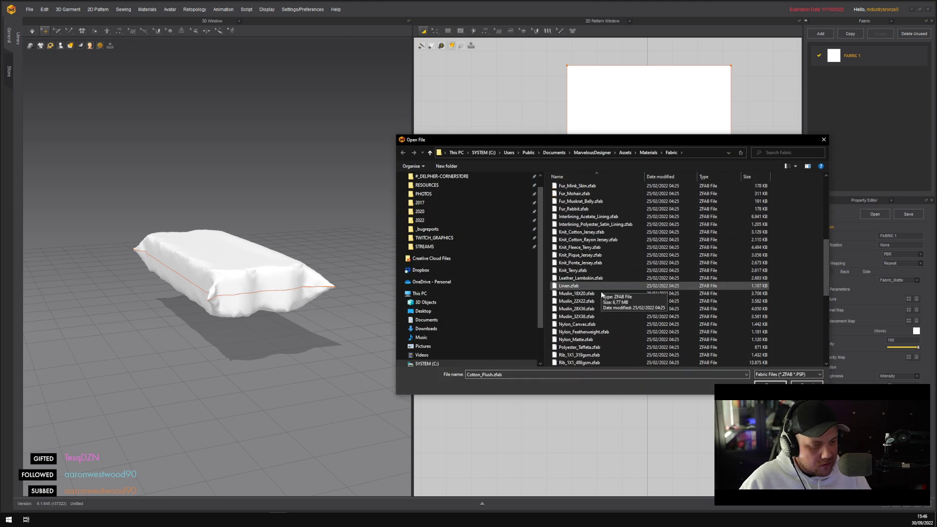
double_click(604, 324)
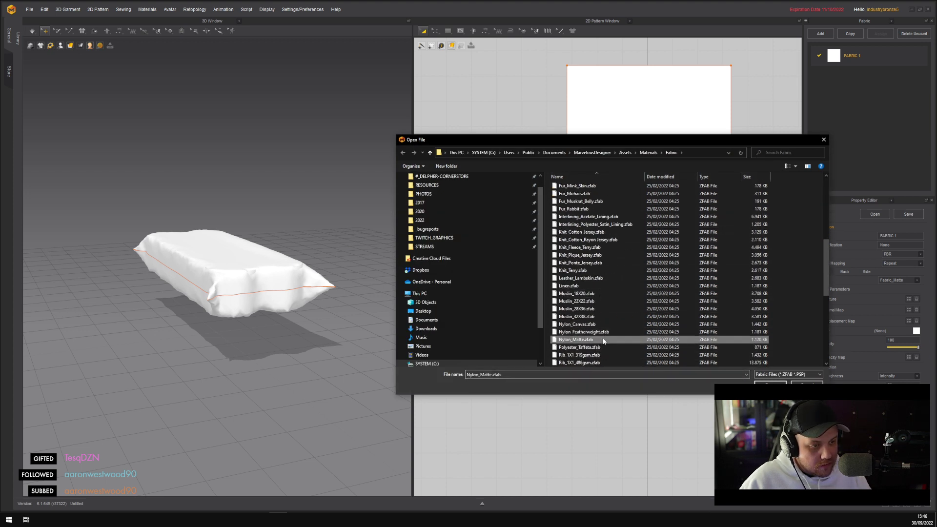
click(298, 235)
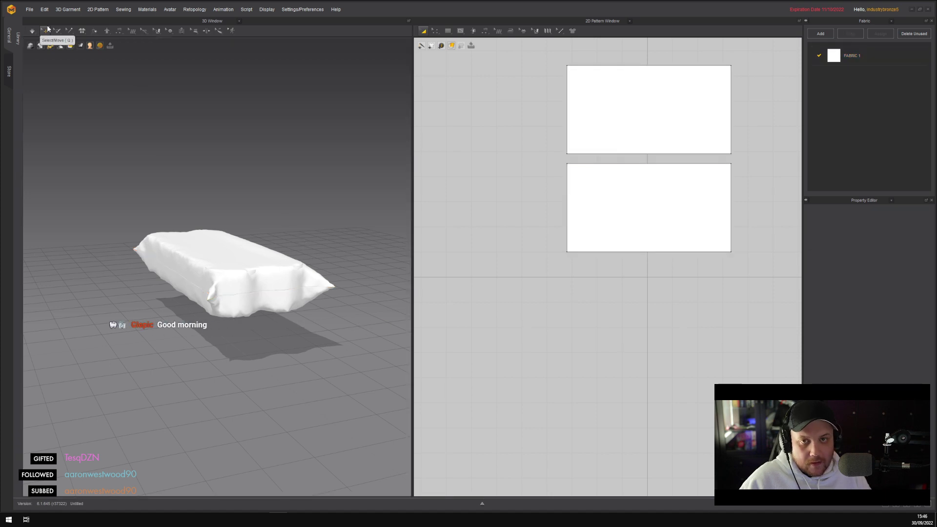
click(32, 31)
click(30, 35)
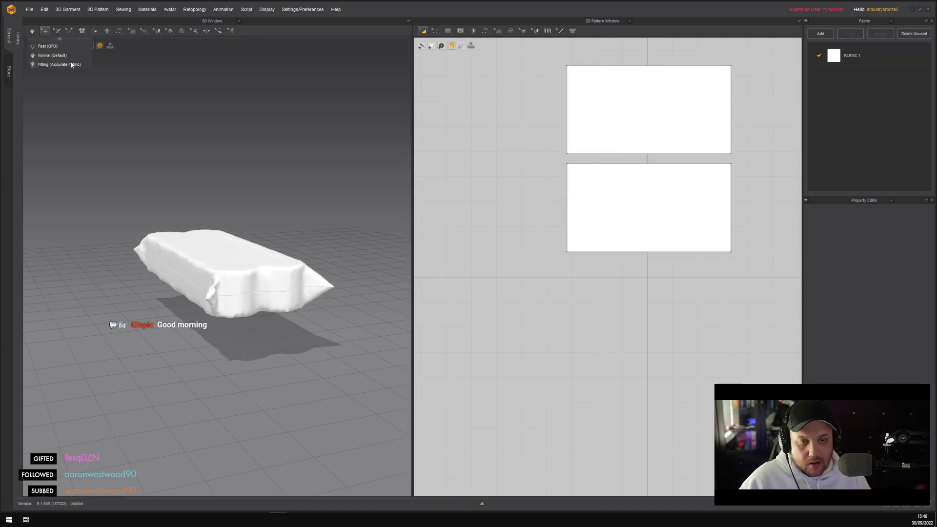
Select both patterns, set their pressure to -1 and start the simulation
drag(519, 278, 738, 60)
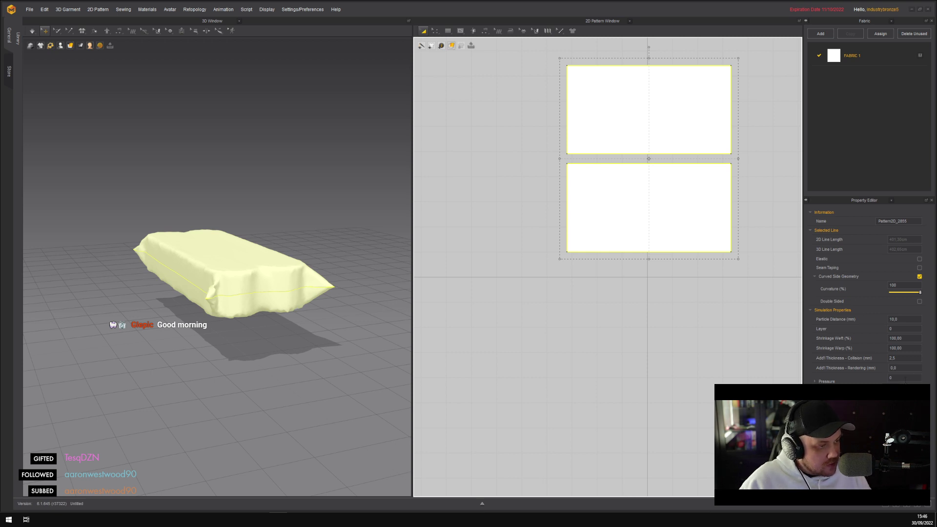
double_click(905, 379)
text(-1)
key(Return)
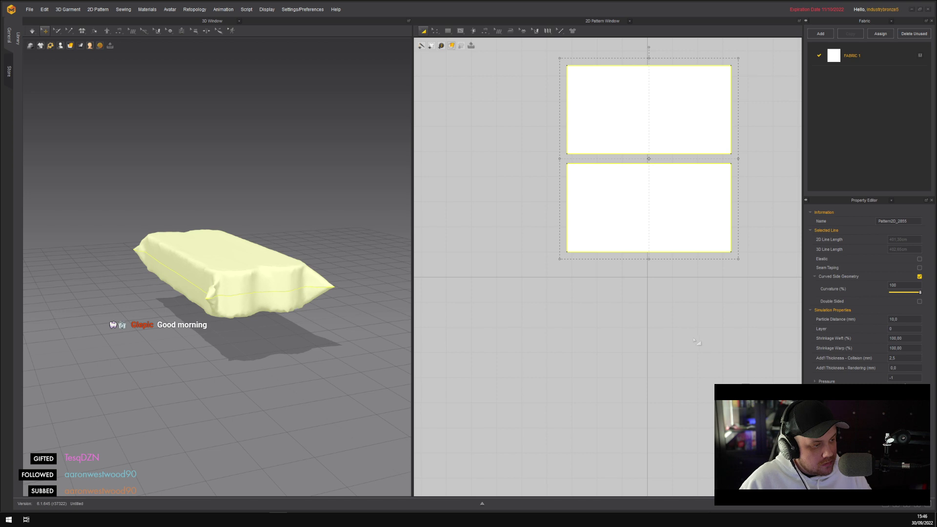
key(space)
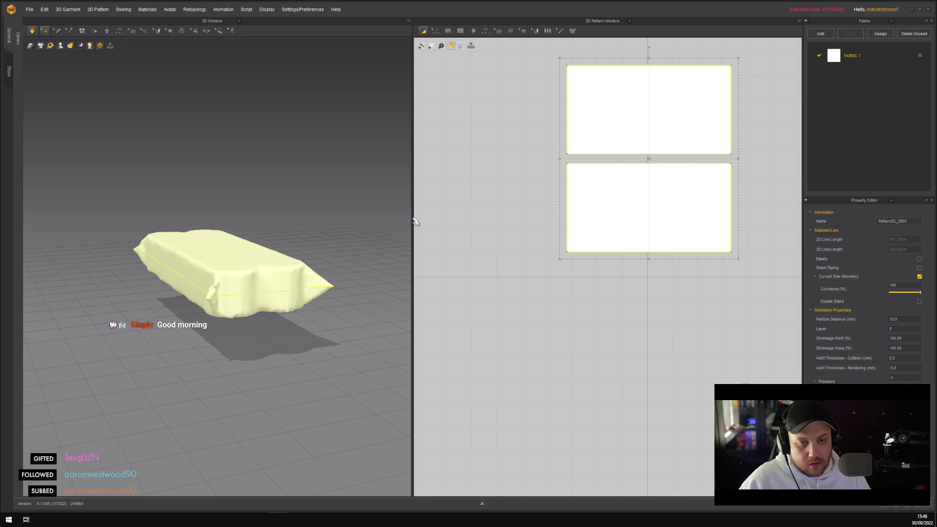
Set the pressure of both patterns to -10 and let the simulation pull the wrapping tighter around the rolls
click(905, 377)
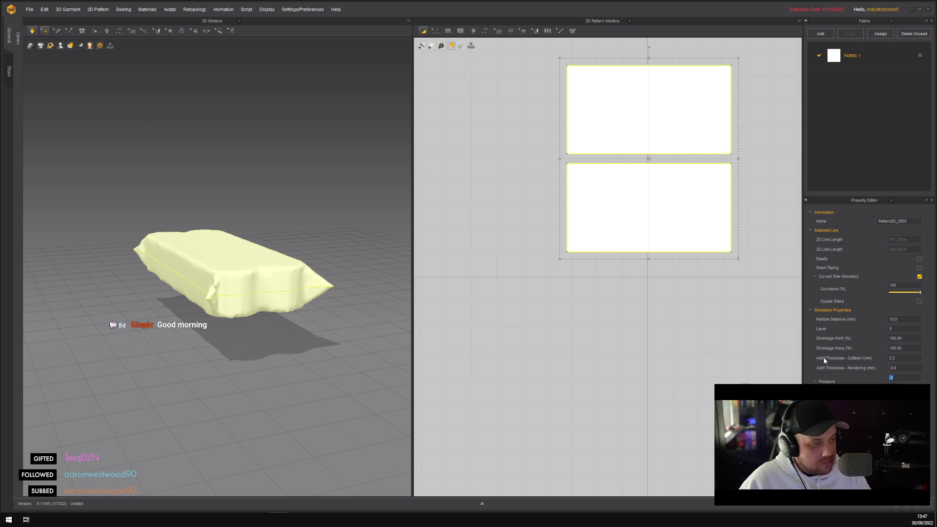
text(-10)
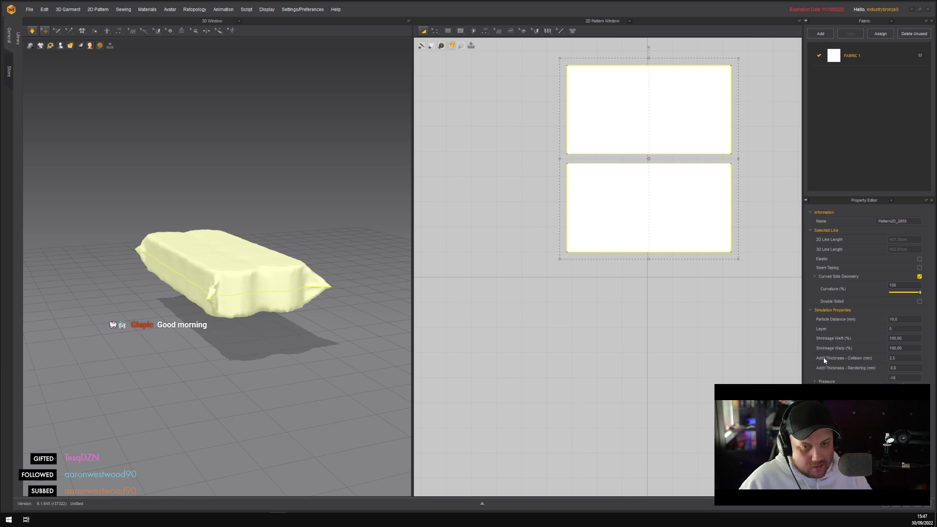
right_drag(314, 214, 195, 338)
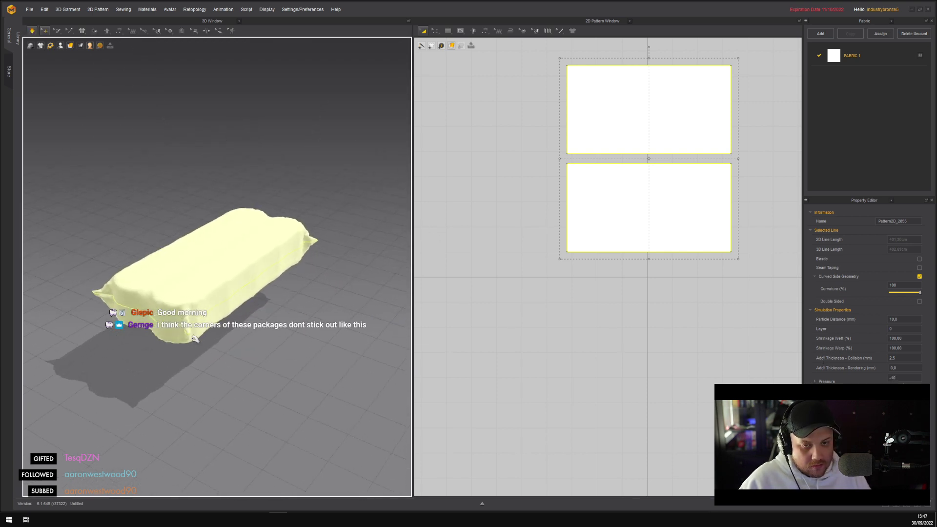
scroll(195, 338, up, 4)
scroll(191, 342, down, 3)
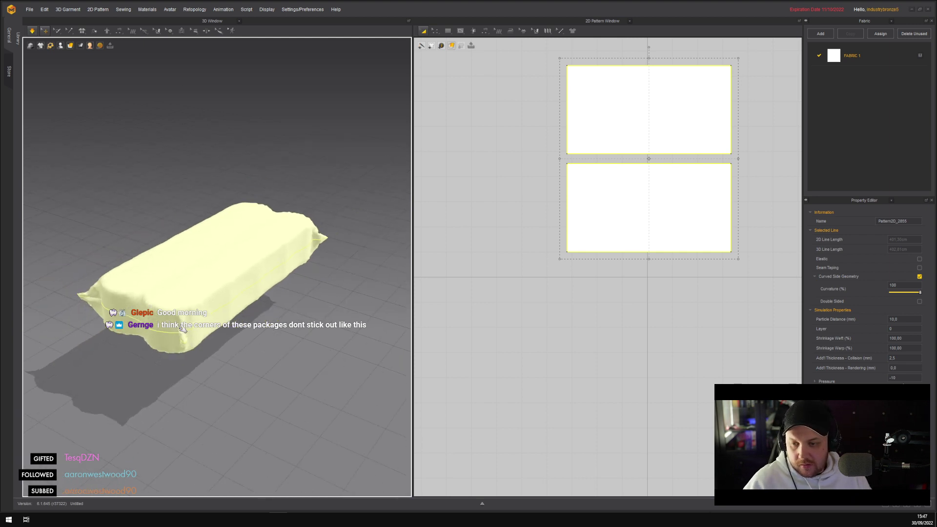
right_drag(206, 402, 332, 378)
key(space)
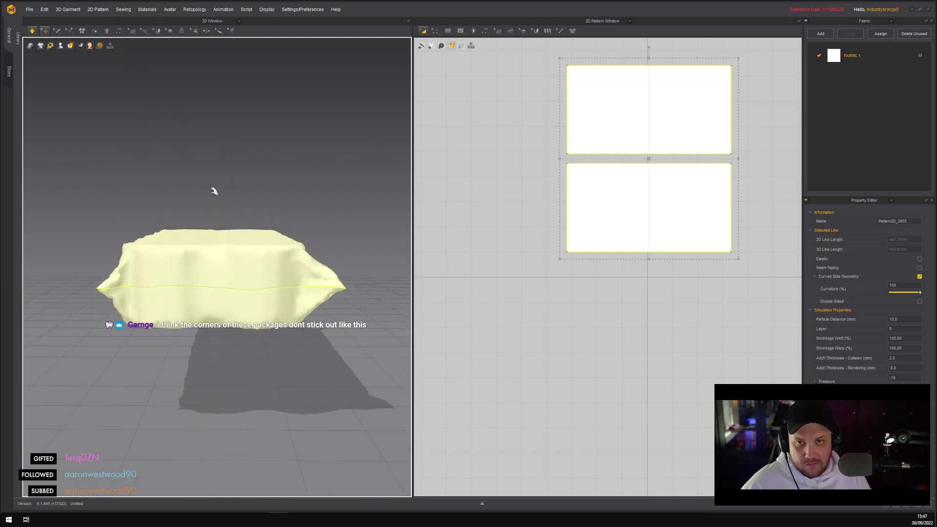
Use the Tack tool to pull one protruding corner of the wrapping about 6 cm inward onto the short end face
click(157, 31)
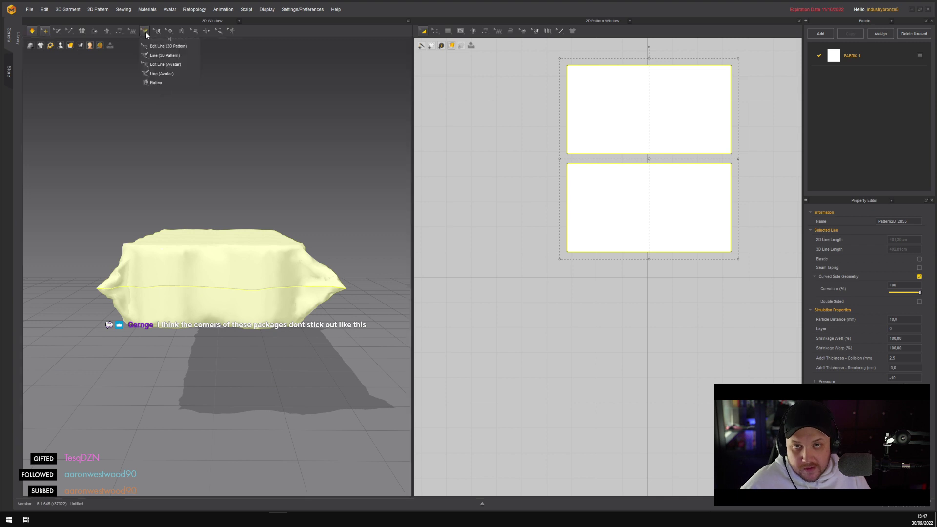
mouse_move(156, 35)
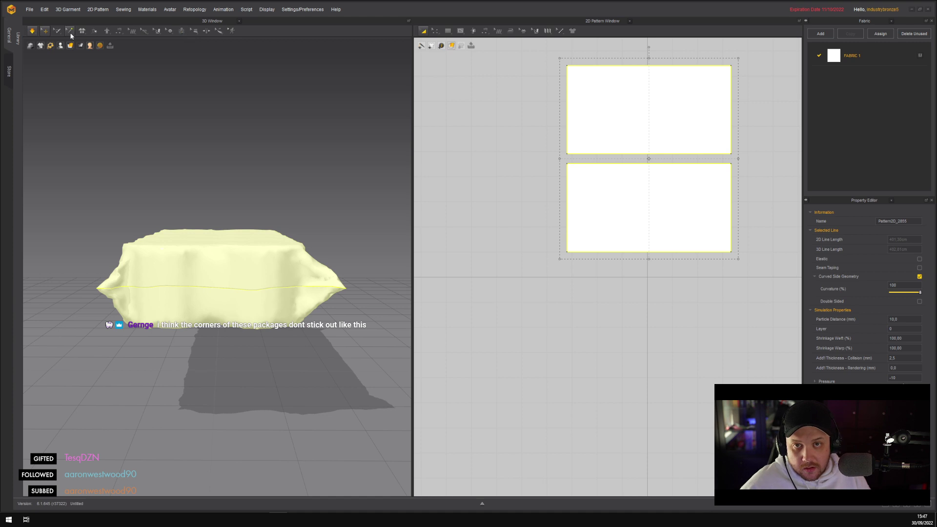
mouse_move(70, 35)
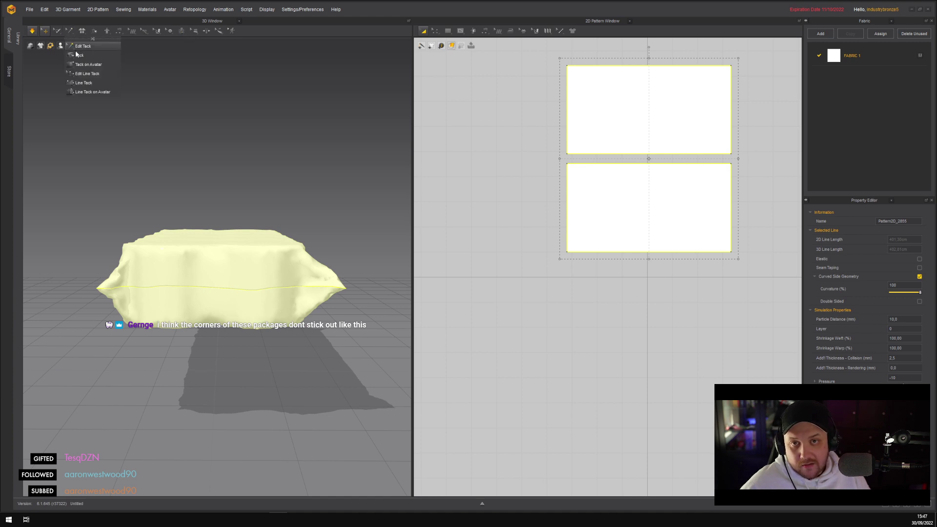
click(79, 56)
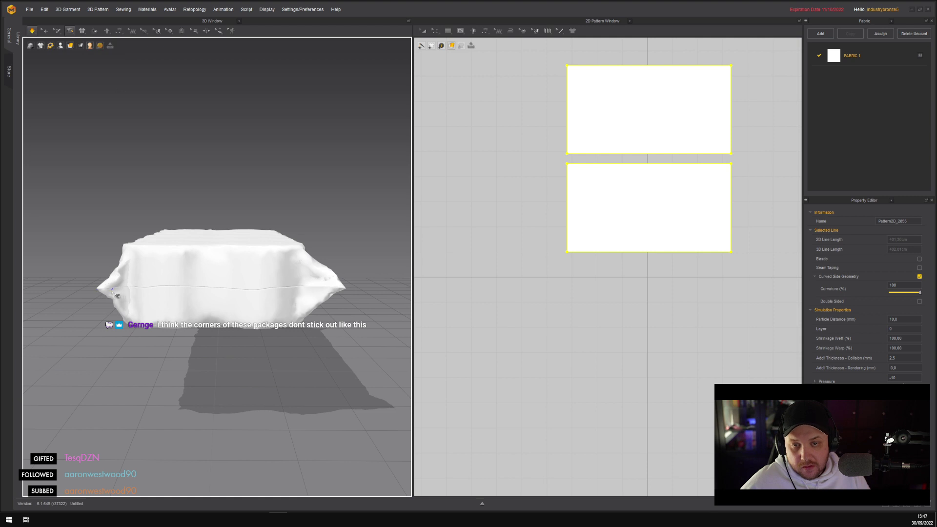
click(149, 294)
right_drag(142, 155, 130, 171)
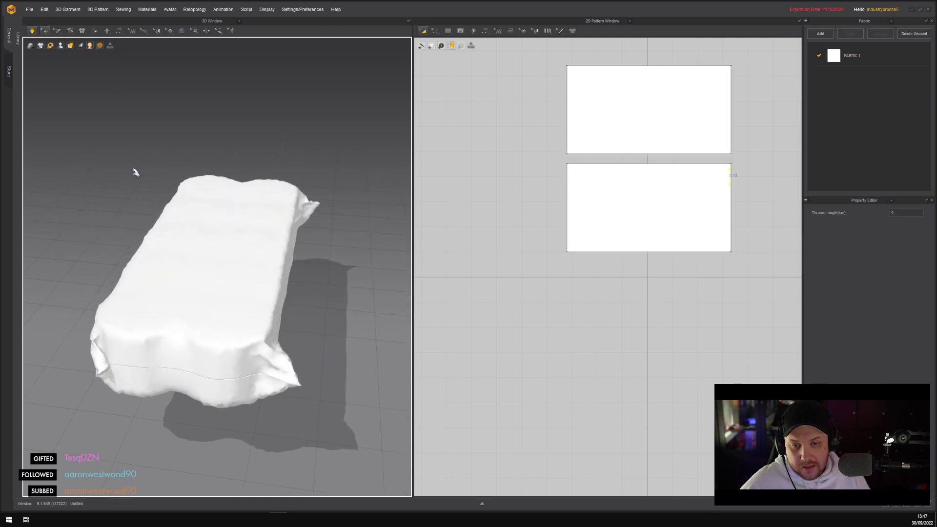
click(288, 380)
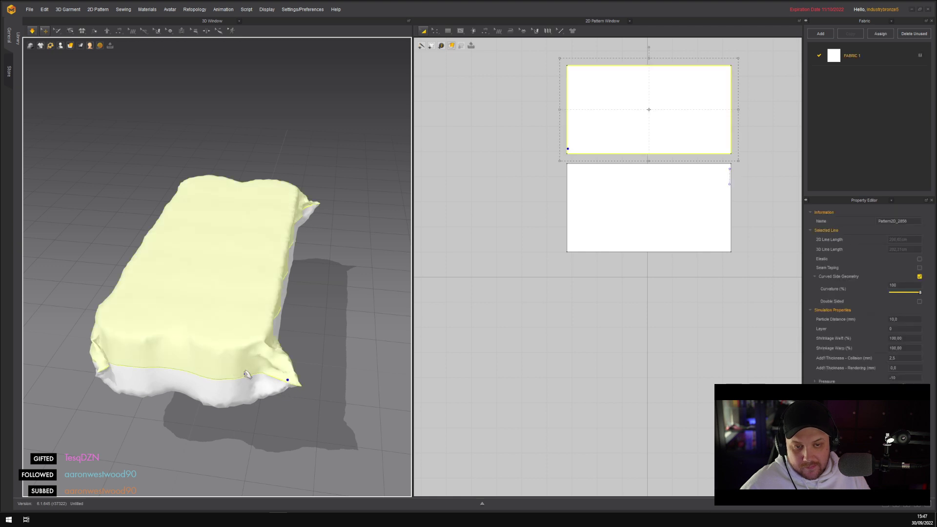
click(164, 97)
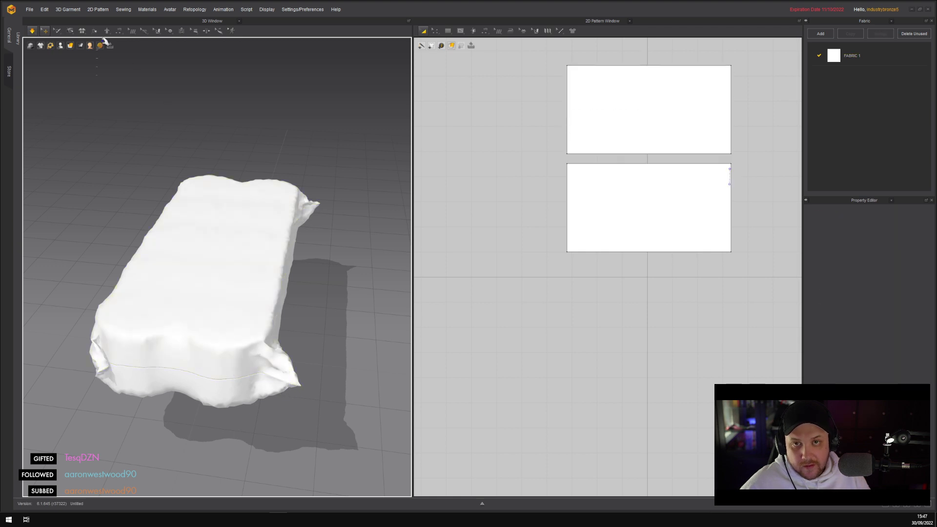
click(119, 33)
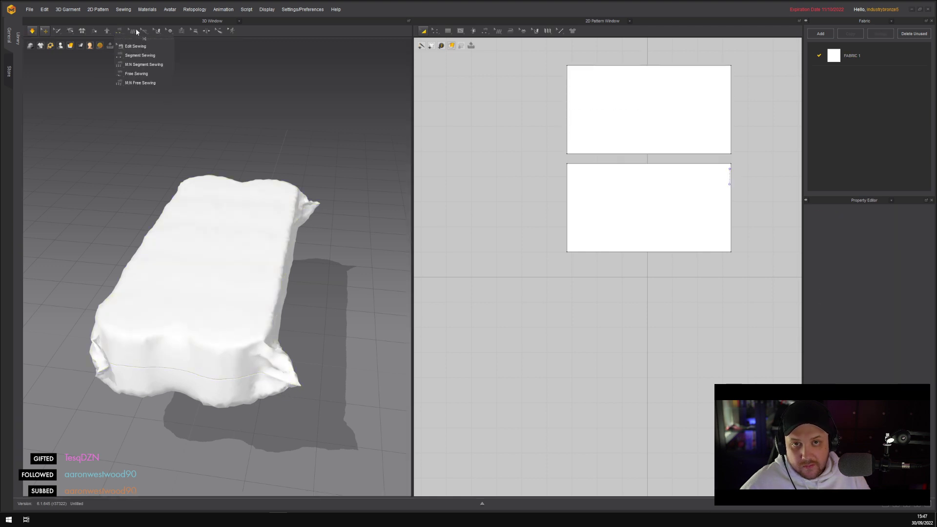
Tack the other protruding corner of the same end about 9 cm inward onto the end face and simulate the fold
click(70, 33)
click(224, 362)
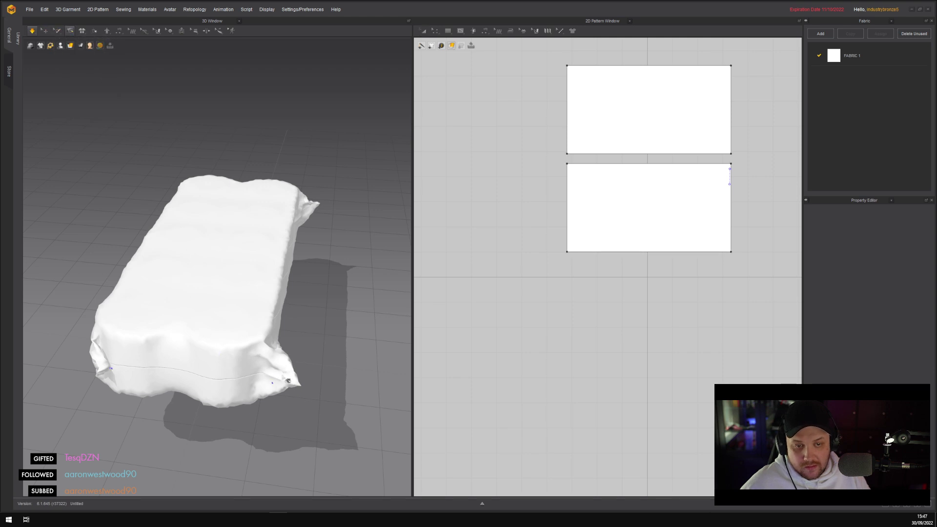
click(286, 378)
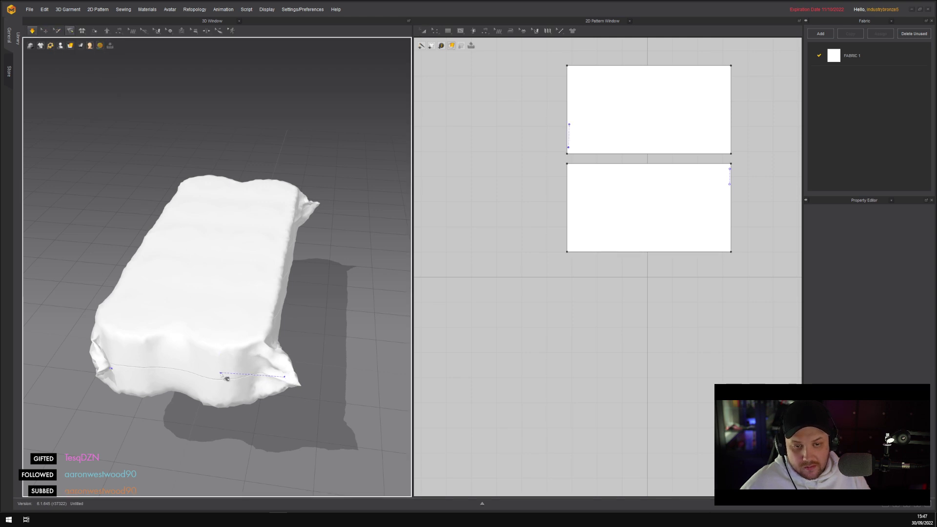
key(space)
key(space)
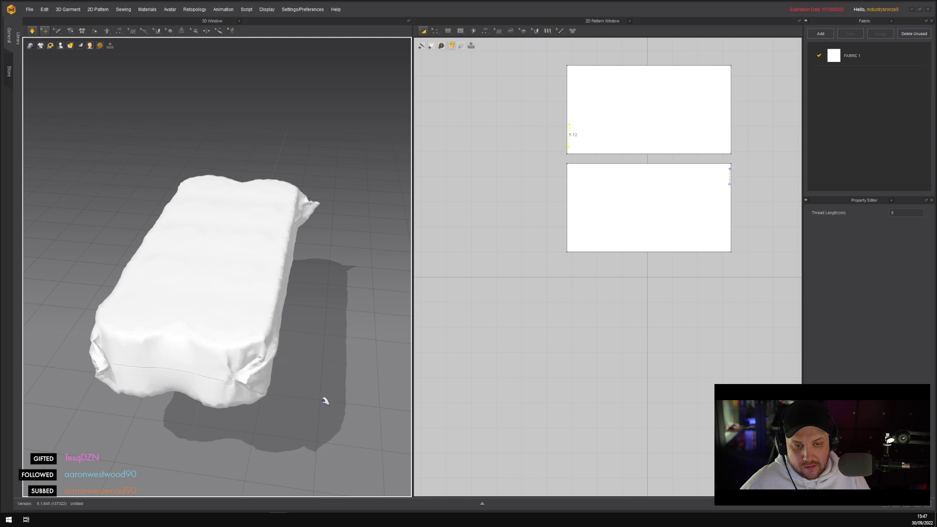
Tack one protruding corner of the opposite end about 13 cm inward along its end face and simulate the fold
right_drag(324, 398, 198, 410)
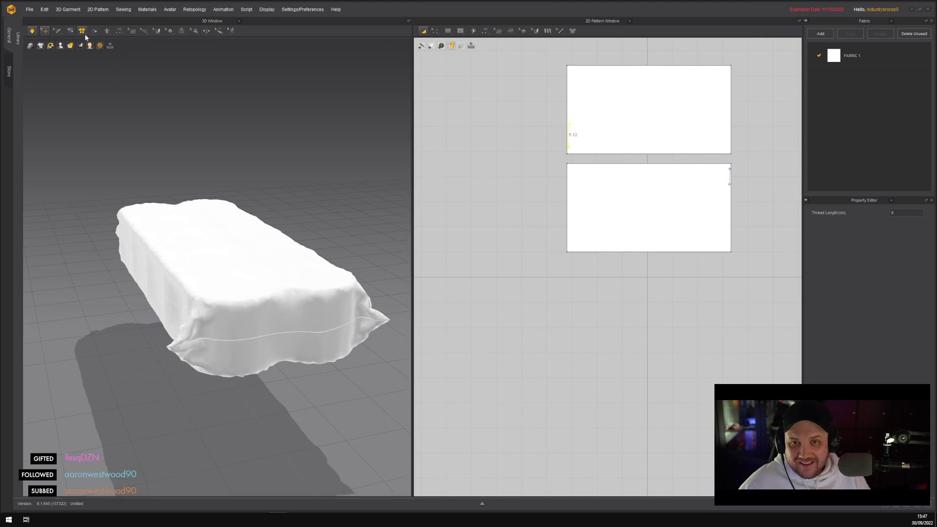
click(70, 33)
click(80, 56)
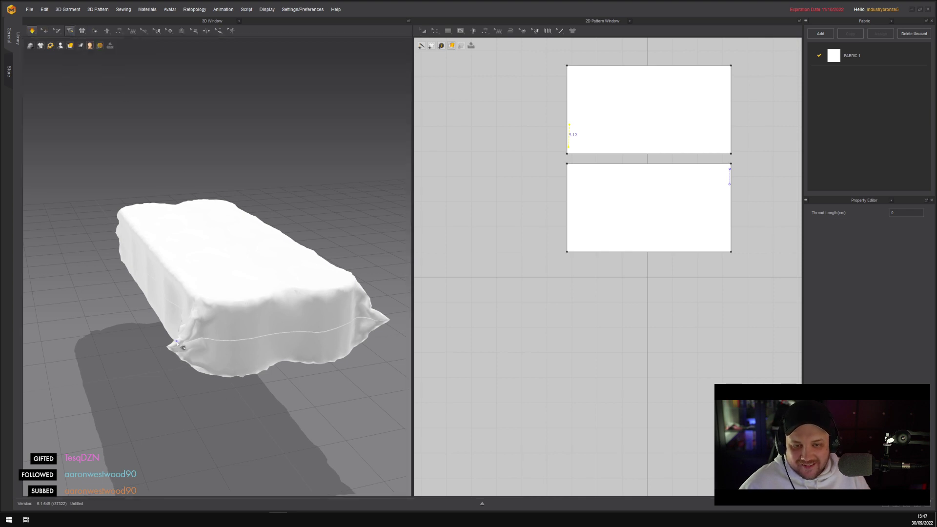
click(177, 342)
click(264, 335)
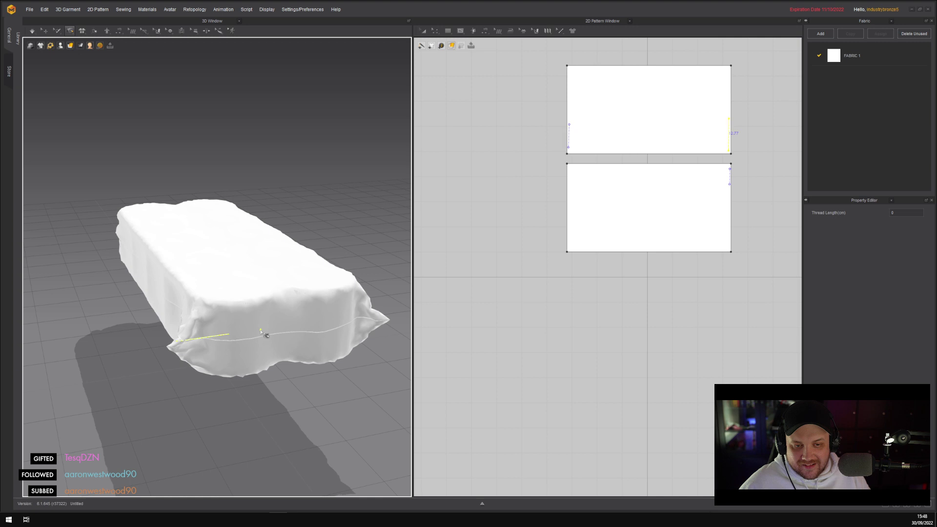
right_drag(259, 373, 251, 408)
key(space)
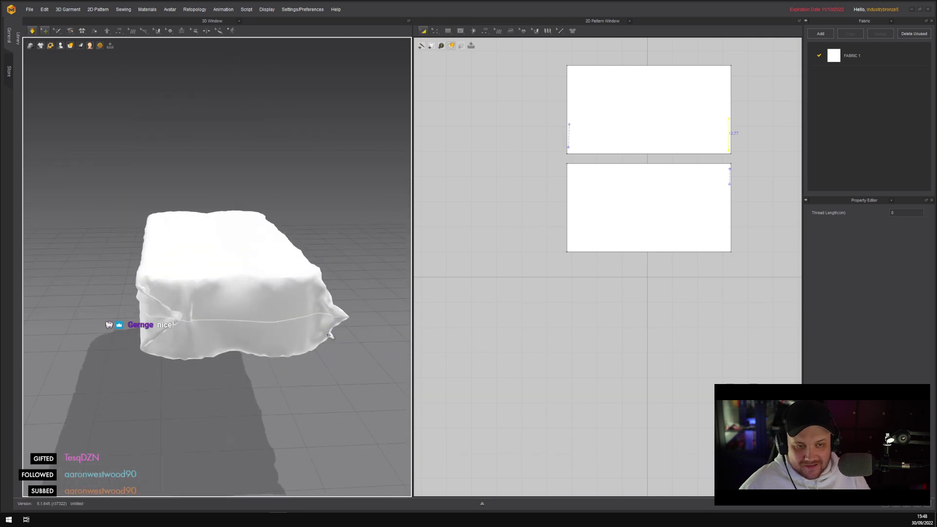
key(space)
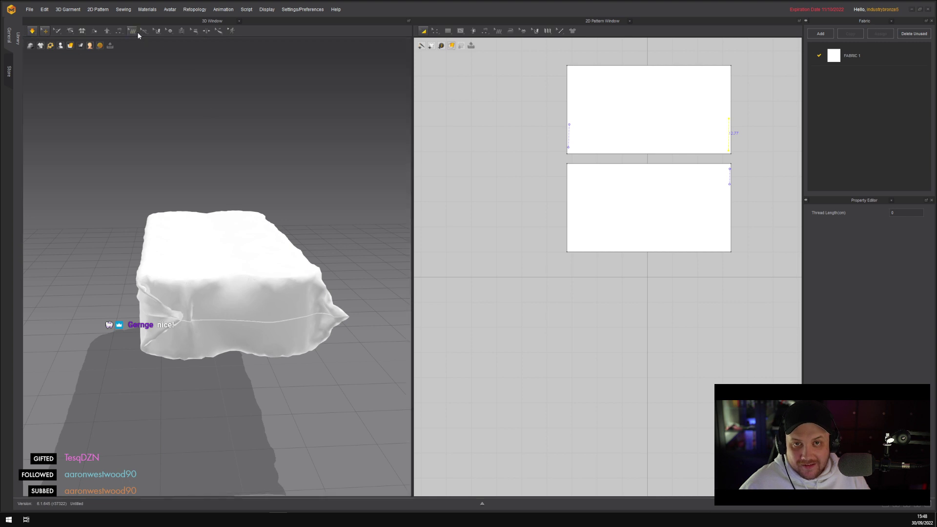
Tack the remaining protruding corner about 10 cm inward along the same end face and simulate the fold
click(145, 30)
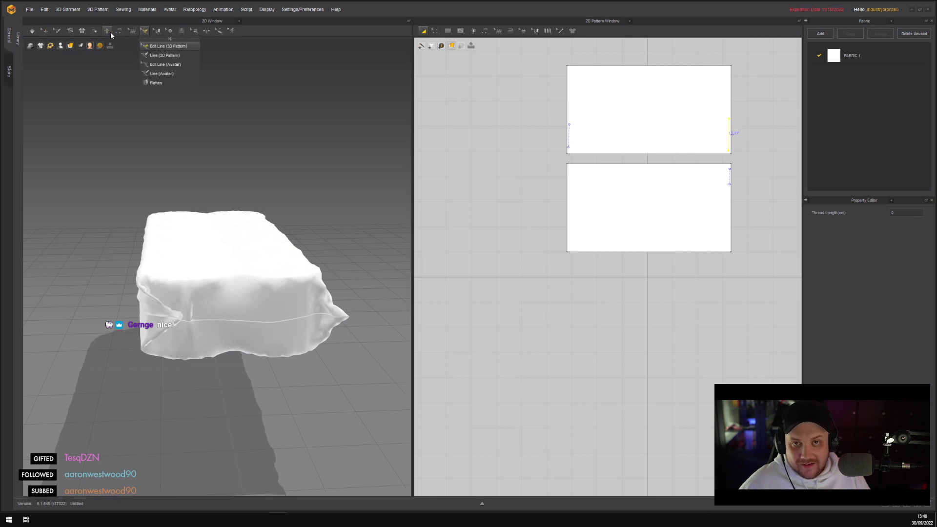
click(70, 31)
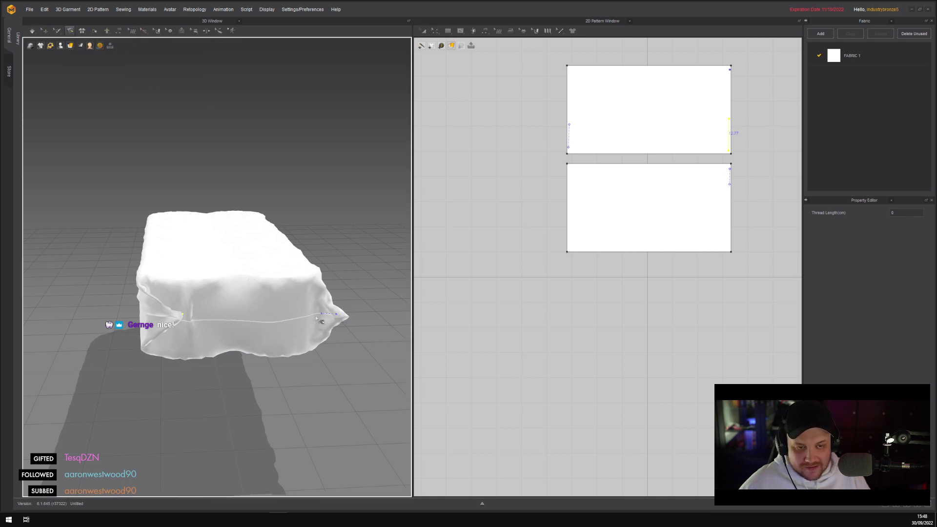
click(272, 316)
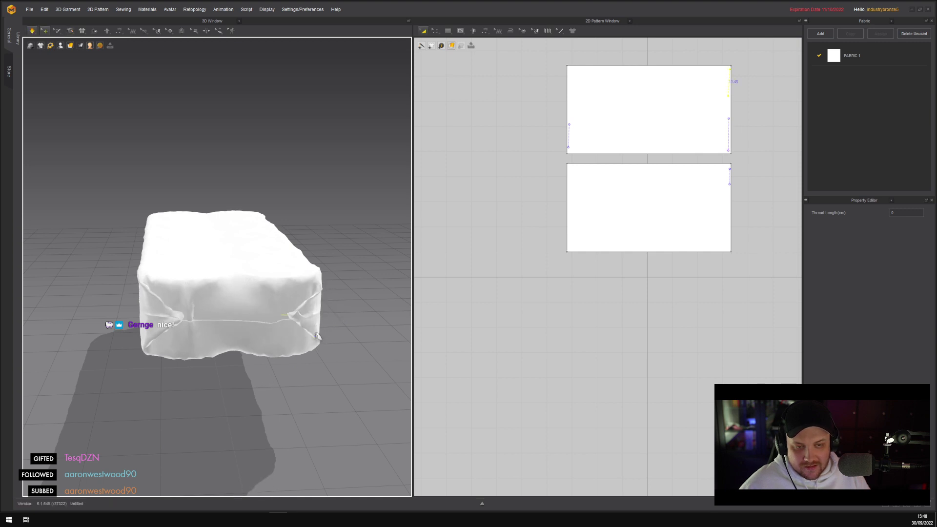
key(q)
right_drag(263, 383, 164, 326)
scroll(214, 305, up, 5)
key(space)
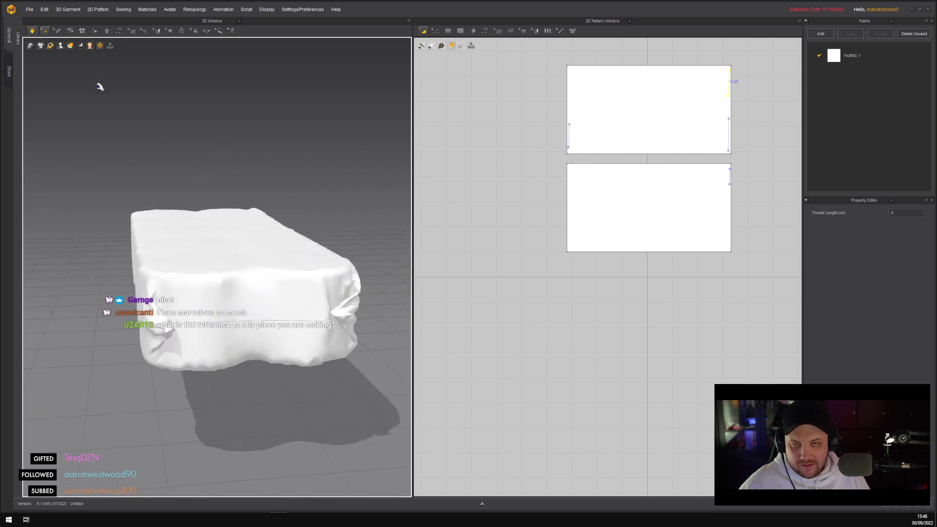
key(space)
Use Edit Tack to move both corner tack points on the other end farther inward across its face, and simulate the deeper folds
click(70, 31)
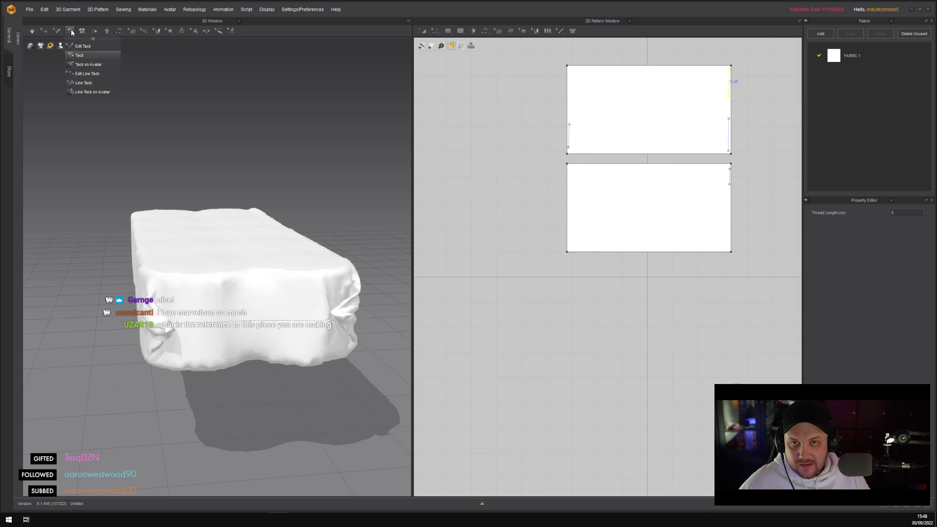
click(80, 46)
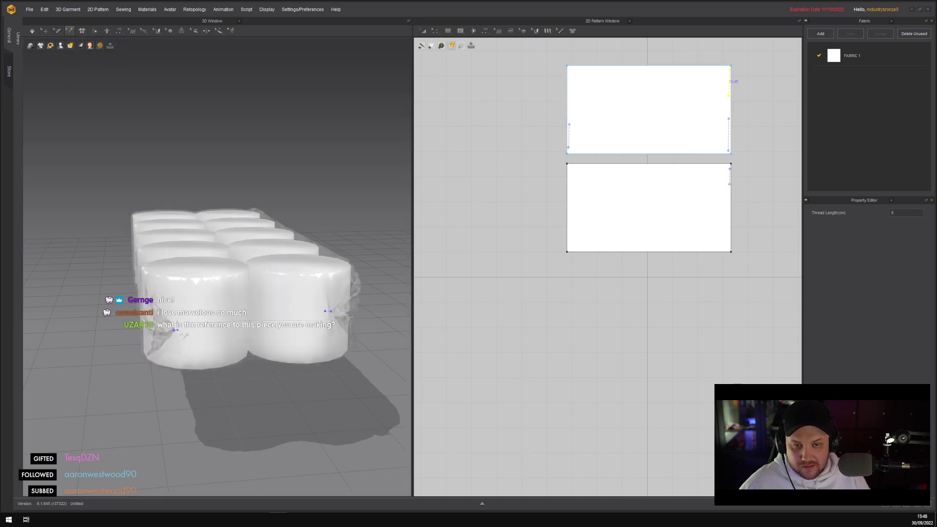
click(177, 330)
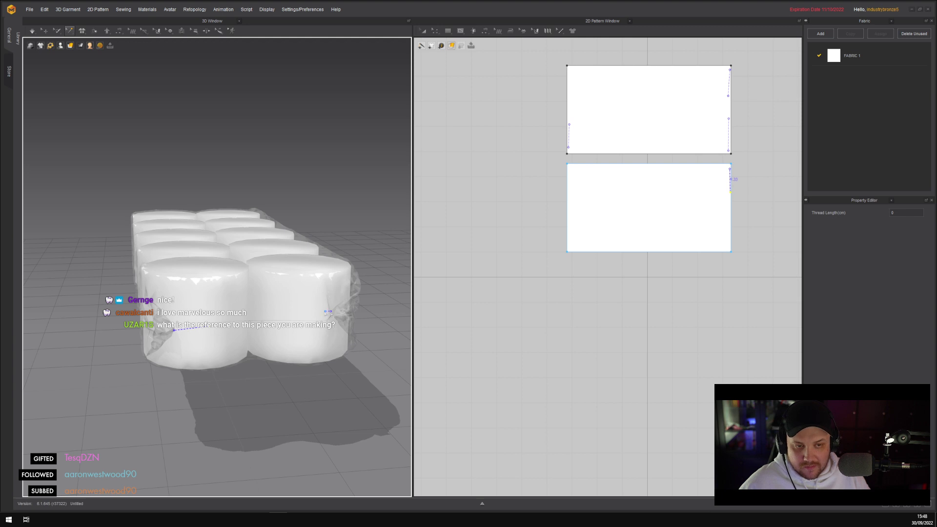
click(327, 311)
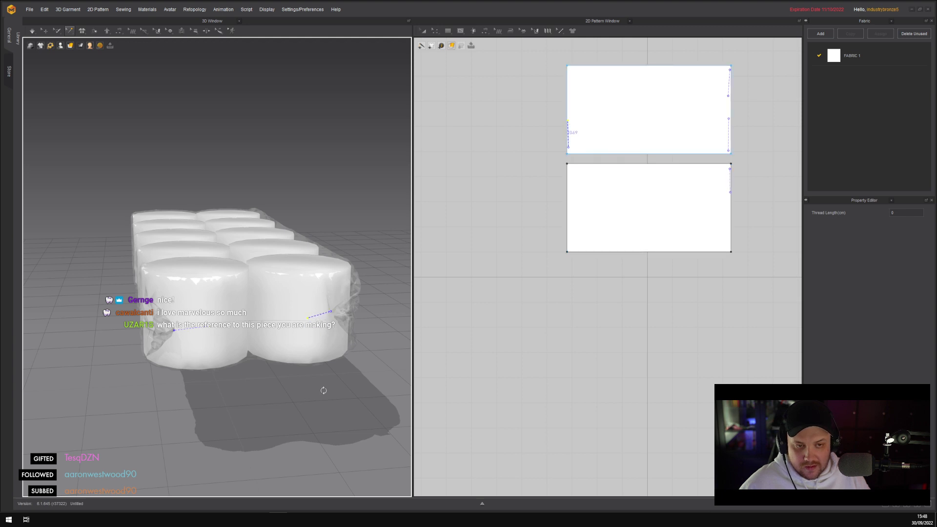
right_drag(324, 390, 317, 415)
key(q)
right_drag(333, 378, 274, 367)
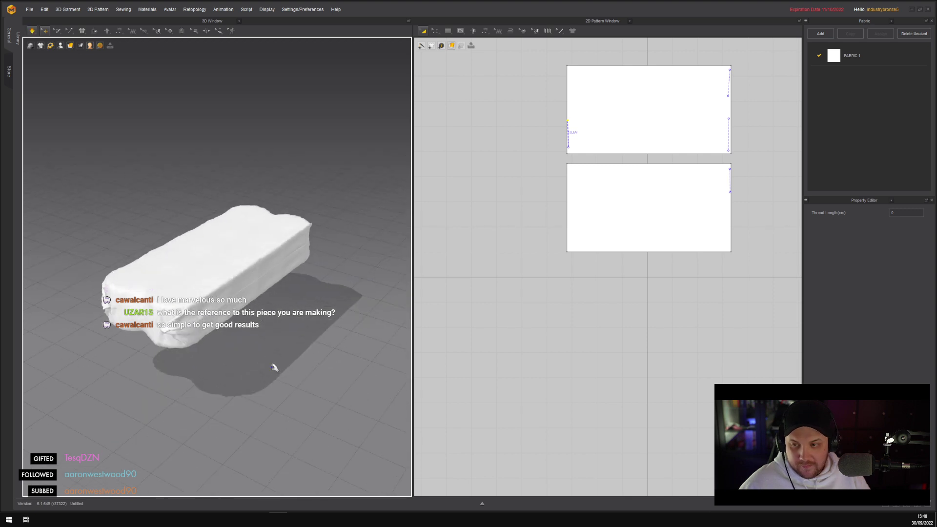
key(ctrl+z)
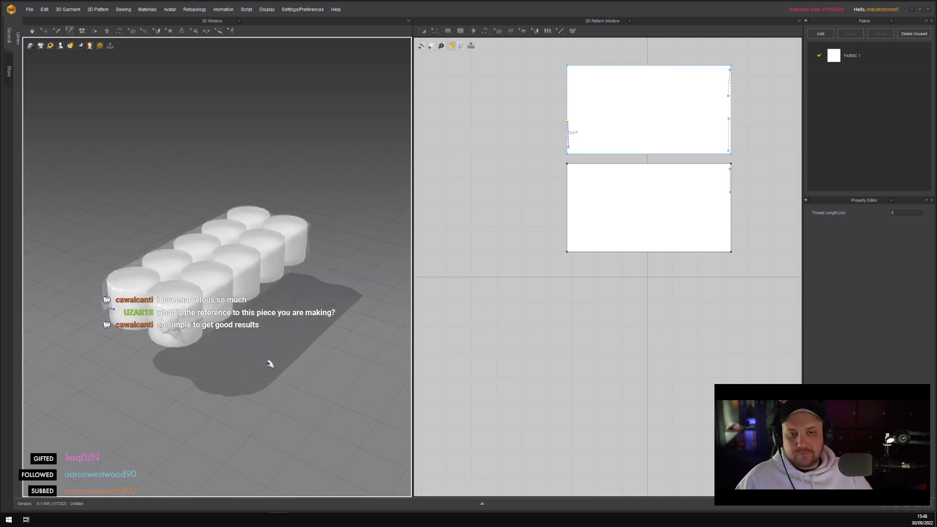
key(ctrl+y)
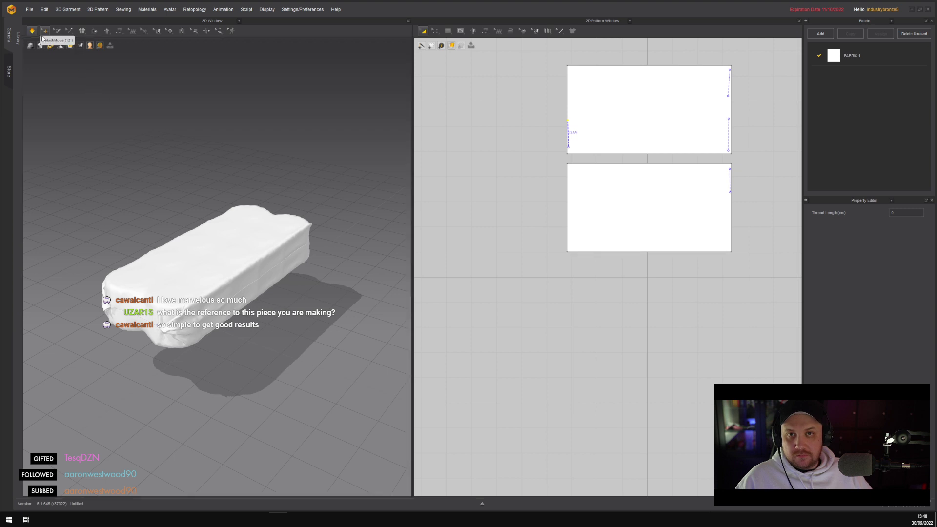
key(ctrl+z)
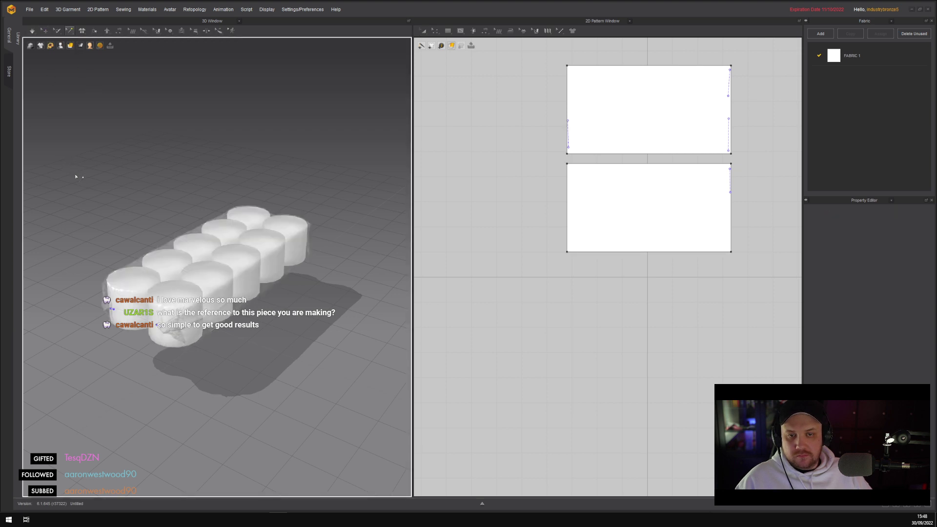
right_drag(76, 176, 171, 168)
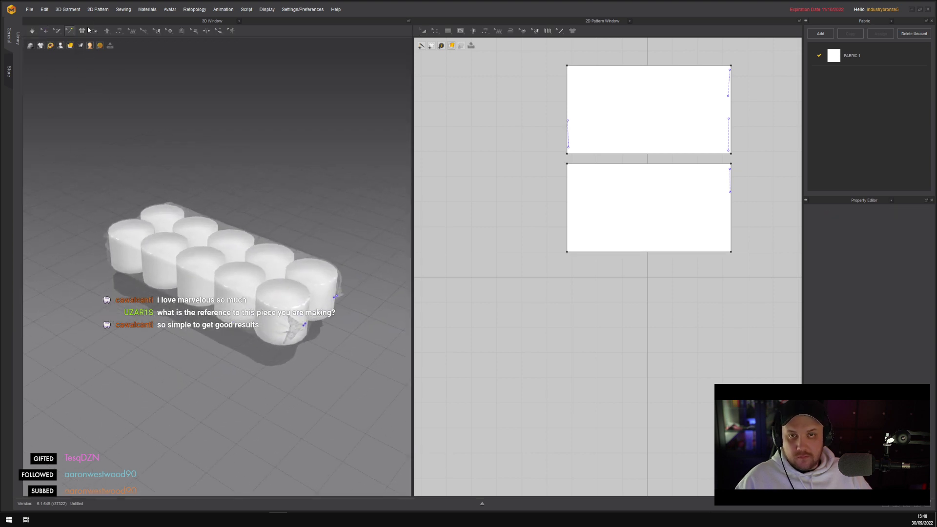
mouse_move(72, 29)
click(80, 55)
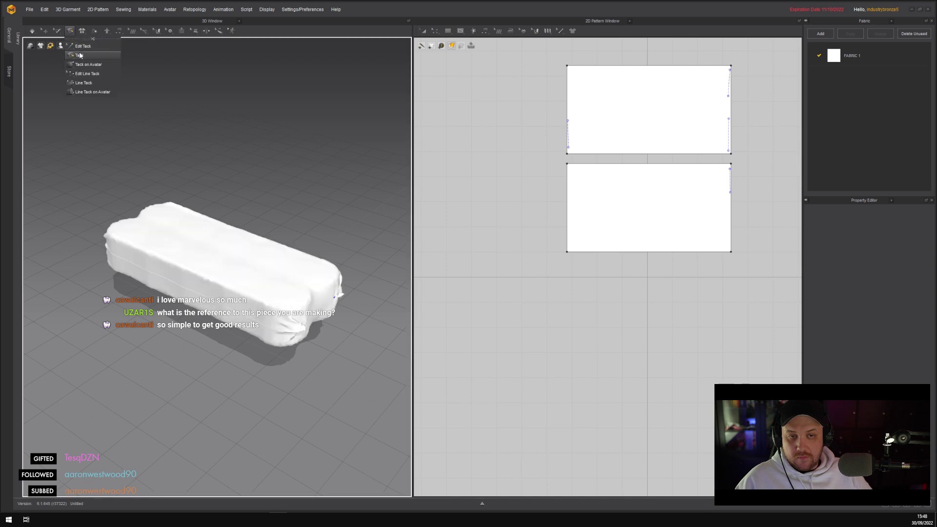
click(79, 55)
click(44, 31)
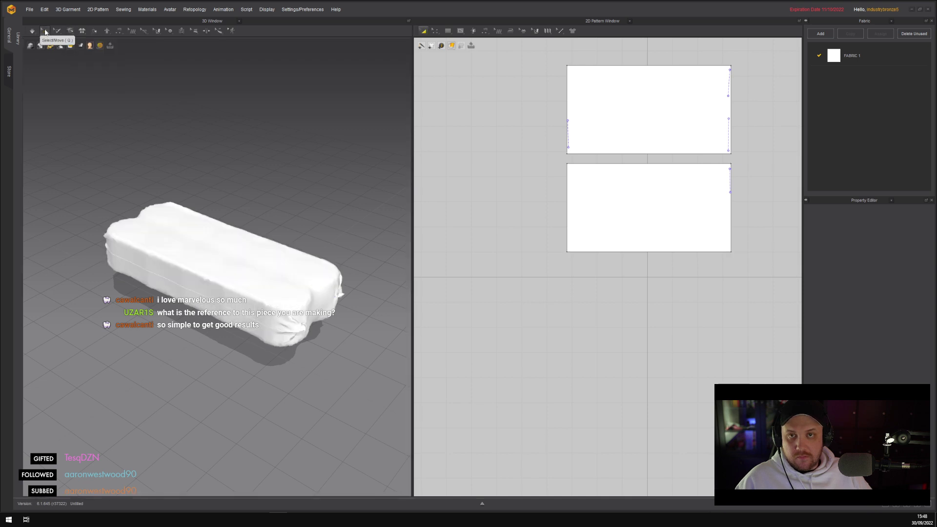
Switch to the image viewer, examine the corner store preview render, and return to the cloth scene
right_drag(263, 200, 380, 201)
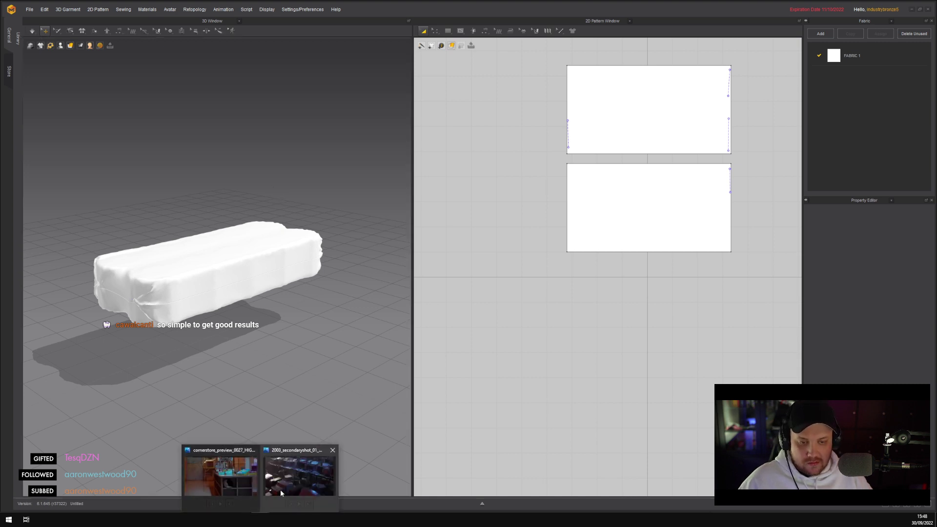
click(280, 488)
scroll(417, 270, down, 3)
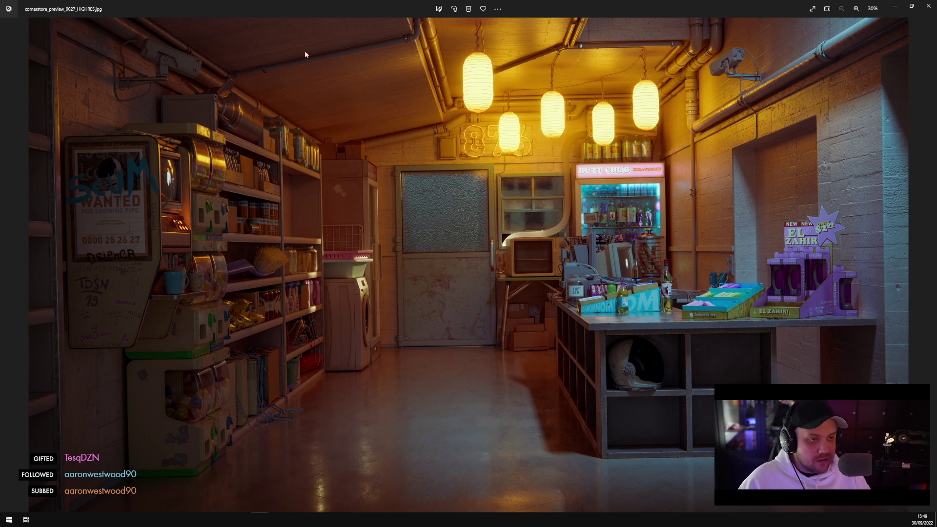
click(887, 10)
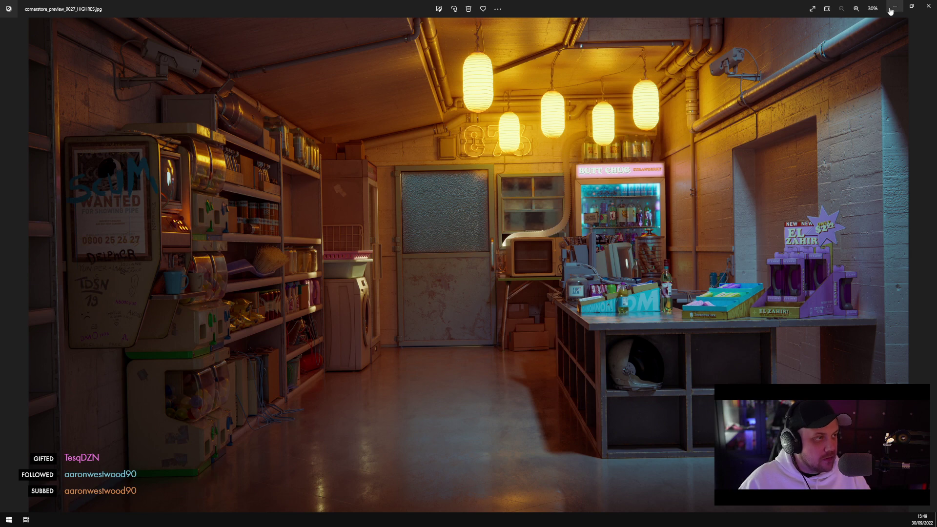
Set the particle distance of both patterns to 5 mm and simulate the wrapping at the finer resolution
right_drag(395, 184, 376, 234)
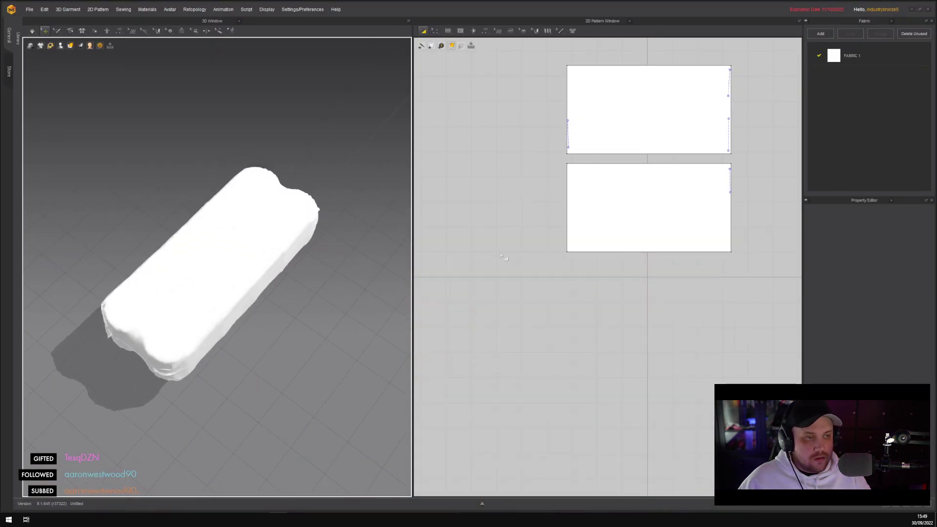
drag(752, 55, 752, 55)
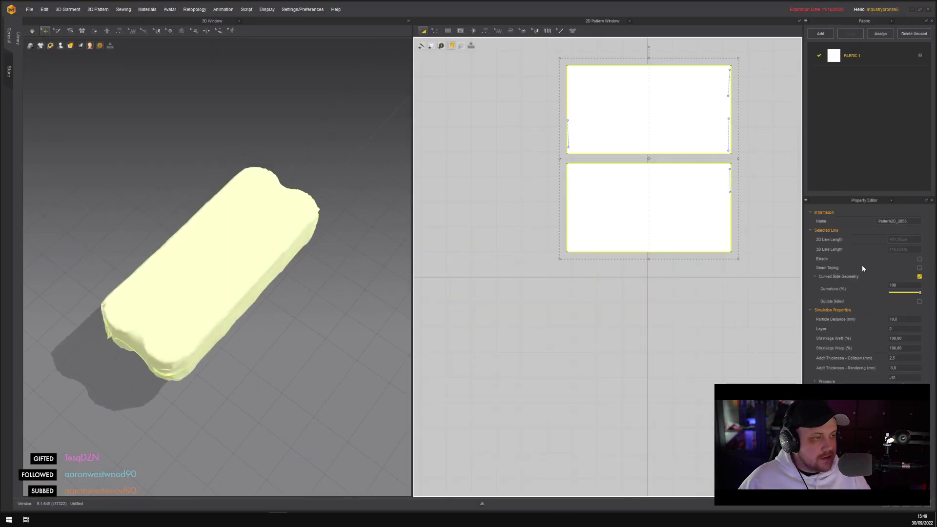
double_click(913, 318)
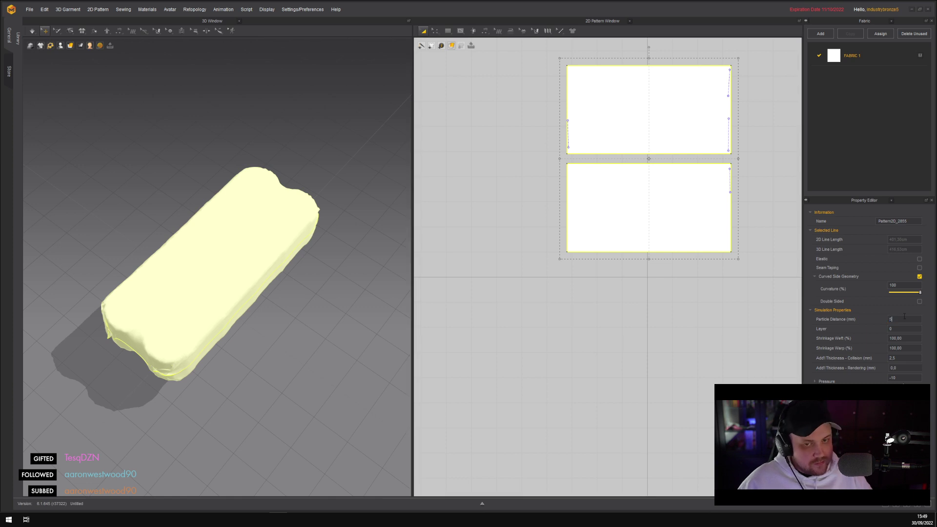
click(359, 315)
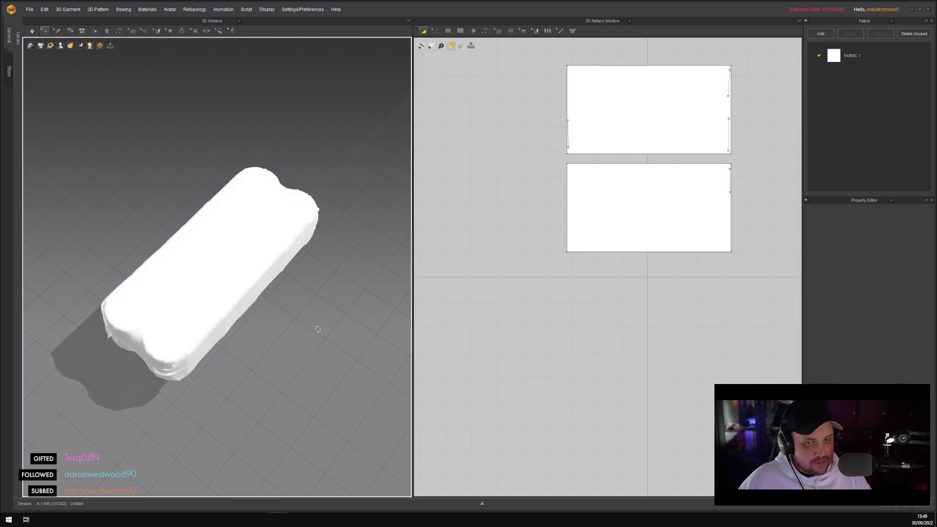
right_drag(317, 327, 209, 318)
key(space)
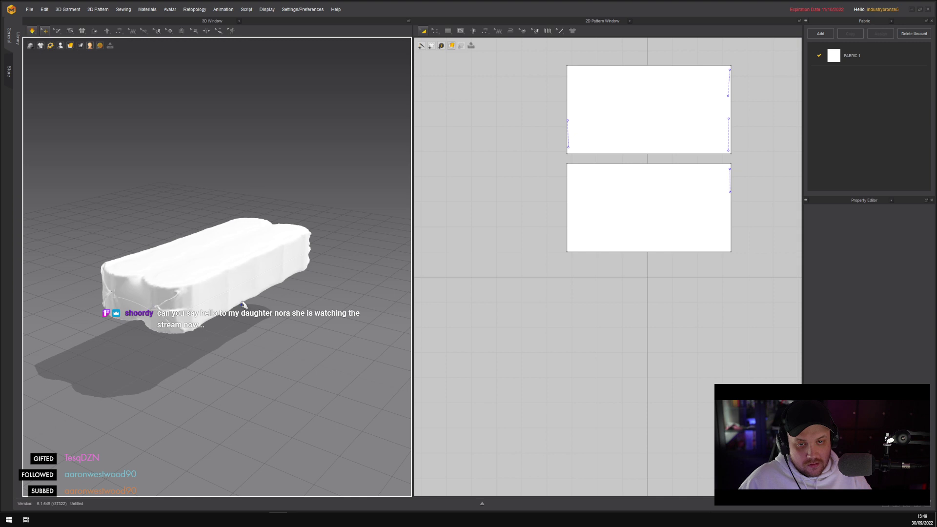
key(space)
Set the pressure of both patterns to 0 and simulate until the wrapping relaxes around the rolls
right_drag(249, 334, 172, 322)
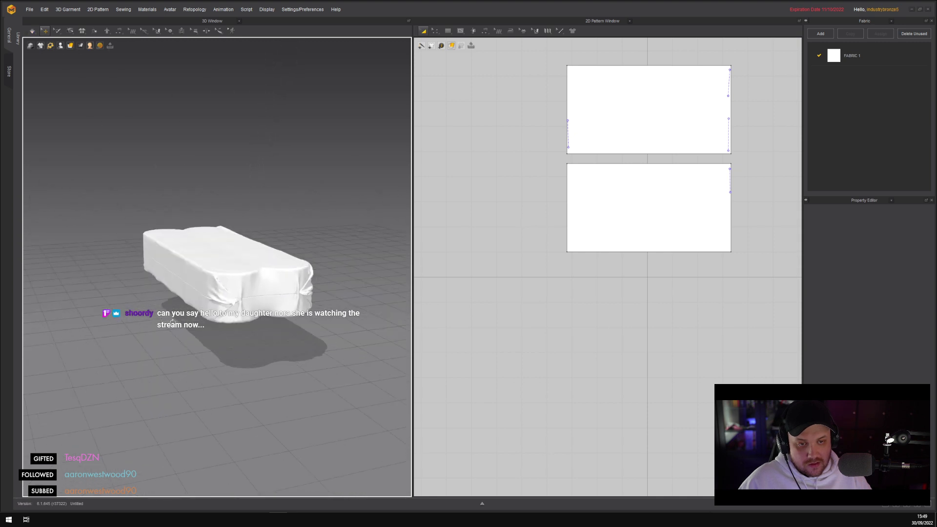
click(625, 199)
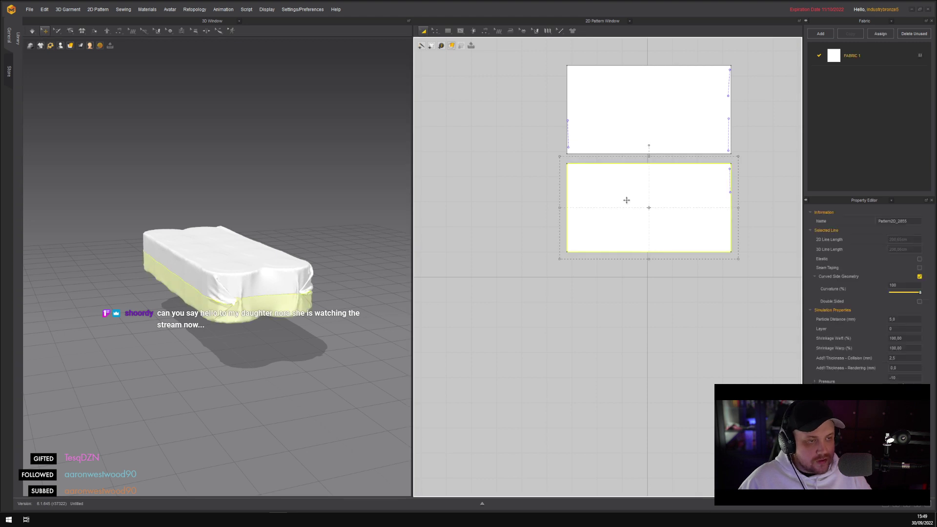
shift+click(626, 114)
click(904, 377)
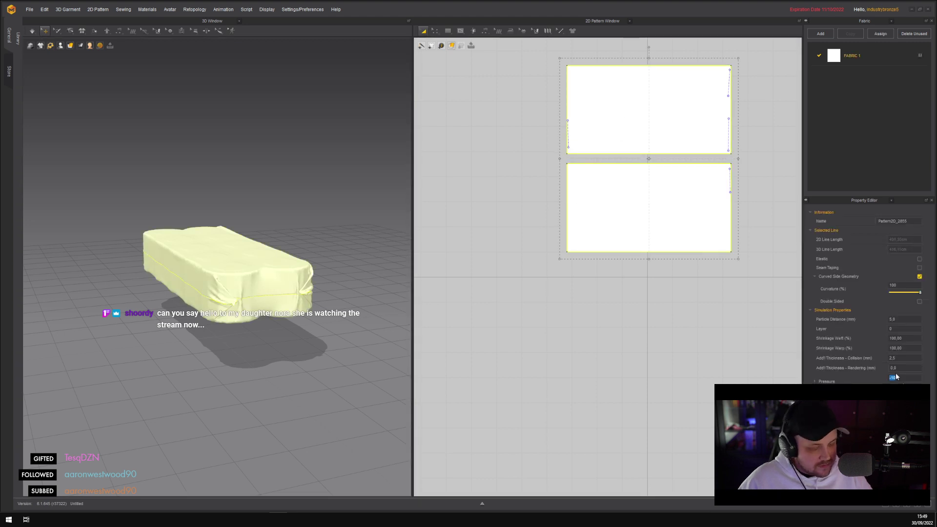
text(0)
click(428, 363)
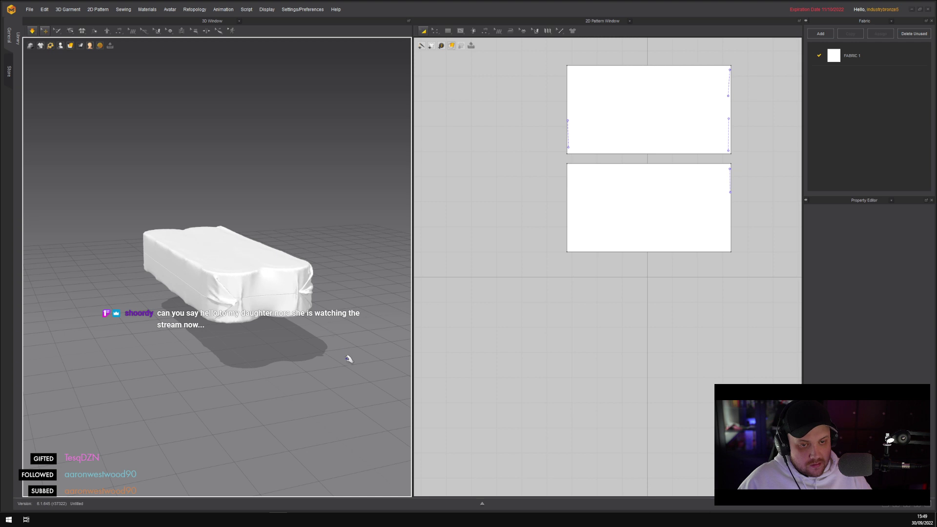
right_drag(300, 378, 290, 396)
scroll(226, 338, up, 4)
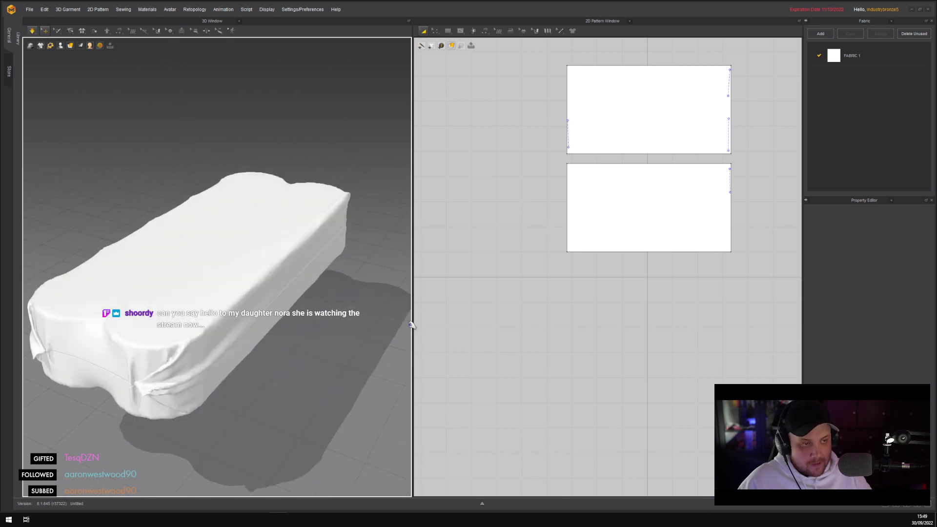
key(space)
scroll(277, 317, down, 3)
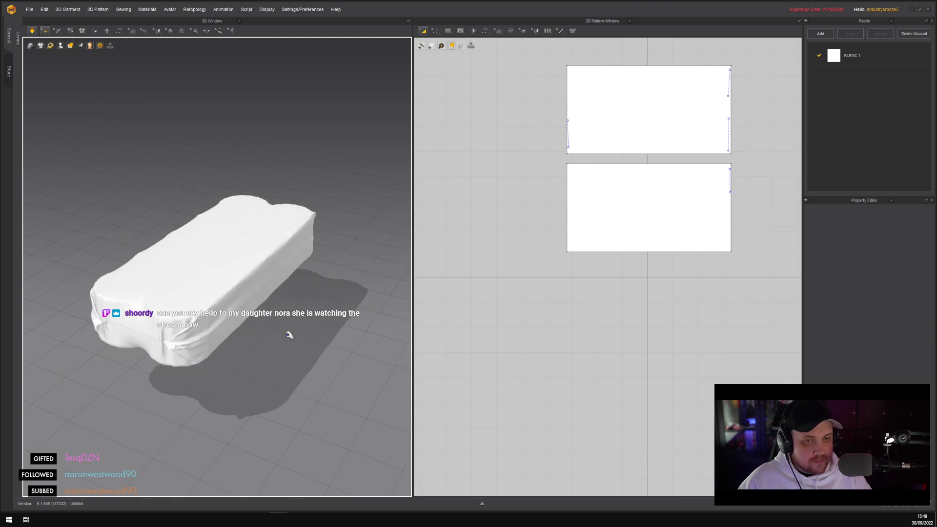
right_drag(342, 341, 389, 333)
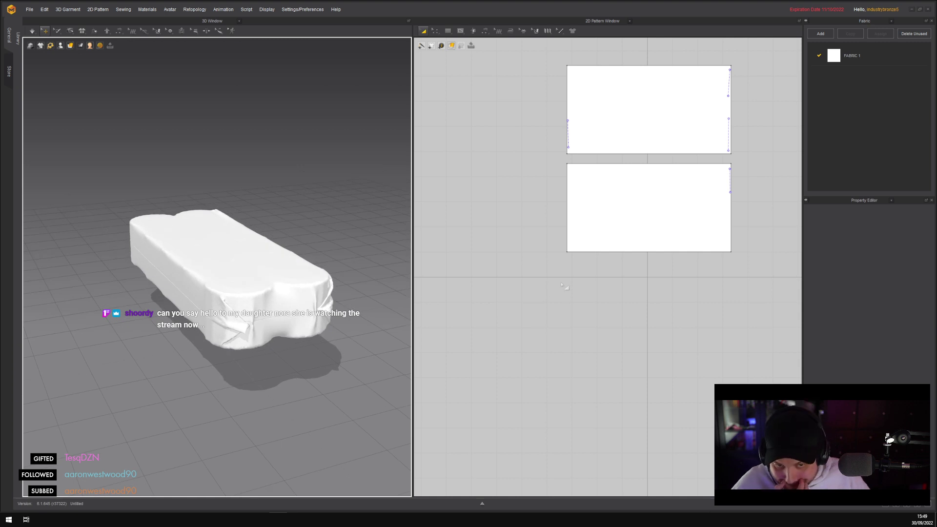
Set the additional collision thickness of both patterns to 1 mm and deselect them
click(645, 196)
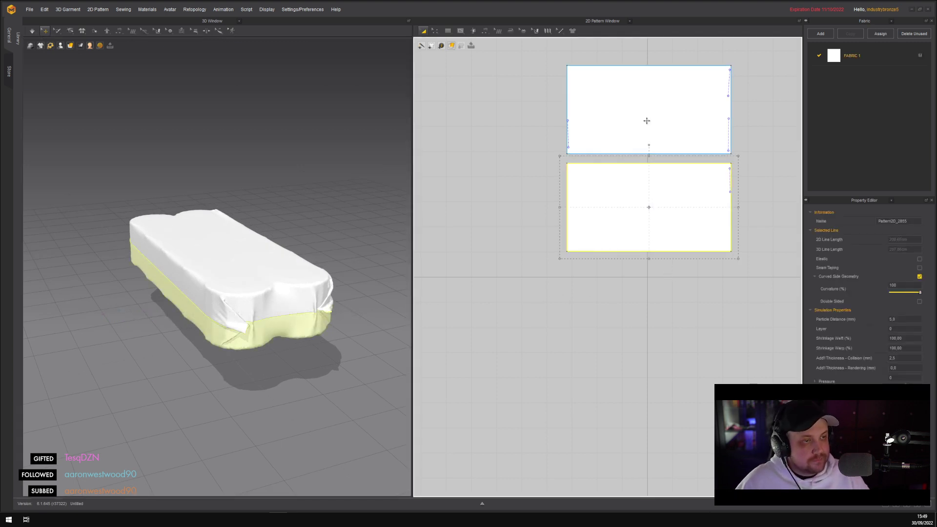
shift+click(647, 120)
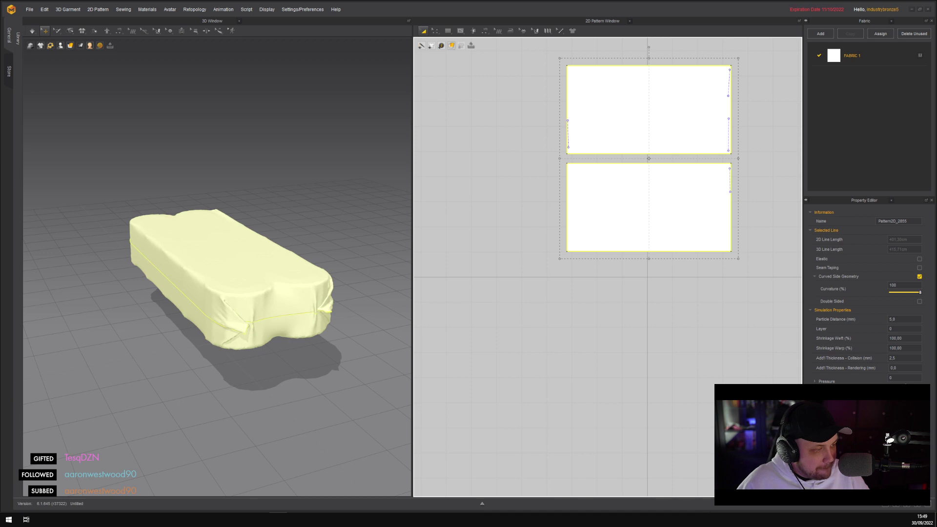
double_click(898, 357)
text(1)
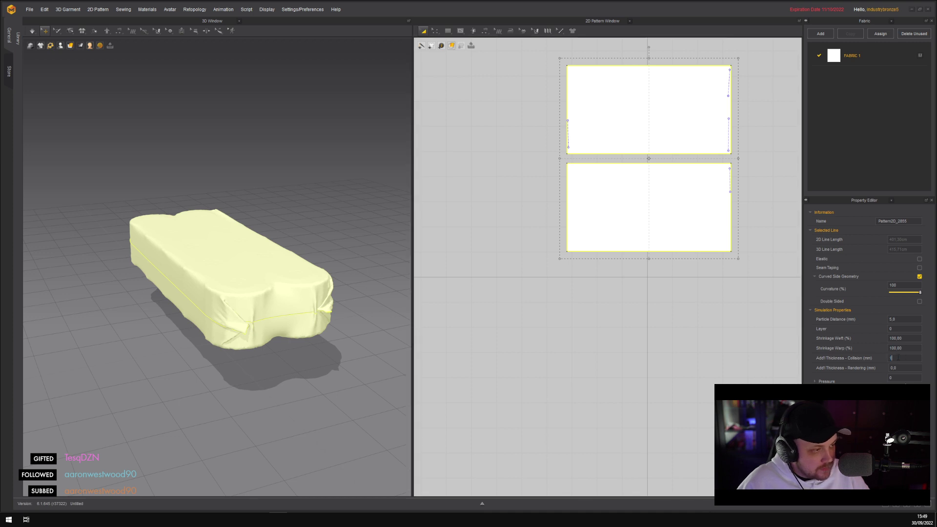
key(Escape)
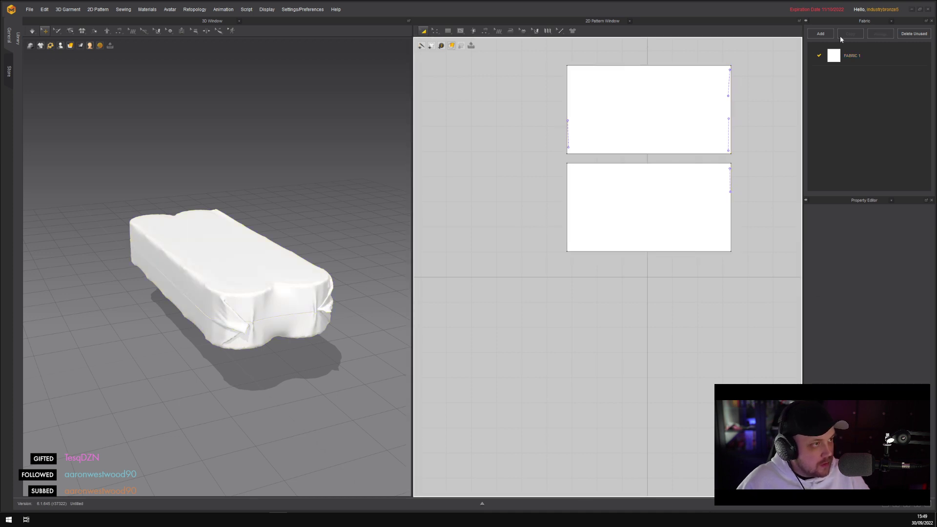
Show the scene browser, select the TP-forsimulation avatar to bring up its surface properties, and deselect it
click(850, 21)
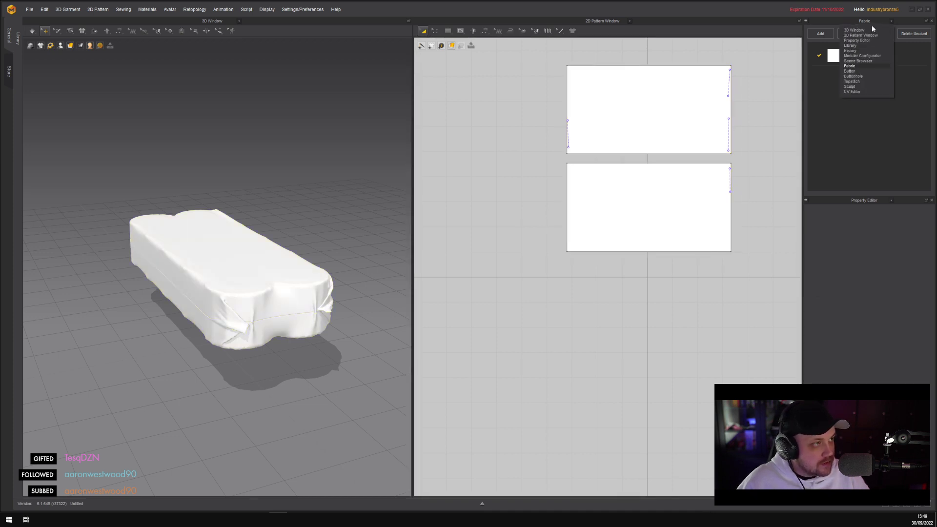
click(859, 61)
click(838, 88)
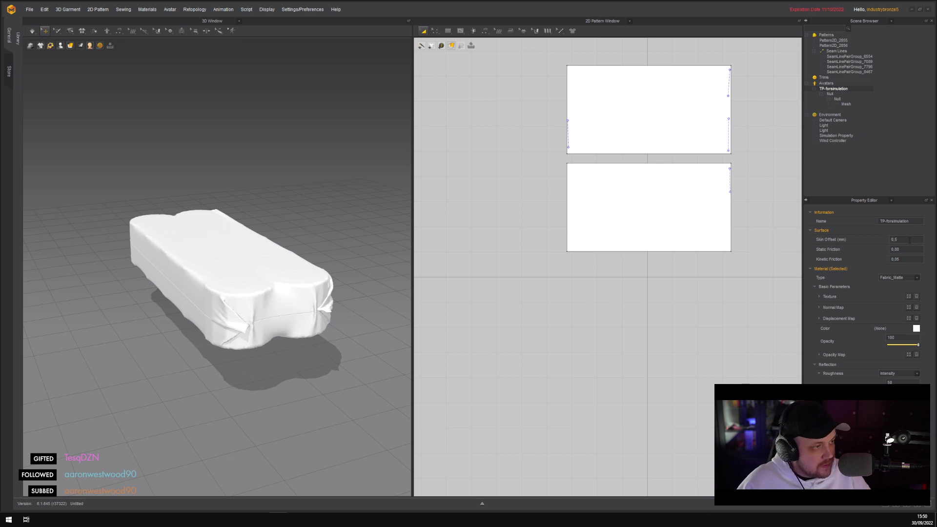
click(476, 313)
Simulate the cloth and check the corner folds at both ends of the wrapping
key(space)
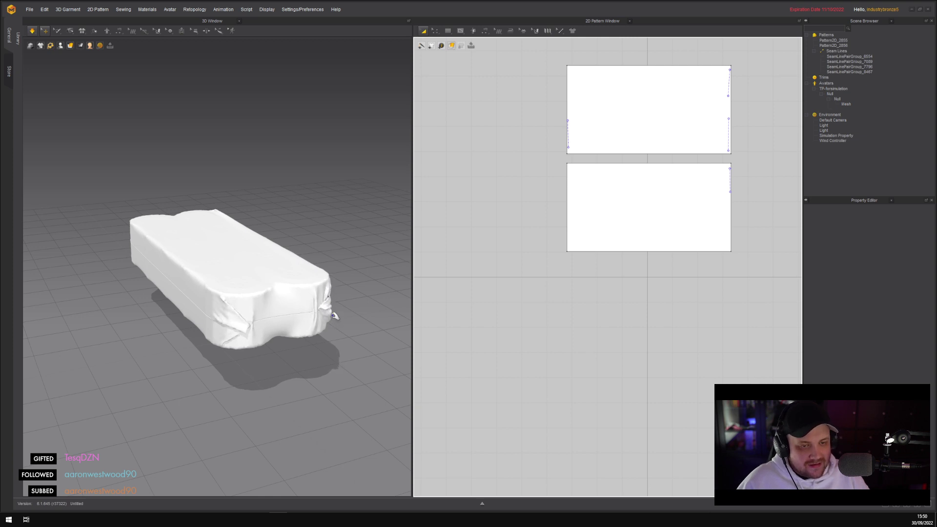
right_drag(350, 338, 281, 335)
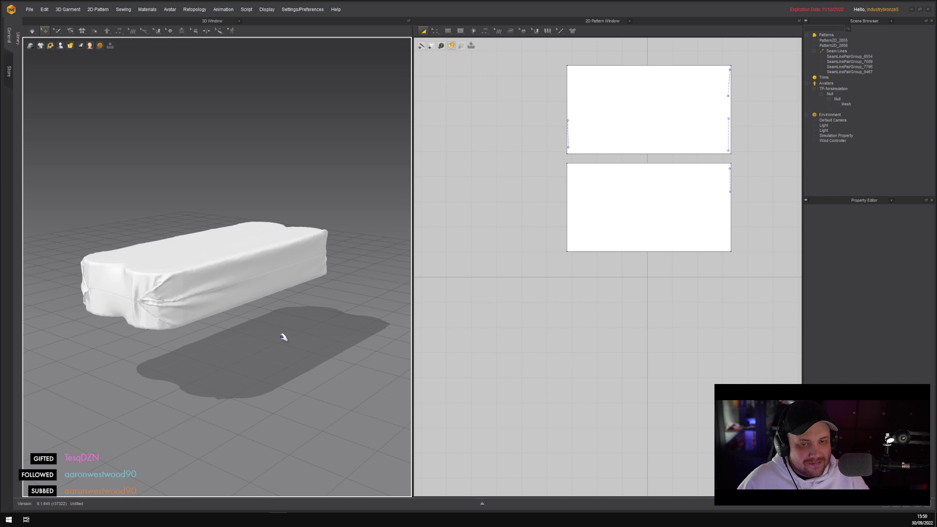
right_drag(283, 337, 149, 348)
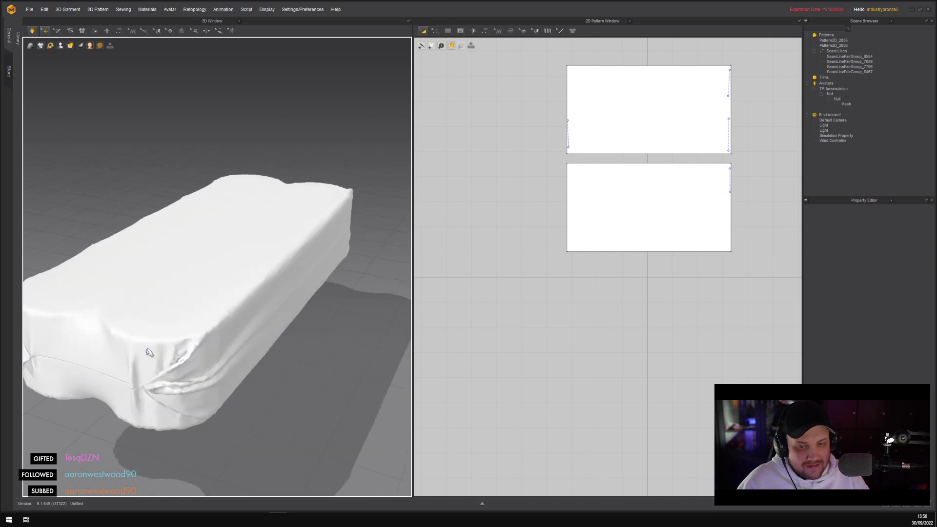
right_drag(251, 414, 302, 397)
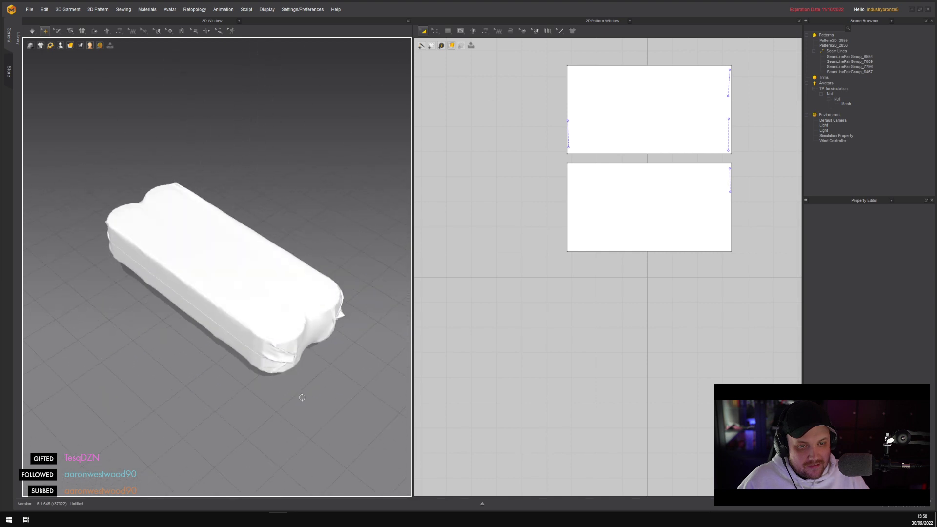
Set the particle distance of both patterns to 3 mm and deselect them
click(594, 208)
click(495, 282)
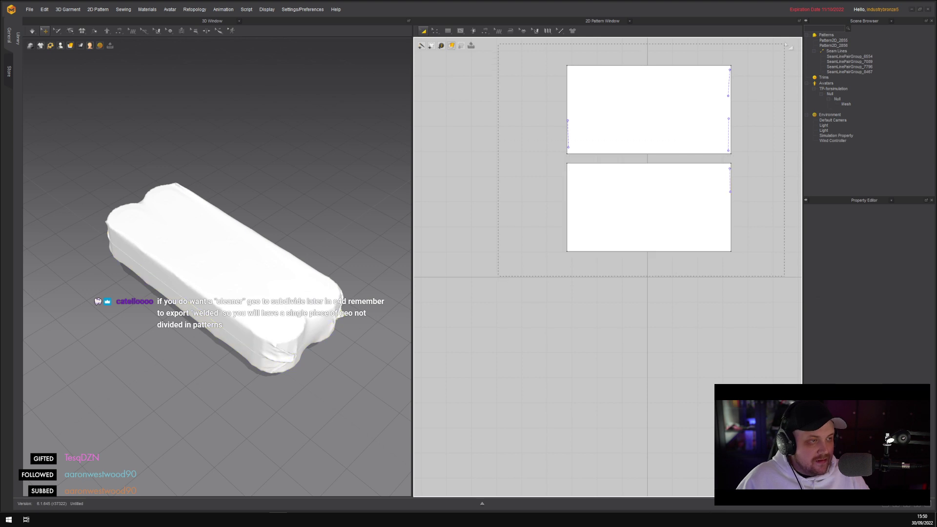
drag(786, 45, 786, 44)
drag(906, 319, 889, 310)
text(3)
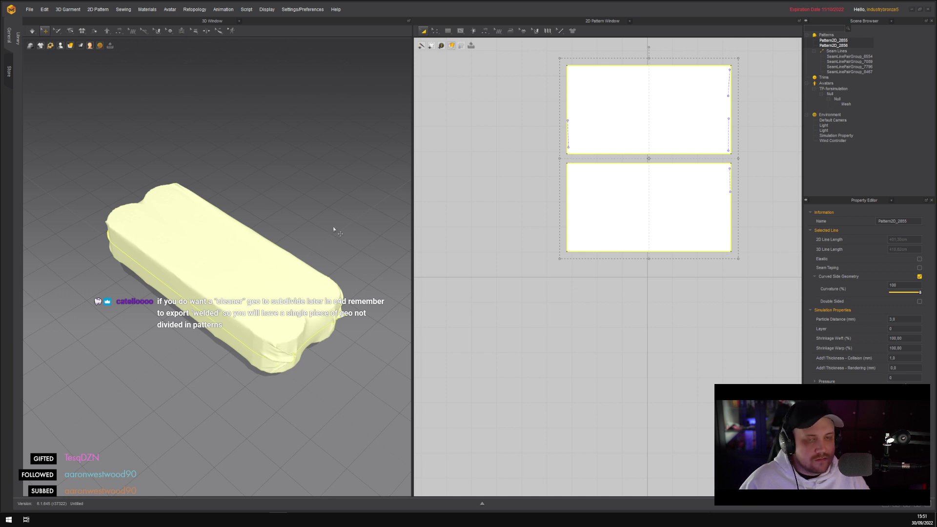
click(322, 205)
right_drag(320, 203, 303, 226)
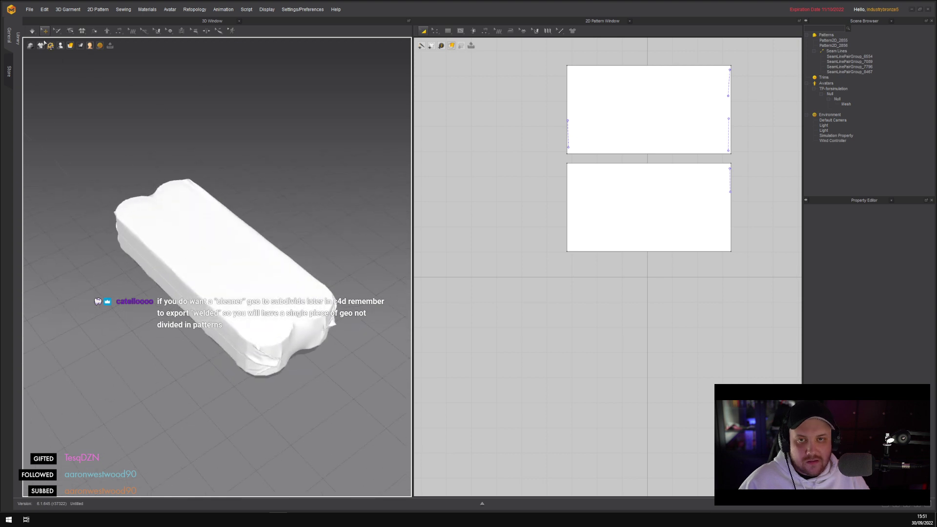
Change the simulation mode to Fitting (Accurate Fabric) and run the simulation until the wrapping settles
click(32, 31)
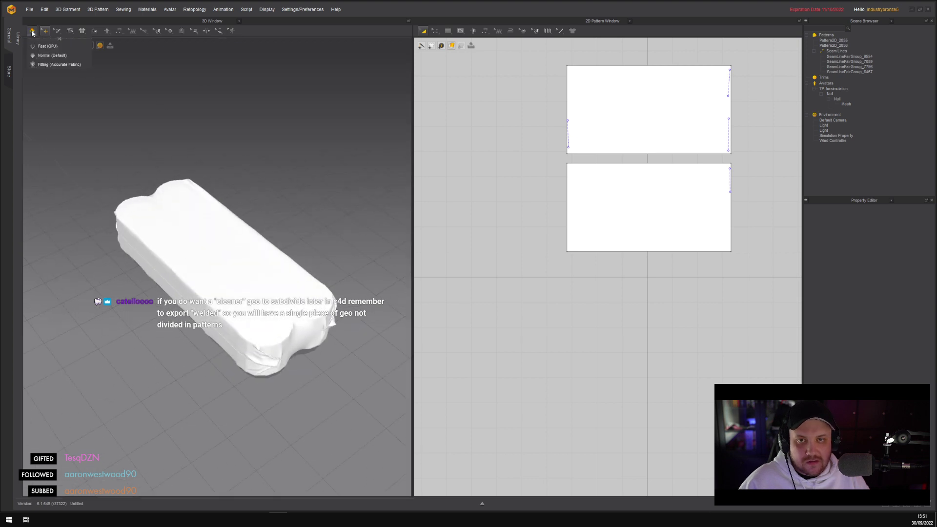
click(57, 65)
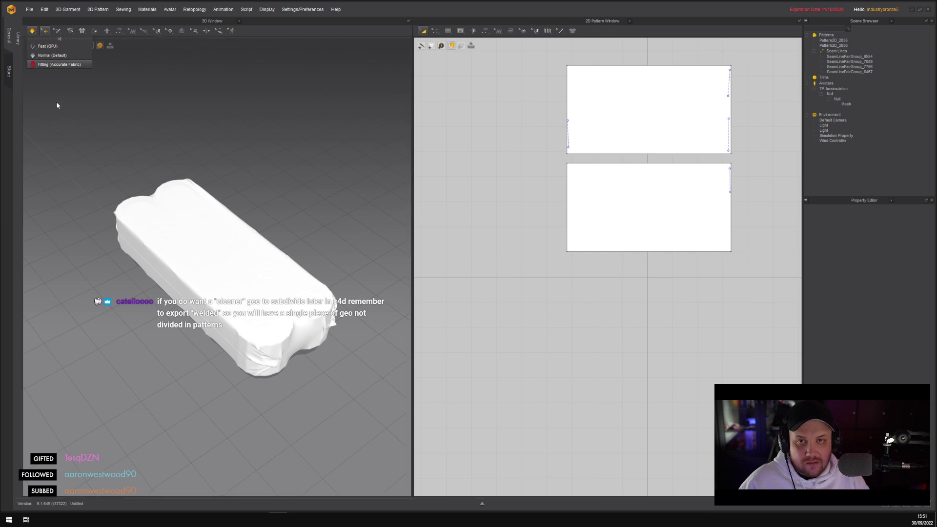
key(space)
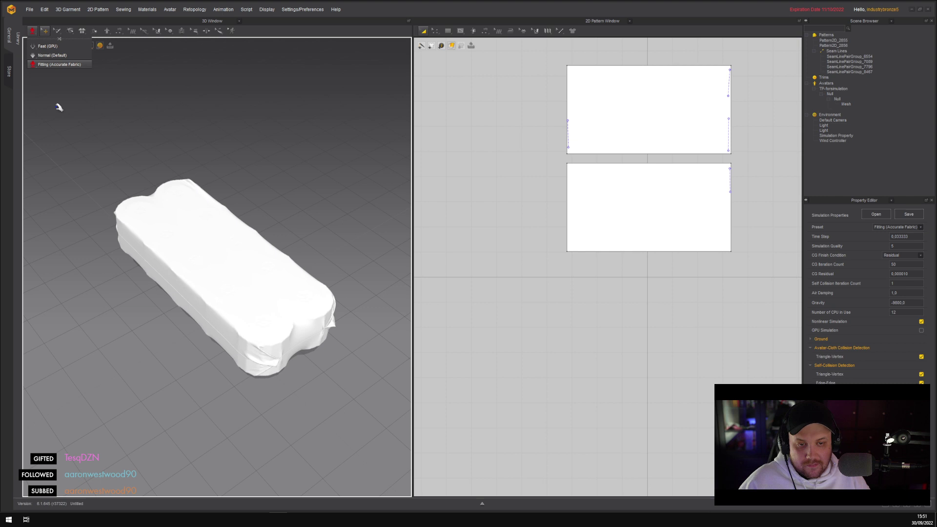
click(59, 107)
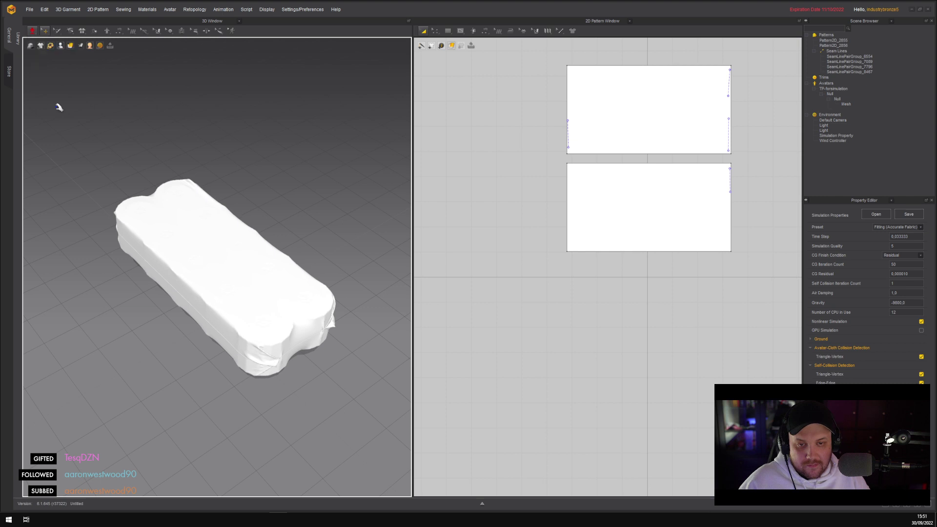
key(space)
Examine the simulated wrapping from all sides, checking the folded corners and side seams up close and from afar
right_drag(92, 126, 87, 182)
scroll(271, 306, down, 1)
scroll(272, 307, up, 5)
right_drag(331, 358, 404, 349)
scroll(332, 354, down, 4)
right_drag(209, 319, 179, 351)
scroll(255, 302, up, 3)
scroll(229, 353, down, 5)
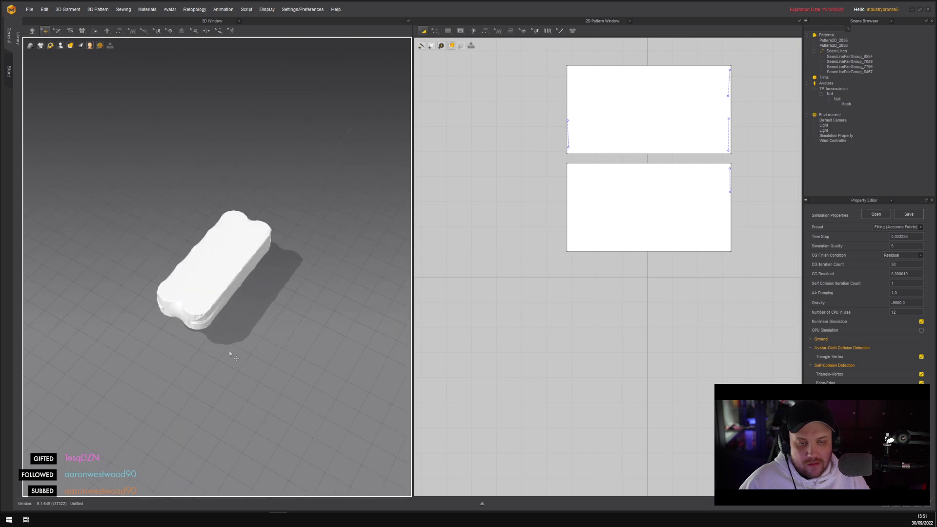
right_drag(258, 317, 230, 312)
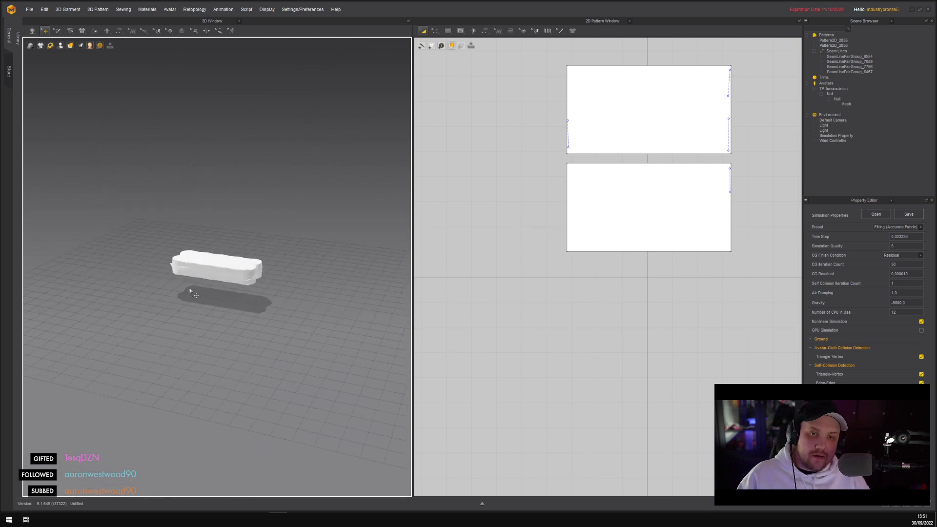
scroll(218, 288, up, 5)
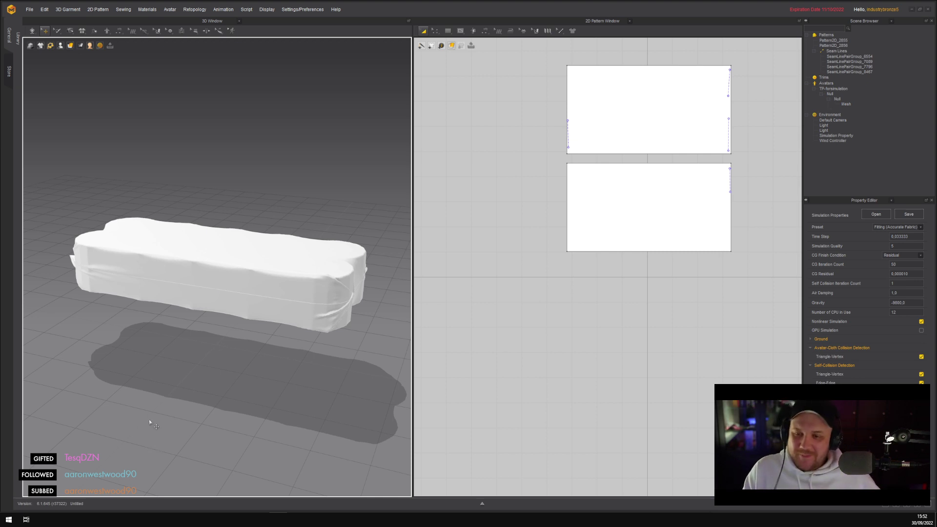
right_drag(171, 428, 241, 371)
middle_drag(477, 307, 467, 363)
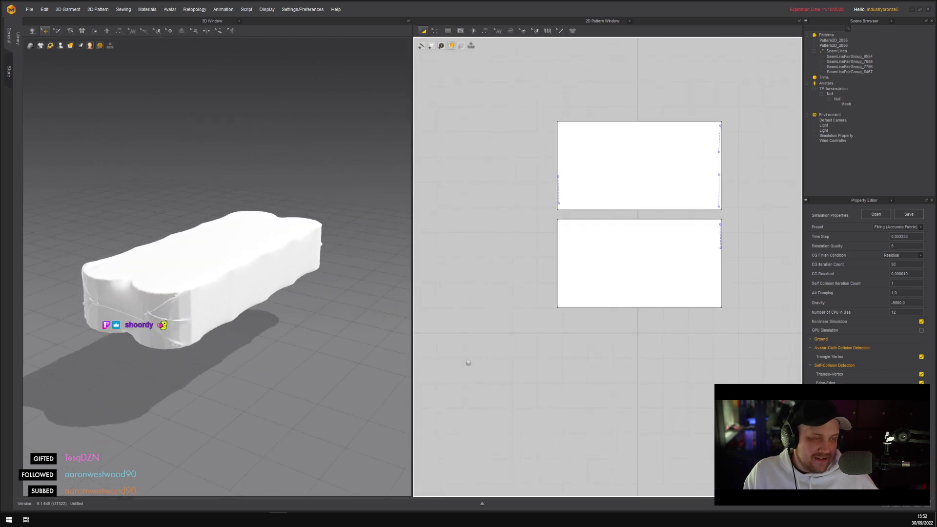
click(29, 10)
mouse_move(51, 85)
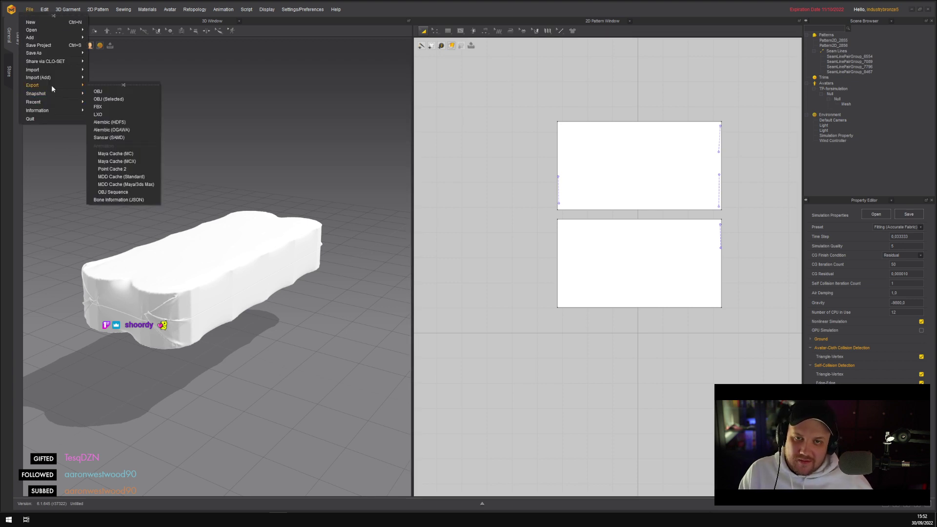
click(129, 108)
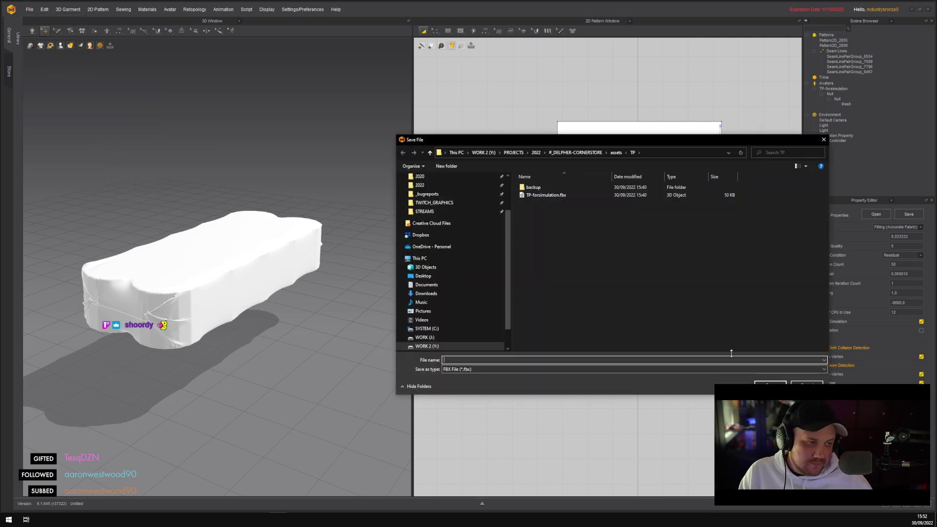
key(Escape)
Select both patterns and look through the available pattern commands for a way to remesh them
click(653, 246)
shift+click(630, 175)
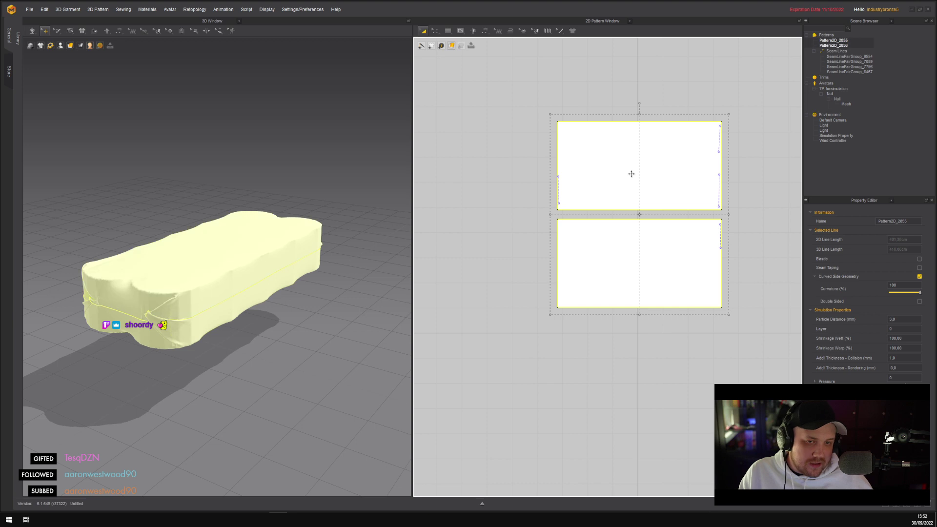
right_click(632, 176)
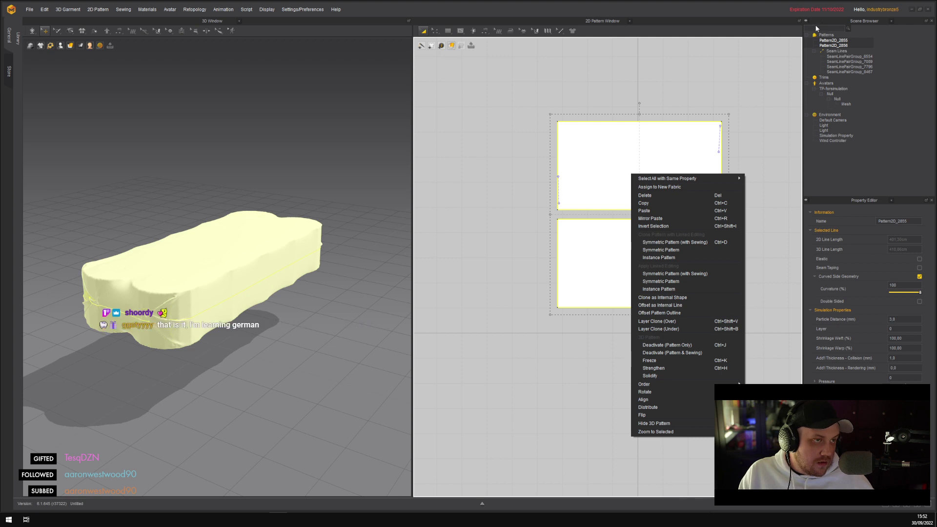
click(661, 9)
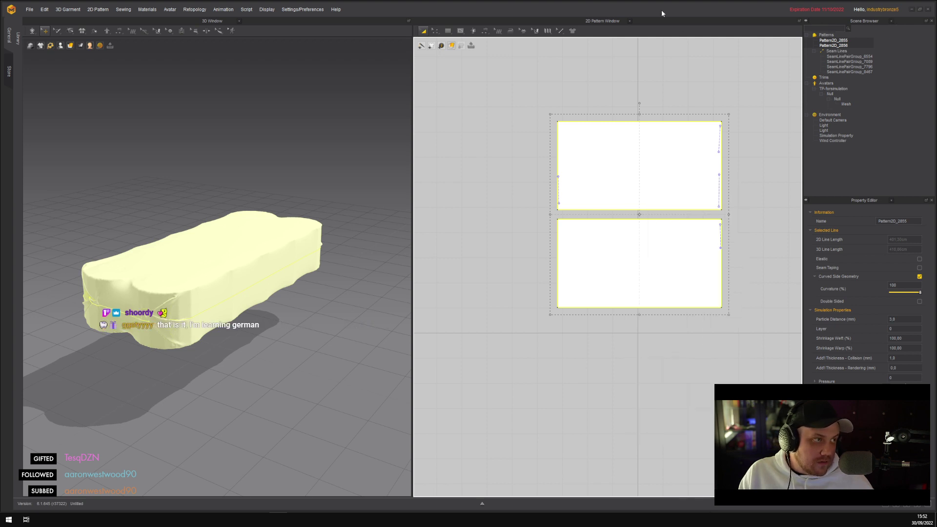
click(891, 21)
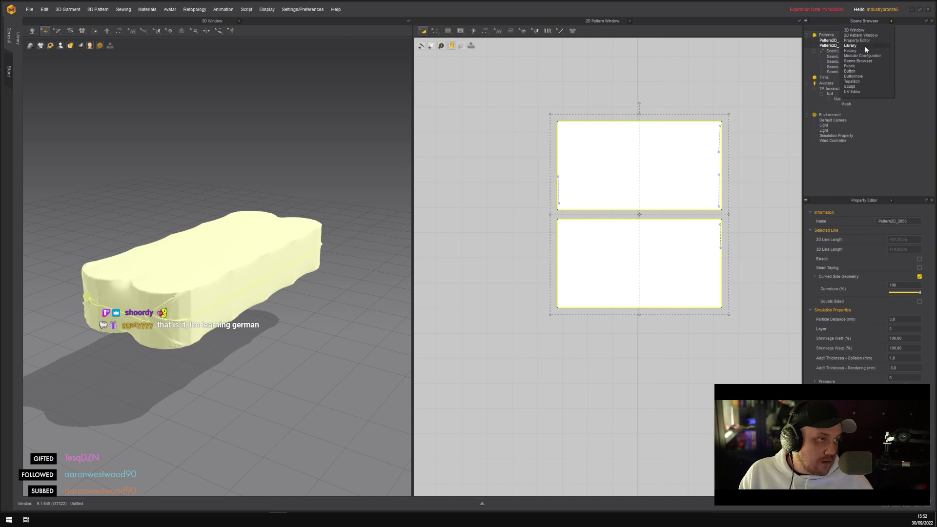
click(758, 26)
Try Create Topology by outlining a four-point face on the upper 2D pattern, and undo the face
click(195, 10)
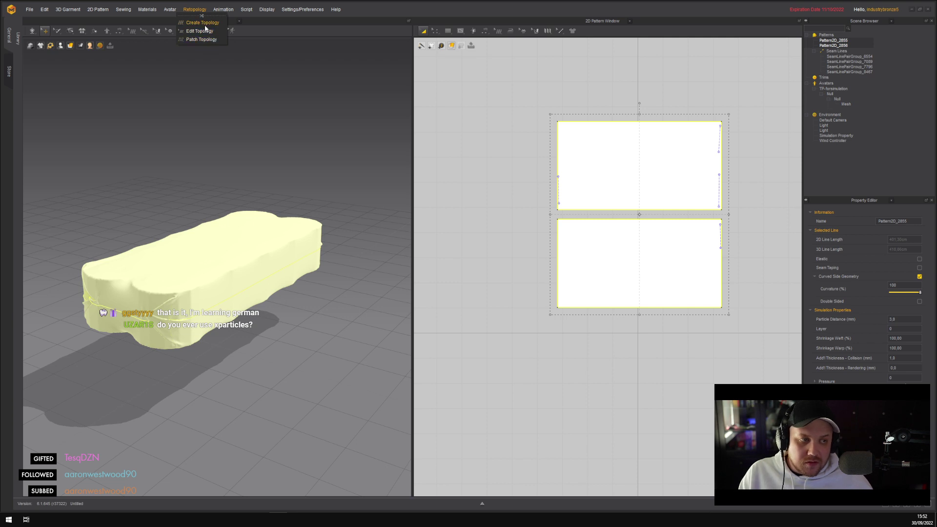
click(204, 25)
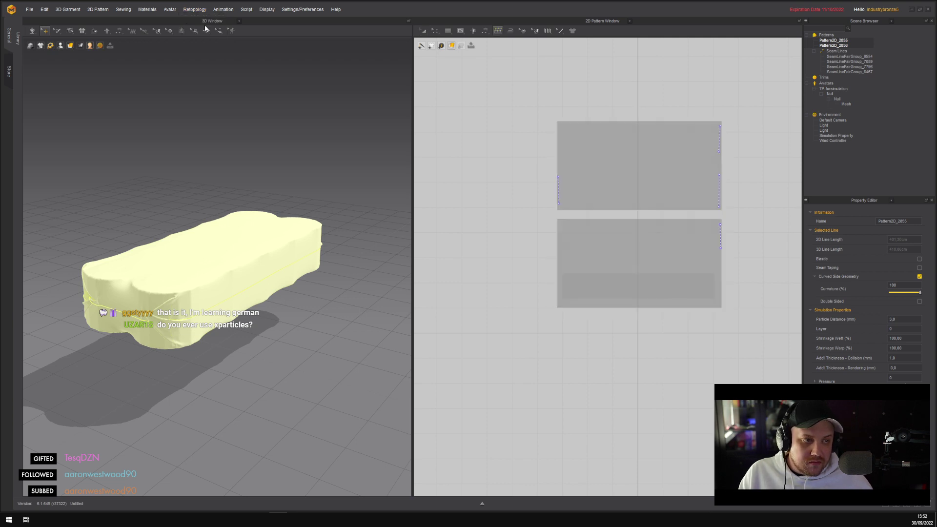
click(580, 182)
click(607, 196)
click(640, 149)
click(588, 150)
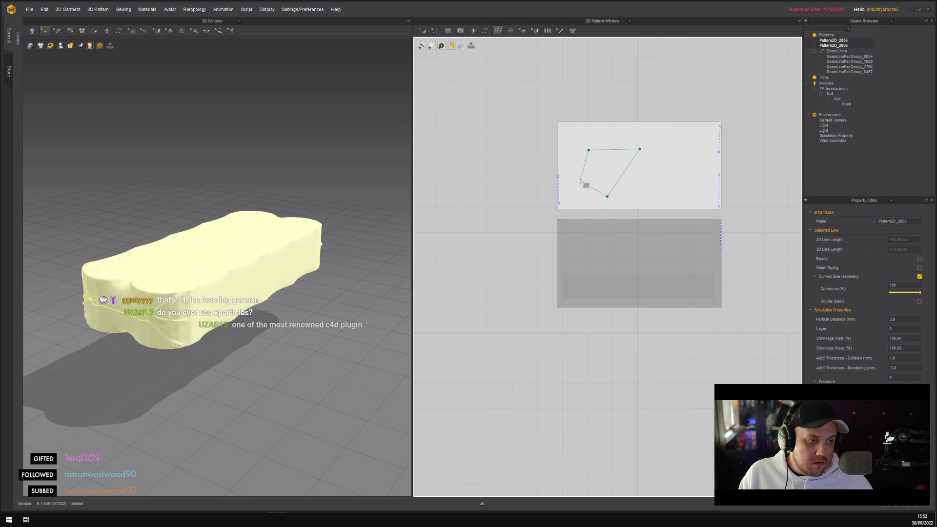
click(580, 181)
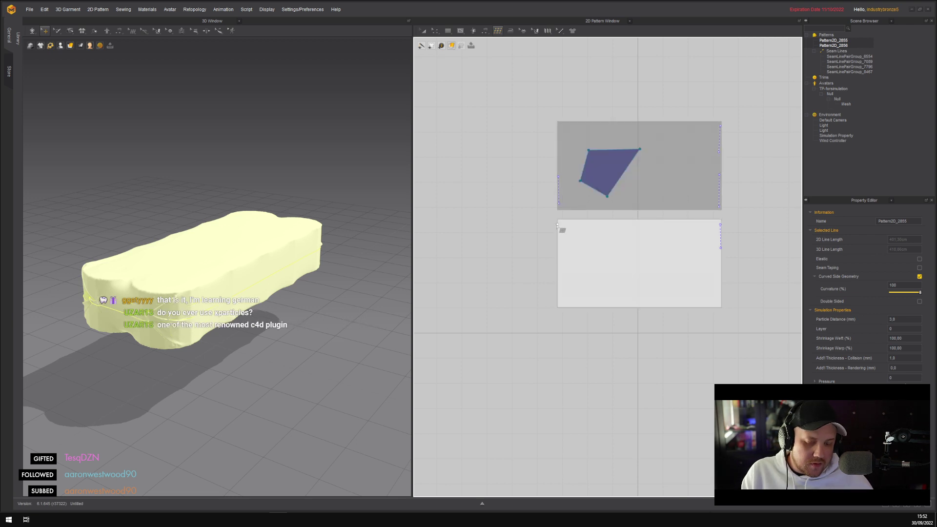
key(ctrl+z)
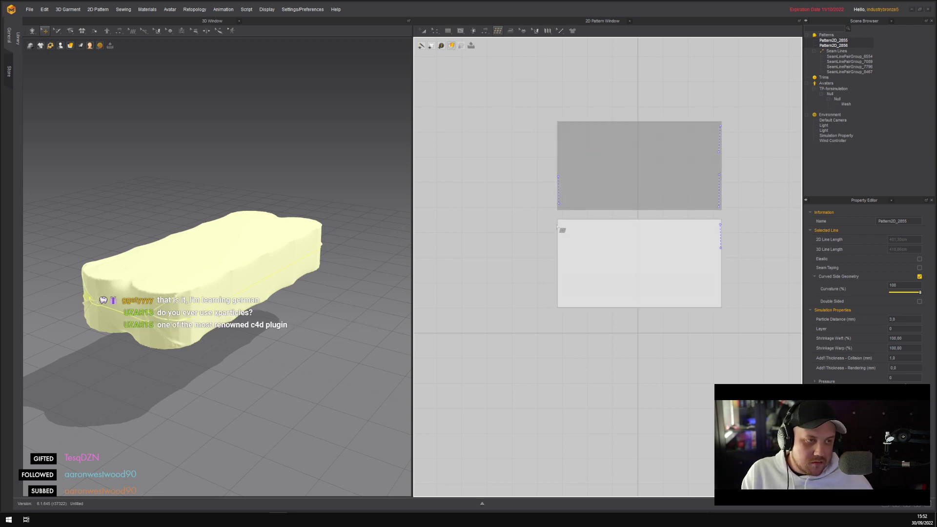
Look through the program's commands, the upper pattern's options and the 3D garment tools for a way to remesh the cloth
click(201, 11)
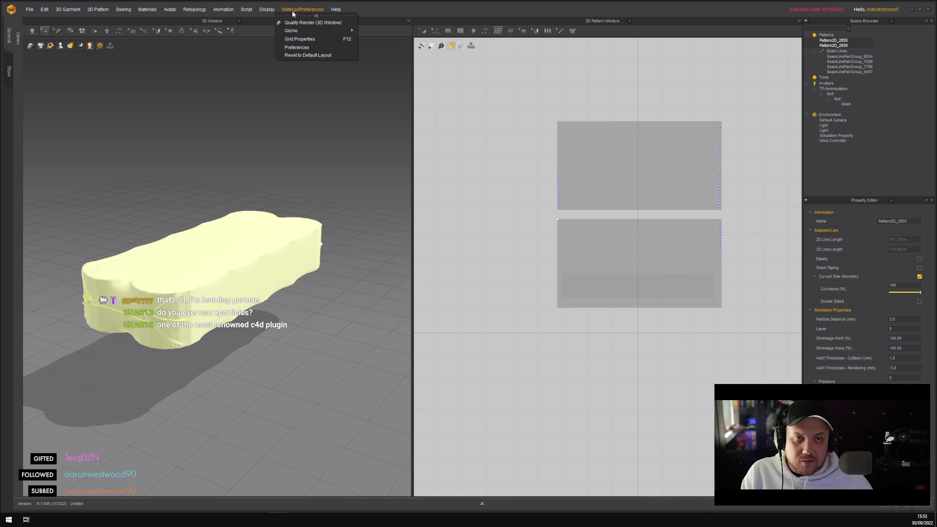
mouse_move(91, 13)
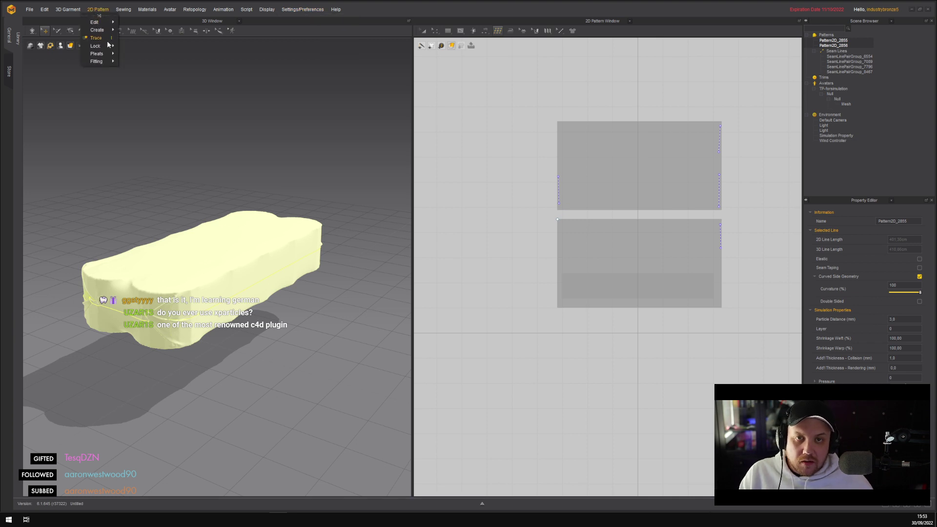
click(130, 167)
click(201, 260)
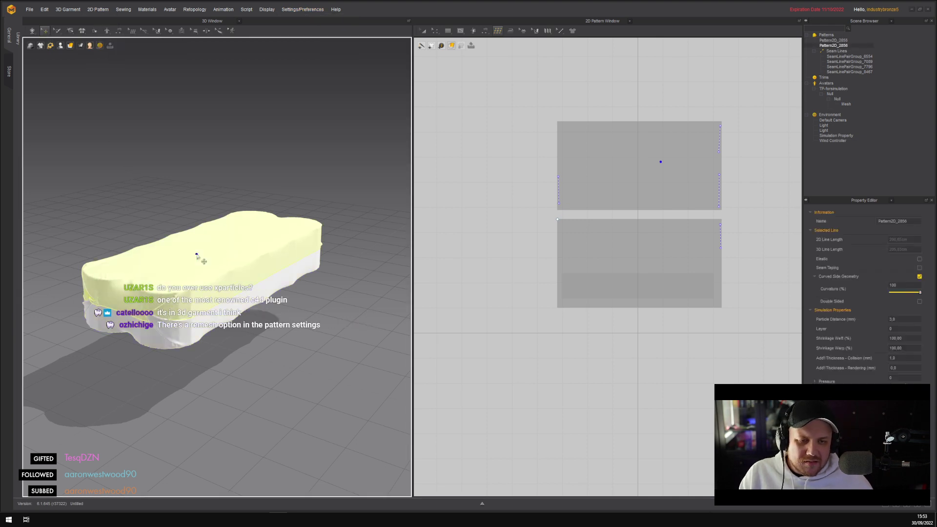
right_click(172, 270)
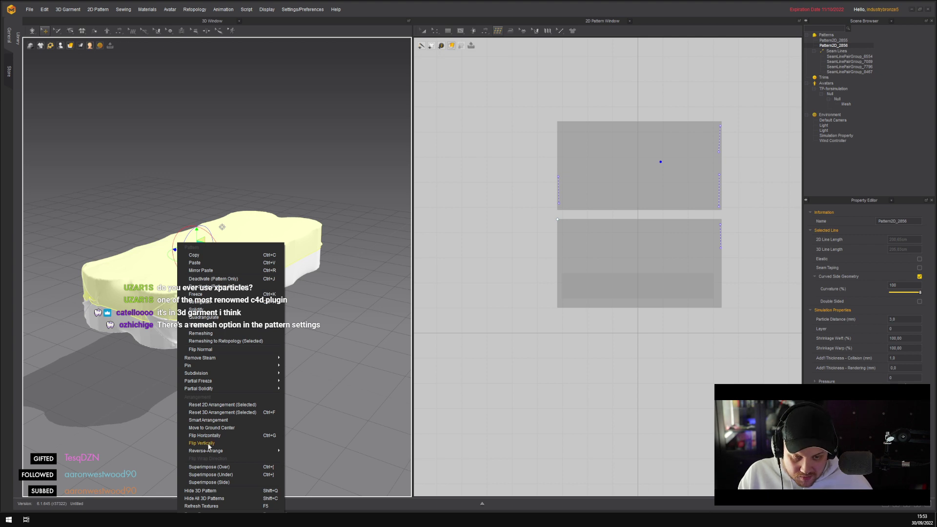
mouse_move(217, 453)
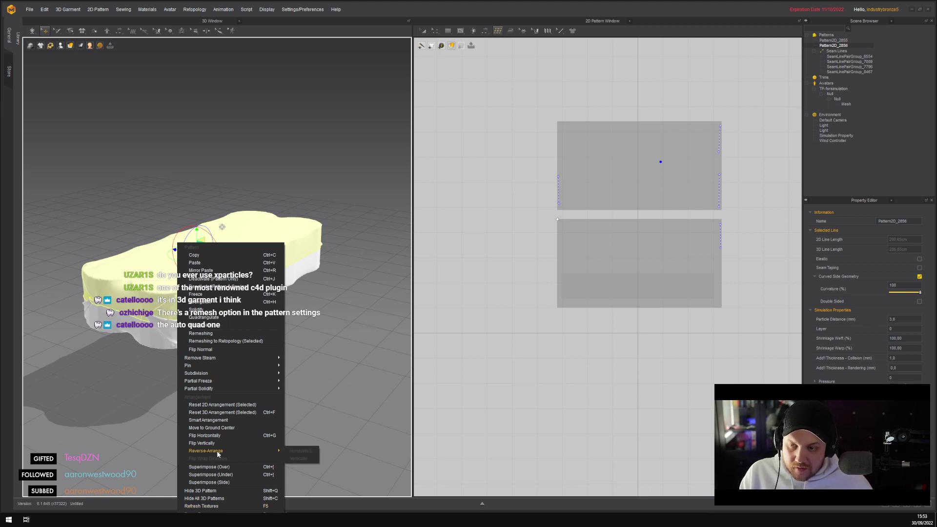
click(64, 10)
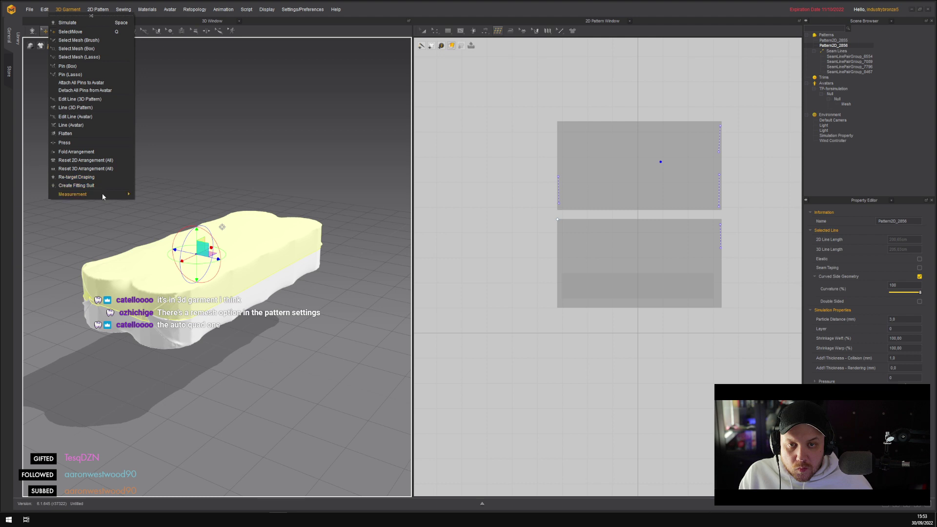
mouse_move(102, 195)
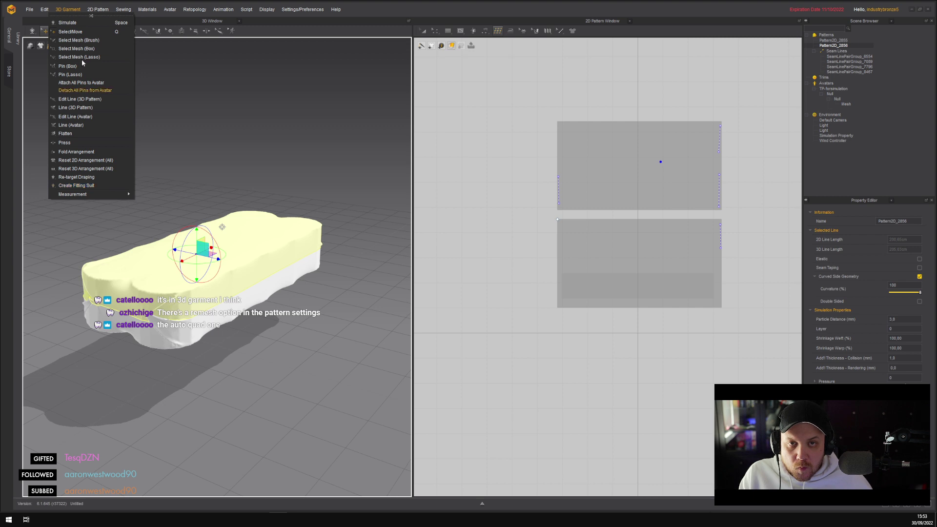
mouse_move(41, 10)
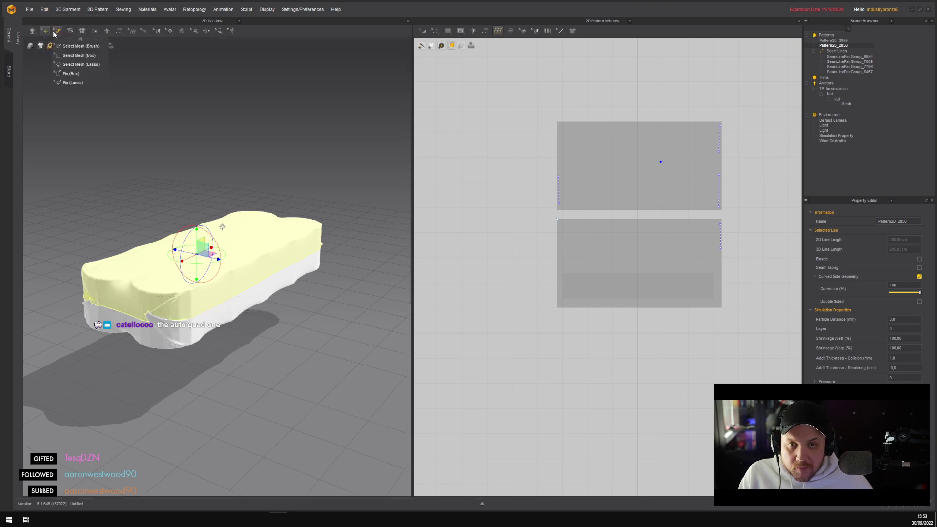
mouse_move(83, 32)
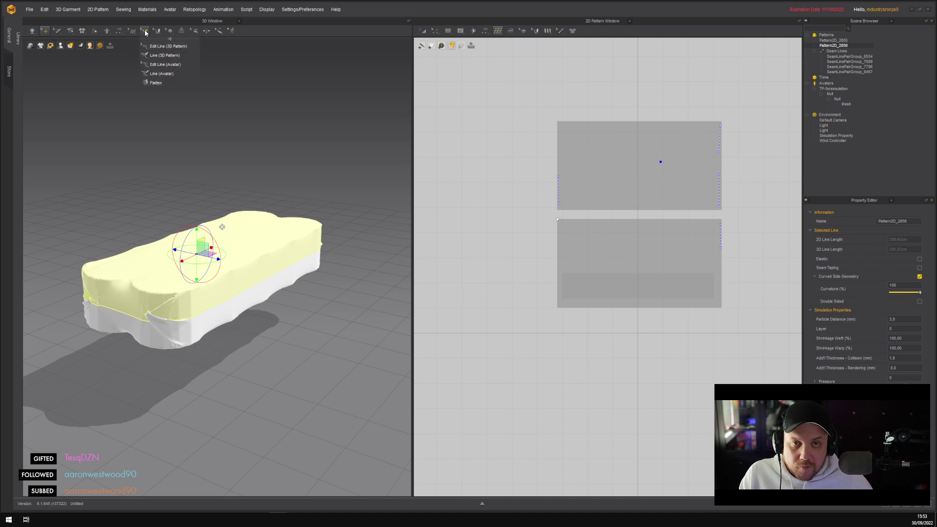
click(133, 33)
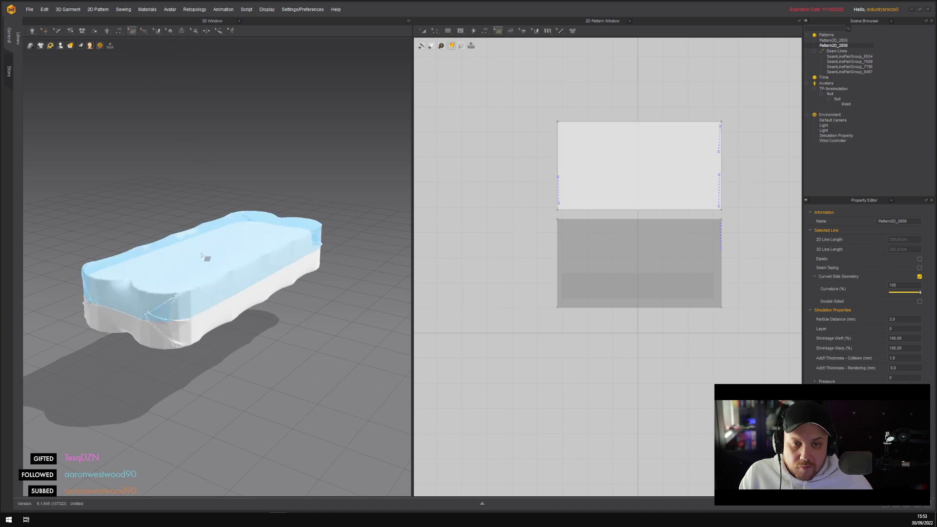
click(202, 255)
click(458, 198)
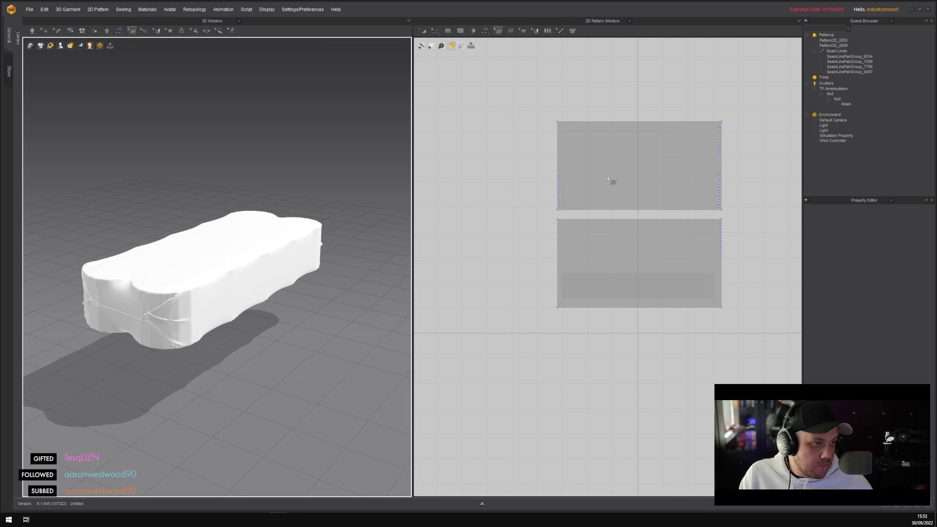
click(319, 244)
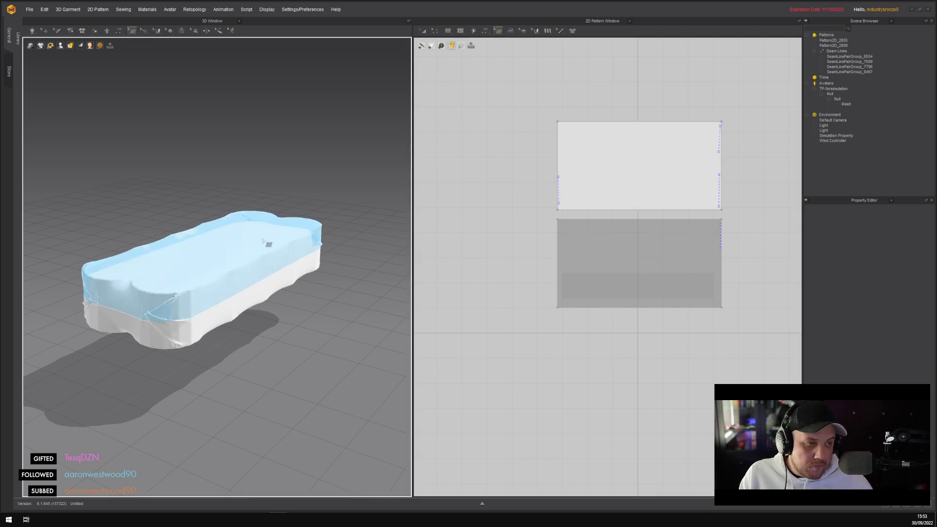
click(170, 341)
click(203, 156)
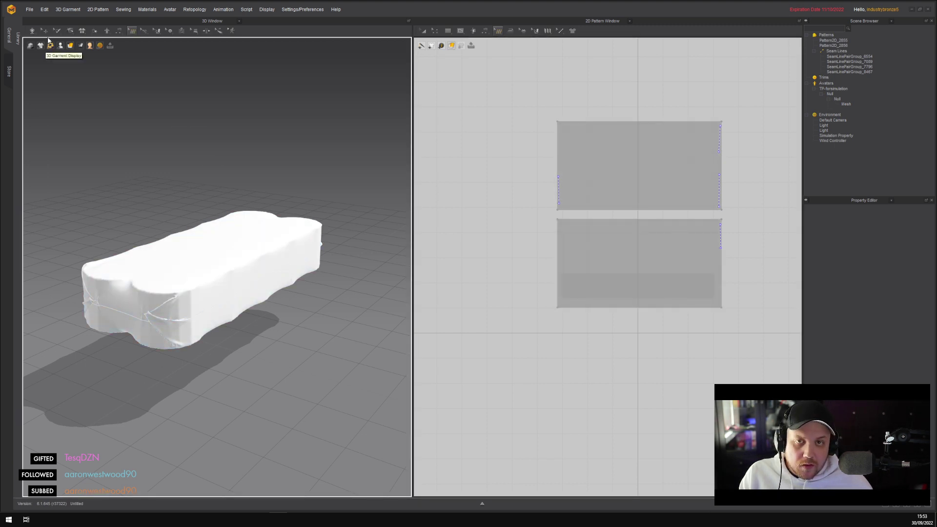
click(45, 31)
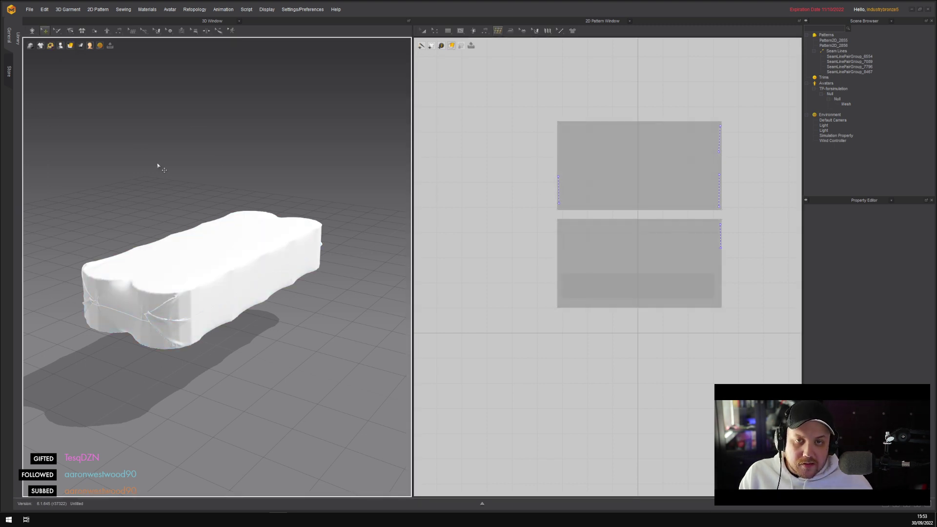
Check which file formats are available for exporting the wrapping
click(29, 10)
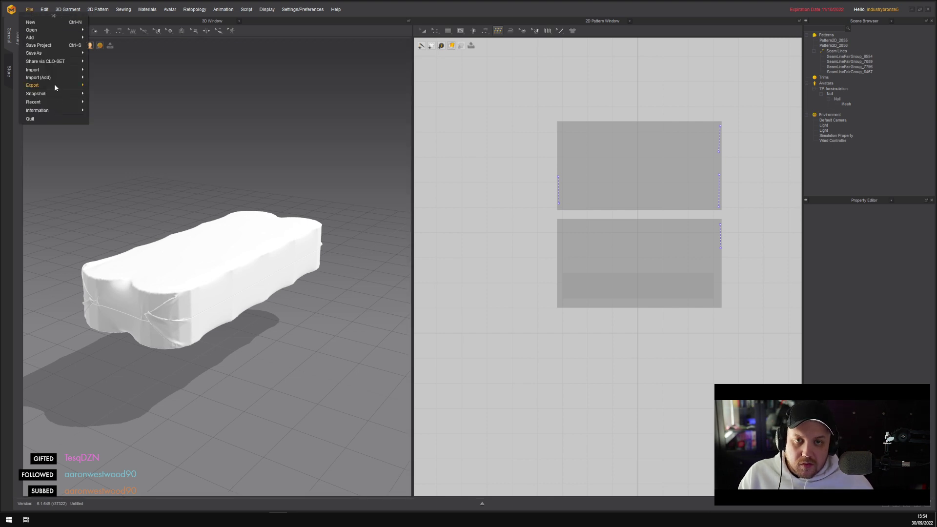
mouse_move(54, 84)
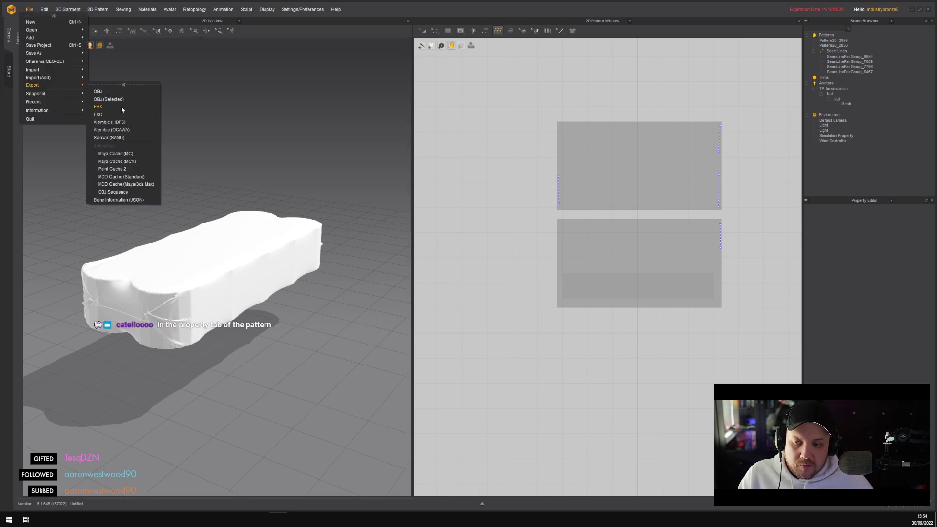
click(231, 166)
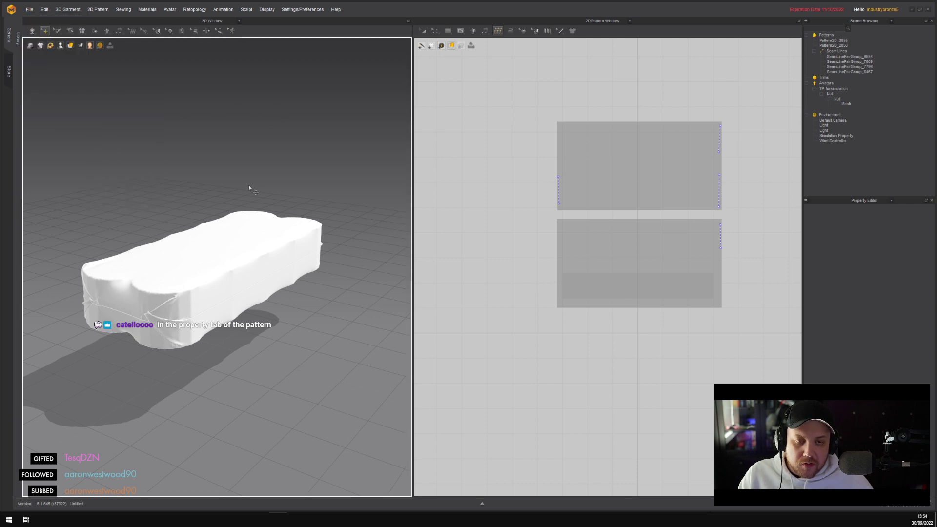
Select the upper cloth pattern of the wrapping in the 3D view to access its properties
click(233, 231)
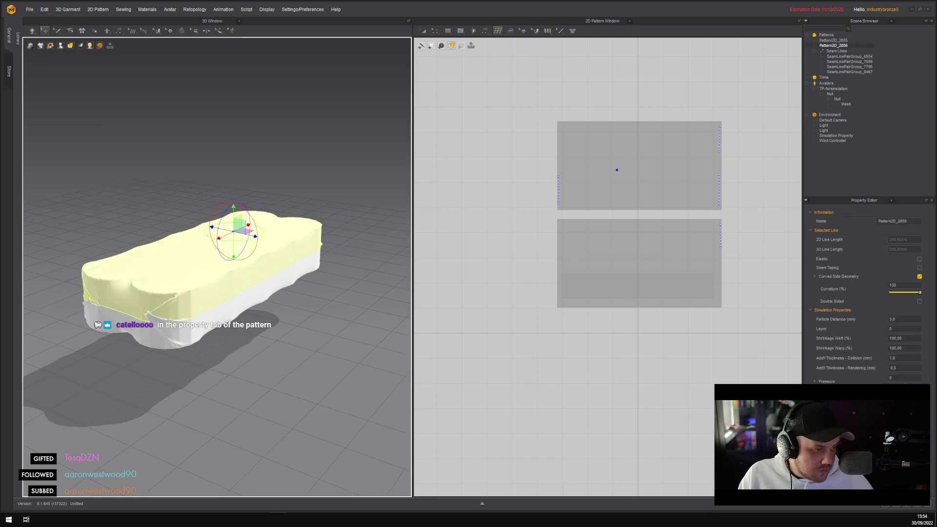
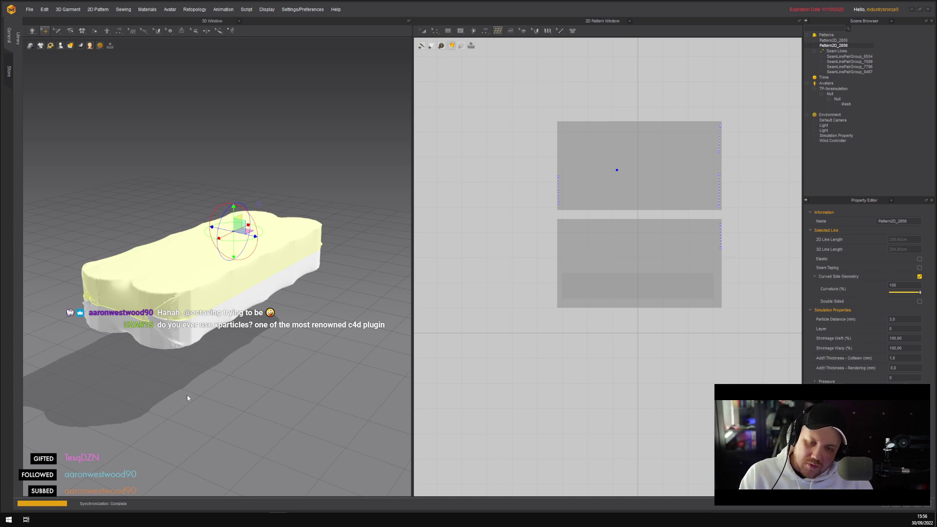
Look over the wrapping from several angles and check the garment display options for a way to show its topology
click(187, 394)
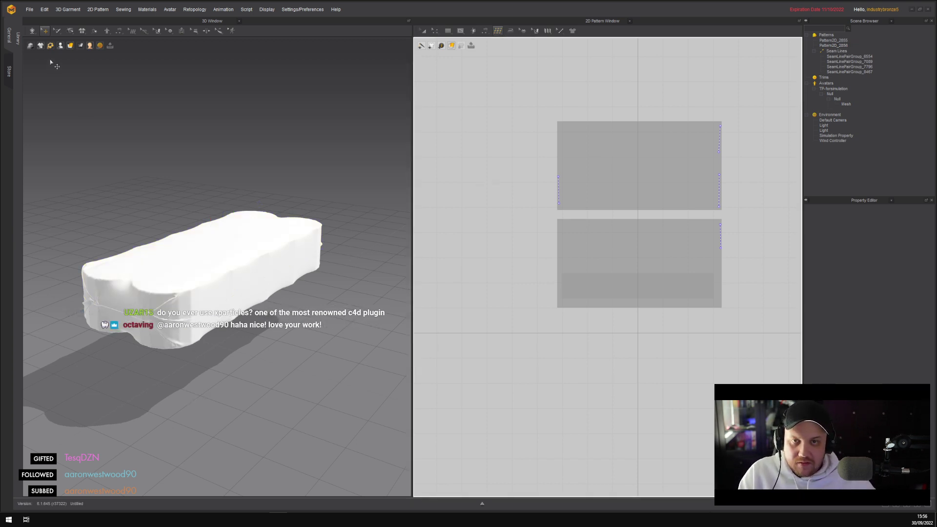
click(91, 134)
middle_drag(189, 164, 257, 177)
scroll(232, 325, down, 4)
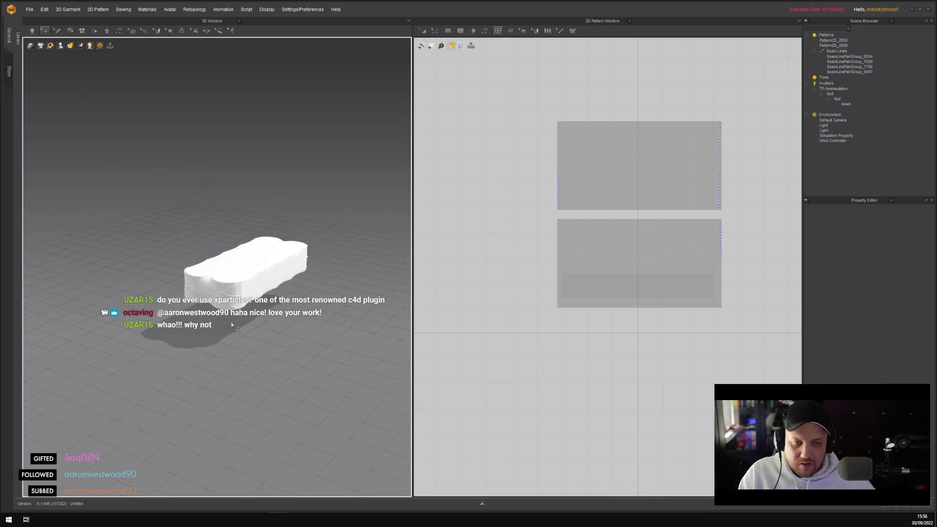
scroll(239, 323, up, 6)
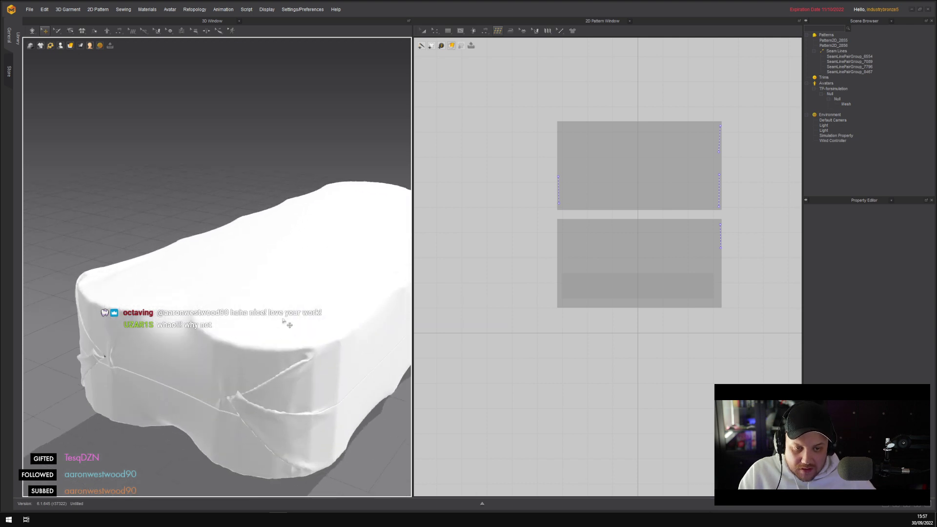
click(288, 325)
mouse_move(38, 50)
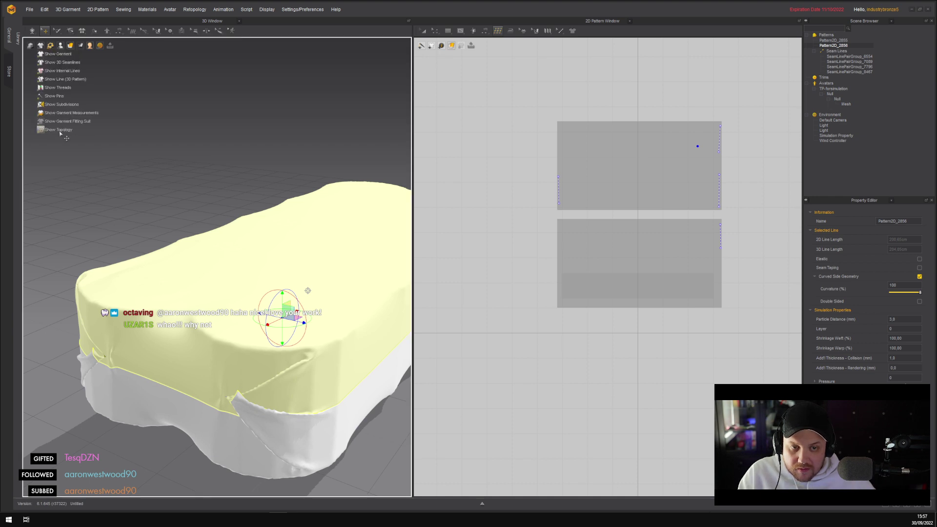
mouse_move(152, 195)
right_down()
mouse_move(166, 165)
mouse_move(155, 189)
right_up()
click(126, 163)
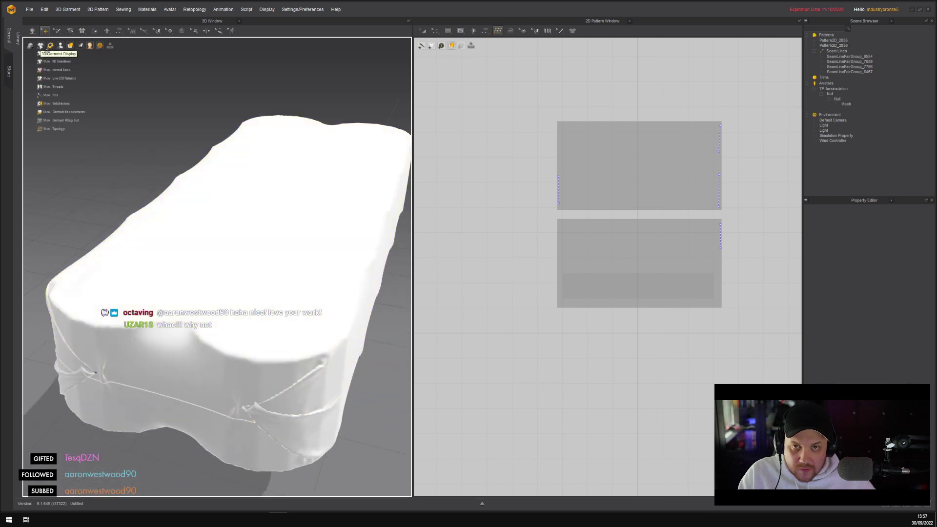
mouse_move(41, 45)
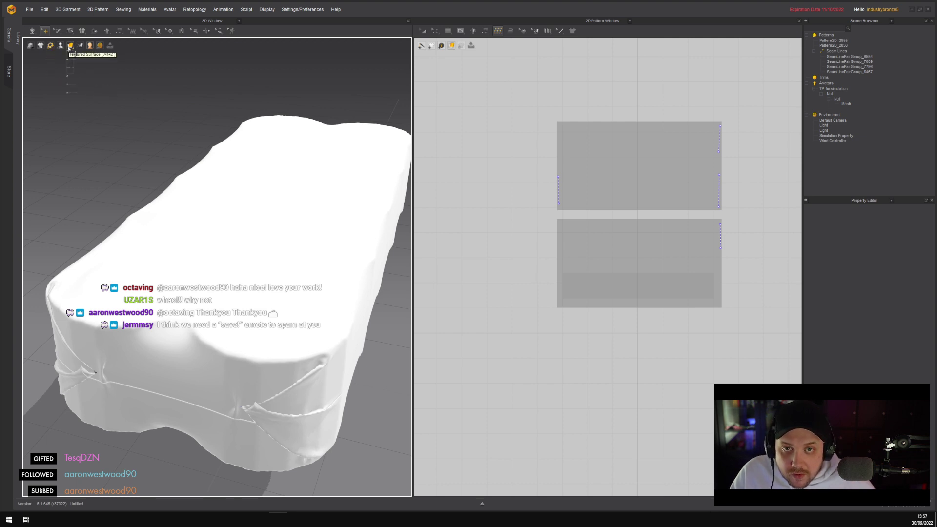
Show the garment as Wireframe on Surface and examine the mesh of both cloth patterns
click(77, 96)
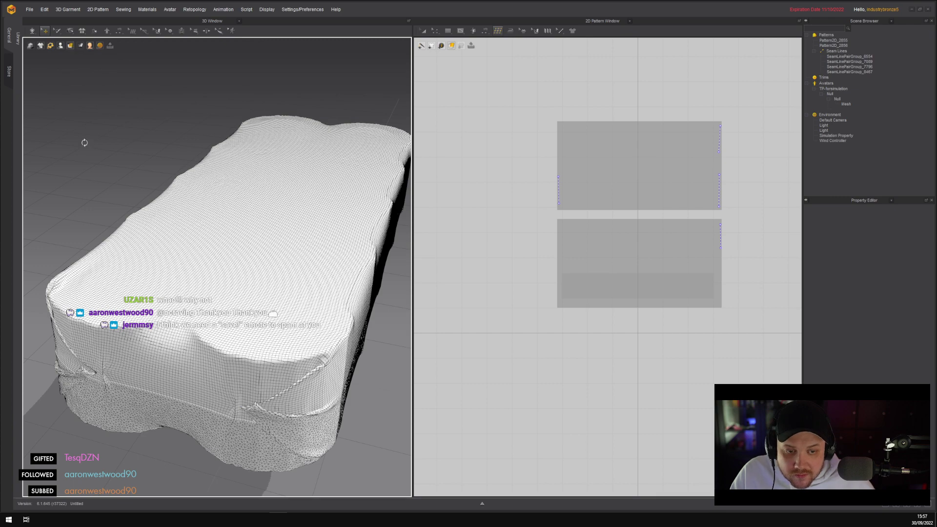
right_drag(84, 142, 250, 322)
scroll(244, 189, up, 3)
scroll(243, 185, down, 3)
scroll(298, 295, down, 5)
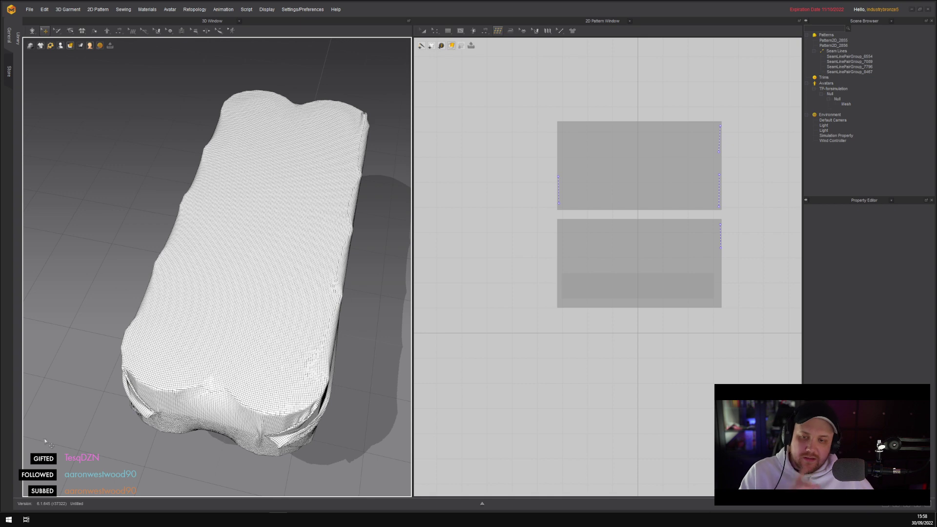
right_drag(120, 455, 150, 393)
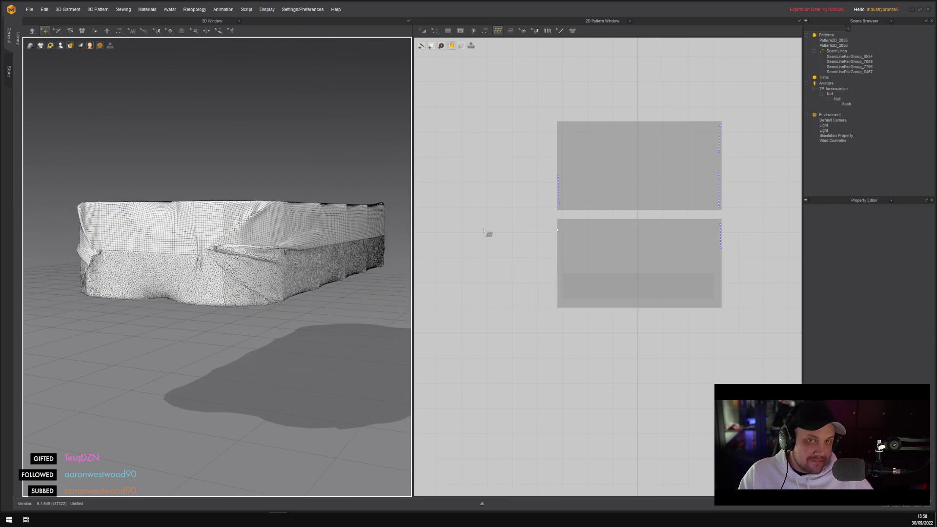
Save the project as TP-marvelous in the TP folder of the #_DELPHER-CORNERSTORE assets
click(29, 9)
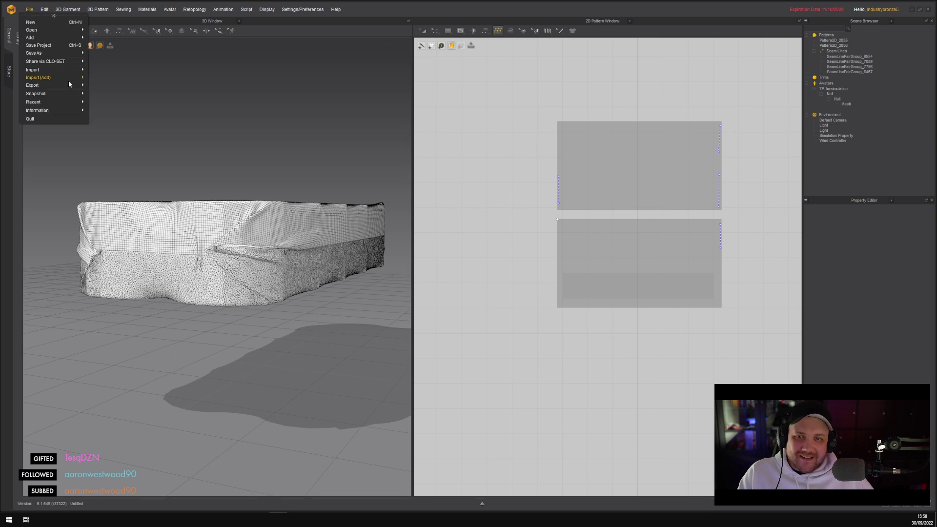
mouse_move(56, 54)
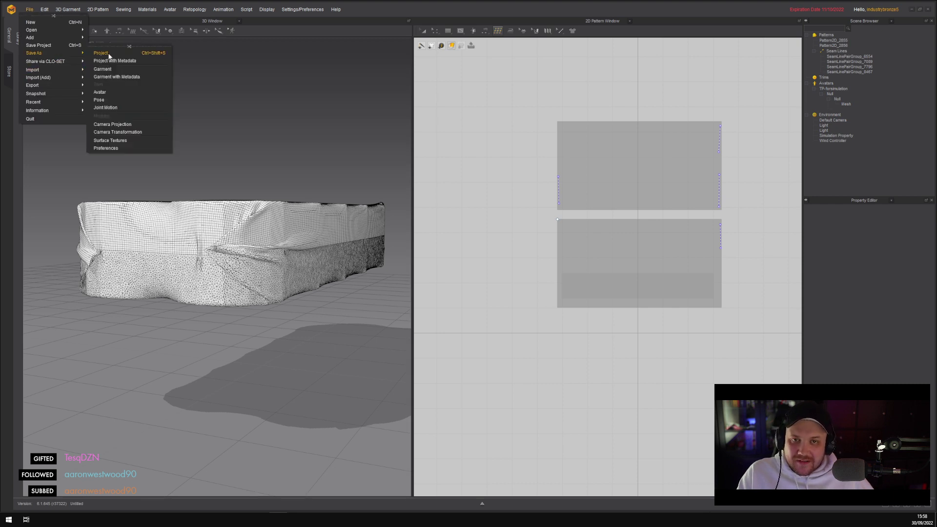
click(109, 53)
scroll(477, 197, up, 2)
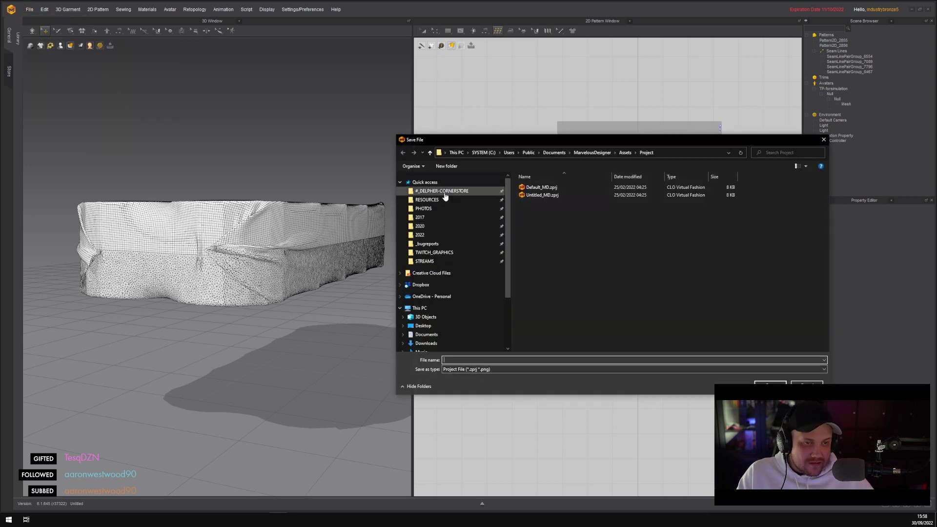
click(444, 193)
double_click(531, 188)
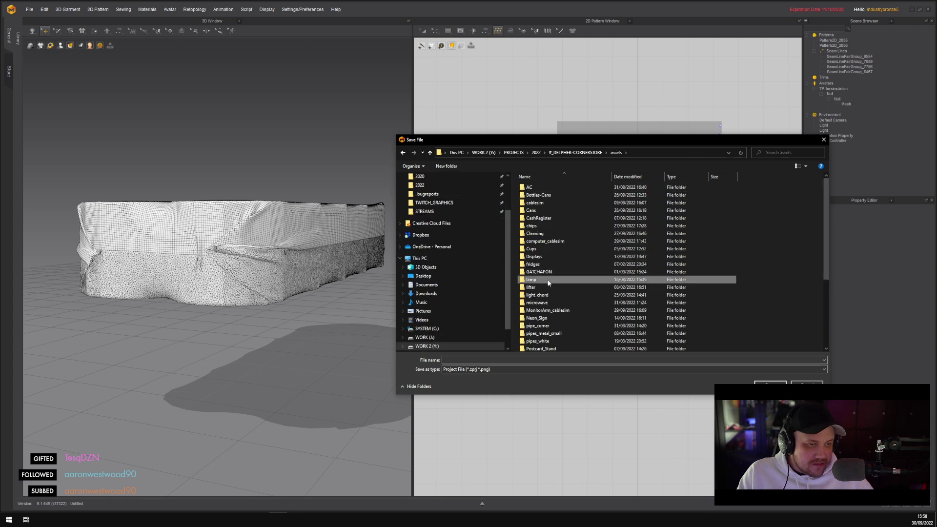
scroll(548, 286, down, 3)
double_click(537, 325)
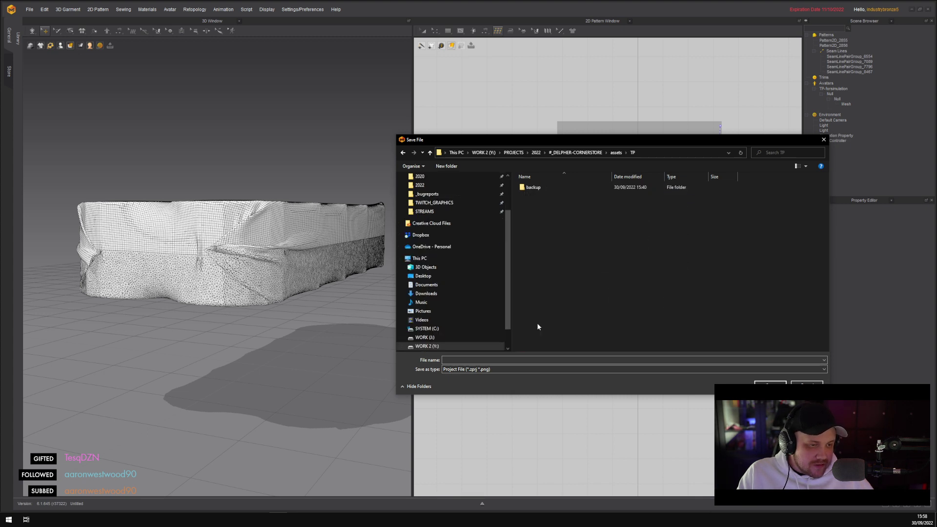
click(512, 360)
text(TP)
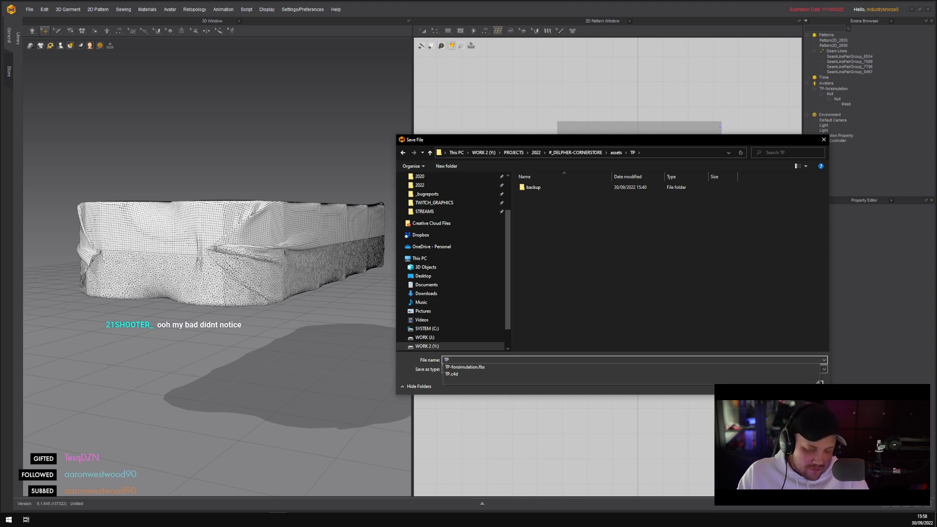
text(-marvelous)
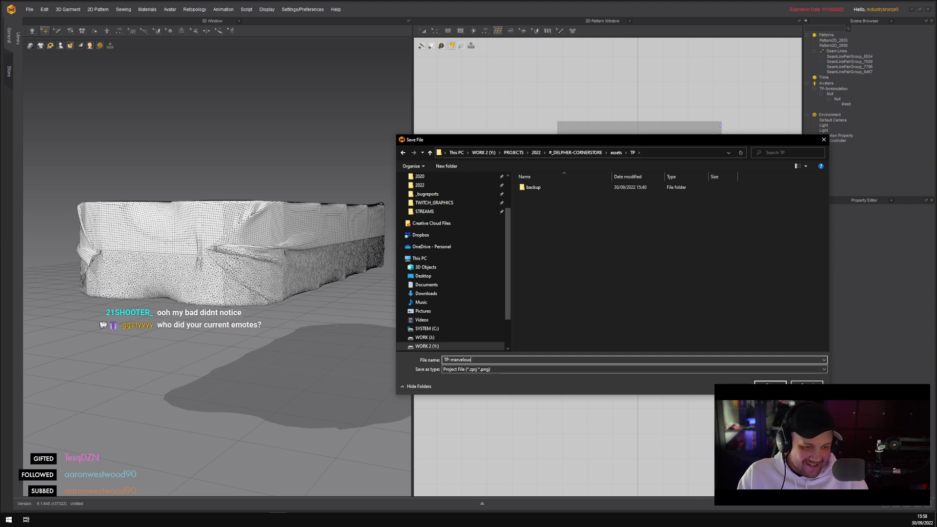
key(Return)
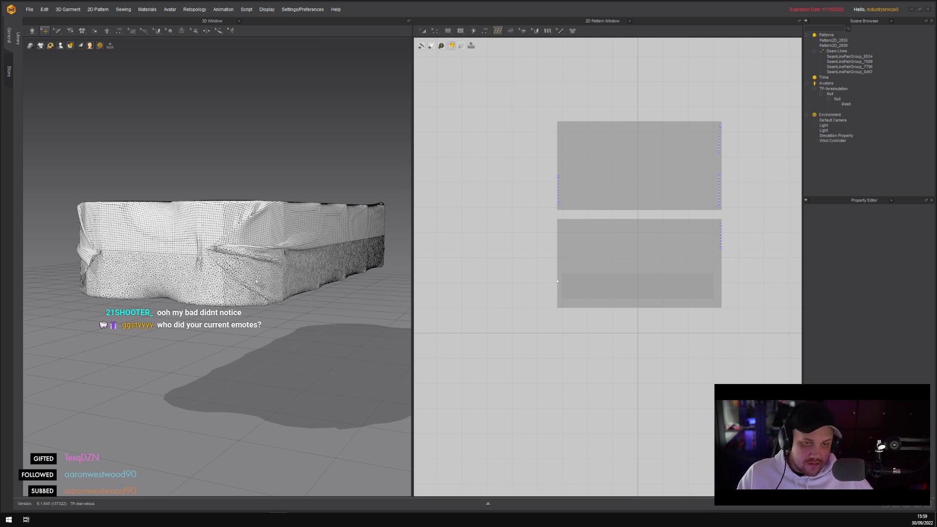
Leave the topology tool, select the lower 2D pattern with the Transform Pattern tool, and switch its mesh to quads
click(557, 307)
key(Escape)
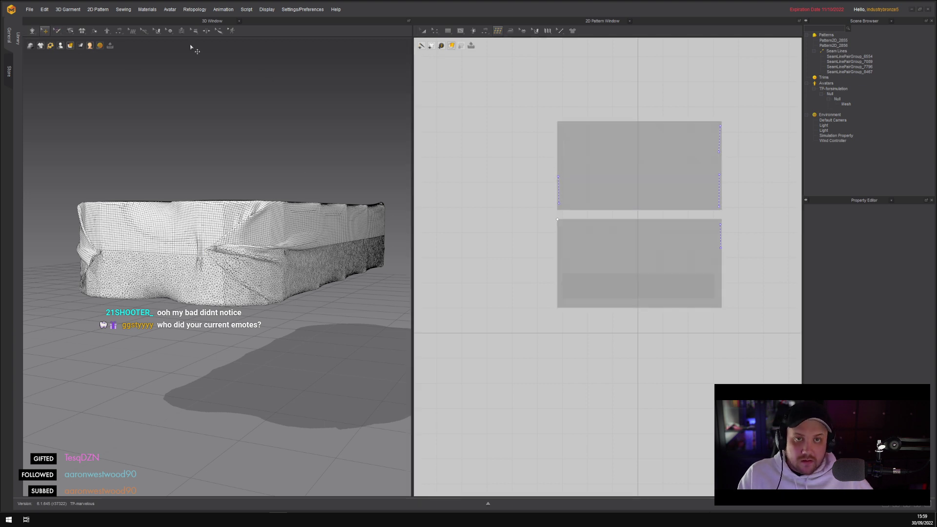
click(42, 33)
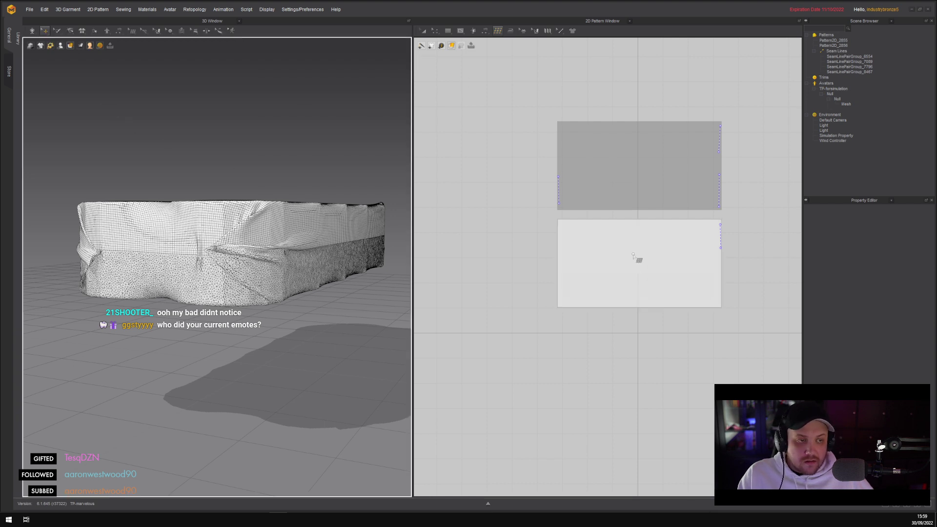
click(633, 254)
key(Escape)
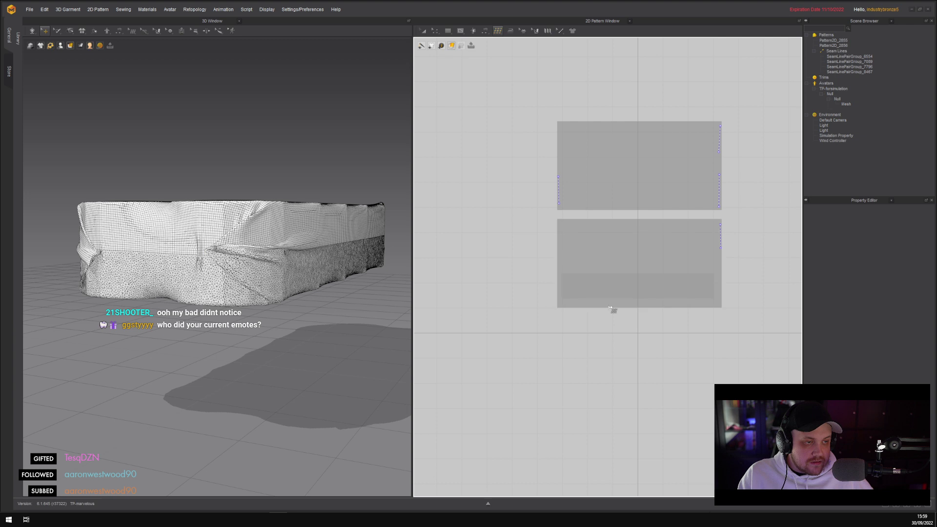
click(424, 32)
click(641, 297)
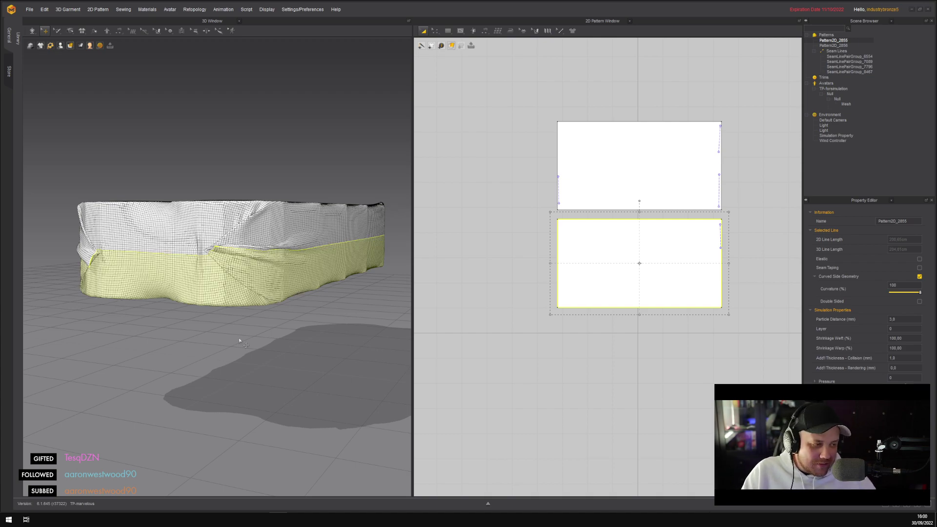
Examine the quad mesh on the wrapping's sides, folded ends and top in the wireframe surface display
click(288, 322)
right_drag(290, 312, 270, 351)
scroll(320, 194, down, 3)
scroll(295, 212, up, 5)
scroll(297, 212, down, 3)
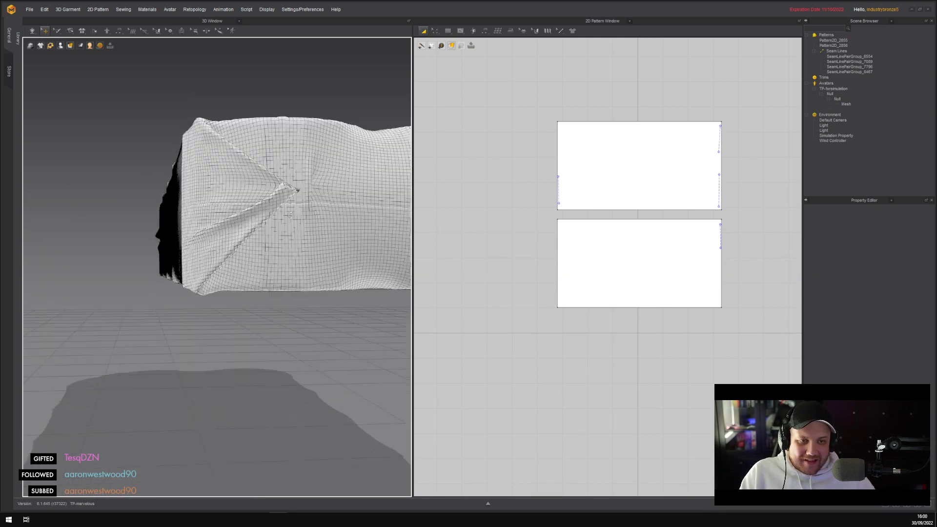
right_drag(297, 207, 287, 230)
scroll(292, 276, down, 4)
right_drag(292, 278, 304, 362)
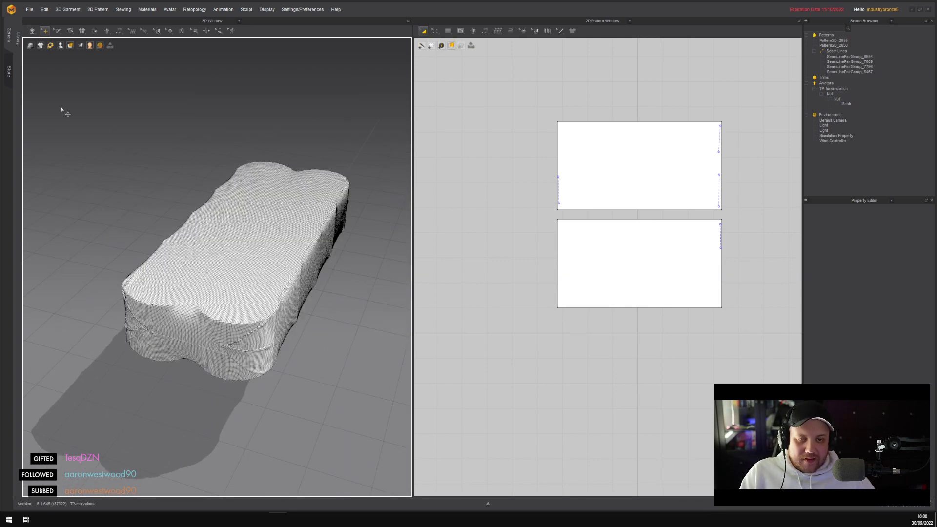
click(71, 45)
click(78, 54)
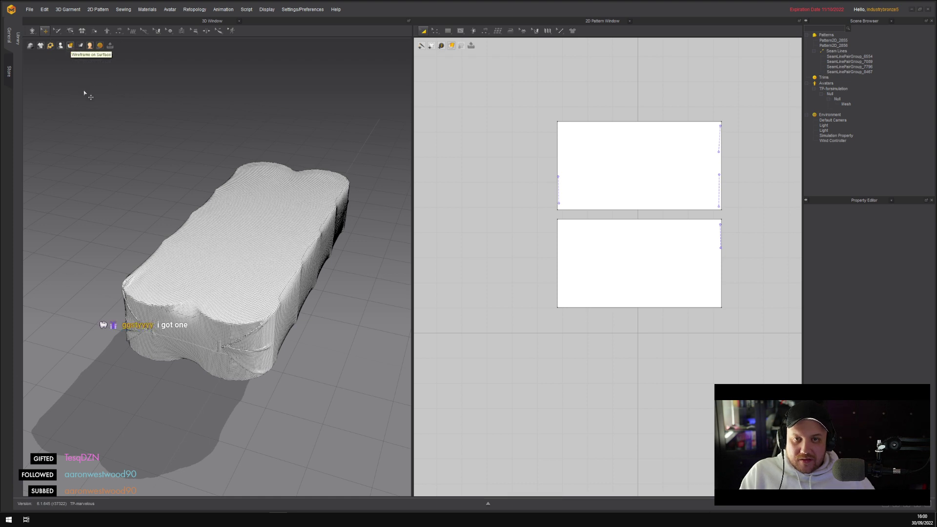
Export the wrapping as an FBX file named TP-sim in the TP assets folder
click(29, 9)
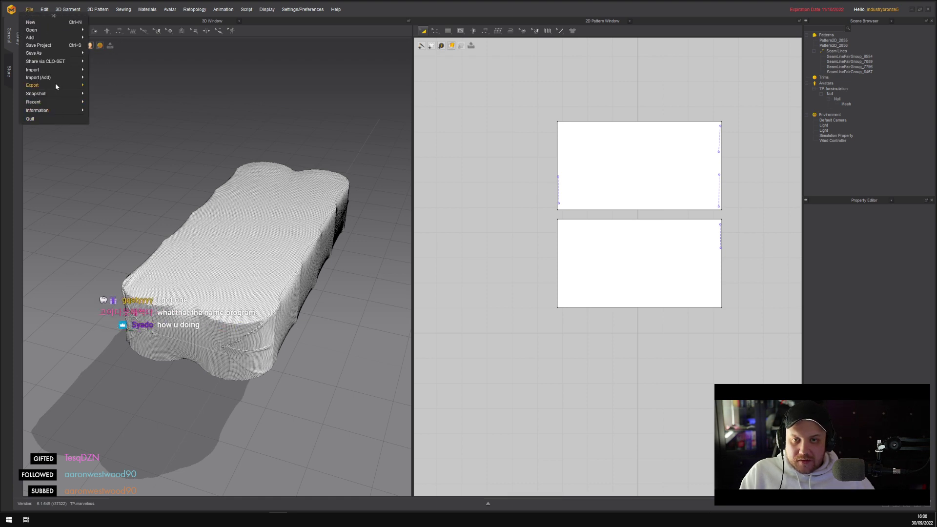
mouse_move(56, 84)
click(122, 107)
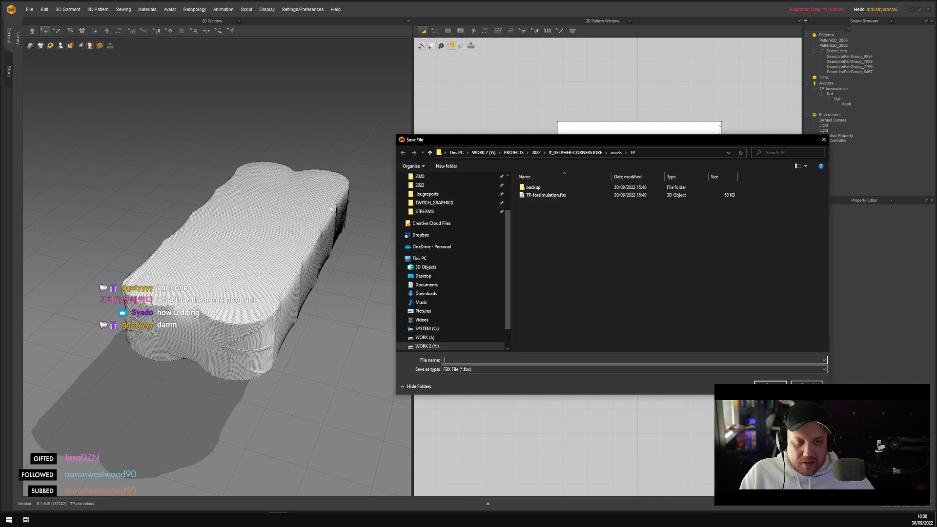
click(476, 360)
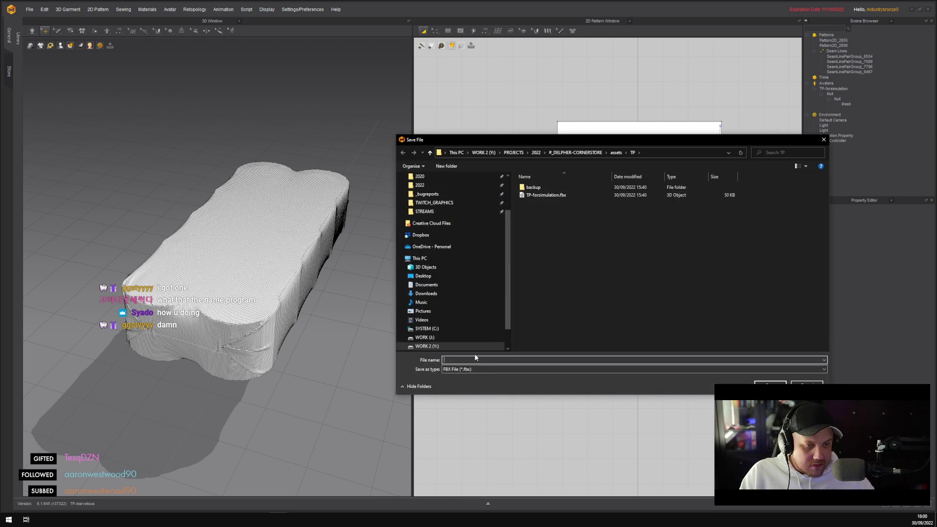
text(TP-simulated)
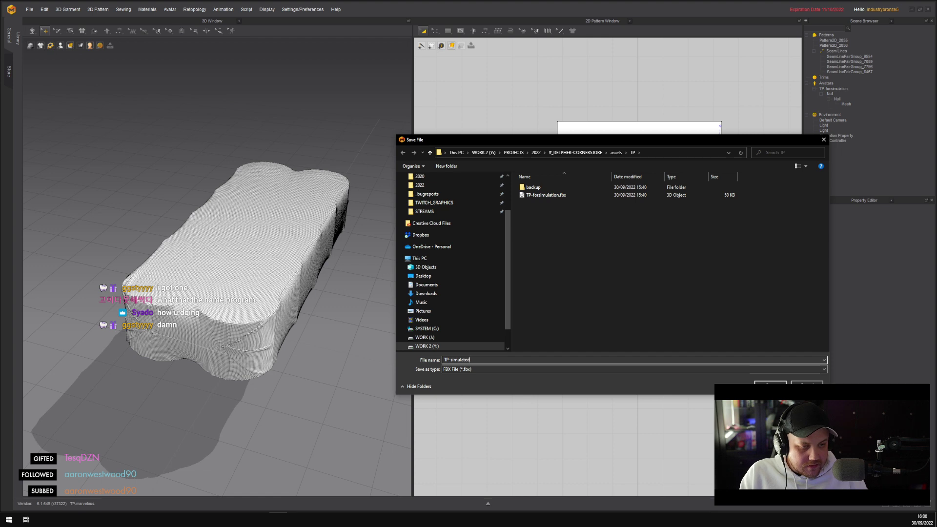
key(Return)
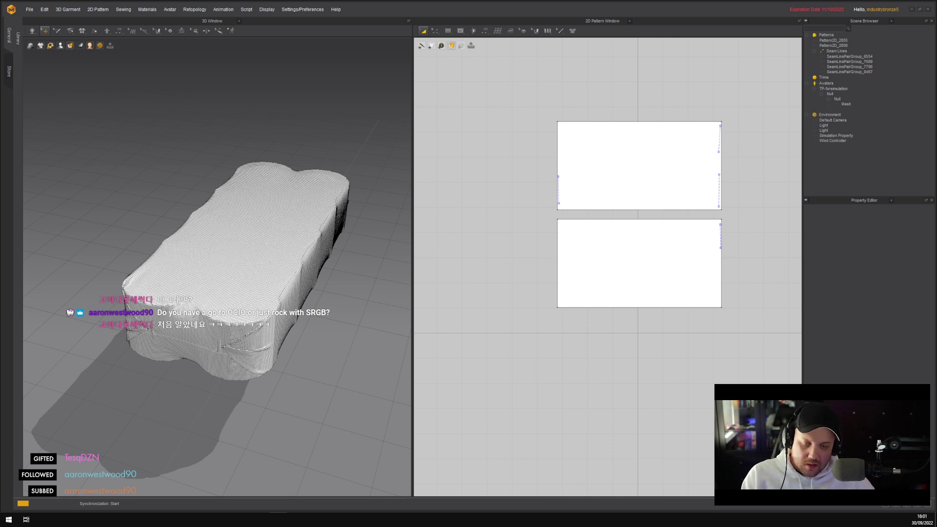
Switch to Cinema 4D and check the OCIO view settings of the Octane camera imager
mouse_move(117, 519)
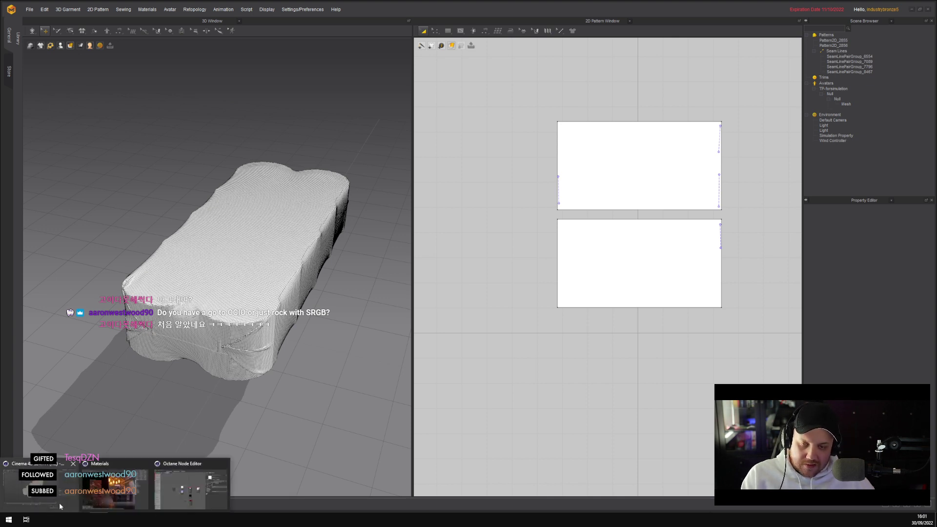
click(208, 479)
click(409, 58)
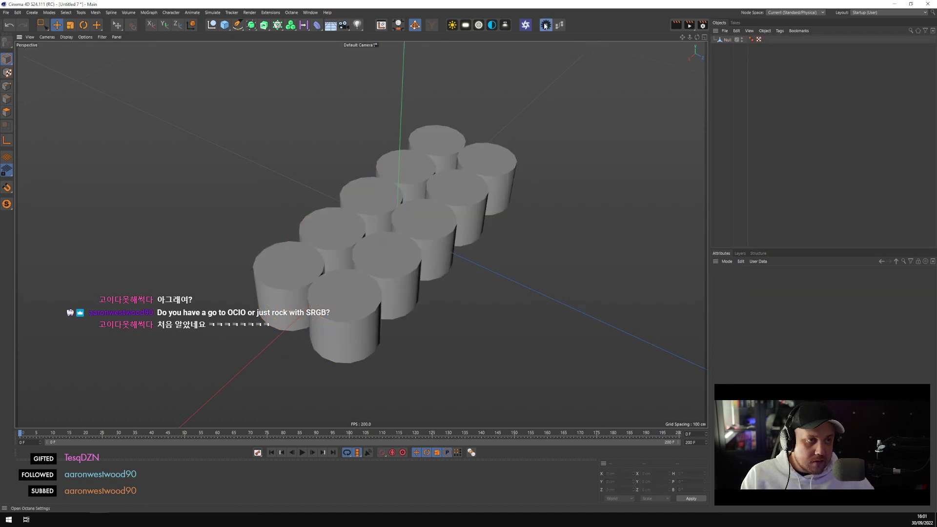
click(545, 24)
drag(194, 16, 526, 130)
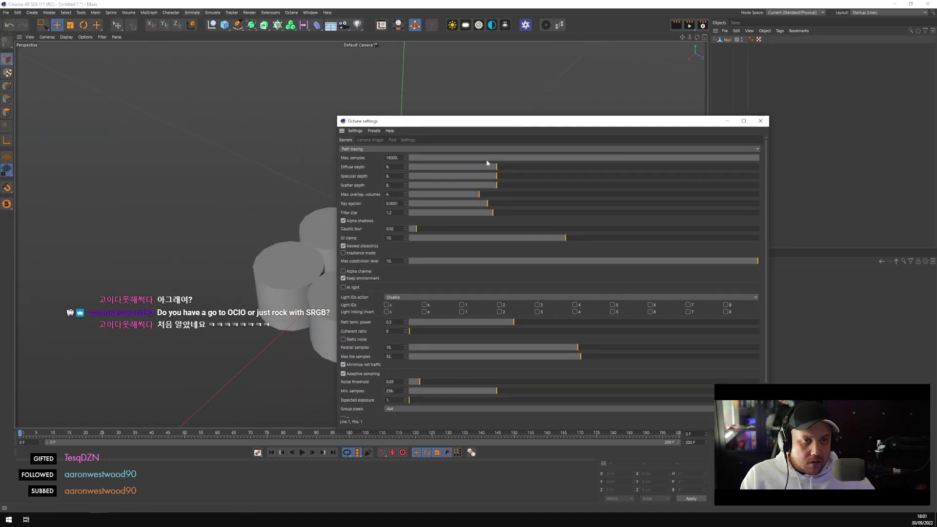
click(371, 140)
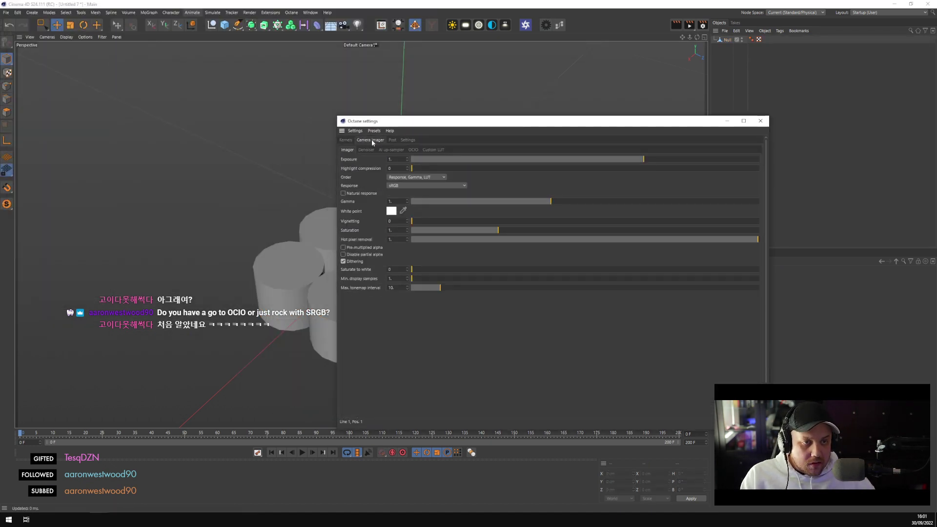
click(414, 150)
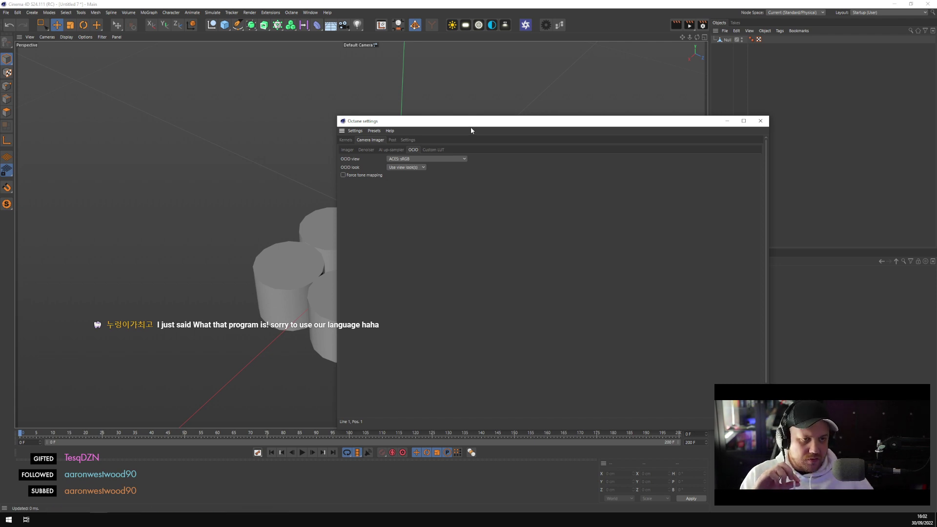
drag(471, 122, 308, 108)
click(307, 13)
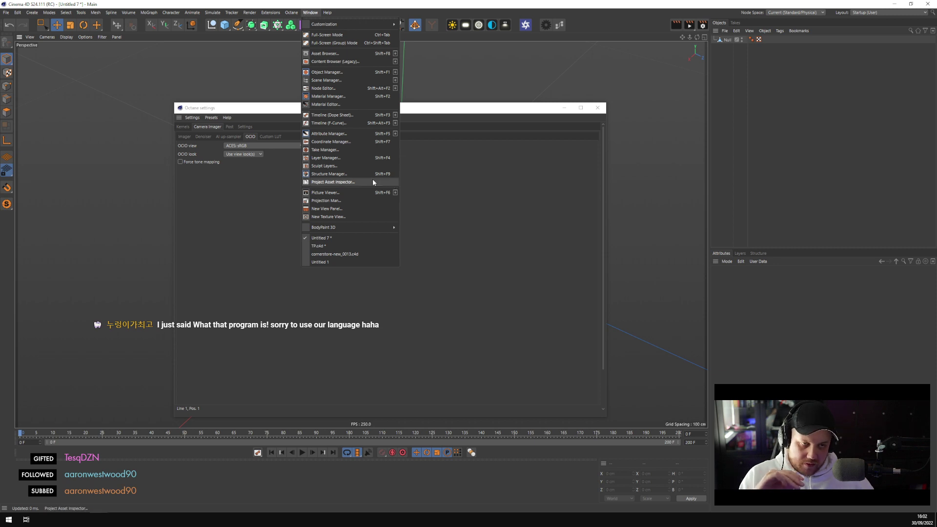
click(341, 194)
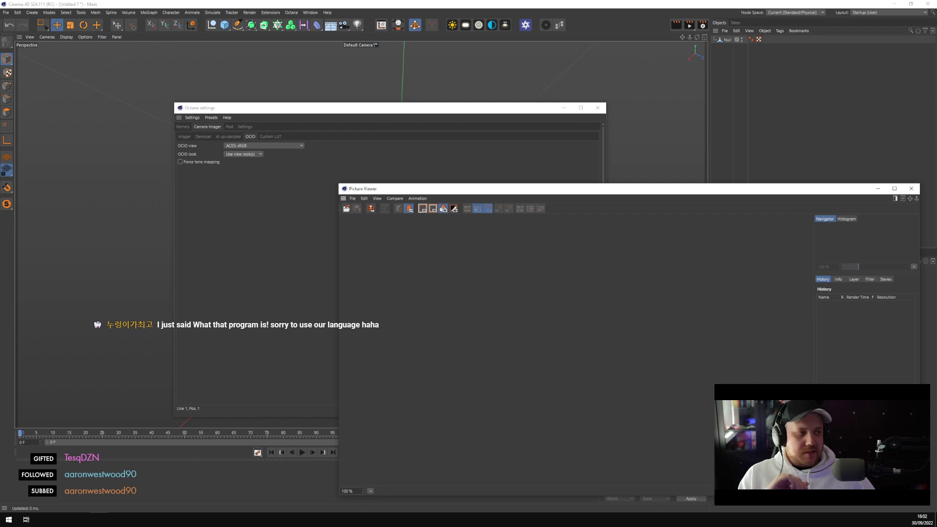
click(911, 190)
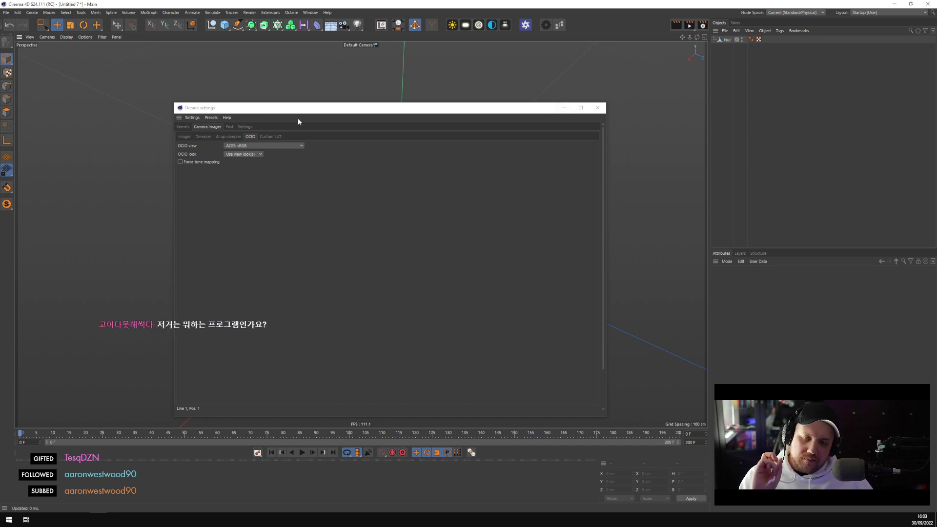
Minimize the Octane settings window and switch to the open TP.c4d project
click(565, 109)
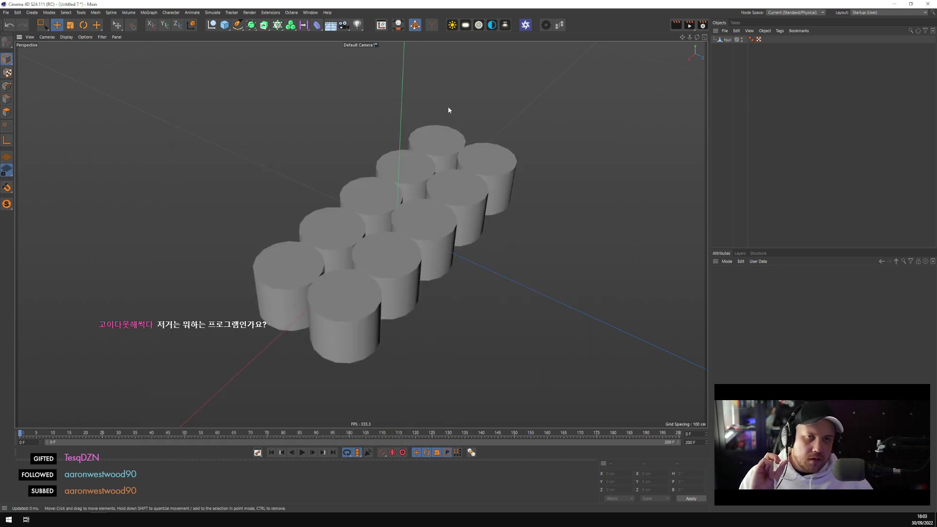
click(305, 13)
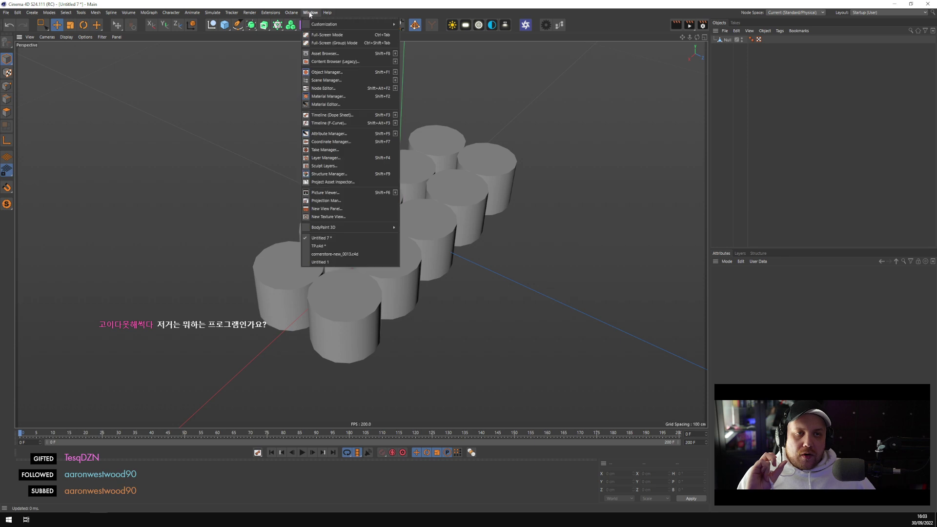
click(355, 246)
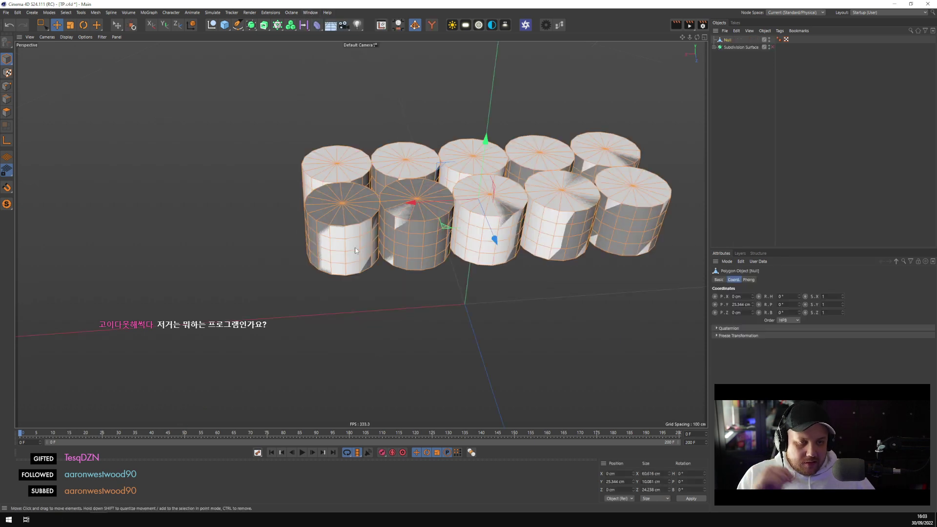
Hide the topmost Null mesh of simple cylinders so the detailed toilet rolls are shown
click(669, 136)
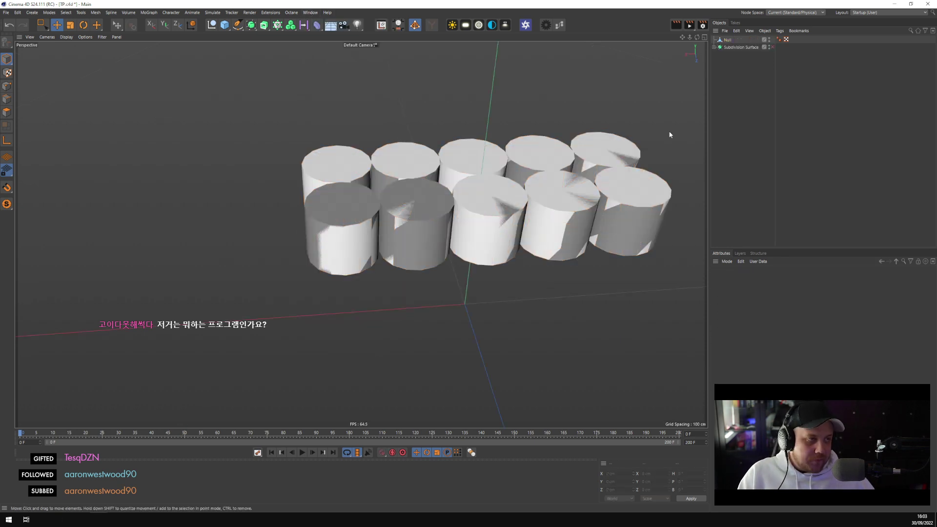
alt+double_click(769, 41)
alt+drag(456, 109, 478, 111)
click(455, 207)
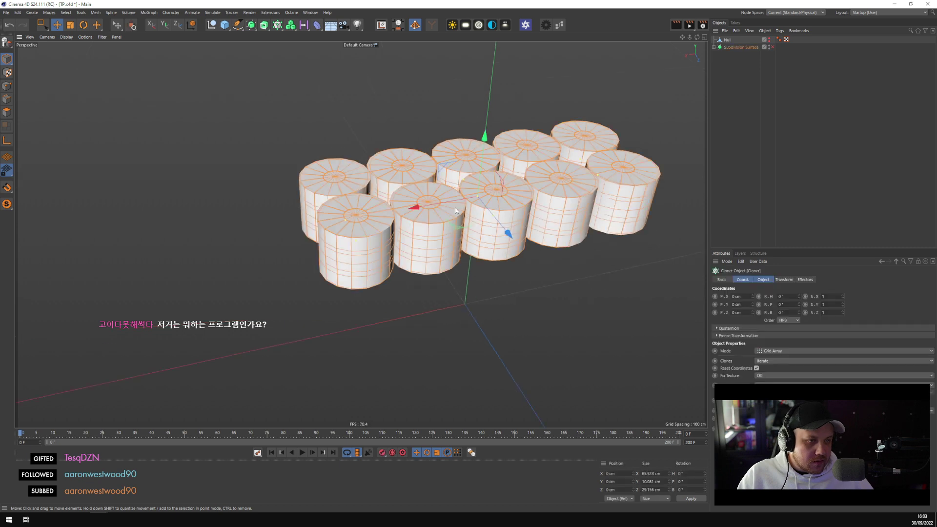
Expand the Subdivision Surface hierarchy, hide the Cylinder inside the TP group, and enable the Subdivision Surface
click(714, 48)
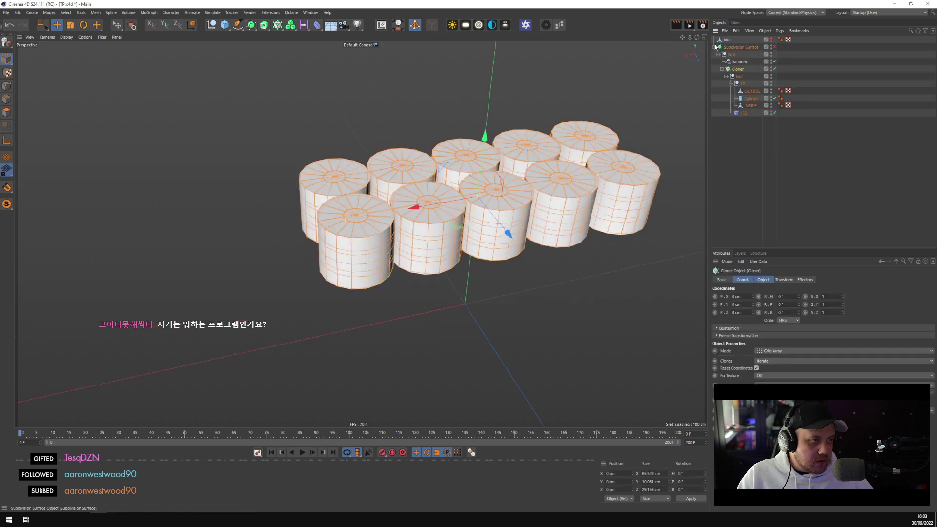
alt+double_click(771, 99)
click(856, 90)
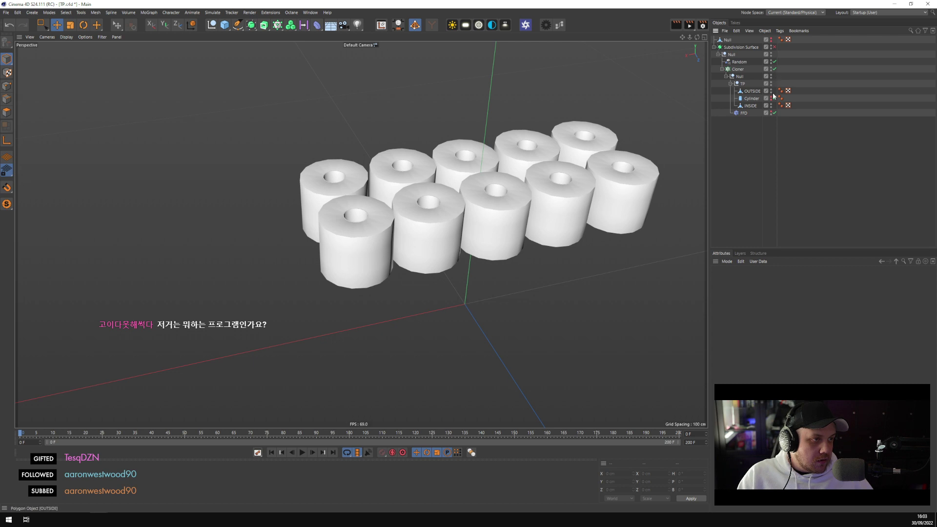
click(774, 47)
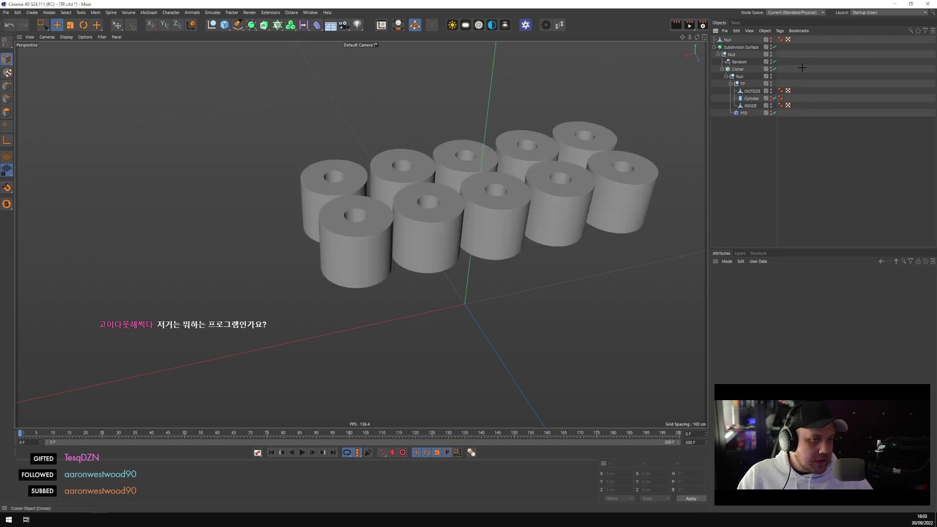
Switch to Marvelous Designer and export the wrapping as TP-simulated.fbx, using a single welded, thin object with unified UV coordinates
click(6, 12)
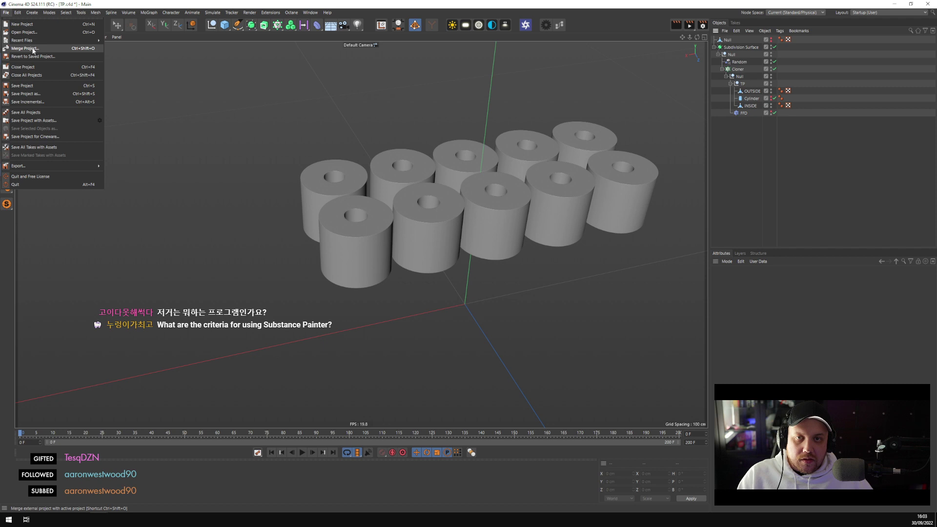
click(34, 33)
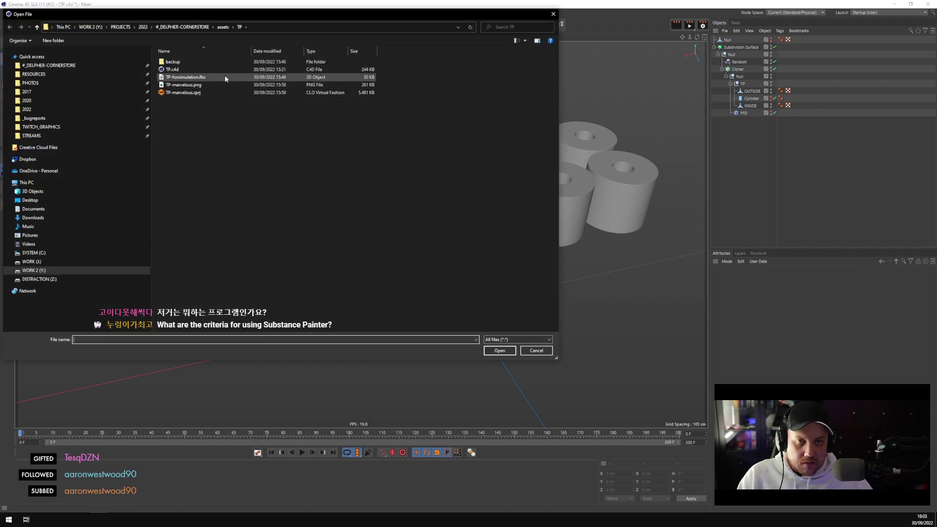
click(278, 520)
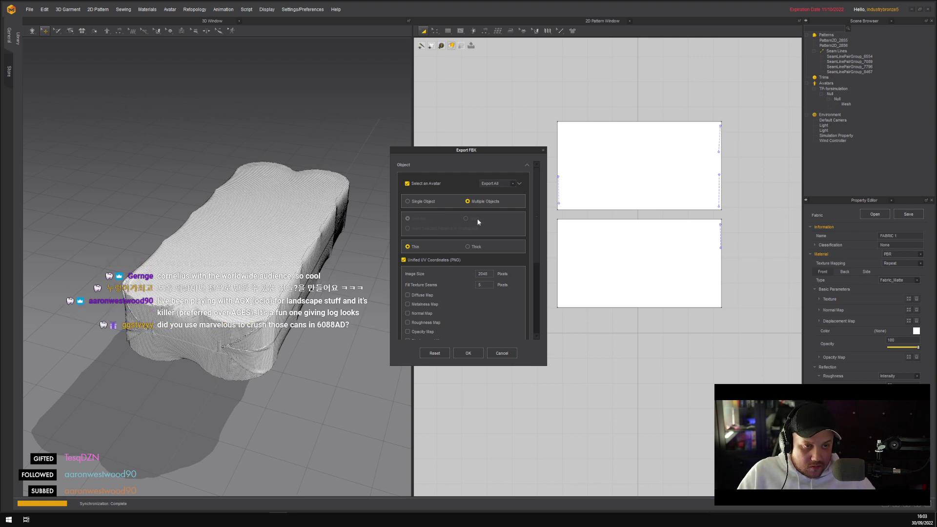
click(408, 202)
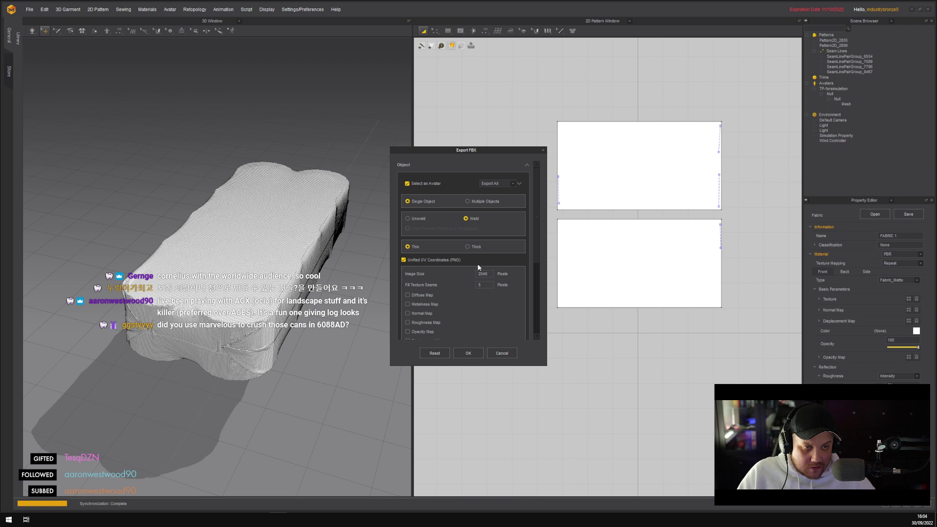
drag(536, 250, 534, 320)
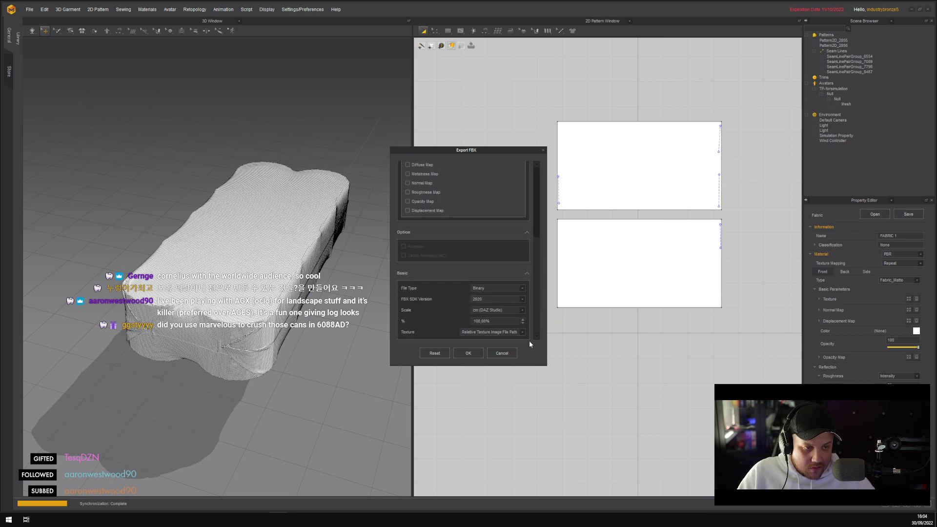
click(467, 353)
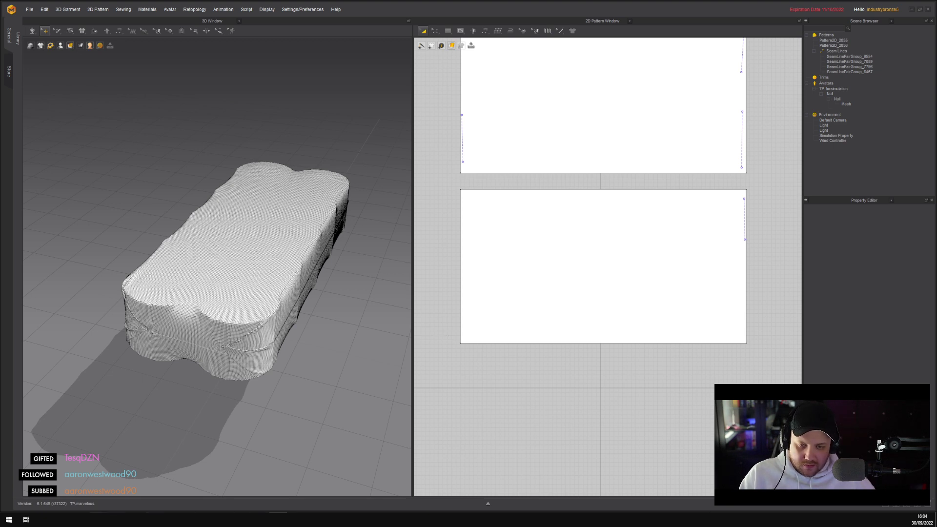
Switch to Cinema 4D, merge TP-simulated.fbx into the TP project with the existing import settings, and hide the imported Null mesh
mouse_move(98, 519)
click(51, 484)
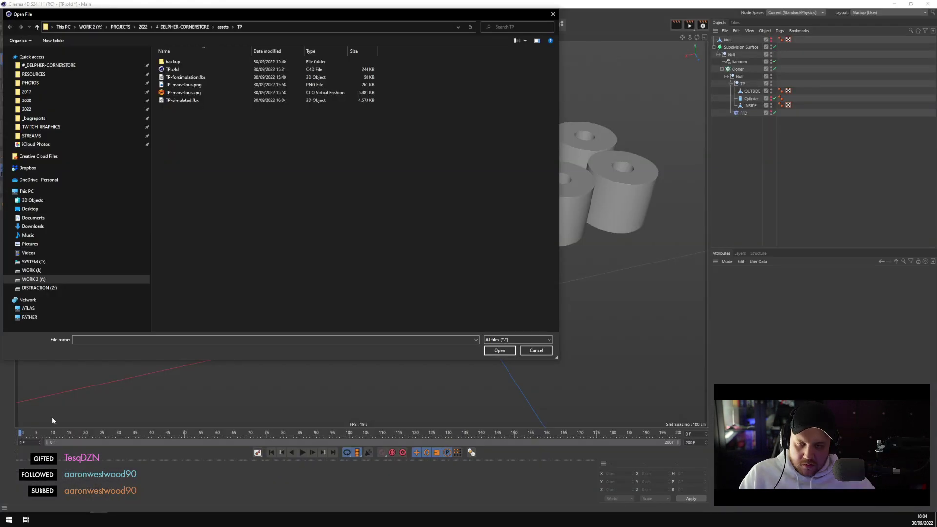
double_click(199, 101)
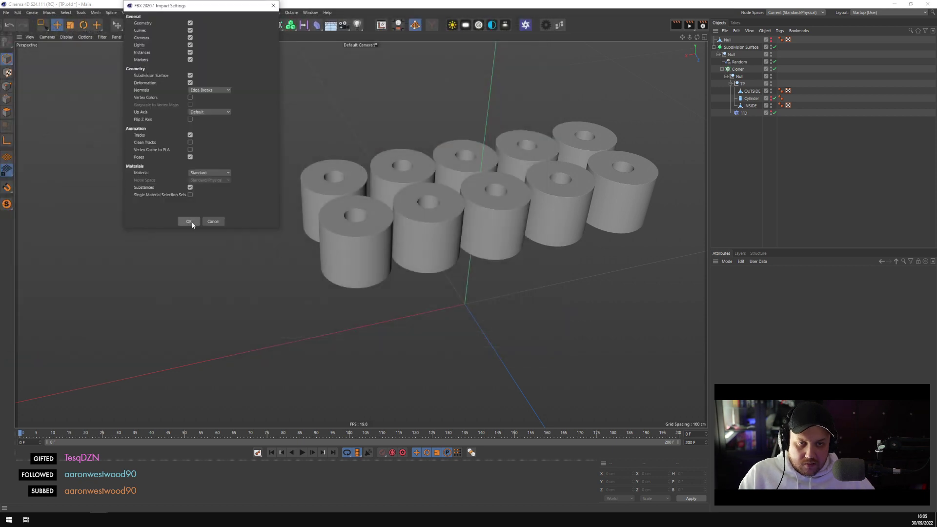
click(188, 221)
alt+drag(214, 249, 337, 286)
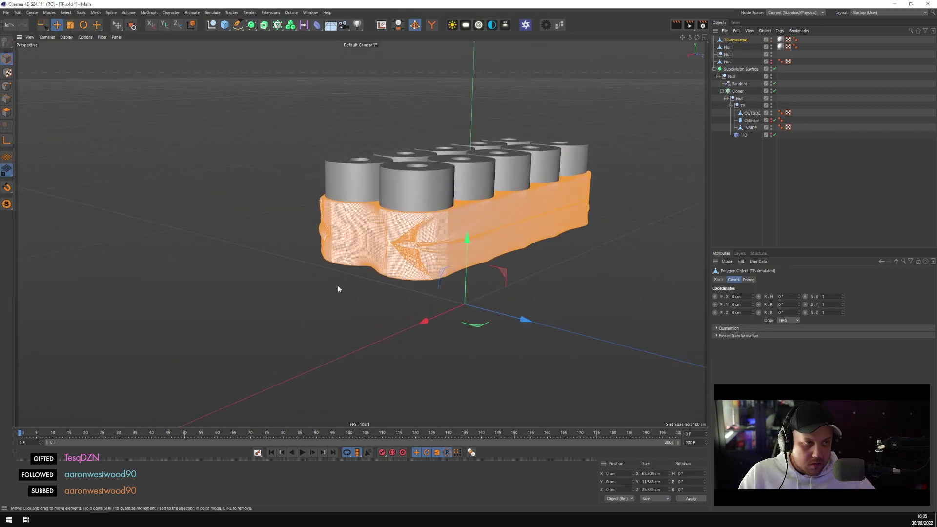
click(727, 47)
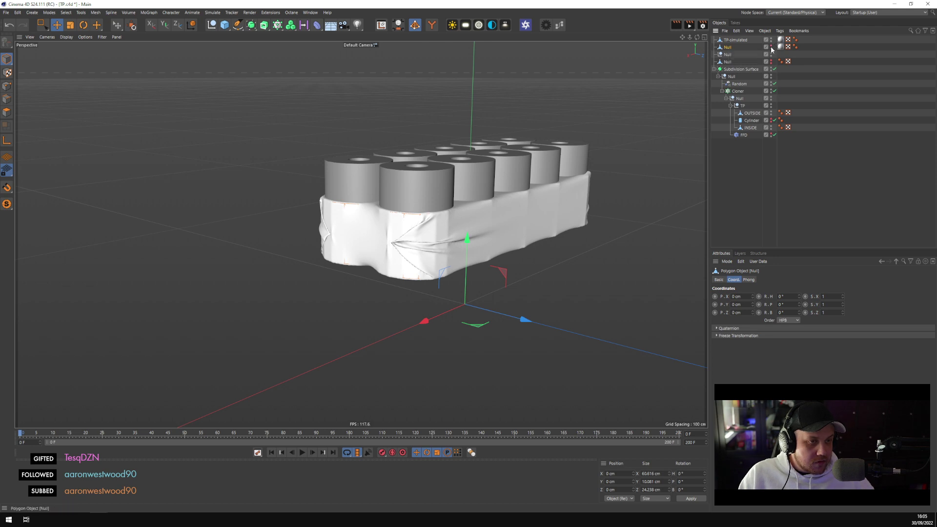
Examine the TP-simulated UV layout in the texture UV editor and the quad mesh around the wrapping's folded end
double_click(788, 39)
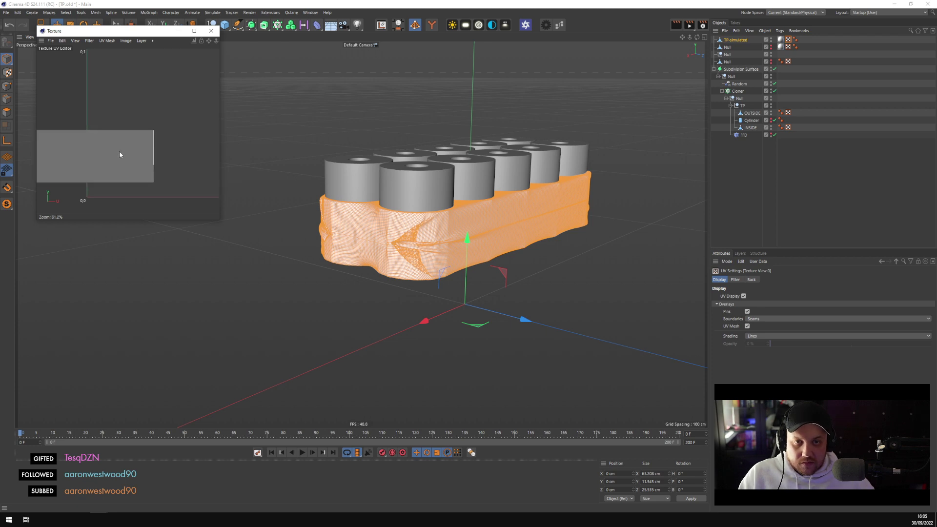
scroll(117, 159, down, 2)
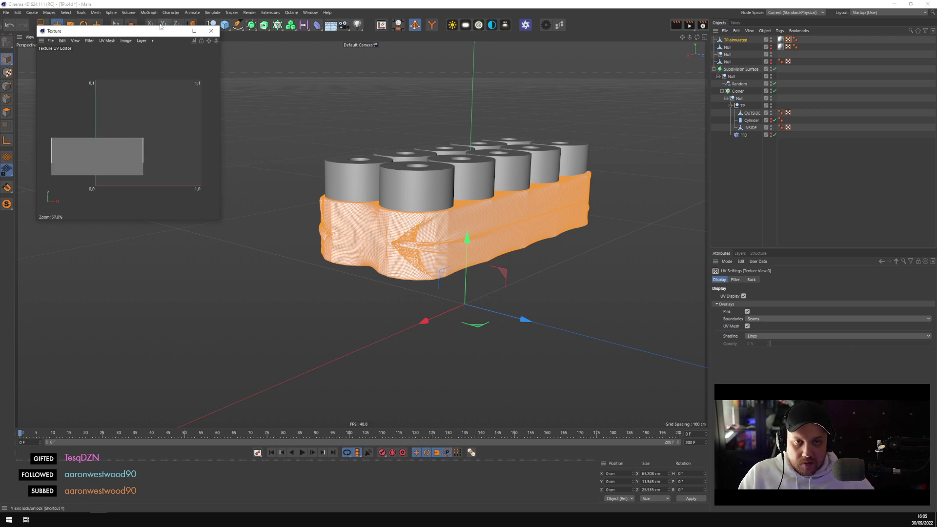
drag(164, 32, 176, 61)
click(225, 61)
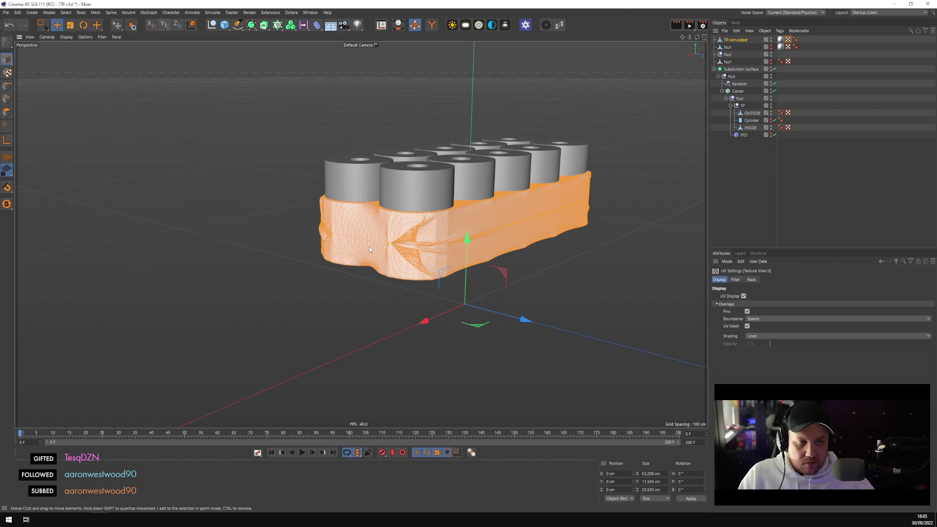
scroll(369, 247, up, 5)
scroll(443, 259, up, 3)
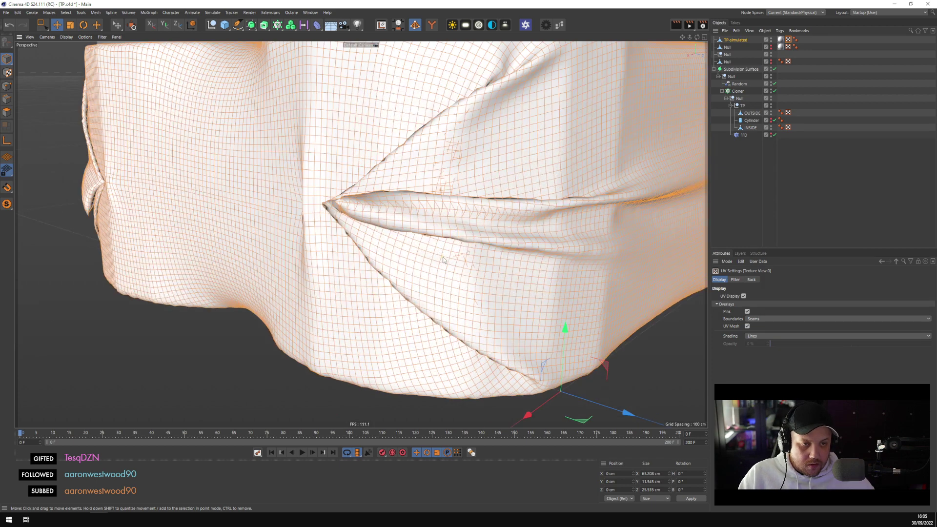
click(781, 197)
scroll(458, 220, down, 10)
scroll(502, 220, up, 1)
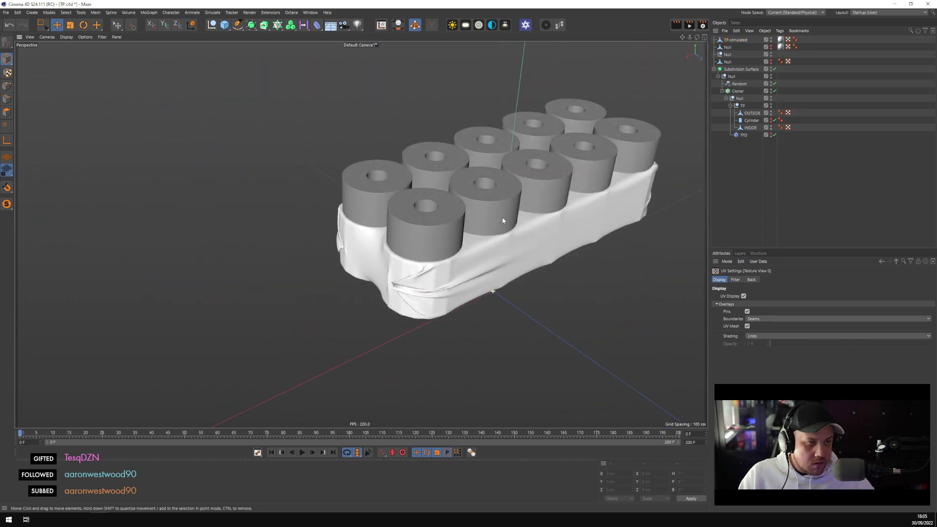
Select TP-simulated in the front view and centre its axis on all its points with Axis Center
alt+drag(503, 220, 449, 171)
middle_click(507, 336)
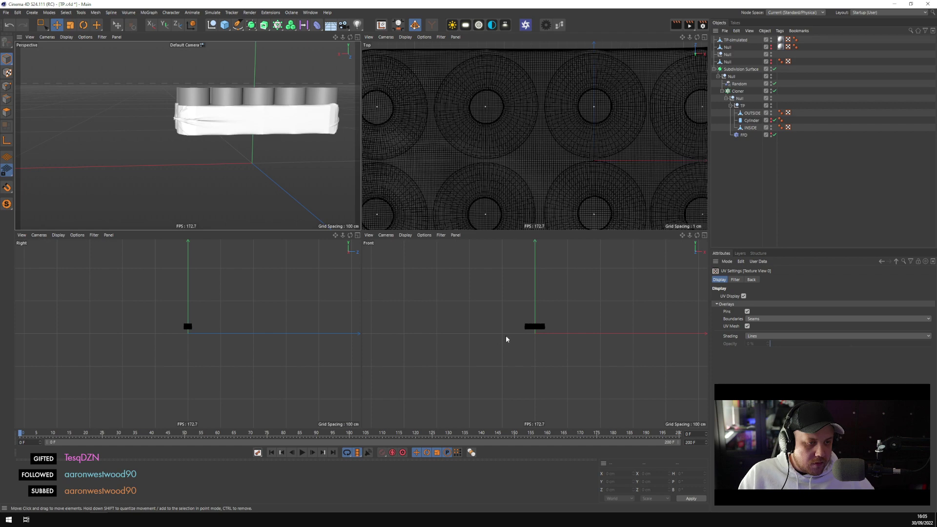
middle_click(506, 339)
scroll(324, 206, up, 8)
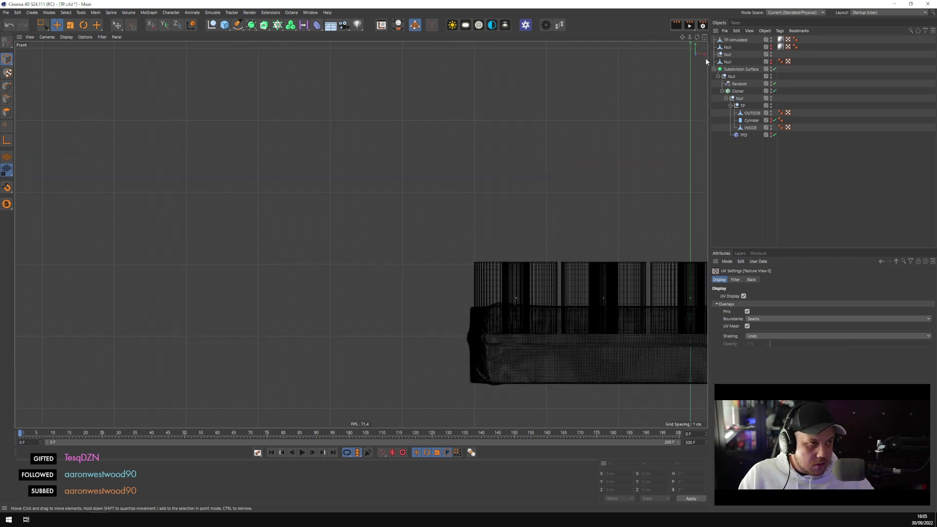
click(551, 288)
alt+middle_drag(551, 287, 390, 247)
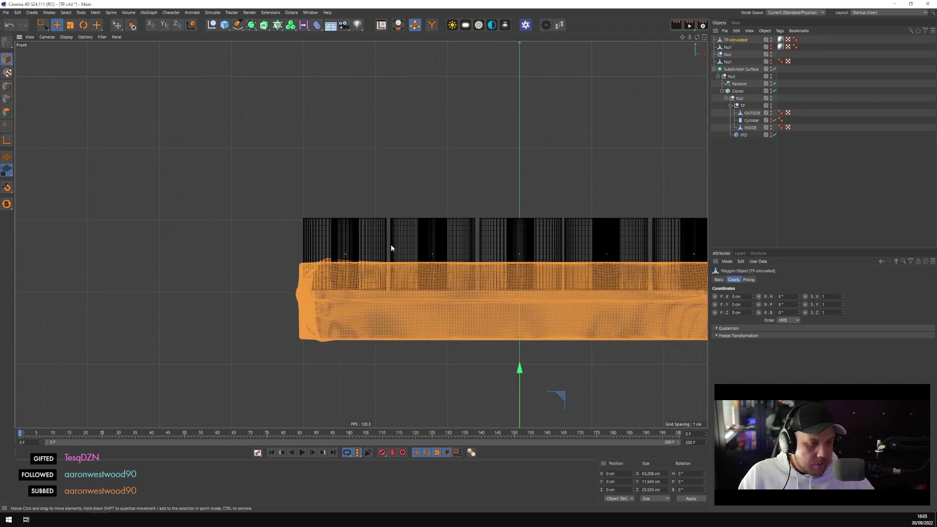
click(381, 25)
click(372, 110)
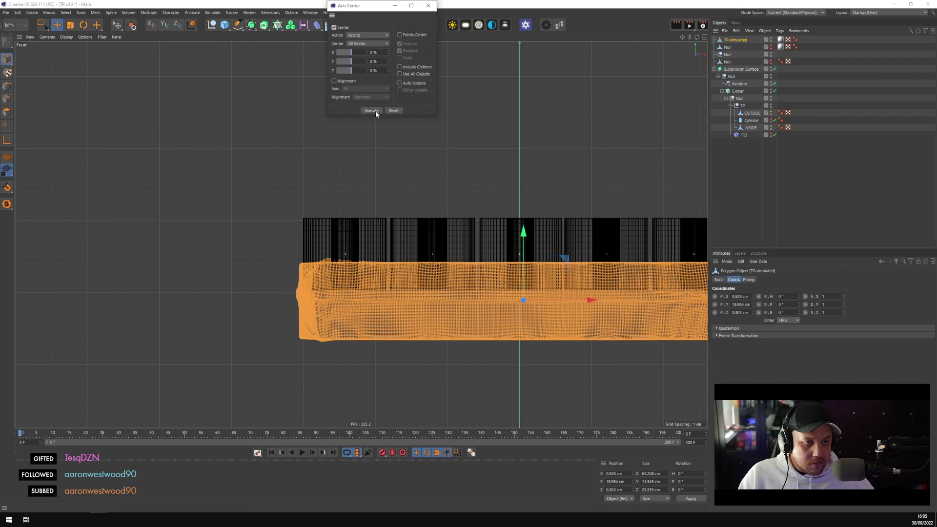
Raise the wrapping to a Y position of about 25.52 cm so it encloses the rolls, and check the fit in perspective
drag(528, 225, 526, 186)
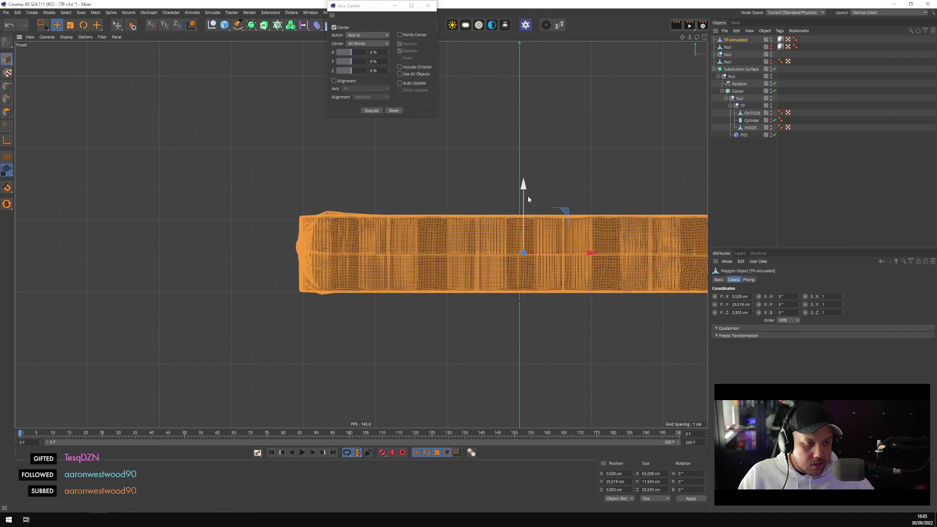
scroll(528, 220, up, 4)
scroll(528, 233, down, 6)
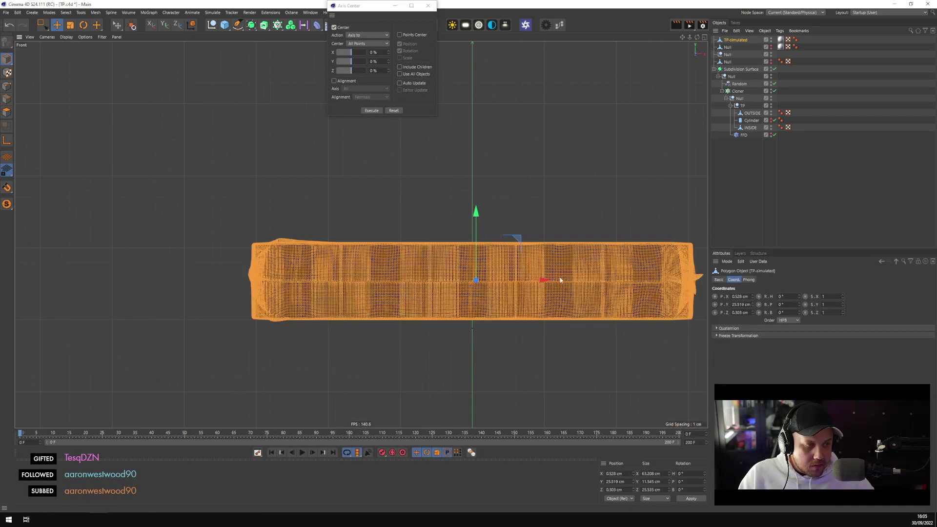
middle_click(444, 230)
middle_click(334, 156)
alt+drag(412, 211, 471, 244)
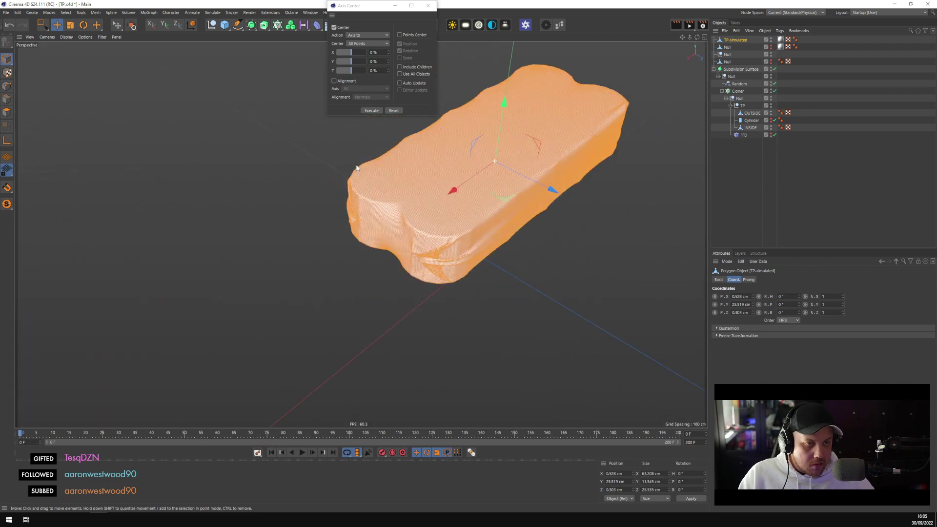
Lower the wrapping slightly in the front view to a Y position of about 25.44 cm
middle_click(543, 275)
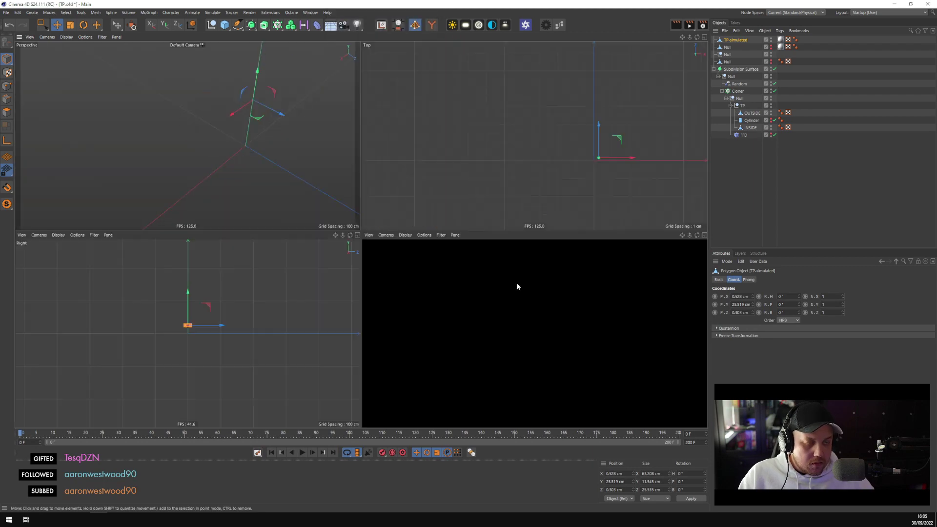
middle_click(516, 384)
scroll(478, 273, up, 3)
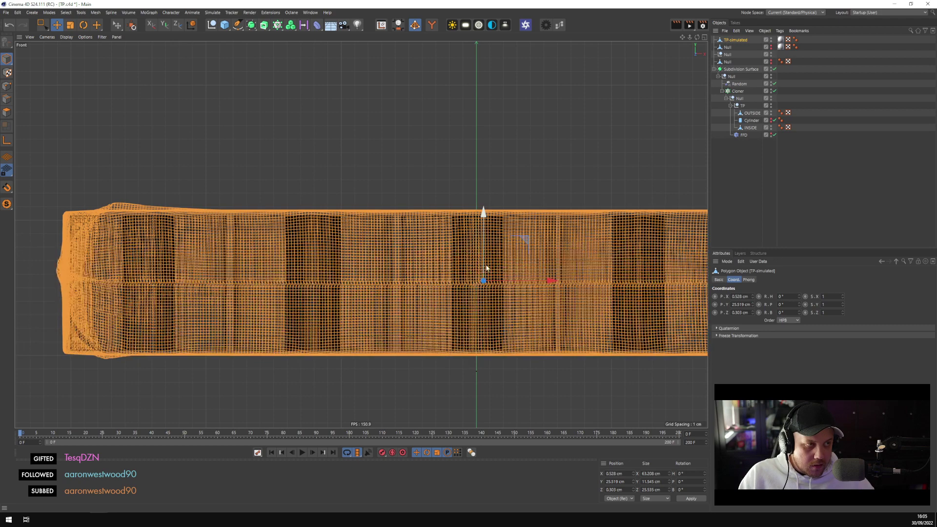
scroll(499, 253, up, 3)
scroll(467, 261, down, 3)
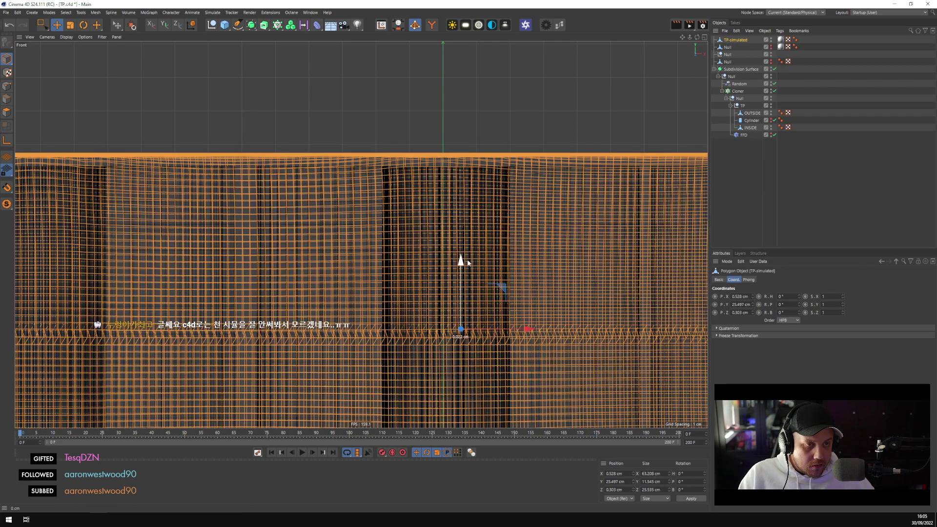
scroll(472, 284, up, 1)
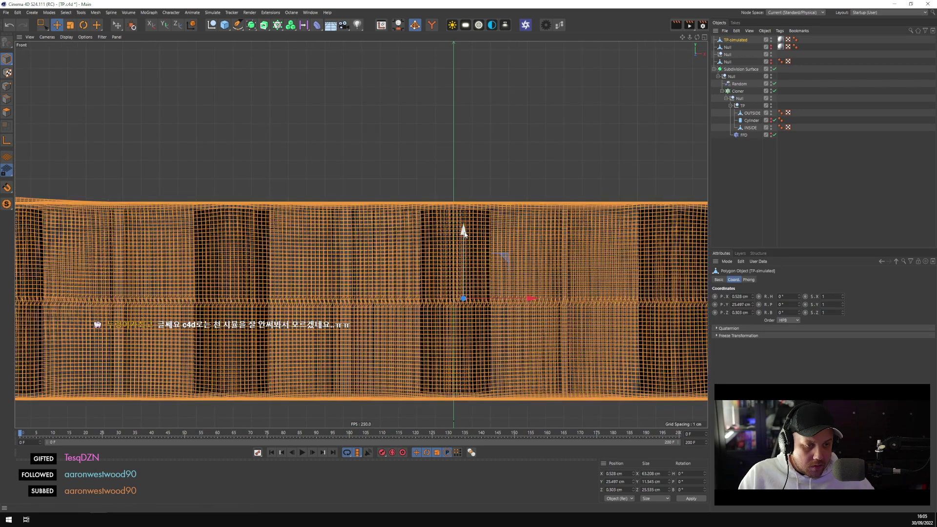
drag(464, 230, 464, 233)
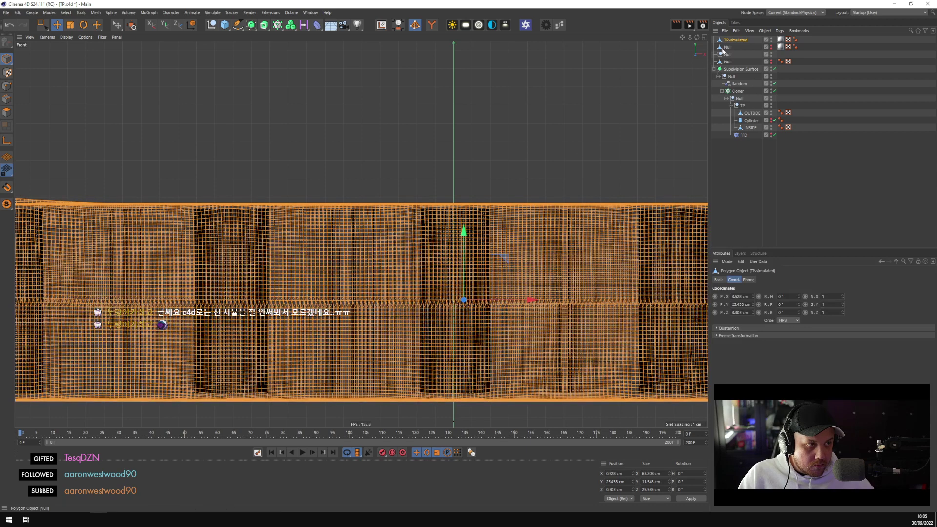
Copy the Subdivision Surface's Y position of 25.344 cm to TP-simulated so the wrapping and rolls share the same height
click(713, 69)
click(739, 70)
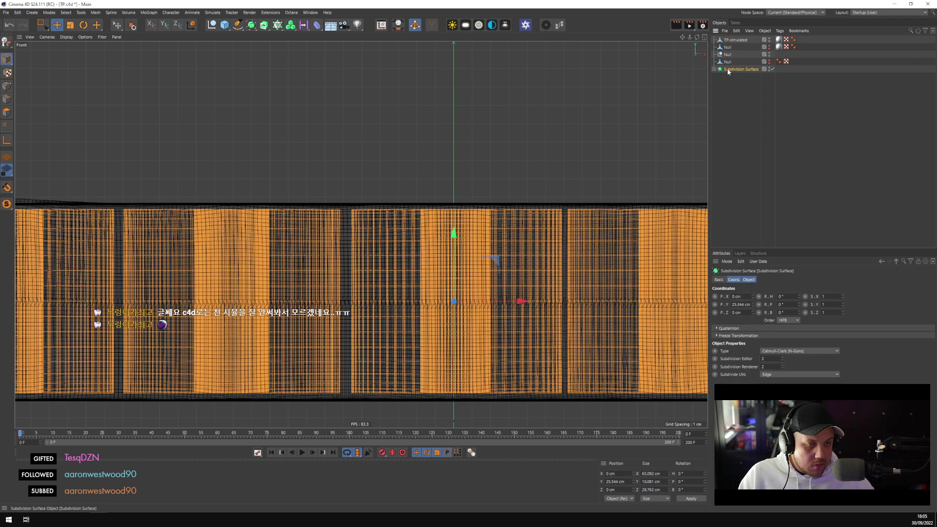
click(739, 305)
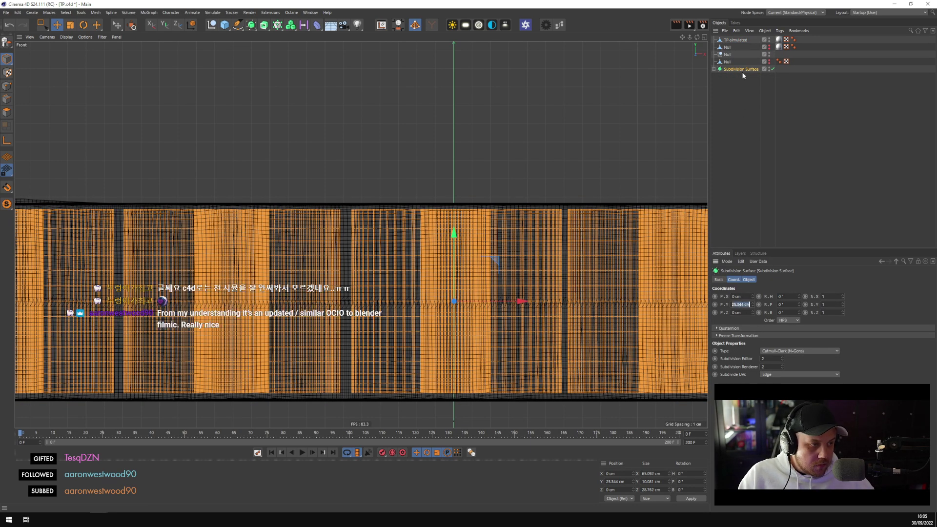
click(735, 40)
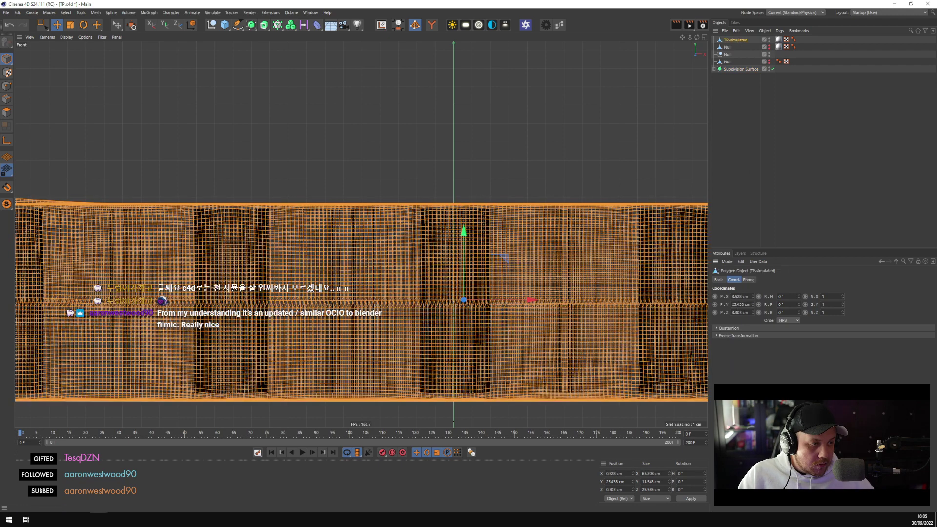
text(25.344 cm)
key(Return)
Remove the imported fabric material tag from TP-simulated and check the plain wrapping in perspective
middle_click(344, 172)
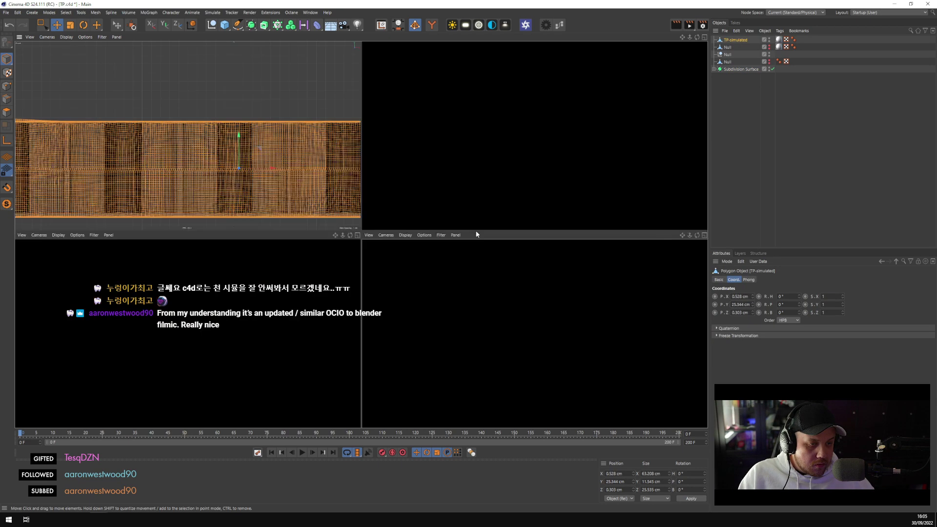
middle_click(345, 173)
alt+drag(344, 173, 419, 201)
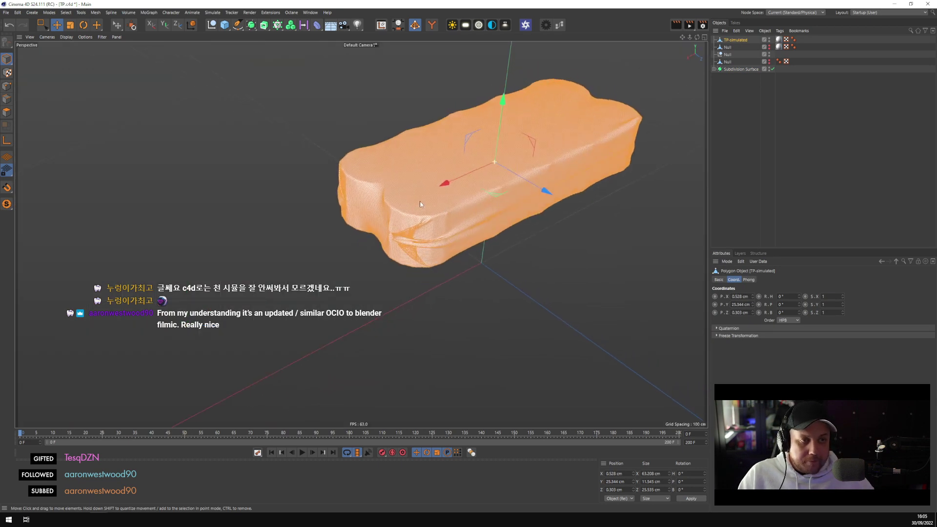
click(779, 41)
click(768, 135)
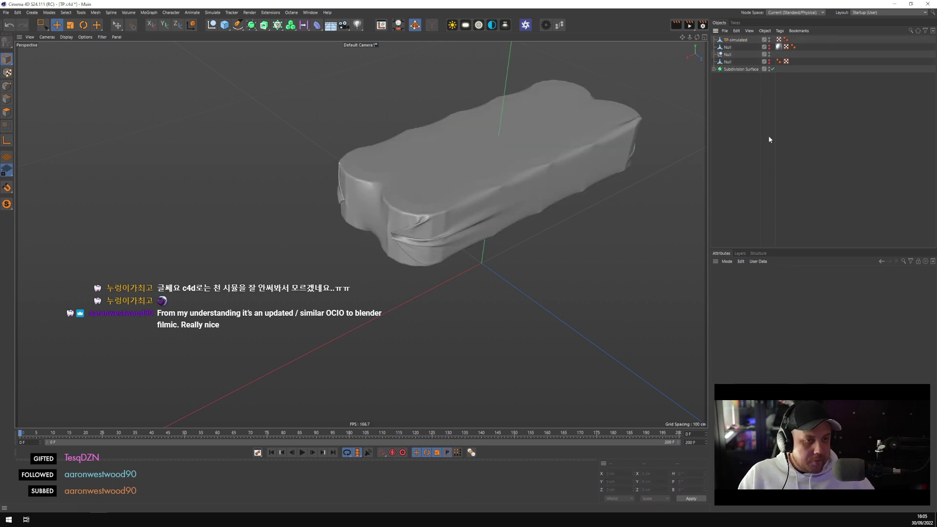
scroll(459, 210, down, 6)
scroll(474, 233, down, 2)
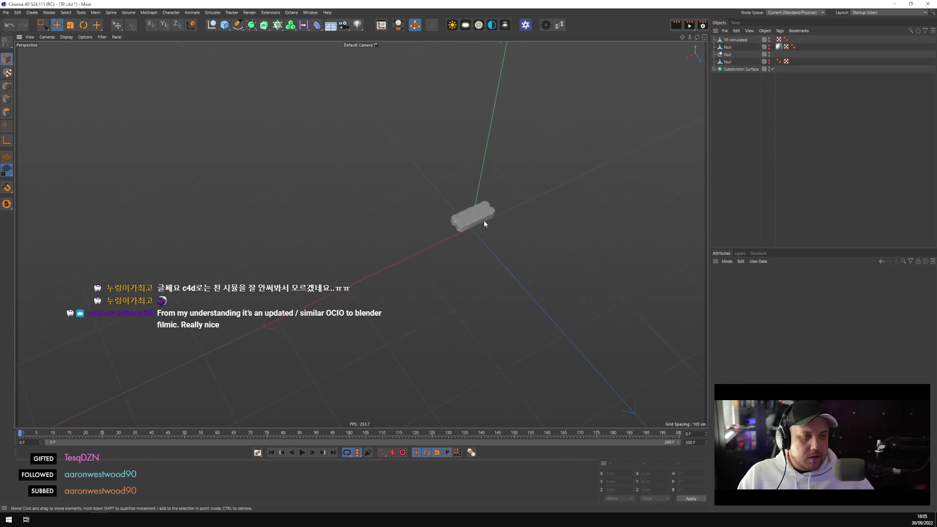
scroll(484, 220, up, 8)
alt+drag(430, 251, 445, 196)
click(441, 186)
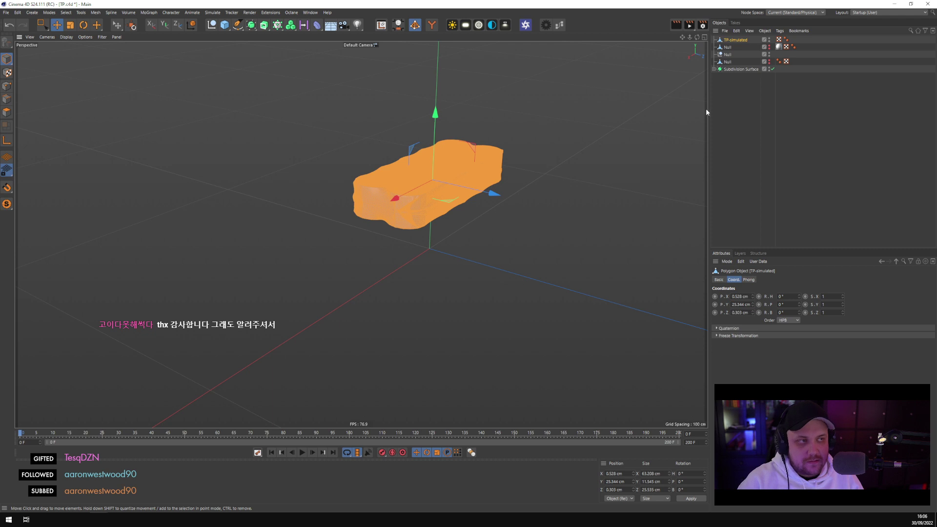
Delete the hidden imported Null mesh that carries the fabric material
click(773, 80)
click(774, 48)
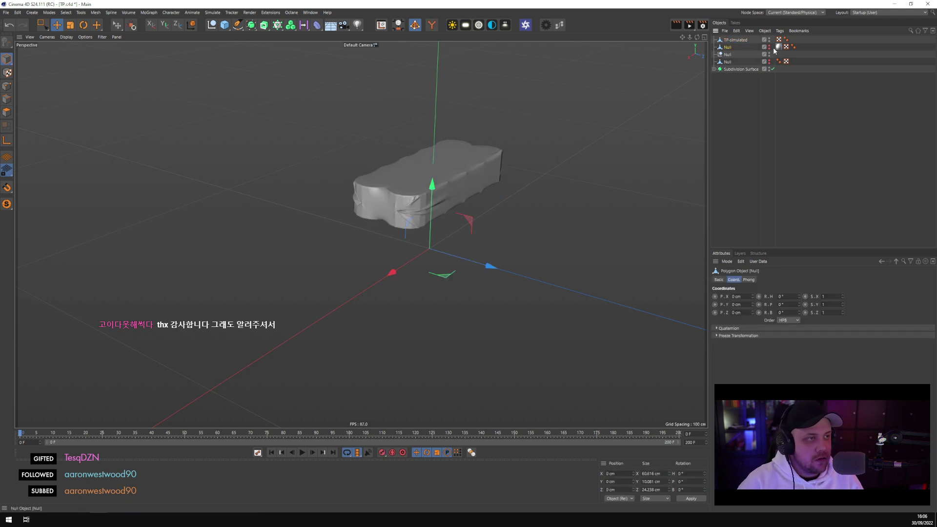
key(Delete)
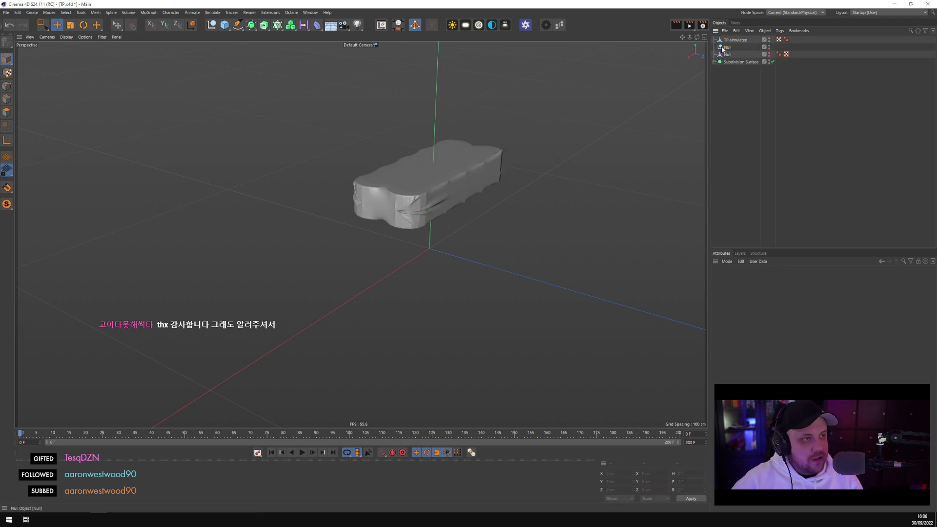
Rename the null directly inside the Subdivision Surface as TP
click(718, 62)
click(715, 62)
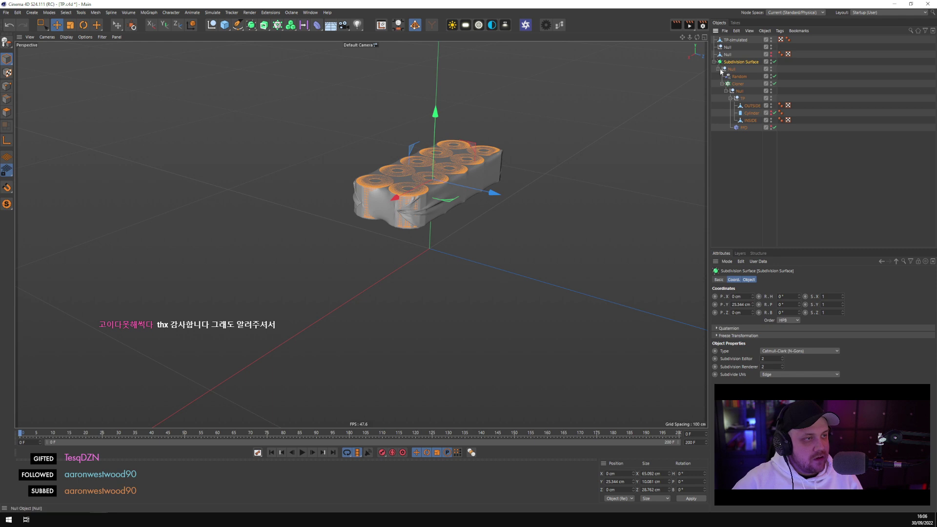
click(722, 84)
double_click(729, 69)
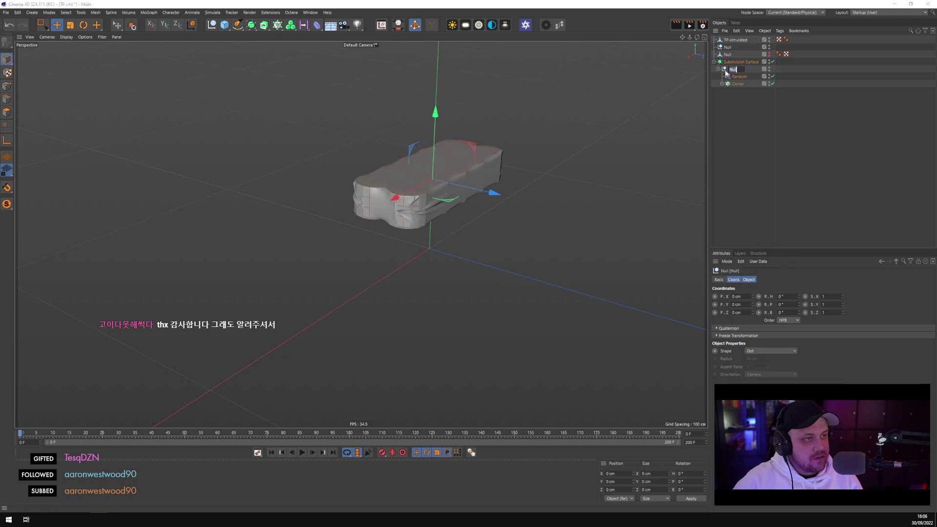
text(TP)
key(Return)
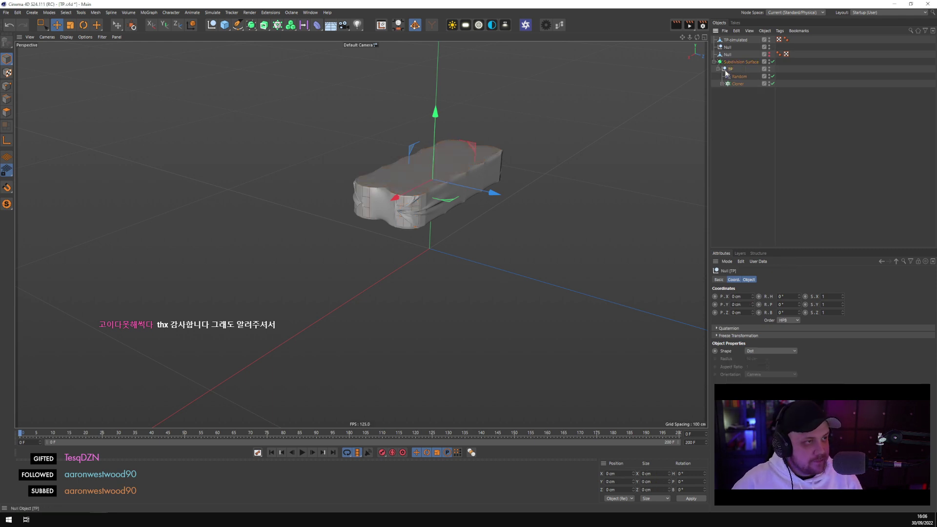
Group the Subdivision Surface under a new null and name the group TP_PACKAGE
click(736, 63)
key(alt+g)
click(714, 62)
click(732, 69)
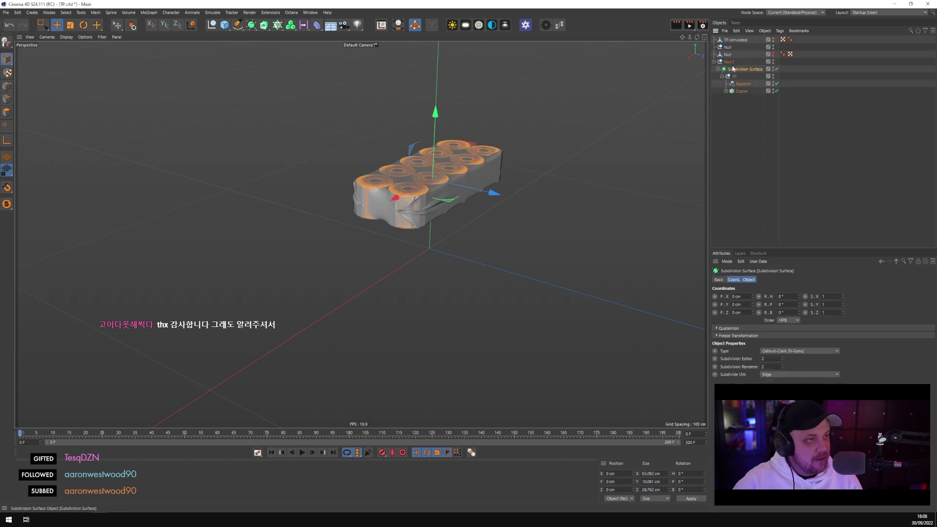
double_click(728, 61)
text(TP)
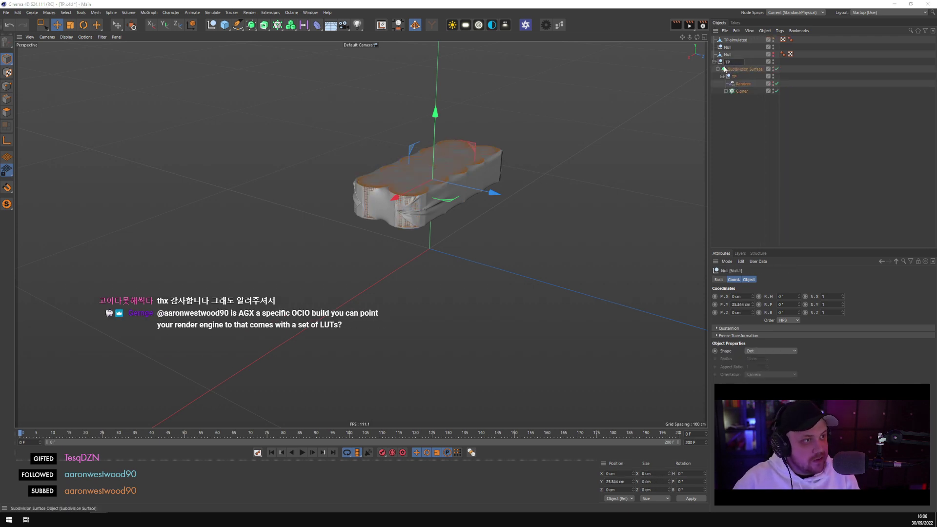
text(_PACKAGE)
key(Return)
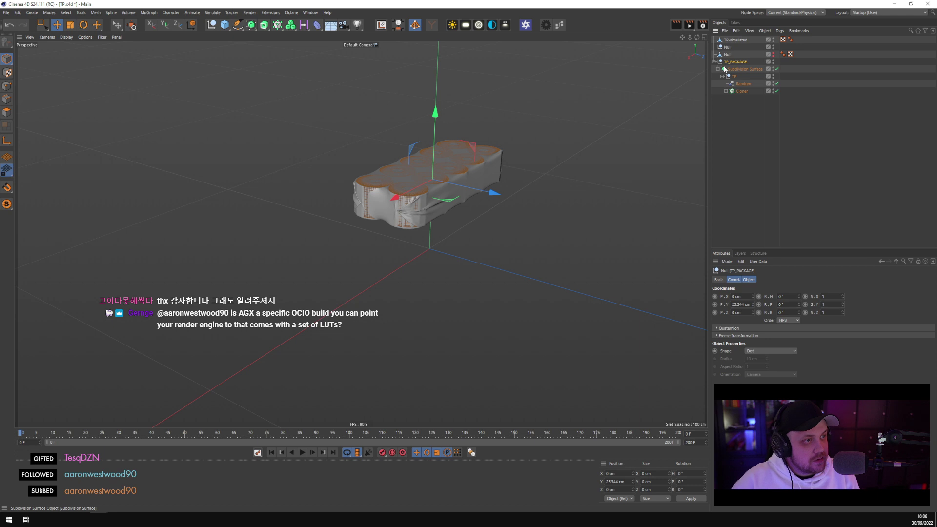
Collapse the Subdivision Surface inside TP_PACKAGE and rename it as TP
click(727, 69)
click(722, 77)
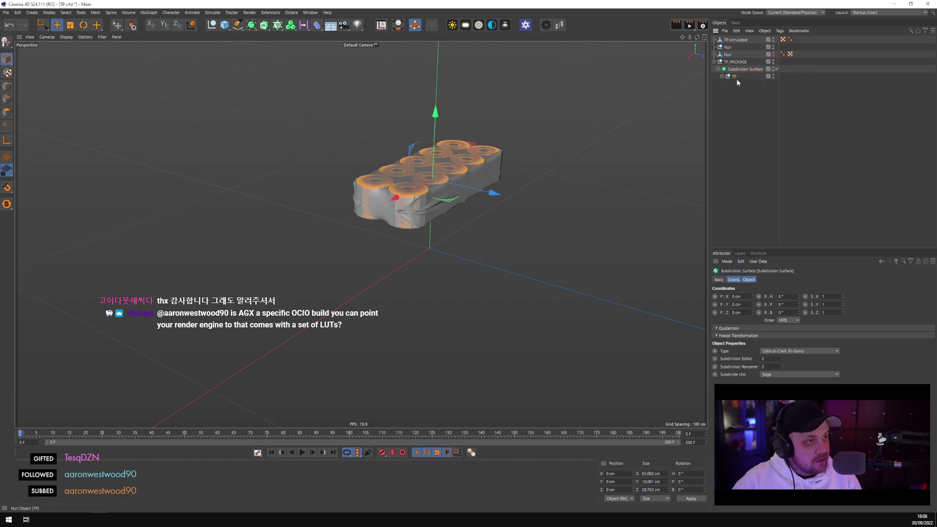
click(718, 69)
double_click(744, 69)
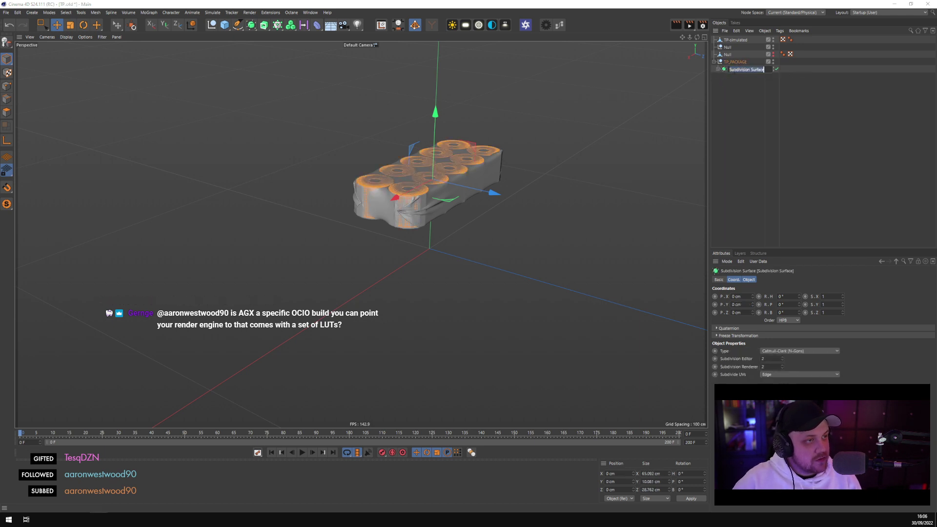
text(TP)
key(Return)
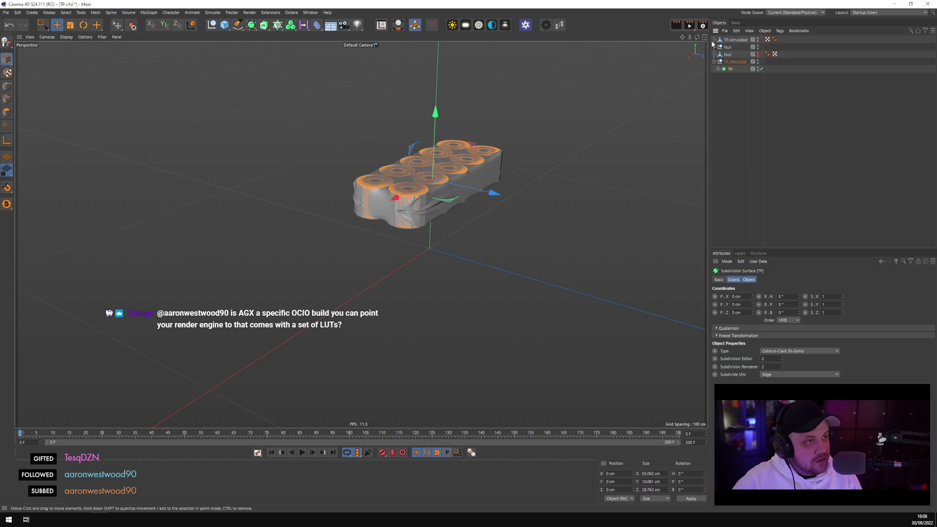
Move TP-simulated into the TP_PACKAGE group above TP and rename it as TP_WRAPPER
drag(729, 40, 734, 65)
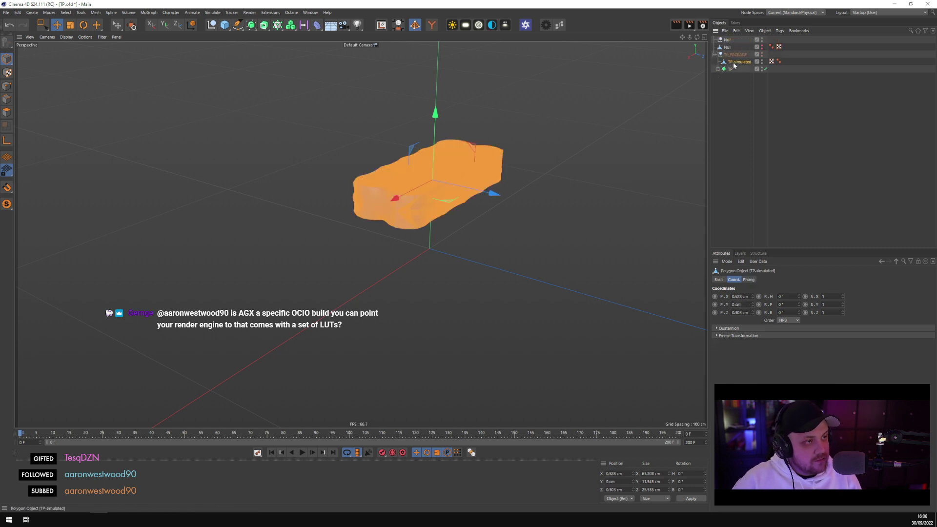
double_click(737, 63)
text(TP_WRAPPER)
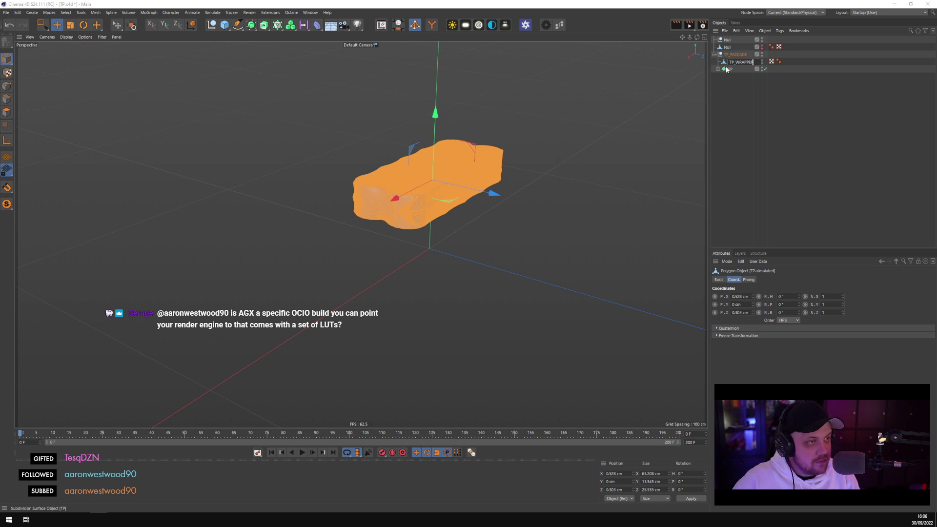
key(Return)
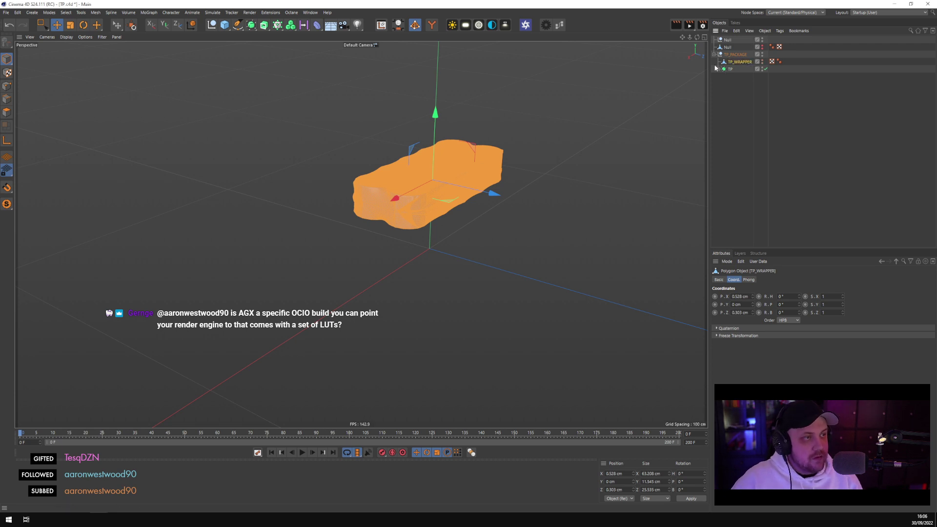
Select TP_WRAPPER with its UV tag and send it to RizomUV through the bridge extension
click(781, 78)
click(772, 61)
click(750, 62)
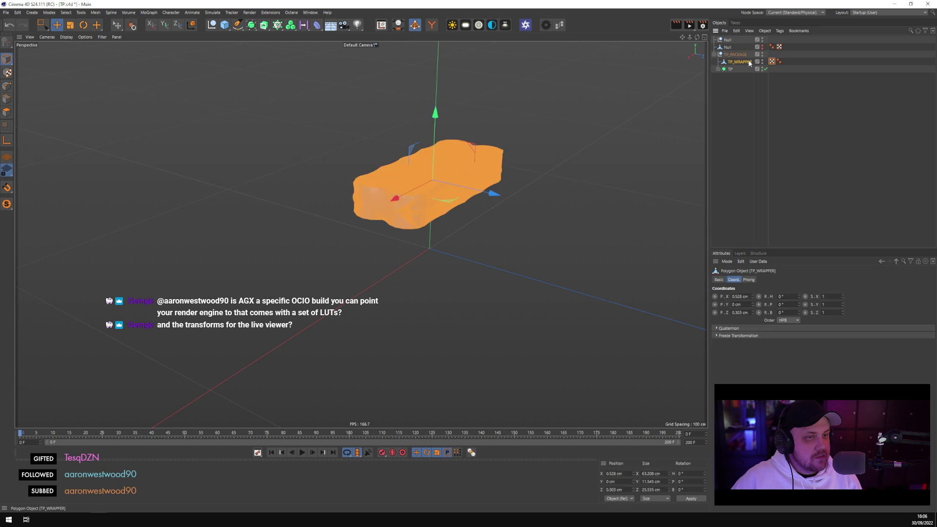
scroll(445, 160, up, 5)
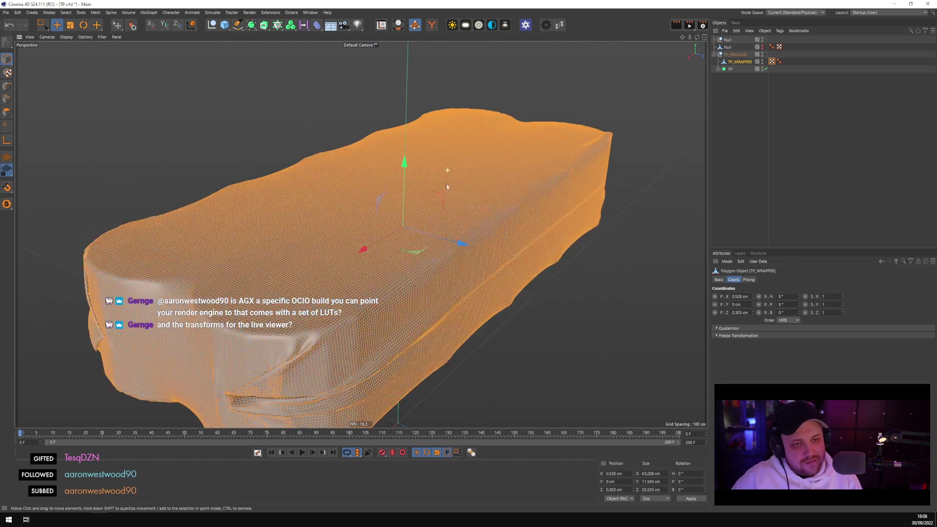
alt+drag(440, 202, 450, 171)
click(810, 176)
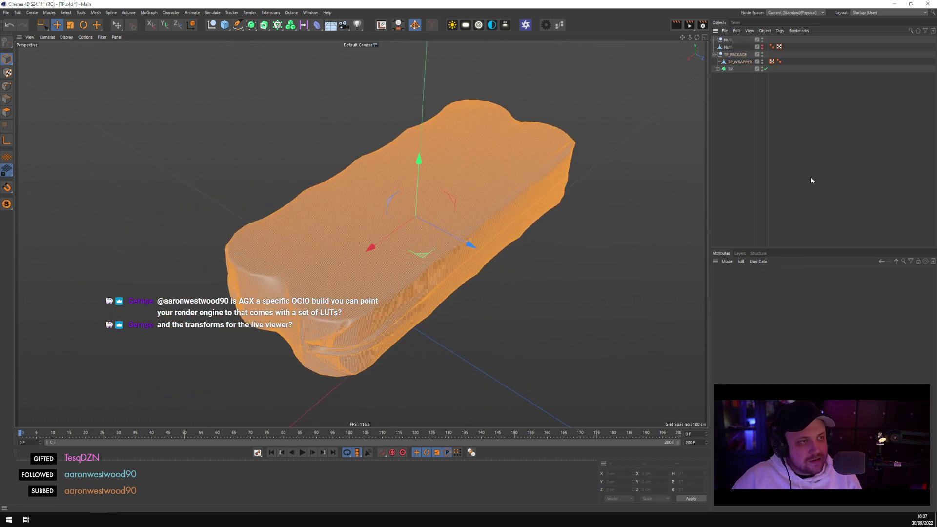
click(740, 62)
click(270, 13)
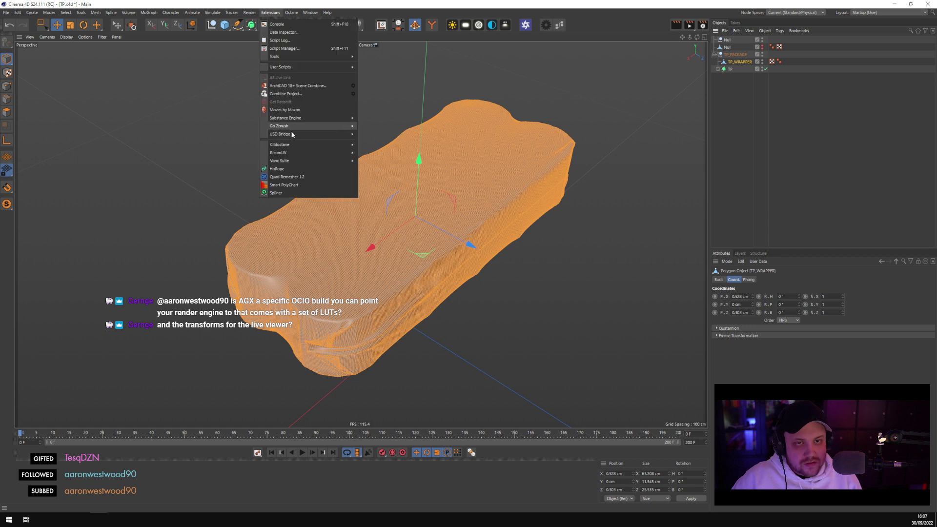
mouse_move(300, 161)
click(375, 155)
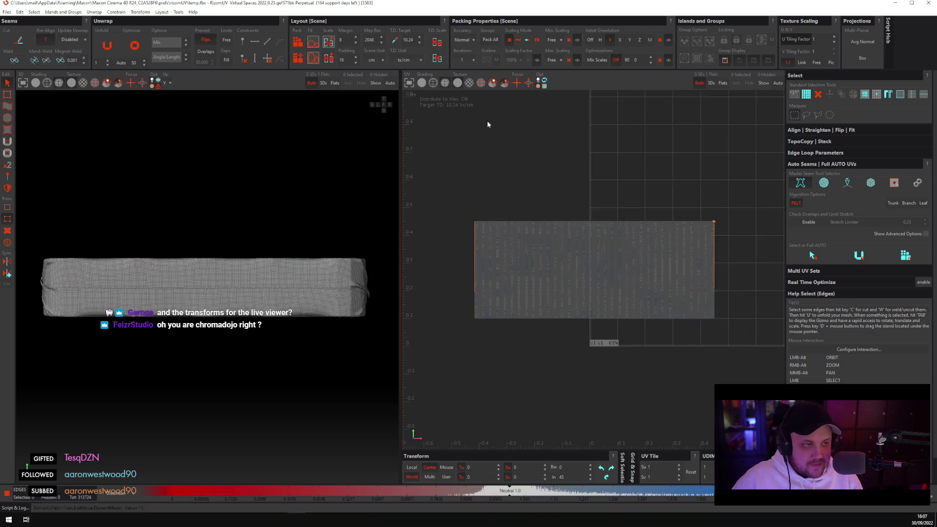
Pack the wrapper's UV island into the UV tile, inspect its layout up close, and close RizomUV
click(300, 42)
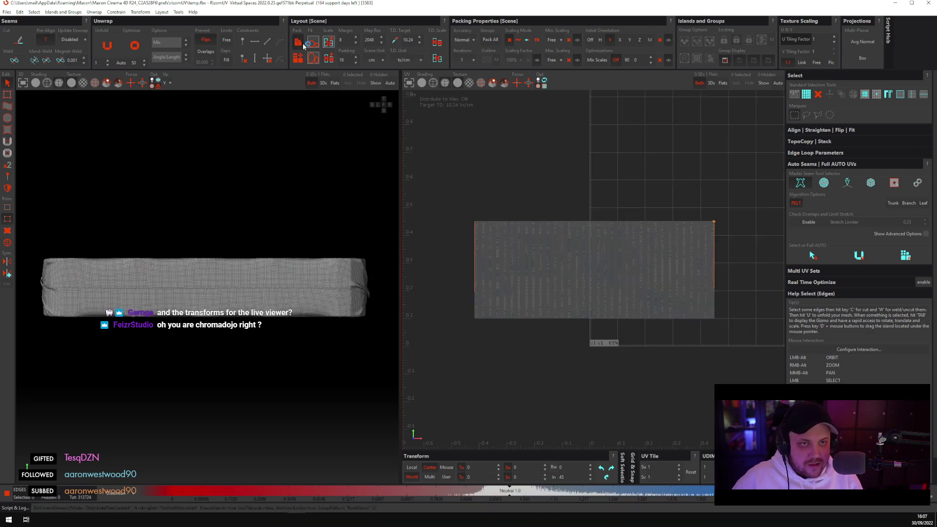
click(515, 83)
scroll(582, 242, up, 5)
scroll(576, 246, down, 10)
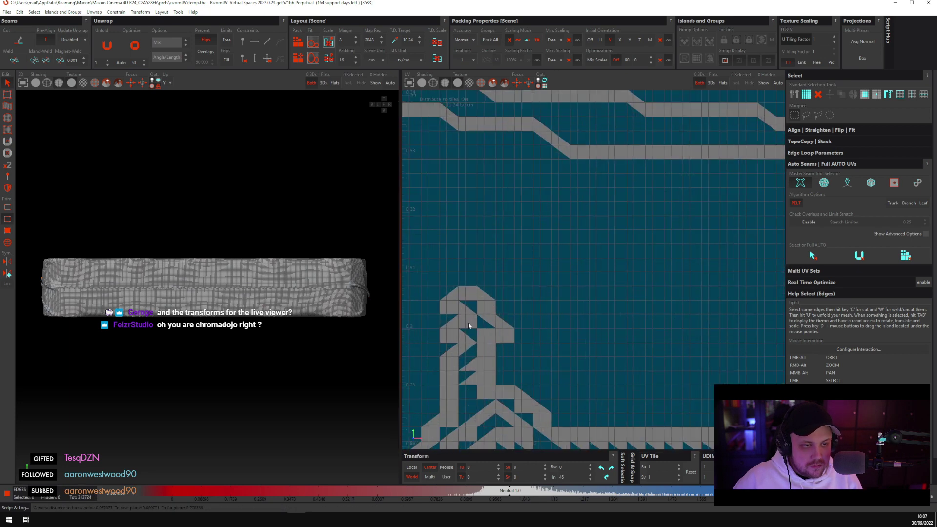
click(928, 2)
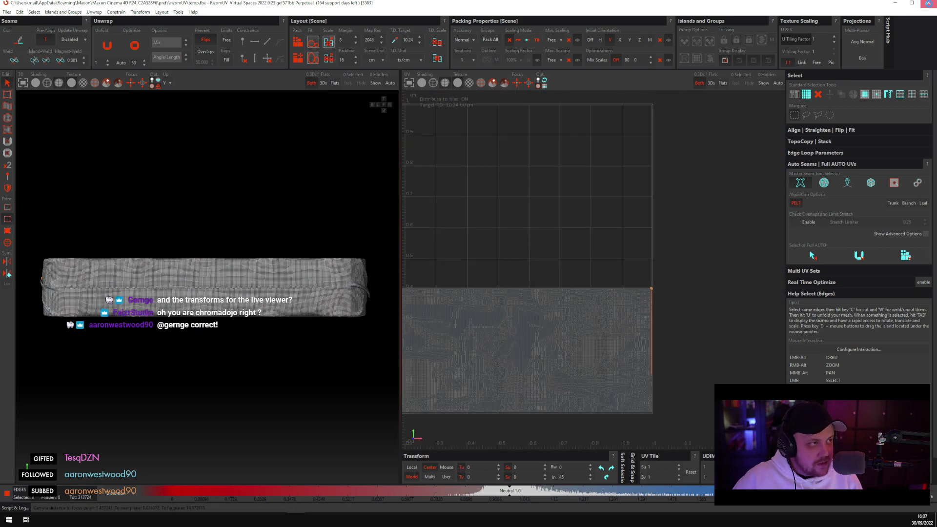
Switch to Marvelous Designer and show the UV Editor in place of the 2D Pattern Window
click(483, 258)
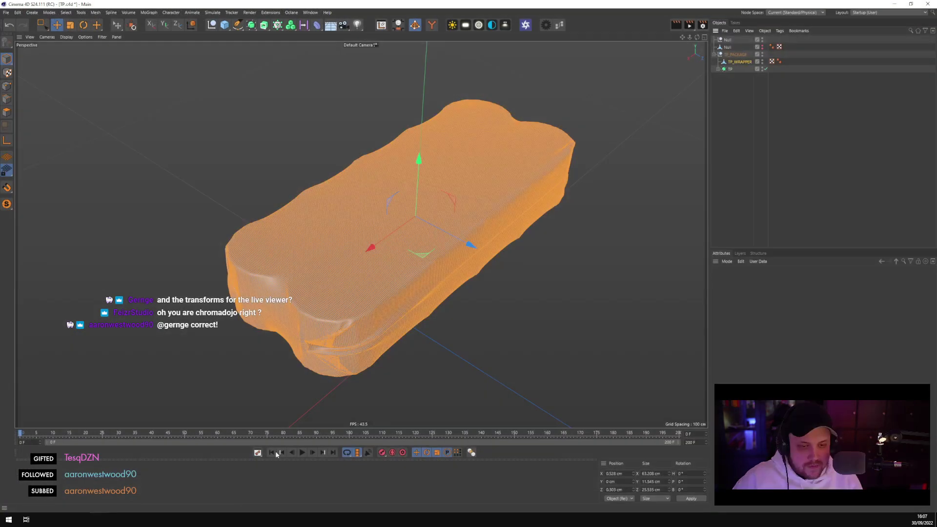
key(alt+Tab)
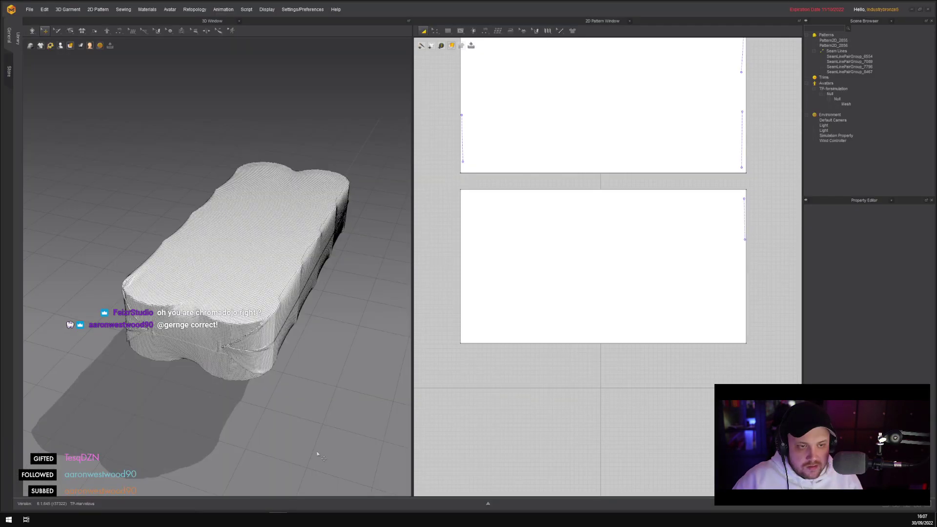
click(891, 21)
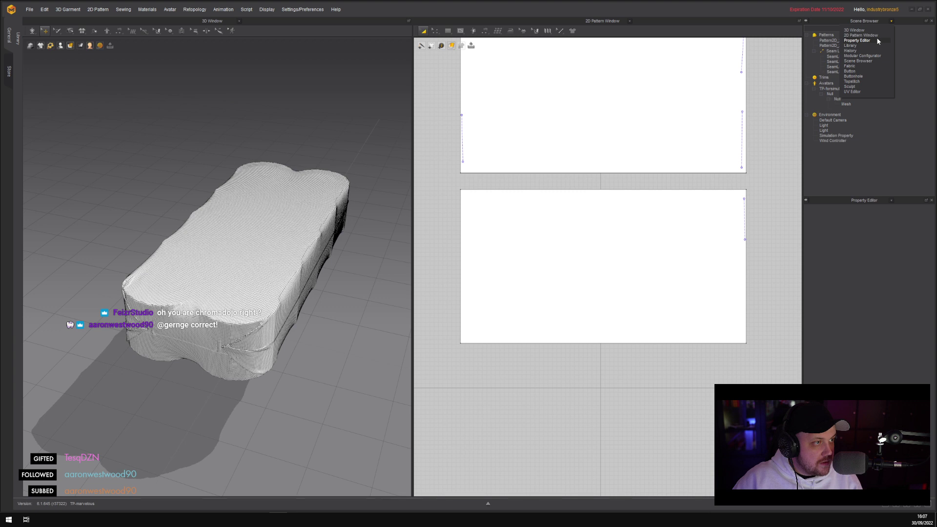
click(661, 58)
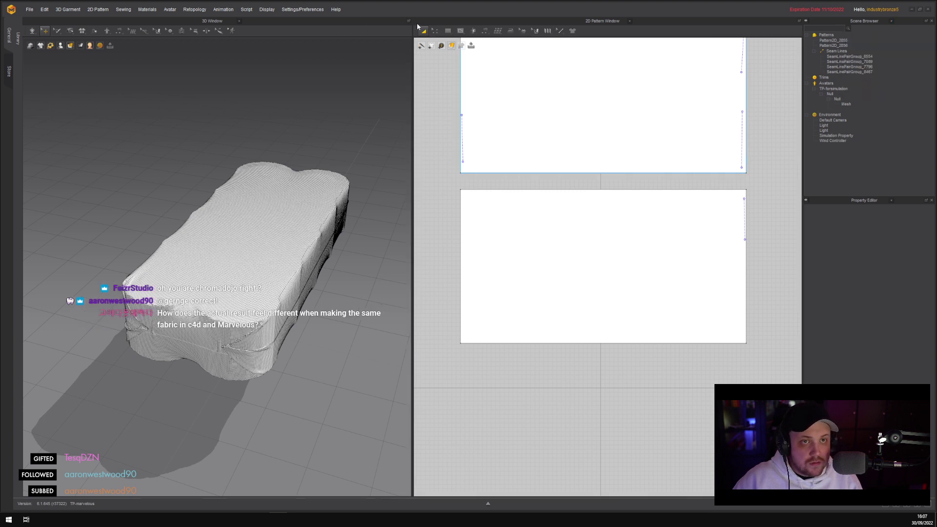
click(868, 20)
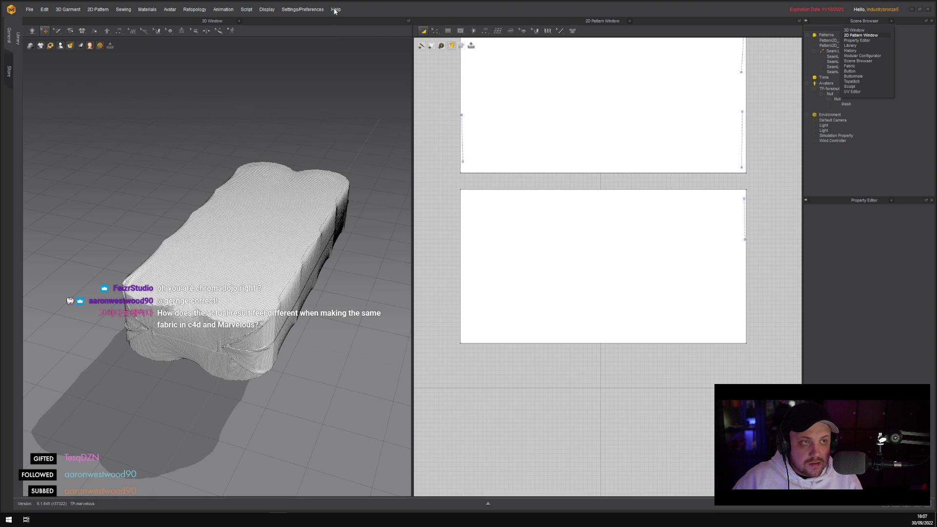
click(630, 20)
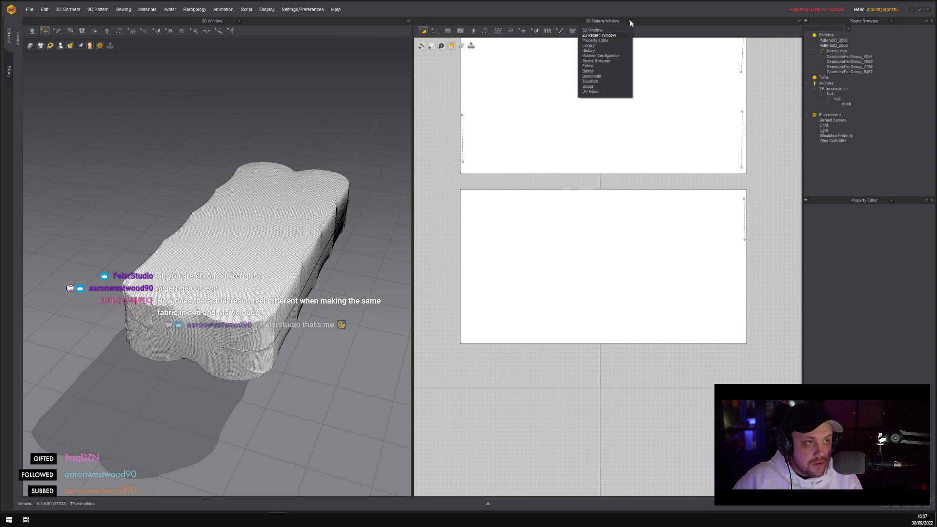
click(598, 95)
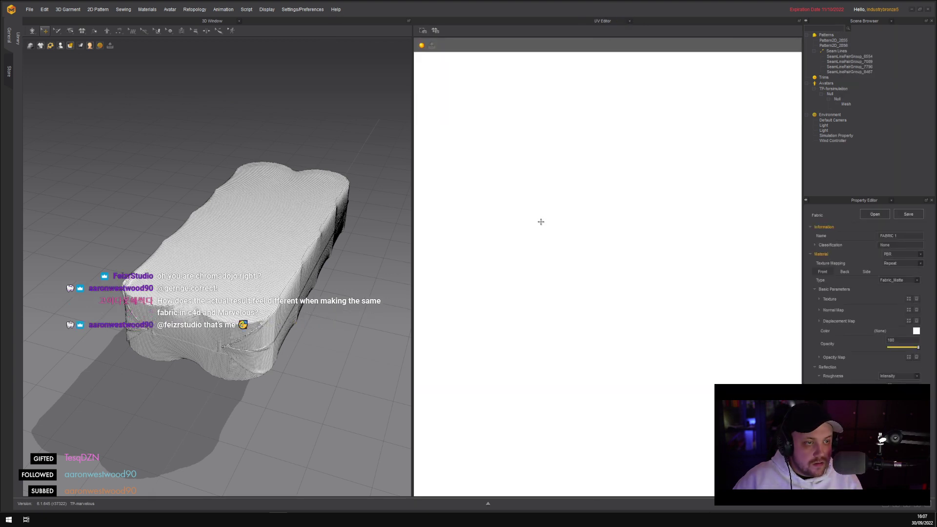
Select both pattern UV islands and fit them to the 0-1 range using the Length (Absolute) option
drag(575, 234, 608, 192)
drag(578, 229, 612, 228)
click(636, 224)
scroll(627, 224, up, 3)
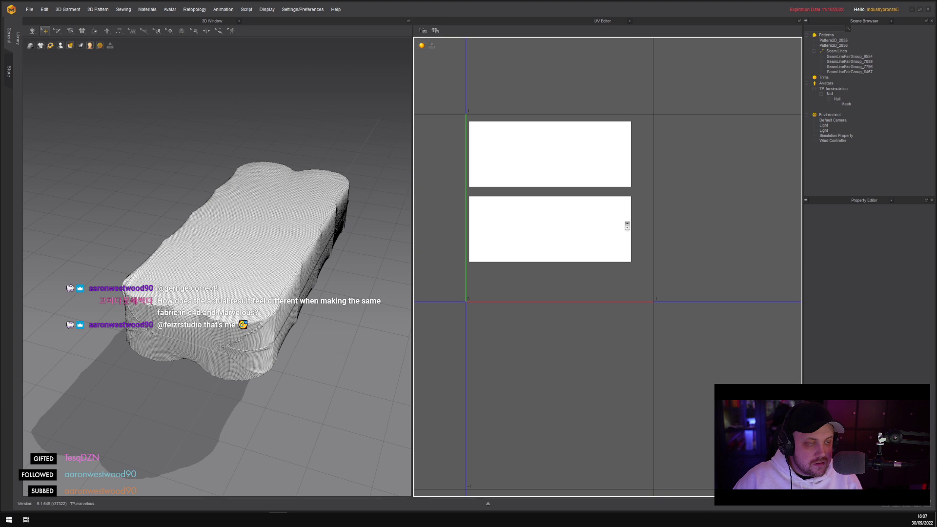
key(ctrl+a)
right_click(556, 249)
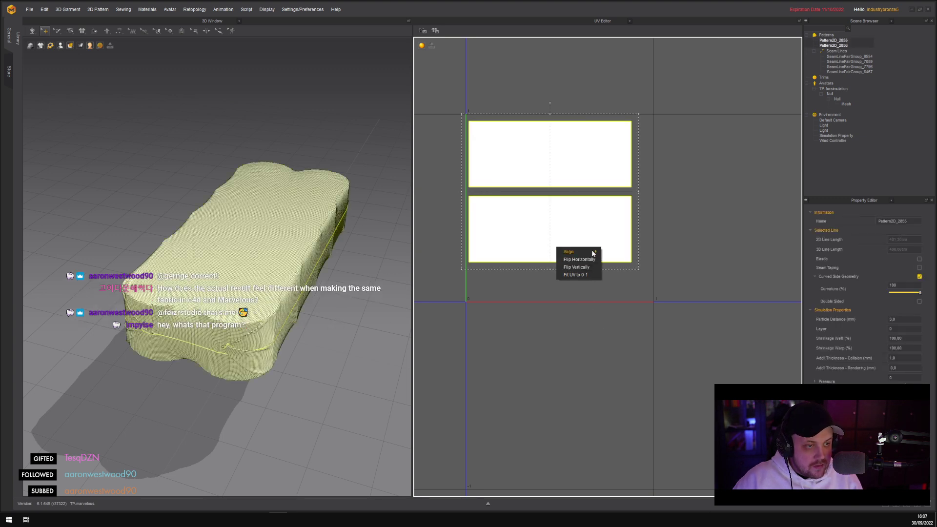
mouse_move(593, 253)
click(576, 275)
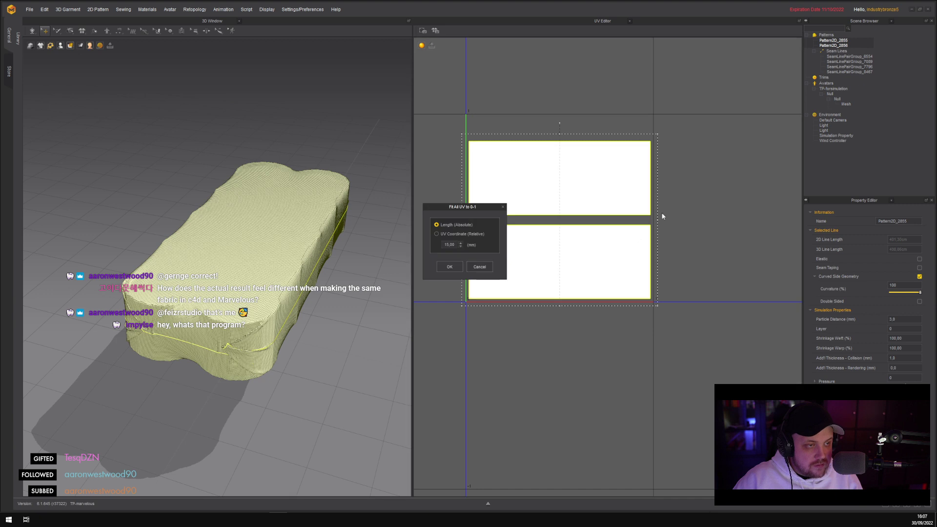
click(454, 267)
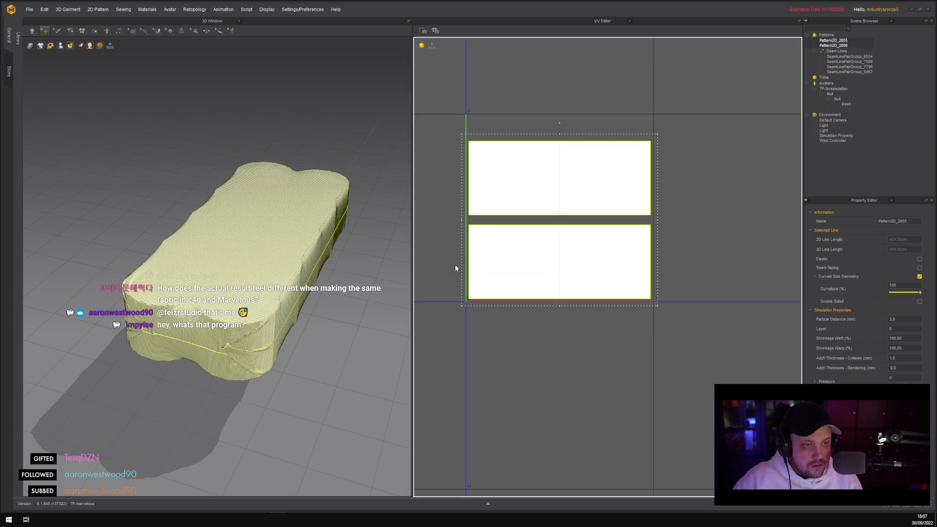
Move the lower UV island slightly upward to narrow the gap to the upper island, keeping it inside the UV tile
click(514, 235)
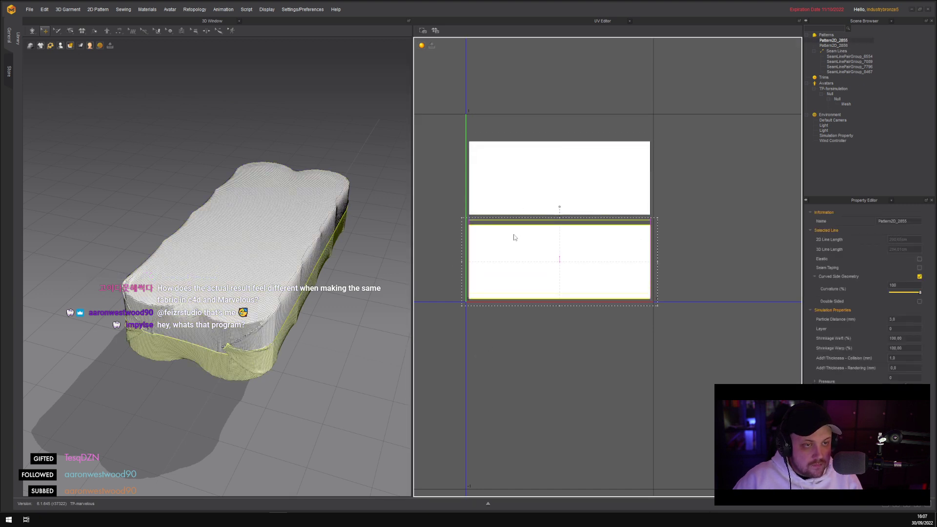
key(Up)
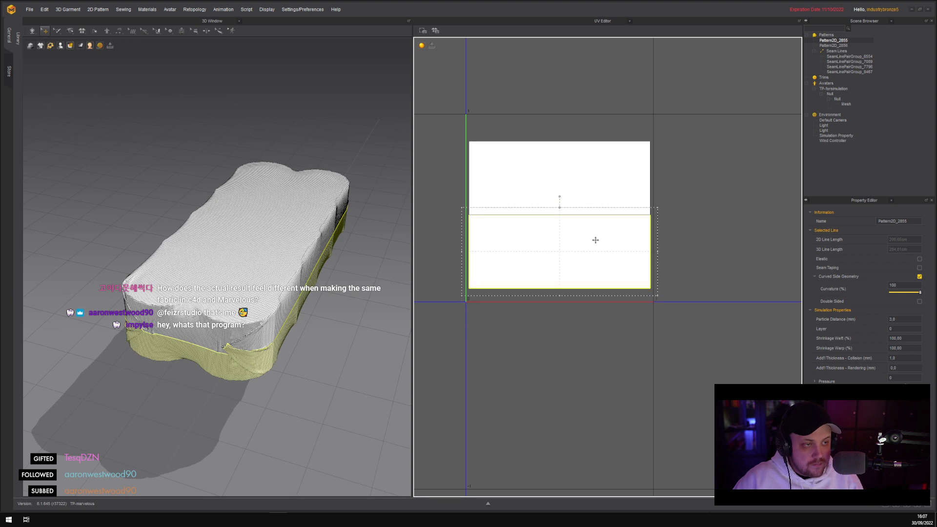
key(shift+Down)
key(shift+Down)
key(shift+Up)
key(shift+Up)
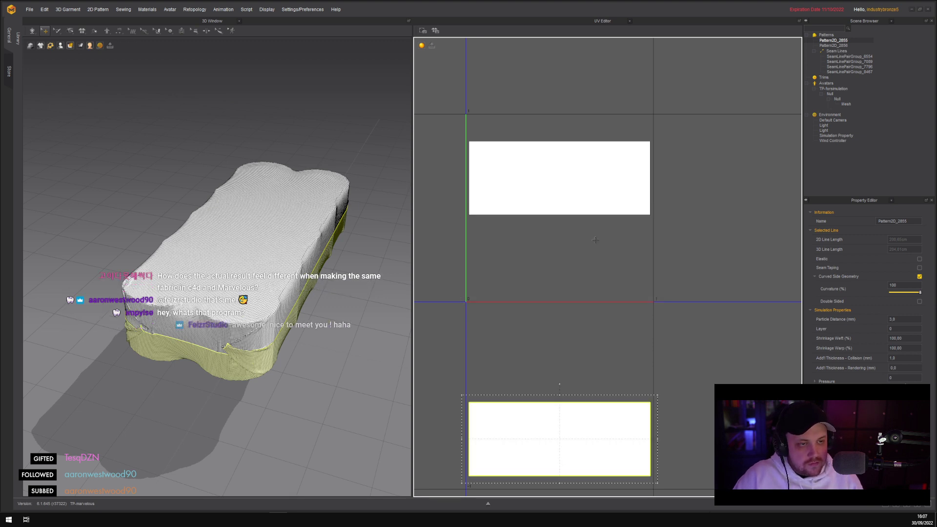
drag(590, 258, 591, 261)
click(672, 237)
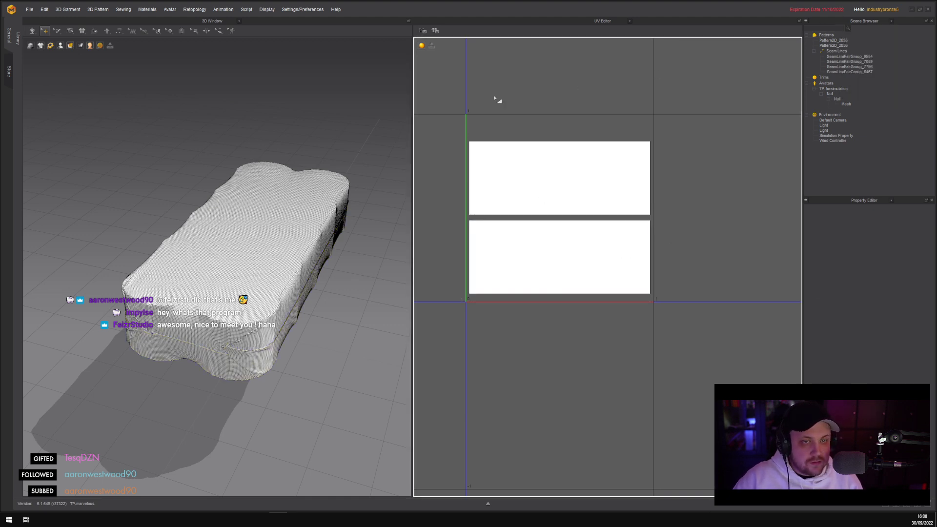
Export the wrapping as FBX over TP-simulated.fbx, as a single welded thin object with unified UV coordinates
click(29, 9)
mouse_move(45, 10)
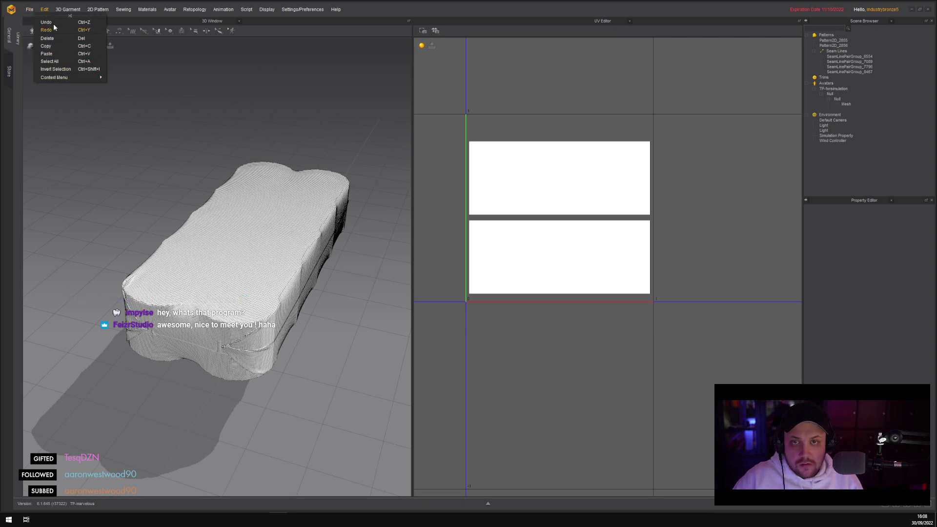
mouse_move(73, 85)
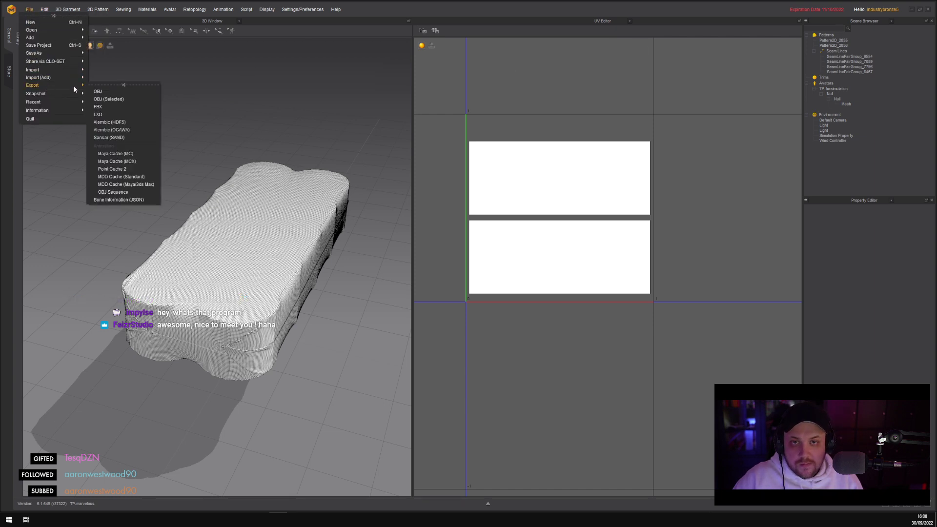
click(106, 108)
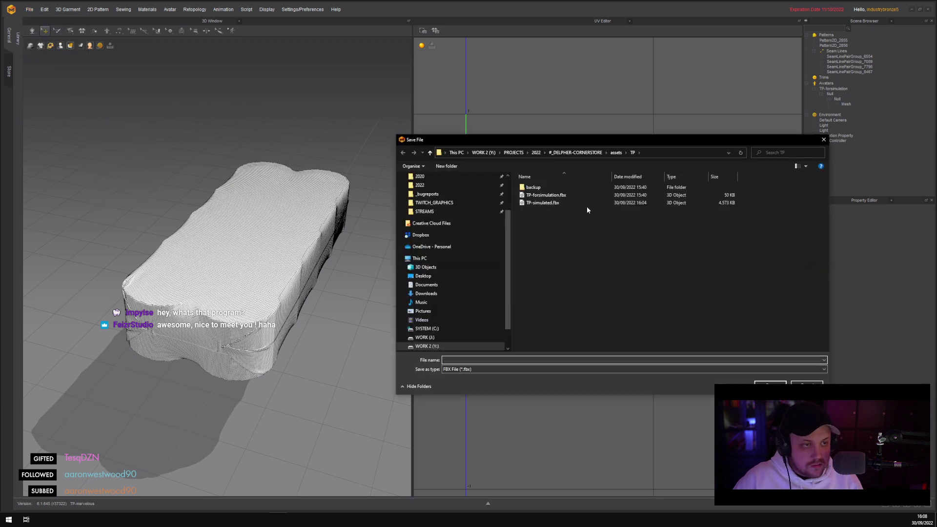
click(560, 204)
double_click(560, 204)
click(494, 261)
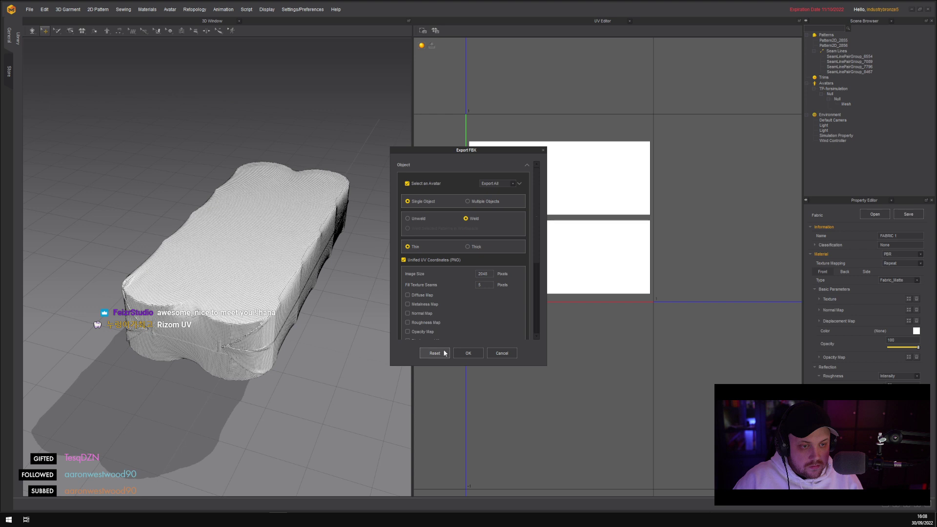
click(463, 355)
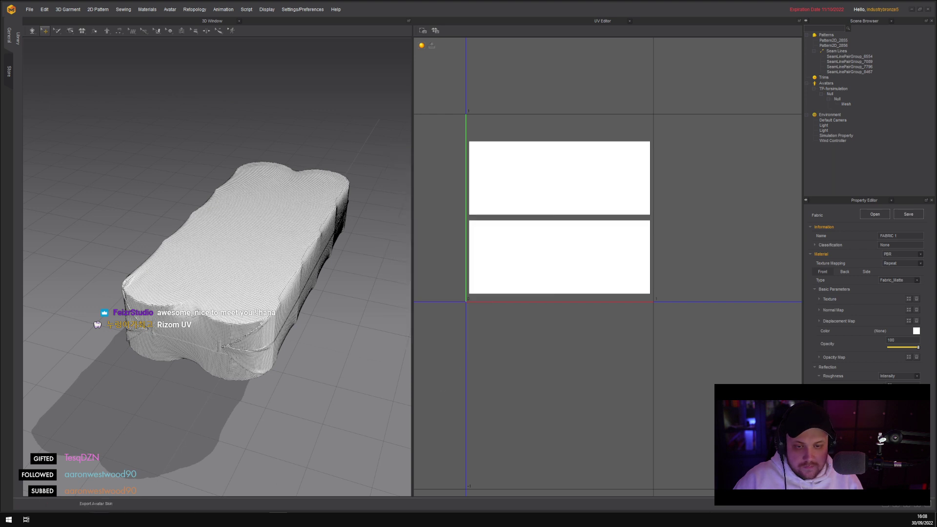
Switch to Cinema 4D and merge TP-simulated.fbx into the open project with the default import settings
click(99, 519)
click(46, 488)
click(753, 141)
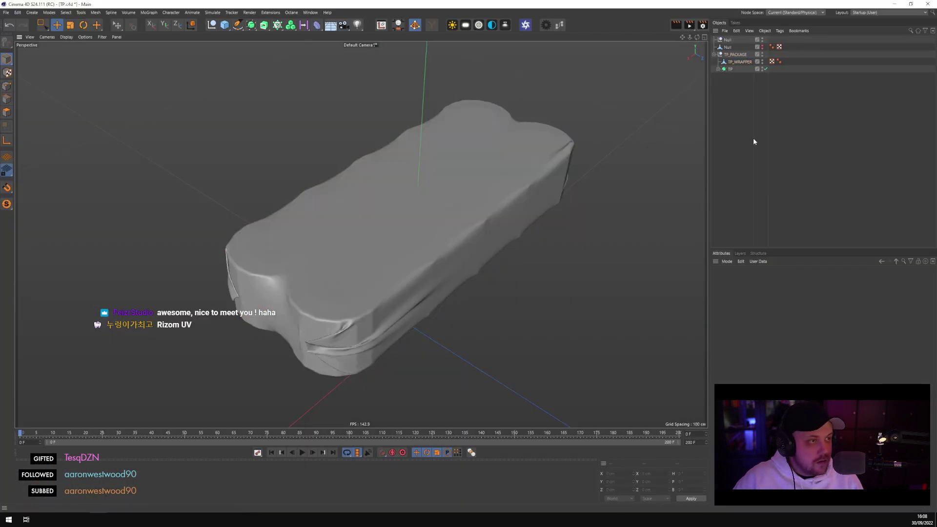
click(736, 61)
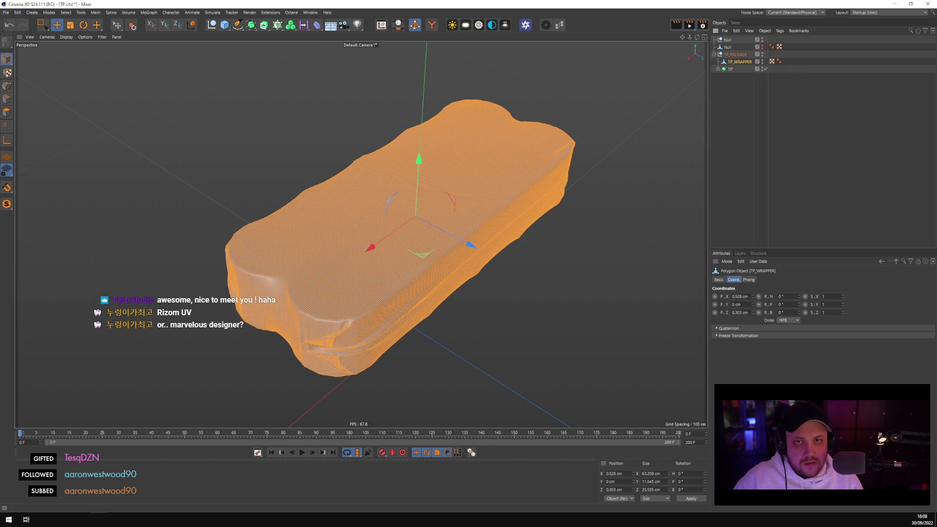
click(747, 120)
click(6, 13)
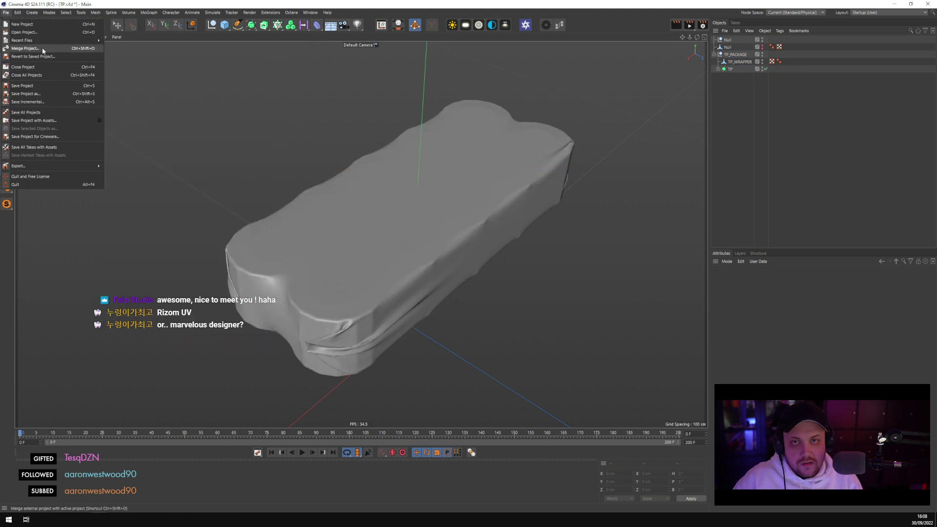
click(42, 47)
click(205, 100)
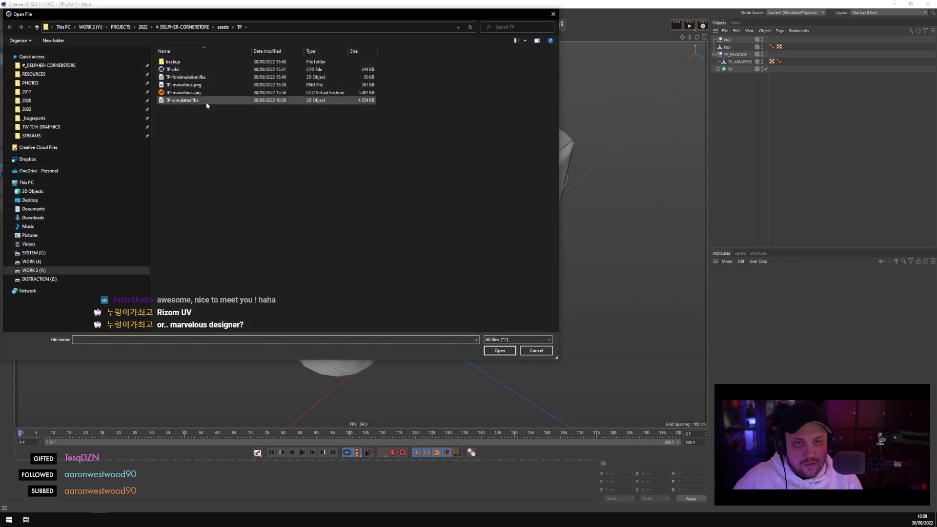
double_click(205, 100)
click(192, 220)
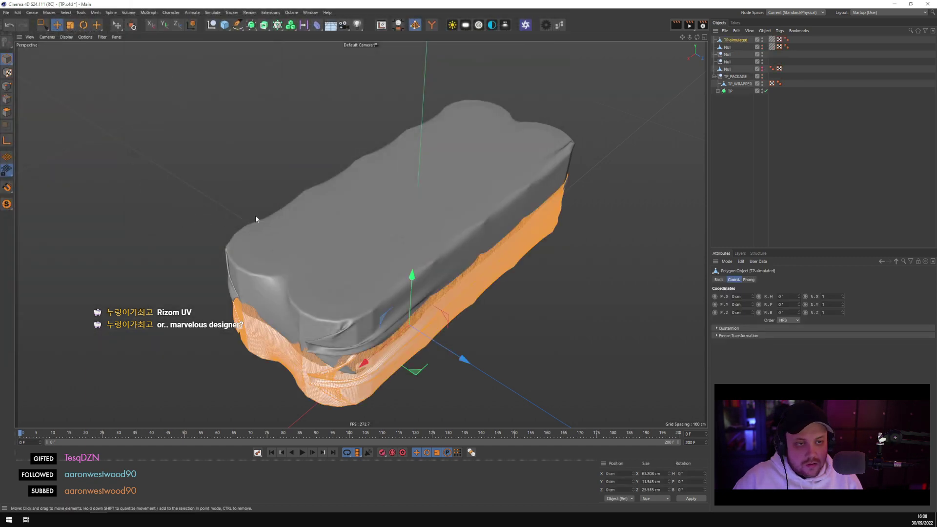
Examine the UV layout of the imported TP-simulated object in the texture UV editor and close it
click(739, 142)
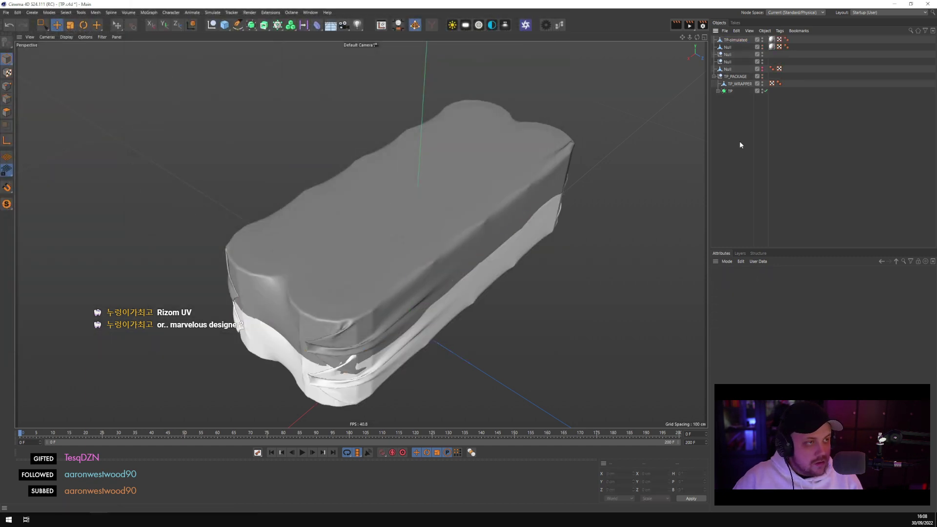
double_click(778, 40)
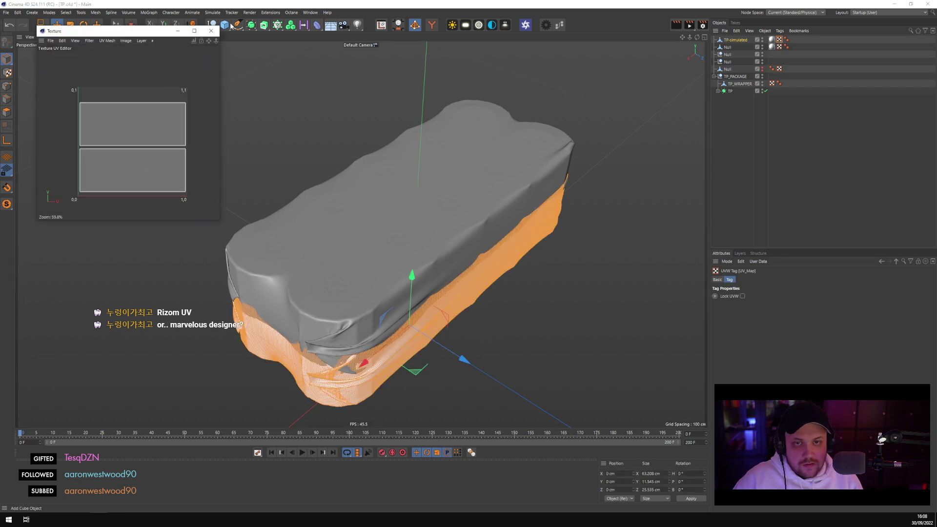
click(213, 32)
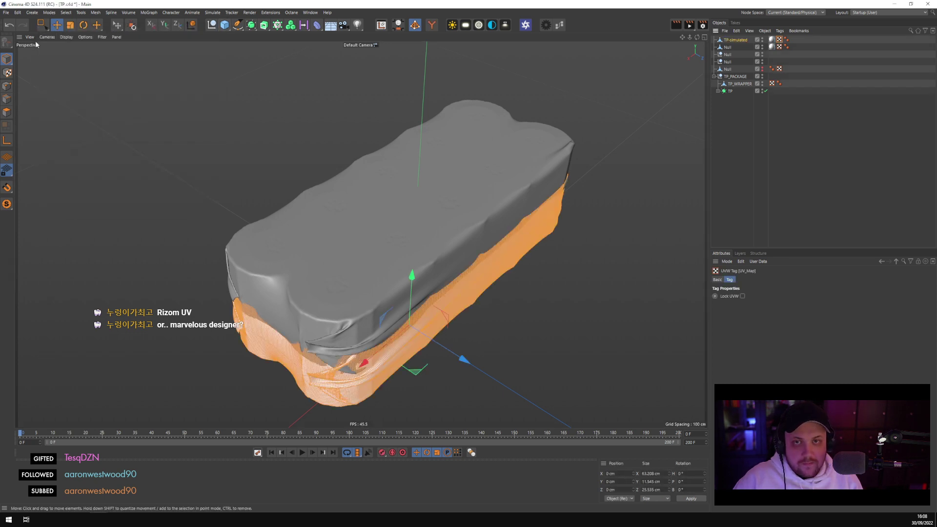
Move TP-simulated into the TP_PACKAGE group above the old wrapper and rename it as TP_WRAPPER
click(735, 40)
drag(736, 40, 735, 76)
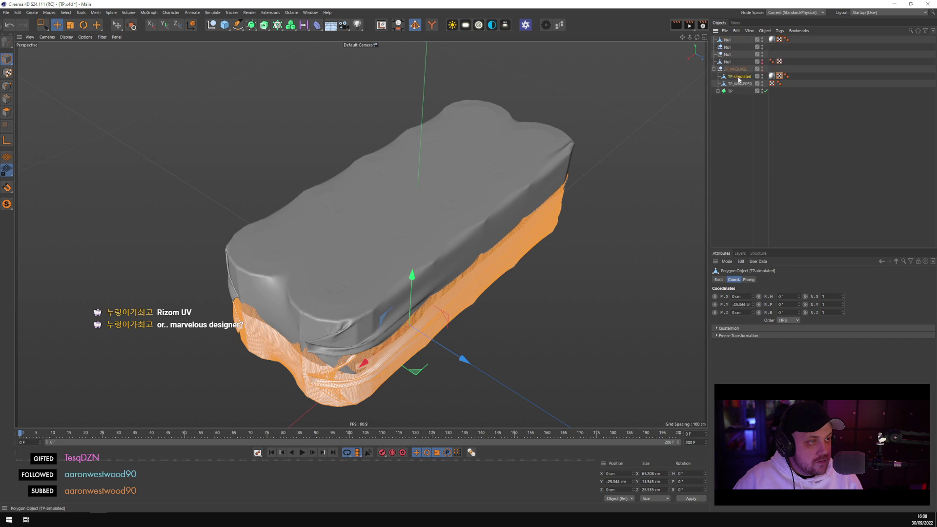
double_click(741, 77)
text(TP_W)
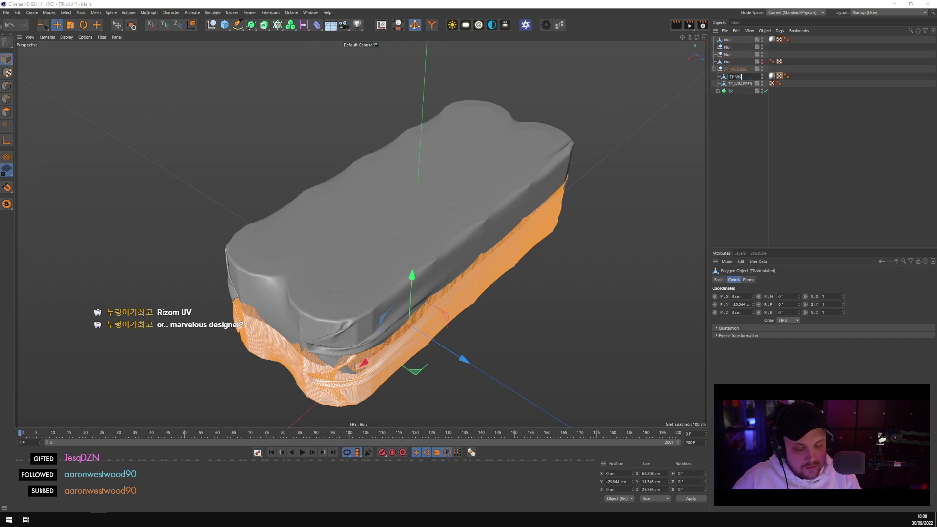
text(RAPPER)
key(Return)
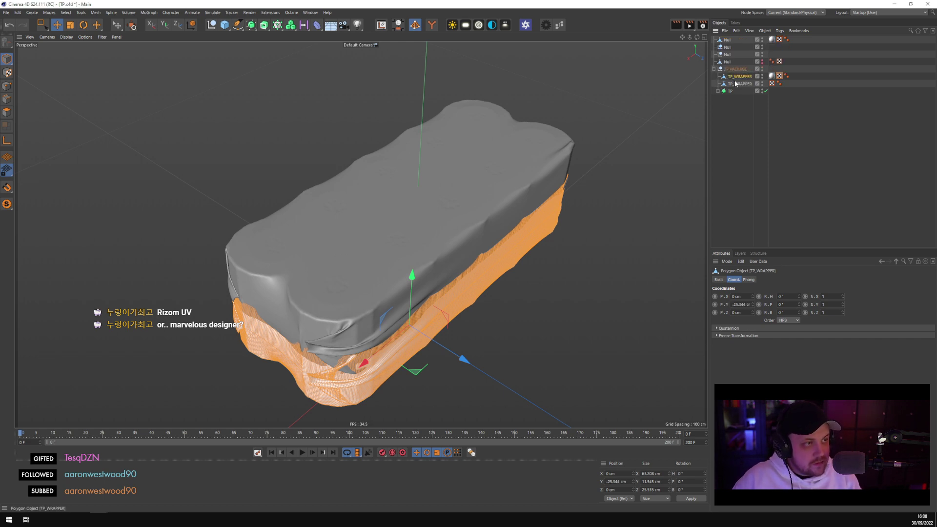
Centre the new TP_WRAPPER's axis on all its points and set its Y position to 0 cm
click(399, 25)
click(426, 119)
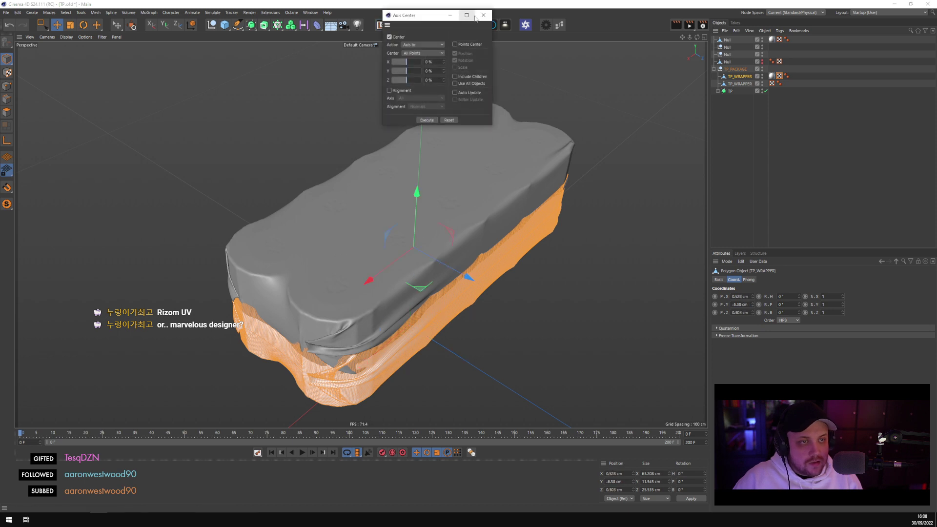
click(483, 15)
click(745, 84)
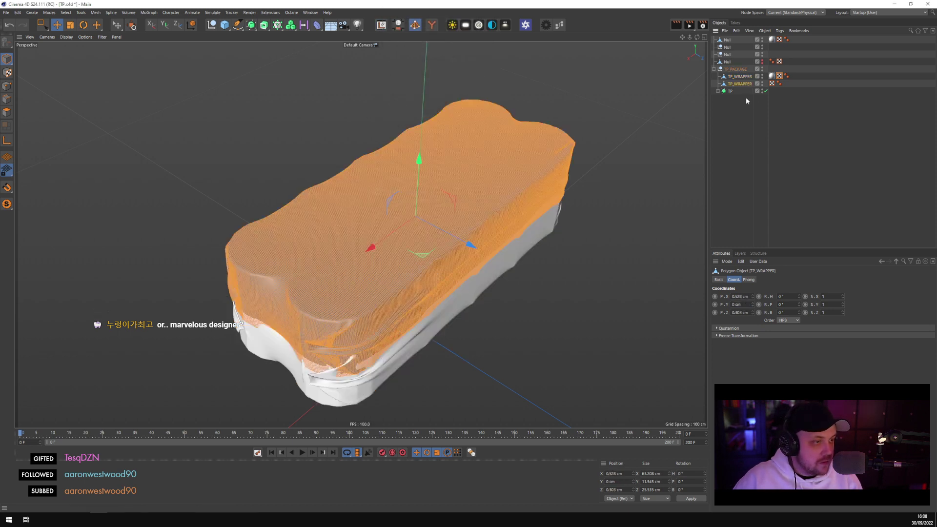
key(Up)
click(740, 304)
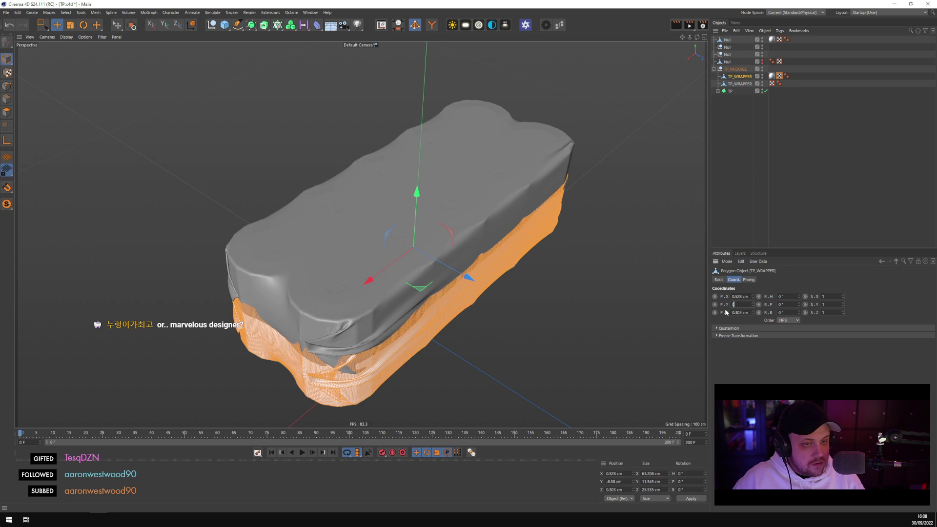
key(Return)
Remove the fabric material tag from the new TP_WRAPPER and delete the old TP_WRAPPER from the TP_PACKAGE group
click(772, 76)
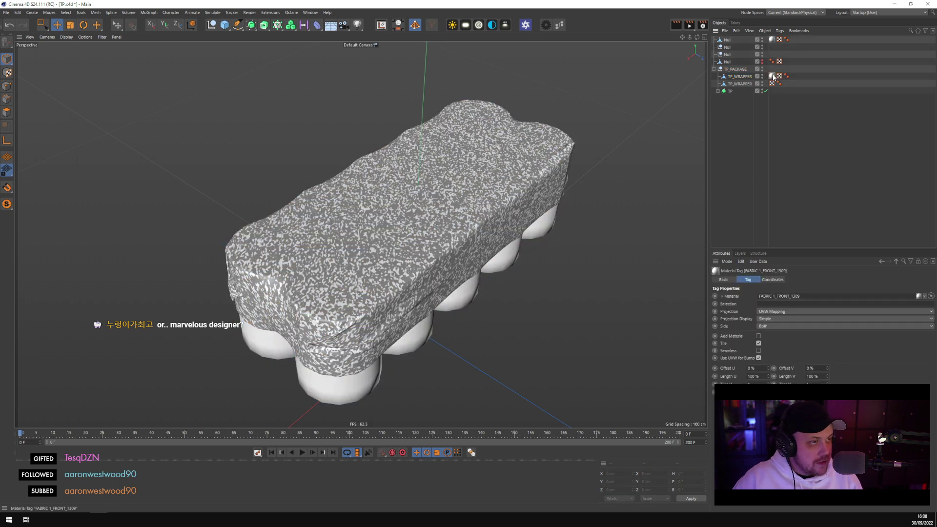
key(Delete)
click(732, 84)
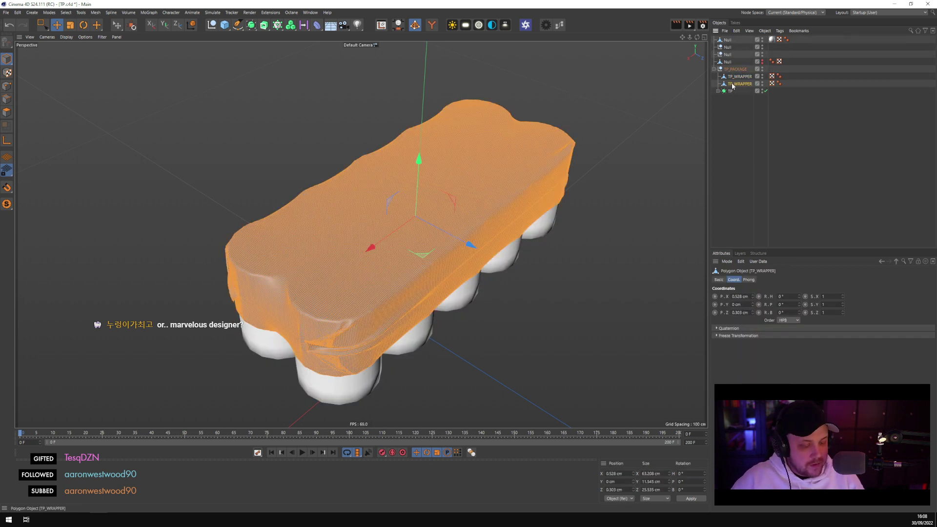
key(Delete)
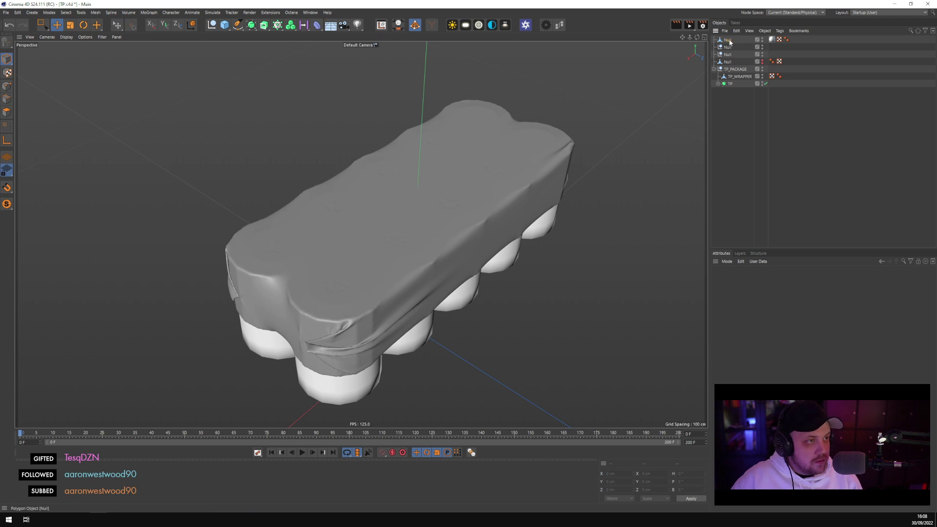
Delete the four leftover Null objects above TP_PACKAGE and collapse the TP_PACKAGE group
click(729, 42)
shift+click(727, 61)
key(Delete)
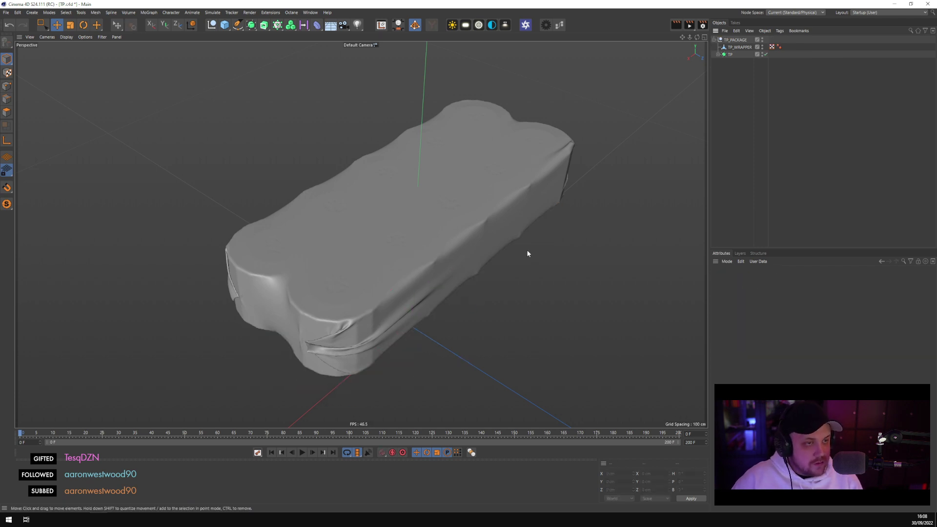
alt+drag(527, 254, 471, 222)
click(714, 40)
click(728, 40)
scroll(345, 248, down, 3)
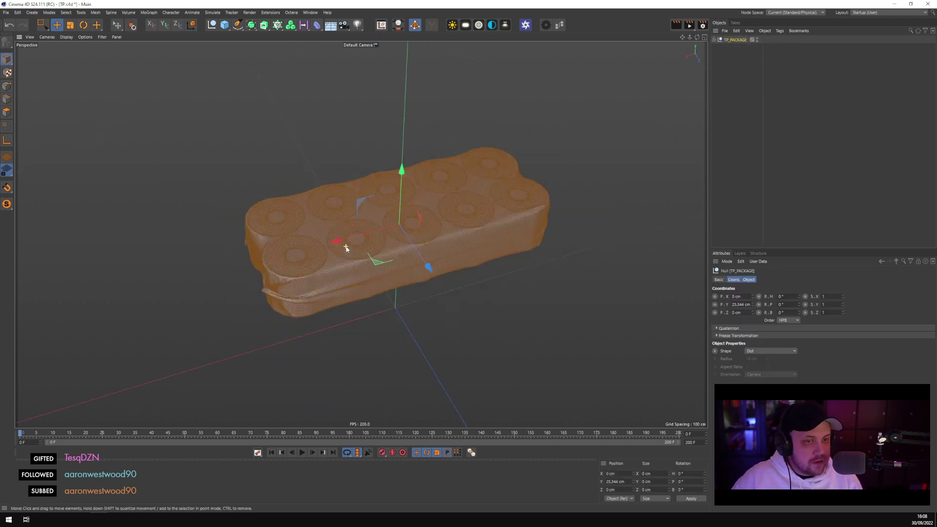
scroll(346, 247, down, 2)
alt+drag(373, 212, 341, 269)
click(430, 289)
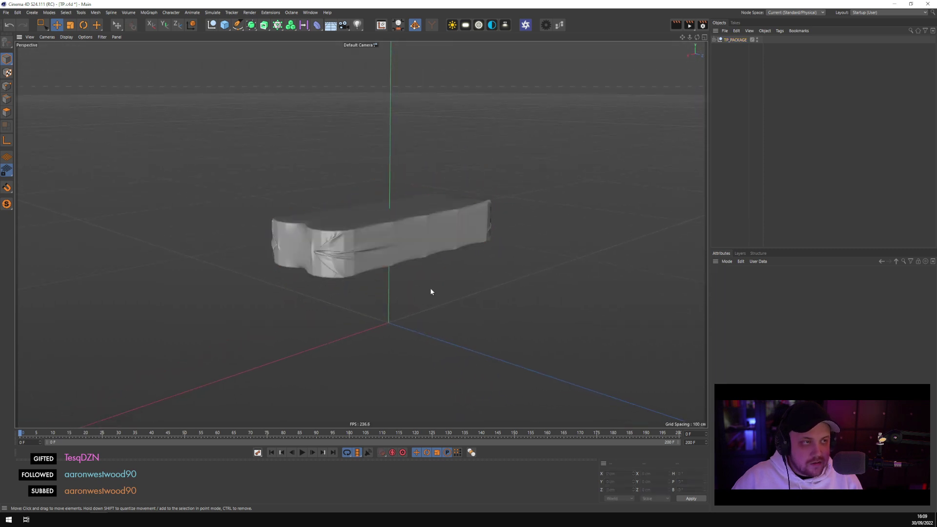
Copy the TP_PACKAGE group and open SHADING_SCENE_0001.c4d from the #_DELPHER-CORNERSTORE project folder
click(733, 40)
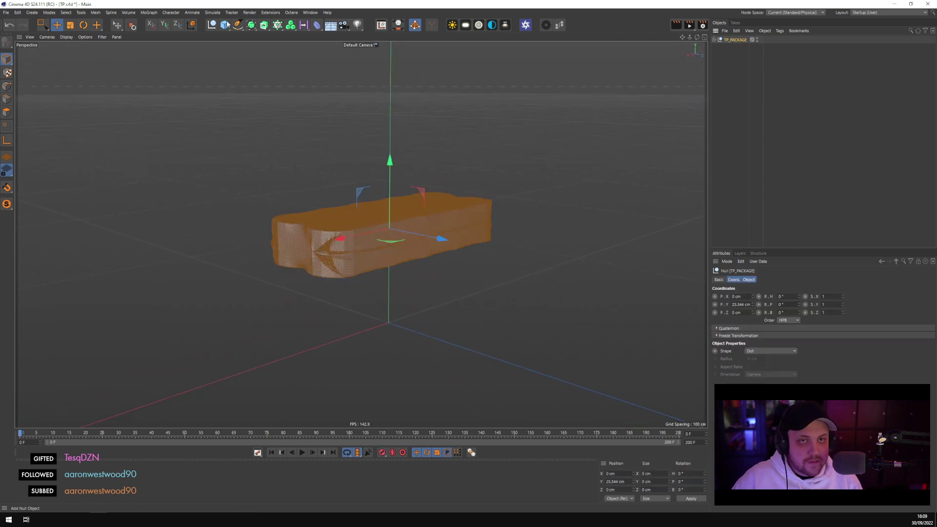
click(310, 12)
click(6, 12)
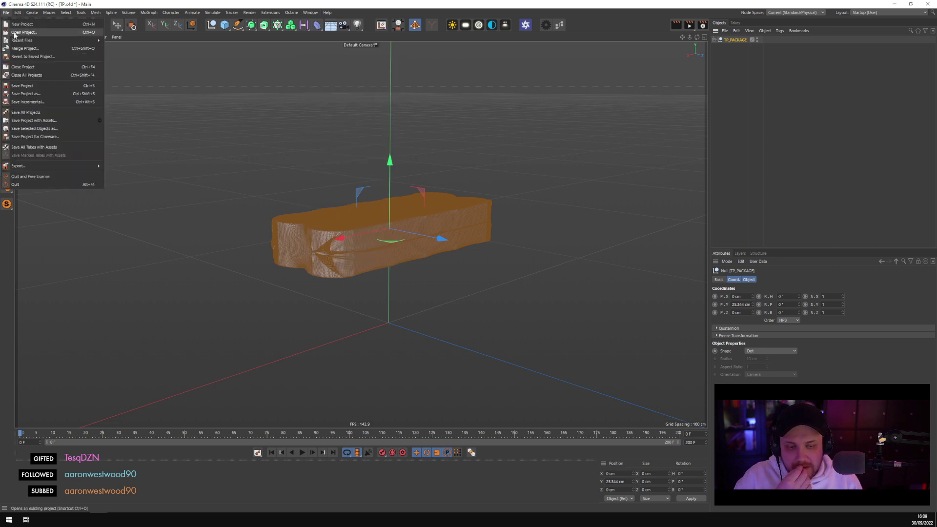
click(20, 33)
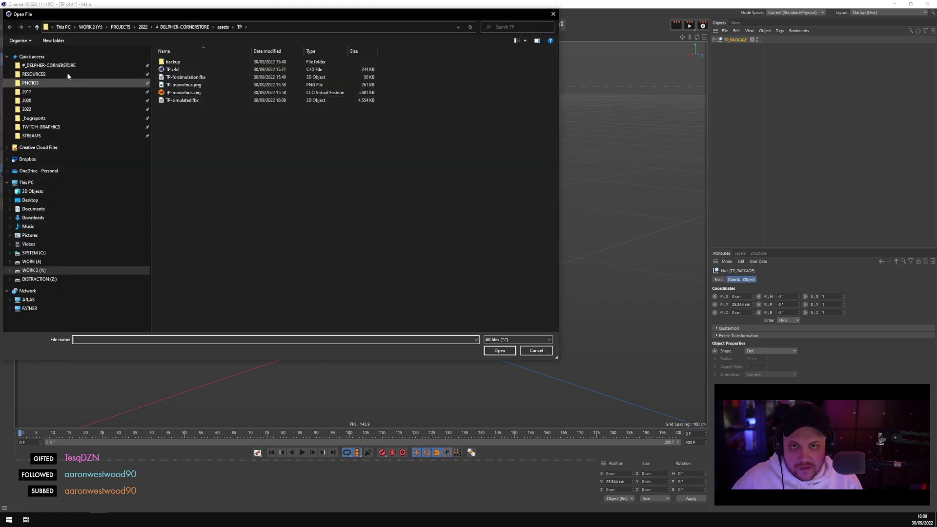
click(58, 65)
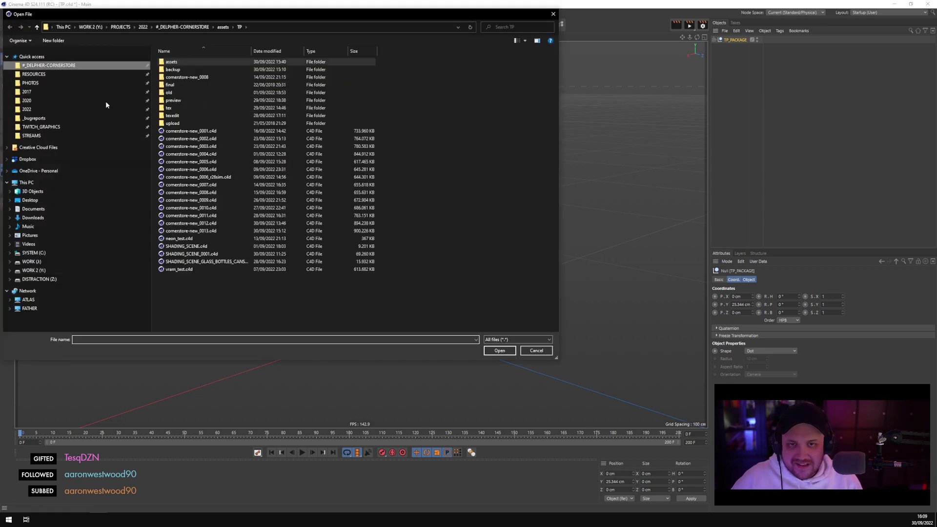
double_click(225, 253)
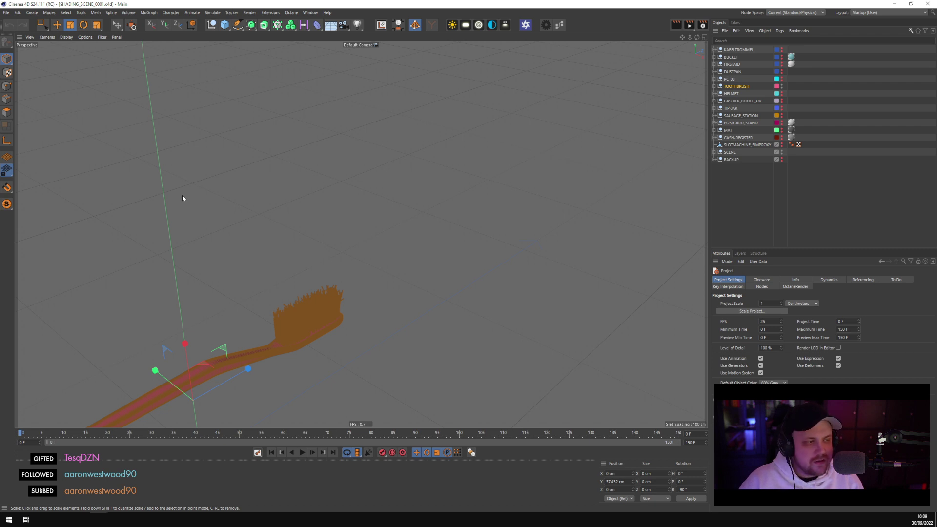
Hide the TOOTHBRUSH group, paste TP_PACKAGE into the shading scene and frame it in the viewport
click(813, 223)
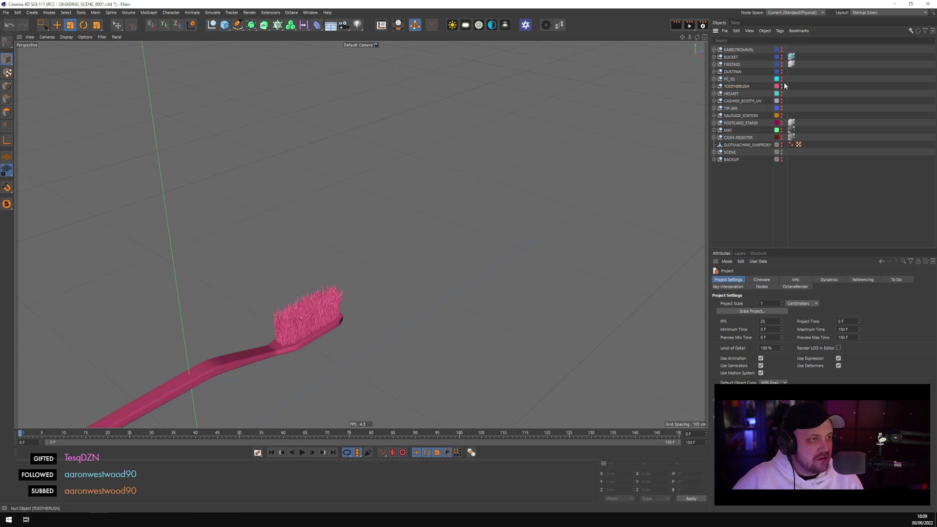
alt+double_click(782, 86)
key(ctrl+v)
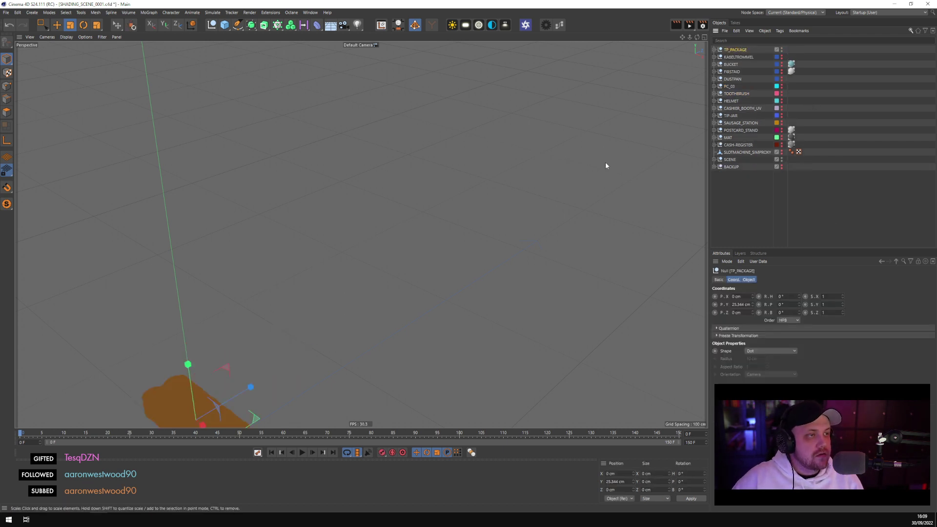
key(o)
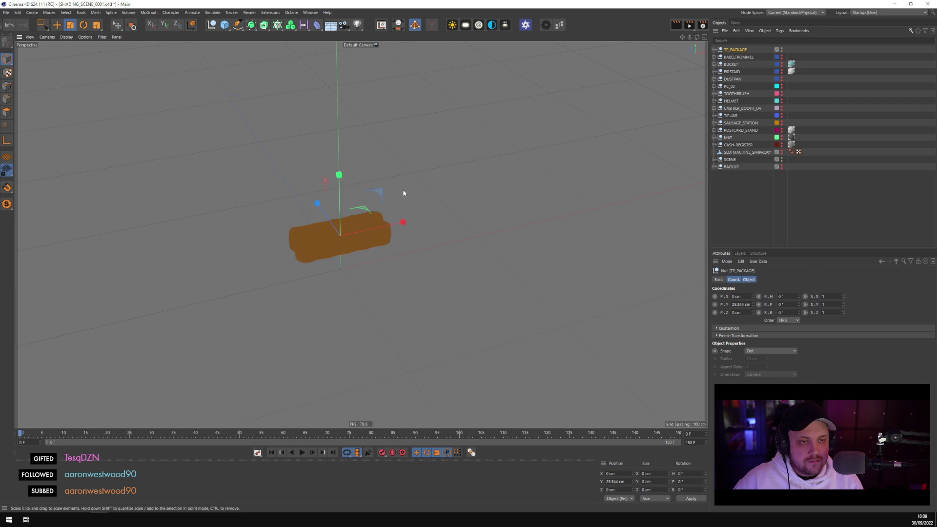
scroll(306, 280, up, 6)
alt+drag(335, 176, 363, 193)
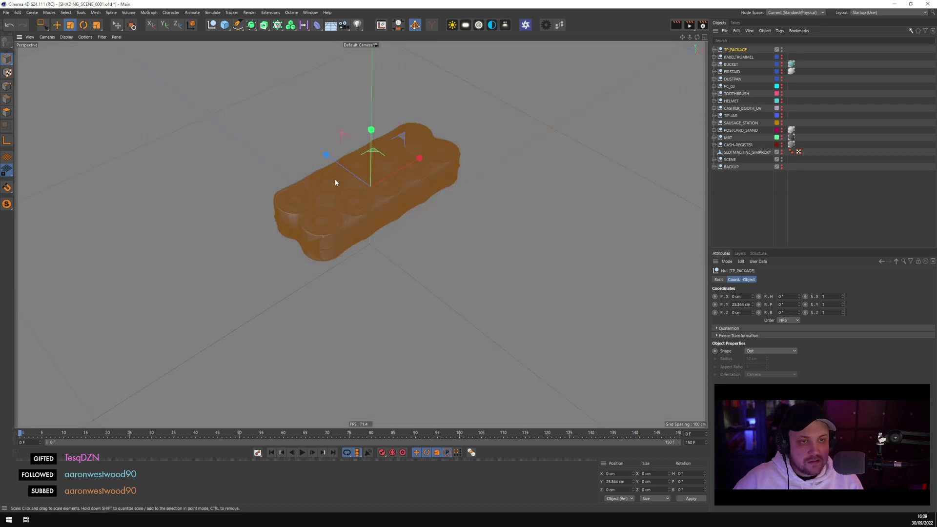
scroll(336, 176, up, 4)
scroll(336, 179, up, 3)
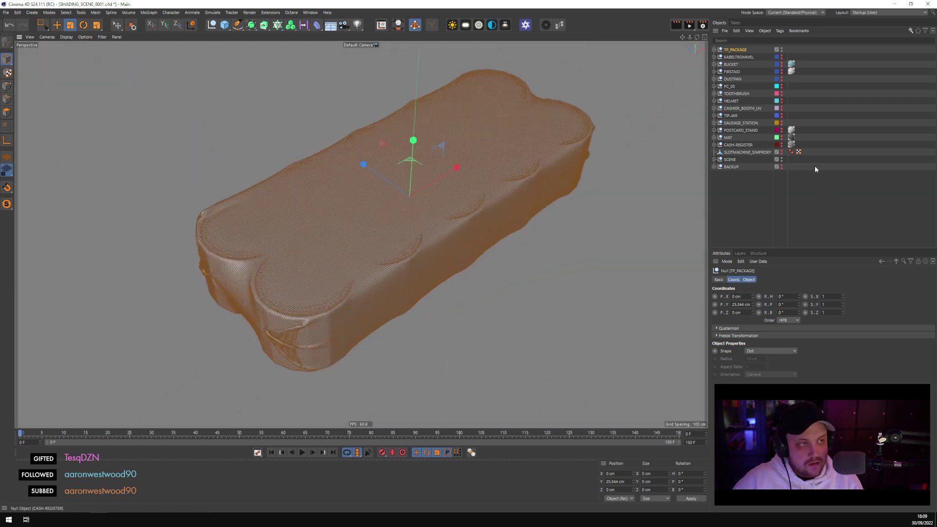
click(793, 220)
Bring up the Octane Live Viewer with the material list and start rendering the scene
mouse_move(99, 520)
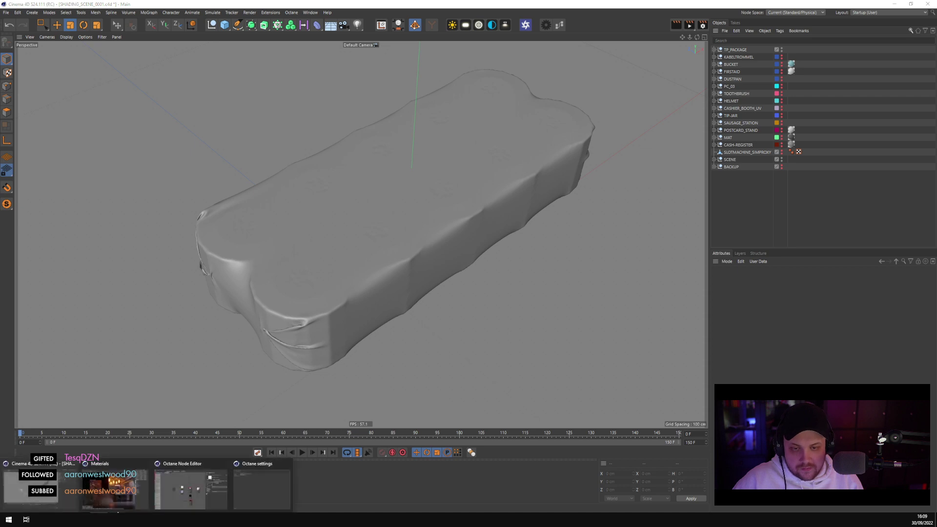
click(130, 500)
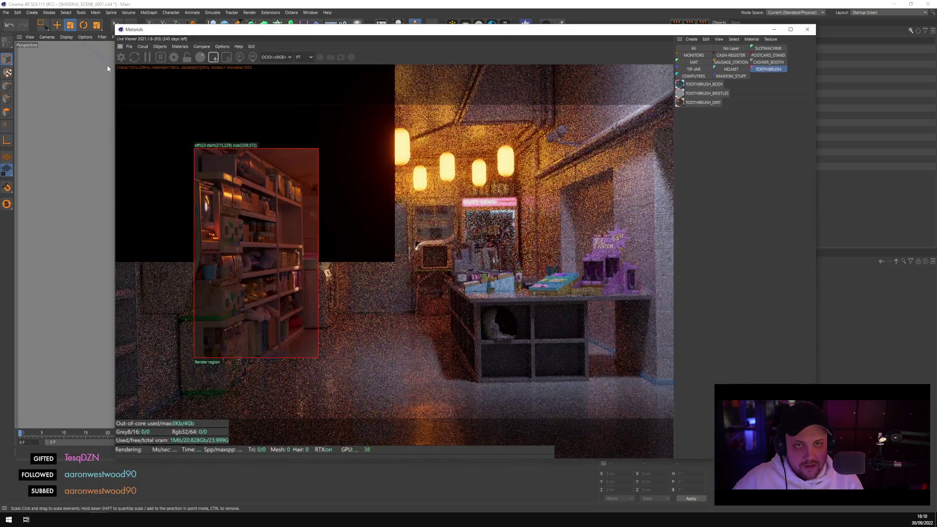
click(121, 57)
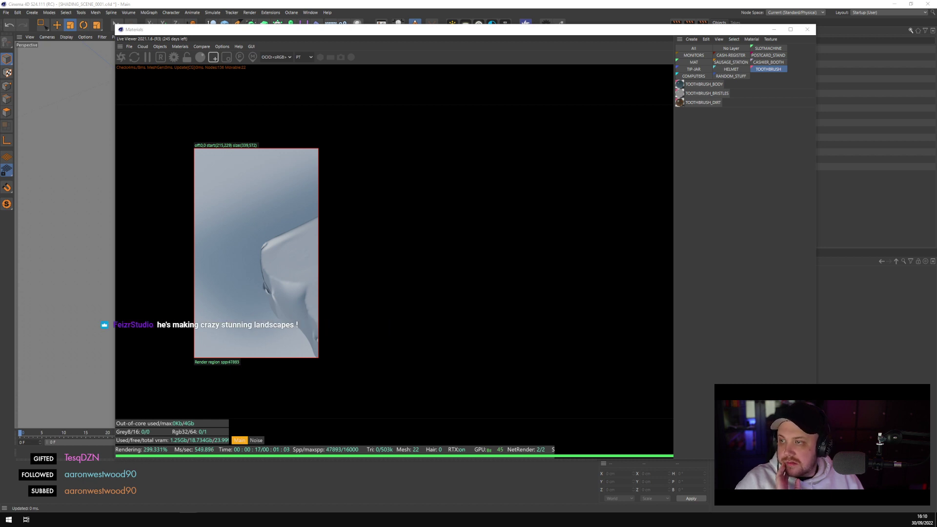
Switch to the browser and look through the landscape renders on the chromadojo Instagram profile
drag(0, 204, 449, 28)
double_click(471, 24)
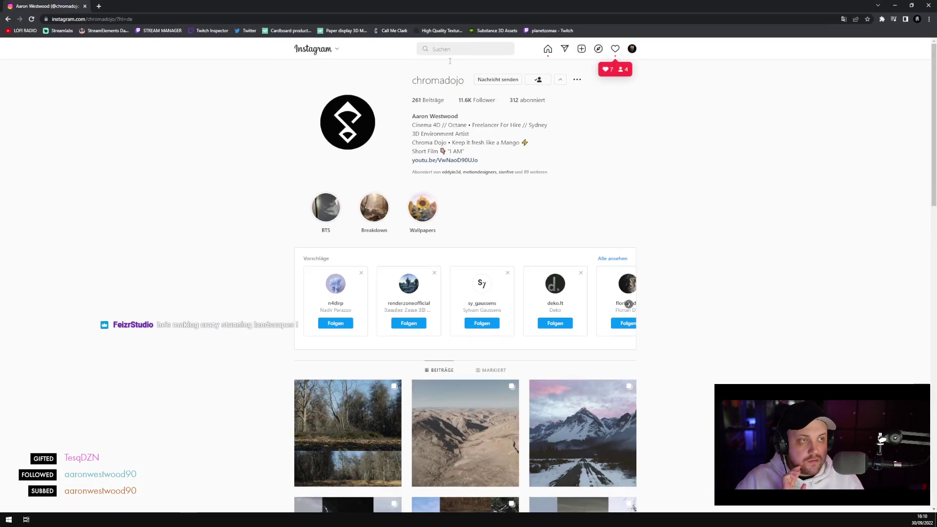
scroll(342, 322, down, 5)
scroll(322, 317, down, 5)
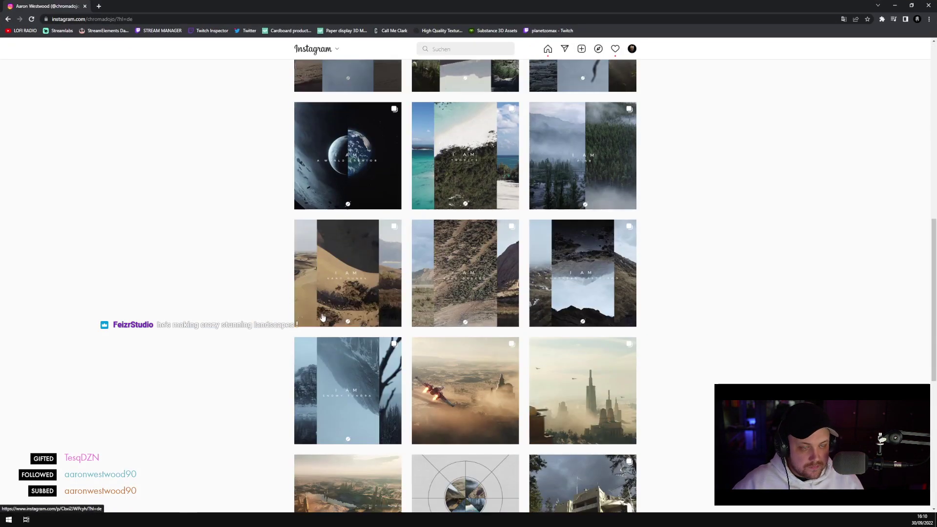
scroll(322, 317, down, 5)
scroll(311, 318, down, 5)
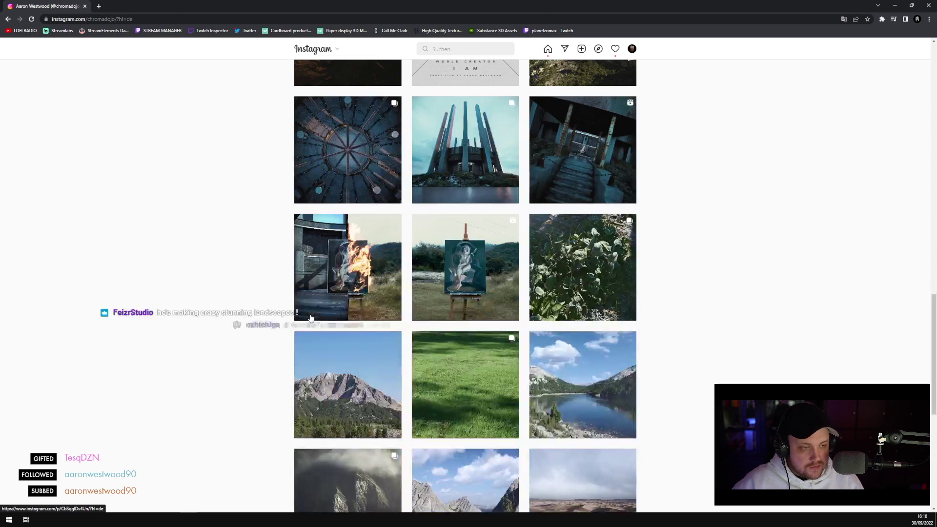
scroll(311, 318, down, 5)
scroll(311, 318, up, 4)
View all the images of the Forester Grass post and close it
click(424, 352)
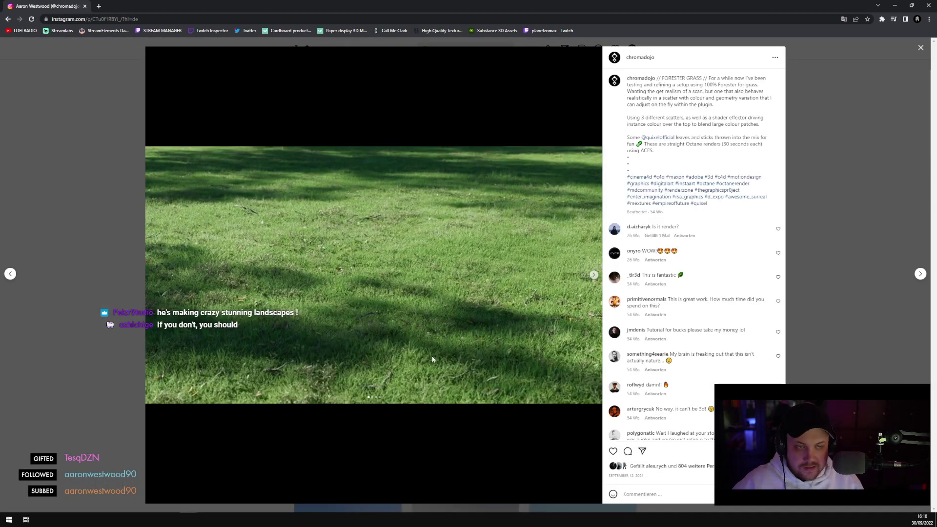
click(594, 275)
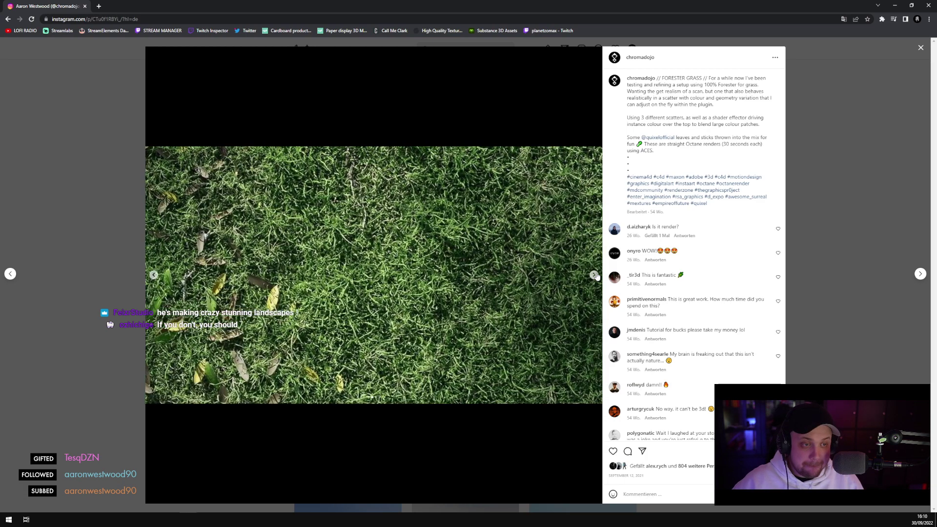
click(594, 275)
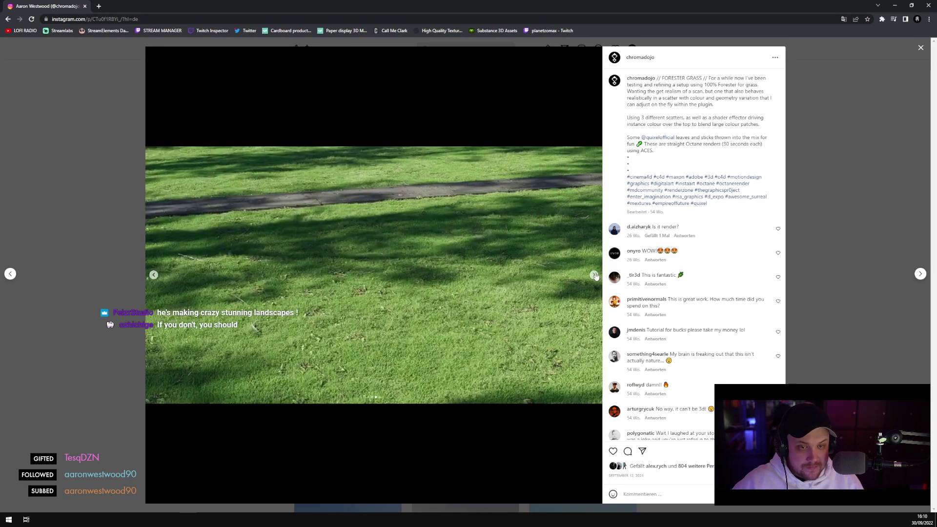
click(594, 275)
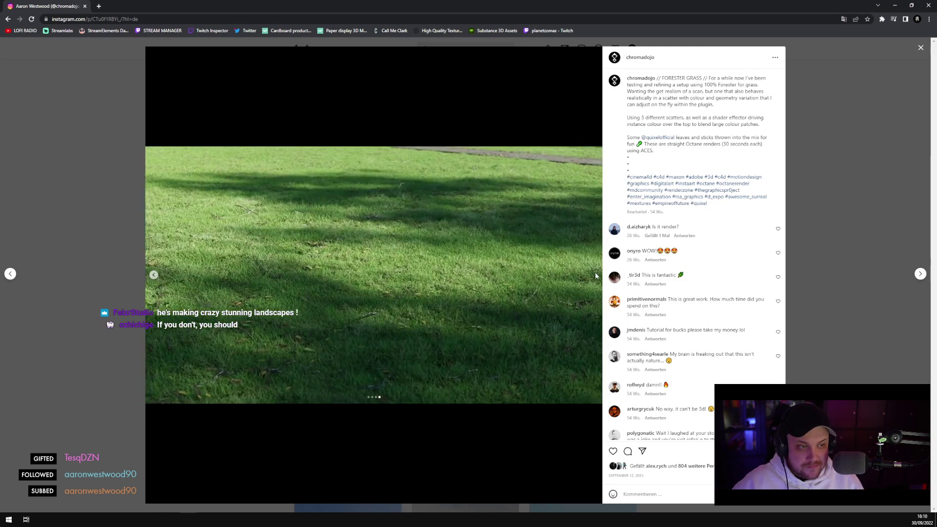
click(137, 293)
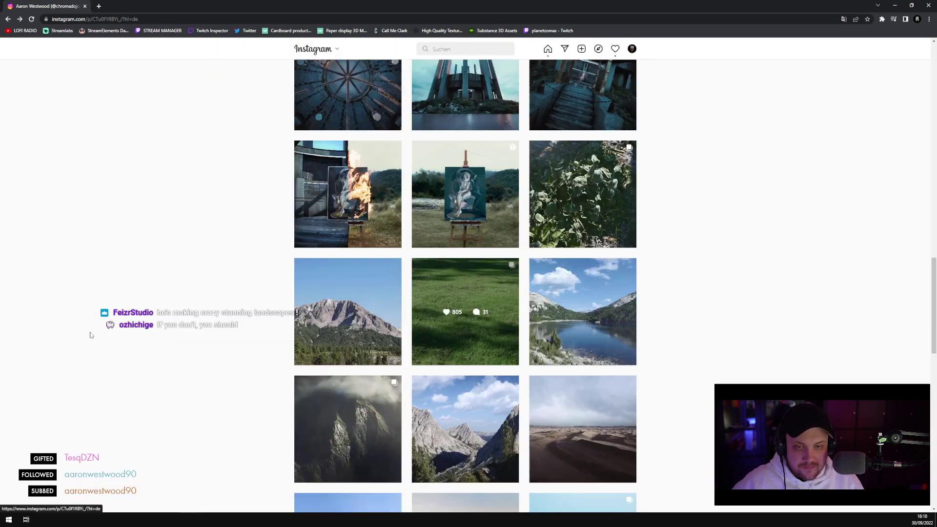
Browse the remaining posts, watch the profile's linked "I AM" short film in full screen and close the browser
scroll(148, 345, down, 6)
scroll(148, 346, down, 4)
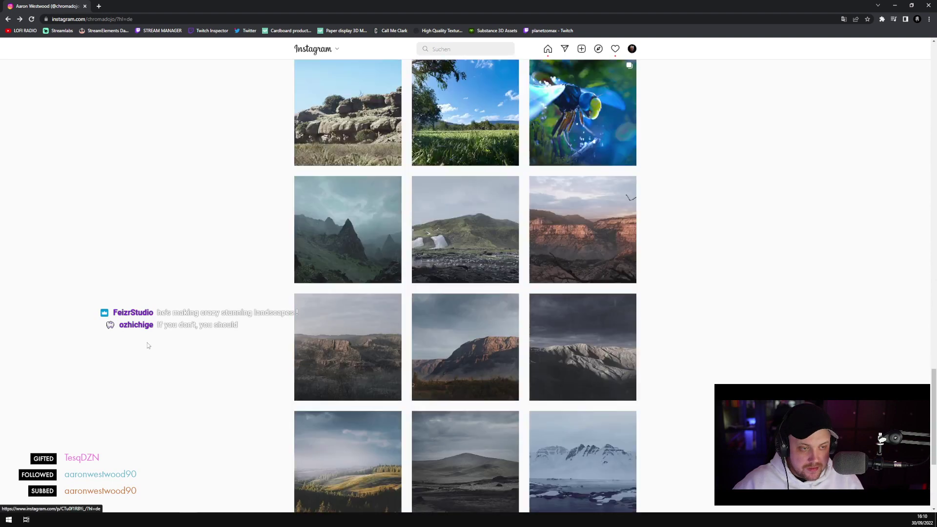
scroll(148, 346, up, 2)
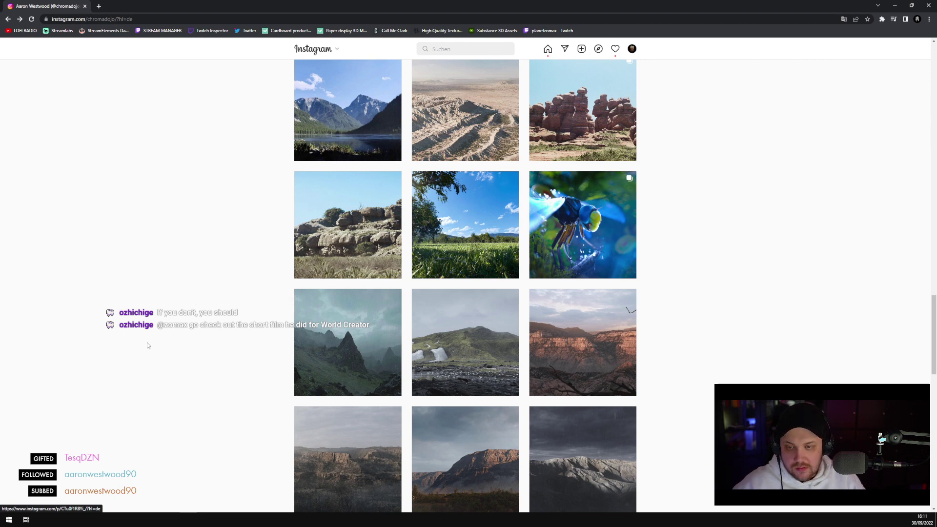
scroll(148, 346, up, 20)
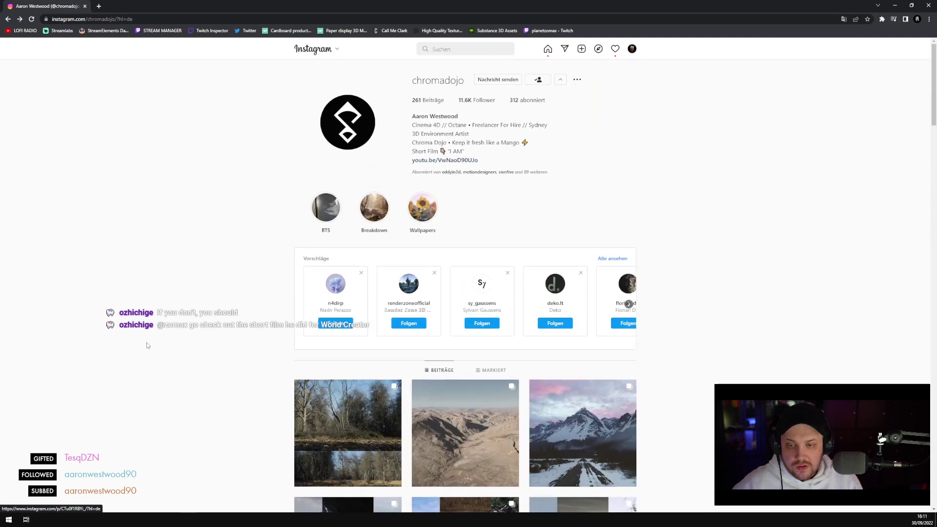
click(431, 161)
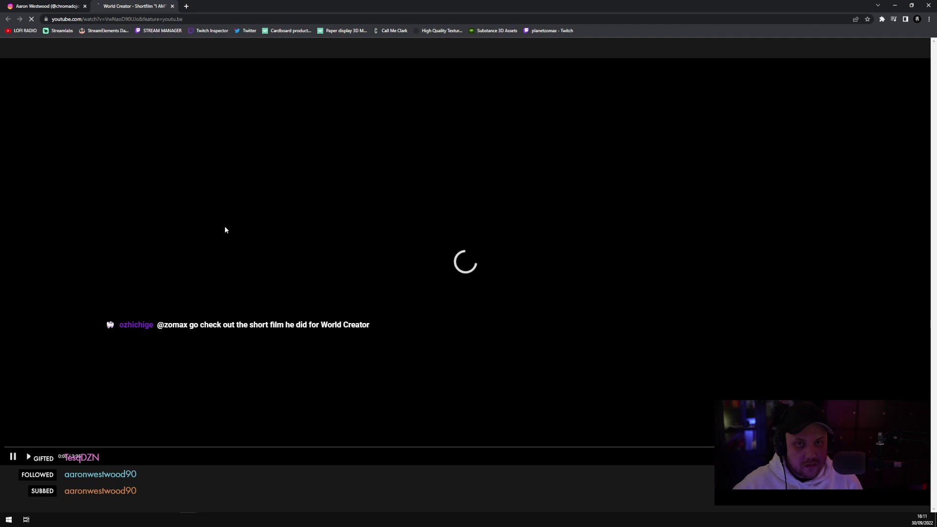
drag(59, 463, 69, 464)
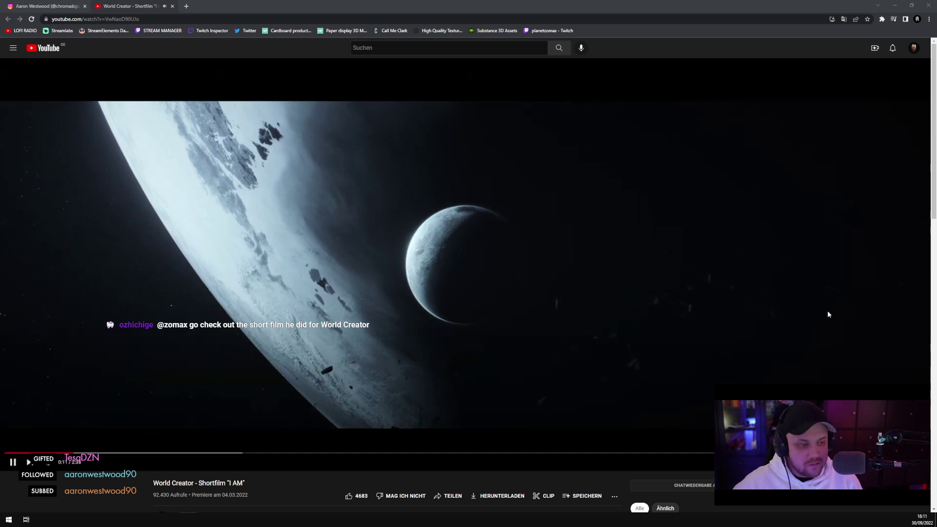
click(916, 460)
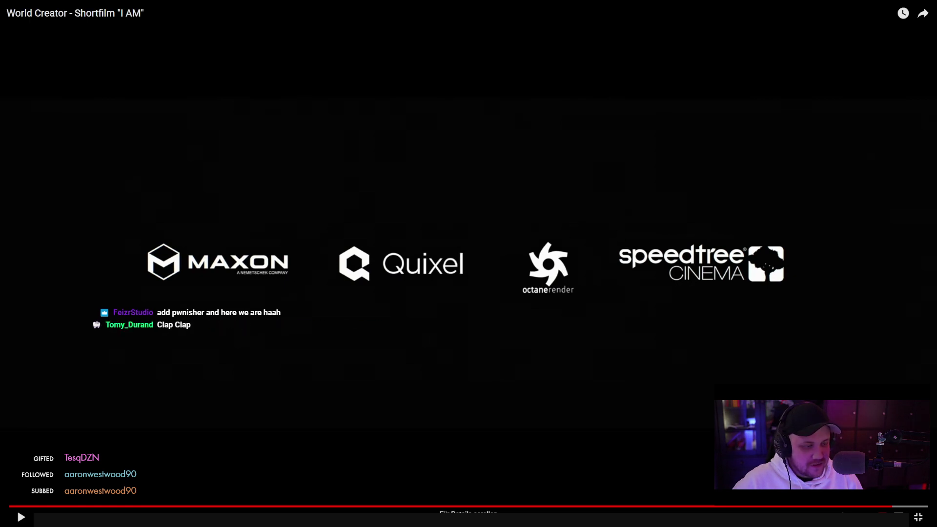
click(917, 518)
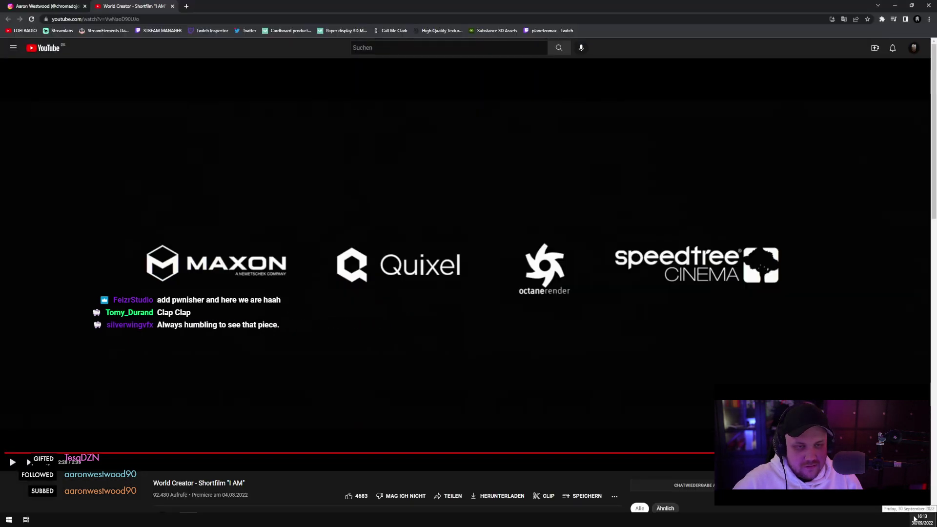
click(926, 6)
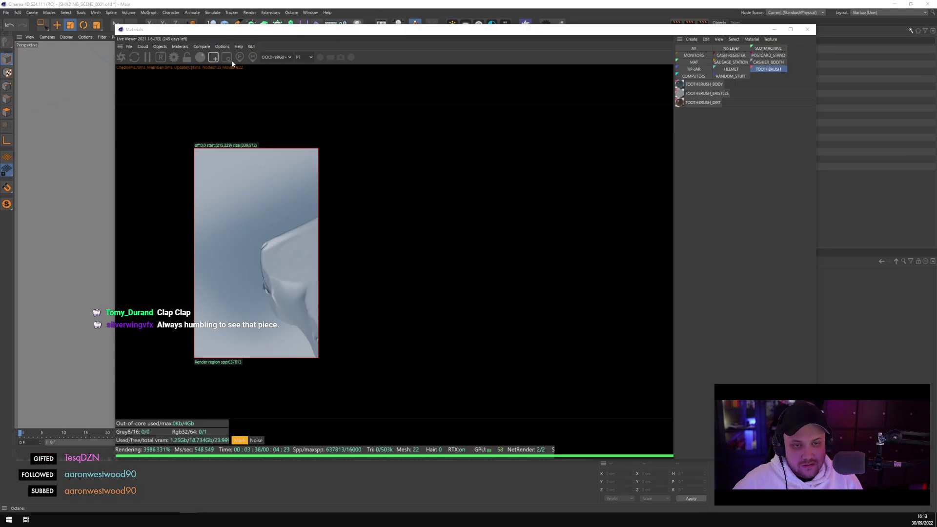
Redraw the render region around the whole wrapped package and move the Live Viewer window clear of the object list
drag(177, 111, 598, 387)
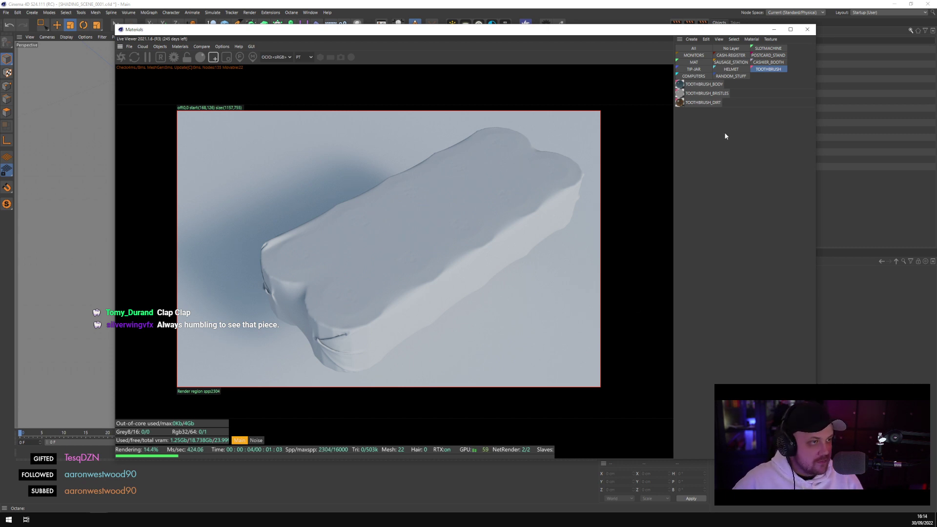
drag(690, 32, 572, 38)
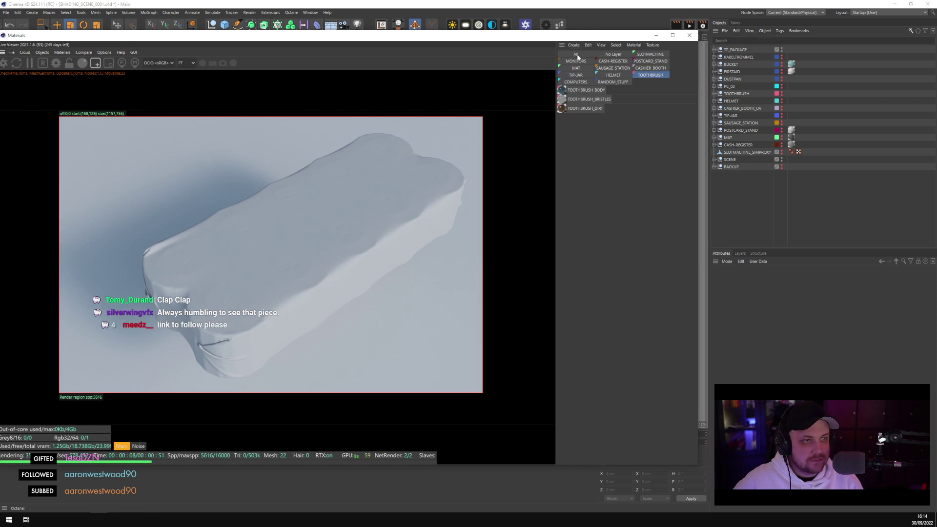
Create a new Octane Composite material among the materials without a layer
click(606, 55)
click(575, 46)
mouse_move(593, 76)
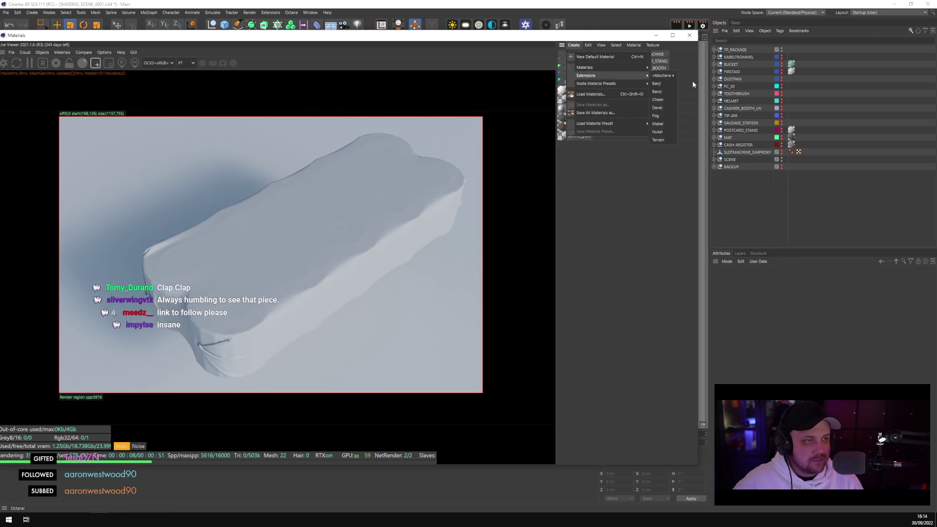
mouse_move(662, 76)
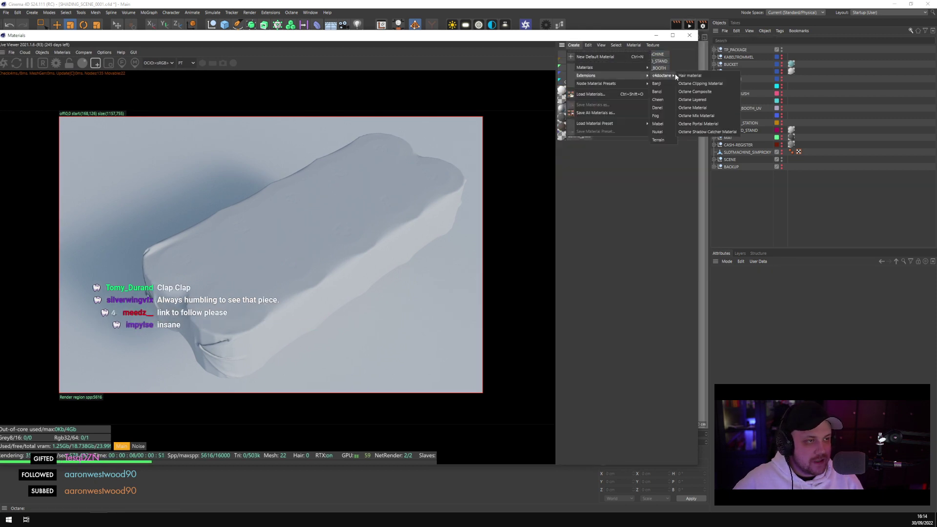
click(704, 93)
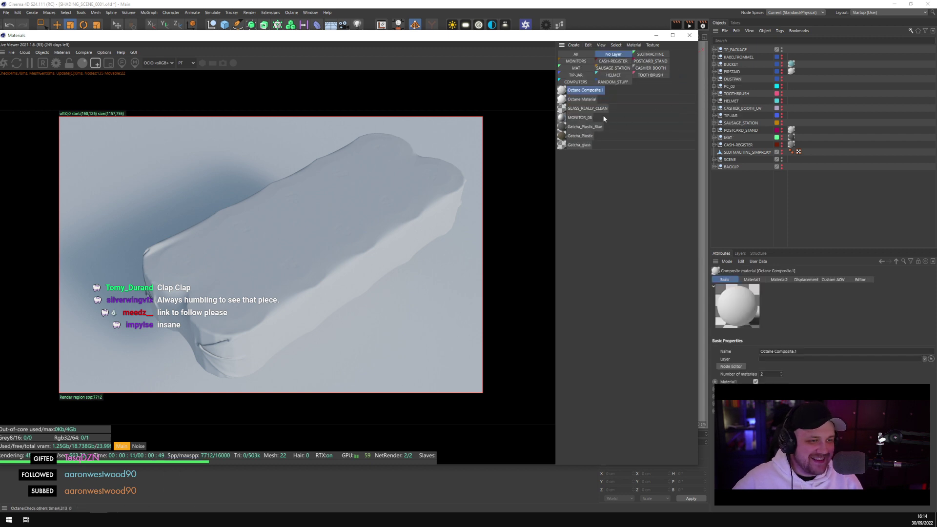
Add the new composite material to a new layer named TP
right_click(583, 92)
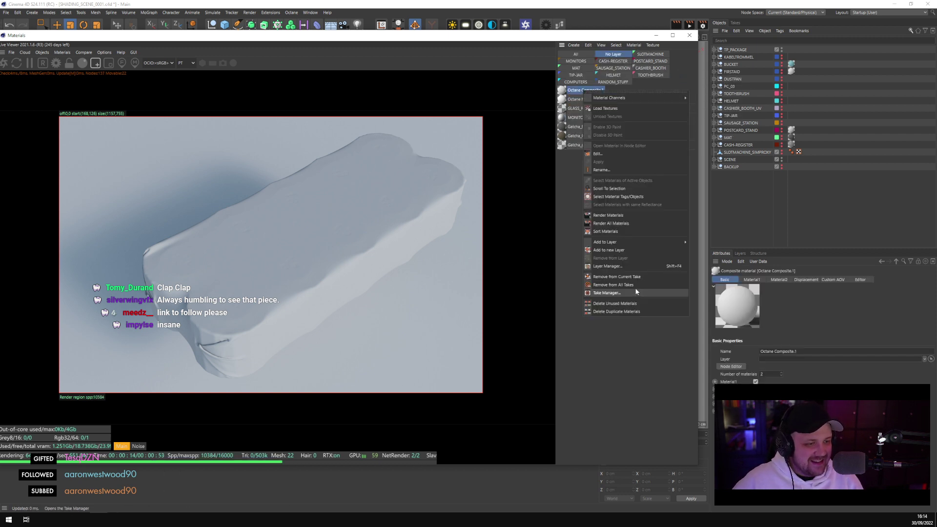
mouse_move(635, 241)
click(609, 250)
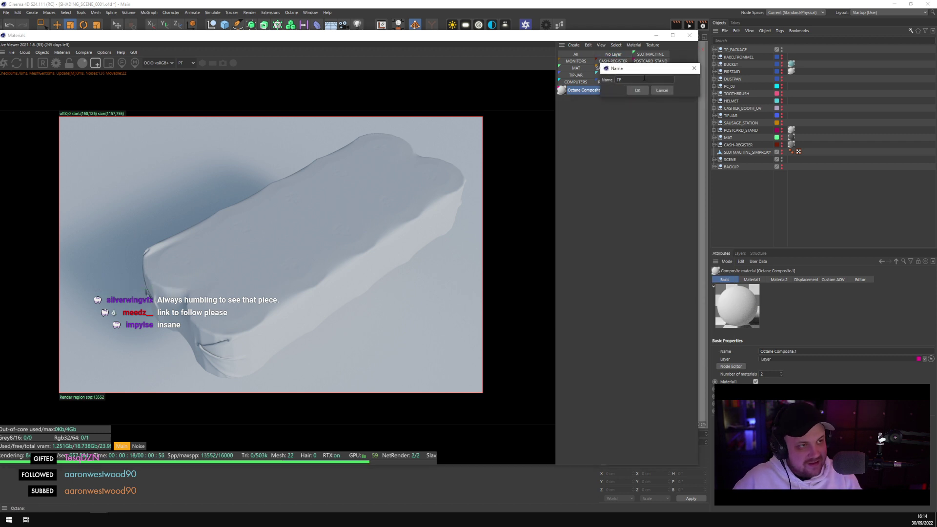
key(Return)
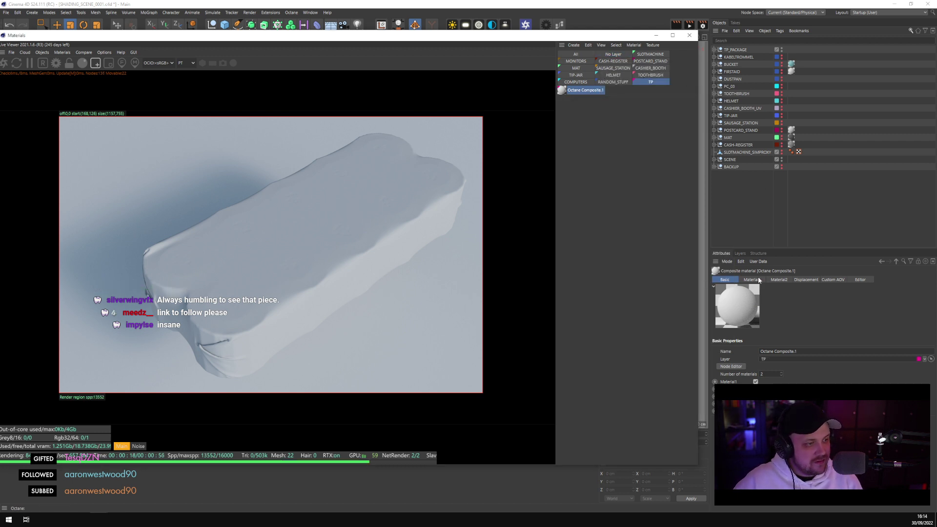
Assign the TP layer to TP_PACKAGE and its children, and apply the composite material to TP_WRAPPER
click(740, 253)
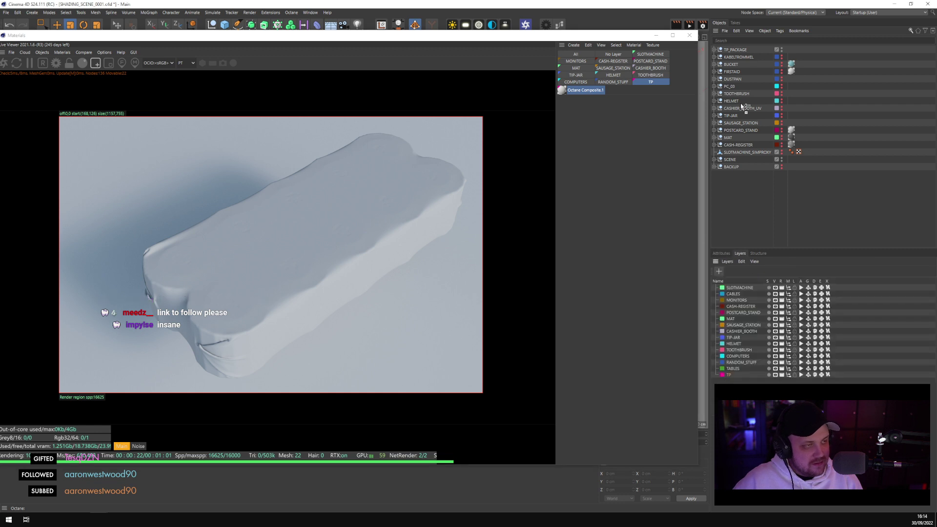
click(588, 115)
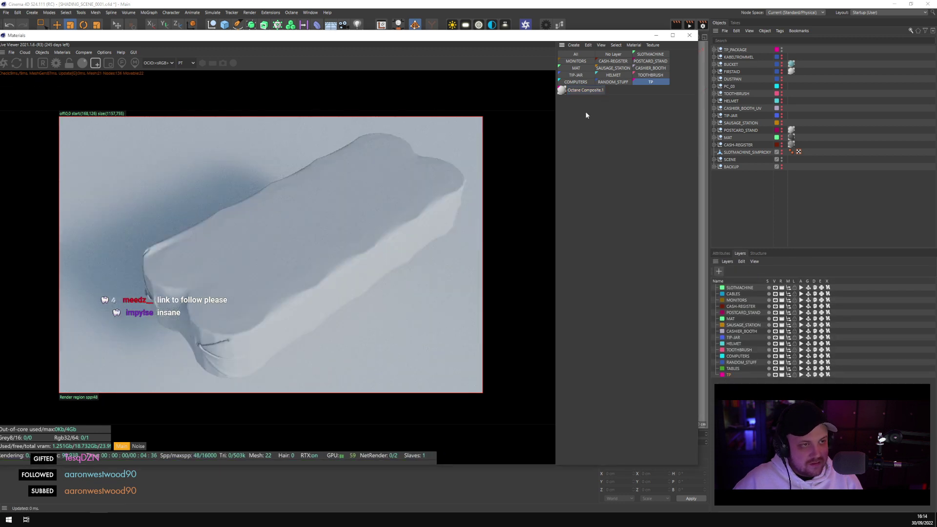
click(714, 51)
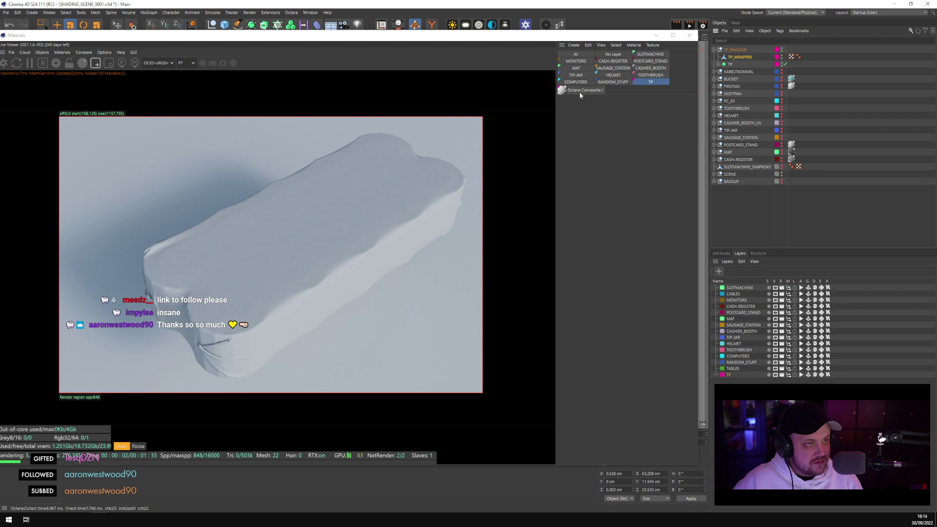
click(731, 58)
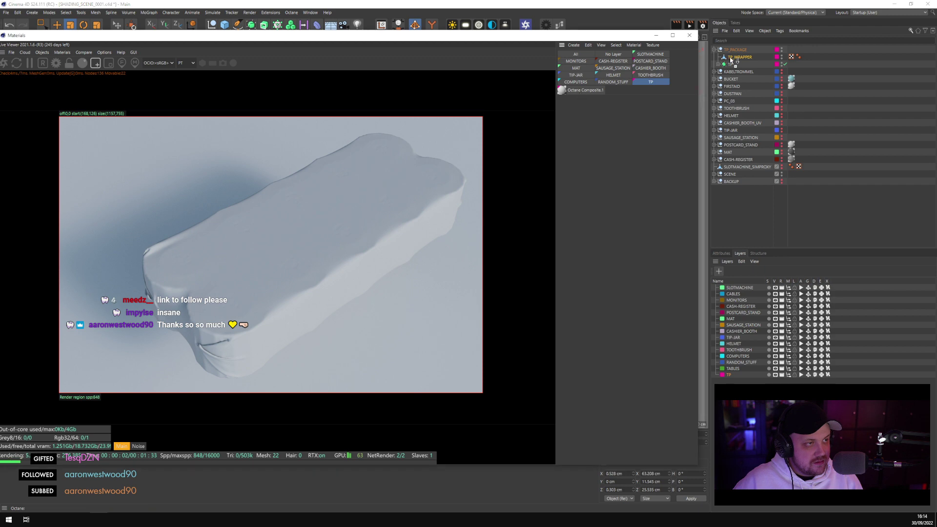
Open the composite material in the Octane Node Editor and add a sub-material to its Material1 slot
click(585, 91)
click(721, 255)
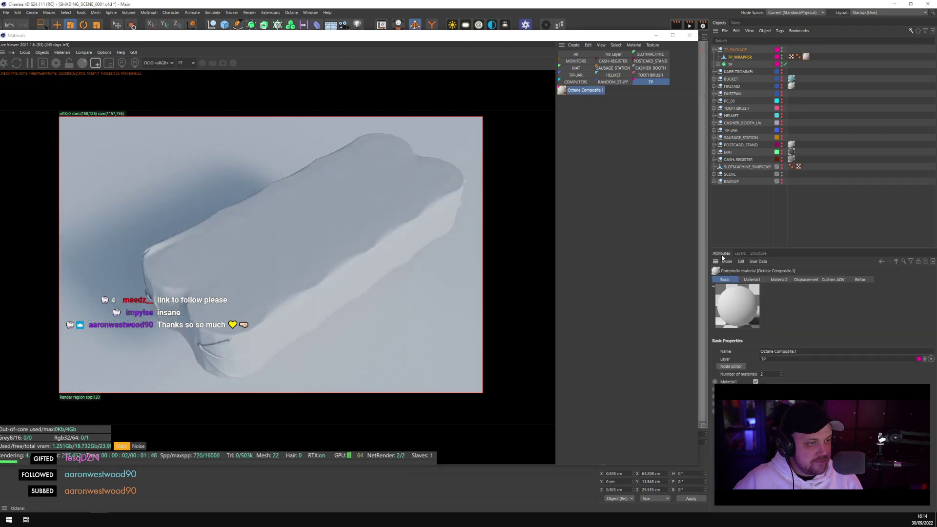
click(731, 366)
click(278, 258)
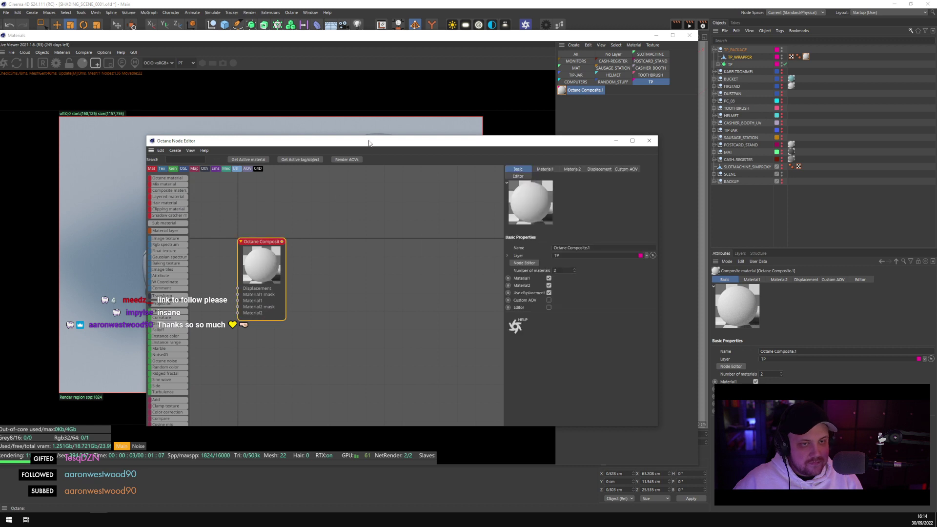
drag(370, 144, 615, 163)
click(787, 189)
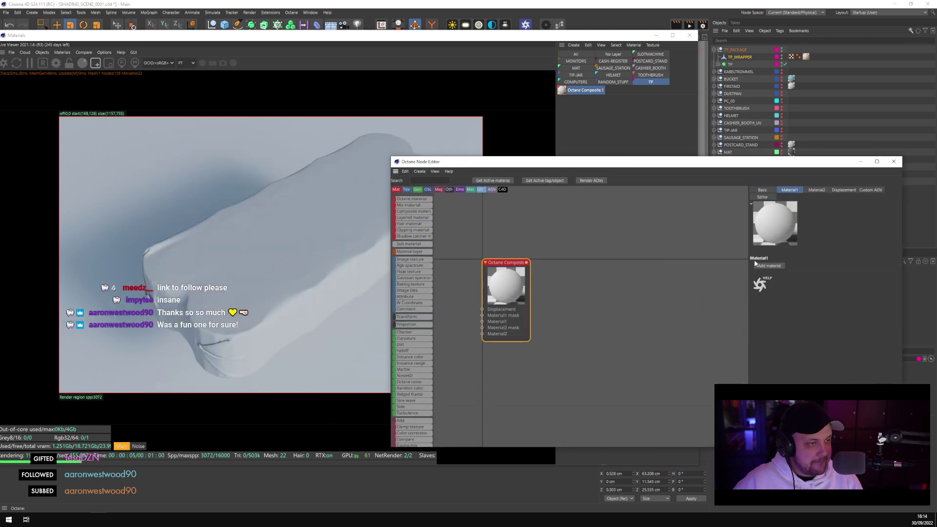
click(760, 266)
middle_drag(544, 335, 657, 297)
click(579, 305)
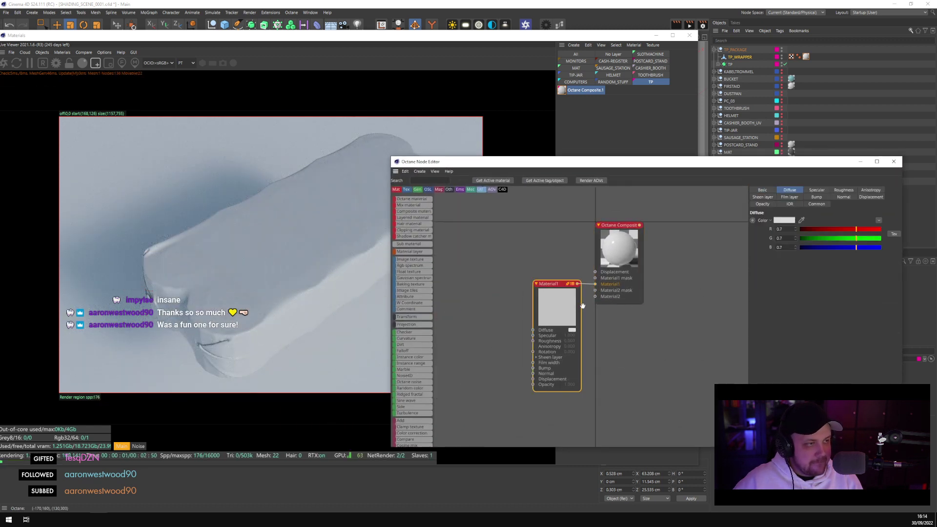
Set Material1's material type to Specular and its BRDF model to GGX (energy preserving)
click(762, 190)
click(803, 239)
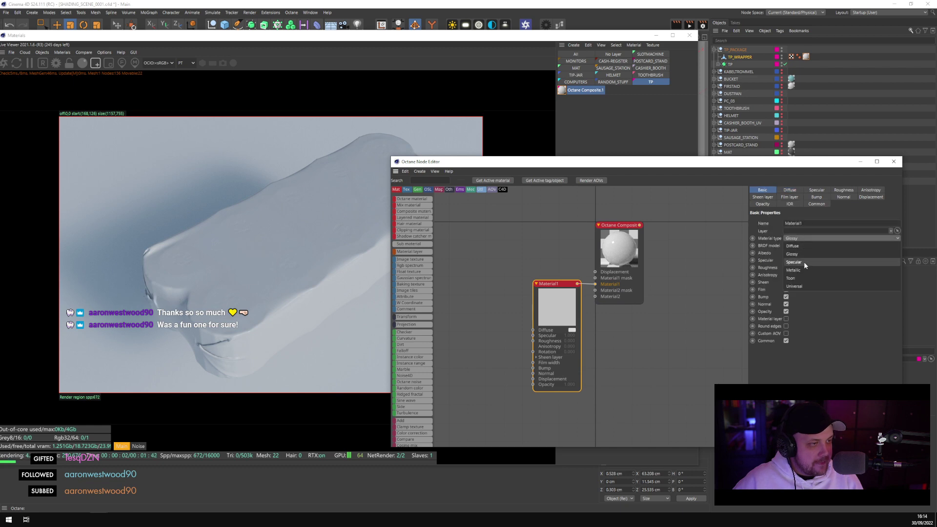
click(803, 268)
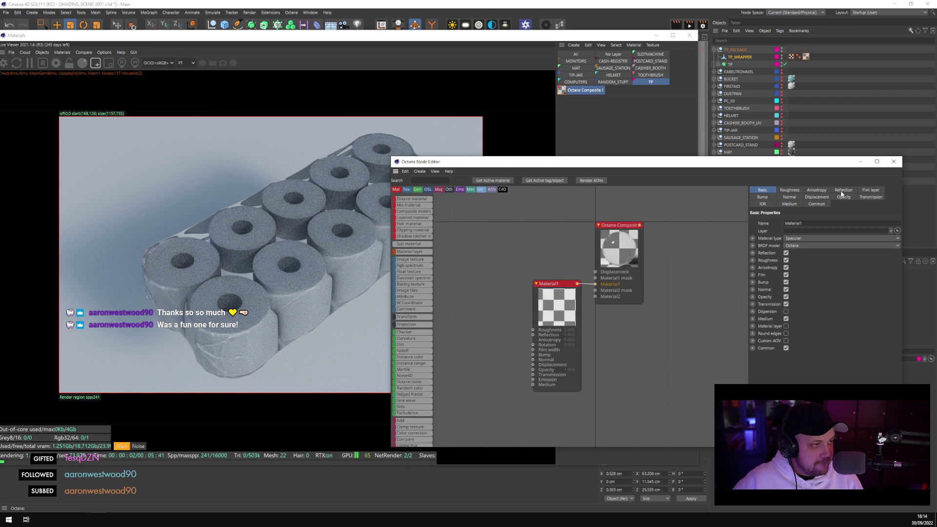
click(547, 303)
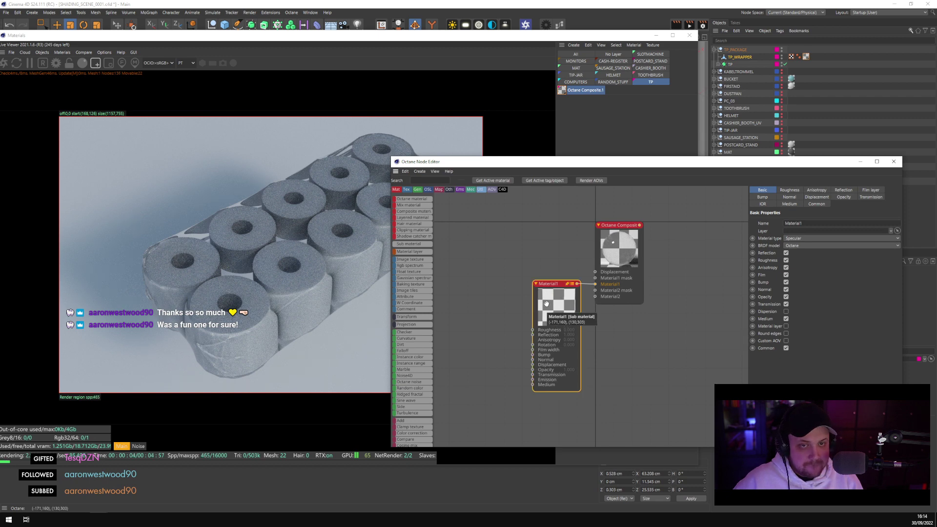
click(810, 246)
click(804, 278)
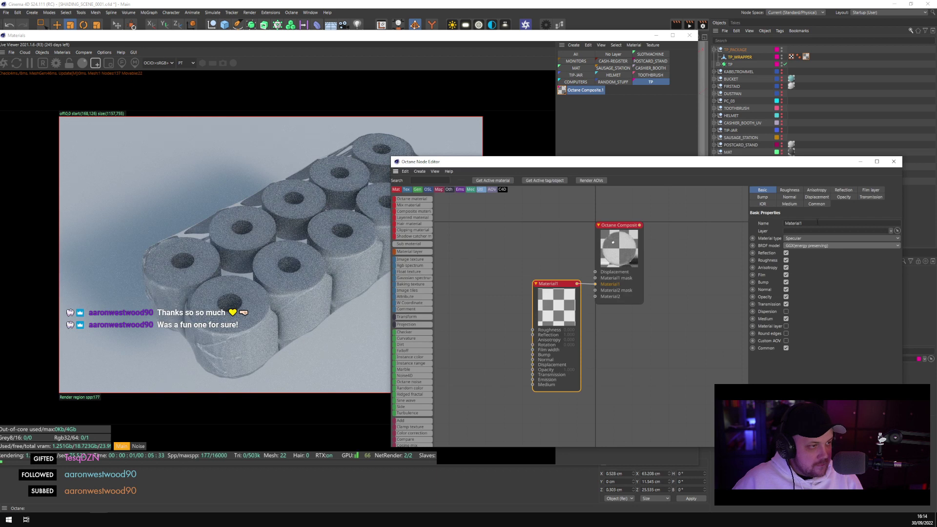
Enable Fake shadows in Material1's common settings
click(795, 204)
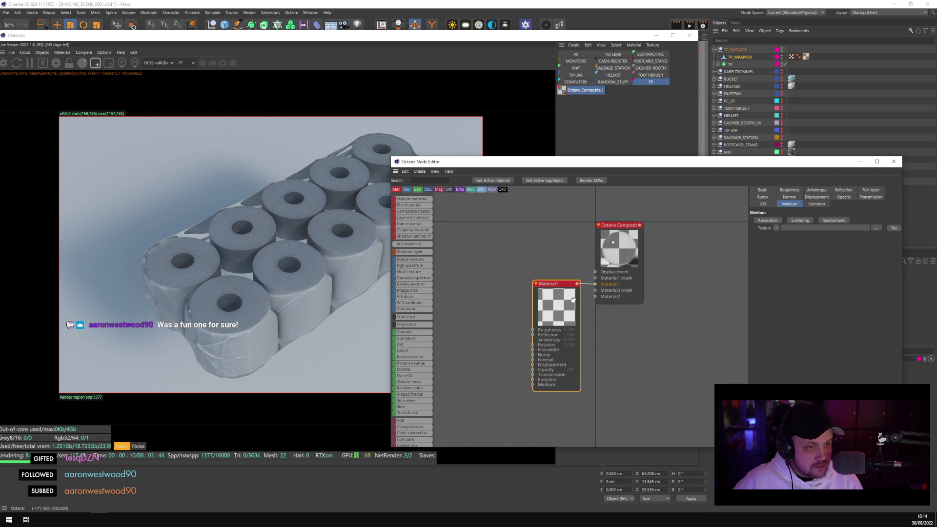
click(871, 197)
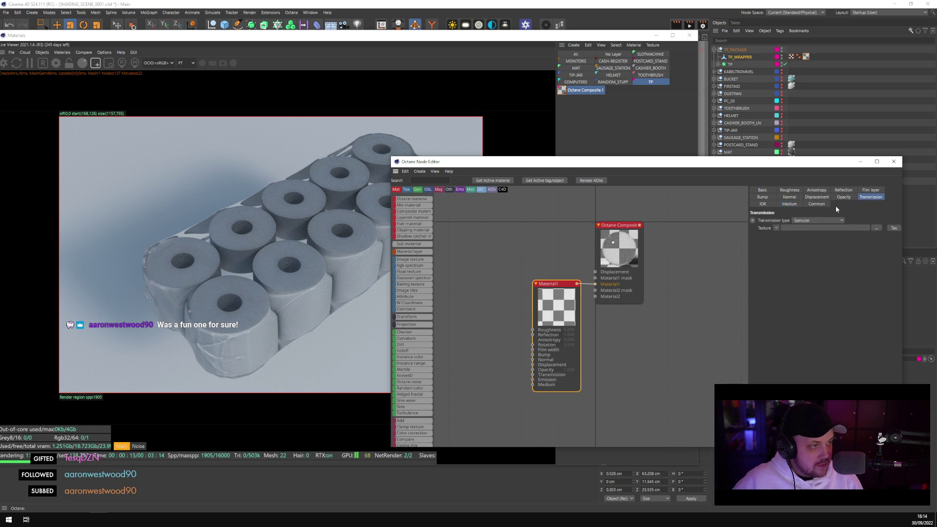
click(817, 205)
click(811, 242)
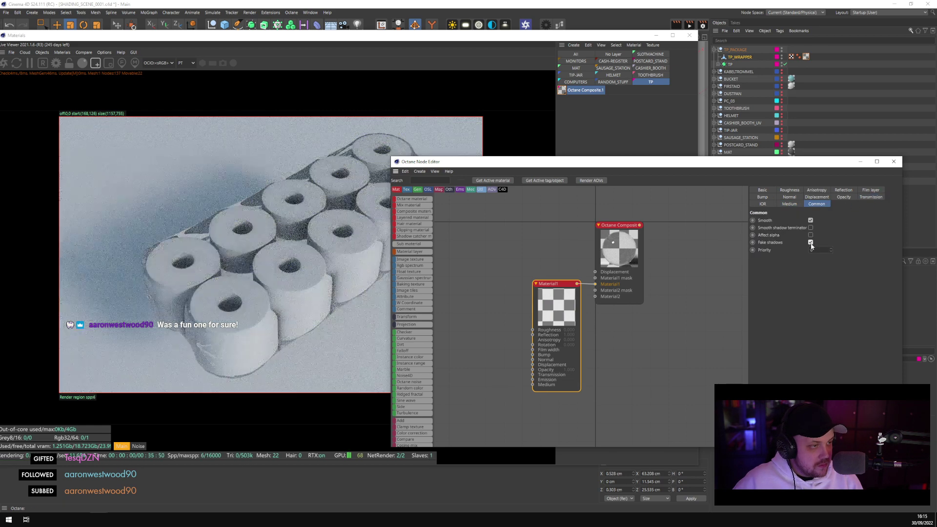
Try the Thin wall and Thin wall (diffuse) transmission types on Material1 and return to Specular
click(862, 198)
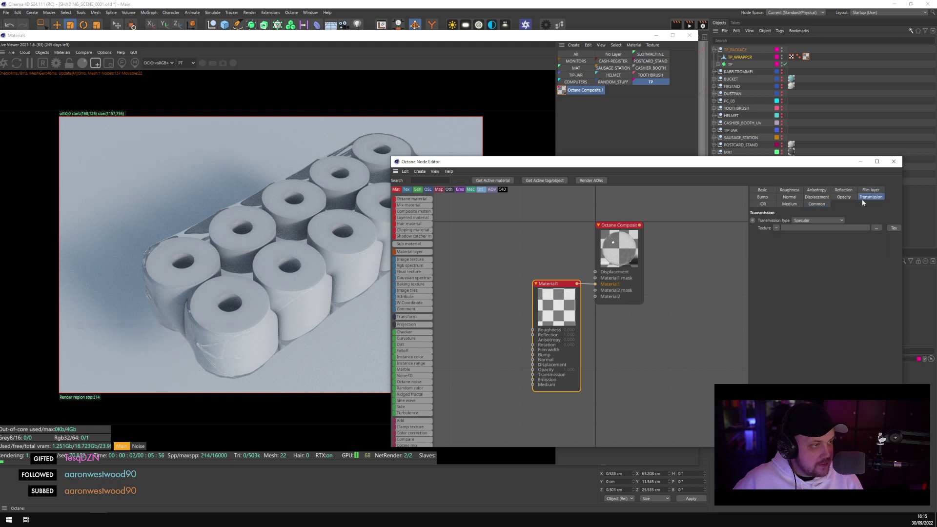
click(806, 223)
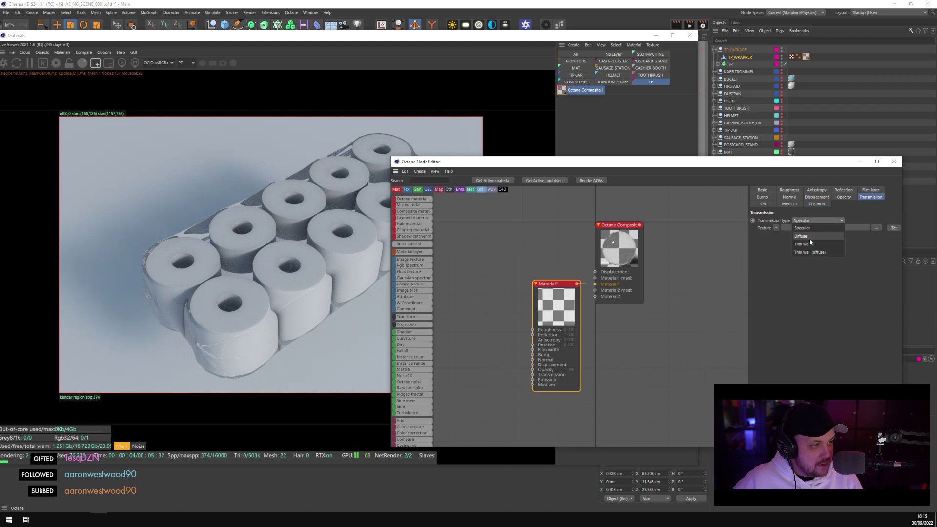
click(809, 238)
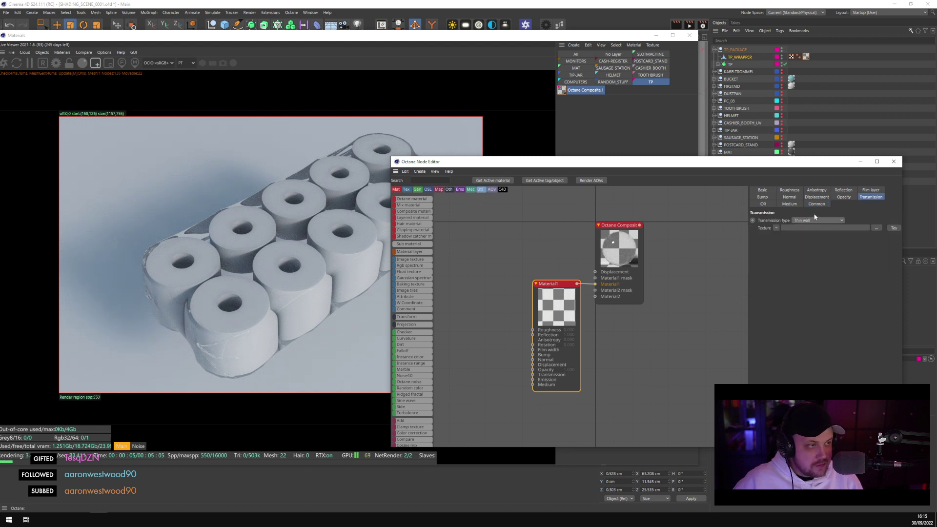
click(815, 220)
click(815, 252)
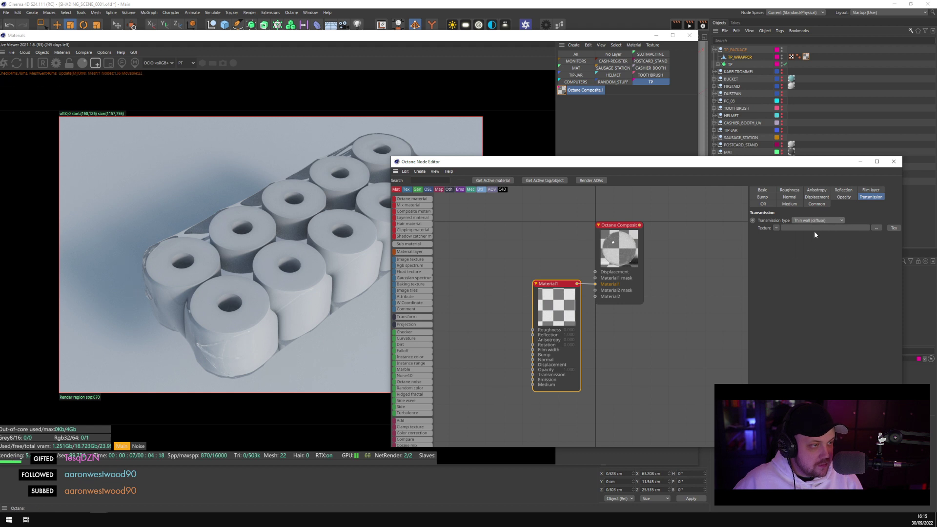
click(810, 221)
click(811, 228)
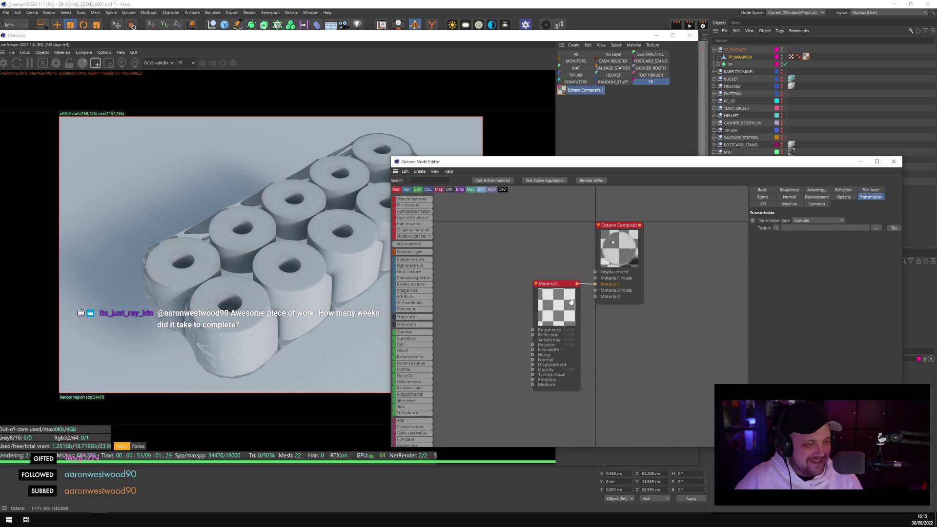
Check Material1's Medium, IOR and Common settings, and set its transmission type to Thin wall after trying Diffuse
drag(636, 163, 662, 148)
click(604, 299)
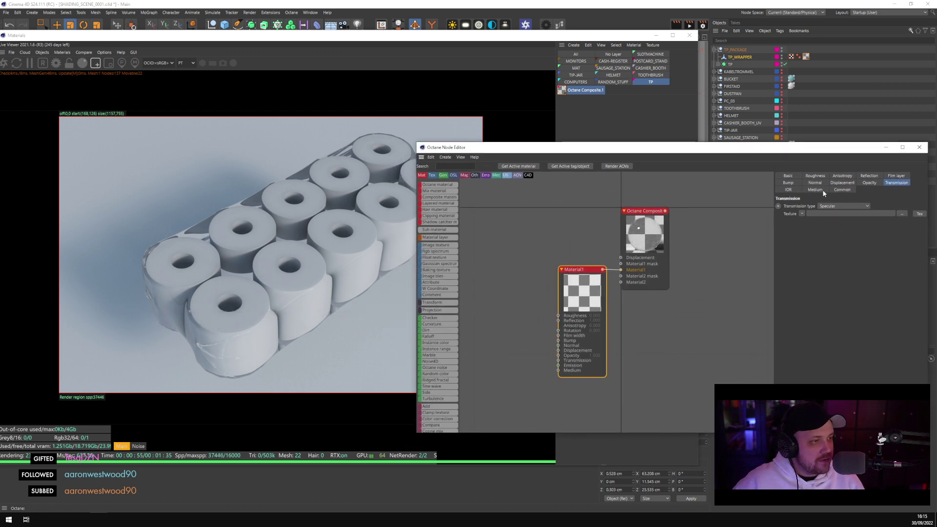
click(822, 191)
click(785, 190)
click(846, 190)
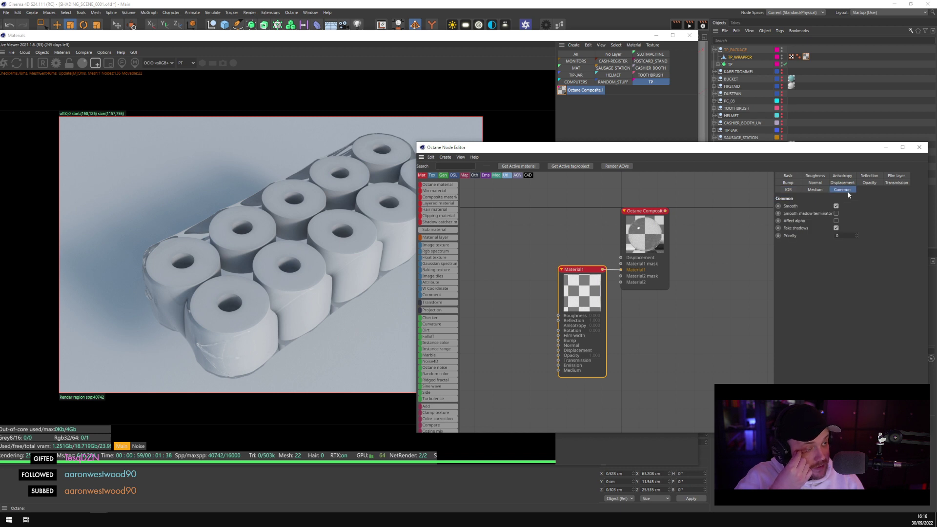
click(895, 183)
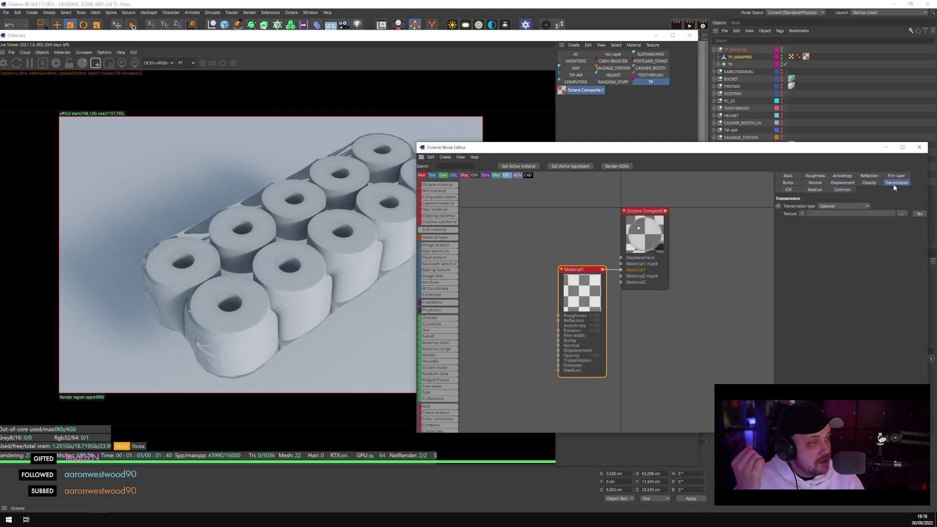
click(845, 206)
click(841, 222)
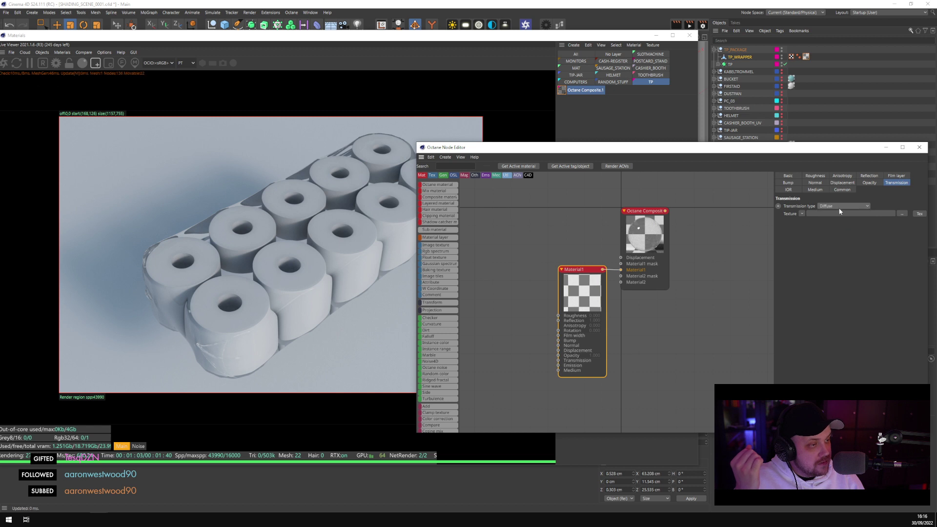
click(839, 206)
click(841, 230)
click(837, 206)
click(607, 280)
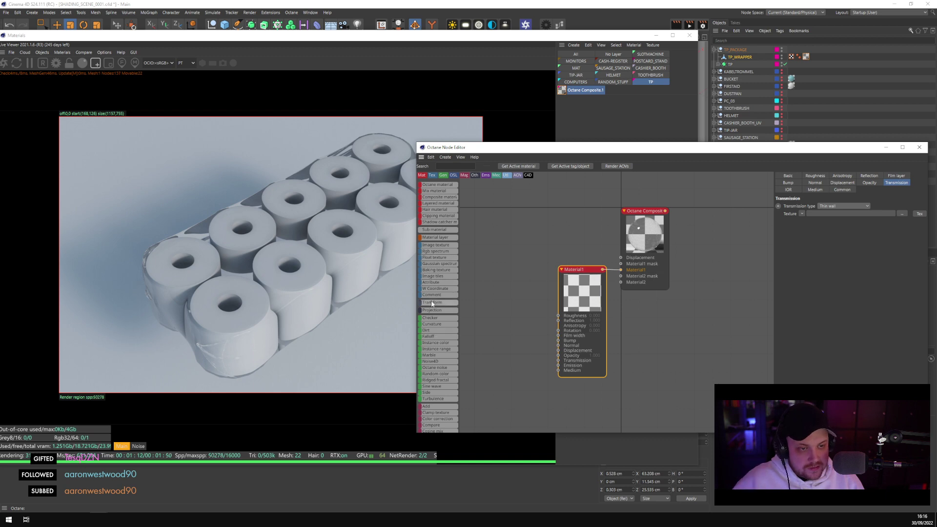
Connect a Float texture to Material1's Transmission input and set its value to 1
mouse_move(435, 257)
mouse_down()
mouse_move(507, 341)
mouse_move(533, 346)
mouse_move(499, 352)
mouse_move(561, 371)
mouse_move(557, 360)
mouse_up()
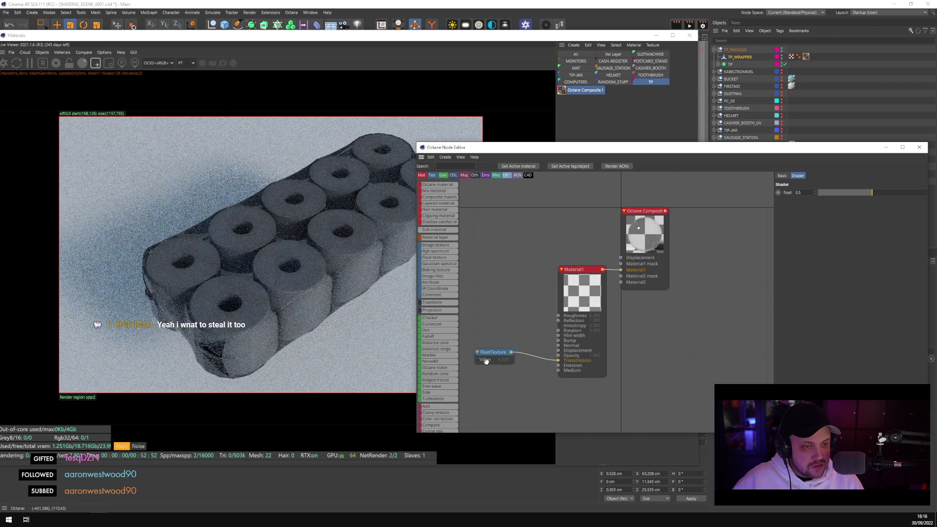
text(1)
key(Return)
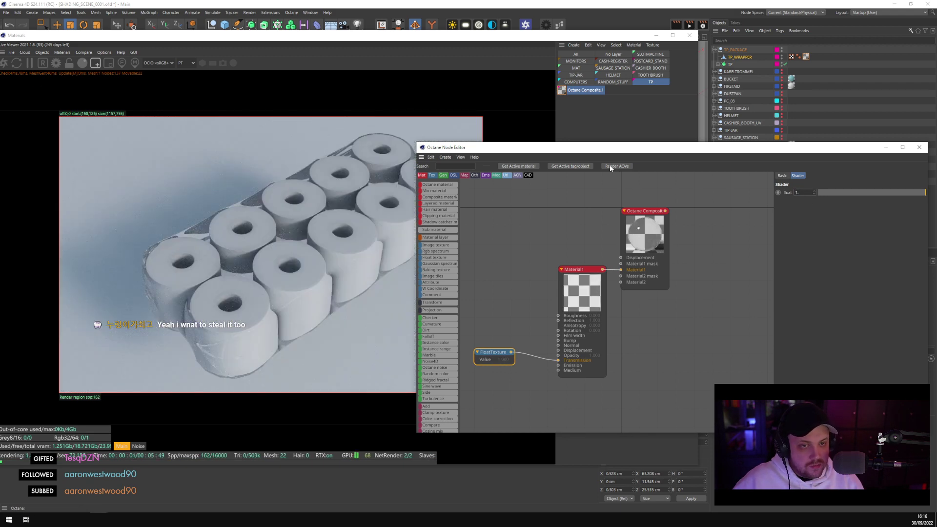
Create a new Octane material in the TP layer and replace the Octane Composite.1 material with it
click(586, 291)
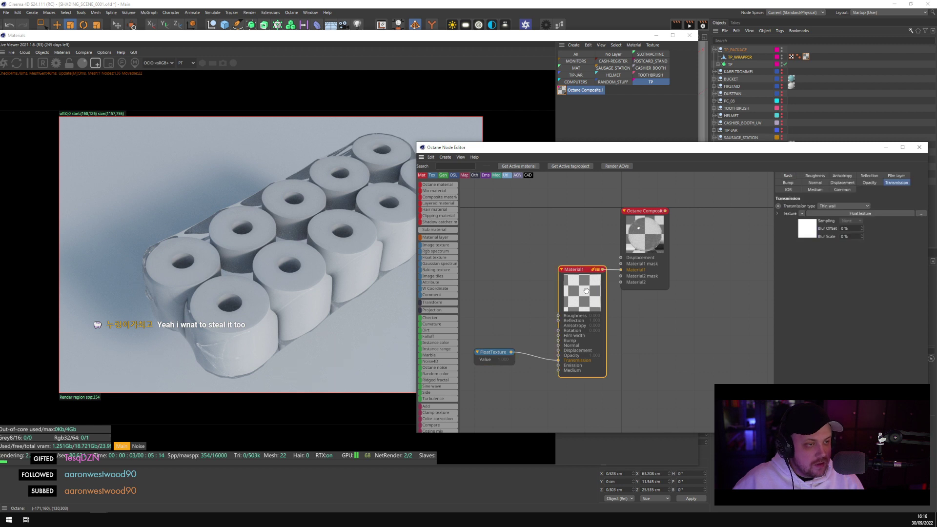
drag(672, 150, 672, 160)
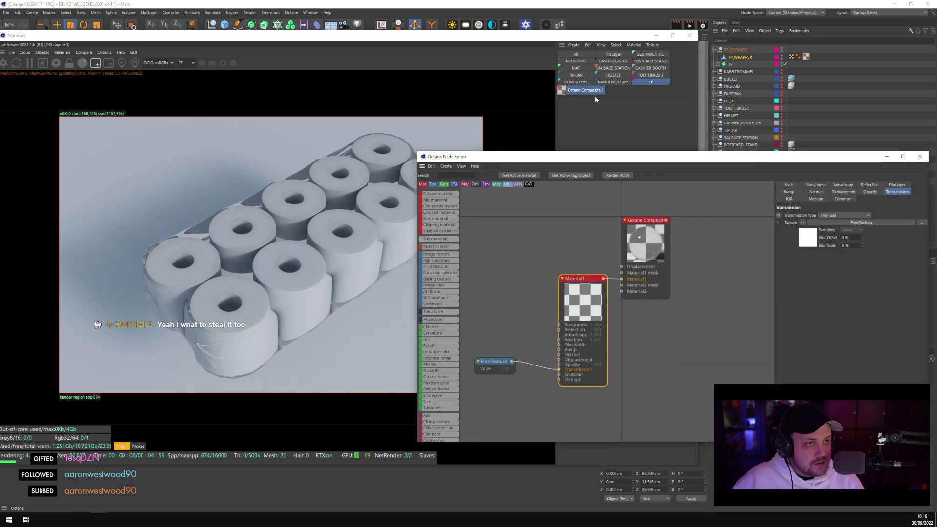
click(573, 45)
mouse_move(585, 75)
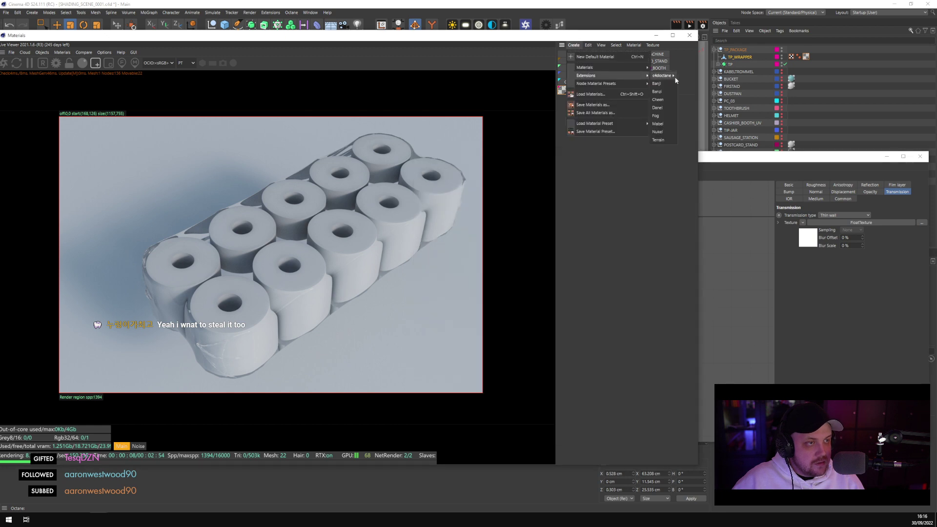
mouse_move(676, 80)
click(679, 107)
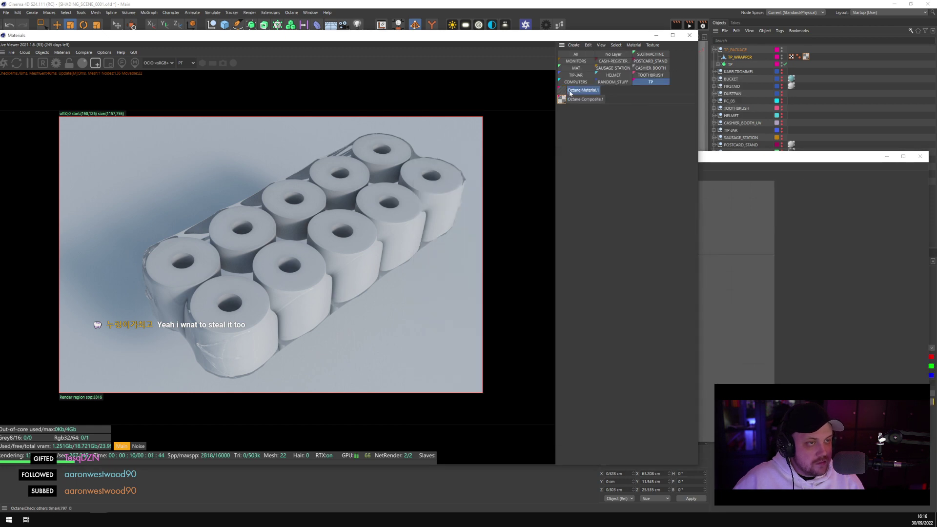
mouse_move(569, 92)
alt+mouse_down()
mouse_move(569, 107)
mouse_move(565, 101)
alt+mouse_up()
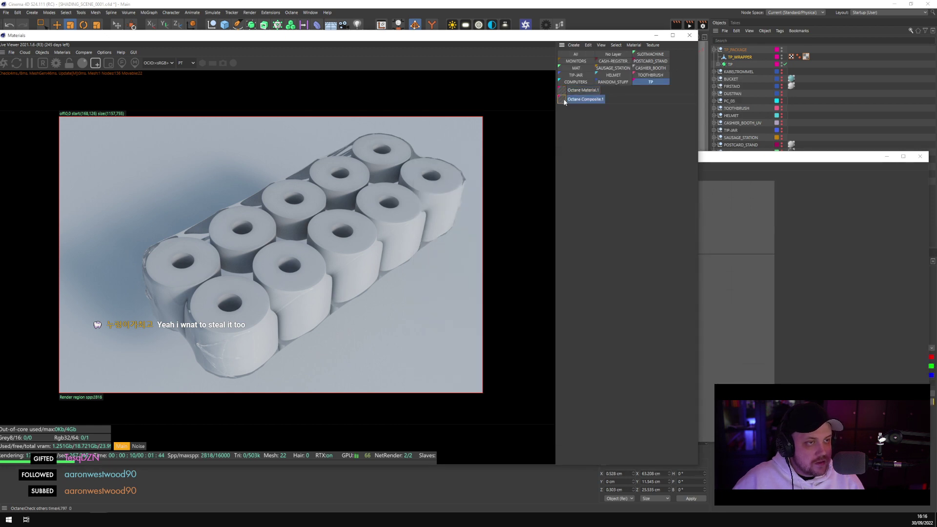
Set Octane Material.1's material type to Specular and its BRDF model to GGX (energy preserving)
click(717, 264)
click(518, 287)
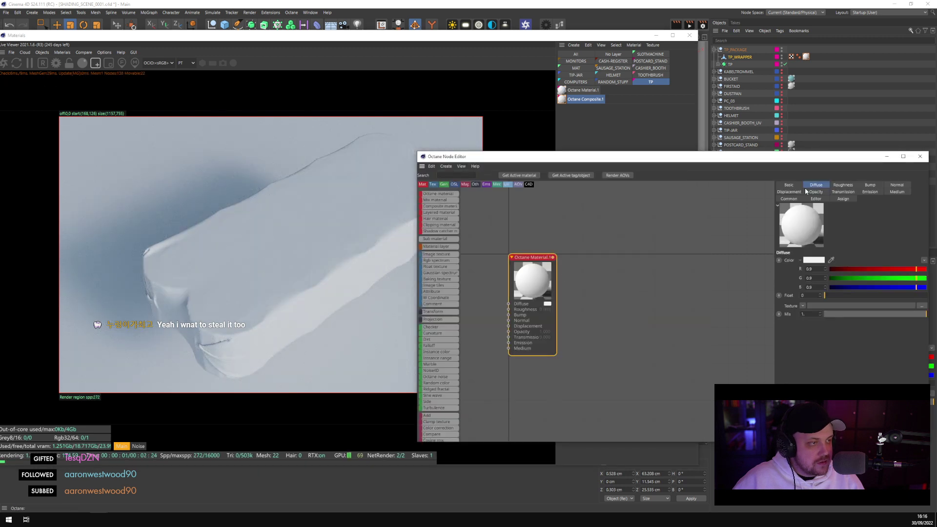
click(788, 185)
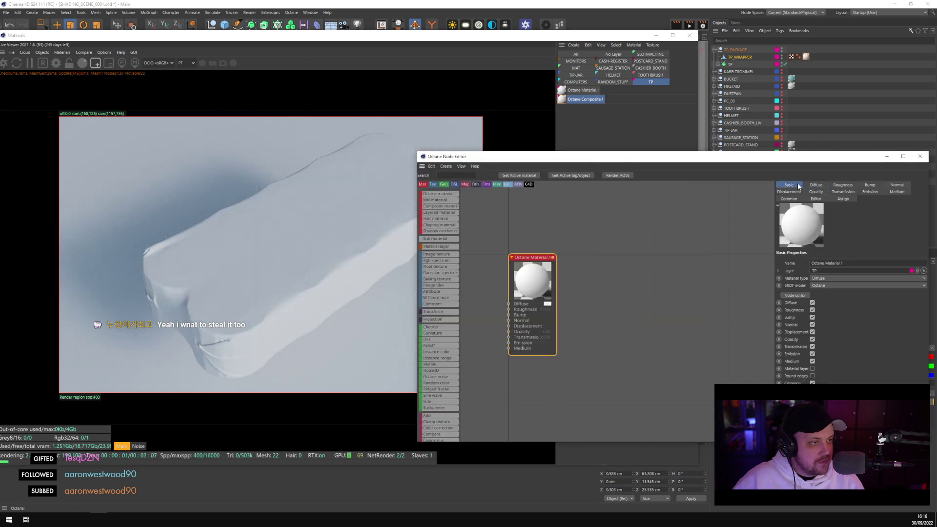
click(830, 294)
click(830, 326)
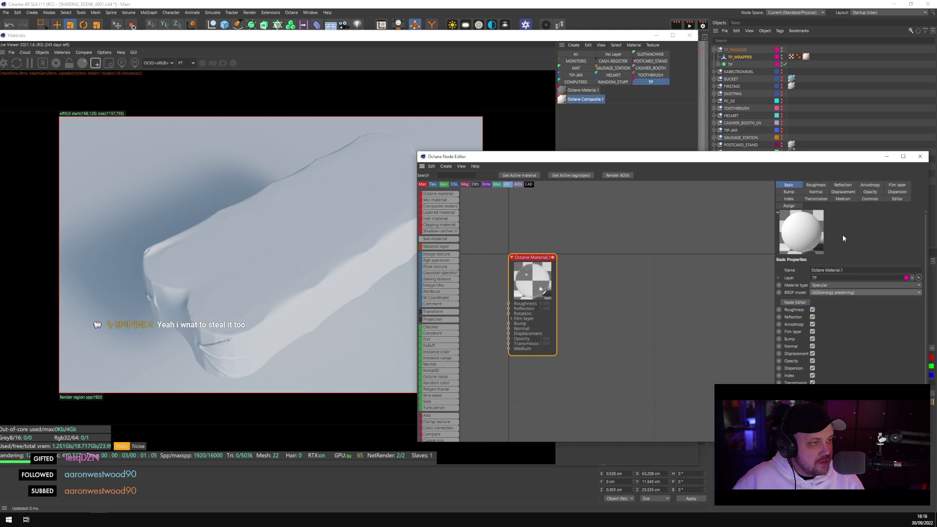
Enable Thin wall and Fake shadows in Octane Material.1's common settings and reposition its node
click(871, 199)
click(837, 296)
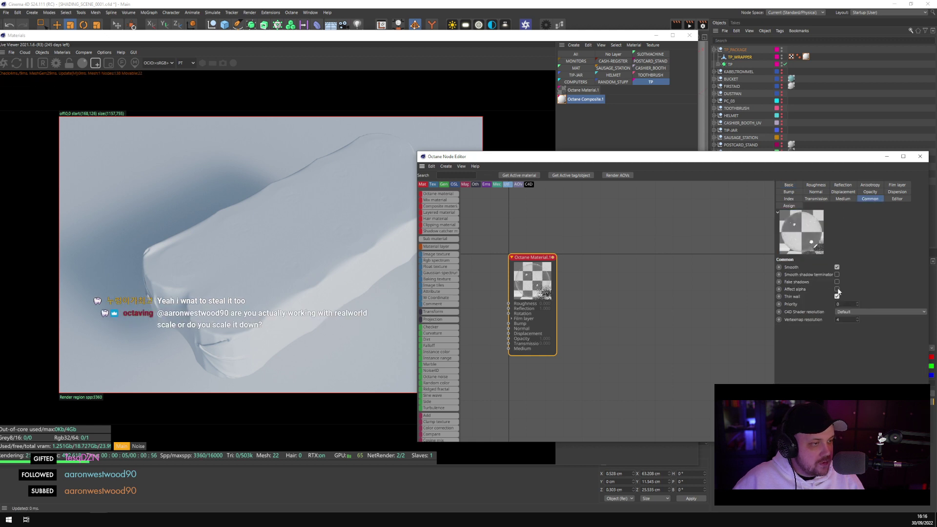
click(836, 281)
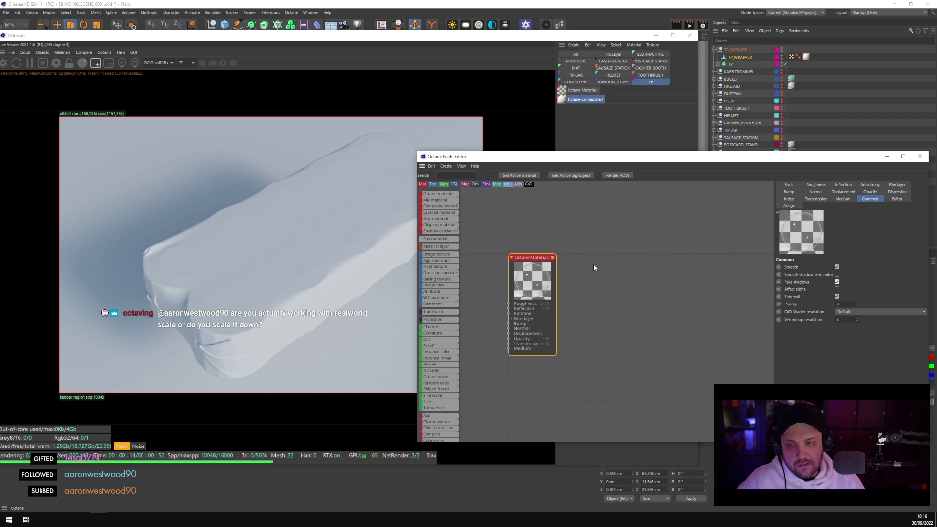
drag(531, 257, 626, 250)
Replace the material on TP_WRAPPER's texture tag with Octane Material.1
click(596, 100)
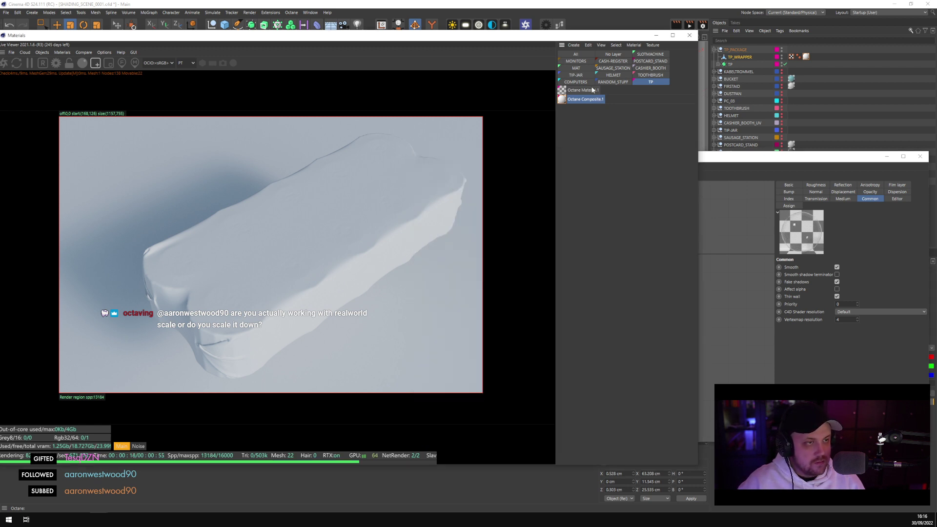
click(592, 91)
drag(806, 54, 806, 56)
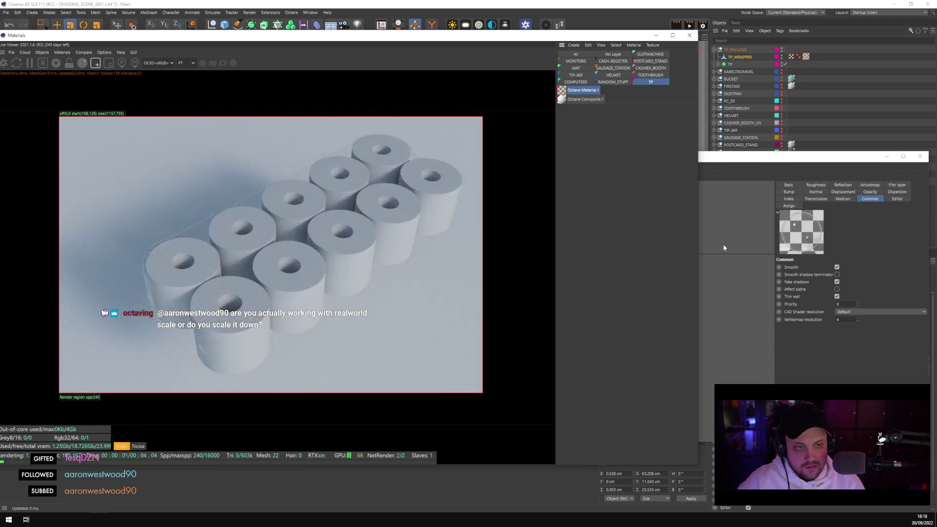
Inspect the wrapper from a lower side view and set Octane Material.1's roughness float to 0.5
click(730, 230)
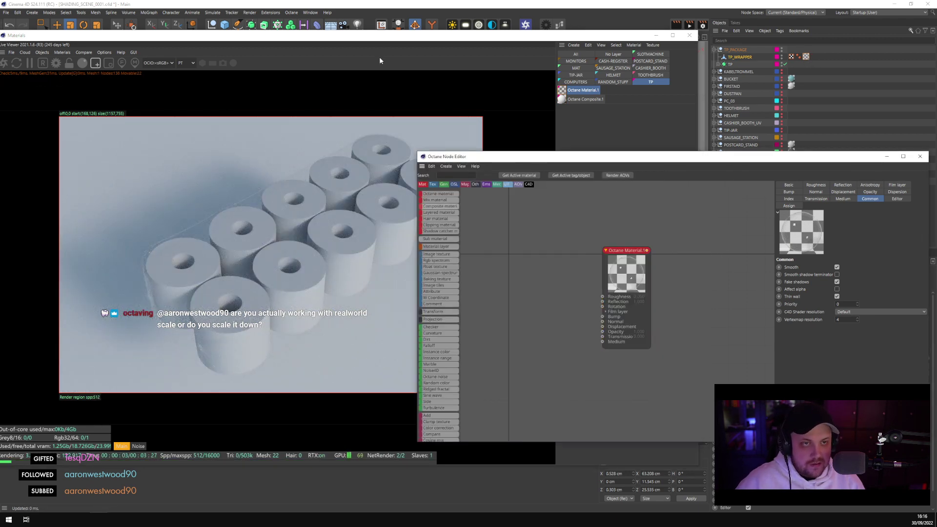
drag(387, 39, 582, 65)
alt+drag(150, 174, 157, 194)
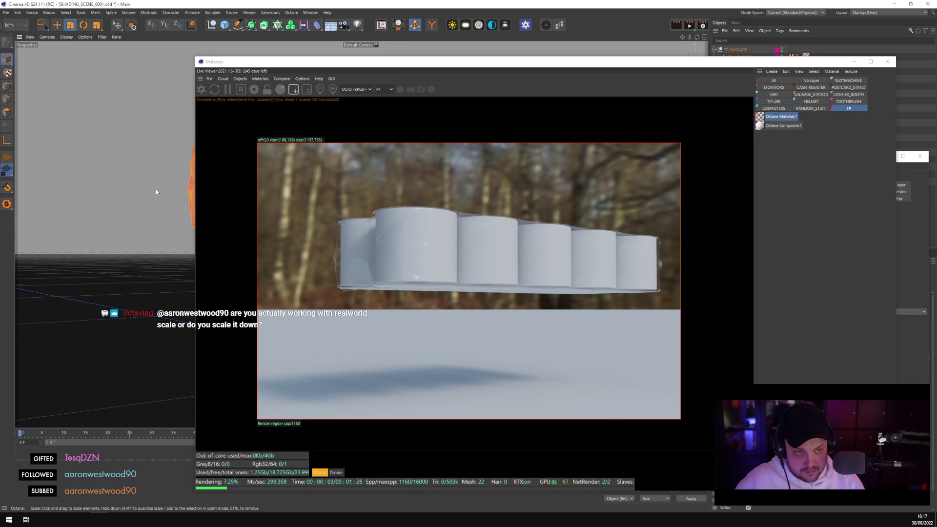
alt+drag(136, 236, 200, 226)
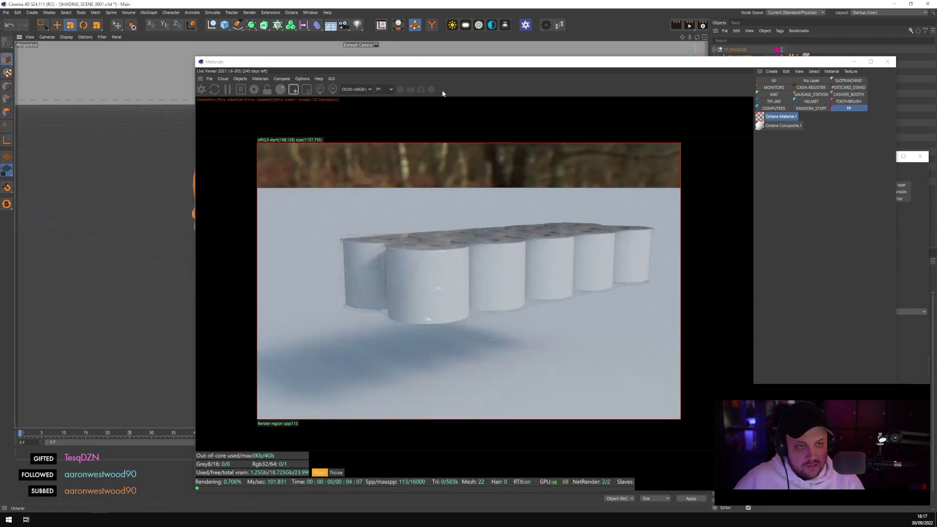
drag(443, 65, 244, 45)
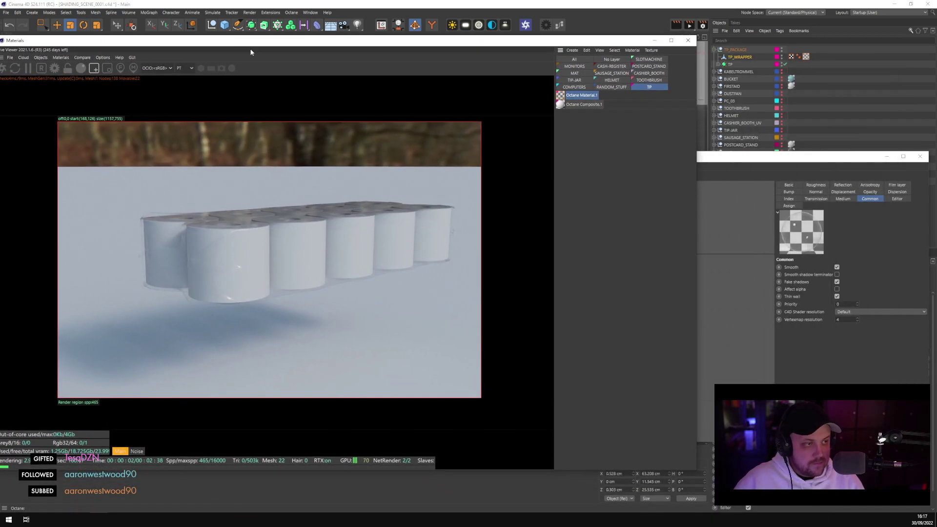
click(825, 377)
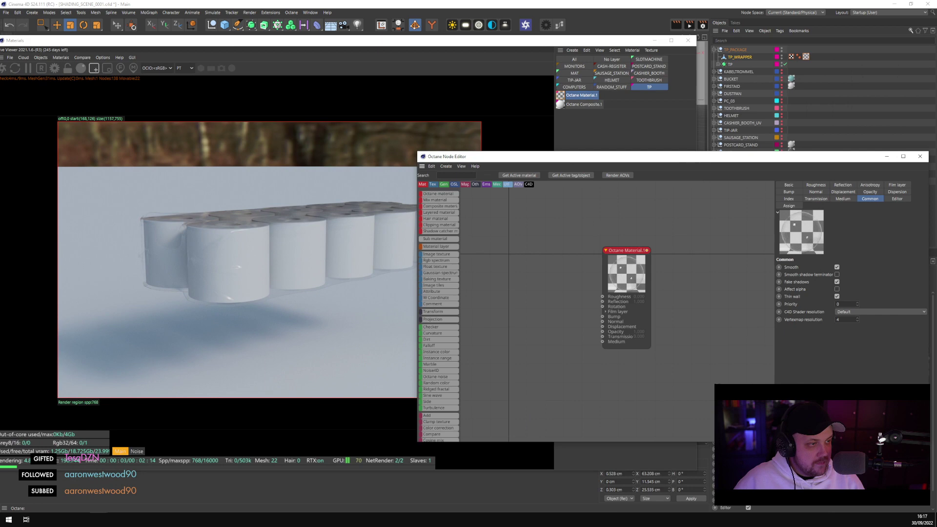
click(816, 185)
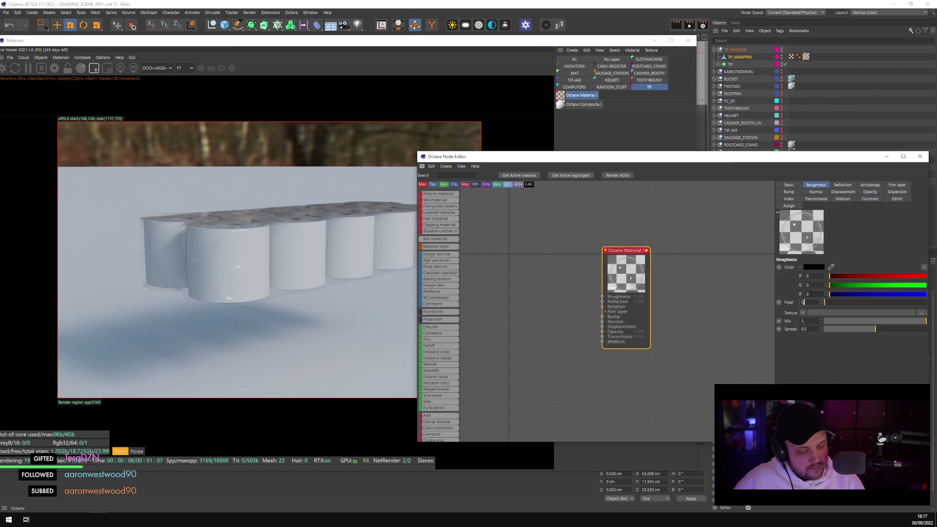
text(.5)
key(Return)
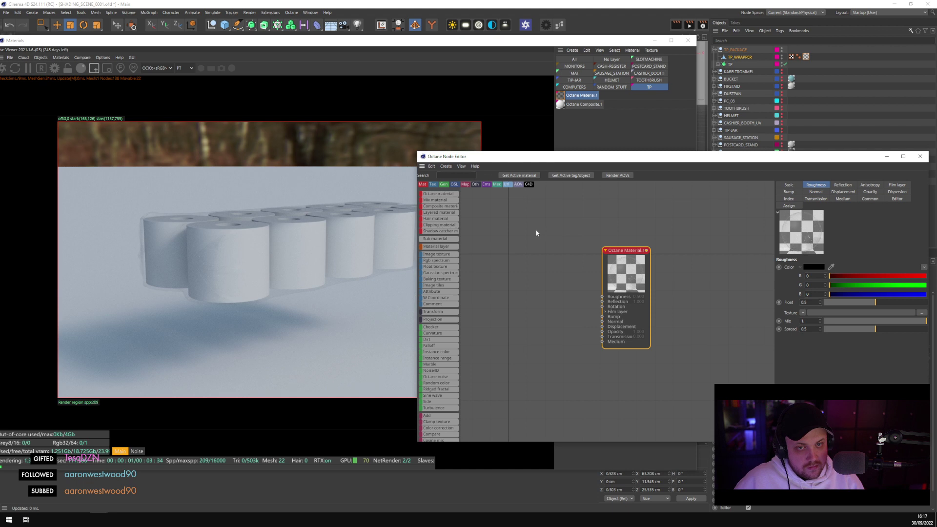
Check Octane Composite.1's basic properties, create a new Octane Composite material and assign it to TP_WRAPPER
double_click(578, 105)
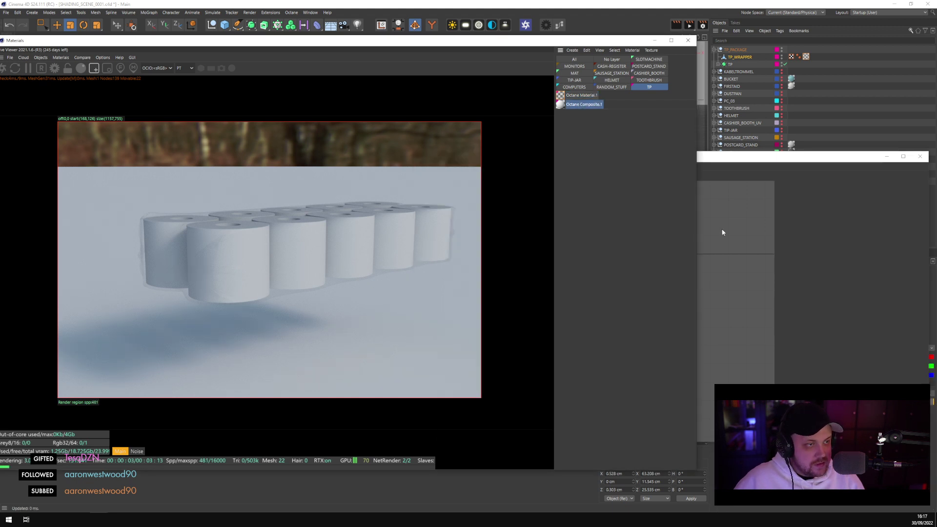
click(789, 185)
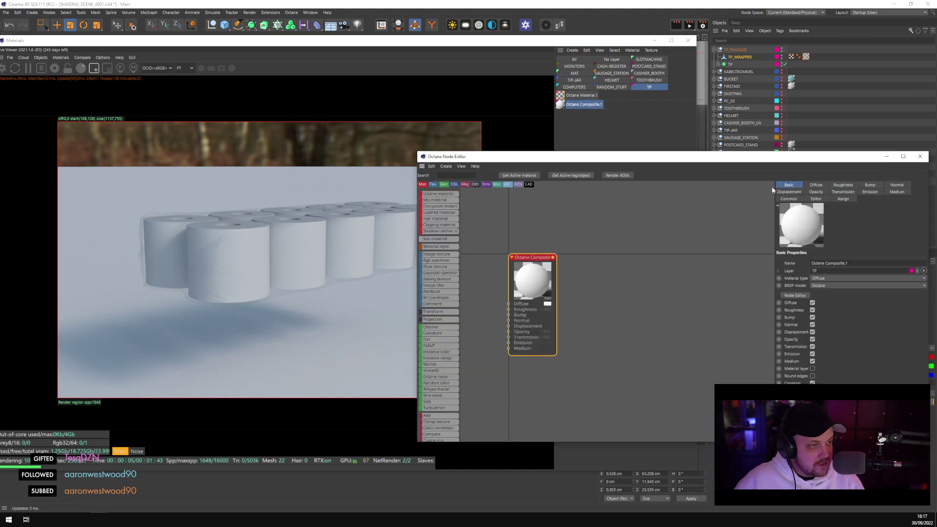
drag(525, 270, 587, 252)
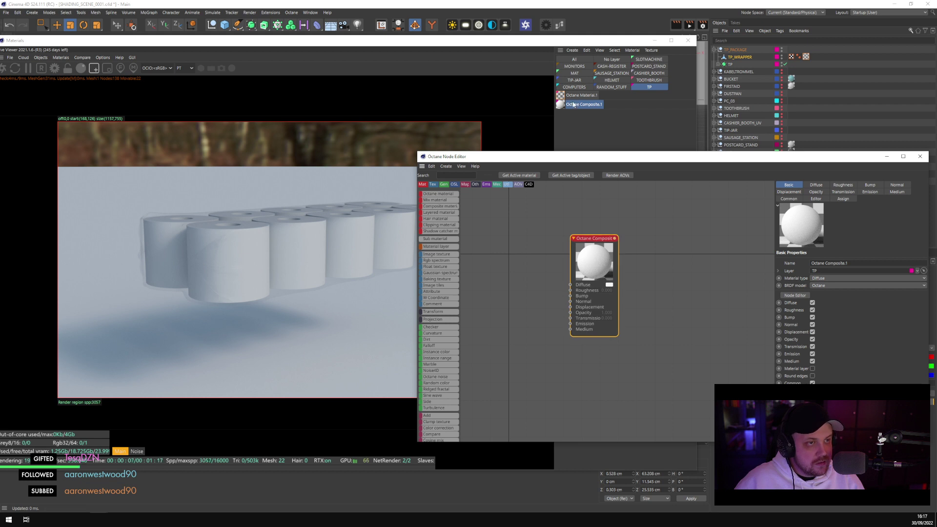
click(572, 49)
mouse_move(600, 81)
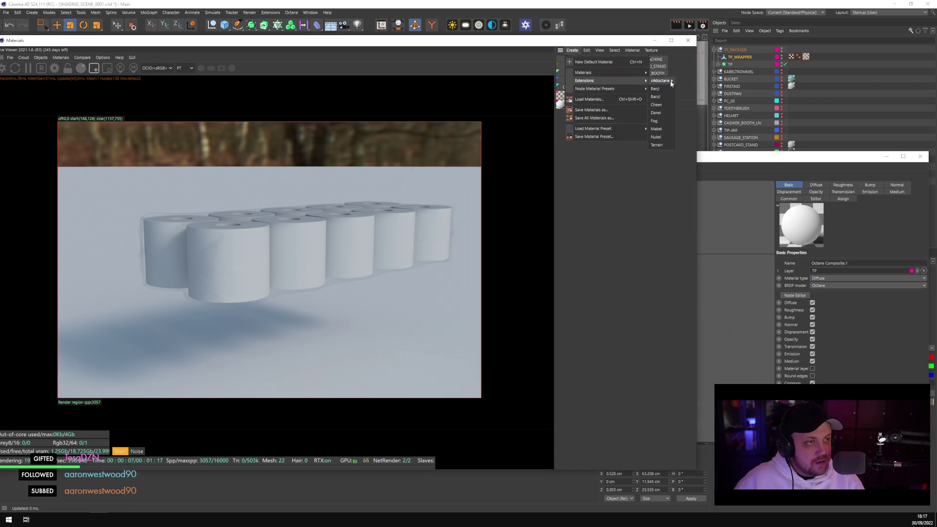
mouse_move(661, 81)
click(713, 96)
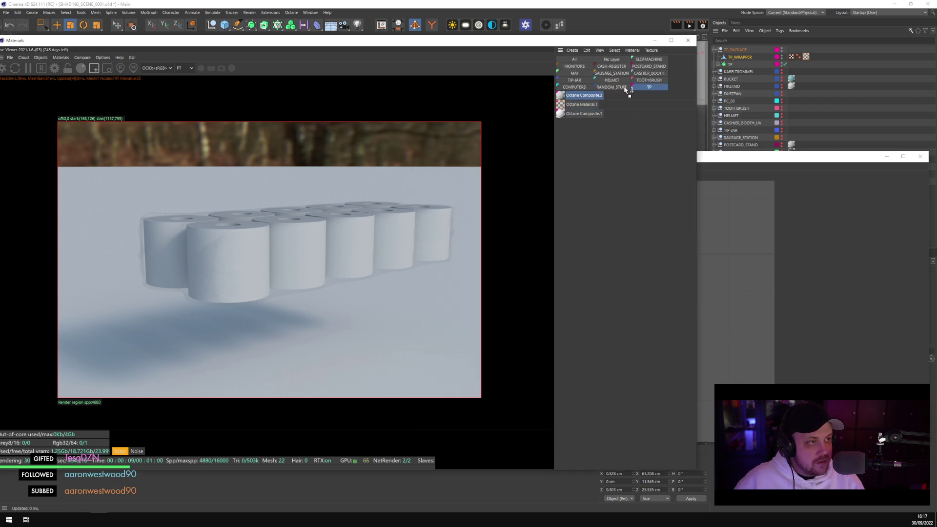
drag(798, 54, 806, 57)
Add a sub-material to the Material1 slot of Octane Composite.2 and select its node
click(709, 297)
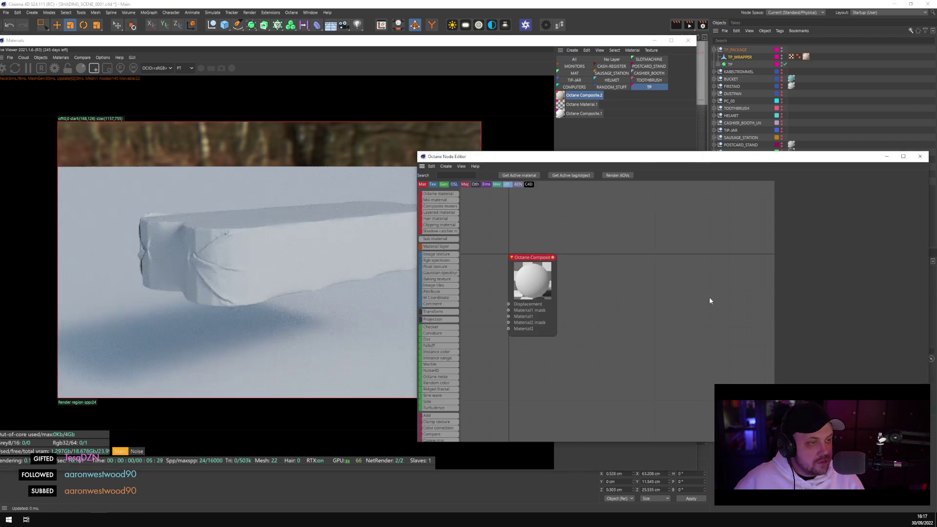
drag(542, 285, 623, 268)
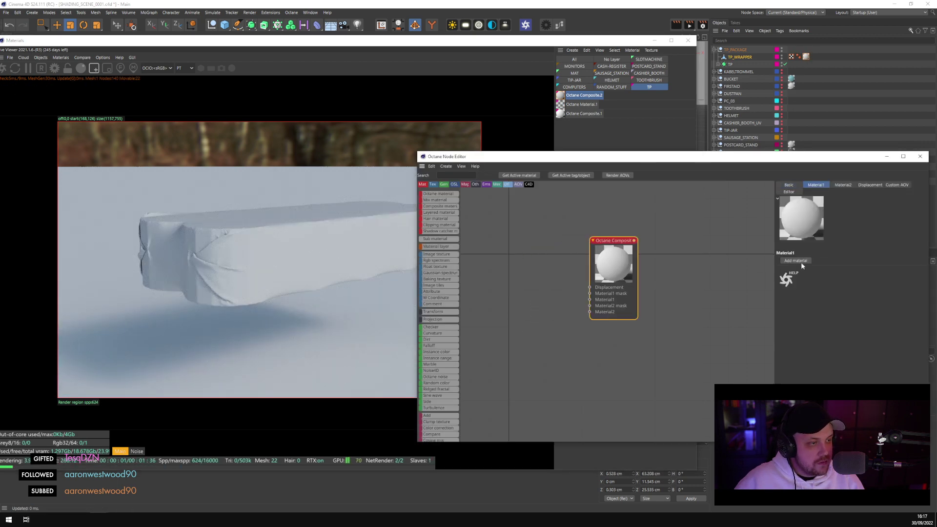
click(795, 260)
click(551, 314)
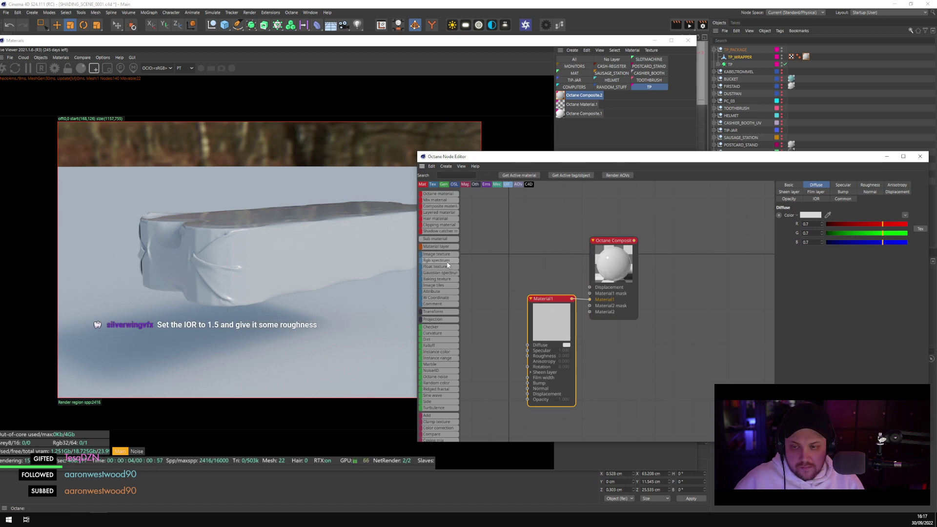
Reassign Octane Material.1 to TP_WRAPPER and set its index of refraction to 1.5
drag(577, 104, 806, 59)
click(702, 274)
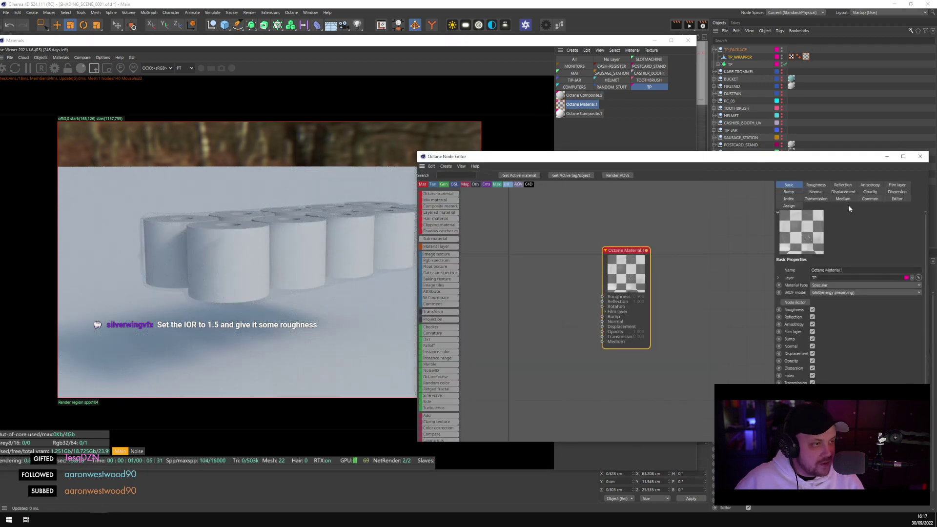
click(788, 199)
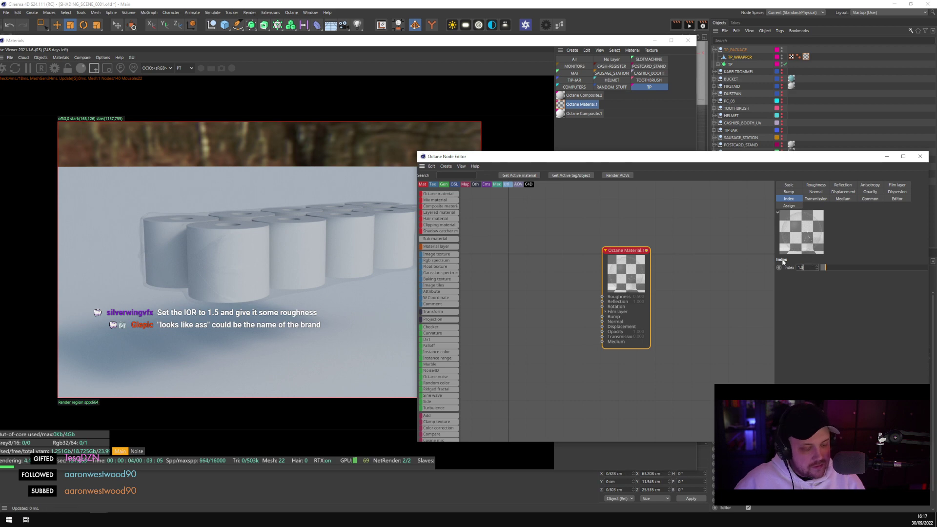
text(5)
key(Return)
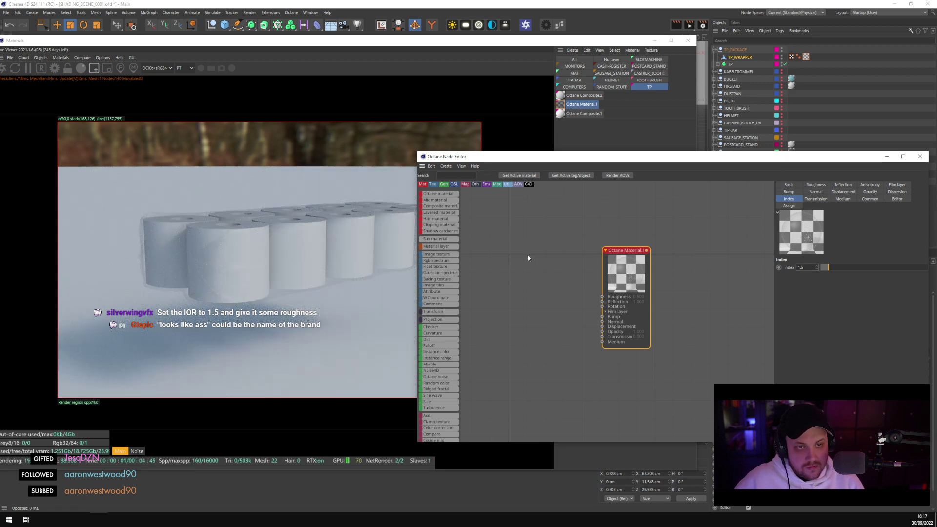
Check Octane Material.1's Common and Transmission settings and set its roughness float to 1
drag(709, 119, 716, 98)
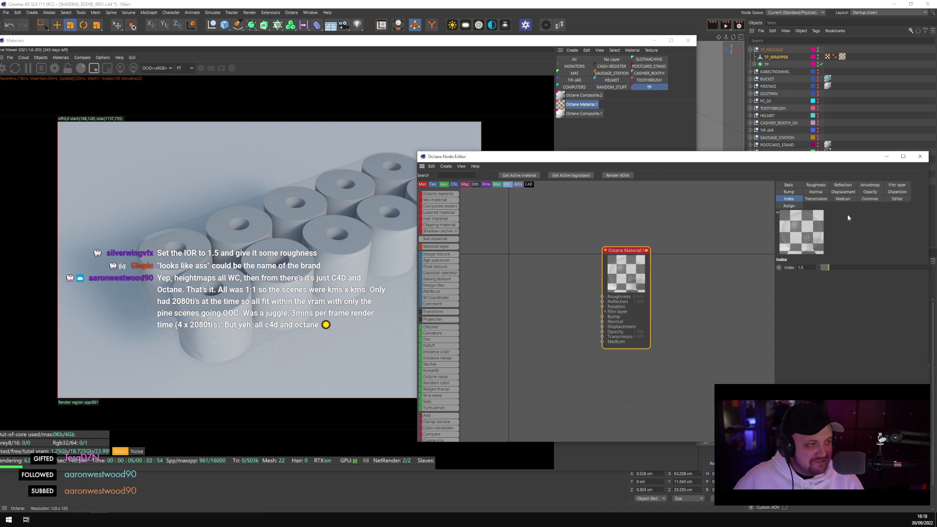
click(879, 199)
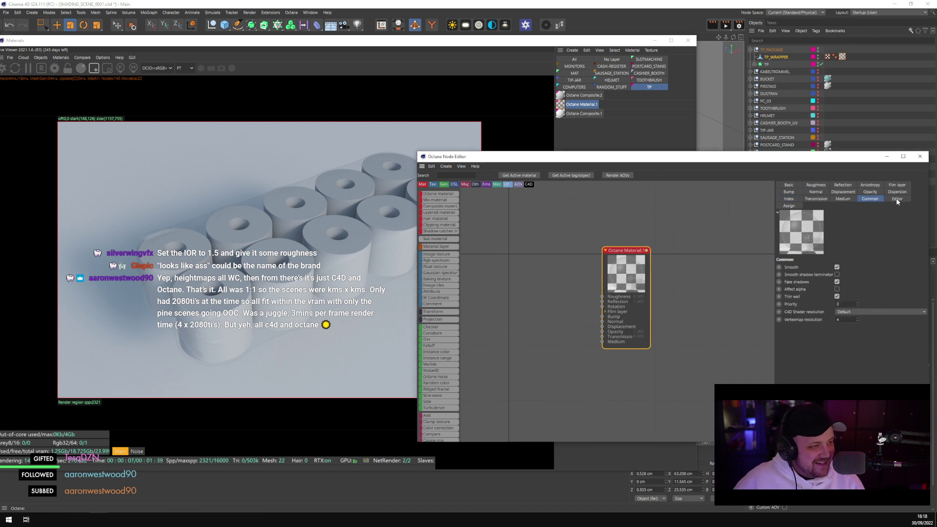
click(819, 199)
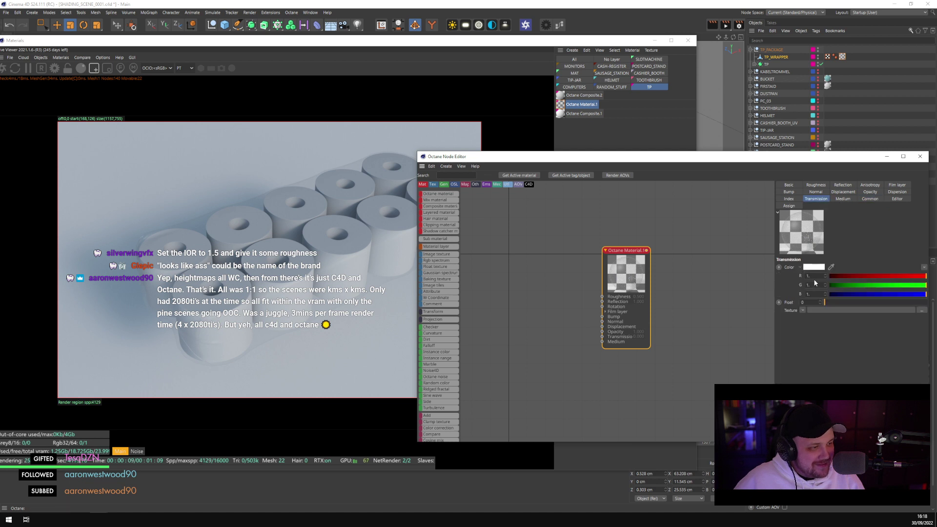
drag(825, 302, 754, 302)
click(816, 184)
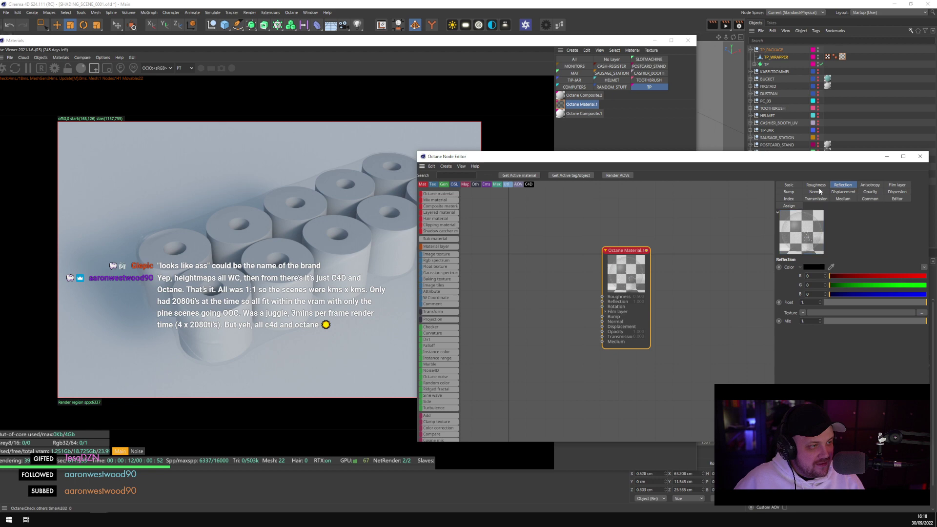
click(811, 303)
text(1)
key(Return)
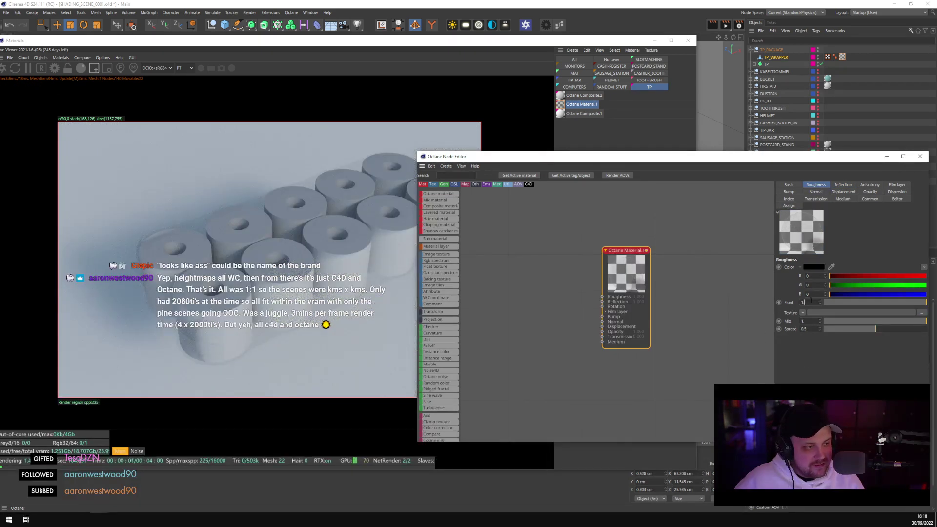
Set Octane Material.1's roughness float to 0.1
text(0.1)
key(Return)
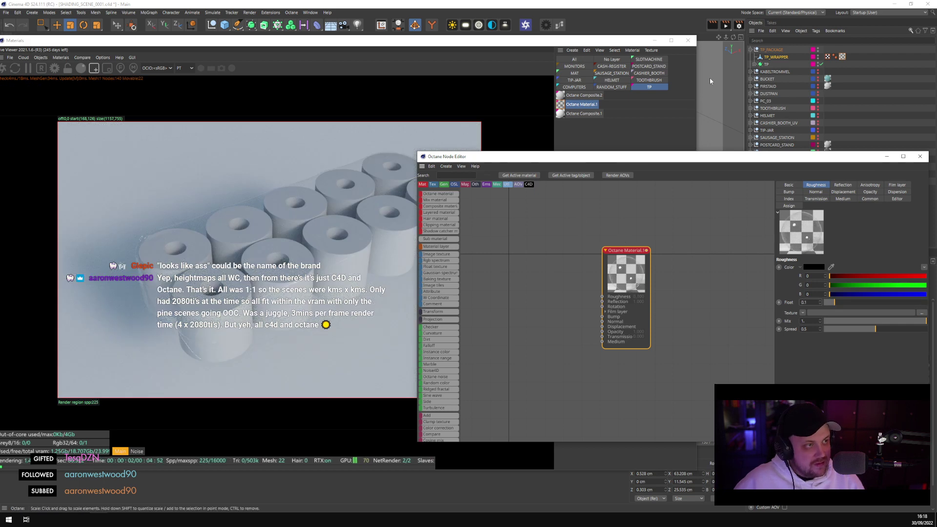
Reassign Octane Composite.2 to TP_WRAPPER and select its Material1 sub-material node
click(582, 105)
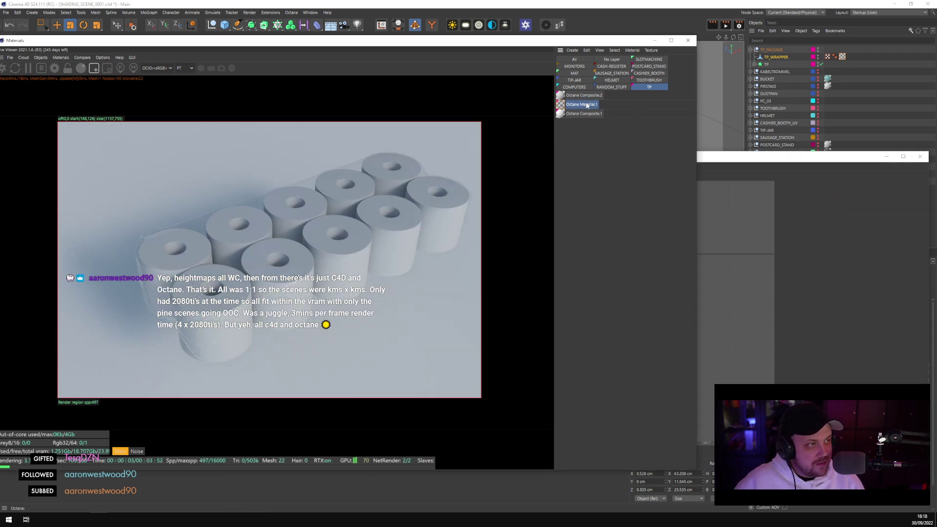
drag(584, 96, 807, 58)
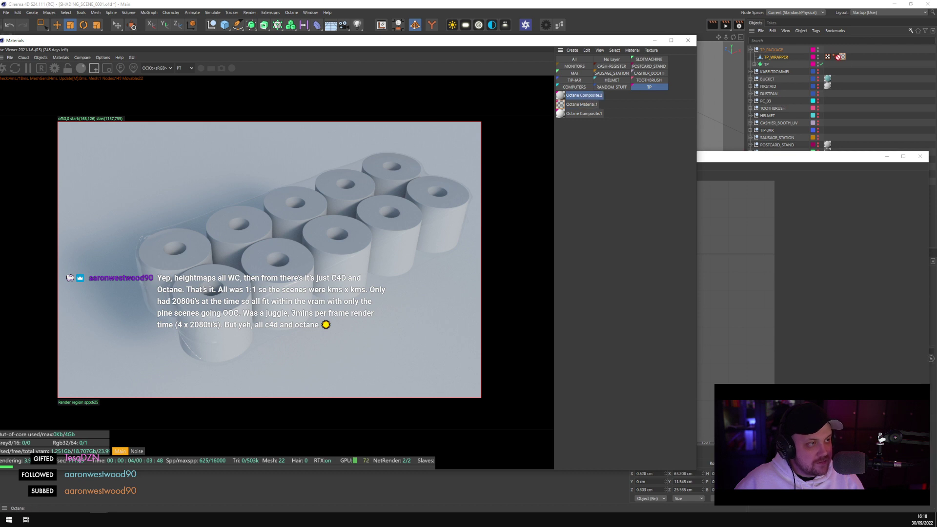
click(696, 295)
click(534, 319)
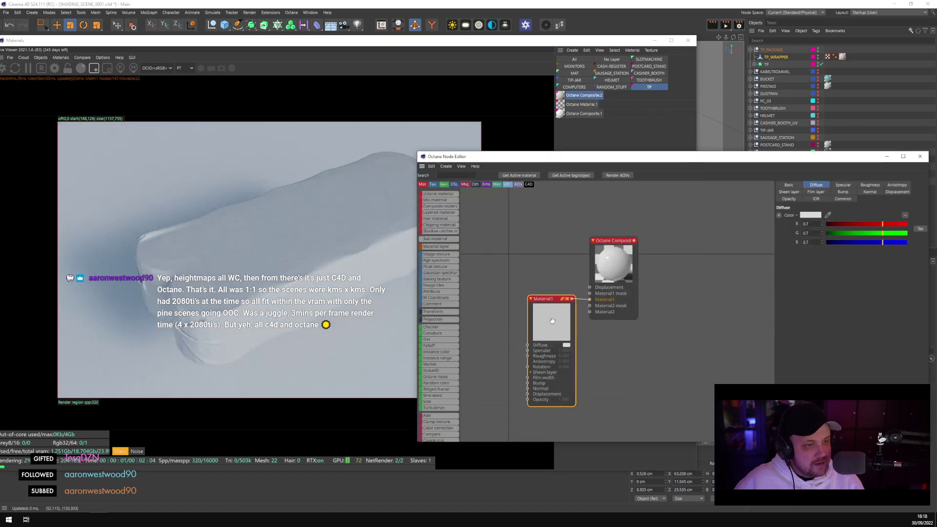
Change the Material1 sub-material's type to Specular and enable its fake shadows
click(824, 233)
click(823, 257)
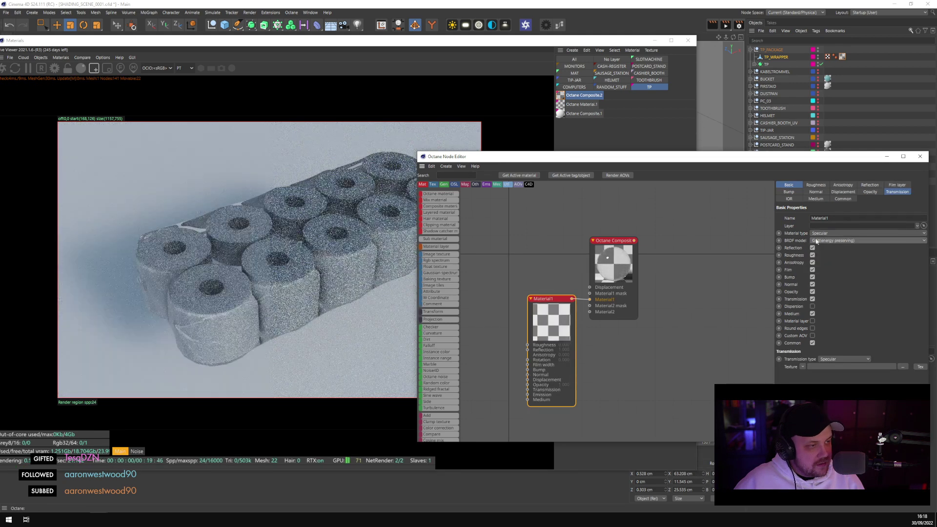
click(843, 199)
click(836, 237)
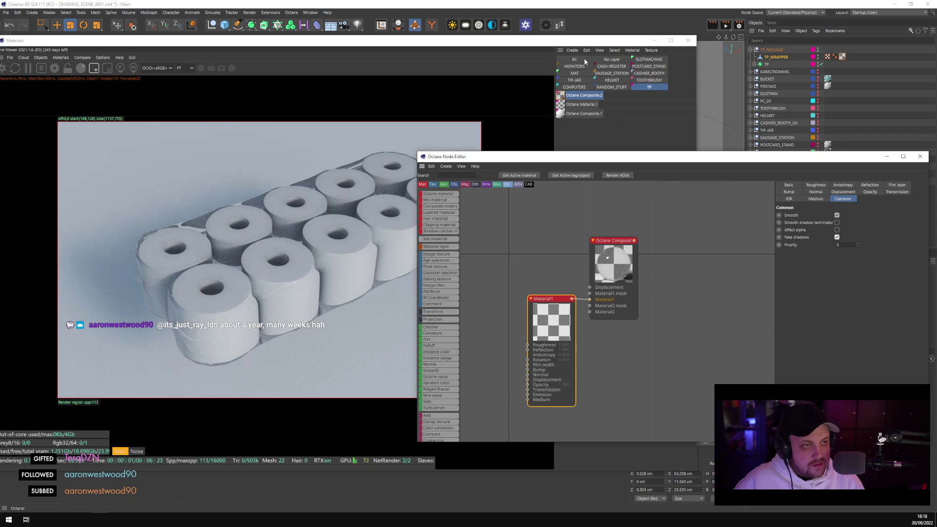
Stop the Octane live render and switch to Marvelous Designer, replacing its UV Editor with the 2D Pattern Window
drag(589, 45, 693, 70)
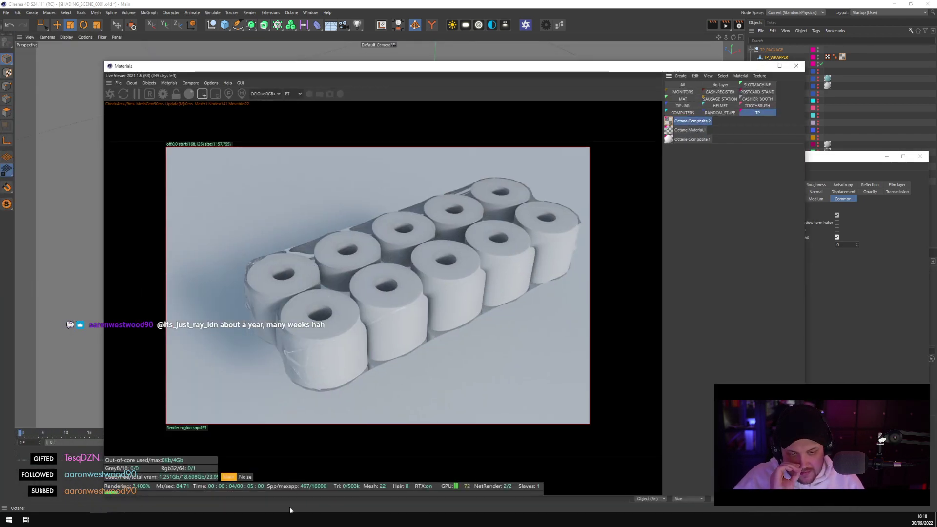
click(150, 95)
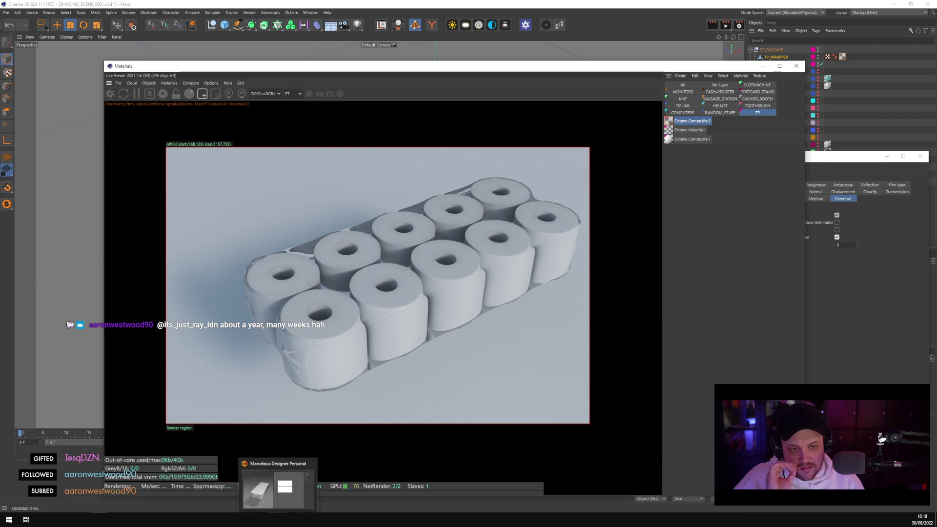
click(278, 519)
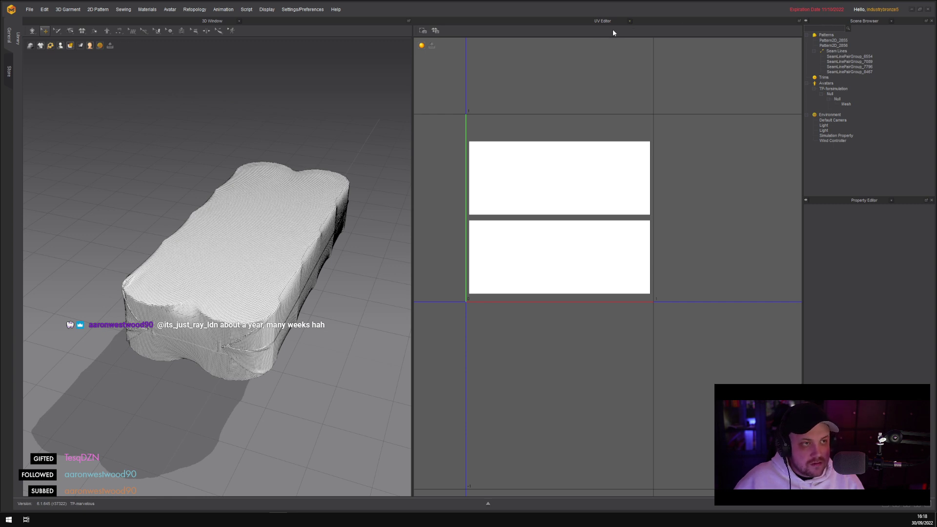
click(629, 21)
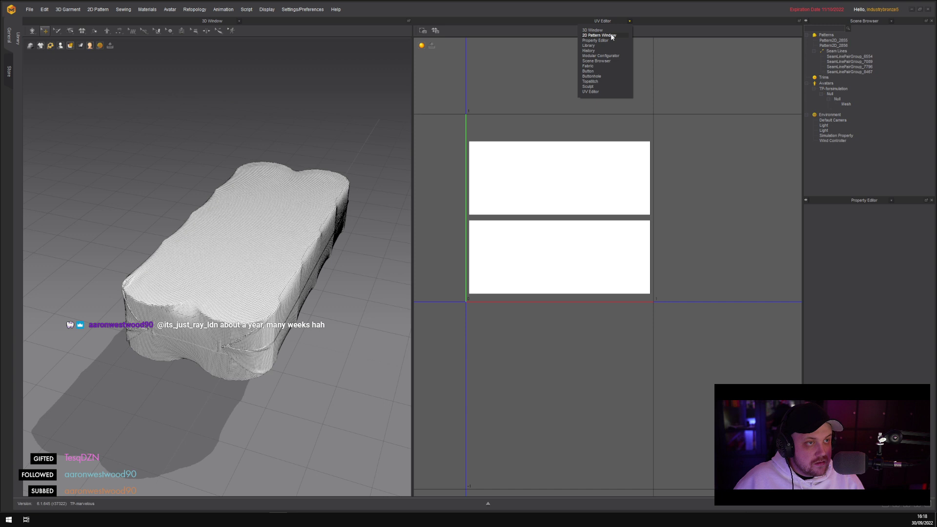
click(611, 36)
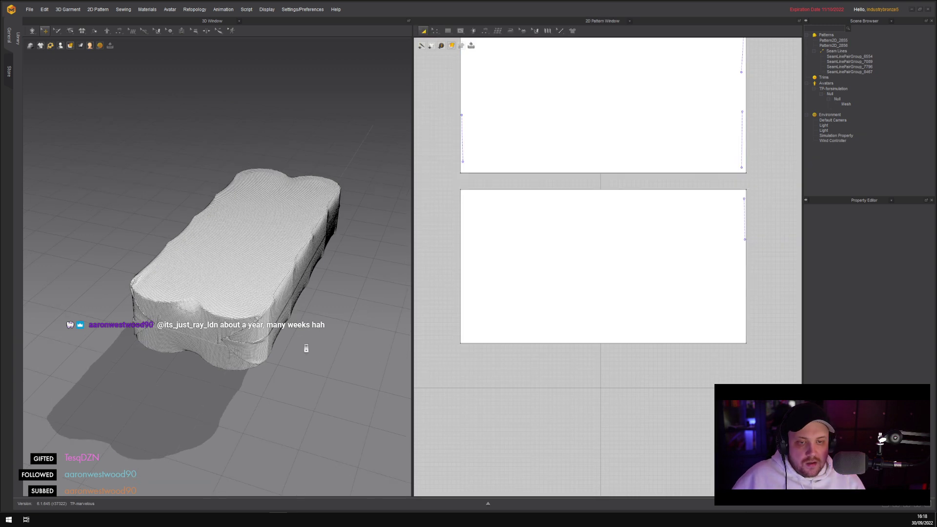
Select the wrapper's upper pattern, Pattern2D_2856, and set its additional rendering thickness to 0,1 mm
right_drag(307, 345, 264, 349)
scroll(209, 316, up, 5)
click(205, 315)
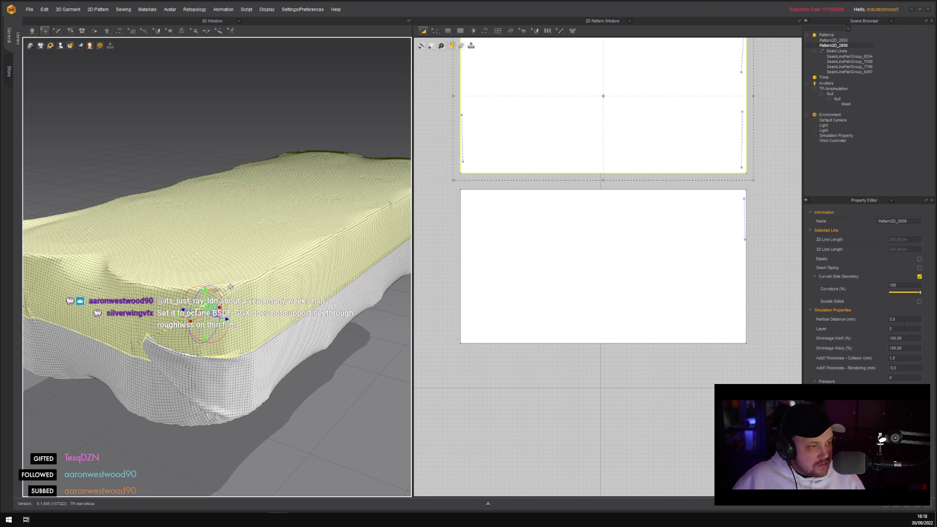
click(905, 358)
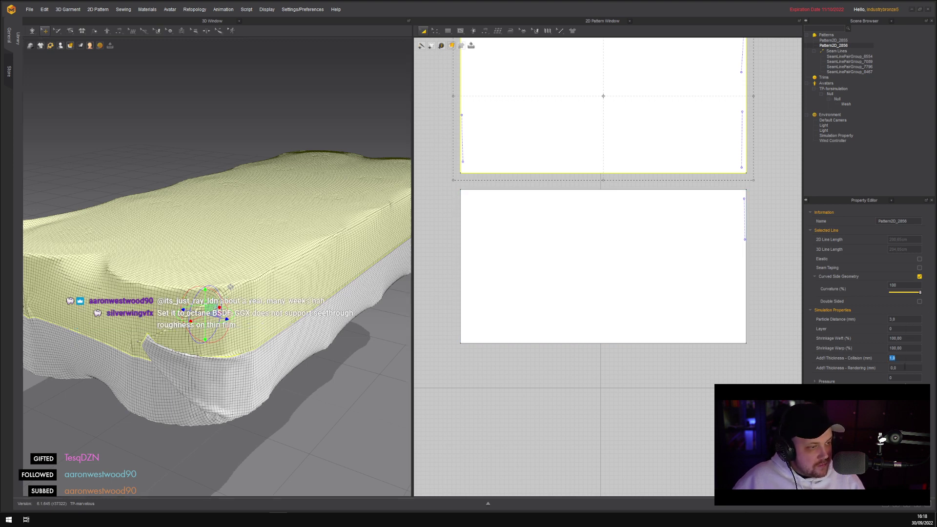
click(904, 367)
text(0,1)
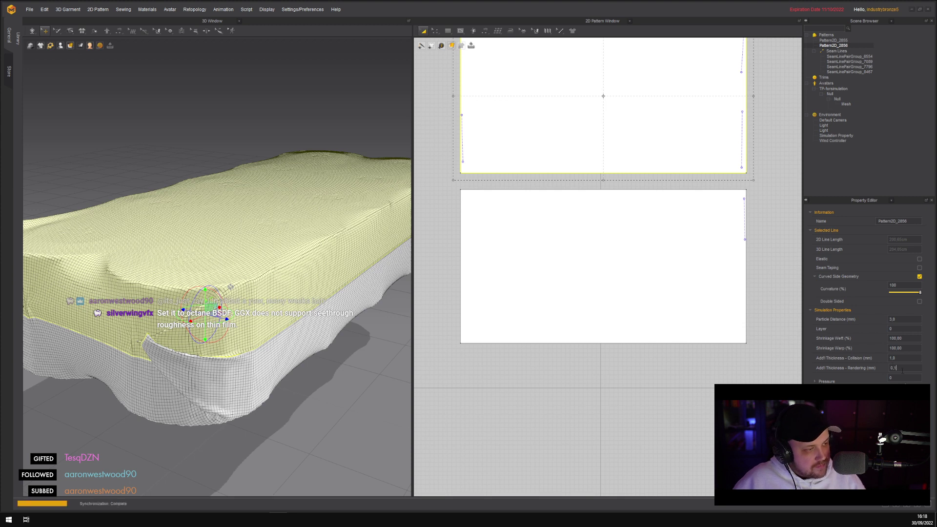
key(Return)
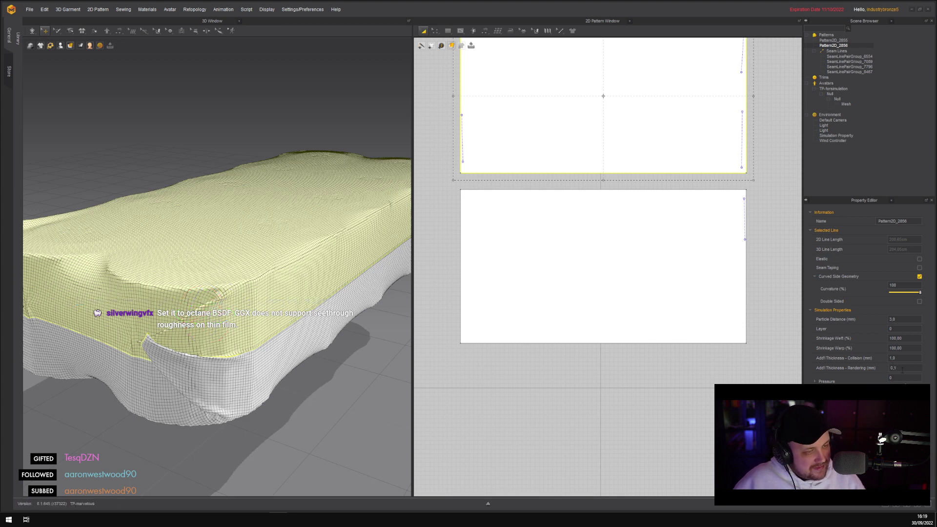
Display the garment as Thick Textured Surface and inspect the wrapper's edge
mouse_move(50, 47)
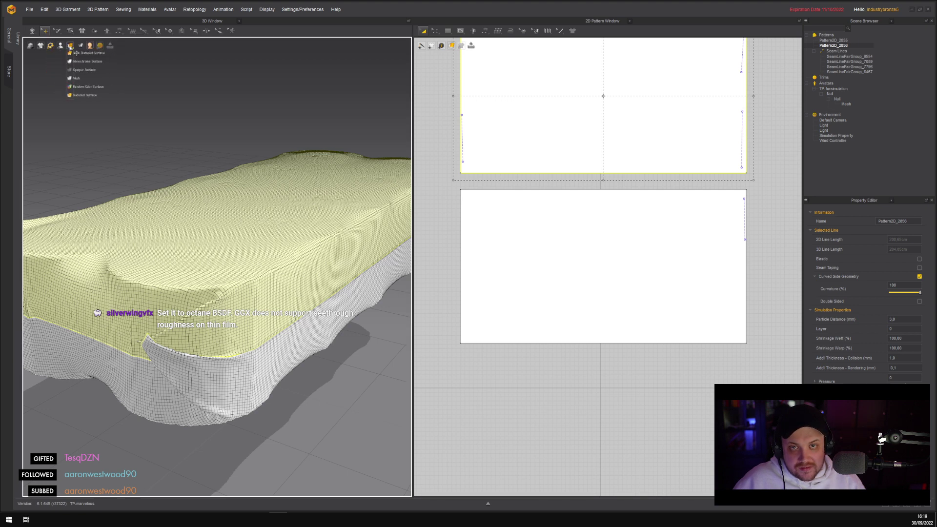
click(76, 53)
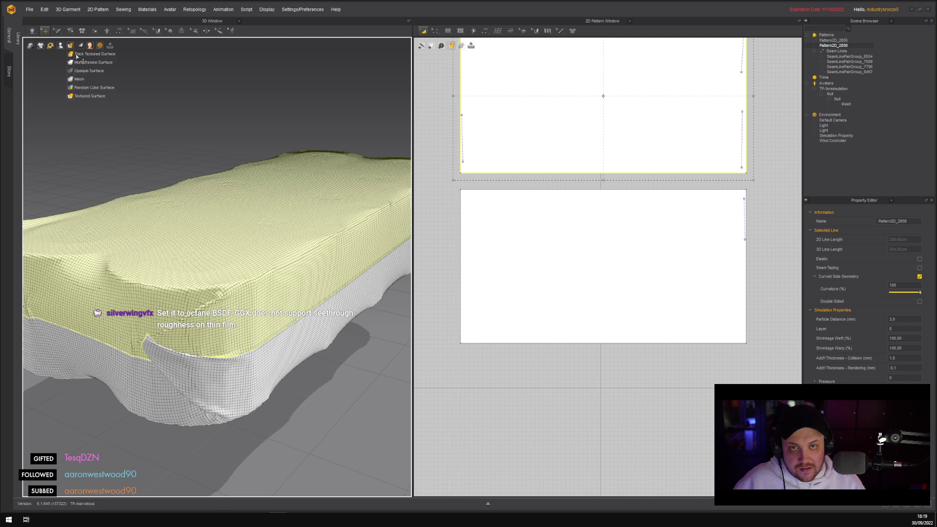
click(115, 57)
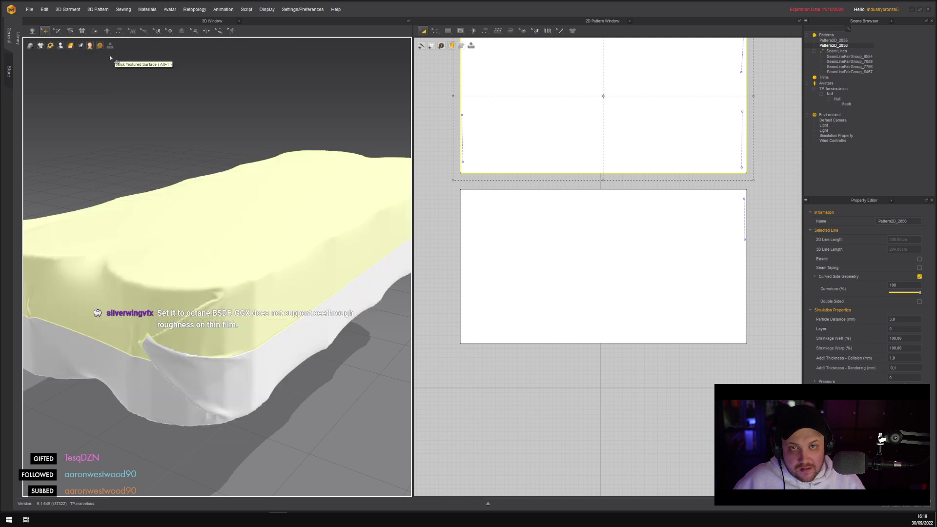
right_drag(161, 127, 251, 146)
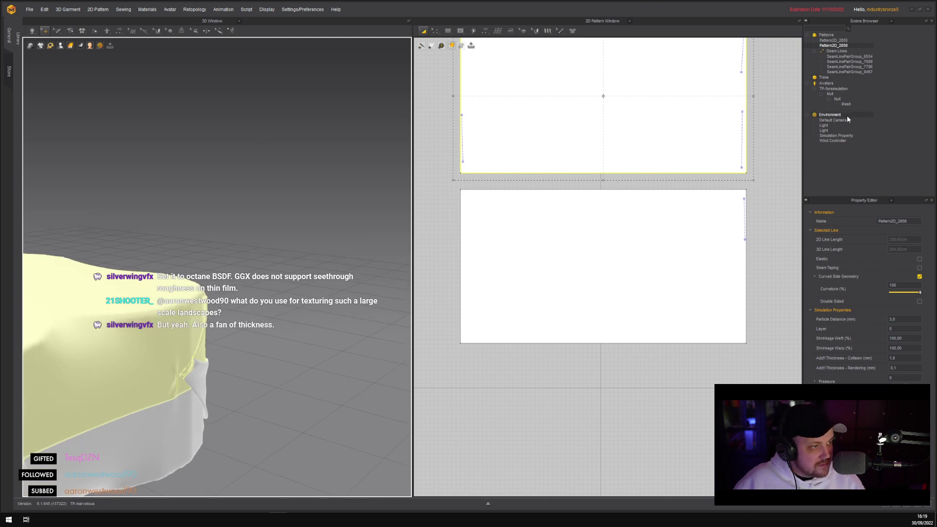
Set the additional rendering thickness of the wrapper's lower pattern, Pattern2D_2855, to 0,1 mm and deselect it
click(640, 250)
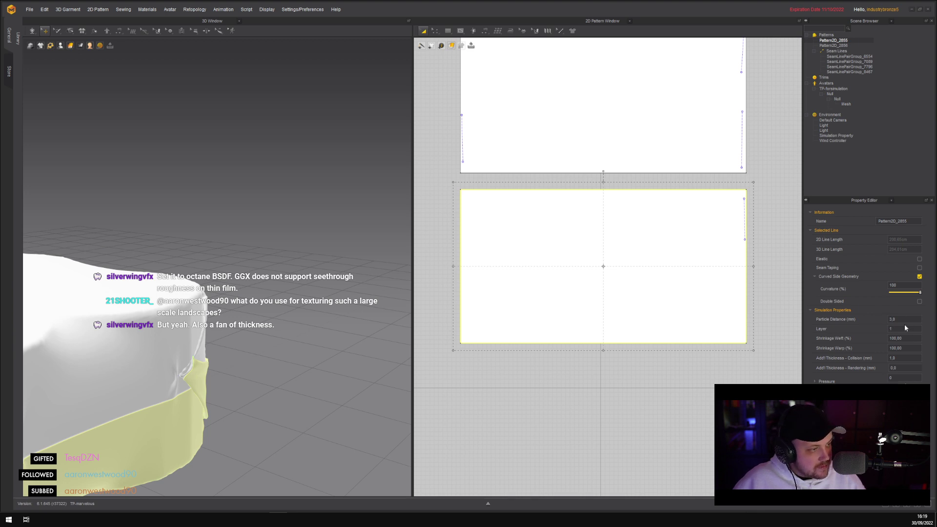
click(777, 299)
click(641, 271)
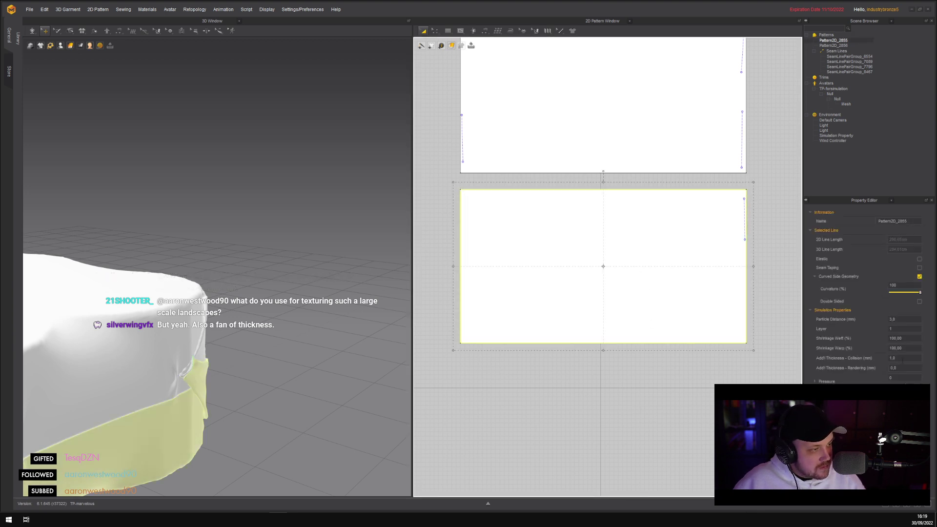
click(901, 368)
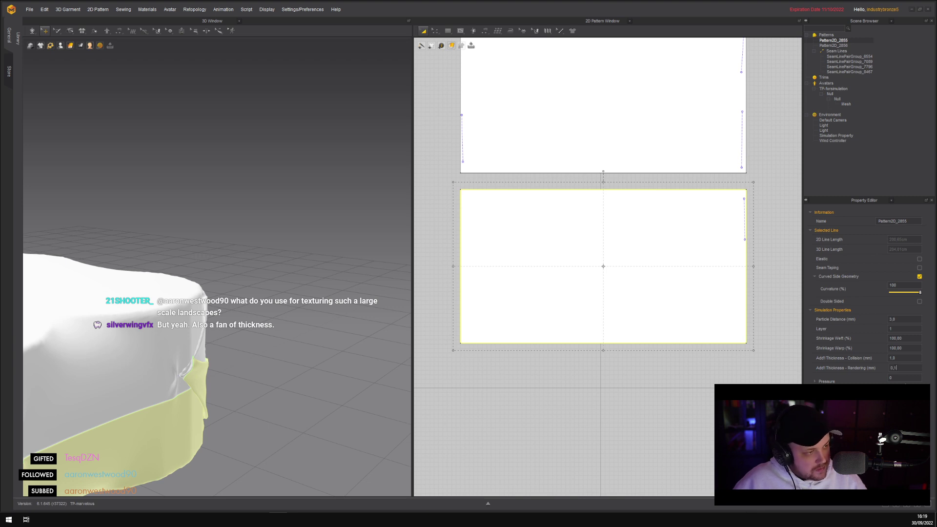
text(0,1)
click(663, 375)
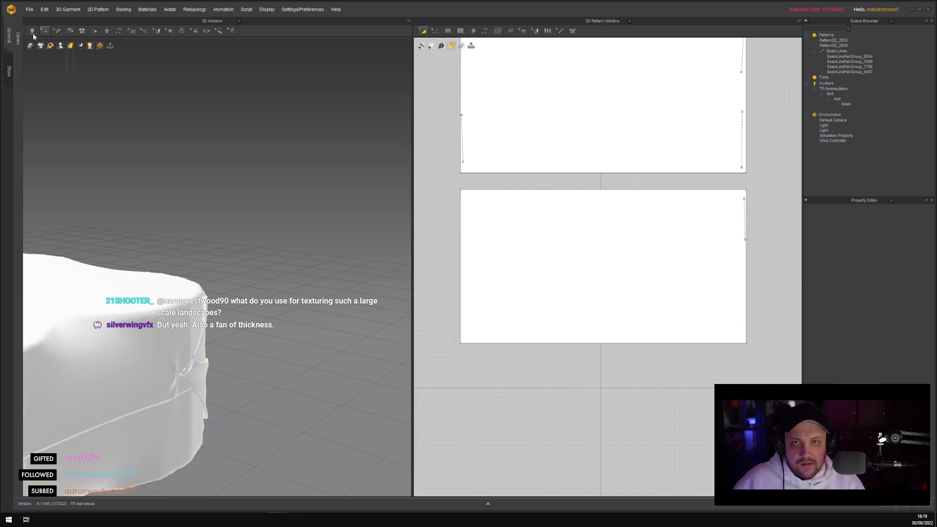
Start exporting the thickened wrapper garment as an FBX file
click(29, 9)
mouse_move(51, 87)
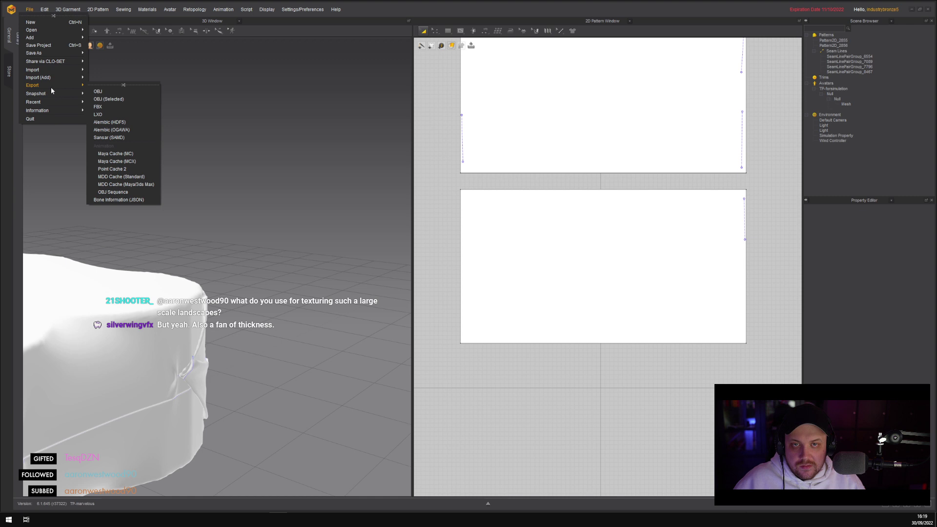
click(128, 107)
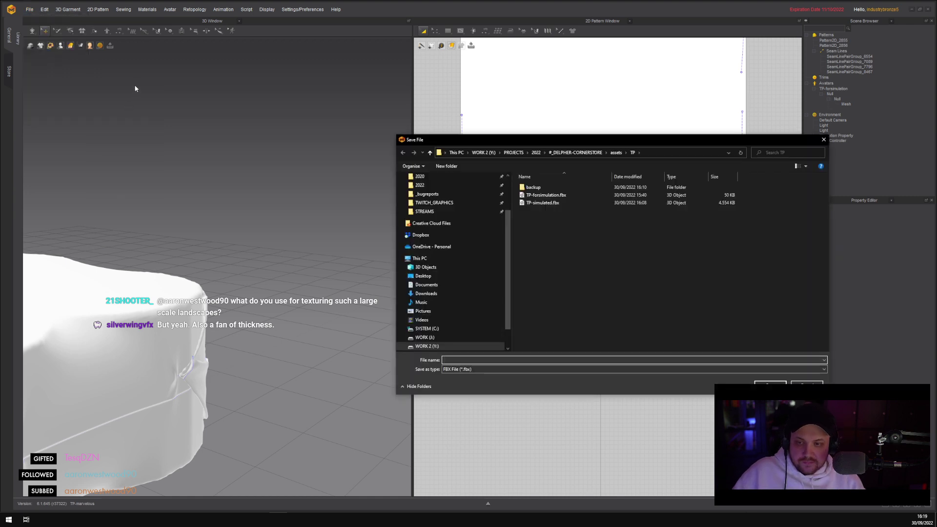
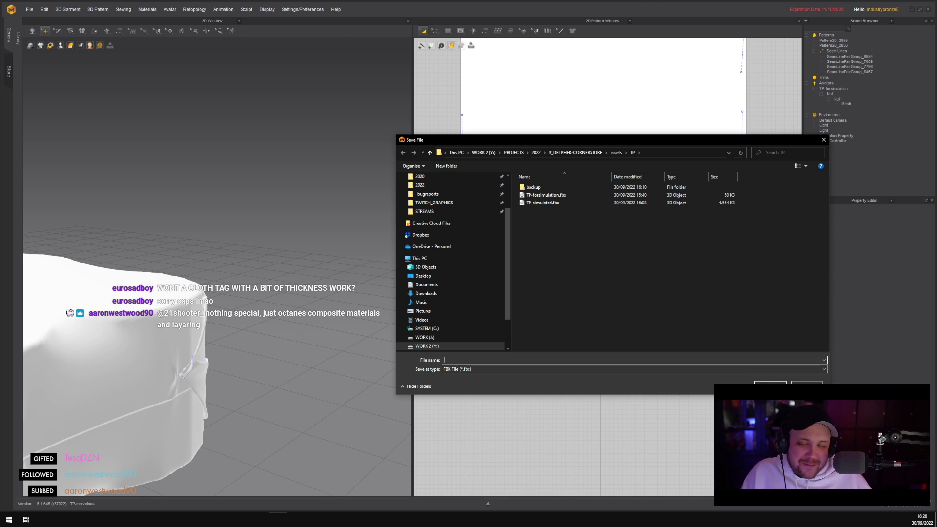
Export the garment under the new file name TP-simulated_02.fbx as a thick single object with unified UV coordinates
click(556, 204)
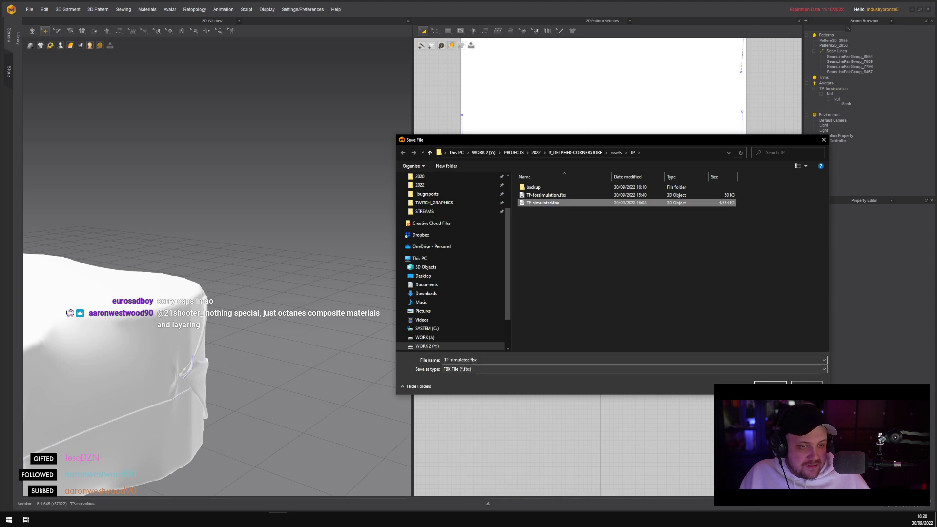
key(Left)
key(Right)
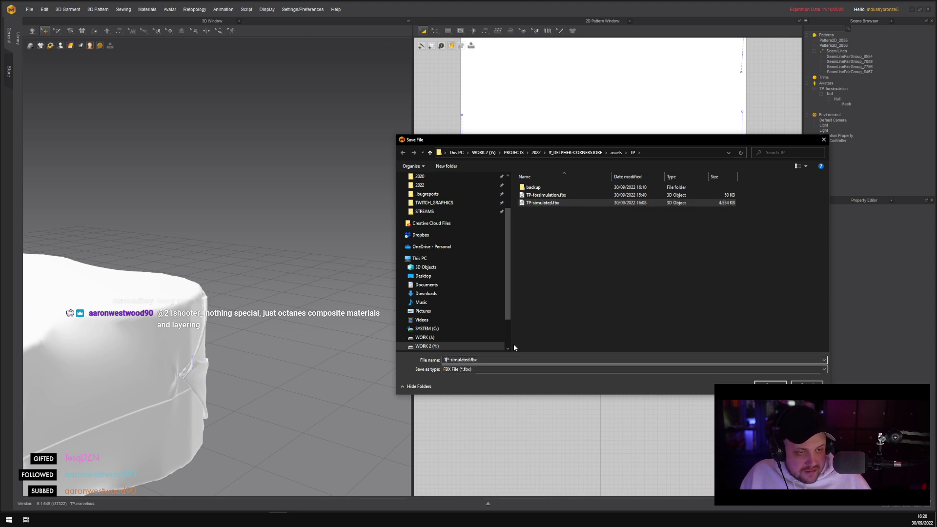
key(Right)
key(Right)
key(Right)
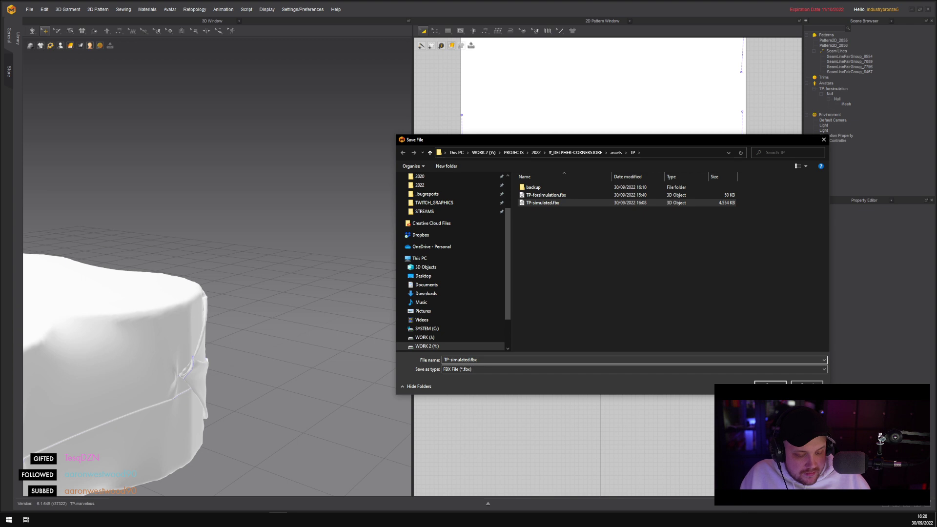
text(_02)
key(Return)
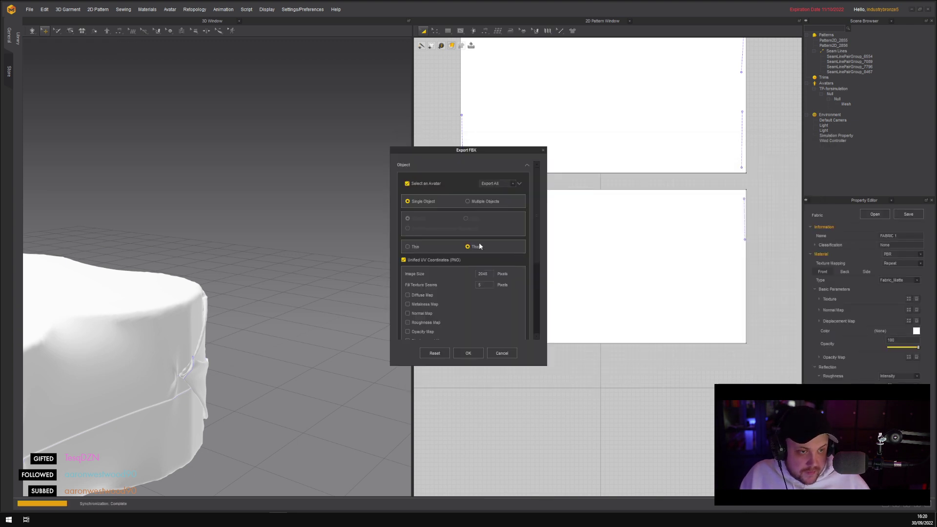
click(468, 353)
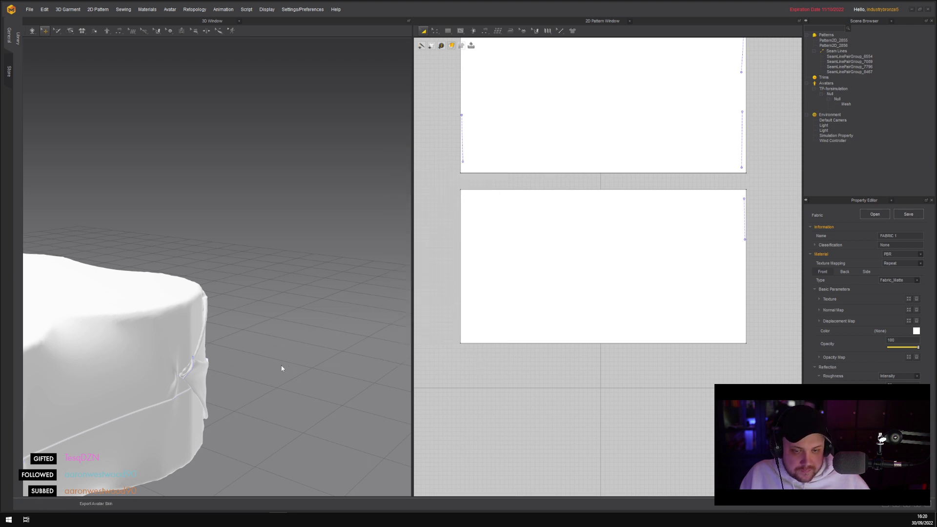
Switch to Cinema 4D and minimize the Materials and Octane Node Editor windows to clear the viewport
mouse_move(128, 519)
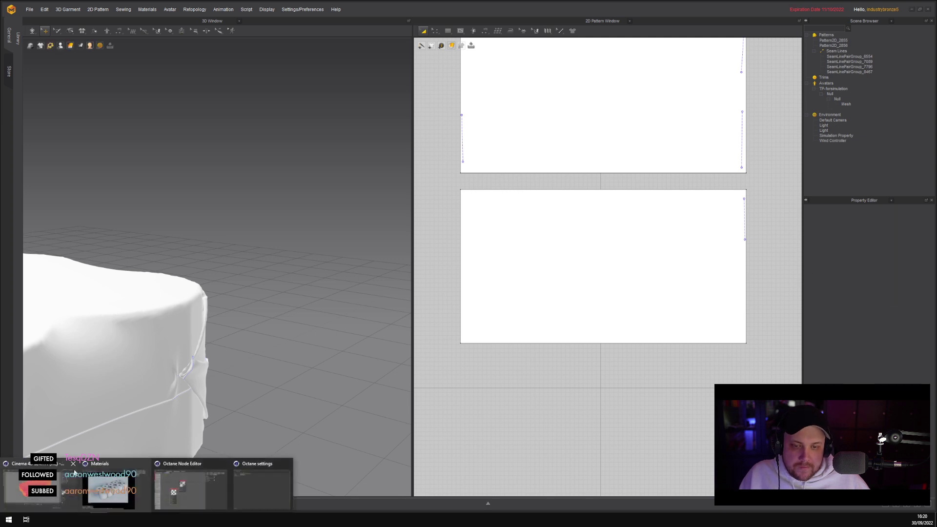
click(116, 487)
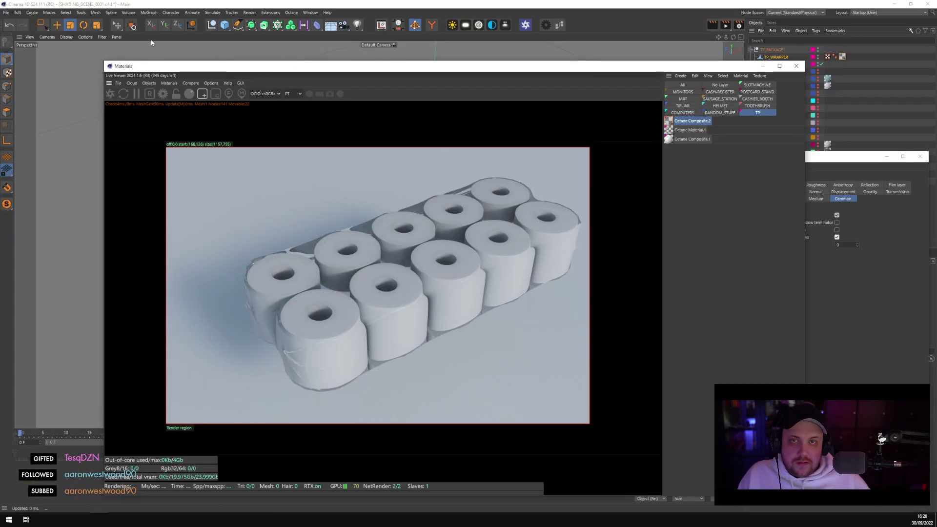
click(763, 68)
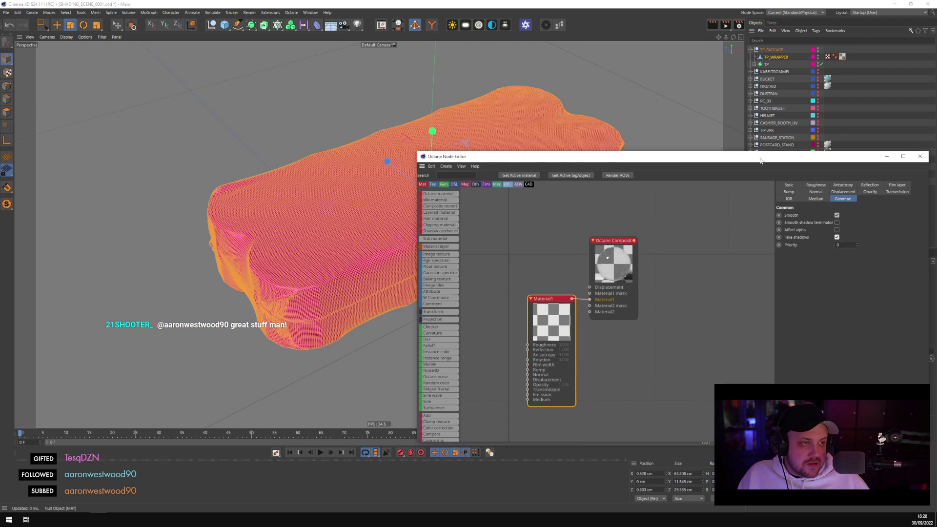
click(885, 156)
click(883, 140)
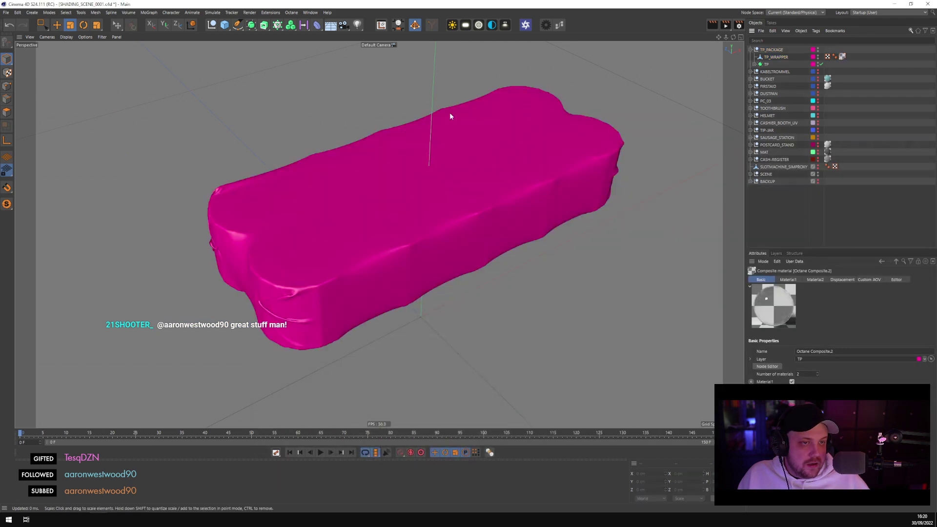
Merge TP-simulated_02.fbx from the assets/TP folder into the scene with the offered FBX import settings
click(6, 12)
click(25, 48)
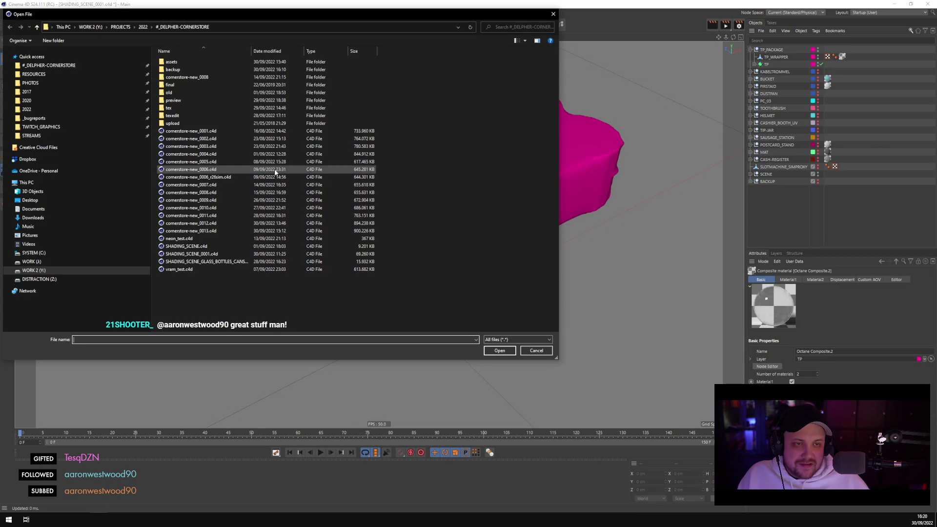
double_click(172, 62)
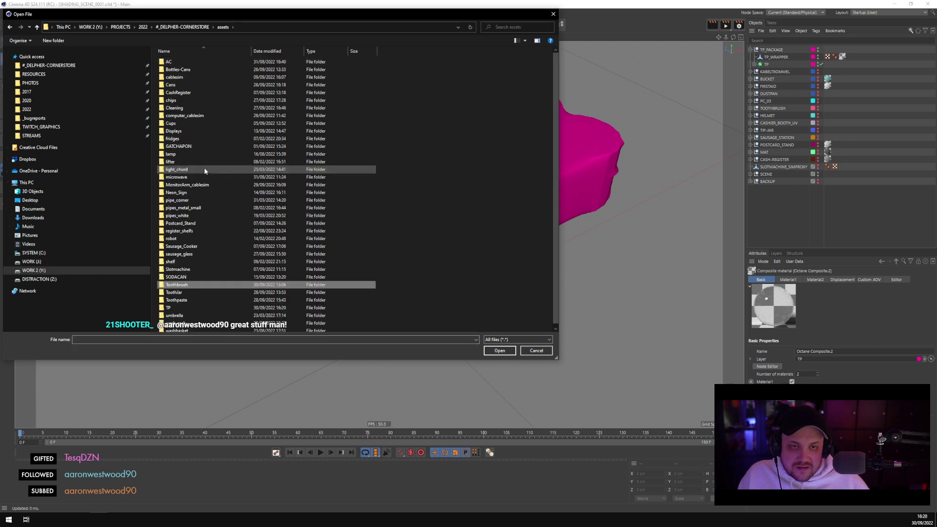
double_click(178, 309)
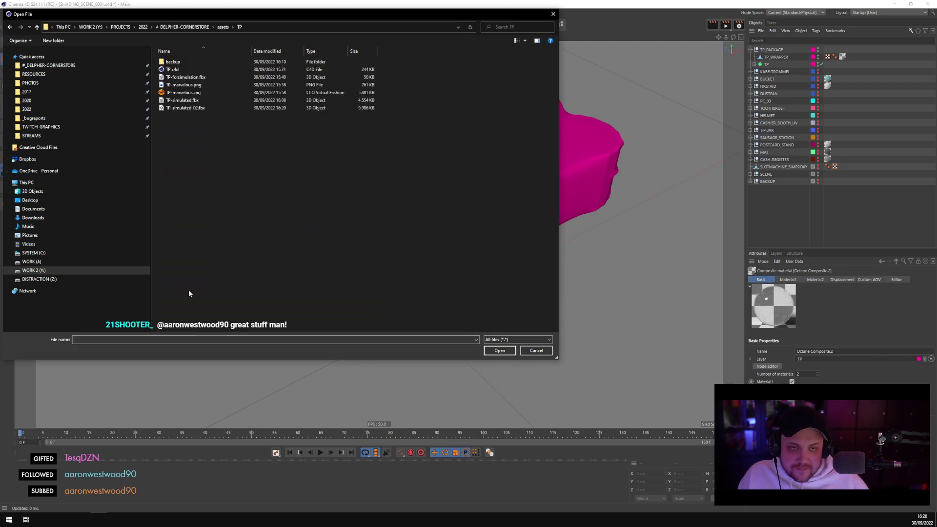
double_click(208, 106)
click(193, 220)
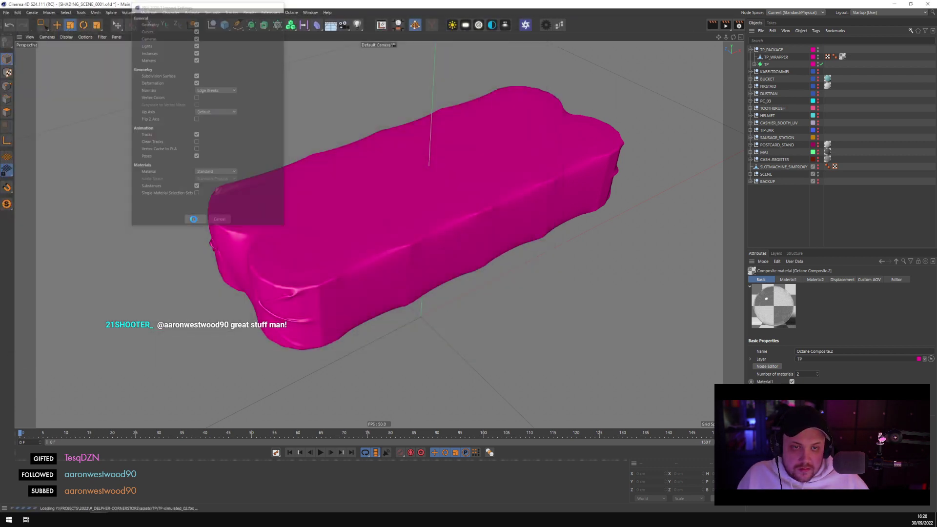
Delete the surplus Null mesh that was imported together with TP-simulated_02
alt+drag(331, 289, 314, 291)
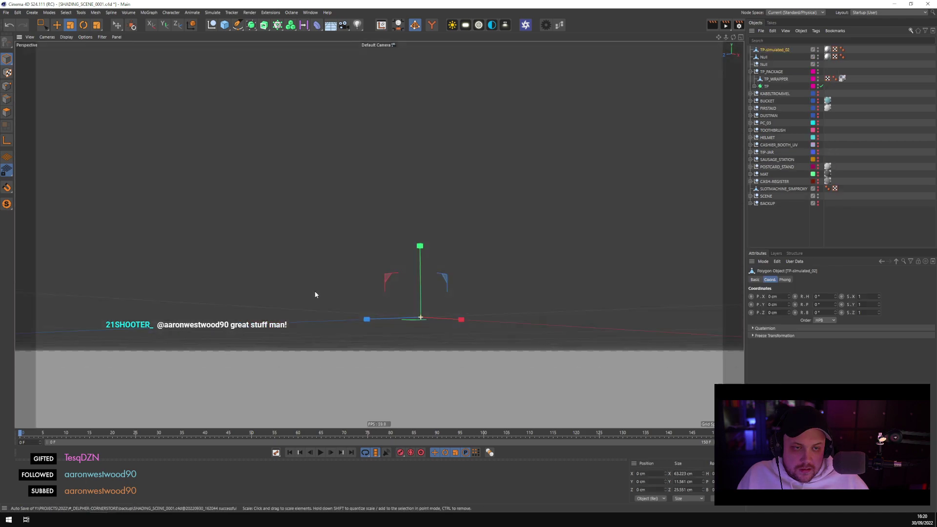
scroll(325, 210, up, 6)
scroll(340, 206, up, 6)
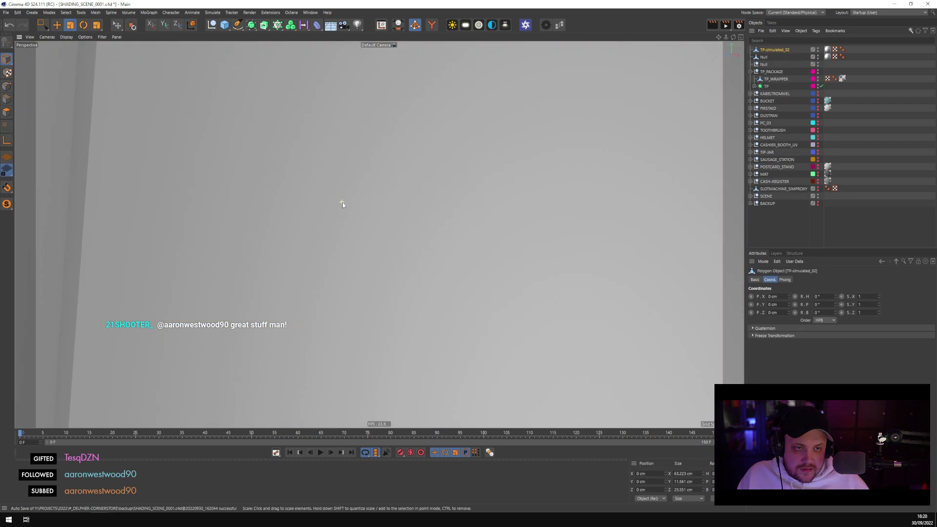
scroll(344, 204, down, 3)
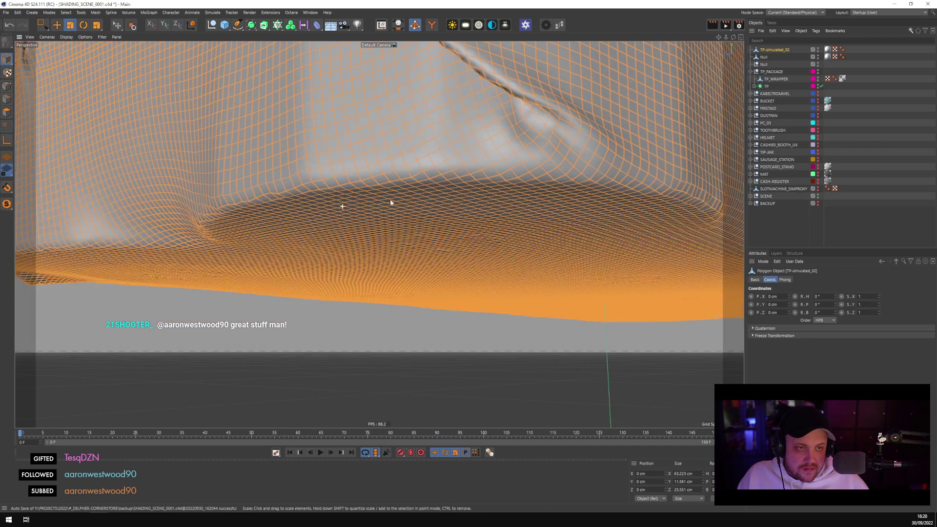
click(761, 57)
key(Delete)
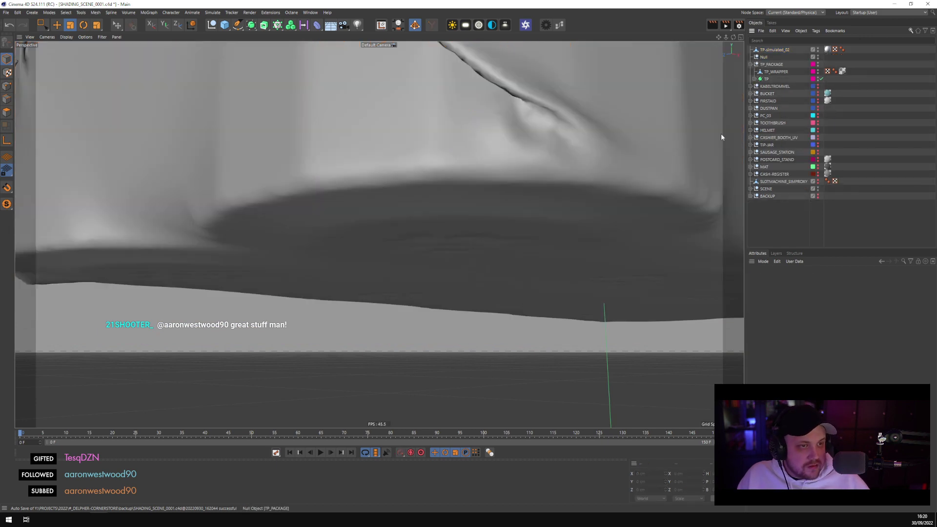
Select all polygons of TP-simulated_02, center its axis on all points, and return to Model mode
click(508, 207)
scroll(515, 194, up, 3)
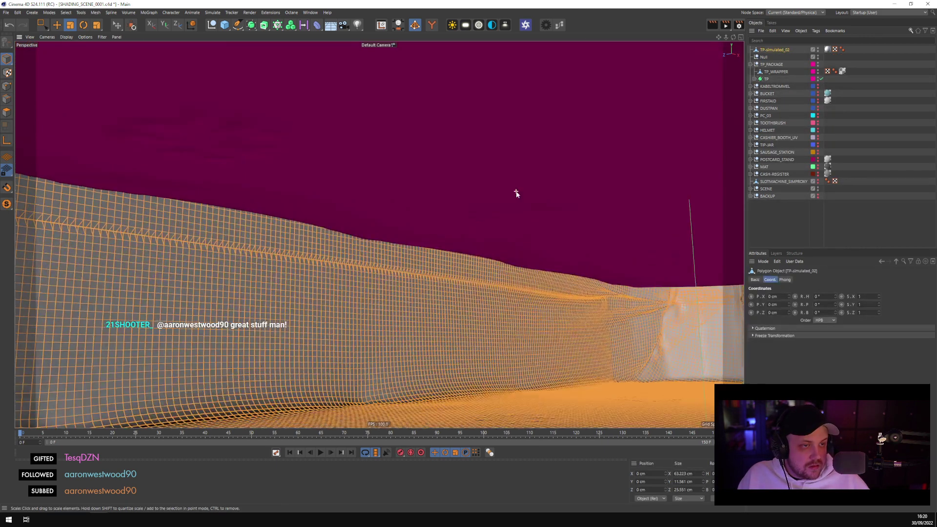
click(7, 112)
key(ctrl+a)
alt+drag(252, 295, 323, 276)
scroll(347, 268, down, 6)
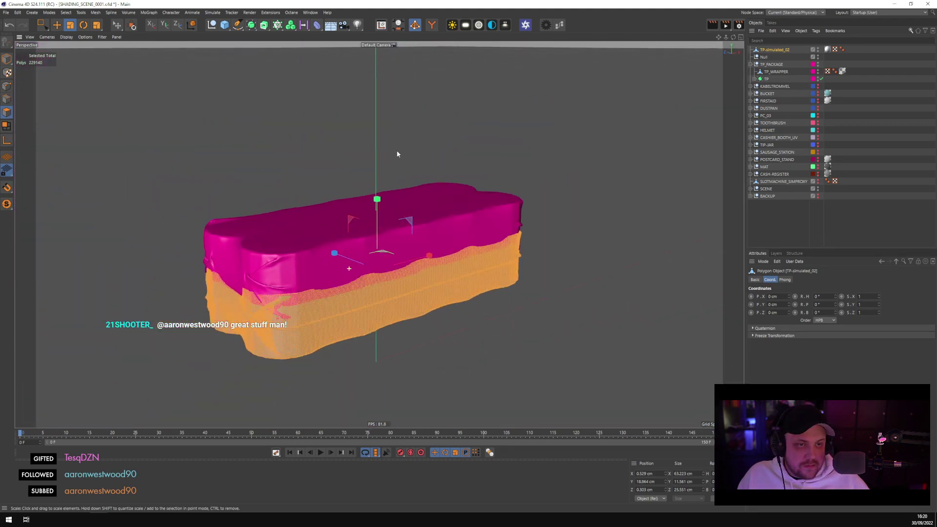
click(381, 26)
click(424, 128)
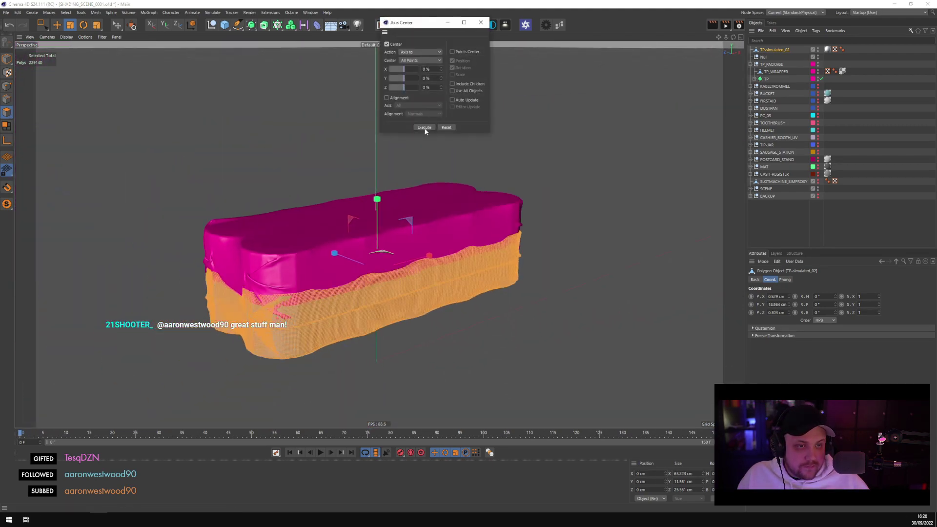
click(481, 23)
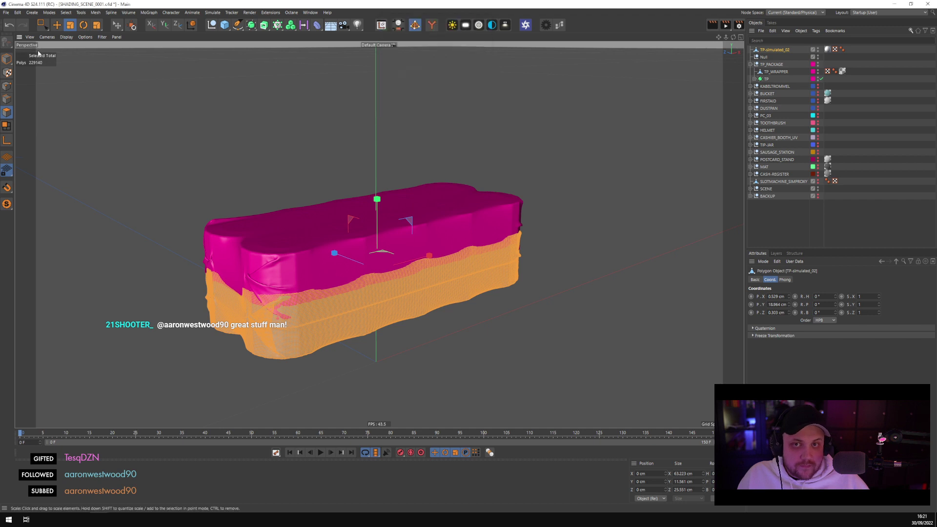
click(6, 59)
key(ctrl+shift+c)
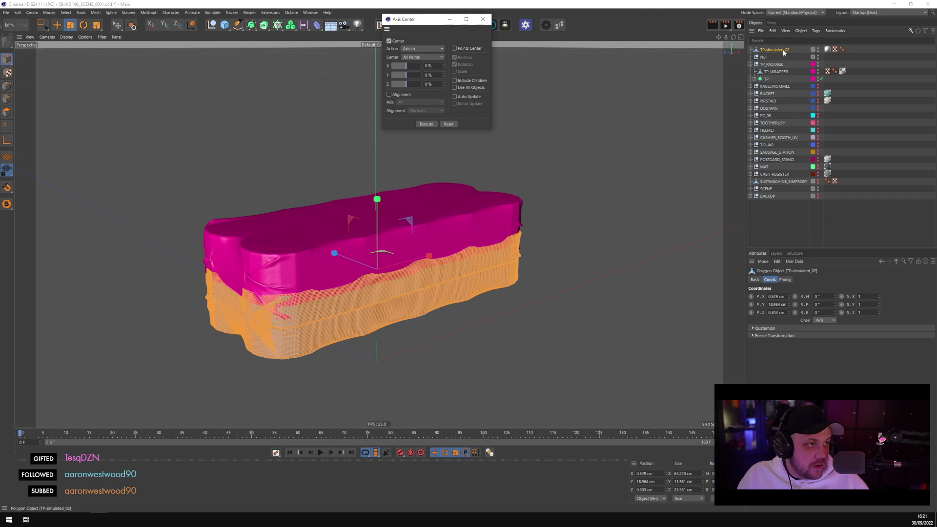
Move TP-simulated_02 into the TP_PACKAGE group and set its Y position to 0 cm to match TP_WRAPPER
drag(784, 51, 782, 67)
click(777, 72)
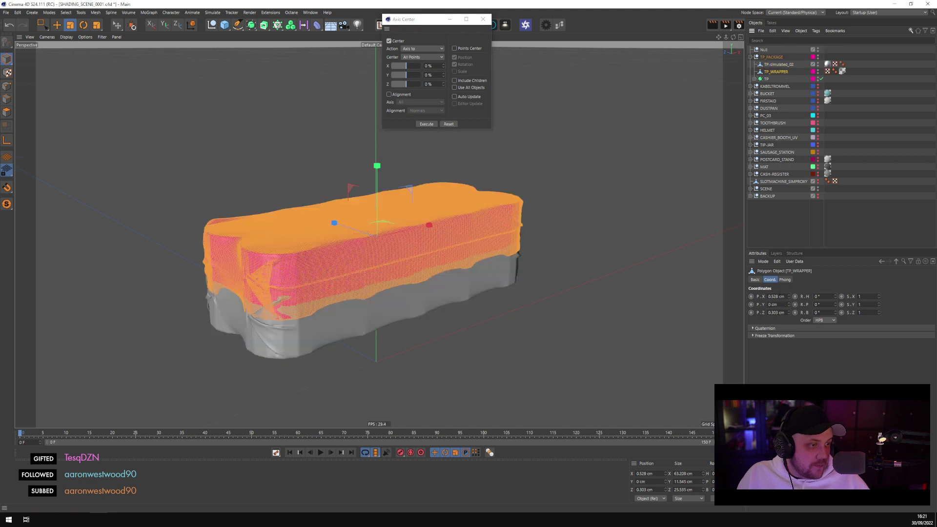
click(779, 64)
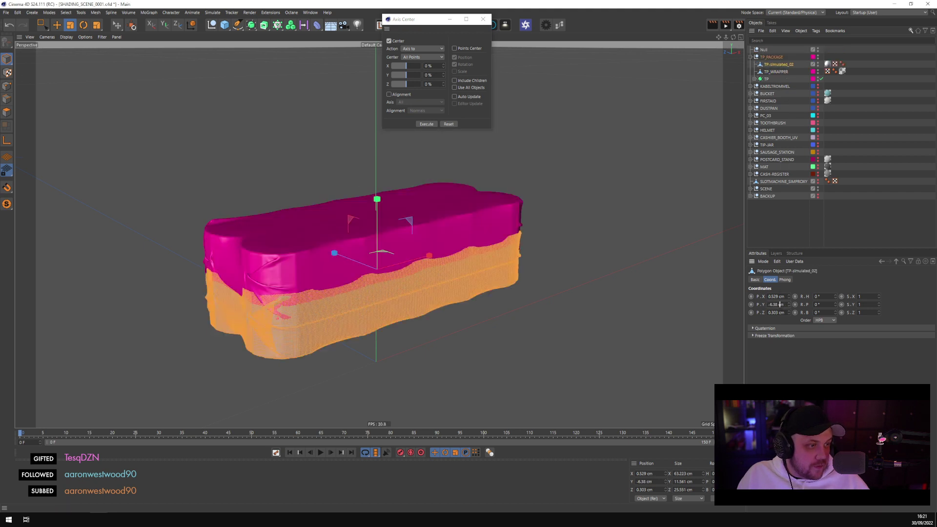
click(776, 304)
text(0)
key(Return)
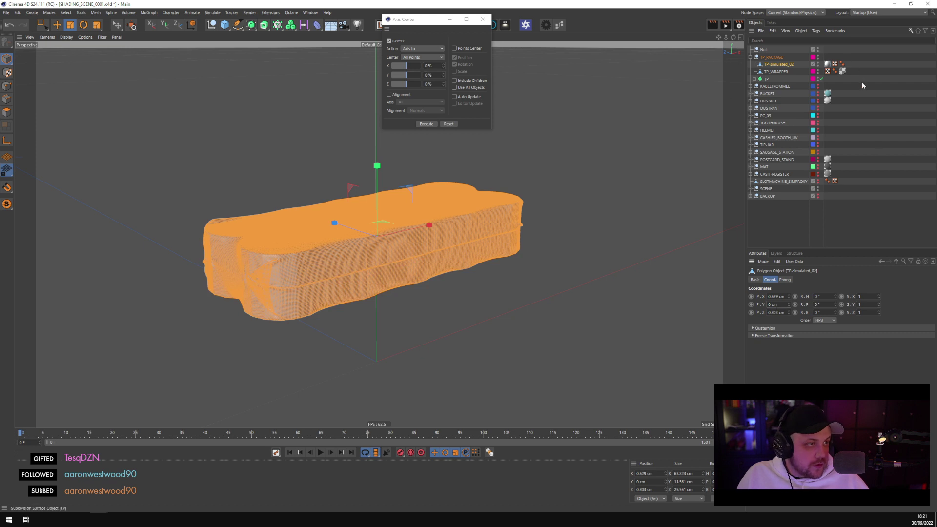
Replace TP-simulated_02's fabric material with the Octane composite material from TP_WRAPPER, and delete the old TP_WRAPPER mesh
click(861, 82)
drag(841, 73, 842, 64)
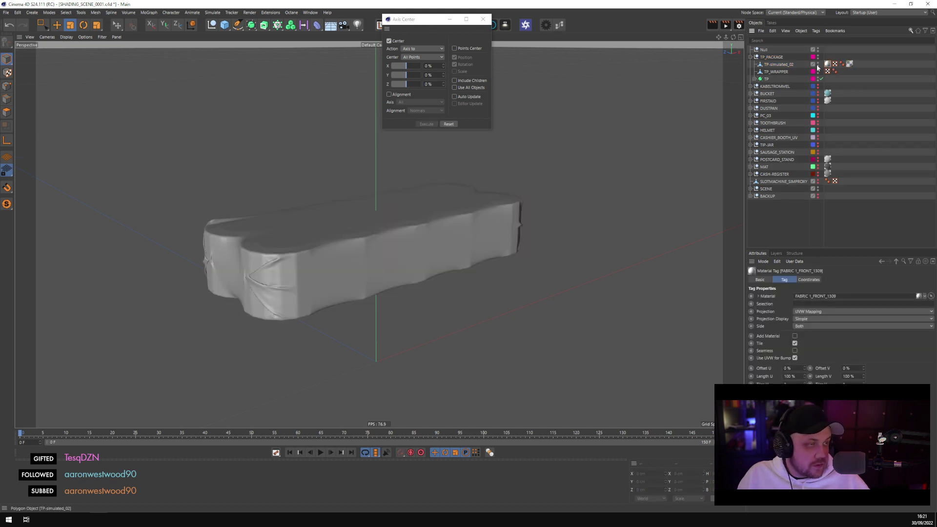
click(776, 72)
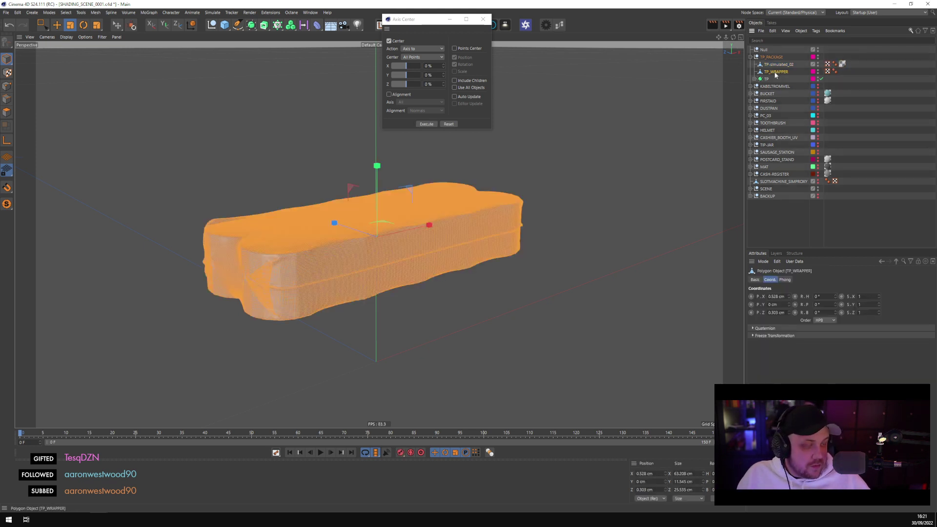
key(Delete)
click(483, 19)
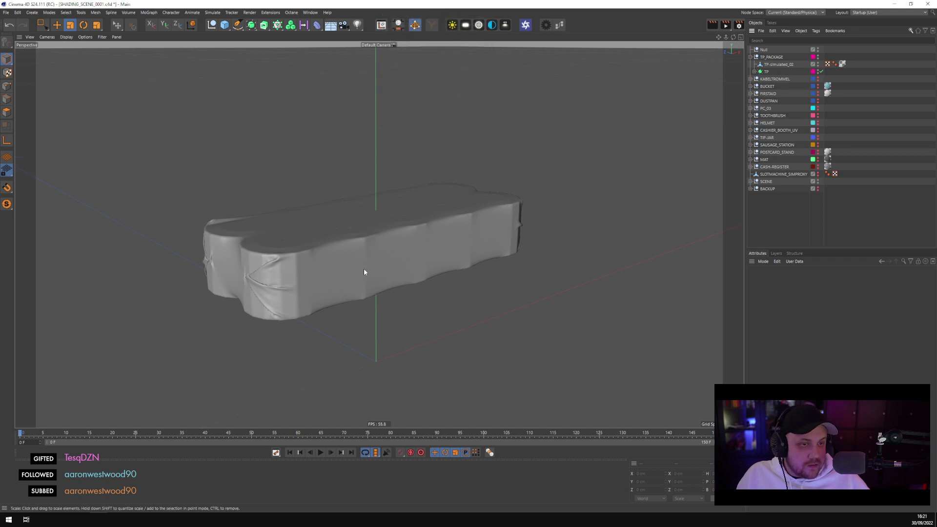
Render the toilet paper package with its new thick wrapper in the Octane Live Viewer from a slightly higher angle
click(358, 295)
alt+drag(357, 295, 371, 268)
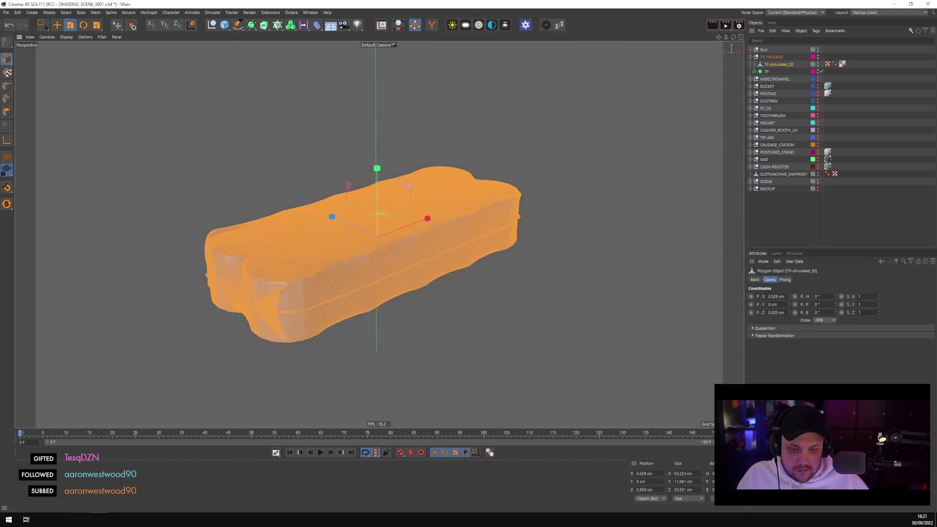
click(133, 493)
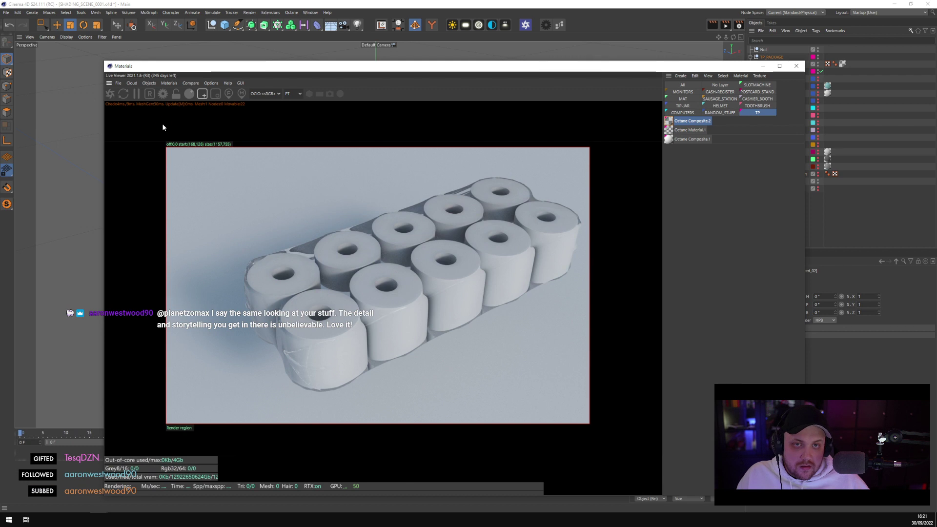
click(109, 94)
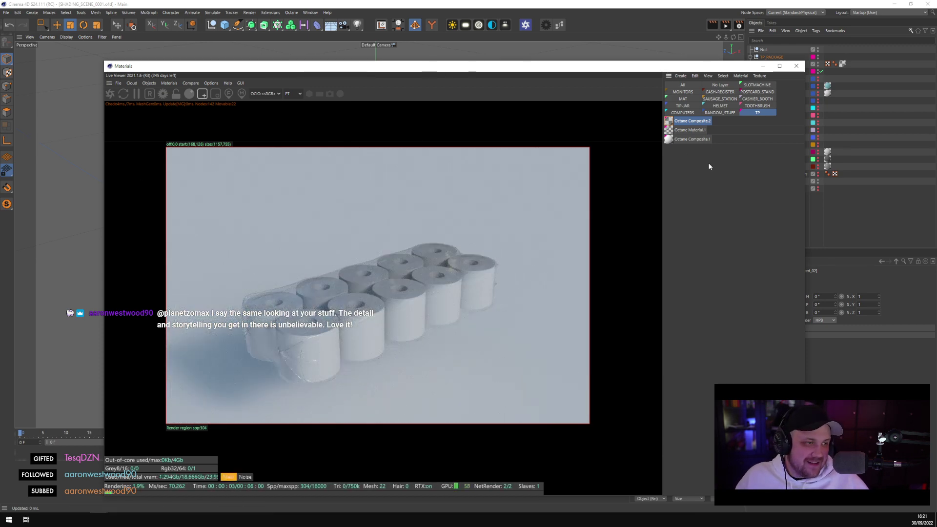
Open the Octane Composite.2 node network and connect a Random Walk medium to the Medium input of Material1
drag(660, 68, 595, 45)
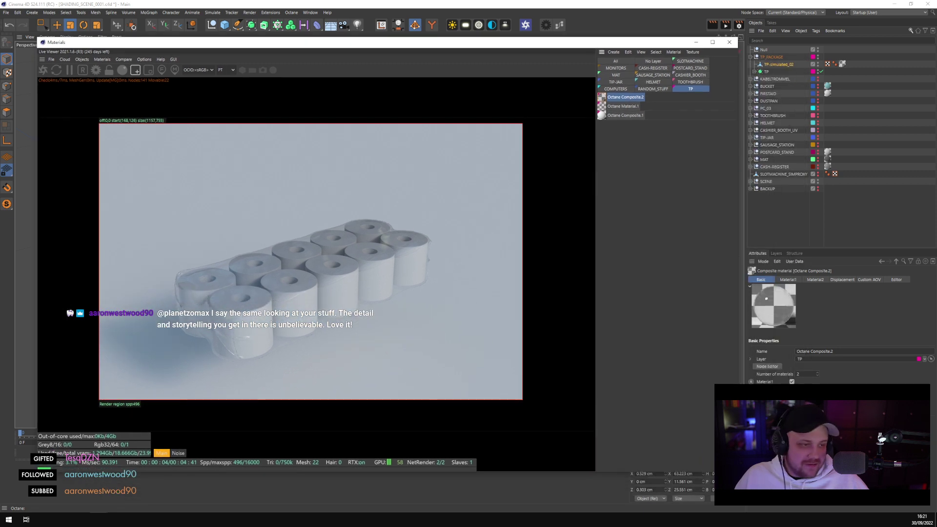
click(770, 366)
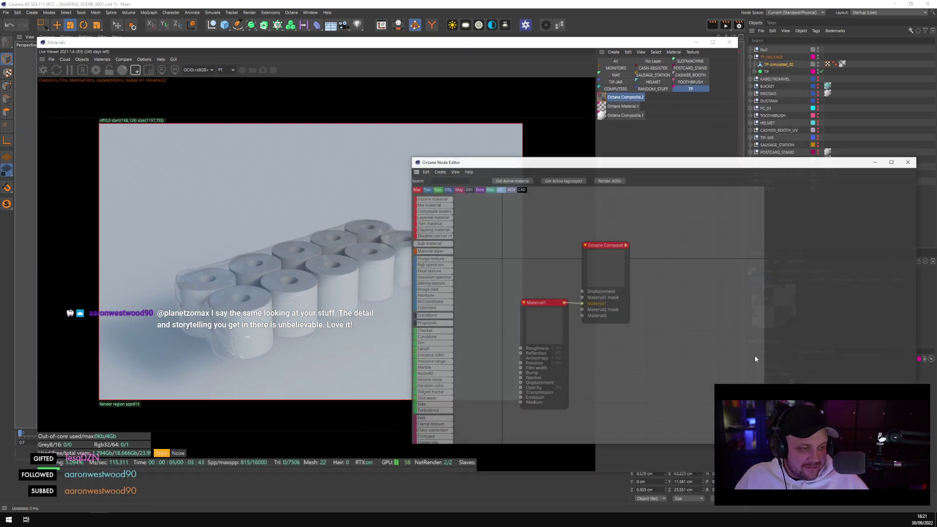
click(543, 312)
middle_drag(488, 321, 514, 281)
scroll(428, 359, down, 5)
scroll(428, 356, down, 6)
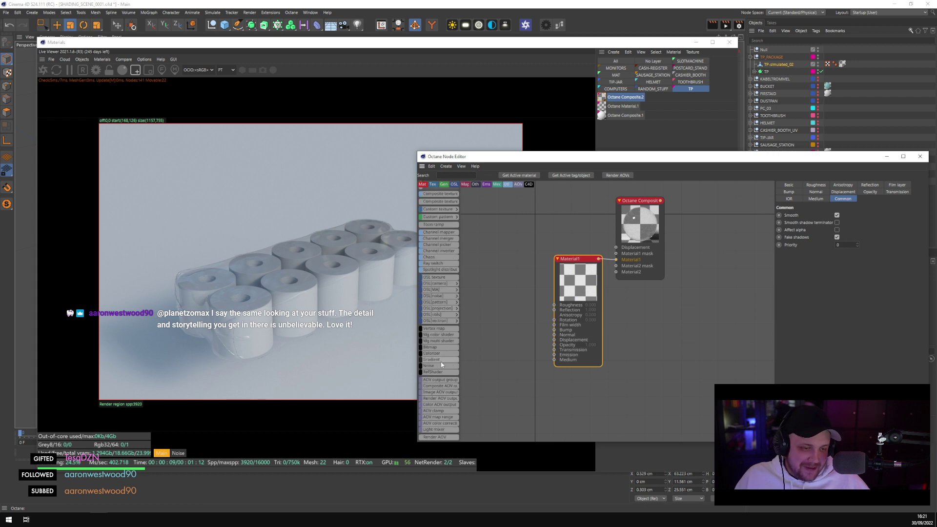
scroll(438, 363, up, 6)
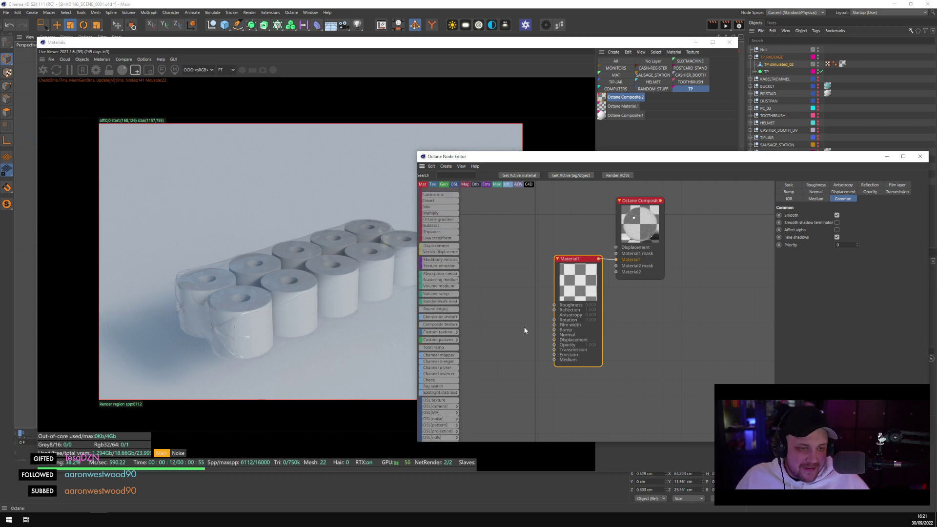
middle_drag(523, 329, 573, 334)
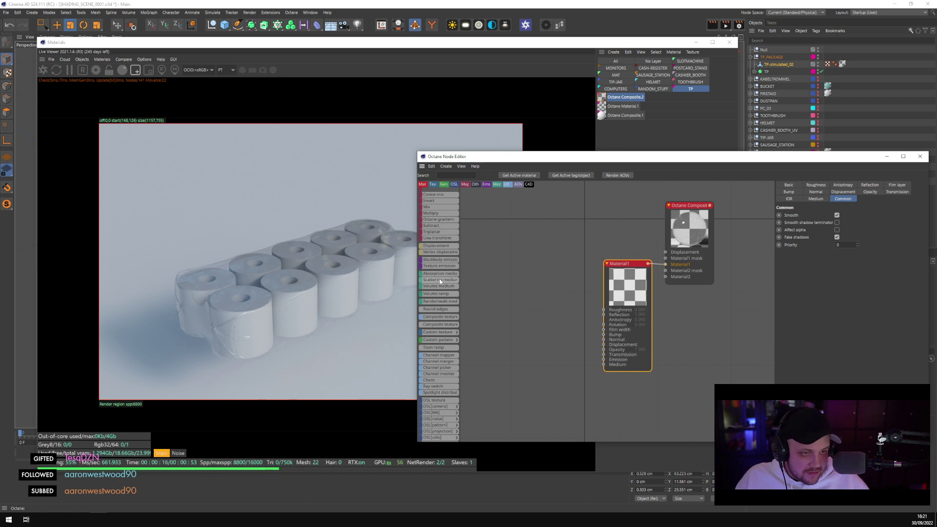
drag(439, 301, 604, 365)
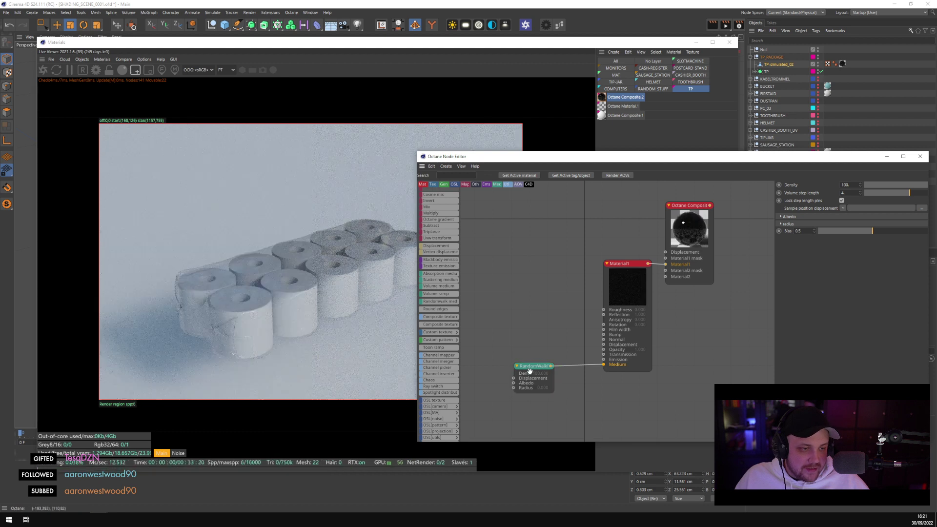
drag(530, 371, 546, 368)
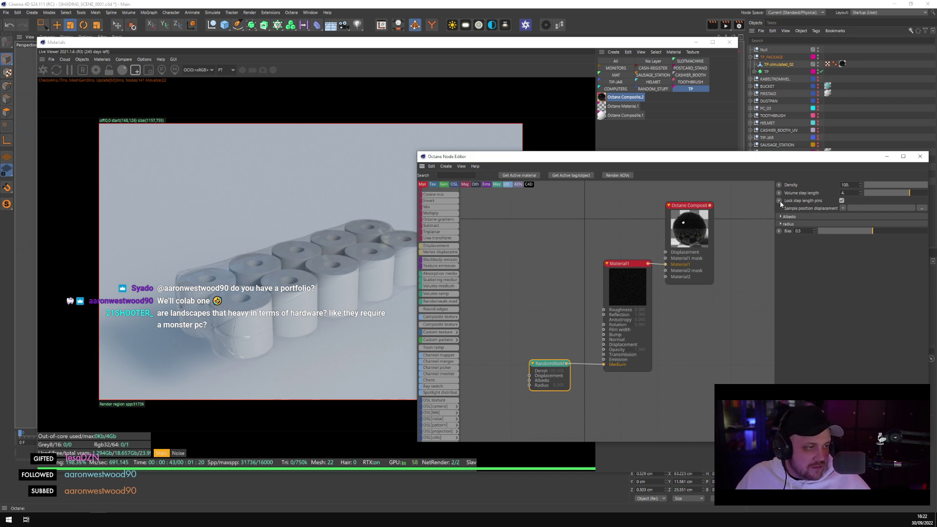
Set the Random Walk medium's albedo color to pure white with a value of 100%
click(783, 216)
click(828, 232)
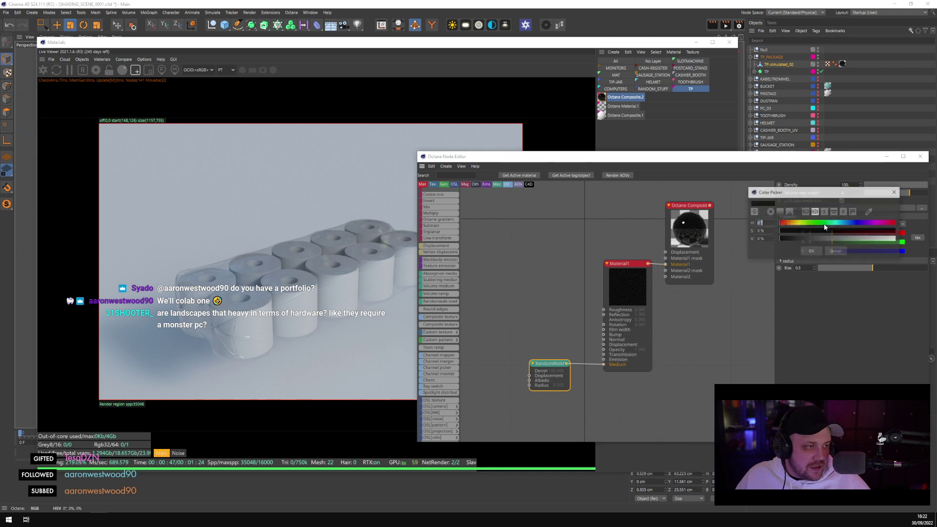
click(897, 239)
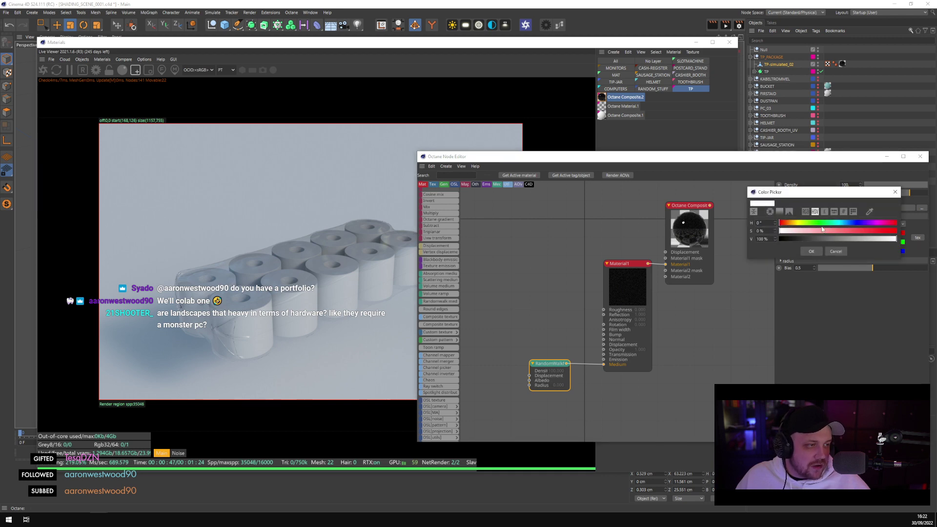
click(811, 251)
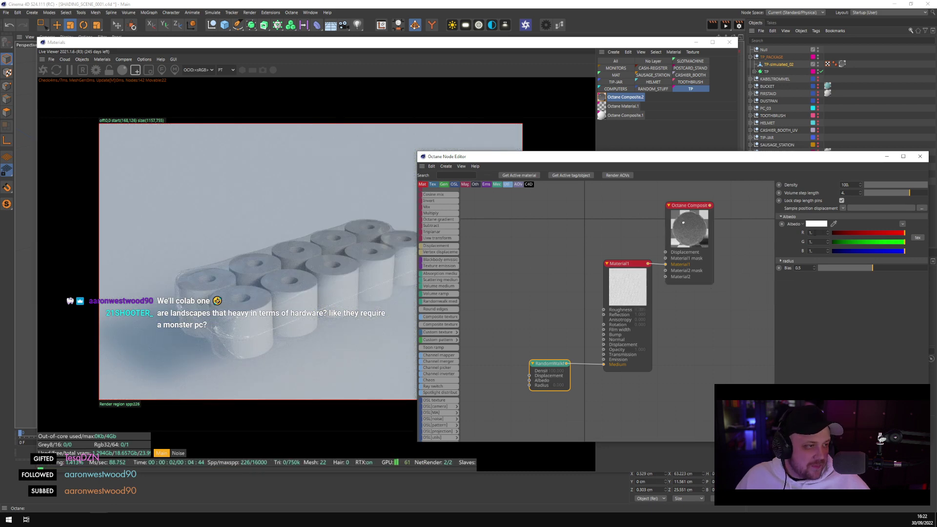
Set the Random Walk medium's density to 500
click(629, 265)
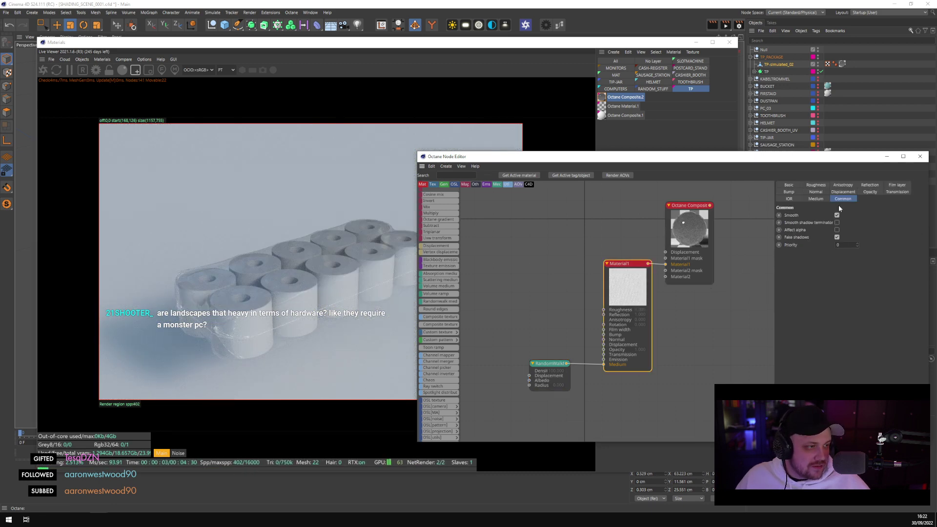
click(549, 372)
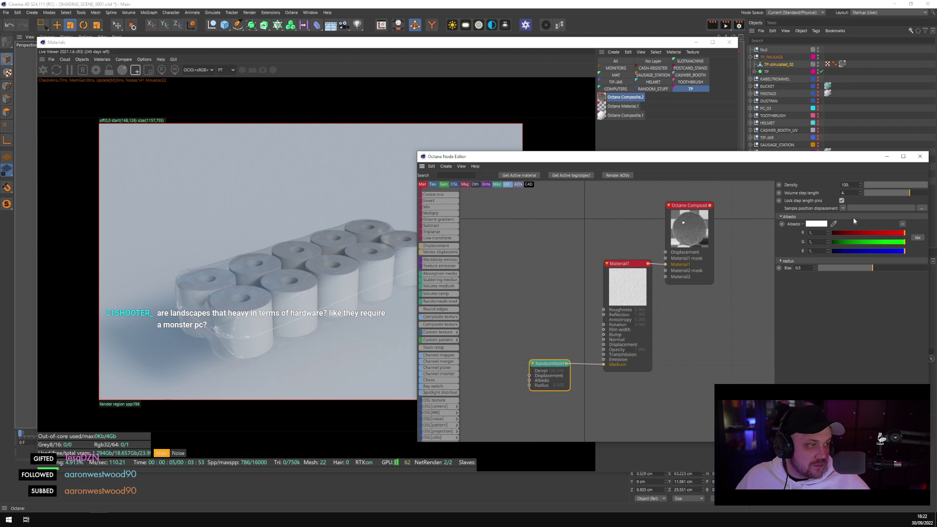
key(BackSpace)
key(BackSpace)
key(BackSpace)
text(500)
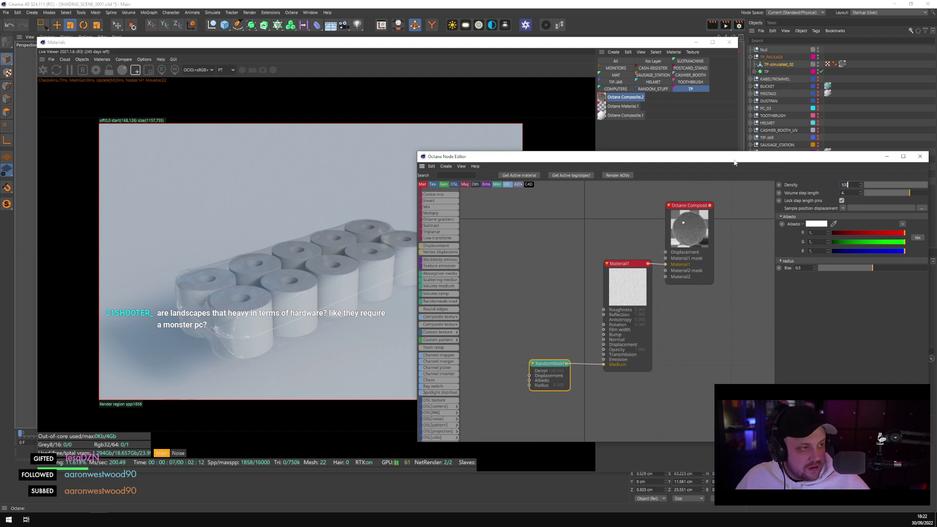
key(Return)
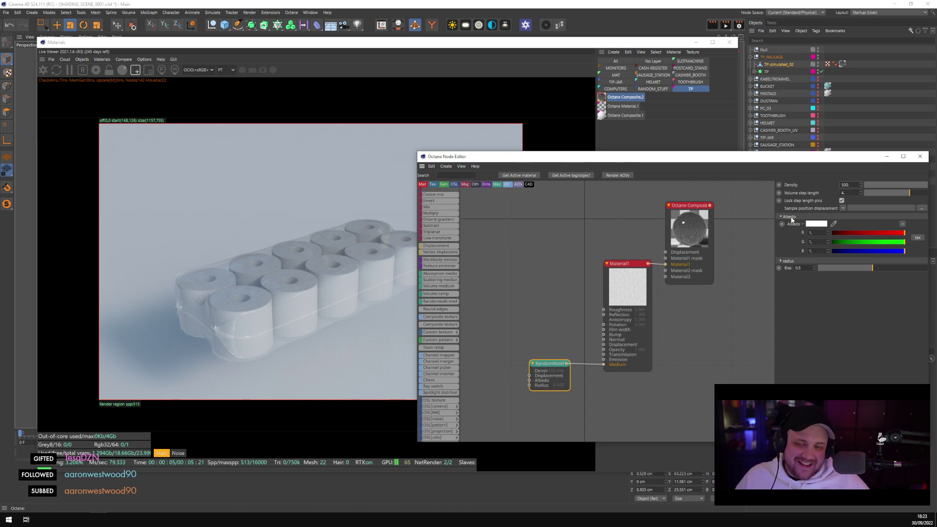
Try a Random Walk medium radius of 5 cm, followed by 0.5 cm
click(800, 261)
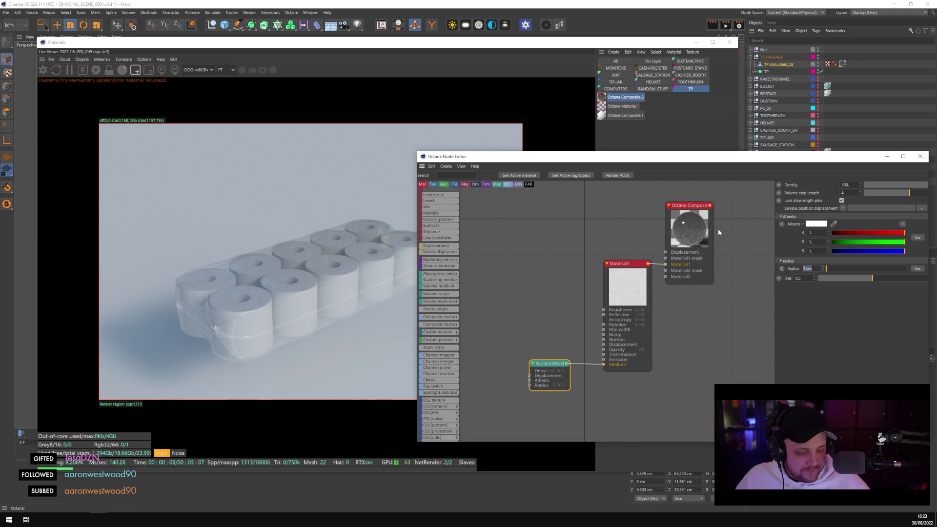
text(5)
key(Return)
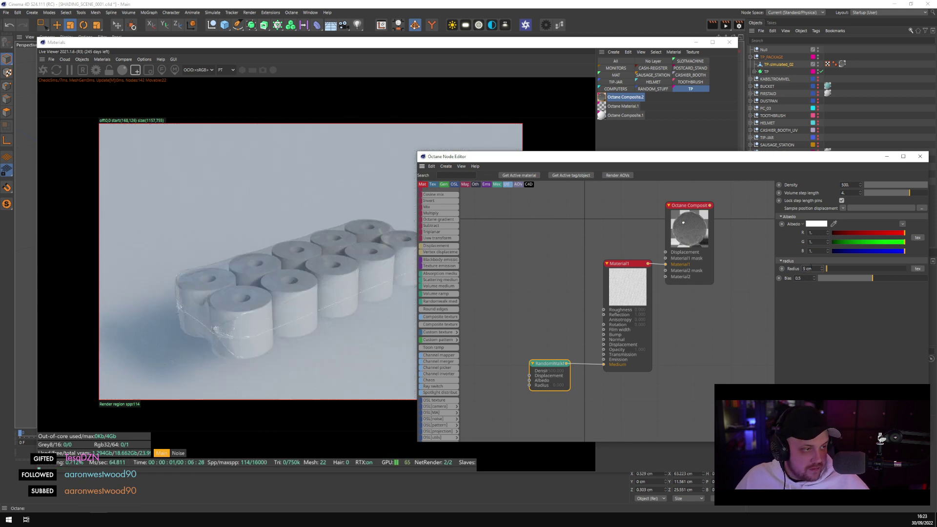
text(0.5)
key(Return)
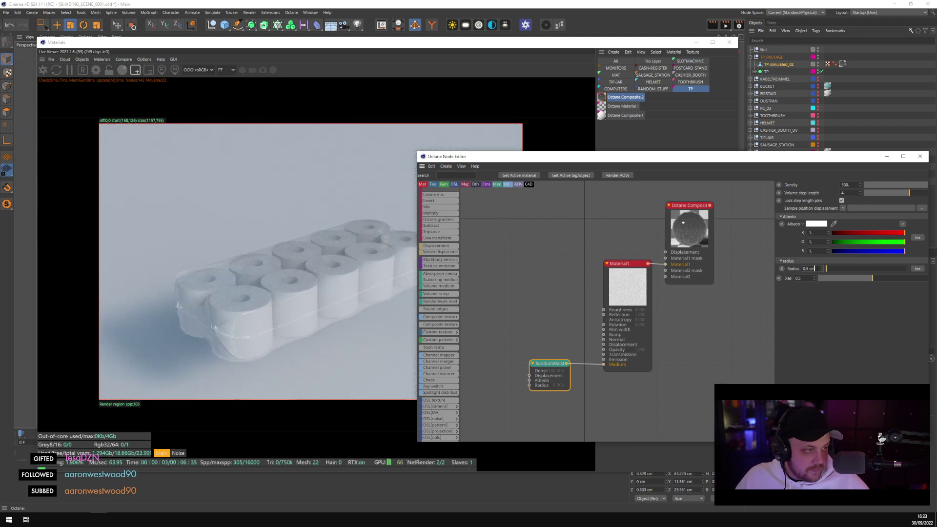
Try a radius of 0.2 cm on the Random Walk medium and set it back to 0.5 cm
drag(814, 268, 808, 268)
text(2)
key(Tab)
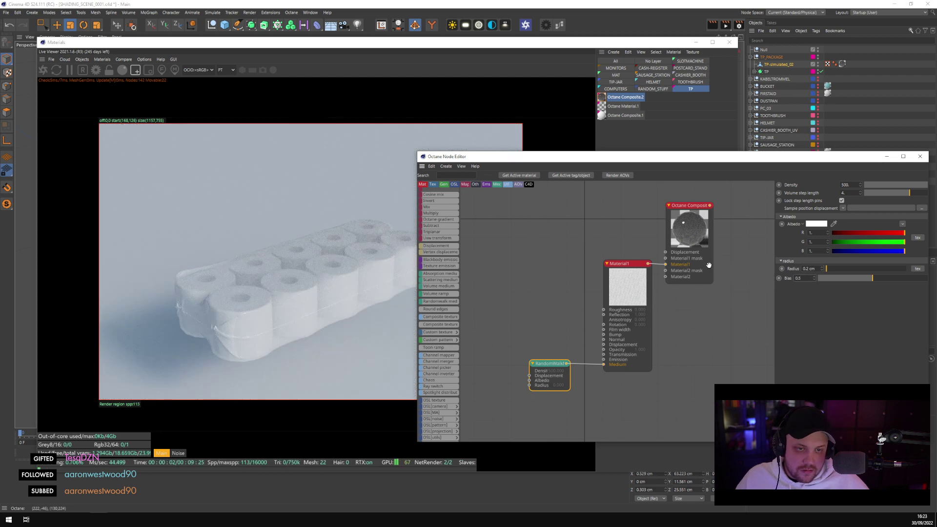
click(798, 278)
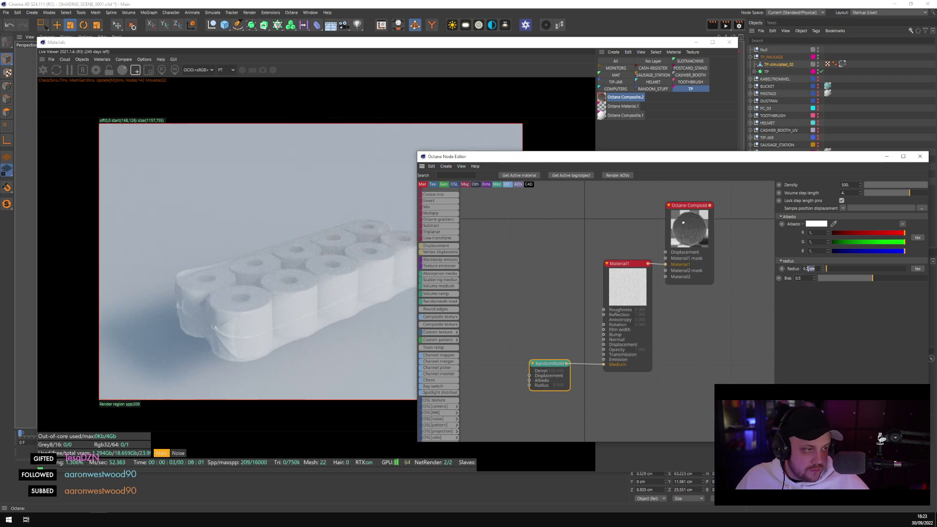
drag(806, 268, 801, 264)
text(0.5)
key(Return)
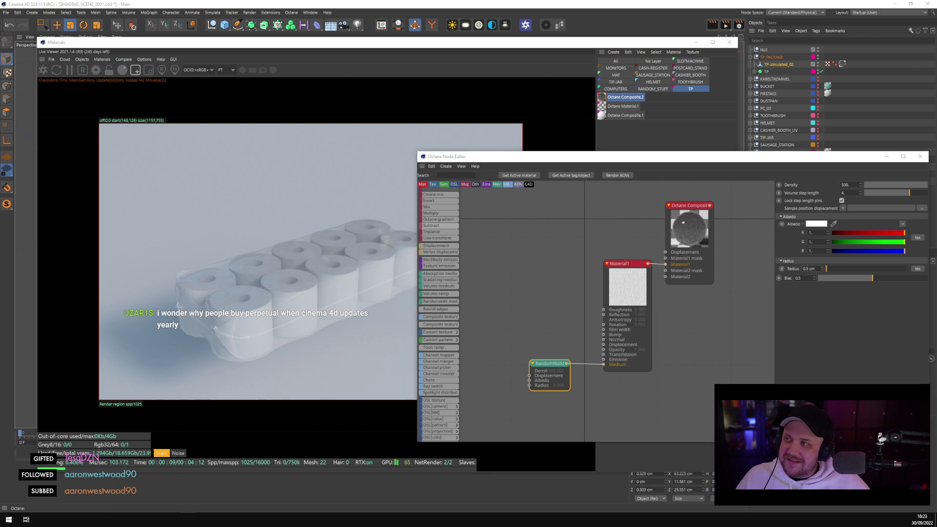
Switch to Chrome and open the Cinema 4D page on maxon.net, followed by the site's Plans and Pricing page
drag(312, 1, 320, 29)
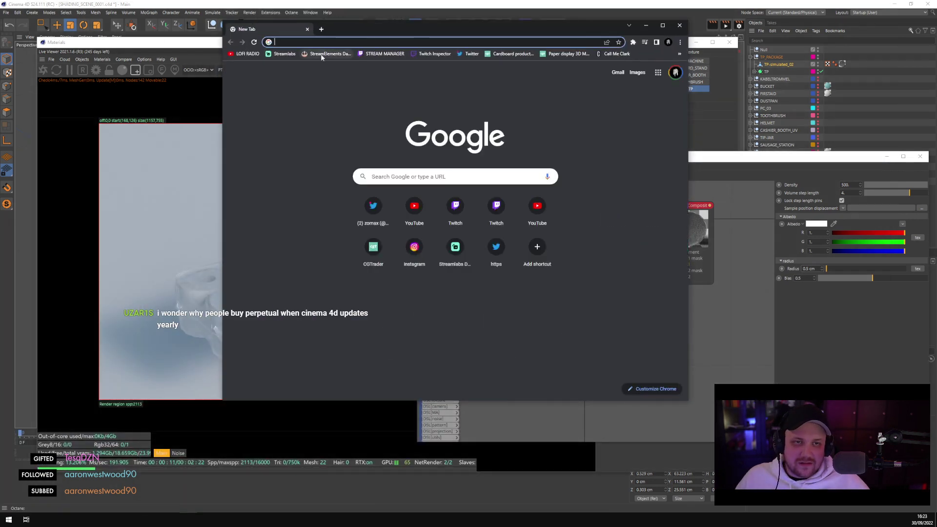
text(maxon.net)
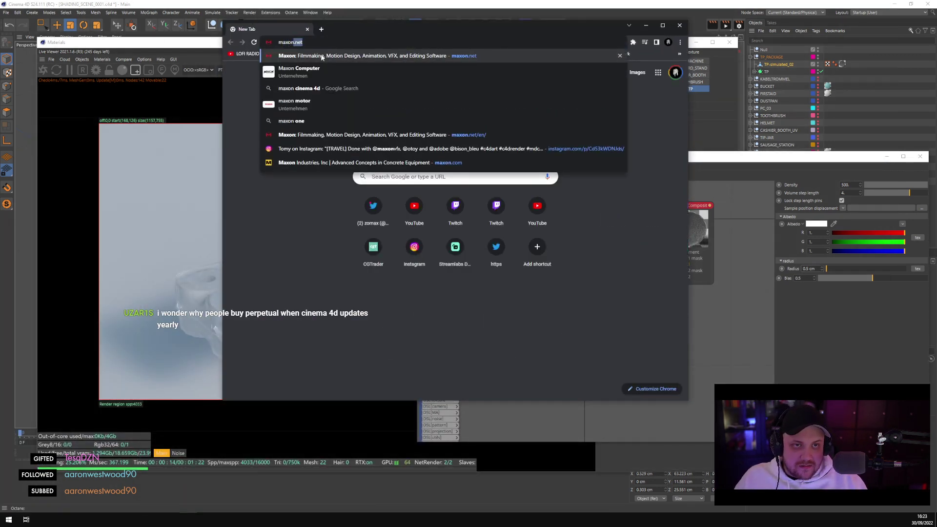
key(Return)
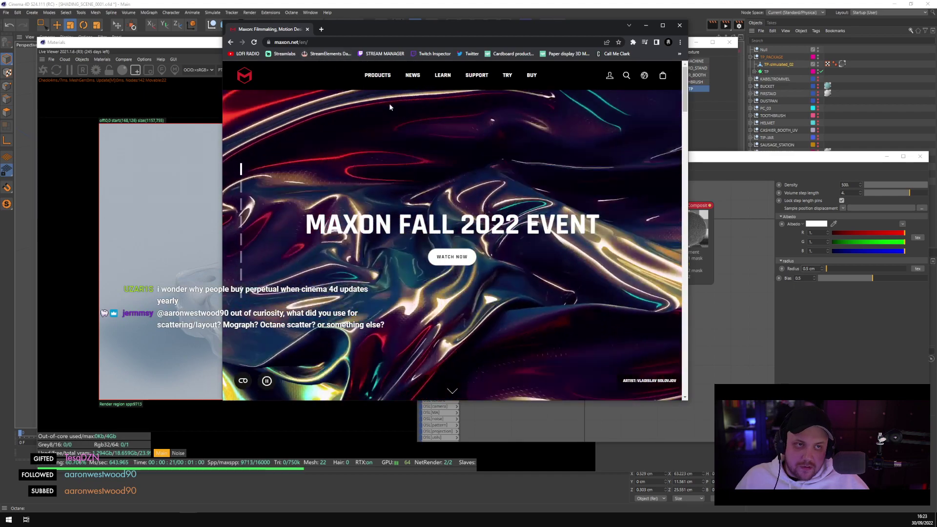
mouse_move(381, 77)
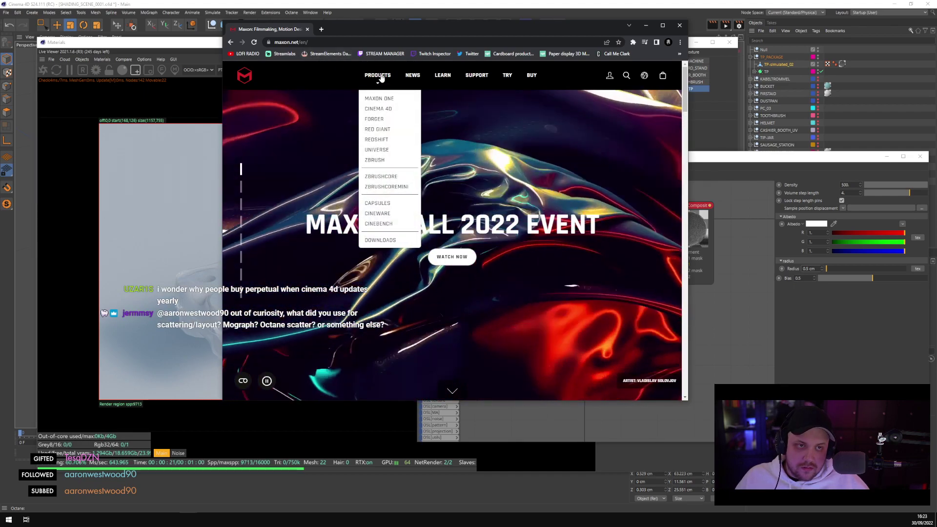
click(380, 109)
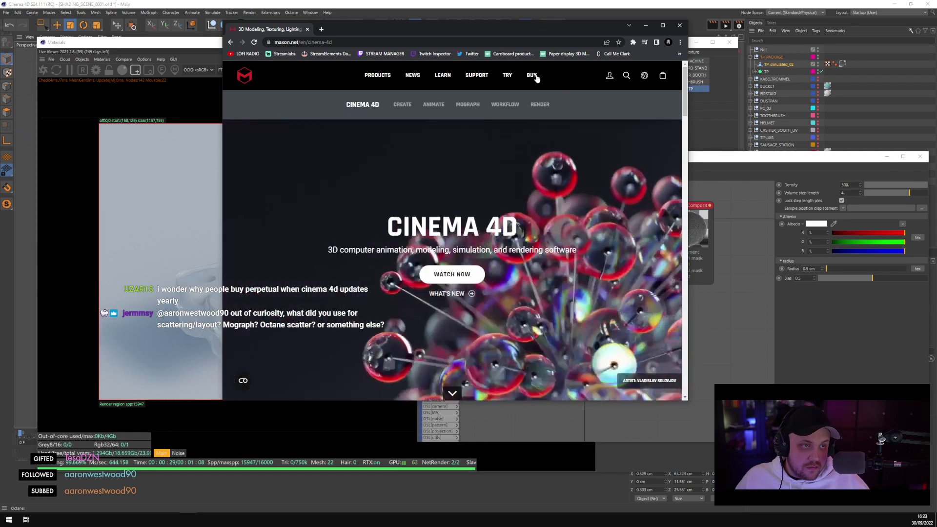
click(532, 75)
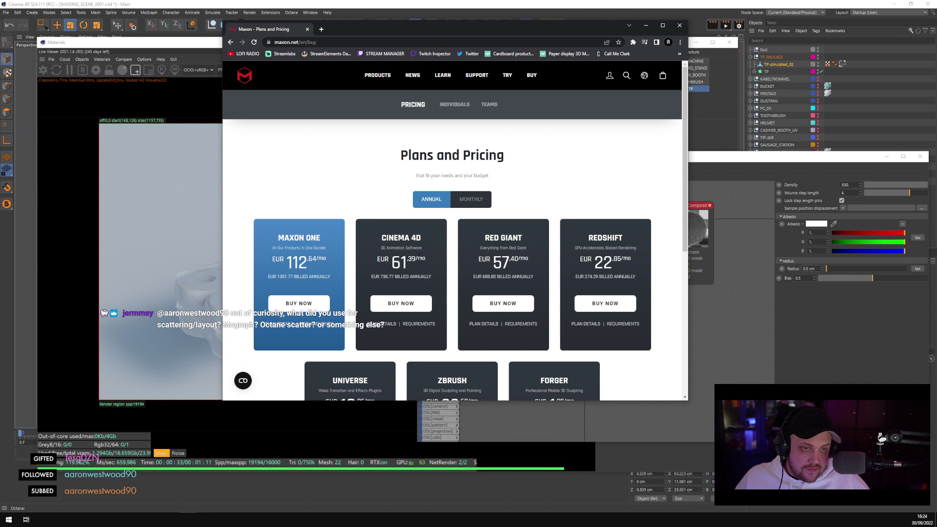
Check the annual Cinema 4D price, look over the other Maxon plans, and close the browser
double_click(388, 277)
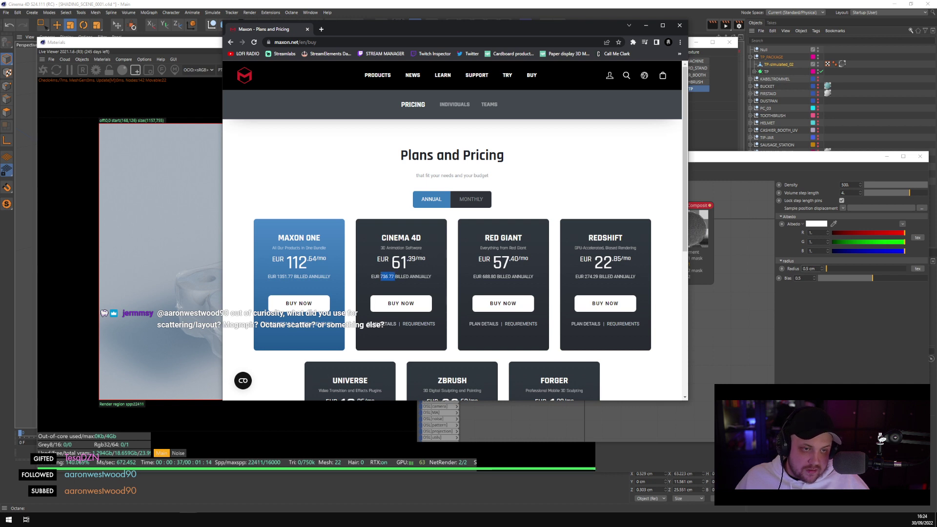
click(418, 276)
scroll(411, 270, down, 3)
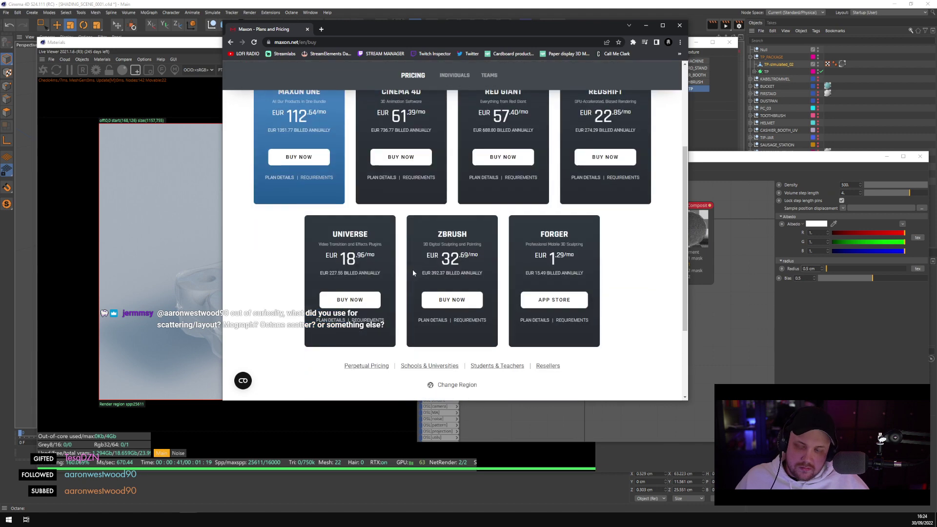
scroll(411, 270, up, 2)
click(679, 25)
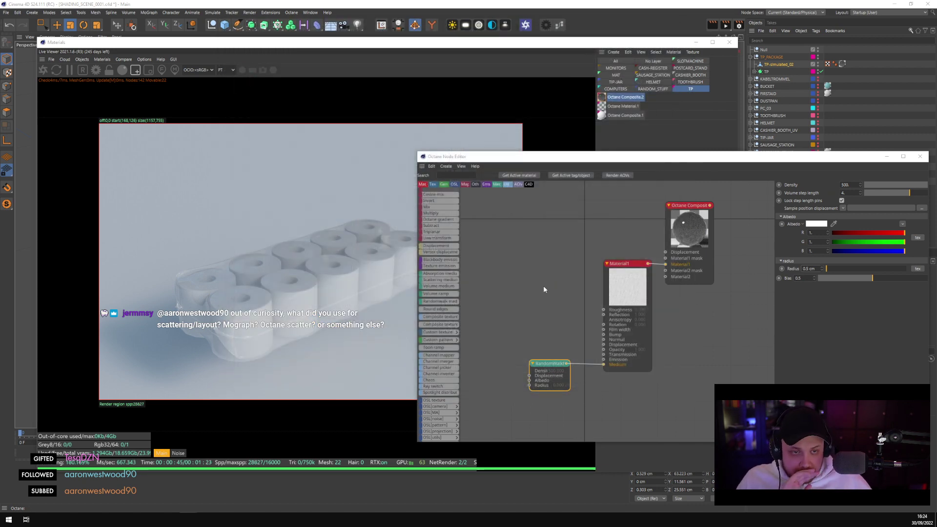
Set the roughness of Material1 to 0.2
click(628, 293)
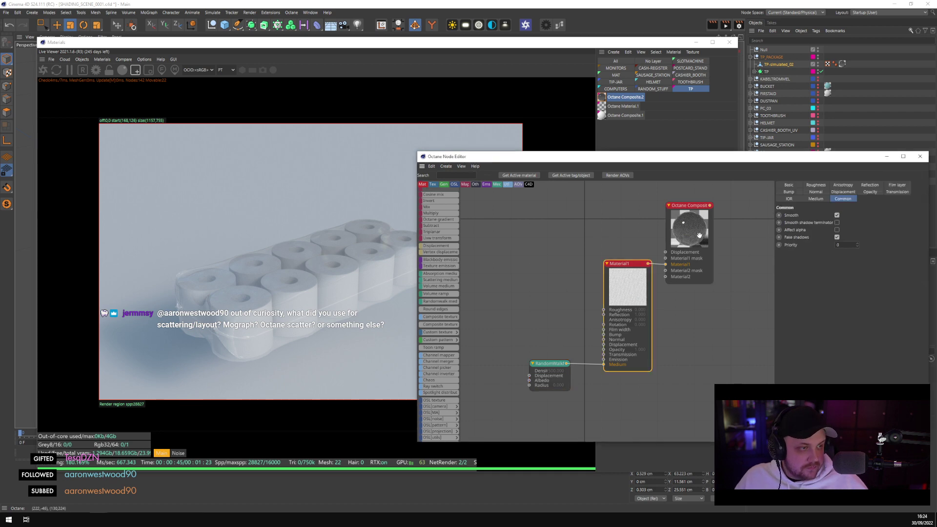
click(817, 186)
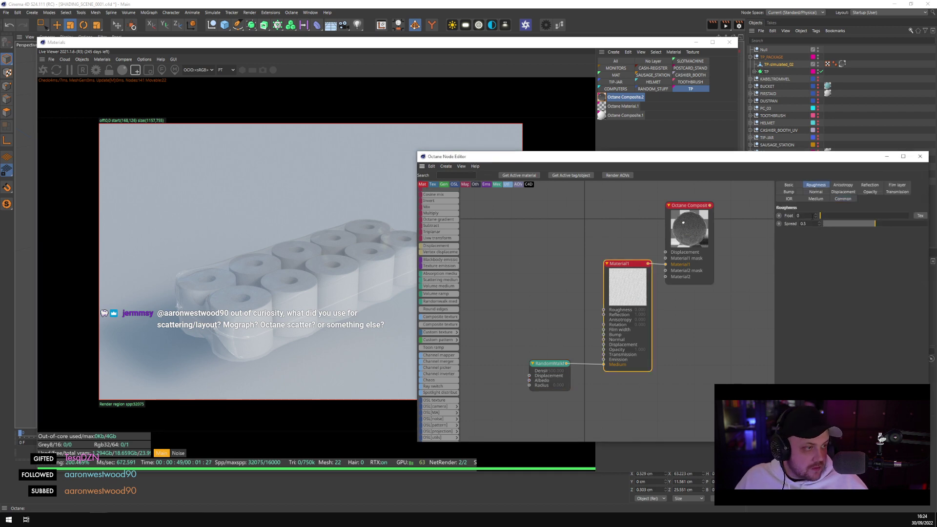
drag(812, 216, 684, 194)
text(0.2)
key(Return)
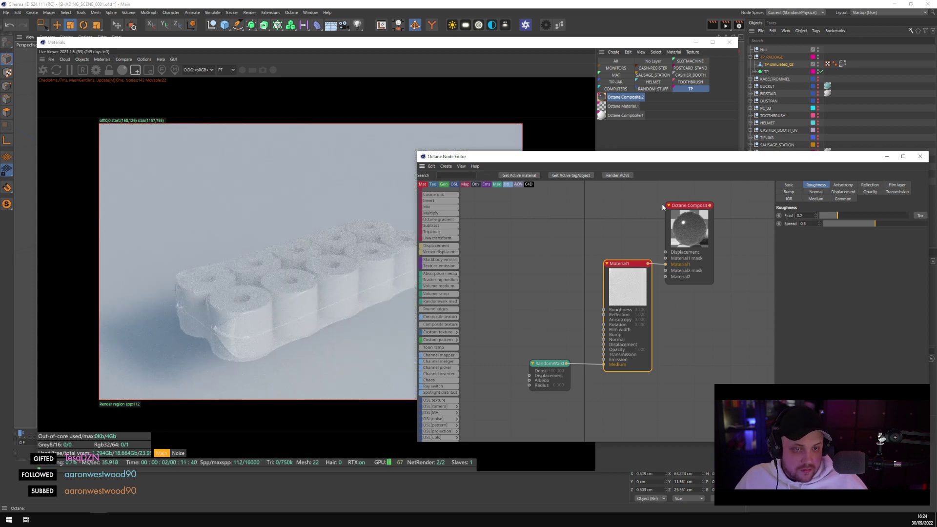
Set the Random Walk medium's radius to 1 cm and its density to 250
click(550, 363)
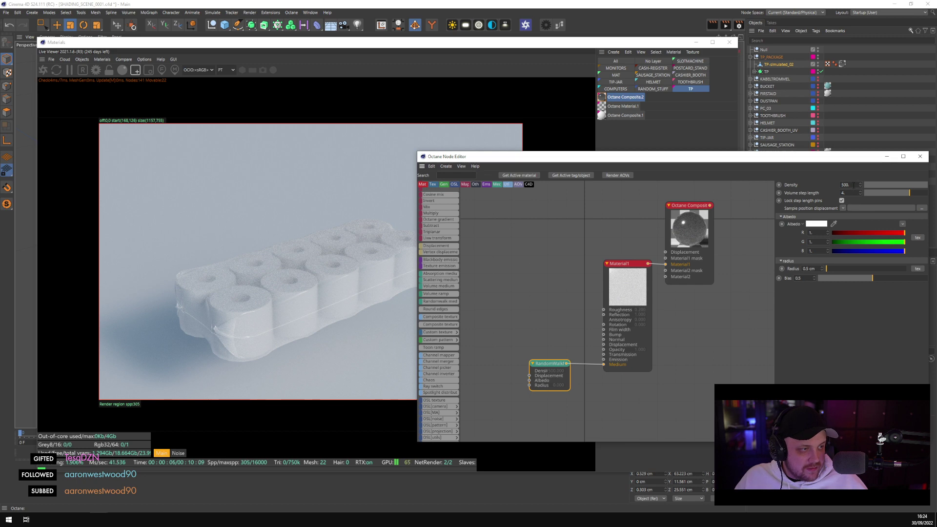
drag(815, 268, 636, 231)
text(1)
key(Return)
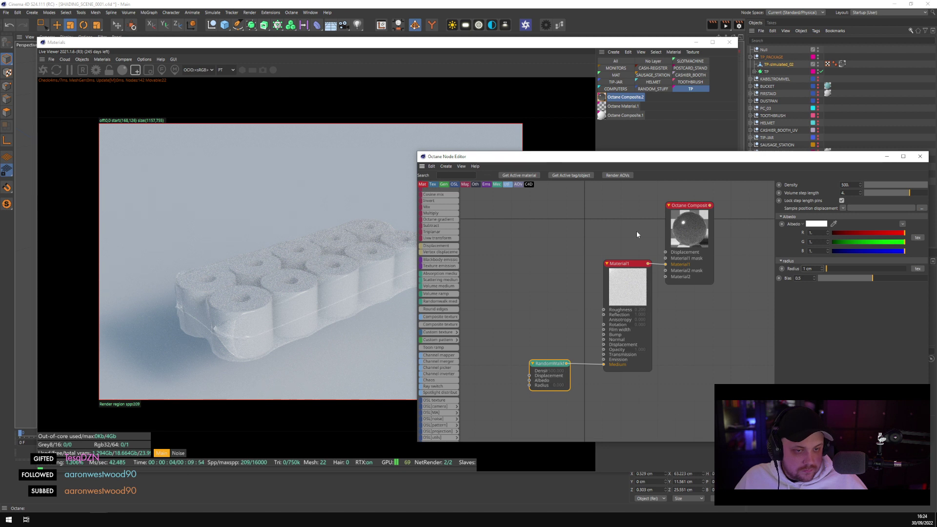
drag(848, 184, 826, 179)
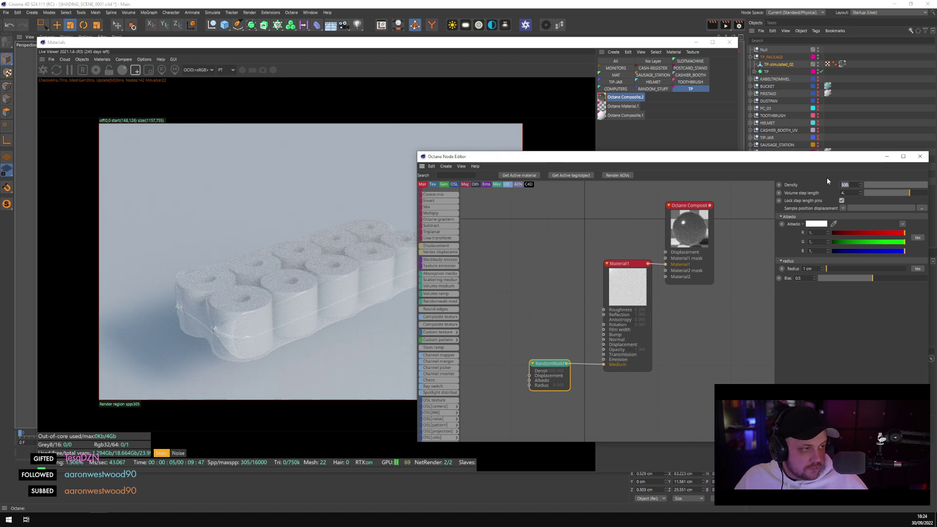
text(250)
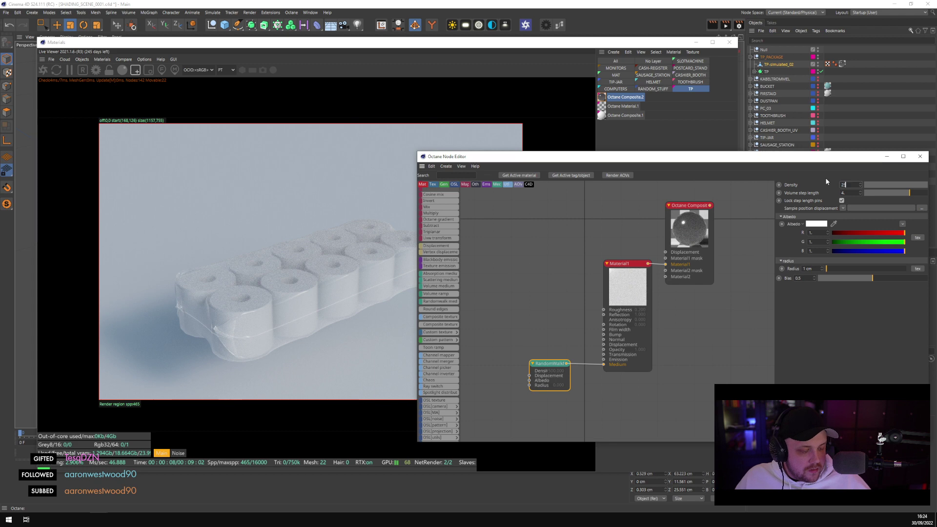
key(Return)
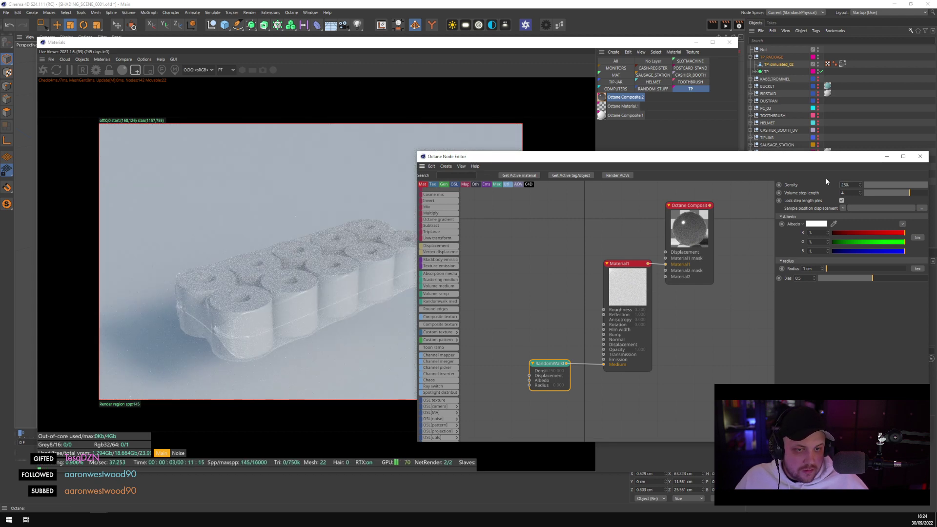
Check the Octane kernel settings and examine the wrapped toilet paper package in the live render from farther away
drag(536, 157, 584, 209)
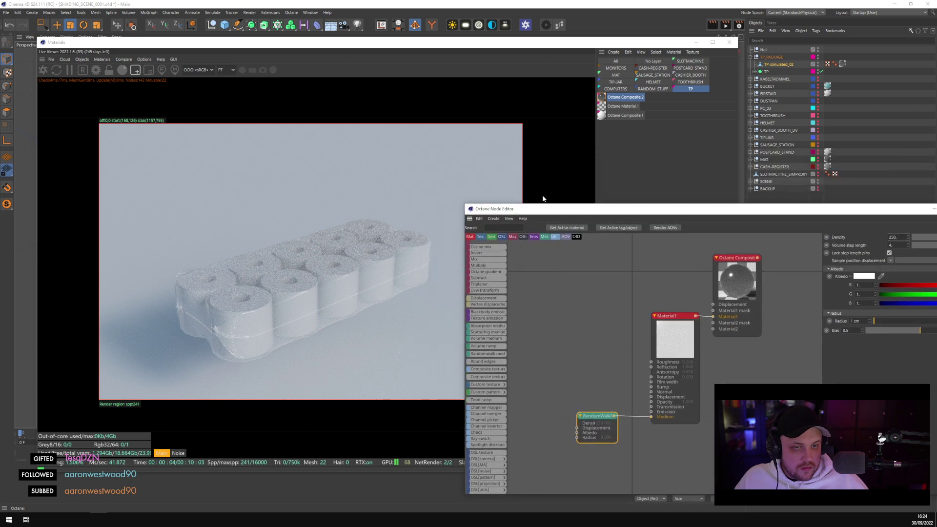
click(100, 68)
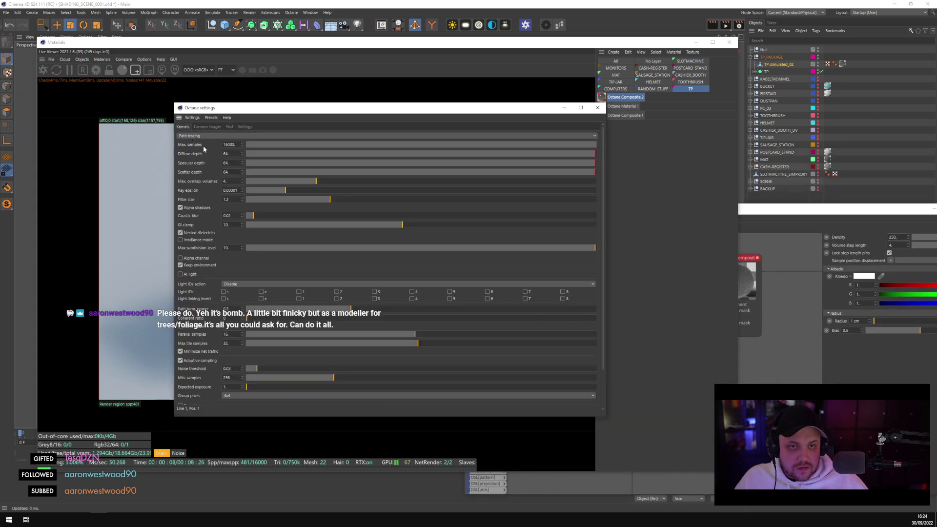
click(597, 108)
drag(408, 48, 614, 56)
alt+drag(145, 215, 149, 295)
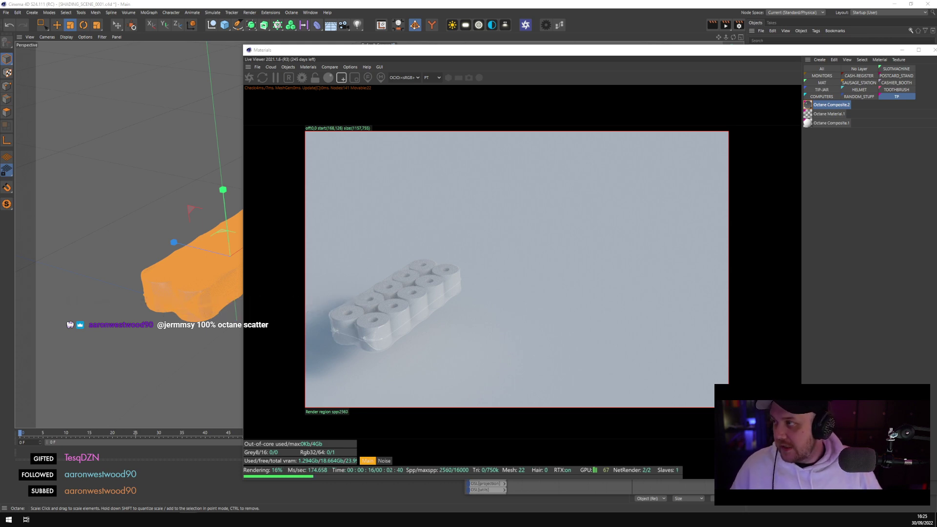
Switch to Chrome and examine the SpeedTree Cinema licensing options, especially the Indie plan's price and revenue limit
drag(0, 168, 408, 28)
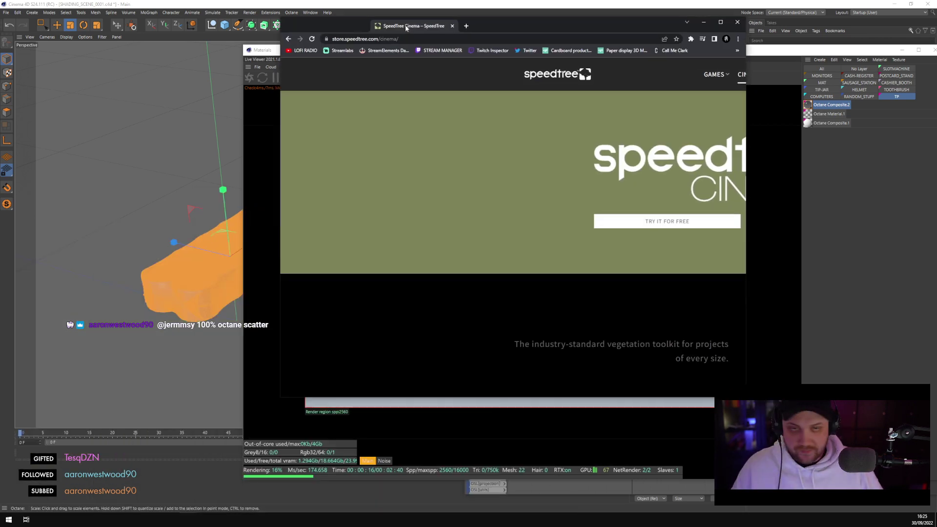
click(720, 23)
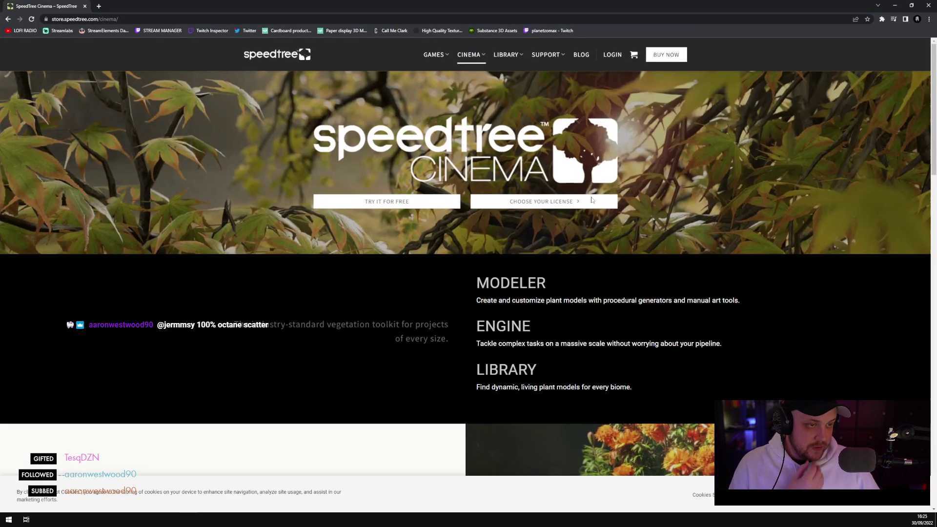
click(542, 202)
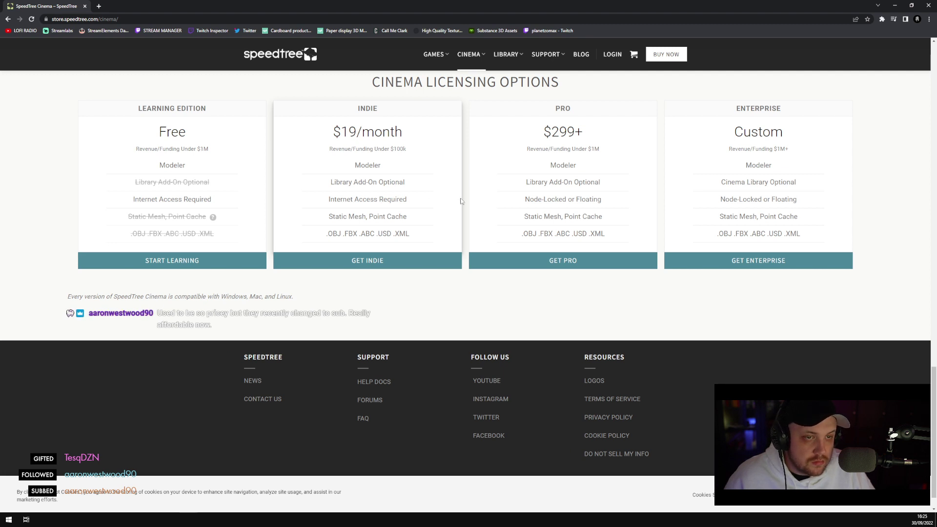
triple_click(351, 149)
triple_click(399, 150)
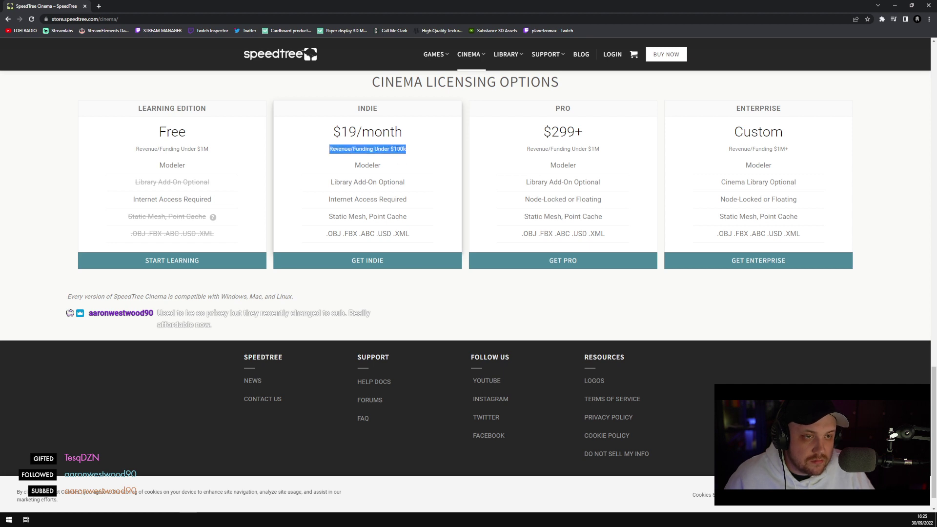
triple_click(393, 151)
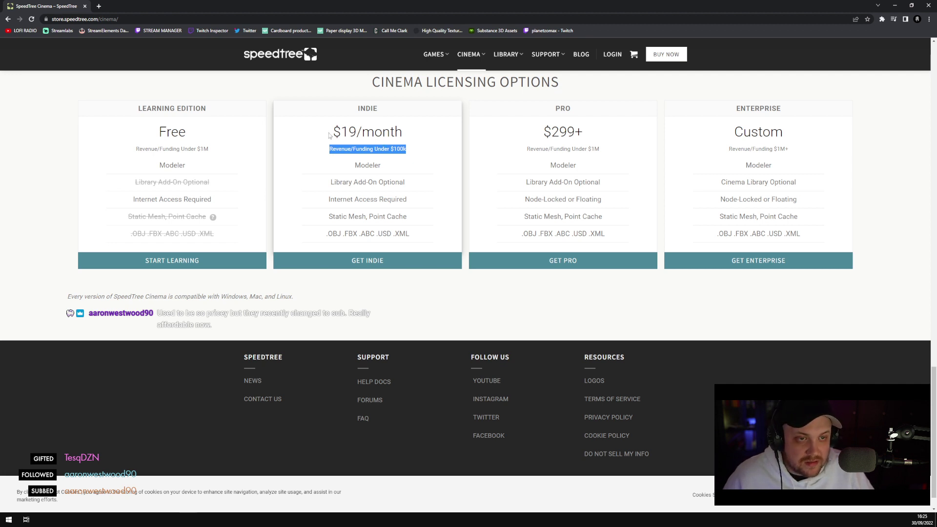
drag(330, 135, 425, 139)
click(413, 185)
scroll(409, 193, up, 5)
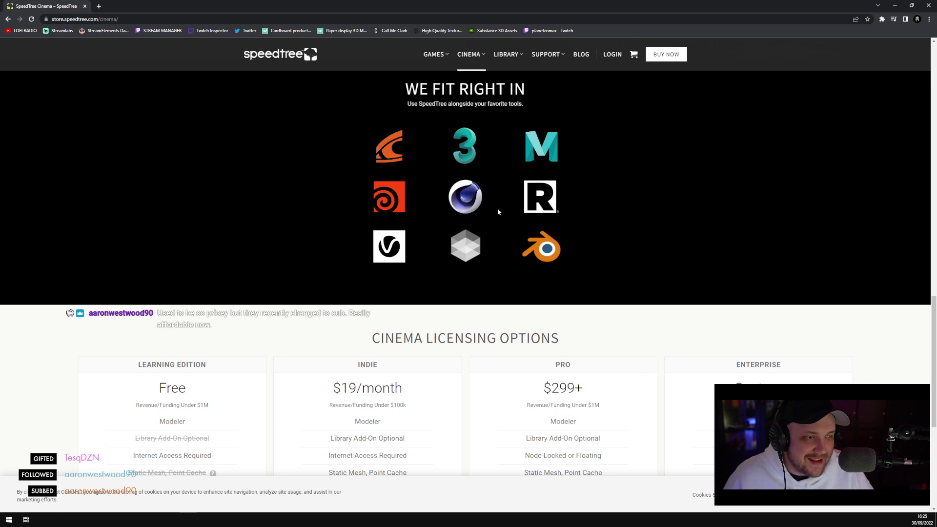
Identify the RenderMan, Clarisse and Redshift logos on the SpeedTree page by viewing each image separately, and return to Cinema 4D
right_click(545, 194)
click(566, 195)
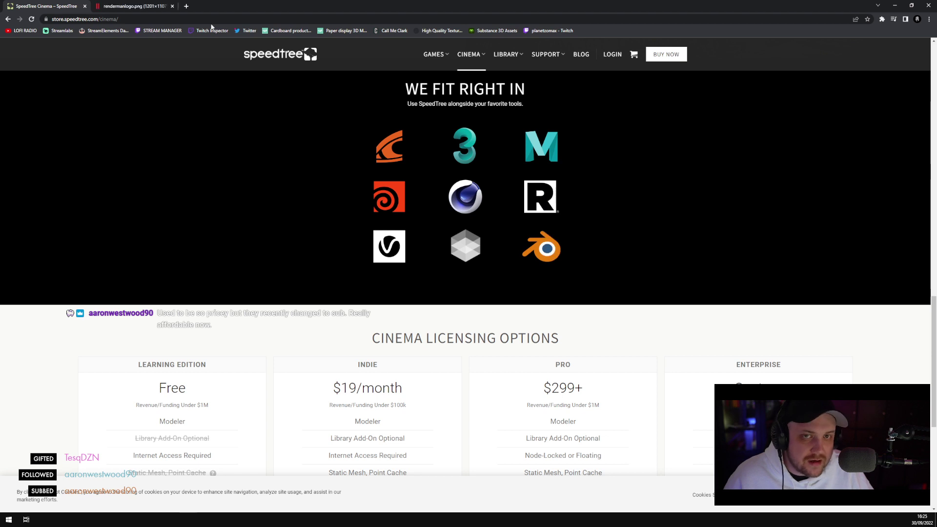
click(128, 6)
click(171, 6)
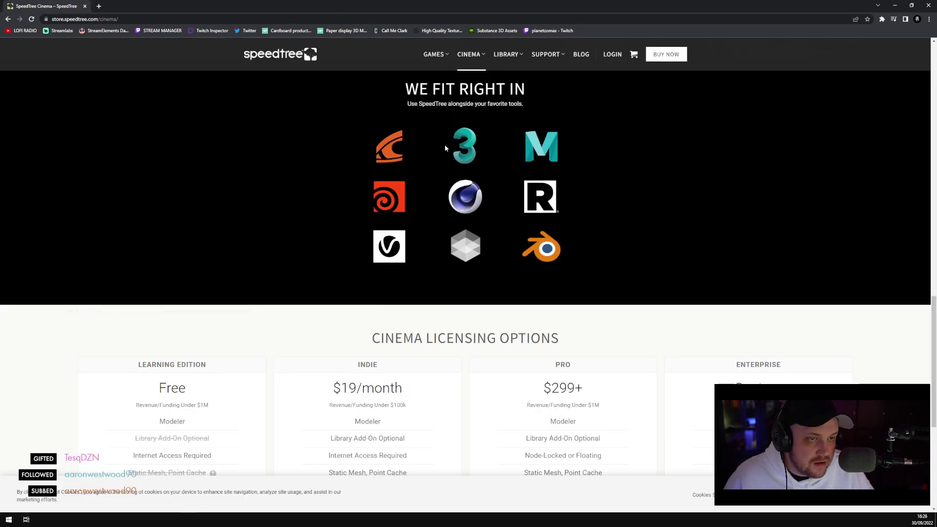
right_click(370, 157)
right_click(383, 145)
click(405, 151)
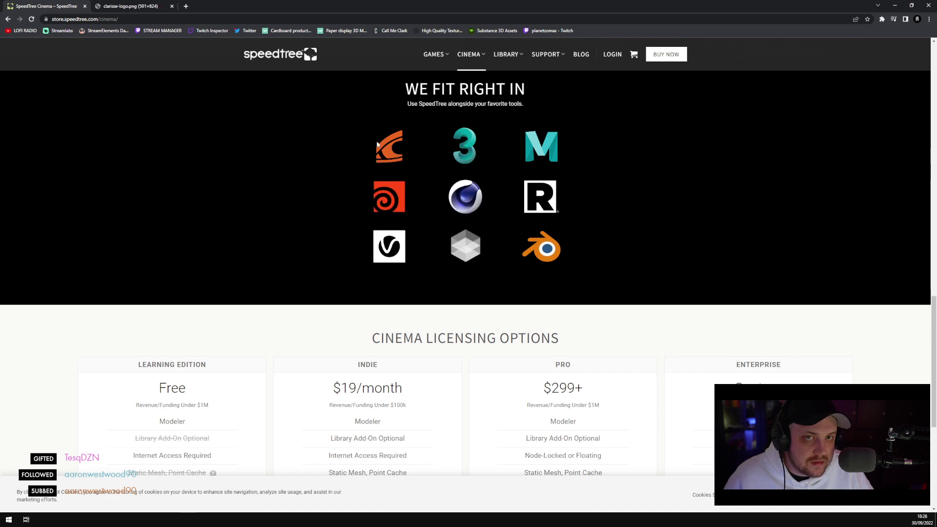
click(147, 6)
click(172, 5)
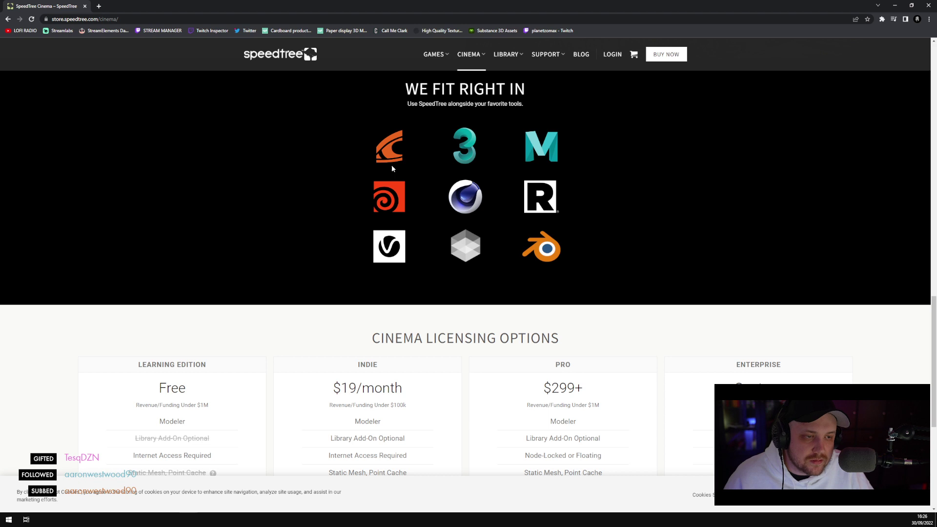
right_click(467, 251)
click(484, 255)
click(166, 7)
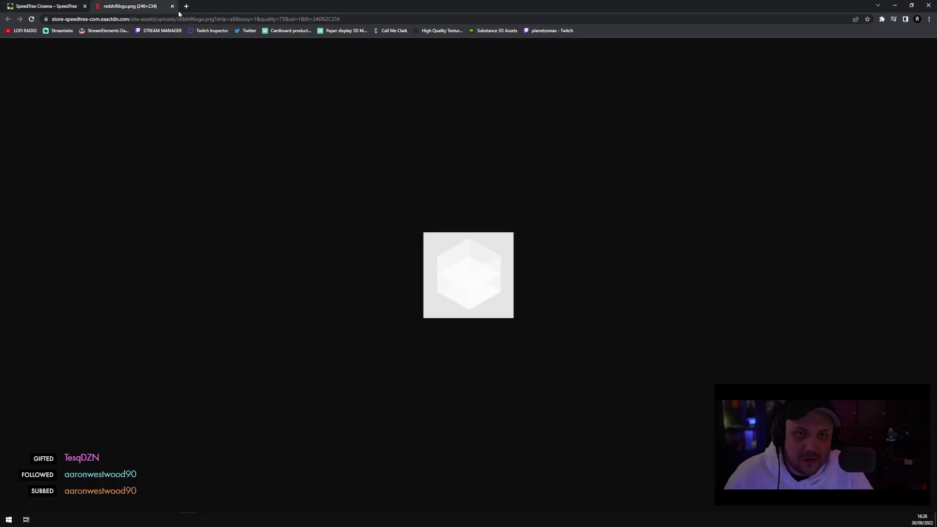
click(172, 6)
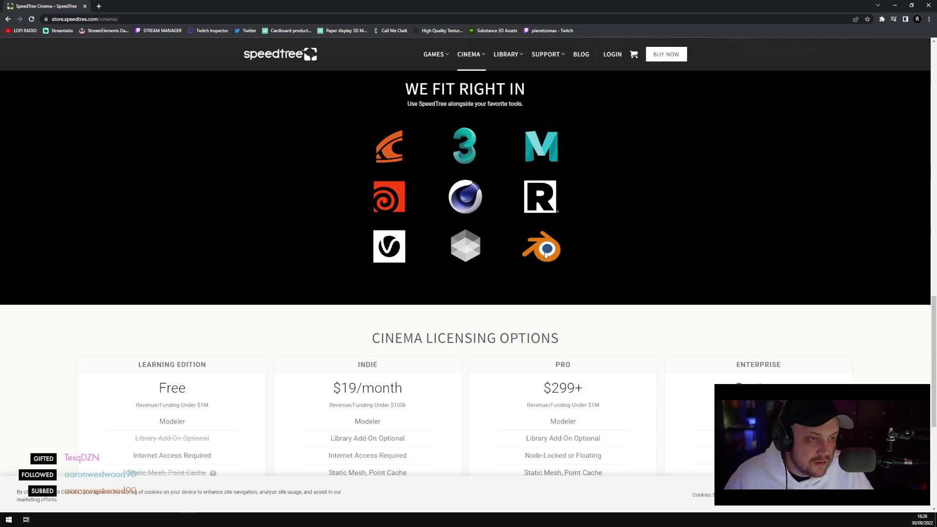
key(alt+Tab)
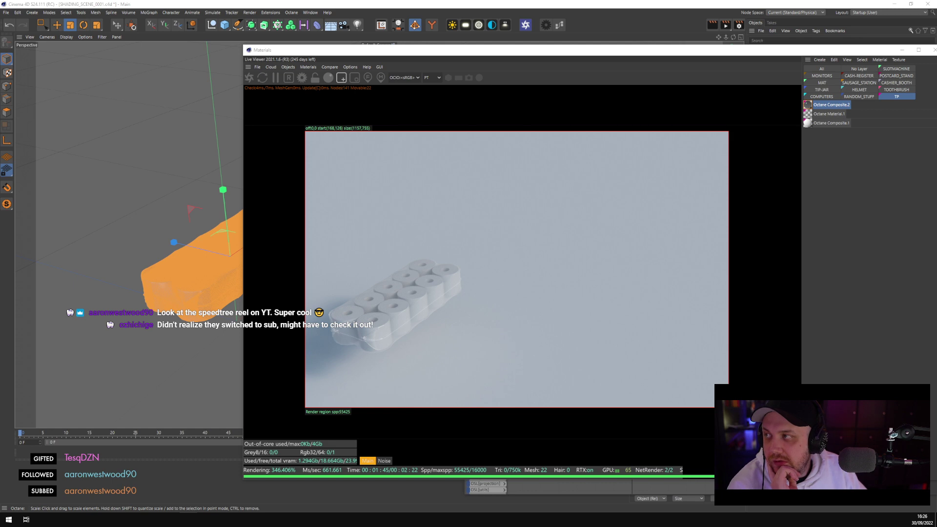
Switch to a new Chrome window and search Google for "speedtree reel"
drag(357, 68, 397, 7)
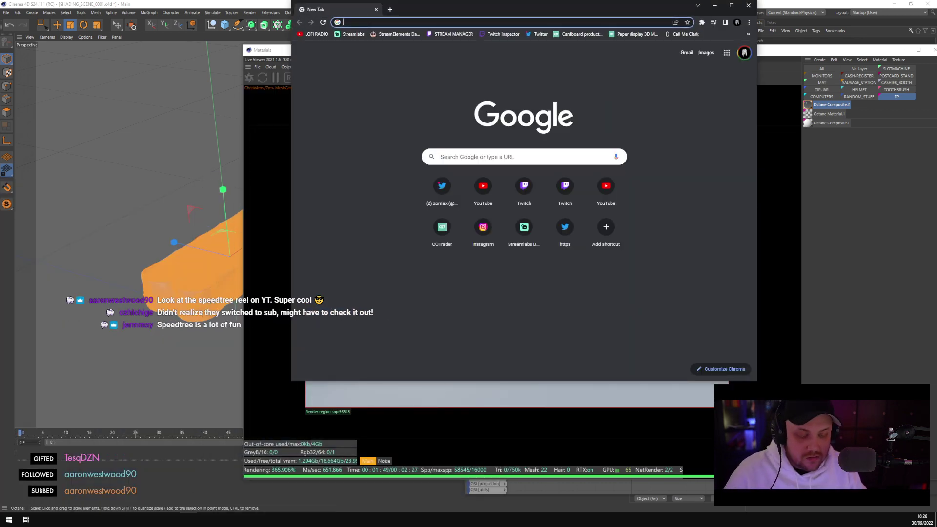
text(speedtree c)
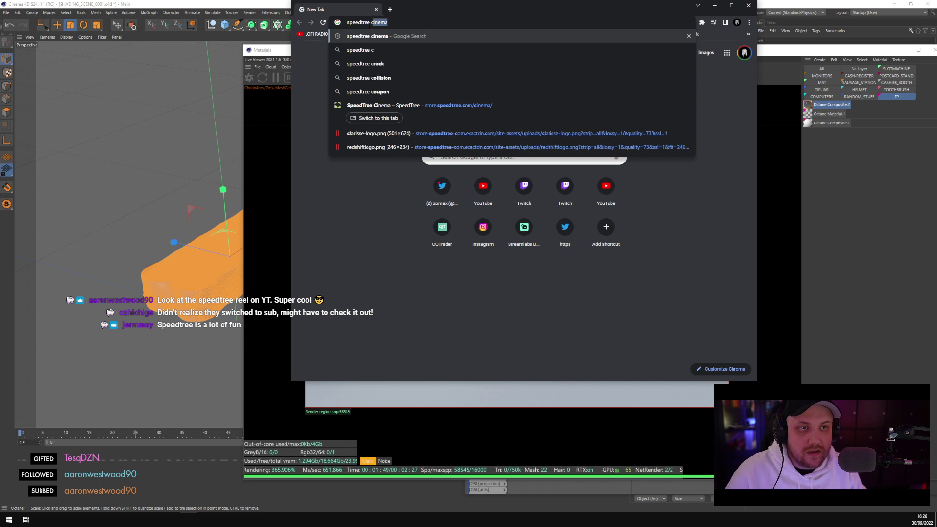
key(BackSpace)
key(BackSpace)
text(reel)
key(Return)
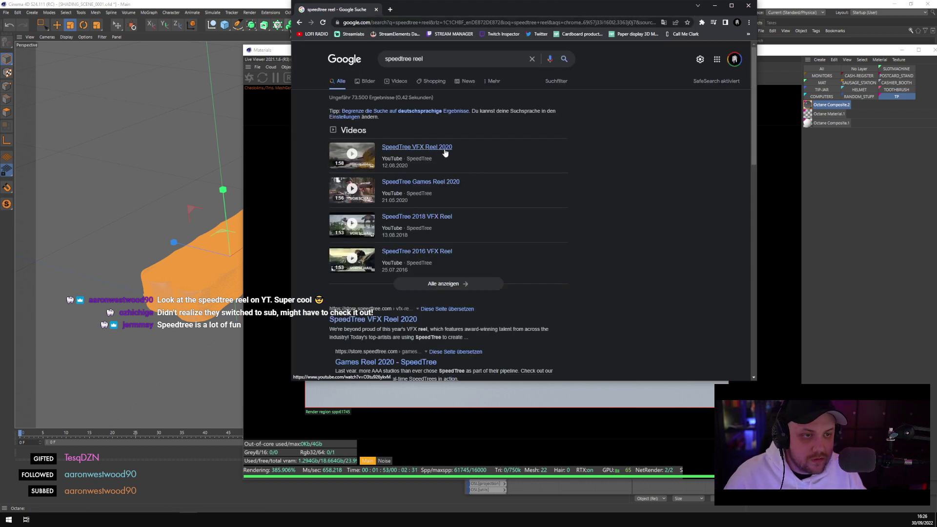
Watch the SpeedTree VFX Reel 2020 on YouTube, skip ahead in it, and close the browser window
click(437, 59)
drag(437, 59, 316, 43)
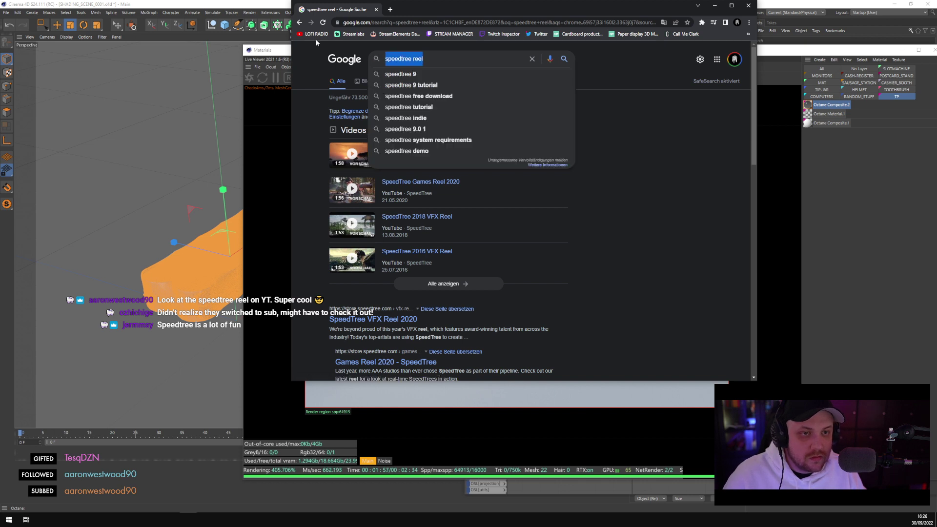
click(436, 149)
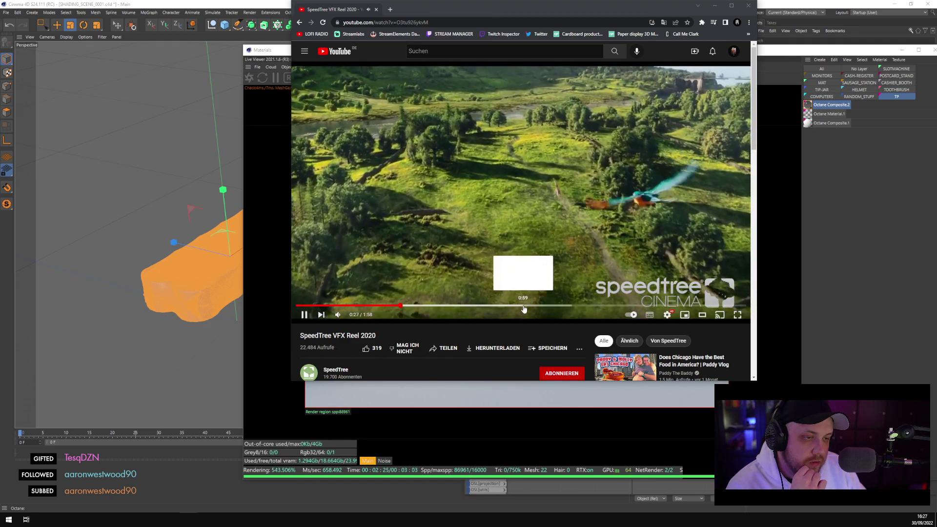
click(525, 305)
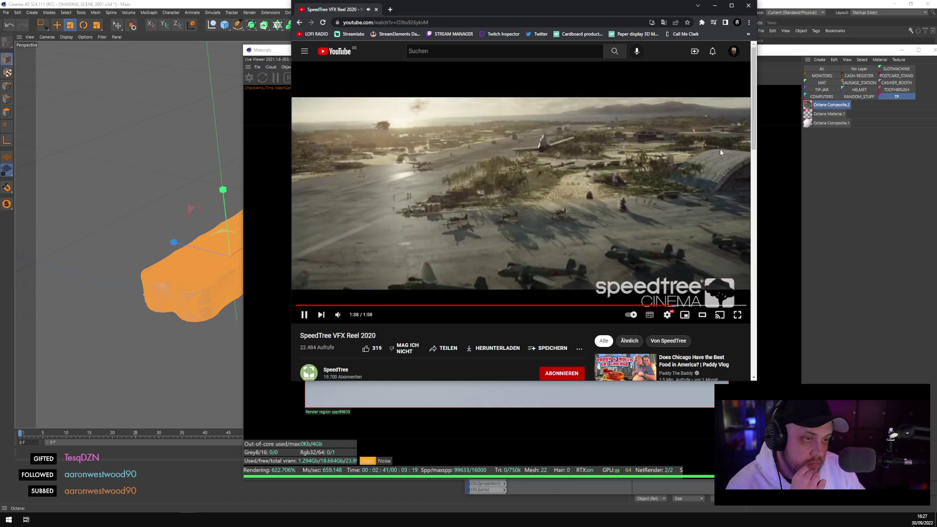
click(748, 7)
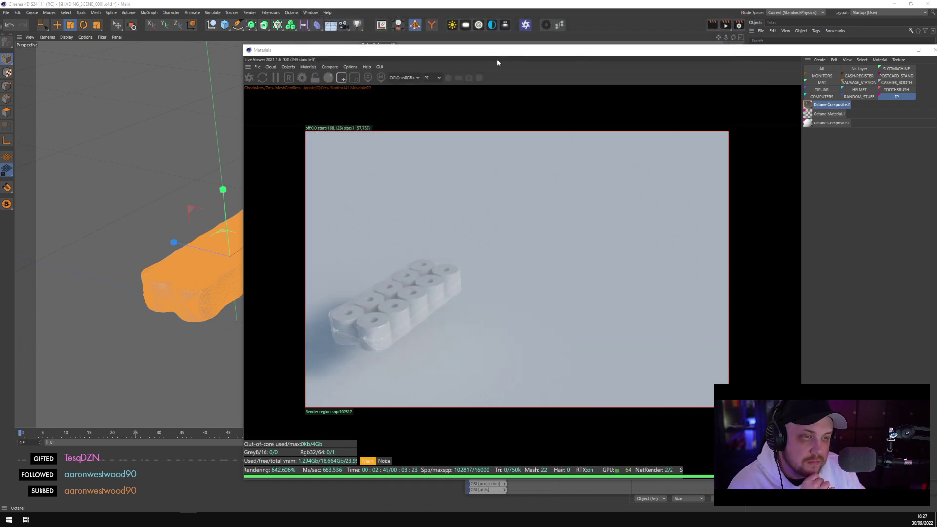
Hide the TP-simulated_02 wrapper and delete the Null at the start of the object list
mouse_move(500, 52)
mouse_down()
mouse_move(501, 68)
mouse_move(508, 43)
mouse_up()
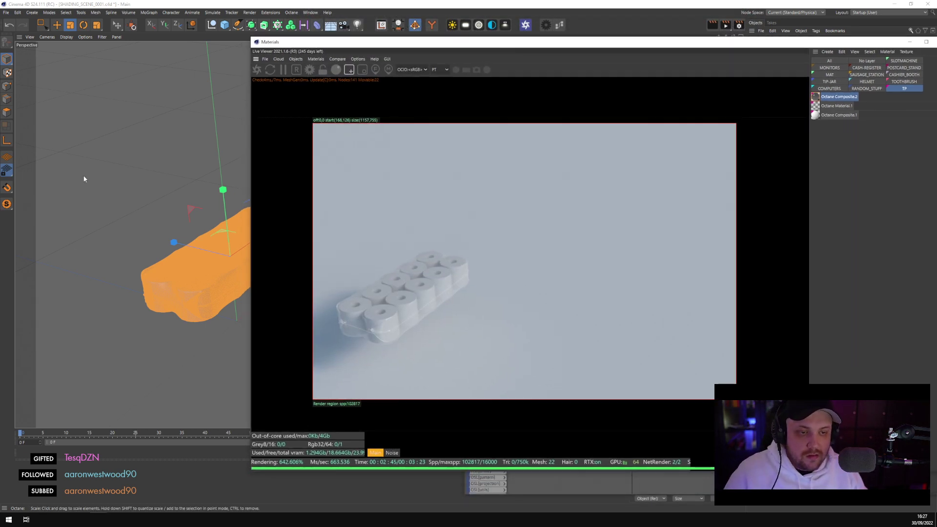
alt+drag(84, 178, 154, 184)
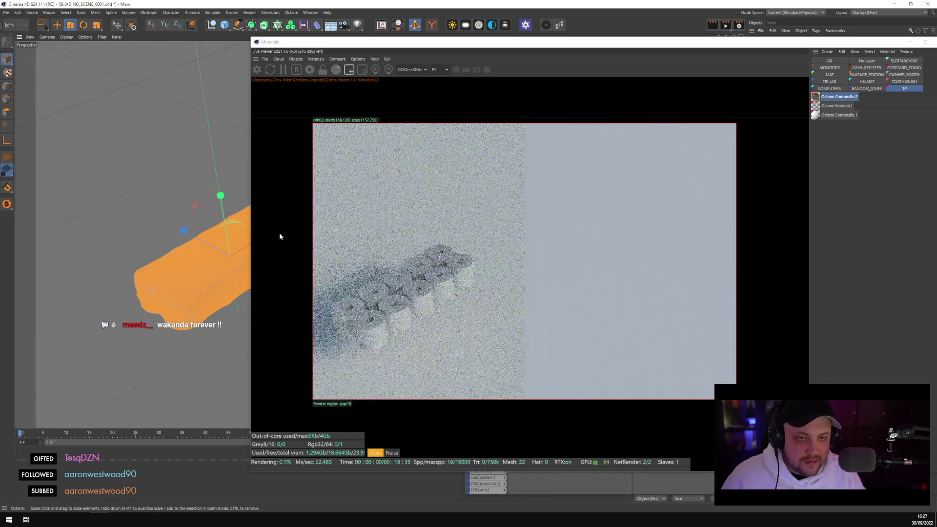
double_click(815, 44)
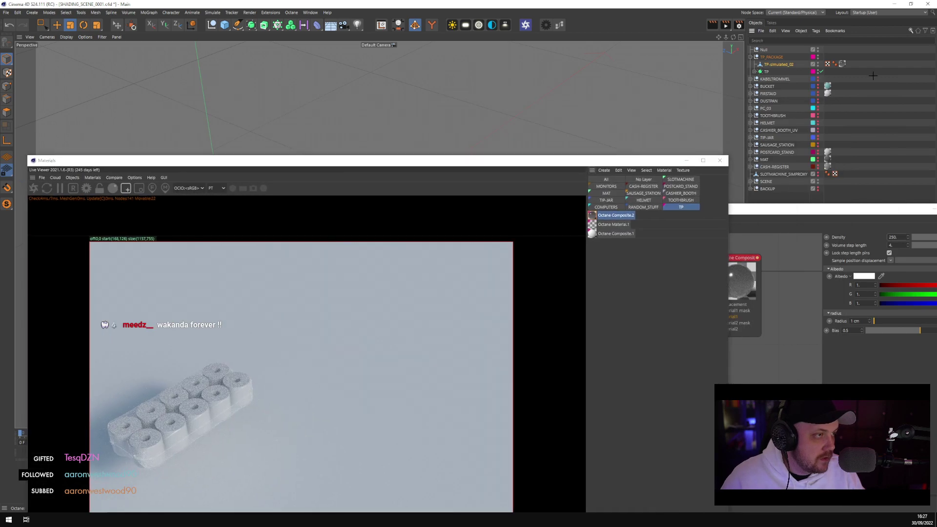
drag(585, 157, 620, 303)
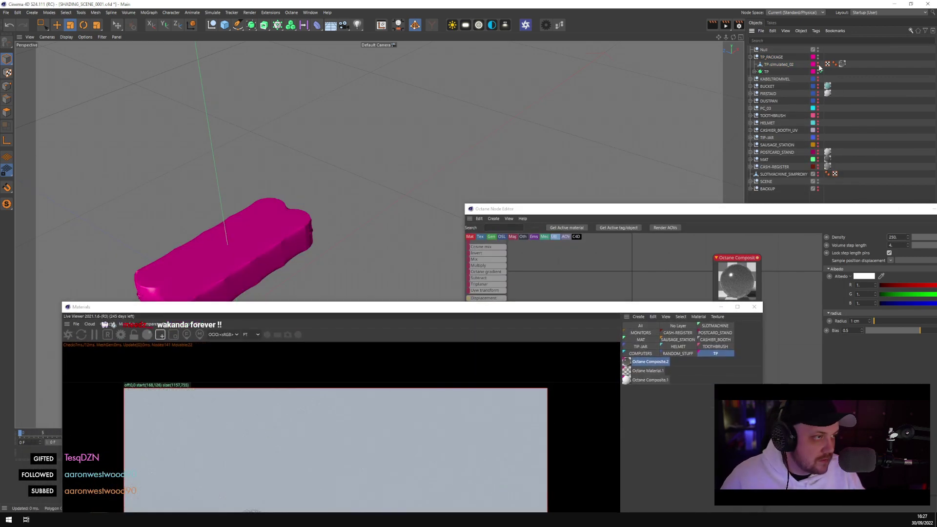
click(752, 48)
key(Delete)
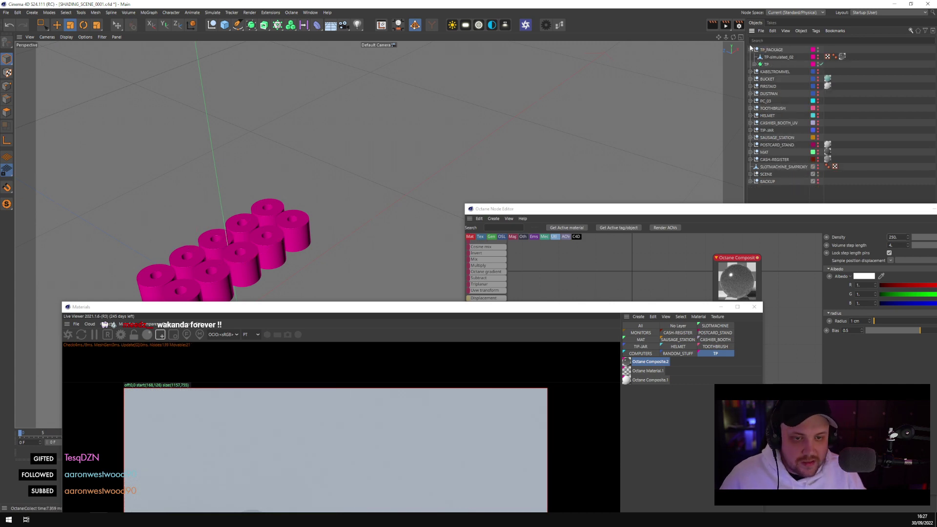
Examine the unwrapped toilet paper rolls in the viewport and the live render
drag(258, 307, 465, 55)
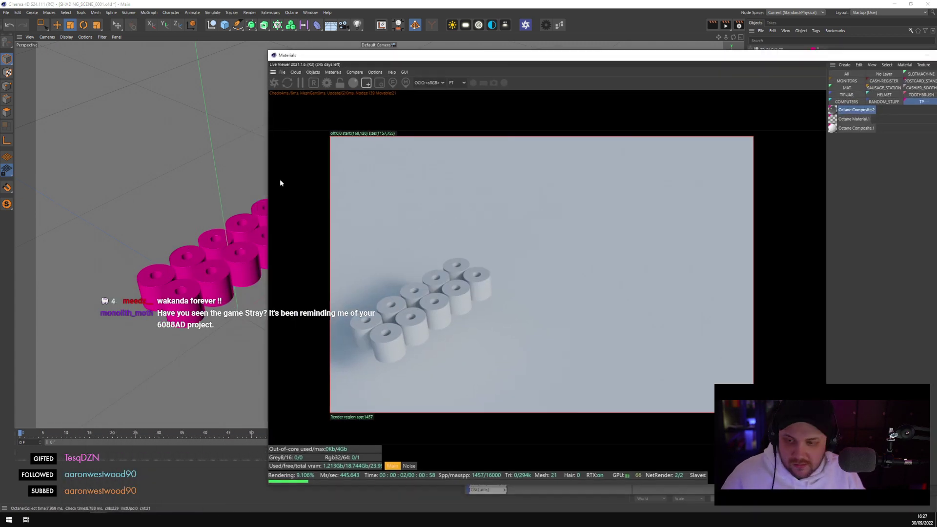
alt+drag(160, 264, 106, 257)
alt+drag(105, 260, 64, 257)
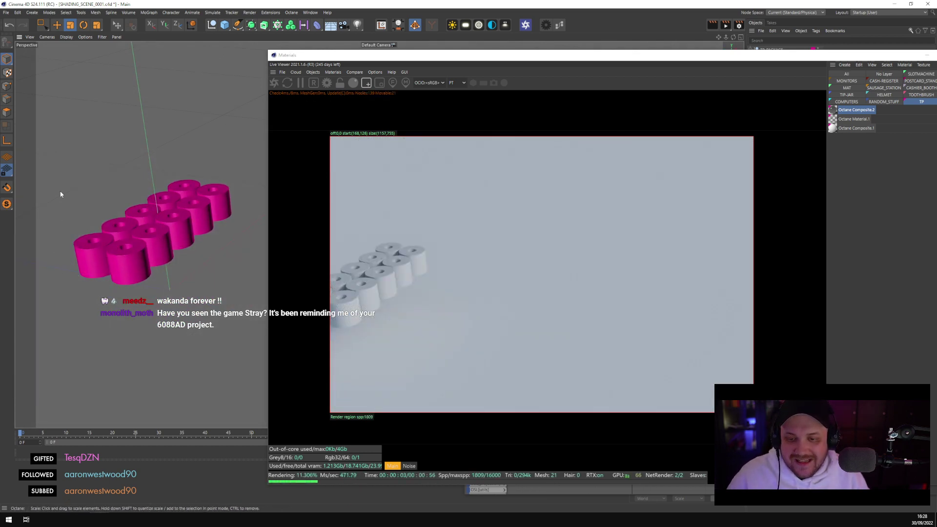
Expand the TP group down through its Cloner to the roll's component objects and select the INSIDE object
alt+right_drag(60, 194, 142, 303)
scroll(142, 303, up, 3)
click(176, 278)
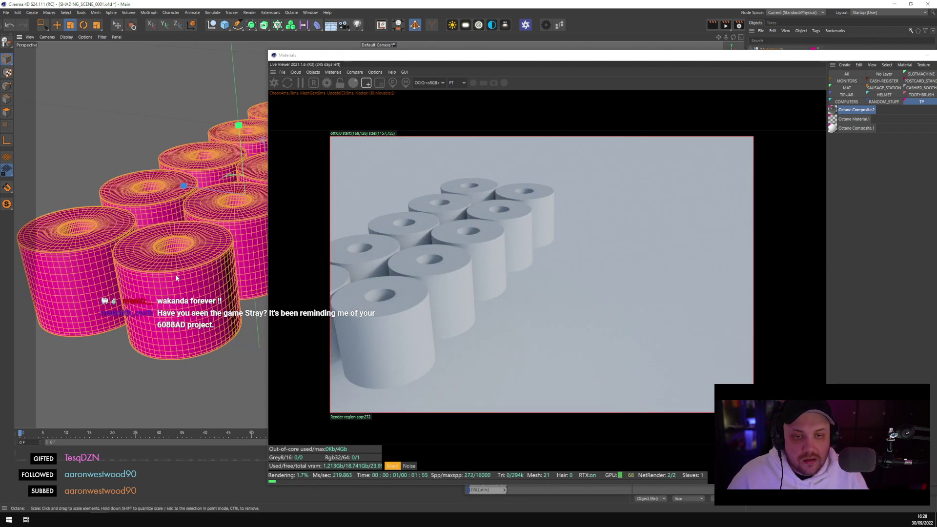
drag(755, 56, 606, 125)
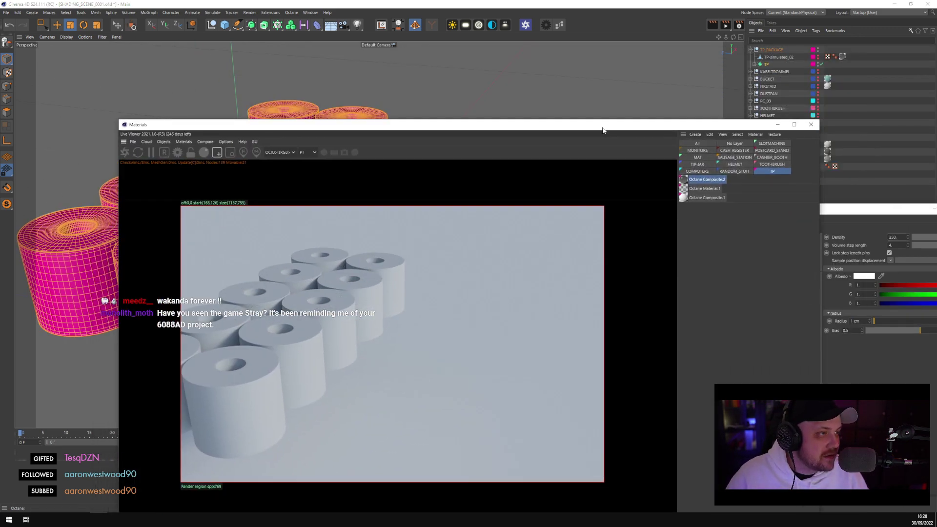
click(754, 64)
click(759, 71)
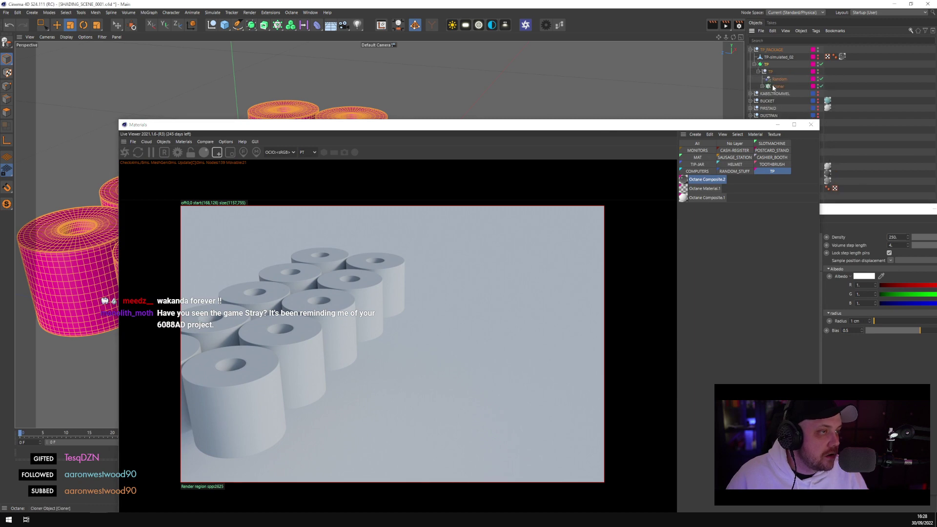
click(768, 87)
click(762, 86)
drag(753, 126, 820, 167)
click(790, 123)
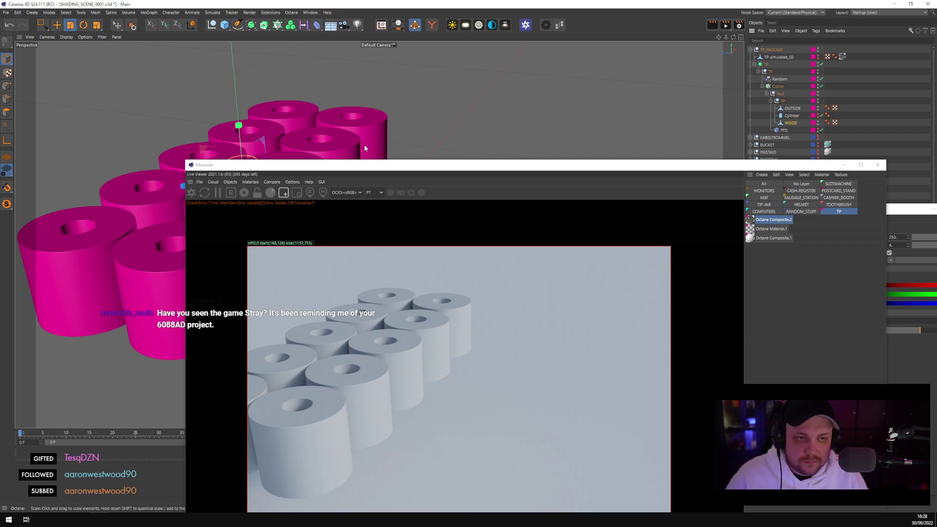
Create a new Octane Composite material for the toilet paper rolls
alt+middle_drag(390, 118, 418, 107)
alt+drag(418, 106, 414, 97)
scroll(318, 129, up, 4)
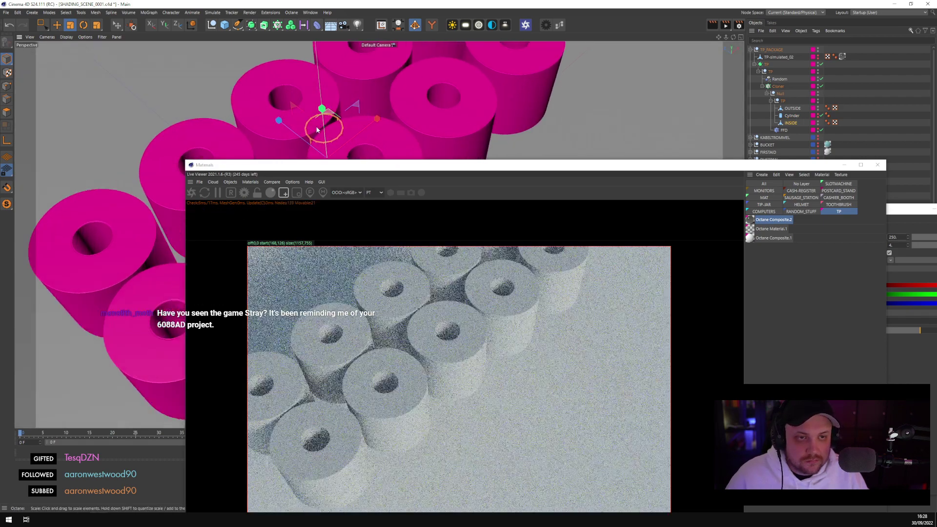
click(762, 175)
mouse_move(774, 209)
mouse_move(852, 205)
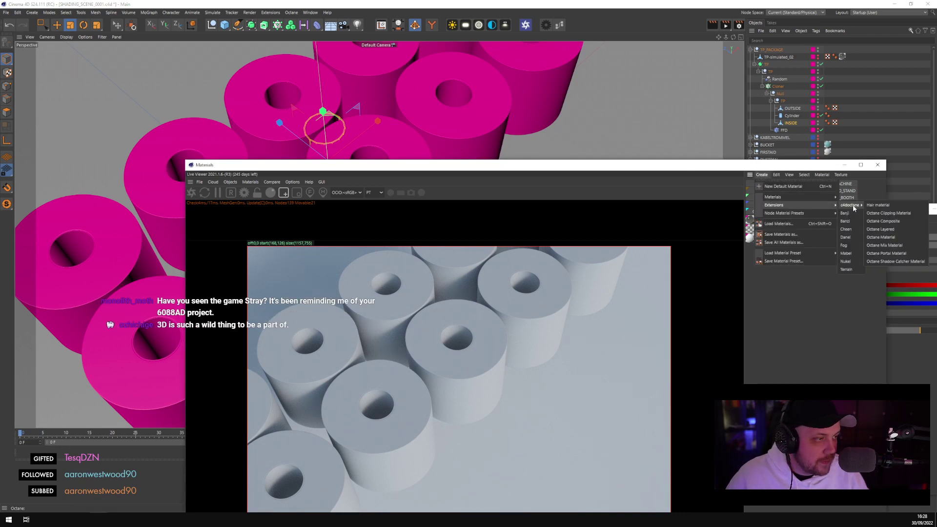
click(890, 224)
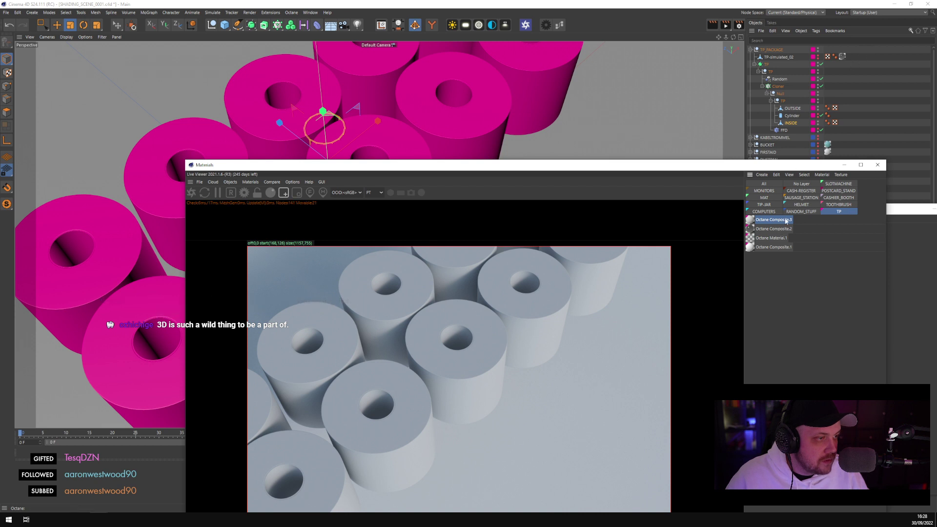
Delete the Octane Material.1 and Octane Composite.1 materials from the TP layer
click(773, 247)
shift+click(773, 238)
key(Delete)
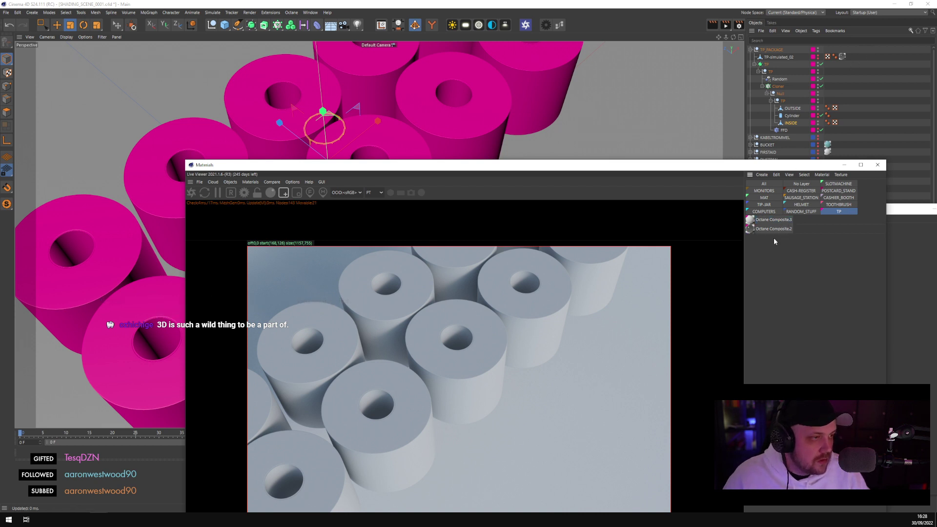
Assign the new composite material to the OUTSIDE object of the toilet paper roll
click(781, 221)
click(794, 236)
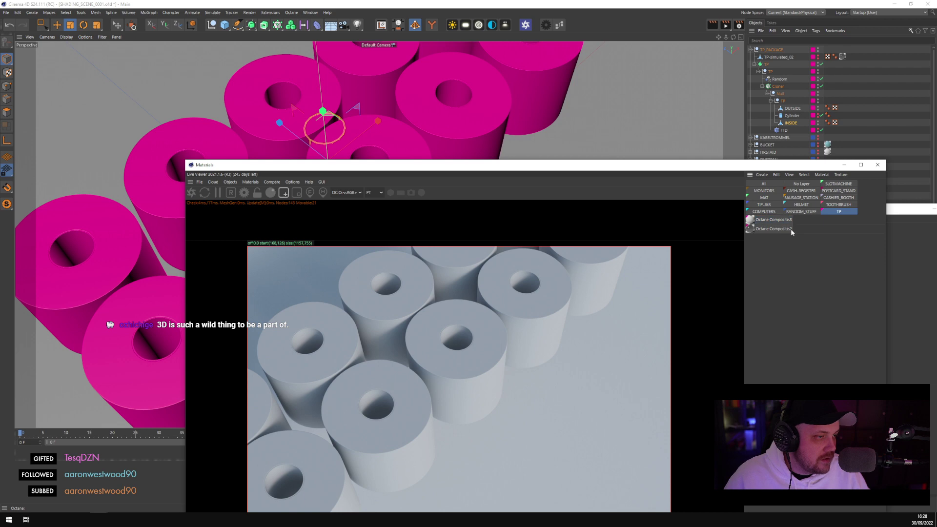
drag(791, 231, 798, 109)
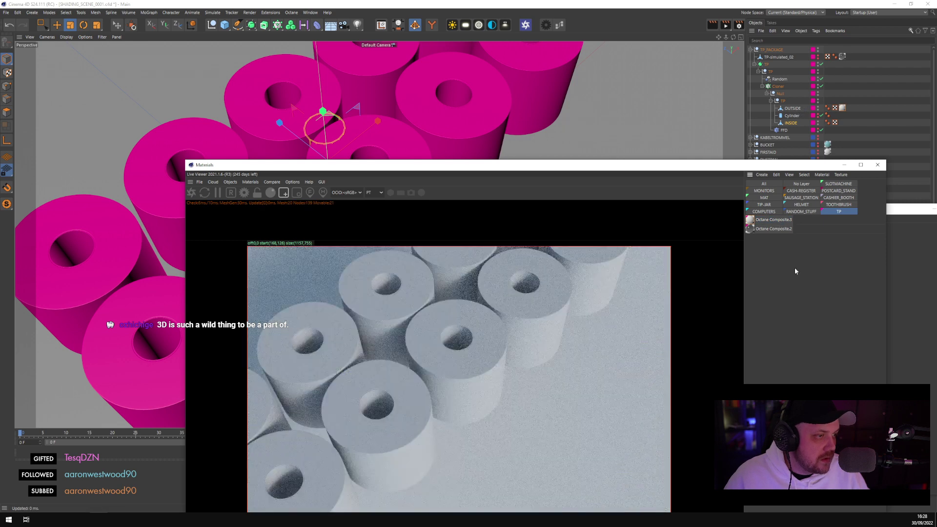
Add a sub-material to the new composite in the node editor and set its material type to Specular
drag(736, 166, 564, 88)
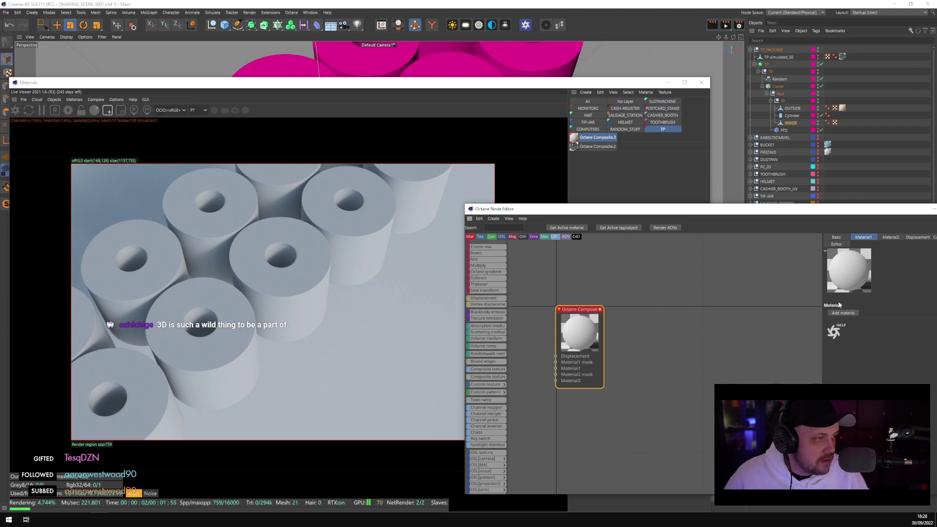
click(841, 316)
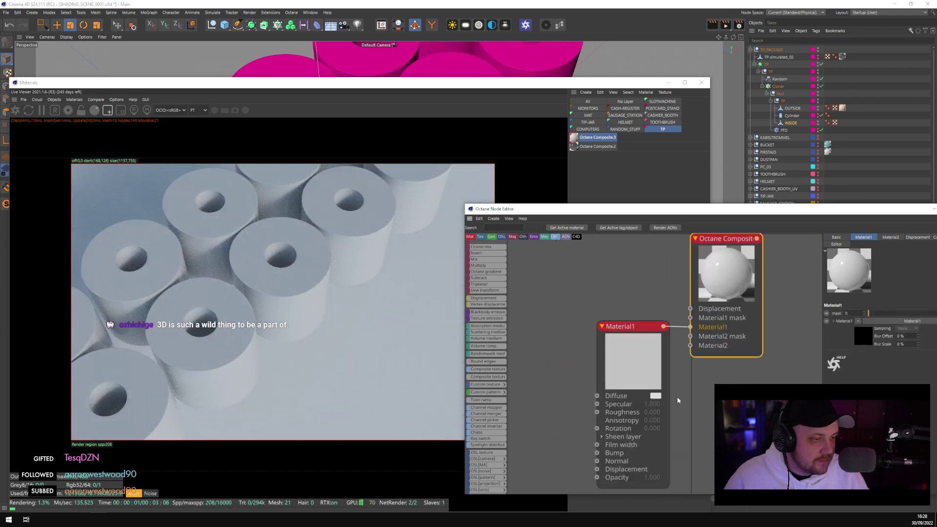
click(862, 285)
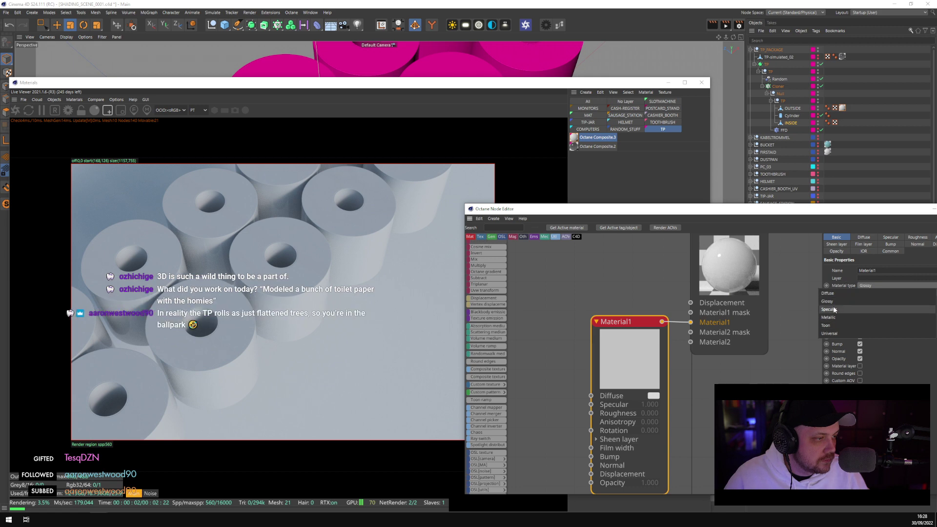
click(849, 309)
Set Material1's BRDF model to GGX(energy preserving) and enable Fake shadows
click(879, 295)
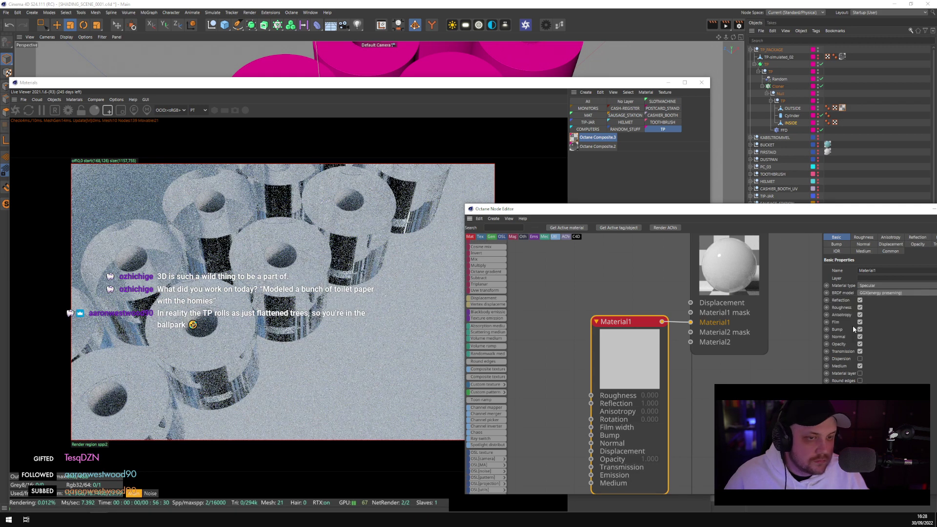
click(853, 326)
middle_drag(653, 318, 723, 235)
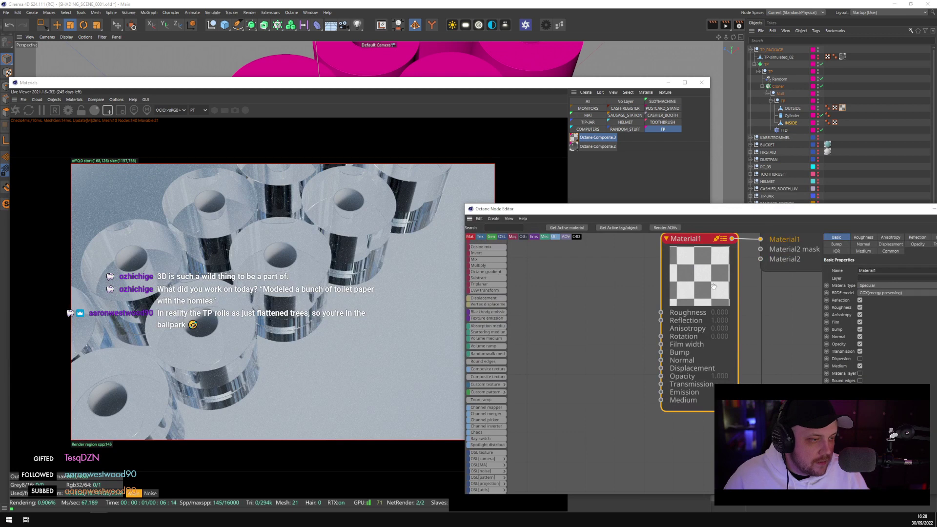
click(882, 251)
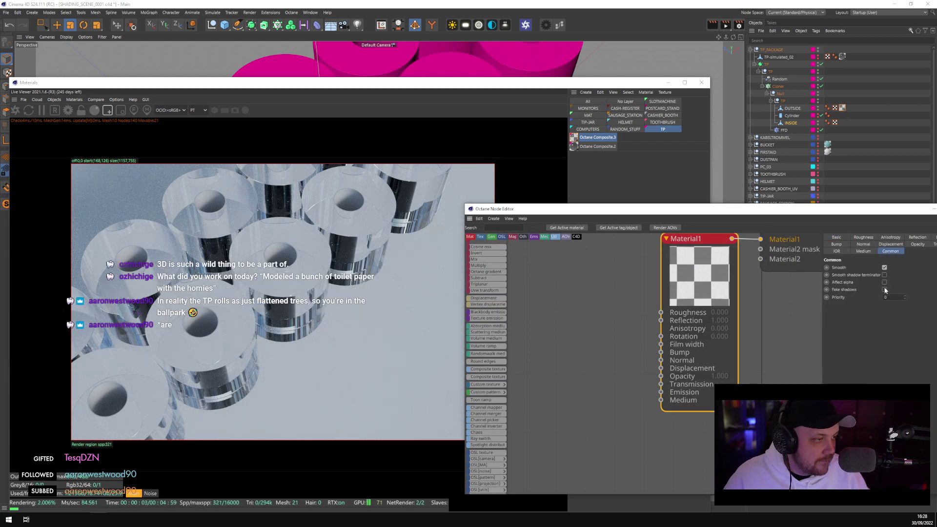
click(884, 289)
Add a Random Walk medium node and connect it to Material1's Medium input
drag(697, 238, 639, 272)
scroll(479, 445, down, 5)
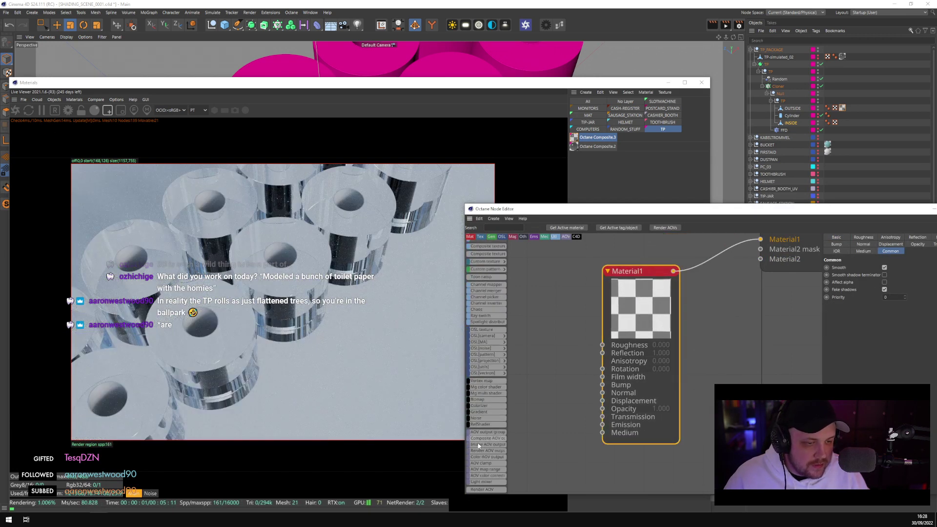
scroll(481, 442, up, 4)
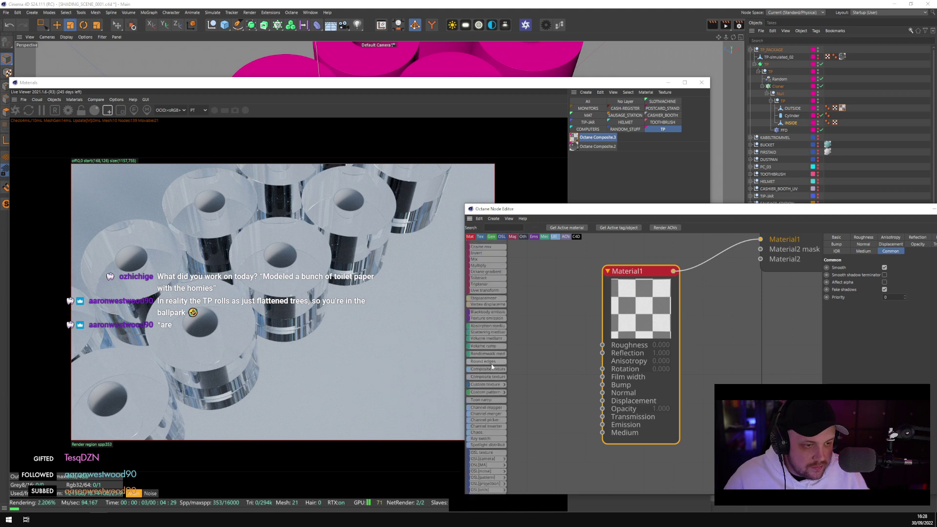
drag(535, 384, 602, 433)
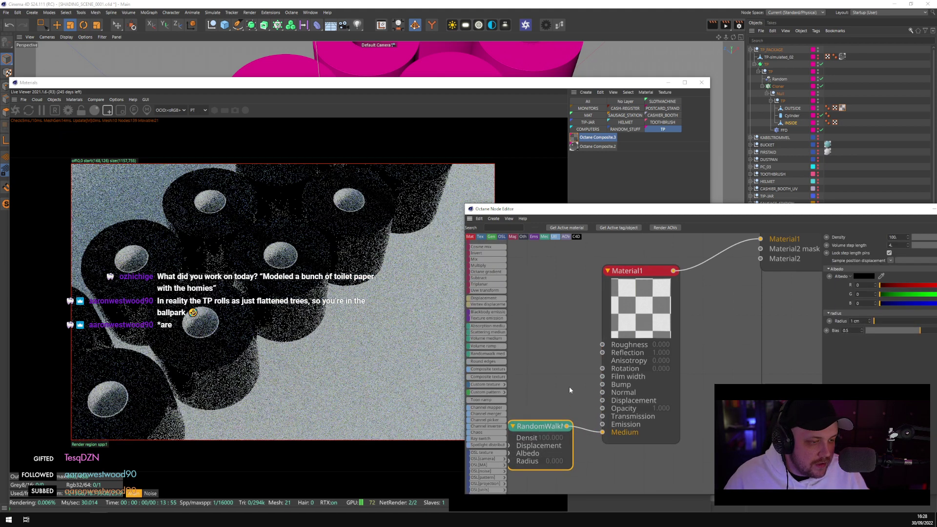
middle_drag(533, 429, 606, 383)
Set Material1's roughness float value to 0.8
click(708, 286)
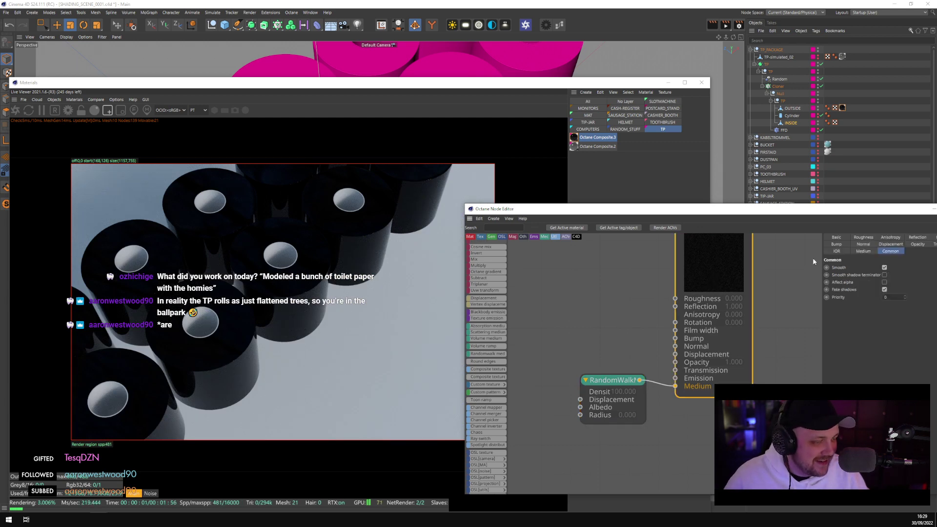
click(863, 237)
click(859, 268)
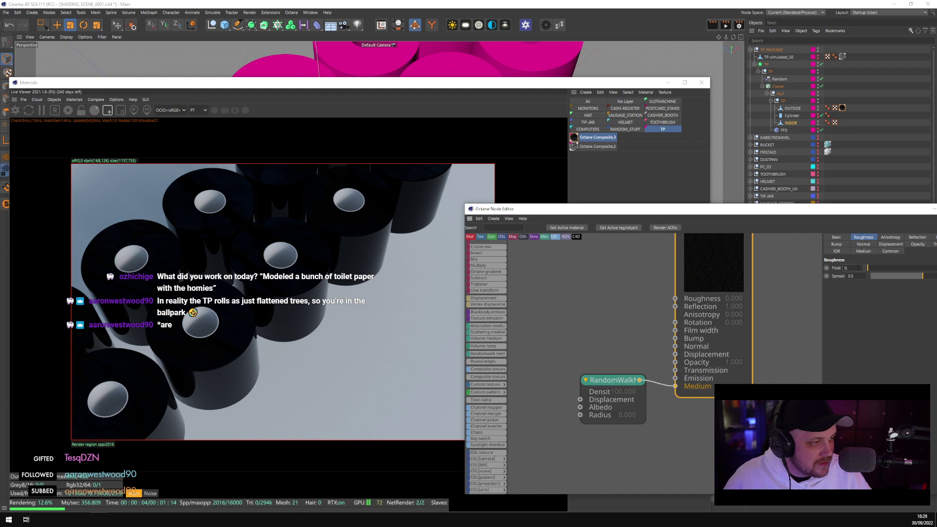
text(.8)
key(Return)
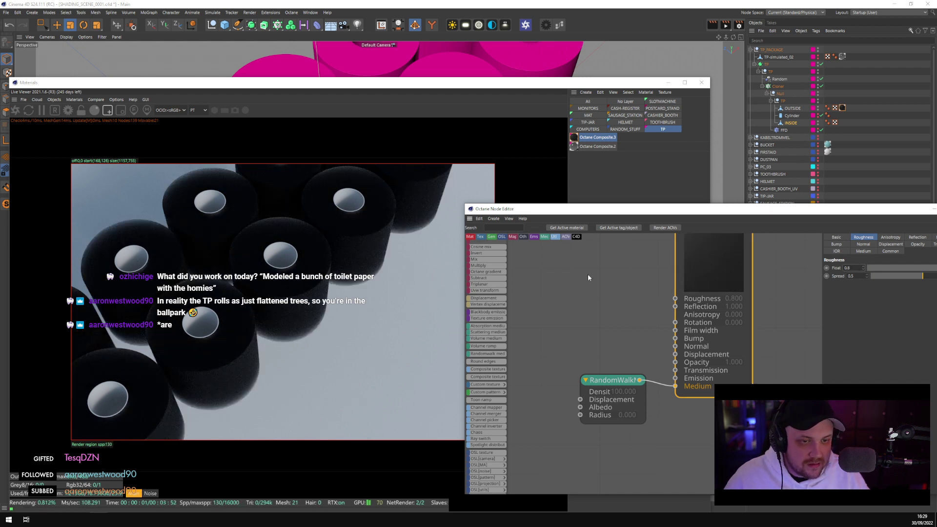
Change the Random Walk medium's albedo colour to pure white
click(611, 380)
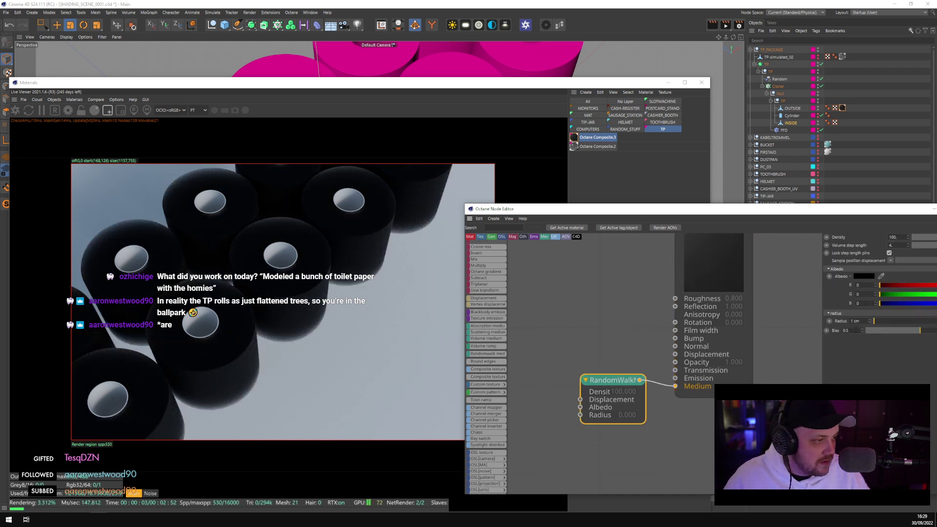
double_click(853, 321)
click(866, 276)
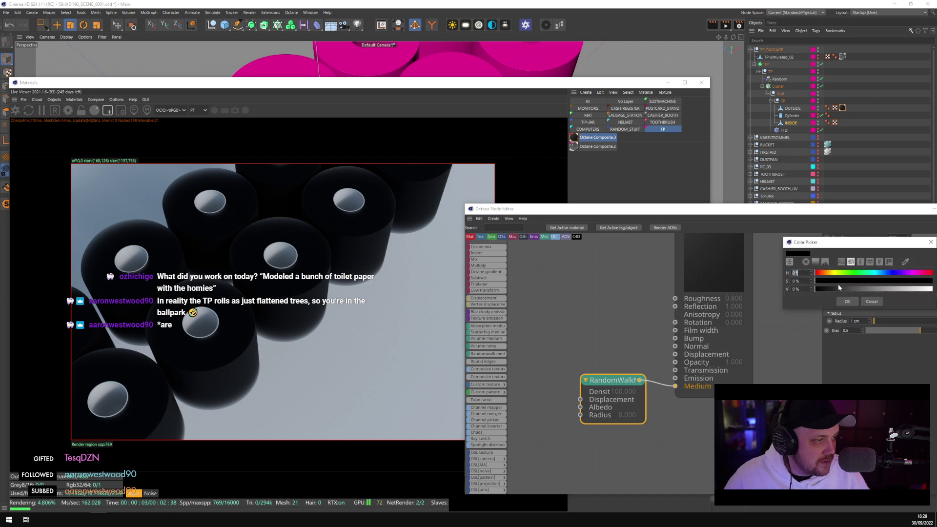
drag(839, 289, 934, 289)
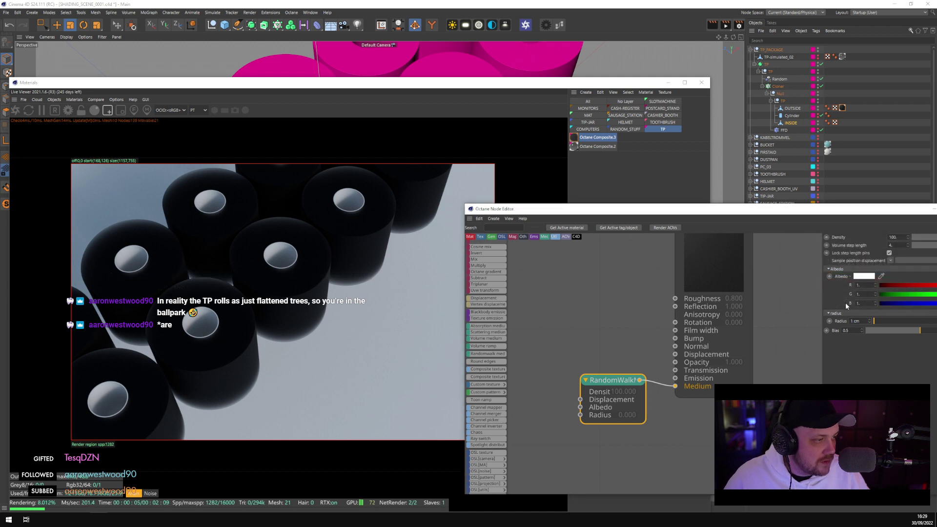
click(846, 302)
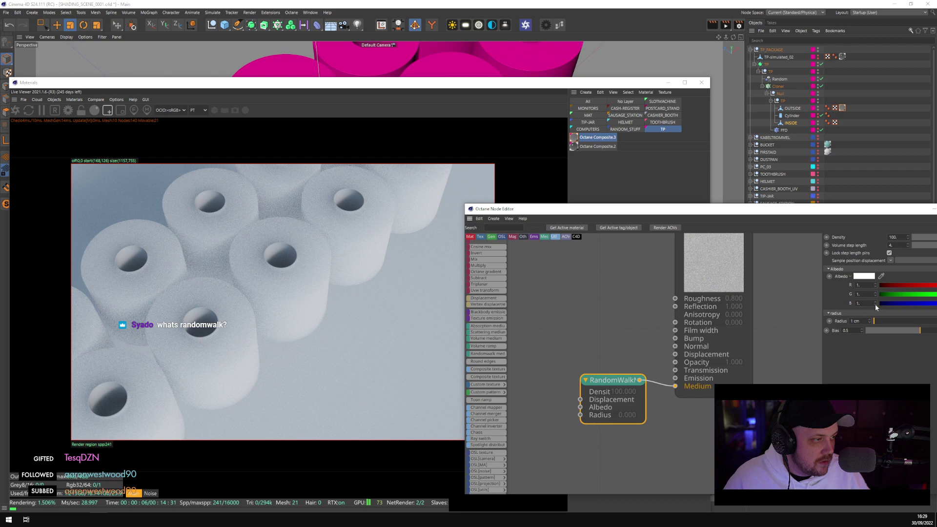
Set the Random Walk medium's density to 1000
drag(904, 238, 667, 190)
text(1000)
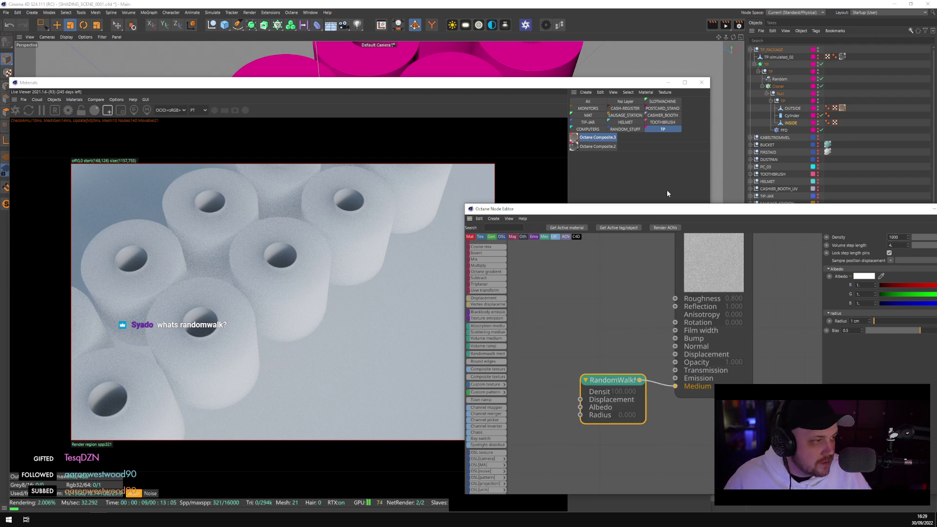
key(Return)
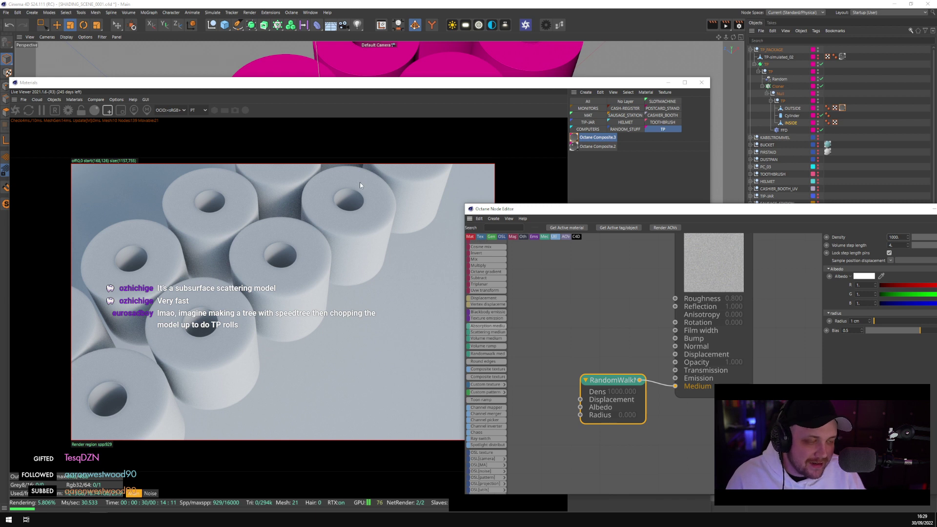
Reposition the Random Walk node below Material1's inputs and set its density to 1250
middle_drag(640, 308, 672, 308)
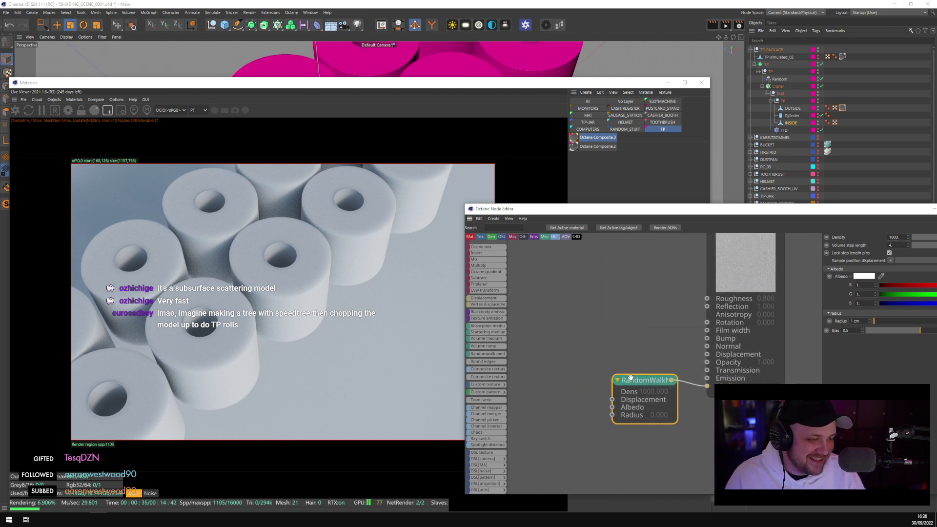
drag(630, 377, 617, 411)
scroll(505, 332, up, 3)
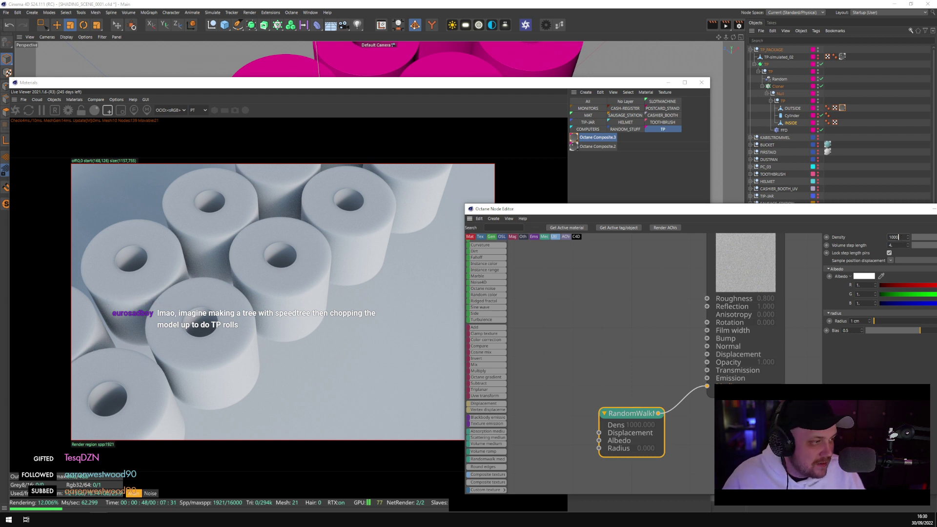
drag(900, 237, 561, 161)
text(12250.)
key(Return)
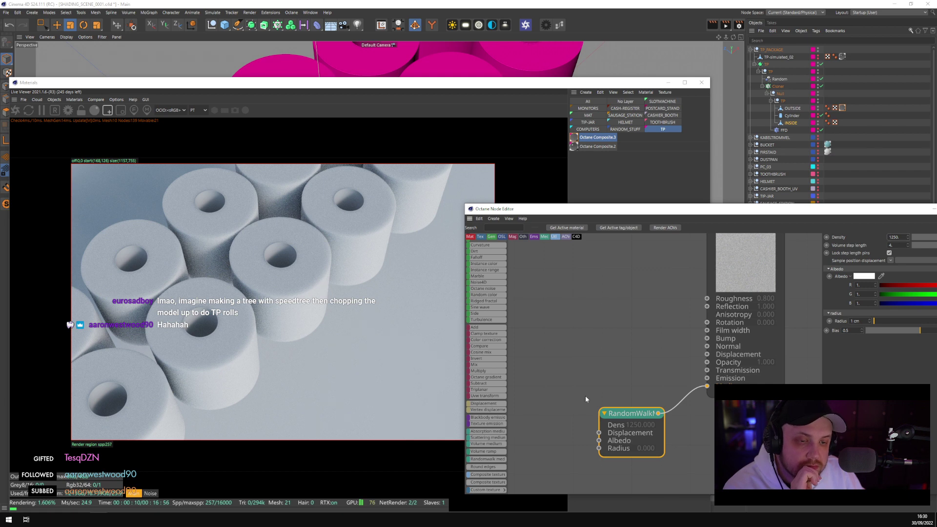
Look through the node editor's list of available Octane nodes and review the Material1 and Random Walk node layout
drag(620, 414, 593, 387)
scroll(482, 306, up, 5)
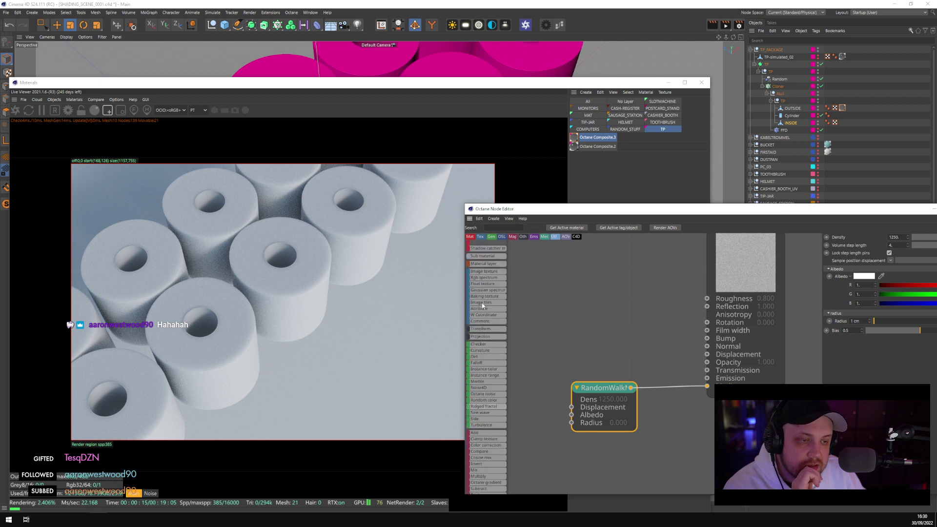
drag(514, 213, 418, 169)
scroll(383, 326, down, 5)
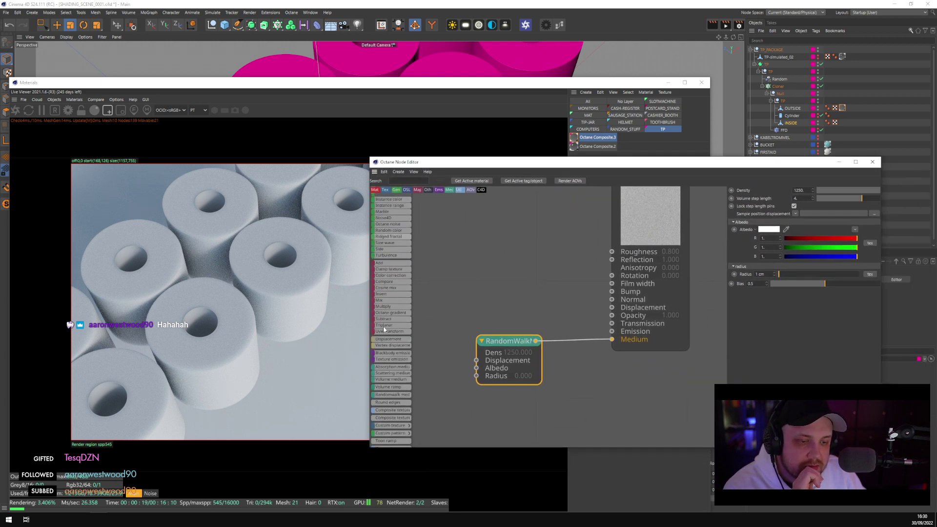
scroll(383, 326, up, 3)
scroll(507, 278, up, 1)
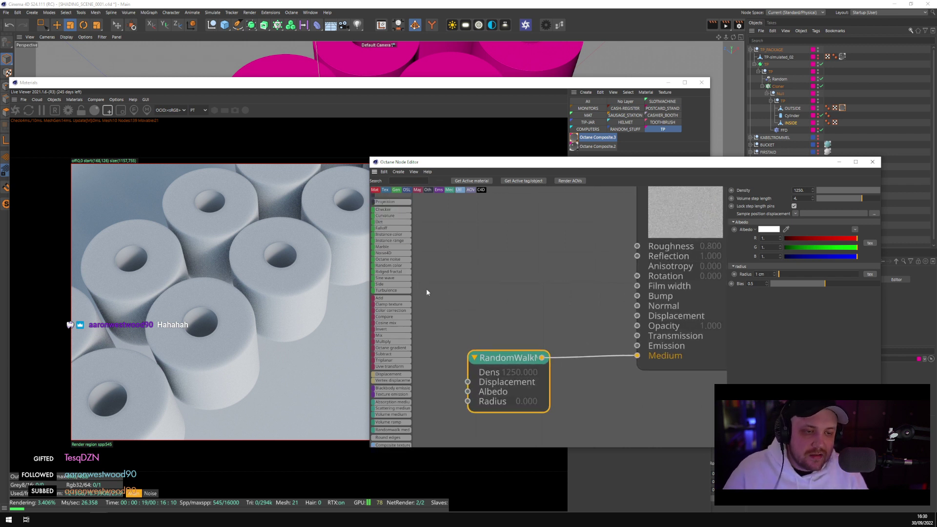
scroll(490, 287, down, 3)
middle_drag(505, 288, 522, 321)
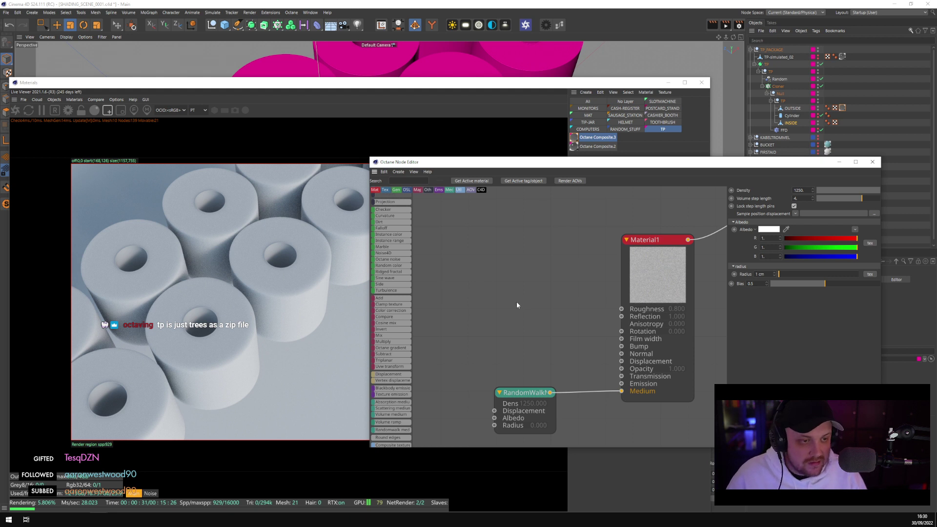
right_click(492, 308)
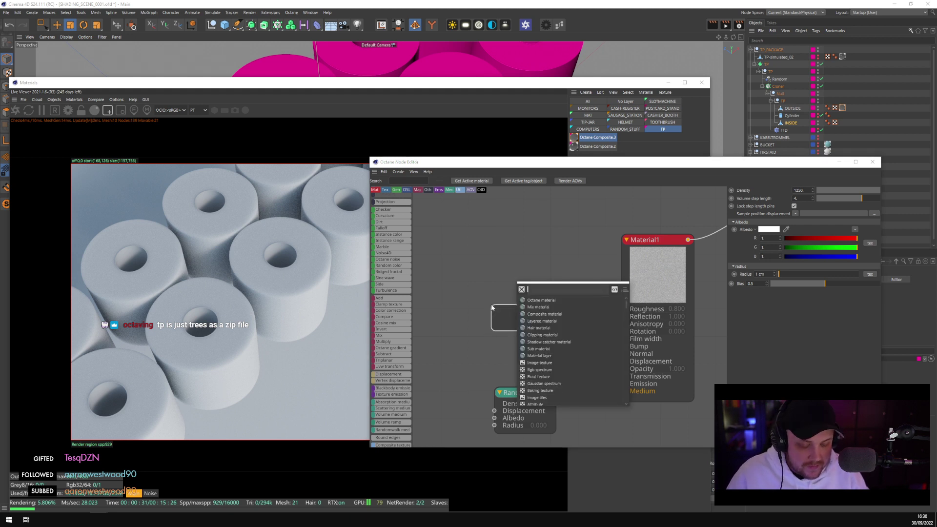
text(METAL)
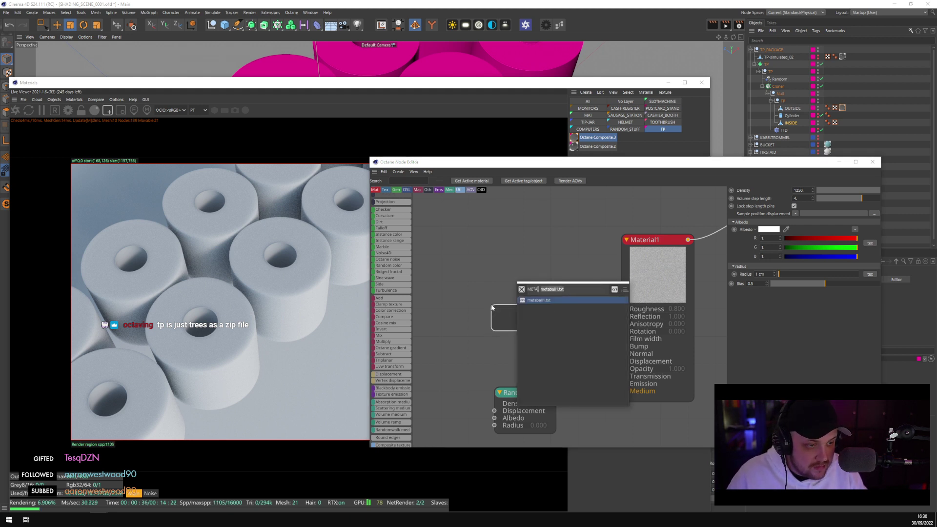
key(BackSpace)
key(BackSpace)
key(BackSpace)
key(BackSpace)
key(BackSpace)
key(BackSpace)
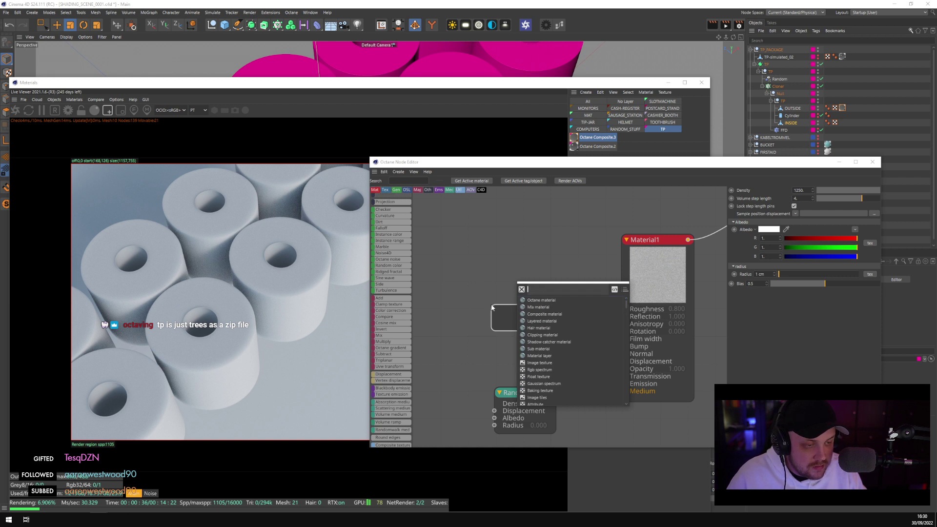
text(ANI)
key(BackSpace)
key(BackSpace)
key(BackSpace)
key(BackSpace)
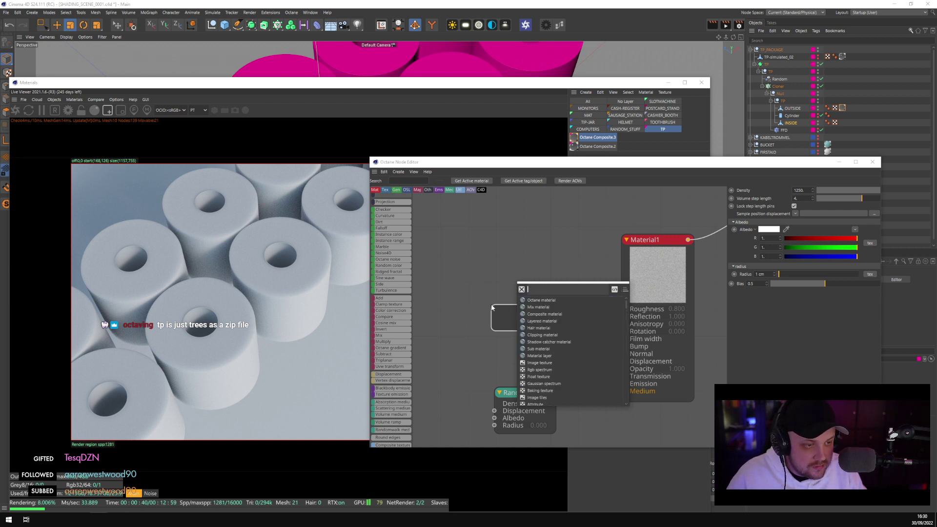
key(Escape)
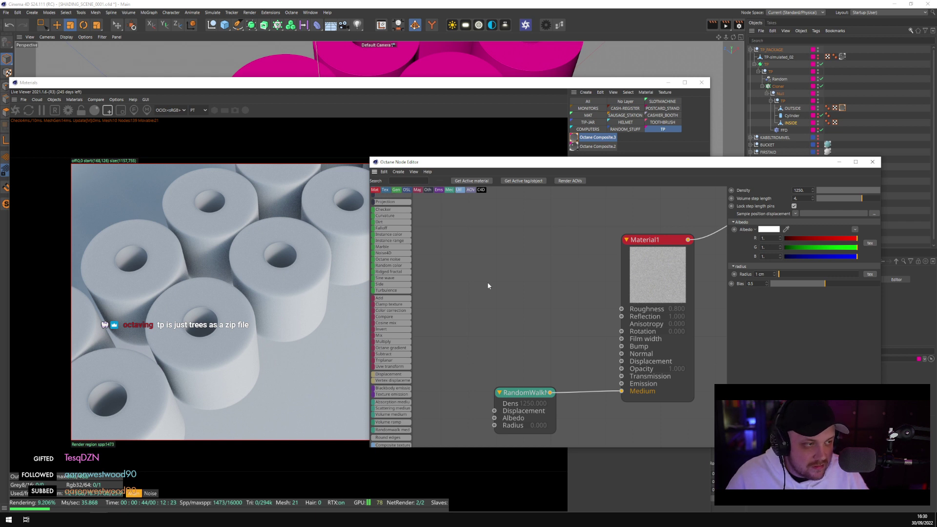
Switch to the open cornerstore-new_0013.c4d project and bring its full shop scene into view
click(67, 105)
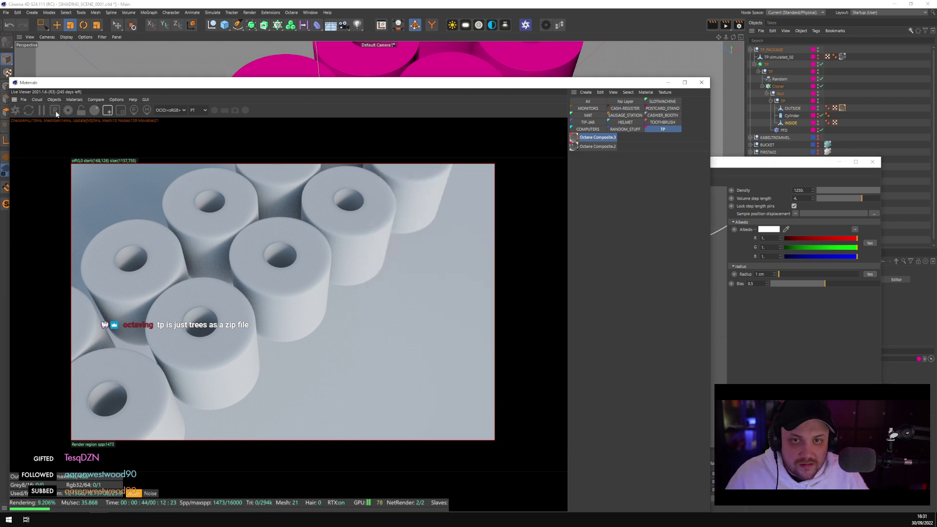
click(7, 13)
click(20, 33)
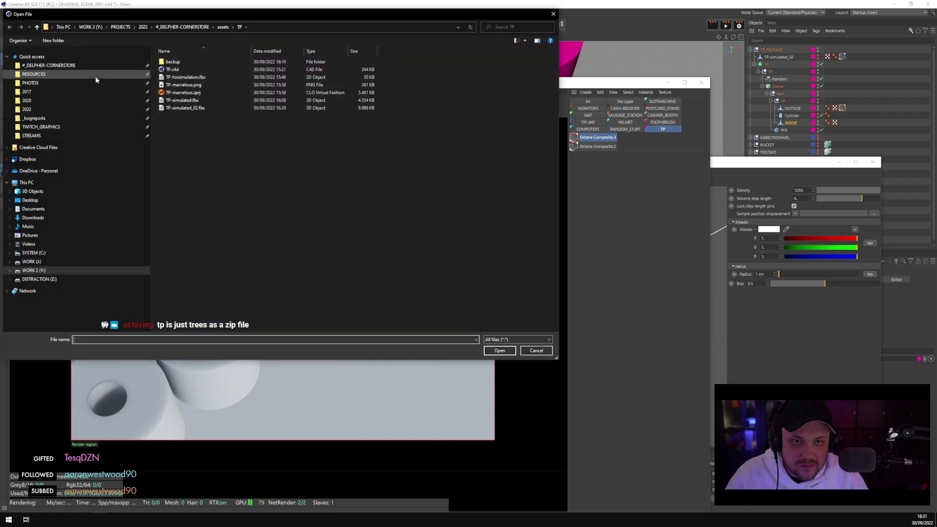
click(536, 350)
click(311, 13)
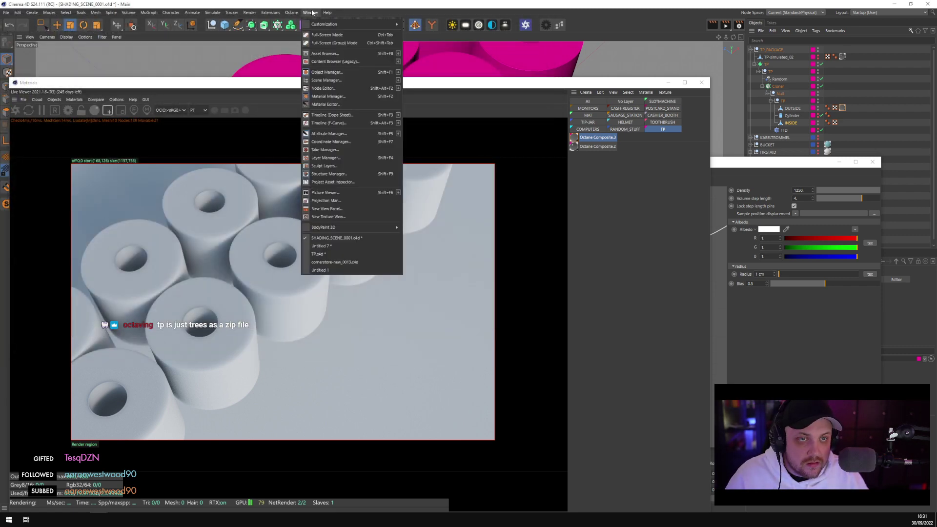
click(350, 261)
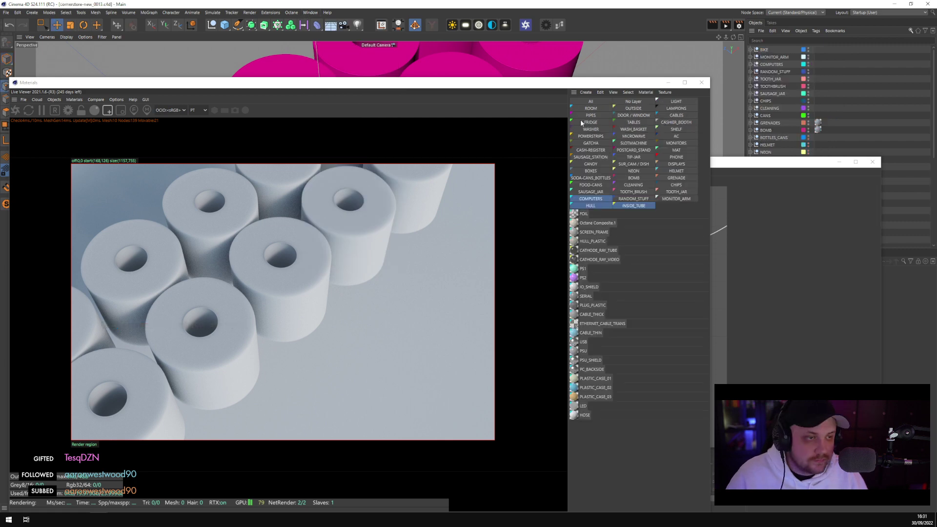
click(668, 82)
click(839, 163)
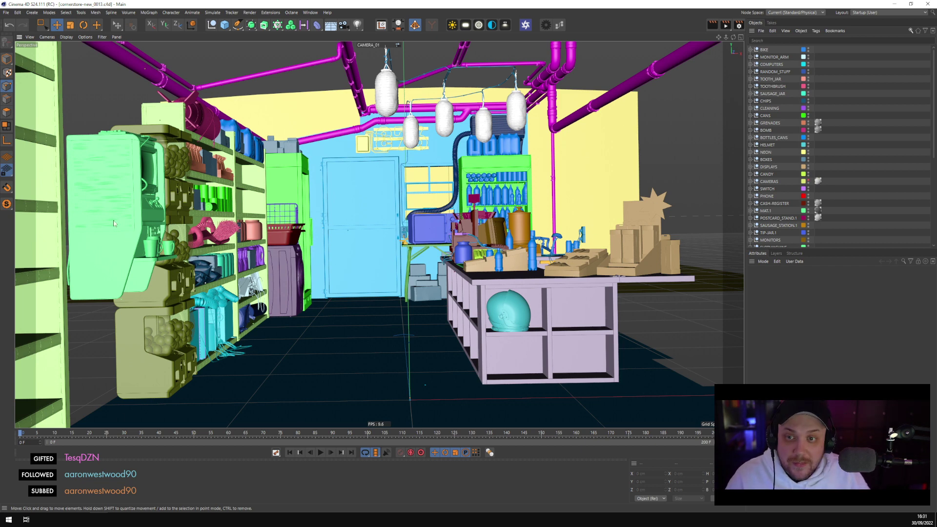
Review the INSIDE_TUBE, TOOTH_JAR and SODA-CANS_BOTTLES material layers, examining the node setup of the soda cans' Octane Composite material
click(101, 493)
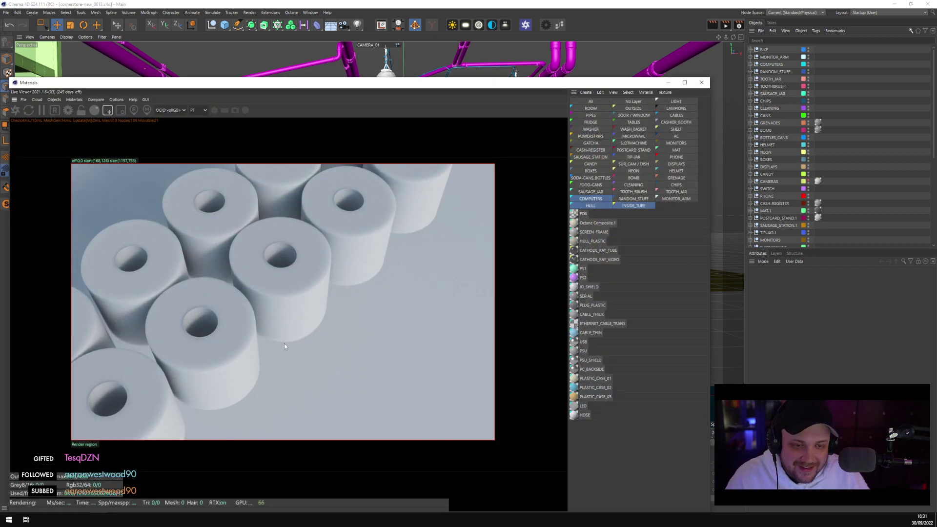
click(636, 207)
click(685, 193)
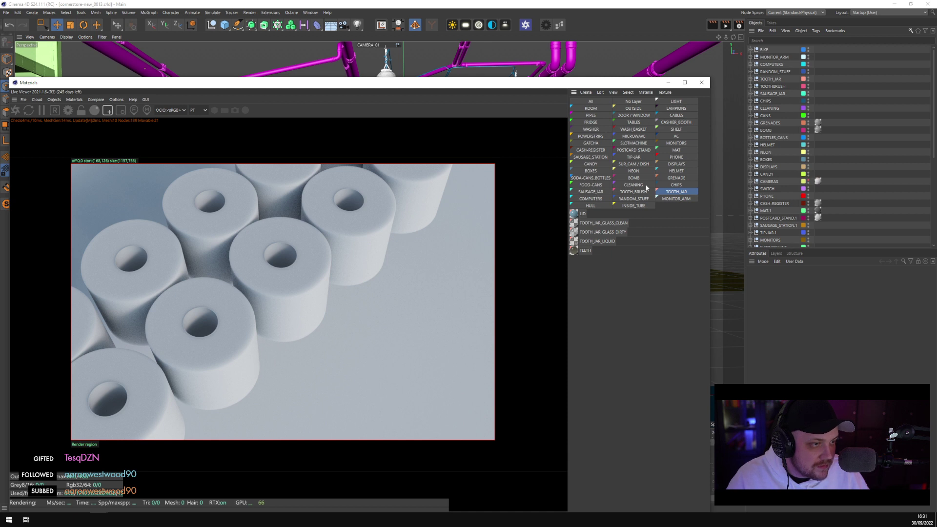
click(591, 178)
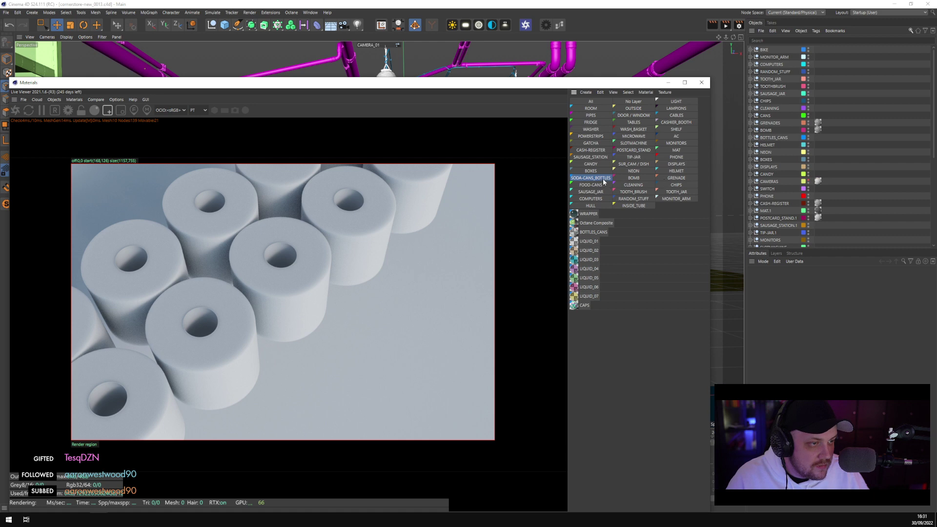
click(604, 223)
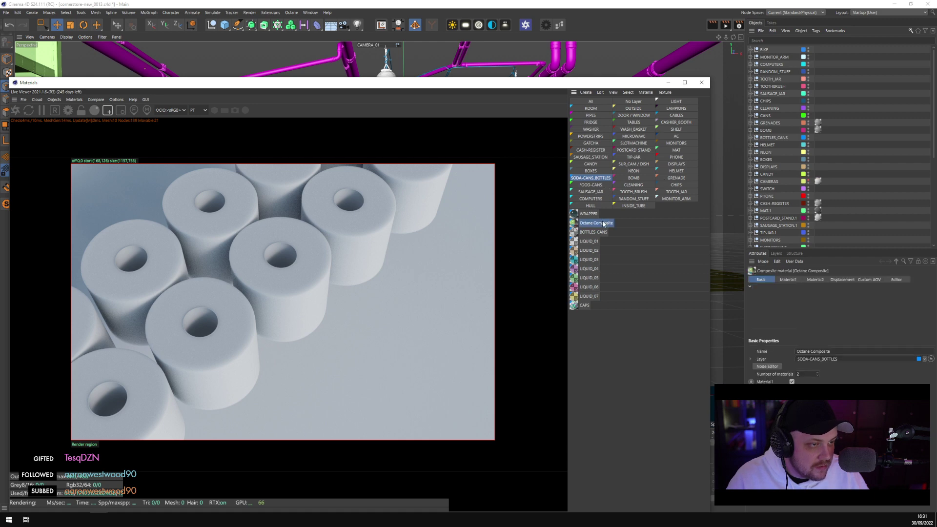
click(767, 367)
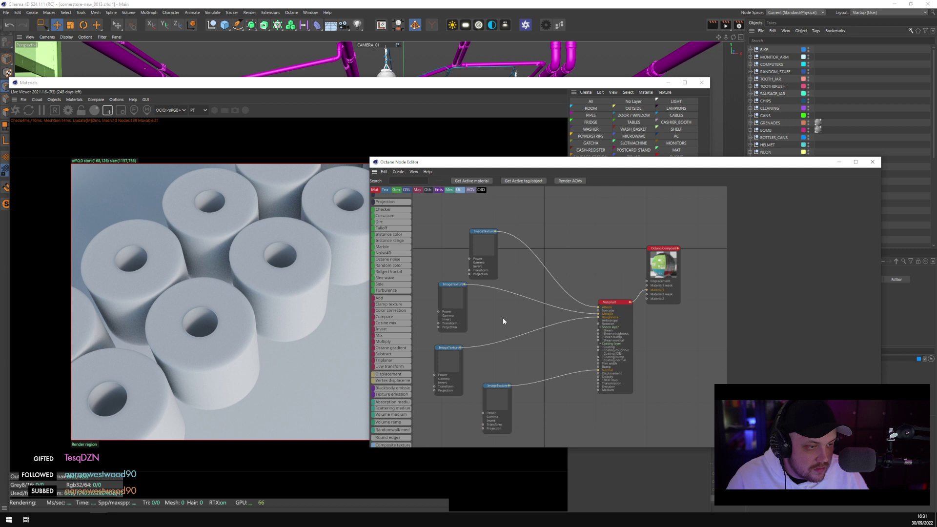
scroll(596, 322, up, 5)
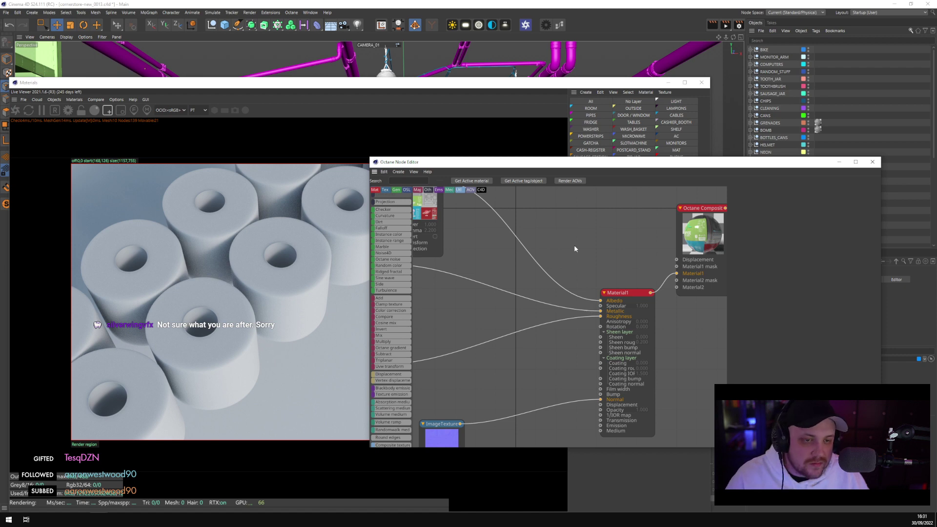
click(837, 164)
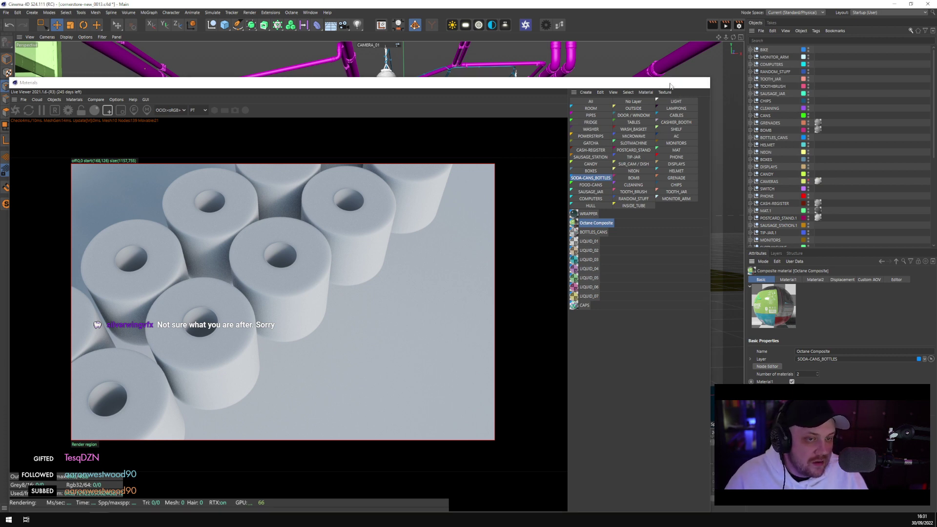
Check the shop project's object list and return to the SHADING_SCENE_0001.c4d project
click(668, 84)
scroll(780, 146, down, 5)
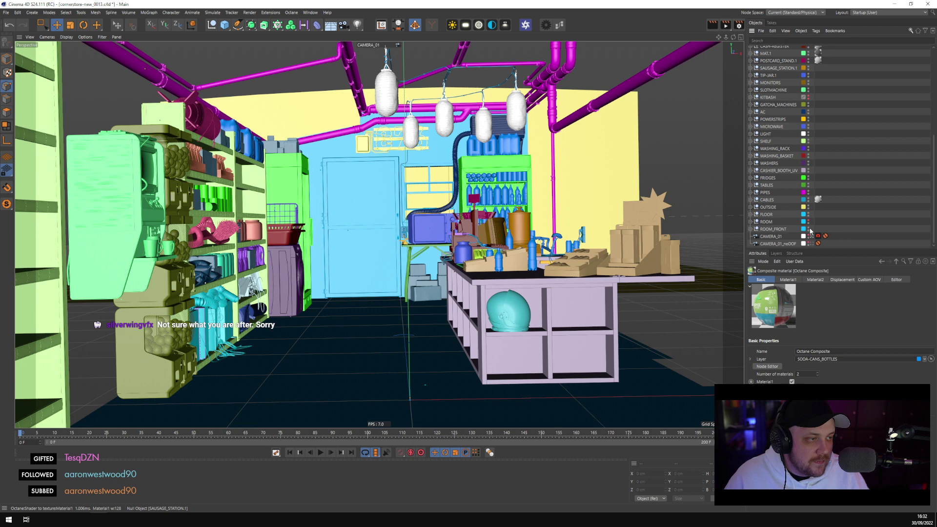
click(311, 13)
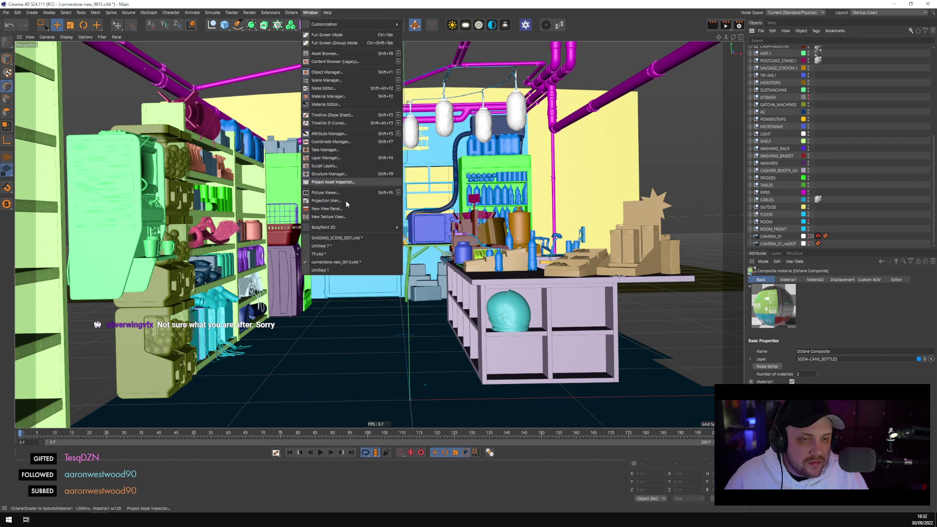
click(351, 239)
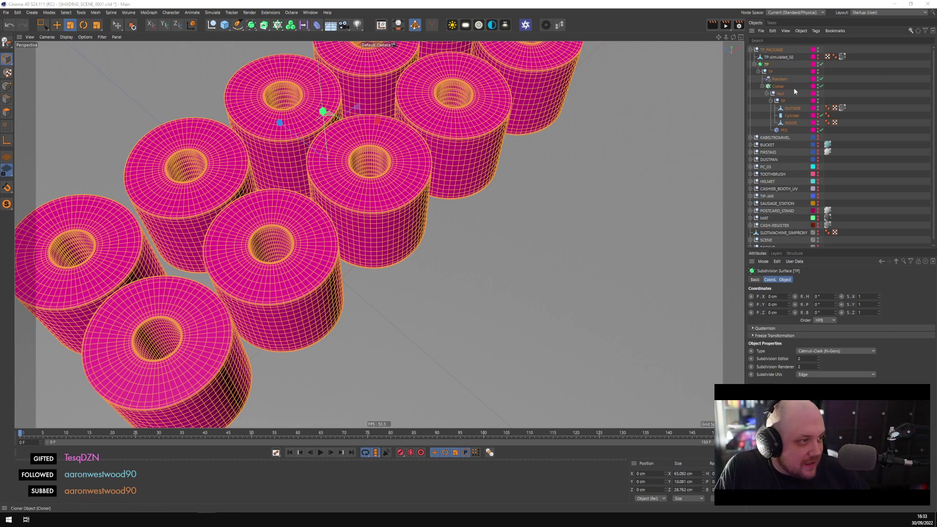
Select the rolls' OUTSIDE mesh and frame more of the toilet rolls from a rotated angle
click(791, 116)
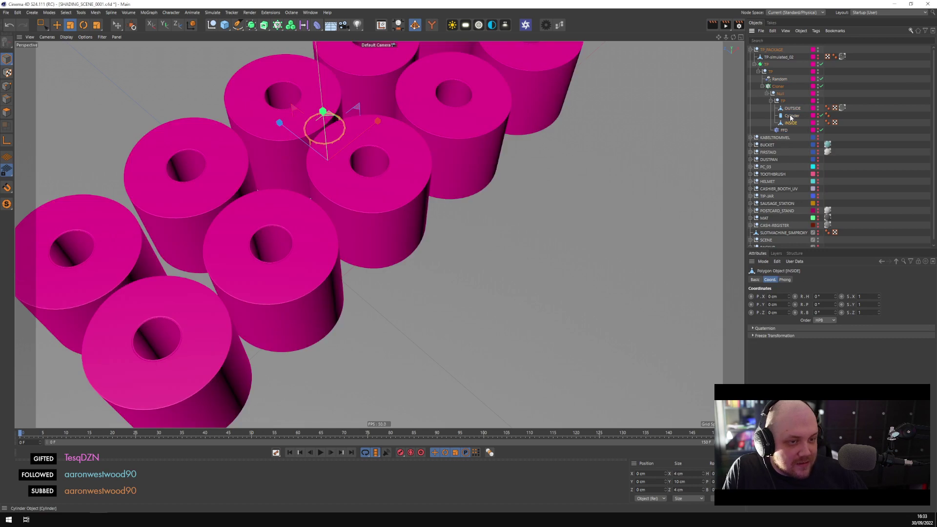
click(792, 108)
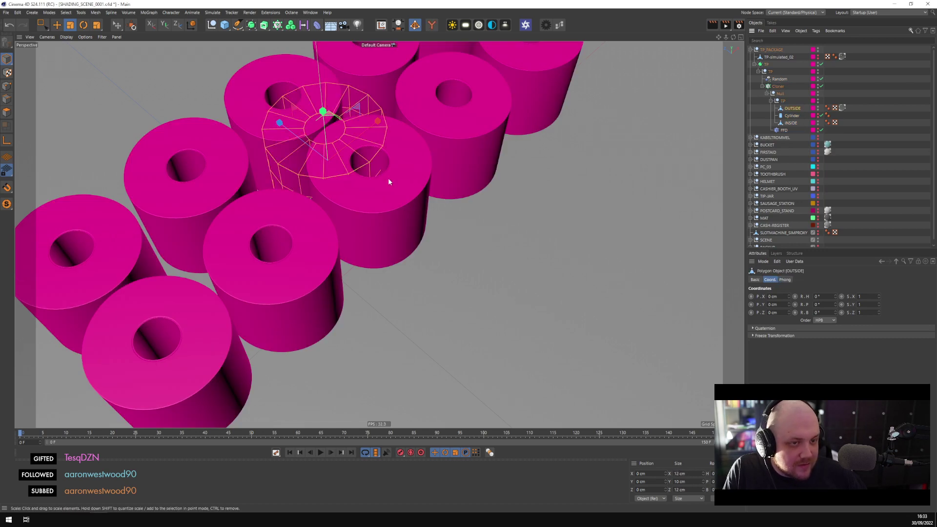
alt+drag(388, 179, 428, 265)
alt+middle_drag(389, 276, 503, 189)
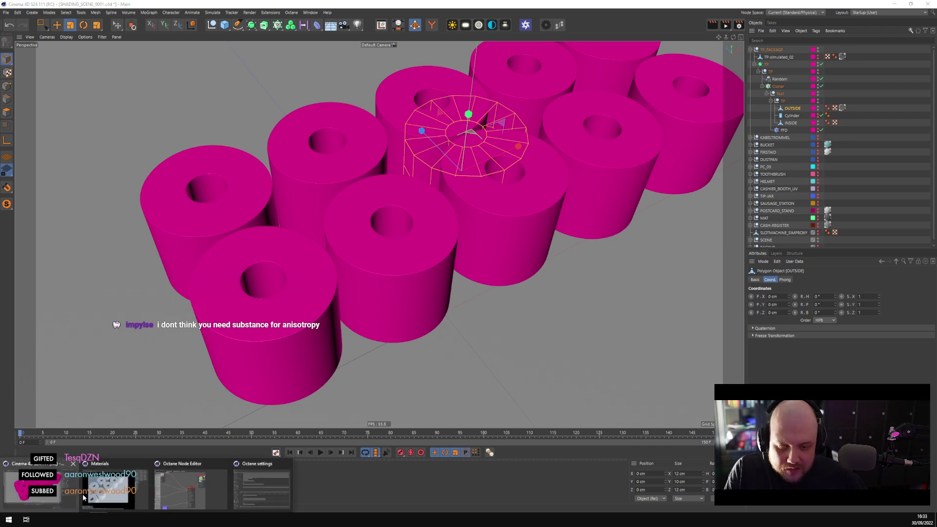
Start the Octane live render and open the Octane Composite.3 material in the node editor
click(84, 501)
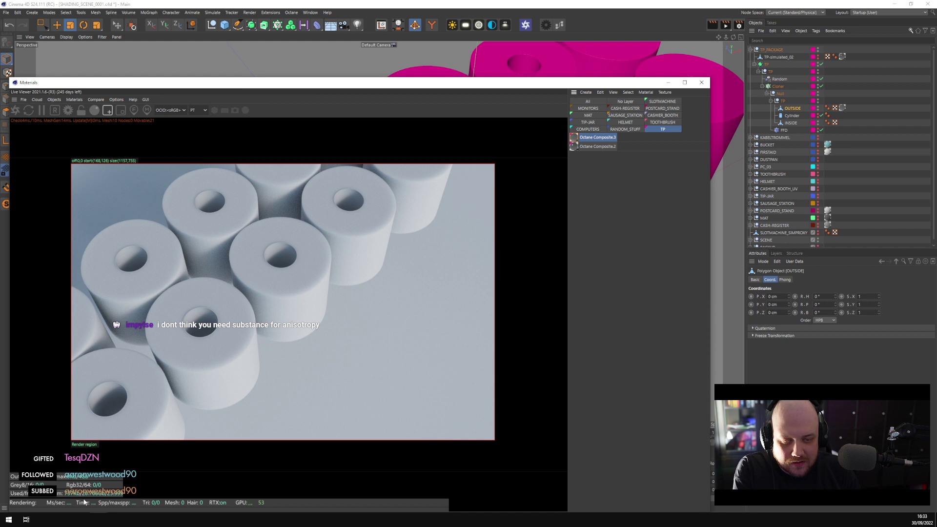
click(615, 195)
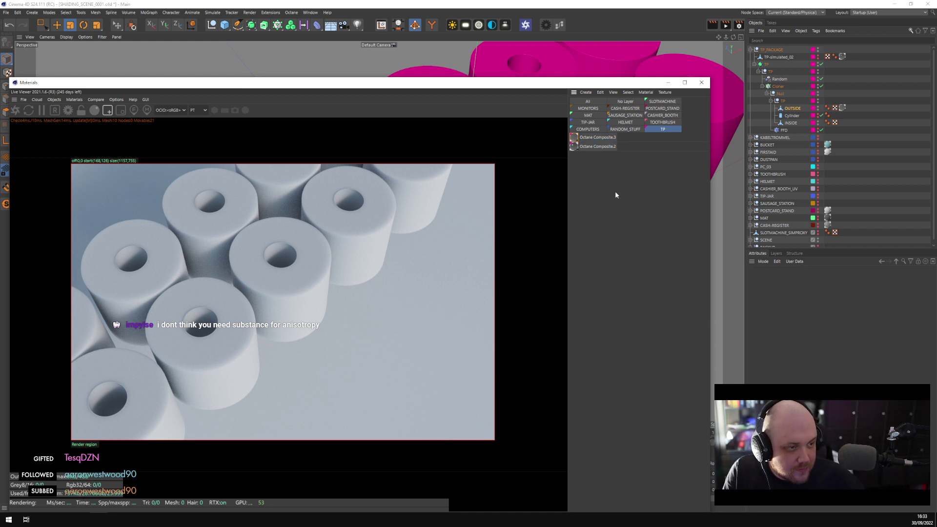
click(590, 137)
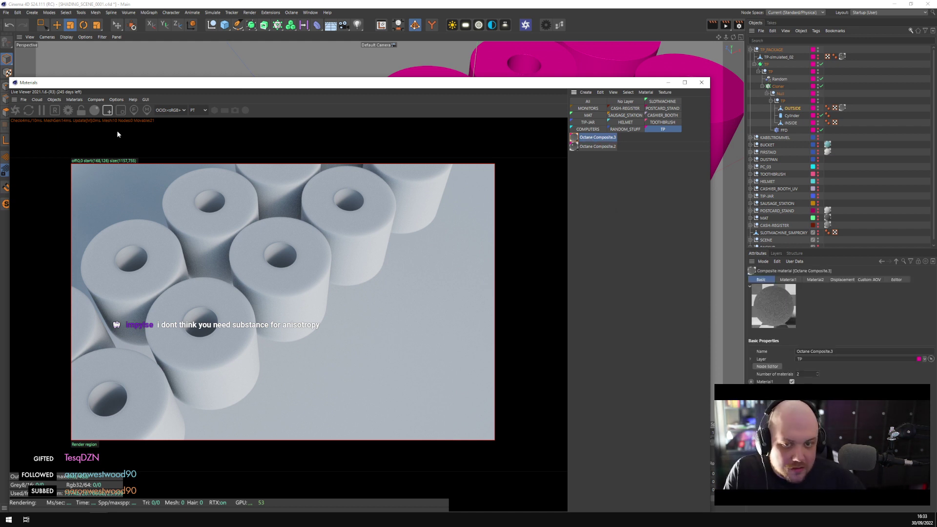
click(16, 111)
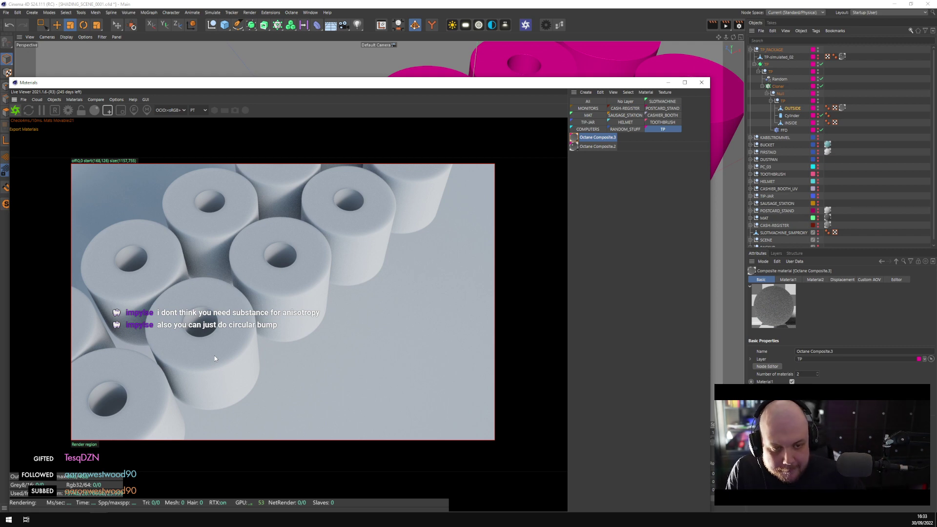
key(shift+n)
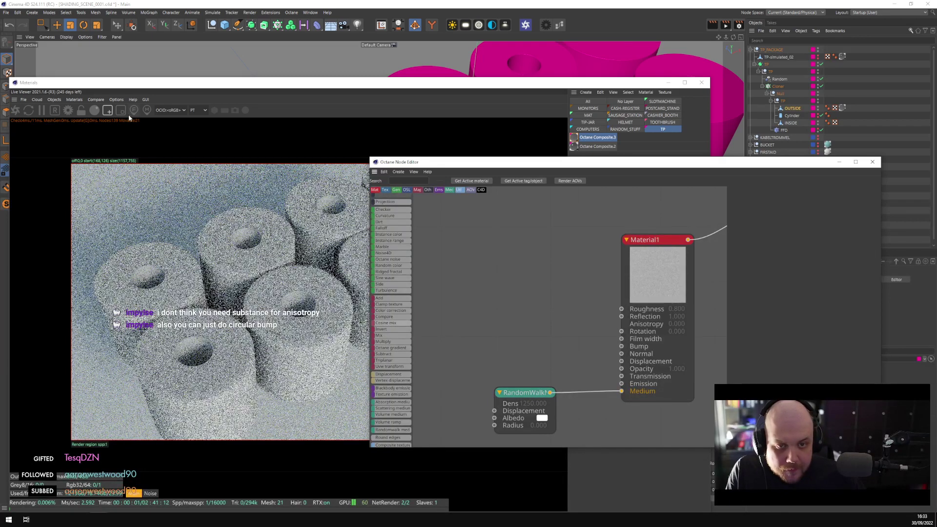
Limit the live render to a region of about 437 by 301 pixels around the rear middle rolls
click(166, 189)
drag(165, 189, 325, 299)
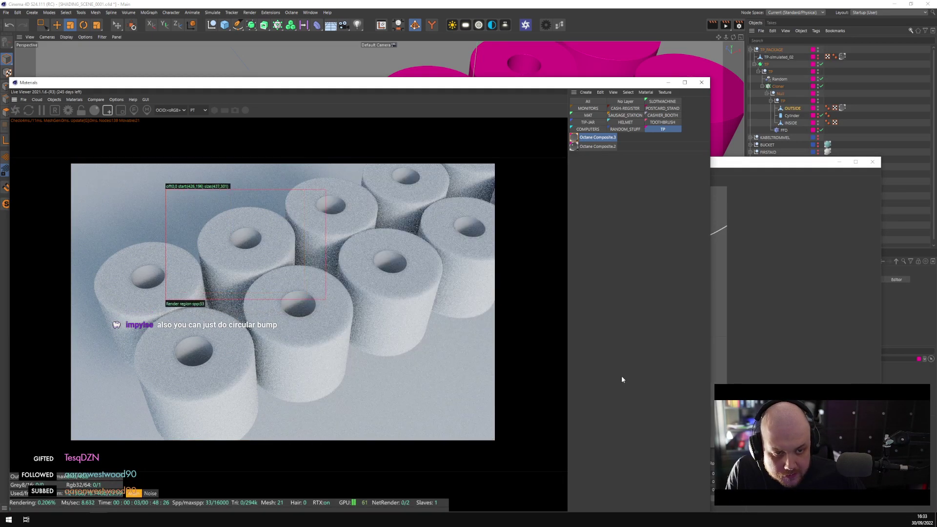
click(727, 308)
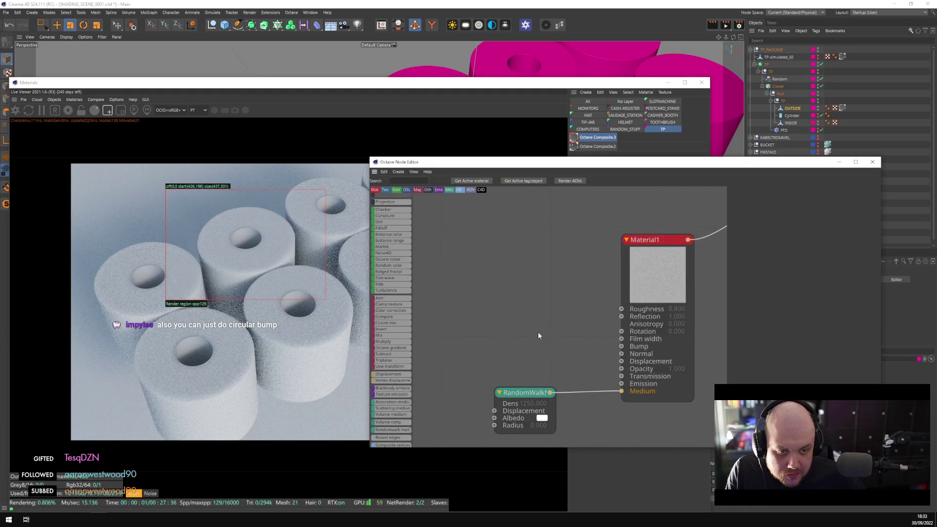
Add an Octane noise node to Material1's Bump input and solo it in the live render
scroll(394, 301, up, 5)
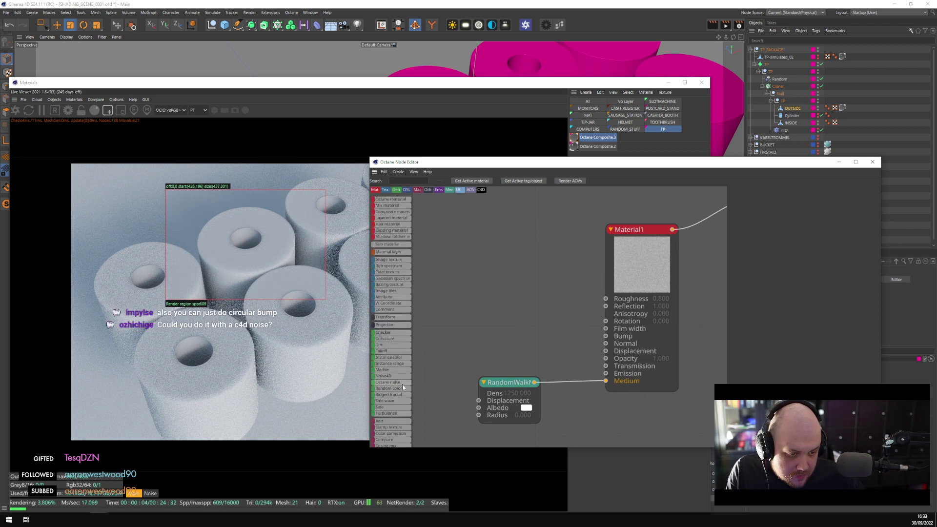
drag(402, 387, 609, 337)
key(alt+s)
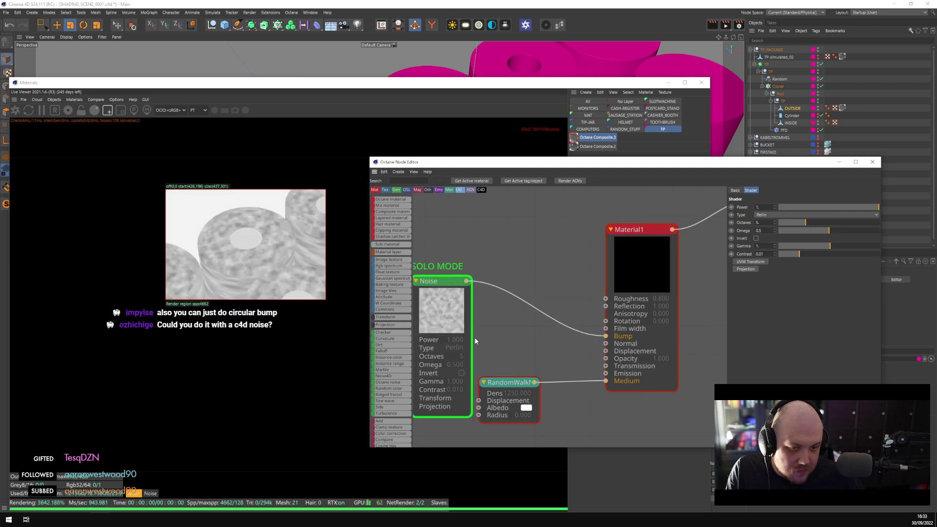
middle_drag(474, 336, 577, 330)
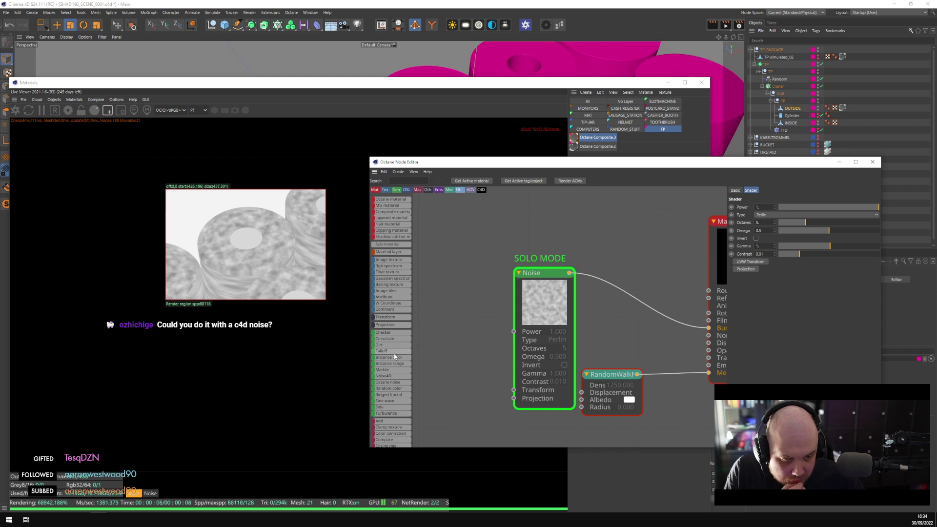
Change the projection of the OUTSIDE mesh's material tag to Cylindrical
scroll(405, 405, down, 3)
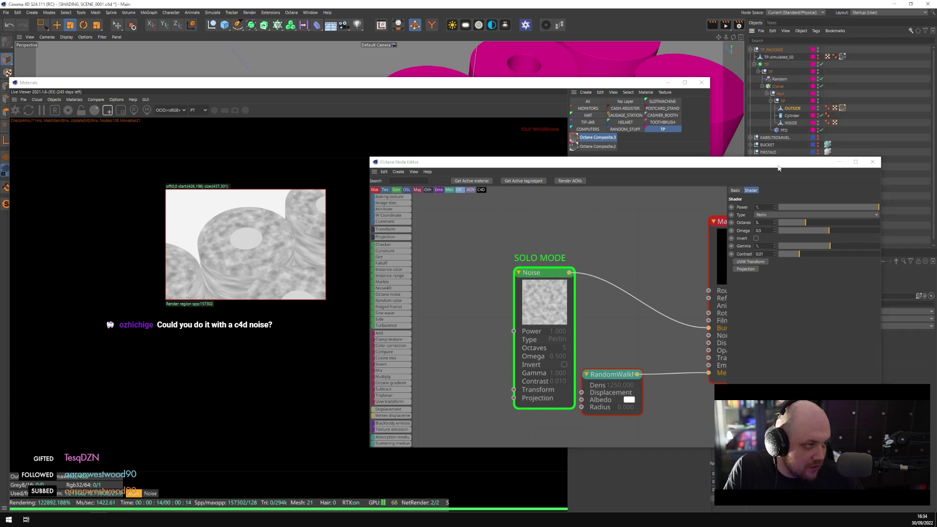
drag(778, 165, 564, 308)
click(812, 311)
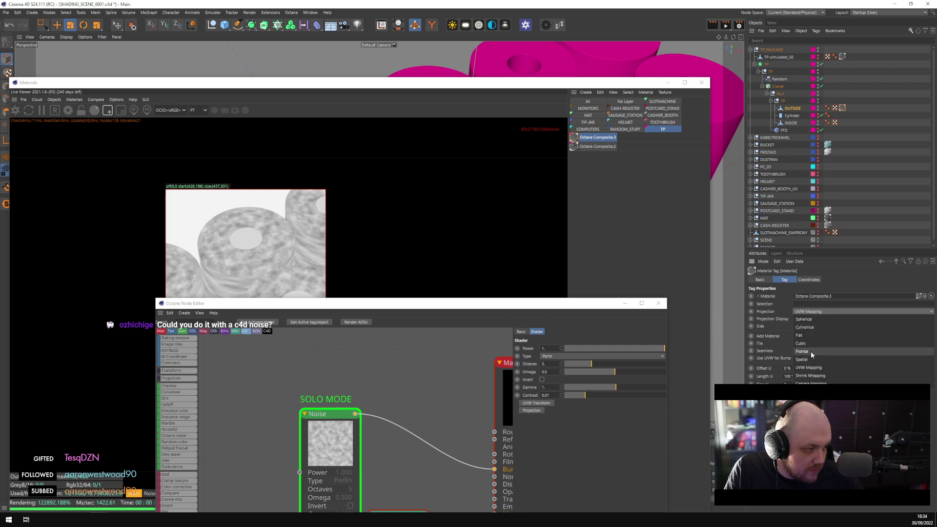
click(812, 327)
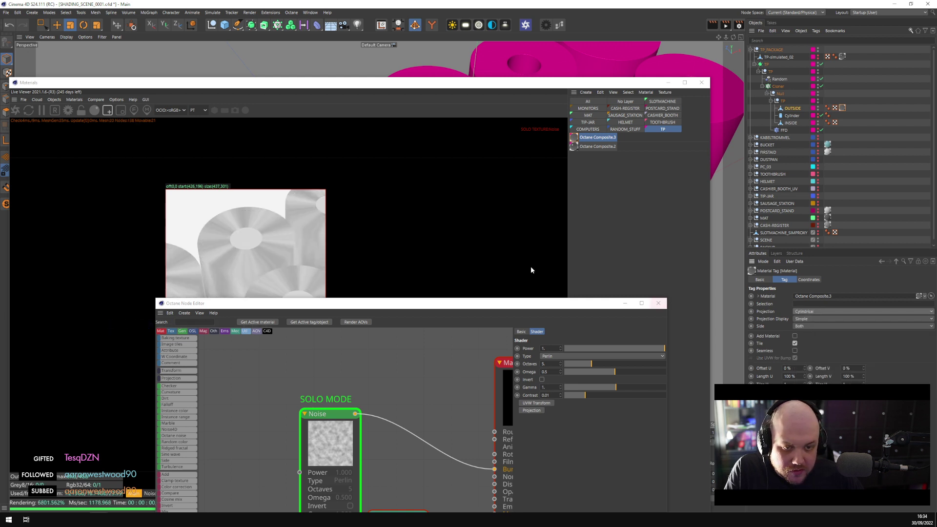
Add a UVW Transform node and a Texture Projection node to the Noise and arrange them beside it
middle_drag(359, 421, 412, 403)
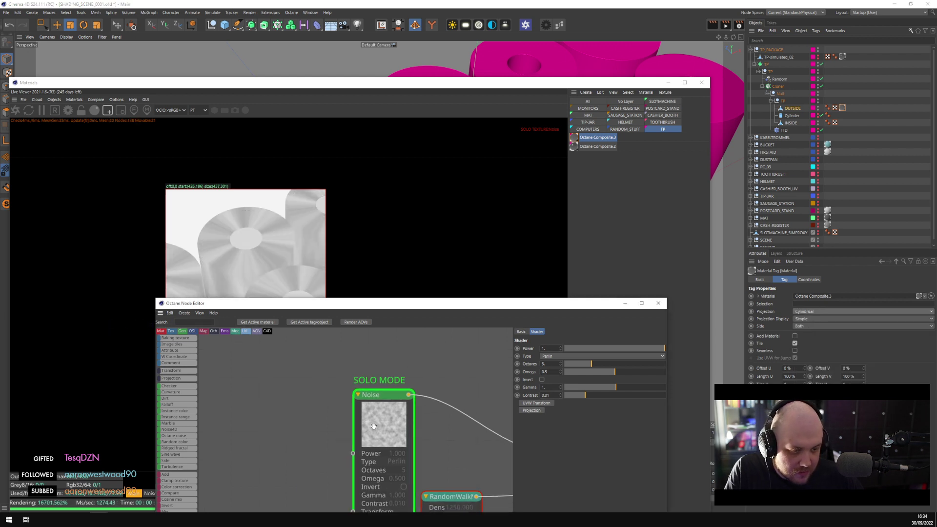
click(533, 410)
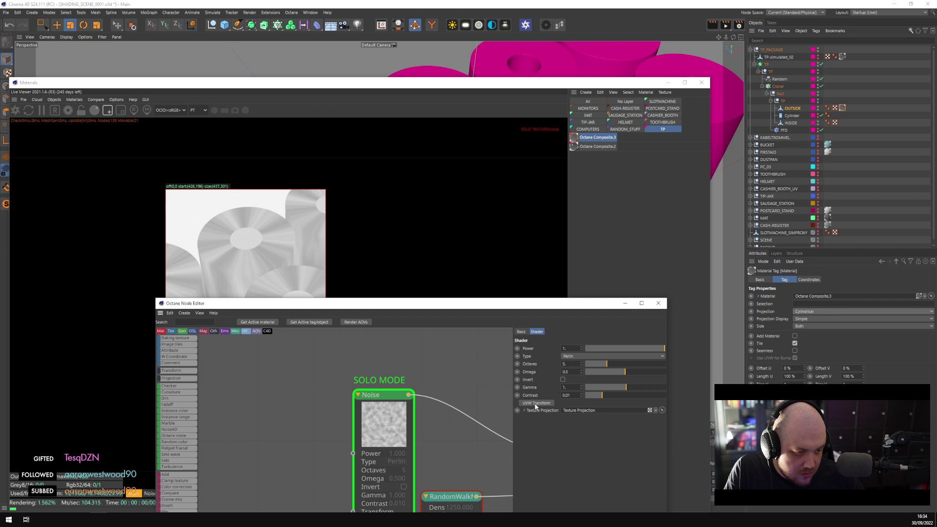
middle_drag(438, 412, 491, 361)
drag(351, 473, 345, 422)
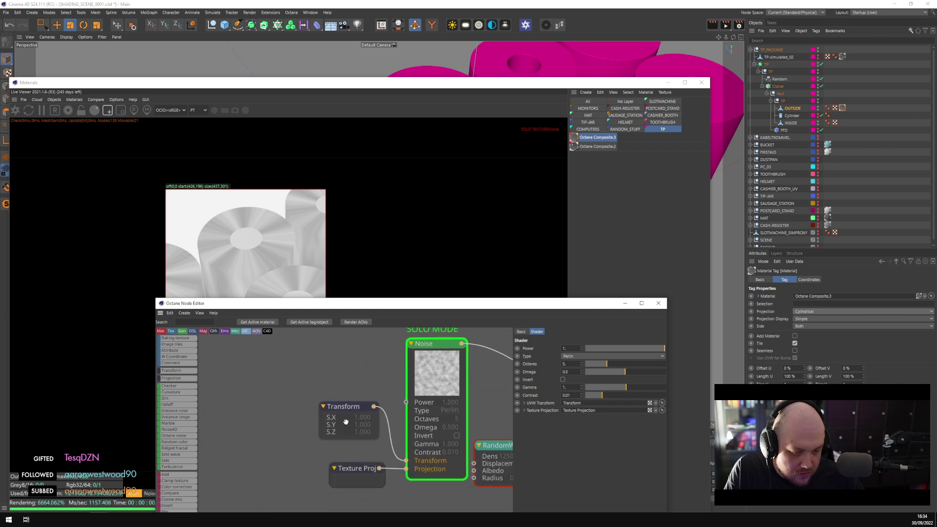
Unlock the Transform node's aspect ratio, set S.Y to about 0.0086 and set R.Z to 90
click(352, 470)
click(343, 410)
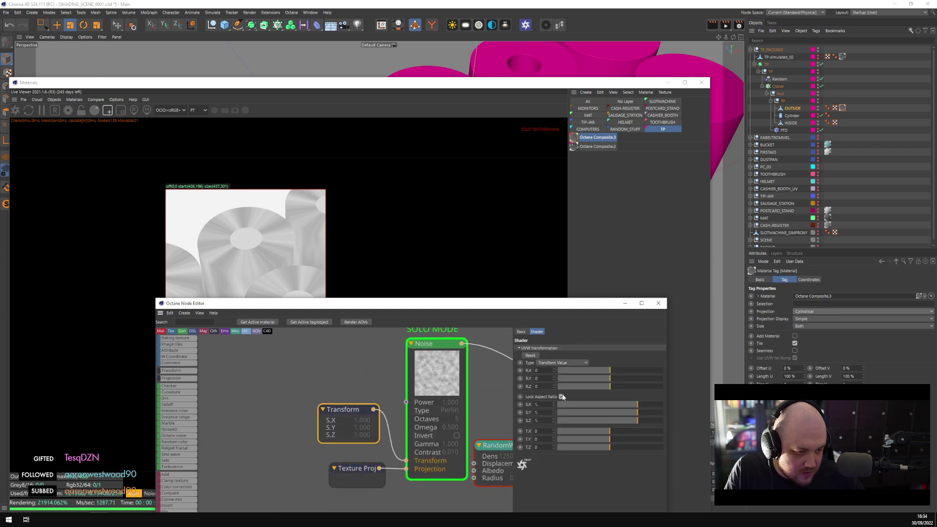
mouse_move(630, 413)
mouse_down()
mouse_move(581, 413)
mouse_move(614, 382)
mouse_move(628, 386)
mouse_up()
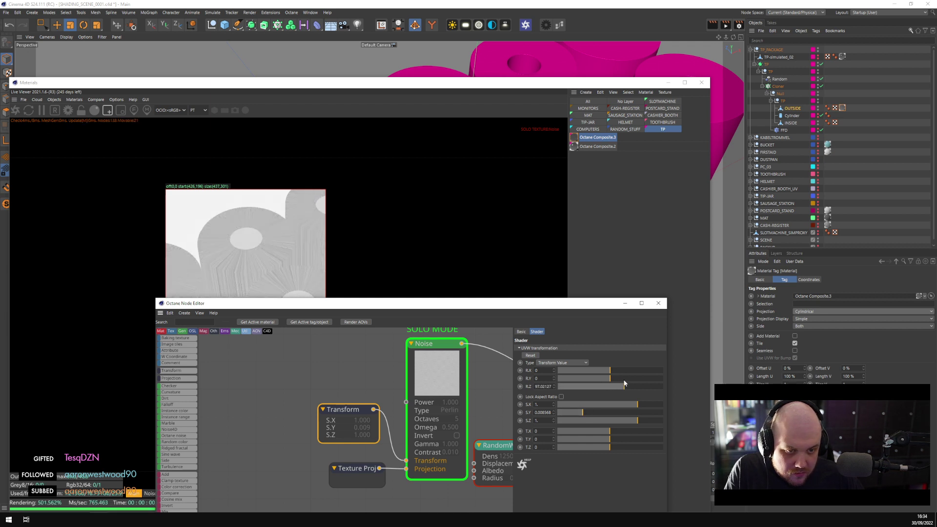
drag(552, 387, 528, 386)
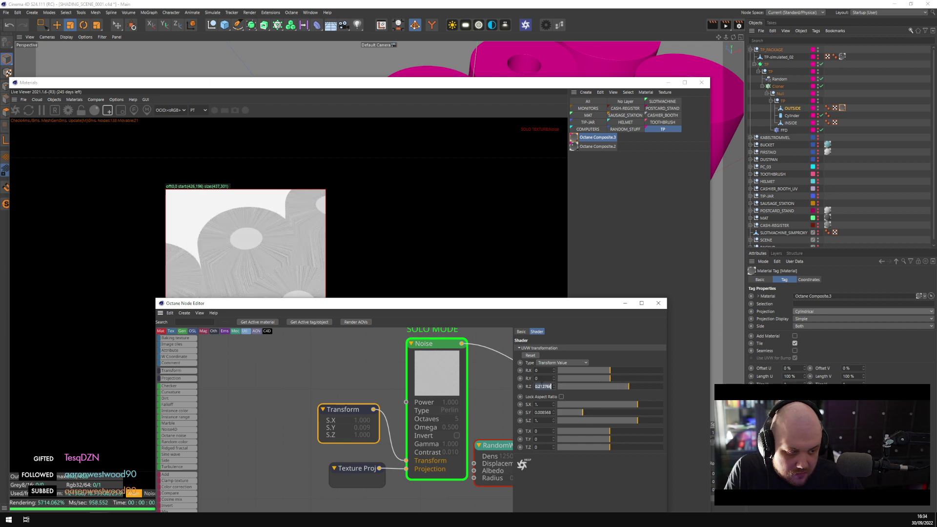
text(90)
key(Return)
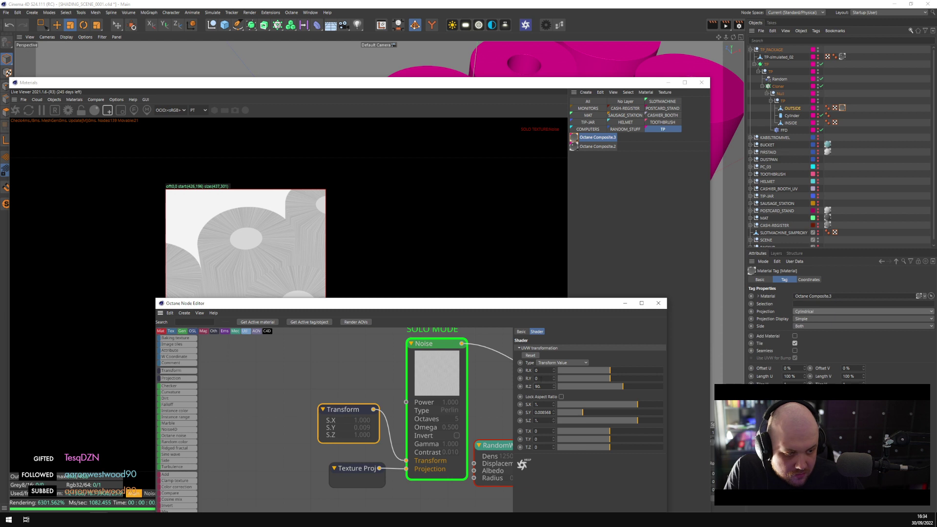
Reset the Transform node's R.Z to 0 and set R.Y to 90
text(0)
key(Return)
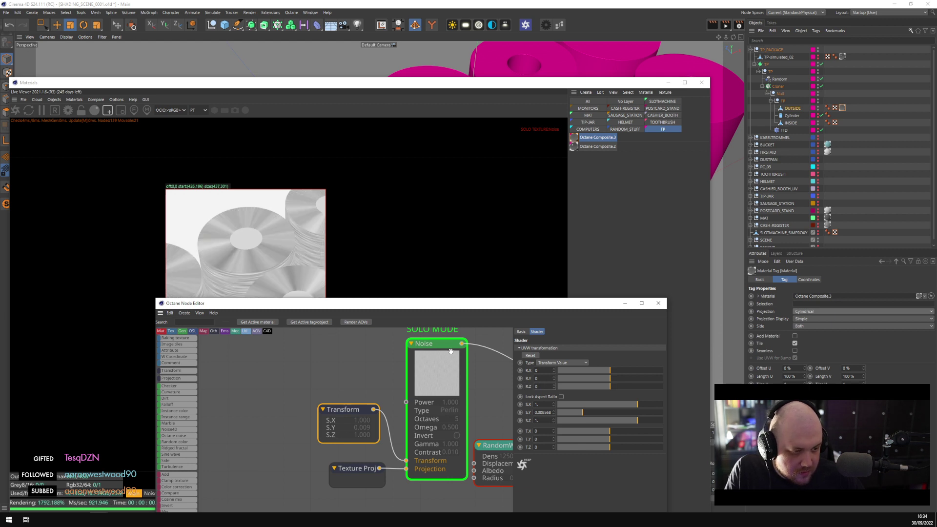
text(90)
key(Return)
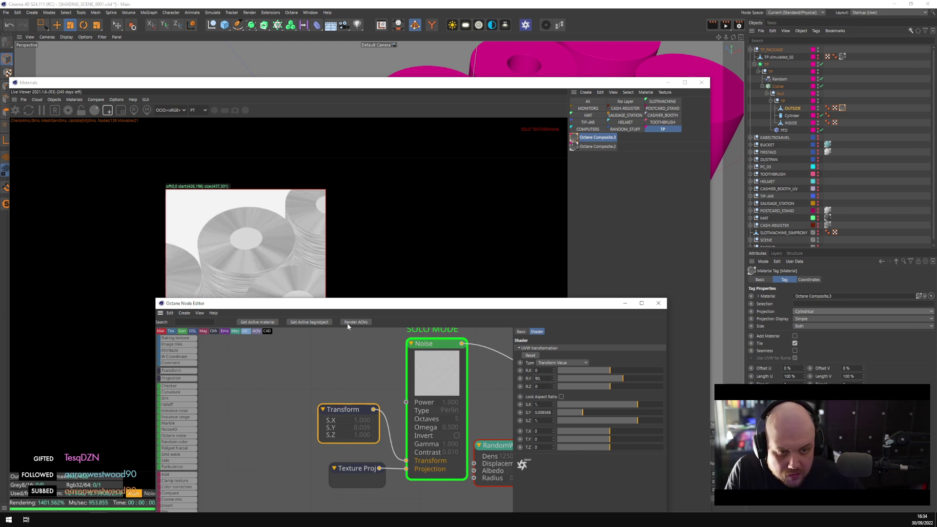
Reset the Transform node's R.Y to 0 and set R.X to 90
double_click(537, 378)
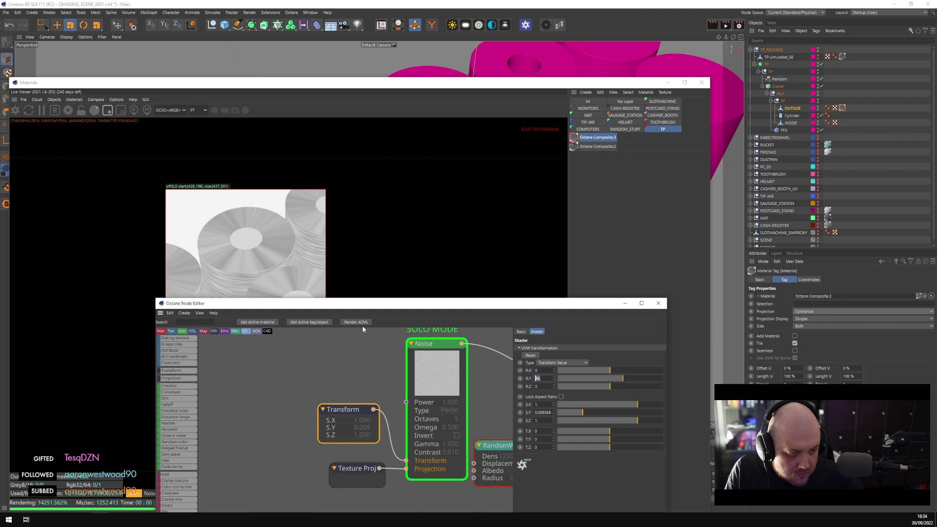
text(0)
key(Return)
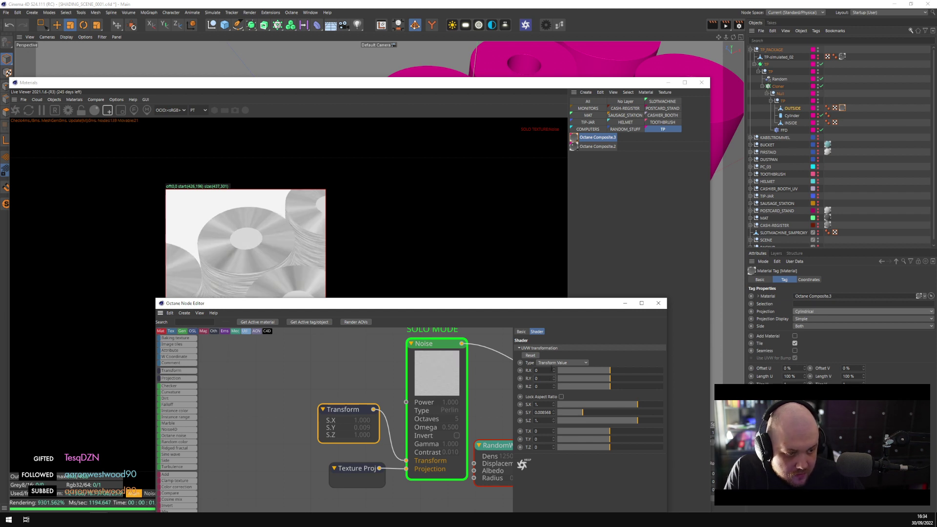
text(90)
key(Return)
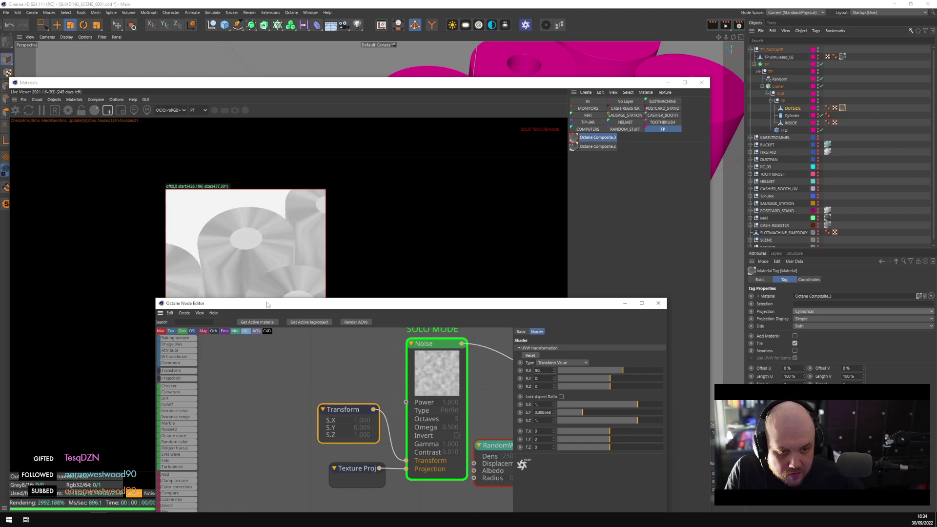
Turn off the render region so the live render covers all the rolls, keeping the node editor at hand
drag(267, 304, 451, 221)
click(108, 112)
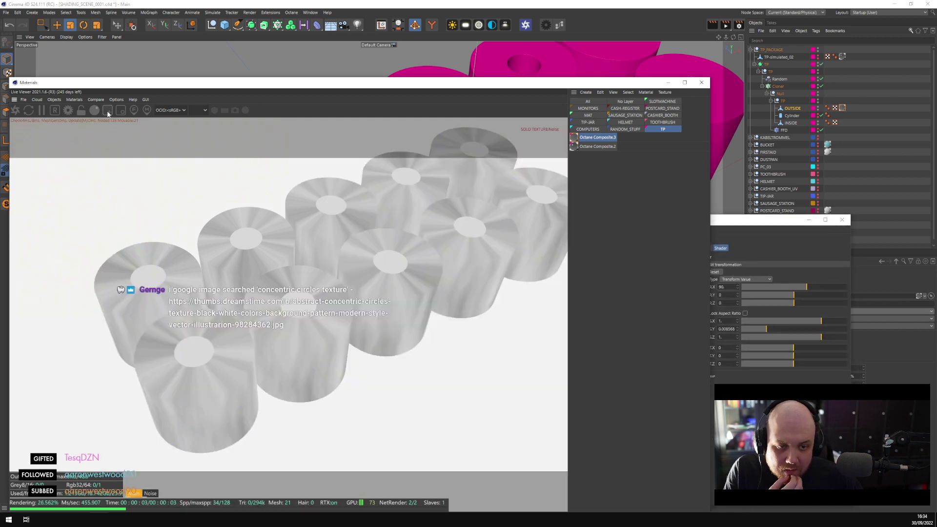
click(721, 237)
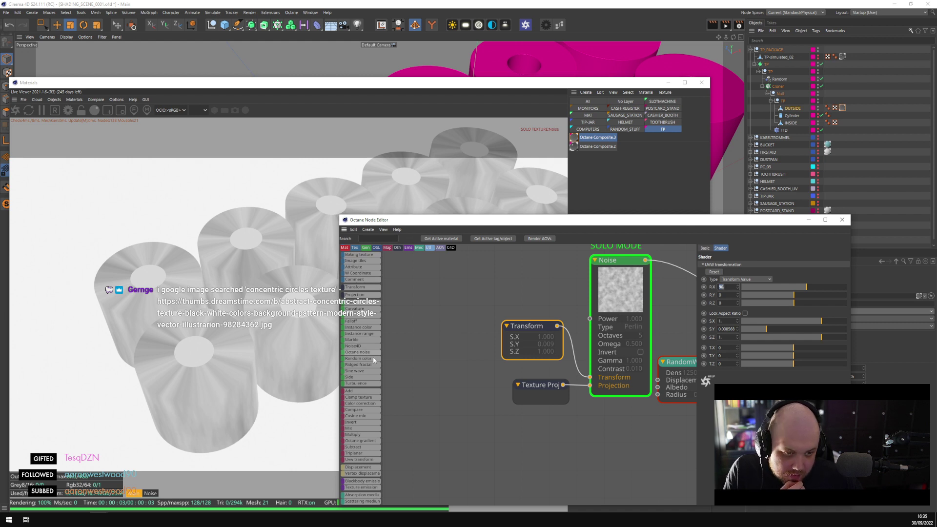
Set the Transform node's S.Y scale to 1
double_click(726, 329)
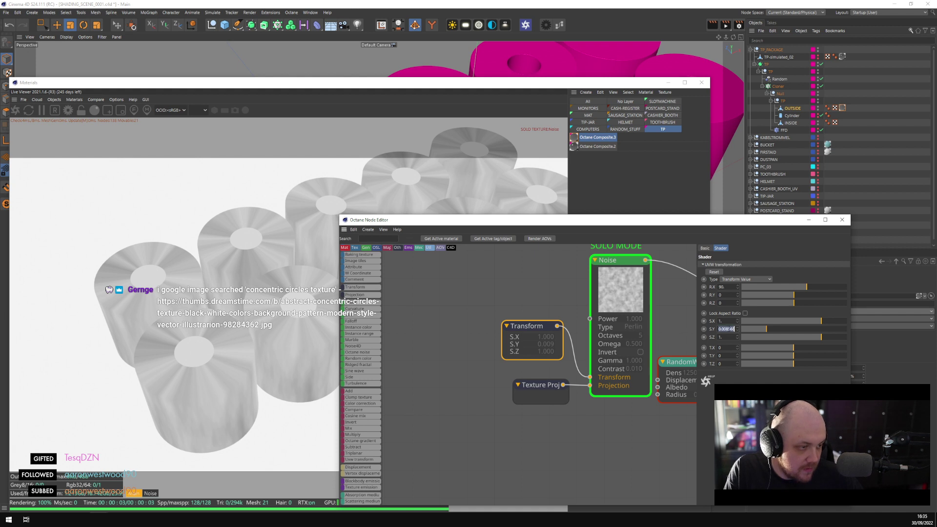
drag(767, 332, 789, 333)
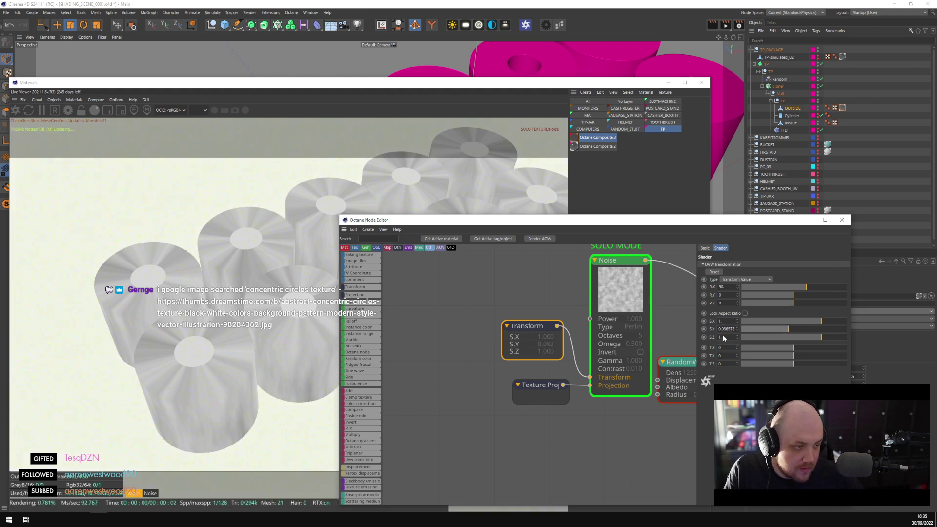
click(724, 329)
double_click(724, 330)
text(1)
key(Return)
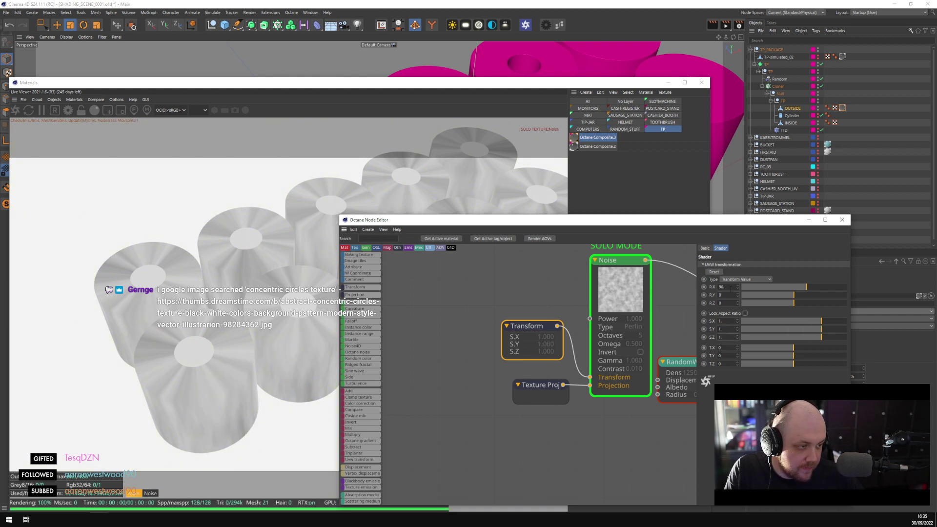
Set the Noise node's Octaves to 16 and Omega to about 0.62
click(540, 385)
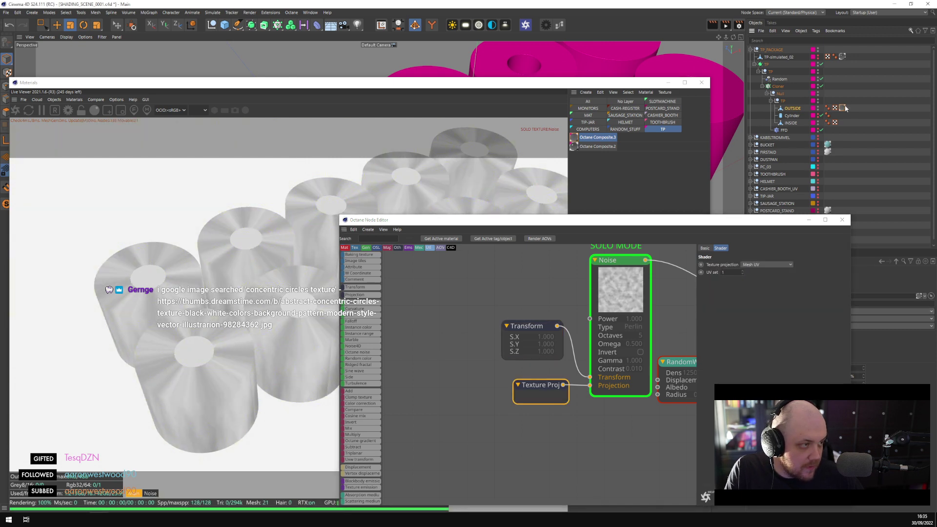
drag(682, 224, 555, 310)
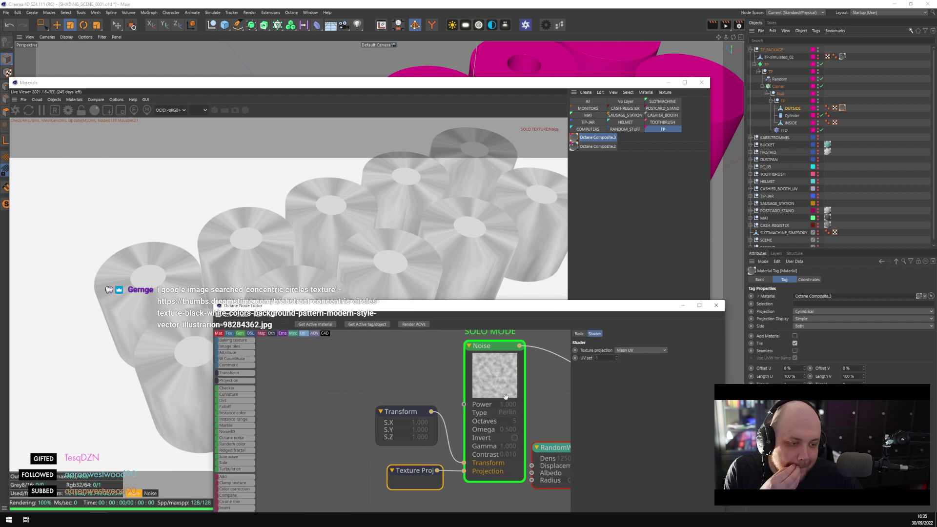
click(493, 346)
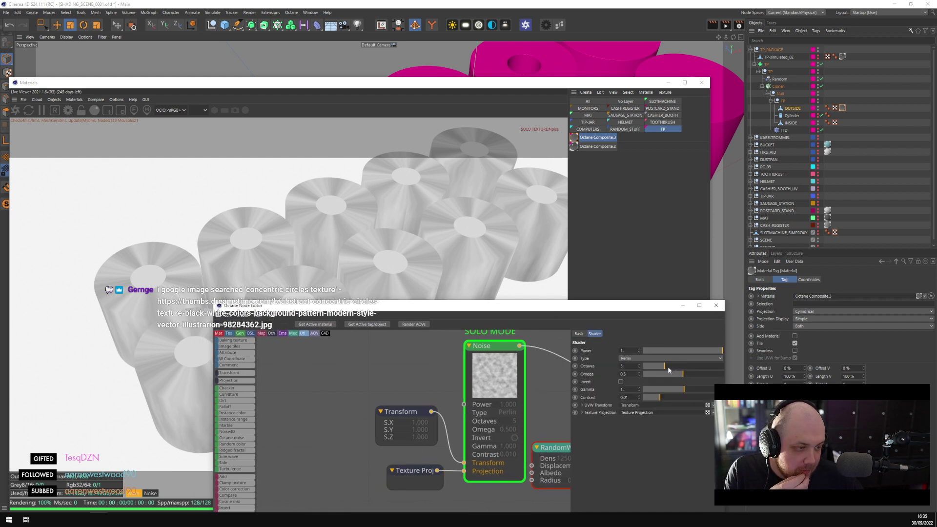
drag(668, 368, 737, 363)
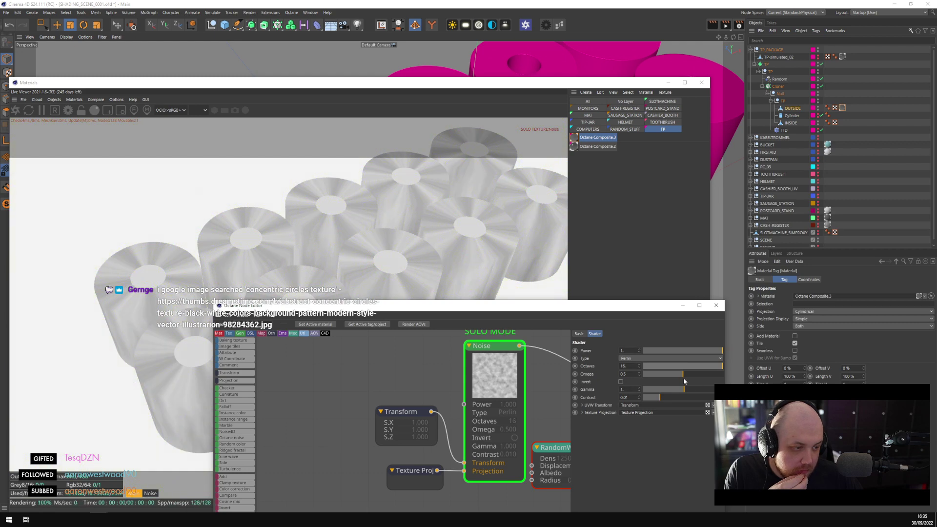
mouse_move(684, 379)
mouse_down()
mouse_move(638, 374)
mouse_move(694, 377)
mouse_up()
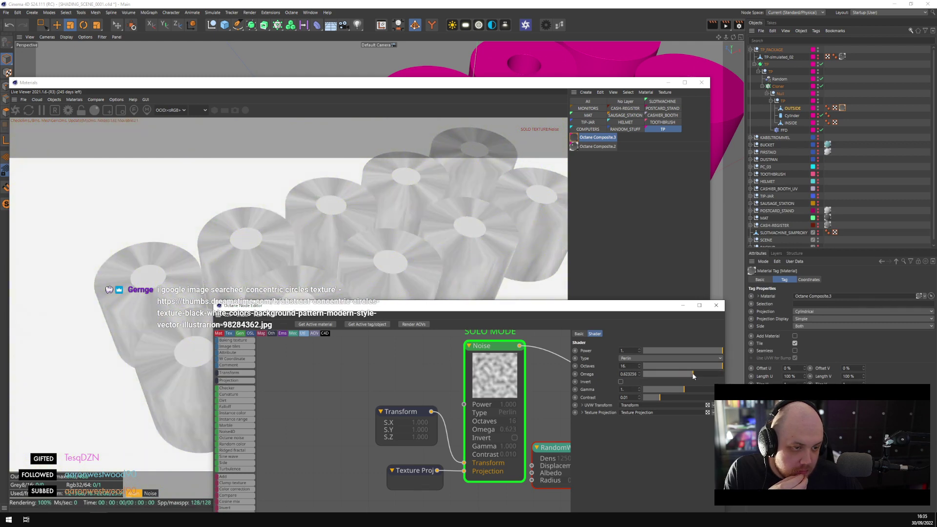
Try different R.X and R.Y rotations on the Transform node and reset both to 0
click(400, 411)
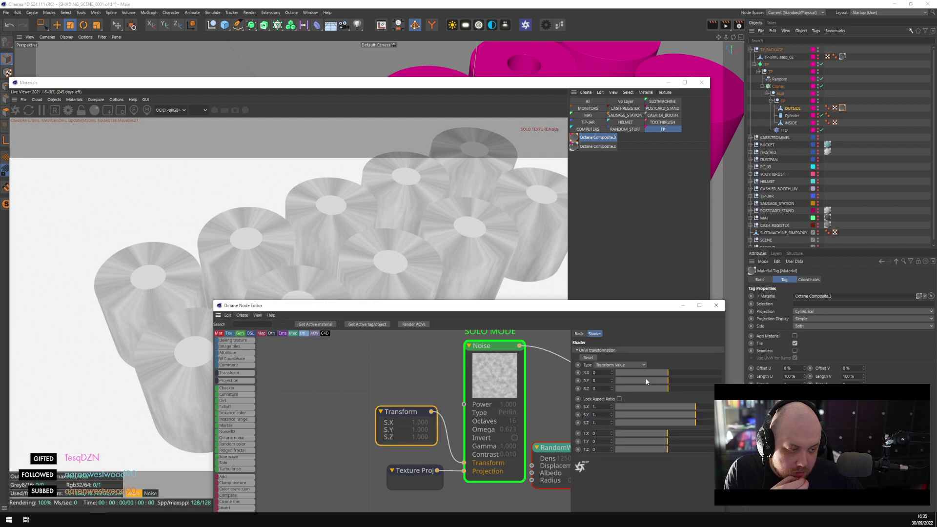
drag(648, 387, 680, 381)
key(ctrl+z)
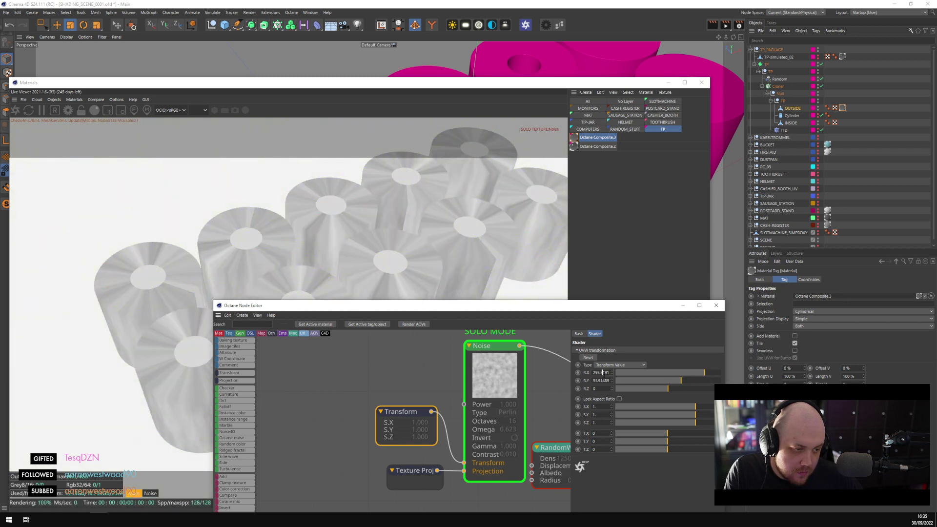
double_click(603, 373)
text(0)
key(Tab)
text(0)
key(Return)
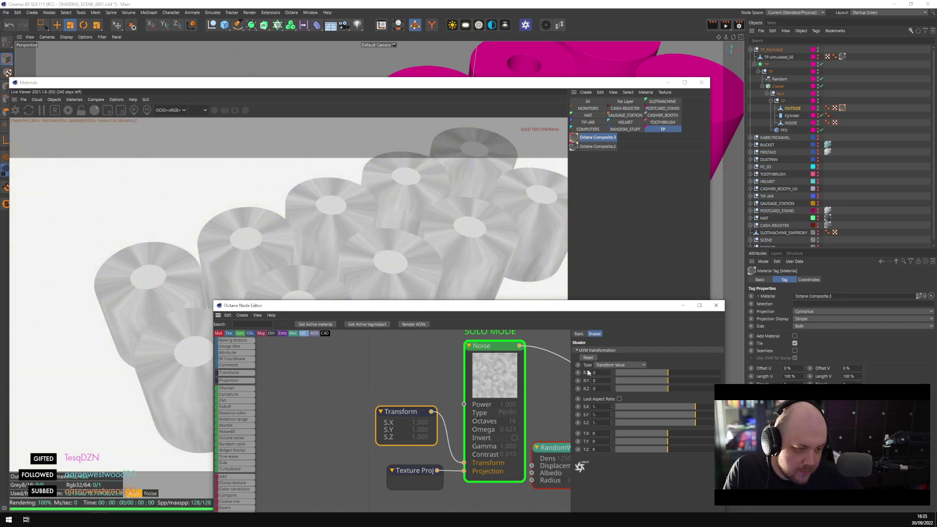
Change the Texture Projection node's projection type to XYZ to UVW
click(413, 471)
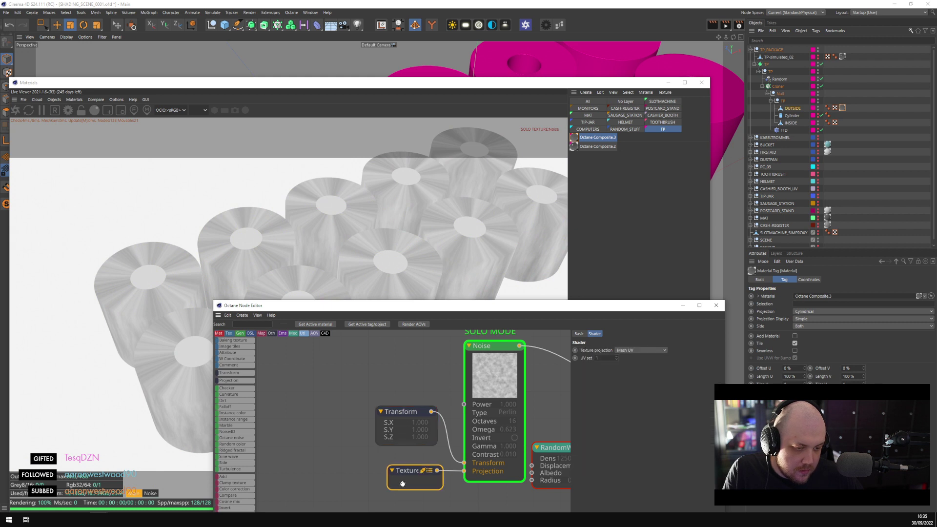
click(629, 351)
click(630, 423)
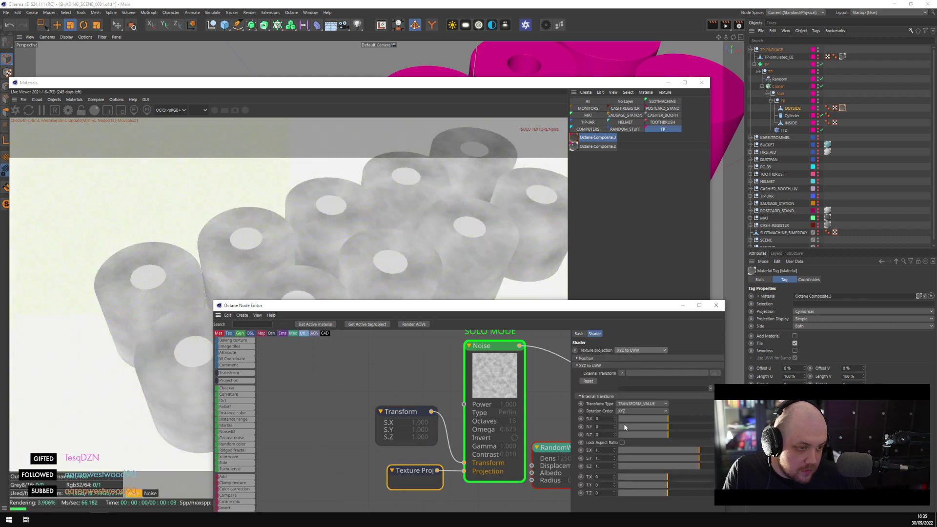
Stretch the noise with the Transform node by setting S.Z to about 0.021 and R.Z to about 5.1
click(401, 418)
drag(692, 423, 650, 425)
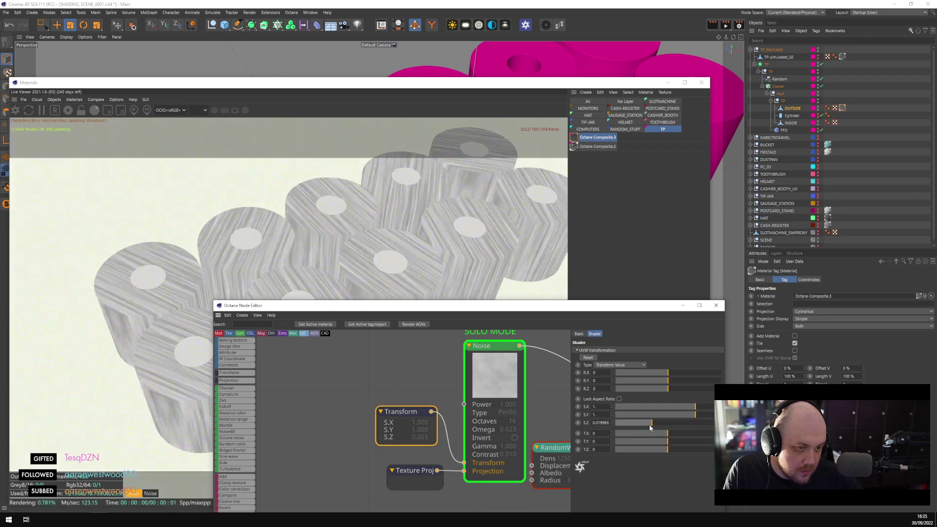
mouse_move(668, 388)
mouse_down()
mouse_move(693, 388)
mouse_move(667, 390)
mouse_up()
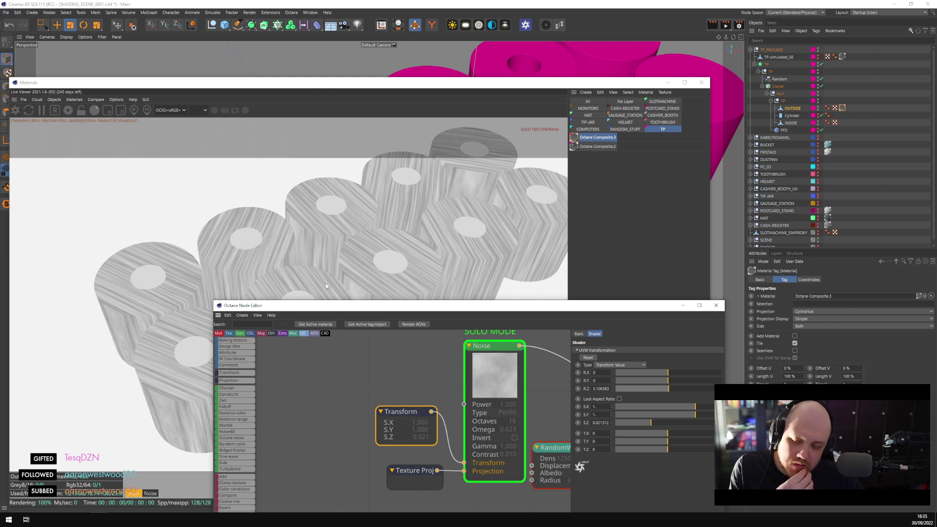
Select the OUTSIDE mesh's material tag and add a Turbulence node beside the Transform node
click(843, 109)
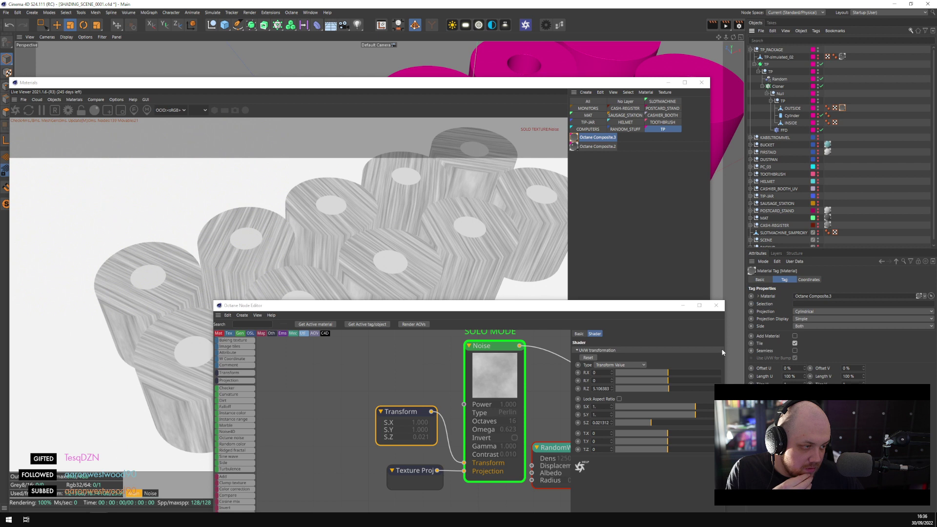
click(423, 472)
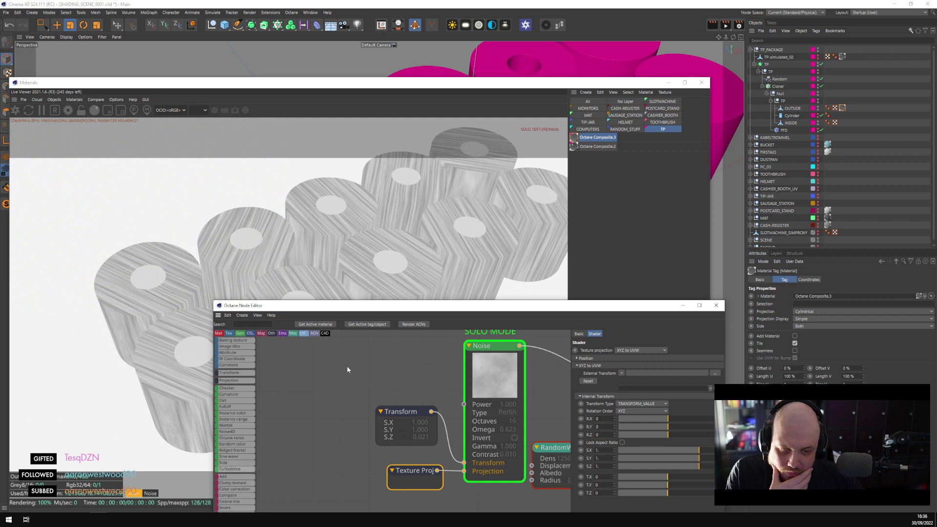
drag(347, 370, 298, 384)
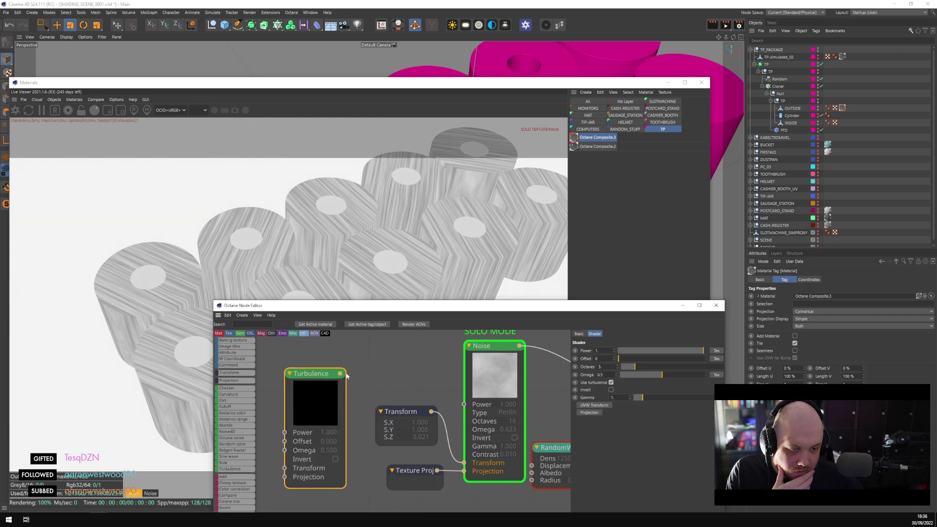
Delete the unused Turbulence node beside the Transform node
scroll(371, 400, down, 4)
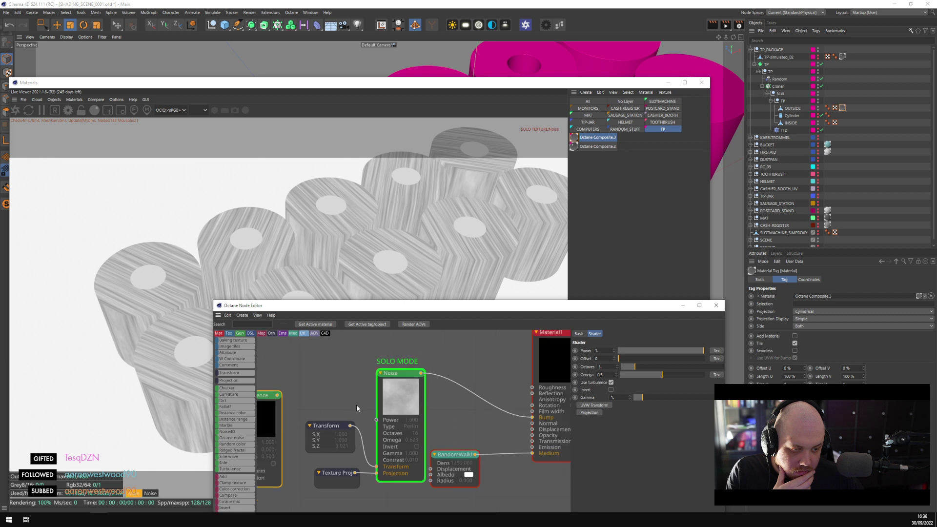
drag(292, 399, 302, 402)
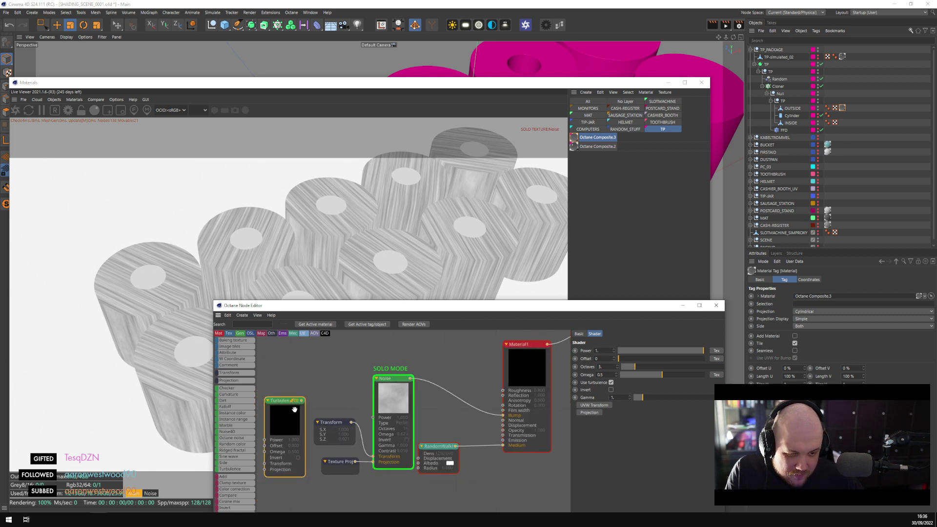
key(Delete)
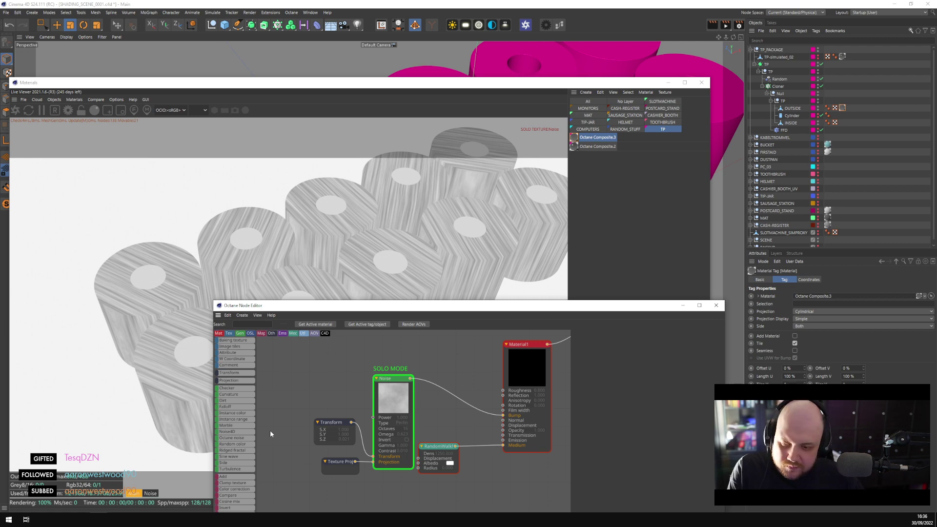
Set the Transform node's R.Y to about 117.4 and change the Texture Projection node's type to Mesh UV
click(330, 427)
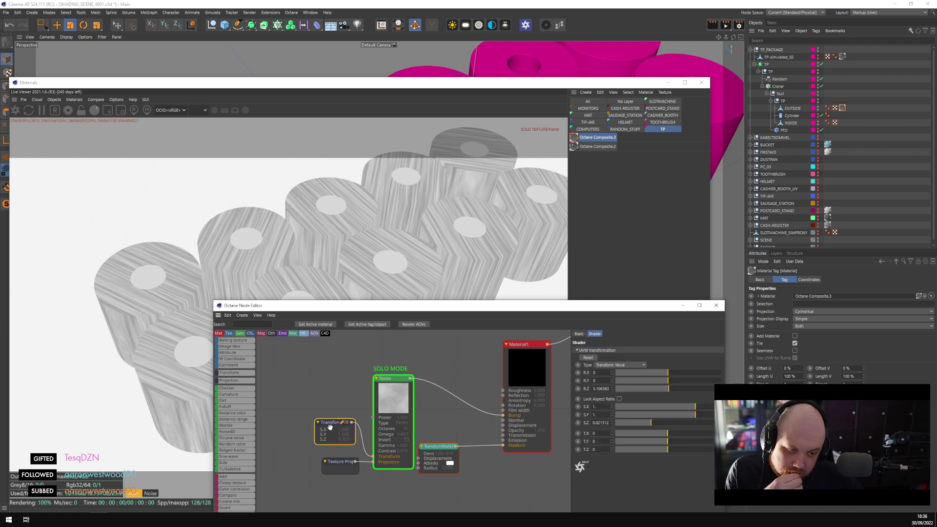
drag(674, 381, 685, 381)
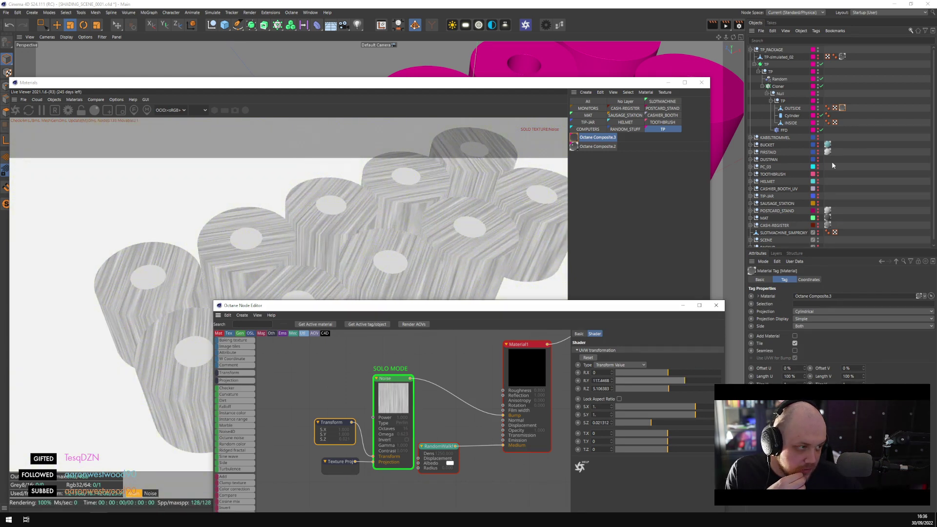
click(337, 459)
click(637, 351)
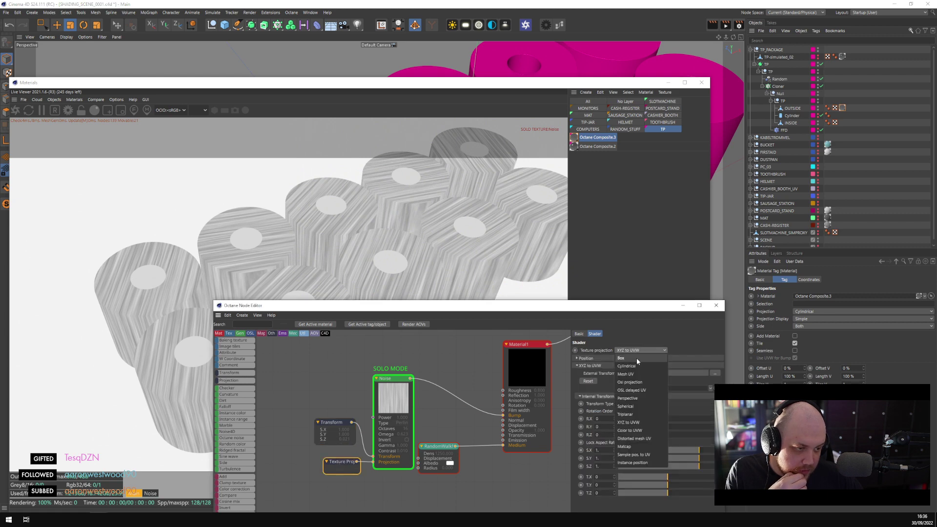
click(637, 371)
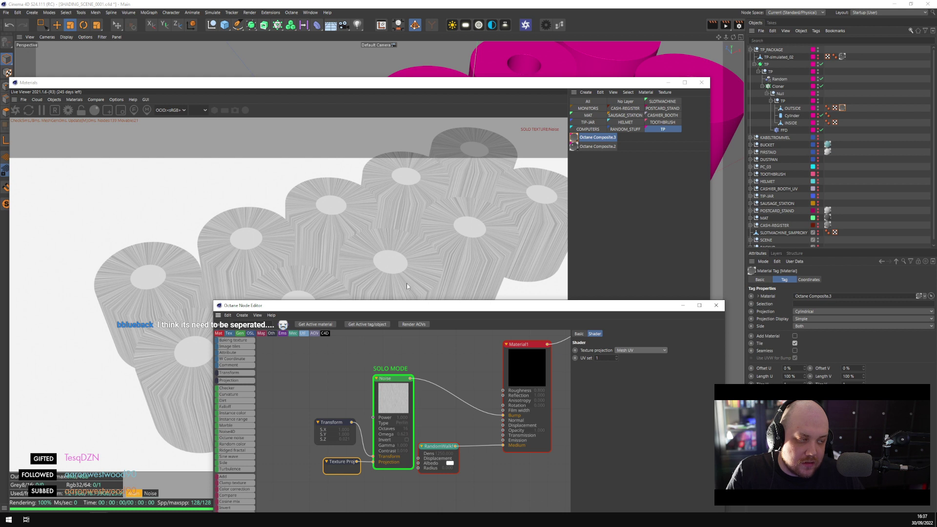
Try the Spatial and Spherical projections on the OUTSIDE mesh's material tag
click(799, 110)
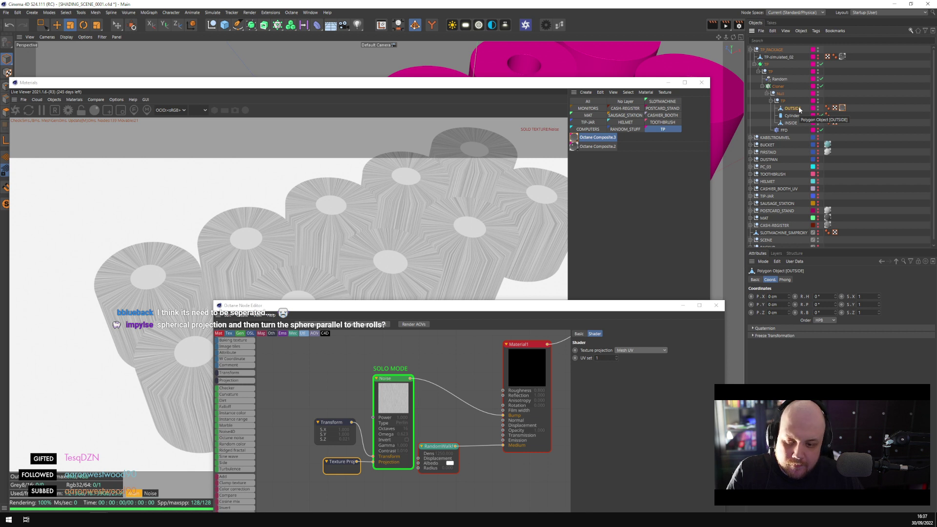
click(842, 108)
click(809, 311)
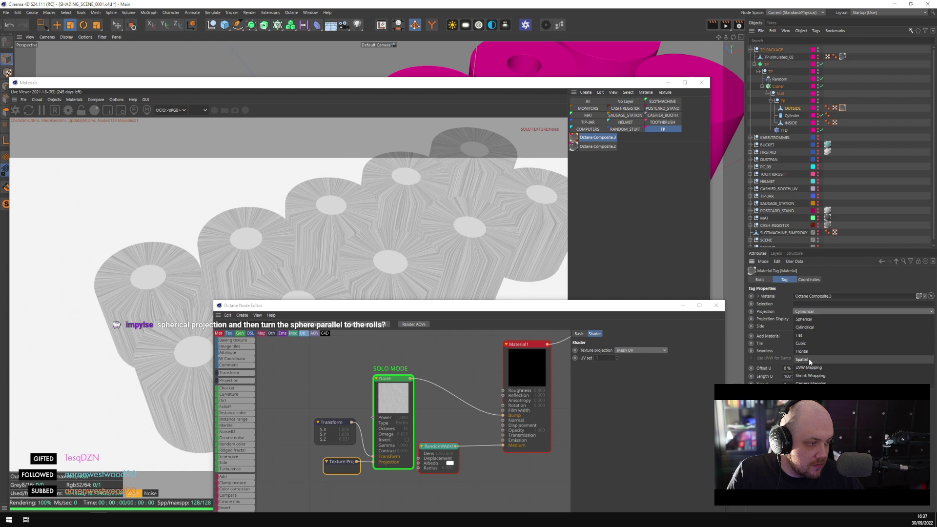
click(809, 359)
click(809, 311)
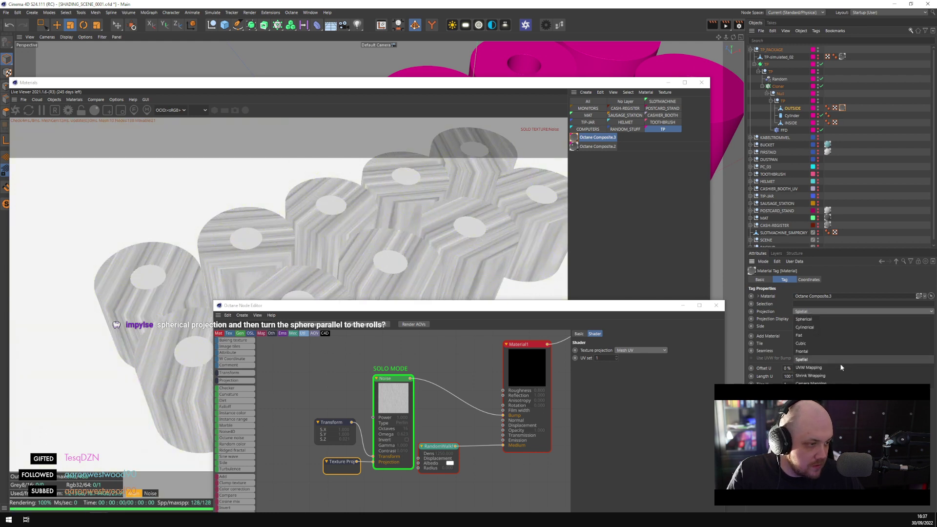
click(813, 318)
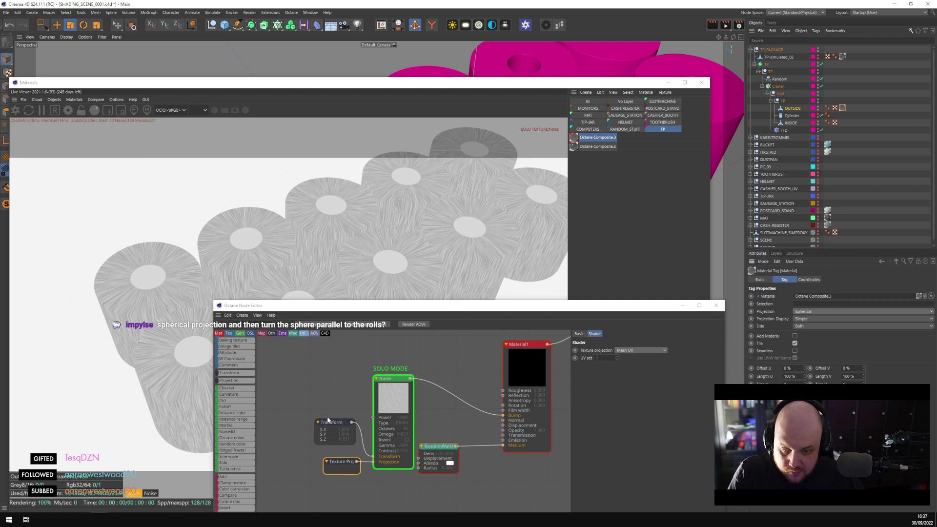
Uncover the viewport and disable the Cloner so that only a single roll is shown
drag(293, 83, 363, 316)
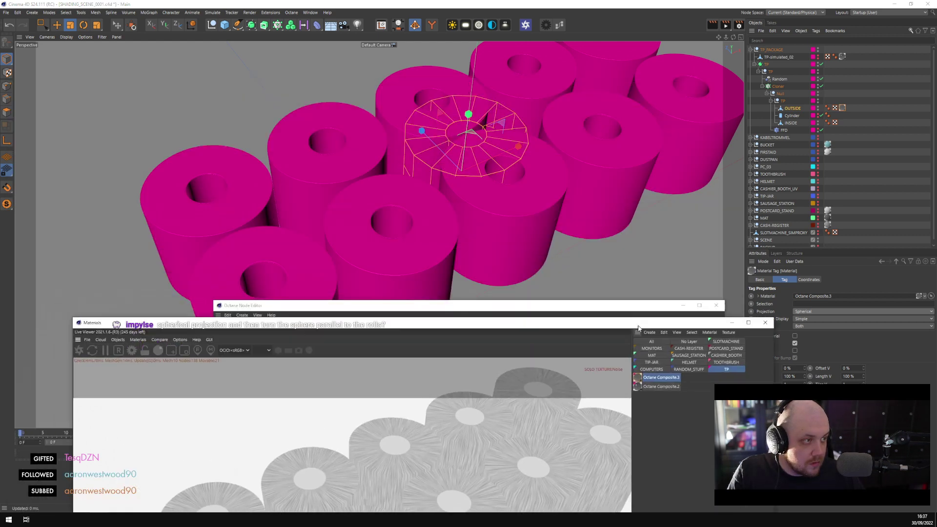
click(821, 86)
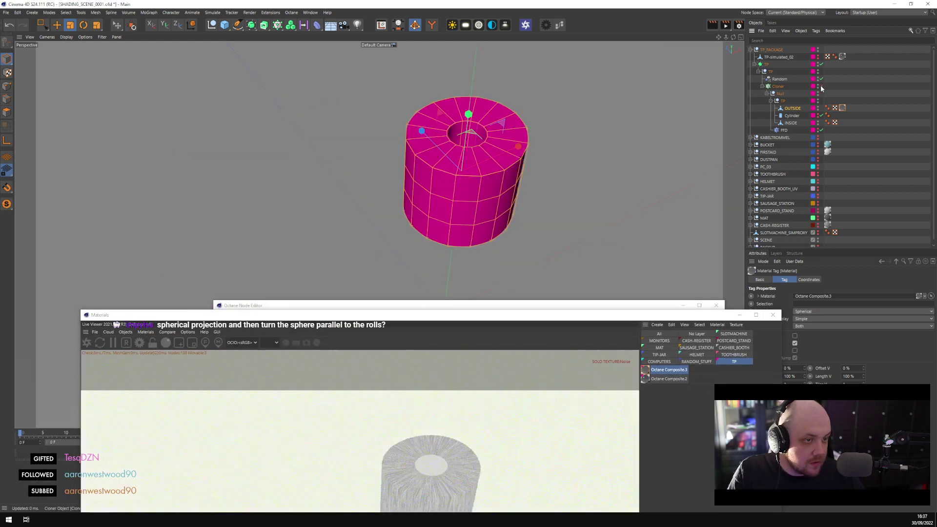
alt+middle_drag(520, 199, 491, 247)
In Texture mode, fit the OUTSIDE material tag's projection to the object and inspect it around the roll
click(7, 72)
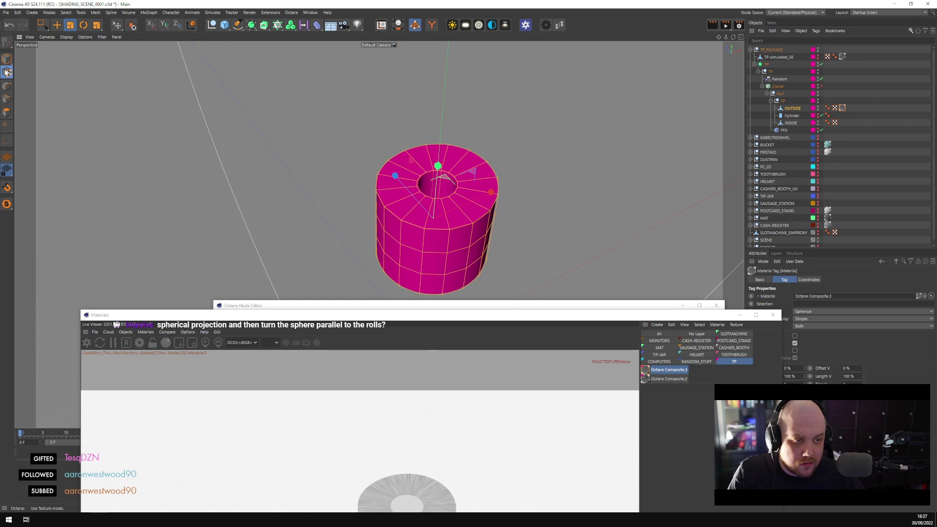
right_click(842, 108)
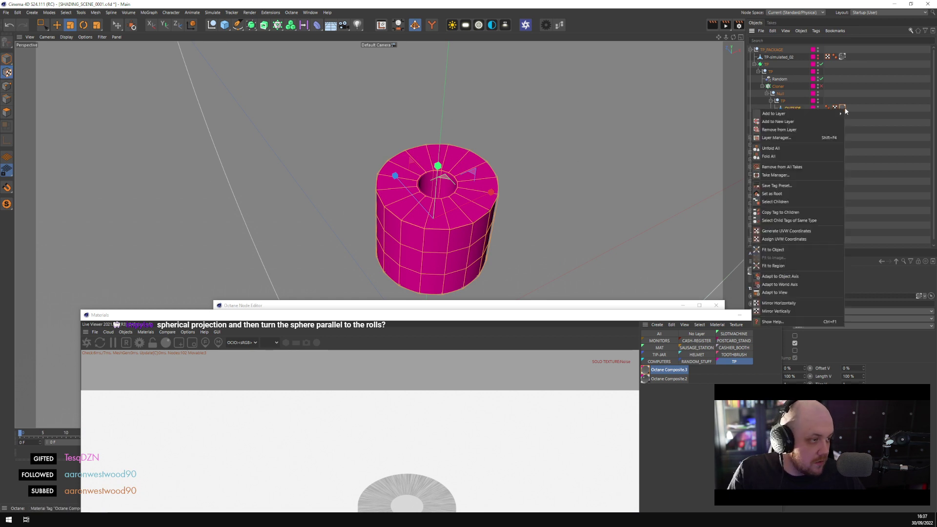
click(795, 251)
mouse_move(452, 235)
alt+mouse_down()
mouse_move(453, 224)
mouse_move(452, 243)
alt+mouse_up()
drag(428, 315, 441, 207)
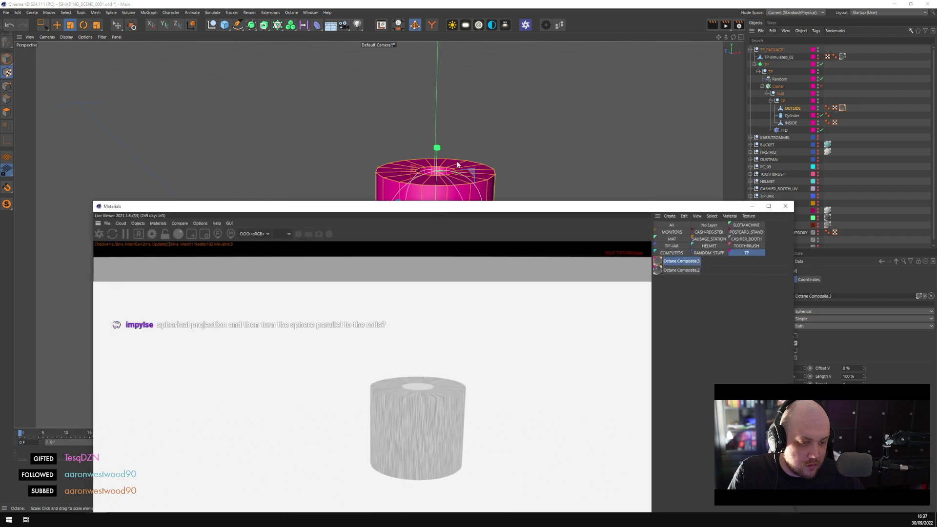
alt+drag(459, 166, 470, 76)
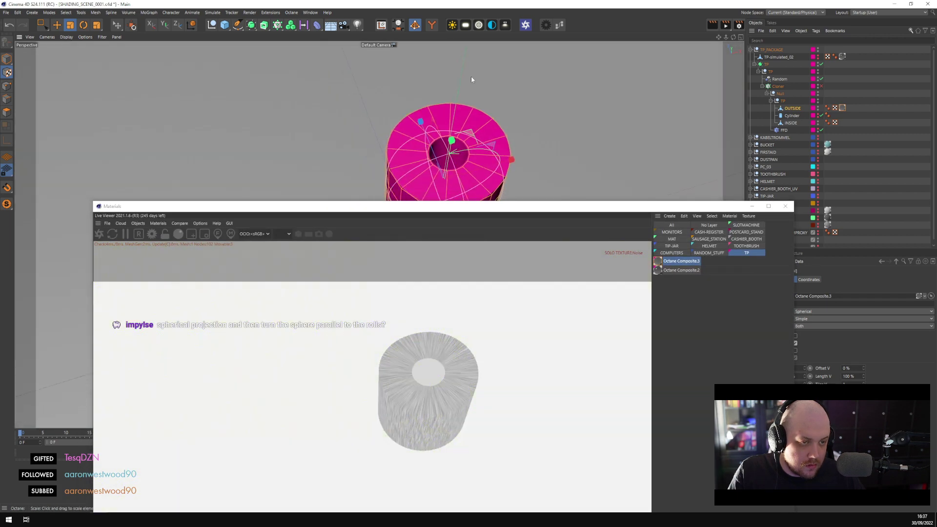
Try rotating the spherical texture projection on the roll, undo it and check the noise streaks
click(83, 26)
mouse_move(428, 167)
mouse_down()
mouse_move(485, 169)
mouse_move(455, 180)
mouse_move(468, 180)
mouse_move(467, 167)
mouse_move(443, 117)
mouse_move(438, 123)
mouse_up()
key(ctrl+z)
scroll(468, 144, up, 4)
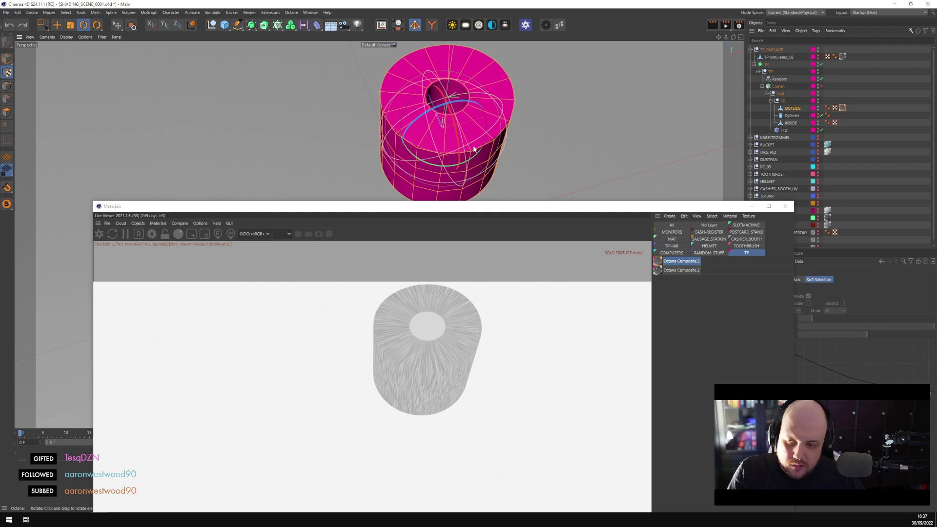
drag(478, 145, 475, 154)
drag(443, 190, 482, 102)
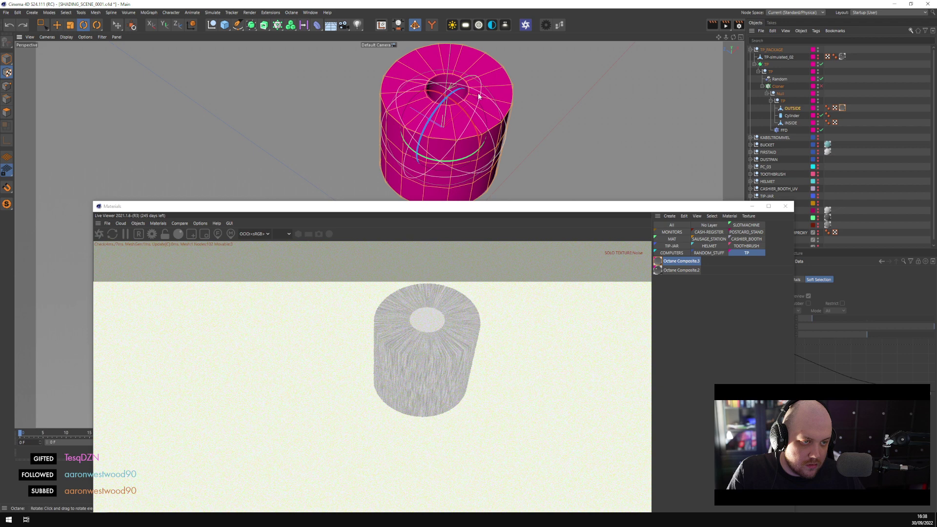
scroll(415, 108, up, 3)
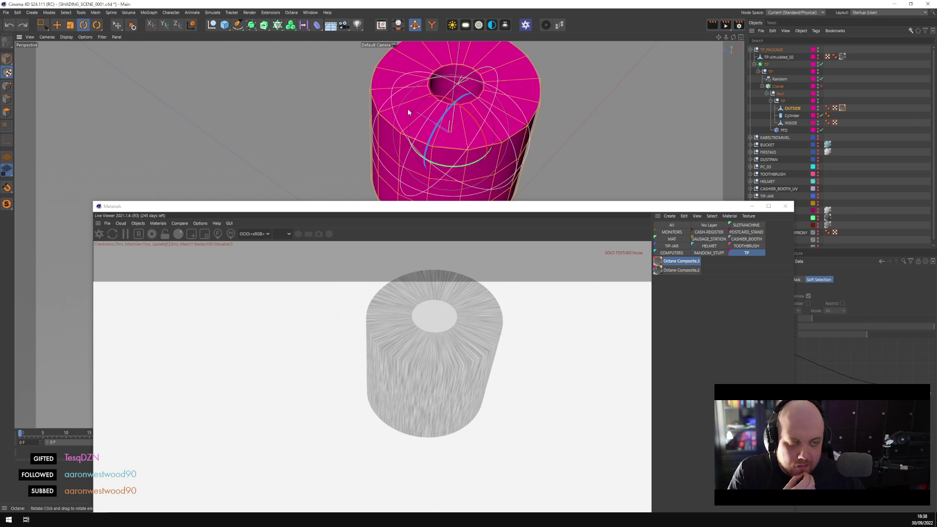
Try Cubic projection on the OUTSIDE mesh's material tag and set it to Cylindrical, undoing a trial rotation of the projection
click(842, 108)
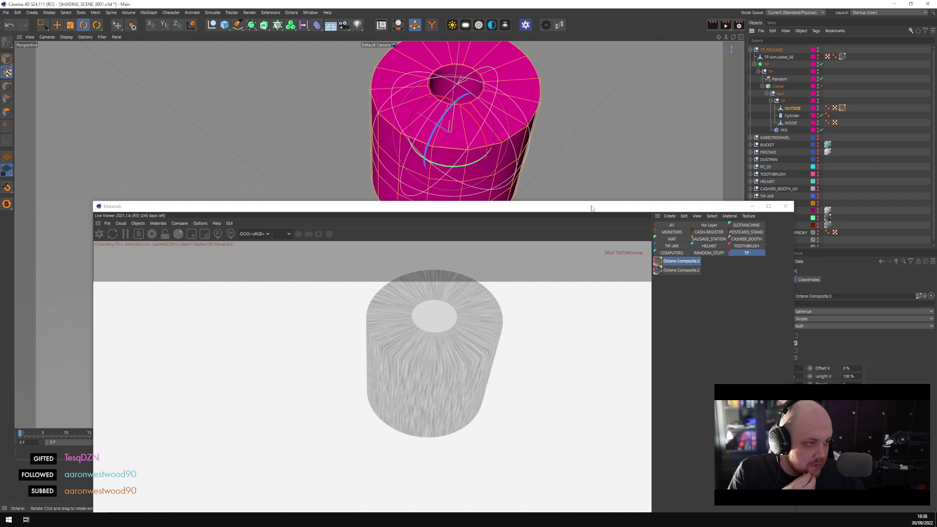
drag(588, 207, 432, 222)
click(812, 312)
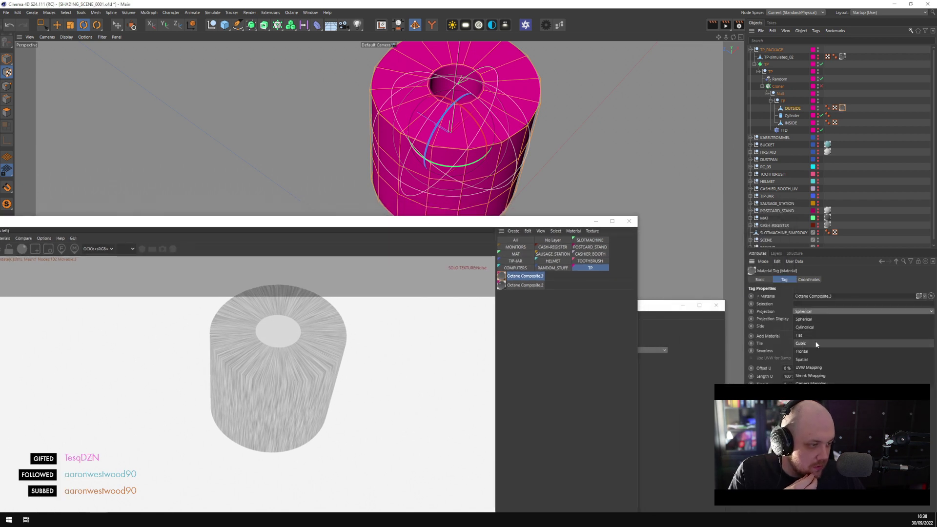
click(814, 340)
click(798, 312)
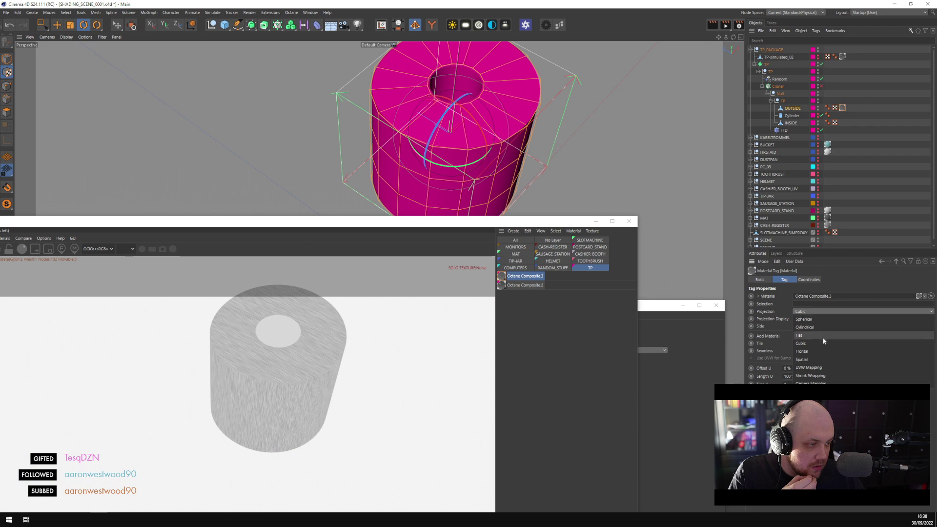
click(814, 327)
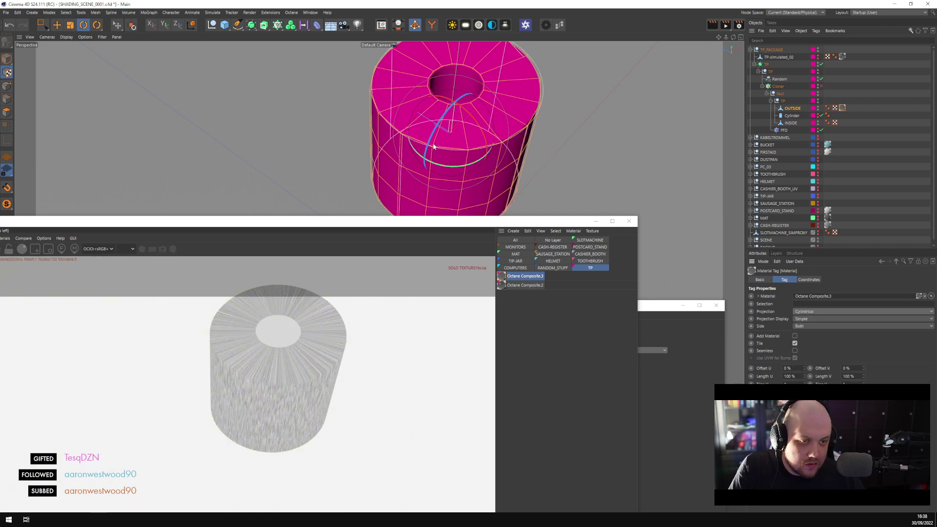
drag(436, 139, 483, 94)
key(ctrl+z)
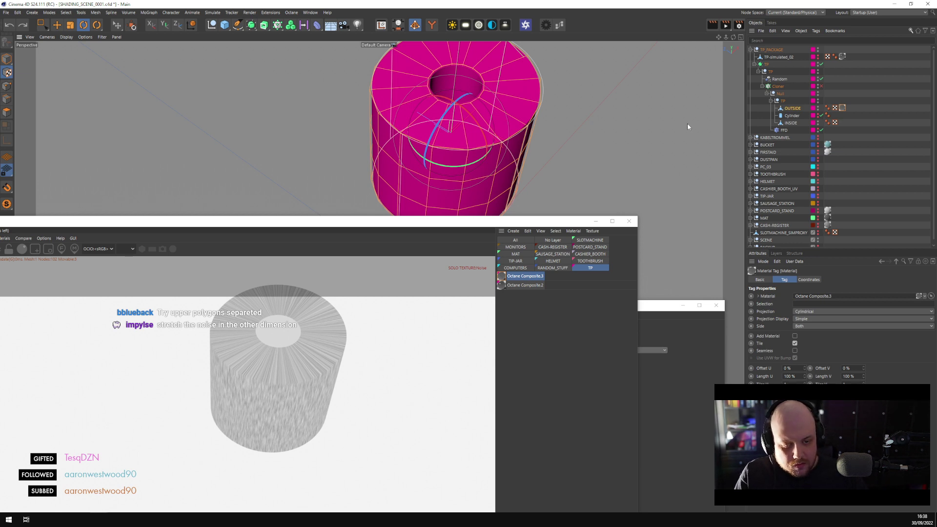
Delete the Cylinder object from the TP group and select the INSIDE mesh with the Move tool
click(792, 116)
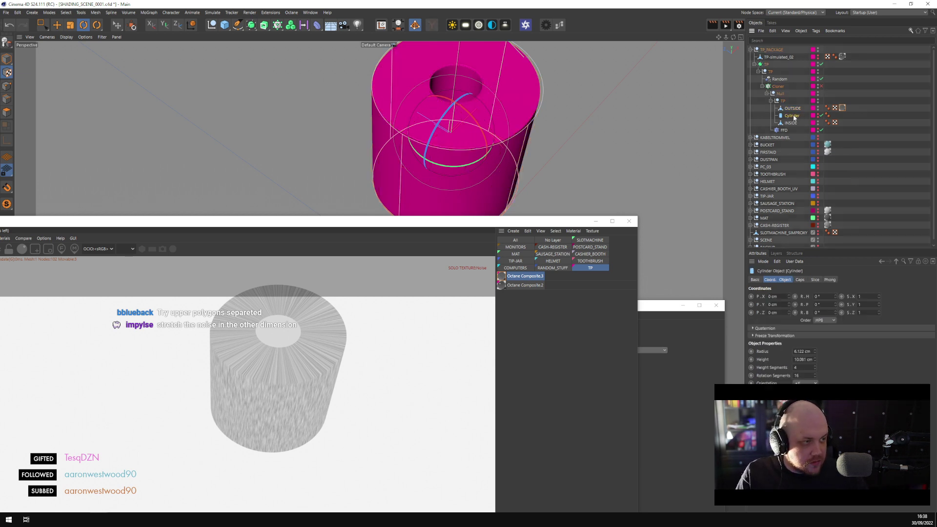
key(Delete)
click(788, 116)
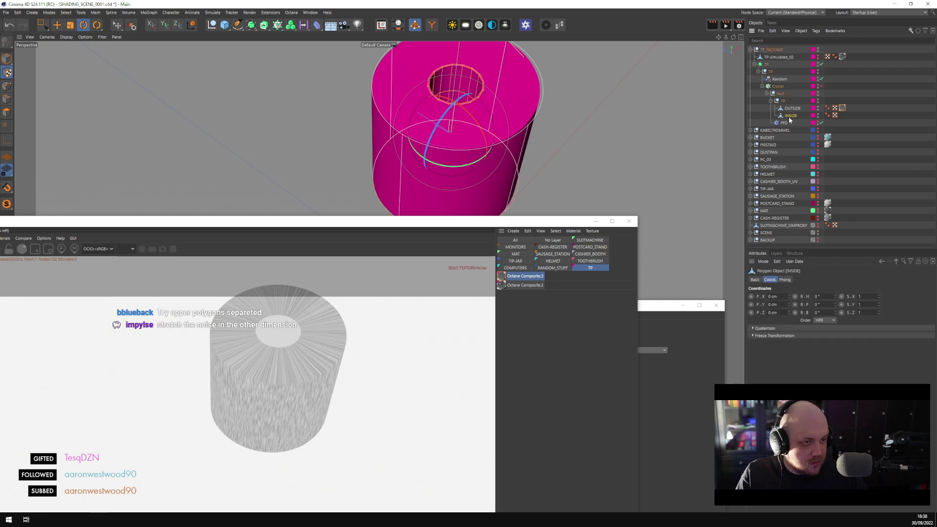
alt+drag(526, 122, 503, 149)
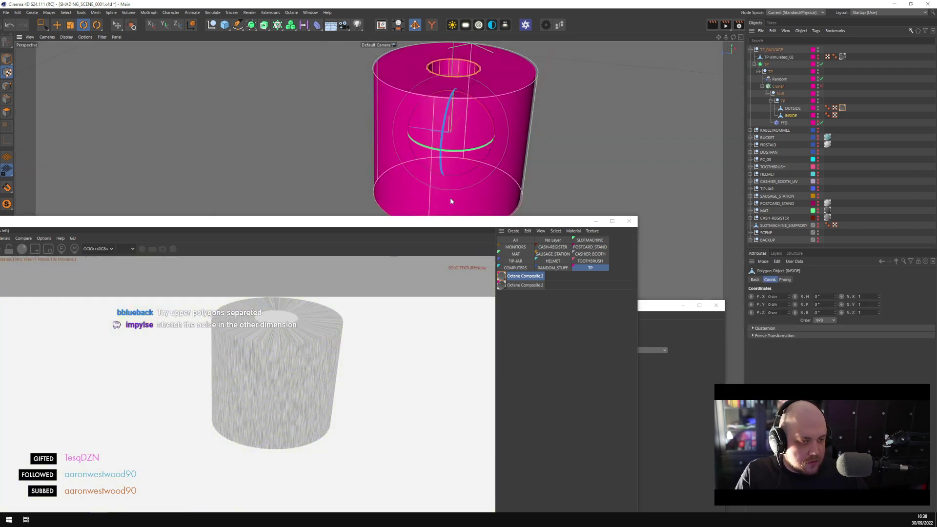
drag(450, 223, 680, 227)
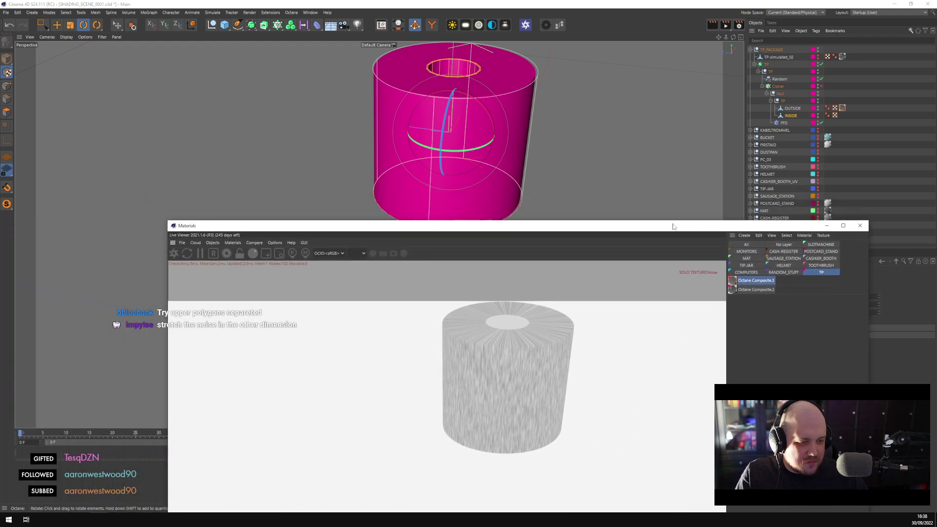
alt+drag(570, 168, 587, 138)
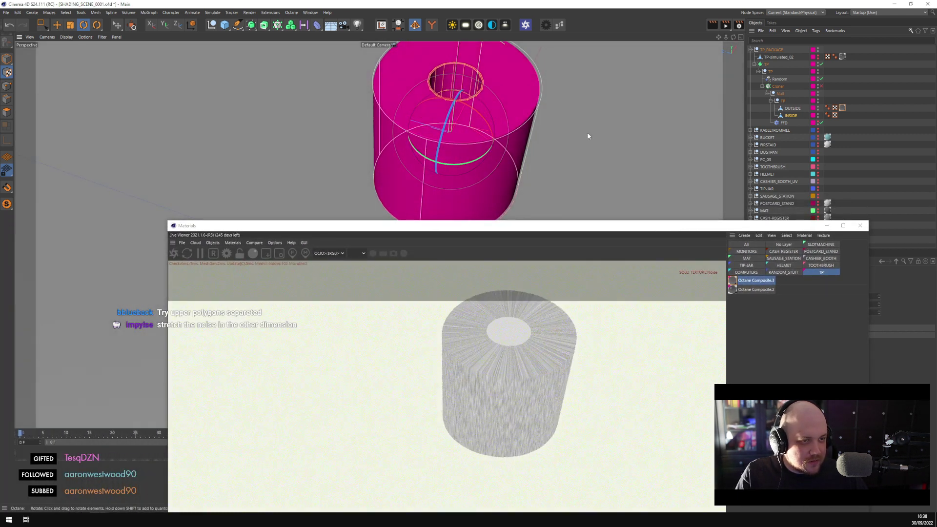
click(57, 26)
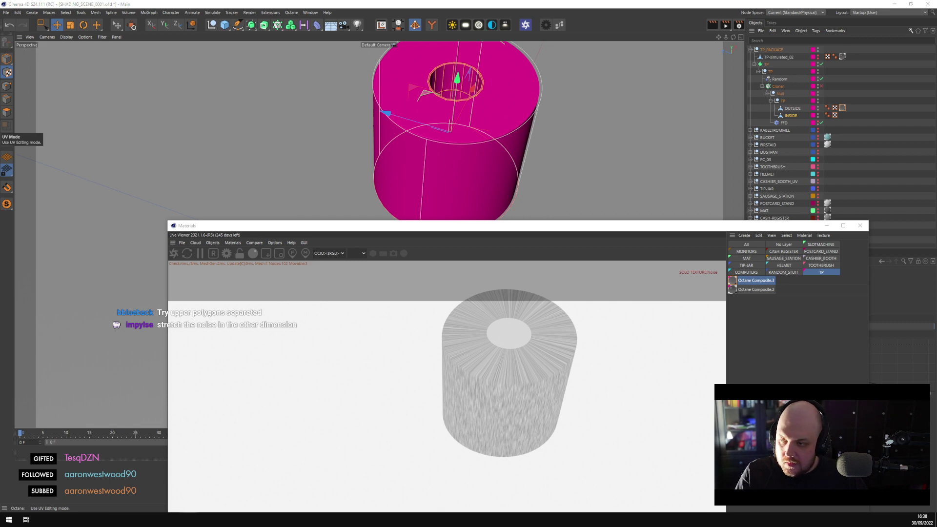
Turn off the Noise node's solo preview and open the Octane Composite.3 material in the node editor
click(792, 317)
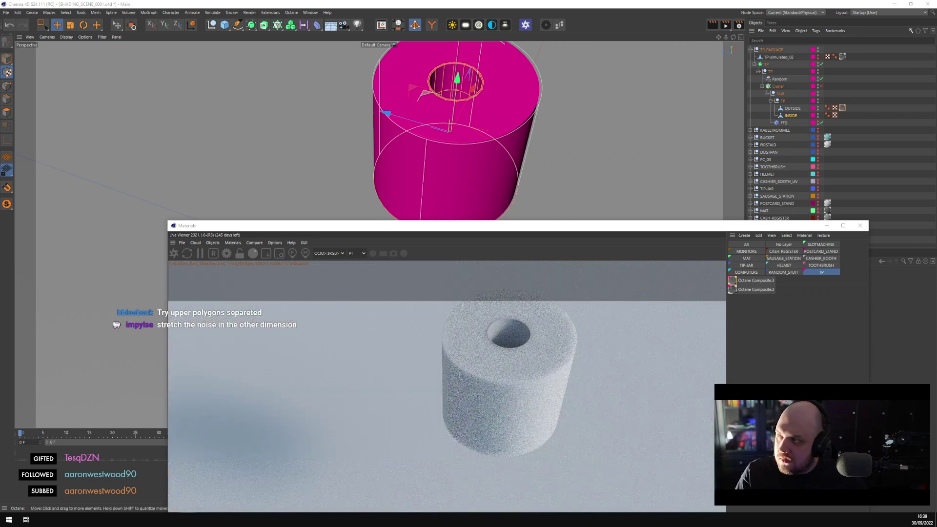
click(754, 282)
alt+middle_drag(535, 111, 503, 185)
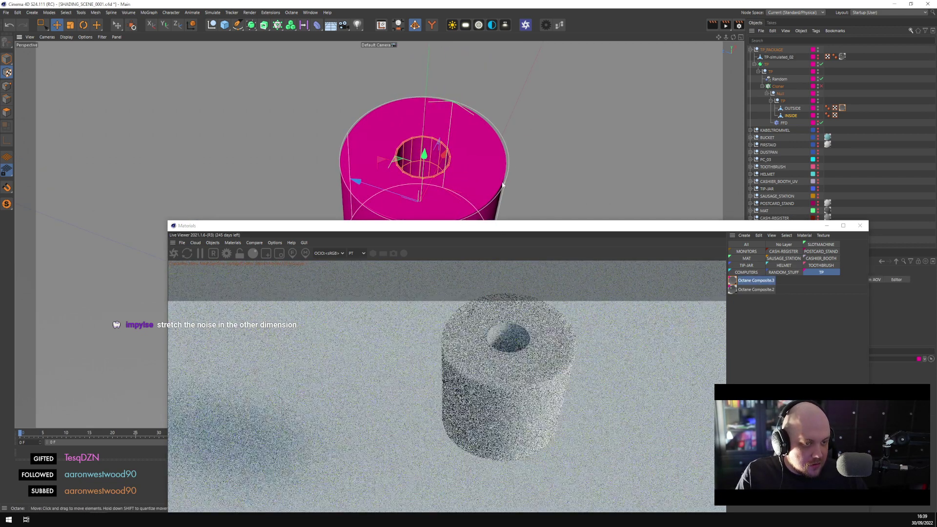
alt+drag(503, 185, 505, 186)
drag(639, 226, 332, 192)
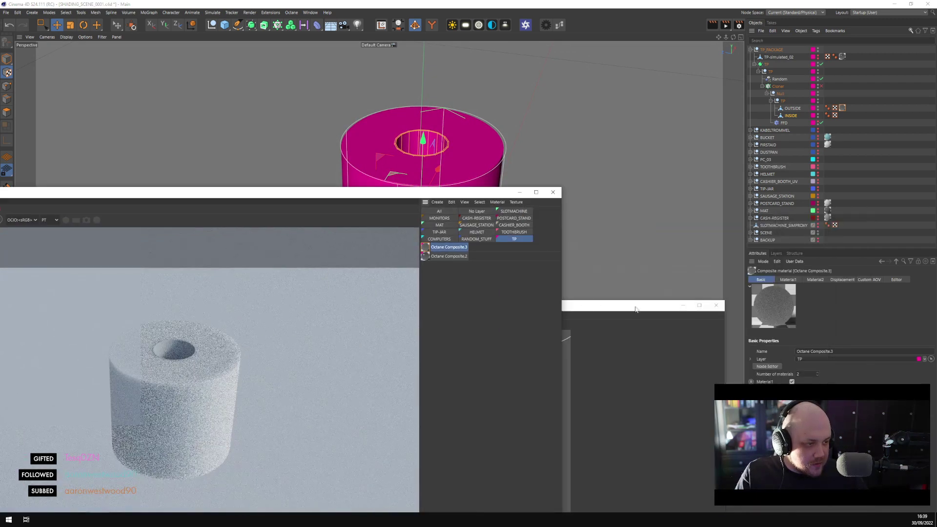
click(767, 366)
middle_drag(329, 387, 372, 373)
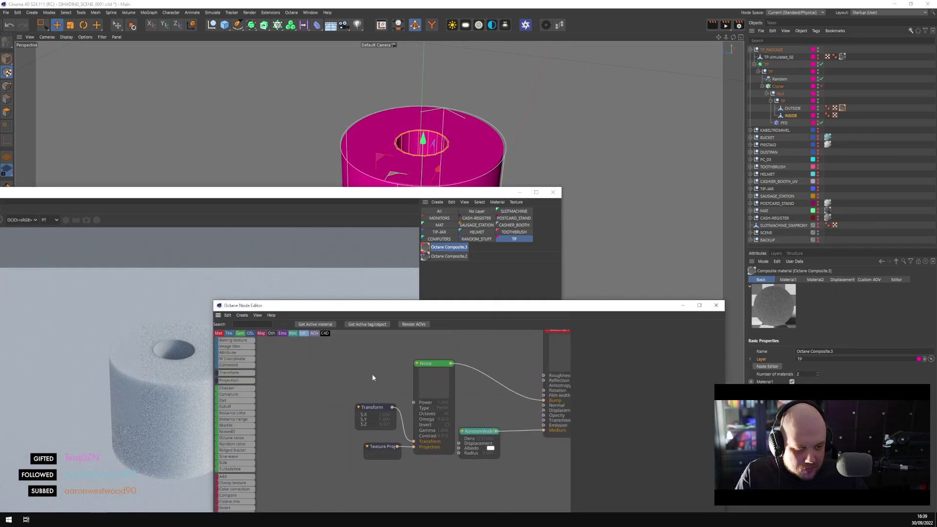
Delete the Noise node with its Transform and Texture Projection nodes, and add an image texture node
drag(340, 480, 446, 353)
key(Delete)
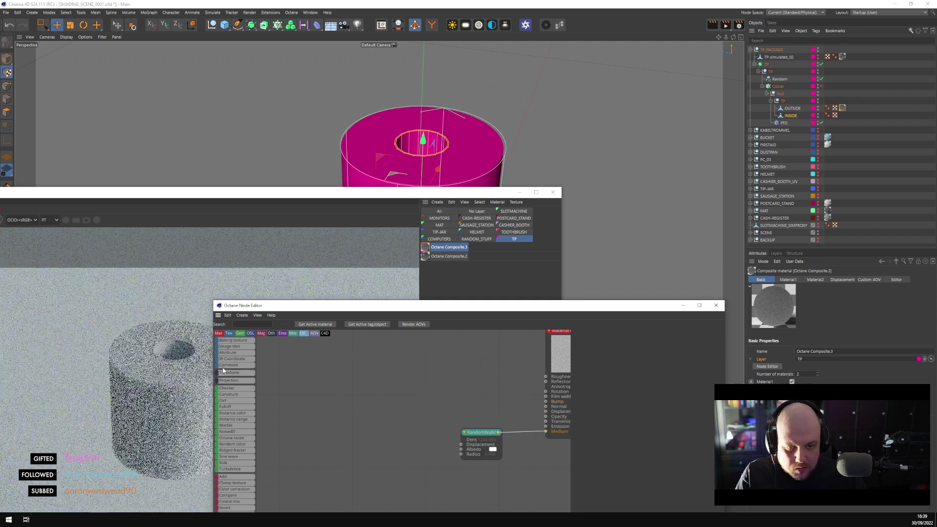
scroll(239, 405, up, 3)
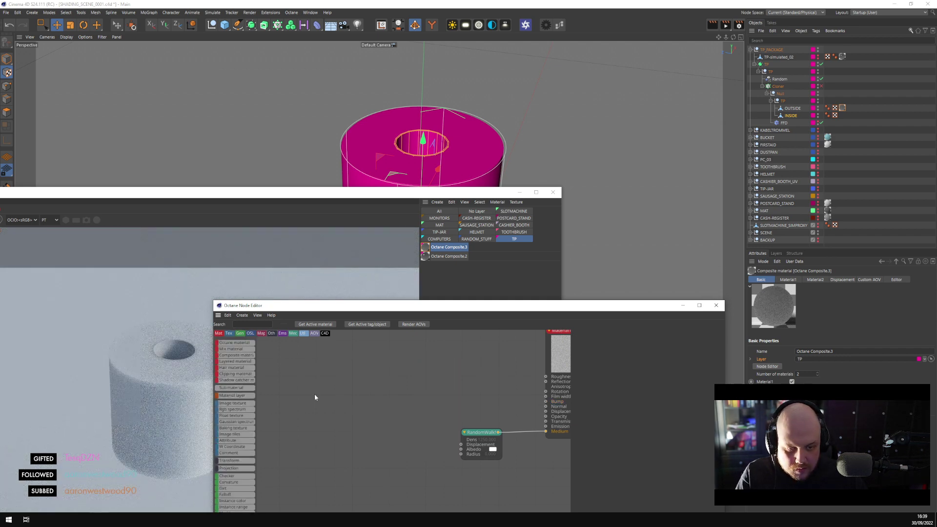
drag(314, 394, 314, 394)
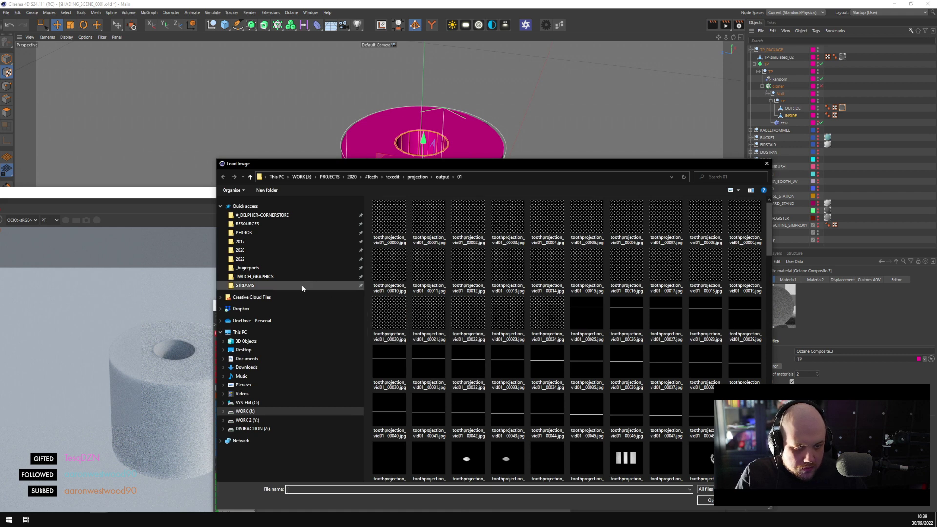
Browse to the ZOMAX-NET folder inside RESOURCES > TEXTURES for the image texture's file
click(247, 223)
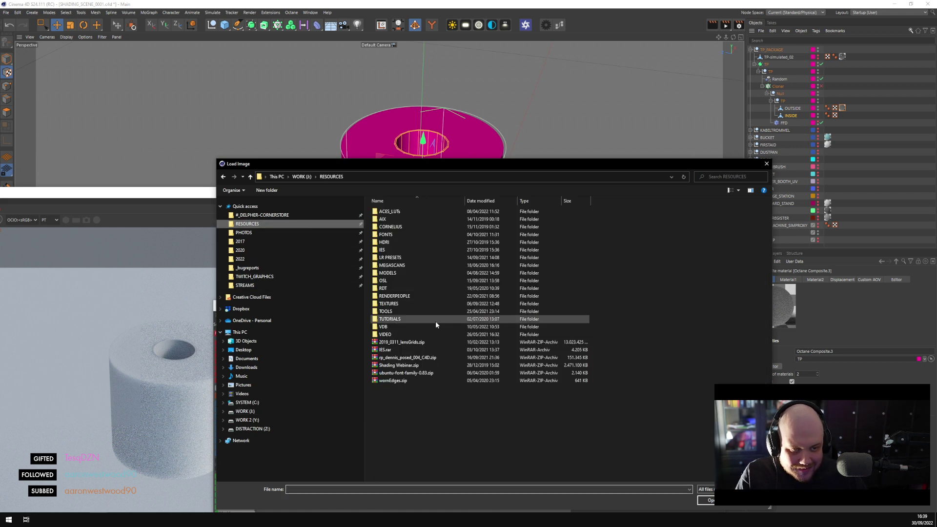
click(395, 304)
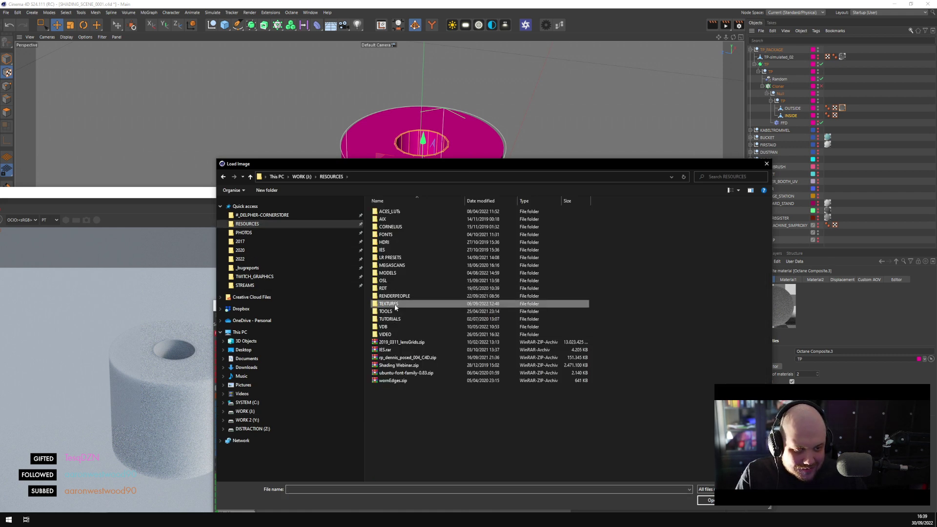
double_click(395, 304)
scroll(519, 371, down, 5)
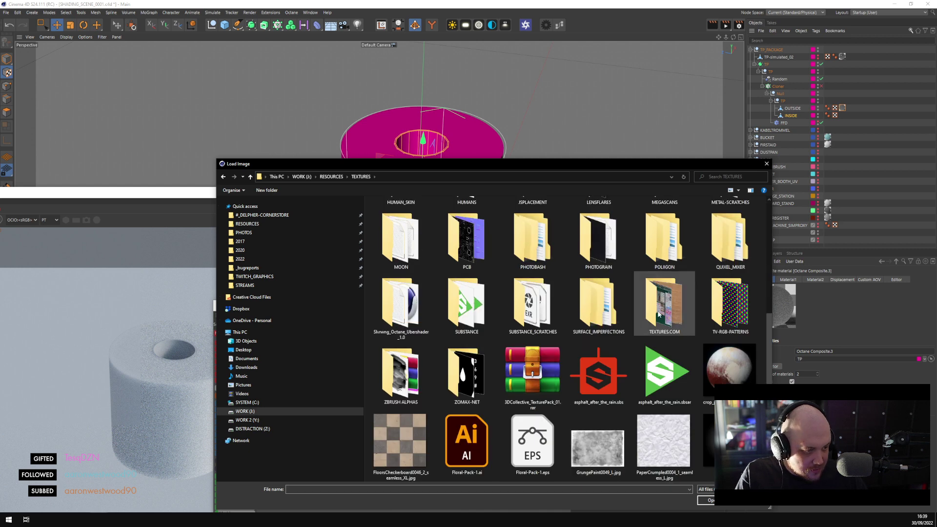
double_click(480, 383)
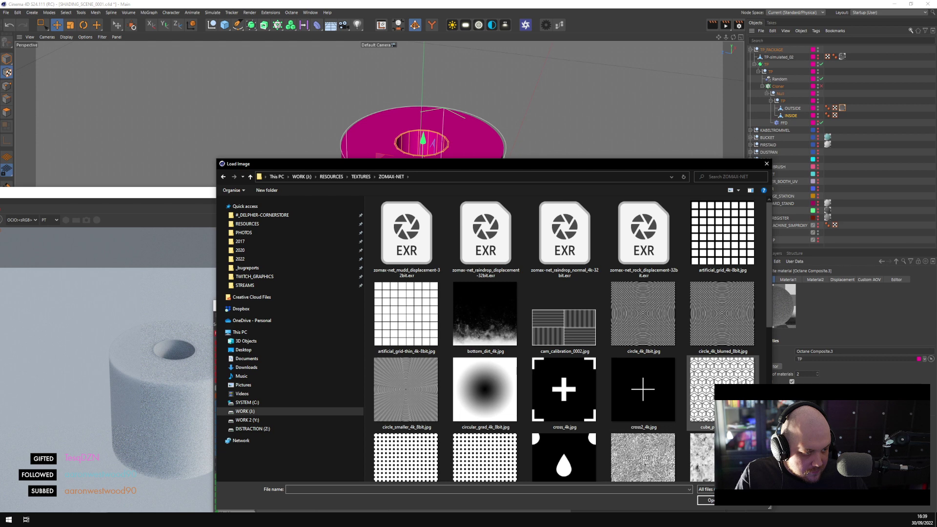
Preview circle_smaller_4k_8bit.jpg at full size and close the preview
click(653, 323)
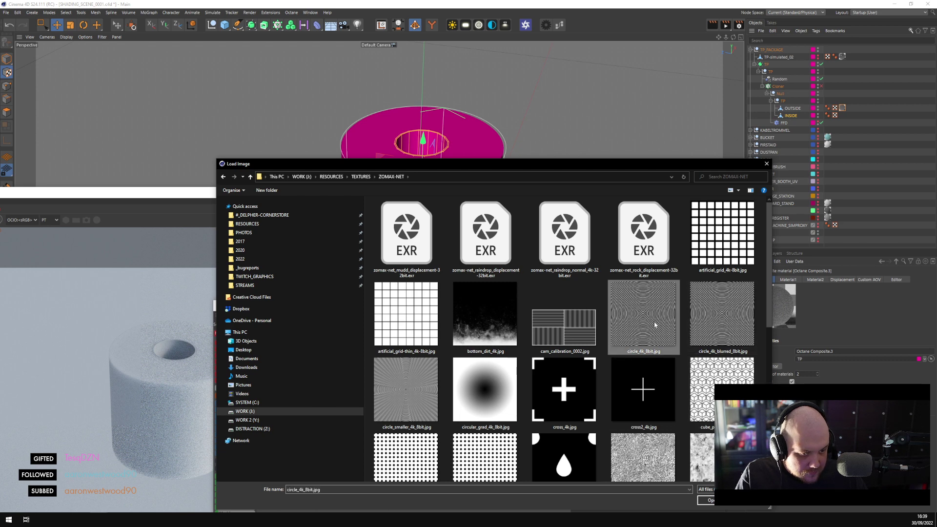
click(405, 397)
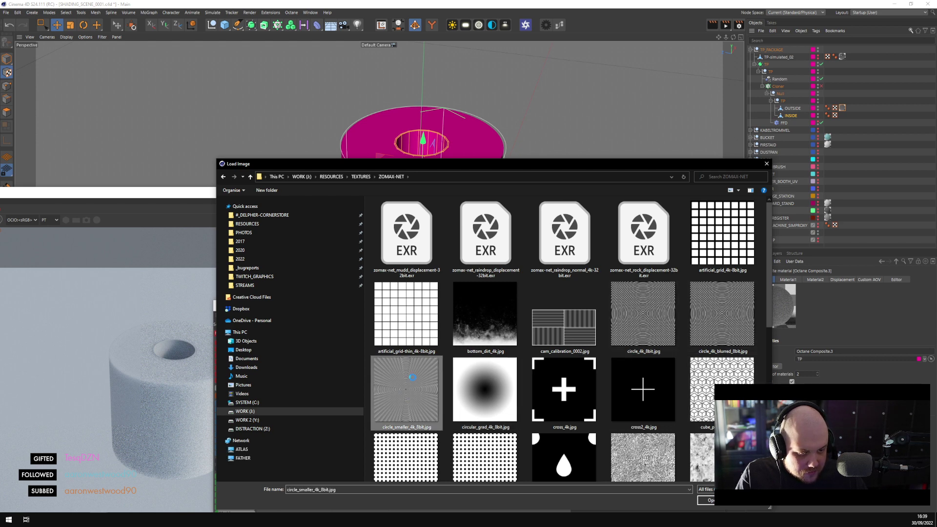
right_click(413, 378)
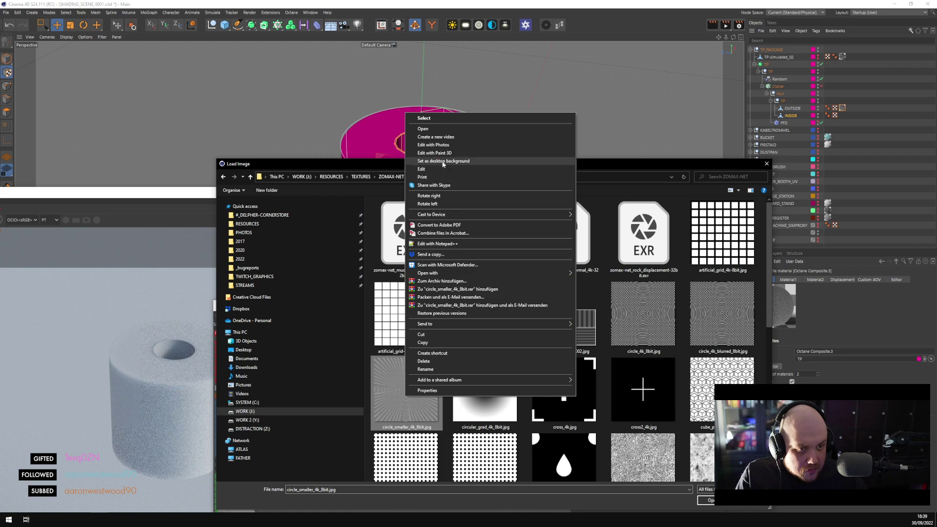
click(436, 129)
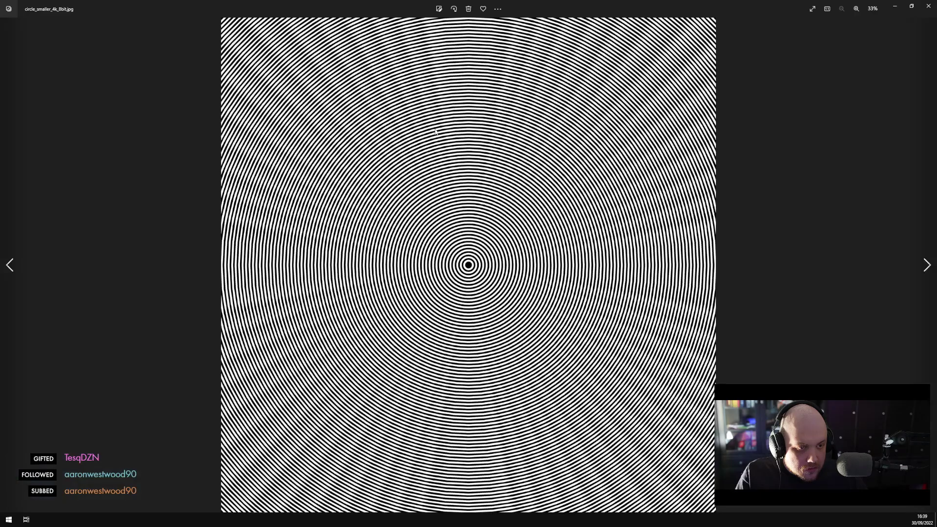
click(928, 5)
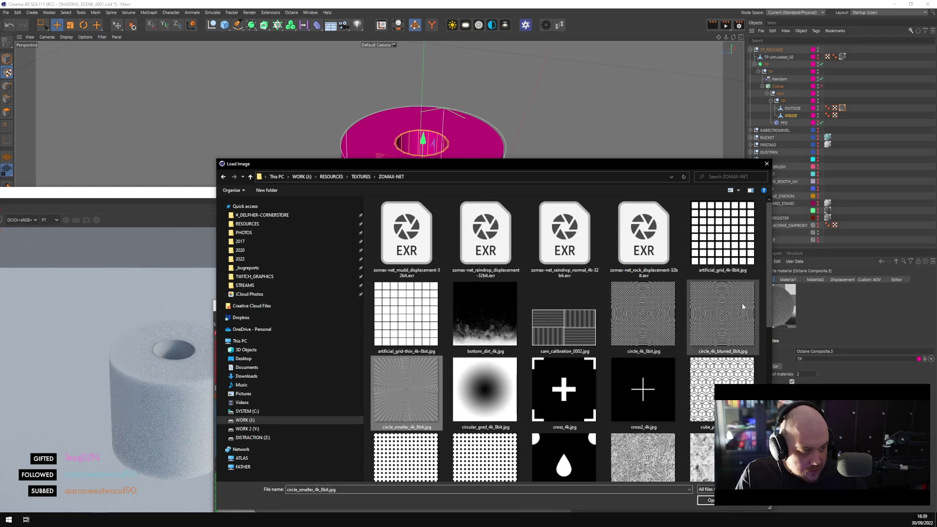
Check the other circle images and preview riffles_4k_8bit.jpg at full size, closing the preview again
click(635, 318)
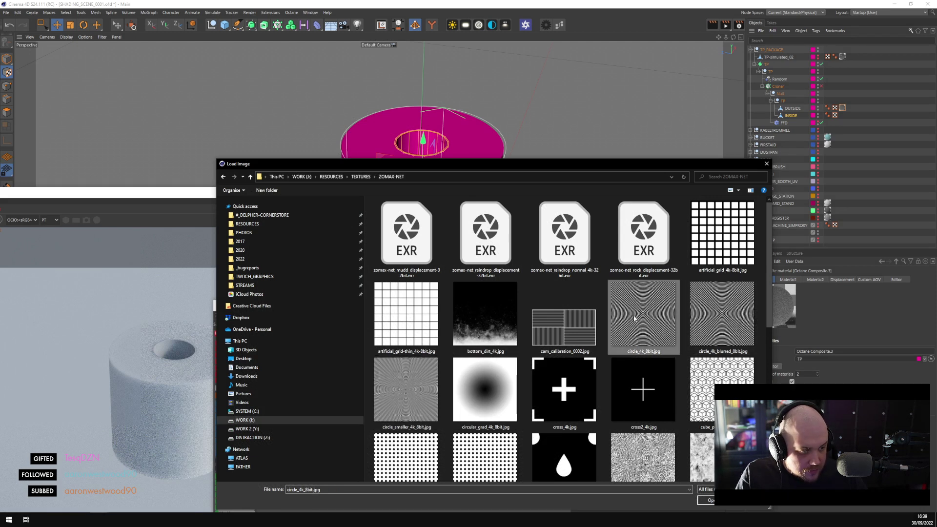
click(695, 318)
scroll(707, 320, down, 5)
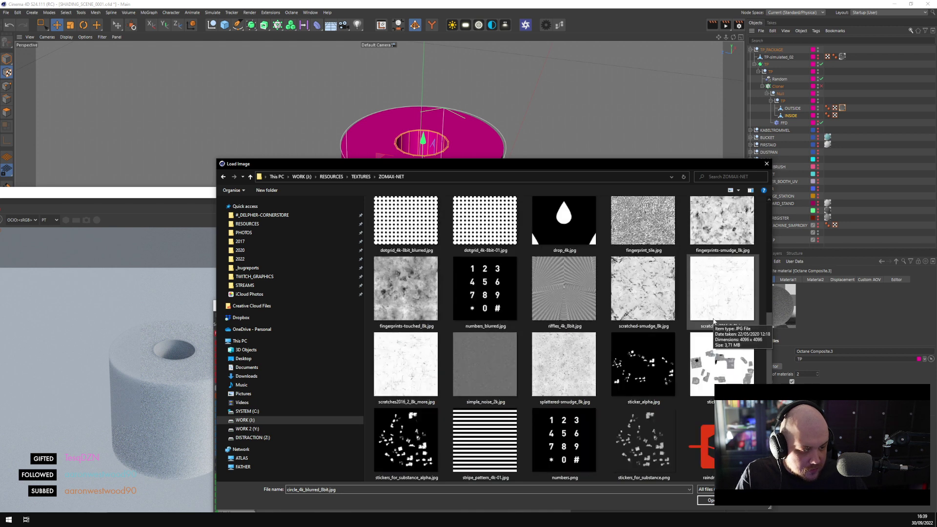
right_click(562, 308)
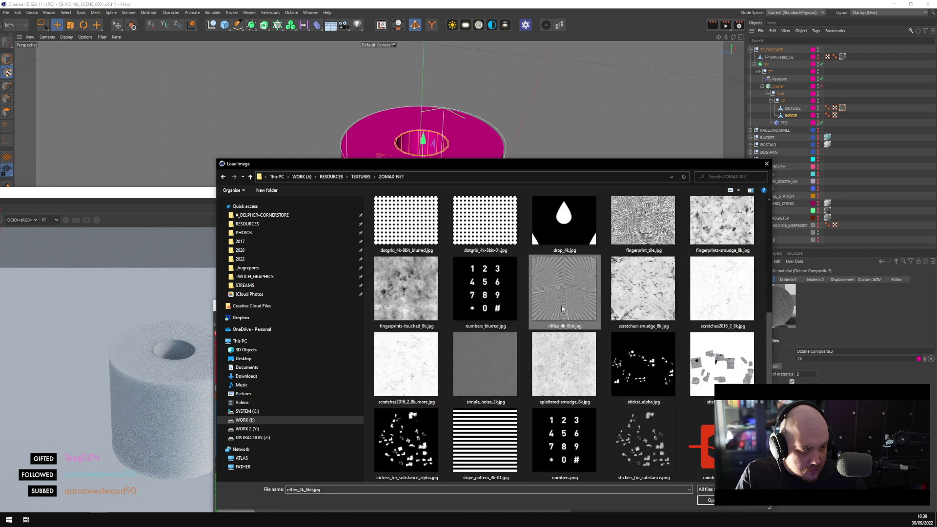
click(583, 37)
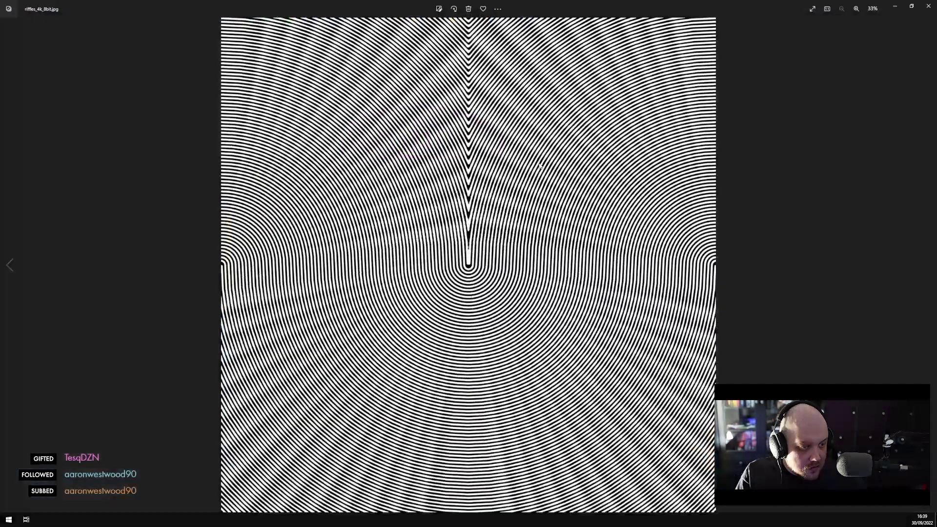
click(928, 5)
Load circle_4k_blurred_8bit.jpg into the image texture node and connect it to the material's Bump input
scroll(607, 337, up, 5)
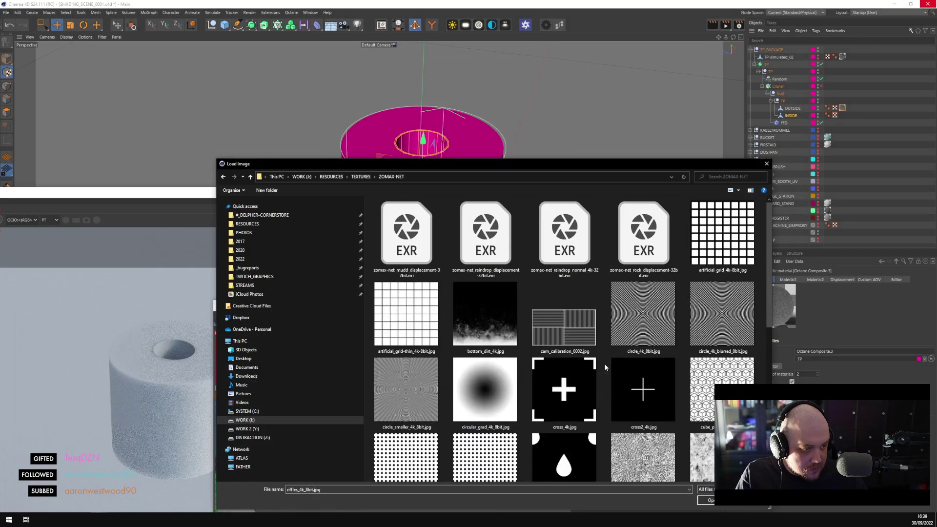
click(722, 314)
click(705, 500)
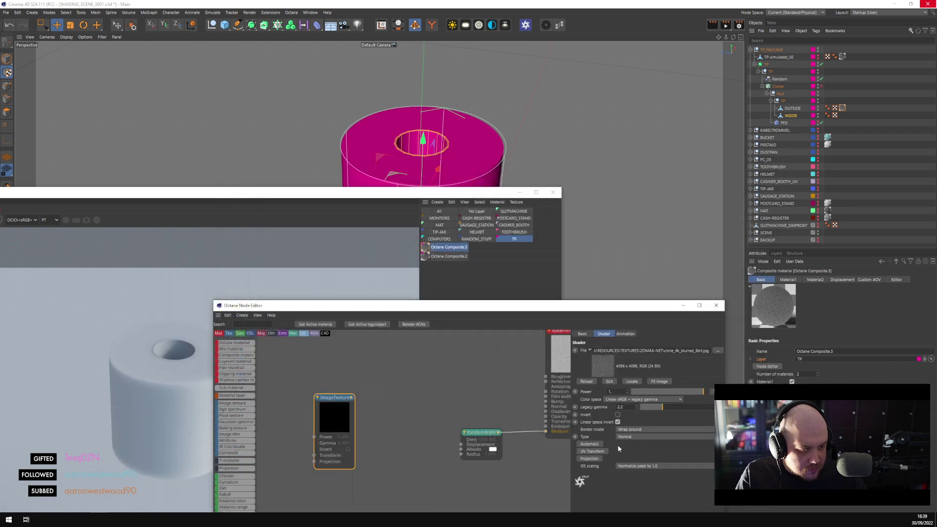
drag(355, 411, 545, 401)
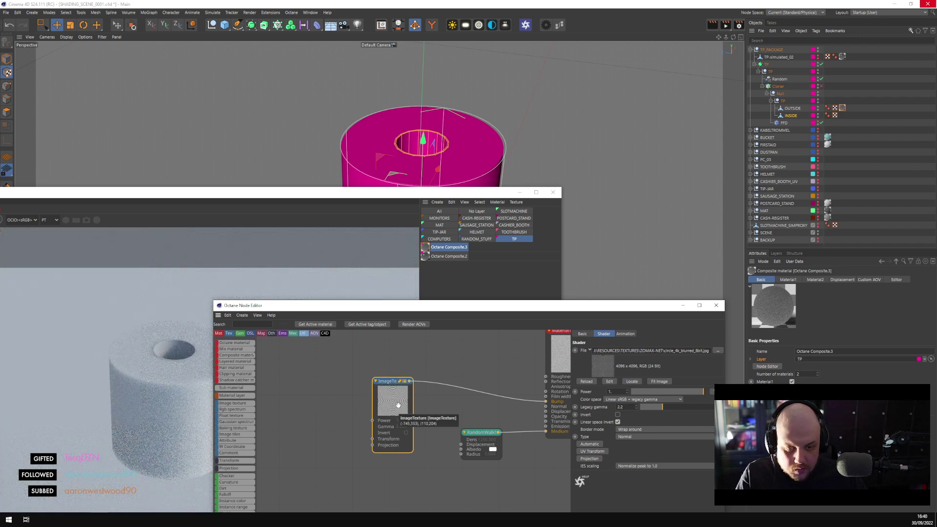
Solo the image texture node, switch to the Rotate tool and arrange the windows to show the whole roll in the live render
click(397, 403)
drag(356, 309, 432, 267)
drag(396, 193, 475, 302)
click(82, 27)
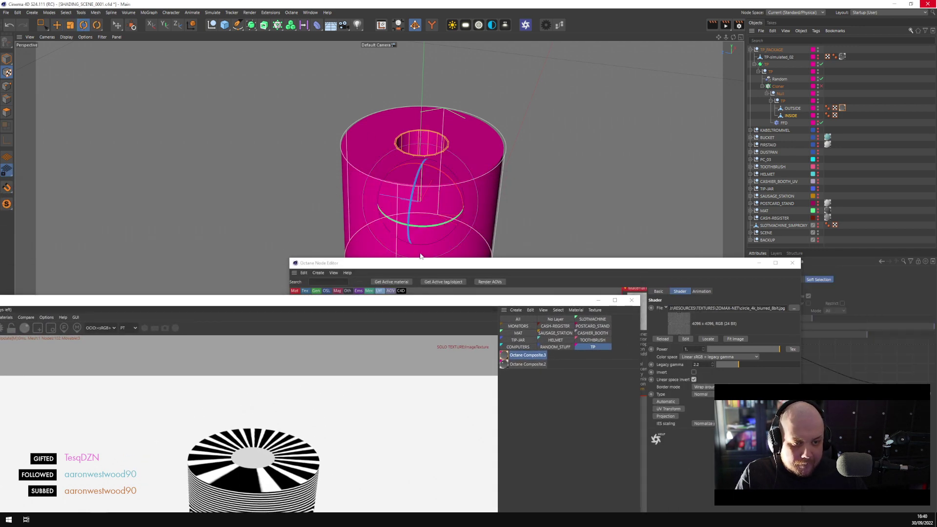
mouse_move(416, 210)
mouse_down()
mouse_move(435, 167)
mouse_move(430, 201)
mouse_up()
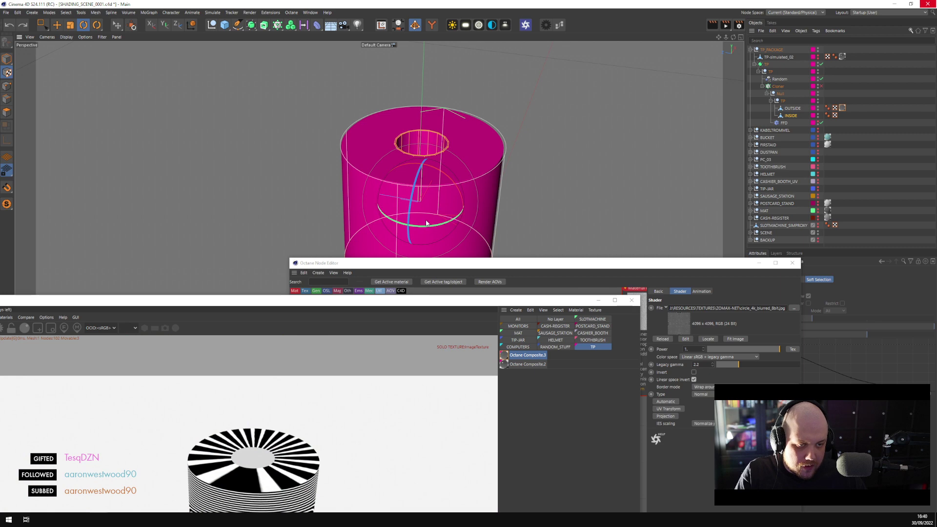
alt+middle_drag(426, 223, 421, 136)
drag(314, 303, 399, 229)
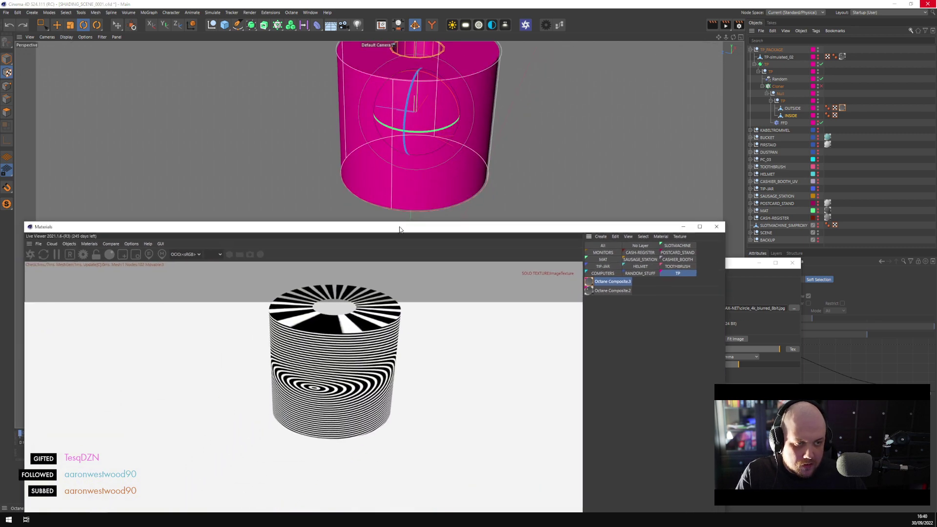
Set the projection of the OUTSIDE mesh's material tag to UVW Mapping and uncover the live render
click(841, 110)
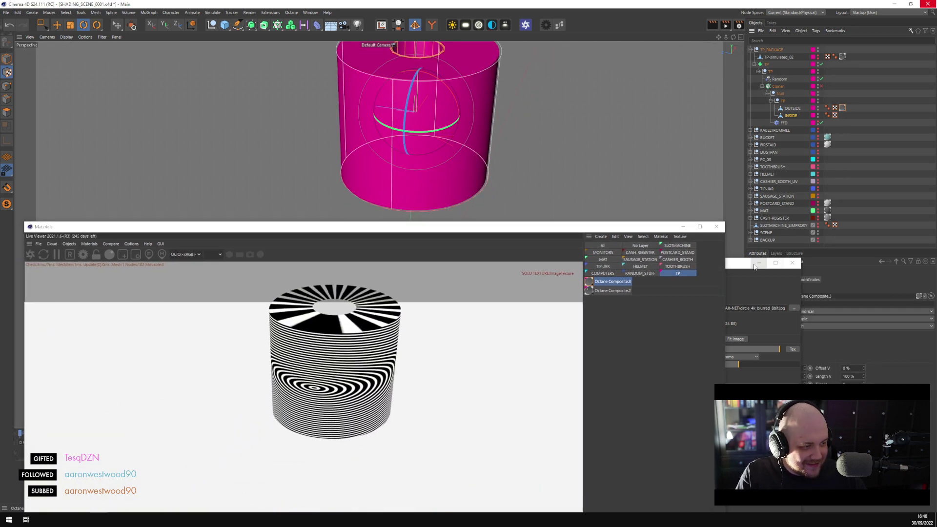
drag(754, 265, 664, 322)
click(829, 312)
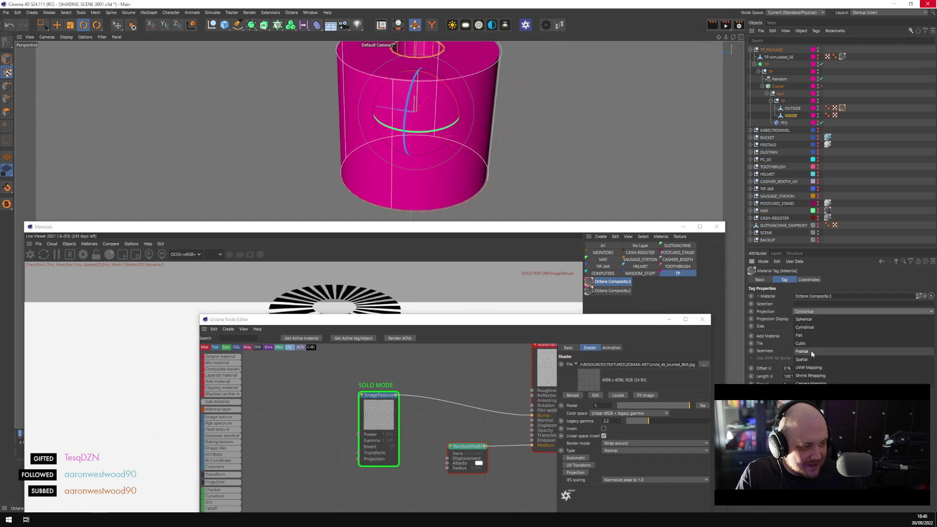
click(812, 368)
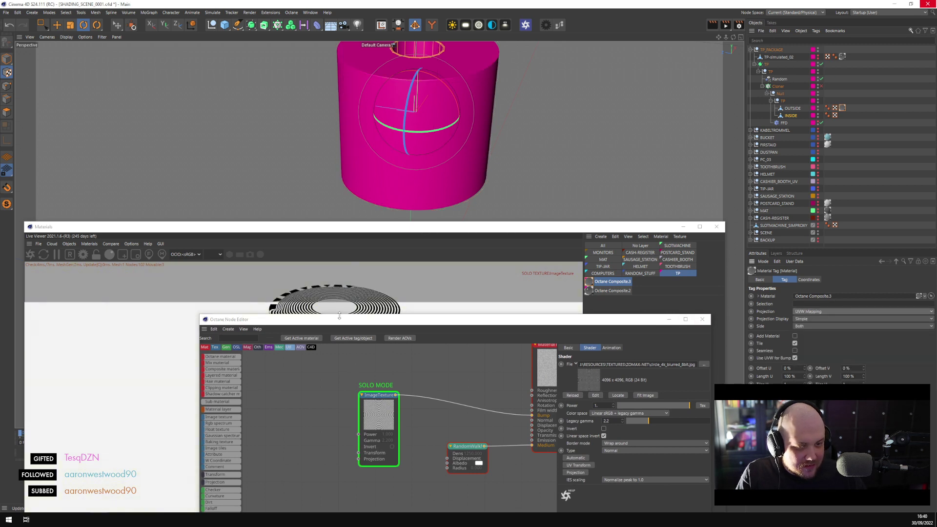
drag(342, 322, 362, 442)
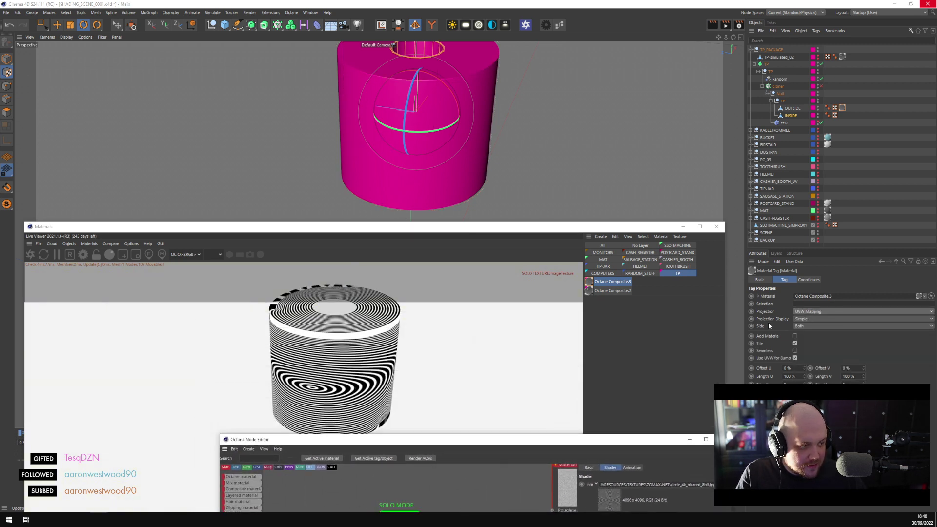
Add a Texture Projection node and a Transform node to the image texture
drag(471, 440, 626, 193)
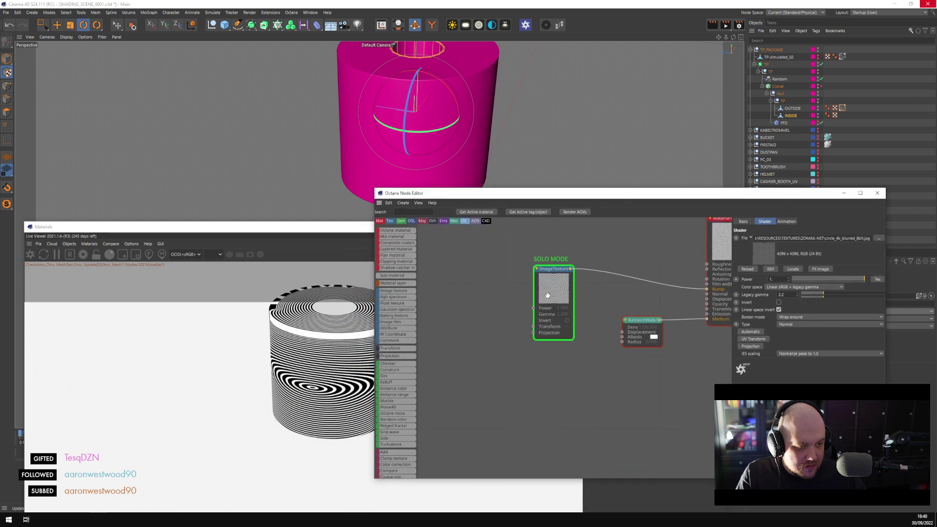
drag(547, 295, 569, 287)
click(749, 348)
click(752, 340)
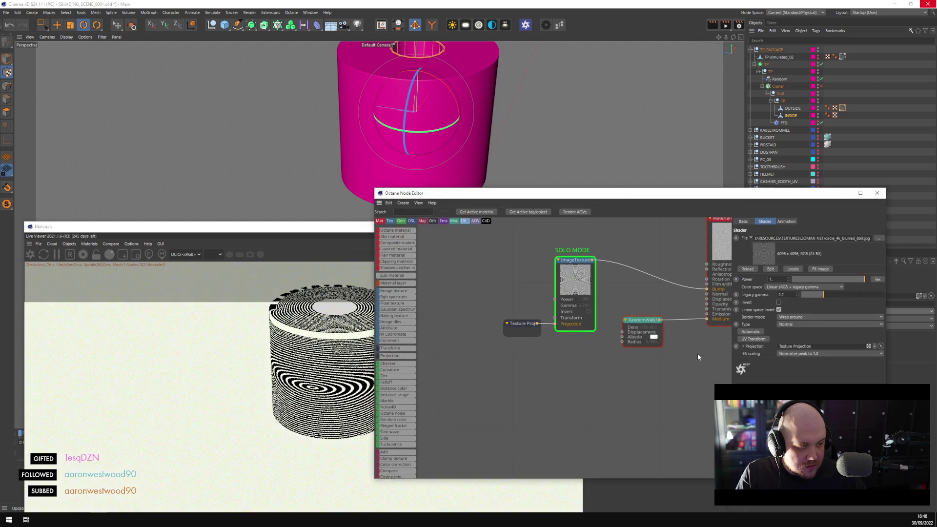
drag(517, 316, 517, 287)
Set the image texture's Texture Projection node to Box projection
click(518, 329)
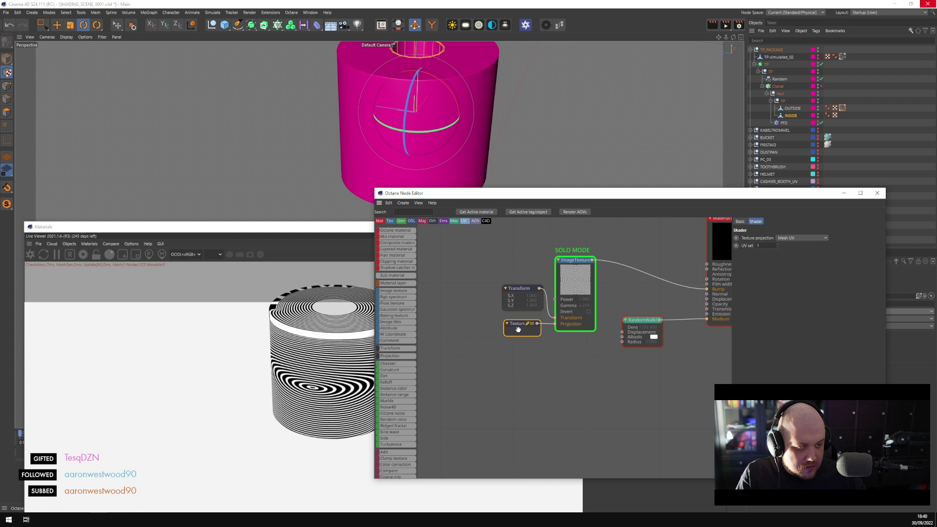
click(794, 238)
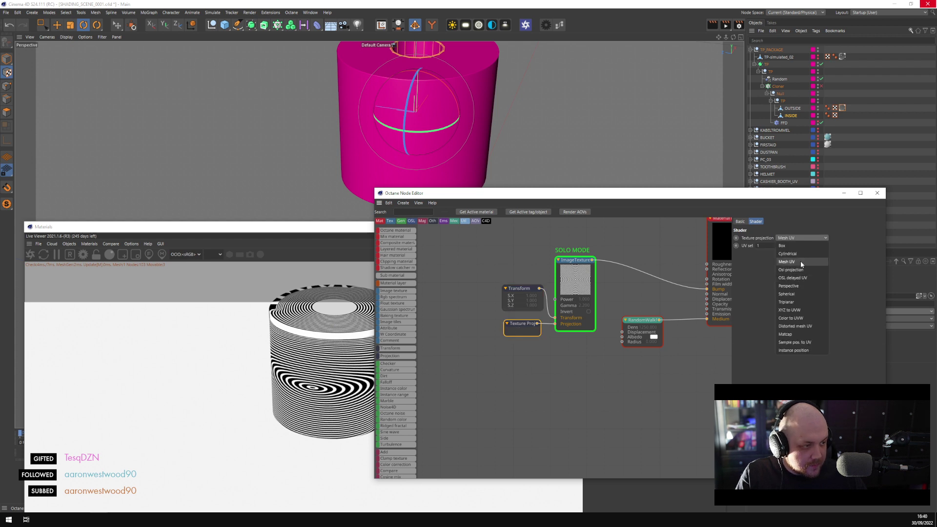
click(794, 246)
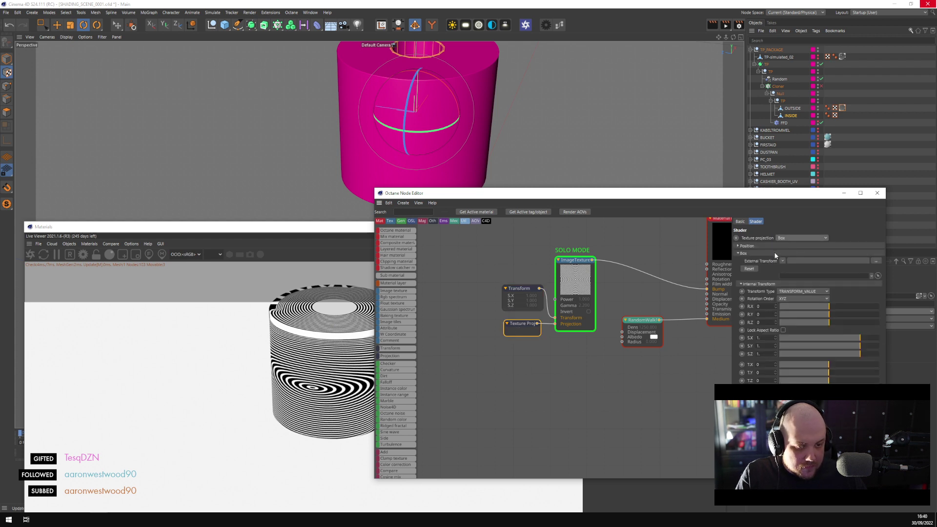
Try uniform scales of 0.1 and 0.001 on the image's Transform node and set it to 0.01
click(521, 287)
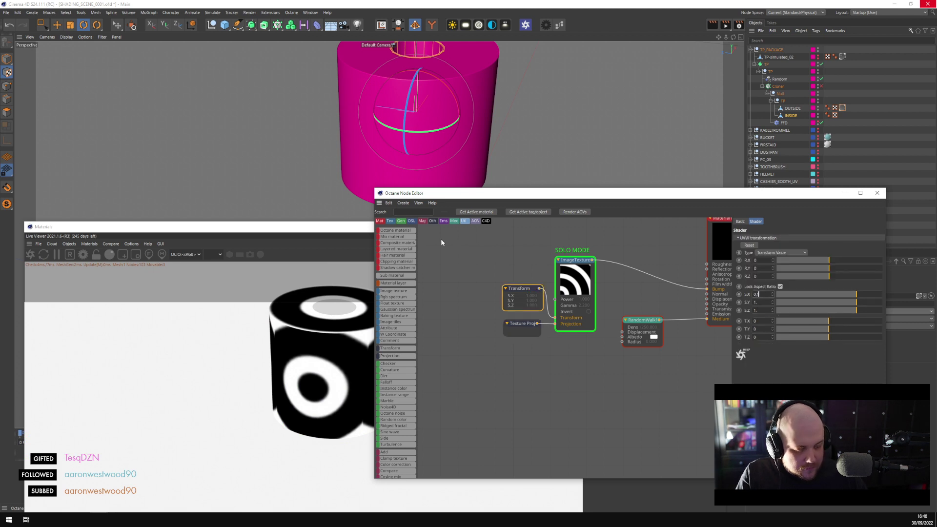
text(0,1)
key(Return)
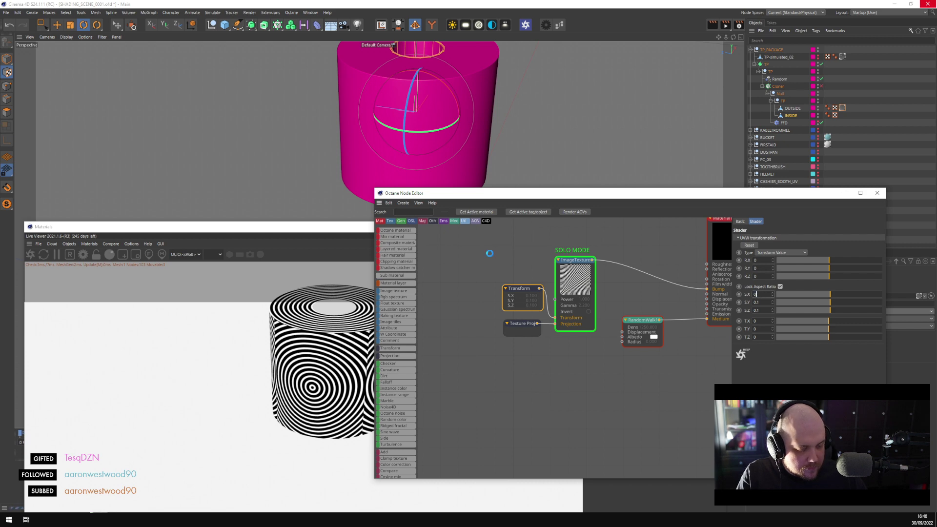
text(0,001)
key(Return)
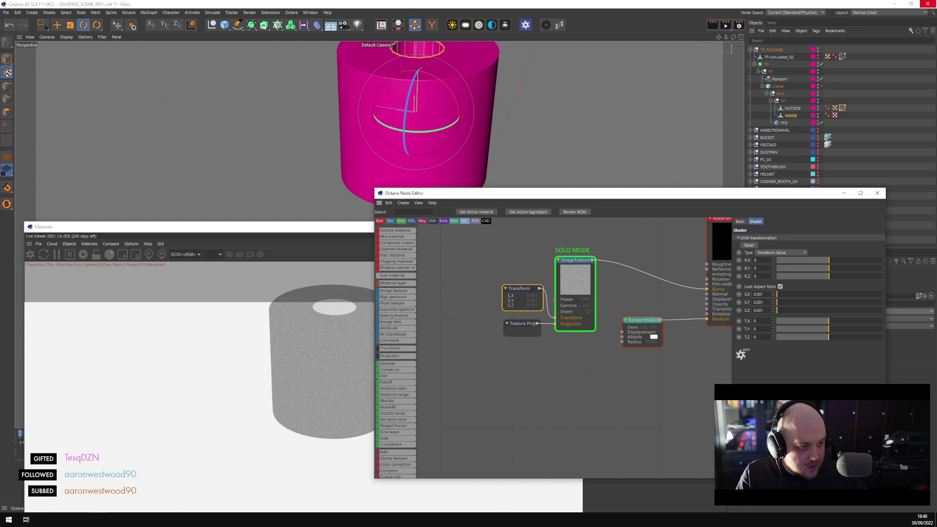
key(Return)
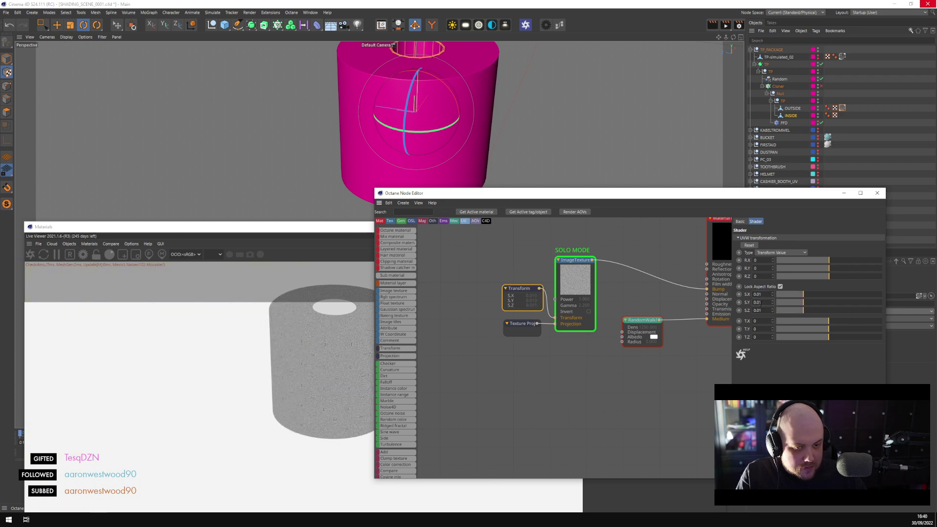
Try uniform scales of 0.1, 0.08 and 0.02 on the image's Transform node, judging the rings on the roll's upper face
drag(339, 228, 370, 285)
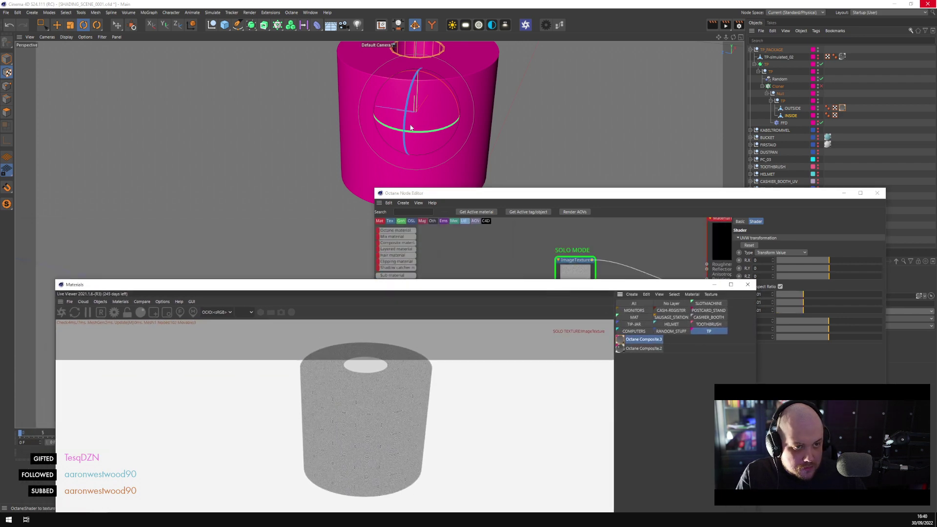
scroll(349, 194, up, 5)
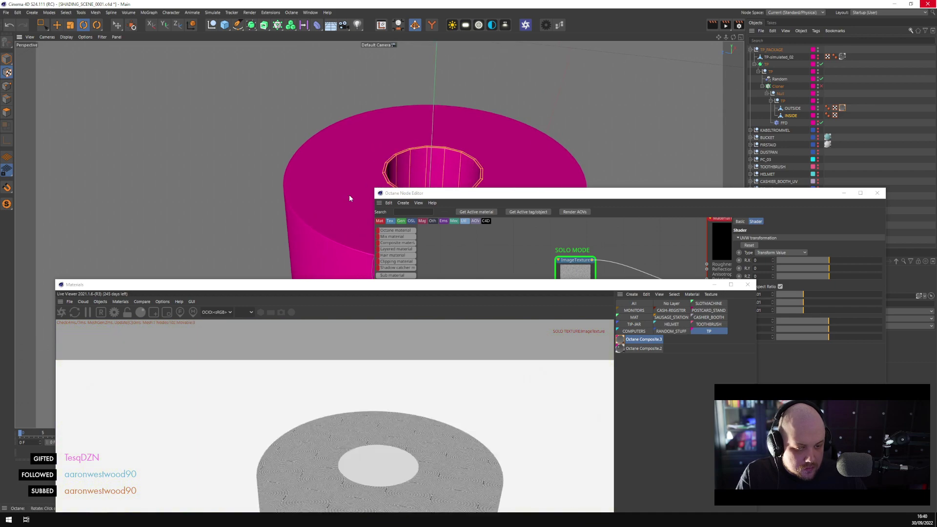
alt+drag(346, 193, 328, 163)
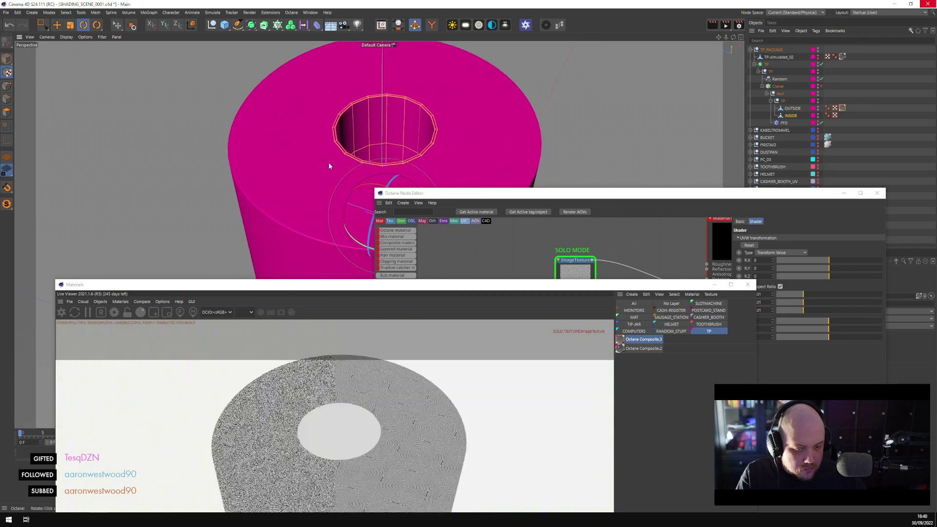
drag(663, 286, 597, 295)
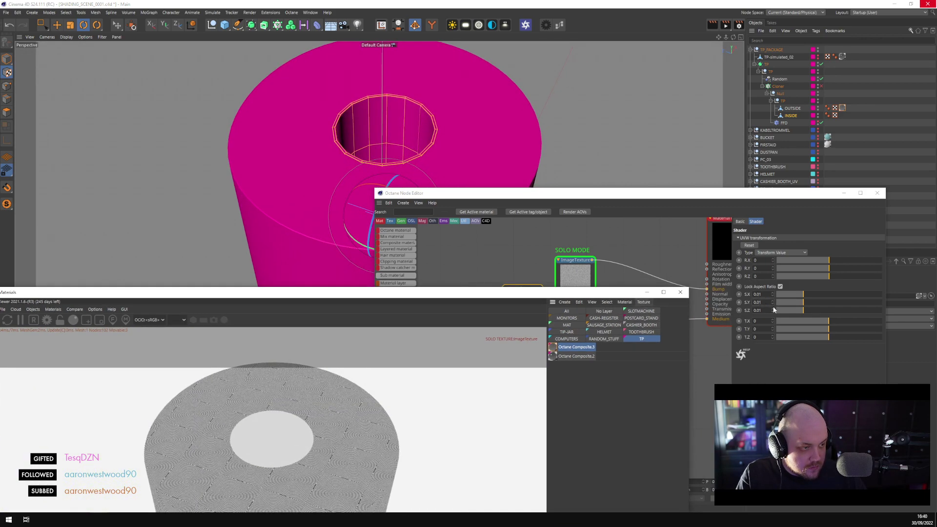
click(759, 294)
text(1)
key(Return)
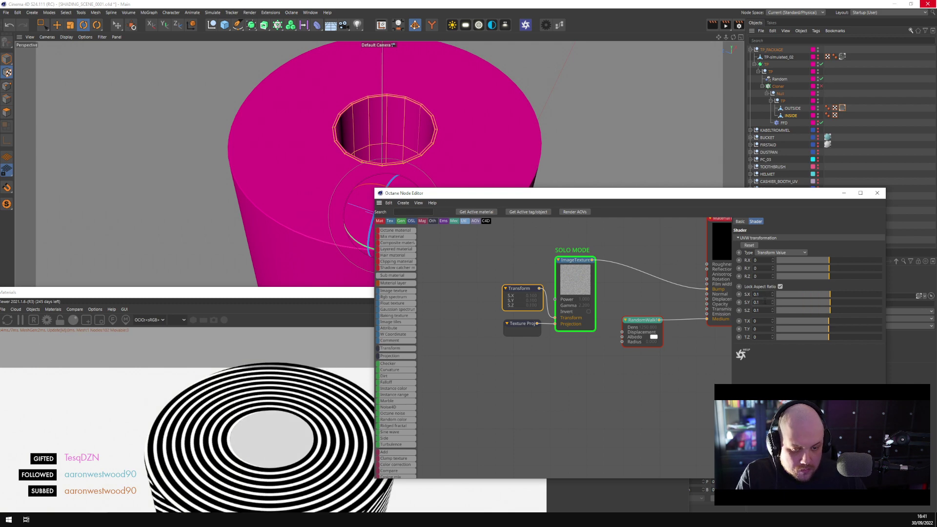
scroll(759, 294, down, 4)
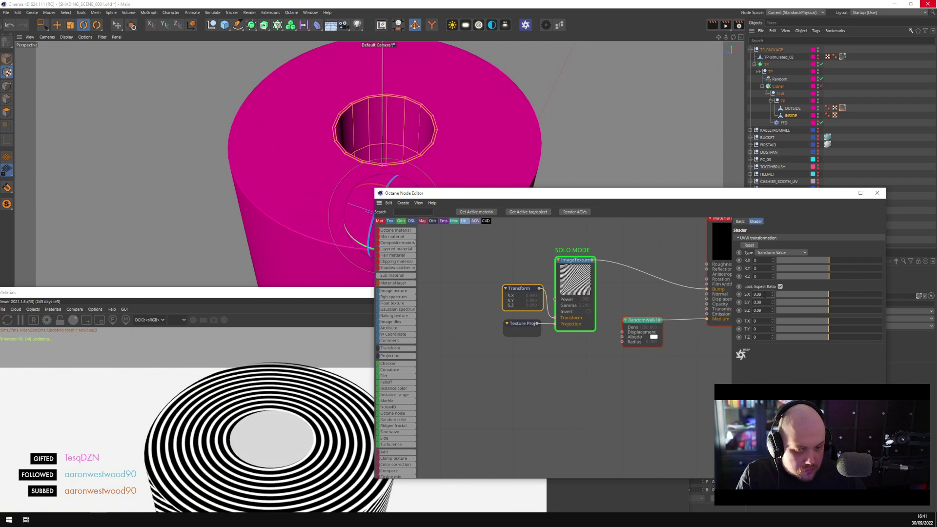
key(BackSpace)
text(3)
key(Return)
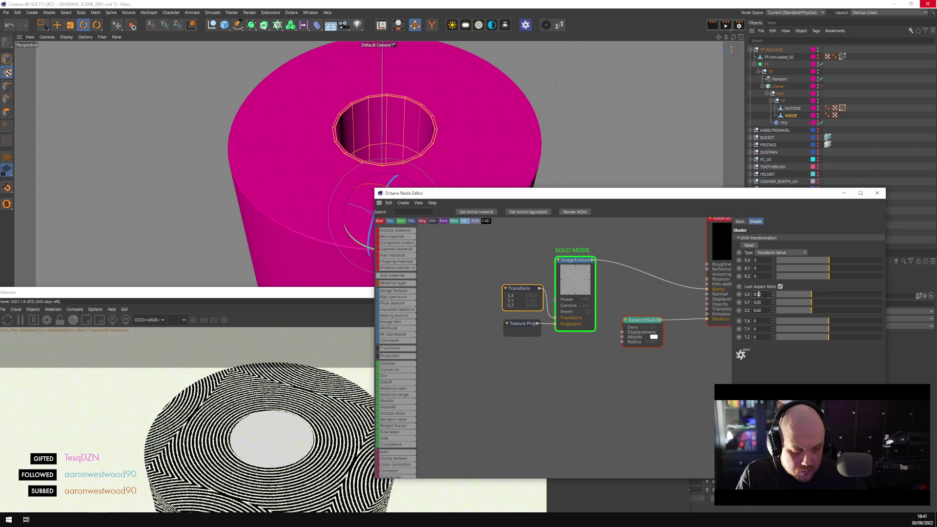
Set the uniform scale of the image's Transform node to 0.06 and check the rings in the live render
key(BackSpace)
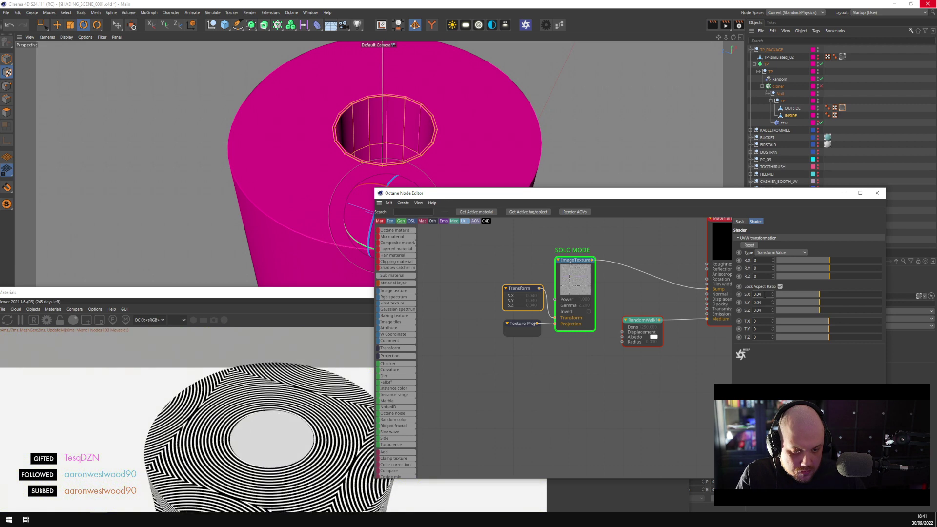
text(5)
key(Return)
key(BackSpace)
text(6)
key(Return)
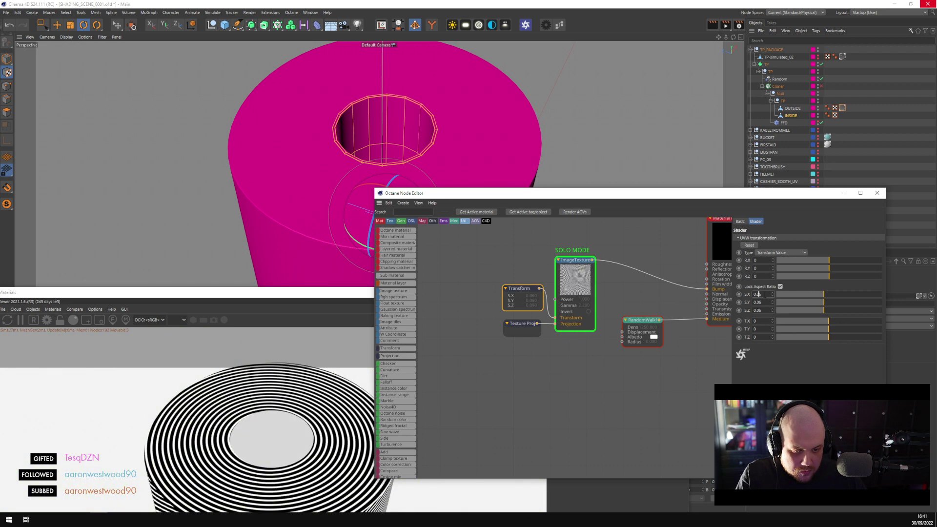
drag(340, 296, 447, 192)
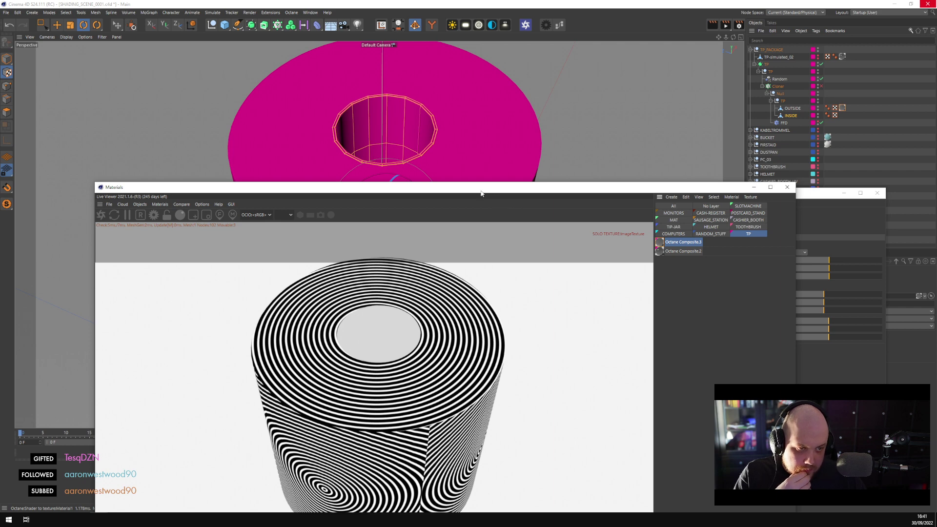
Turn off solo mode on the image texture and bring the live render into view to check the full material
drag(481, 189, 279, 368)
click(667, 387)
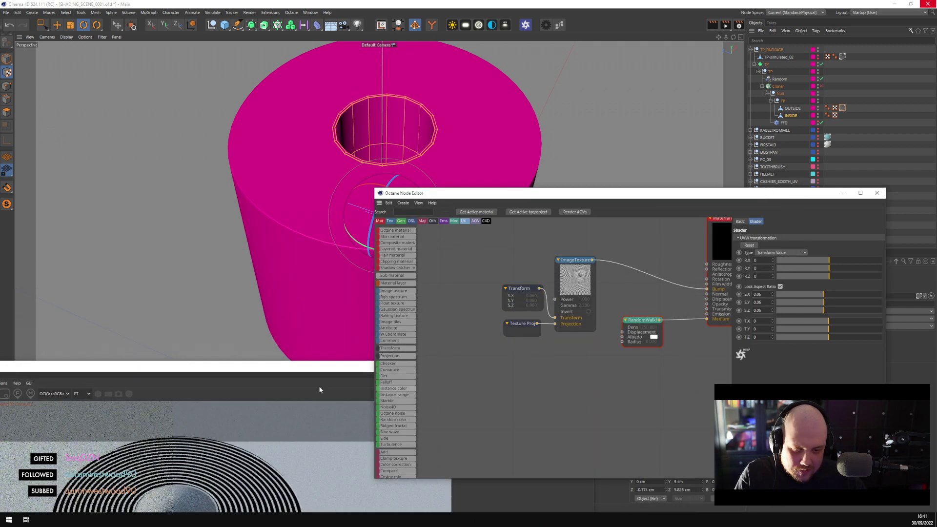
drag(338, 285, 459, 201)
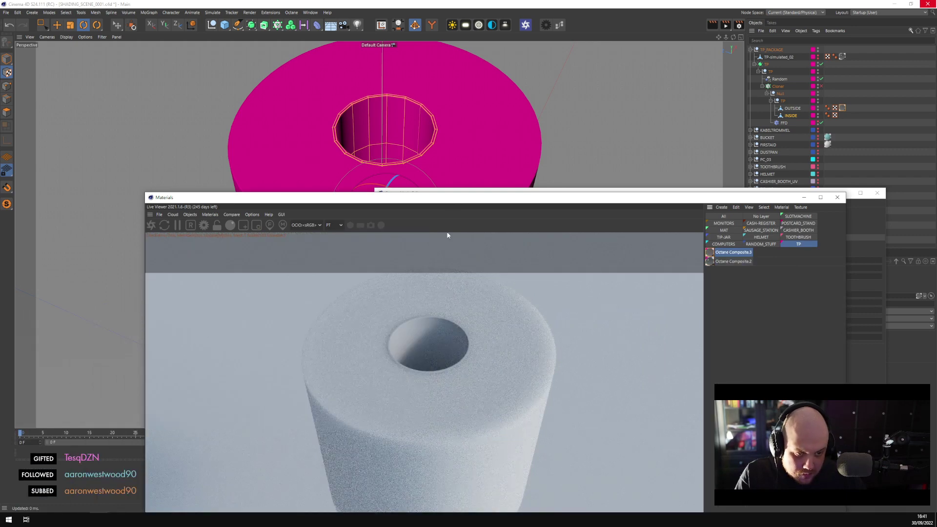
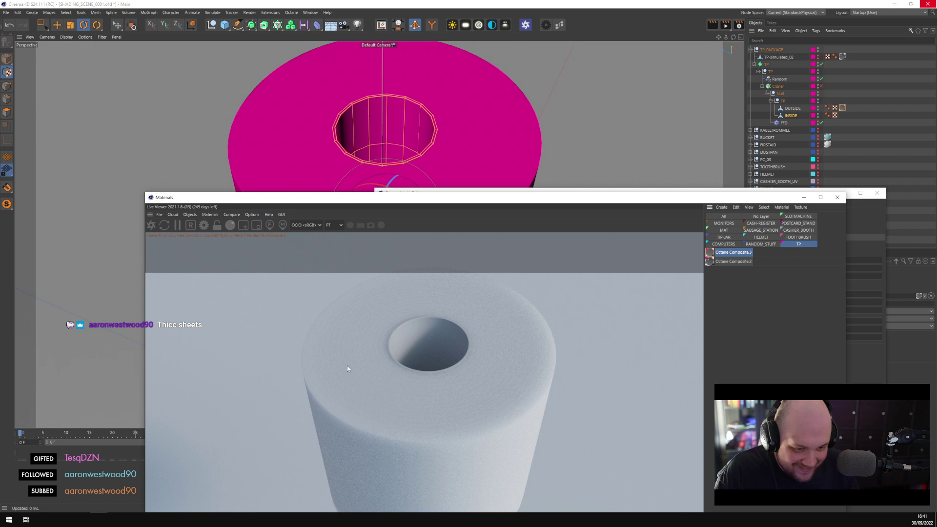
Clear the node editor off the viewport and select the OUTSIDE mesh in polygon mode with Live Selection ready
drag(395, 196, 298, 324)
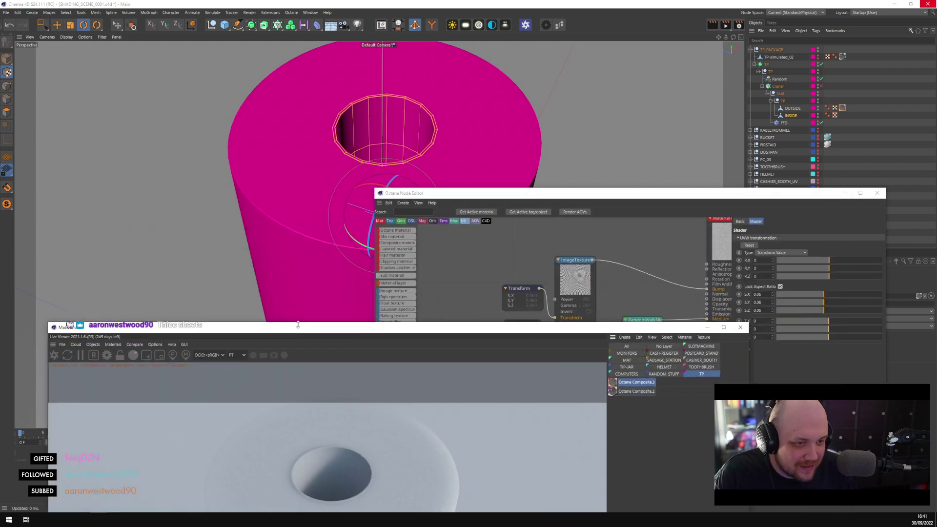
click(843, 192)
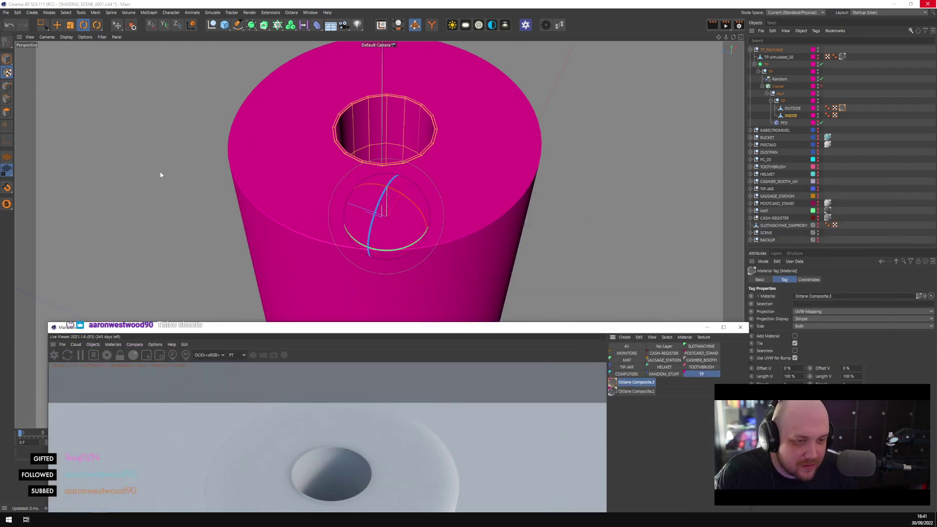
click(7, 113)
click(43, 25)
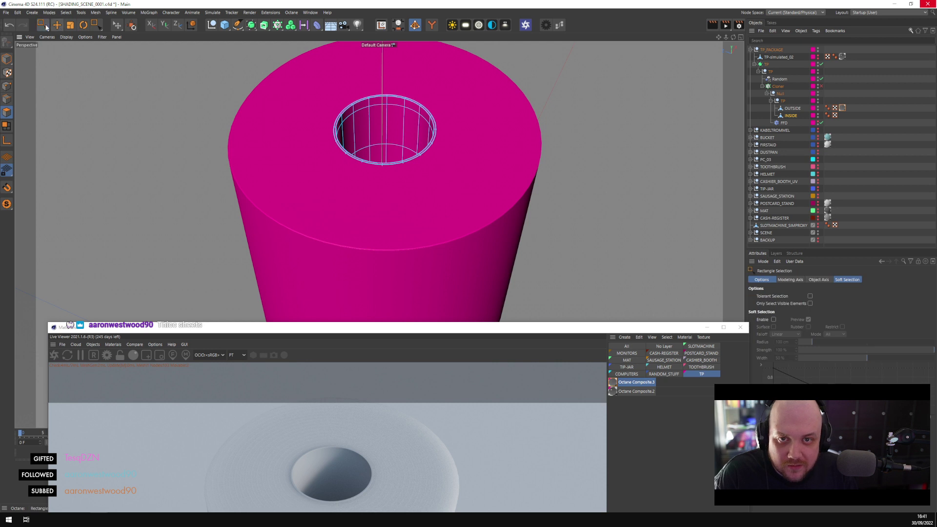
click(45, 26)
click(72, 35)
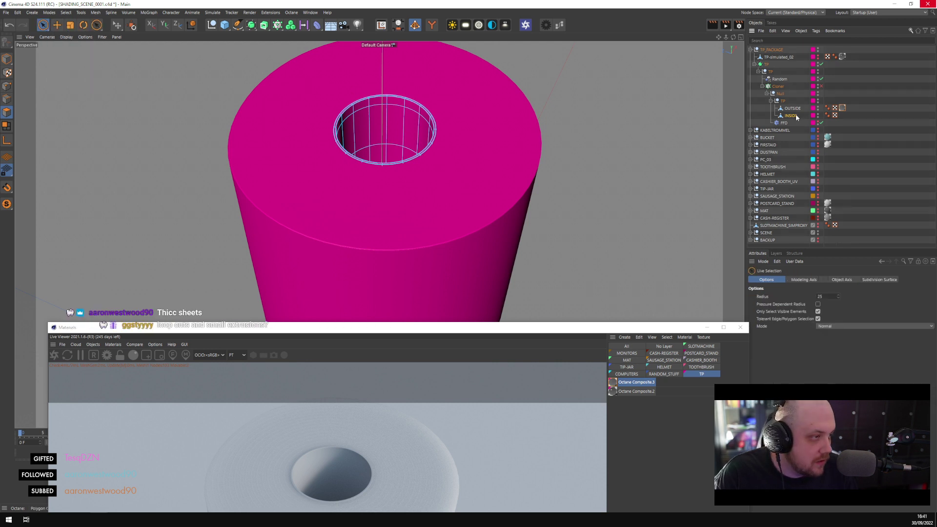
click(790, 116)
click(803, 110)
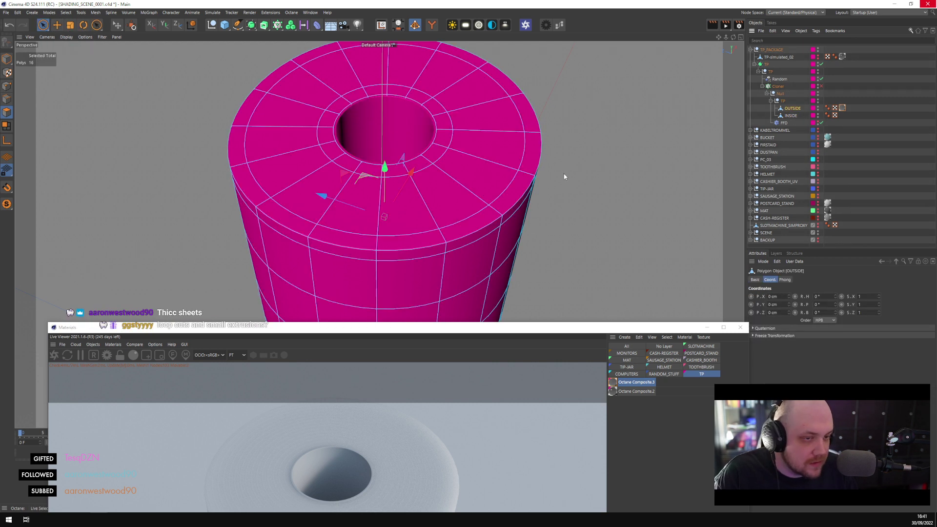
Select the OUTSIDE mesh's upper cap polygons by bounding them with the outer and inner rim edge loops and using Fill Selection
click(56, 26)
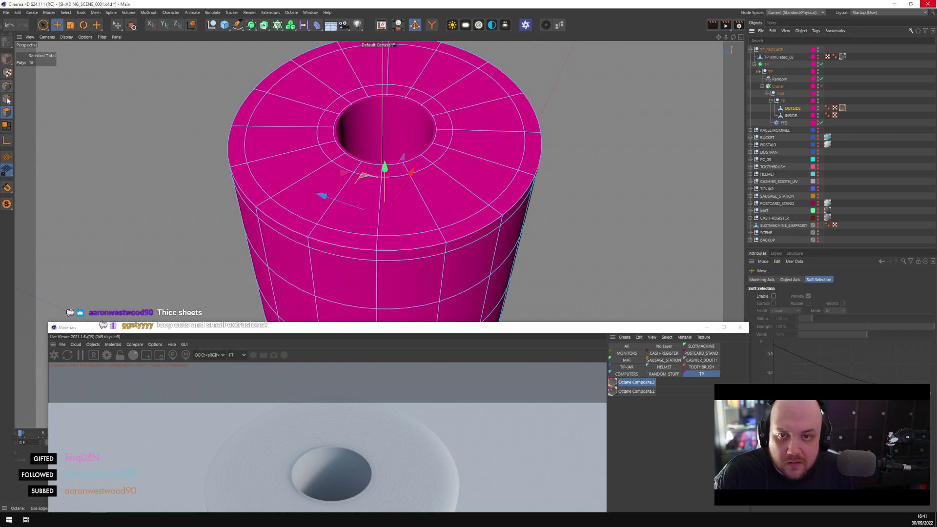
click(7, 99)
double_click(303, 238)
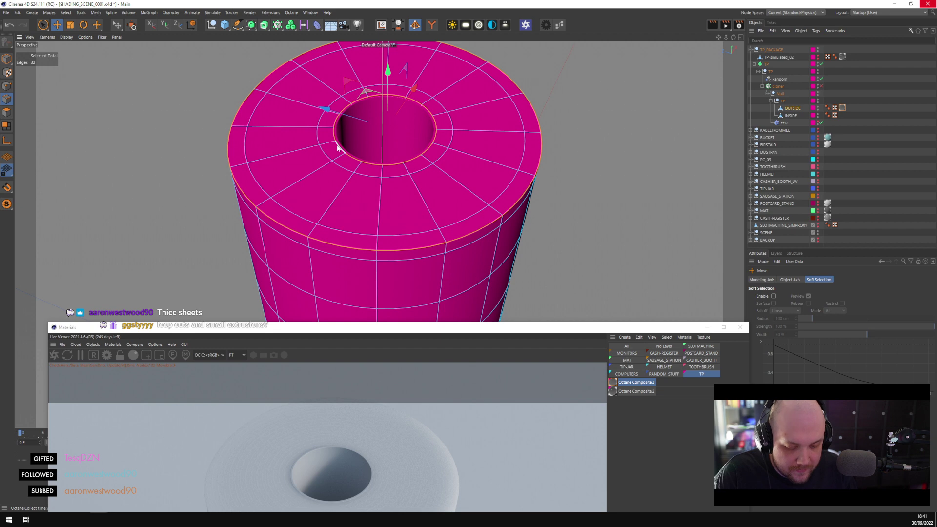
key(u)
key(f)
click(286, 166)
Add the polygon loops of the roll's underside cap to the selection with Loop Selection
scroll(305, 152, down, 4)
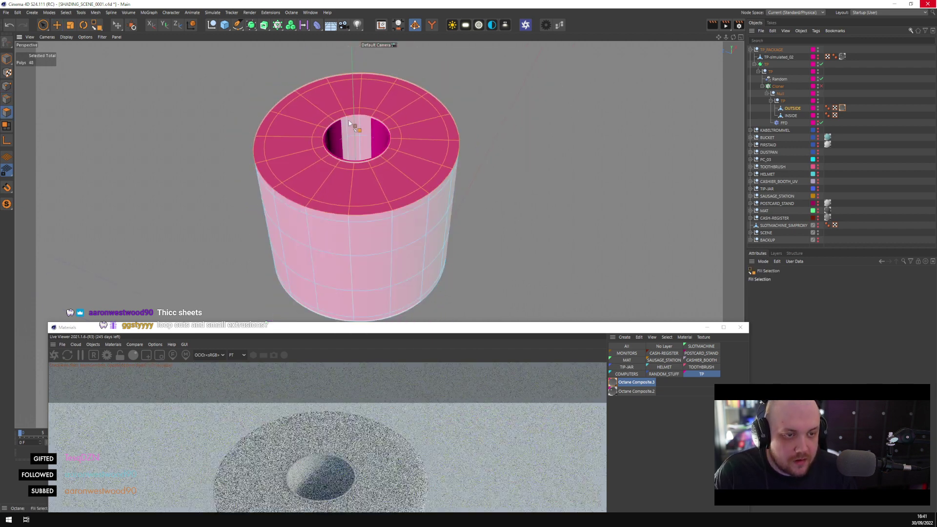
alt+drag(357, 137, 346, 236)
key(u)
key(l)
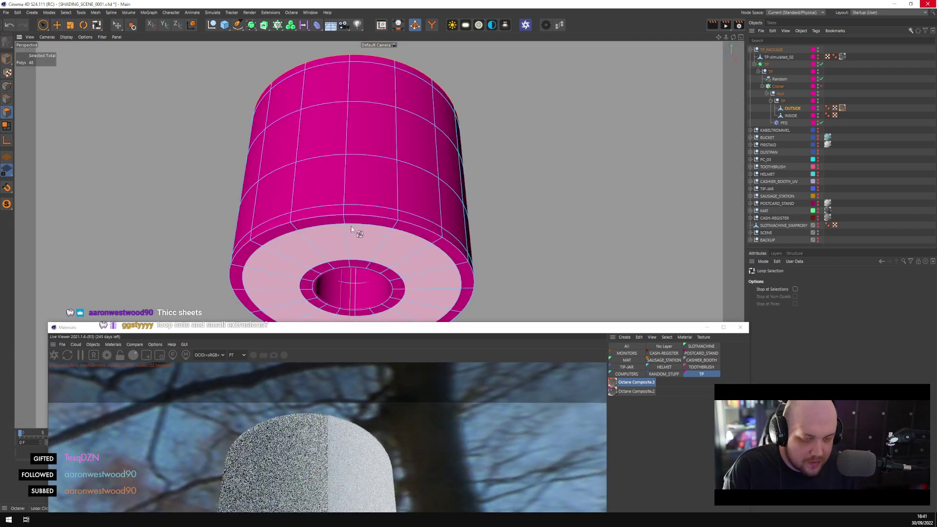
shift+click(296, 229)
shift+click(308, 258)
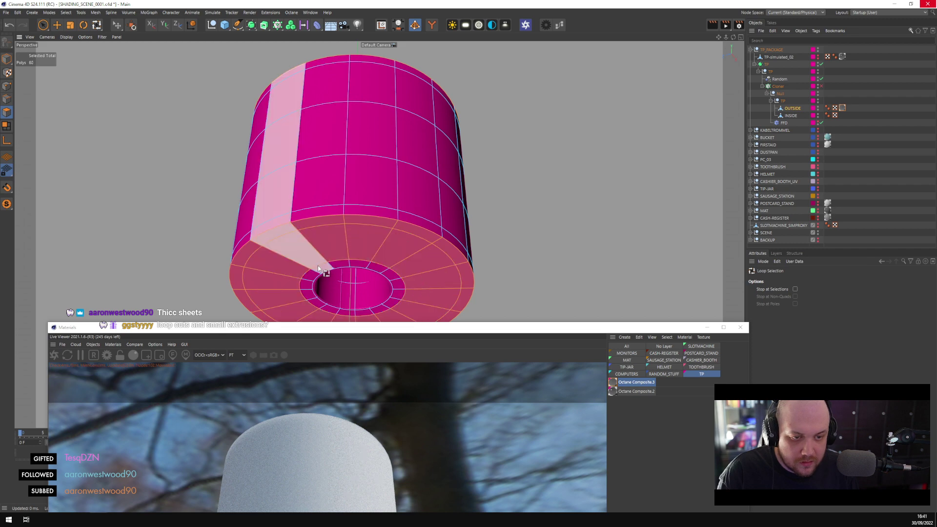
shift+click(329, 265)
Store the selected cap polygons as a polygon selection tag named TOP
click(66, 12)
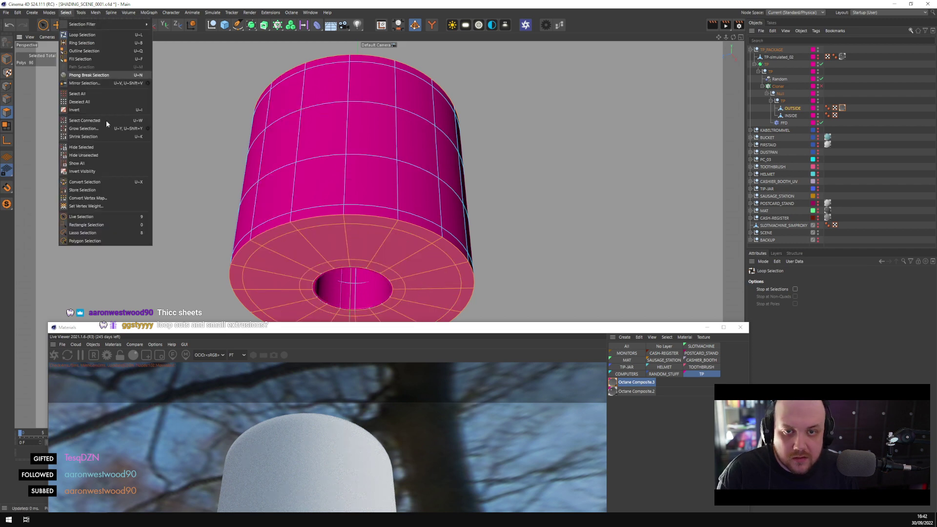
click(98, 192)
click(862, 127)
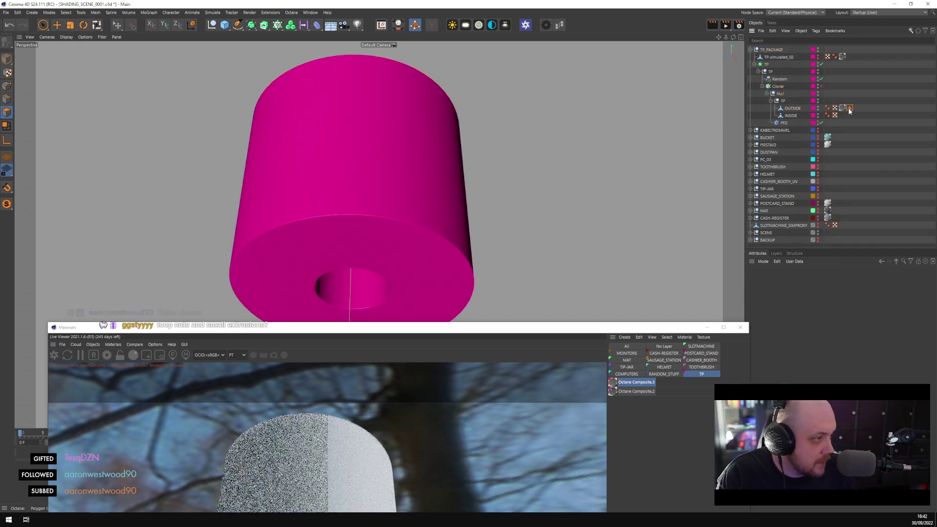
click(849, 109)
drag(808, 305, 772, 305)
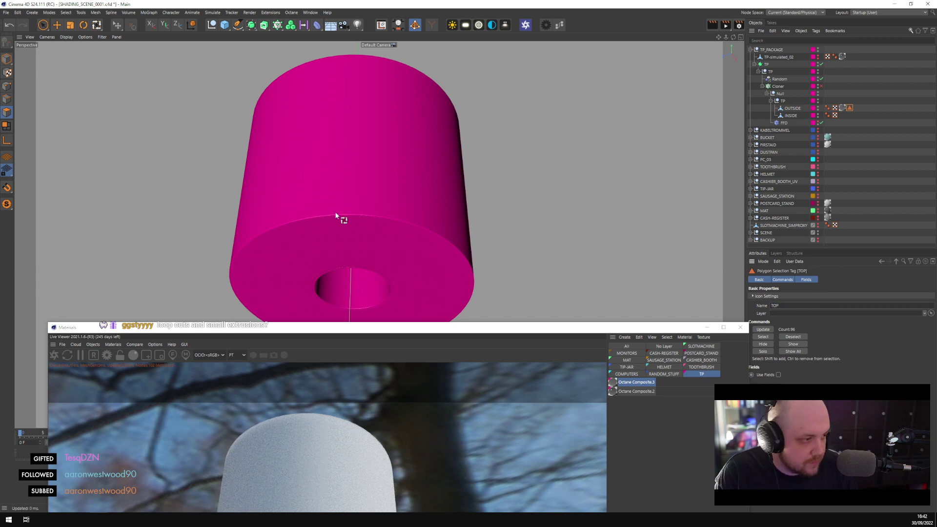
Restrict the OUTSIDE mesh's material tag to the TOP selection and check the roll in the live render
click(842, 108)
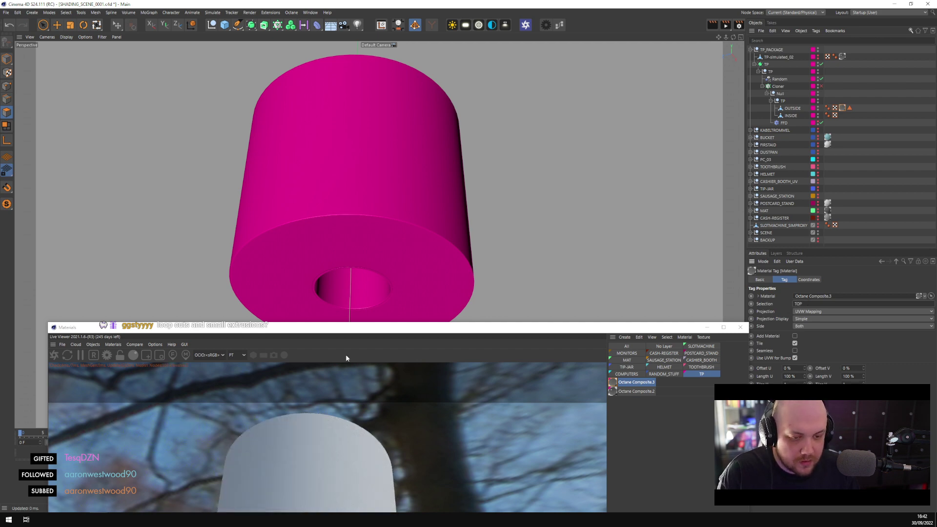
alt+drag(359, 203, 363, 231)
alt+right_drag(363, 231, 388, 151)
scroll(377, 170, down, 8)
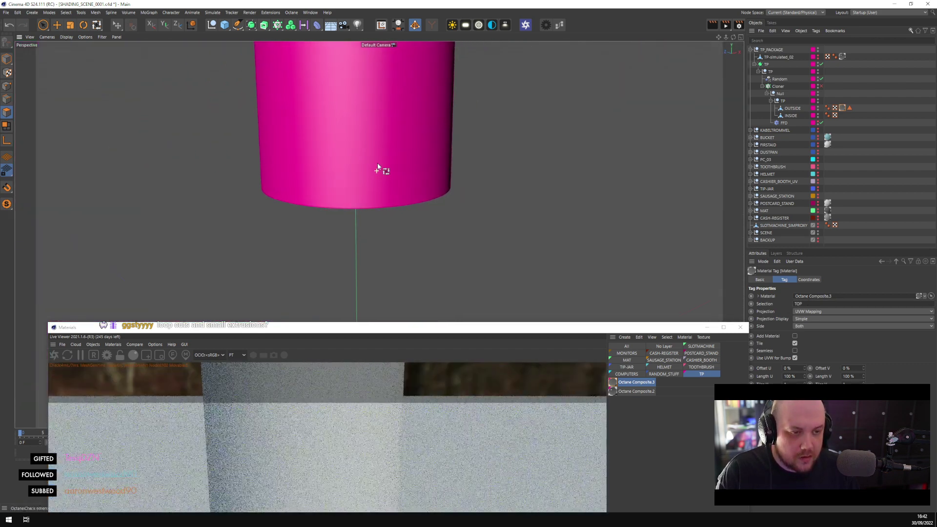
alt+middle_drag(376, 167, 382, 324)
alt+drag(389, 215, 445, 139)
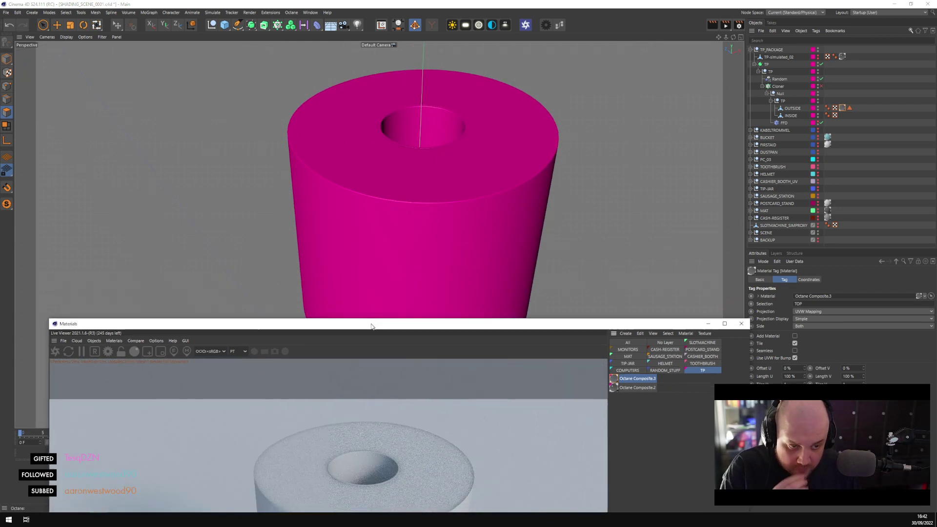
drag(370, 329, 391, 142)
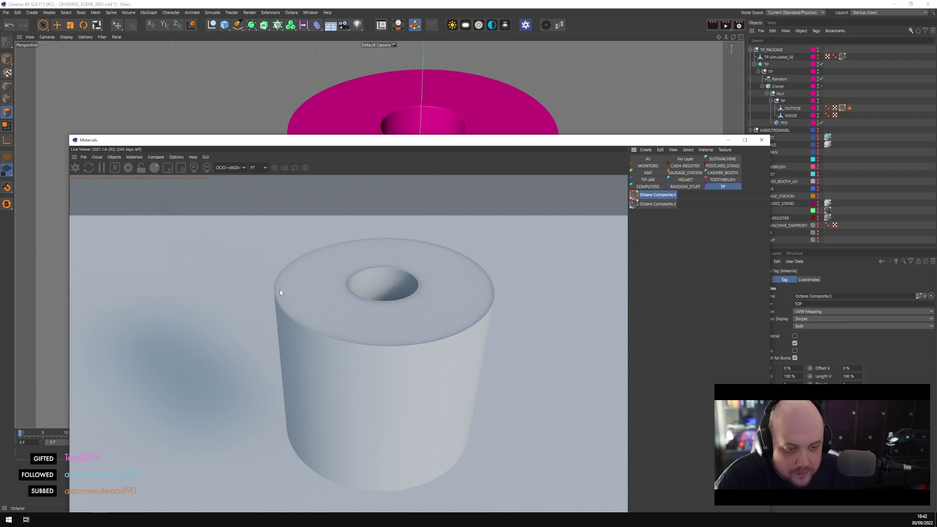
Rename the Octane Composite.3 material as TP
click(661, 196)
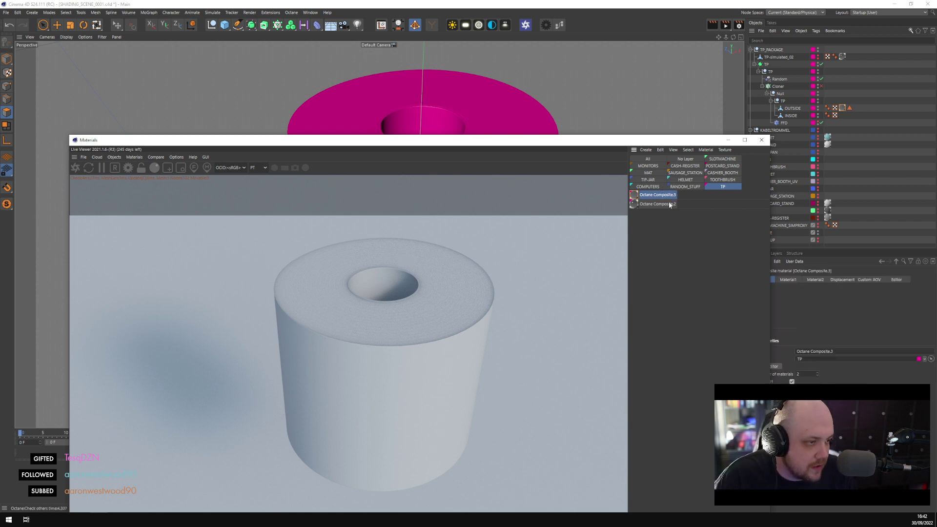
drag(678, 214, 666, 196)
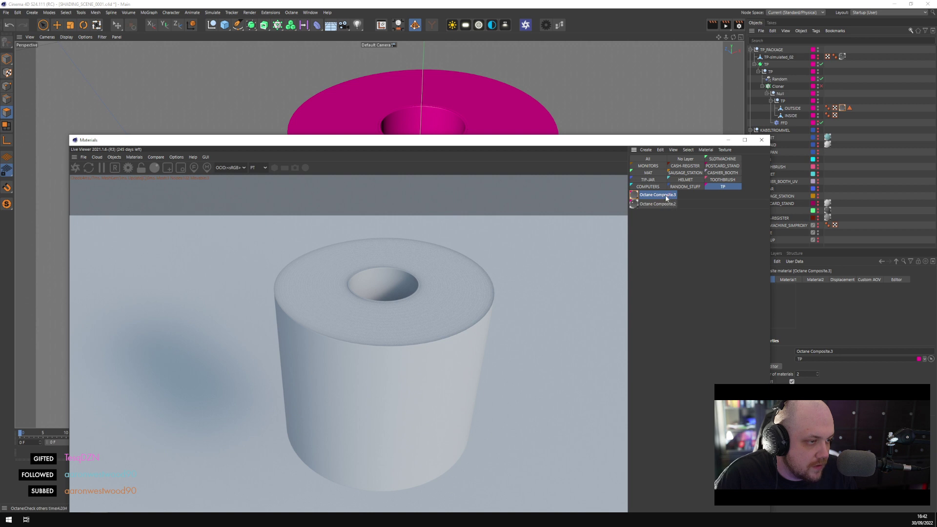
double_click(666, 196)
text(TP)
key(Return)
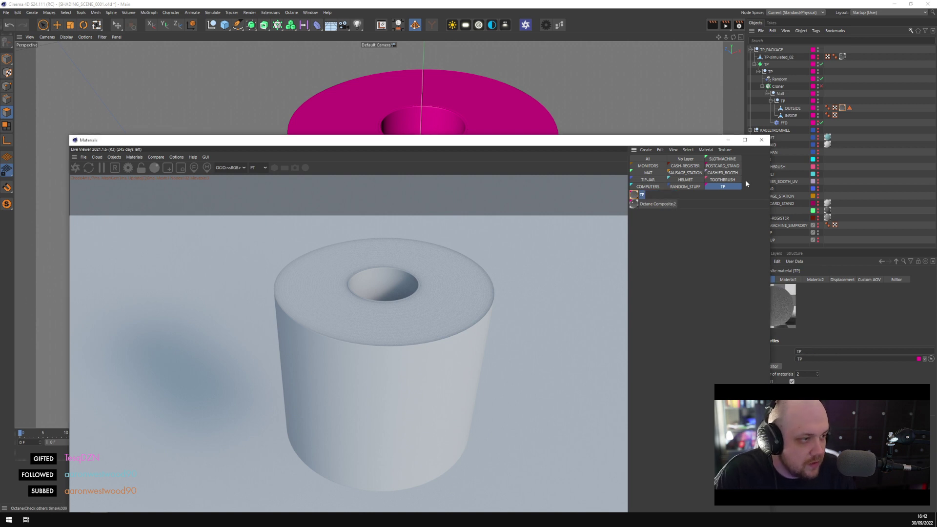
Rename the Octane Composite.2 material as FOIL
double_click(657, 204)
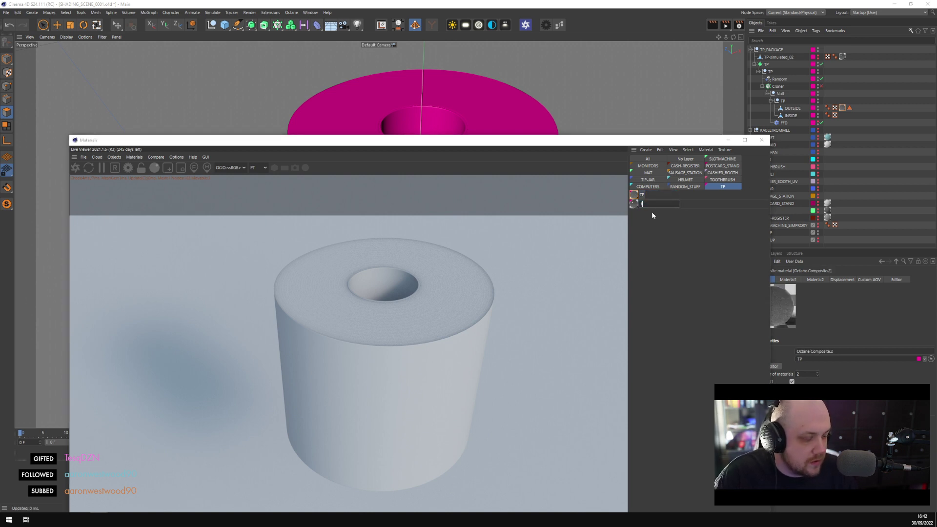
text(FC)
text(IL)
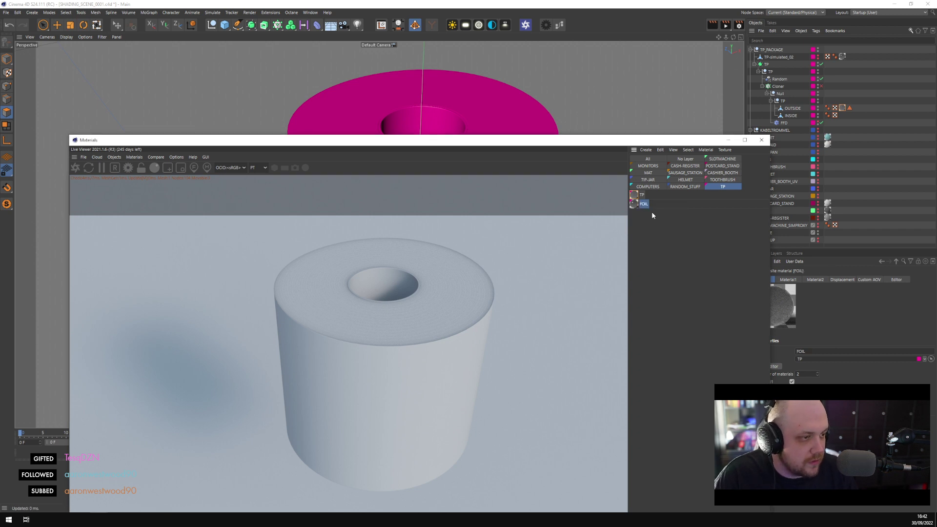
Rename the toilet roll's TP material as TP_TOP
click(642, 195)
double_click(642, 197)
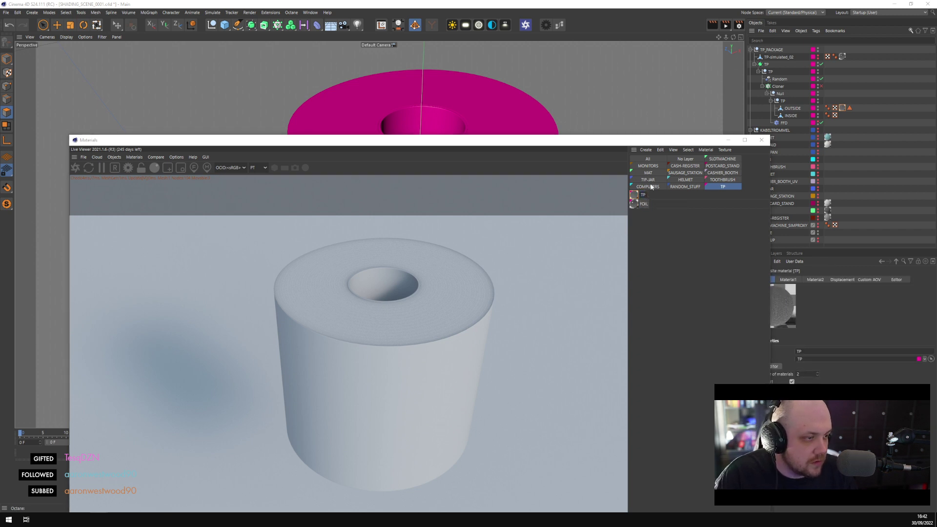
text(TO_TOP)
key(Return)
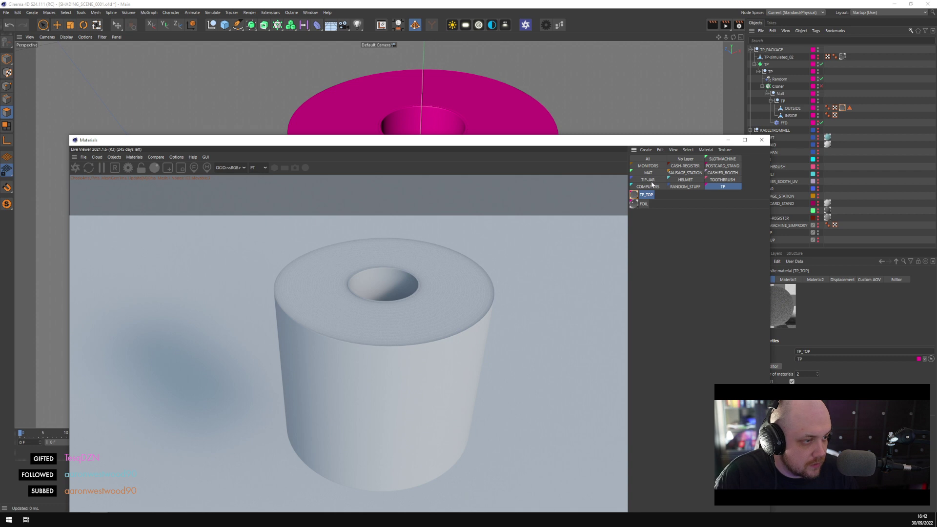
Duplicate the TP_TOP material and name the copy TP_SIDES
drag(645, 195, 646, 204)
double_click(647, 203)
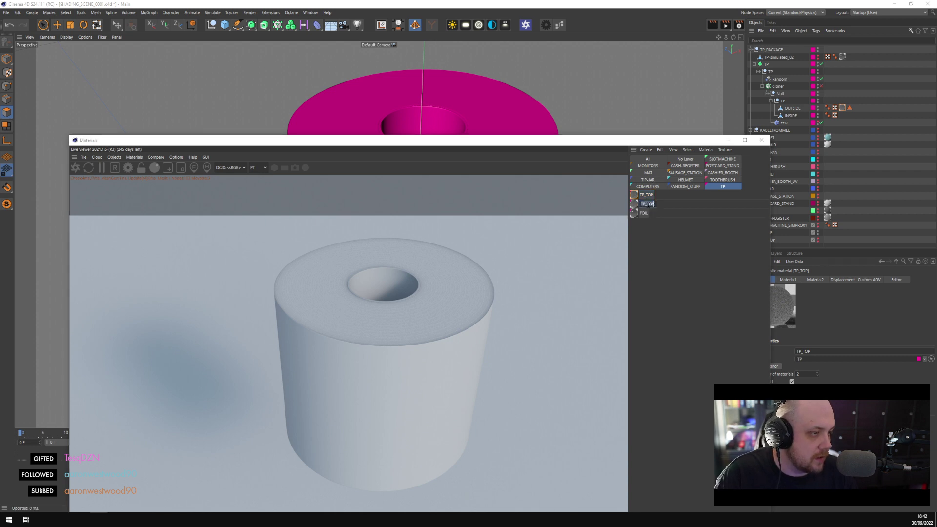
text(TP_SIDES)
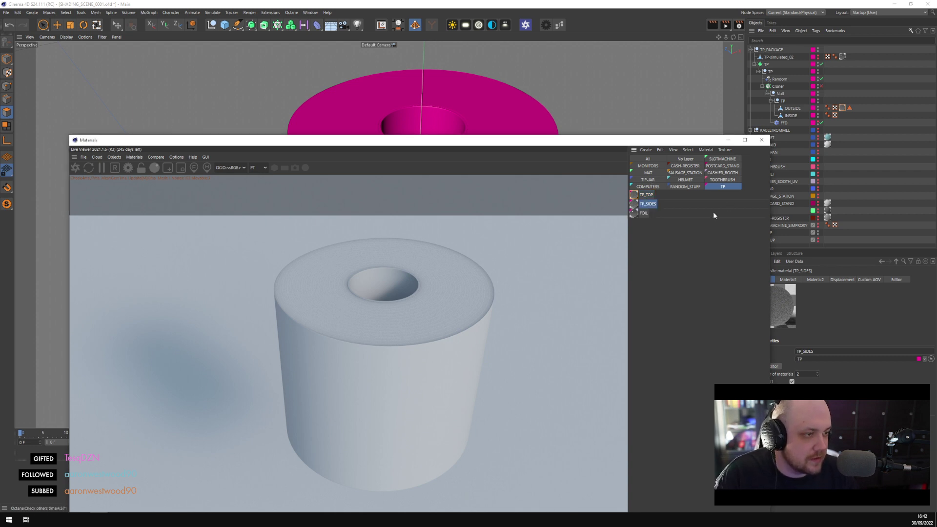
key(Return)
Apply the TP_SIDES material to the OUTSIDE mesh alongside the TOP-restricted material
drag(634, 203, 853, 111)
click(864, 119)
double_click(849, 109)
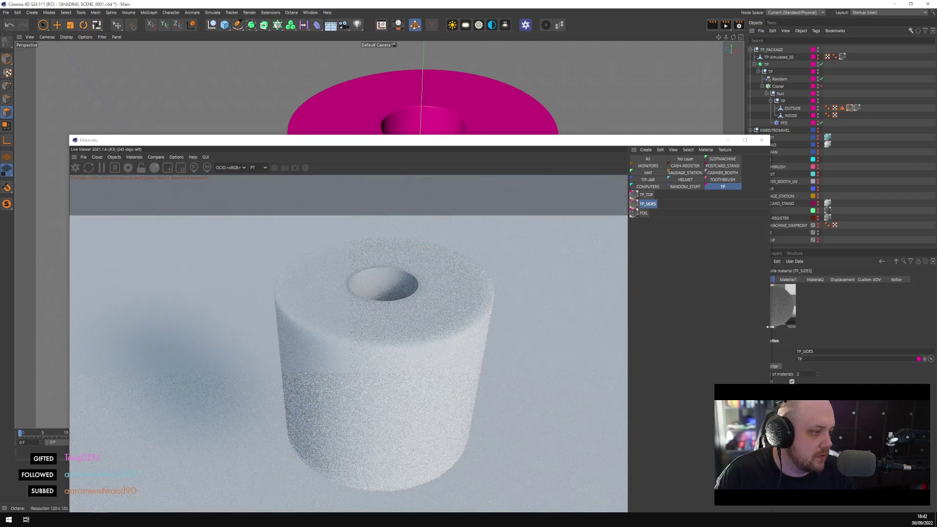
Open TP_SIDES in the Octane Node Editor and disconnect its image texture from the bump input
click(775, 366)
click(574, 286)
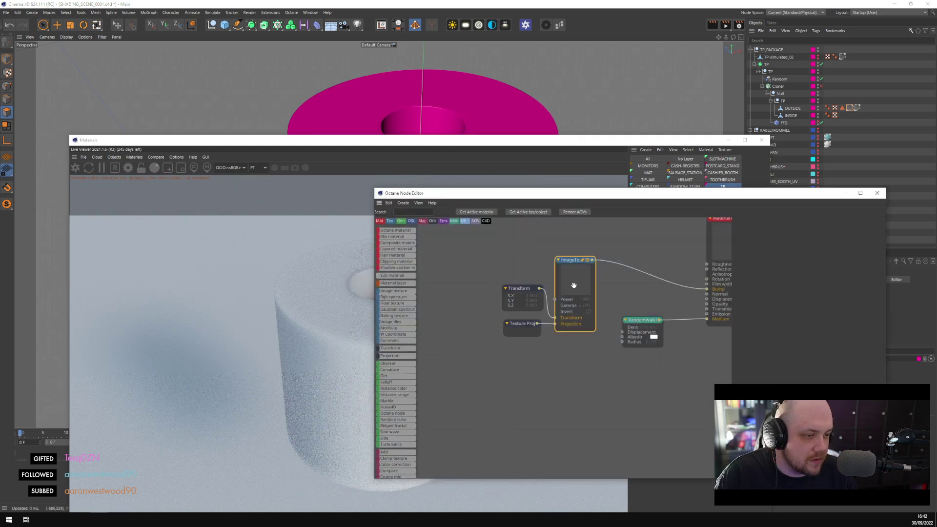
click(574, 285)
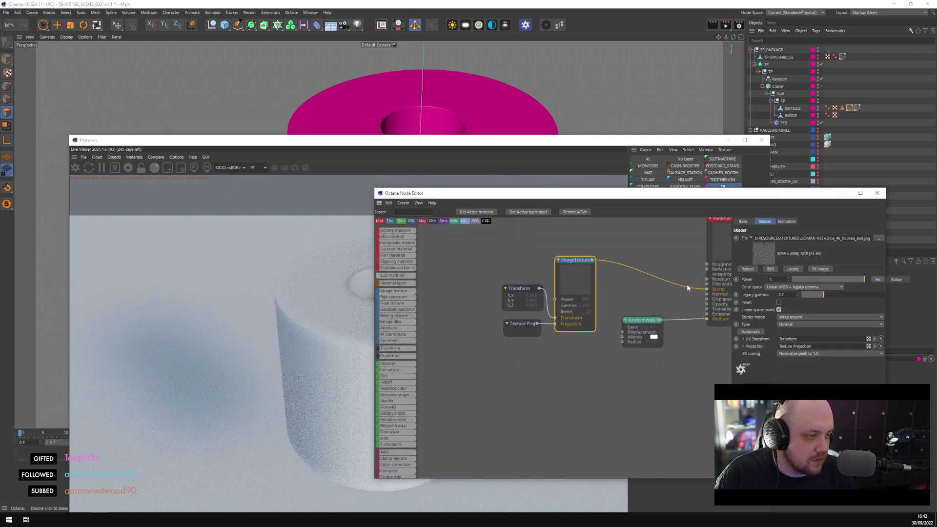
Set the density of the TP_SIDES random walk medium to 1750 and check the render
click(652, 320)
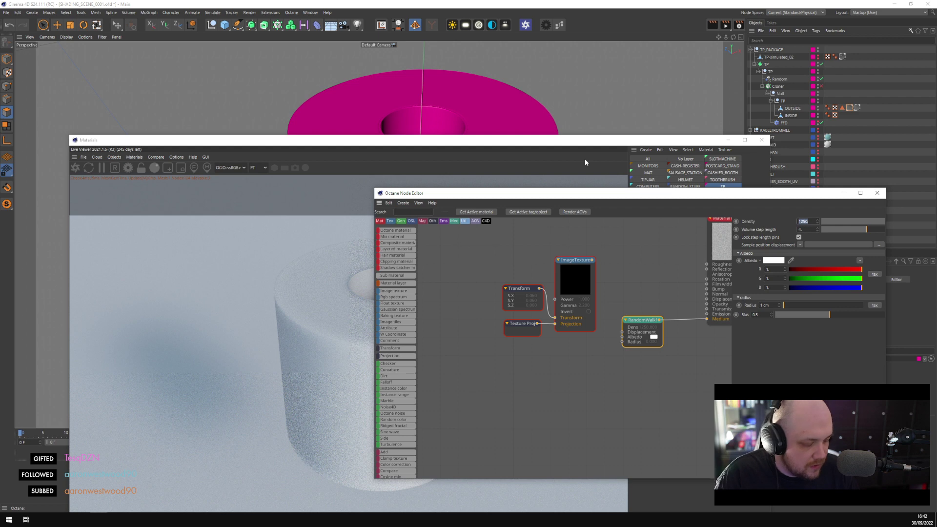
text(1750)
key(Return)
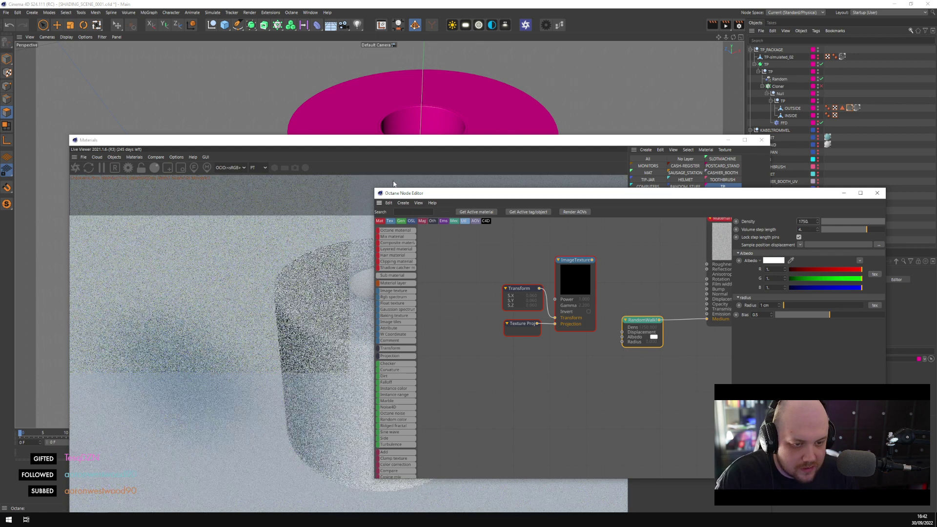
drag(585, 193, 674, 191)
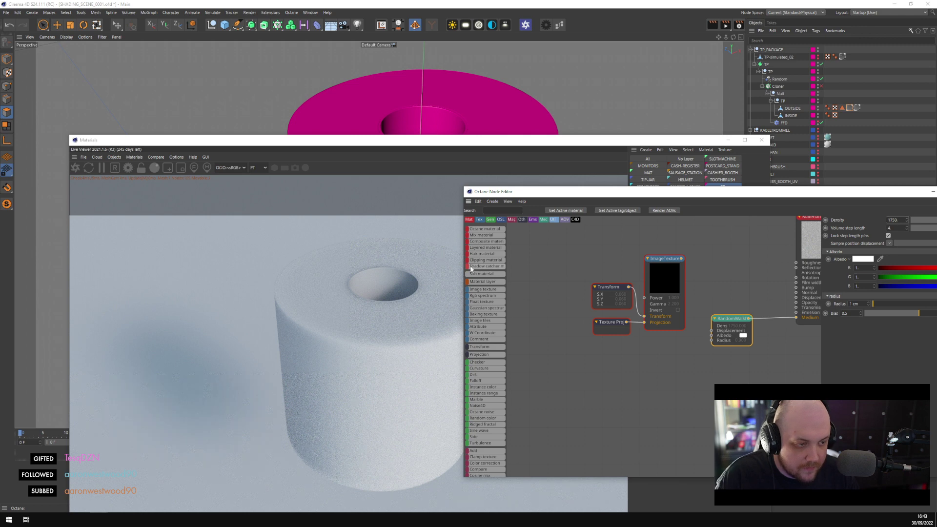
drag(633, 191, 494, 239)
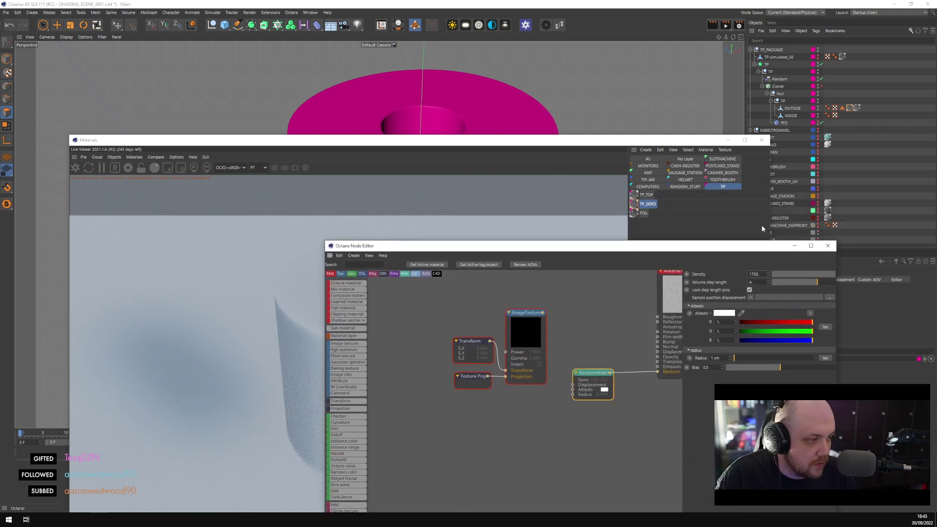
Set the density of the random walk medium in the TP_TOP material to 1750
click(646, 194)
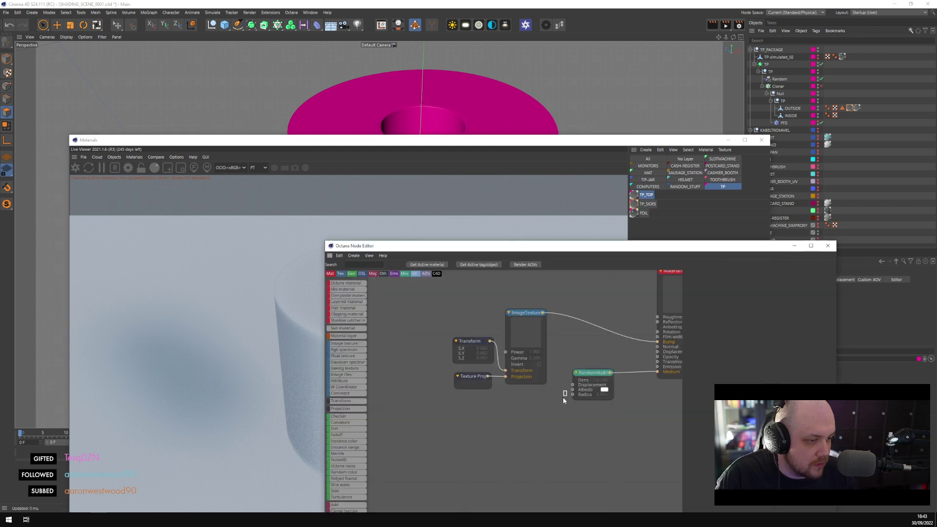
click(588, 383)
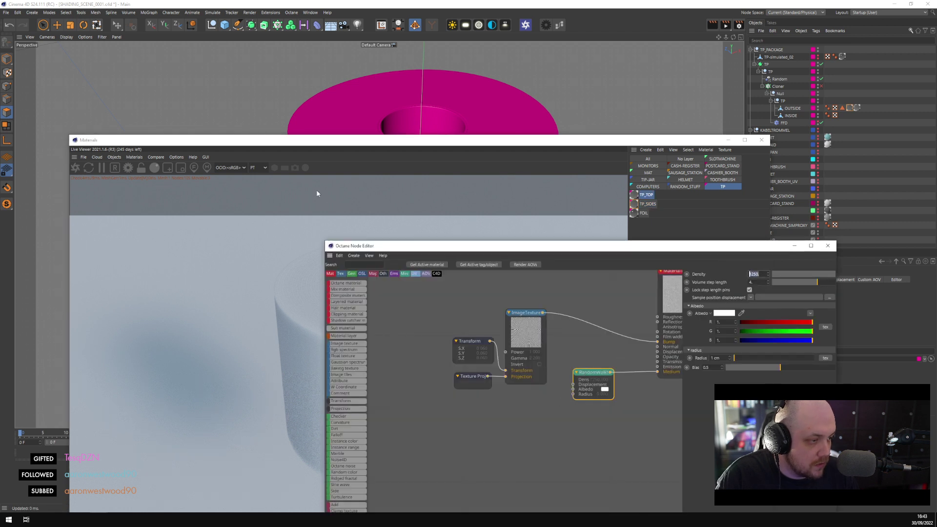
text(1)
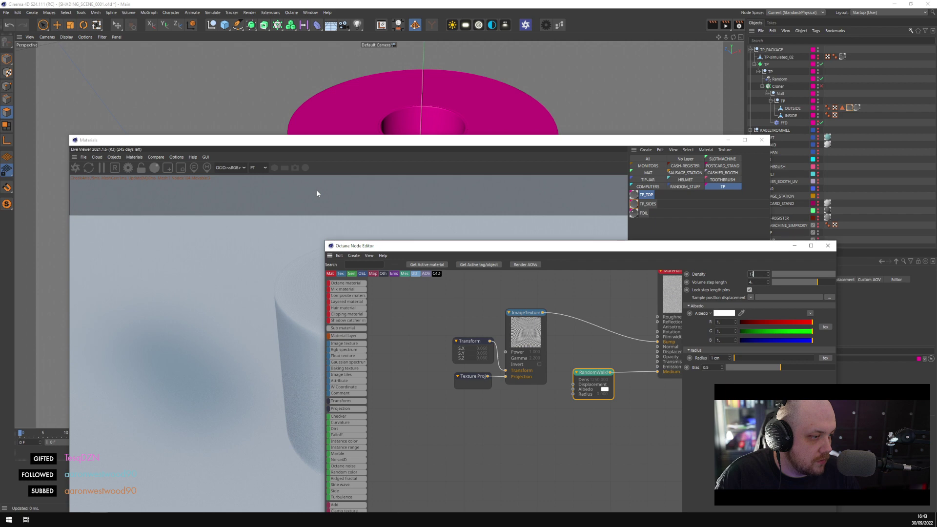
text(750)
key(Return)
drag(394, 249, 542, 222)
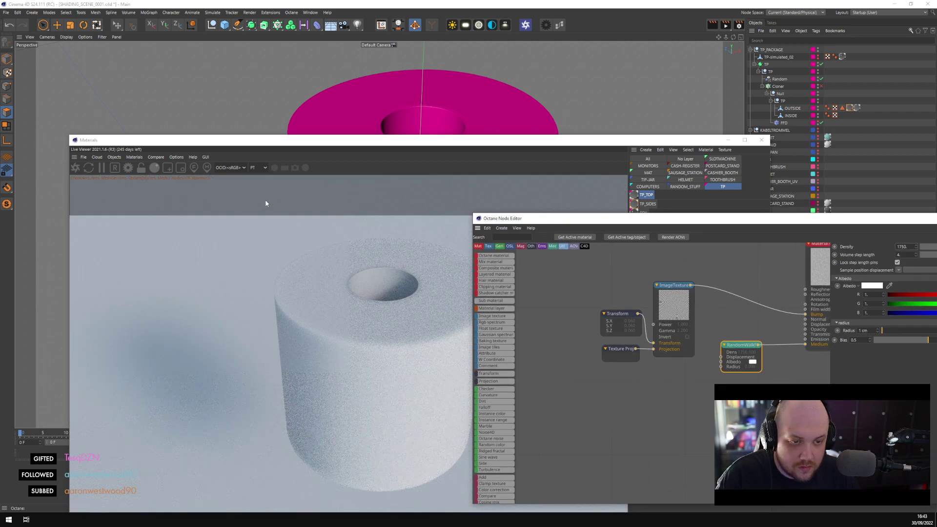
Restrict the live render to a region around the roll's top opening and check the shading there
click(167, 168)
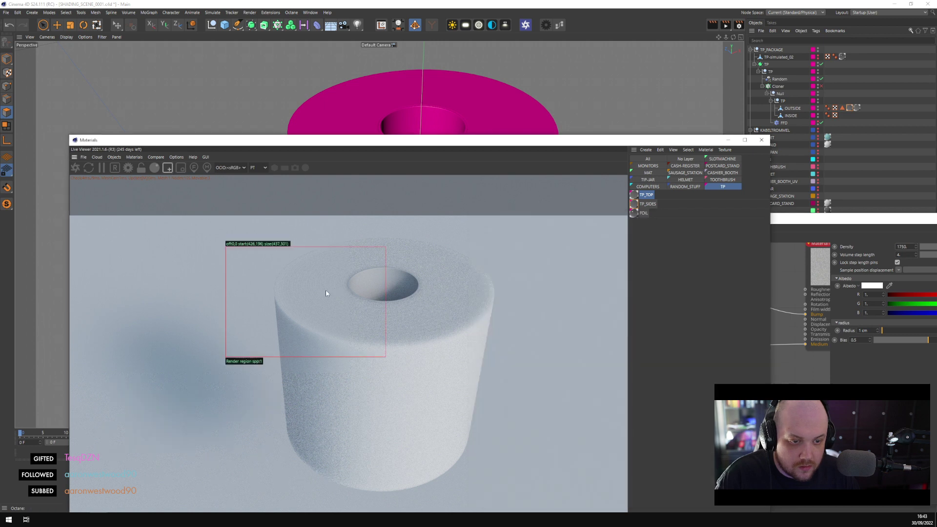
drag(313, 302, 462, 255)
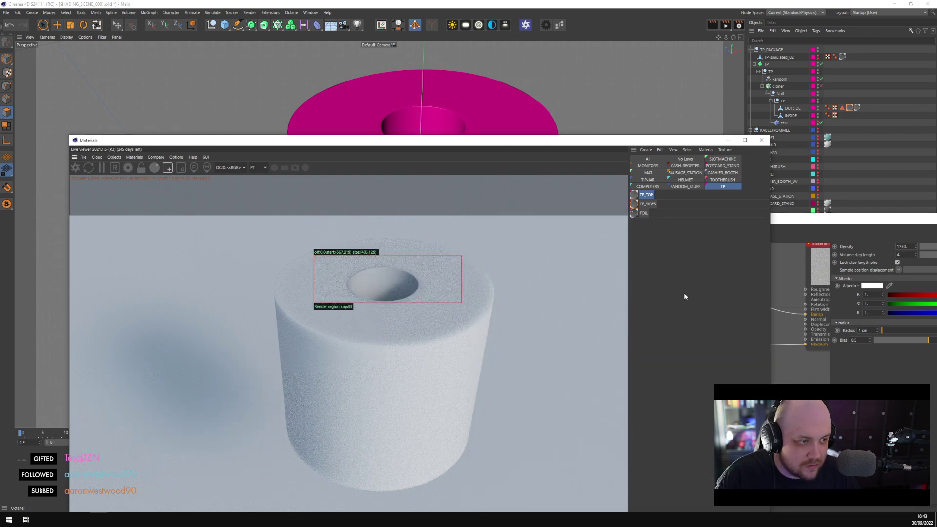
click(681, 278)
Try Cubic projection on the TOP-restricted TP_TOP material tag of the OUTSIDE mesh
double_click(648, 205)
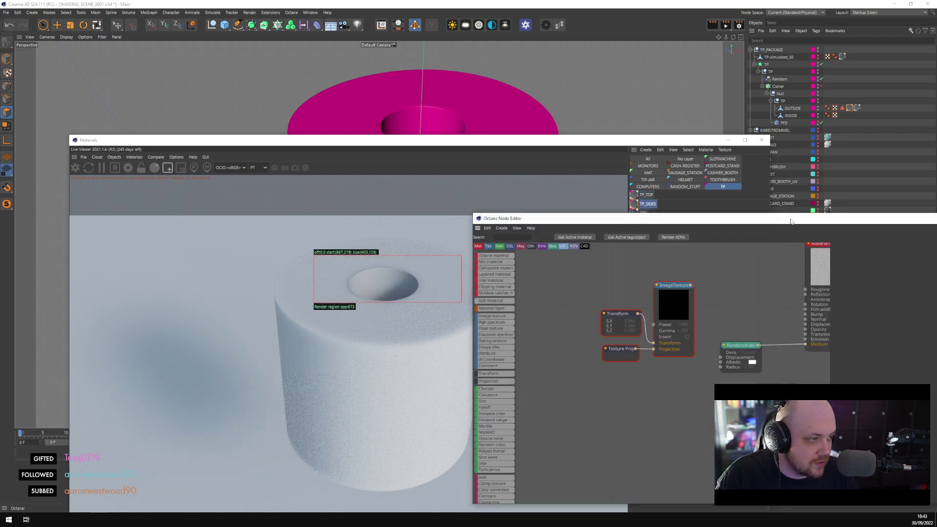
drag(698, 222, 376, 210)
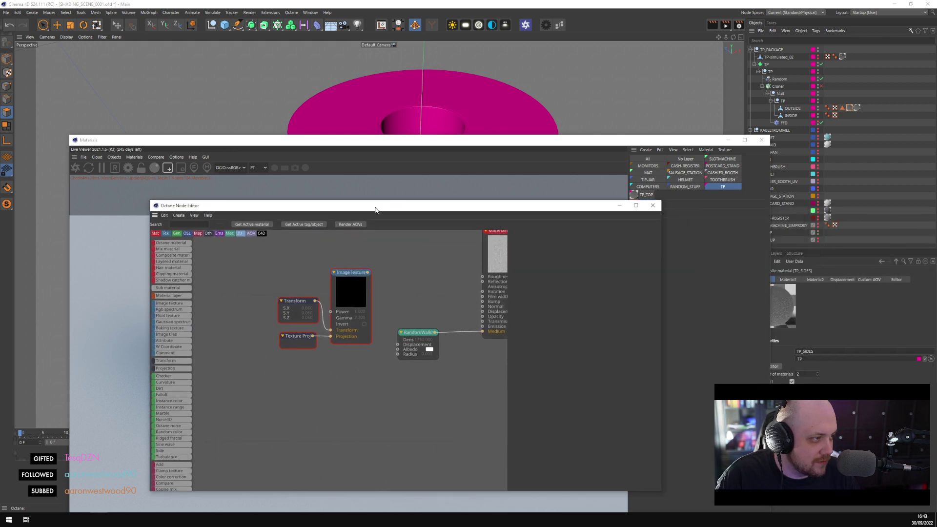
click(857, 108)
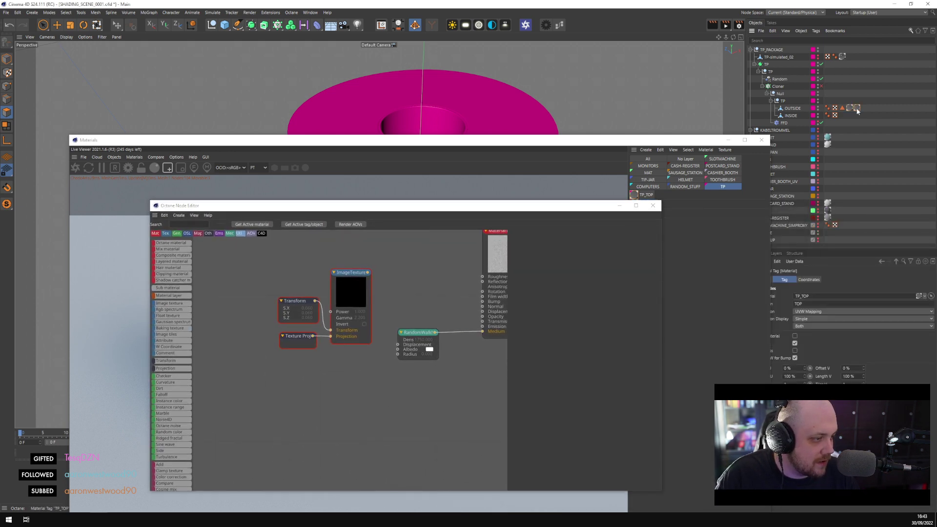
click(815, 311)
click(807, 345)
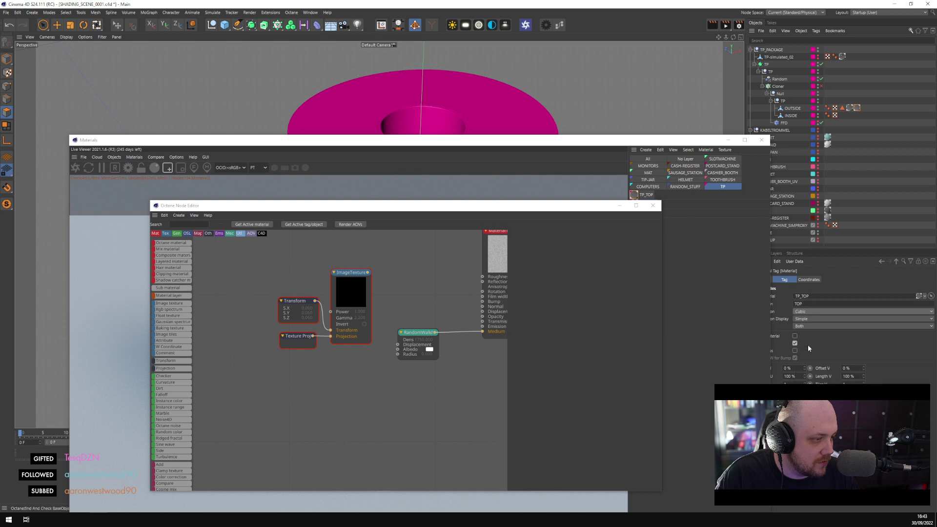
In Texture mode, set the projection of the OUTSIDE mesh's TP_TOP material tag to Cylindrical, and turn off the render region
drag(551, 140, 566, 225)
click(7, 73)
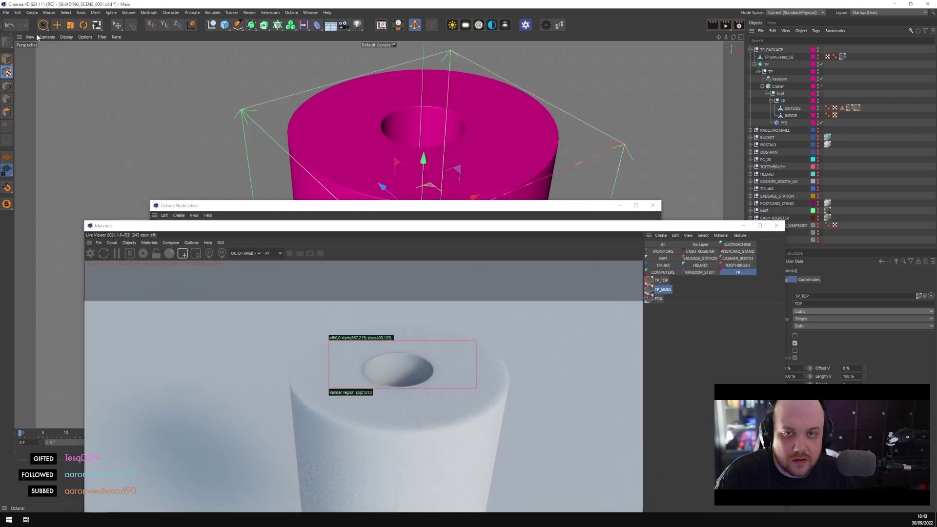
click(57, 25)
scroll(389, 105, down, 2)
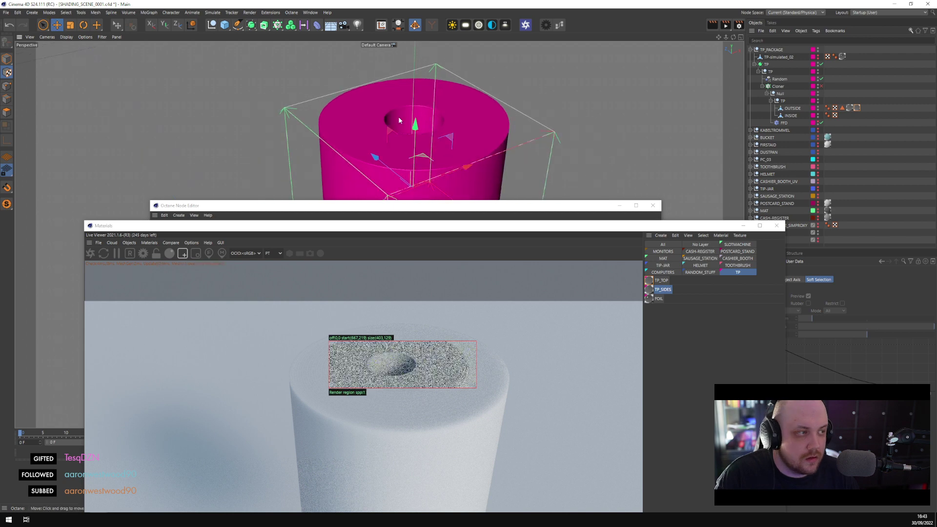
click(857, 109)
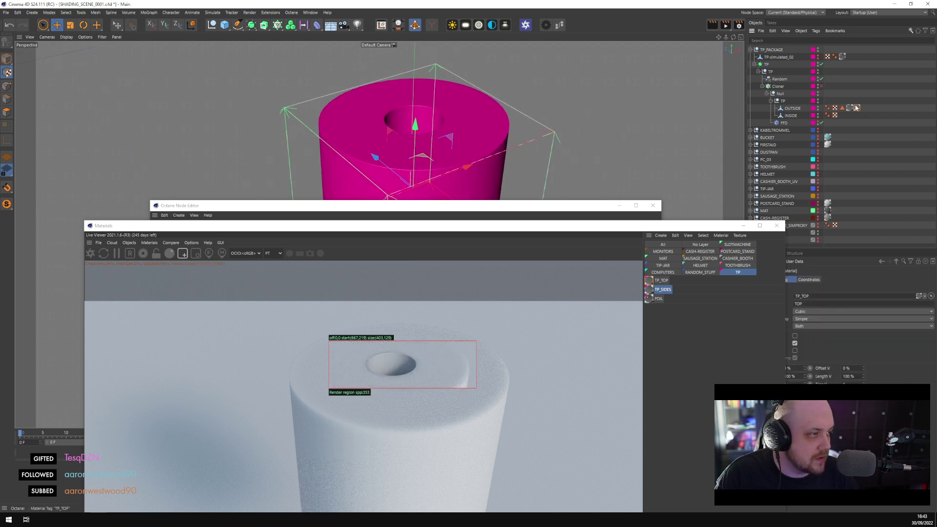
click(815, 310)
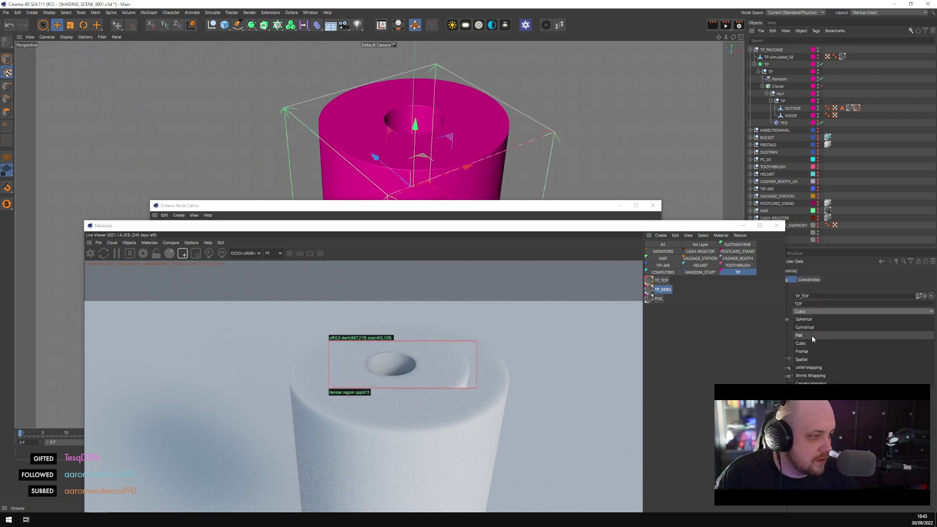
click(805, 327)
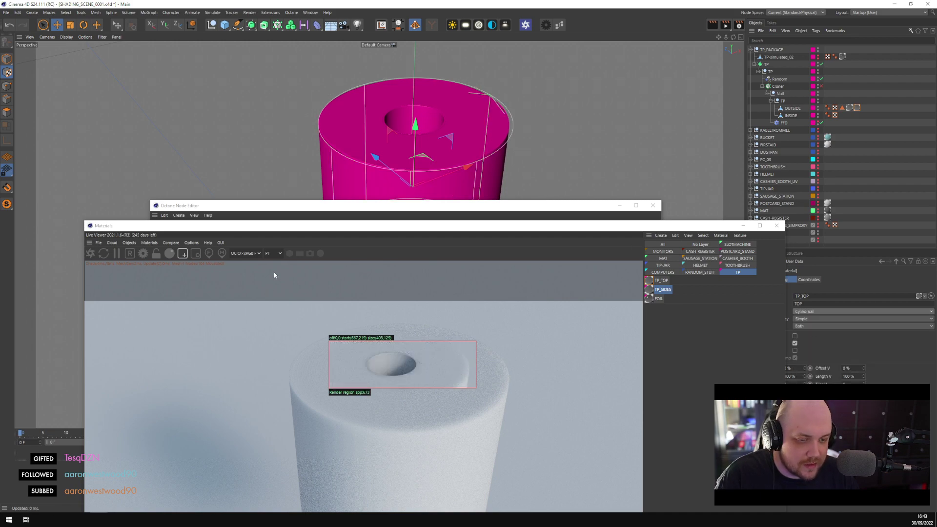
click(183, 253)
drag(211, 227, 176, 89)
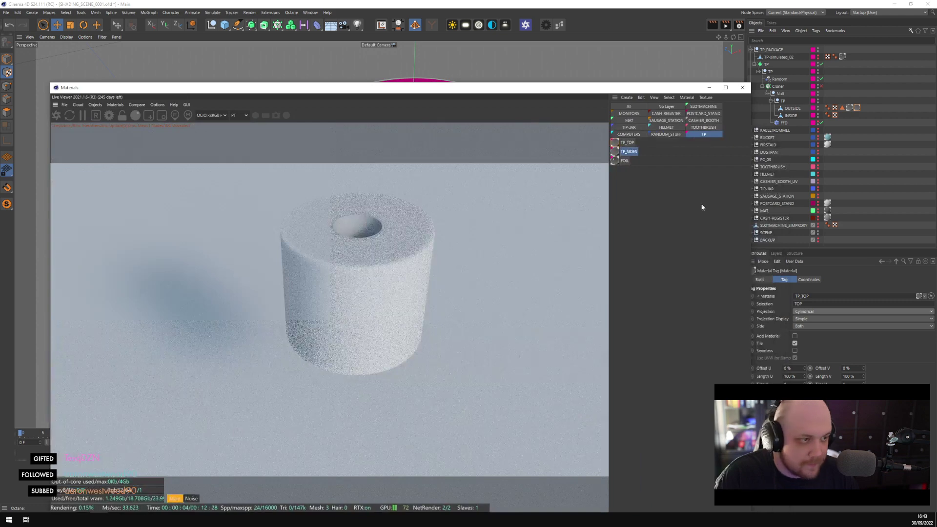
Load cross_4k.jpg into the image texture of the TP_SIDES material and copy the file to the project location
click(628, 151)
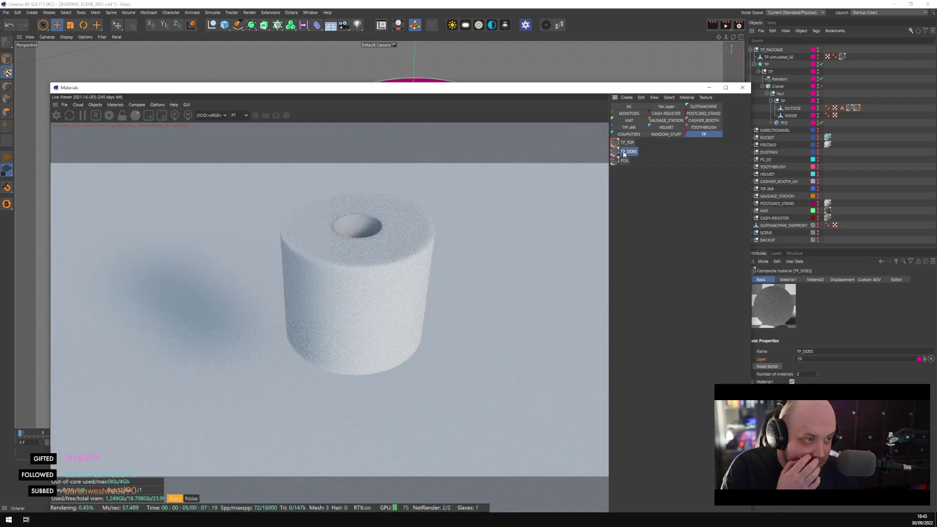
click(768, 366)
click(335, 318)
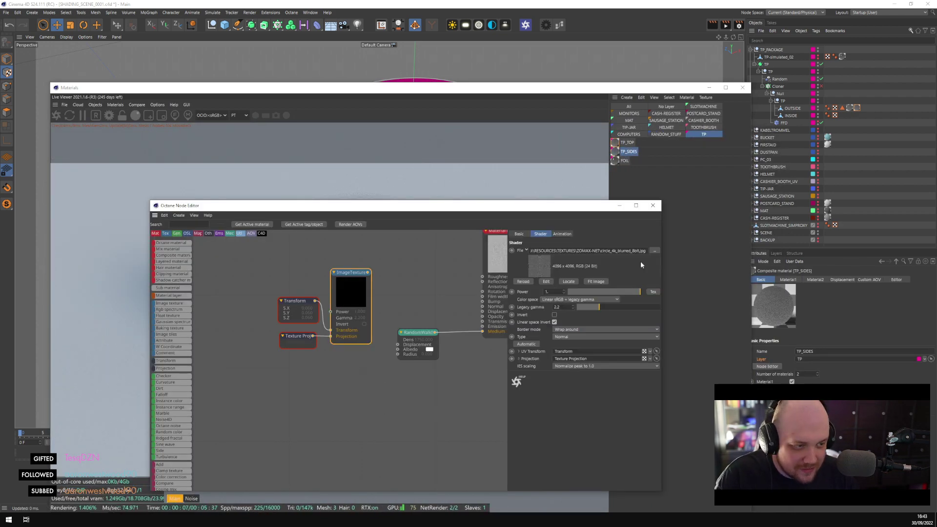
click(651, 248)
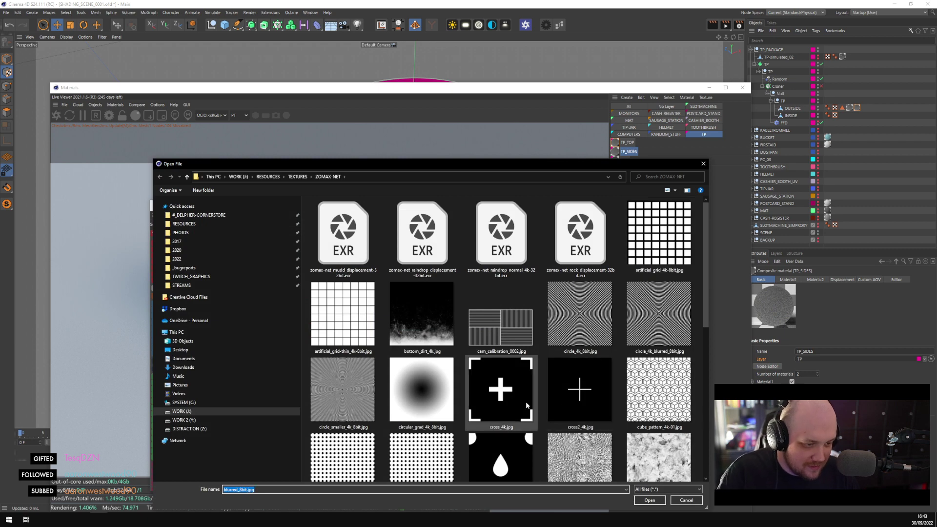
scroll(503, 312, down, 2)
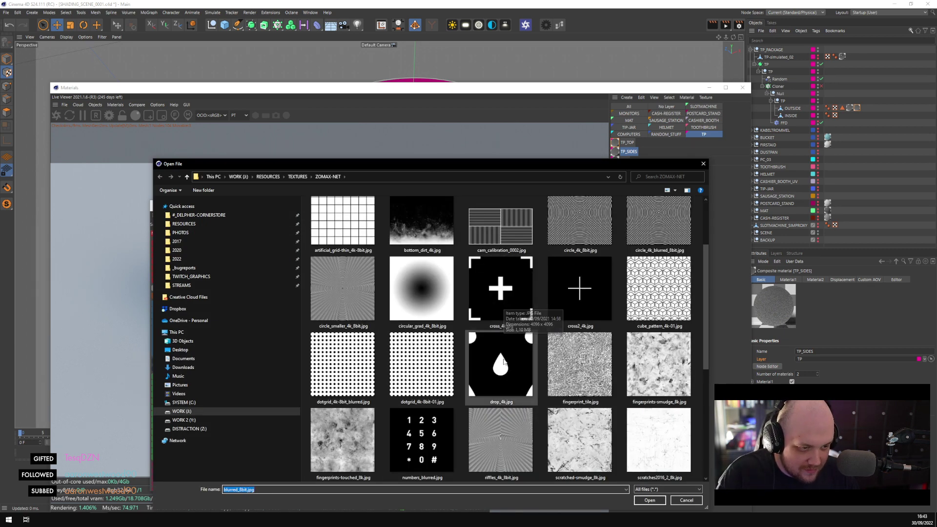
click(501, 299)
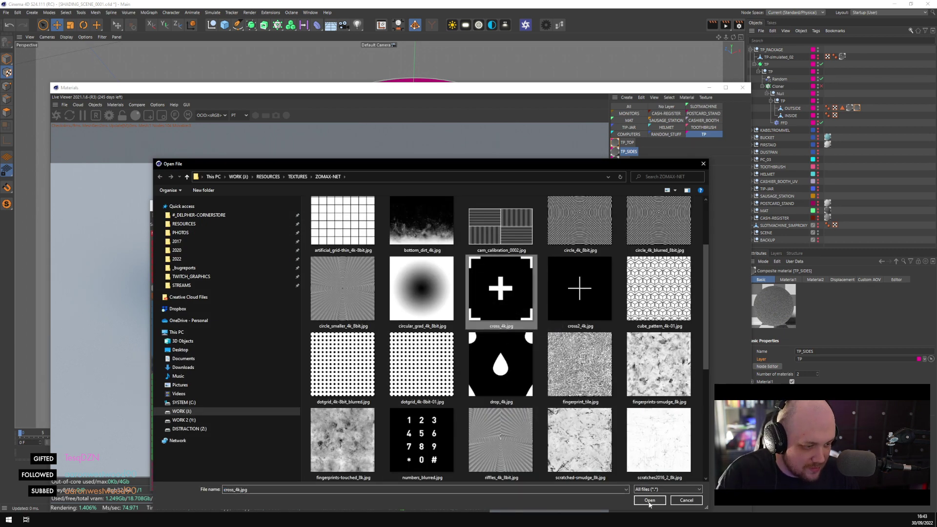
click(650, 501)
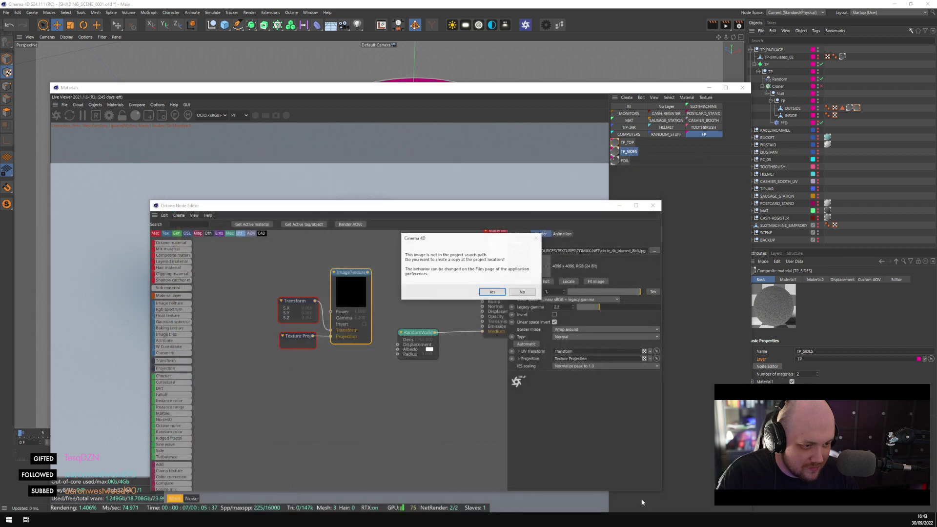
click(493, 293)
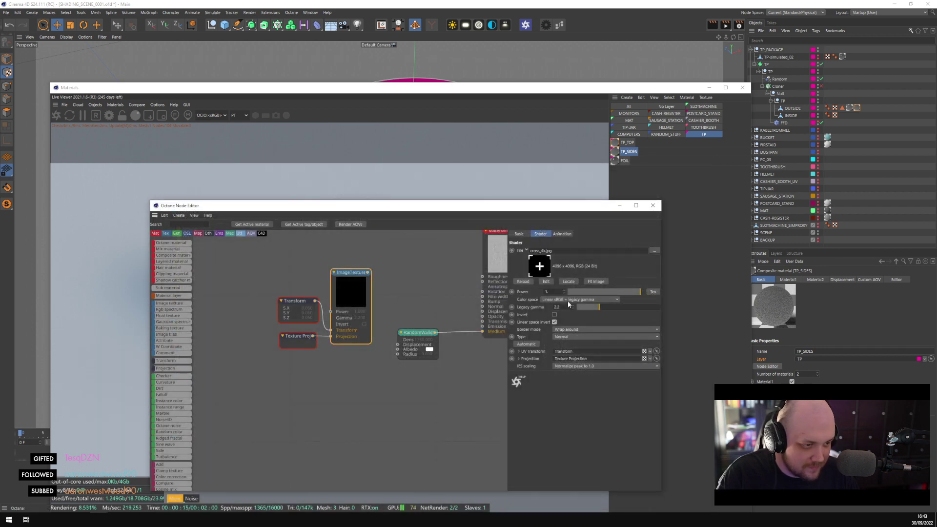
Set the type of the TP_TOP material's image texture to Float and close the node editor
click(627, 142)
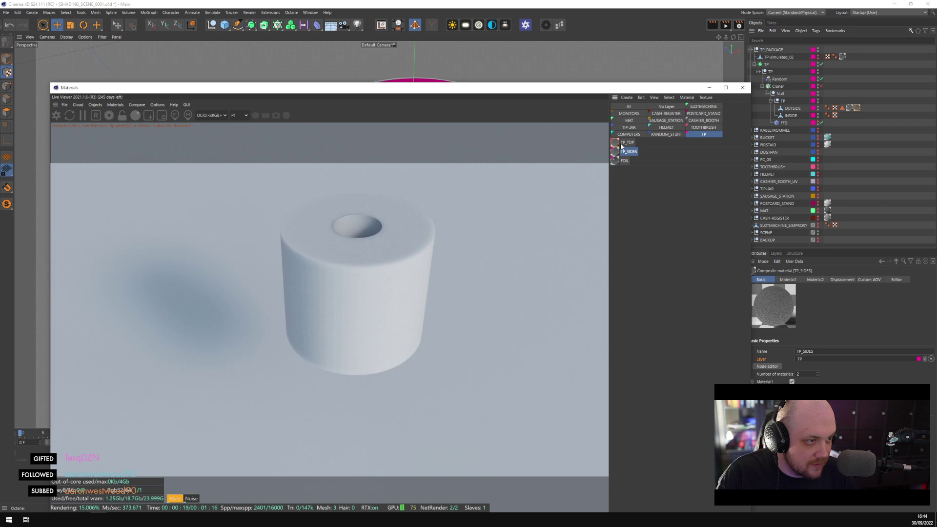
click(767, 366)
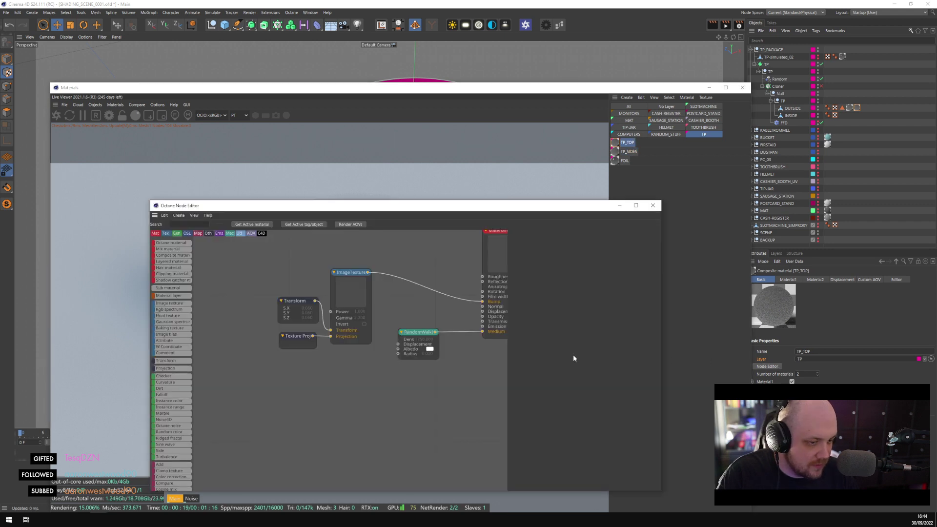
click(358, 299)
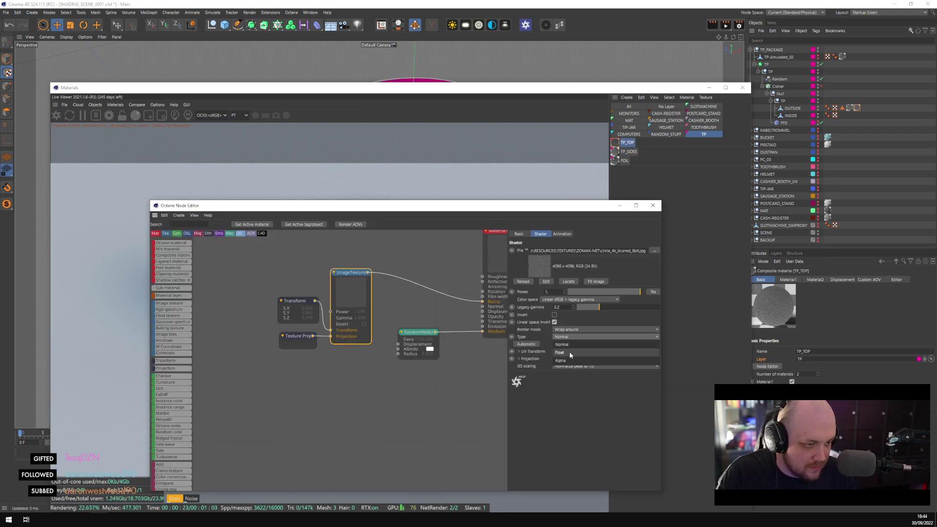
click(653, 205)
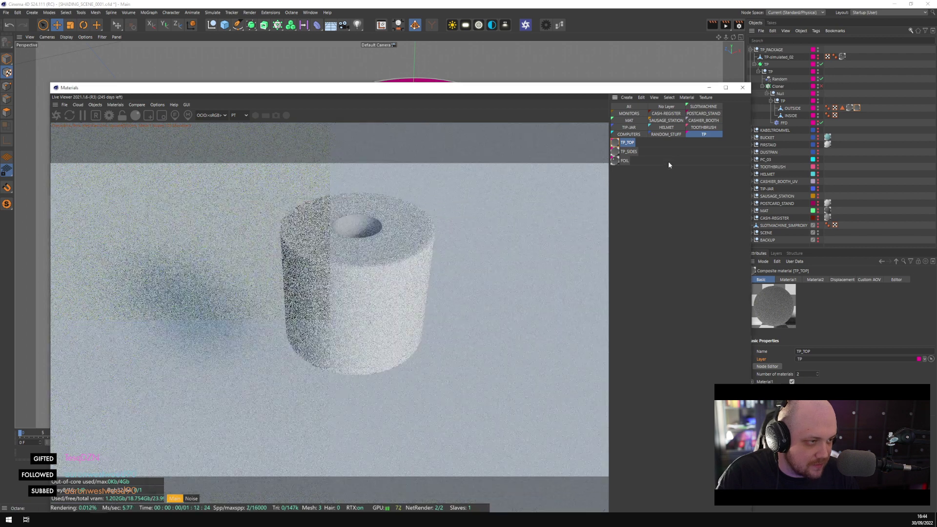
click(668, 161)
Open TP_SIDES in the node editor and reconnect its image texture to the bump input
click(629, 152)
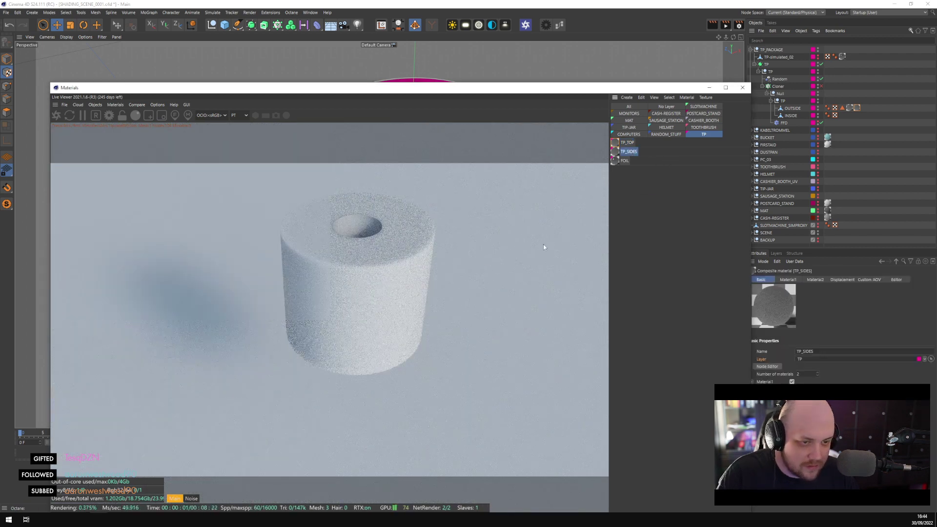
click(767, 366)
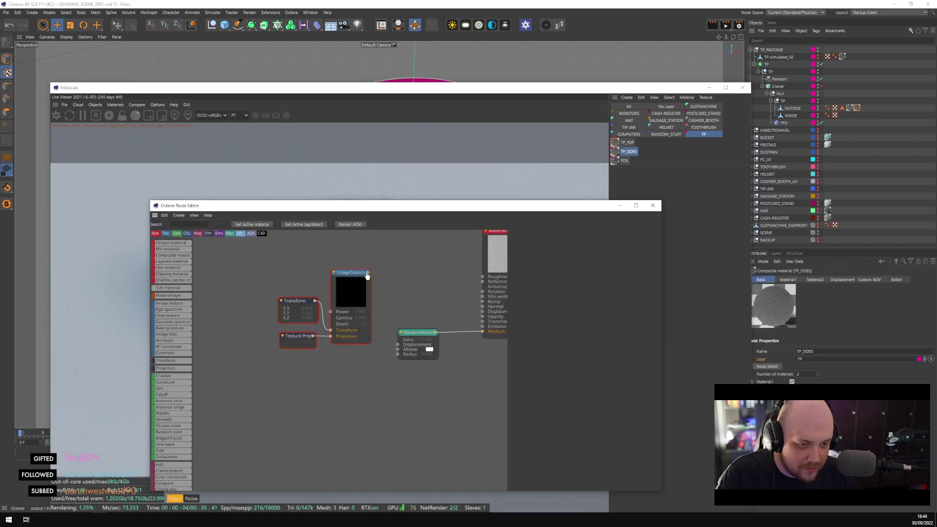
drag(367, 273, 495, 307)
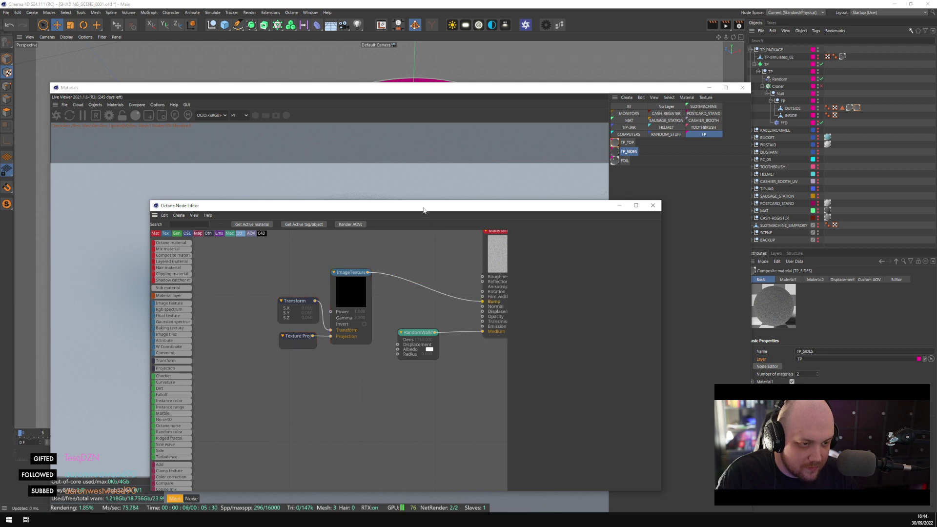
Preview the TP_SIDES image texture in solo mode and set its Transform scale to 0.01 on all axes
drag(390, 205, 664, 191)
click(619, 268)
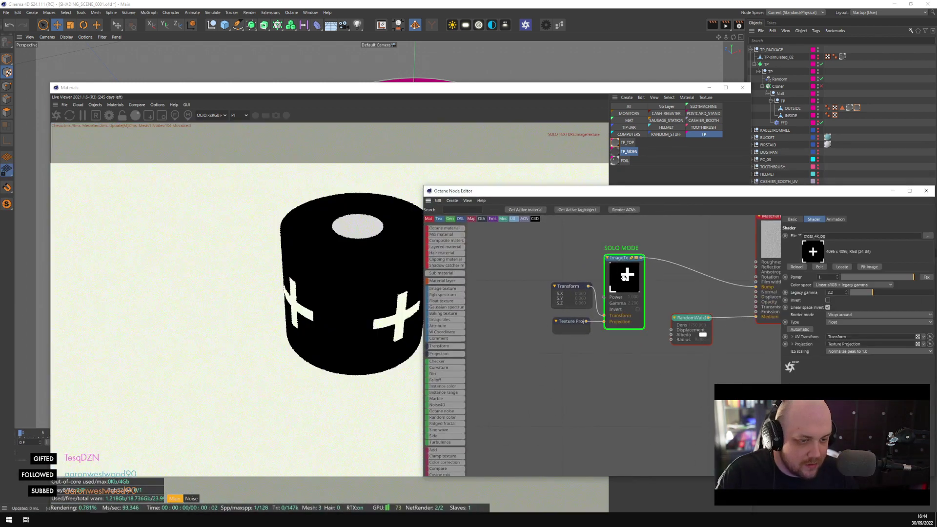
click(569, 293)
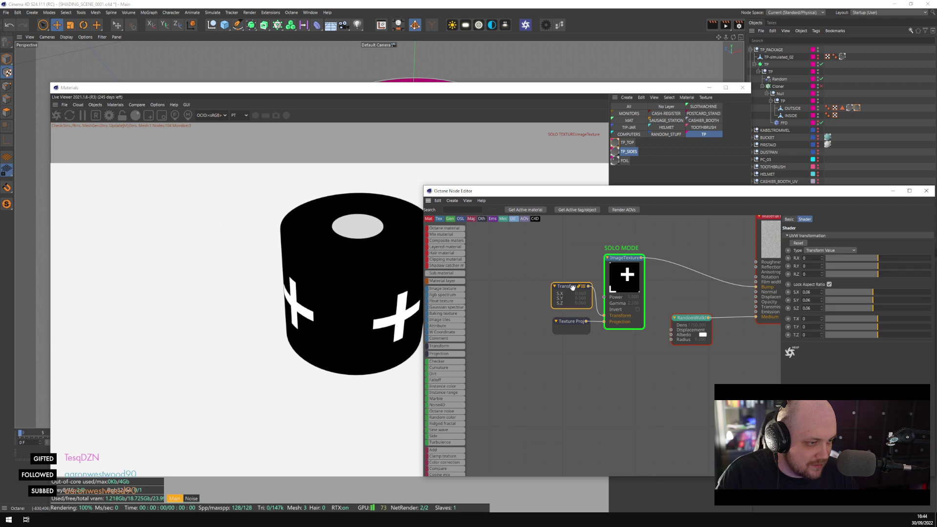
key(Tab)
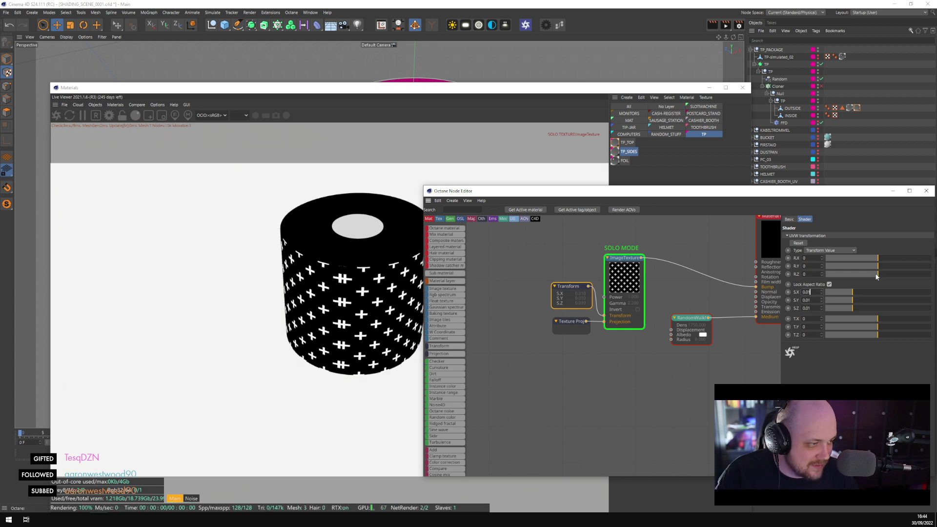
Try rotating the cross texture with the Transform node's R.Z value, entering 45
drag(876, 276, 885, 276)
double_click(815, 273)
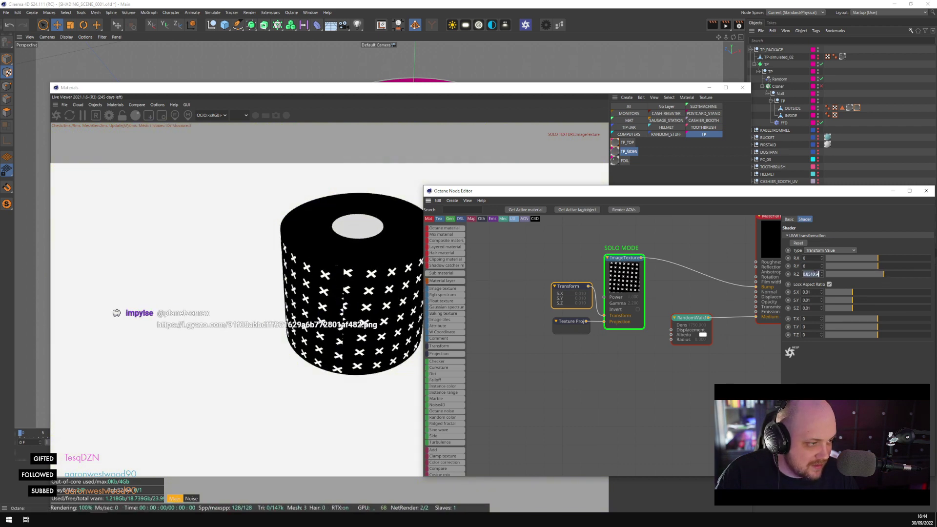
text(45)
key(Return)
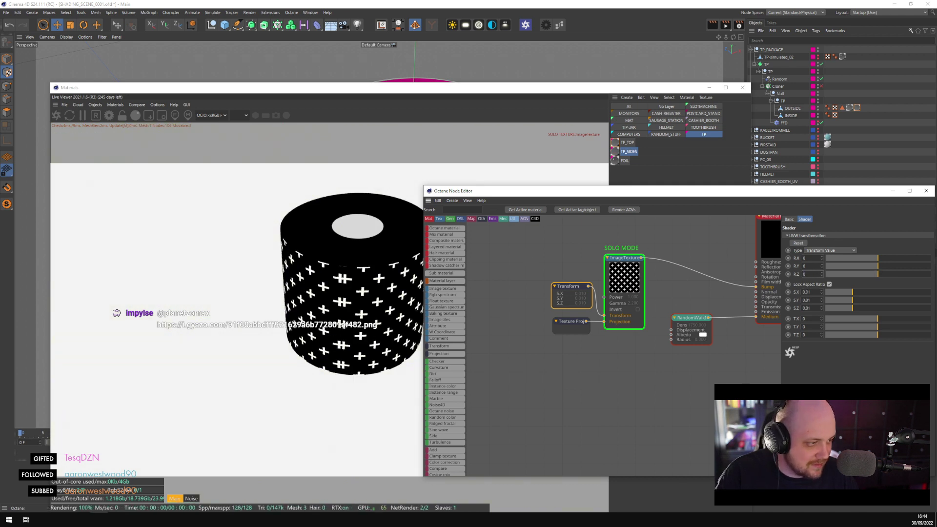
Set the cross texture's Transform scale to 0.02 on all axes and leave solo mode
key(Return)
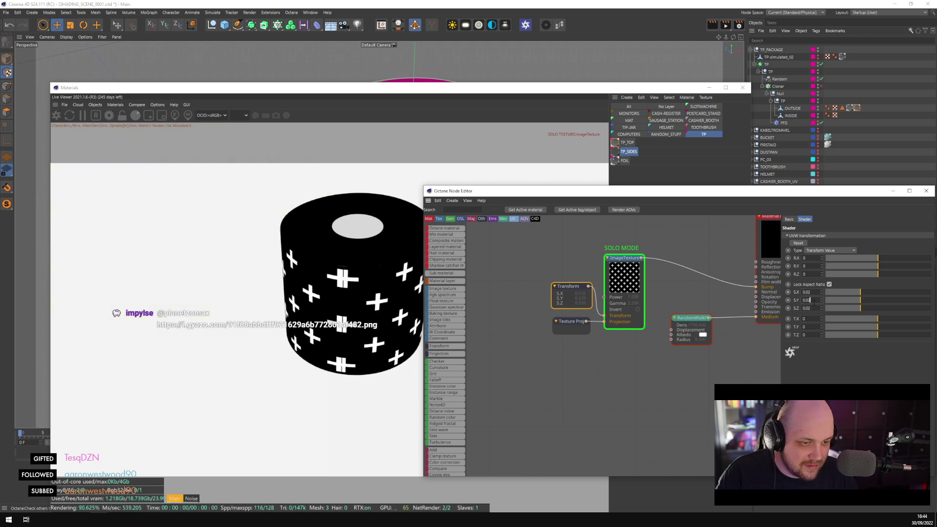
click(529, 379)
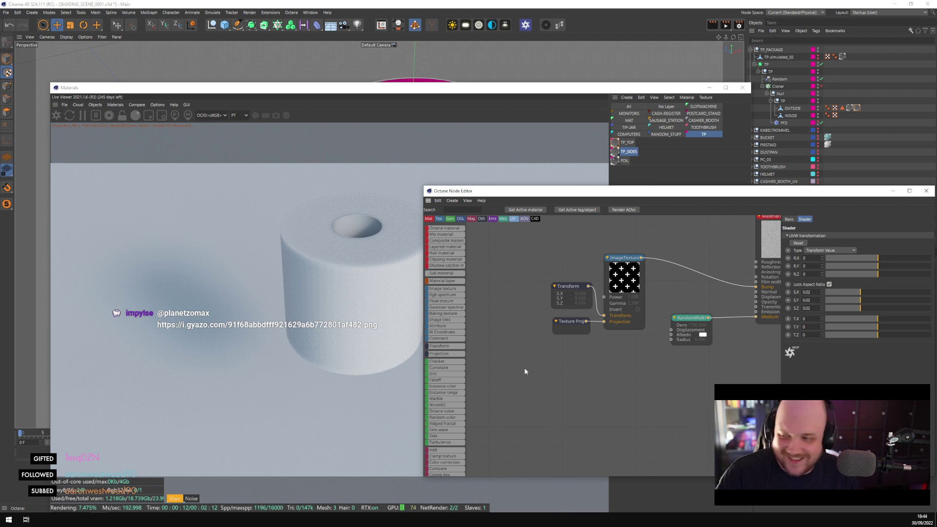
Open TP_TOP in the node editor, add an Octane noise node and connect it to the bump input in place of the image texture
click(628, 143)
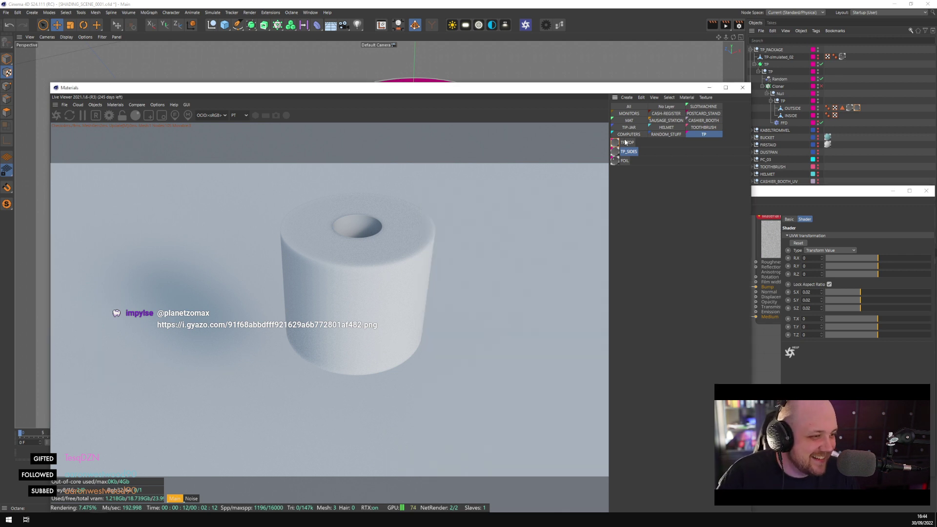
click(800, 330)
middle_drag(711, 357, 624, 387)
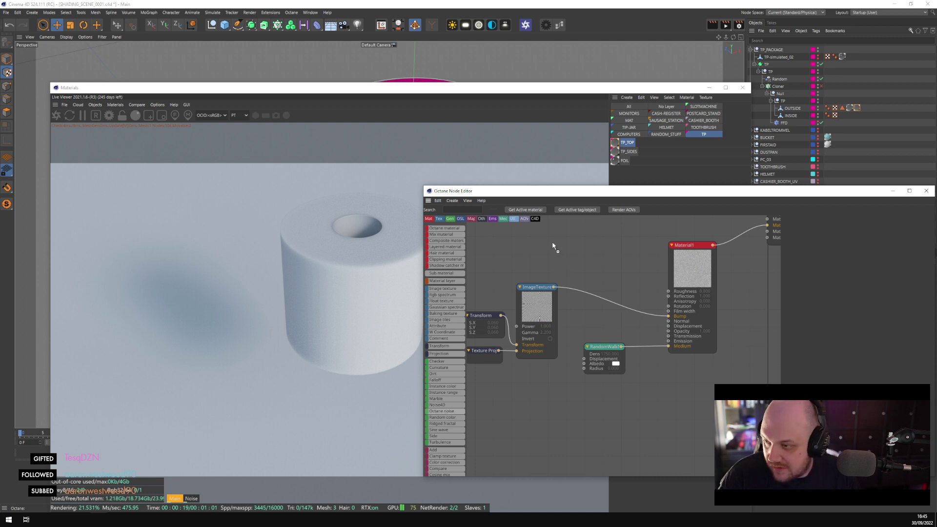
drag(554, 246, 554, 262)
middle_drag(583, 300, 607, 301)
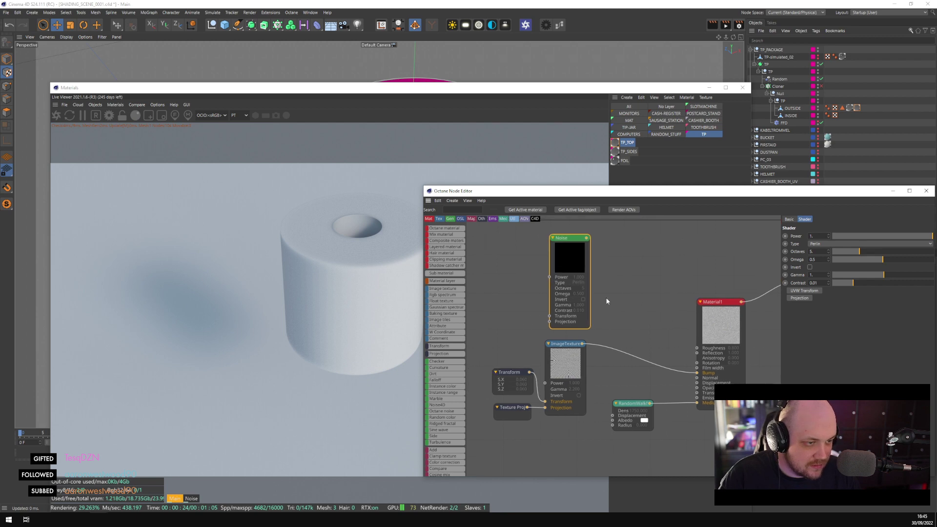
drag(603, 261, 697, 373)
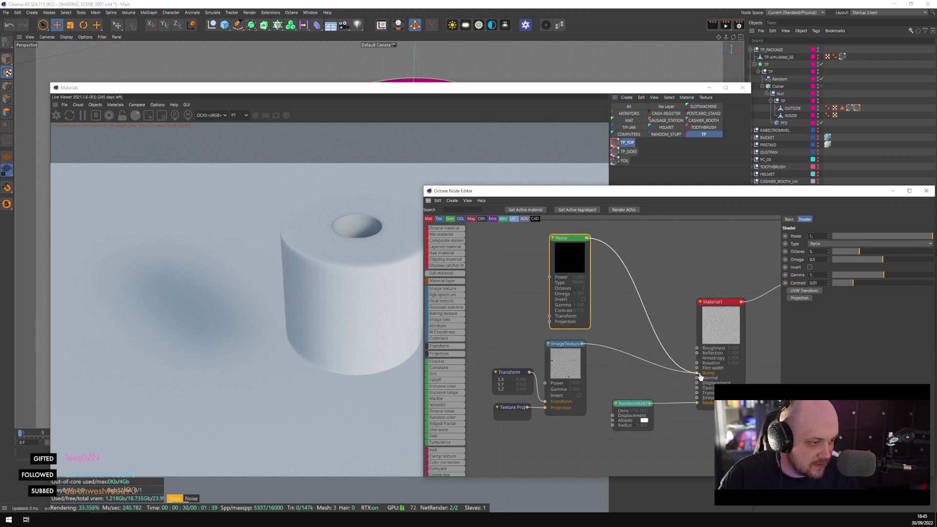
Preview the Noise node in solo mode and attach a UVW transform and a texture projection node to it
click(572, 264)
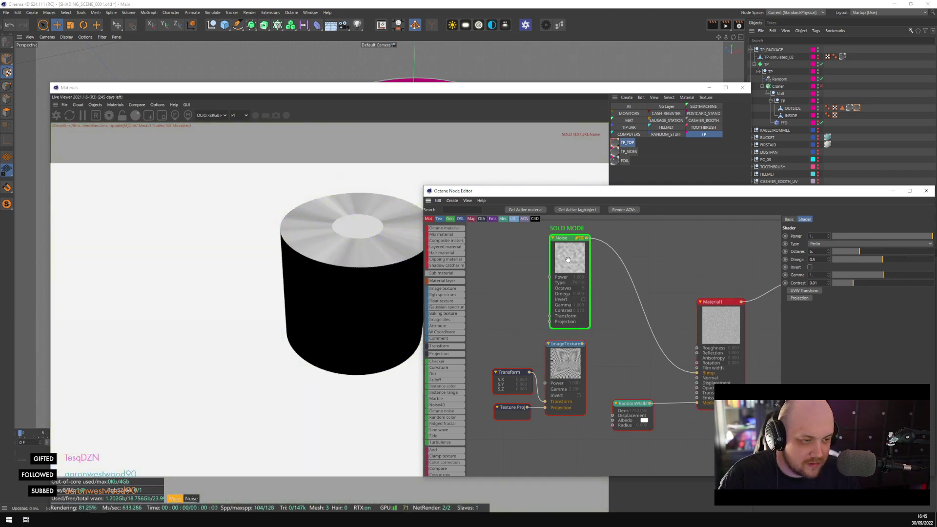
click(802, 292)
click(799, 299)
drag(512, 321, 509, 344)
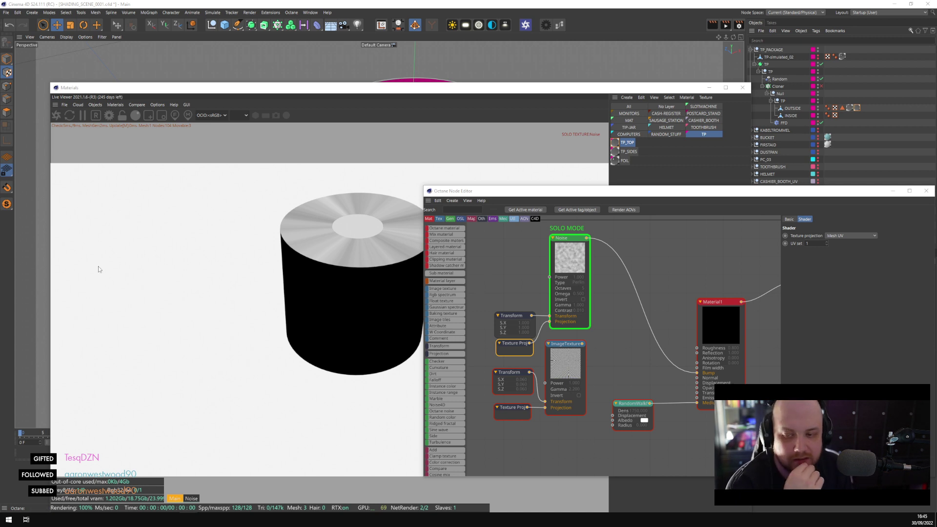
Try scaling the noise's Transform to 100 with the aspect ratio locked
click(562, 254)
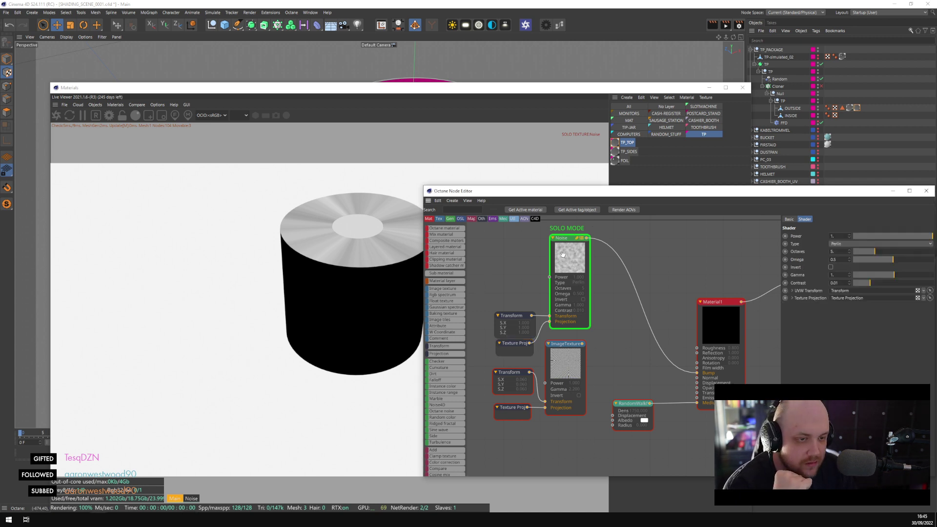
click(510, 315)
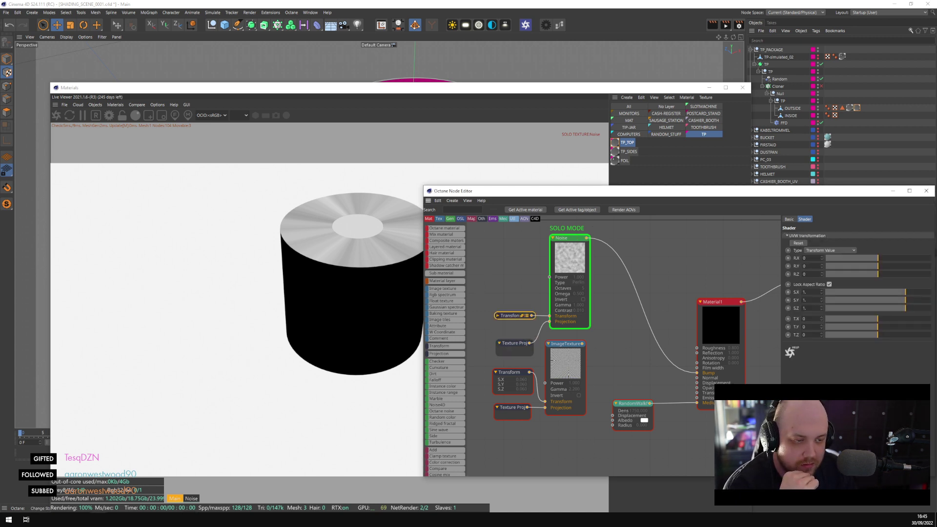
click(510, 316)
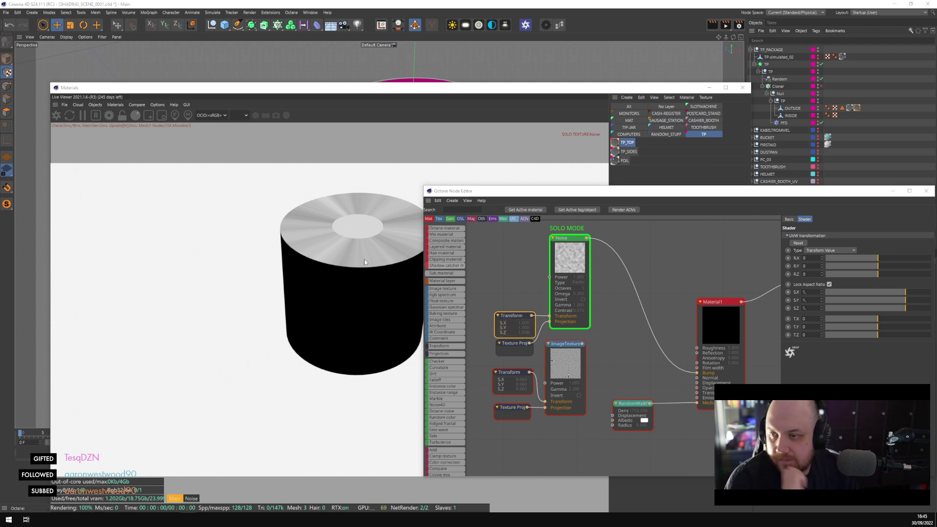
drag(813, 292, 504, 238)
text(1)
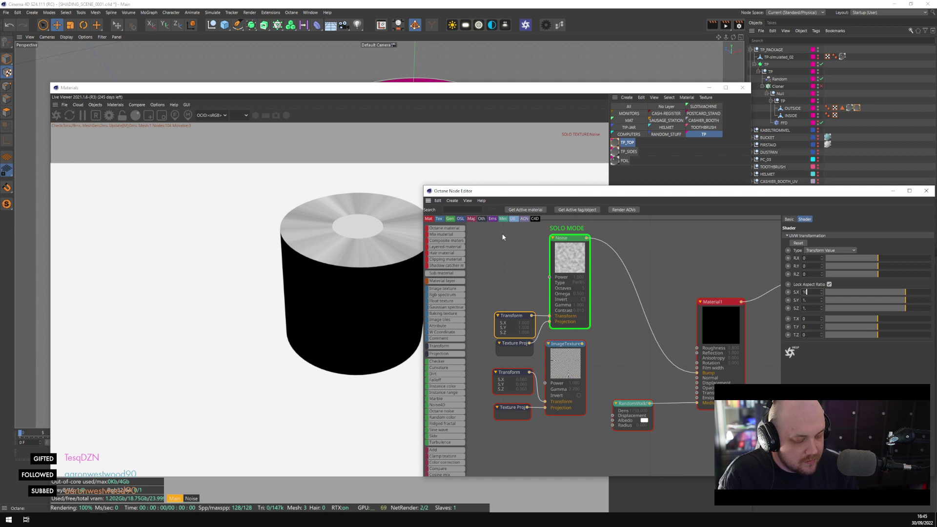
text(00)
key(Return)
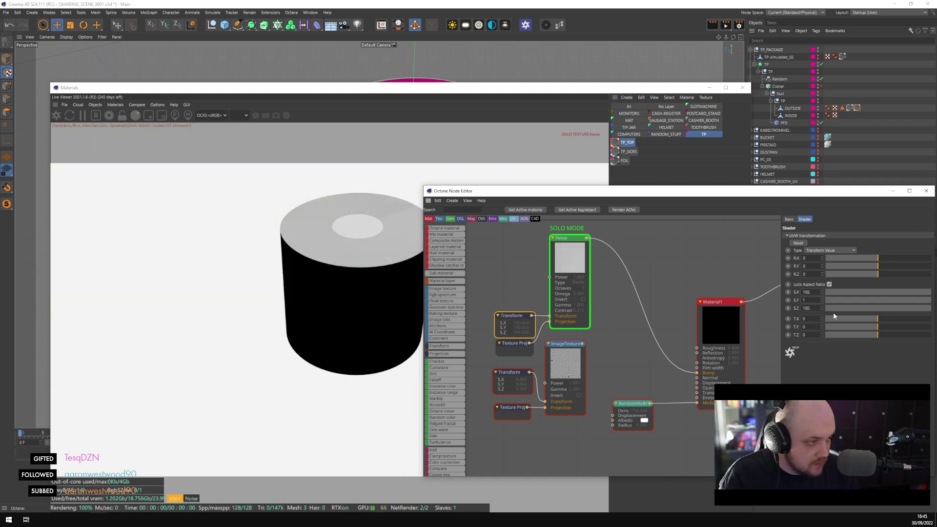
key(ctrl+z)
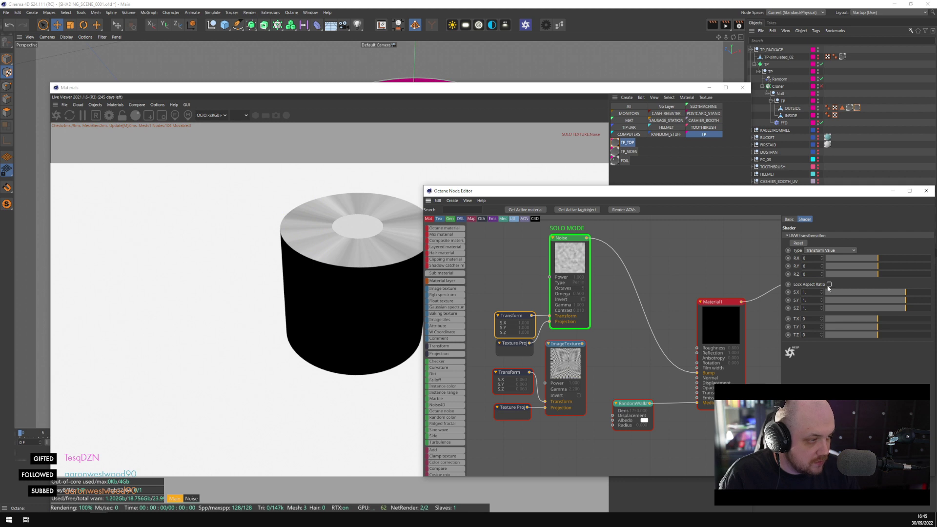
Unlock the noise Transform's aspect ratio and set its scale to 100 on X, 1 on Y and 0.1 on Z
text(00)
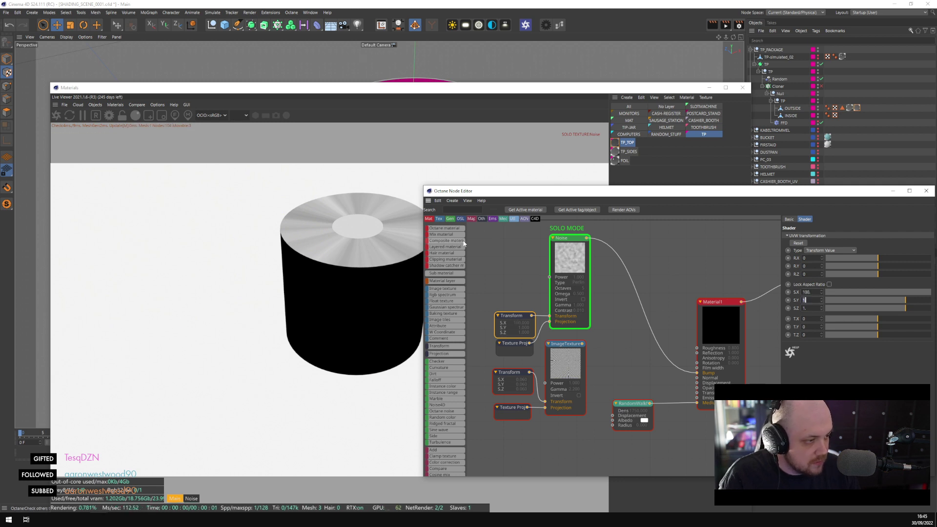
key(Return)
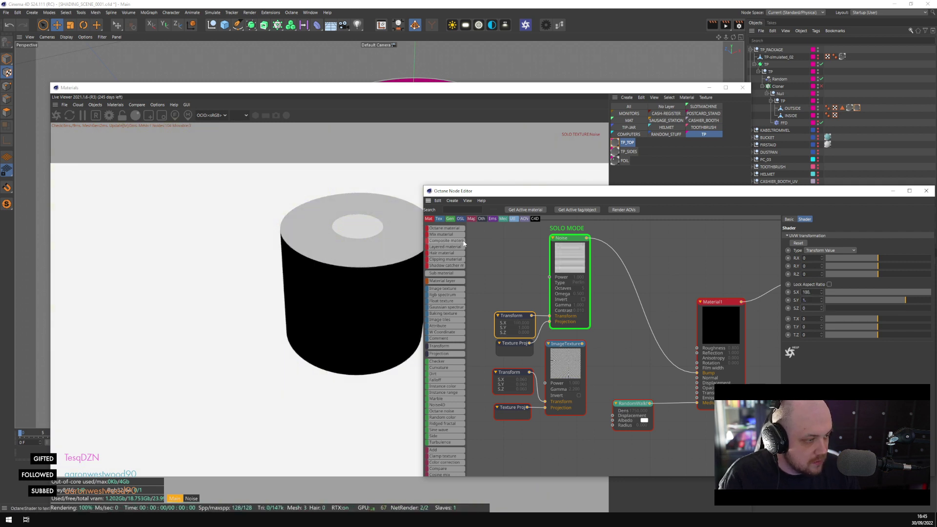
text(1)
key(Return)
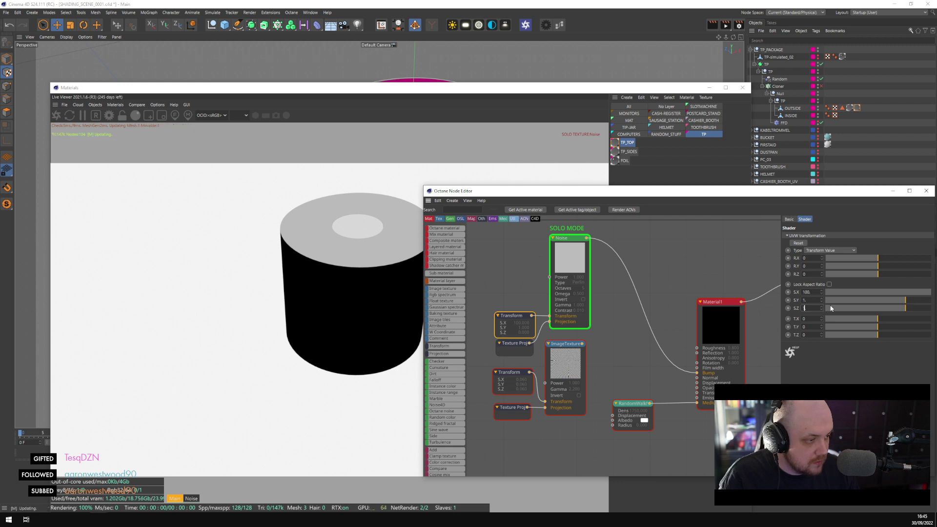
text(0.1)
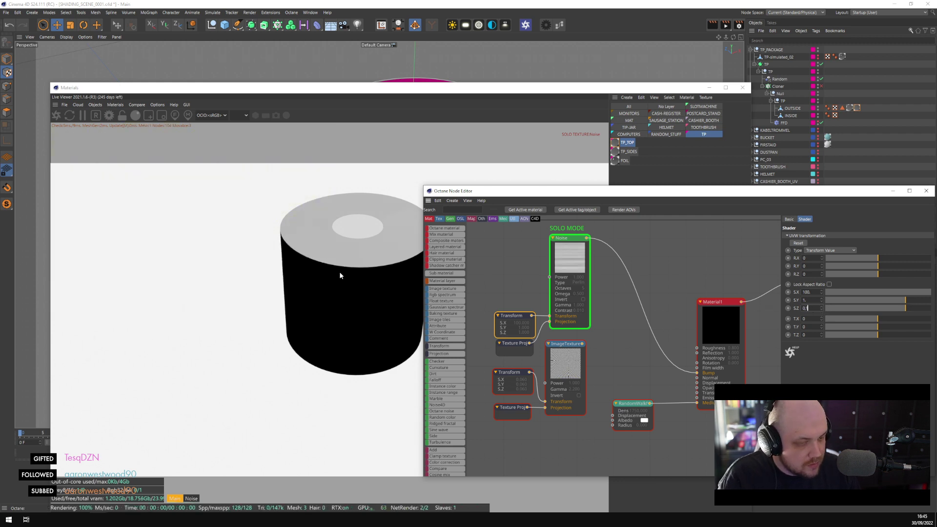
key(Return)
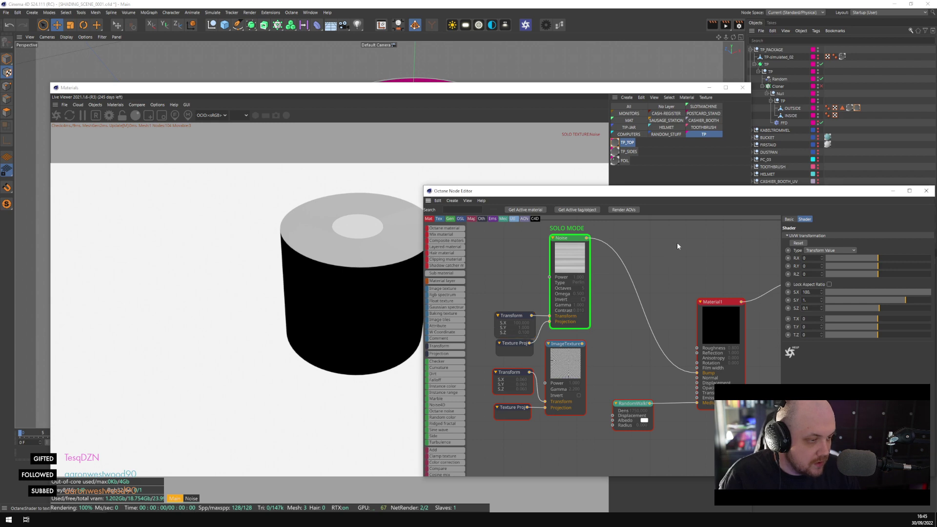
Raise the Noise node's Contrast to about 247 and adjust its Omega to about 0.518 while viewing the roll's end cap from above
drag(668, 189, 644, 296)
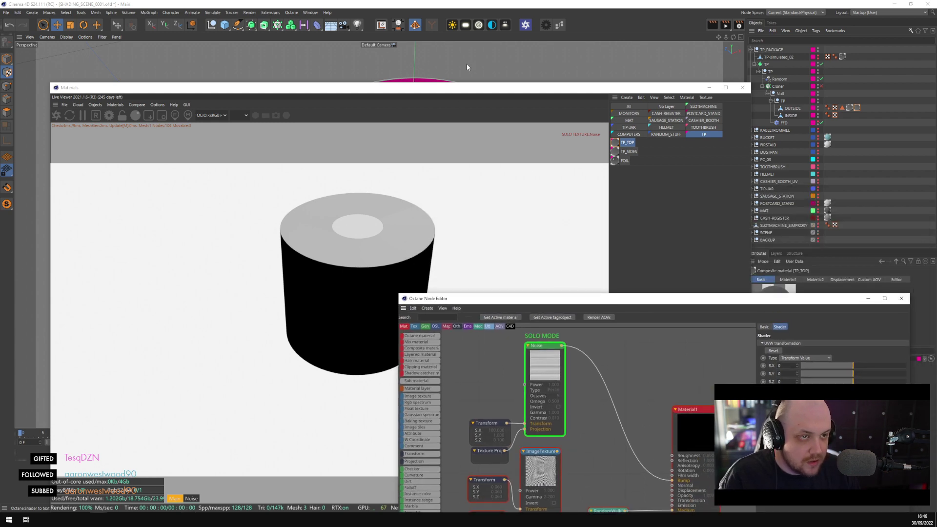
alt+drag(470, 42, 522, 227)
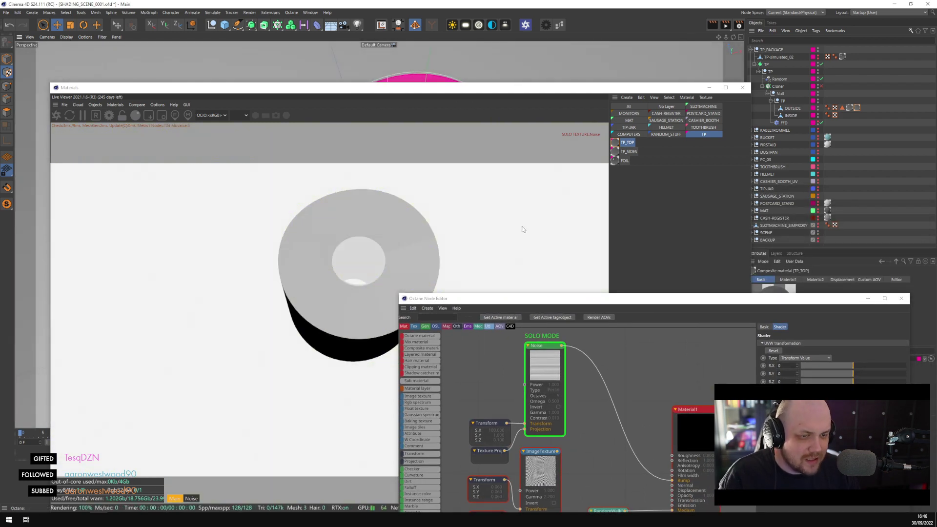
click(545, 359)
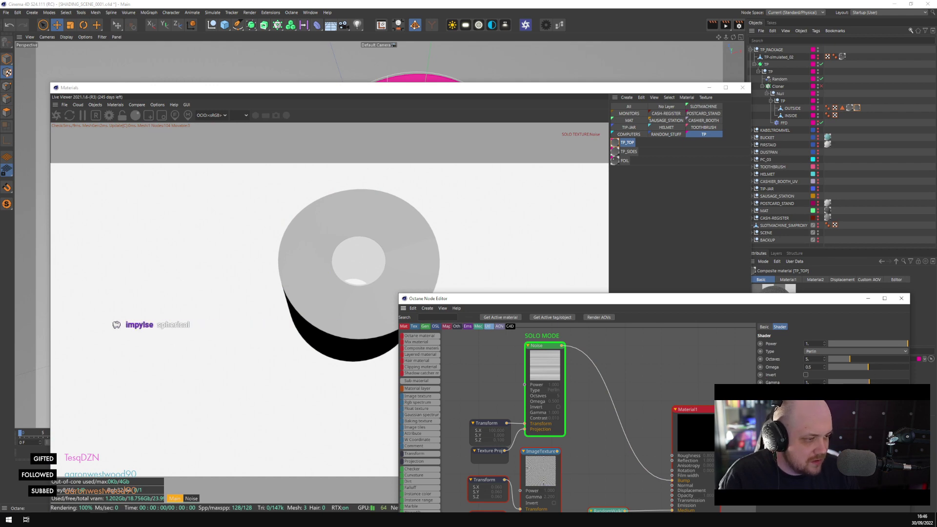
drag(841, 390, 900, 390)
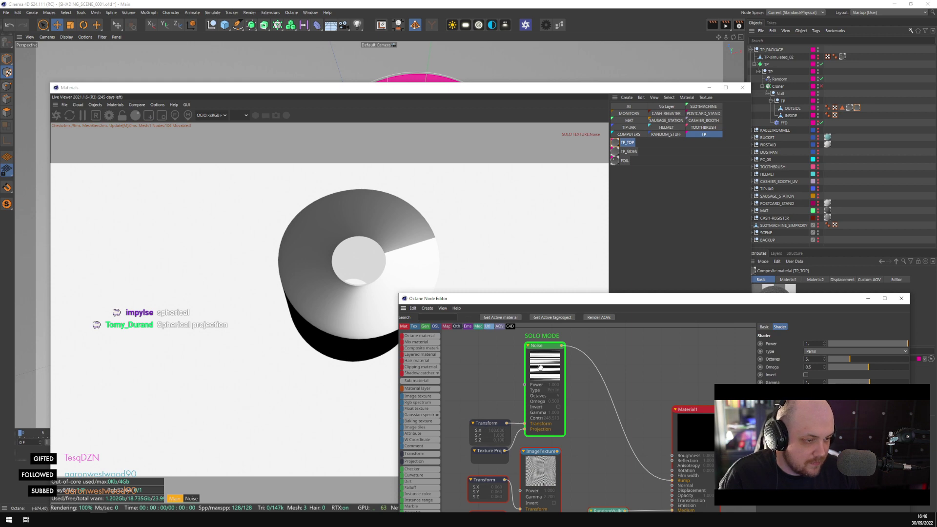
mouse_move(867, 368)
mouse_down()
mouse_move(857, 365)
mouse_move(890, 365)
mouse_move(869, 366)
mouse_up()
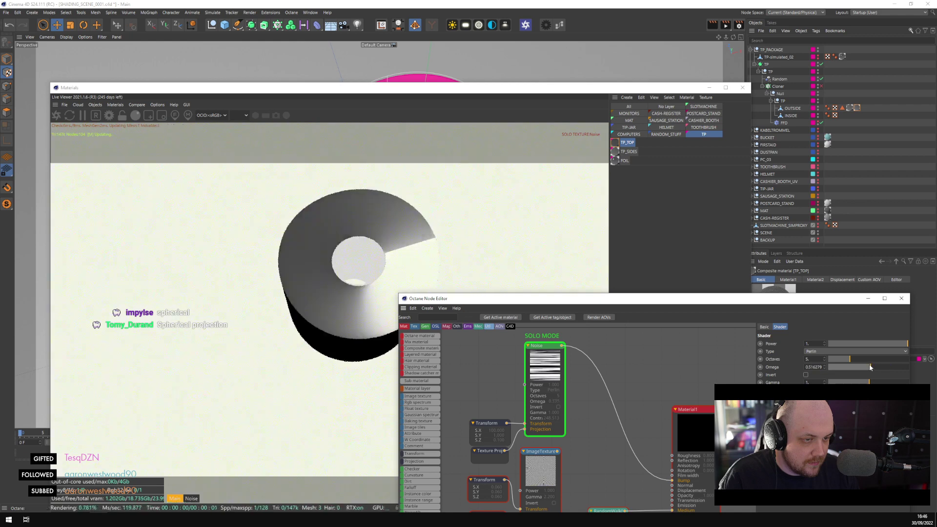
click(814, 366)
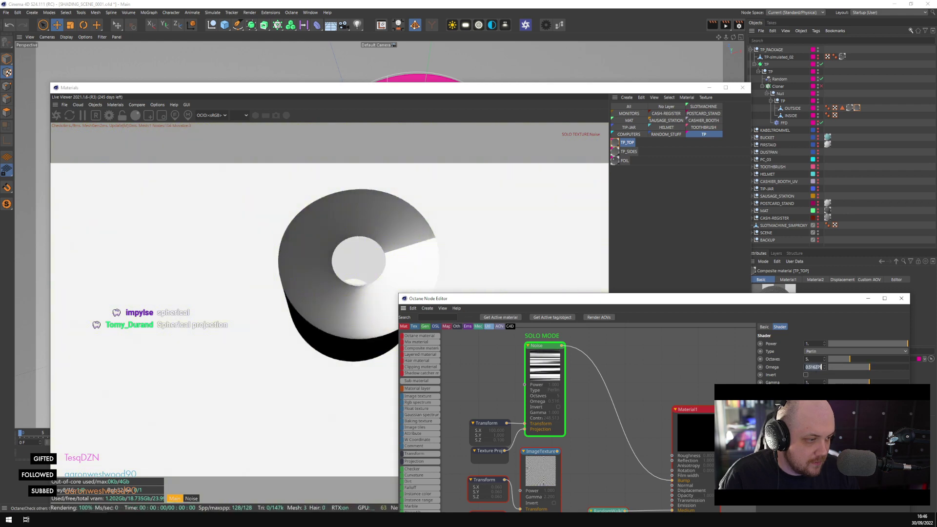
Test UVW Mapping on the TP_TOP material tag of OUTSIDE and set its projection to Spherical
click(857, 108)
drag(801, 300, 631, 338)
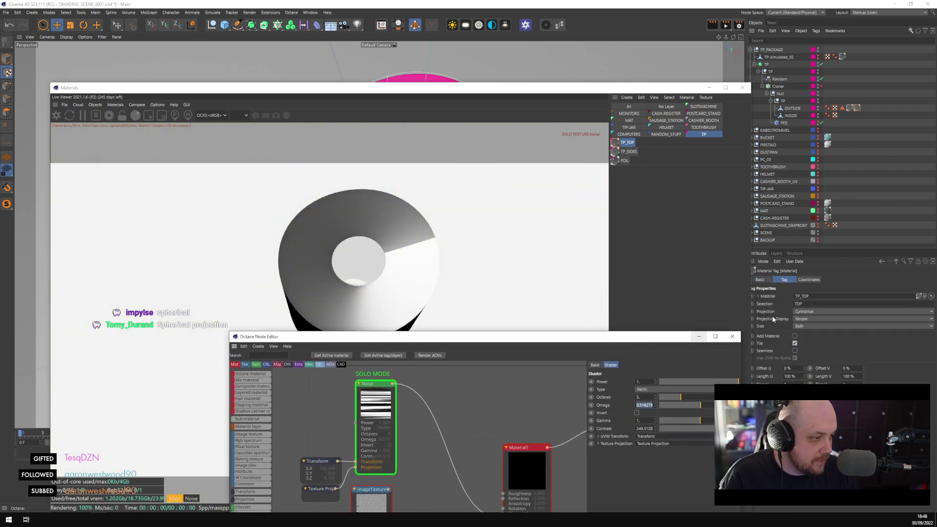
click(805, 311)
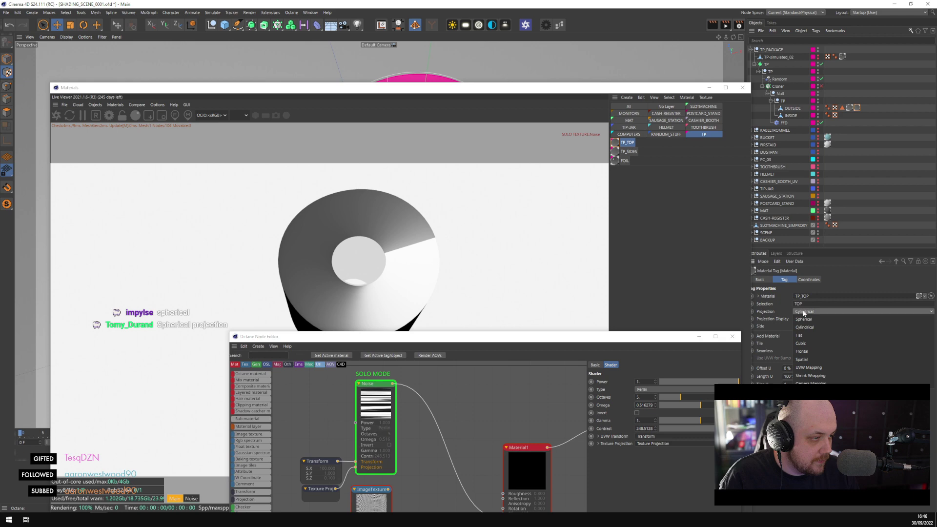
click(802, 367)
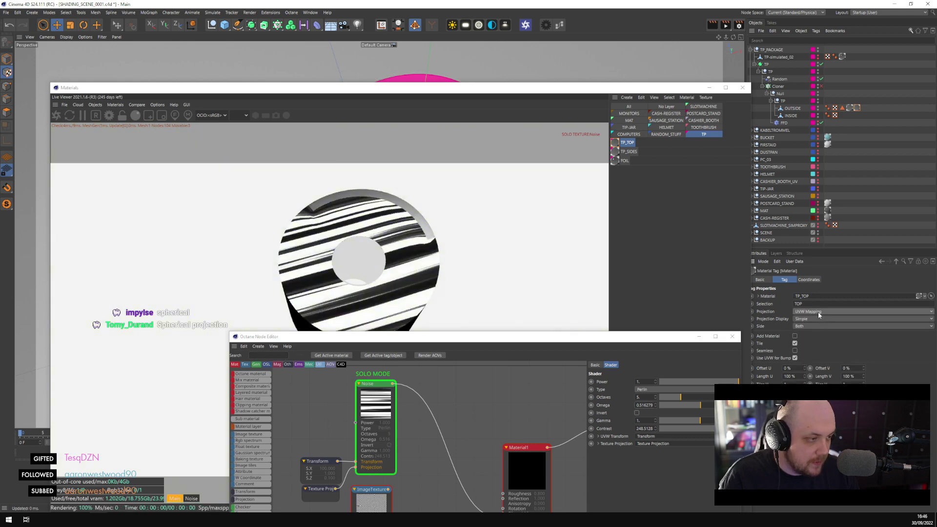
click(817, 312)
click(815, 327)
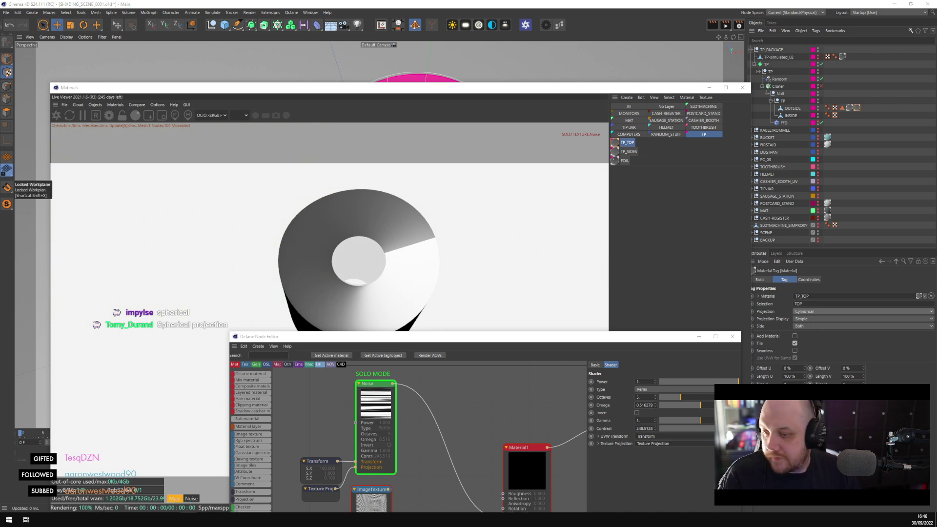
click(810, 312)
click(812, 321)
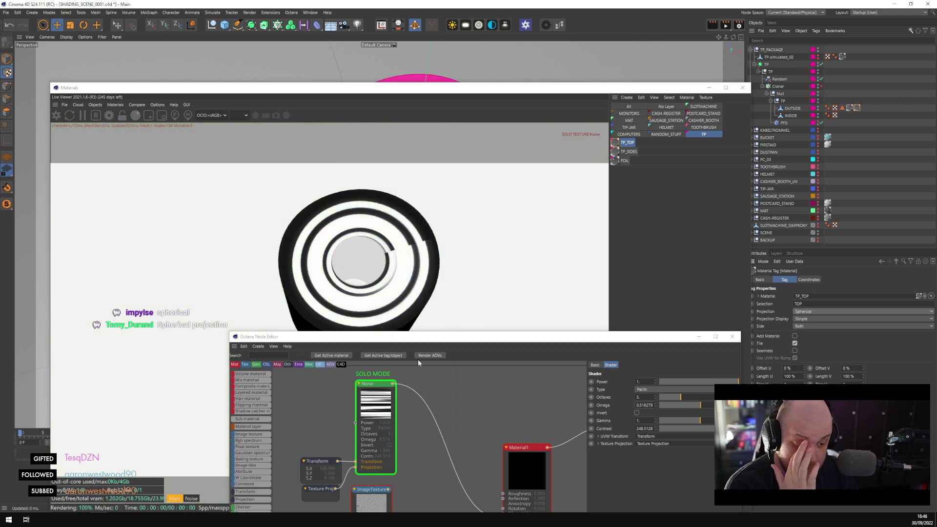
Try a much lower X scale on the noise's Transform node and undo it
drag(379, 344, 484, 296)
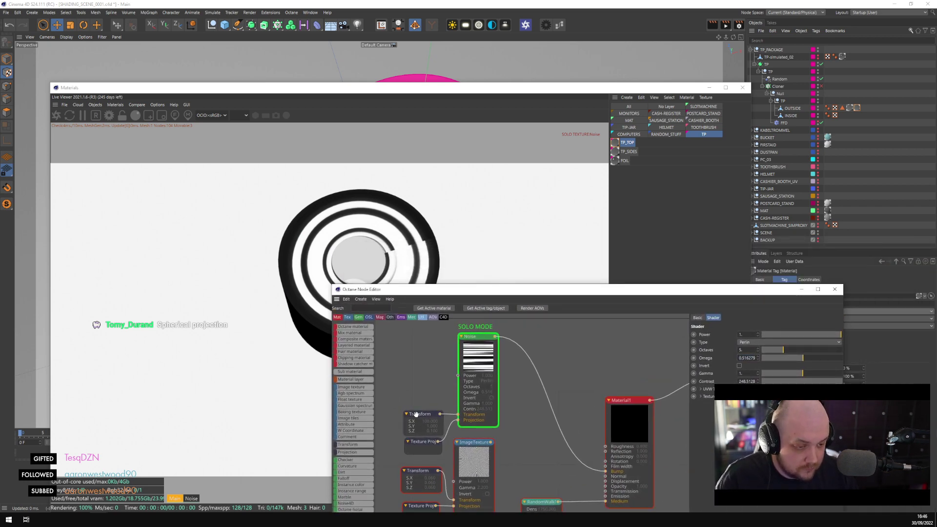
click(415, 413)
key(Return)
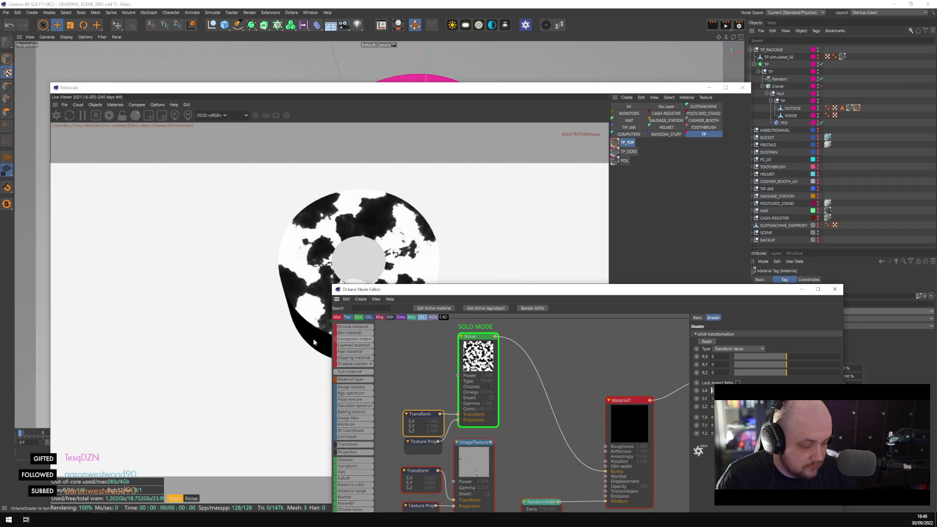
key(ctrl+z)
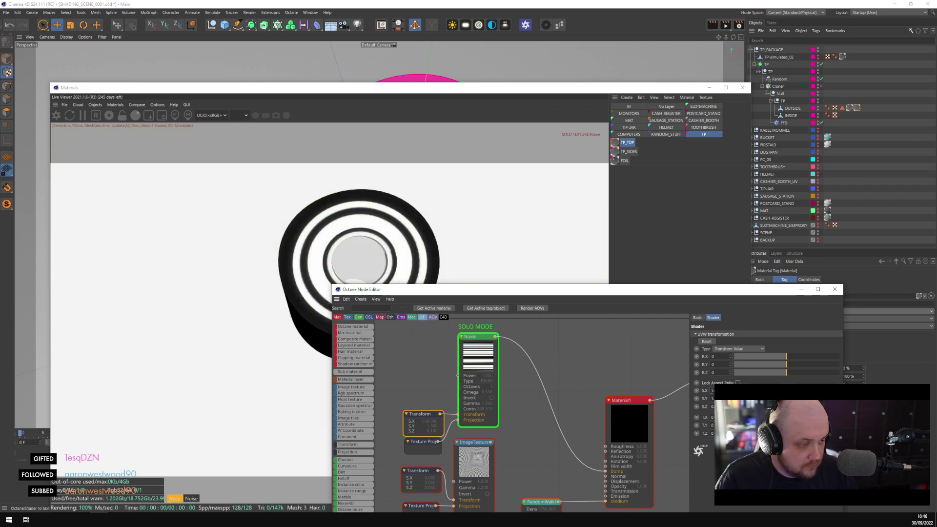
Reduce the noise Transform's Y scale to 0.01 for fine concentric rings on the end cap
drag(786, 399, 757, 398)
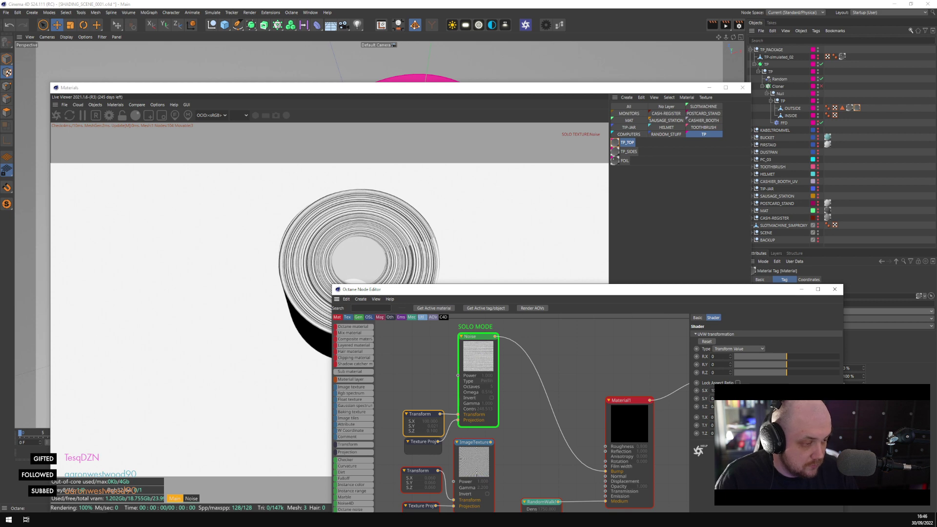
text(0.01)
key(Return)
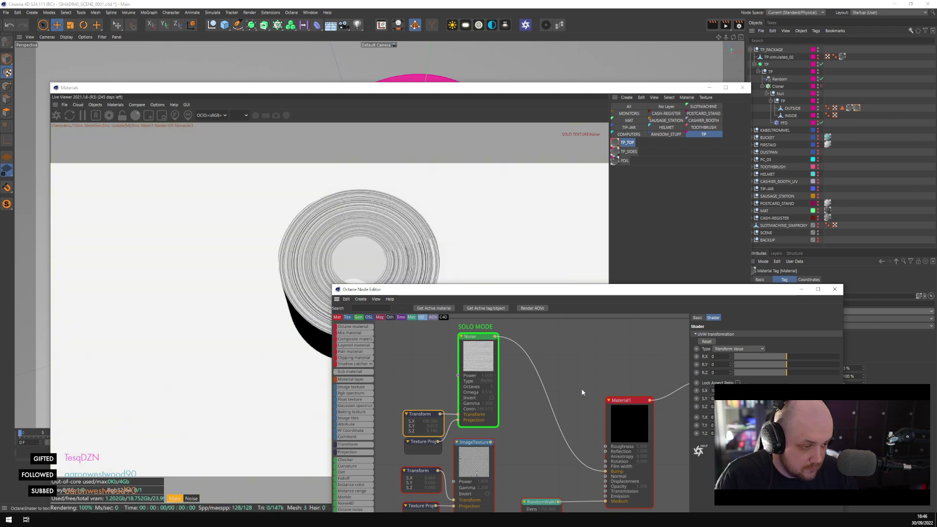
Try Triplanar texture projection for the noise and insert a Triplanar node between the Noise node and the material's Bump input
click(426, 443)
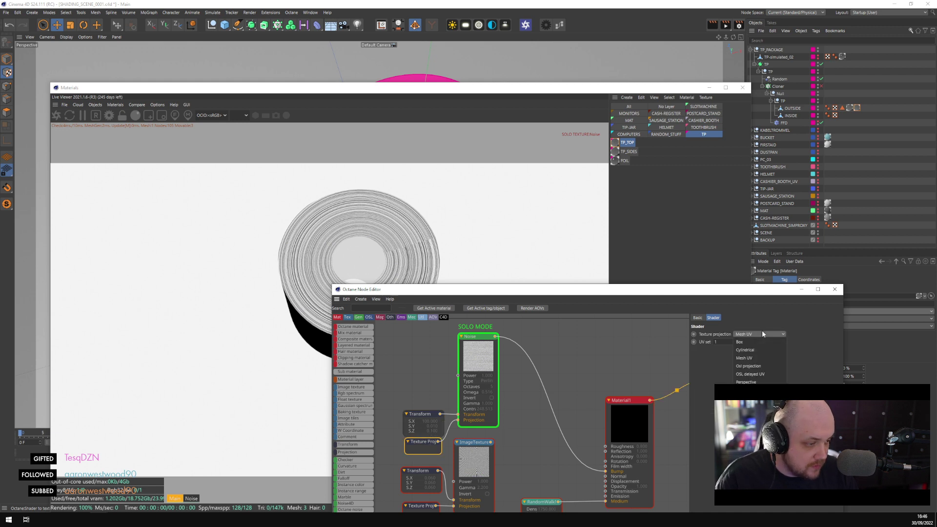
click(746, 398)
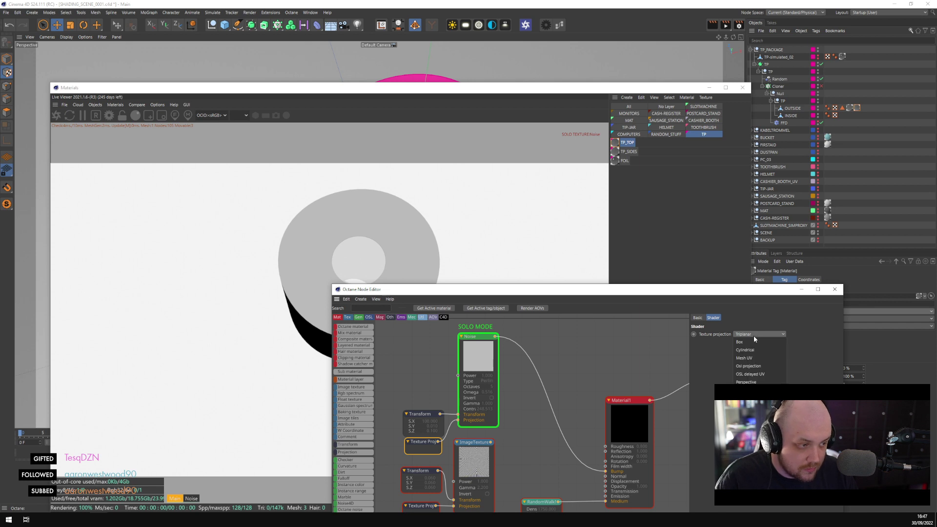
scroll(348, 485, down, 7)
scroll(348, 485, down, 3)
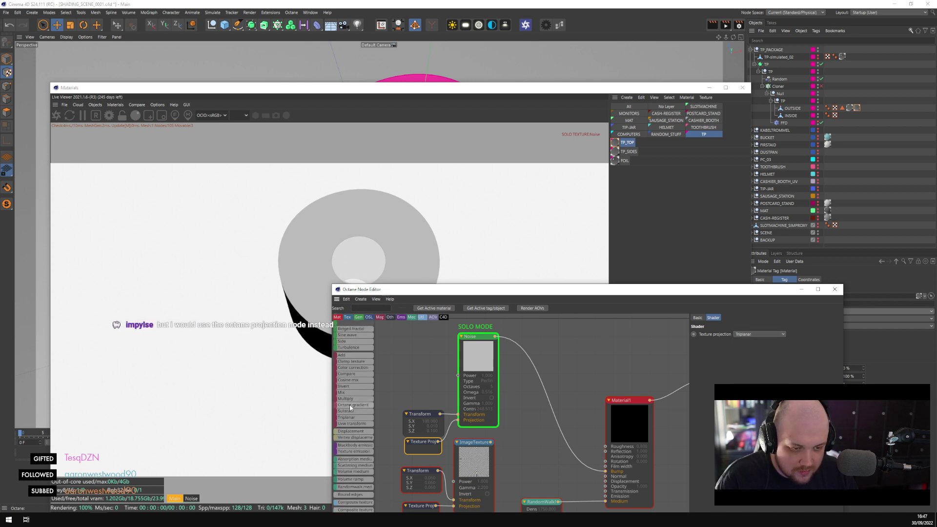
drag(549, 409, 542, 420)
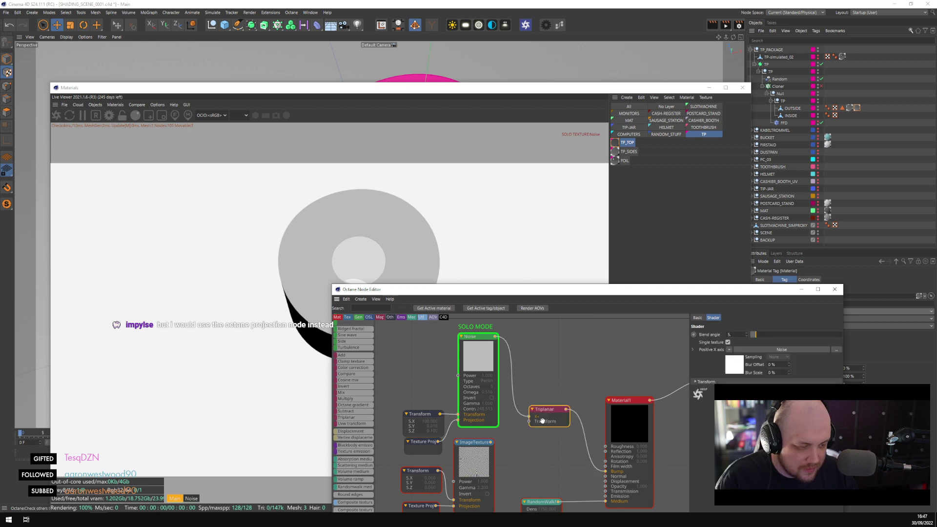
Raise the Triplanar node's Blend angle to about 64 and preview that node in solo mode
drag(769, 334, 815, 327)
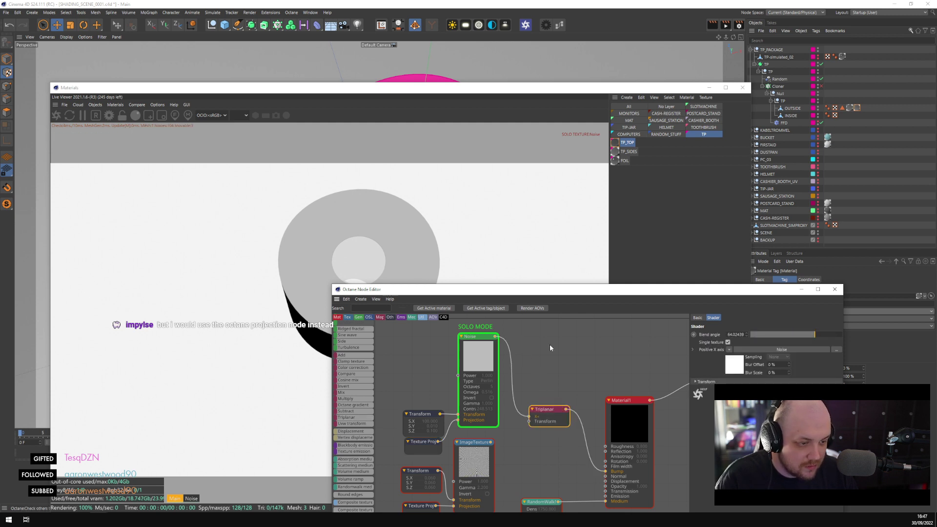
click(492, 334)
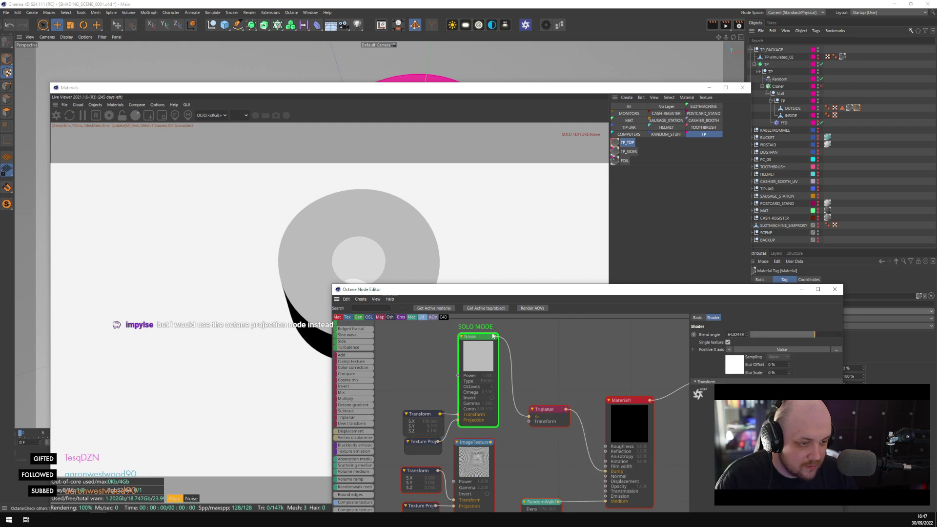
click(543, 409)
double_click(542, 408)
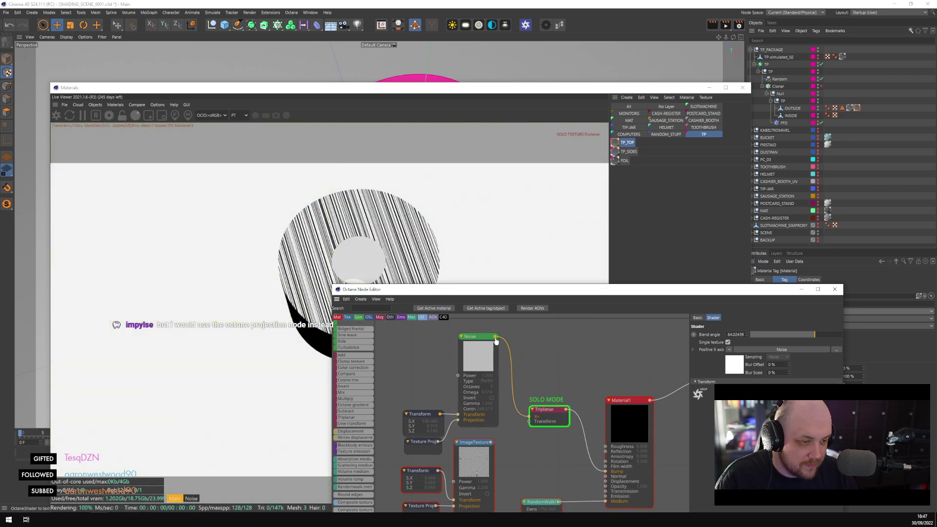
Reconnect the Noise node directly to the material's Bump input and set its texture projection to Mesh UV
drag(496, 337, 605, 472)
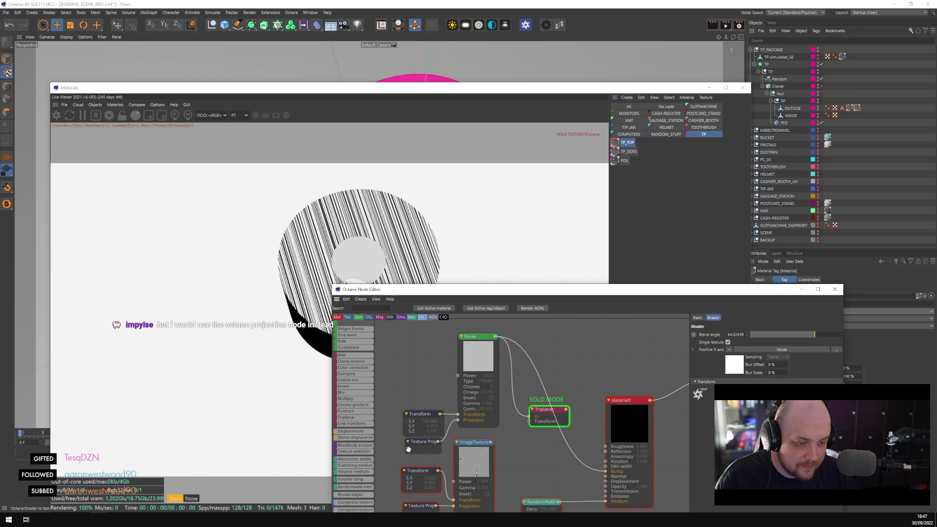
click(408, 448)
click(750, 334)
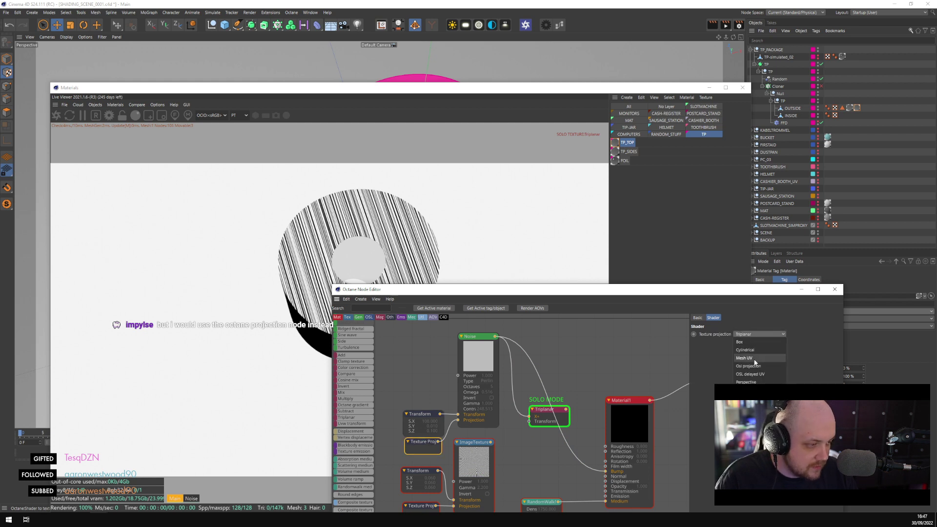
click(755, 359)
Delete the unused Triplanar node from the TP_TOP material
click(531, 446)
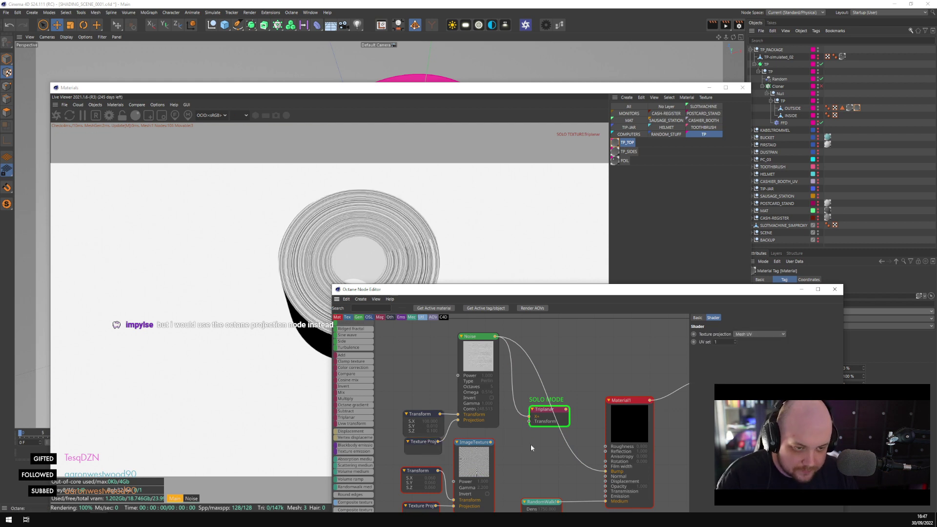
click(541, 409)
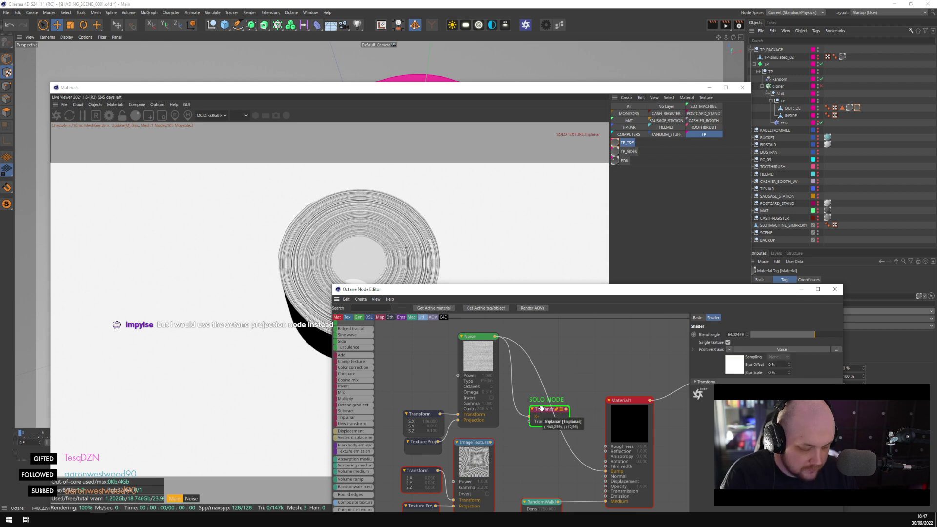
key(Delete)
Preview the Noise node in solo mode and set its Omega to 0, Octaves to 9 and Contrast to about 0.498
click(478, 361)
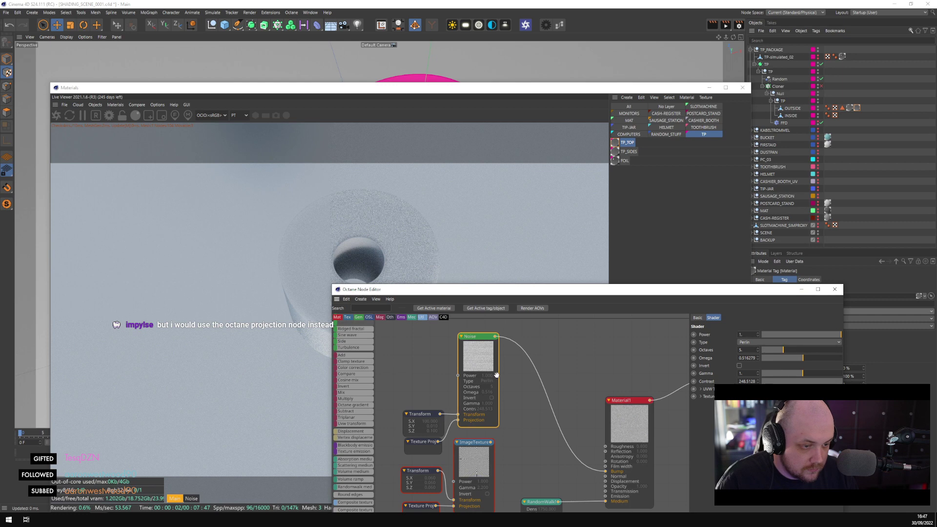
key(alt+s)
drag(801, 359, 769, 349)
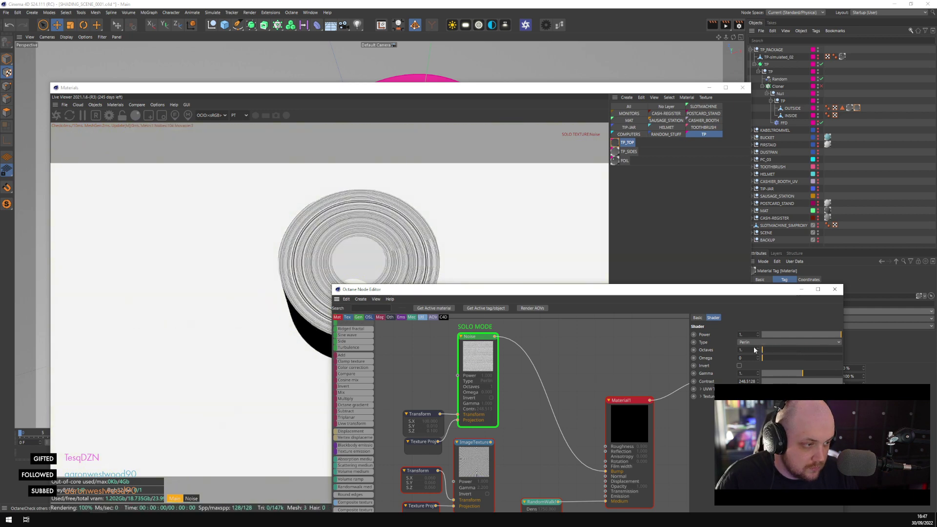
drag(767, 350, 856, 330)
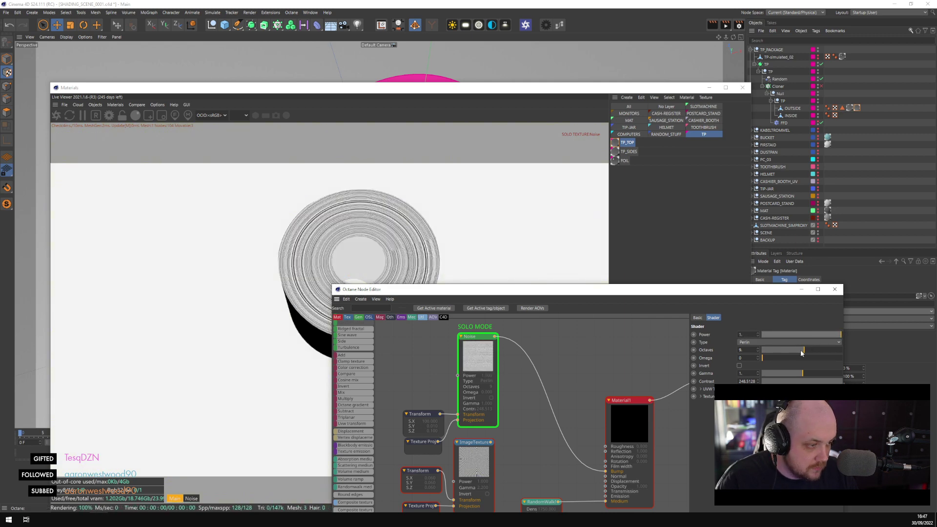
drag(830, 382, 805, 381)
click(581, 345)
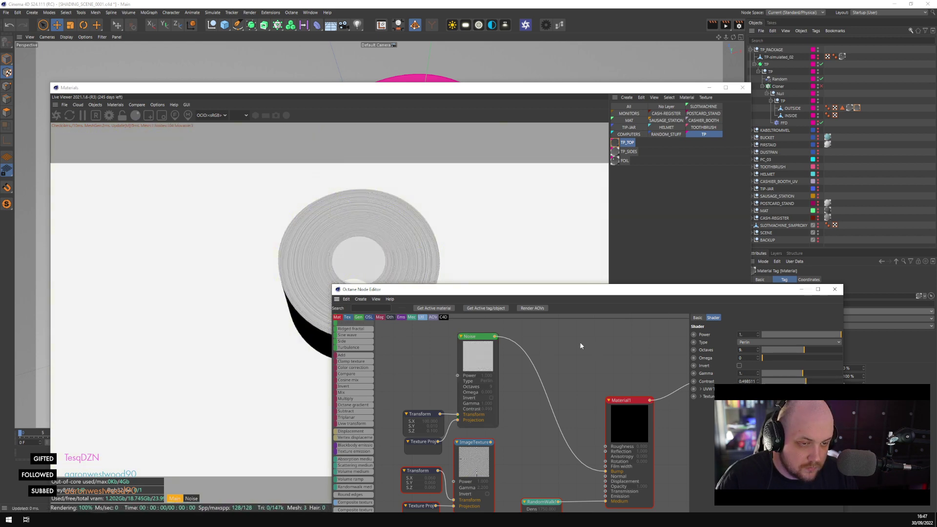
Set the Y scale of the noise's Transform node to 0.03, judging it in solo mode, and return to the full render
drag(382, 288, 455, 203)
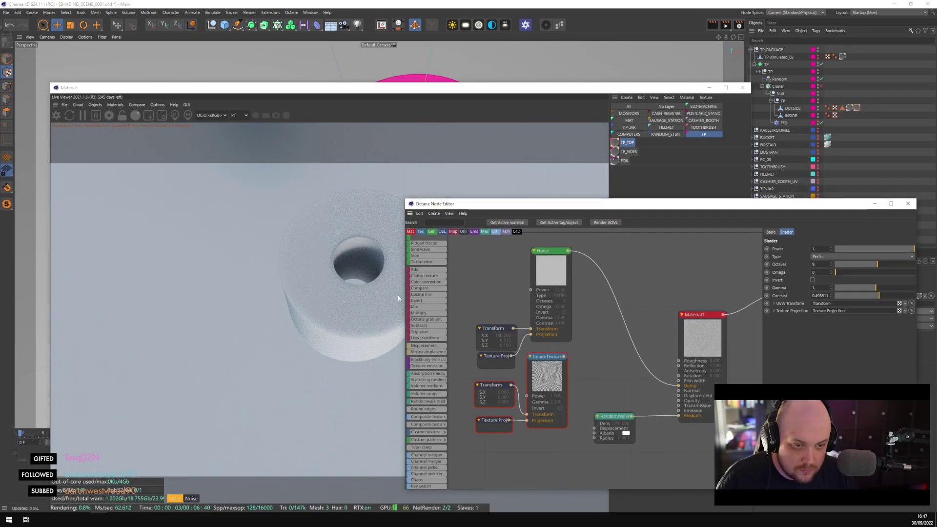
click(498, 329)
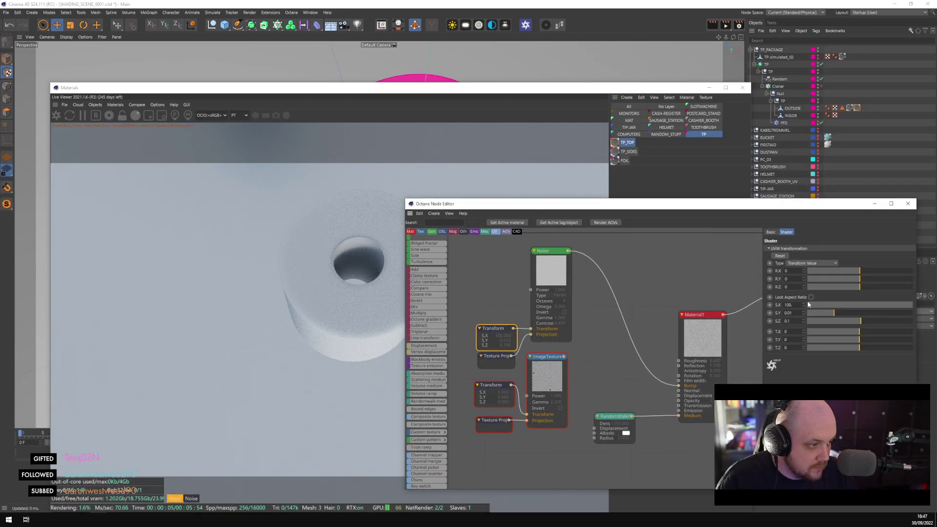
click(553, 280)
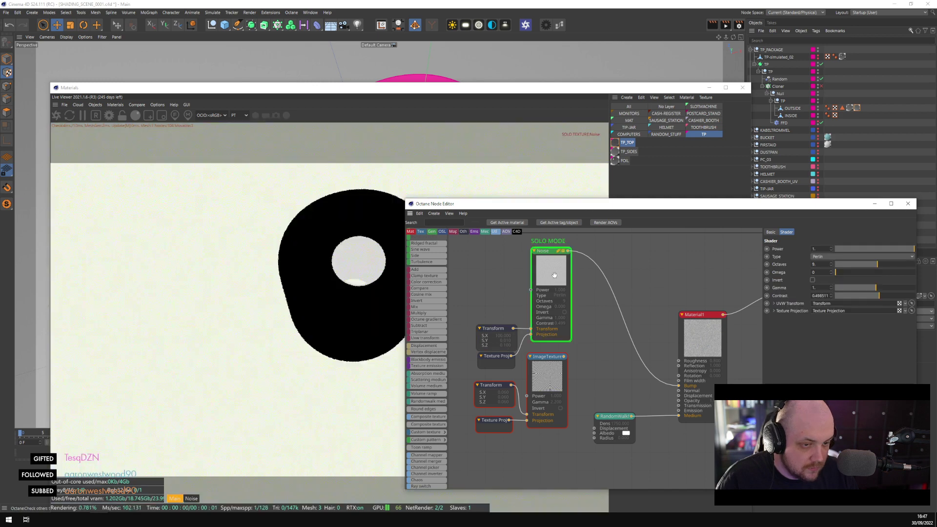
click(490, 331)
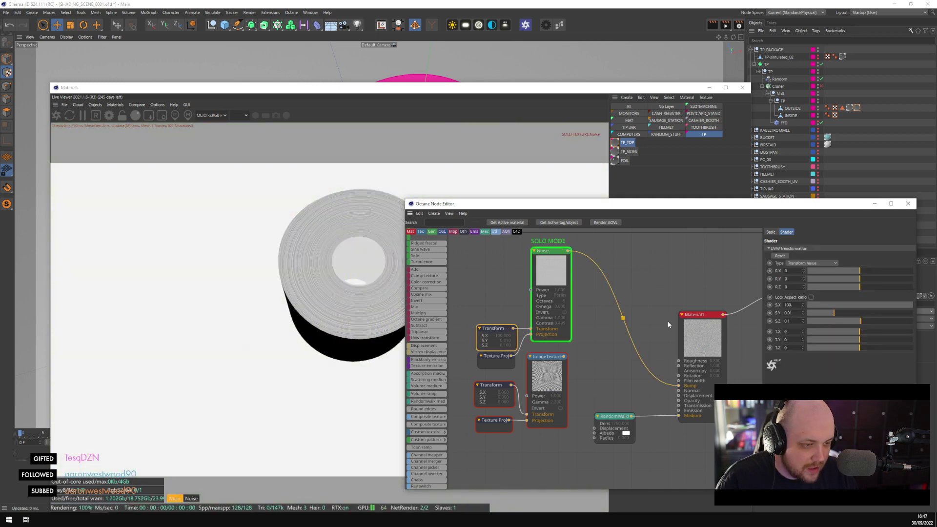
click(794, 321)
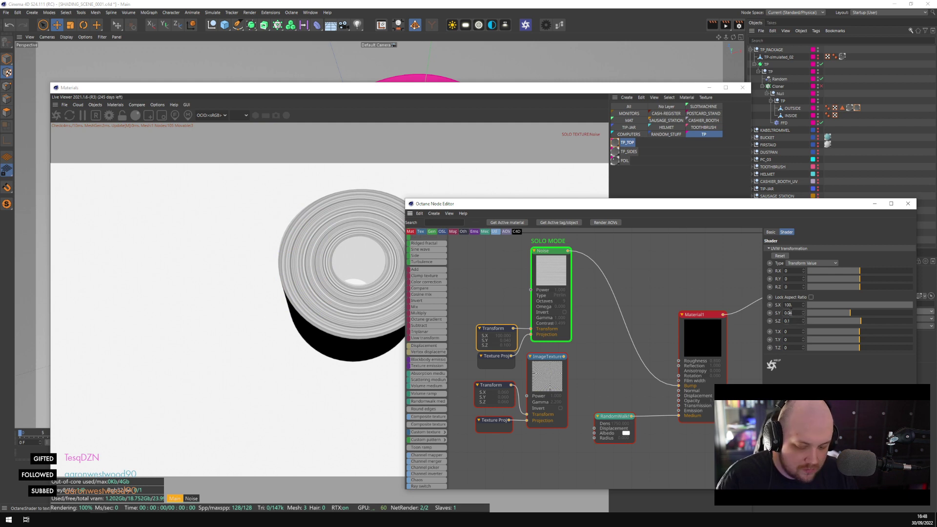
click(636, 274)
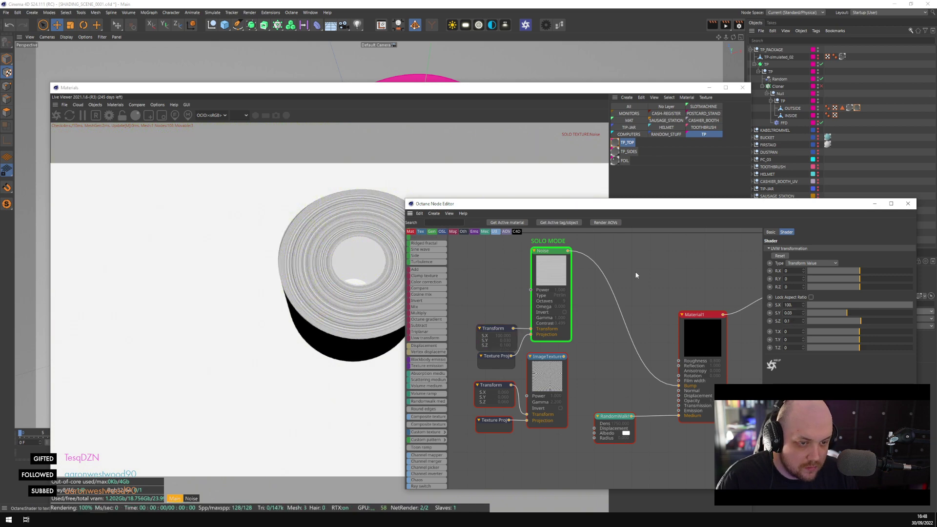
key(alt+w)
Check the projection options of the noise's Texture Projection node and the projection of the TP_TOP material tag on OUTSIDE
drag(535, 203, 591, 197)
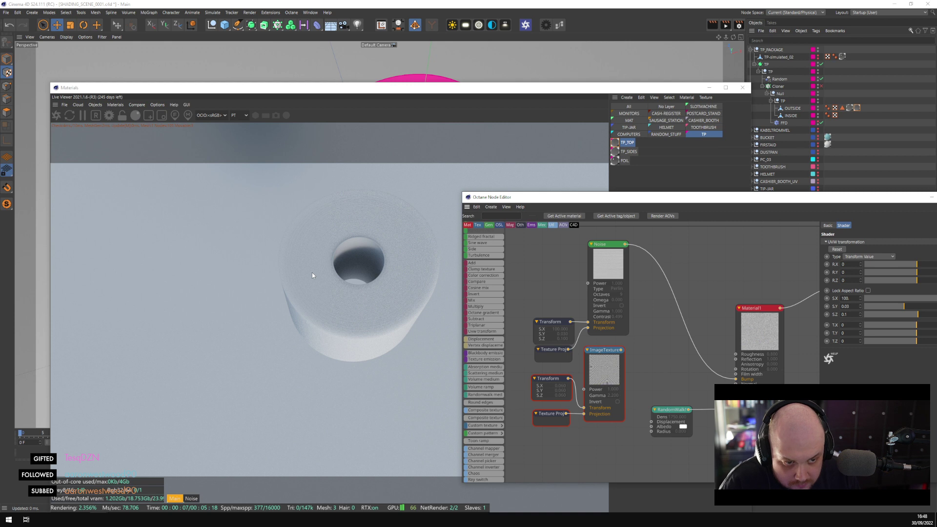
click(557, 356)
click(878, 242)
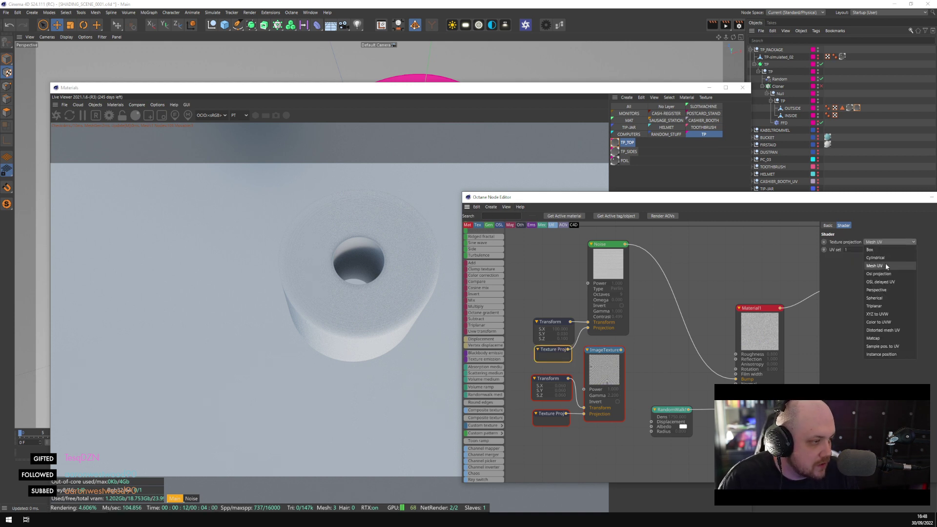
click(887, 146)
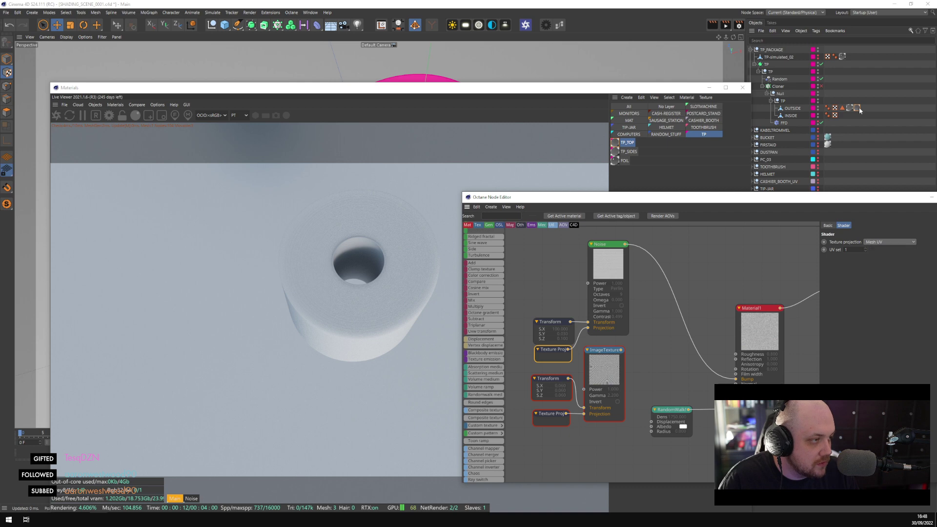
click(857, 108)
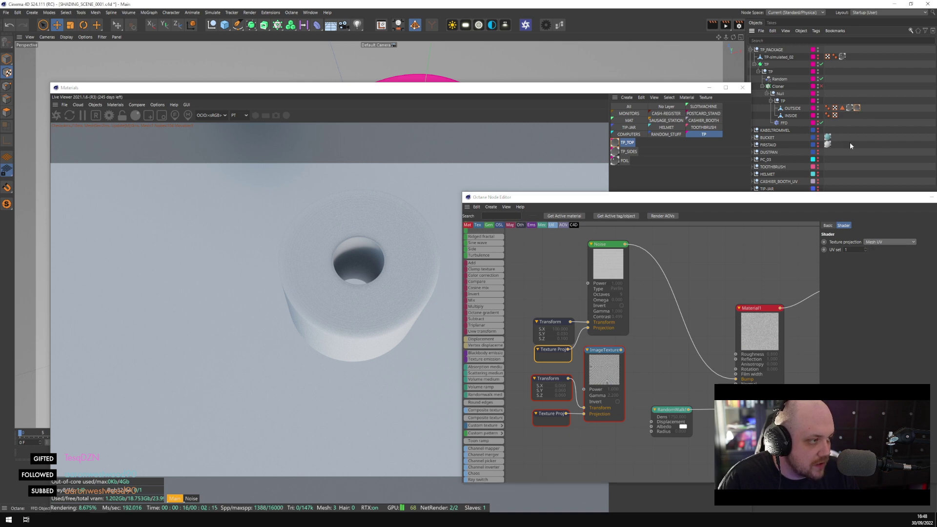
drag(841, 201, 525, 229)
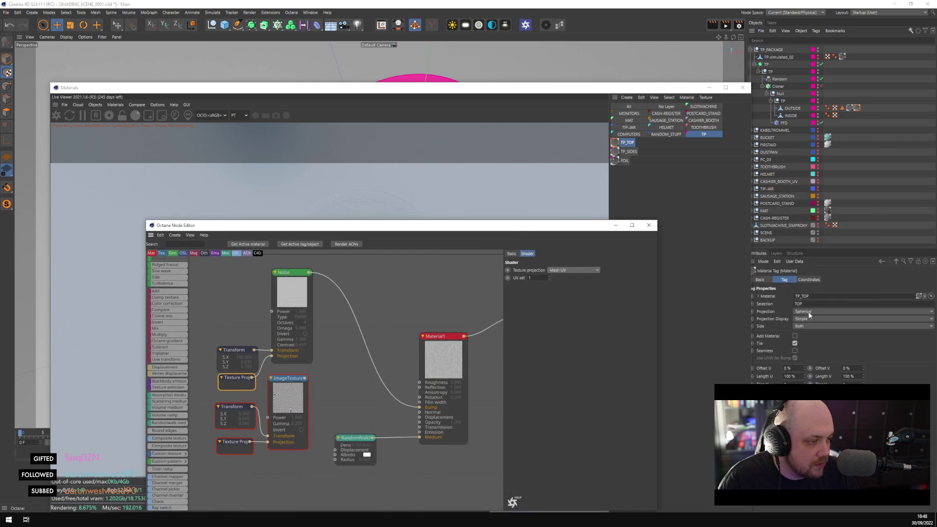
drag(392, 230, 563, 196)
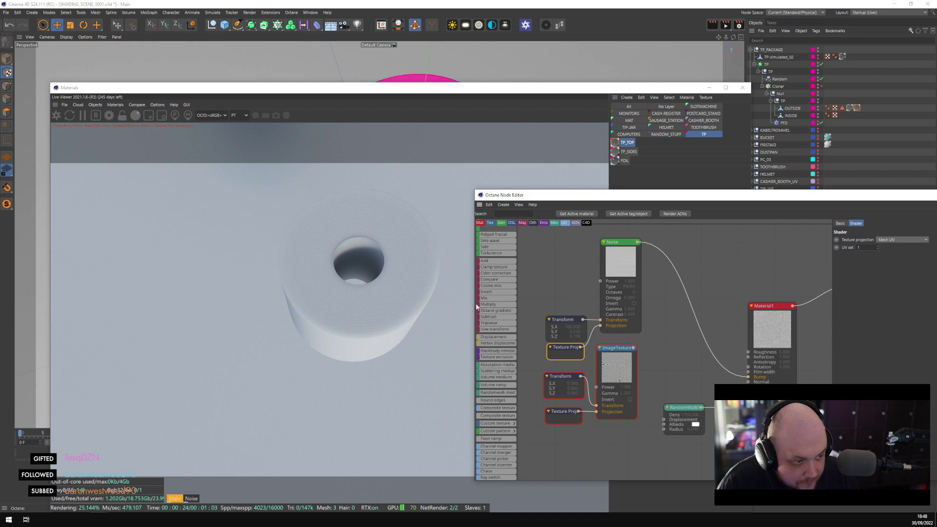
Move the ImageTexture node group below and the Noise node group further from the material to make room between them
middle_drag(652, 333, 634, 305)
click(541, 412)
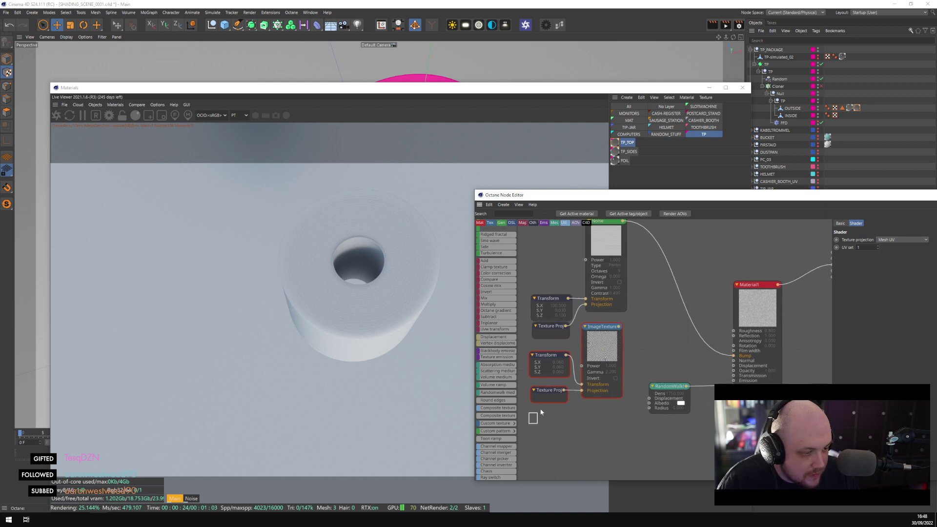
mouse_move(541, 412)
mouse_down()
mouse_move(603, 355)
mouse_move(537, 416)
mouse_up()
middle_drag(605, 260, 680, 252)
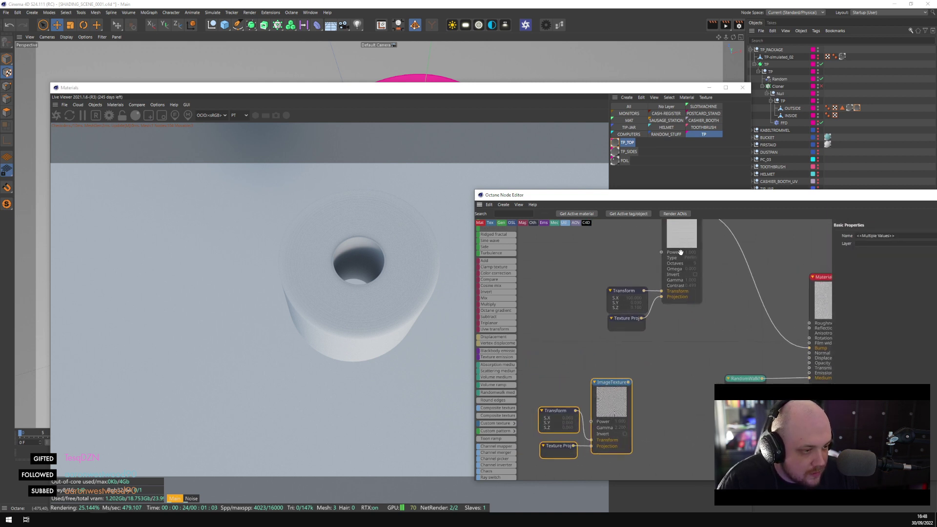
drag(681, 253, 685, 280)
drag(561, 338, 606, 270)
click(649, 305)
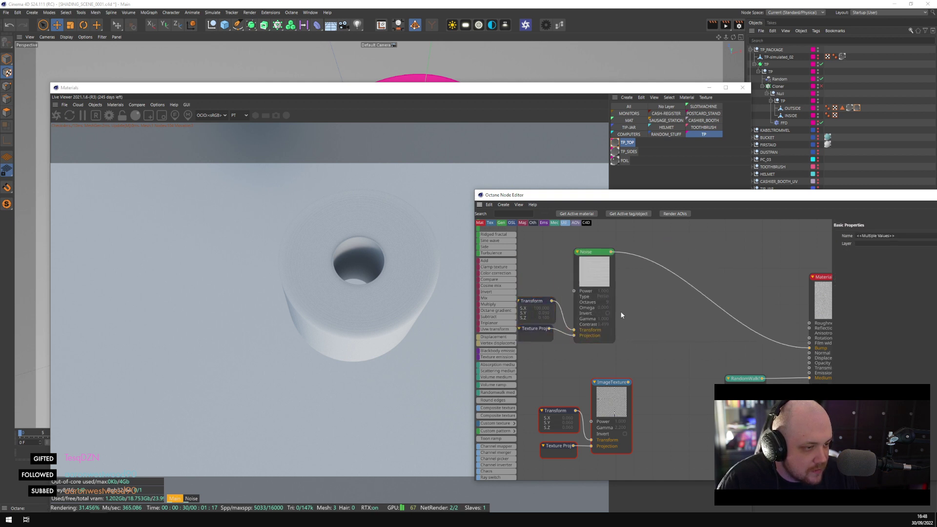
Add an Octane gradient node, feed the Noise node into its Texture input and connect its output to the RandomWalk medium
scroll(498, 371, up, 3)
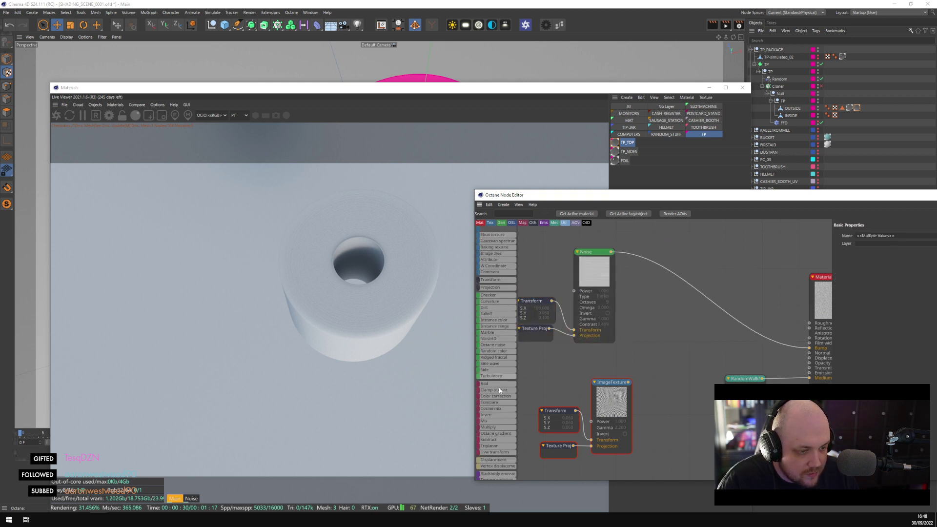
drag(496, 433, 670, 340)
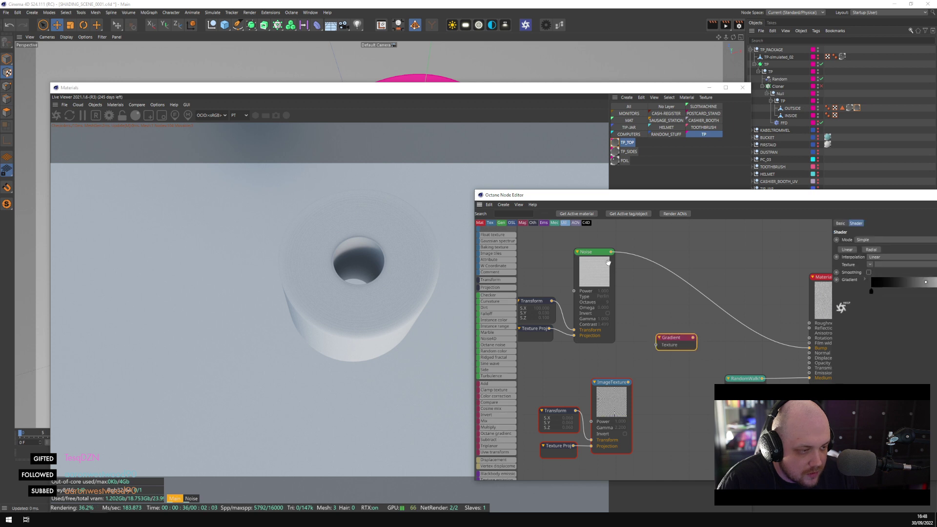
drag(611, 252, 655, 345)
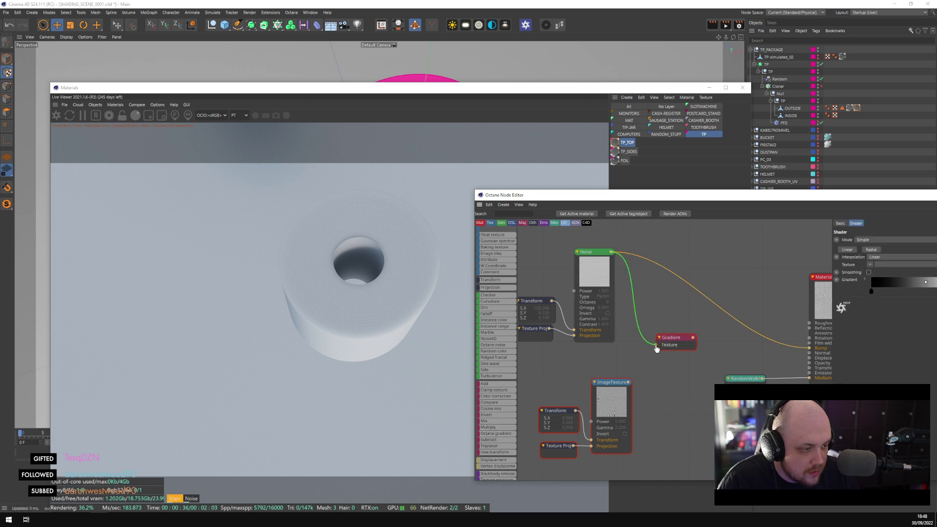
drag(717, 388, 727, 402)
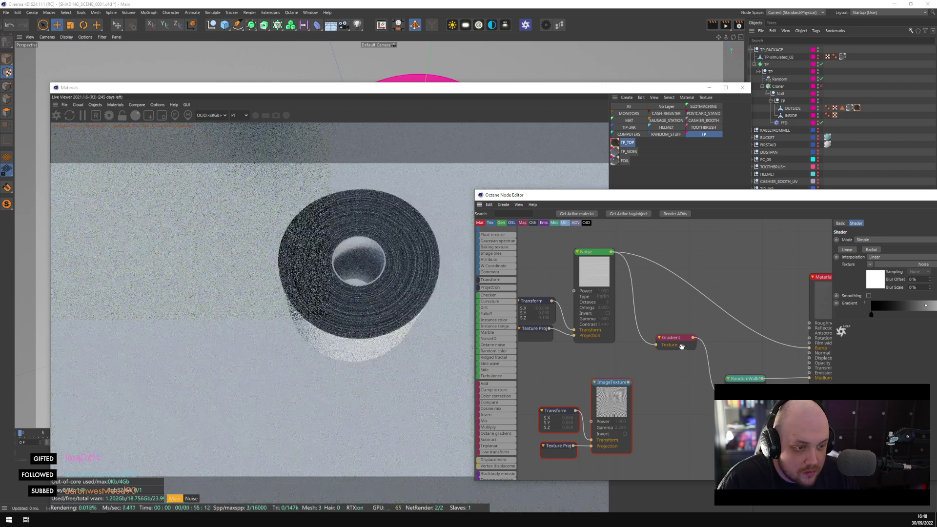
drag(677, 336, 670, 368)
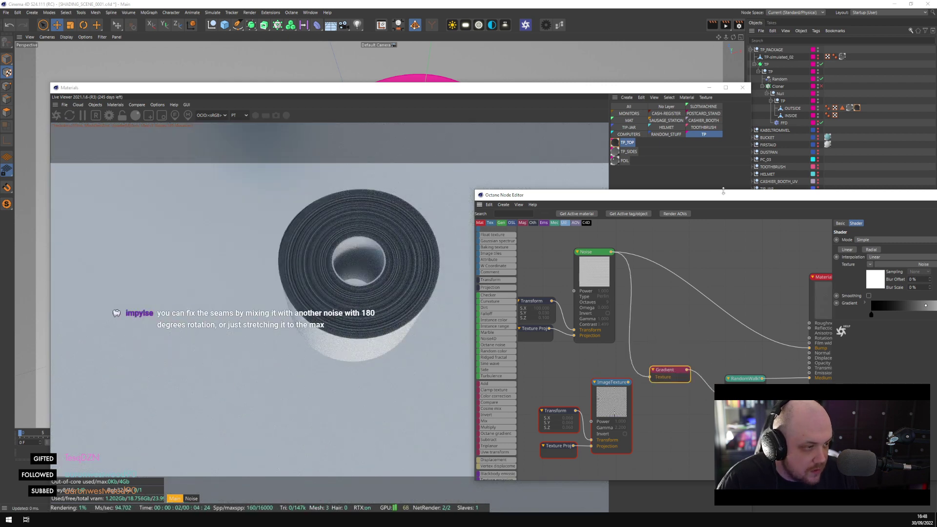
Turn the black start knot of the noise-driven gradient white by setting its V to 100%
drag(723, 193, 682, 141)
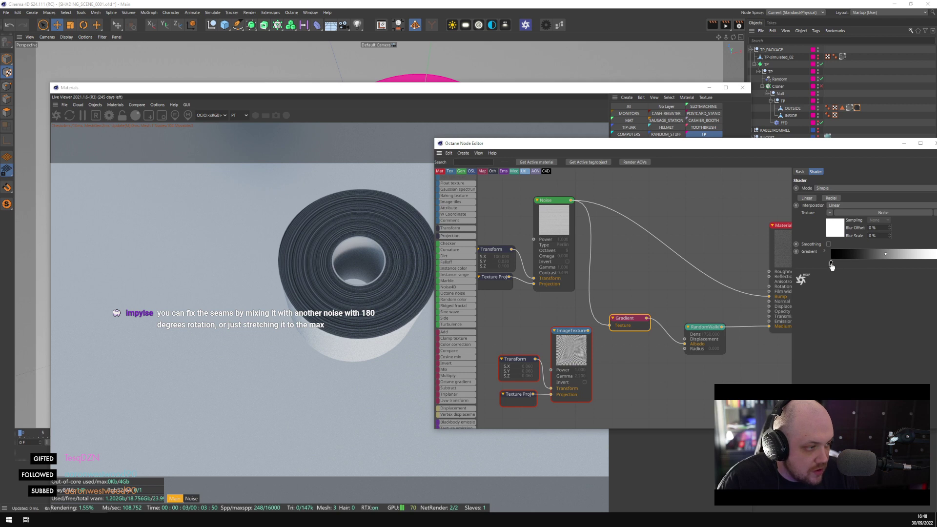
double_click(830, 263)
click(900, 287)
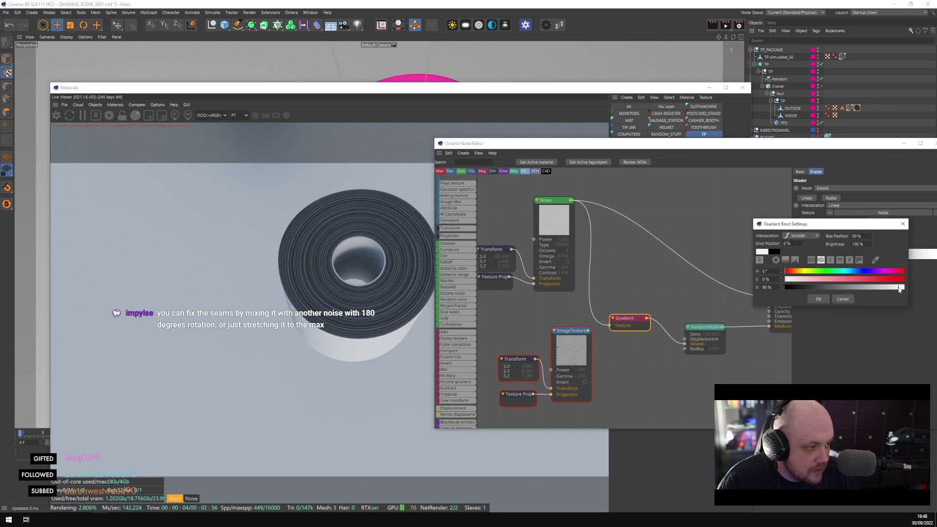
click(817, 299)
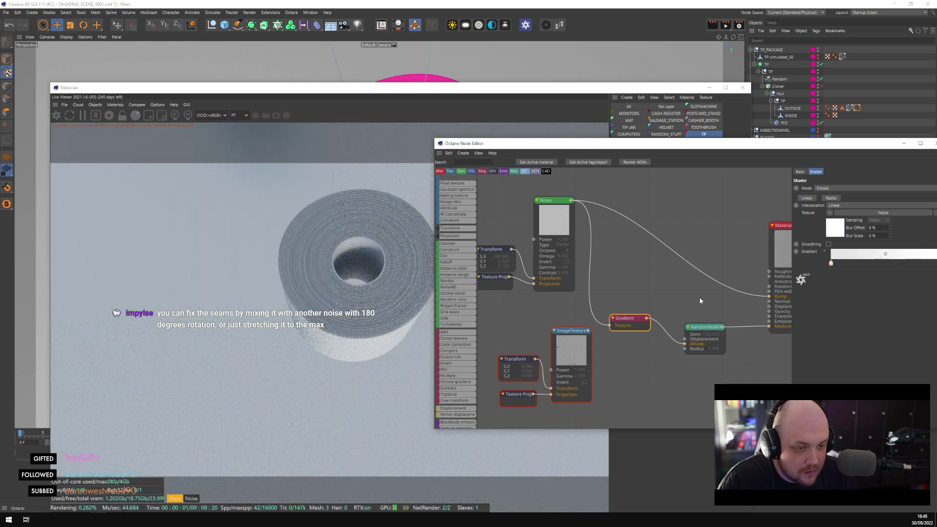
double_click(831, 264)
click(903, 288)
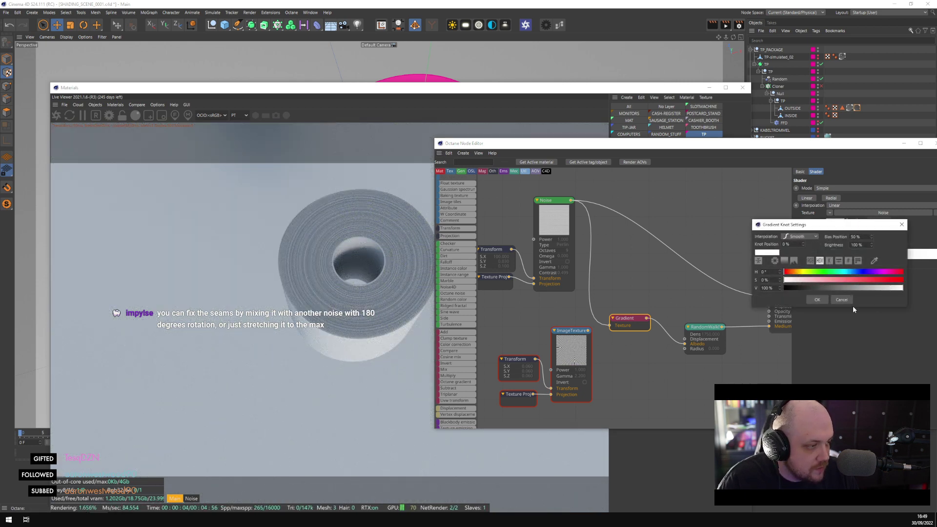
click(817, 299)
Try a V of 98% on the gradient's end knot and settle on 100%
drag(620, 147, 583, 89)
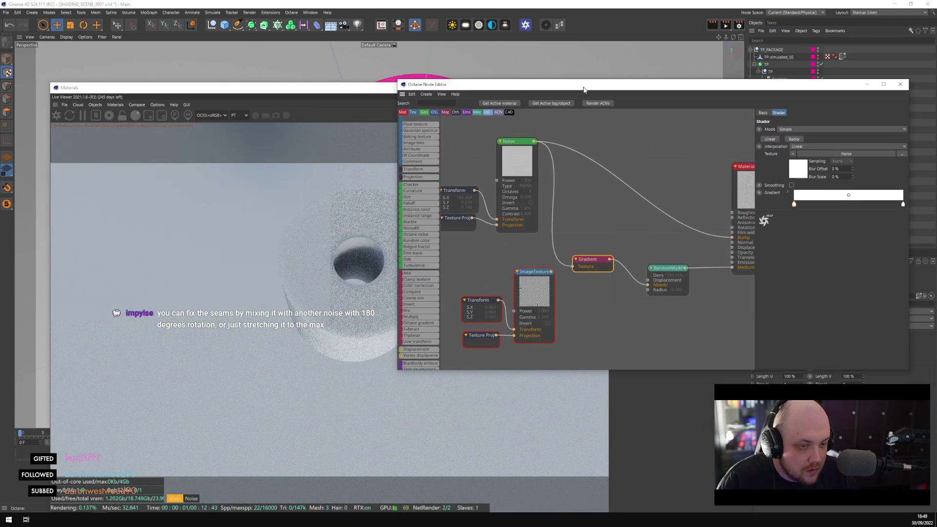
double_click(902, 203)
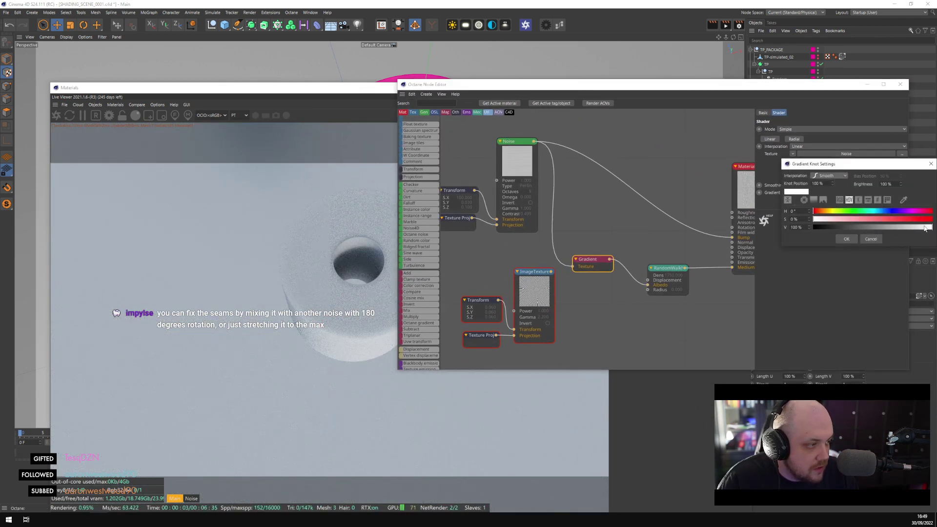
drag(930, 230, 929, 230)
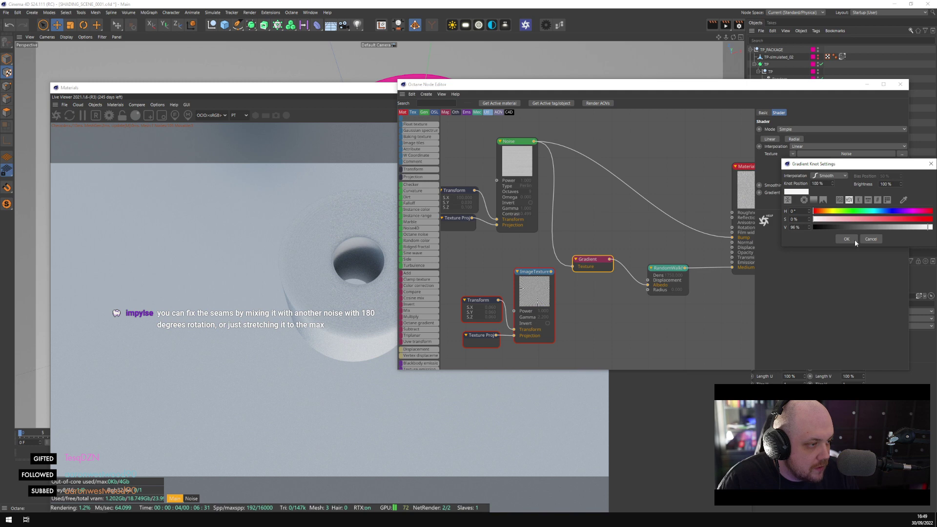
click(841, 238)
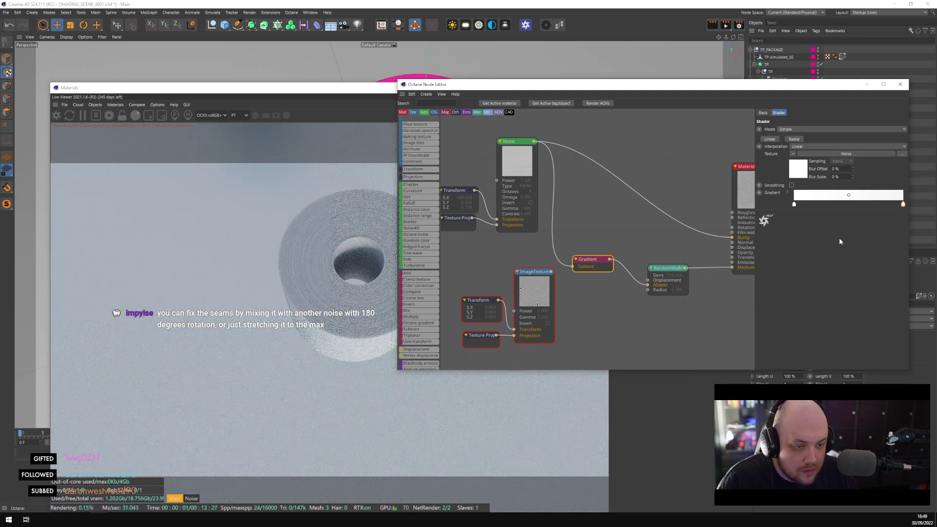
double_click(902, 203)
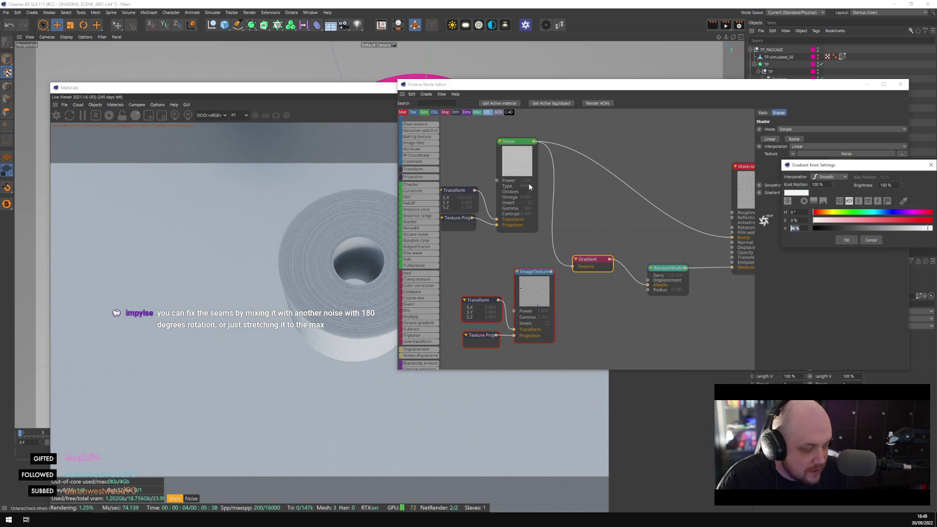
text(100)
key(Return)
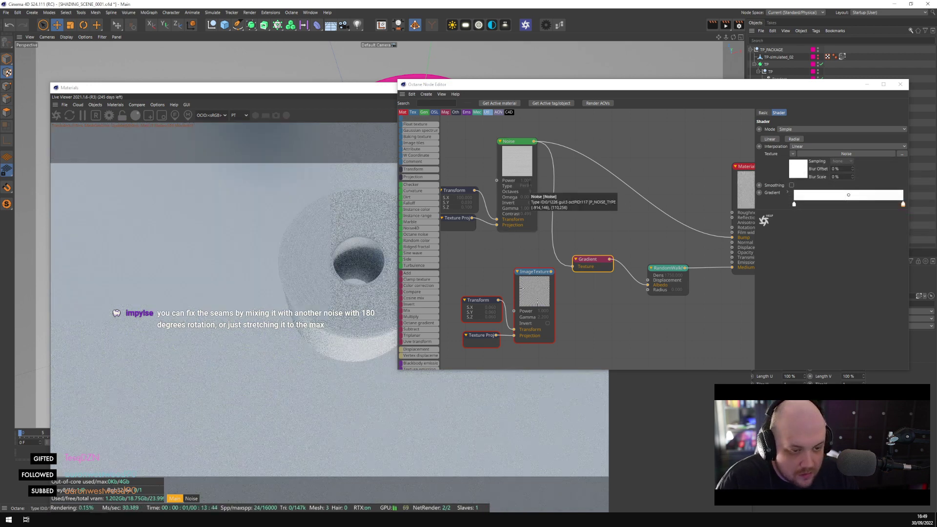
Delete the unused ImageTexture node with its Transform and Texture Projection nodes from the TP_TOP material
drag(441, 86, 487, 79)
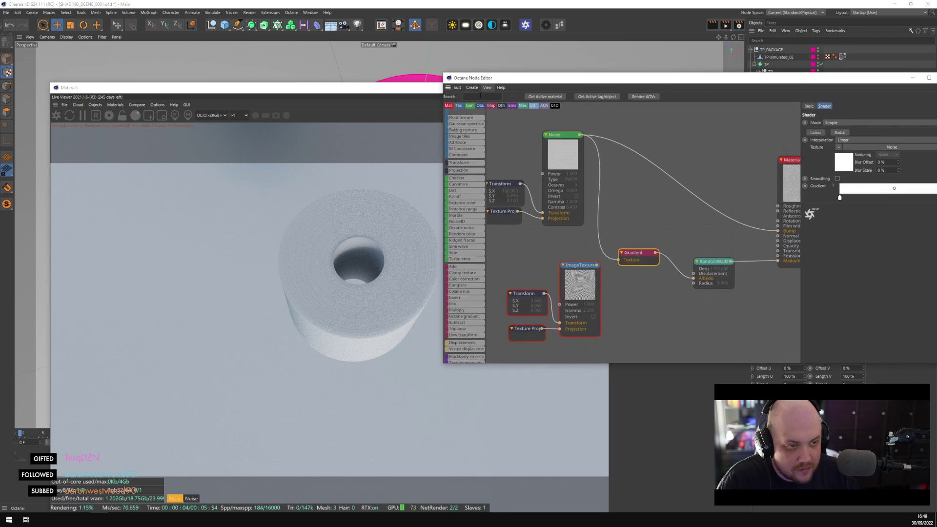
drag(507, 351, 577, 272)
key(Delete)
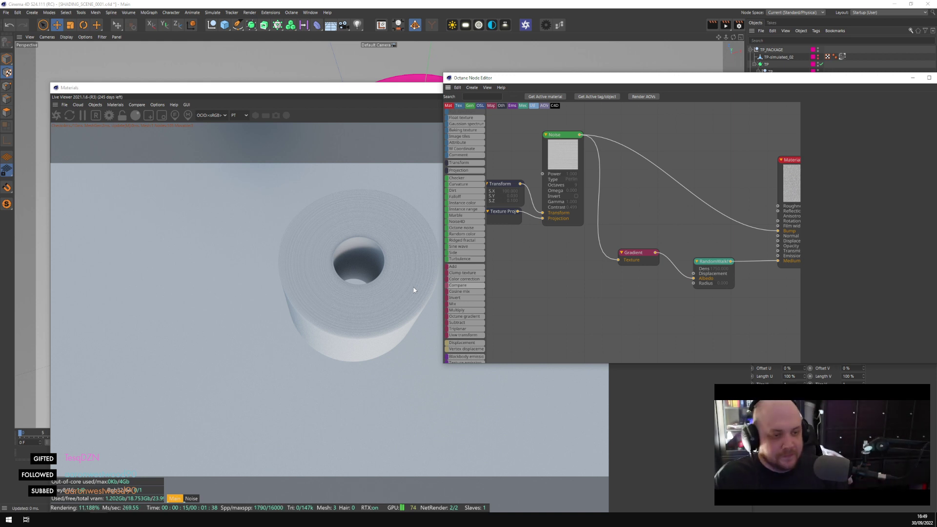
Switch to Model mode and view the toilet roll from the side in the viewport and the live render
drag(310, 86, 493, 41)
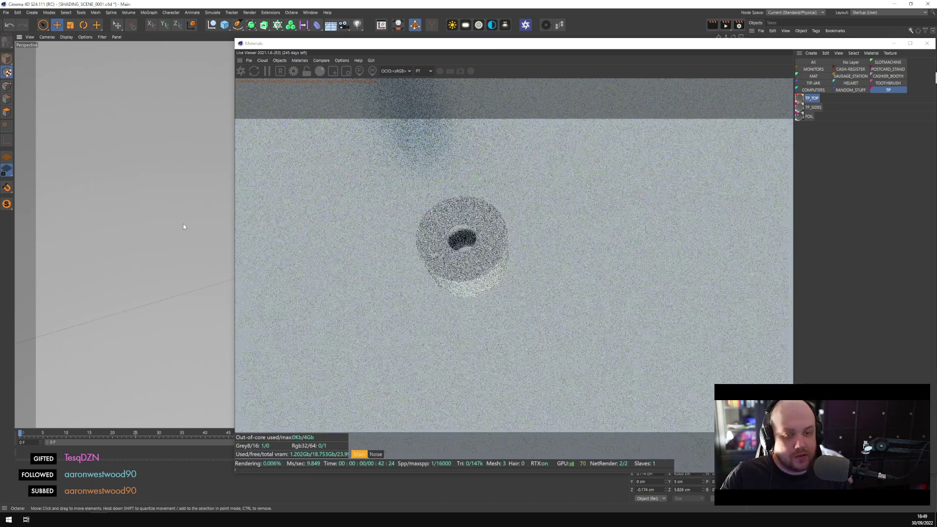
drag(315, 47, 406, 196)
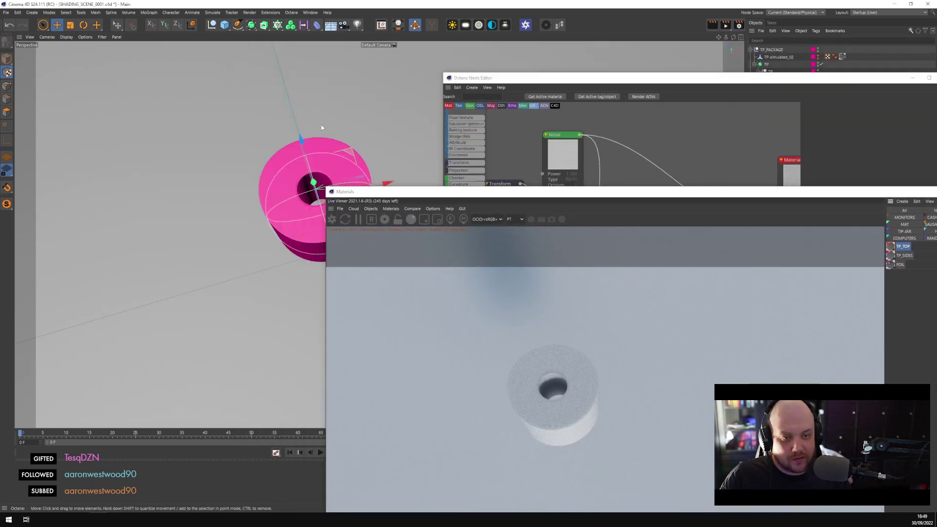
alt+drag(322, 128, 385, 81)
click(7, 59)
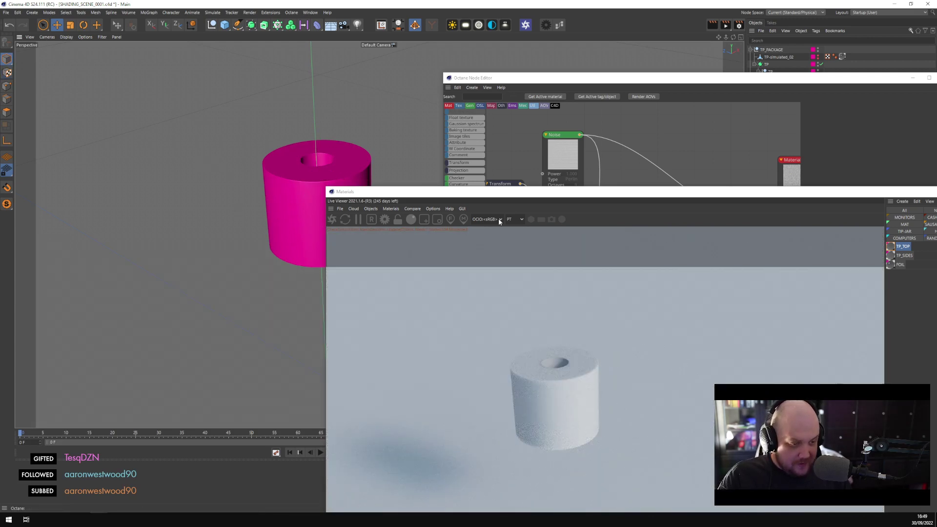
drag(521, 195, 213, 127)
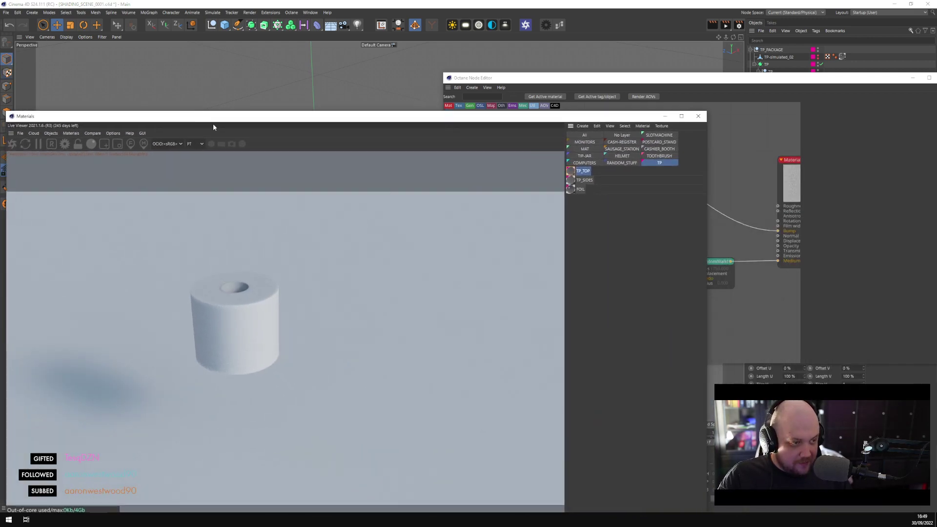
Create a new Octane Composite material in the TP material layer
click(607, 227)
click(582, 126)
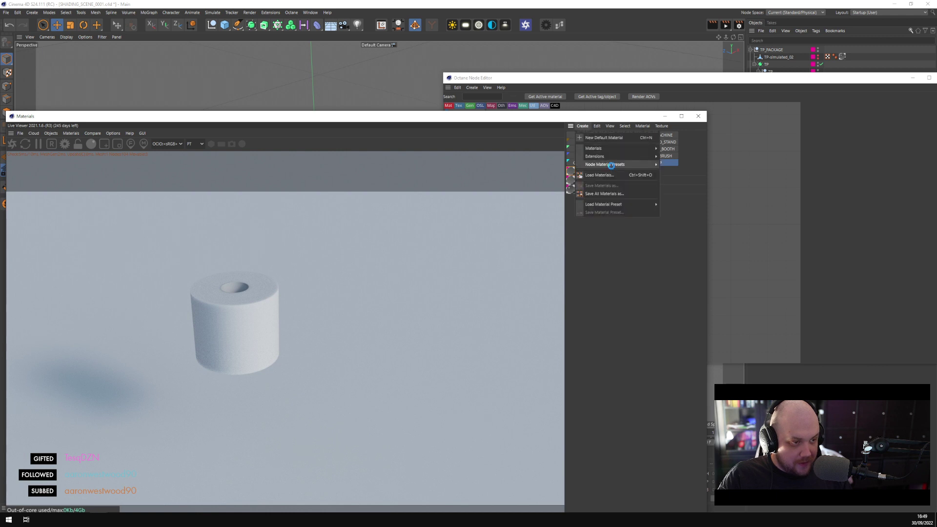
mouse_move(610, 156)
mouse_move(683, 157)
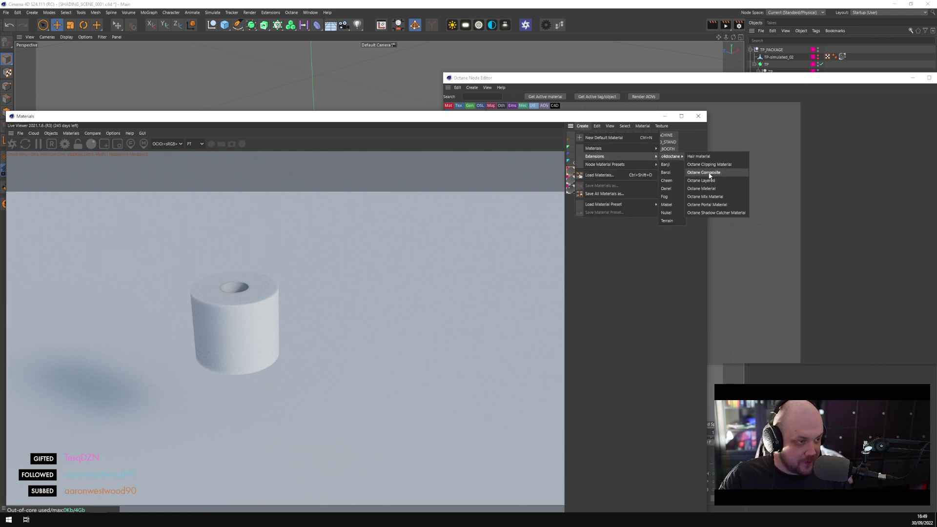
click(711, 173)
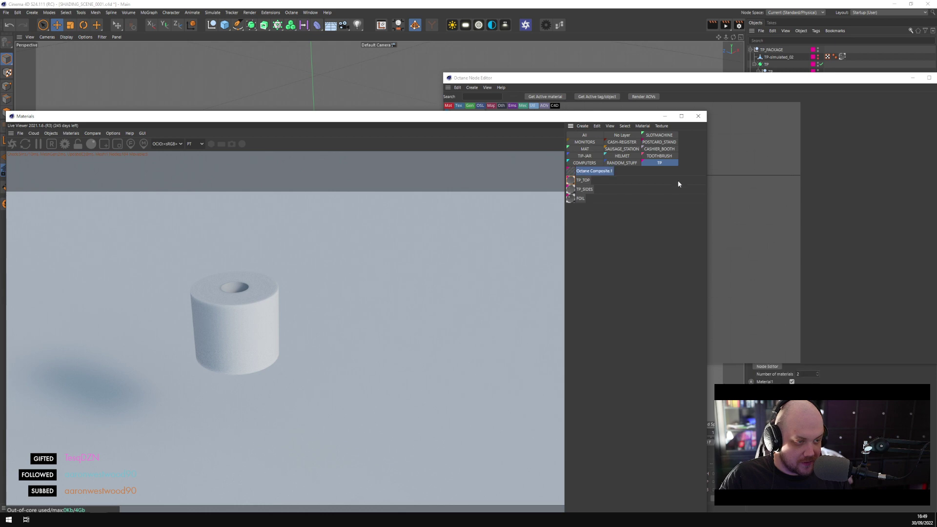
Apply the new composite material to the INSIDE object and rename the material INSIDE
drag(689, 79, 579, 256)
drag(598, 171, 727, 125)
drag(792, 117, 792, 117)
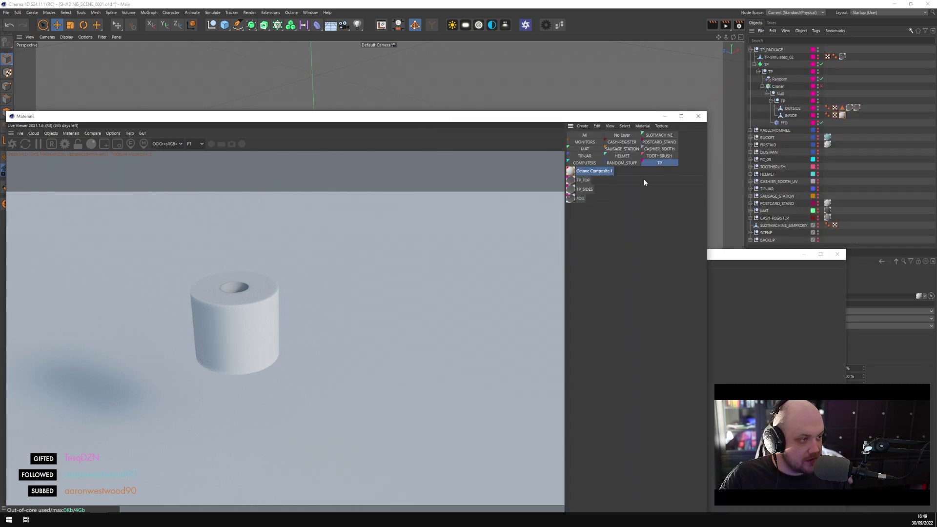
double_click(602, 170)
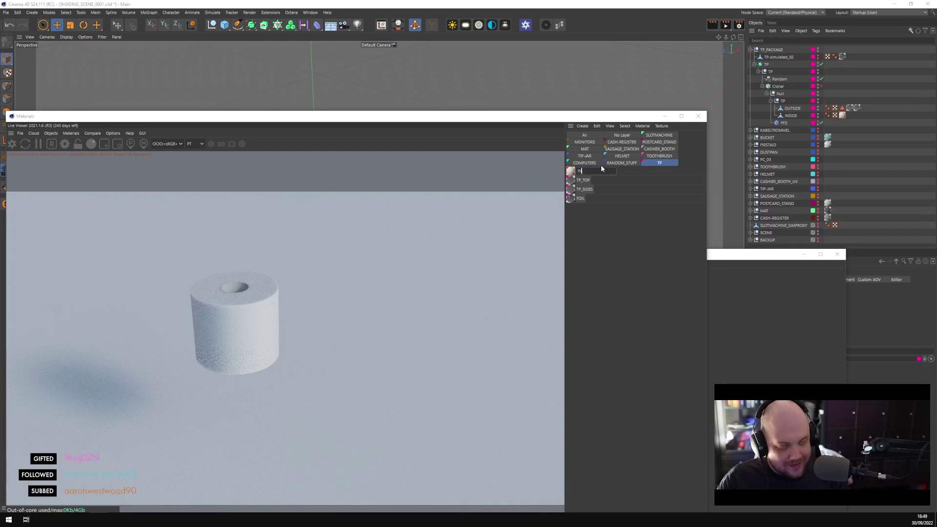
text(INSIDE)
key(Return)
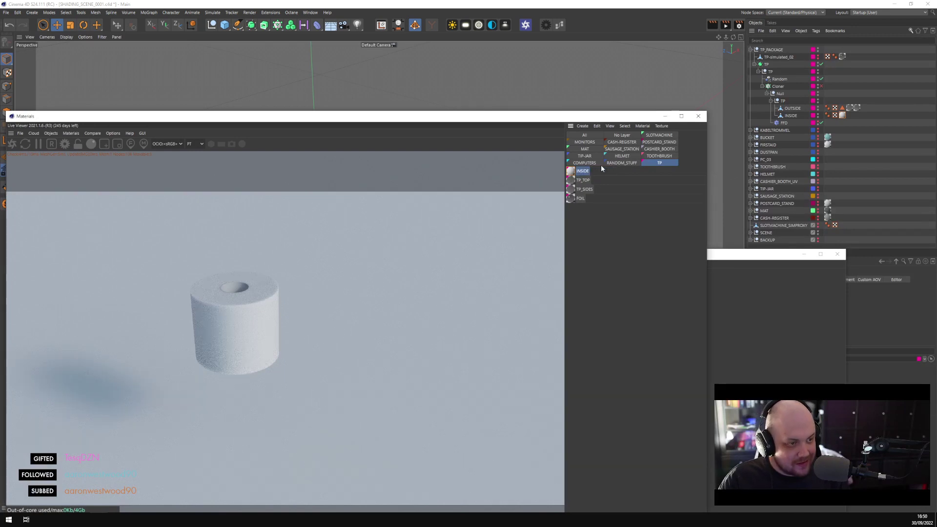
Open the TP_SIDES material in the node editor and inspect its cross ImageTexture in solo mode
click(716, 294)
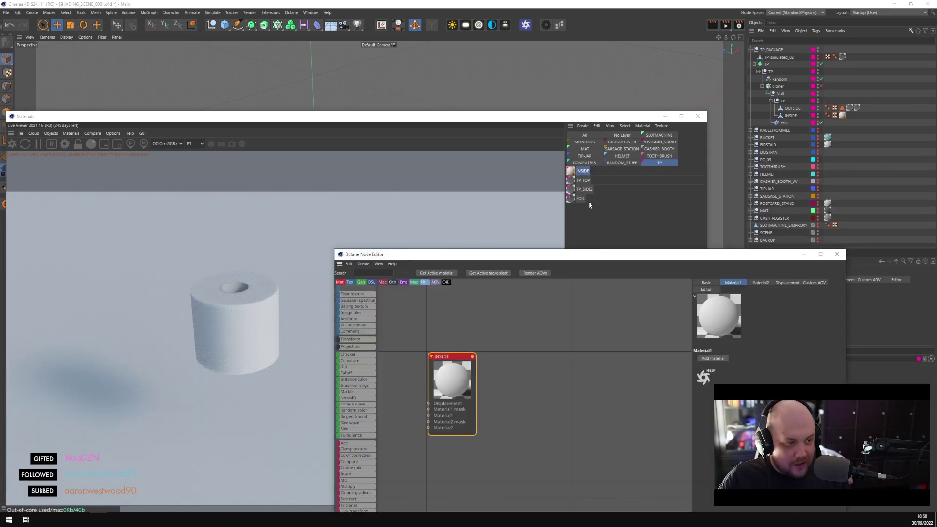
click(585, 188)
click(767, 365)
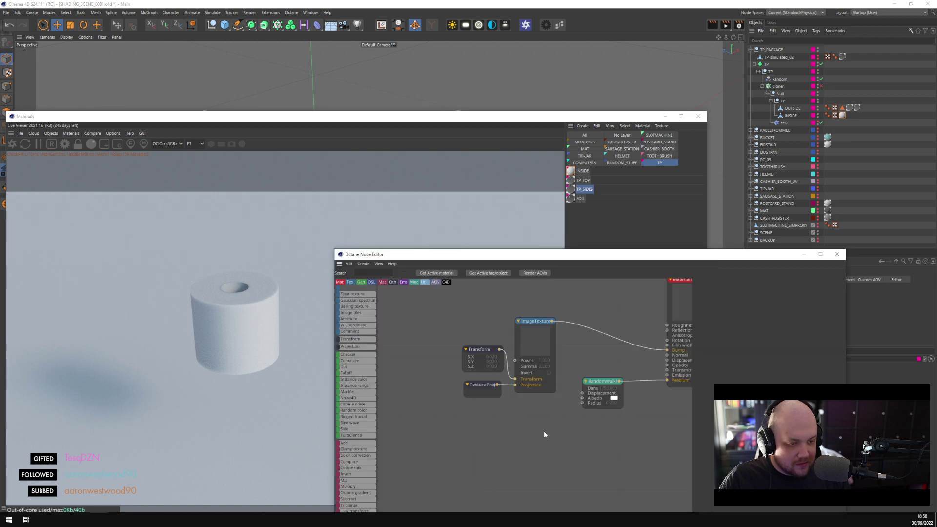
click(535, 341)
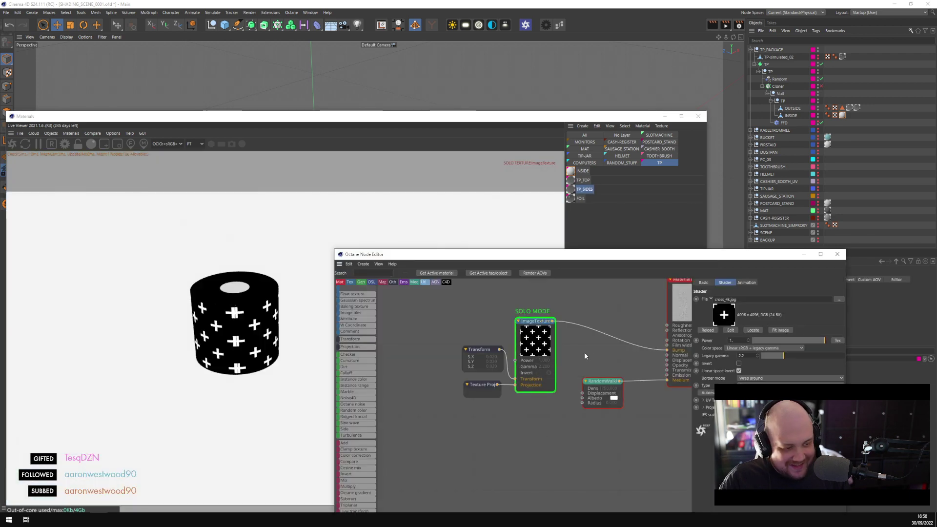
click(538, 334)
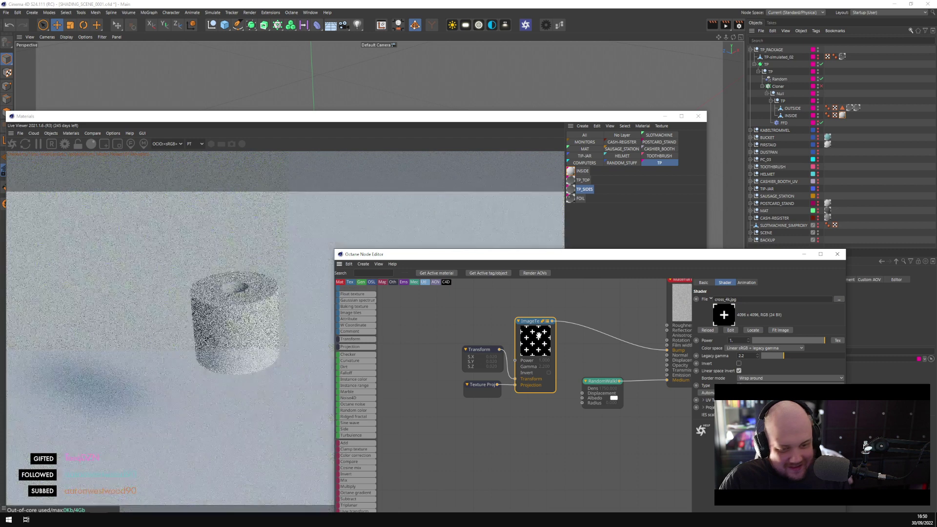
Disconnect the cross ImageTexture from the bump of TP_SIDES and delete it with its Transform and Texture Projection nodes
click(631, 342)
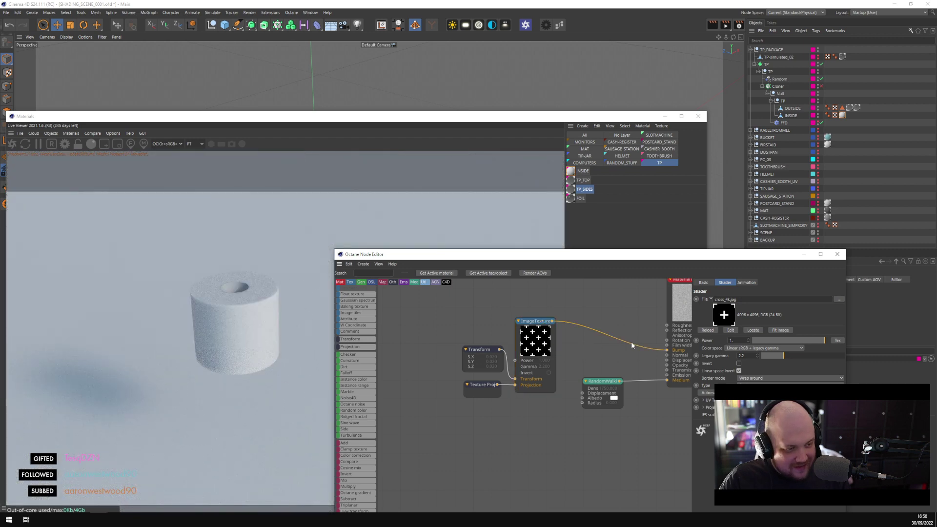
key(Delete)
mouse_move(444, 412)
mouse_down()
mouse_move(457, 405)
mouse_move(443, 413)
mouse_up()
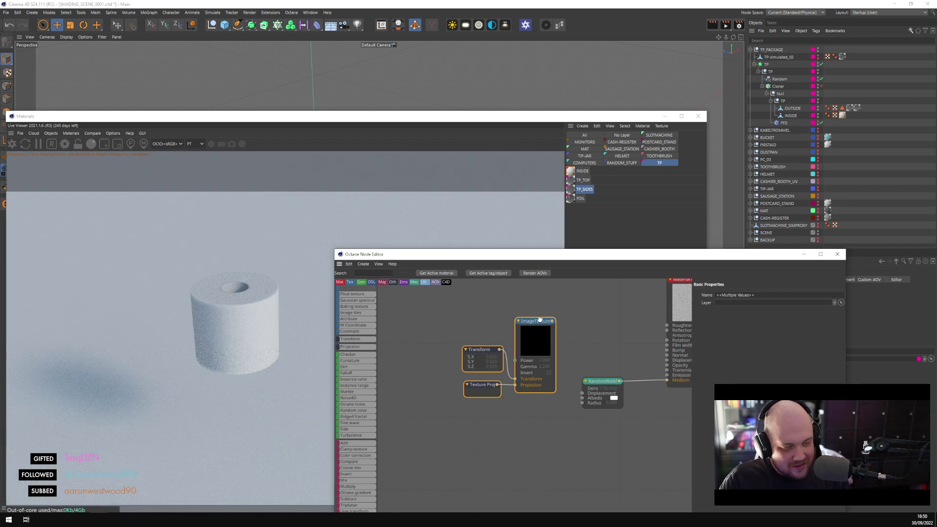
key(Delete)
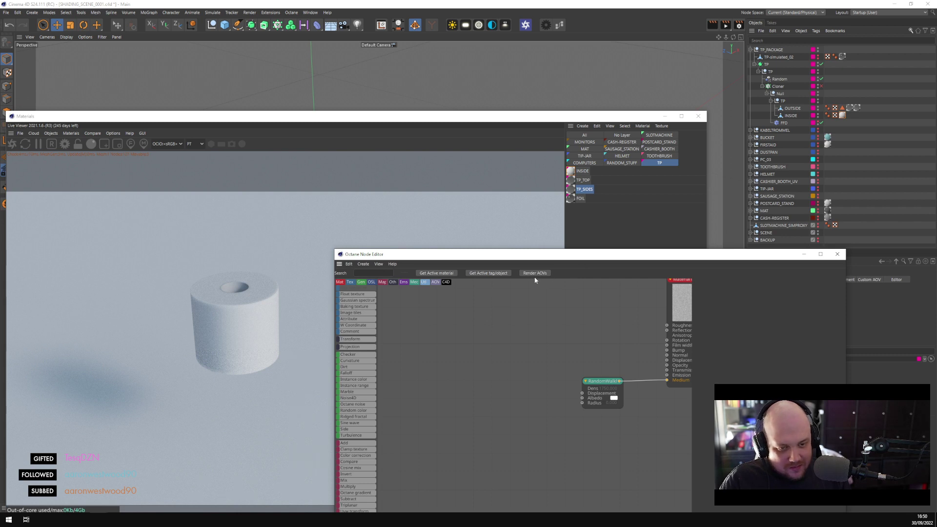
Open the INSIDE composite material in the node editor and add a sub-material to its Material1 slot
click(586, 217)
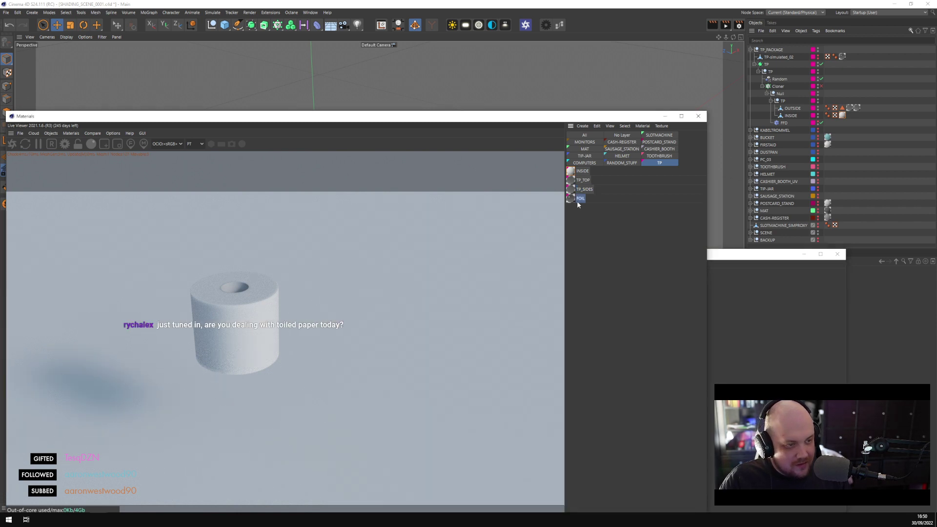
click(574, 174)
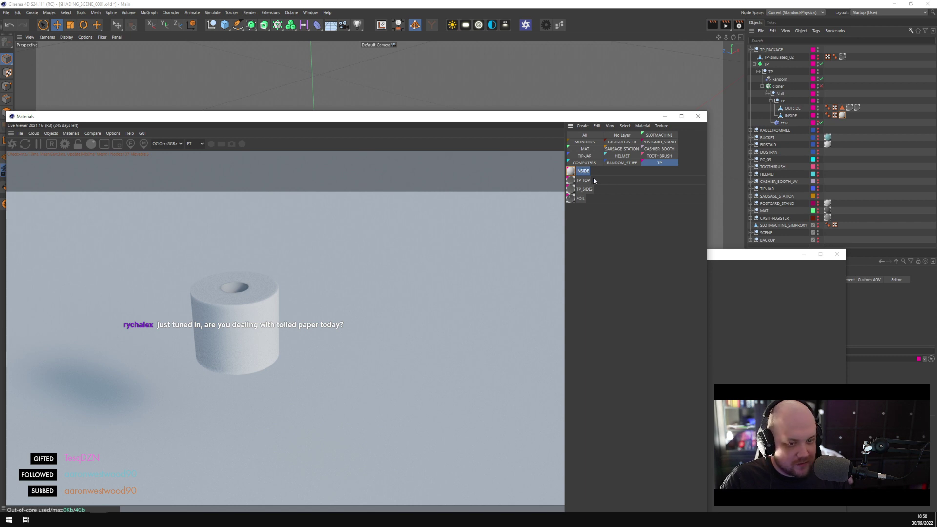
click(721, 255)
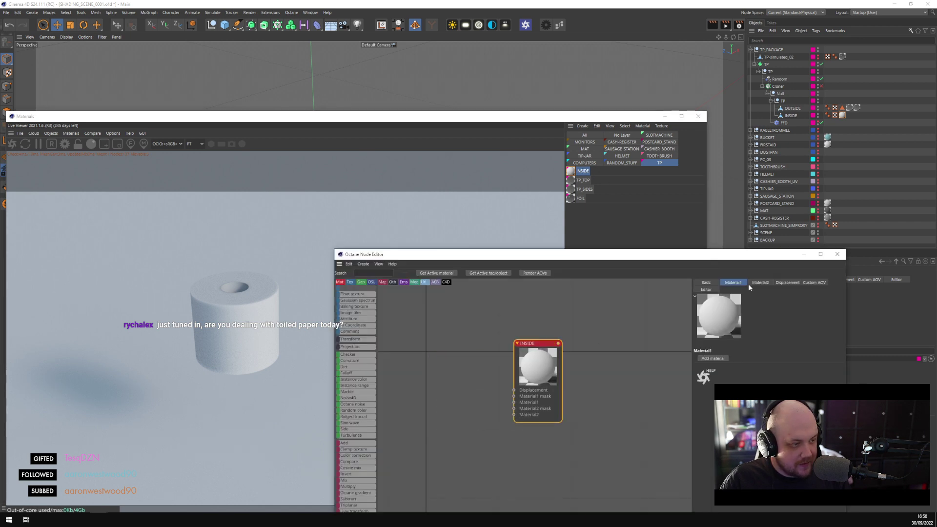
click(716, 359)
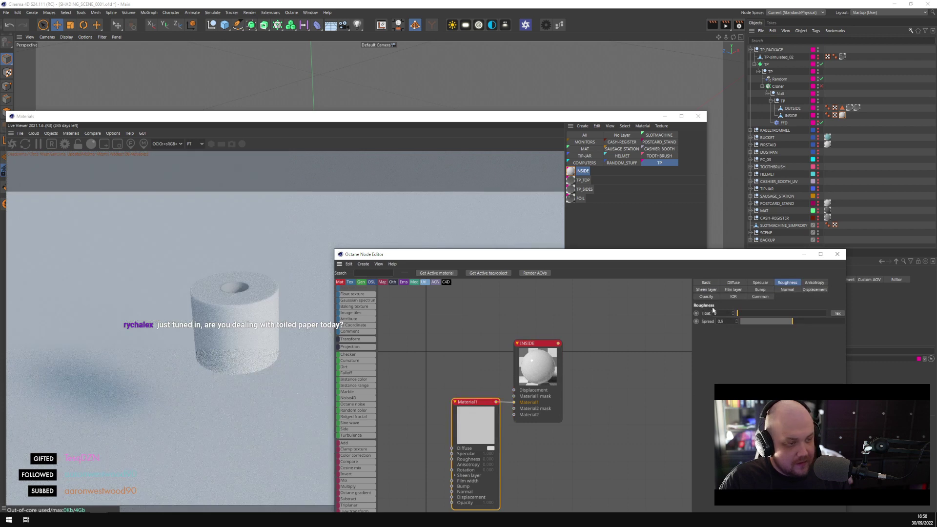
click(737, 283)
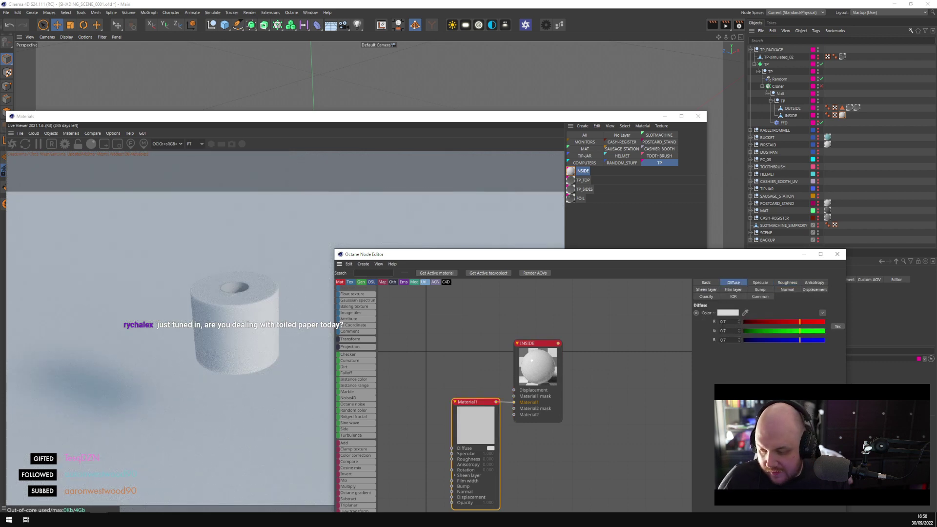
click(728, 312)
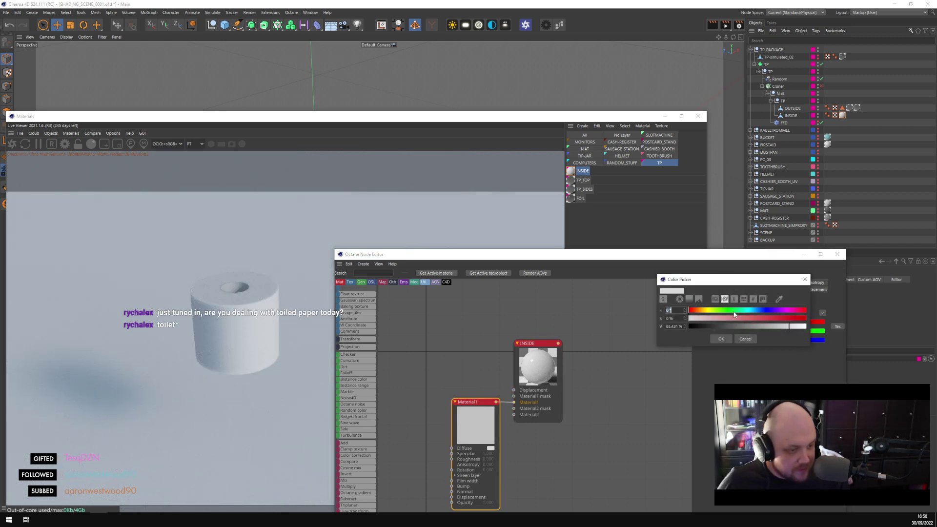
click(745, 340)
Load cardboard_worn_Base_Color.jpg from the project's tex folder as an ImageTexture and connect it to the diffuse of Material1
middle_drag(438, 401, 525, 341)
scroll(353, 361, up, 3)
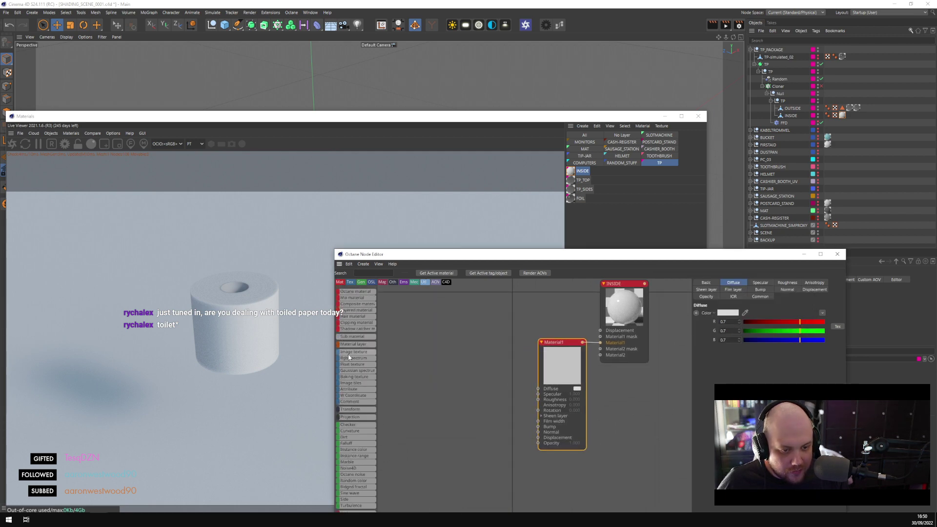
drag(475, 372, 475, 372)
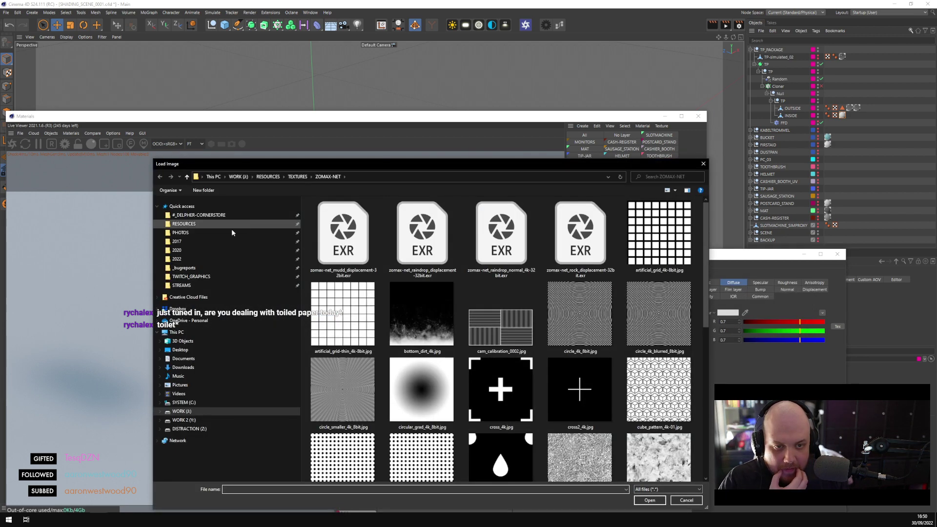
click(229, 215)
double_click(332, 260)
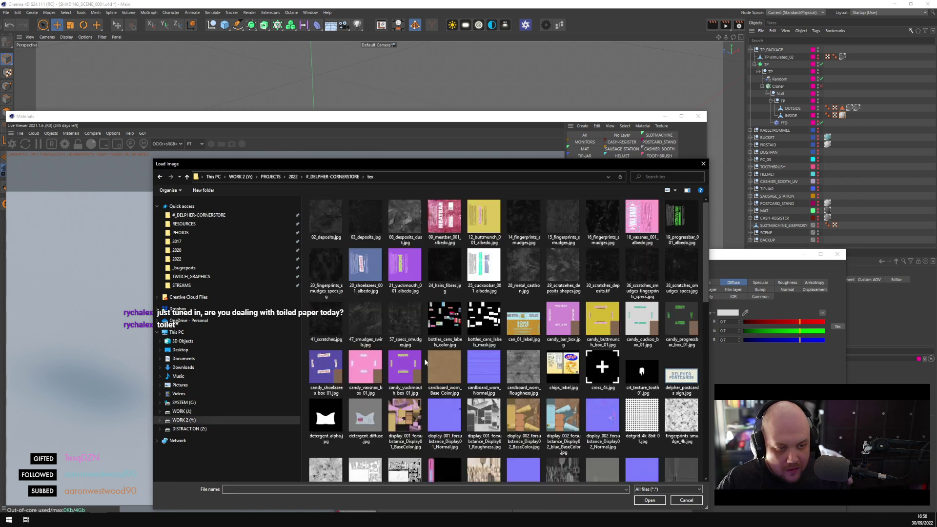
double_click(438, 365)
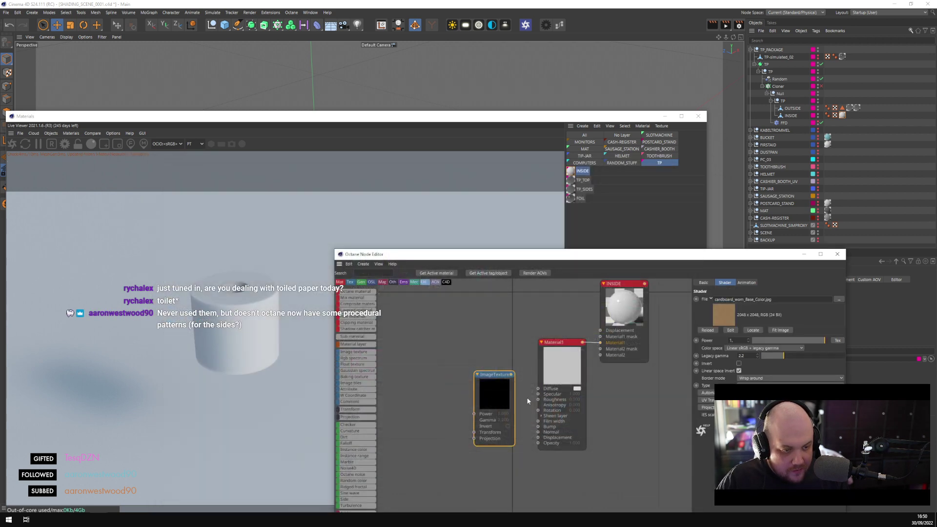
drag(455, 383, 538, 390)
click(469, 392)
drag(457, 386, 537, 388)
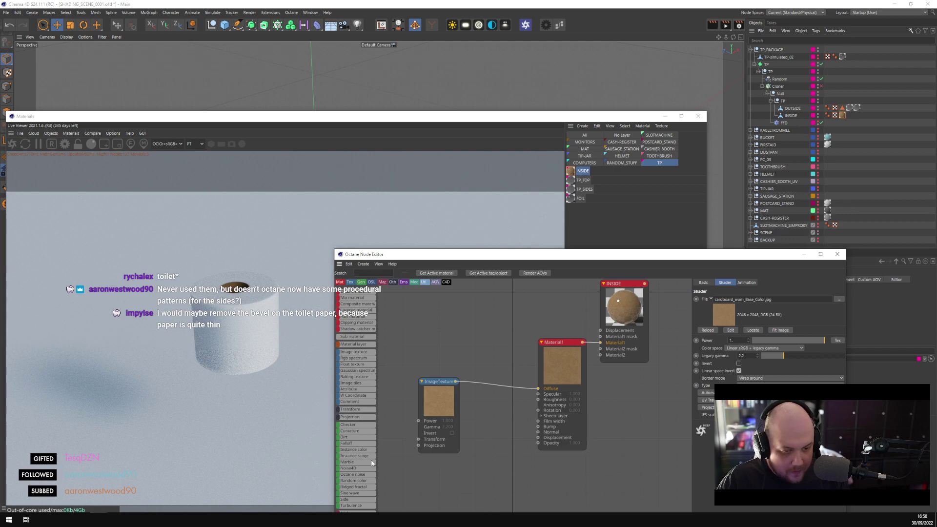
Insert a Color Correction node between the cardboard ImageTexture and the diffuse, with saturation 0.5 and brightness 2
scroll(368, 453, down, 3)
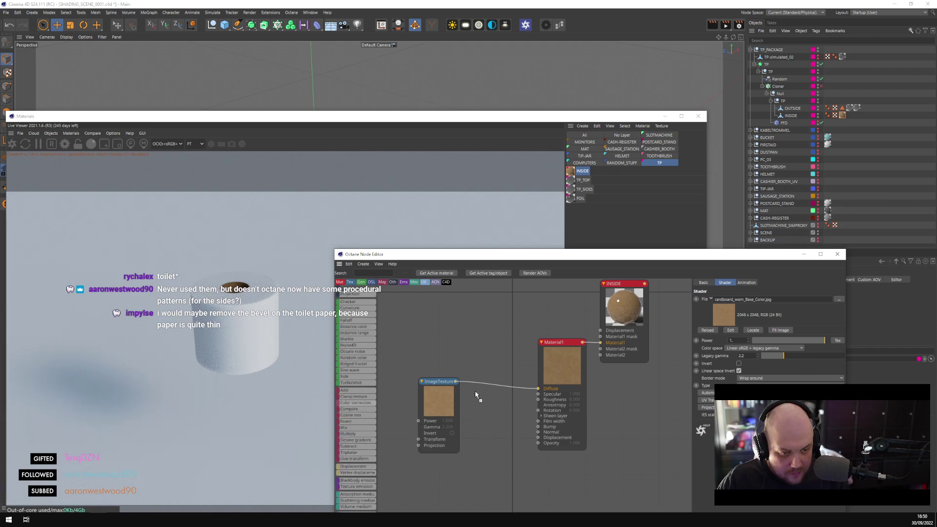
drag(489, 387, 488, 387)
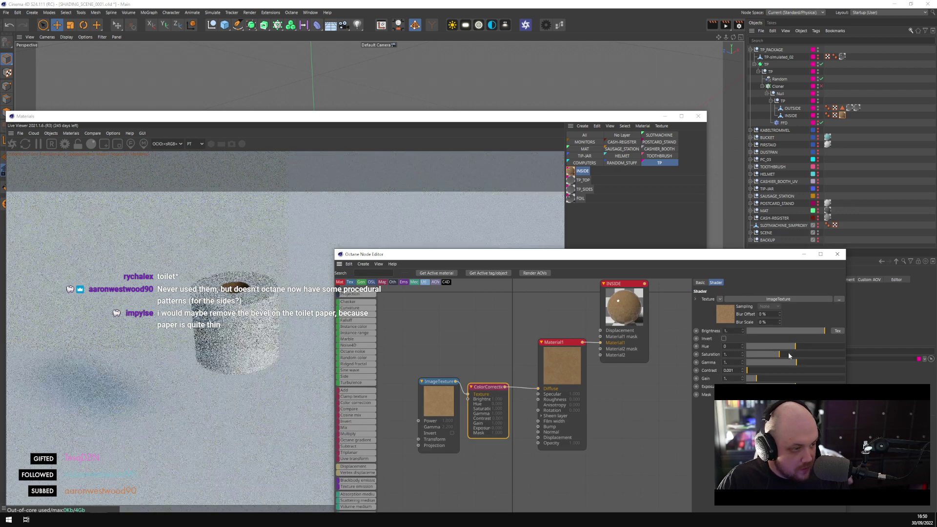
double_click(736, 355)
text(0.5)
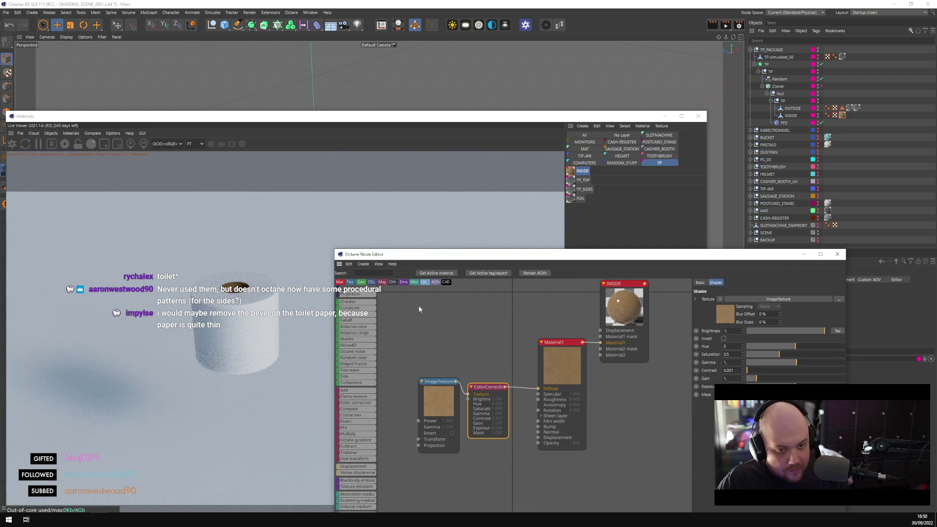
key(Return)
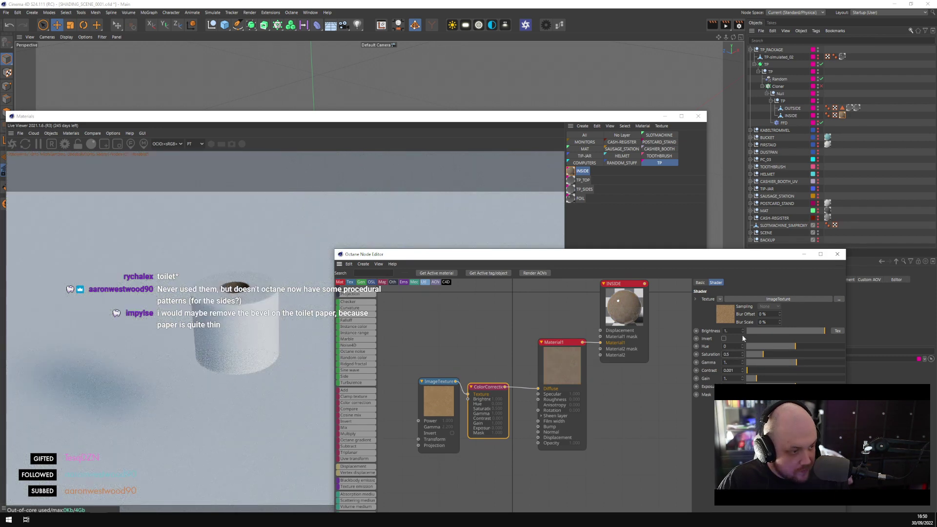
text(2)
key(Return)
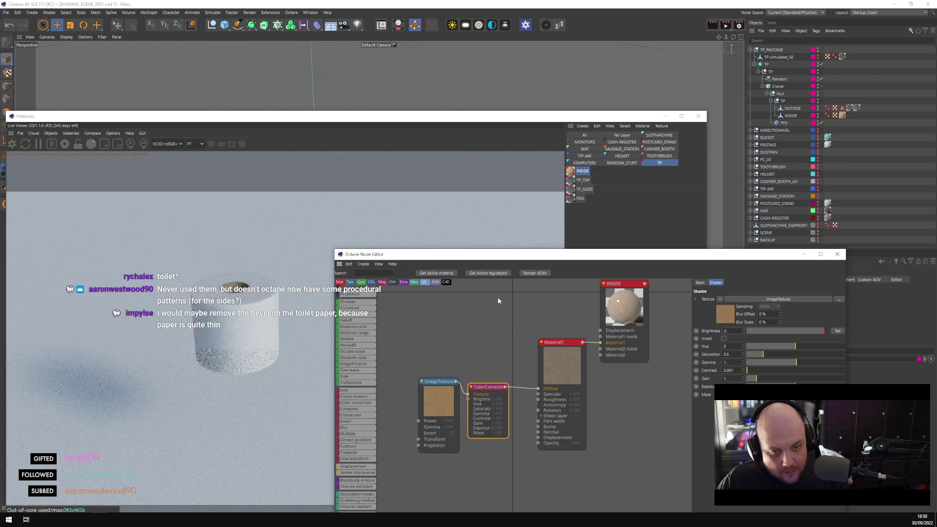
Add Transform and Texture Projection nodes to the cardboard ImageTexture and set the projection to Cylindrical
click(438, 400)
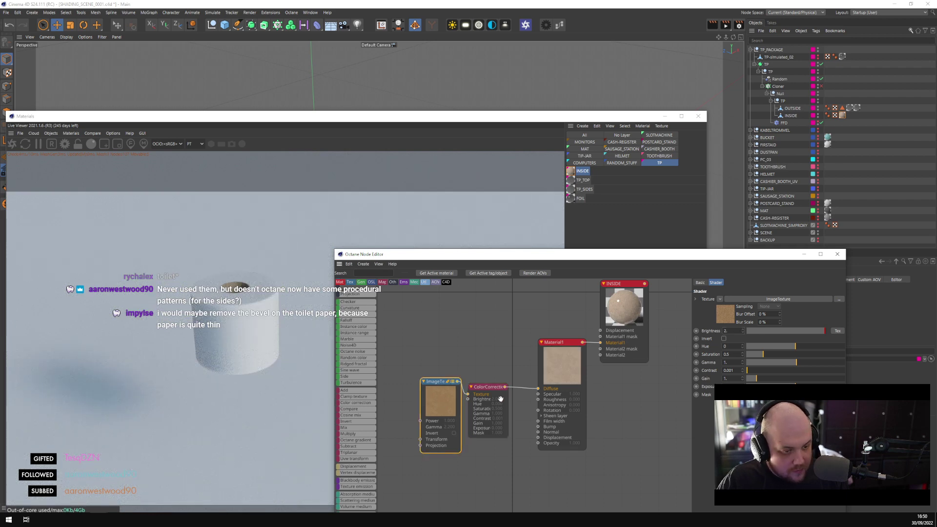
click(713, 407)
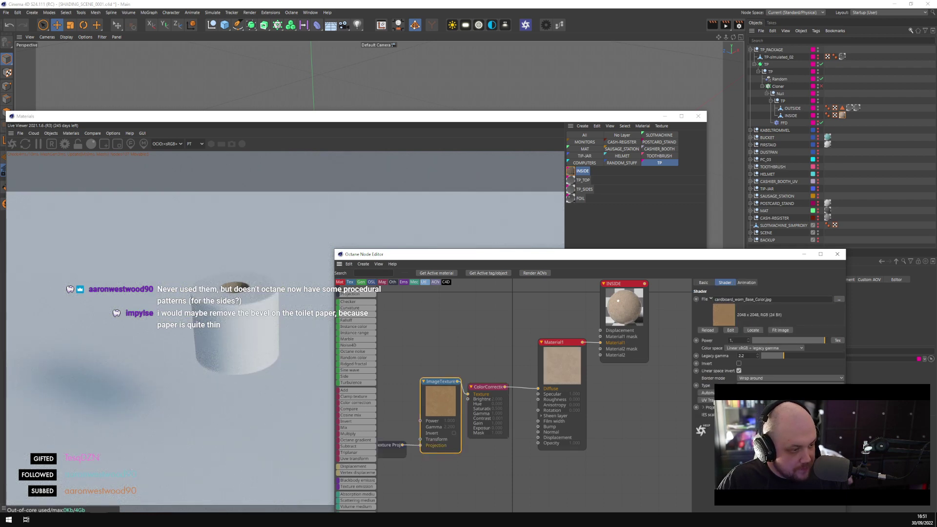
click(713, 400)
middle_drag(466, 461, 594, 435)
mouse_move(511, 413)
mouse_down()
mouse_move(503, 386)
mouse_move(493, 420)
mouse_move(506, 421)
mouse_up()
click(768, 299)
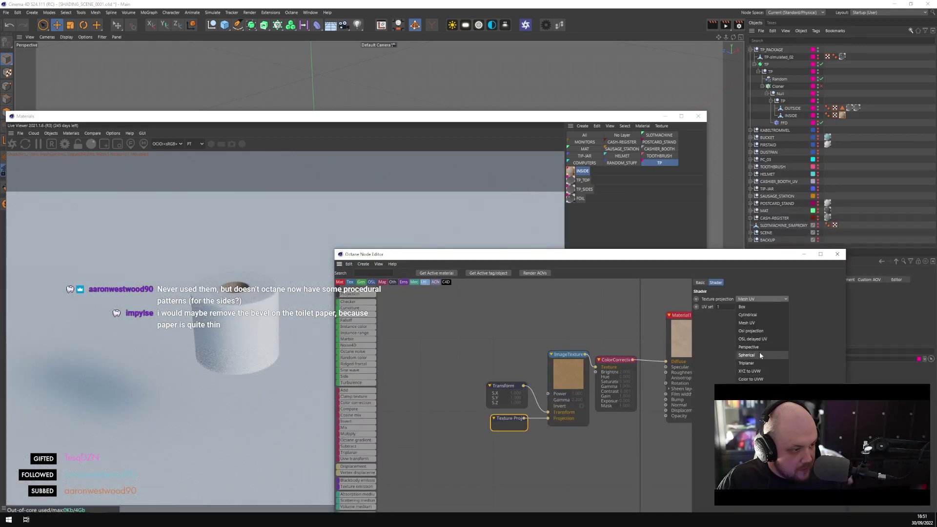
click(757, 316)
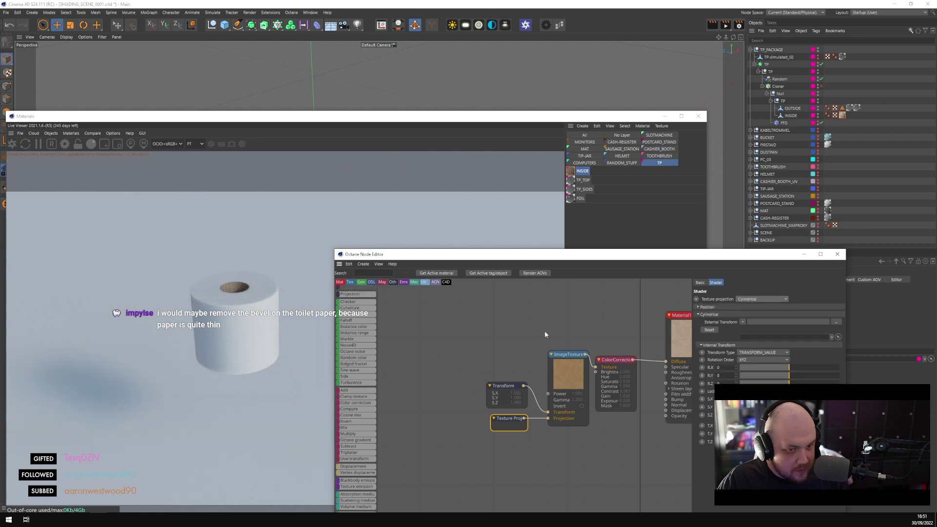
Frame the INSIDE object in the viewport and examine the cardboard texture on the inner tube in the live render
click(502, 385)
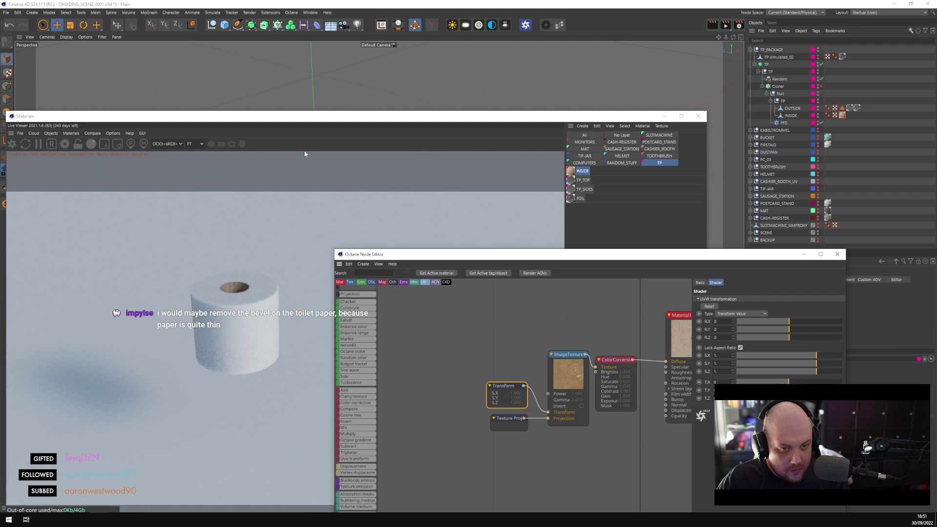
click(307, 118)
drag(307, 118, 567, 334)
mouse_move(359, 163)
alt+mouse_down()
mouse_move(356, 172)
mouse_move(352, 159)
alt+mouse_up()
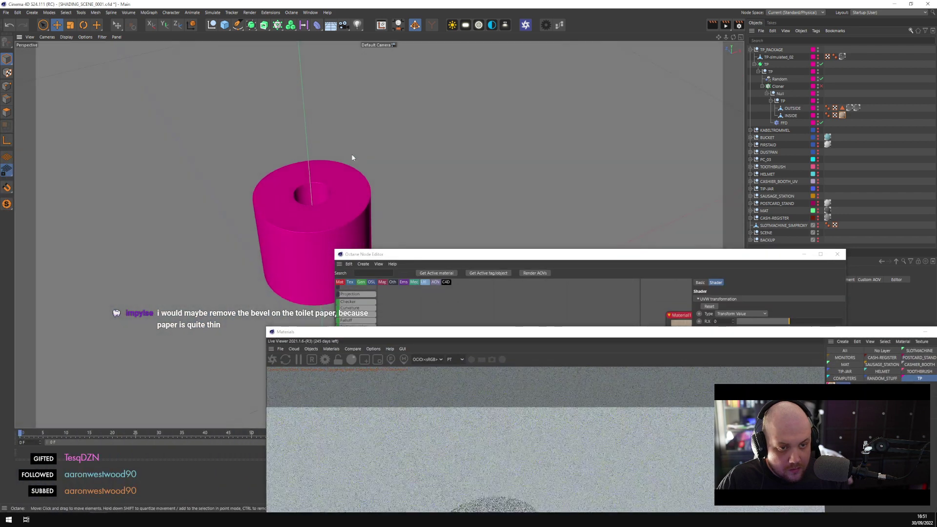
click(790, 116)
key(s)
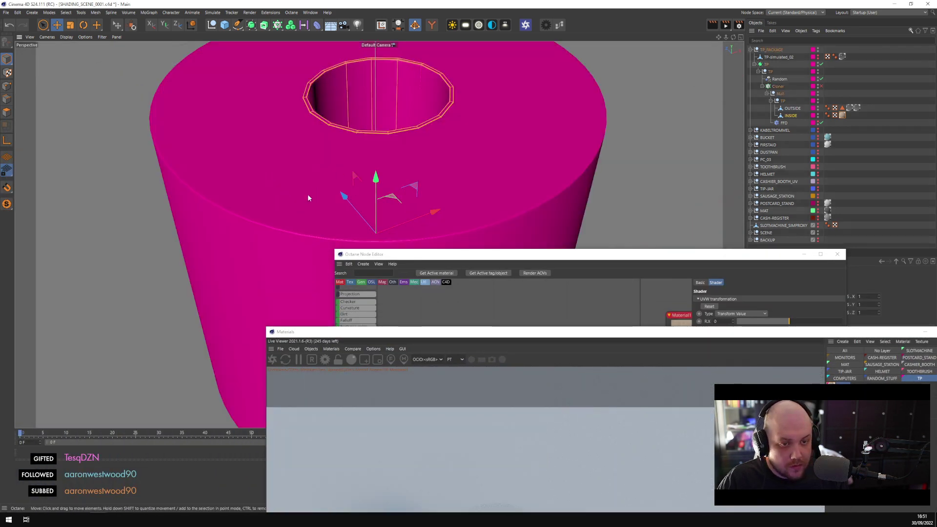
alt+middle_drag(360, 195, 348, 266)
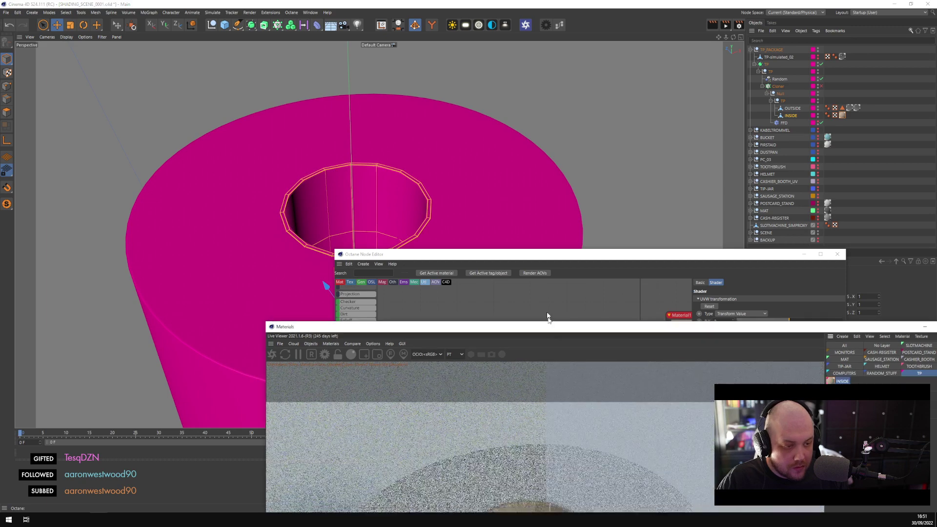
drag(549, 336, 498, 148)
drag(501, 151, 446, 420)
click(475, 347)
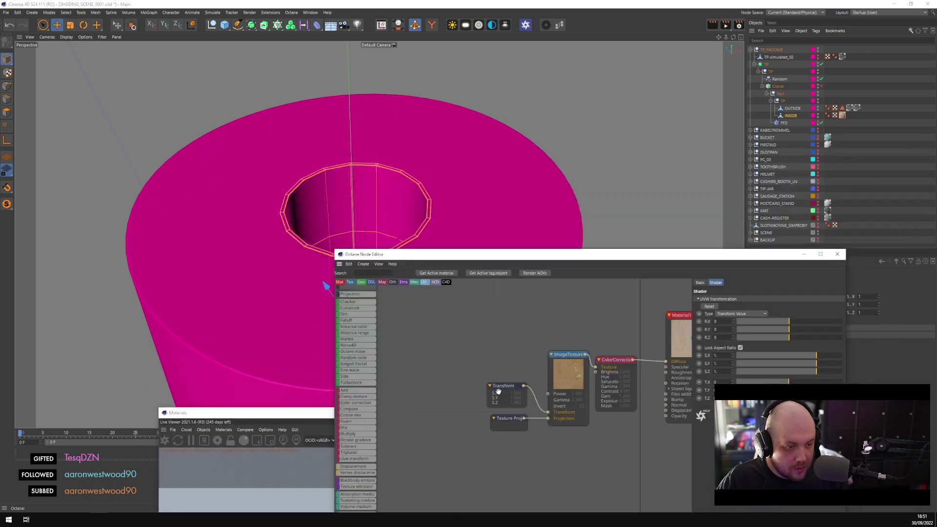
Try a uniform scale of 0.5 on the cardboard texture's Transform node, compare the render, and reduce the scale to 0.125
double_click(715, 355)
text(0,5)
key(Return)
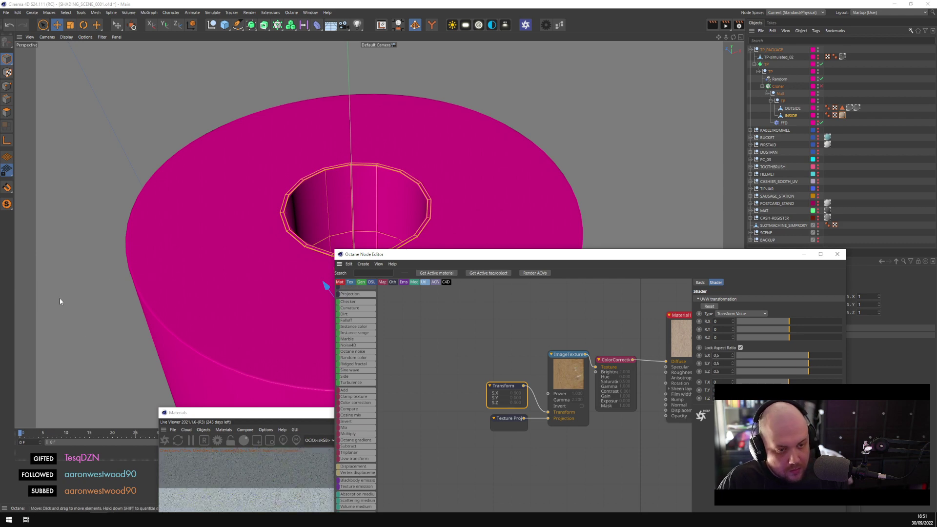
drag(258, 414, 141, 204)
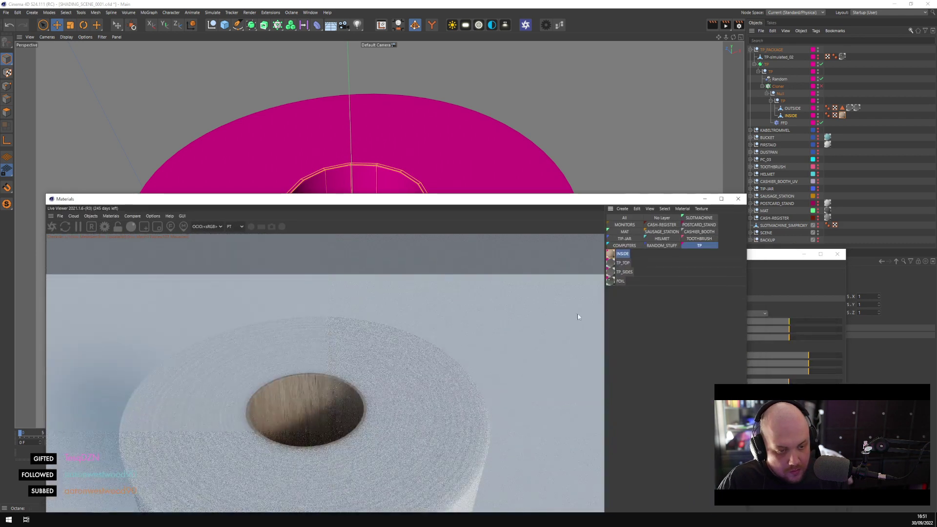
drag(746, 379, 631, 379)
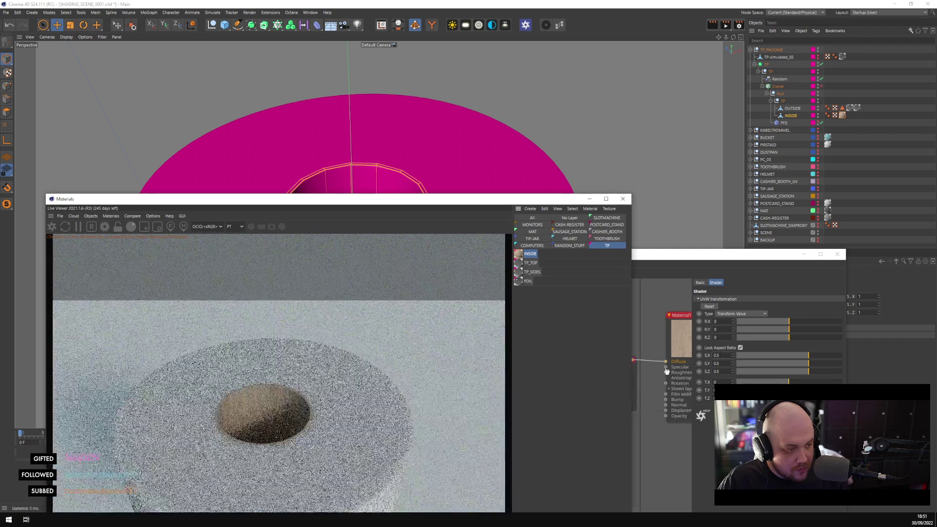
click(727, 350)
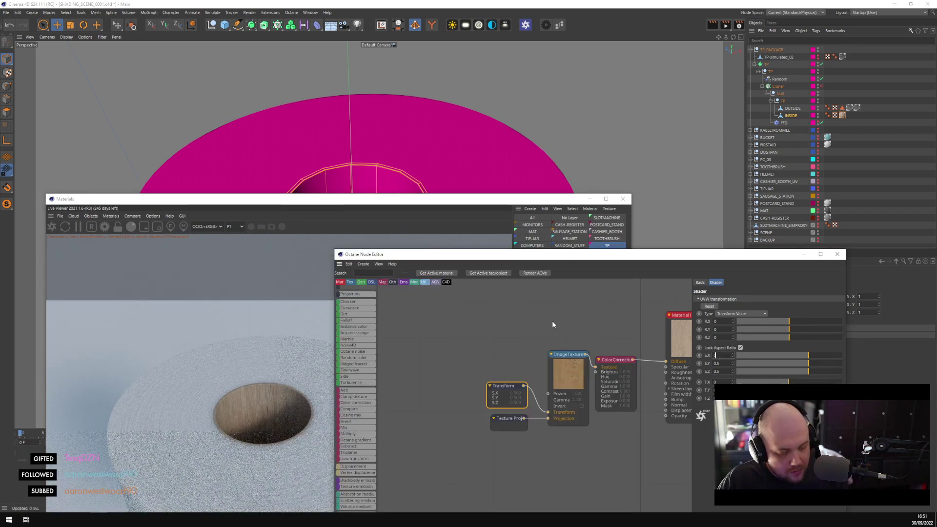
text(0.125)
key(Return)
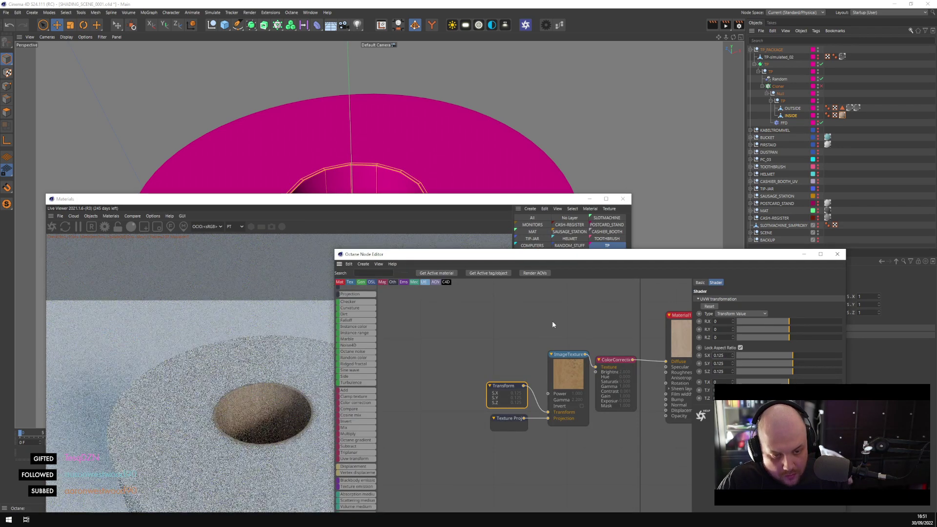
Change the cardboard texture's projection to Box
click(508, 419)
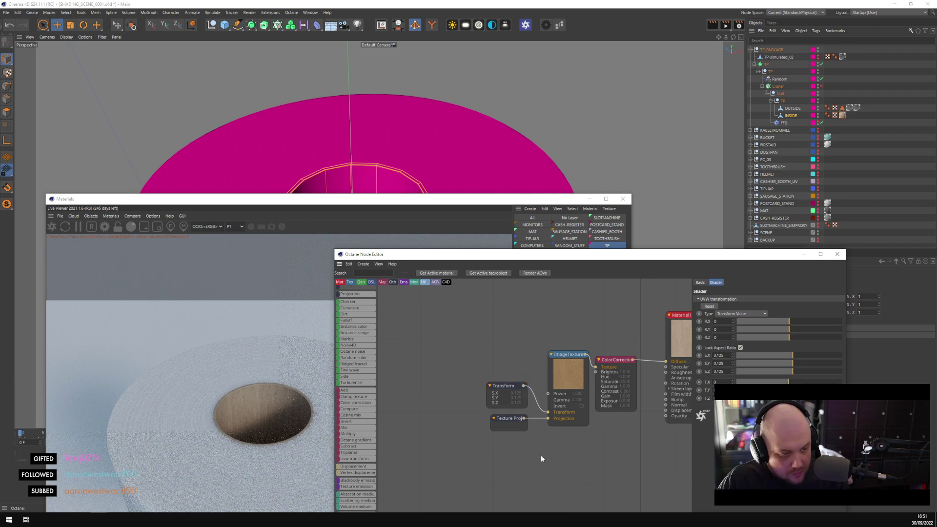
click(754, 300)
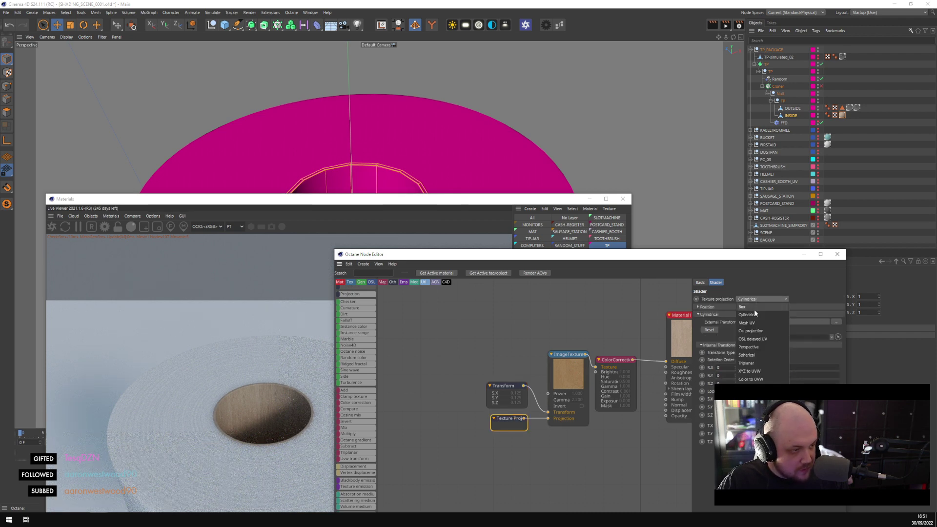
click(747, 308)
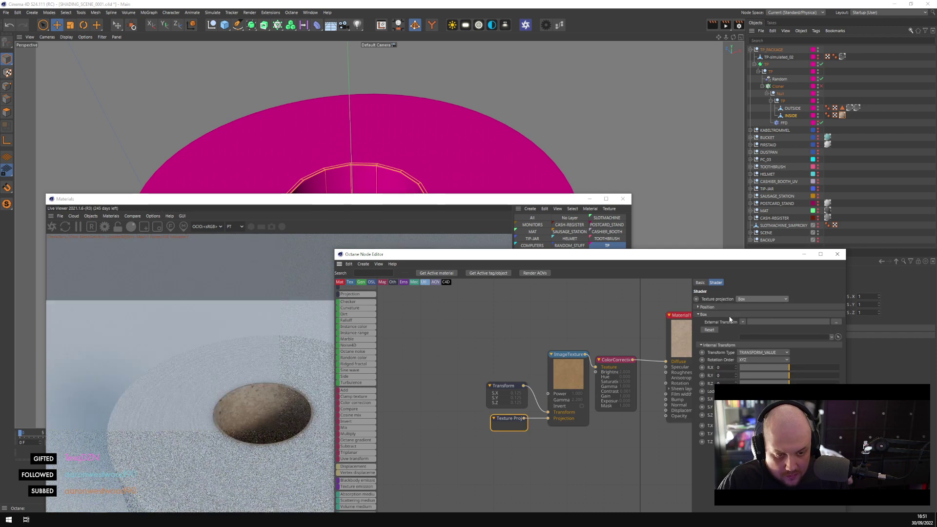
Halve the cardboard Transform's uniform scale twice, to 0.0625 and 0.03125, and check the inner tube in the live render
click(505, 390)
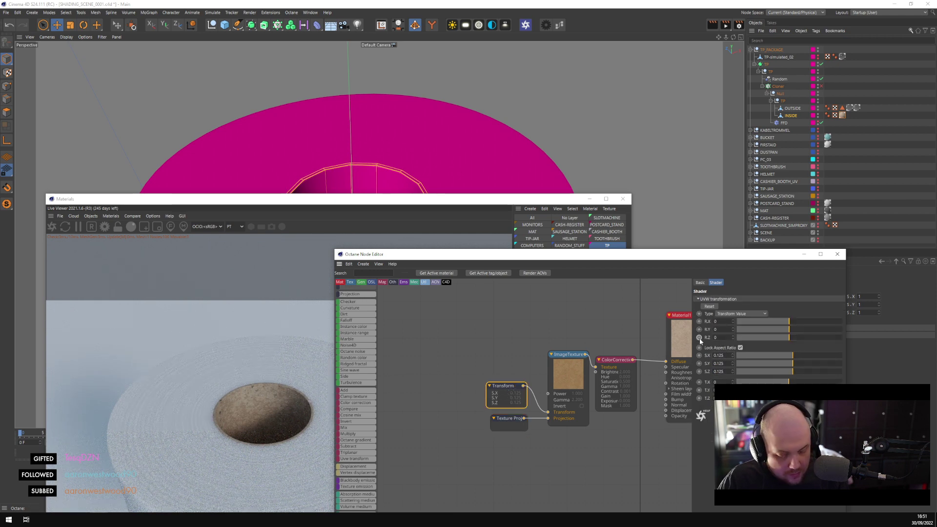
text(/2)
key(Return)
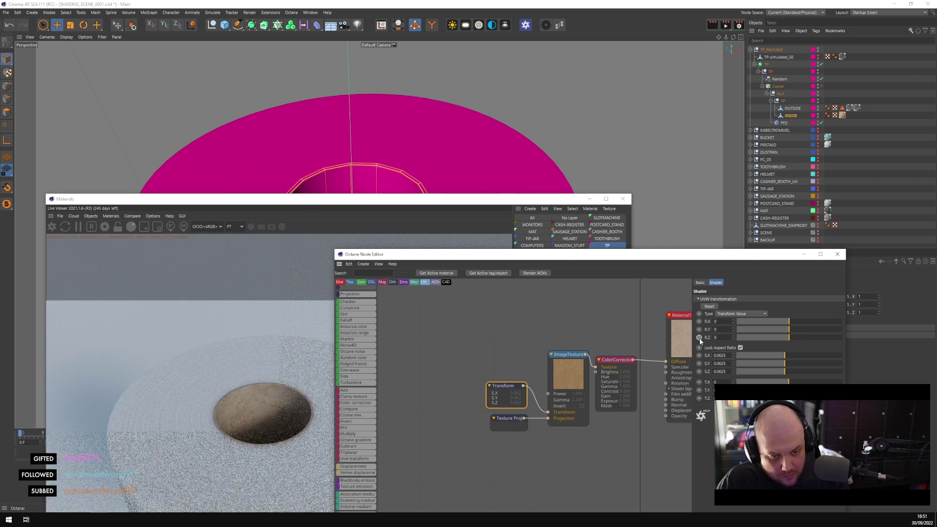
click(725, 355)
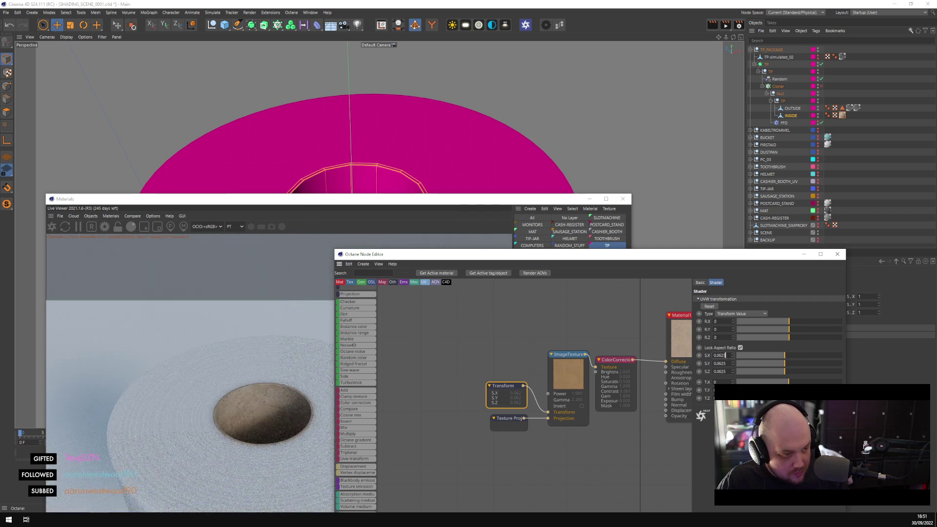
text(/2)
key(Return)
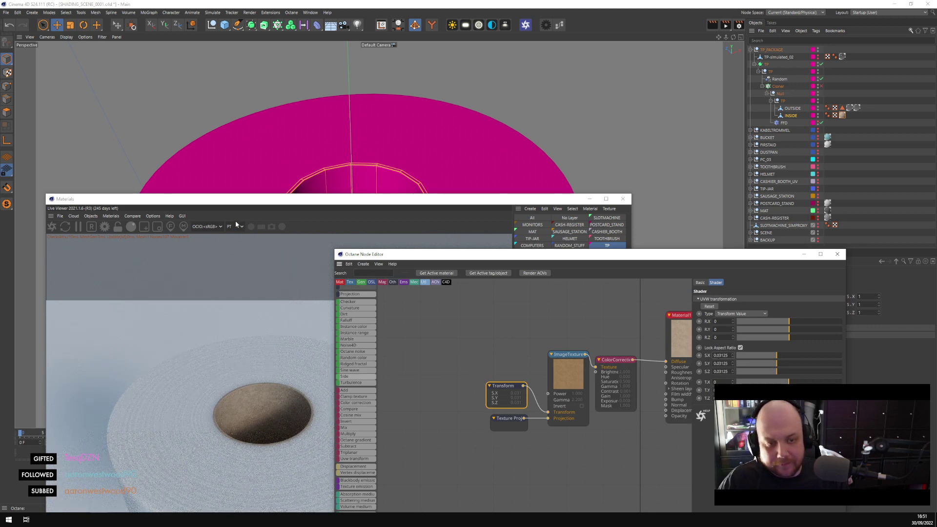
drag(246, 204, 468, 160)
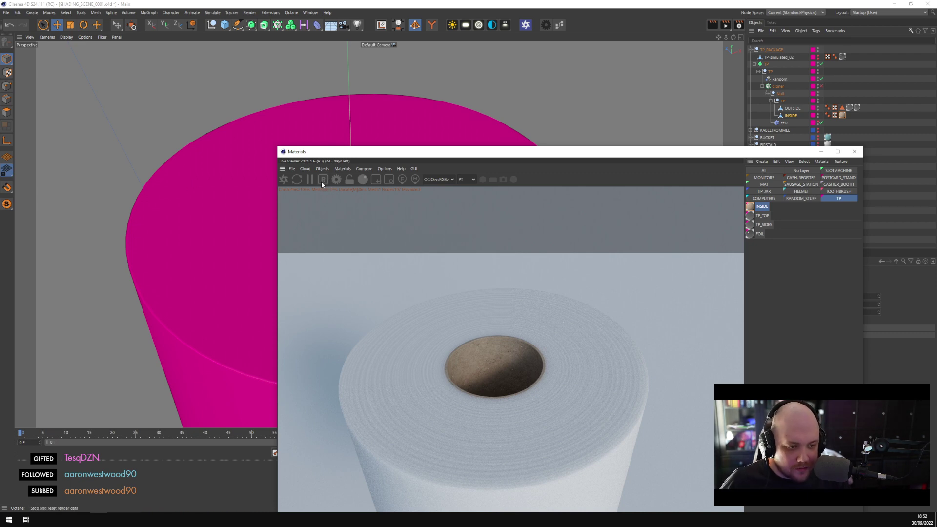
click(822, 152)
scroll(313, 215, down, 10)
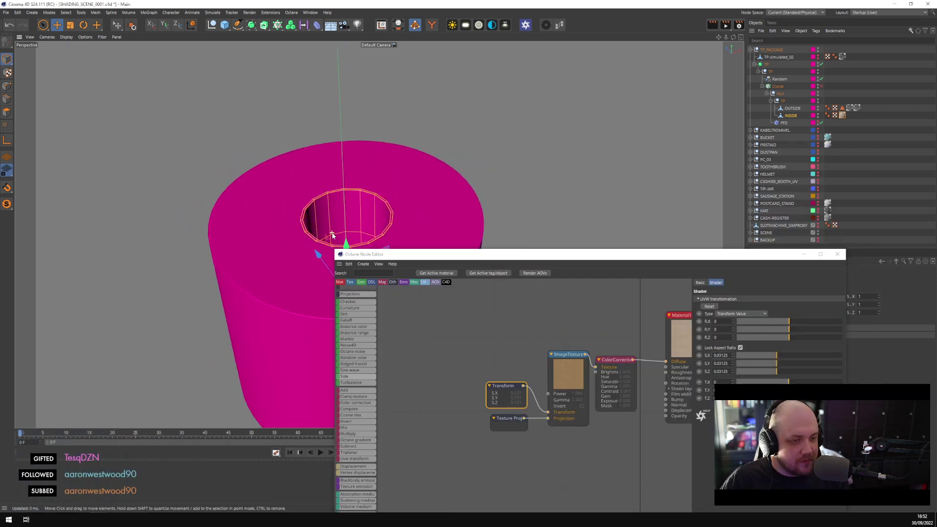
Enable the Cloner in the TP hierarchy and bring the live viewer back over the viewport
click(823, 89)
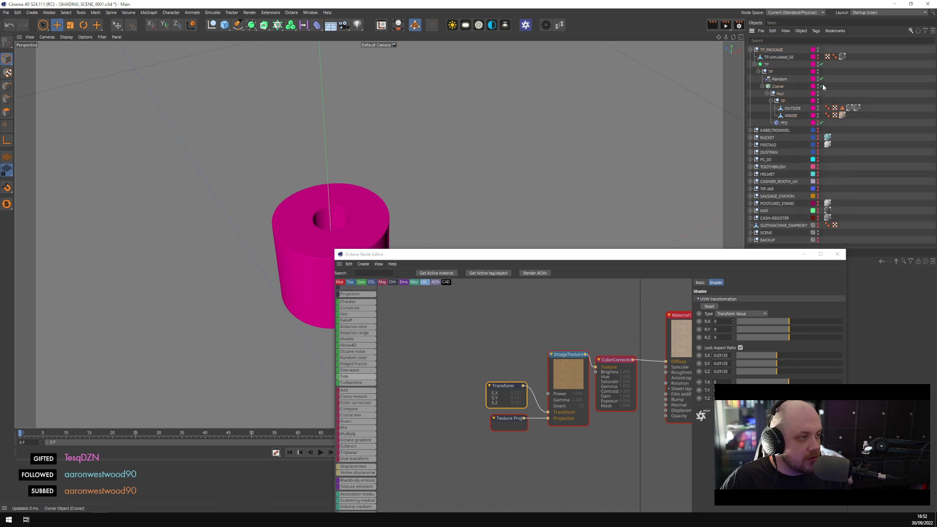
click(821, 85)
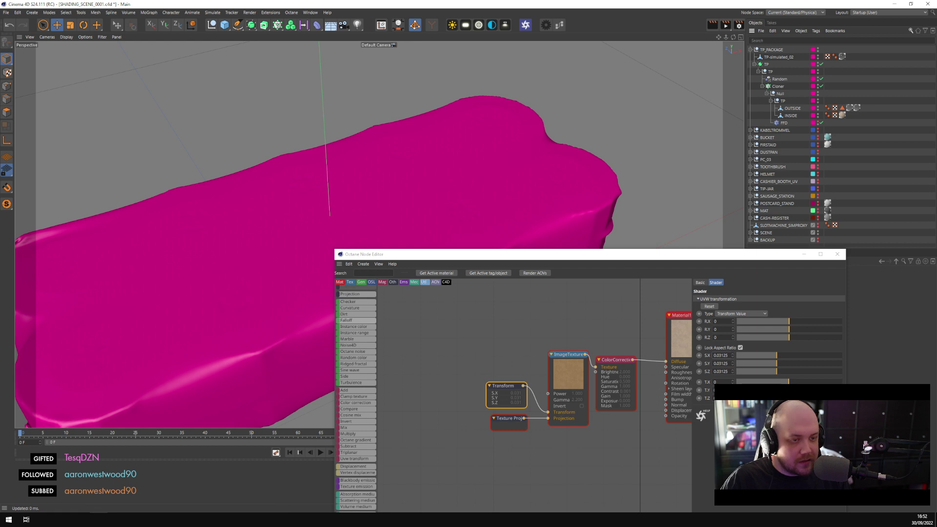
mouse_move(118, 520)
click(122, 492)
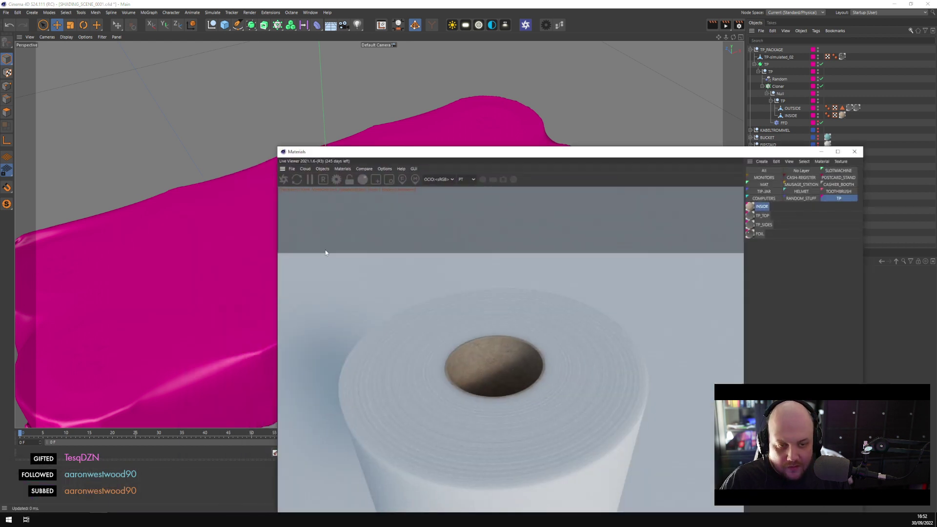
drag(396, 154, 404, 32)
Save the scene and restart the live render with the whole toilet paper package in view
scroll(147, 263, down, 5)
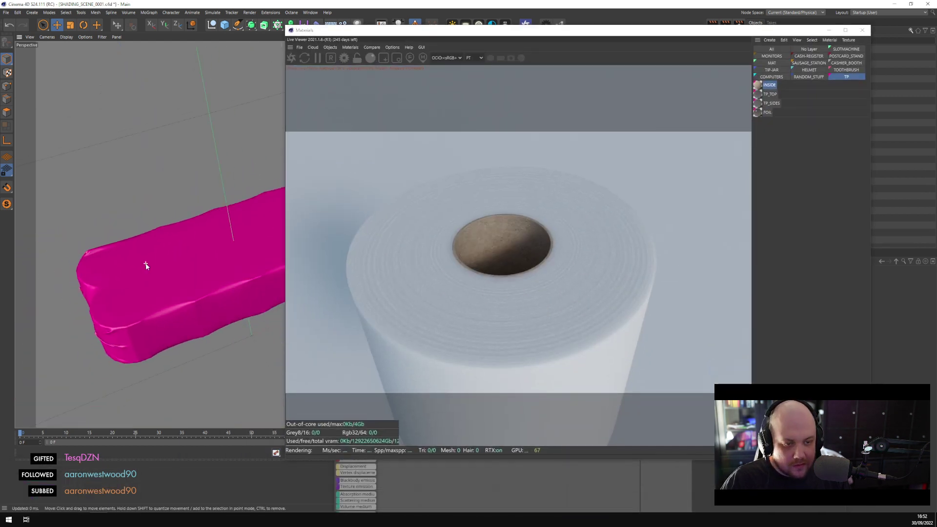
alt+drag(149, 265, 233, 285)
key(ctrl+s)
click(291, 57)
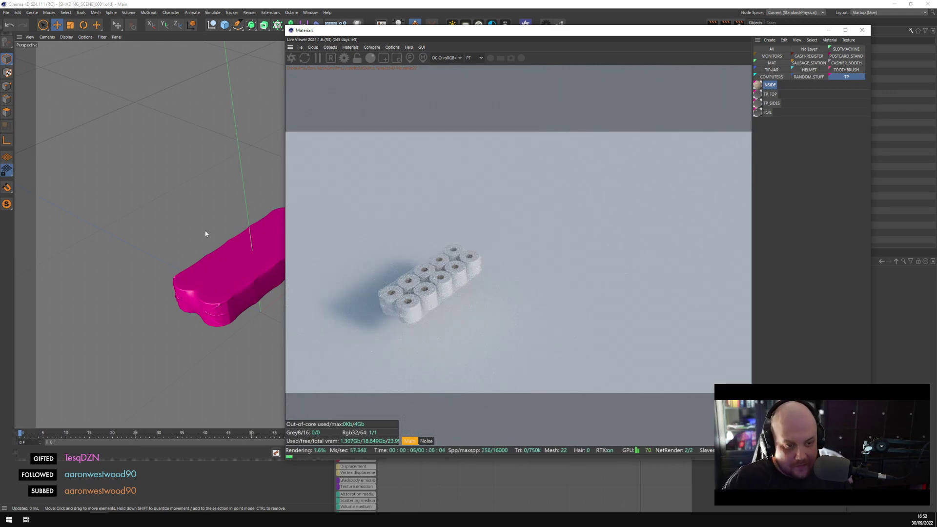
alt+drag(181, 201, 203, 236)
scroll(181, 302, up, 3)
alt+drag(184, 311, 342, 126)
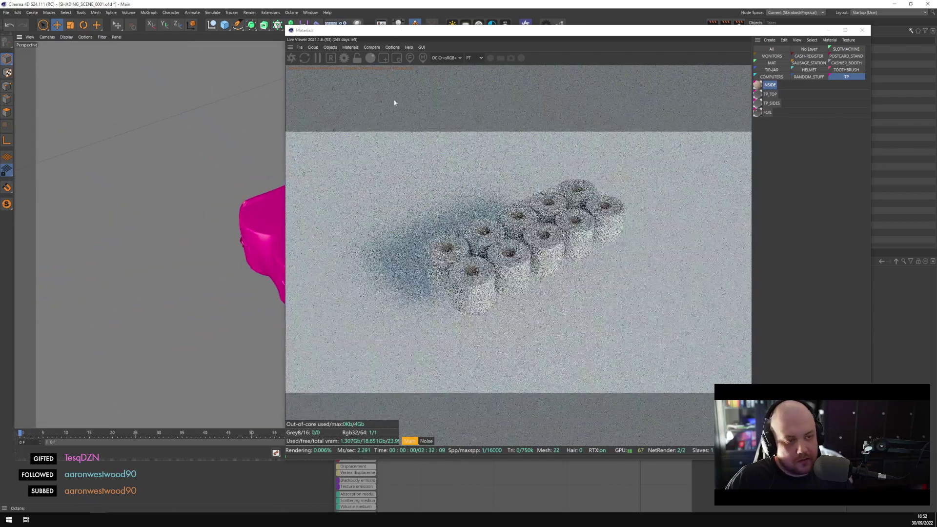
Limit the live render to a region around the toilet paper package
click(383, 58)
drag(399, 338, 526, 220)
drag(443, 268, 665, 145)
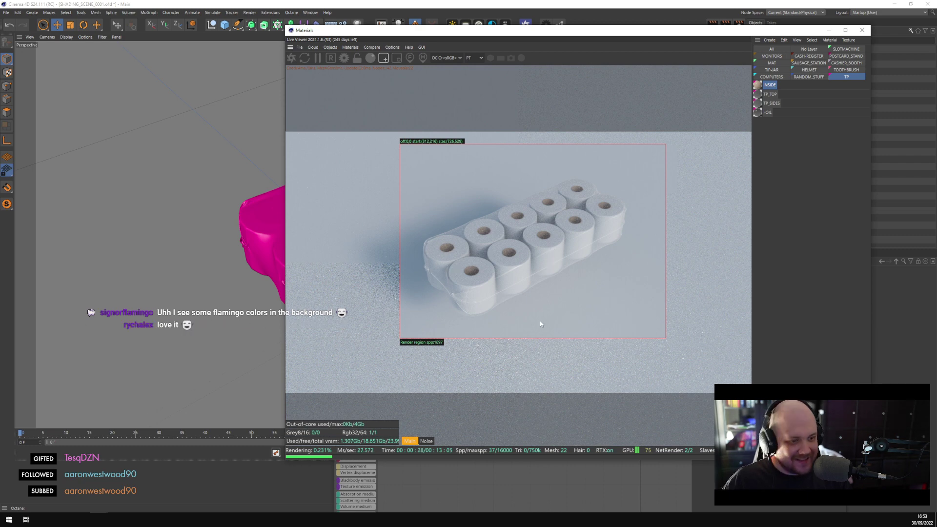
Open the FOIL material in the node editor and show the settings of its random walk medium
click(769, 125)
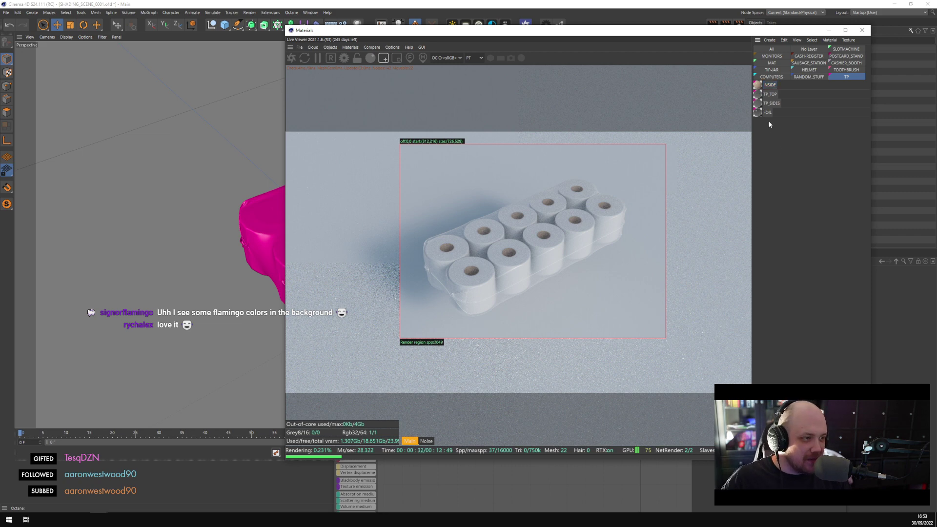
click(766, 113)
click(492, 483)
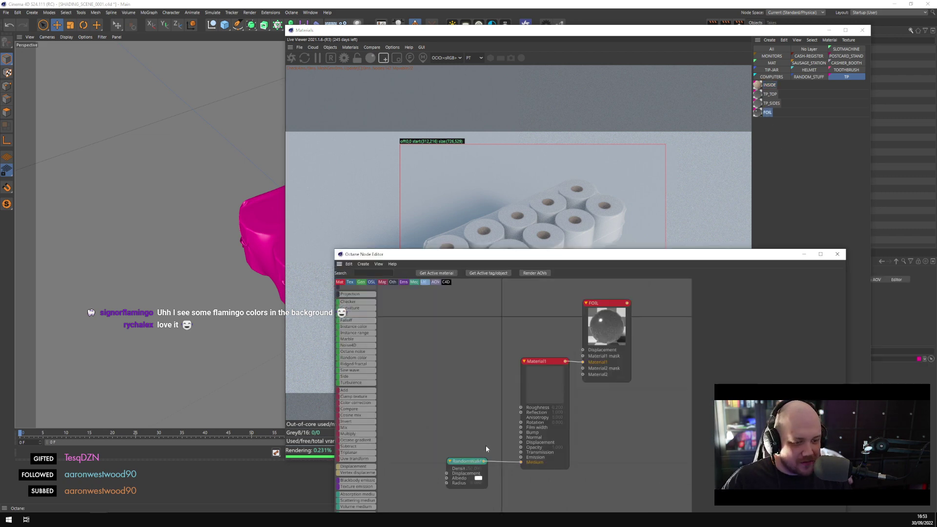
drag(539, 257, 554, 338)
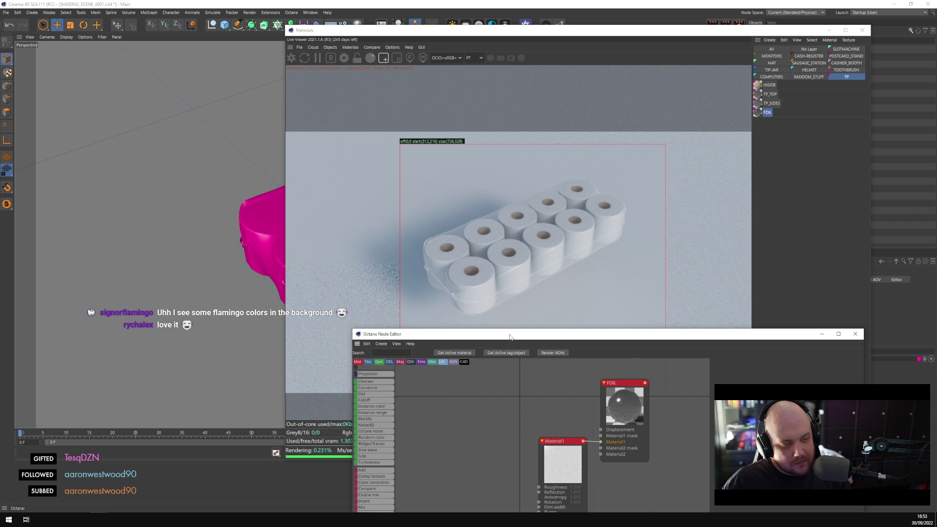
drag(510, 337, 501, 241)
click(558, 373)
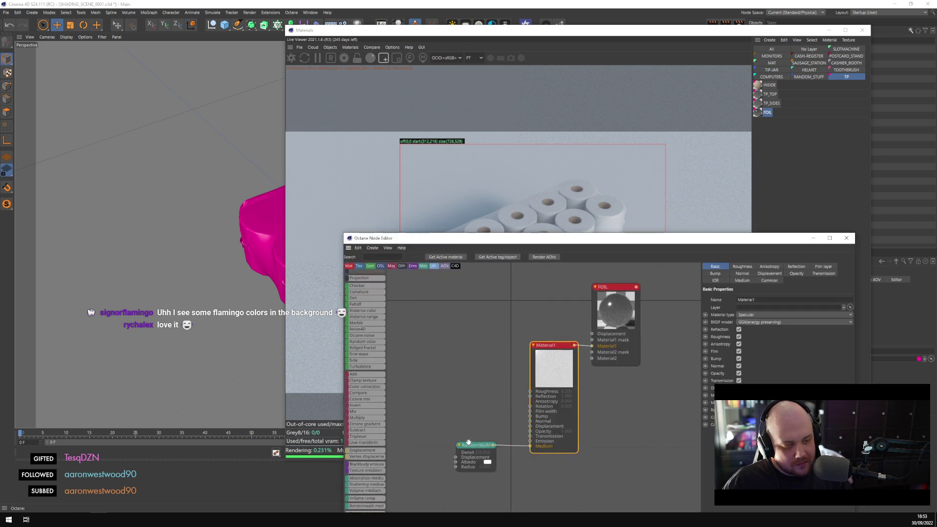
click(468, 443)
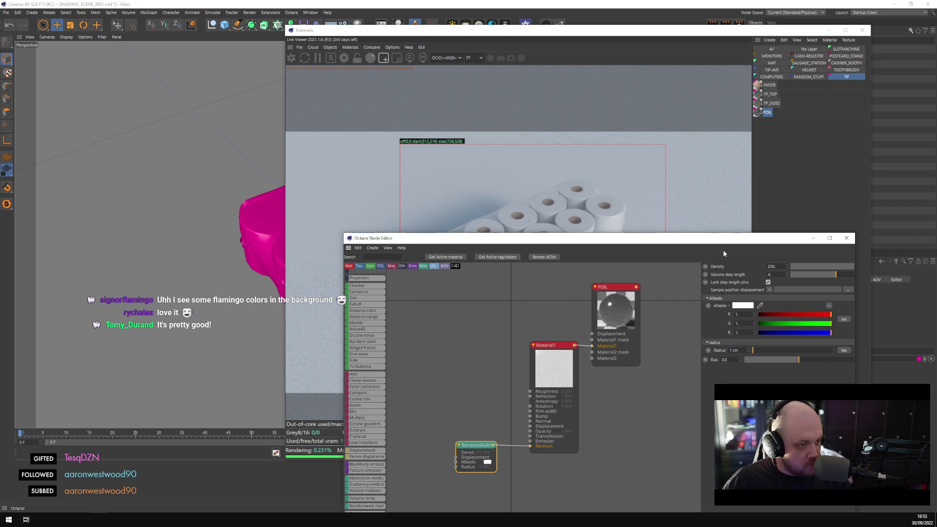
Try densities of 350 and 450 on the foil's random walk medium and compare them in the live render
double_click(772, 267)
text(3)
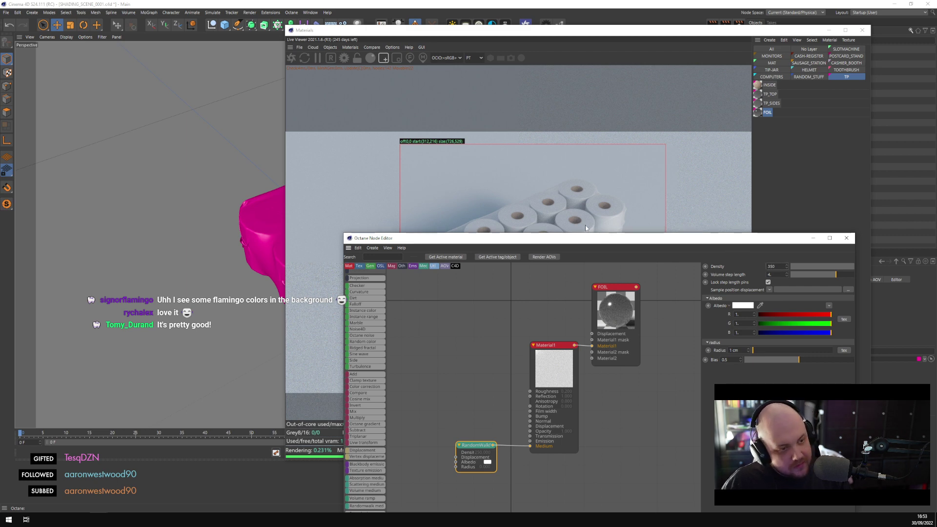
key(Return)
drag(567, 244, 527, 340)
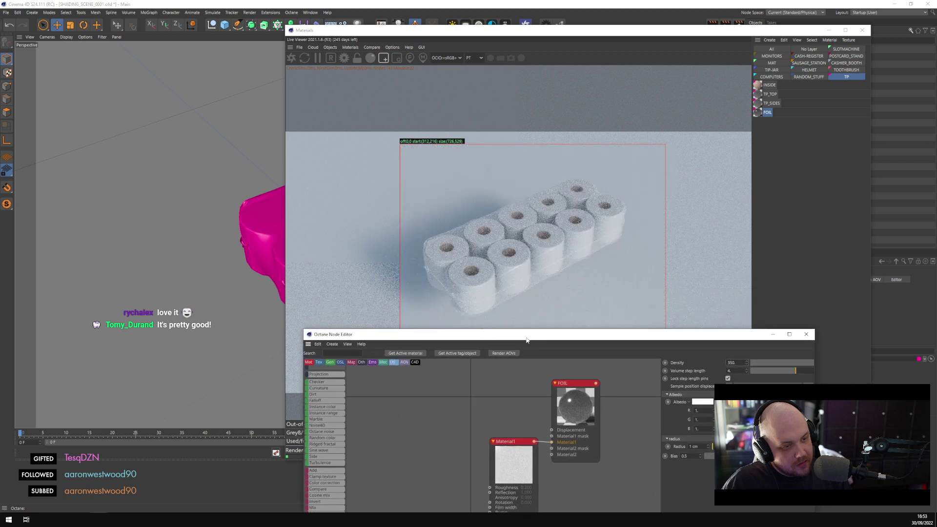
double_click(731, 362)
text(450)
key(Return)
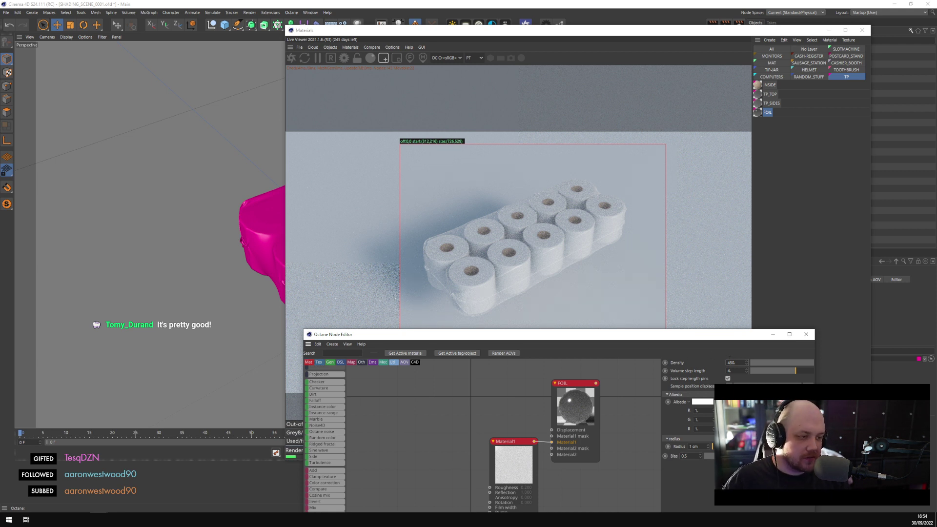
Set the density of the foil's random walk medium to 375
double_click(731, 362)
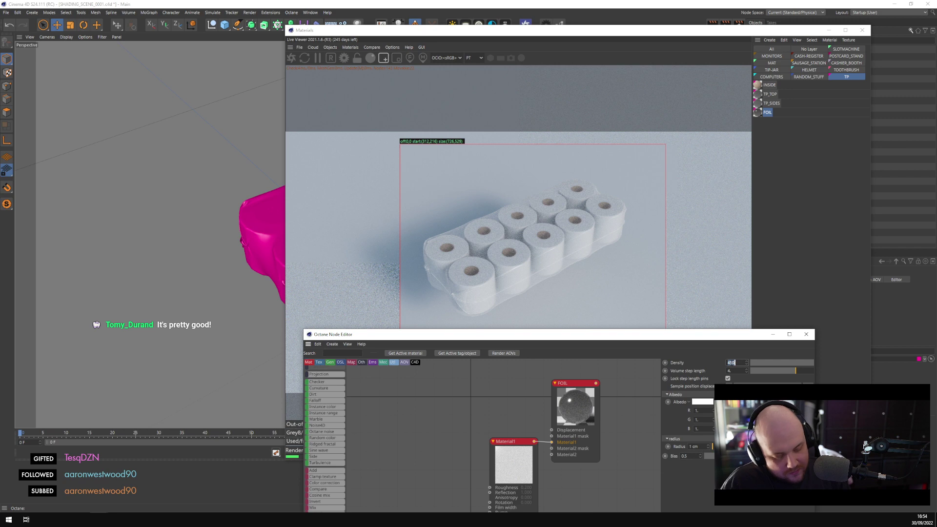
text(375)
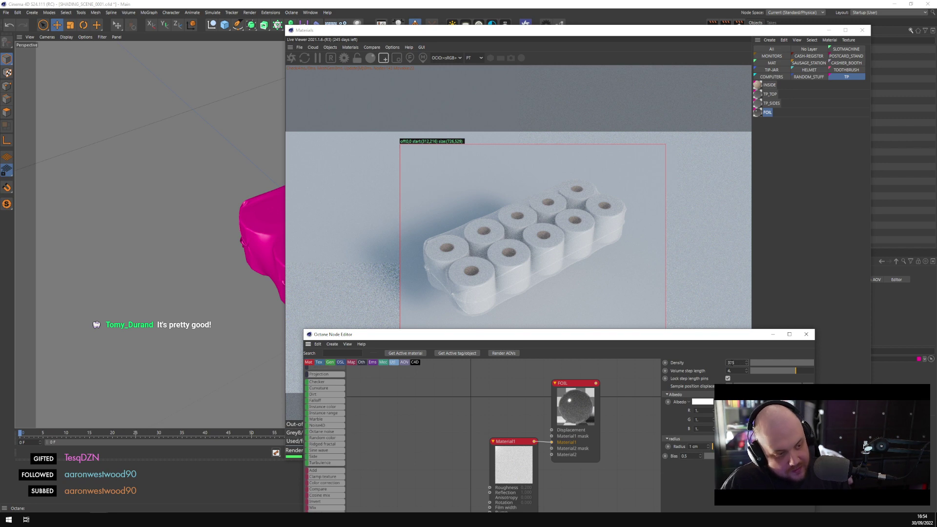
key(Return)
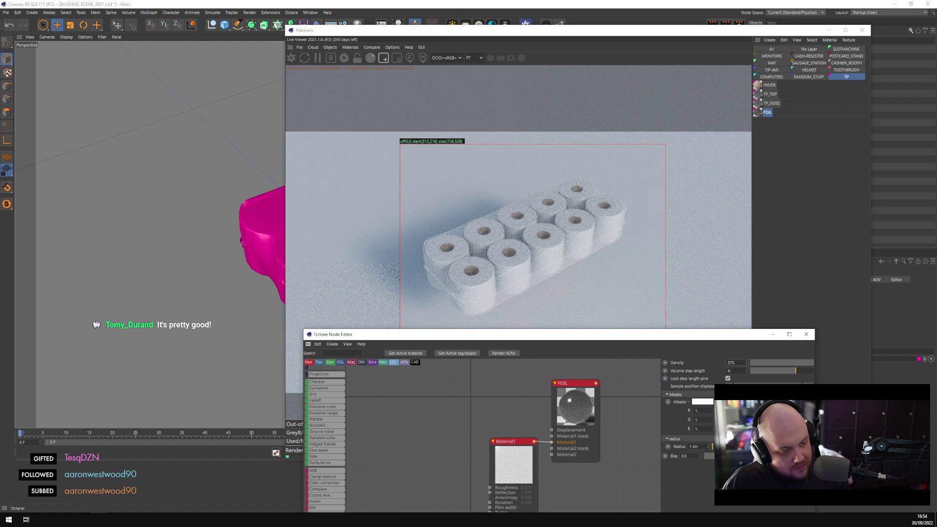
Try a radius of 0.1 cm on the foil's random walk medium
double_click(693, 446)
text(0.1)
key(Return)
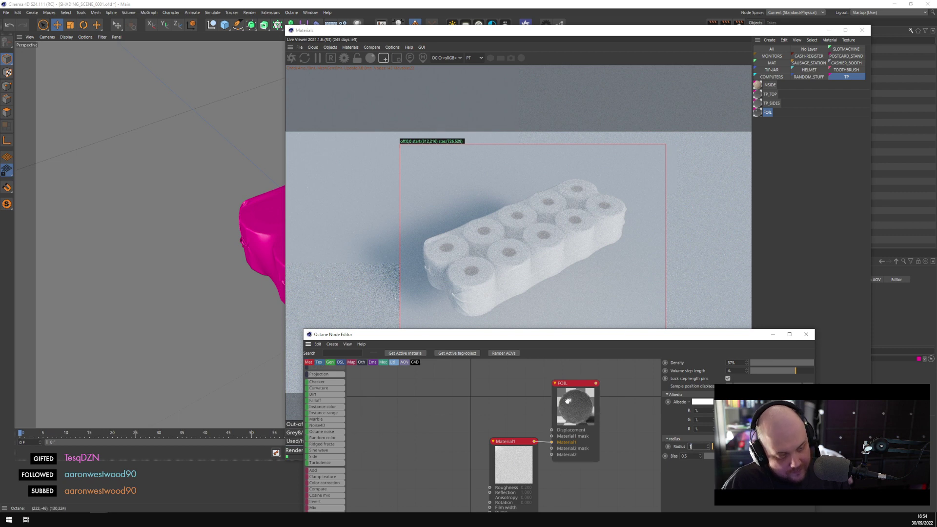
key(Return)
Save the scene and minimize the node editor and the live viewer
click(390, 223)
key(ctrl+s)
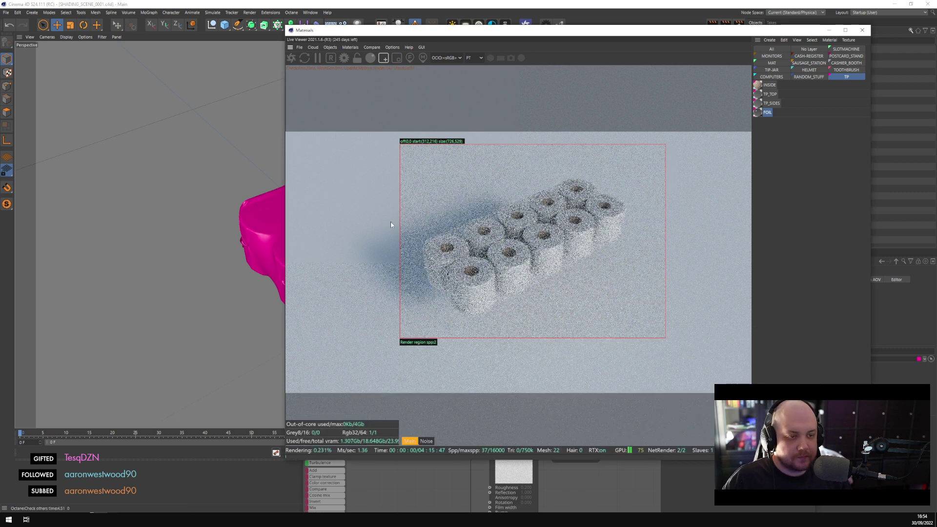
click(679, 481)
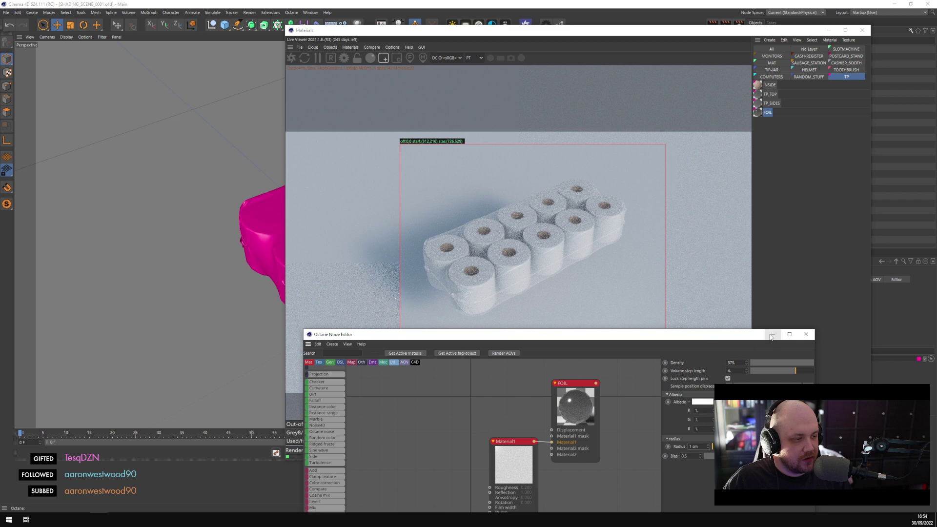
click(362, 151)
click(688, 480)
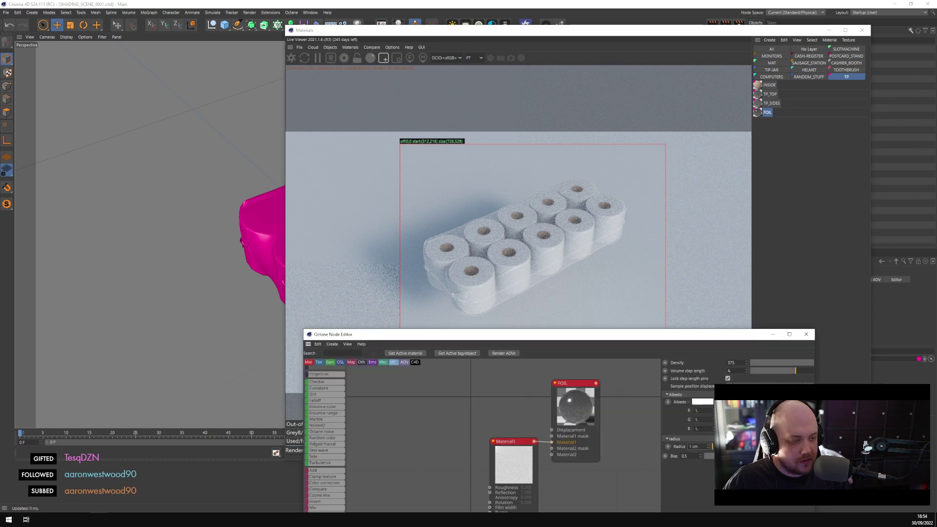
click(773, 334)
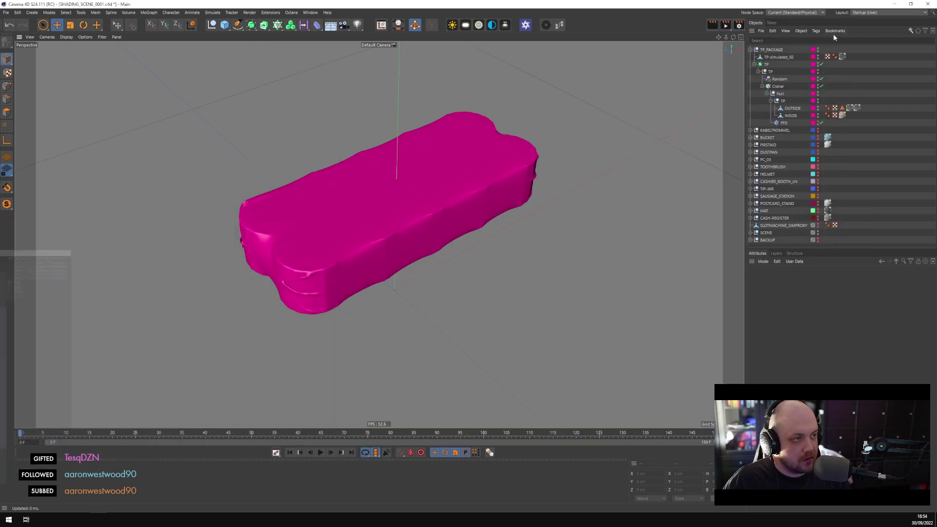
click(828, 29)
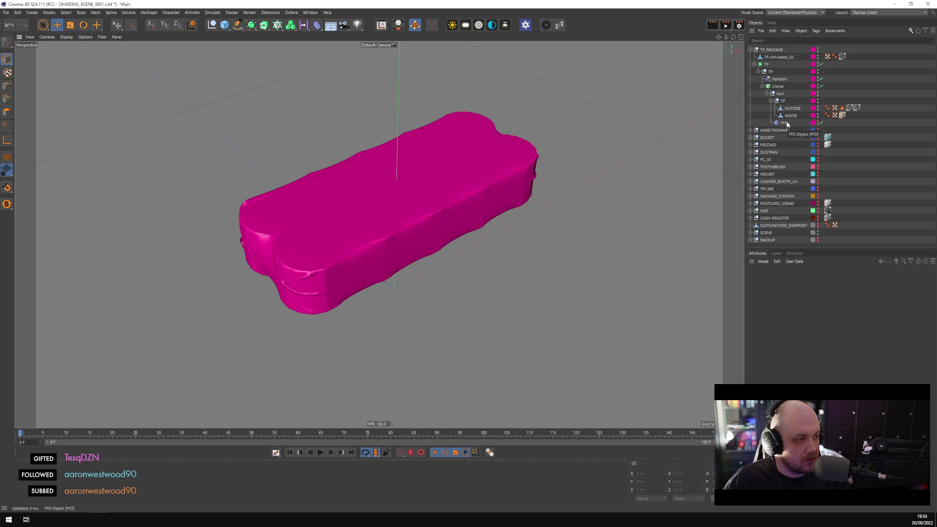
Collapse the TP_PACKAGE hierarchy, check the scene's layer list and save the file
click(755, 64)
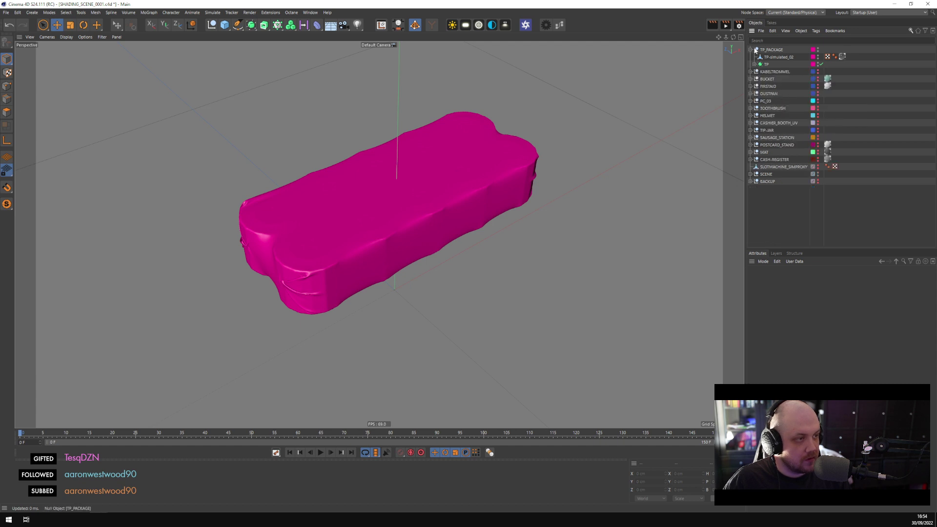
click(758, 51)
click(751, 50)
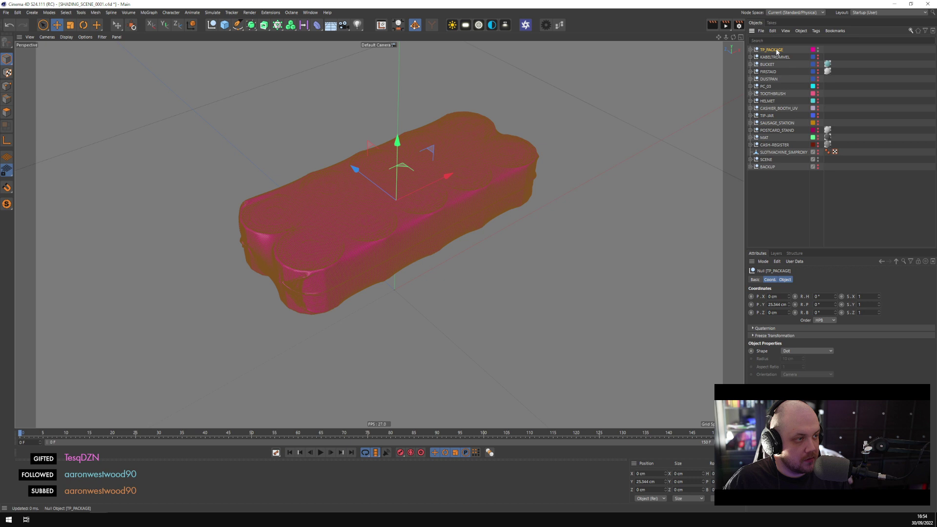
click(776, 254)
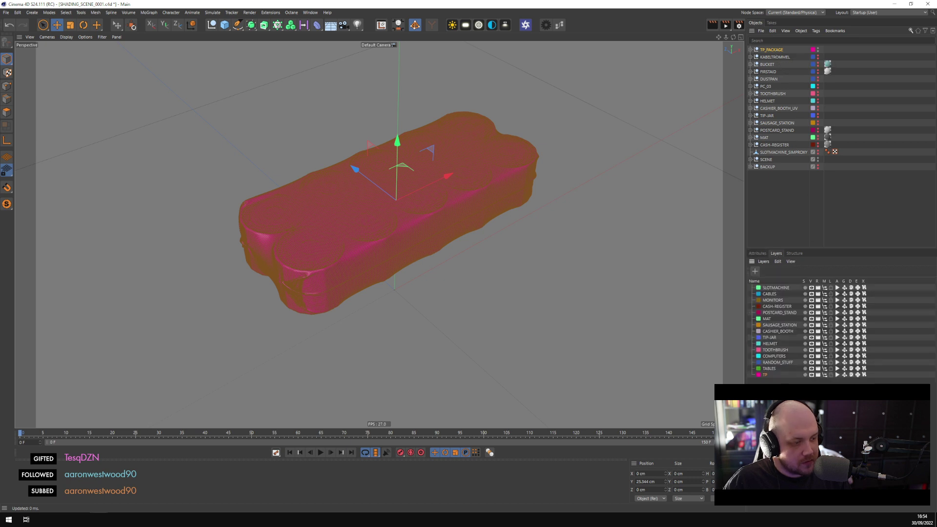
click(853, 119)
key(ctrl+s)
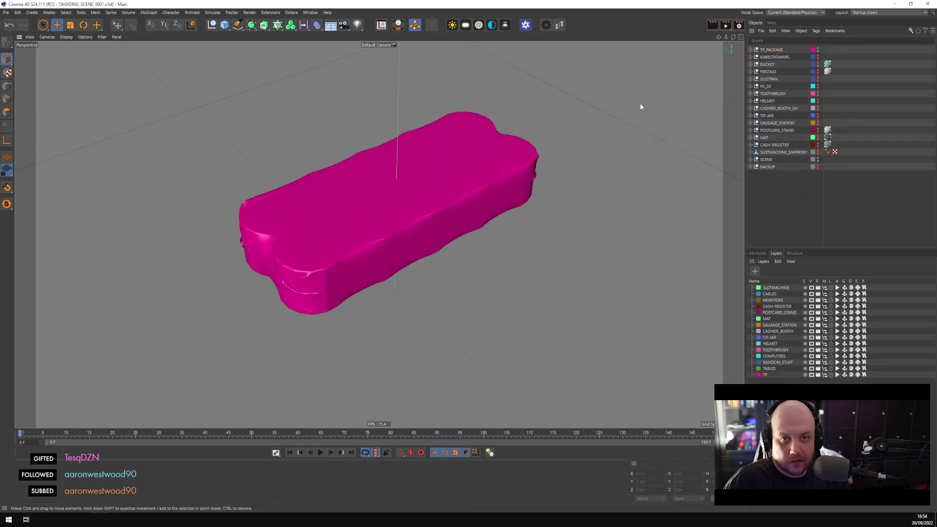
Copy the TP_PACKAGE group from the shading scene into the cornerstore-new_0013.c4d project
click(772, 49)
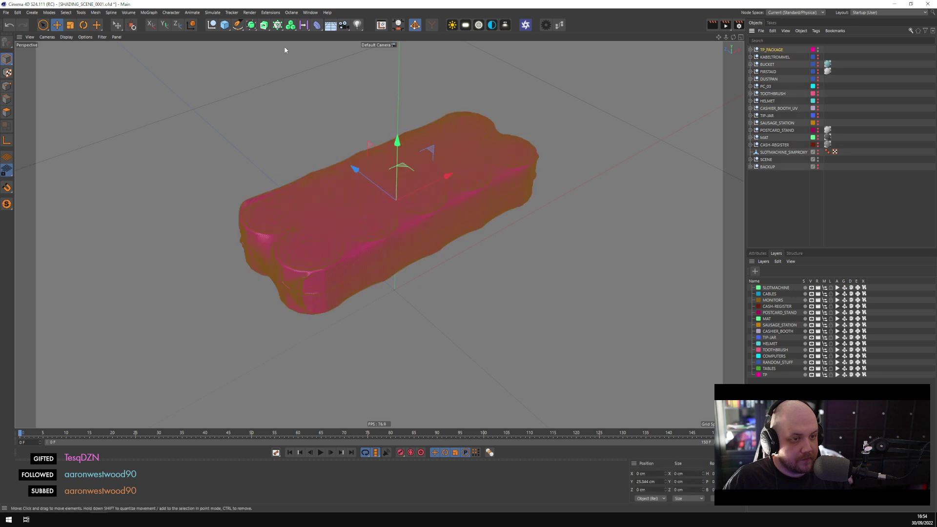
click(7, 13)
click(310, 12)
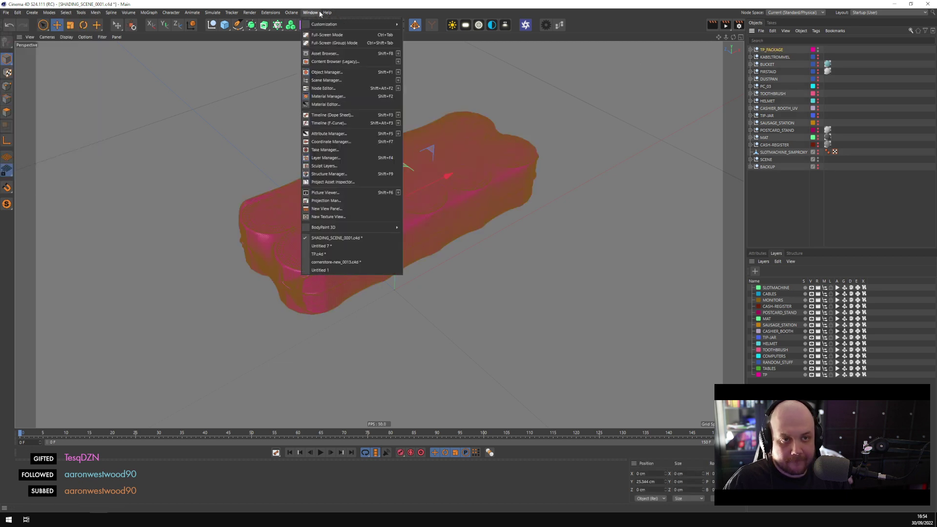
click(341, 262)
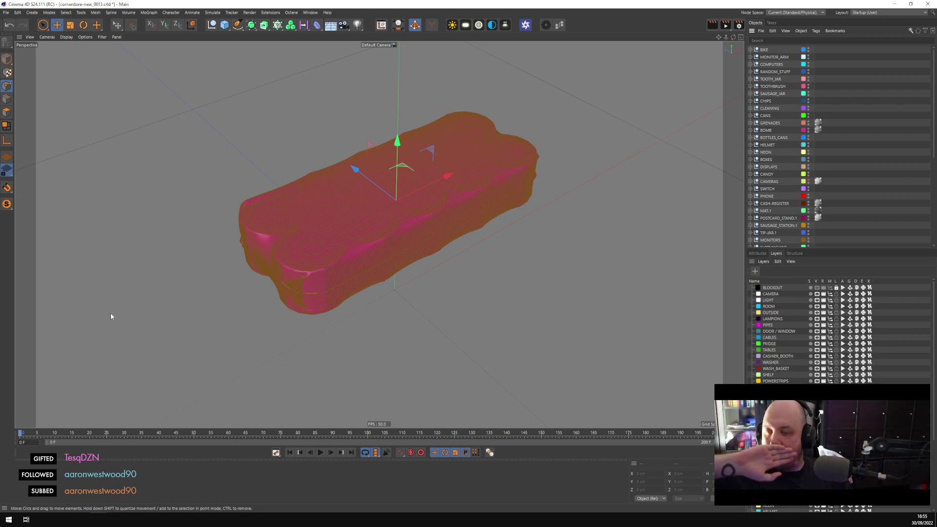
key(ctrl+z)
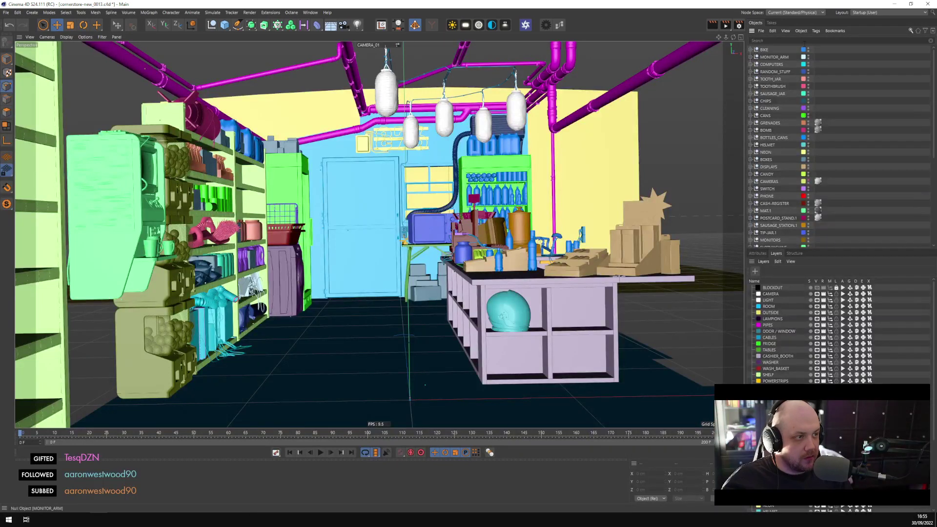
click(765, 50)
key(ctrl+v)
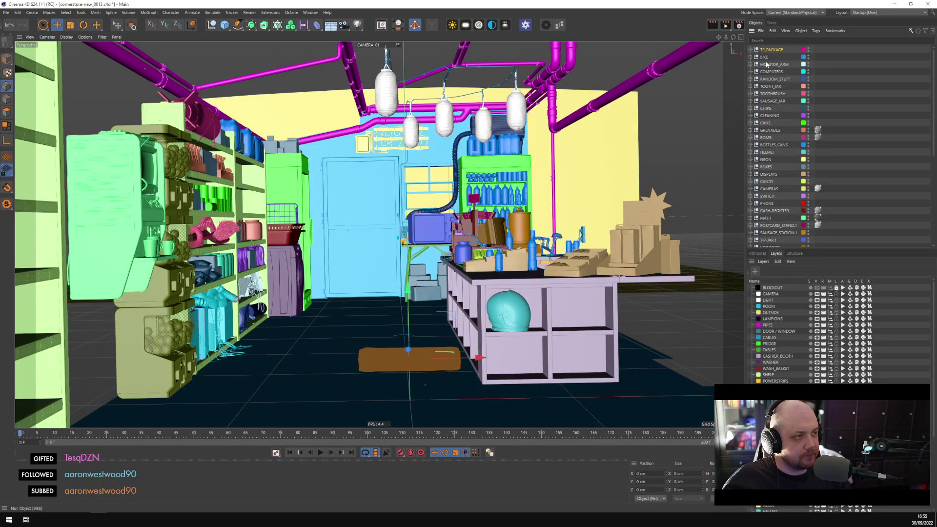
Move TP_PACKAGE over to the shelving rack, raise it to mid-shelf height and leave the CAMERA_01 view
drag(489, 356, 303, 327)
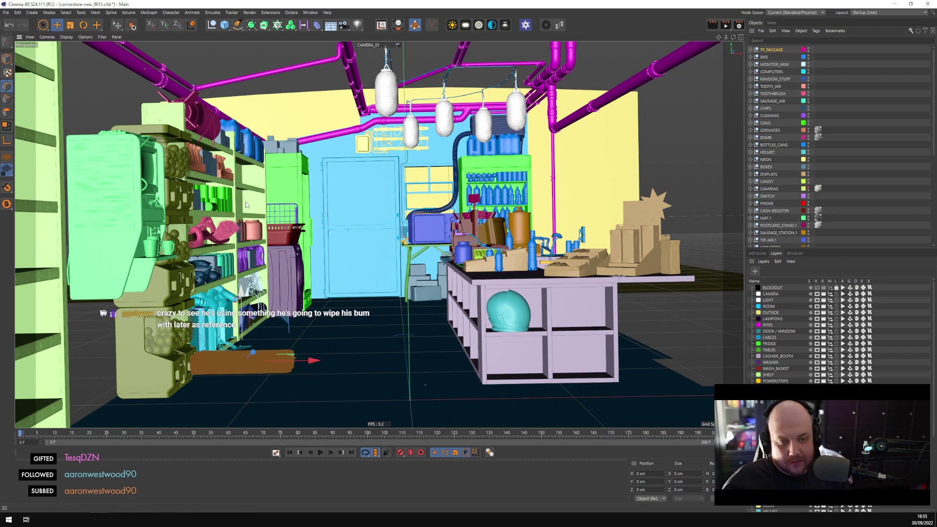
drag(246, 336, 238, 161)
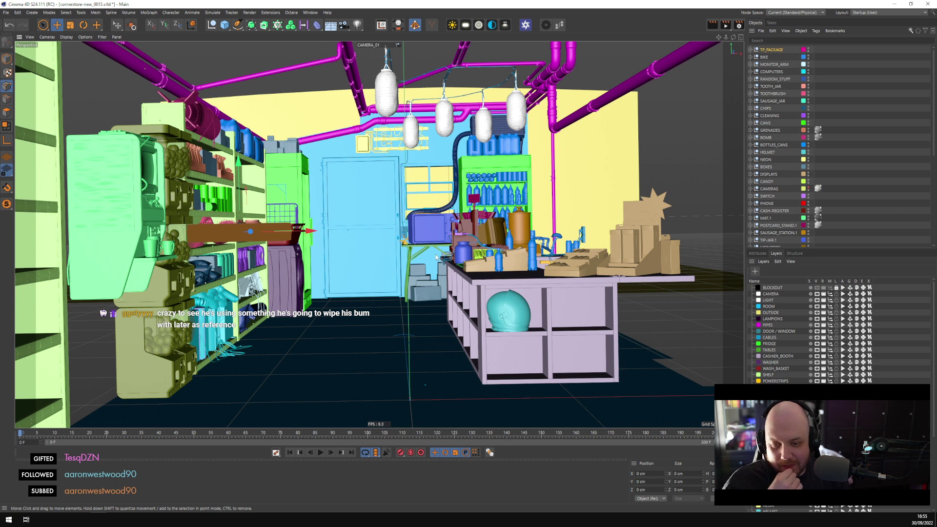
scroll(864, 217, down, 6)
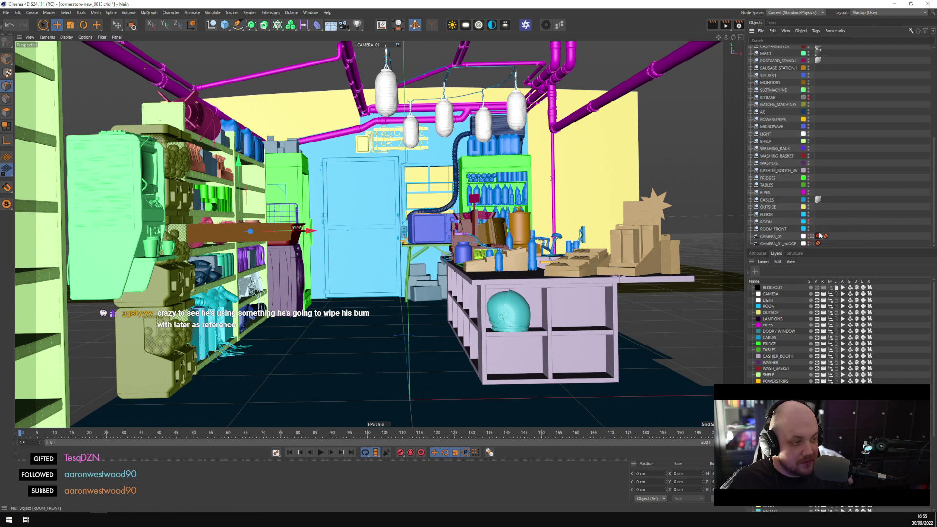
click(812, 236)
key(s)
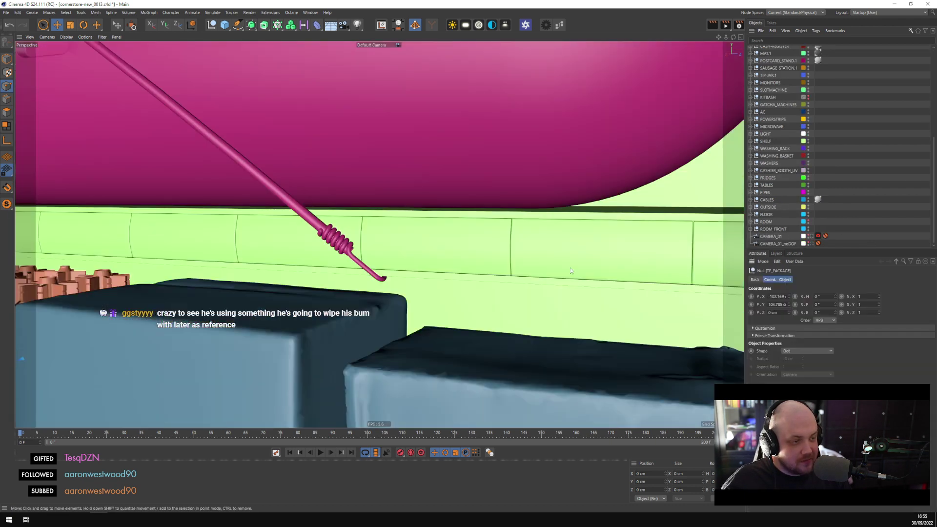
Move TP_PACKAGE along its Z axis, past the gumball machines, until it sits in front of the shelving rack
scroll(414, 256, down, 8)
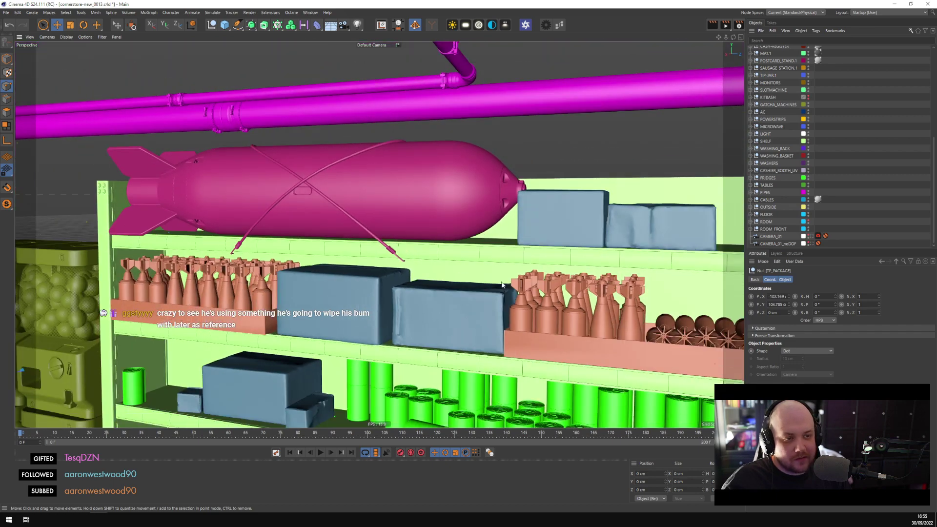
alt+middle_drag(468, 289, 192, 296)
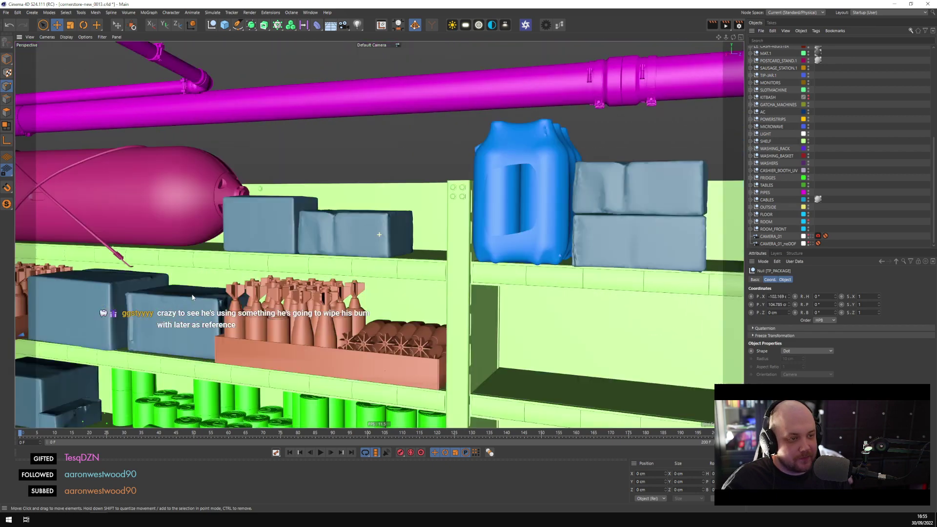
alt+drag(192, 297, 309, 282)
scroll(309, 282, down, 4)
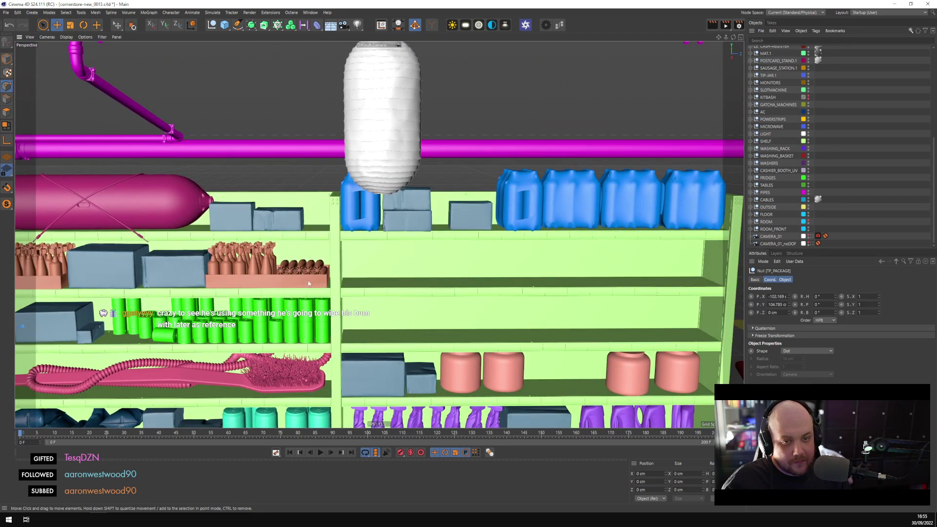
alt+middle_drag(308, 281, 431, 290)
alt+middle_drag(570, 310, 563, 249)
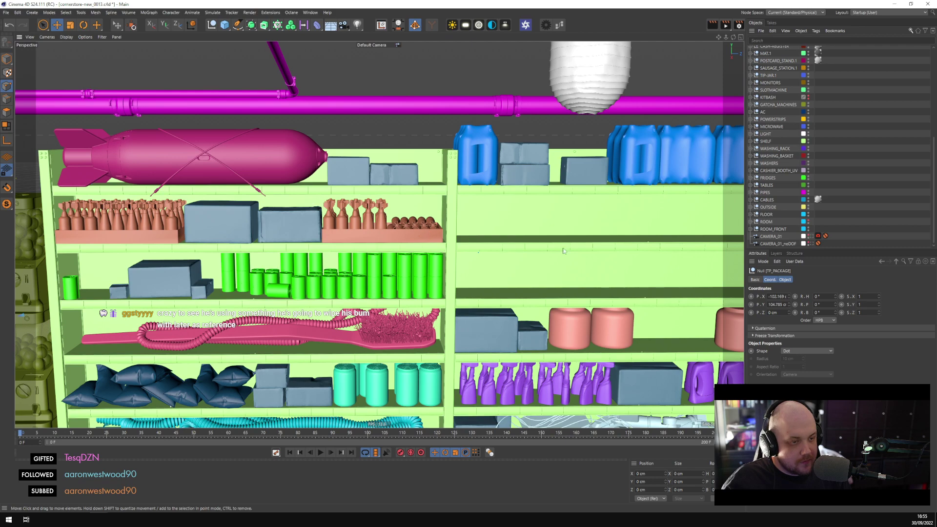
scroll(449, 256, up, 4)
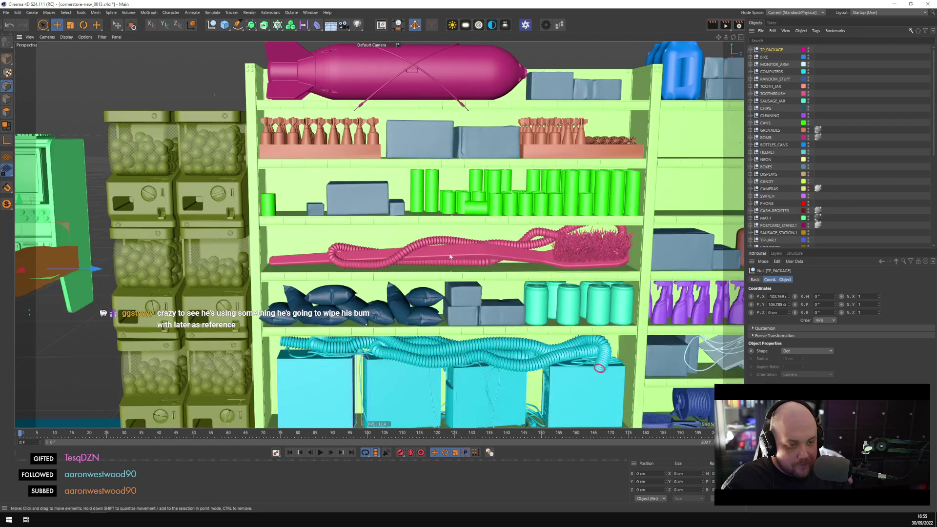
alt+drag(449, 253, 315, 286)
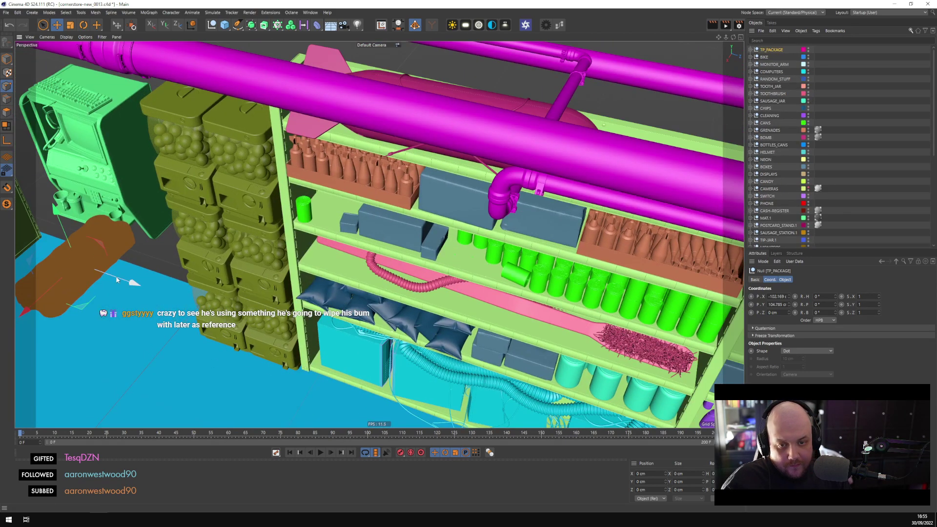
drag(529, 354, 609, 361)
alt+middle_drag(626, 338, 357, 210)
alt+drag(356, 210, 313, 235)
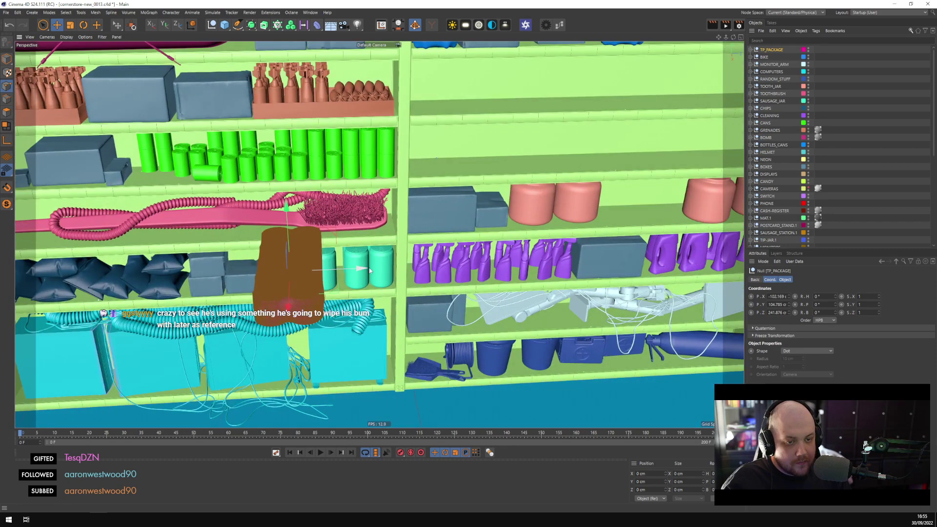
Move TP_PACKAGE further along the rack and in toward the second bay, beside the salmon-coloured jars
drag(365, 269, 627, 251)
alt+middle_drag(605, 254, 536, 318)
alt+drag(477, 332, 376, 319)
alt+right_drag(376, 319, 425, 314)
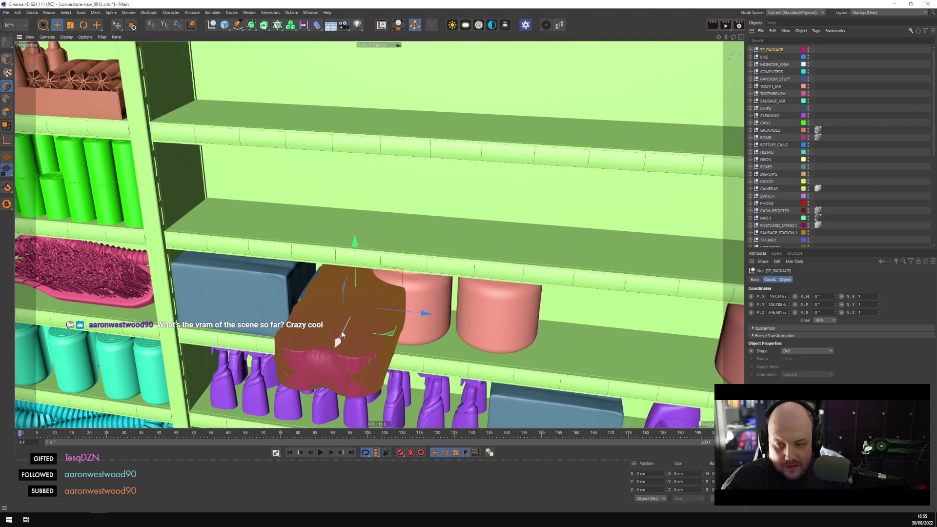
Rotate TP_PACKAGE to a -90° heading so it lies lengthwise, and raise it onto the empty shelf above the jars
key(r)
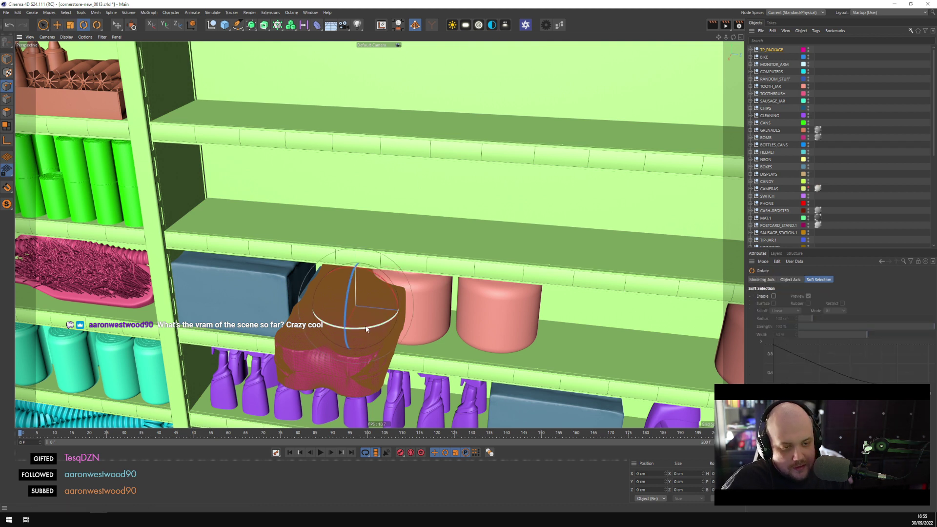
drag(382, 328, 312, 321)
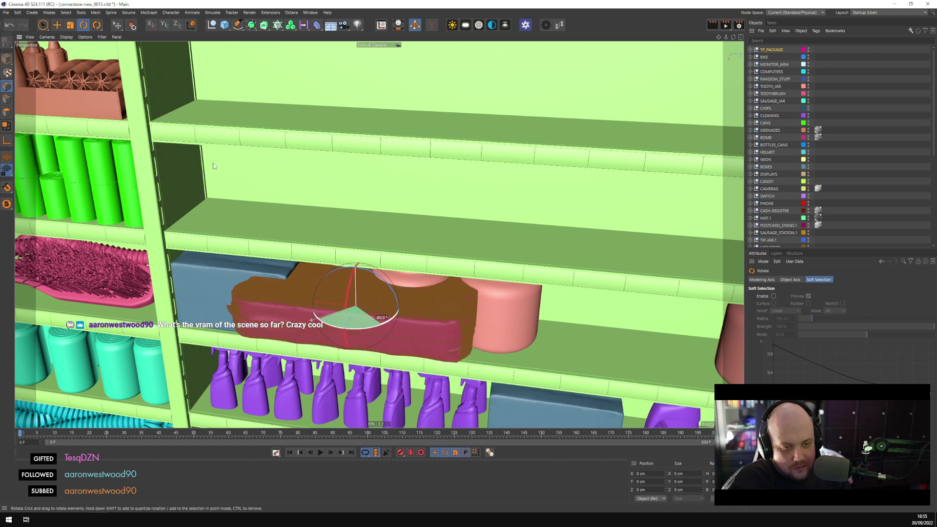
click(56, 27)
drag(357, 255, 317, 229)
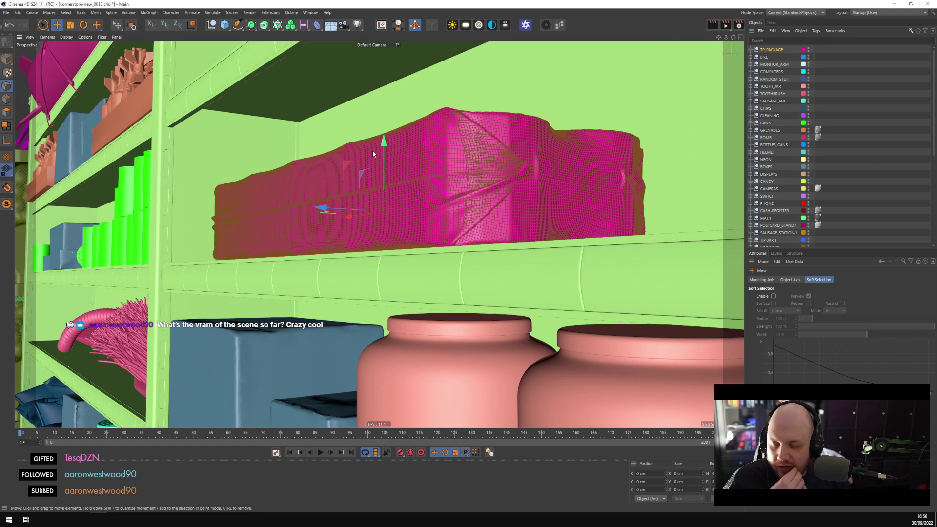
Fine-tune TP_PACKAGE's position so it rests inside the shelf just beside the rack's upright
alt+drag(395, 207, 450, 237)
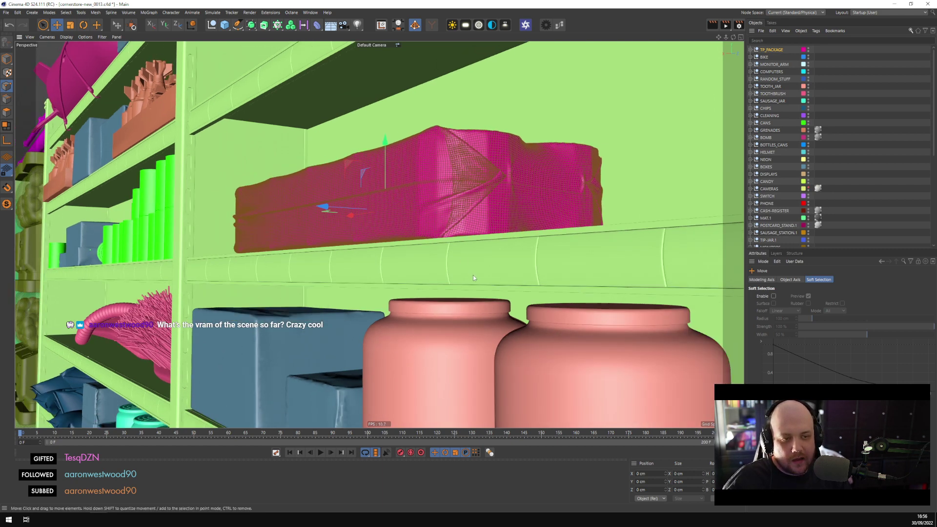
alt+drag(473, 276, 372, 233)
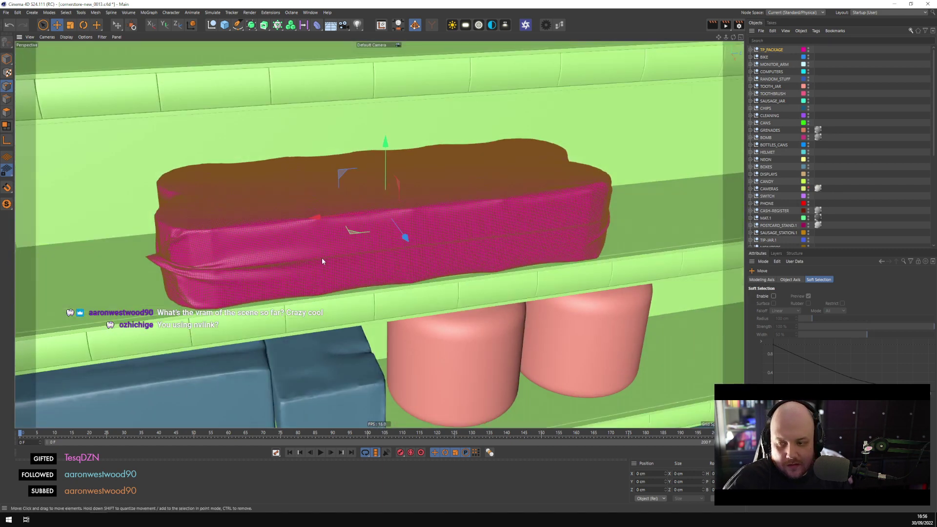
alt+drag(322, 261, 363, 237)
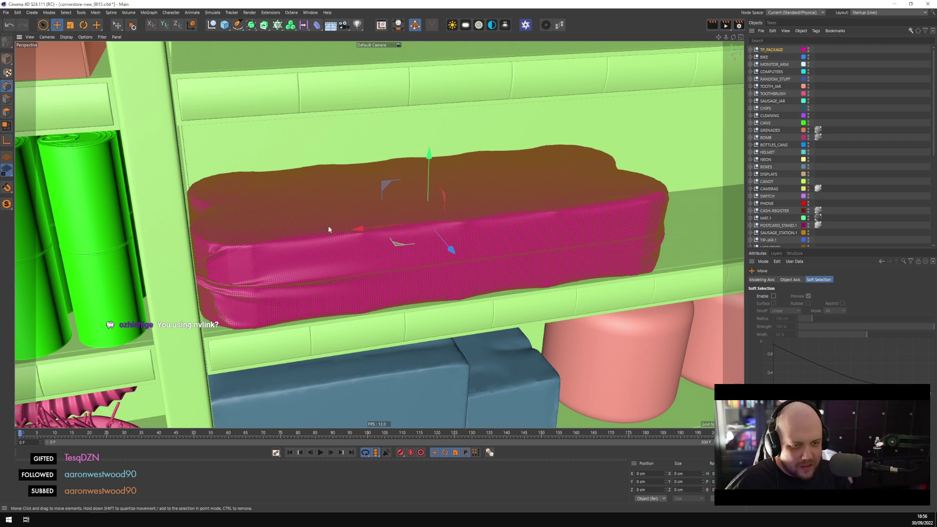
drag(358, 228, 371, 244)
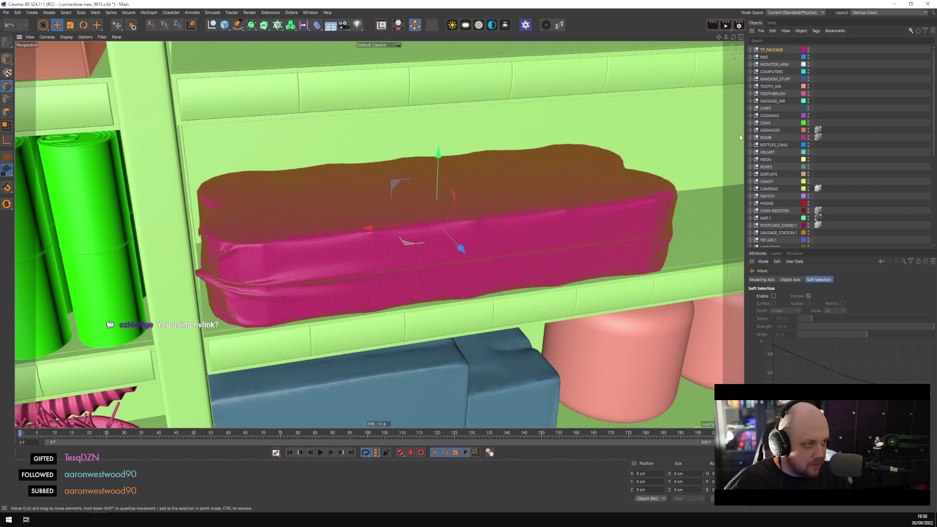
Nest TP_PACKAGE inside two null groups and name the inner null FOR_INSTANCE
key(alt+g)
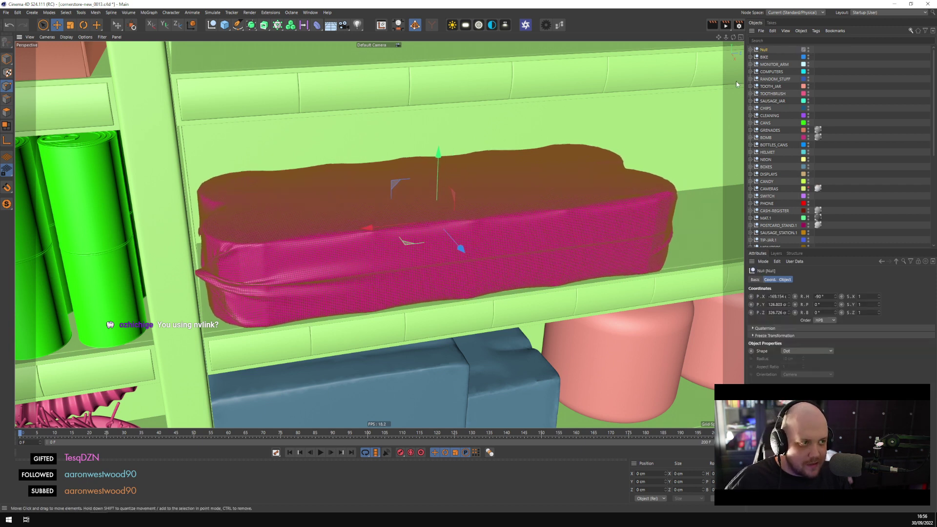
click(750, 50)
key(alt+g)
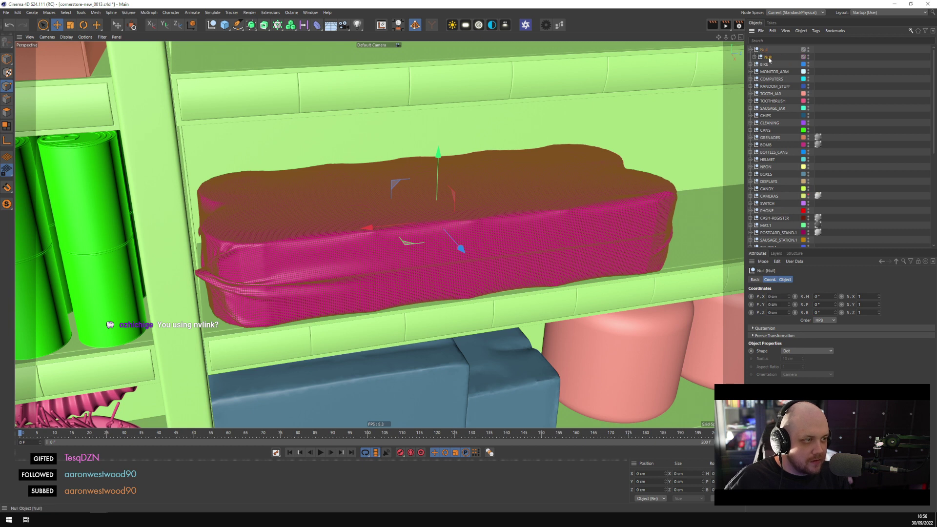
double_click(768, 58)
text(FFOR)
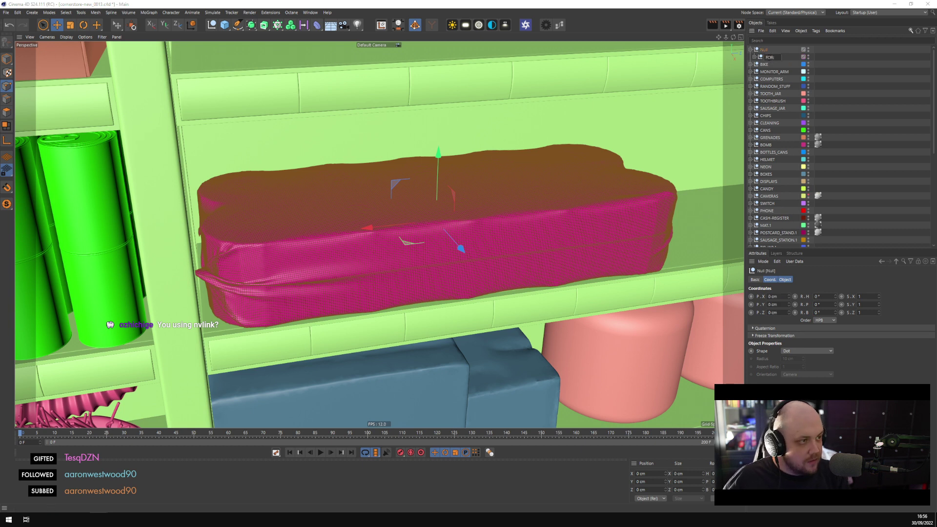
text(_INSTANCE)
key(Return)
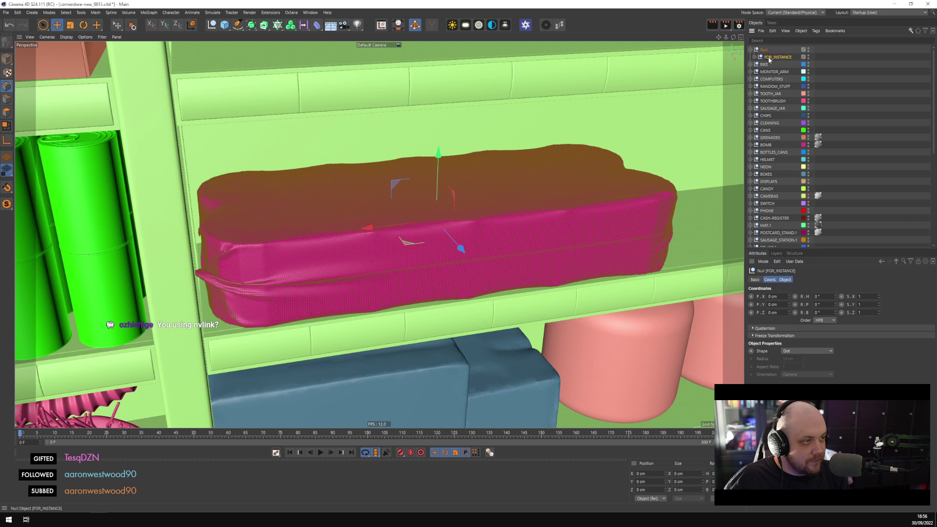
Assign TP_PACKAGE's magenta layer to both parent nulls and hide the FOR_INSTANCE group
click(755, 58)
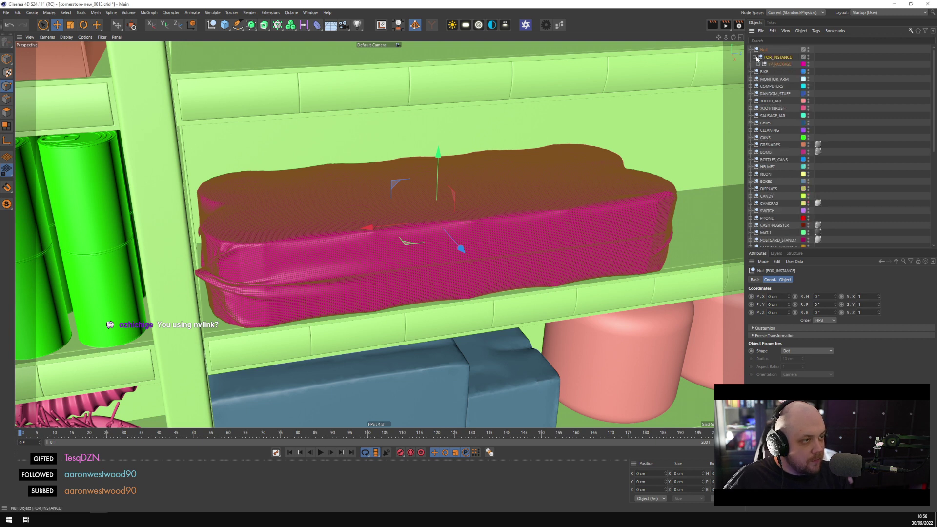
alt+double_click(808, 58)
Create an instance of TP_PACKAGE inside the outer null, above FOR_INSTANCE, and set its mode to Render Instance
click(792, 64)
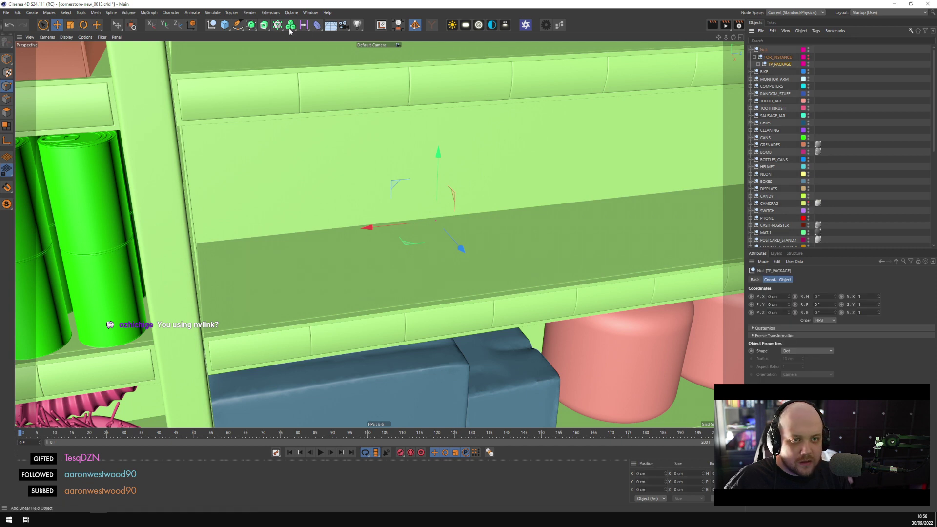
click(257, 23)
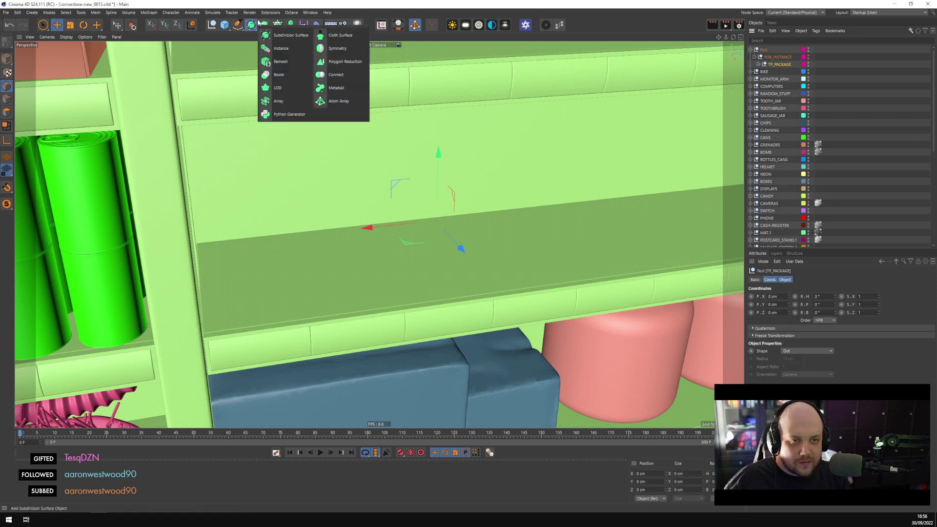
click(293, 52)
drag(794, 63, 780, 52)
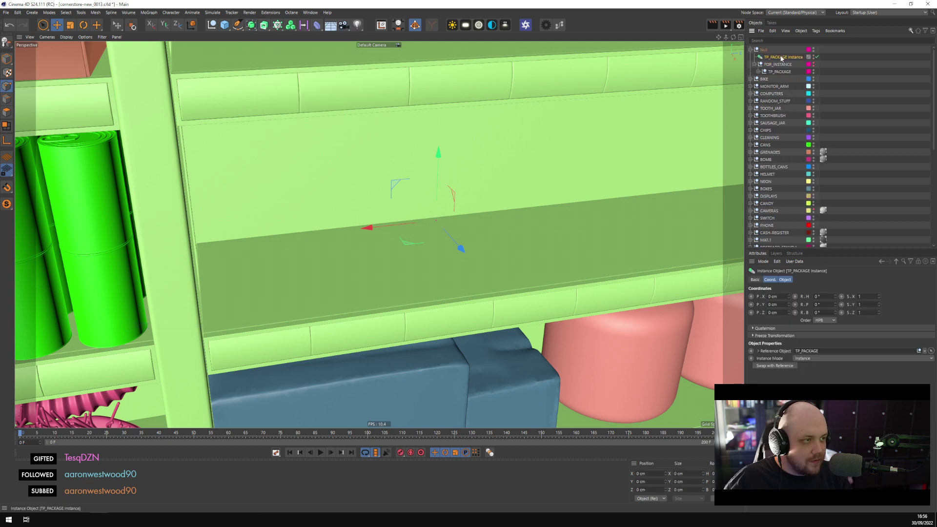
click(812, 358)
click(814, 374)
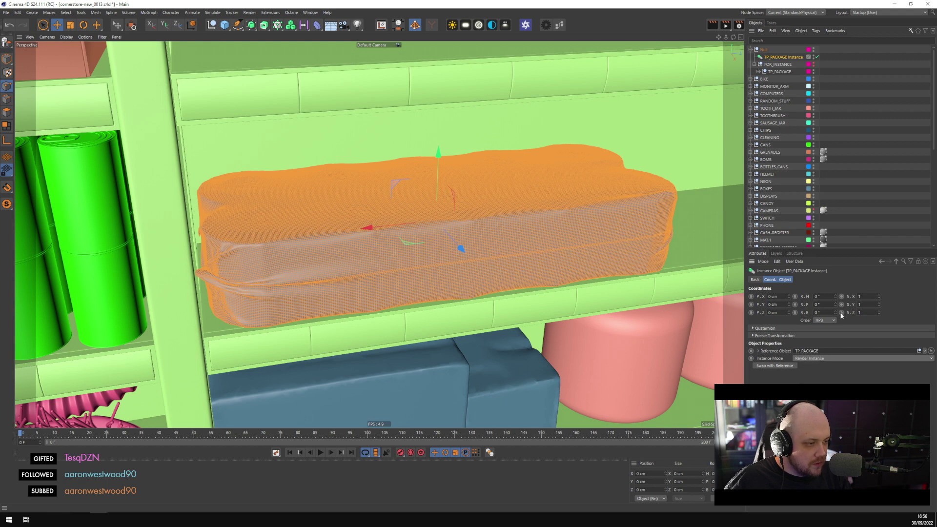
Collapse the FOR_INSTANCE group and assign the outer null's magenta layer to the TP_PACKAGE instance
click(838, 142)
click(780, 57)
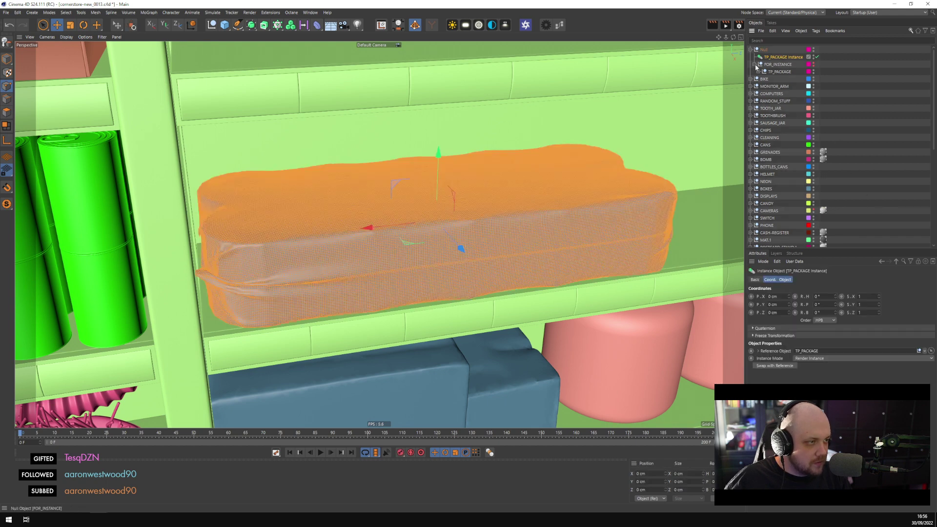
click(754, 64)
drag(808, 49, 808, 58)
click(822, 68)
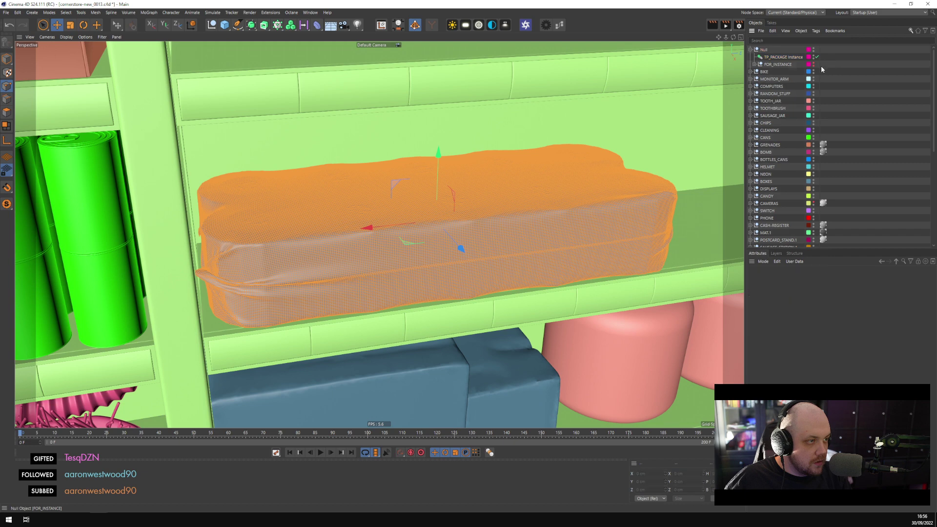
Duplicate the TP_PACKAGE instance and raise the copy so it stacks on top of the first package
click(780, 56)
key(ctrl+c)
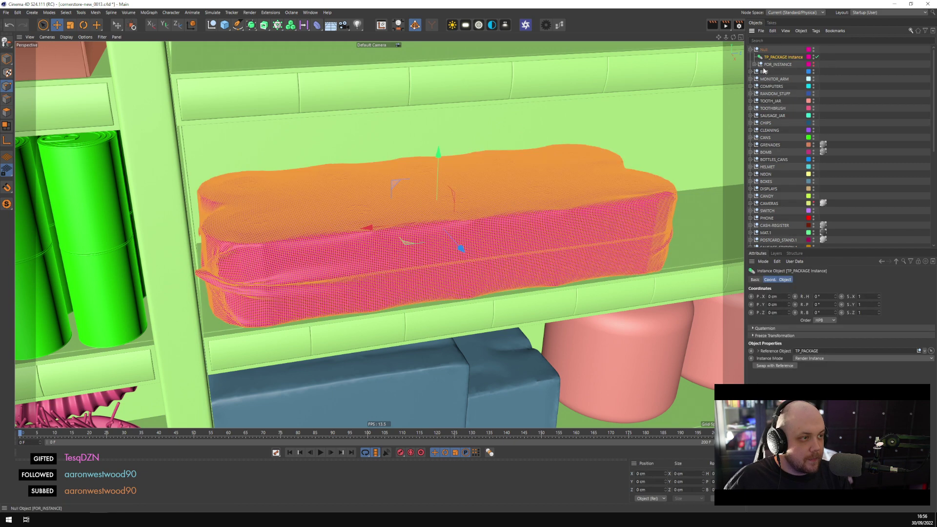
key(ctrl+v)
drag(438, 153, 440, 75)
alt+drag(513, 192, 503, 163)
Turn the upper package around to face the opposite way and nudge it to rest snugly on the lower one
key(r)
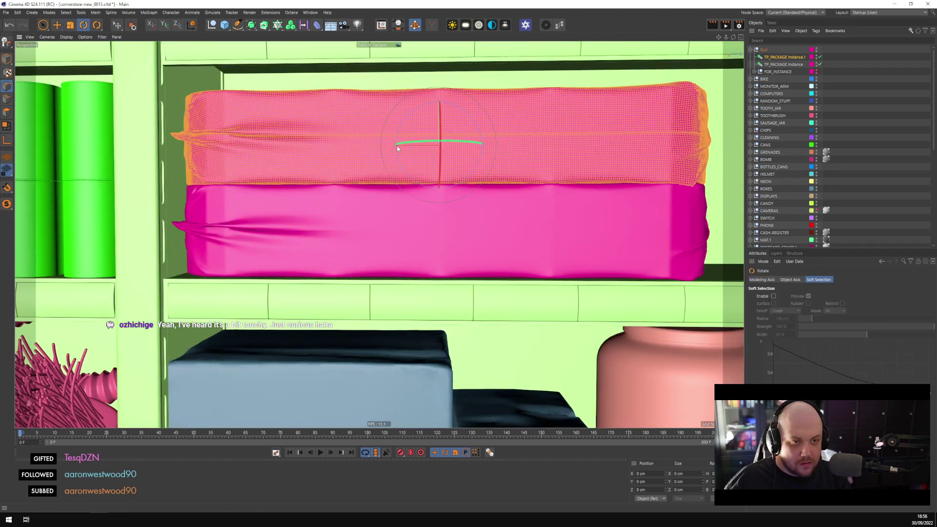
drag(396, 145, 519, 157)
key(e)
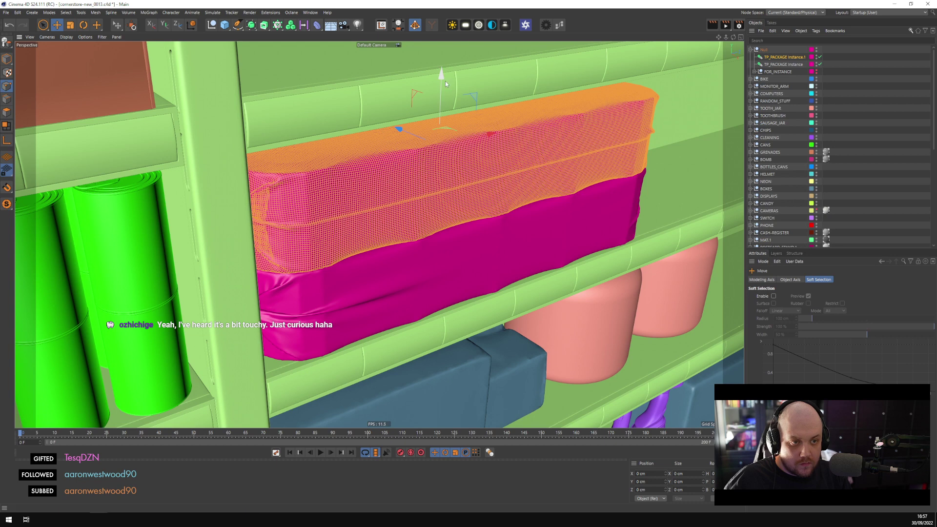
drag(441, 74, 440, 75)
drag(397, 124, 398, 126)
alt+drag(442, 164, 441, 166)
alt+drag(520, 198, 529, 148)
click(905, 140)
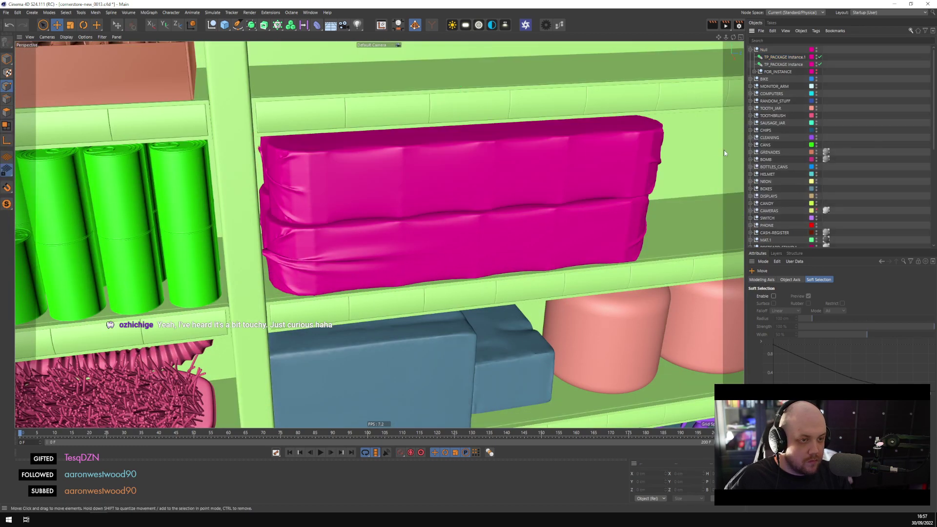
Rotate the lower package instance to a heading of about 1.7° and turn the upper instance slightly
click(786, 65)
key(r)
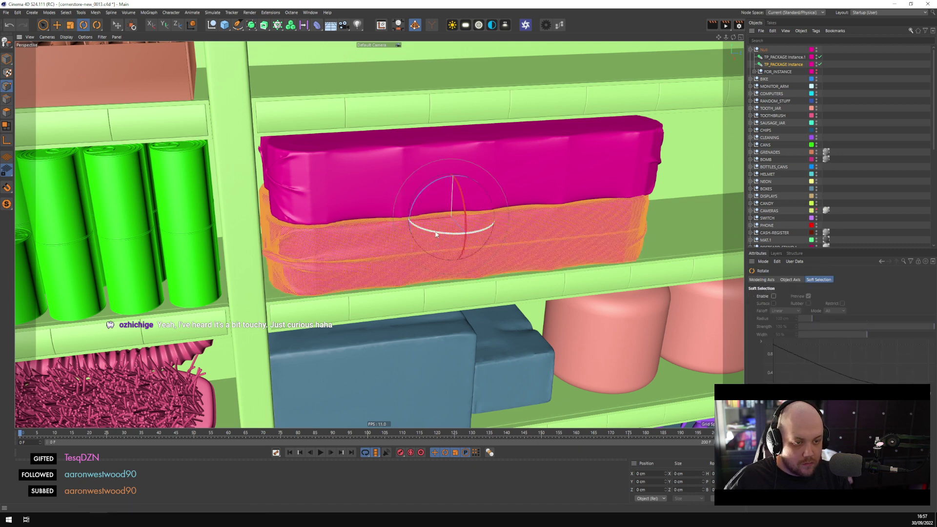
click(774, 58)
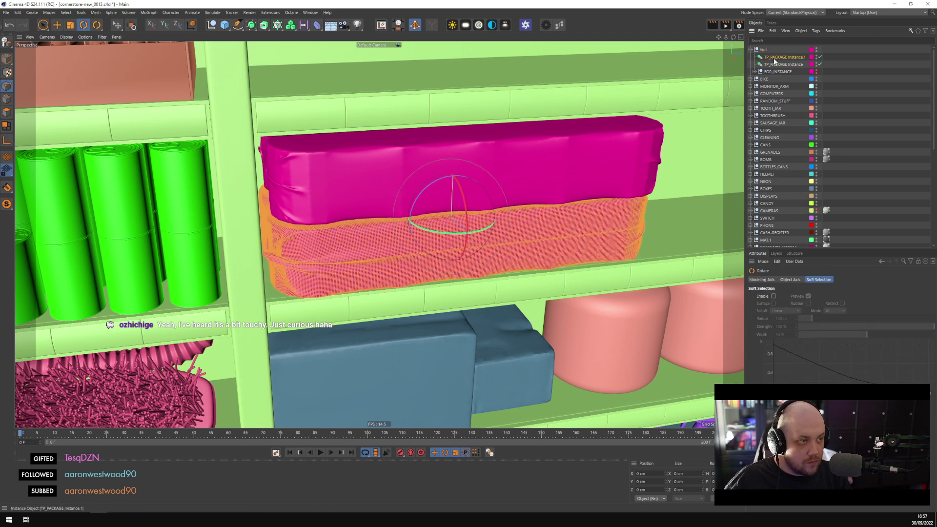
drag(447, 162, 440, 163)
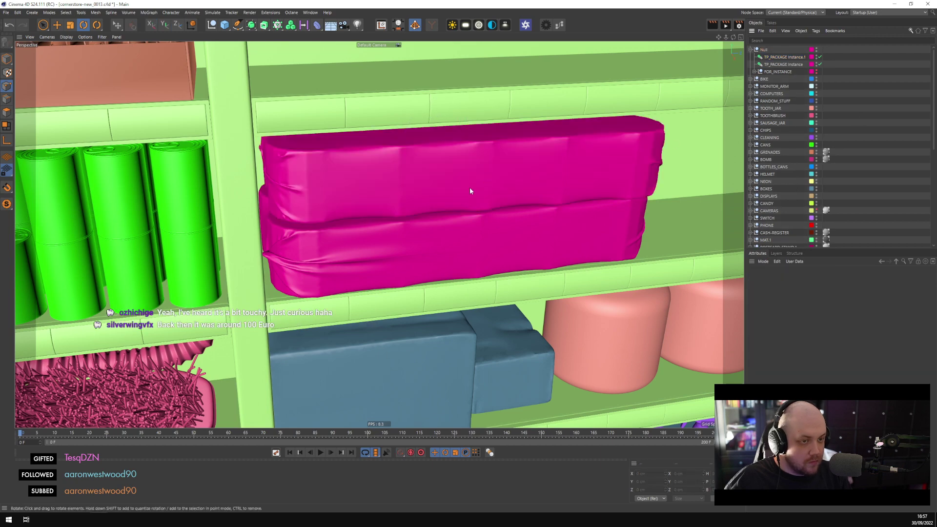
Select the lower TP_PACKAGE instance and bring the empty shelf space beside the stack into view
scroll(470, 187, down, 3)
mouse_move(504, 194)
alt+mouse_down()
mouse_move(475, 204)
mouse_move(486, 195)
alt+mouse_up()
click(768, 71)
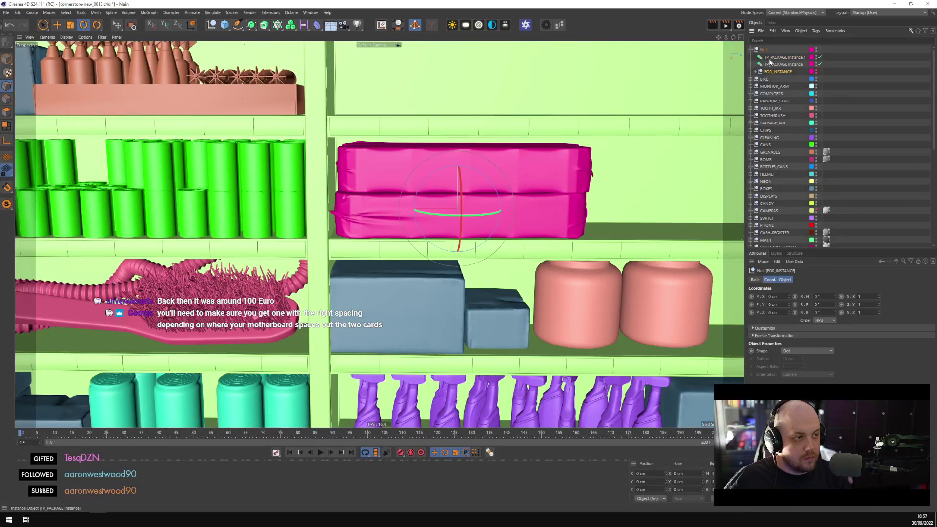
click(771, 64)
alt+middle_drag(584, 210, 364, 235)
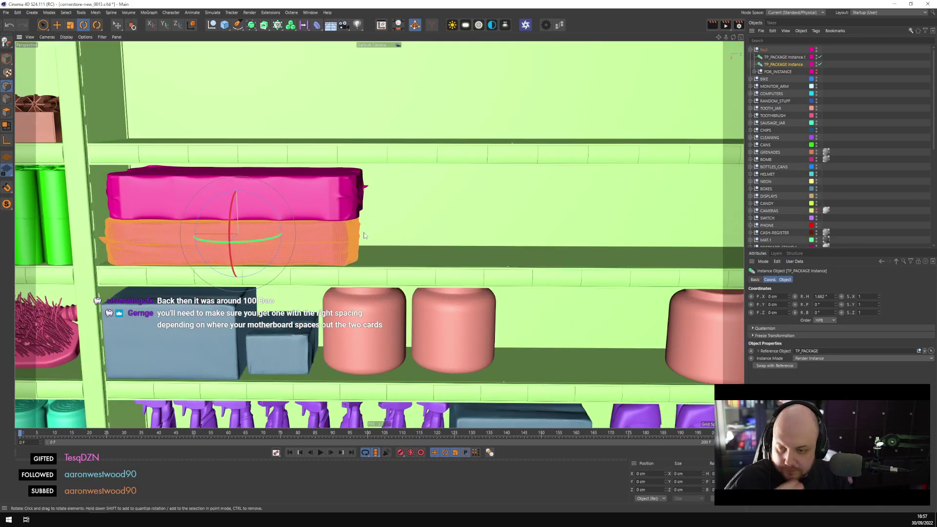
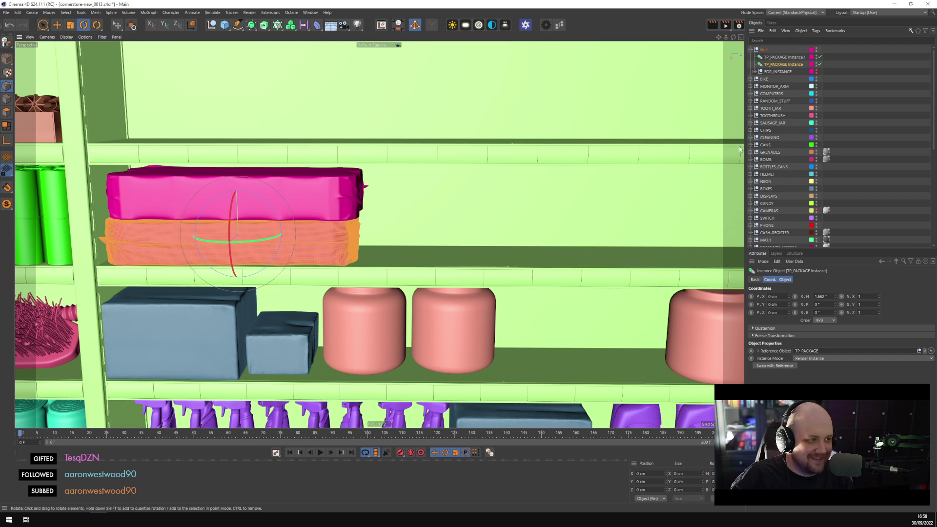
Duplicate the two stacked TP_PACKAGE instances and move the copies along the shelf, directly beside the first stack
ctrl+click(784, 57)
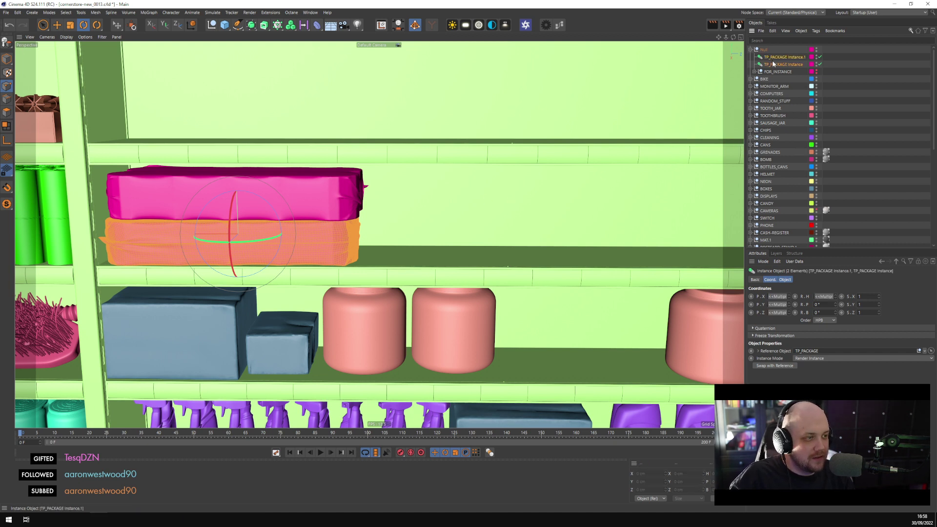
key(e)
key(ctrl+c)
key(ctrl+v)
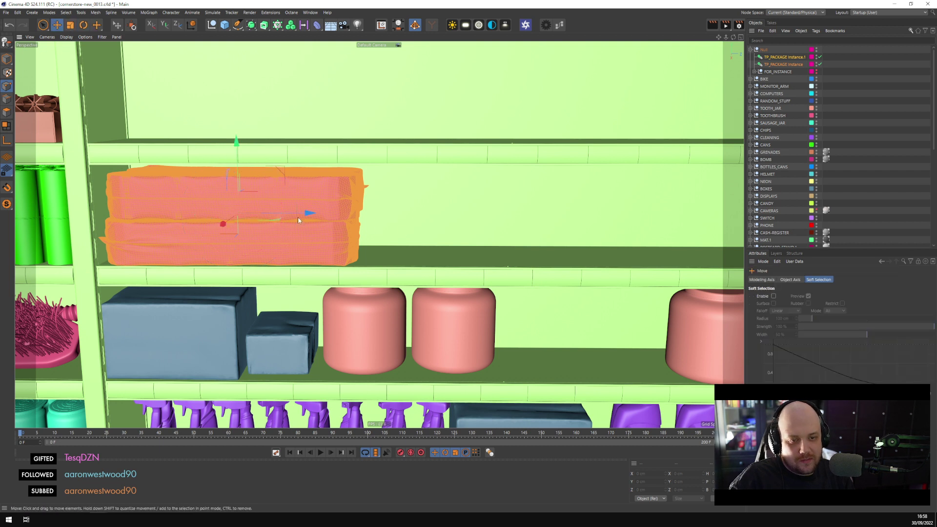
drag(298, 215, 558, 218)
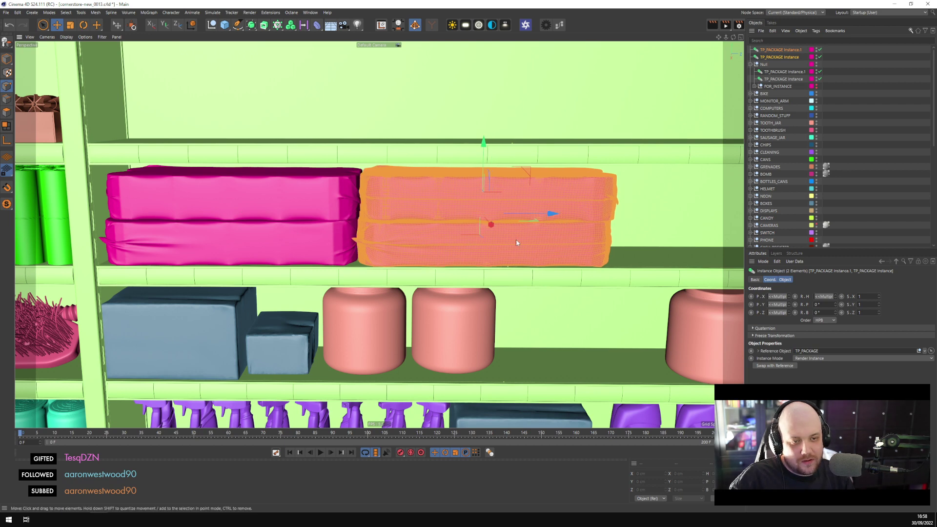
Place the copied packages in the Null group, duplicate the pair again and move this third stack to the shelf's far end
alt+middle_drag(518, 239, 363, 225)
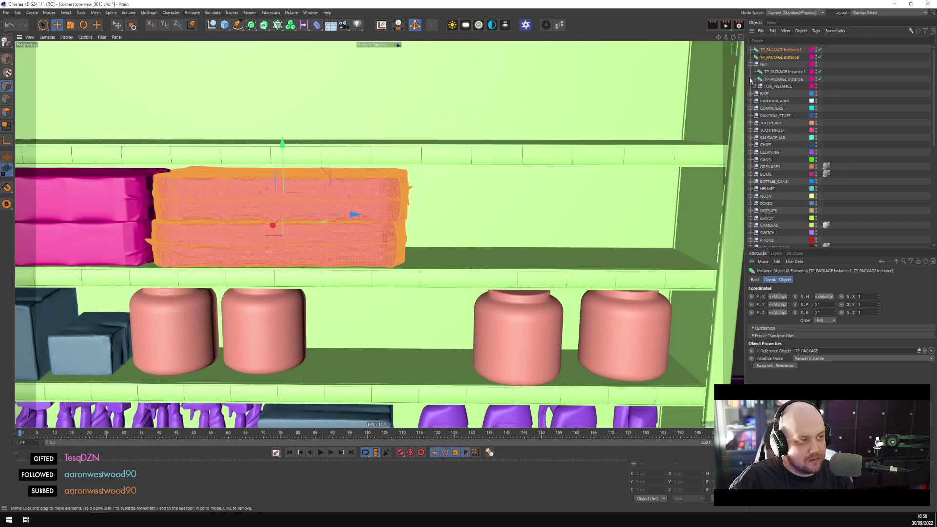
mouse_move(780, 57)
mouse_down()
mouse_move(780, 69)
mouse_move(780, 58)
mouse_up()
key(ctrl+c)
key(ctrl+v)
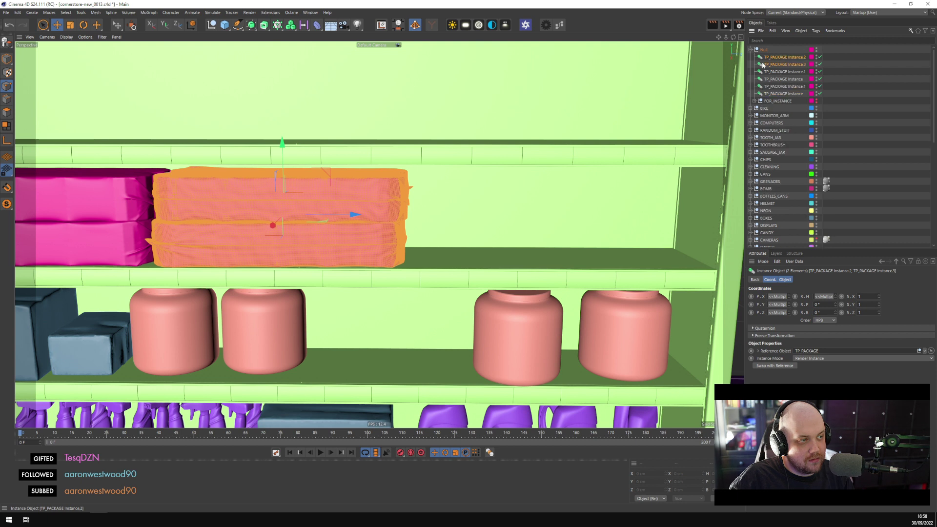
drag(358, 215, 603, 218)
alt+middle_drag(499, 235, 578, 227)
alt+drag(577, 227, 698, 103)
Rotate both packages of the middle stack about their vertical axis to vary the row
key(r)
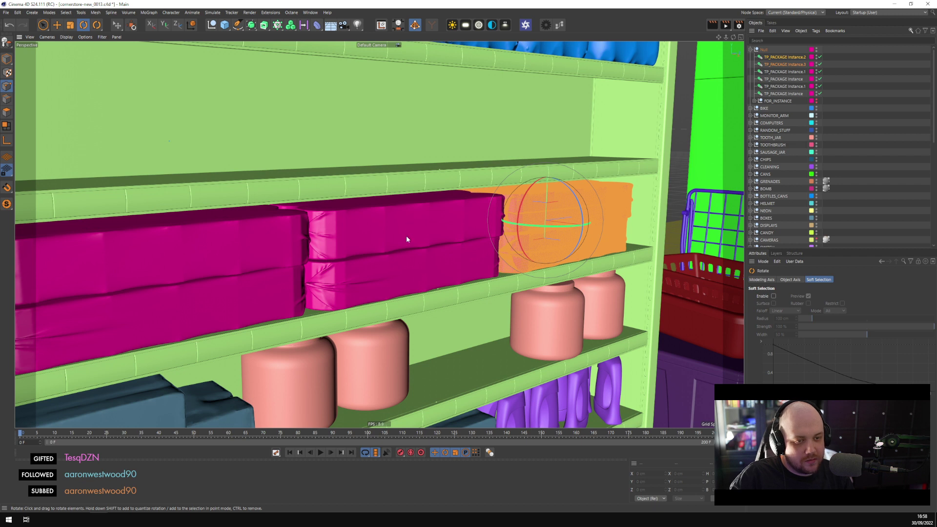
click(450, 255)
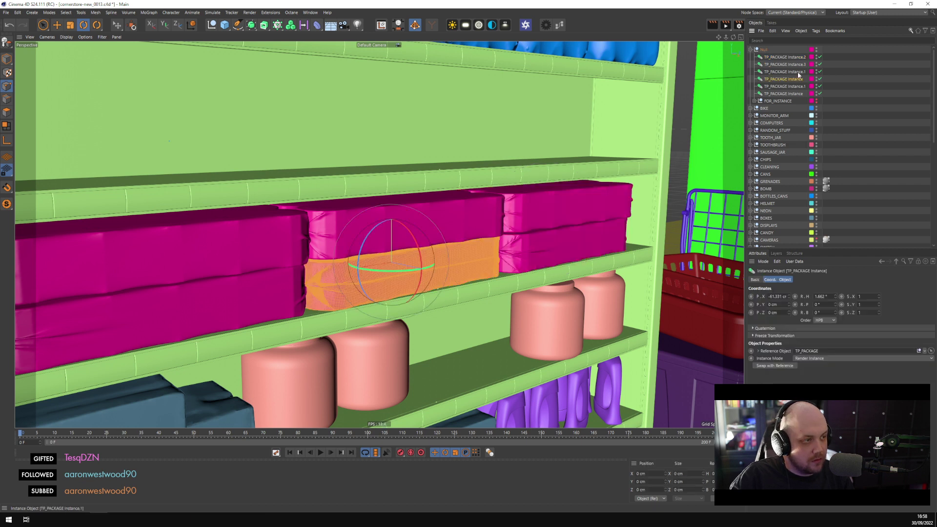
shift+click(408, 246)
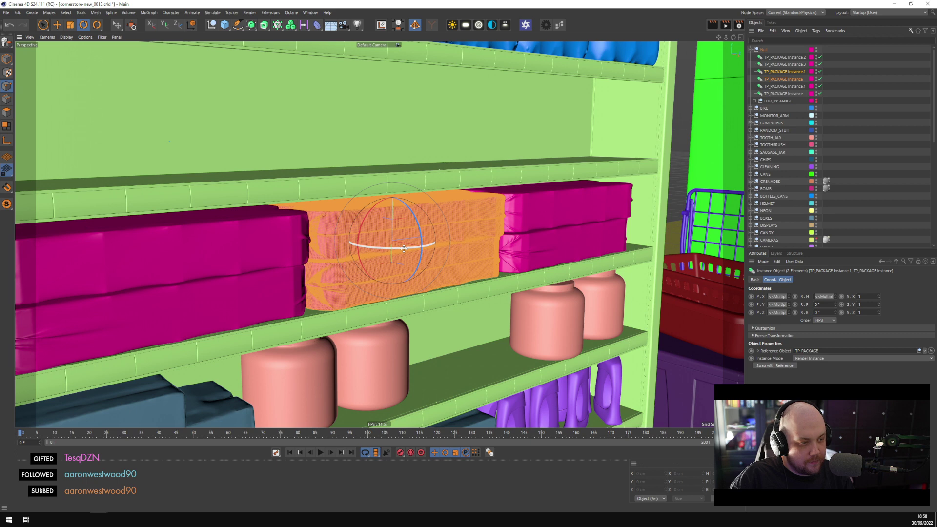
drag(408, 249, 561, 202)
alt+drag(489, 239, 454, 233)
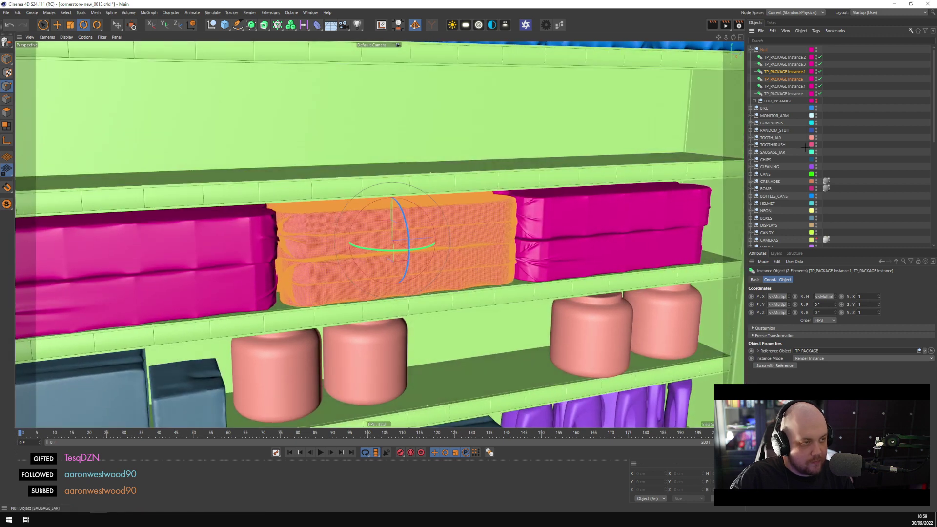
Set the viewport to look through CAMERA_01 and save the store scene
click(853, 127)
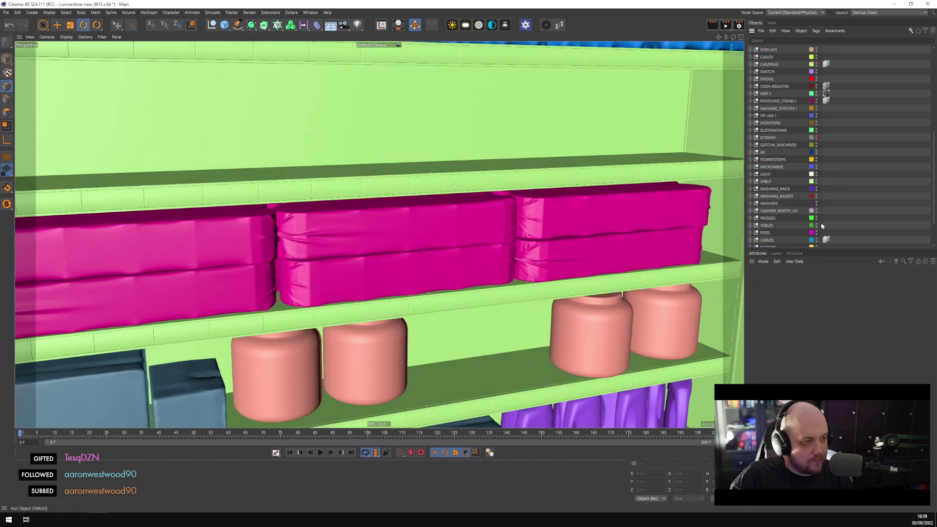
scroll(821, 222, down, 10)
click(825, 237)
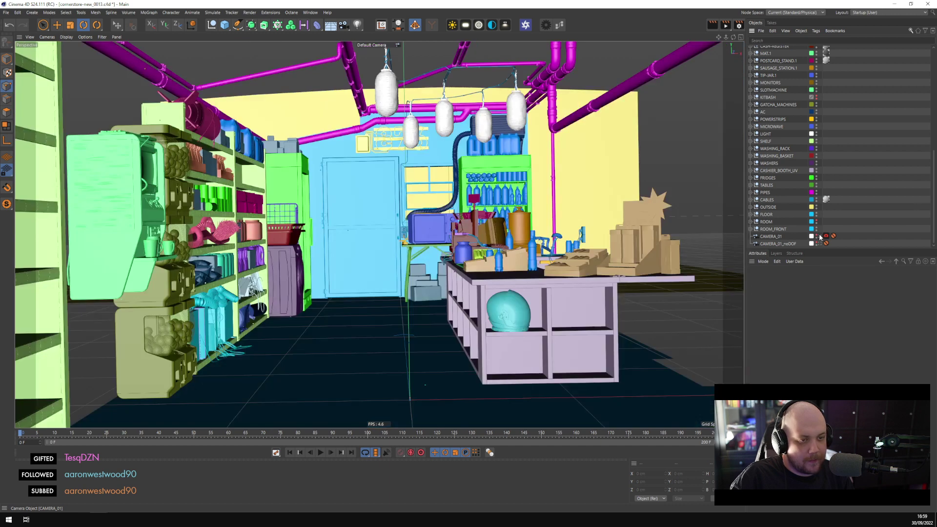
scroll(792, 74, up, 10)
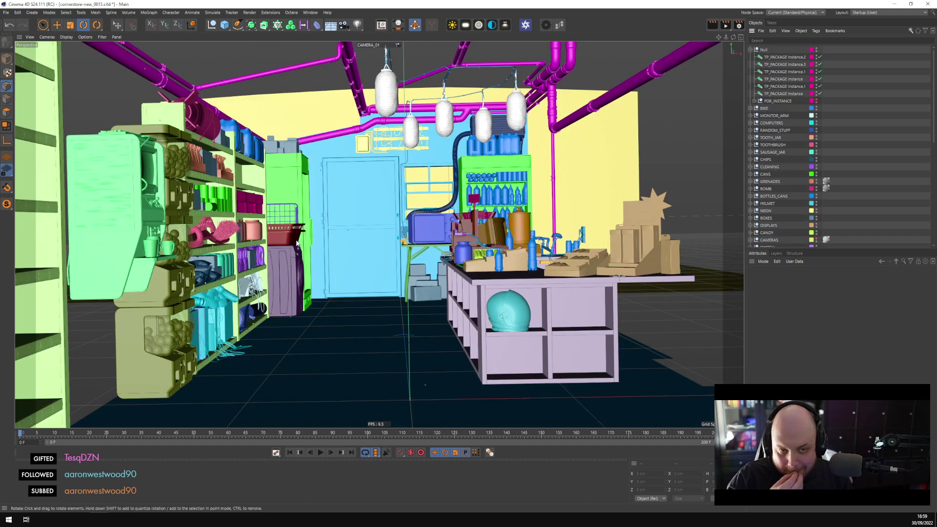
key(ctrl+s)
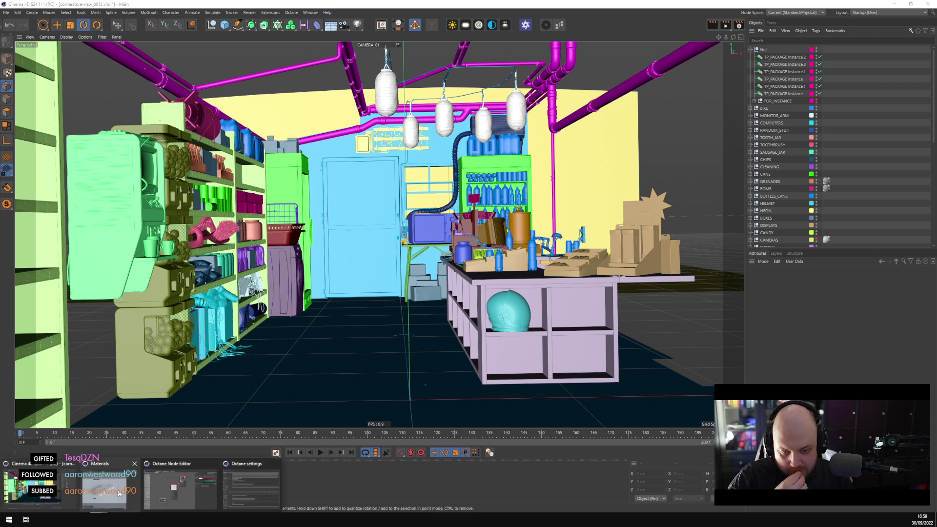
Close the other open projects, TP.c4d, SHADING_SCENE_0001.c4d and Untitled 7, leaving the store scene active
click(117, 493)
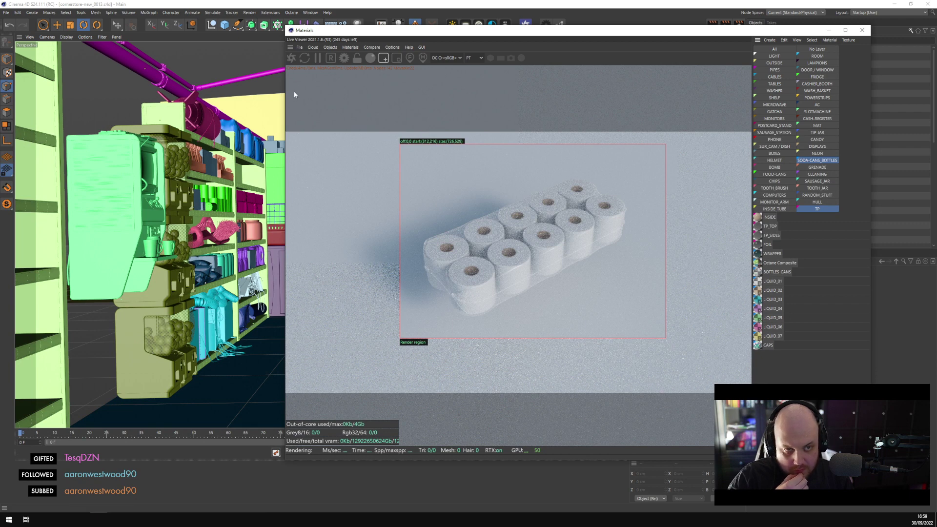
click(310, 12)
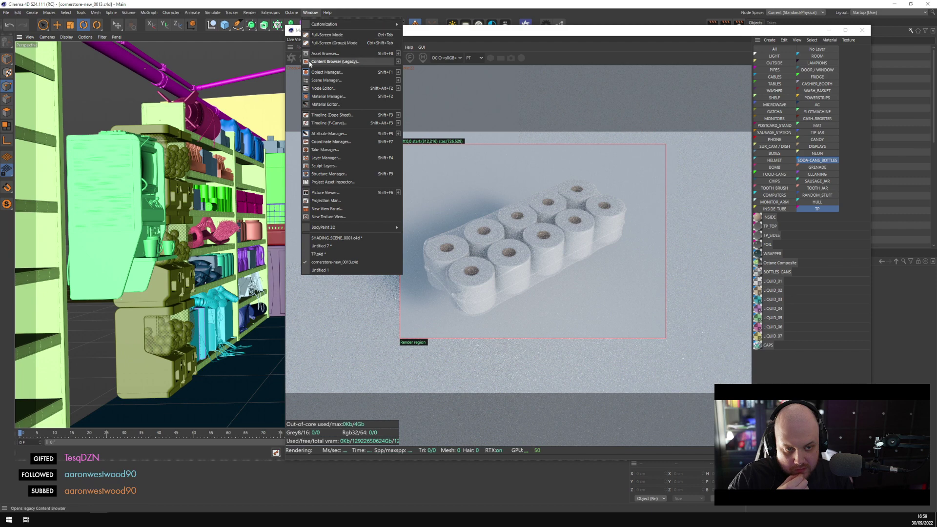
click(335, 254)
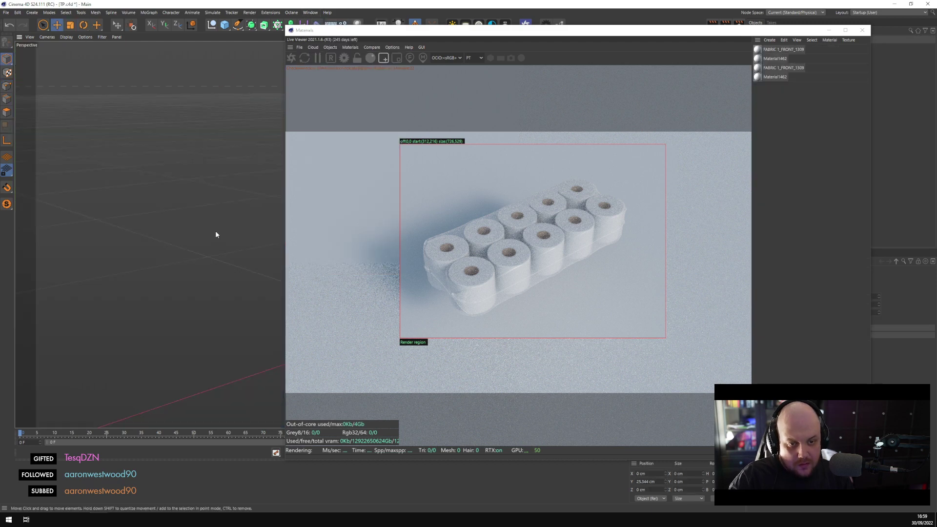
drag(342, 30, 252, 323)
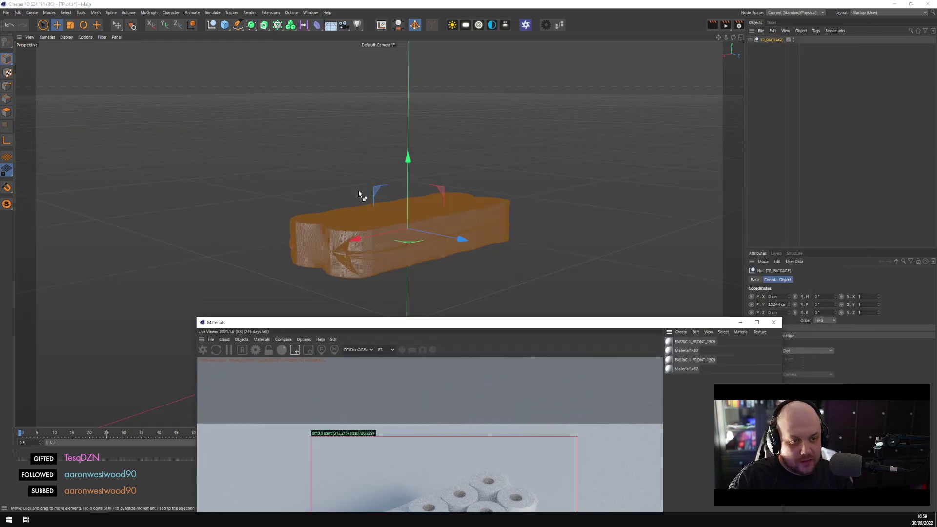
key(ctrl+Tab)
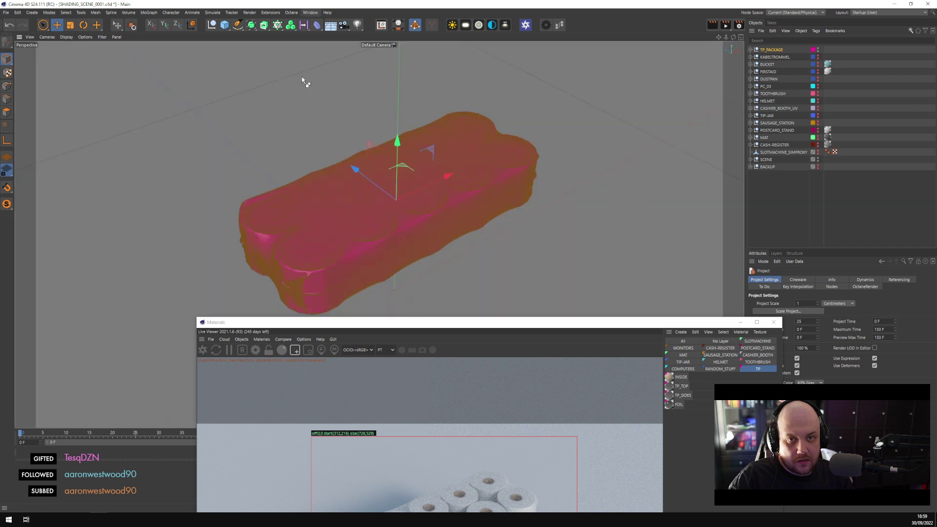
key(ctrl+Tab)
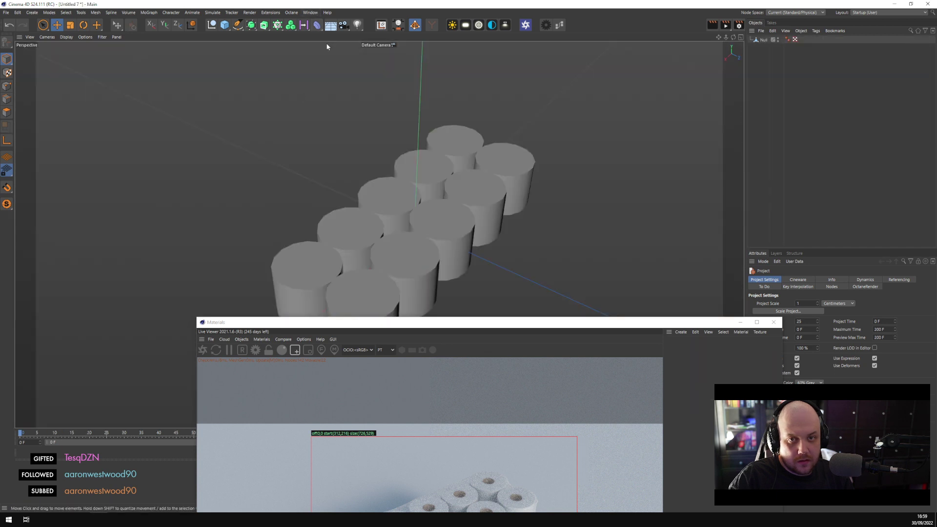
key(ctrl+F4)
click(477, 290)
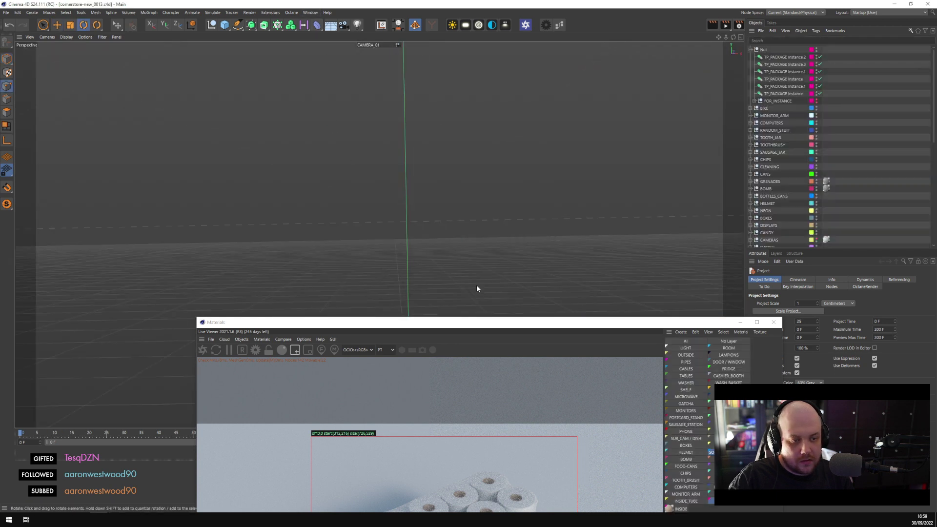
click(311, 13)
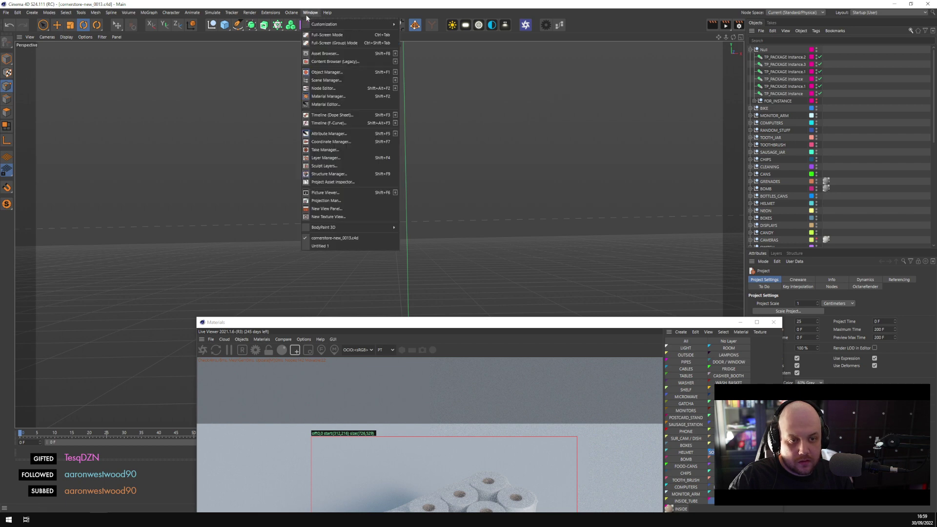
Render the store scene in the Octane Live Viewer with the render region off and the resolution locked
click(518, 321)
drag(518, 322, 525, 36)
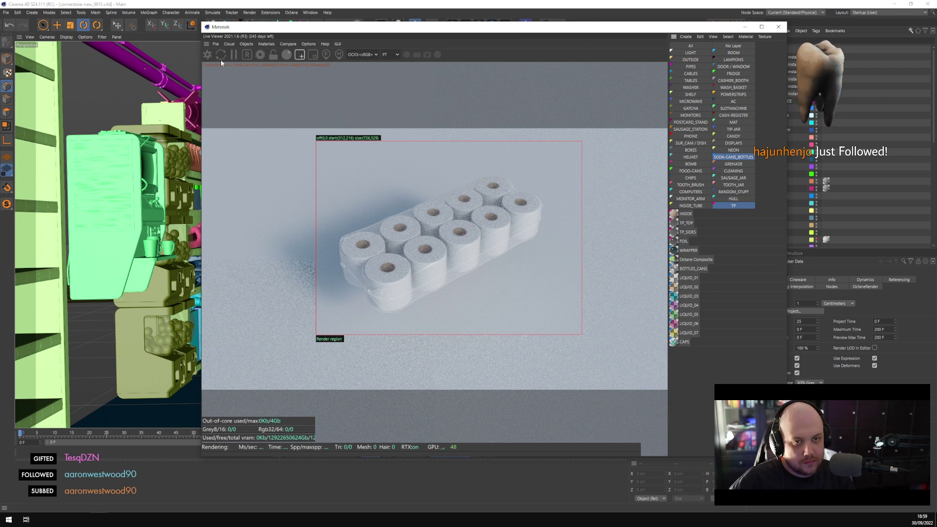
click(209, 55)
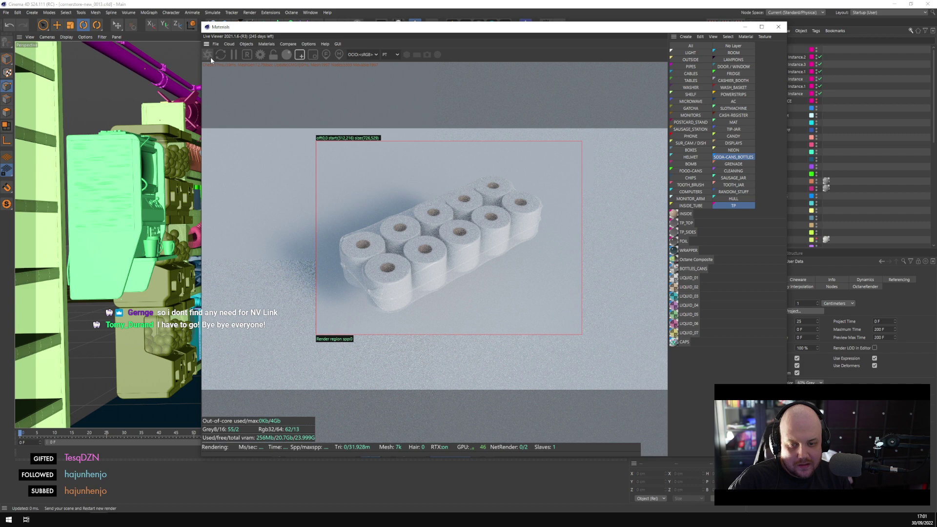
click(211, 59)
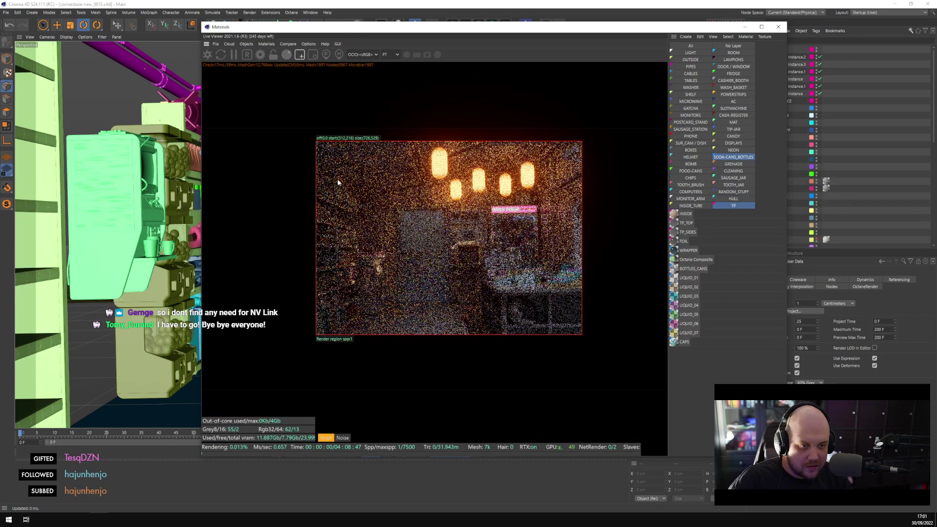
click(299, 56)
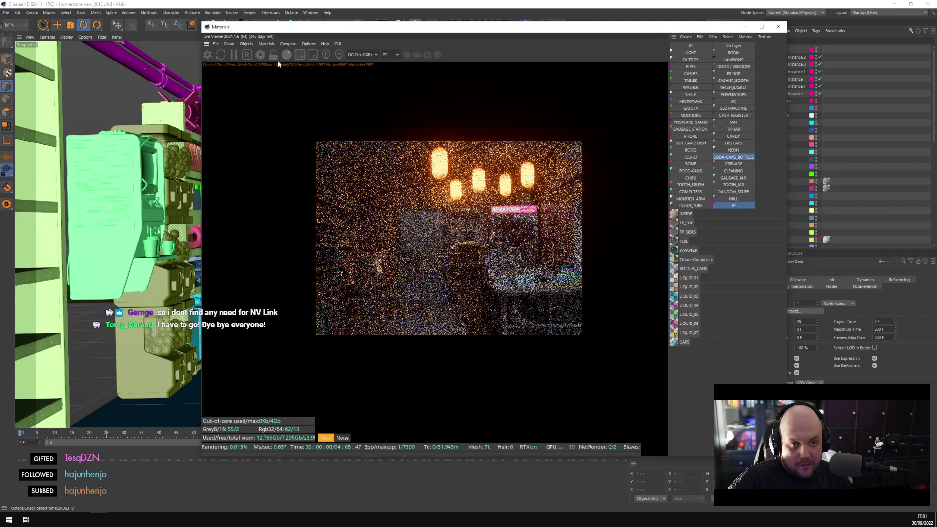
click(272, 57)
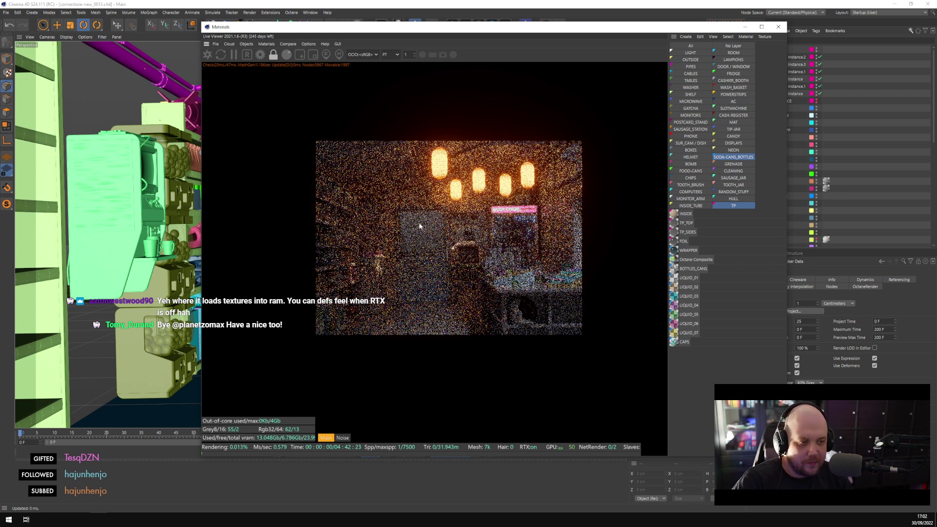
Set a render region around the shelf compartment holding the toilet paper packages
scroll(399, 213, up, 5)
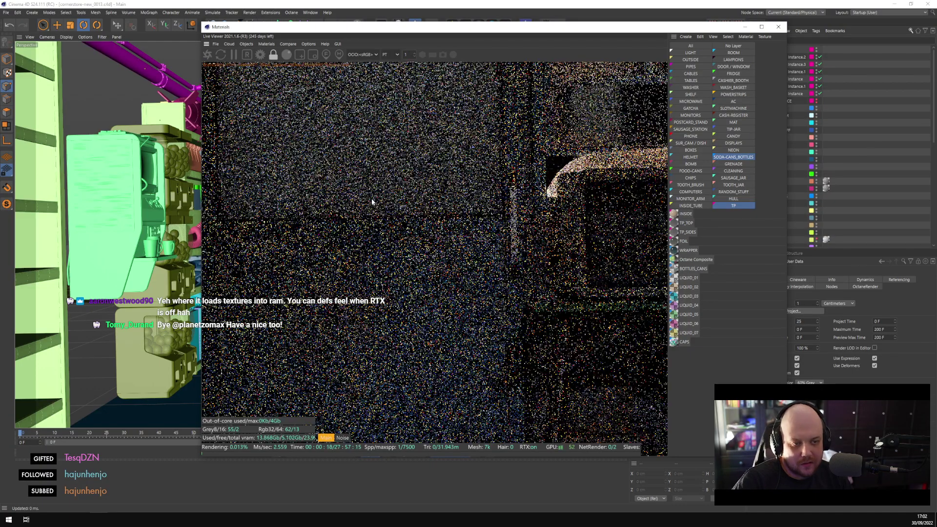
middle_drag(372, 201, 575, 346)
middle_drag(308, 226, 454, 282)
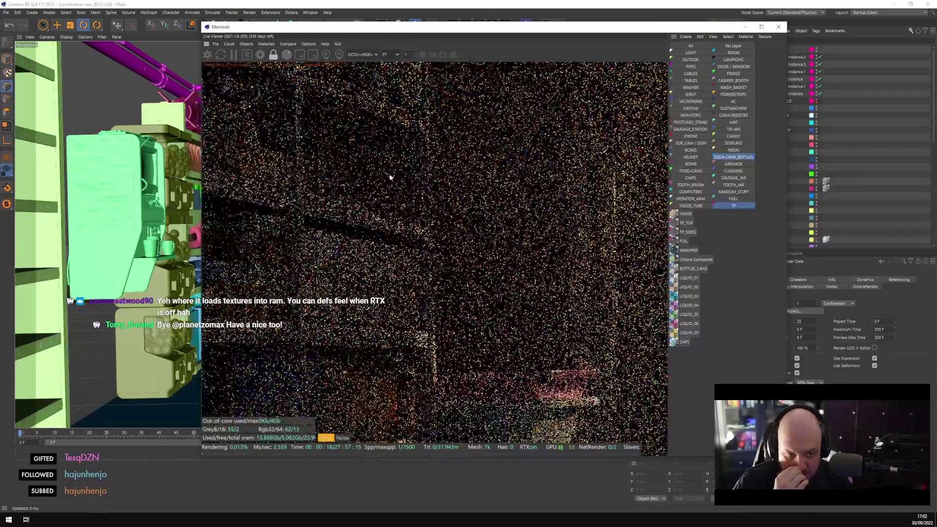
click(301, 56)
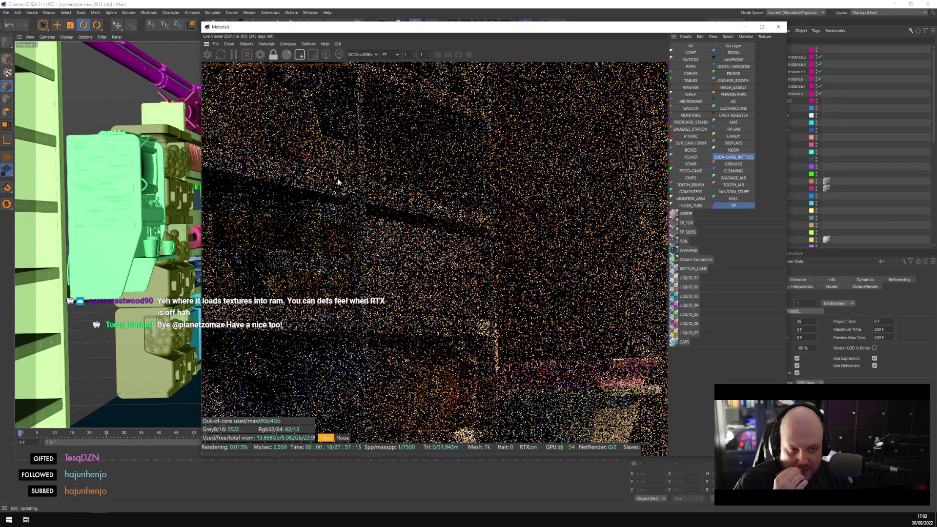
drag(338, 180, 504, 348)
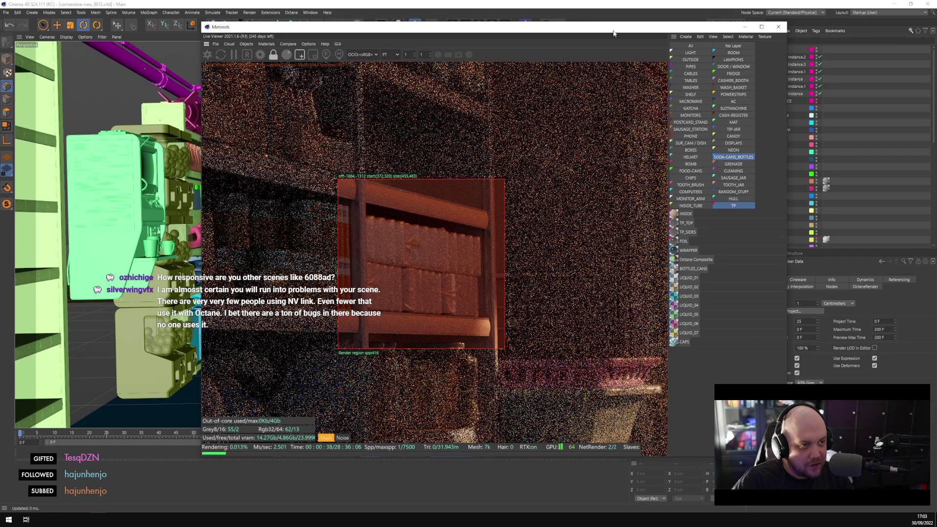
Disable the upper TP_PACKAGE instance of the middle stack and show the shelf's render region
drag(613, 33, 520, 52)
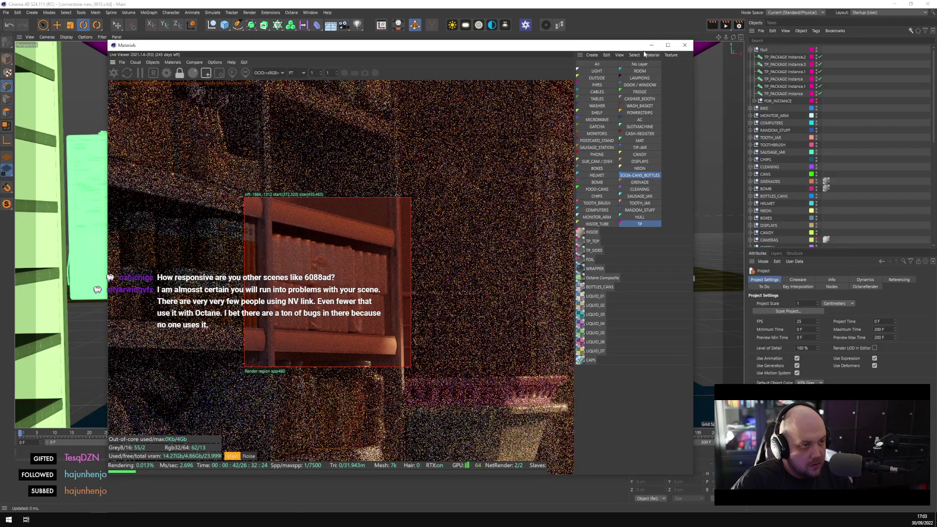
drag(608, 49, 673, 316)
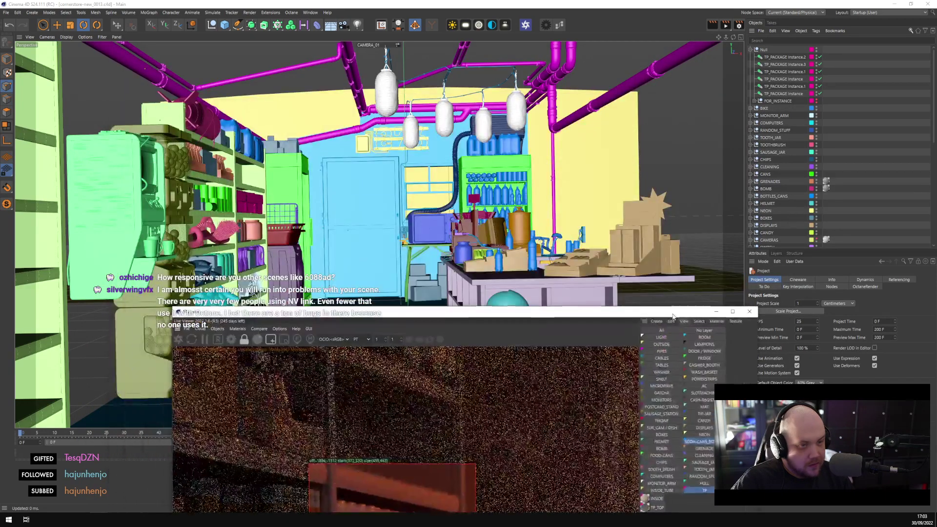
click(252, 200)
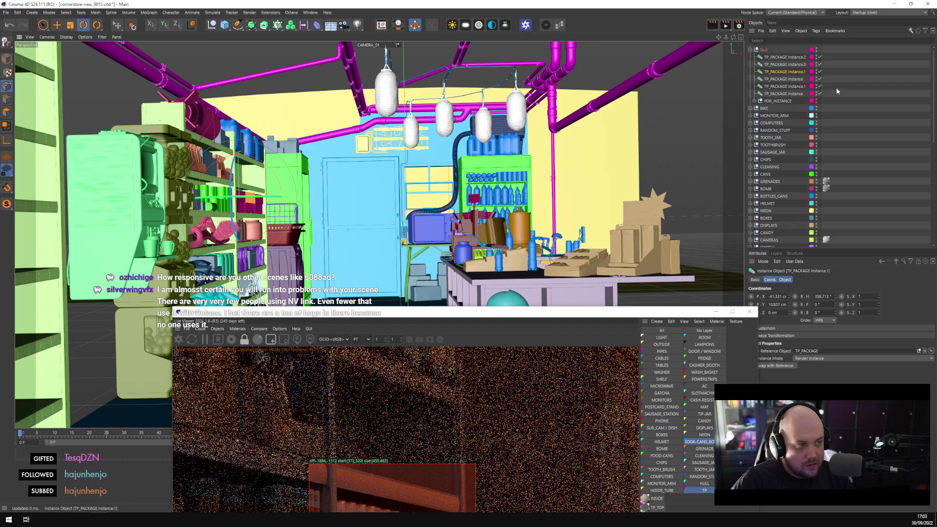
click(820, 72)
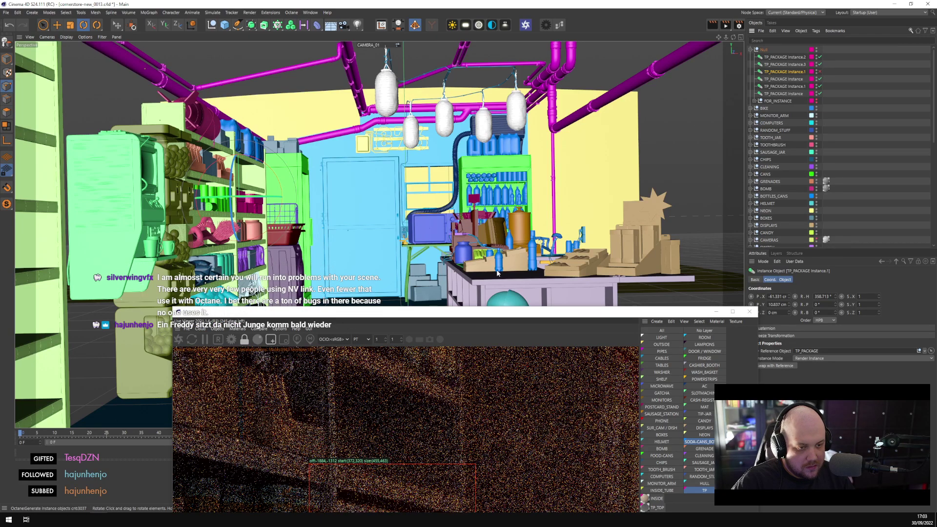
drag(478, 316, 527, 189)
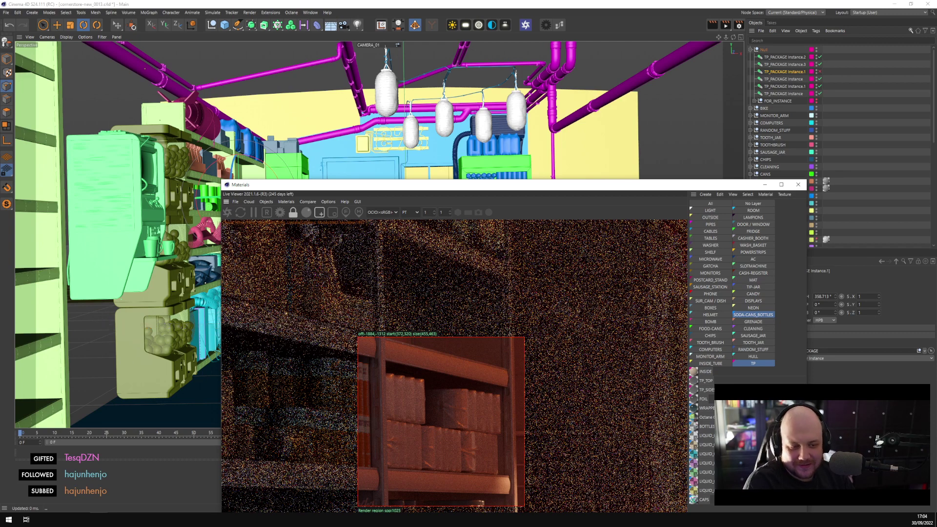
Leave the CAMERA_01 view and rotate the middle stack's remaining TP_PACKAGE instance 90° so the package stands on its side
drag(709, 188, 685, 382)
scroll(830, 235, down, 5)
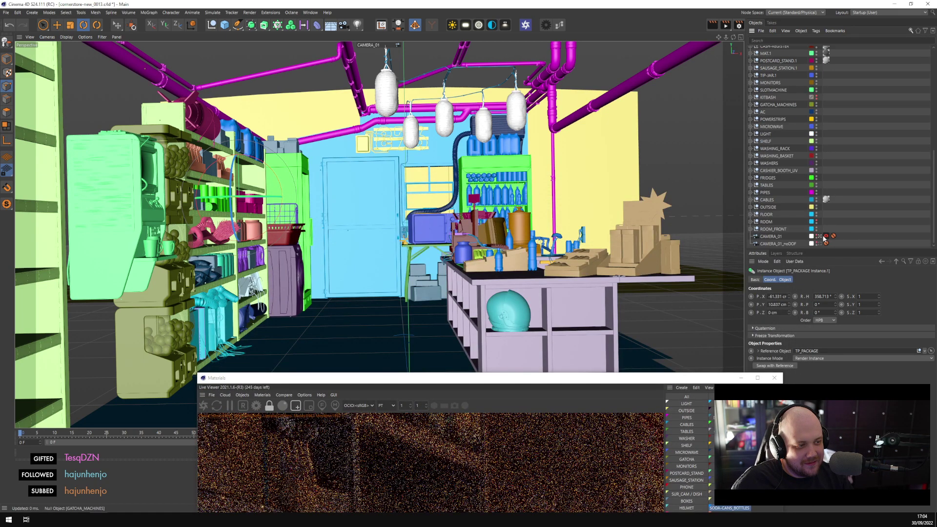
click(820, 236)
alt+drag(357, 268, 412, 272)
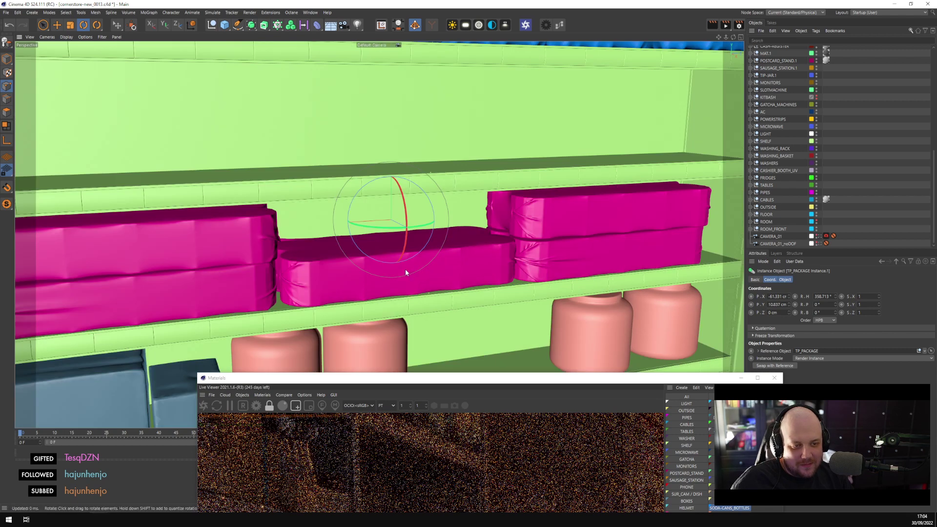
click(7, 59)
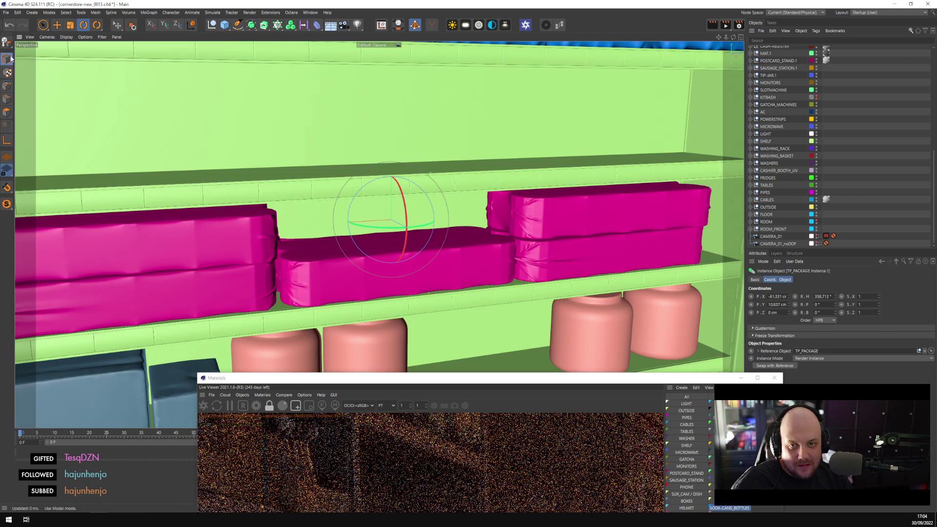
click(315, 280)
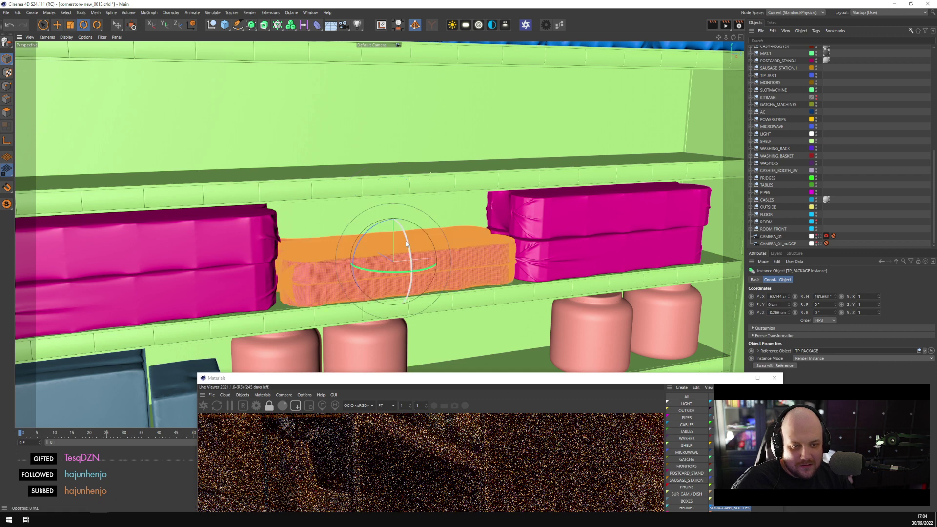
drag(412, 254, 406, 303)
Raise the rotated middle TP_PACKAGE instance until it rests on the shelf board
key(e)
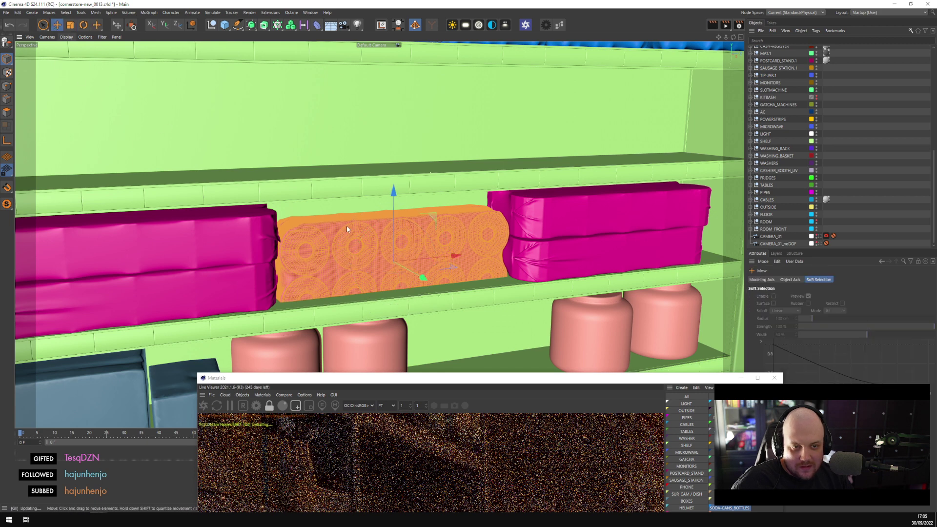
alt+drag(346, 227, 328, 206)
drag(394, 183, 394, 165)
Select both TP_PACKAGE instances of the right-hand stack and shift them slightly along the shelf, away from the upright package
alt+drag(436, 246, 435, 268)
click(477, 273)
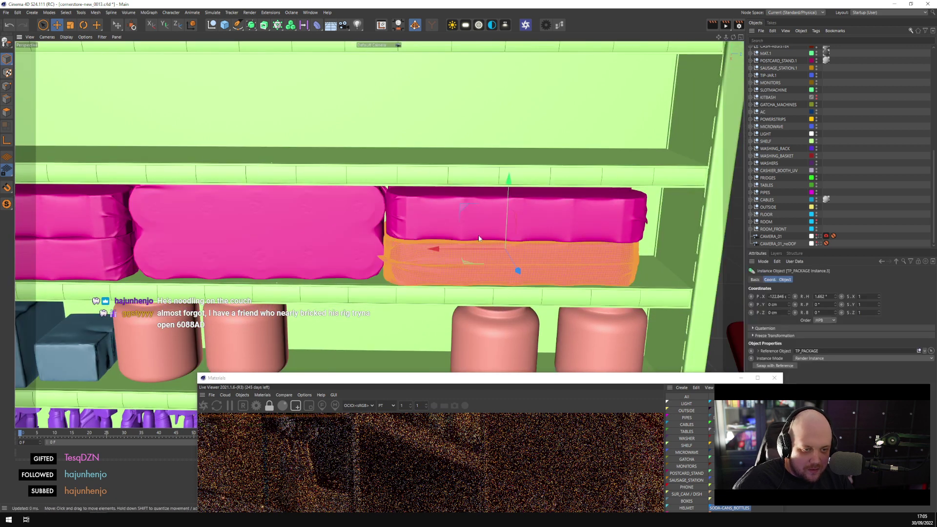
shift+click(470, 229)
alt+drag(471, 260, 551, 254)
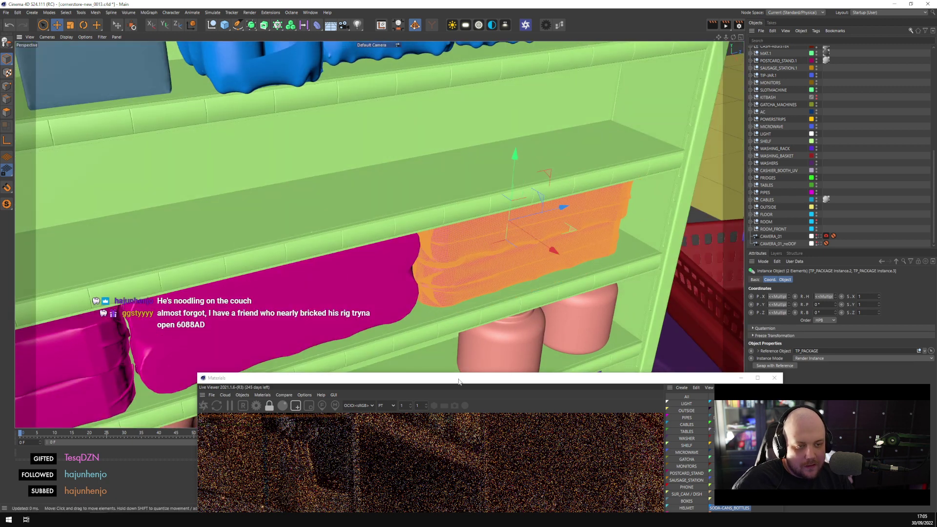
Return to the CAMERA_01 view, disable the right-hand stack's upper TP_PACKAGE instance and check the render region
click(846, 205)
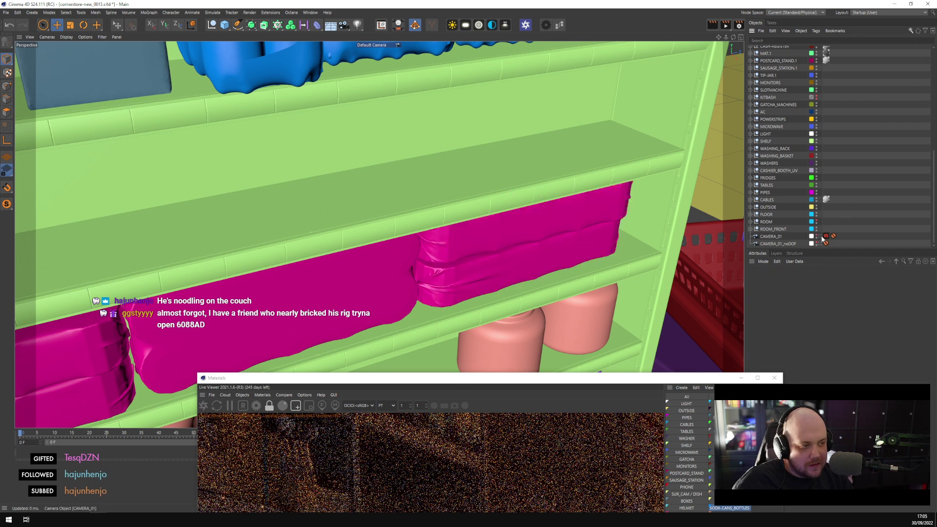
click(826, 236)
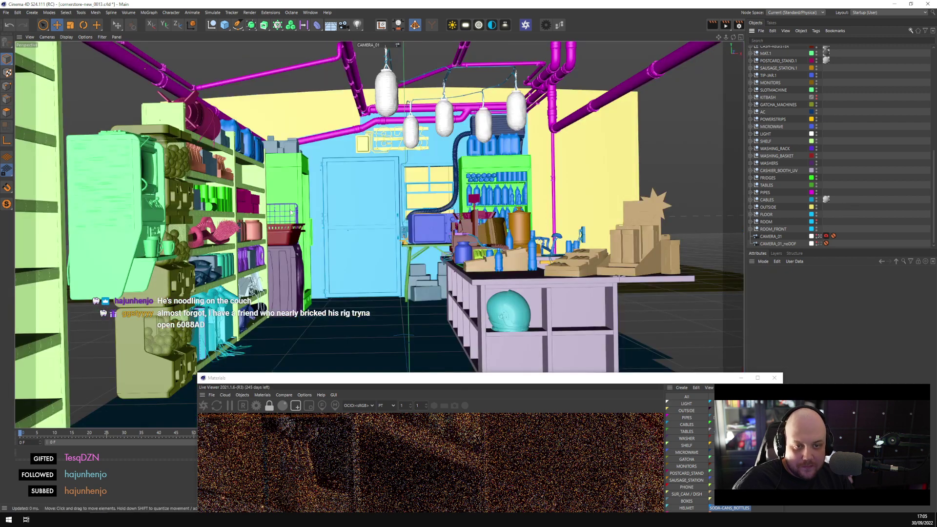
click(254, 200)
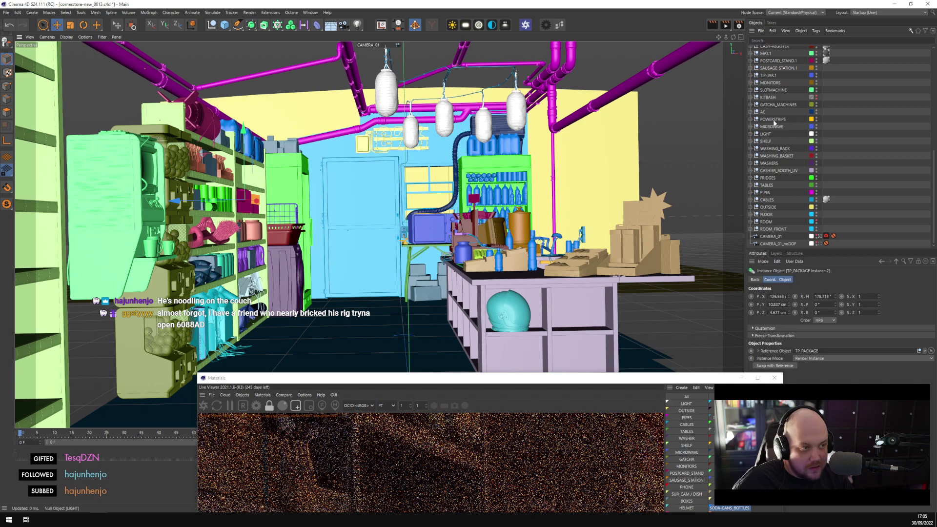
click(819, 57)
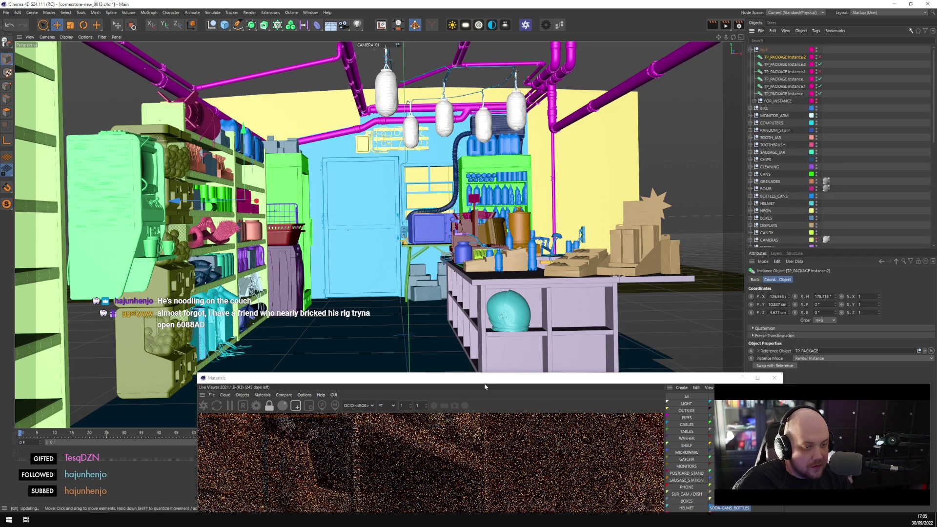
drag(487, 385, 555, 118)
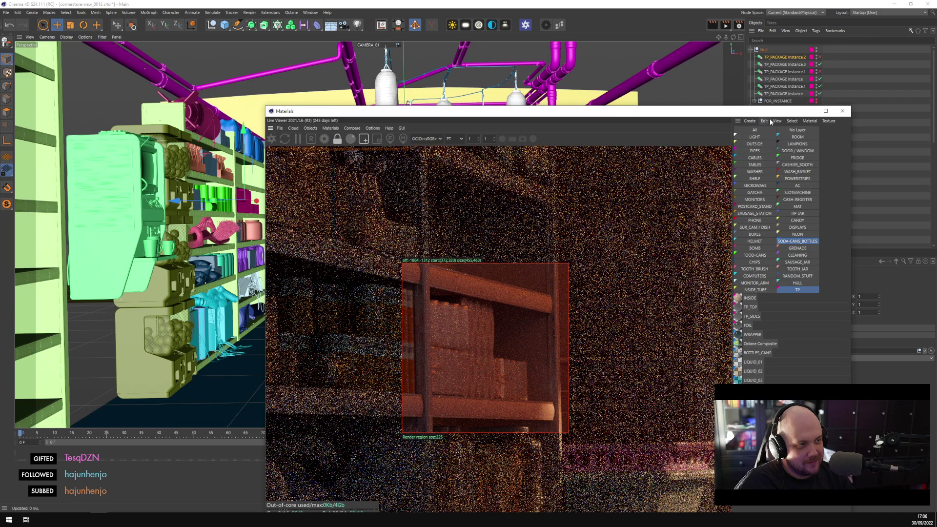
Leave the camera view and move the upright TP_PACKAGE instance along the shelf to its right end, switching the coordinate system first
drag(773, 111, 749, 312)
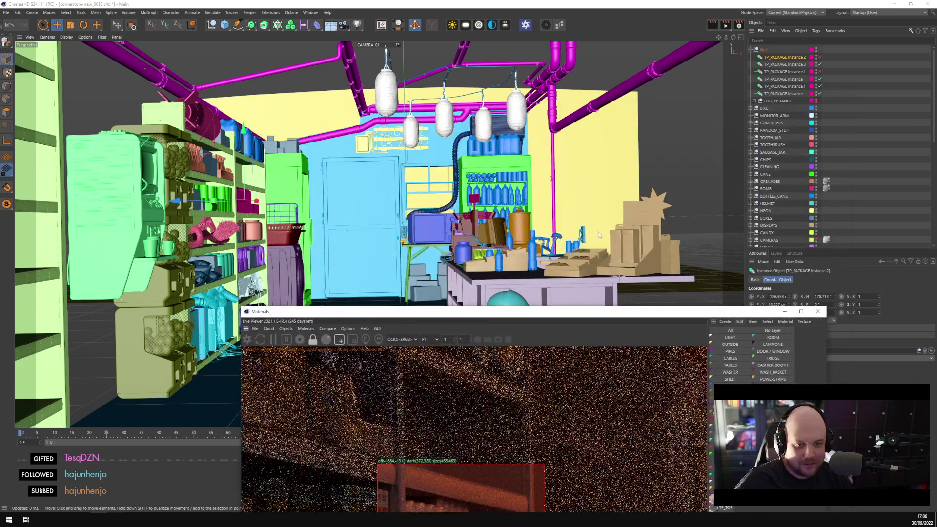
scroll(832, 199, down, 15)
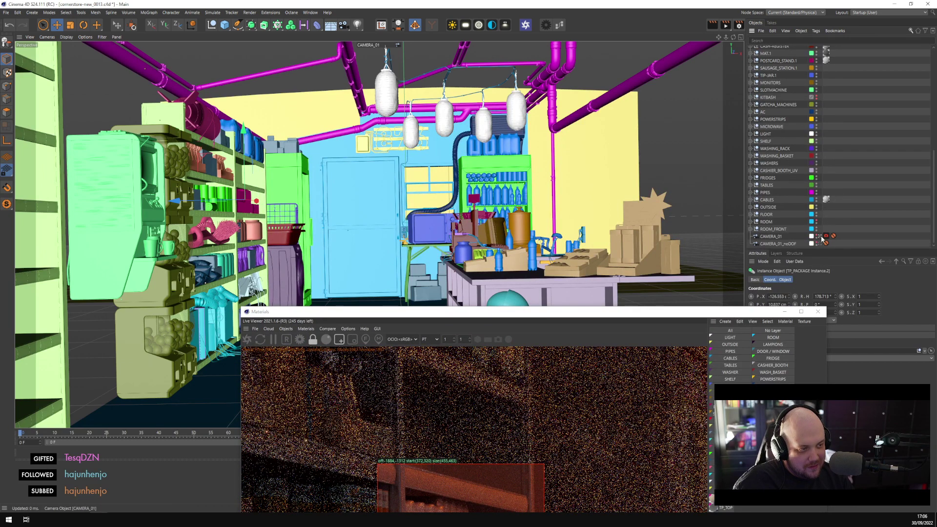
click(820, 236)
alt+drag(379, 235, 338, 168)
click(380, 166)
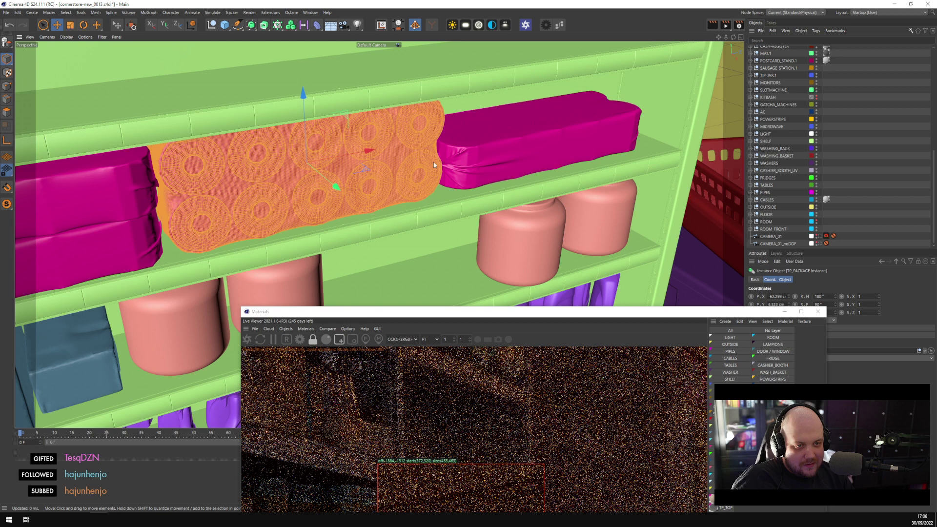
click(192, 24)
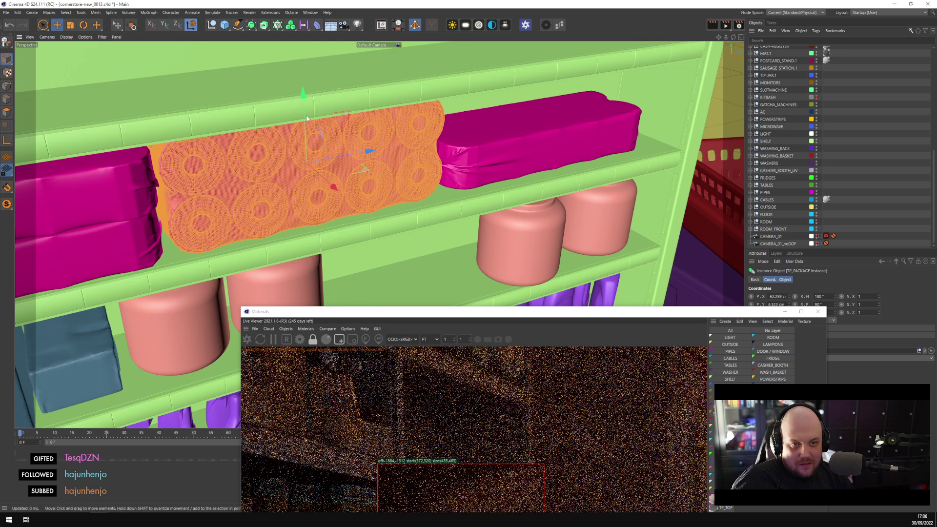
drag(375, 160, 632, 118)
Move TP_PACKAGE Instance.3 along the shelf into the gap beside the left-hand stack
key(s)
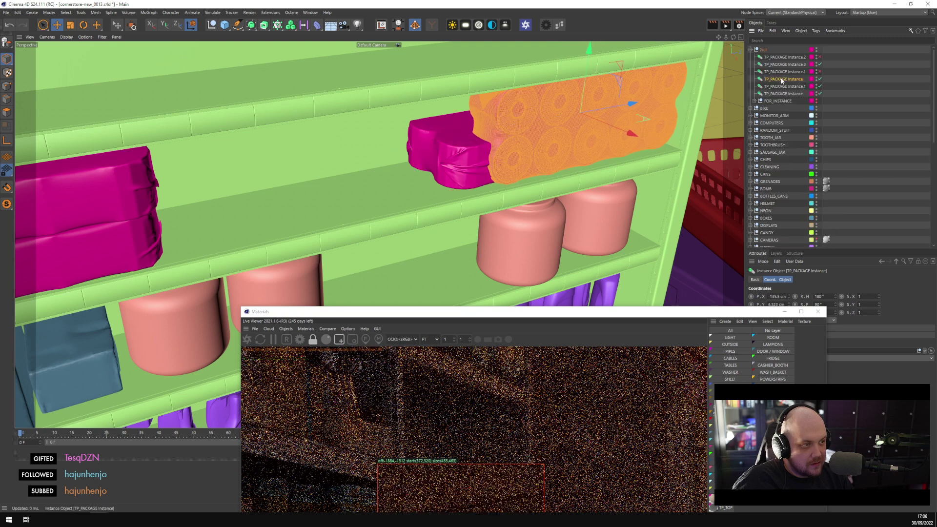
click(783, 87)
click(786, 64)
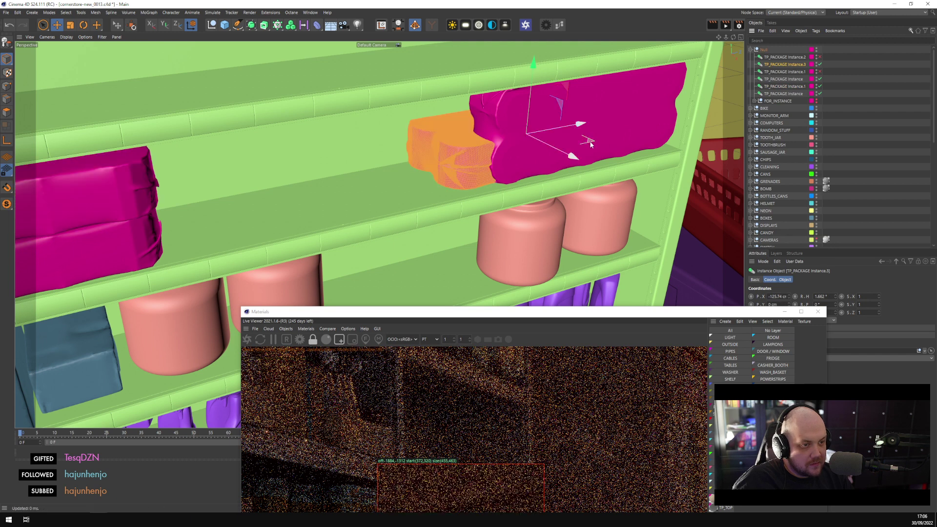
drag(574, 156, 365, 191)
Return to the CAMERA_01 view and examine the rearranged packages in the Octane render region
drag(389, 316, 368, 115)
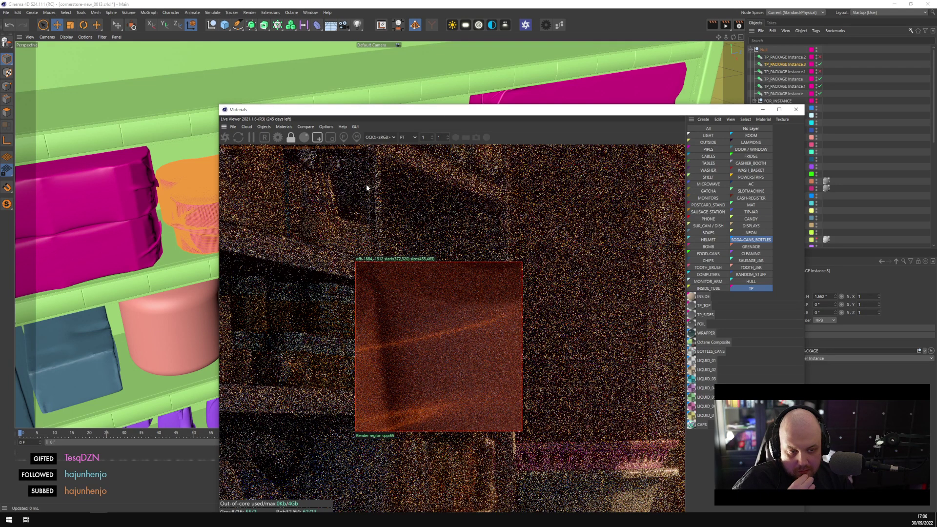
scroll(821, 195, down, 10)
click(822, 235)
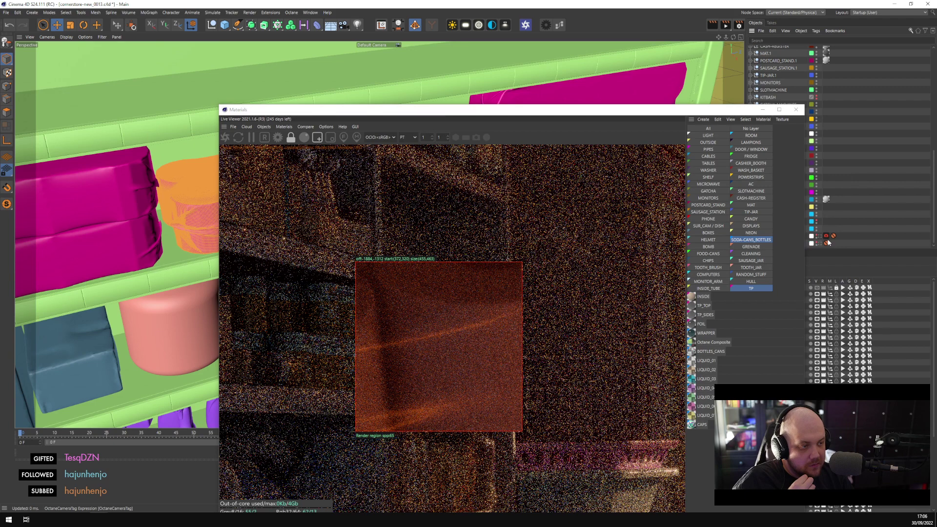
click(824, 236)
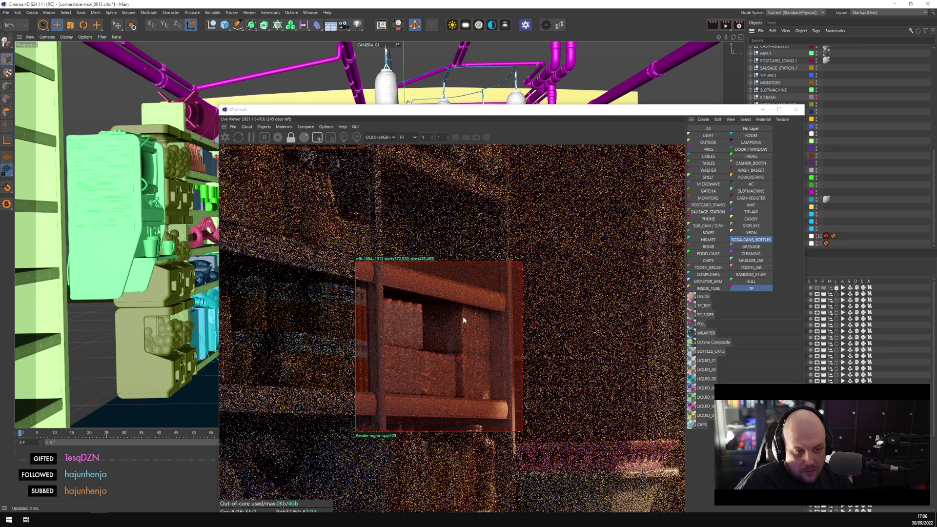
Select the upright TP_PACKAGE instance, rotate it slightly about its vertical axis and check the render region
drag(570, 110, 514, 247)
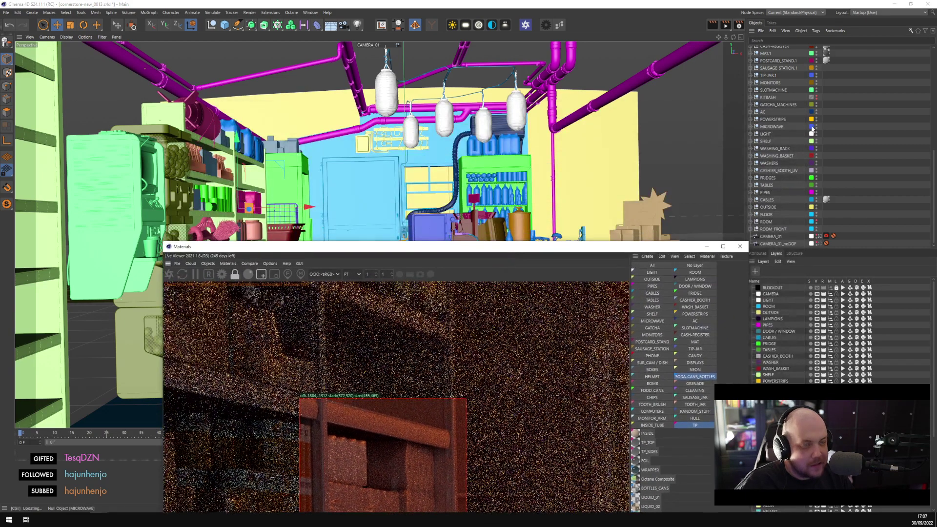
scroll(812, 126, up, 10)
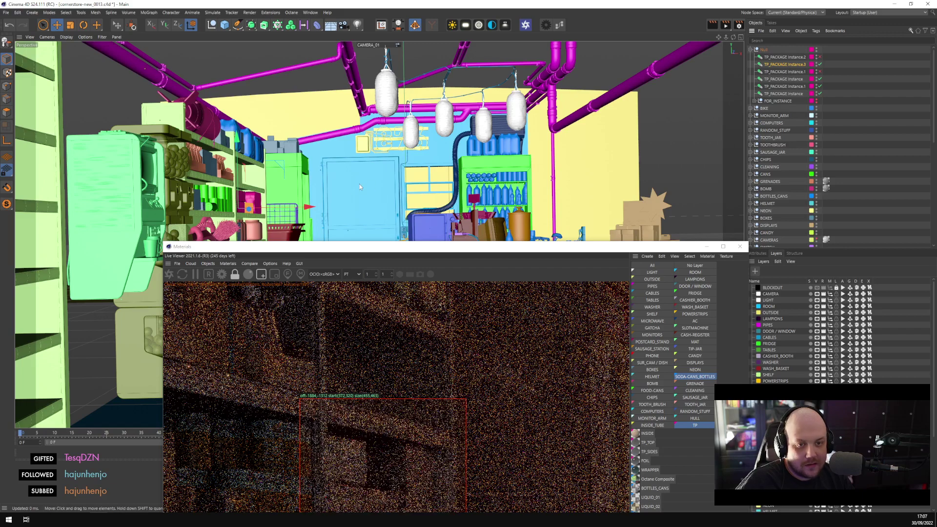
click(248, 197)
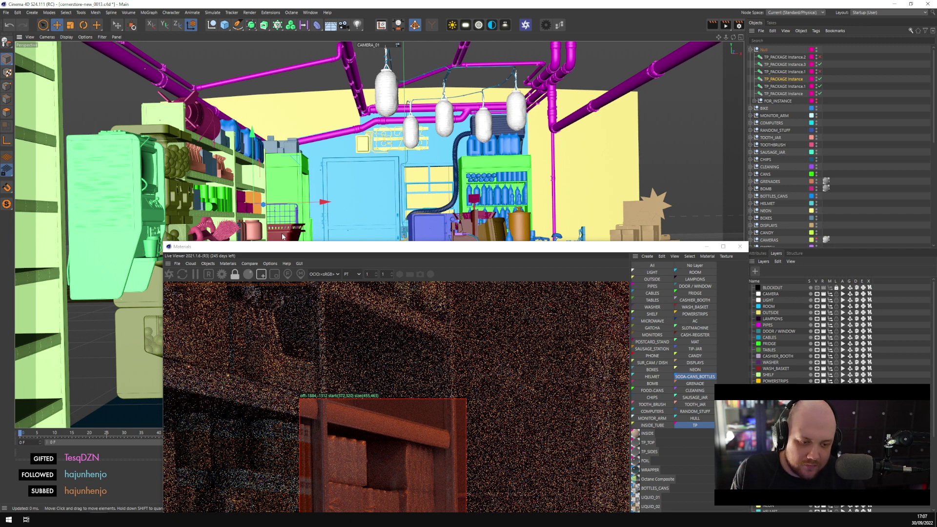
key(r)
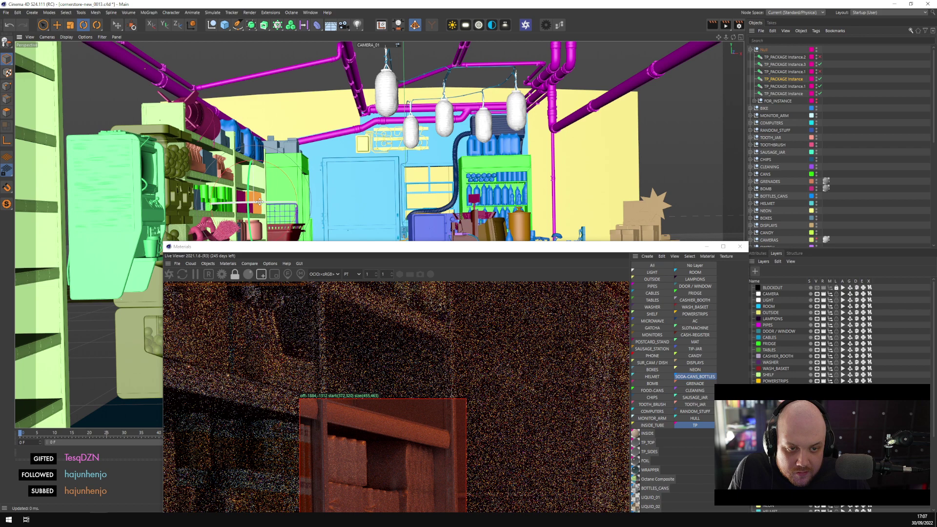
drag(259, 199, 254, 201)
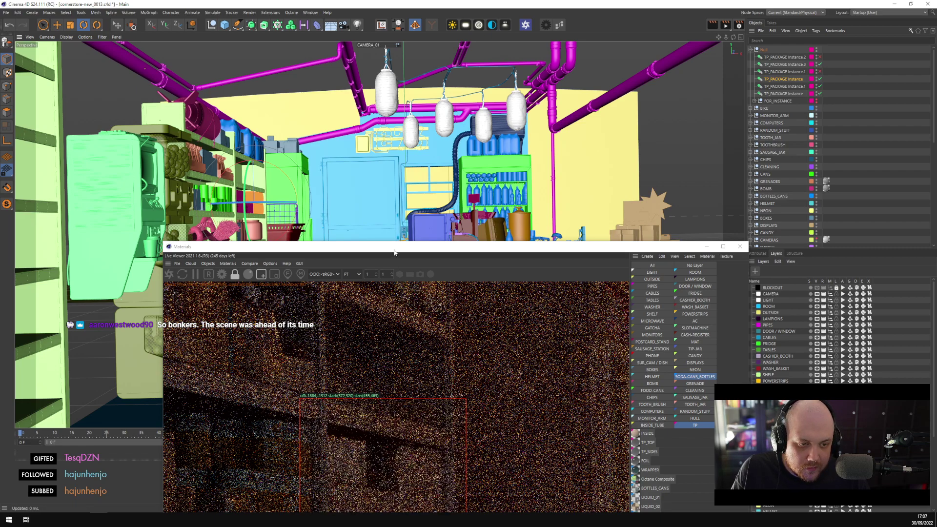
drag(399, 249, 554, 70)
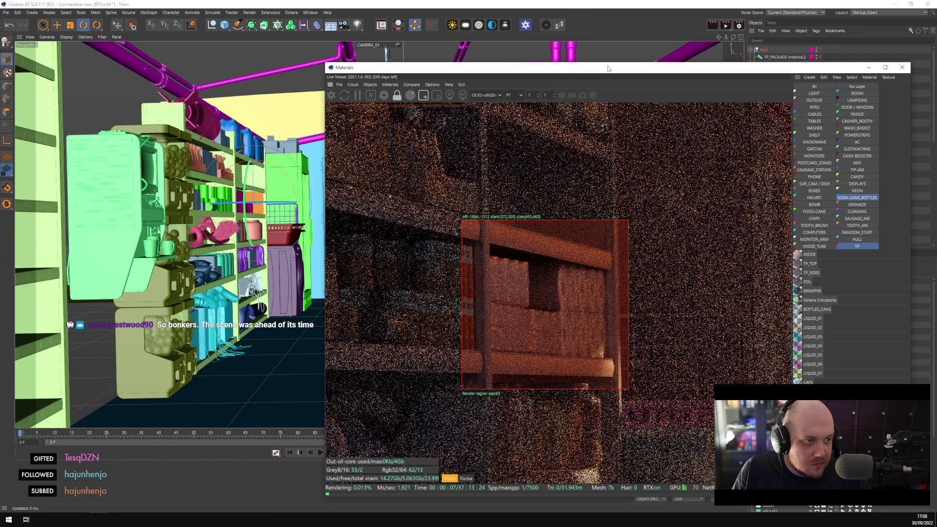
Leave the camera view and move the upright TP_PACKAGE instance slightly along the shelf toward the flat package
drag(608, 69, 404, 169)
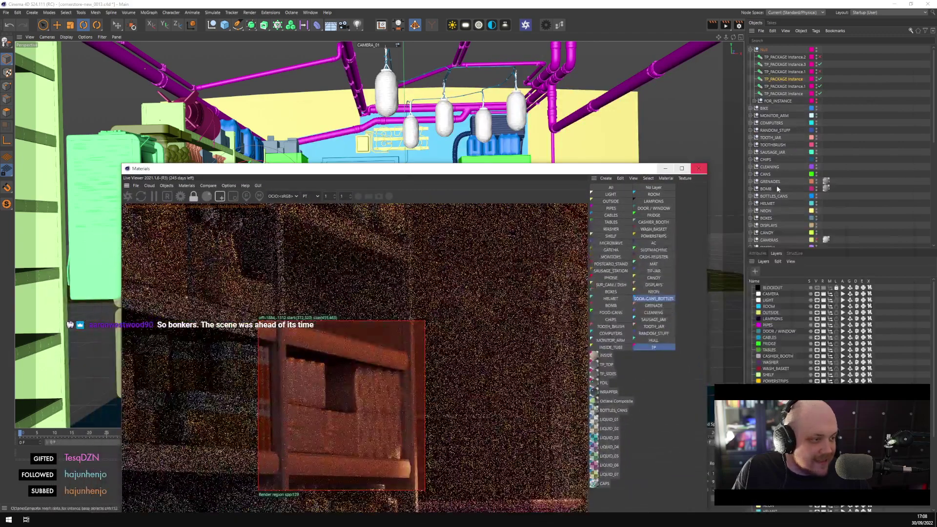
scroll(854, 207, down, 3)
click(820, 236)
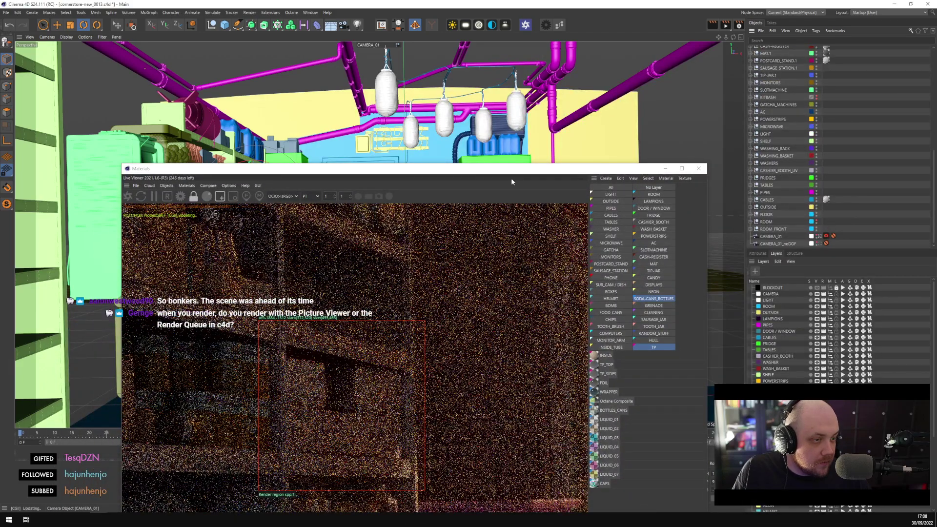
drag(482, 171, 484, 233)
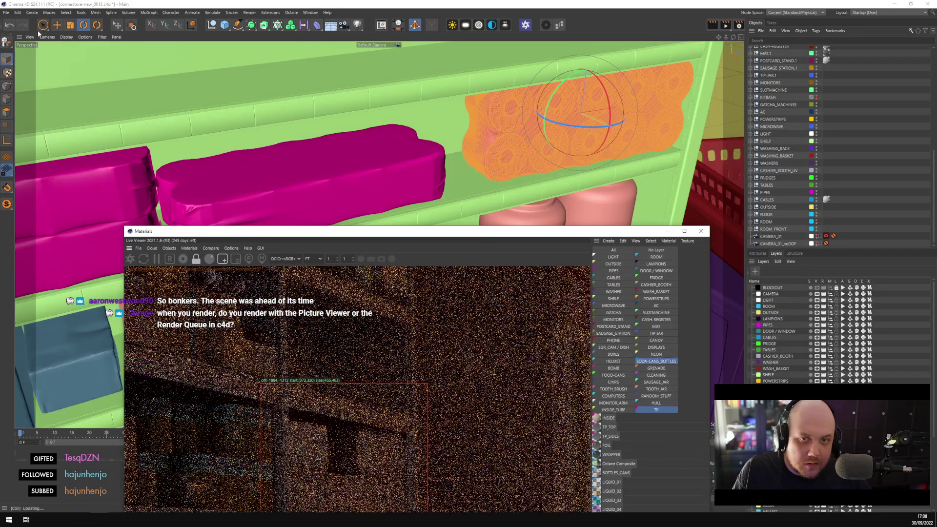
click(55, 25)
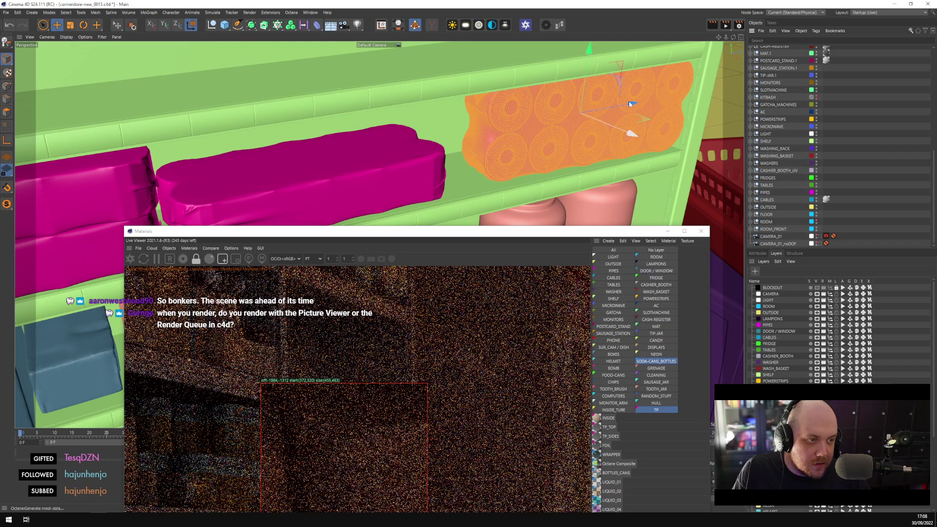
mouse_move(632, 107)
mouse_down()
mouse_move(602, 113)
mouse_move(616, 112)
mouse_up()
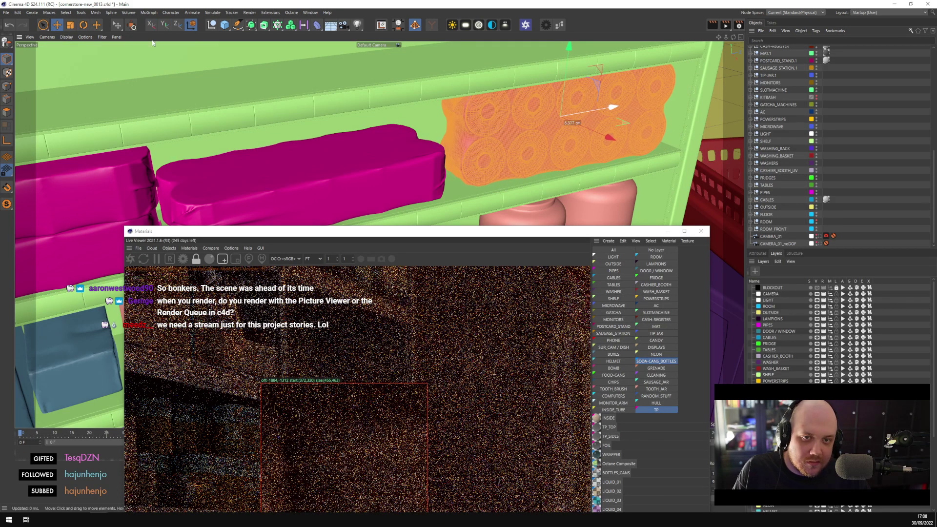
Rotate the upright TP_PACKAGE instance a little more about its vertical axis and switch back to the Move tool
click(83, 25)
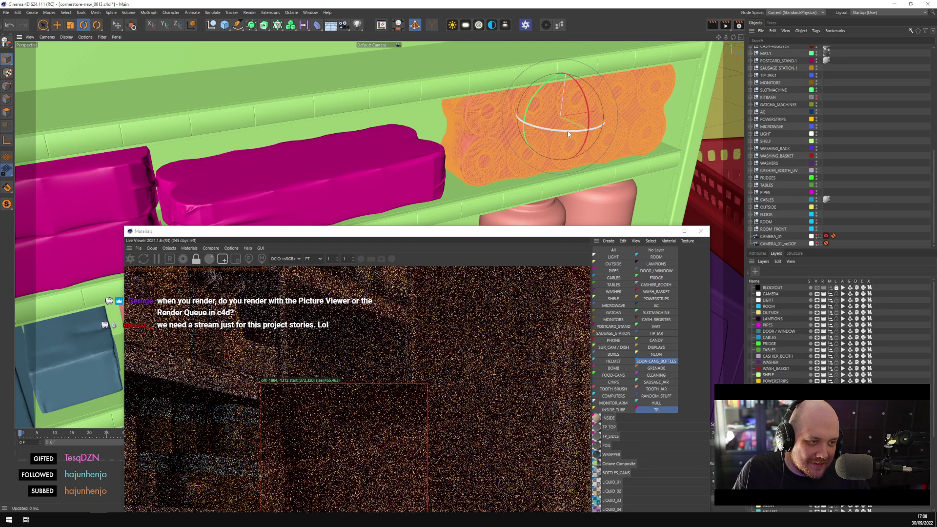
drag(566, 131, 563, 131)
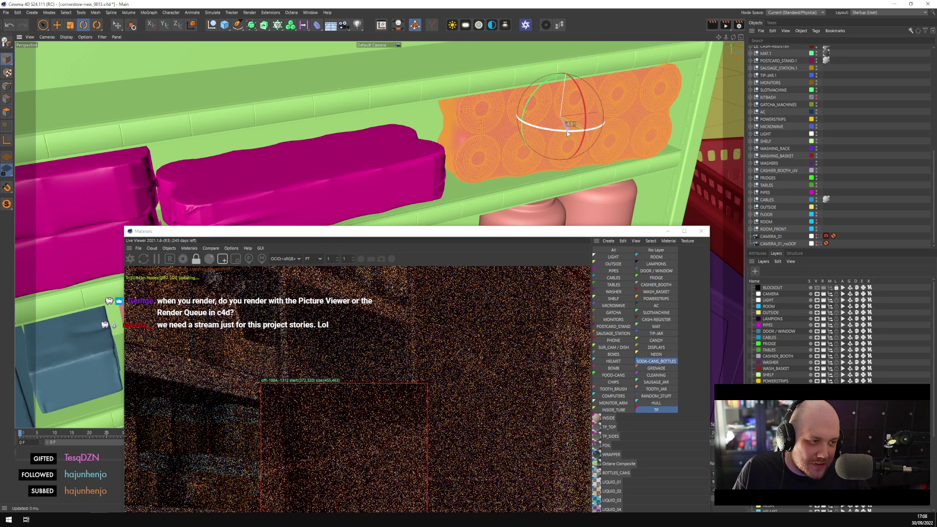
click(58, 26)
key(e)
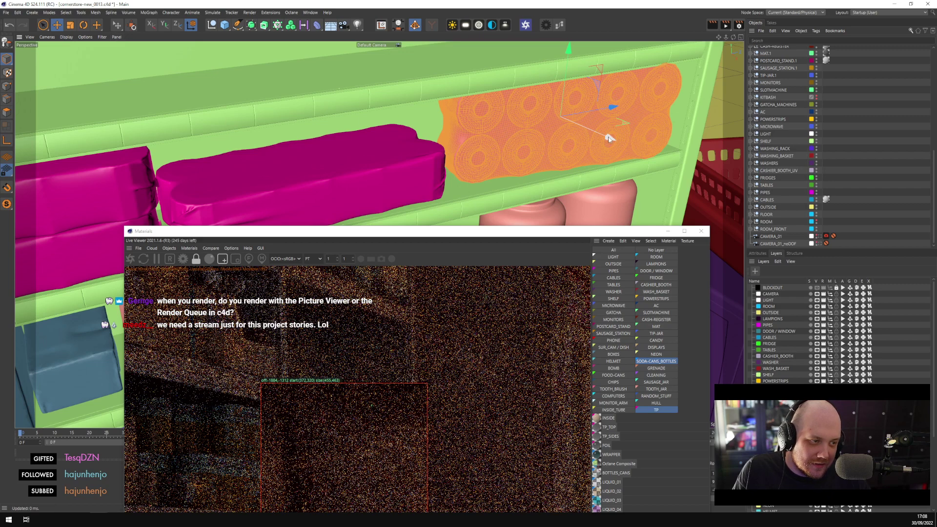
Move the upright TP_PACKAGE instance slightly deeper into the shelf, return to the CAMERA_01 view and examine the Octane render region
drag(609, 138, 602, 137)
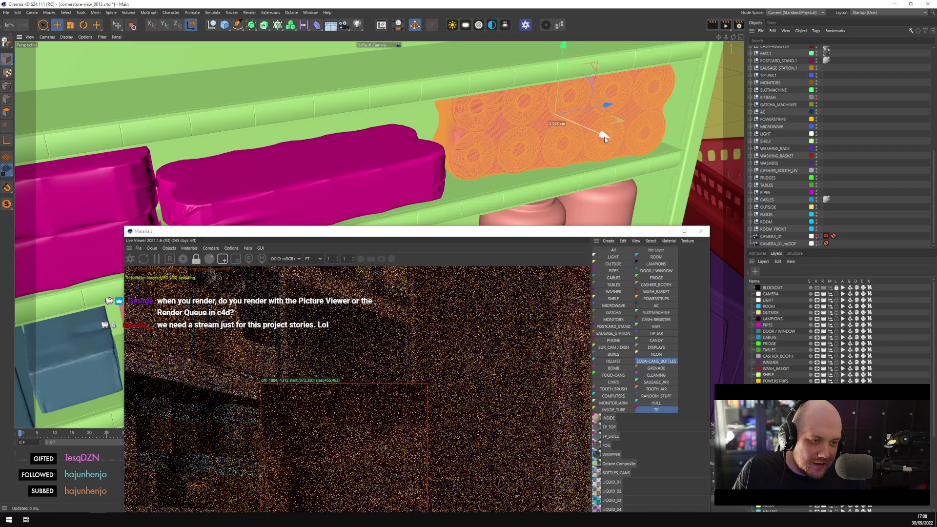
click(839, 221)
click(819, 236)
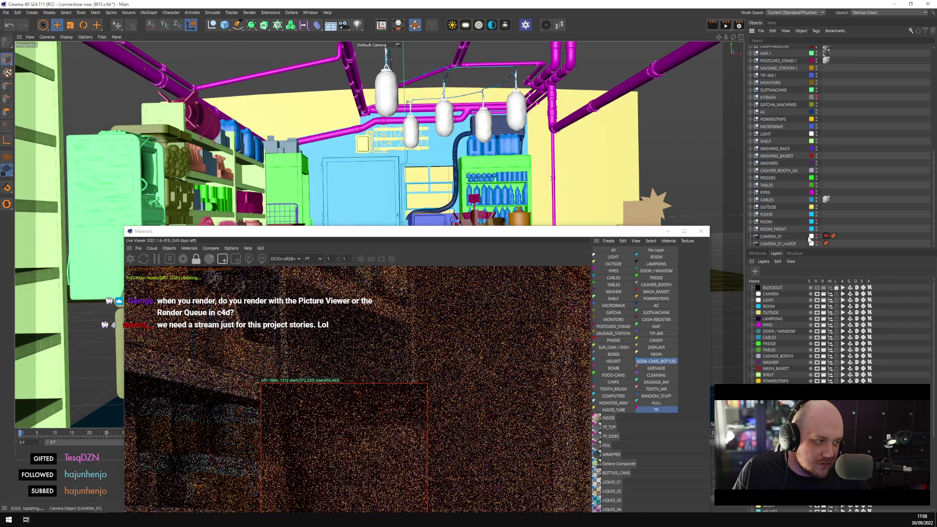
drag(405, 234, 559, 53)
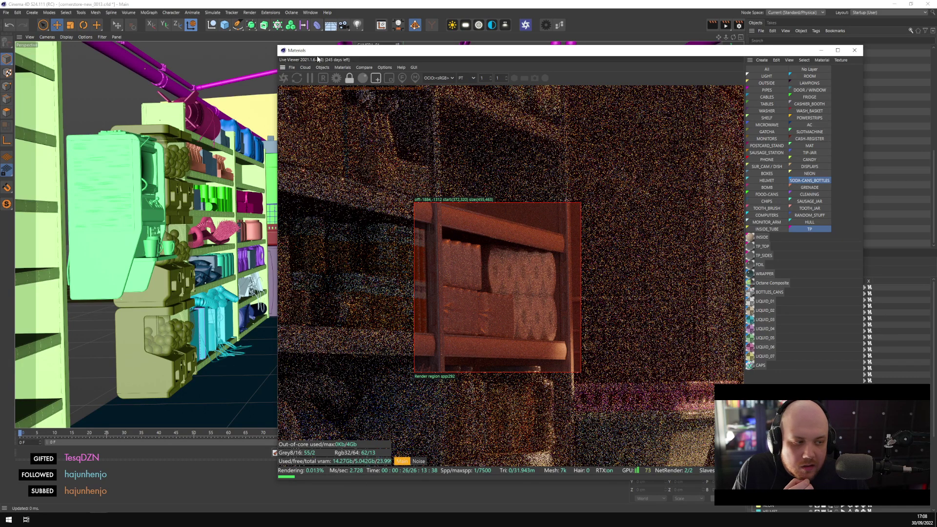
Open the FOIL material in the Octane Node Editor and set the density of Material1's random walk medium to 250
click(760, 264)
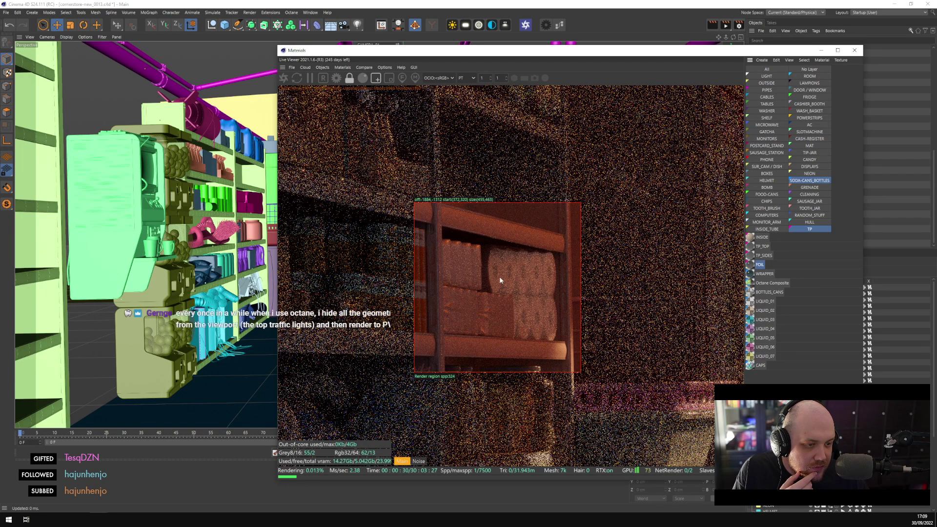
drag(460, 52, 304, 51)
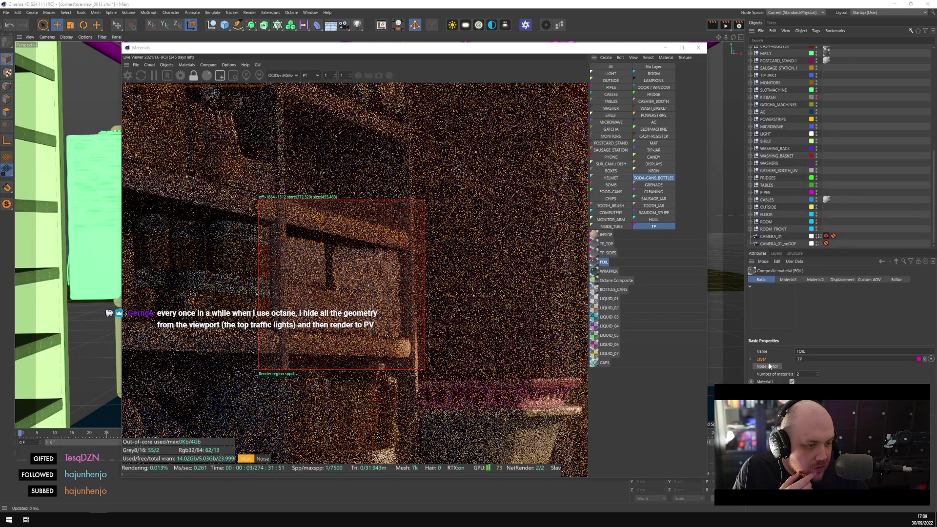
click(770, 366)
scroll(472, 418, down, 1)
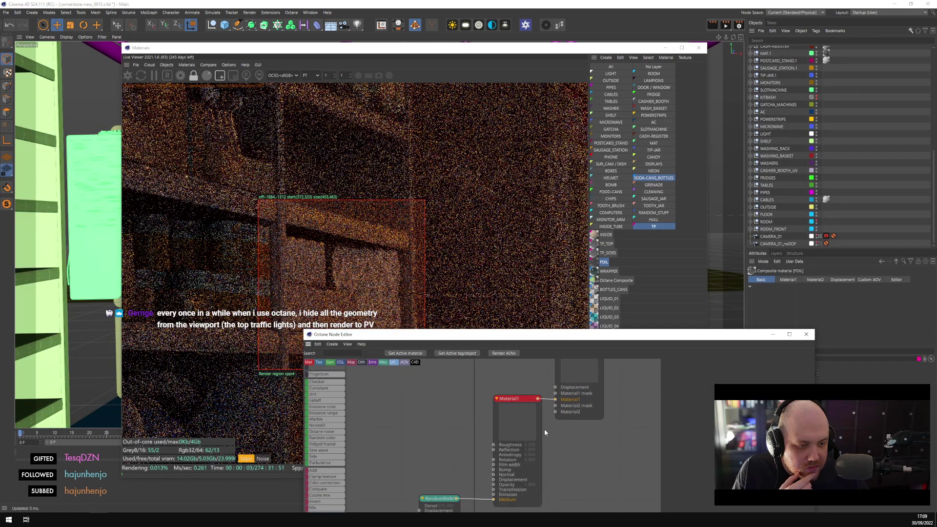
click(519, 421)
middle_drag(451, 445, 478, 421)
click(460, 472)
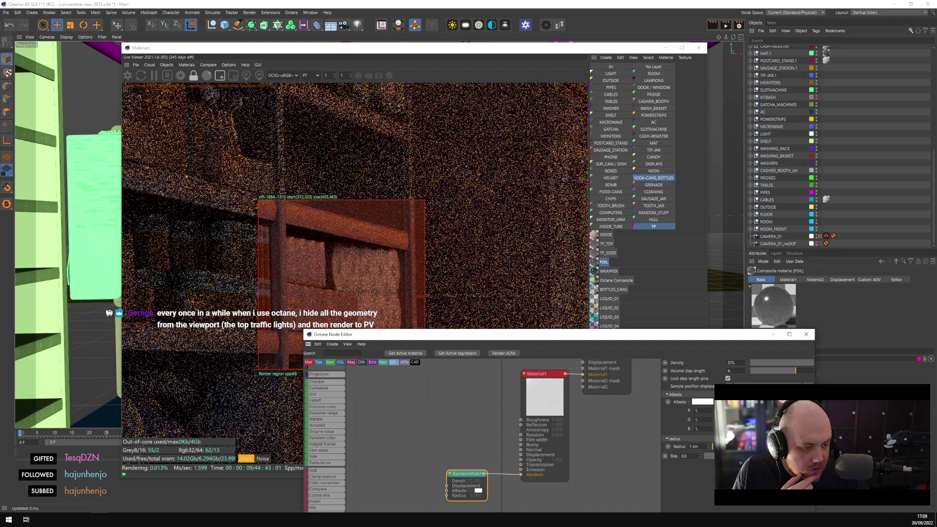
drag(734, 362, 604, 327)
text(250)
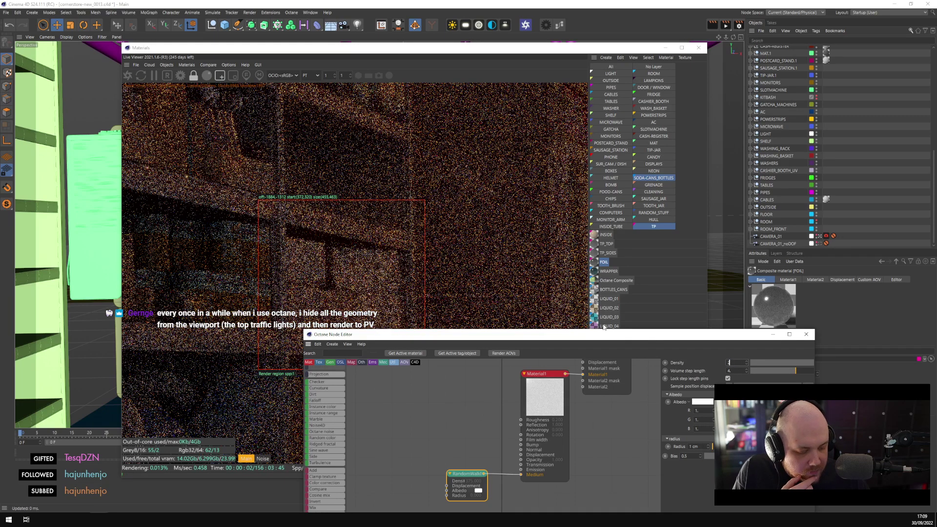
key(Return)
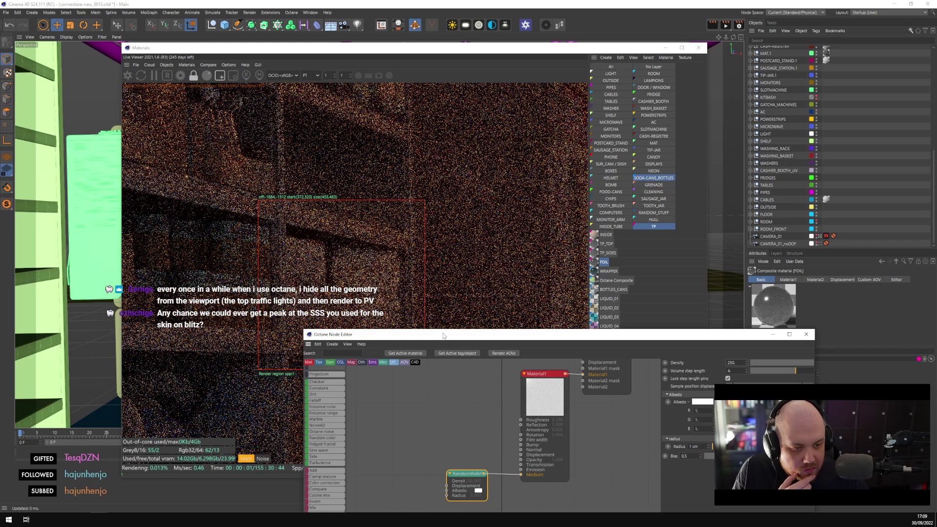
drag(446, 335, 591, 310)
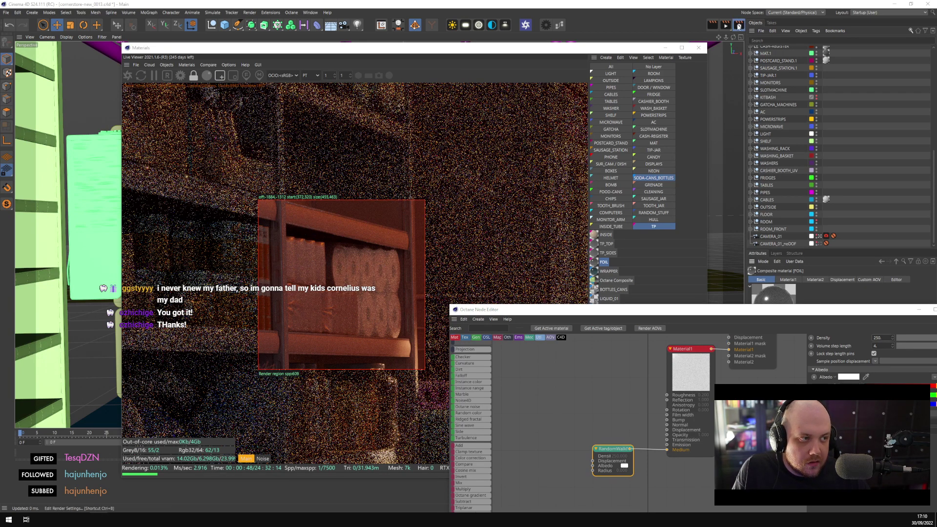
Inspect the Network Render options of the Octane Renderer in the render settings, and clear the floating windows off the viewport
click(739, 27)
click(648, 112)
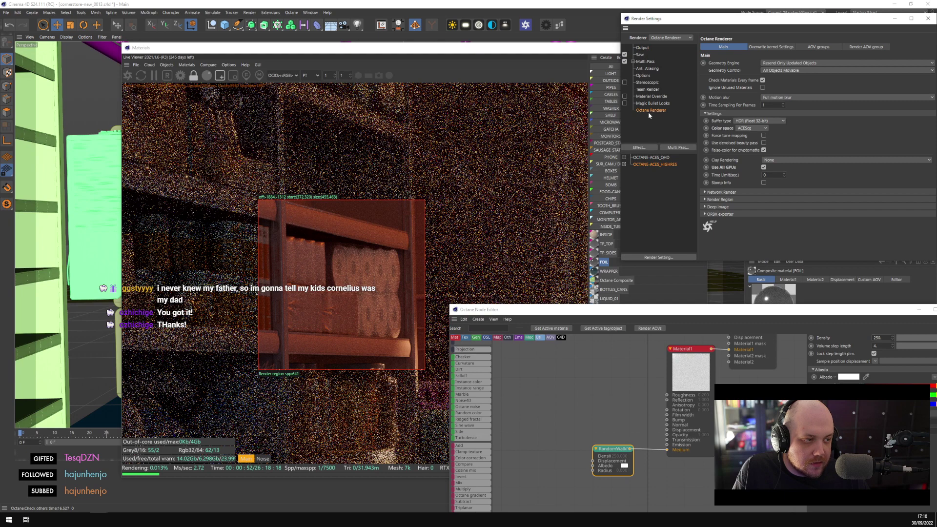
click(726, 192)
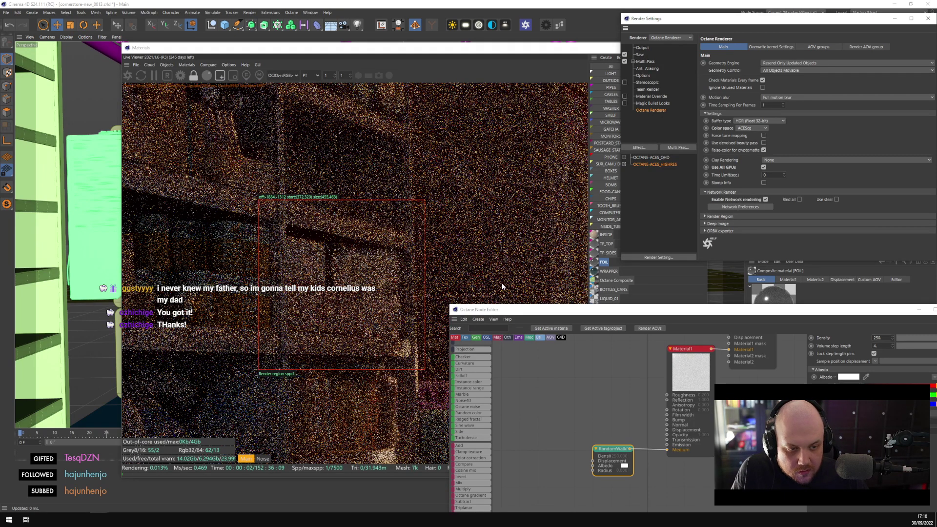
drag(562, 48, 529, 74)
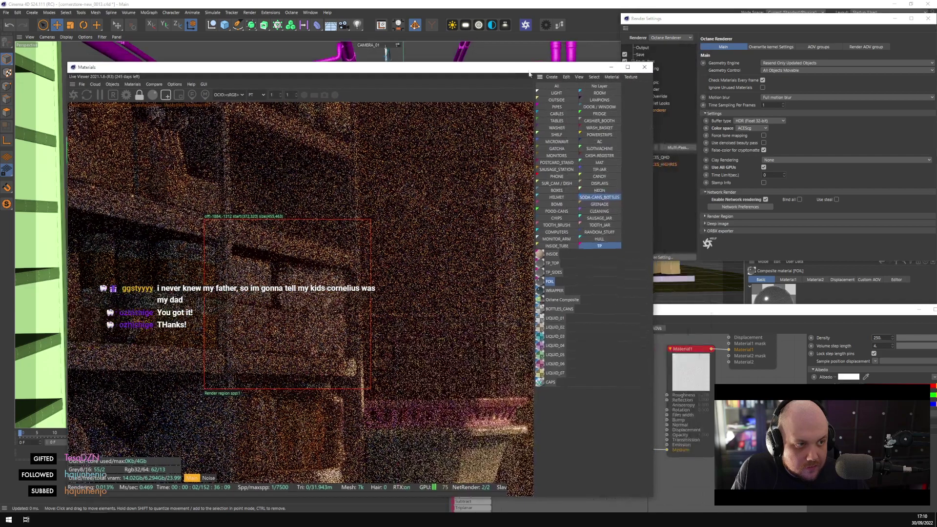
click(611, 67)
click(895, 19)
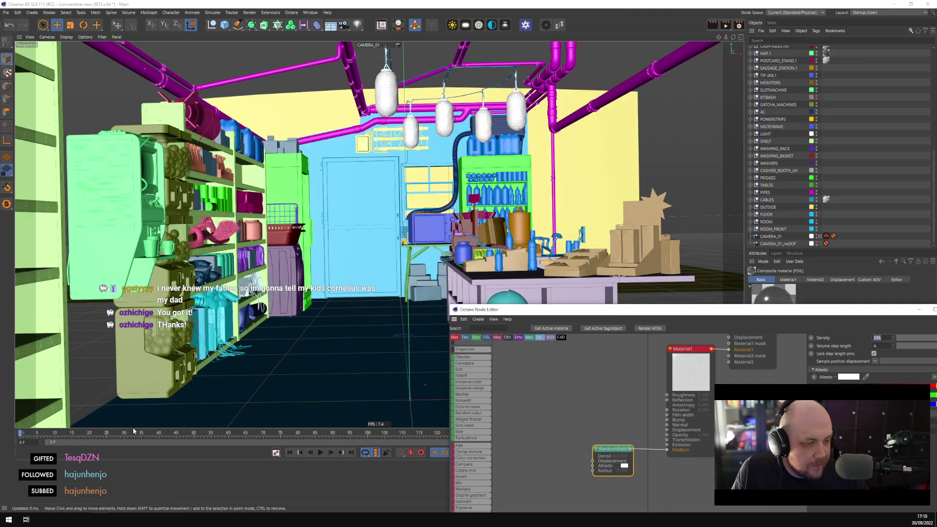
Leave the camera view and rotate the upright TP_PACKAGE instance slightly about its vertical axis
click(119, 519)
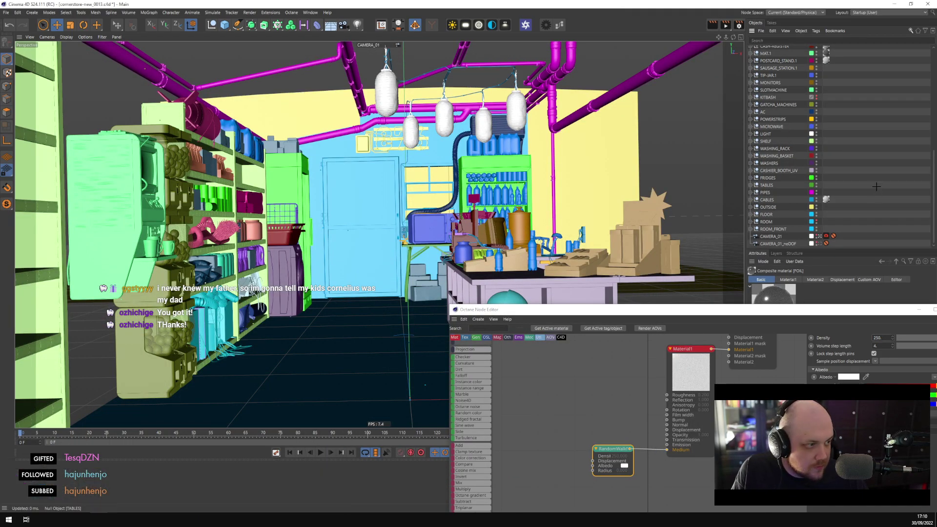
click(820, 236)
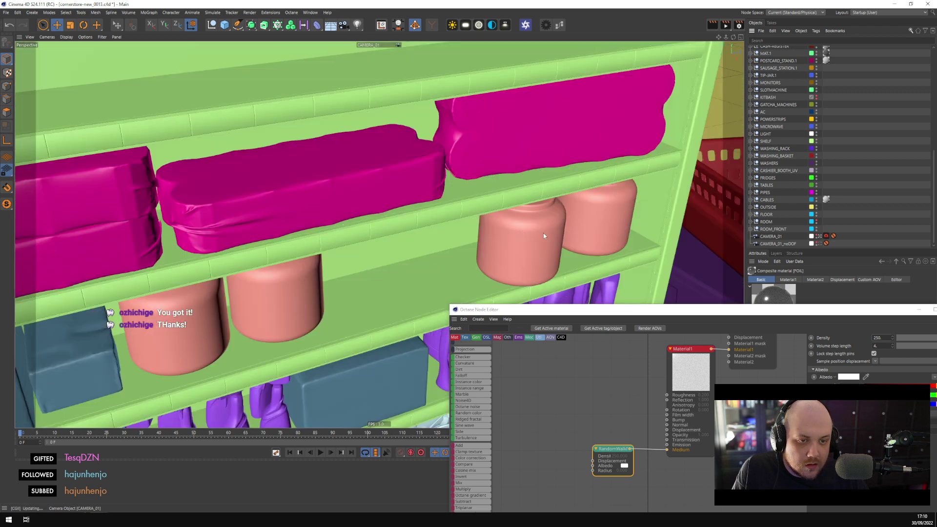
click(543, 133)
key(r)
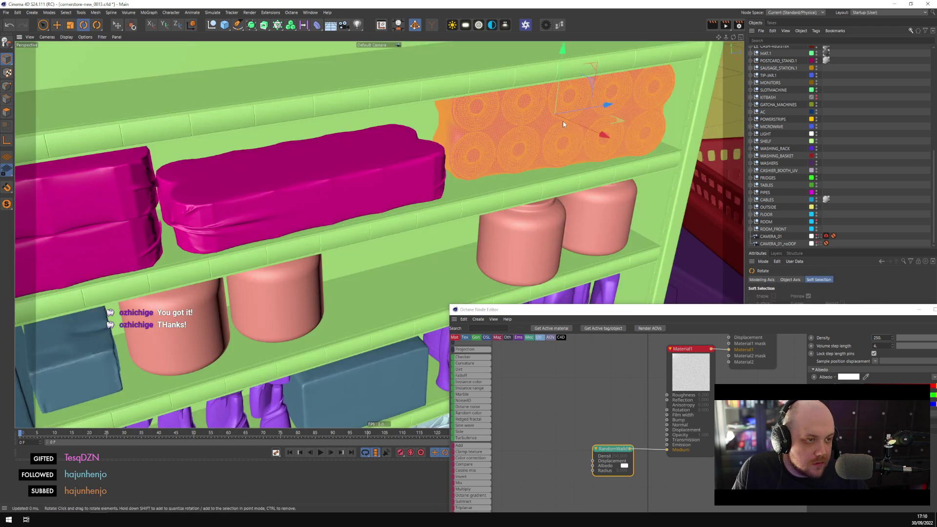
drag(561, 128, 557, 130)
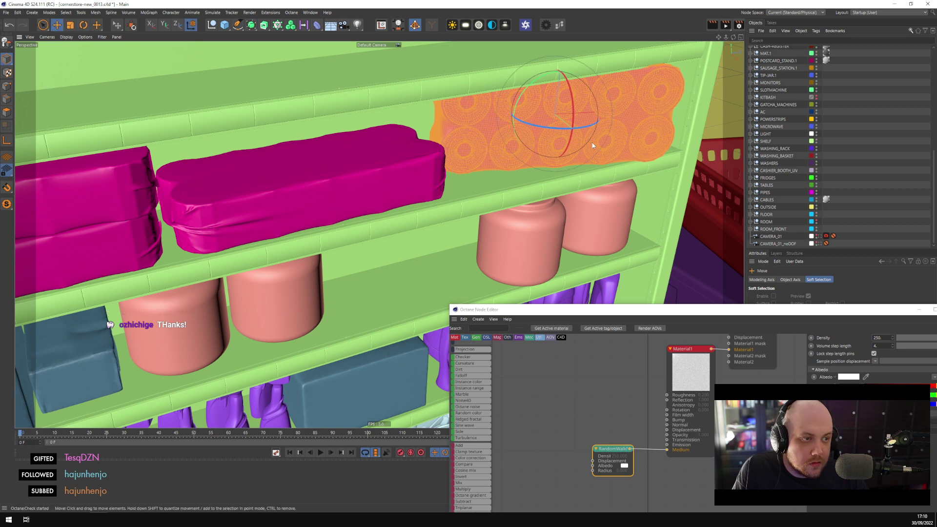
Shift the upright TP_PACKAGE instance about 1.5 cm back into the shelf and check it from CAMERA_01 in the Octane render
click(56, 28)
drag(606, 132, 593, 133)
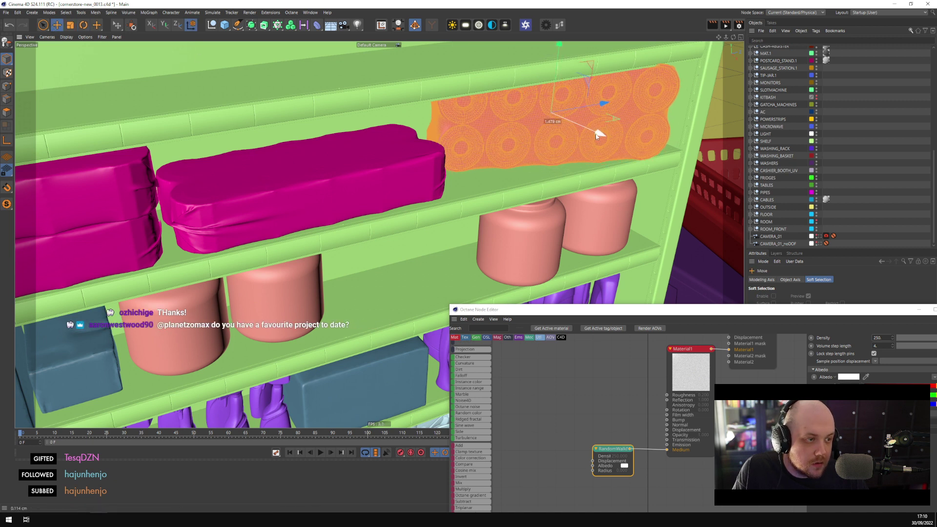
click(856, 181)
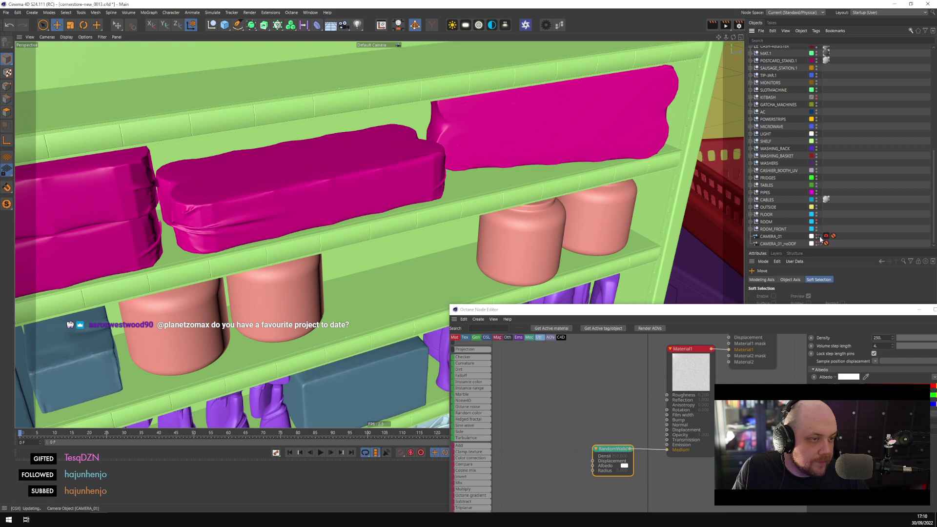
click(818, 236)
click(136, 505)
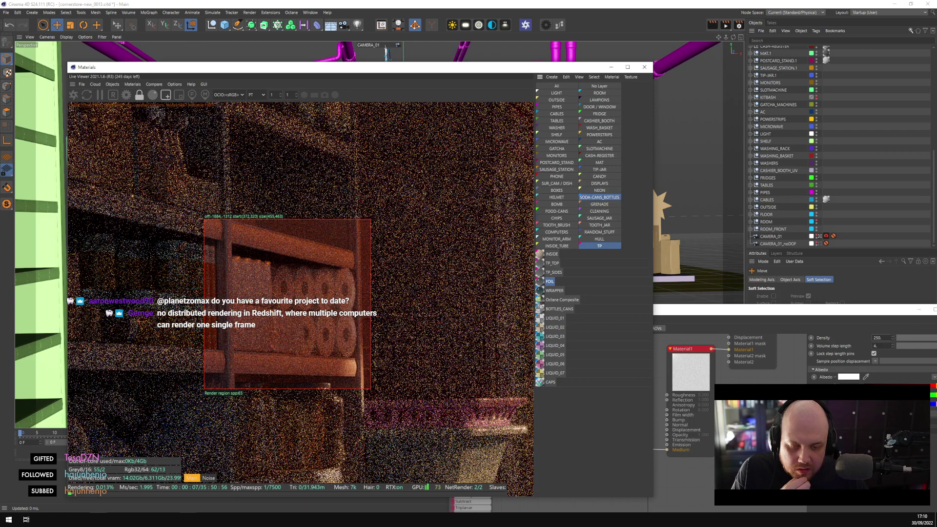
Switch to the image viewer, browse the 2003 project renders and examine 2003_mainshot_final-C_print.jpg up close
mouse_move(264, 519)
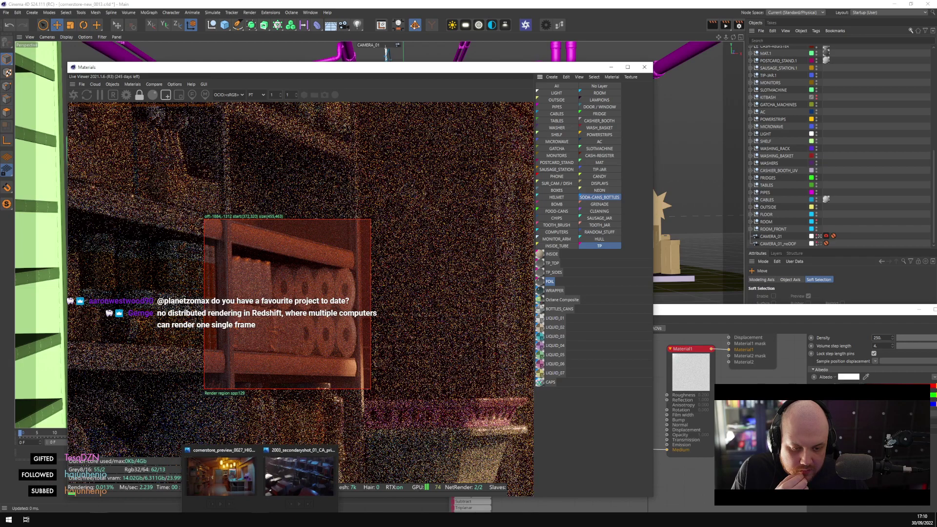
click(297, 483)
key(Right)
key(Right)
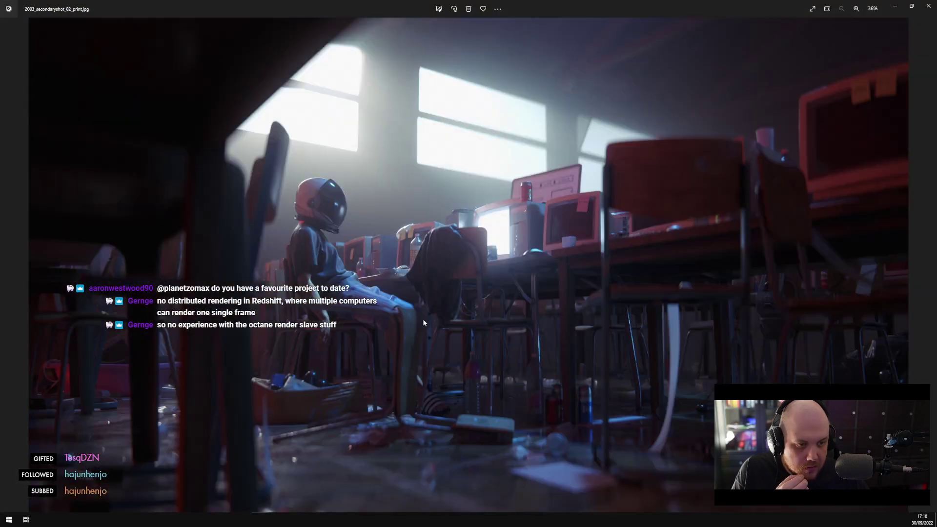
key(Right)
key(Right)
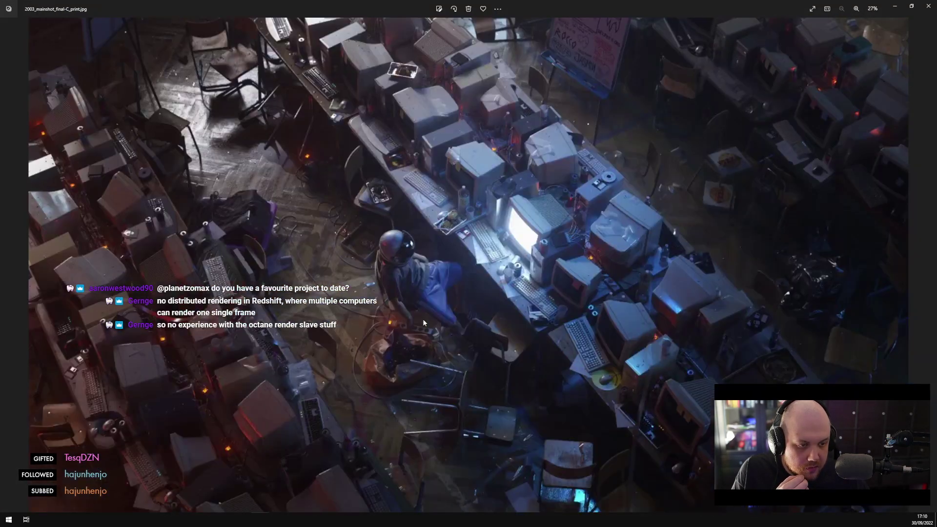
key(Right)
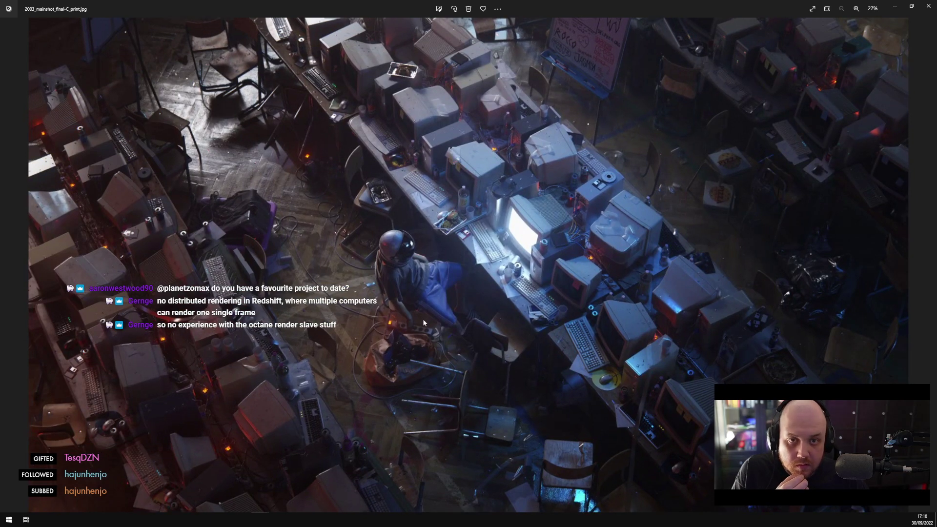
scroll(485, 326, up, 3)
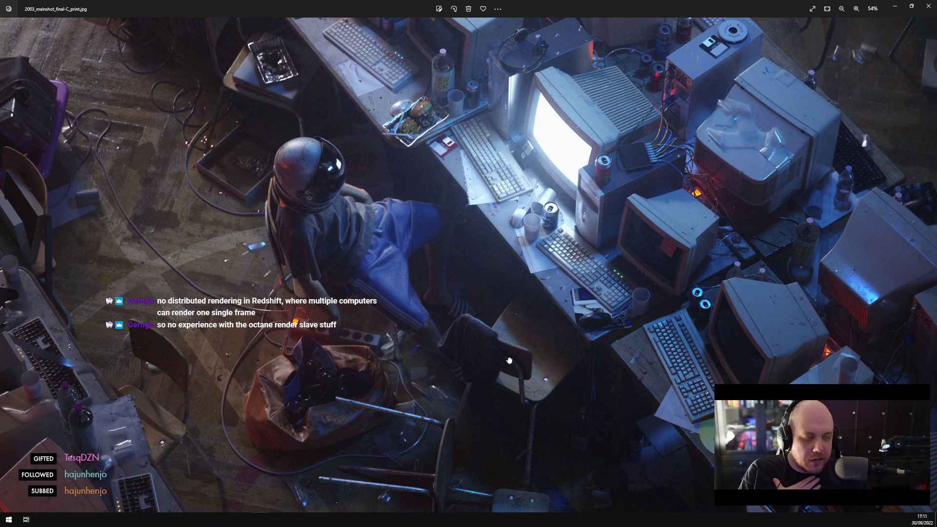
scroll(509, 361, down, 4)
click(894, 7)
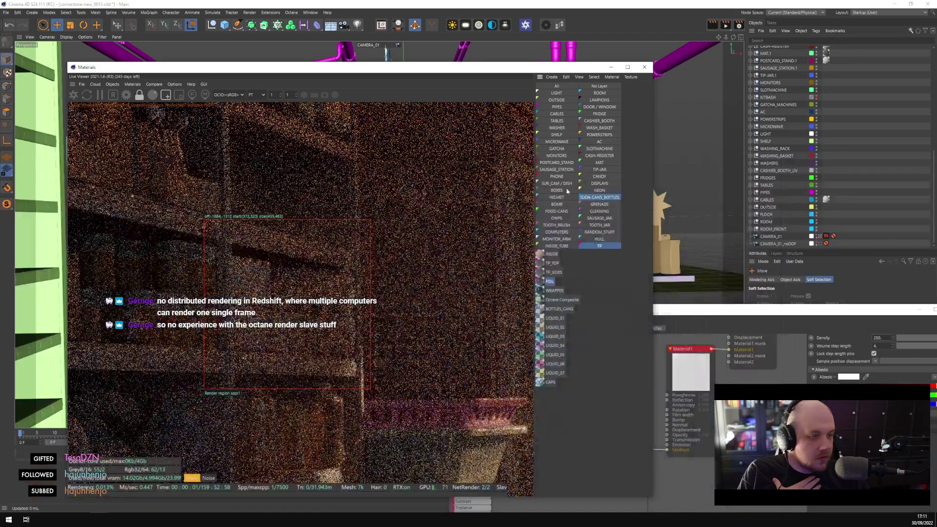
Select the upright TP_PACKAGE instance in the camera view, nudge it slightly and check the result in the Octane render region
drag(377, 71, 495, 57)
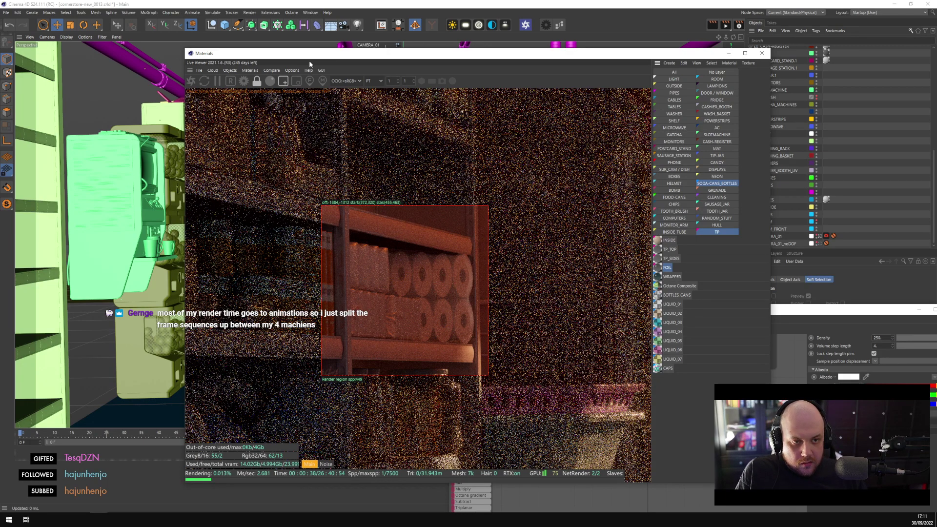
drag(309, 60, 334, 257)
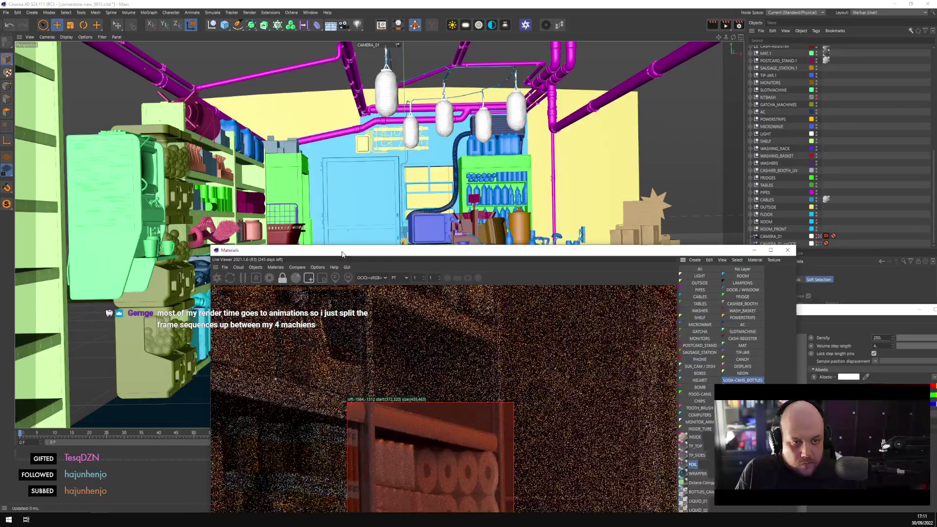
click(252, 210)
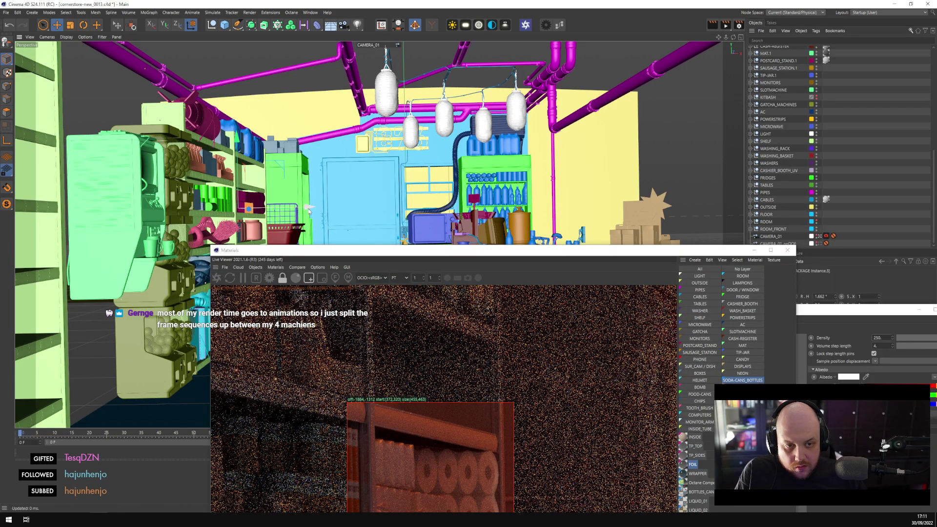
drag(305, 209, 302, 209)
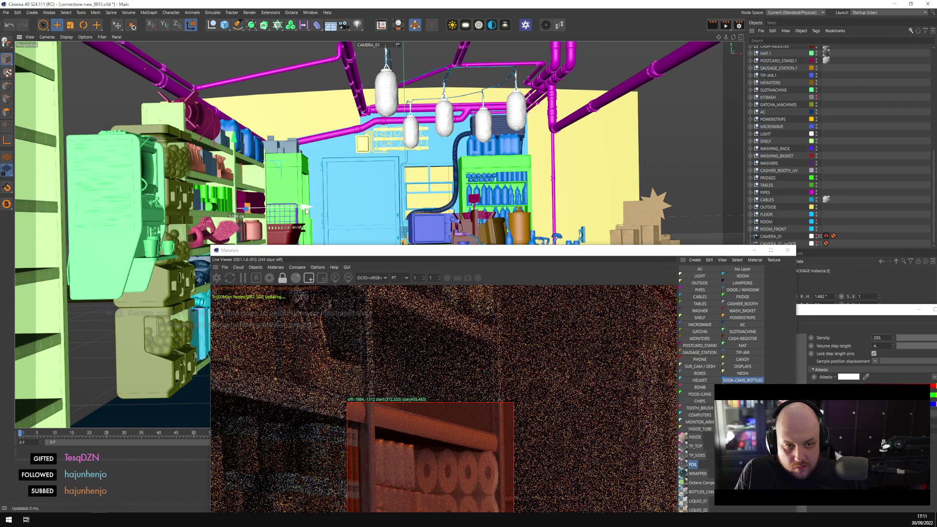
drag(333, 251, 367, 121)
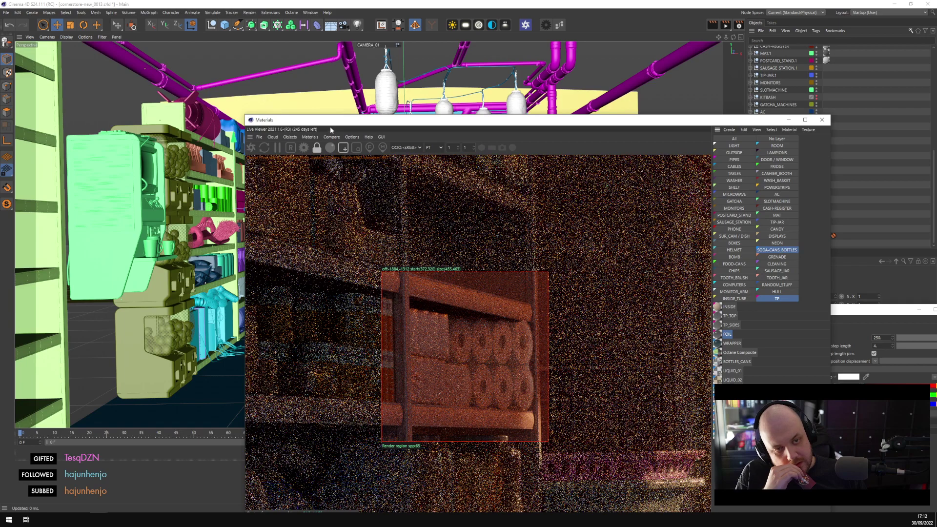
drag(330, 128, 352, 166)
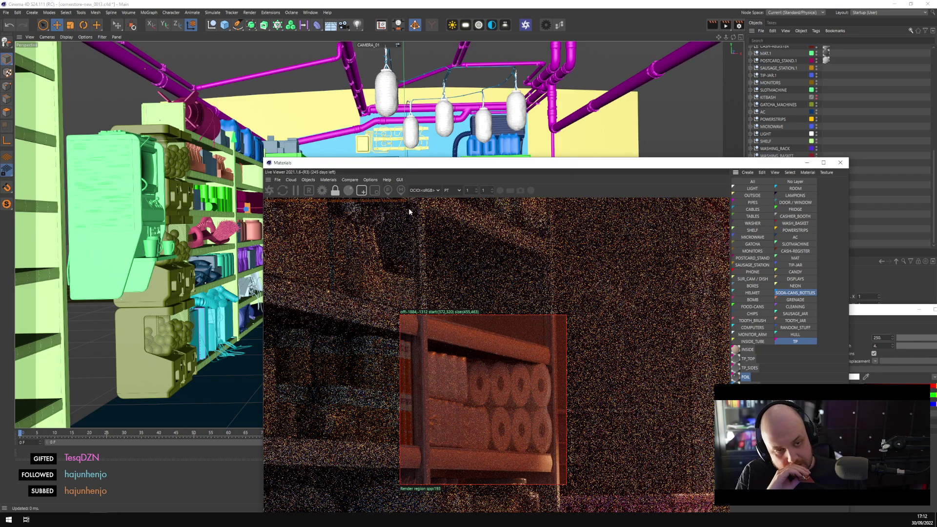
Shift the Live Viewer image to the area above the packages and redraw the render region there, about 725 by 860 pixels
drag(406, 167, 349, 32)
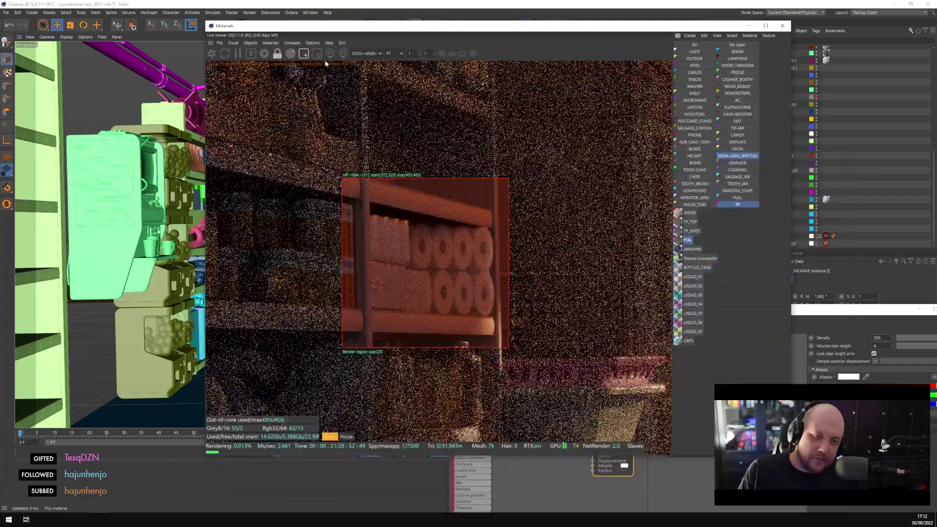
middle_drag(300, 132, 606, 271)
middle_drag(442, 127, 401, 293)
drag(342, 90, 607, 404)
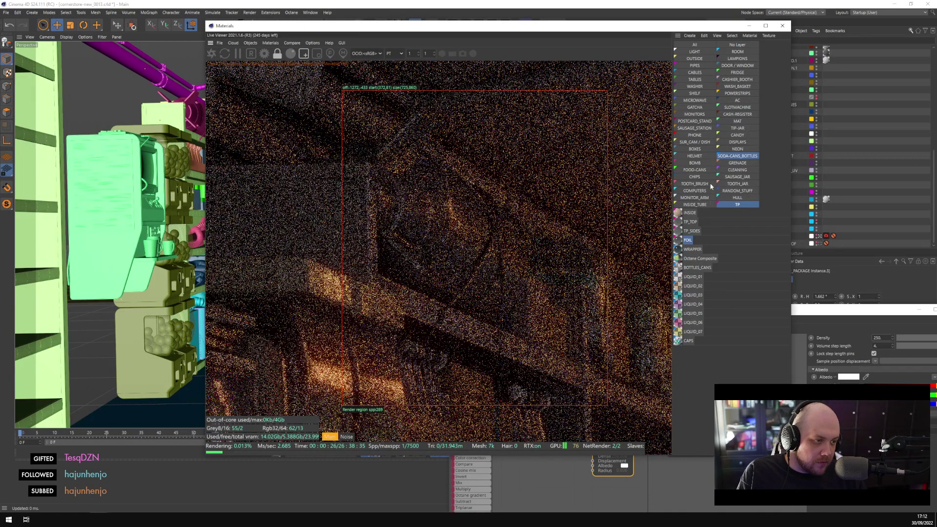
List the materials of the BOMB layer, expand the BOMB group in the scene hierarchy and select its two rope sweeps, A and B
click(710, 162)
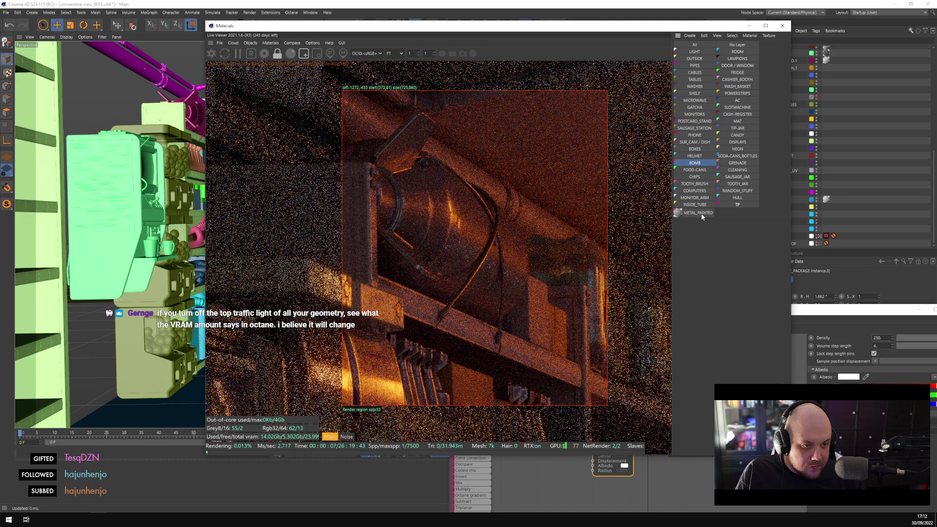
drag(595, 32, 452, 58)
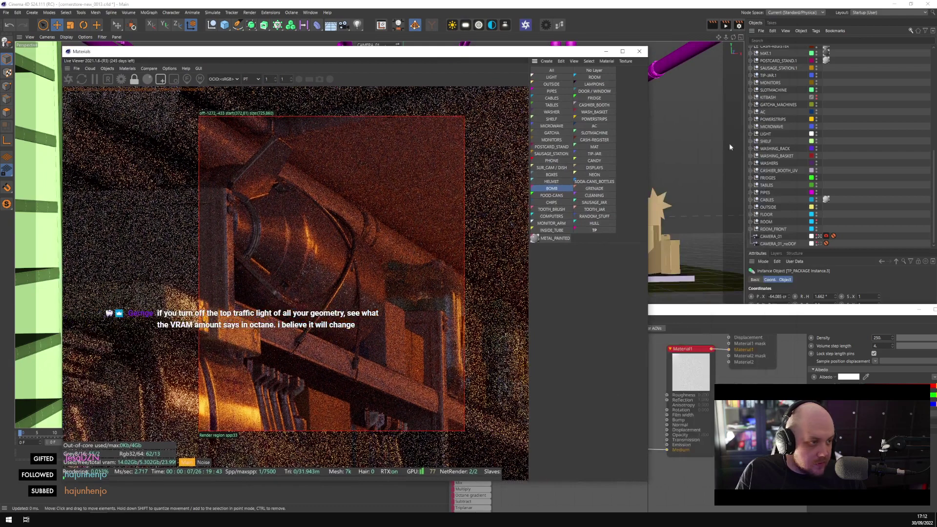
scroll(774, 169, up, 5)
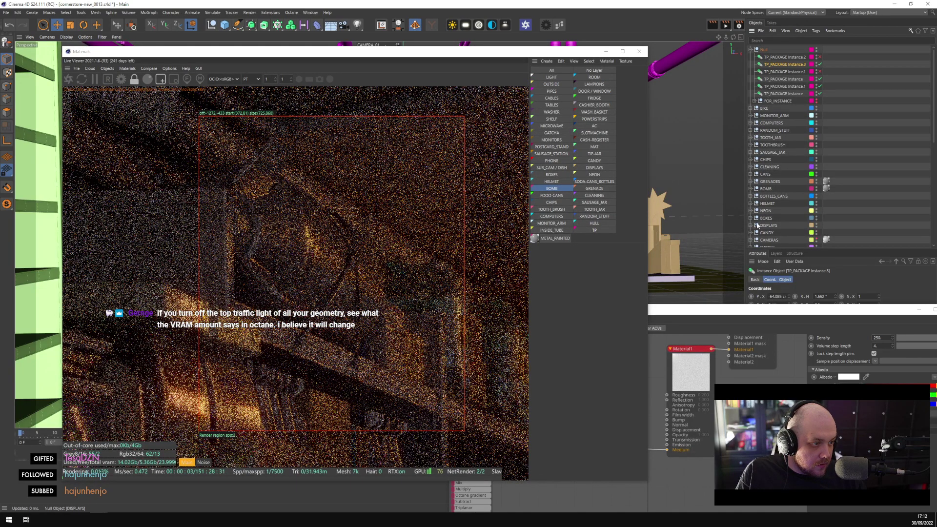
click(751, 188)
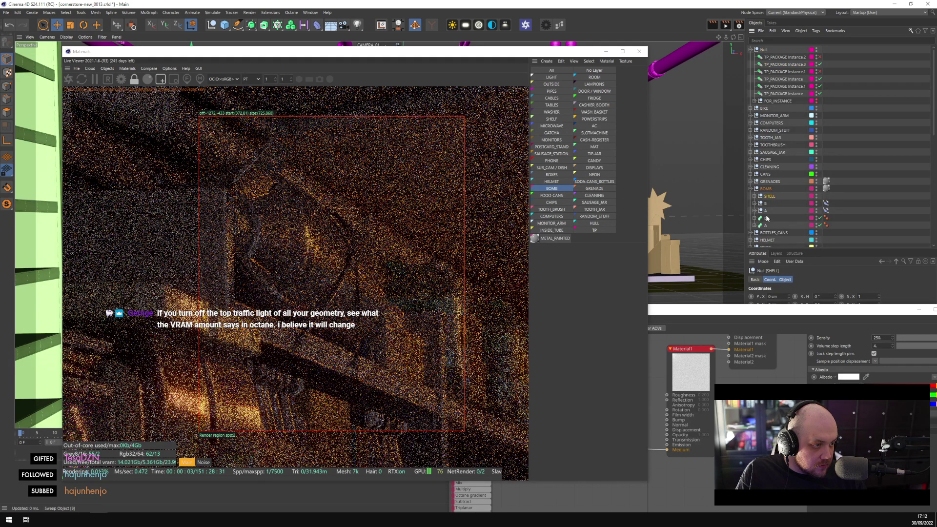
click(765, 225)
shift+click(765, 219)
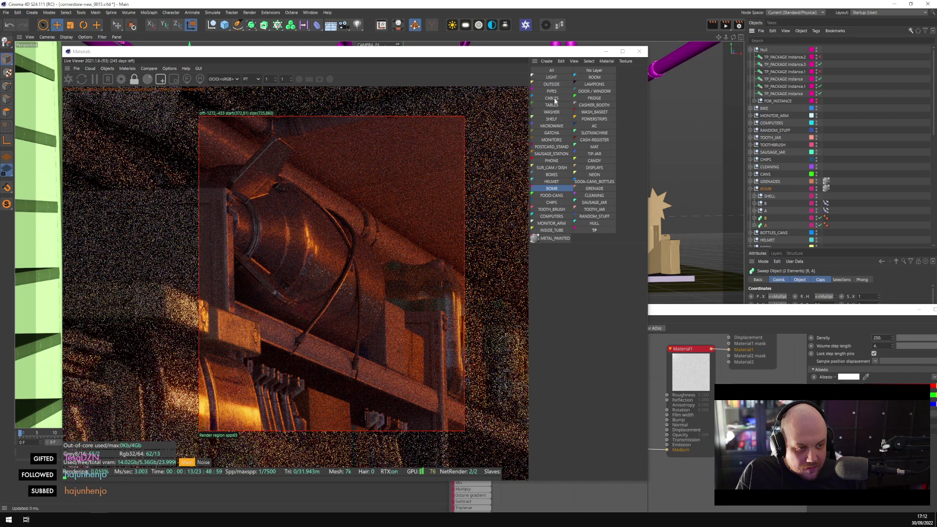
Create an Octane composite material in the BOMB layer and assign it to both selected rope sweeps
click(546, 62)
mouse_move(566, 92)
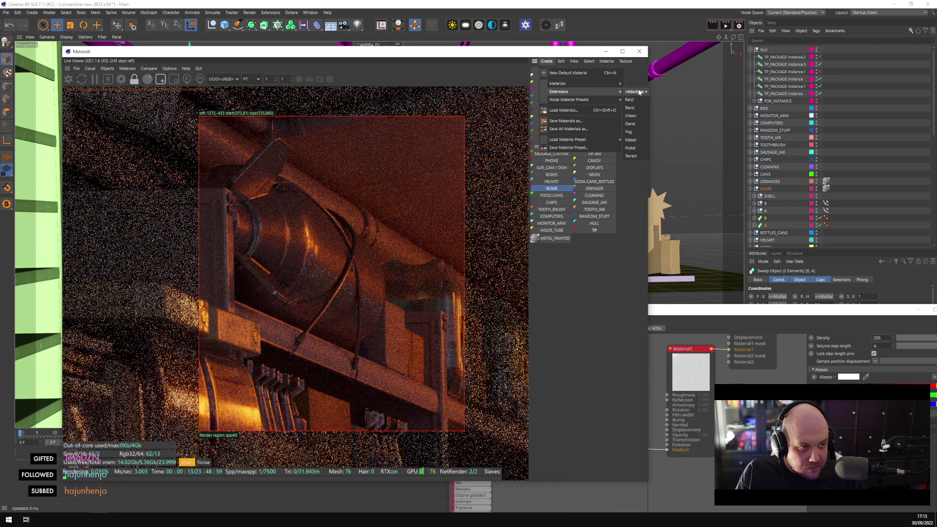
mouse_move(634, 91)
click(676, 109)
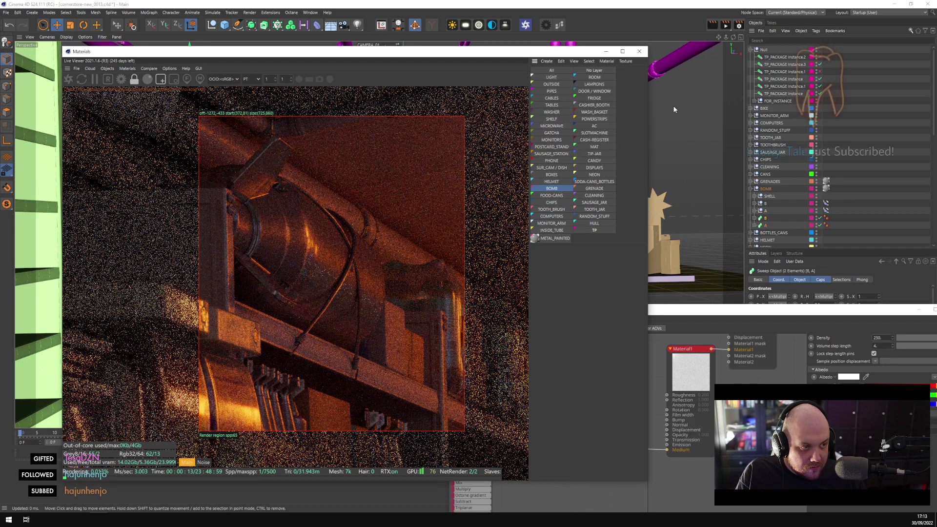
drag(558, 239, 833, 218)
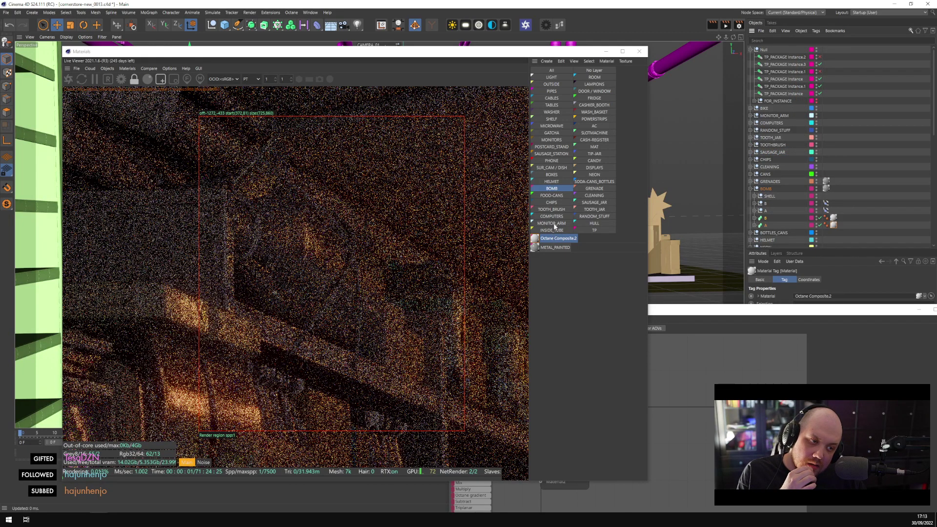
Duplicate the PC_BACKSIDE material from the COMPUTERS layer into the TP layer
click(556, 218)
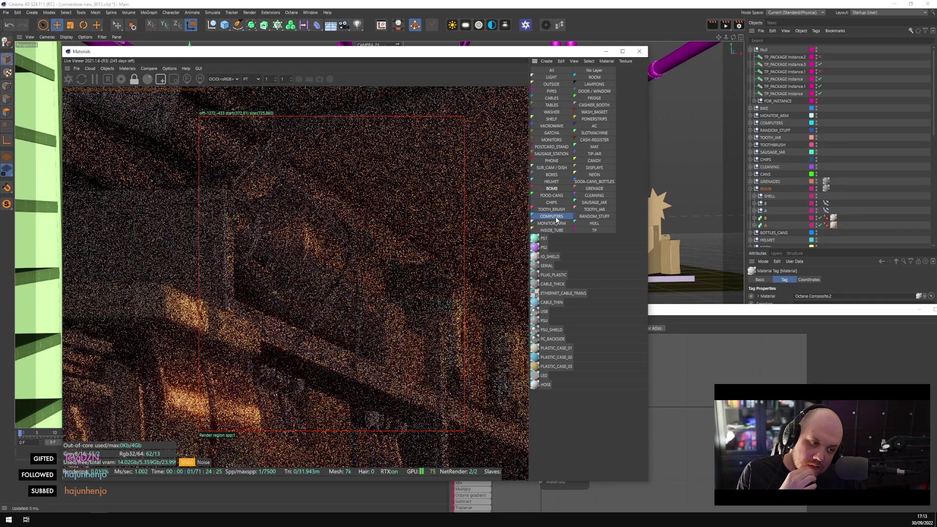
click(553, 330)
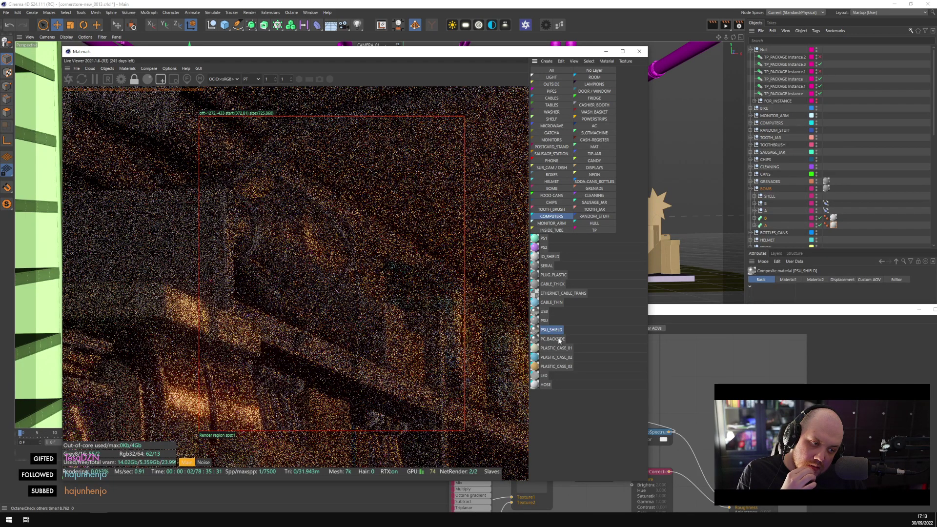
click(560, 343)
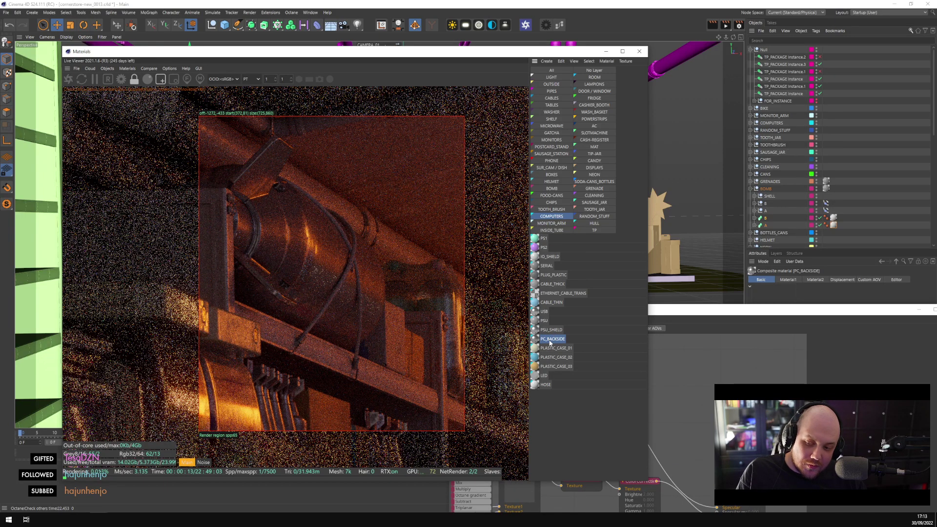
drag(549, 343, 602, 240)
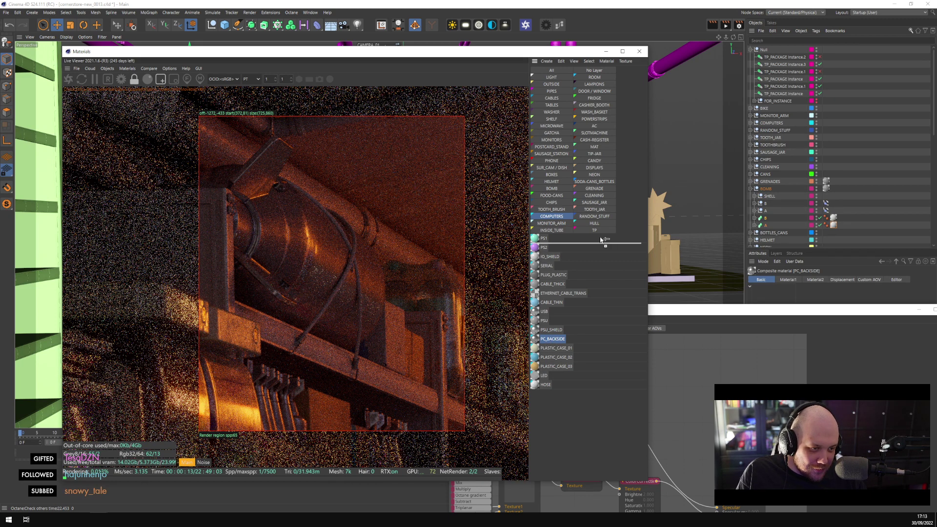
click(600, 231)
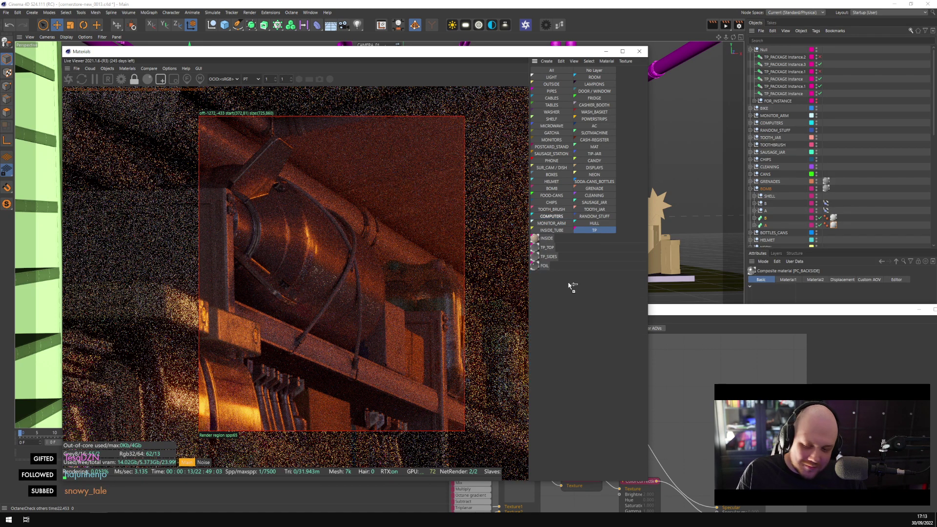
drag(569, 283, 568, 282)
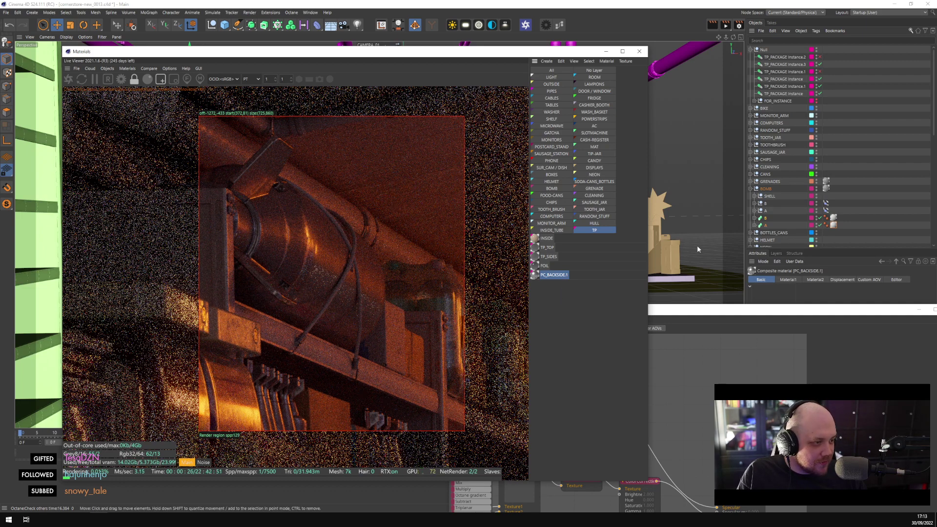
Put the PC_BACKSIDE.1 material in the BOMB layer and assign it to the A and B nulls of the BOMB group
click(576, 282)
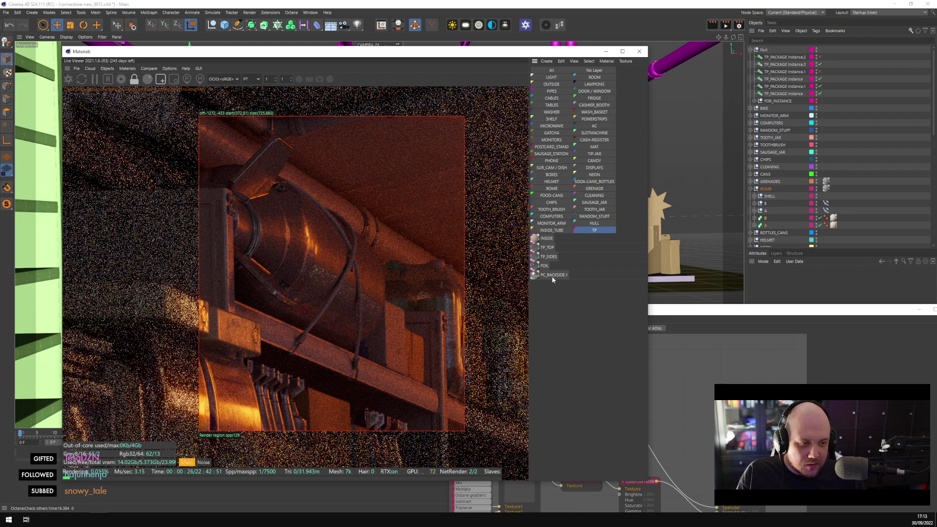
click(554, 274)
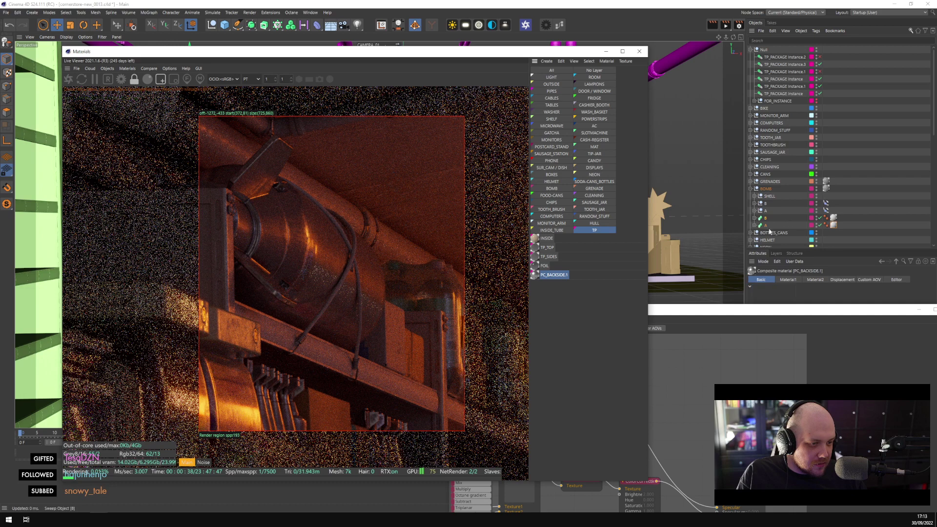
click(551, 189)
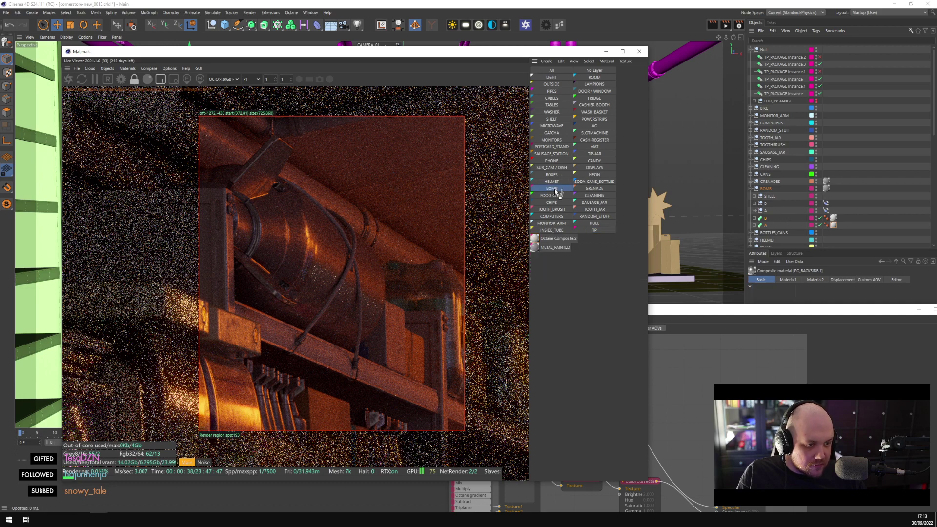
drag(555, 258, 835, 204)
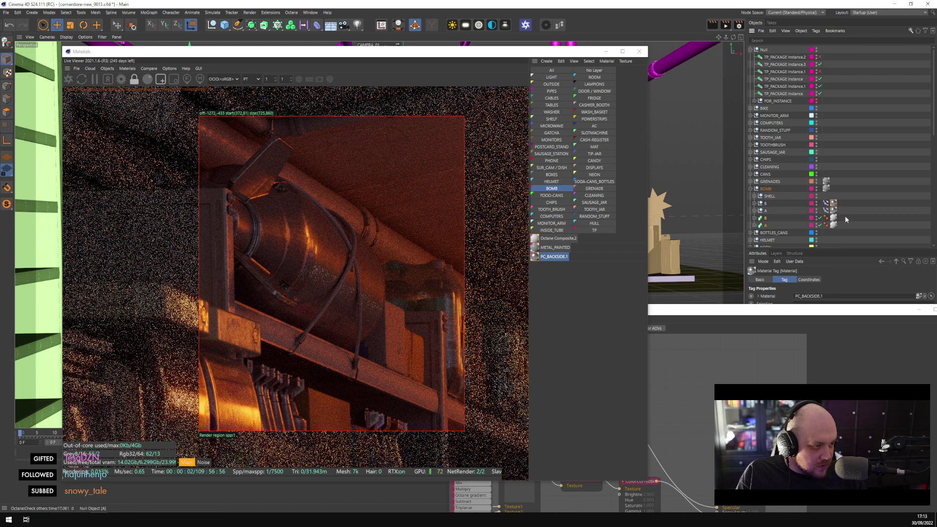
click(845, 219)
Open Octane Composite.2 in the node editor, move its output node aside and connect a new sub-material to the Material1 input
double_click(549, 241)
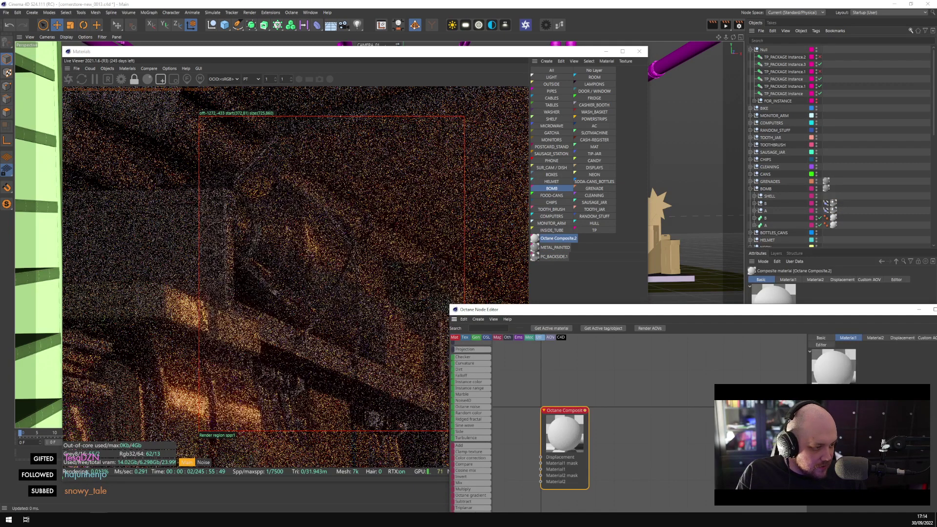
click(851, 415)
middle_drag(577, 427, 578, 426)
drag(577, 426, 685, 383)
drag(512, 469, 592, 378)
Set the Material1 diffuse colour to light green with 32% saturation and change its material type to Diffuse
click(843, 367)
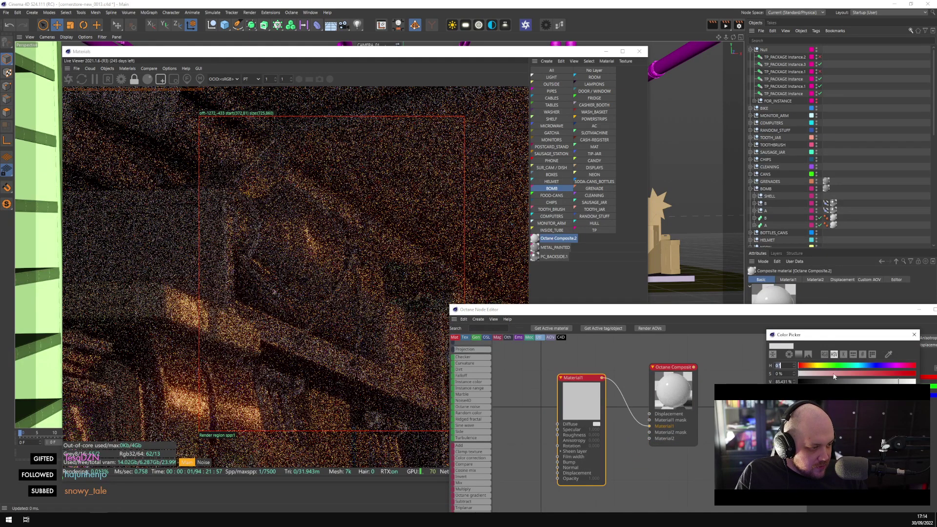
drag(850, 370, 828, 375)
drag(901, 379, 906, 380)
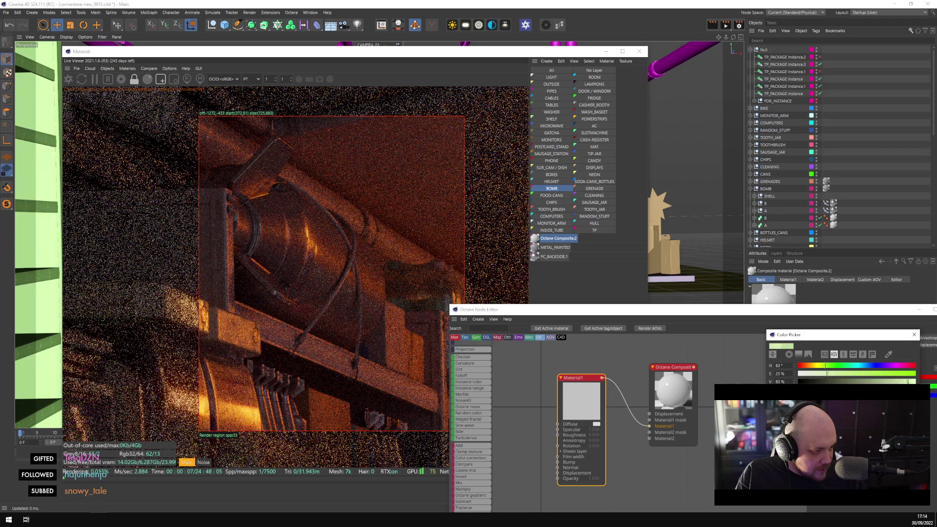
drag(831, 373, 835, 375)
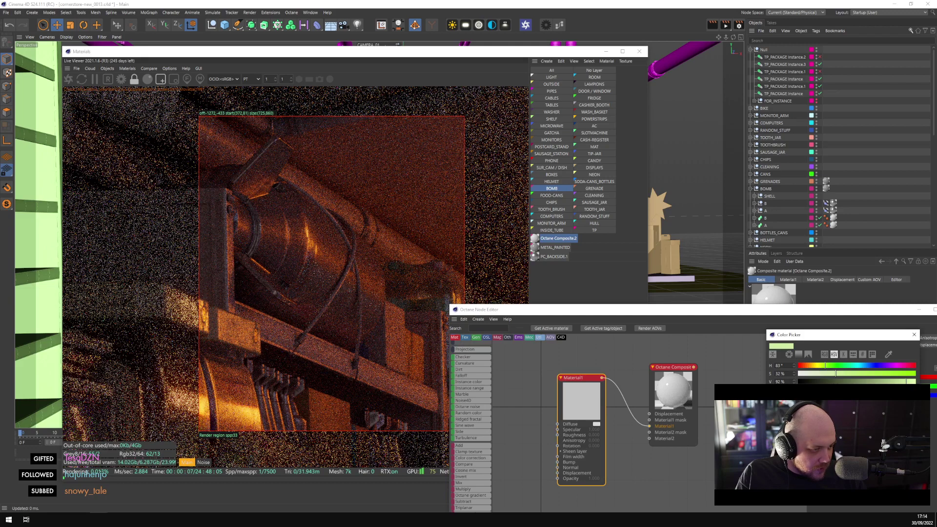
click(828, 396)
click(587, 398)
click(828, 339)
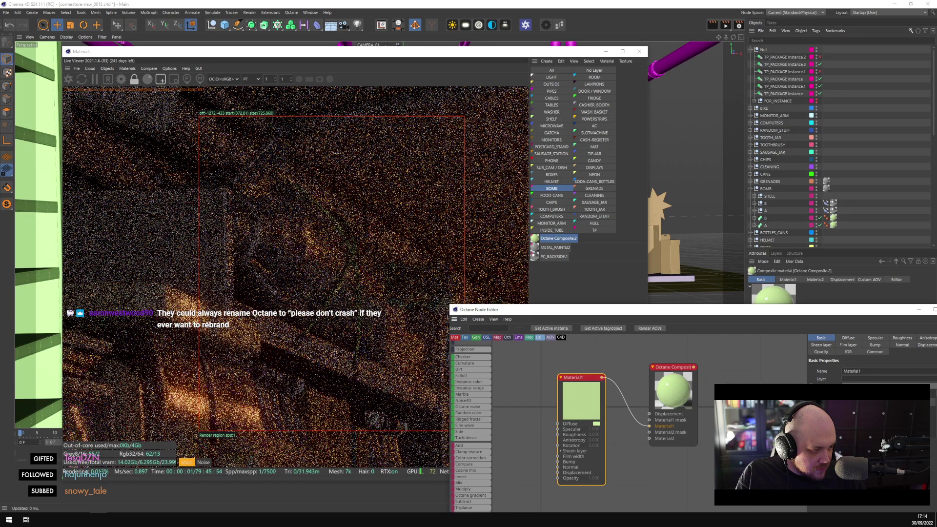
click(859, 394)
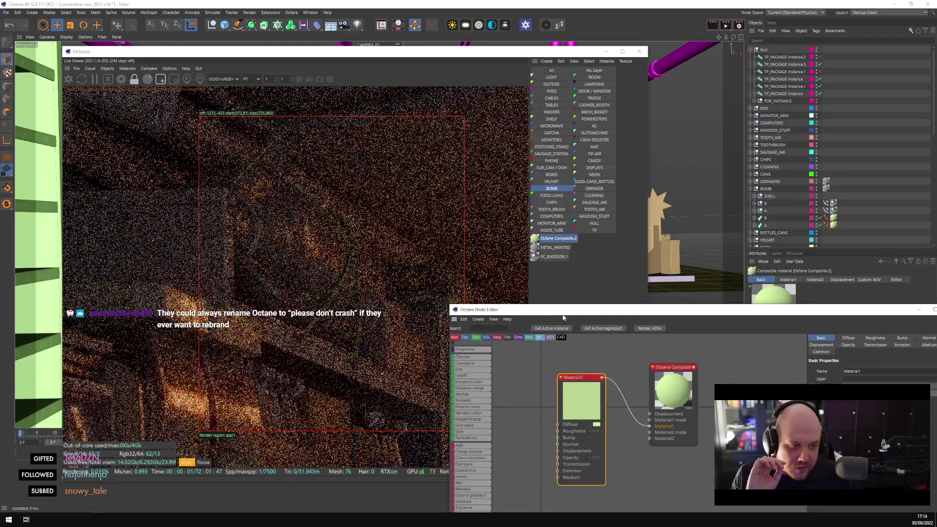
Rearrange and widen the Live Viewer window, then examine the green bomb ropes, the toilet paper shelf and the counter area in the render
drag(565, 314, 603, 316)
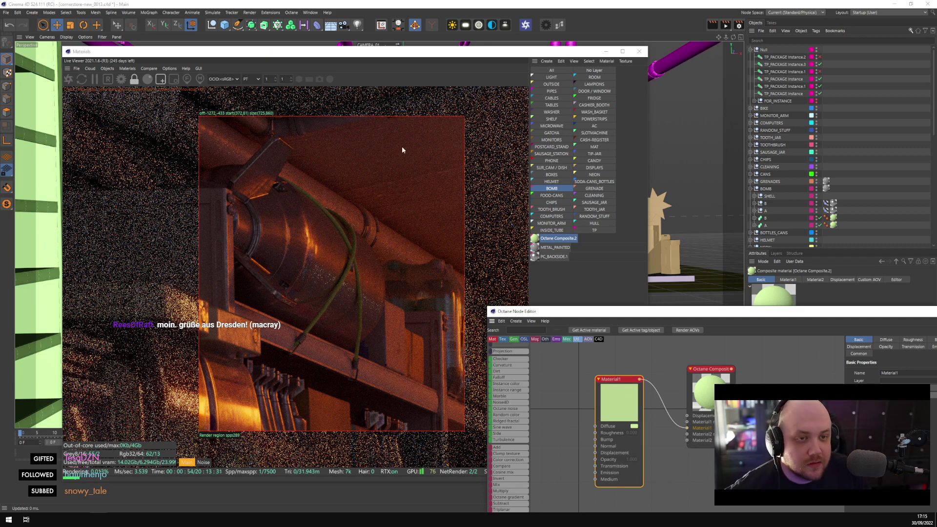
drag(410, 51, 356, 26)
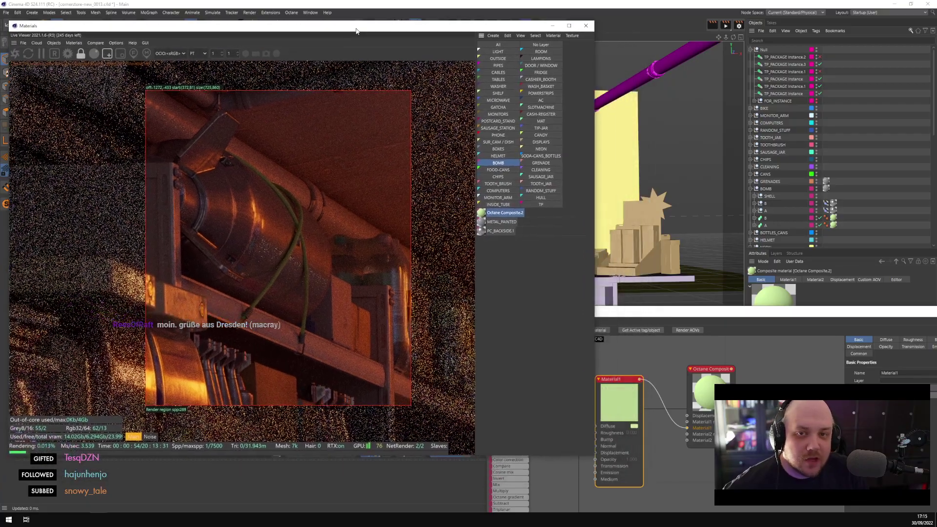
drag(594, 241, 893, 249)
middle_drag(578, 343, 573, 166)
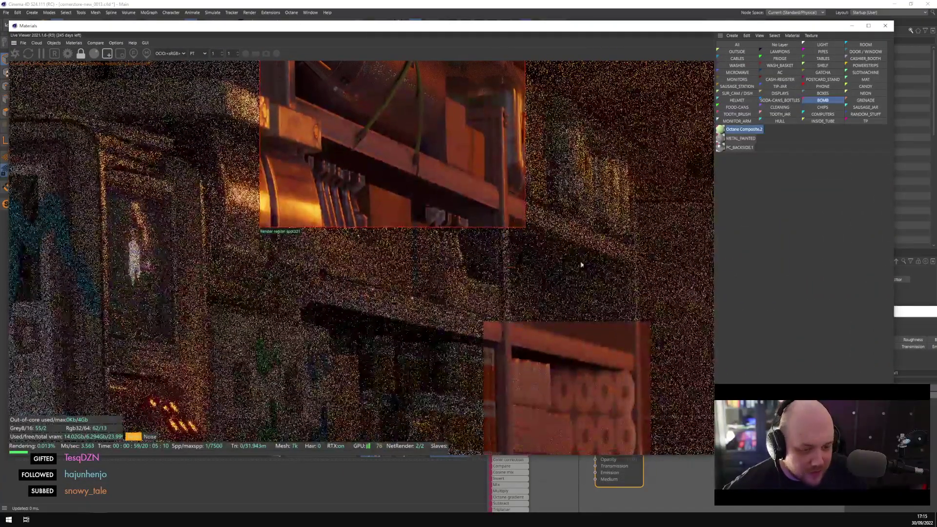
middle_drag(581, 284, 573, 165)
middle_drag(585, 215, 590, 357)
middle_drag(551, 231, 562, 343)
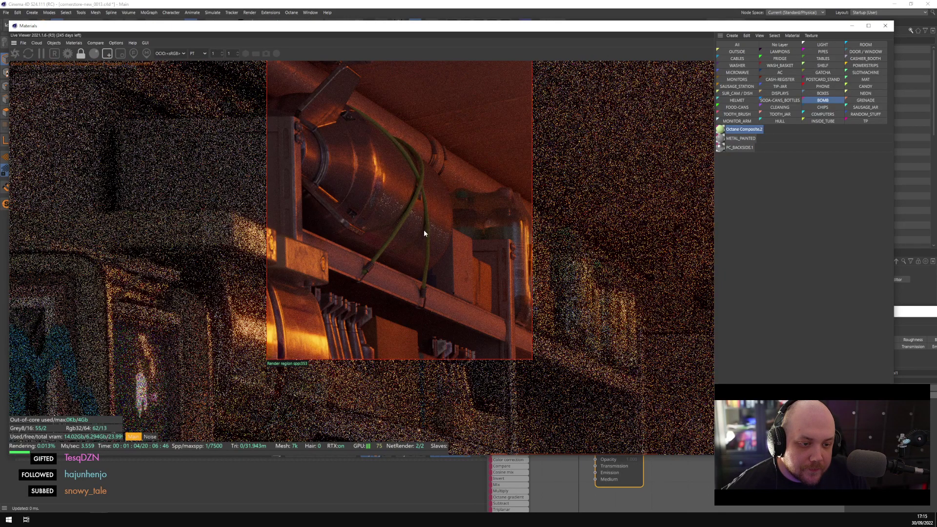
middle_drag(538, 334, 472, 110)
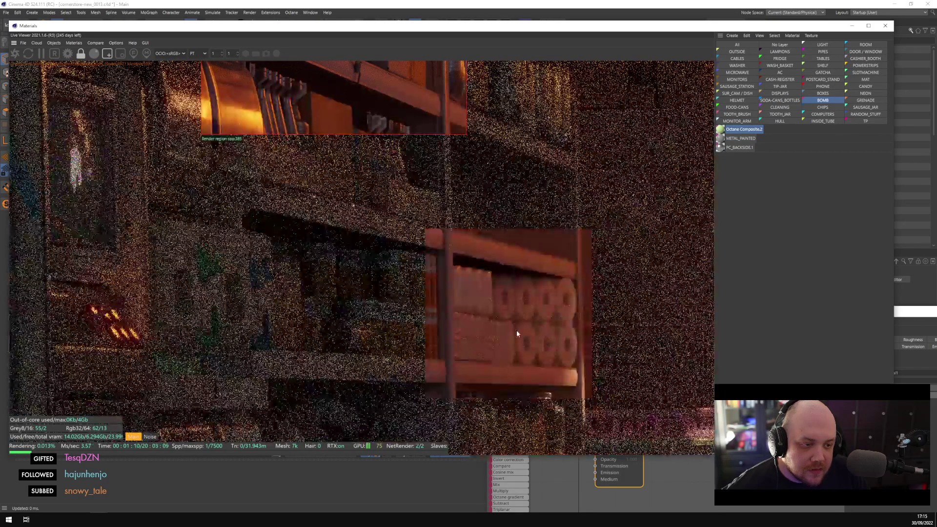
middle_drag(544, 338, 470, 370)
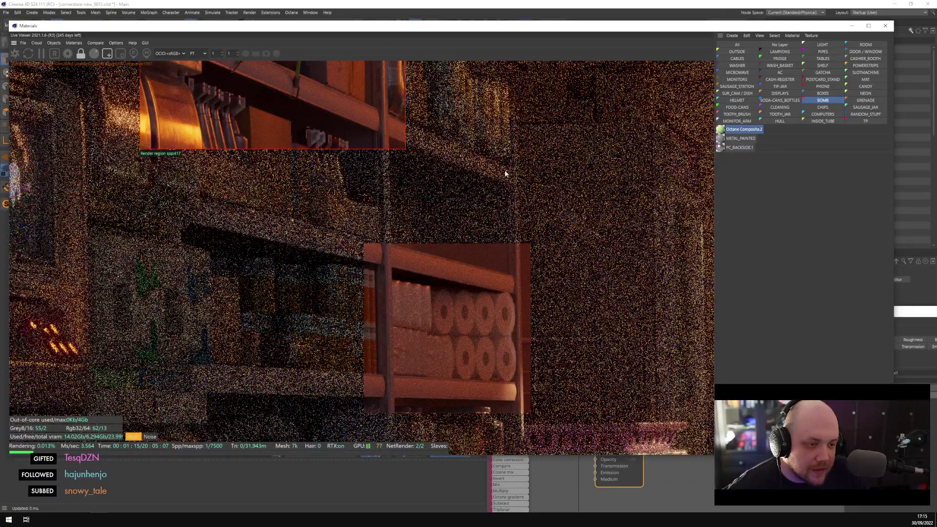
middle_drag(459, 225, 457, 313)
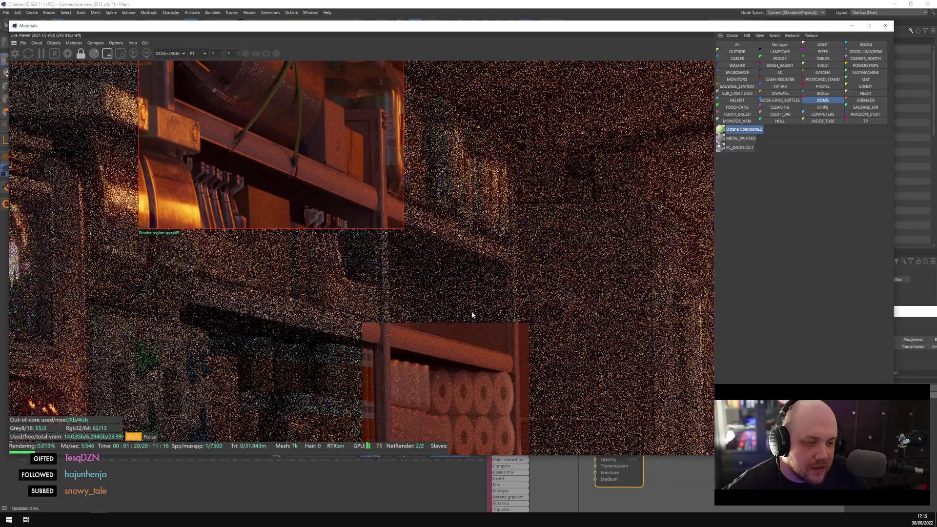
middle_drag(456, 345, 449, 222)
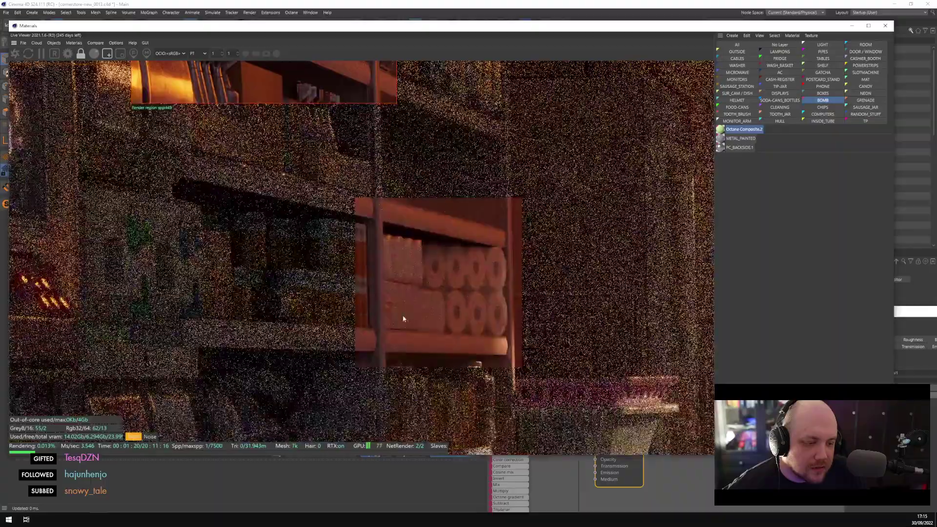
middle_drag(318, 152, 91, 255)
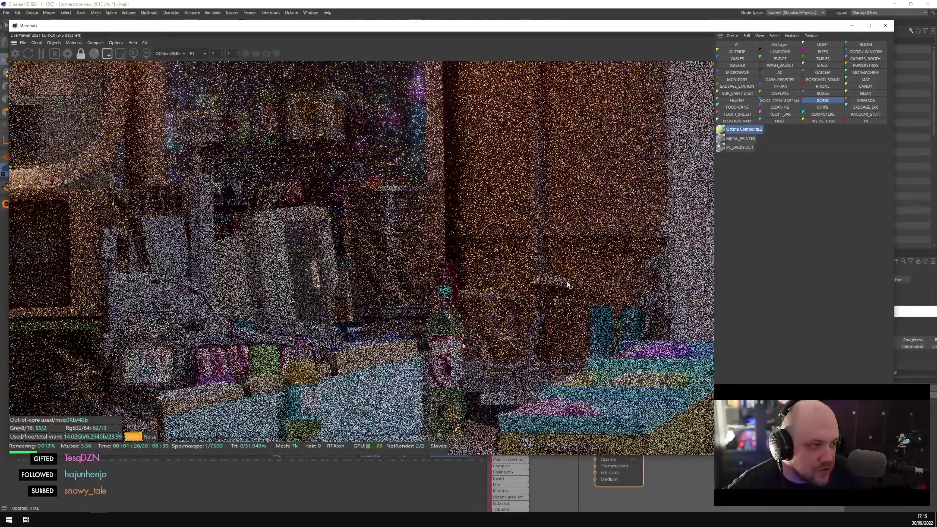
Select the PC_BACKSIDE.1 material and render a region around the bottle and pipes on the counter
click(922, 294)
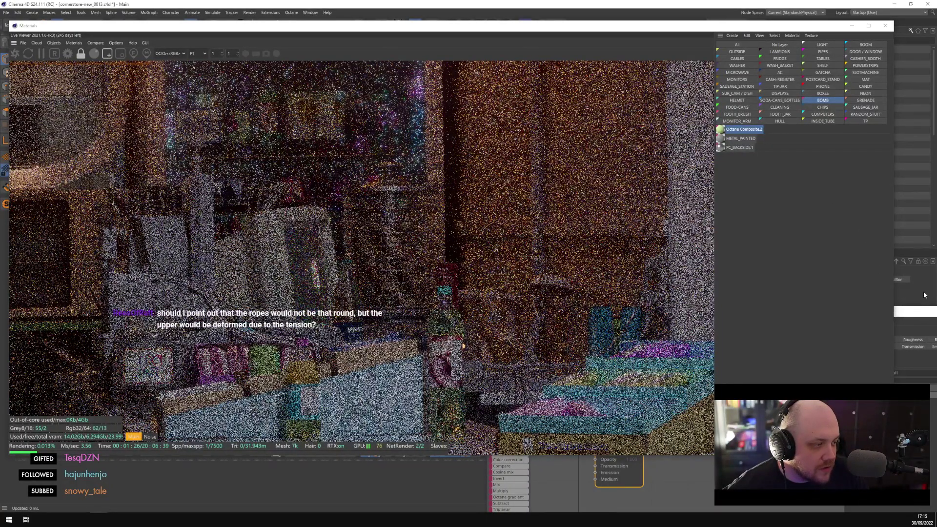
click(744, 148)
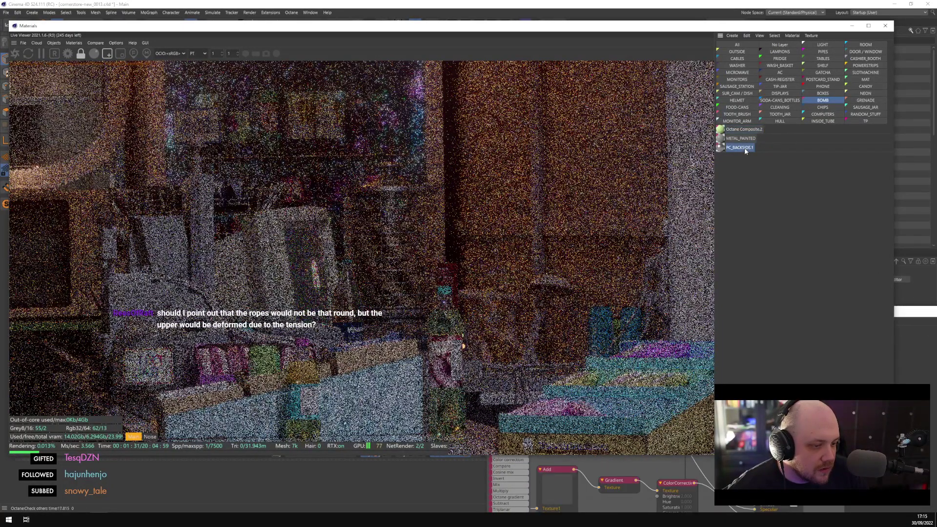
drag(423, 243, 613, 405)
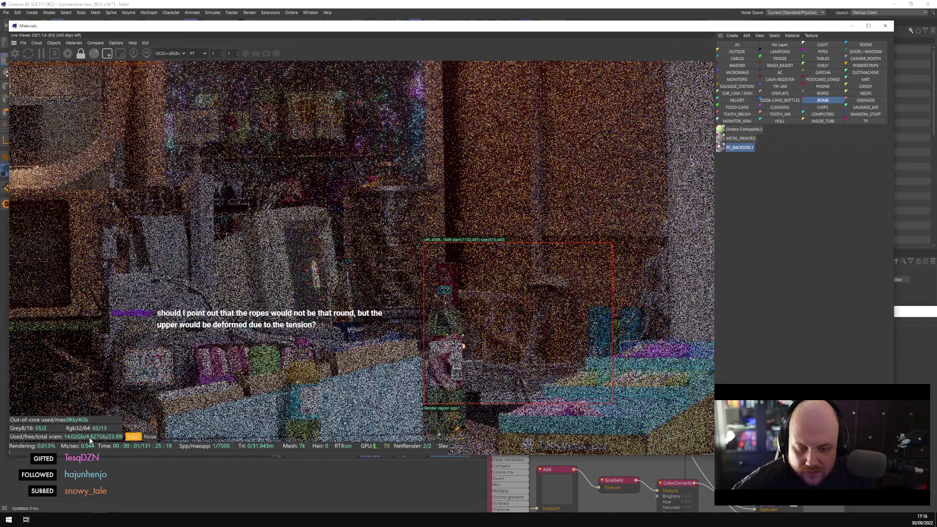
Switch to Marvelous Designer and close it, overwriting the saved project file
click(243, 519)
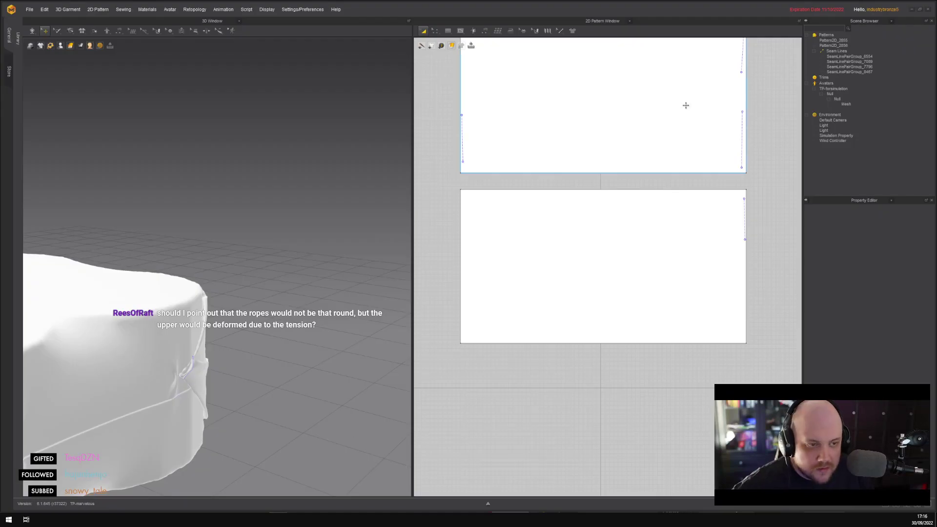
click(927, 9)
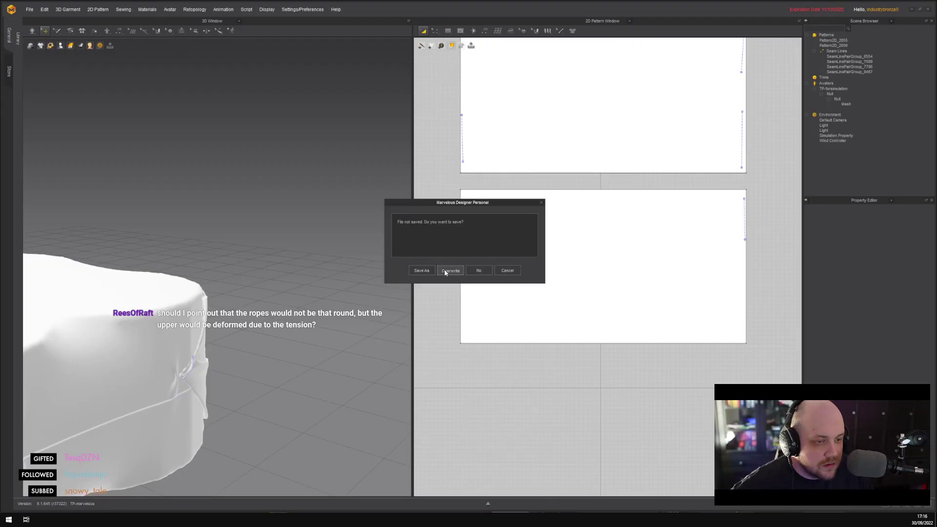
click(444, 270)
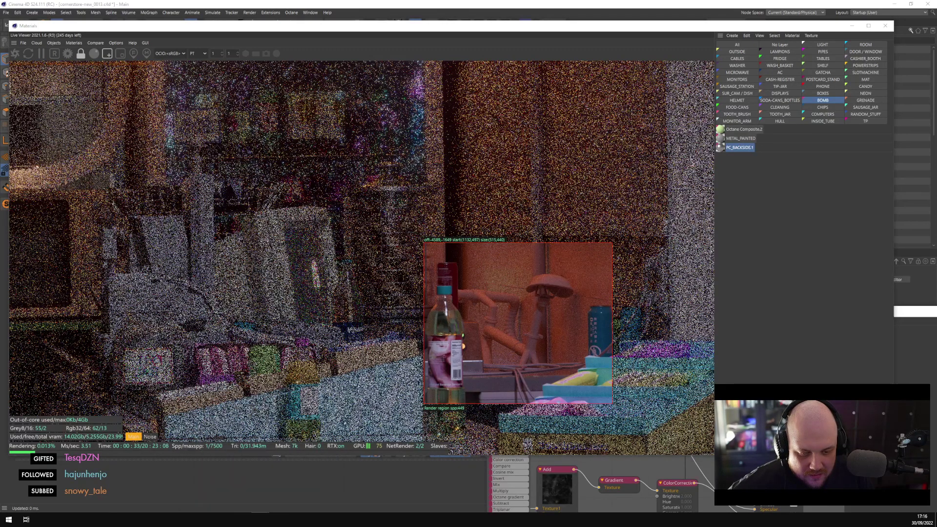
Close the open Photos image windows, including 2003_mainshot_final-C_print.jpg
right_click(259, 520)
click(257, 506)
mouse_move(258, 518)
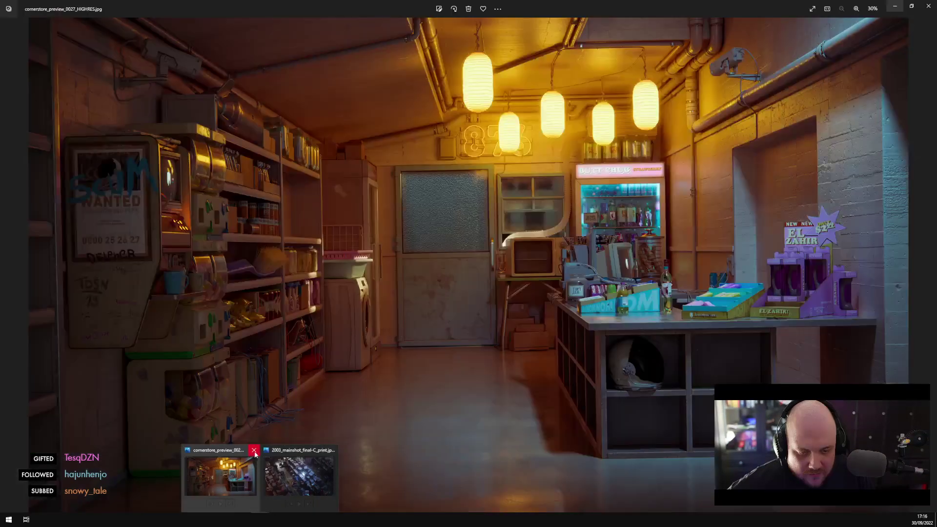
click(255, 453)
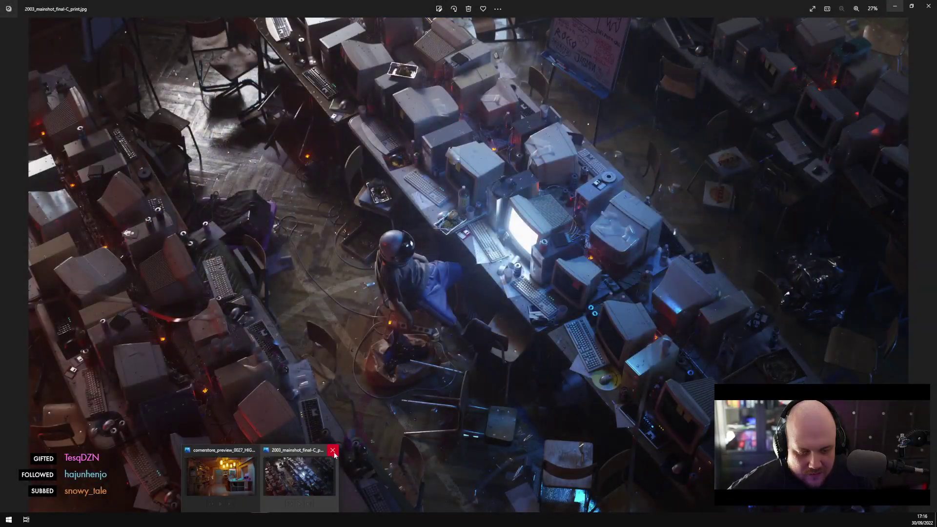
click(334, 452)
Open Task Manager, end the Photos process and close Task Manager
right_click(298, 518)
click(322, 485)
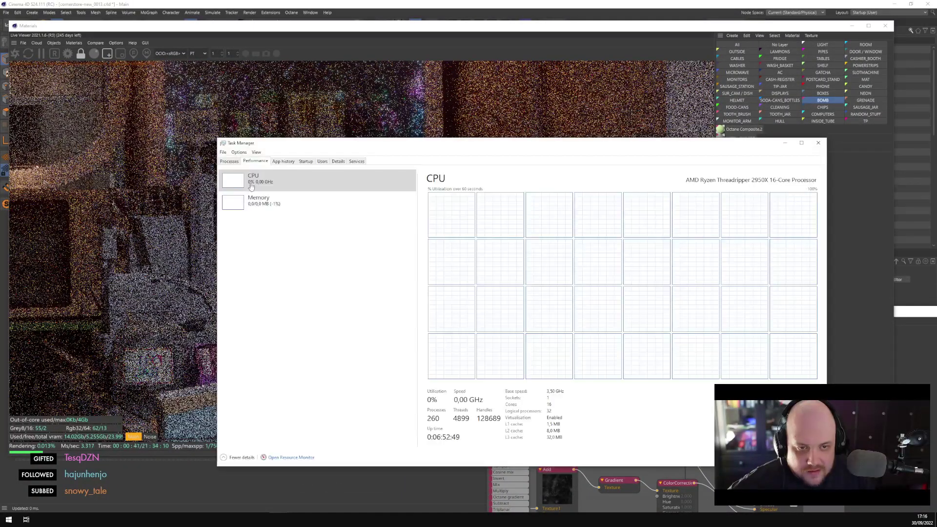
click(229, 161)
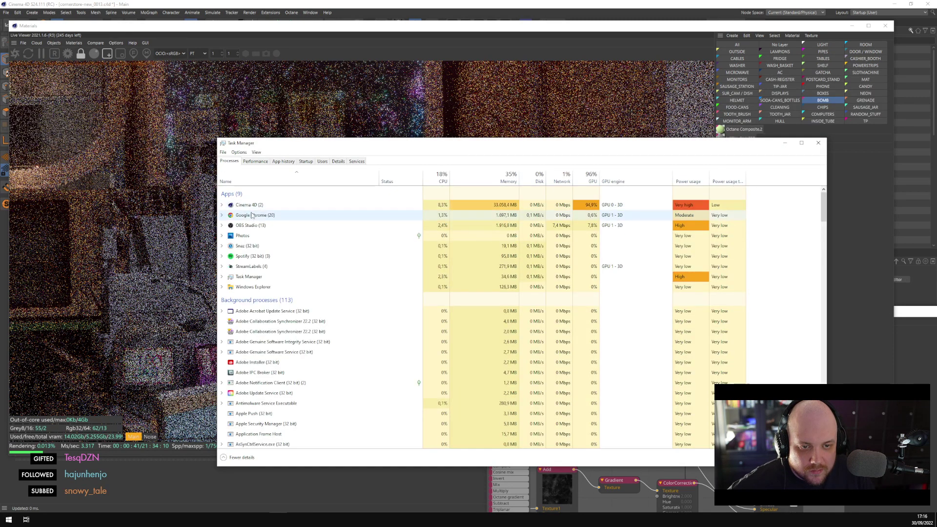
right_click(255, 235)
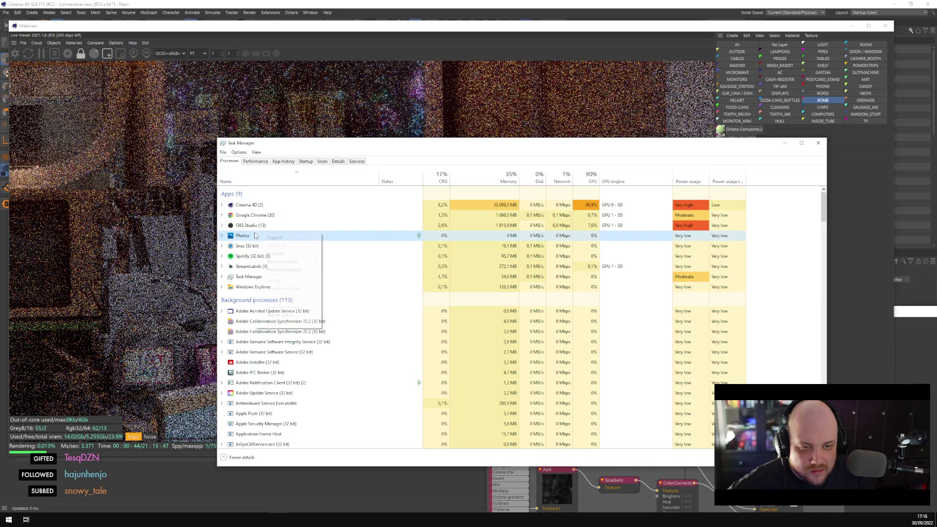
click(275, 254)
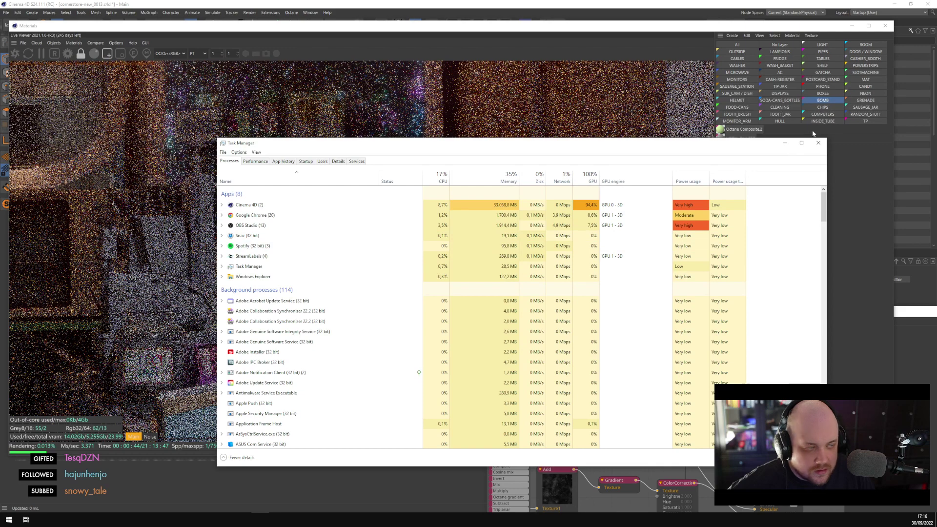
click(817, 143)
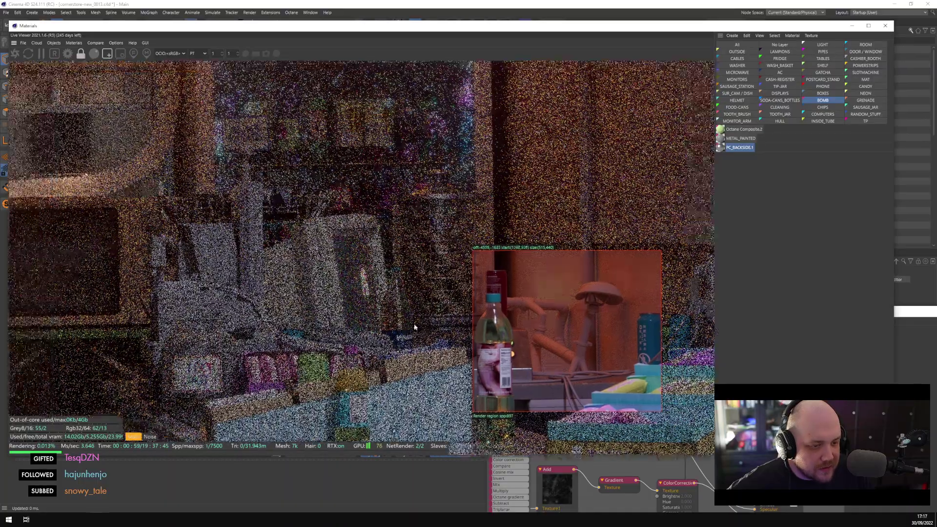
Check the shelves in the render, move the Live Viewer off the viewport and collapse the Null and BOMB groups
middle_drag(414, 327, 756, 341)
middle_drag(470, 316, 871, 381)
middle_drag(441, 310, 783, 262)
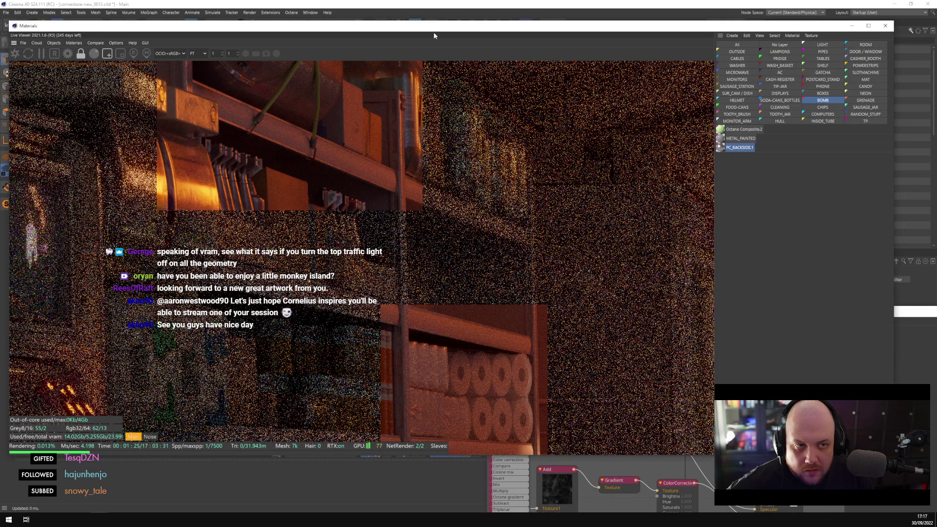
drag(433, 29, 462, 311)
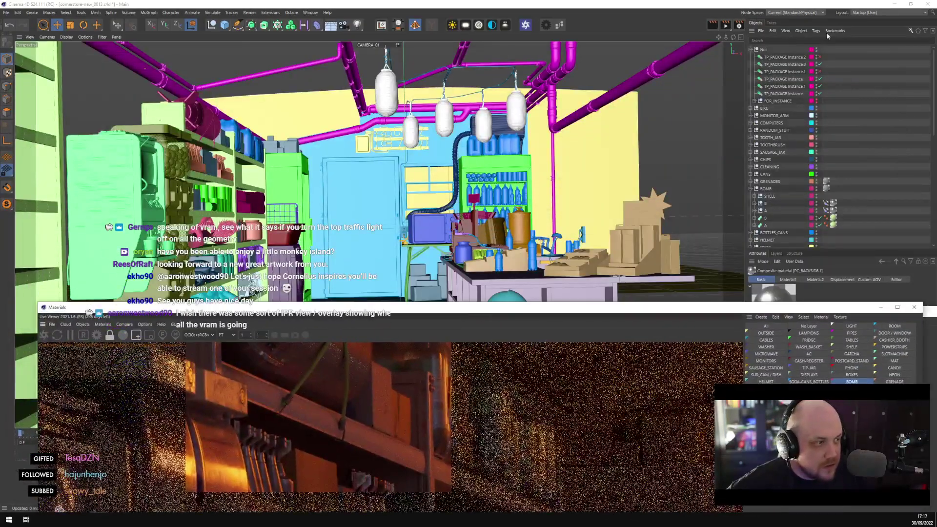
click(751, 50)
click(751, 138)
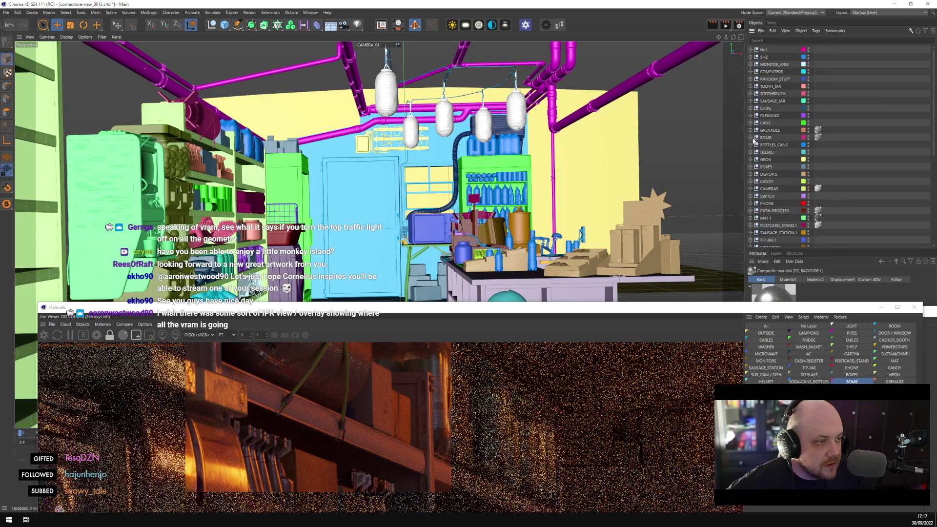
Rename the topmost null in the object hierarchy to TOP
click(764, 50)
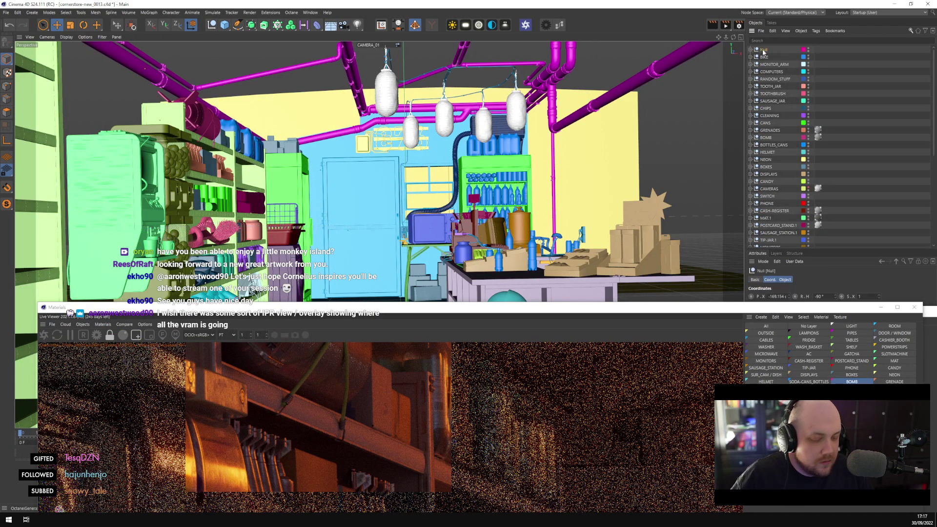
double_click(764, 50)
text(TOP)
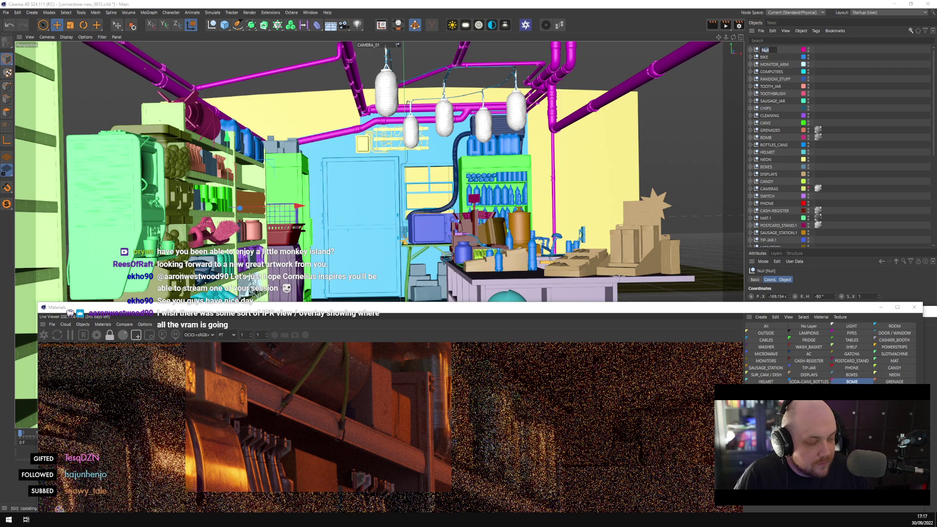
key(Return)
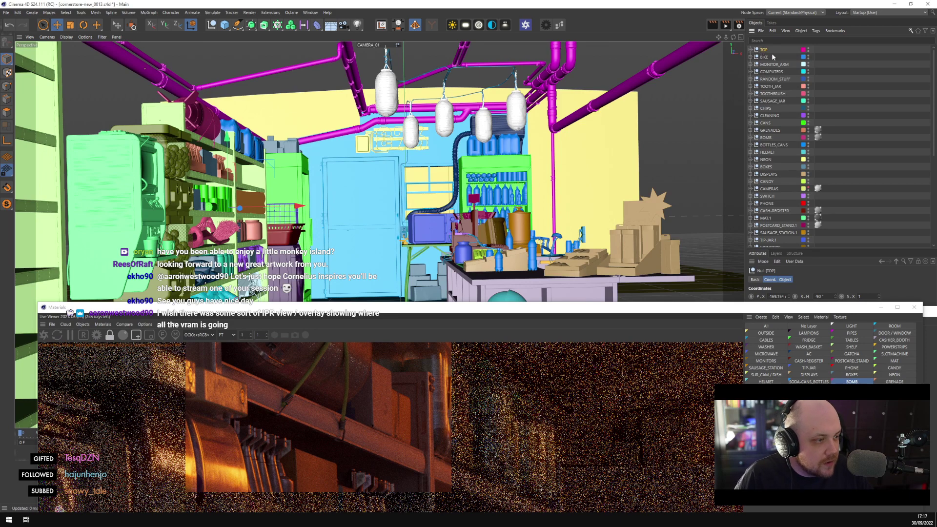
Select all nulls from TOP through ROOM_FRONT, clear the floating windows from their basic properties, set Visible in Editor to Off and deselect them
scroll(780, 225, down, 8)
shift+click(775, 229)
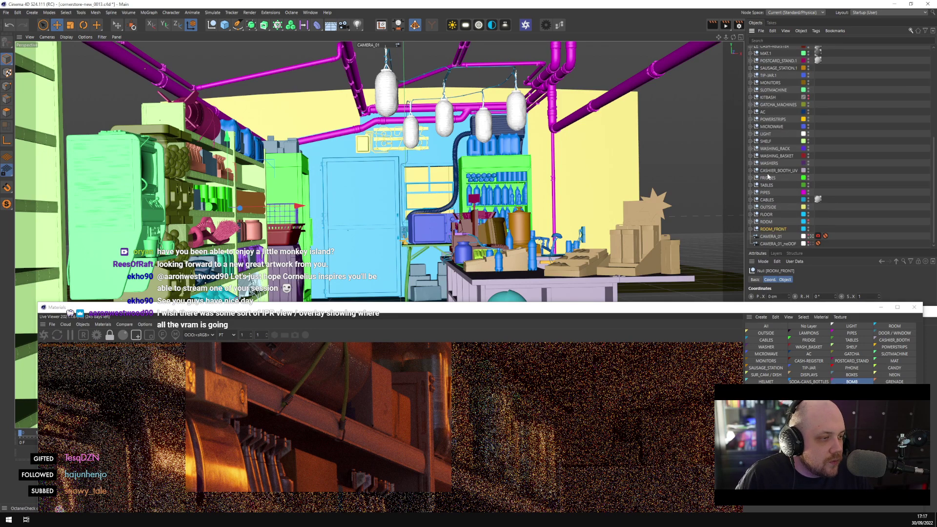
scroll(790, 146, up, 8)
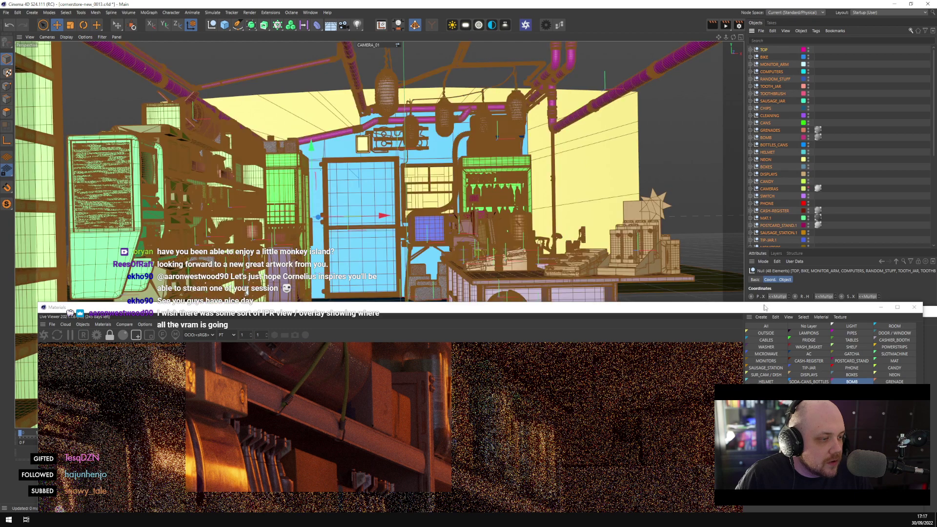
click(757, 280)
drag(757, 307, 726, 403)
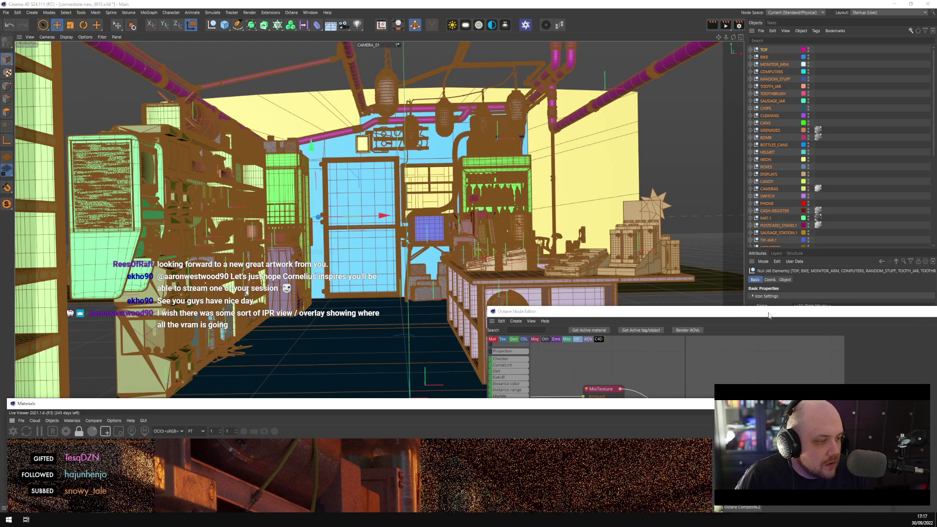
drag(762, 311, 443, 265)
click(675, 264)
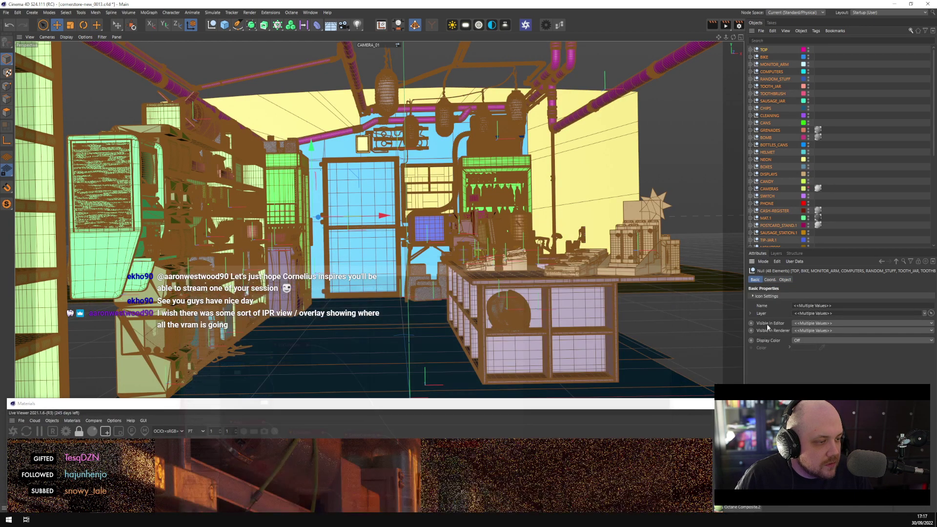
click(805, 323)
click(804, 357)
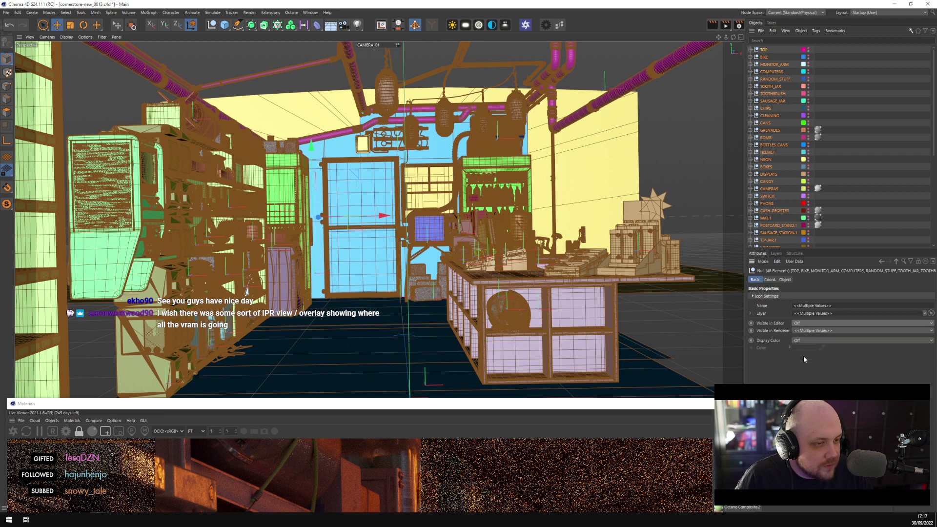
click(873, 140)
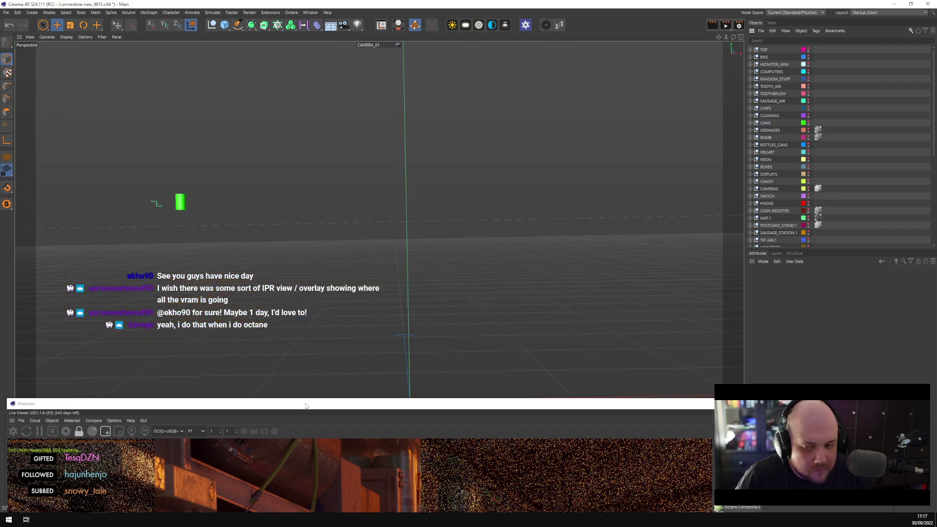
Move the Live Viewer back over the viewport and examine the counter, the microwave area and the toilet paper shelves in the render
click(306, 406)
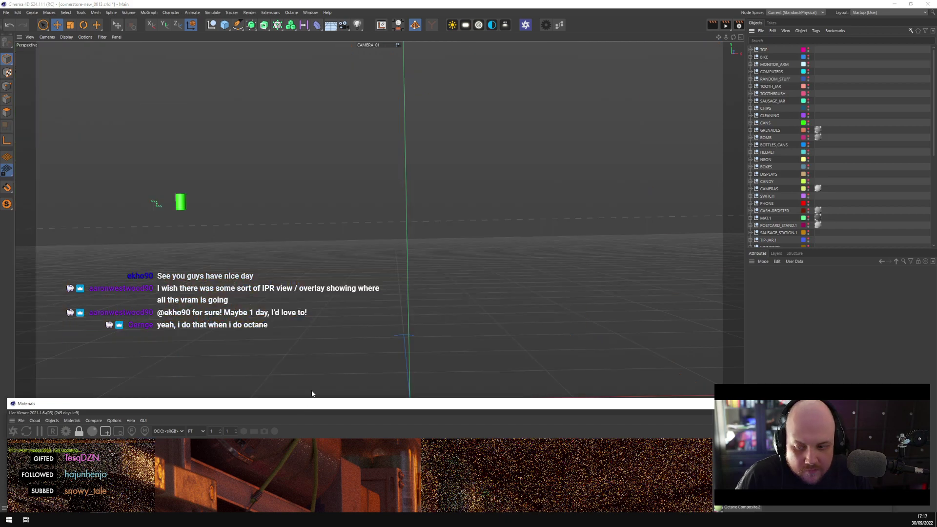
drag(312, 394, 398, 40)
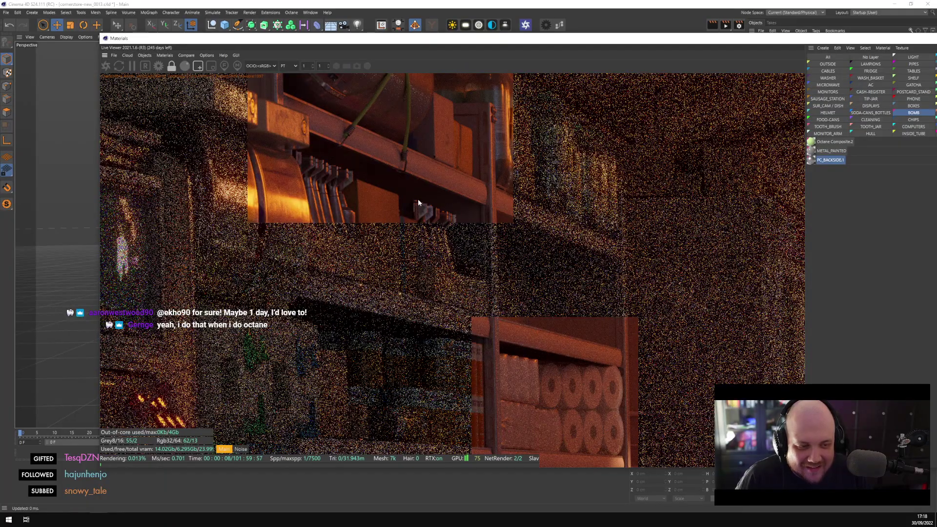
drag(668, 268, 241, 159)
drag(644, 235, 195, 182)
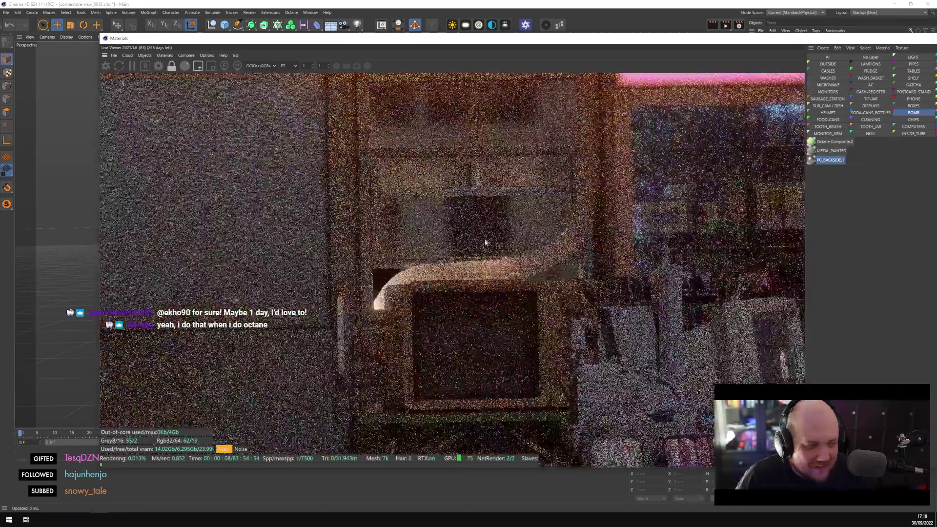
drag(541, 244, 182, 215)
drag(527, 292, 416, 251)
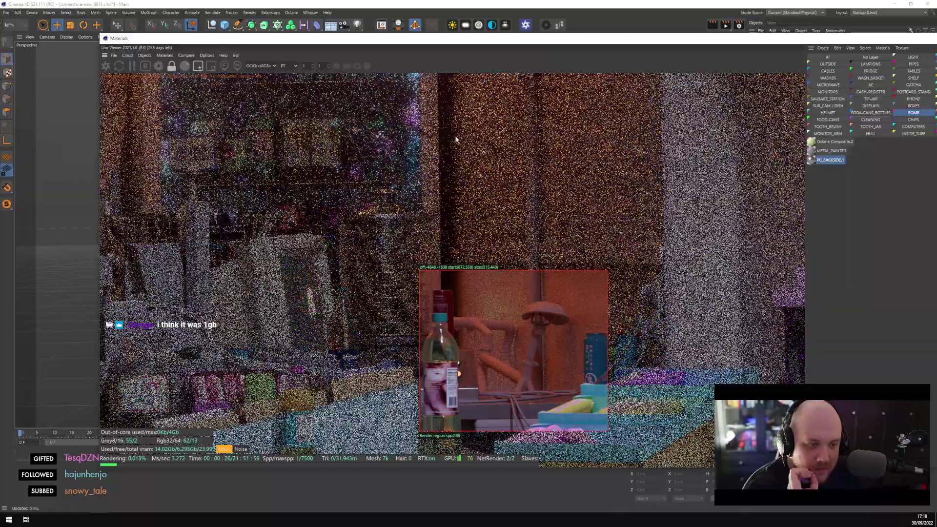
middle_drag(471, 159, 581, 295)
middle_drag(317, 282, 614, 248)
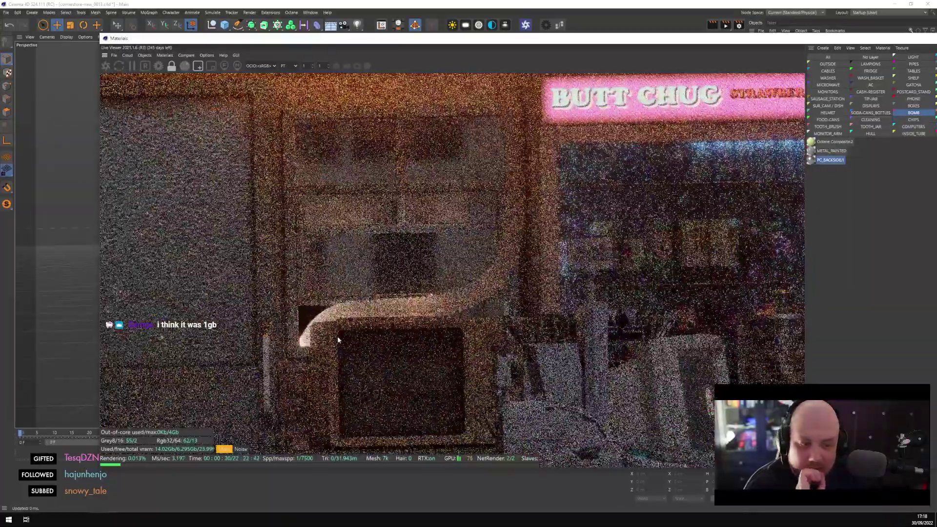
alt+drag(337, 338, 492, 275)
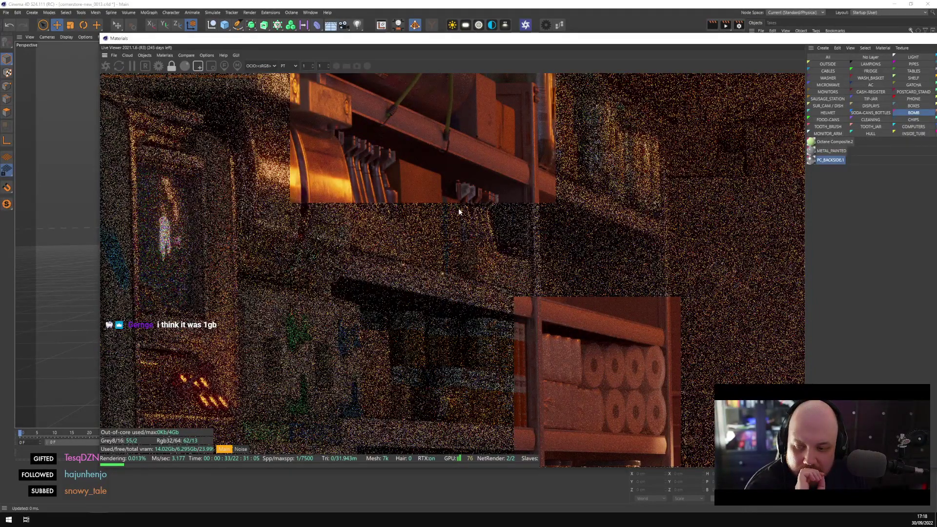
alt+drag(459, 212, 282, 236)
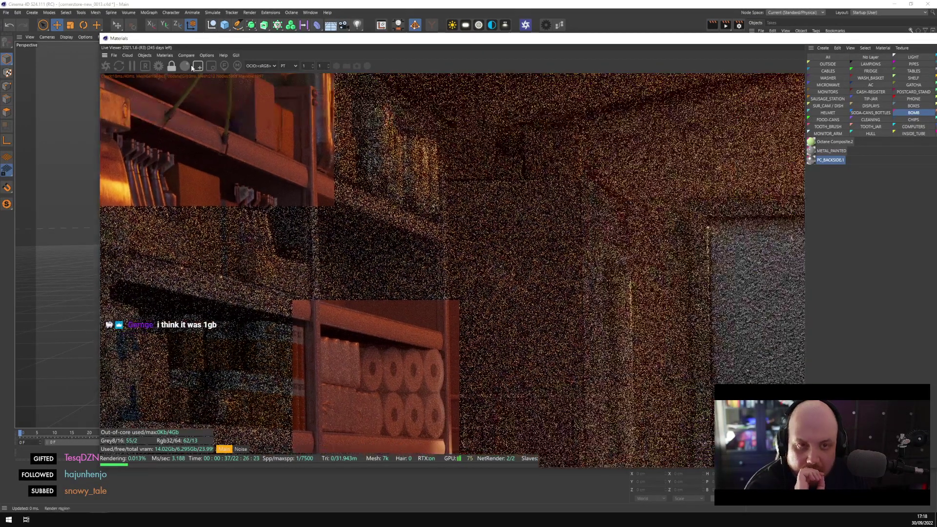
Review the path tracing kernel values in the Octane settings, minimize them and look over the door and monitor area of the render
click(161, 67)
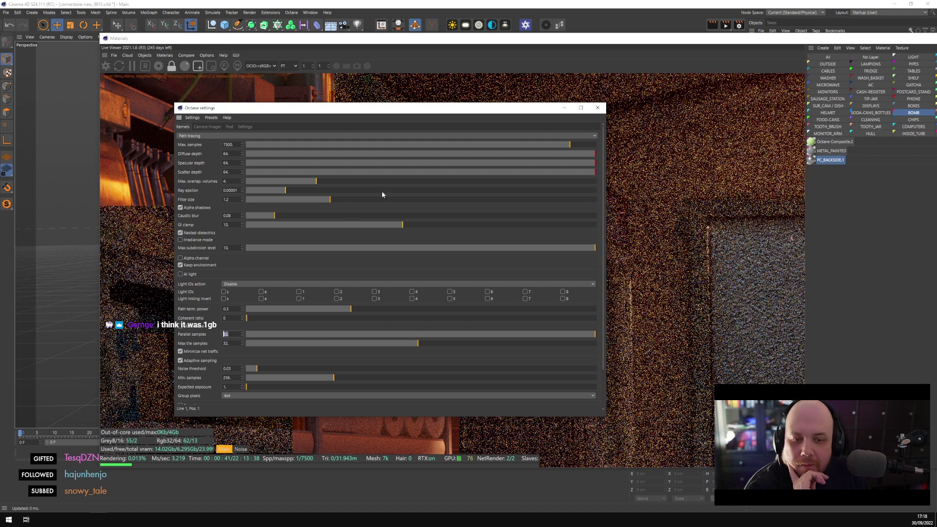
click(563, 109)
drag(638, 303, 203, 241)
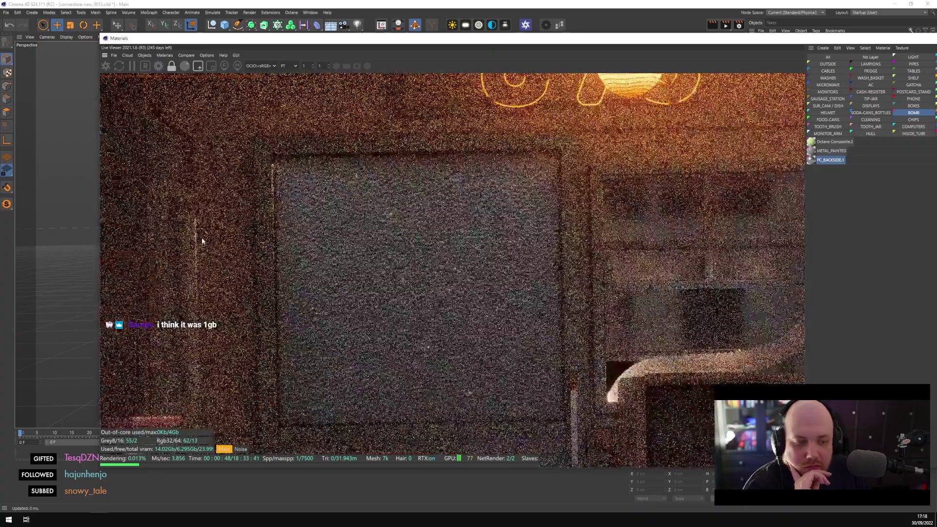
scroll(202, 240, down, 6)
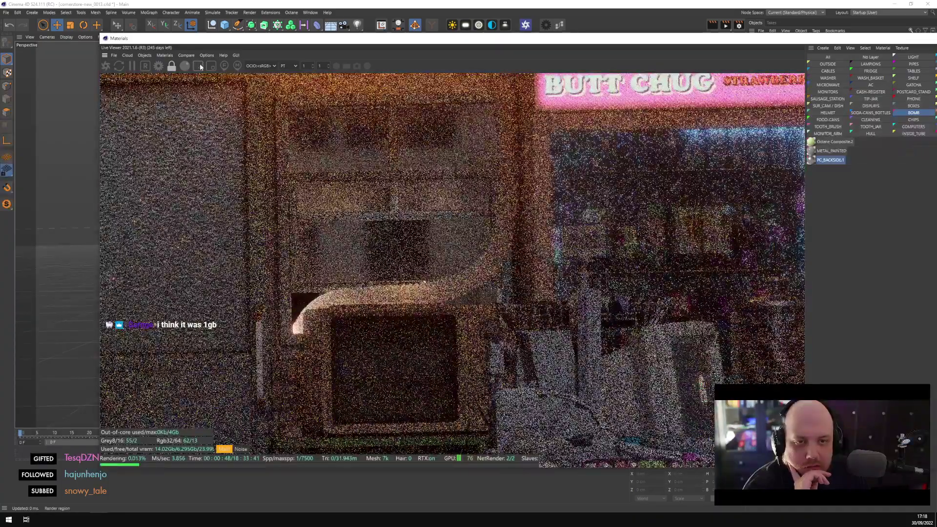
Unlock the Live Viewer resolution, switch to File Explorer and open the tex folder of the #_DELPHER-CORNERSTORE project
click(171, 67)
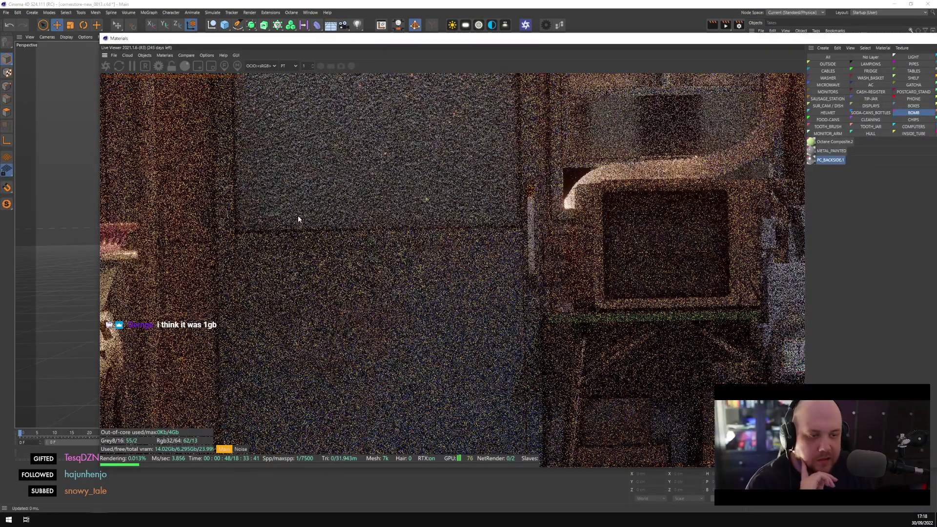
key(alt+Tab)
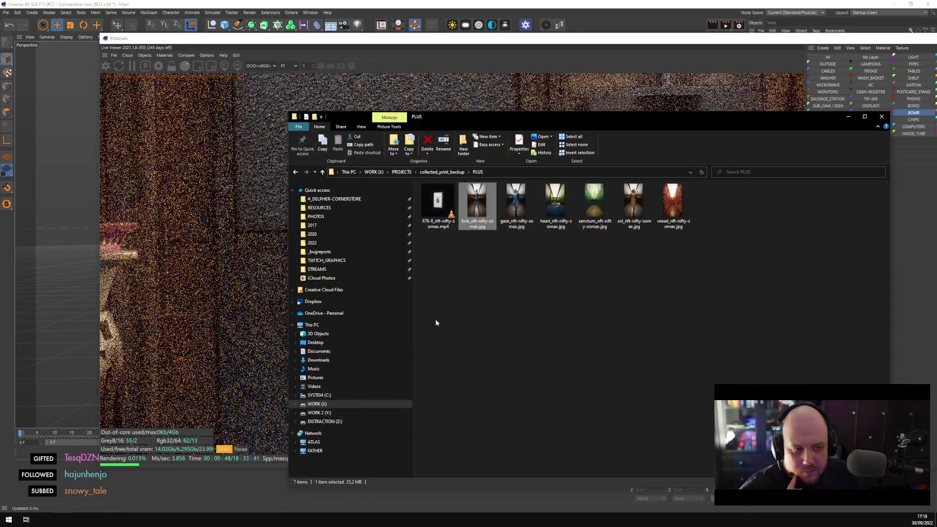
click(350, 198)
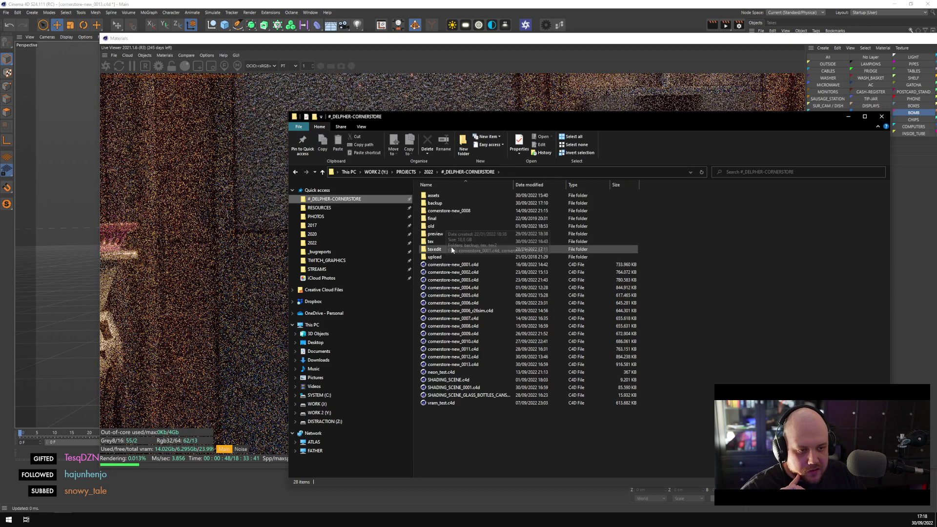
double_click(432, 242)
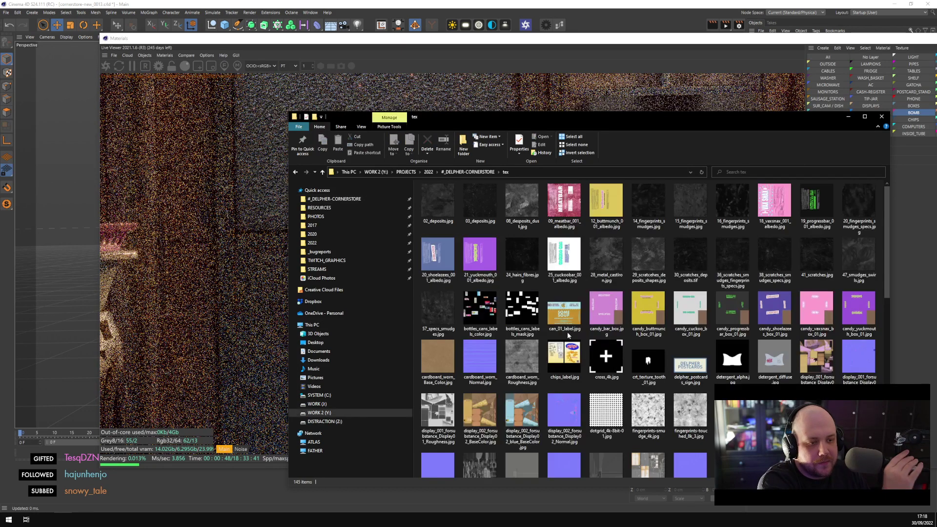
Check the image dimensions of bottles_cans_labels_color.jpg in its file properties and close them
click(479, 316)
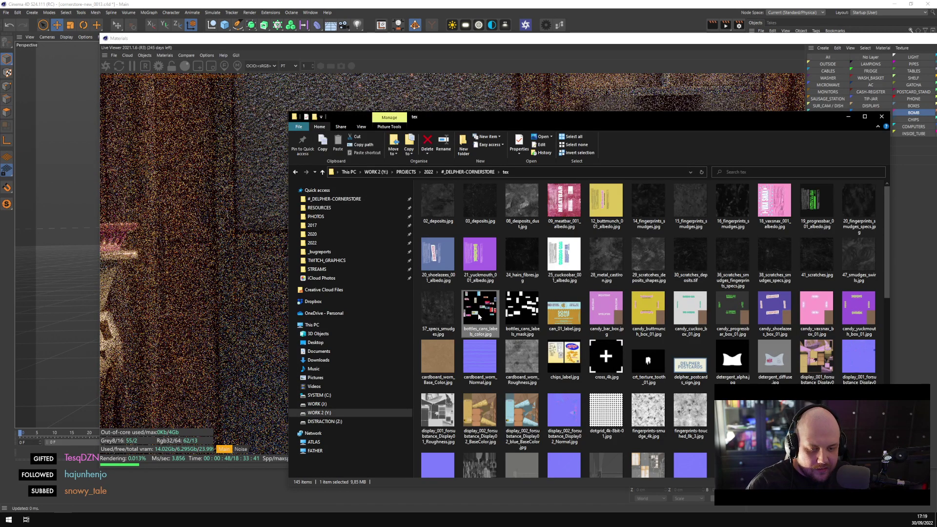
right_click(492, 309)
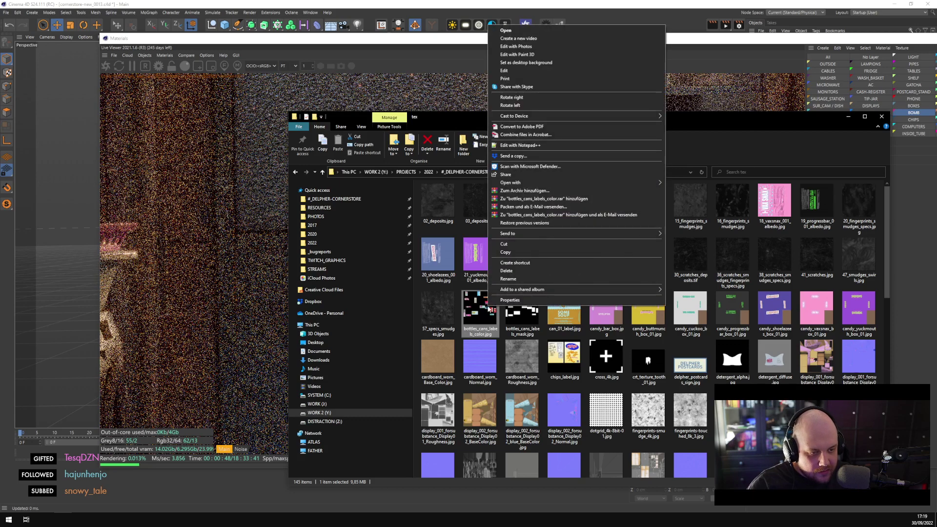
click(507, 303)
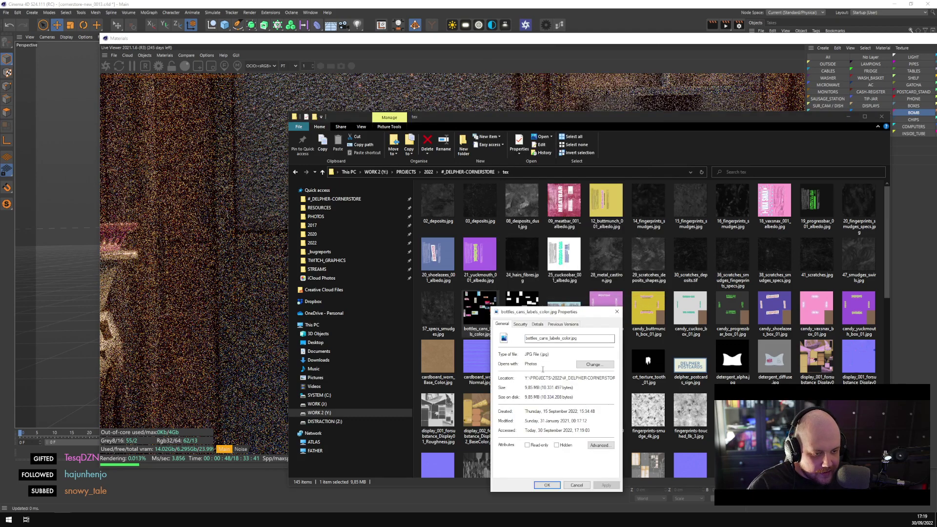
click(538, 325)
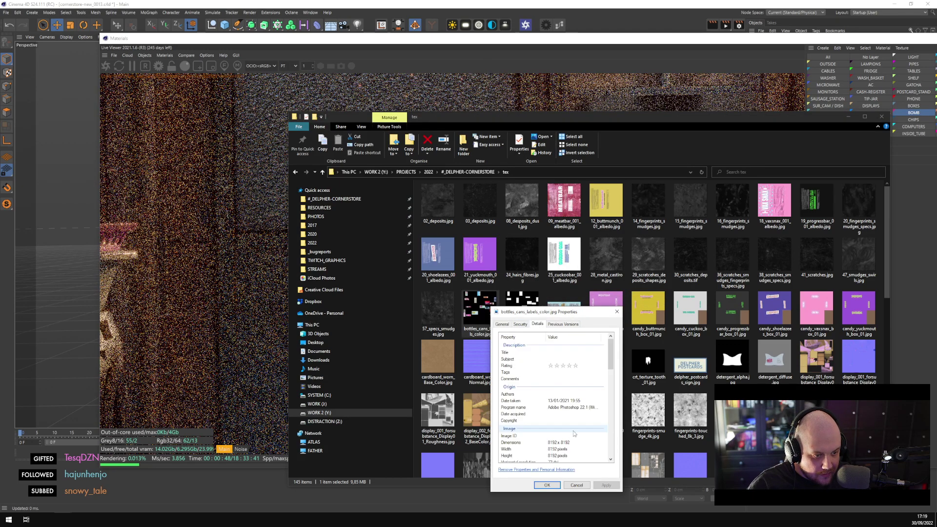
click(547, 485)
Check the file info of bottles_cans_labels_mask.jpg and browse the other textures down to the sticker images
key(Right)
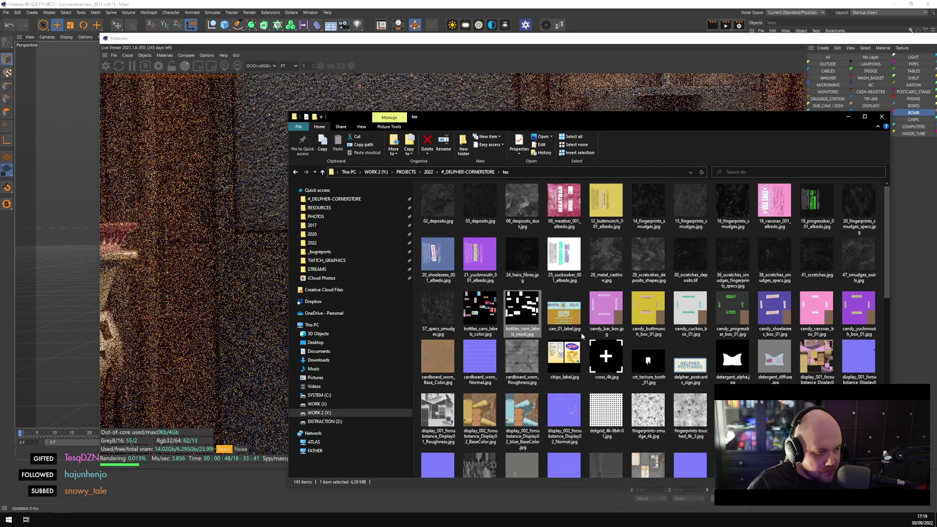
scroll(582, 335, down, 3)
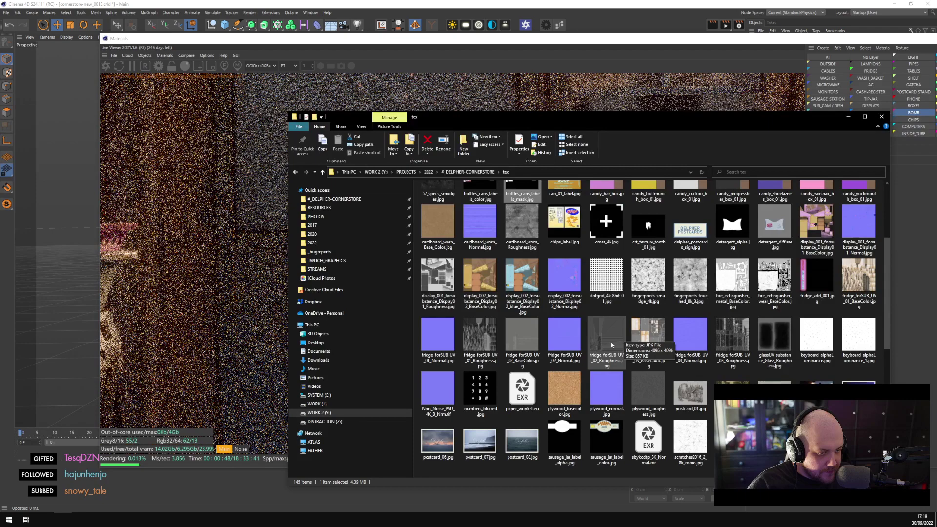
scroll(610, 341, up, 3)
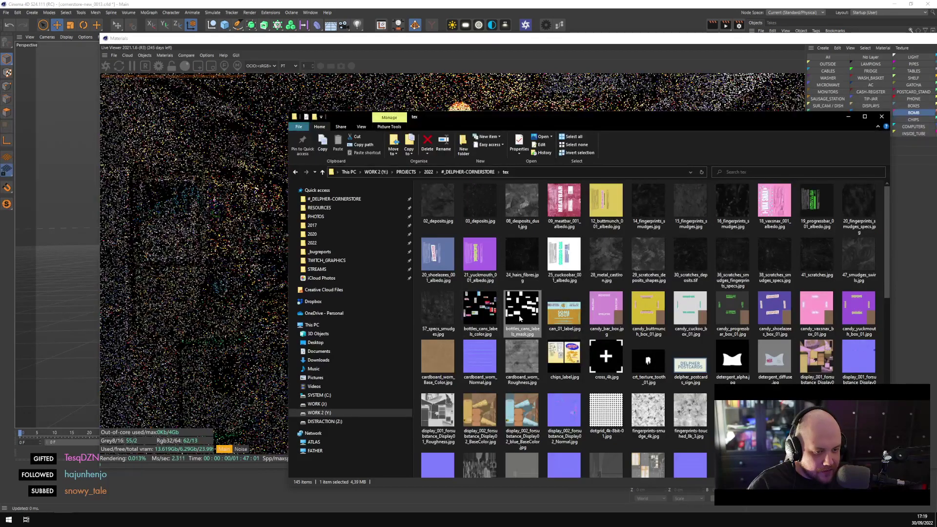
scroll(558, 323, down, 3)
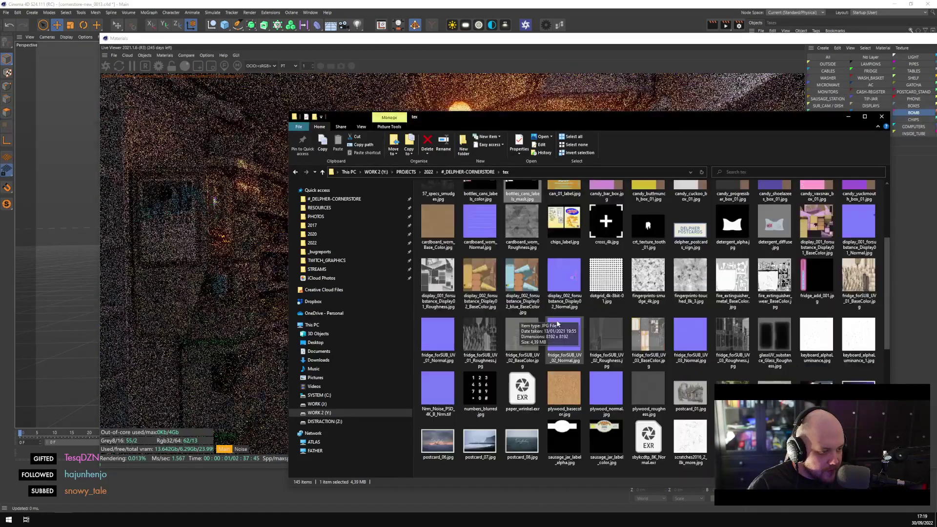
scroll(558, 324, down, 3)
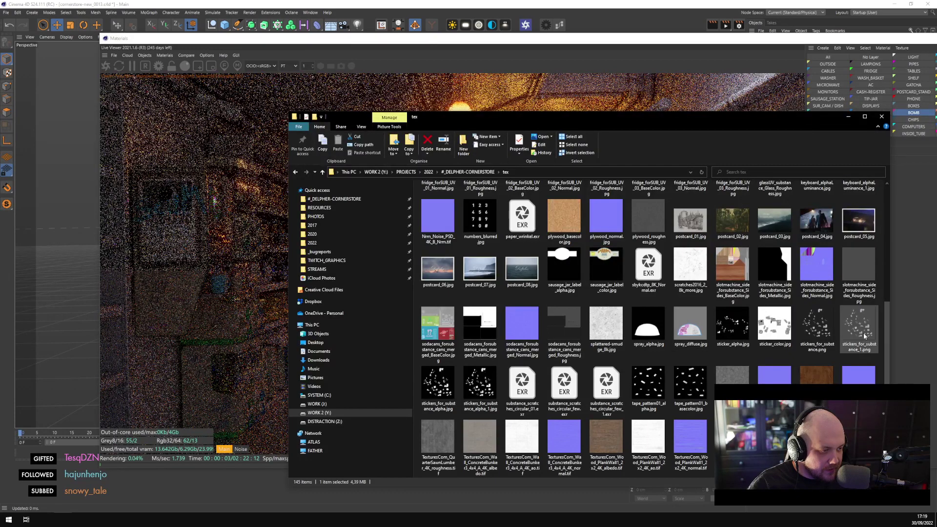
Review the property details of sticker_color.jpg, close them and check the sizes of the sticker alpha textures
click(777, 332)
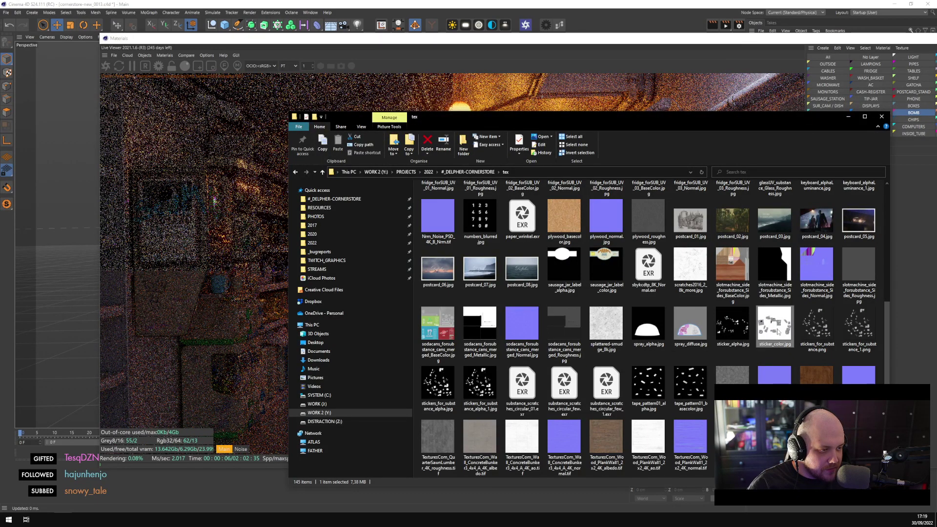
right_click(777, 334)
click(799, 331)
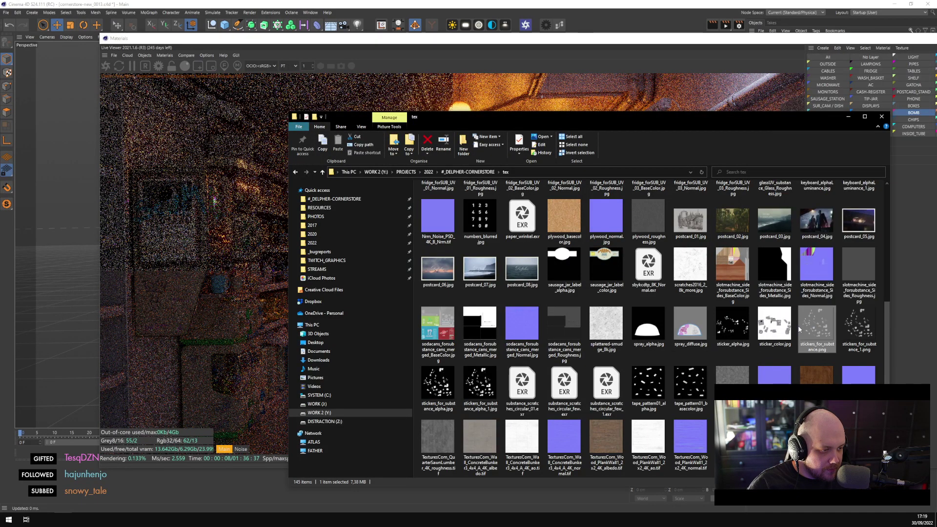
right_click(779, 338)
click(796, 320)
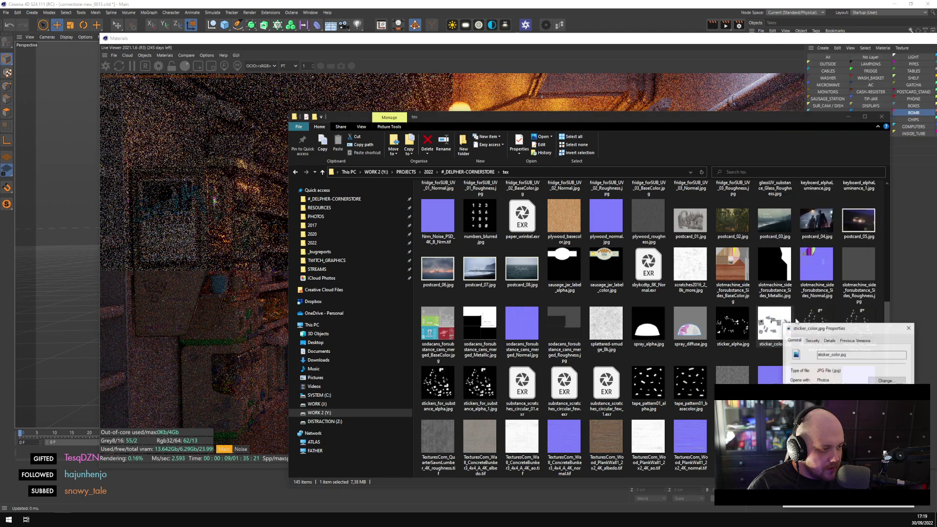
click(829, 341)
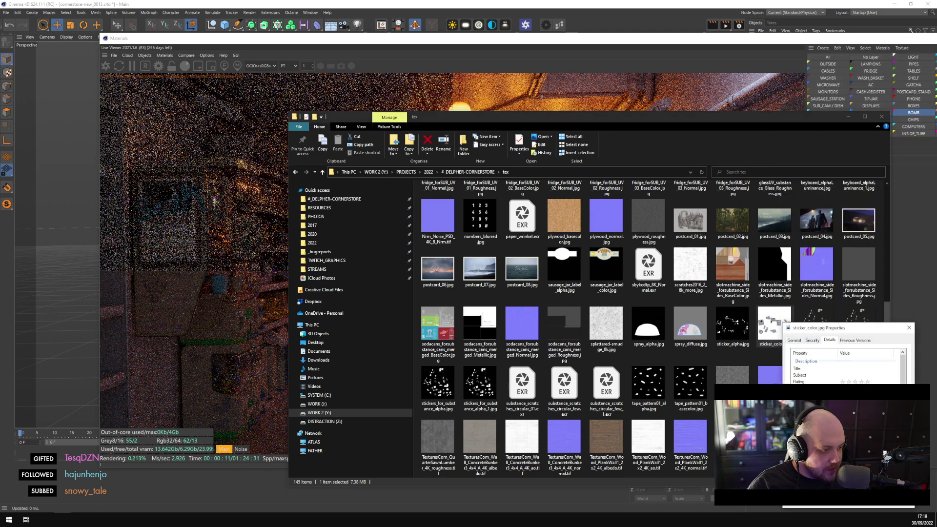
key(Escape)
click(734, 329)
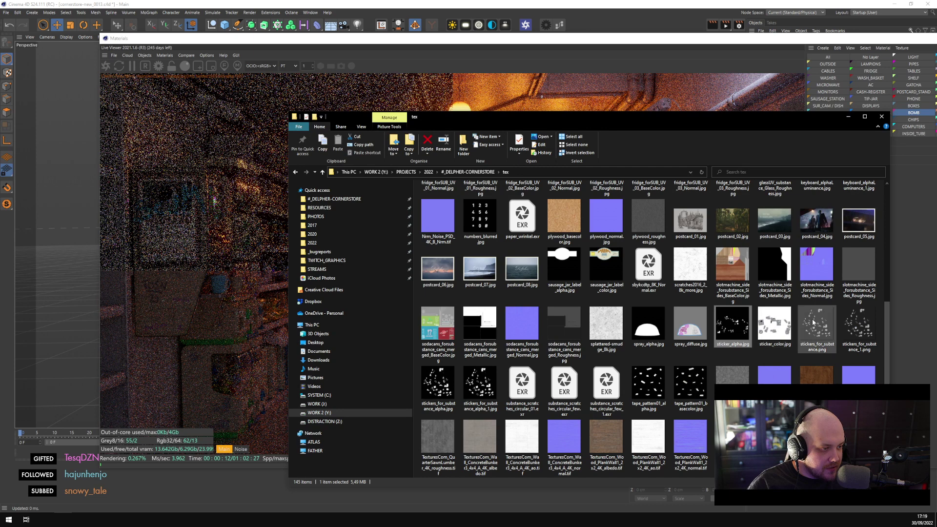
click(463, 376)
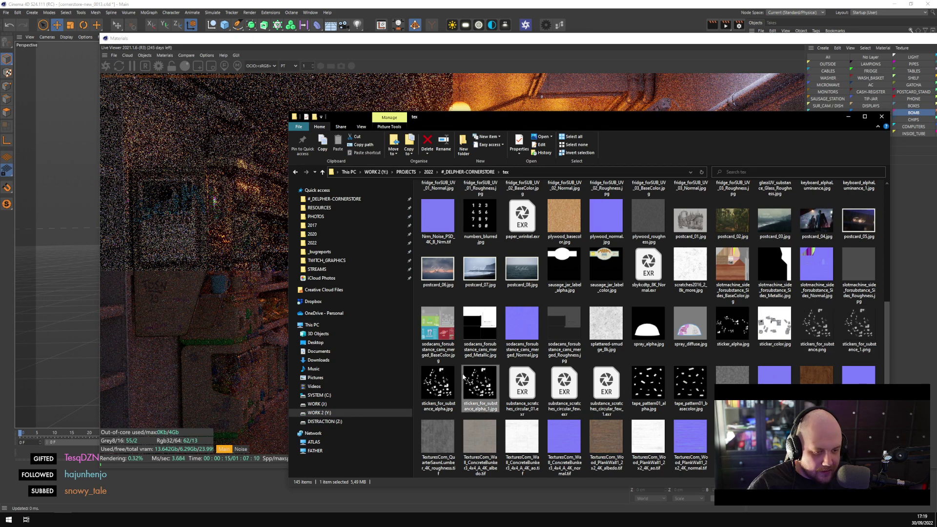
click(427, 383)
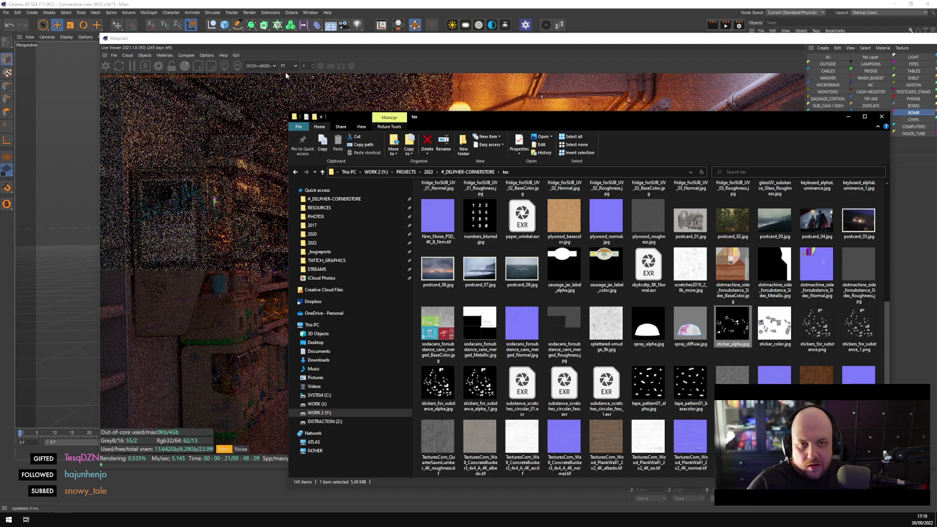
Return to Cinema 4D and clear the floating Live Viewer and Materials windows off the viewport
click(179, 46)
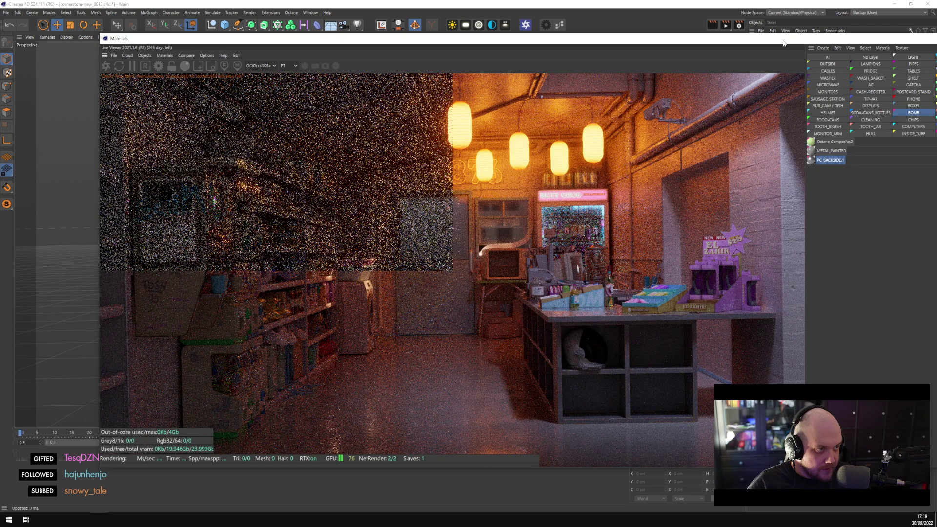
drag(933, 39, 834, 52)
click(842, 52)
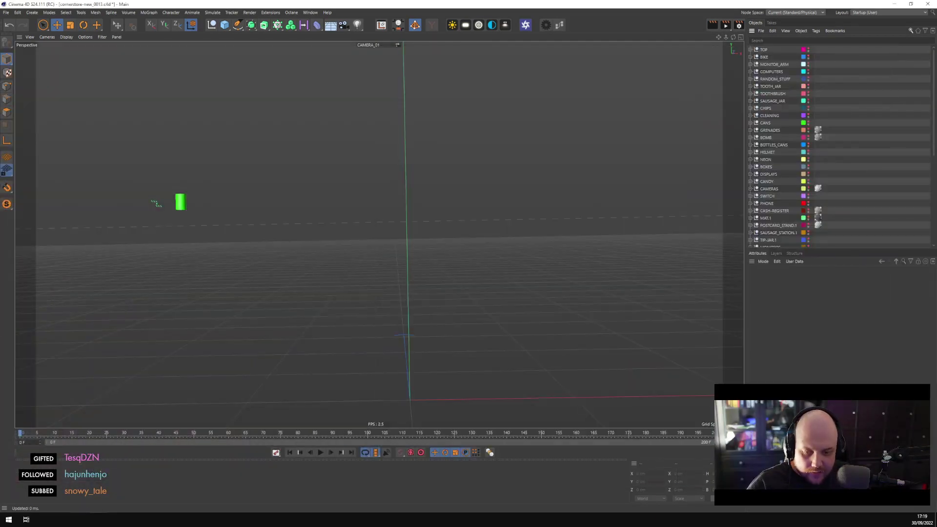
Select the green soup can left in the viewport, hide its FOR_INSTANCE null under CANS in the editor and collapse that null
key(alt+Tab)
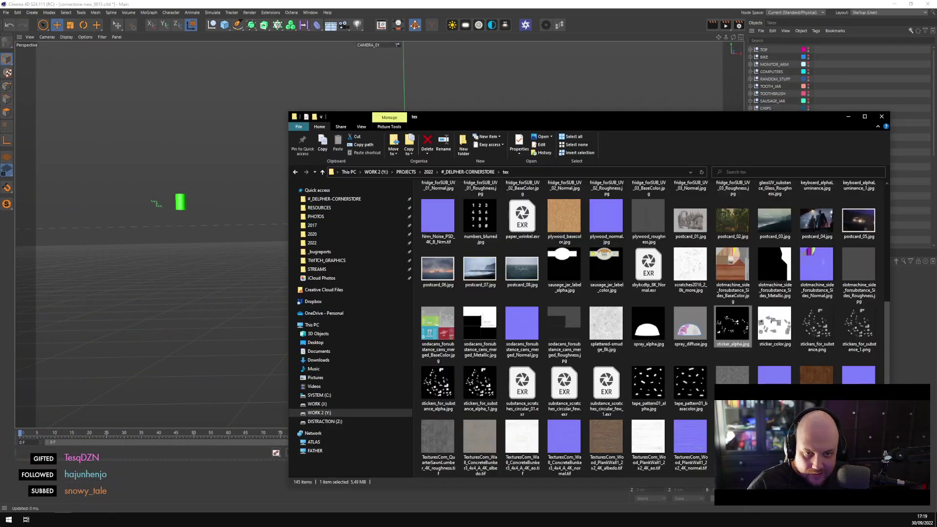
click(180, 204)
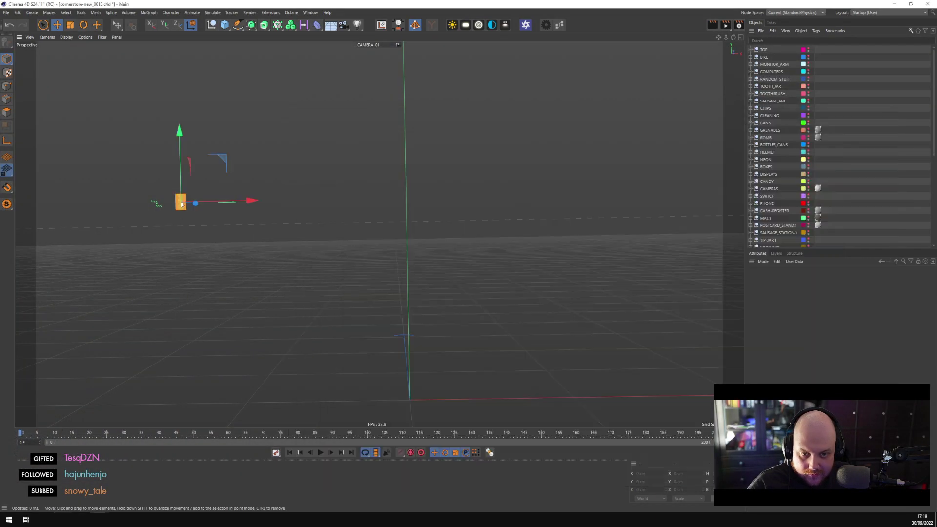
click(750, 122)
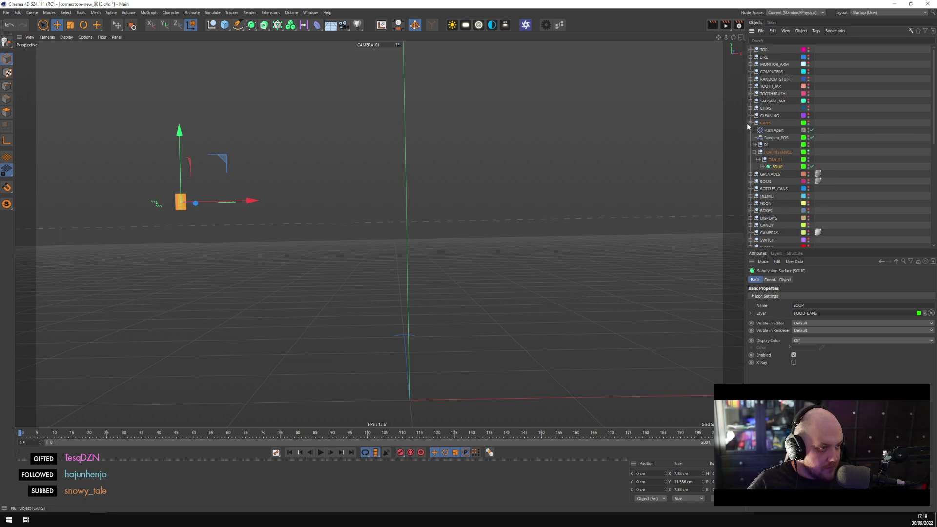
click(808, 153)
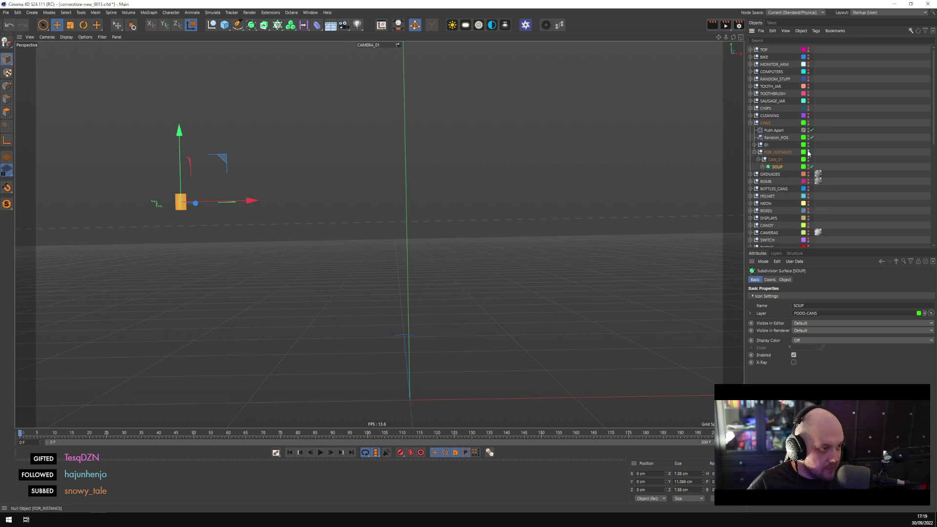
click(754, 152)
Locate the small remaining slot machine switch part in the hierarchy and hide its parent null in the editor
click(159, 207)
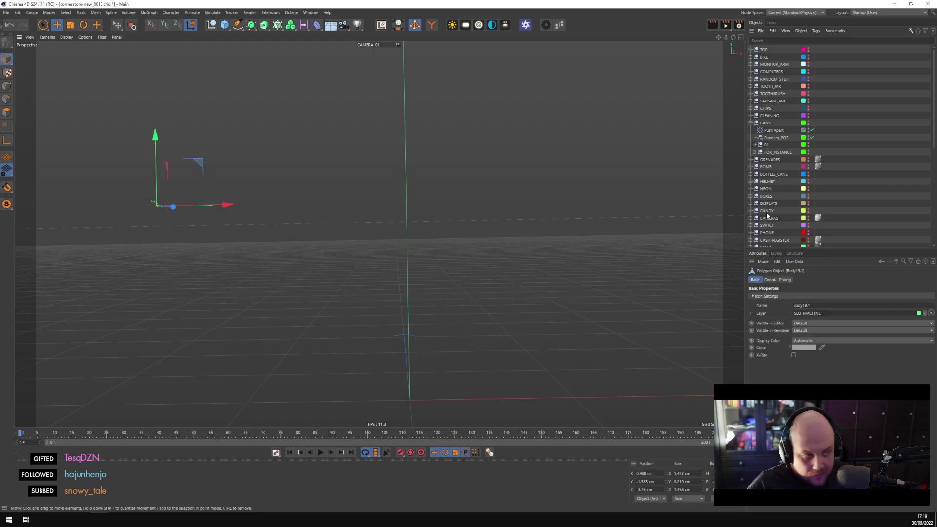
key(s)
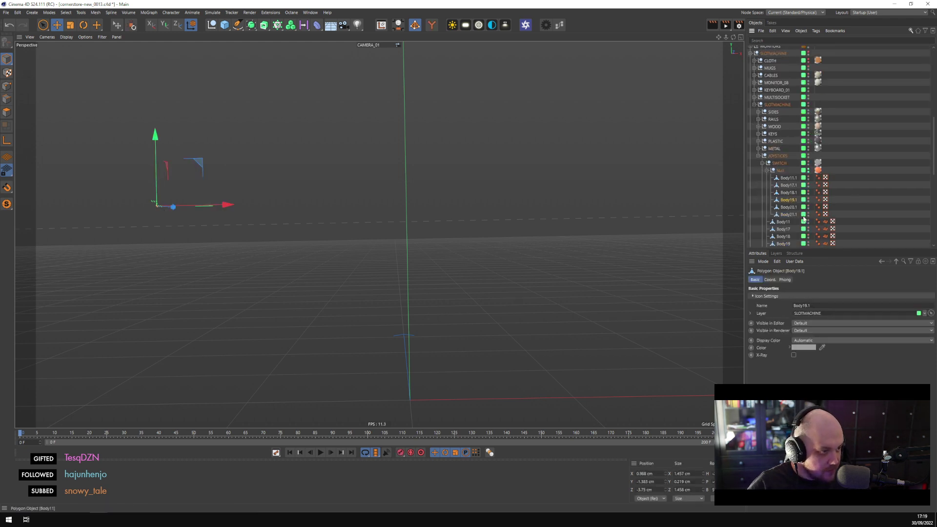
click(809, 171)
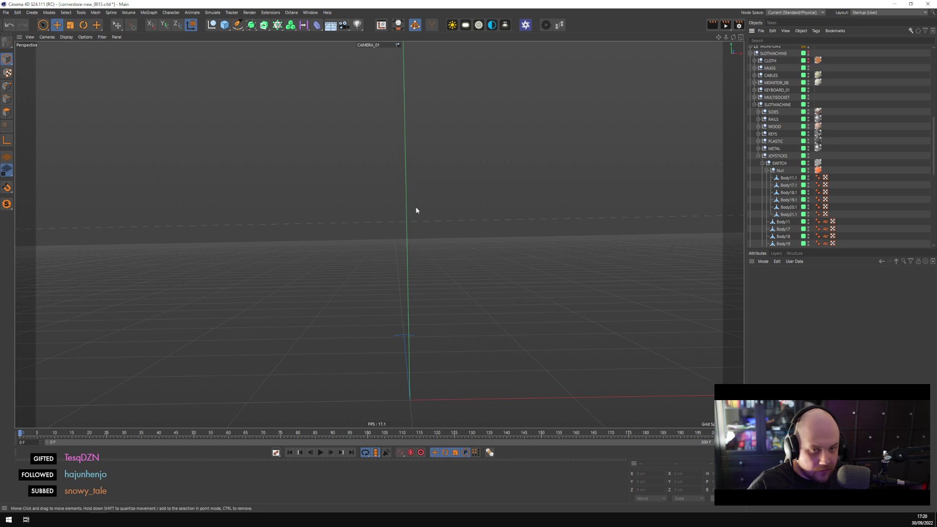
Collapse the CANS and SLOTMACHINE hierarchies and check the editor visibility of the TOP and ROOM_FRONT nulls
scroll(780, 146, up, 10)
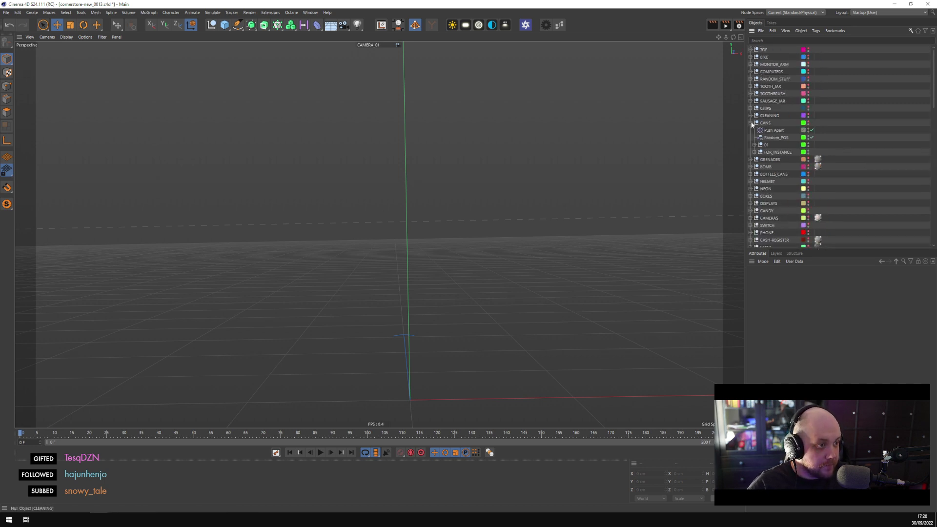
click(764, 50)
scroll(765, 146, down, 6)
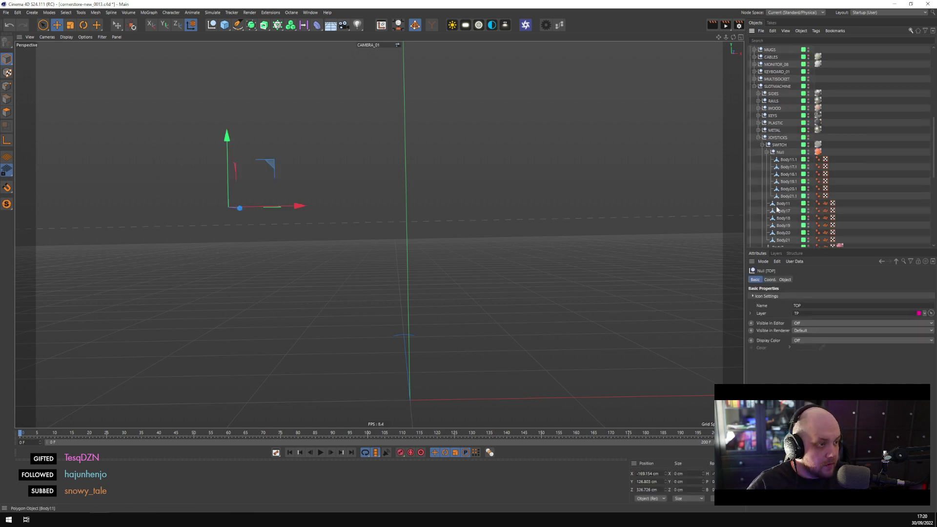
scroll(765, 147, up, 4)
click(750, 210)
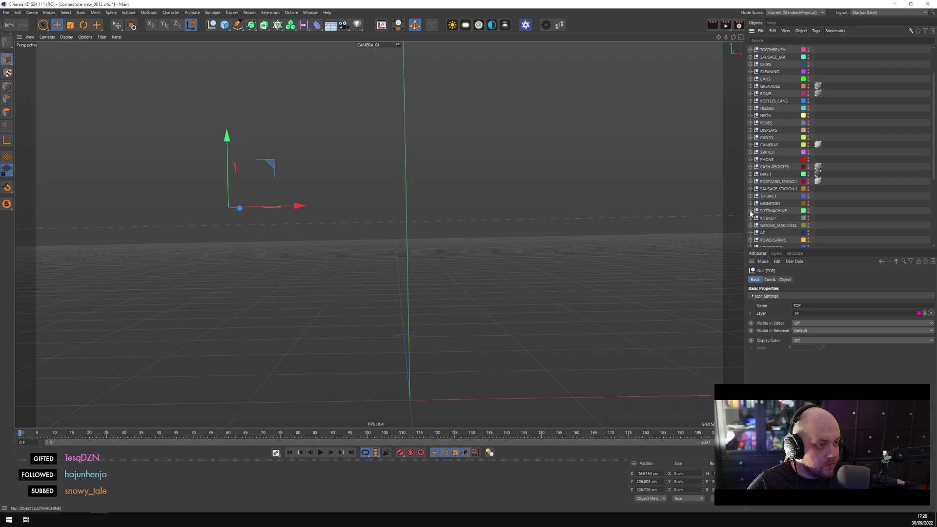
scroll(818, 215, down, 5)
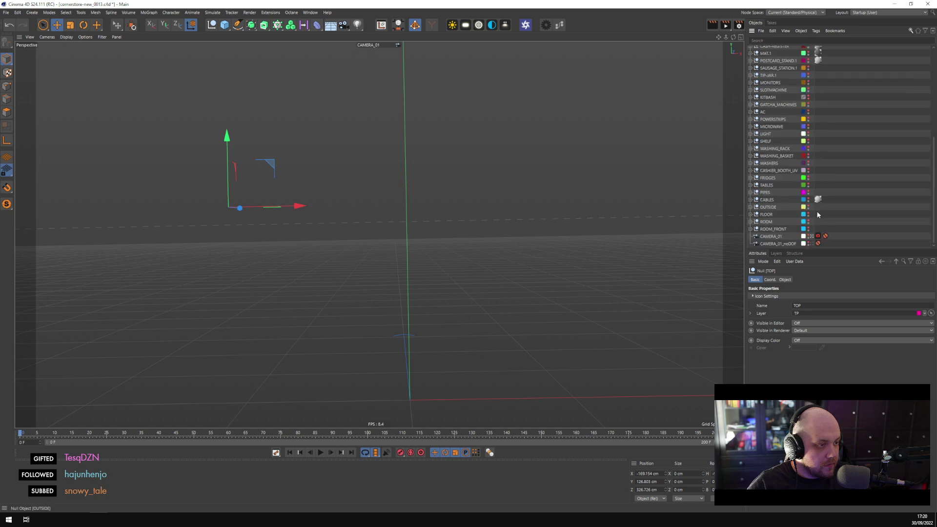
click(783, 228)
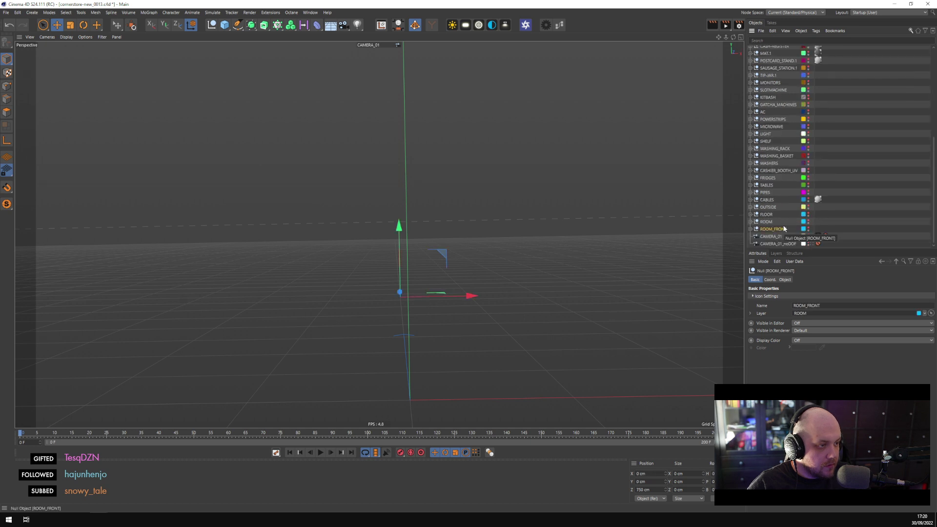
scroll(782, 209, up, 3)
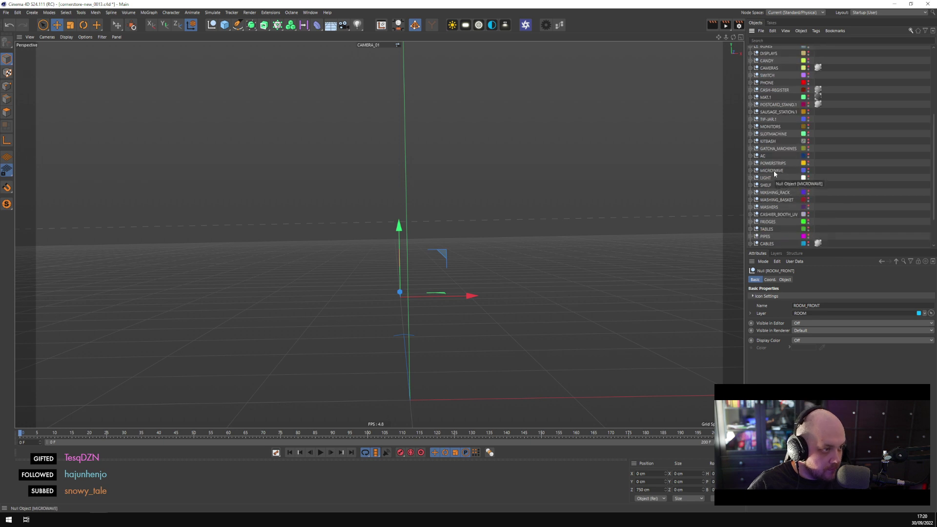
Select the 18 nulls from GATCHA_MACHINES downward in the hierarchy and set their editor visibility to Default
shift+click(772, 149)
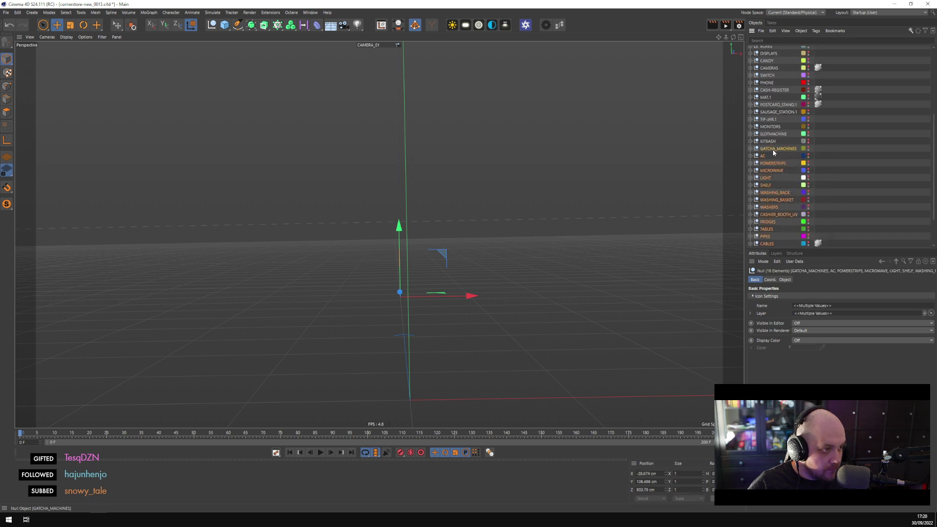
click(804, 323)
click(806, 327)
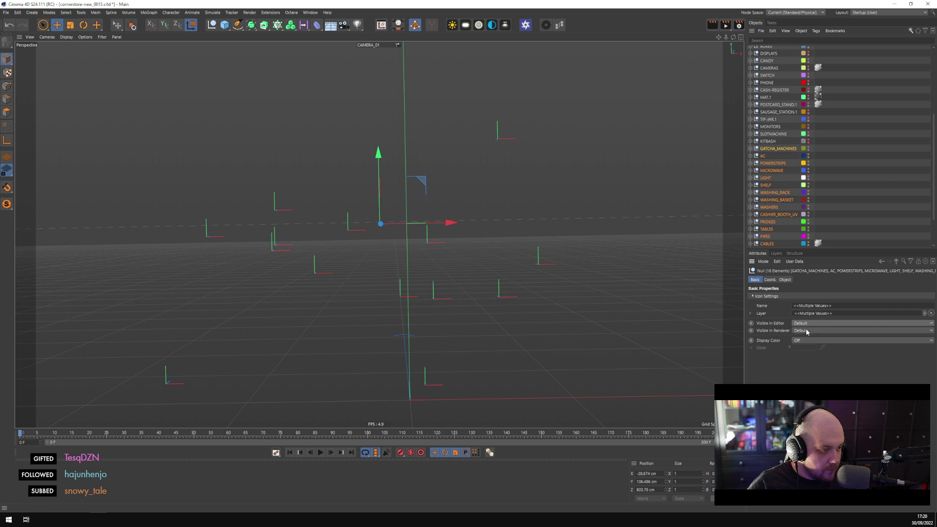
Select the nulls from SLOTMACHINE up to TOP, set their editor visibility to Default and clear the selection
click(781, 133)
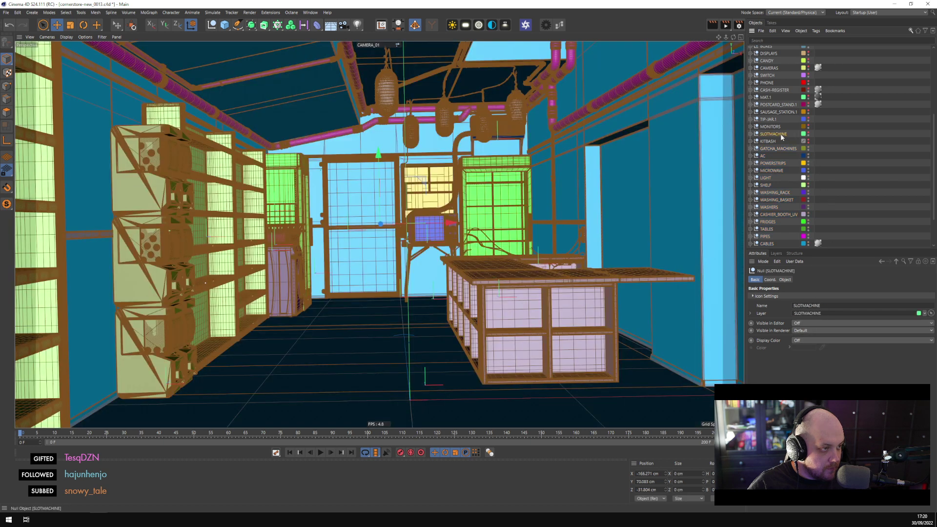
scroll(781, 131, up, 6)
shift+click(764, 49)
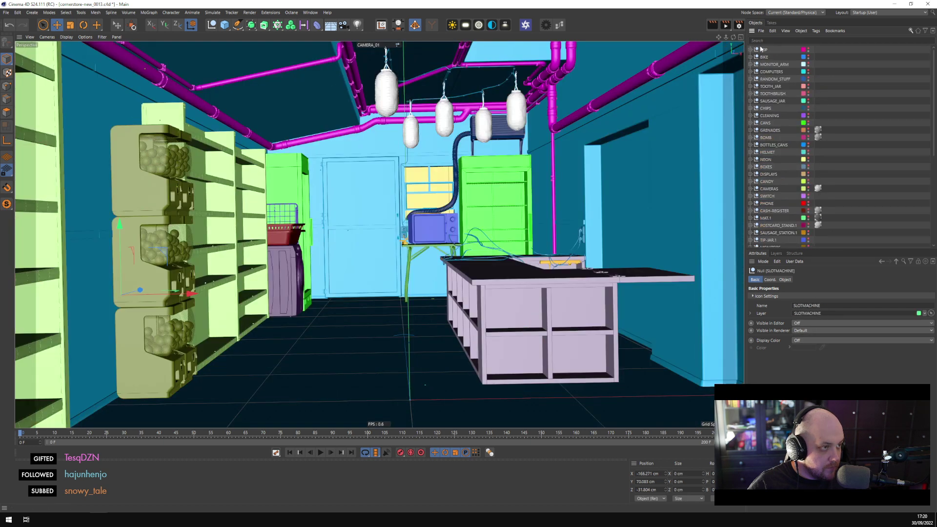
click(810, 330)
click(803, 346)
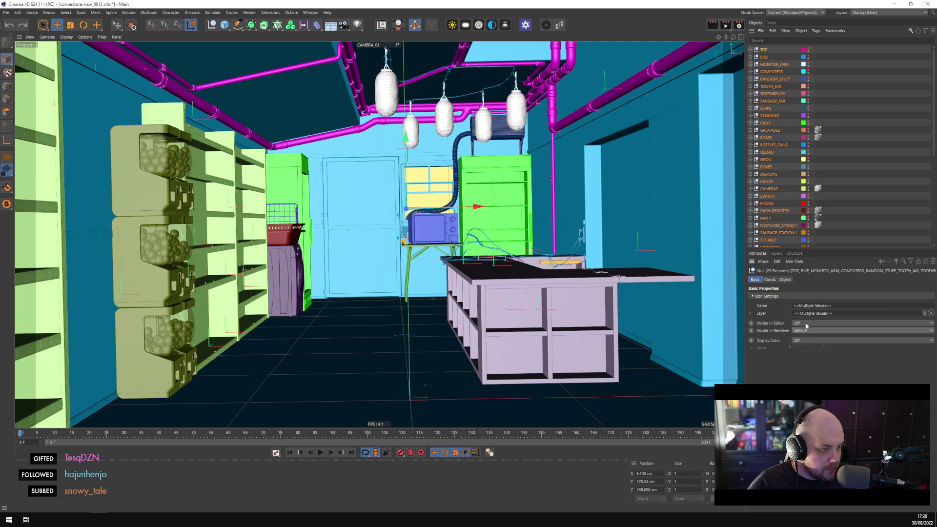
click(805, 324)
click(806, 331)
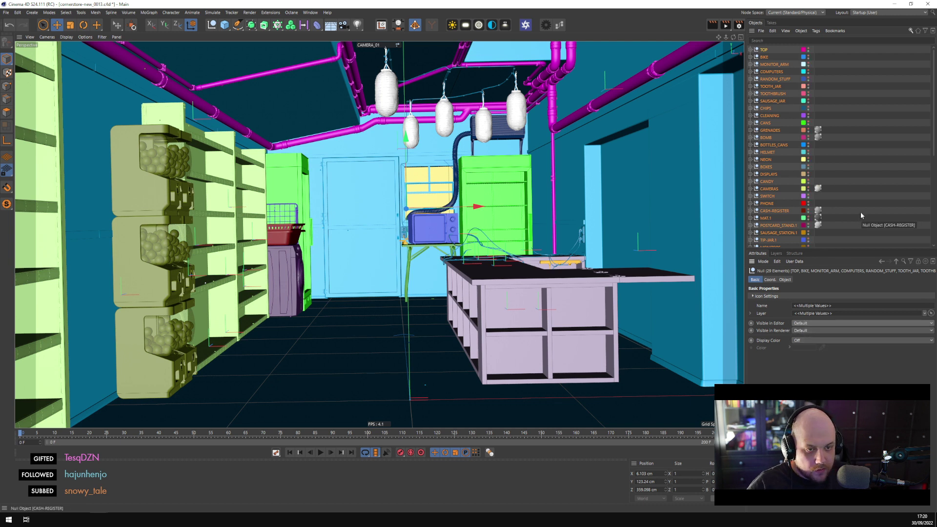
click(858, 208)
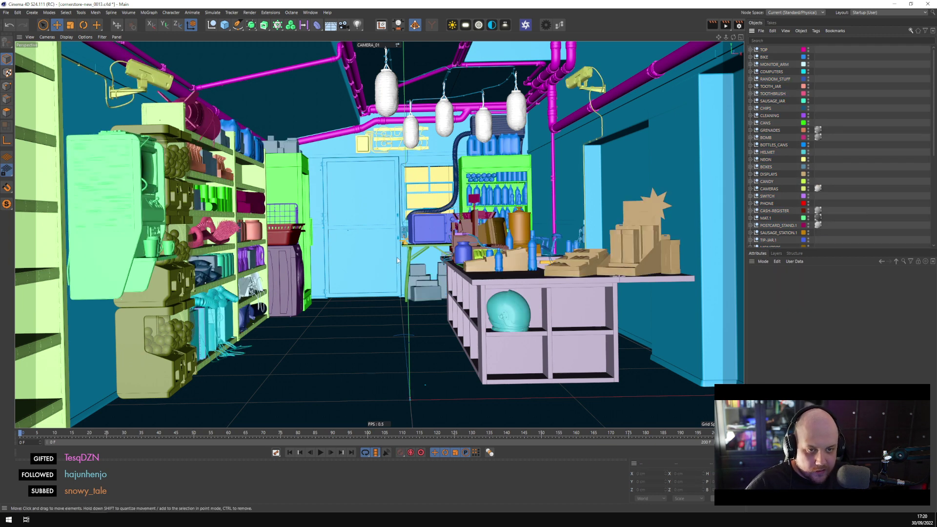
Switch to the tex folder in File Explorer and open sticker_alpha.jpg in Photoshop
key(alt+Tab)
click(560, 353)
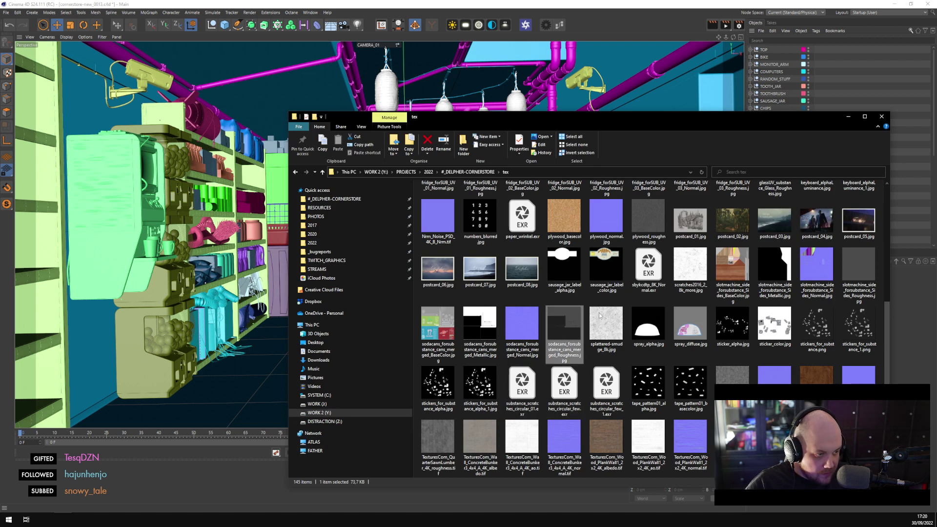
click(732, 326)
right_click(732, 326)
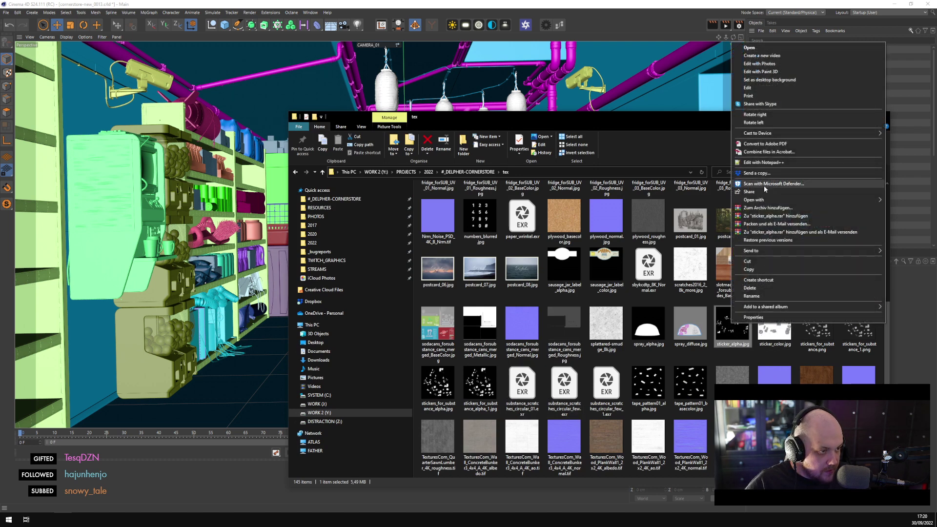
mouse_move(763, 200)
click(677, 217)
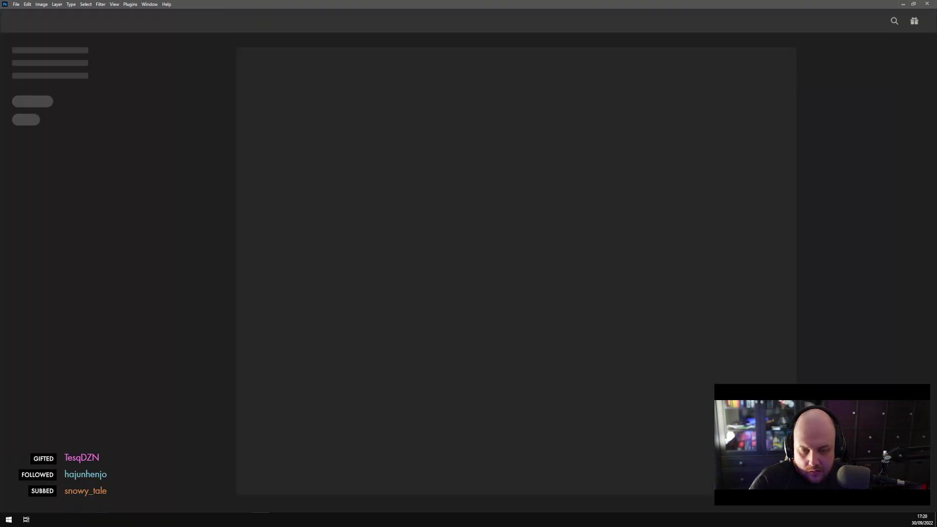
Return to Cinema 4D, open the Octane Texture Manager and enlarge its window
click(125, 499)
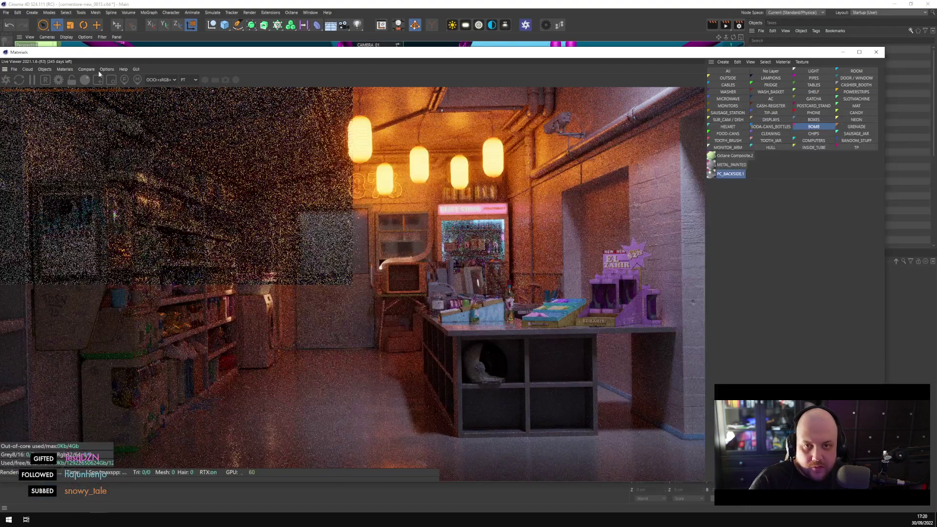
click(95, 70)
mouse_move(106, 69)
mouse_move(65, 70)
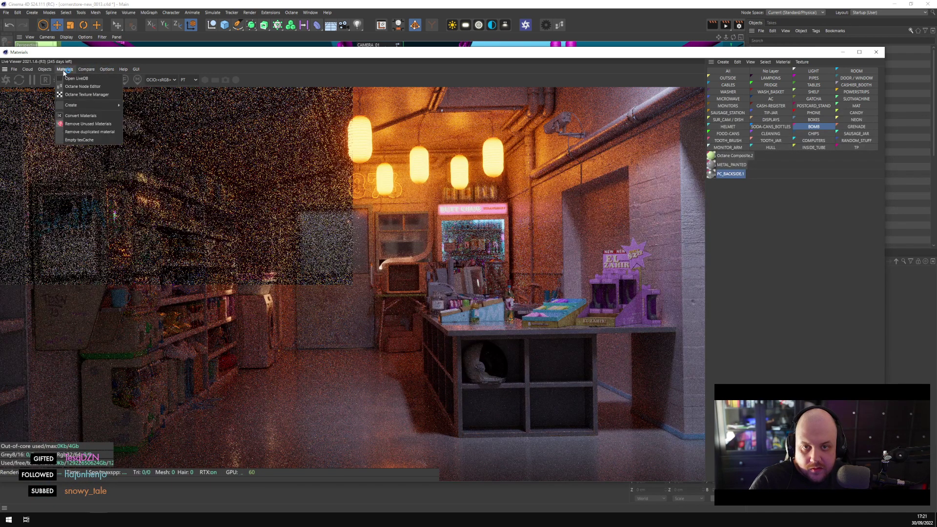
click(97, 96)
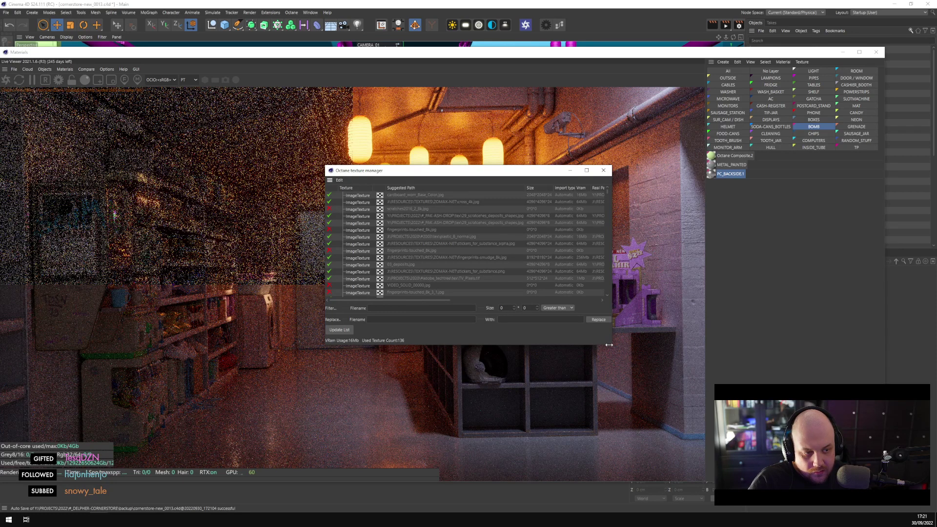
drag(608, 345, 816, 469)
Inspect the TV_Pixels, fingerprints-touched and scratches2016_2_8k entries in the texture manager and move its window aside
click(414, 279)
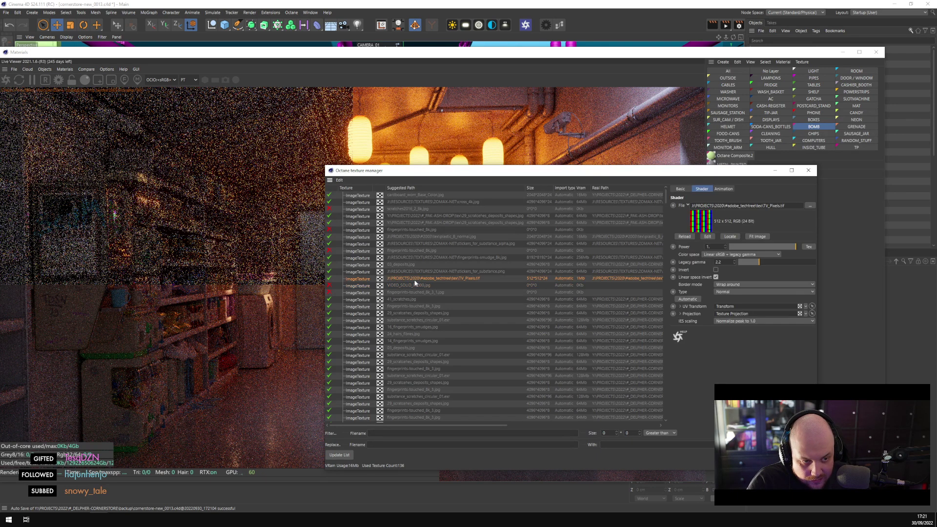
click(416, 286)
click(416, 277)
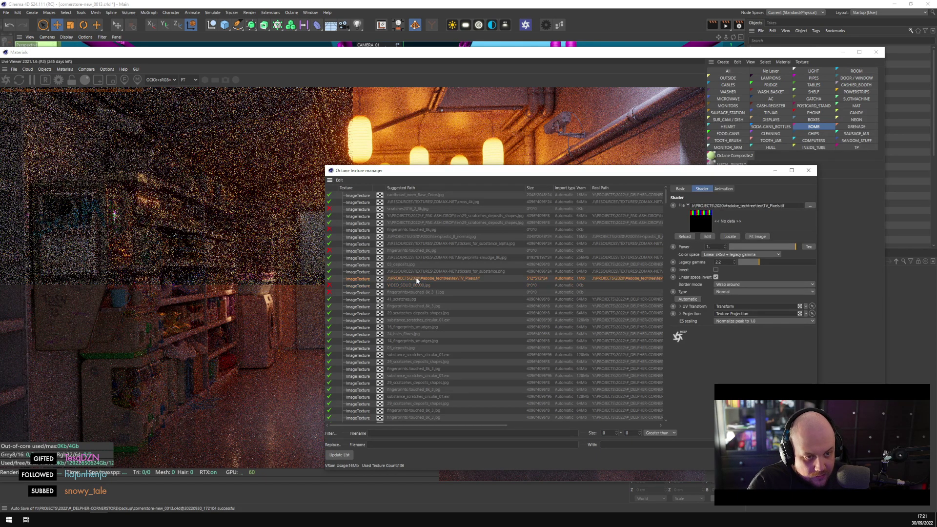
click(410, 250)
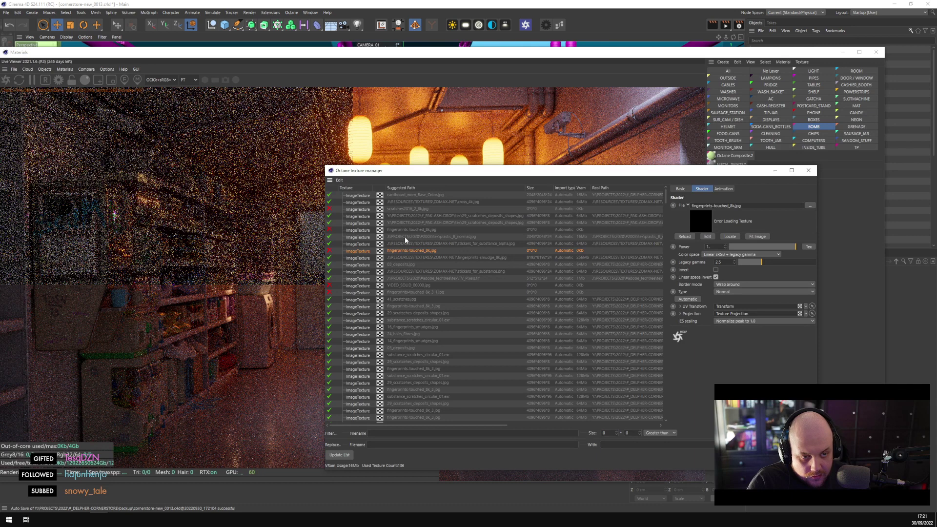
click(406, 230)
click(402, 209)
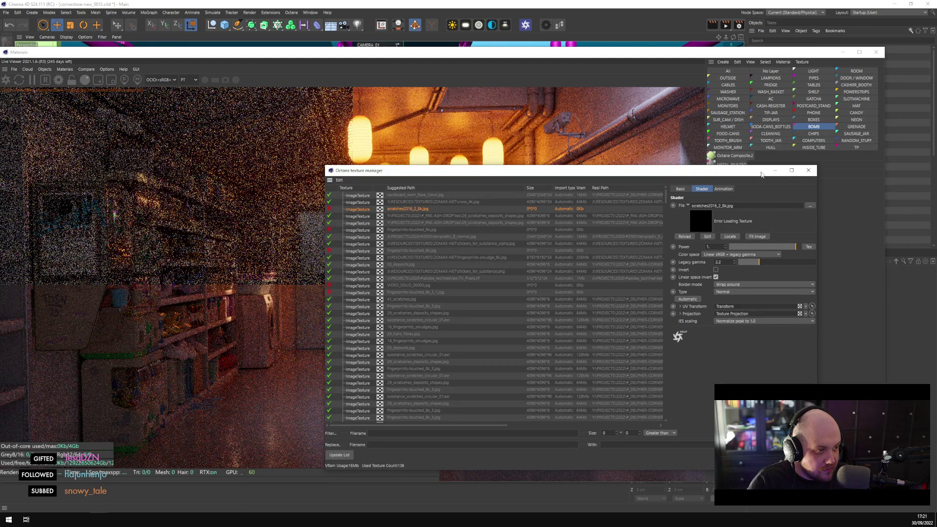
drag(761, 175, 545, 233)
List the materials without a layer, select FIRE_EXTINGUISHER_RED and Octane Blend Material.1, and try to delete the unused materials
click(780, 72)
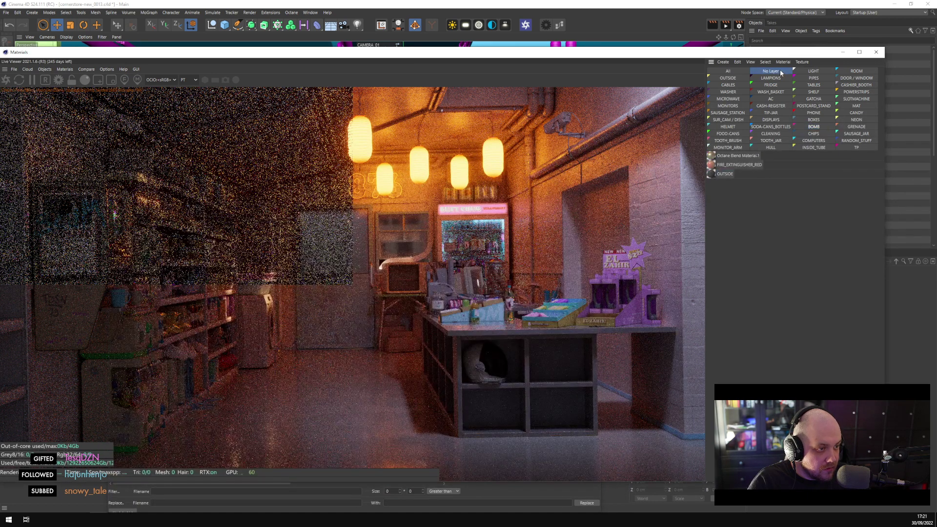
click(745, 165)
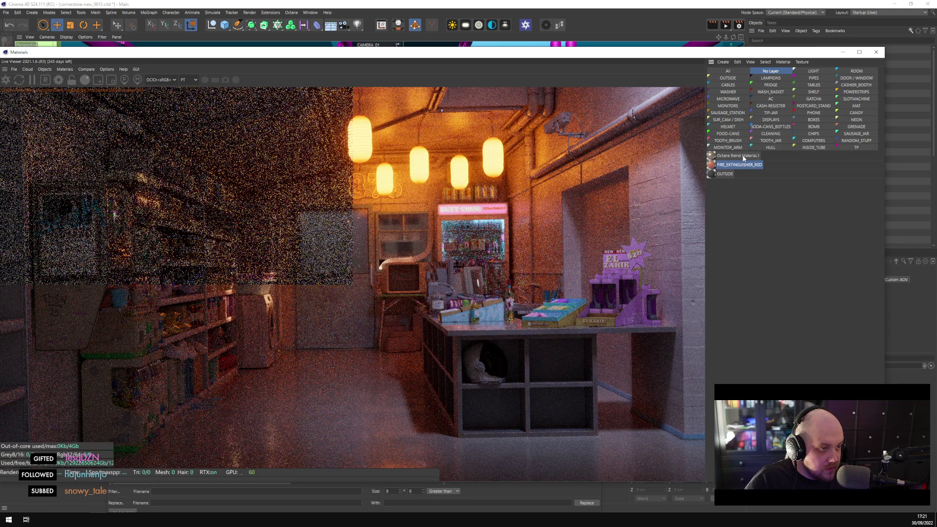
shift+click(743, 158)
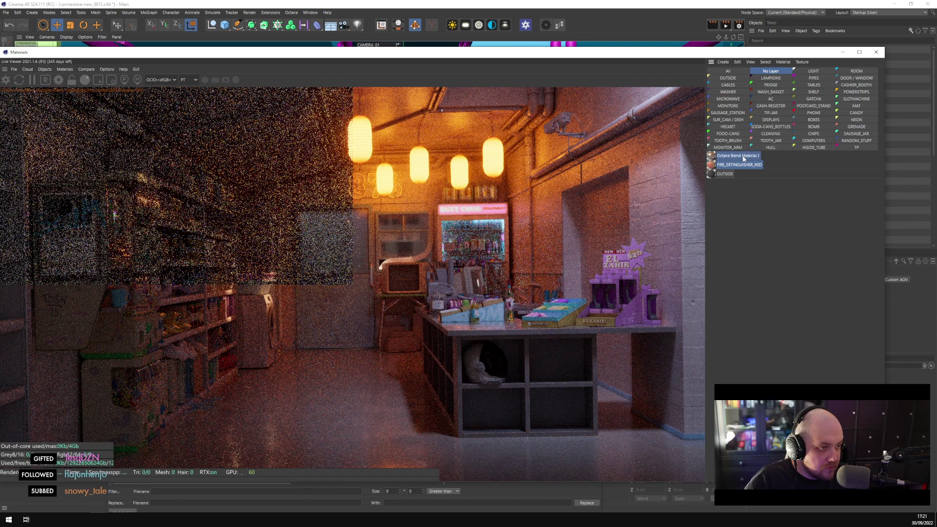
right_click(743, 157)
mouse_move(781, 309)
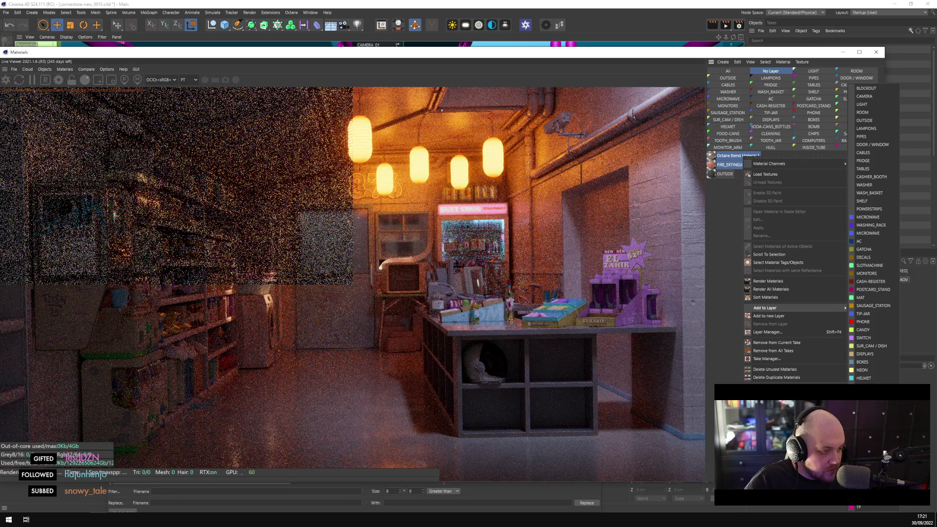
key(Escape)
click(737, 63)
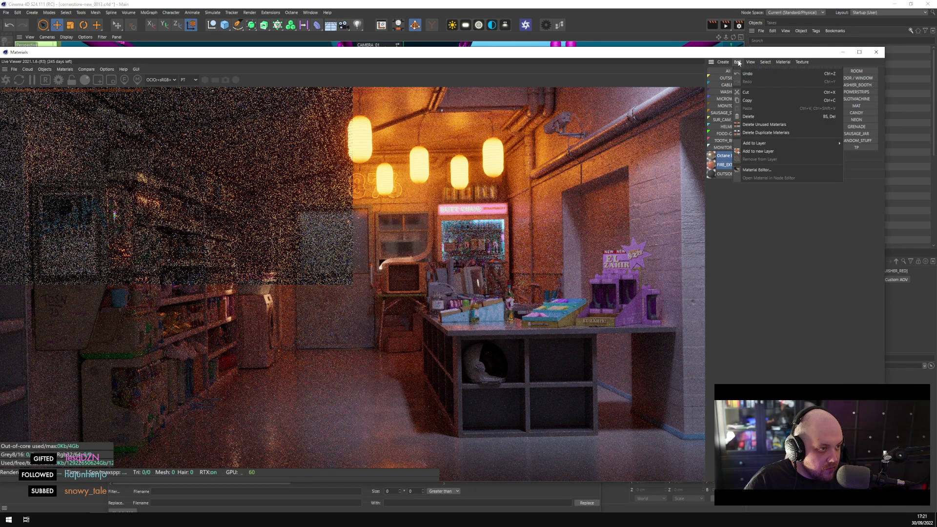
click(767, 125)
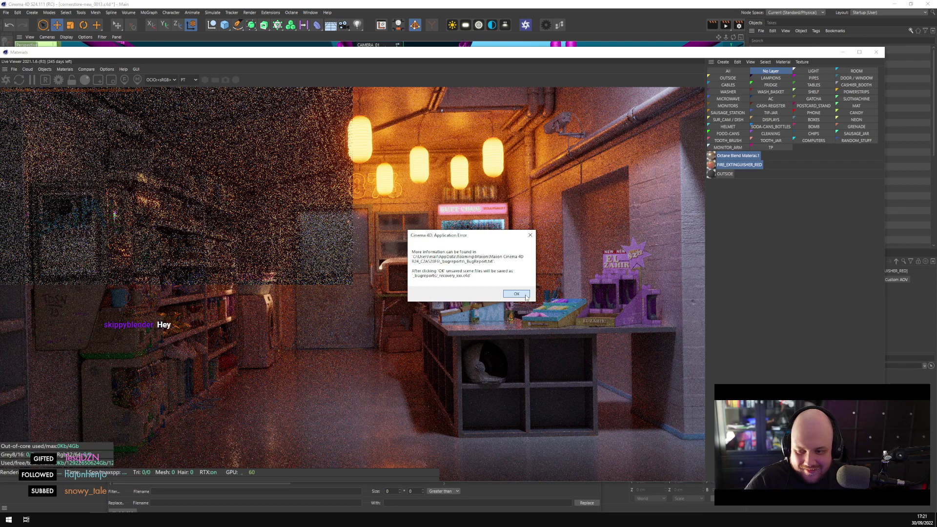
click(526, 296)
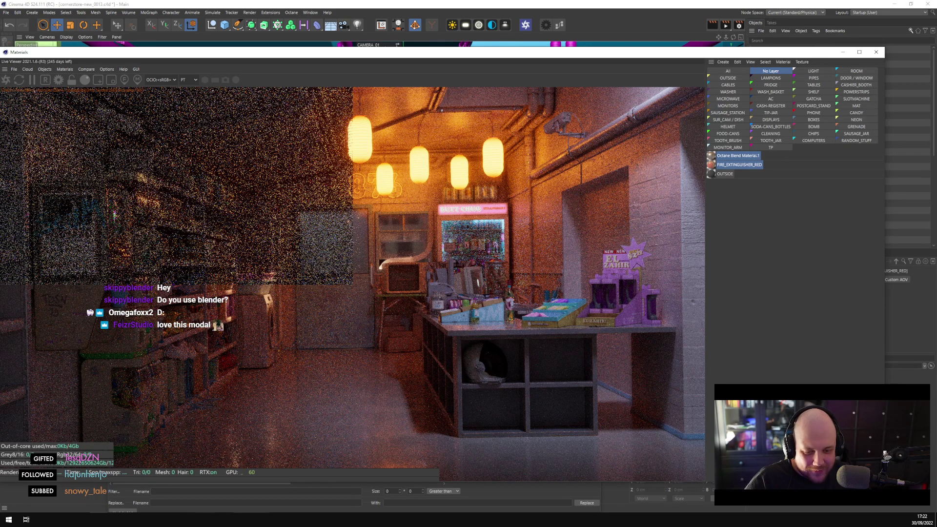
End the Cinema 4D process in Task Manager and return to the sticker_alpha.jpg document in Photoshop
right_click(302, 519)
click(312, 478)
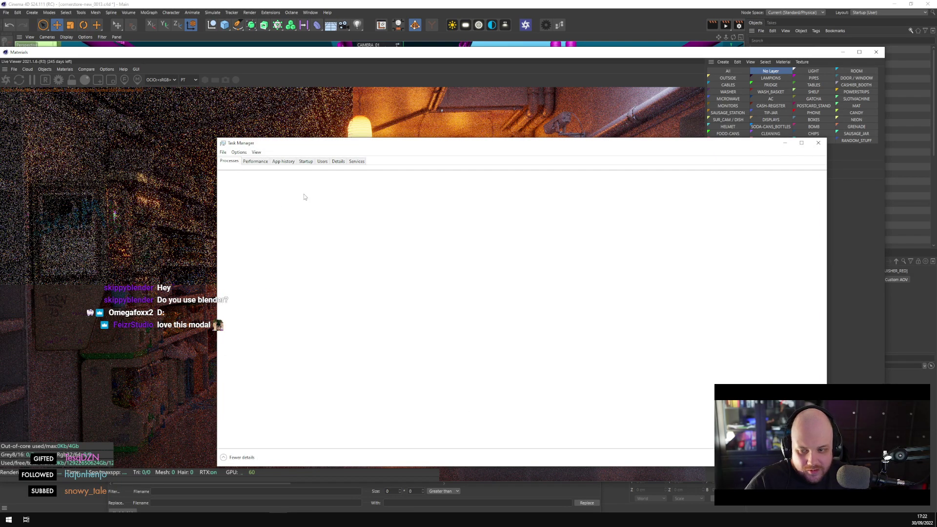
click(275, 215)
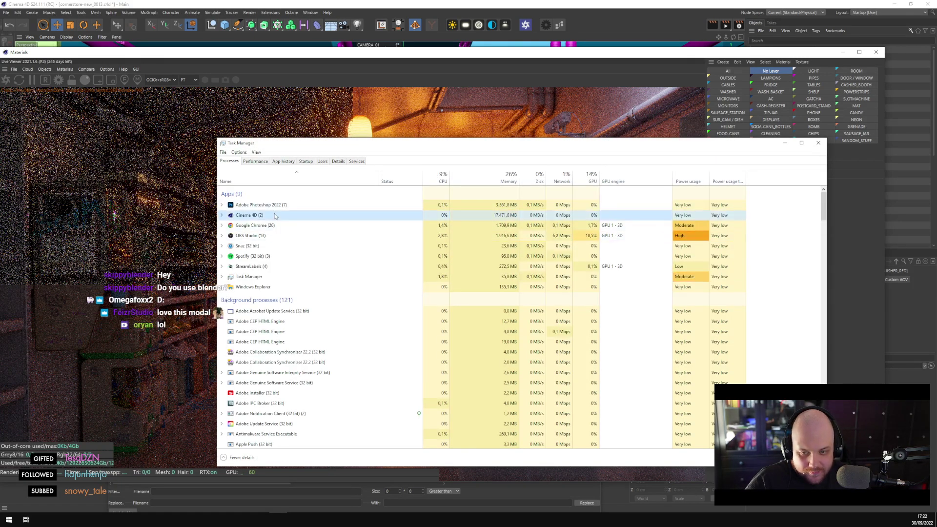
right_click(274, 215)
click(297, 236)
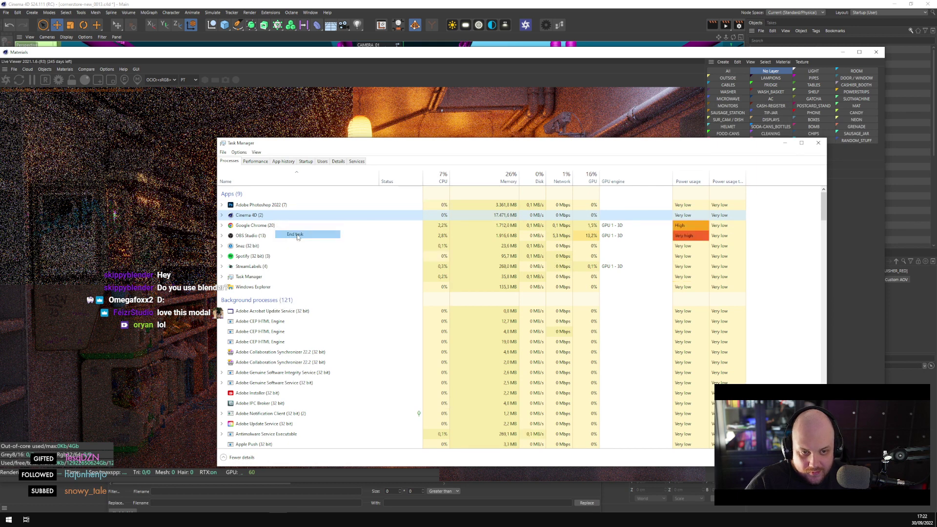
click(582, 86)
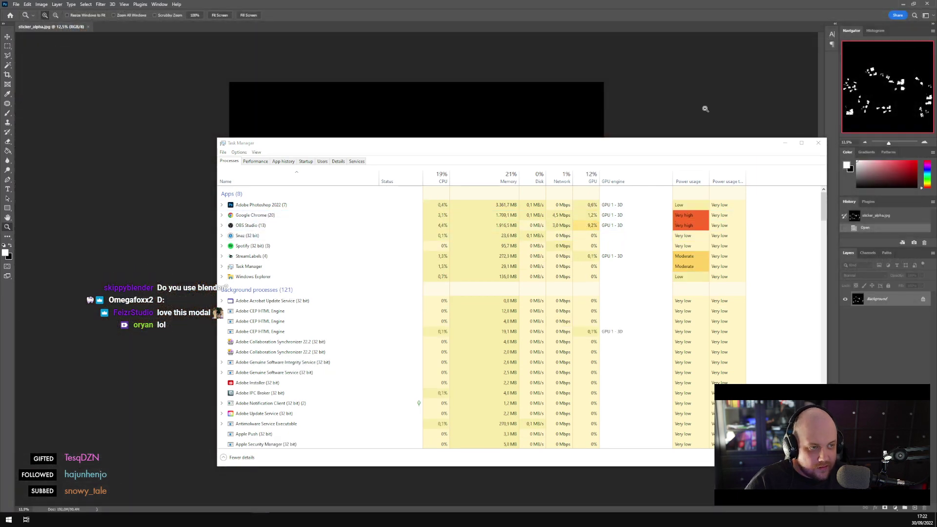
click(784, 143)
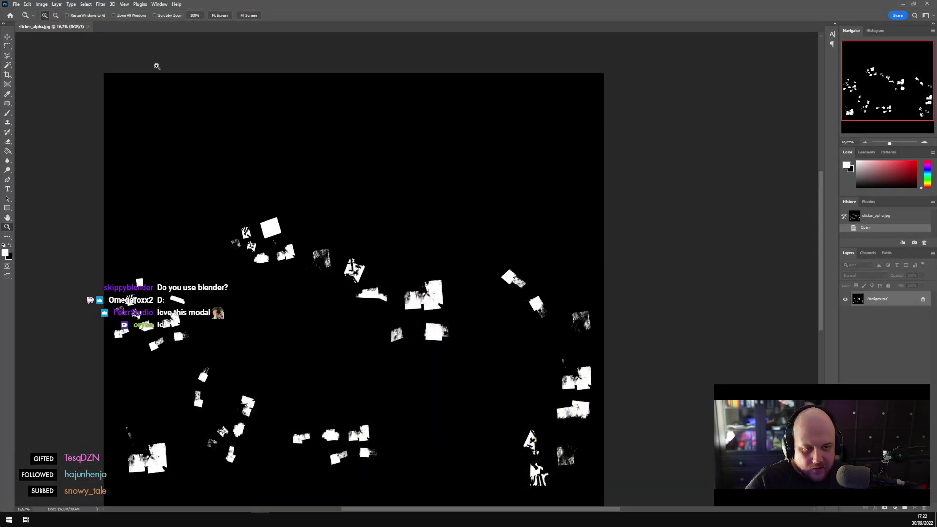
Resize the sticker_alpha.jpg image to 50 percent of its width and height
click(41, 4)
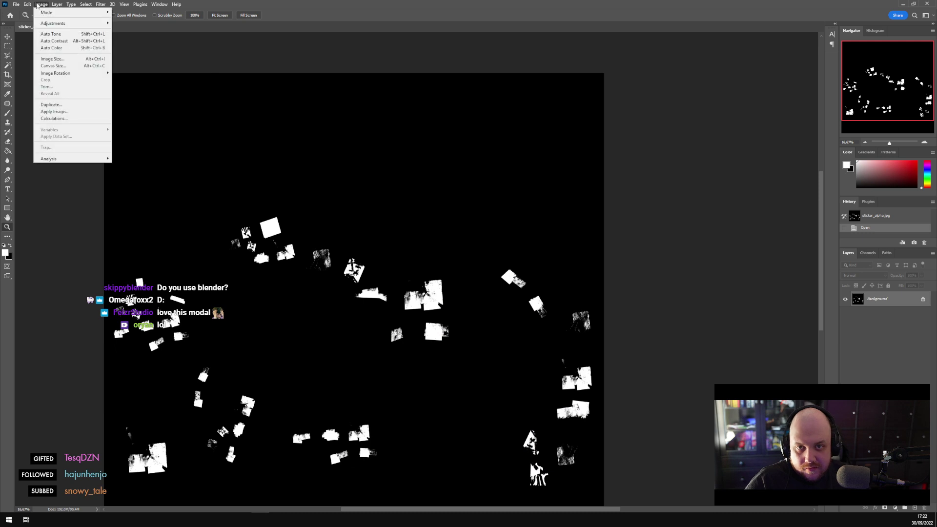
click(61, 59)
click(546, 321)
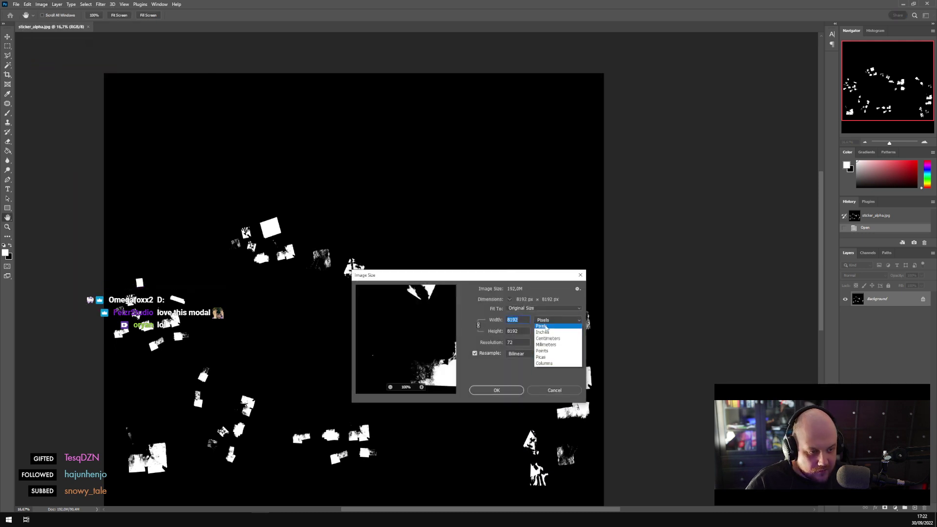
click(545, 325)
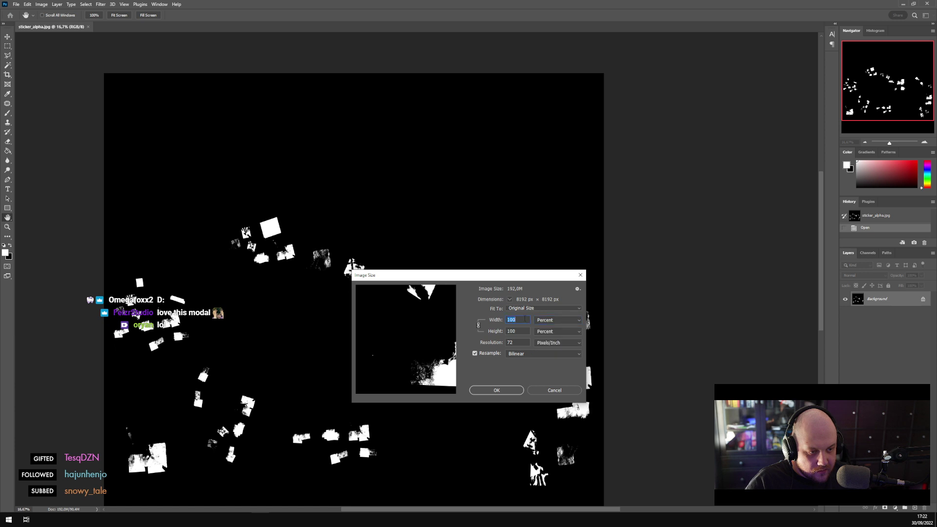
text(50)
key(Return)
key(z)
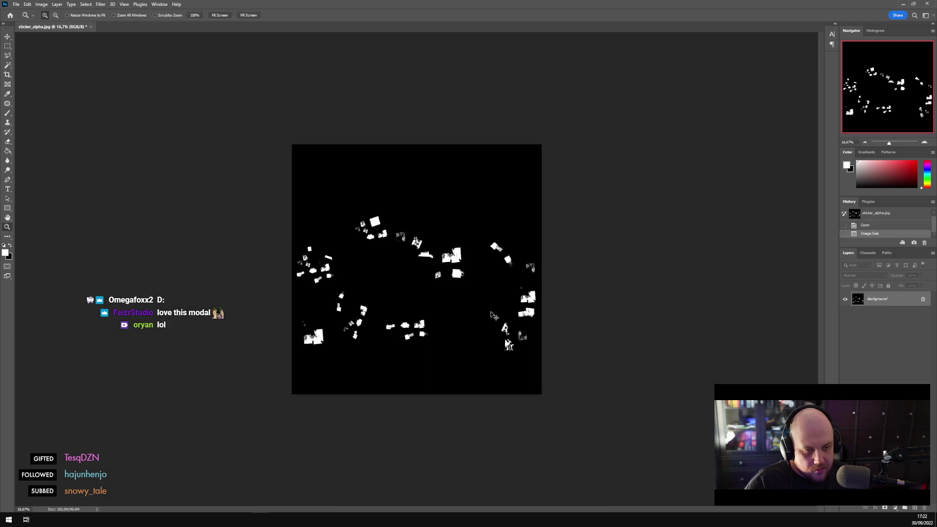
Resize the sticker_alpha.jpg image by another 50 percent in width and height and save it
click(42, 4)
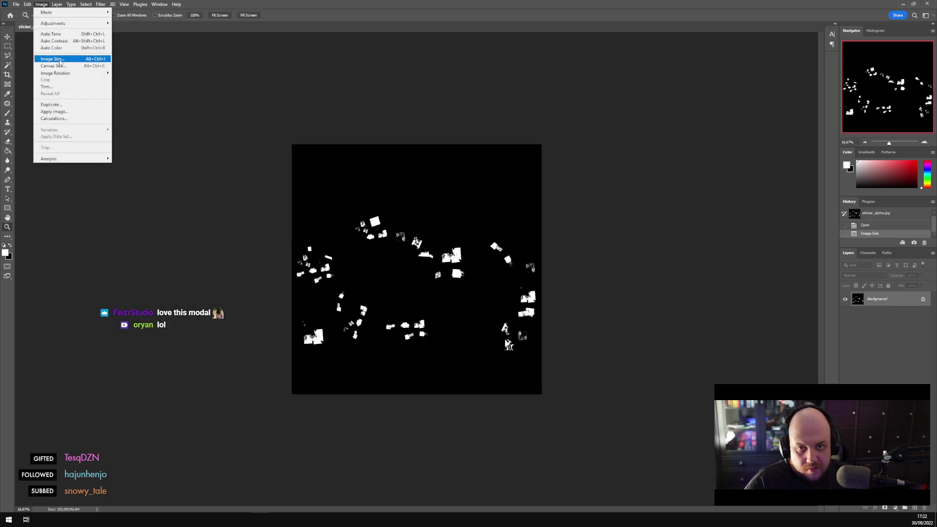
click(61, 59)
text(50)
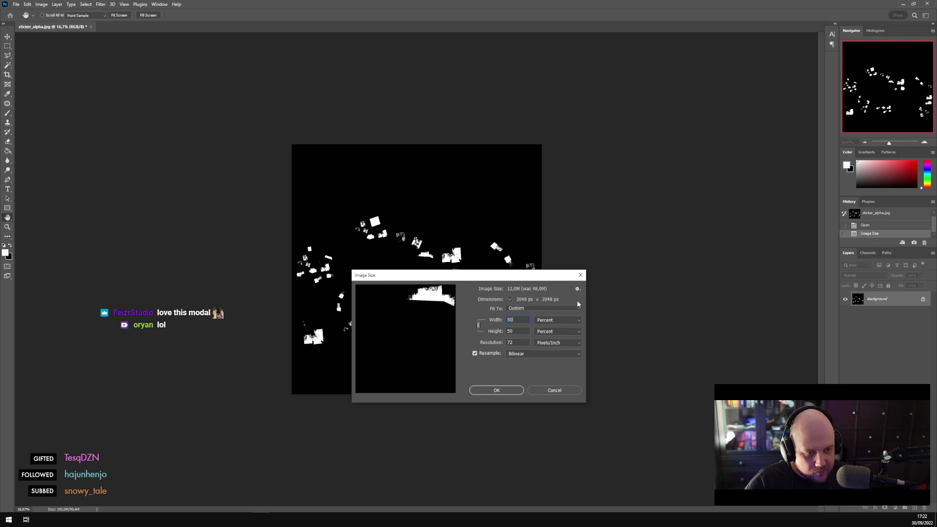
key(Return)
key(ctrl+s)
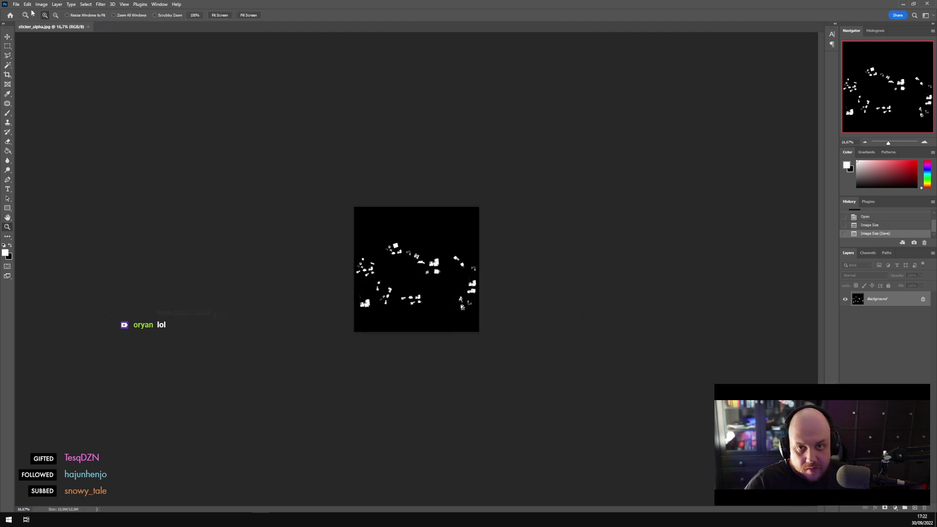
Look through the sticker textures in the tex folder in File Explorer and select sticker_color.jpg
click(17, 5)
click(24, 19)
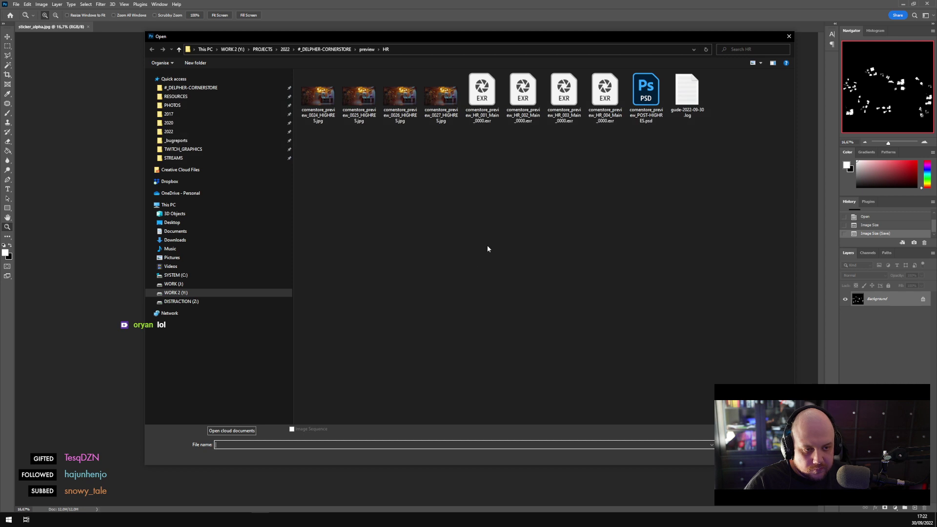
key(Escape)
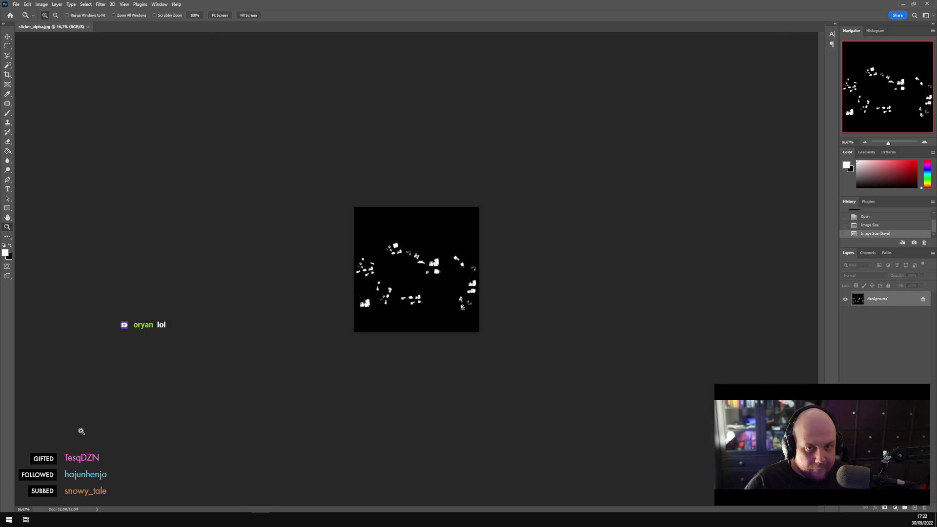
key(alt+Tab)
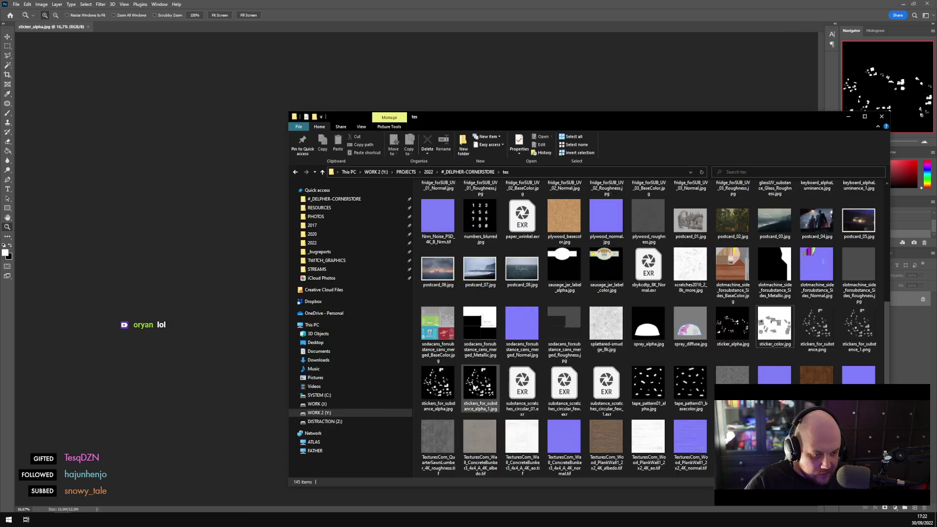
click(732, 326)
click(781, 337)
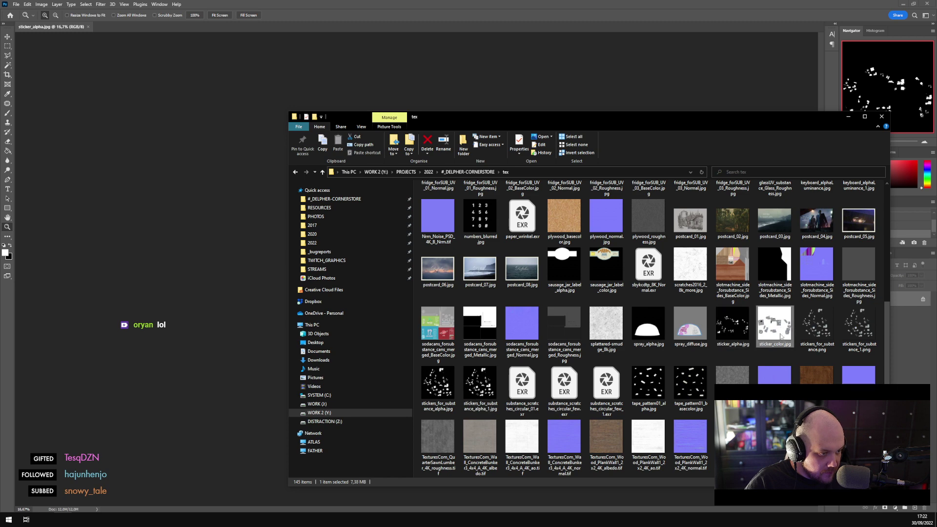
In Photoshop, open sticker_color.jpg, the four stickers_for_substance textures and both tape_pattern01 textures from the #_DELPHER-CORNERSTORE tex folder
click(16, 5)
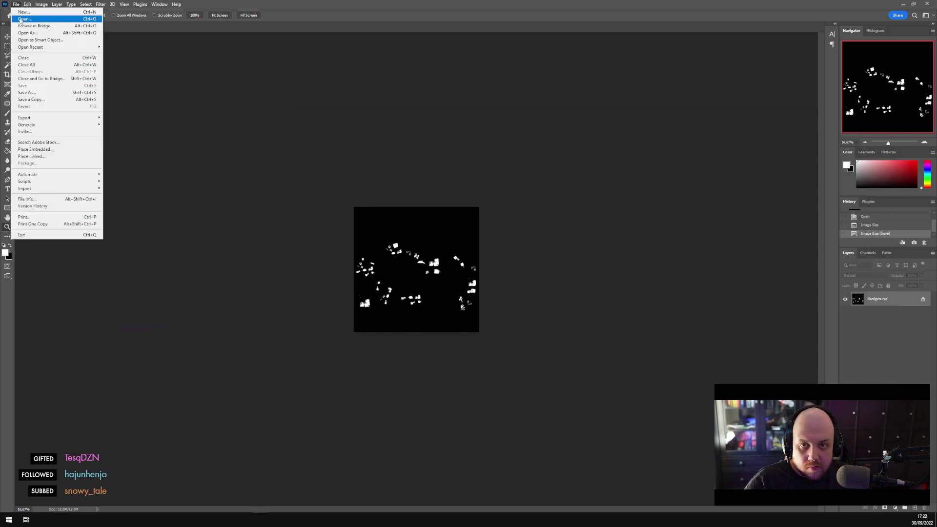
click(22, 22)
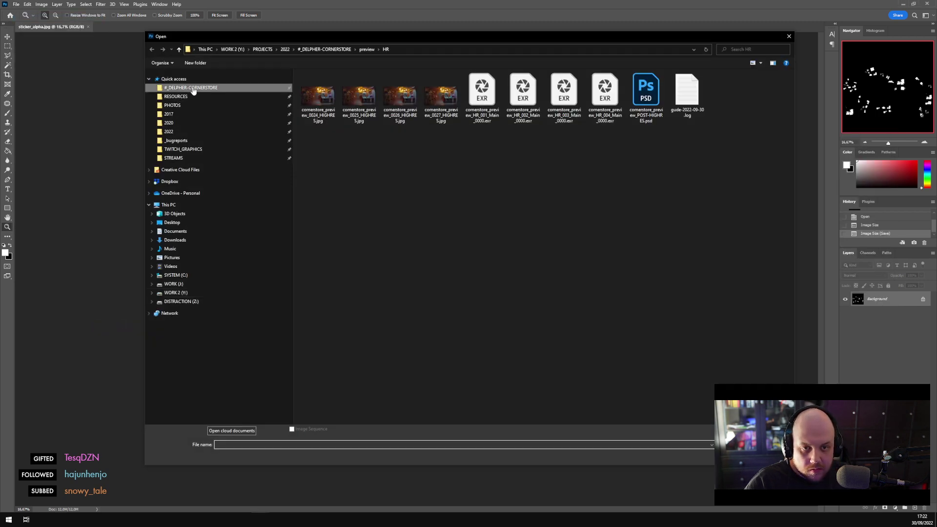
click(196, 88)
double_click(325, 135)
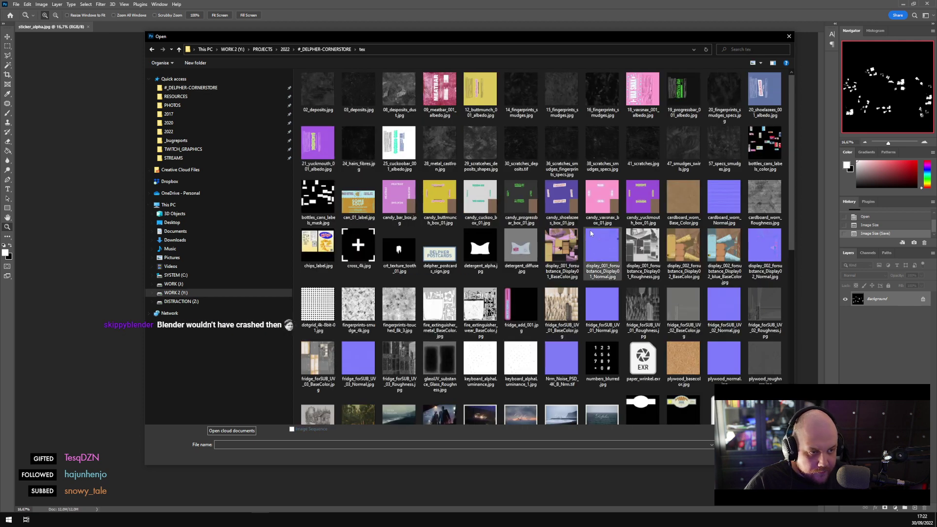
scroll(780, 363, down, 3)
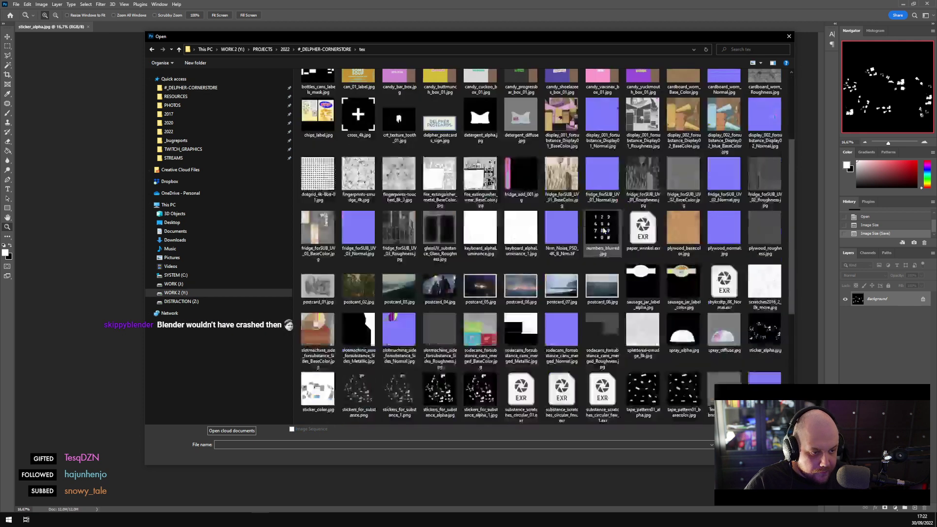
click(764, 332)
click(317, 389)
shift+click(486, 391)
ctrl+click(643, 390)
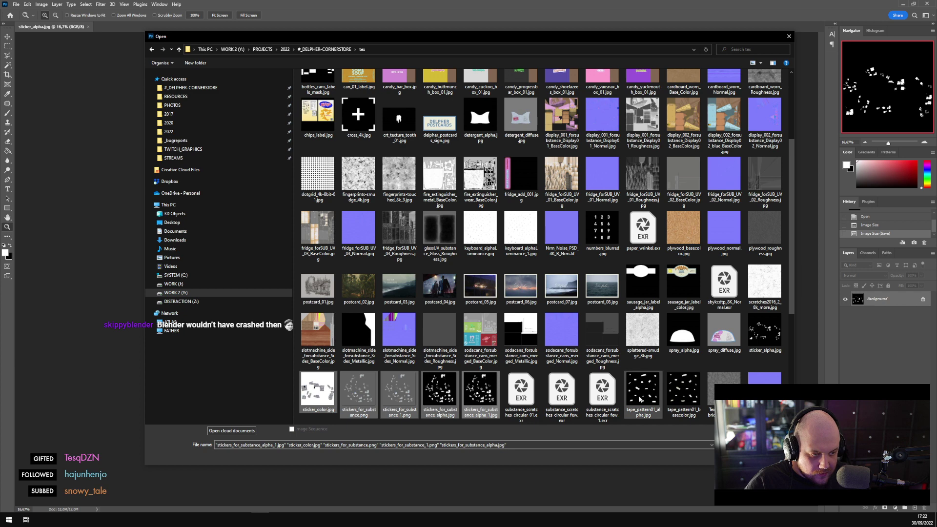
ctrl+click(683, 390)
key(Return)
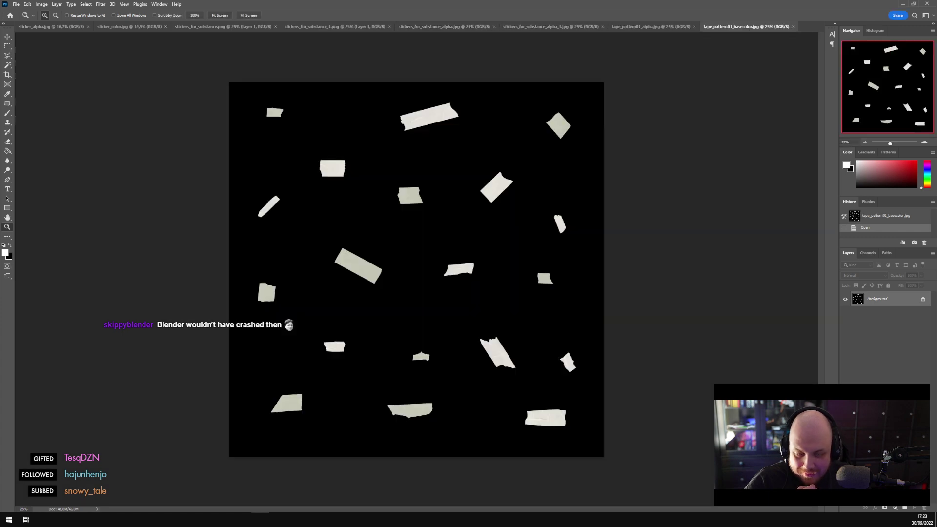
Check the image size of sticker_alpha.jpg without changing it and close that document
click(66, 26)
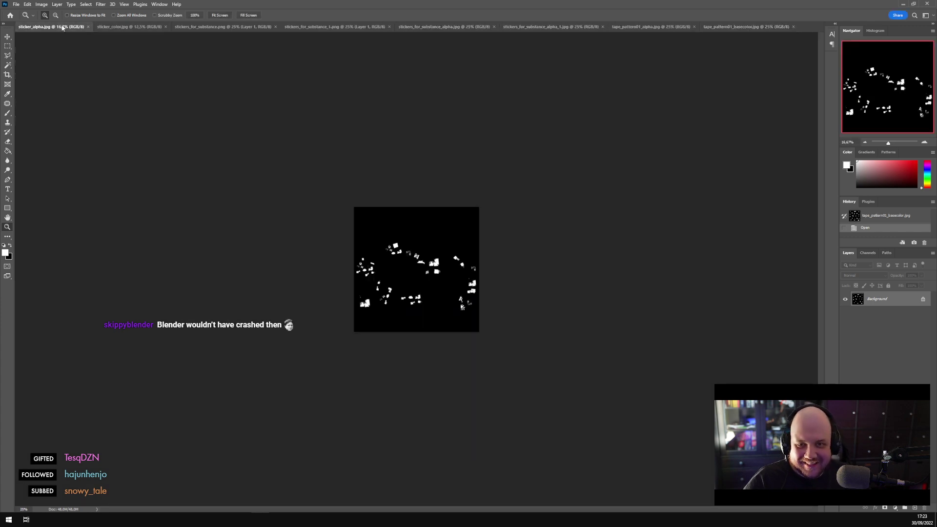
click(41, 3)
click(53, 58)
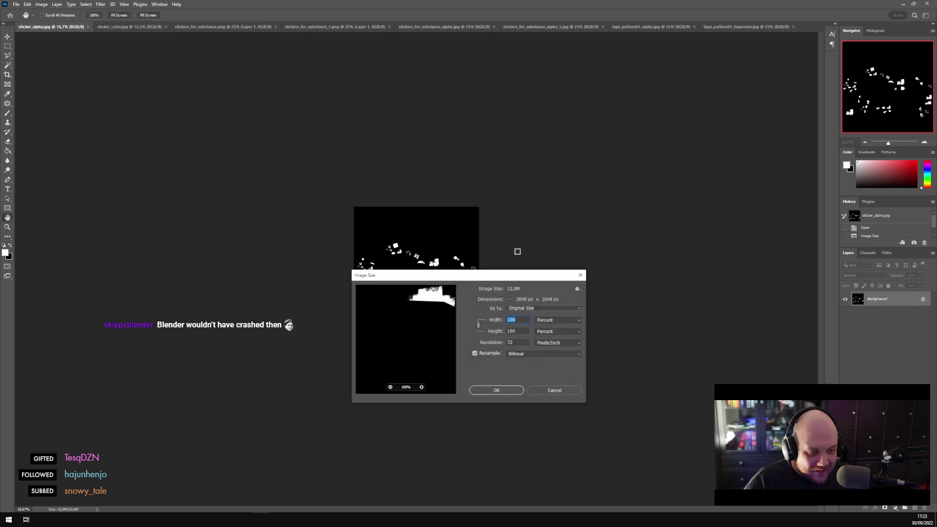
click(554, 391)
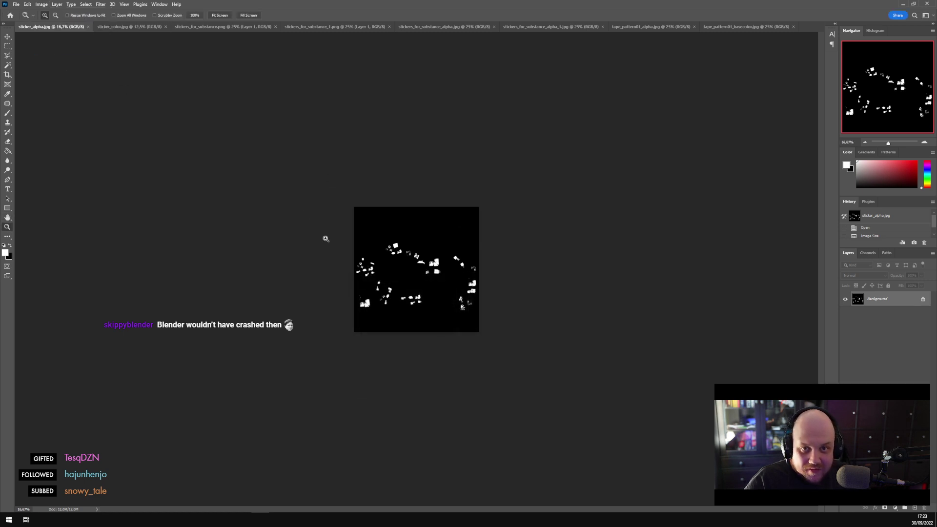
key(ctrl+w)
Resize sticker_color.jpg to 25 percent of its width and height, save it and close it
click(67, 27)
click(41, 4)
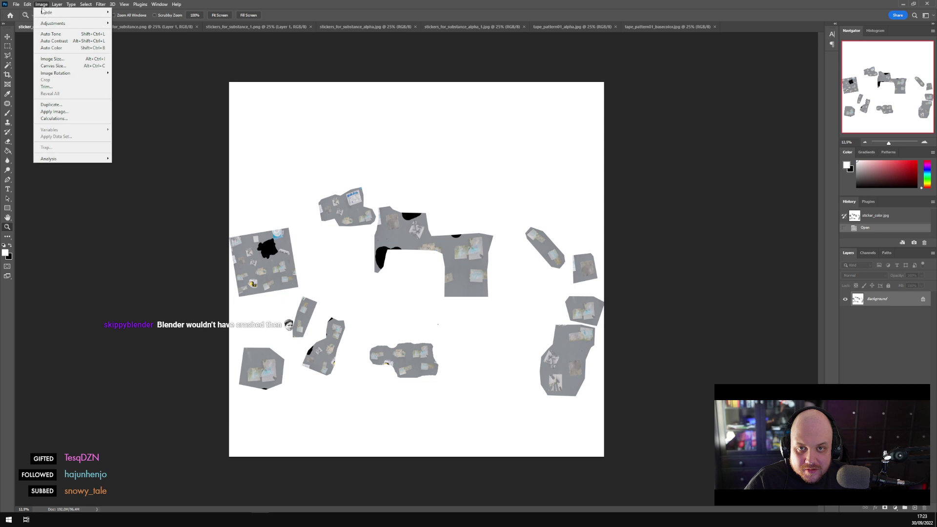
click(52, 58)
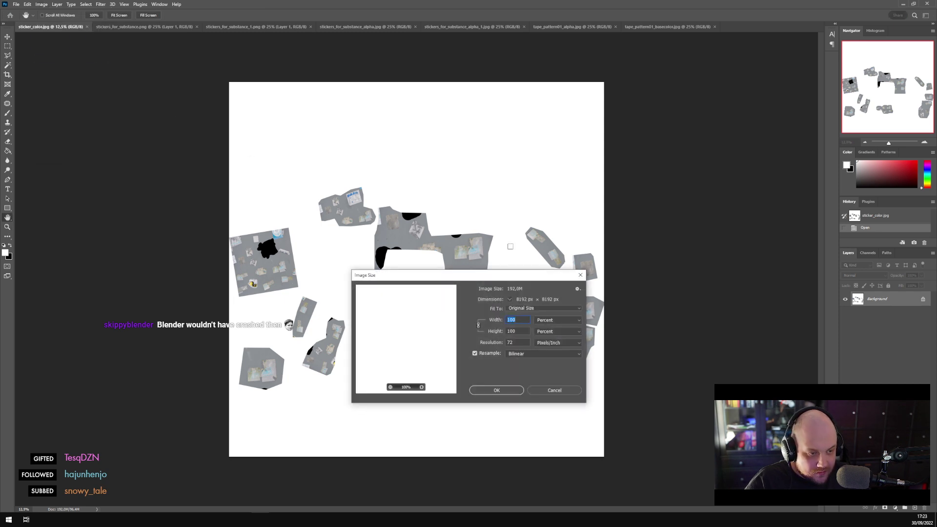
text(25)
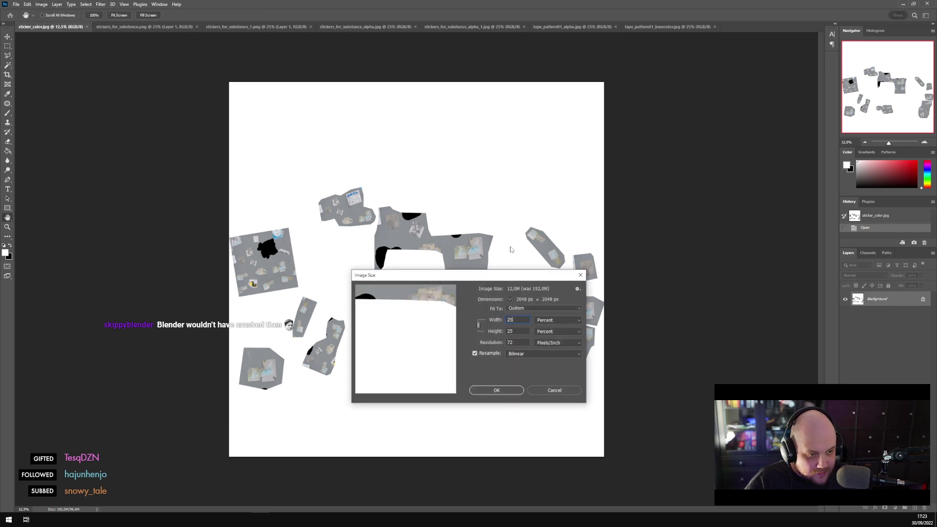
key(Return)
key(ctrl+w)
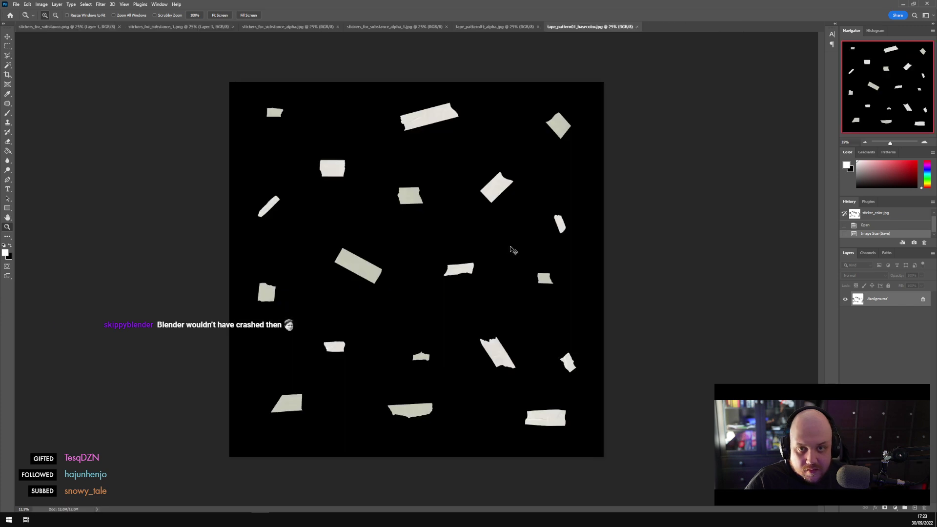
Resize stickers_for_substance.png to 50 percent of its width and height, save it and close it
click(67, 27)
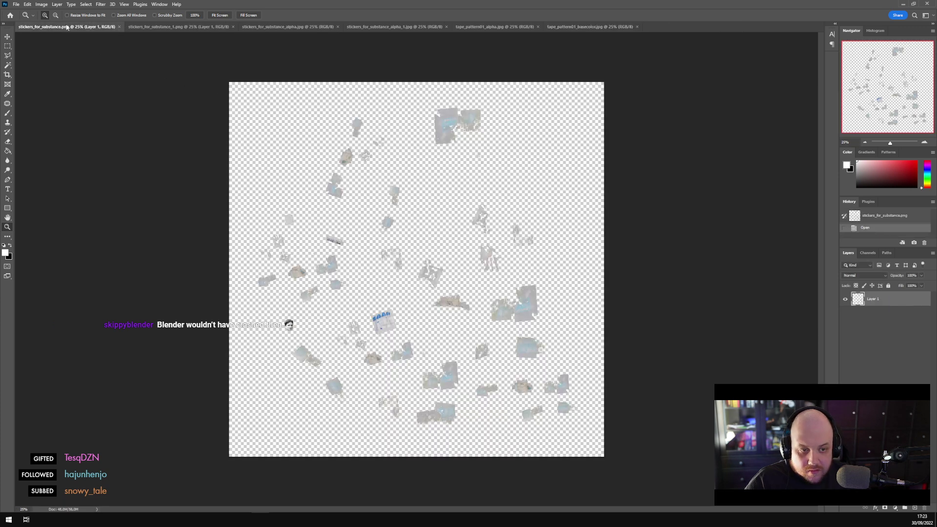
click(42, 4)
click(58, 59)
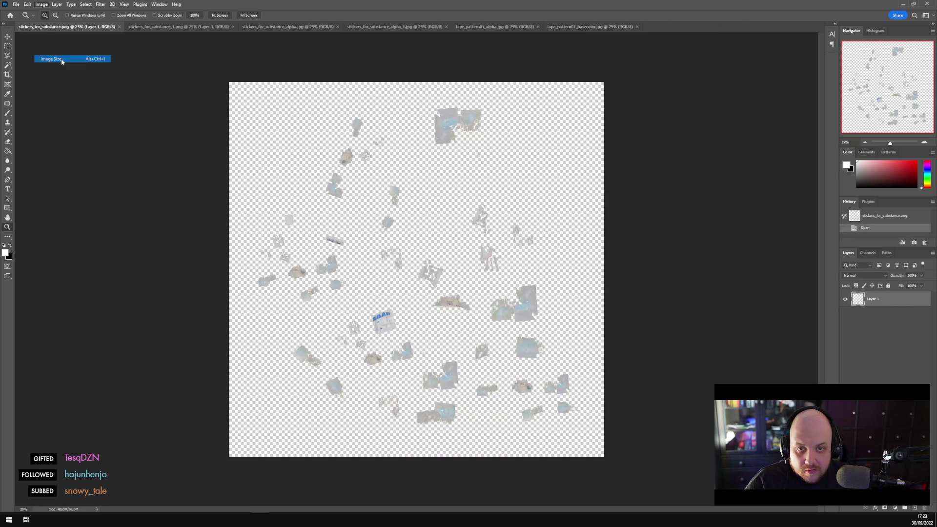
text(50)
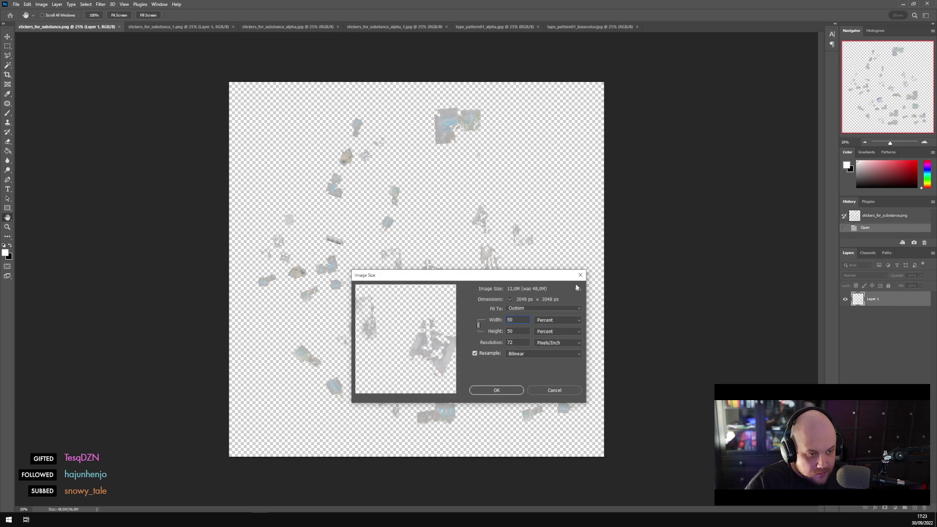
key(Return)
key(z)
key(ctrl+s)
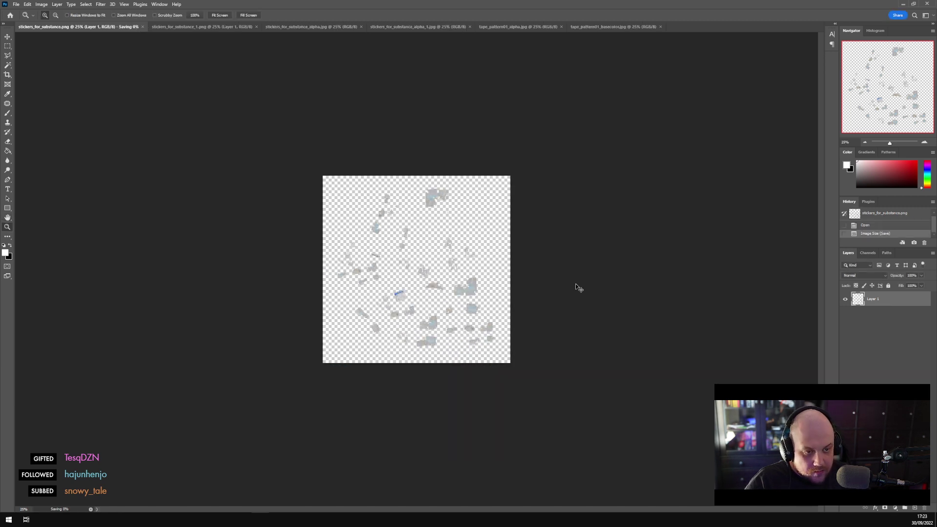
key(ctrl+w)
click(462, 187)
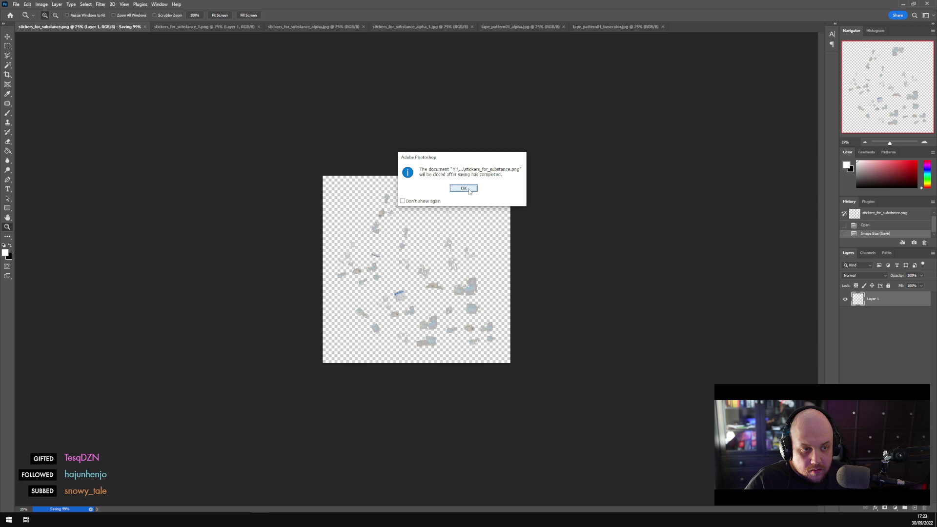
Resize stickers_for_substance_1.png to 50 percent of its width and height, save it and close it
click(91, 27)
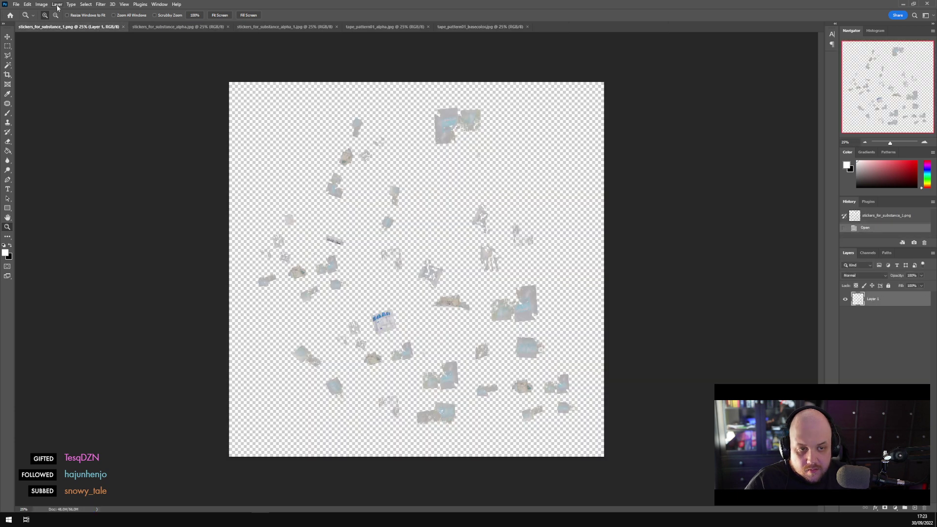
click(42, 4)
click(54, 60)
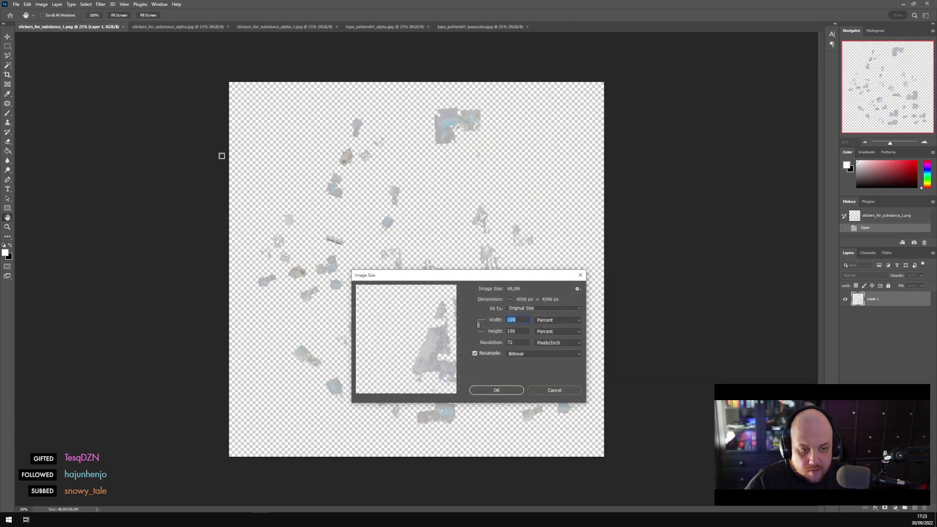
text(50)
key(Return)
key(z)
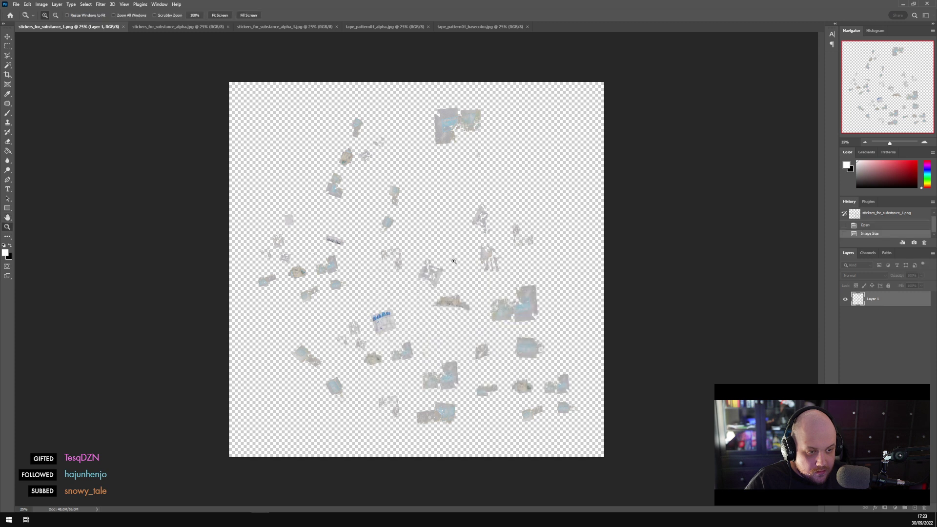
key(ctrl+s)
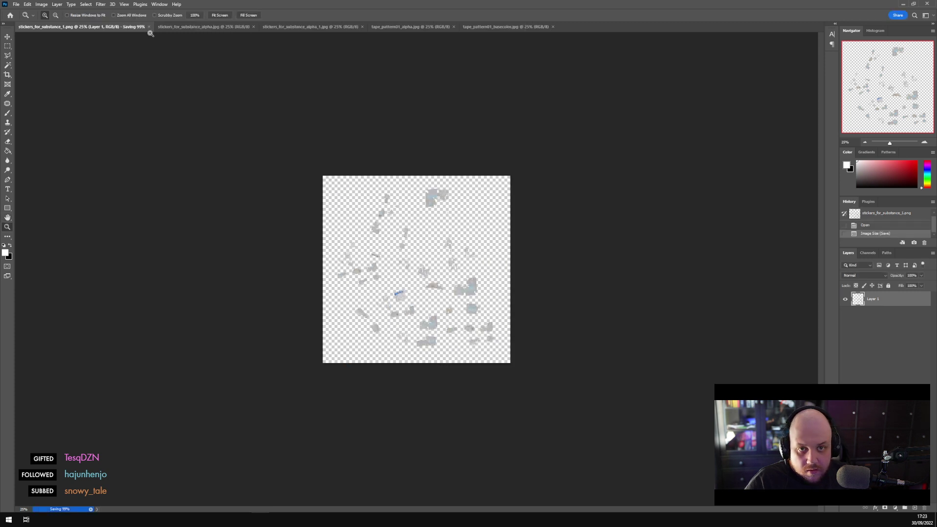
click(124, 26)
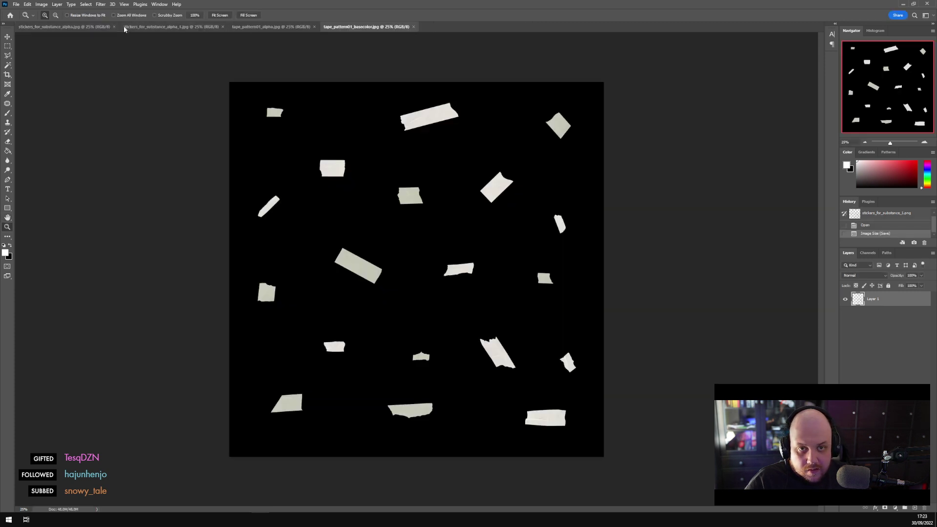
Resize stickers_for_substance_alpha.jpg to 50 percent of its width and height, save it and close it
click(89, 26)
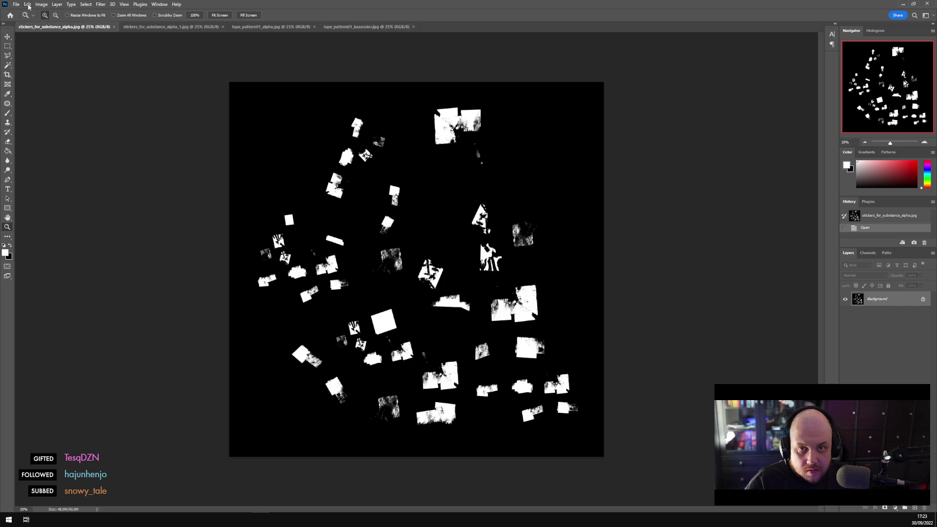
click(27, 4)
mouse_move(42, 5)
click(52, 59)
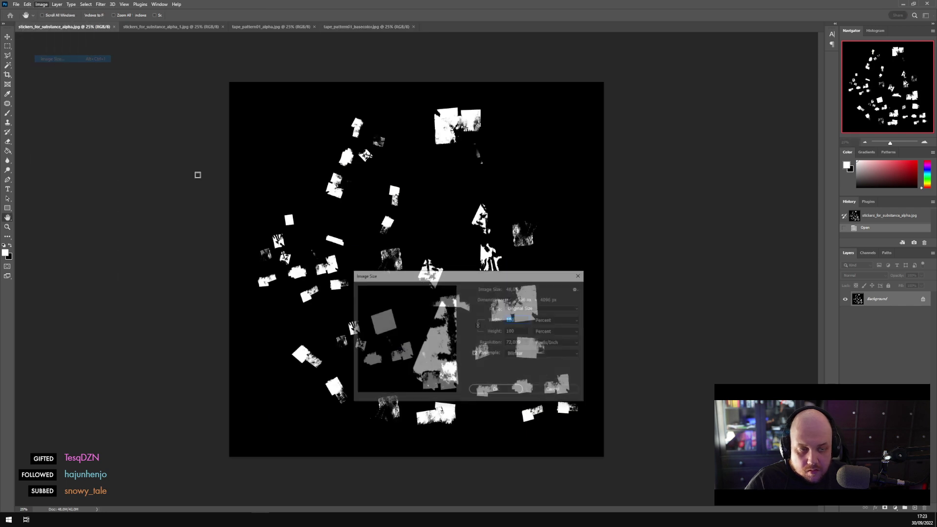
text(50)
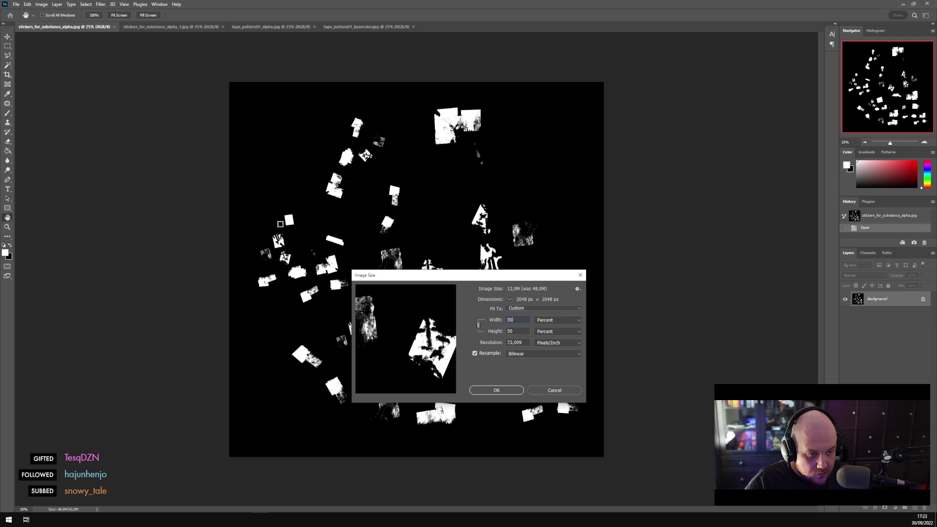
key(Return)
key(ctrl+w)
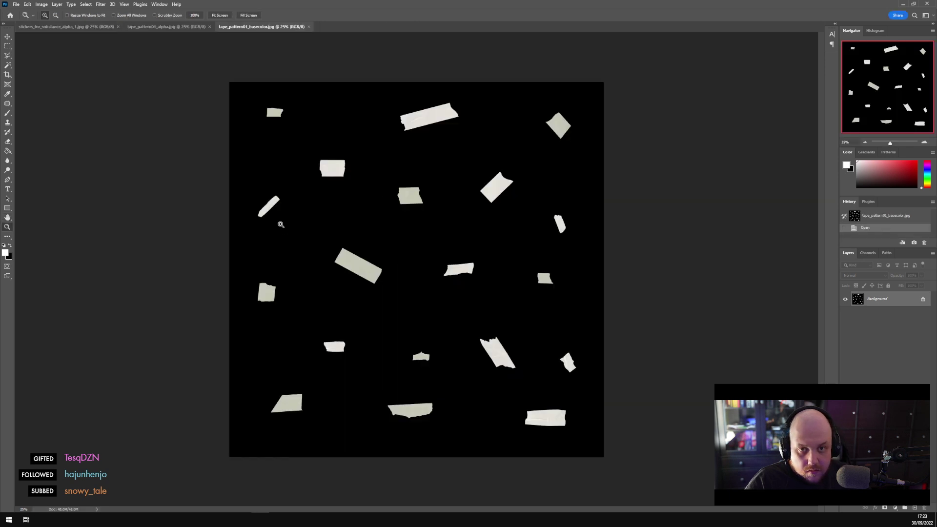
Resize stickers_for_substance_alpha_1.jpg to 50 percent of its width and height, save it and close it
key(ctrl+Tab)
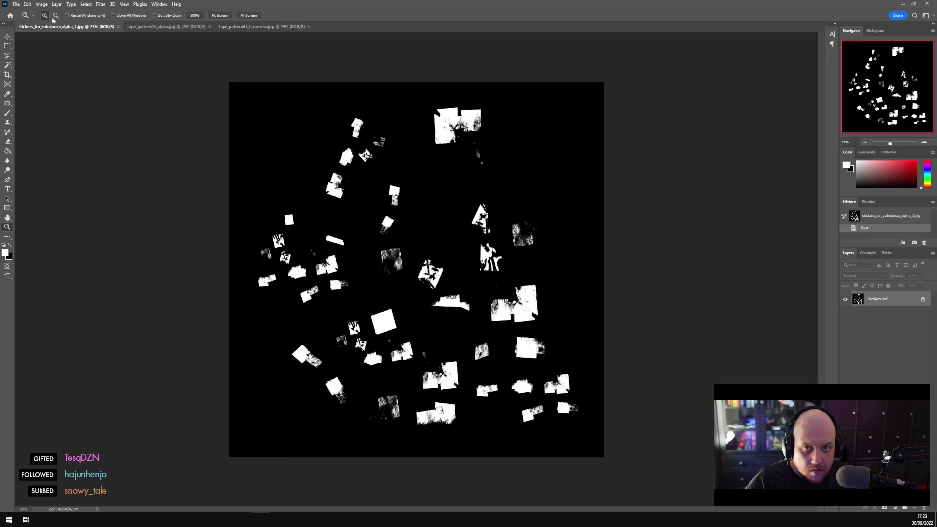
click(41, 3)
click(52, 59)
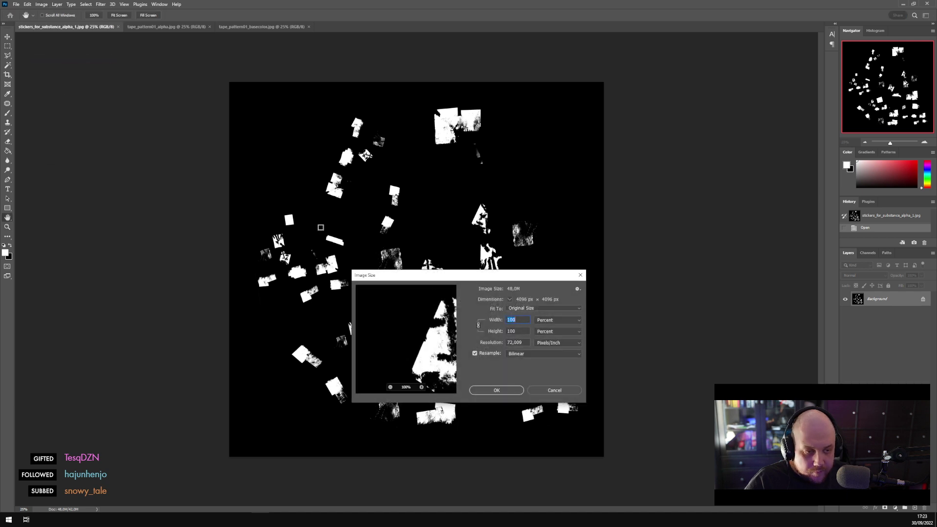
key(Return)
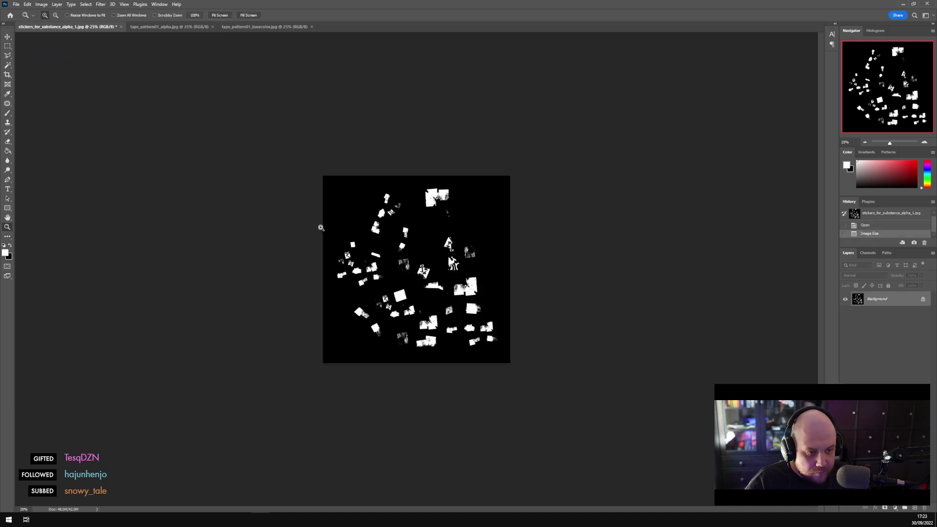
key(ctrl+w)
Resize tape_pattern01_alpha.jpg to 50 percent of its width and height, save it and close it
click(58, 27)
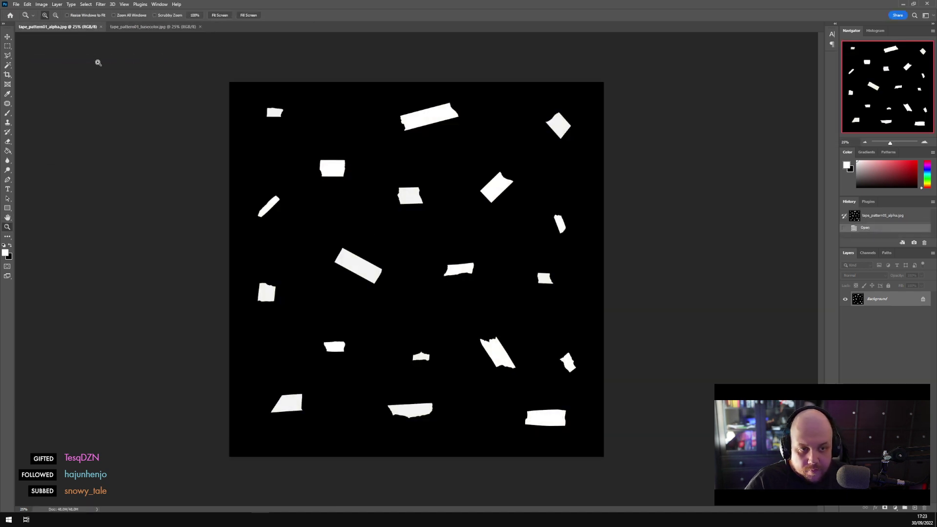
click(42, 4)
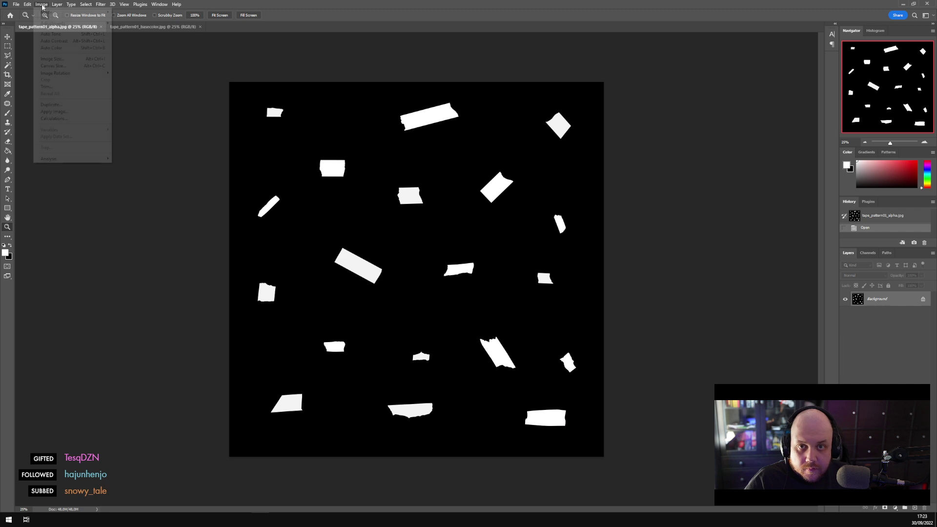
click(53, 58)
text(50)
key(Return)
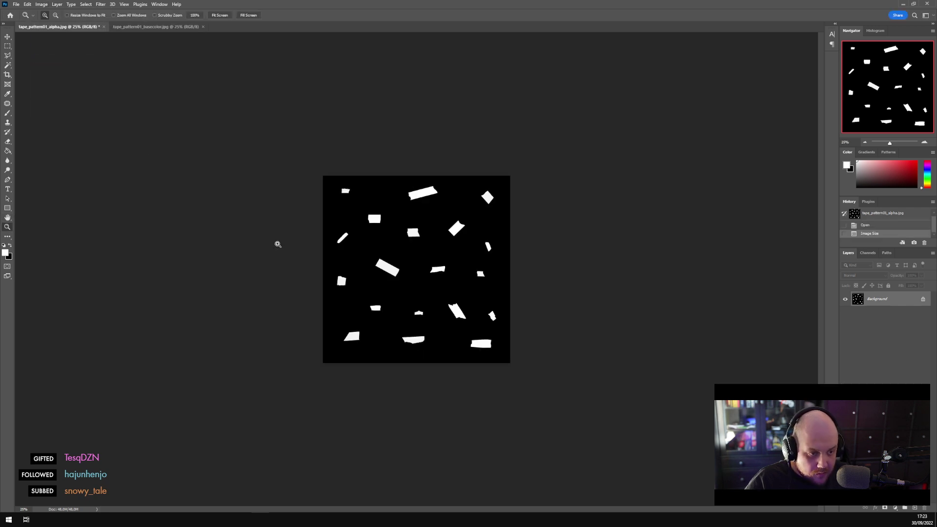
key(ctrl+w)
Resize tape_pattern01_basecolor.jpg to 50 percent of its width and height, save it and close it
key(z)
click(42, 4)
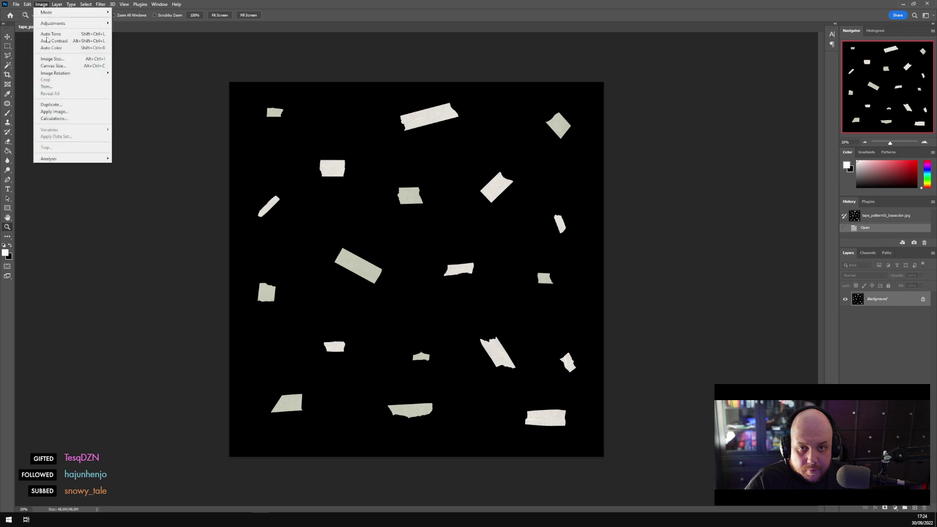
click(52, 58)
text(50)
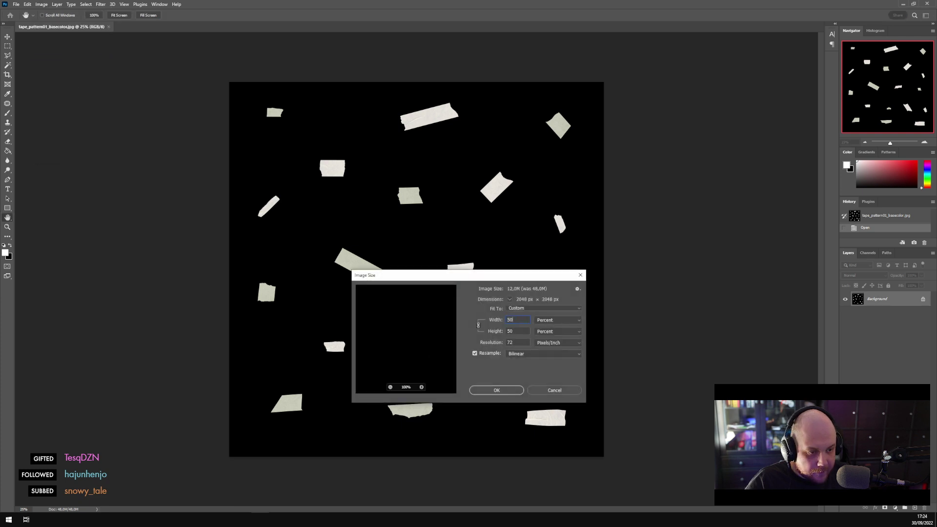
key(Return)
key(ctrl+w)
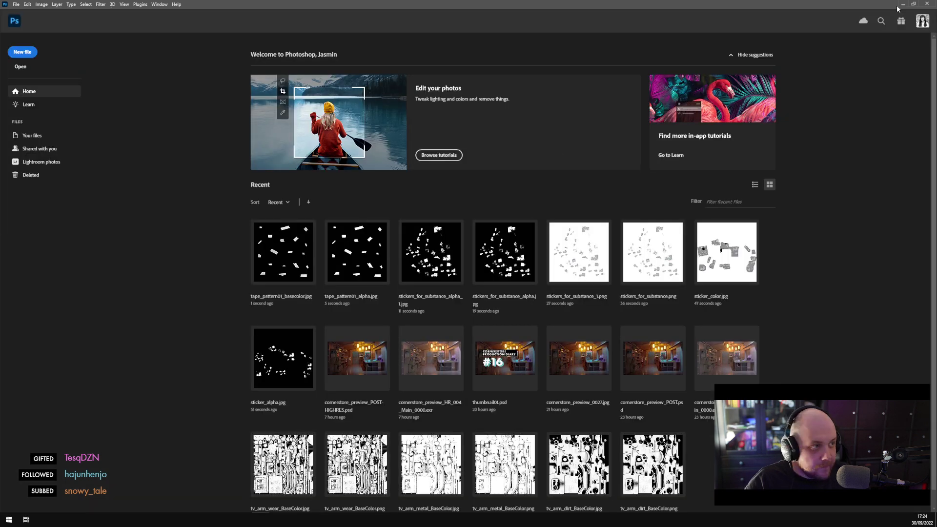
Leave Photoshop and open the cornerstore-new scene from the #_DELPHER-CORNERSTORE folder in Cinema 4D, declining to send the bug report
click(925, 5)
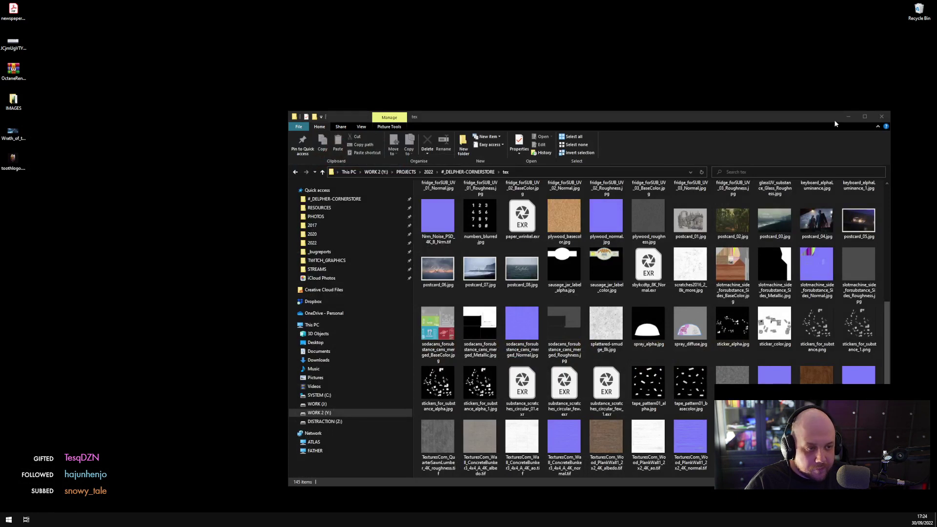
click(351, 199)
click(476, 365)
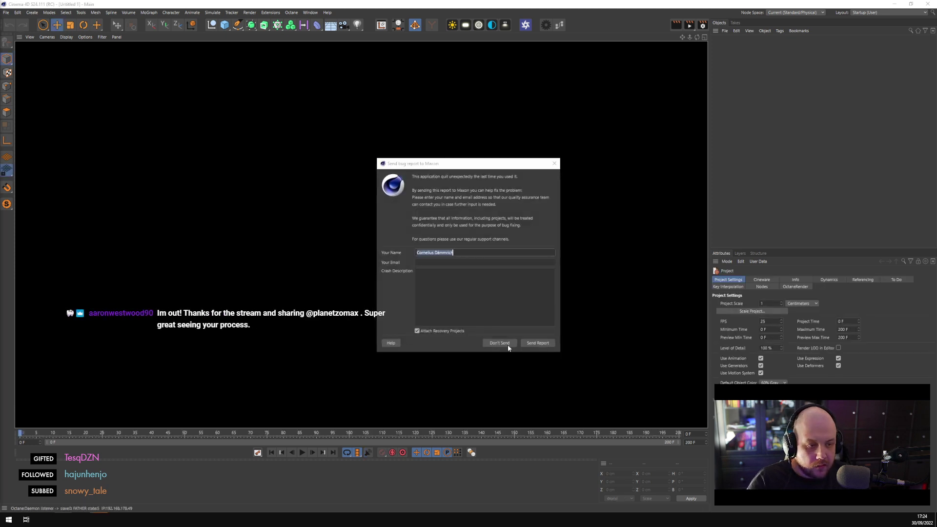
click(500, 343)
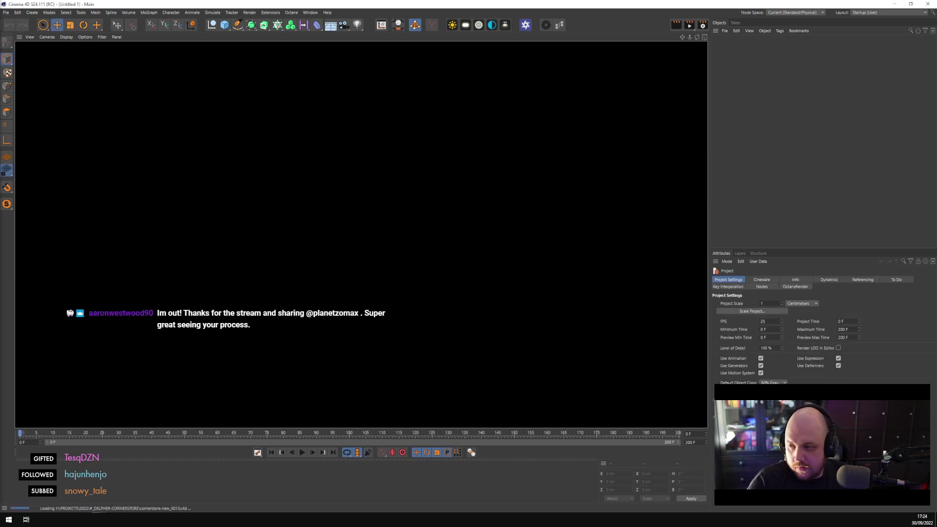
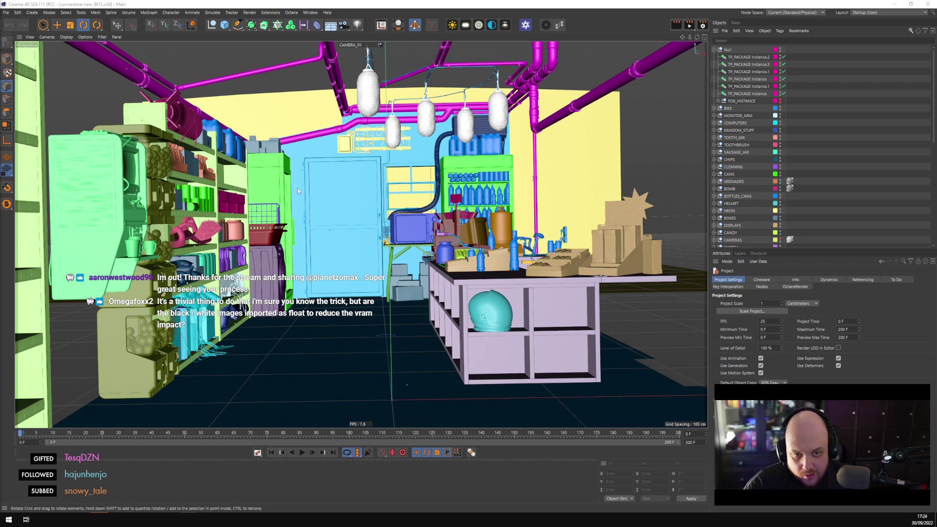
Open the latest cornerstore-new_0013 backup, dated 20220930_172104, from the backup folder inside #_DELPHER-CORNERSTORE
click(8, 13)
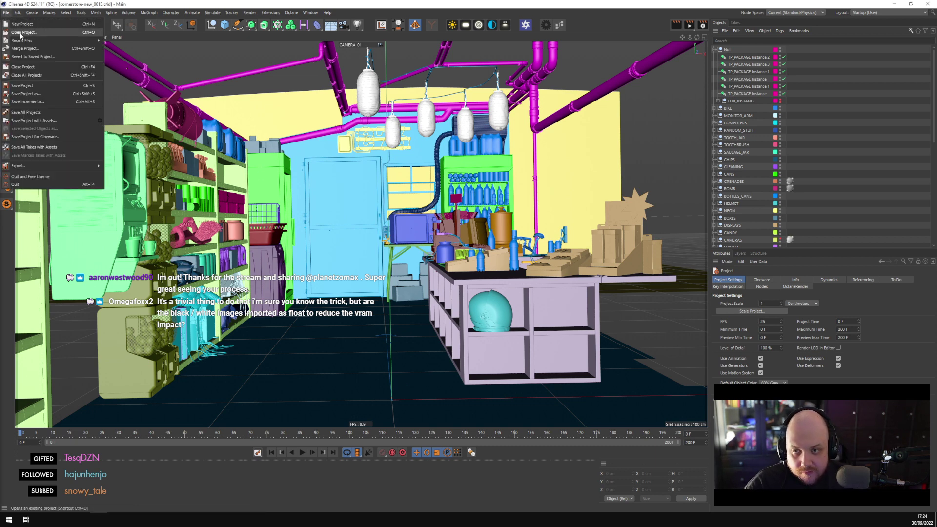
click(16, 32)
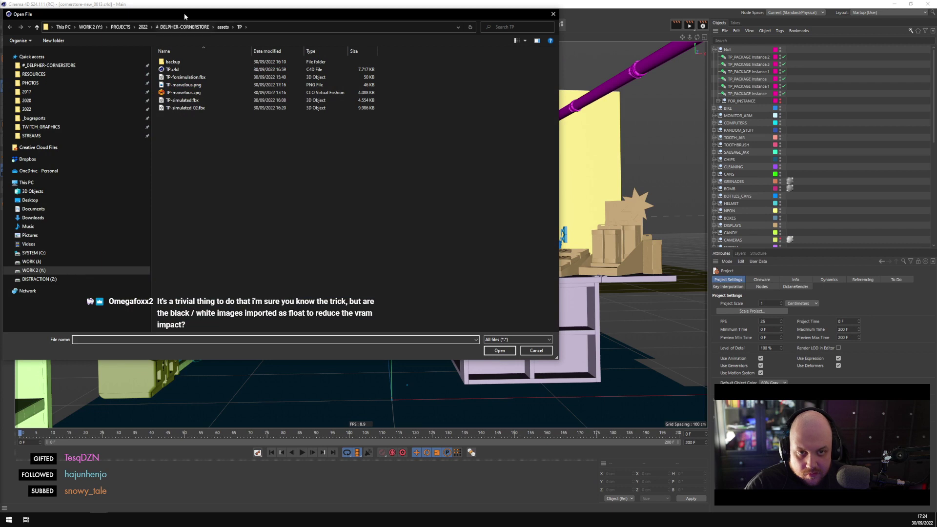
click(55, 65)
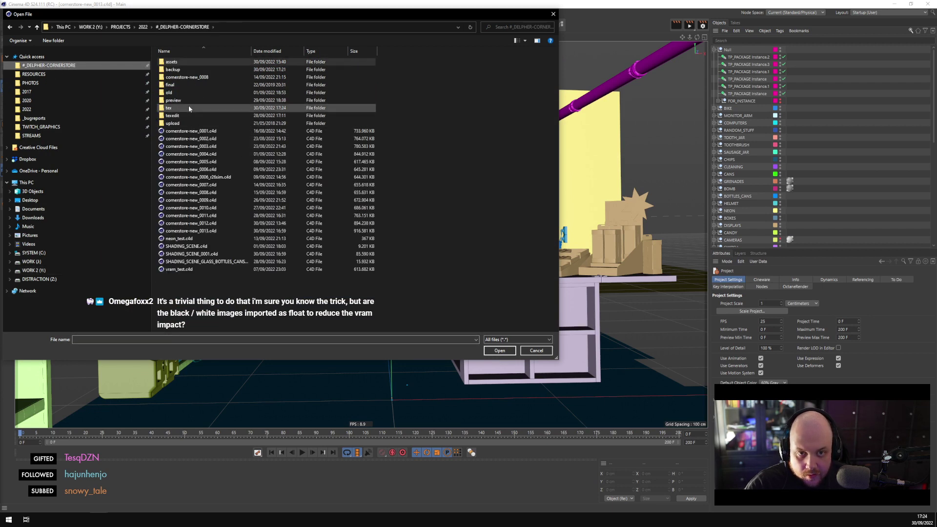
double_click(184, 72)
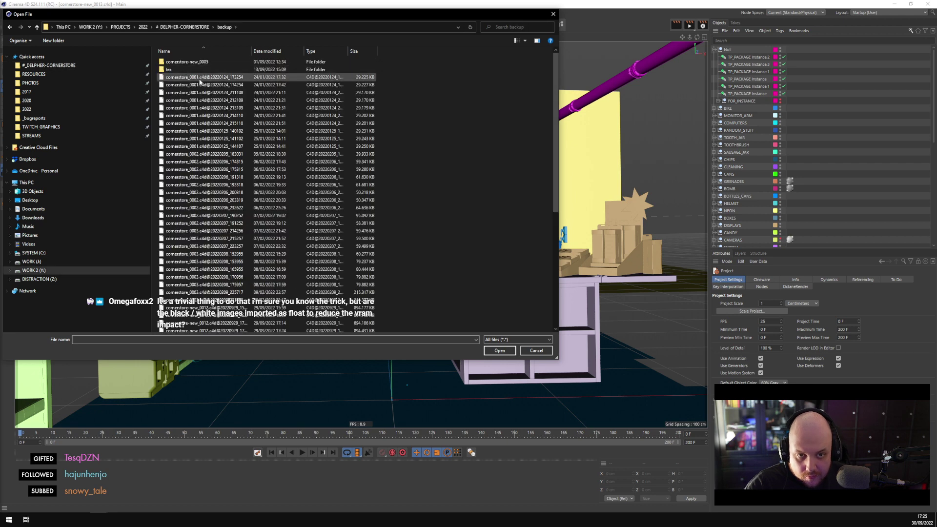
scroll(229, 264, down, 10)
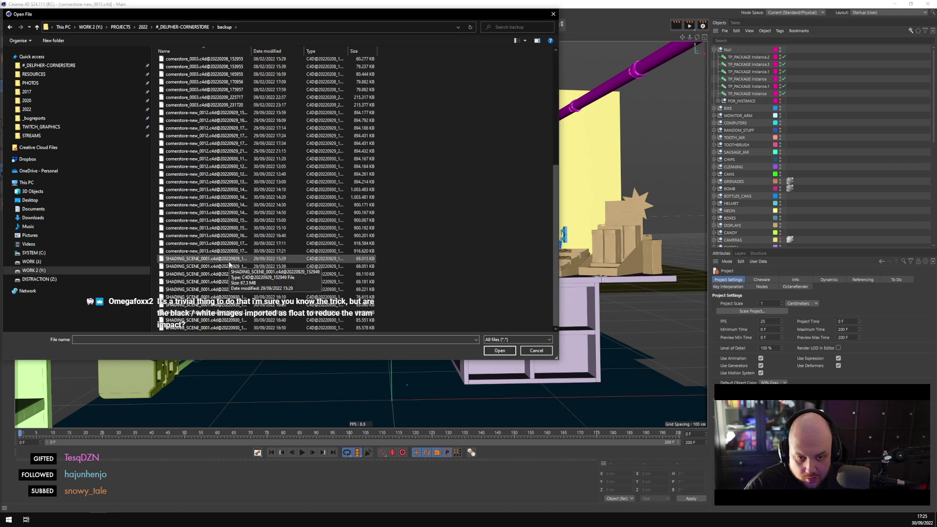
click(231, 252)
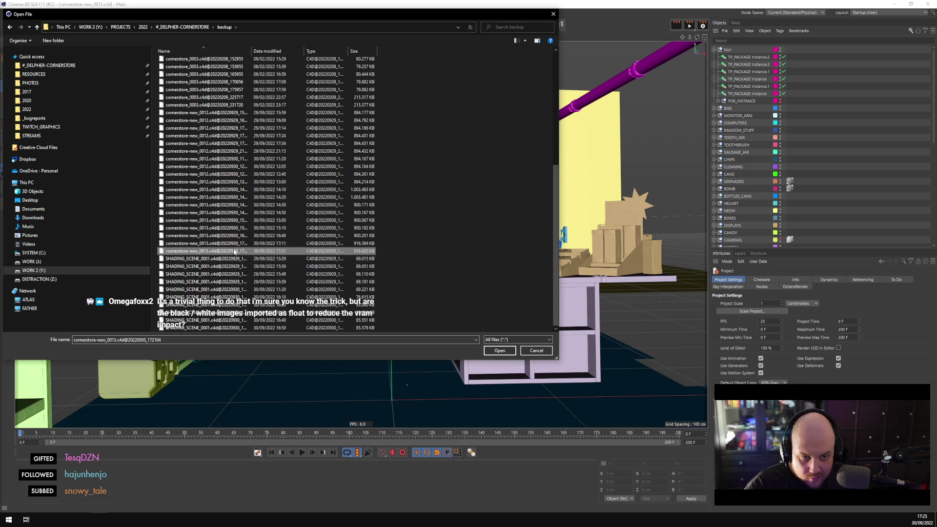
double_click(231, 251)
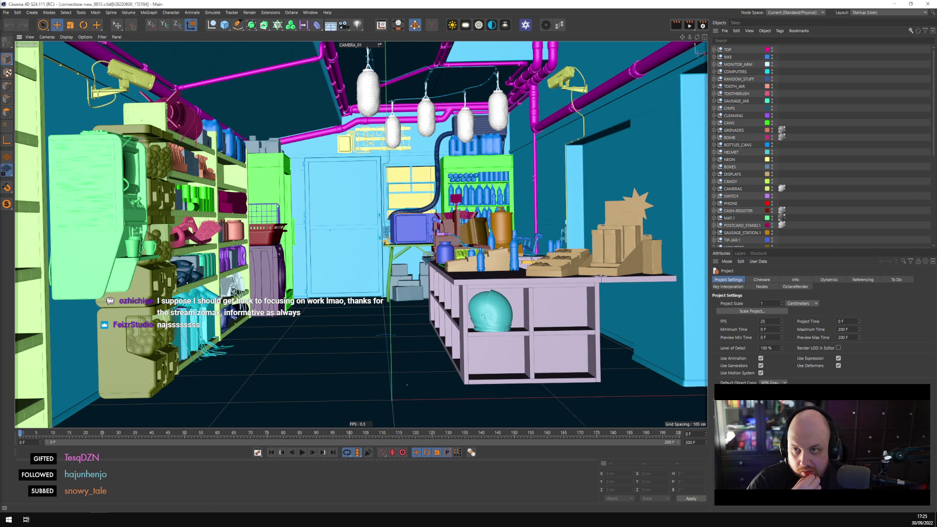
Bring up the materials window and rename the BOMB layer's Octane Composite.2 material to ROPE
drag(1, 195, 491, 146)
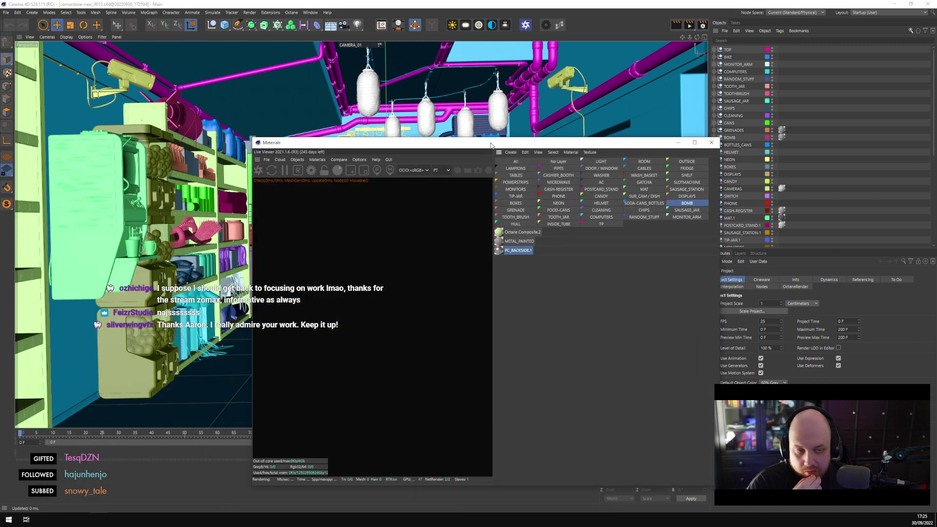
click(518, 241)
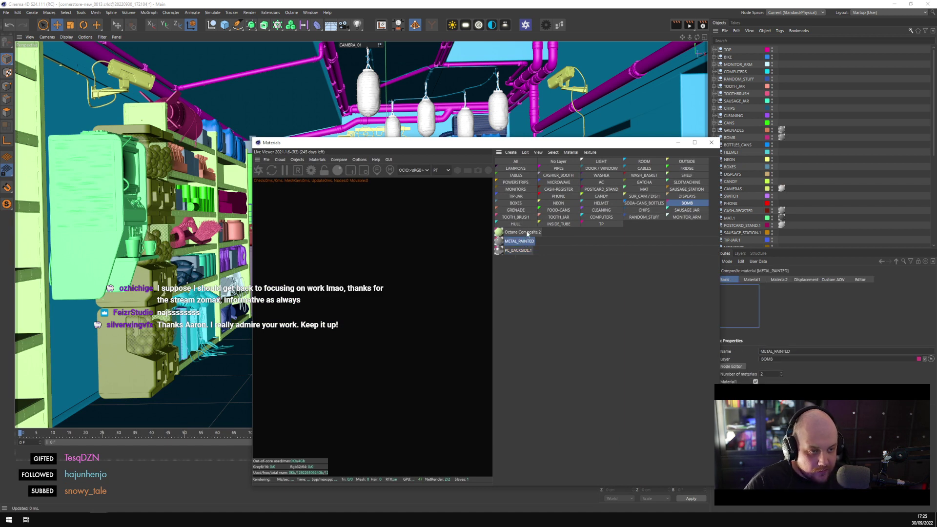
click(527, 233)
click(527, 233)
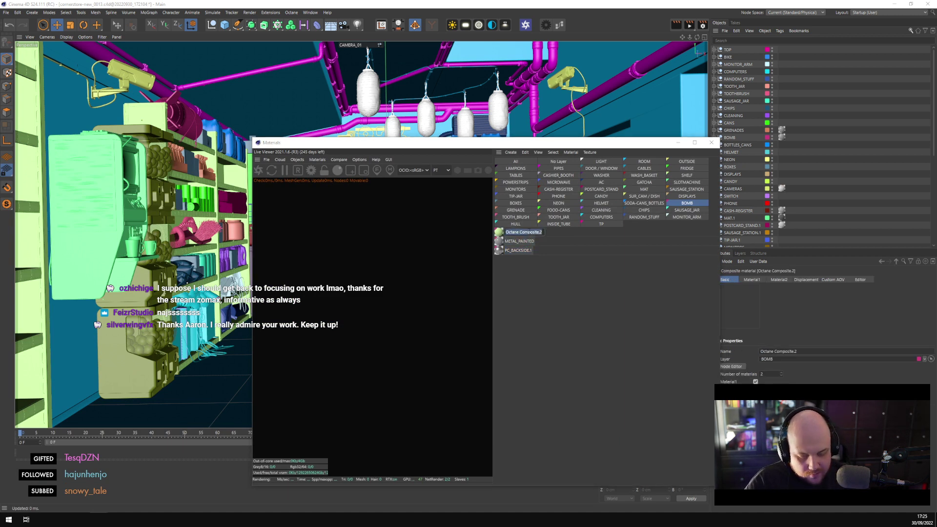
text(ROPE)
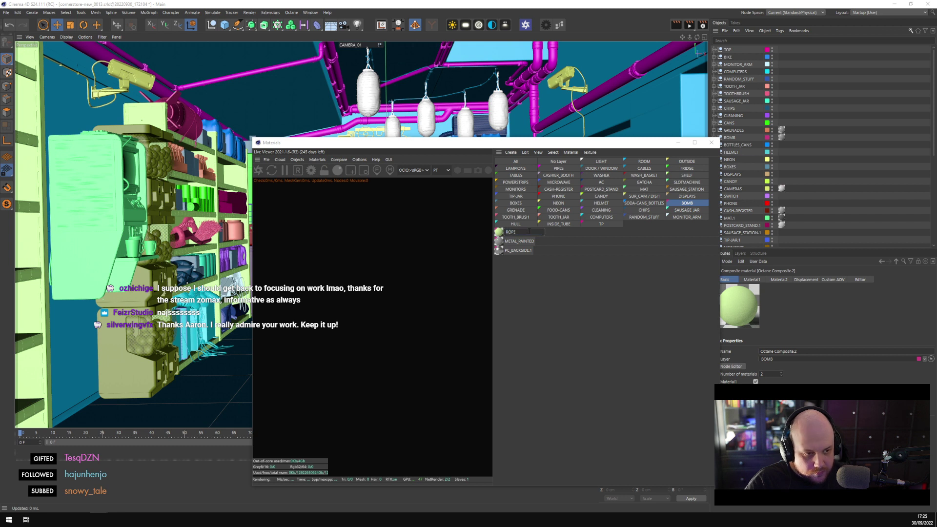
key(Return)
Rename the BOMB layer's PC_BACKSIDE.1 material to CLAMP and display the TP layer's materials
click(531, 251)
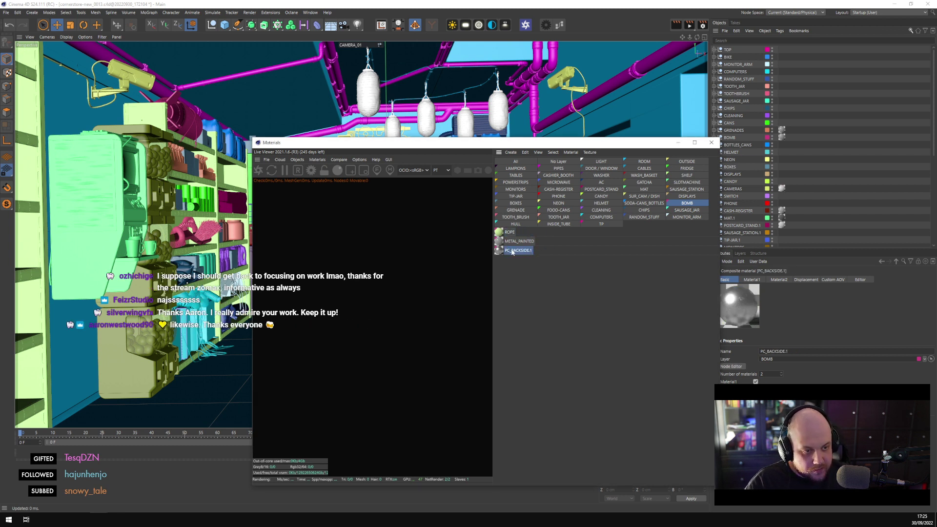
double_click(520, 251)
text(CLAMP)
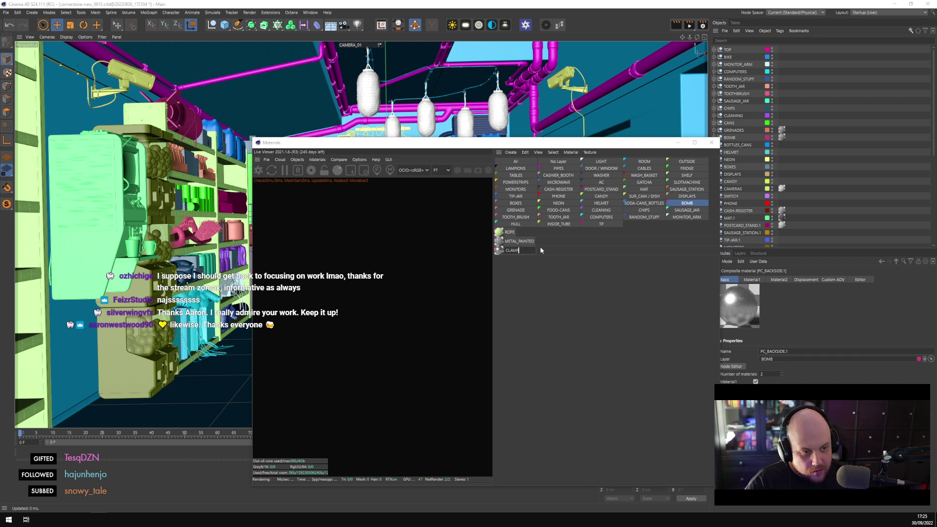
key(Return)
click(601, 223)
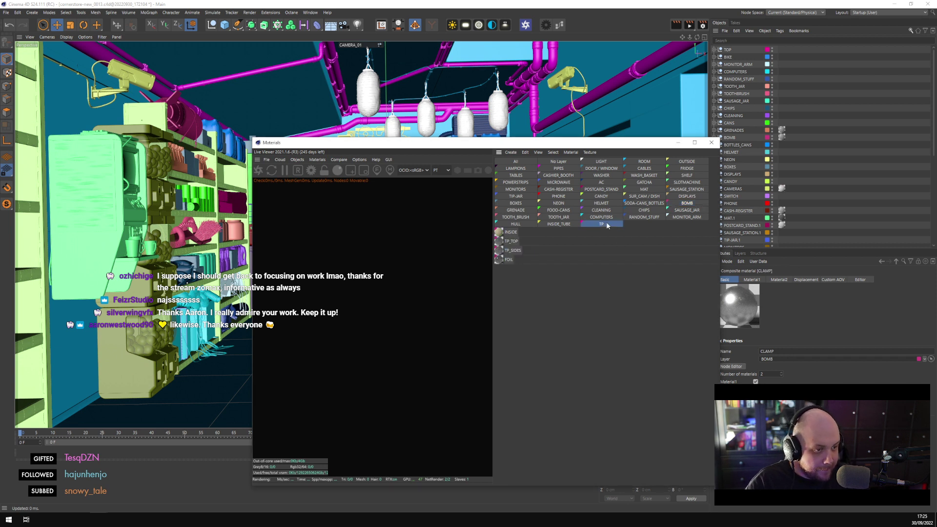
Save the recovered project as cornerstore-new_0014.c4d in the main #_DELPHER-CORNERSTORE folder
click(6, 12)
click(24, 94)
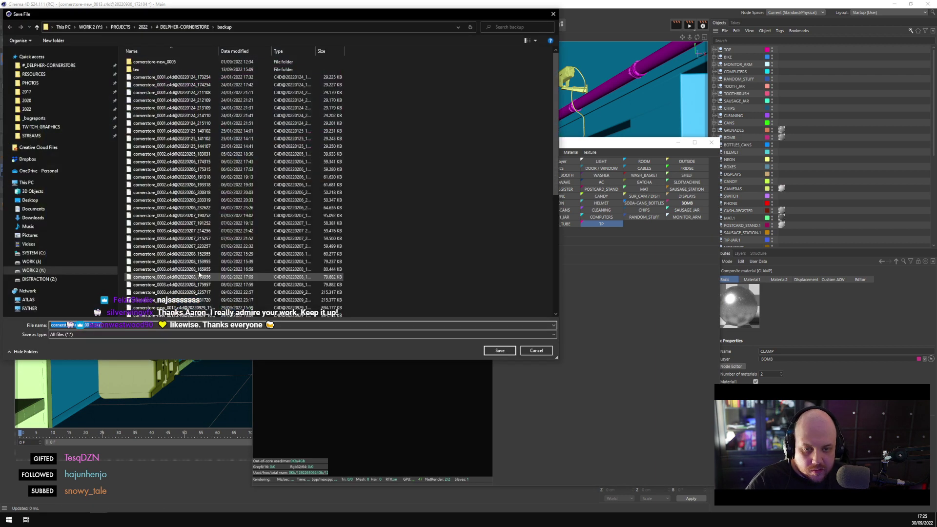
click(182, 27)
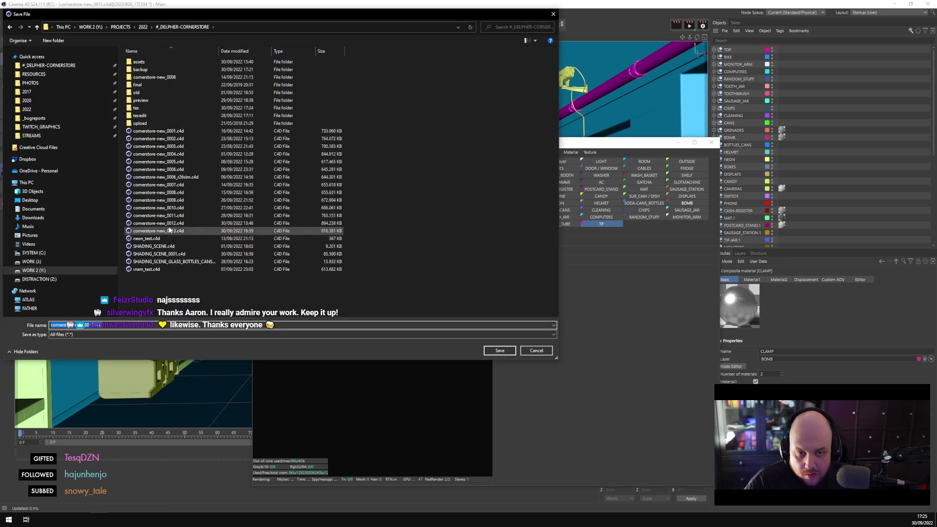
click(93, 325)
drag(92, 325, 102, 325)
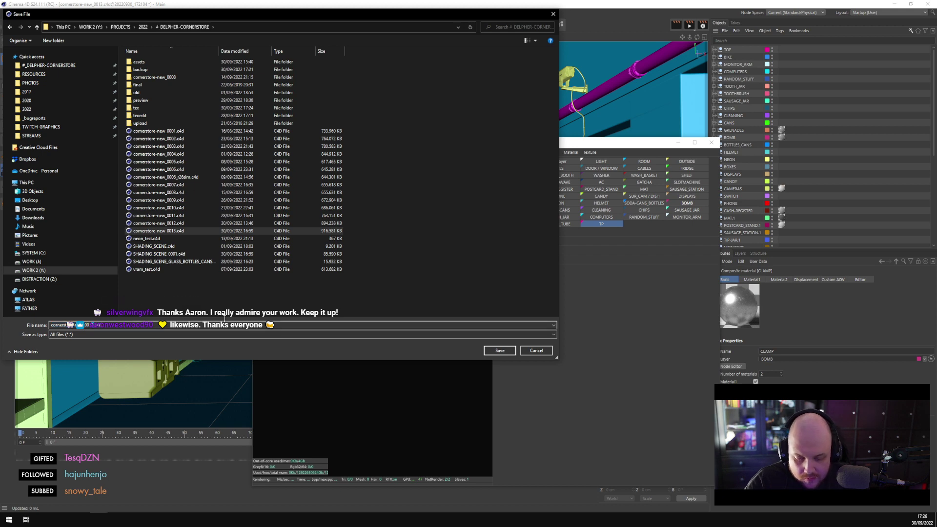
key(Return)
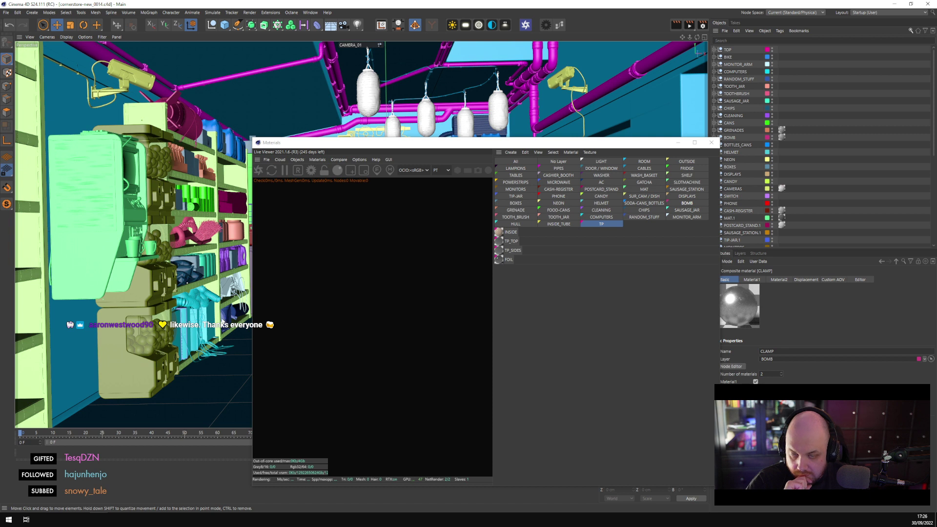
Minimize the materials window and examine the heaviest objects in an enlarged Smart PolyChart, selecting TP-simulated_02, TV_BODY and BACK_MONITOR_08, before closing it
click(678, 142)
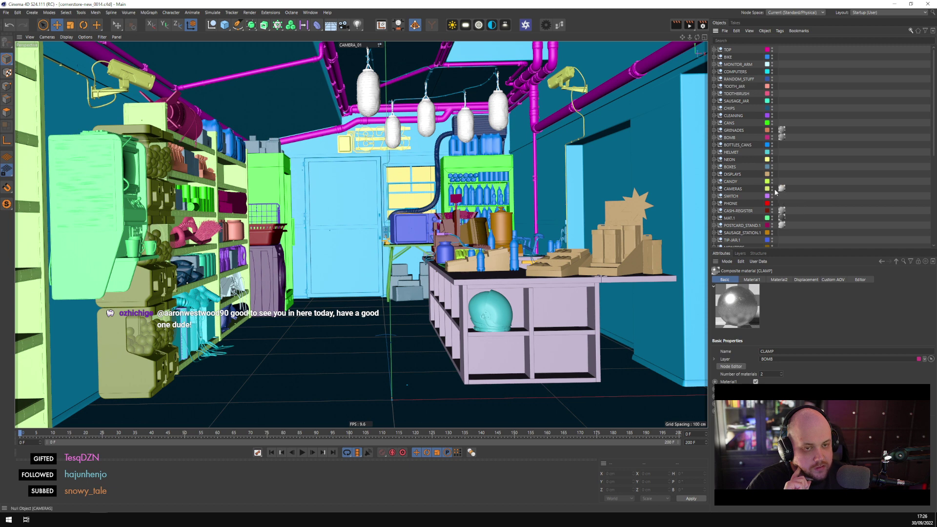
click(270, 12)
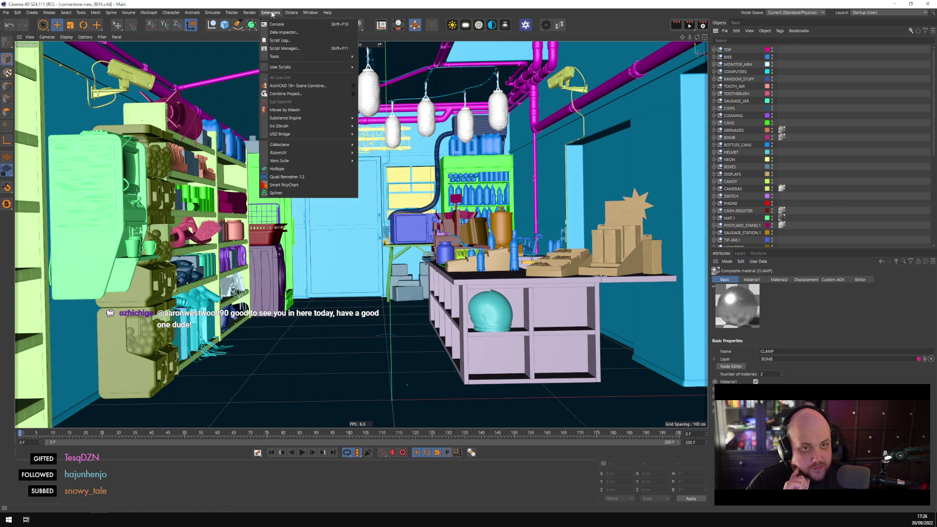
click(281, 186)
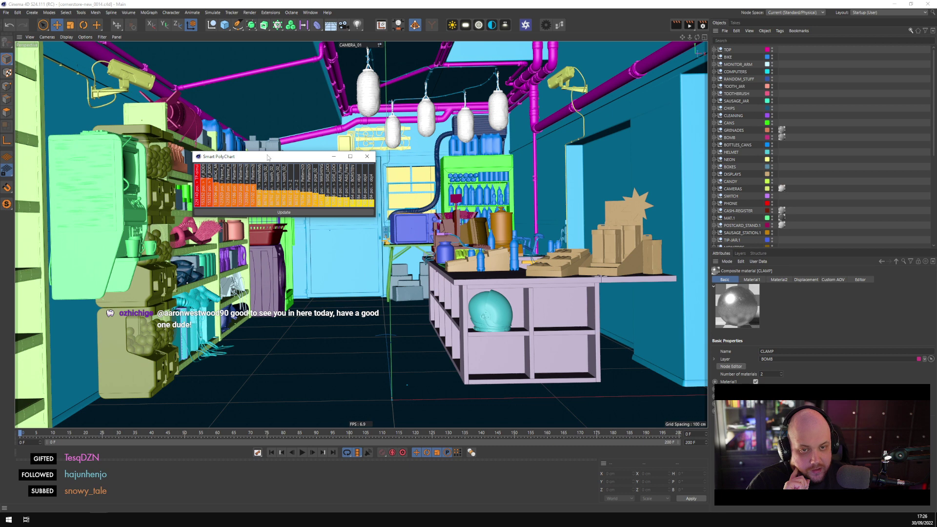
drag(268, 154, 529, 281)
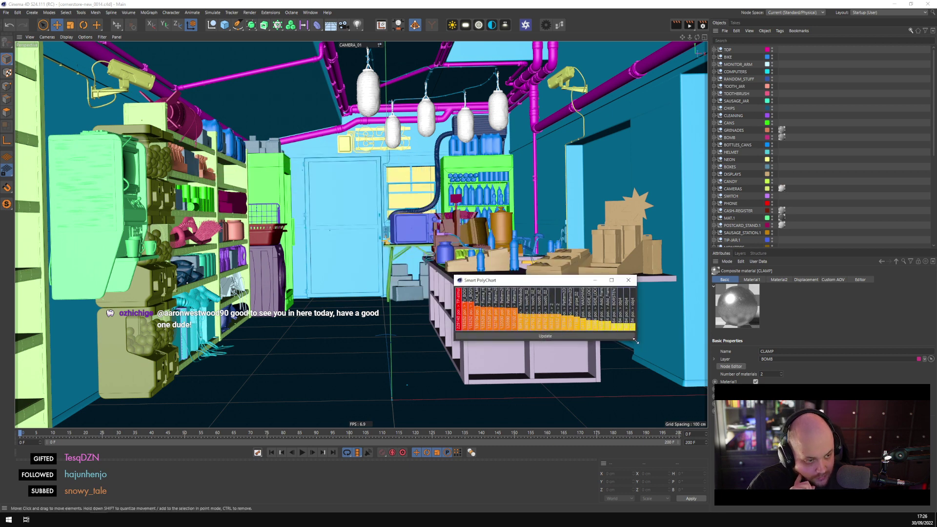
drag(636, 340, 796, 510)
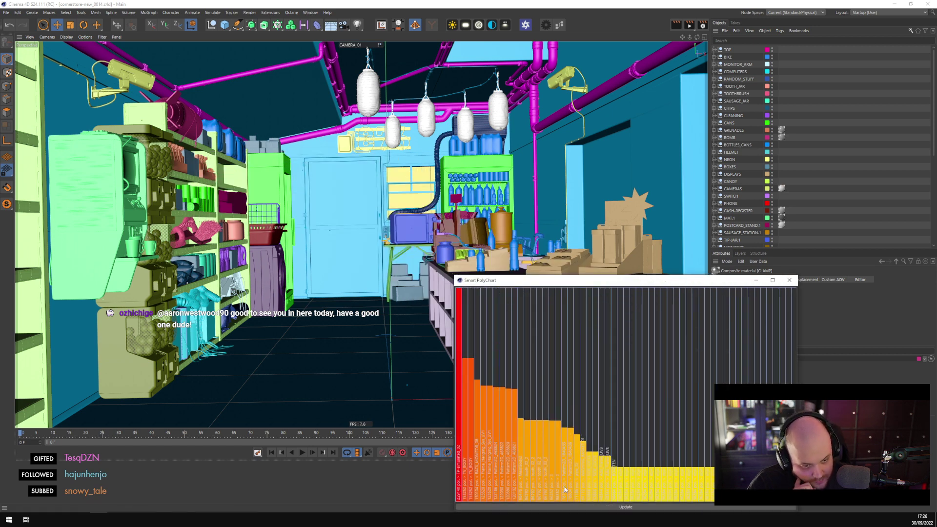
click(460, 471)
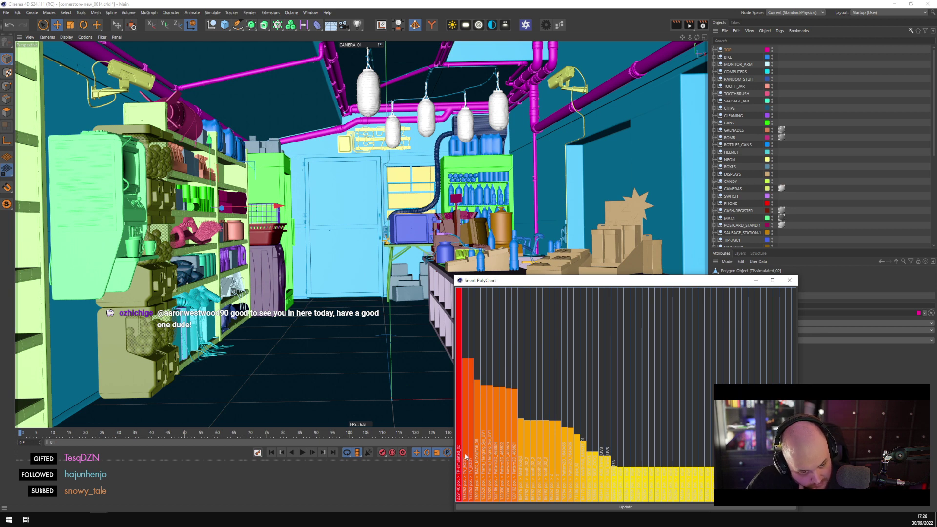
click(471, 459)
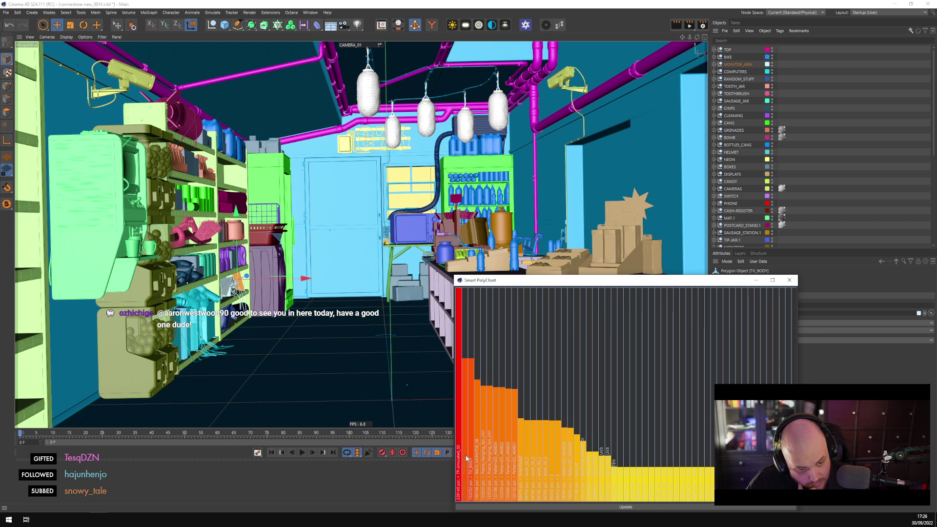
click(477, 457)
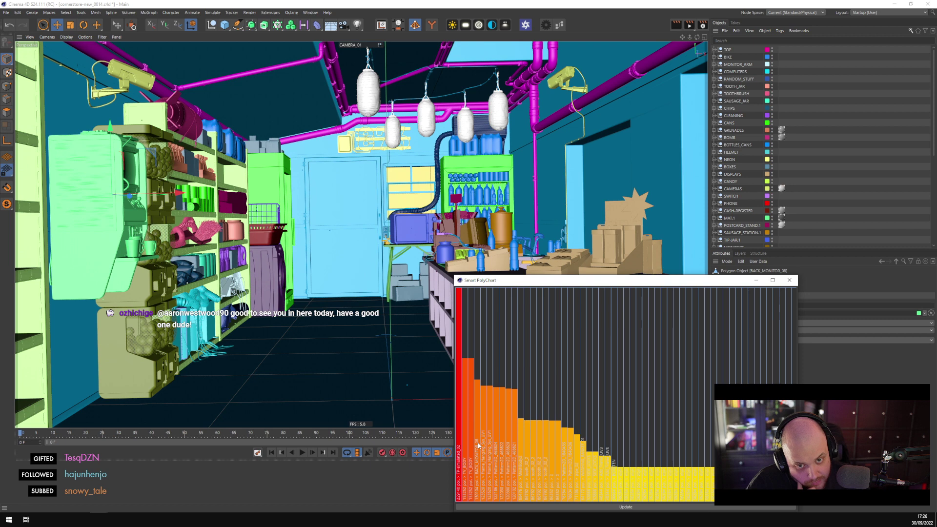
click(789, 280)
Check the scene's memory and polygon information with nothing selected, and look through the extended object list down to the cameras
click(825, 211)
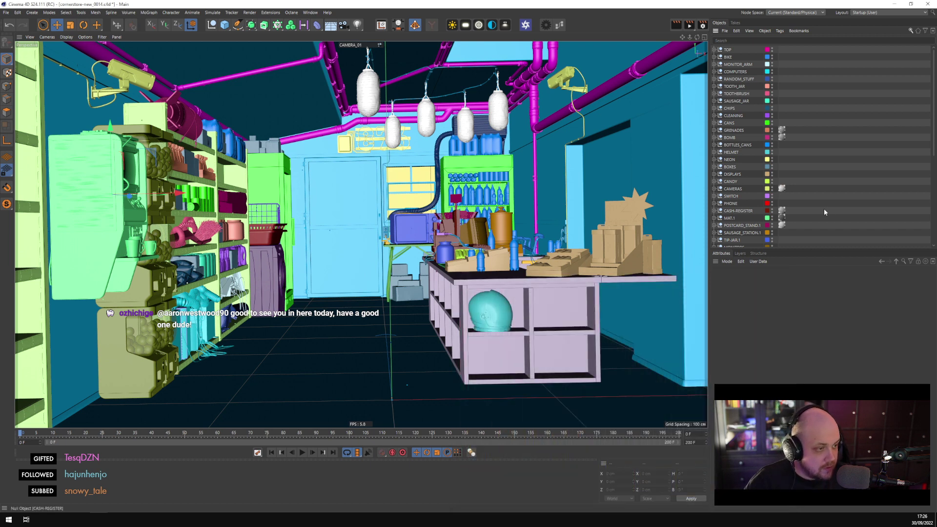
key(ctrl+i)
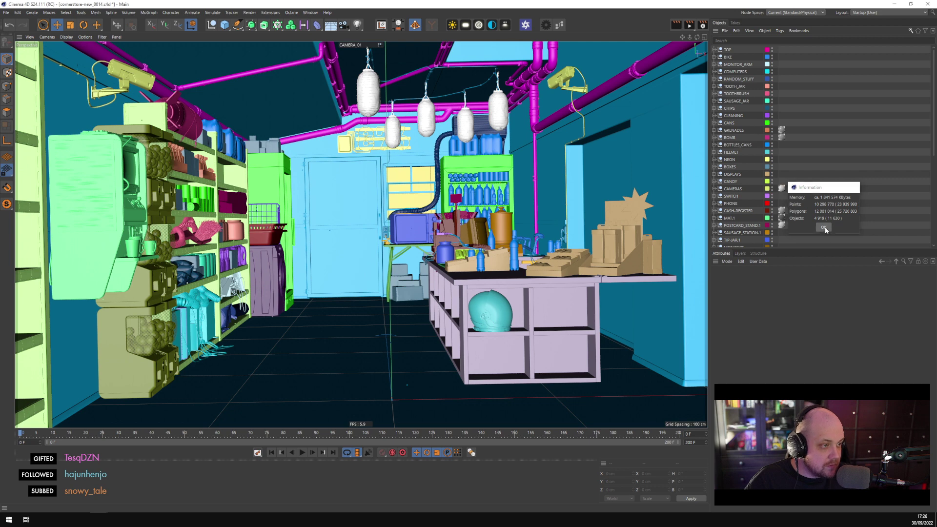
click(825, 227)
drag(744, 249, 744, 368)
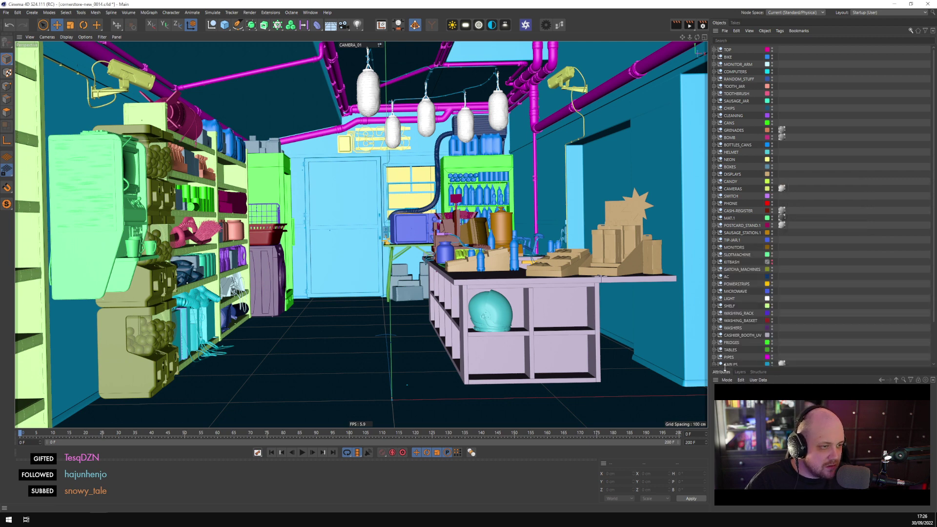
scroll(742, 331, down, 2)
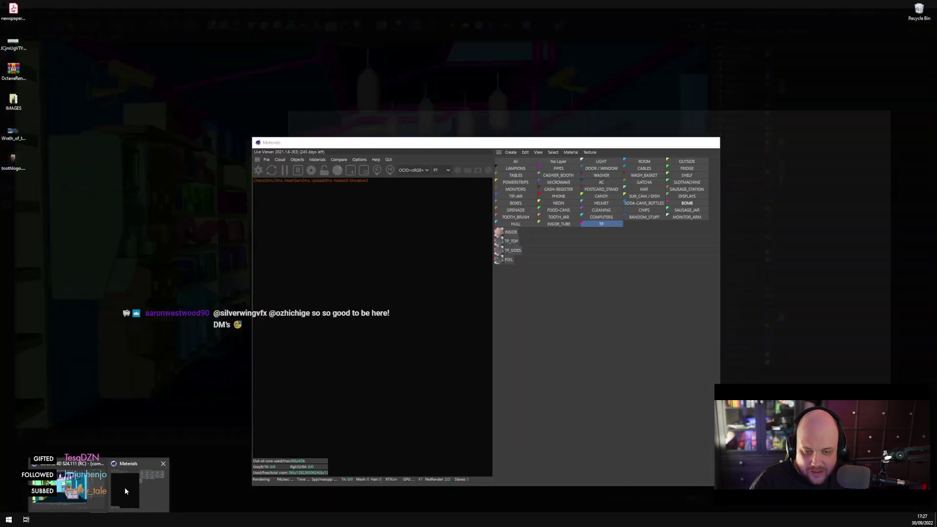
Restore the materials window, widen it, enlarge its Live Viewer area and reposition it over the viewport
click(125, 487)
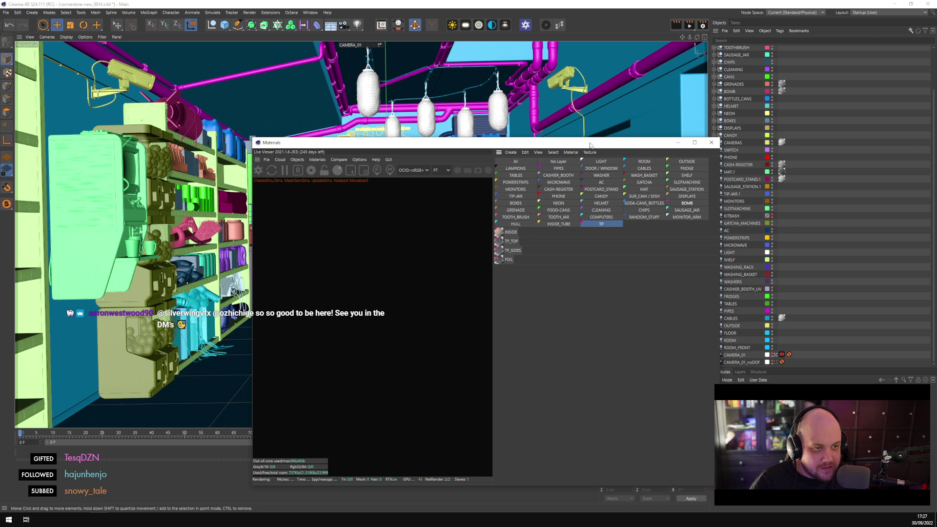
drag(592, 143, 512, 57)
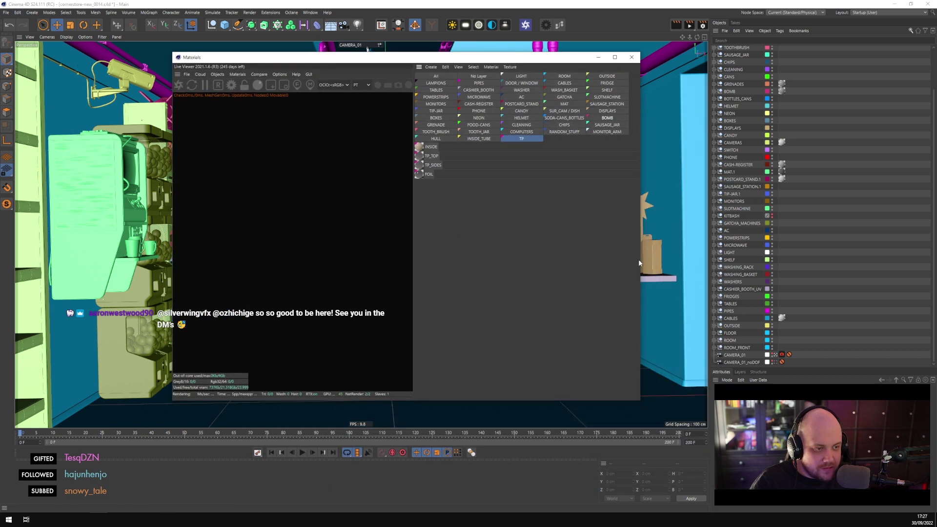
drag(640, 263, 894, 264)
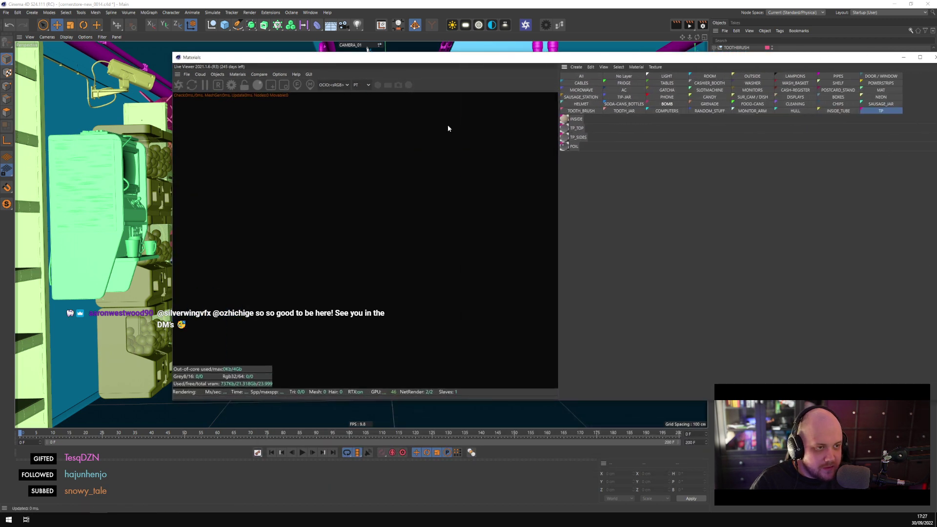
drag(559, 216, 781, 215)
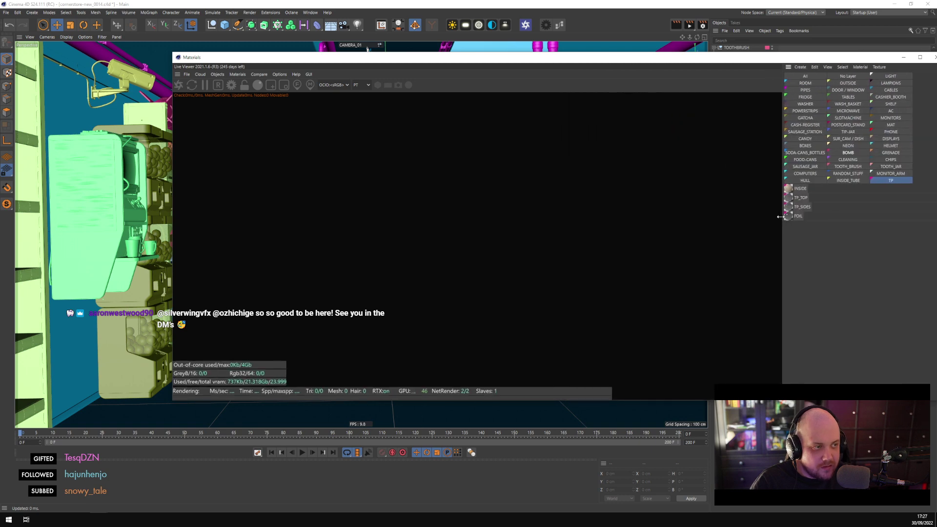
drag(290, 61, 223, 88)
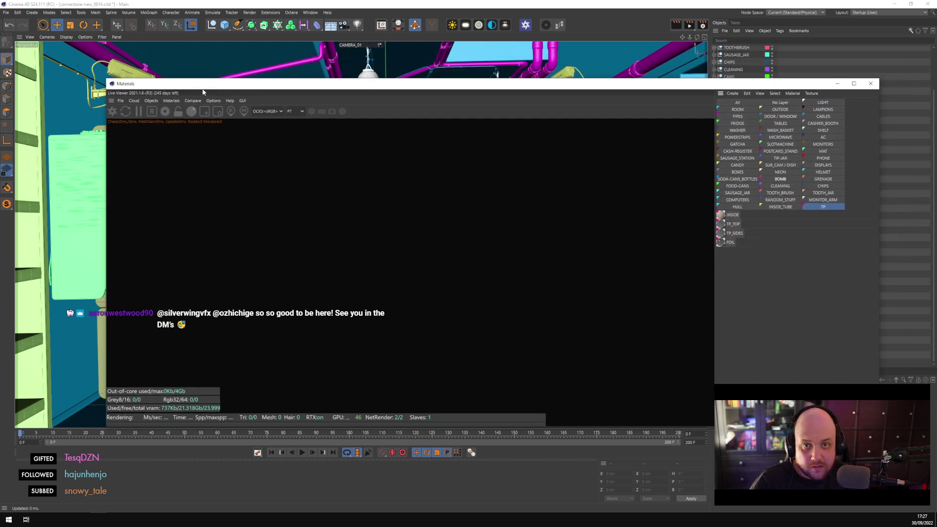
Save the project and send the scene to the Live Viewer for rendering, minimizing the browser window that covers it
key(ctrl+s)
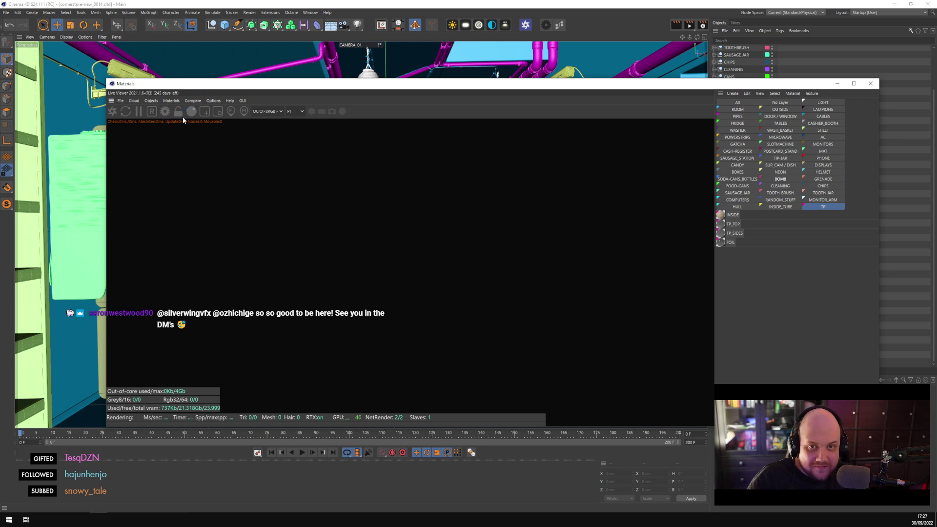
click(114, 113)
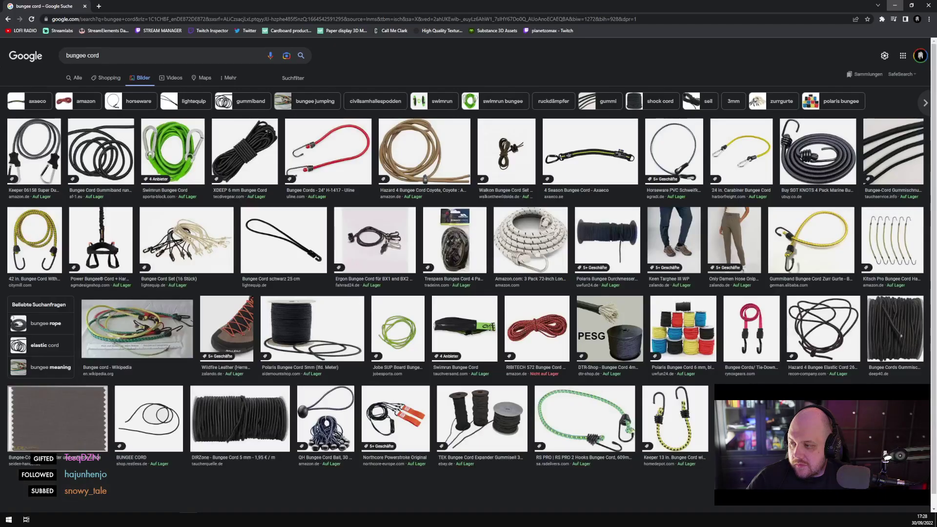
click(894, 5)
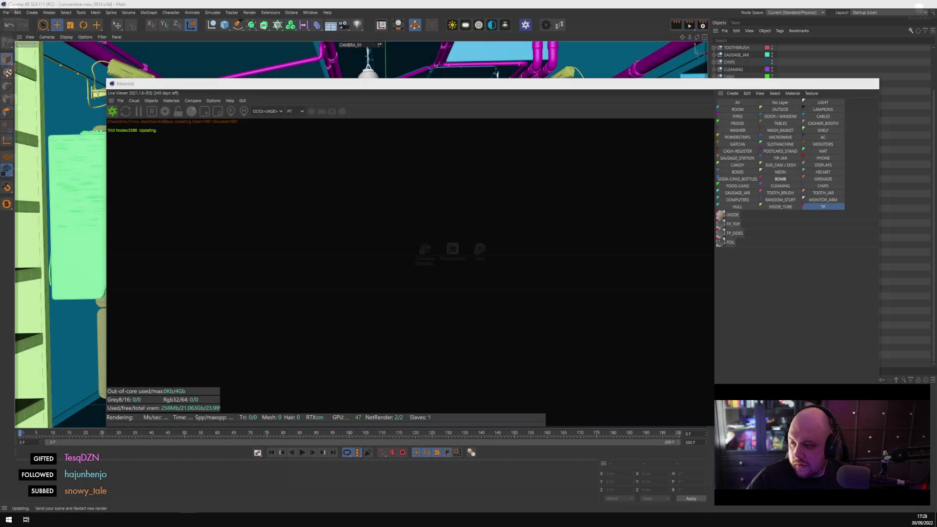
key(alt+Tab)
click(894, 5)
key(alt+Tab)
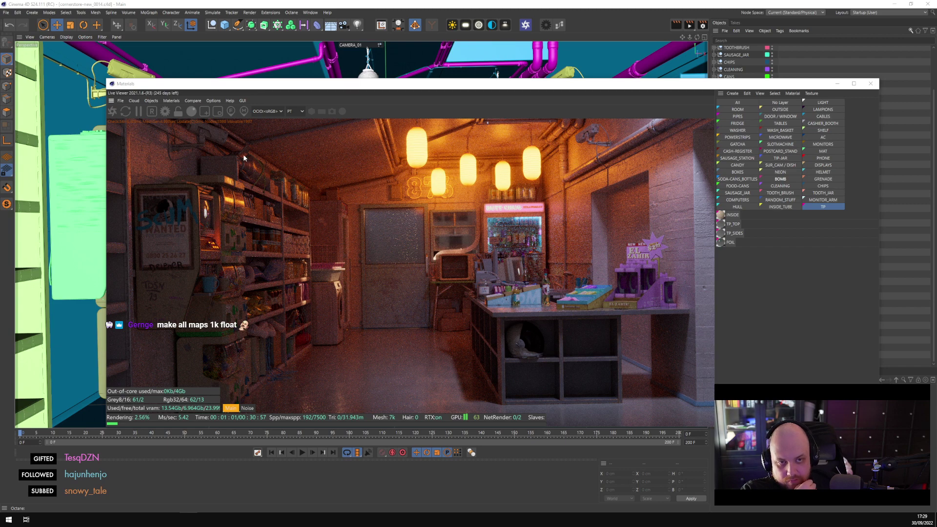
Set the parallel samples to 16 in the Octane kernel settings and reposition the settings window to check the VRAM use
click(165, 111)
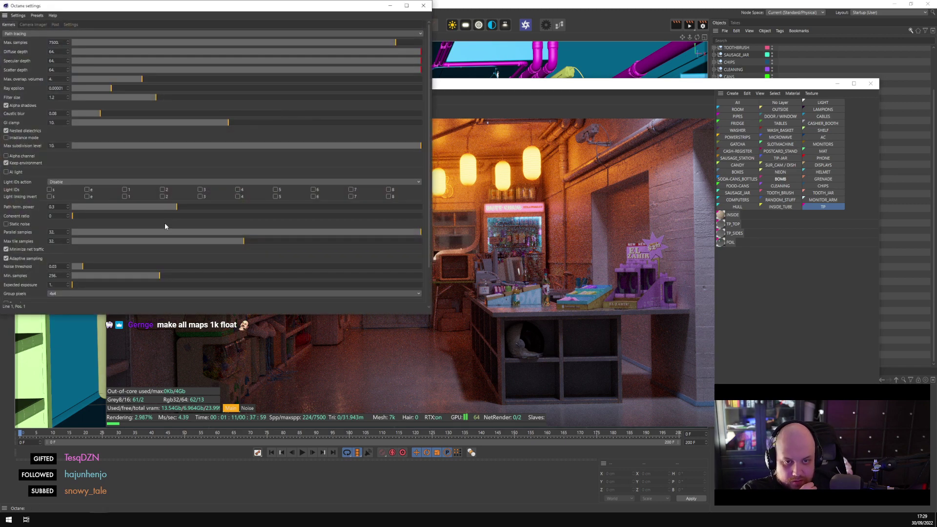
text(16)
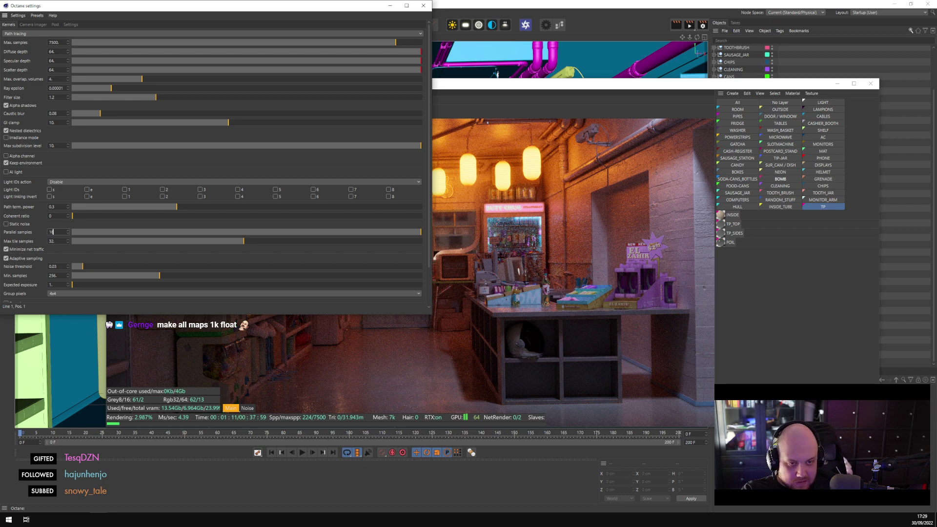
key(Return)
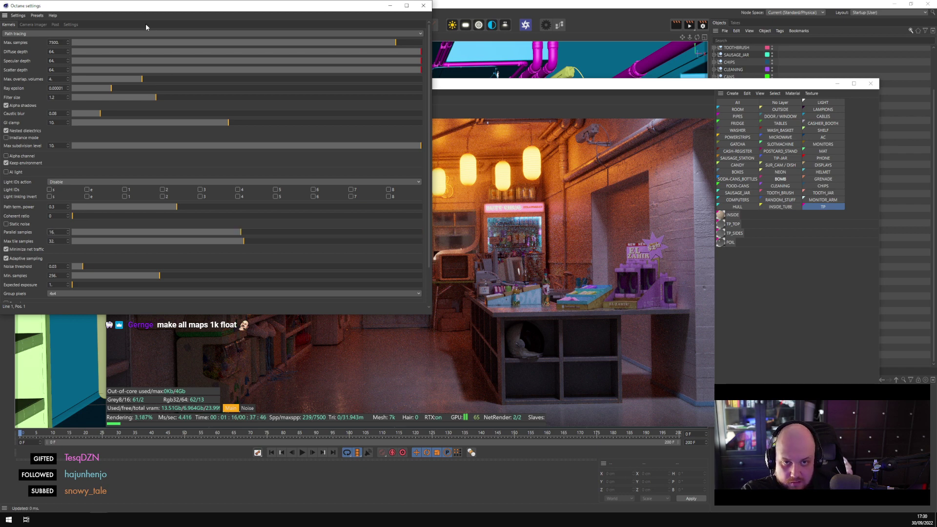
drag(132, 9, 479, 56)
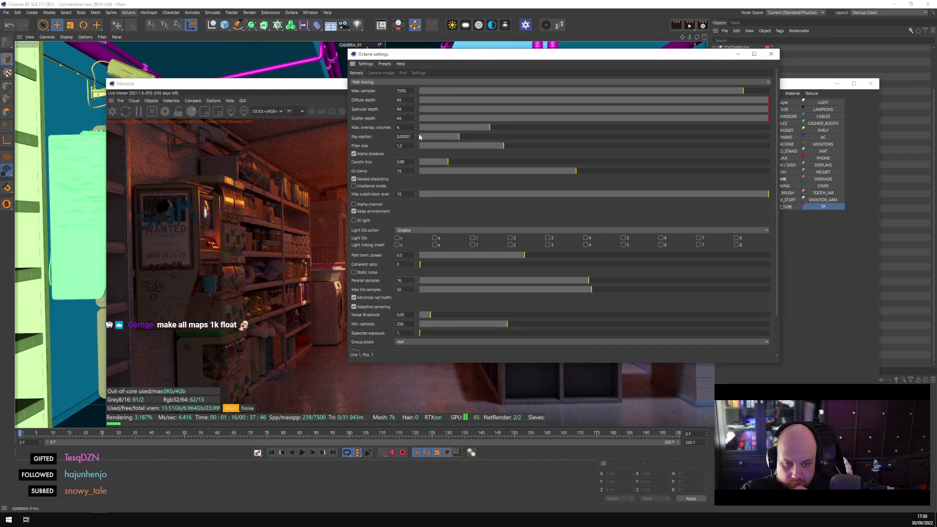
click(408, 290)
click(260, 279)
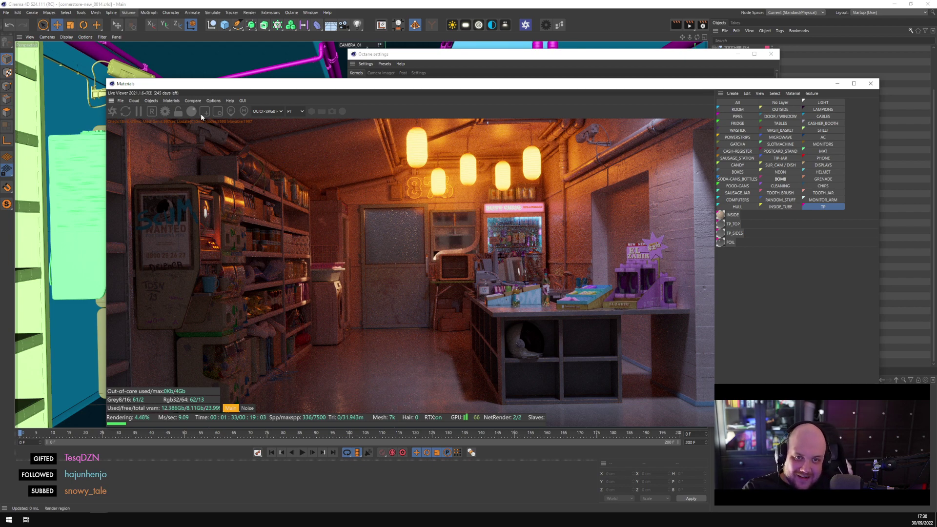
Set the parallel samples back to 32 in the Octane kernel settings and close the settings
click(165, 111)
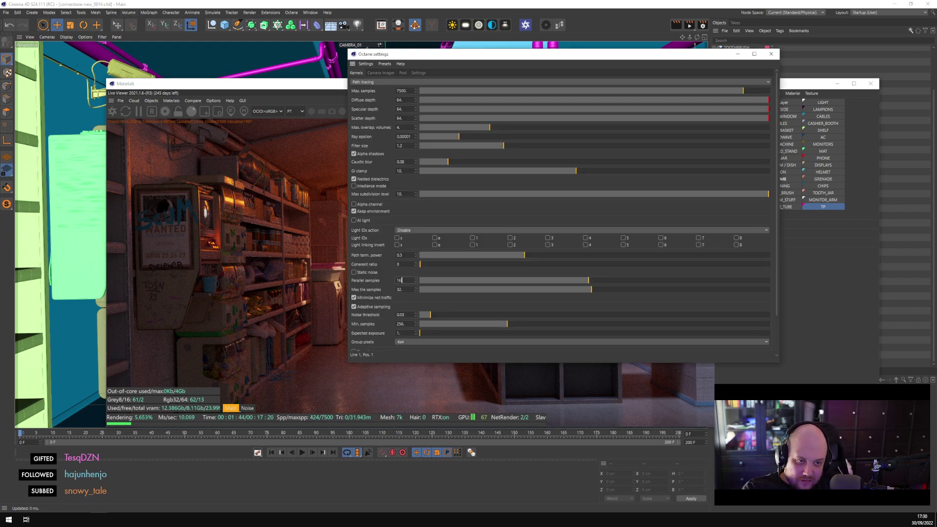
double_click(400, 281)
text(32)
key(Return)
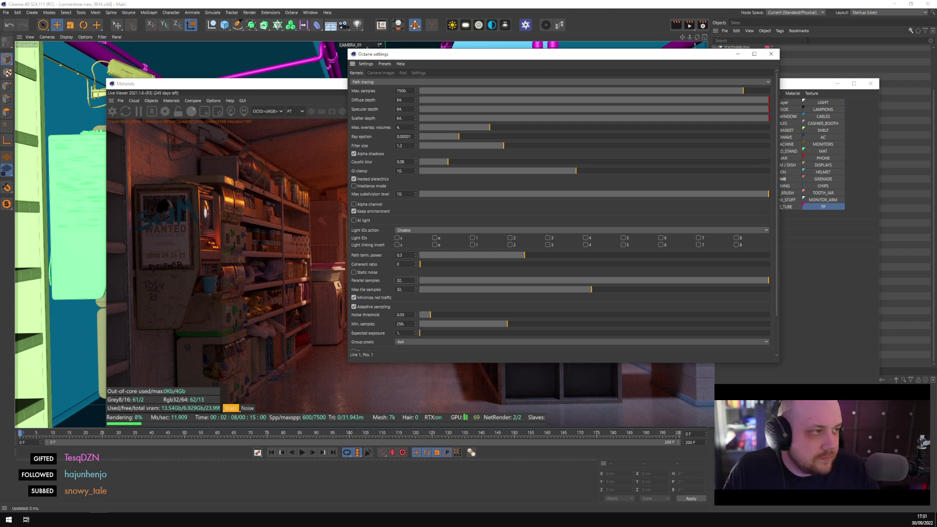
click(770, 55)
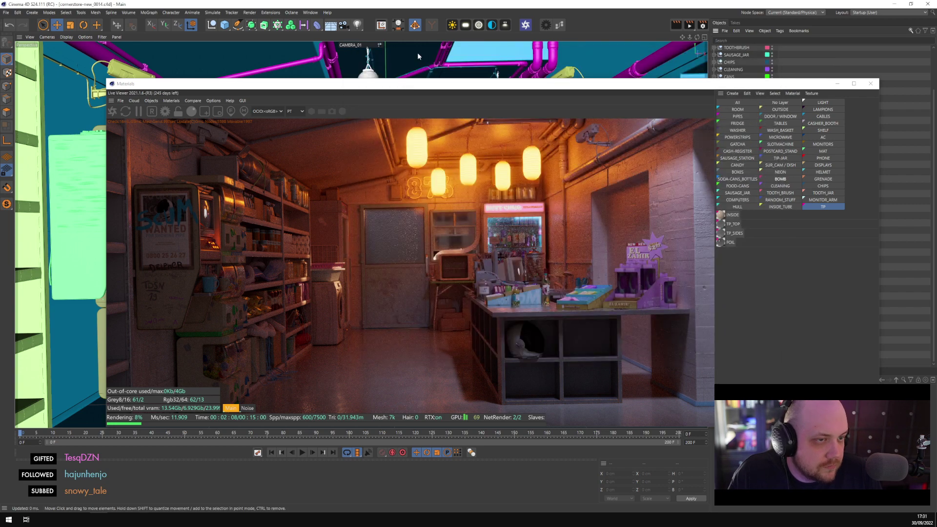
Start saving the project with its assets and create a no_tex folder in the #_DELPHER-CORNERSTORE directory
click(6, 13)
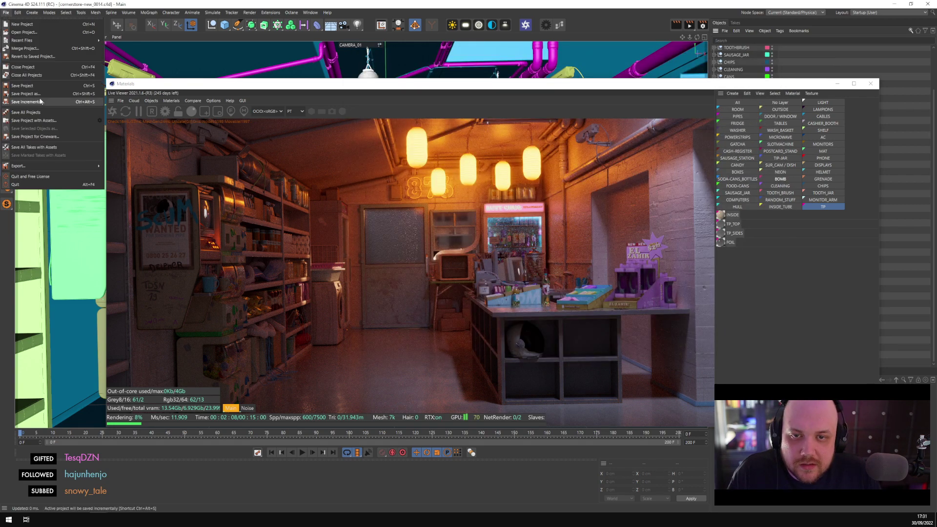
click(48, 121)
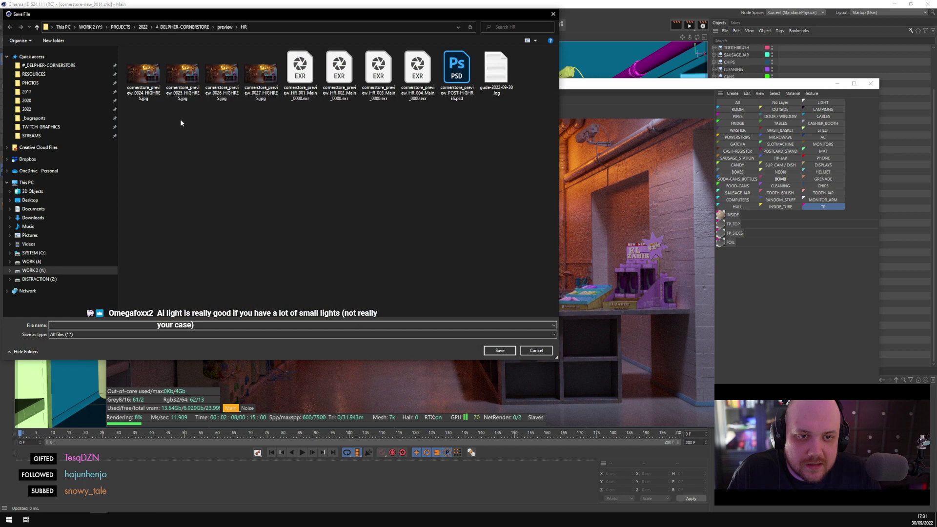
click(195, 28)
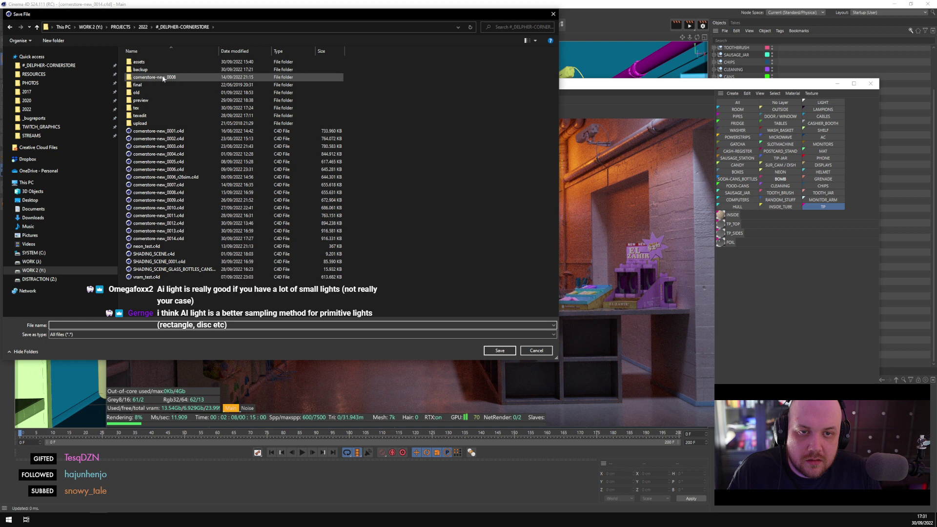
right_click(401, 131)
mouse_move(454, 249)
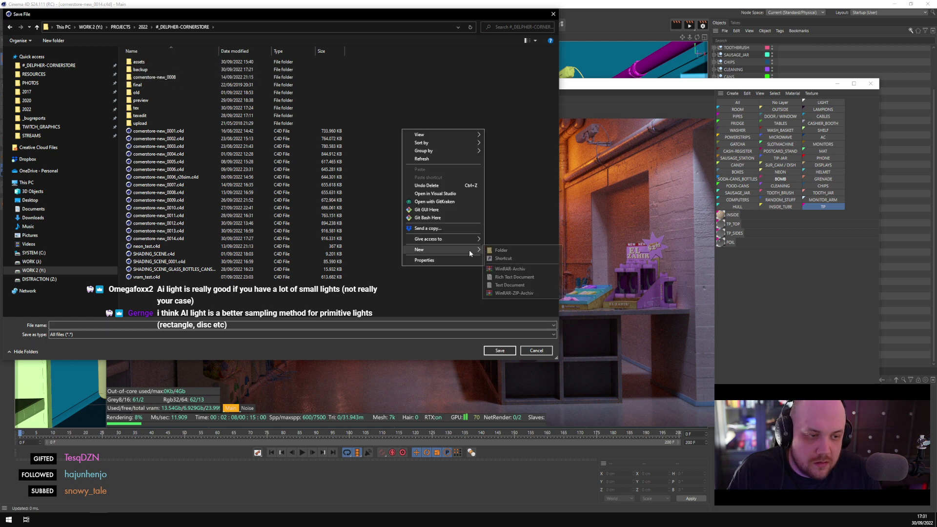
click(499, 249)
text(no_tex)
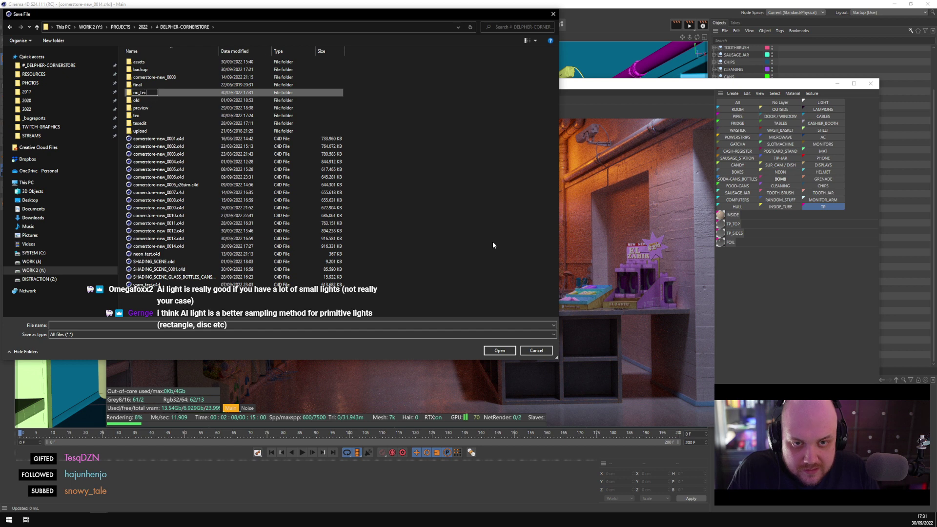
key(Return)
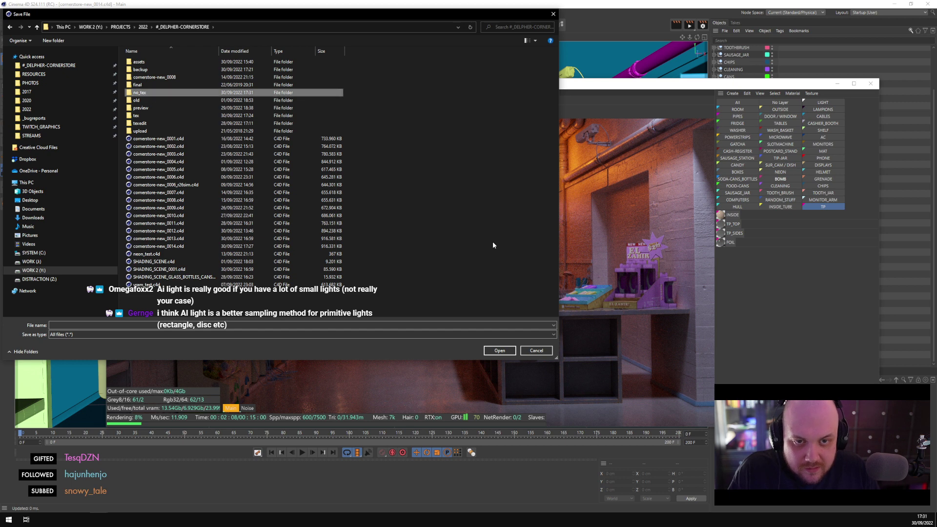
Save the project with assets in the no_tex folder as cornerstore_no-tex_test_01
key(Return)
click(249, 325)
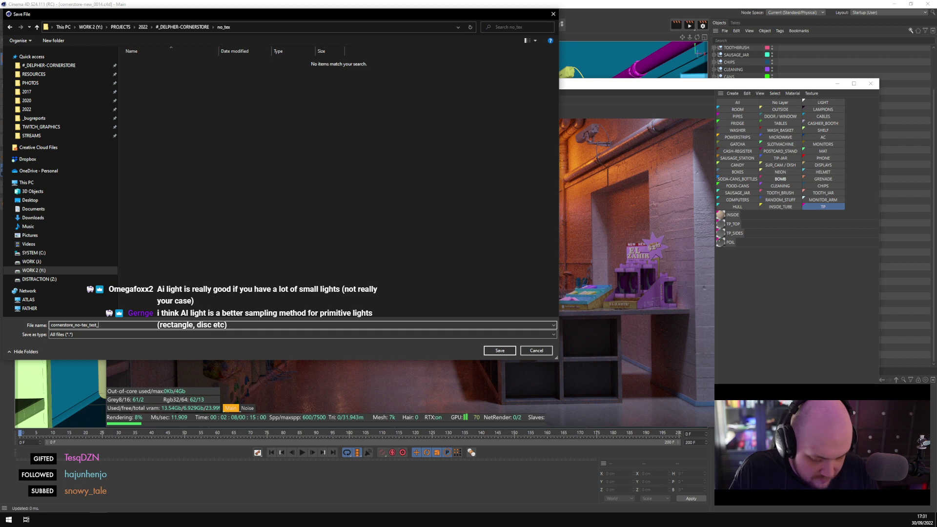
key(Return)
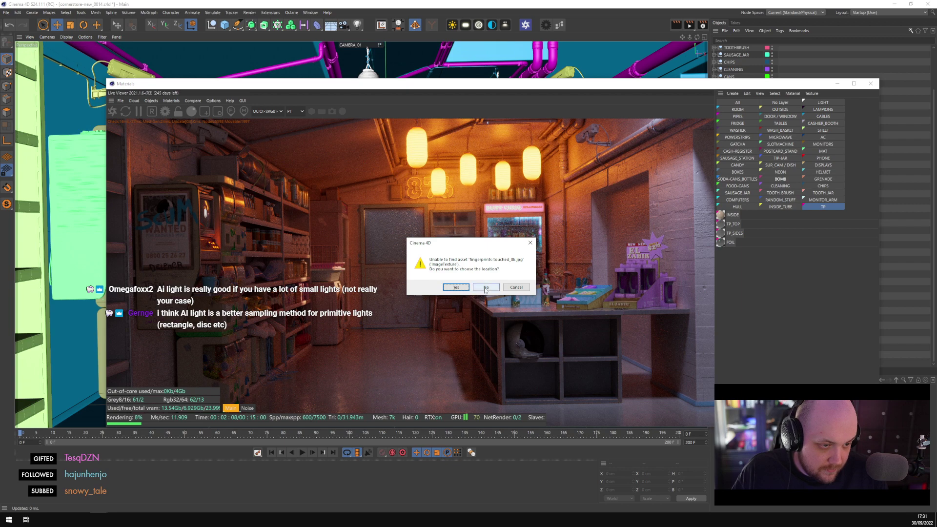
Relink the missing fingerprints-touched texture to fingerprints-touched_8k_3.jpg in the tex folder and skip locating the other missing assets
click(454, 288)
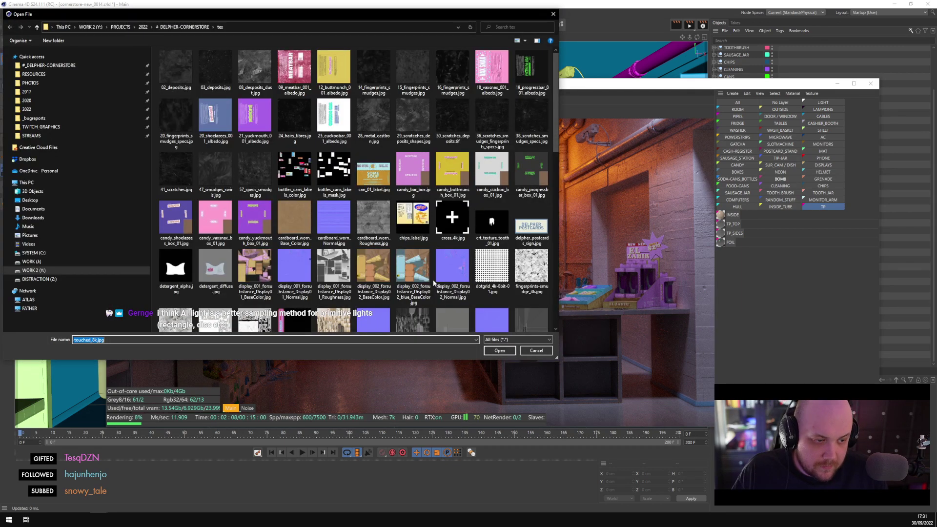
scroll(433, 282, down, 3)
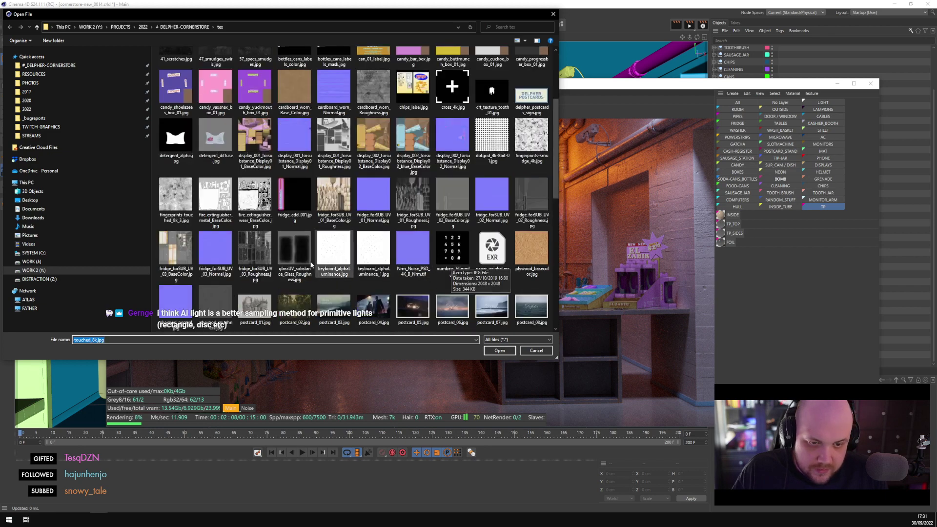
double_click(175, 192)
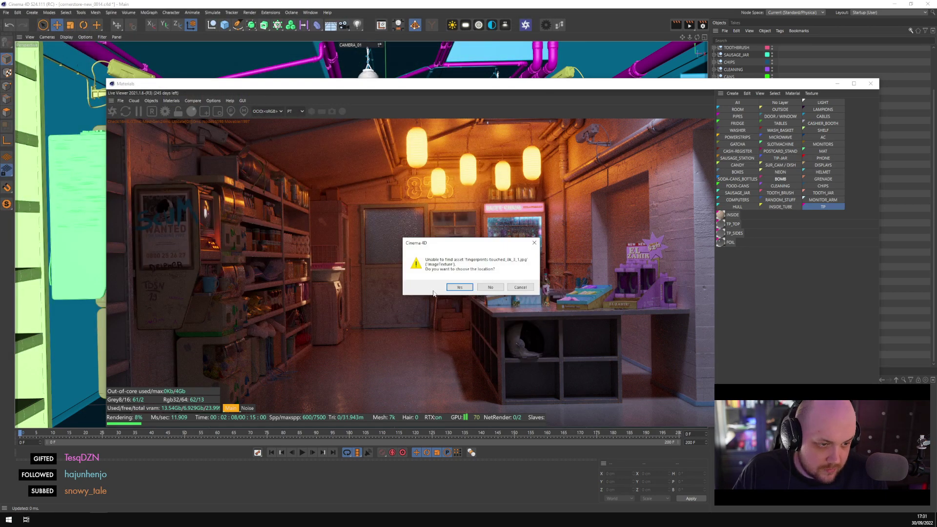
click(490, 290)
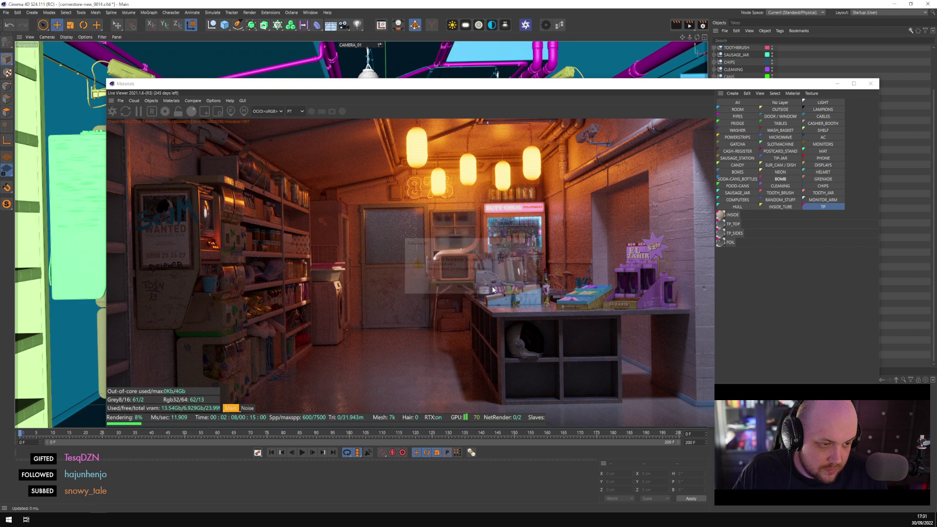
click(495, 286)
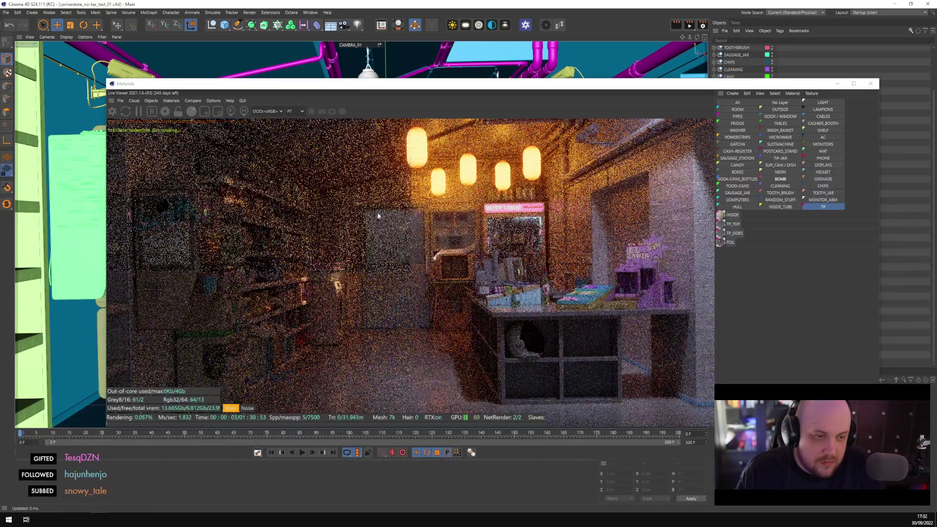
Stop the Live Viewer render, reset its render data and return to the main window
click(152, 112)
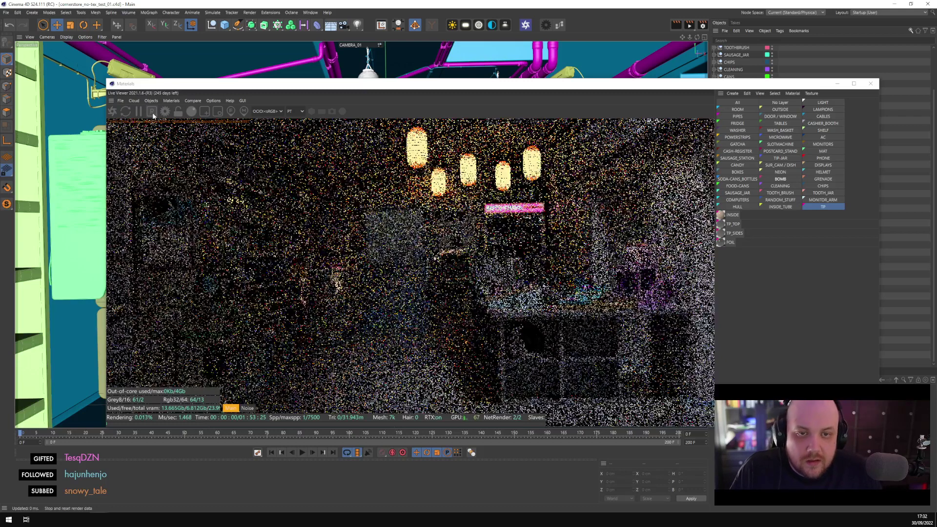
click(152, 115)
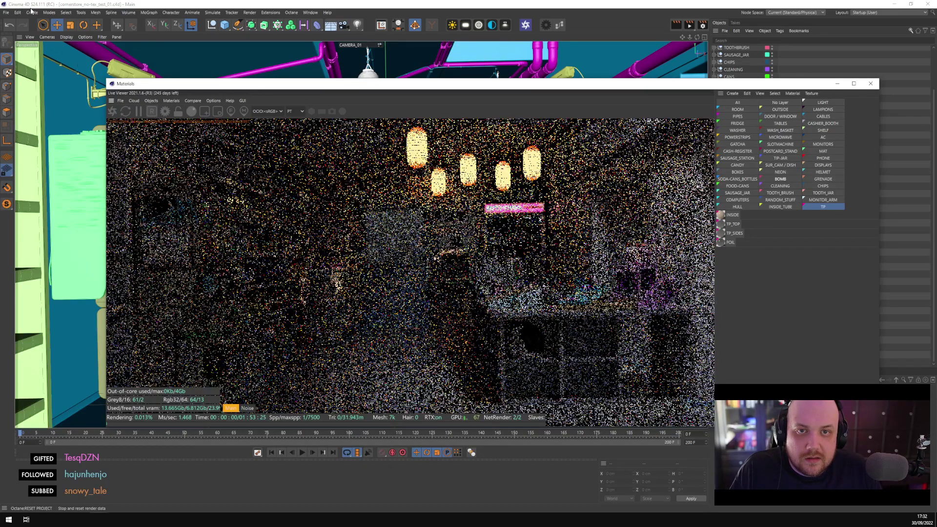
click(99, 4)
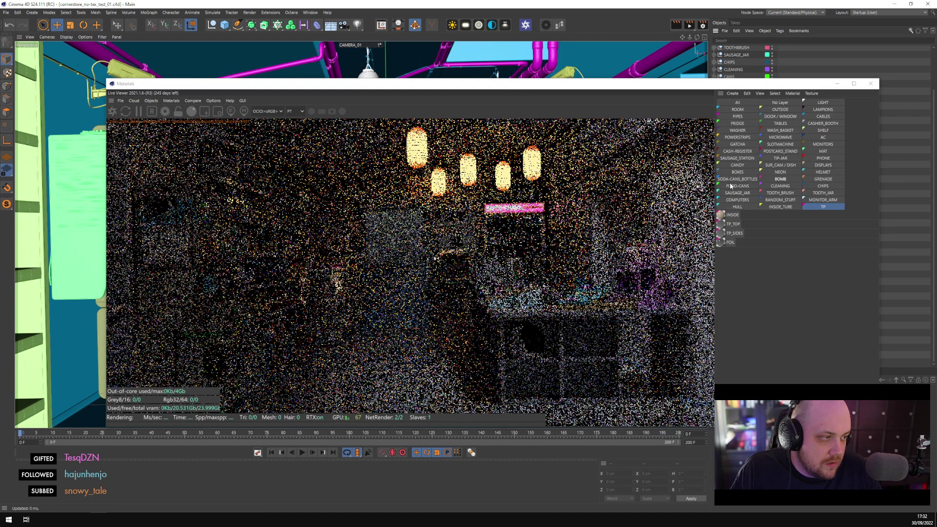
Check the materials of the INSIDE_TUBE layer, those without a layer and the LIGHT layer, and show the materials of all layers
click(774, 207)
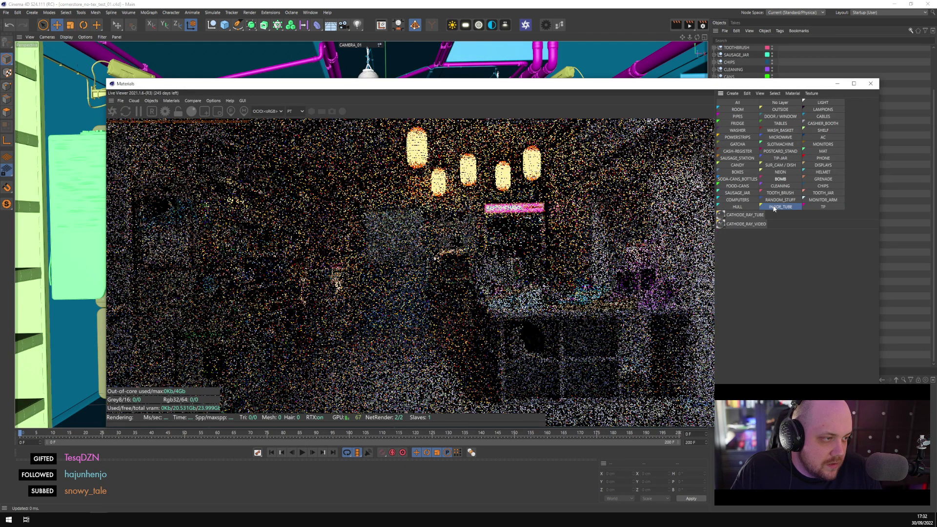
click(780, 102)
click(820, 103)
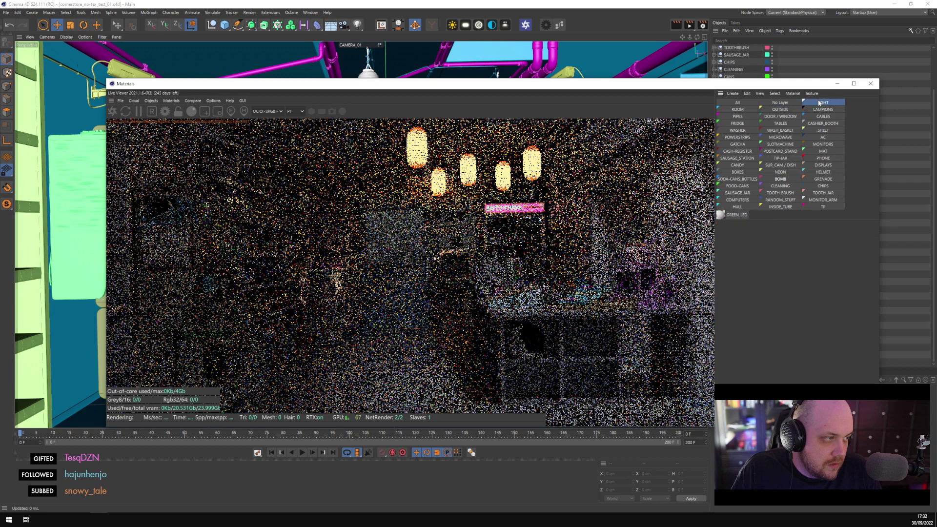
click(748, 104)
Delete the materials from PLASTIC down through the display, candy and METAL materials in the combined list, leaving out Screen
click(721, 216)
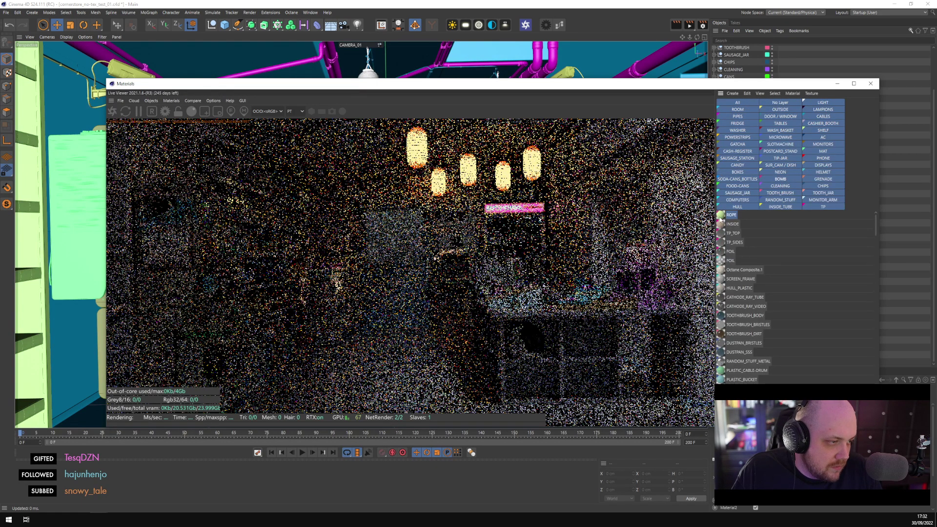
scroll(731, 228, down, 10)
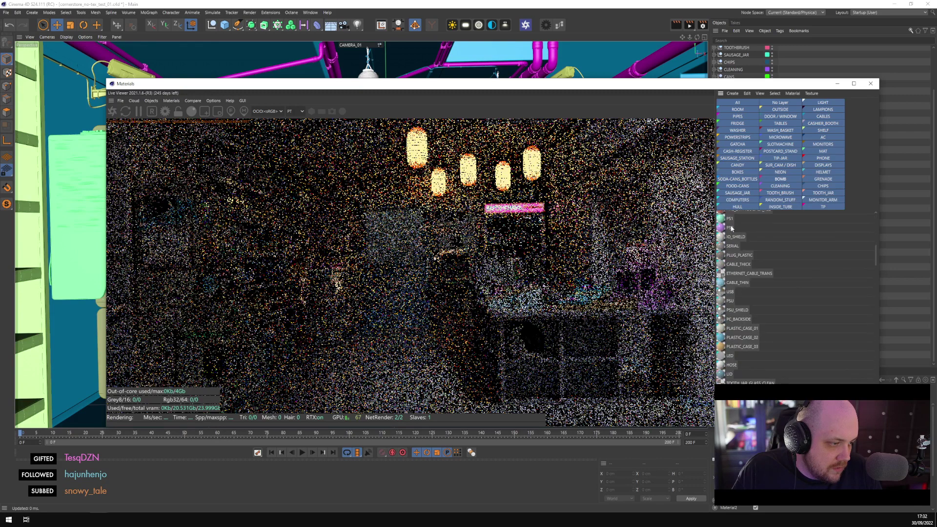
scroll(751, 310, down, 5)
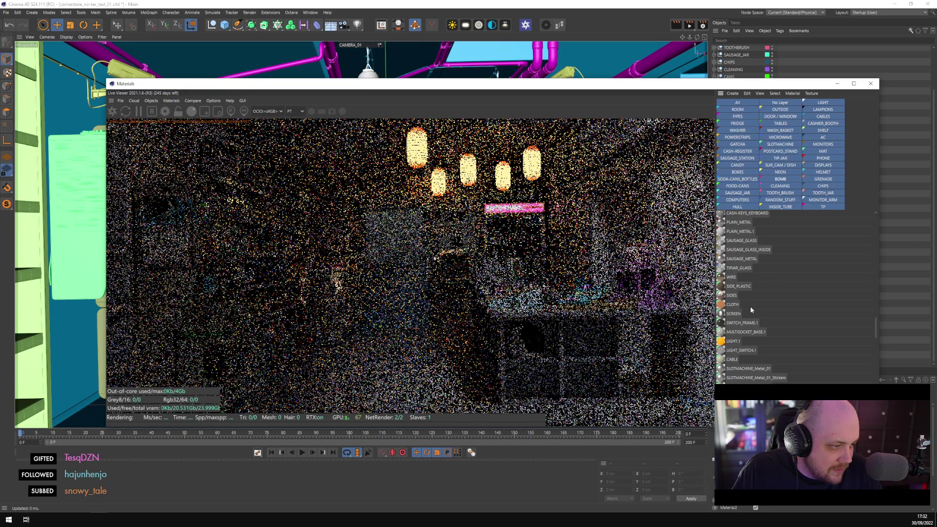
scroll(750, 306, down, 10)
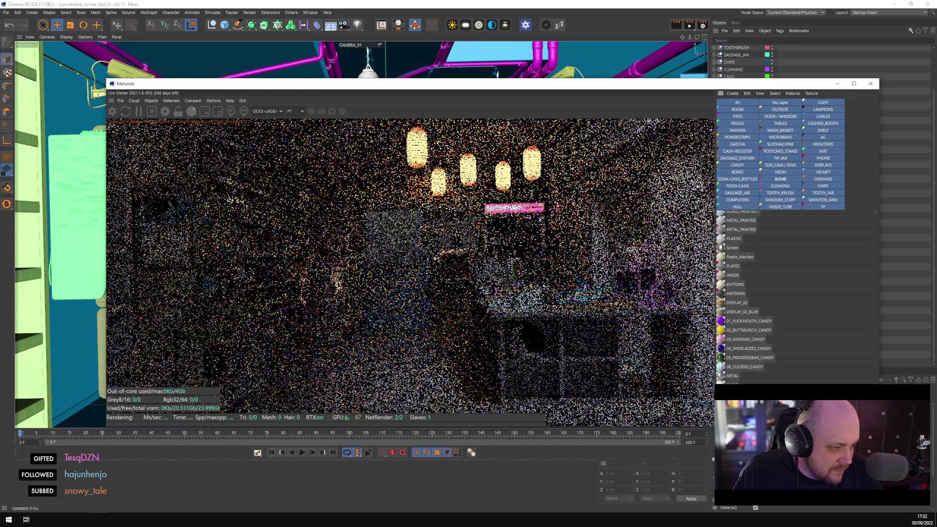
shift+click(738, 313)
shift+click(737, 276)
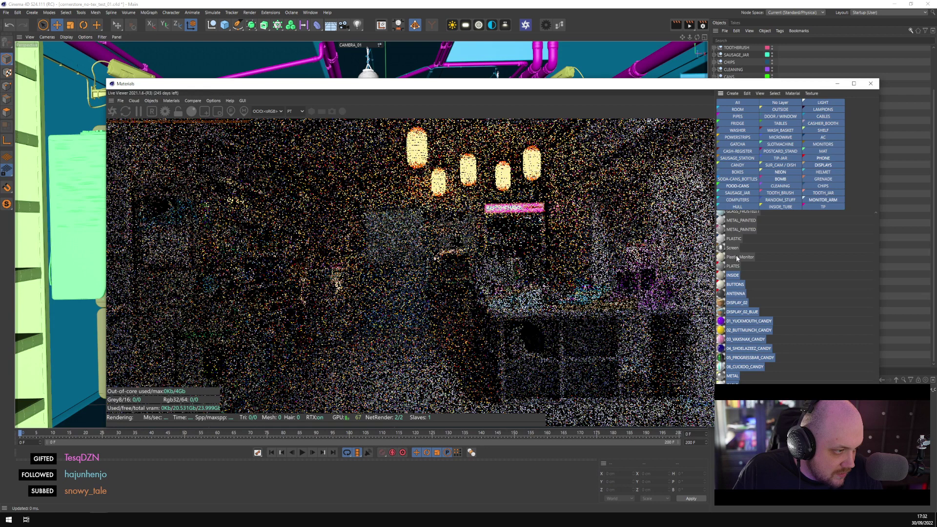
shift+click(734, 239)
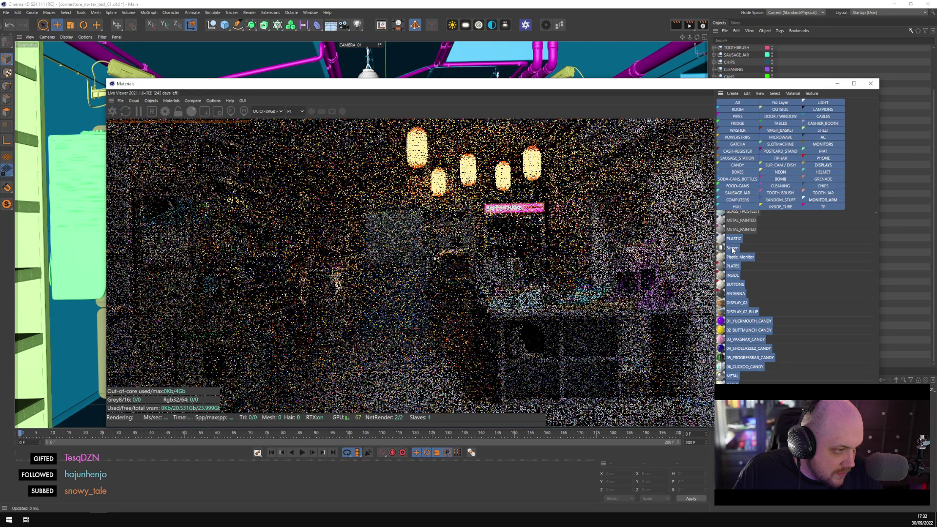
ctrl+click(733, 248)
scroll(740, 253, up, 2)
scroll(726, 267, up, 5)
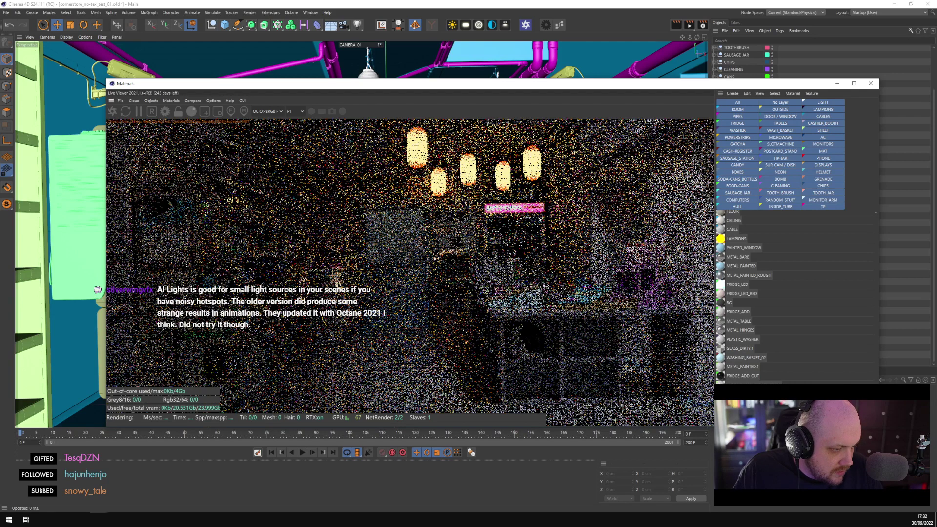
Delete the materials from BG past FRIDGE_ADD_OUT and from PAINTED_WINDOW through METAL_PAINTED_ROUGH, keeping LAMPIONS and the FRIDGE_LED materials
click(738, 403)
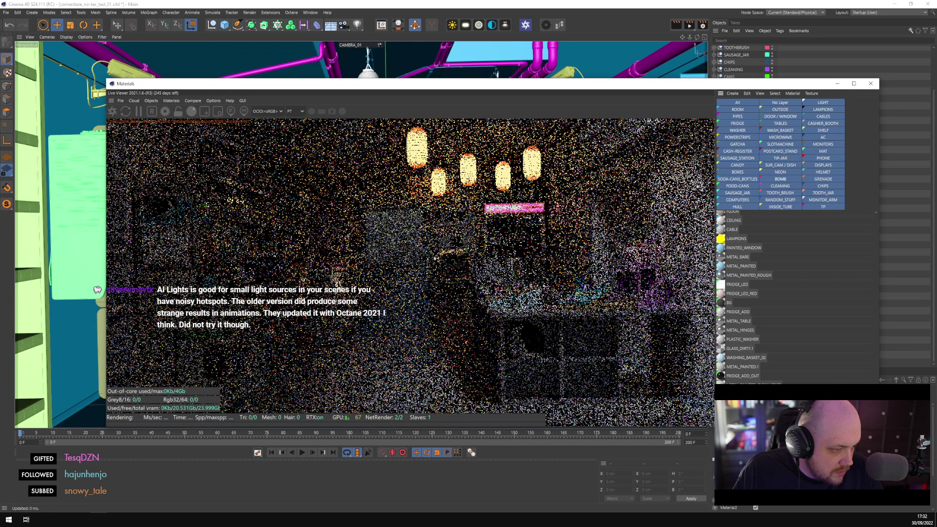
shift+click(731, 303)
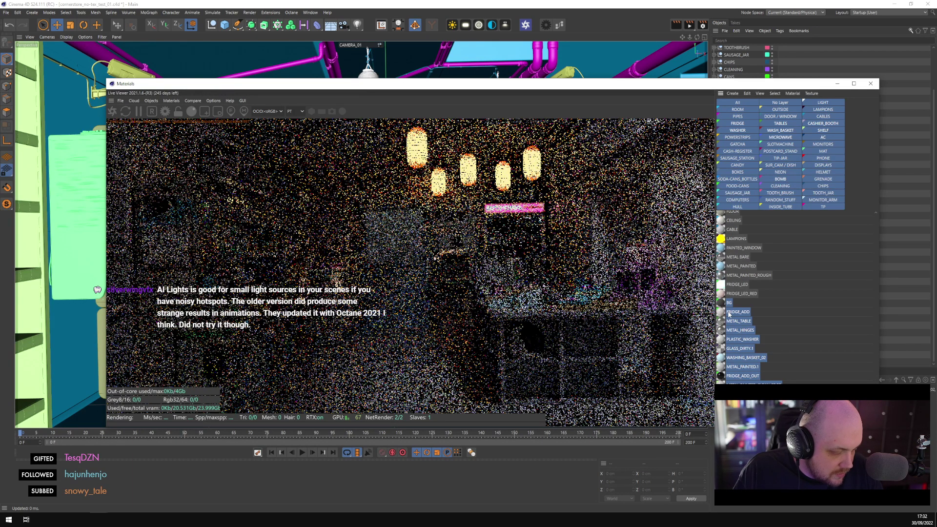
key(Delete)
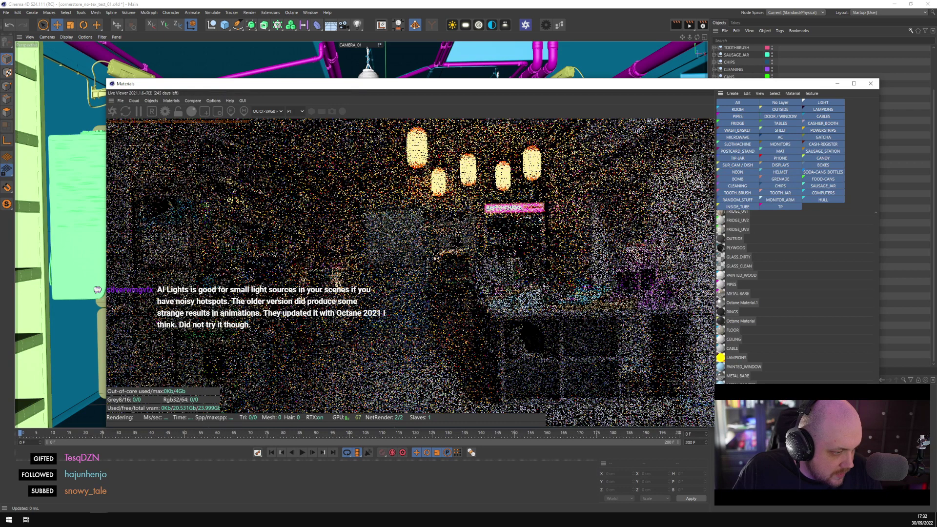
click(743, 393)
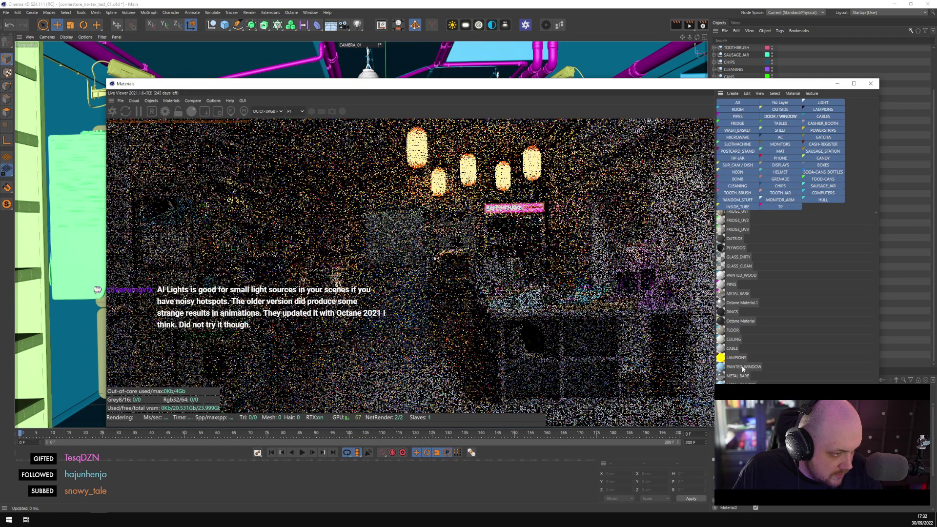
scroll(742, 365, up, 2)
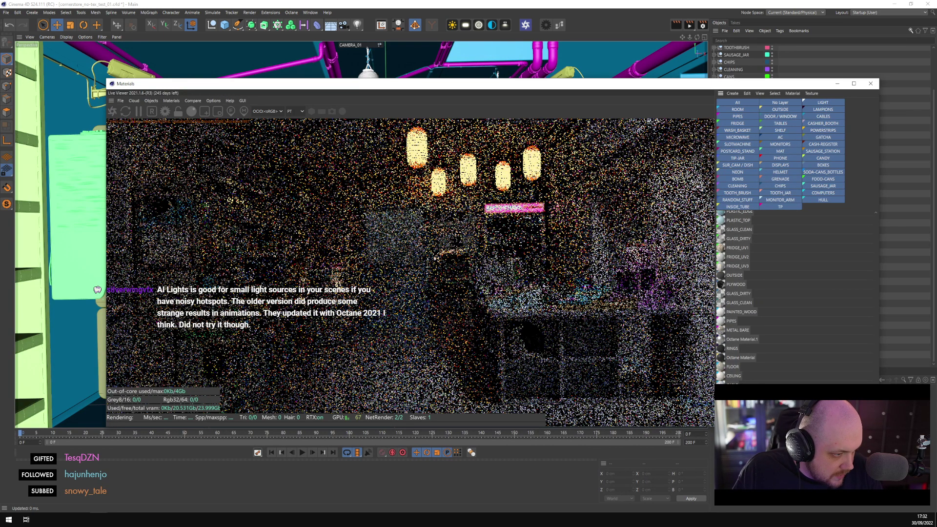
Delete the materials from OUTSIDE through CABLE, including the plywood, glass, pipe, floor and ceiling materials
click(737, 382)
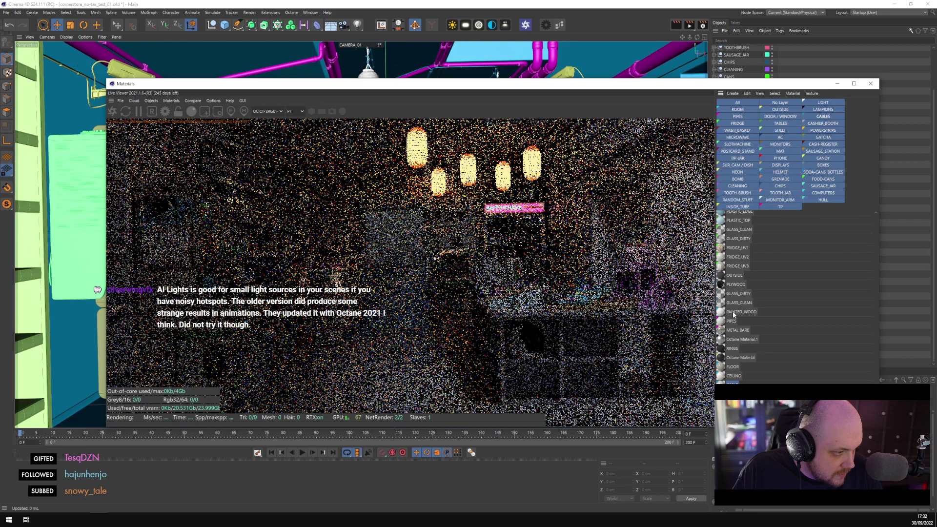
shift+click(735, 285)
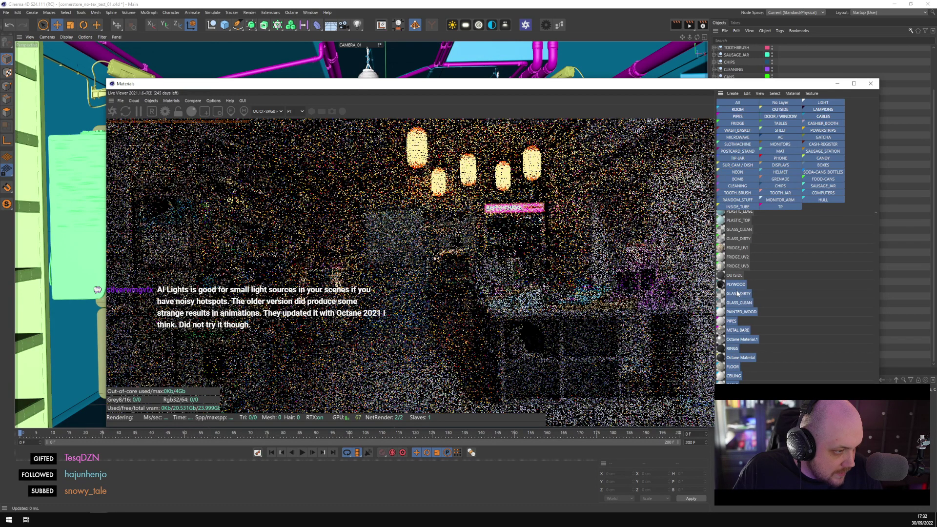
shift+click(736, 276)
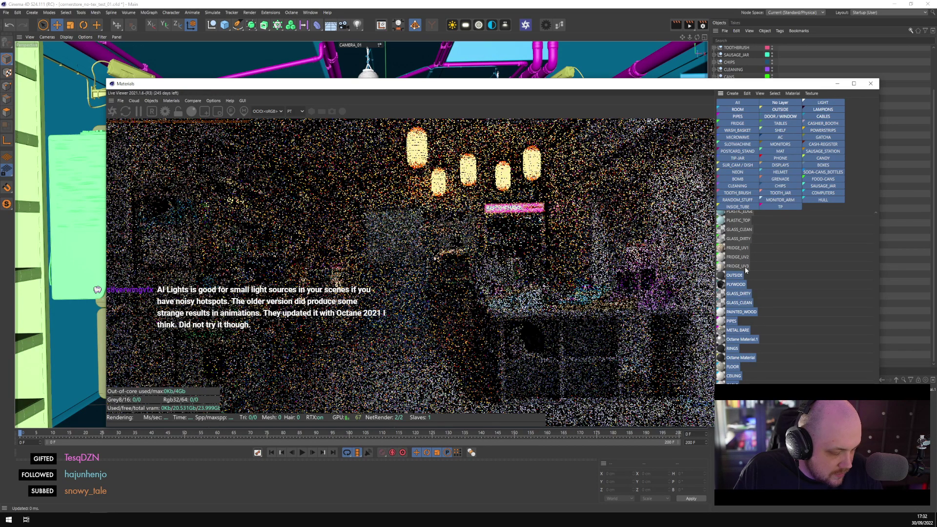
key(Delete)
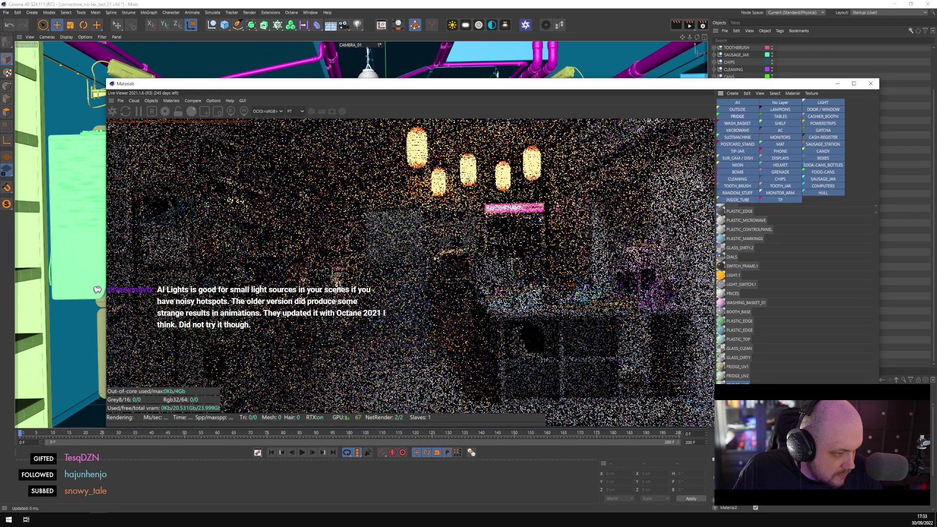
Delete the materials from PRICES through FRIDGE_UV3, including the washing basket, booth, plastic and glass materials
click(742, 359)
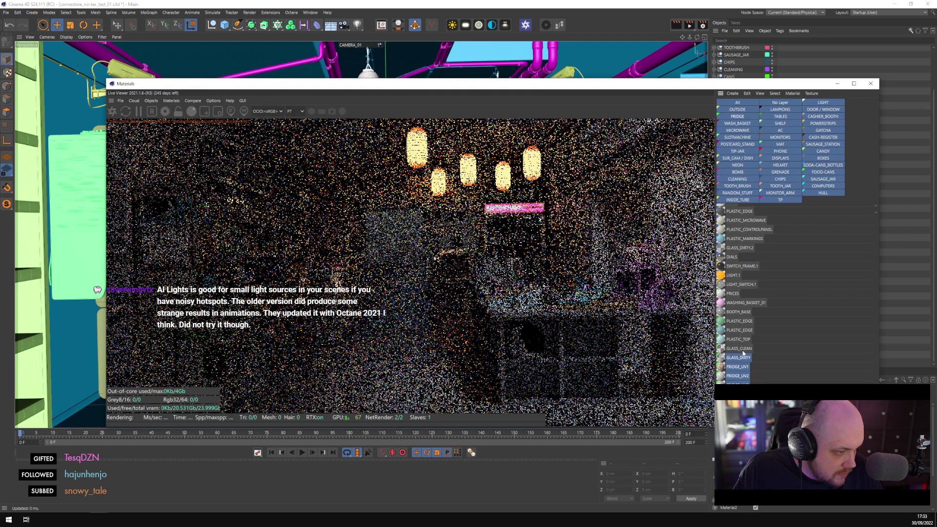
shift+click(738, 315)
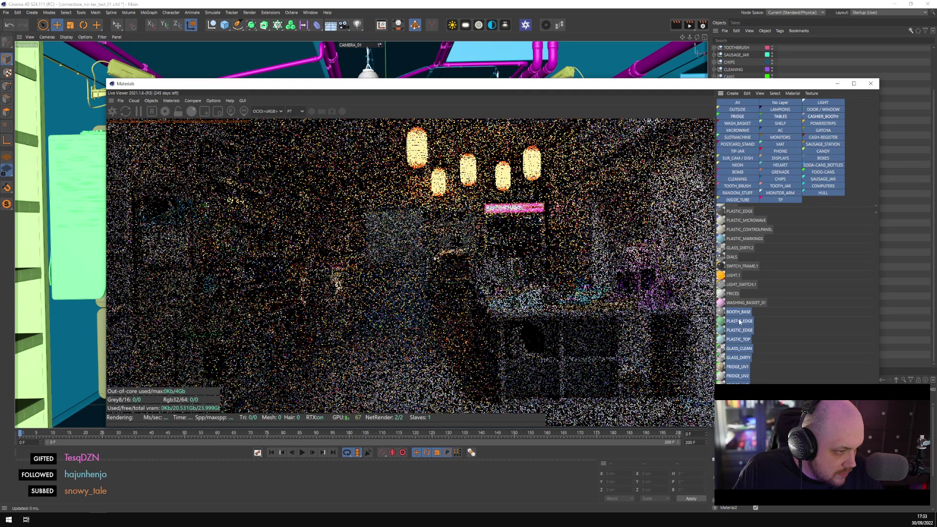
shift+click(738, 303)
shift+click(736, 294)
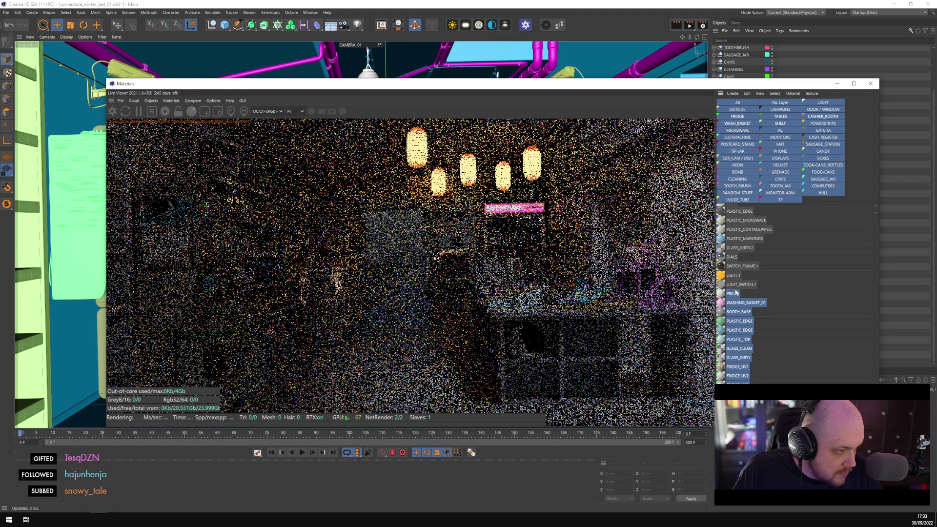
key(Delete)
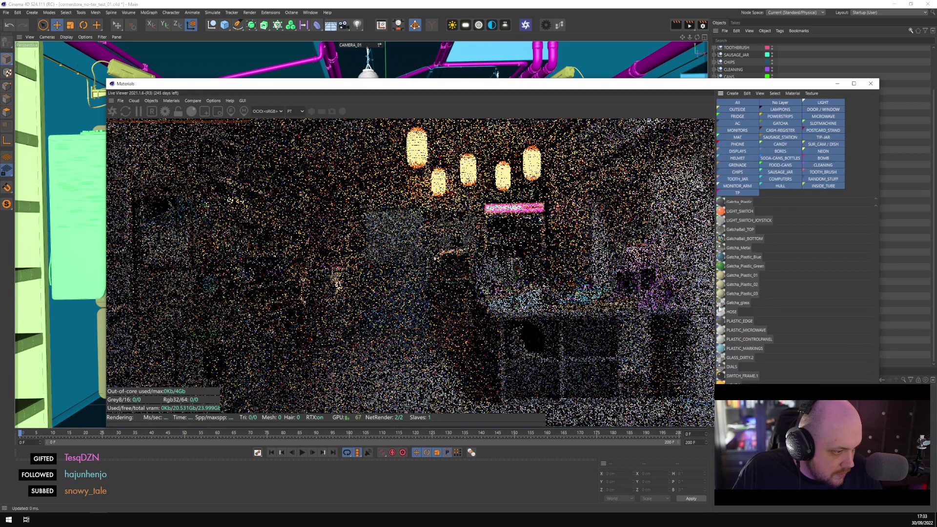
Delete the materials from LIGHT_SWITCH_JOYSTICK through SWITCH_FRAME.1 and from LIGHT_SWITCH.1 through Gatcha_Plastic, keeping LIGHT_SWITCH and LIGHT.1
click(739, 377)
drag(732, 367, 737, 221)
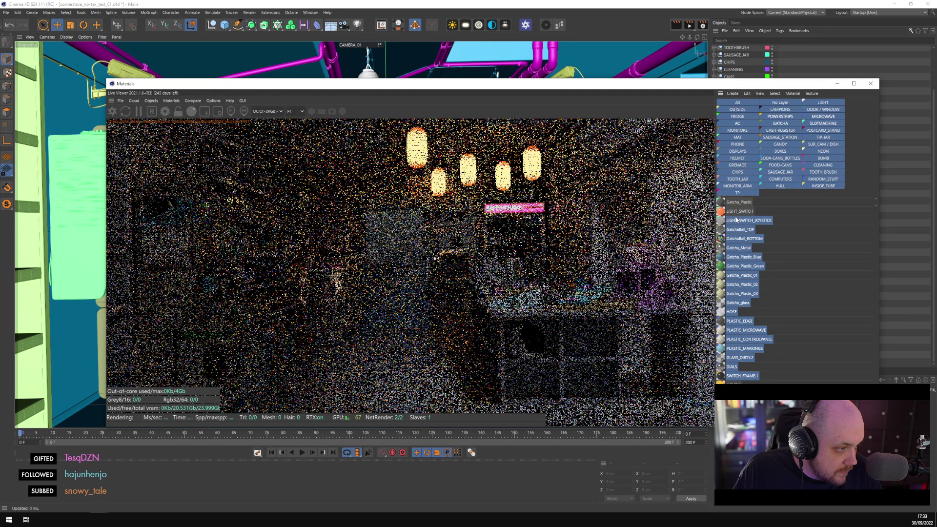
key(Delete)
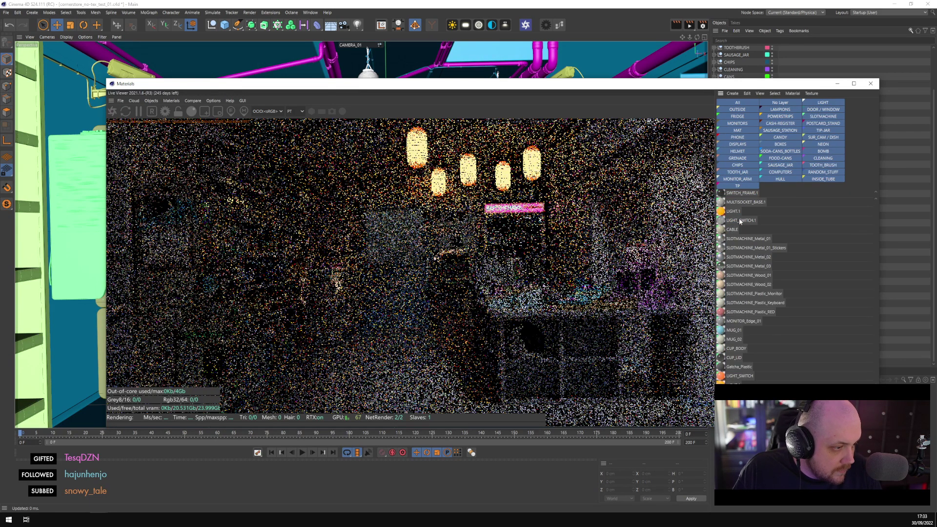
click(737, 366)
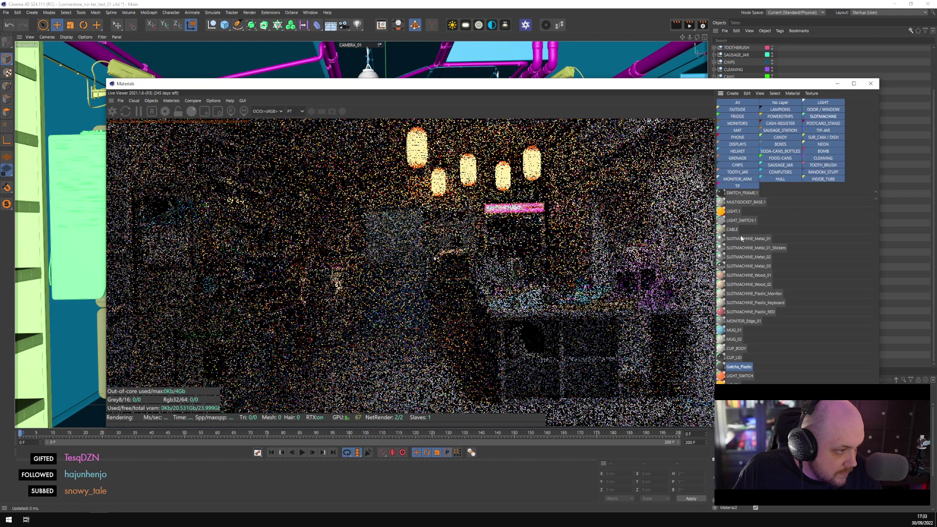
shift+click(734, 222)
key(Delete)
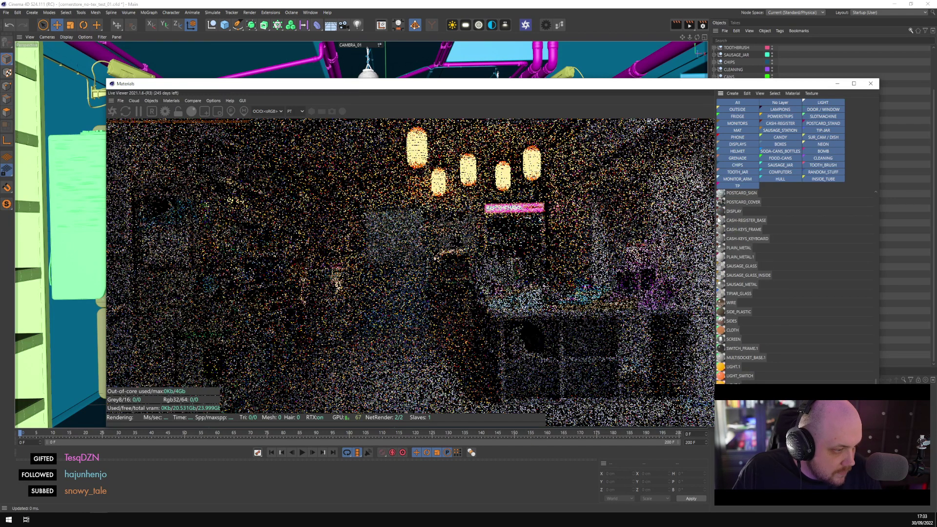
Delete the materials from KNOB through MULTISOCKET_BASE.1, including the postcard, cash register and sausage materials
click(734, 357)
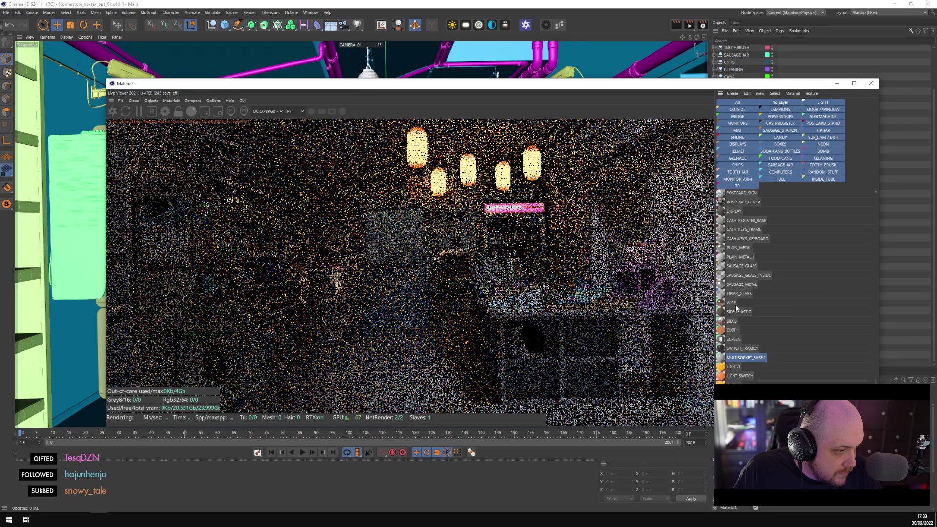
scroll(736, 254, up, 2)
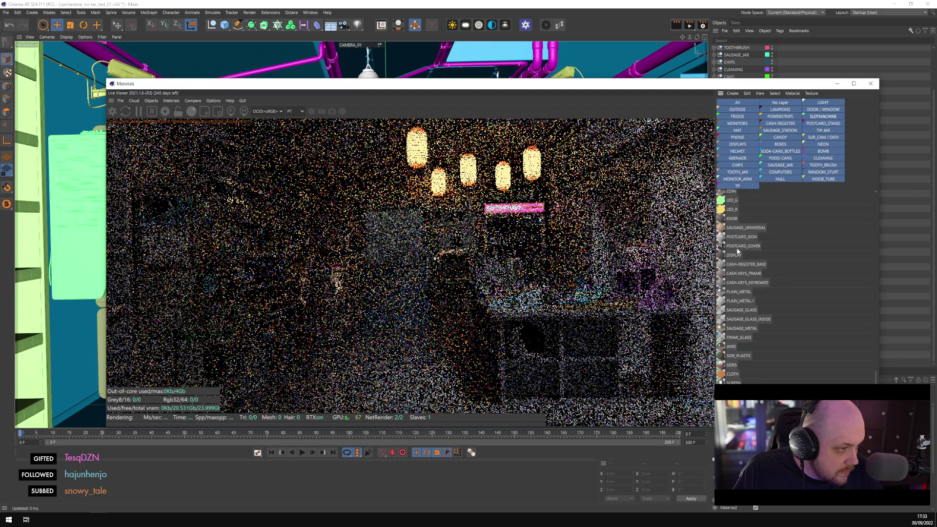
shift+click(731, 219)
key(Delete)
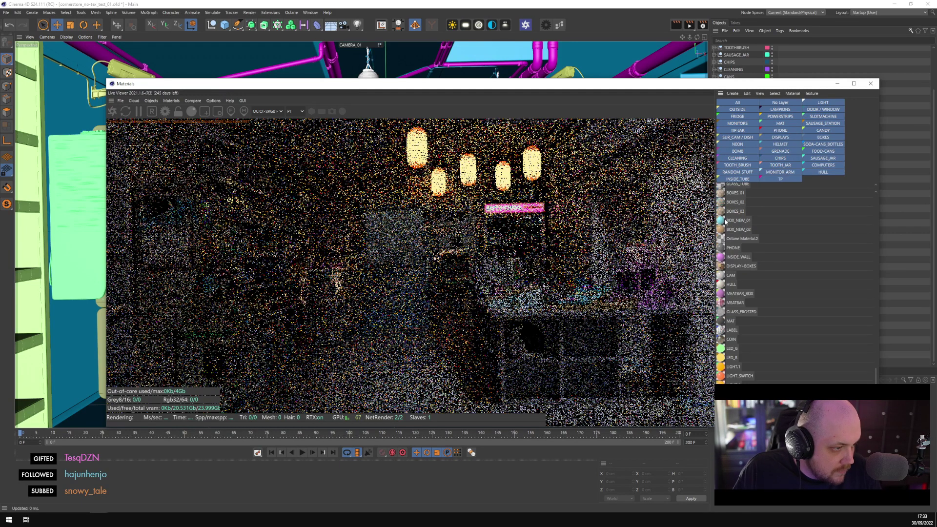
Delete the materials from BOXES_01 through COIN, keeping the GLASS_TUBE material
click(732, 339)
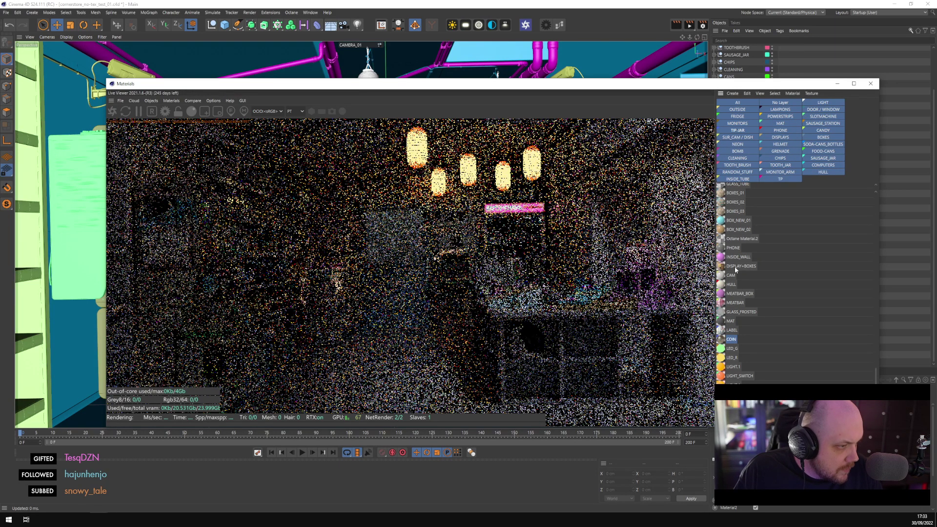
scroll(739, 238, up, 2)
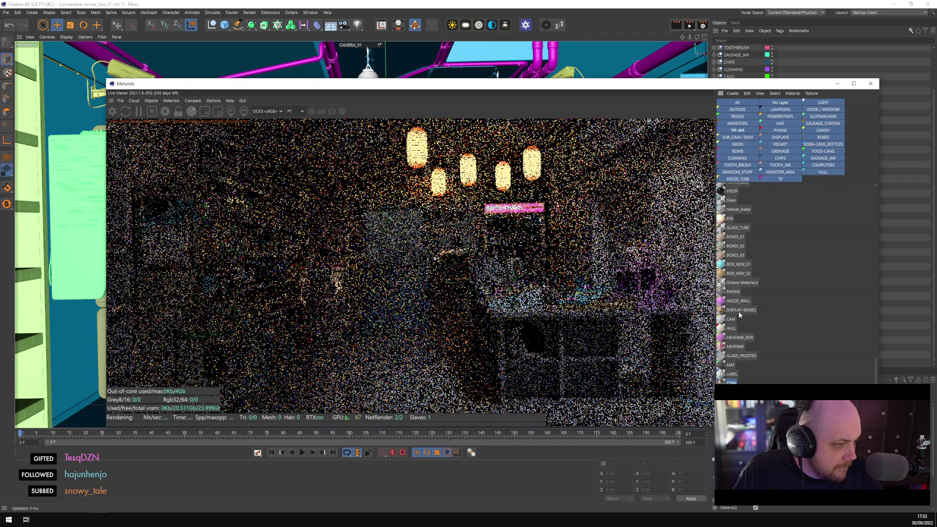
shift+click(729, 229)
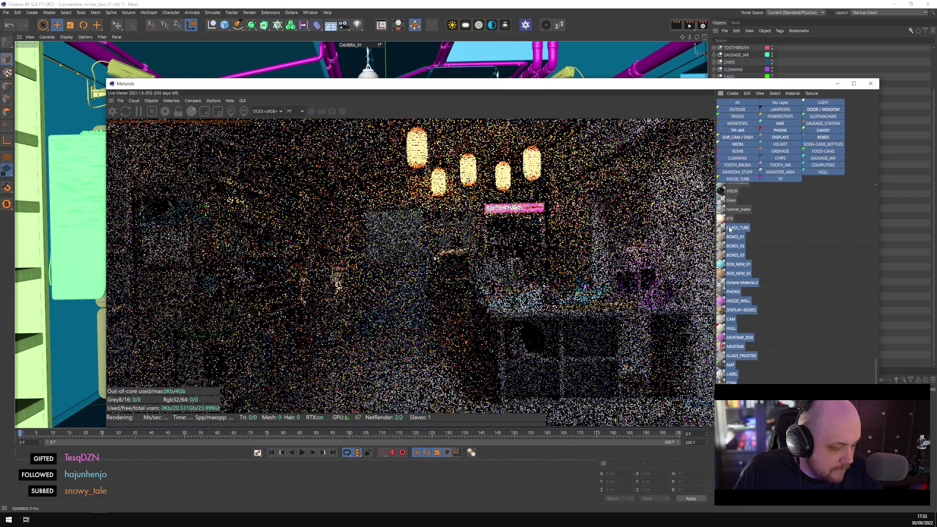
key(Delete)
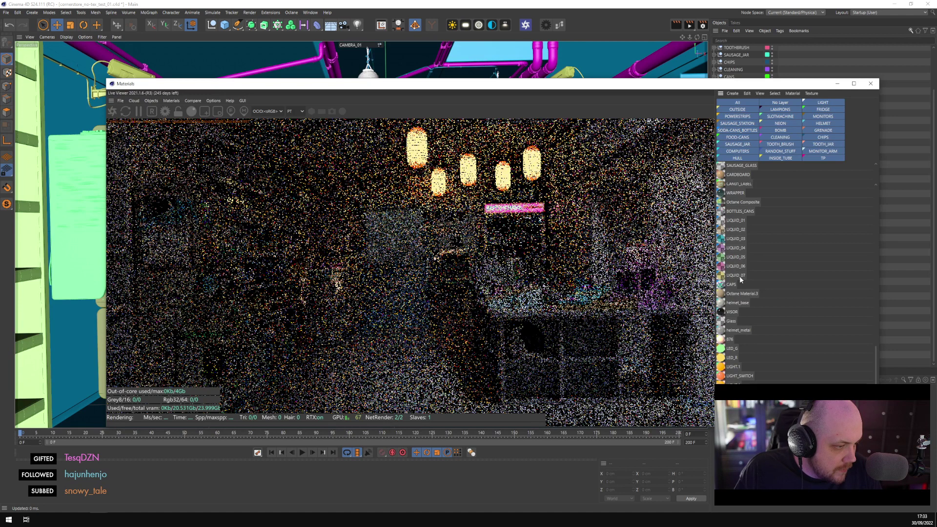
key(ctrl+z)
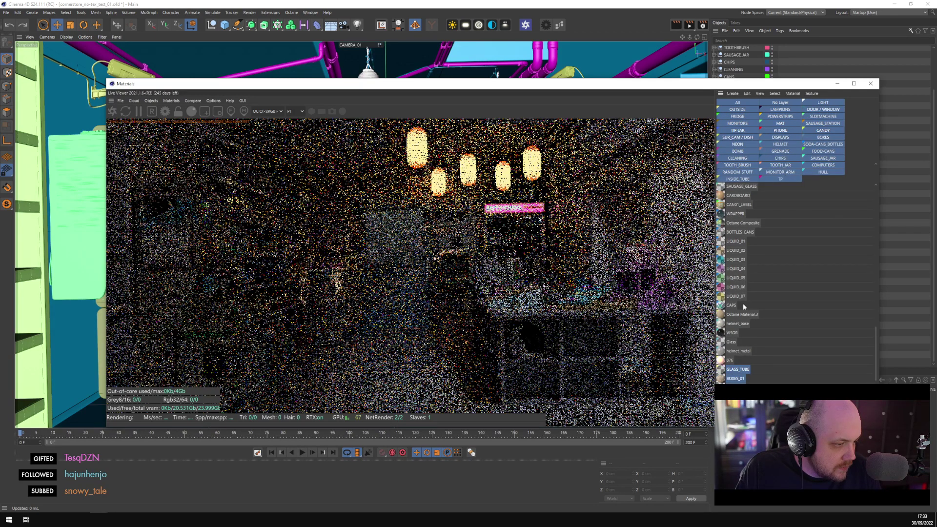
ctrl+click(738, 369)
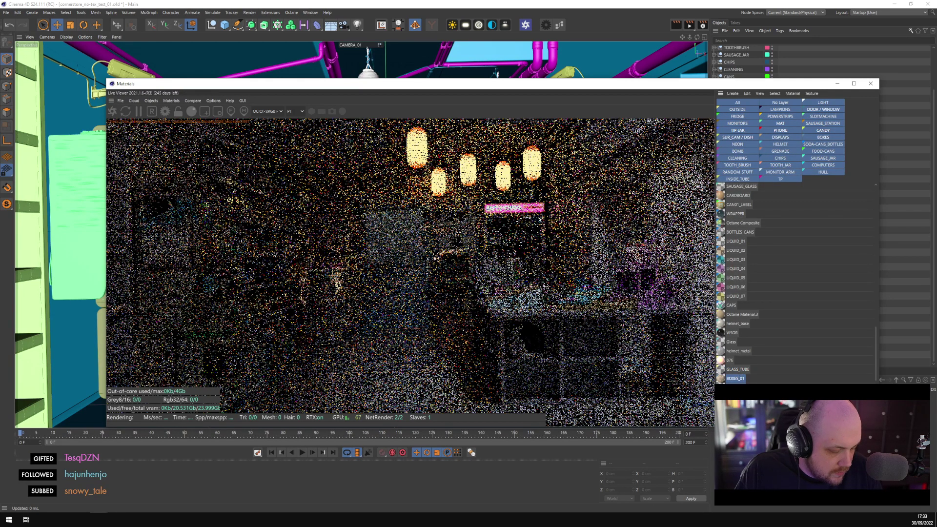
key(Delete)
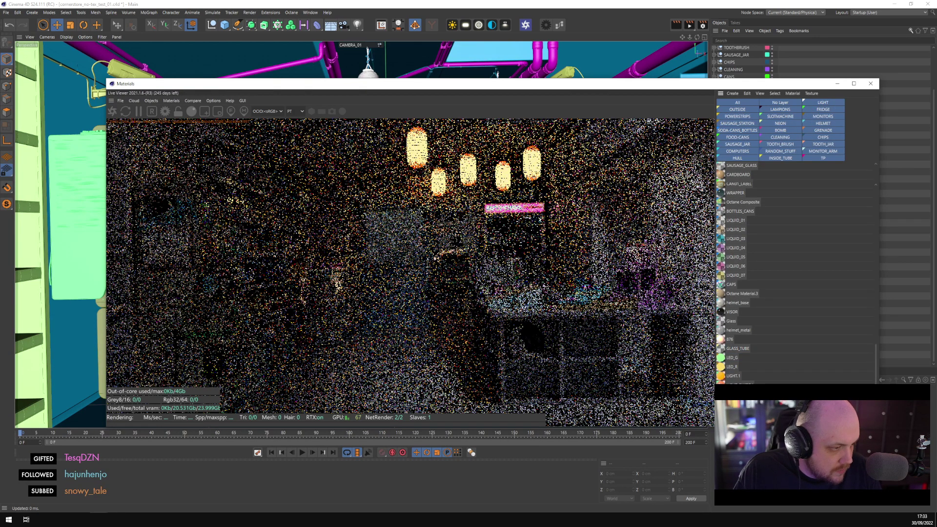
Delete the materials from HOSE through helmet_metal, keeping the LED material above them
click(734, 330)
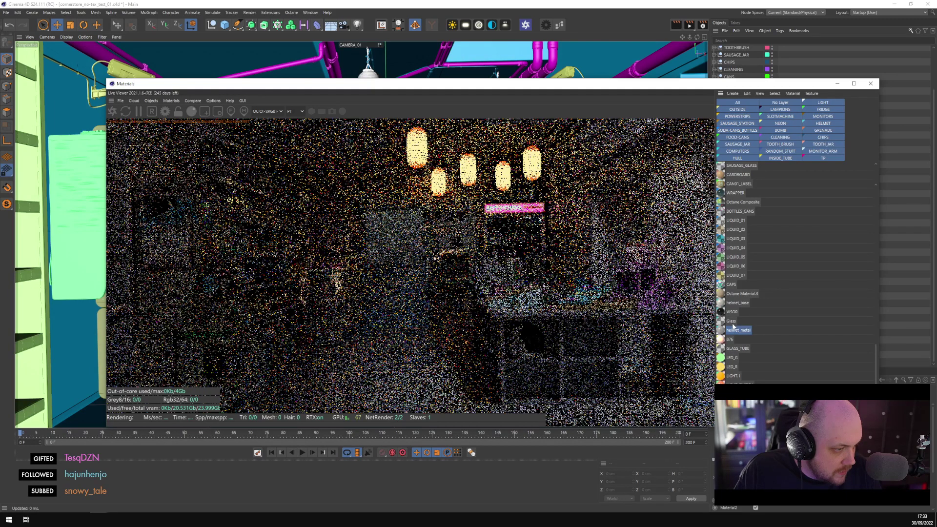
shift+click(732, 282)
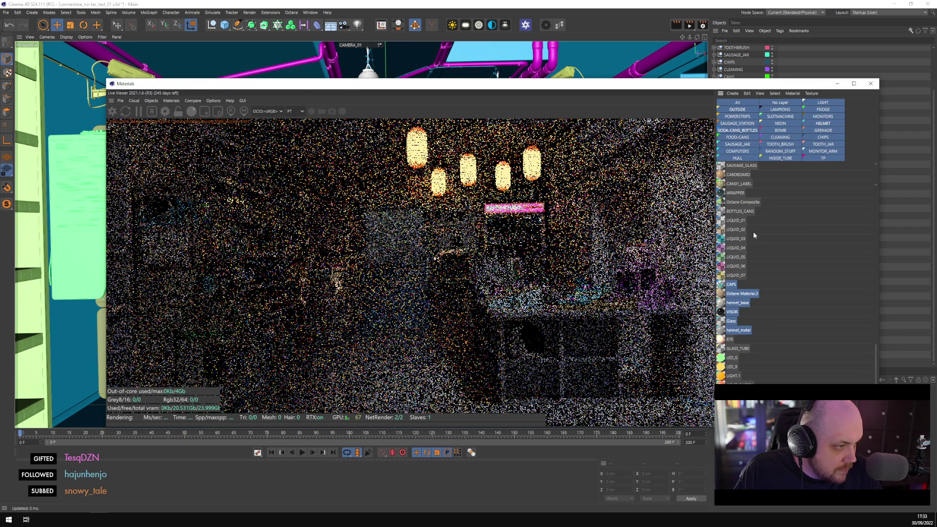
scroll(739, 225, up, 3)
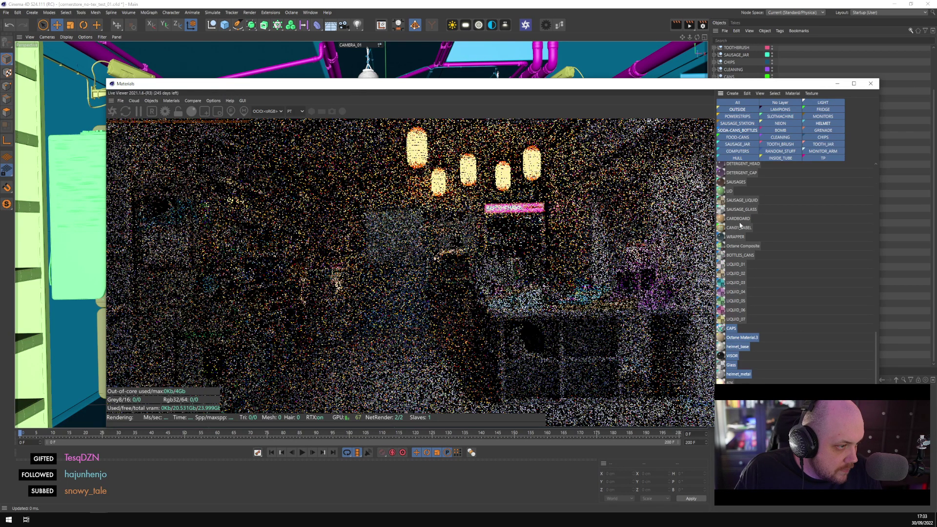
scroll(740, 225, up, 5)
scroll(739, 233, up, 3)
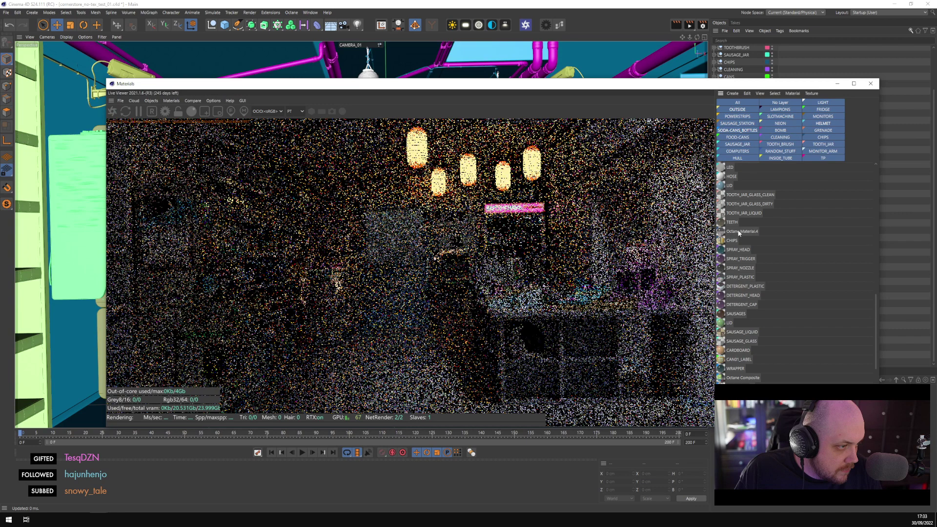
scroll(739, 205, up, 3)
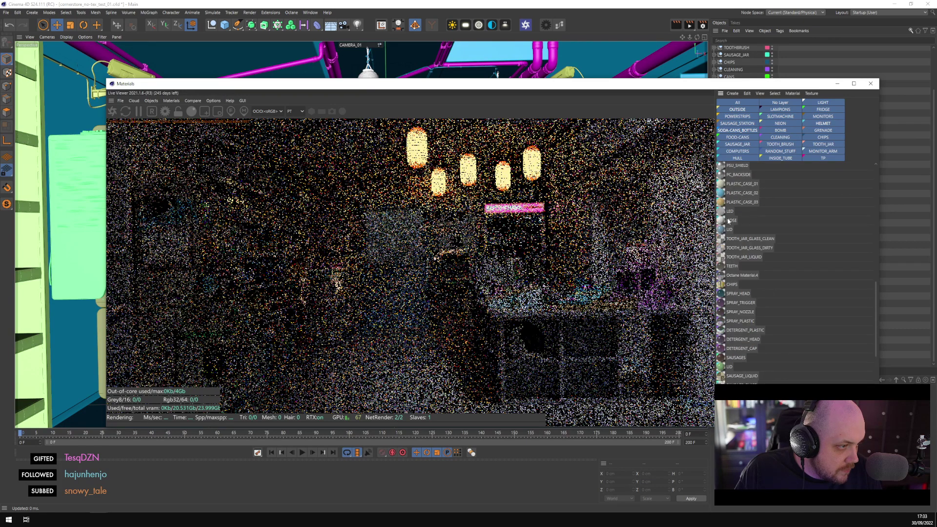
scroll(729, 221, up, 7)
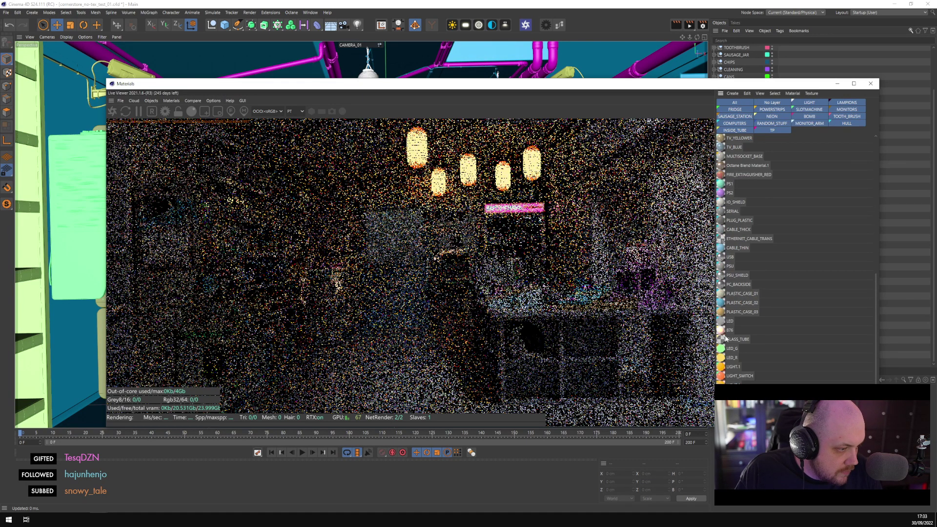
Delete the materials from INSIDE through PLASTIC_CASE_03, keeping only ROPE and the light-emitting materials
click(730, 314)
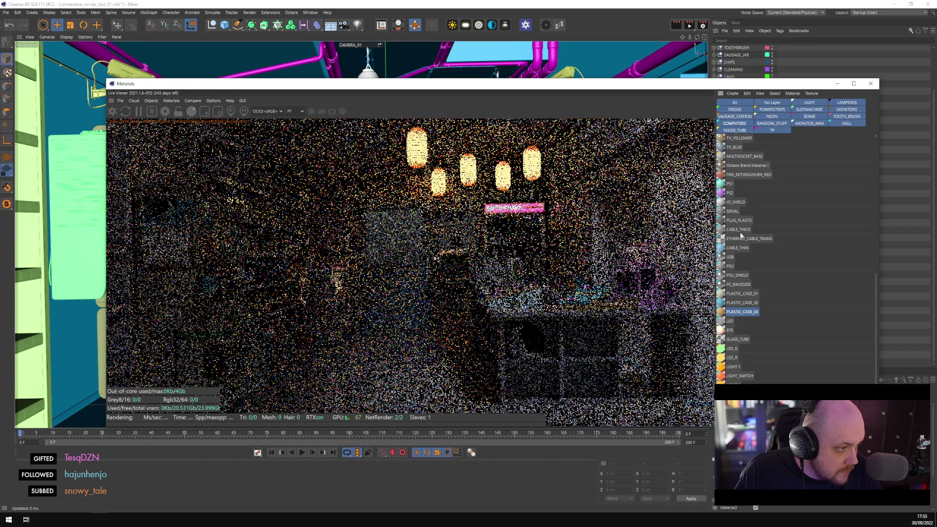
scroll(741, 235, up, 3)
scroll(746, 238, up, 12)
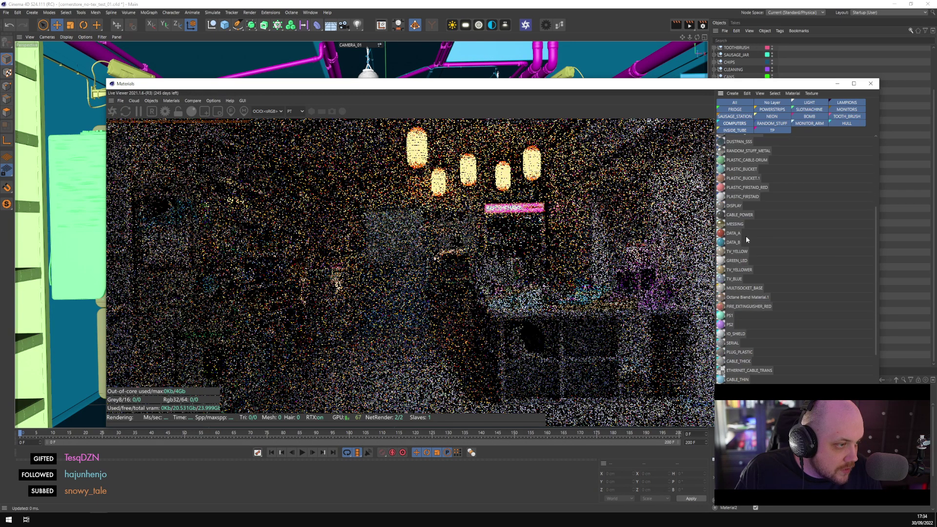
scroll(746, 235, up, 1)
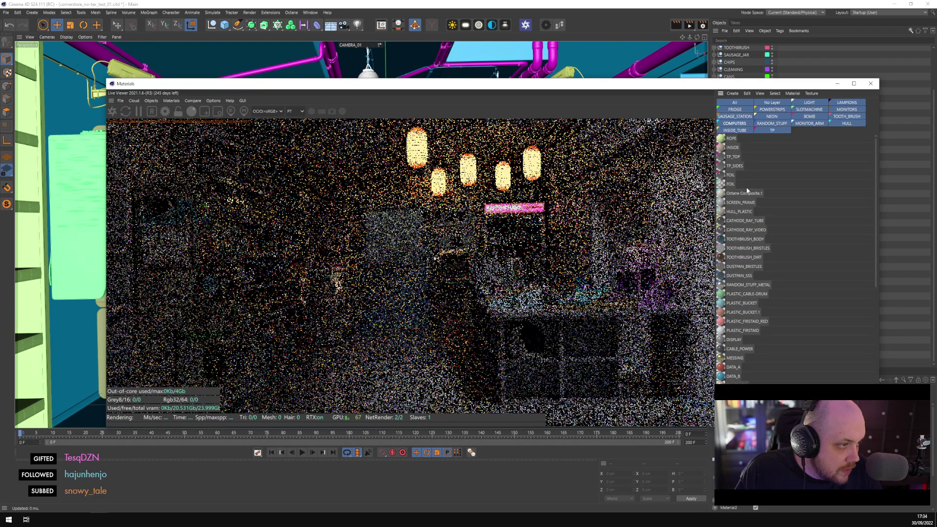
key(ctrl+a)
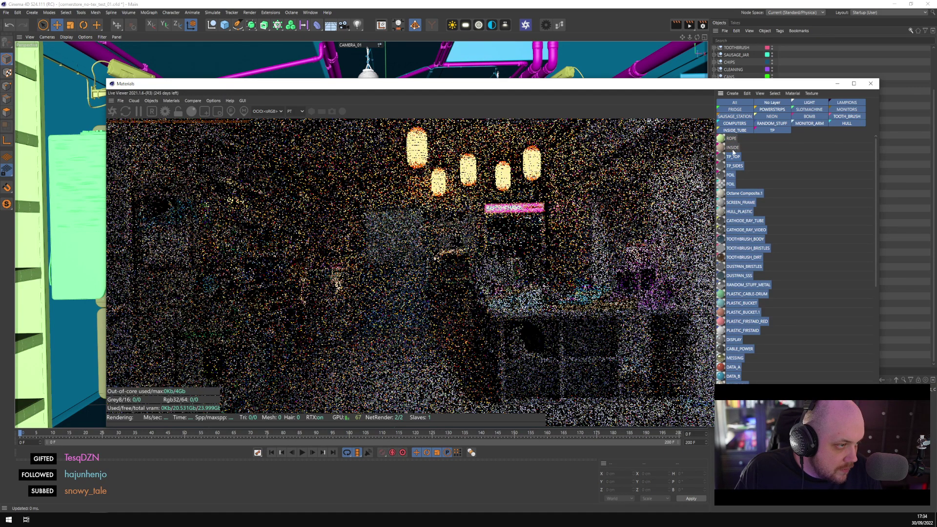
key(Delete)
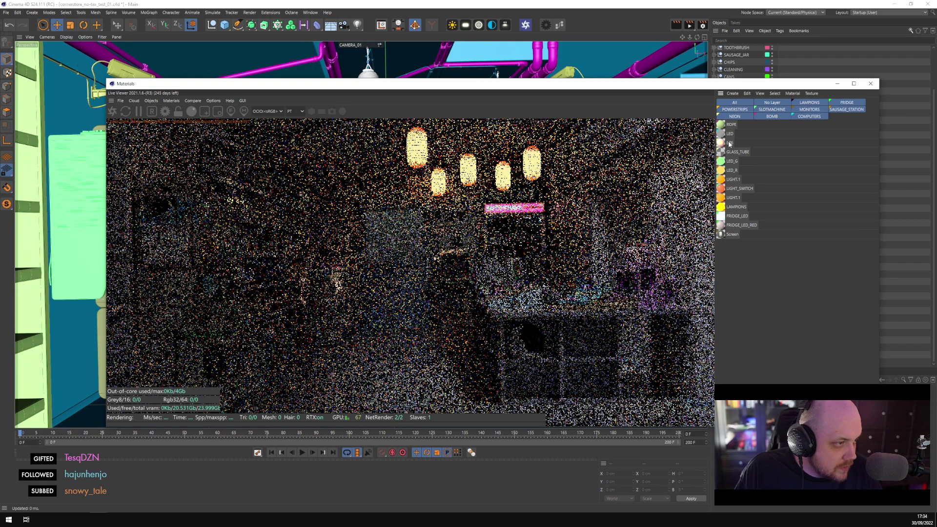
Assign the ROPE material to the TOP group and move the Materials window clear of the object list
drag(730, 126, 730, 50)
drag(726, 82, 548, 486)
scroll(752, 336, down, 3)
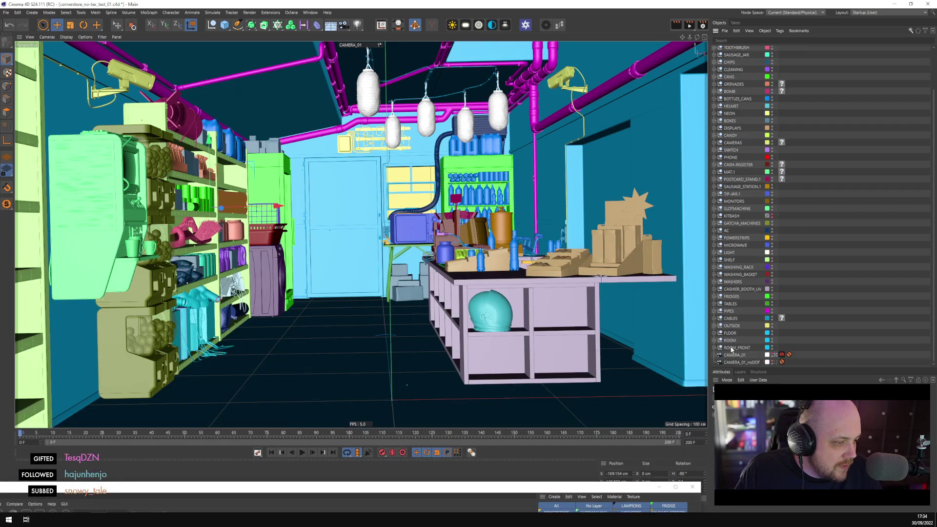
scroll(808, 140, up, 3)
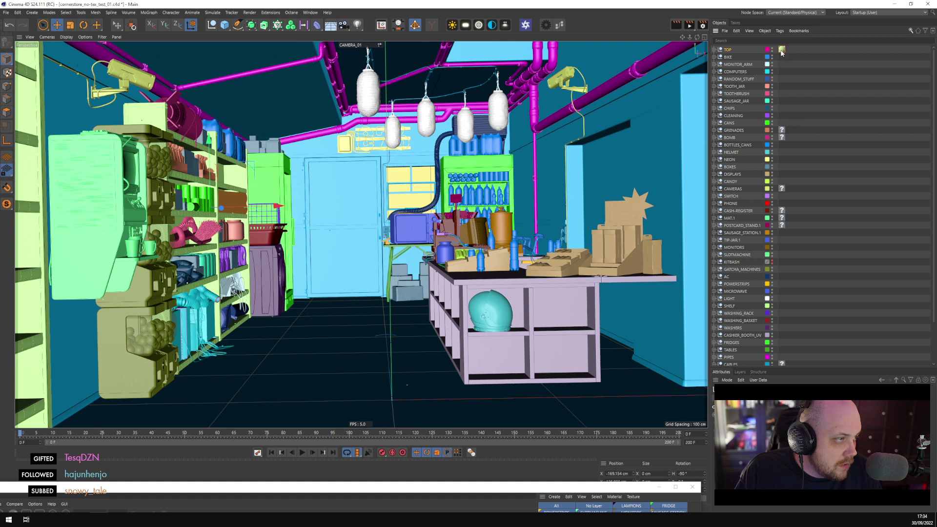
scroll(737, 279, down, 2)
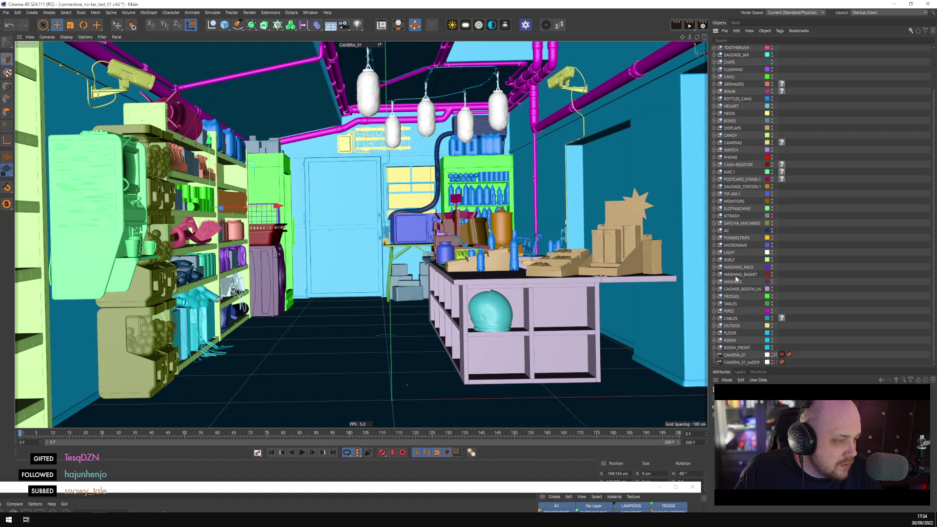
Create a null and place all object groups from TOP through ROOM_FRONT inside it
click(212, 25)
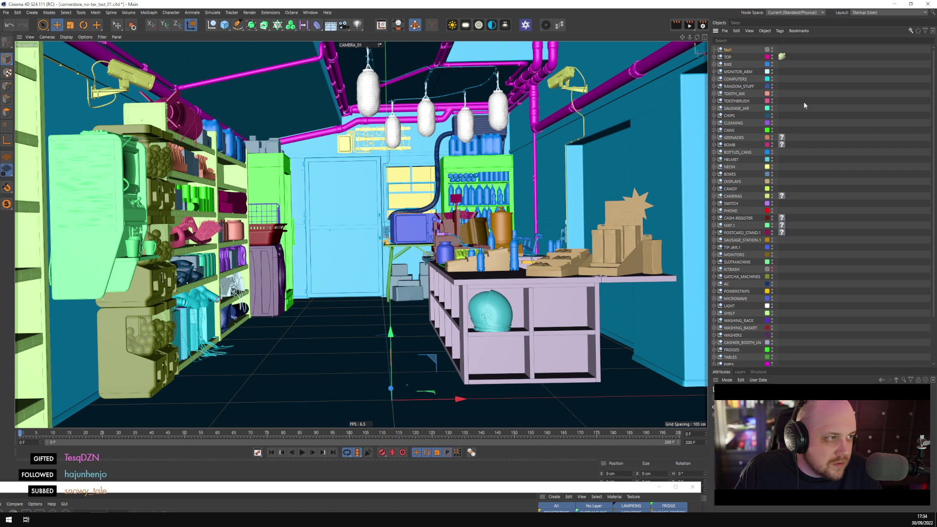
click(728, 59)
scroll(743, 195, down, 3)
shift+click(743, 348)
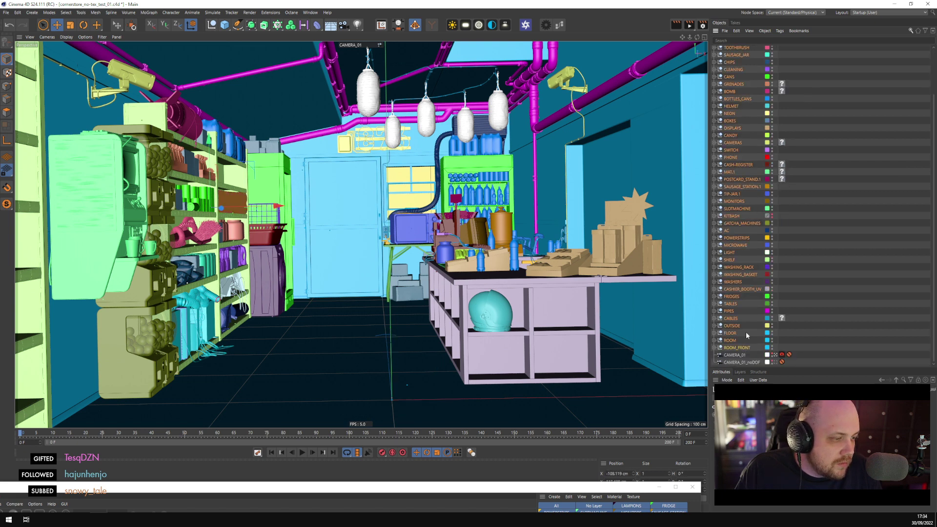
scroll(744, 266, up, 3)
drag(728, 58, 730, 52)
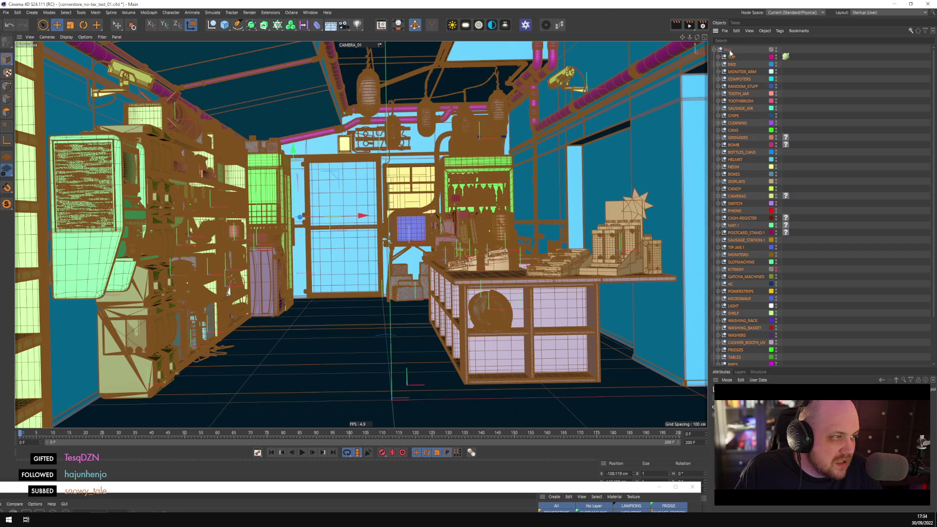
Move the ROPE tag to the parent null and try deleting it with all child tags of the same type
drag(786, 56, 786, 50)
right_click(786, 50)
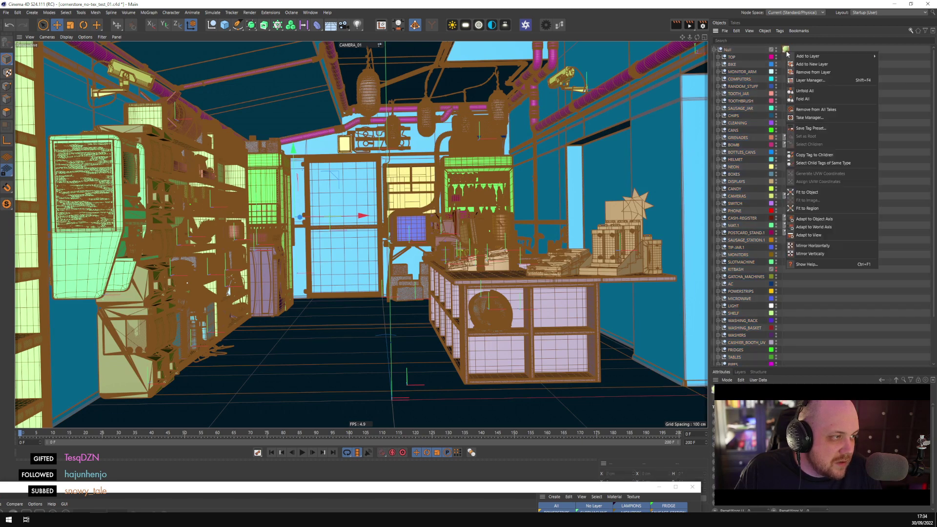
click(828, 164)
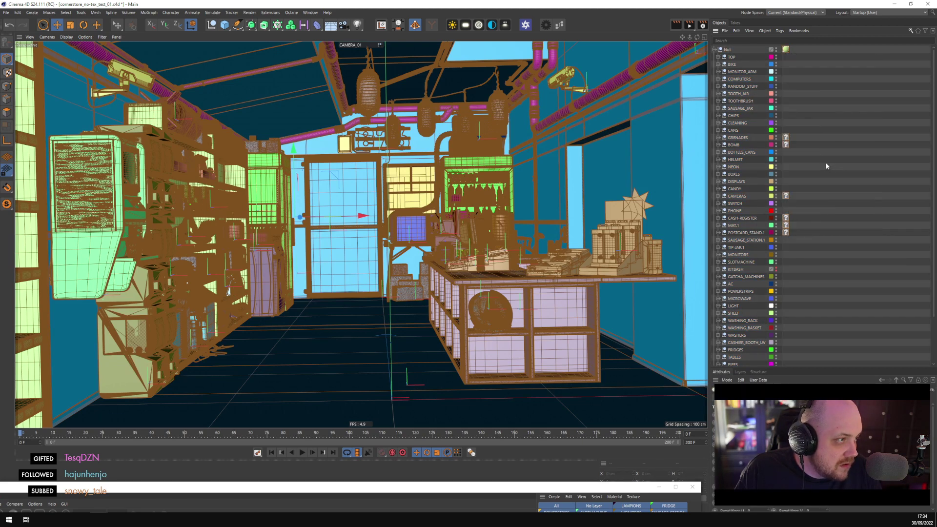
key(Delete)
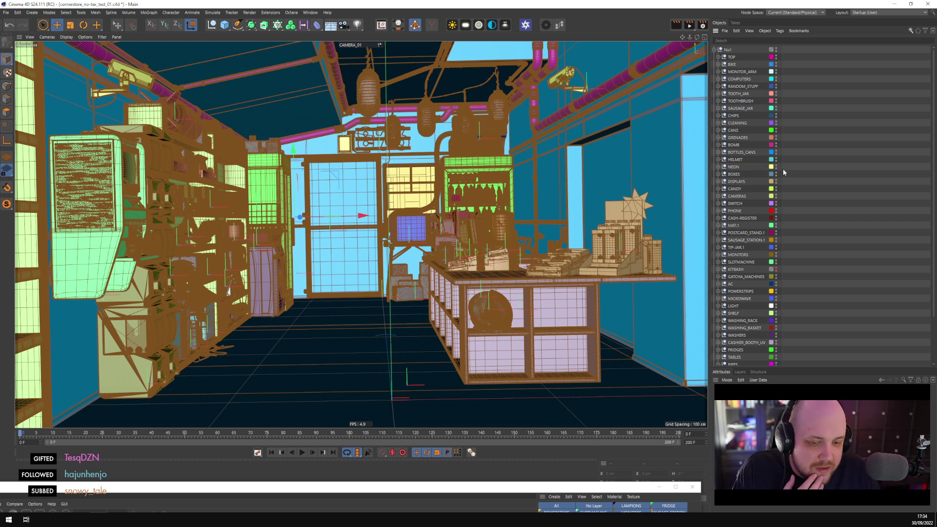
key(ctrl+z)
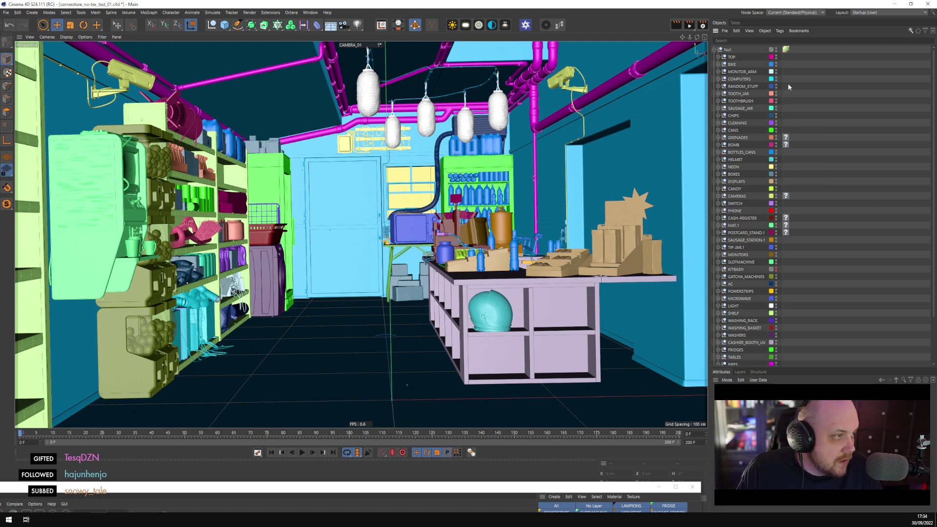
Remove the ROPE tag from the parent null and delete the ROPE material from the scene
click(785, 50)
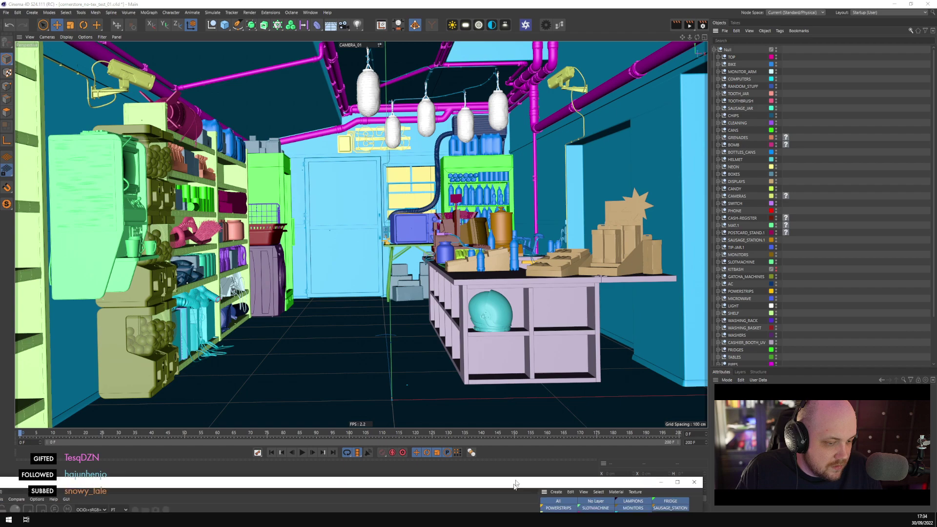
drag(512, 487, 620, 115)
click(657, 149)
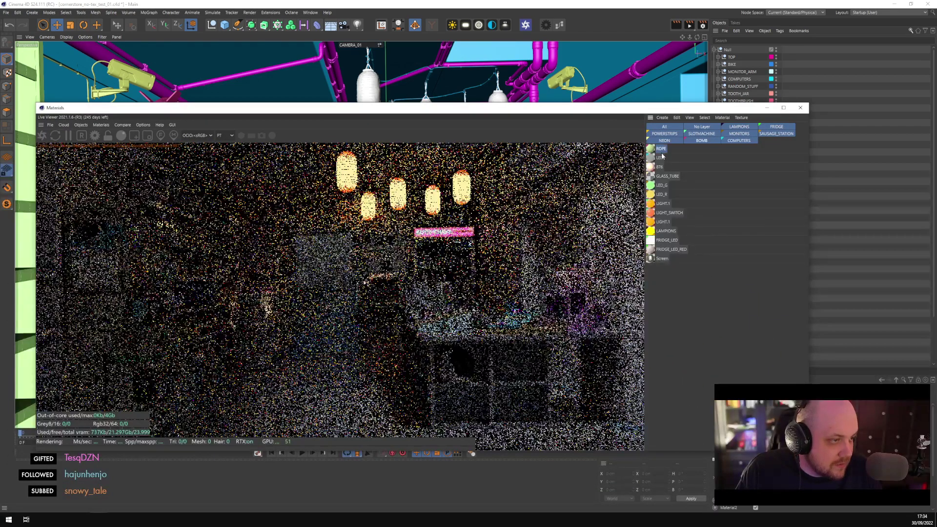
click(767, 108)
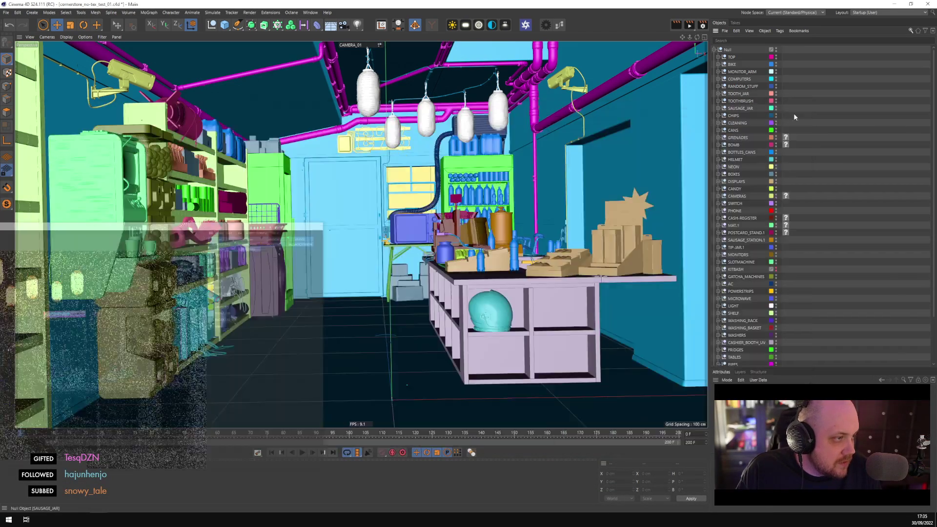
mouse_move(26, 519)
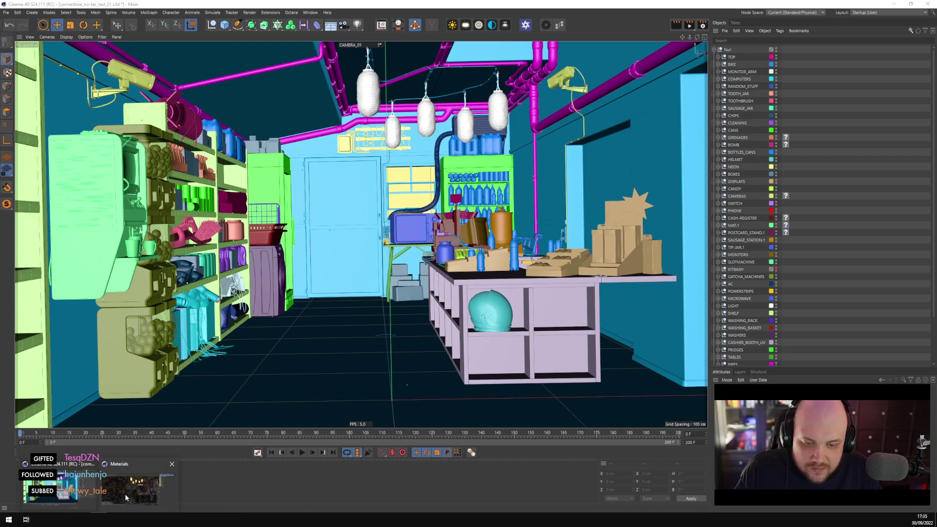
click(126, 490)
drag(350, 108, 397, 60)
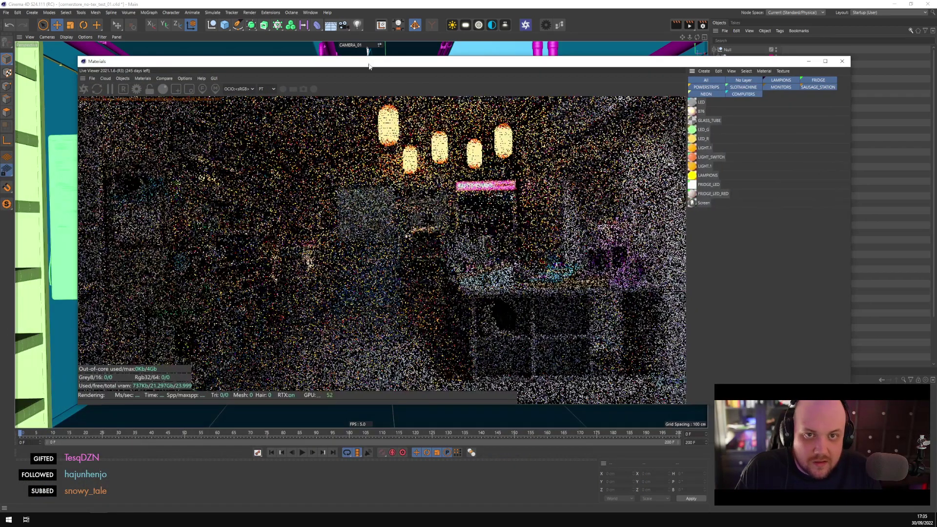
Save the no-texture test project, restart its Octane Live Viewer render and enlarge the viewer window
key(ctrl+s)
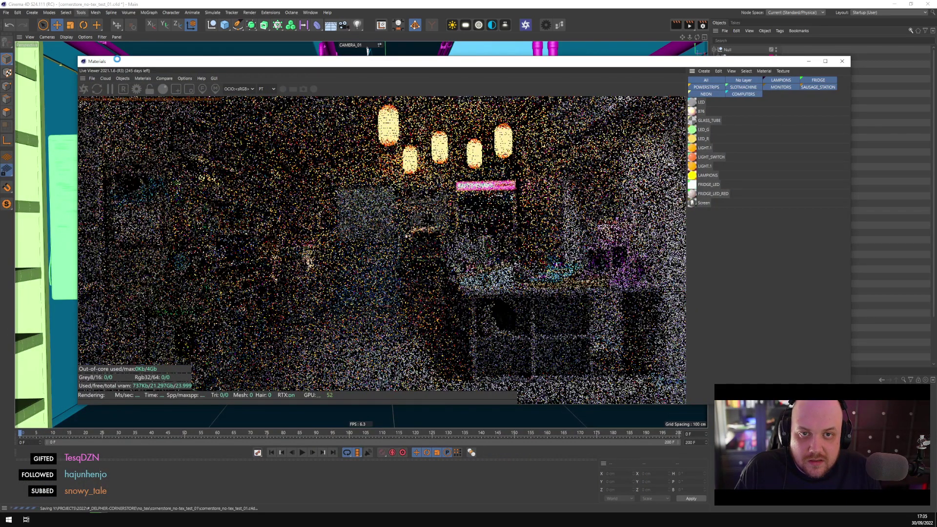
click(85, 89)
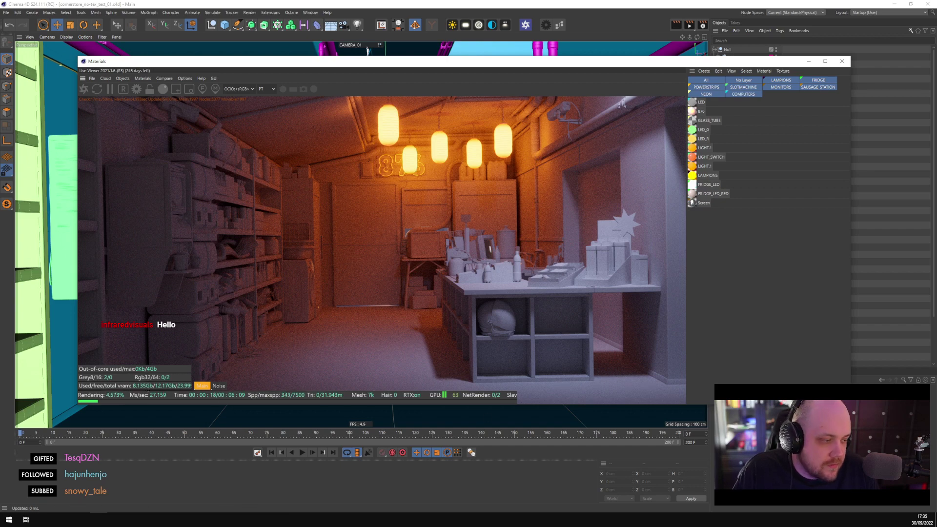
drag(850, 404, 925, 499)
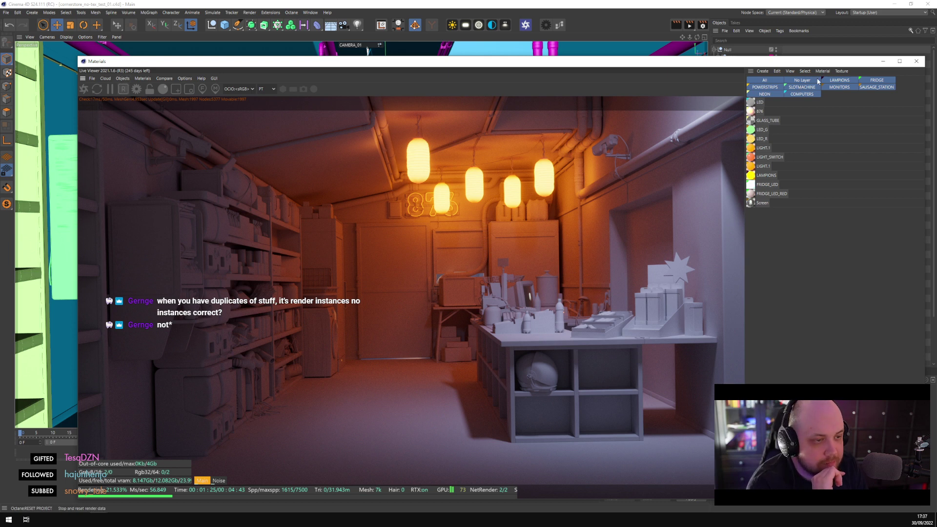
Close the cornerstore_no-tex_test_01 and cornerstore-new_0013 projects
click(883, 62)
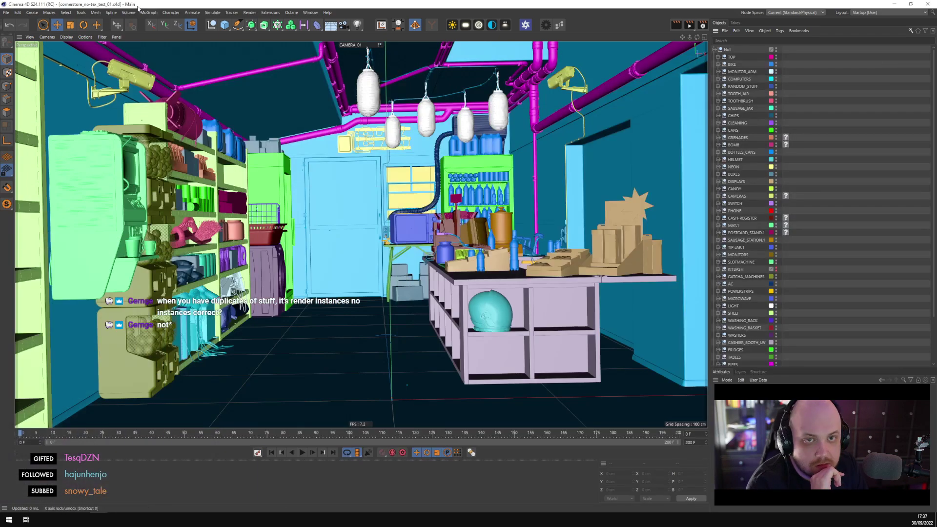
click(6, 12)
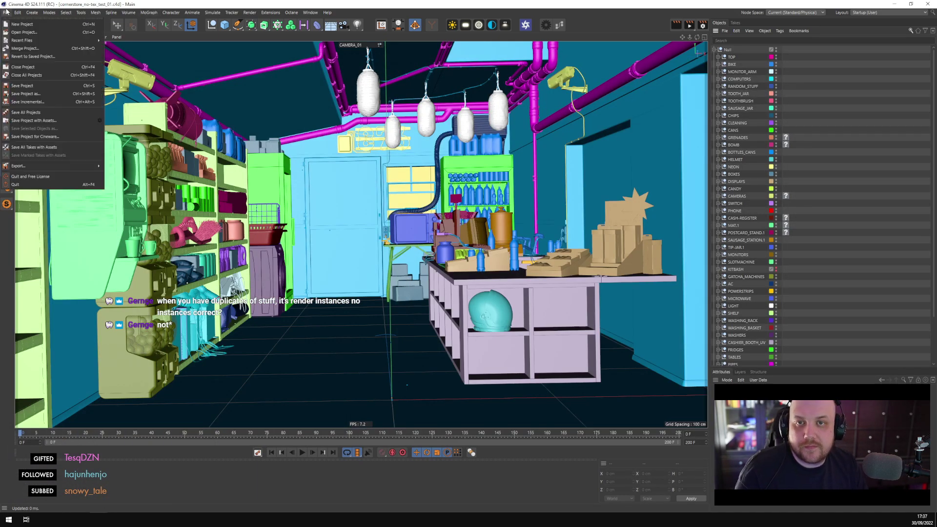
click(25, 66)
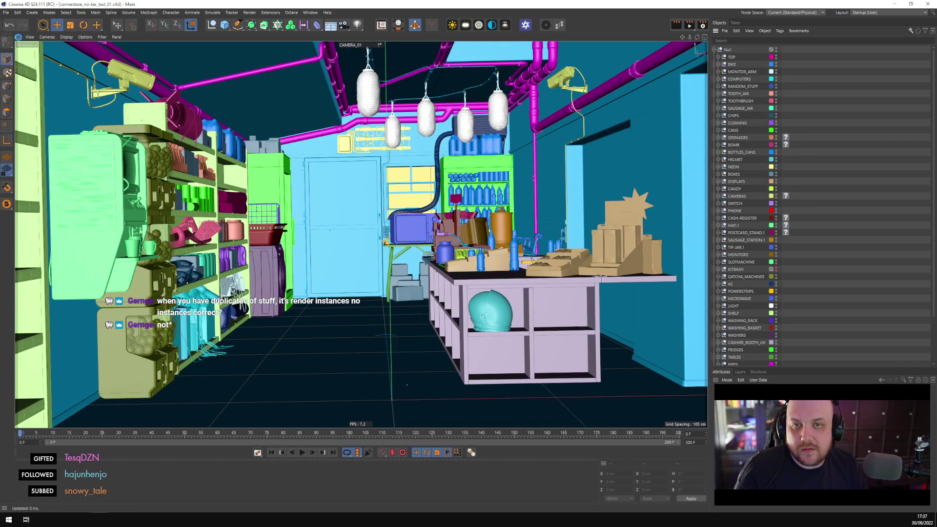
click(7, 12)
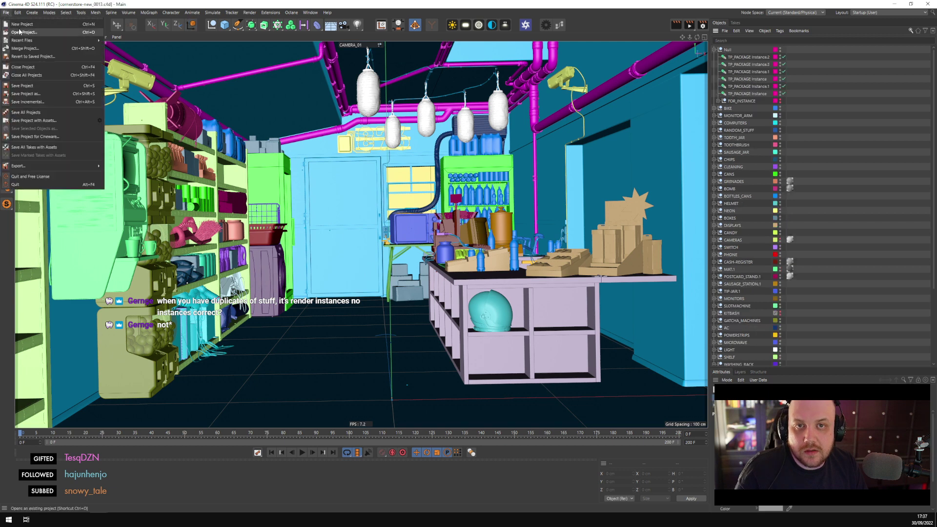
click(19, 32)
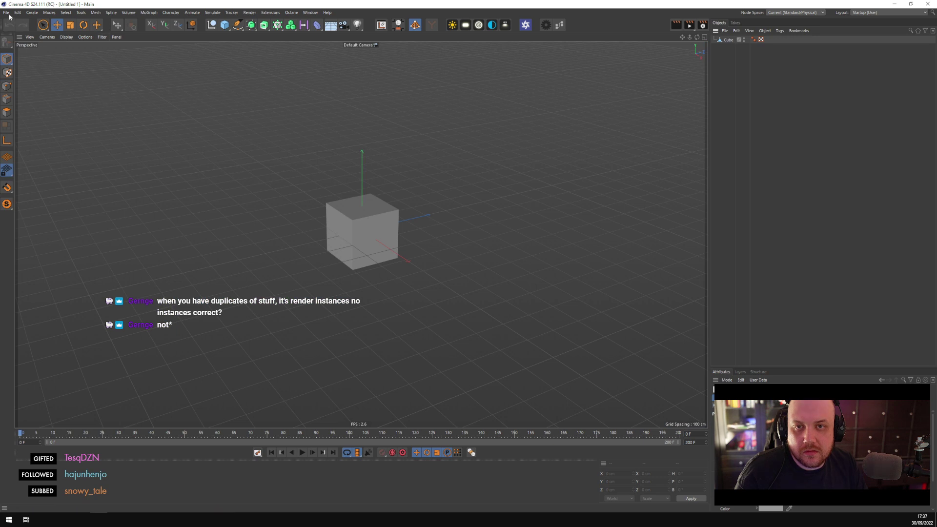
Open the cornerstore-new_0014.c4d project
click(7, 12)
click(20, 32)
double_click(230, 247)
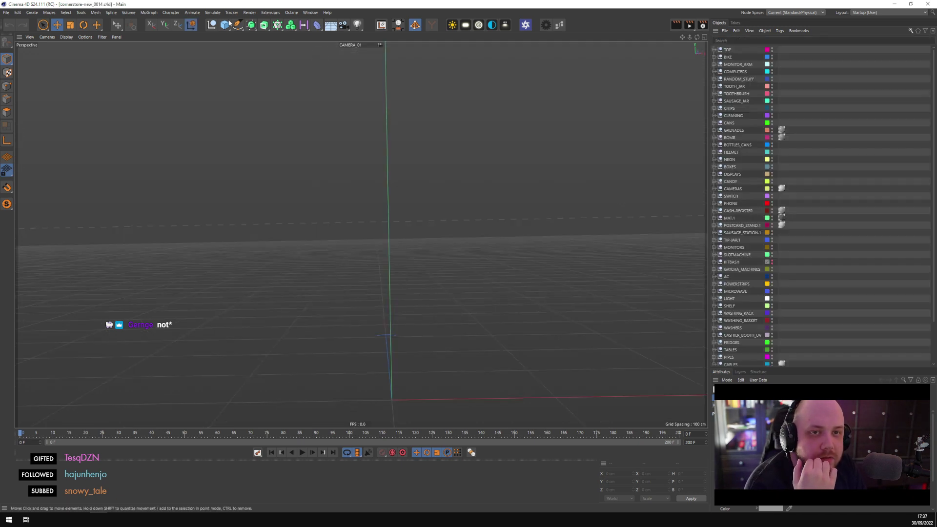
Open Smart PolyChart, select BACK_MONITOR_08 from the polygon chart and minimize the chart window
click(271, 12)
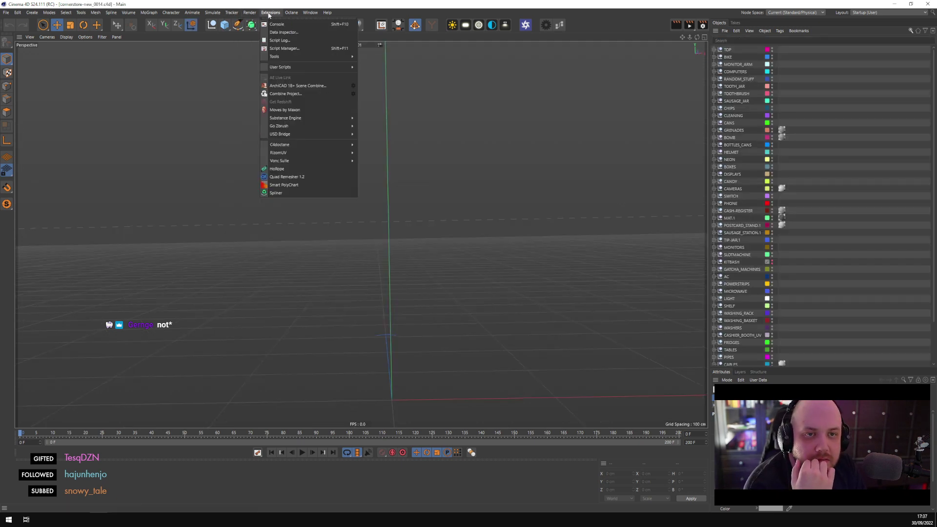
click(299, 184)
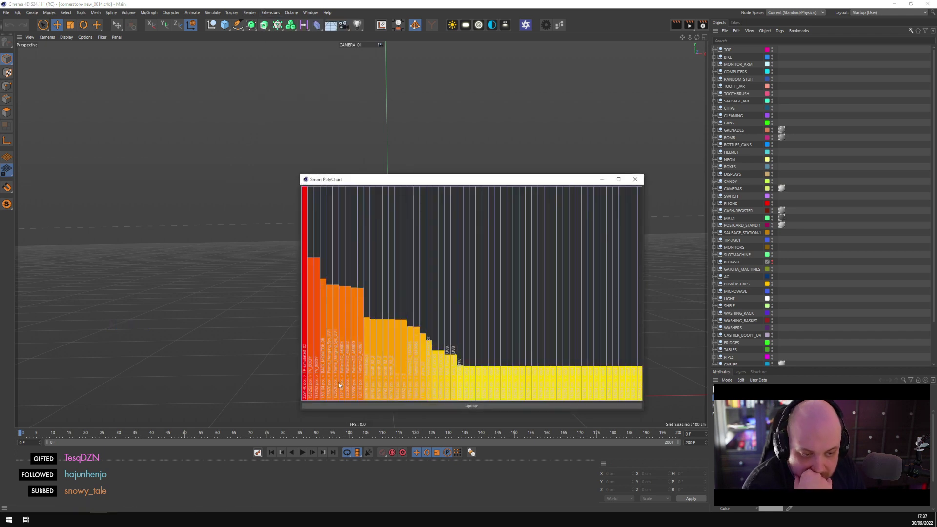
click(457, 373)
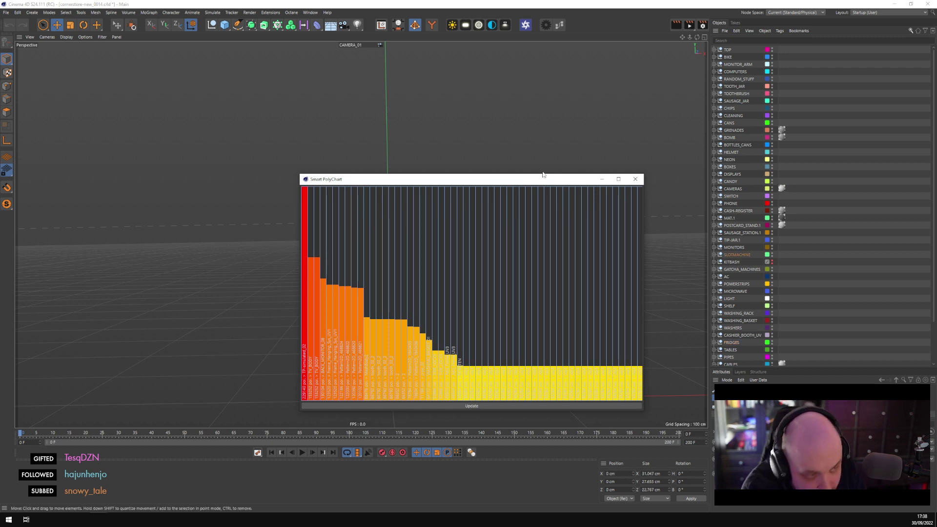
click(602, 179)
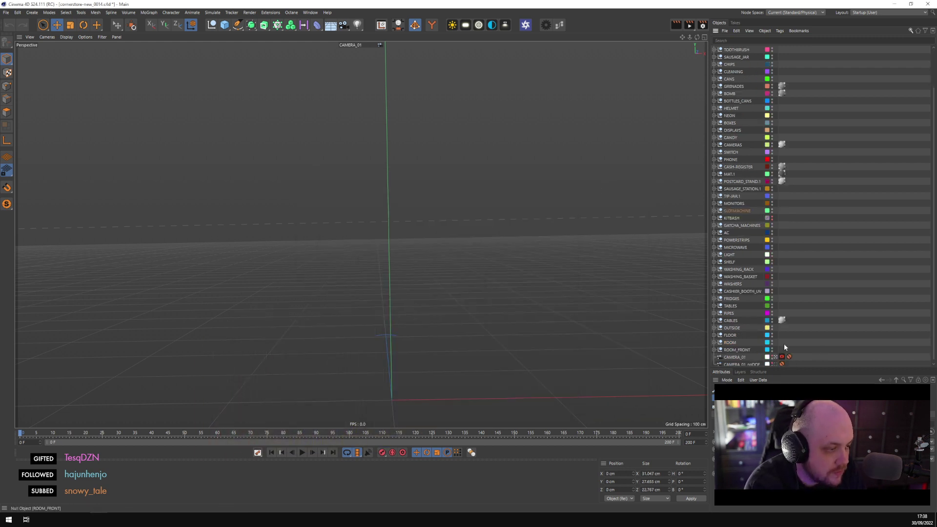
Expand the SLOTMACHINE hierarchy through the MONITOR_08 groups to reveal the selected BACK_MONITOR_08 and frame it in the viewport
scroll(784, 344, down, 3)
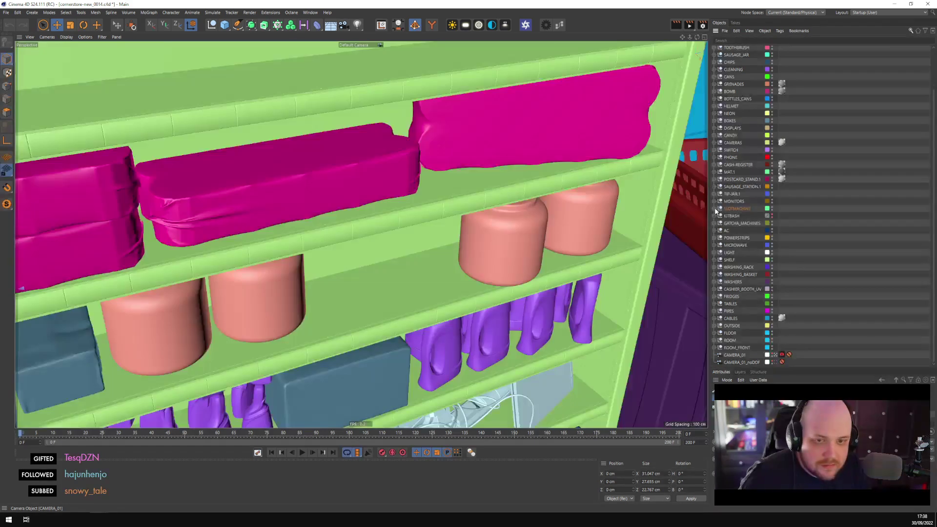
click(716, 209)
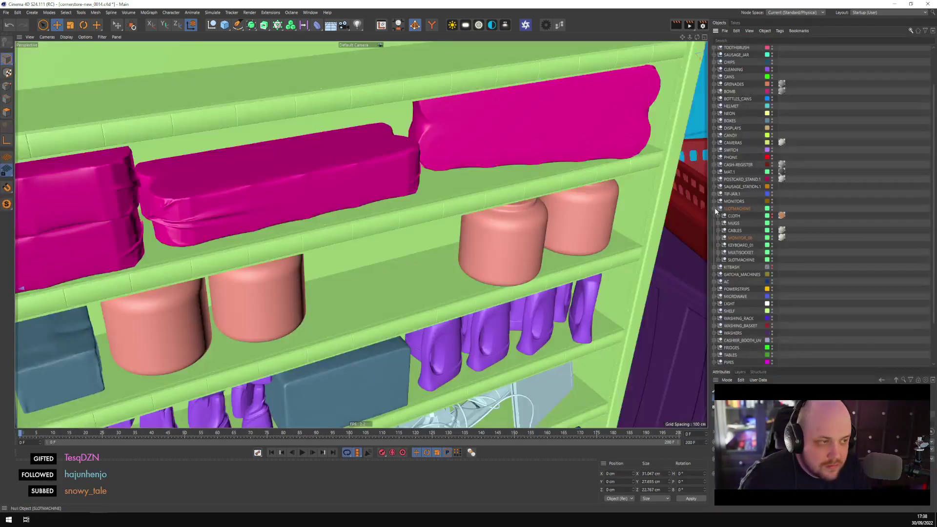
click(718, 238)
click(722, 245)
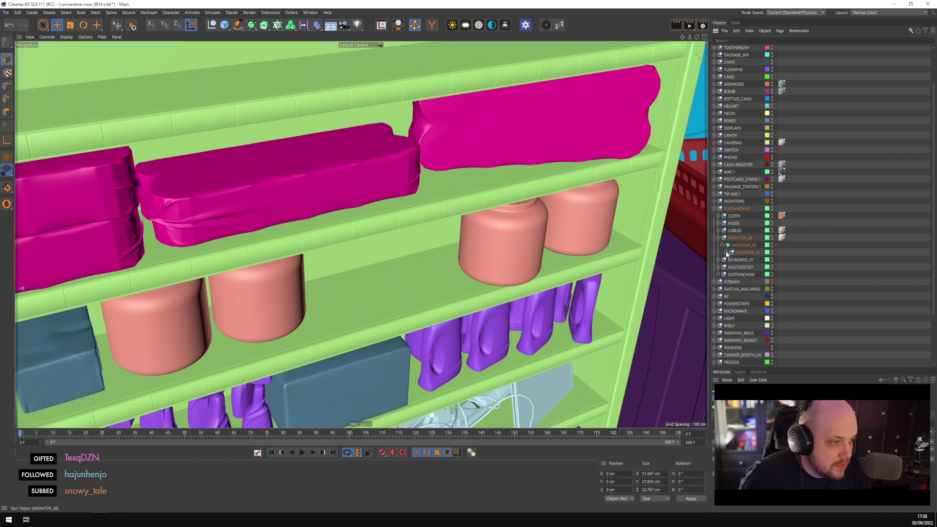
click(726, 253)
key(s)
scroll(323, 265, down, 3)
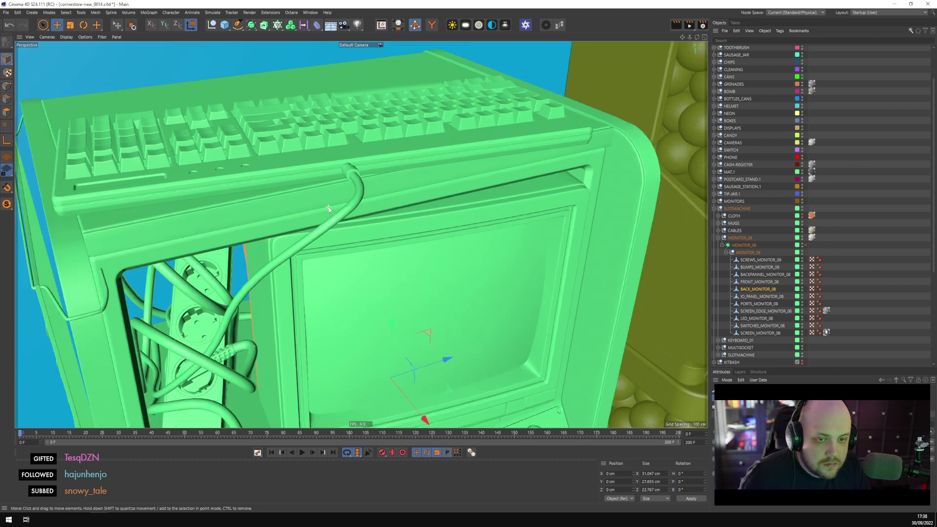
alt+drag(329, 265, 264, 277)
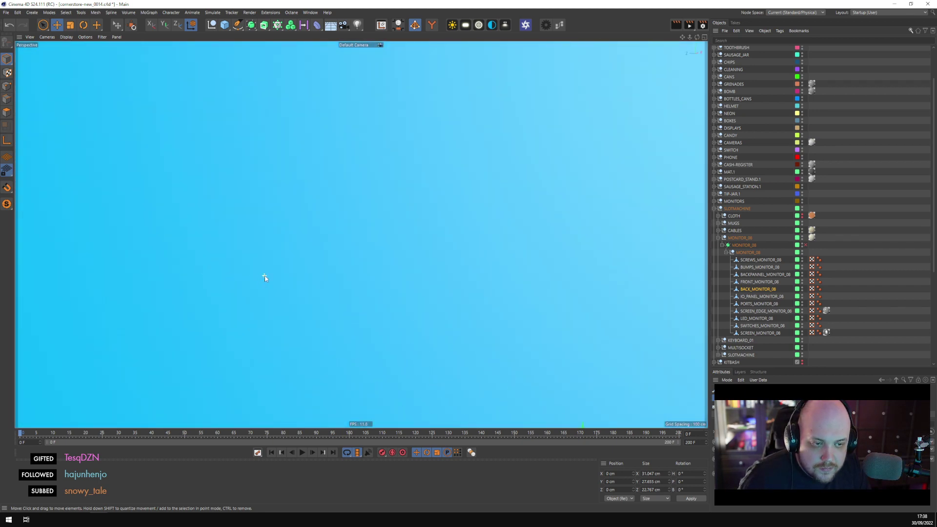
Hide the ROOM group in the viewport and examine the mesh density on the back of the slot machine monitor
scroll(785, 283, down, 5)
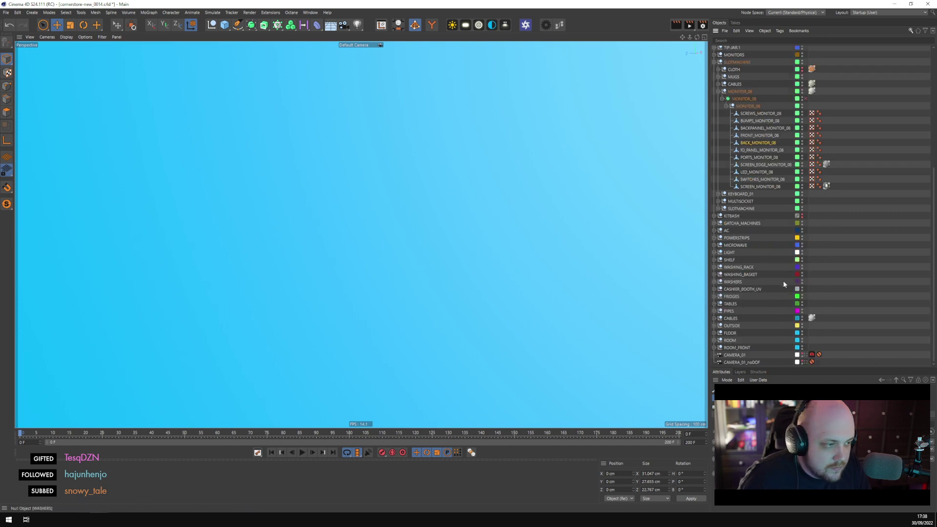
click(803, 340)
scroll(467, 229, down, 2)
alt+middle_drag(467, 229, 391, 241)
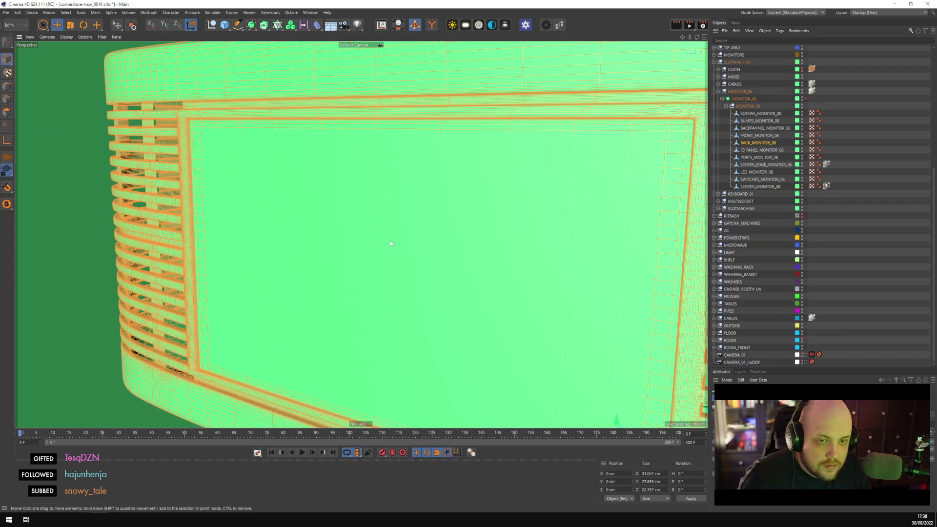
scroll(397, 236, down, 4)
key(ctrl+shift+z)
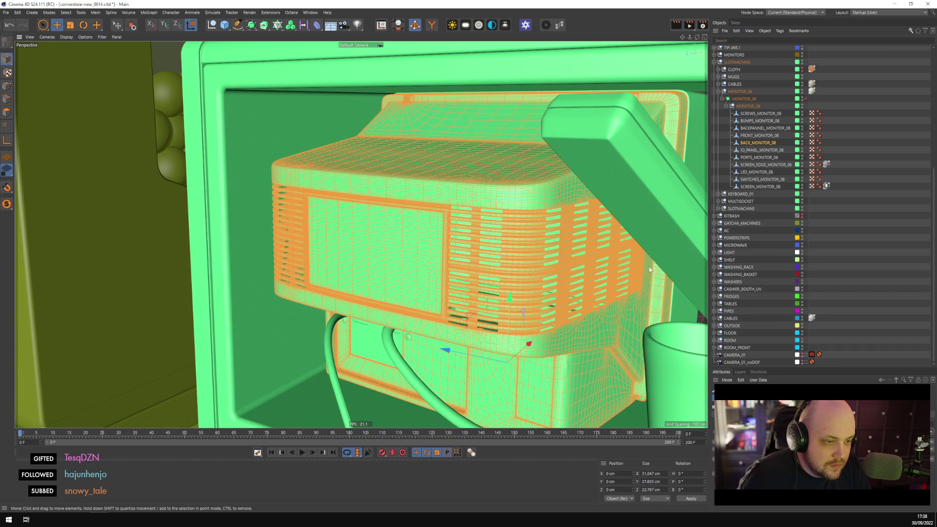
Hide BACK_MONITOR_08, check the slot machine monitor from the back and front, and clear the selection
scroll(787, 229, up, 5)
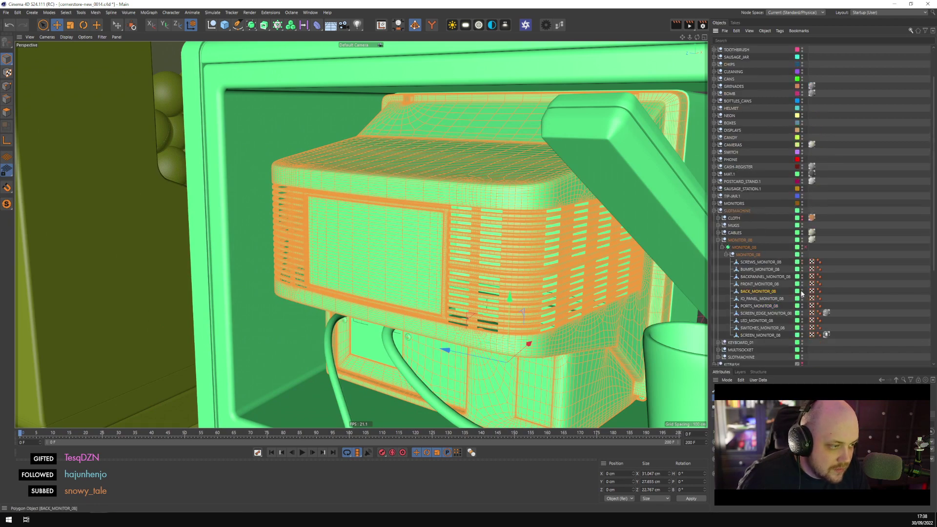
alt+click(801, 292)
scroll(513, 238, down, 3)
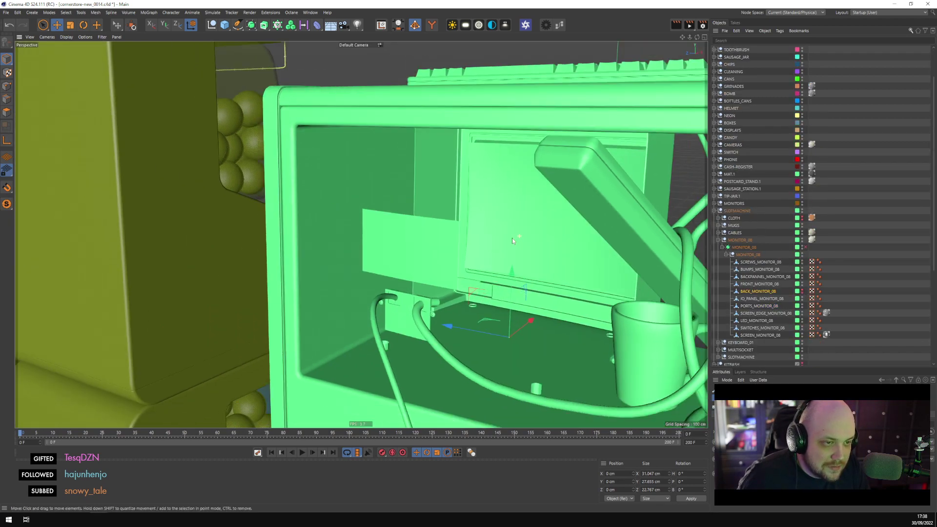
alt+click(802, 293)
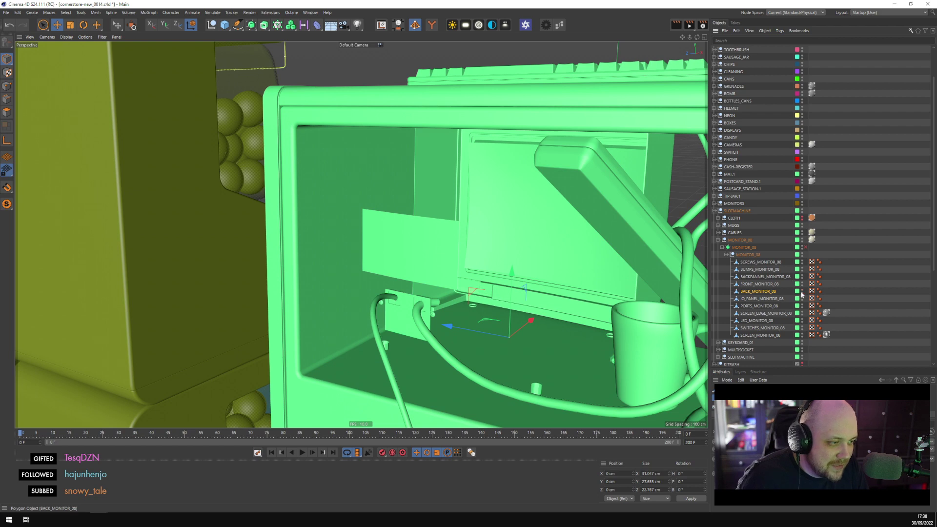
alt+drag(517, 239, 598, 258)
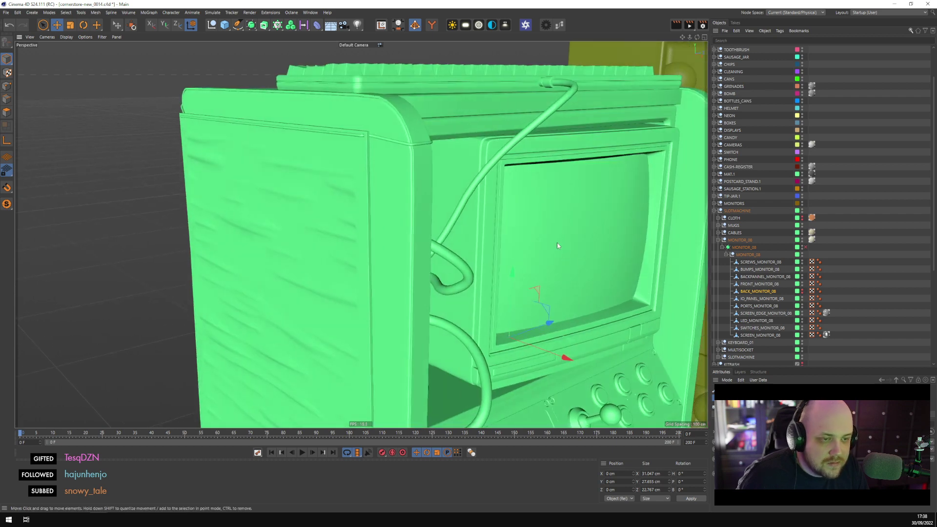
scroll(568, 295, down, 1)
alt+middle_drag(568, 296, 422, 186)
click(842, 198)
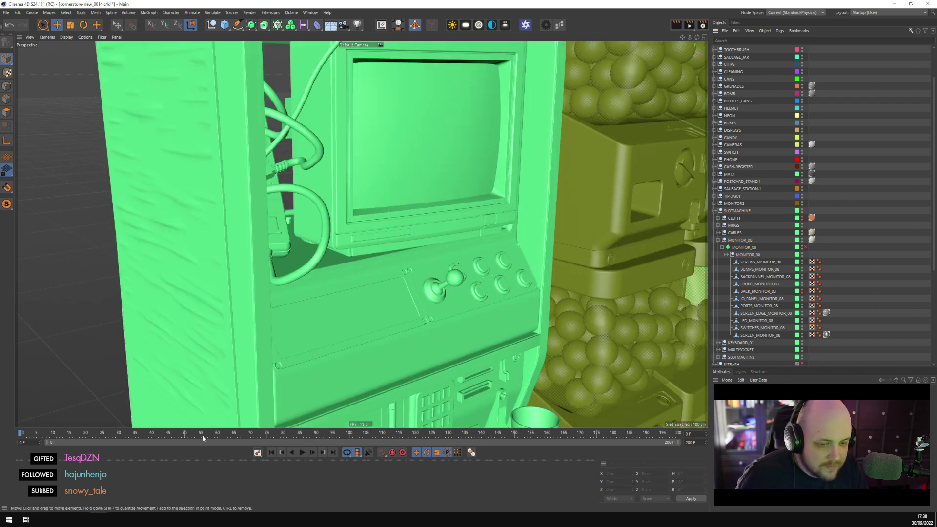
Restore the Smart PolyChart window, select a TV_BODY entry and frame that object in the viewport to examine it
mouse_move(100, 519)
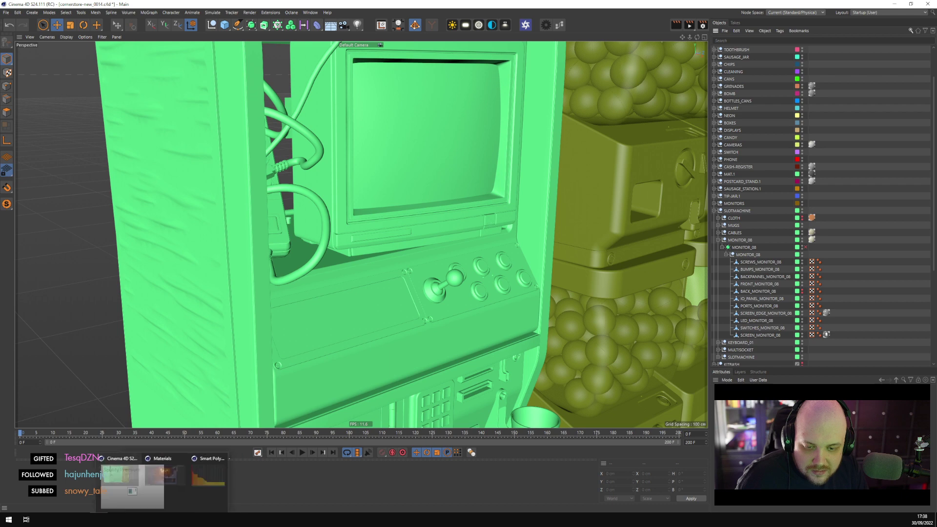
click(192, 488)
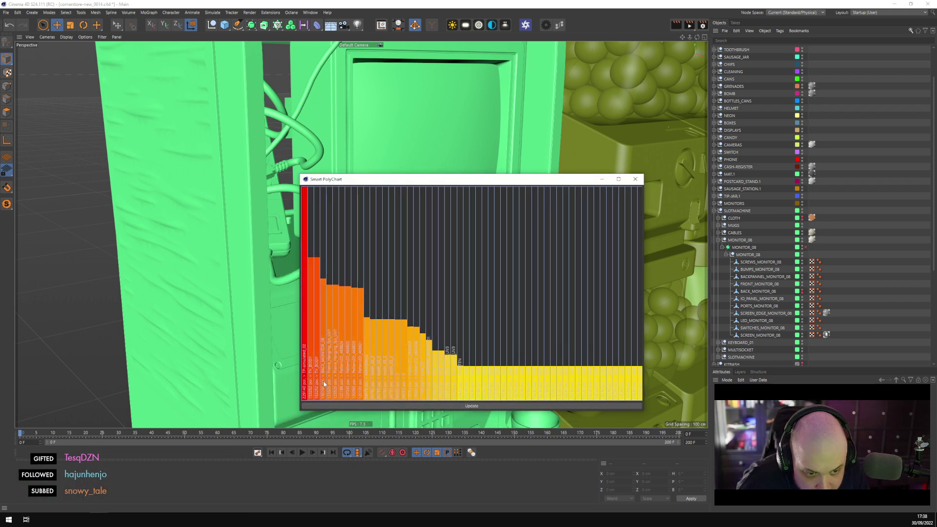
click(323, 384)
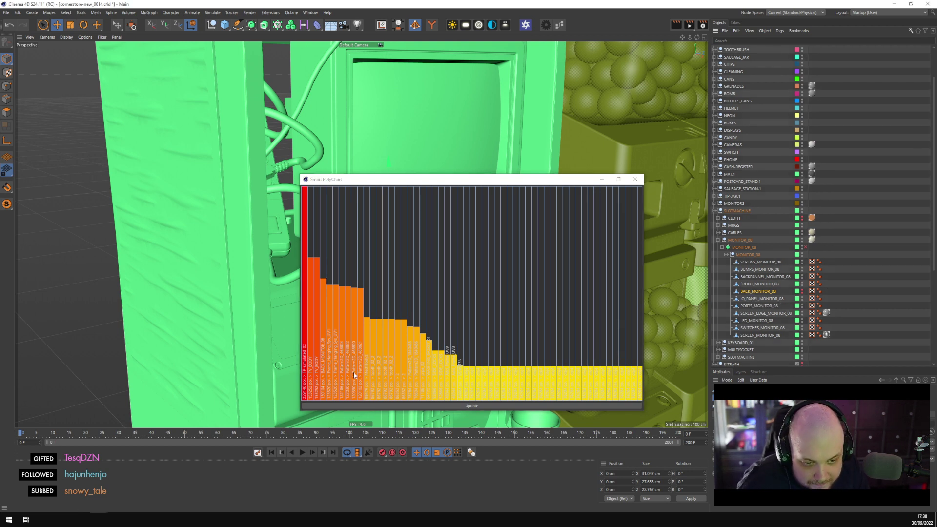
click(316, 352)
drag(405, 179, 514, 218)
key(o)
alt+drag(373, 187, 383, 225)
alt+right_drag(350, 270, 342, 264)
alt+drag(342, 262, 342, 215)
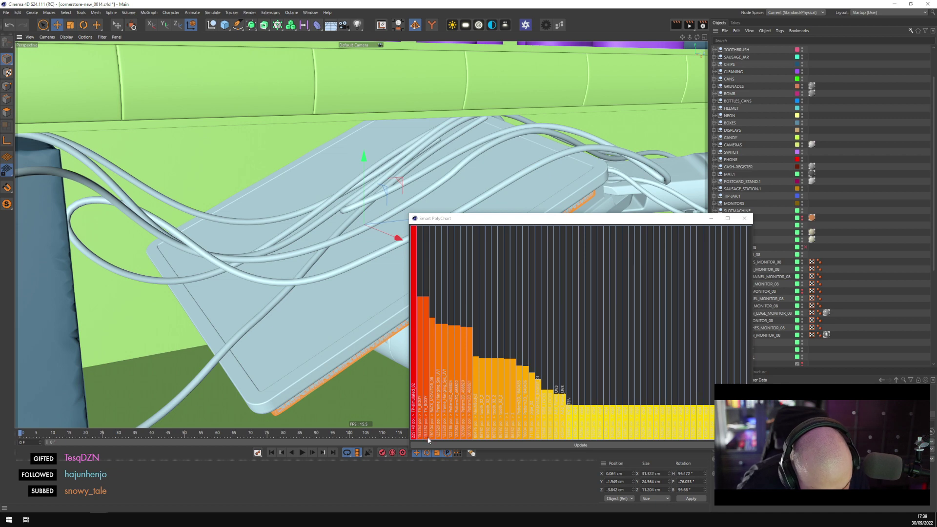
Select TP-simulated_02 from the polygon chart and expand the TOP, FOR_INSTANCE and TP_PACKAGE groups to reach it
click(415, 436)
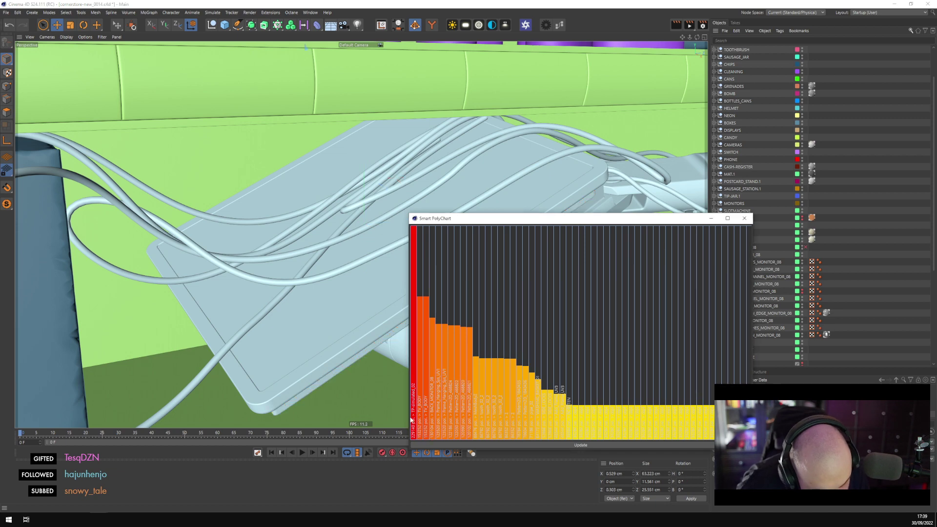
scroll(295, 201, down, 10)
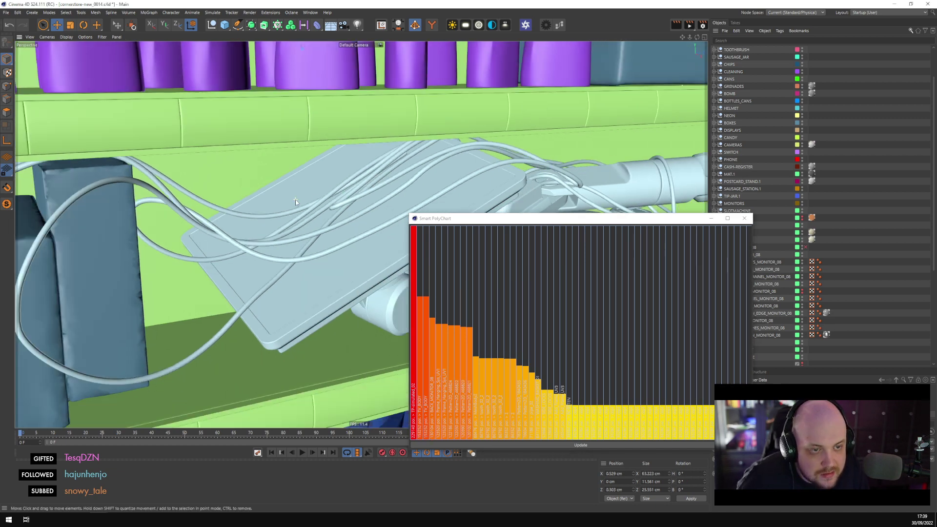
alt+middle_drag(301, 109, 328, 360)
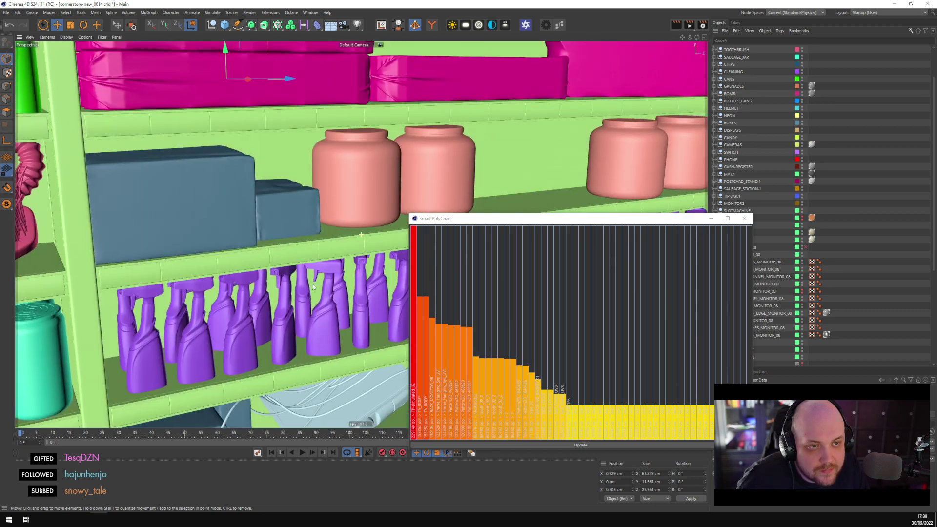
alt+middle_drag(322, 186, 310, 317)
scroll(784, 156, up, 3)
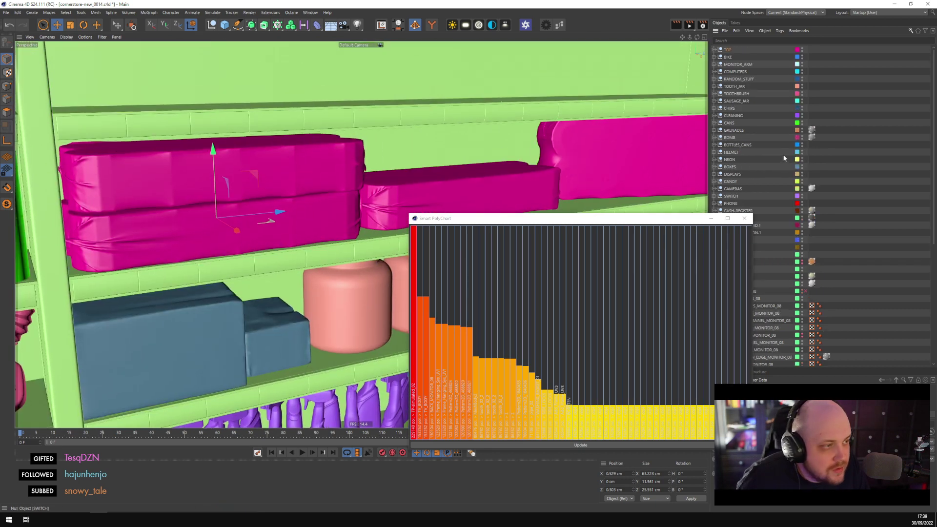
click(714, 49)
click(719, 101)
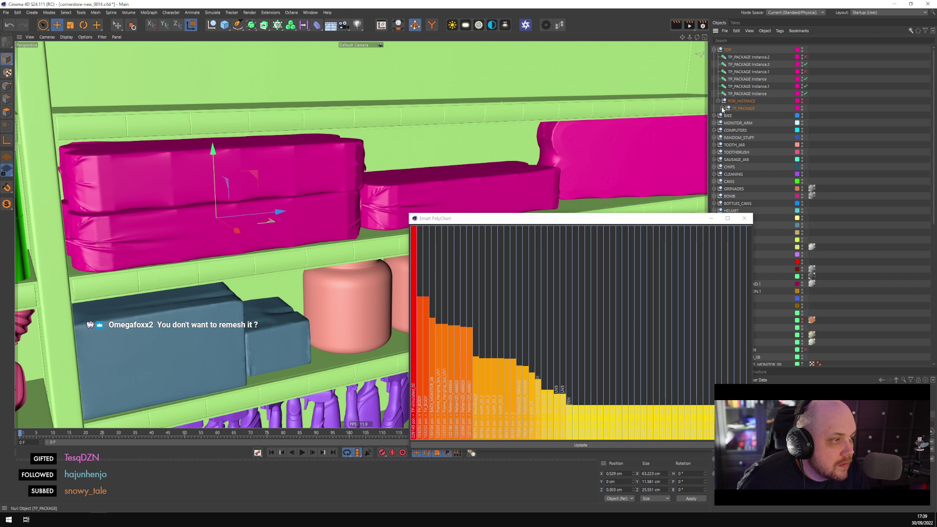
click(722, 108)
click(751, 116)
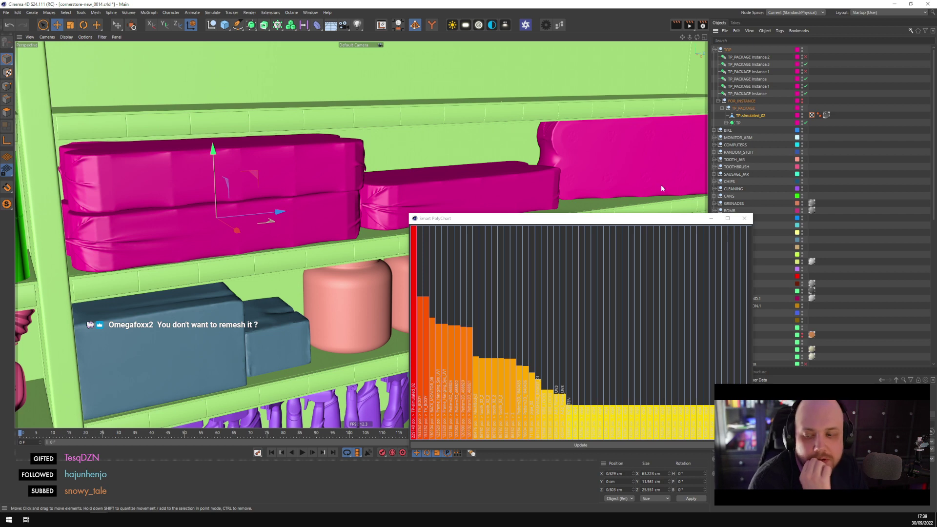
Move the polygon chart aside and examine the toilet paper packages on the shelf, keeping TP-simulated_02 selected
drag(558, 221, 639, 143)
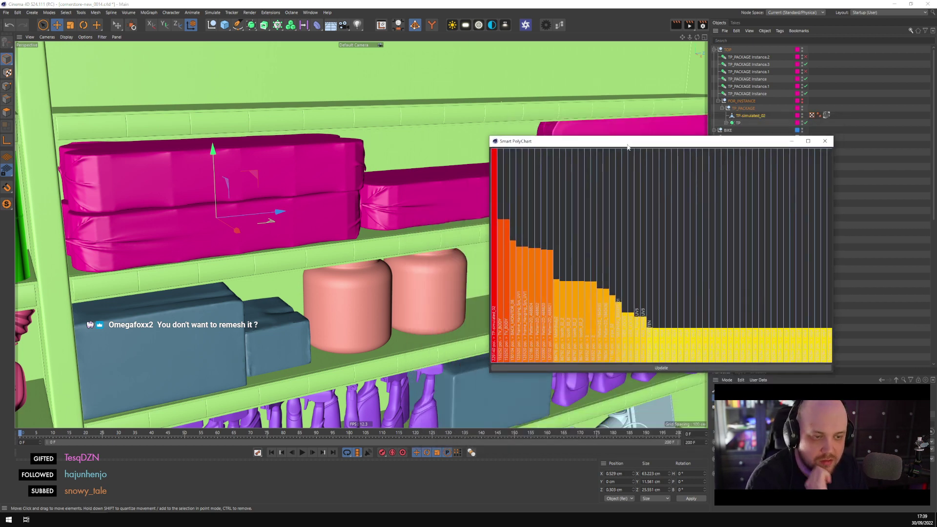
click(329, 275)
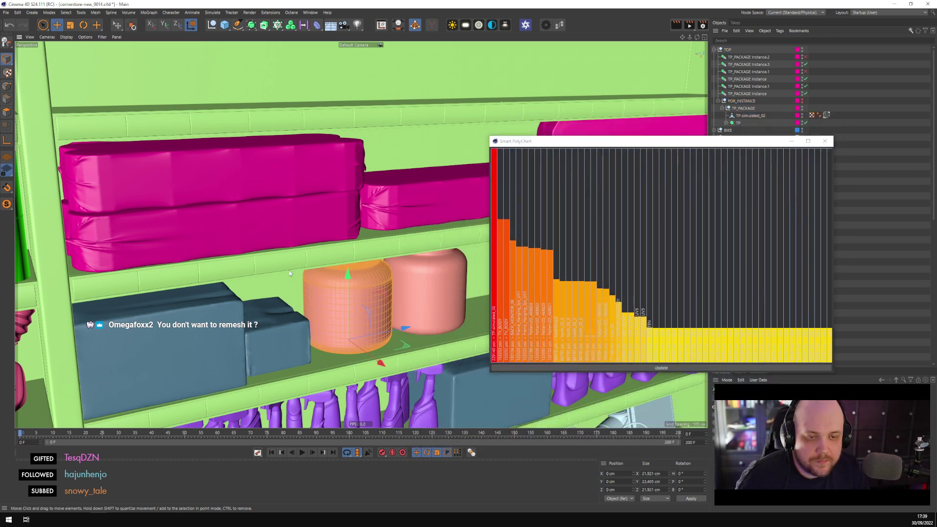
click(318, 221)
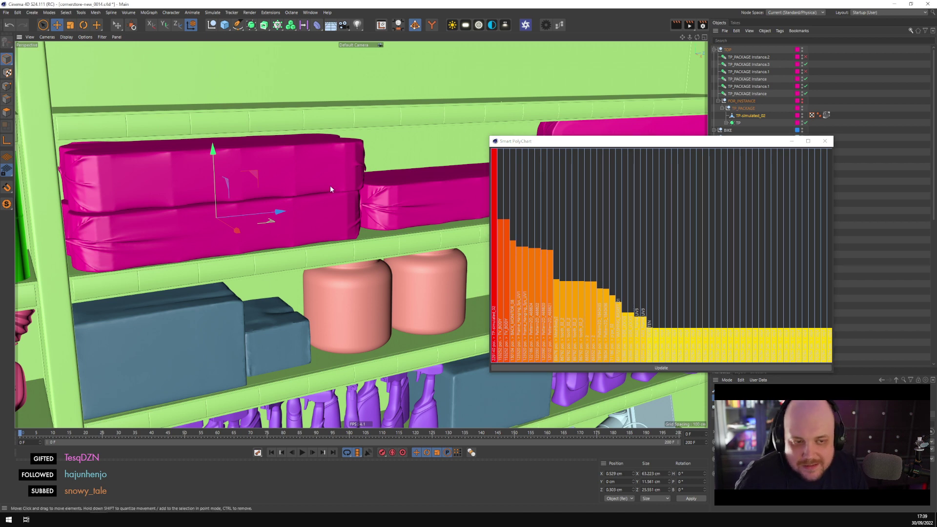
scroll(332, 186, down, 3)
scroll(366, 220, up, 3)
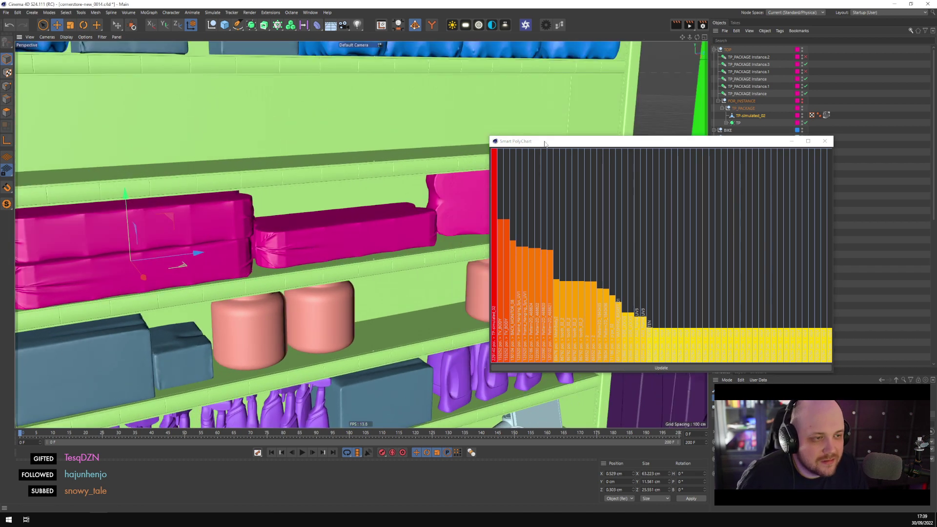
drag(546, 144, 444, 320)
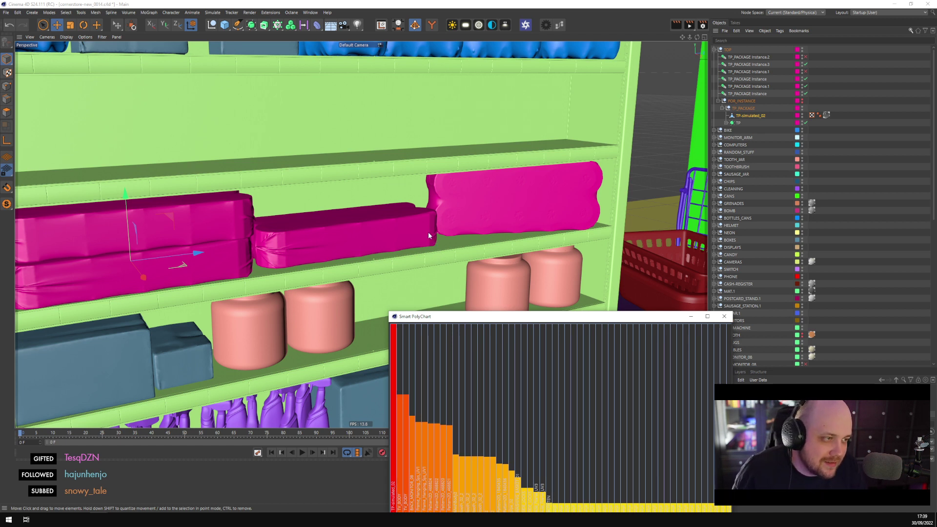
scroll(424, 229, down, 2)
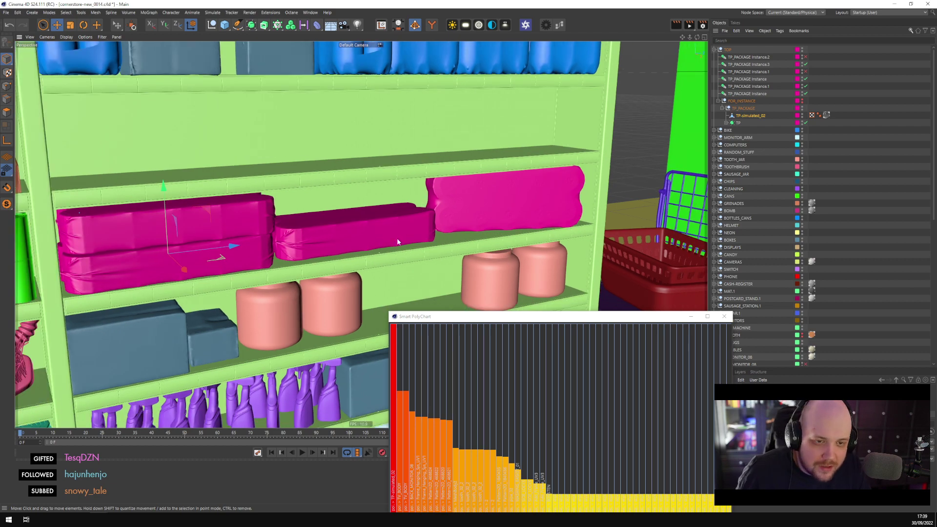
alt+middle_drag(285, 266, 424, 219)
alt+drag(341, 229, 413, 230)
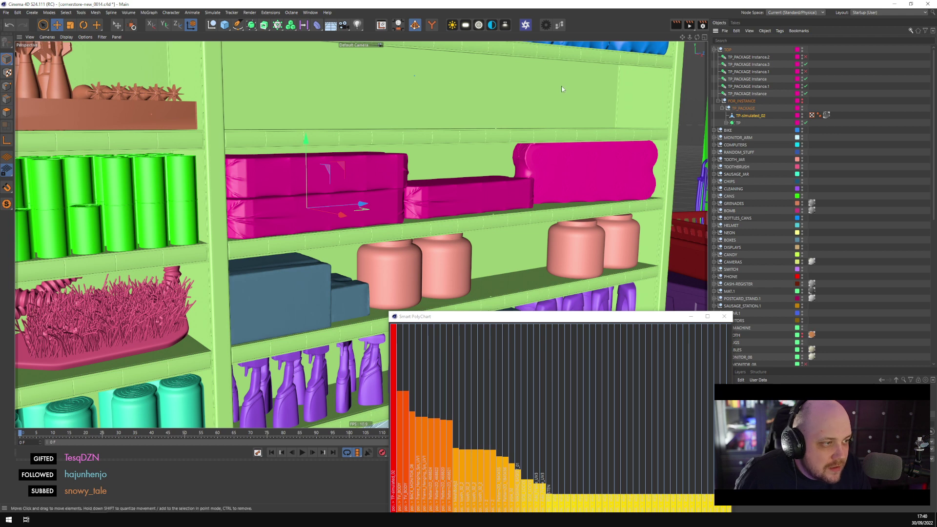
Try reducing TP-simulated_02 by placing it under a Polygon Reduction generator, and close the polygon chart
click(251, 25)
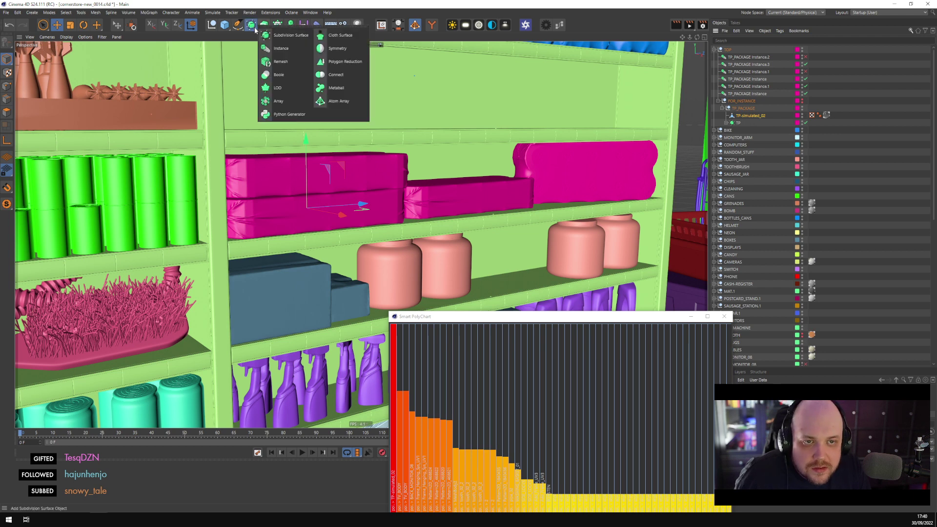
alt+click(336, 63)
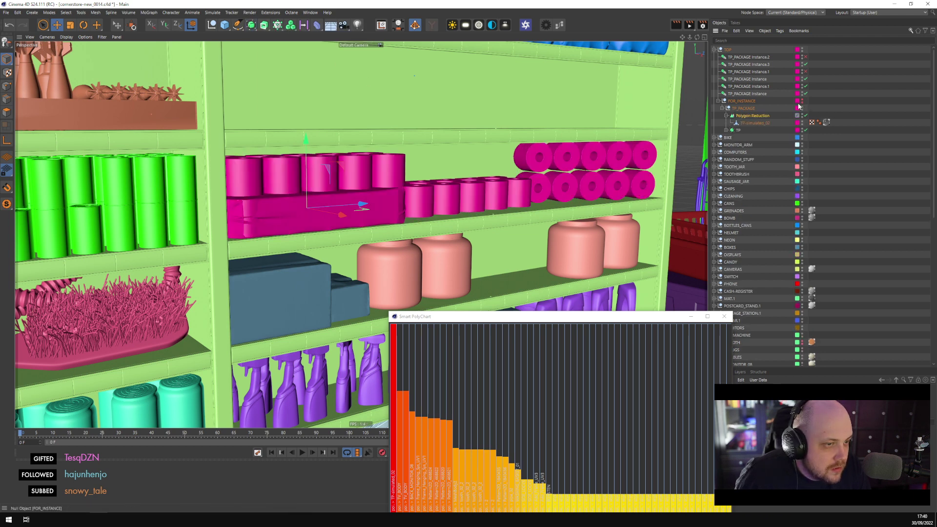
drag(574, 318, 565, 188)
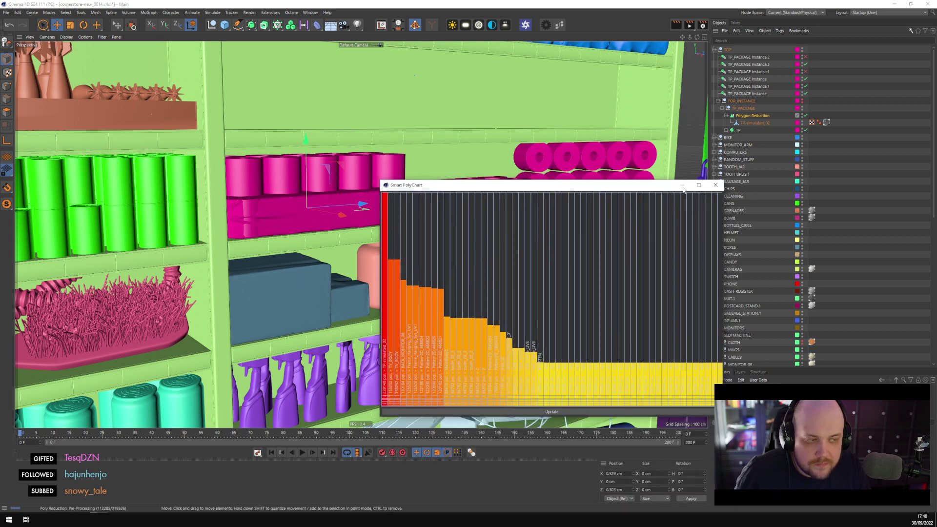
click(716, 184)
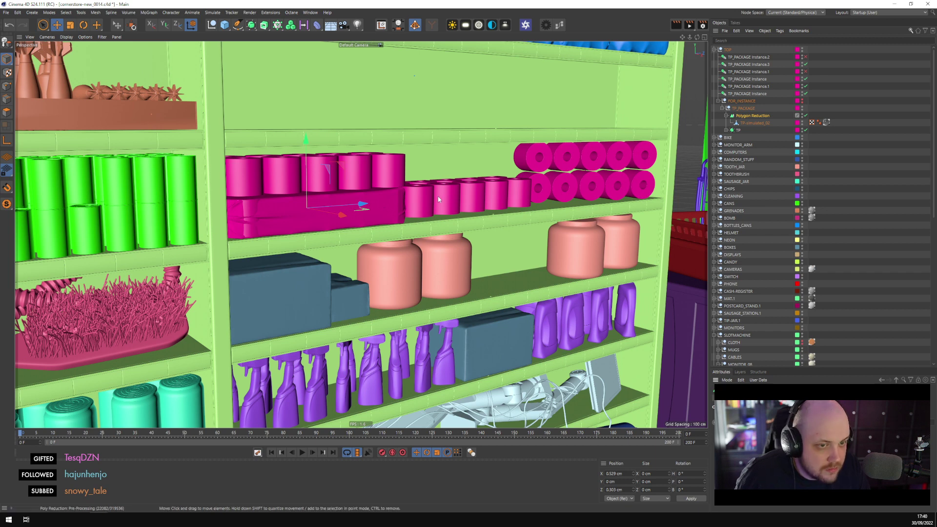
scroll(251, 227, up, 1)
scroll(251, 227, up, 3)
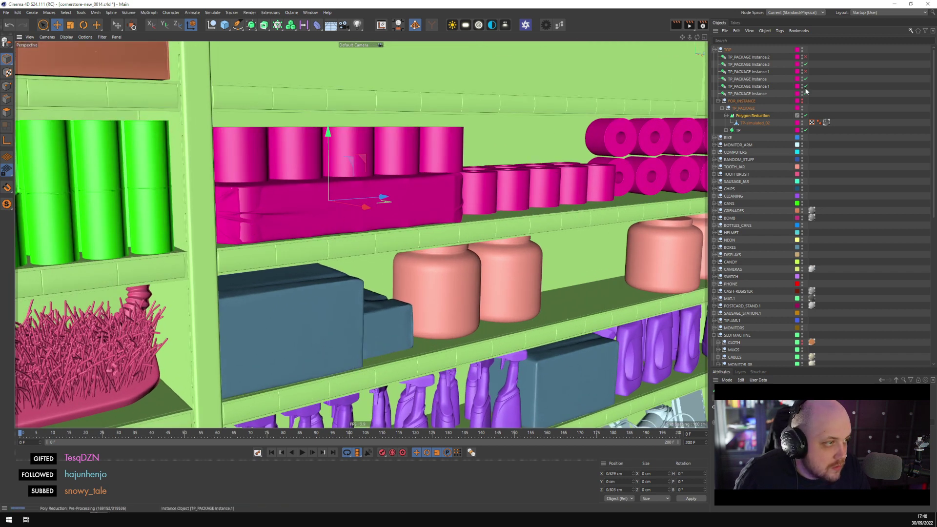
Delete the two disabled TP_PACKAGE instances, and isolate the original TP_PACKAGE by disabling the remaining four instances and making it visible
click(751, 57)
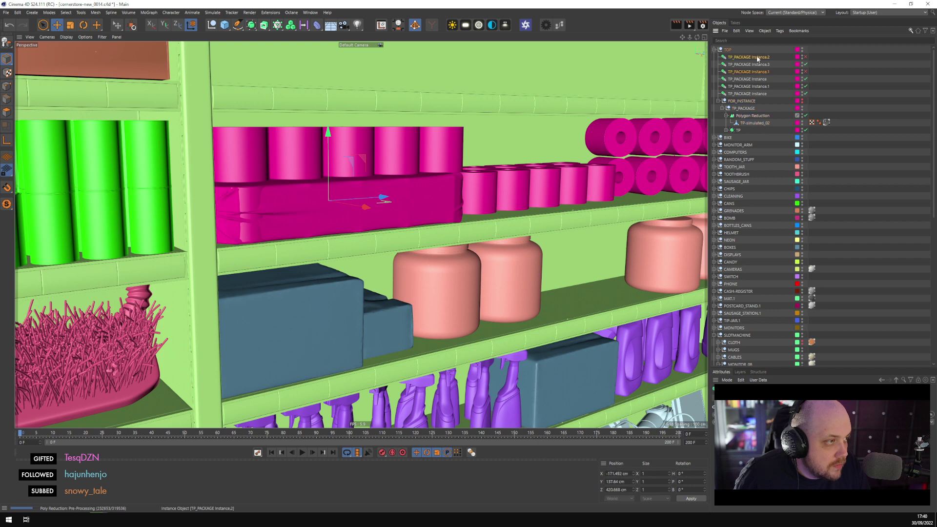
key(Delete)
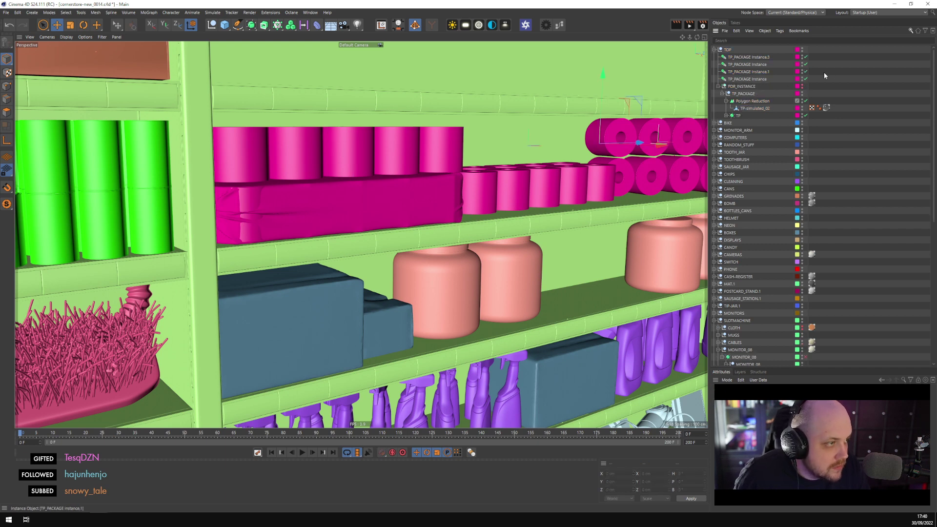
drag(805, 80, 805, 52)
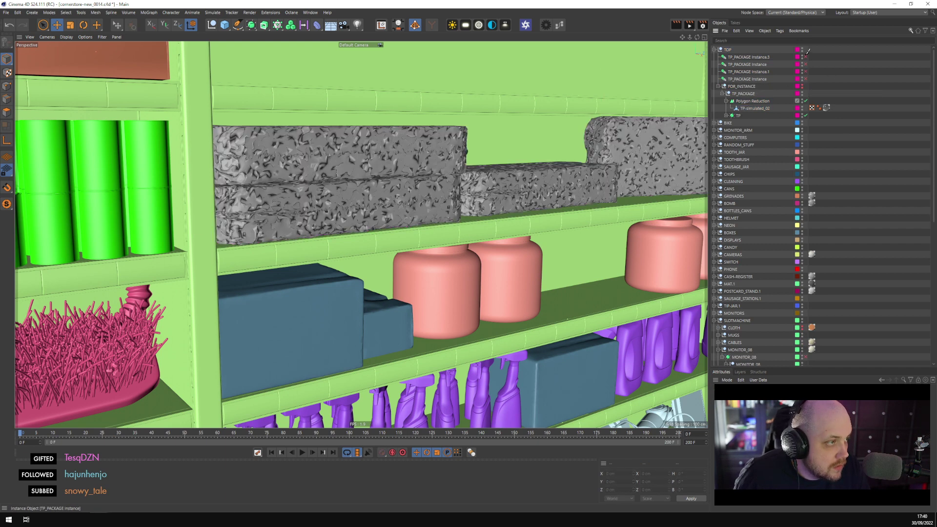
click(802, 96)
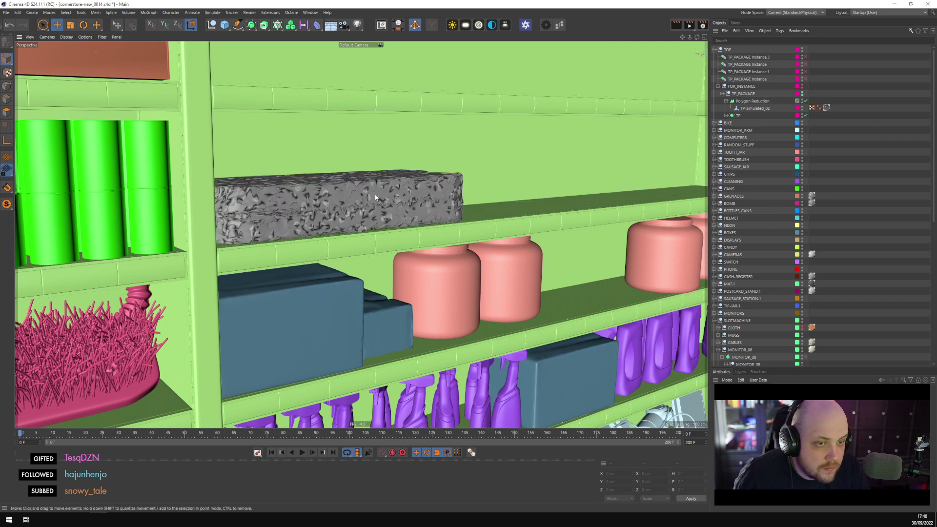
Select the reduced toilet paper package and examine its wireframe and shading up close
scroll(225, 216, up, 5)
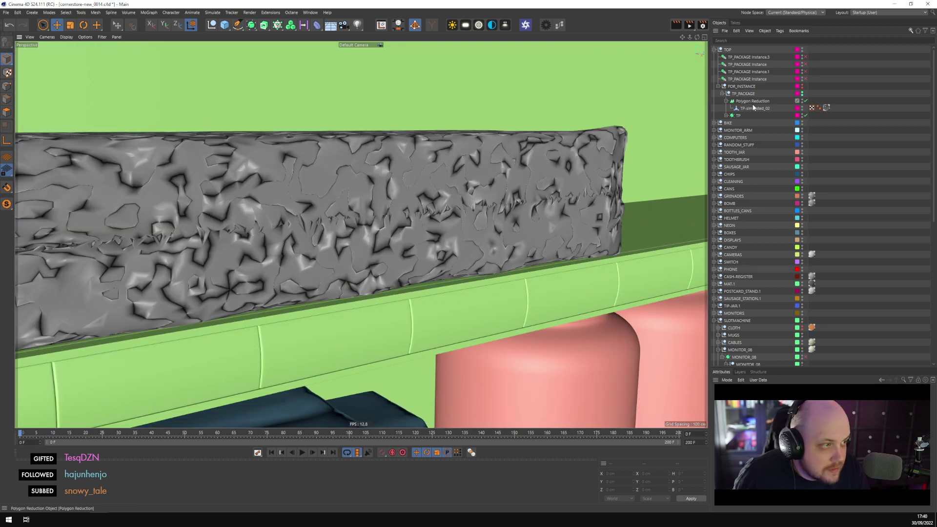
click(553, 160)
alt+drag(344, 237, 441, 171)
scroll(441, 171, up, 5)
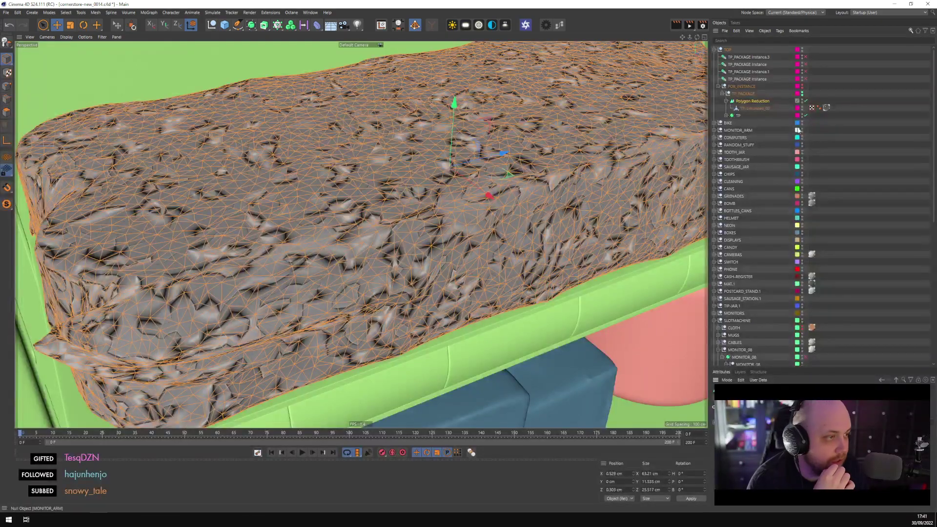
Disable the Polygon Reduction, move TP-simulated_02 back directly under TP_PACKAGE and delete the generator
click(805, 101)
drag(755, 107, 751, 99)
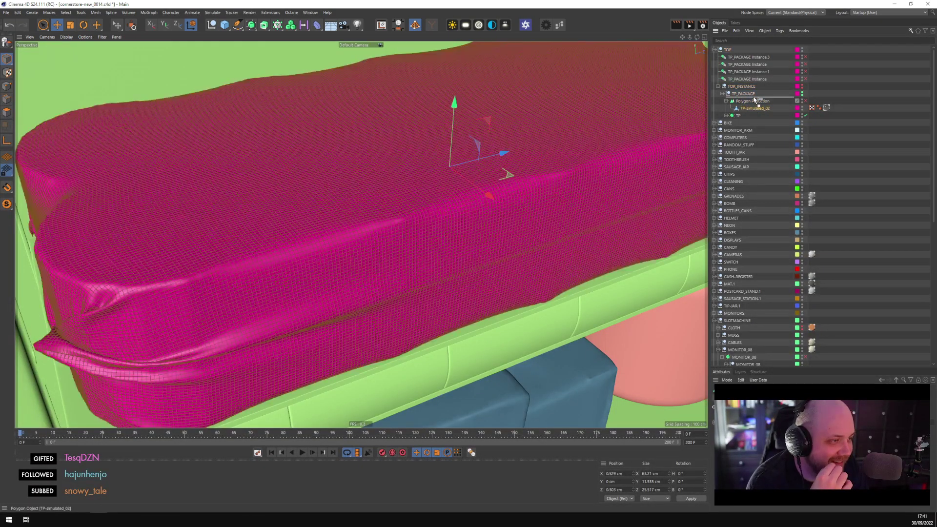
click(751, 109)
key(Delete)
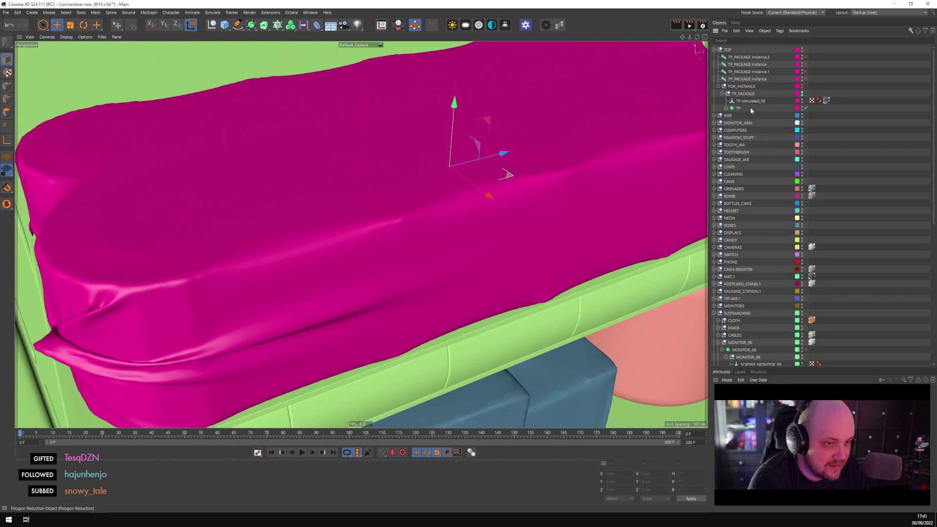
Select TP-simulated_02 to inspect the density of its original mesh, and clear the selection
click(510, 209)
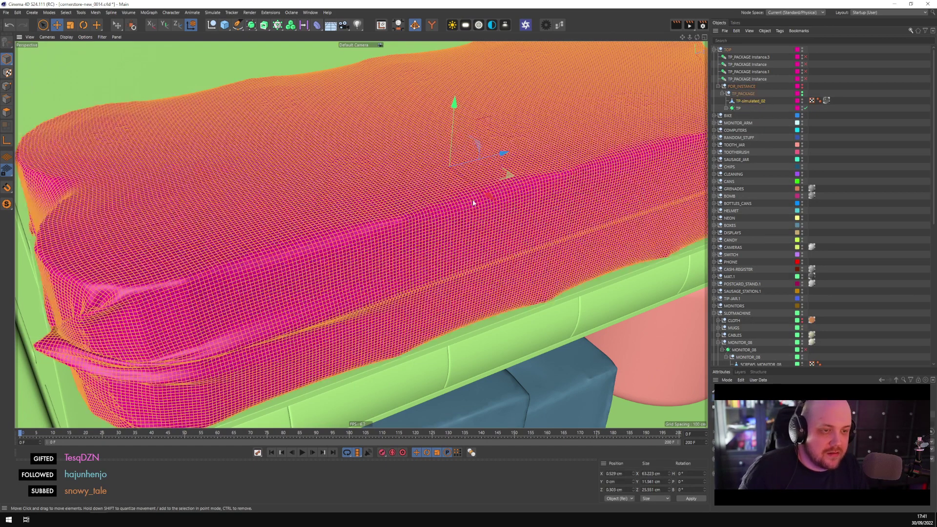
alt+drag(475, 203, 487, 190)
click(897, 128)
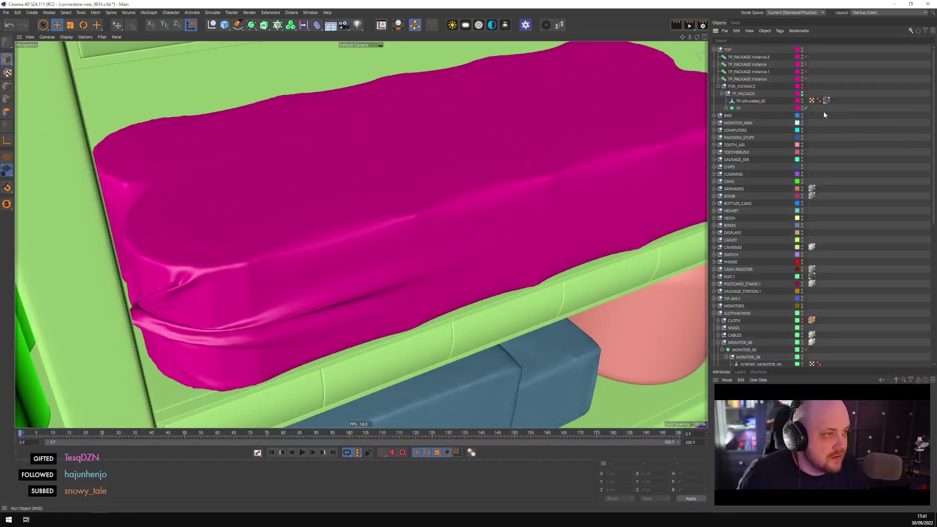
Hide the original TP_PACKAGE, collapse its parent groups and re-enable the four TP_PACKAGE instances on the shelf
click(801, 93)
click(722, 93)
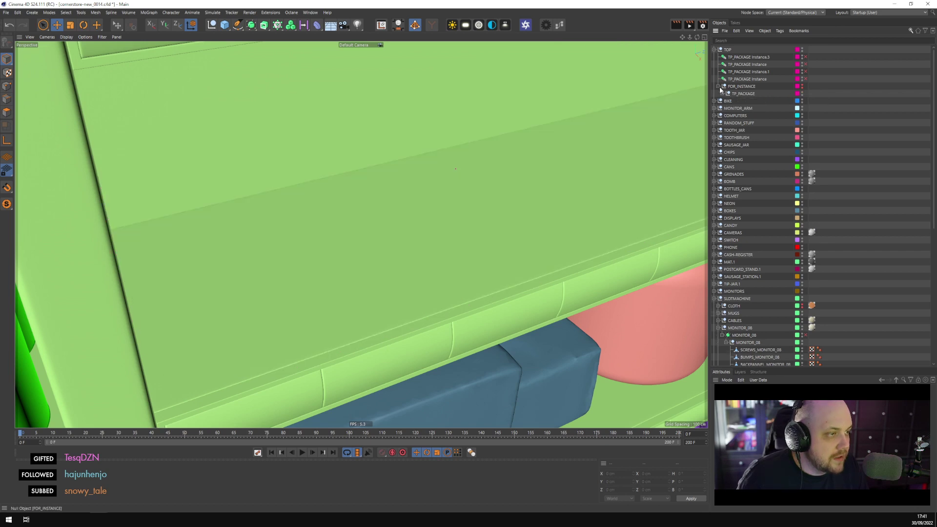
click(718, 88)
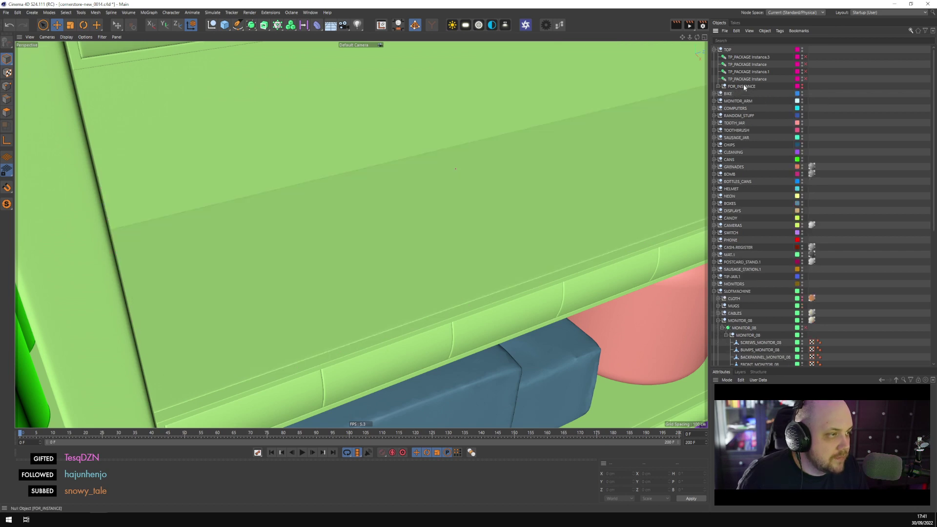
click(805, 63)
scroll(846, 132, down, 5)
scroll(381, 196, down, 3)
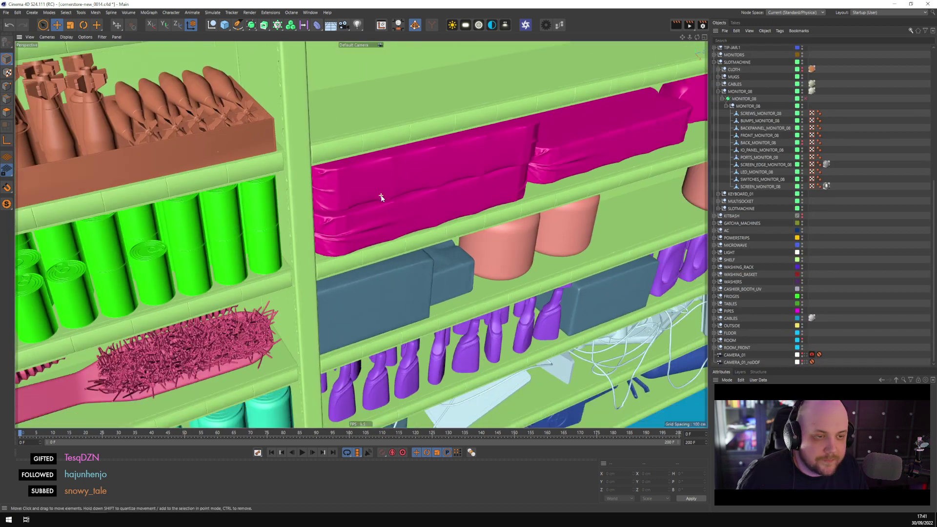
scroll(381, 197, down, 6)
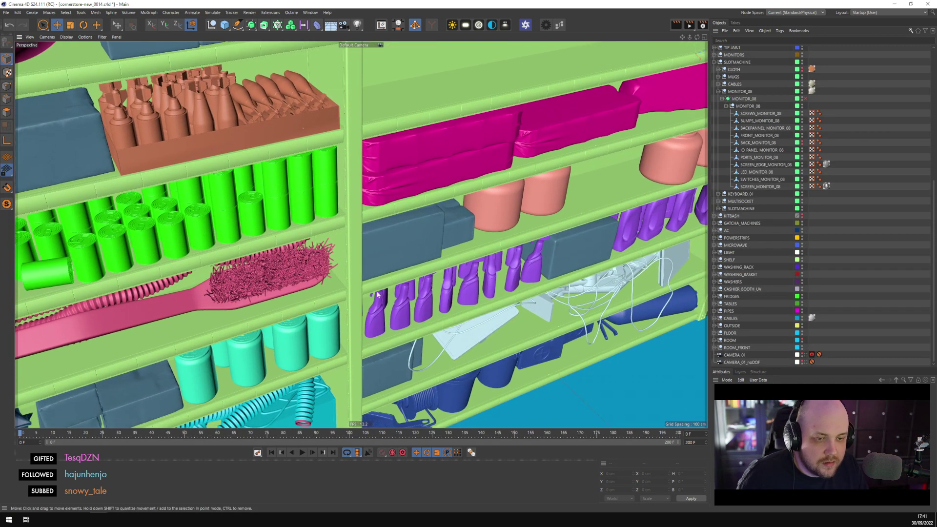
Reopen Smart PolyChart, select the MeshBody2 entry and locate that object inside the FIRSTAID.1 group
click(291, 13)
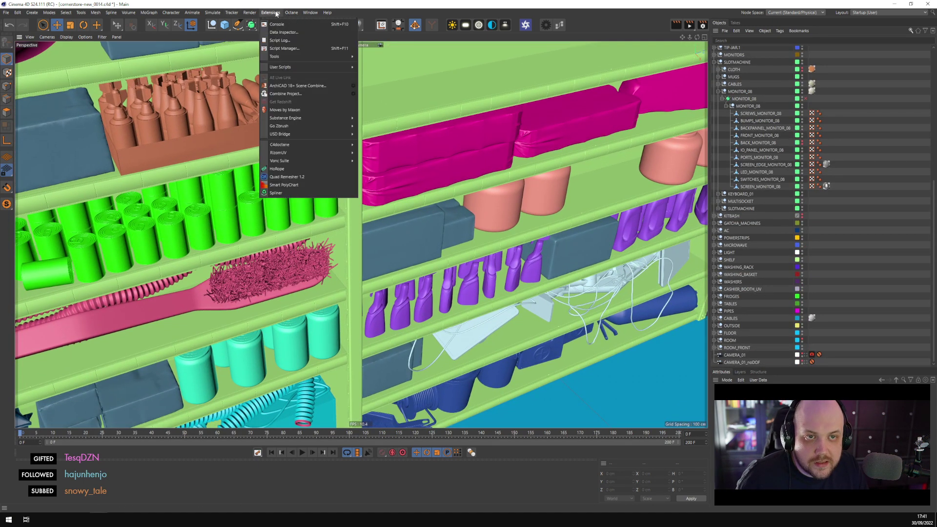
click(283, 184)
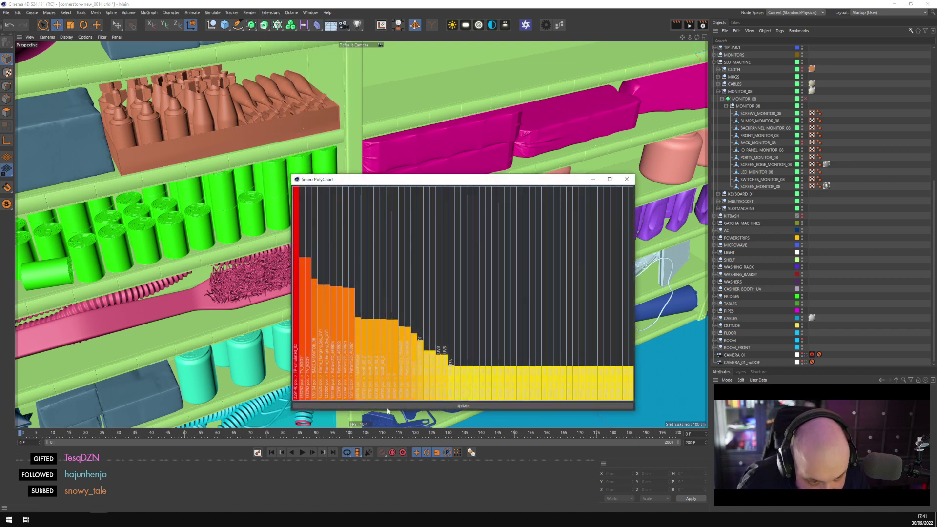
click(356, 391)
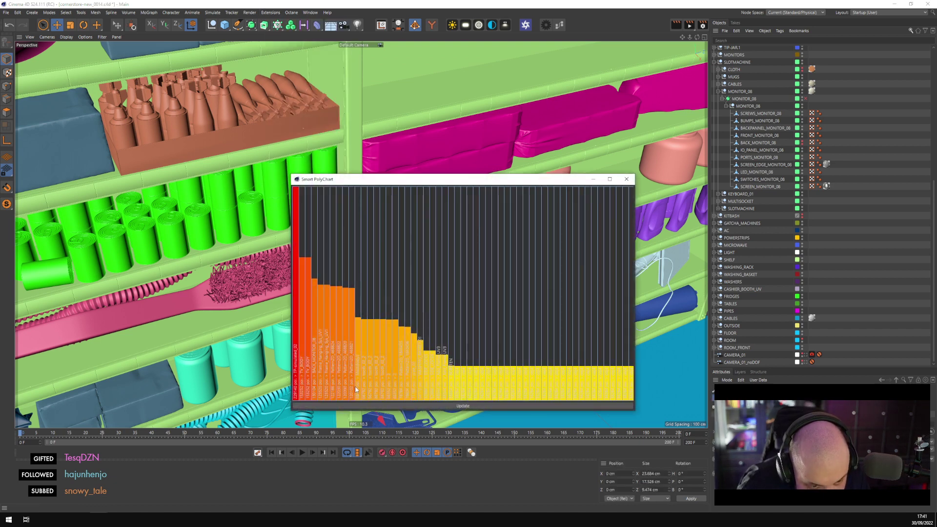
drag(343, 179, 591, 154)
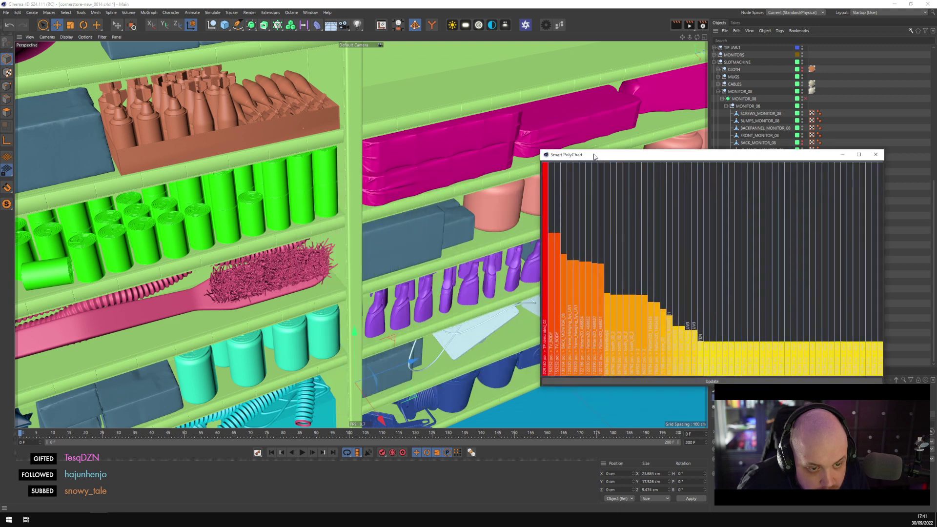
drag(716, 152, 426, 149)
scroll(777, 190, up, 5)
scroll(759, 107, up, 2)
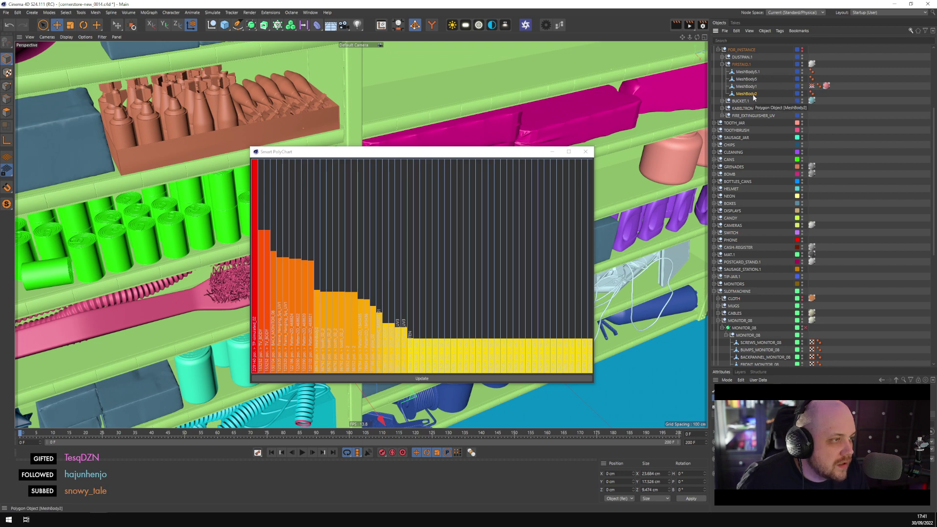
Move the polygon chart aside, examine the selected first-aid object on the lower shelf and collapse the FIRSTAID.1 group
drag(503, 155, 662, 367)
alt+drag(580, 278, 441, 312)
alt+middle_drag(442, 313, 440, 144)
mouse_move(440, 144)
alt+mouse_down()
mouse_move(469, 139)
mouse_move(447, 134)
alt+mouse_up()
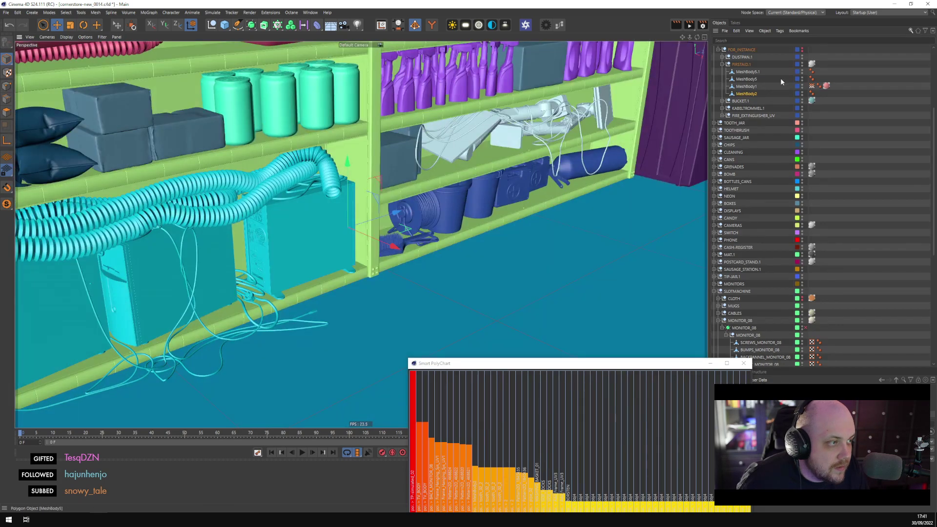
click(722, 64)
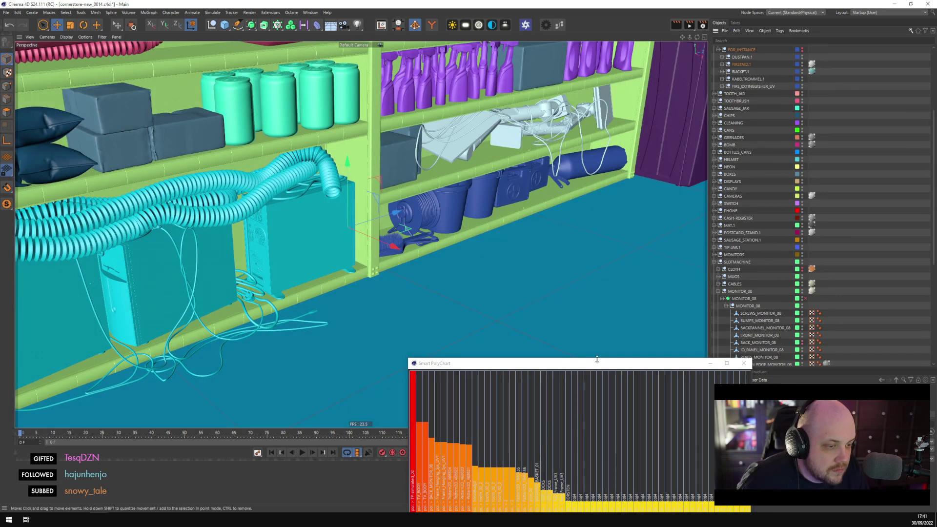
Enlarge the polygon chart, check the tooth_02_2 entry and one of the lower-polygon entries, and close the chart
drag(597, 364, 568, 134)
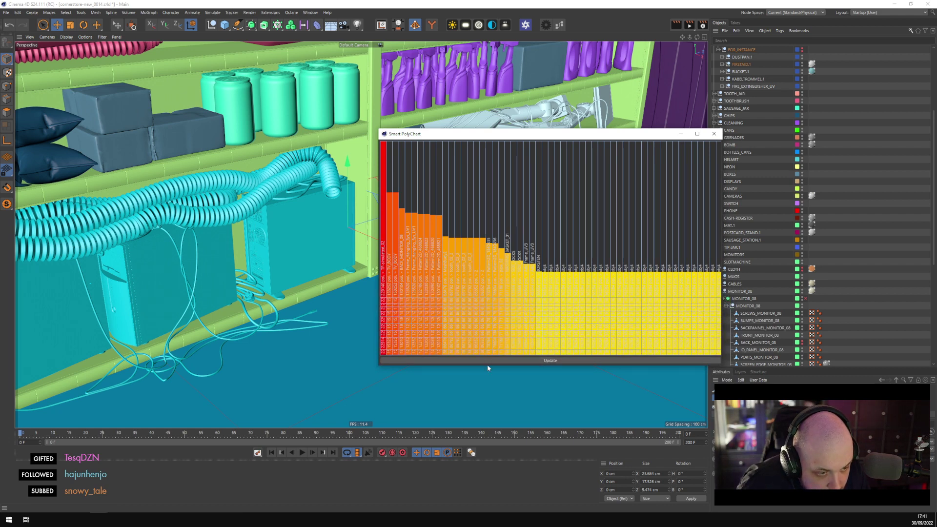
drag(487, 365, 488, 429)
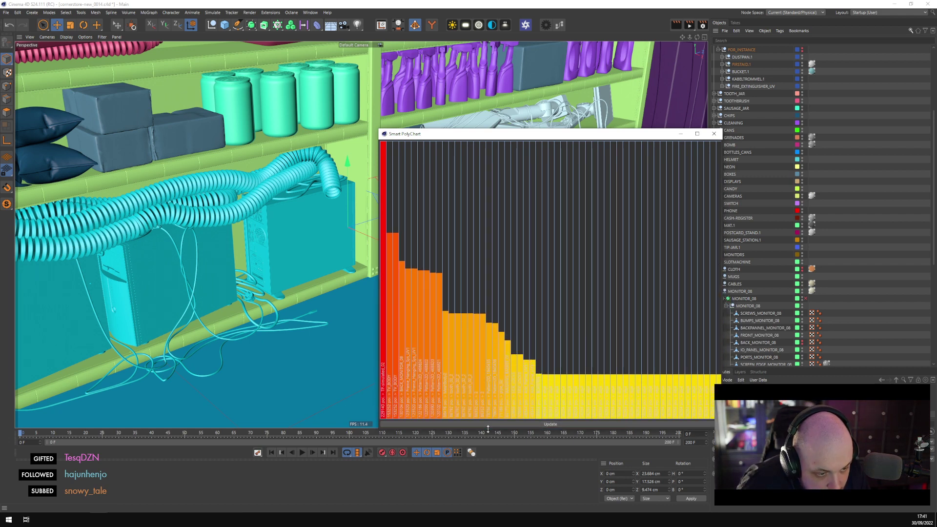
click(464, 406)
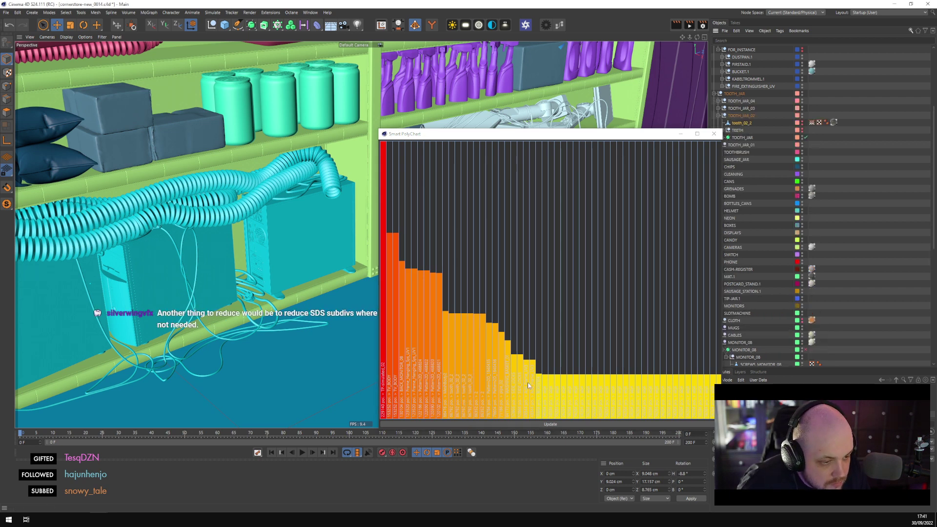
click(544, 389)
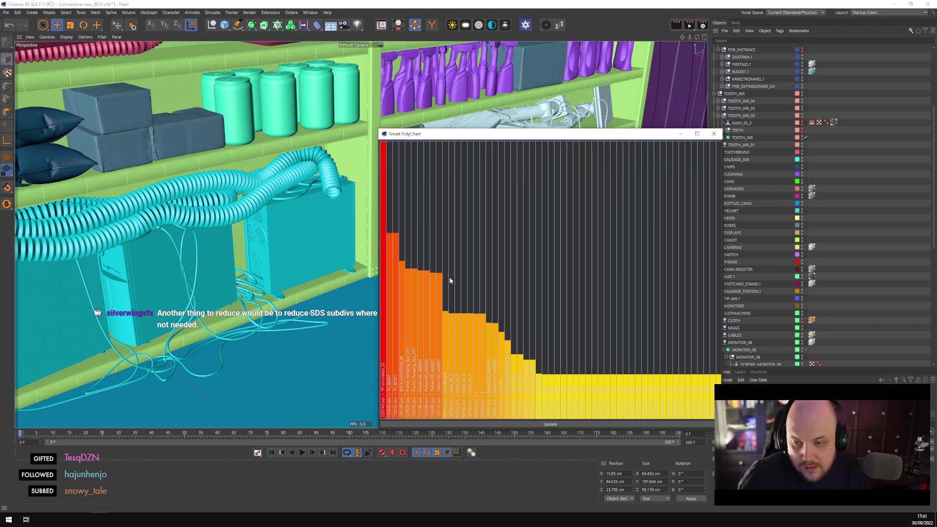
click(714, 134)
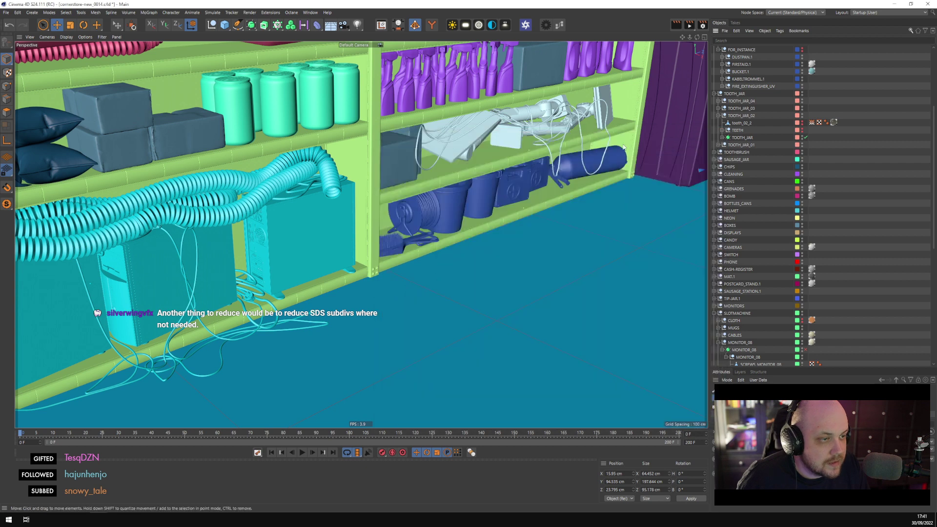
Show the object manager's filter, expand its Objects category and enlarge the area to list all object types
scroll(363, 179, down, 3)
alt+middle_drag(341, 189, 439, 245)
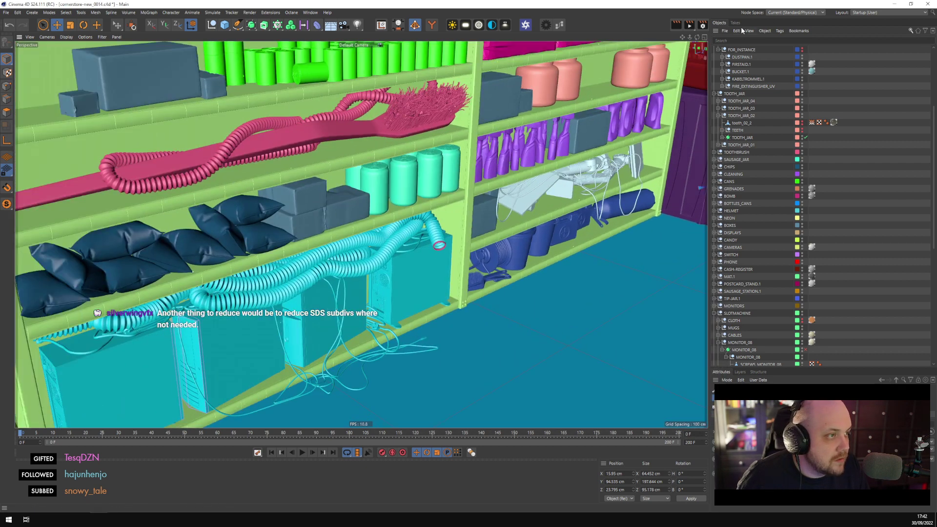
click(924, 31)
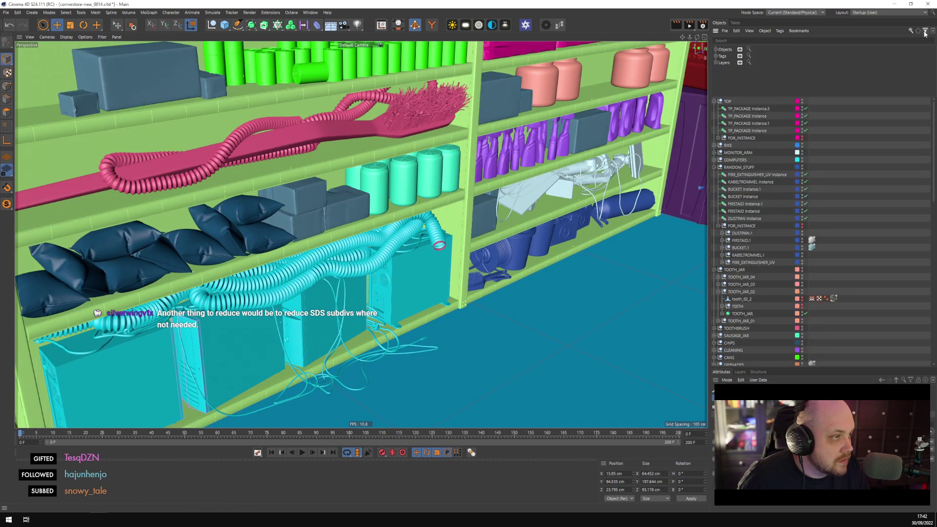
click(715, 49)
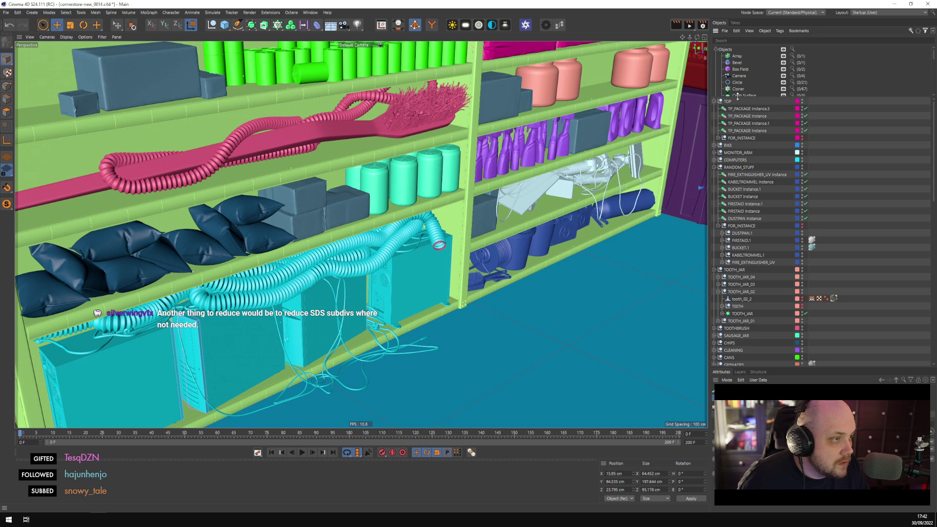
drag(738, 96, 754, 226)
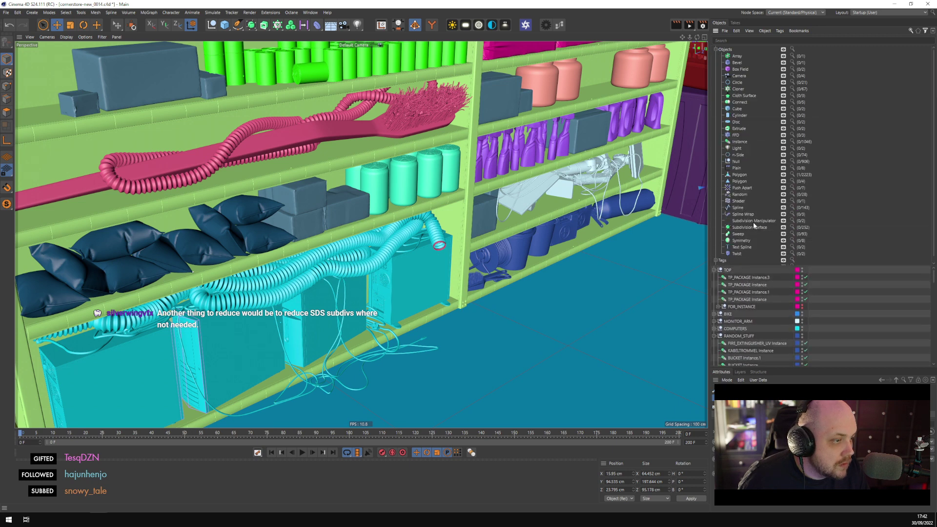
Select all Subdivision Surface objects in the scene and inspect the highlighted meshes around the computers on the lower shelf
click(754, 226)
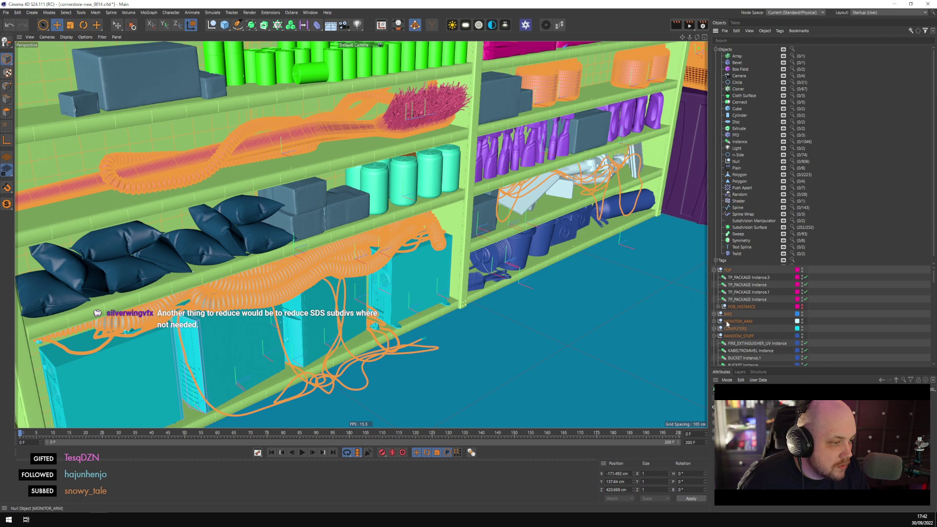
scroll(423, 207, down, 2)
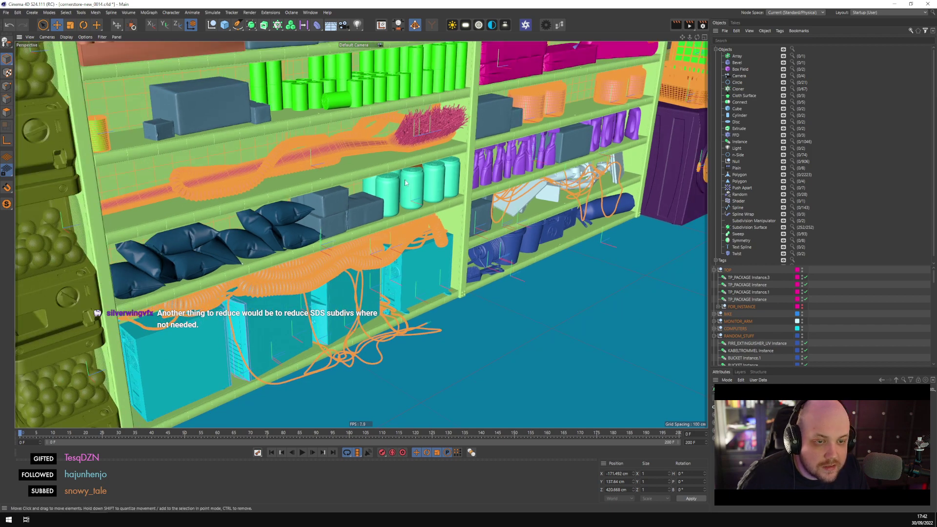
alt+middle_drag(406, 183, 490, 90)
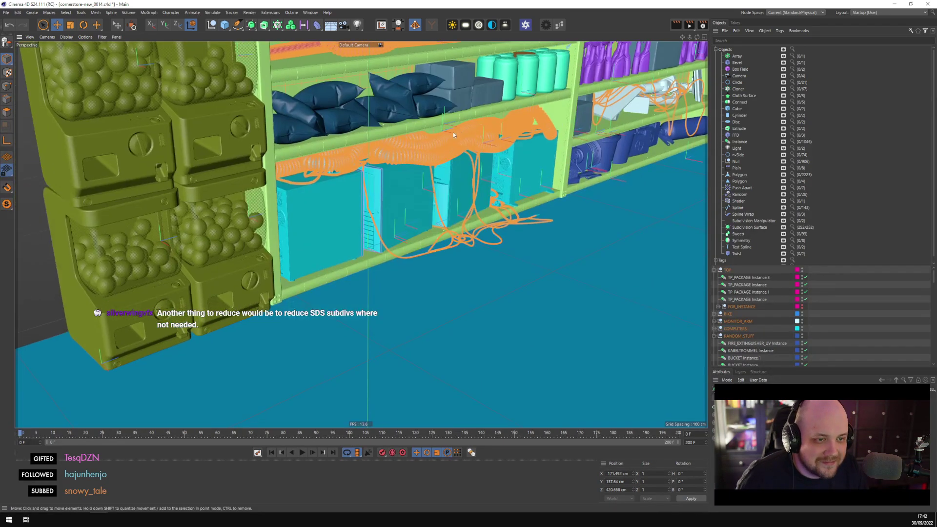
scroll(425, 157, up, 4)
Pick the Subdivision Surface of the corrugated hose above the computers, locate it in the HOSE group and lower its subdivision level
click(394, 157)
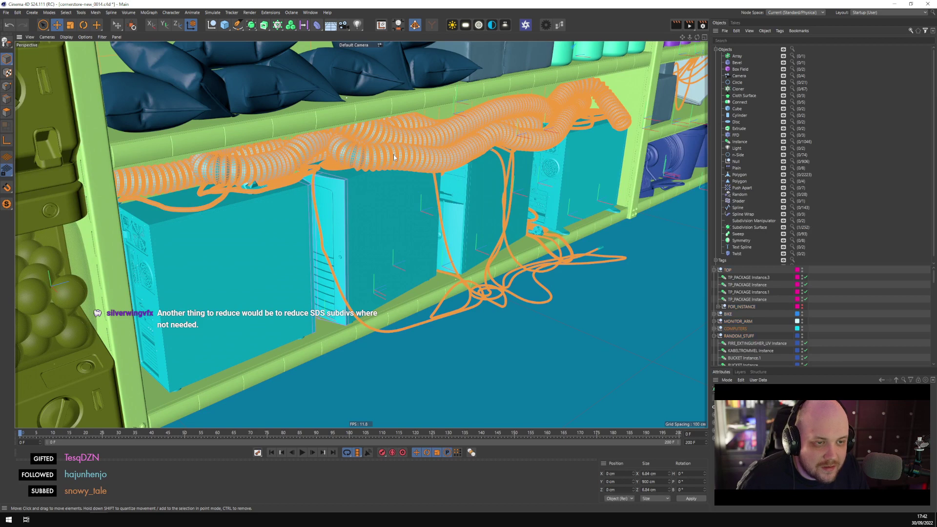
scroll(751, 320, down, 3)
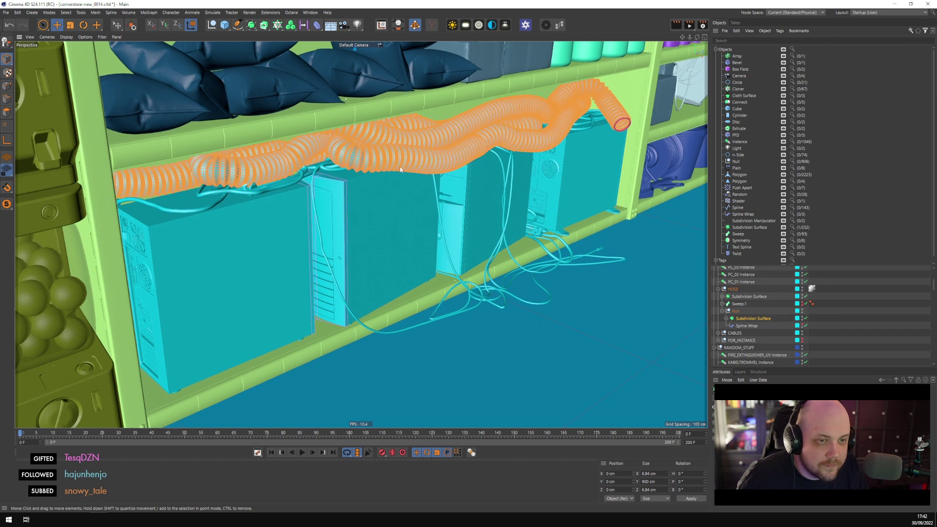
key(q)
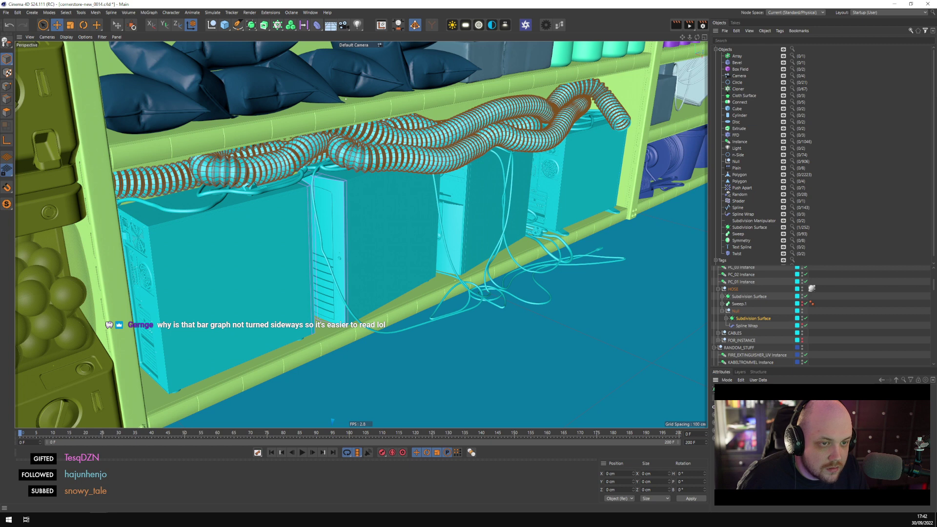
click(867, 312)
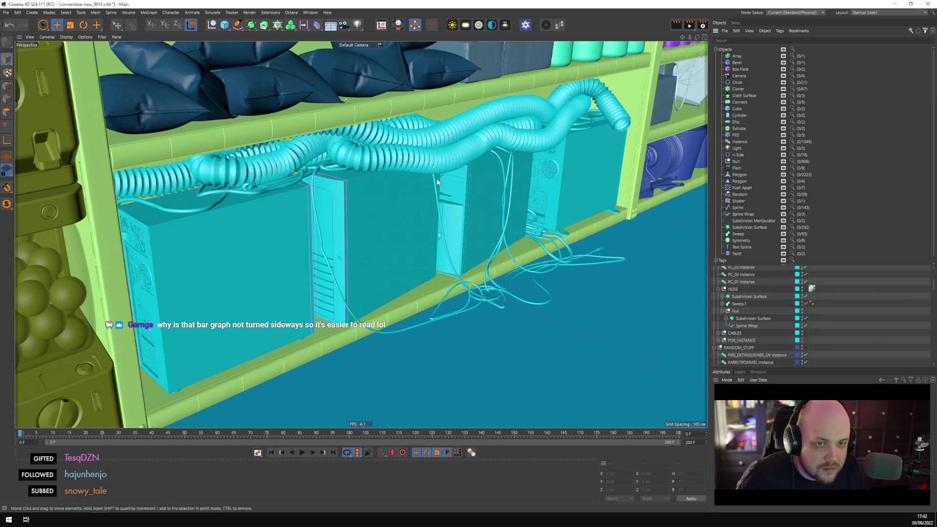
Examine the hose's mesh and the Subdivision Surface ring at its end up close, and collapse the HOSE group
click(426, 170)
alt+drag(428, 170, 442, 119)
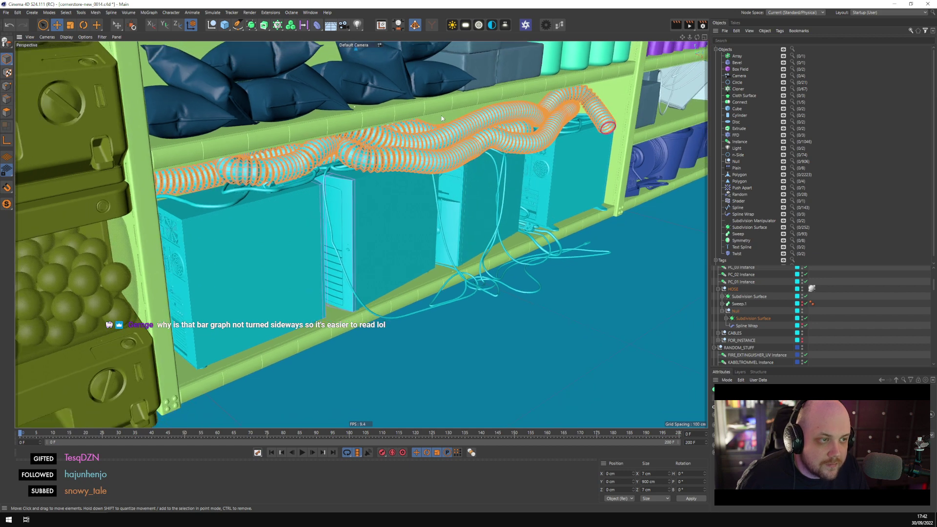
scroll(496, 273, down, 2)
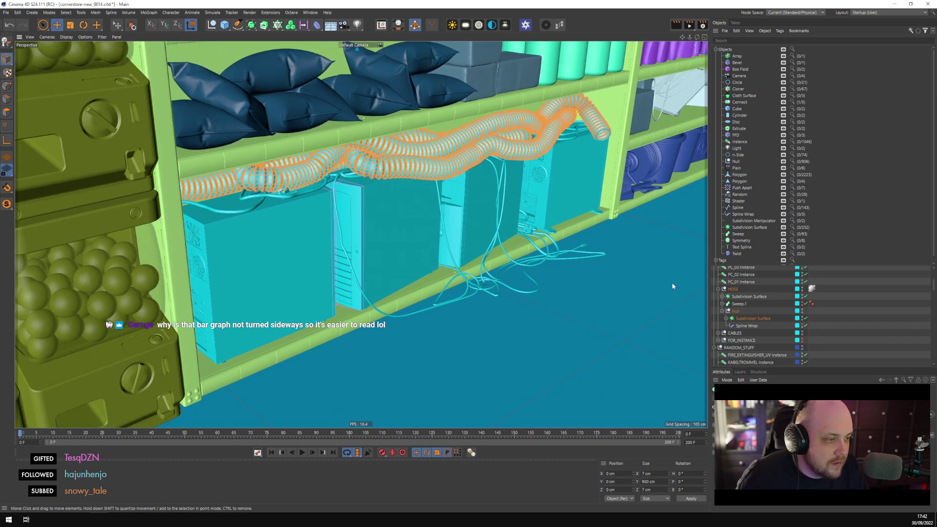
click(748, 297)
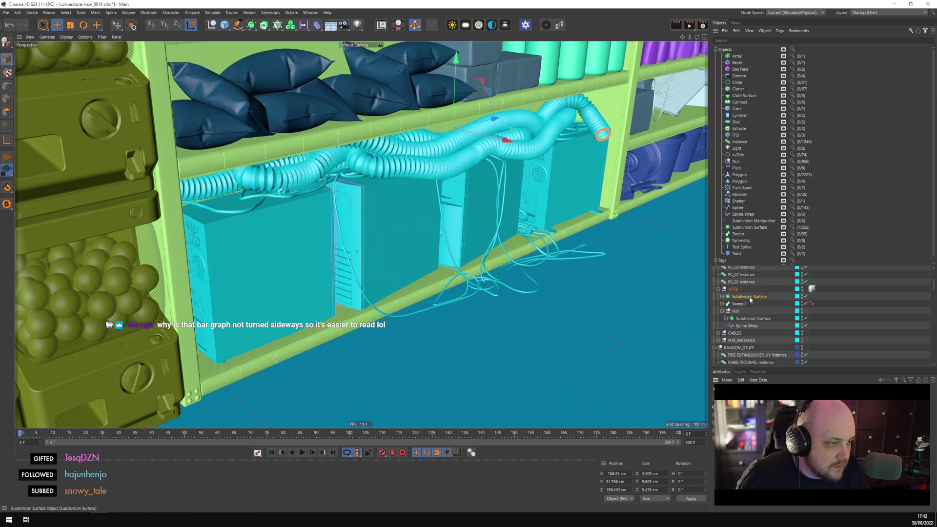
key(o)
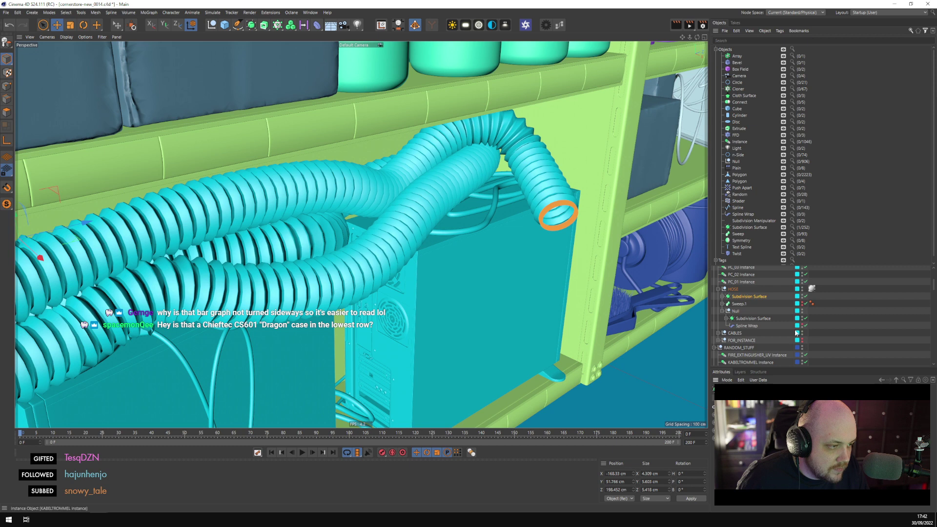
click(721, 311)
click(718, 290)
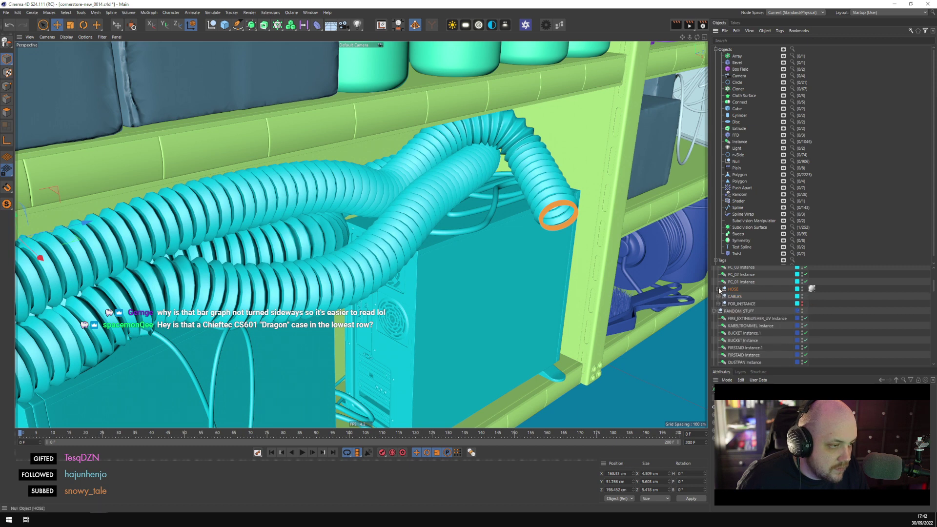
Select all Subdivision Surface objects again and examine the hoses, shelves, laundry basket and washing machine for overly dense meshes
click(745, 228)
scroll(742, 323, down, 2)
scroll(742, 325, down, 4)
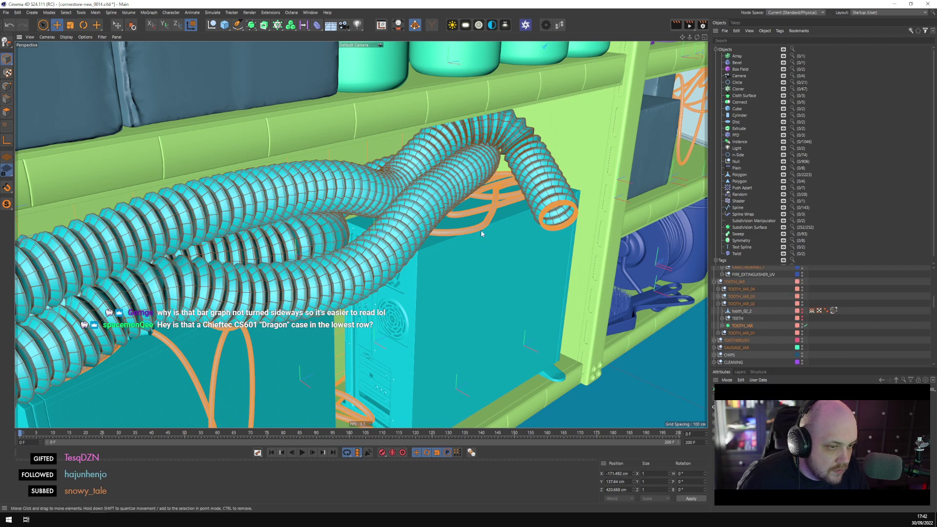
scroll(481, 233, down, 5)
scroll(481, 231, down, 3)
alt+middle_drag(486, 137, 474, 387)
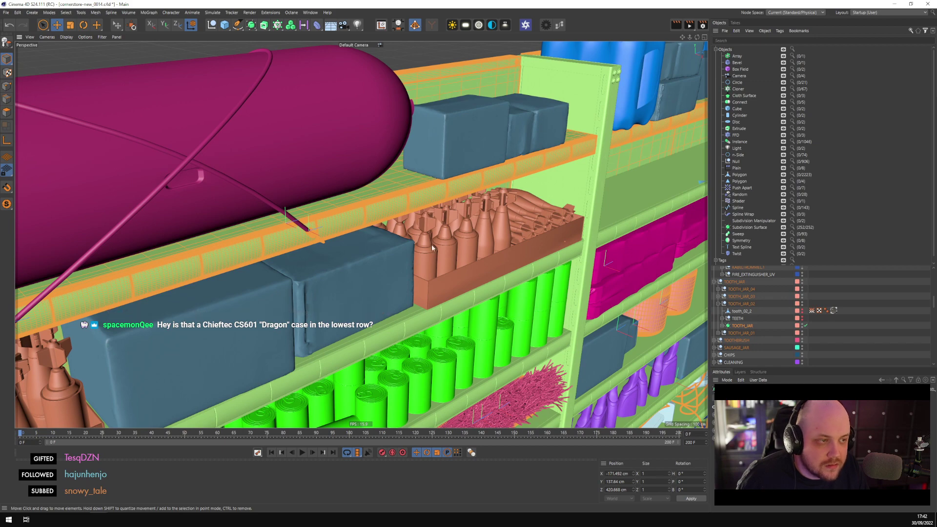
alt+middle_drag(432, 248, 295, 297)
alt+middle_drag(368, 308, 526, 332)
alt+middle_drag(517, 278, 621, 72)
scroll(452, 273, down, 3)
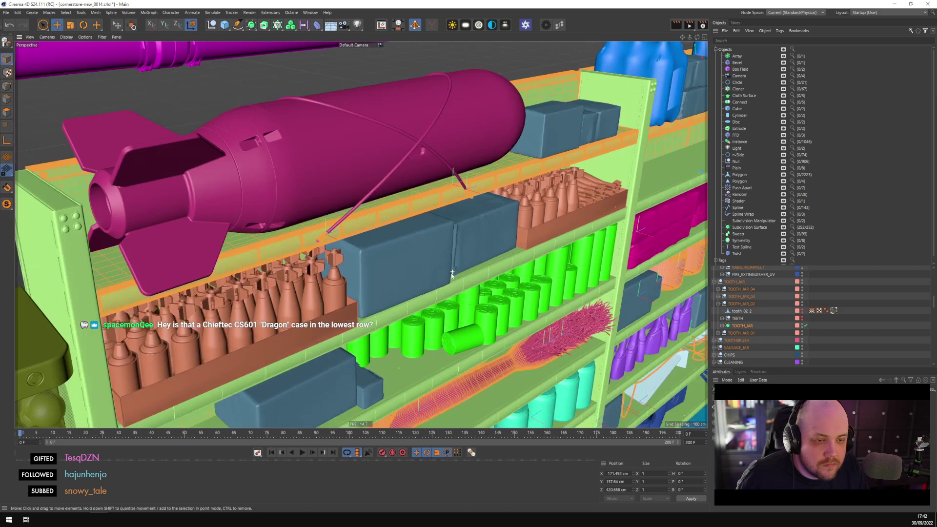
scroll(451, 274, down, 4)
alt+middle_drag(567, 298, 378, 202)
alt+middle_drag(654, 146, 480, 208)
scroll(480, 207, up, 1)
alt+drag(480, 208, 328, 249)
scroll(329, 250, up, 2)
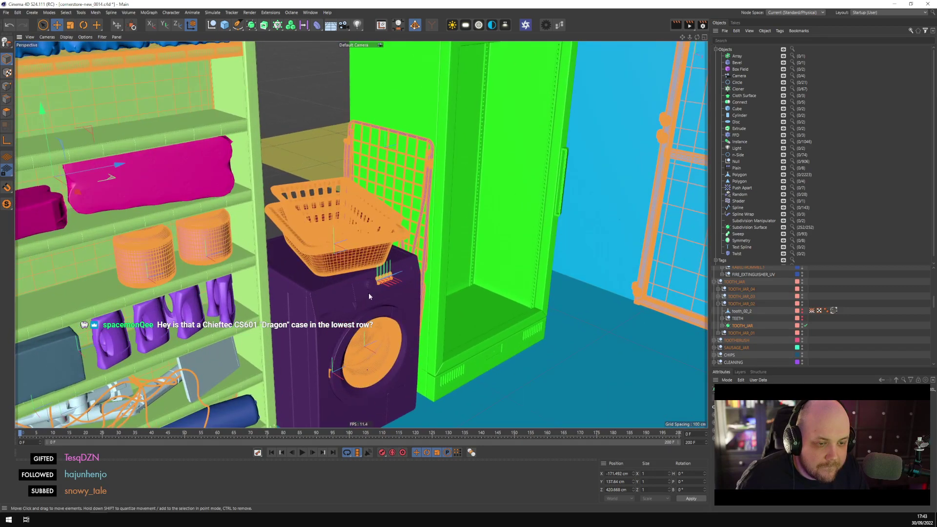
alt+middle_drag(368, 294, 359, 198)
alt+right_drag(357, 314, 360, 280)
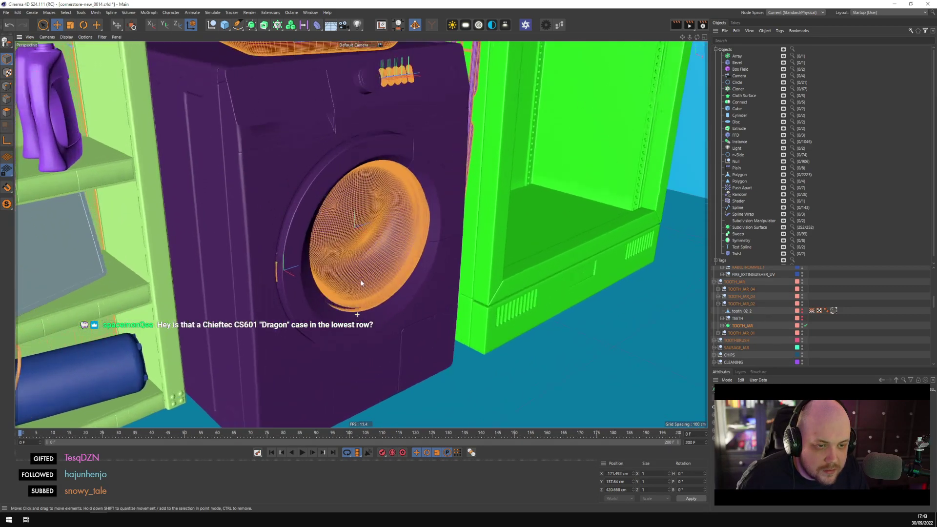
Lower the subdivision level of the washing machine door's Subdivision Surface and toggle it to compare the door's smoothness
scroll(361, 283, up, 4)
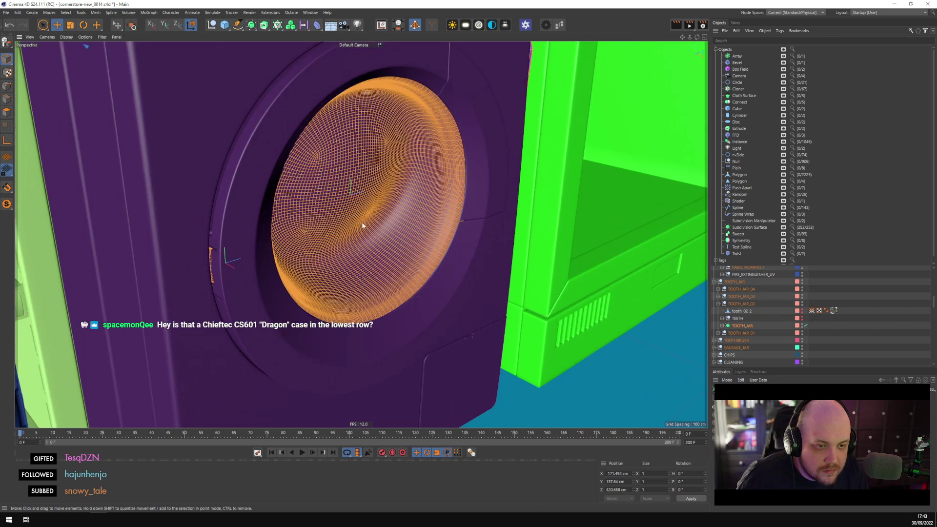
click(363, 226)
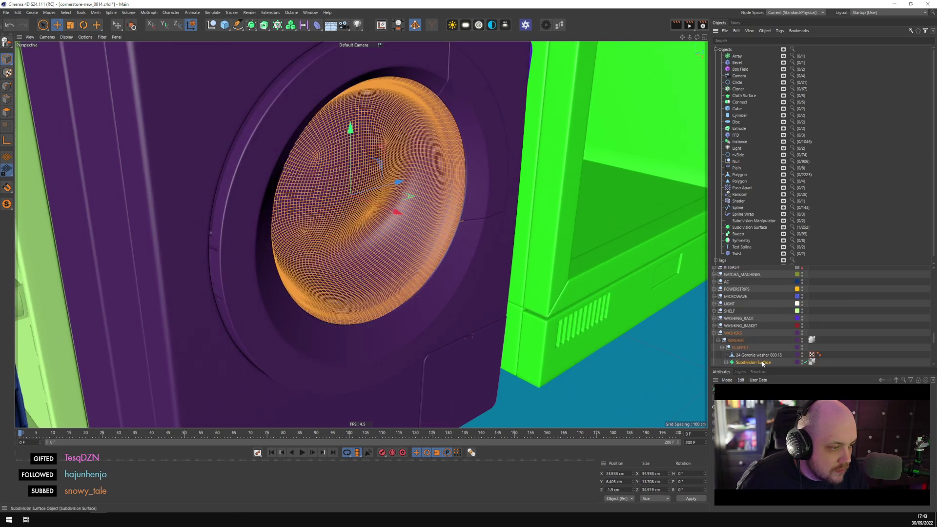
key(Return)
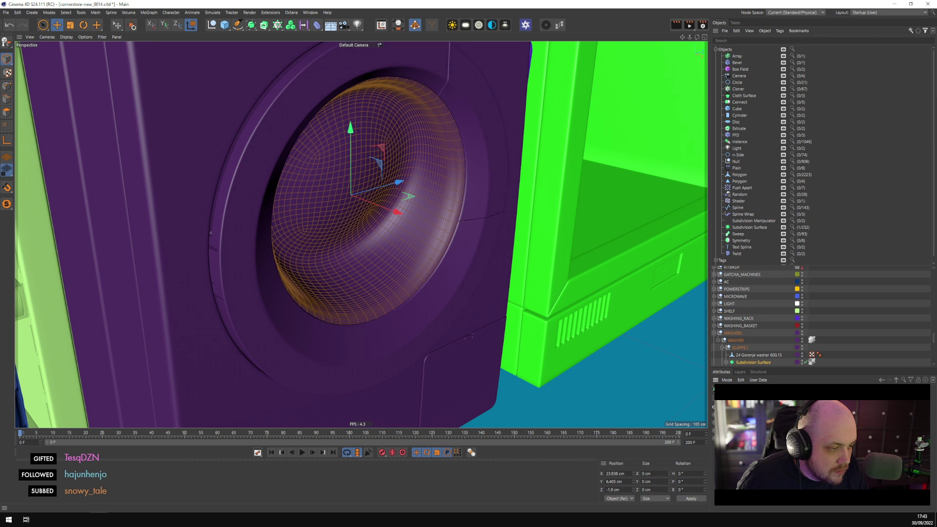
click(823, 332)
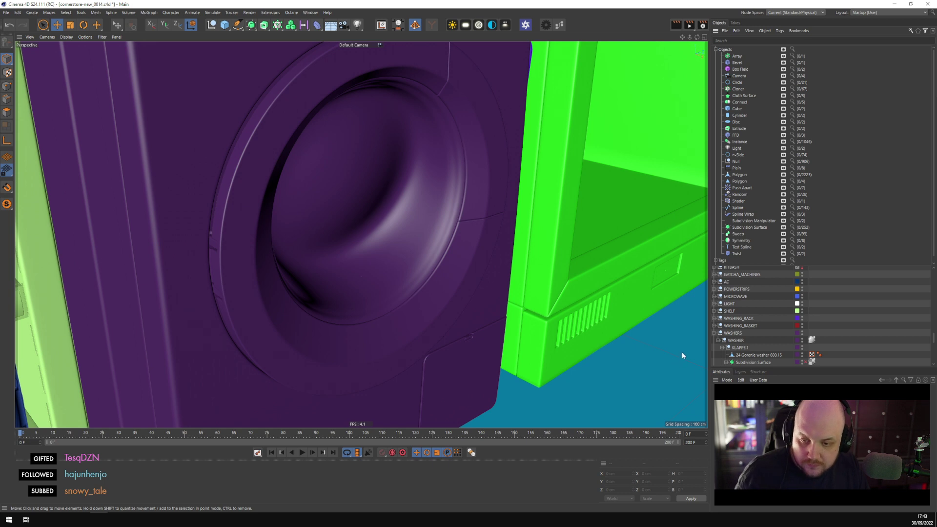
click(805, 362)
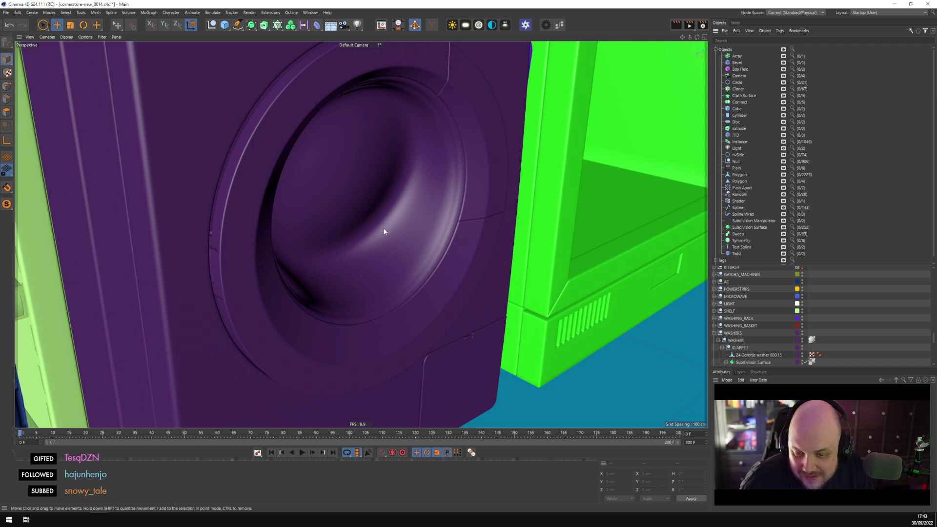
Reopen Smart PolyChart, enlarge it to full screen to review the polygon distribution, and close it
click(310, 12)
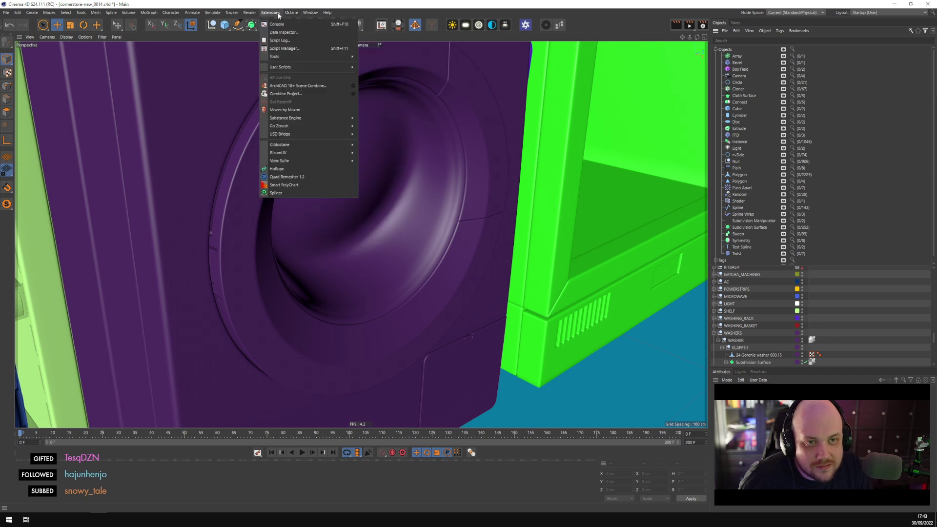
click(292, 183)
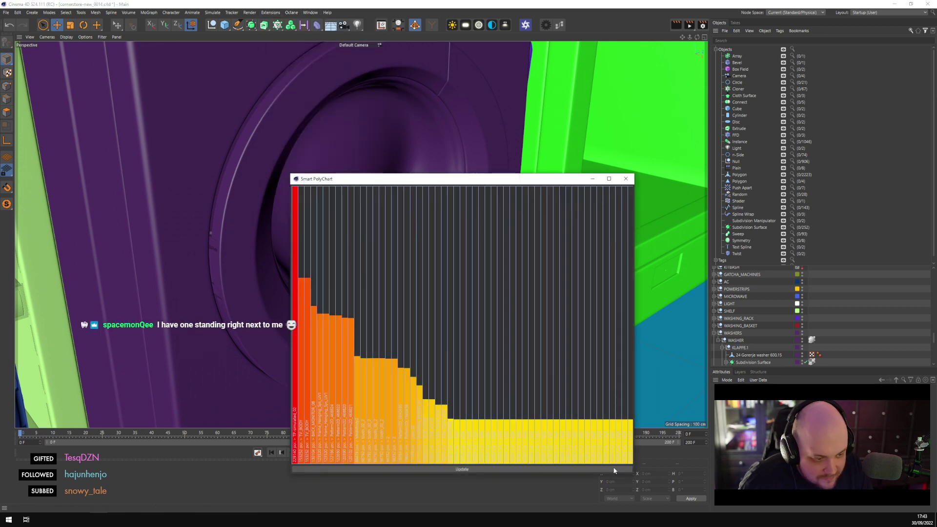
drag(633, 475, 927, 472)
double_click(745, 180)
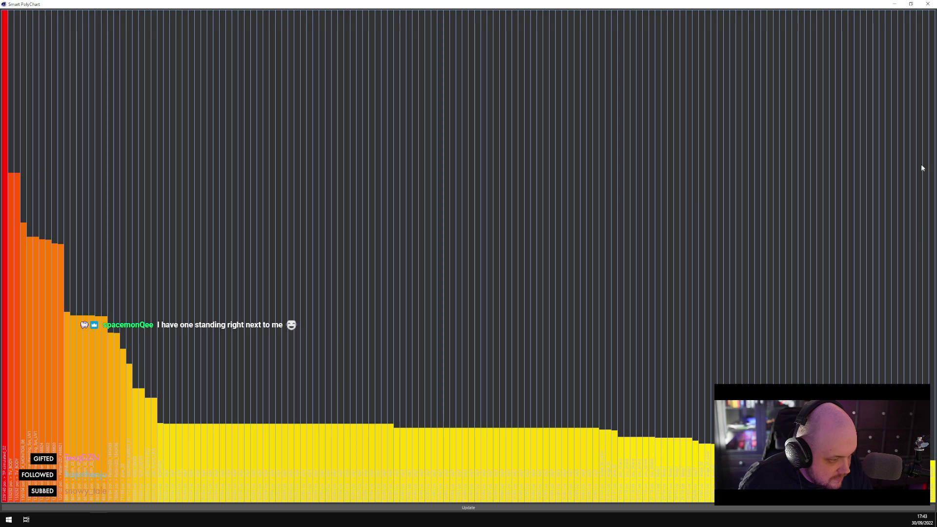
click(928, 4)
Select the shelf board beneath the monitor arms and locate its instance in the SHELF hierarchy
scroll(491, 271, down, 5)
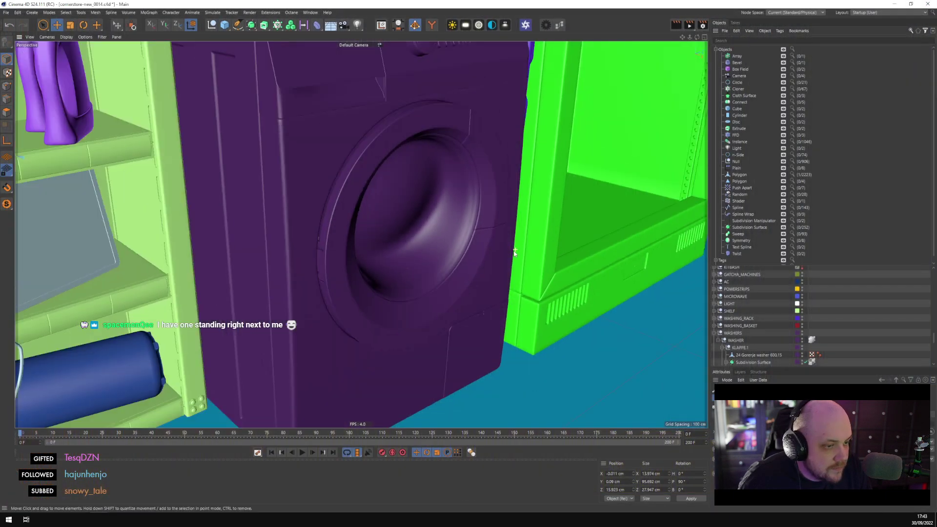
scroll(491, 270, down, 3)
alt+middle_drag(424, 295, 459, 285)
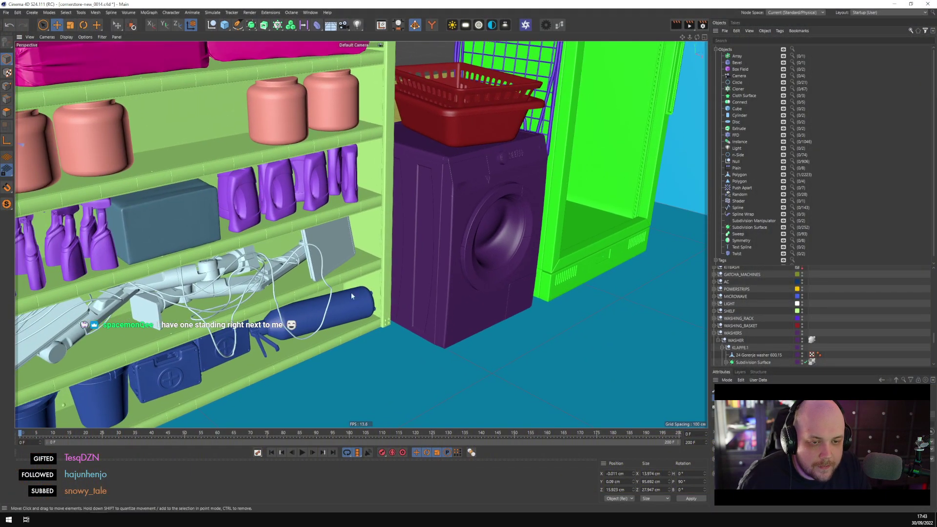
click(268, 289)
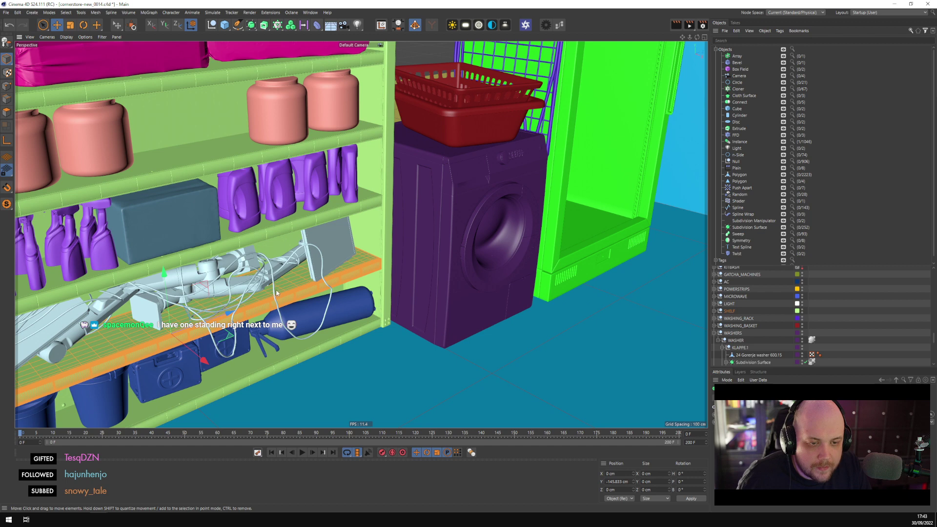
alt+drag(288, 287, 311, 273)
key(s)
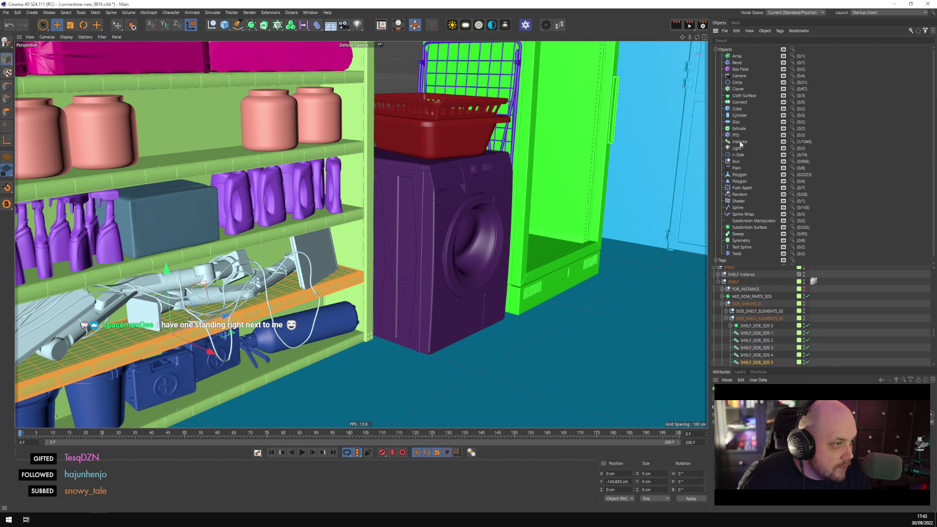
scroll(391, 285, down, 4)
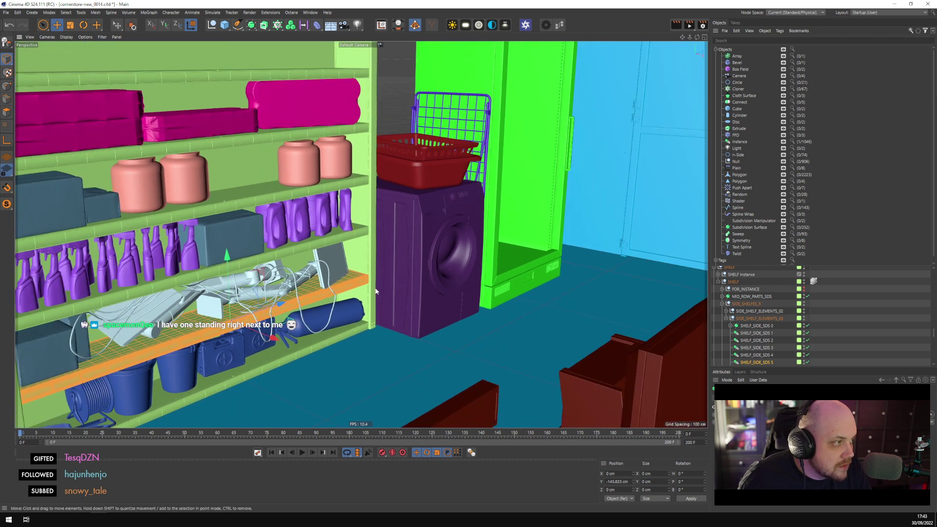
Review the shelving and the whole store interior, and collapse the SIDE_SHELF_ELEMENTS_03 group
alt+middle_drag(320, 310, 580, 292)
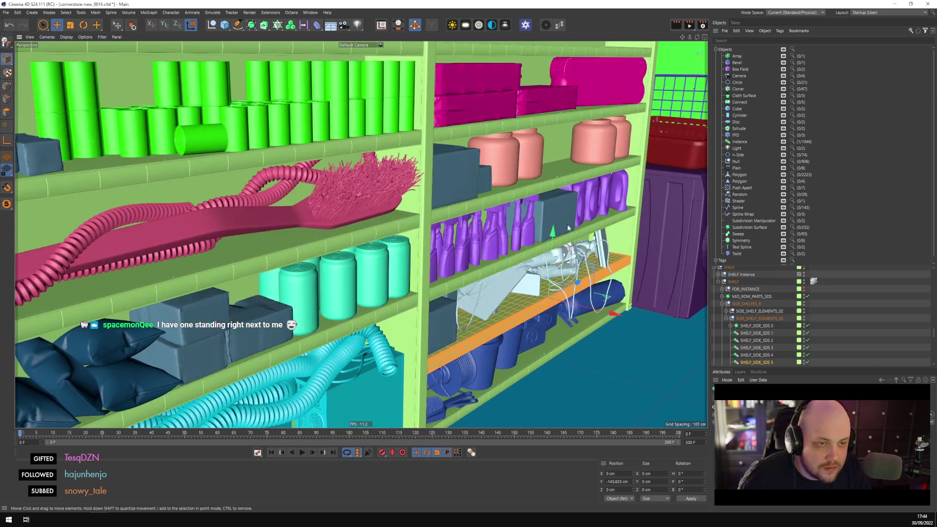
alt+drag(424, 223, 361, 251)
scroll(360, 248, down, 6)
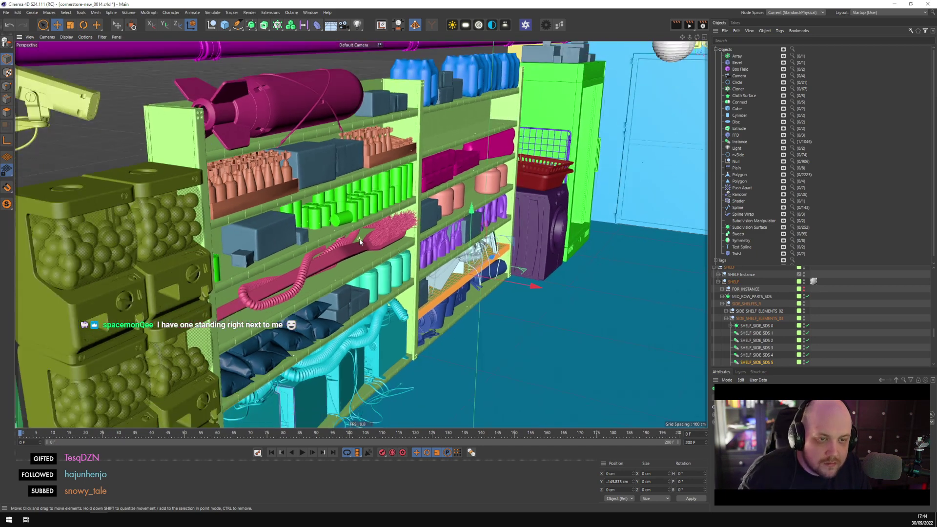
scroll(358, 239, down, 8)
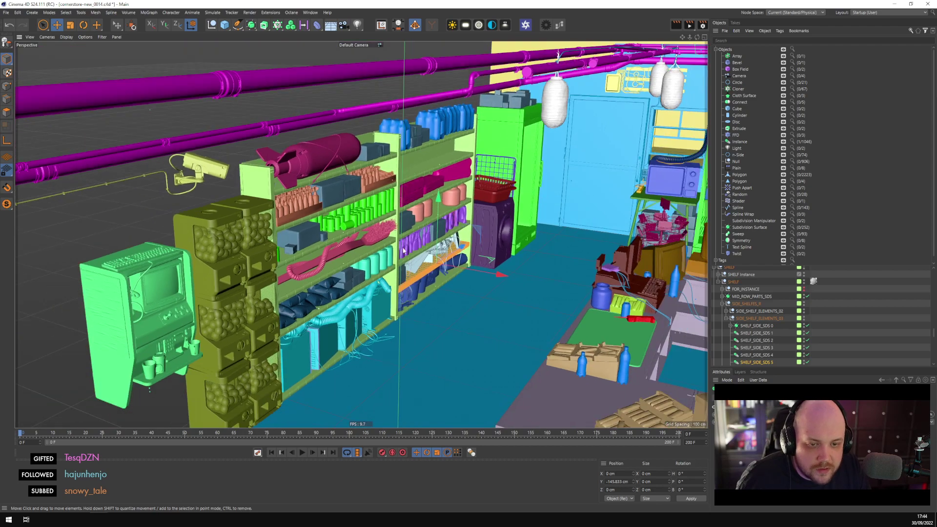
mouse_move(389, 261)
alt+mouse_down()
mouse_move(379, 214)
mouse_move(367, 275)
mouse_move(491, 243)
mouse_move(411, 240)
mouse_move(399, 255)
alt+mouse_up()
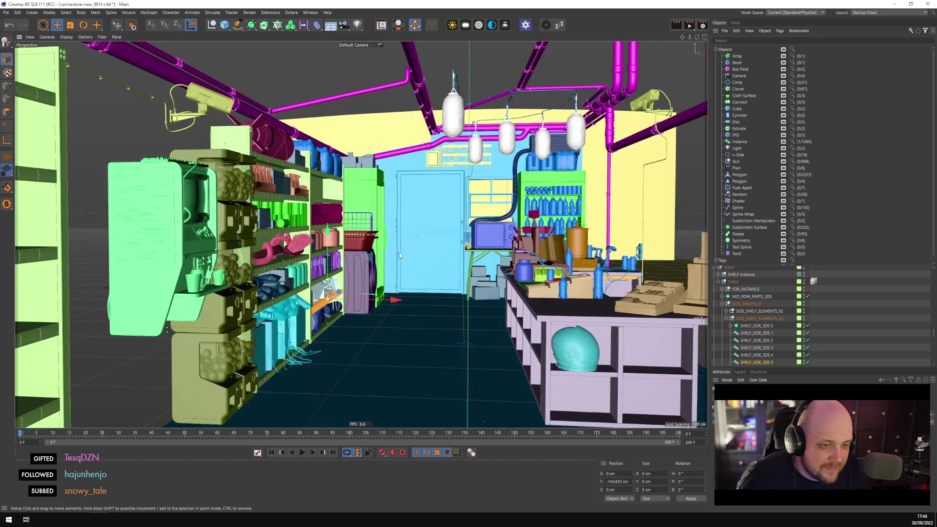
click(722, 303)
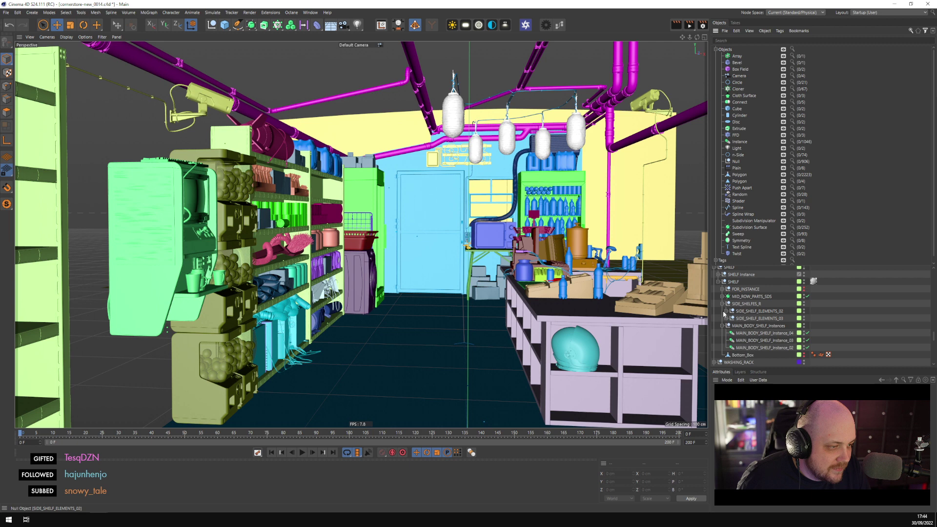
Collapse the SIDE_SHELFES_R, SHELF and WASHERS hierarchies and select the parent SHELF group
click(722, 311)
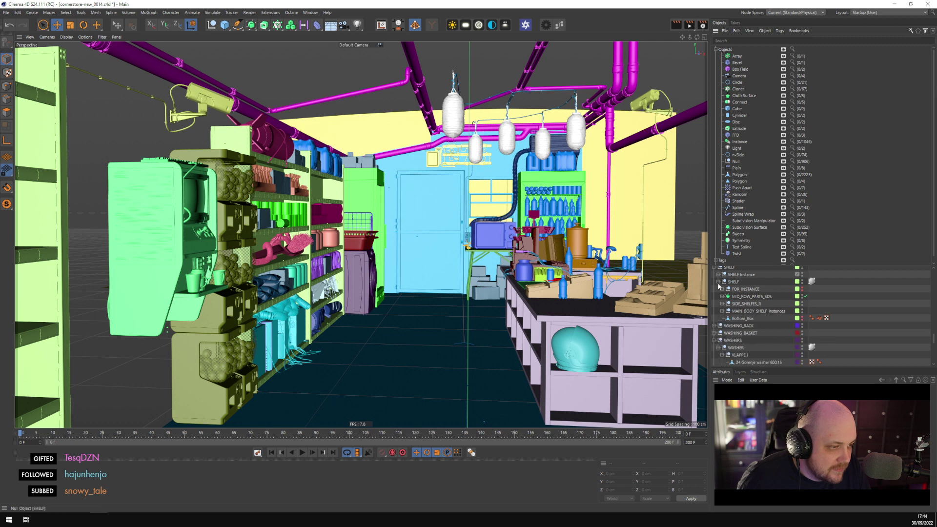
click(717, 281)
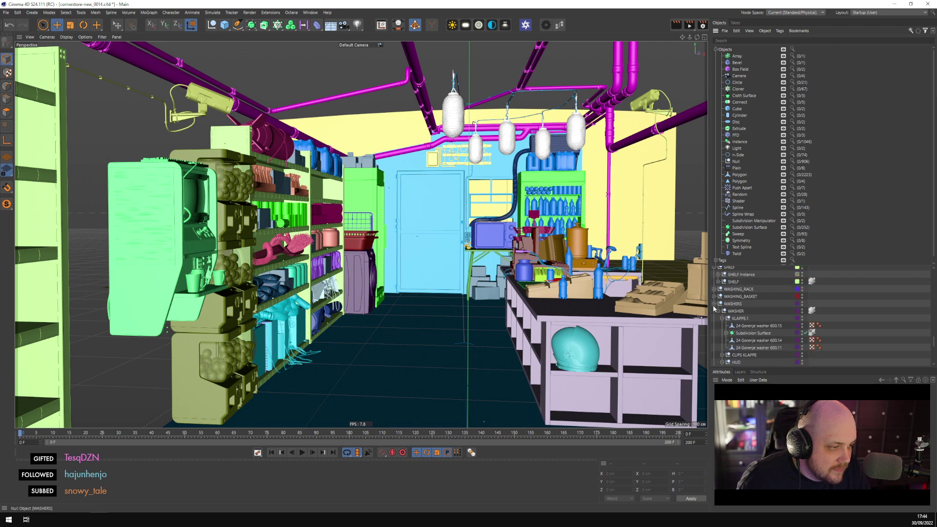
click(714, 304)
scroll(726, 313, up, 2)
click(718, 311)
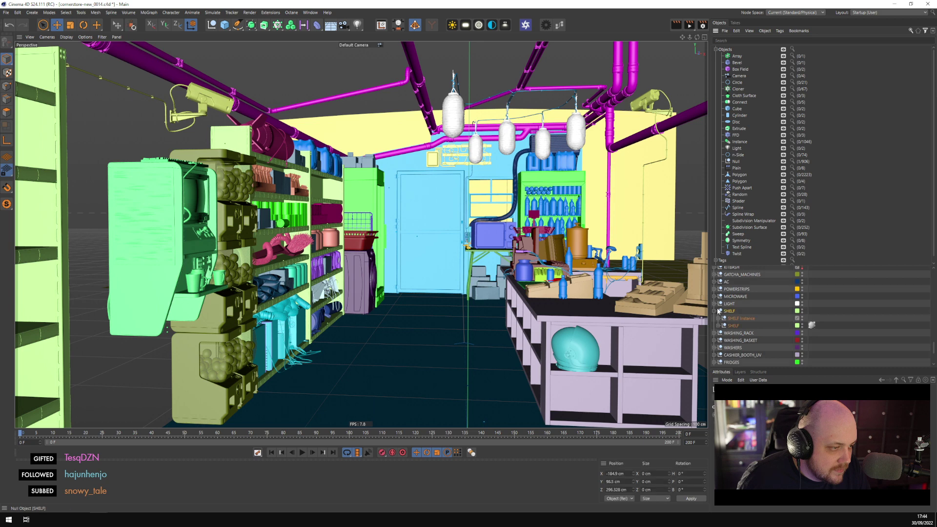
Make the ROOM_FRONT group visible again and look through CAMERA_01
scroll(746, 332, down, 3)
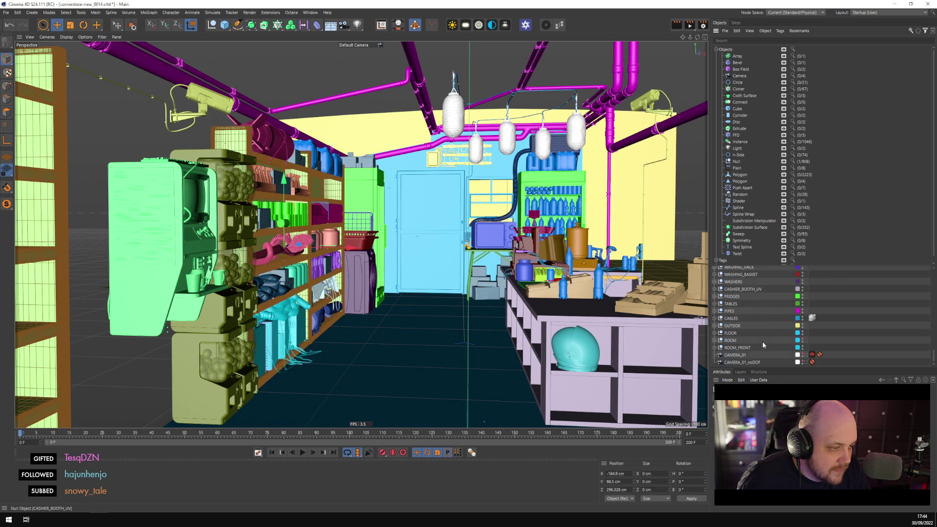
click(803, 347)
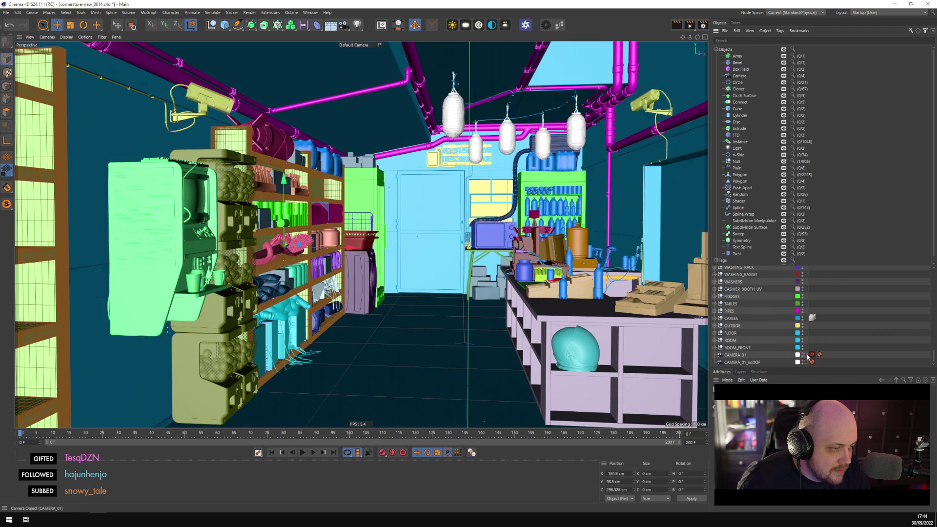
click(806, 356)
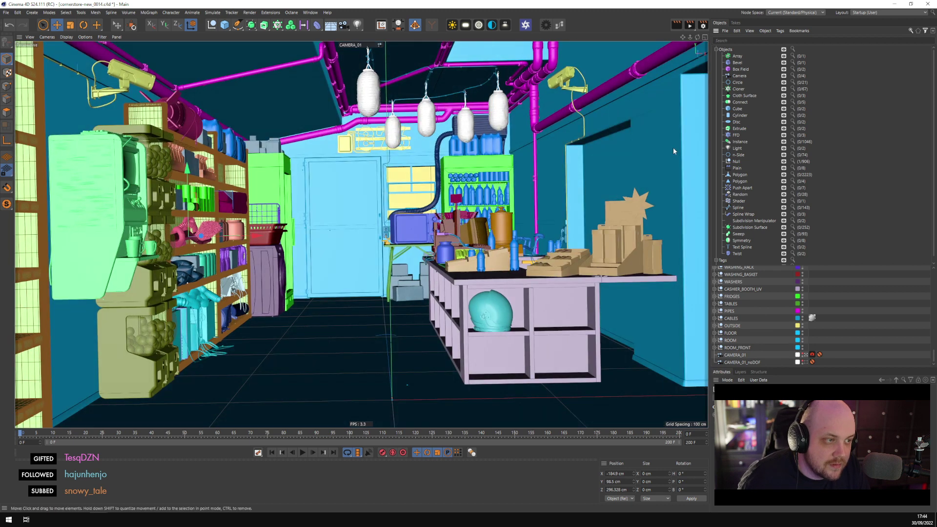
Inspect the ROOM group's contents, including the object beneath ROOM_CLEAN, collapse the group, clear the selection and save the scene
click(729, 340)
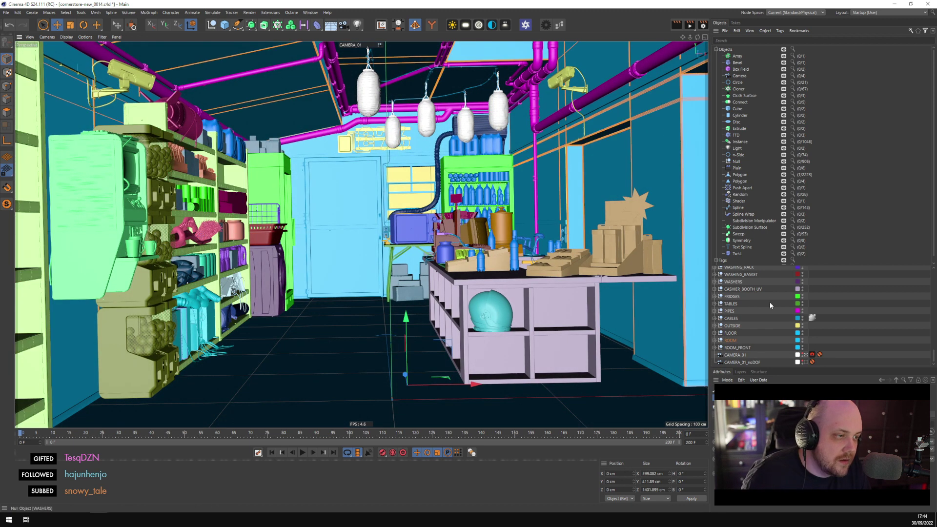
click(715, 340)
scroll(772, 345, down, 2)
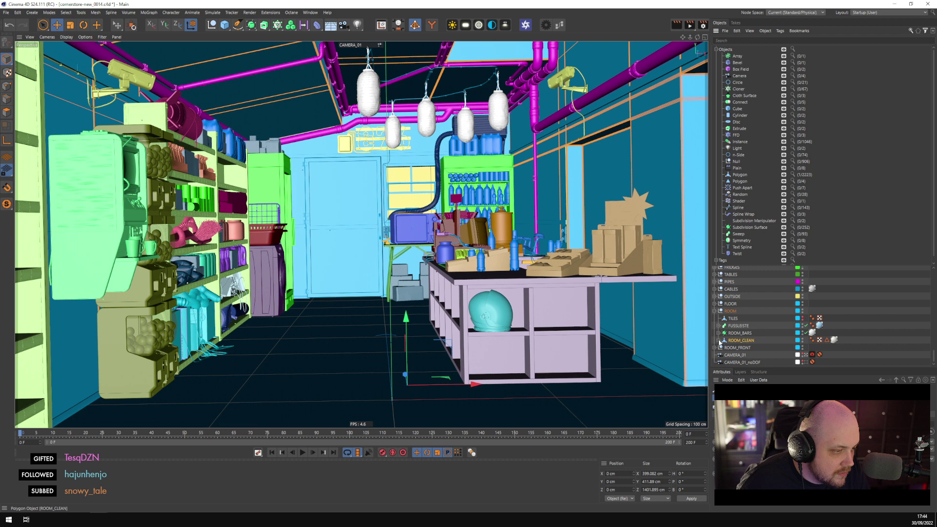
click(719, 340)
click(737, 348)
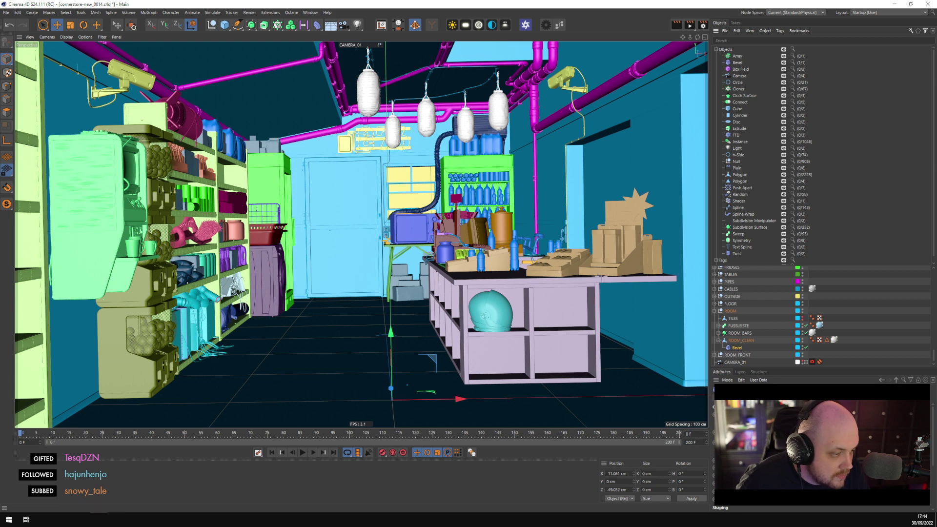
click(714, 311)
click(862, 315)
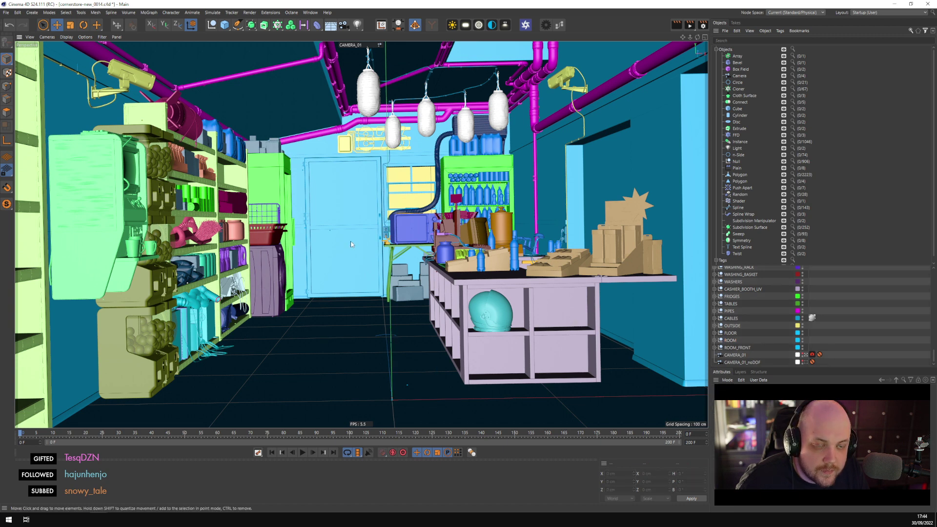
key(ctrl+s)
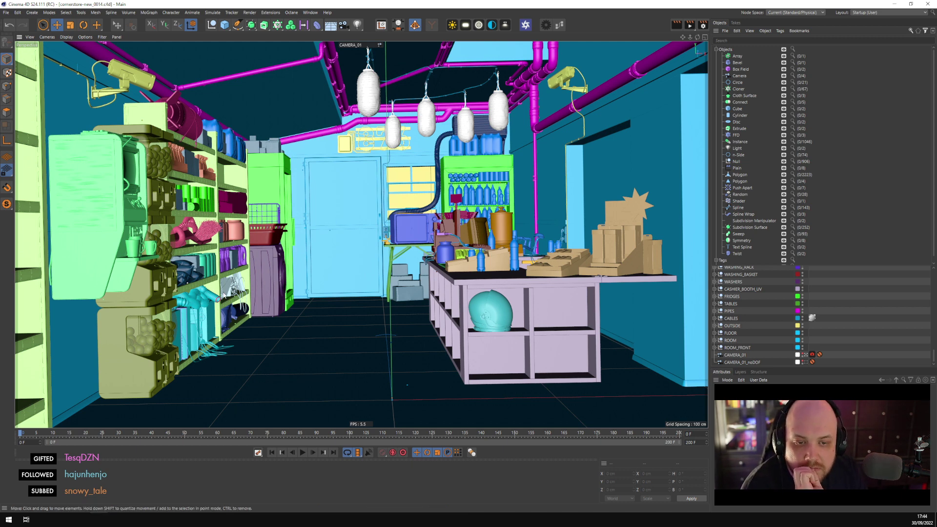
Locate the hose on the side shelf in the hierarchy, check its Subdivision Surface, collapse the HOSE group and deselect everything
click(207, 296)
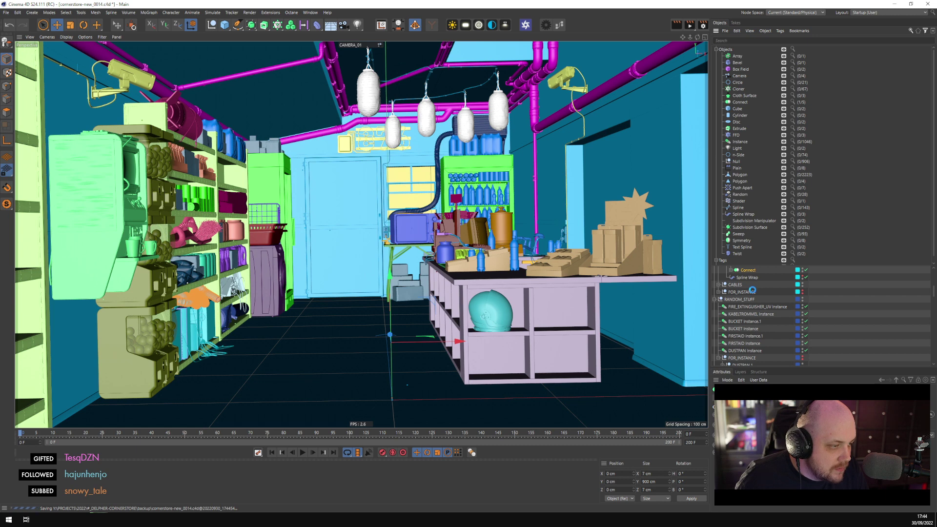
click(752, 307)
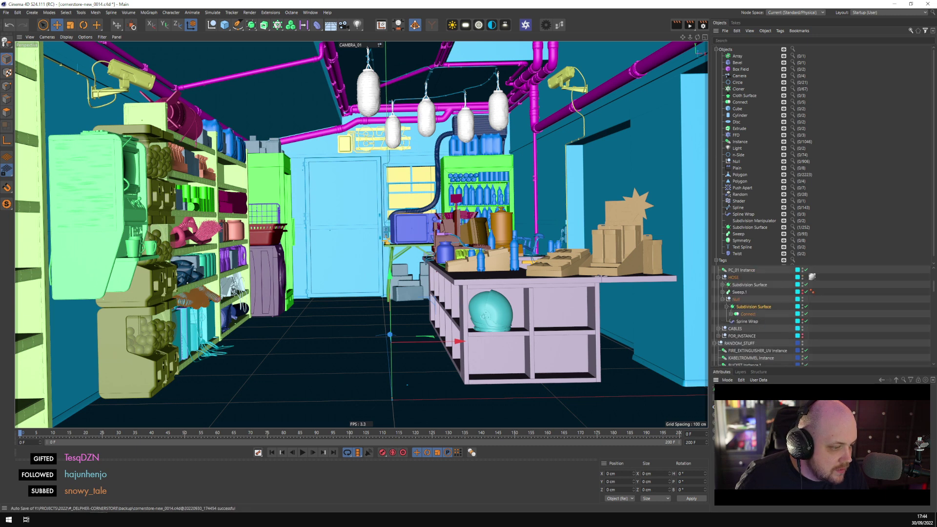
click(789, 329)
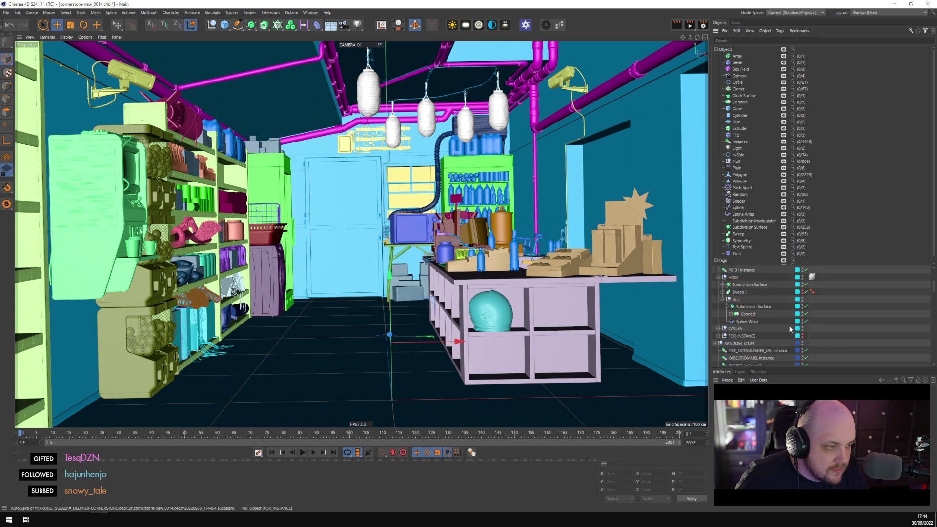
click(722, 299)
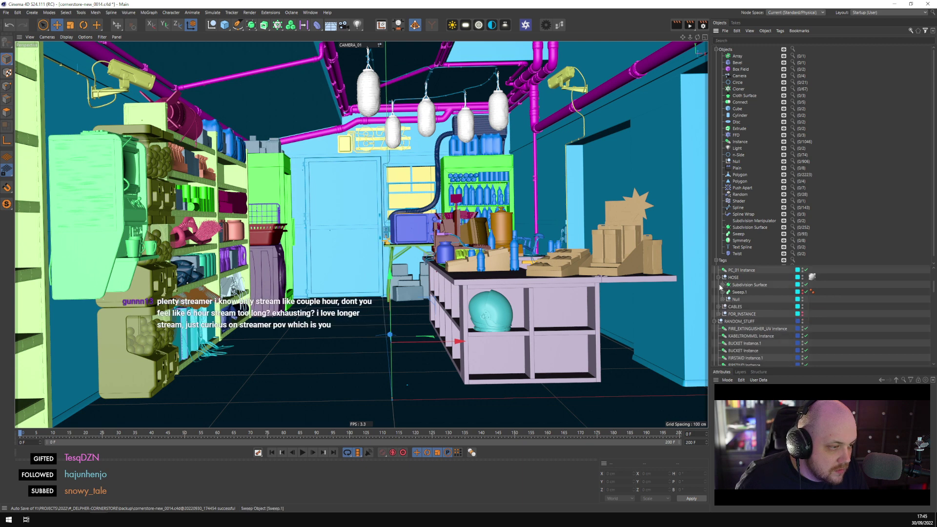
click(718, 277)
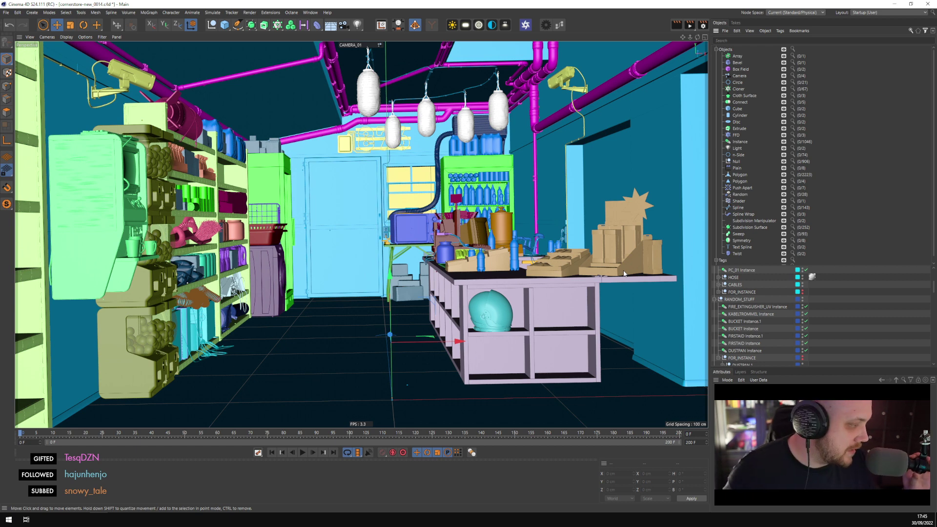
key(ctrl+shift+a)
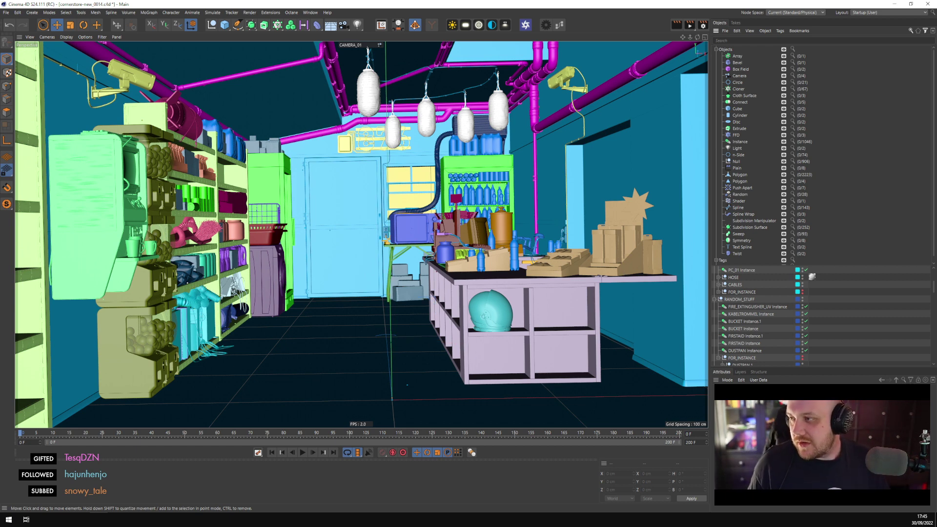